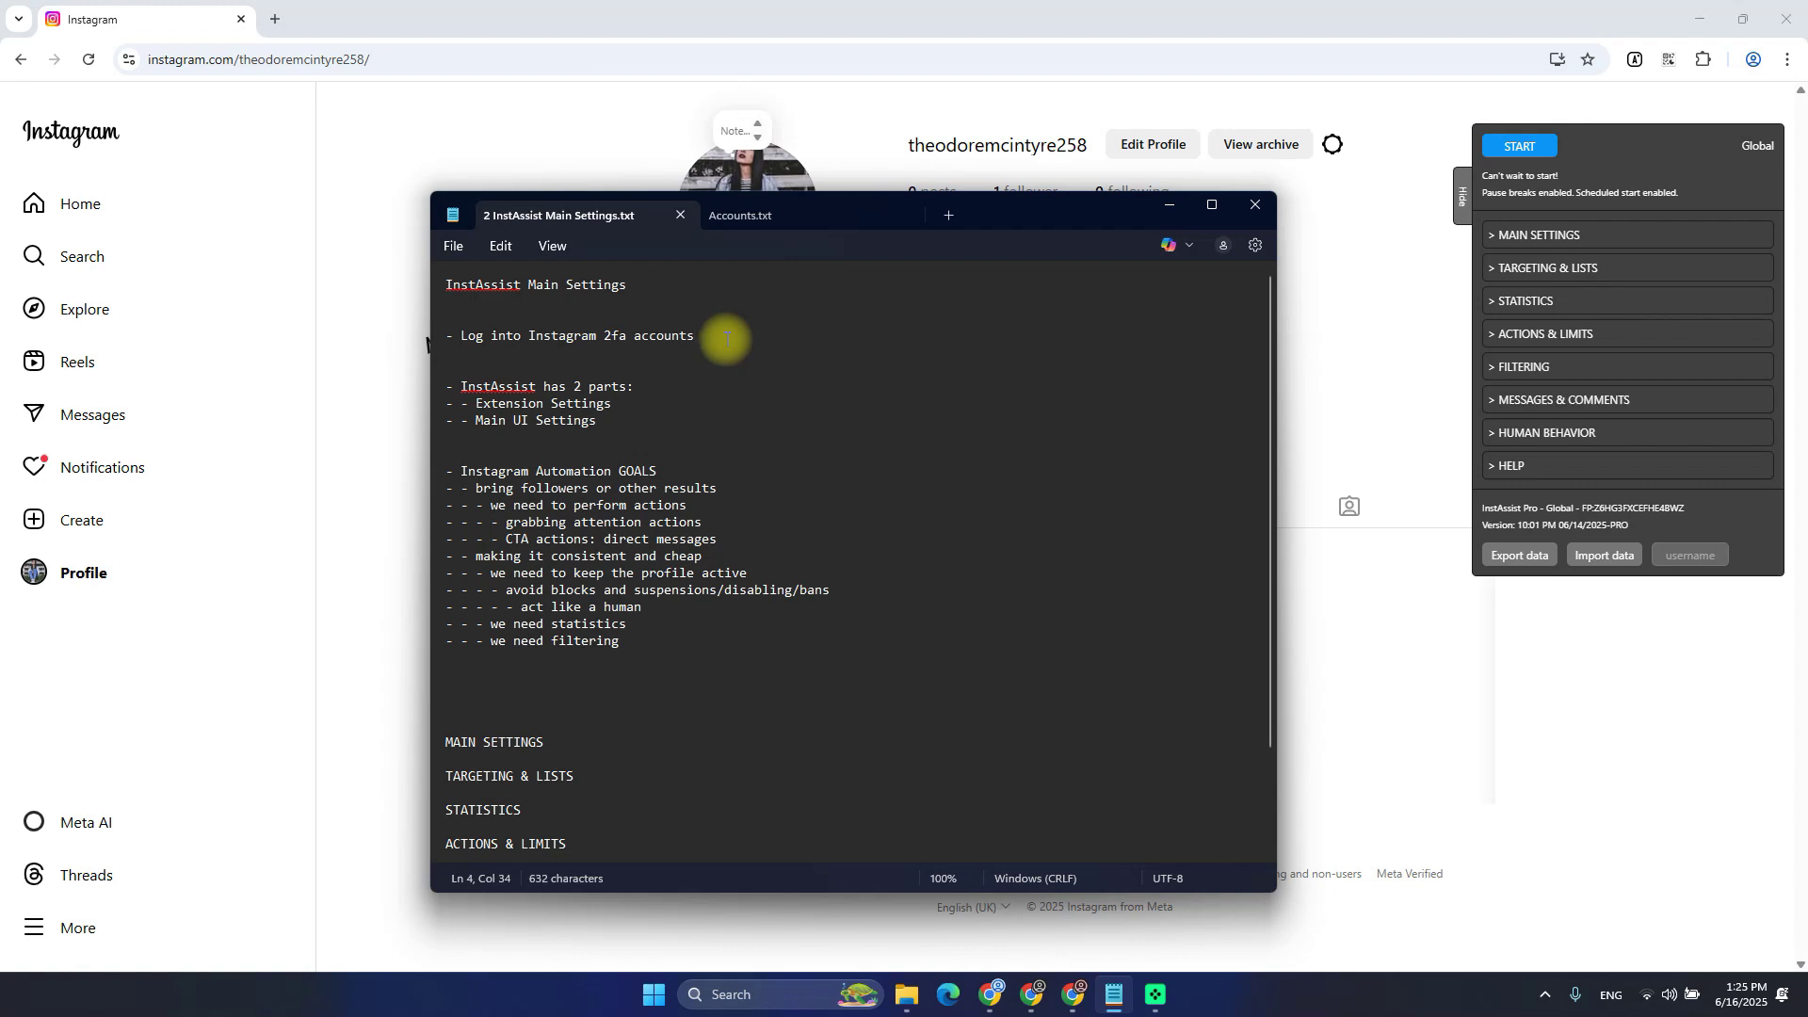
{"action": "left_click_drag", "start_coordinate": [603, 337], "coordinate": [697, 336]}
{"action": "left_click", "coordinate": [590, 338]}
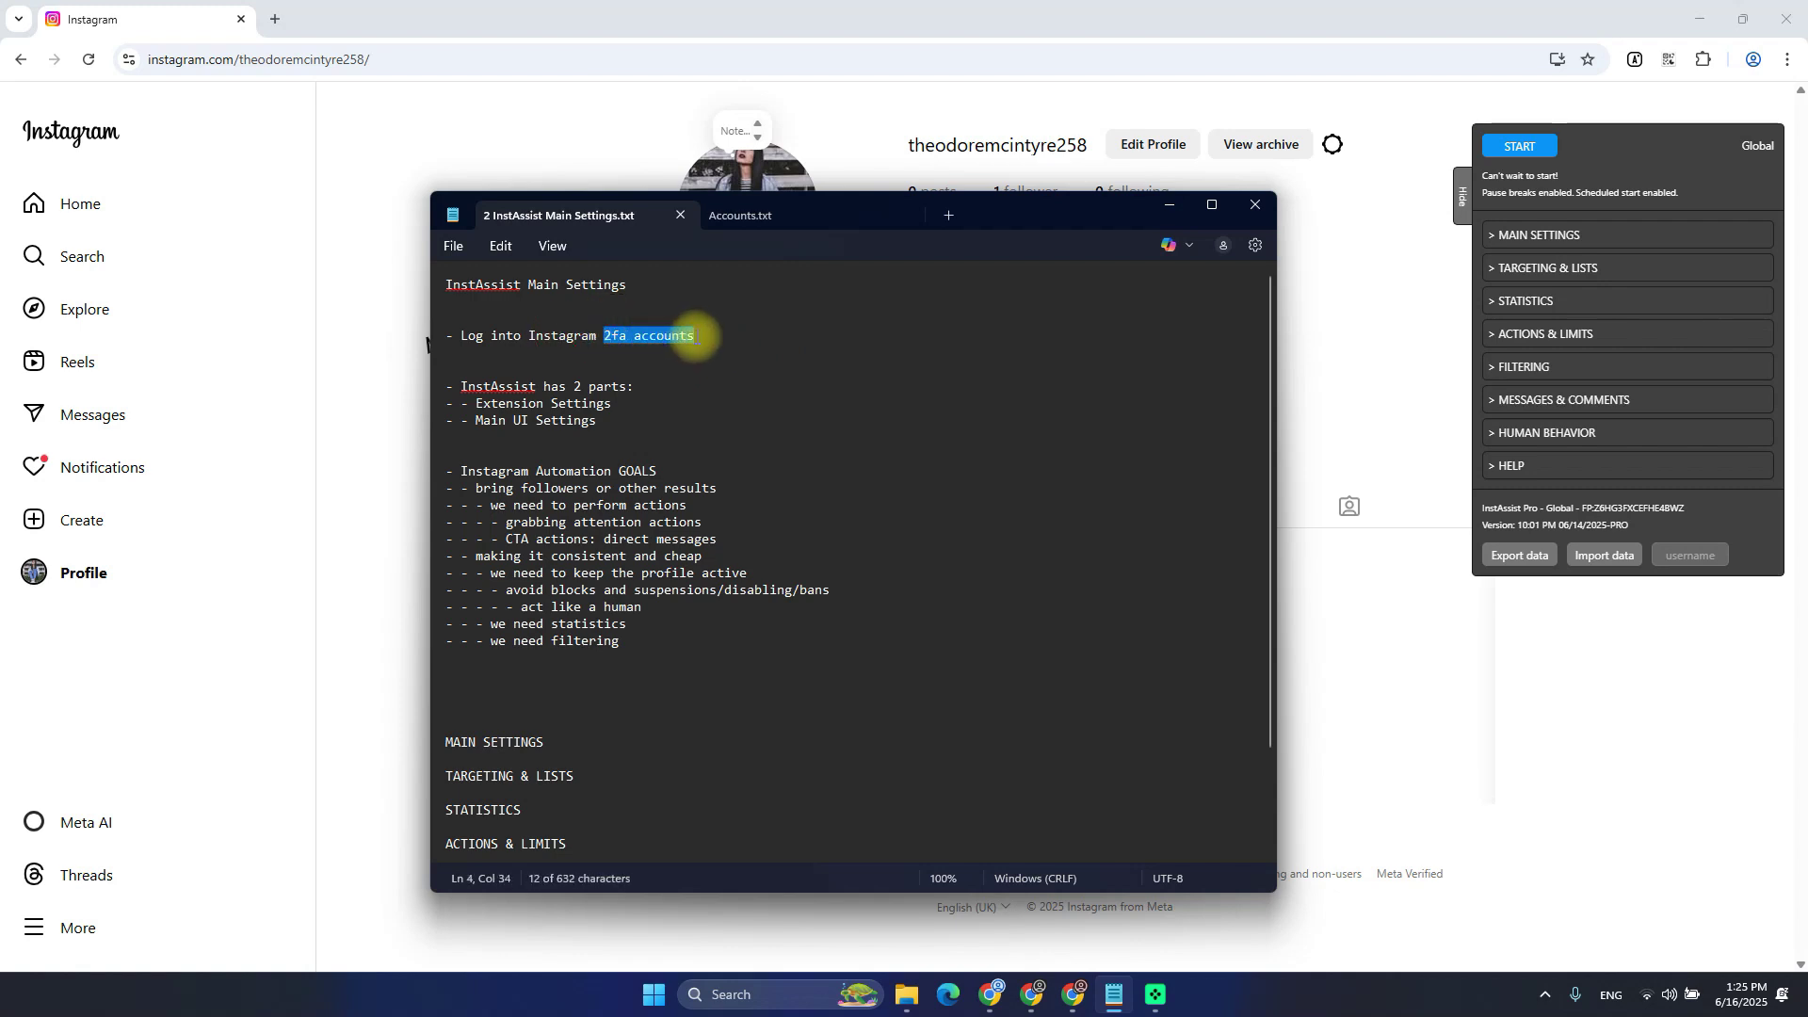
{"action": "left_click", "coordinate": [697, 336]}
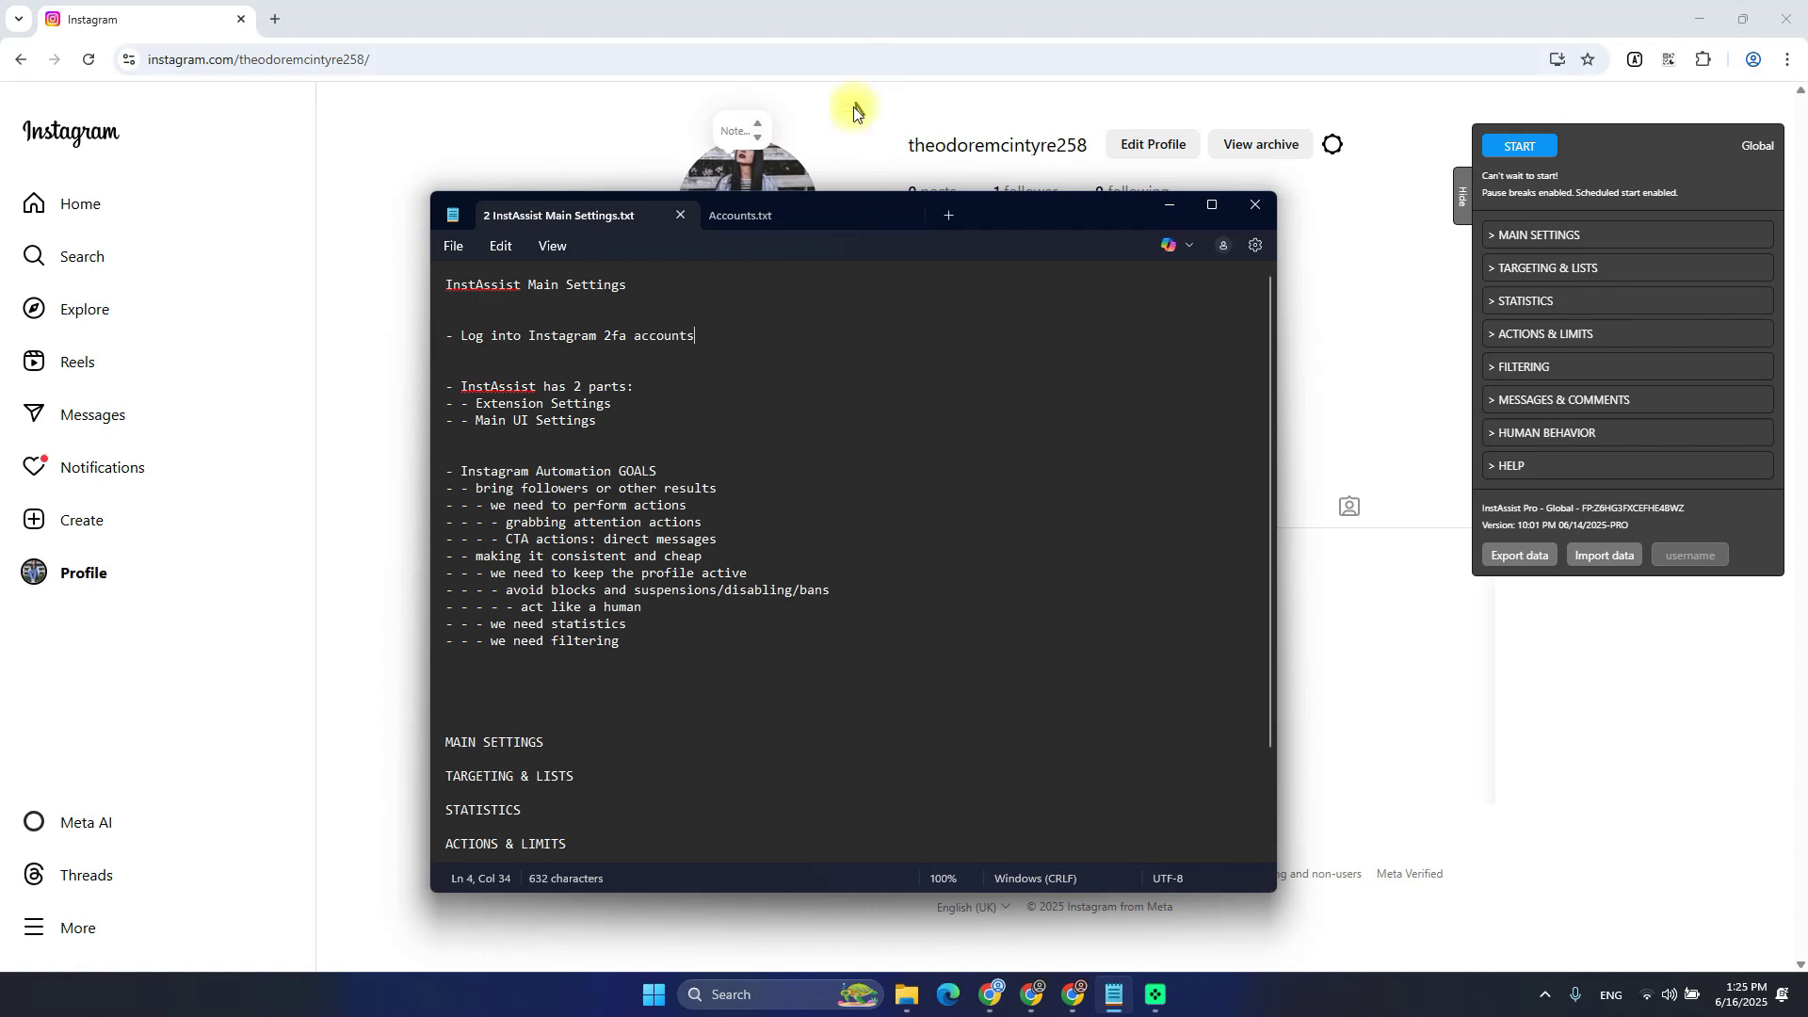
In the Chrome window showing the Extensions page, open instagram.com in a new tab and close the Settings and Extensions tabs
{"action": "left_click", "coordinate": [521, 154]}
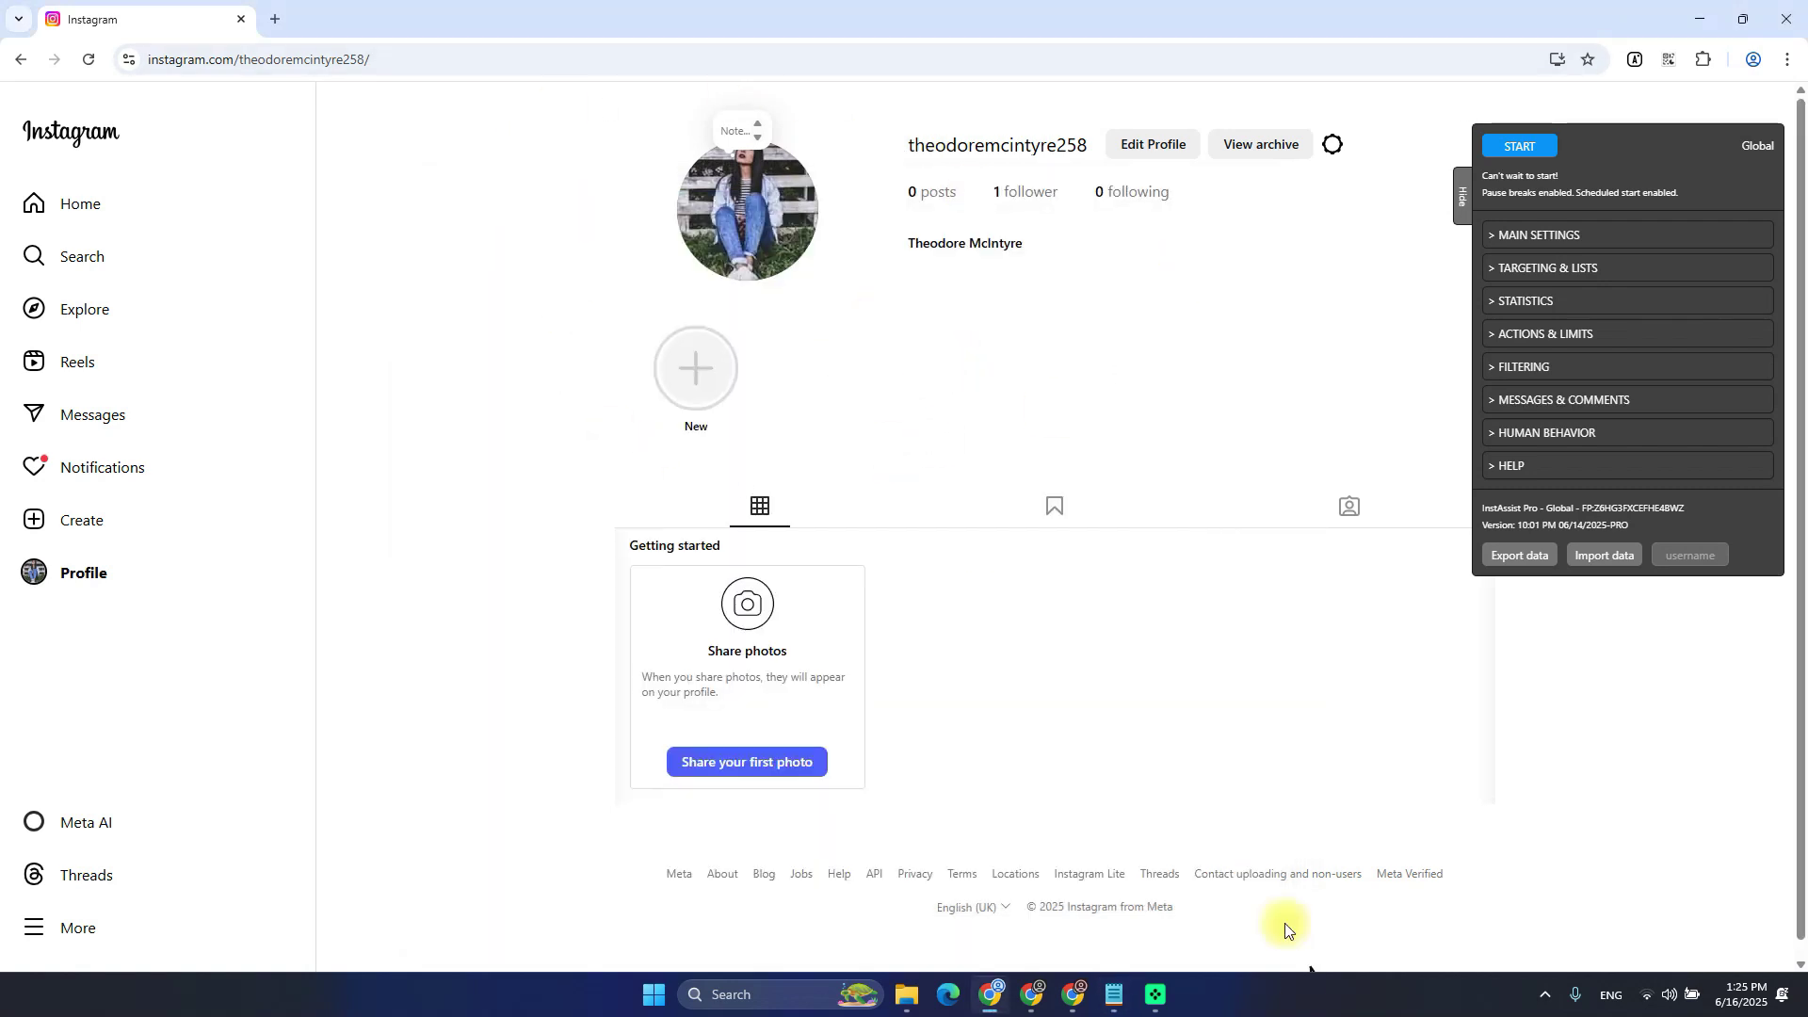
{"action": "left_click", "coordinate": [1030, 1004]}
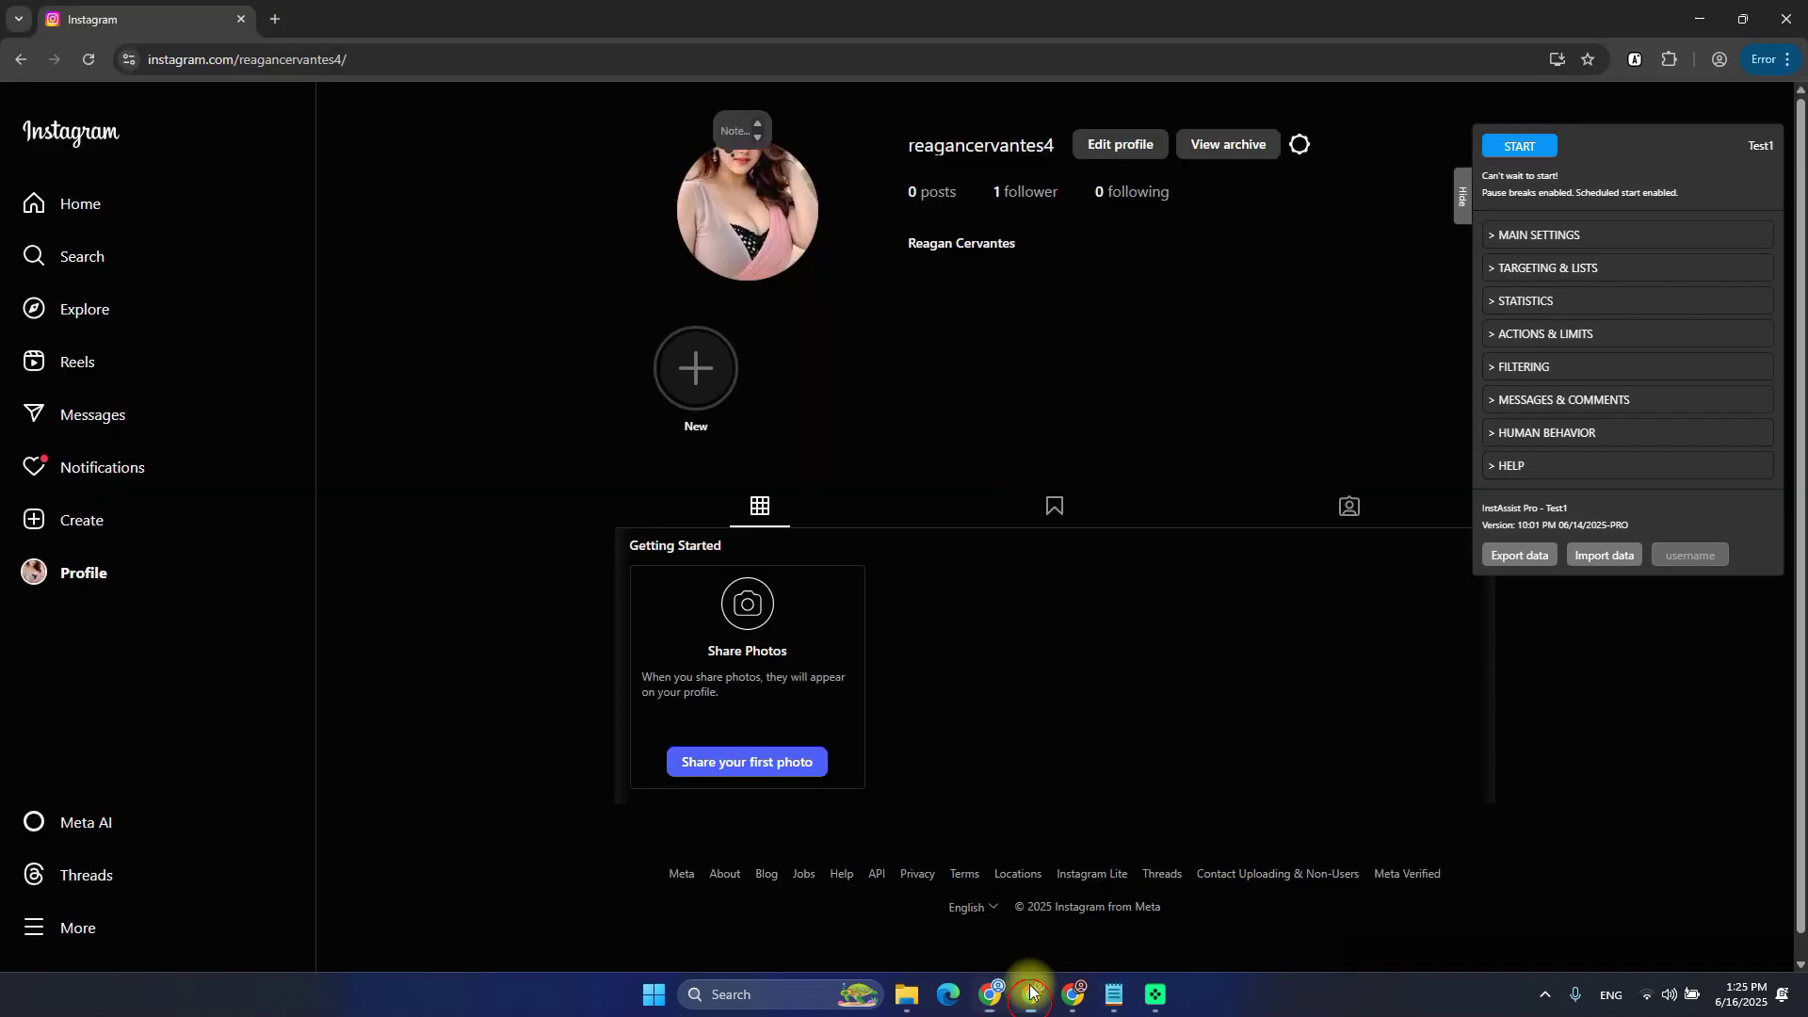
{"action": "left_click", "coordinate": [1072, 995]}
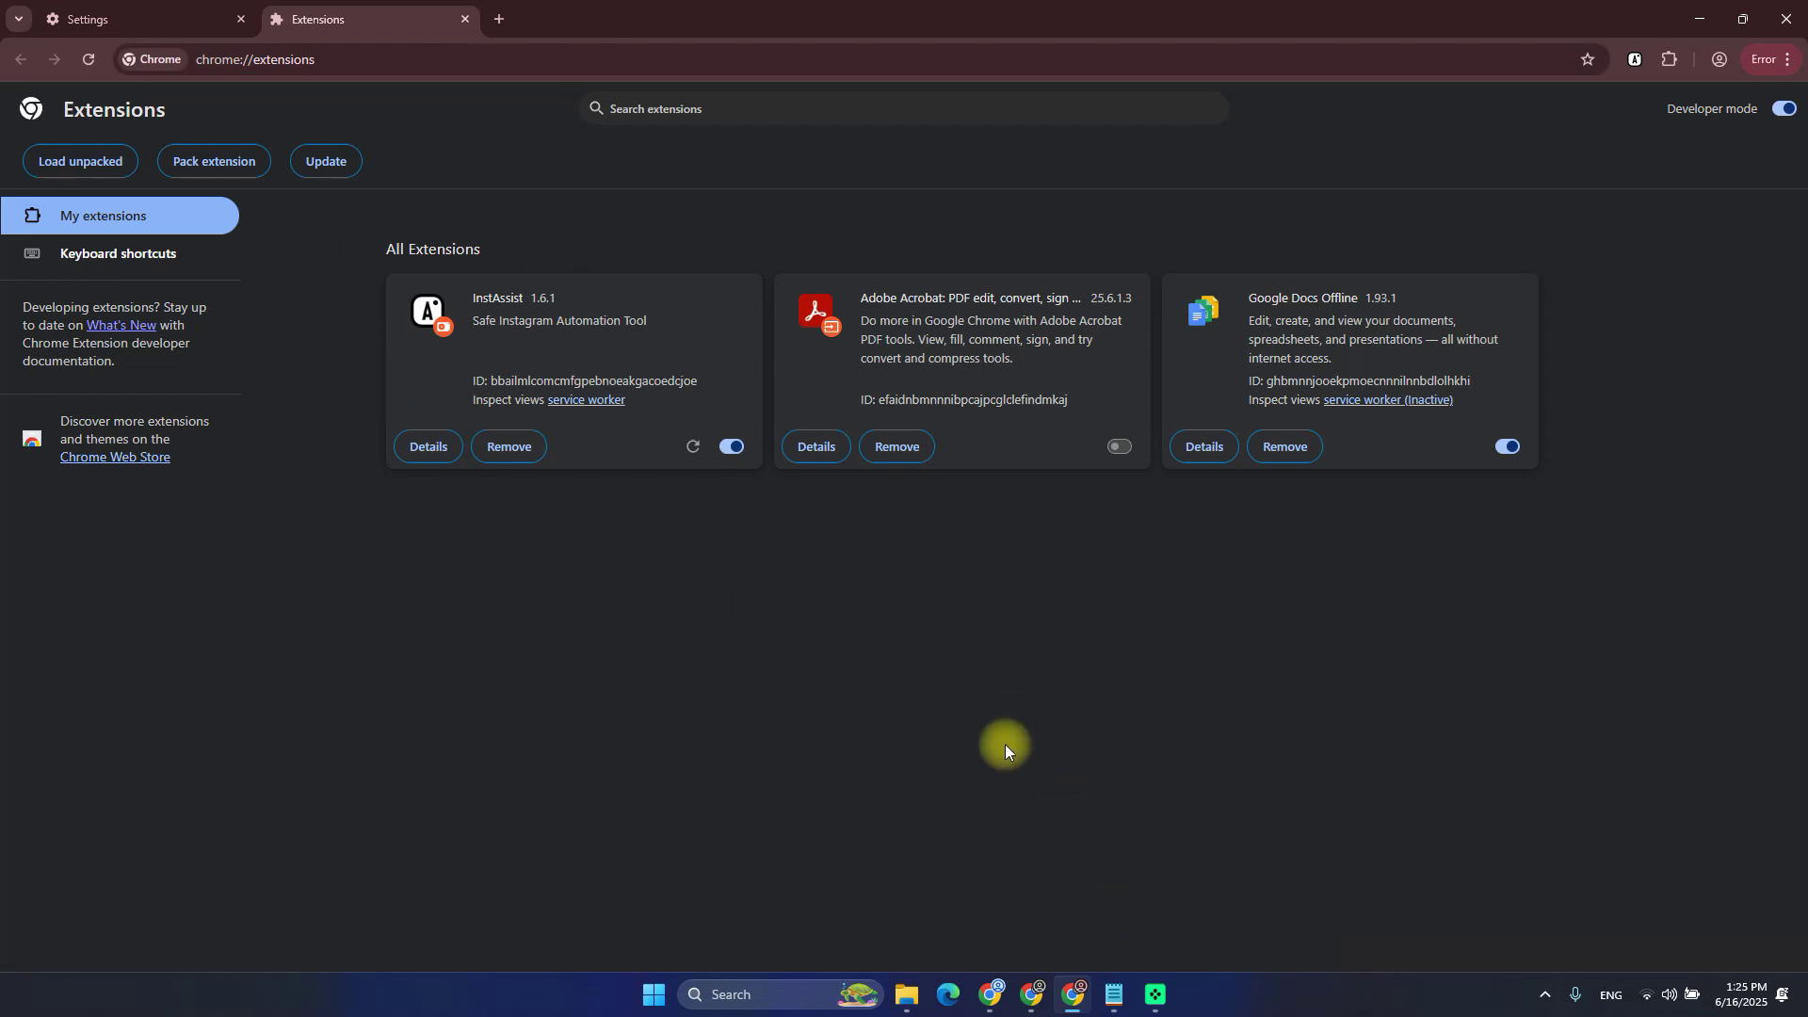
{"action": "left_click", "coordinate": [499, 19]}
{"action": "type", "text": "ins"}
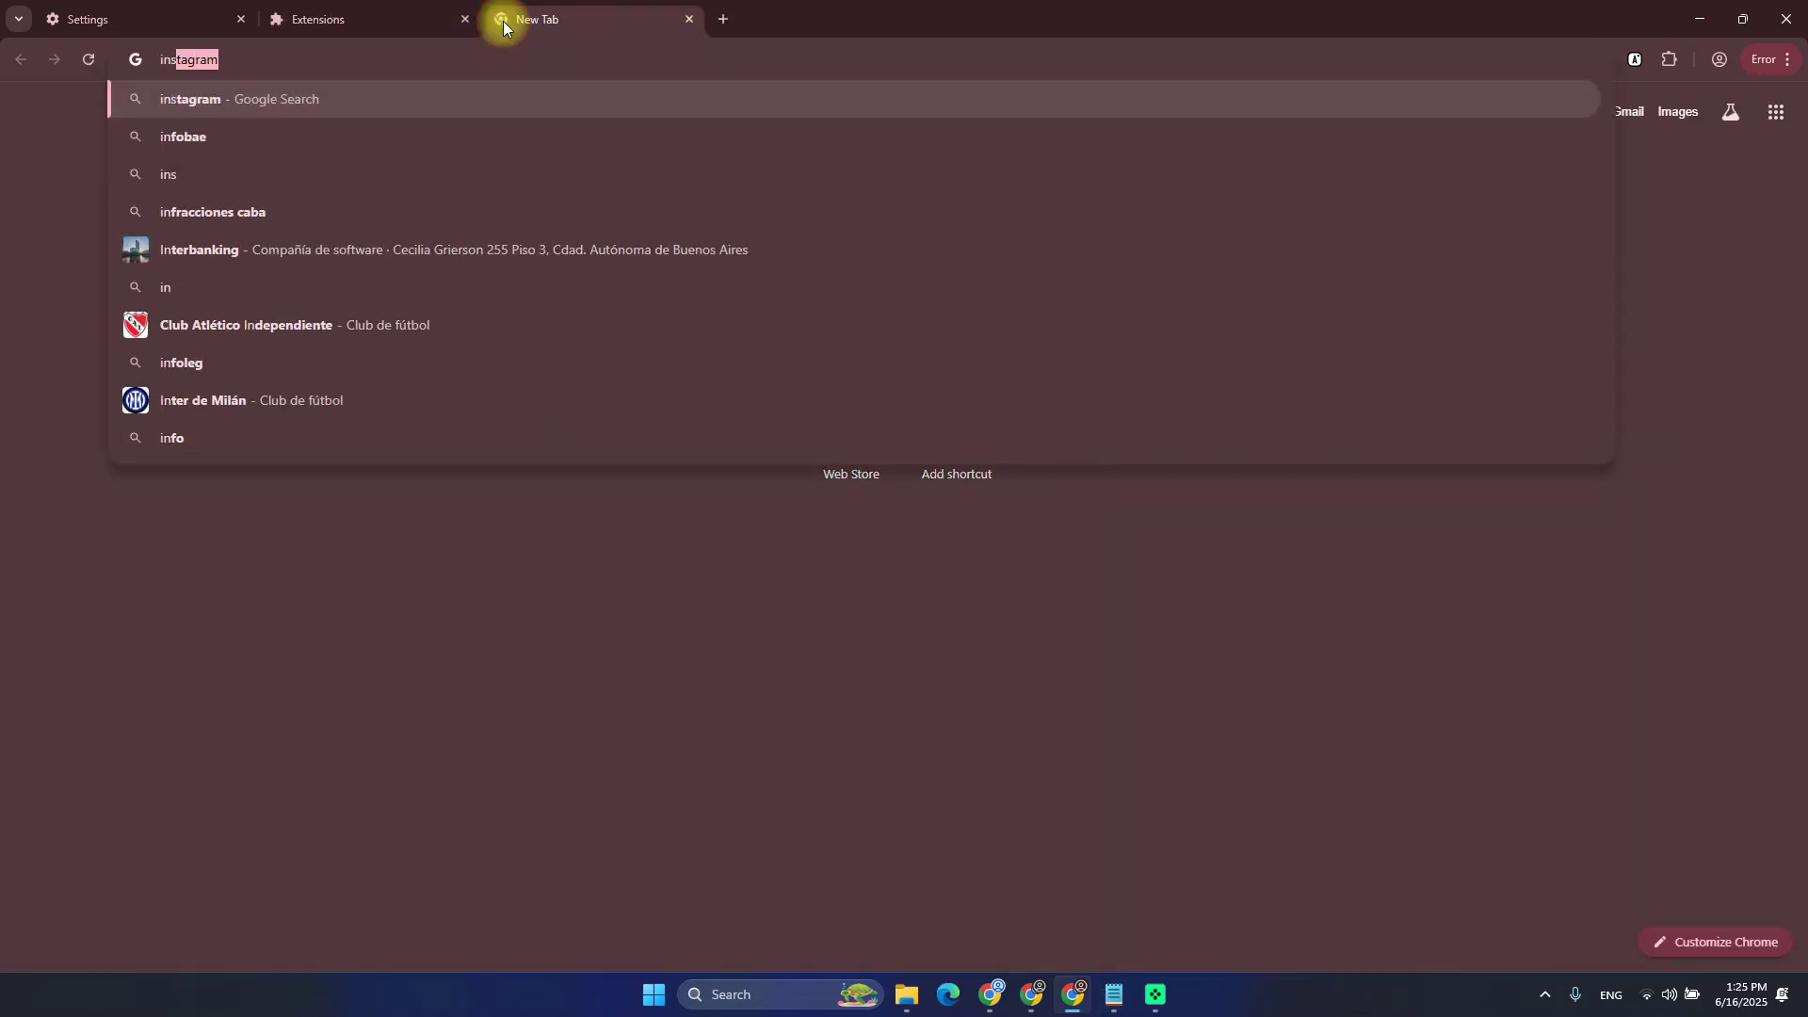
{"action": "type", "text": "tagram.com"}
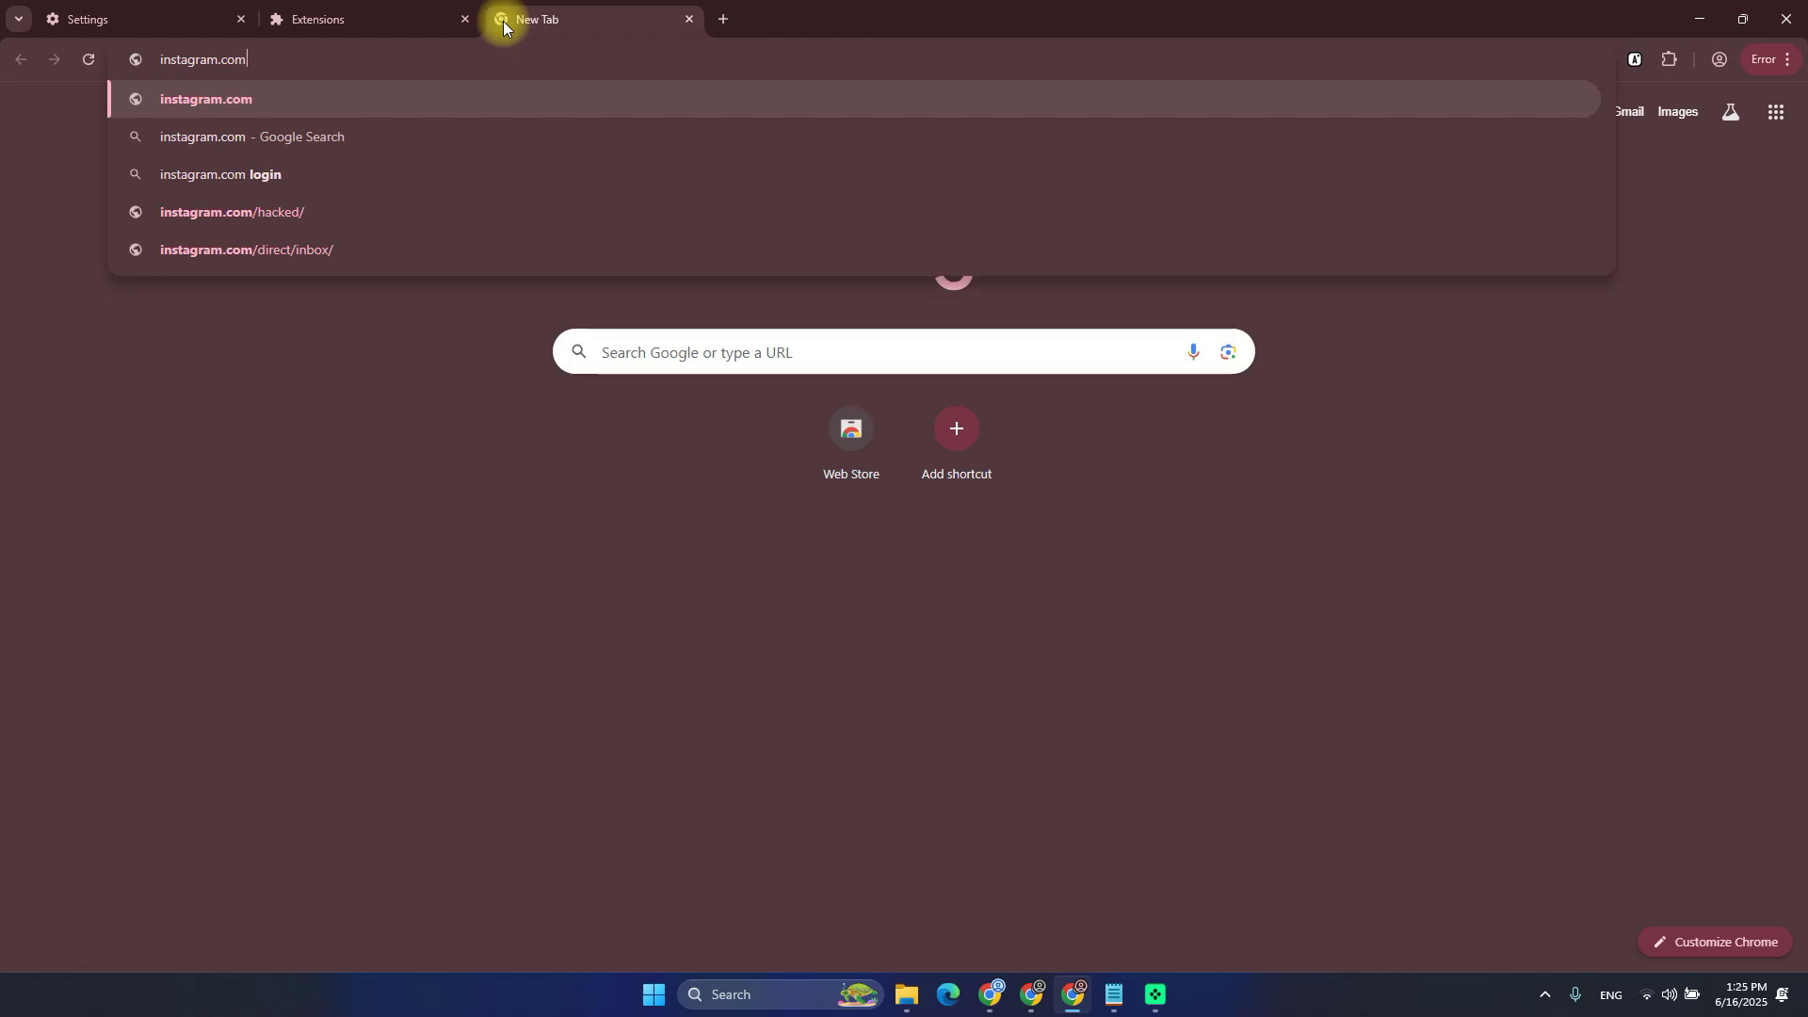
{"action": "key", "text": "Return"}
{"action": "middle_click", "coordinate": [344, 14]}
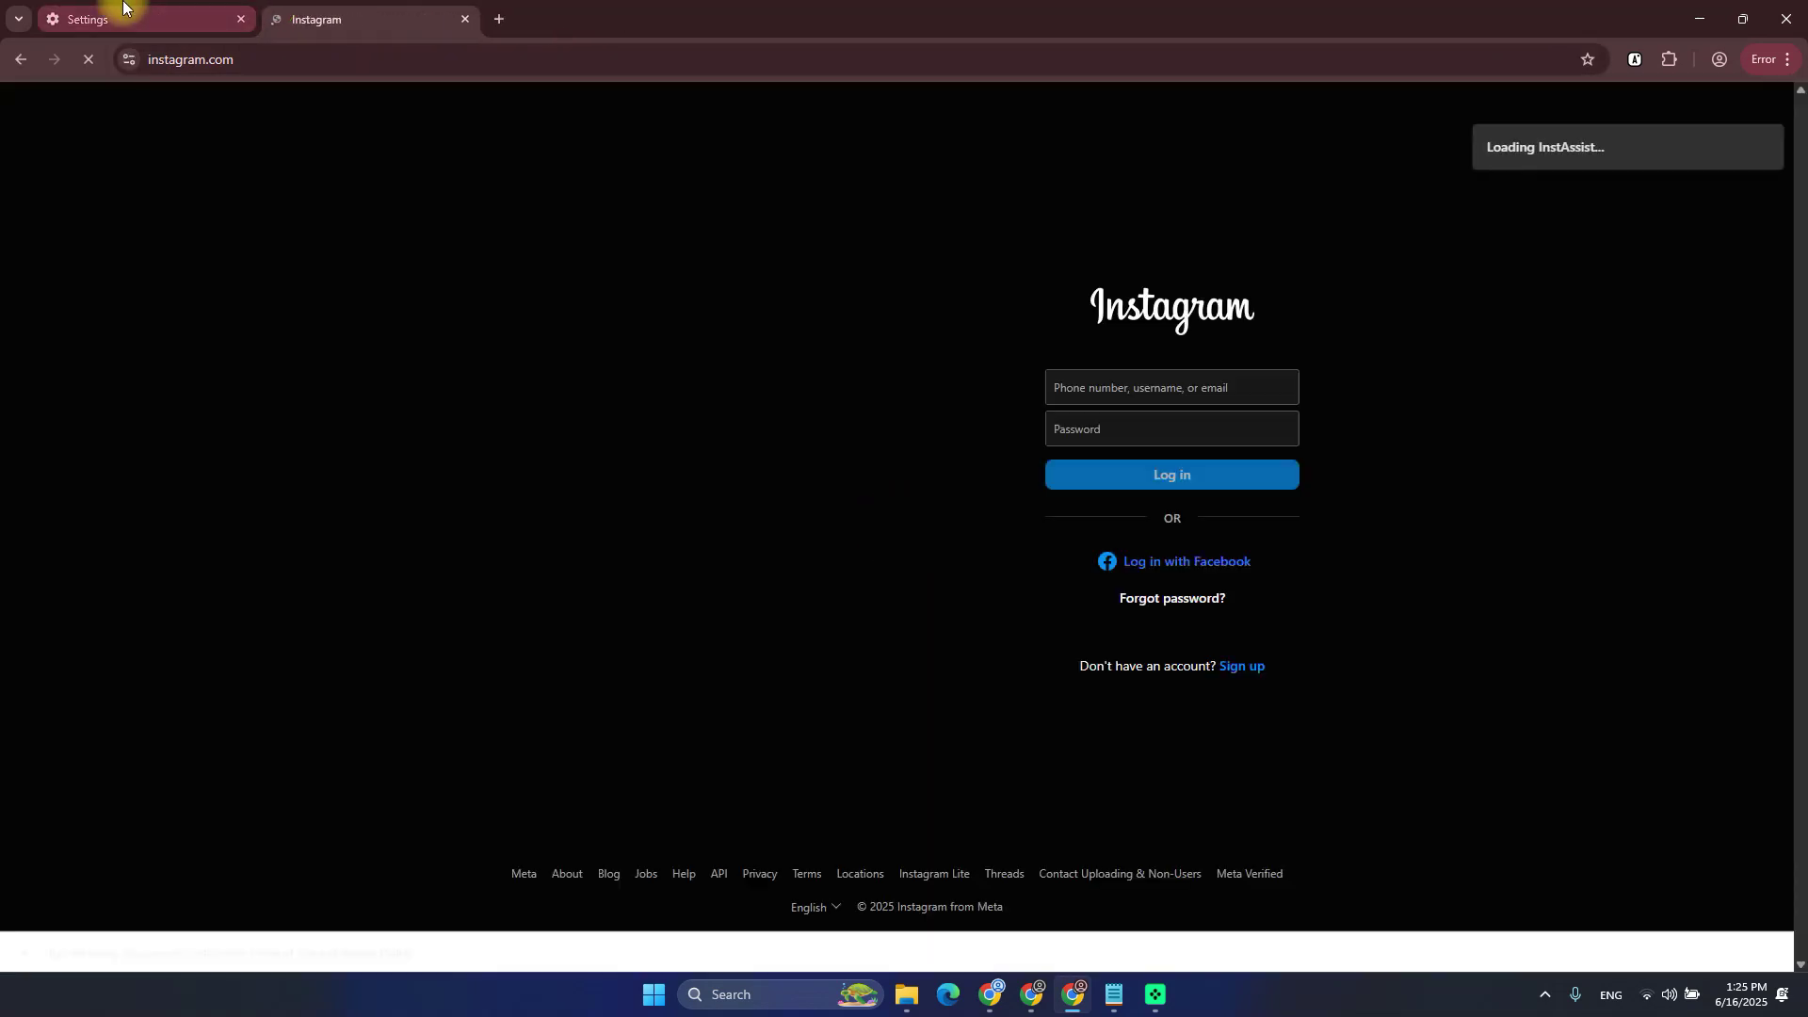
{"action": "middle_click", "coordinate": [121, 14]}
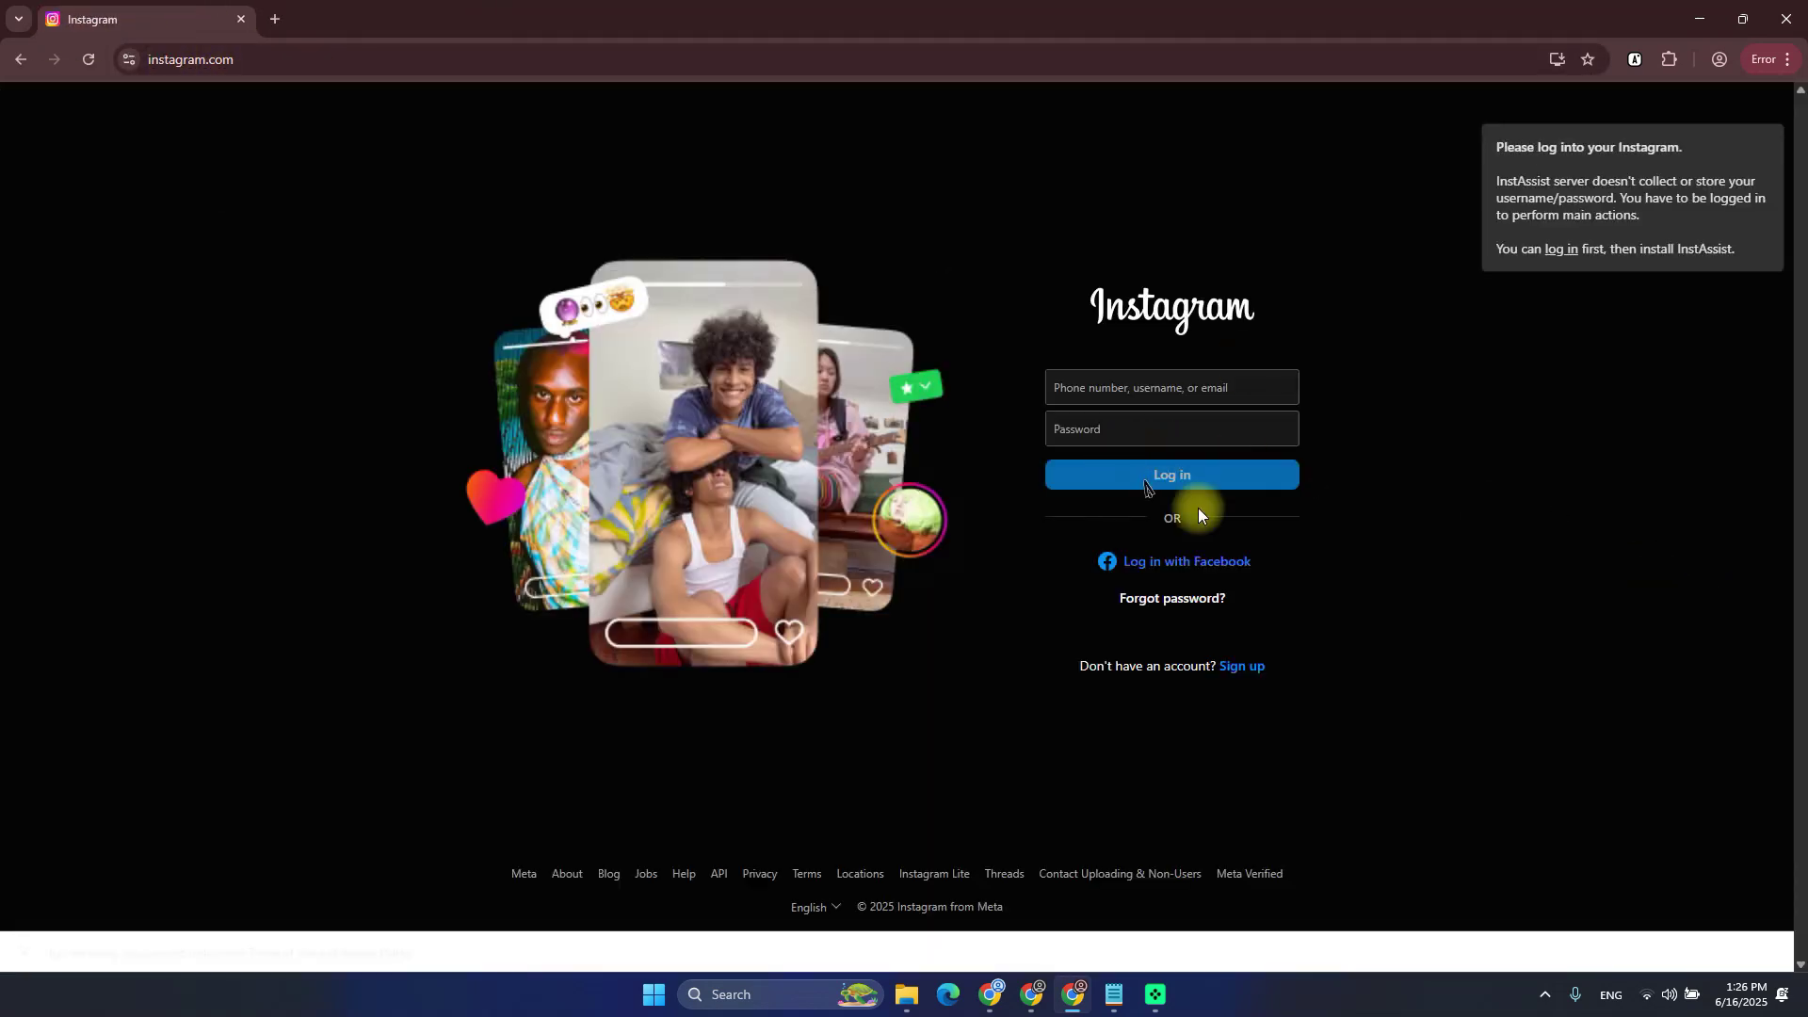
Switch to Notepad and select the third account's 2FA secret key in Accounts.txt
{"action": "mouse_move", "coordinate": [1114, 999]}
{"action": "left_click", "coordinate": [1126, 924]}
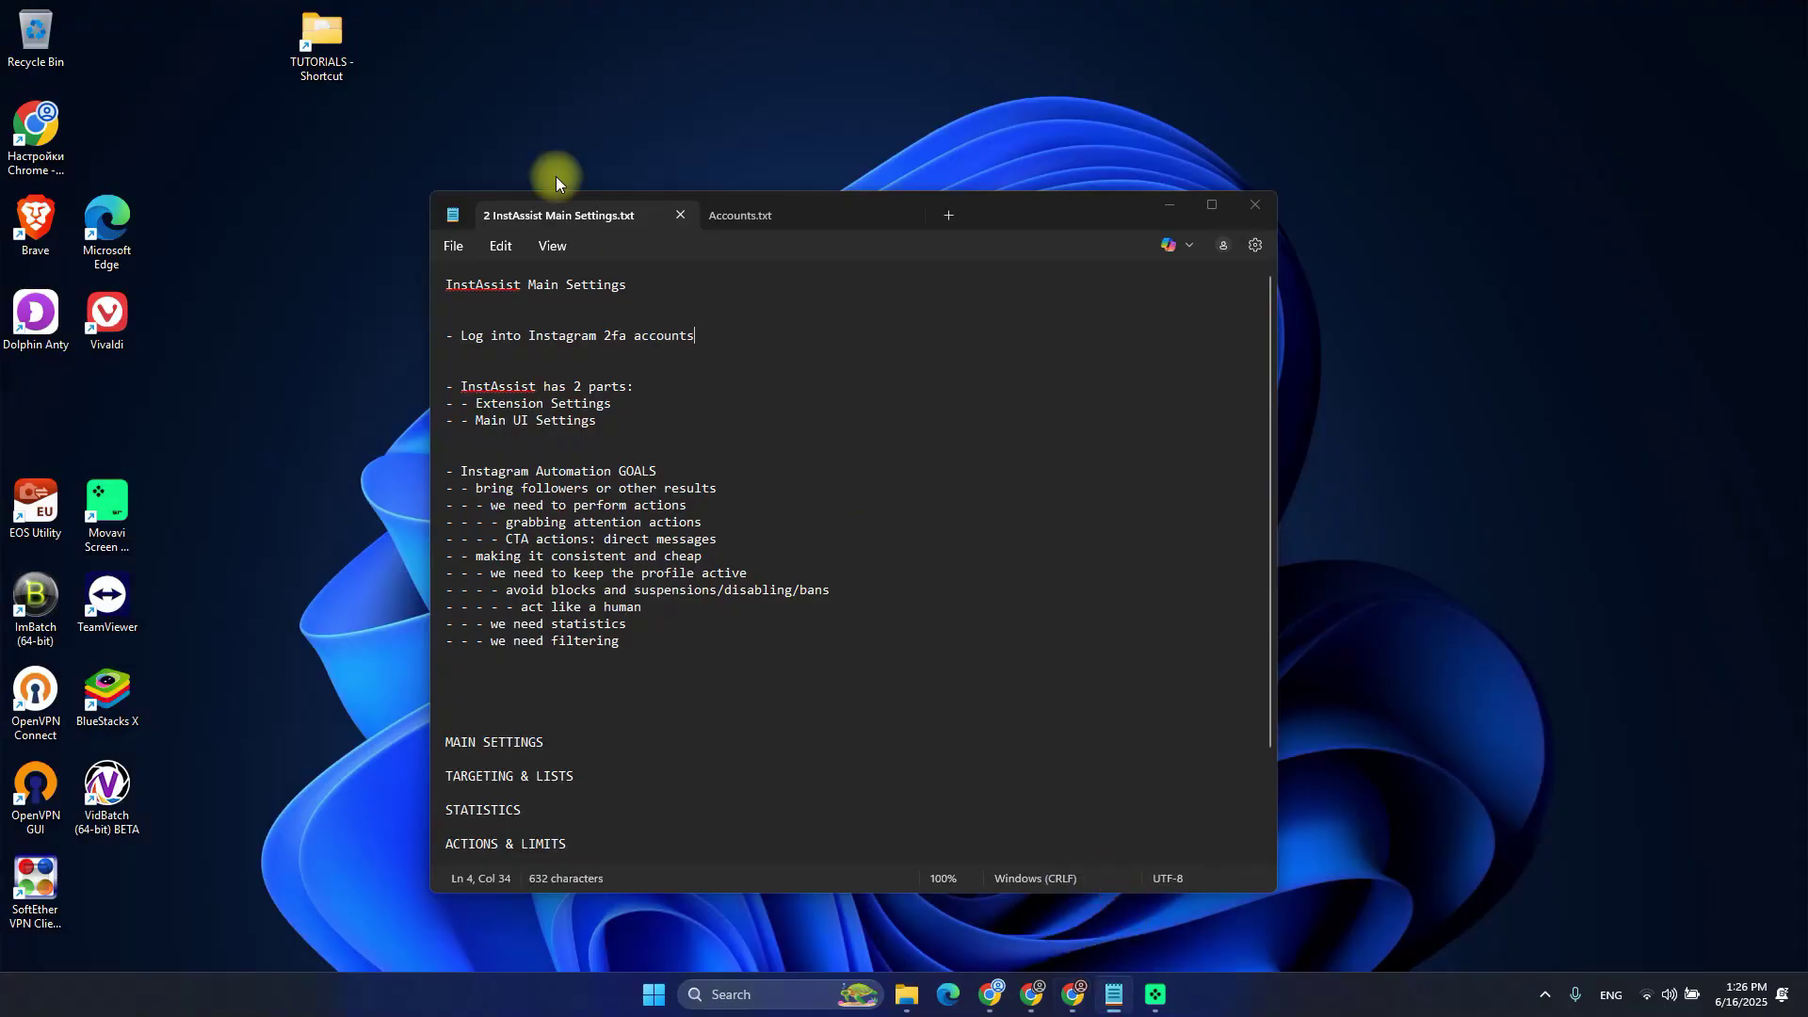
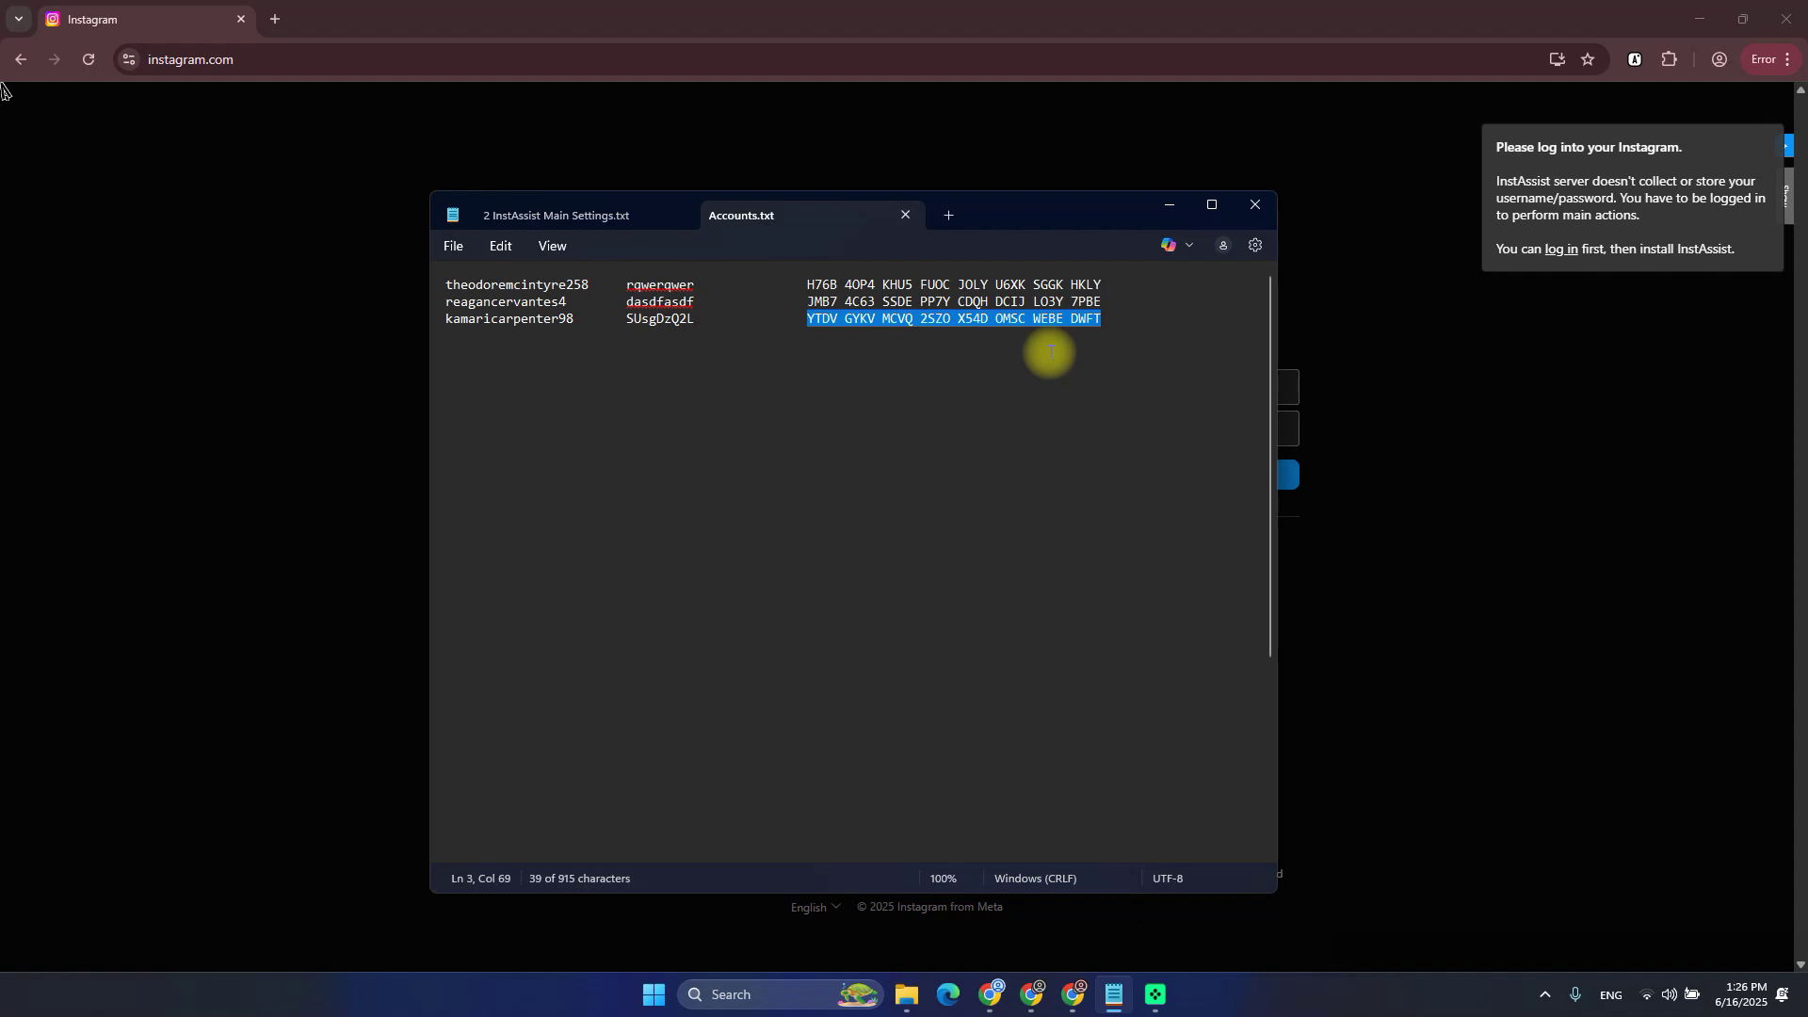
{"action": "left_click_drag", "start_coordinate": [806, 320], "coordinate": [1070, 327]}
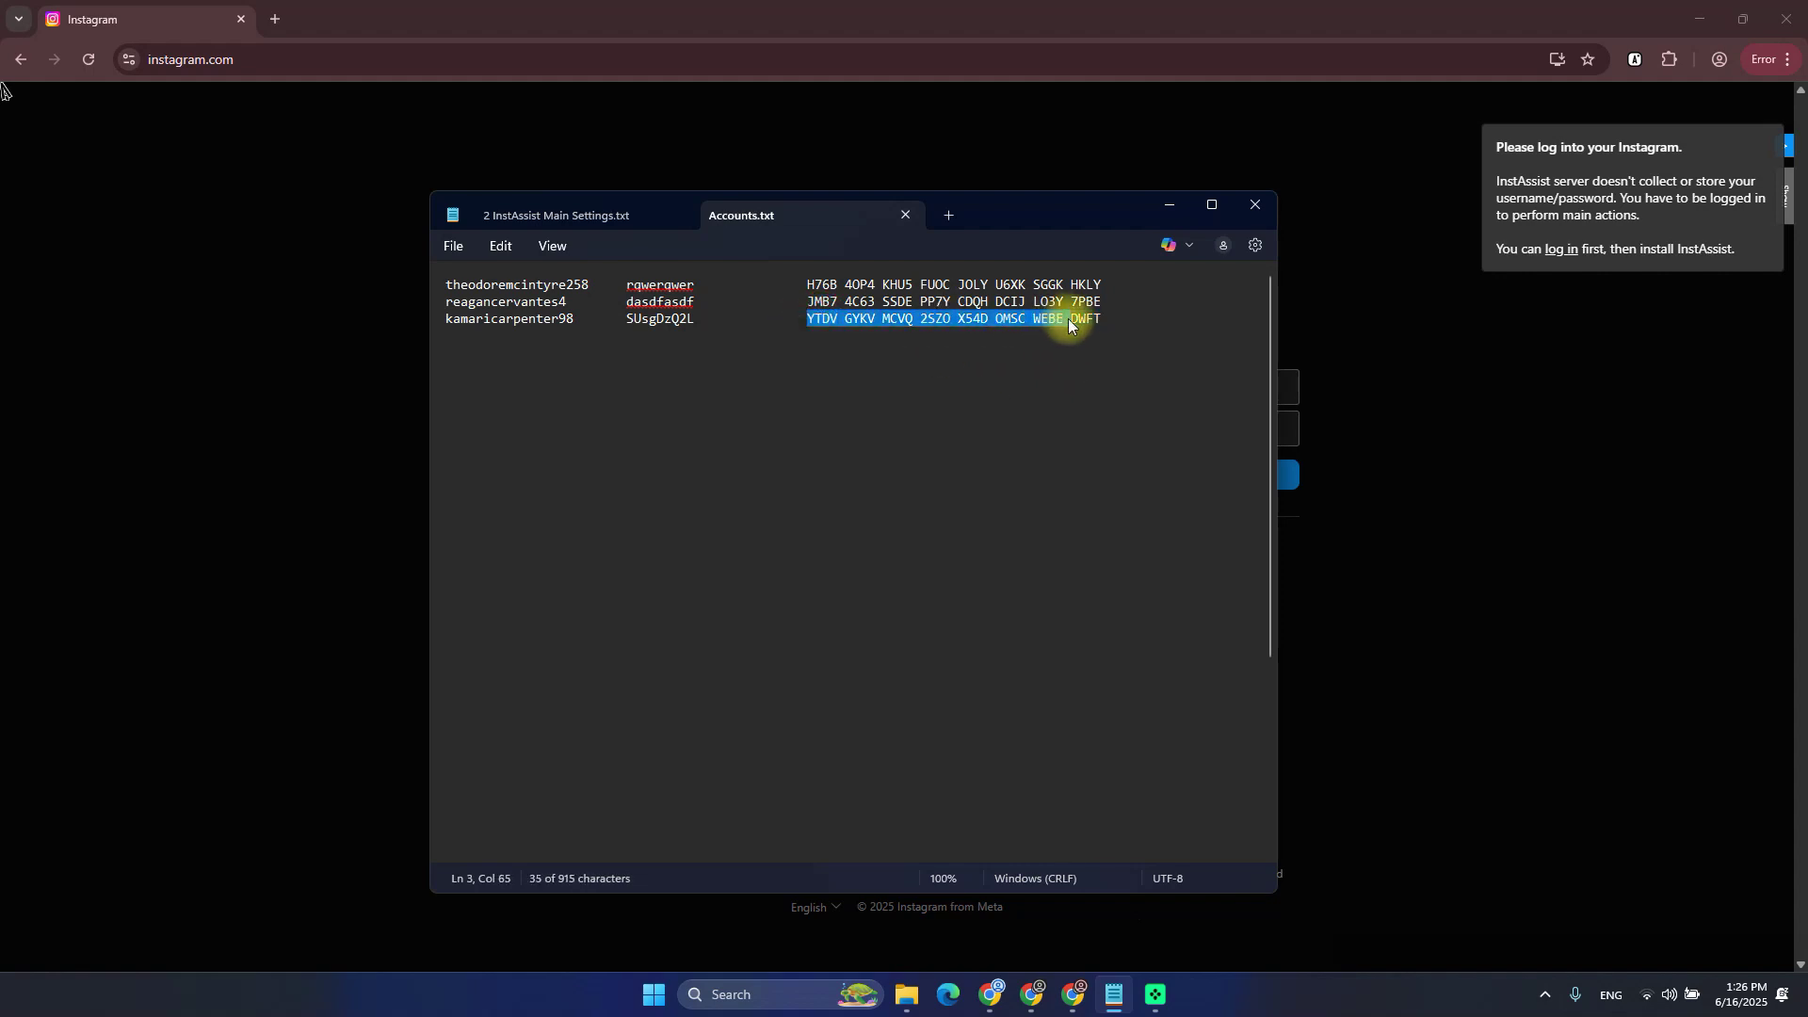
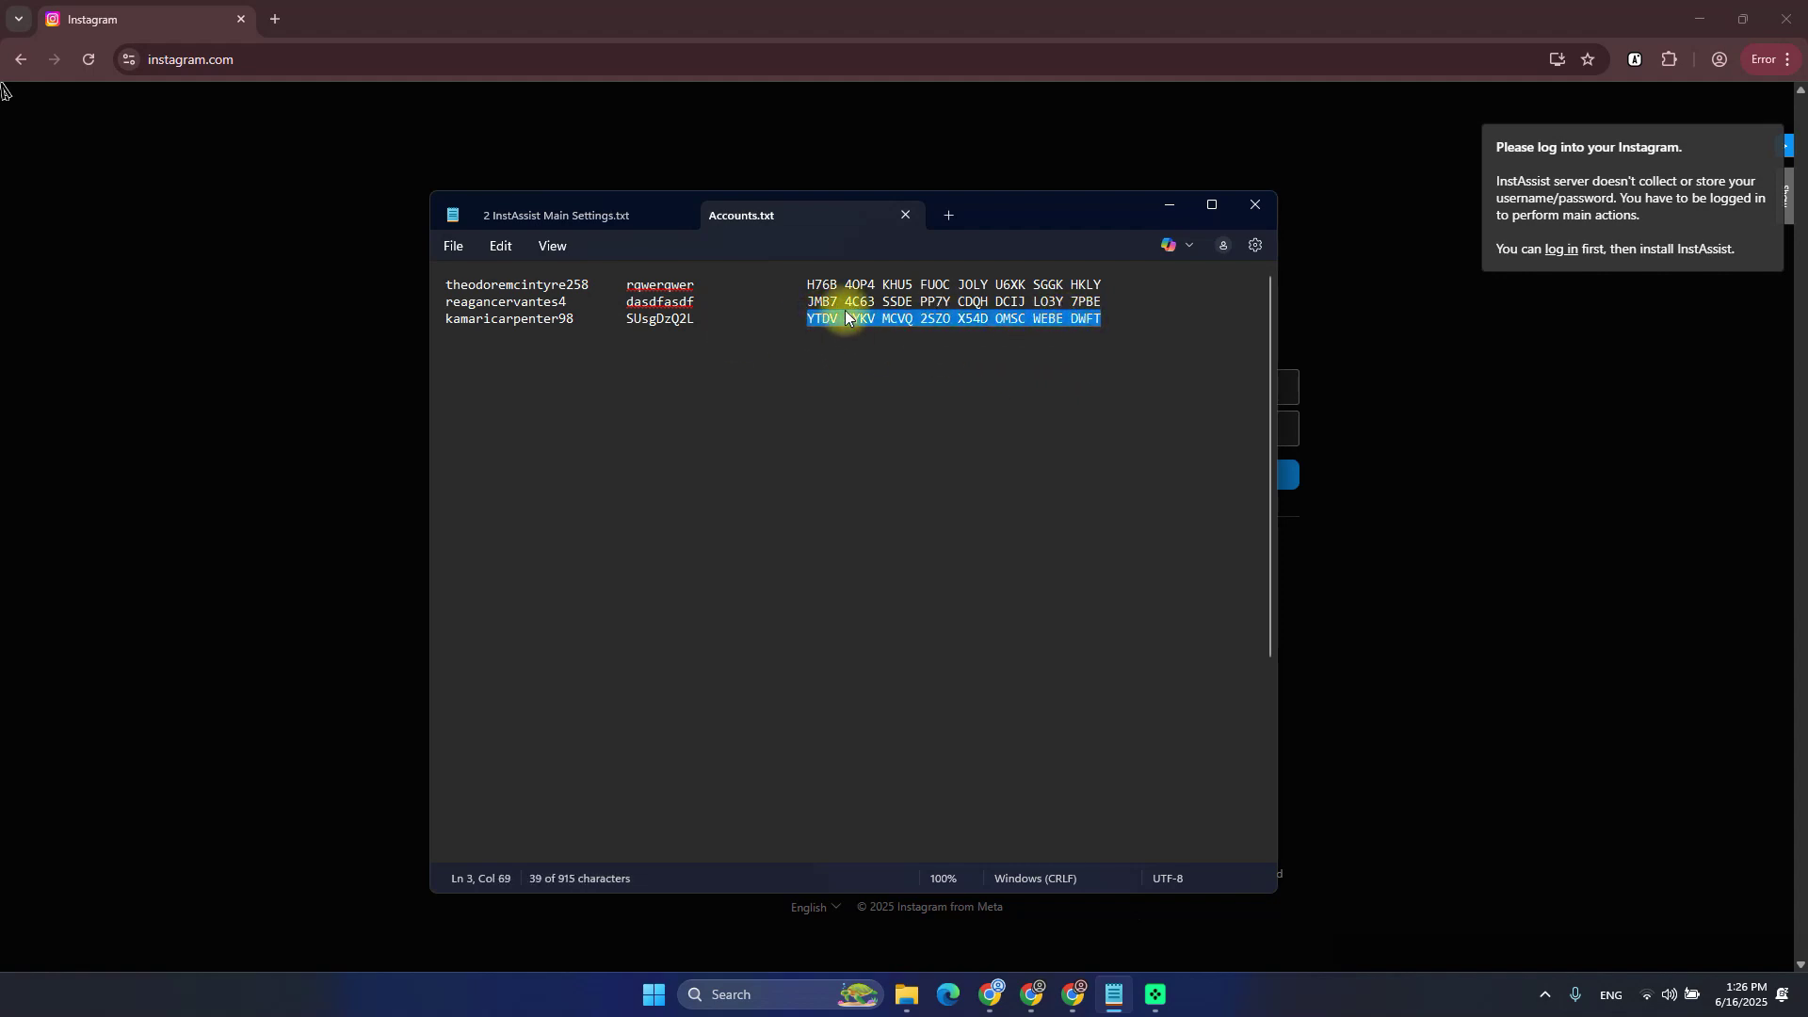
{"action": "double_click", "coordinate": [819, 317]}
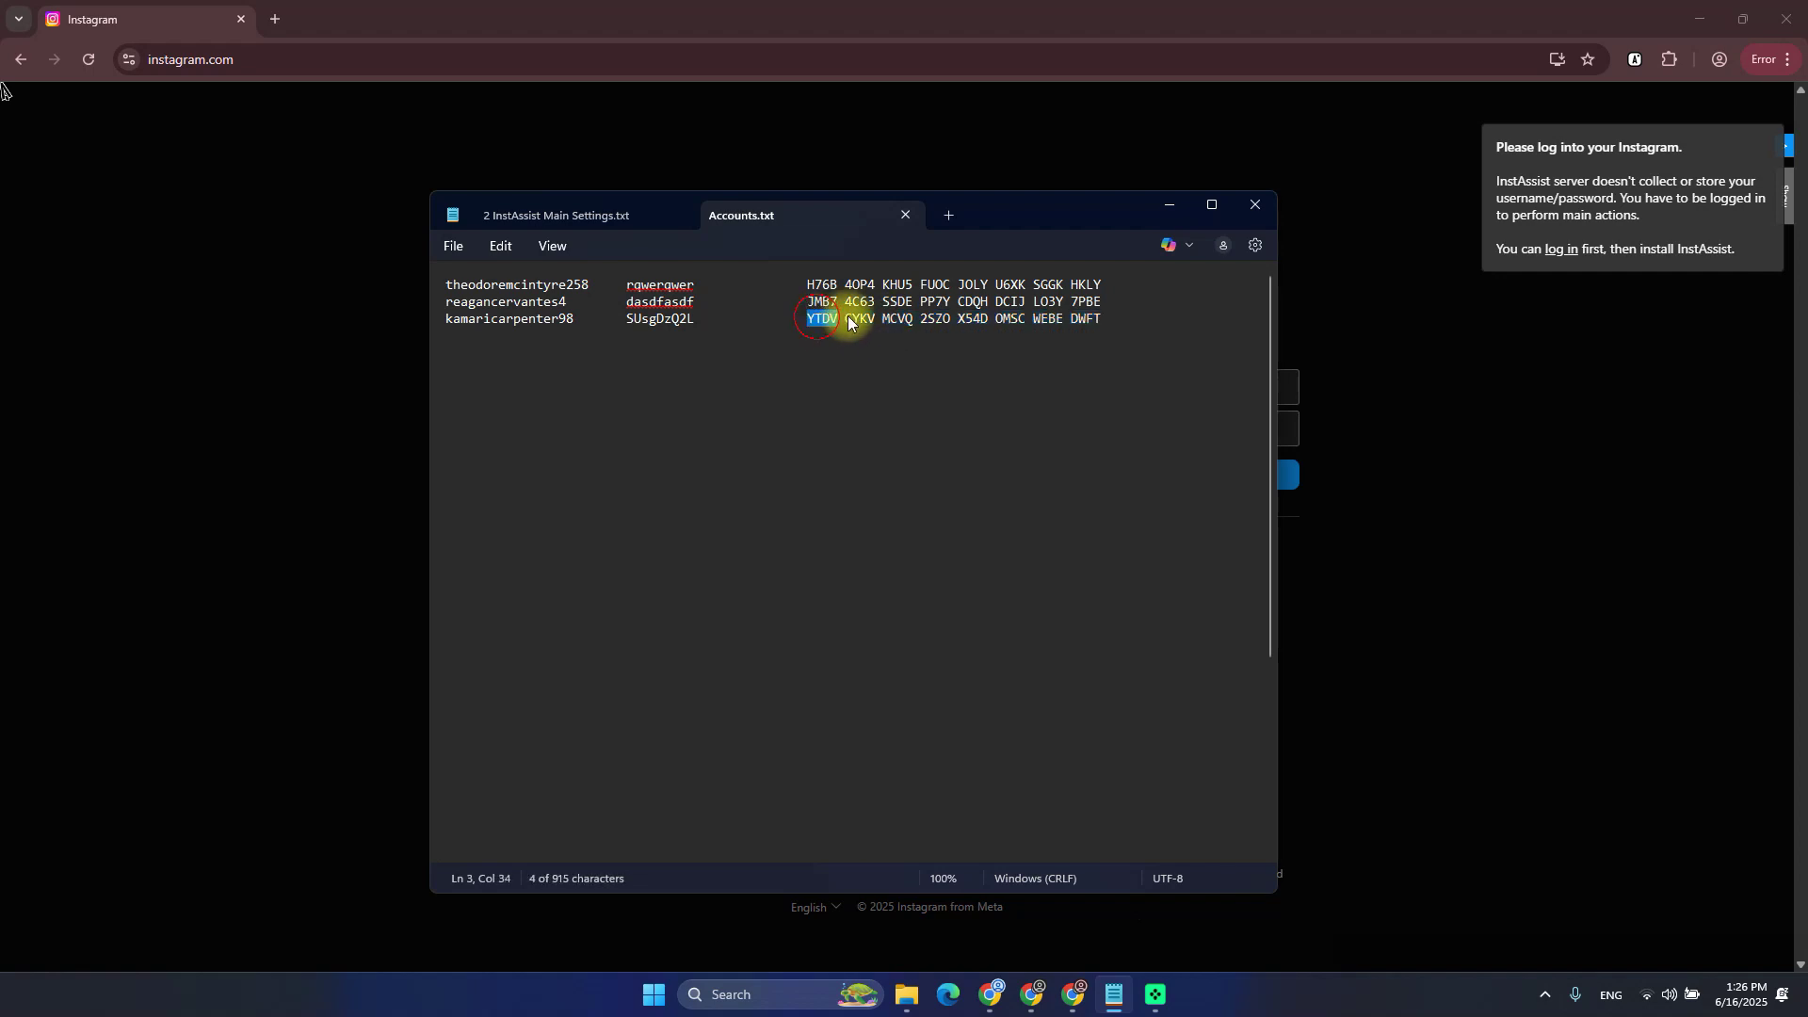
{"action": "left_click_drag", "start_coordinate": [847, 323], "coordinate": [1083, 324]}
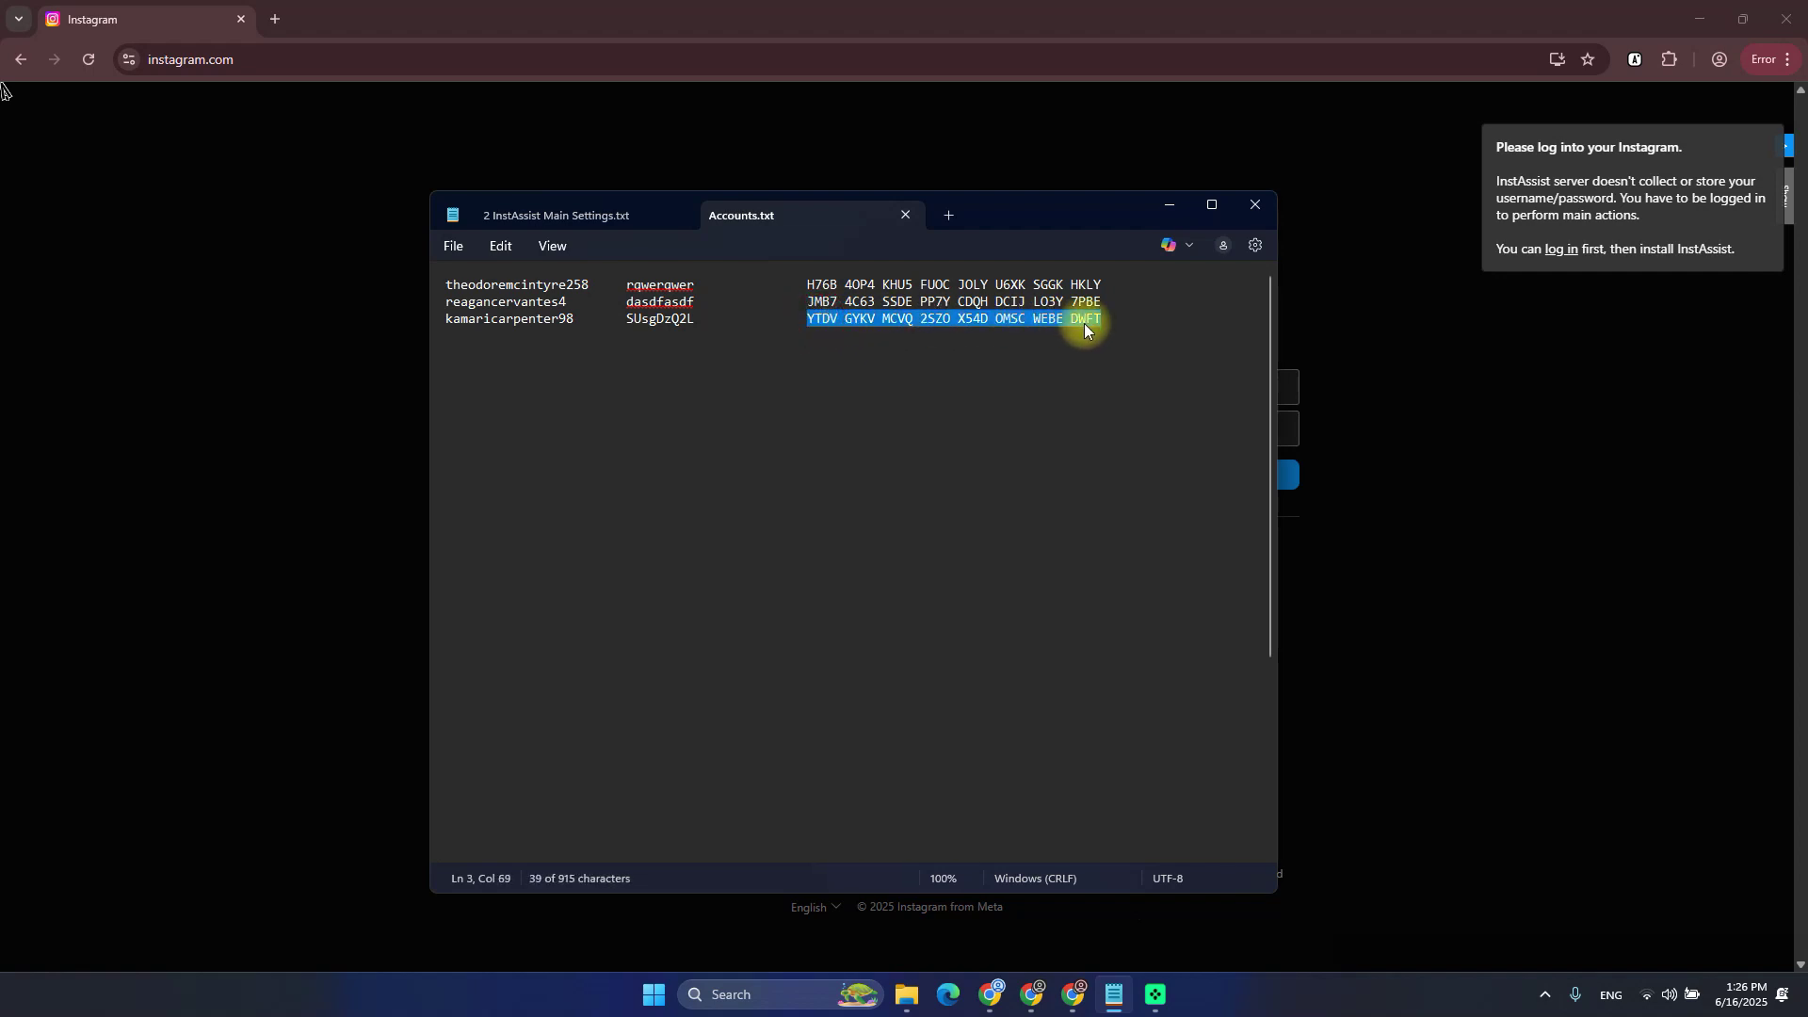
{"action": "left_click", "coordinate": [536, 318]}
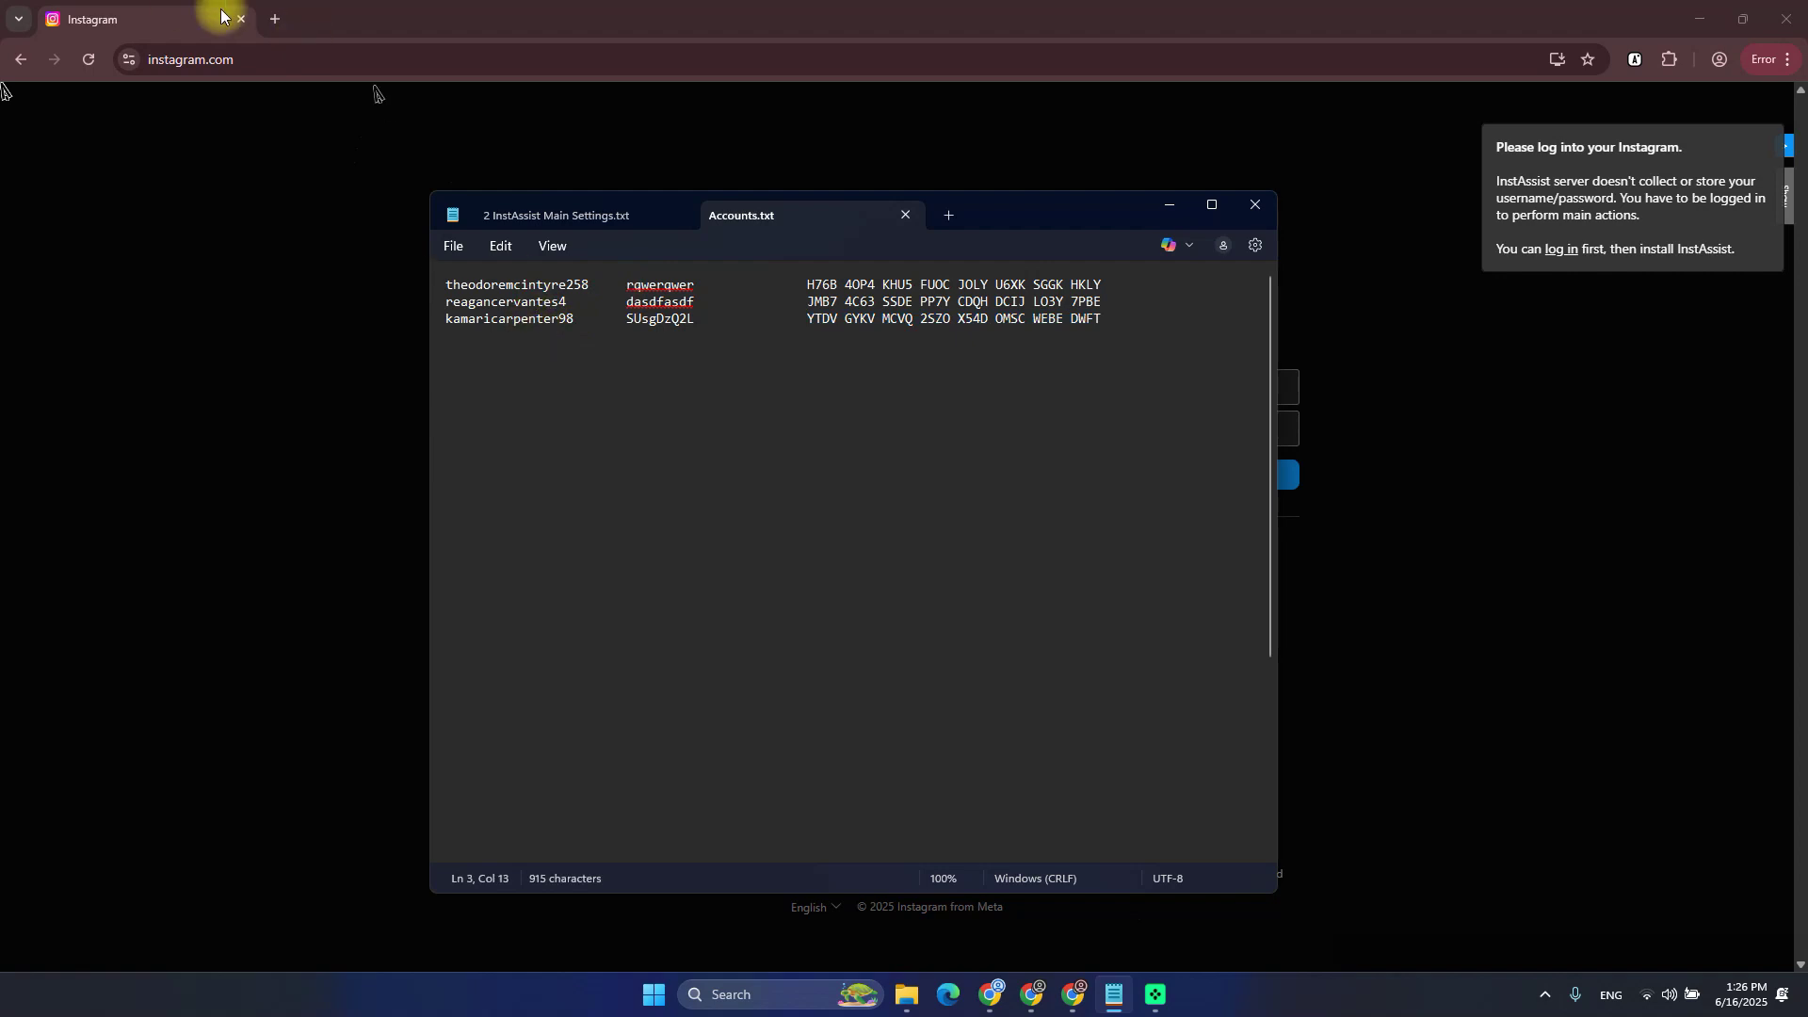
{"action": "left_click_drag", "start_coordinate": [808, 318], "coordinate": [1091, 322]}
Search Google for "google authenticator extension" in a new Chrome tab
{"action": "left_click", "coordinate": [275, 18]}
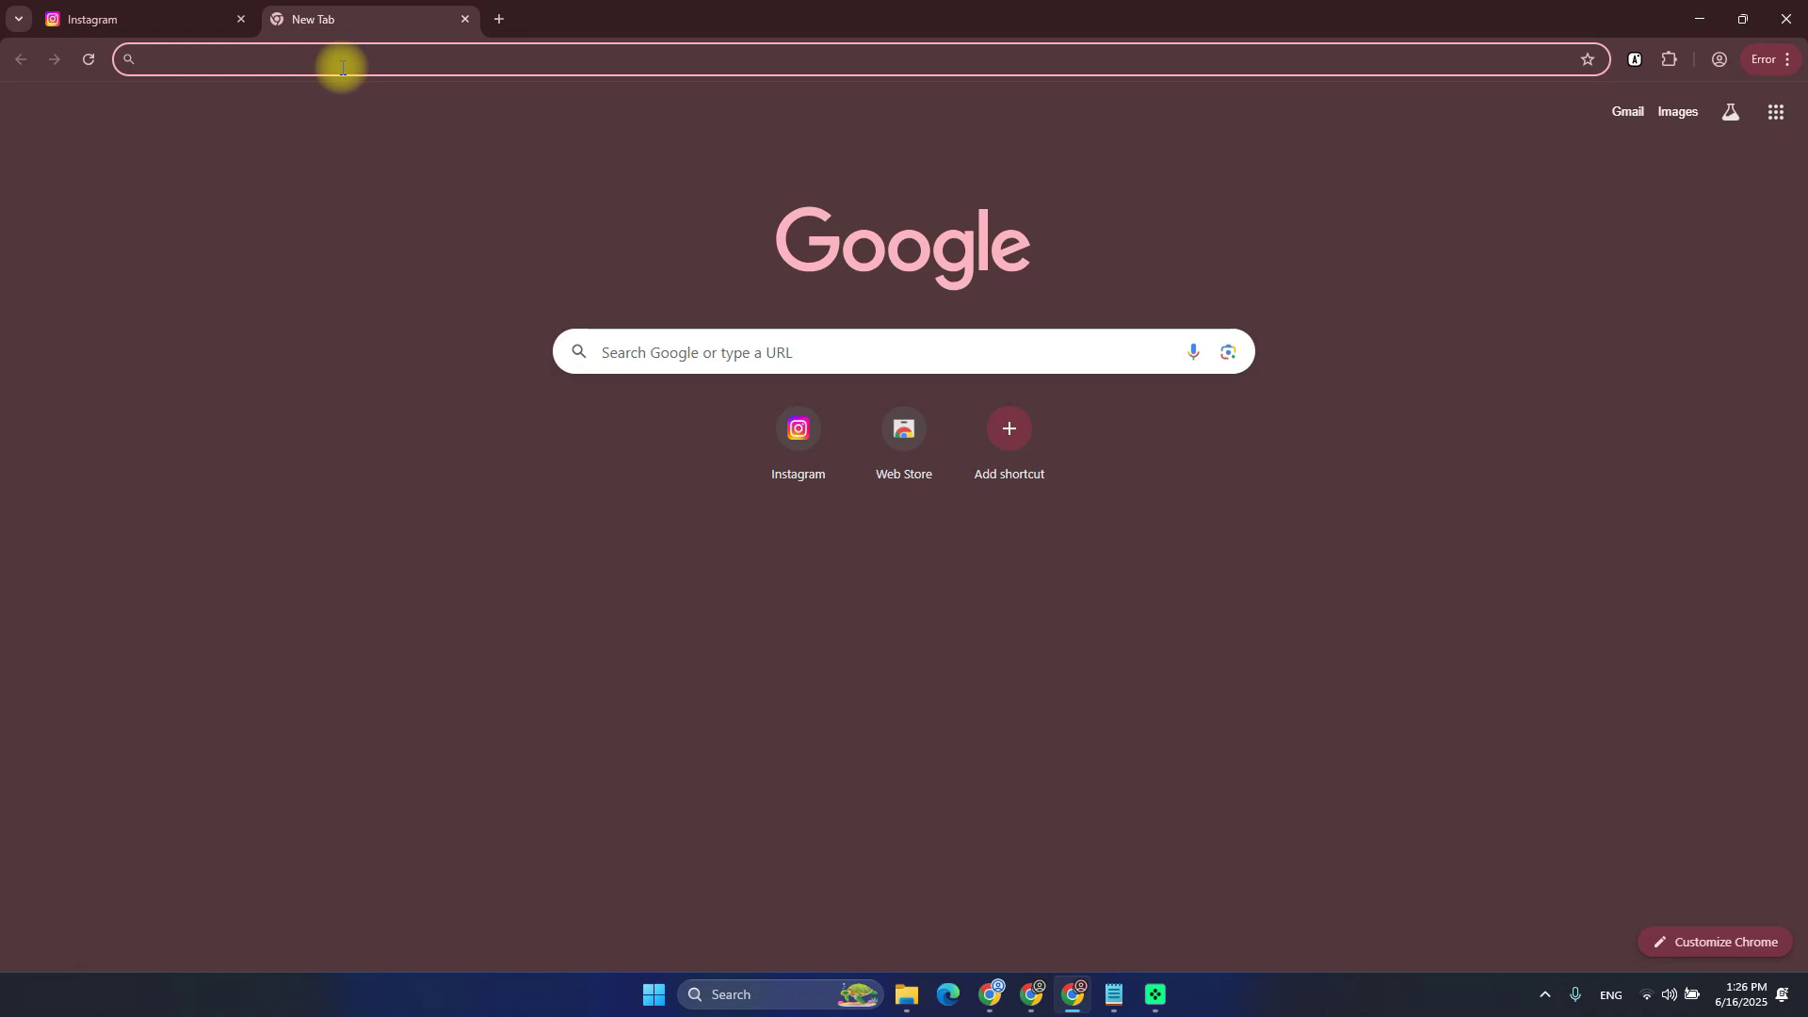
{"action": "type", "text": "google"}
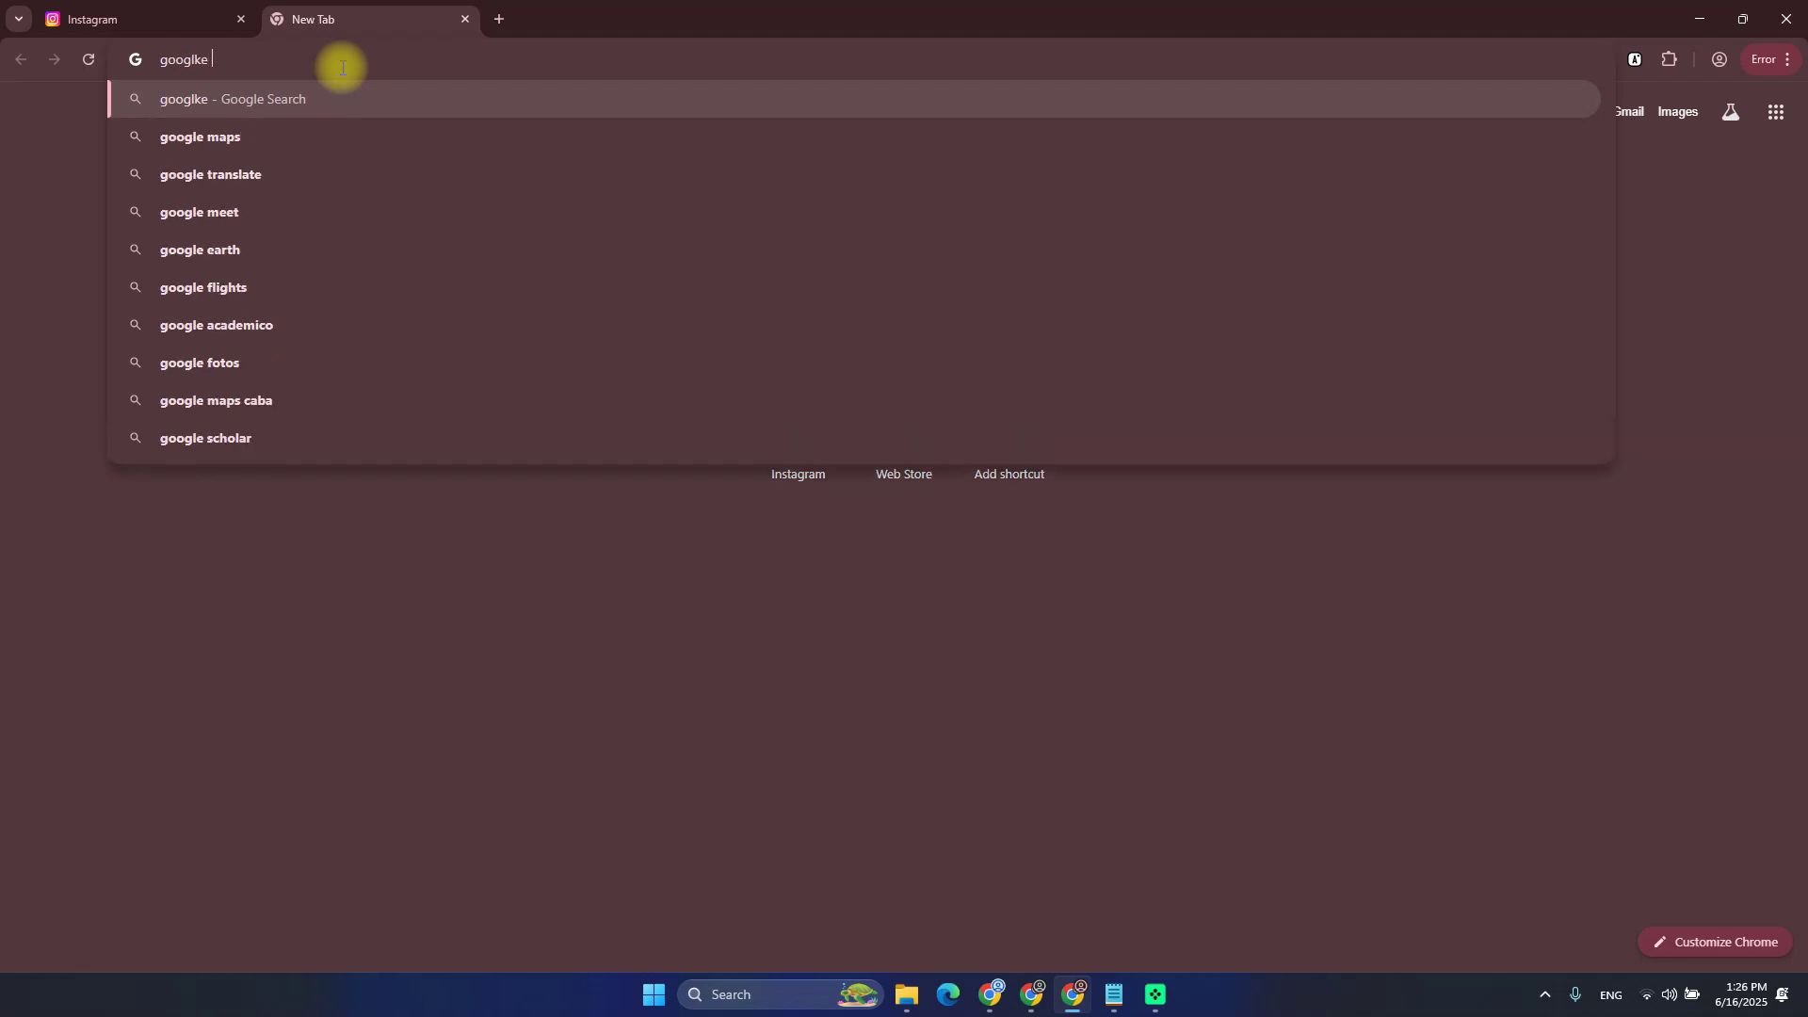
{"action": "key", "text": "BackSpace"}
{"action": "key", "text": "BackSpace"}
{"action": "key", "text": "BackSpace"}
{"action": "type", "text": "le"}
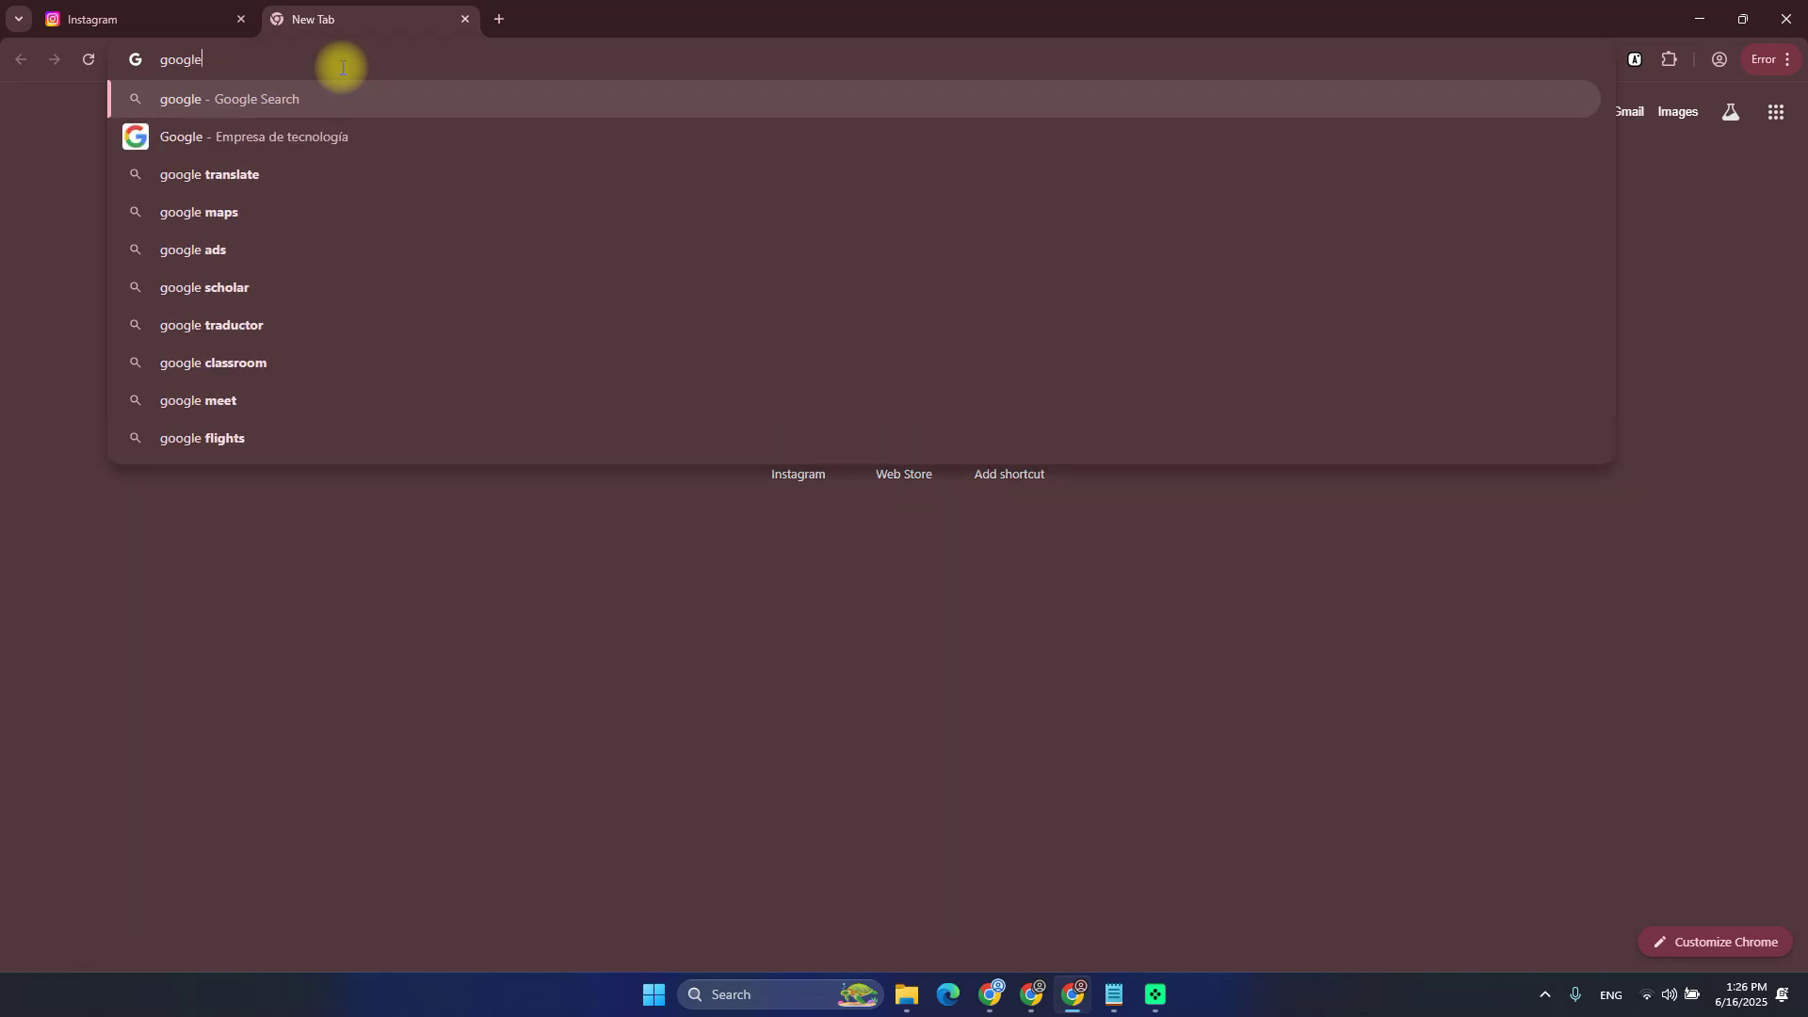
{"action": "type", "text": " authenticator "}
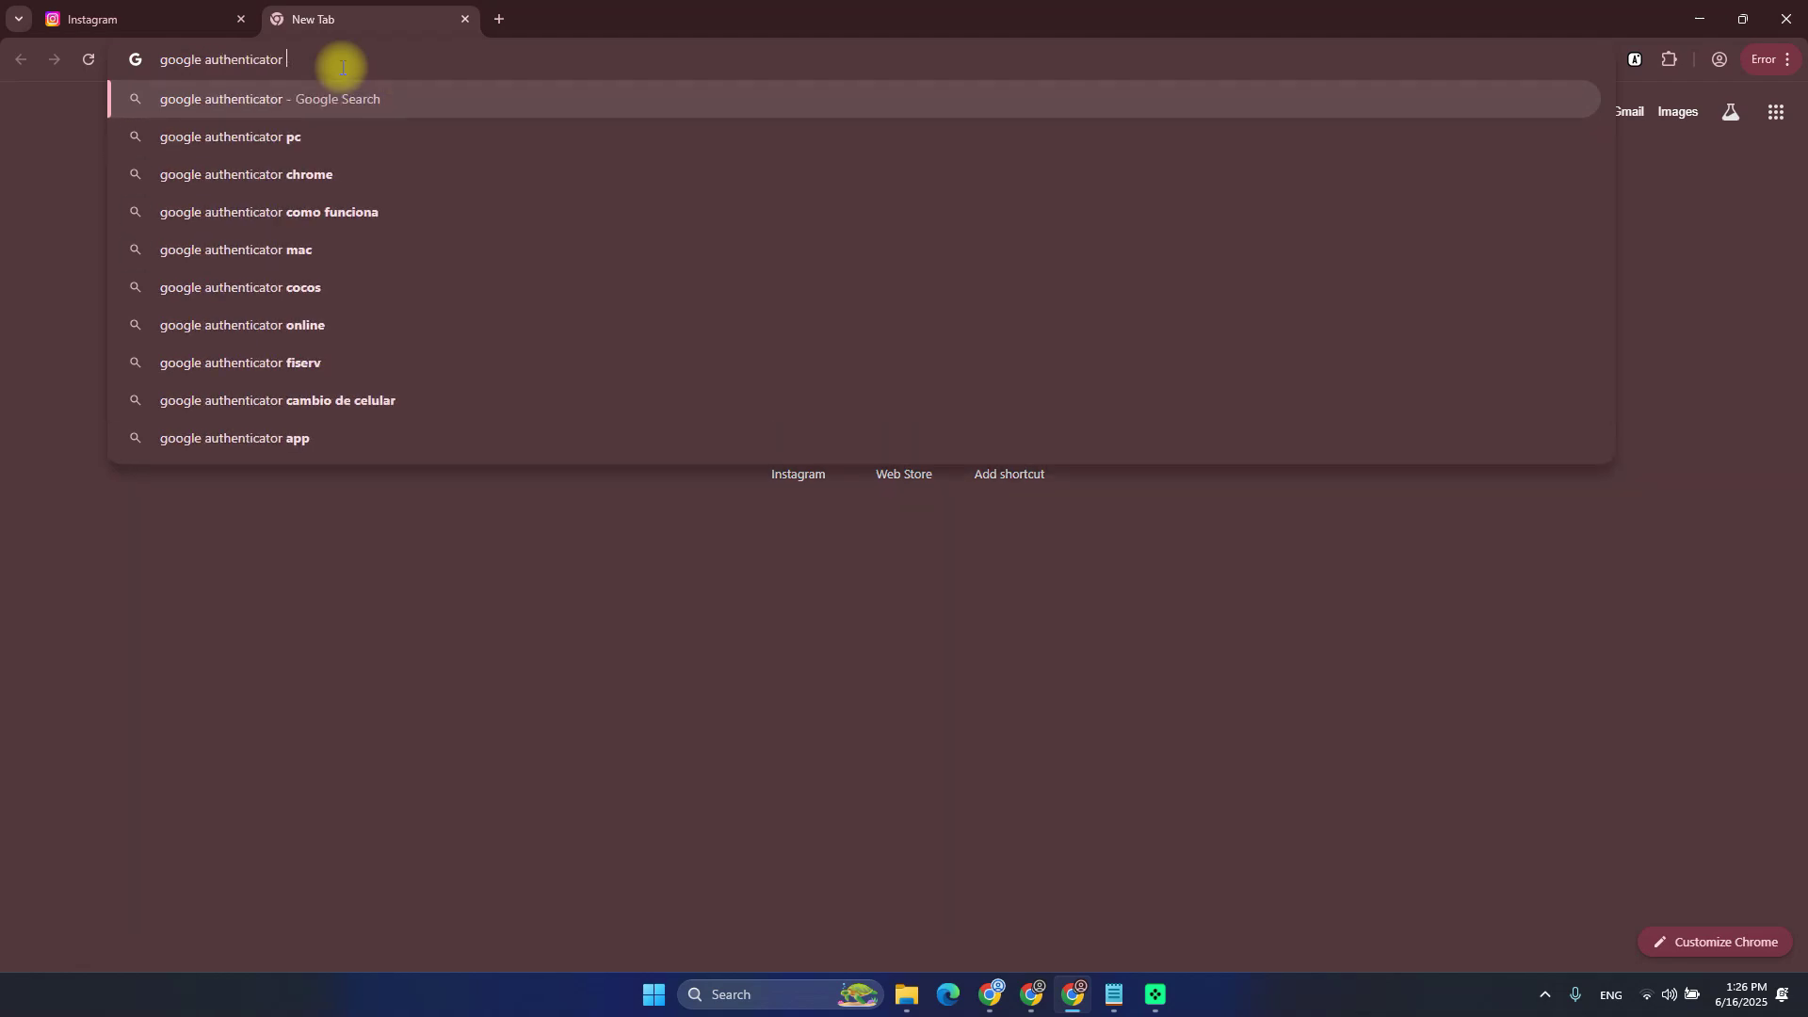
{"action": "type", "text": "extension"}
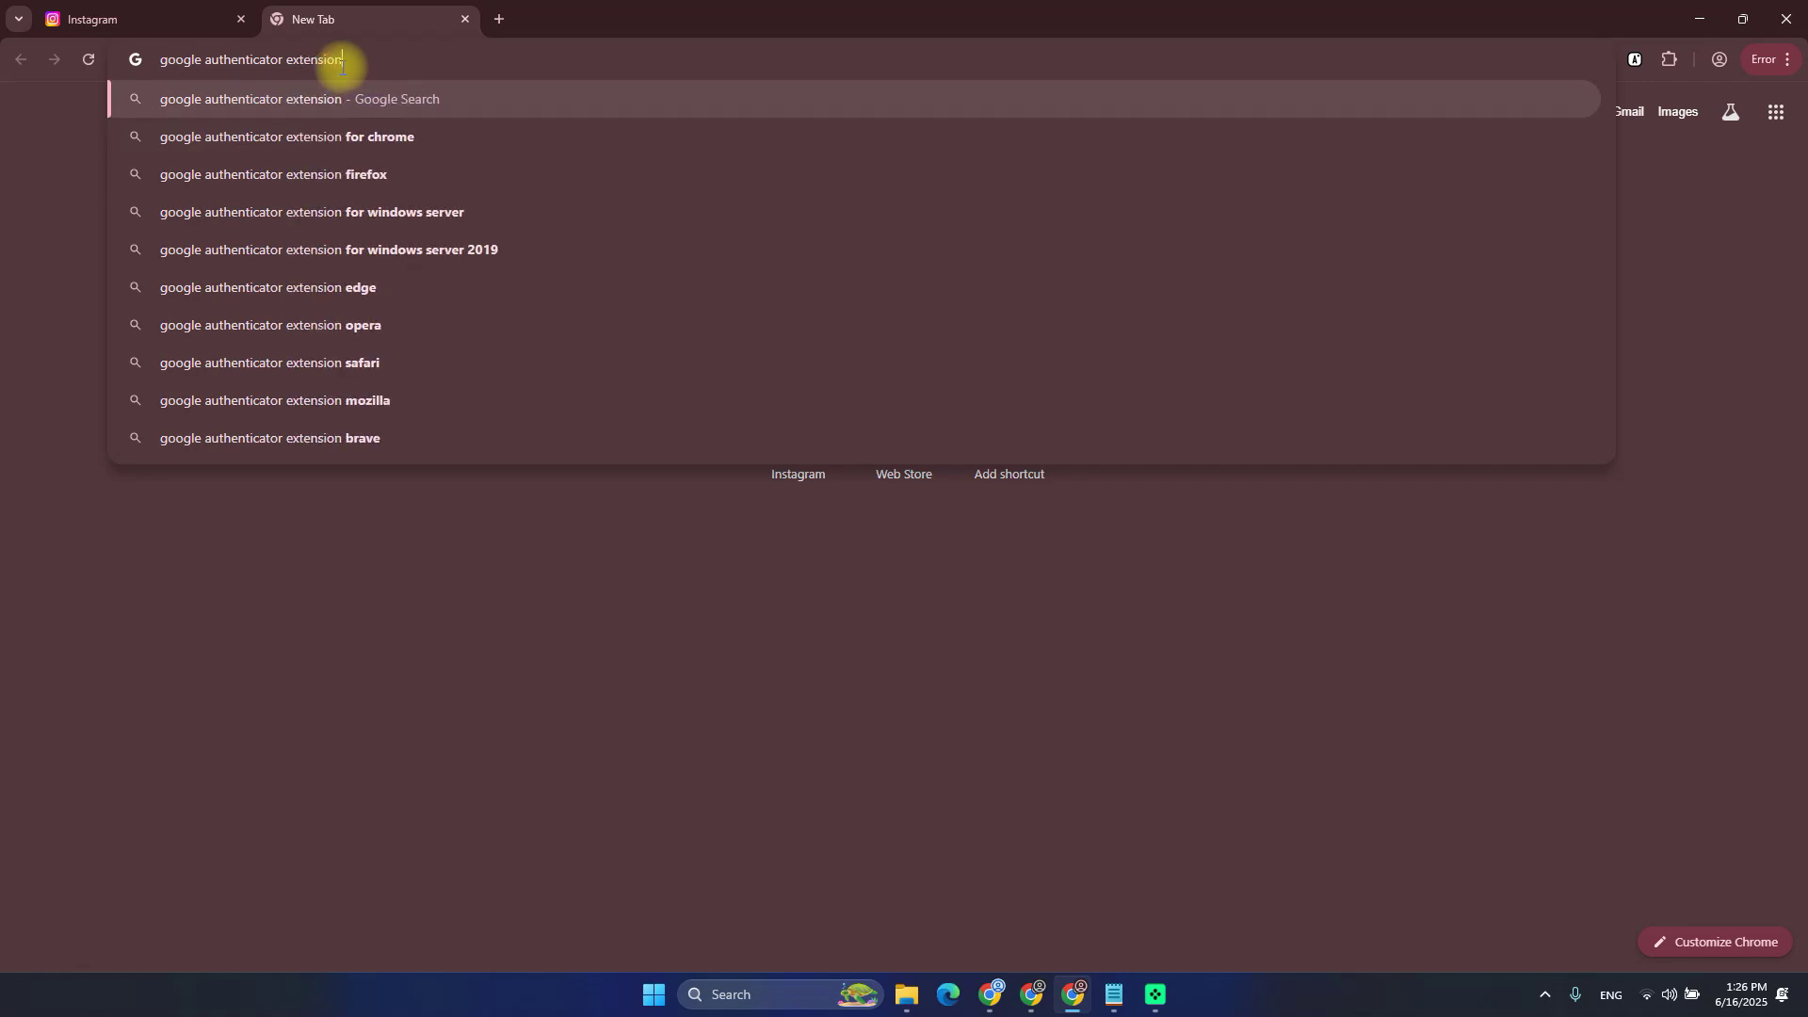
{"action": "key", "text": "Return"}
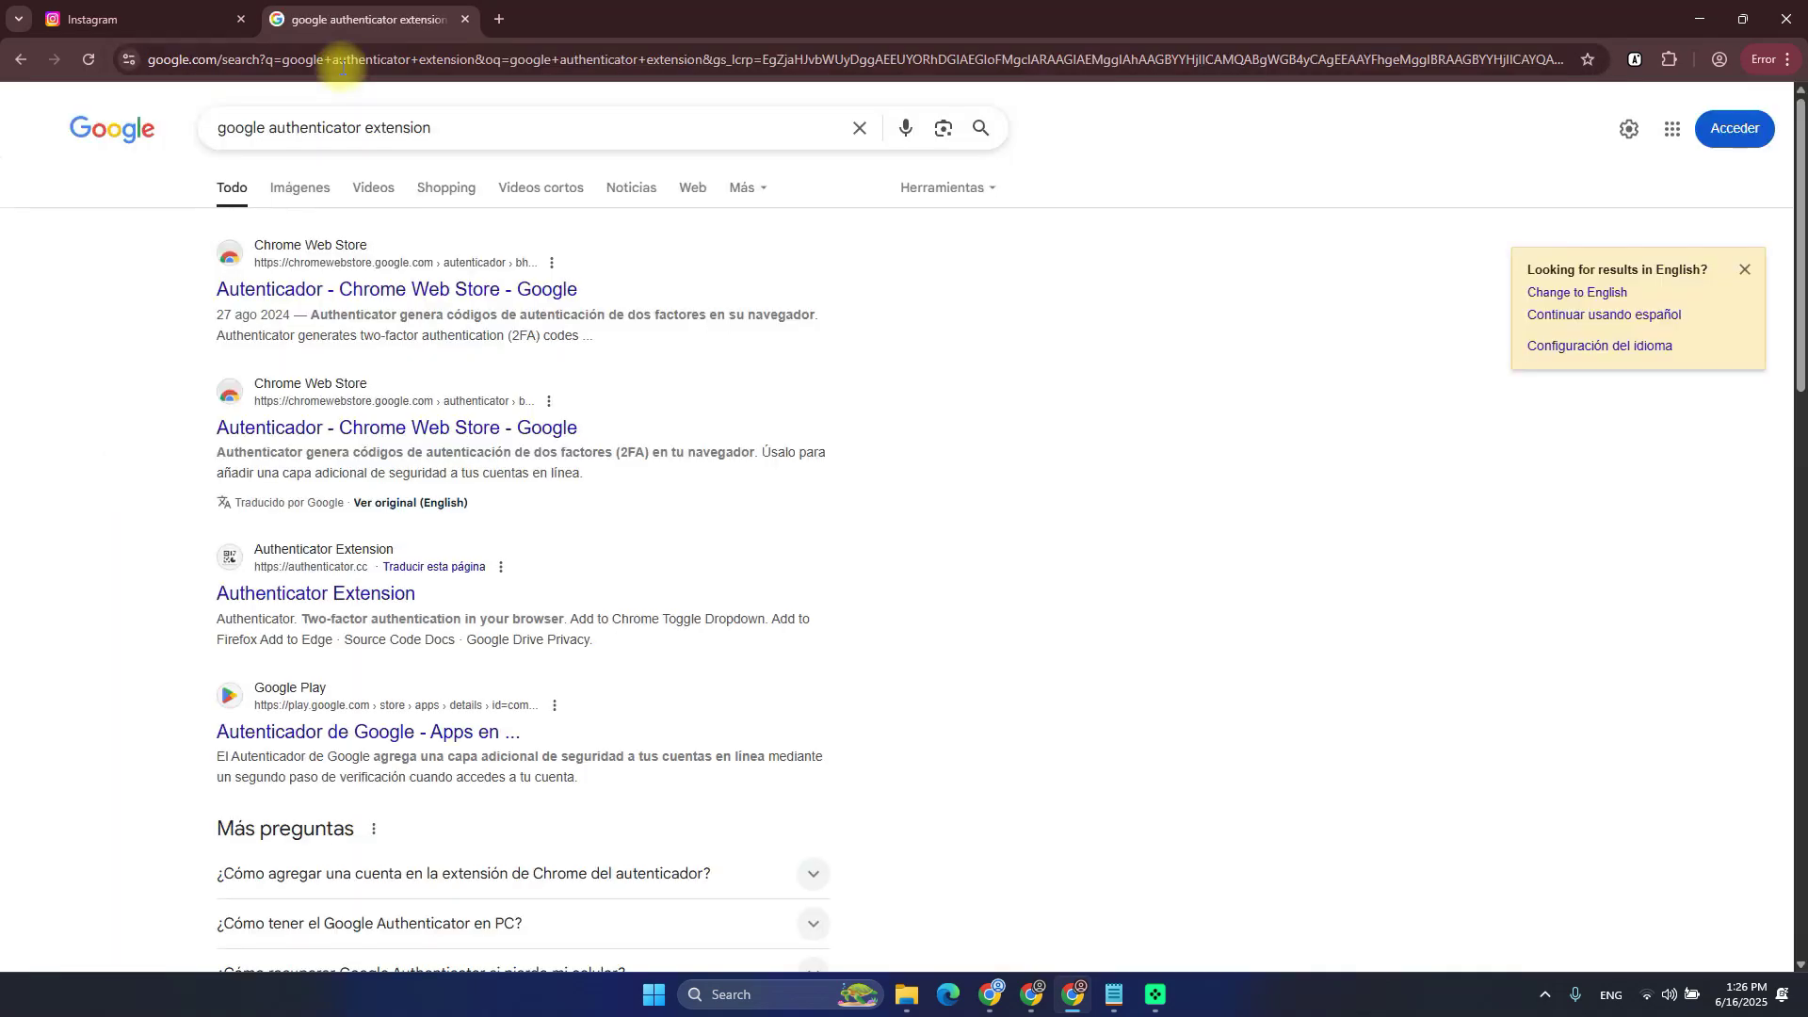
Install the Authenticator extension from the first Chrome Web Store result, translating the store page to English
{"action": "left_click", "coordinate": [312, 289]}
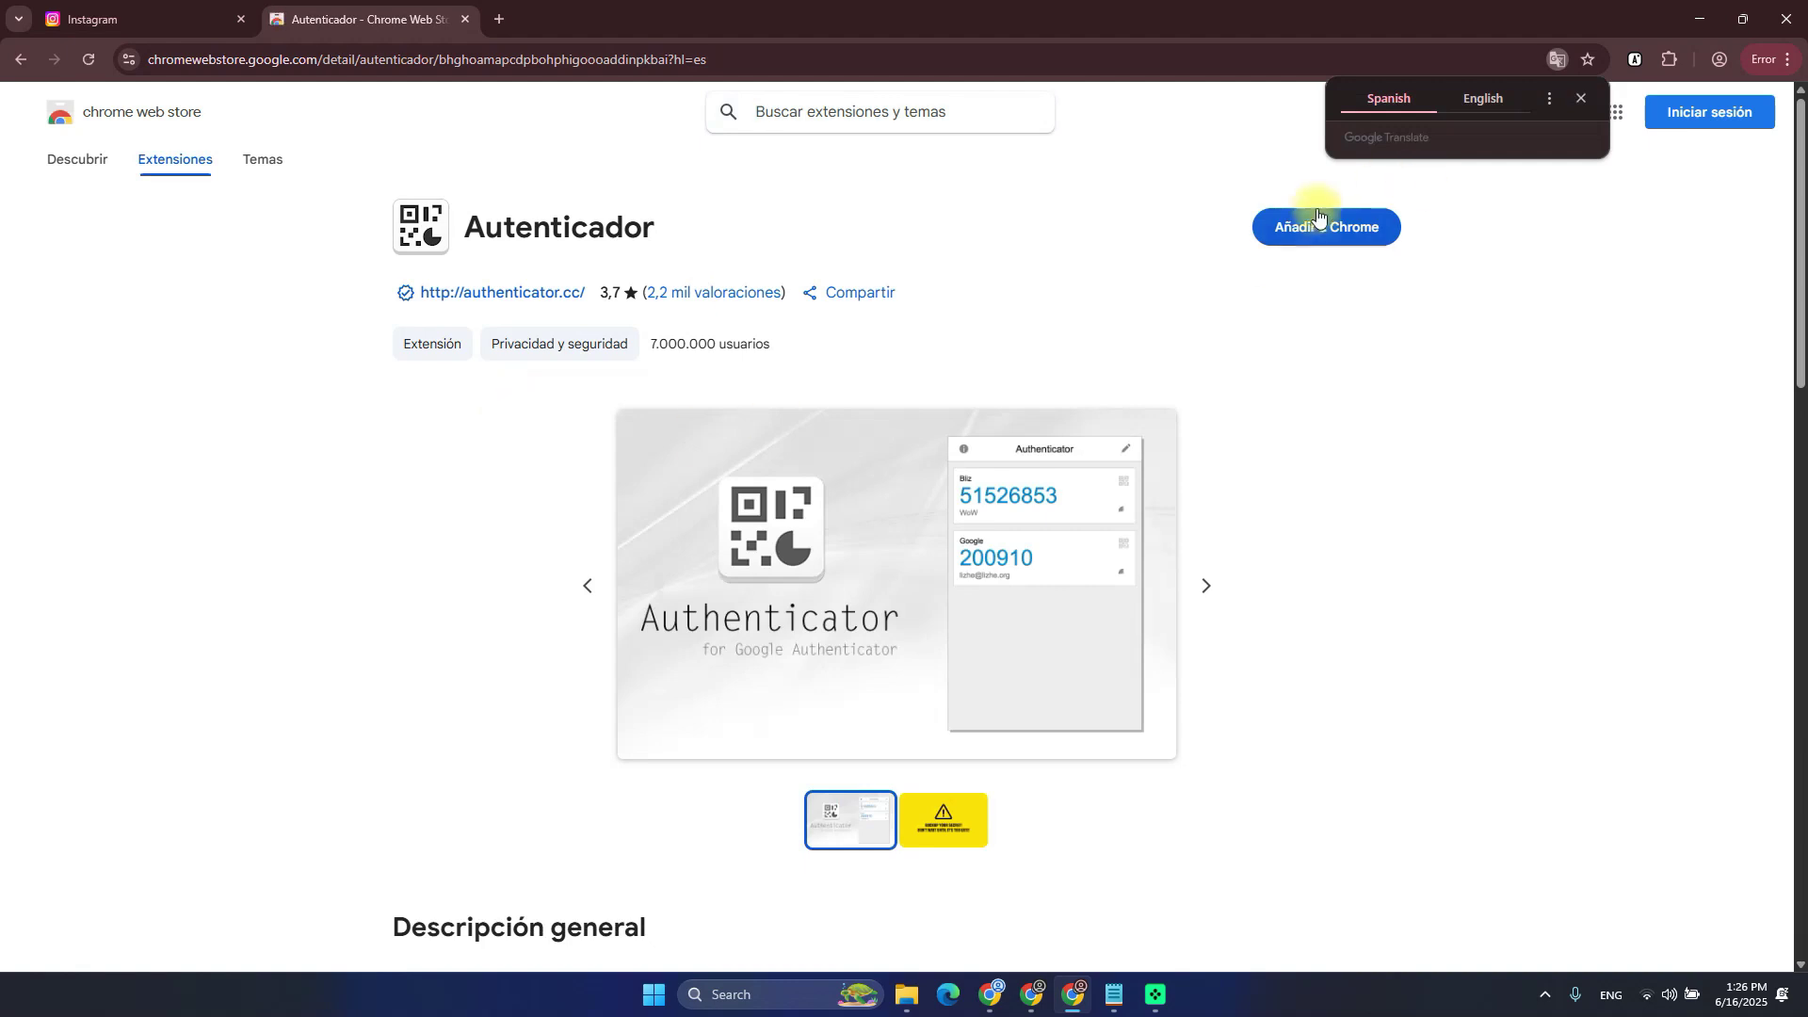
{"action": "left_click", "coordinate": [1479, 98]}
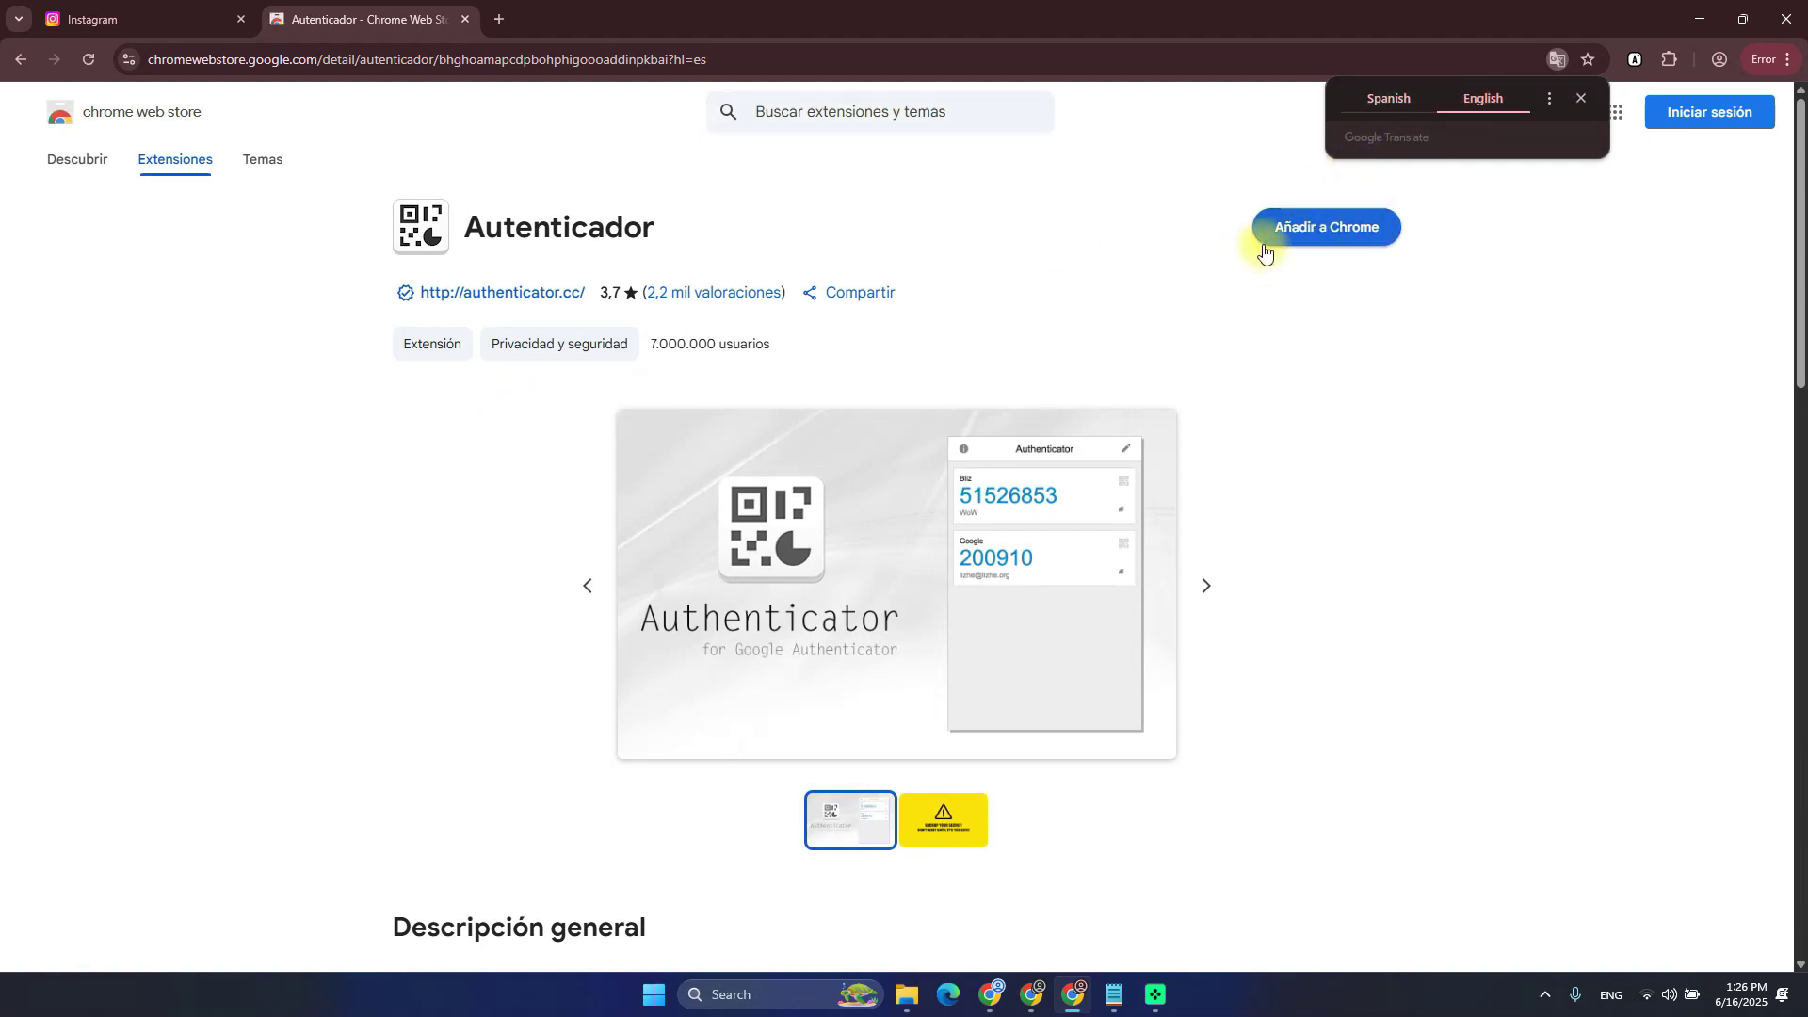
{"action": "left_click", "coordinate": [1357, 226]}
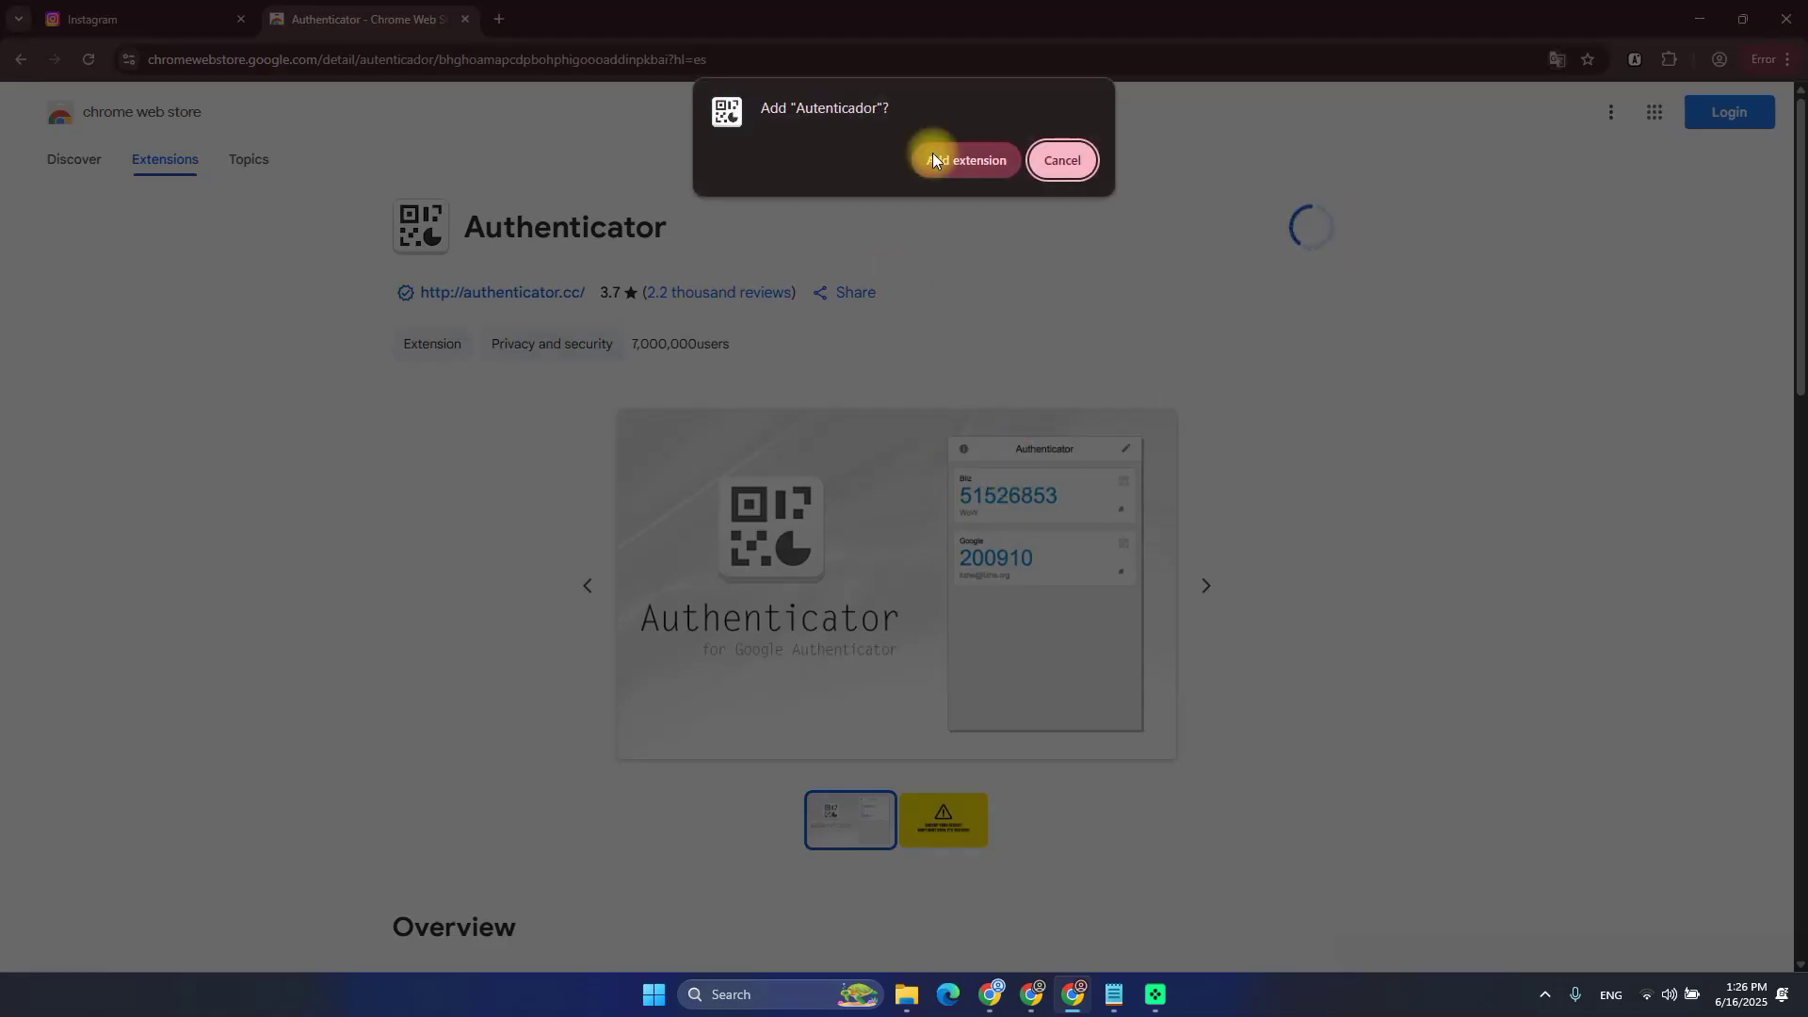
{"action": "left_click", "coordinate": [943, 154]}
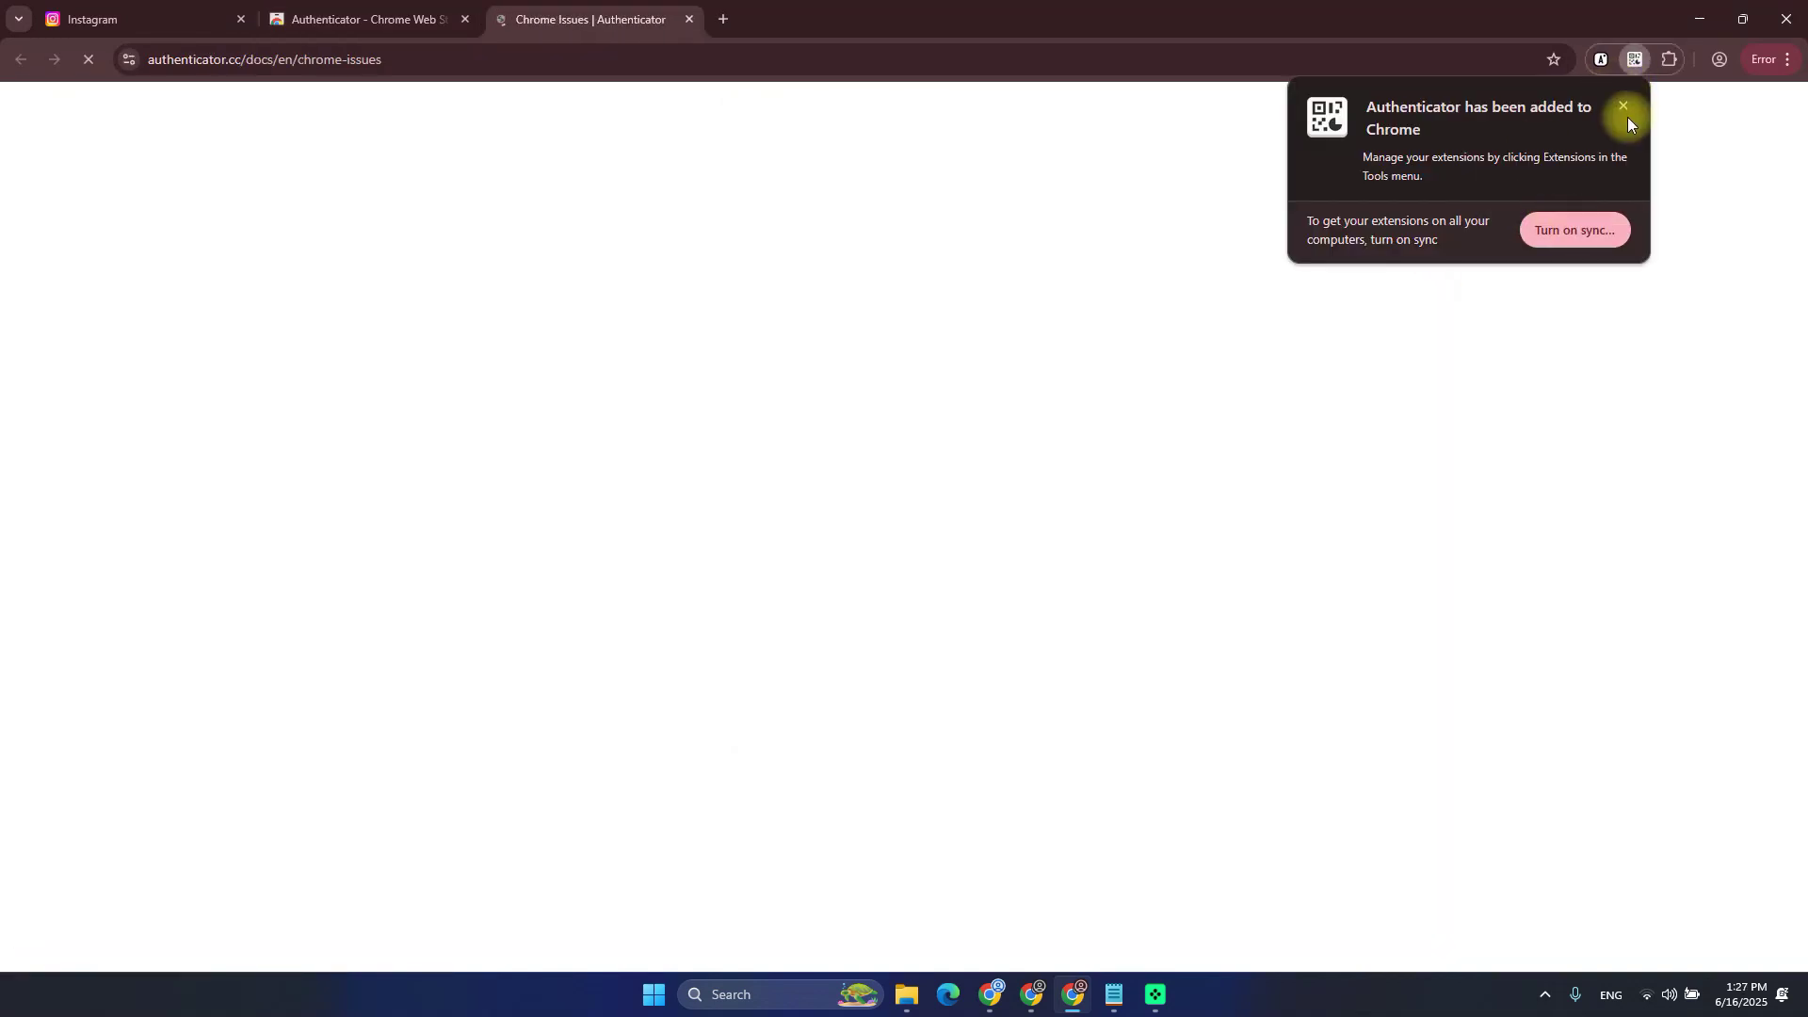
Close the Authenticator help and Chrome Web Store tabs, and pin the Authenticator extension in Chrome
{"action": "middle_click", "coordinate": [558, 28]}
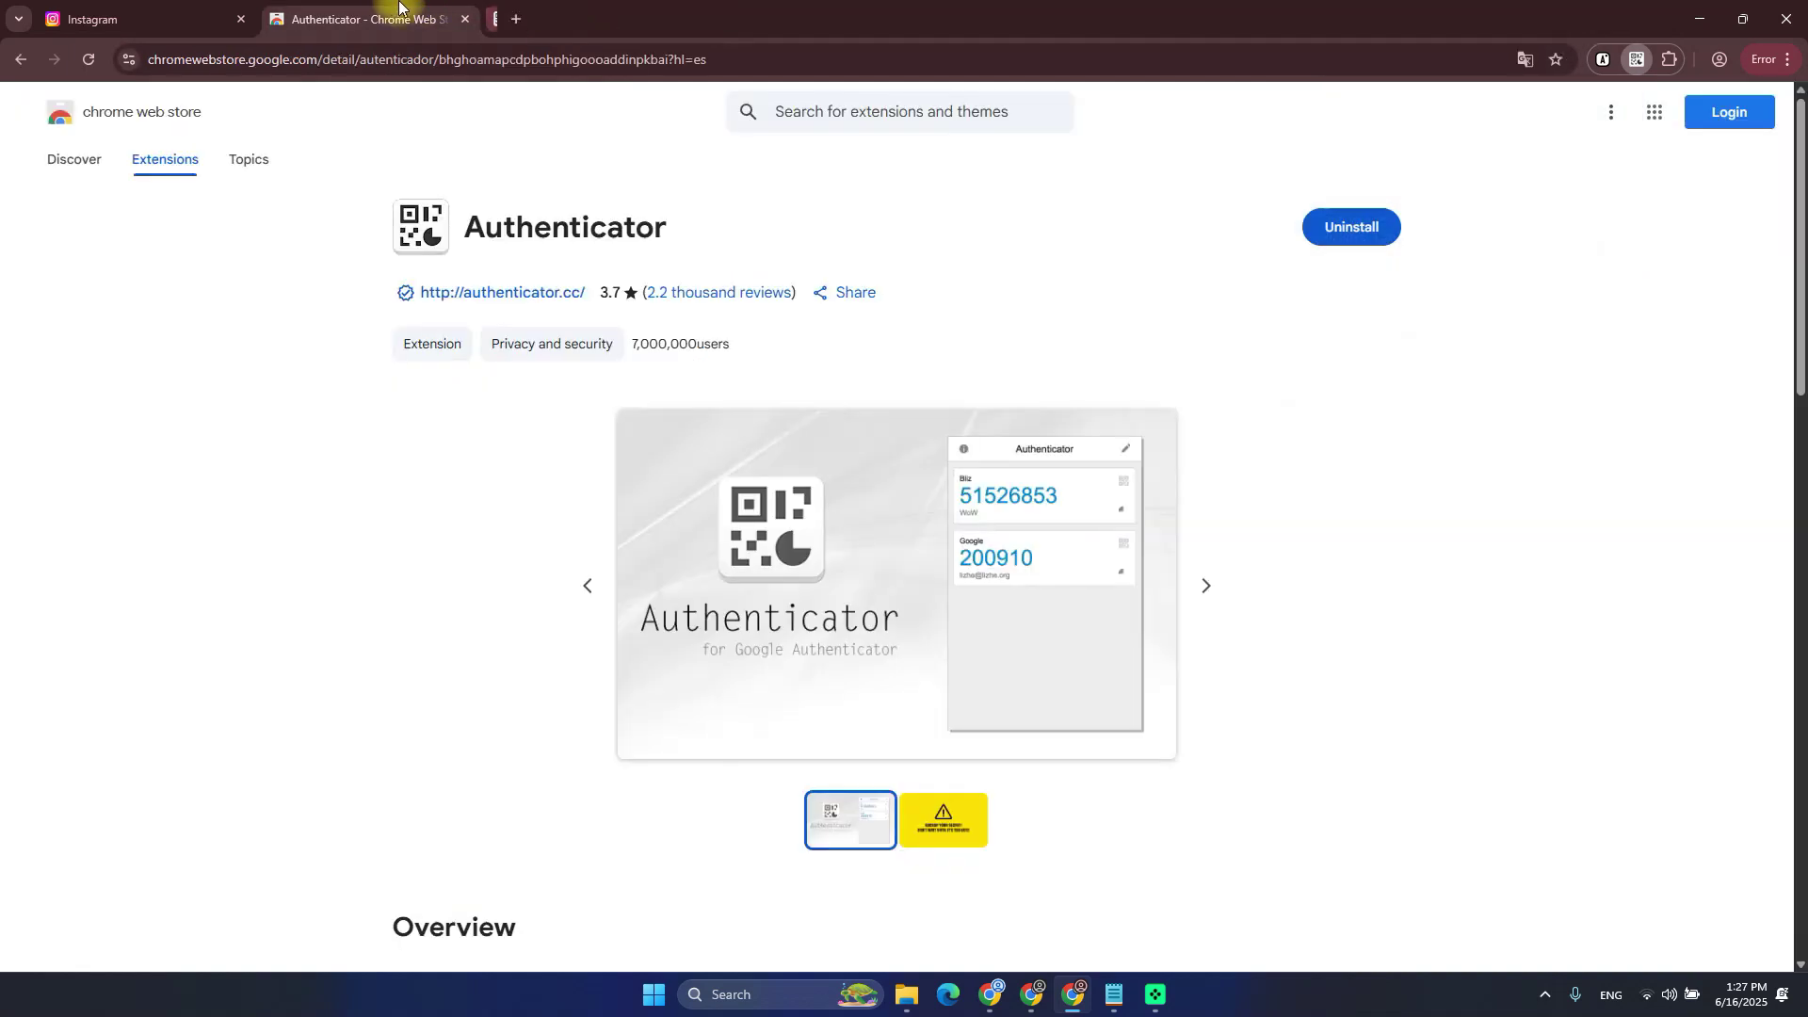
{"action": "middle_click", "coordinate": [395, 6]}
{"action": "left_click", "coordinate": [1672, 59]}
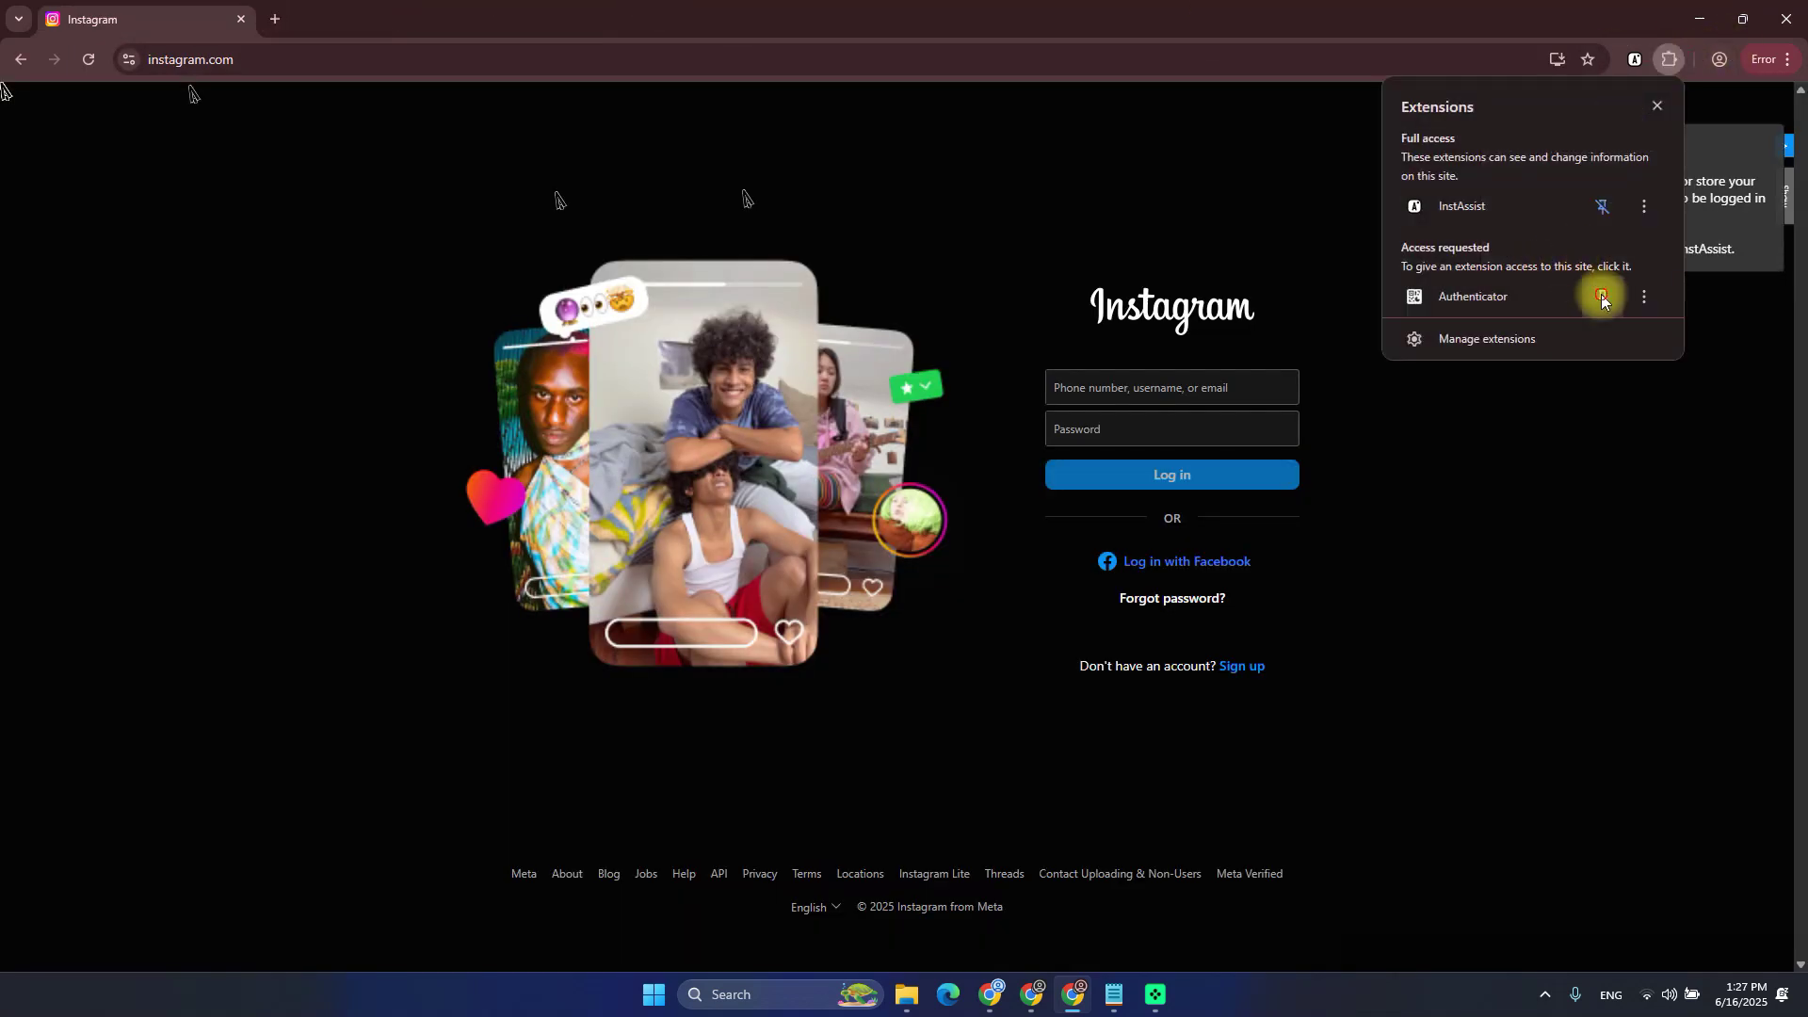
{"action": "left_click", "coordinate": [1636, 62]}
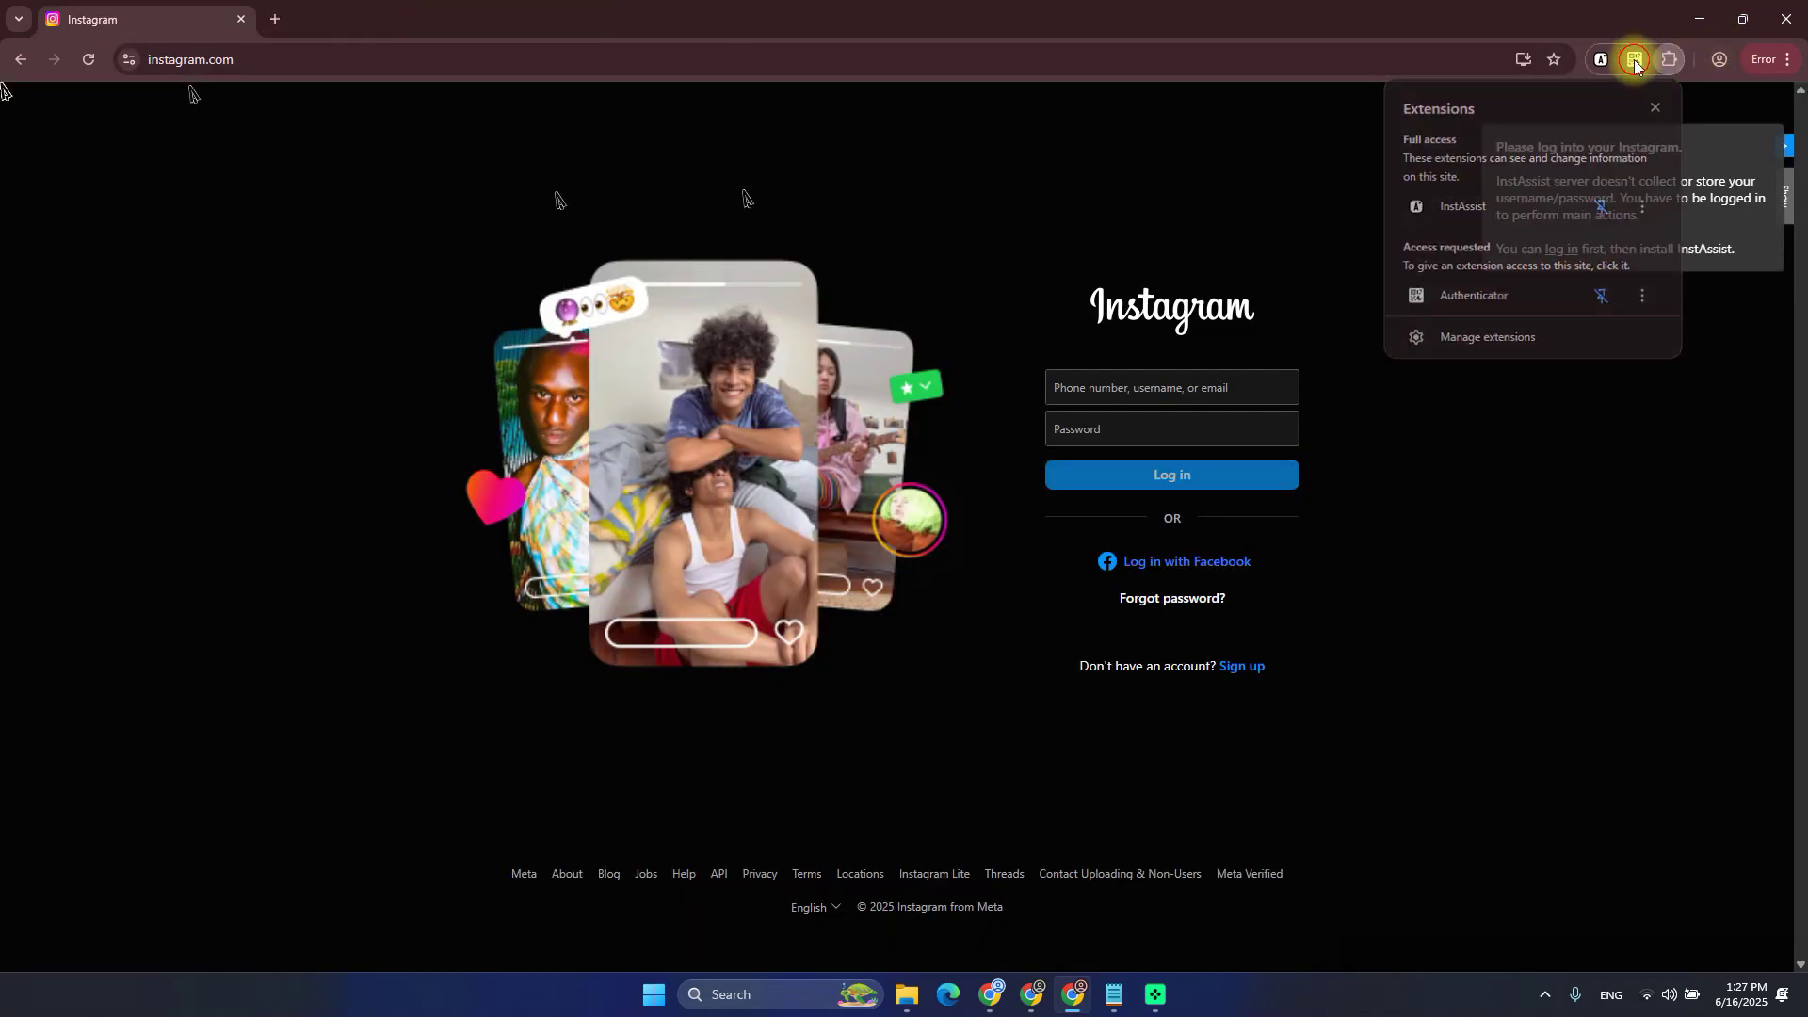
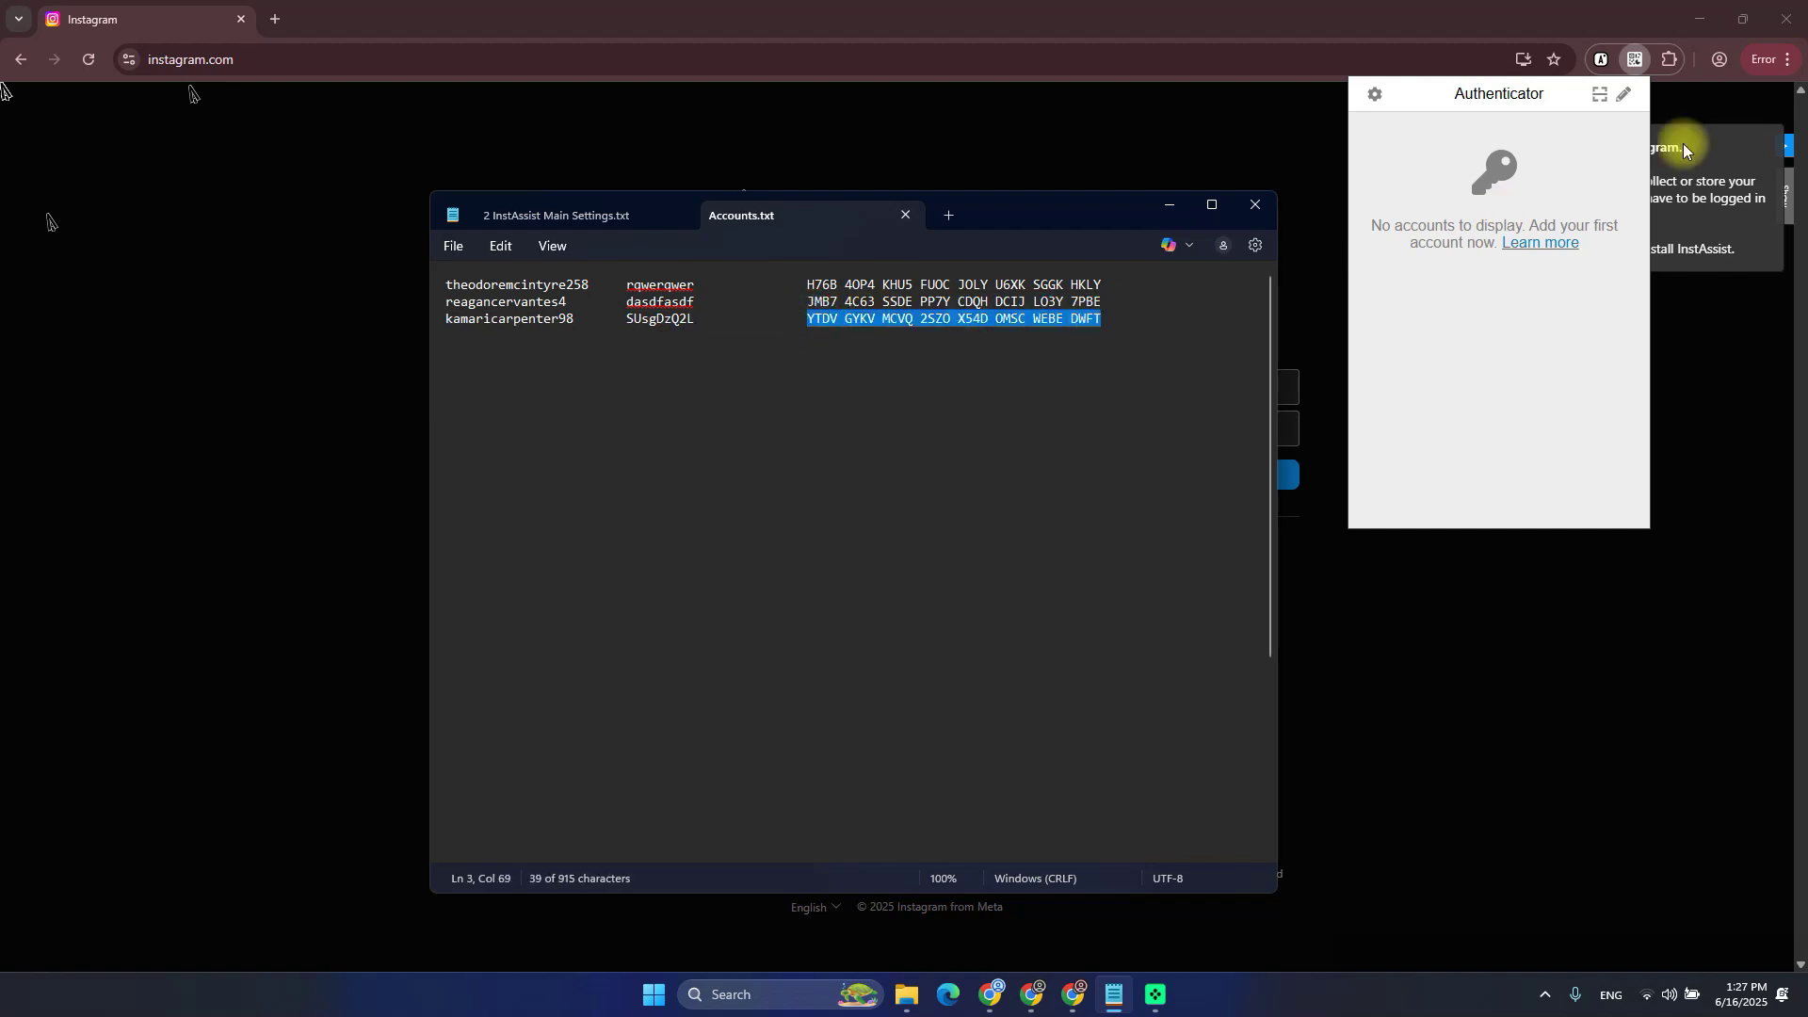
Add a manual entry in the Authenticator extension with issuer IG2, pasting the third account's 2FA secret key
{"action": "left_click", "coordinate": [1623, 97]}
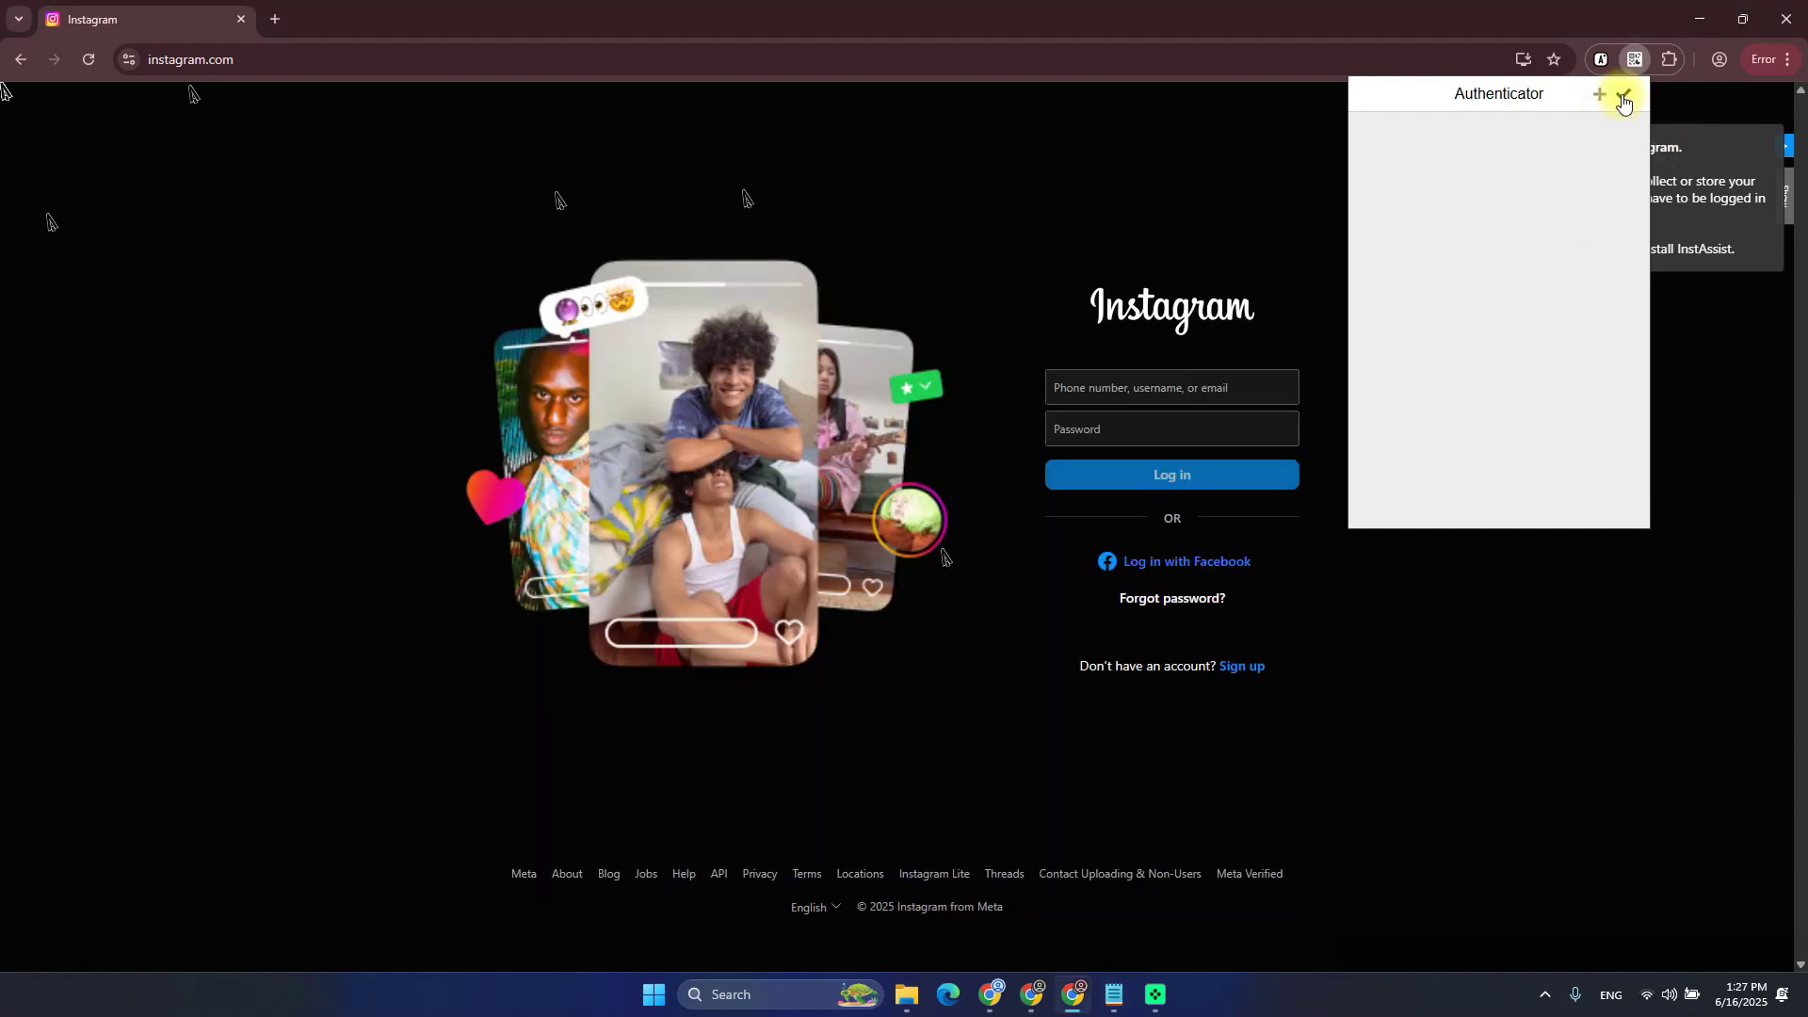
{"action": "left_click", "coordinate": [1611, 110]}
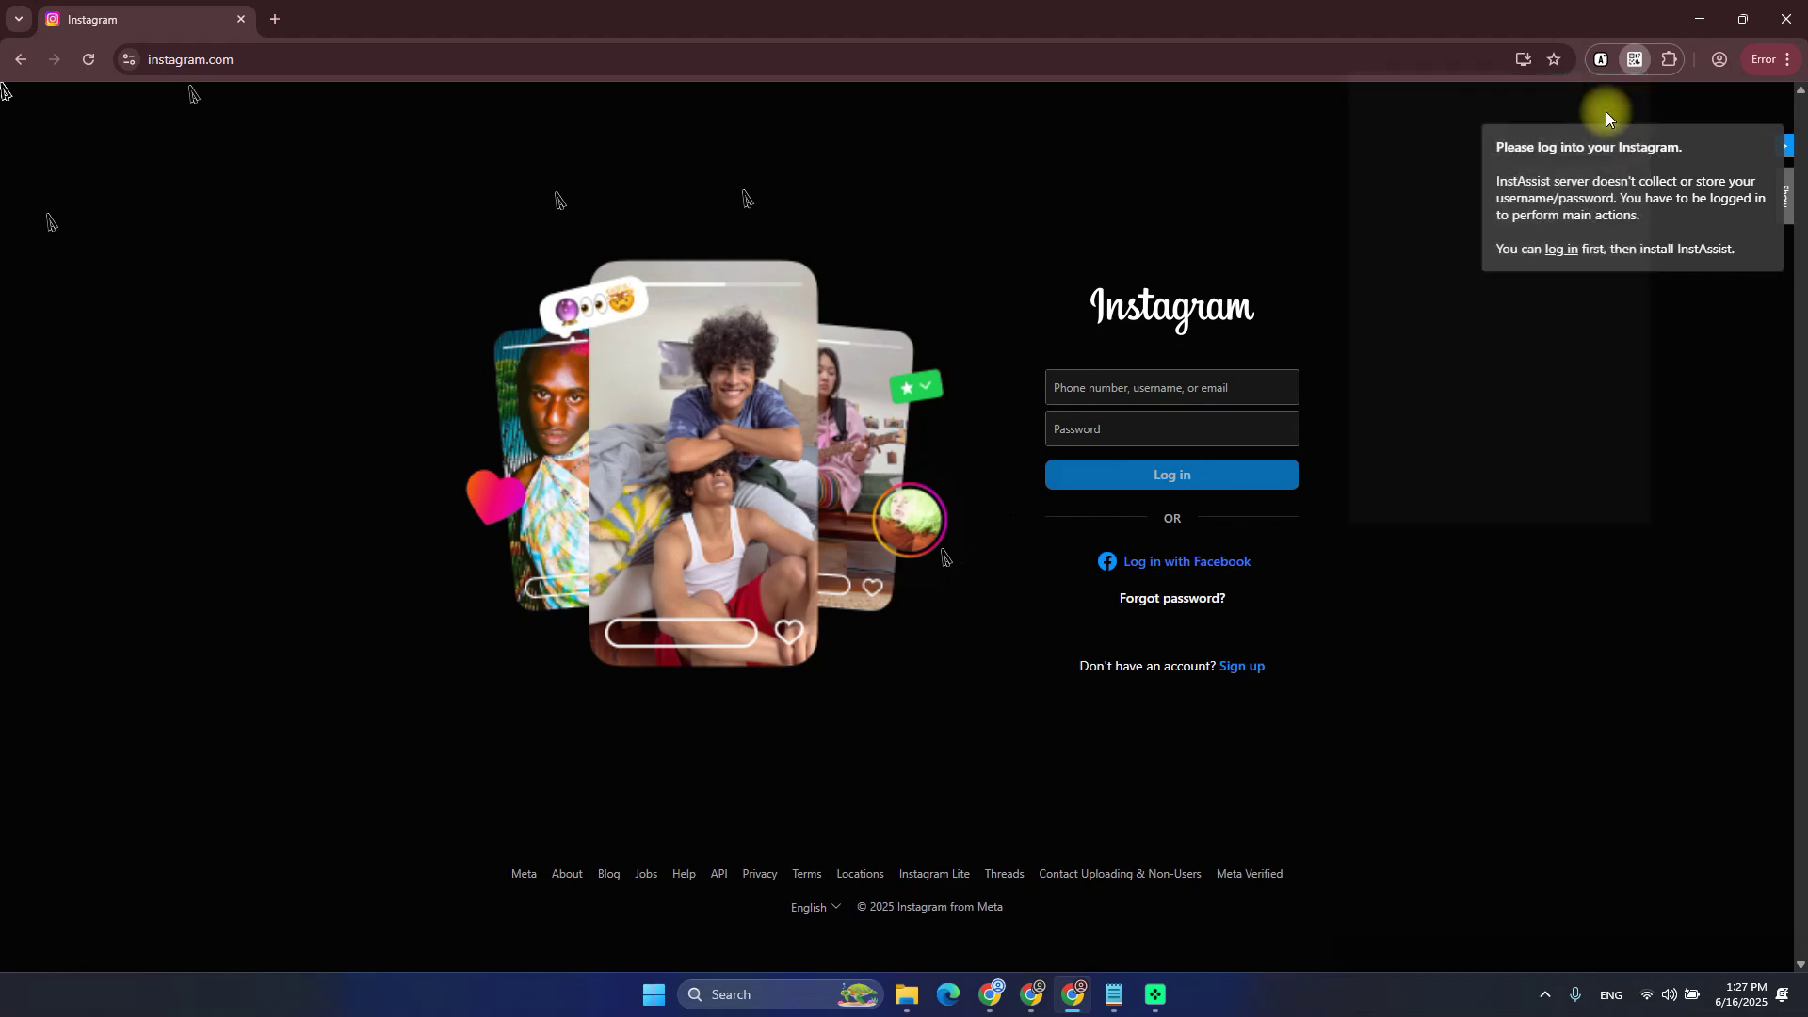
{"action": "left_click", "coordinate": [1635, 59]}
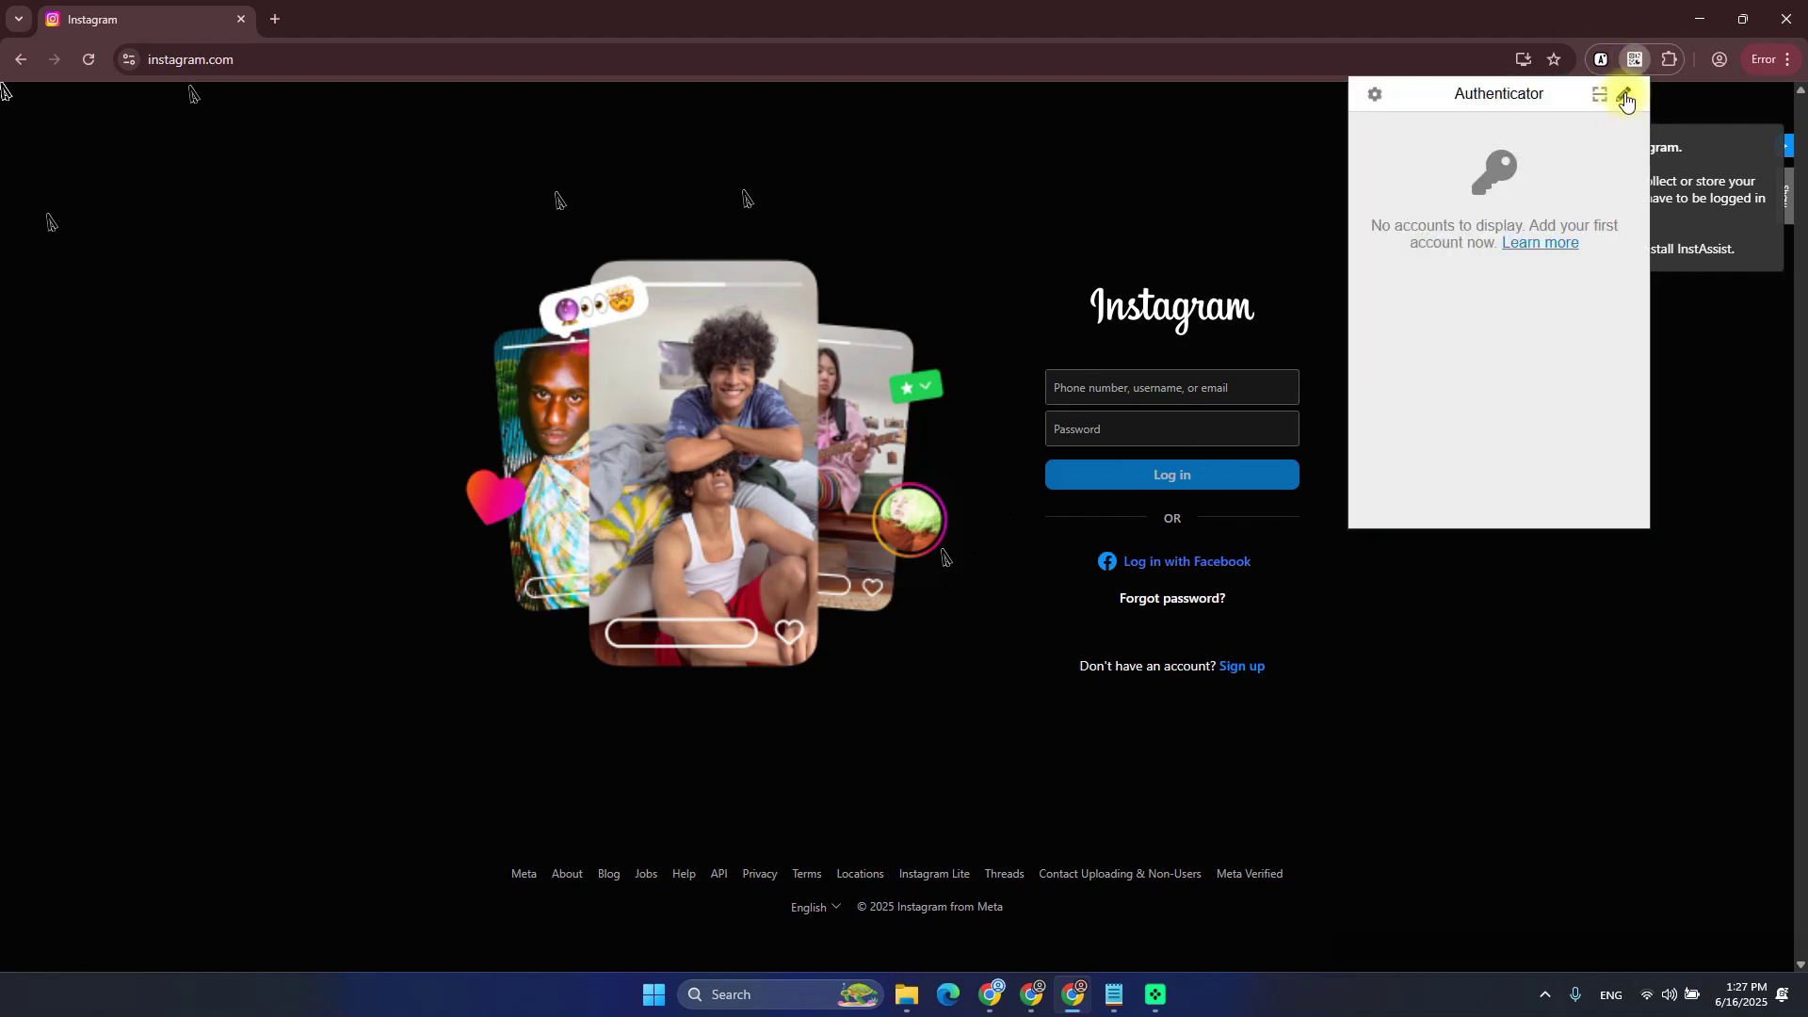
{"action": "left_click", "coordinate": [1623, 96]}
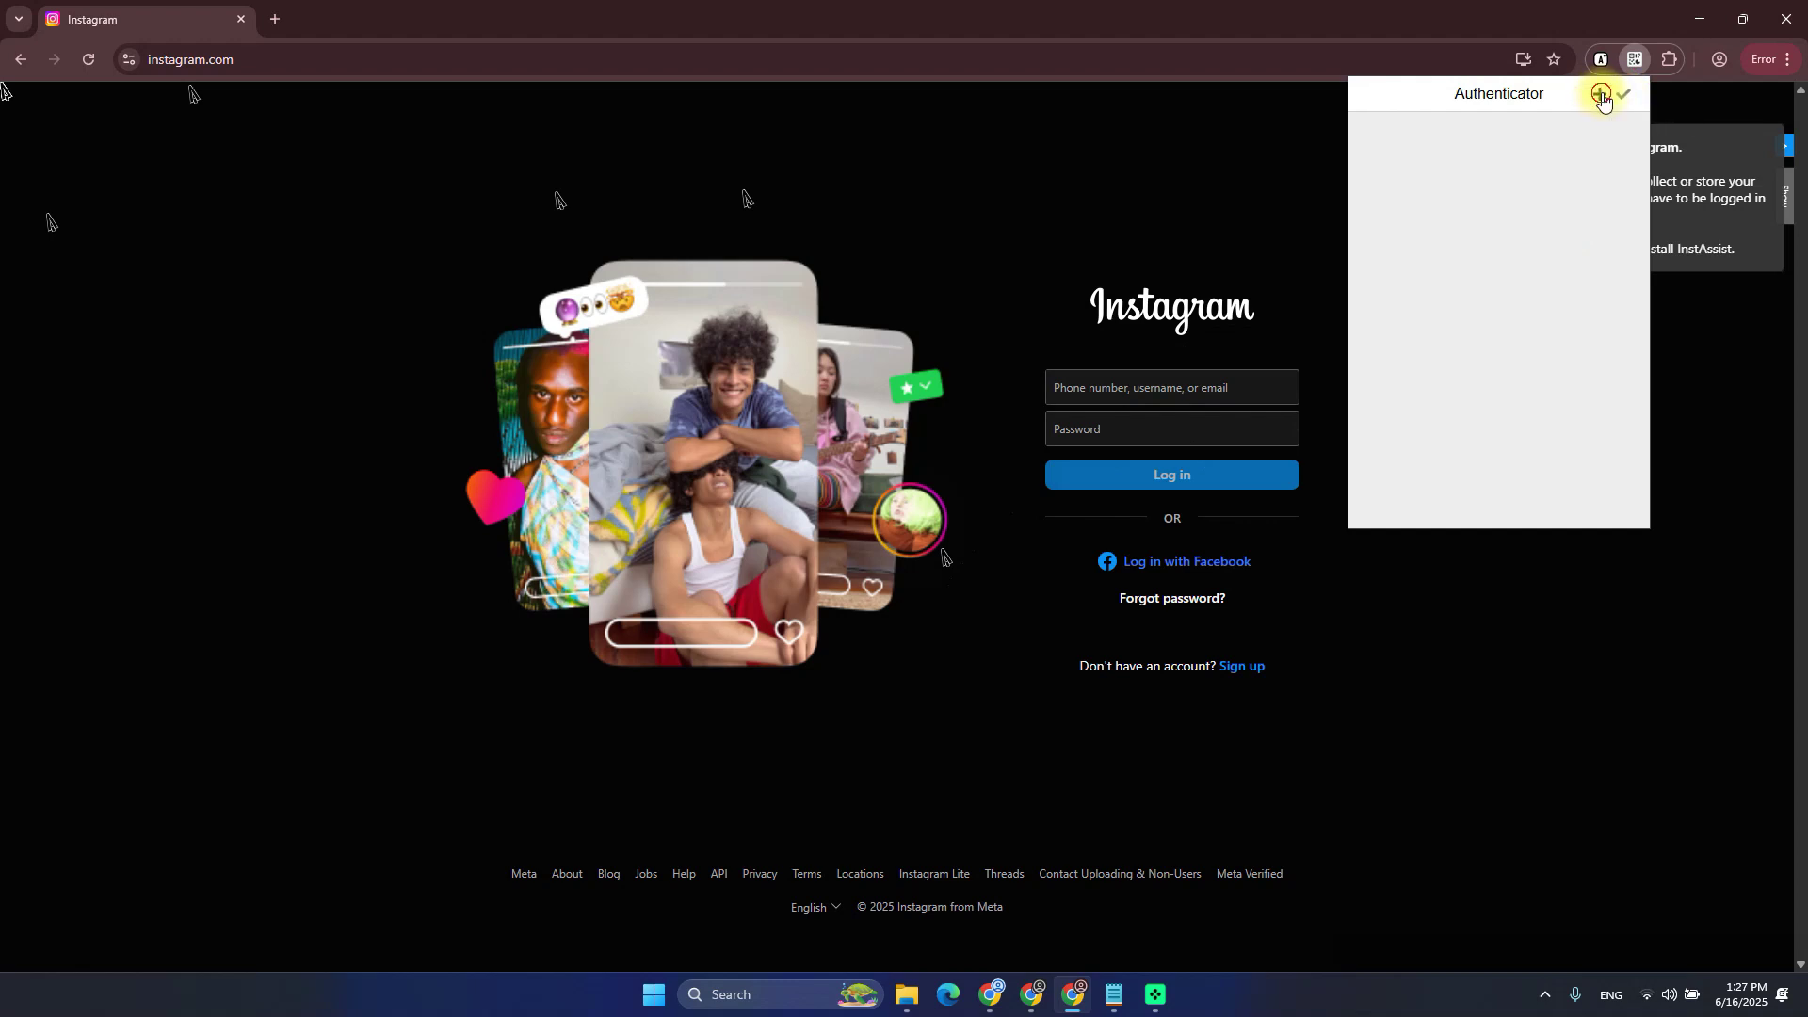
{"action": "left_click", "coordinate": [1600, 96]}
{"action": "left_click", "coordinate": [1489, 230]}
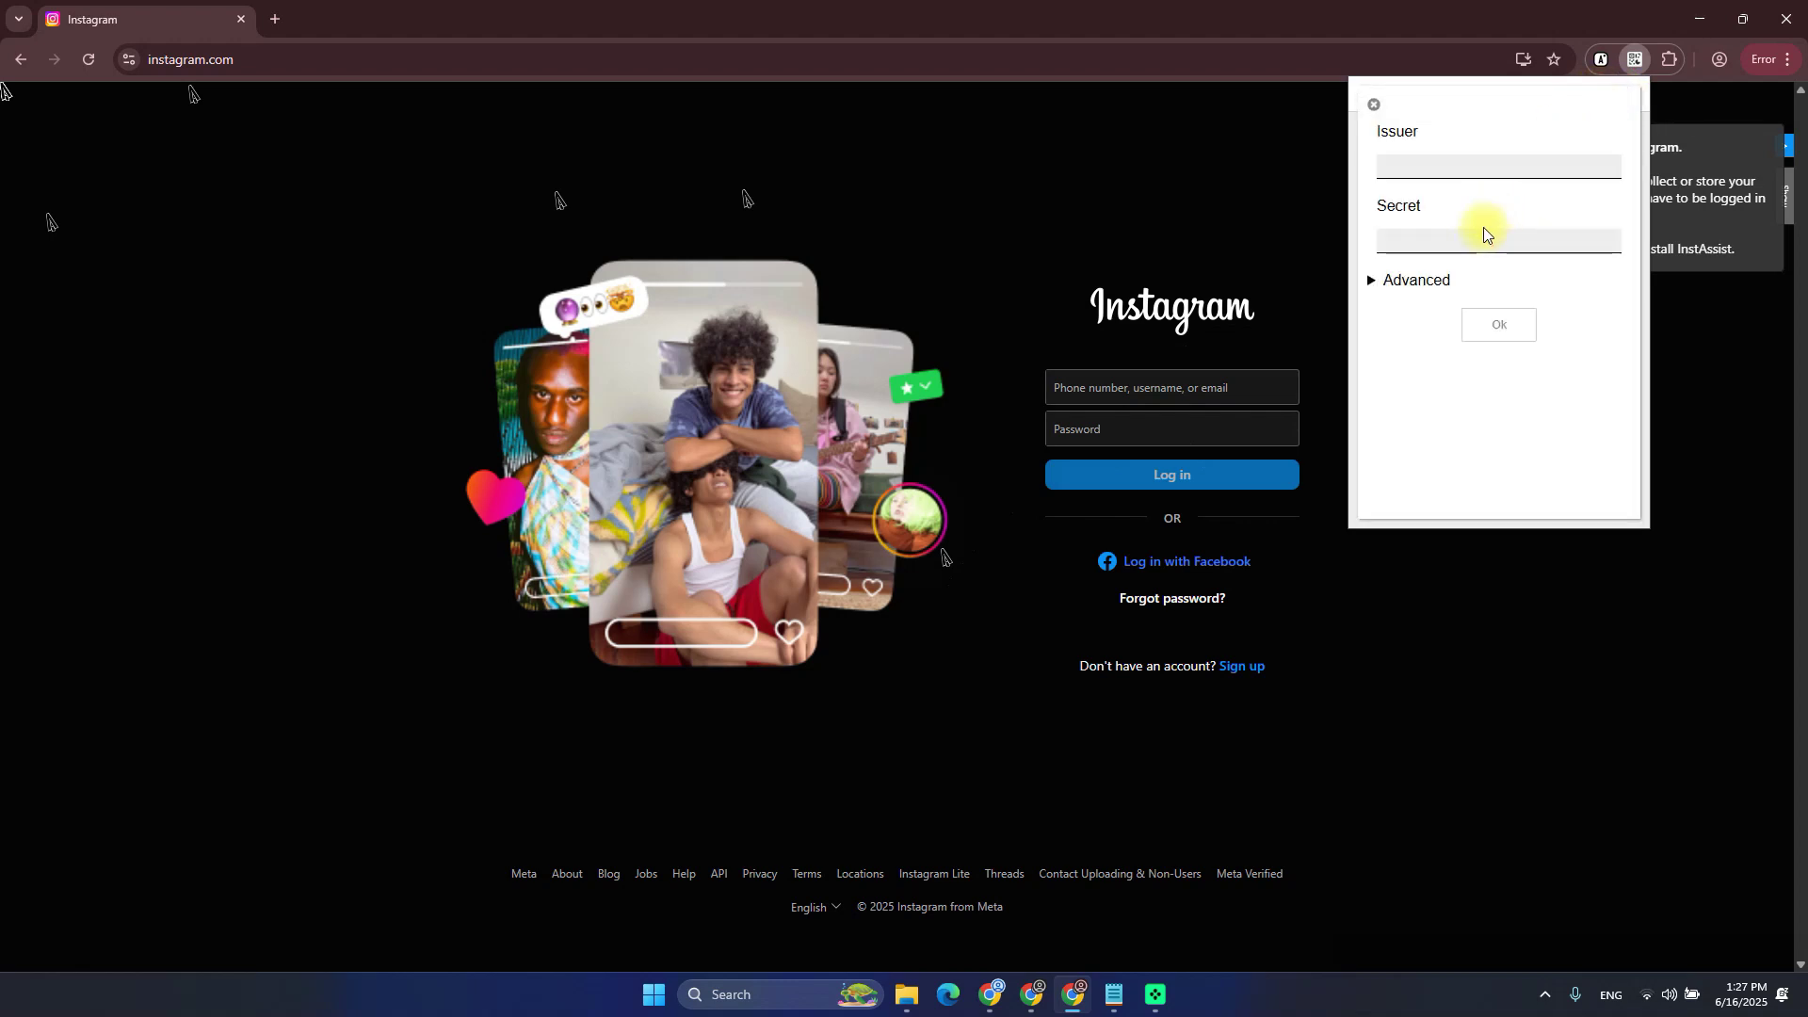
{"action": "left_click", "coordinate": [1391, 238]}
{"action": "key", "text": "ctrl+v"}
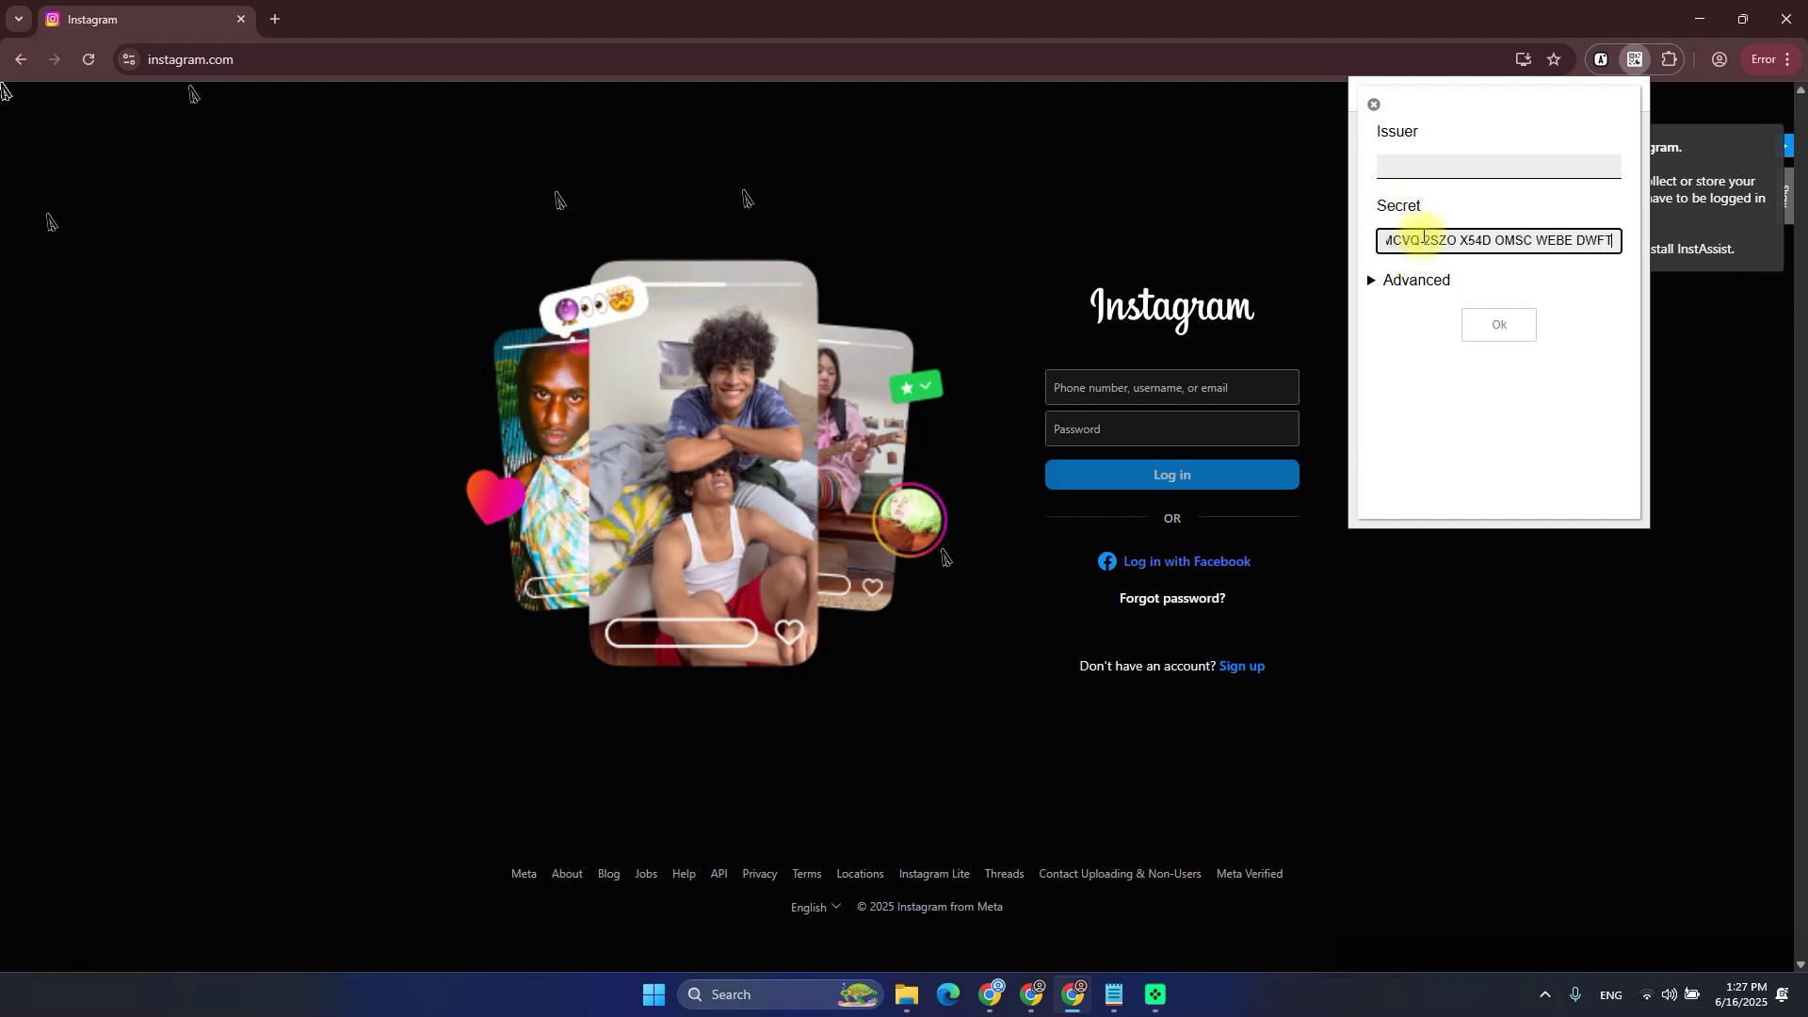
{"action": "left_click", "coordinate": [1403, 168]}
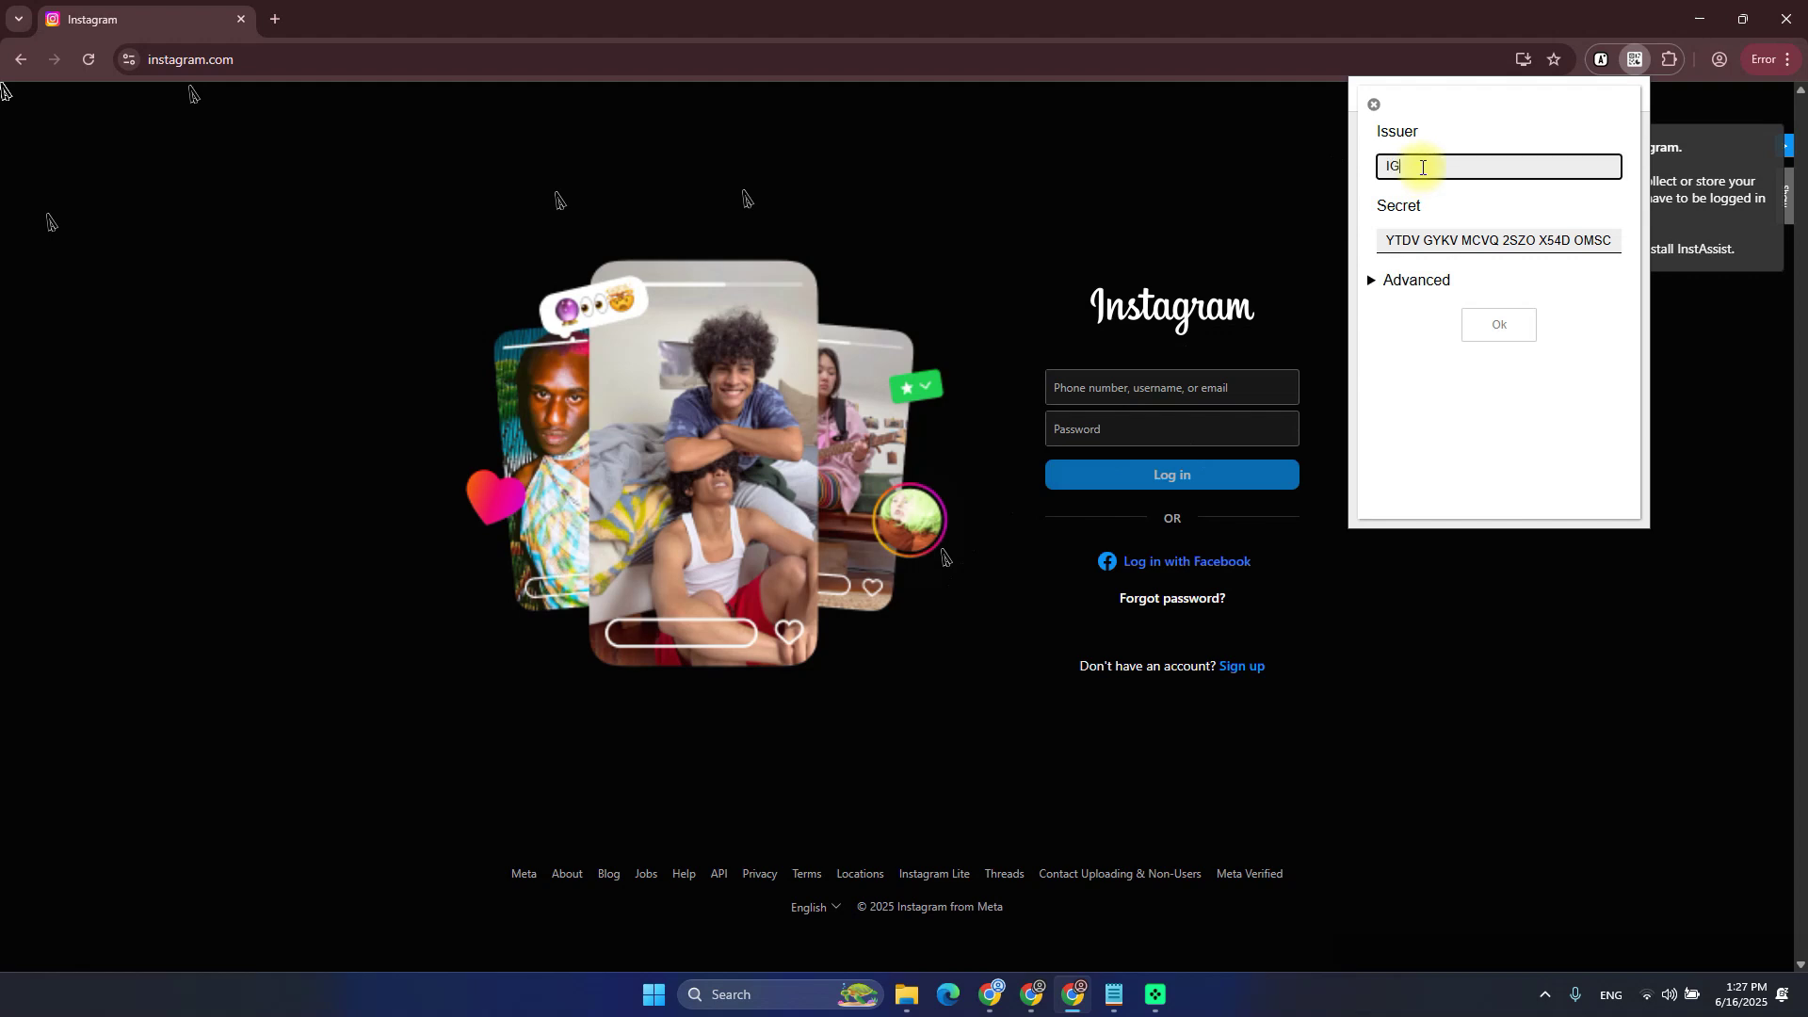
{"action": "left_click", "coordinate": [1501, 332]}
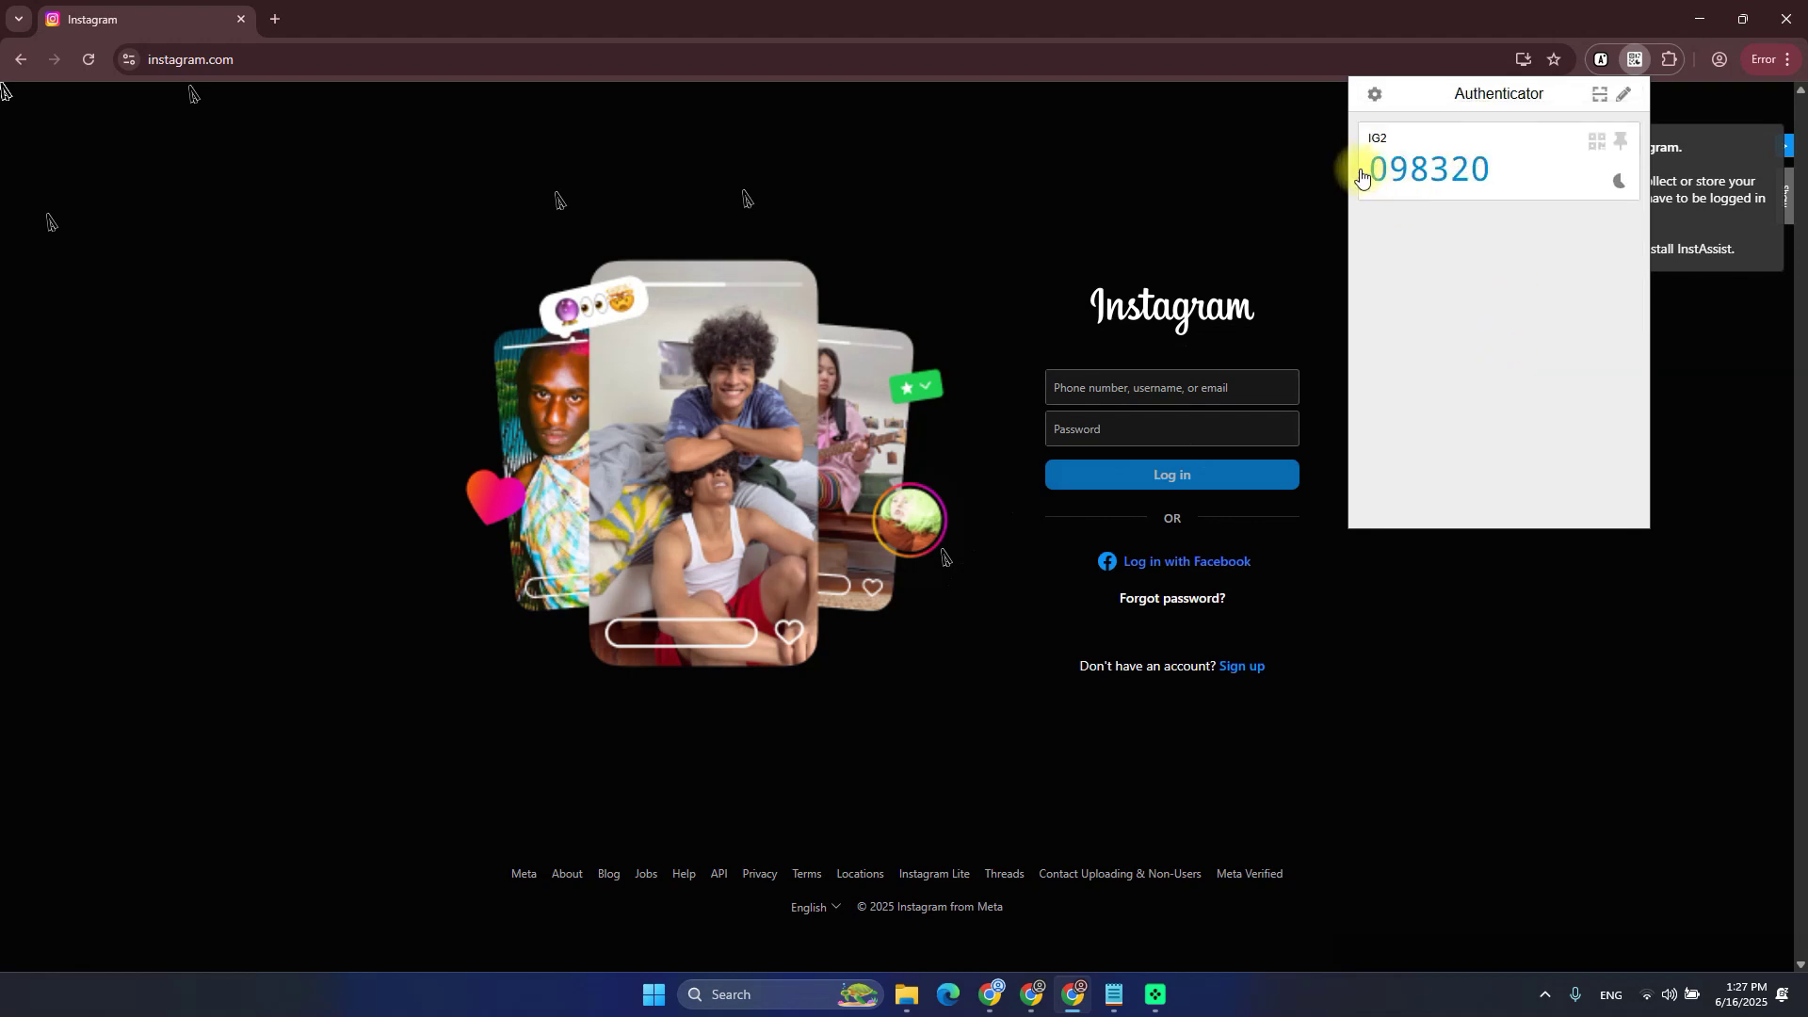
Check the IG2 entry's verification code in the Authenticator extension
{"action": "left_click", "coordinate": [1496, 169]}
{"action": "left_click", "coordinate": [996, 228]}
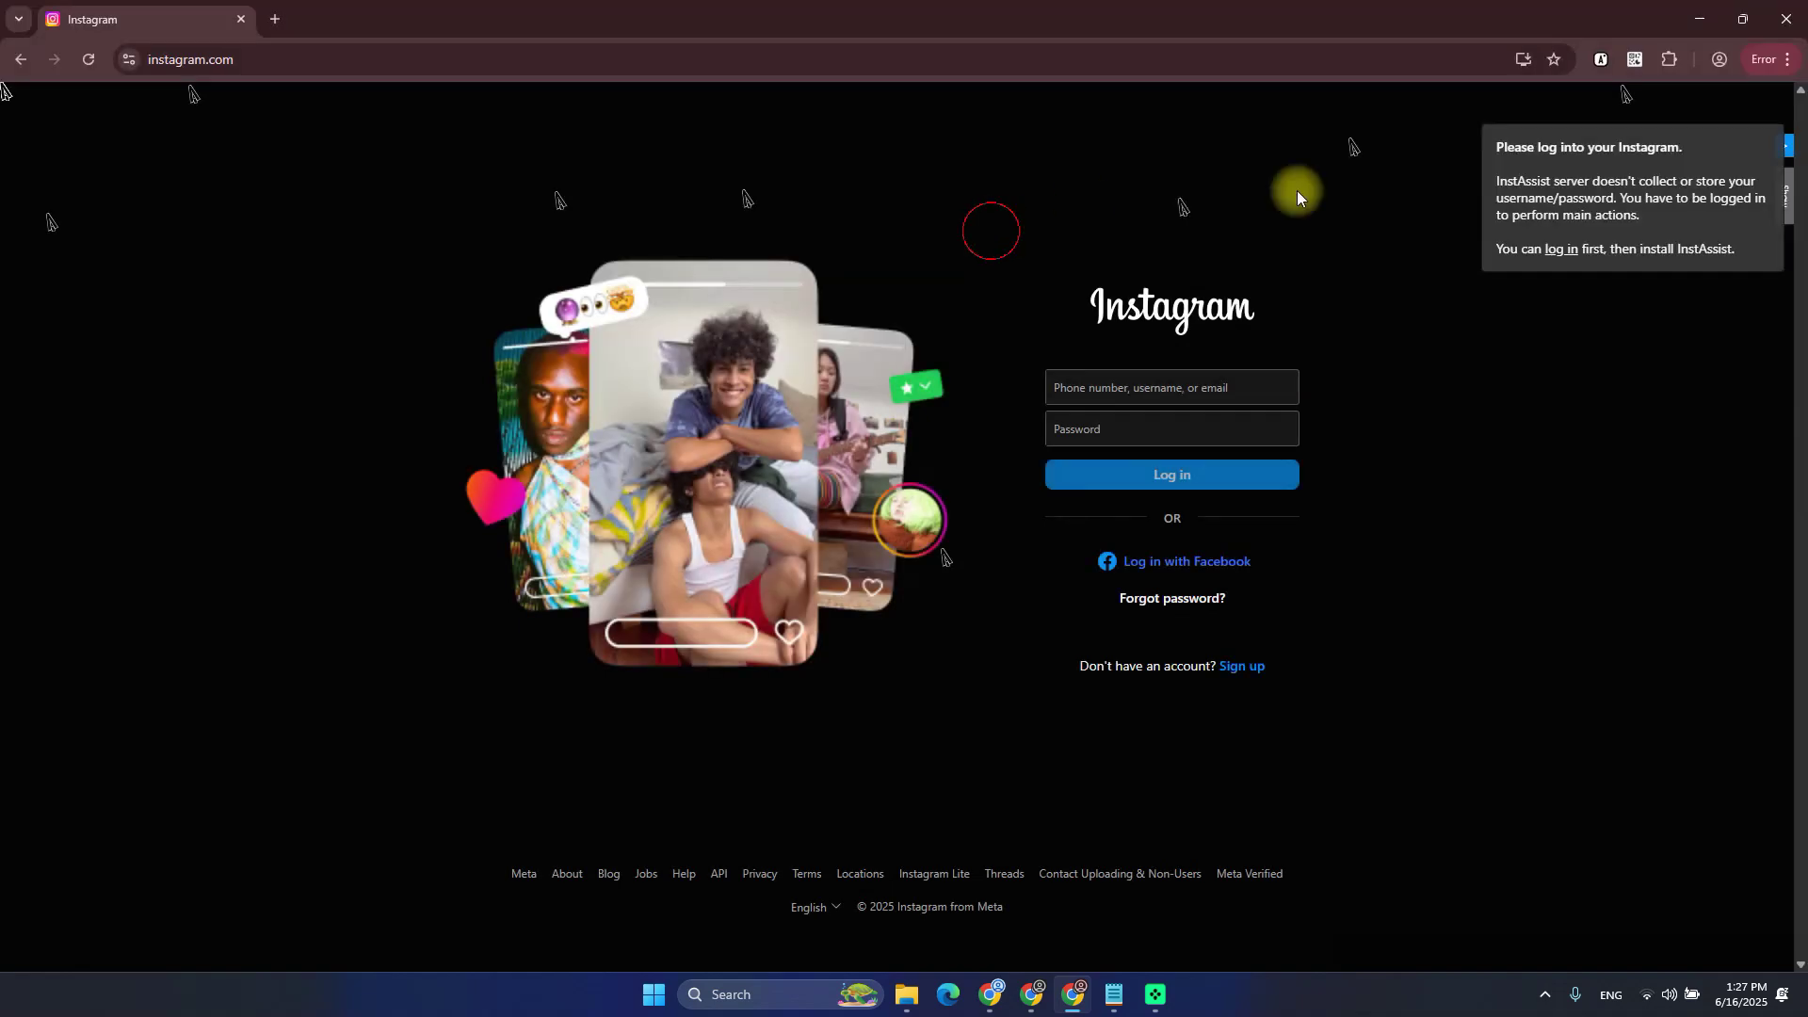
{"action": "left_click", "coordinate": [1628, 61]}
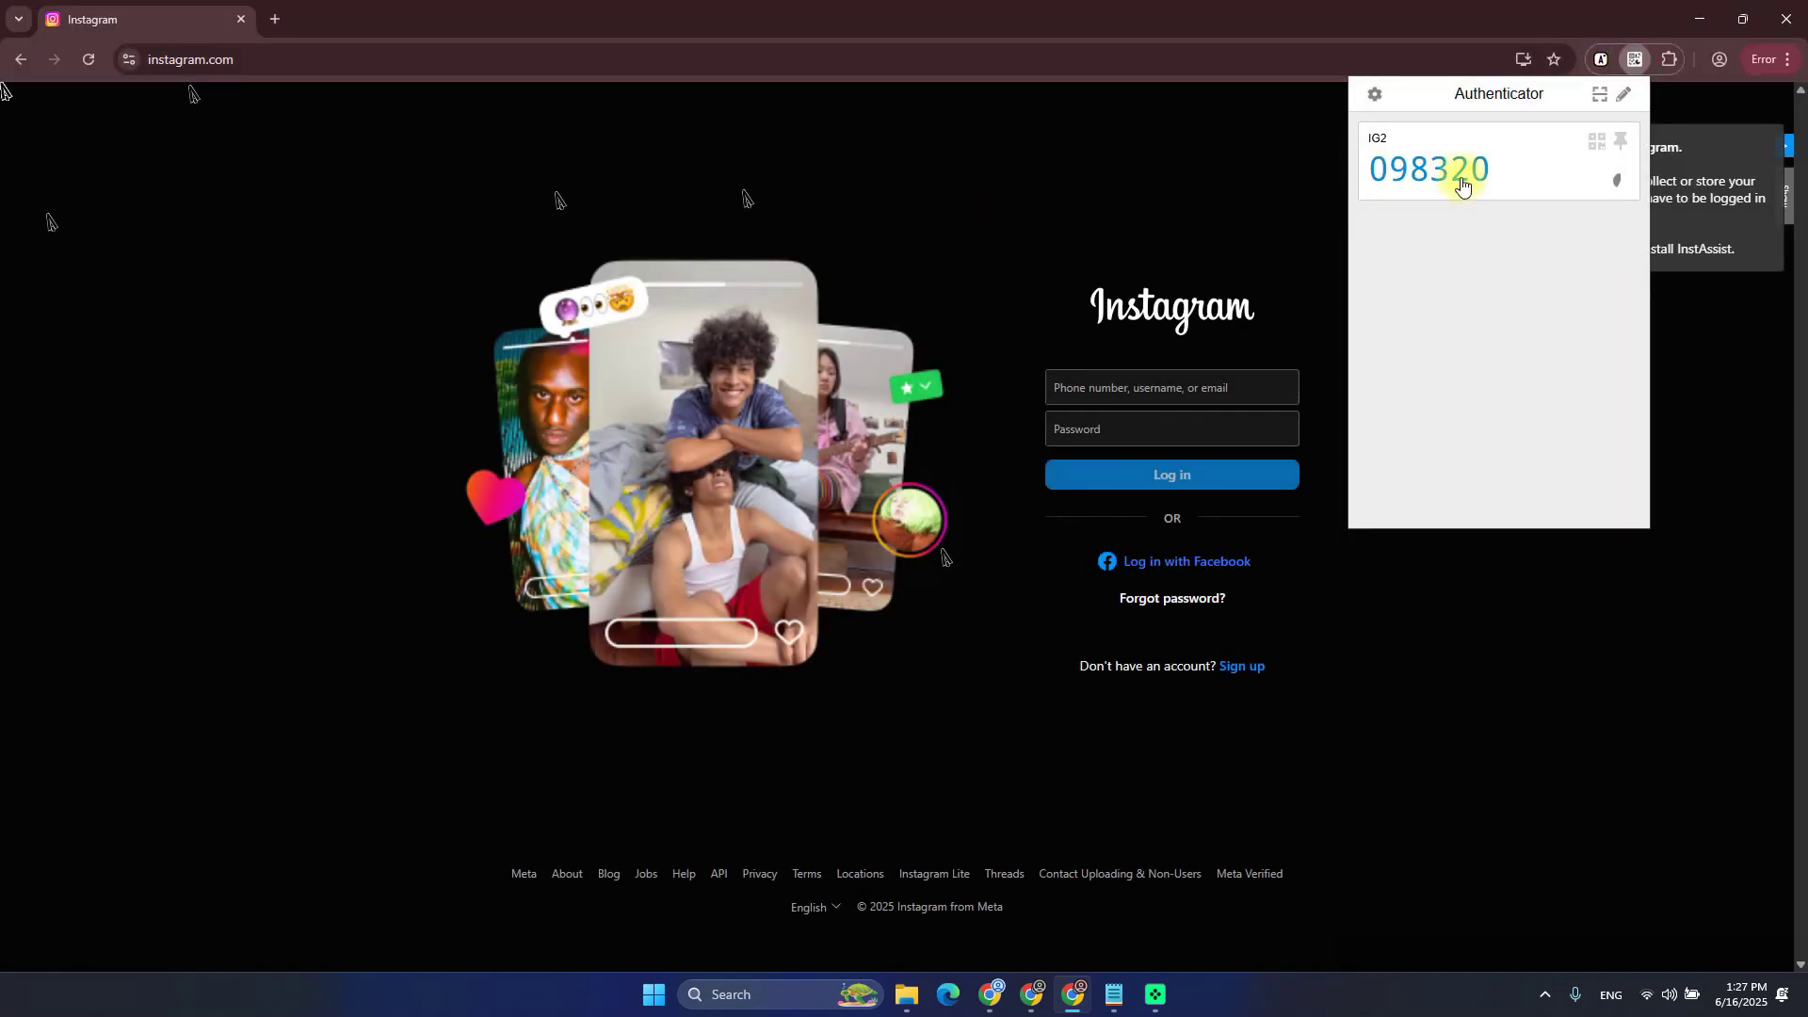
Copy the third account's username from Accounts.txt in Notepad and paste it into Instagram's login form in Chrome
{"action": "key", "text": "alt+Tab"}
{"action": "double_click", "coordinate": [500, 319]}
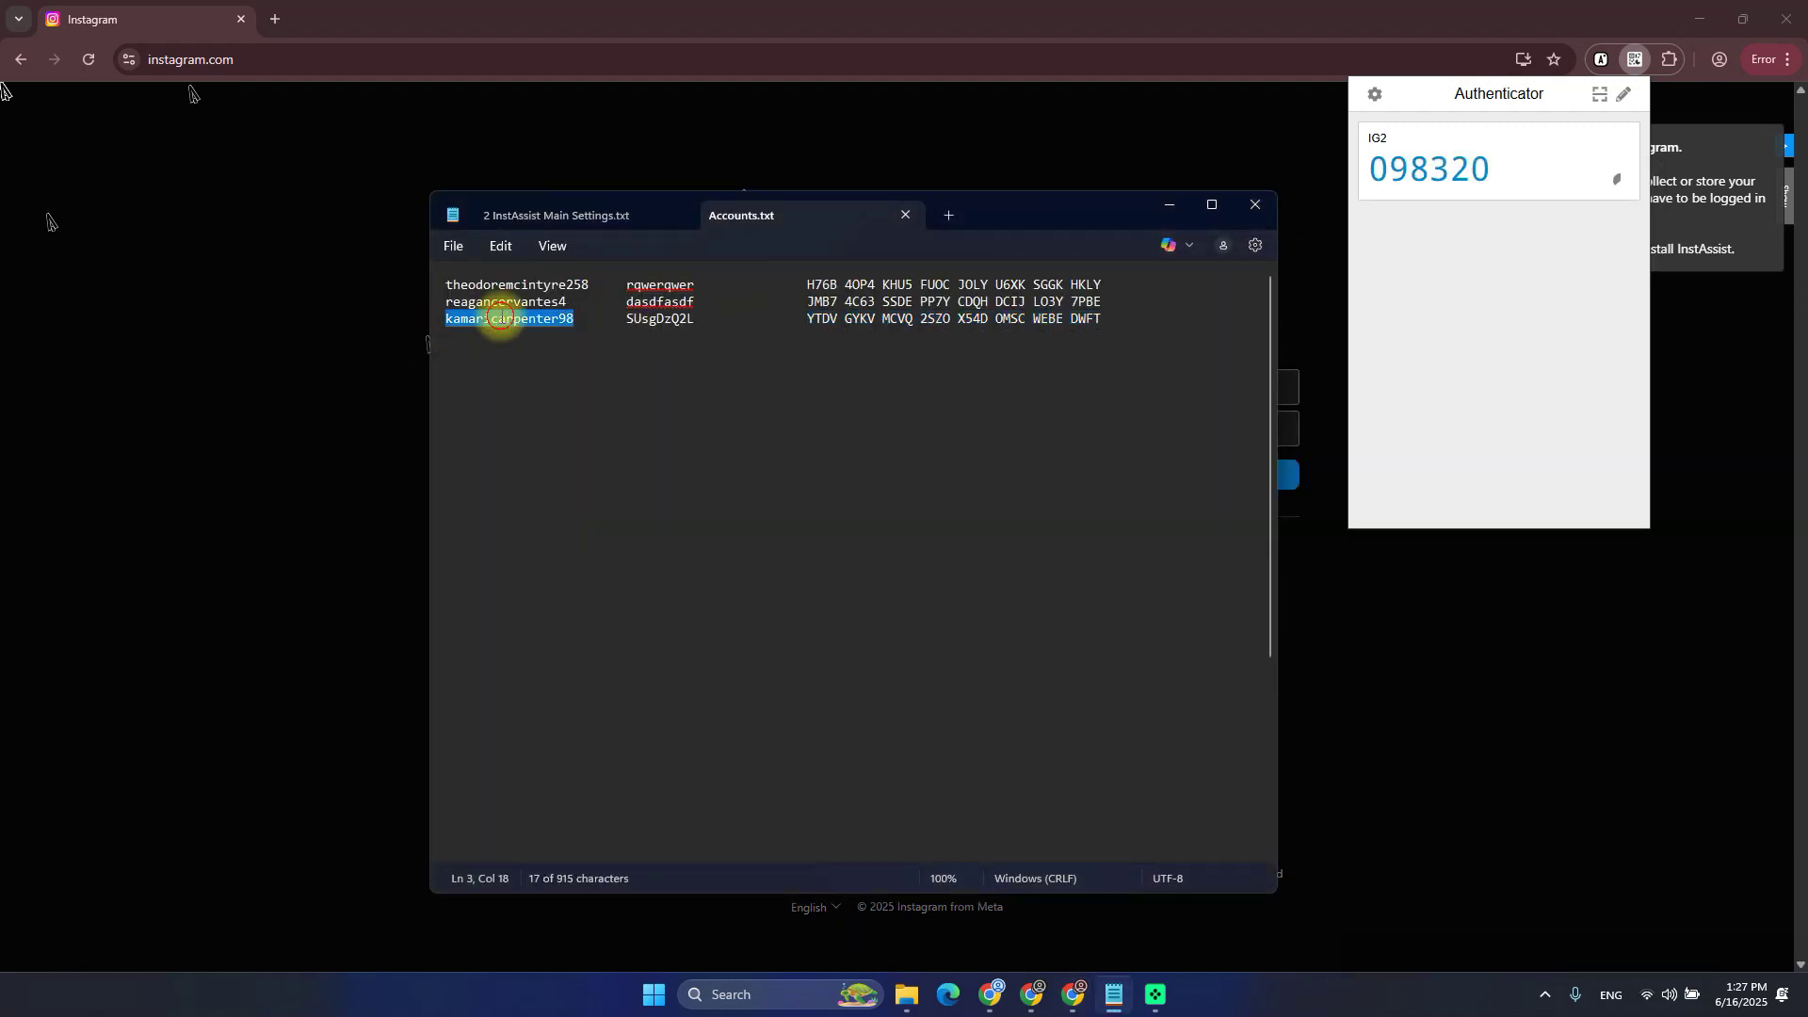
{"action": "key", "text": "ctrl+c"}
{"action": "key", "text": "alt+Tab"}
{"action": "left_click", "coordinate": [1162, 391]}
{"action": "key", "text": "ctrl+v"}
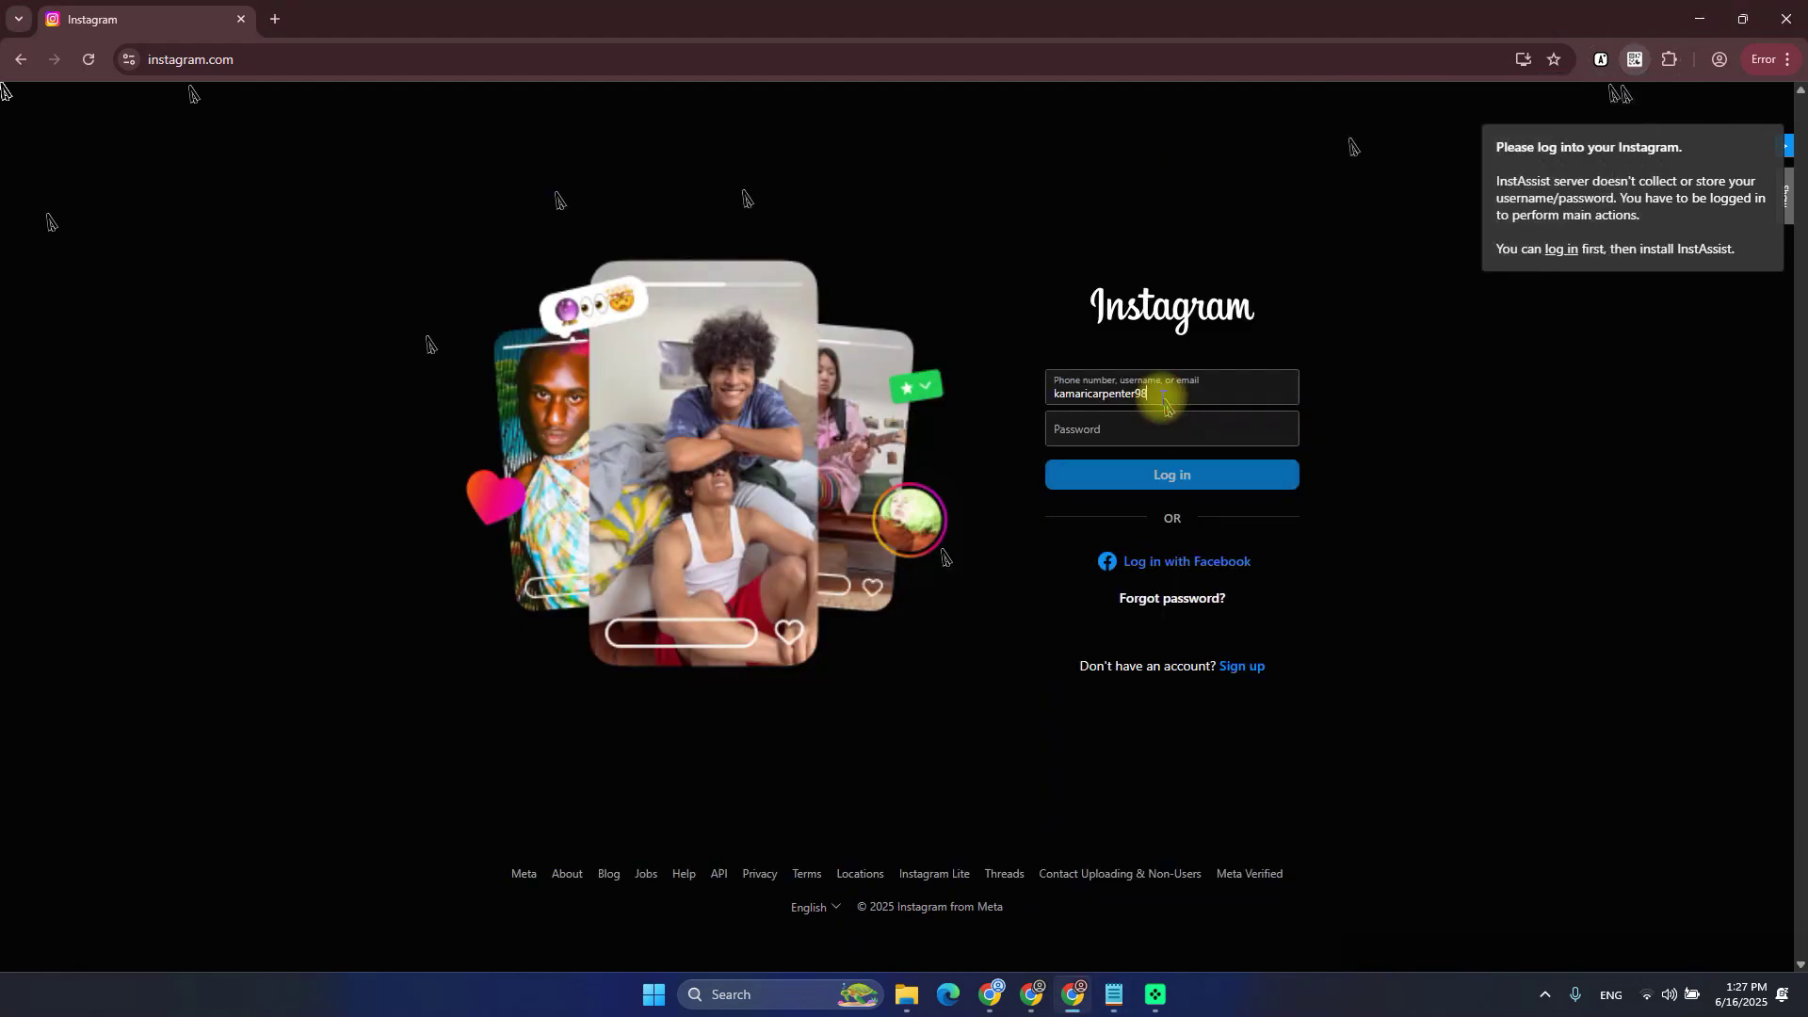
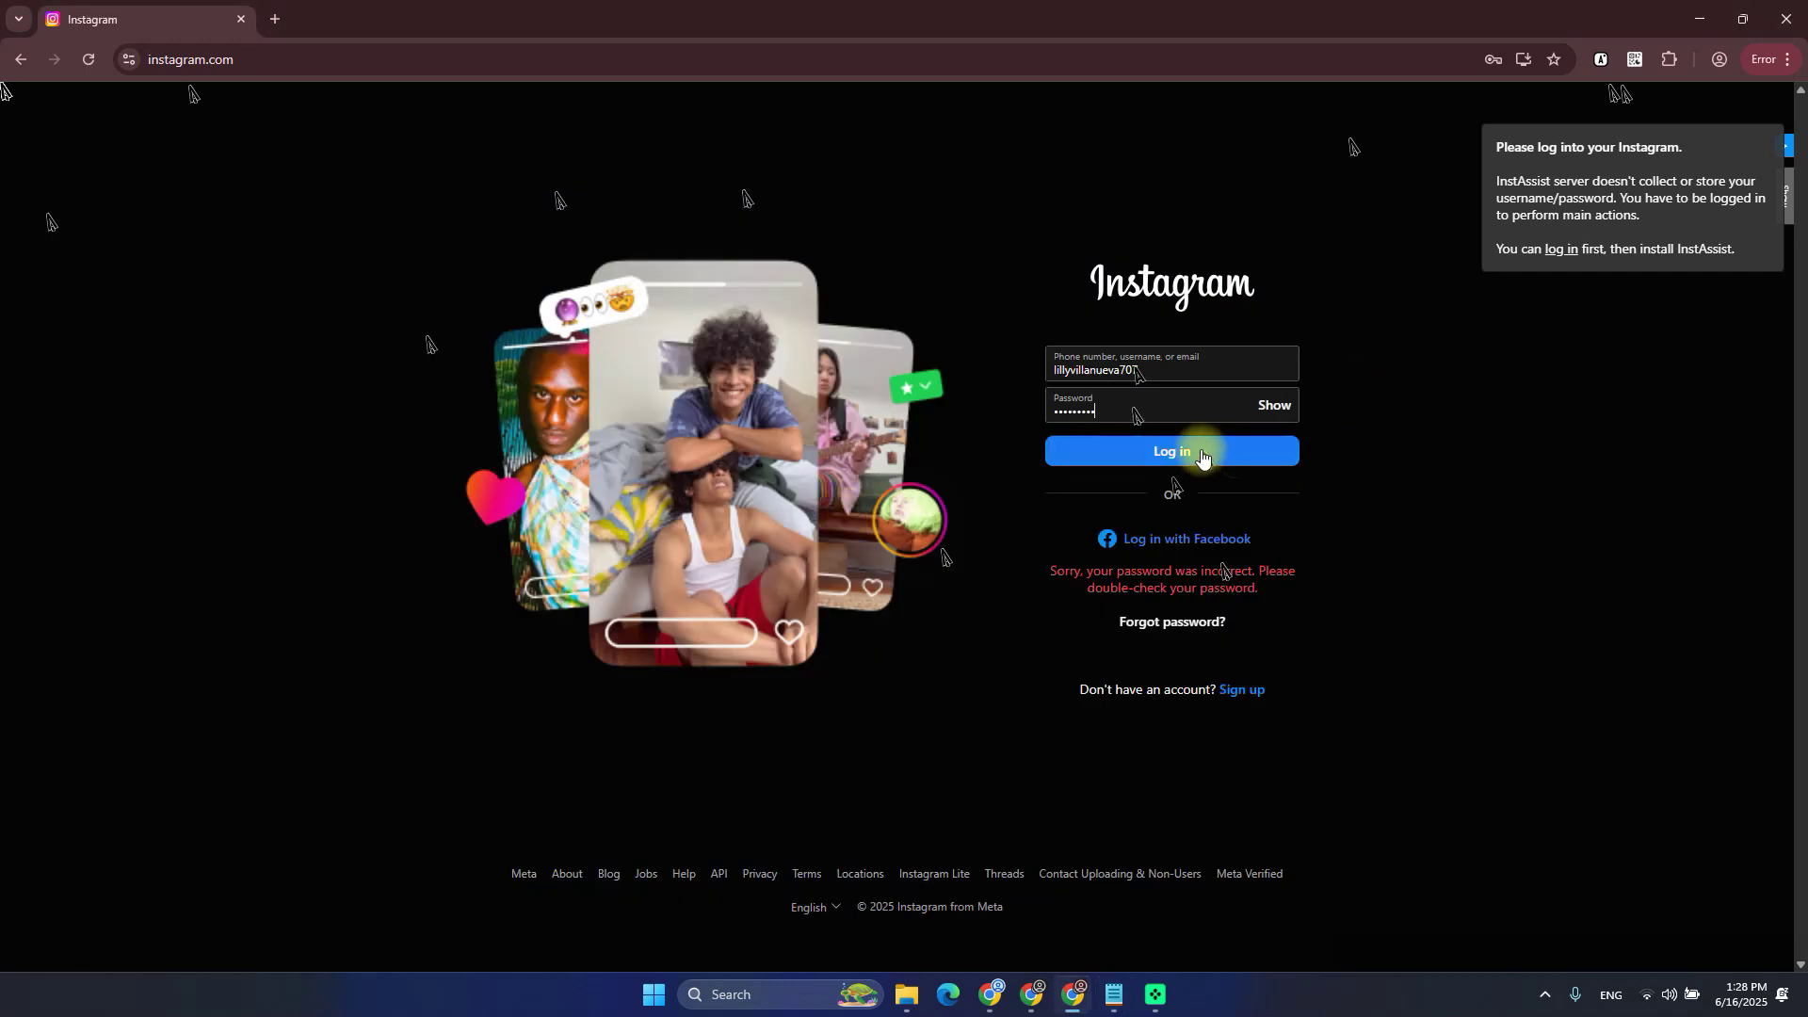
Submit the Instagram login, and add an Authenticator entry with issuer IG4, pasting this account's 2FA secret key
{"action": "left_click", "coordinate": [1204, 457]}
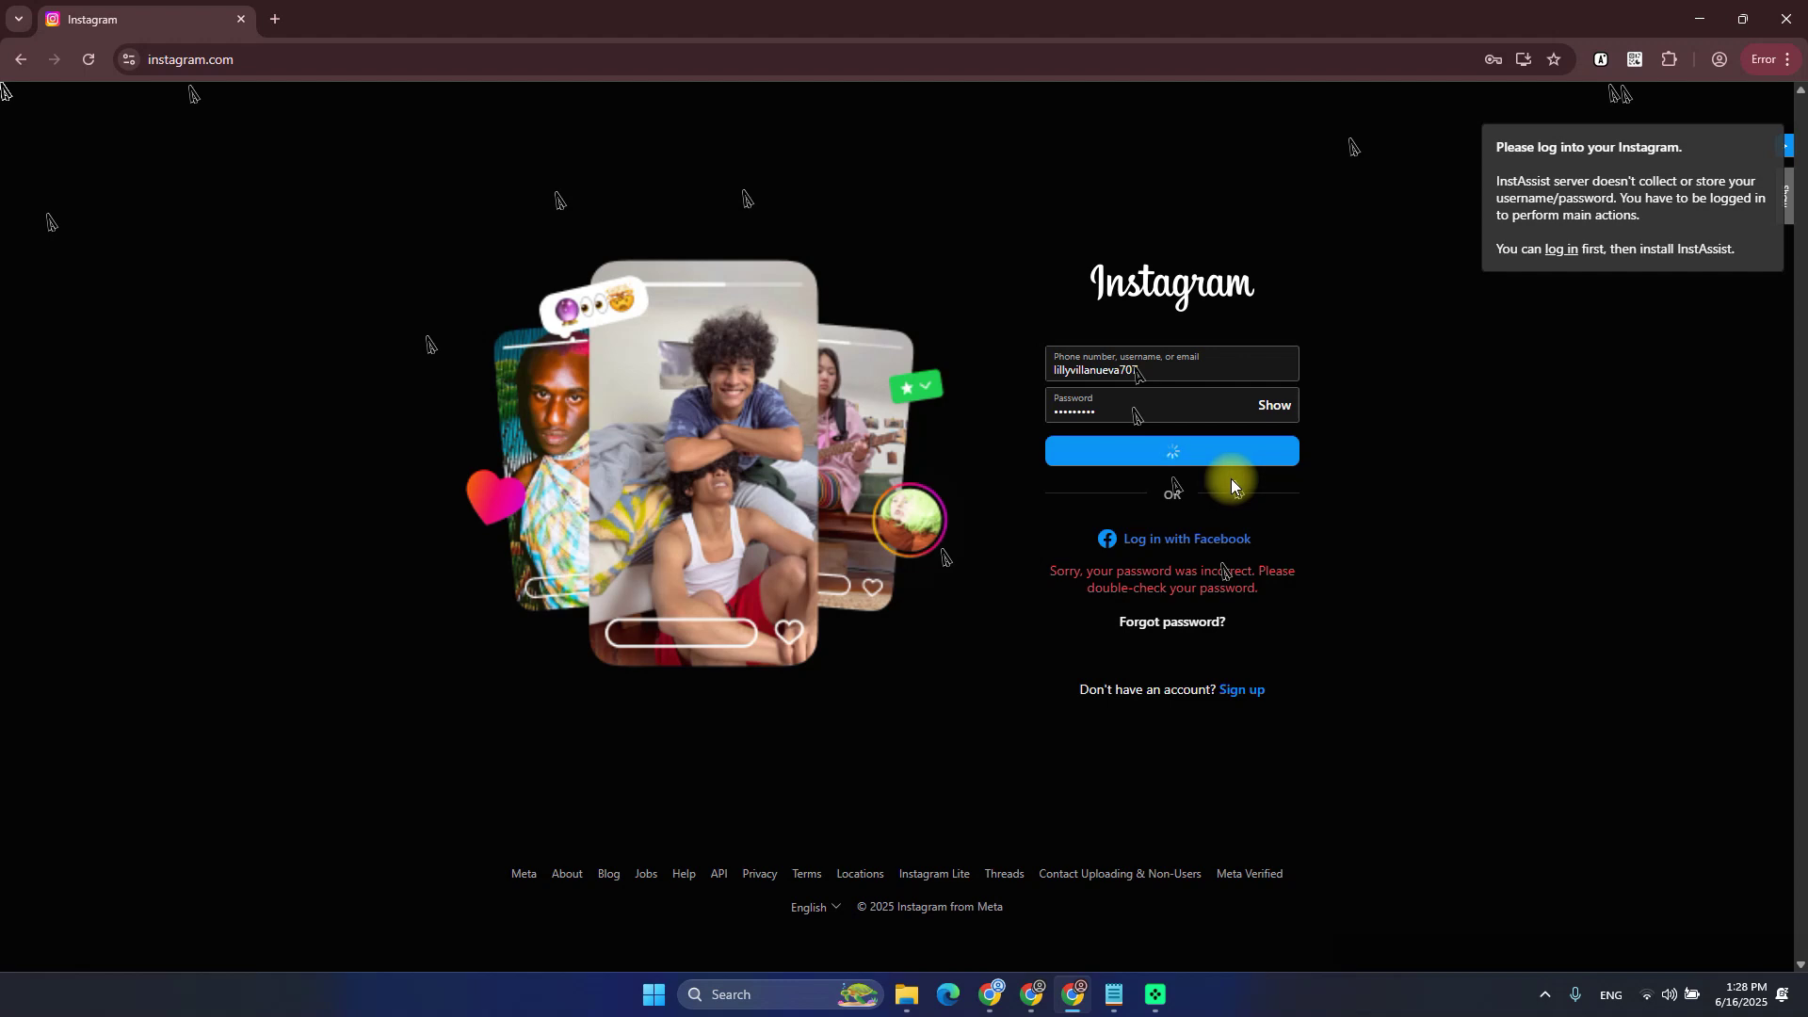
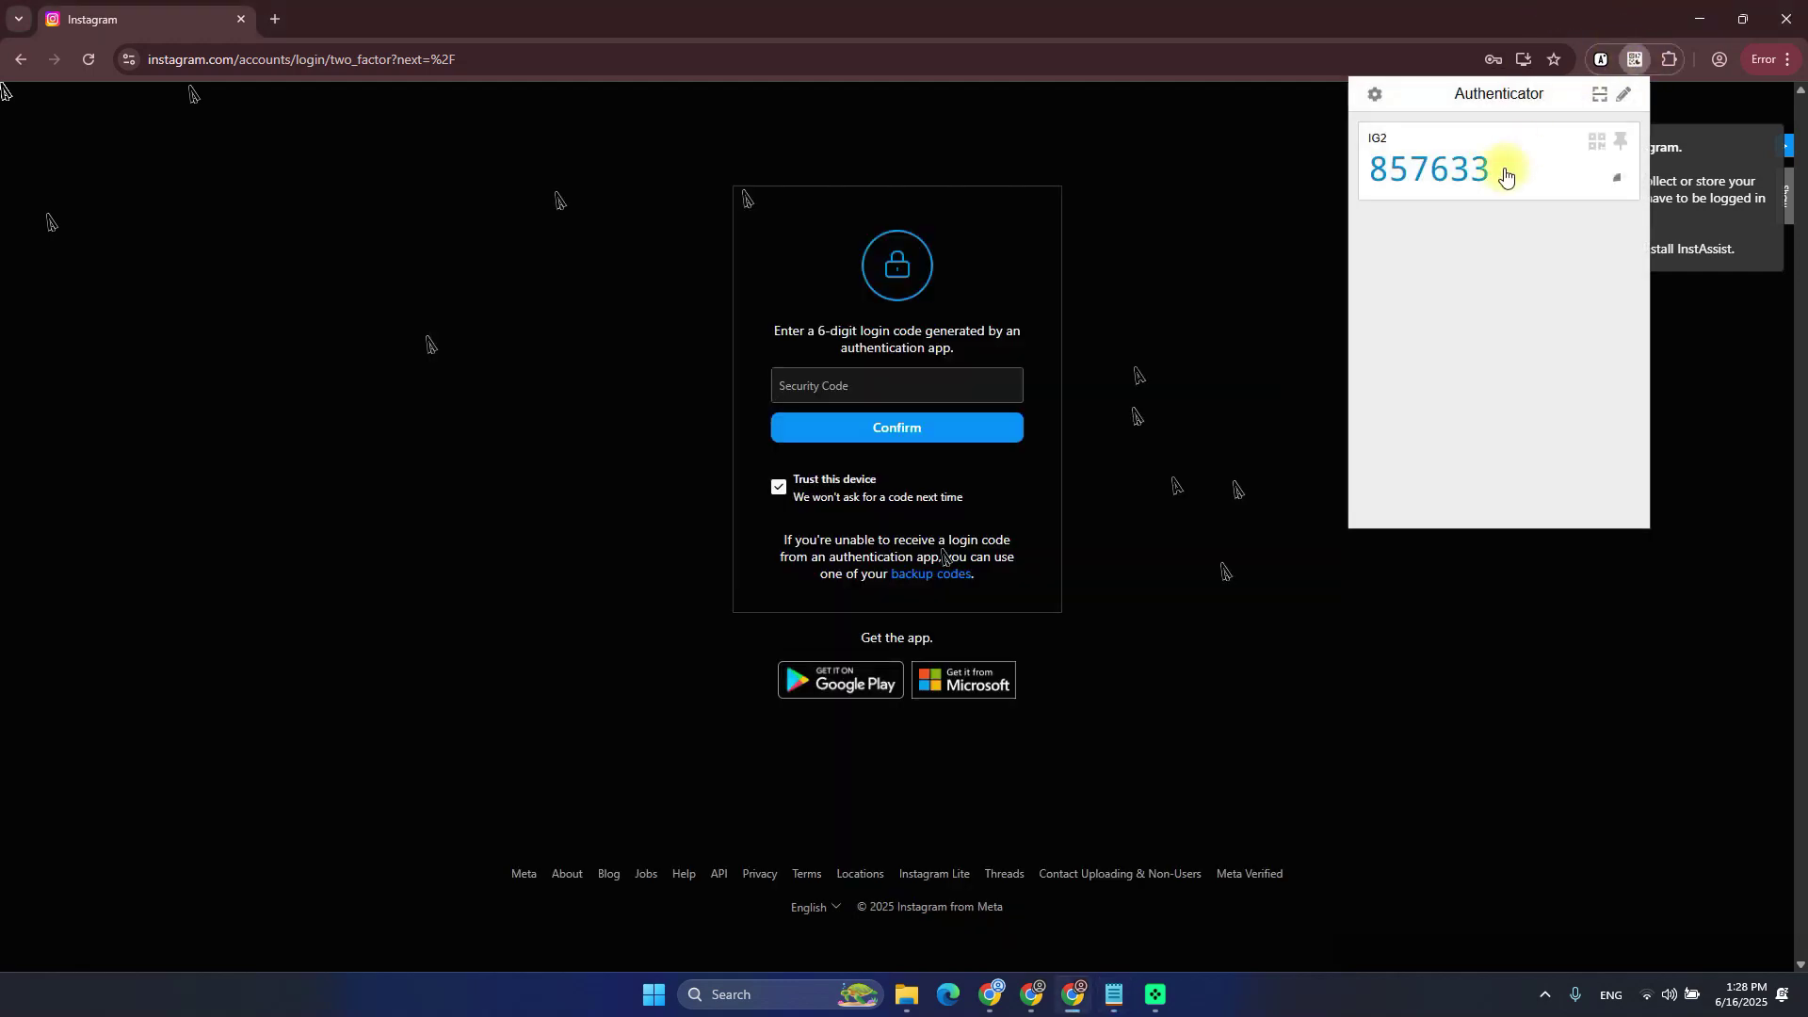
{"action": "left_click", "coordinate": [1624, 98]}
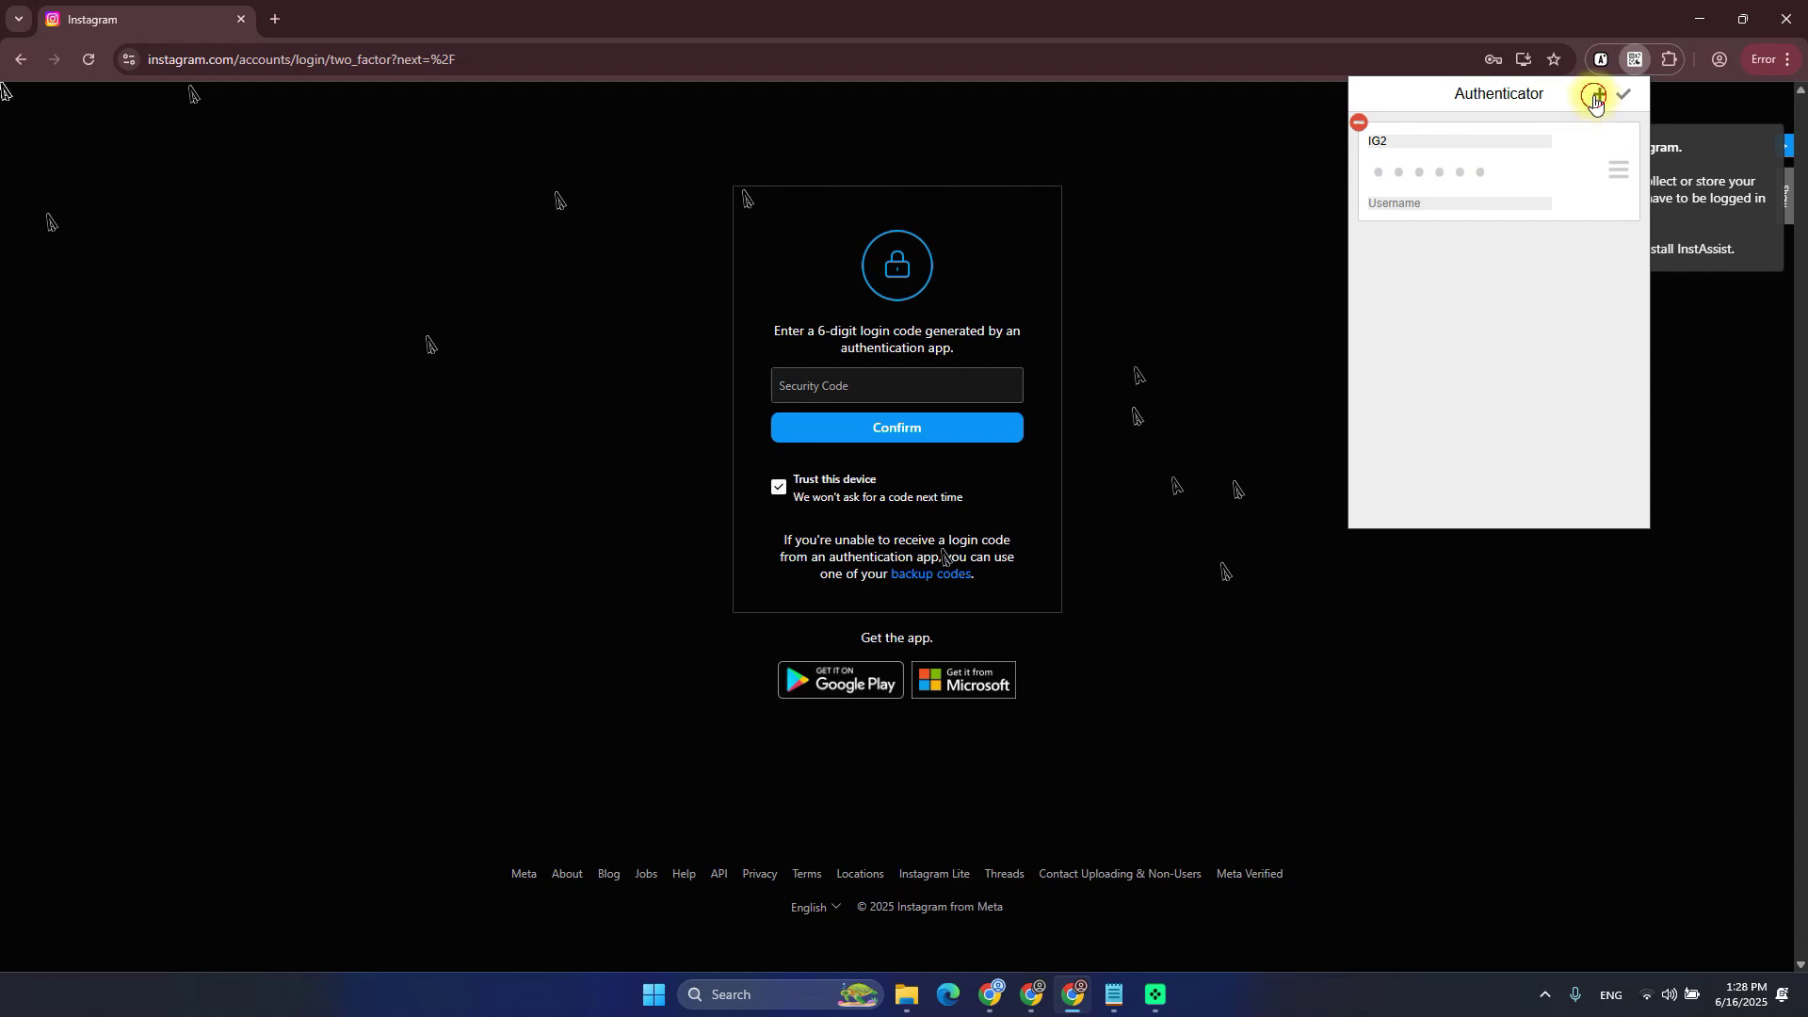
{"action": "left_click", "coordinate": [1595, 98]}
{"action": "left_click", "coordinate": [1498, 230]}
{"action": "left_click", "coordinate": [1422, 241]}
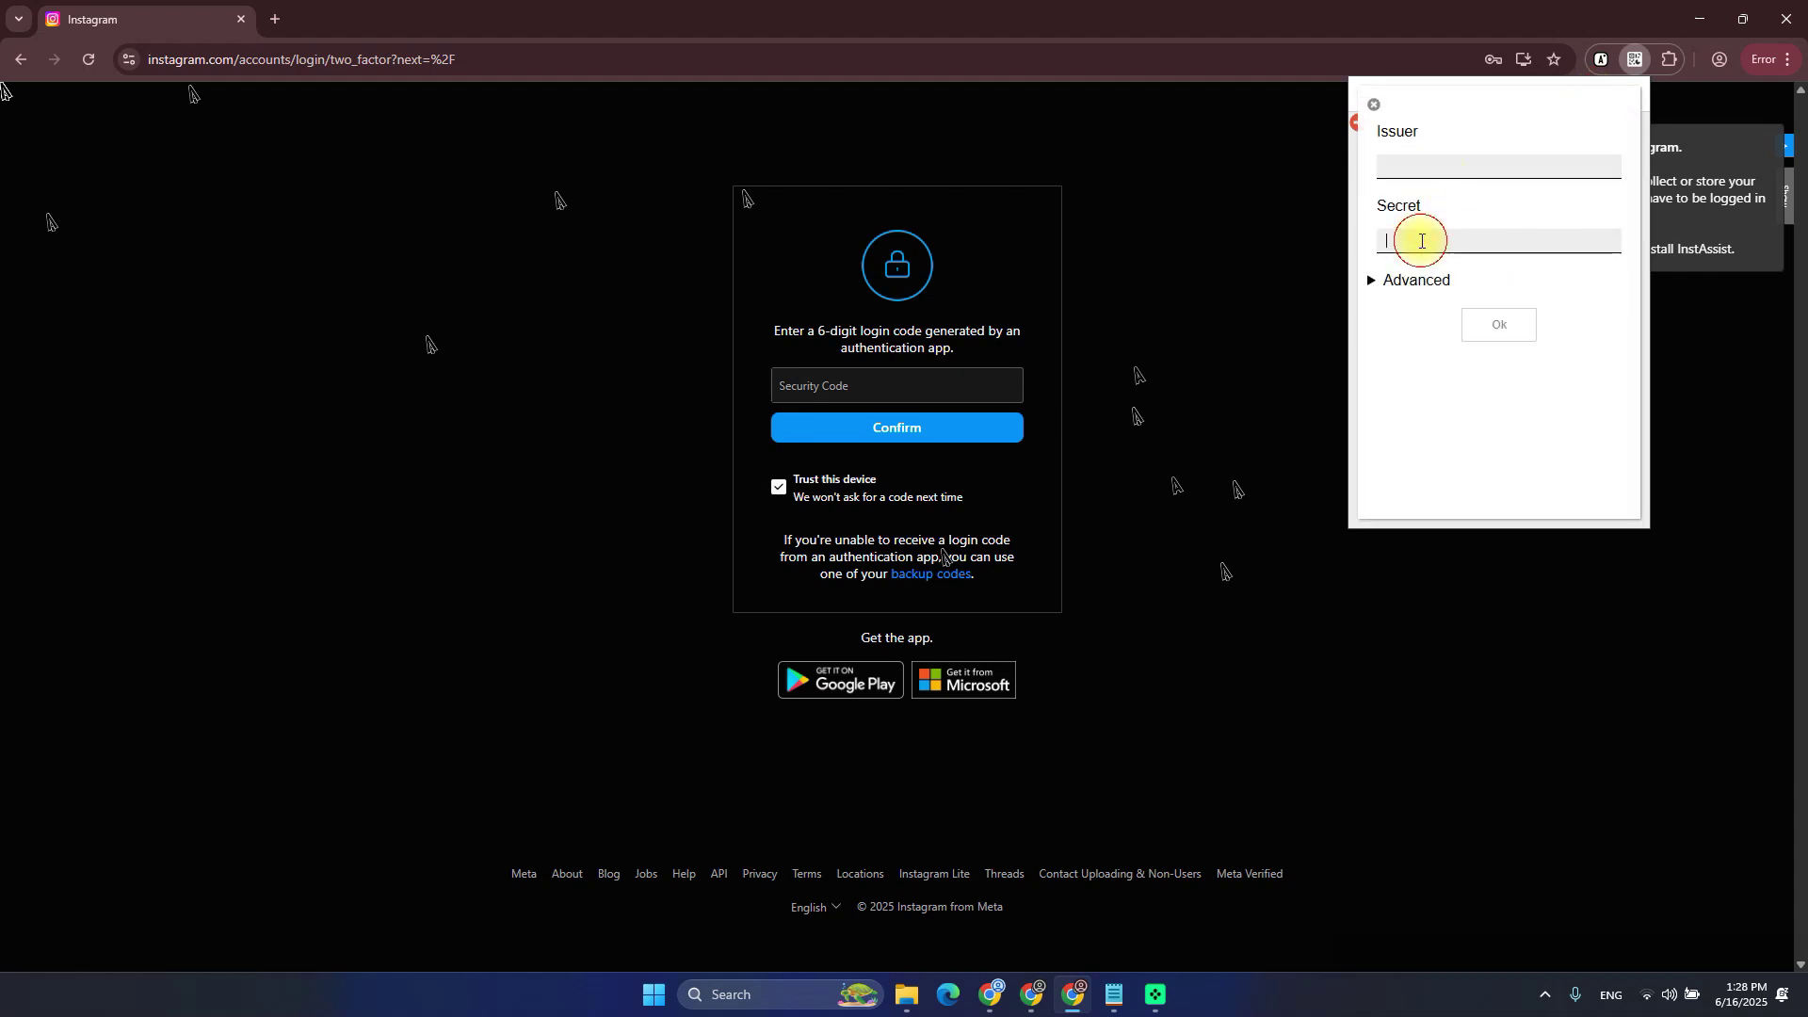
{"action": "key", "text": "ctrl+v"}
{"action": "left_click", "coordinate": [1425, 158]}
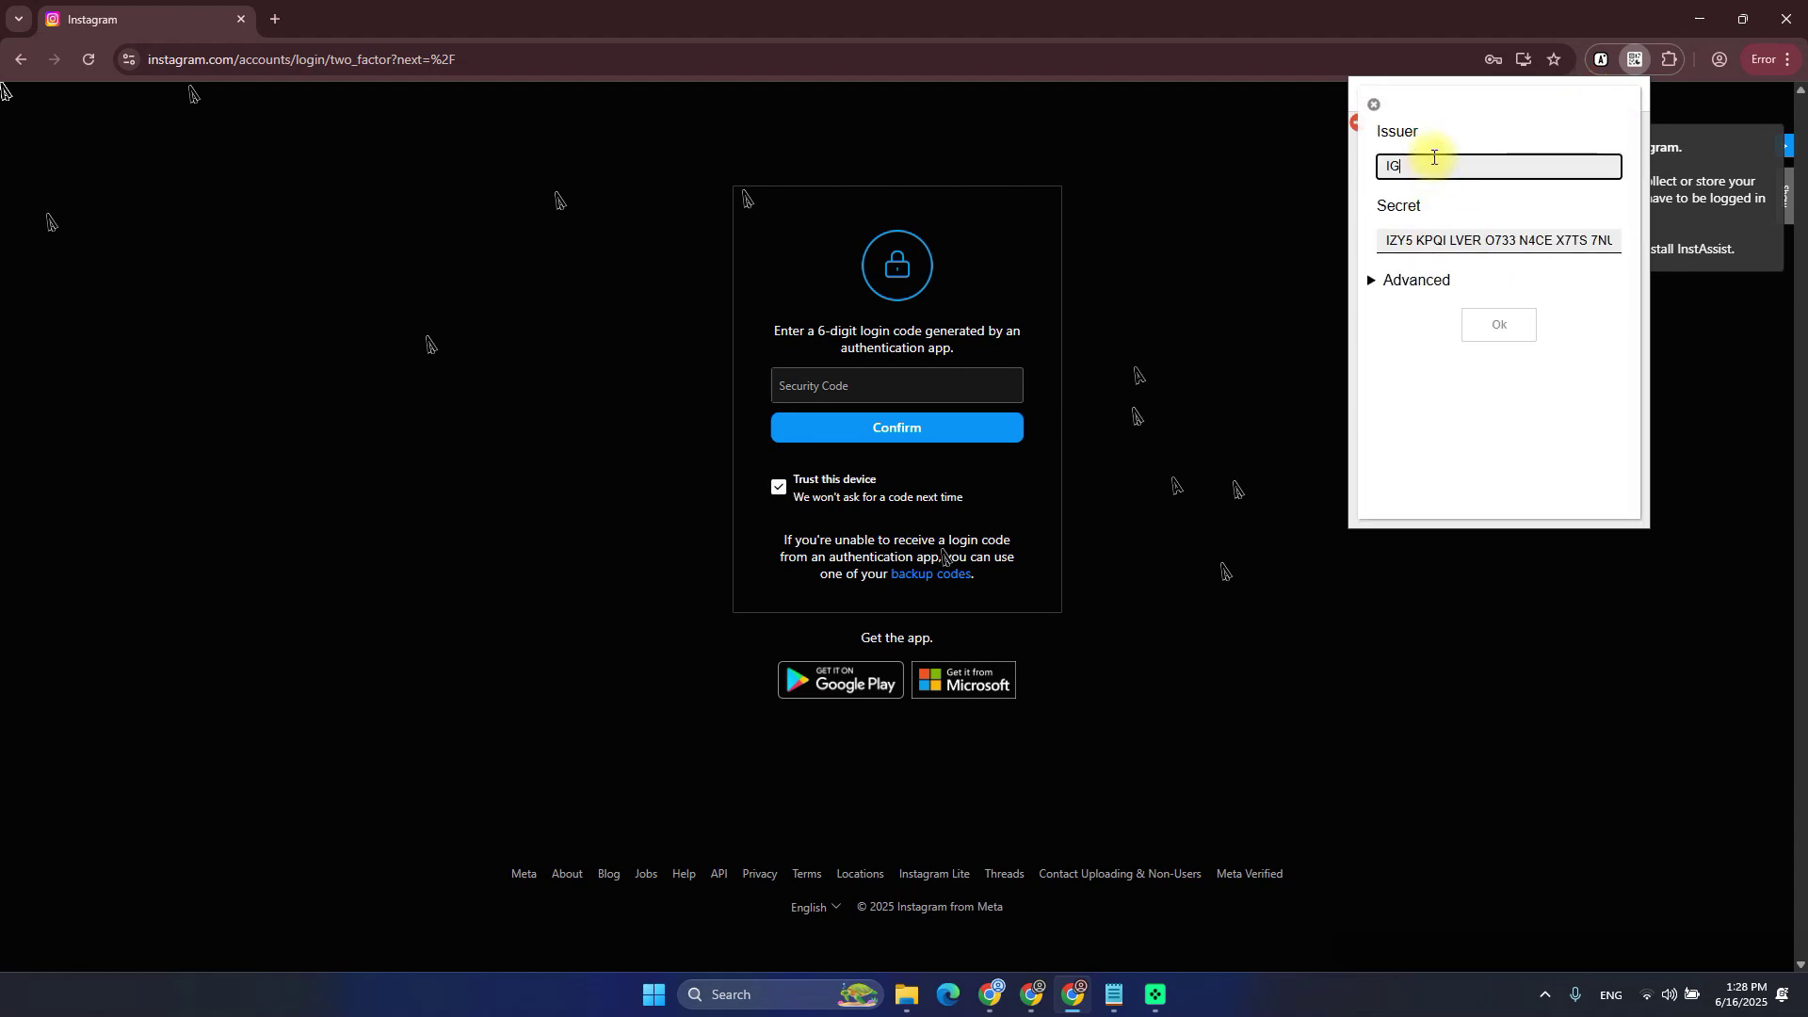
{"action": "left_click", "coordinate": [1495, 324]}
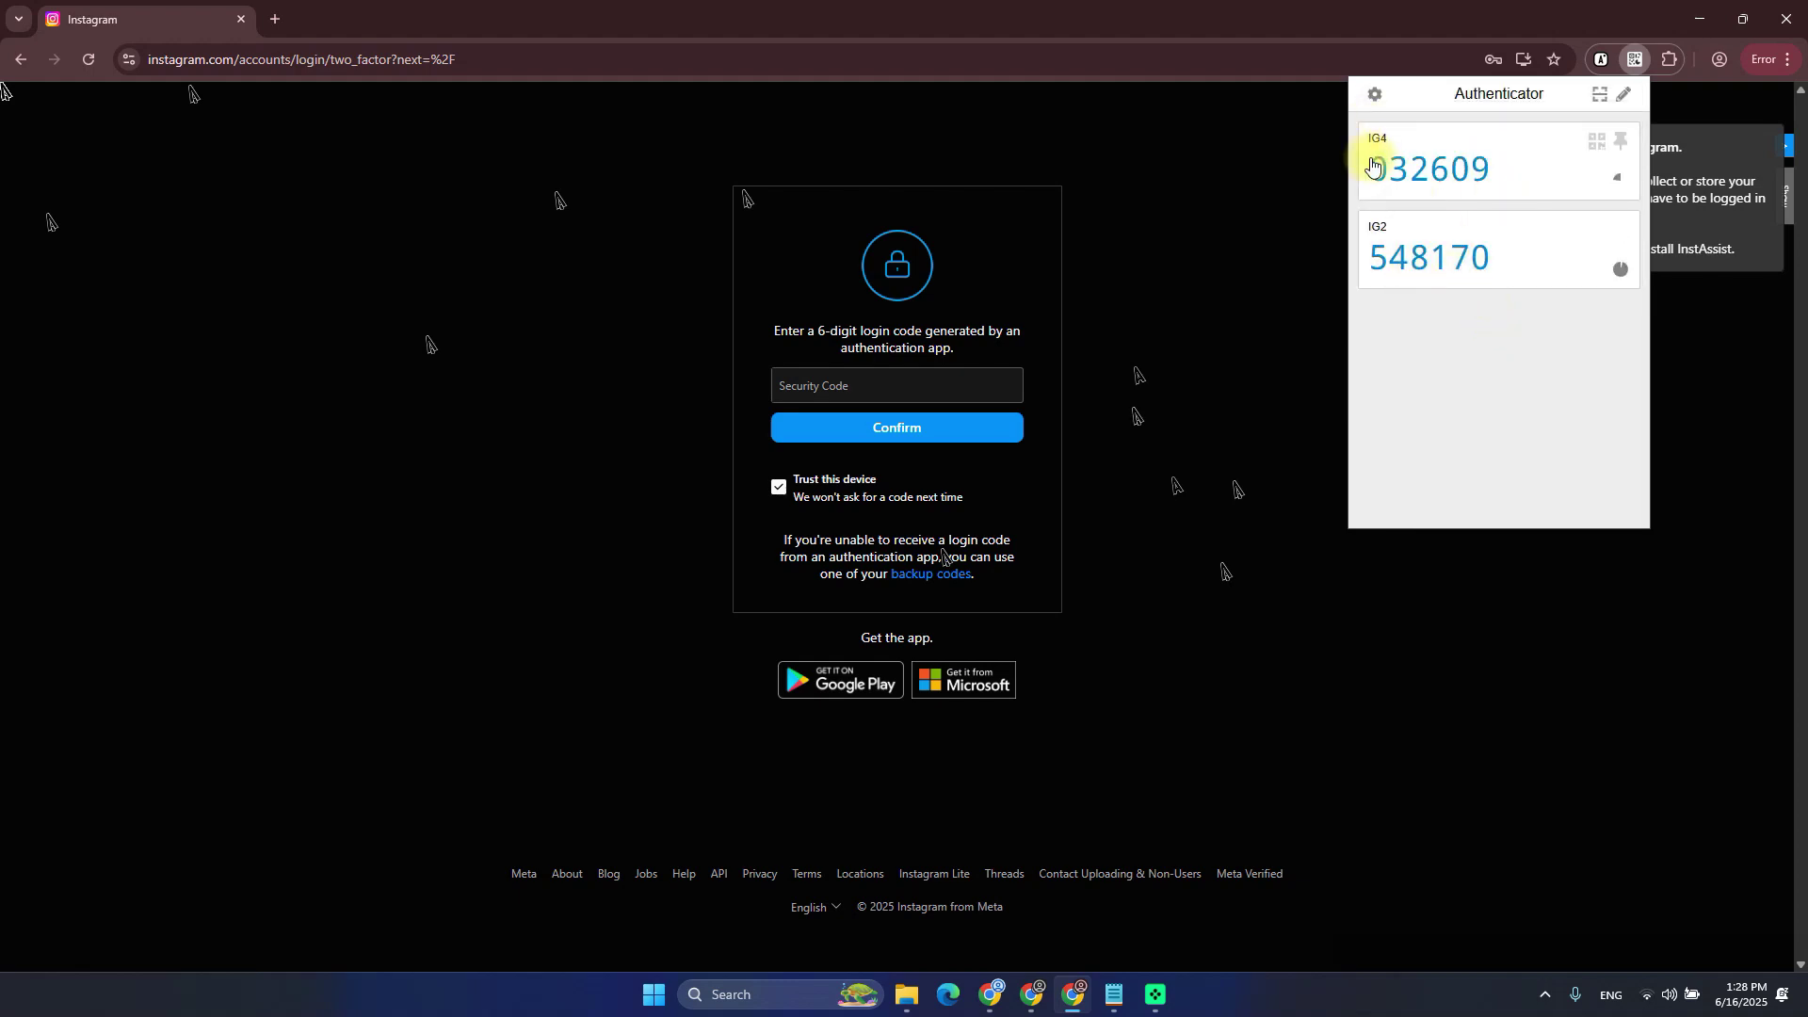
Copy the IG4 verification code from Authenticator, enter it as Instagram's security code, and confirm the login
{"action": "left_click", "coordinate": [1421, 170]}
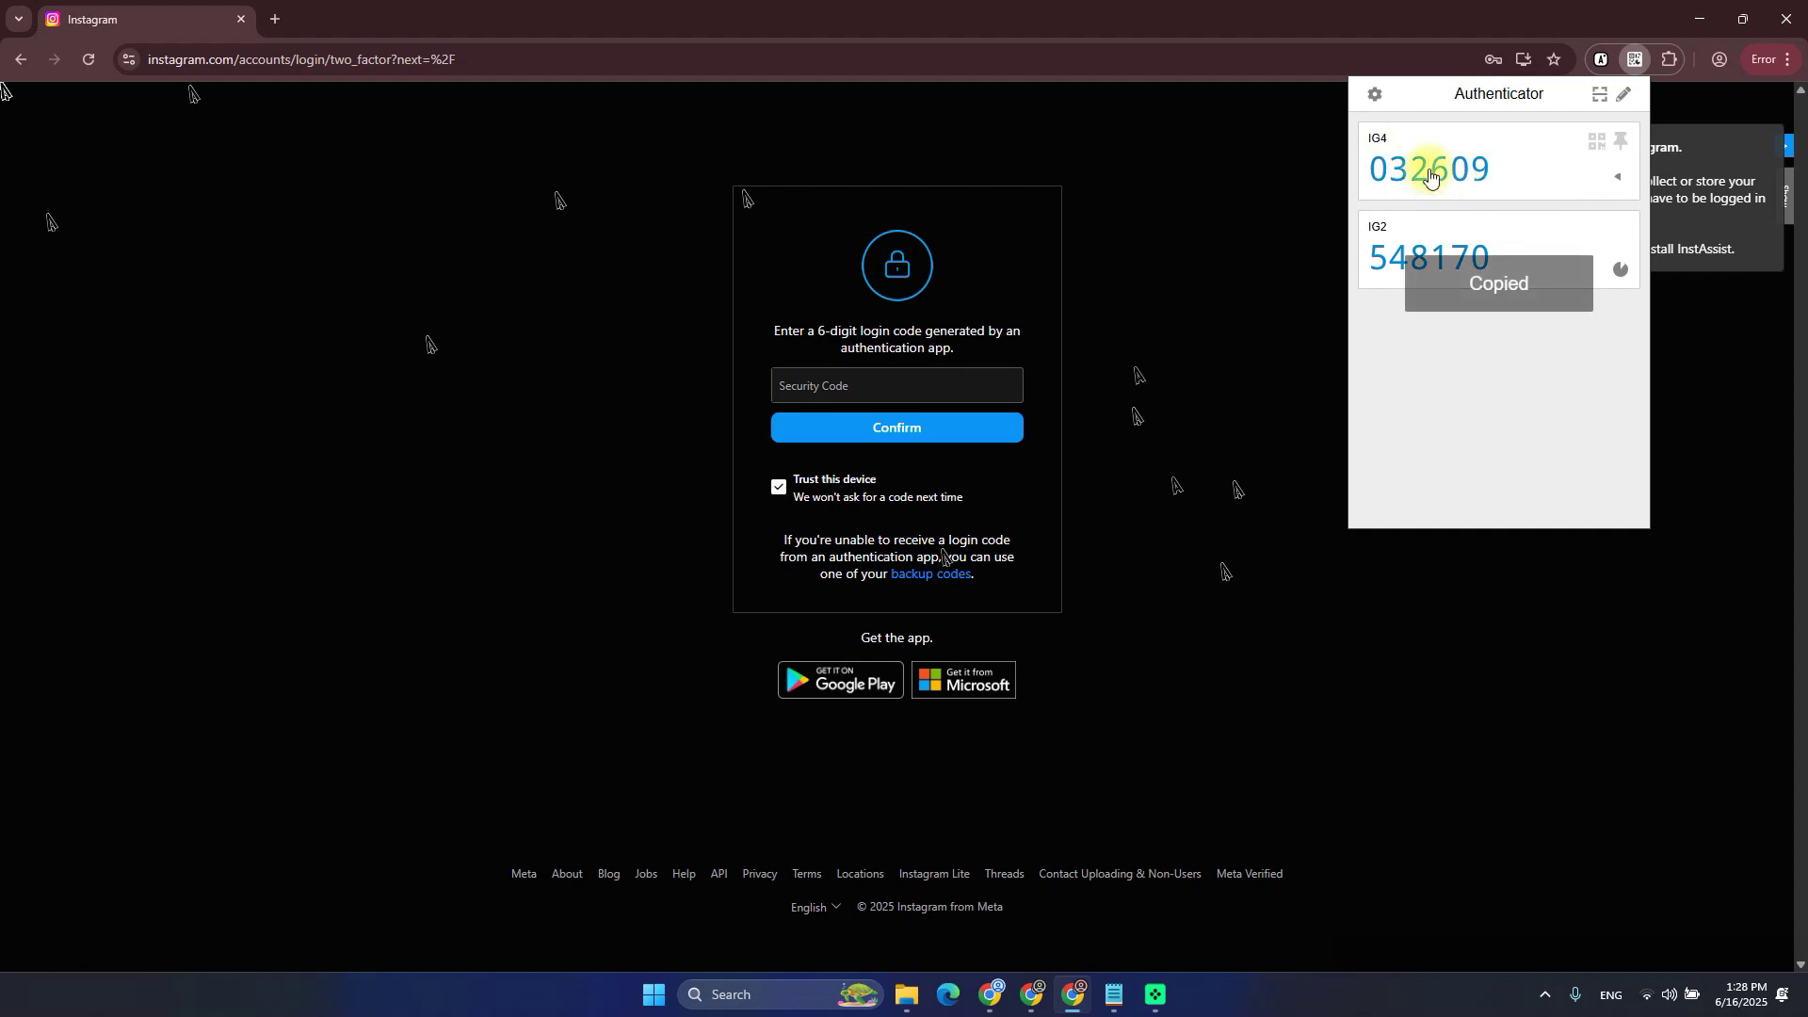
{"action": "left_click", "coordinate": [895, 387]}
{"action": "key", "text": "ctrl+v"}
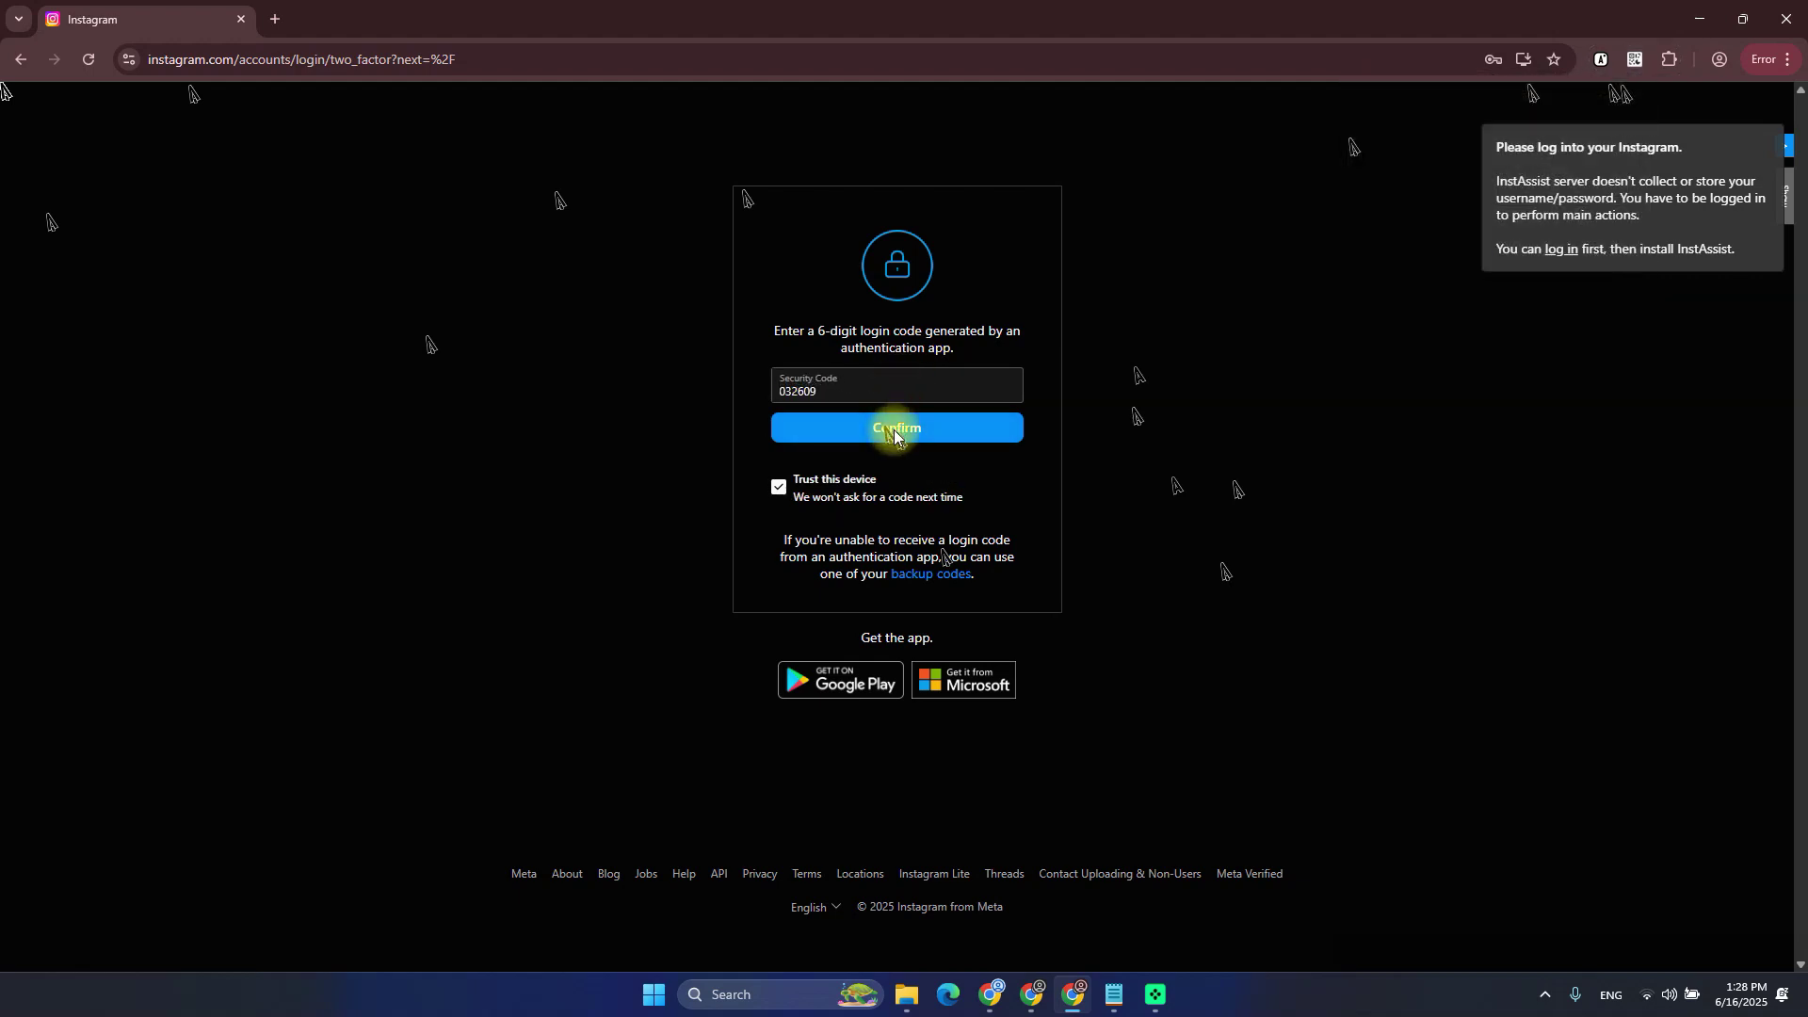
{"action": "left_click", "coordinate": [895, 432]}
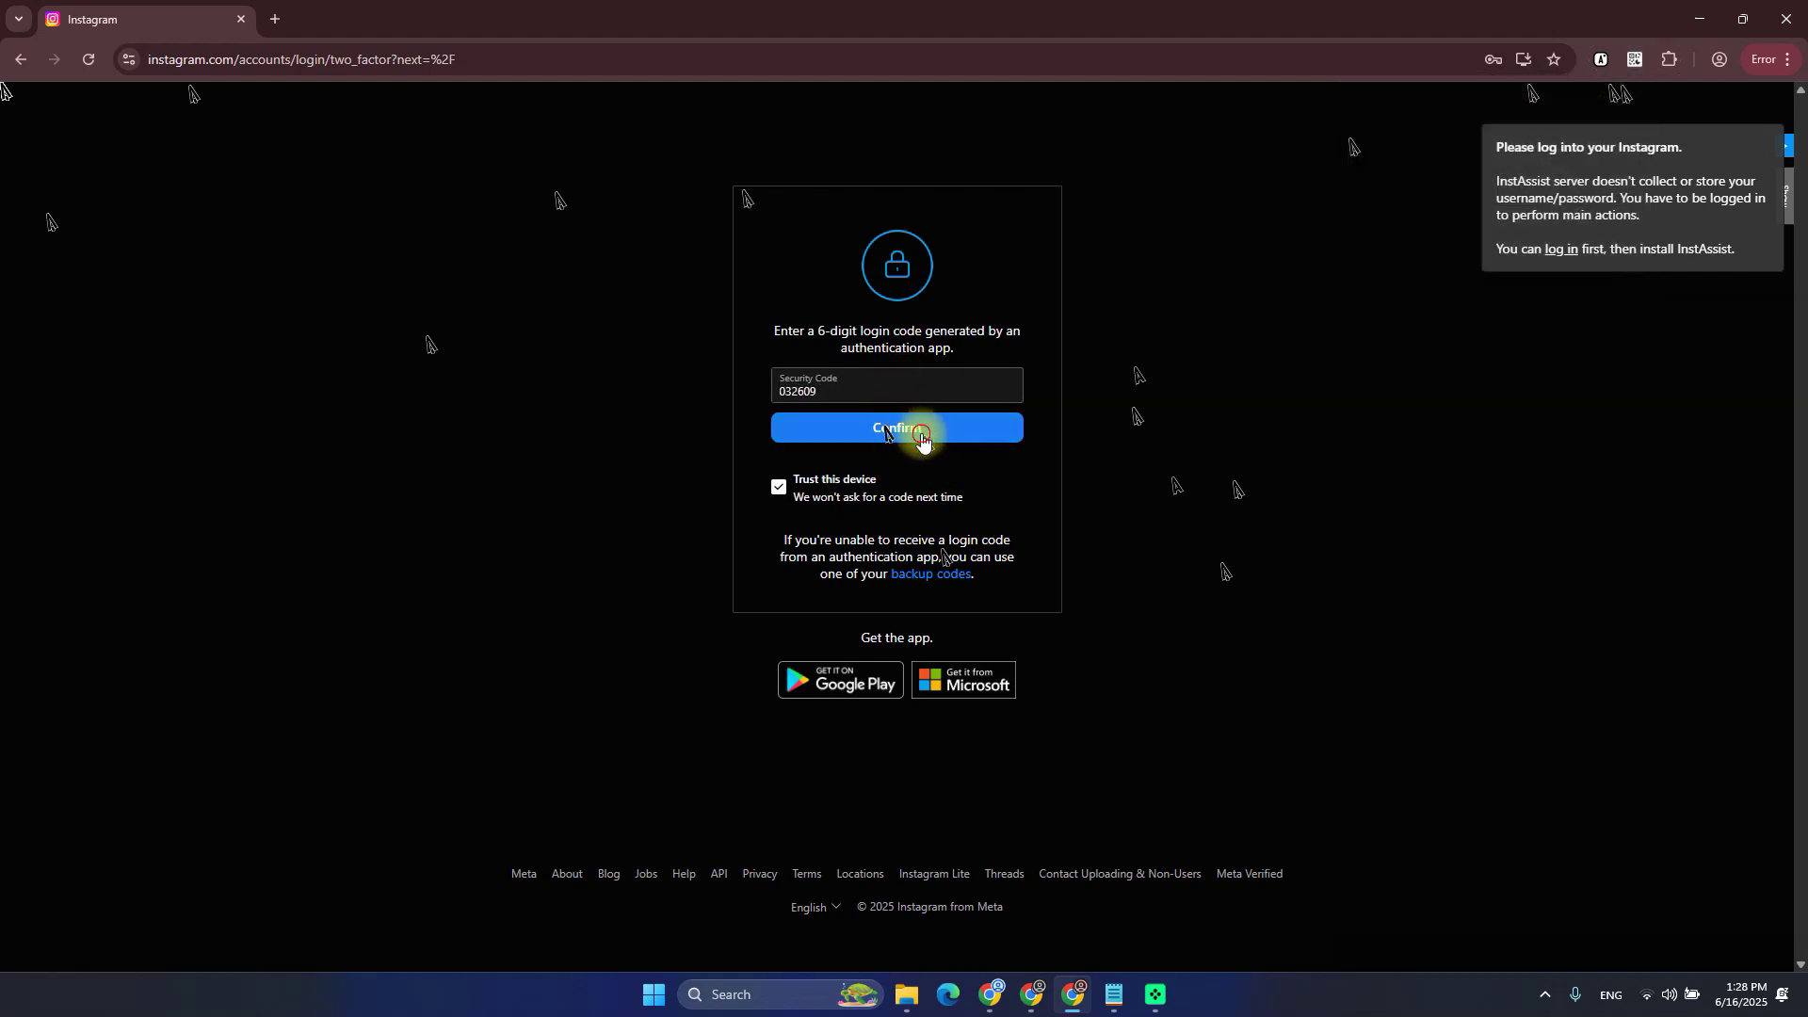
{"action": "left_click", "coordinate": [922, 439]}
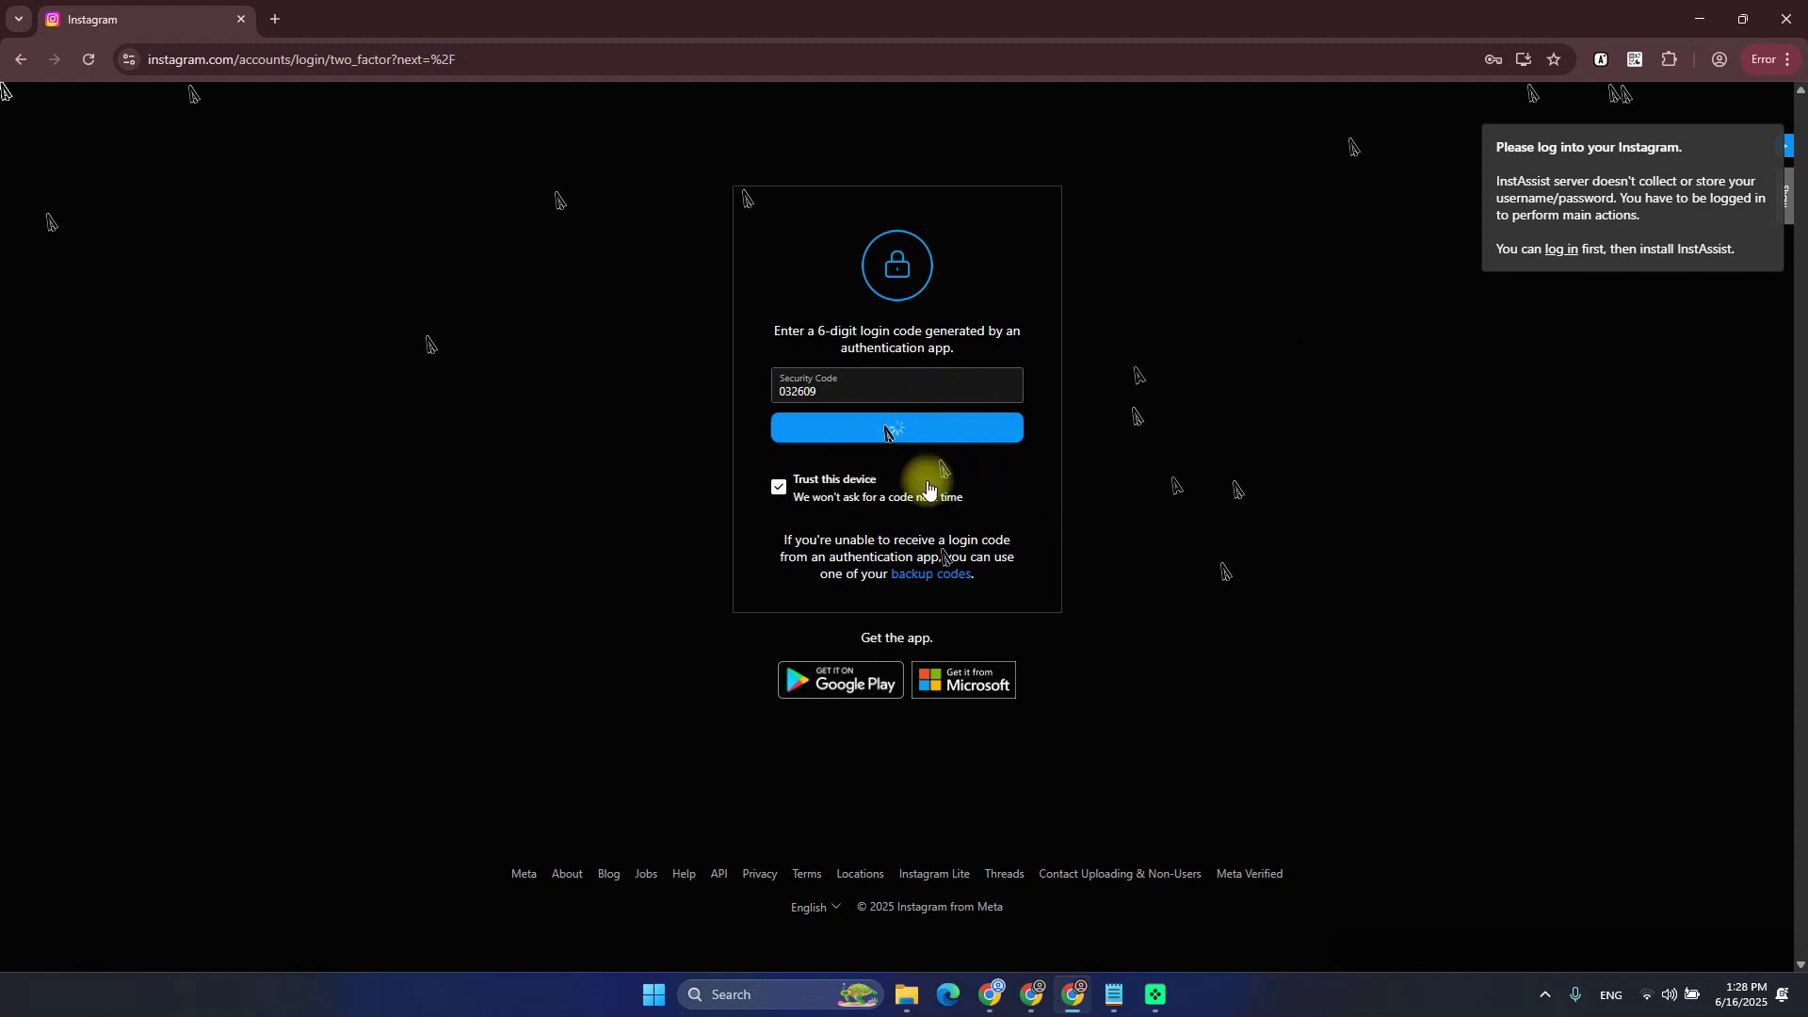
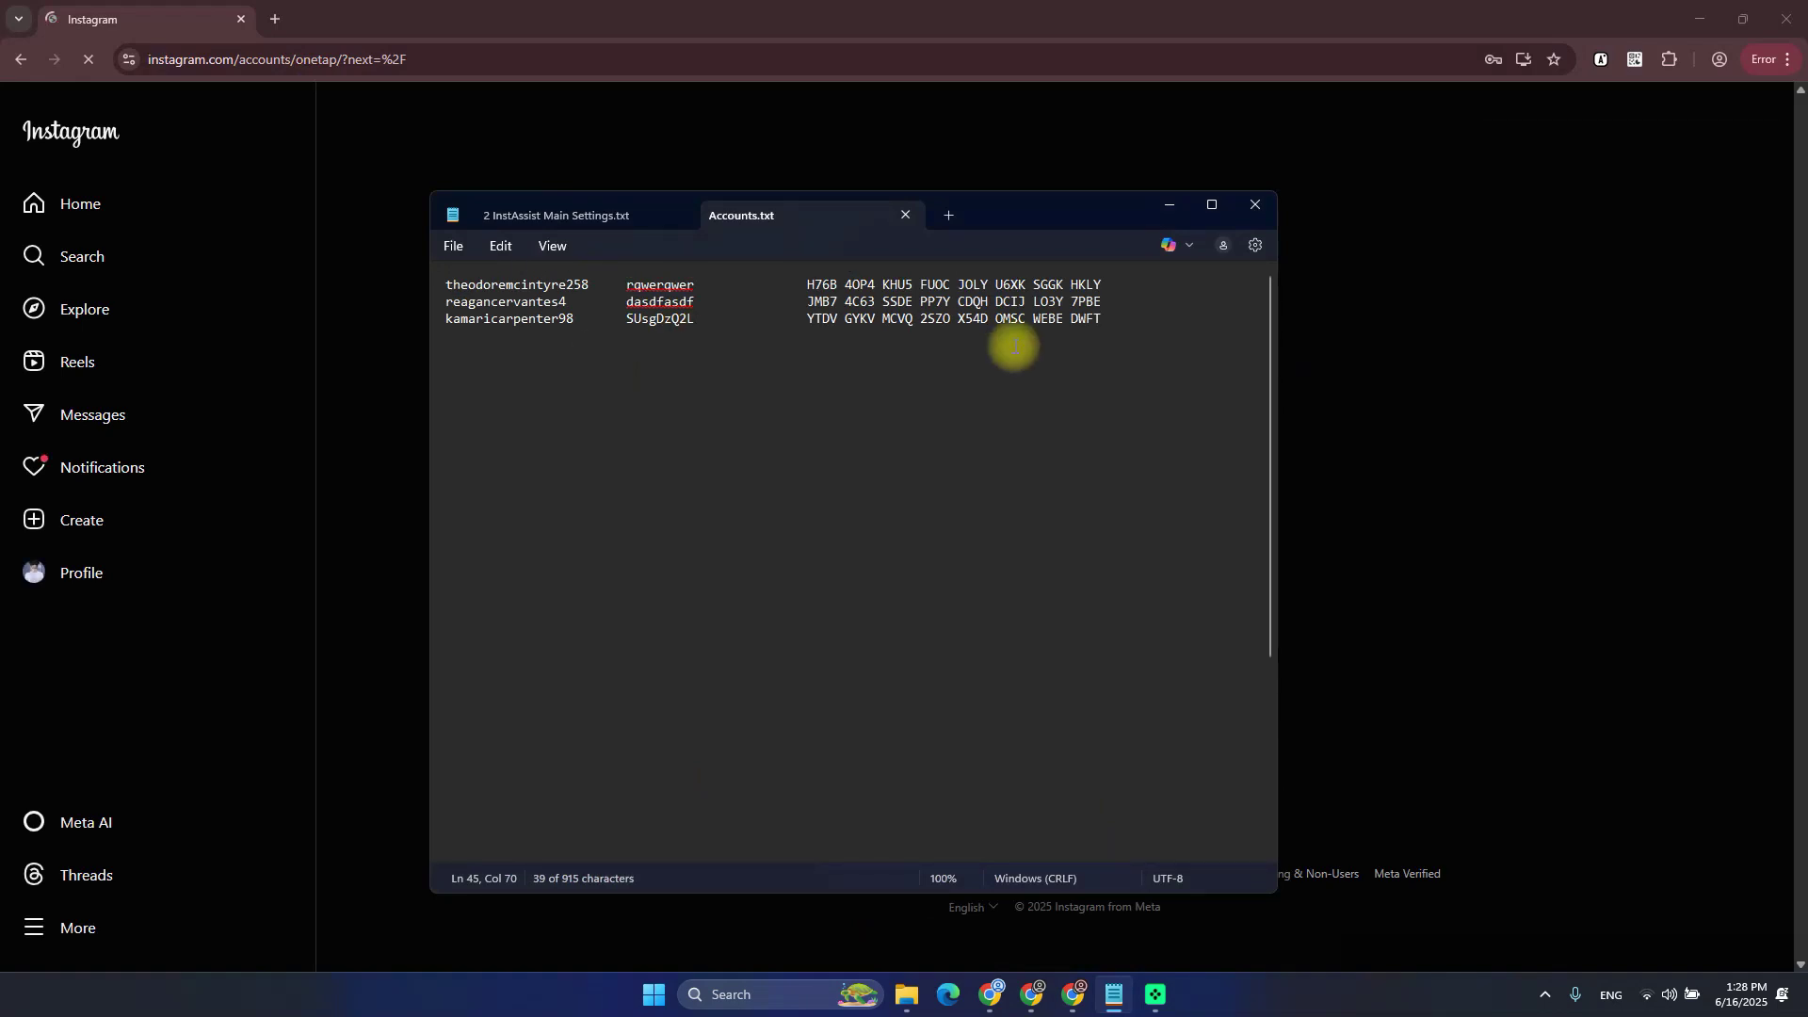
Append "---" to the third account's line in Accounts.txt in Notepad, and return to Chrome
{"action": "left_click", "coordinate": [1129, 318]}
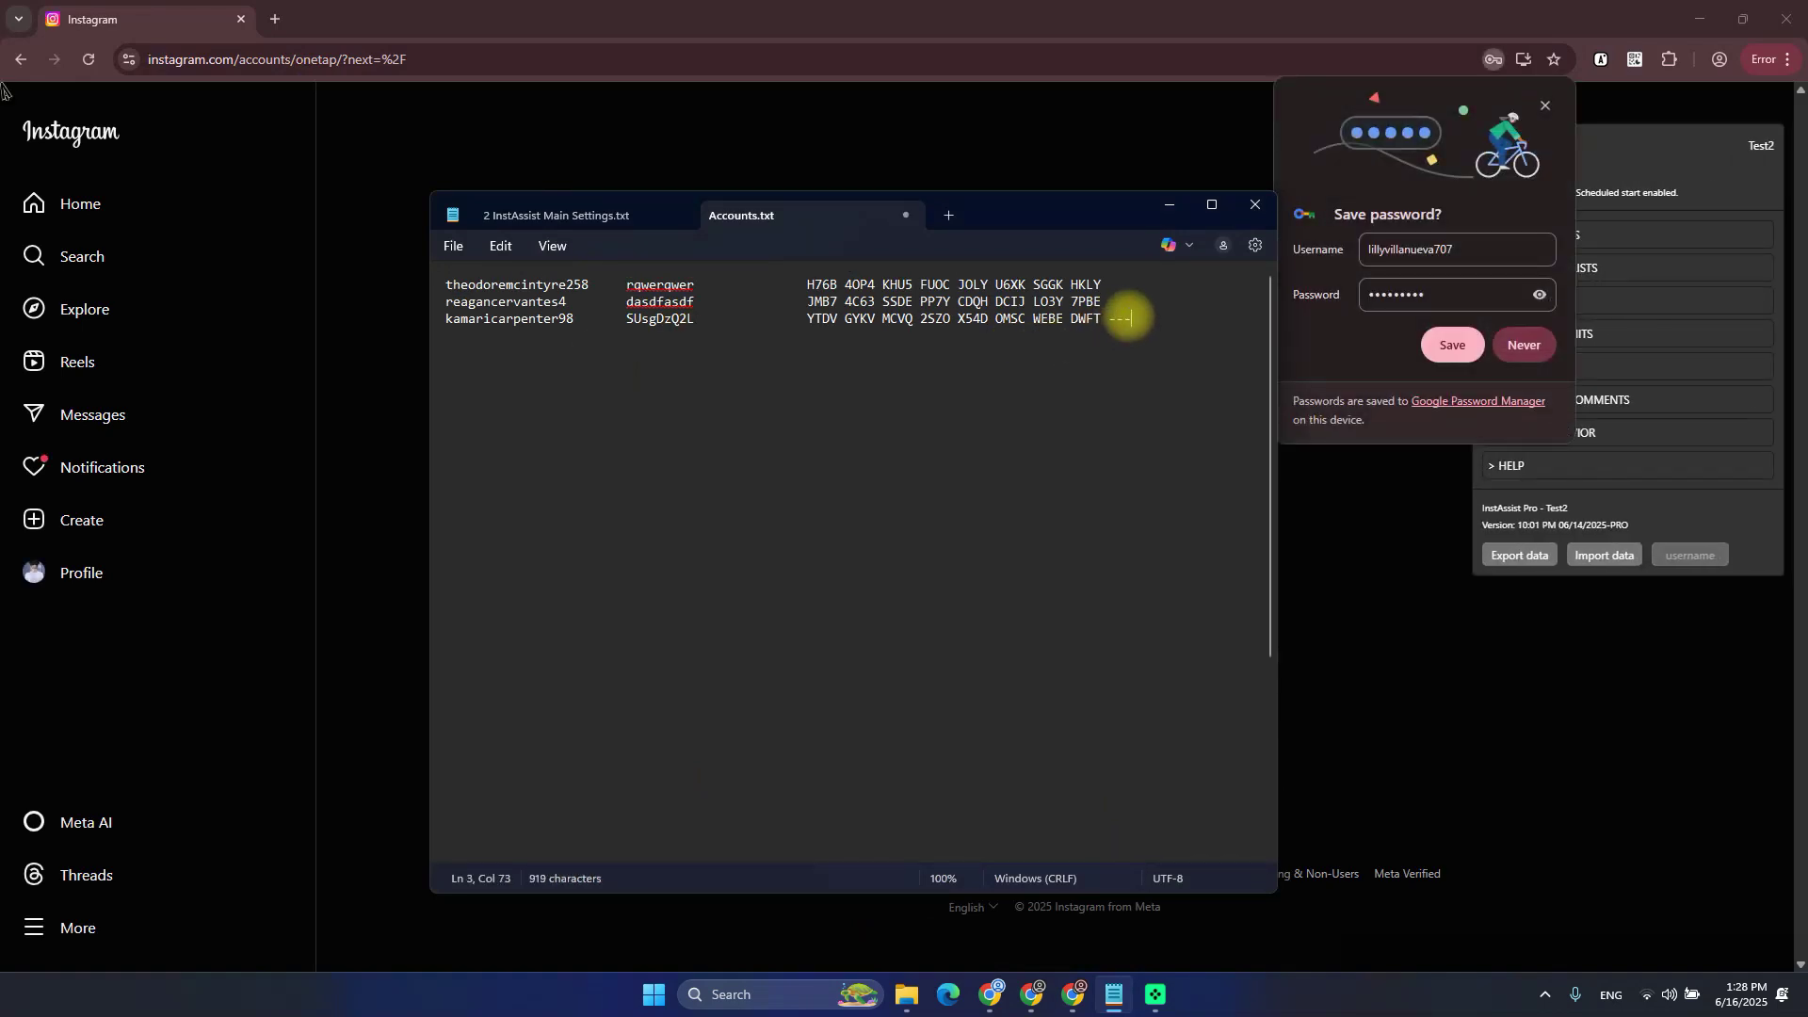
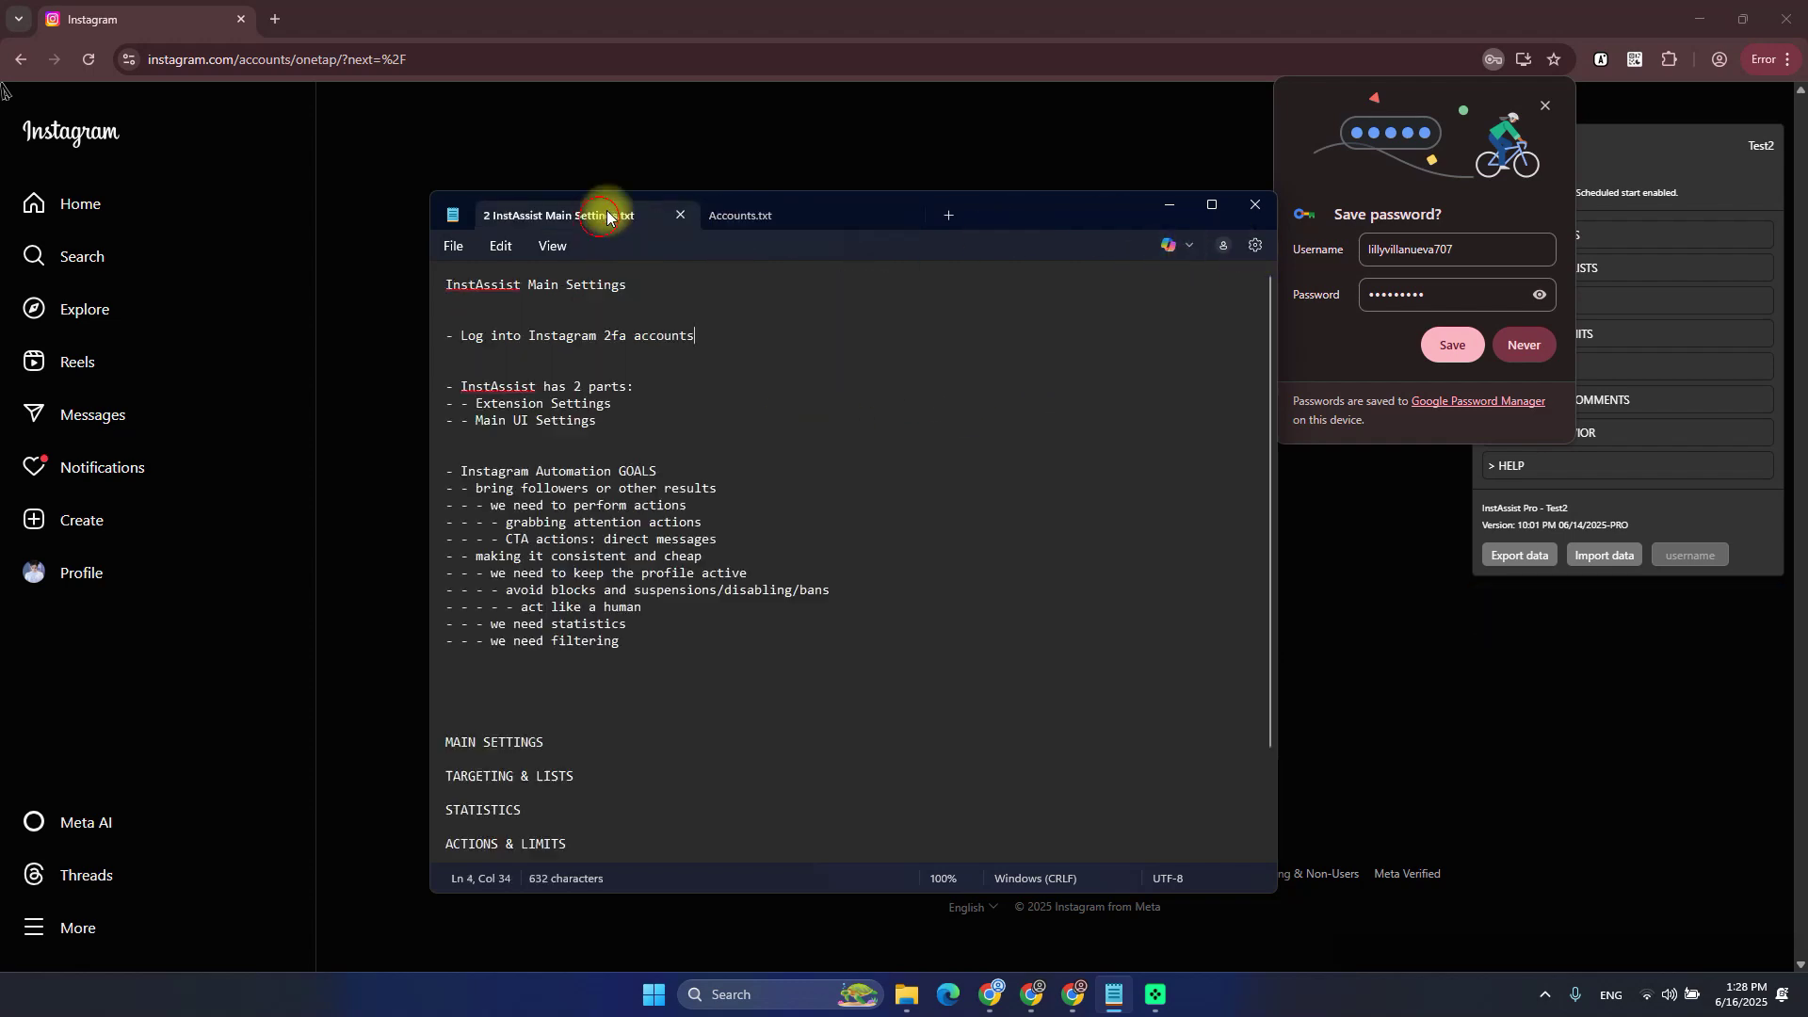
{"action": "left_click", "coordinate": [857, 9]}
Save the login details in both Chrome and Instagram, and open the account's own profile page
{"action": "left_click", "coordinate": [1450, 345]}
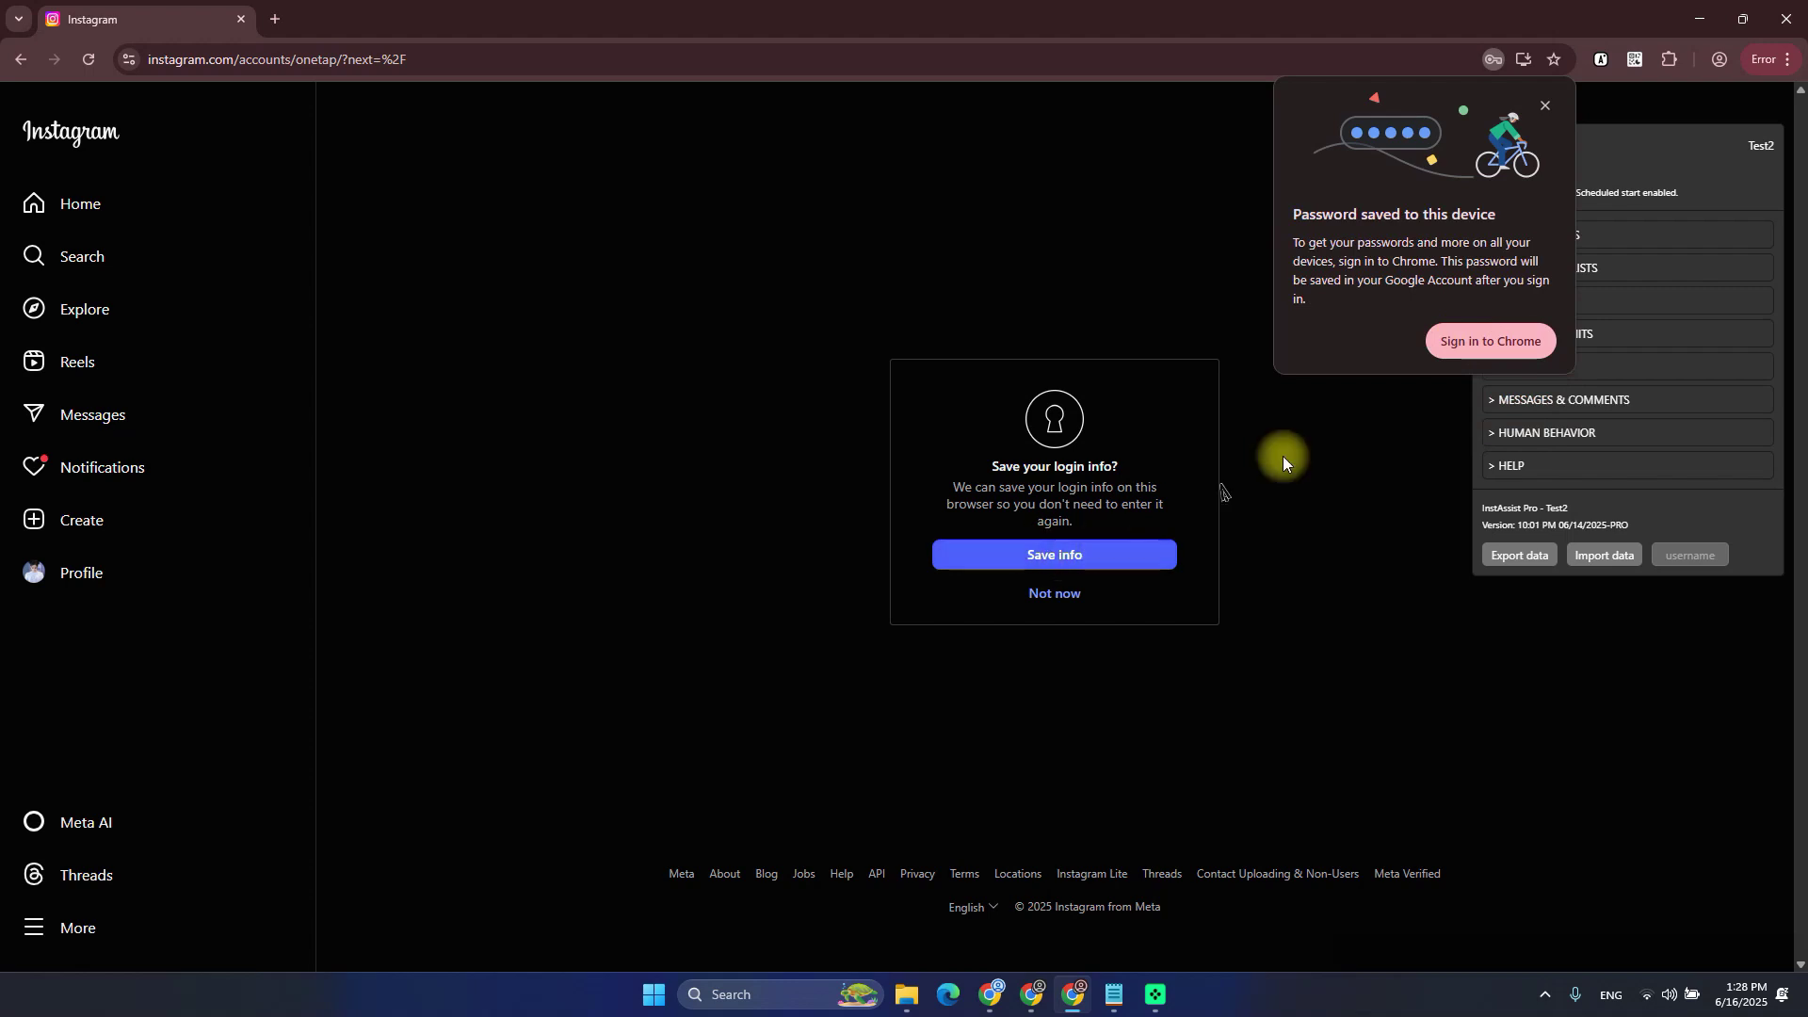
{"action": "left_click", "coordinate": [1083, 553]}
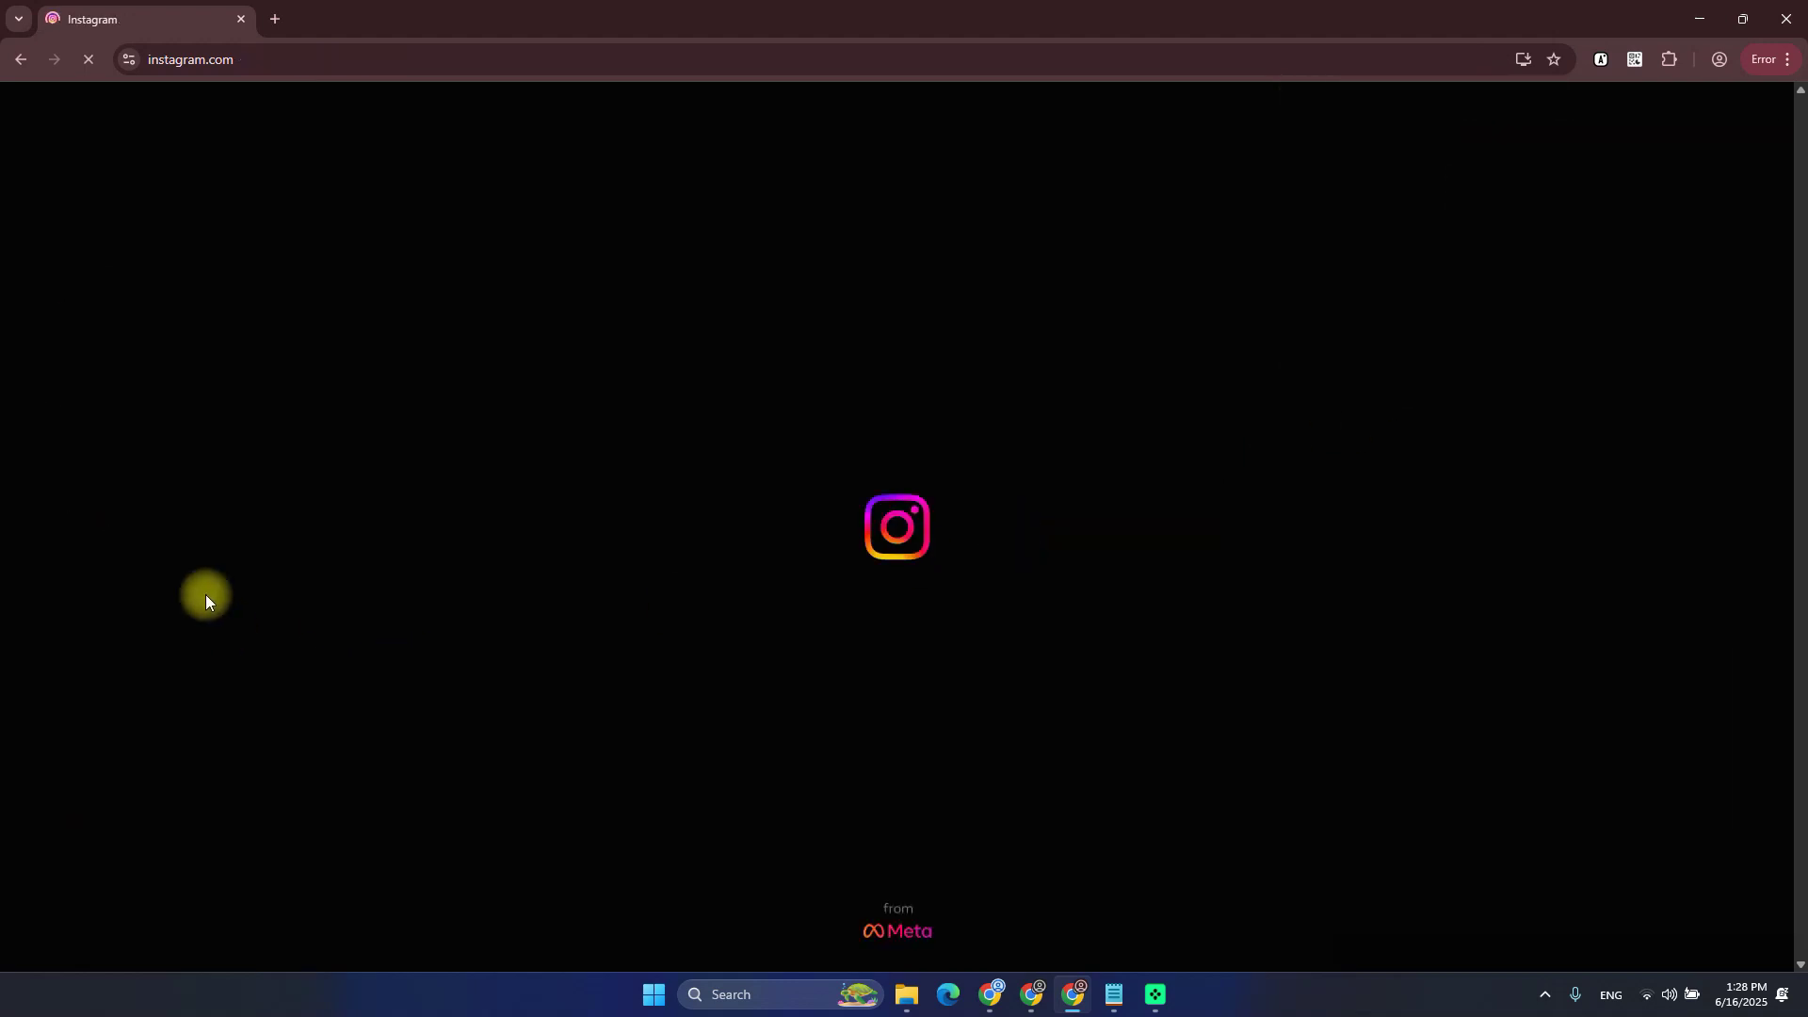
{"action": "left_click", "coordinate": [65, 584]}
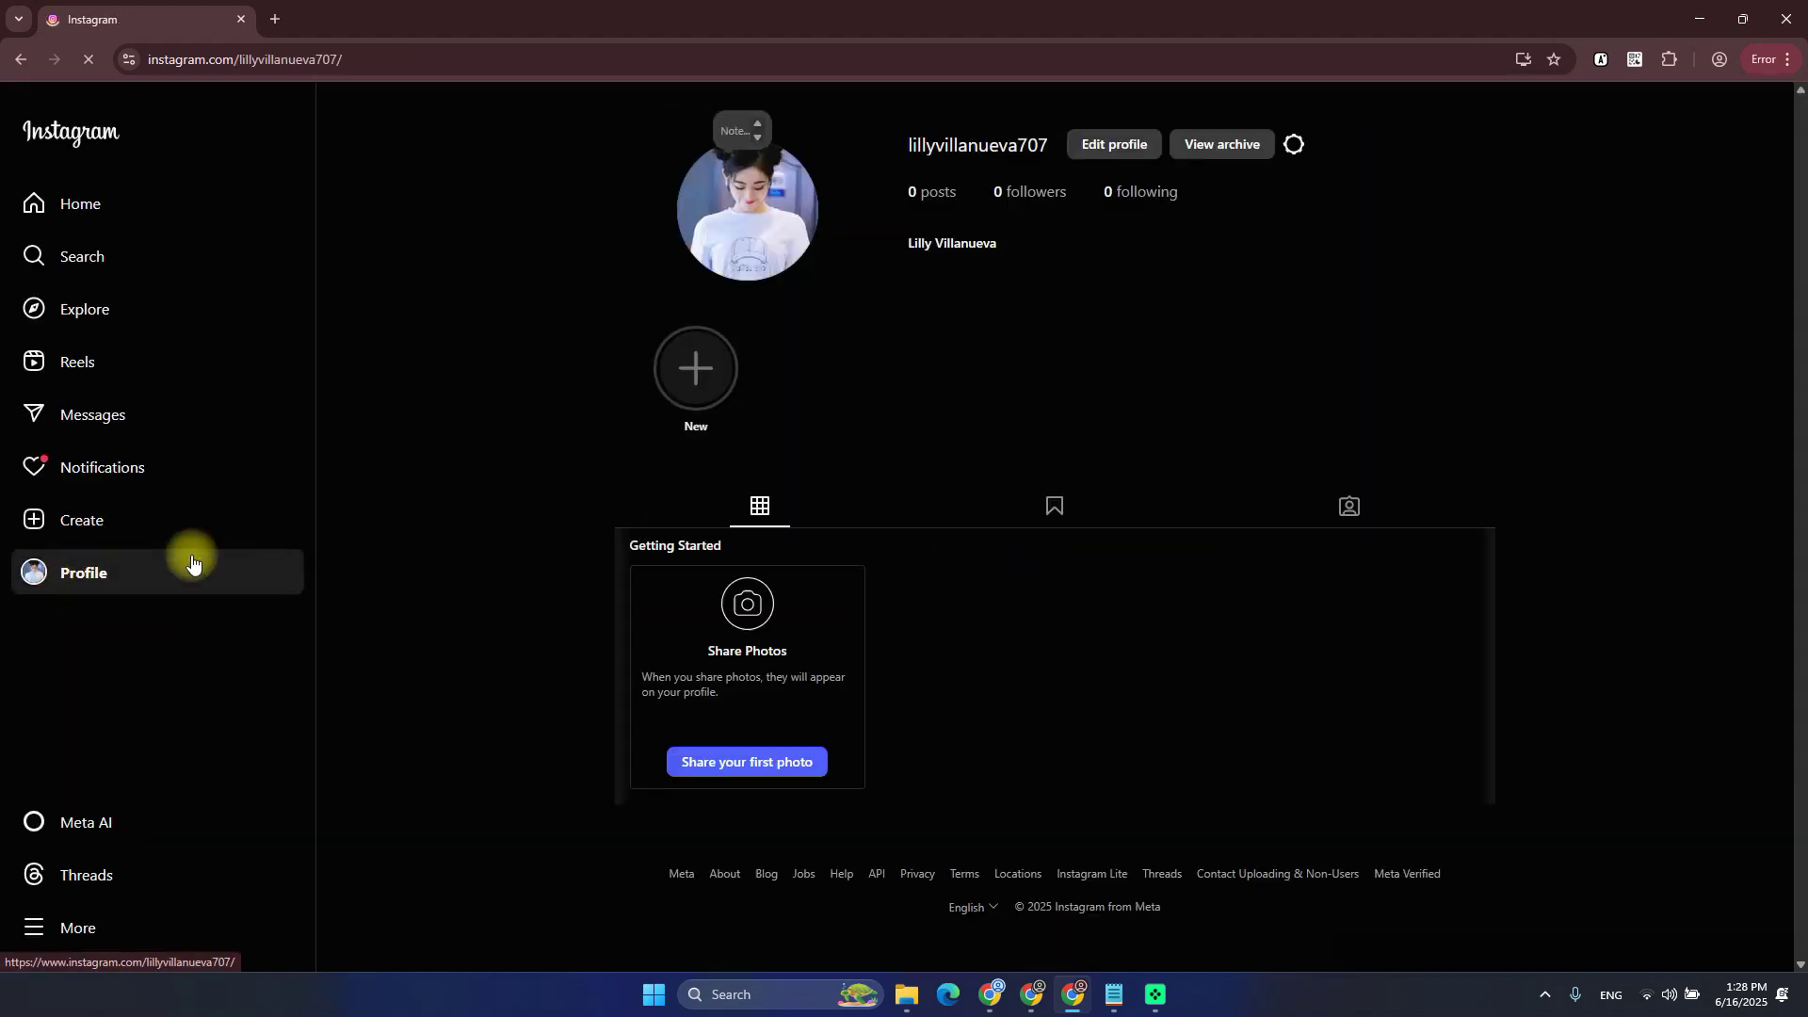
Switch through the open Chrome profile windows to check the logged-in Instagram accounts, ending on the Global InstAssist instance
{"action": "left_click", "coordinate": [1033, 996]}
{"action": "left_click", "coordinate": [1035, 1004]}
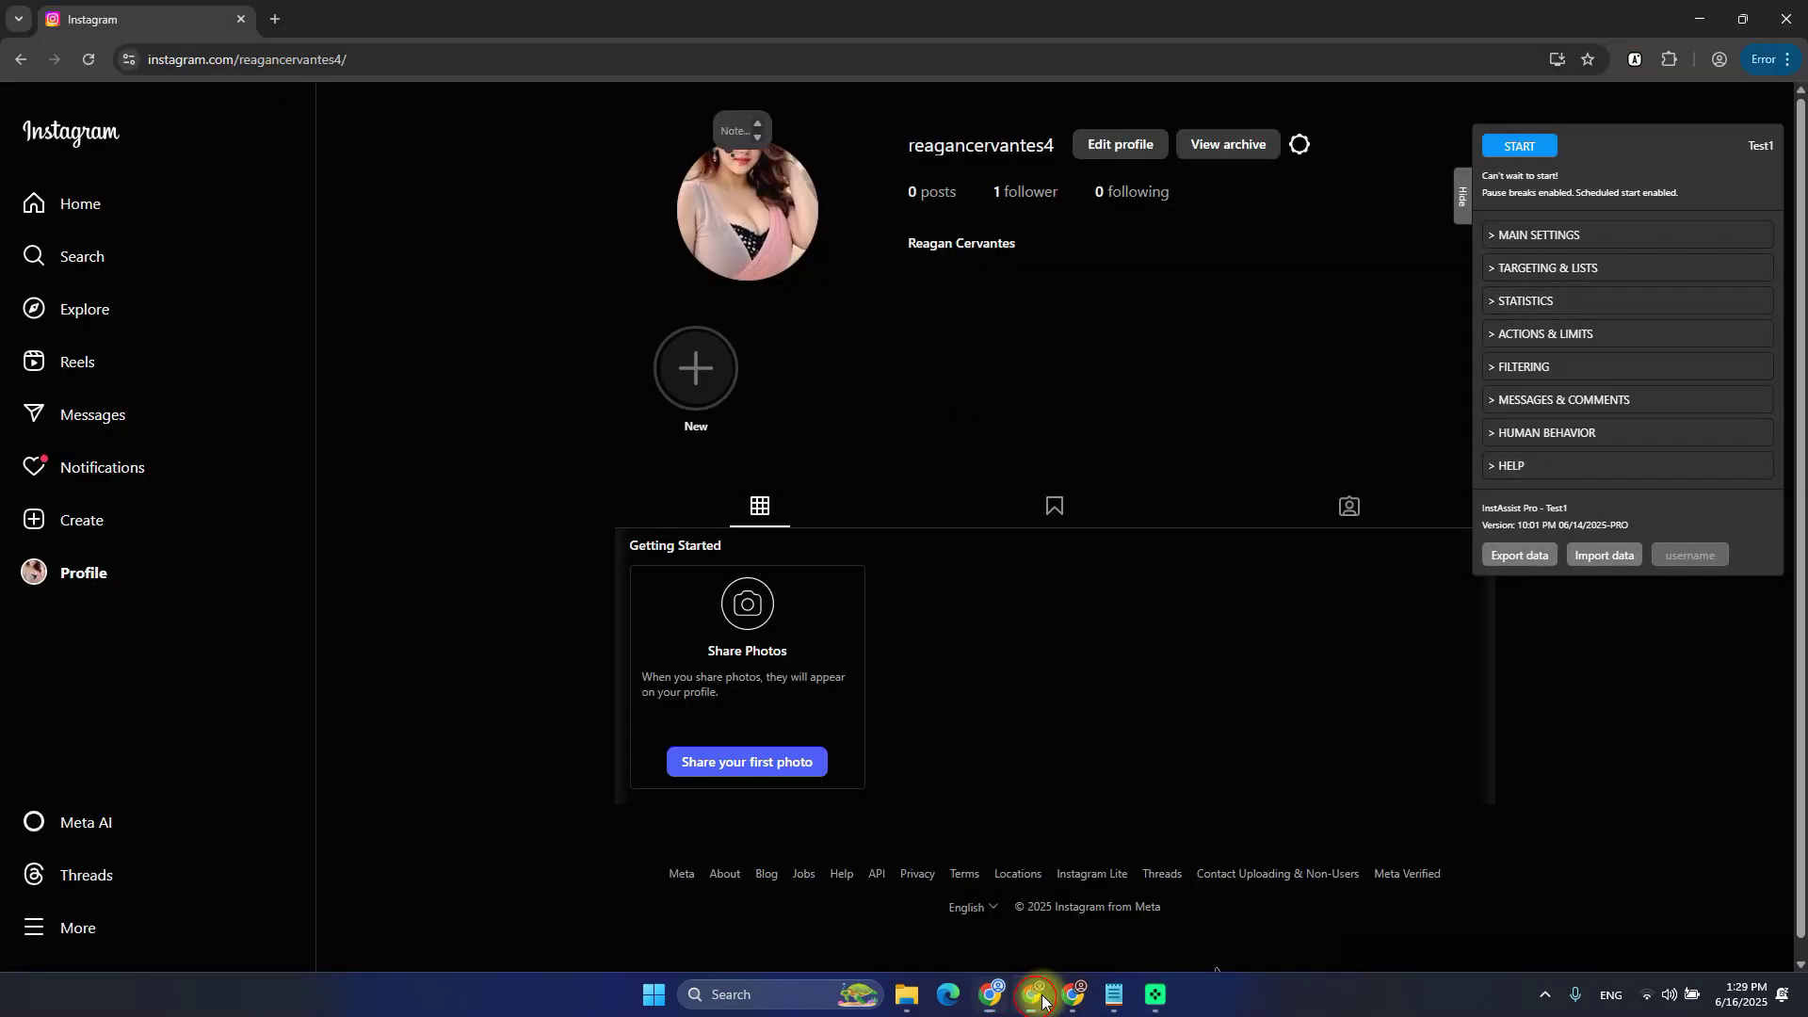
{"action": "left_click", "coordinate": [1075, 1000]}
{"action": "left_click", "coordinate": [1043, 1002]}
{"action": "left_click", "coordinate": [1007, 1008]}
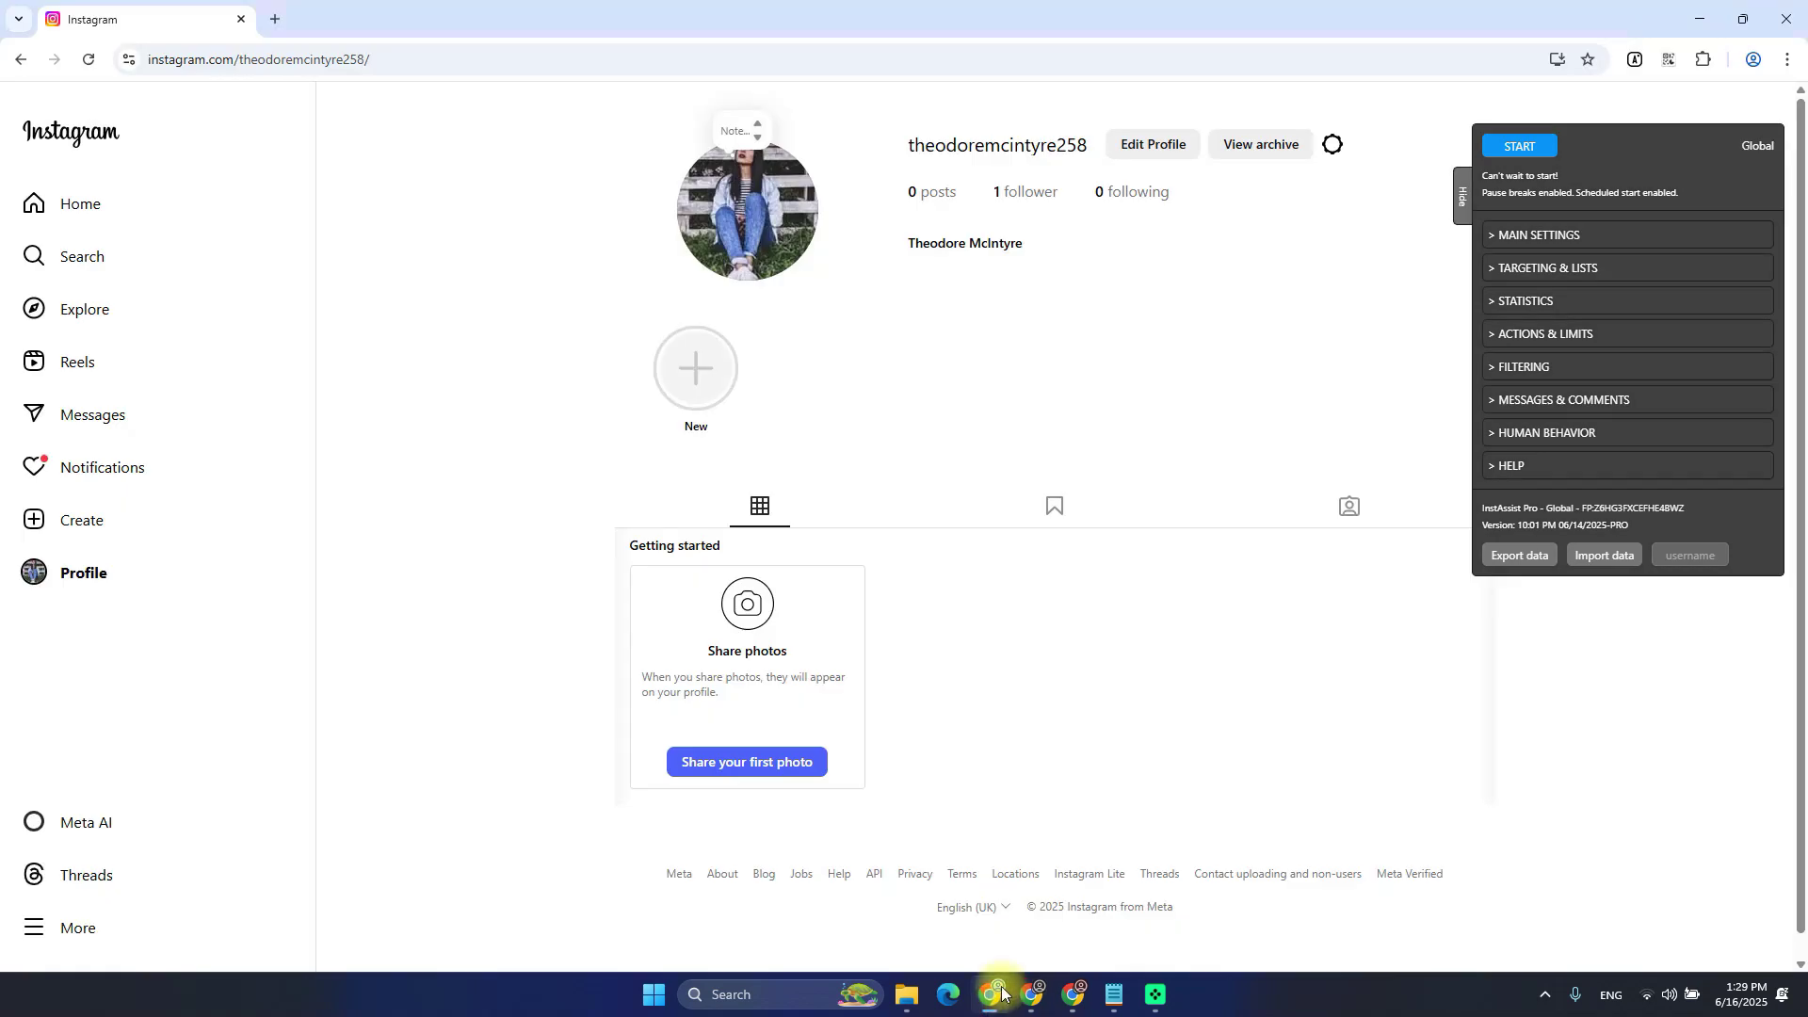
Switch to Notepad and select "InstAssist" in the "InstAssist has 2 parts" line of 2 InstAssist Main Settings.txt
{"action": "mouse_move", "coordinate": [1115, 996]}
{"action": "left_click", "coordinate": [1121, 918]}
{"action": "left_click", "coordinate": [549, 372]}
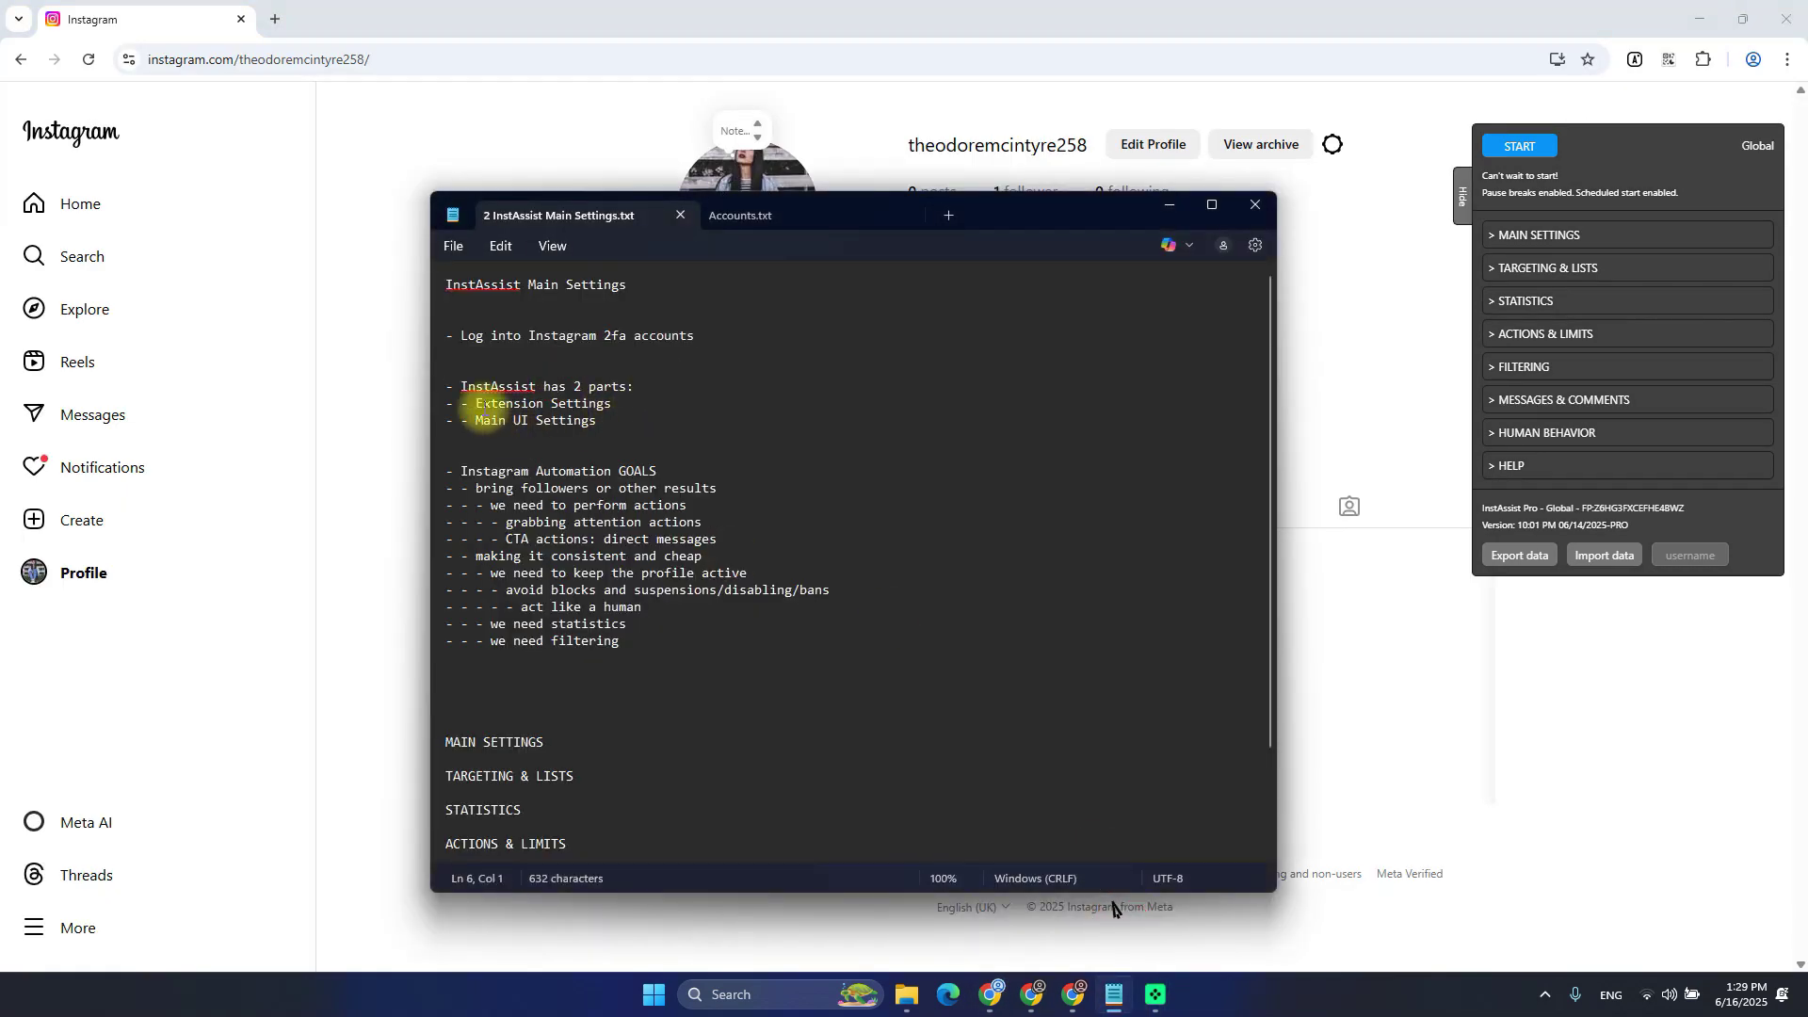
{"action": "double_click", "coordinate": [479, 388]}
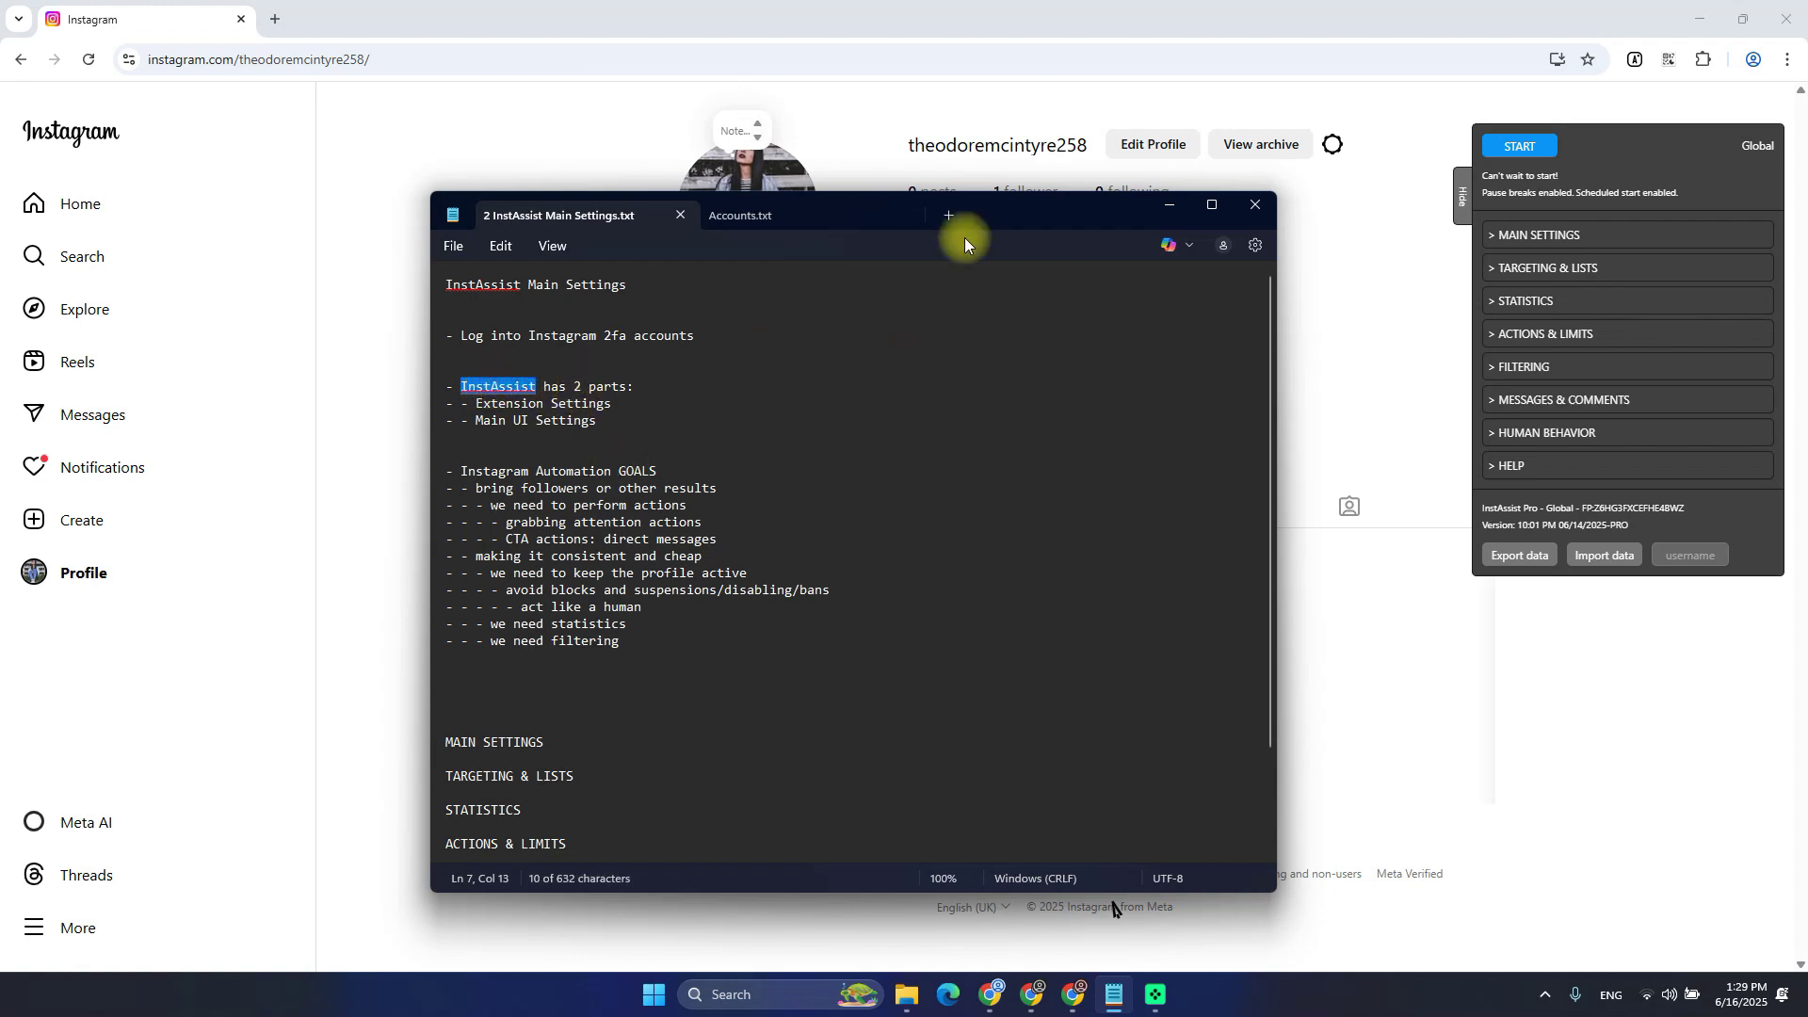
Open the InstAssist extension popup in the Global instance's Chrome window and examine its license and Settings sections
{"action": "left_click", "coordinate": [1637, 59]}
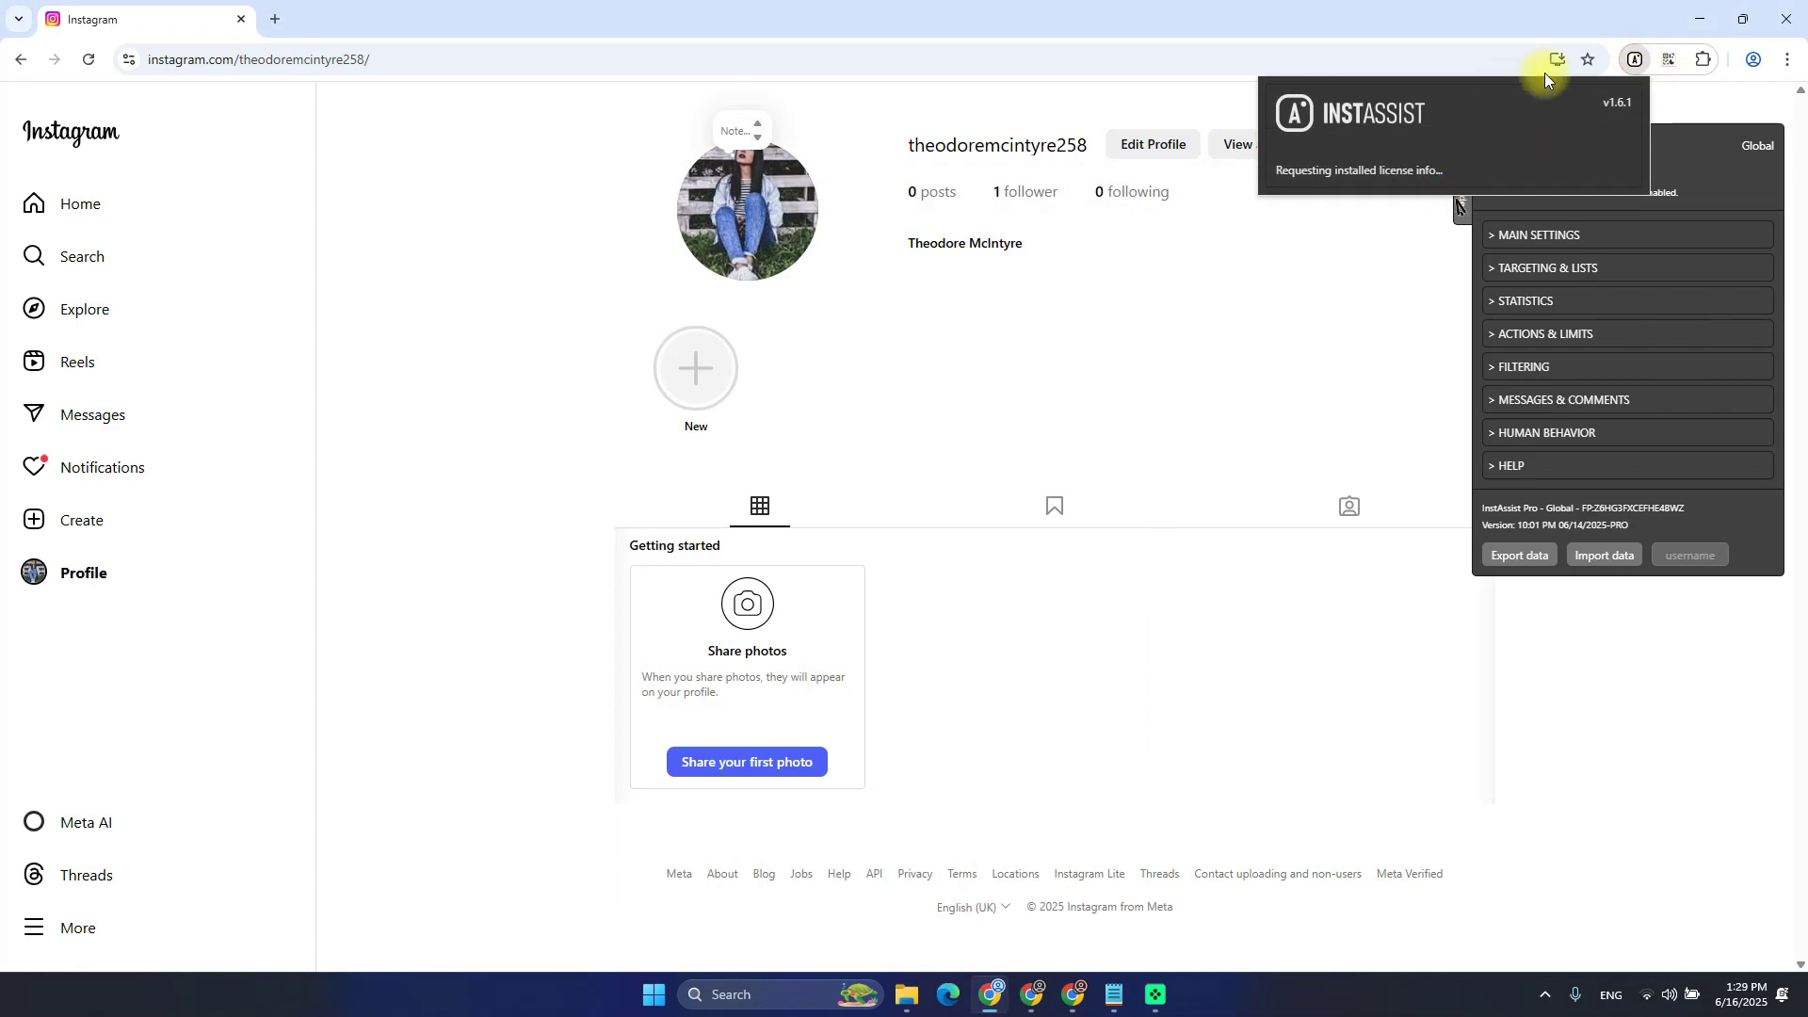
{"action": "scroll", "coordinate": [1465, 396], "scroll_direction": "down", "scroll_amount": 2}
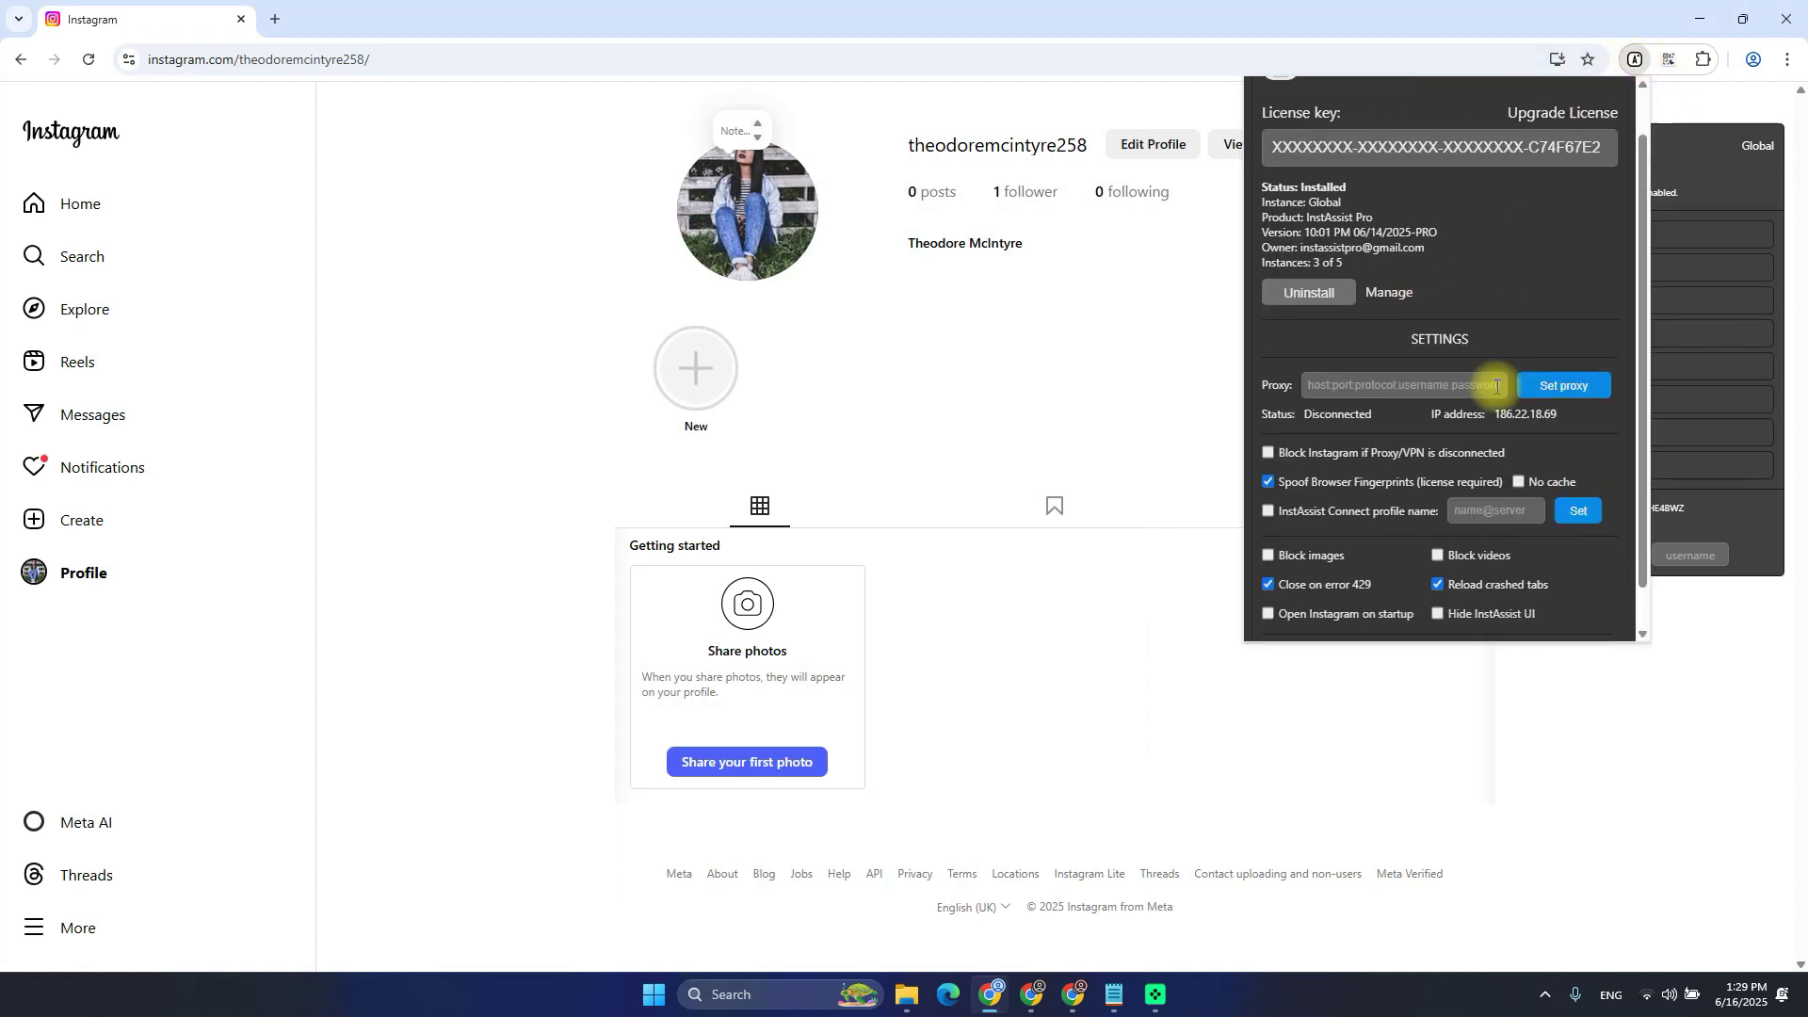
Review the license details, instance information and remaining Settings options in the InstAssist extension popup, and close it
{"action": "scroll", "coordinate": [1507, 396], "scroll_direction": "down", "scroll_amount": 1}
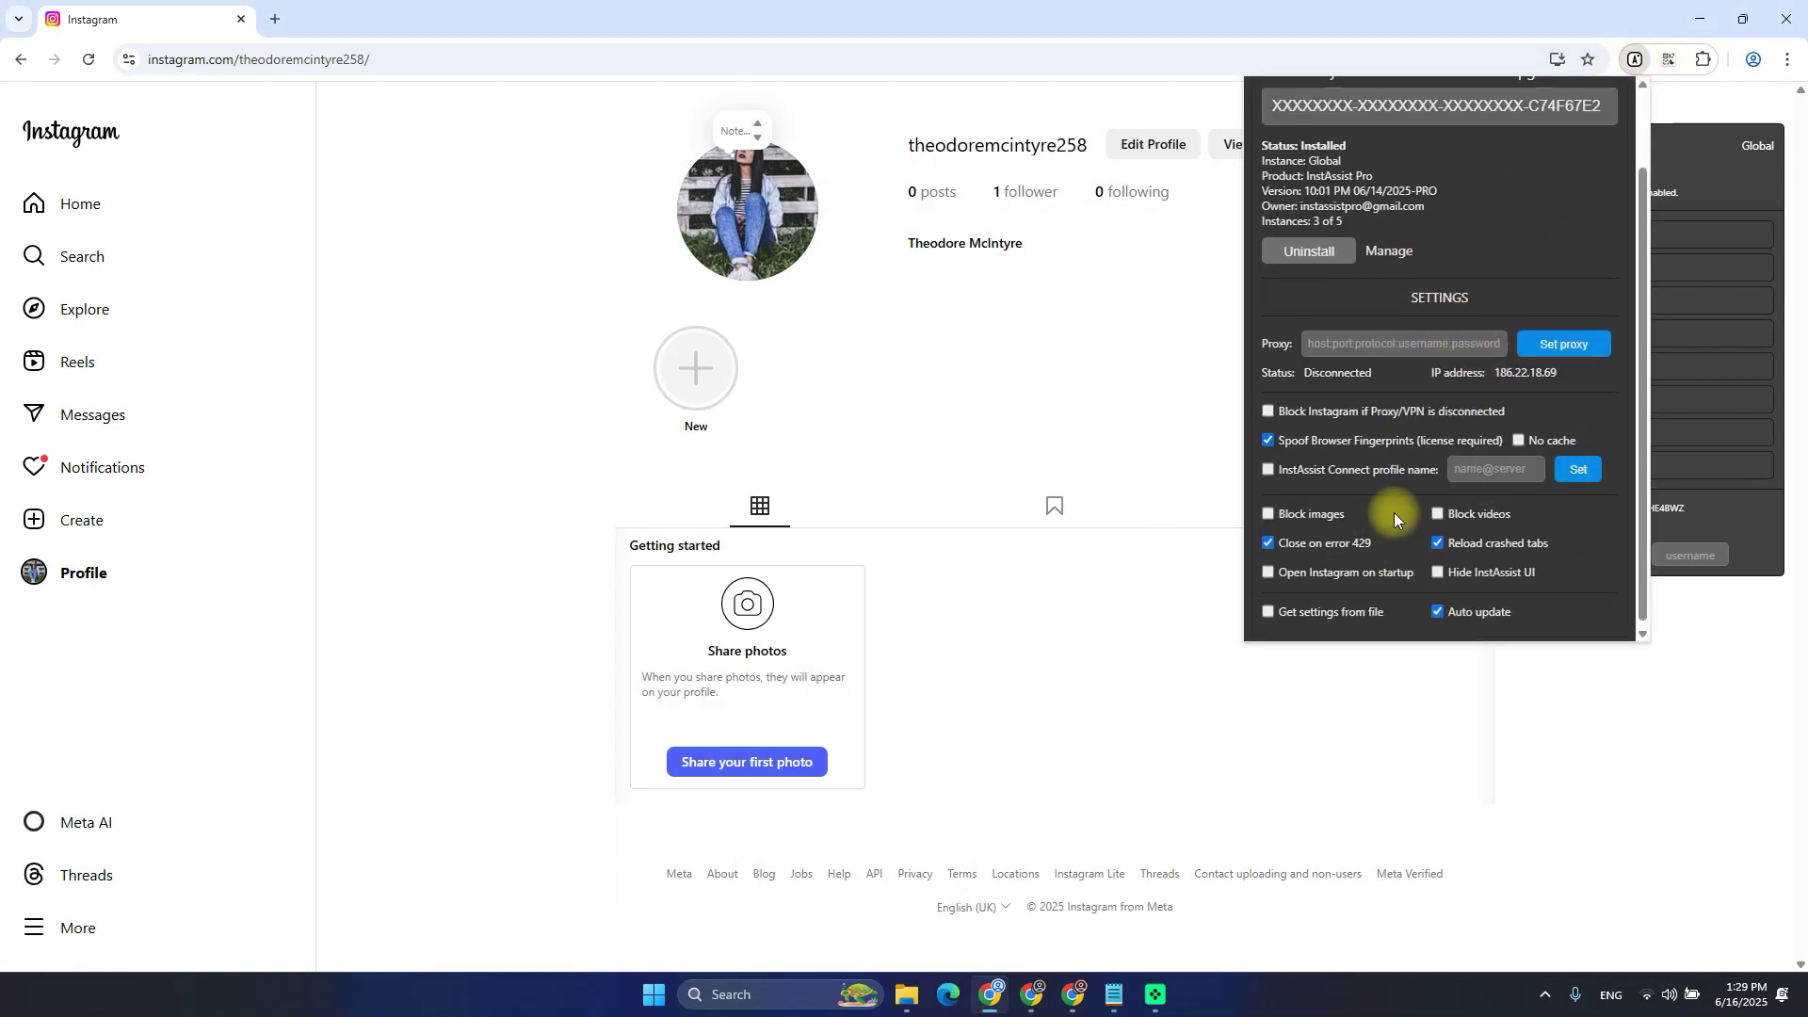
{"action": "scroll", "coordinate": [1337, 396], "scroll_direction": "up", "scroll_amount": 1}
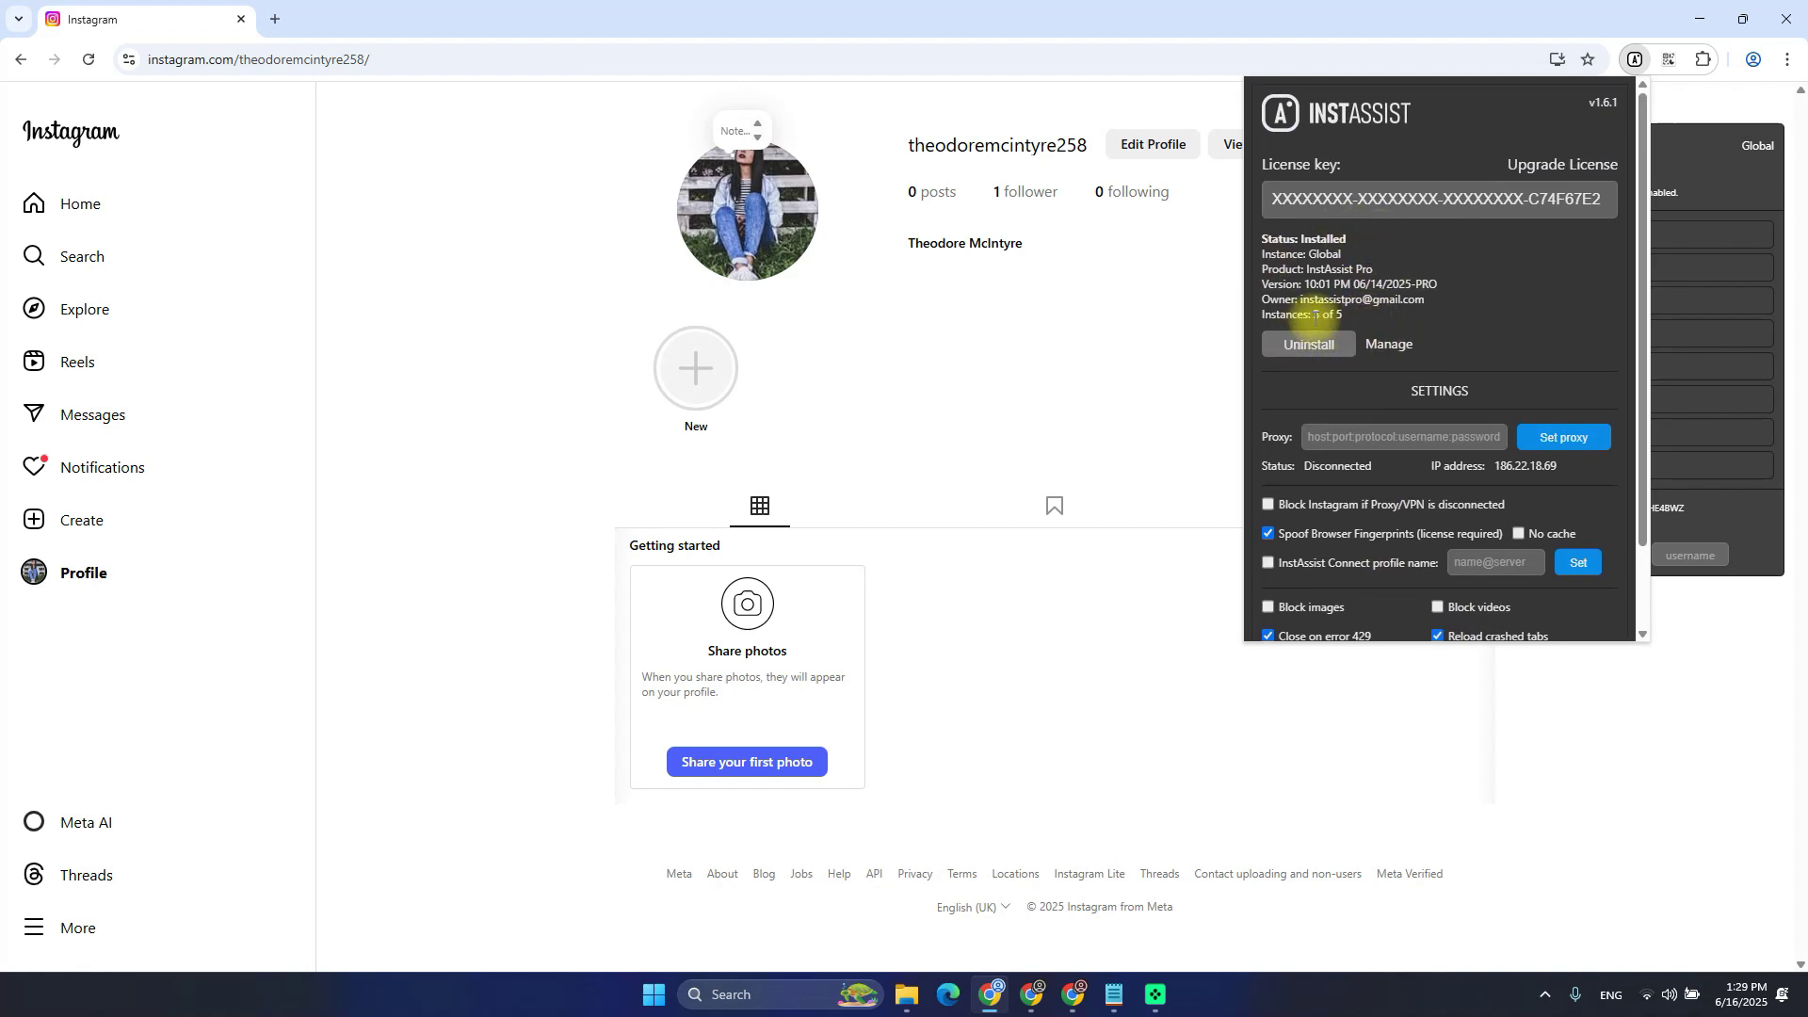
{"action": "left_click_drag", "start_coordinate": [1279, 300], "coordinate": [1344, 318]}
{"action": "scroll", "coordinate": [1452, 313], "scroll_direction": "down", "scroll_amount": 2}
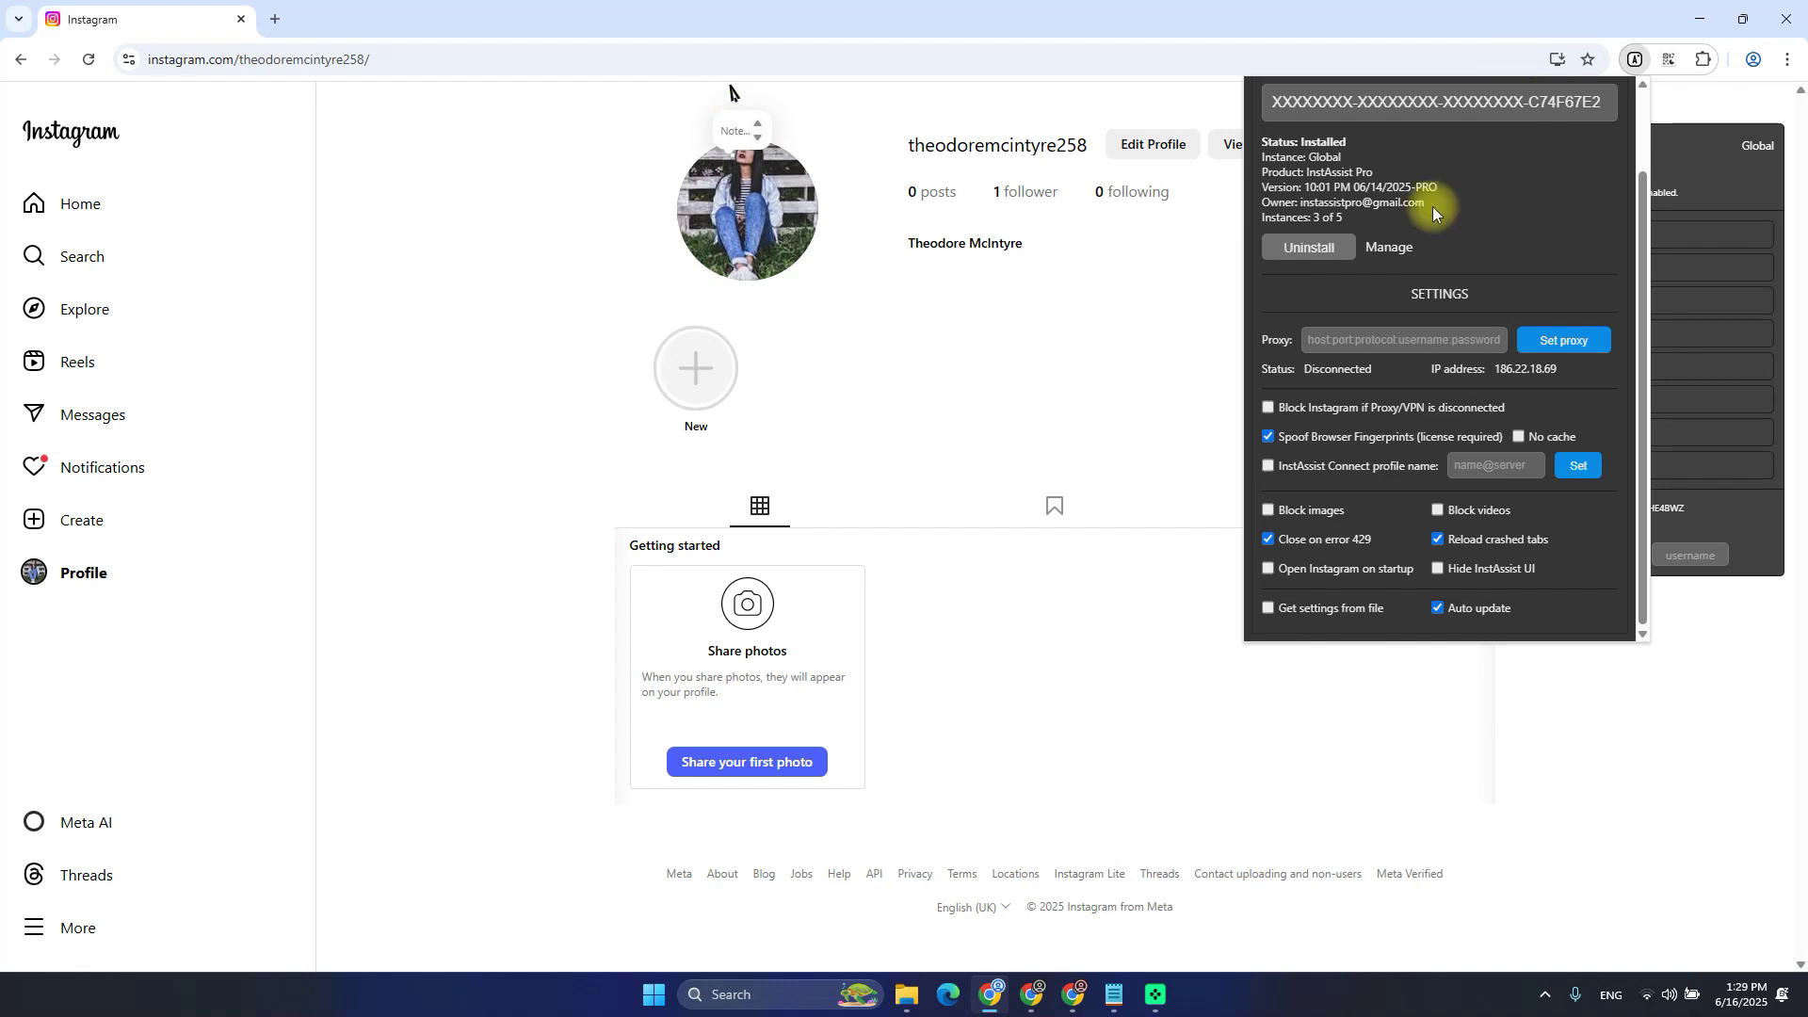
{"action": "left_click", "coordinate": [565, 10]}
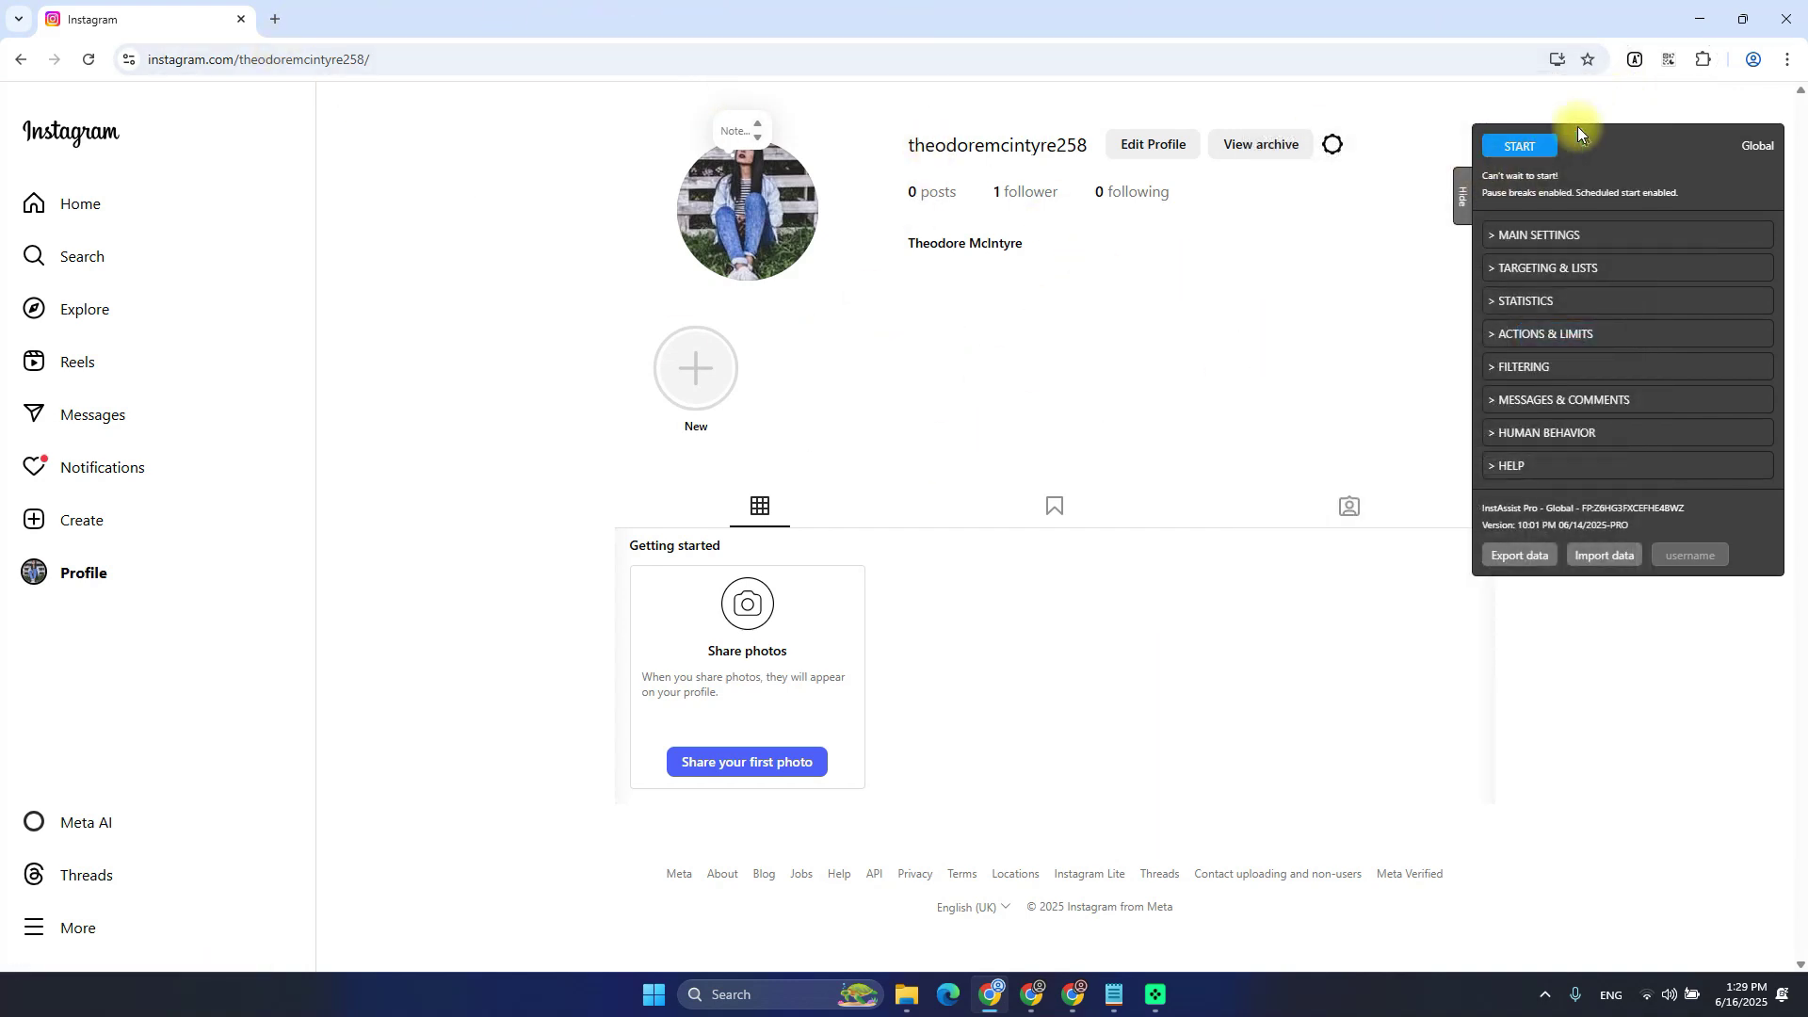
Examine the InstAssist main UI on the Instagram page, highlighting its status text and reviewing the settings sections and version information
{"action": "key", "text": "ctrl+a"}
{"action": "left_click", "coordinate": [1637, 154]}
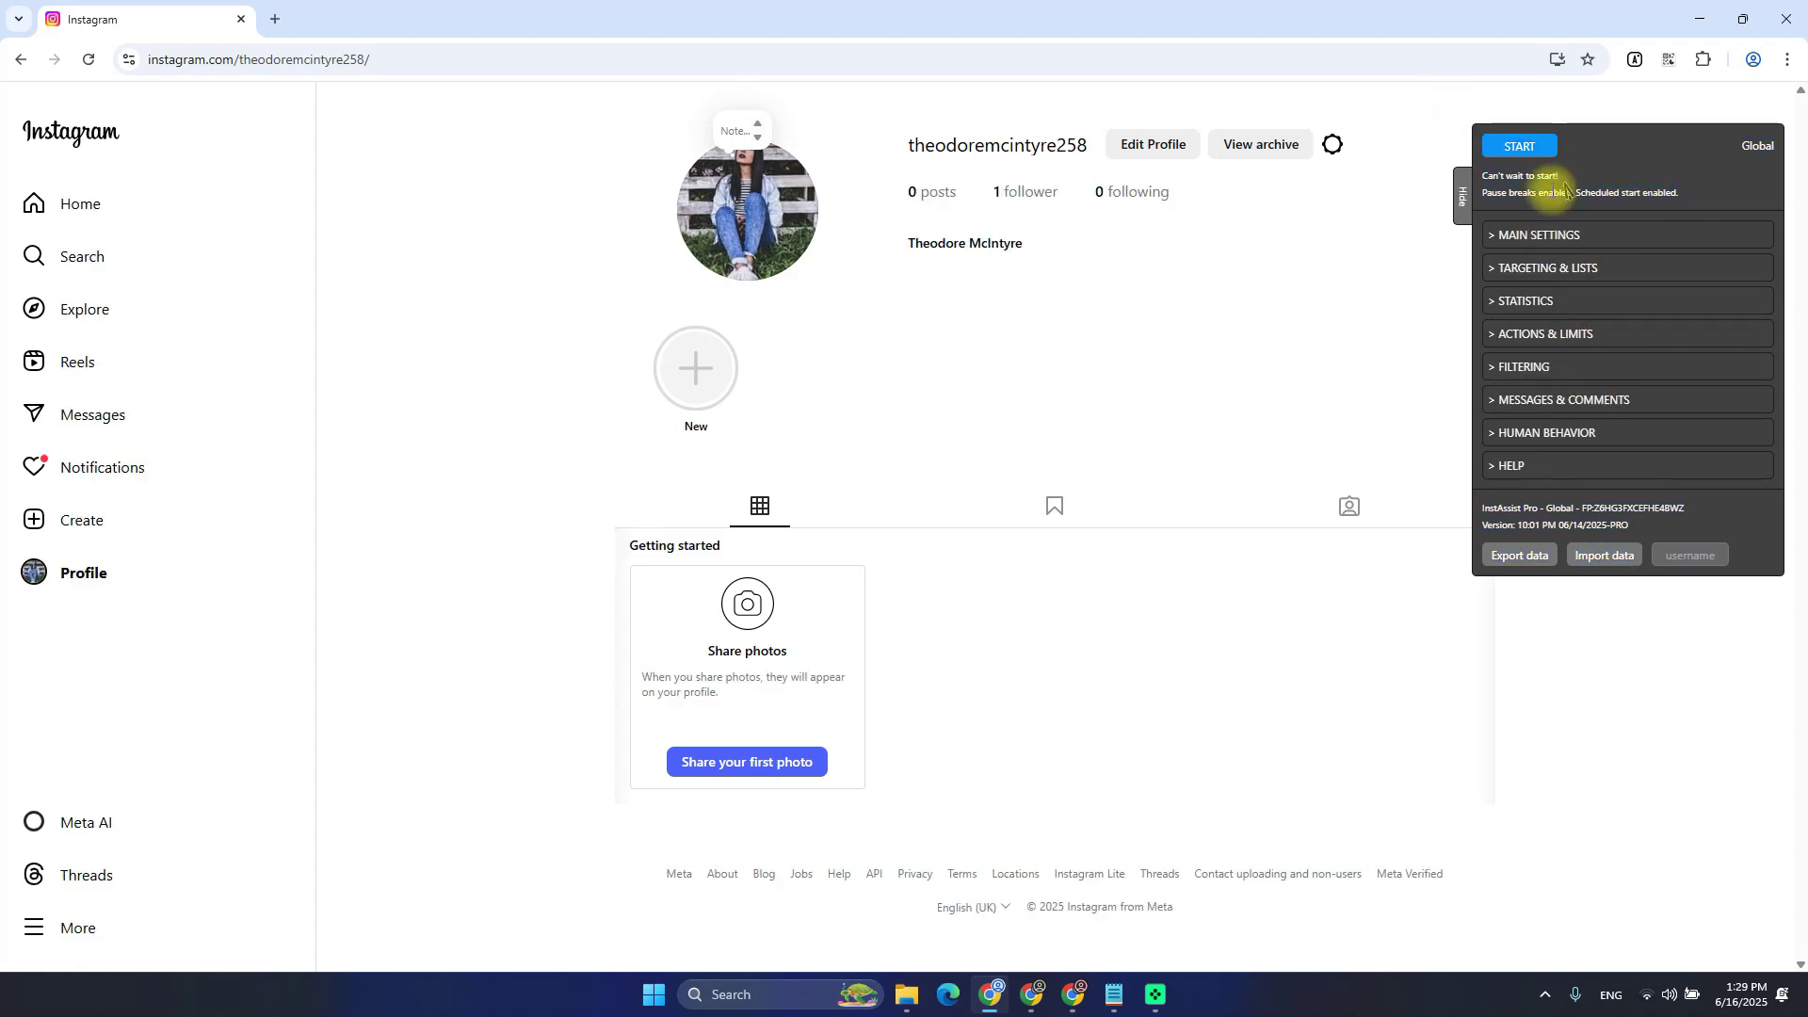
{"action": "triple_click", "coordinate": [1479, 173]}
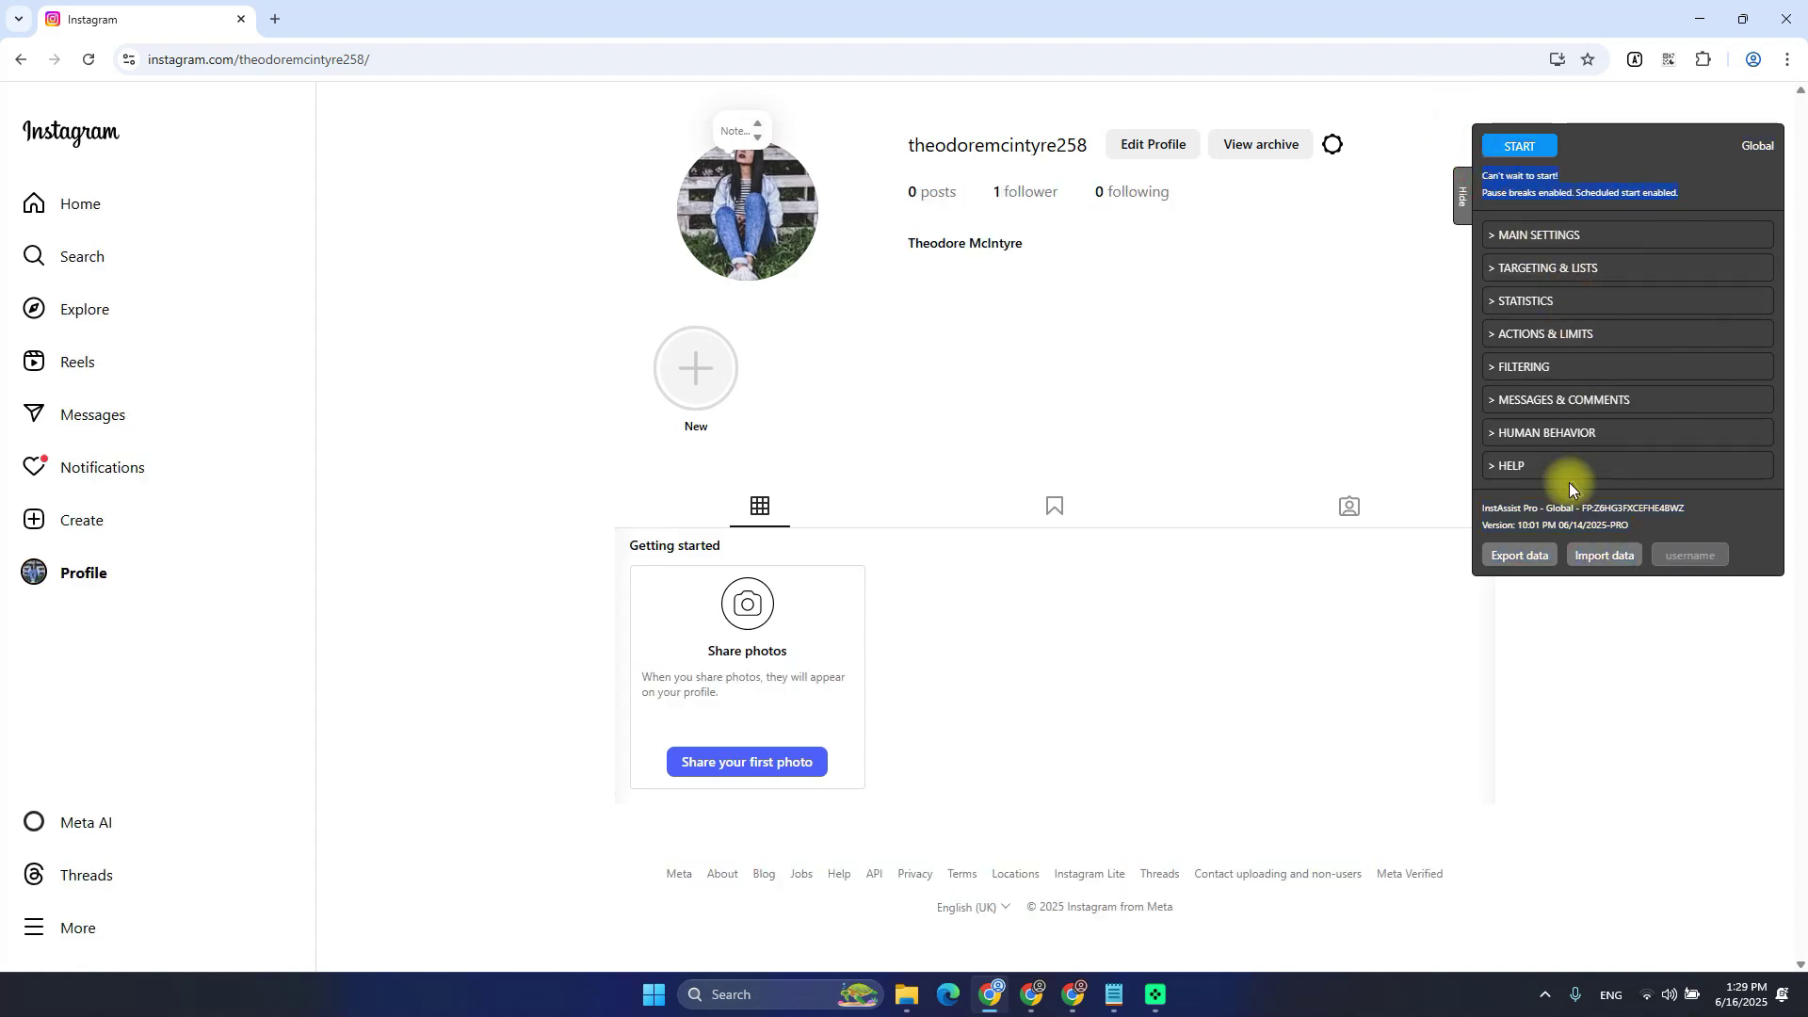
{"action": "left_click_drag", "start_coordinate": [1570, 483], "coordinate": [1764, 525]}
{"action": "left_click", "coordinate": [1761, 565]}
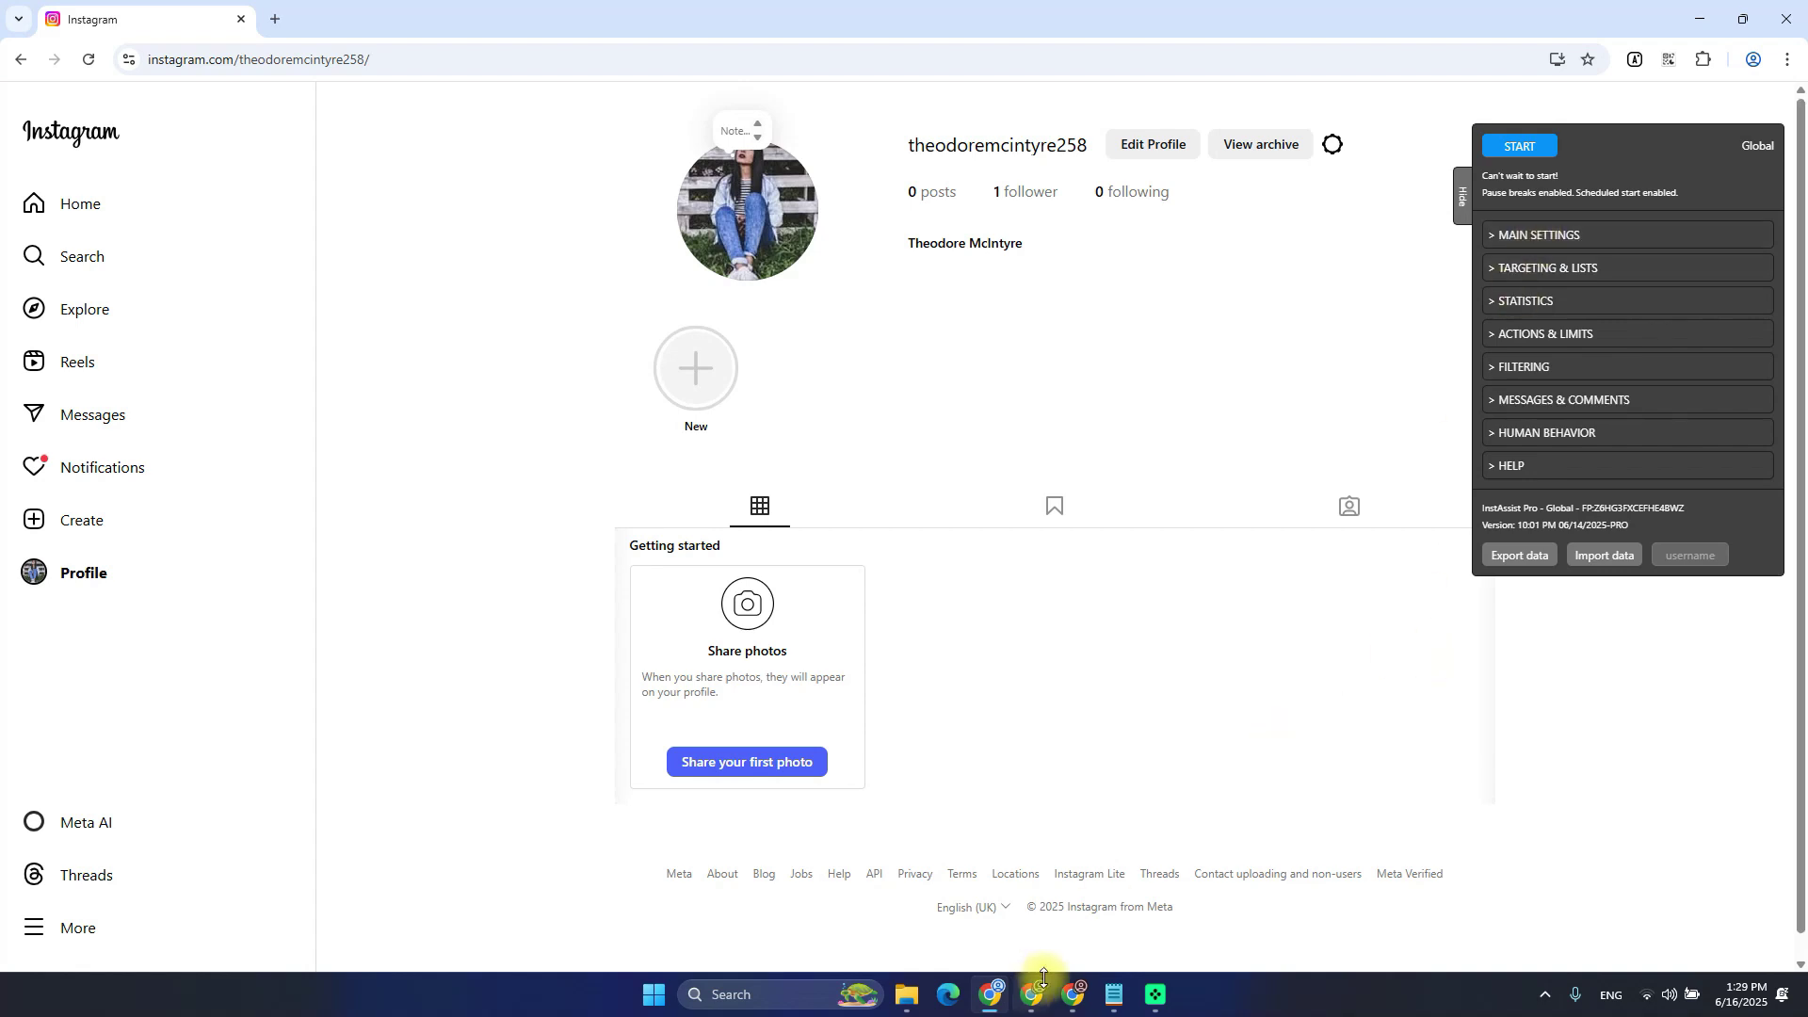
Switch to Notepad and highlight the "Instagram Automation GOALS" heading in 2 InstAssist Main Settings.txt
{"action": "left_click", "coordinate": [1111, 995]}
{"action": "left_click", "coordinate": [779, 553]}
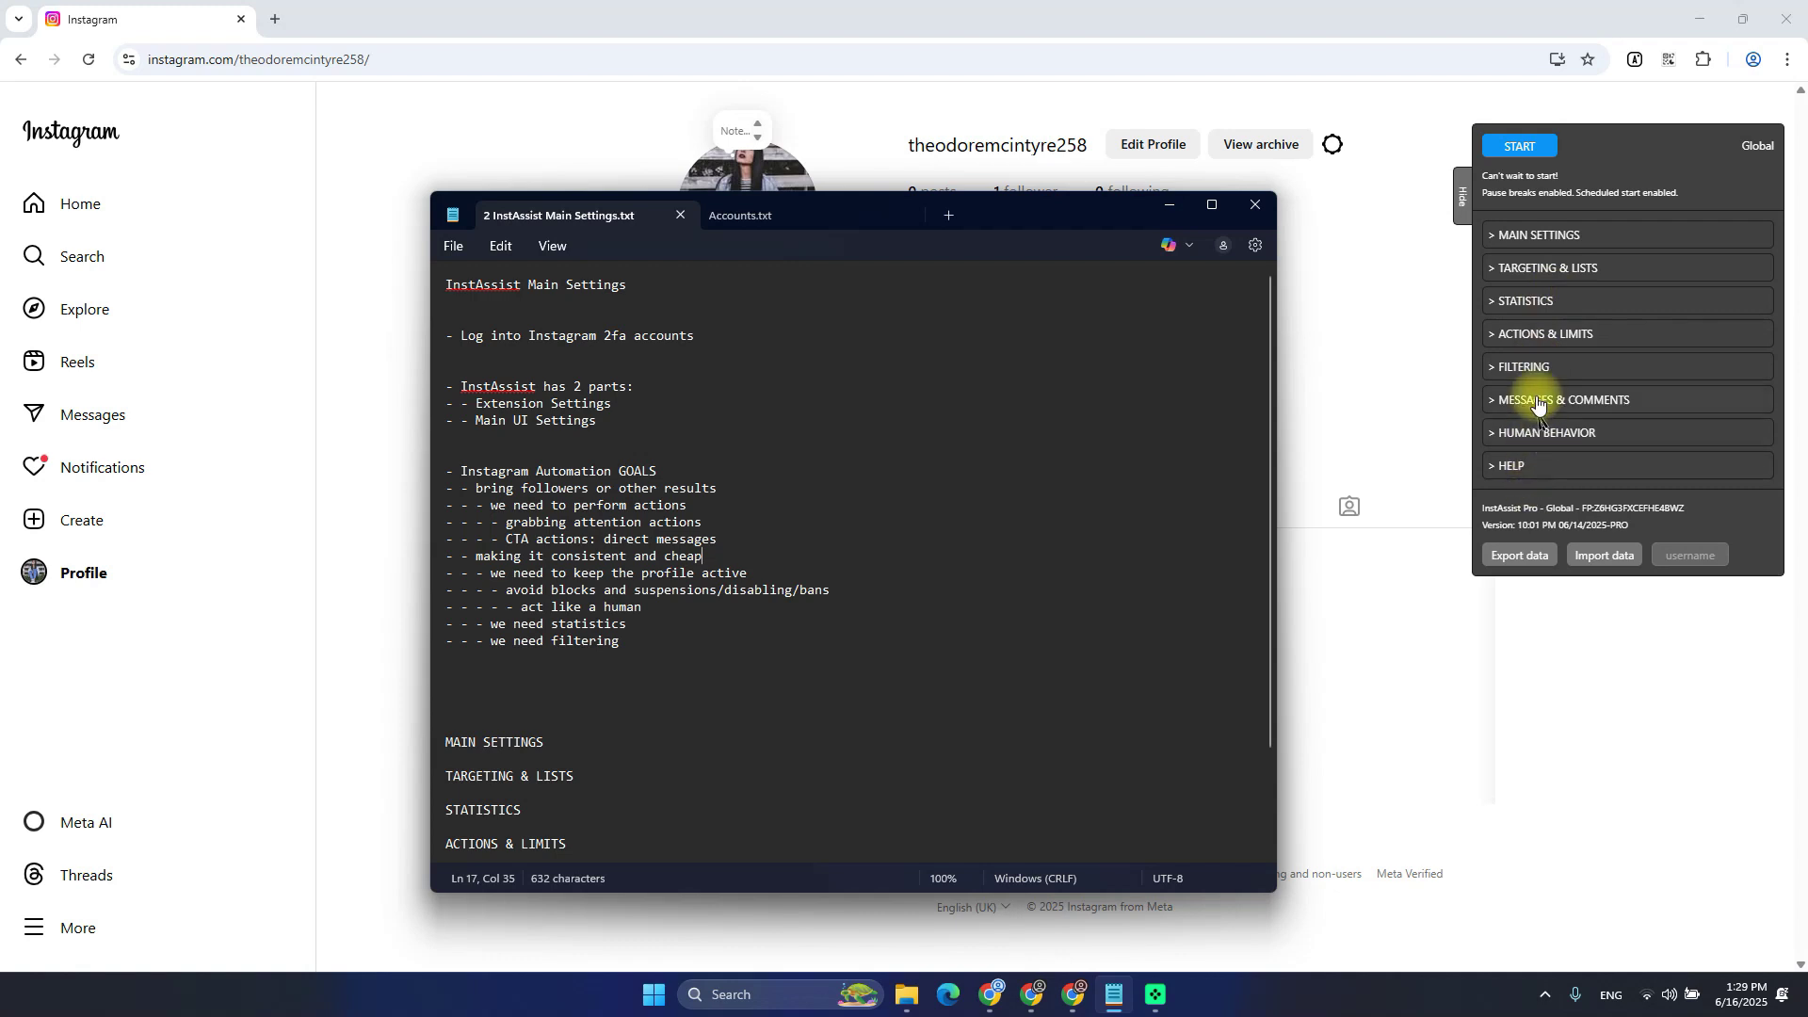
{"action": "left_click", "coordinate": [622, 521]}
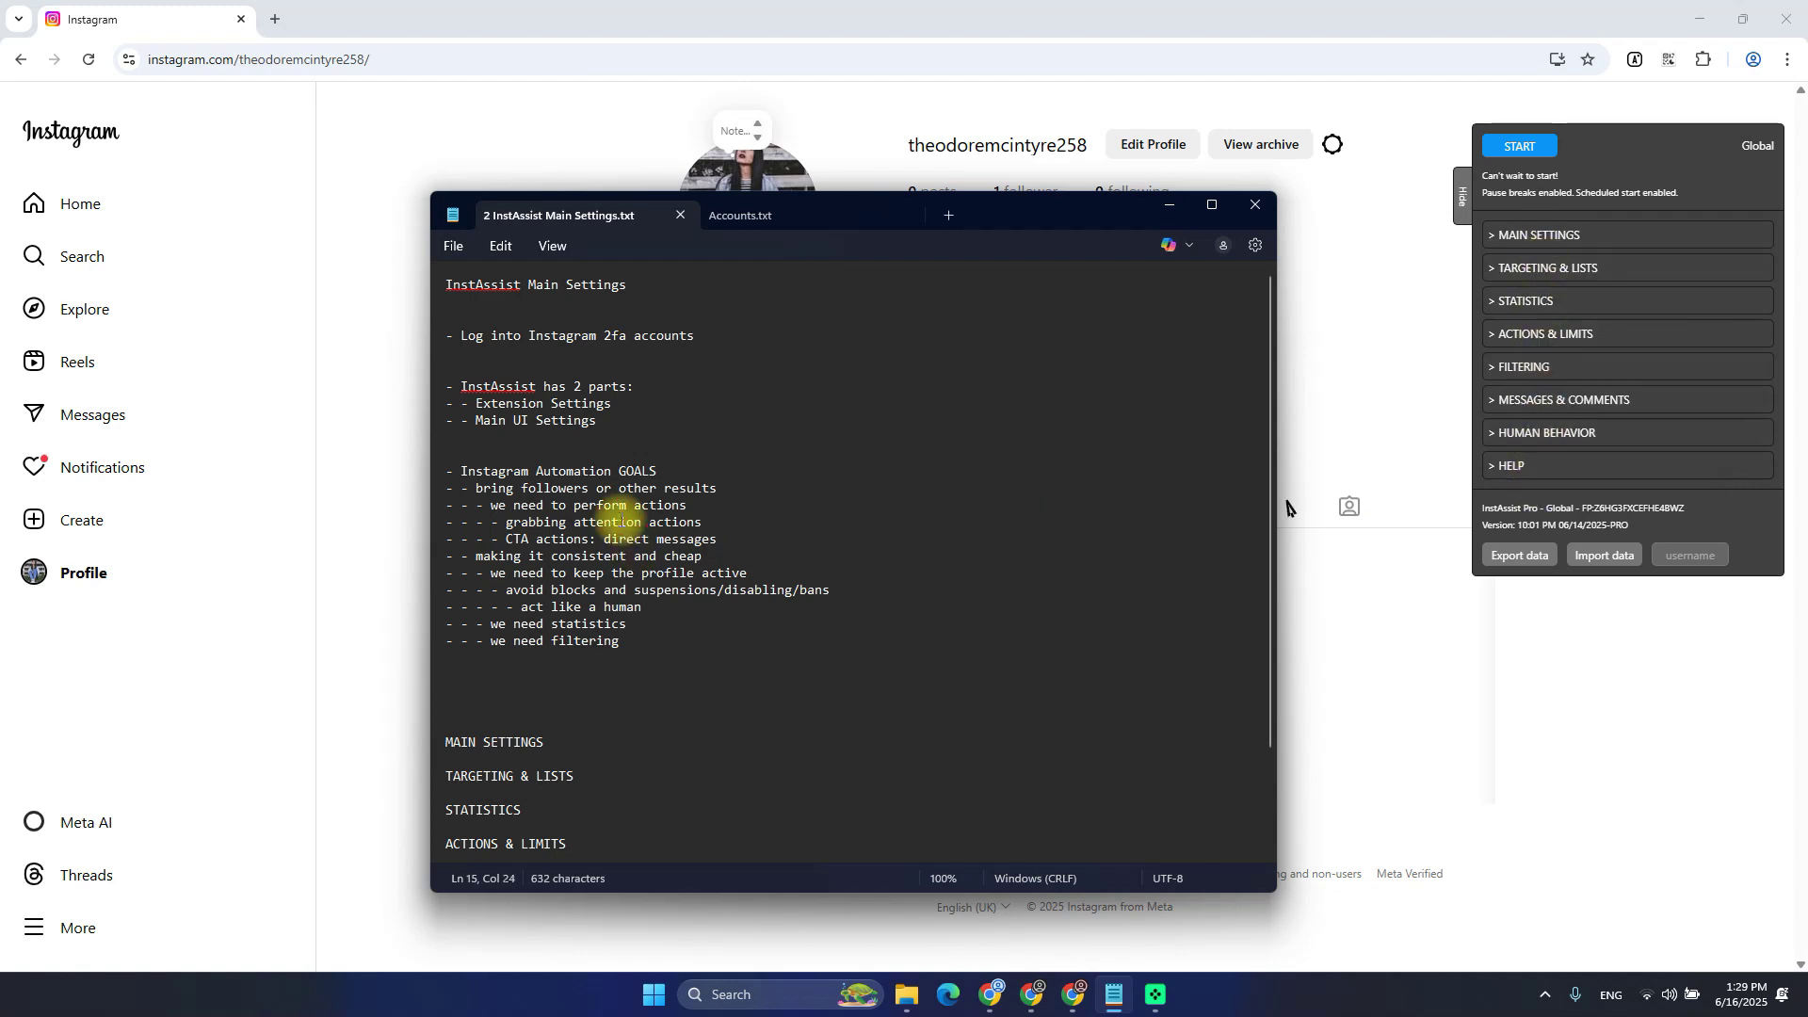
{"action": "left_click", "coordinate": [714, 464]}
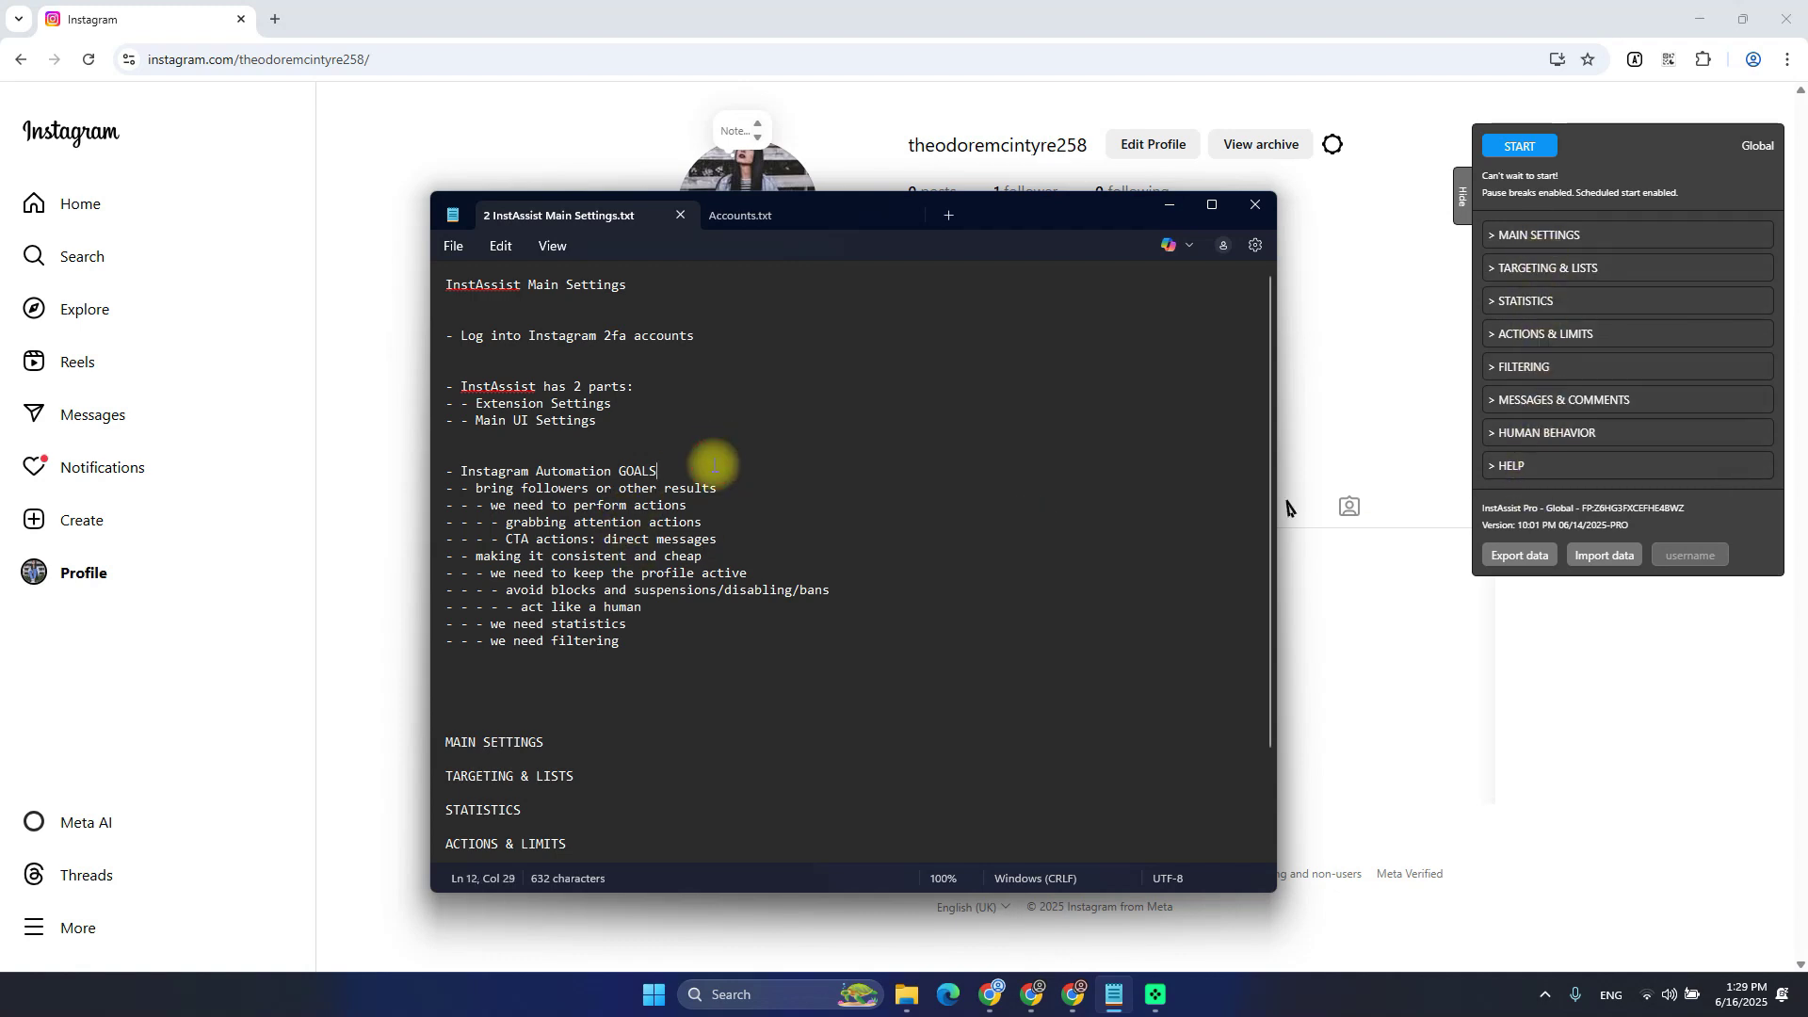
{"action": "left_click_drag", "start_coordinate": [457, 472], "coordinate": [634, 473]}
{"action": "left_click", "coordinate": [673, 470]}
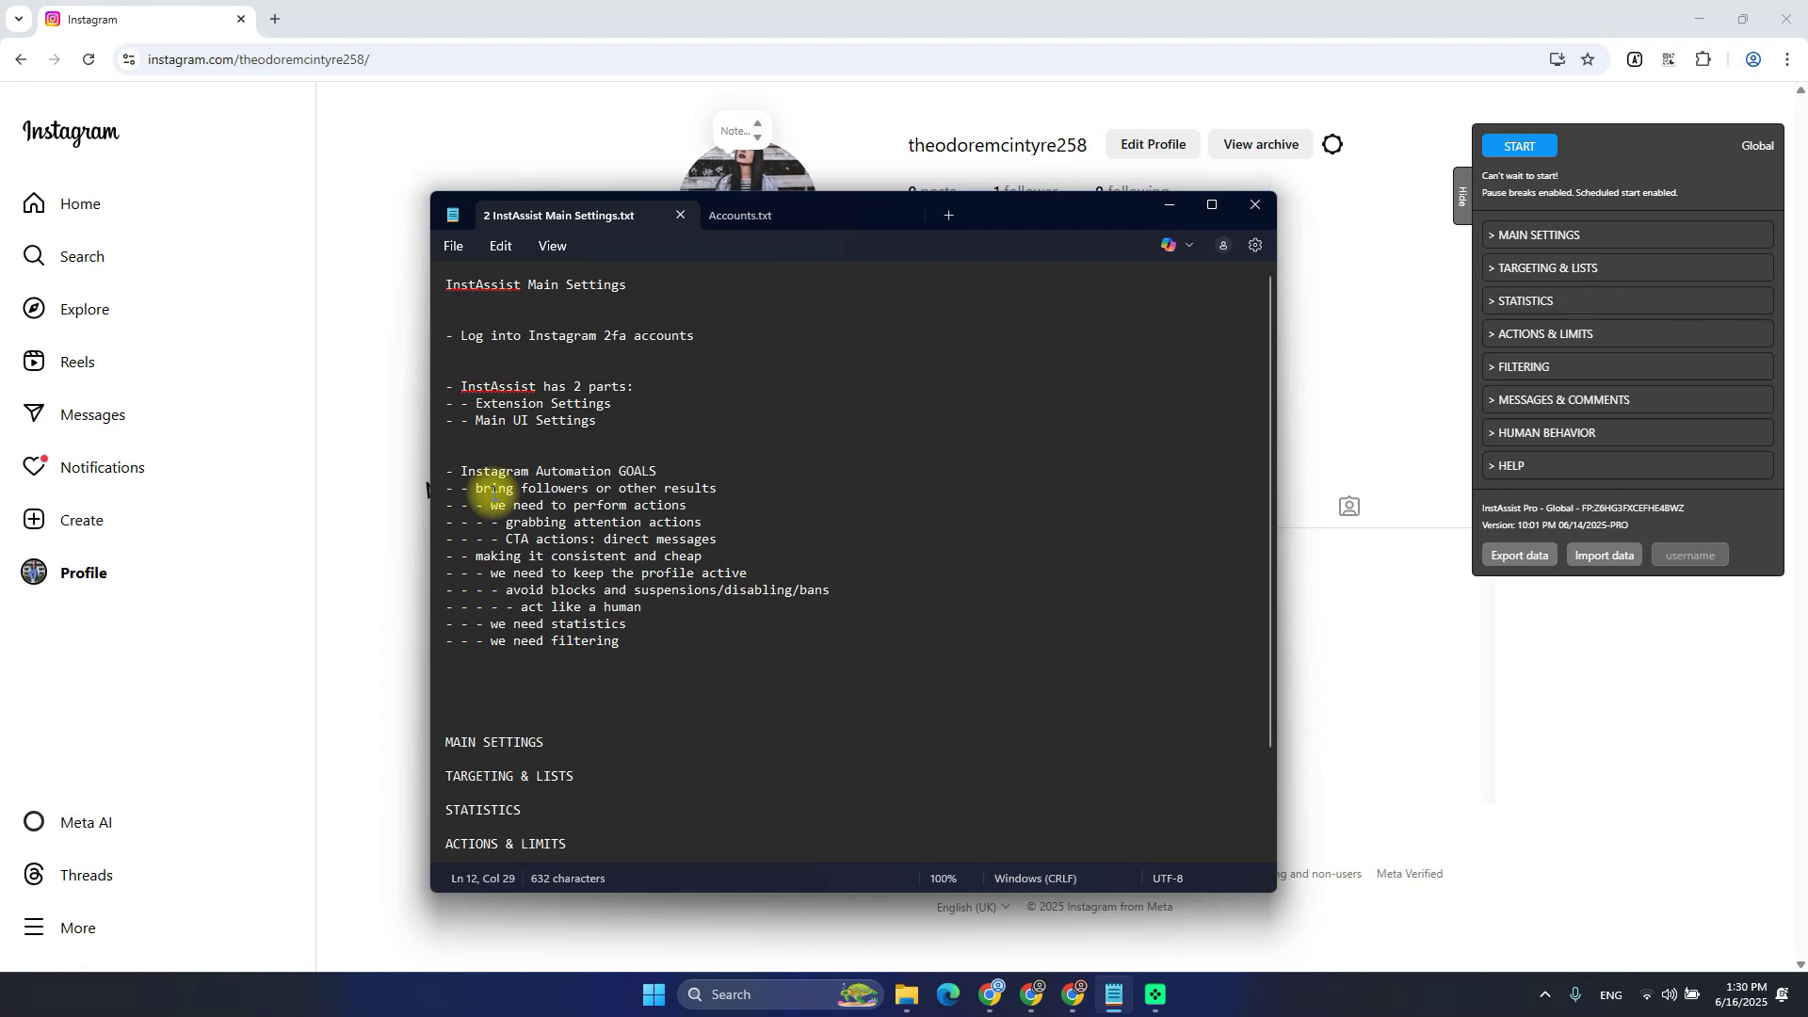
Highlight the two main goals in the notes, "bring followers or other results" and "making it consistent and cheap"
{"action": "left_click_drag", "start_coordinate": [480, 488], "coordinate": [652, 497]}
{"action": "left_click", "coordinate": [682, 489]}
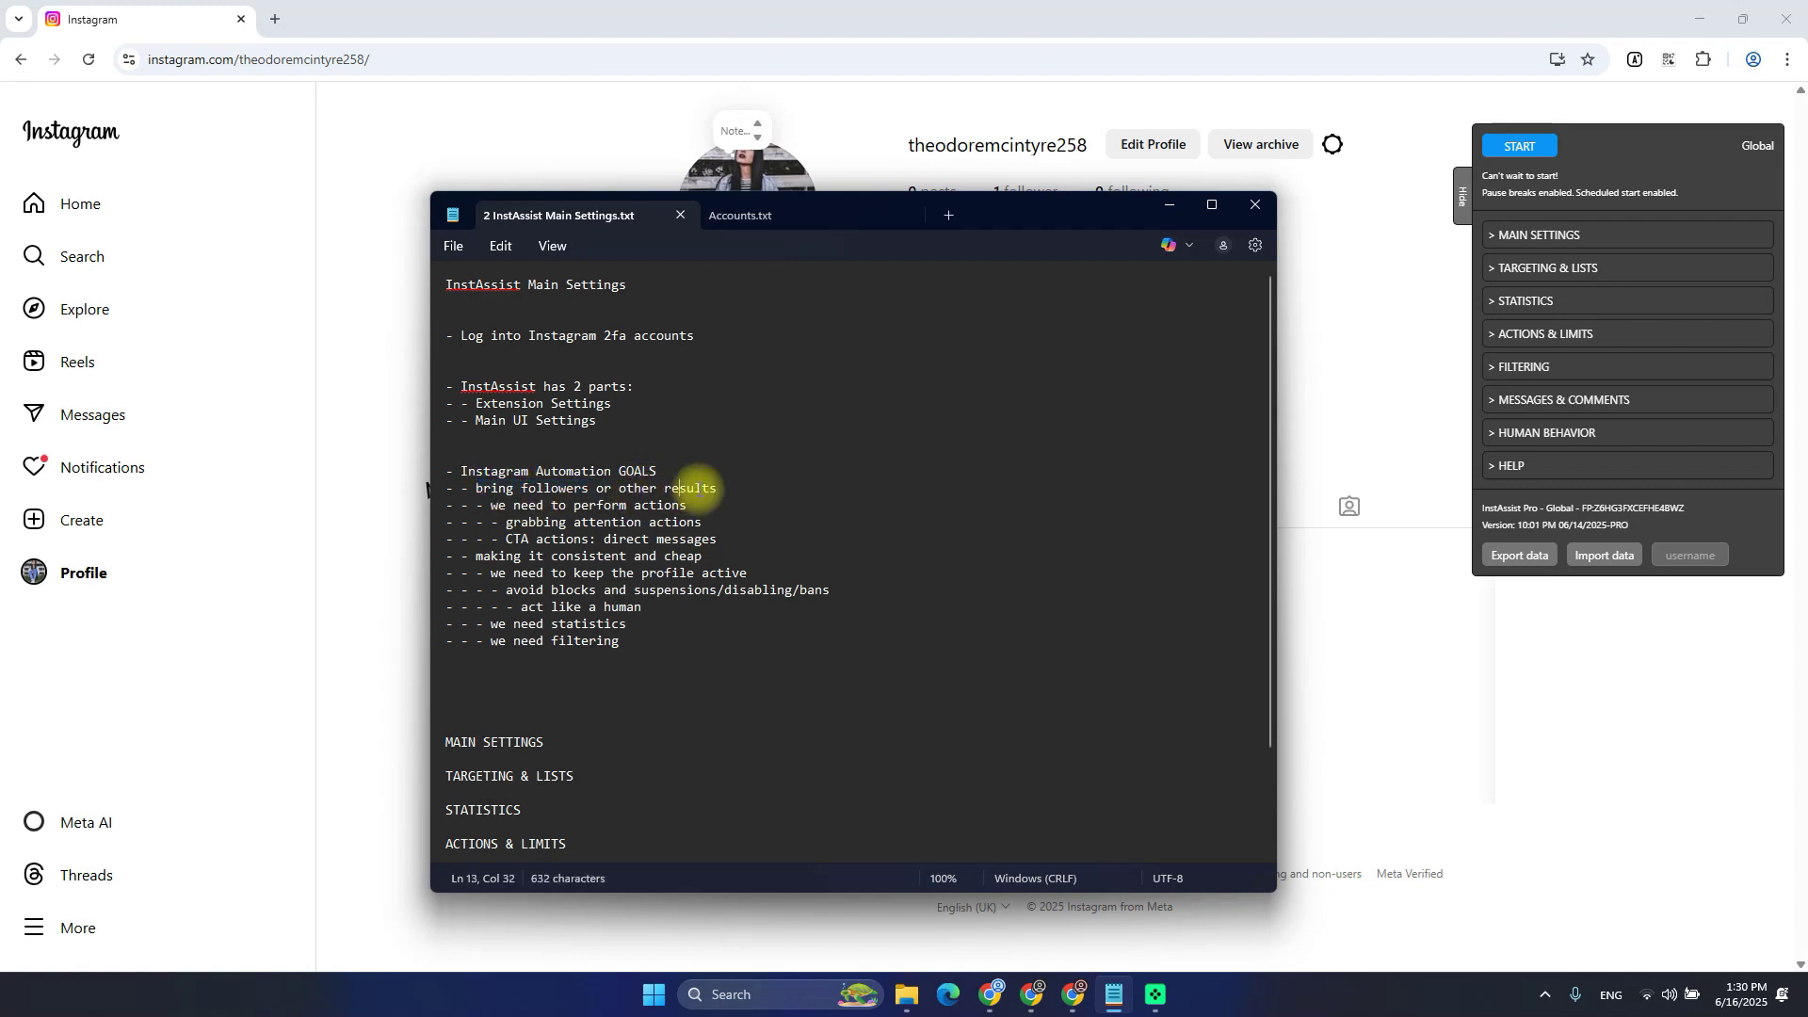
{"action": "left_click", "coordinate": [738, 488]}
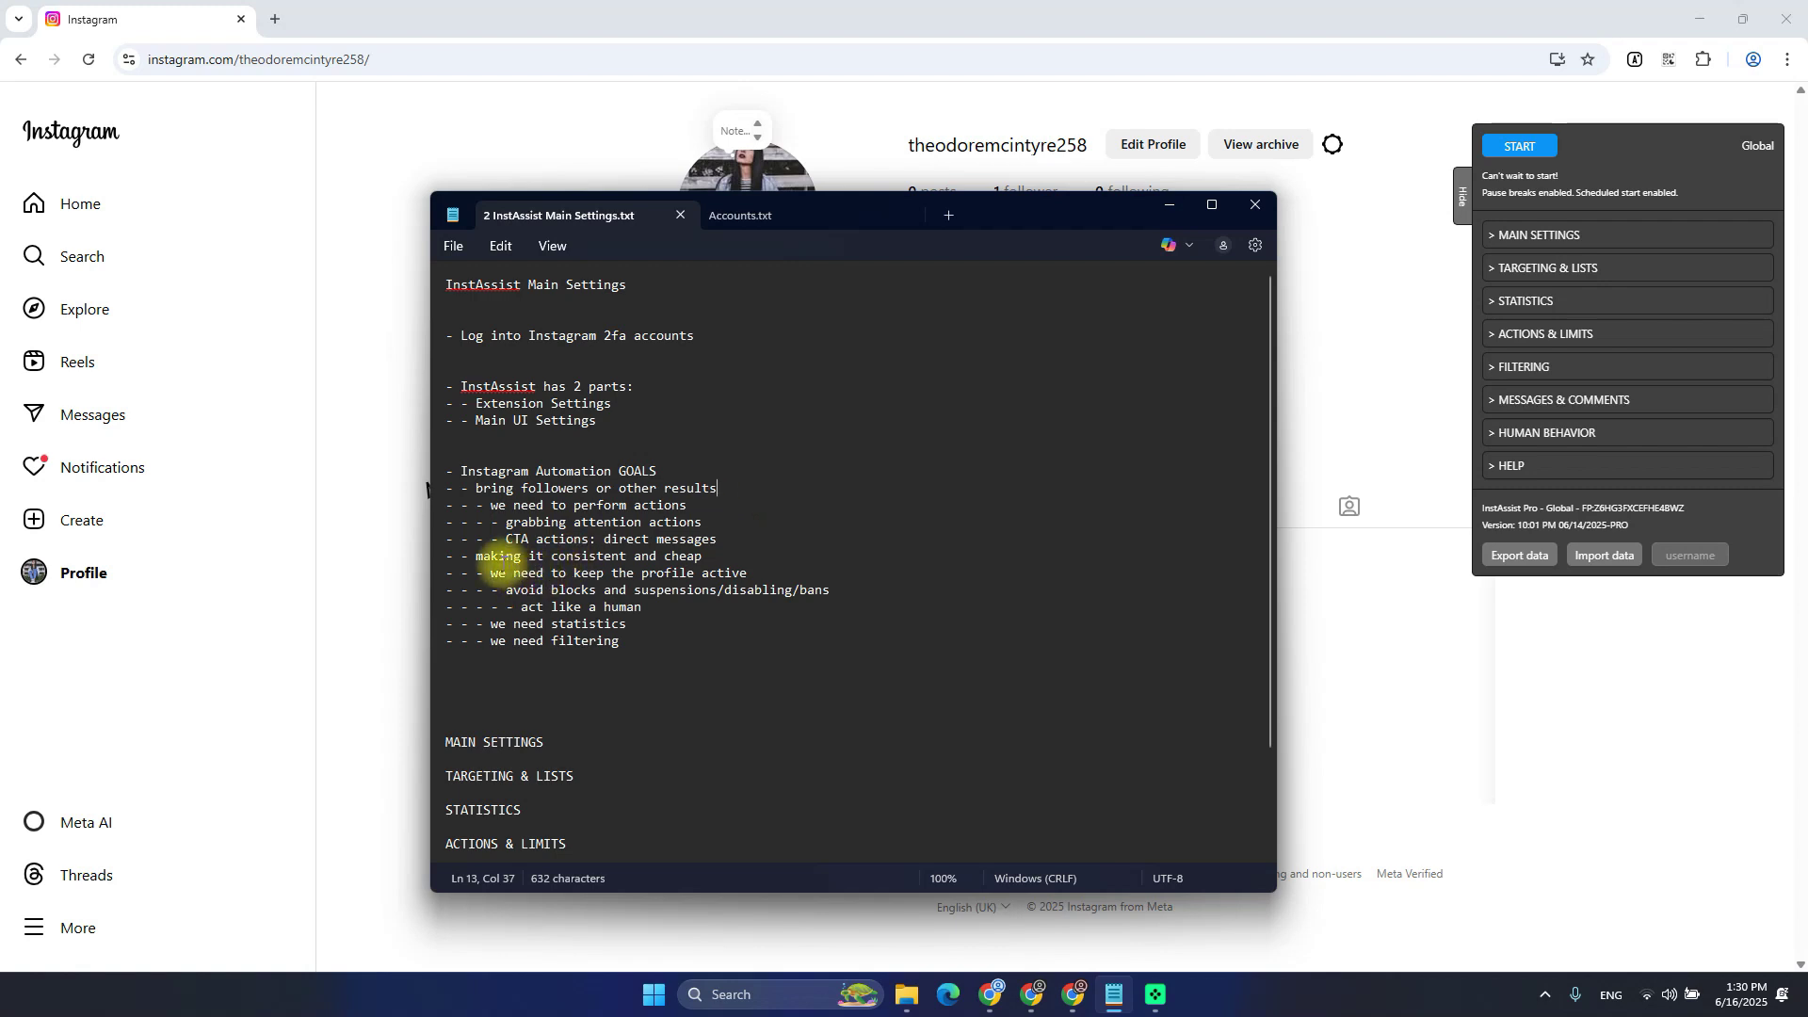
{"action": "left_click_drag", "start_coordinate": [476, 556], "coordinate": [703, 558]}
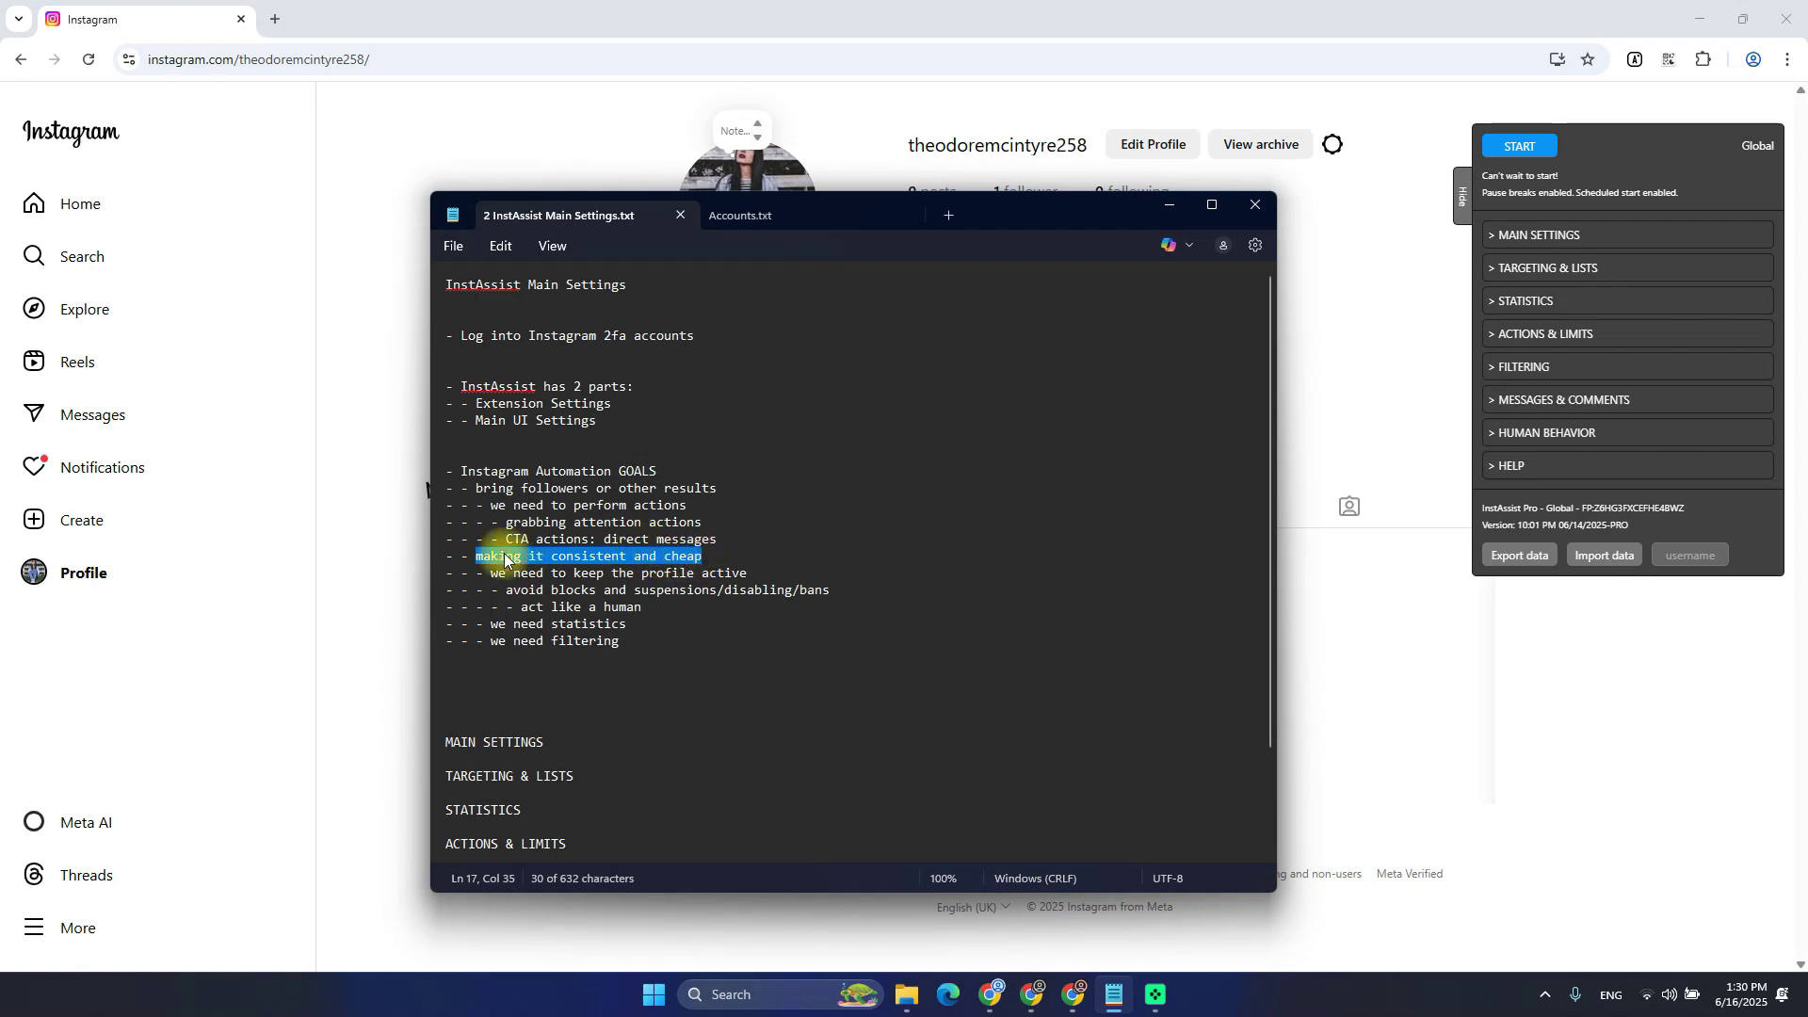
{"action": "left_click_drag", "start_coordinate": [514, 488], "coordinate": [679, 476]}
{"action": "left_click", "coordinate": [642, 522]}
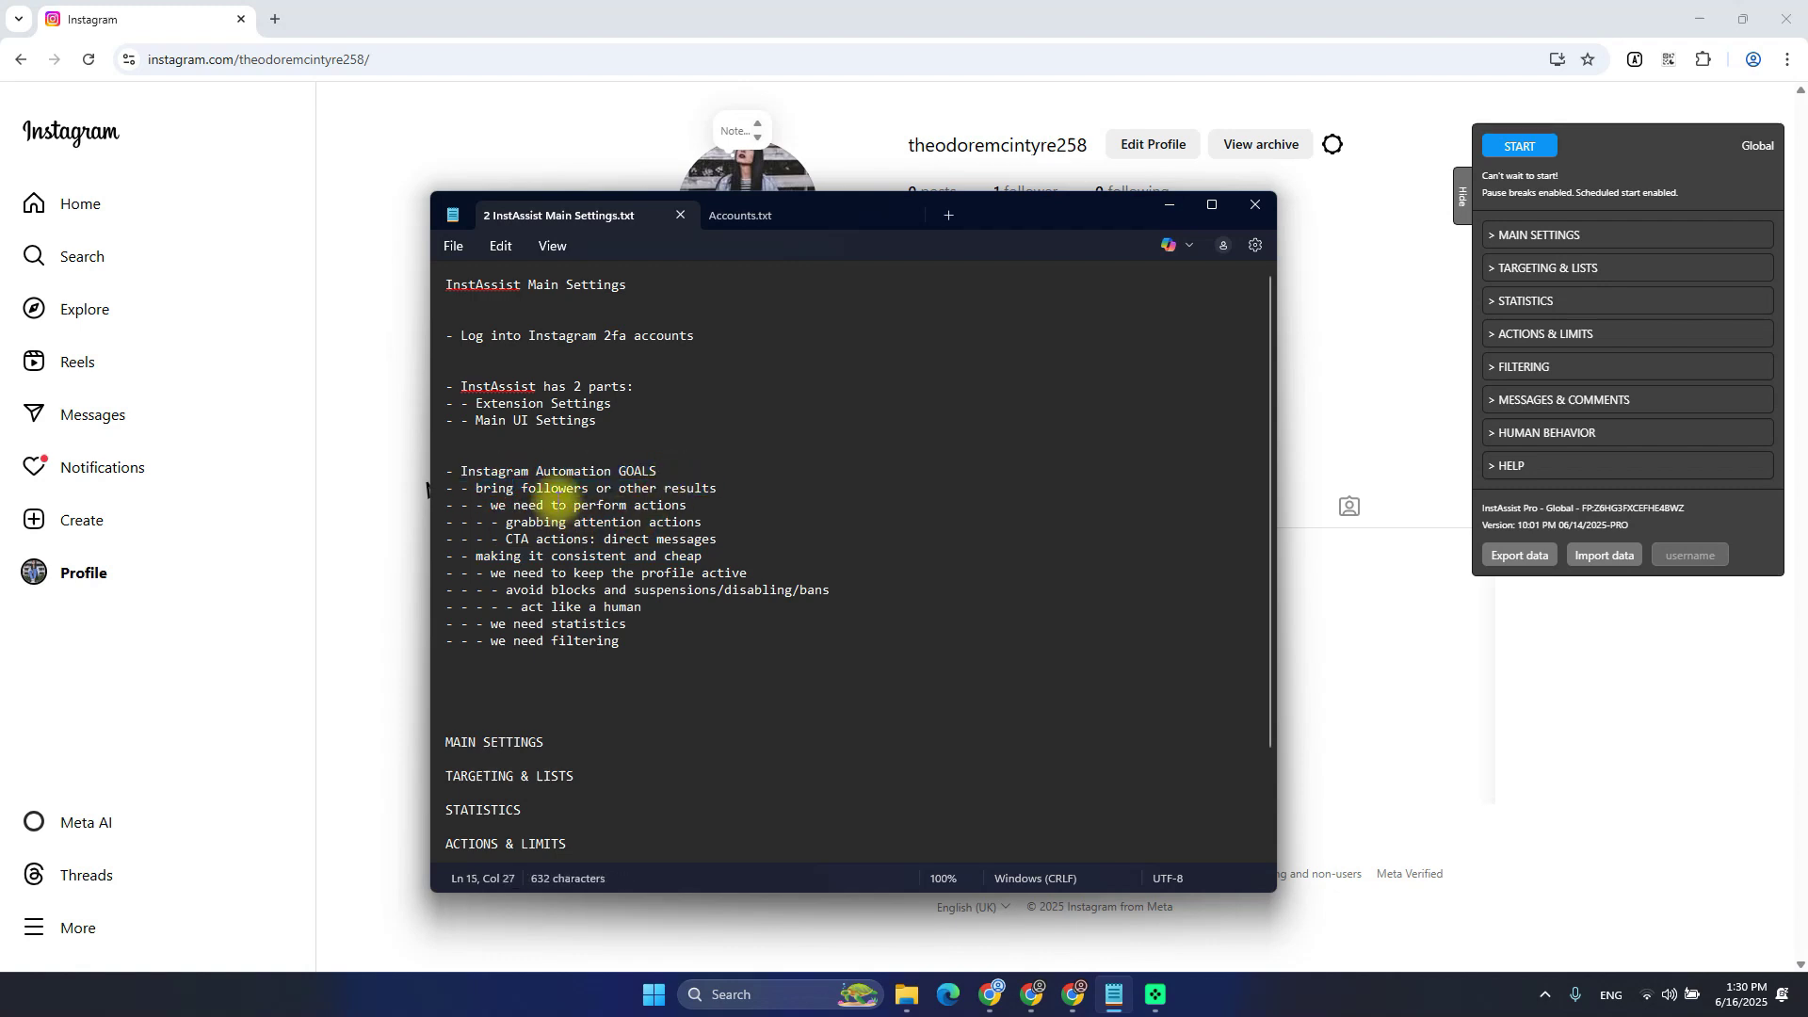
Highlight in turn "we need to perform actions", "grabbing attention actions", "CTA actions" and "direct messages" under the first goal
{"action": "left_click_drag", "start_coordinate": [499, 505], "coordinate": [687, 505]}
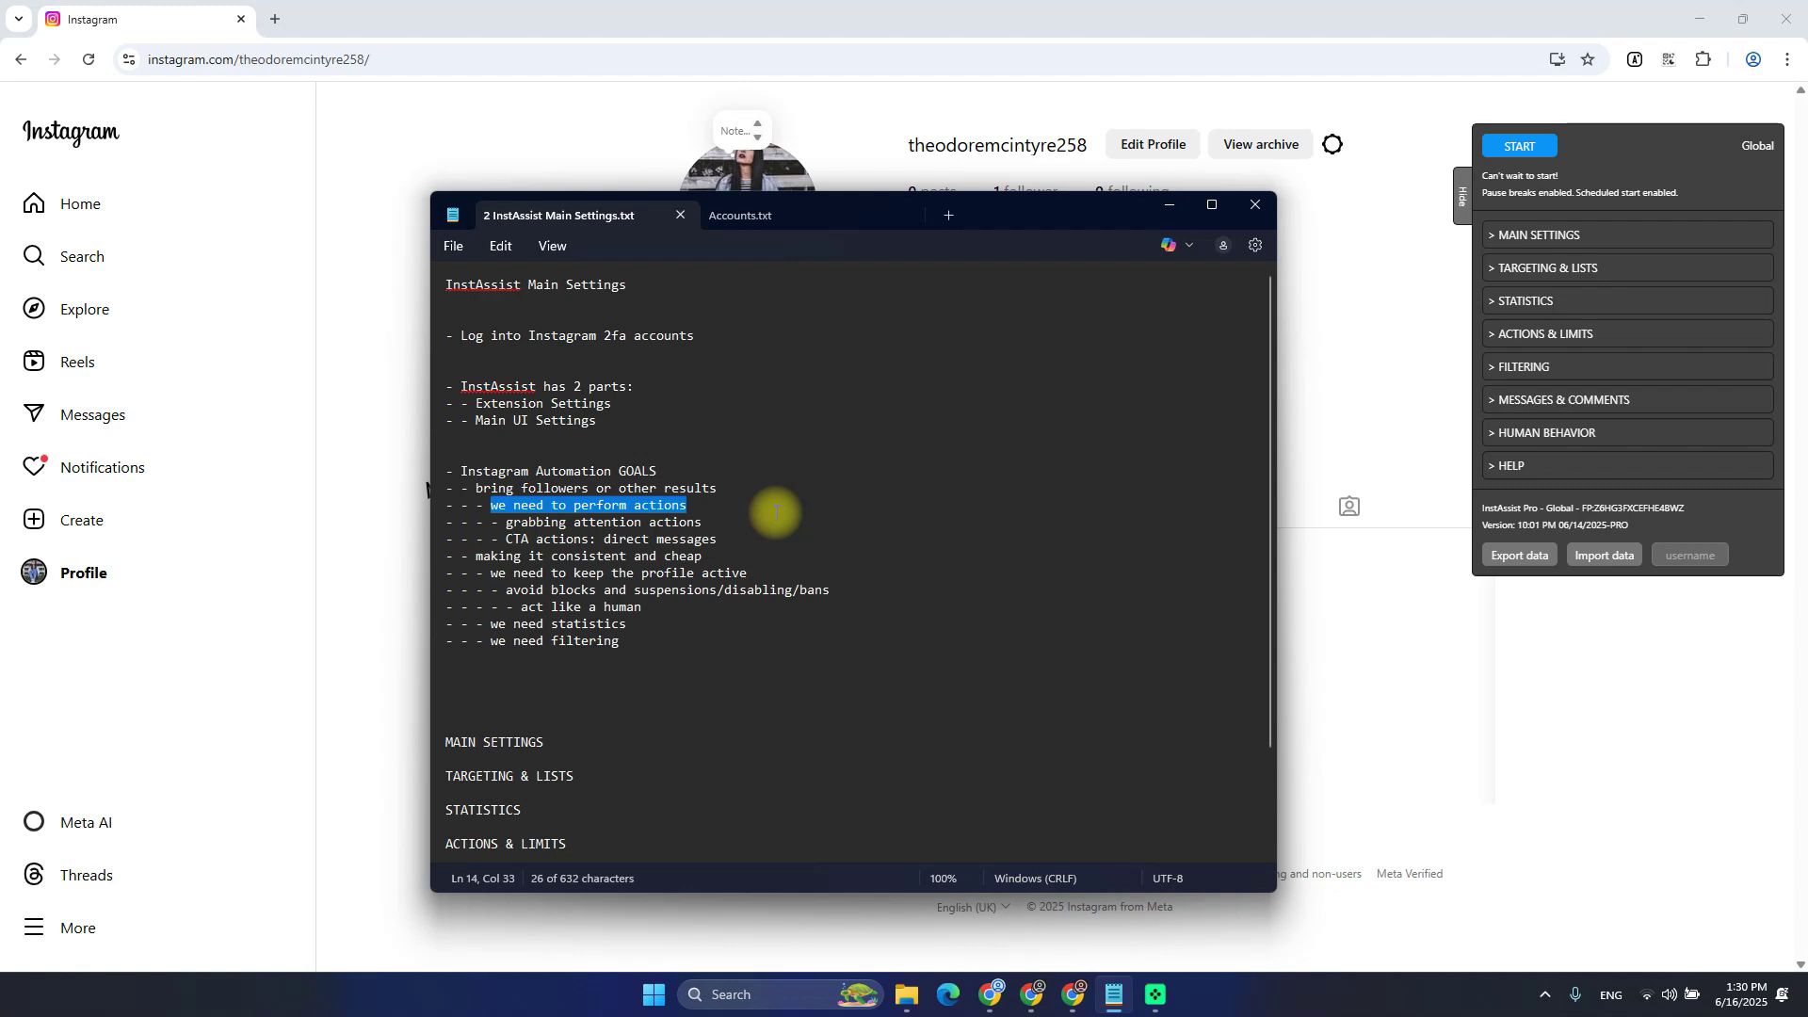
{"action": "left_click_drag", "start_coordinate": [506, 522], "coordinate": [565, 523]}
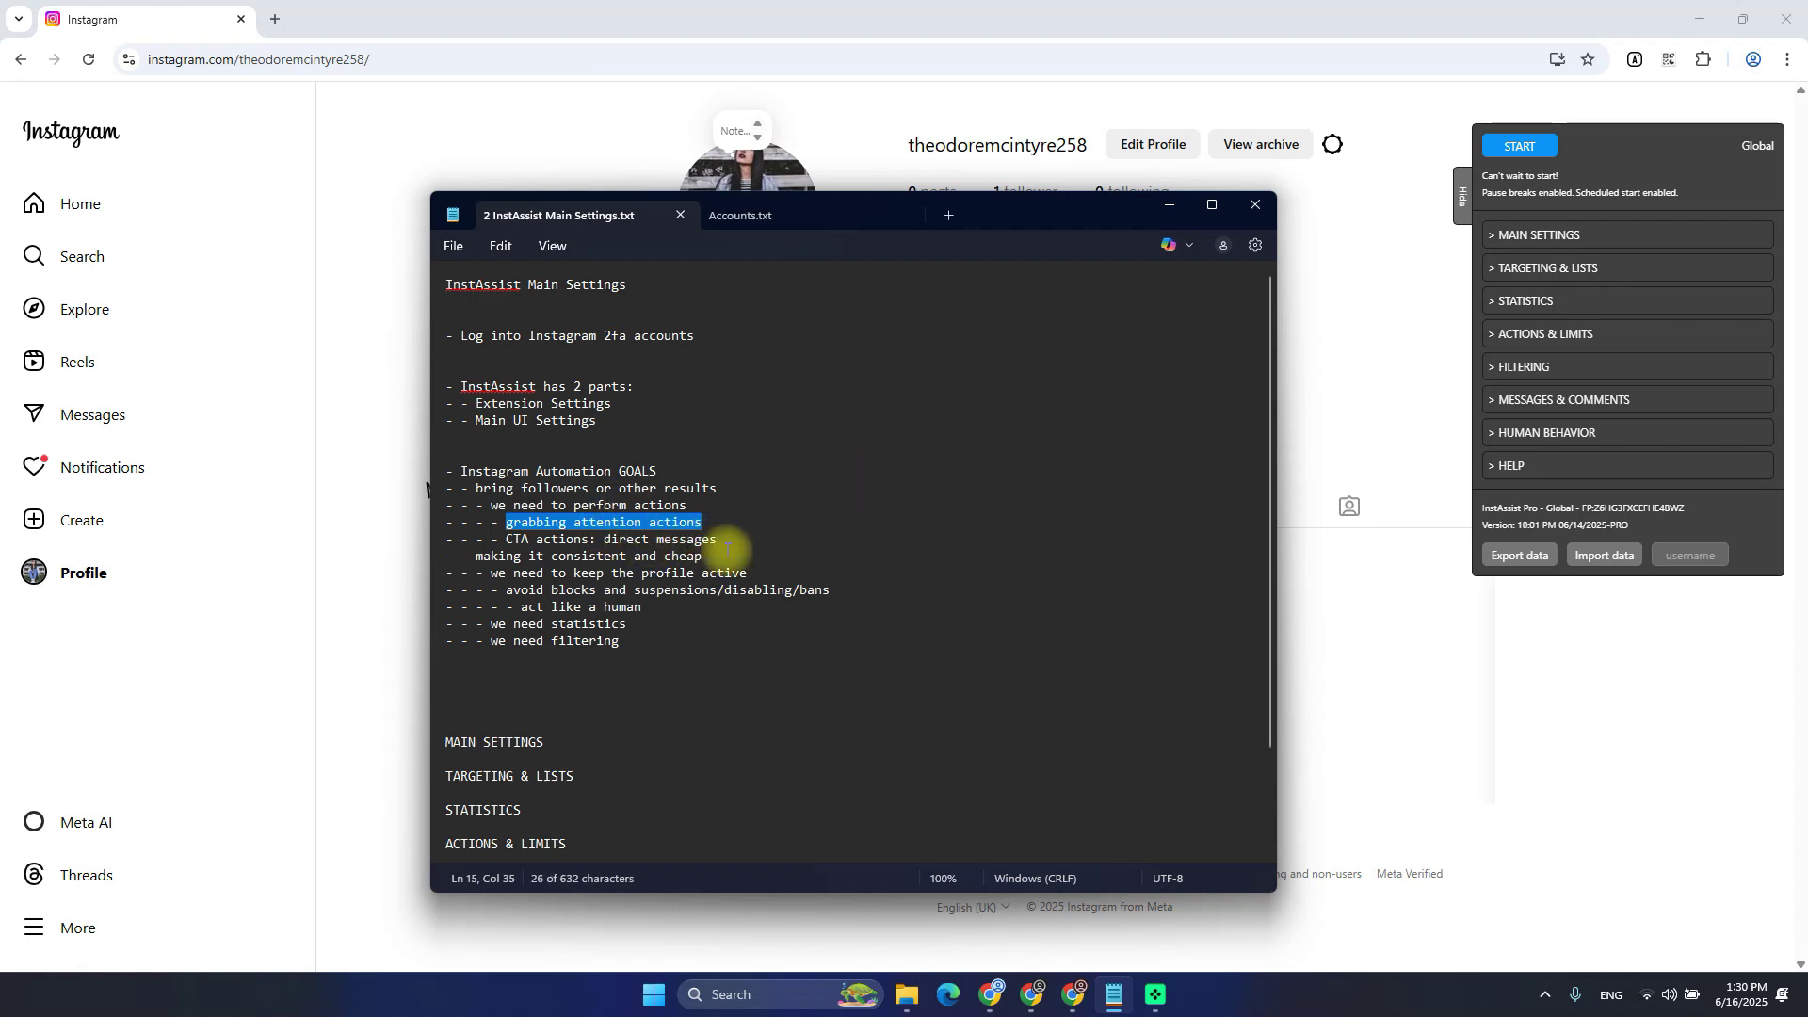
{"action": "left_click_drag", "start_coordinate": [506, 539], "coordinate": [586, 537]}
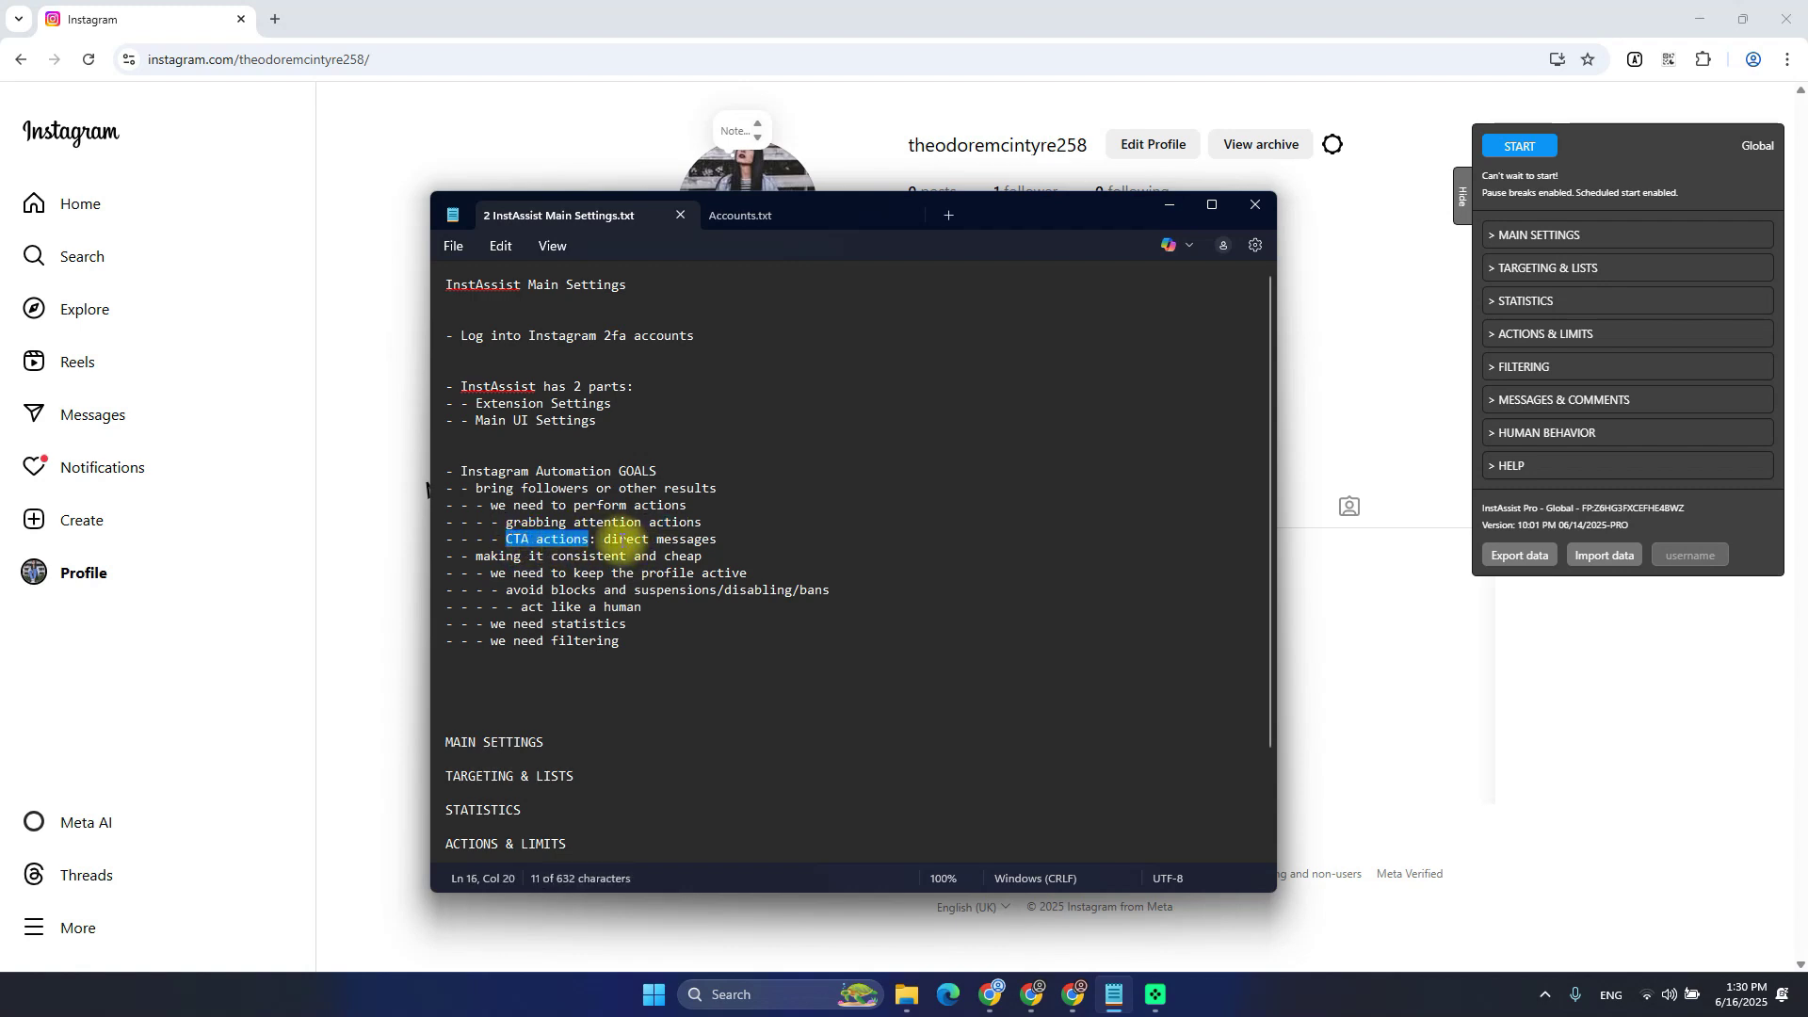
{"action": "left_click_drag", "start_coordinate": [603, 539], "coordinate": [680, 550]}
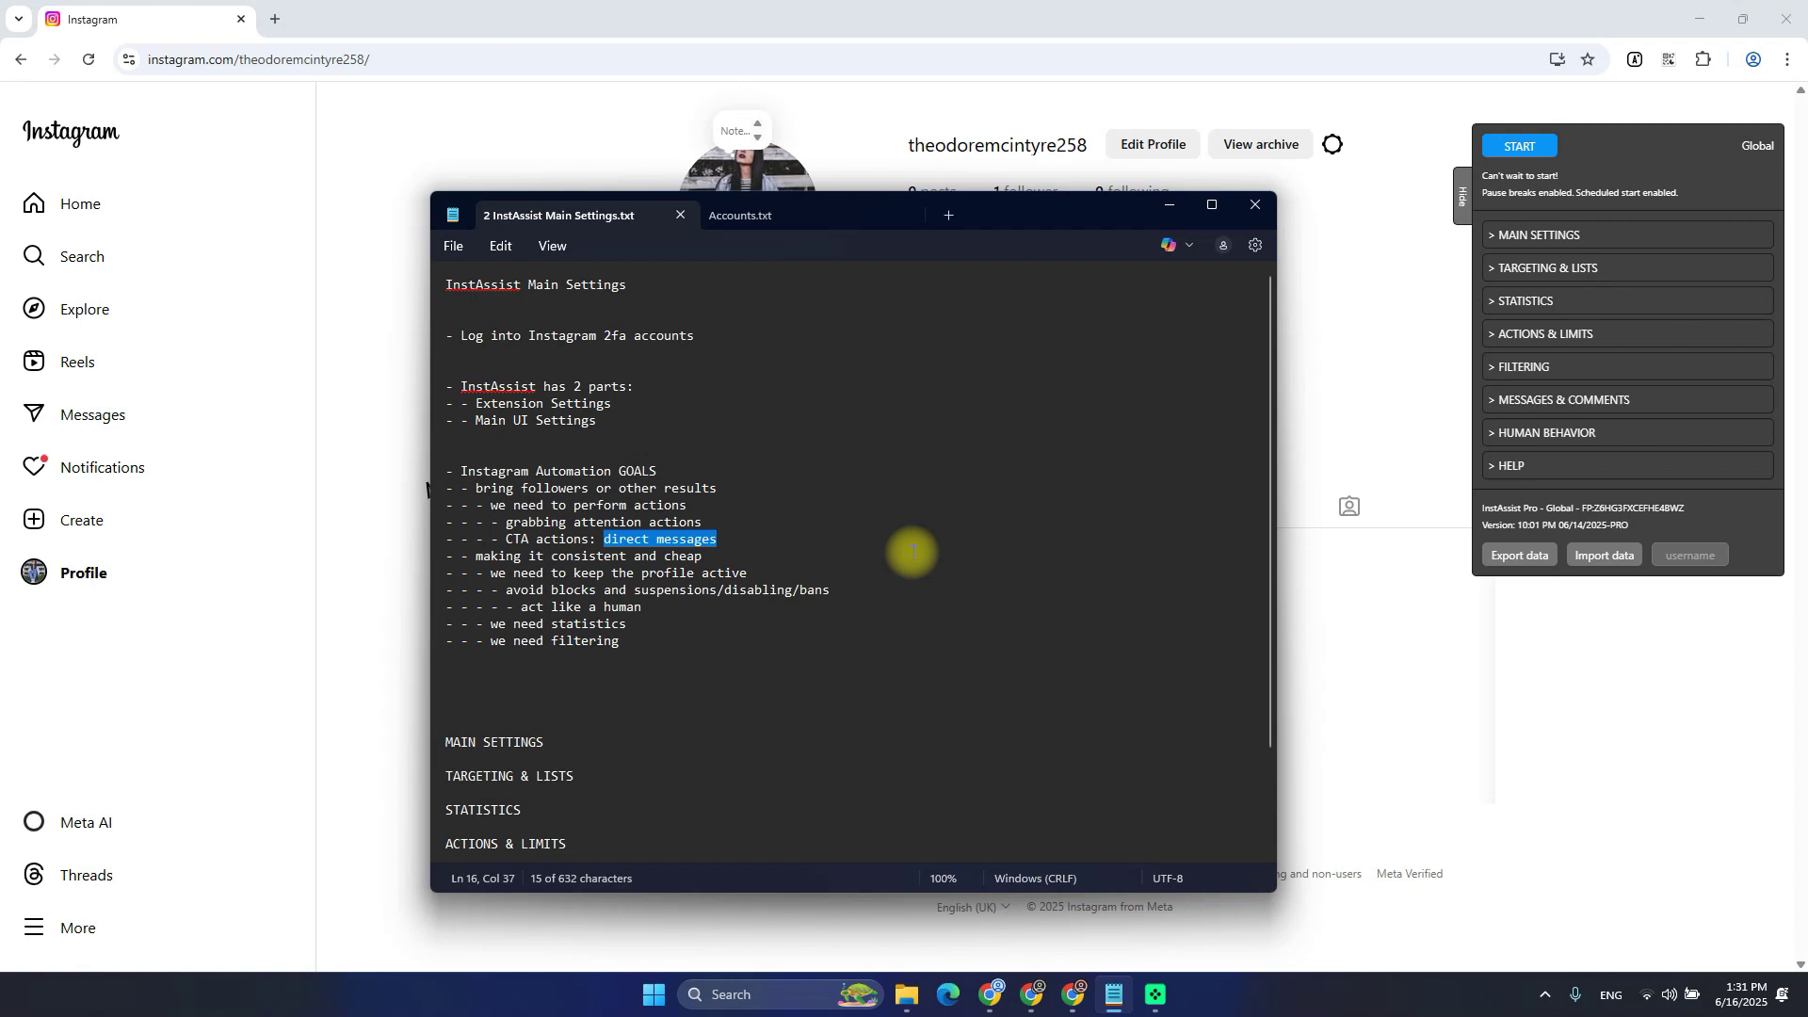
{"action": "left_click", "coordinate": [750, 539]}
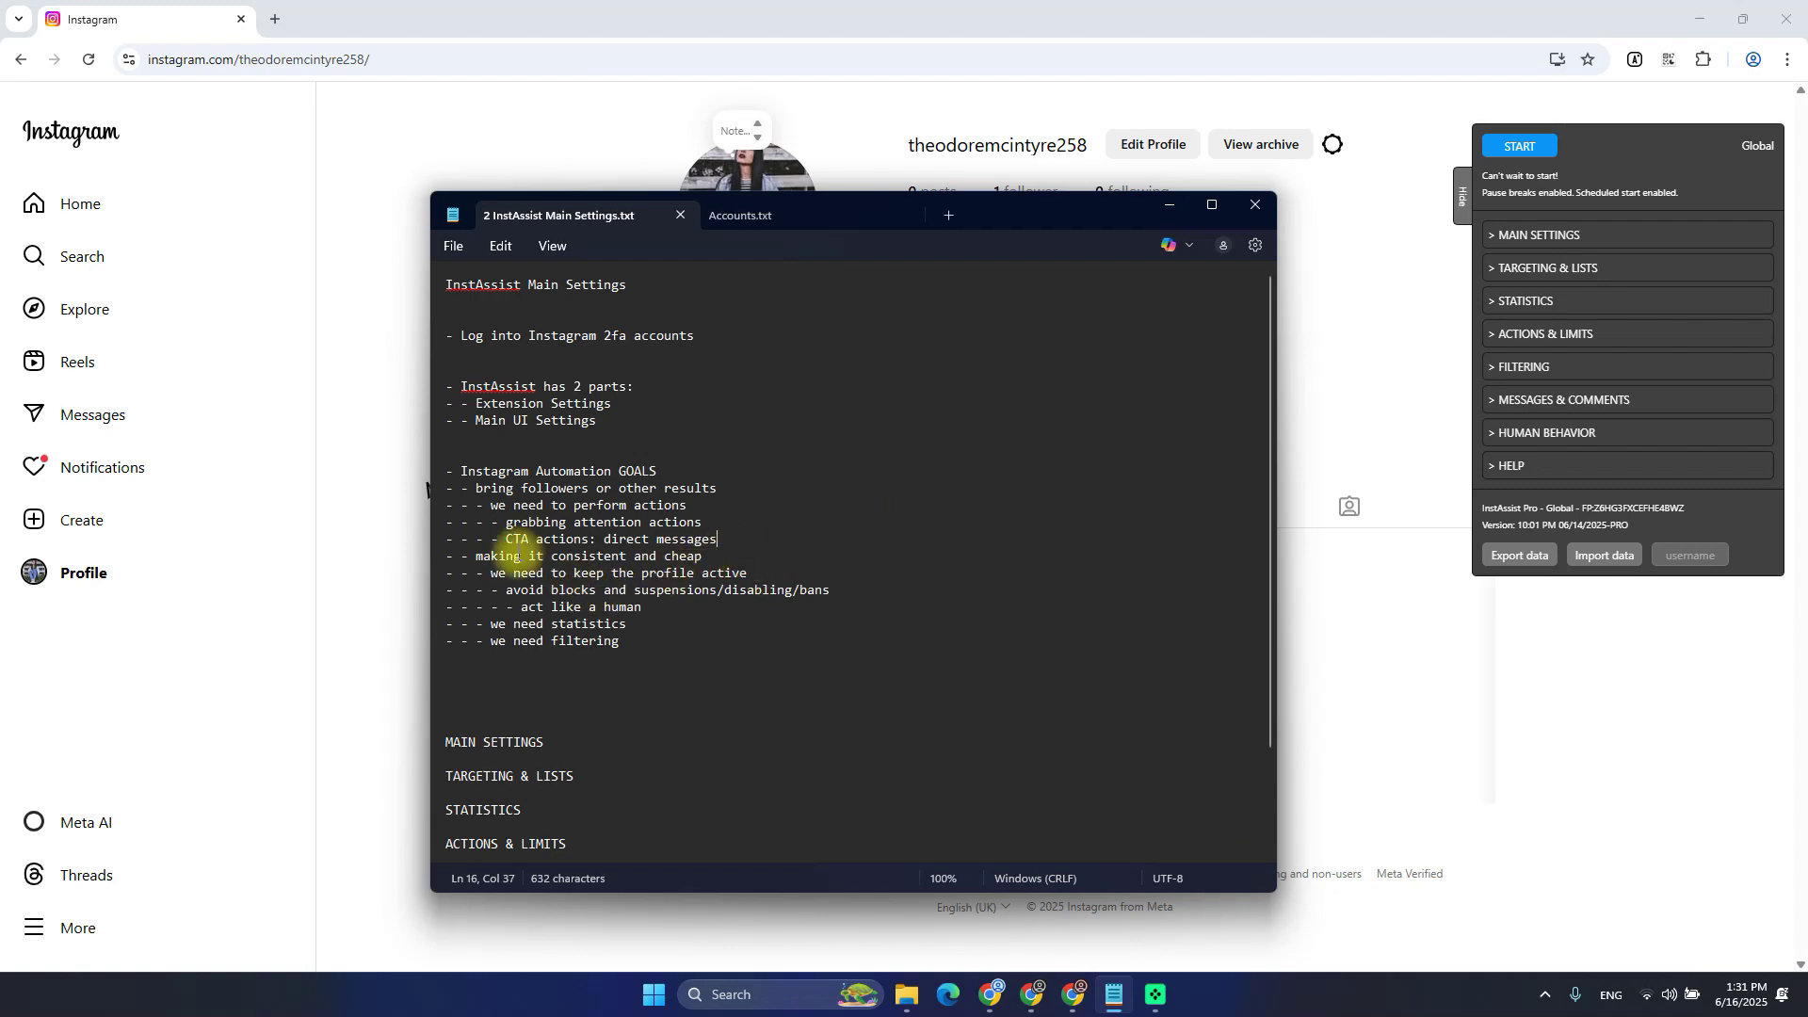
Highlight "making it consistent and cheap" and its sub-point "we need to keep the profile active" in the notes
{"action": "left_click_drag", "start_coordinate": [475, 556], "coordinate": [666, 563]}
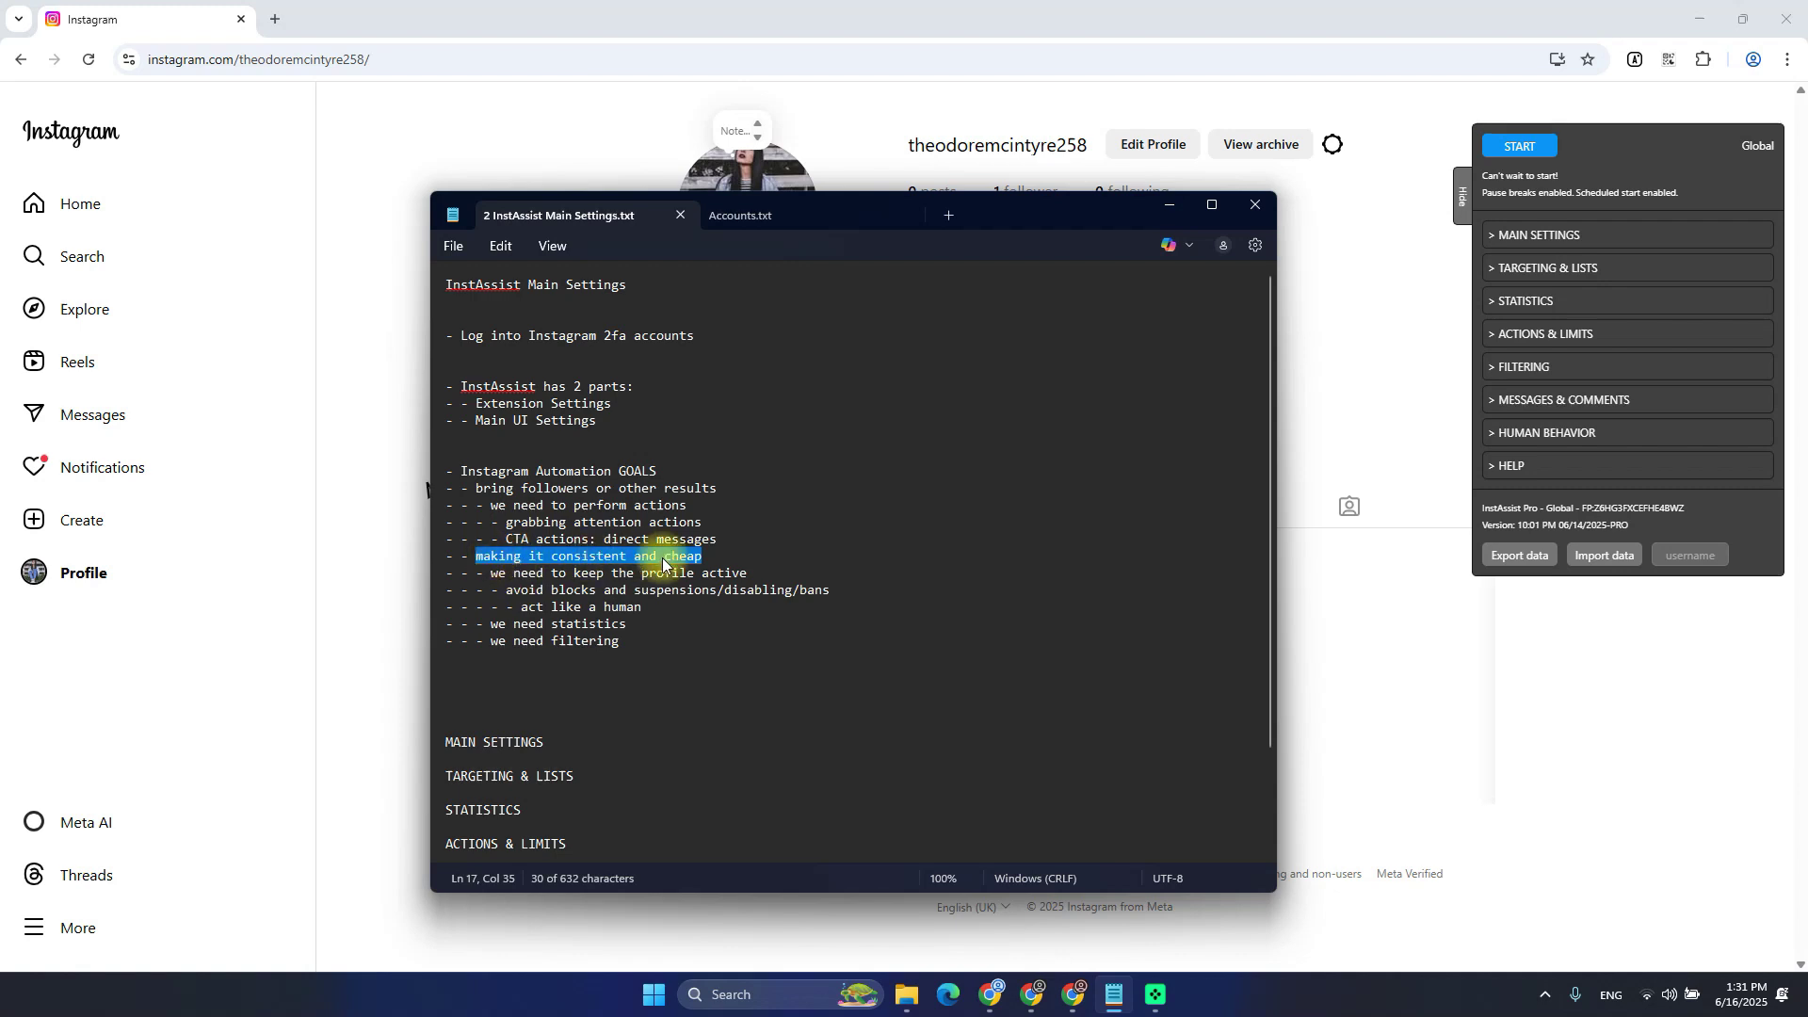
{"action": "left_click", "coordinate": [705, 557]}
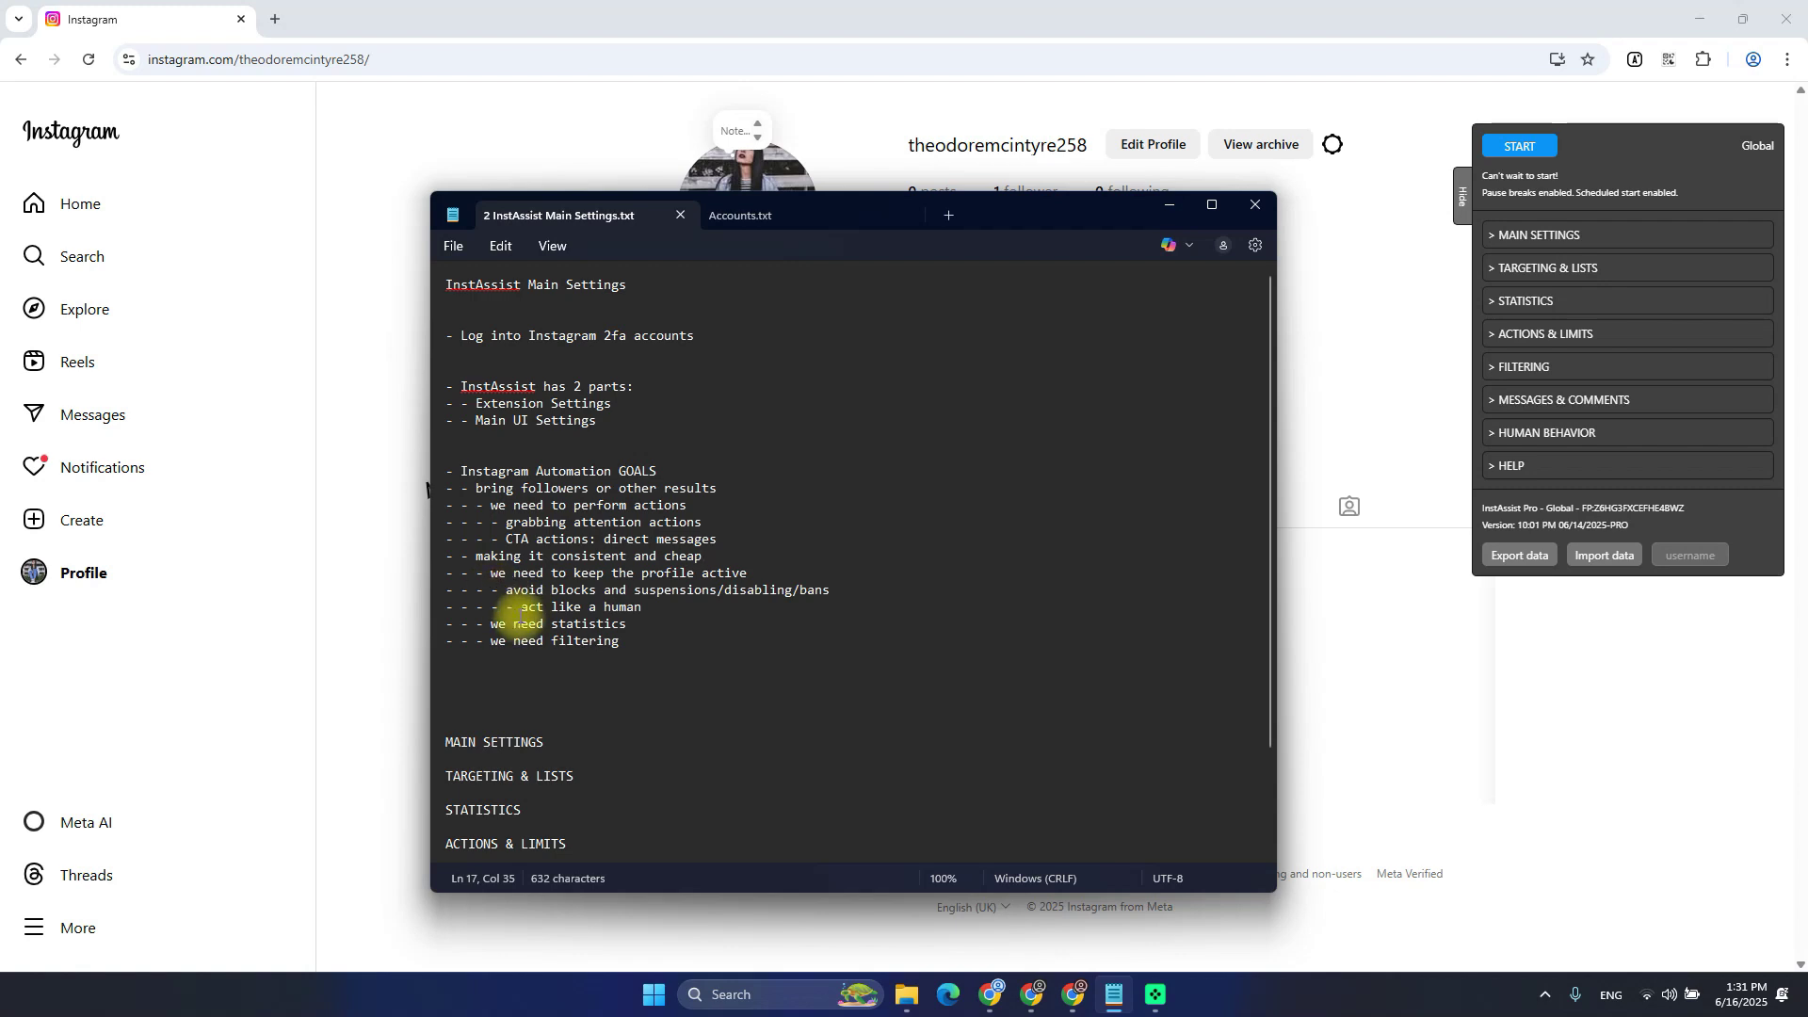
{"action": "left_click_drag", "start_coordinate": [489, 574], "coordinate": [734, 577]}
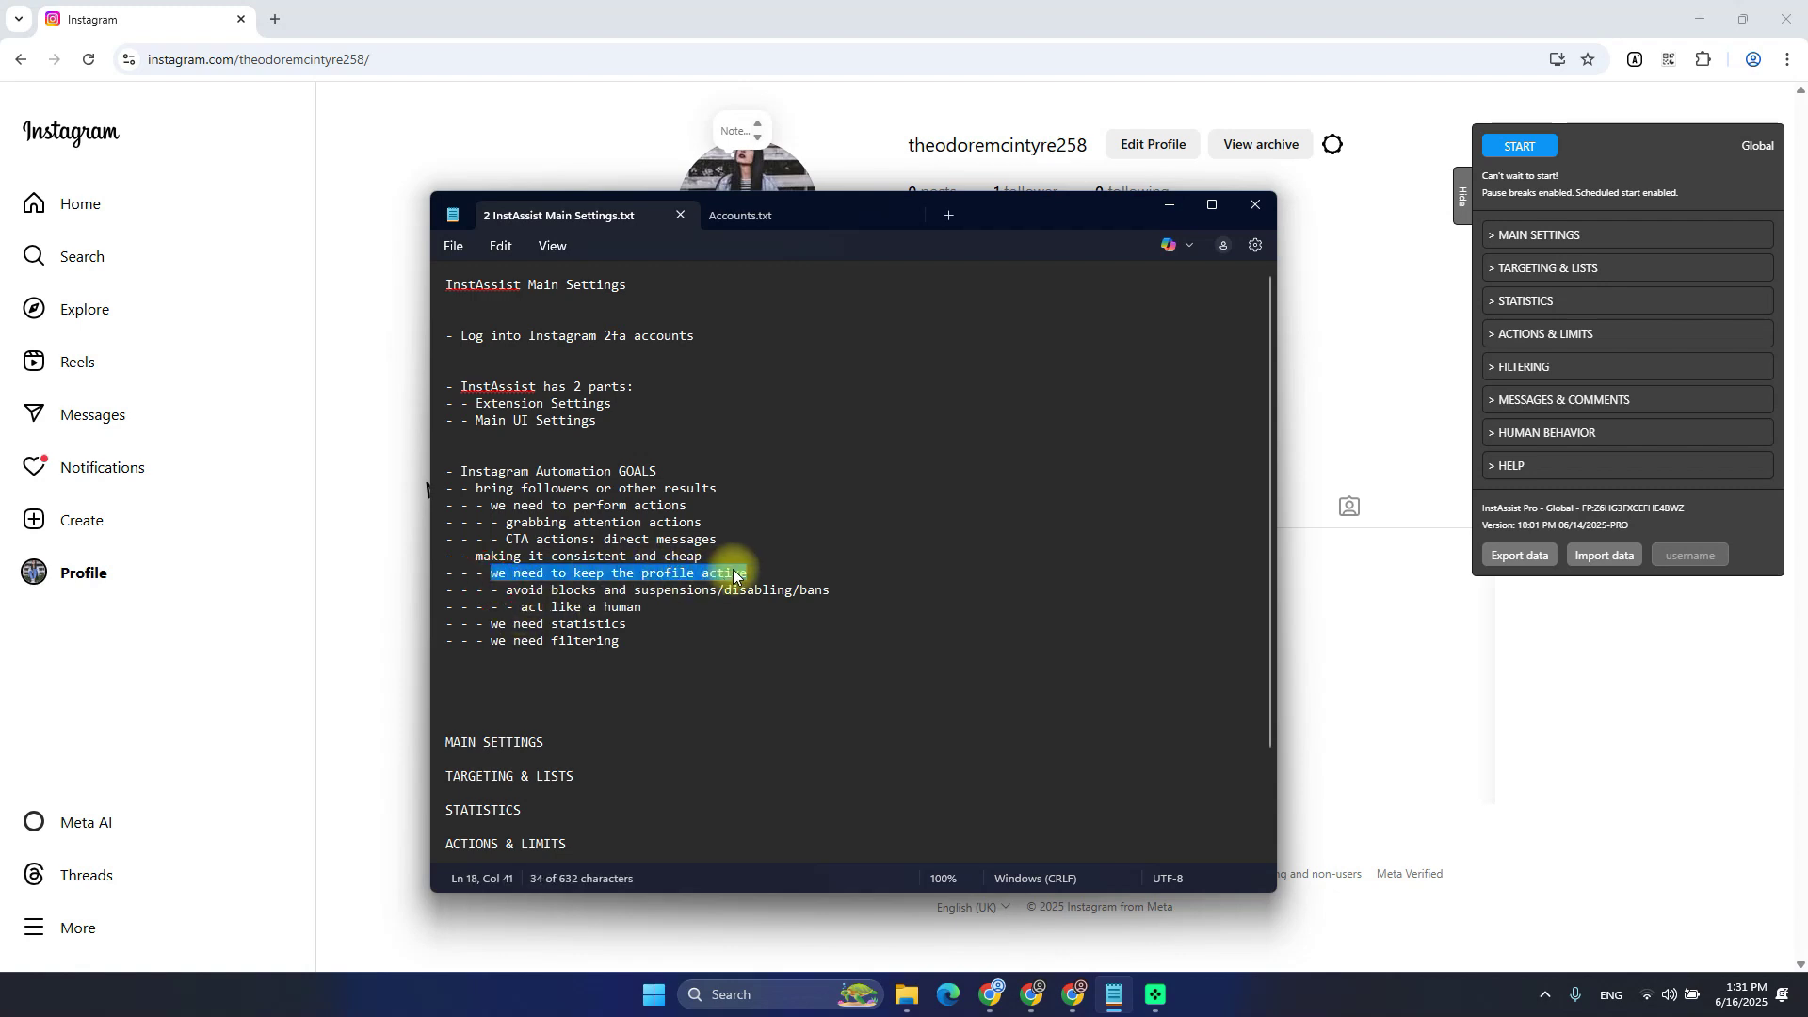
Move the Notepad window farther from the InstAssist panel and highlight "blocks", "suspensions/disabling/bans" and "act like a human" in the notes
{"action": "left_click_drag", "start_coordinate": [970, 214], "coordinate": [676, 232]}
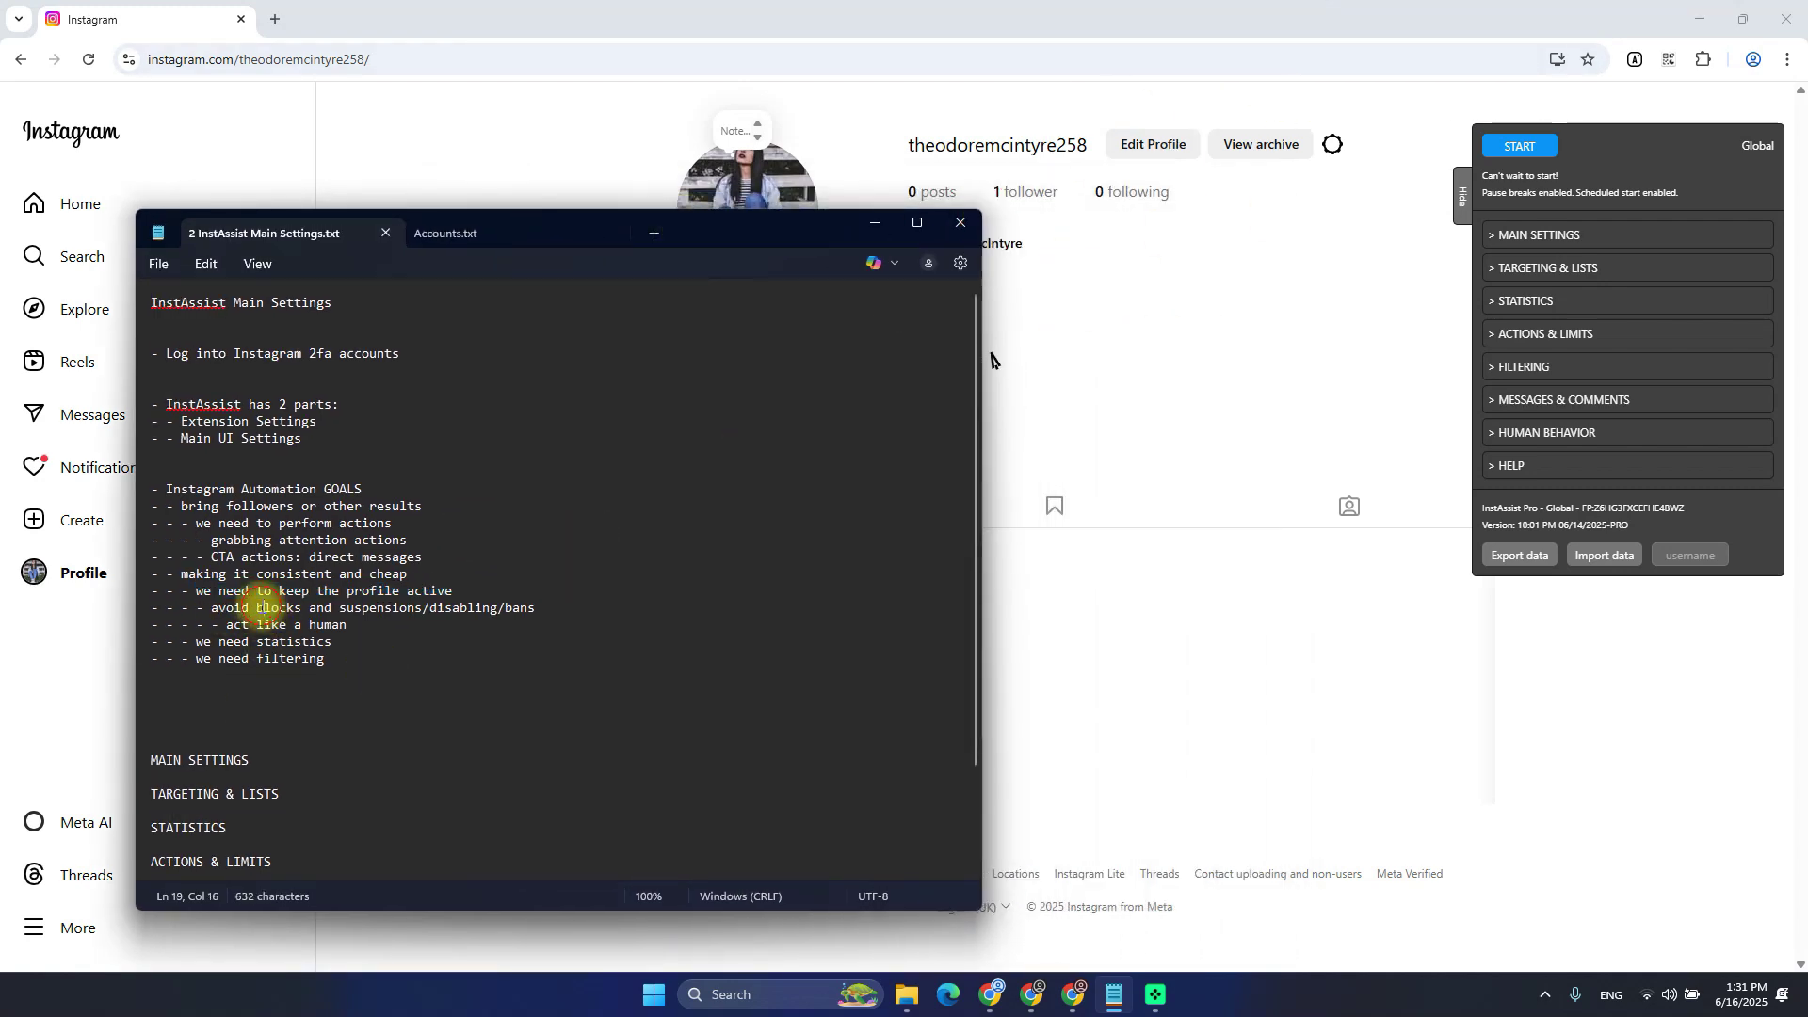
{"action": "double_click", "coordinate": [279, 608]}
{"action": "left_click_drag", "start_coordinate": [363, 608], "coordinate": [509, 613]}
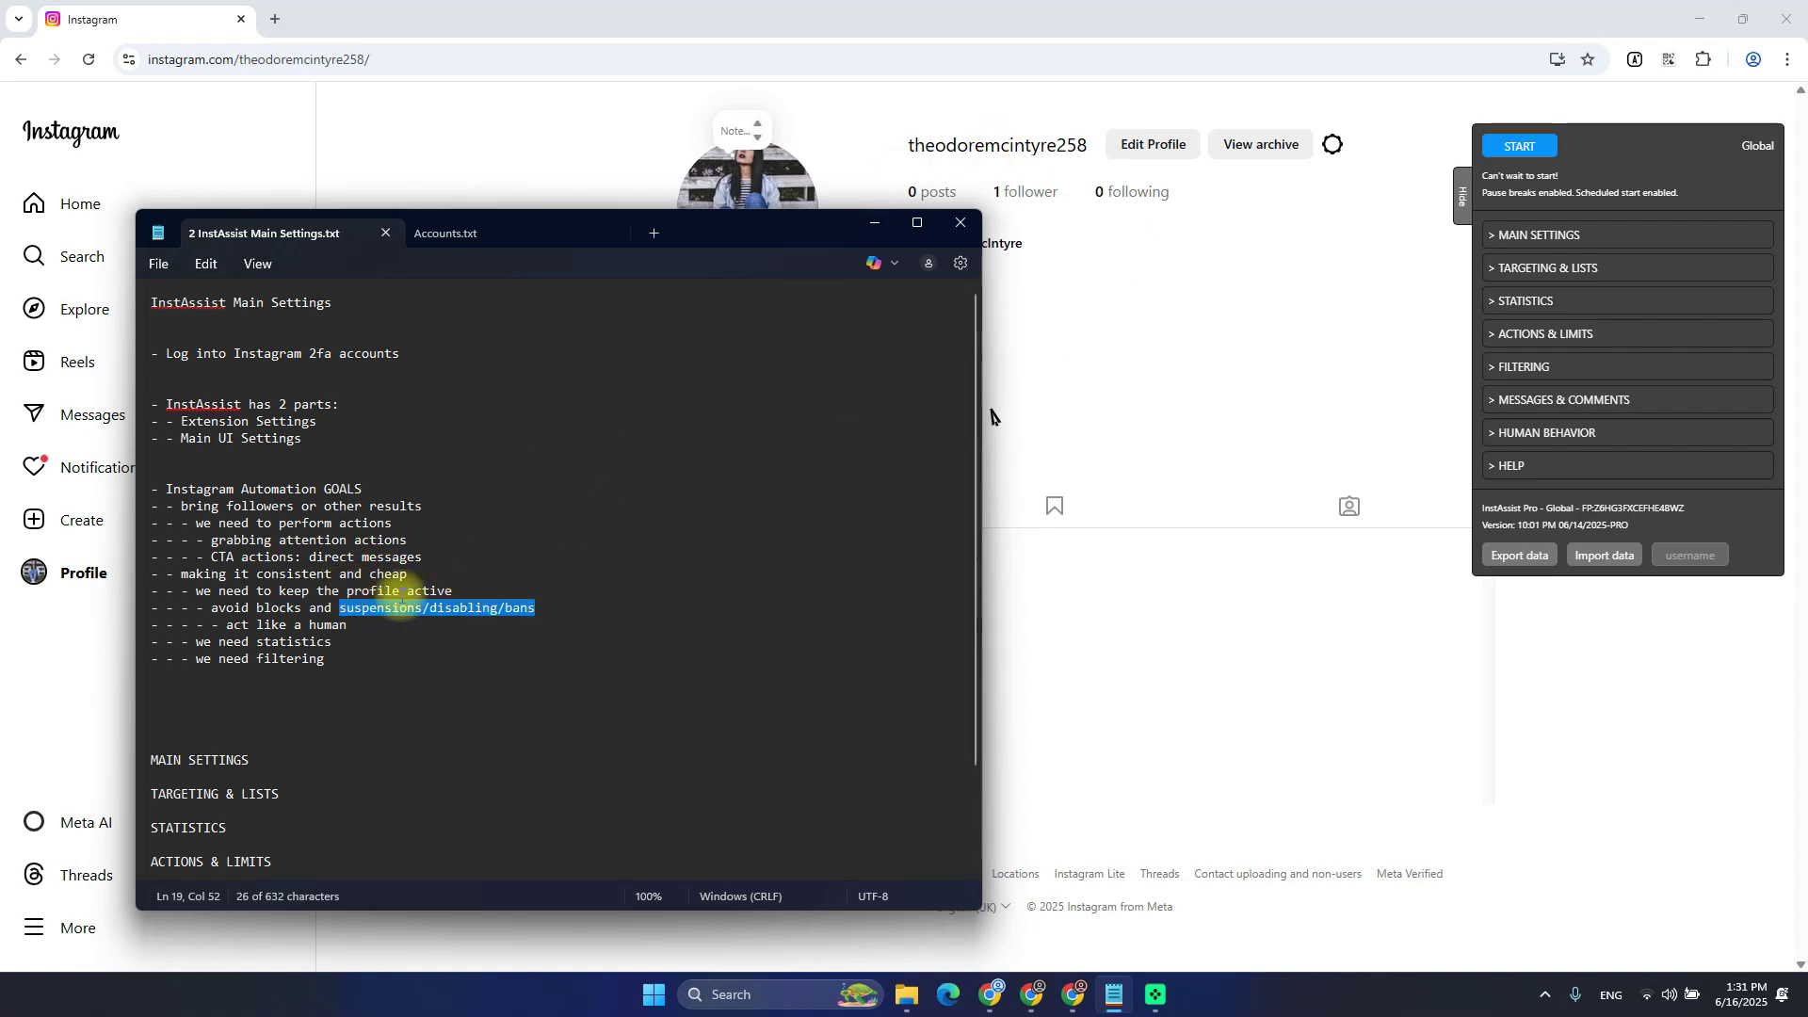
{"action": "left_click_drag", "start_coordinate": [226, 625], "coordinate": [349, 628]}
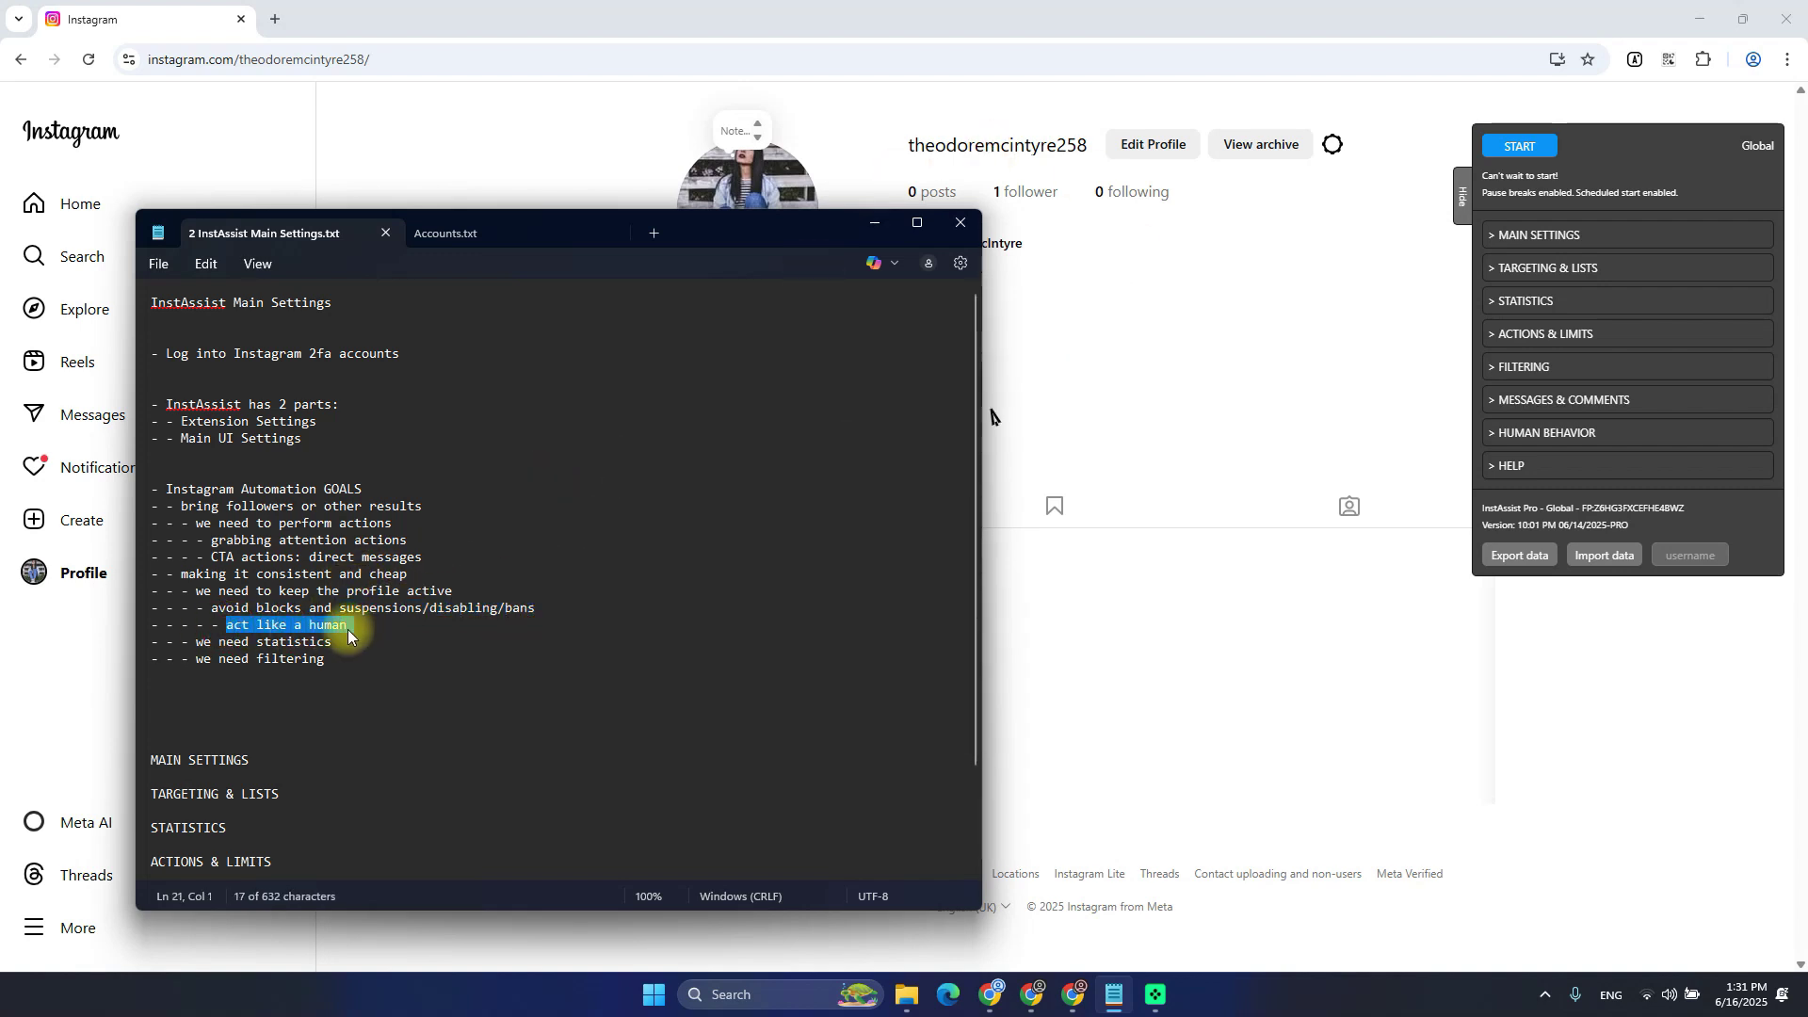
{"action": "left_click_drag", "start_coordinate": [228, 626], "coordinate": [312, 629]}
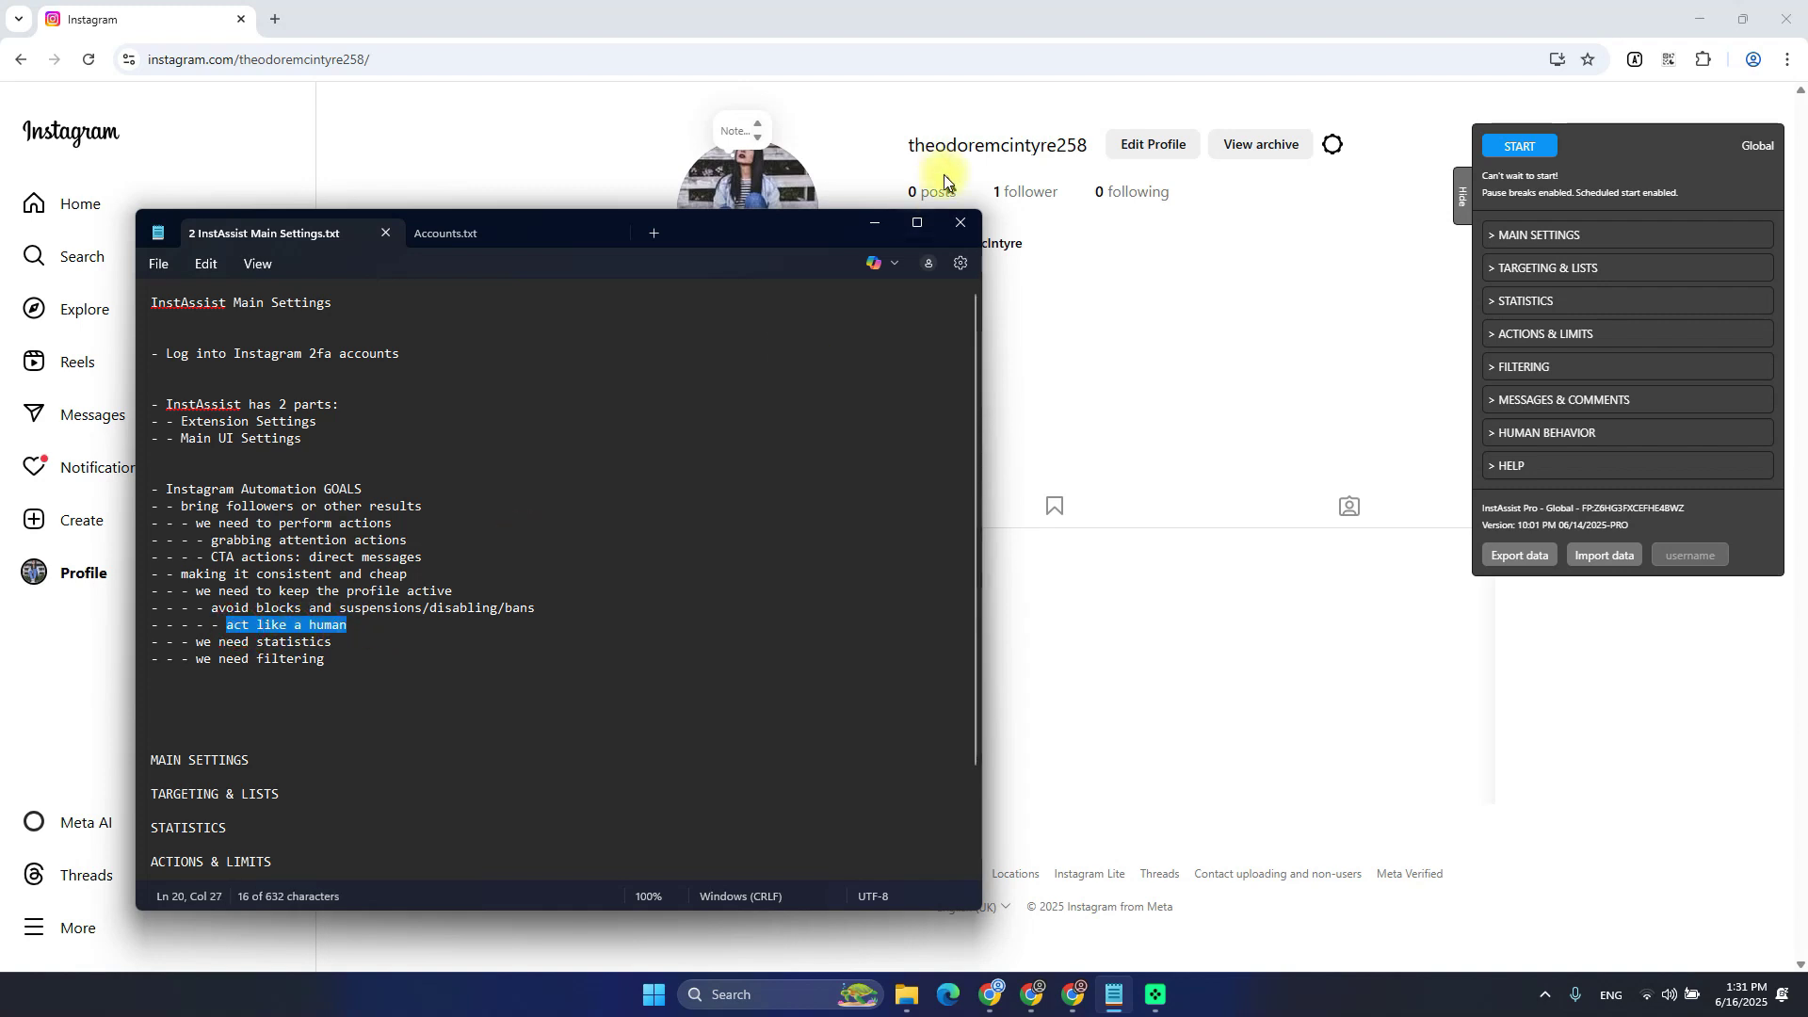
Show the Instagram page in Chrome, return to Notepad, reposition its window, and highlight "consistent" in the second goal
{"action": "left_click", "coordinate": [1060, 283]}
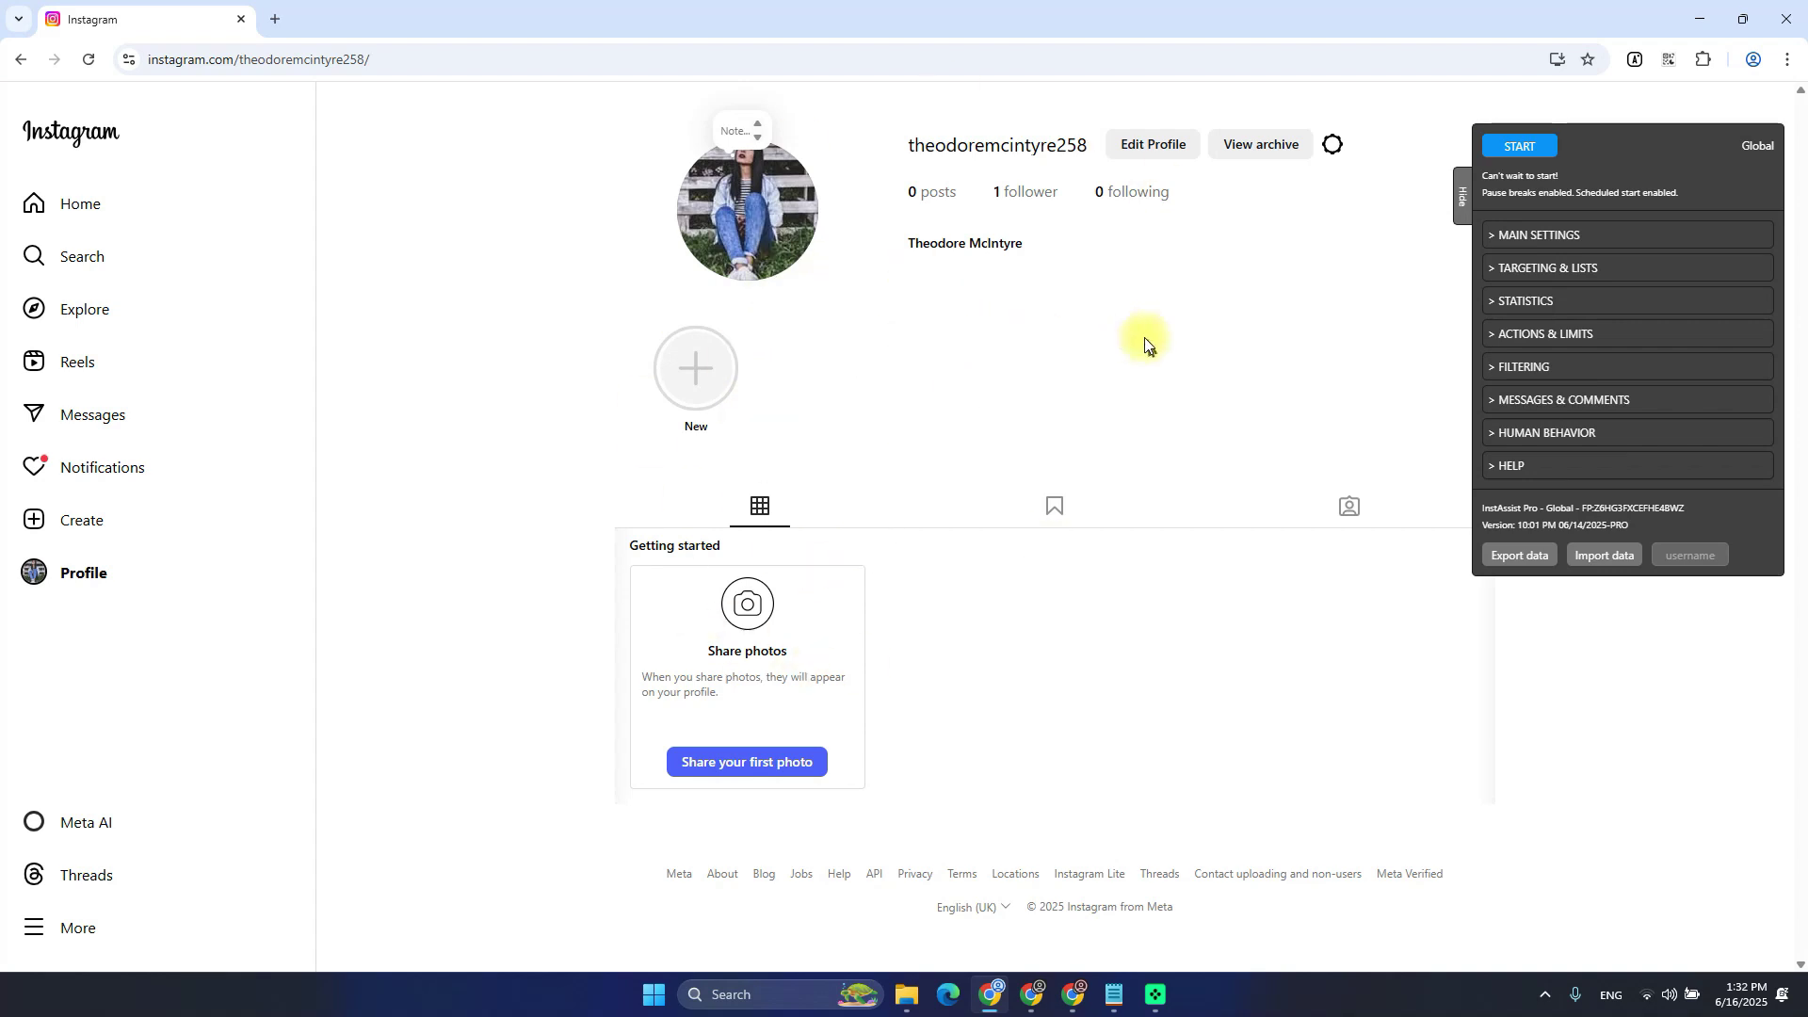
{"action": "key", "text": "alt+Tab"}
{"action": "left_click_drag", "start_coordinate": [689, 238], "coordinate": [651, 220]}
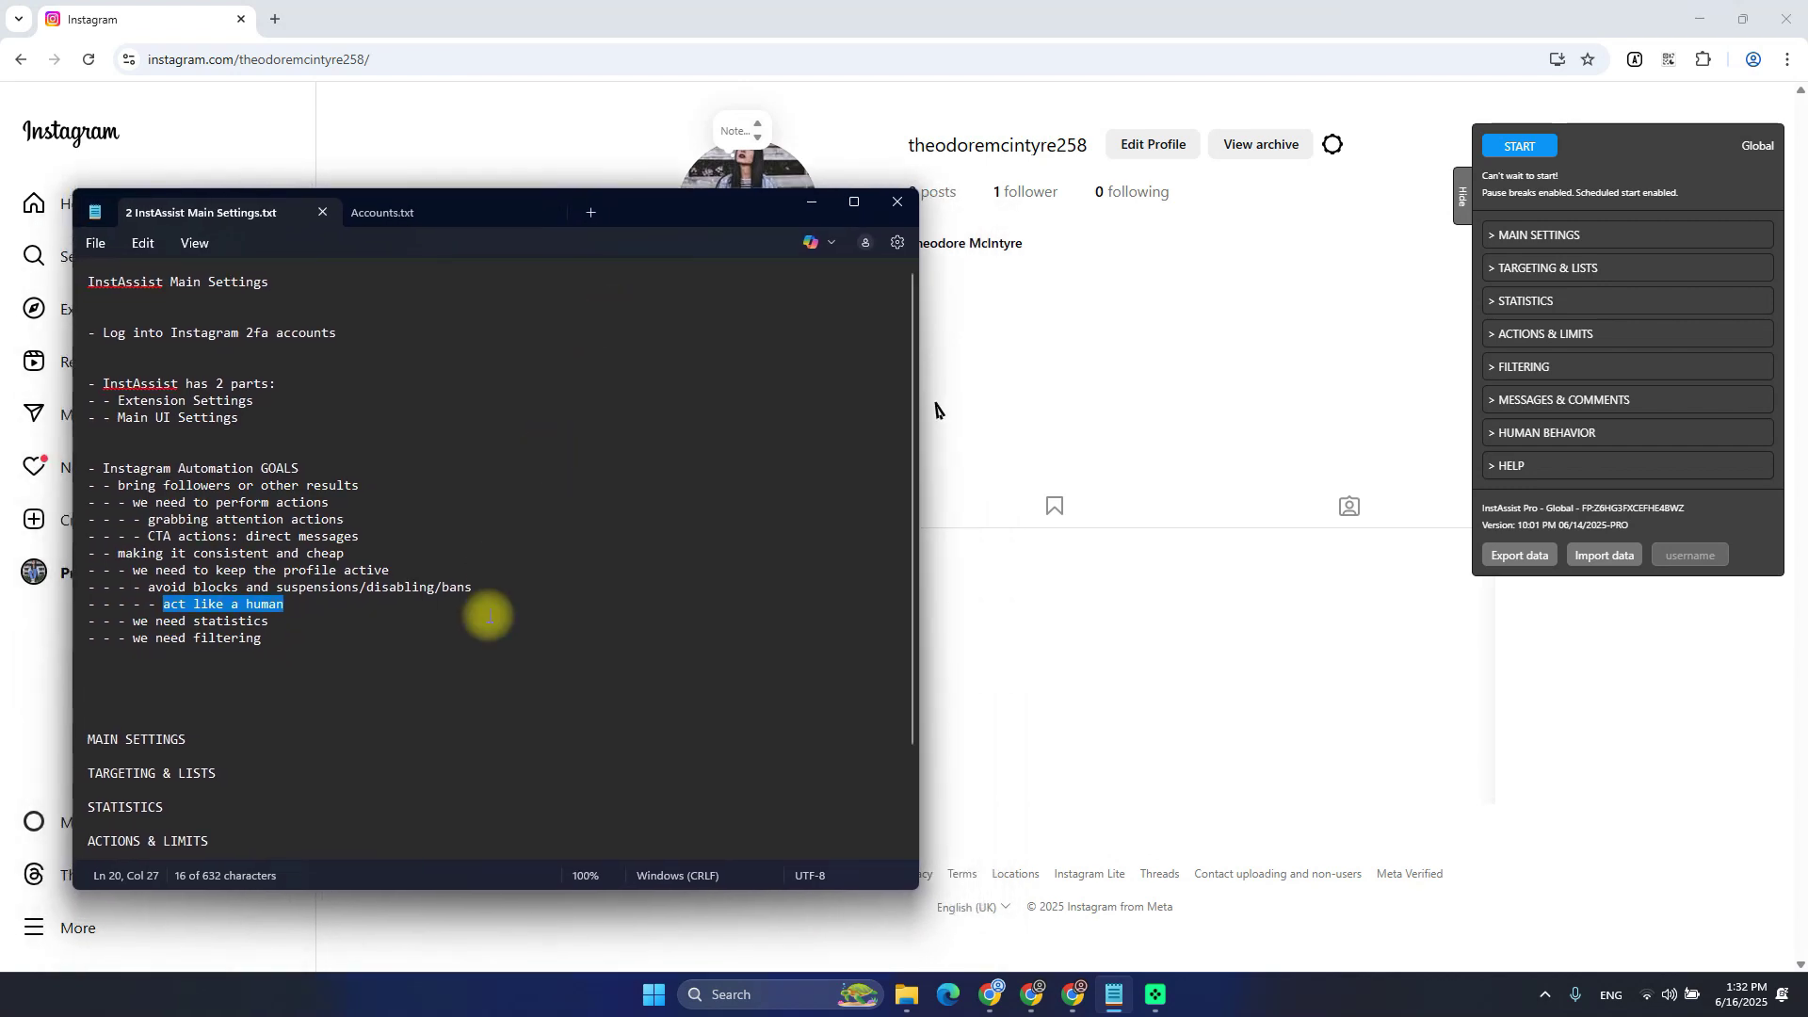
{"action": "double_click", "coordinate": [203, 554]}
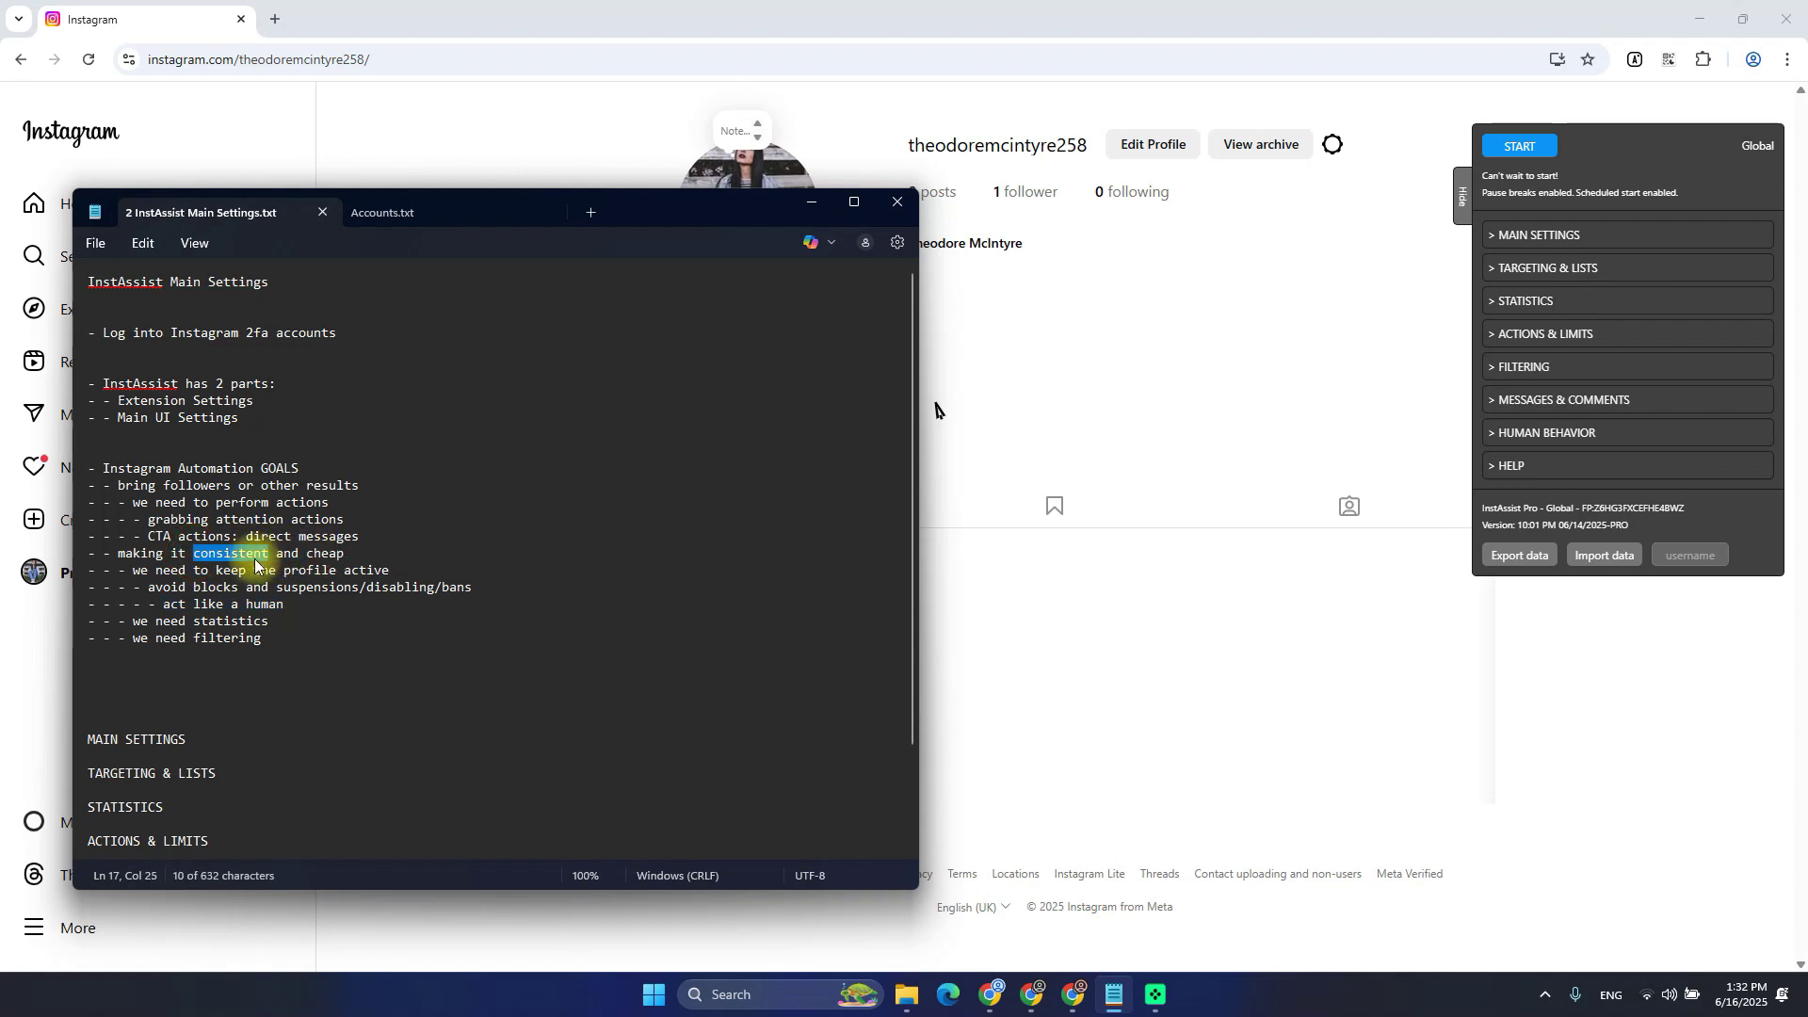
{"action": "left_click", "coordinate": [345, 555]}
Highlight "we need statistics" and "we need filtering" in the notes, and move the Notepad window closer to the InstAssist panel
{"action": "left_click", "coordinate": [132, 622]}
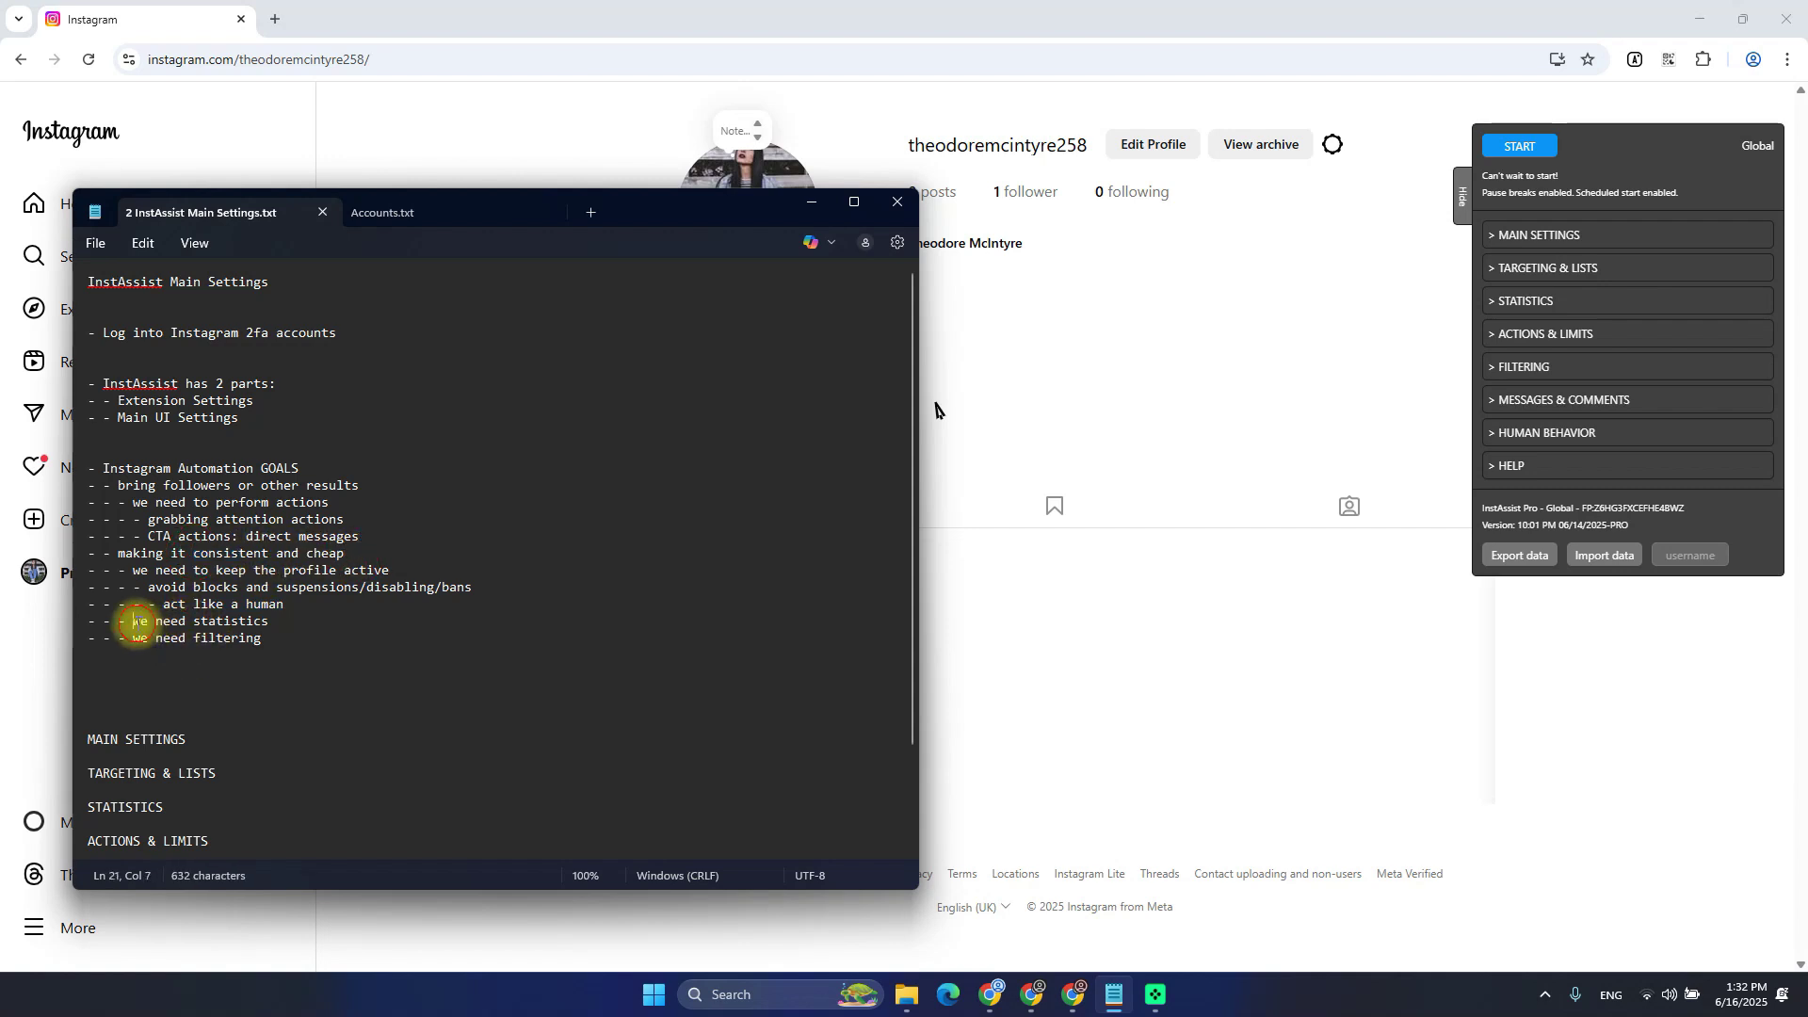
{"action": "key", "text": "shift+End"}
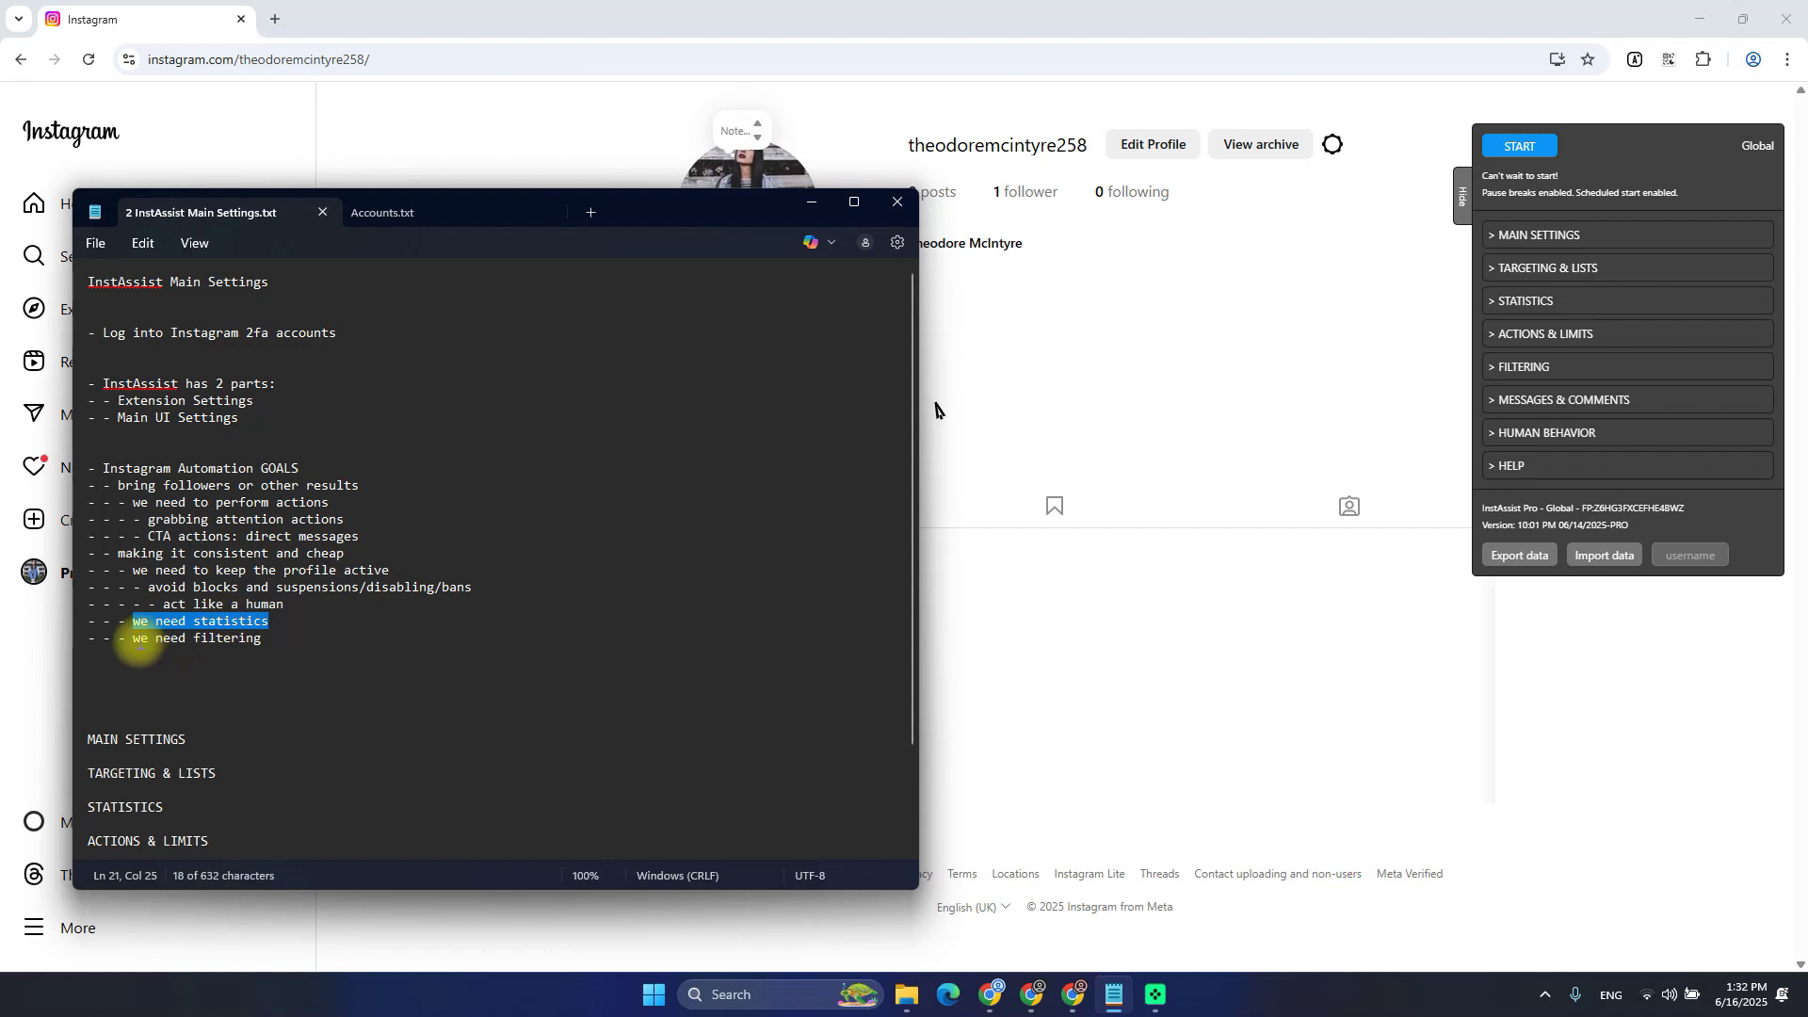
{"action": "left_click", "coordinate": [132, 638]}
{"action": "key", "text": "shift+End"}
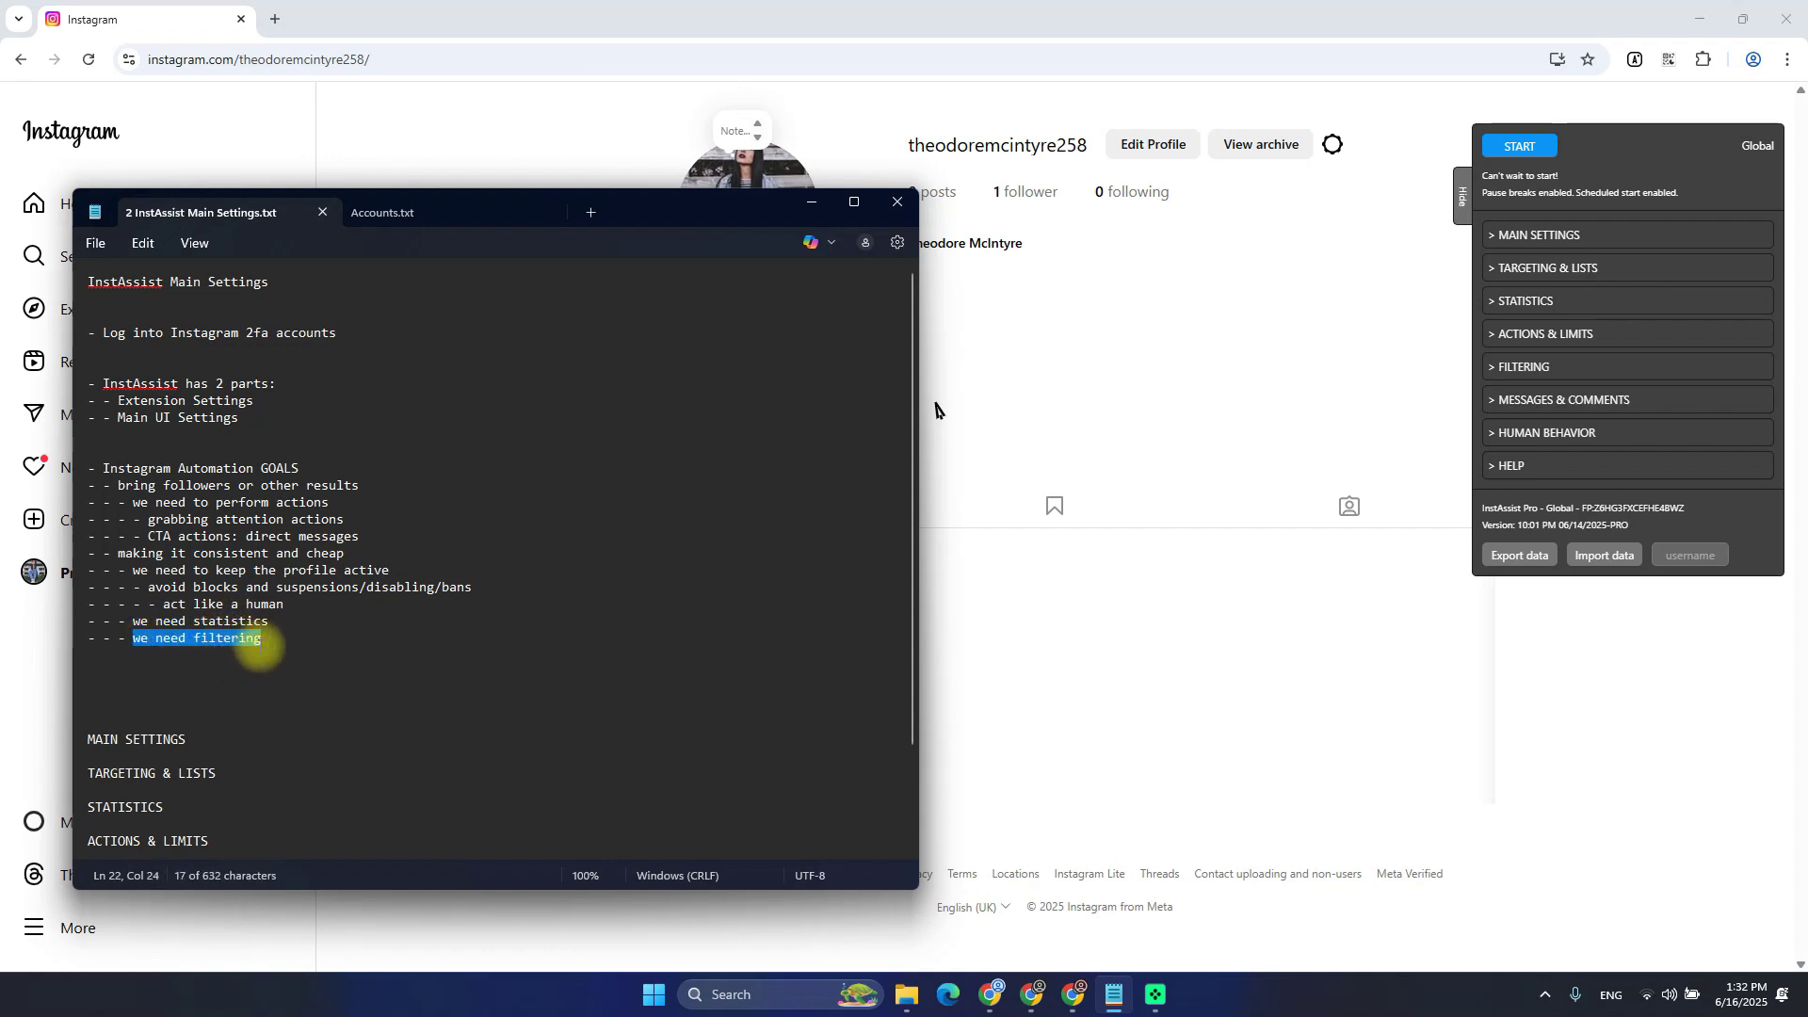
{"action": "left_click", "coordinate": [269, 639]}
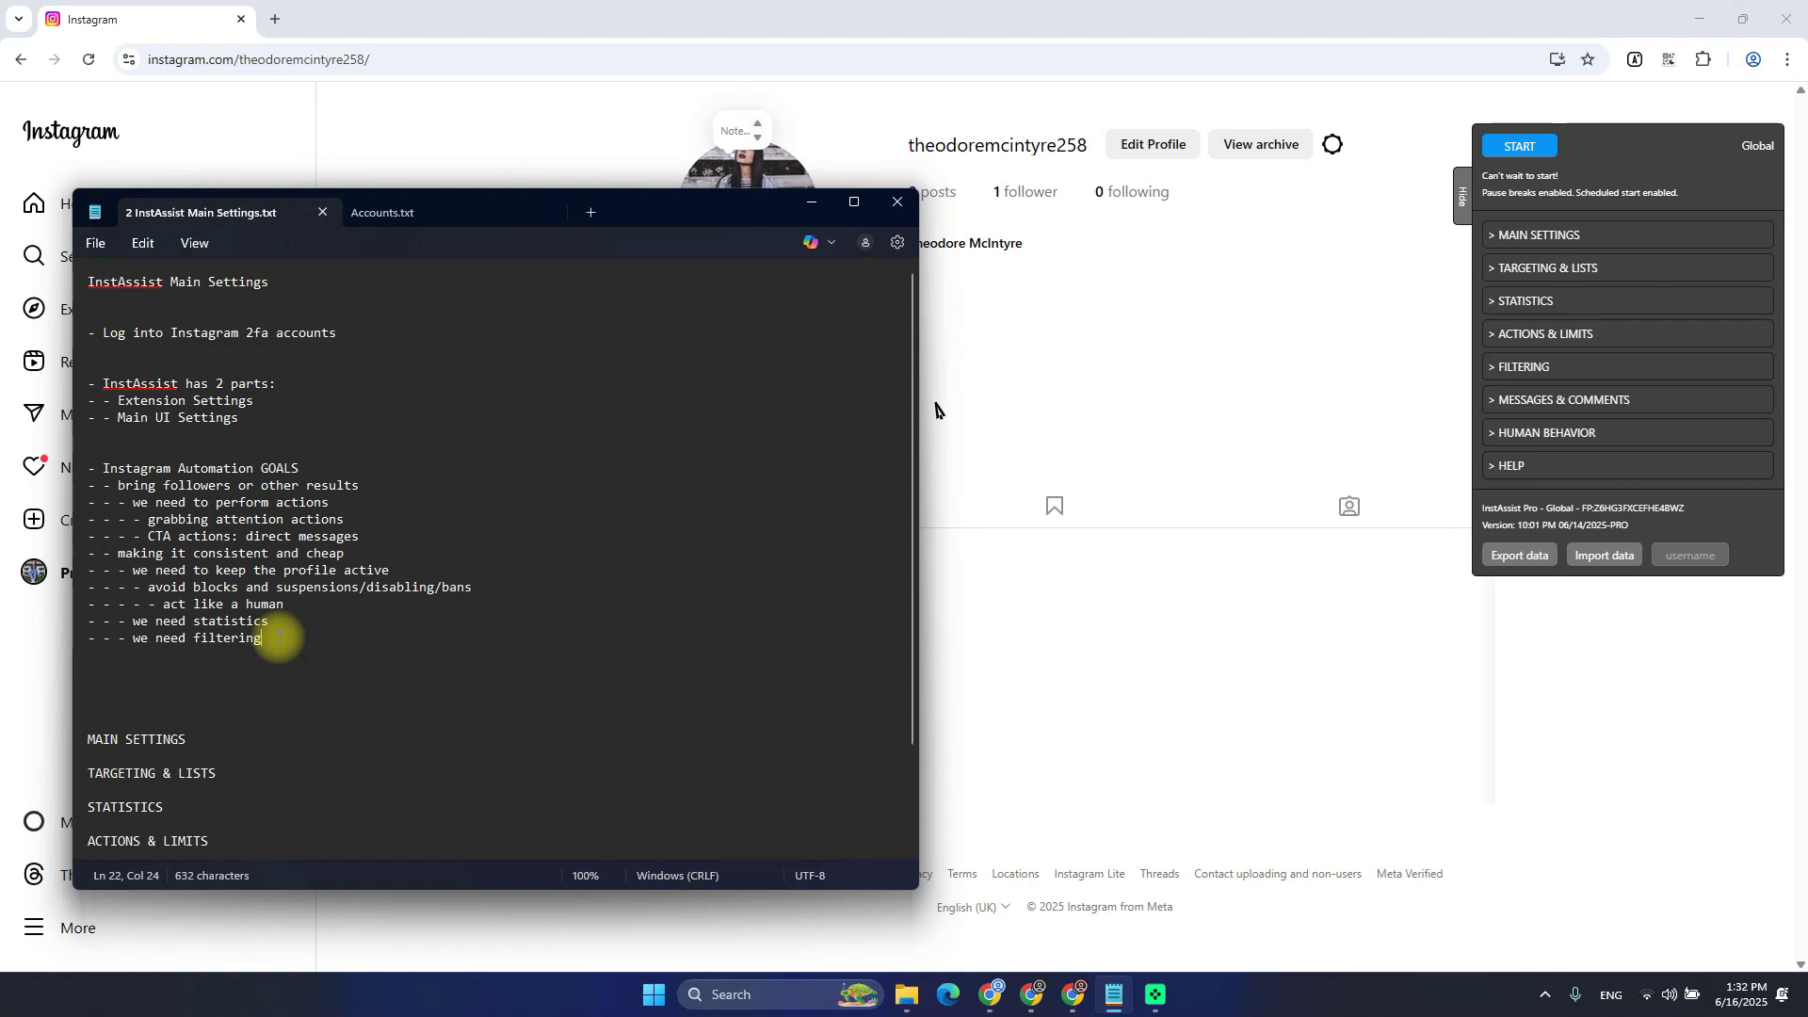
{"action": "left_click_drag", "start_coordinate": [636, 215], "coordinate": [784, 225]}
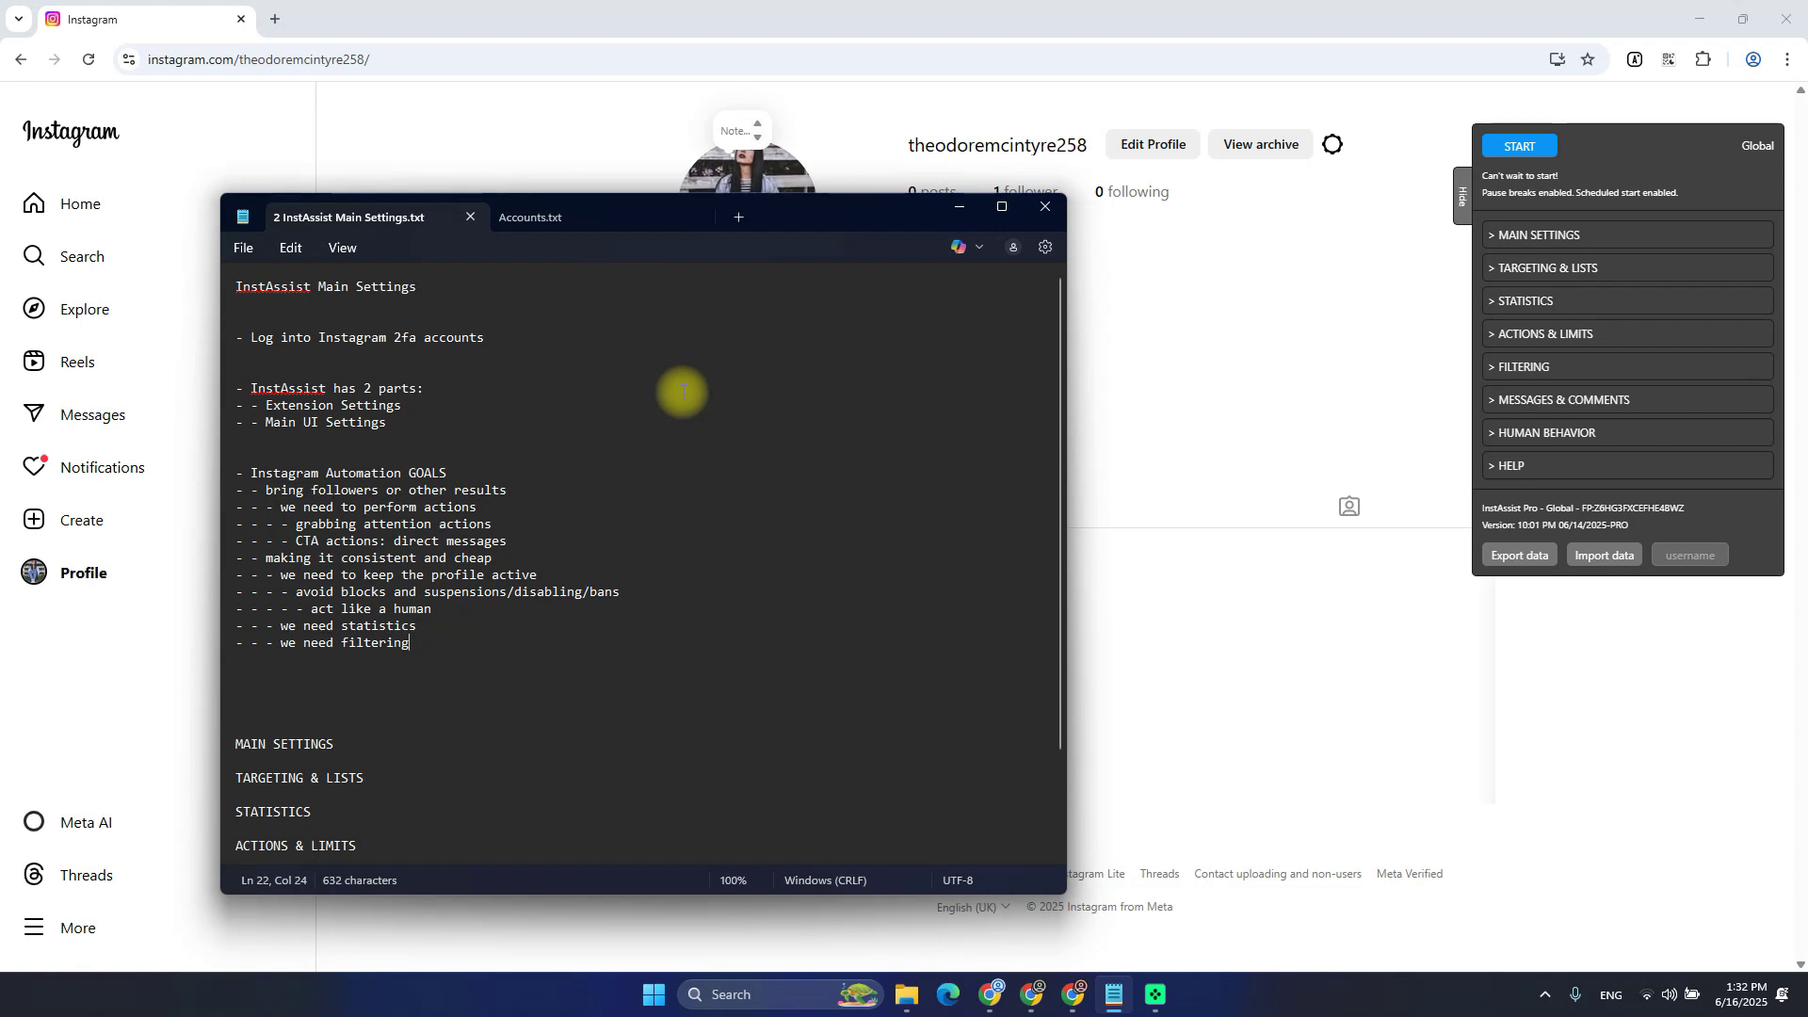
Show the Instagram profile page in Chrome, return to Notepad, and move its window slightly closer to the InstAssist panel
{"action": "left_click", "coordinate": [1099, 218]}
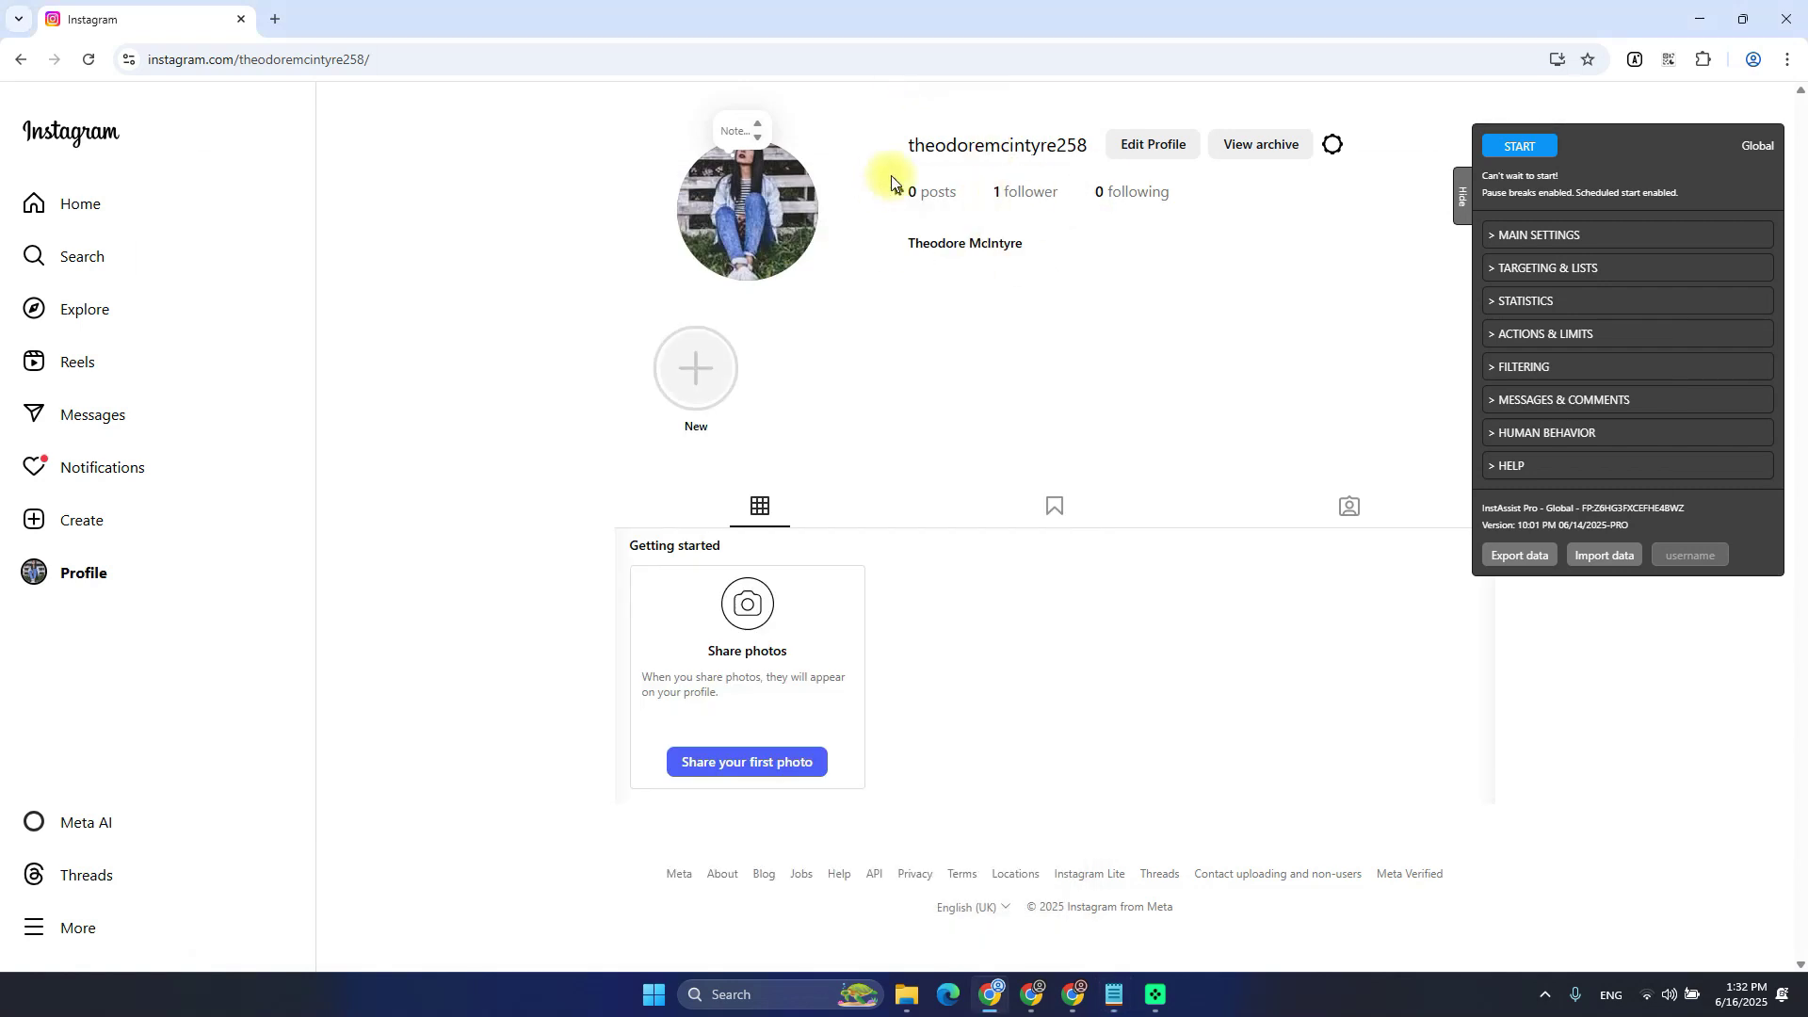
{"action": "left_click_drag", "start_coordinate": [880, 173], "coordinate": [1211, 221]}
{"action": "key", "text": "alt+Tab"}
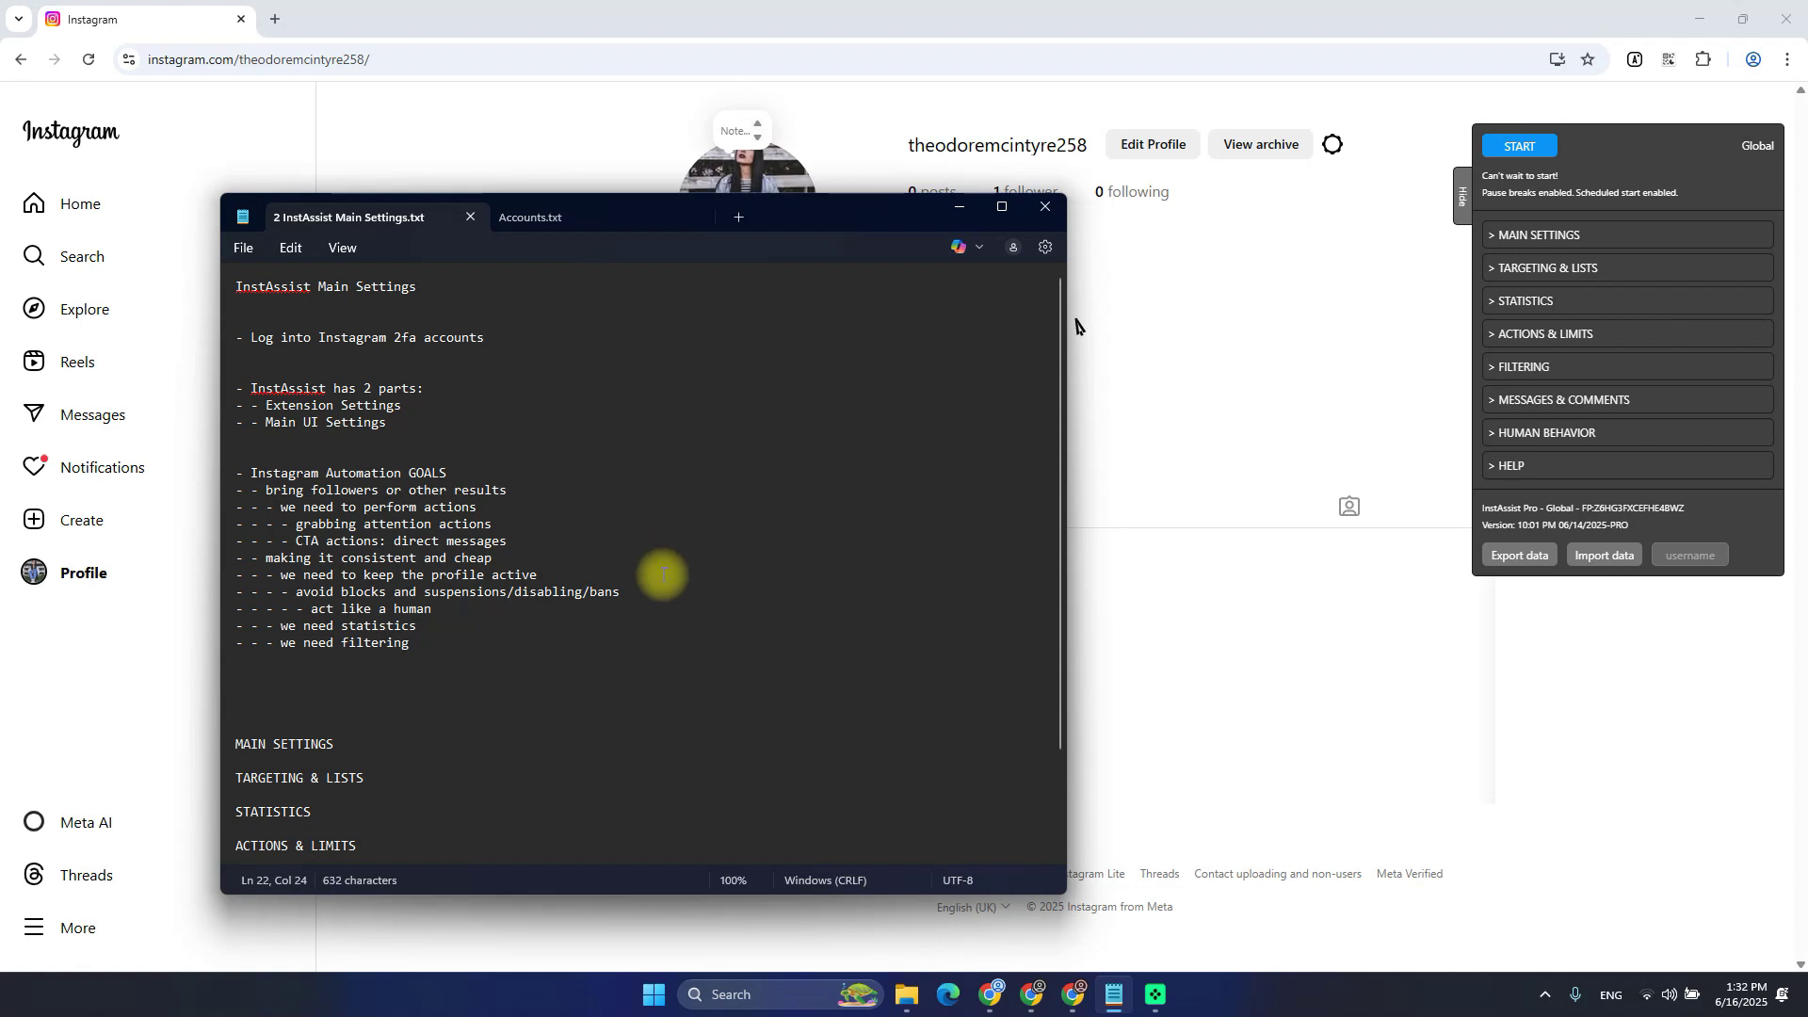
{"action": "left_click_drag", "start_coordinate": [766, 217], "coordinate": [801, 224]}
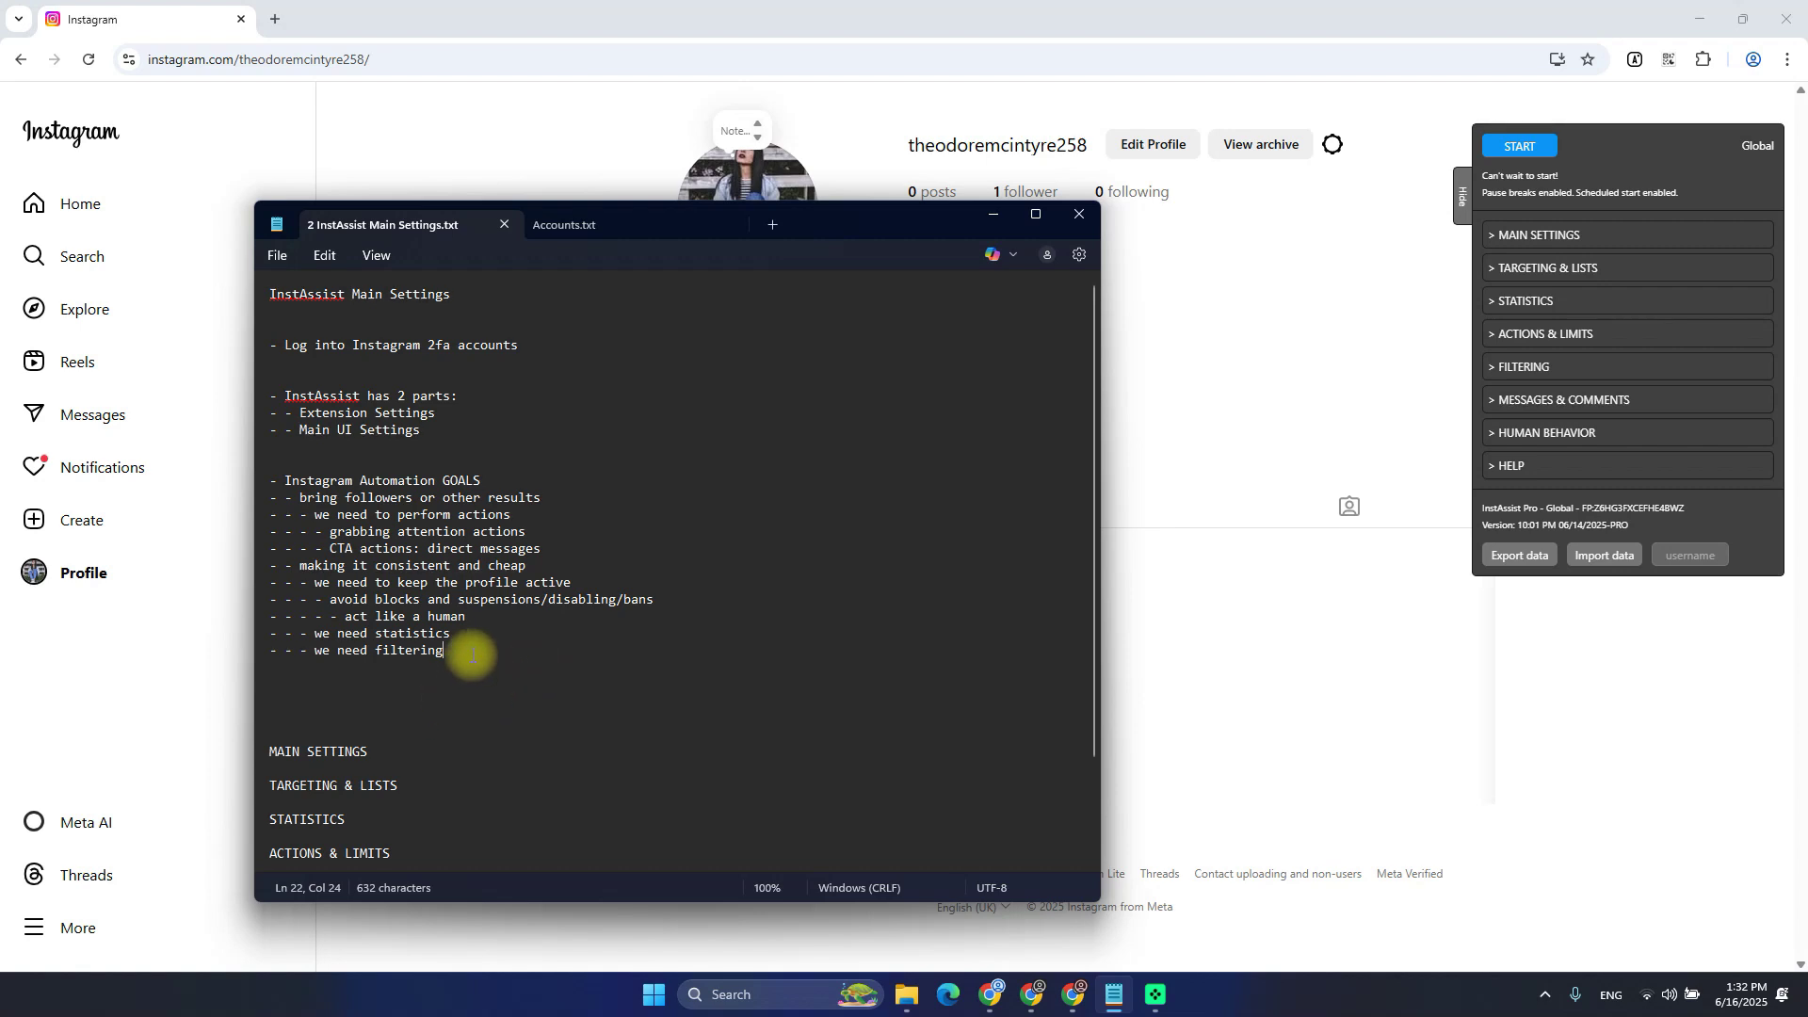
Highlight the whole "Instagram Automation GOALS" section in the notes, and place the cursor on the blank line above MAIN SETTINGS
{"action": "scroll", "coordinate": [471, 650], "scroll_direction": "down", "scroll_amount": 2}
{"action": "scroll", "coordinate": [471, 653], "scroll_direction": "up", "scroll_amount": 2}
{"action": "left_click_drag", "start_coordinate": [468, 652], "coordinate": [161, 478]}
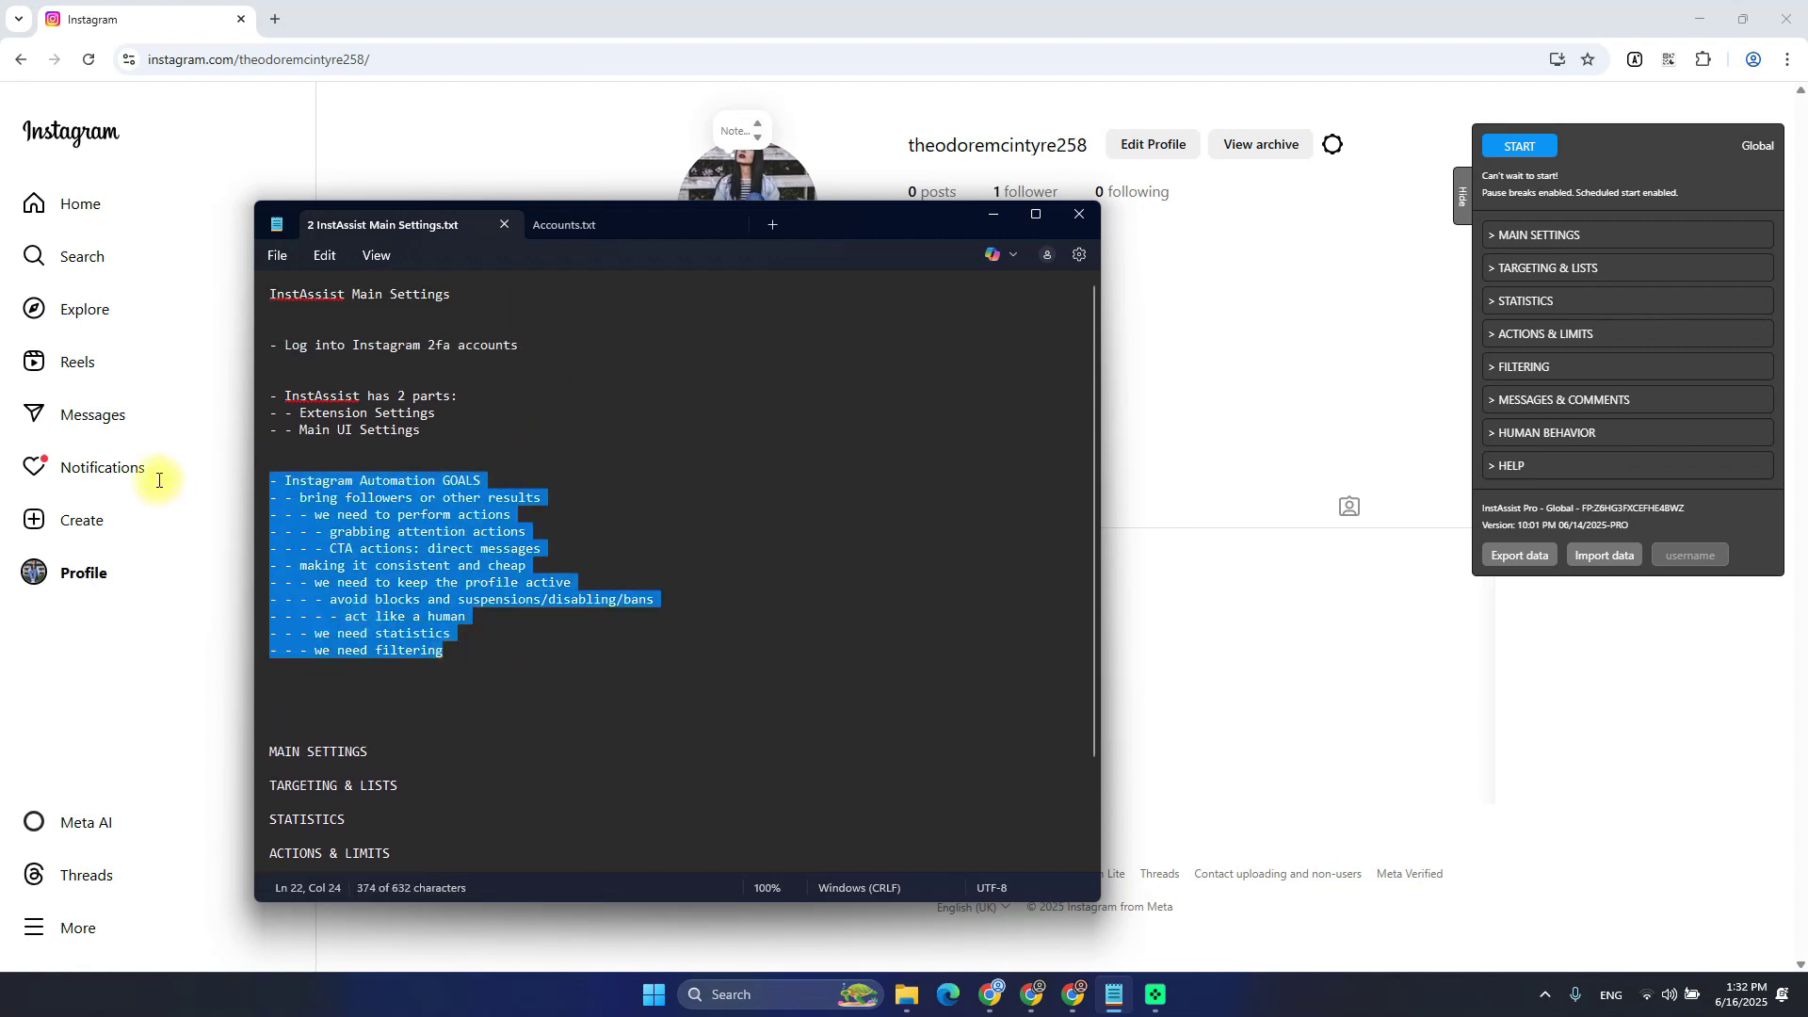
{"action": "left_click", "coordinate": [367, 481]}
{"action": "left_click", "coordinate": [494, 648]}
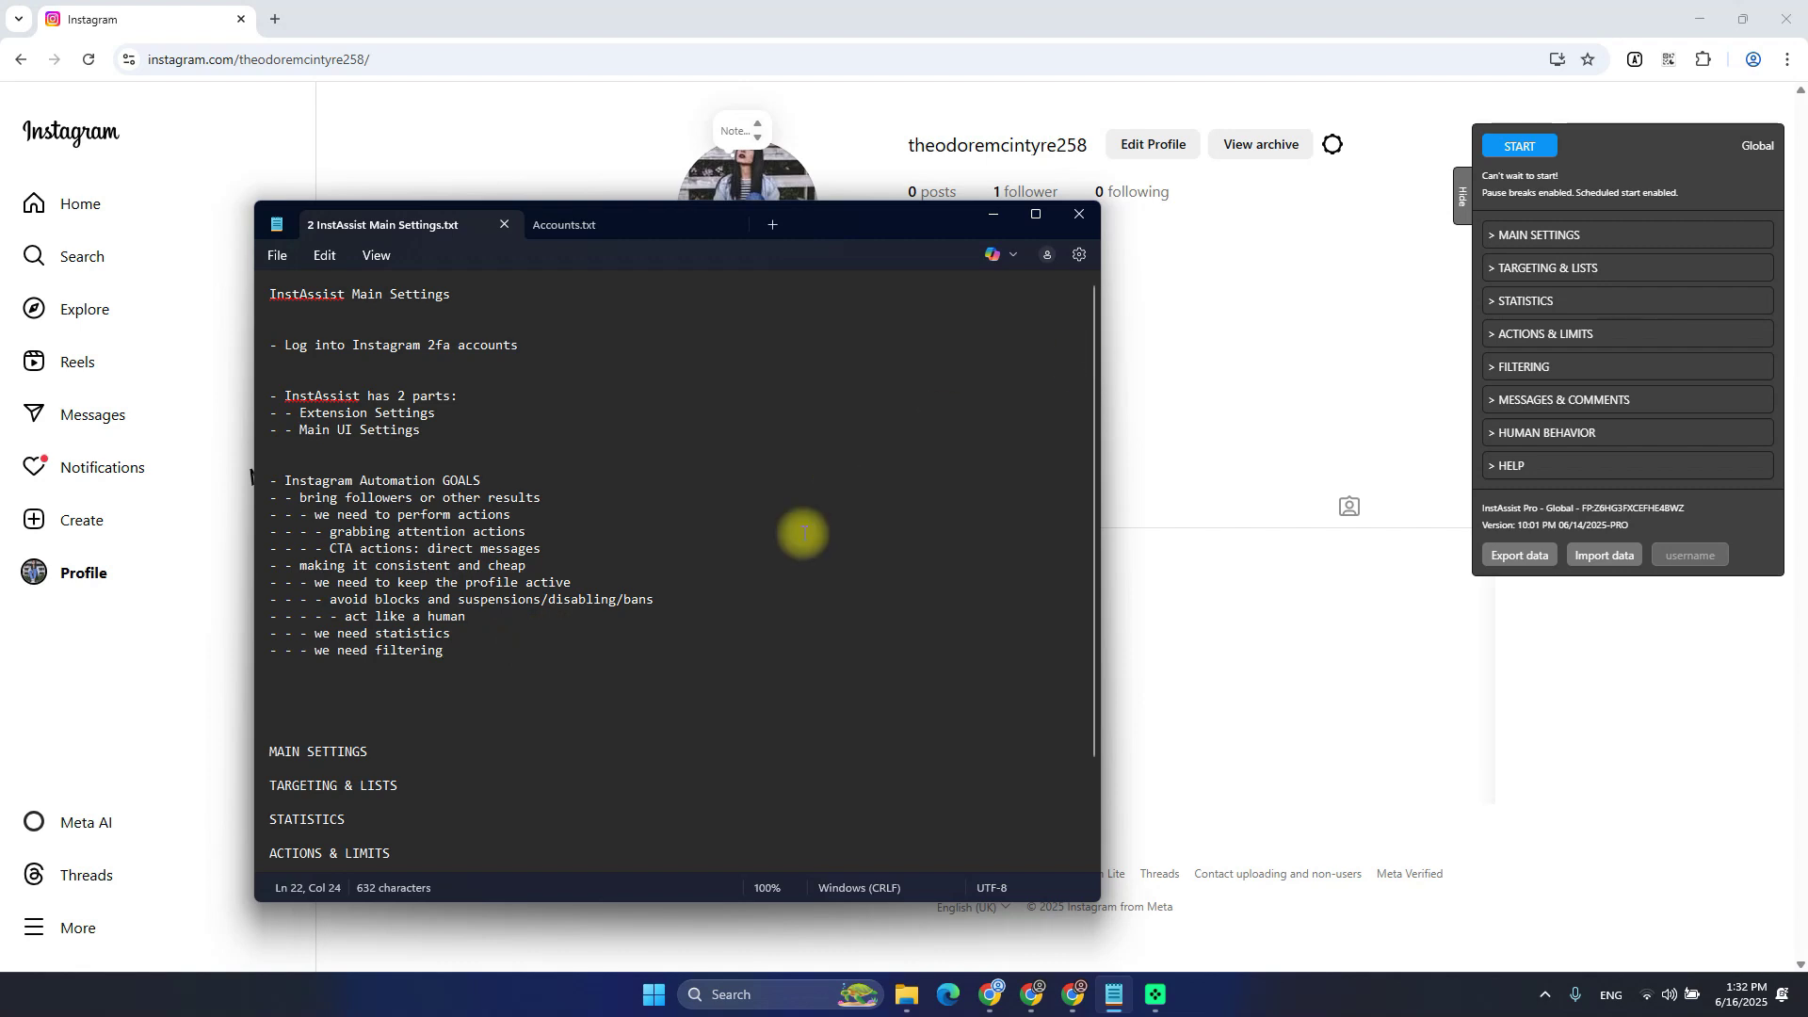
{"action": "left_click_drag", "start_coordinate": [465, 665], "coordinate": [226, 476]}
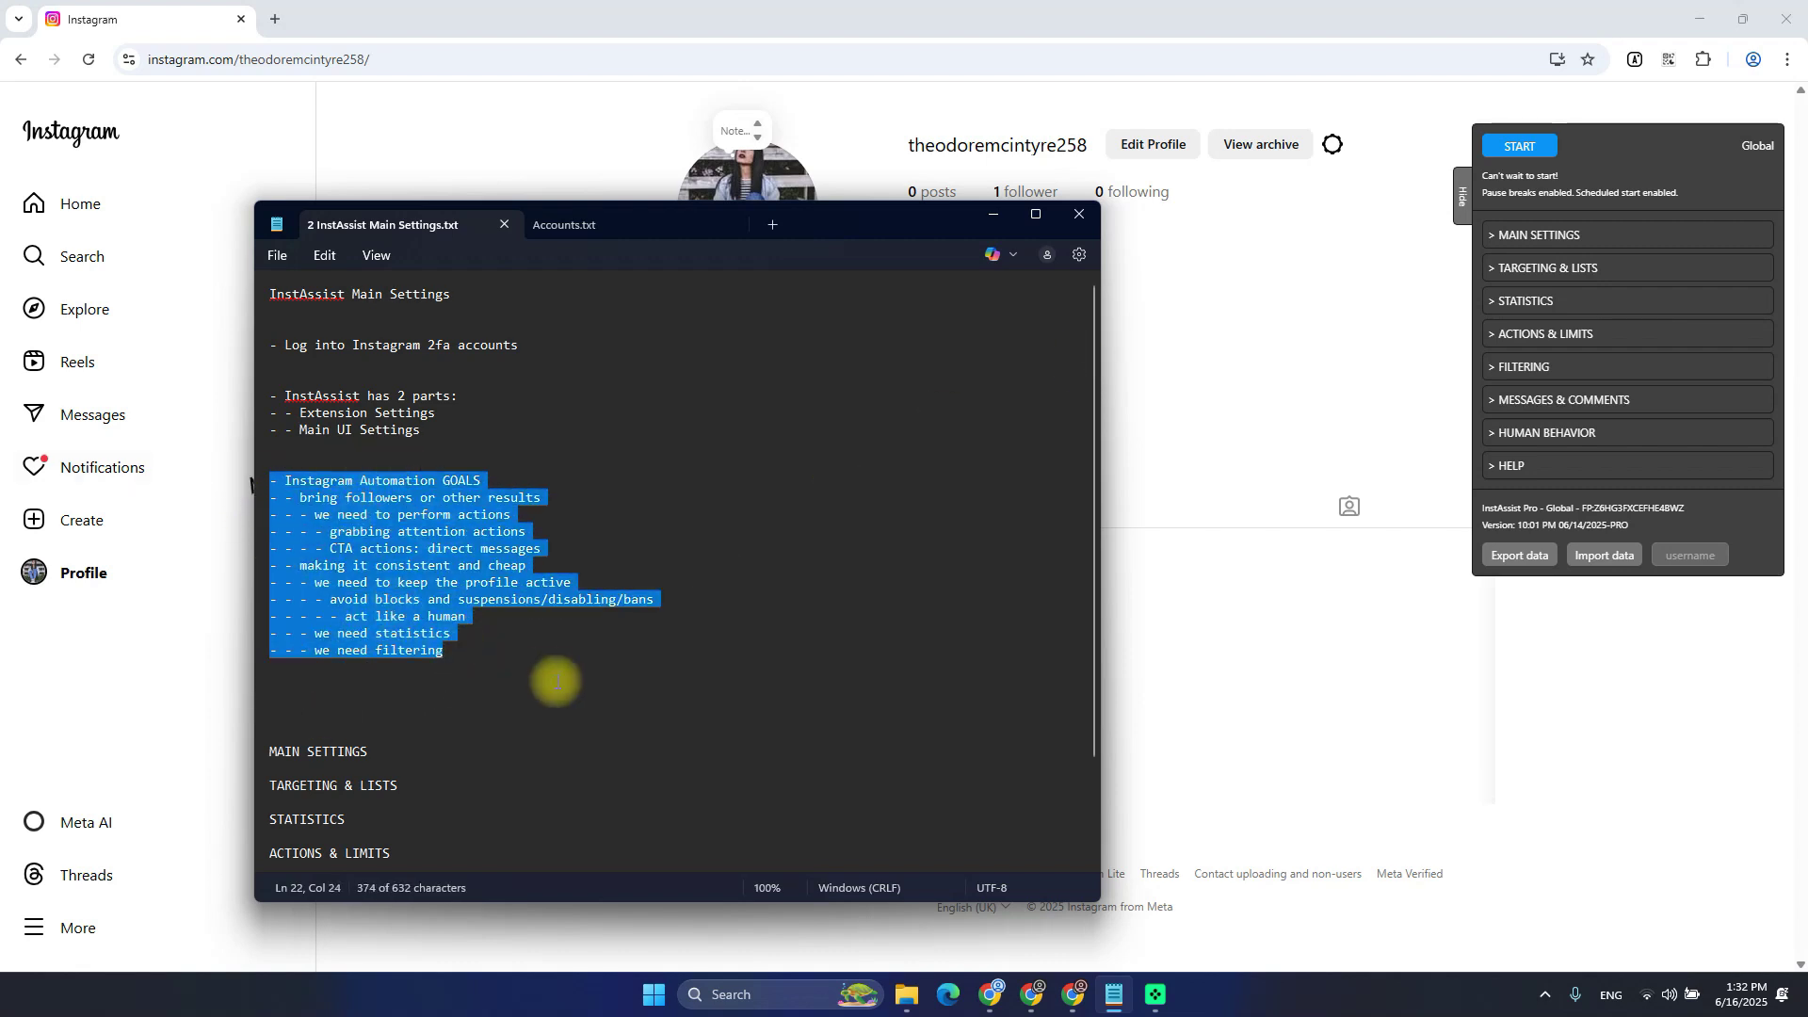
{"action": "scroll", "coordinate": [553, 678], "scroll_direction": "down", "scroll_amount": 2}
{"action": "left_click", "coordinate": [463, 613]}
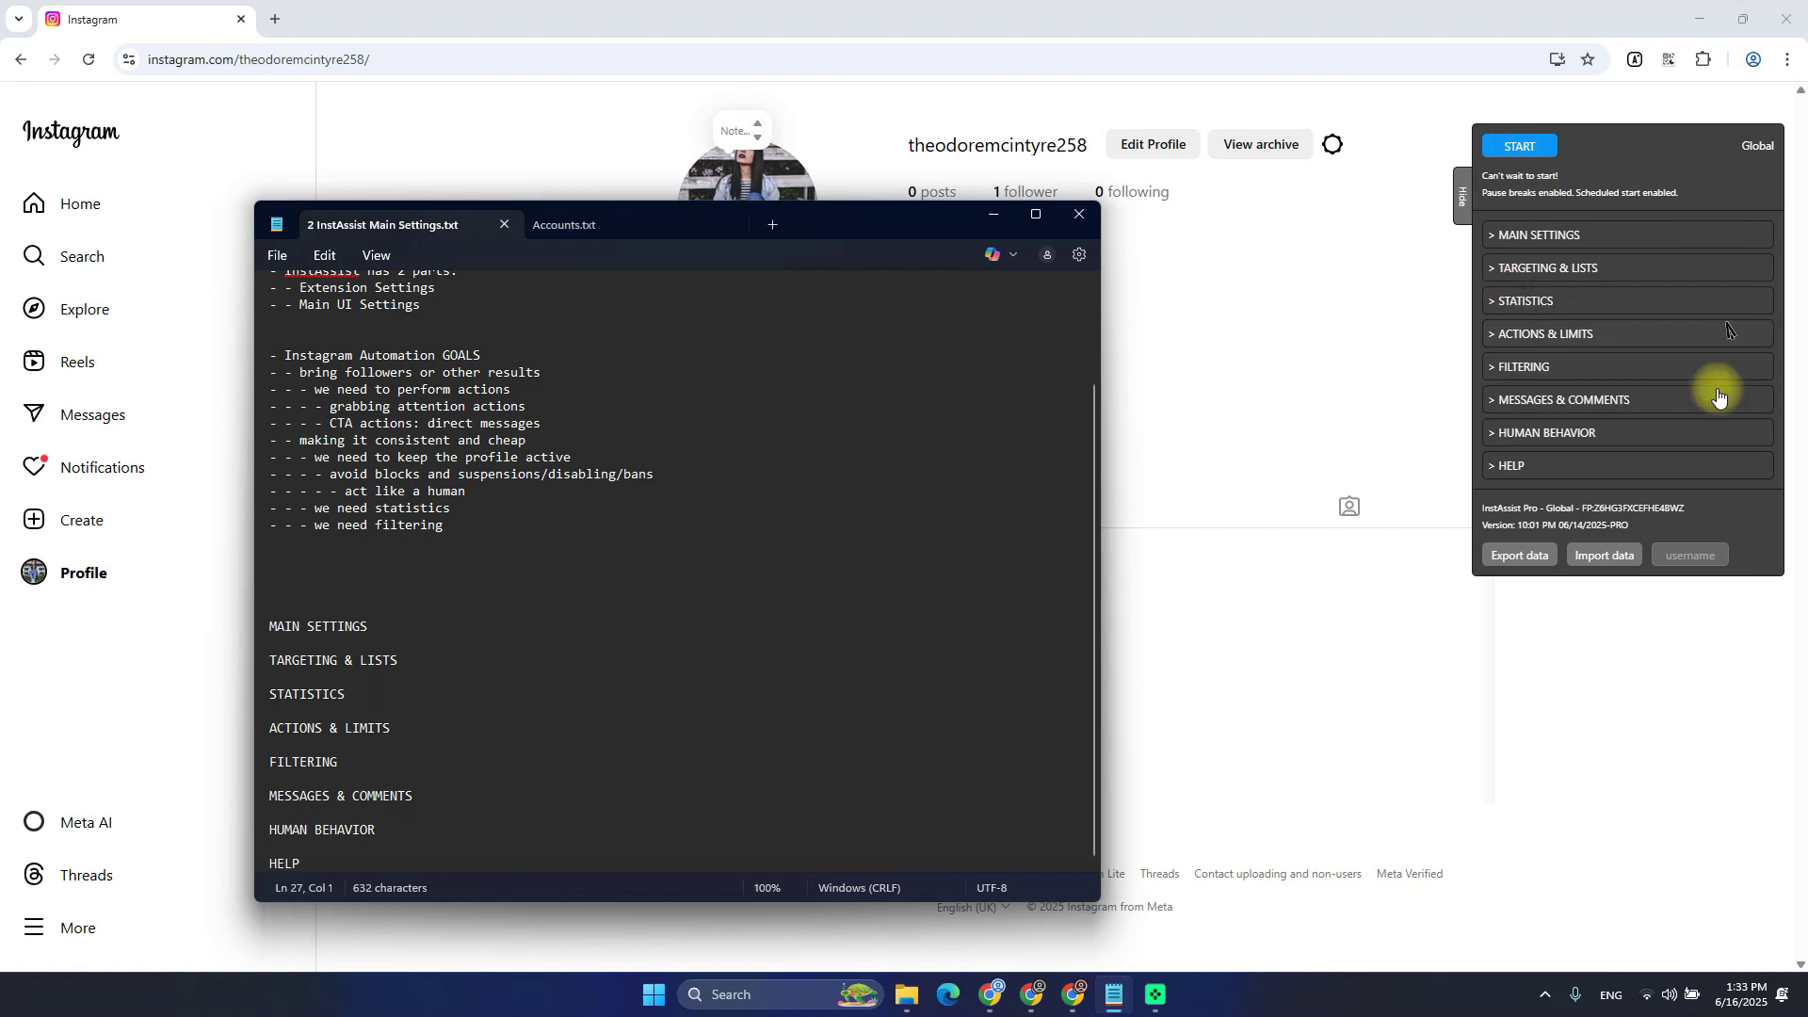
Expand InstAssist's MAIN SETTINGS section and look through its options with the notes shown alongside
{"action": "left_click", "coordinate": [1536, 238]}
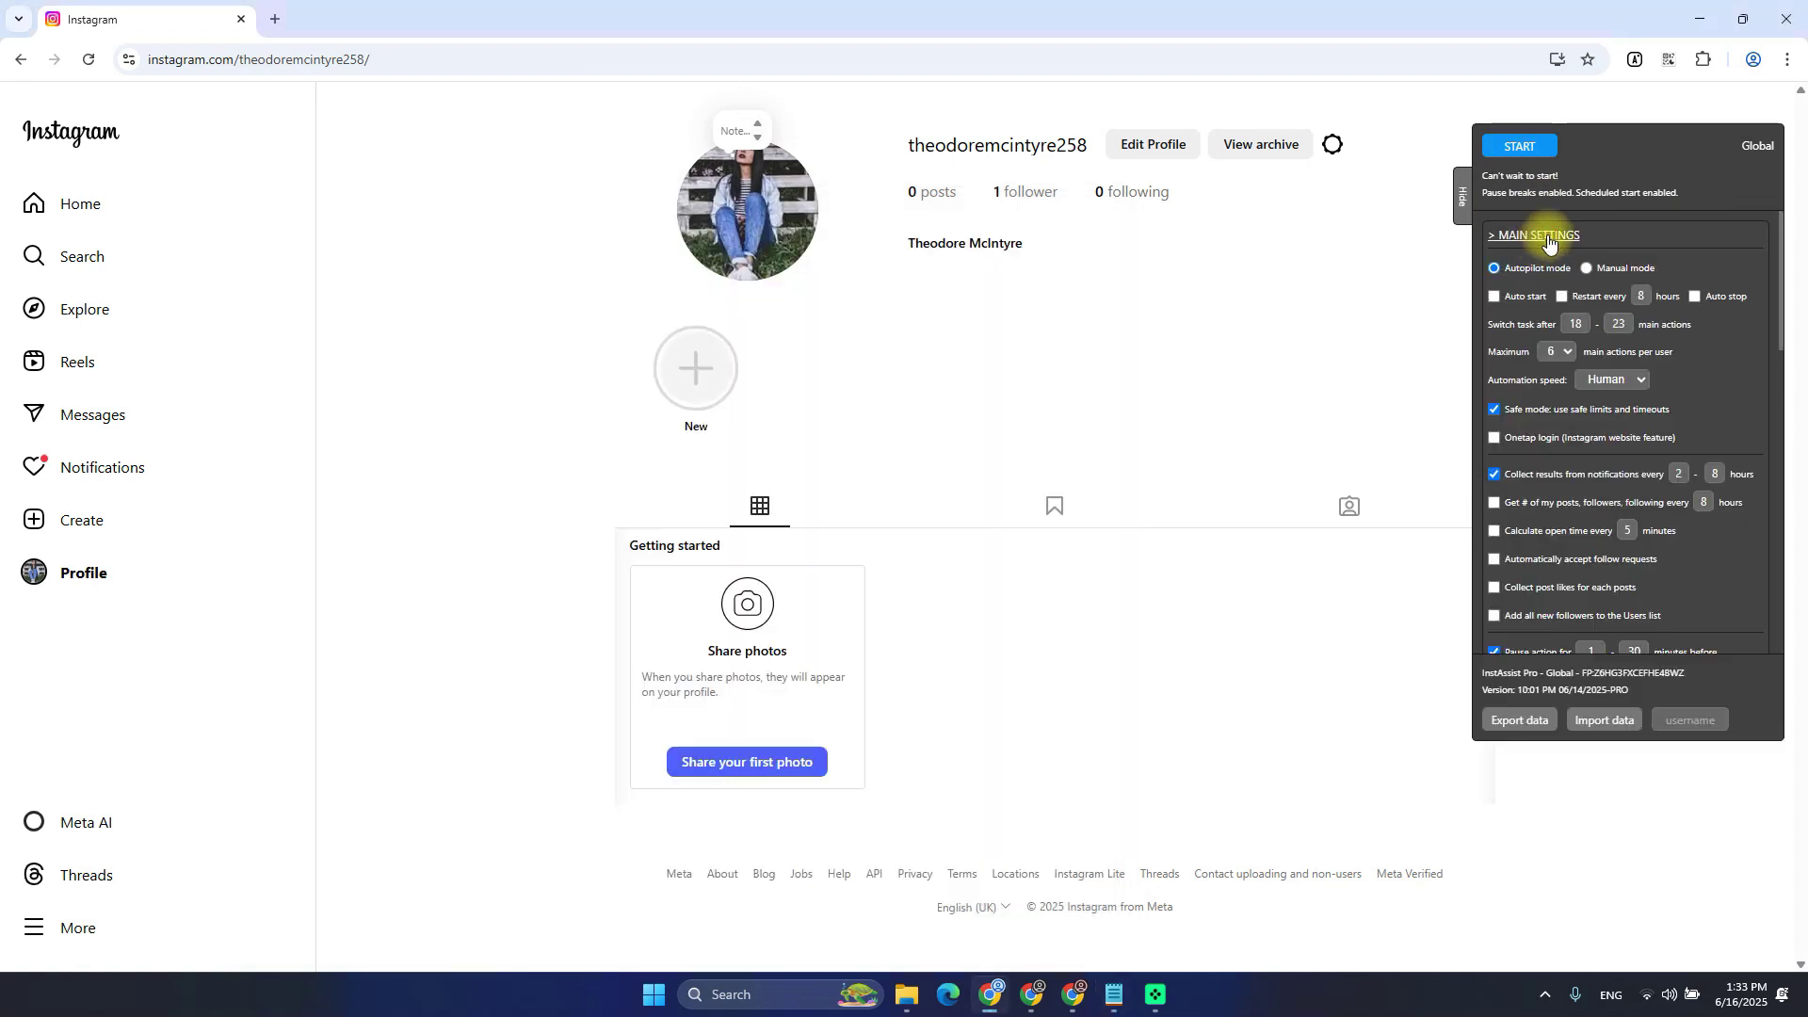
{"action": "mouse_move", "coordinate": [1592, 320]}
{"action": "key", "text": "alt+Tab"}
{"action": "scroll", "coordinate": [1715, 418], "scroll_direction": "down", "scroll_amount": 10}
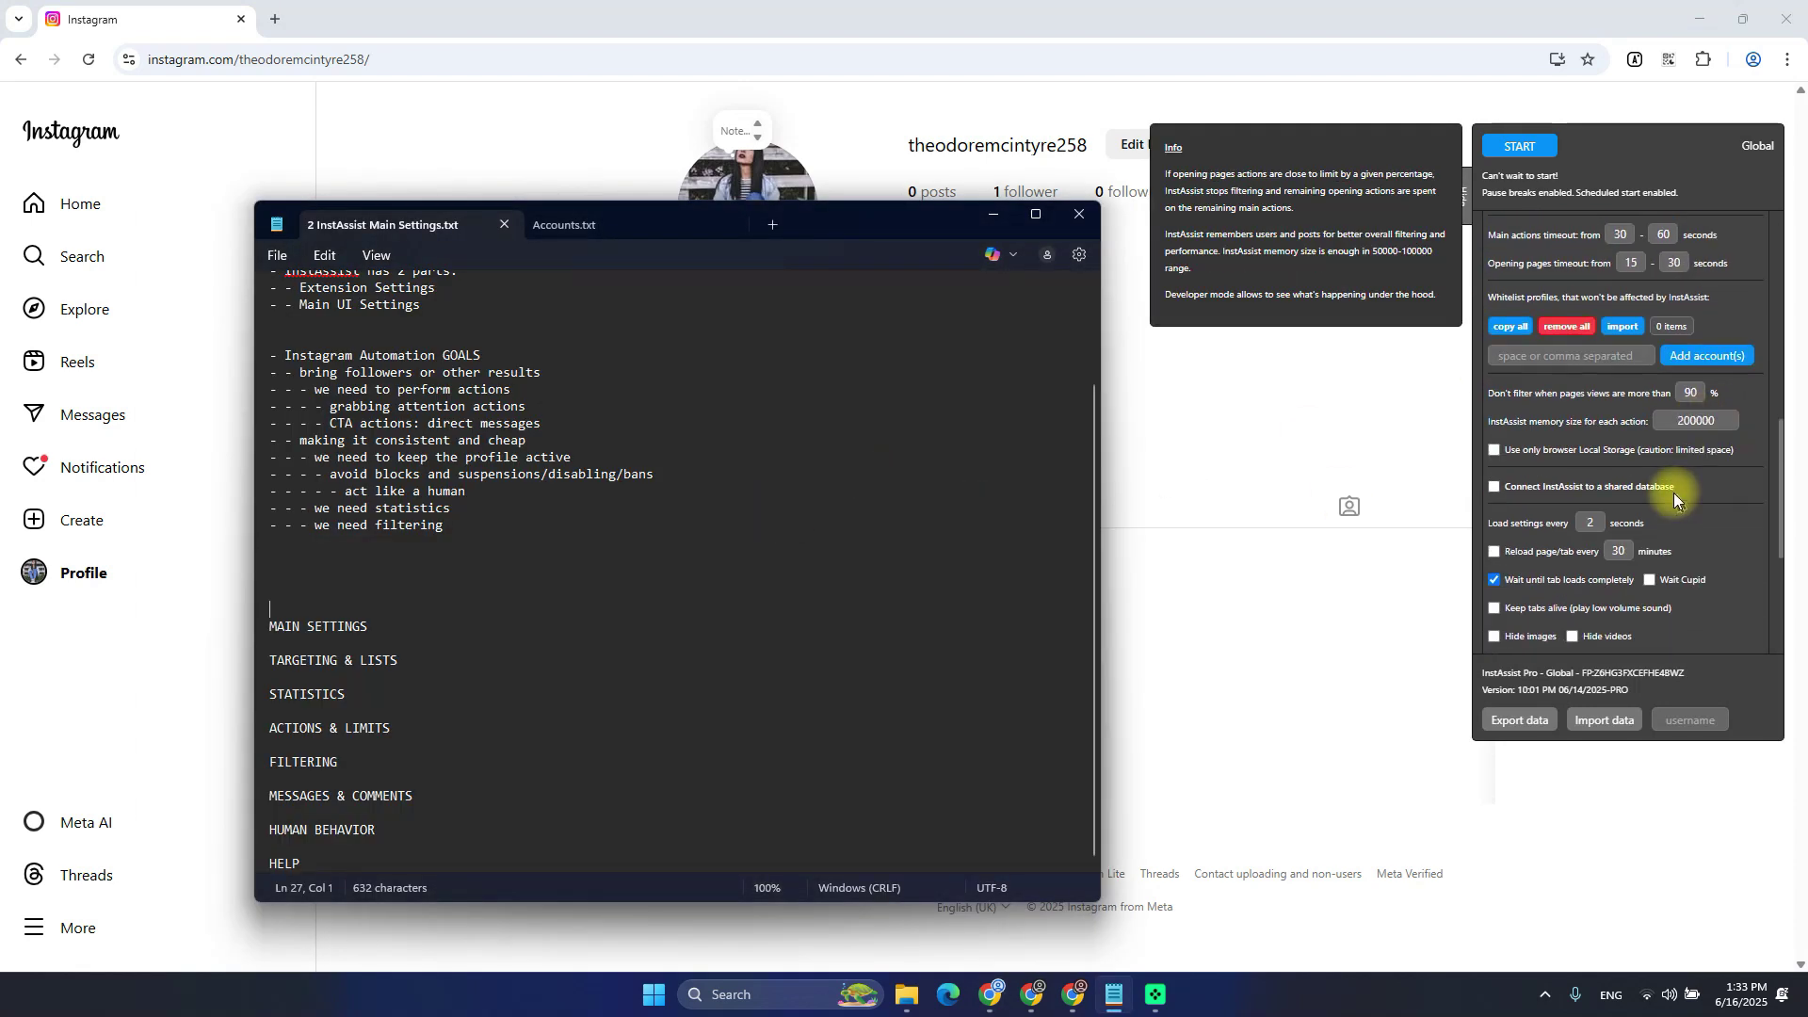
{"action": "scroll", "coordinate": [1665, 488], "scroll_direction": "up", "scroll_amount": 10}
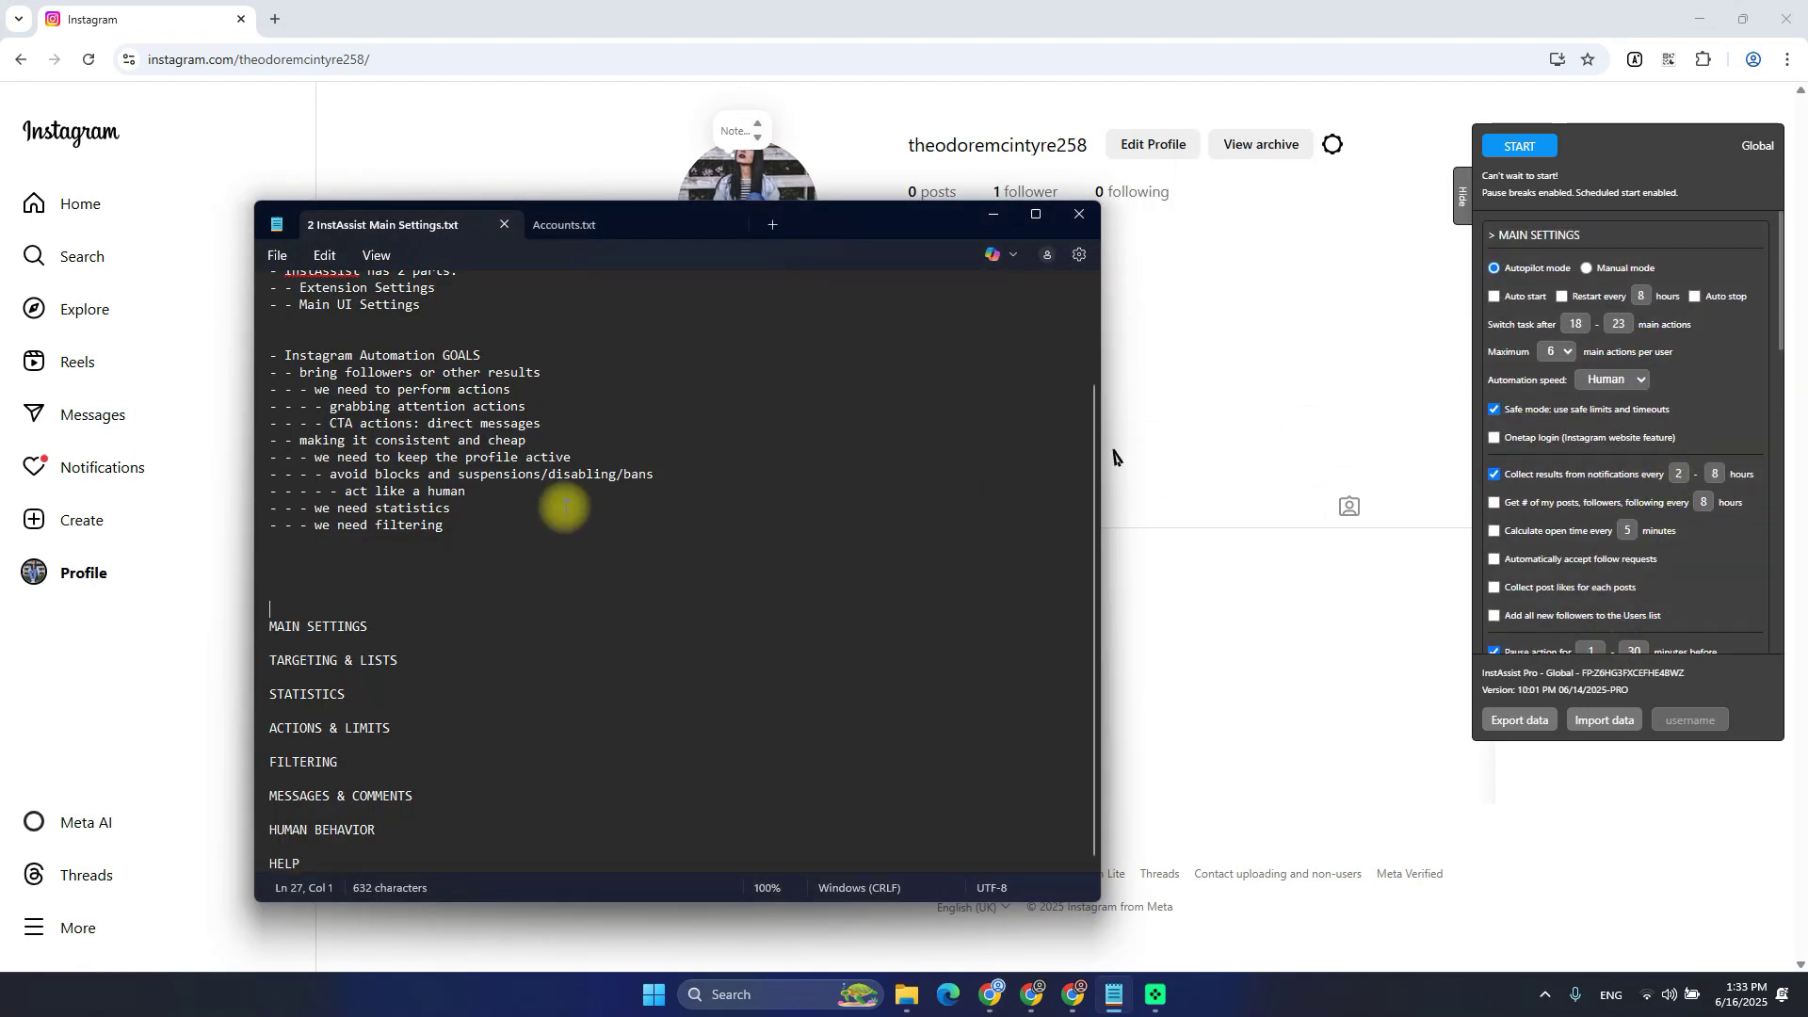
Insert a long block of blank lines between the MAIN SETTINGS and TARGETING & LISTS headings in the notes
{"action": "key", "text": "Return"}
{"action": "key", "text": "Return"}
{"action": "key", "text": "Return"}
{"action": "key", "text": "Return"}
{"action": "key", "text": "Return"}
{"action": "key", "text": "Return"}
{"action": "key", "text": "Return"}
{"action": "key", "text": "Return"}
{"action": "key", "text": "Return"}
{"action": "key", "text": "Return"}
{"action": "key", "text": "Return"}
{"action": "key", "text": "Return"}
{"action": "key", "text": "Return"}
{"action": "key", "text": "Return"}
{"action": "key", "text": "Return"}
{"action": "key", "text": "Return"}
{"action": "key", "text": "Return"}
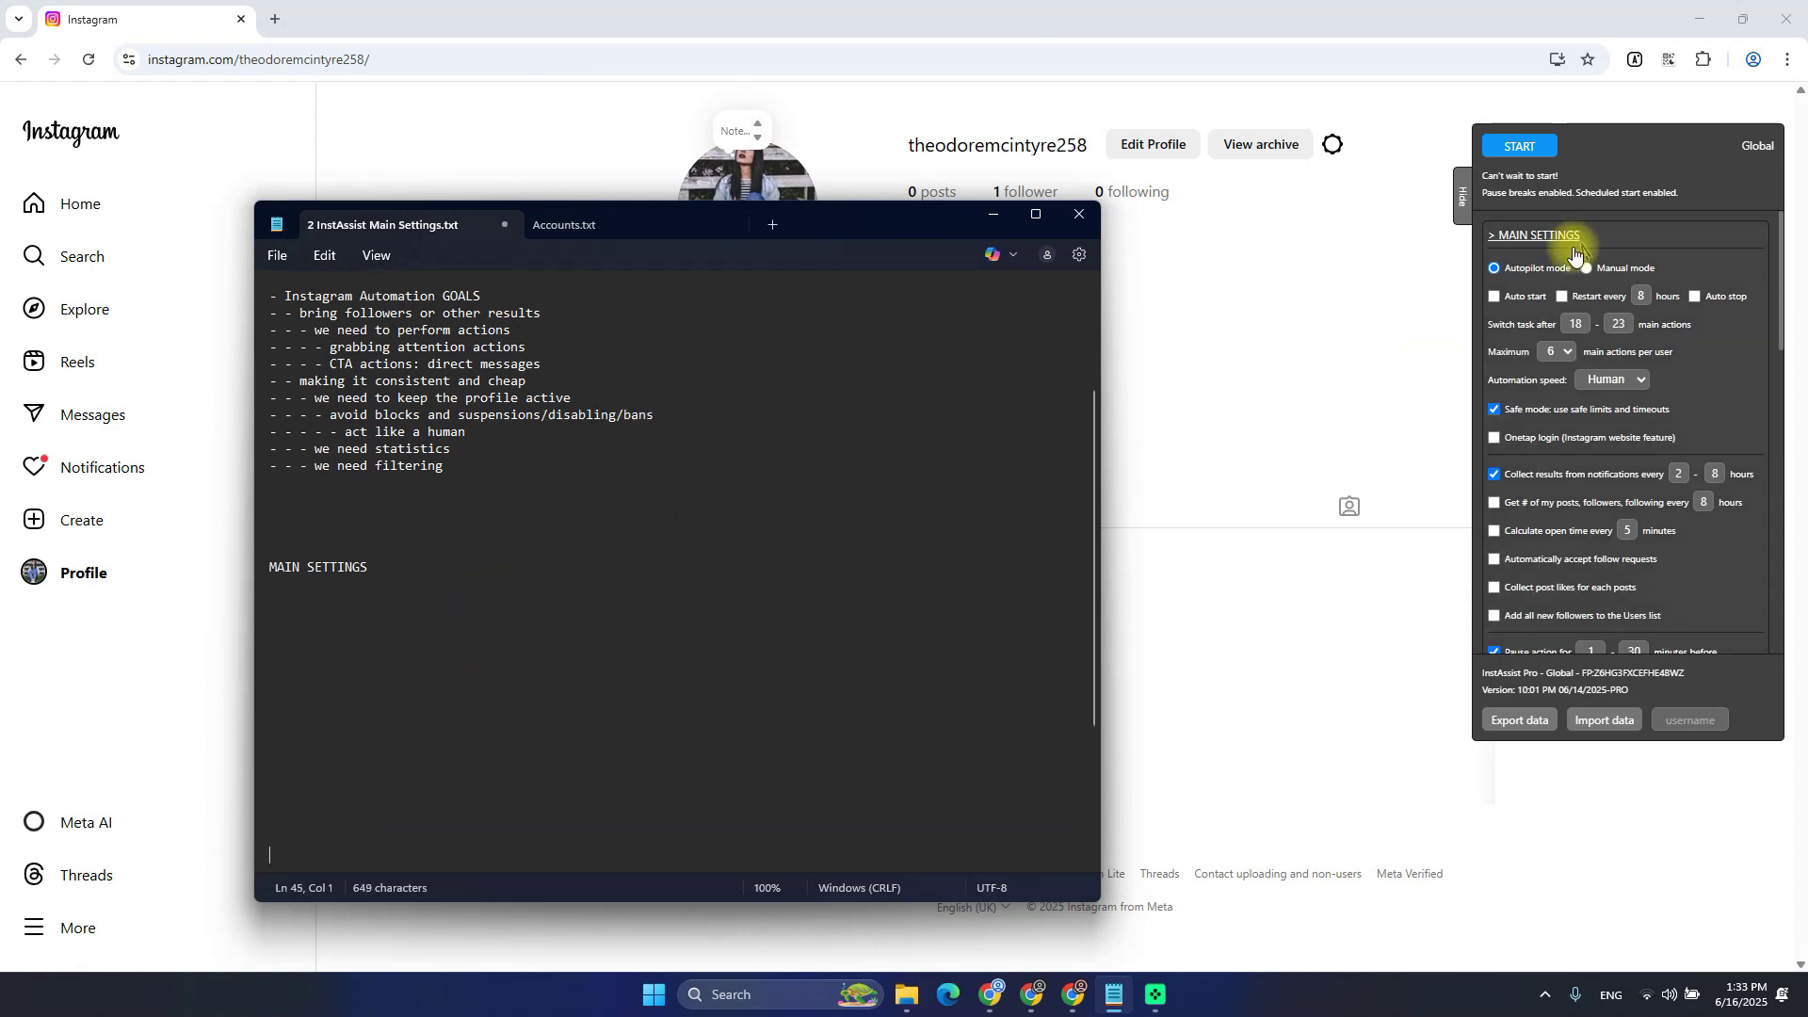
Enable Auto start in InstAssist's main settings to launch the automation, turn the option off again, and return to Notepad
{"action": "mouse_move", "coordinate": [1535, 281]}
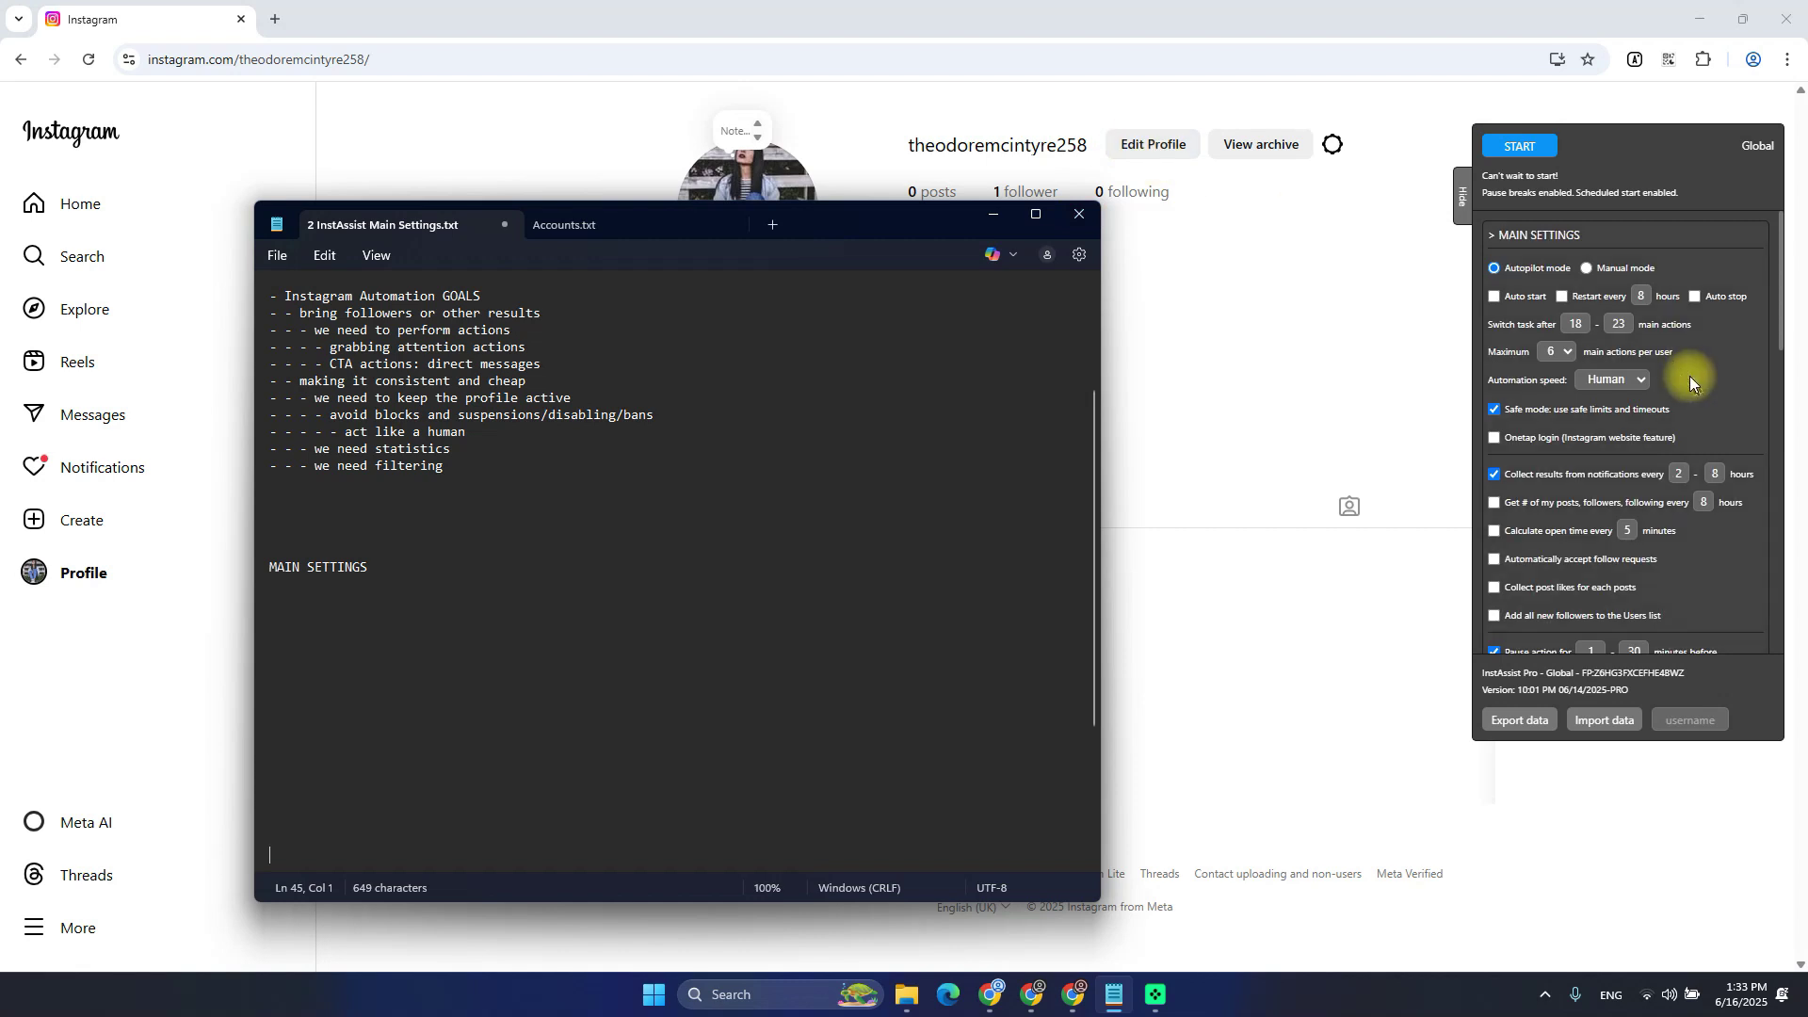
{"action": "mouse_move", "coordinate": [1596, 273]}
{"action": "mouse_move", "coordinate": [1533, 354]}
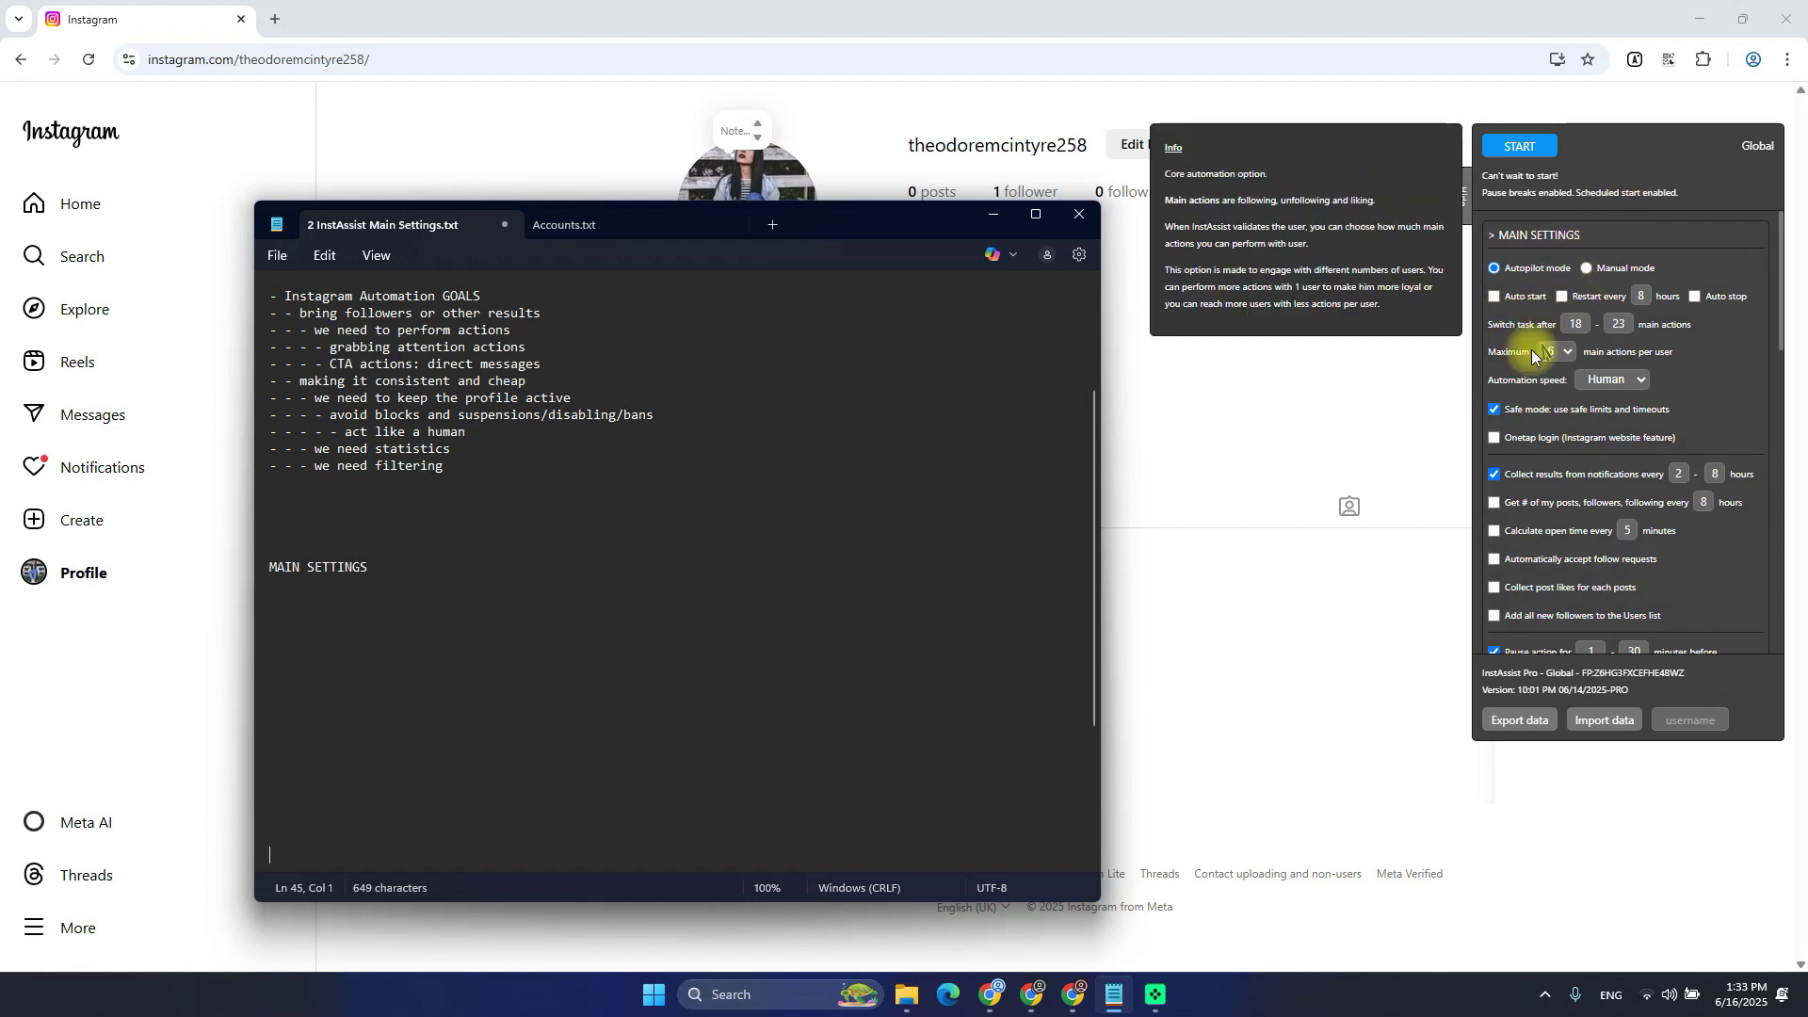
{"action": "mouse_move", "coordinate": [1730, 332]}
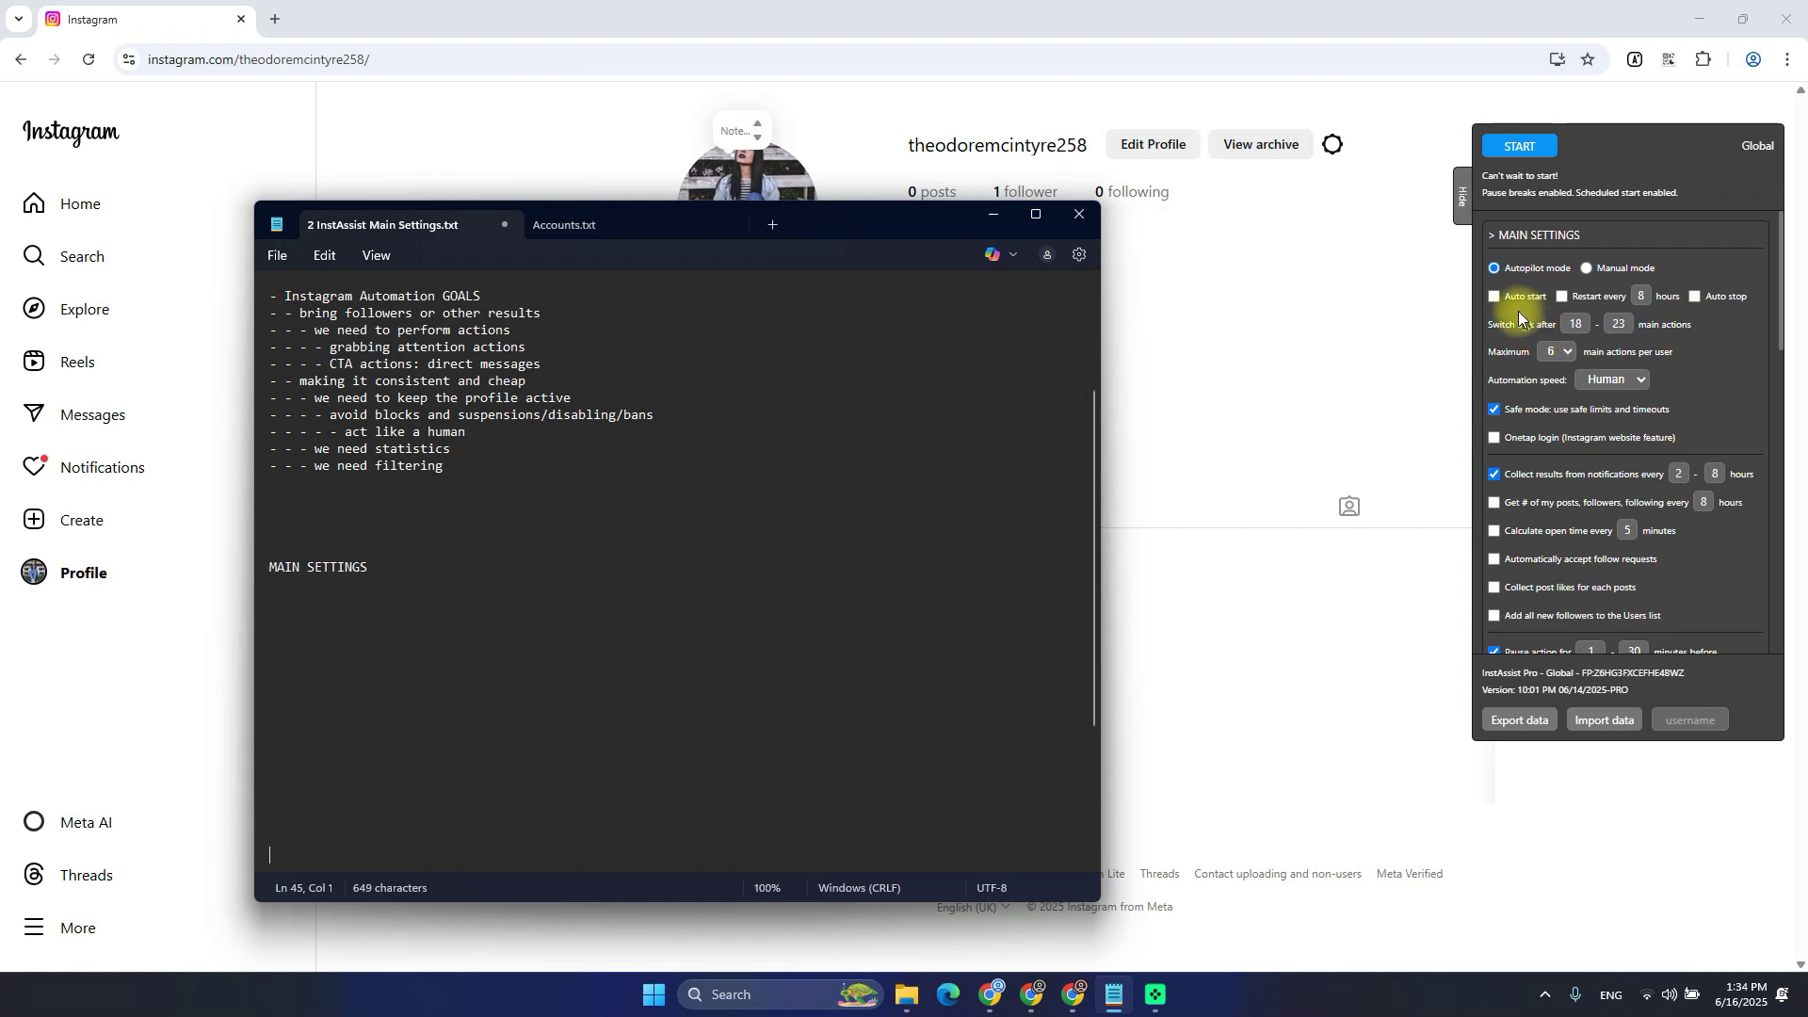
{"action": "mouse_move", "coordinate": [1503, 323]}
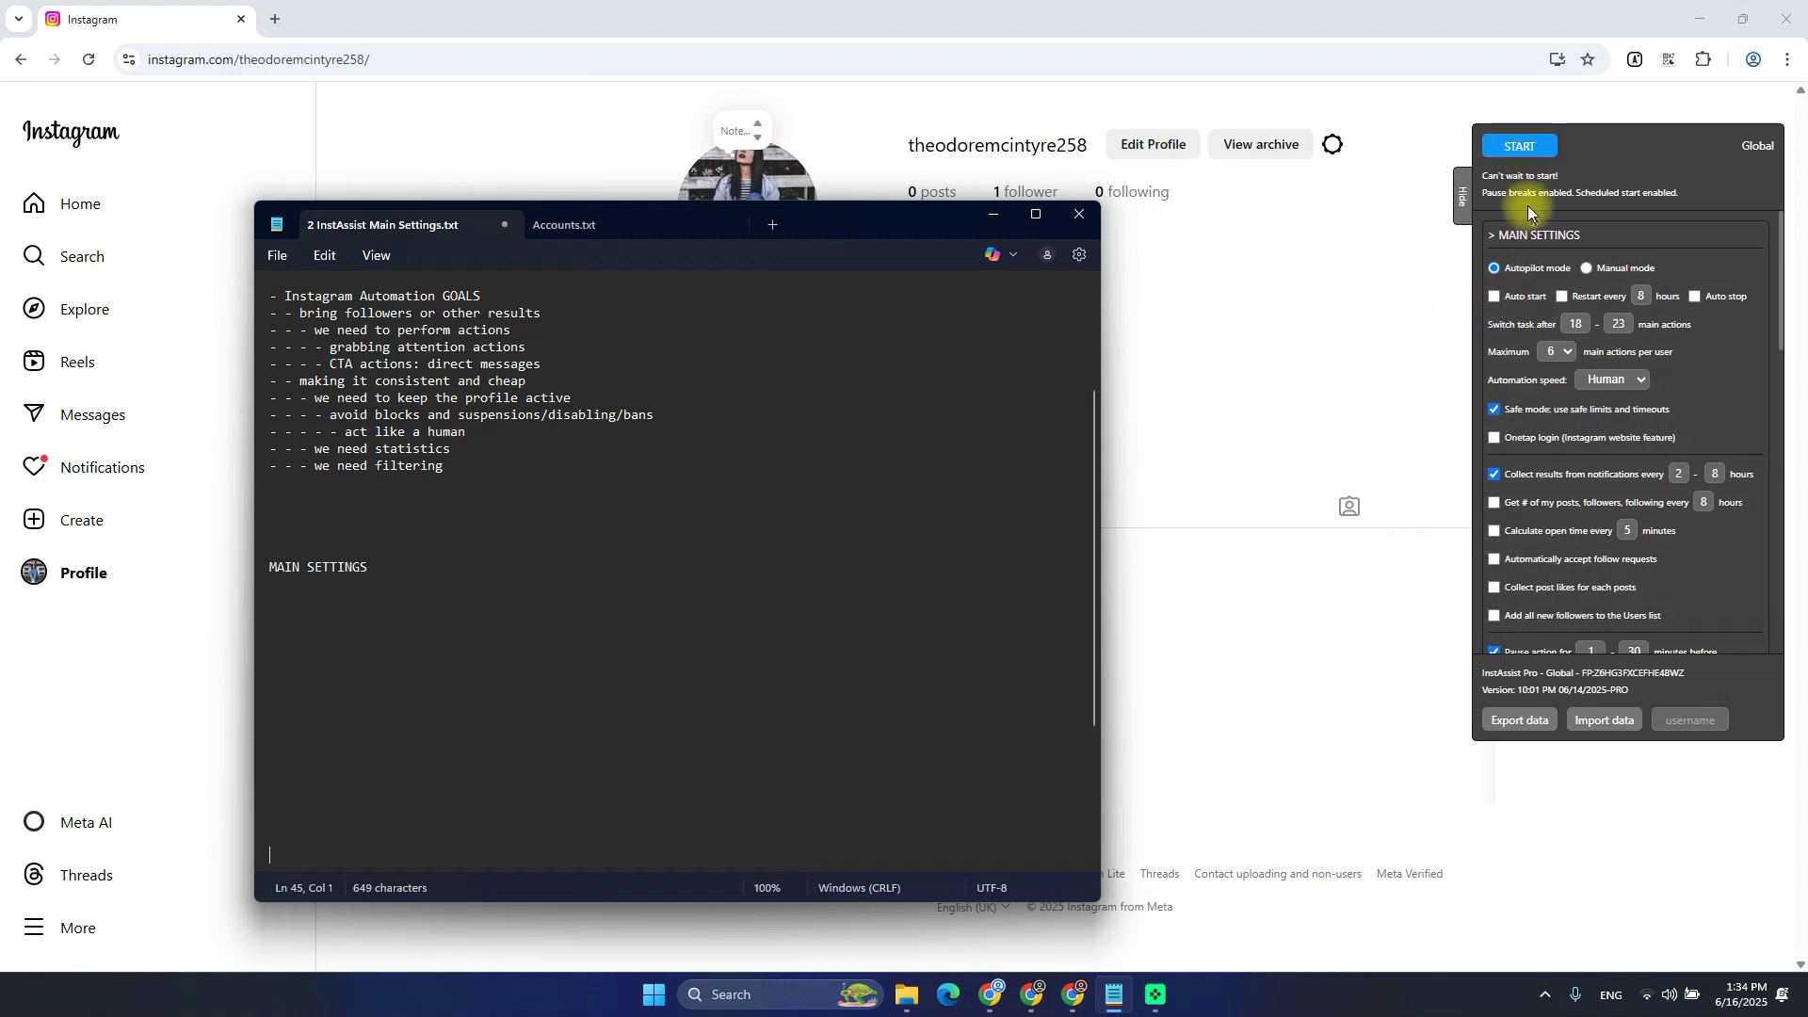
{"action": "left_click", "coordinate": [1493, 297]}
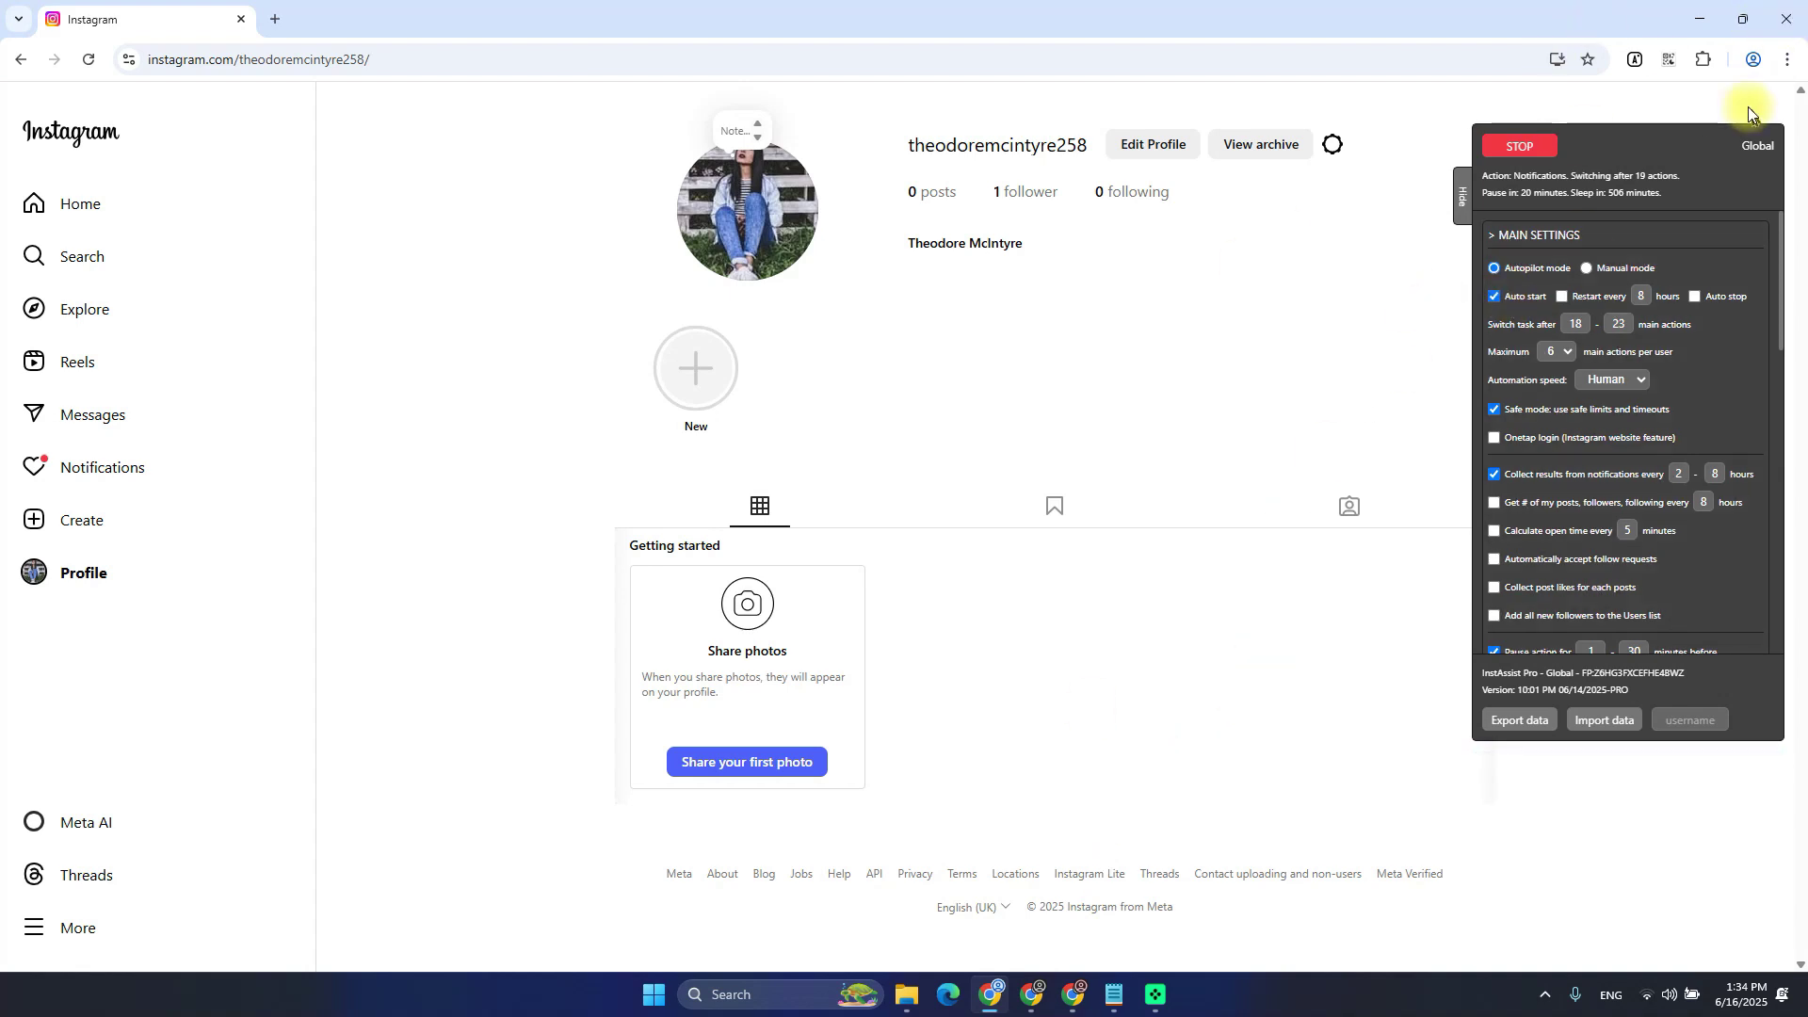
{"action": "mouse_move", "coordinate": [1625, 362]}
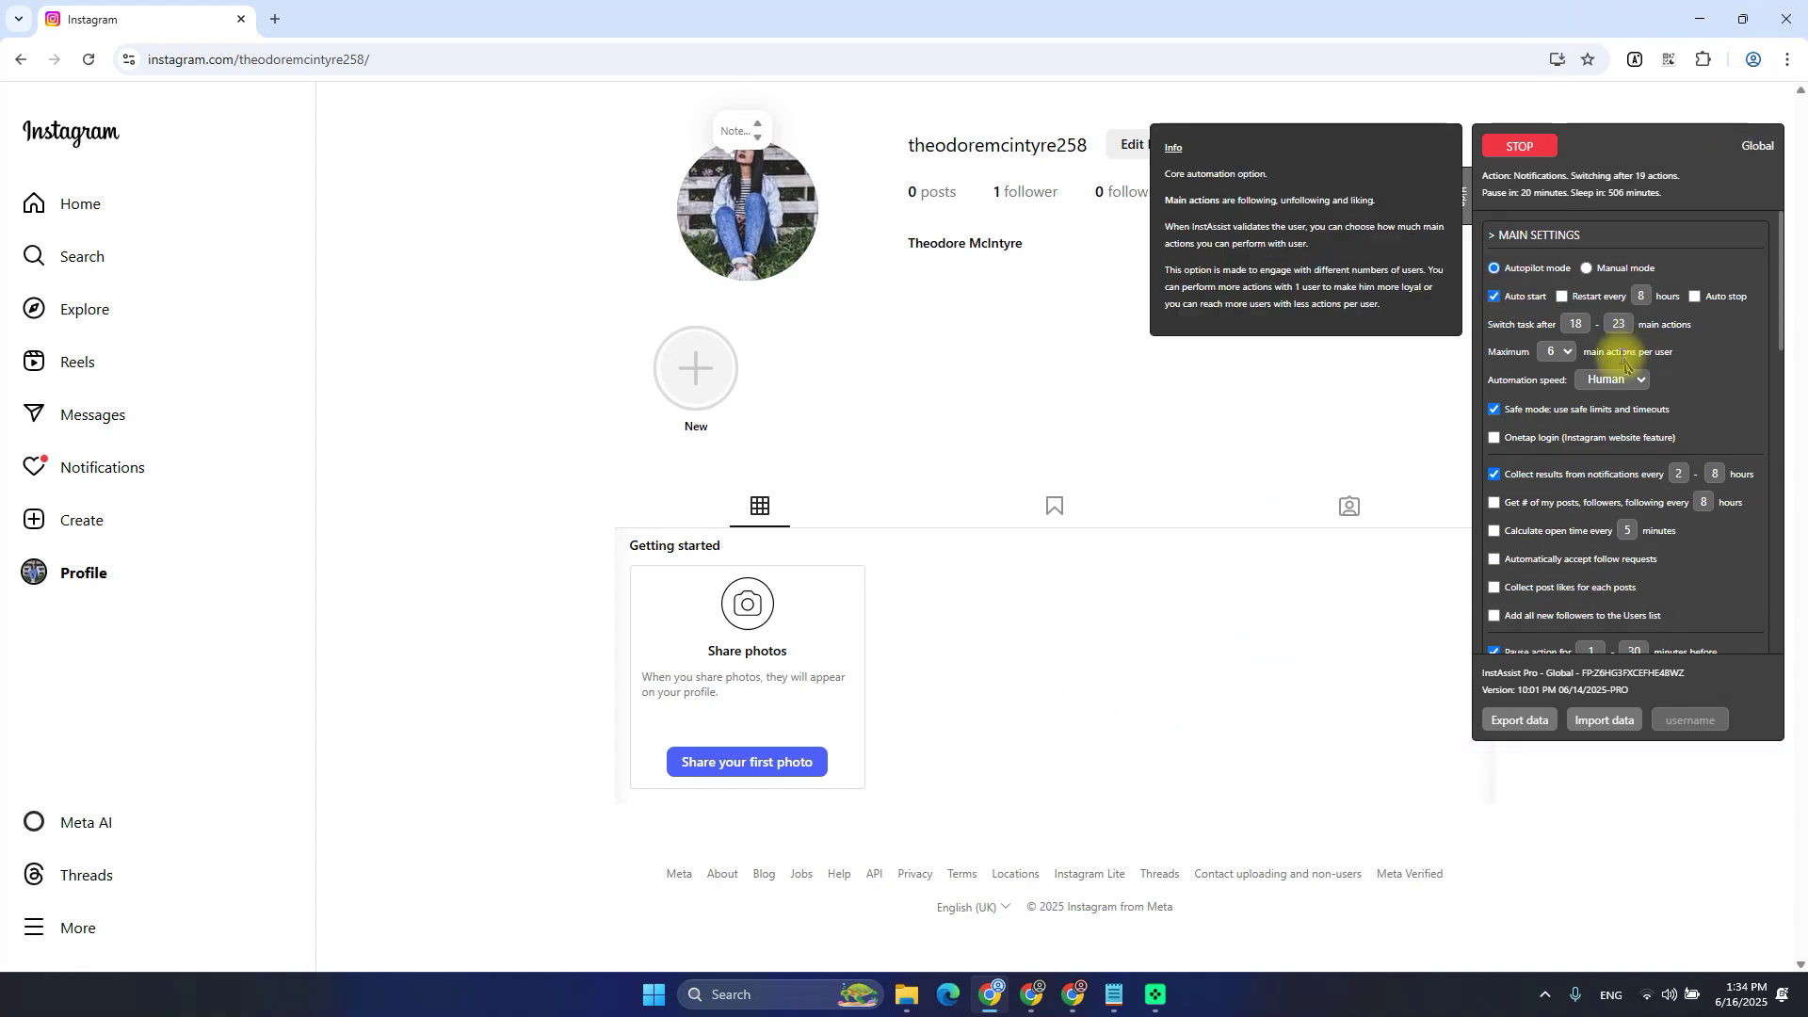
{"action": "left_click", "coordinate": [1518, 302]}
{"action": "key", "text": "alt+Tab"}
{"action": "mouse_move", "coordinate": [1507, 330]}
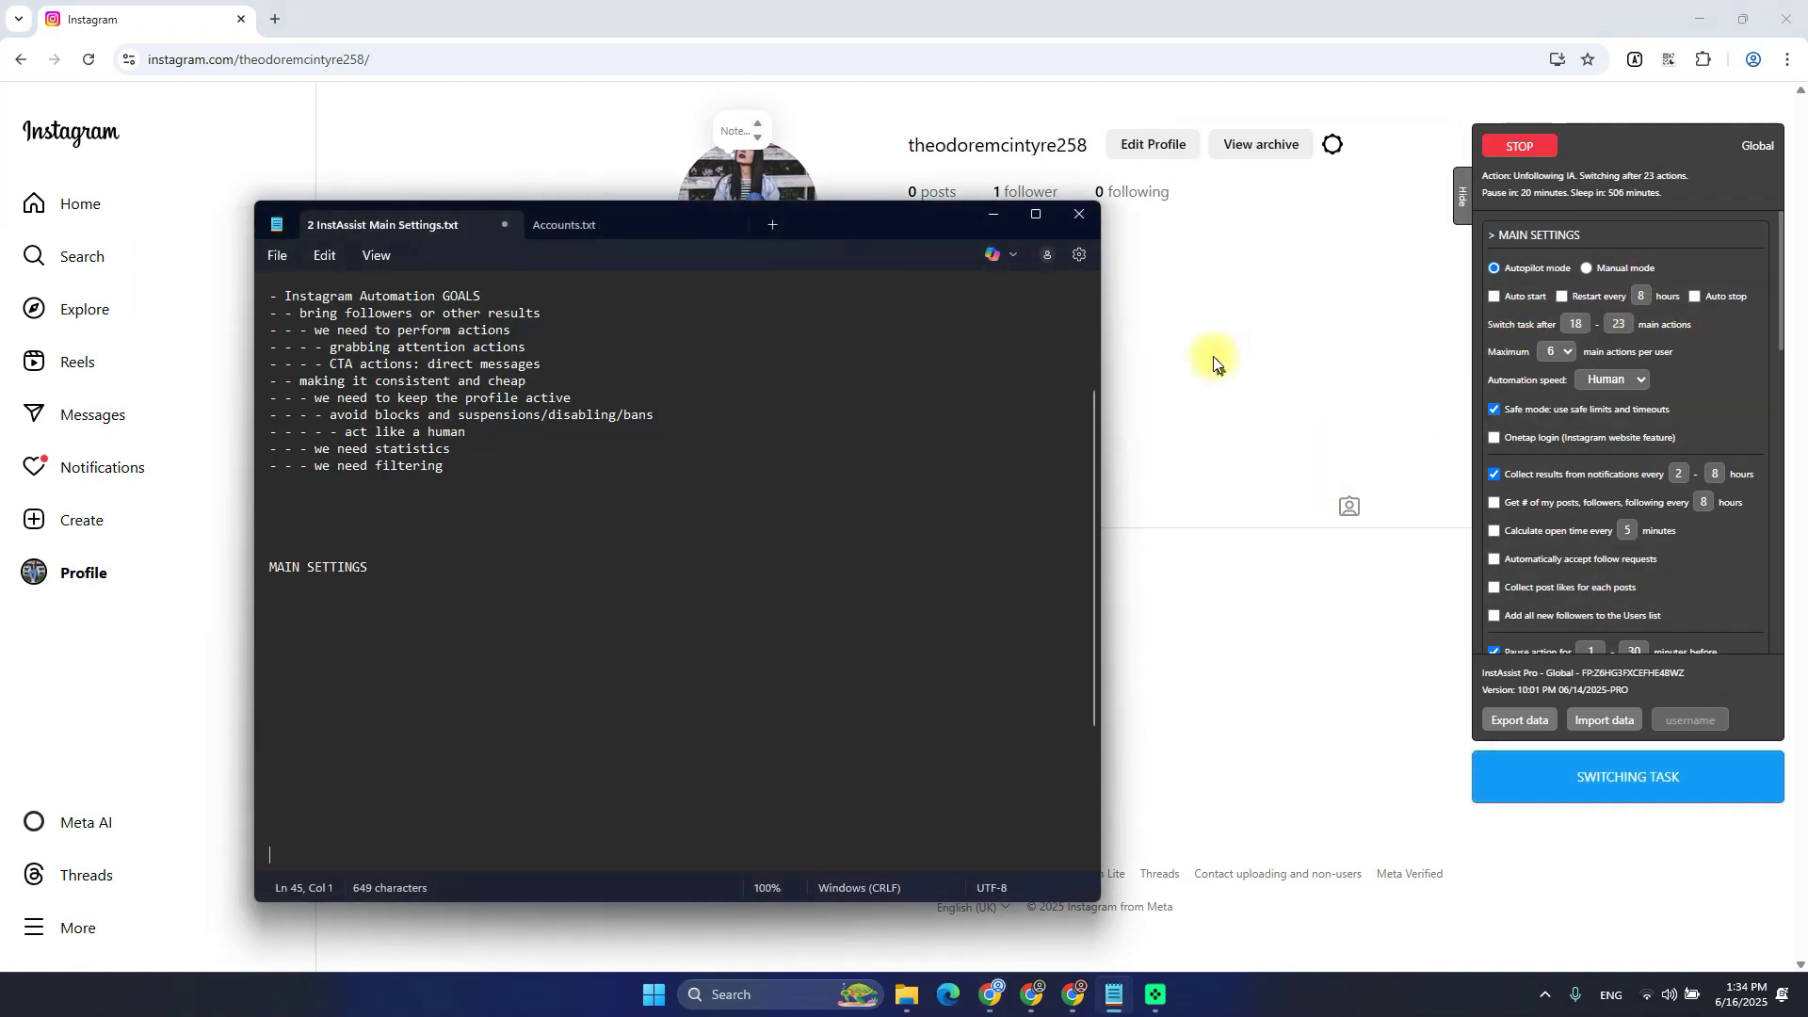
Add the heading "Tasks" under MAIN SETTINGS in the notes and stop the running InstAssist automation
{"action": "scroll", "coordinate": [448, 527], "scroll_direction": "up", "scroll_amount": 4}
{"action": "scroll", "coordinate": [449, 515], "scroll_direction": "down", "scroll_amount": 8}
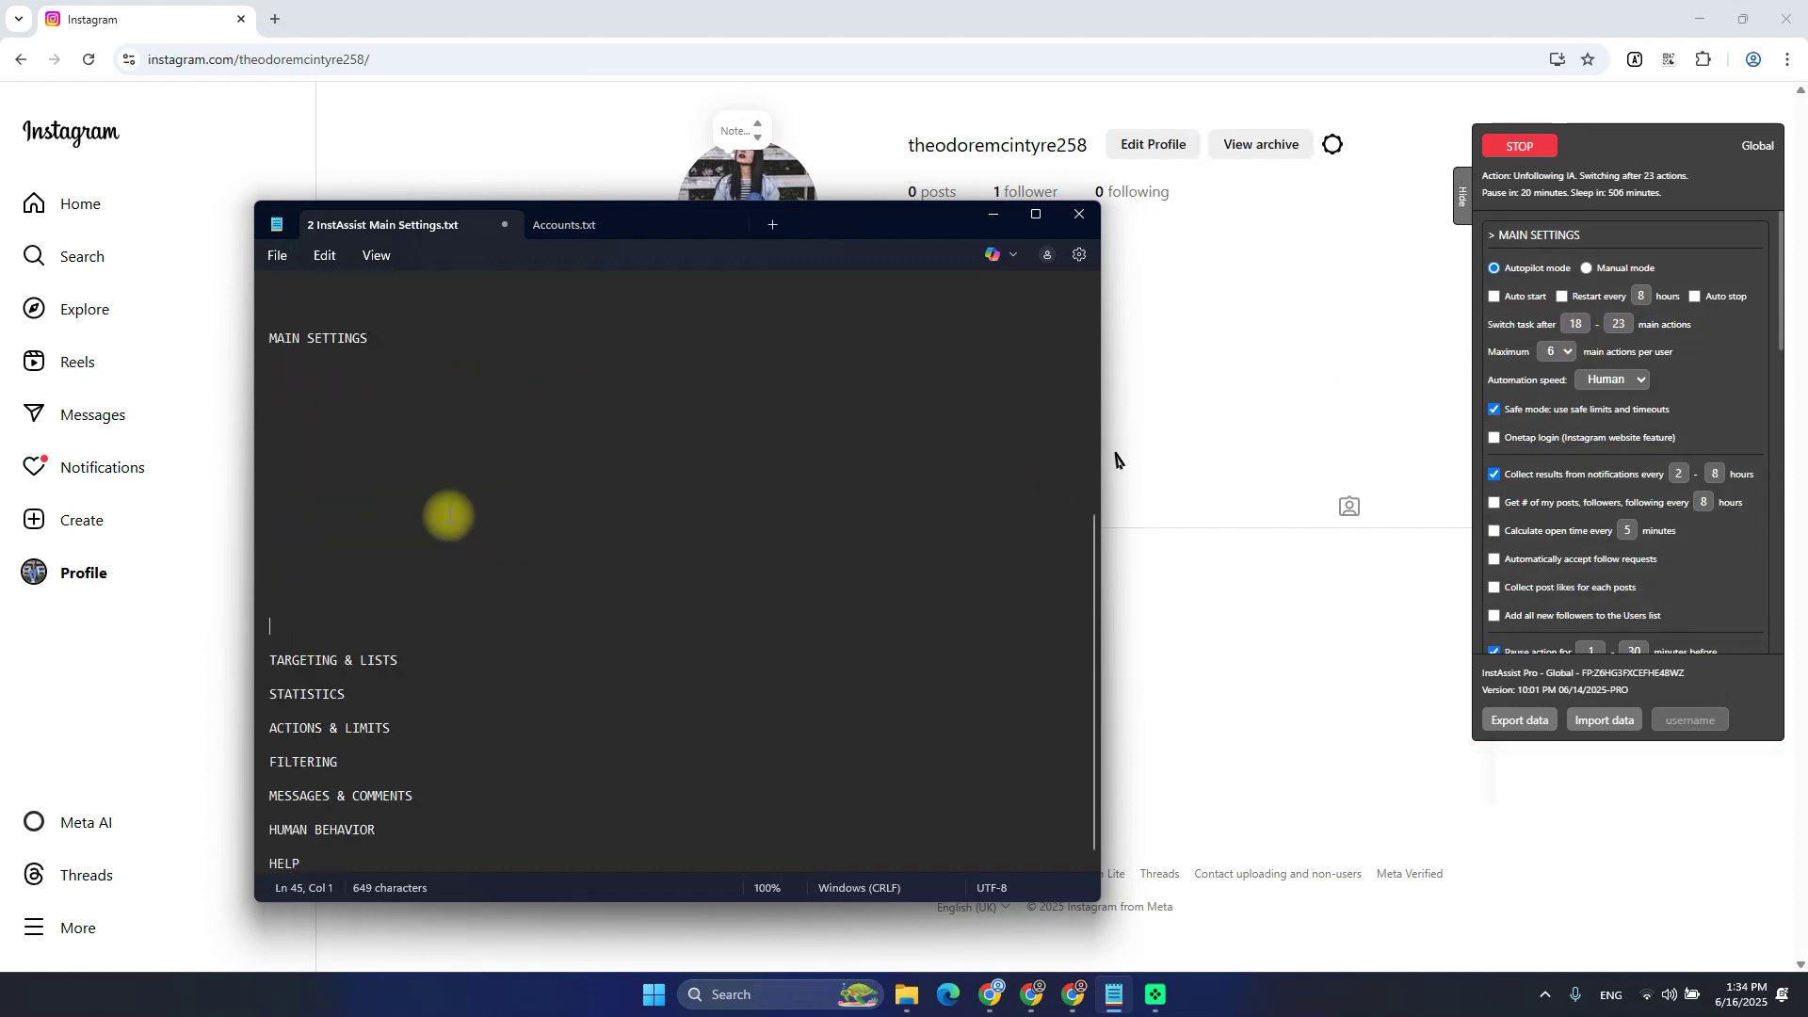
{"action": "scroll", "coordinate": [448, 584], "scroll_direction": "up", "scroll_amount": 6}
{"action": "scroll", "coordinate": [481, 622], "scroll_direction": "down", "scroll_amount": 7}
{"action": "left_click", "coordinate": [460, 385]}
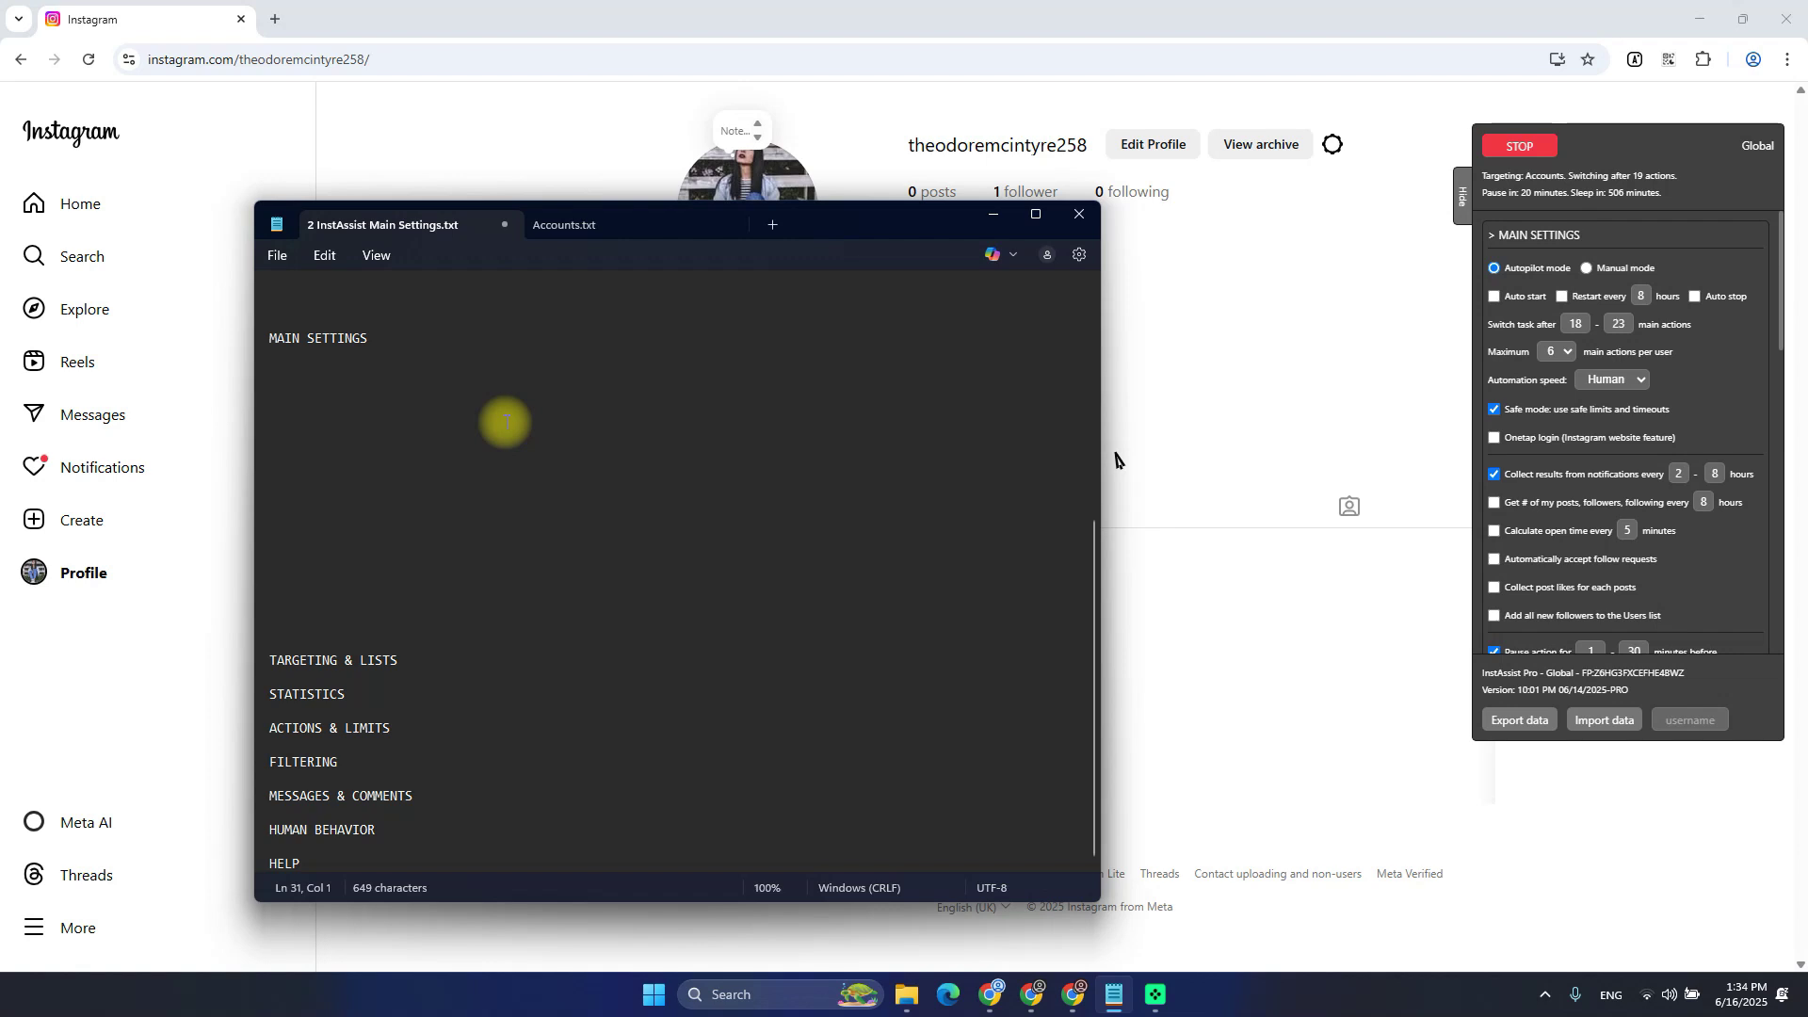
{"action": "type", "text": "T"}
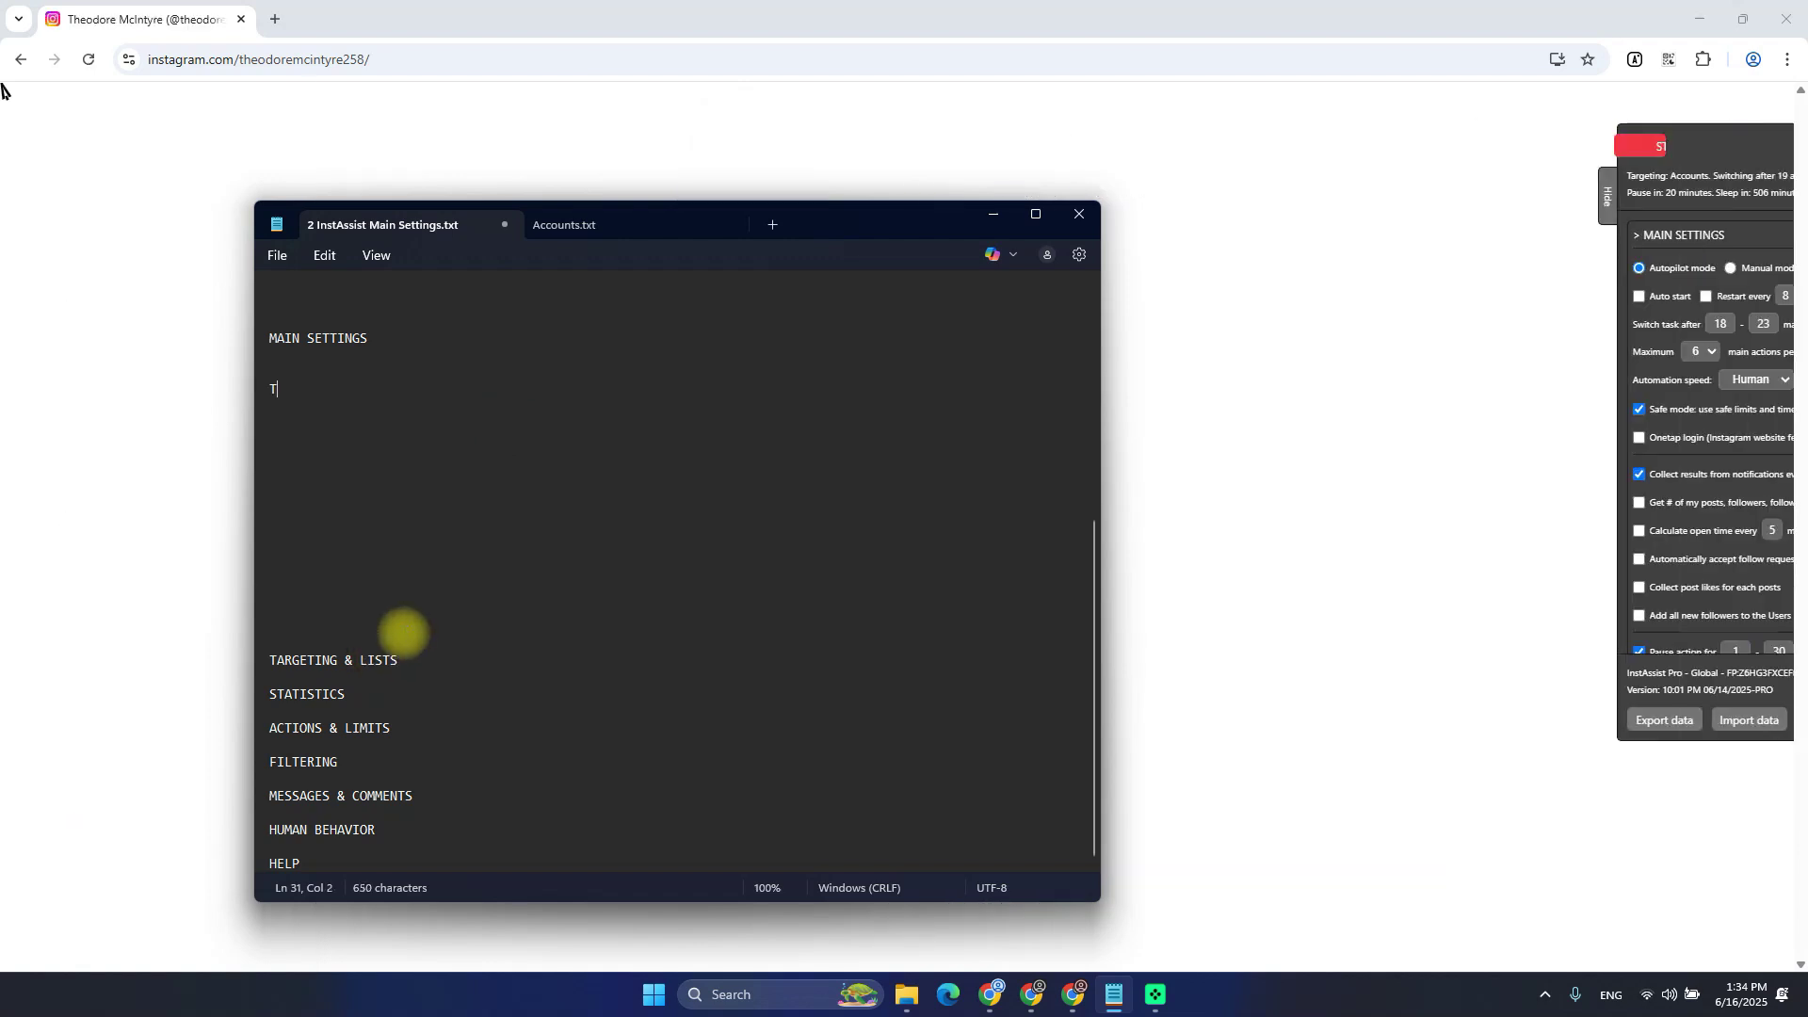
{"action": "type", "text": "asks"}
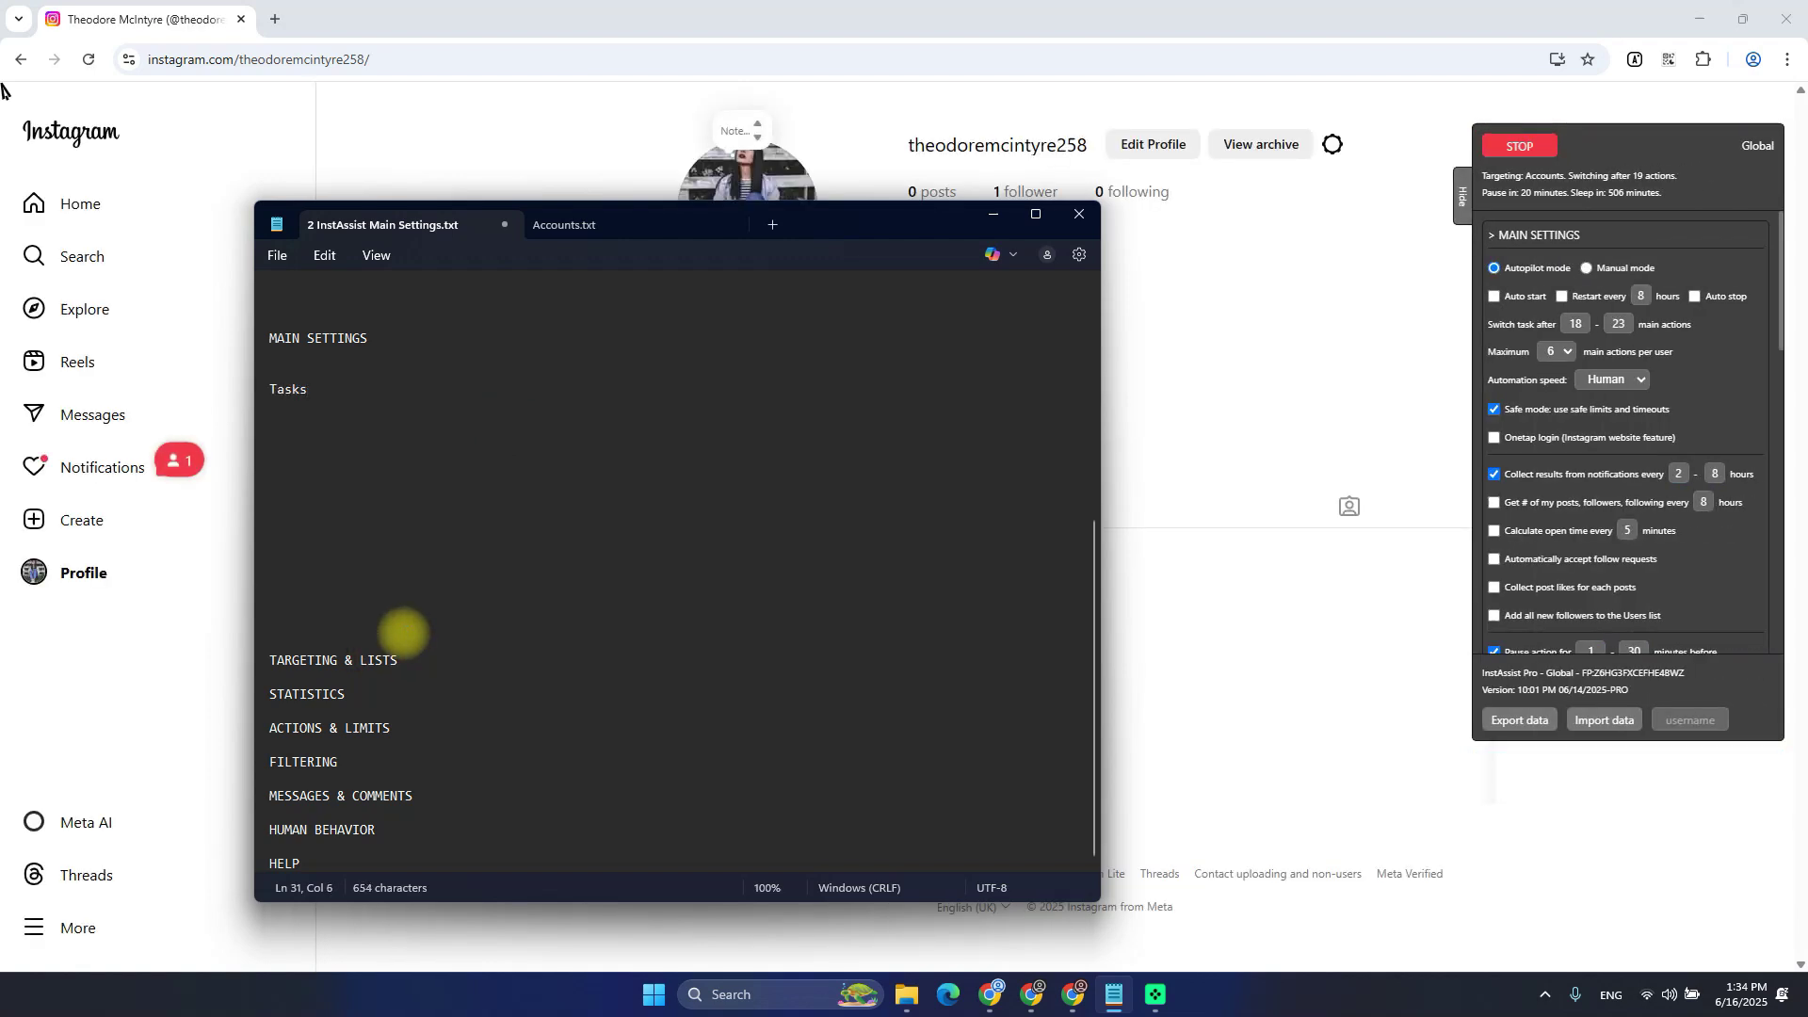
{"action": "left_click", "coordinate": [1520, 146]}
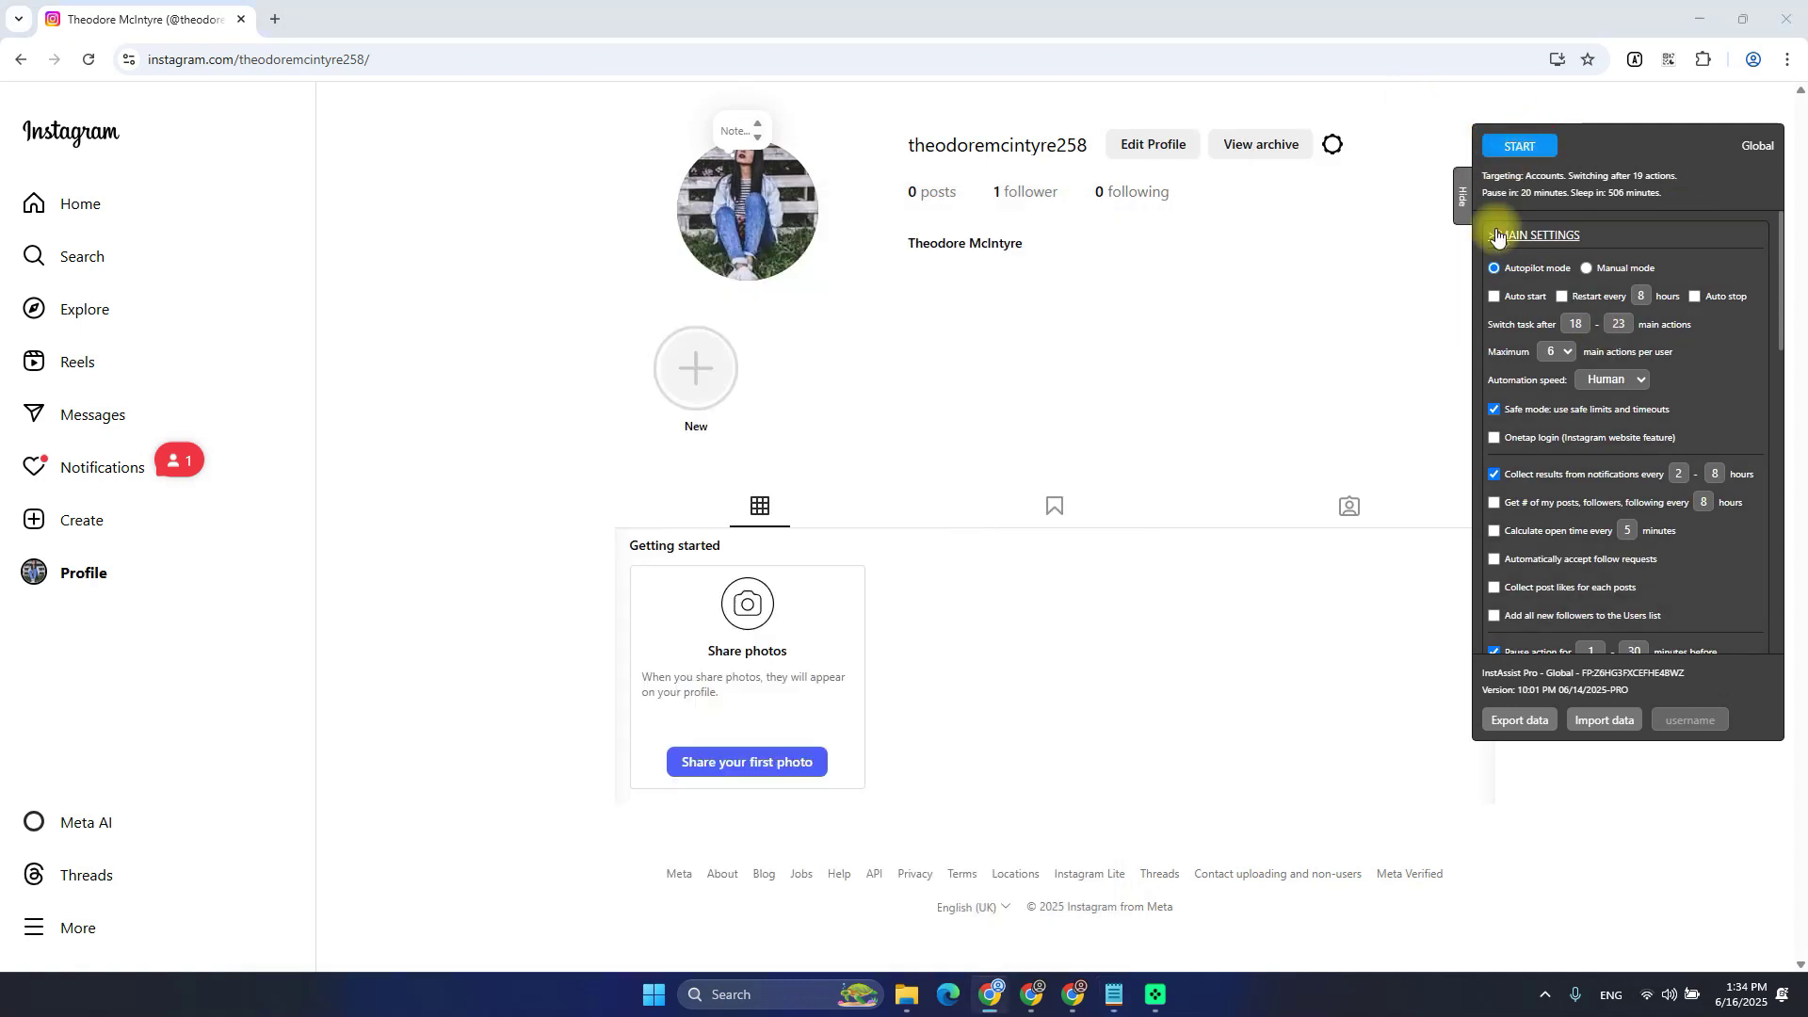
List "Accounts Targeting", "Hashtags Targeting" and "Locations Targeting" as dashed items under Tasks in the notes
{"action": "key", "text": "alt+Tab"}
{"action": "left_click", "coordinate": [416, 407]}
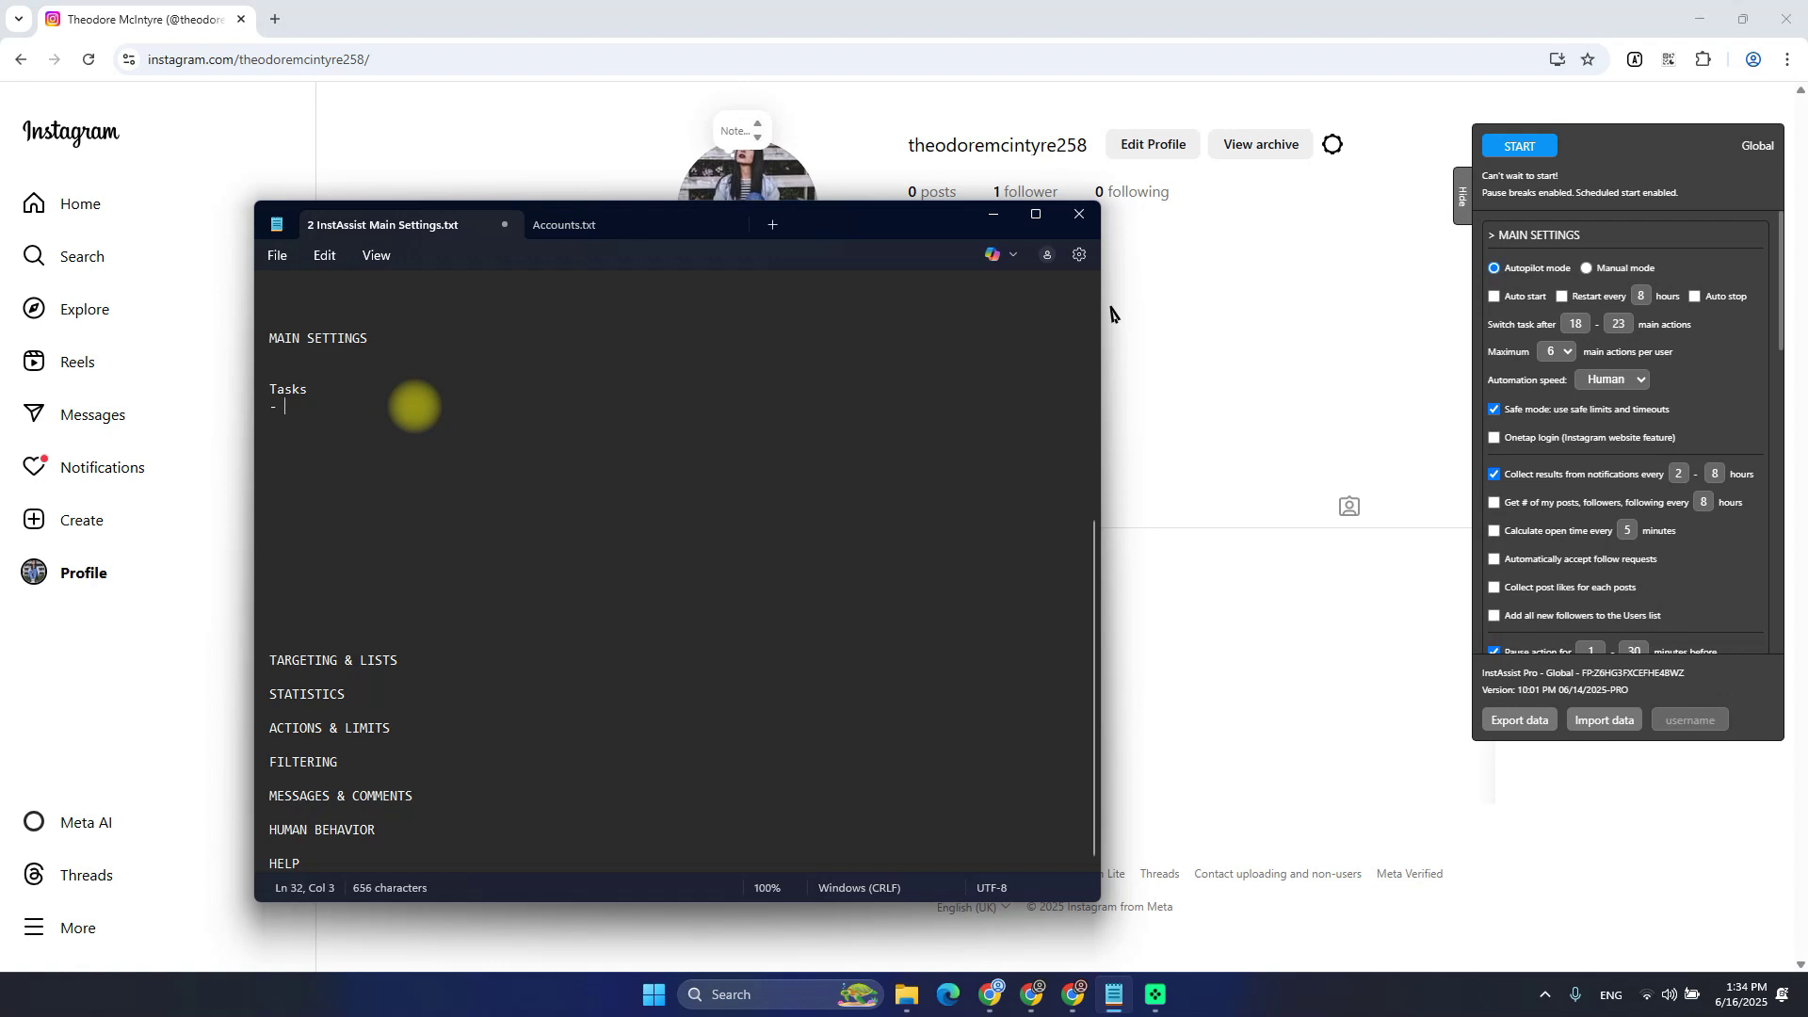
{"action": "type", "text": "Accounts Targeting"}
{"action": "key", "text": "Return"}
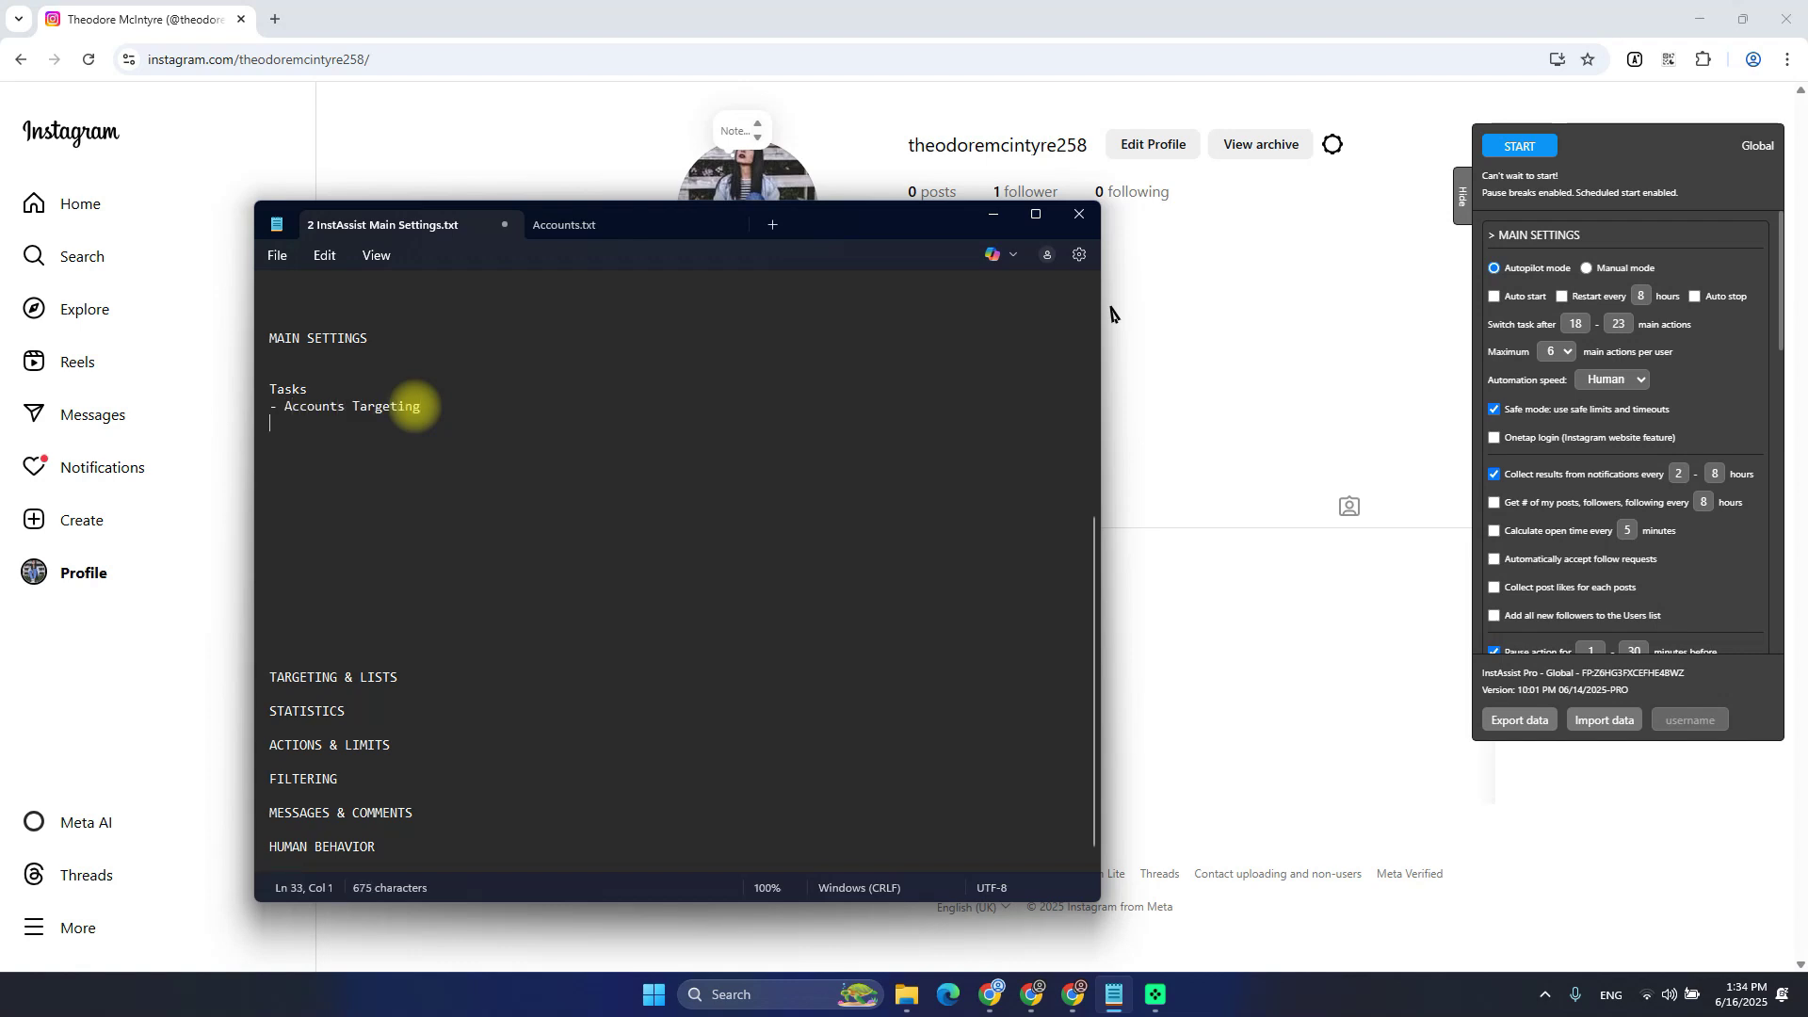
{"action": "type", "text": "- Hashtags Targeting"}
{"action": "key", "text": "Return"}
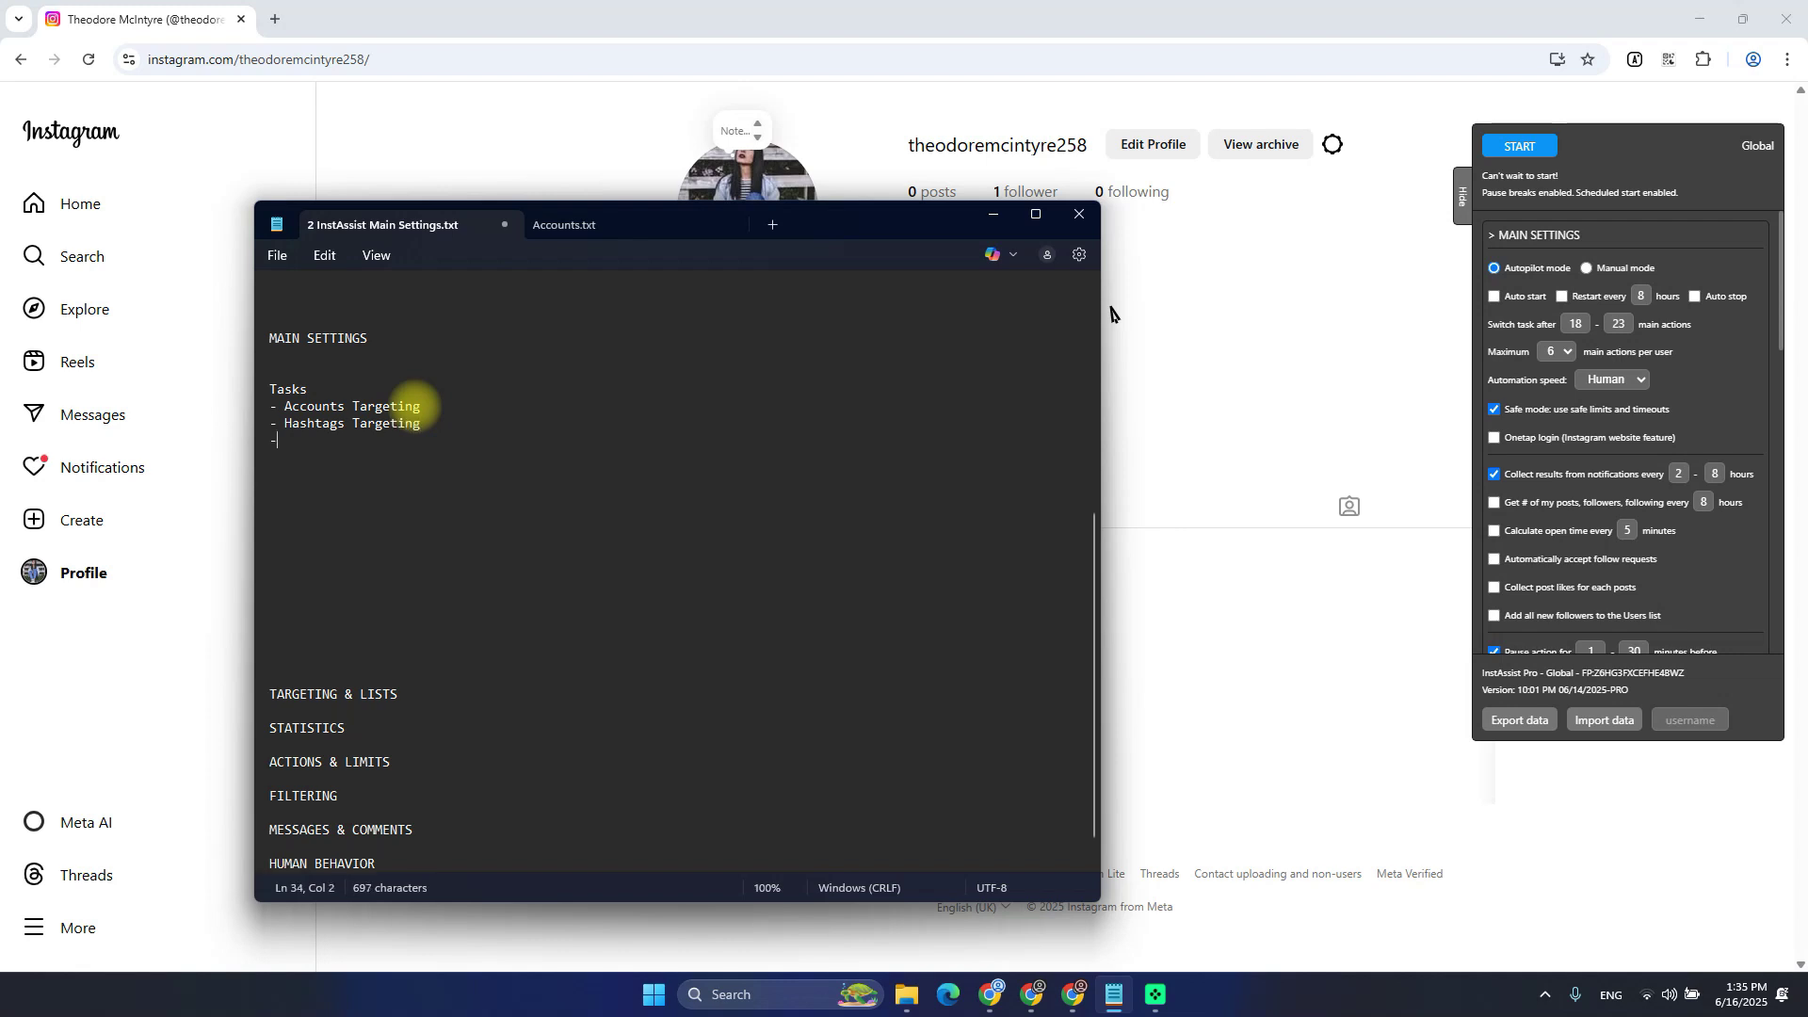
{"action": "type", "text": "- Locations Targeting"}
{"action": "key", "text": "Return"}
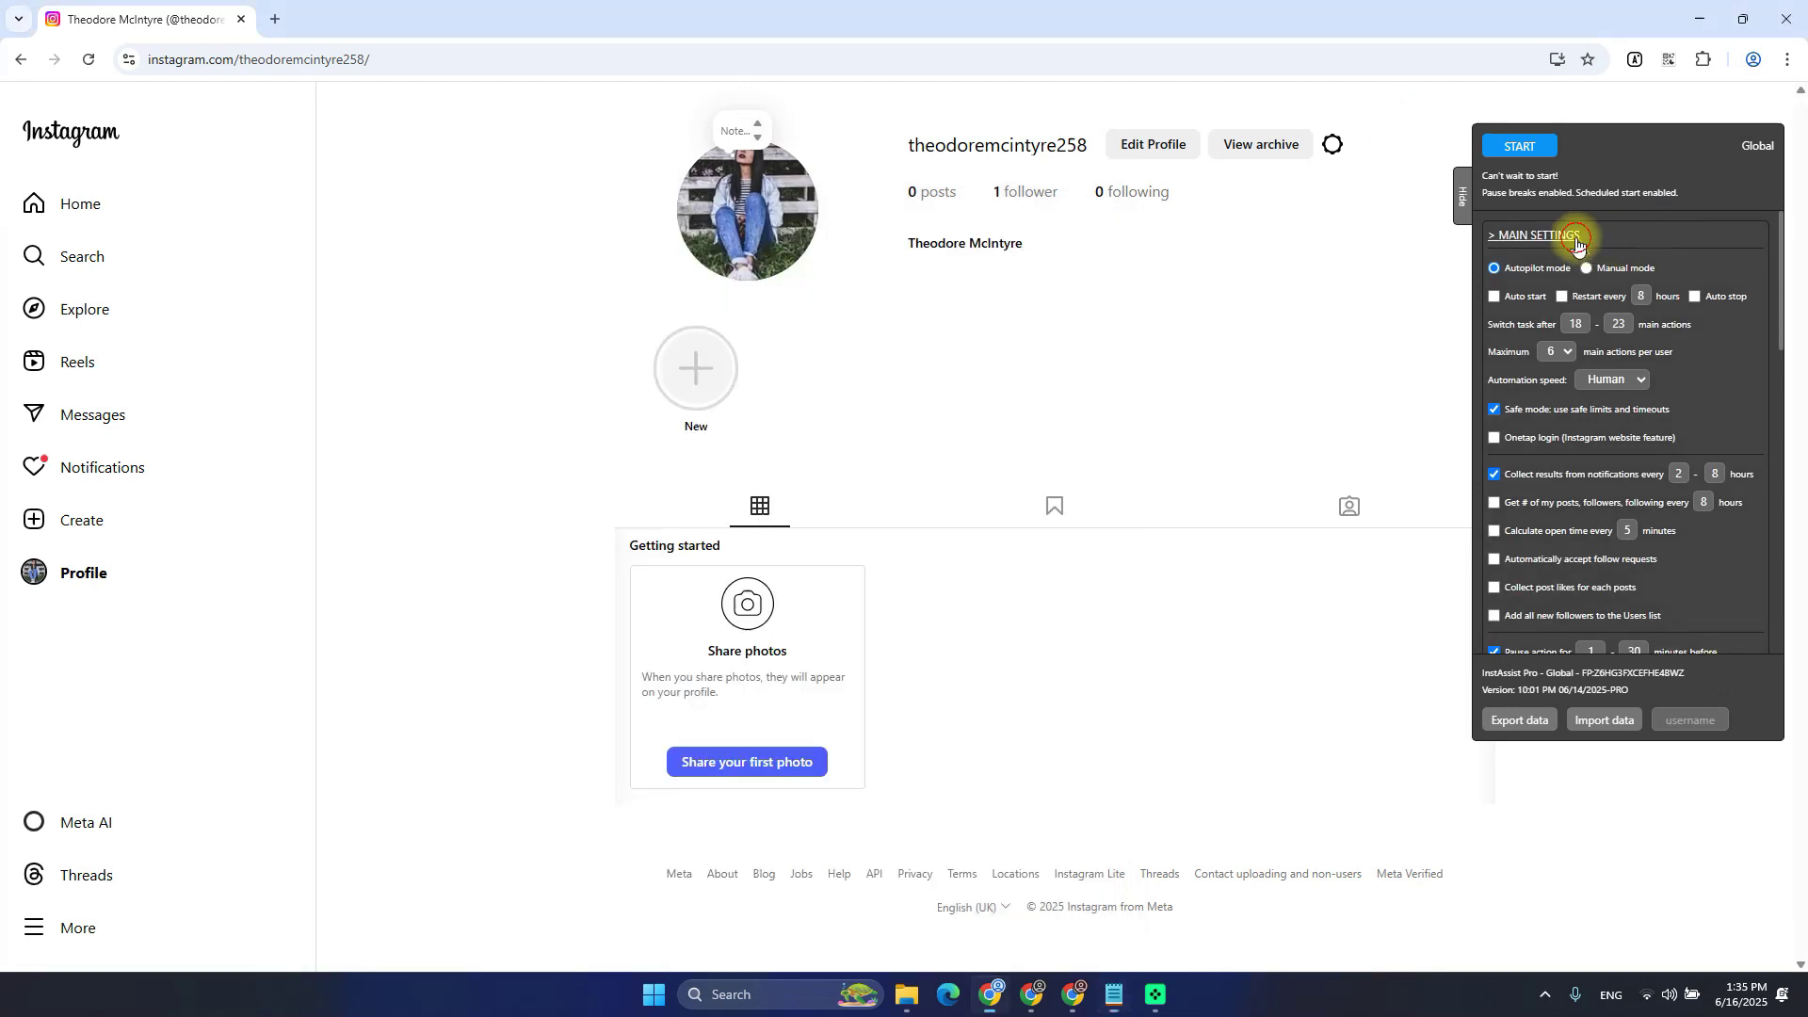
Collapse InstAssist's MAIN SETTINGS section and add "- Notifications Parsing - Statistics" to the task list in the notes
{"action": "left_click", "coordinate": [1535, 236]}
{"action": "key", "text": "alt+Tab"}
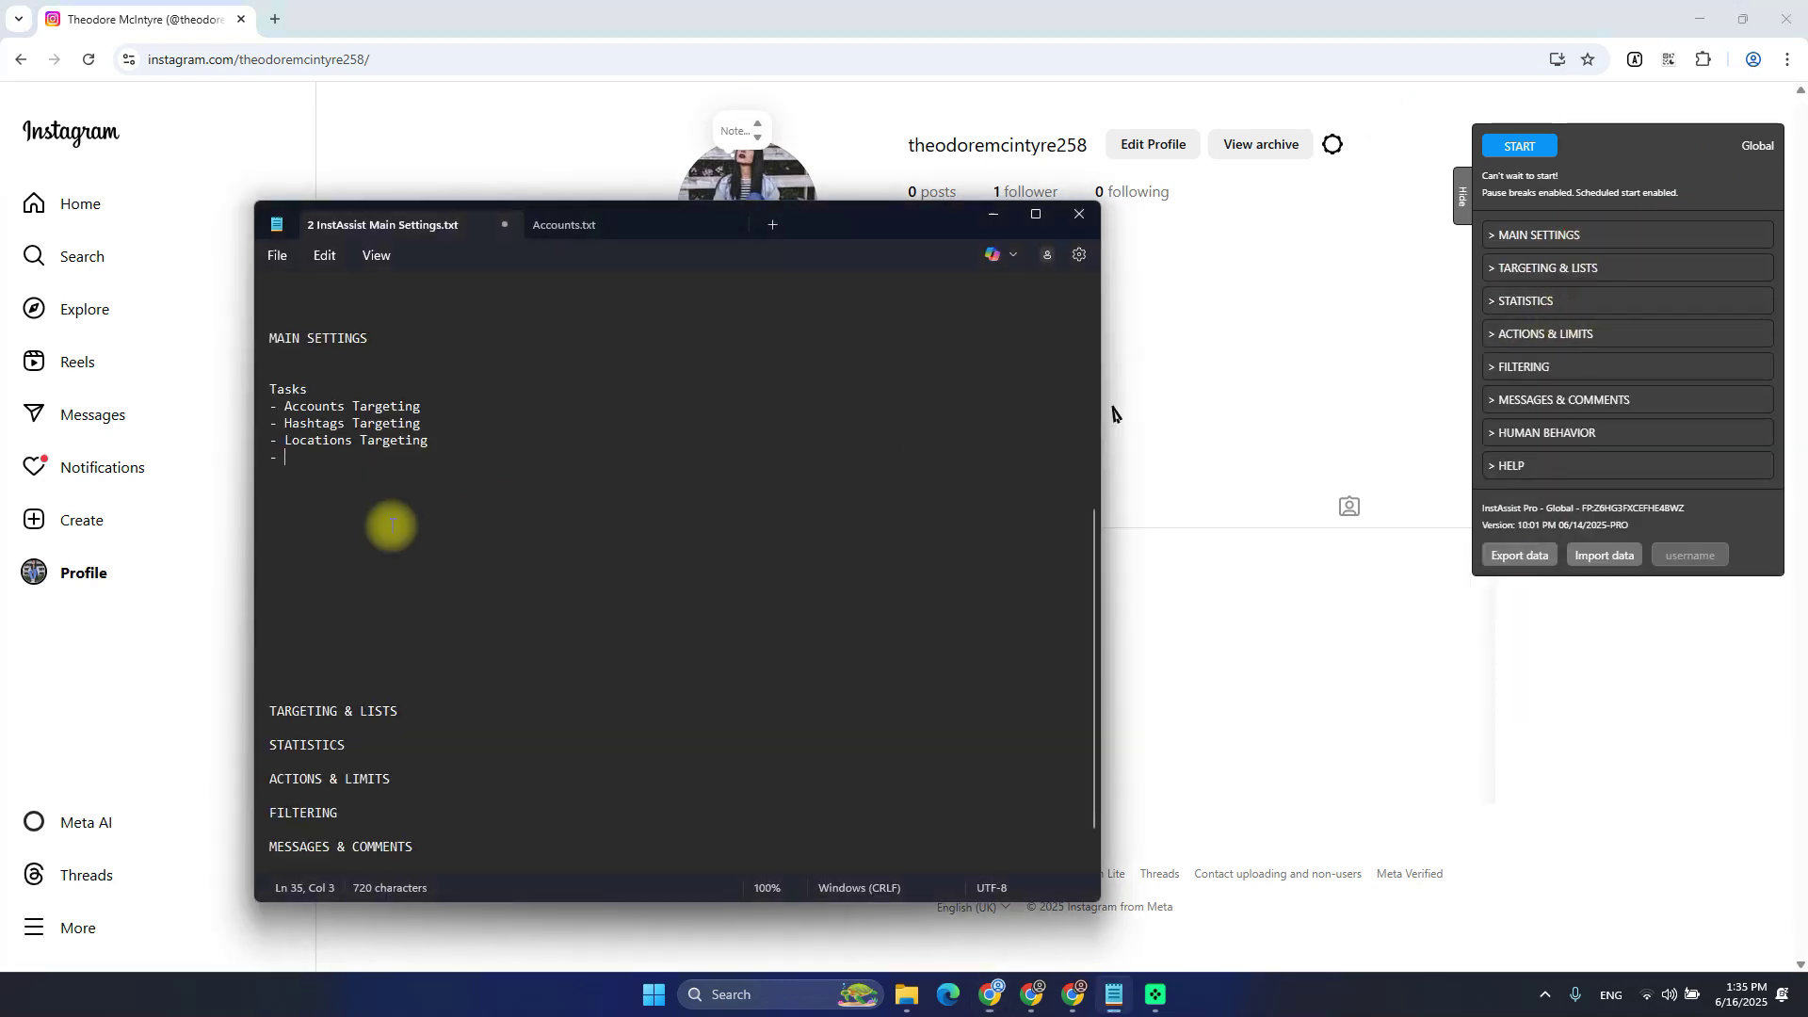
{"action": "type", "text": "- Noti"}
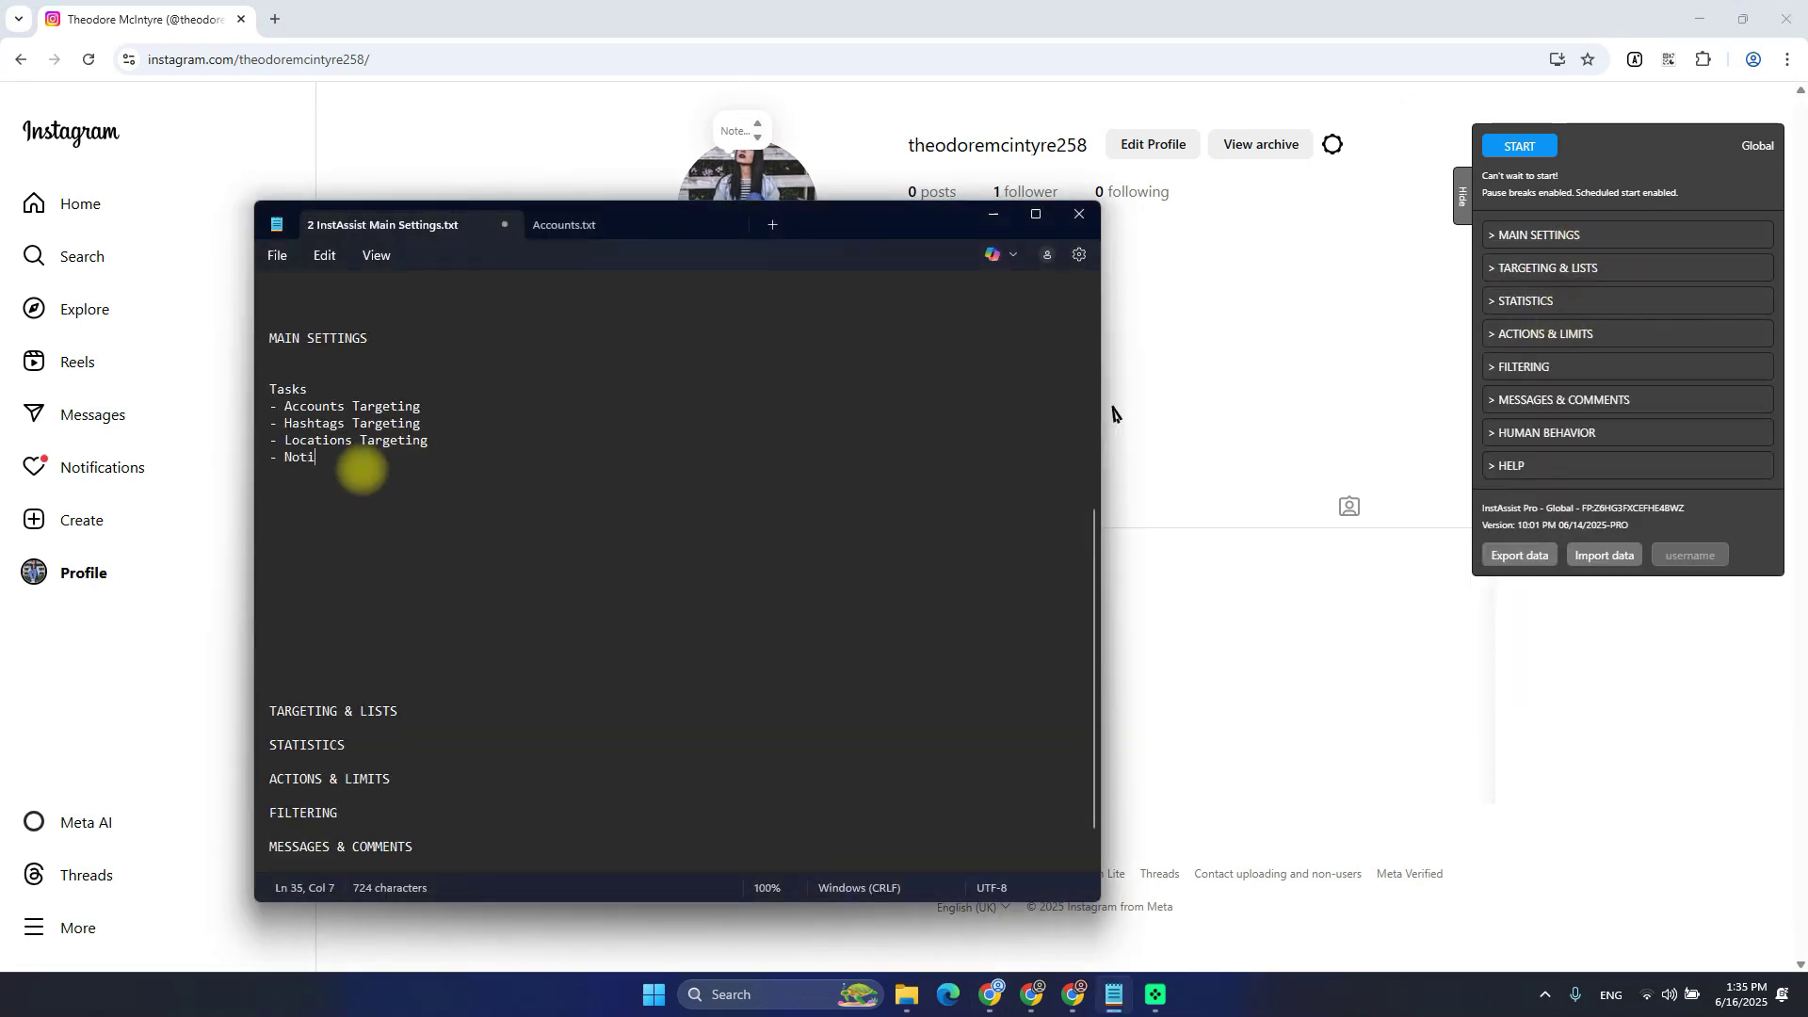
{"action": "type", "text": "fications Parsing - Sta"}
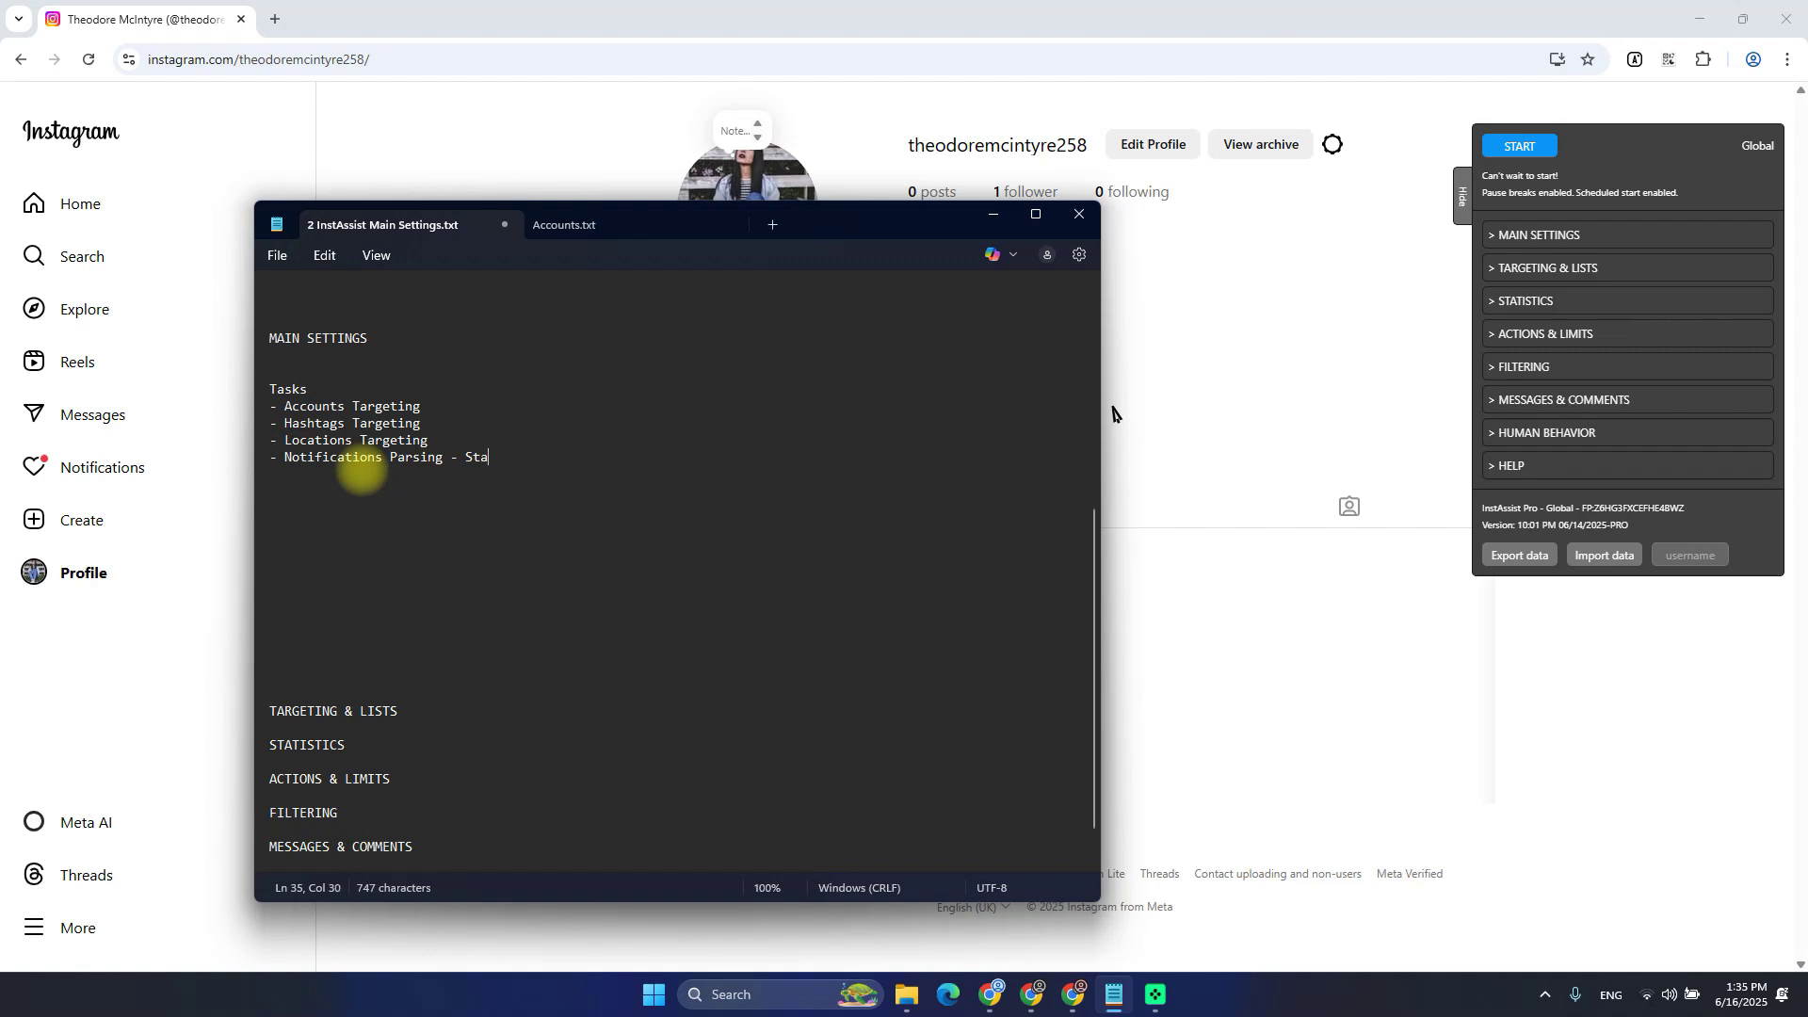
{"action": "type", "text": "istics"}
{"action": "key", "text": "Return"}
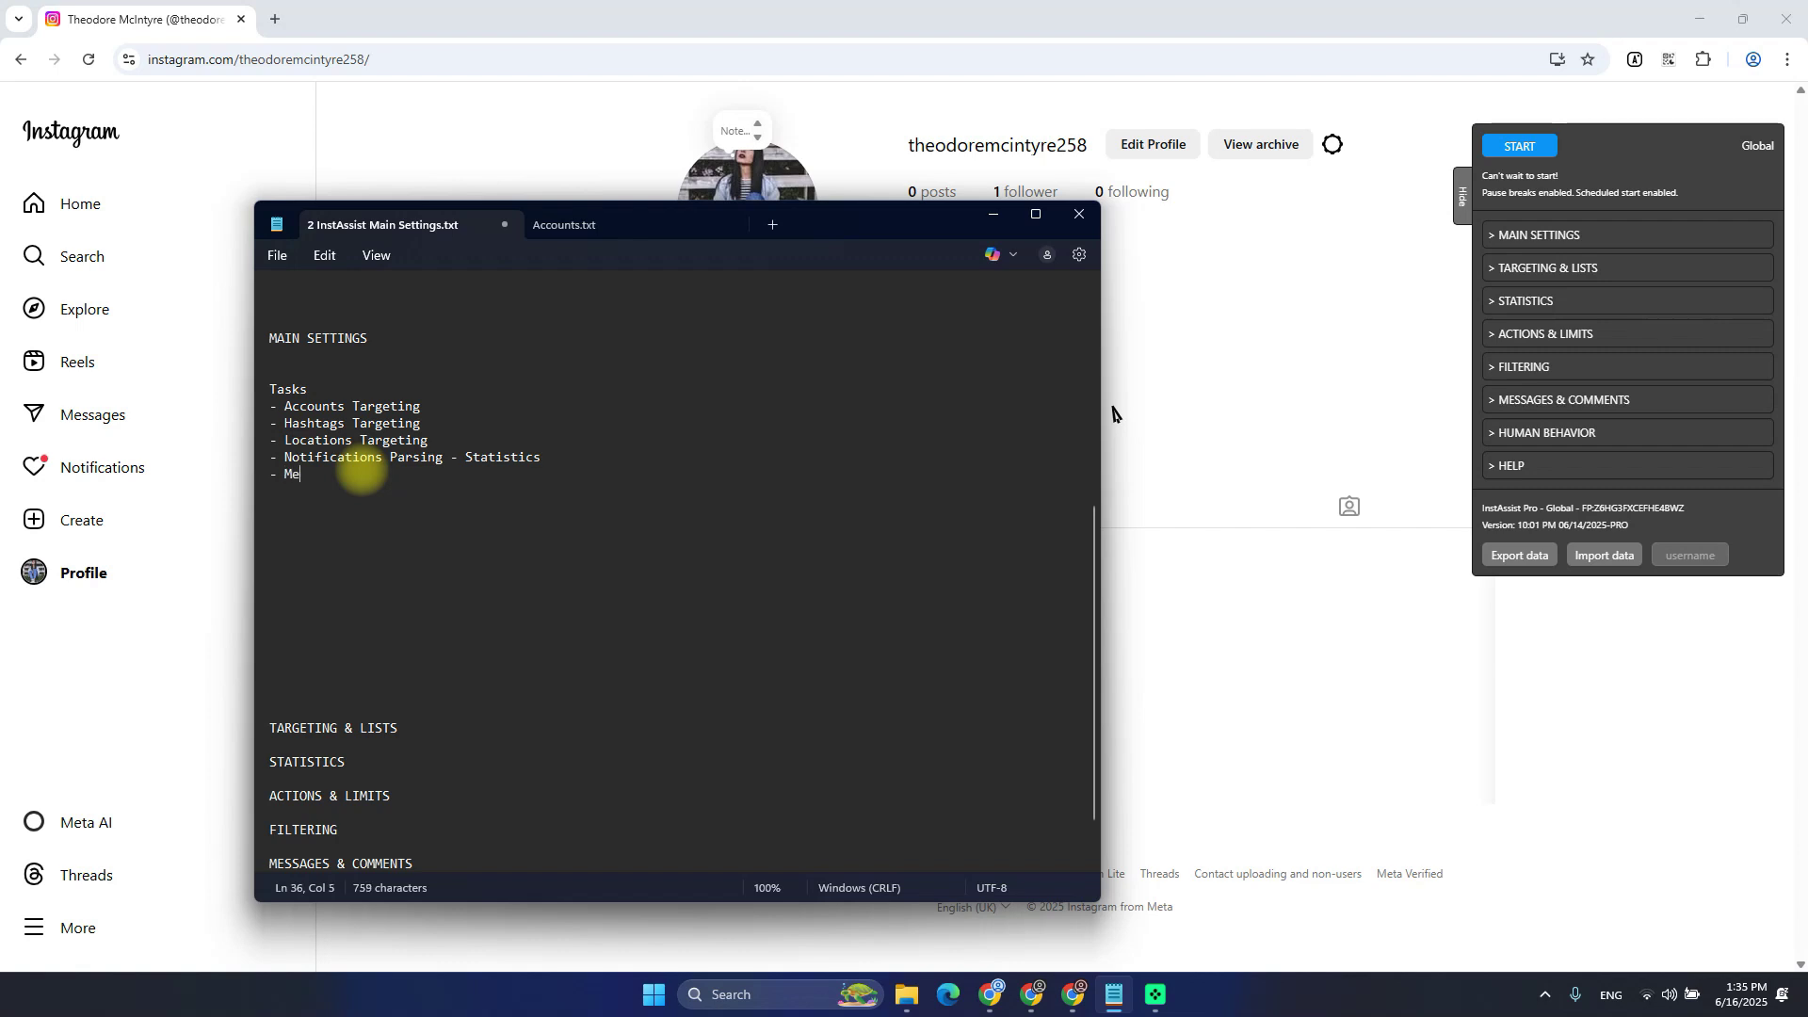
Add "- Messaging" and "- Human Behavior" to the end of the task list in the notes
{"action": "type", "text": "- Messaging"}
{"action": "key", "text": "Return"}
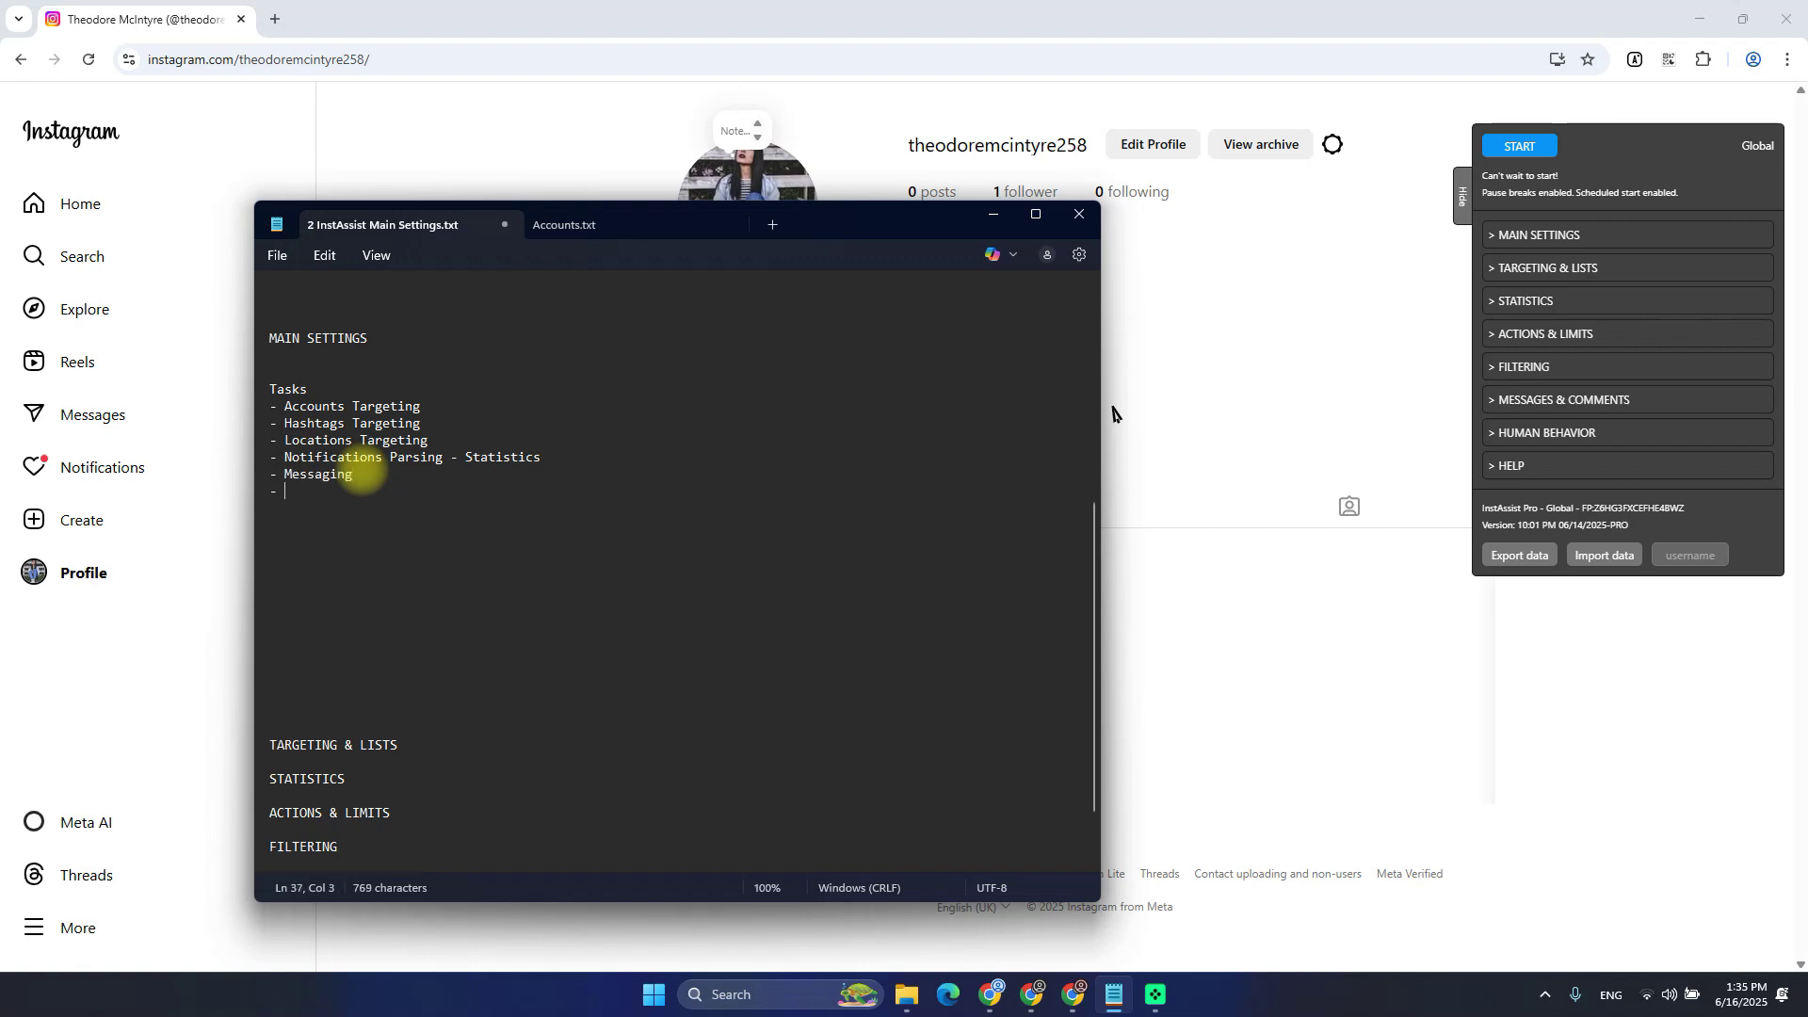
{"action": "type", "text": "- Human "}
{"action": "type", "text": "be"}
{"action": "type", "text": "Behavior"}
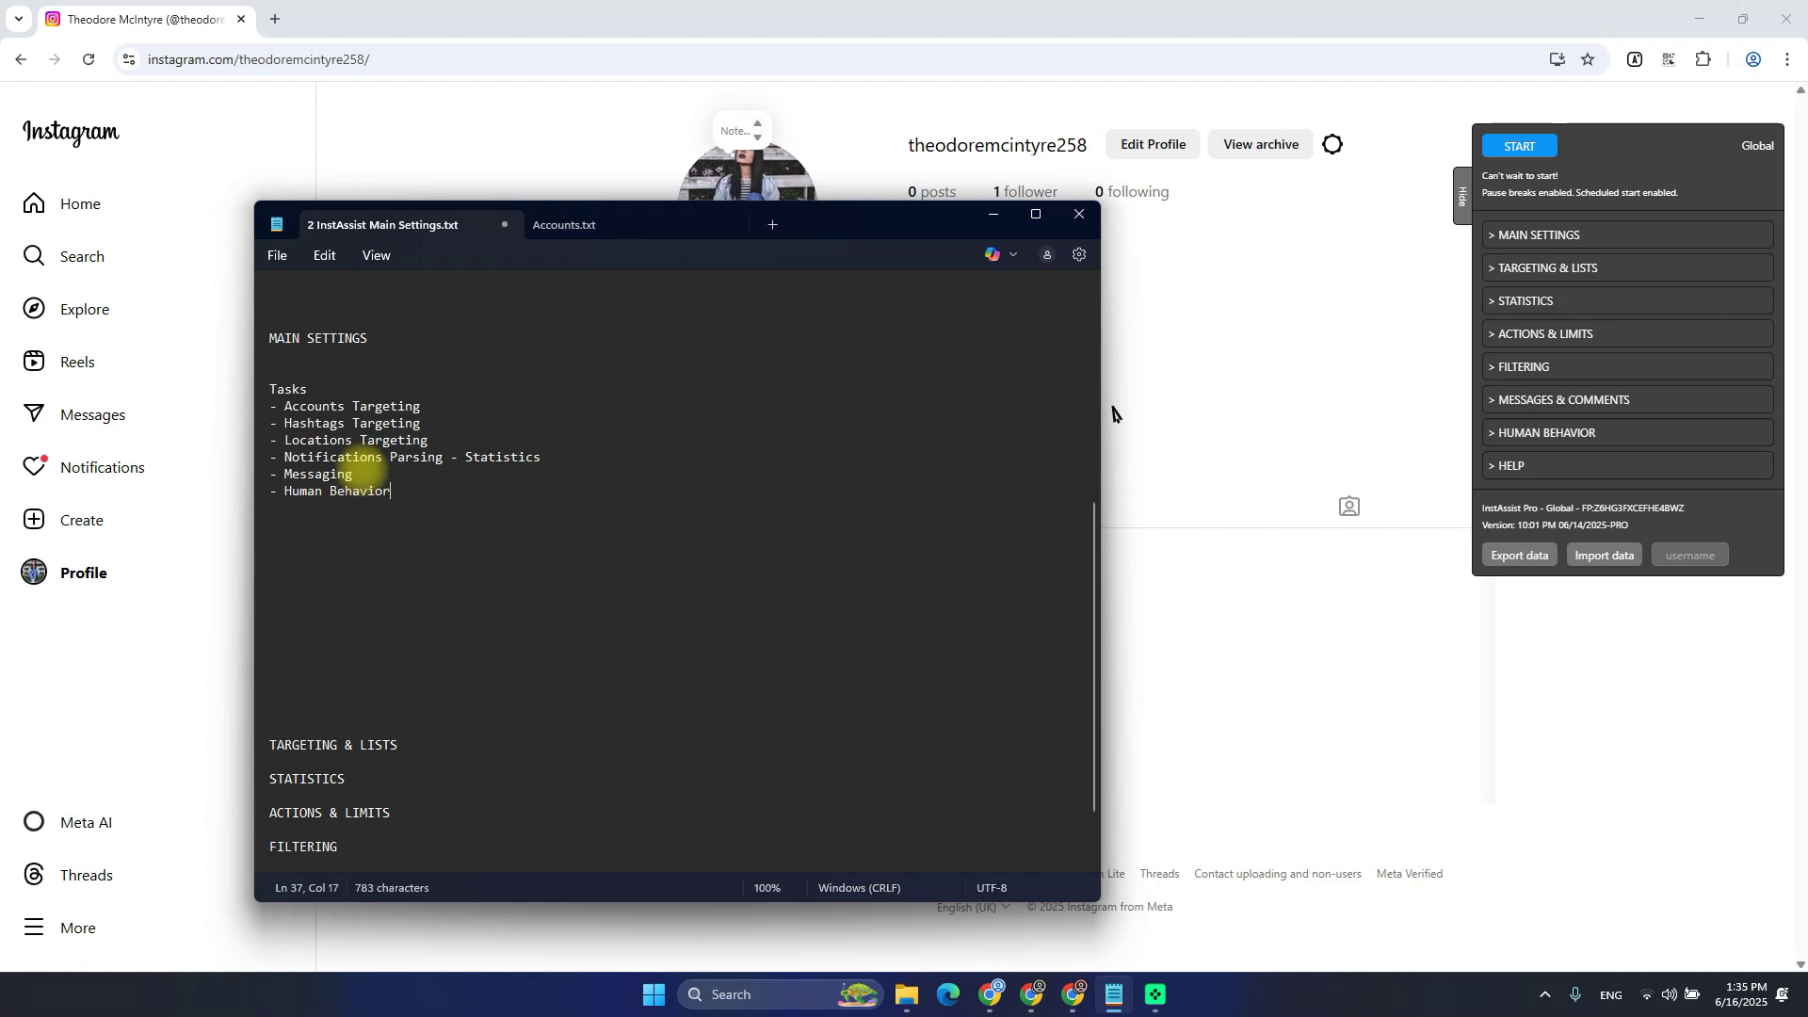
Visit the Instagram home feed in Chrome and return to the account's profile page
{"action": "left_click", "coordinate": [66, 205]}
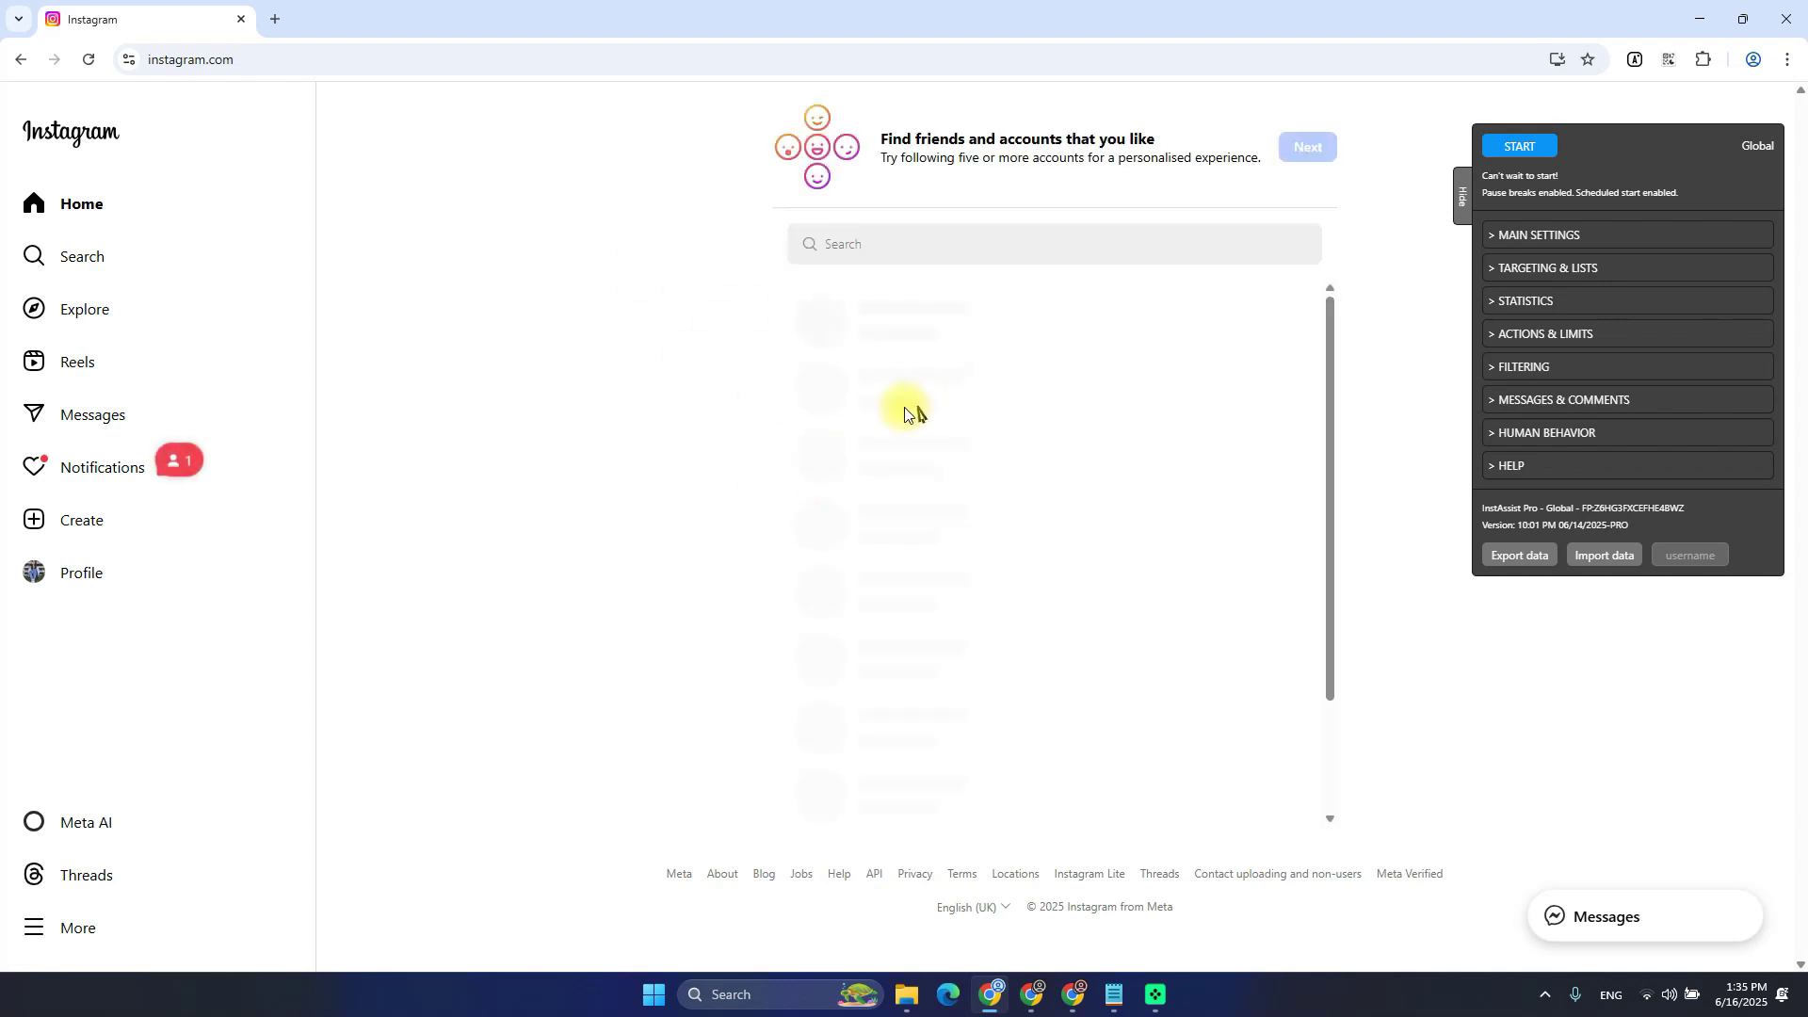
{"action": "left_click", "coordinate": [91, 571]}
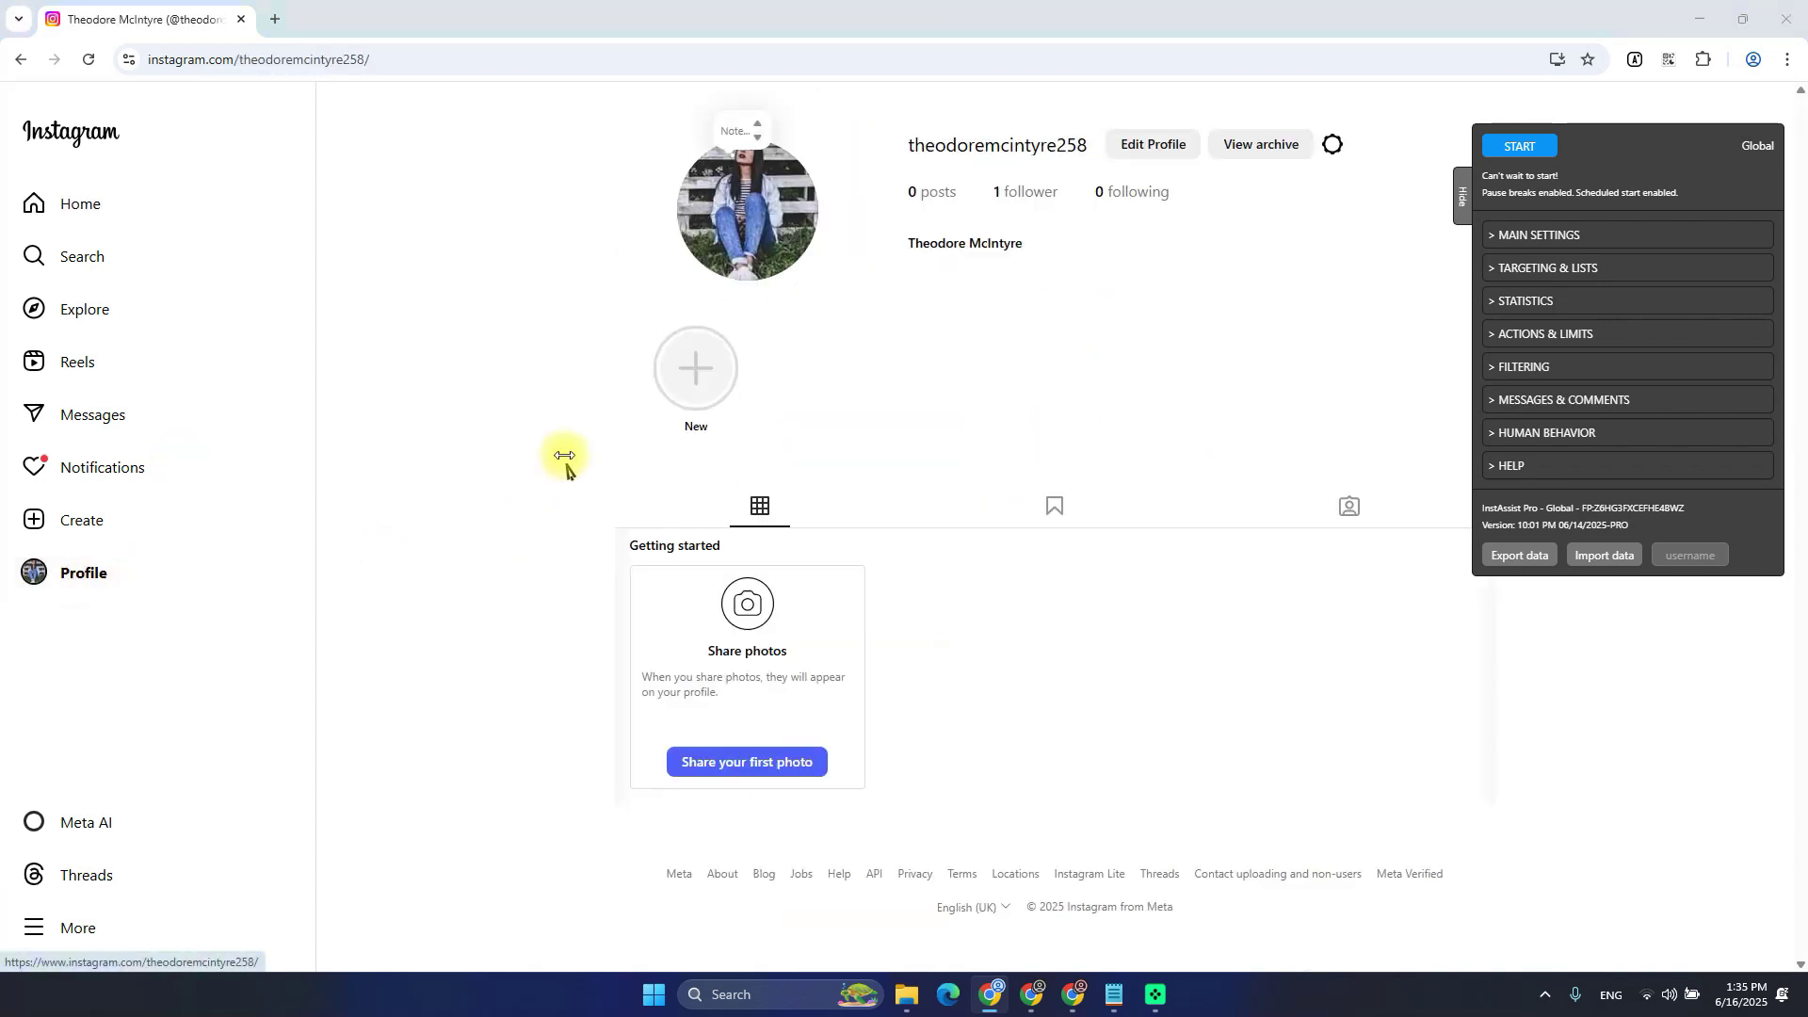
Add "- Unfollowing" and "..." to the end of the task list in the notes, and expand InstAssist's MAIN SETTINGS section
{"action": "key", "text": "alt+Tab"}
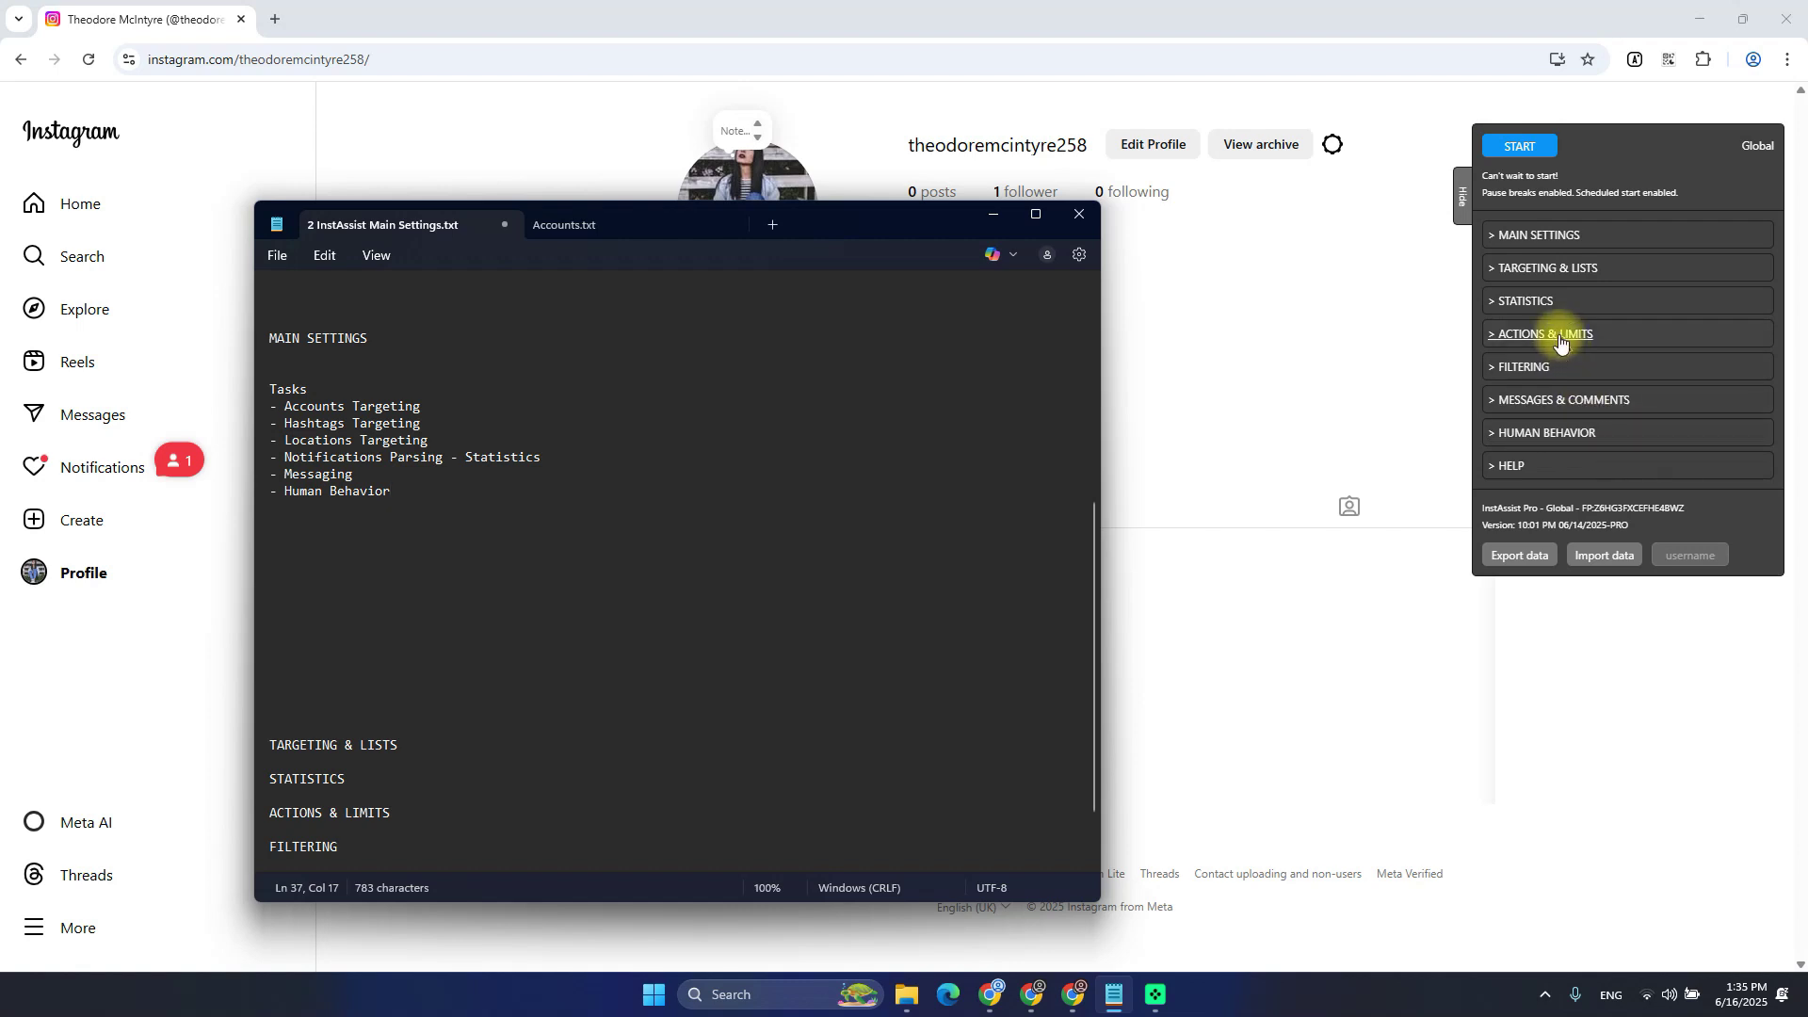
{"action": "left_click", "coordinate": [438, 502]}
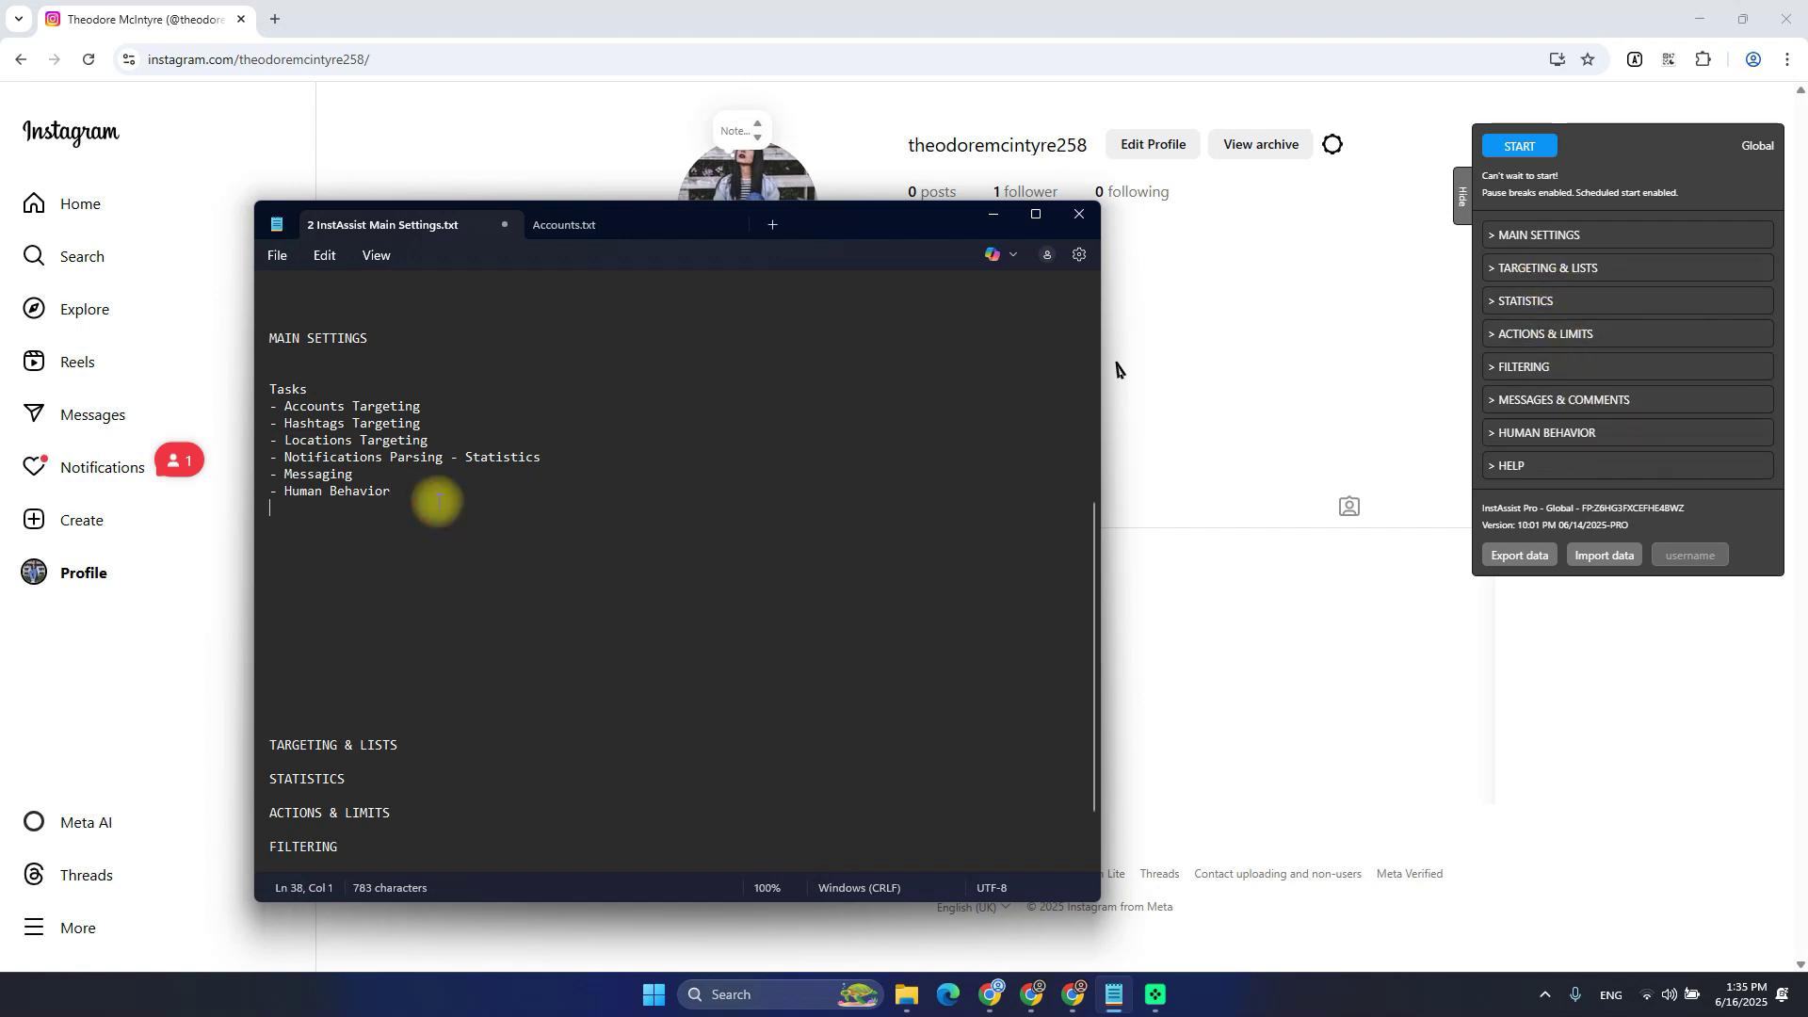
{"action": "type", "text": "- Unfollowing"}
{"action": "key", "text": "Return"}
{"action": "key", "text": "BackSpace"}
{"action": "key", "text": "BackSpace"}
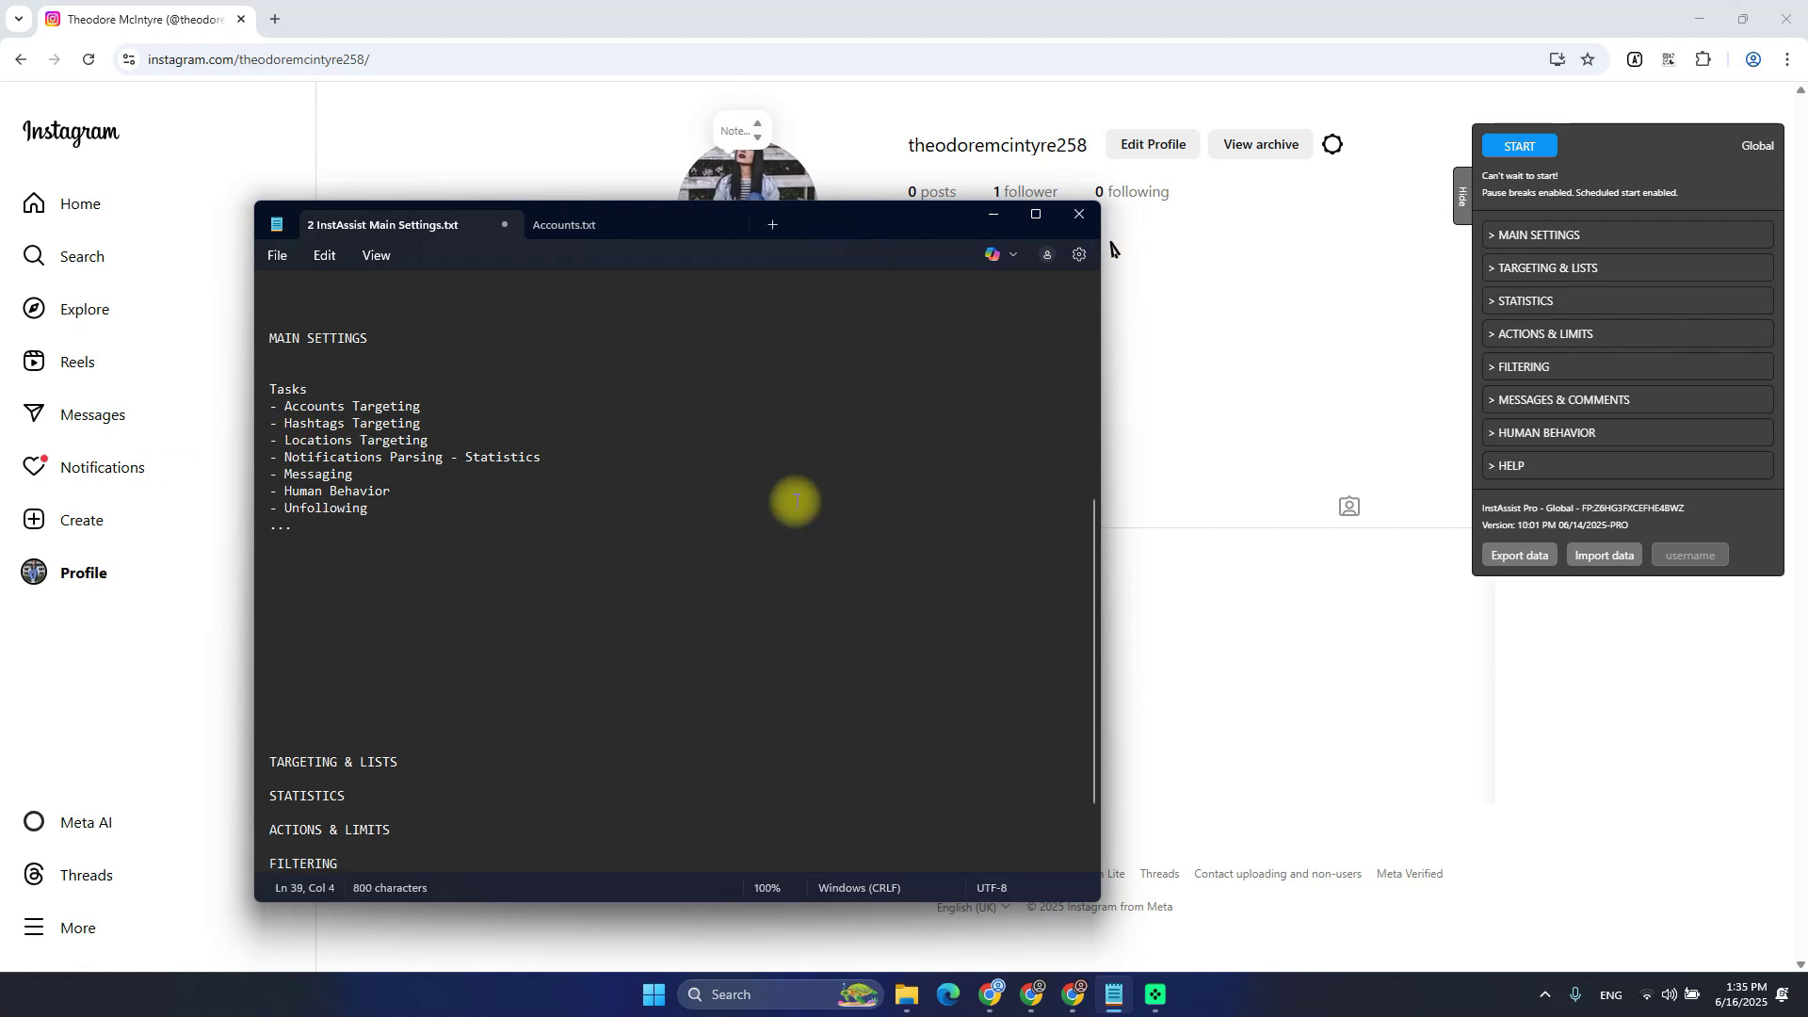
{"action": "left_click", "coordinate": [1577, 240]}
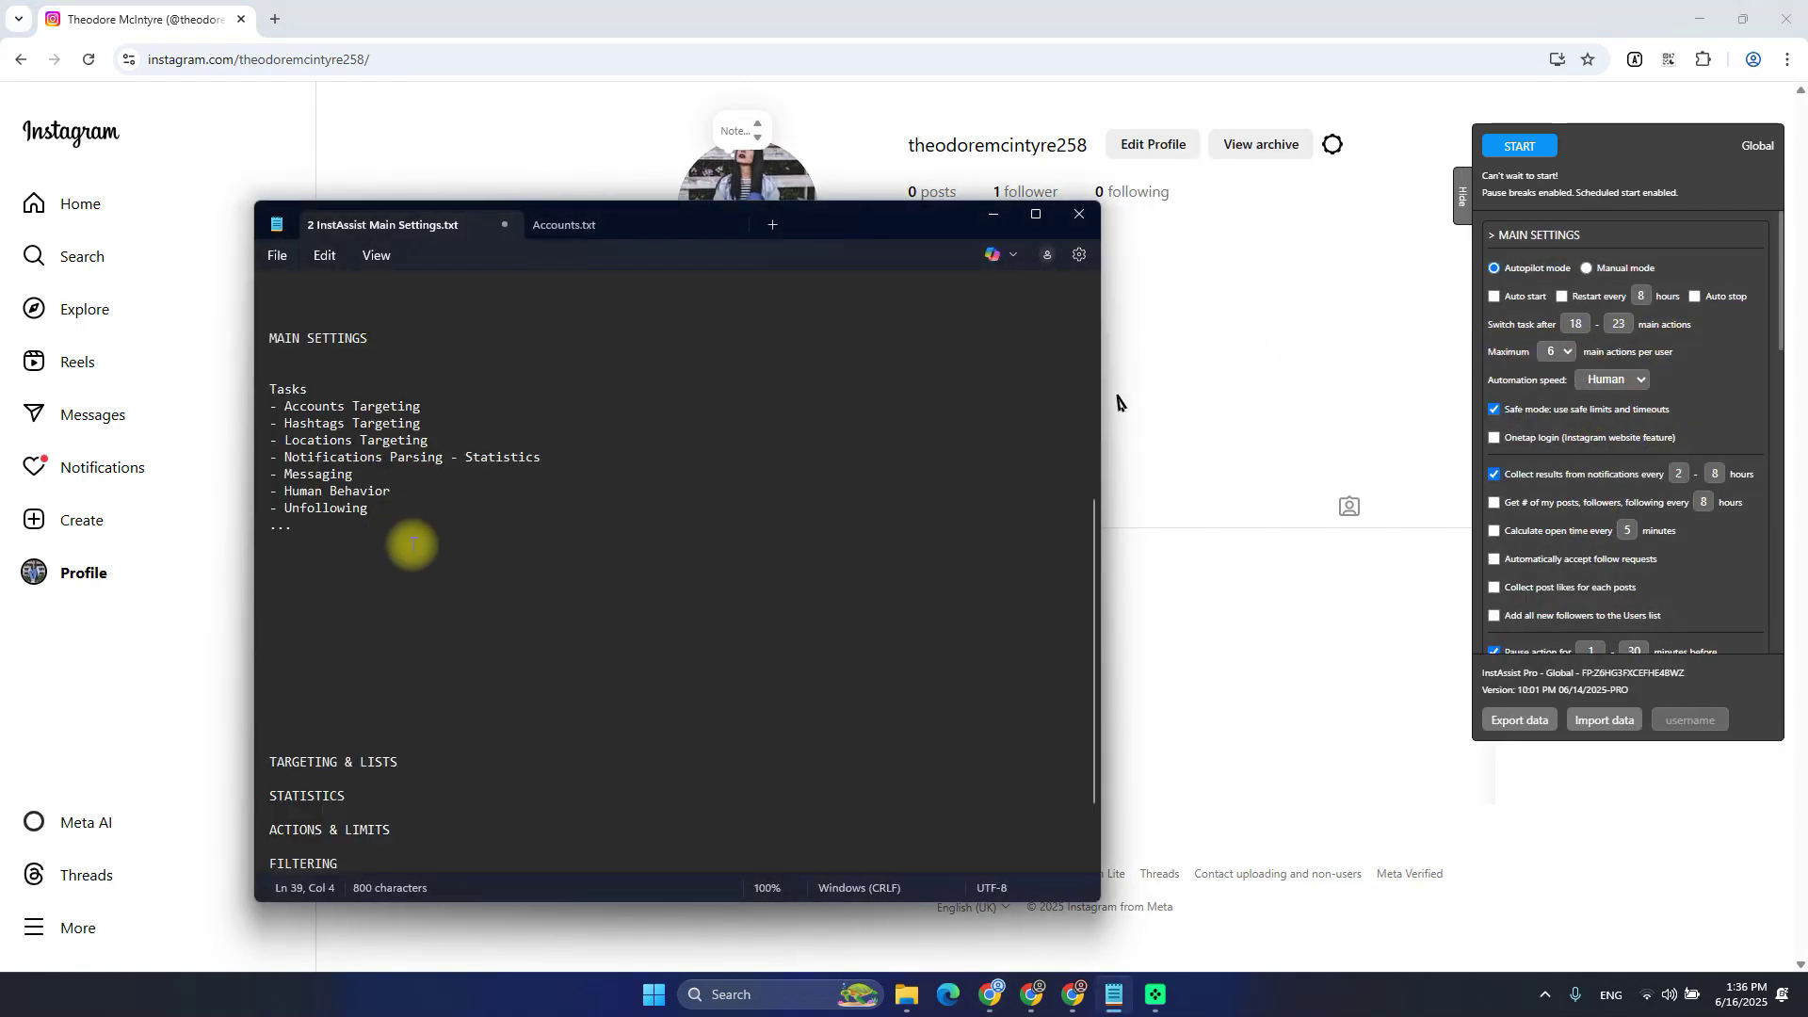
Add an "Actions:" heading below the task list in the notes
{"action": "left_click", "coordinate": [423, 573]}
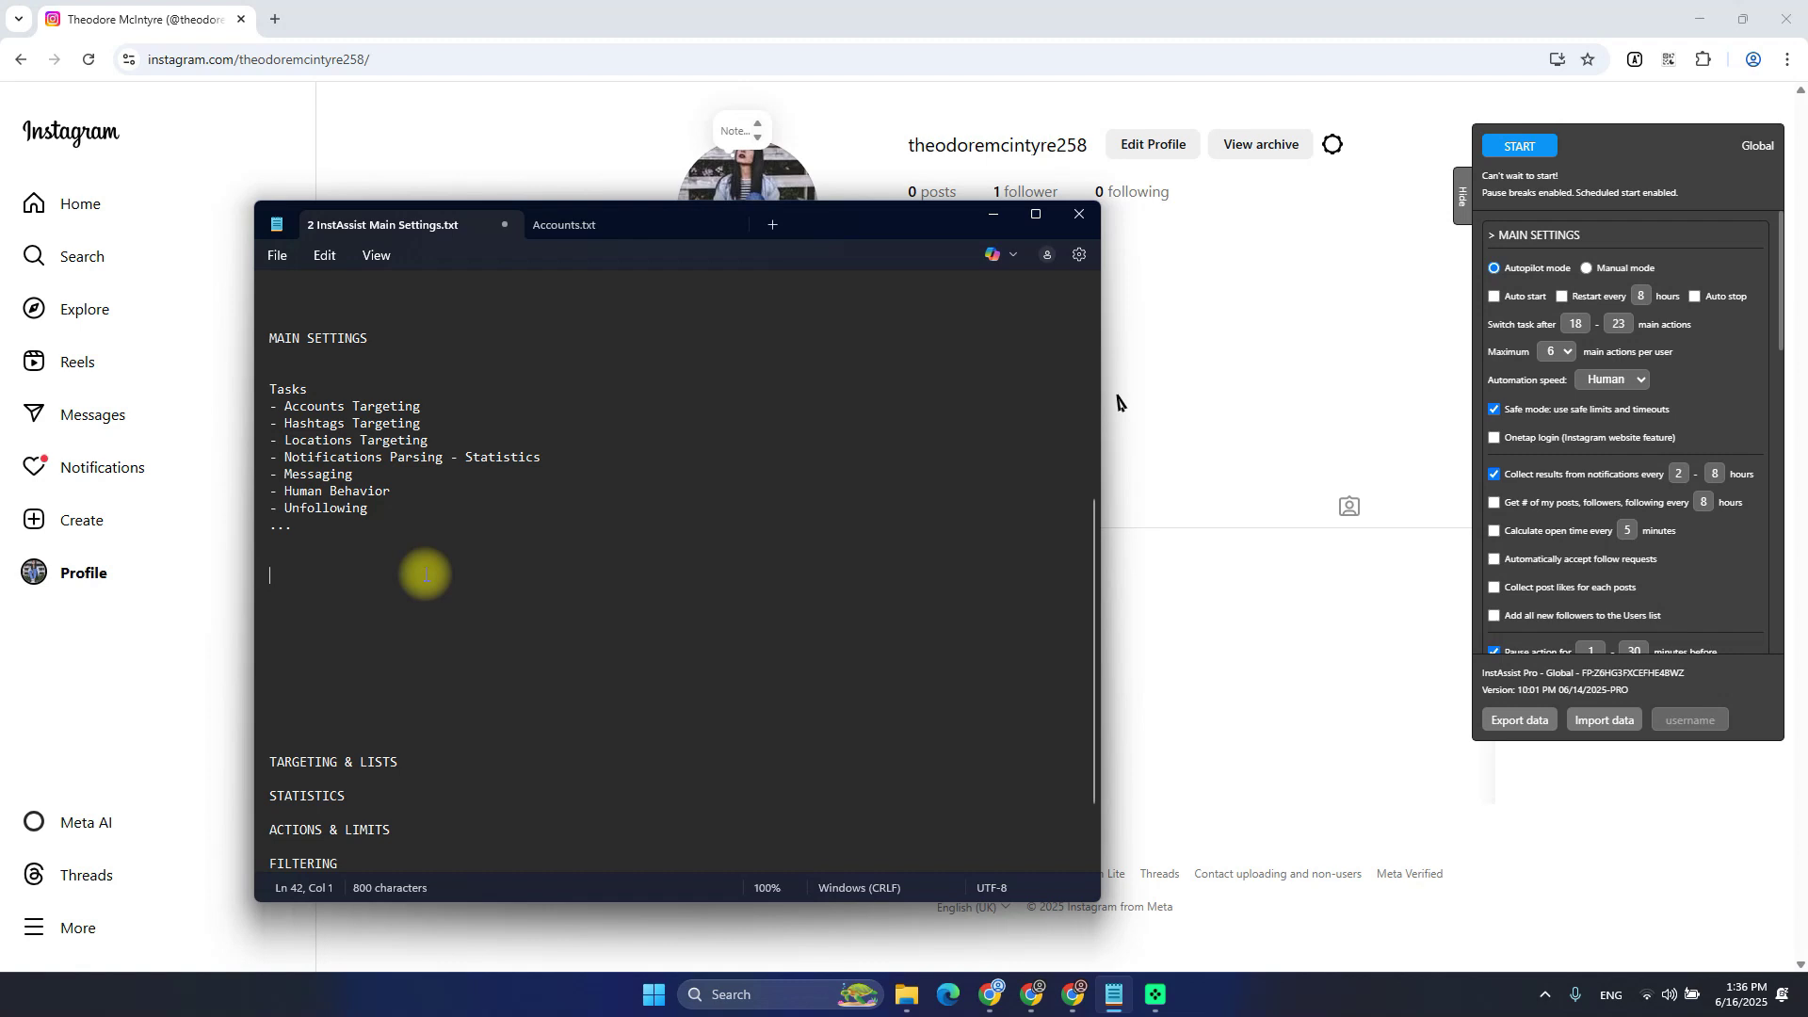
{"action": "key", "text": "BackSpace"}
{"action": "key", "text": "Return"}
{"action": "key", "text": "Return"}
{"action": "type", "text": "A"}
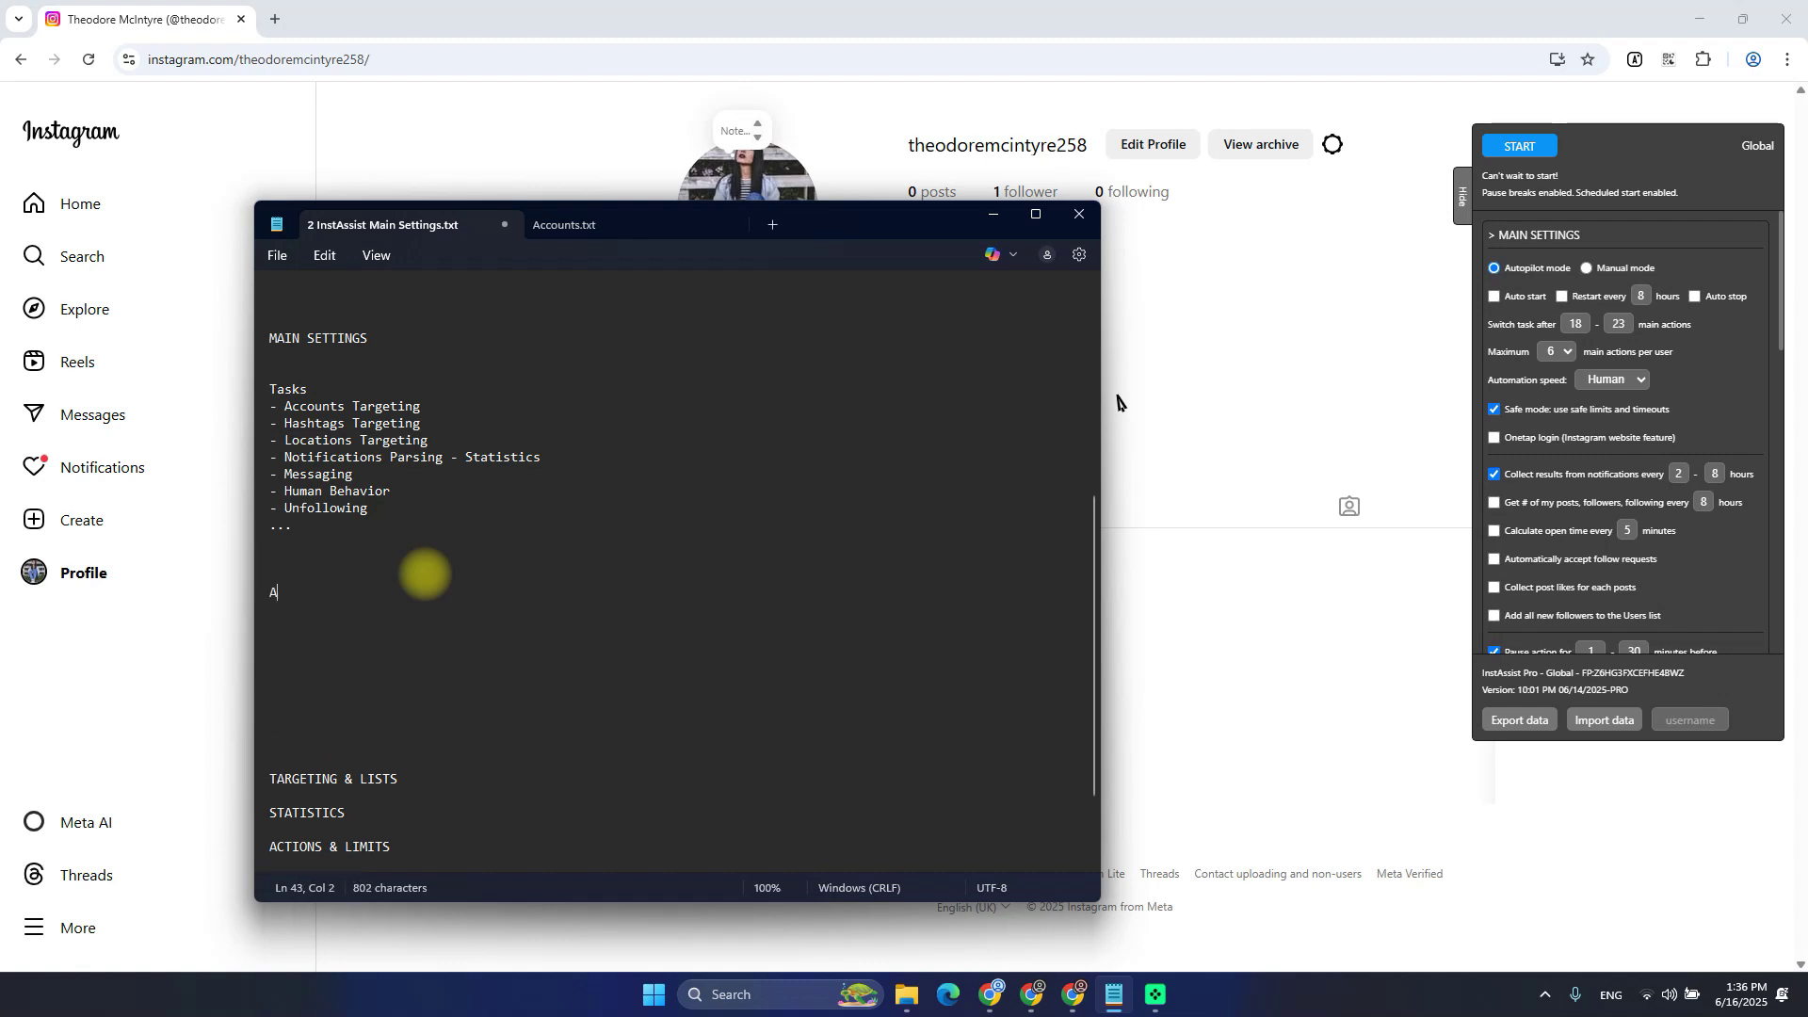
{"action": "type", "text": "c"}
{"action": "key", "text": "BackSpace"}
{"action": "key", "text": "Return"}
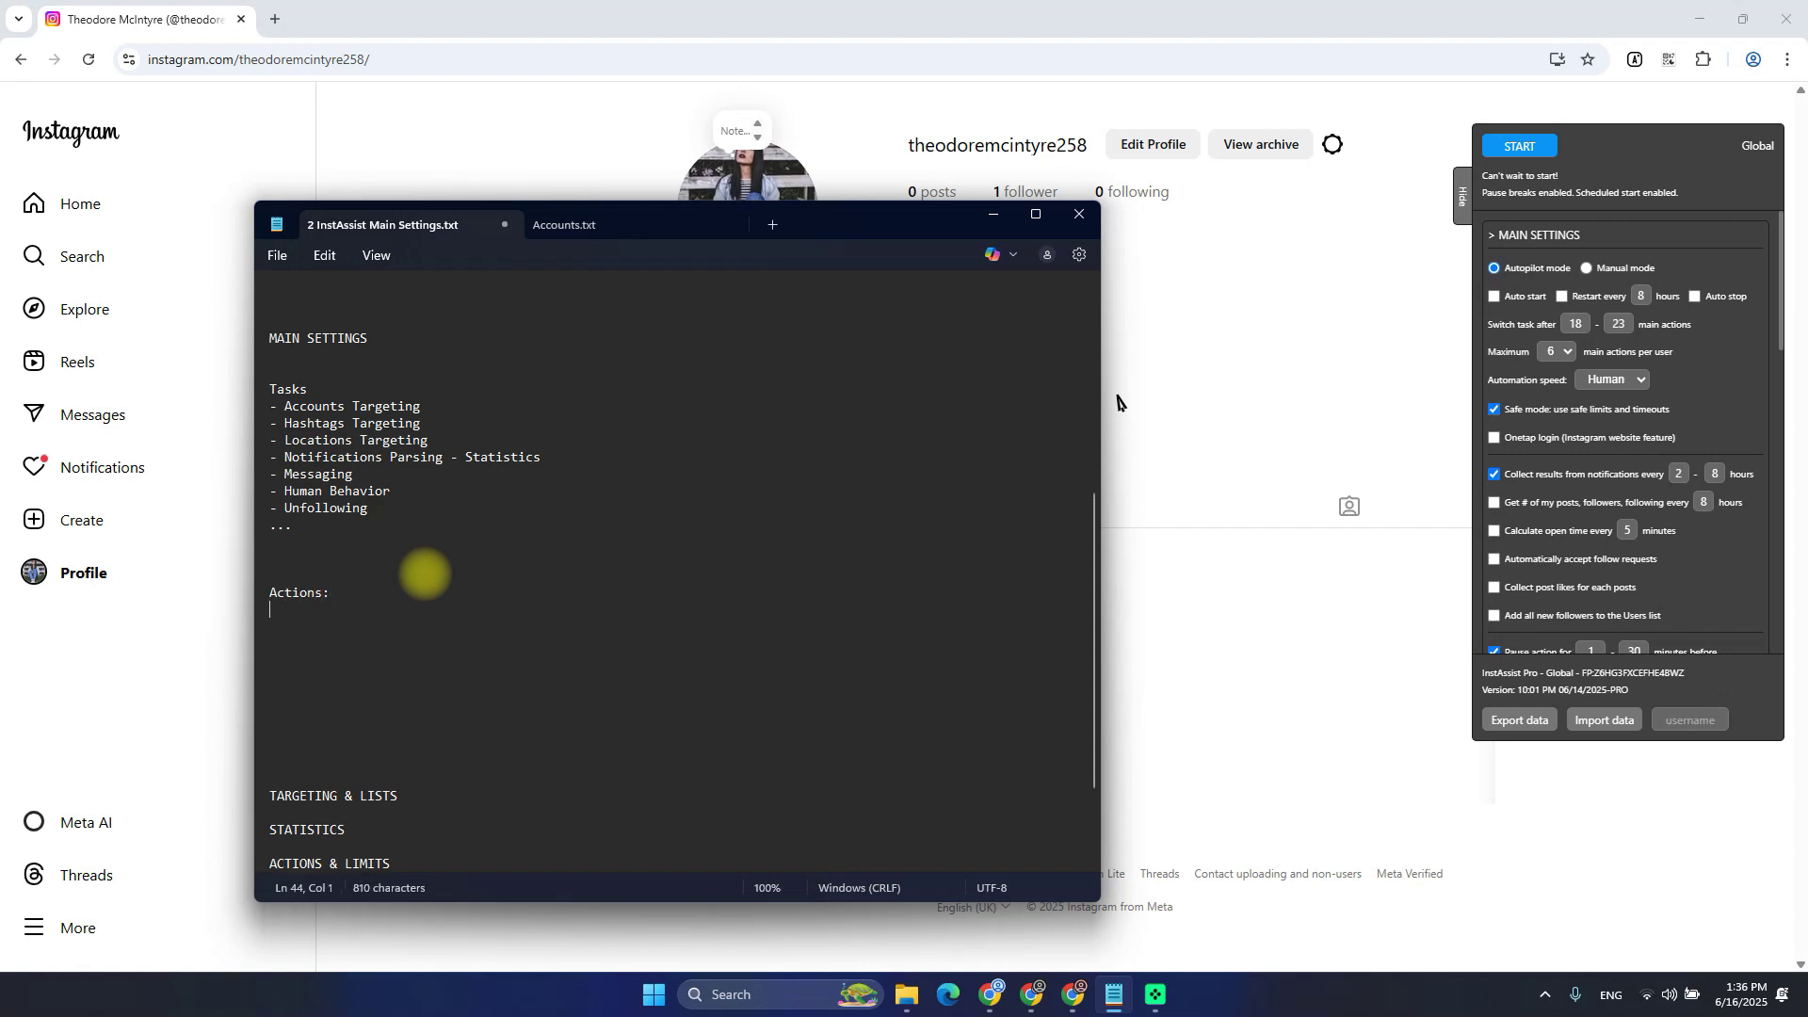
List "- Main actions: follow, unfollow, like, message, ..." and "- Opening actions: profile open," under the Actions heading
{"action": "type", "text": "- Main actions"}
{"action": "key", "text": "Return"}
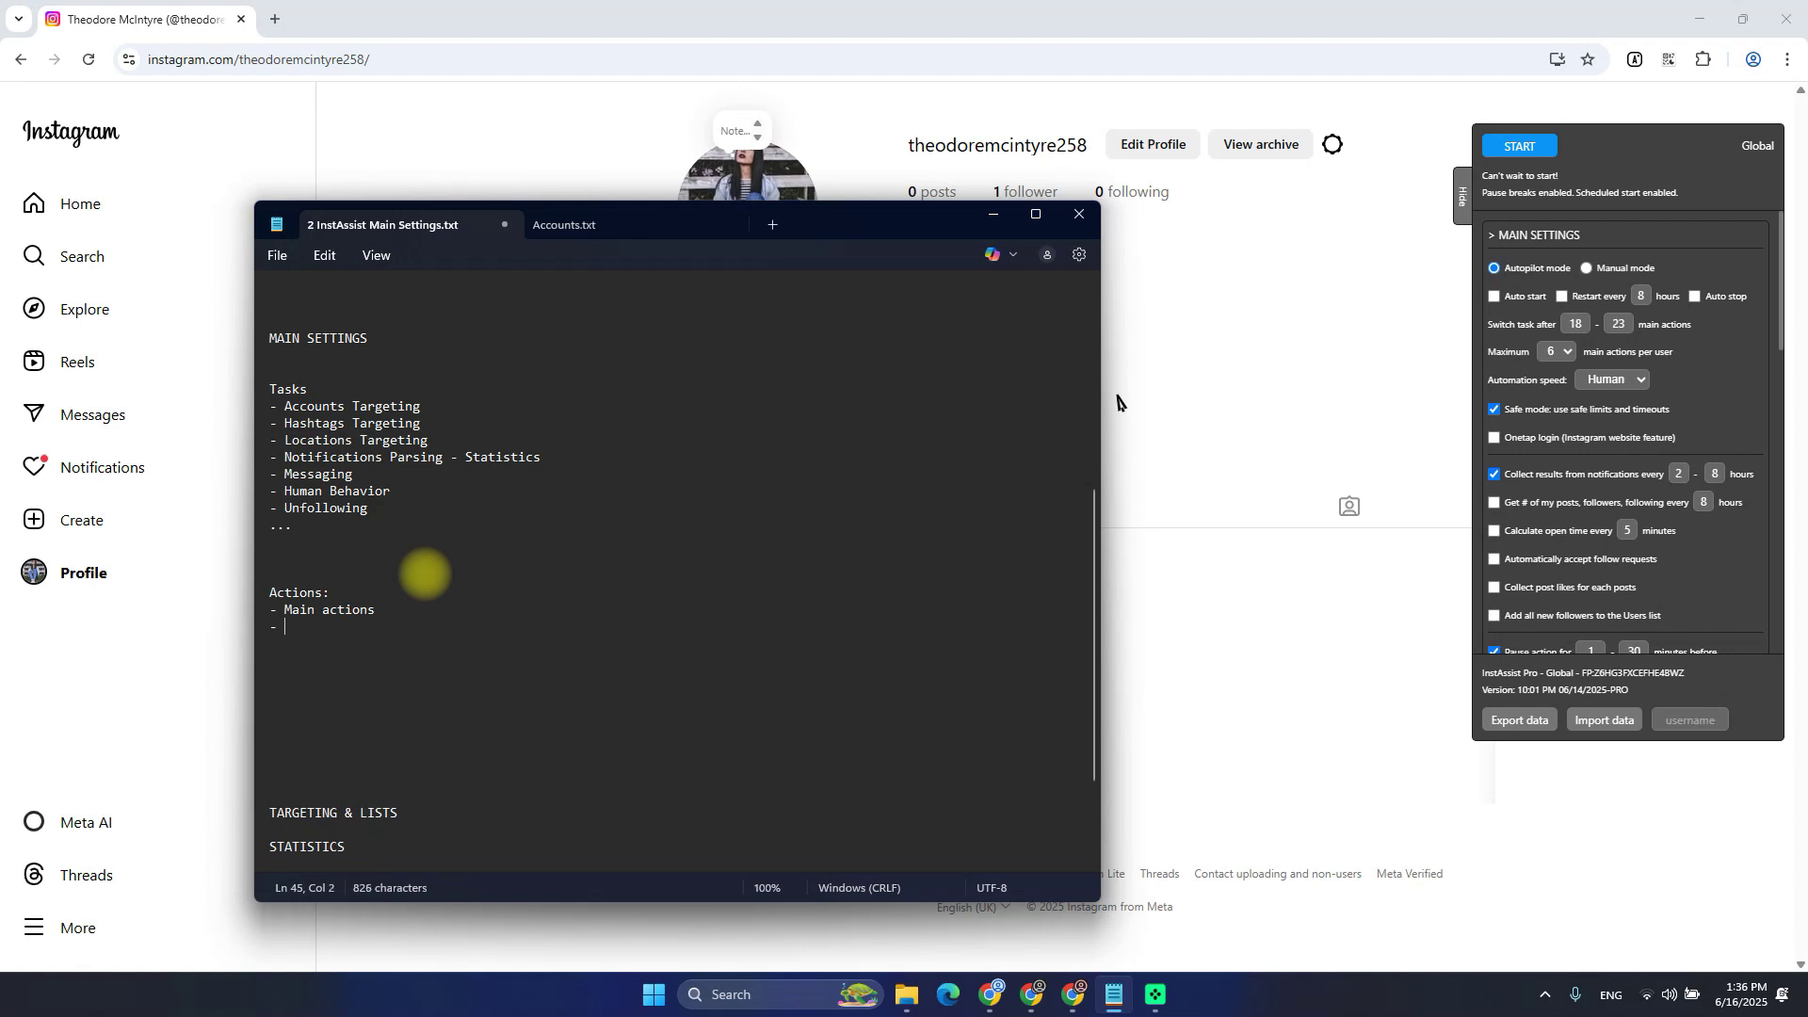
{"action": "type", "text": "- Opening act"}
{"action": "type", "text": "ollko"}
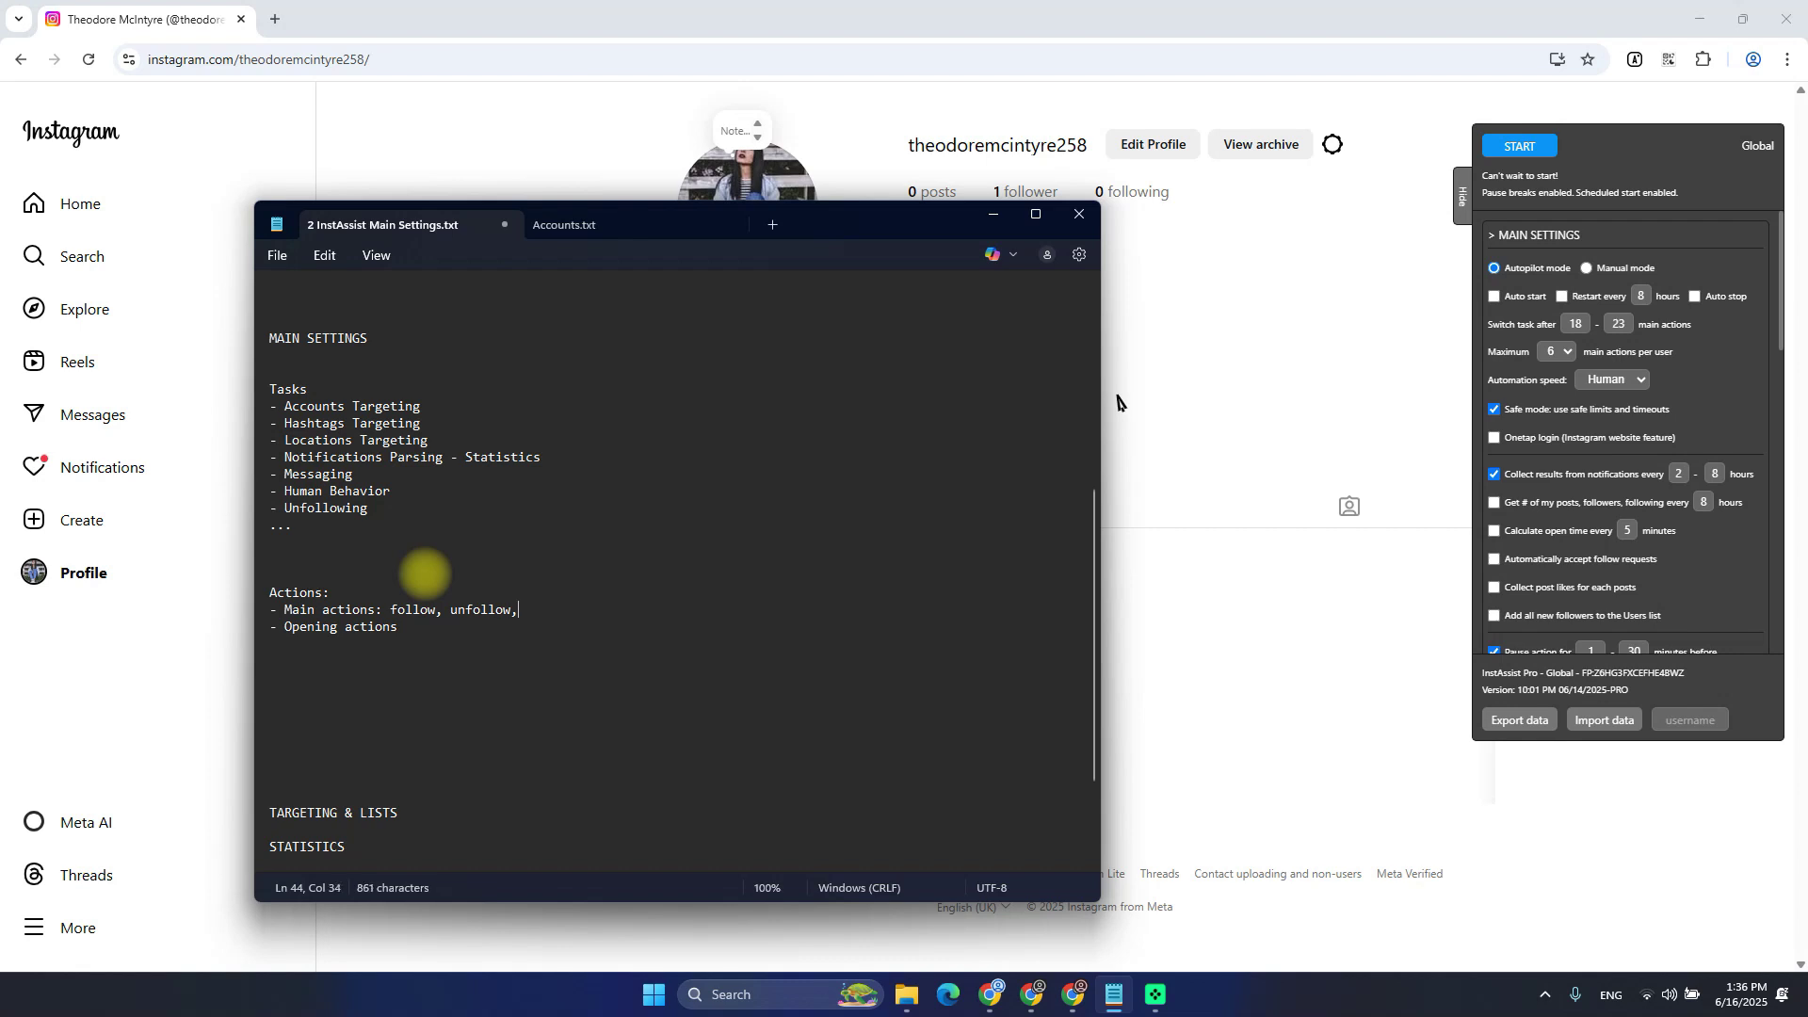
{"action": "type", "text": " like, message, ..."}
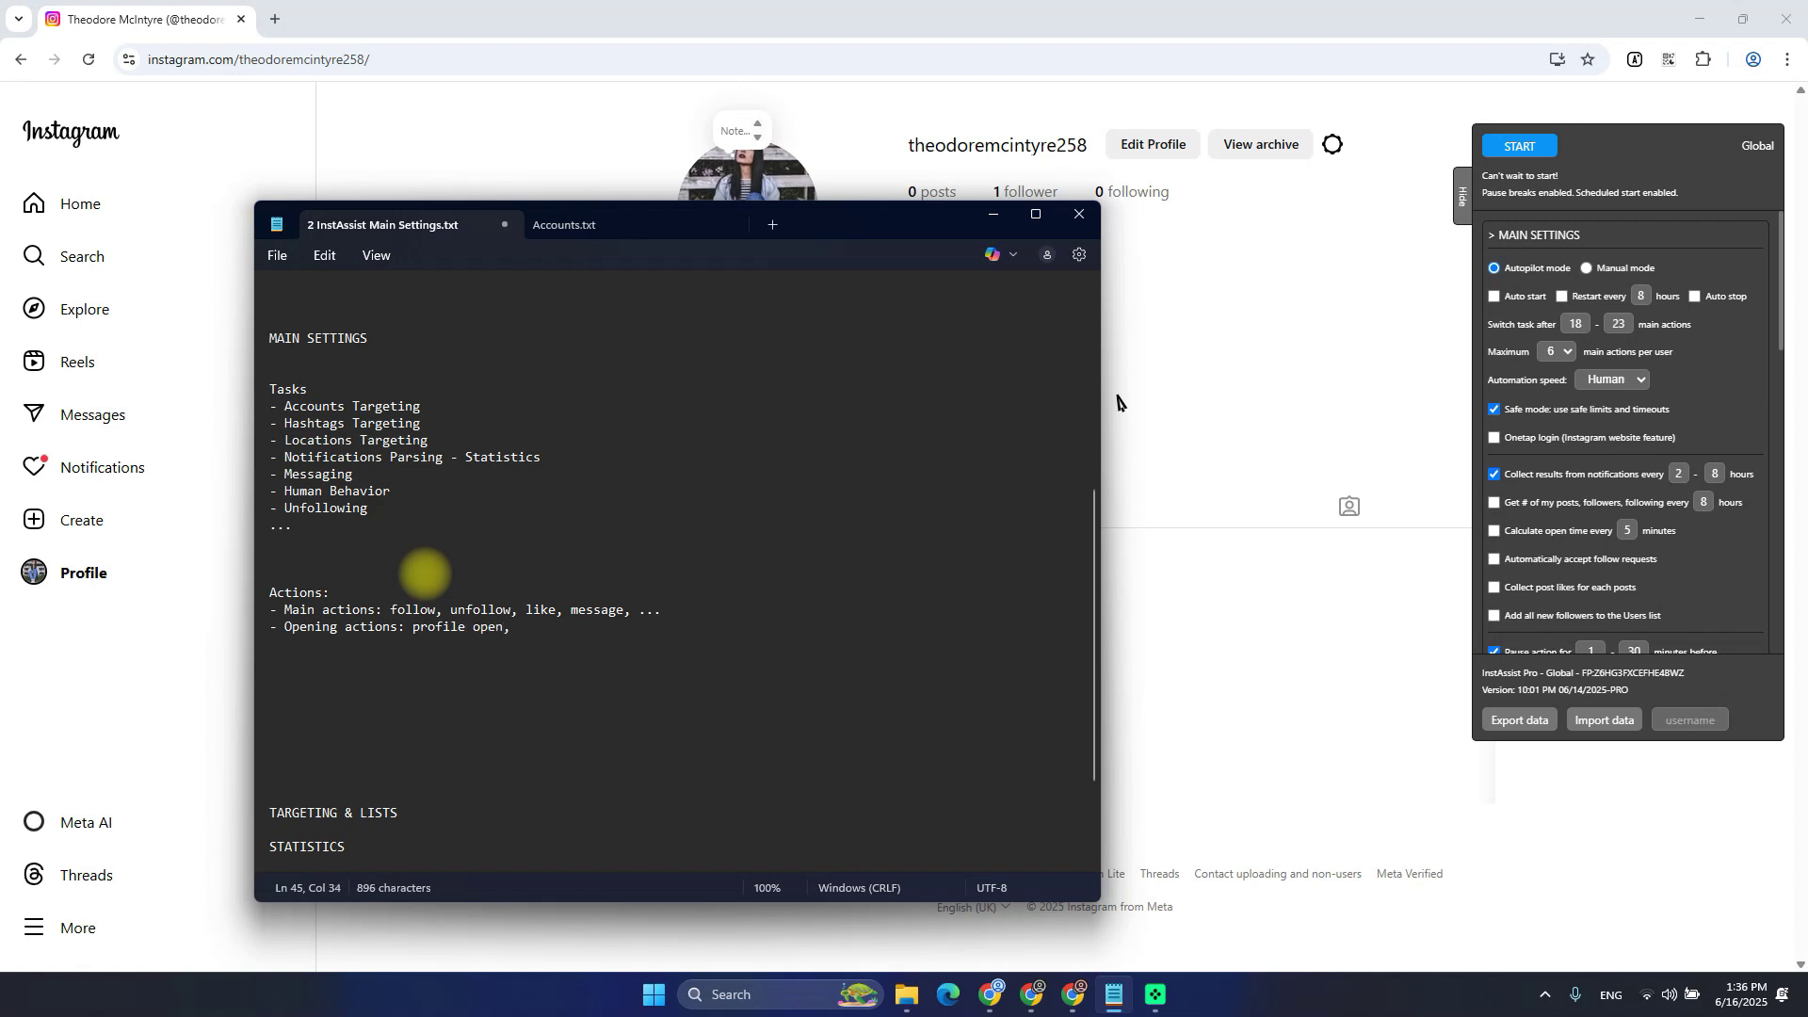
Extend the Opening actions item with "post open, hashtag open, location open, ...", correcting the misspelled "hashtag"
{"action": "key", "text": "BackSpace"}
{"action": "key", "text": "BackSpace"}
{"action": "type", "text": "open, hashtad open,"}
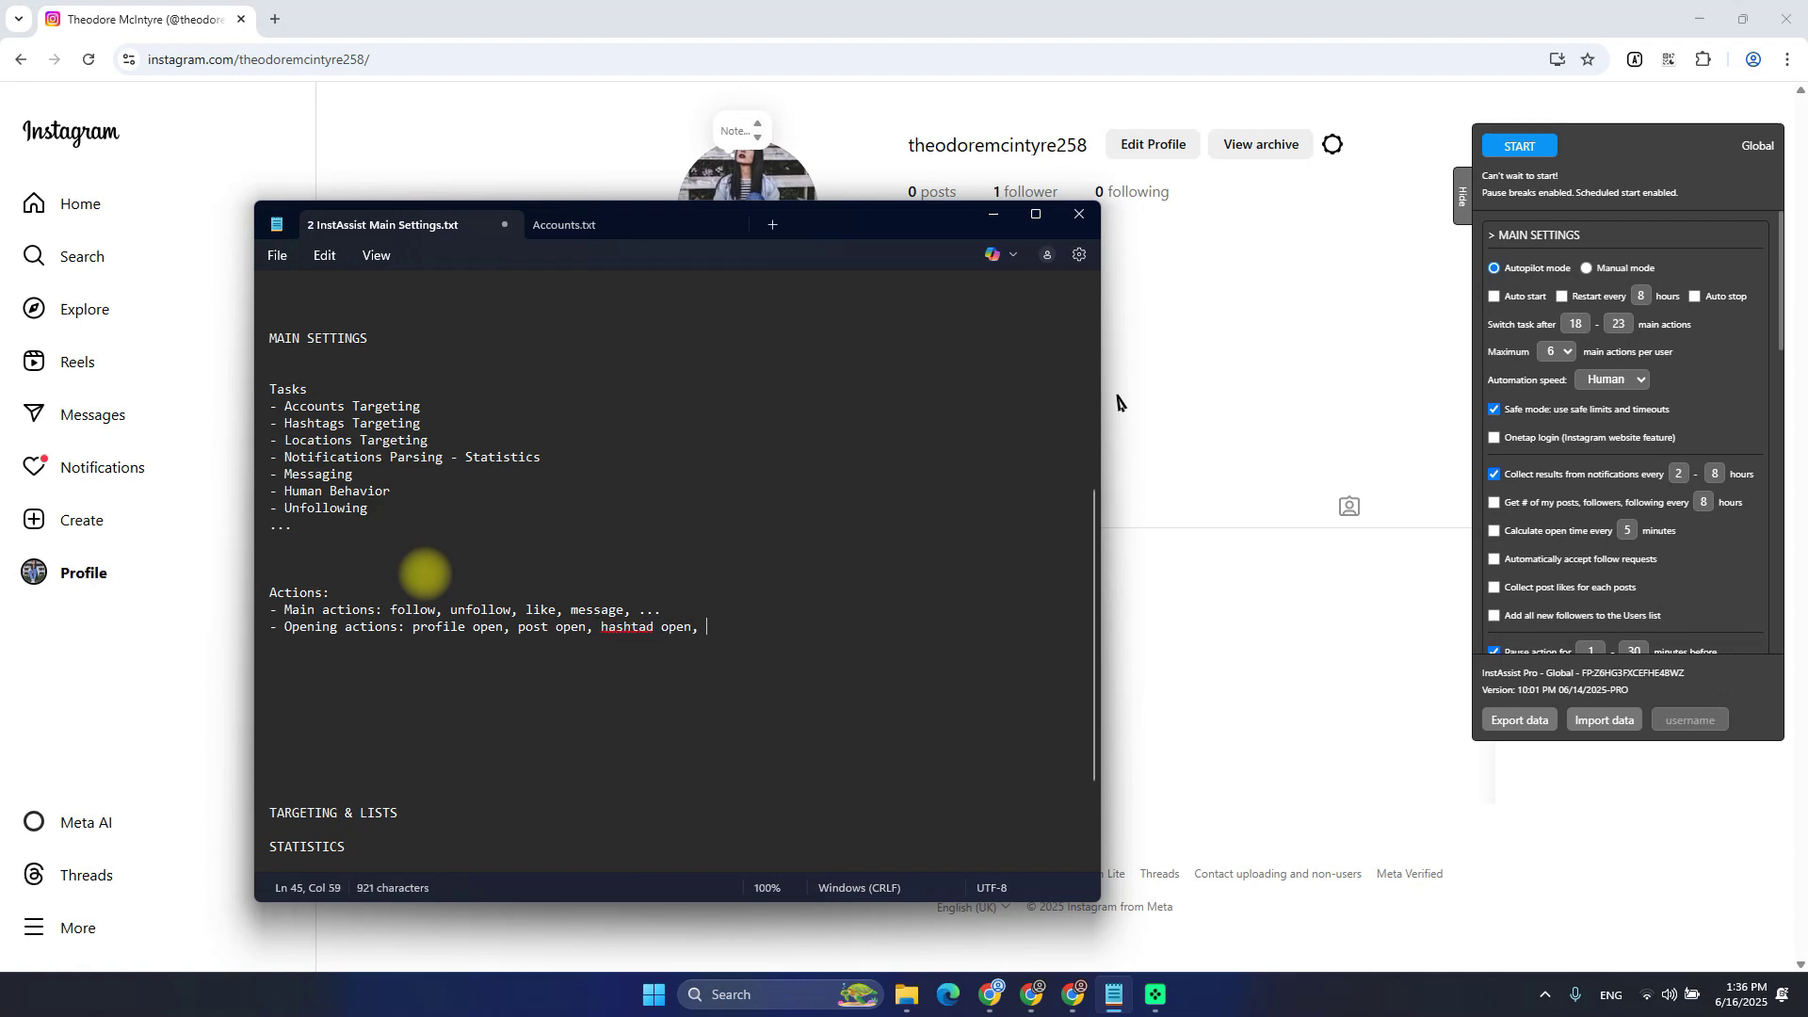
{"action": "key", "text": "Left"}
{"action": "key", "text": "Left"}
{"action": "key", "text": "Left"}
{"action": "key", "text": "Left"}
{"action": "key", "text": "Left"}
{"action": "key", "text": "Left"}
{"action": "key", "text": "Left"}
{"action": "key", "text": "End"}
{"action": "key", "text": "Left"}
{"action": "key", "text": "Left"}
{"action": "key", "text": "Left"}
{"action": "key", "text": "Left"}
{"action": "key", "text": "Left"}
{"action": "key", "text": "BackSpace"}
{"action": "type", "text": "g"}
{"action": "key", "text": "End"}
{"action": "type", "text": "location open."}
Examine the main and opening actions listed under Actions, comparing follow with profile open
{"action": "key", "text": "Home"}
{"action": "key", "text": "shift+Down"}
{"action": "key", "text": "shift+Down"}
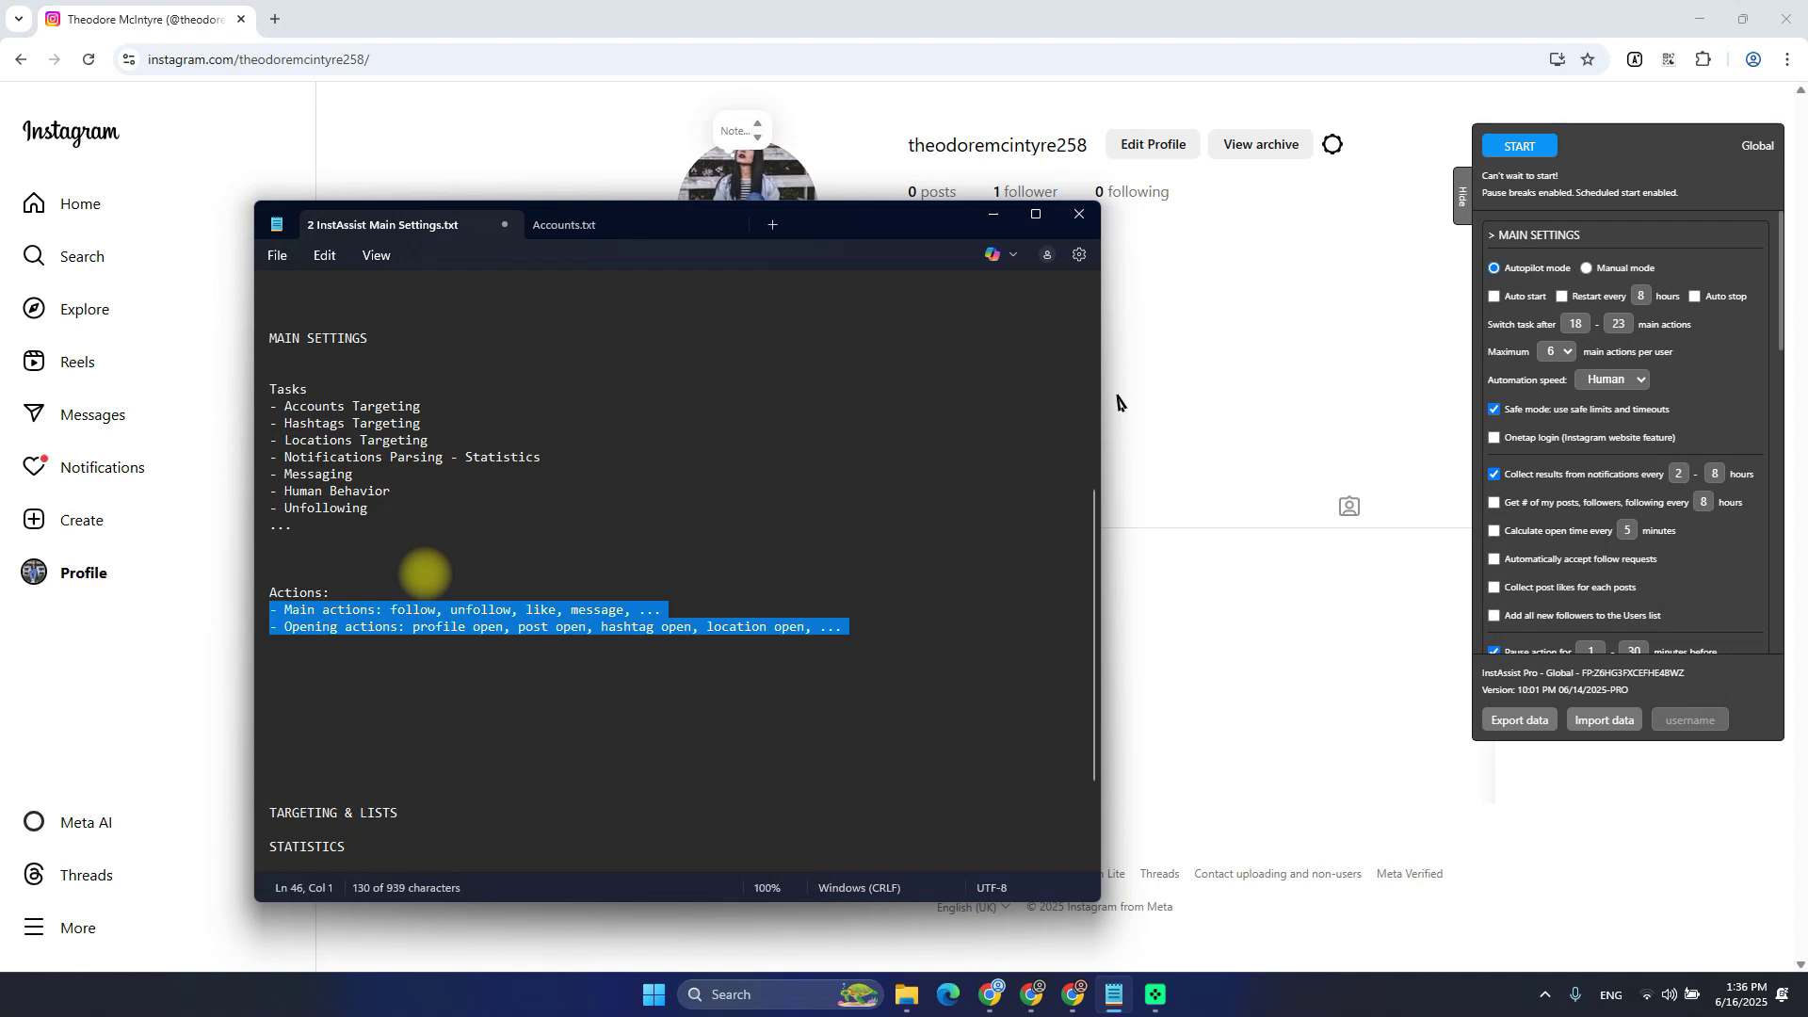
{"action": "key", "text": "Left"}
{"action": "key", "text": "shift+Down"}
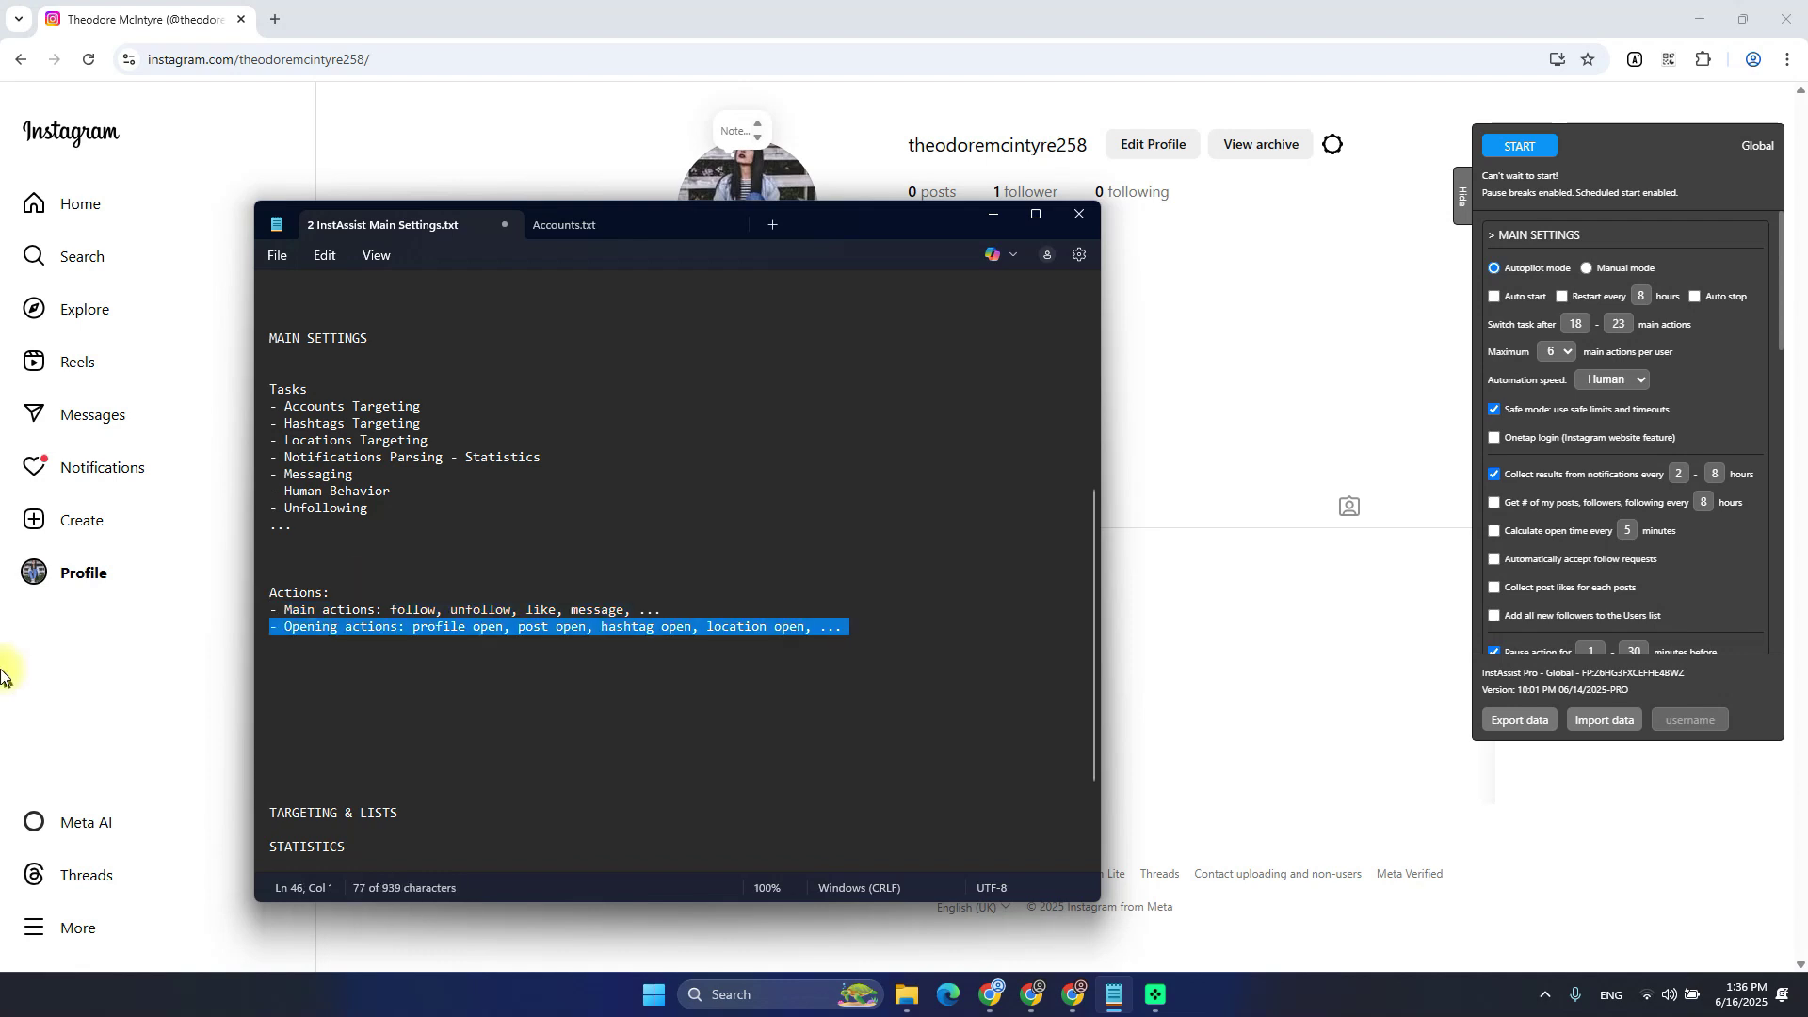
{"action": "left_click", "coordinate": [320, 645]}
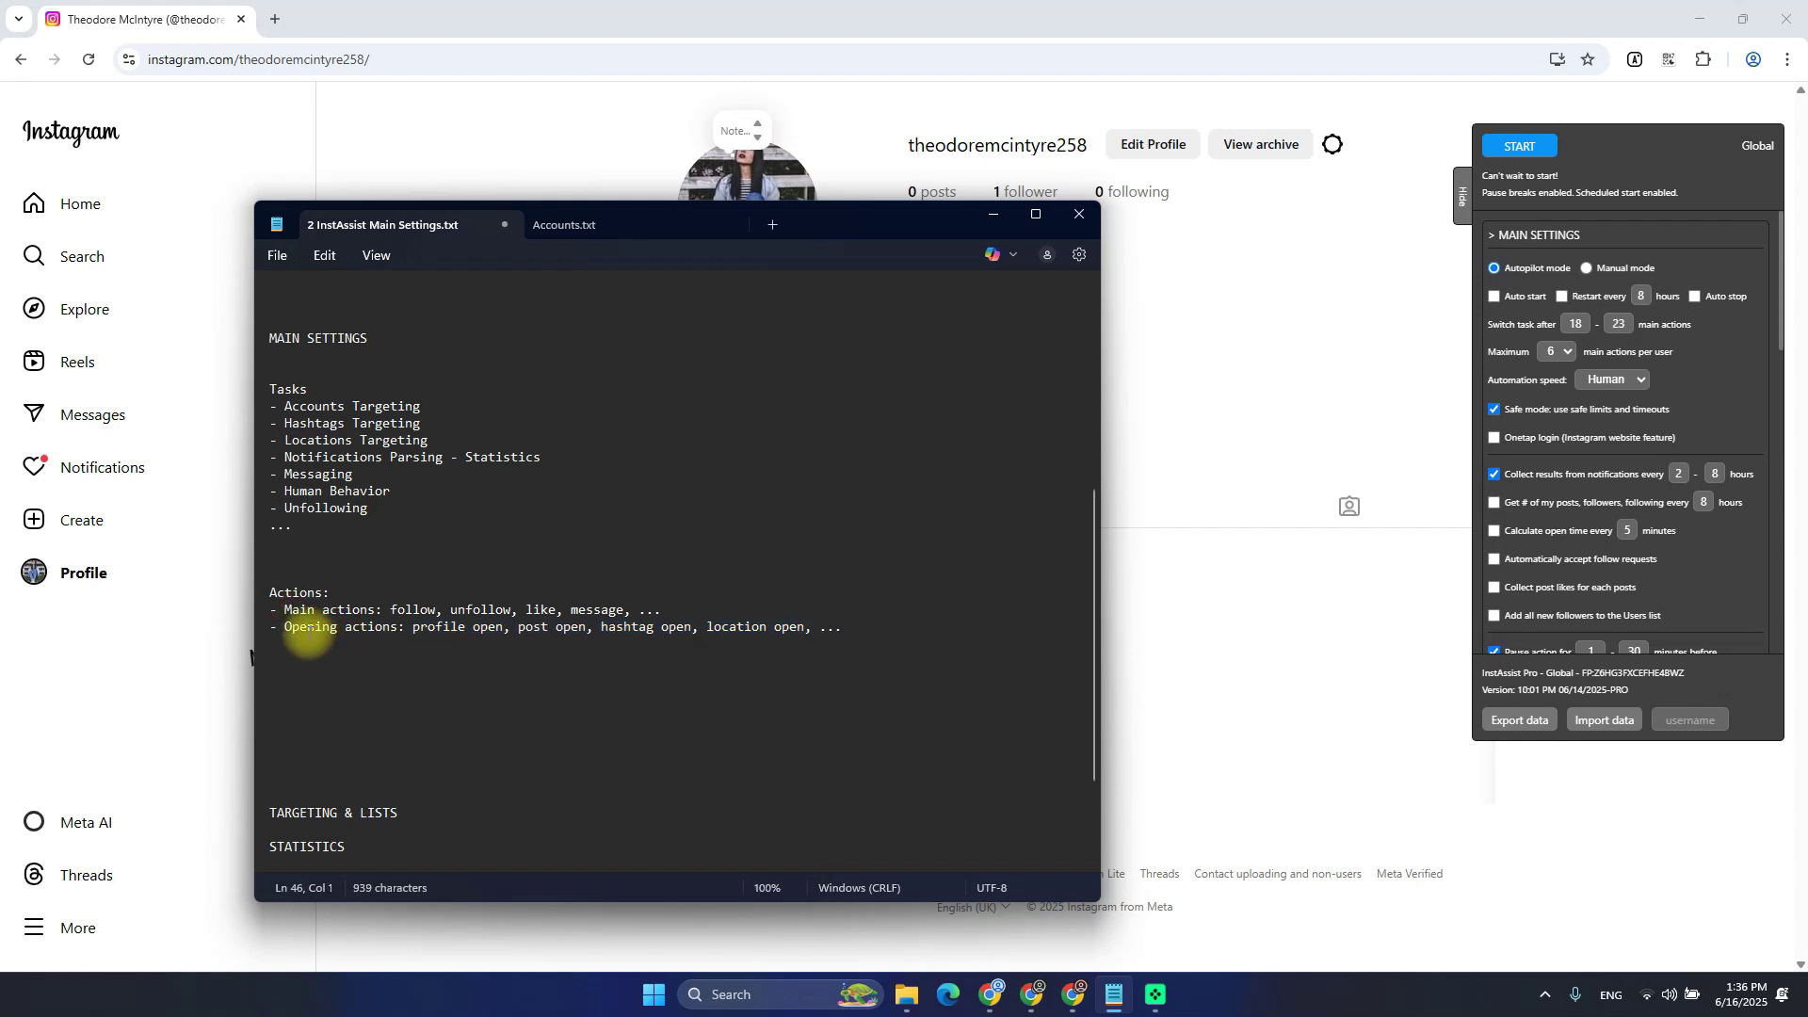
{"action": "left_click_drag", "start_coordinate": [283, 629], "coordinate": [361, 636]}
{"action": "left_click", "coordinate": [317, 629]}
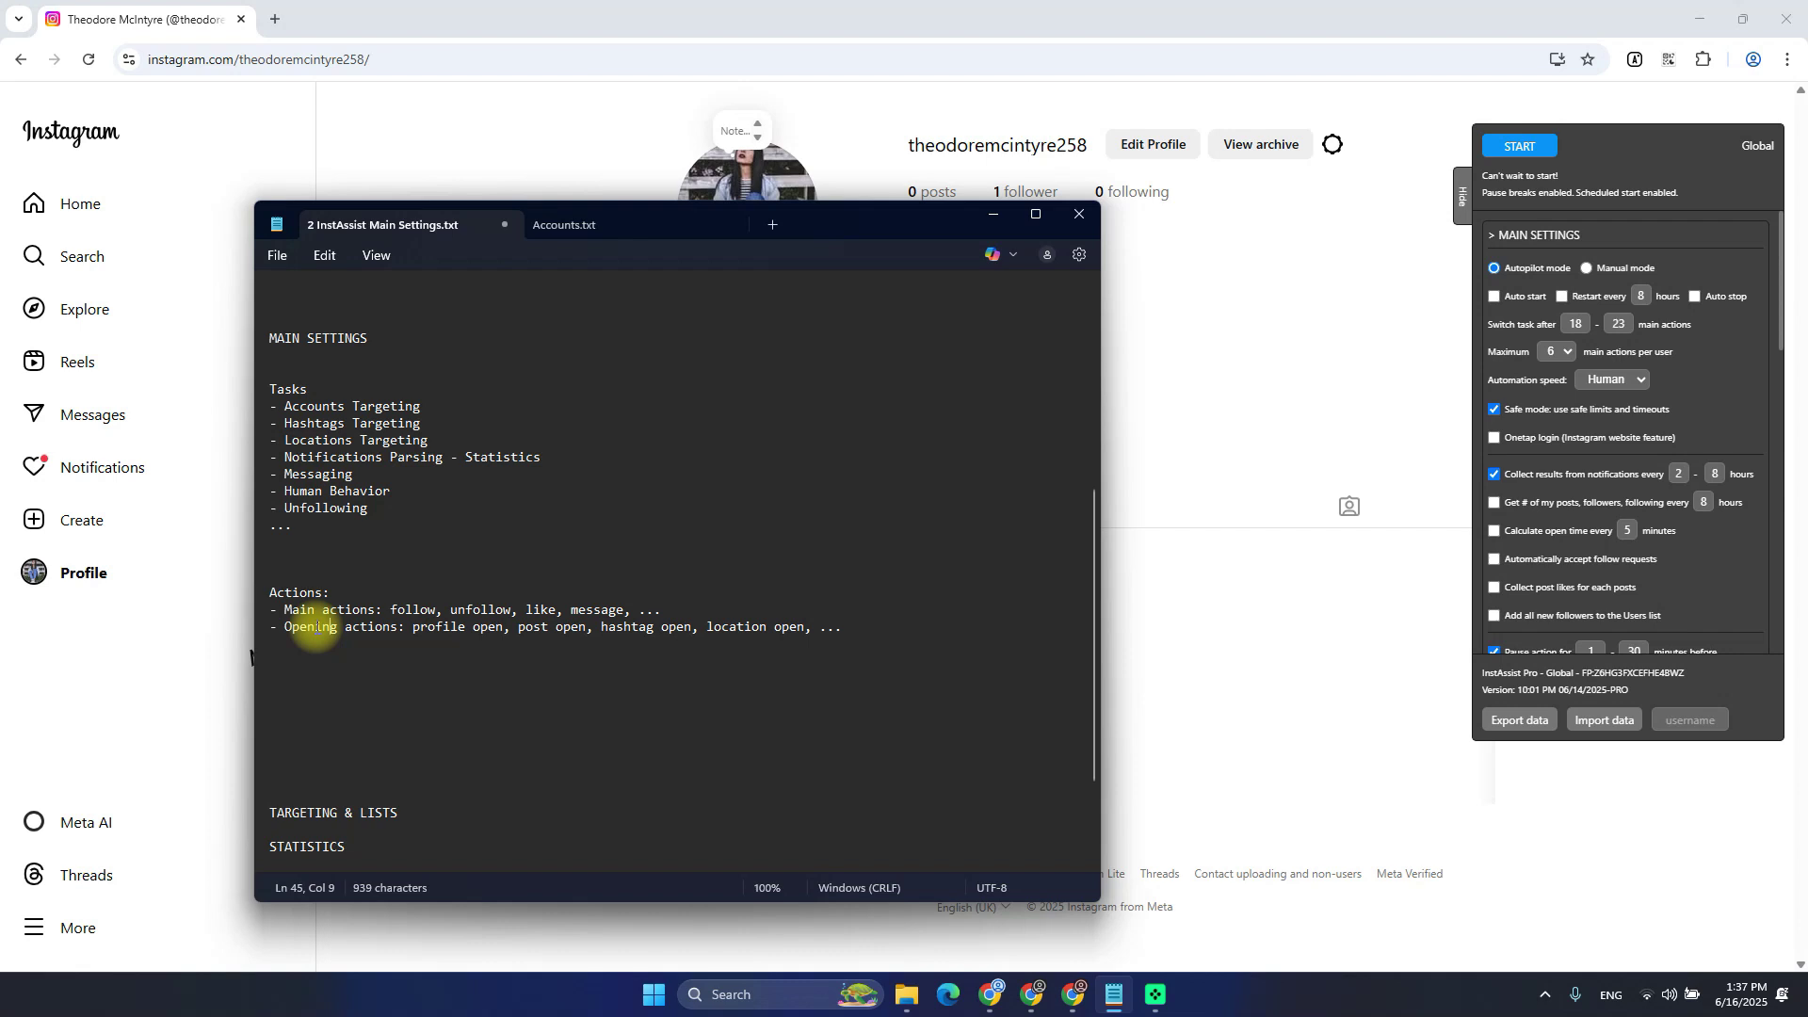
{"action": "double_click", "coordinate": [303, 631]}
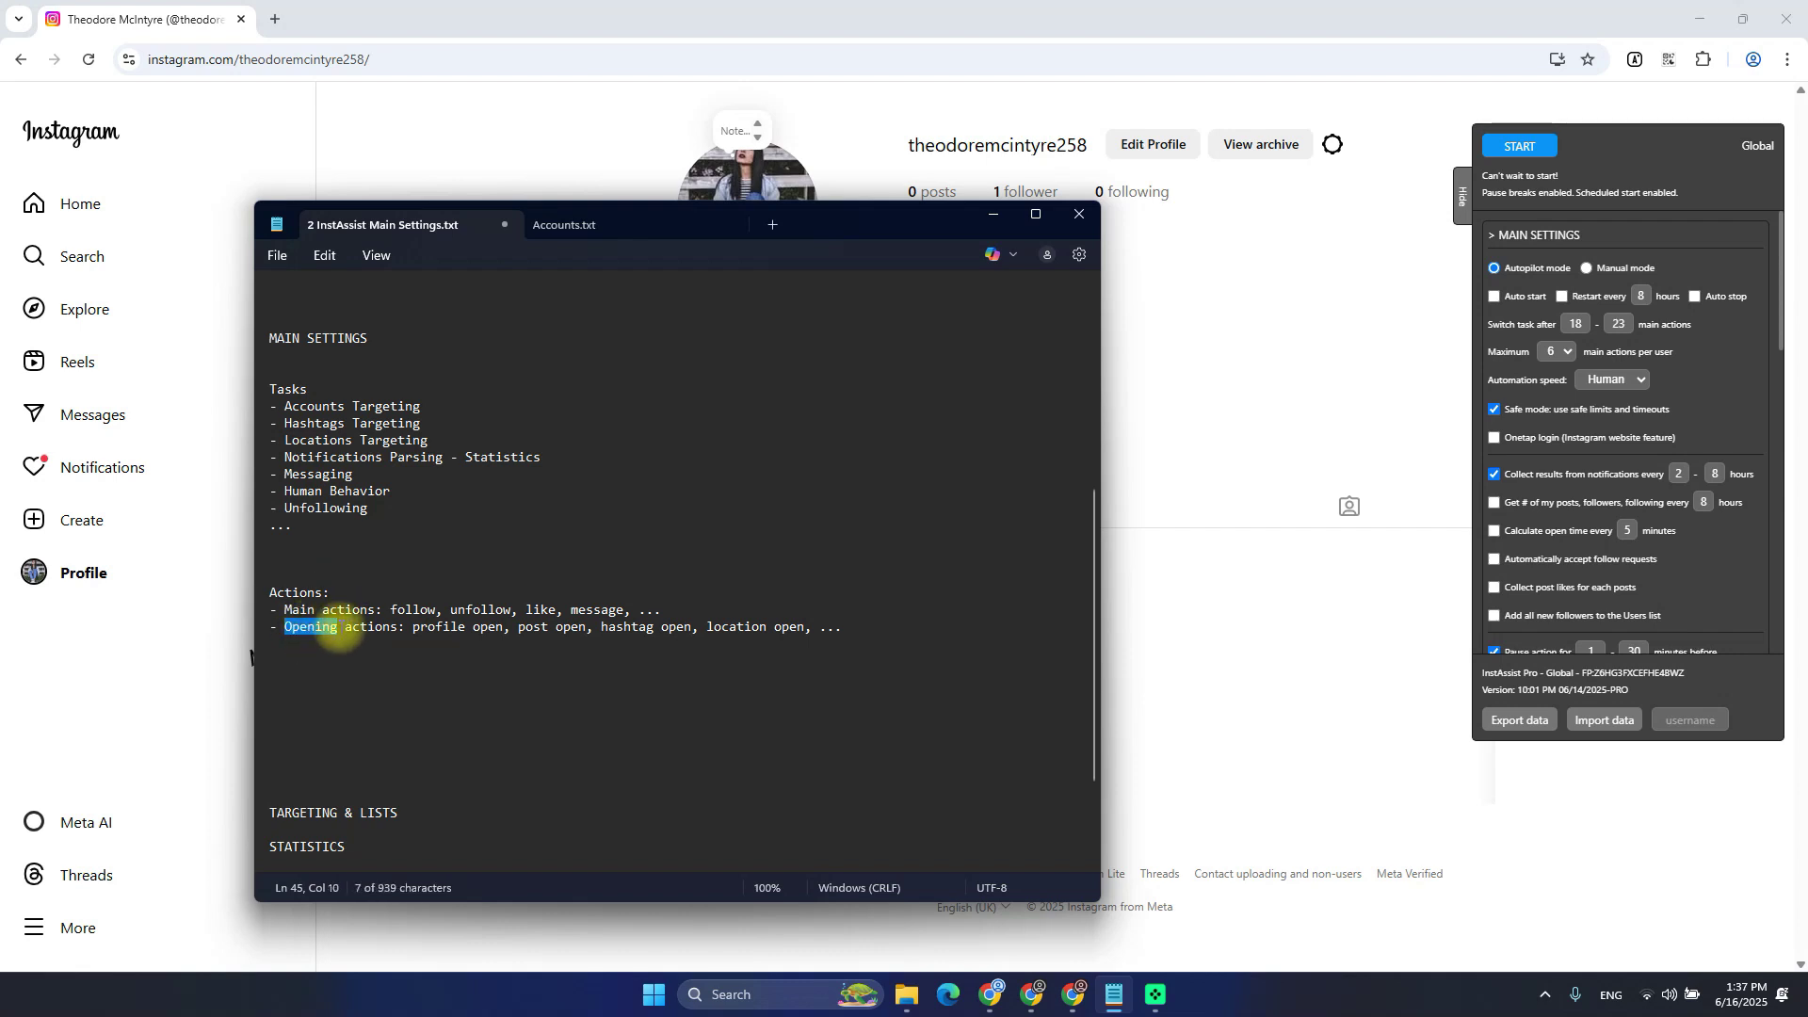
{"action": "left_click_drag", "start_coordinate": [415, 628], "coordinate": [503, 627]}
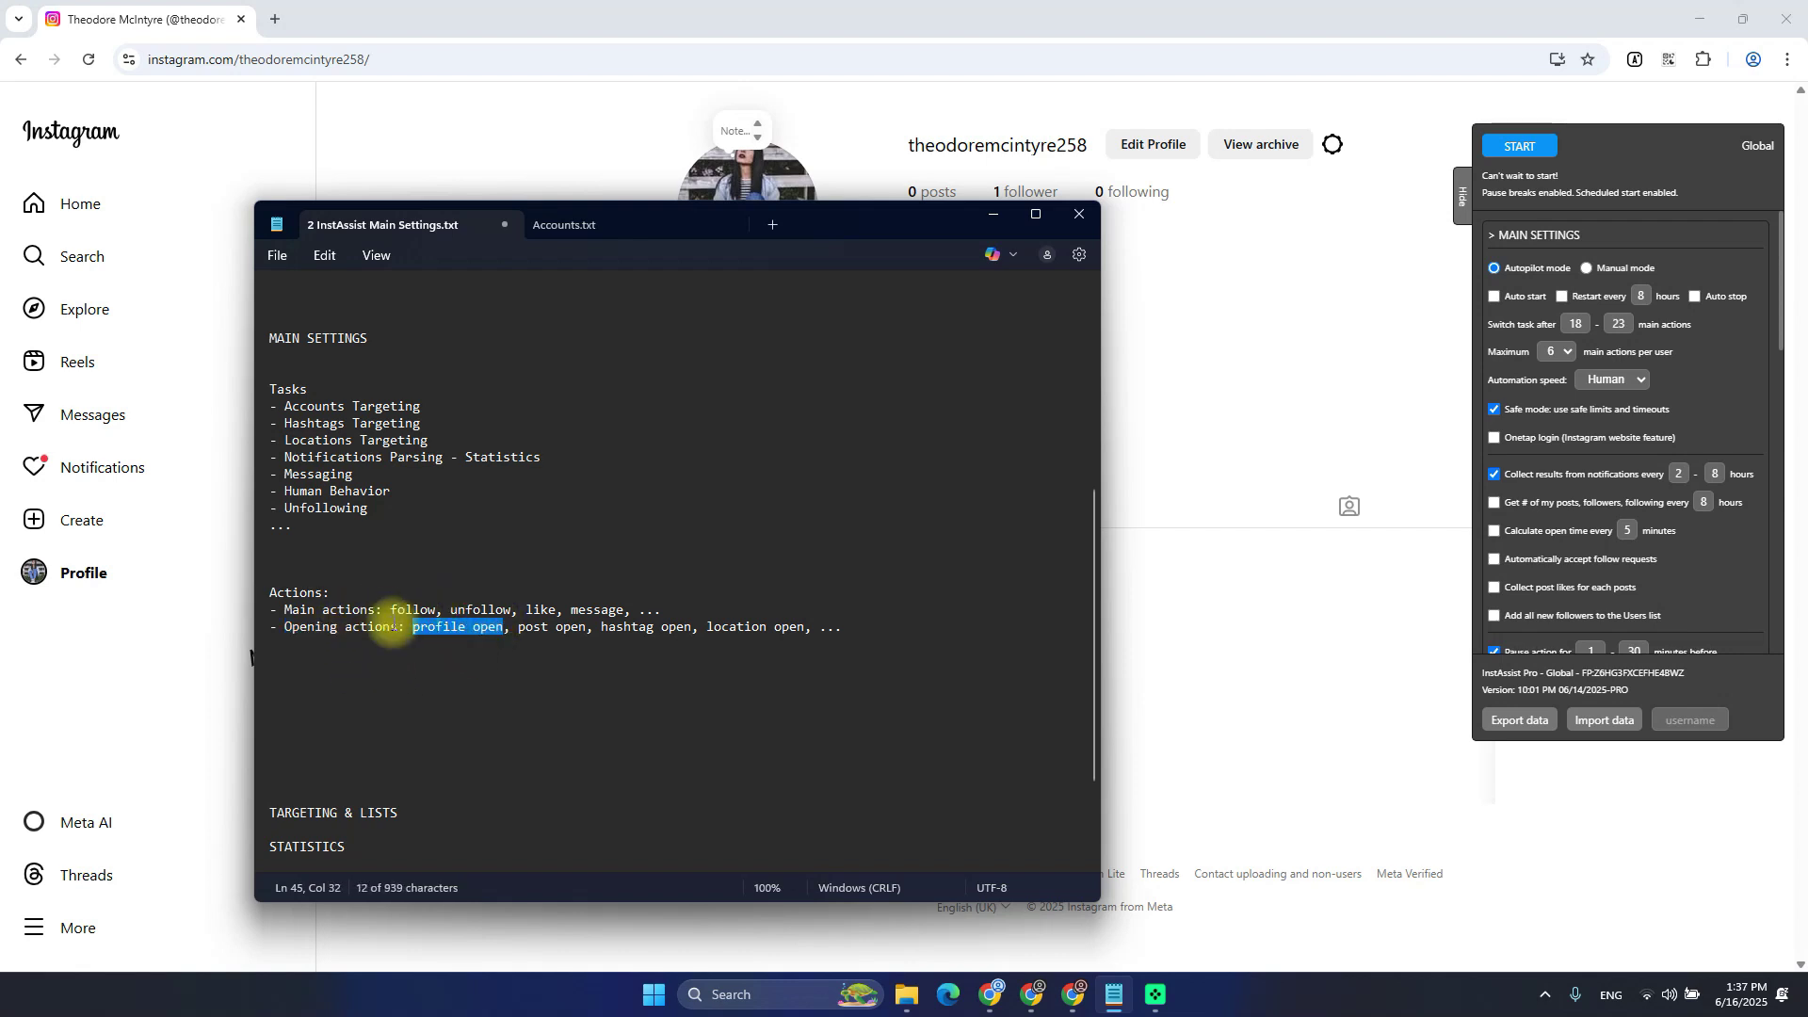
{"action": "left_click_drag", "start_coordinate": [391, 610], "coordinate": [436, 610]}
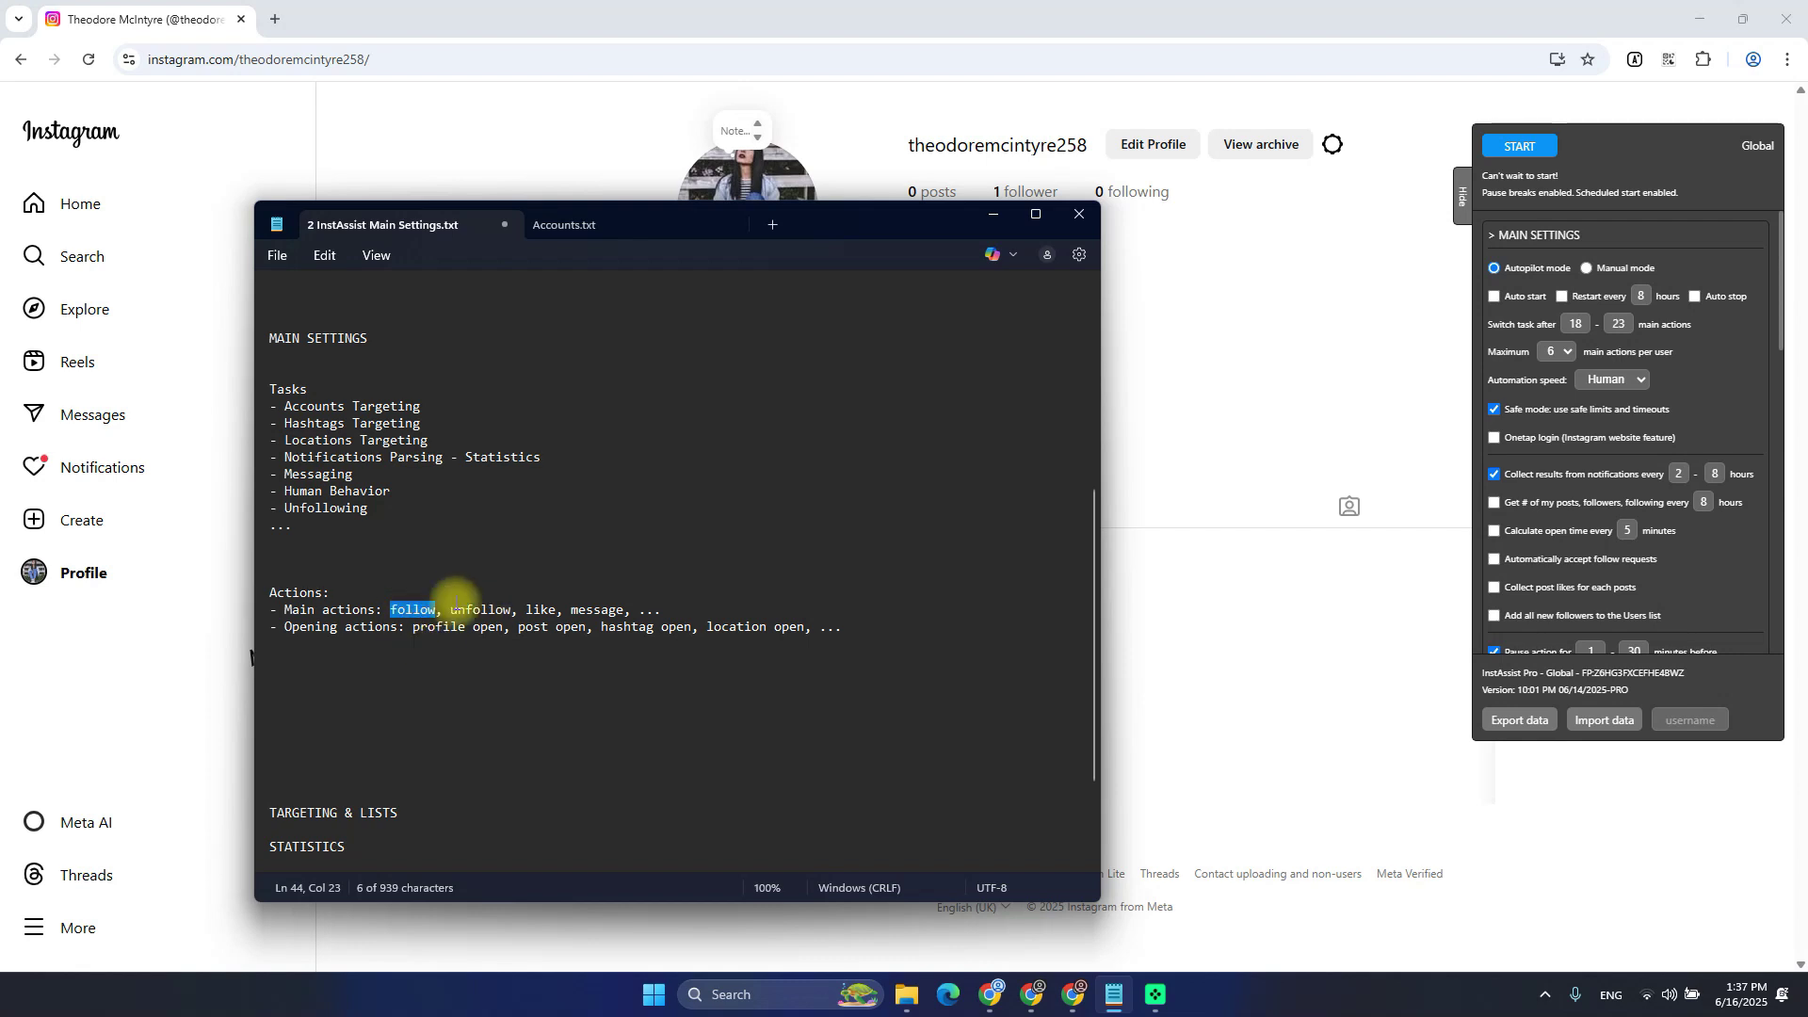
{"action": "left_click", "coordinate": [330, 592]}
{"action": "left_click_drag", "start_coordinate": [330, 591], "coordinate": [807, 634]}
{"action": "left_click", "coordinate": [478, 649]}
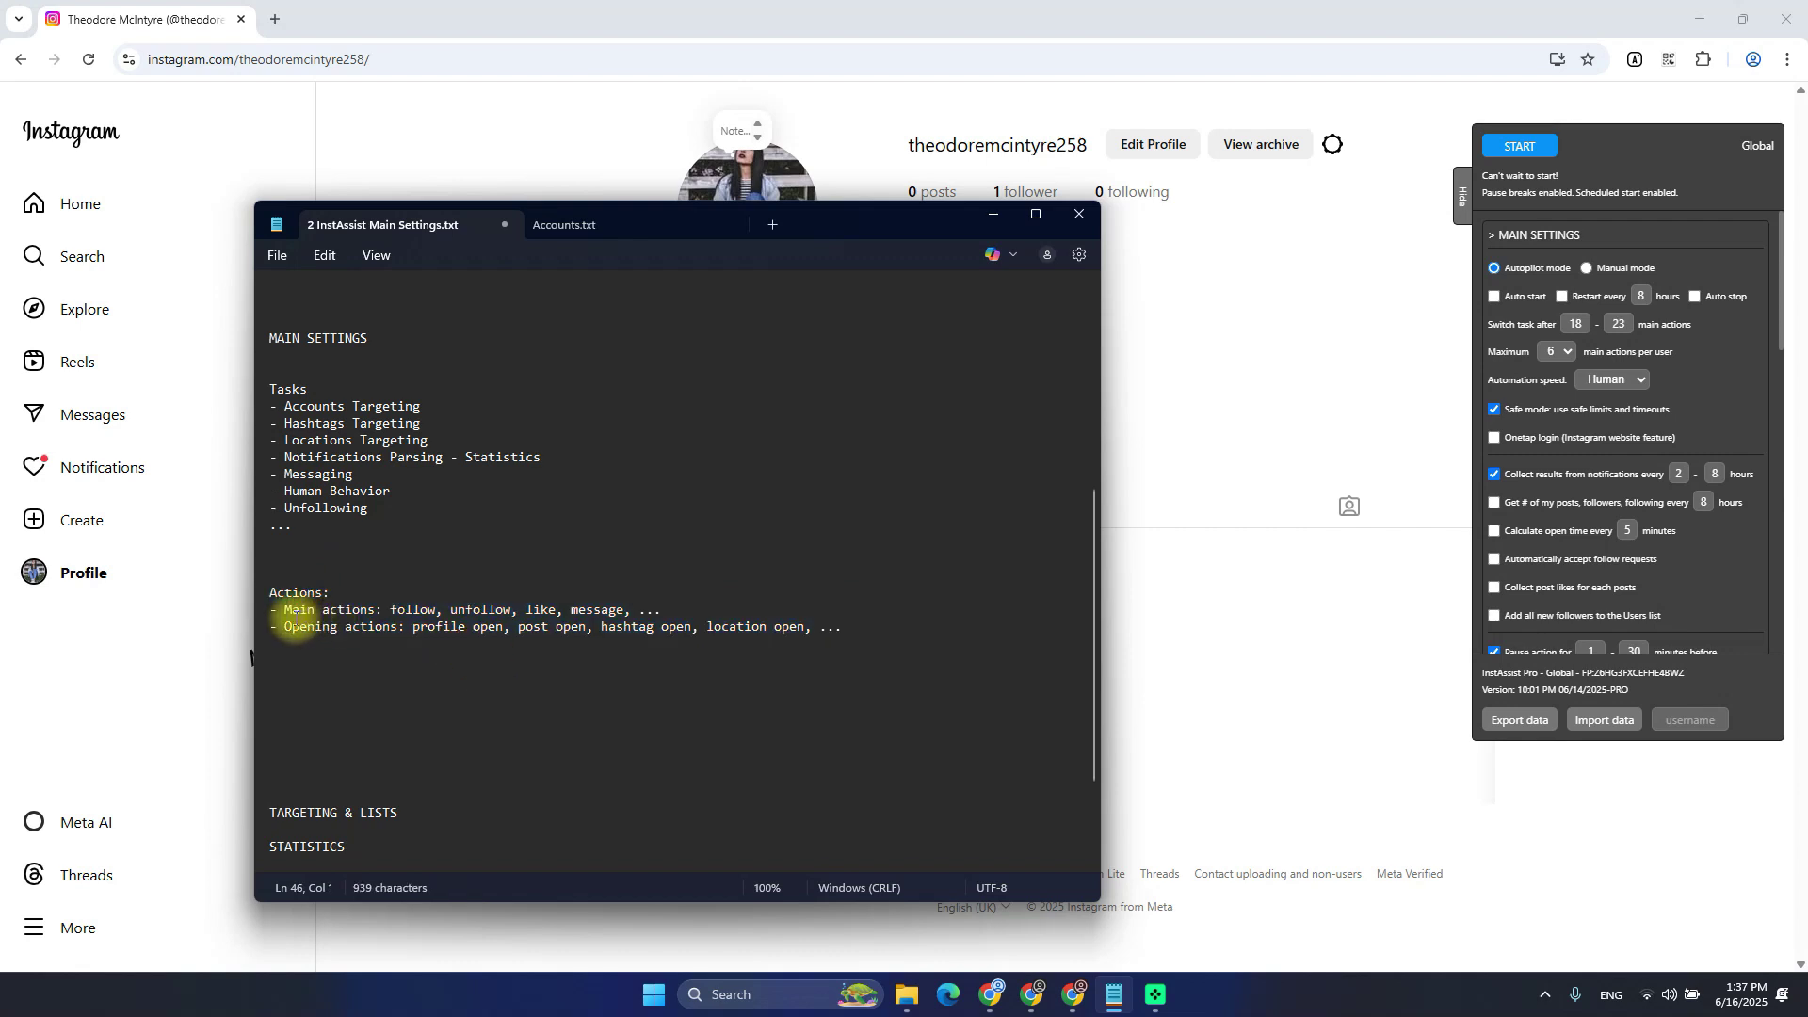
{"action": "left_click_drag", "start_coordinate": [280, 576], "coordinate": [837, 648]}
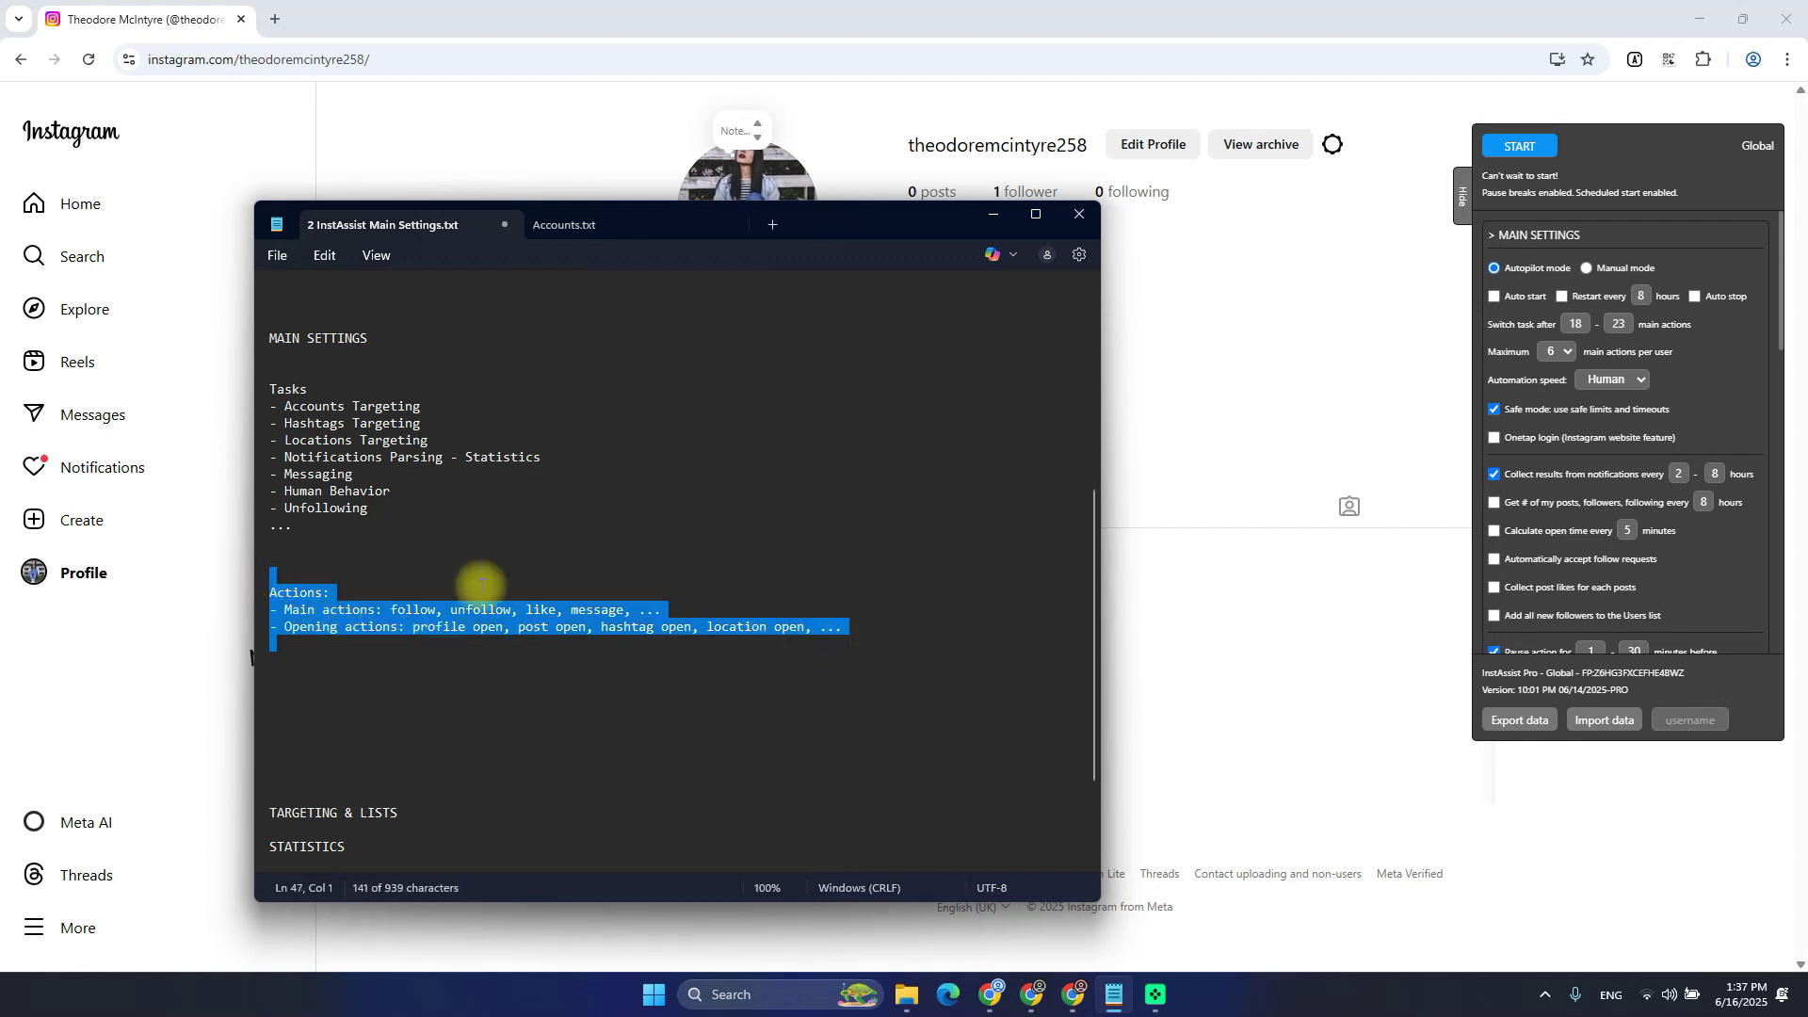
Remove one blank line between the task list and the Actions heading in the notes
{"action": "left_click", "coordinate": [392, 557]}
{"action": "key", "text": "Delete"}
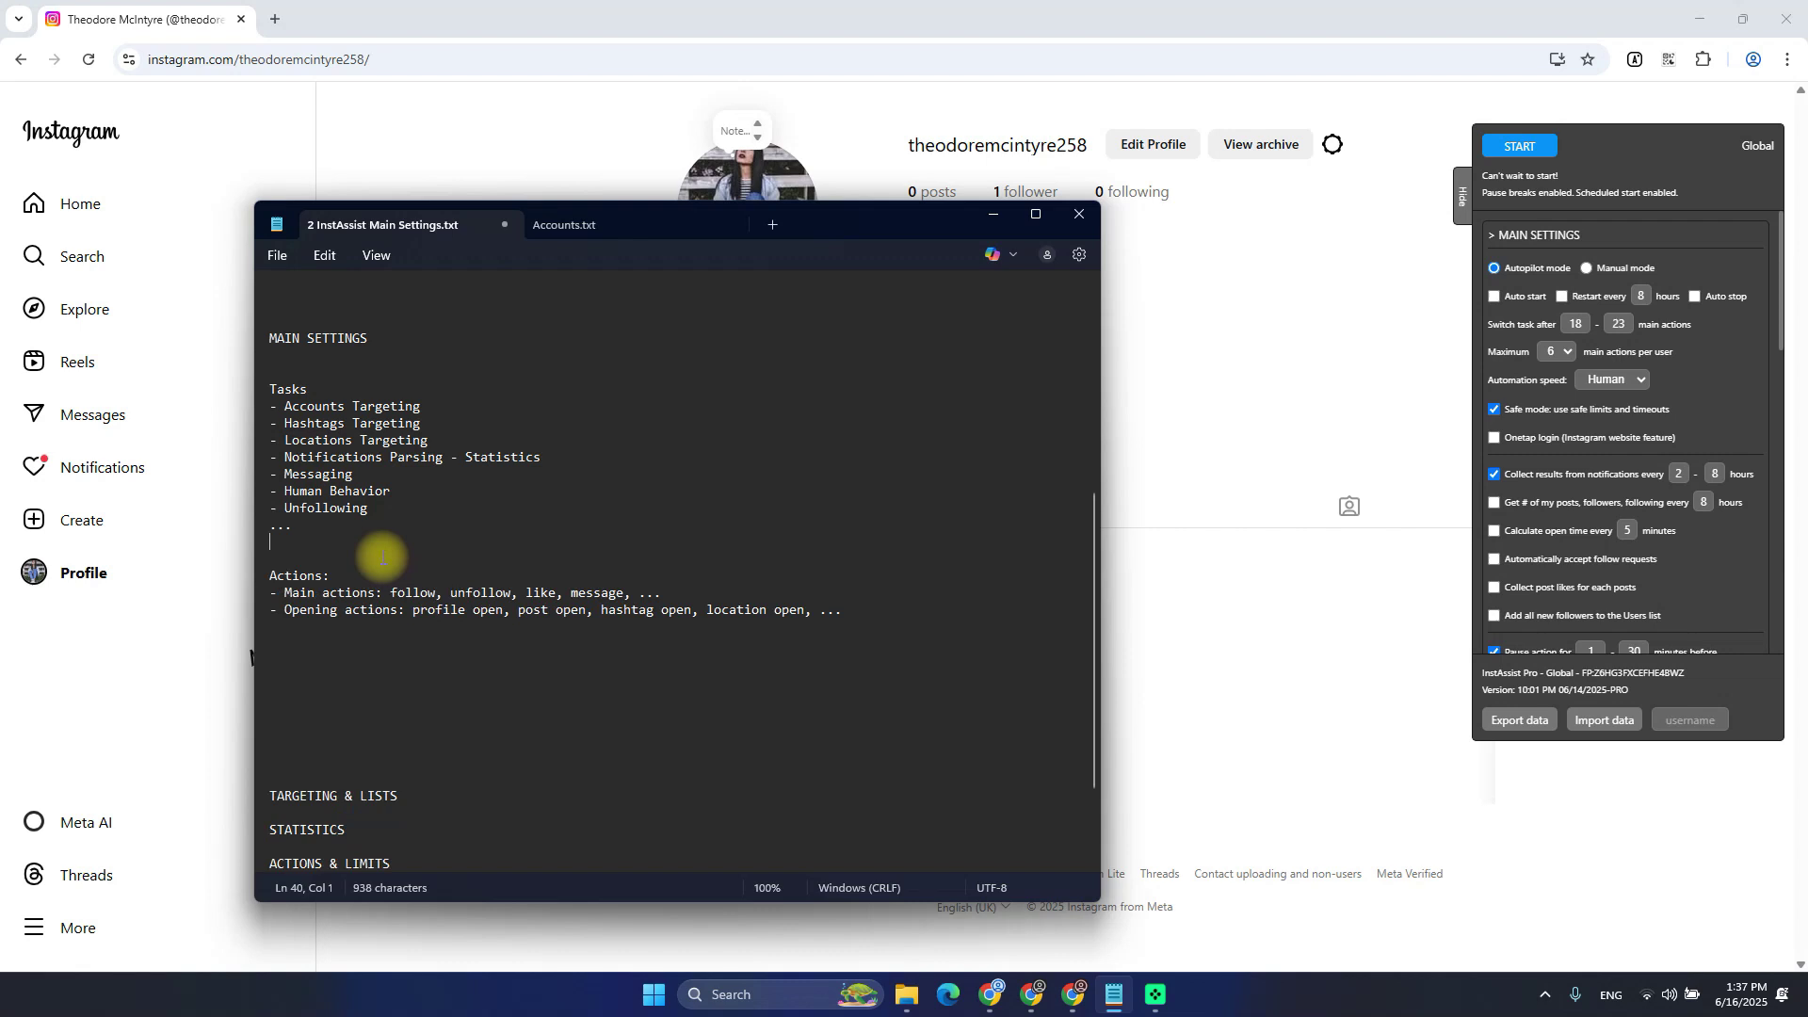
{"action": "left_click", "coordinate": [371, 633]}
Review InstAssist's "Switch task after" main actions option against the noted tasks and the "act like a human" goal
{"action": "mouse_move", "coordinate": [1554, 322]}
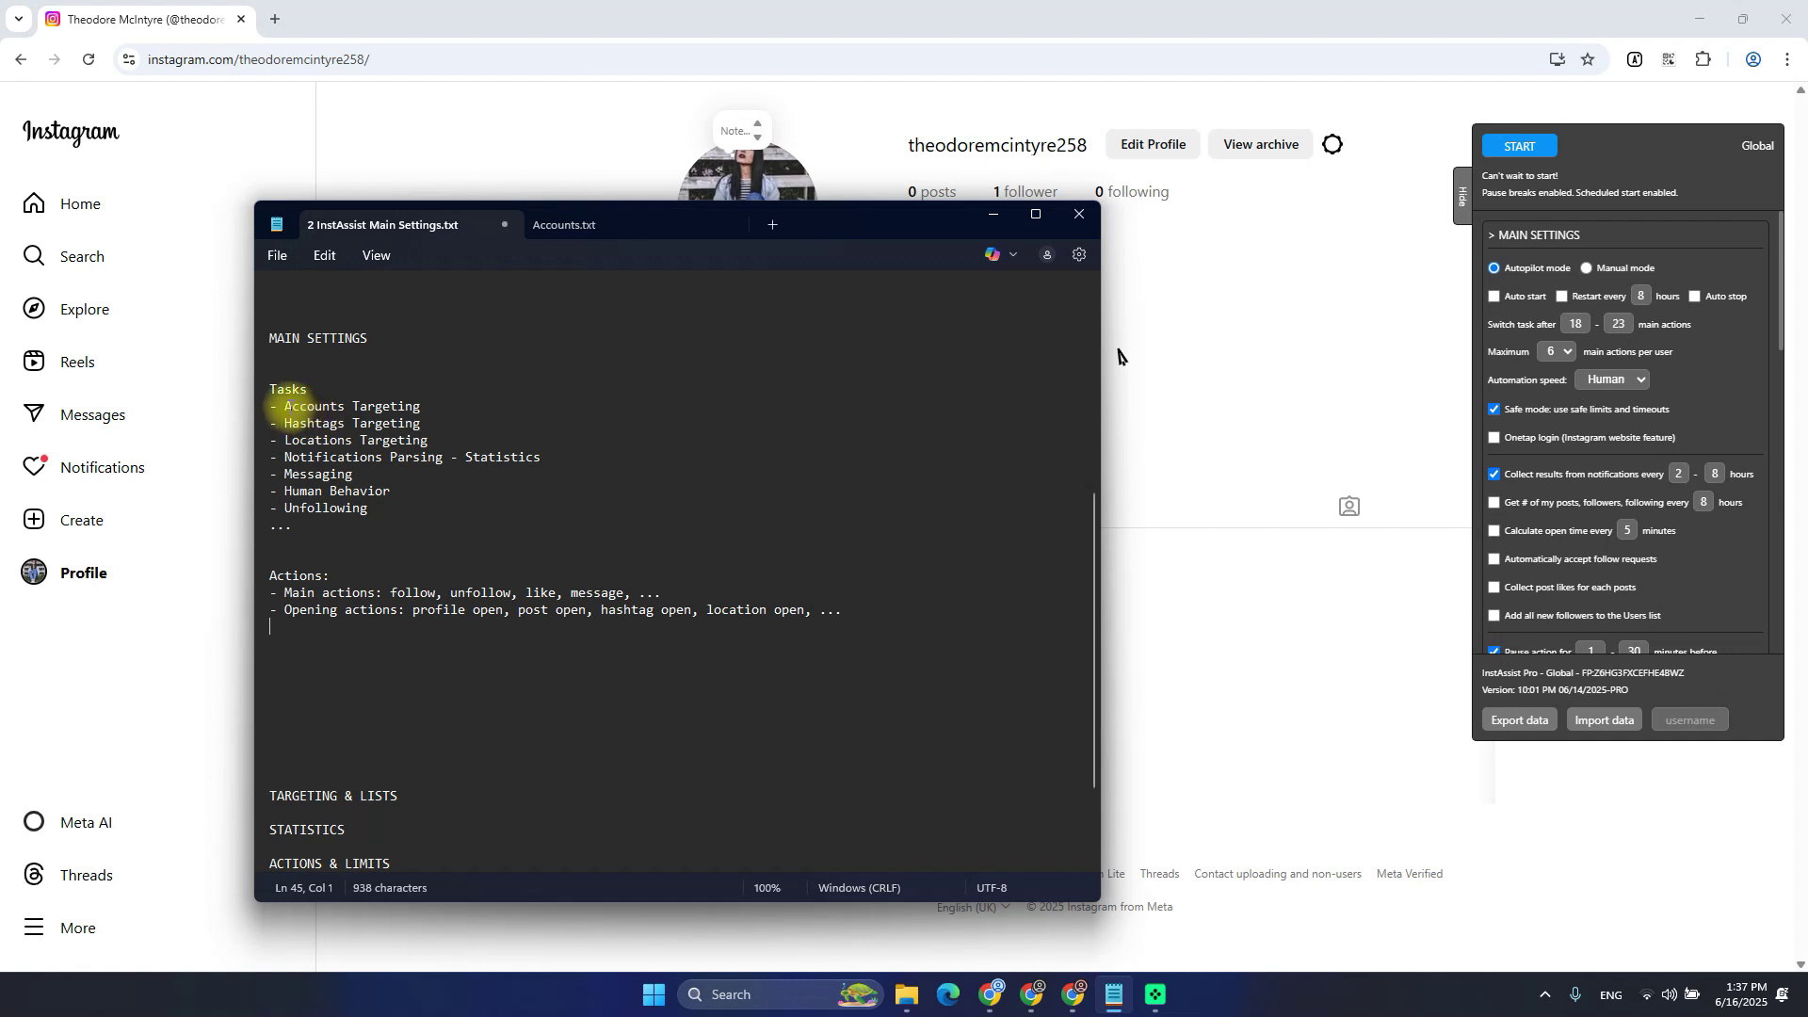
{"action": "left_click_drag", "start_coordinate": [286, 407], "coordinate": [420, 407]}
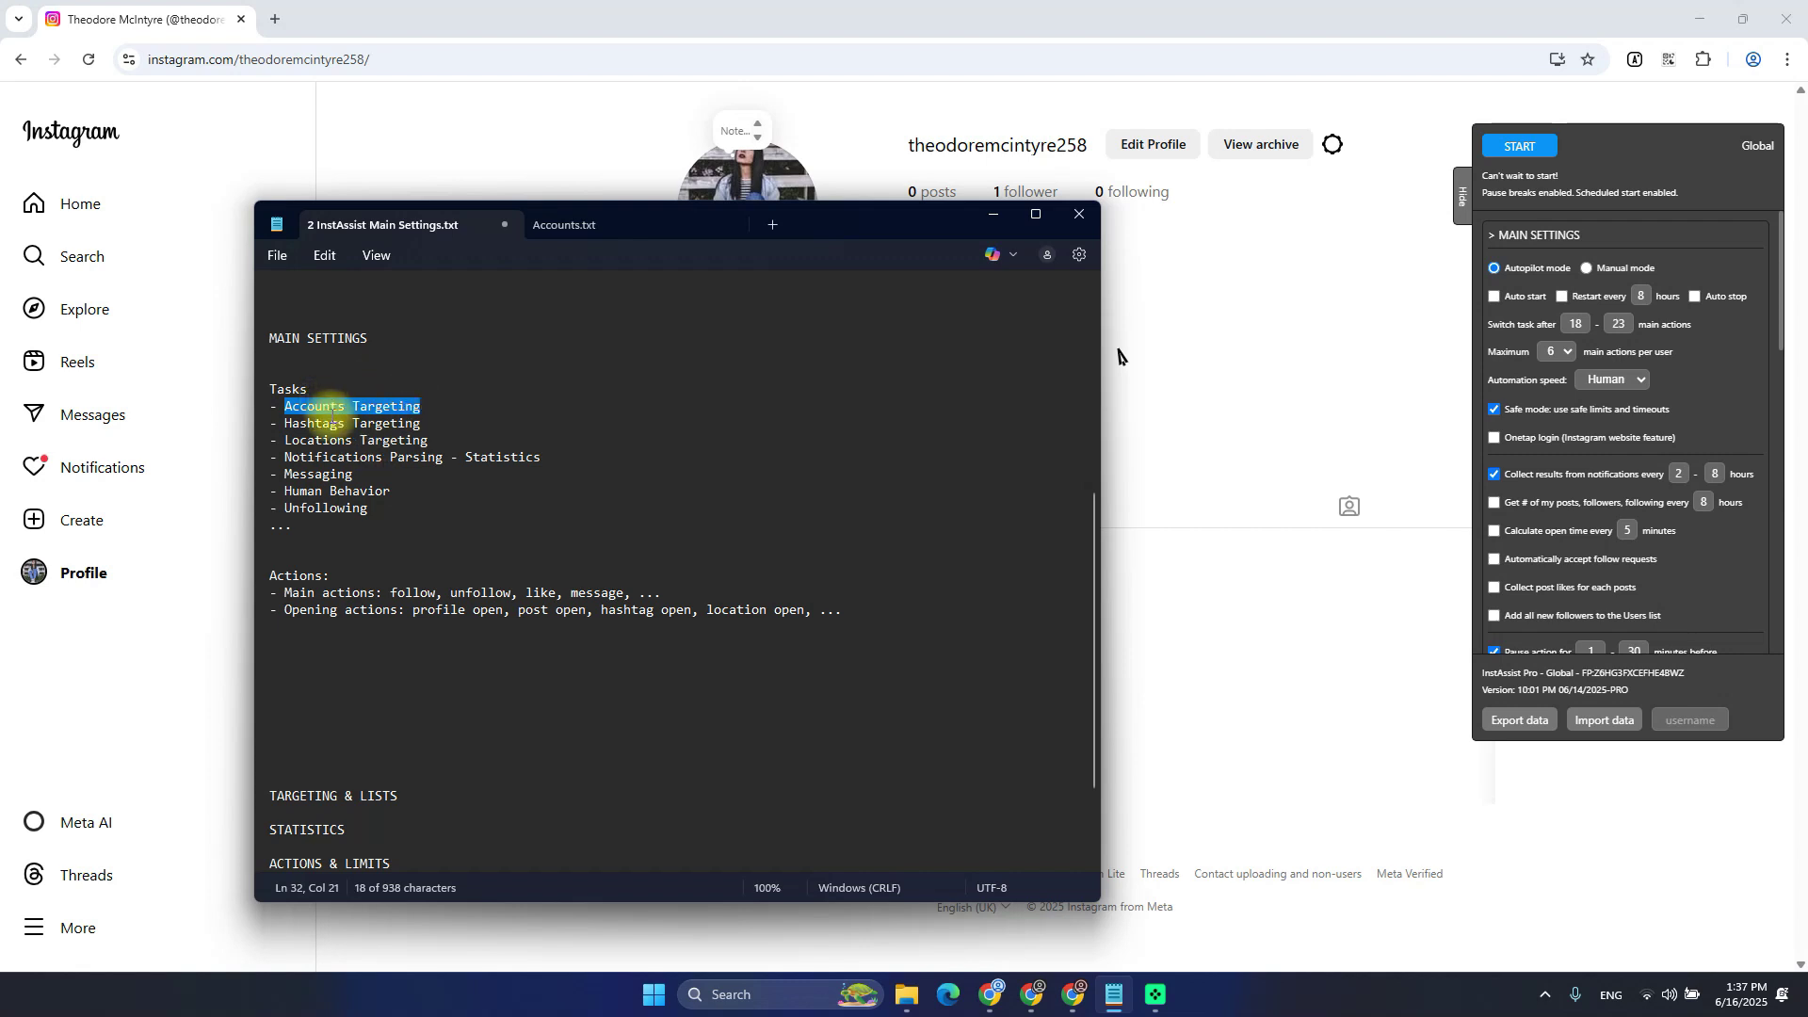
{"action": "left_click", "coordinate": [468, 408]}
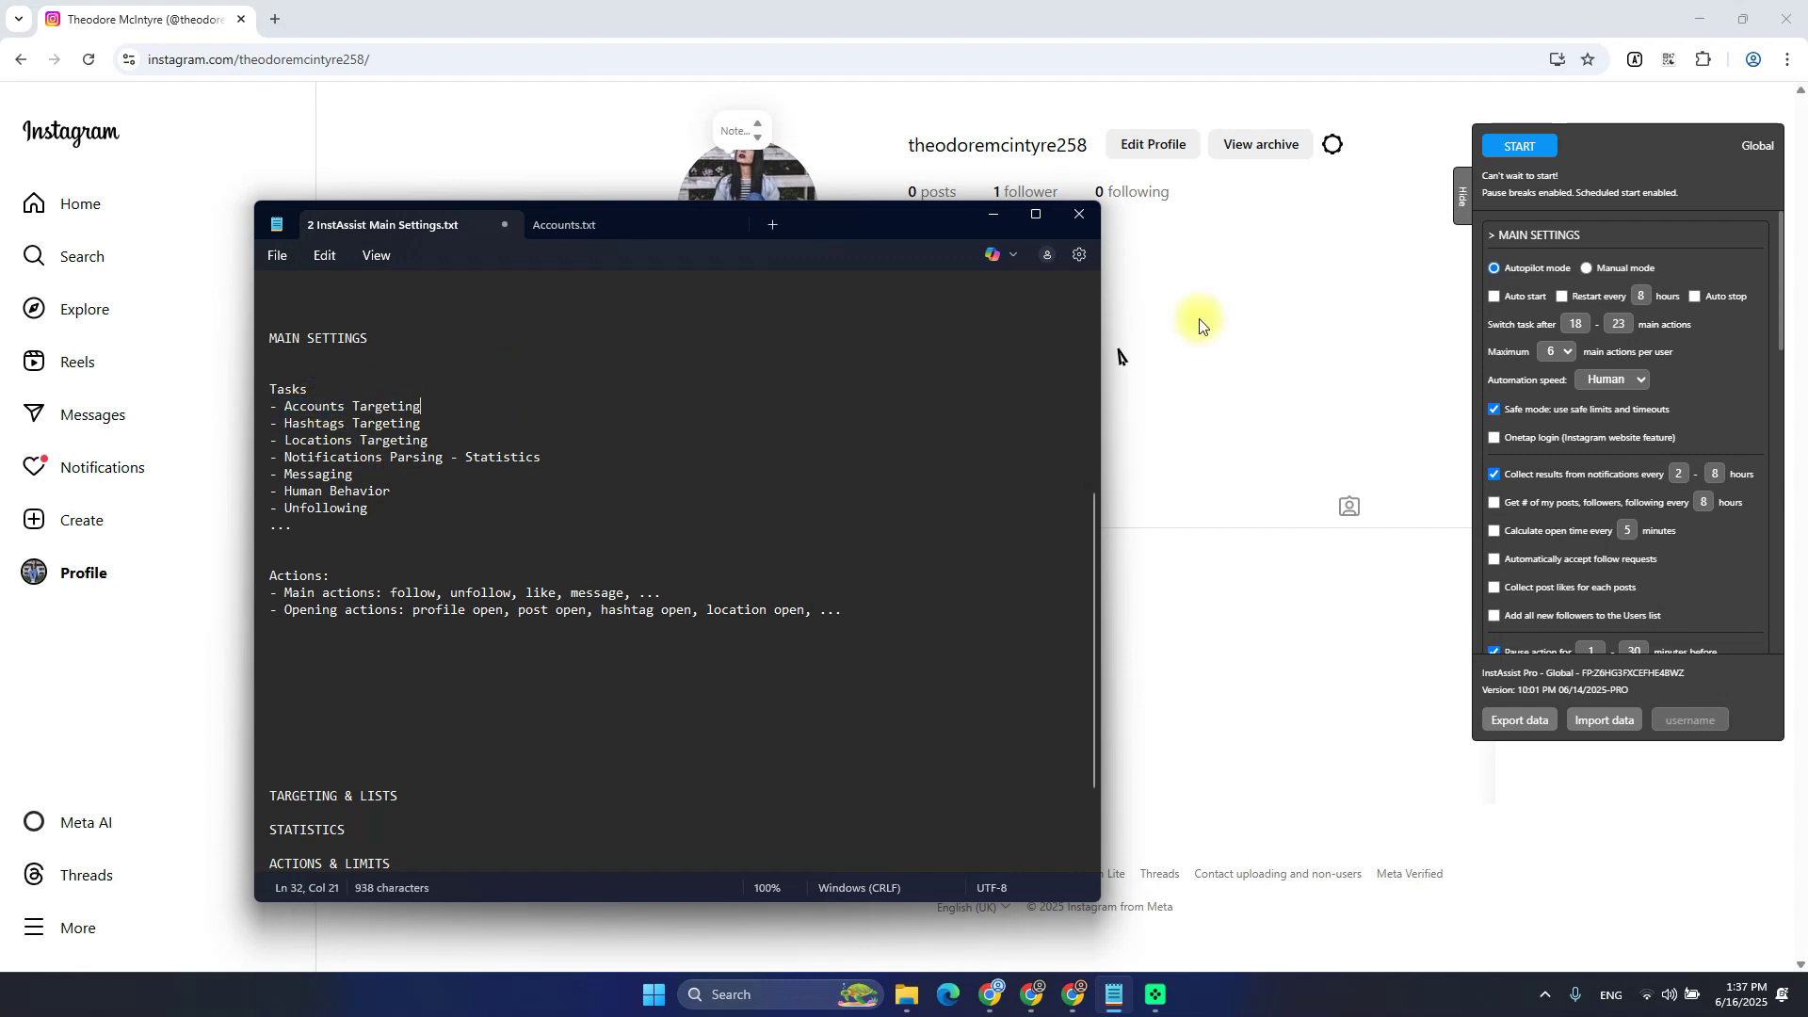
{"action": "mouse_move", "coordinate": [1609, 365]}
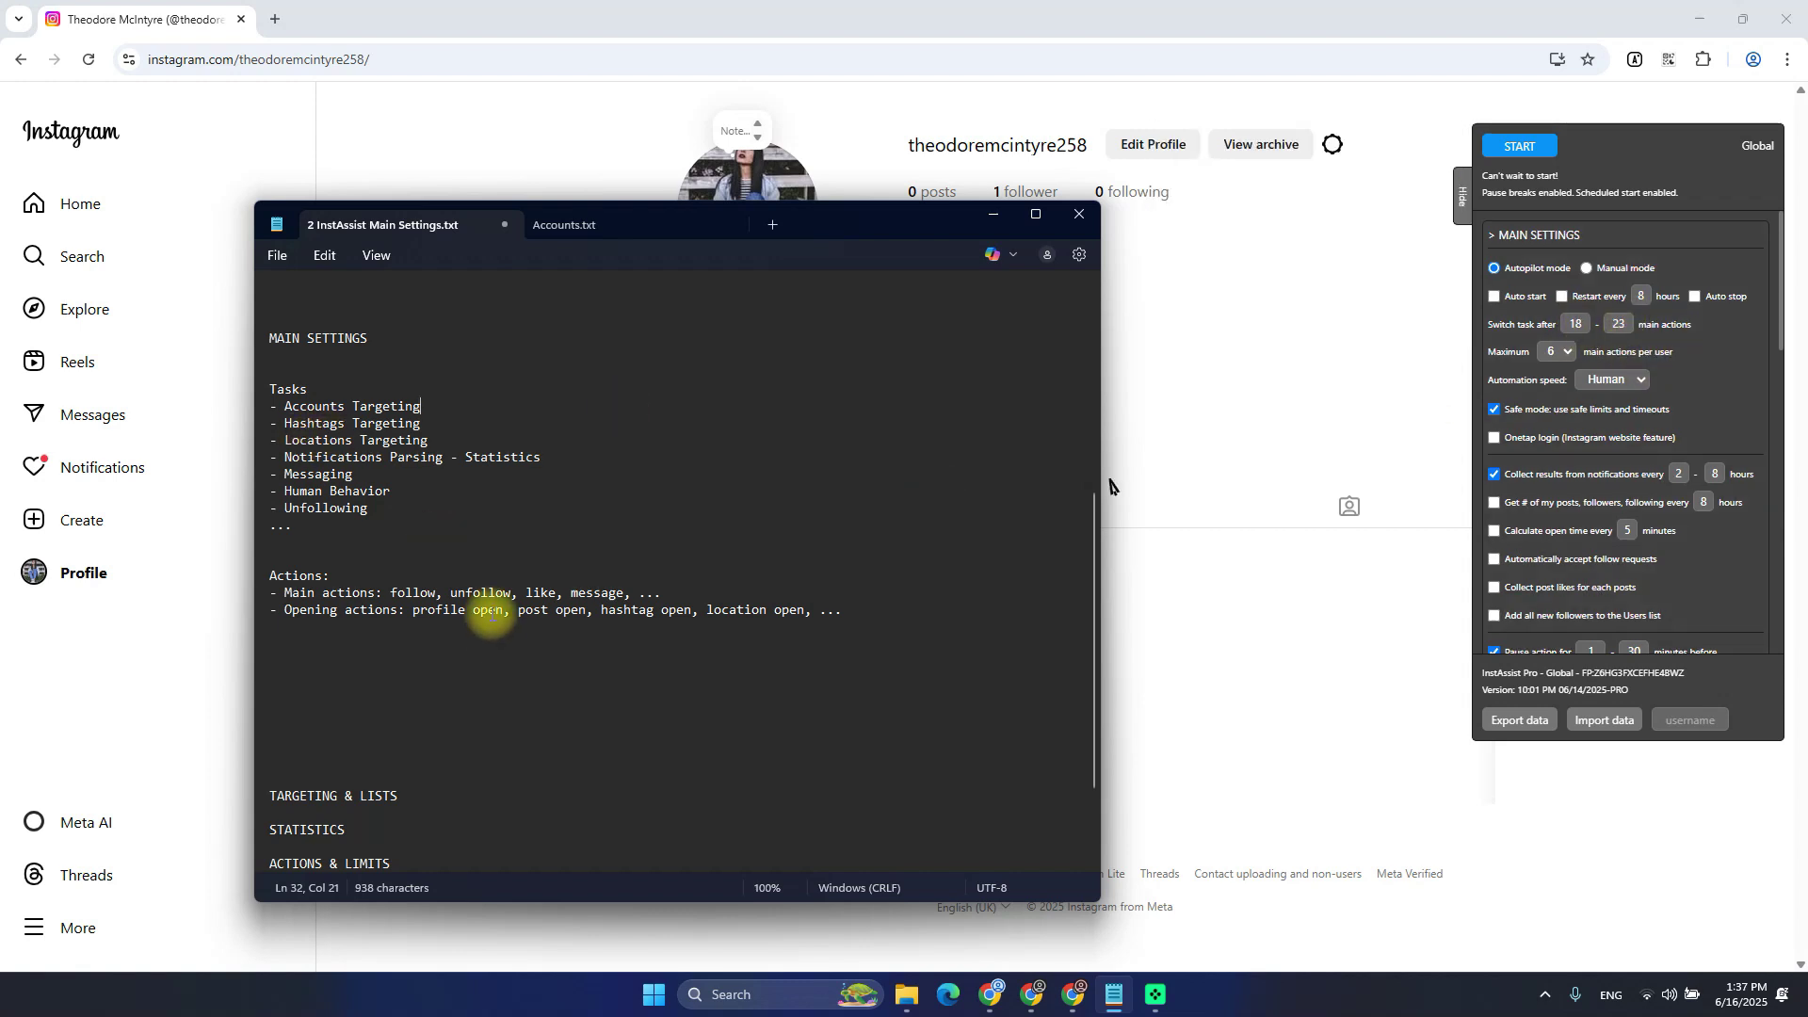
{"action": "double_click", "coordinate": [320, 475]}
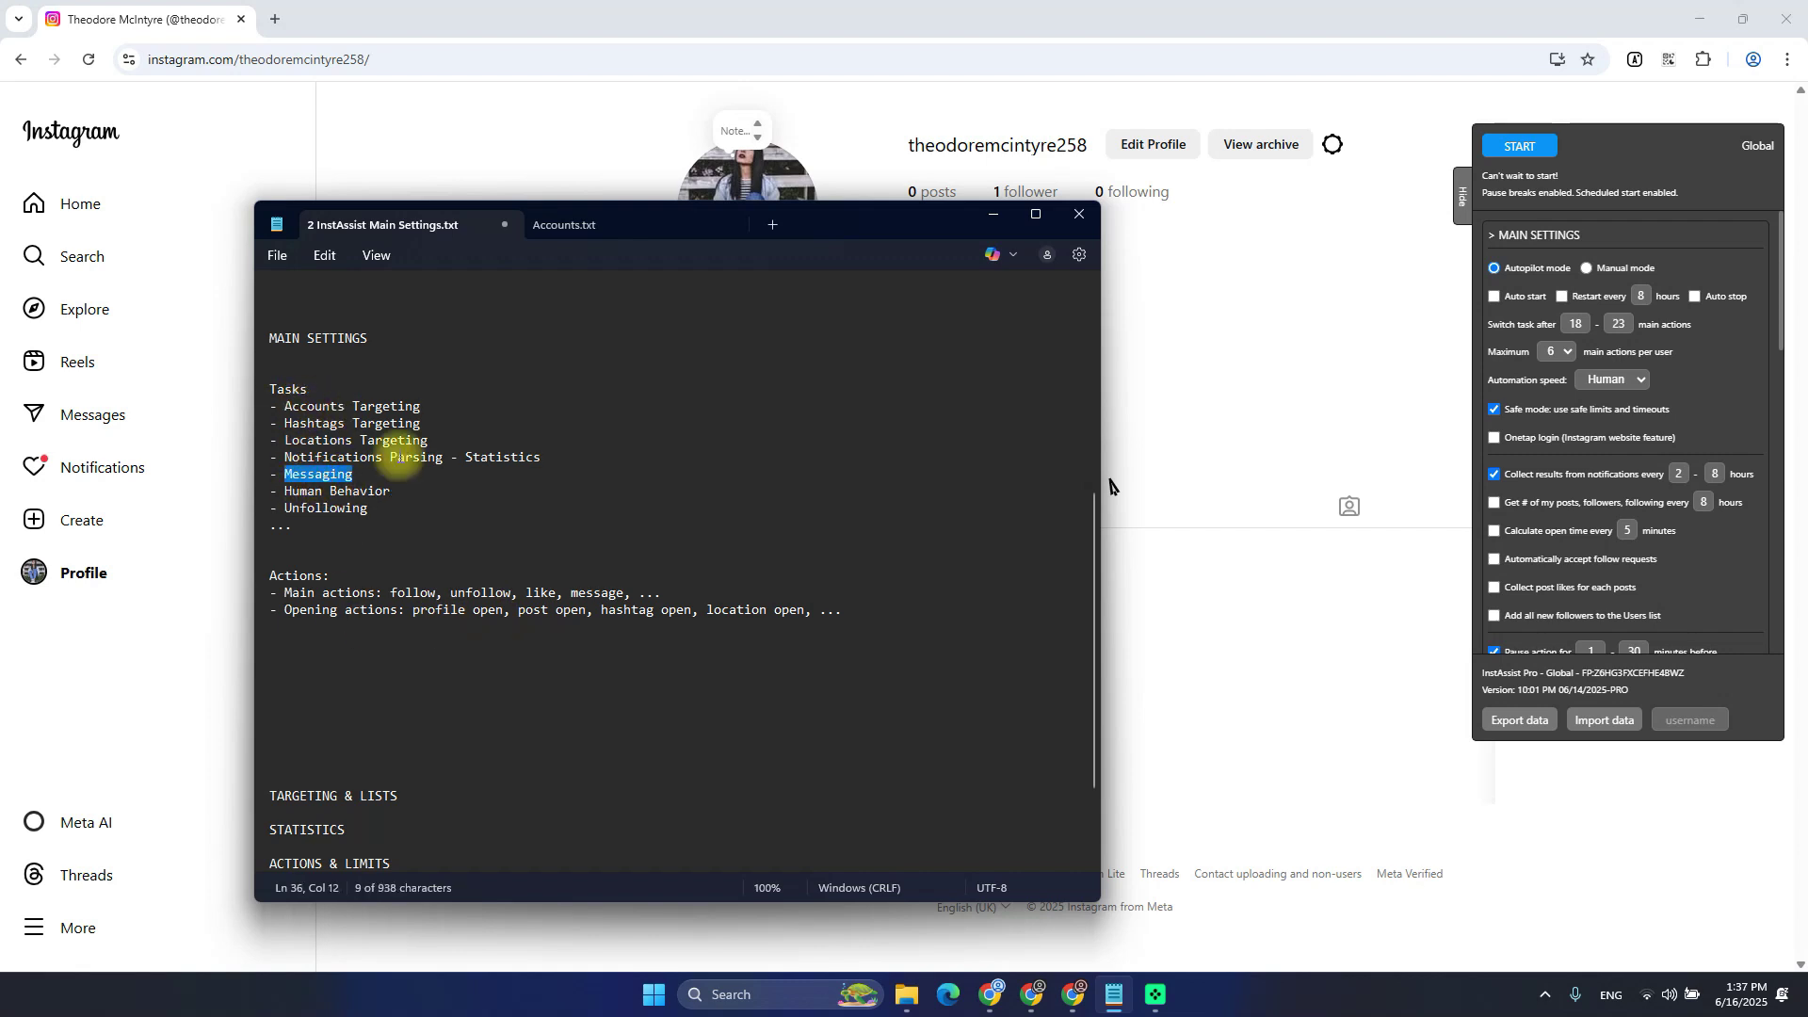
{"action": "left_click", "coordinate": [1575, 325]}
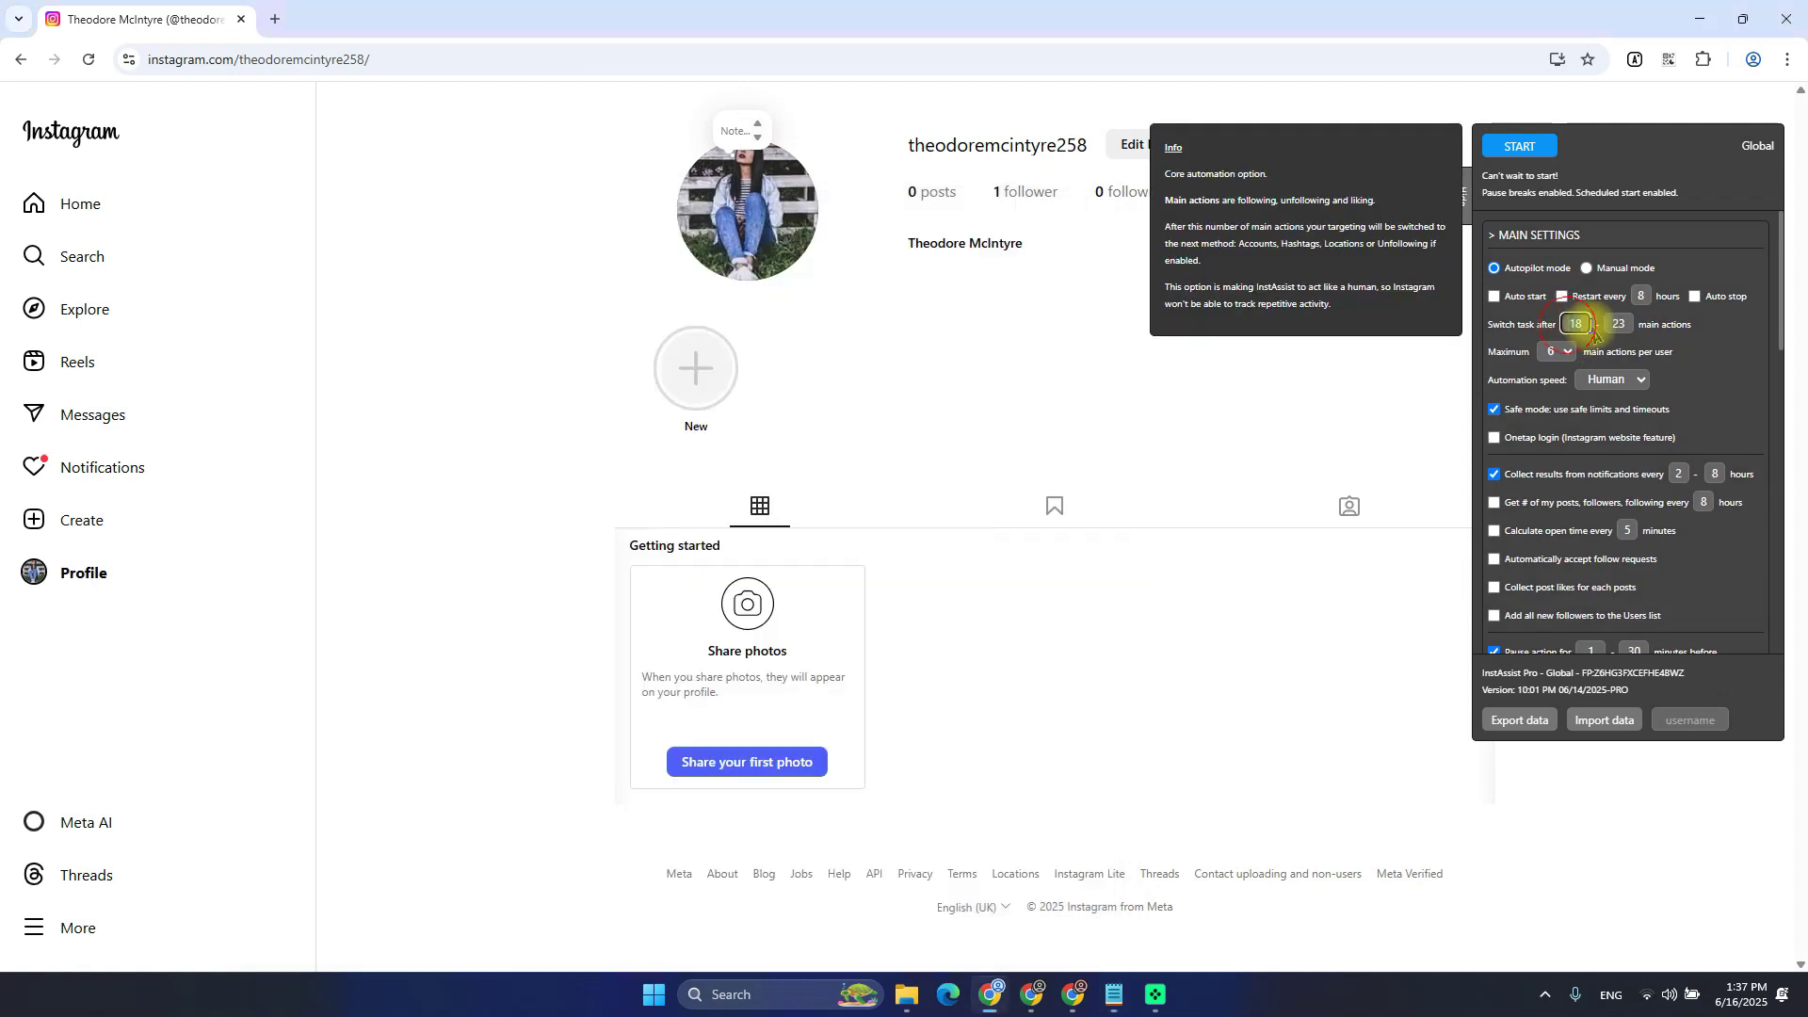
{"action": "key", "text": "alt+Tab"}
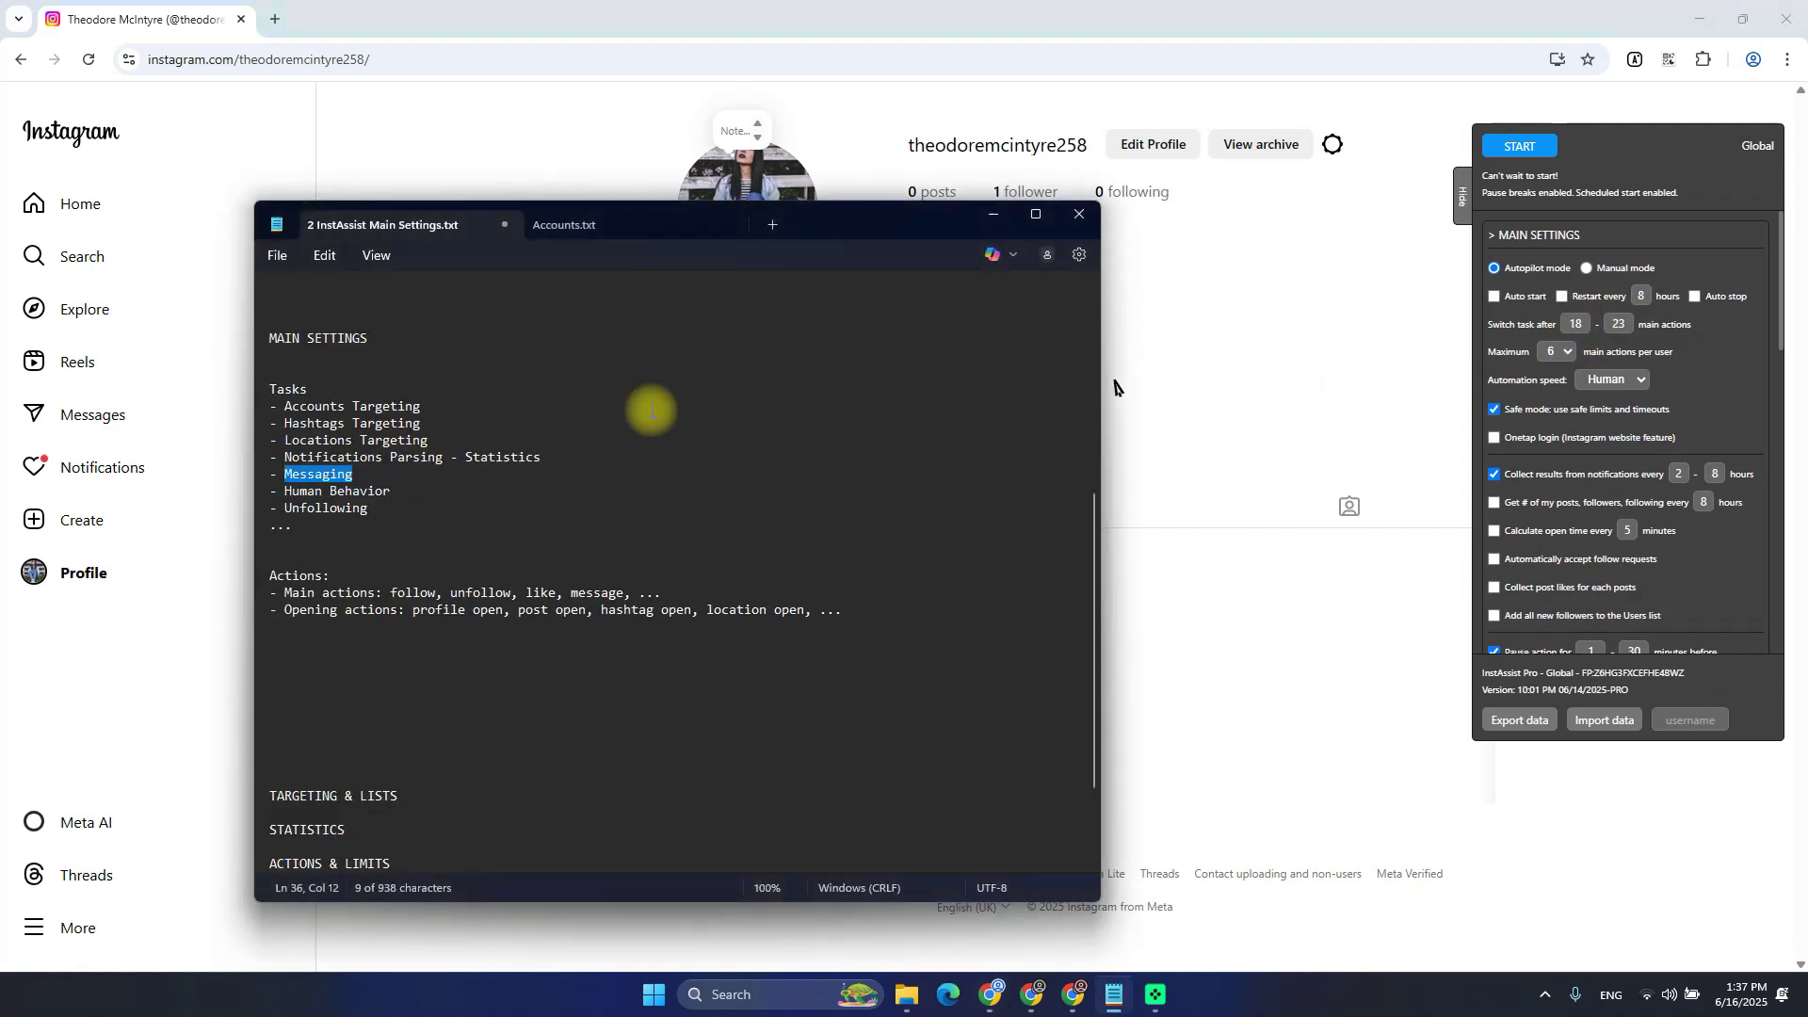
{"action": "scroll", "coordinate": [523, 565], "scroll_direction": "up", "scroll_amount": 6}
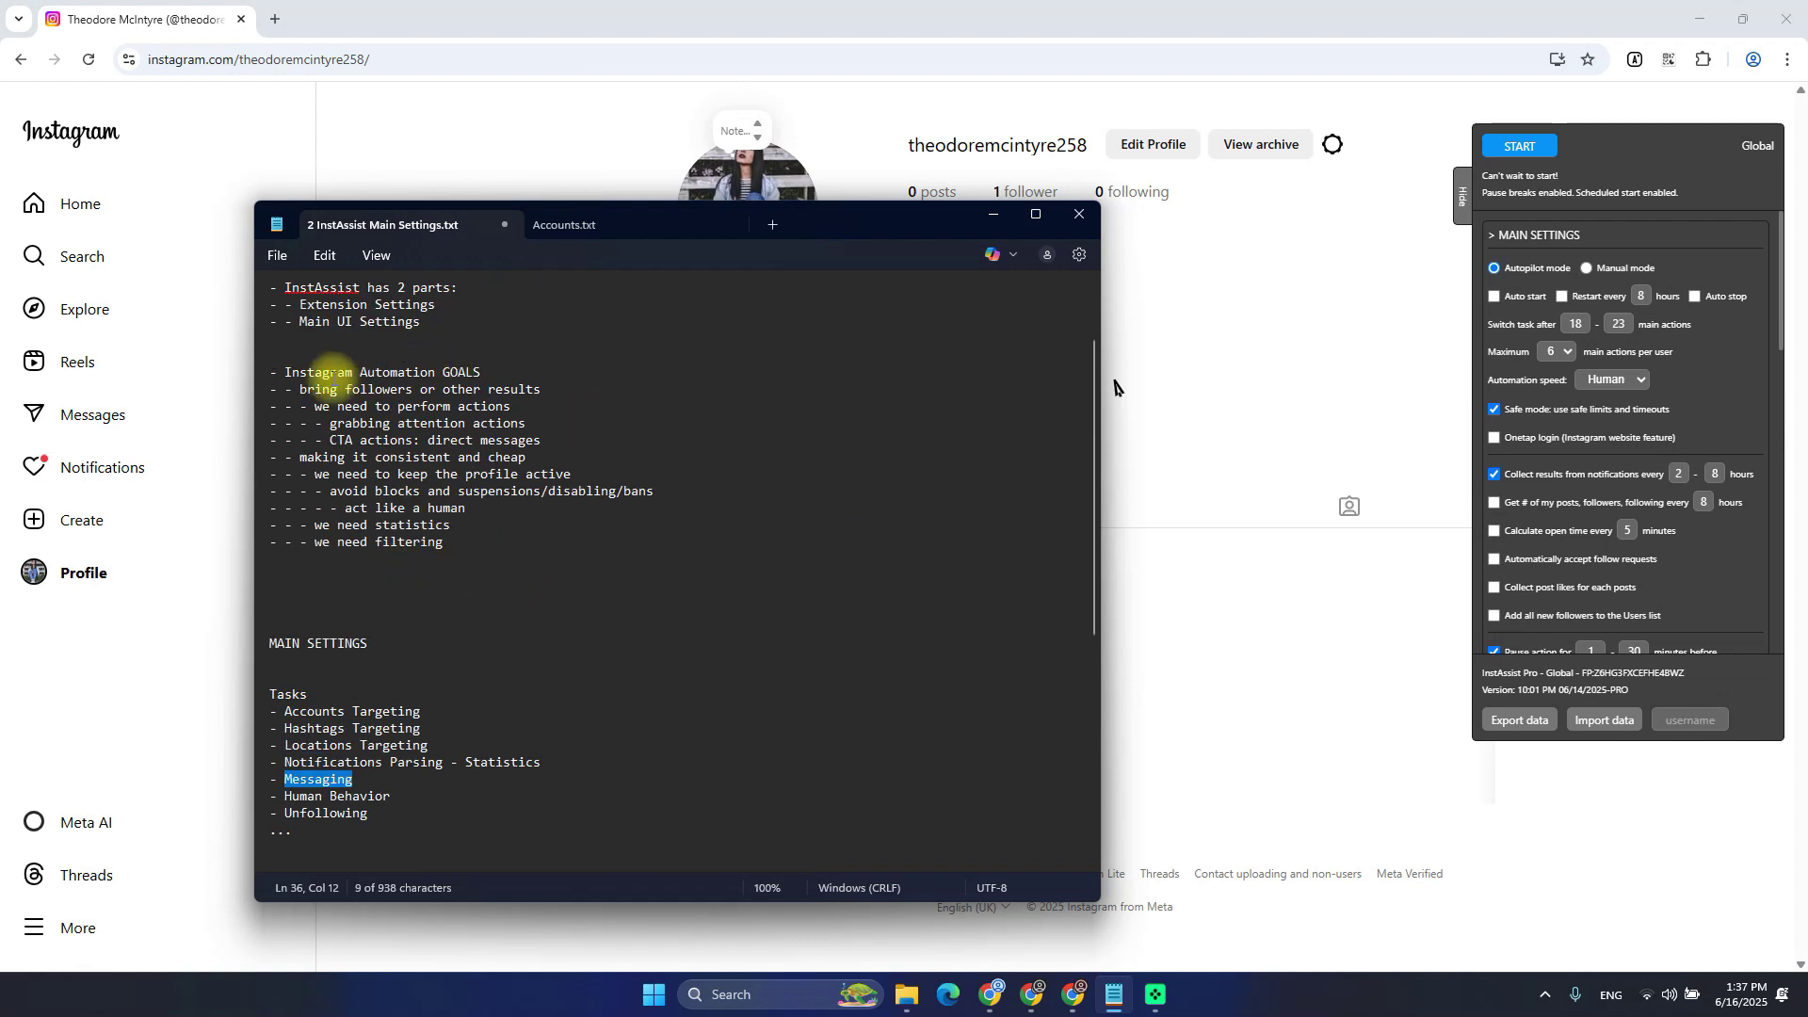
{"action": "left_click_drag", "start_coordinate": [362, 508], "coordinate": [443, 508]}
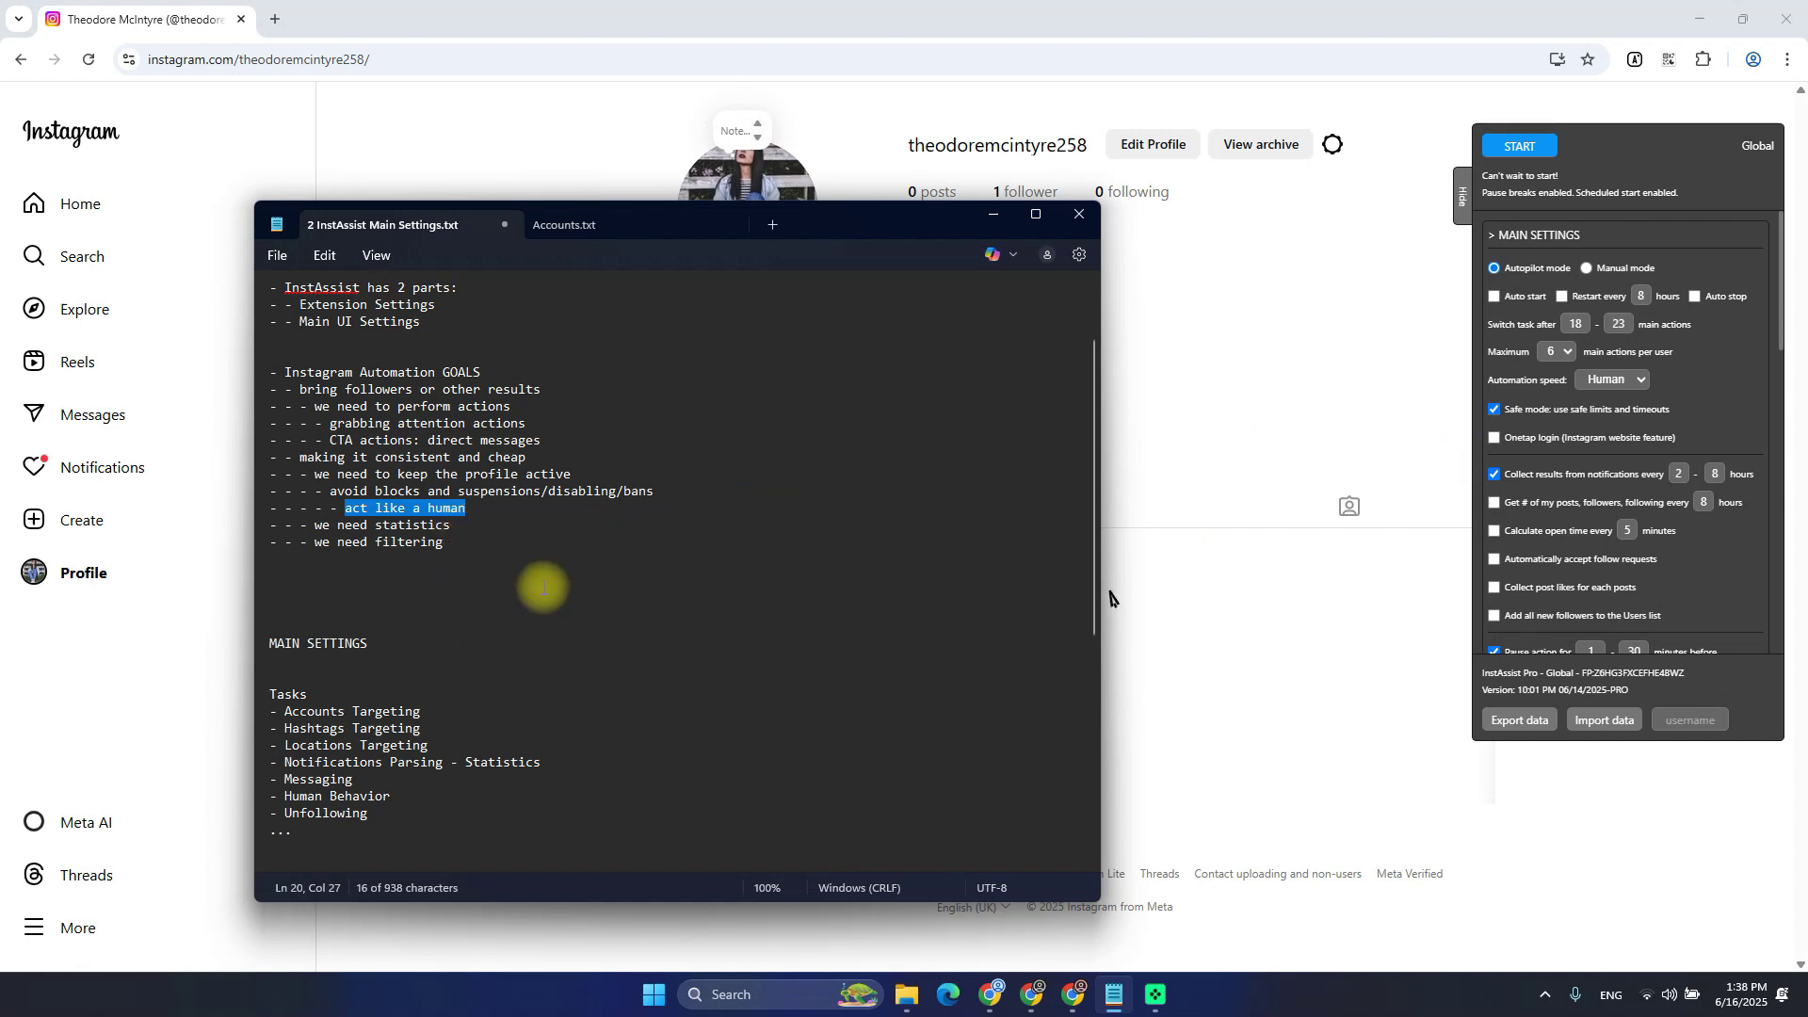
Add the example line "20 follow, 20 follow, ..." below the Actions list in the notes
{"action": "scroll", "coordinate": [471, 650], "scroll_direction": "down", "scroll_amount": 6}
{"action": "left_click", "coordinate": [446, 657]}
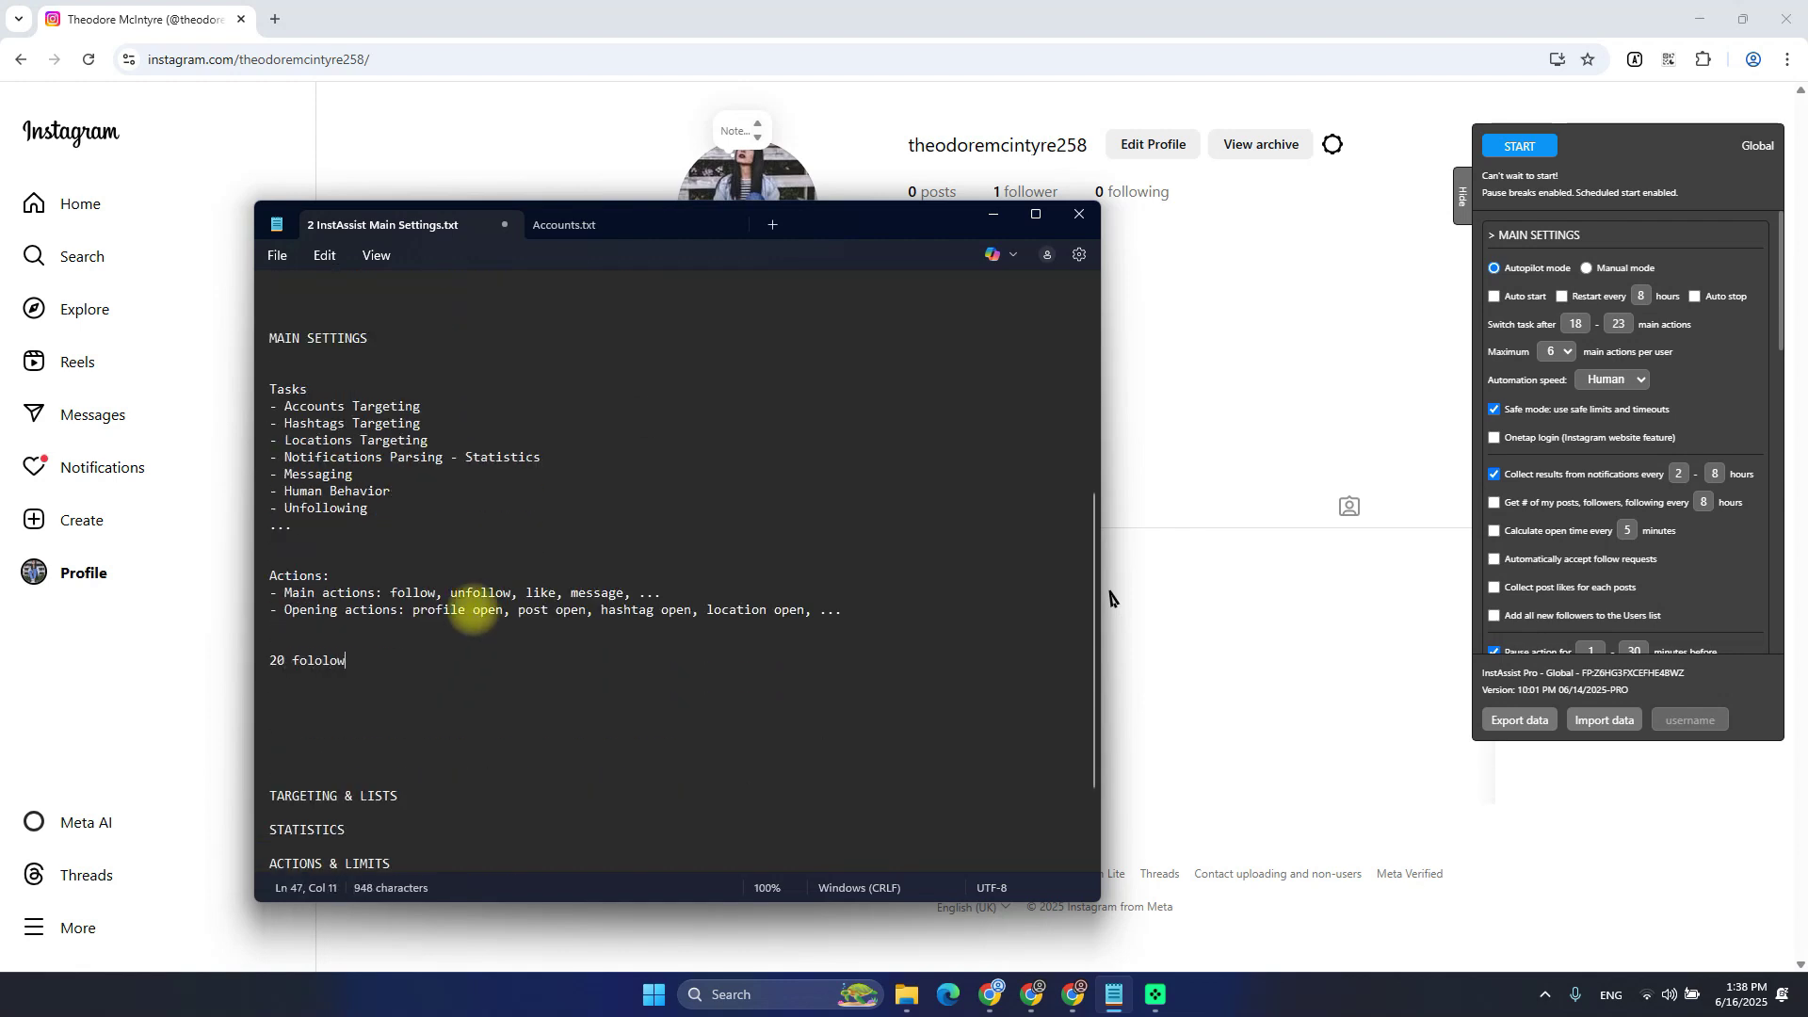
{"action": "type", "text": "20 fololow"}
{"action": "key", "text": "BackSpace"}
{"action": "key", "text": "BackSpace"}
{"action": "key", "text": "BackSpace"}
{"action": "key", "text": "BackSpace"}
{"action": "key", "text": "BackSpace"}
{"action": "type", "text": "low, 20 follow"}
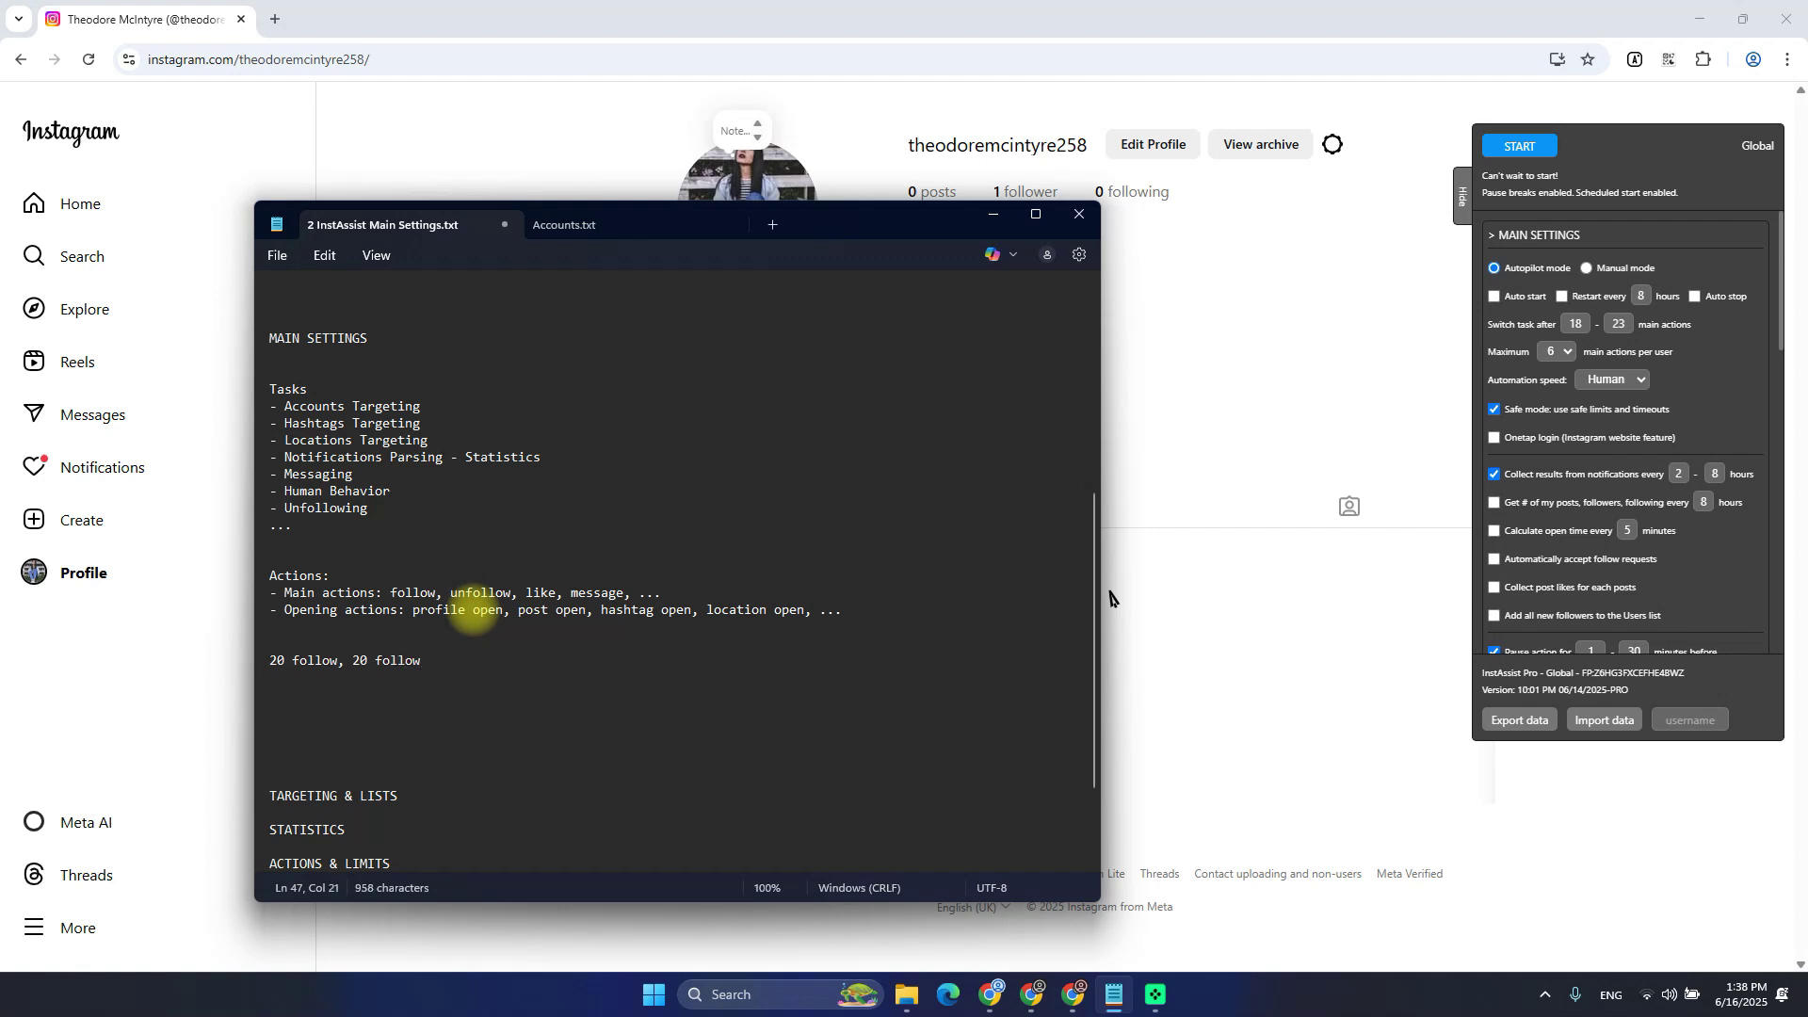
{"action": "type", "text": ", ..."}
Change the follow counts in the example line so that it reads "21 follow, 15 follow, ..."
{"action": "key", "text": "shift+Up"}
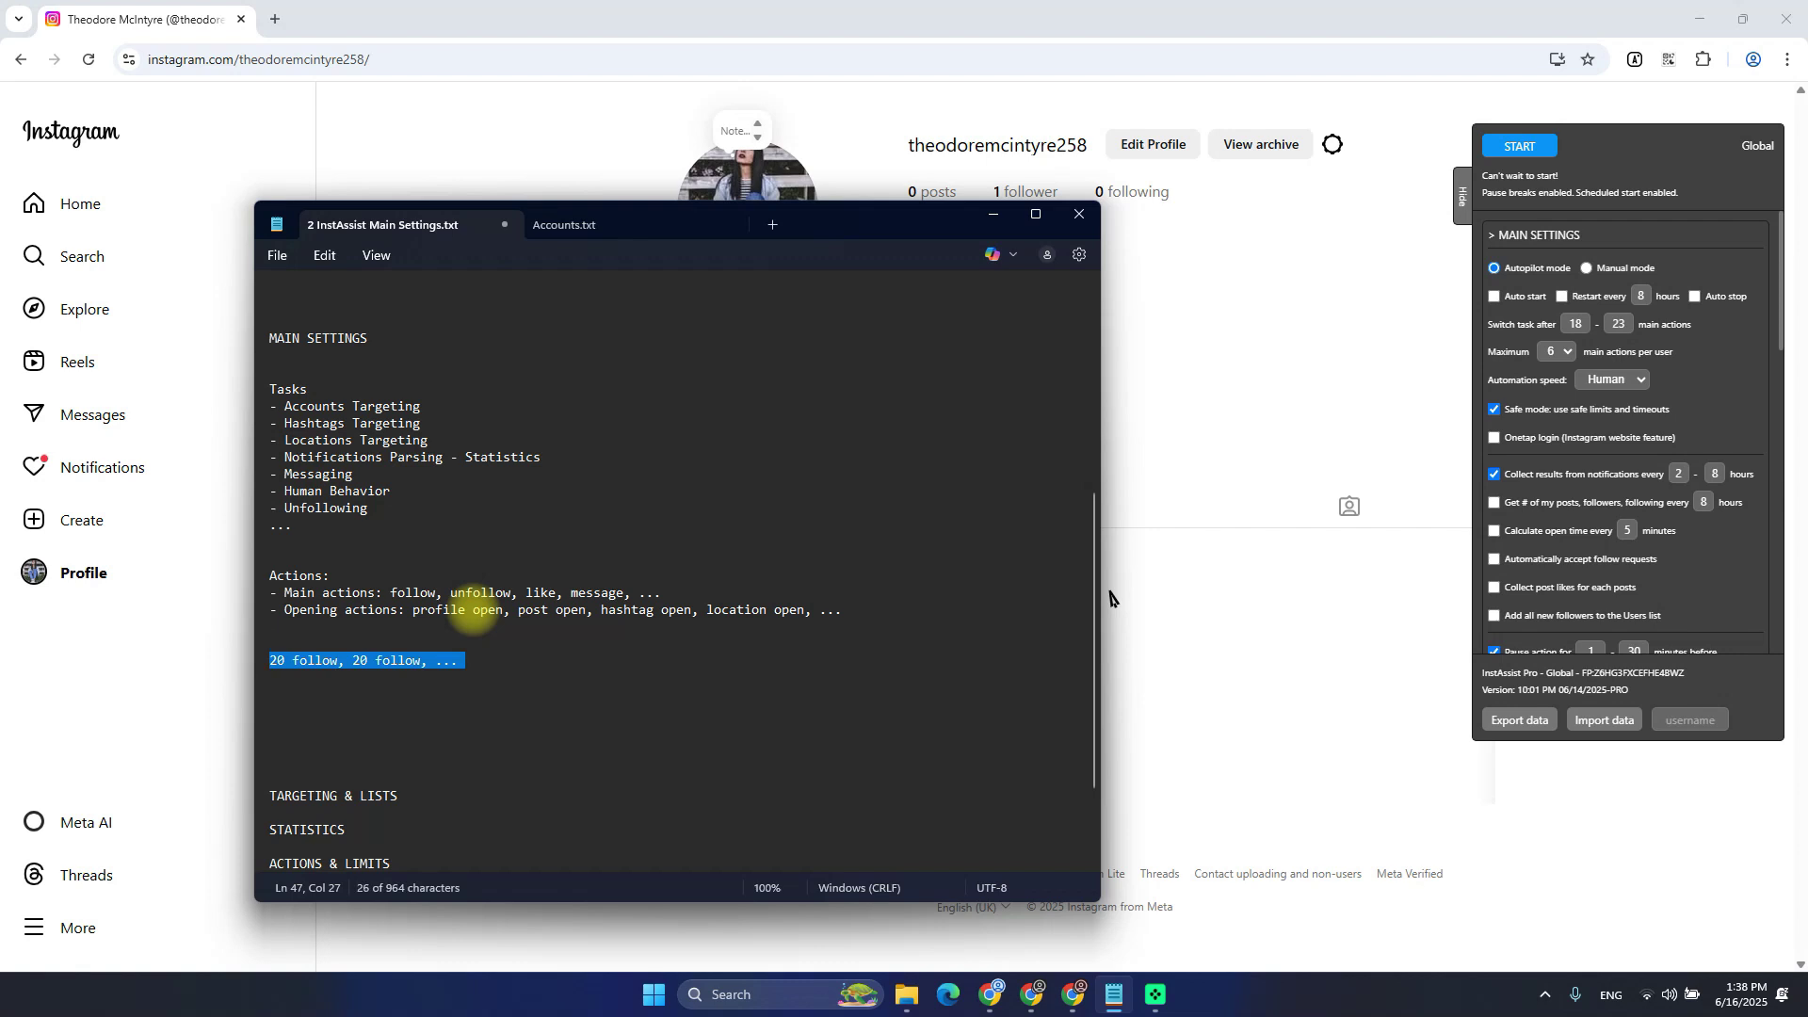
{"action": "key", "text": "Home"}
{"action": "key", "text": "shift+Right"}
{"action": "key", "text": "shift+Right"}
{"action": "type", "text": "12"}
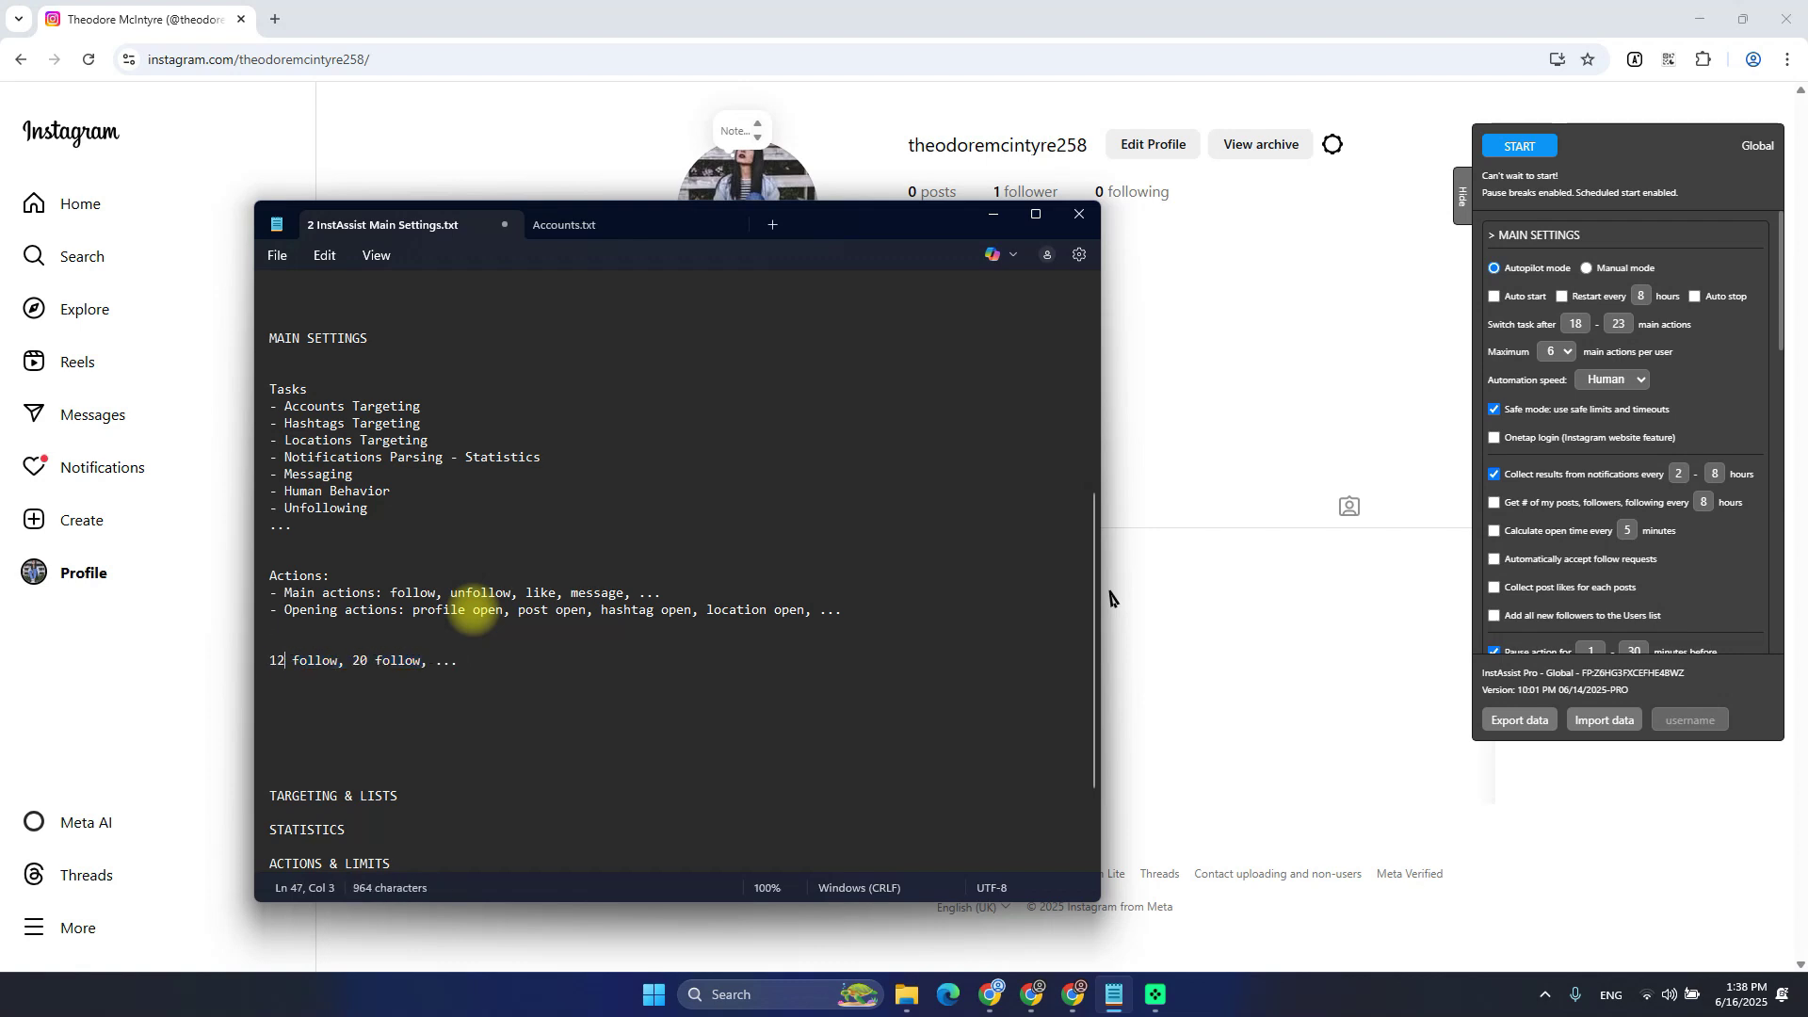
{"action": "key", "text": "BackSpace"}
{"action": "key", "text": "BackSpace"}
{"action": "type", "text": "21"}
{"action": "key", "text": "Right"}
{"action": "key", "text": "Right"}
{"action": "key", "text": "Right"}
{"action": "key", "text": "Right"}
{"action": "key", "text": "Right"}
{"action": "key", "text": "Right"}
{"action": "key", "text": "shift+Right"}
{"action": "key", "text": "shift+Right"}
{"action": "type", "text": "15"}
{"action": "key", "text": "End"}
{"action": "mouse_move", "coordinate": [1611, 331]}
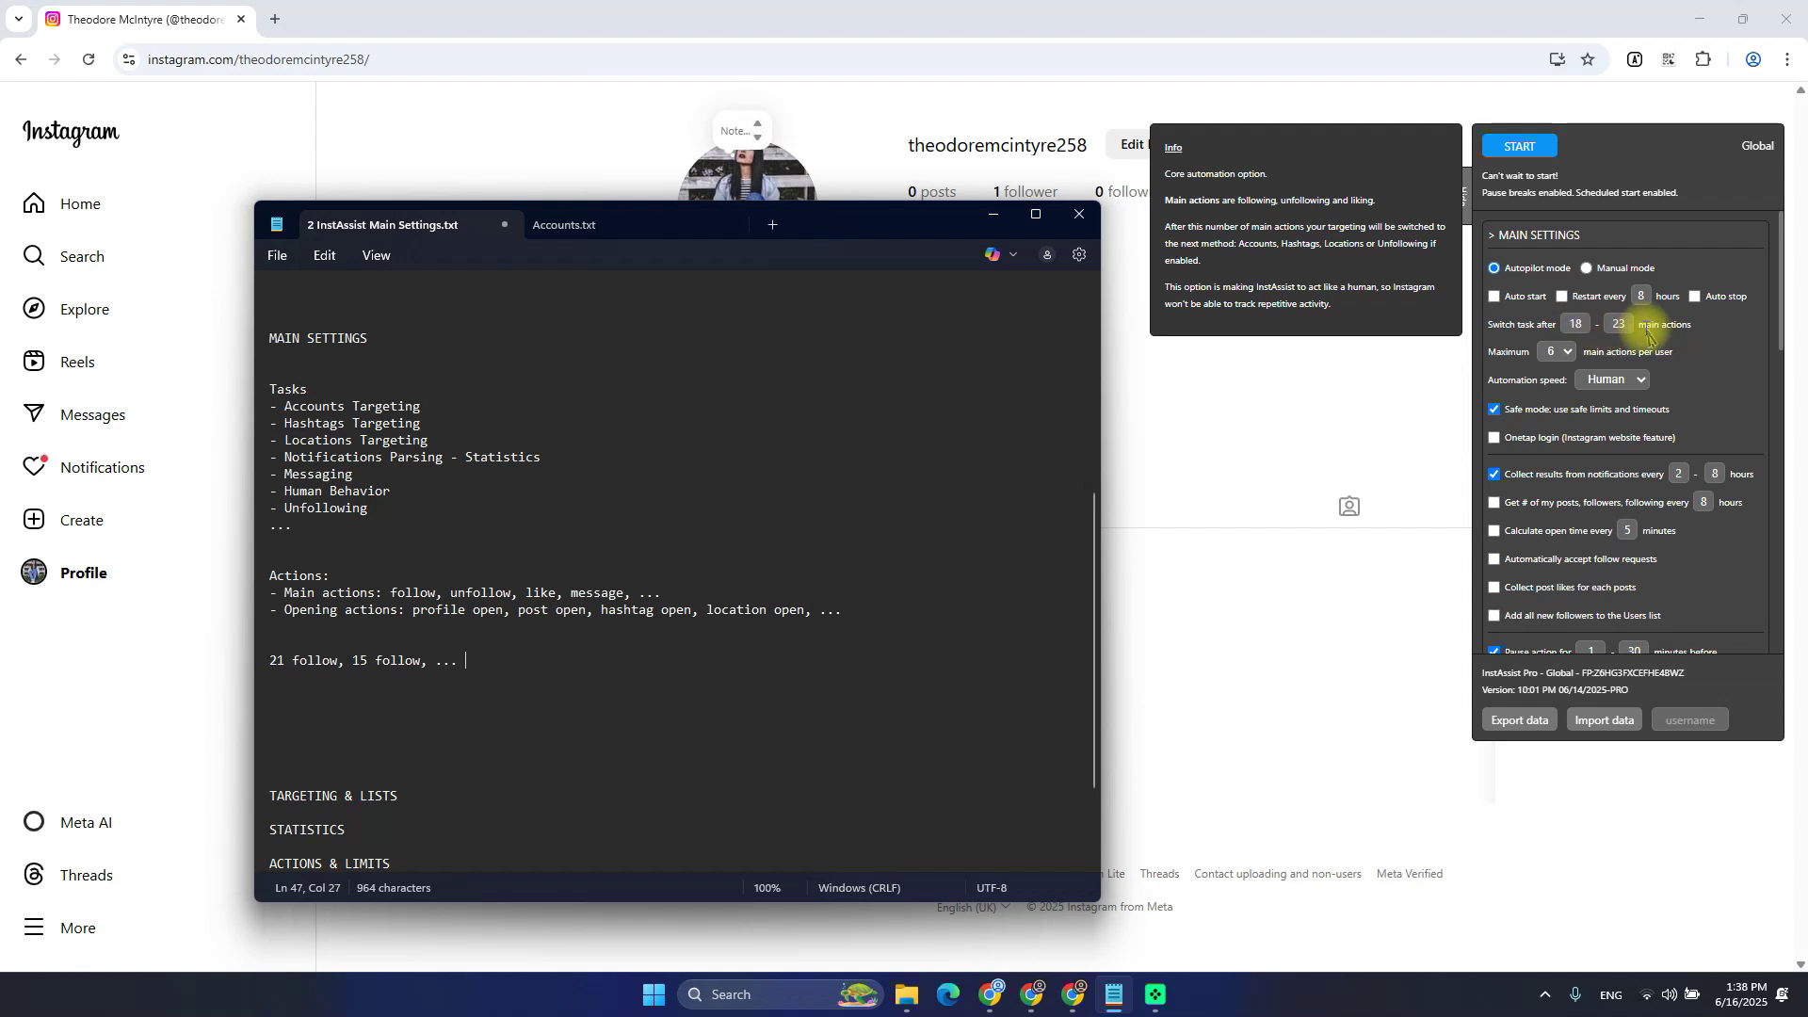
Append the example "(15 follow, 5 likes = 20)" to the Accounts Targeting task in the notes
{"action": "left_click_drag", "start_coordinate": [1646, 326], "coordinate": [1683, 325]}
{"action": "key", "text": "alt+Tab"}
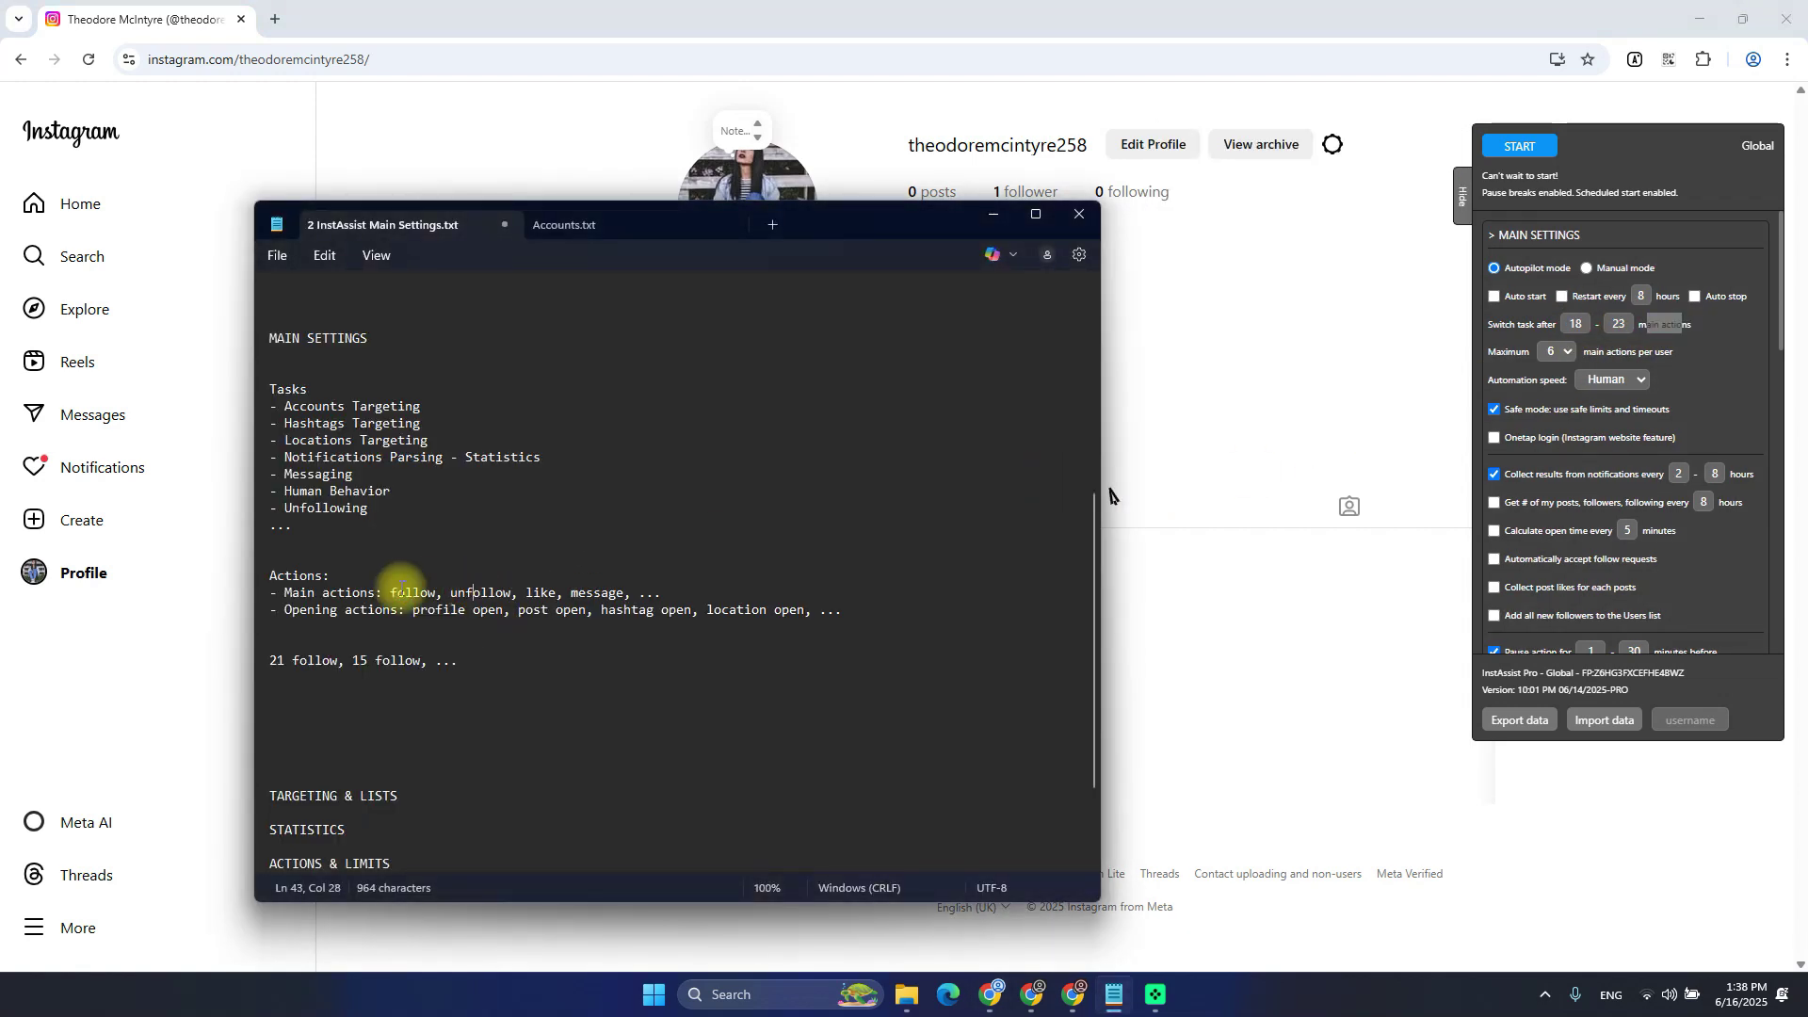
{"action": "double_click", "coordinate": [413, 593]}
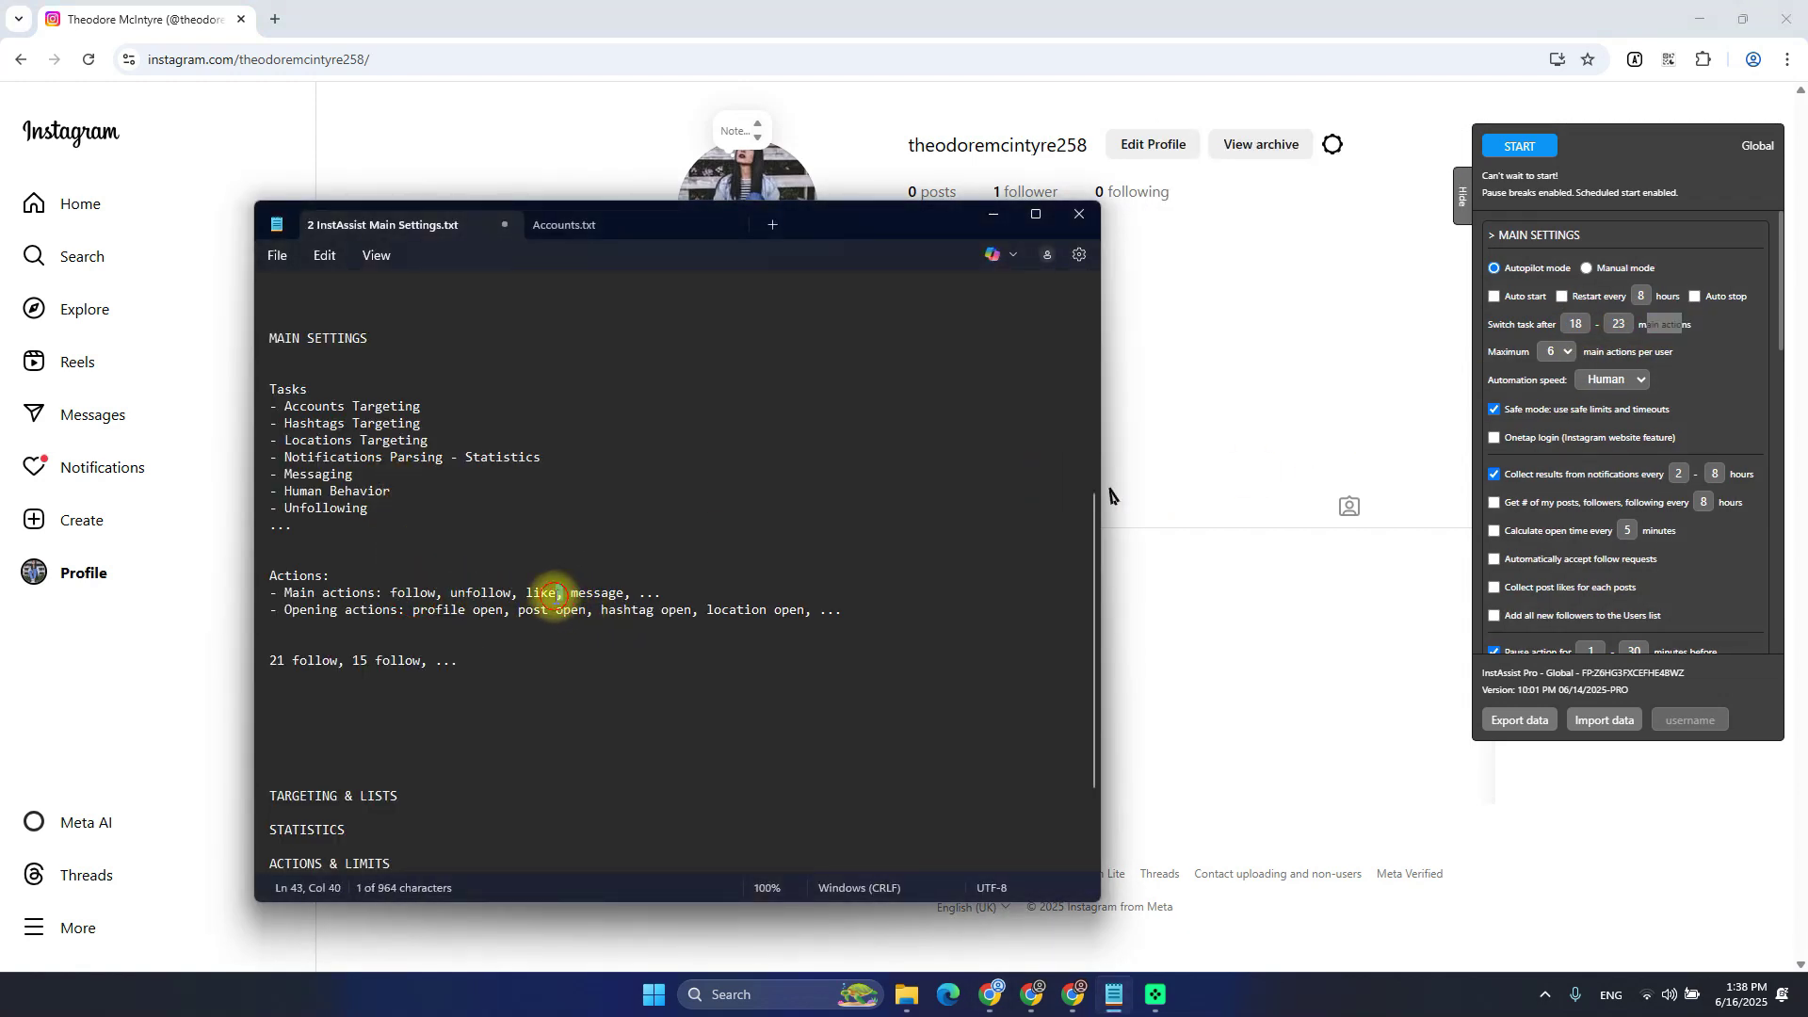
{"action": "left_click", "coordinate": [435, 406]}
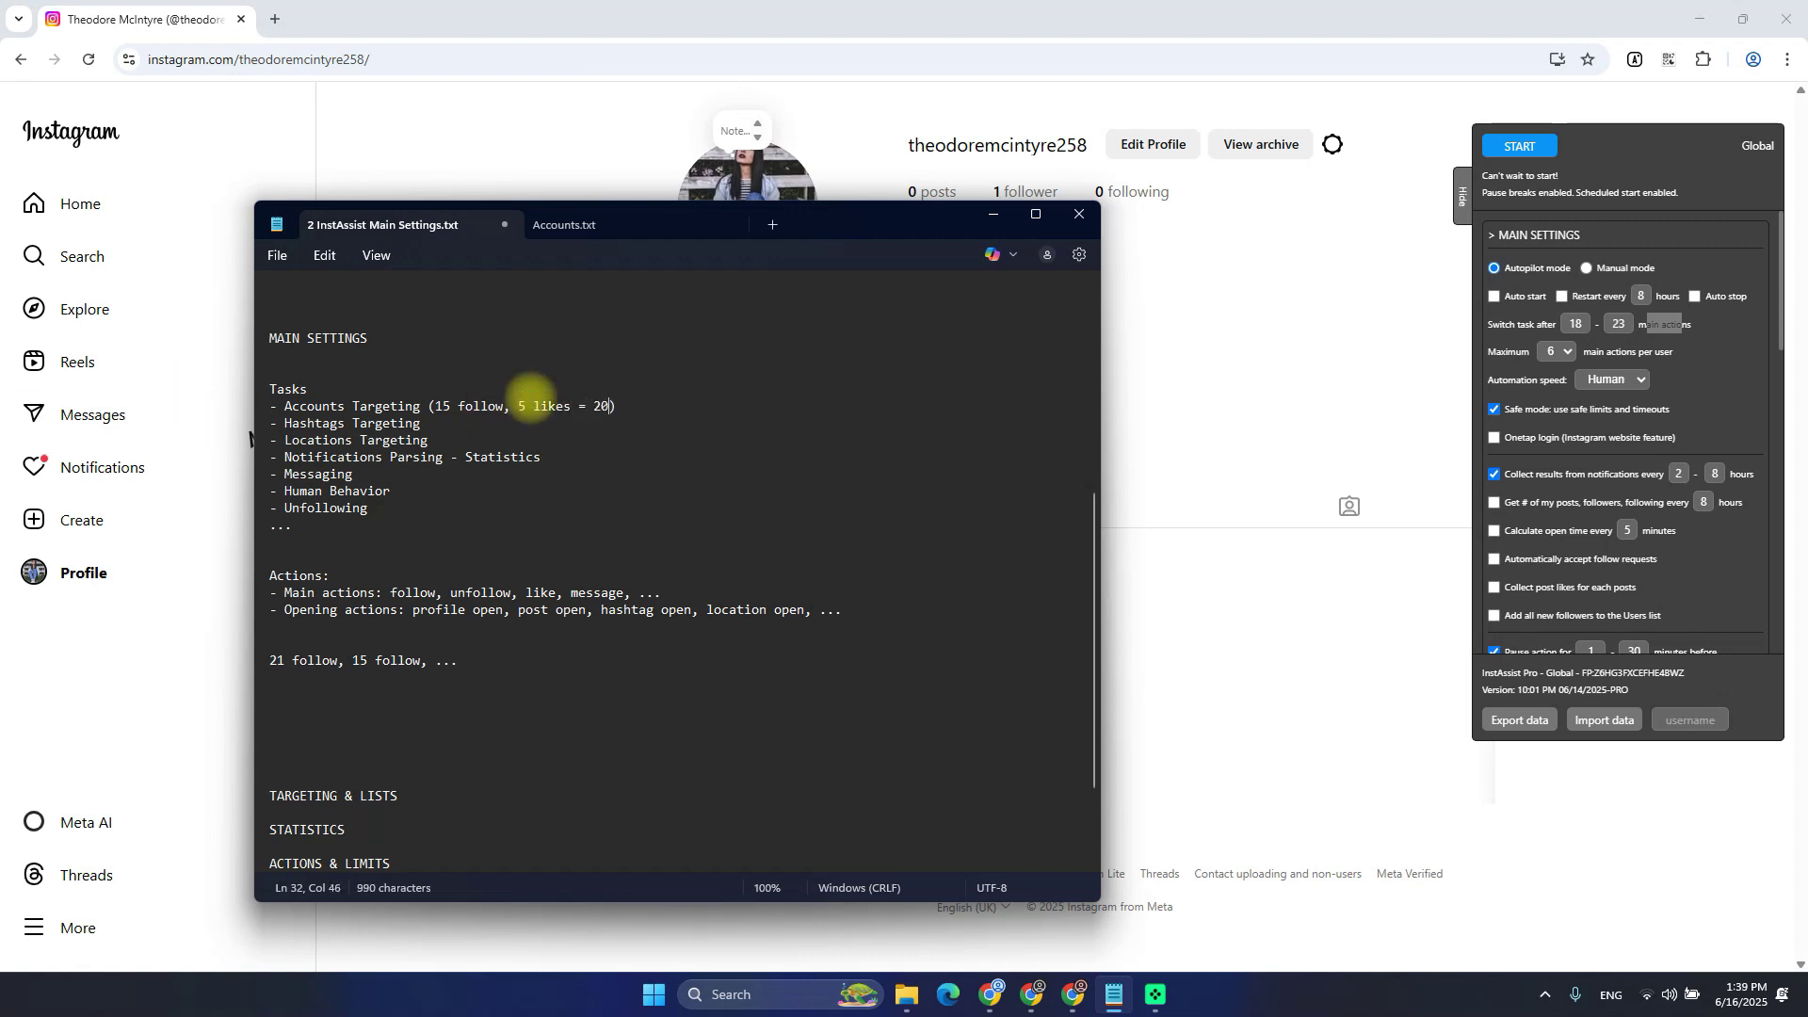
Compare InstAssist's "Switch task after" main actions range with the noted Accounts Targeting total and the other listed tasks
{"action": "left_click", "coordinate": [1537, 333]}
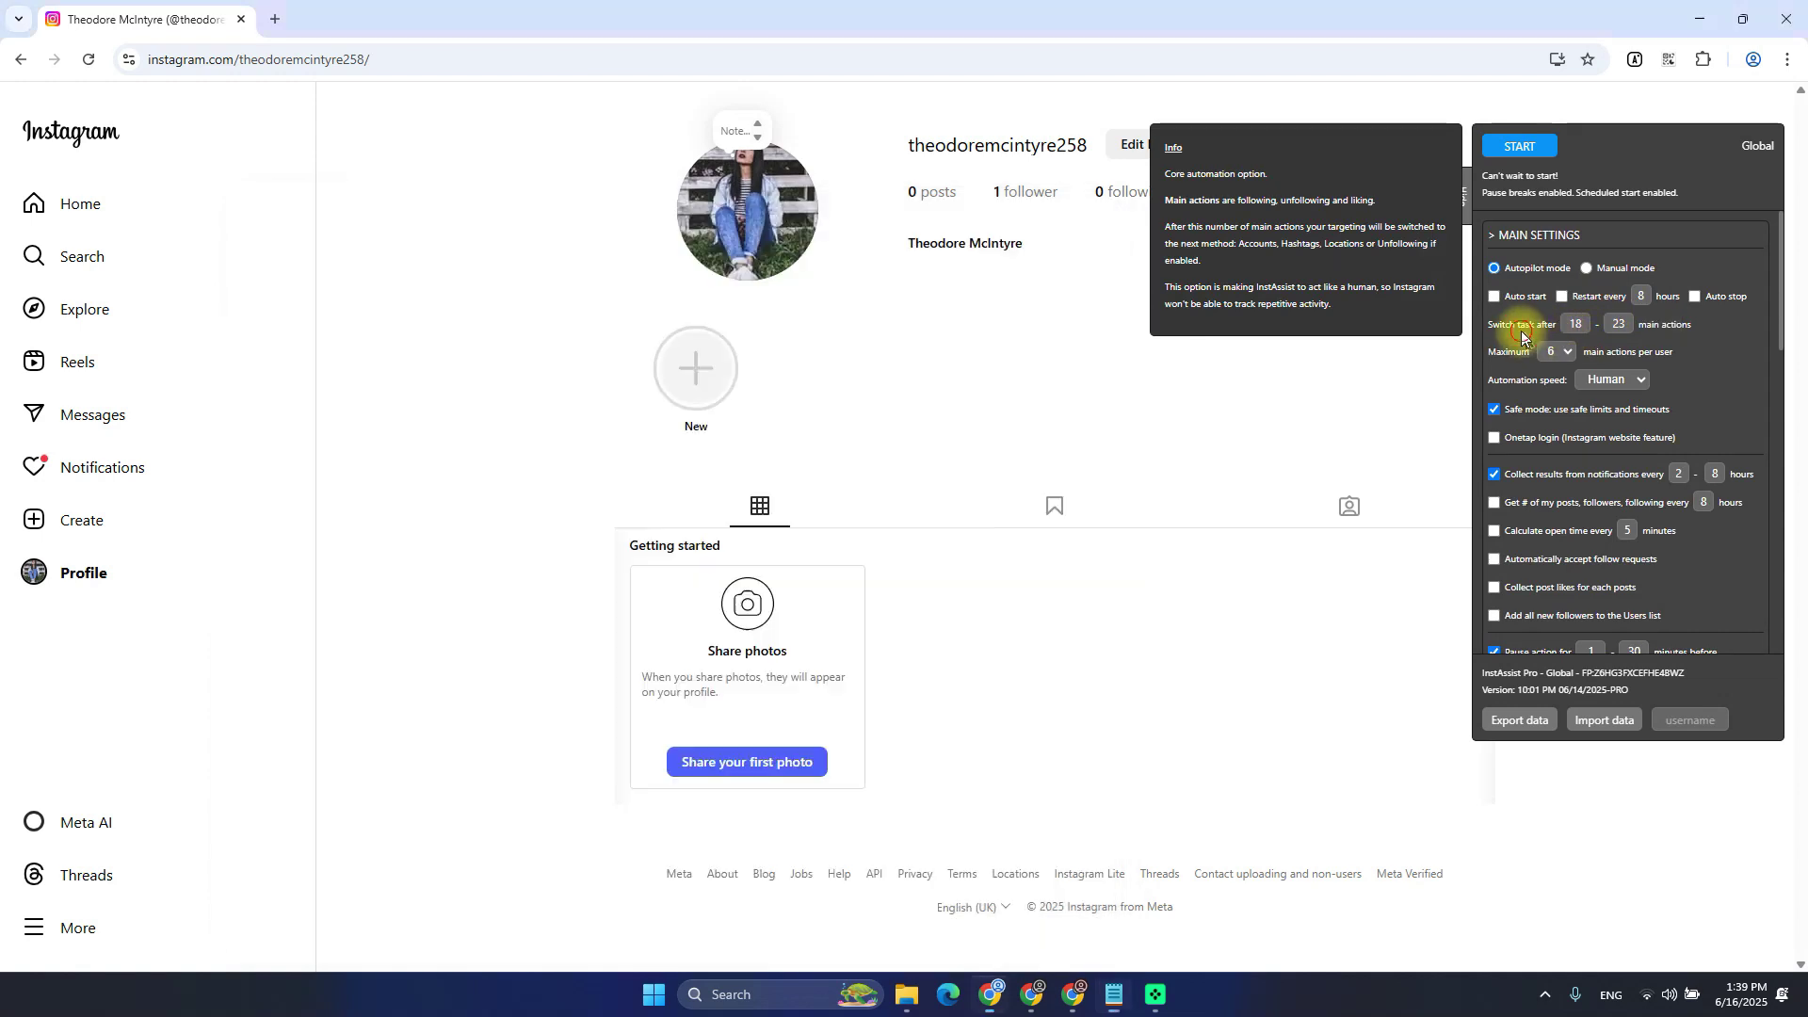
{"action": "key", "text": "alt+Tab"}
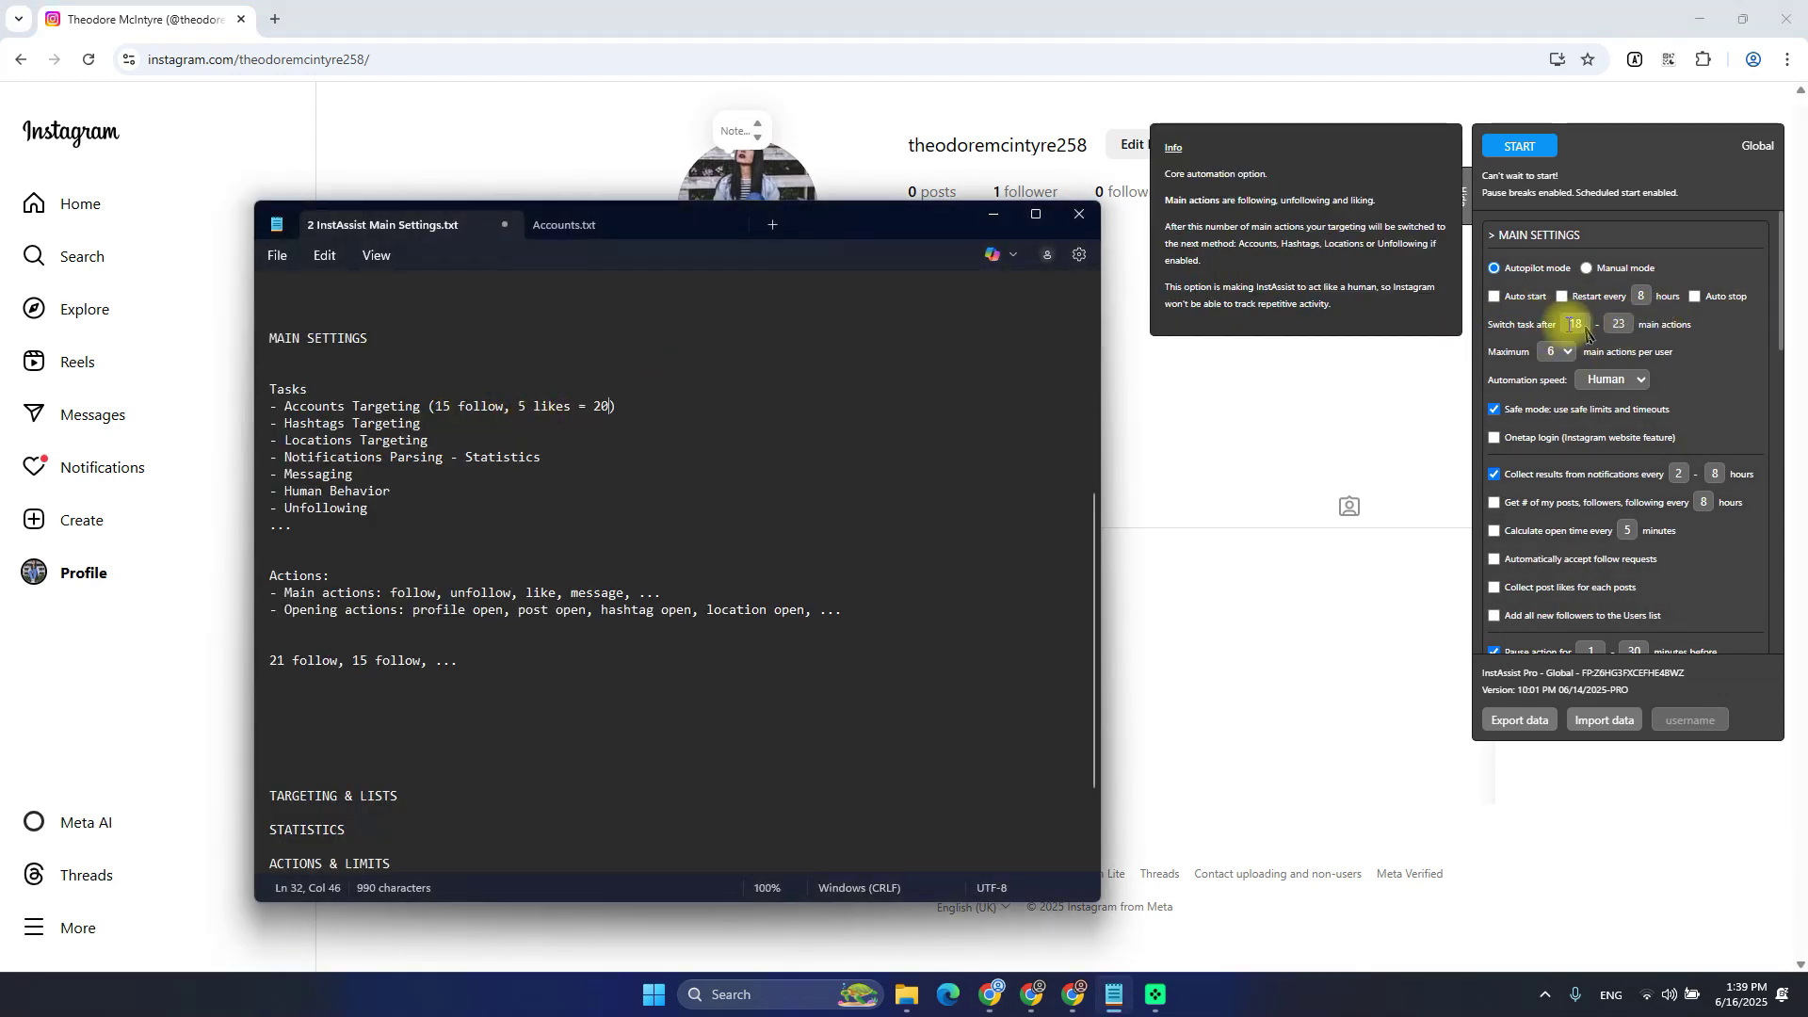
{"action": "double_click", "coordinate": [600, 406]}
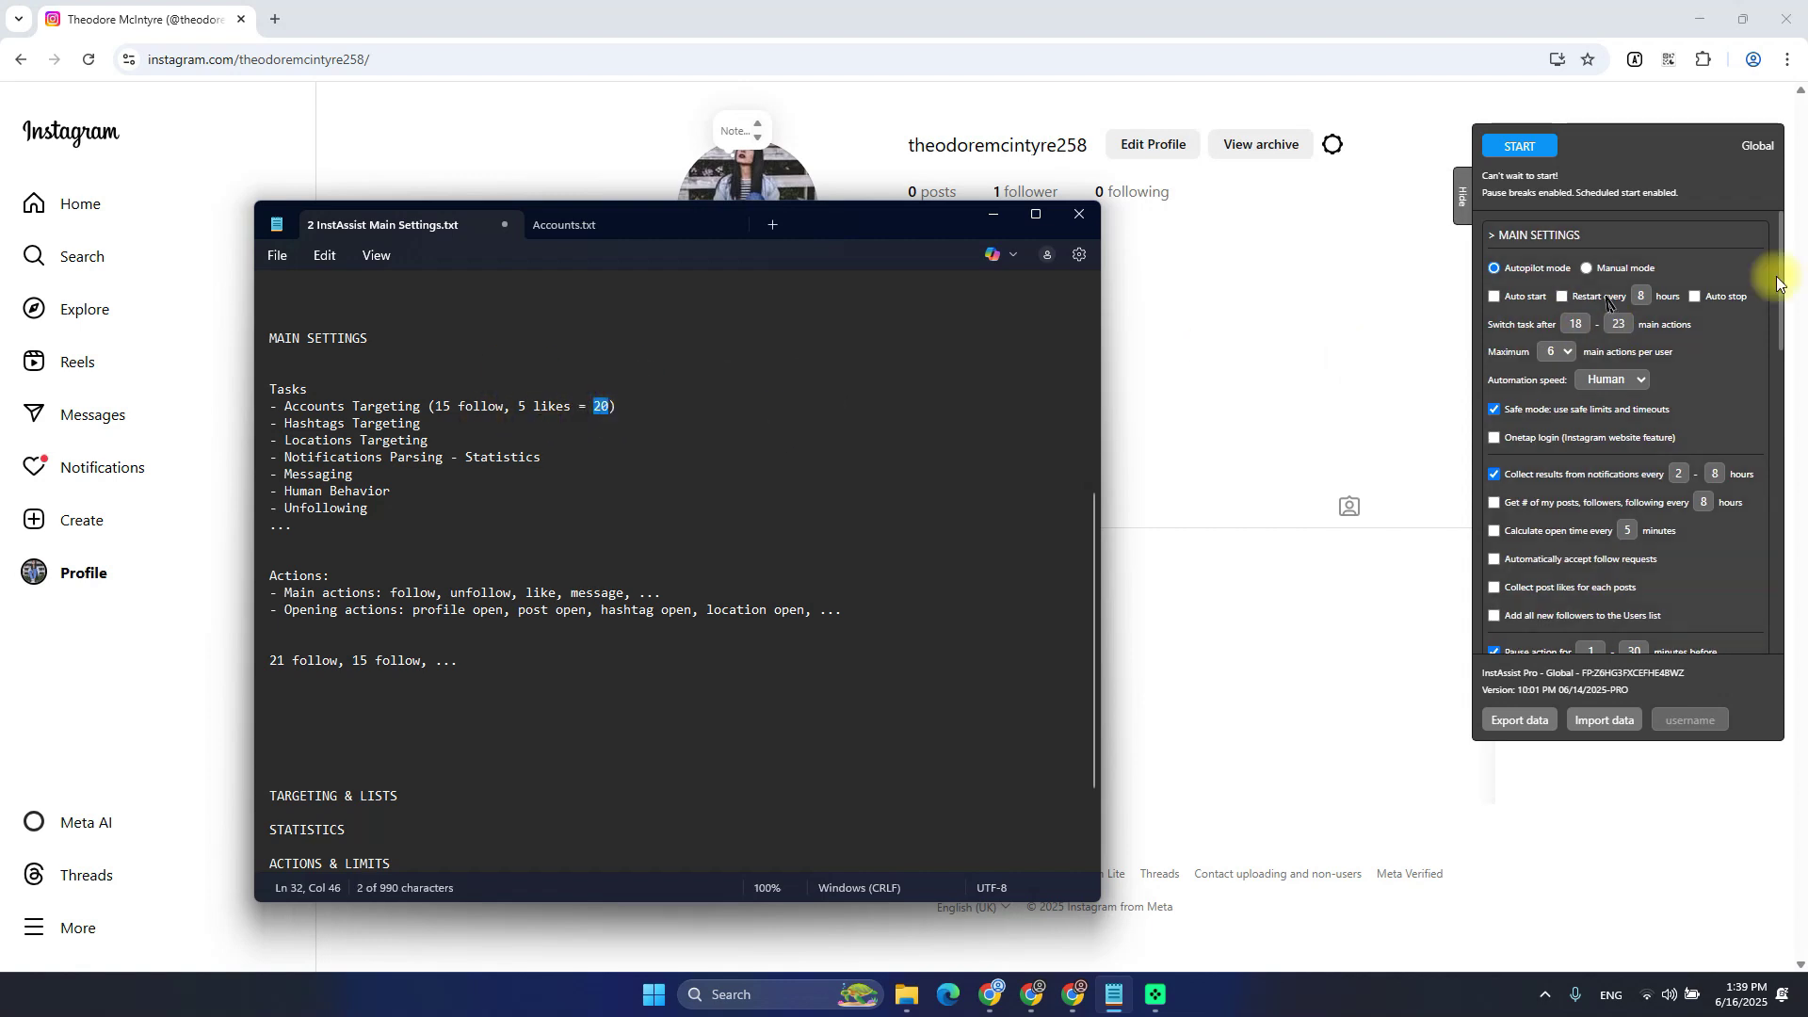
{"action": "mouse_move", "coordinate": [1559, 330]}
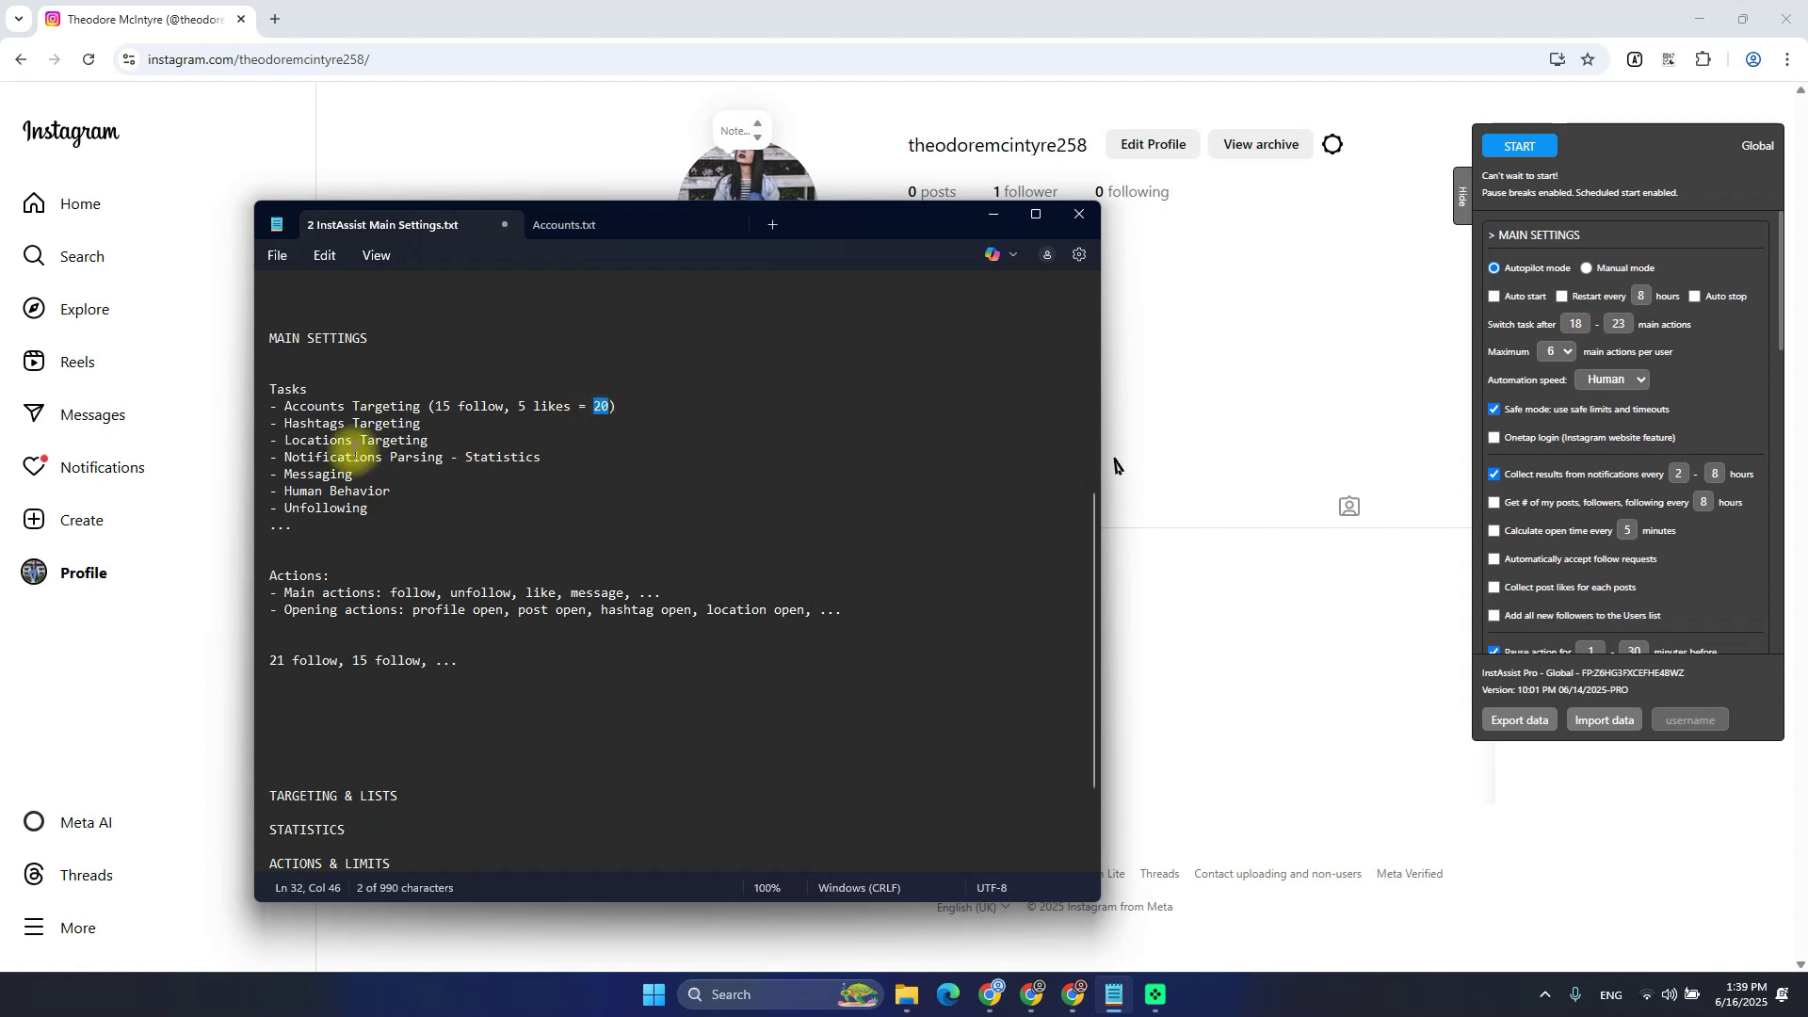
{"action": "left_click_drag", "start_coordinate": [310, 459], "coordinate": [337, 499]}
{"action": "left_click", "coordinate": [315, 509]}
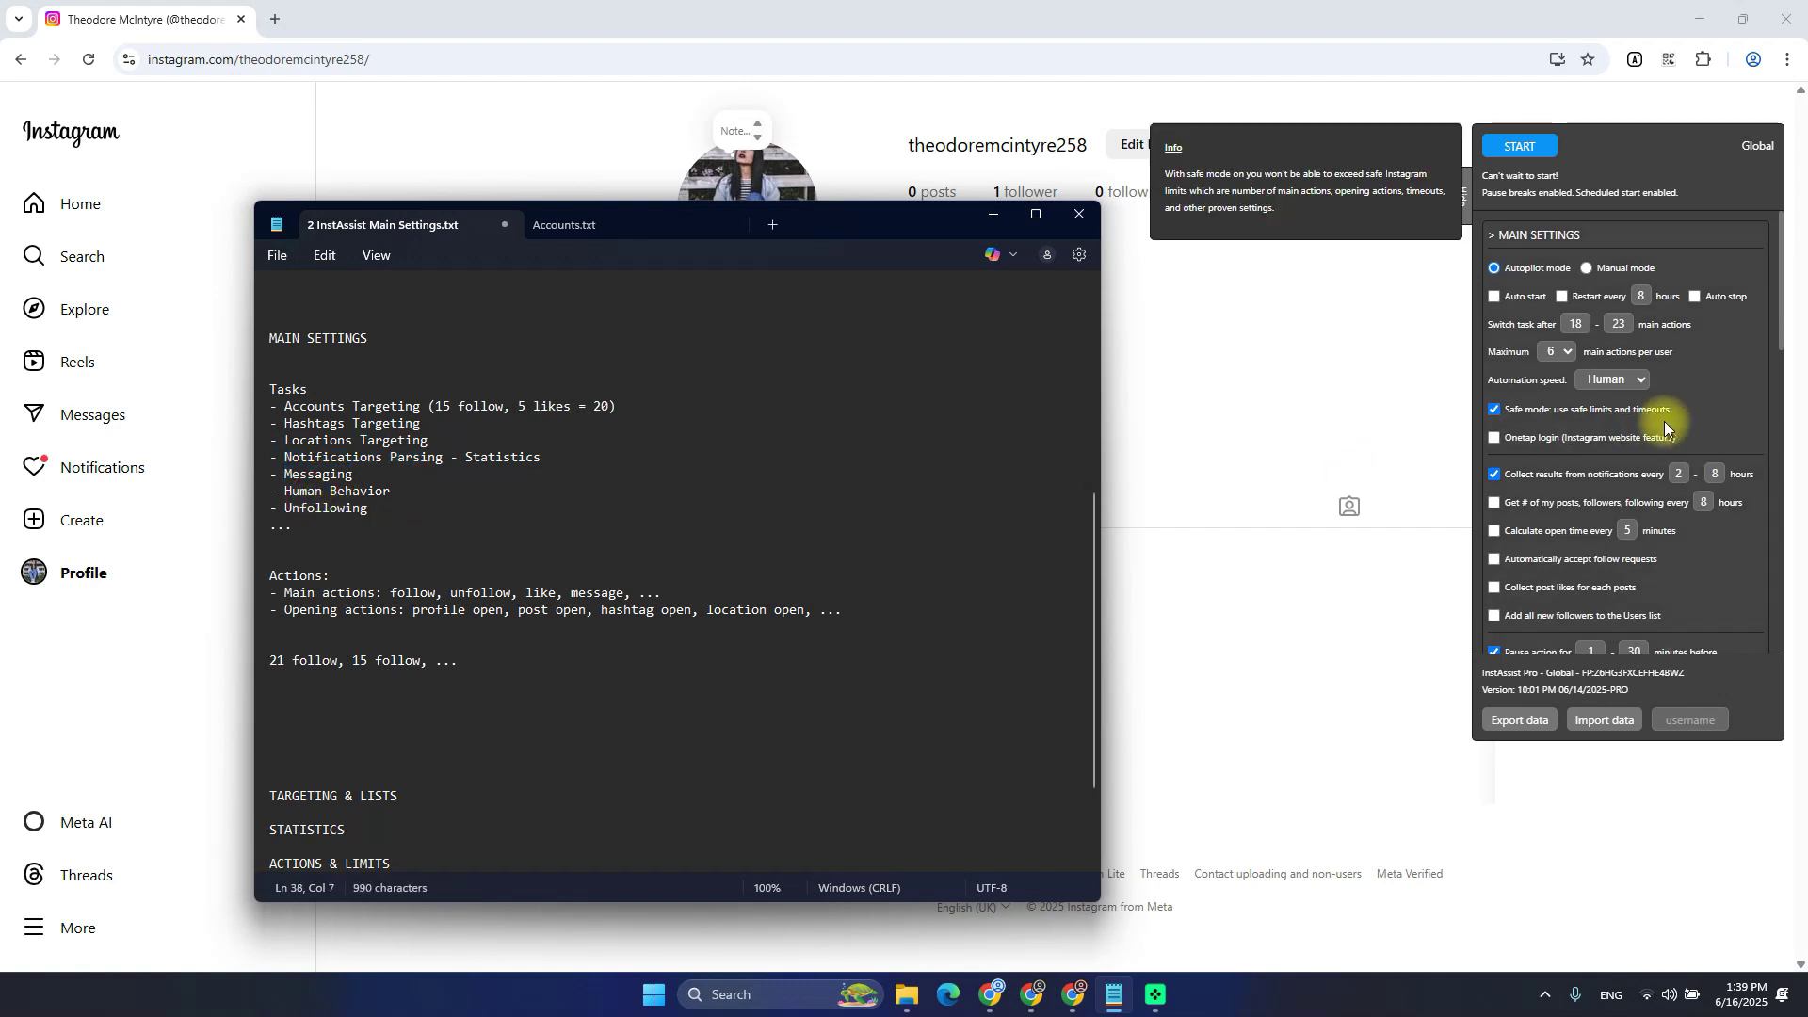
Review InstAssist's "Maximum main actions per user" option and its info text
{"action": "mouse_move", "coordinate": [1509, 349]}
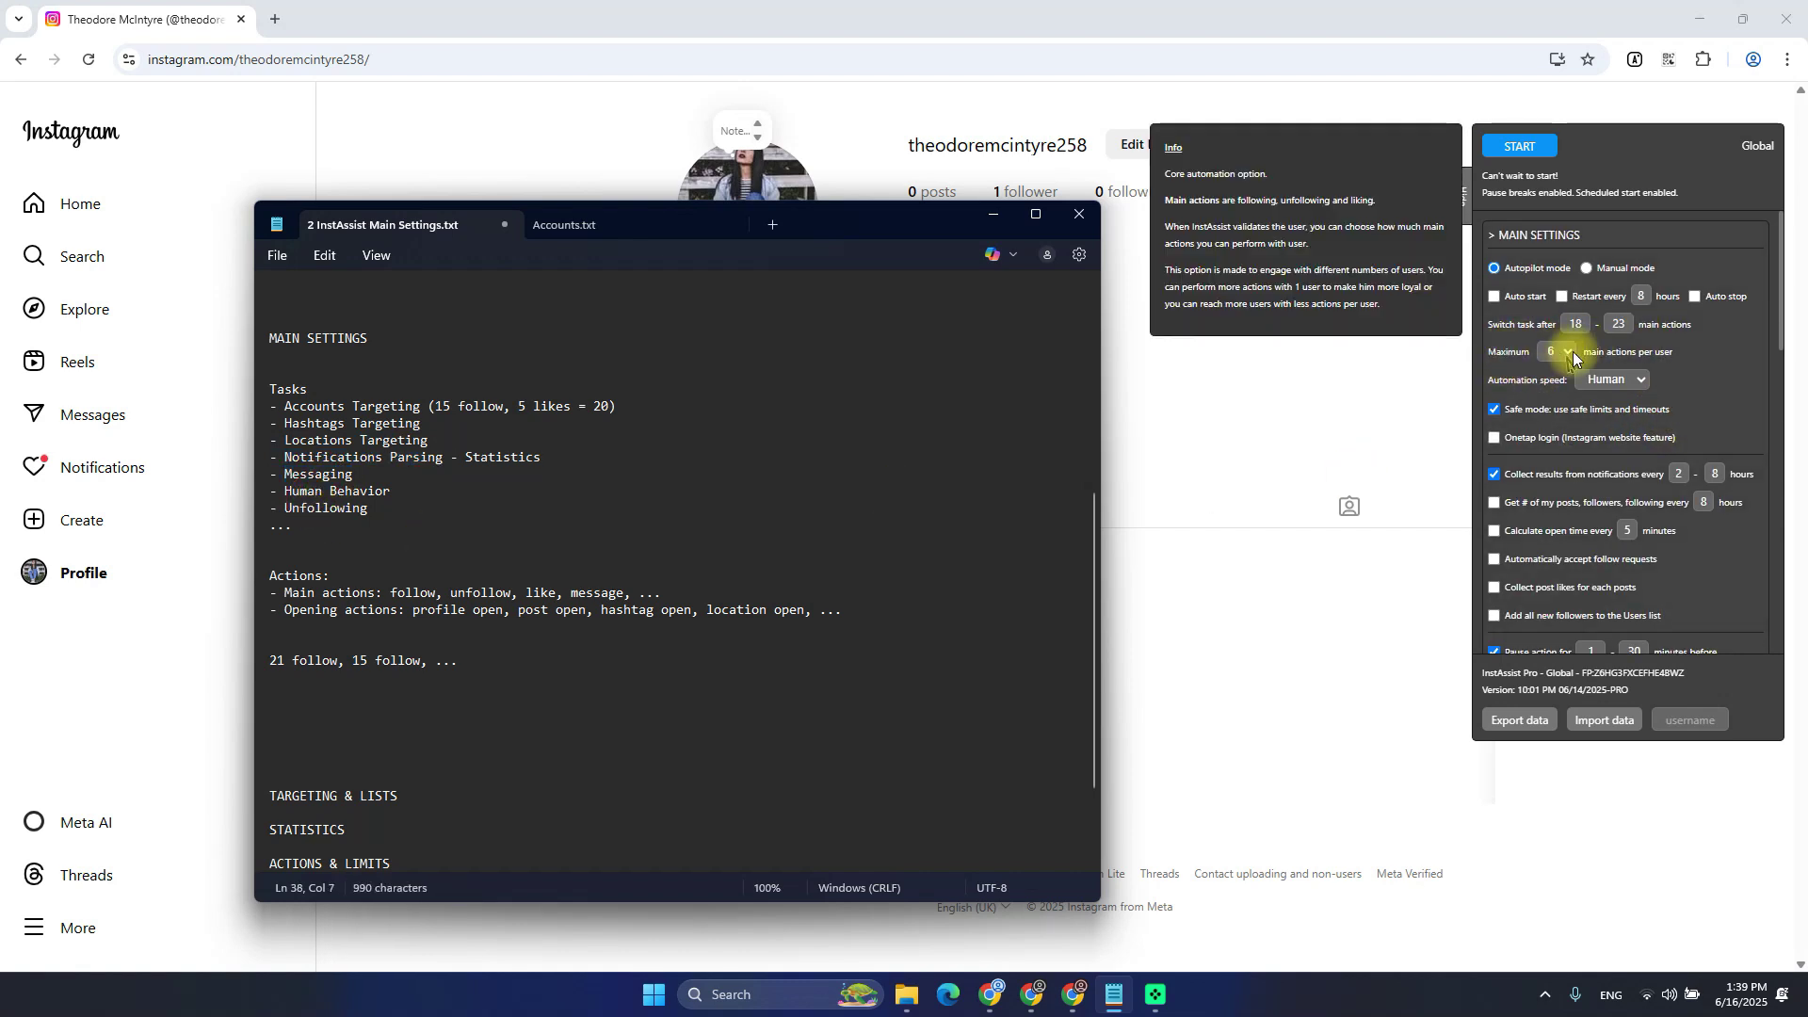
{"action": "left_click_drag", "start_coordinate": [1682, 351], "coordinate": [1631, 355]}
{"action": "key", "text": "alt+Tab"}
{"action": "left_click", "coordinate": [1641, 354]}
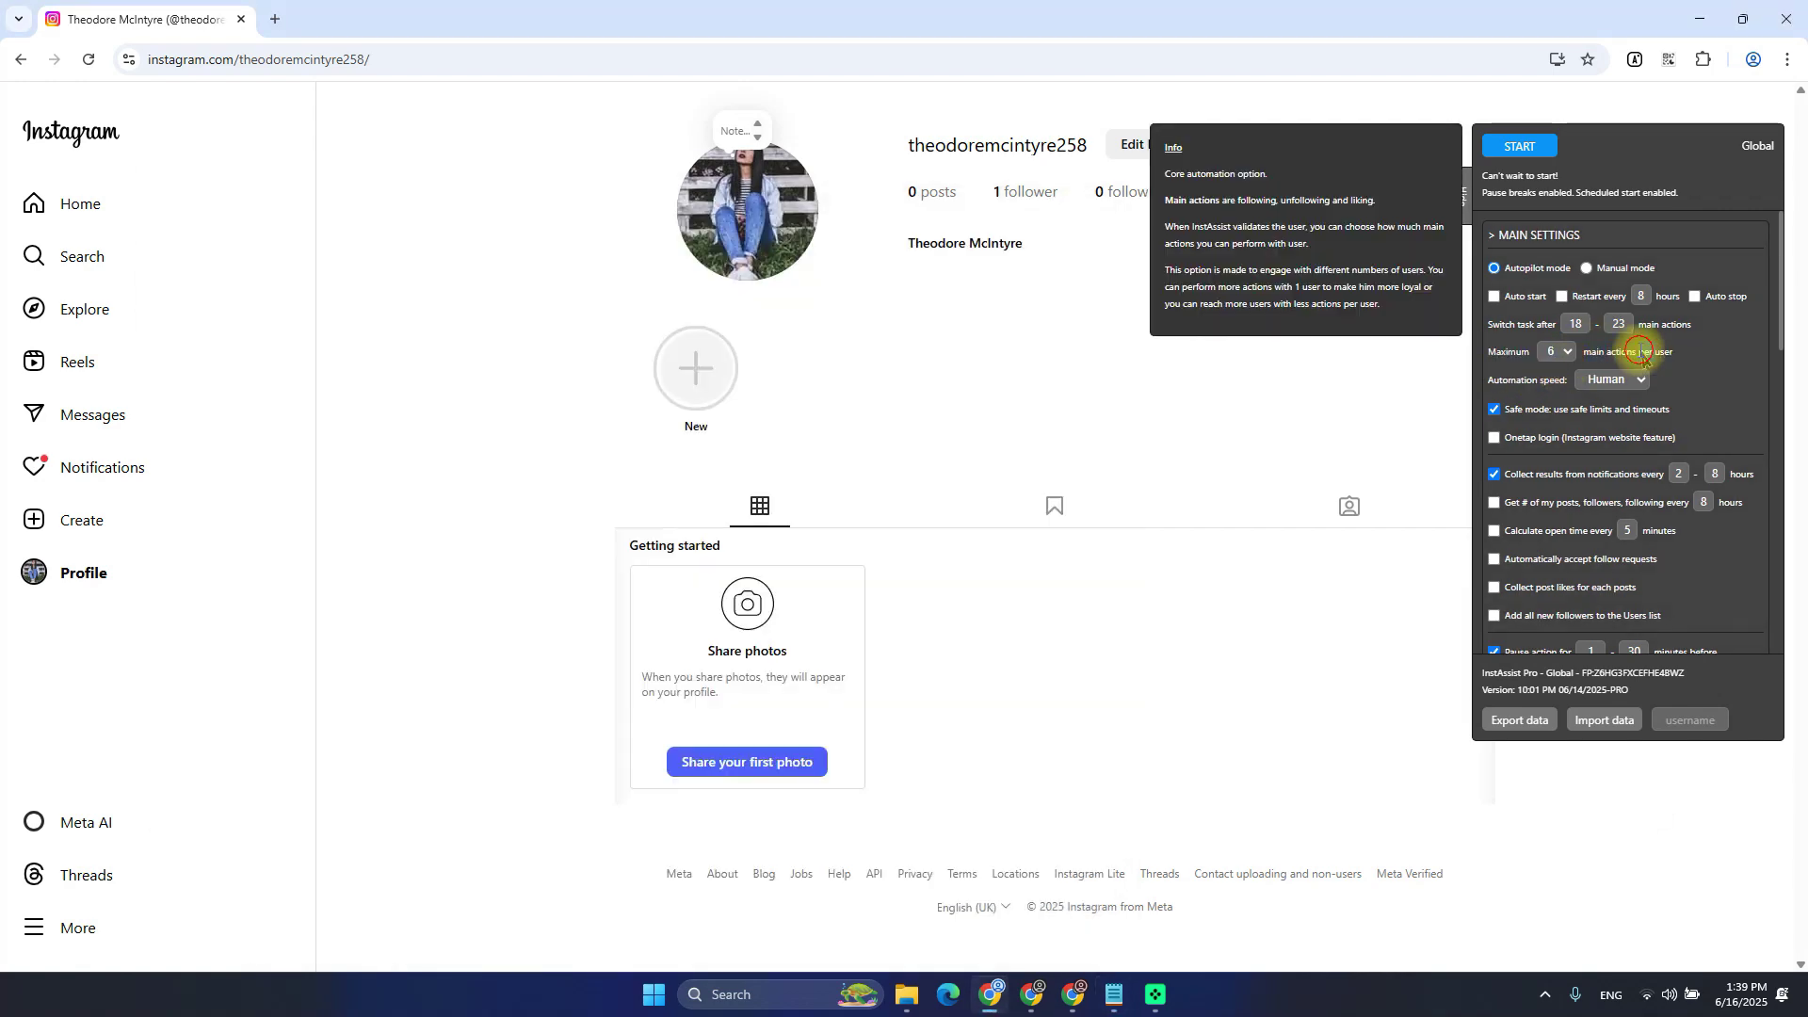
{"action": "key", "text": "alt+Tab"}
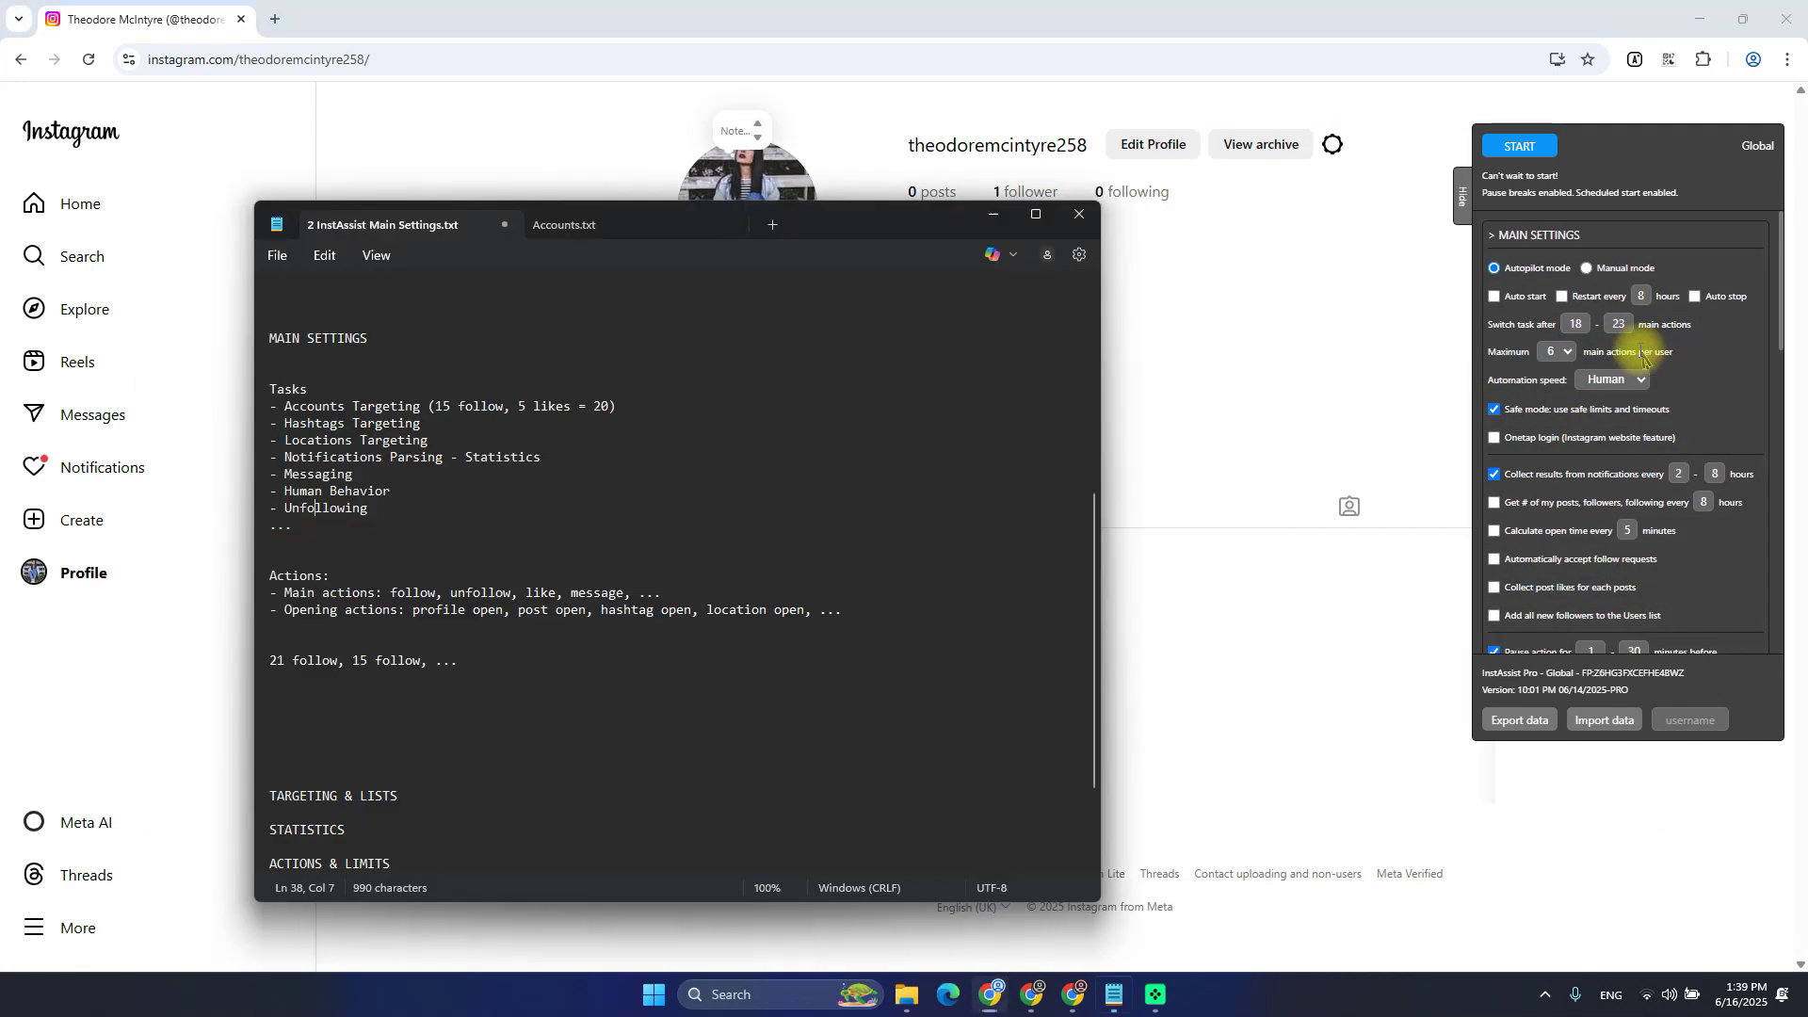
{"action": "left_click", "coordinate": [1555, 353]}
{"action": "key", "text": "alt+Tab"}
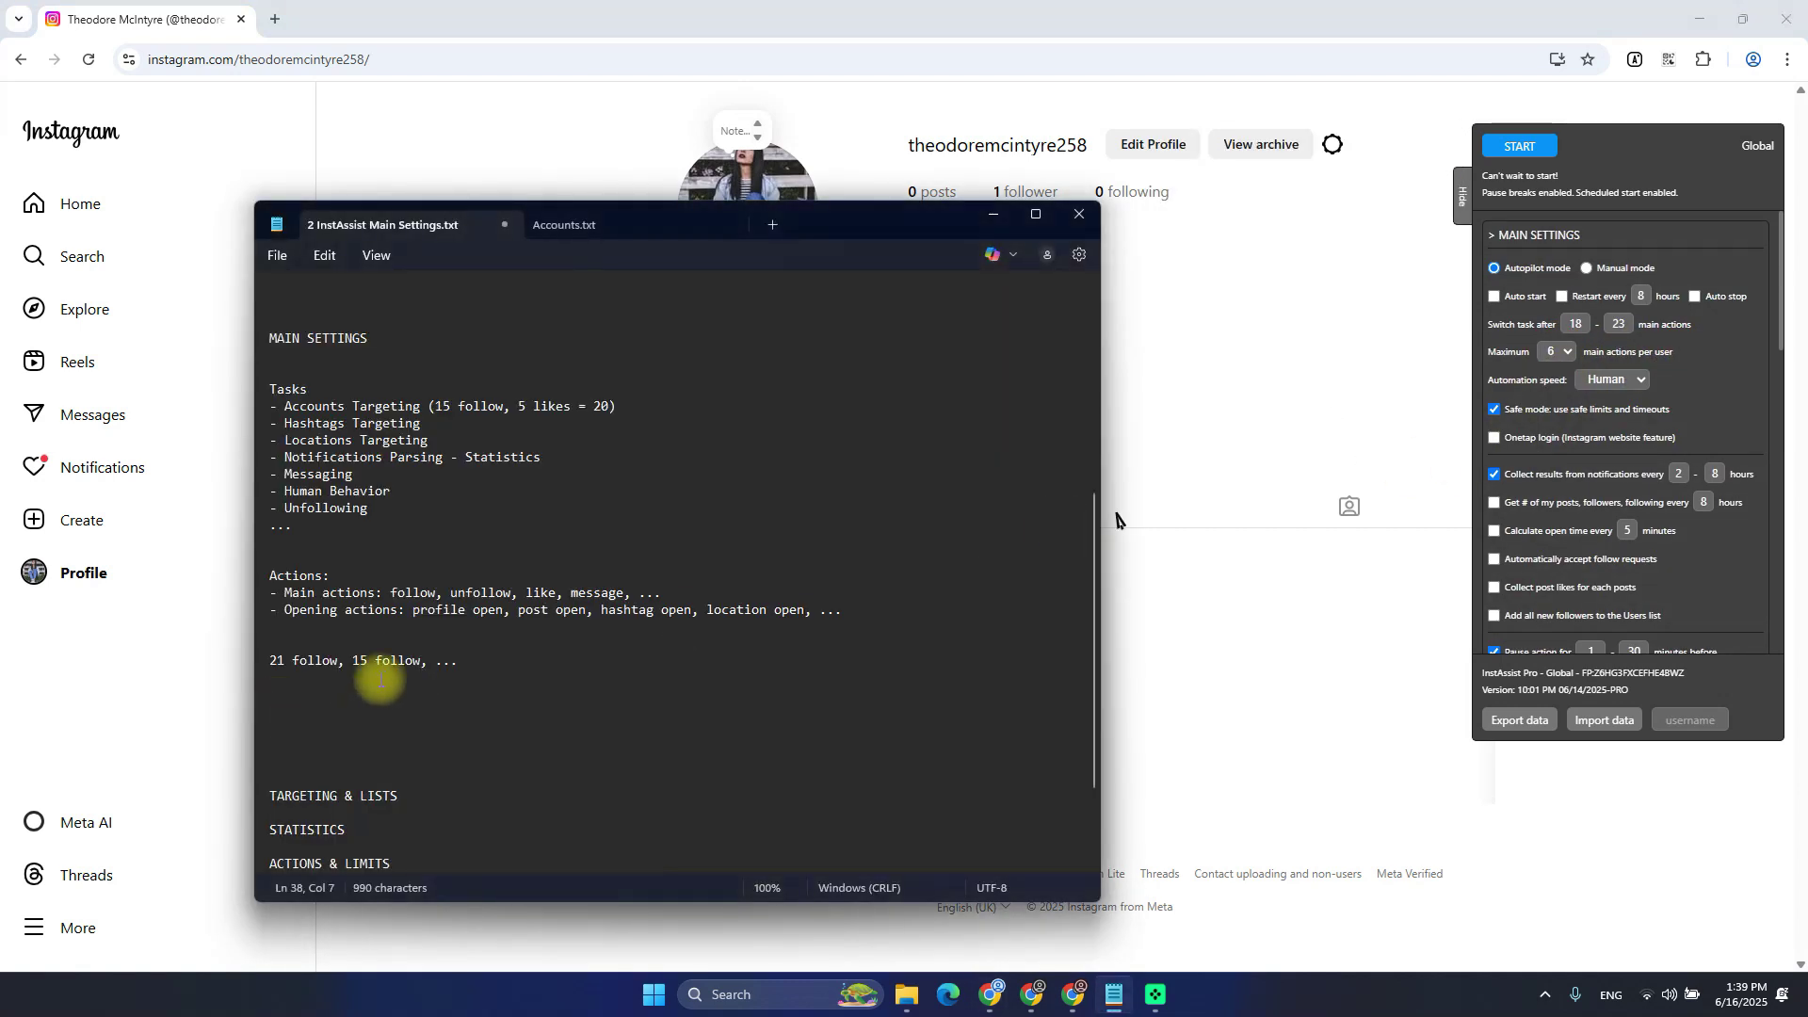
Replace the follow-count example line in the notes with "Follow, like, comment - increase the interaction quality"
{"action": "left_click_drag", "start_coordinate": [375, 687], "coordinate": [213, 627]}
{"action": "key", "text": "BackSpace"}
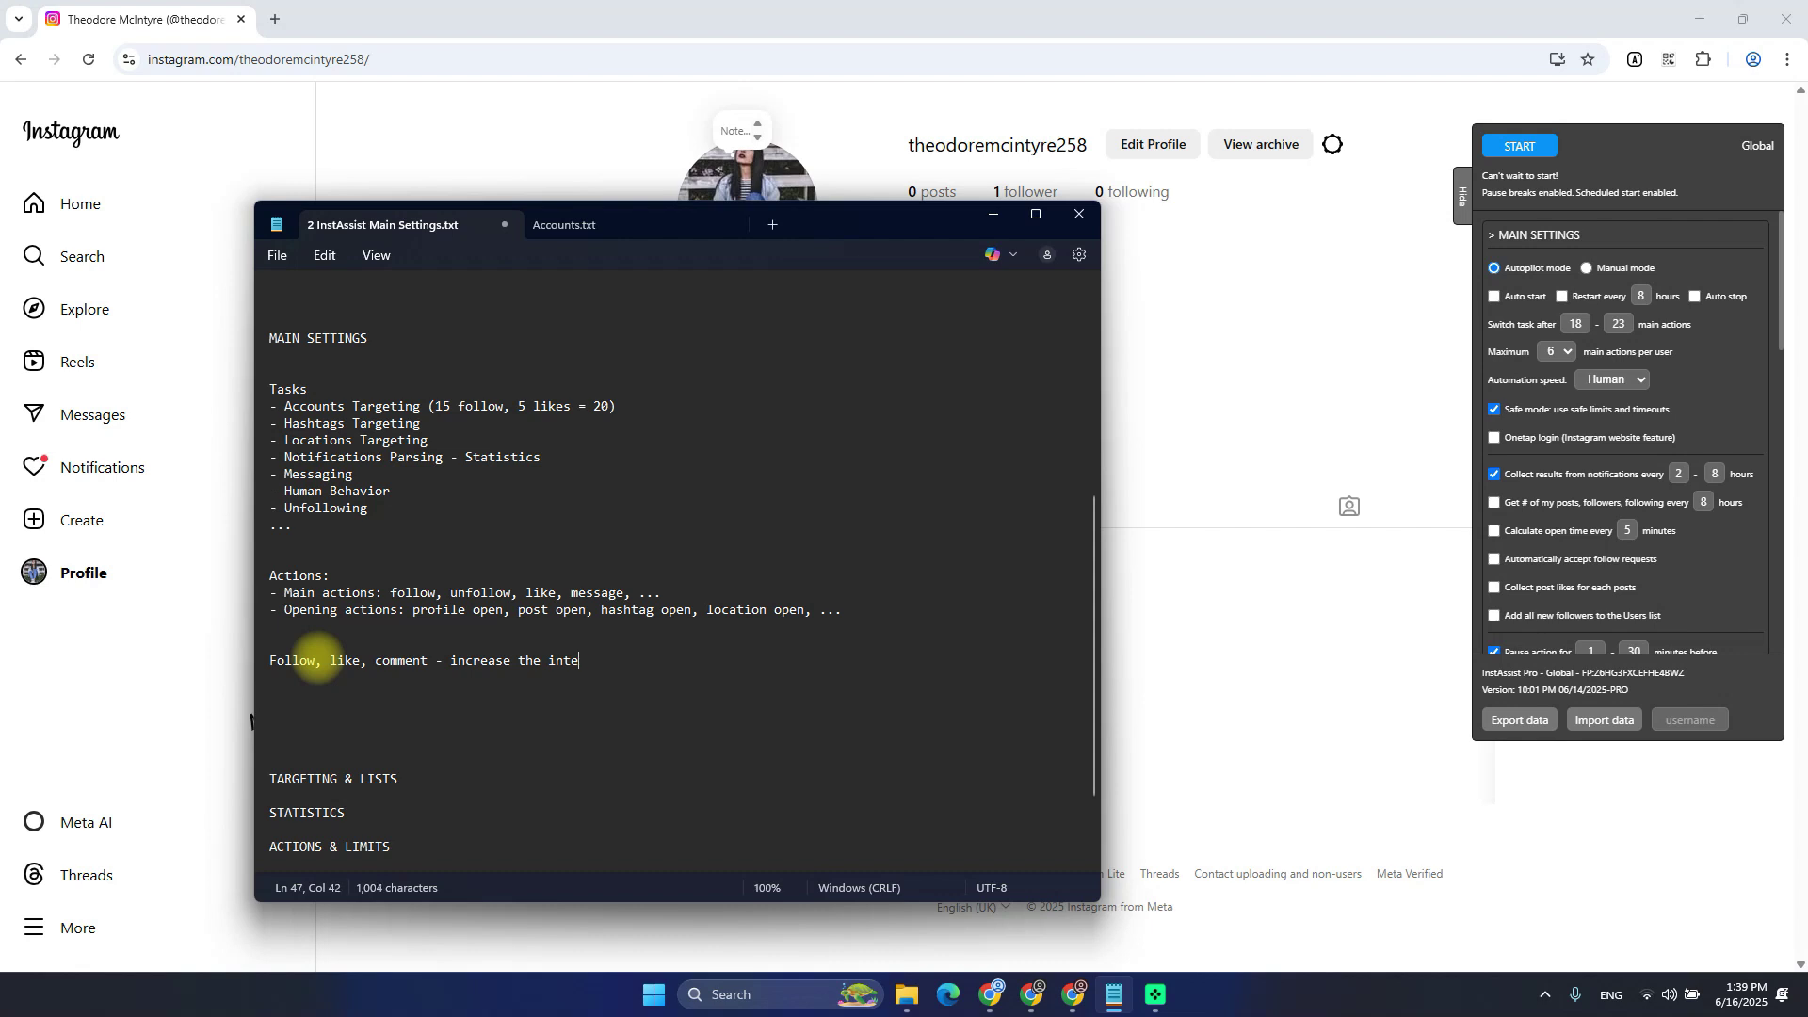
{"action": "key", "text": "BackSpace"}
{"action": "key", "text": "shift+Down"}
{"action": "key", "text": "Left"}
{"action": "key", "text": "shift+Down"}
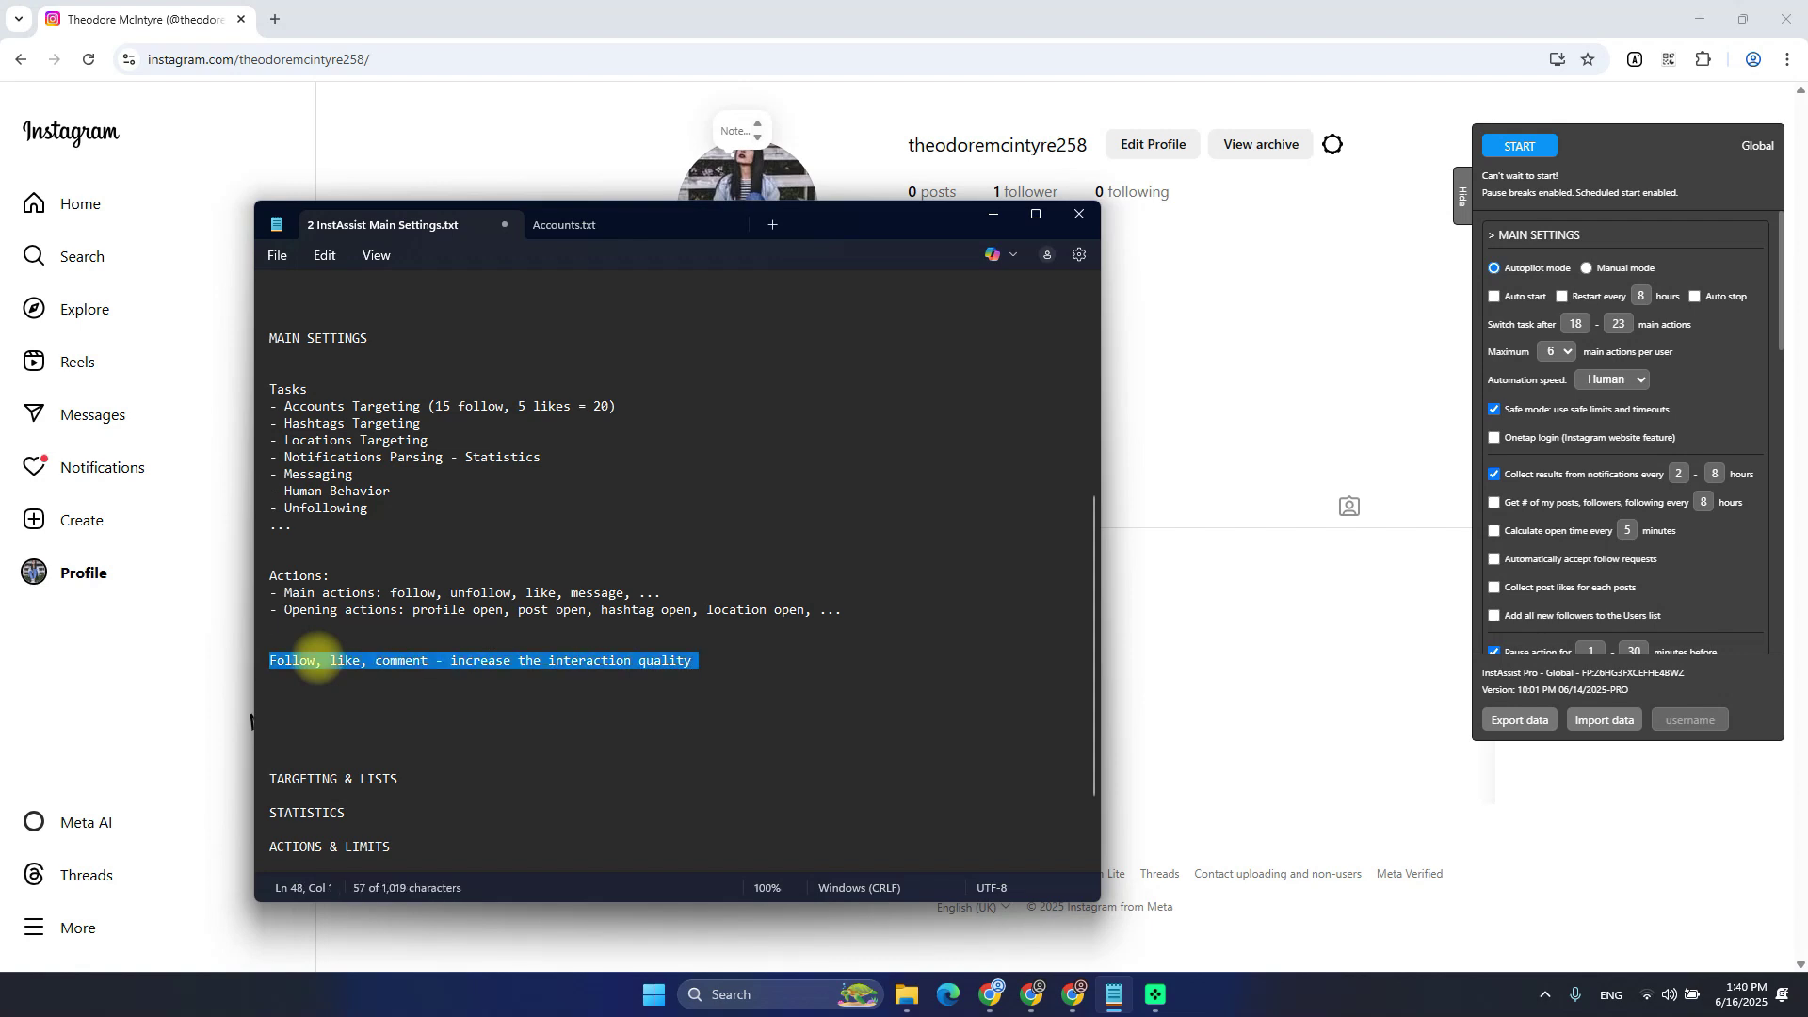
{"action": "key", "text": "Left"}
{"action": "key", "text": "shift+Up"}
{"action": "key", "text": "Up"}
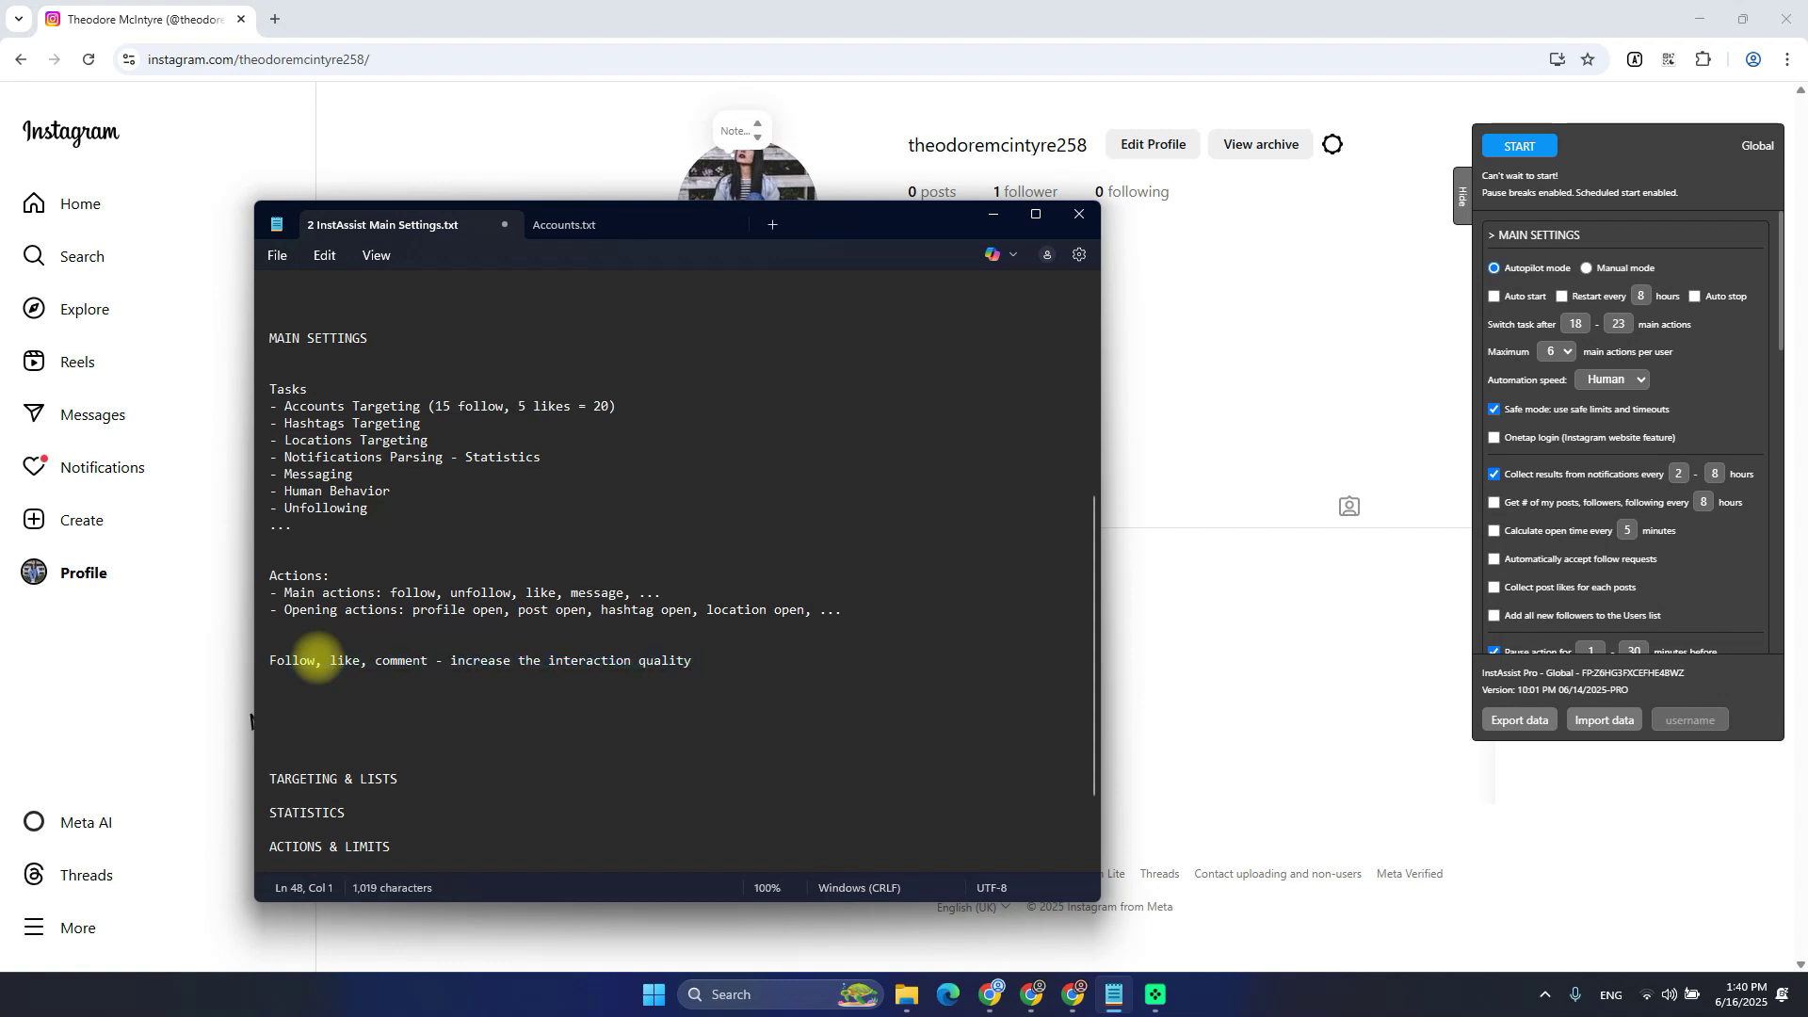
{"action": "key", "text": "Return"}
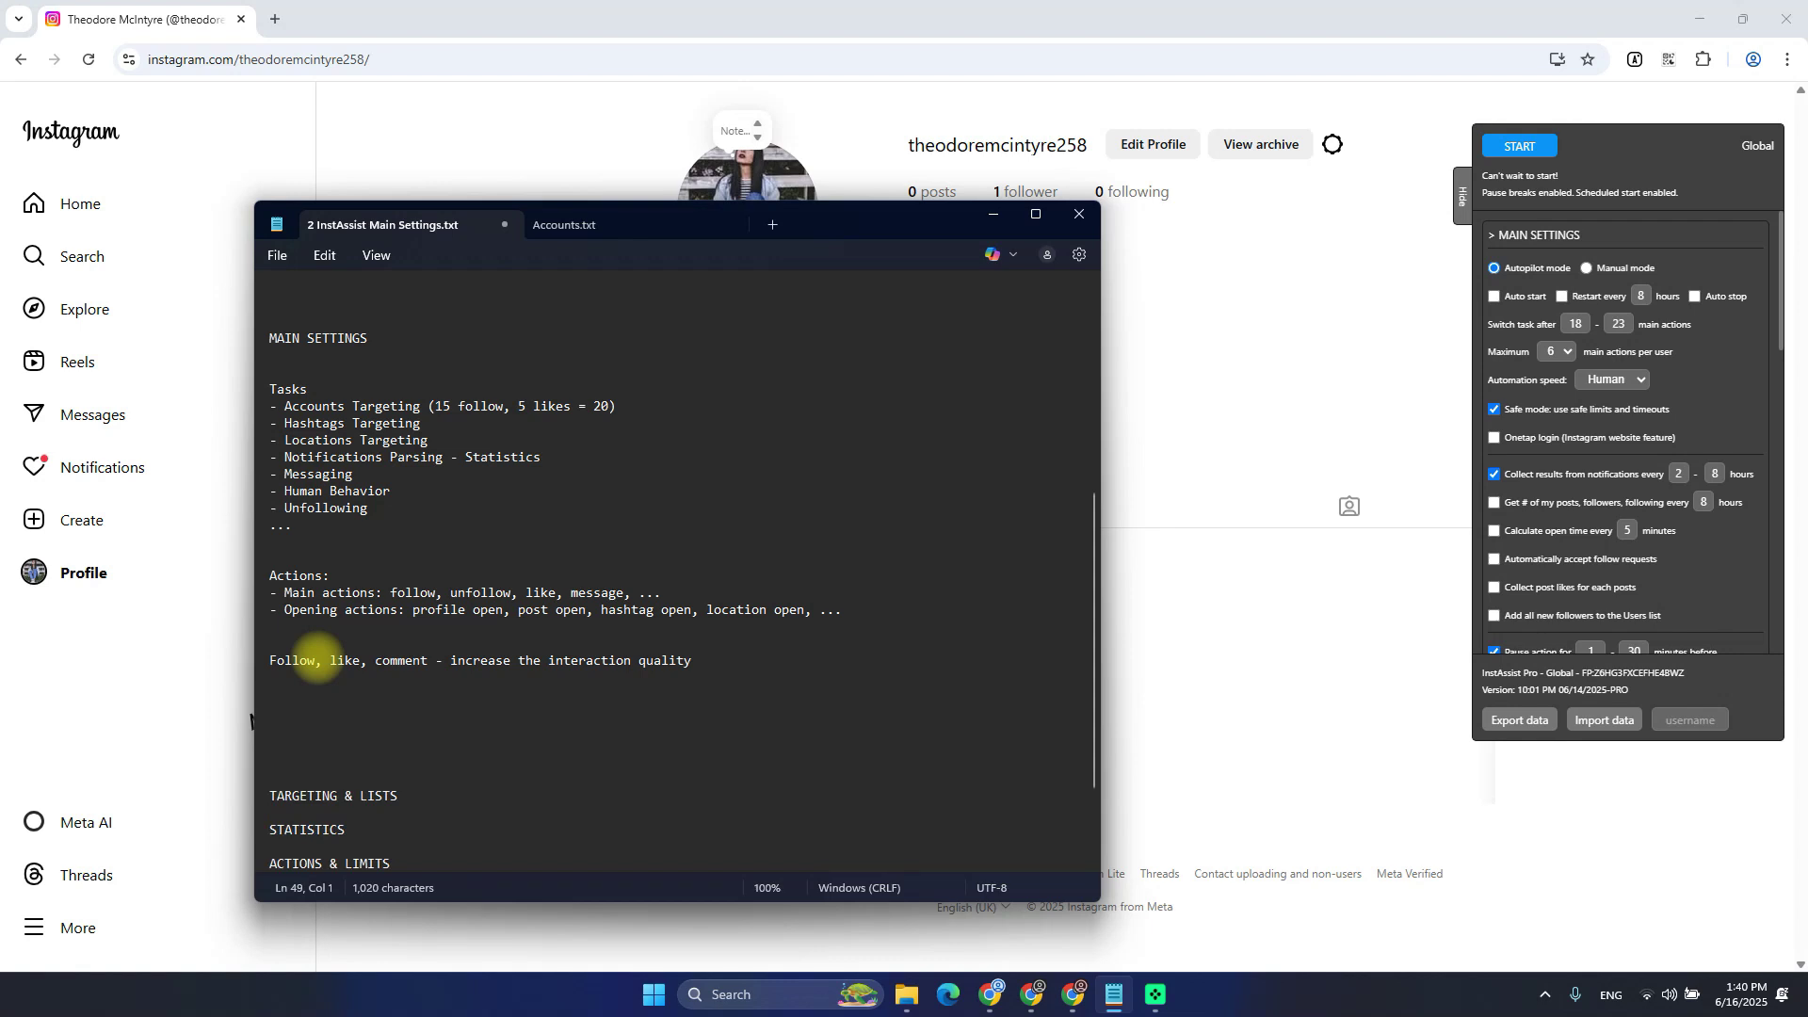
{"action": "key", "text": "BackSpace"}
Add "follow", "like" and "follow" on separate lines below the interaction quality line in the notes
{"action": "mouse_move", "coordinate": [1545, 356]}
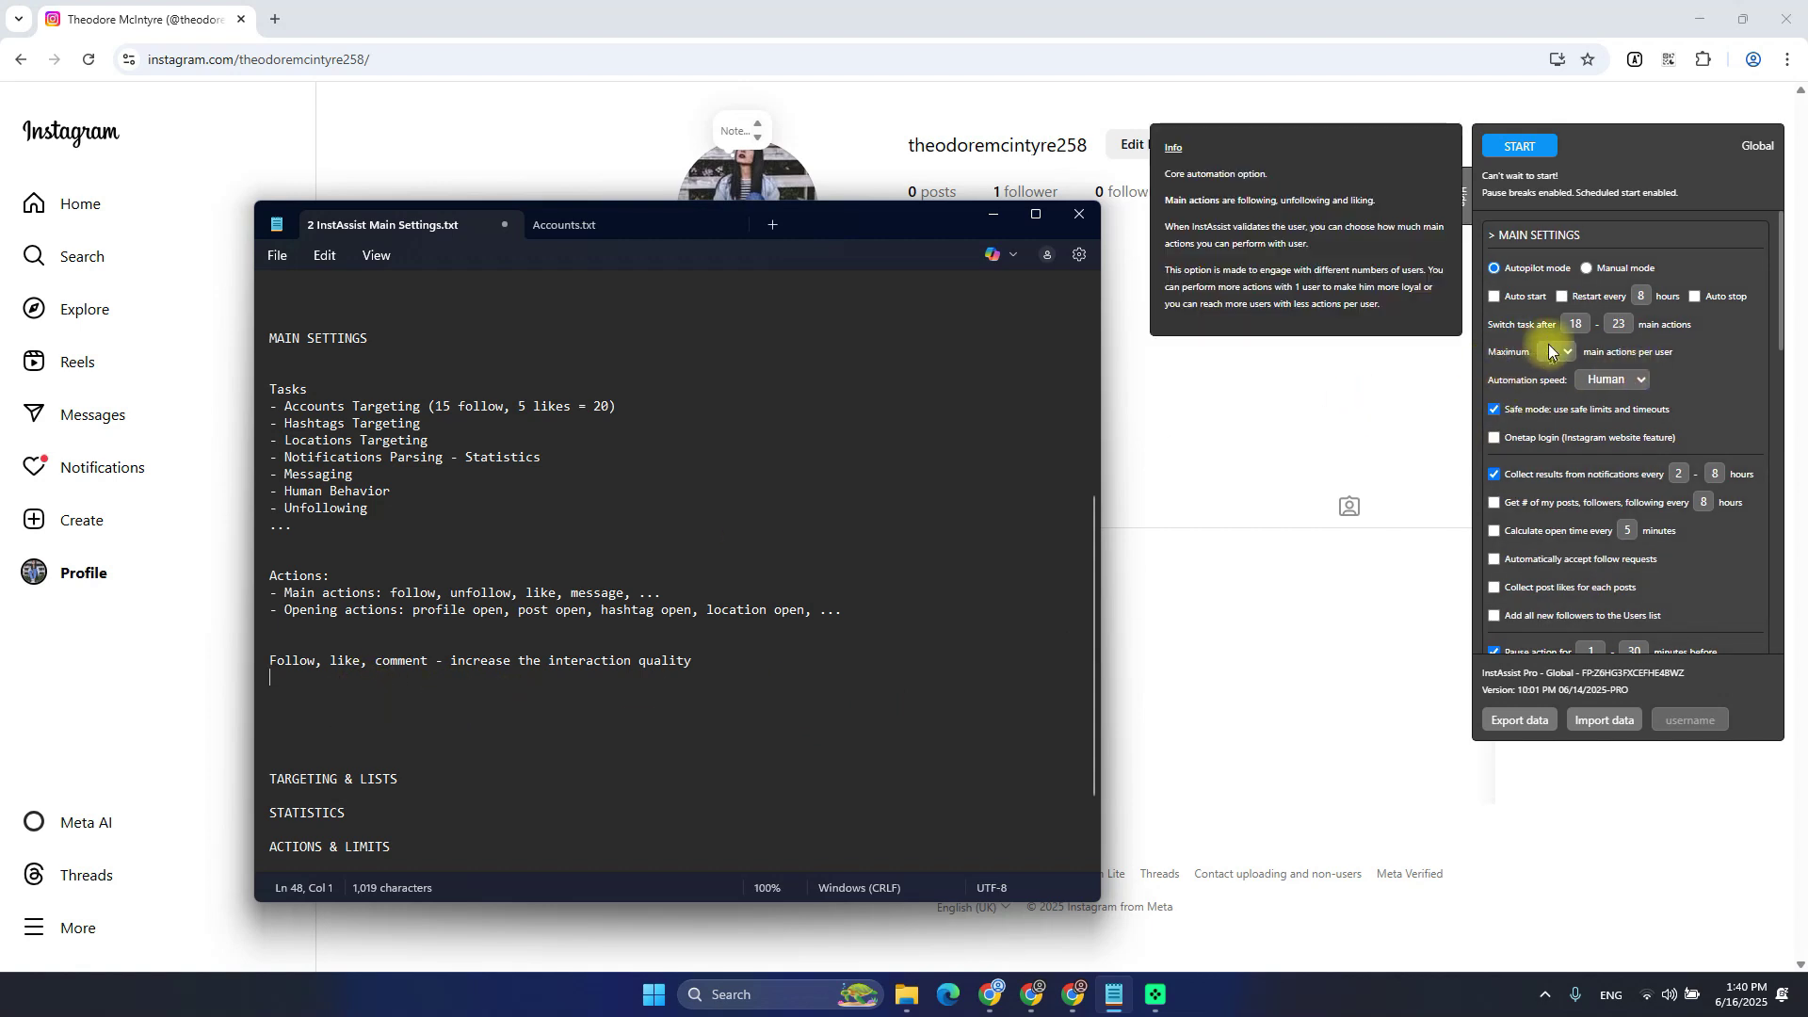
{"action": "left_click", "coordinate": [355, 695]}
{"action": "type", "text": "follow"}
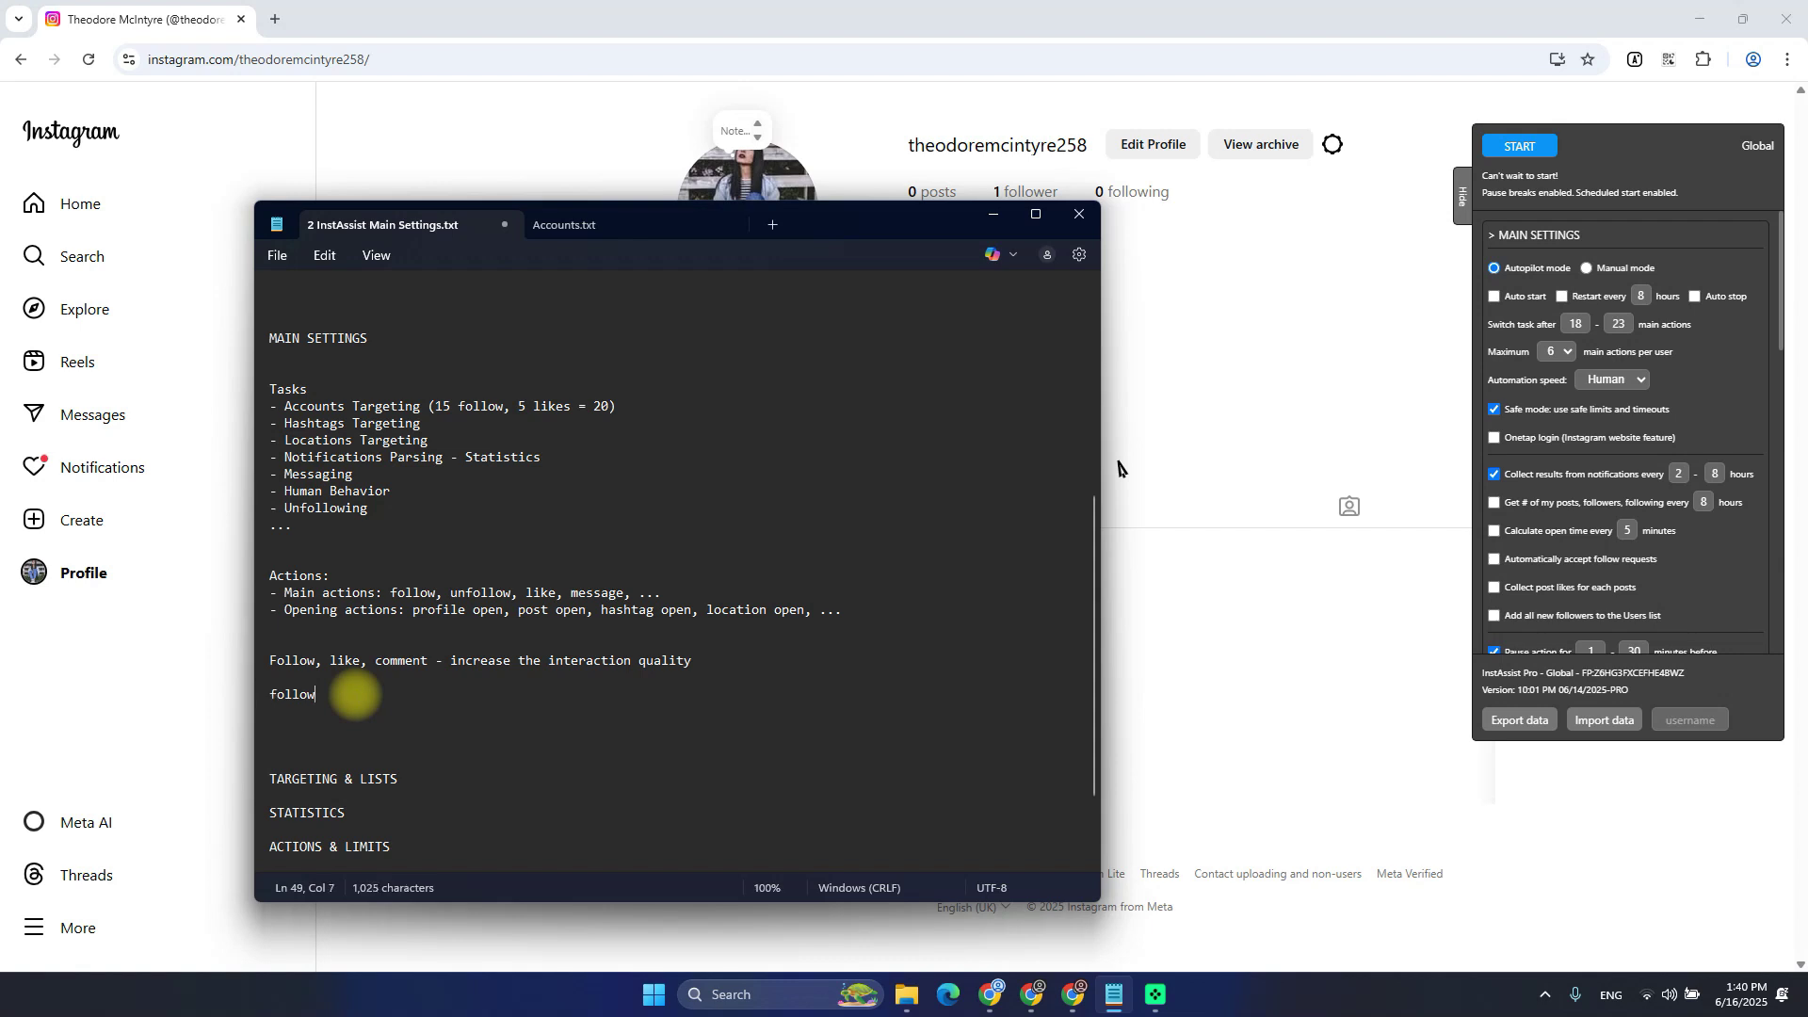
{"action": "key", "text": "Return"}
{"action": "type", "text": "like"}
{"action": "key", "text": "Return"}
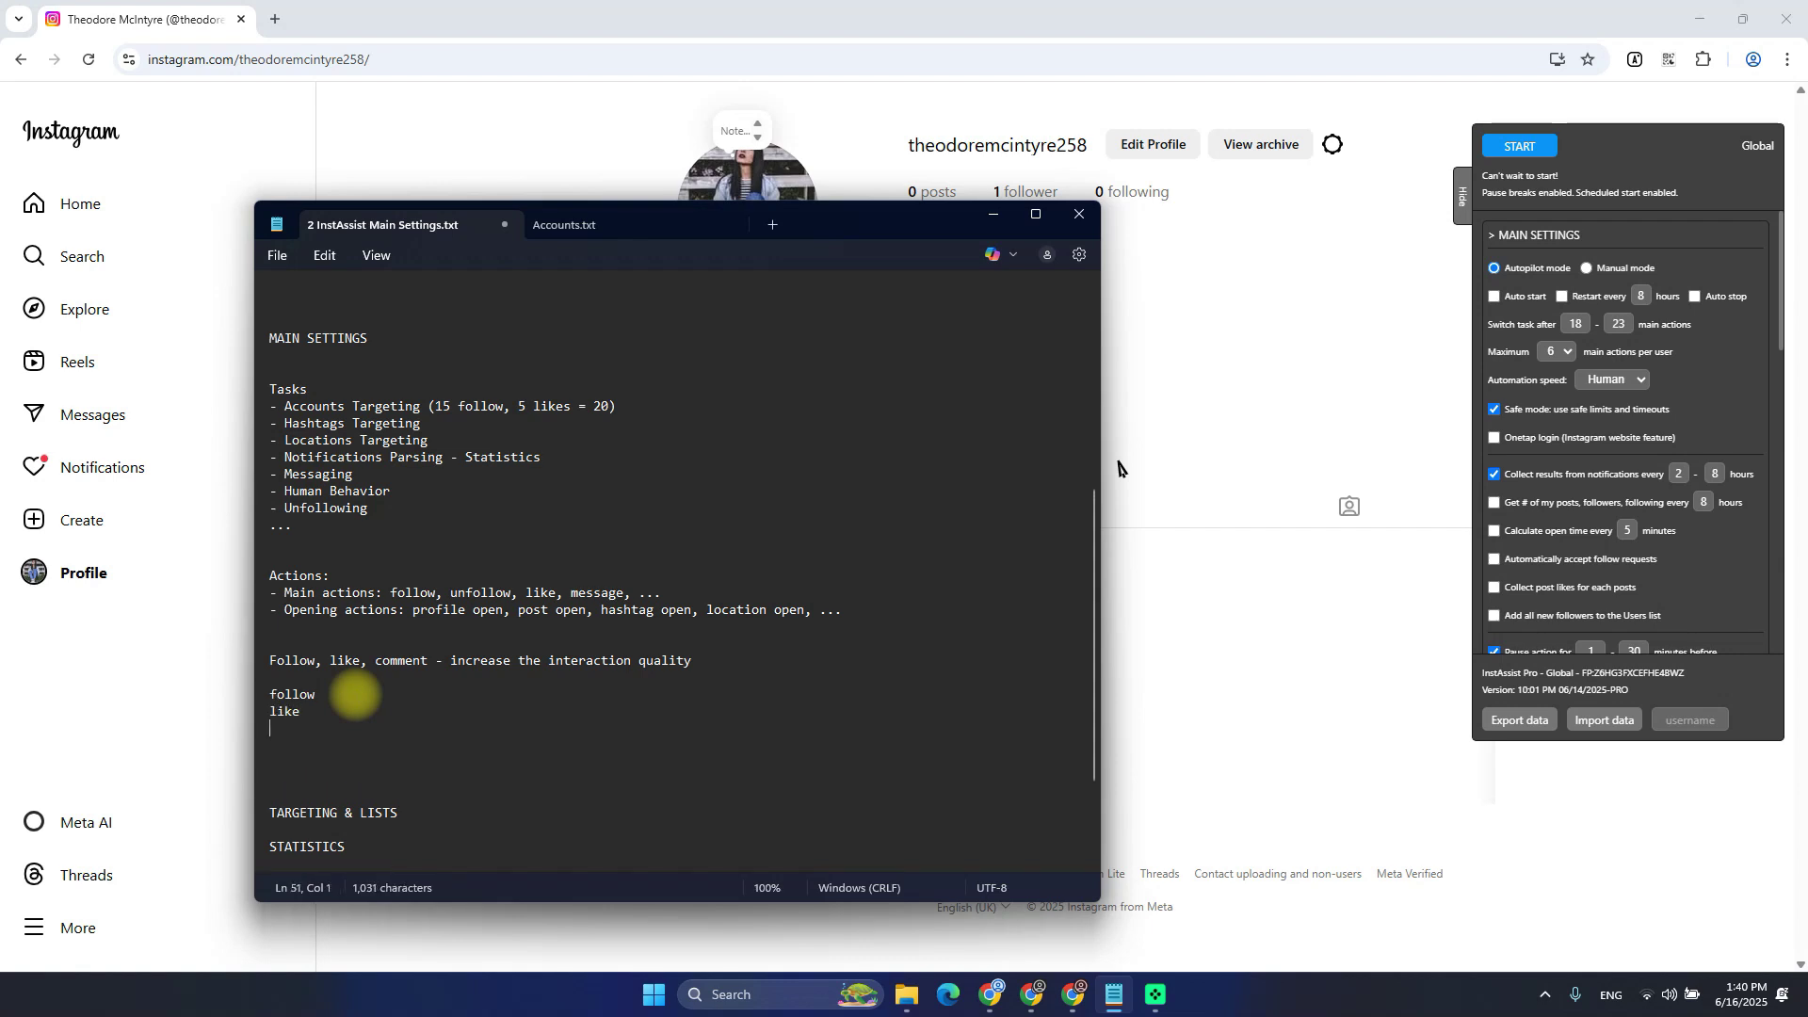
{"action": "type", "text": "follow"}
{"action": "key", "text": "Return"}
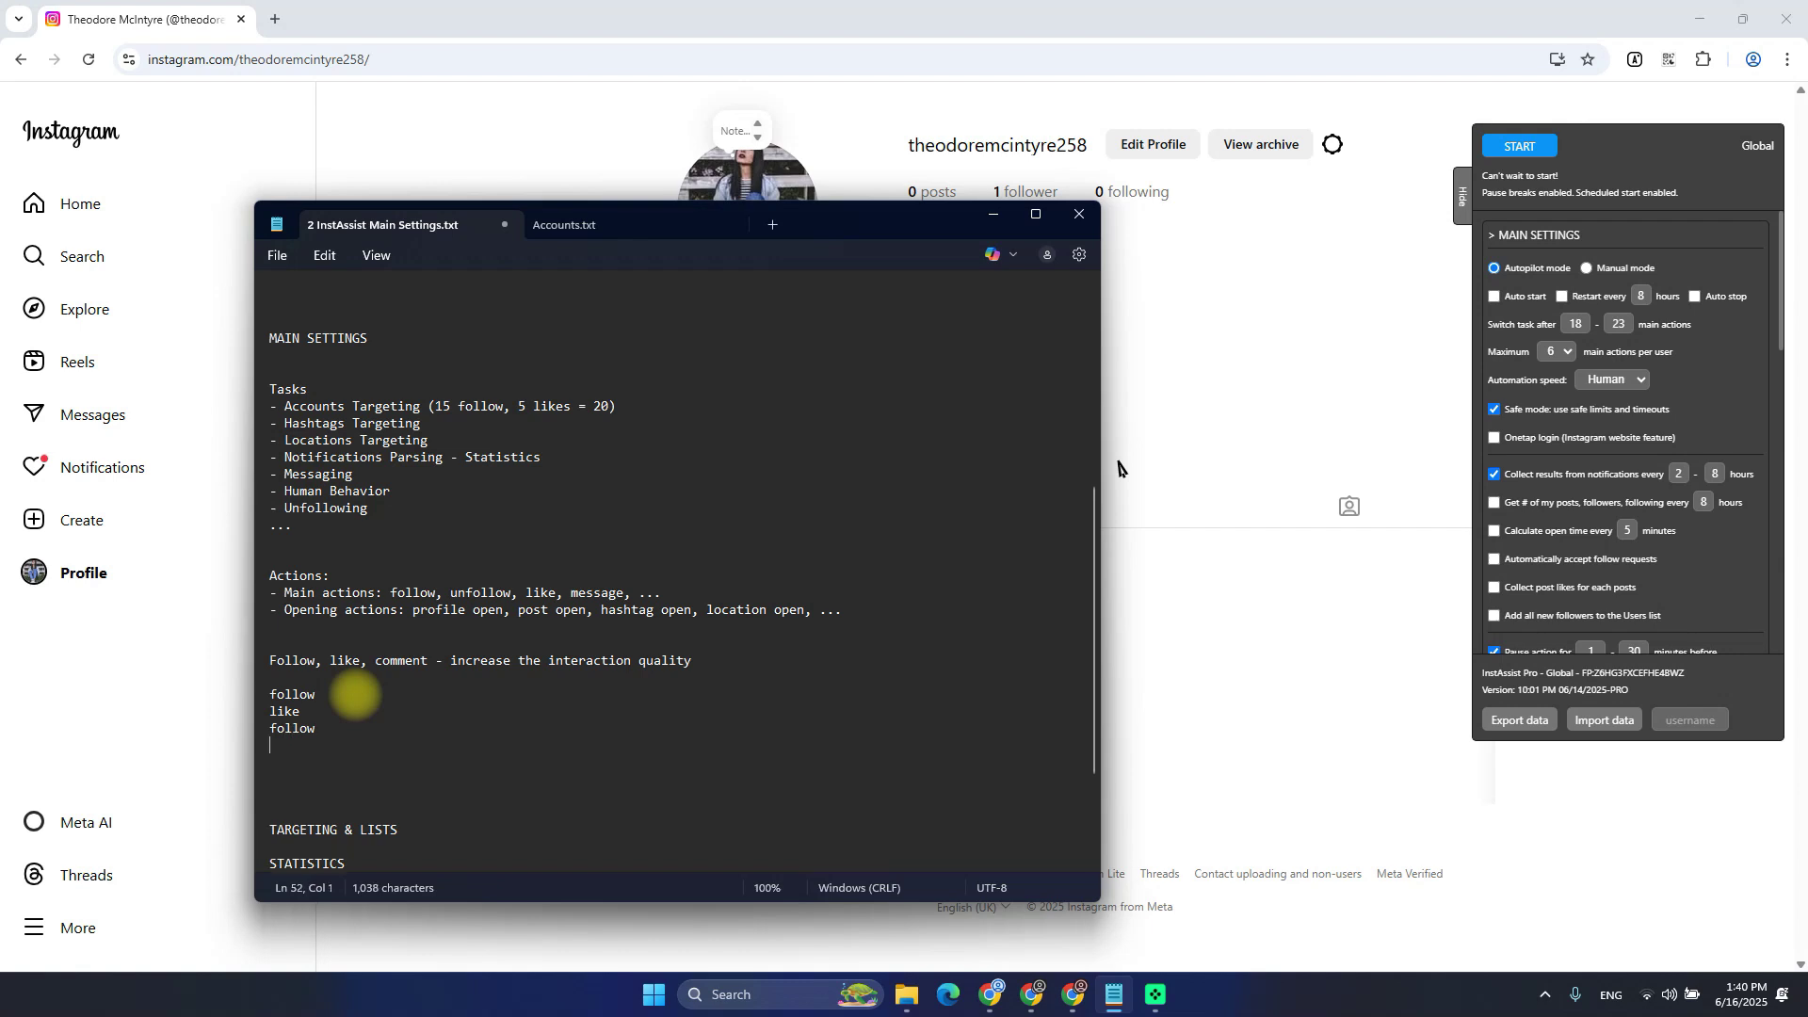
{"action": "key", "text": "Up"}
{"action": "key", "text": "shift+Down"}
{"action": "key", "text": "shift+Down"}
{"action": "key", "text": "shift+Down"}
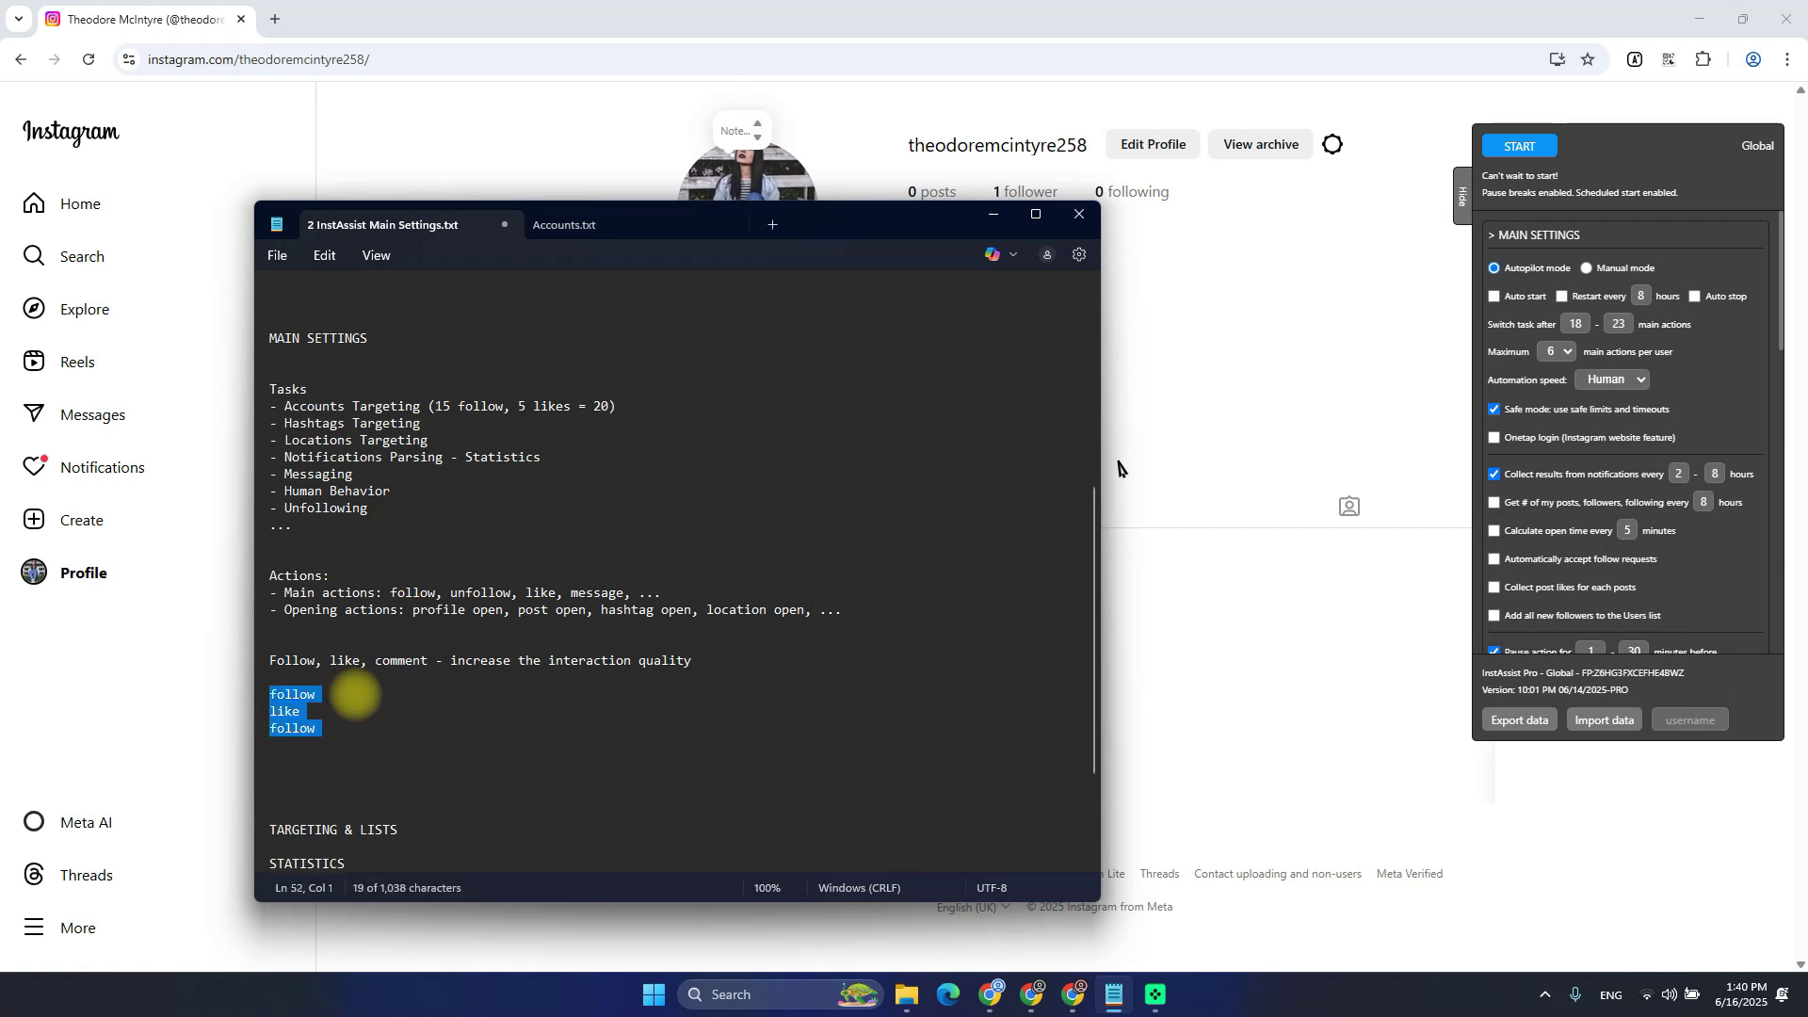
Insert a colon and the number 150 after "Follow, like, comment" in the interaction quality line
{"action": "left_click_drag", "start_coordinate": [271, 660], "coordinate": [433, 662]}
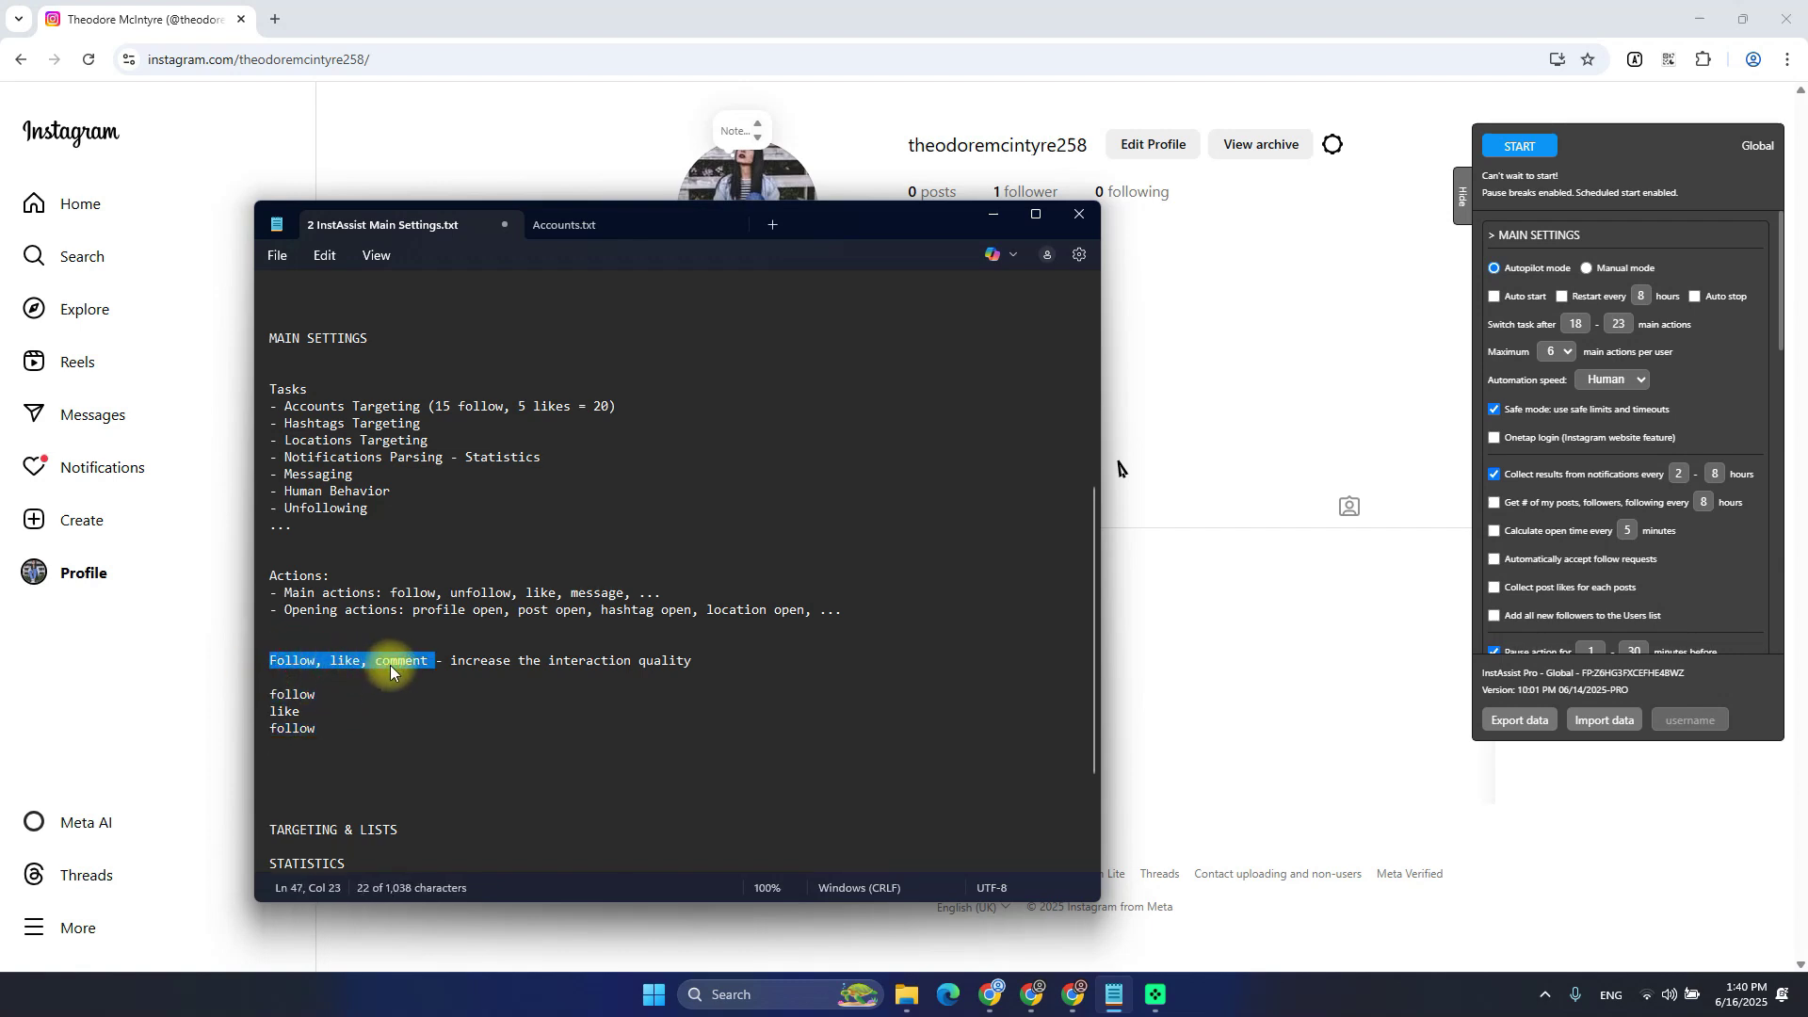
{"action": "left_click", "coordinate": [282, 660]}
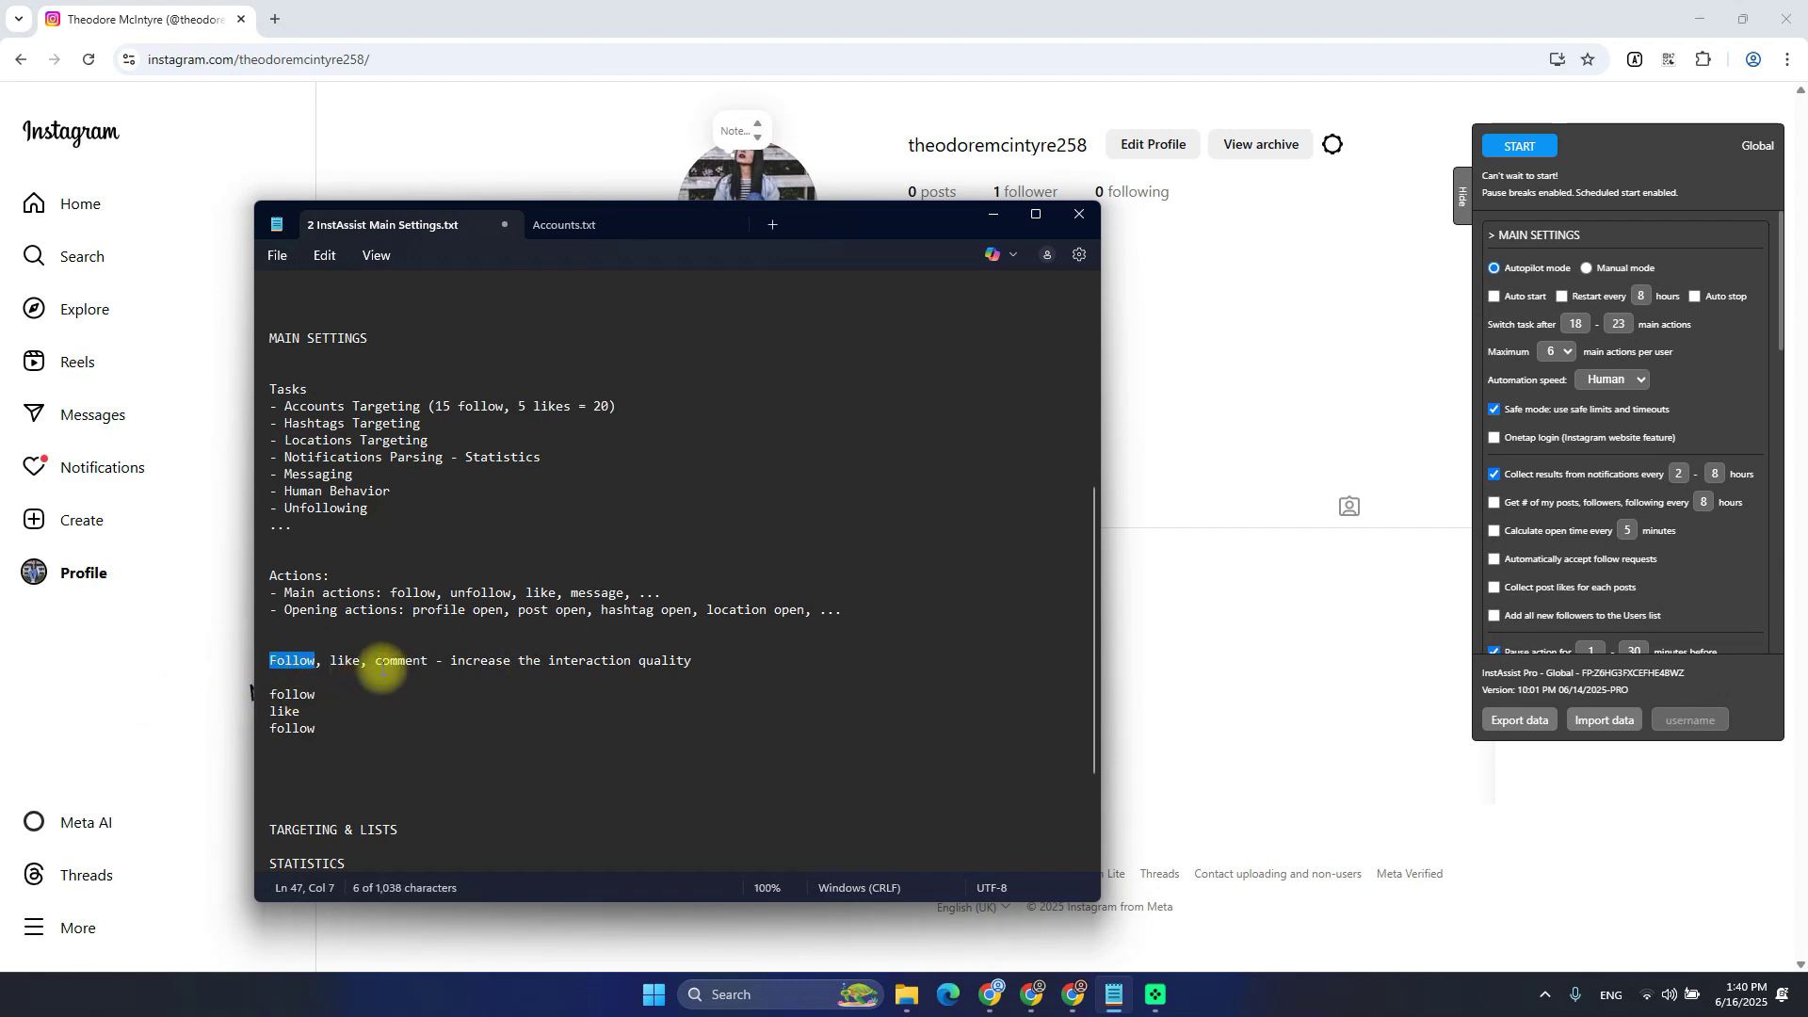
{"action": "left_click", "coordinate": [435, 662]}
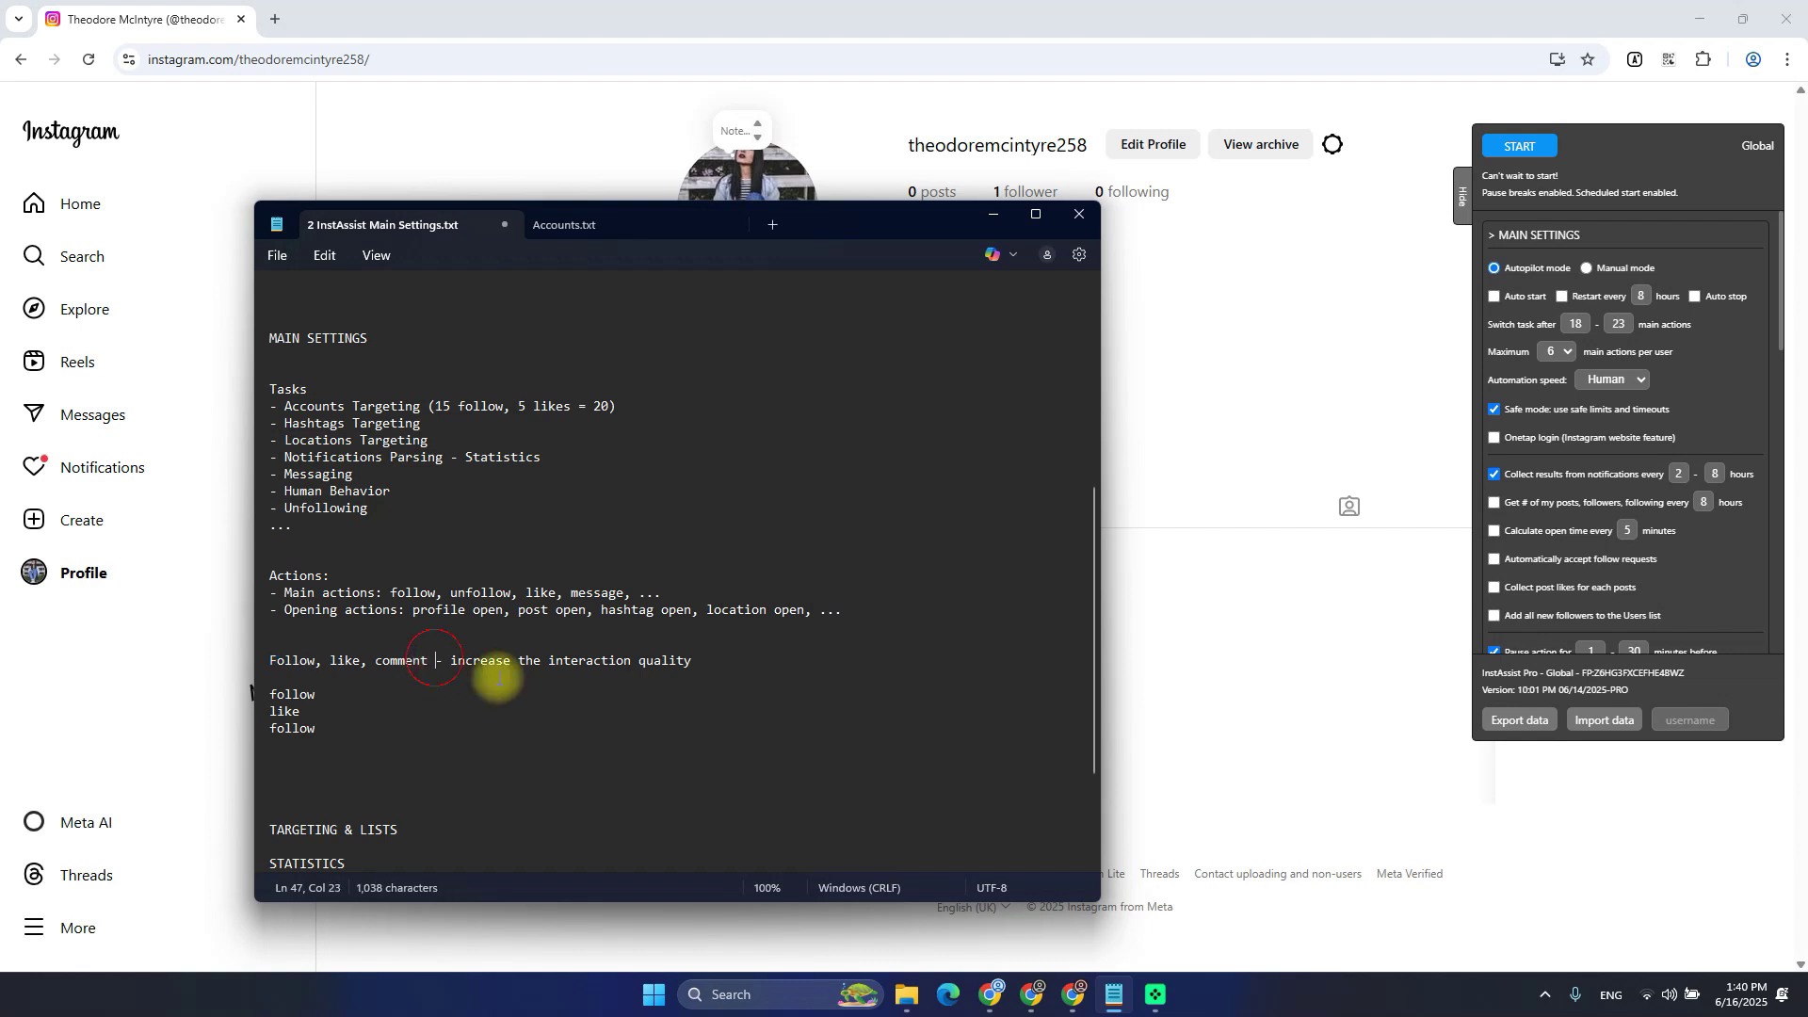
{"action": "type", "text": "150 "}
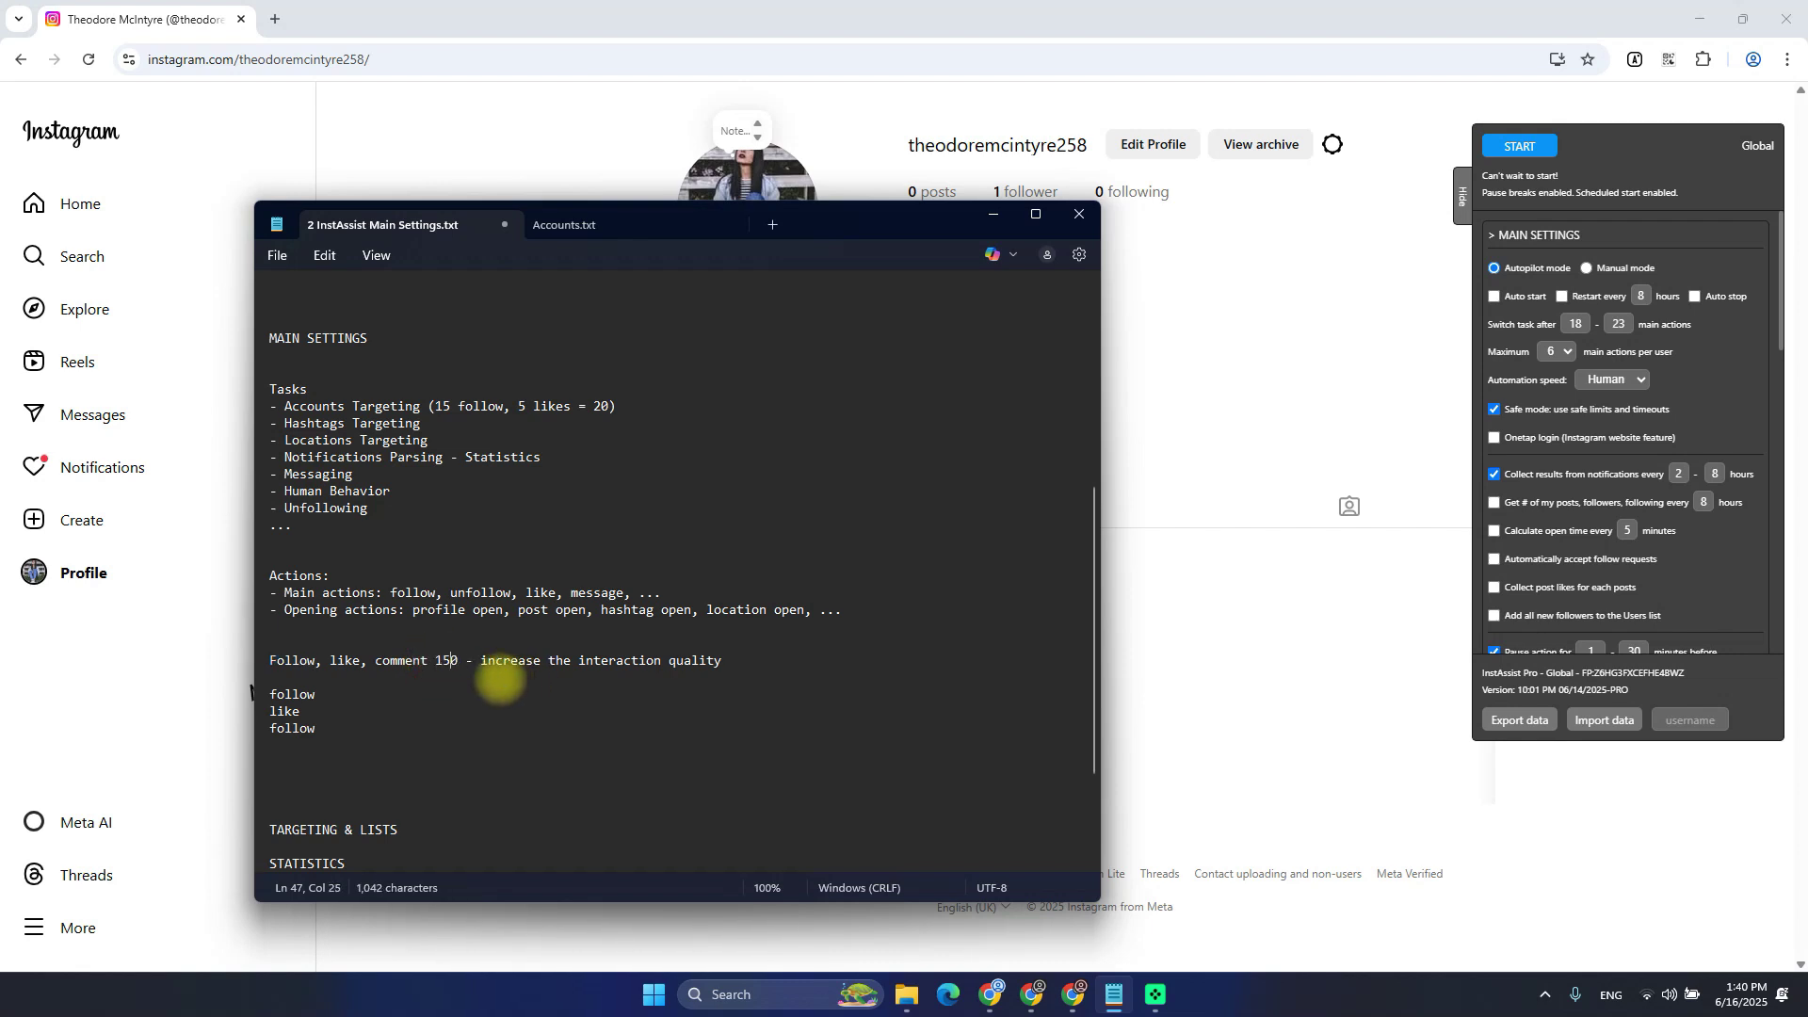
{"action": "type", "text": ":"}
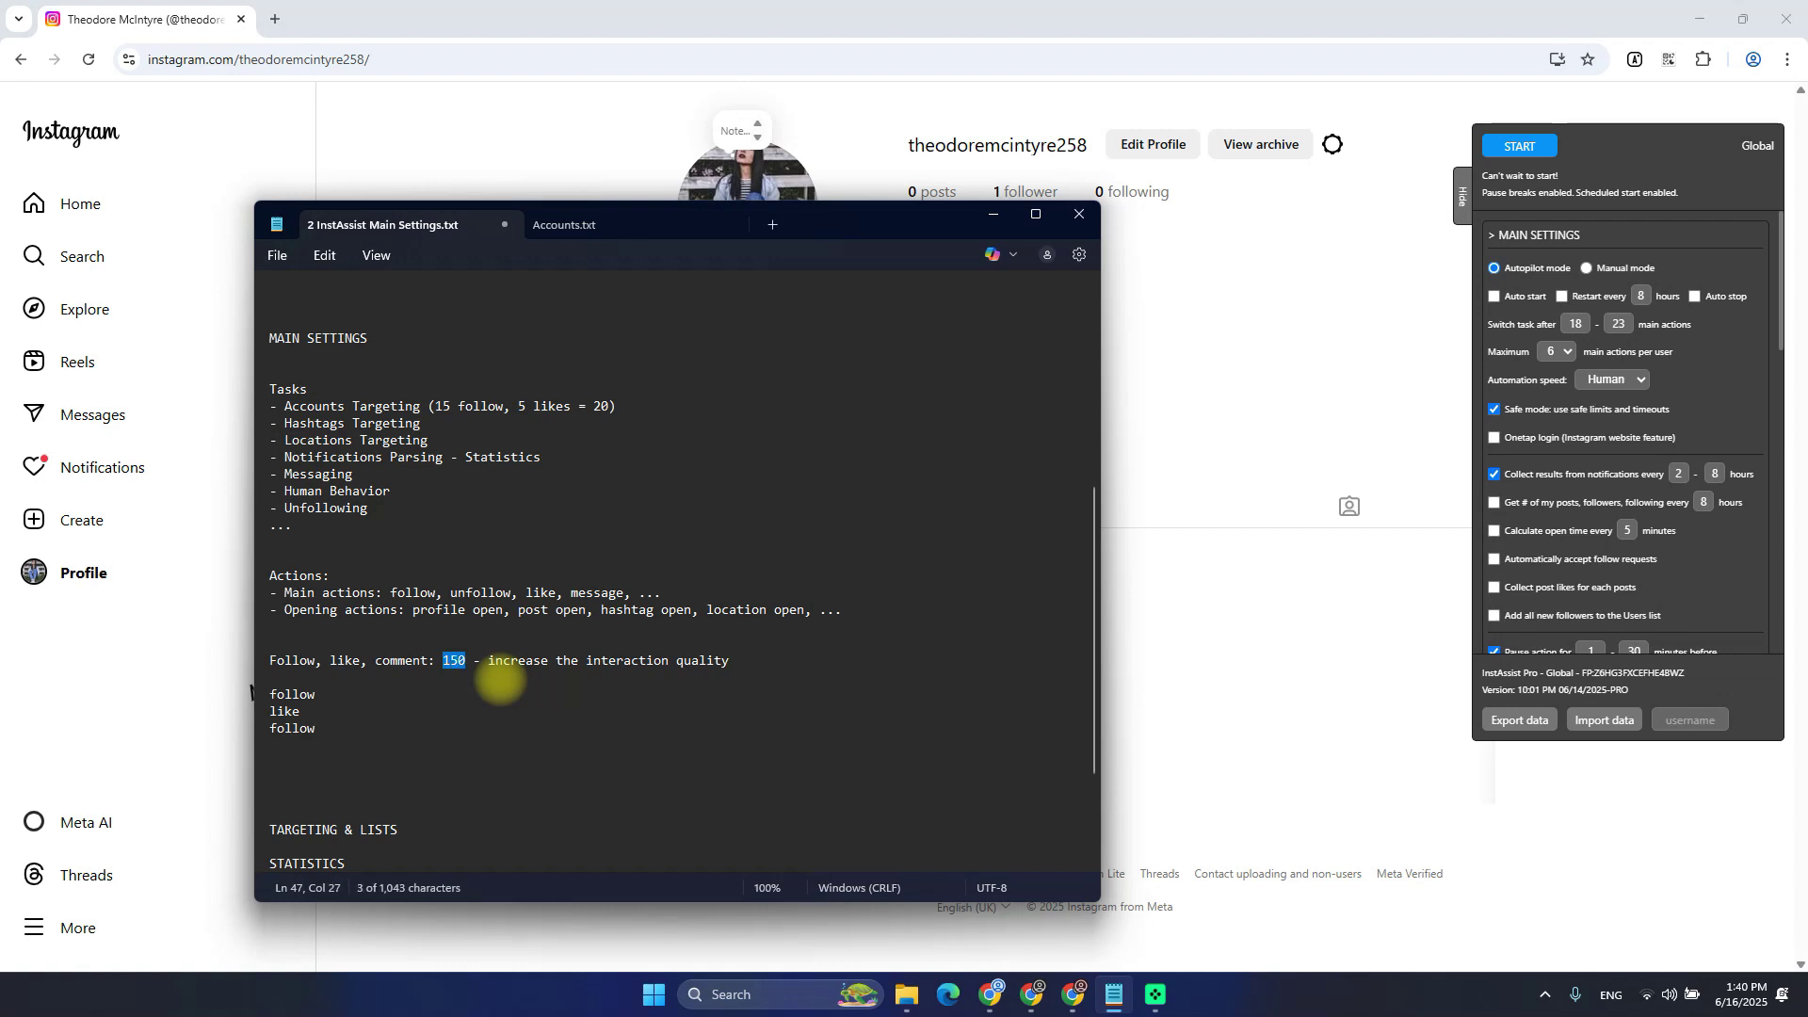
Add the breakdown "(50 follow, 50 unfollow, 50 likes)" after 150 in the interaction quality line
{"action": "key", "text": "Left"}
{"action": "key", "text": "Right"}
{"action": "type", "text": "()"}
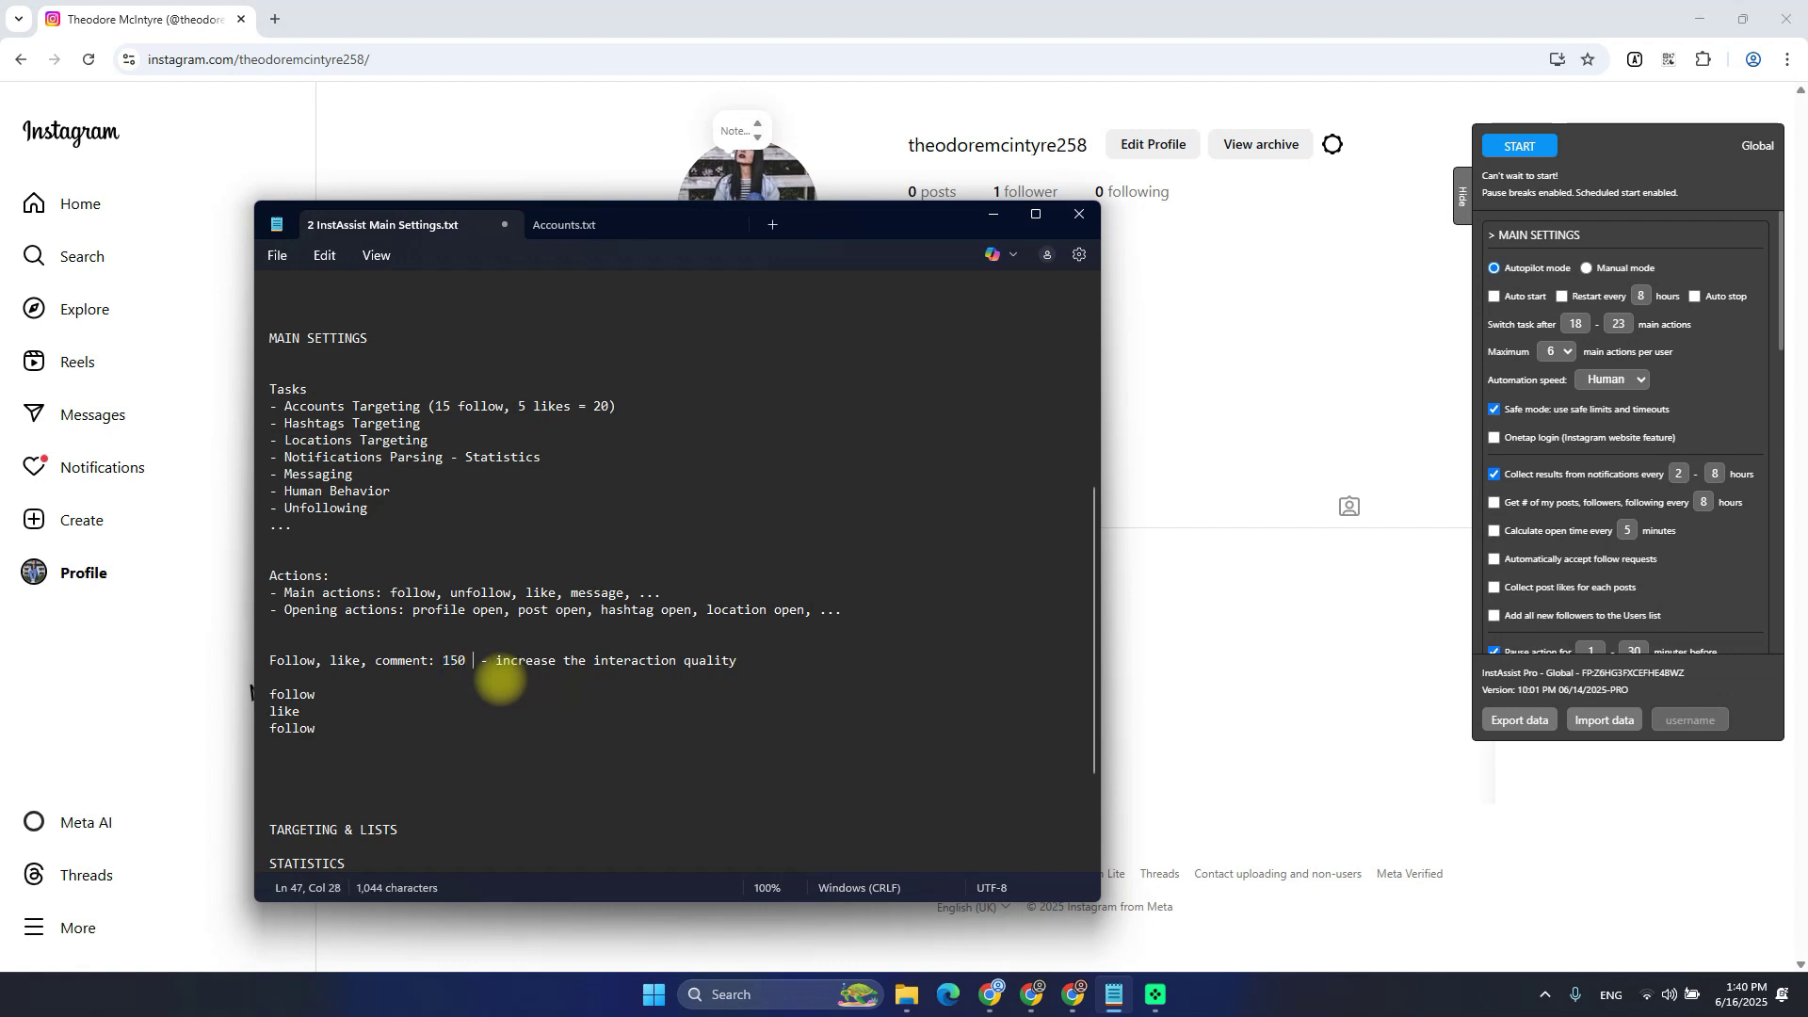
{"action": "key", "text": "Left"}
{"action": "type", "text": "50 follow, "}
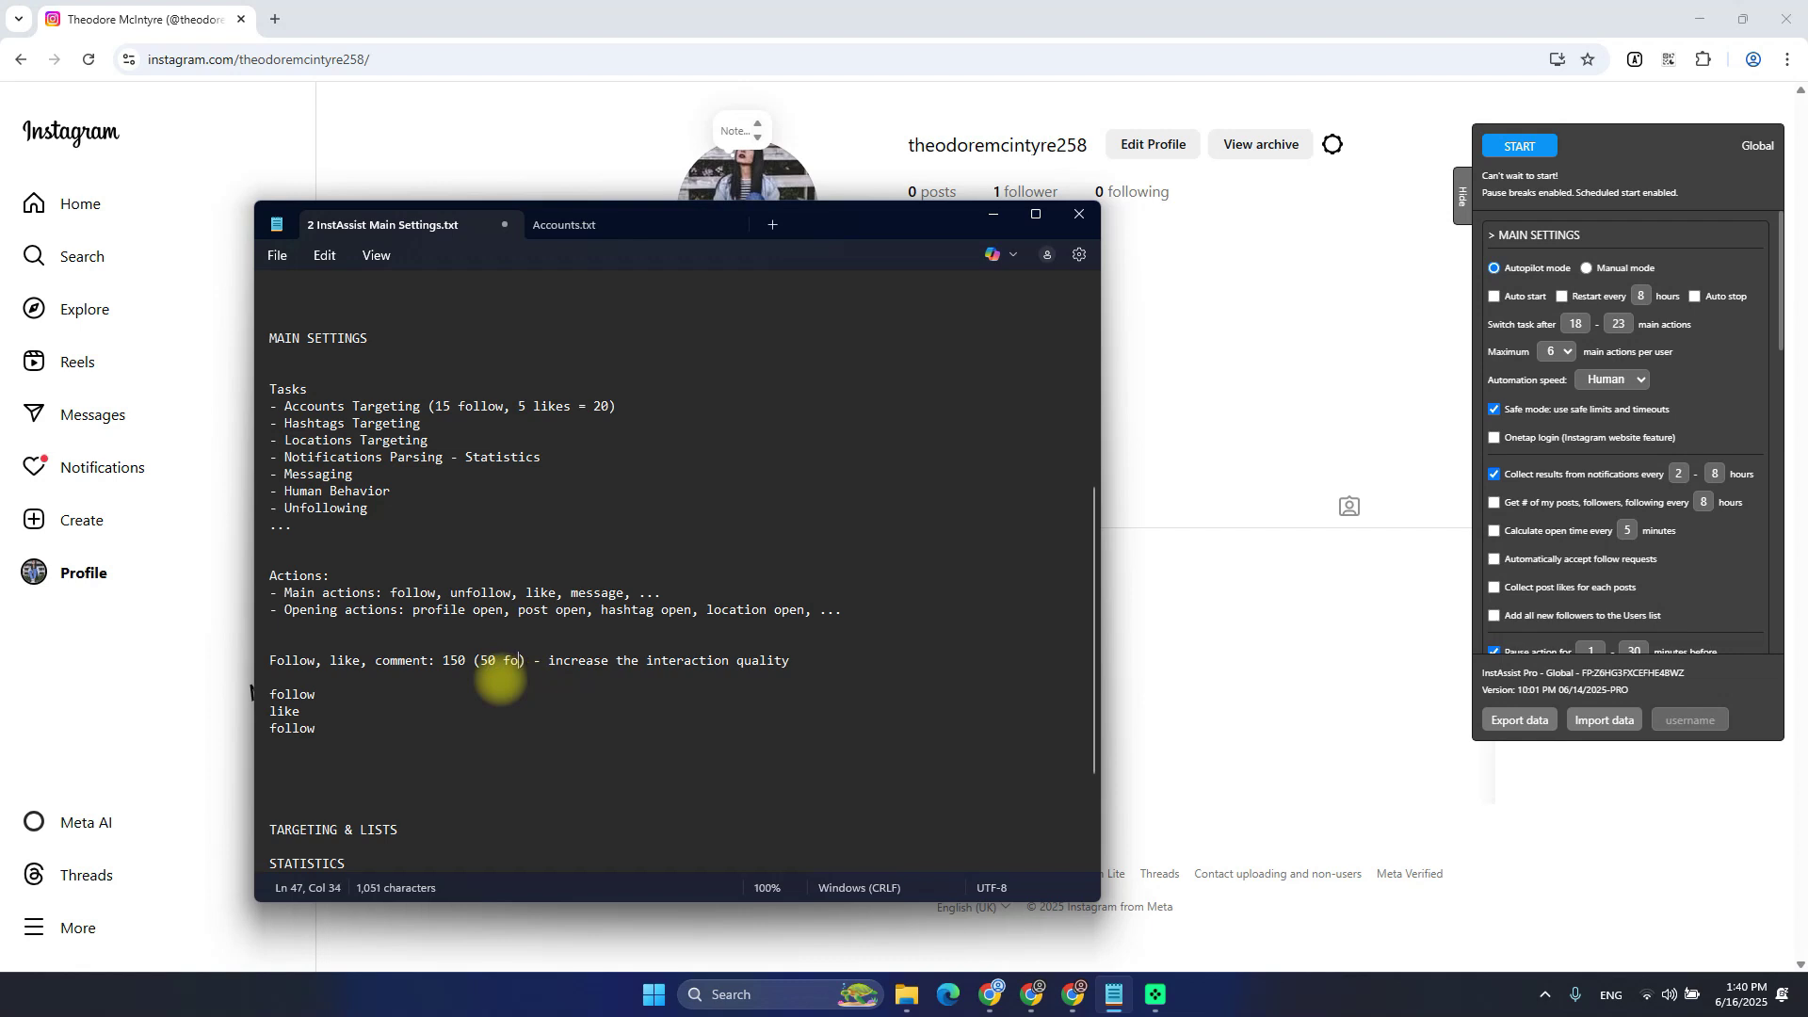
{"action": "type", "text": "50 unfo"}
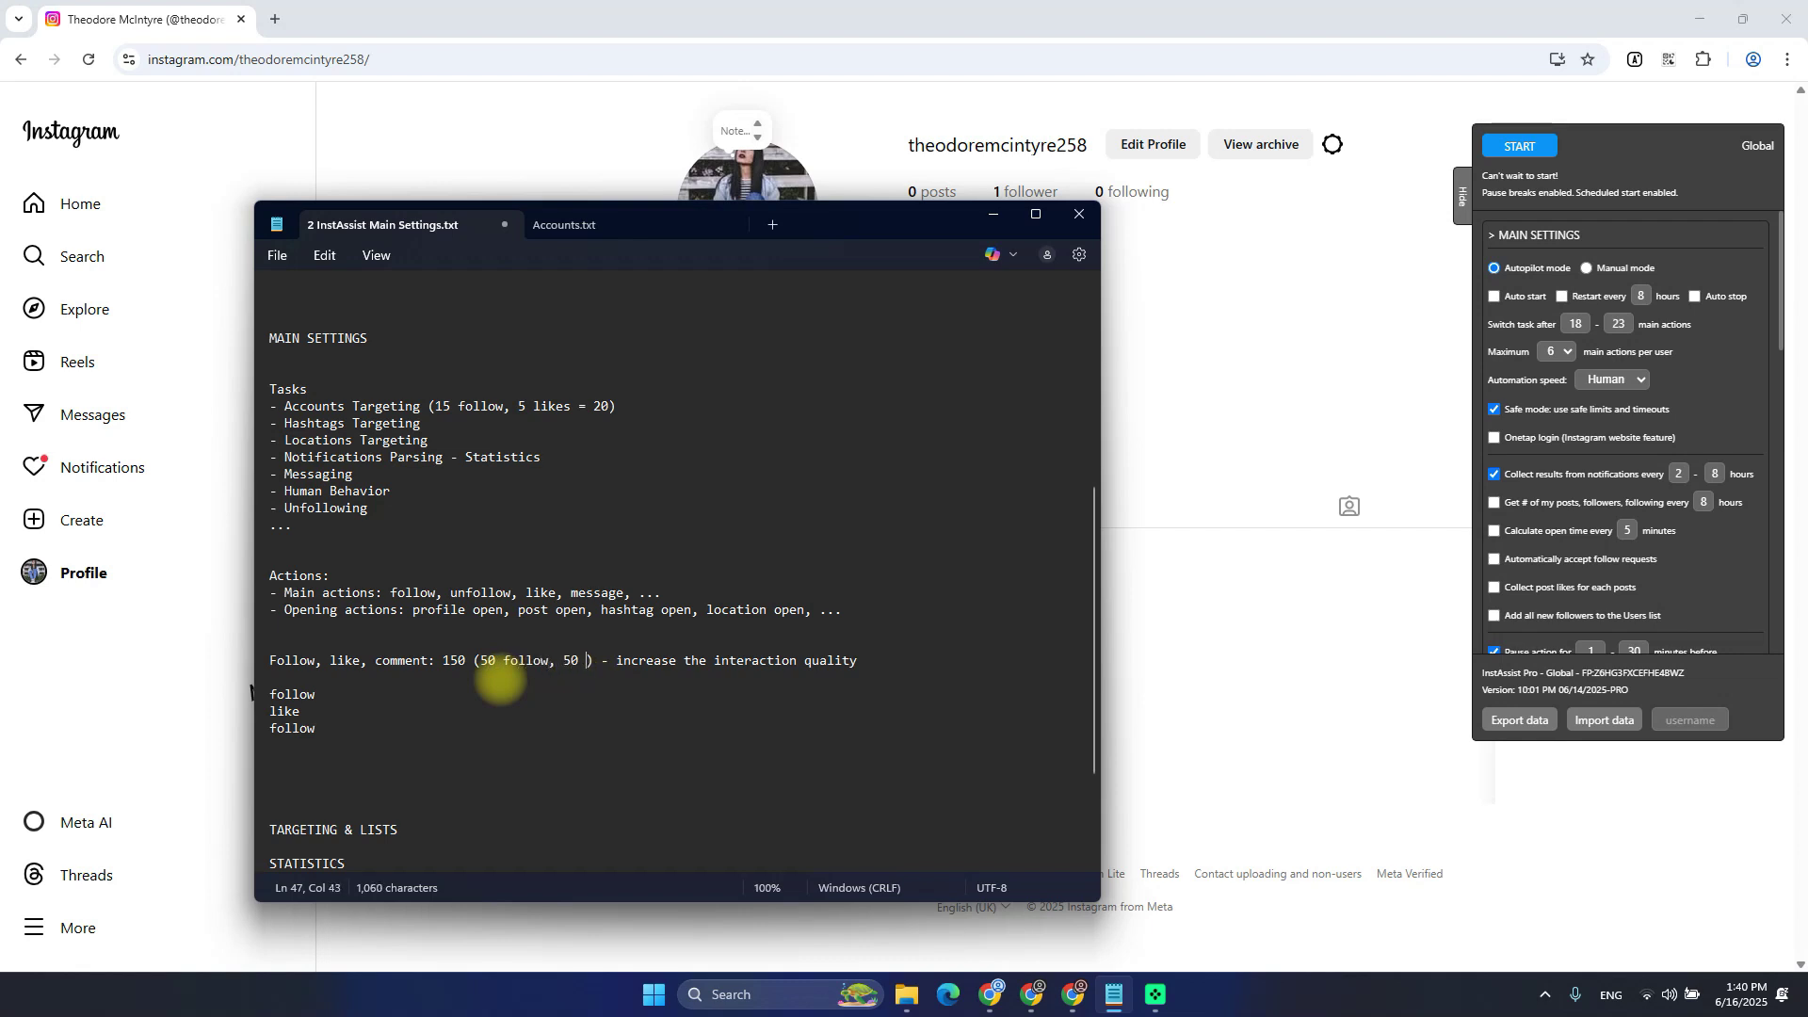
{"action": "type", "text": "llow, 50 lik"}
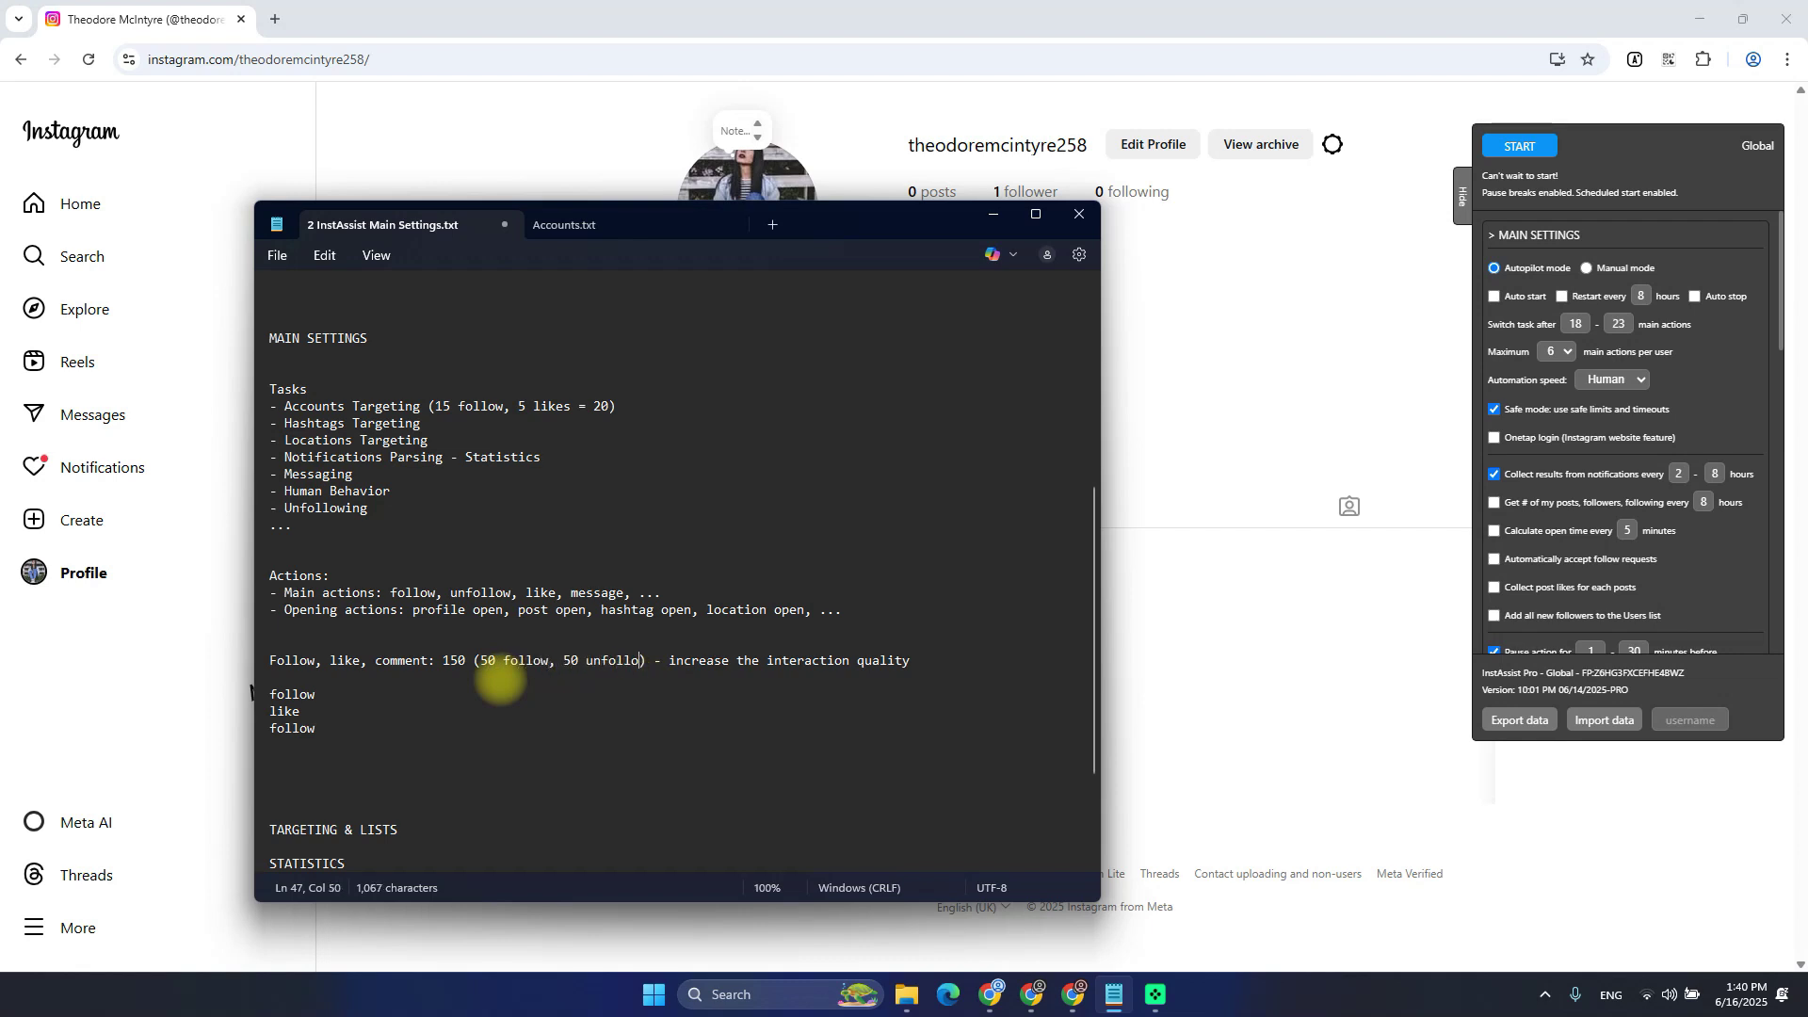
{"action": "type", "text": "es"}
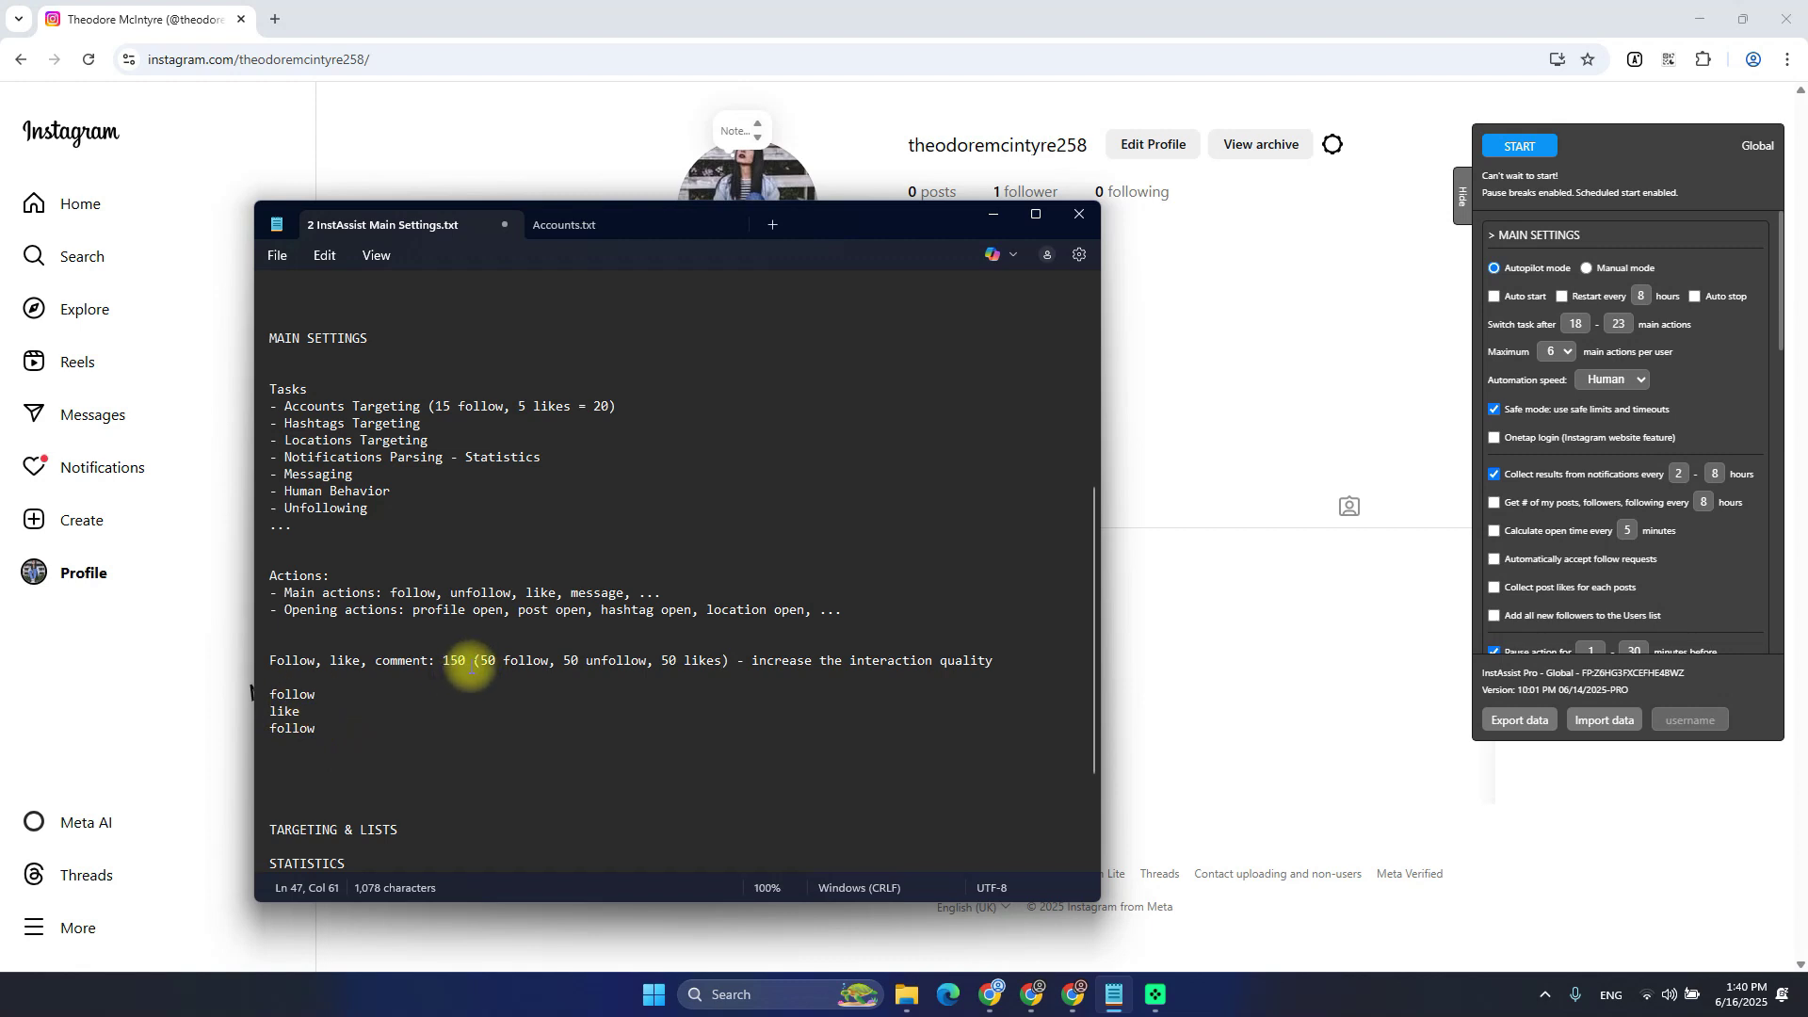
{"action": "left_click_drag", "start_coordinate": [480, 664], "coordinate": [722, 662]}
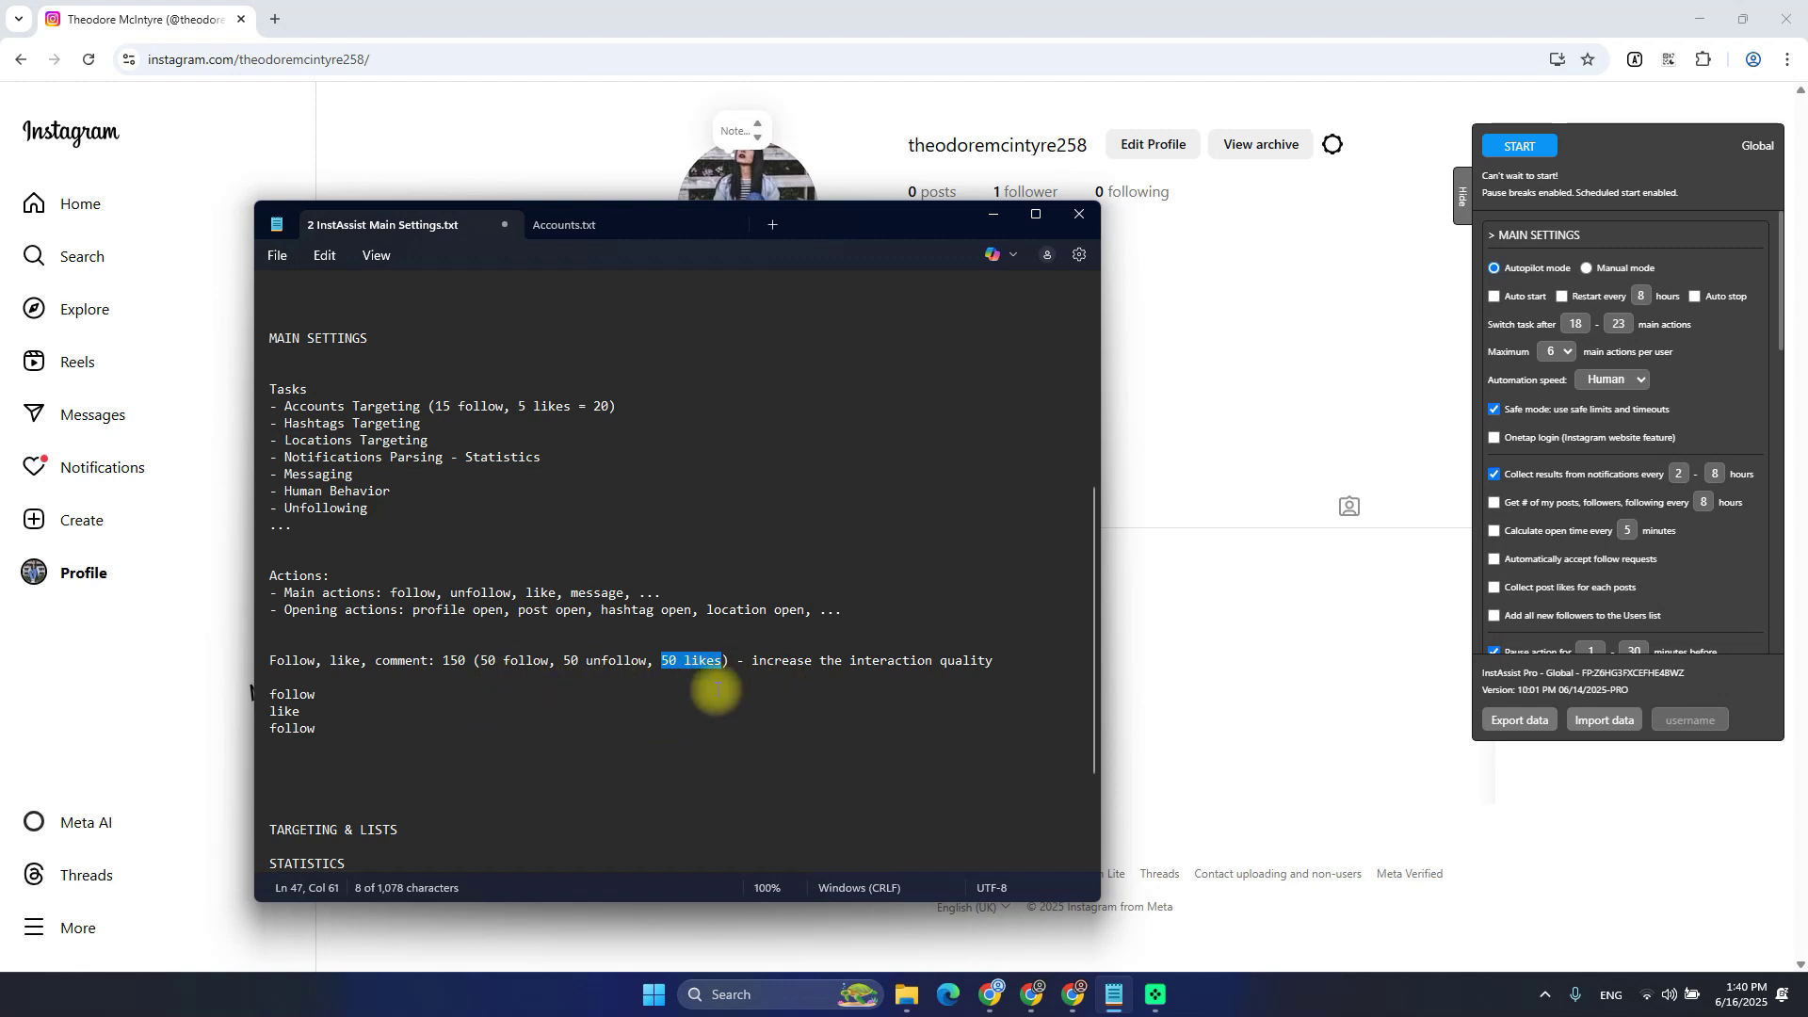
Add the line "70 people/day" directly below the interaction quality line, keeping a blank line before the follow/like/follow list
{"action": "left_click", "coordinate": [583, 679]}
{"action": "key", "text": "Return"}
{"action": "key", "text": "Up"}
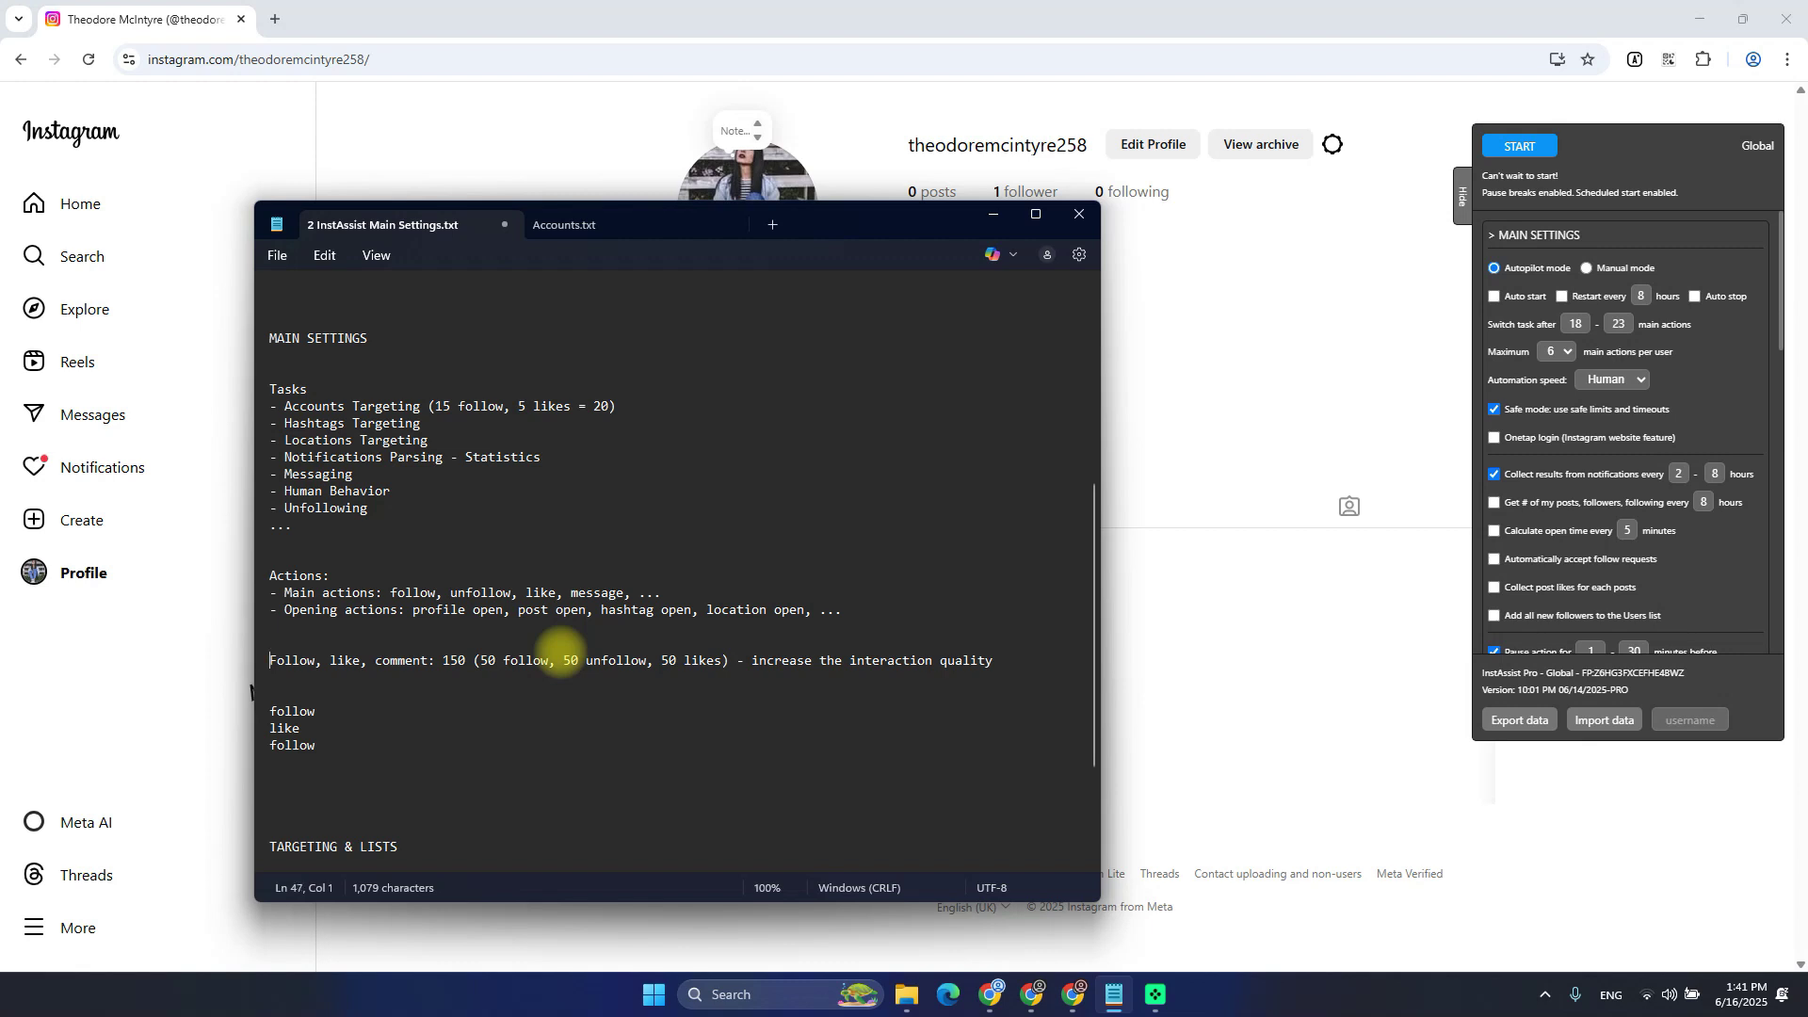
{"action": "key", "text": "shift+Right"}
{"action": "key", "text": "shift+Right"}
{"action": "key", "text": "shift+Right"}
{"action": "key", "text": "shift+Right"}
{"action": "key", "text": "shift+Right"}
{"action": "key", "text": "shift+Right"}
{"action": "key", "text": "shift+Right"}
{"action": "key", "text": "shift+Right"}
{"action": "key", "text": "shift+Right"}
{"action": "key", "text": "shift+Right"}
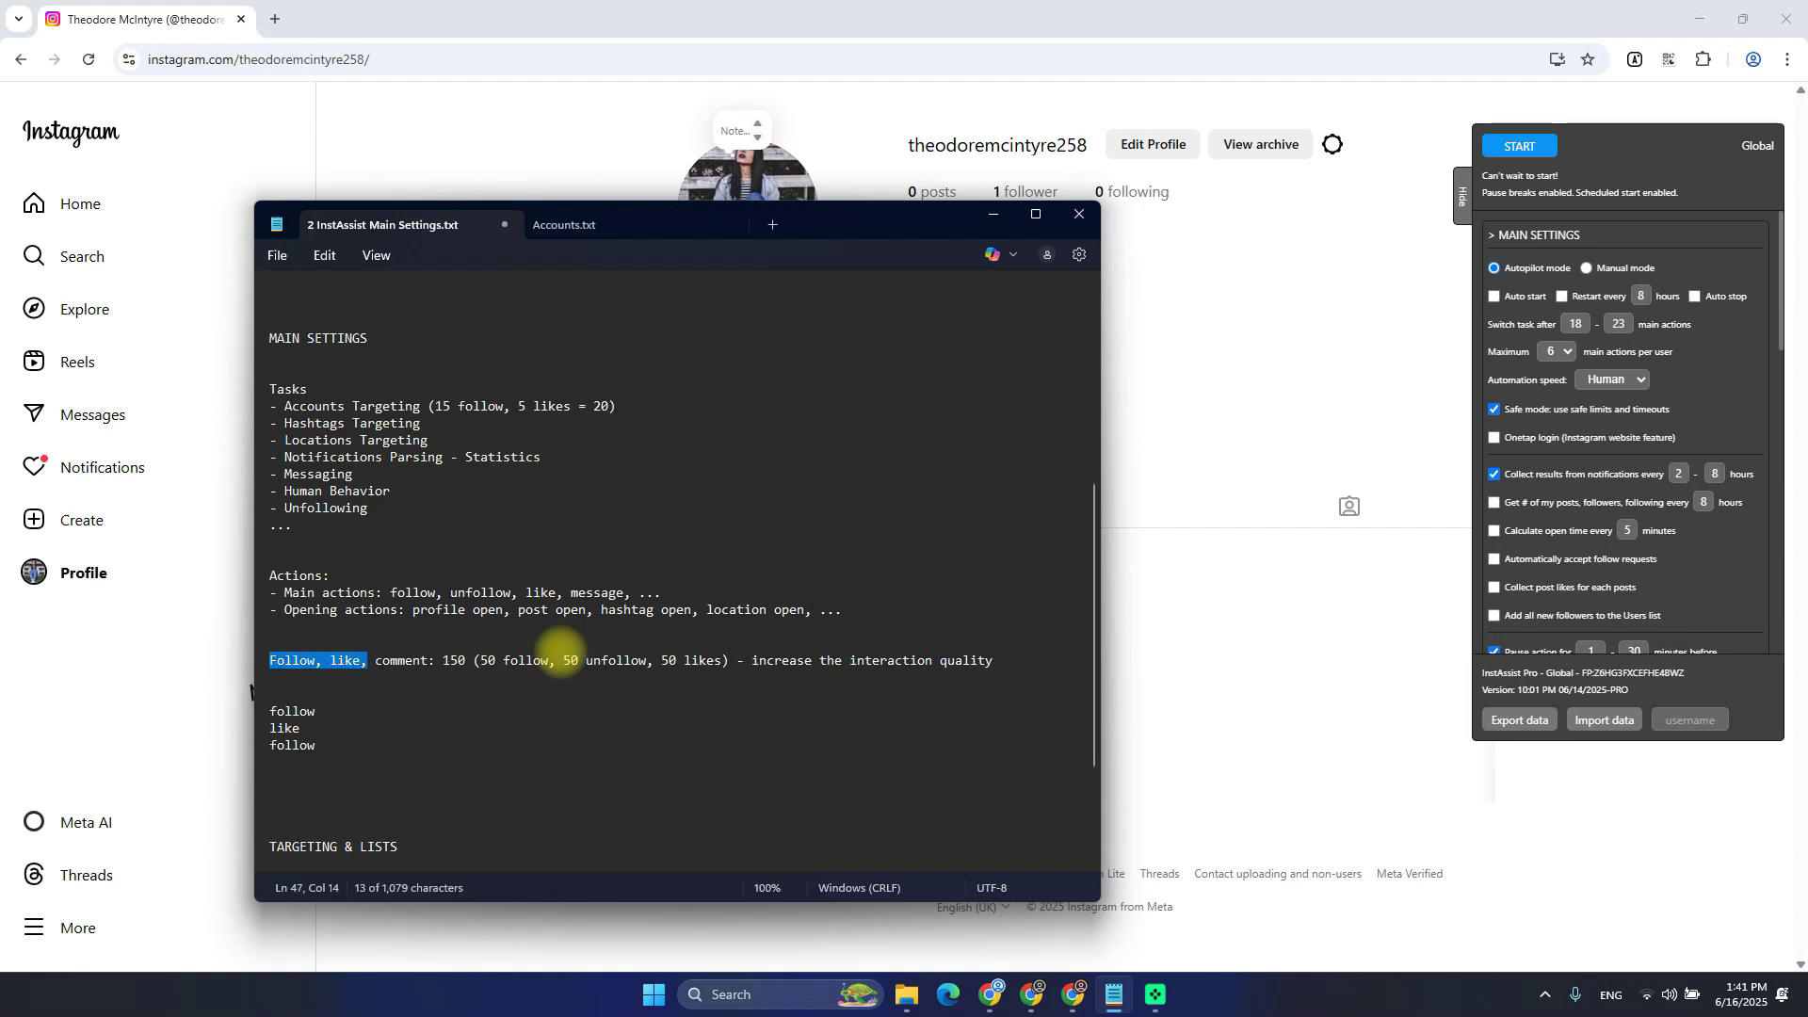
{"action": "key", "text": "Down"}
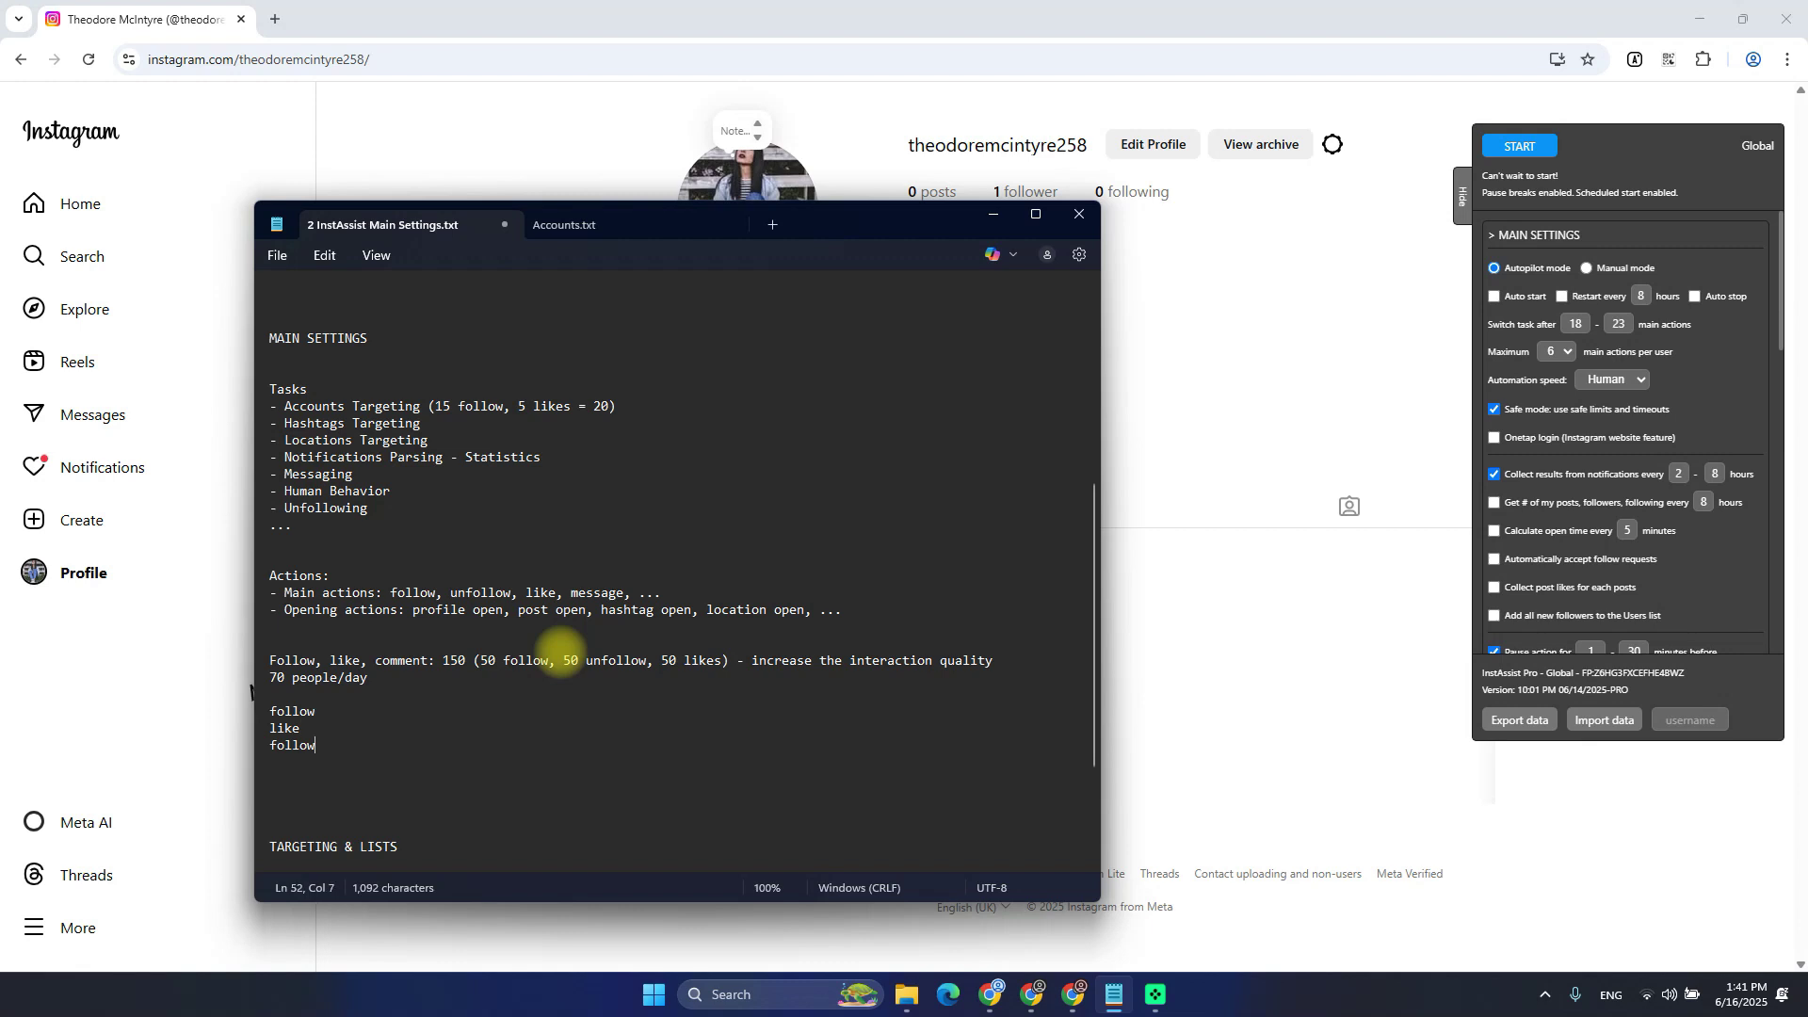
Set the maximum main actions per user to 2, and reduce it further to 1
{"action": "left_click", "coordinate": [1556, 352]}
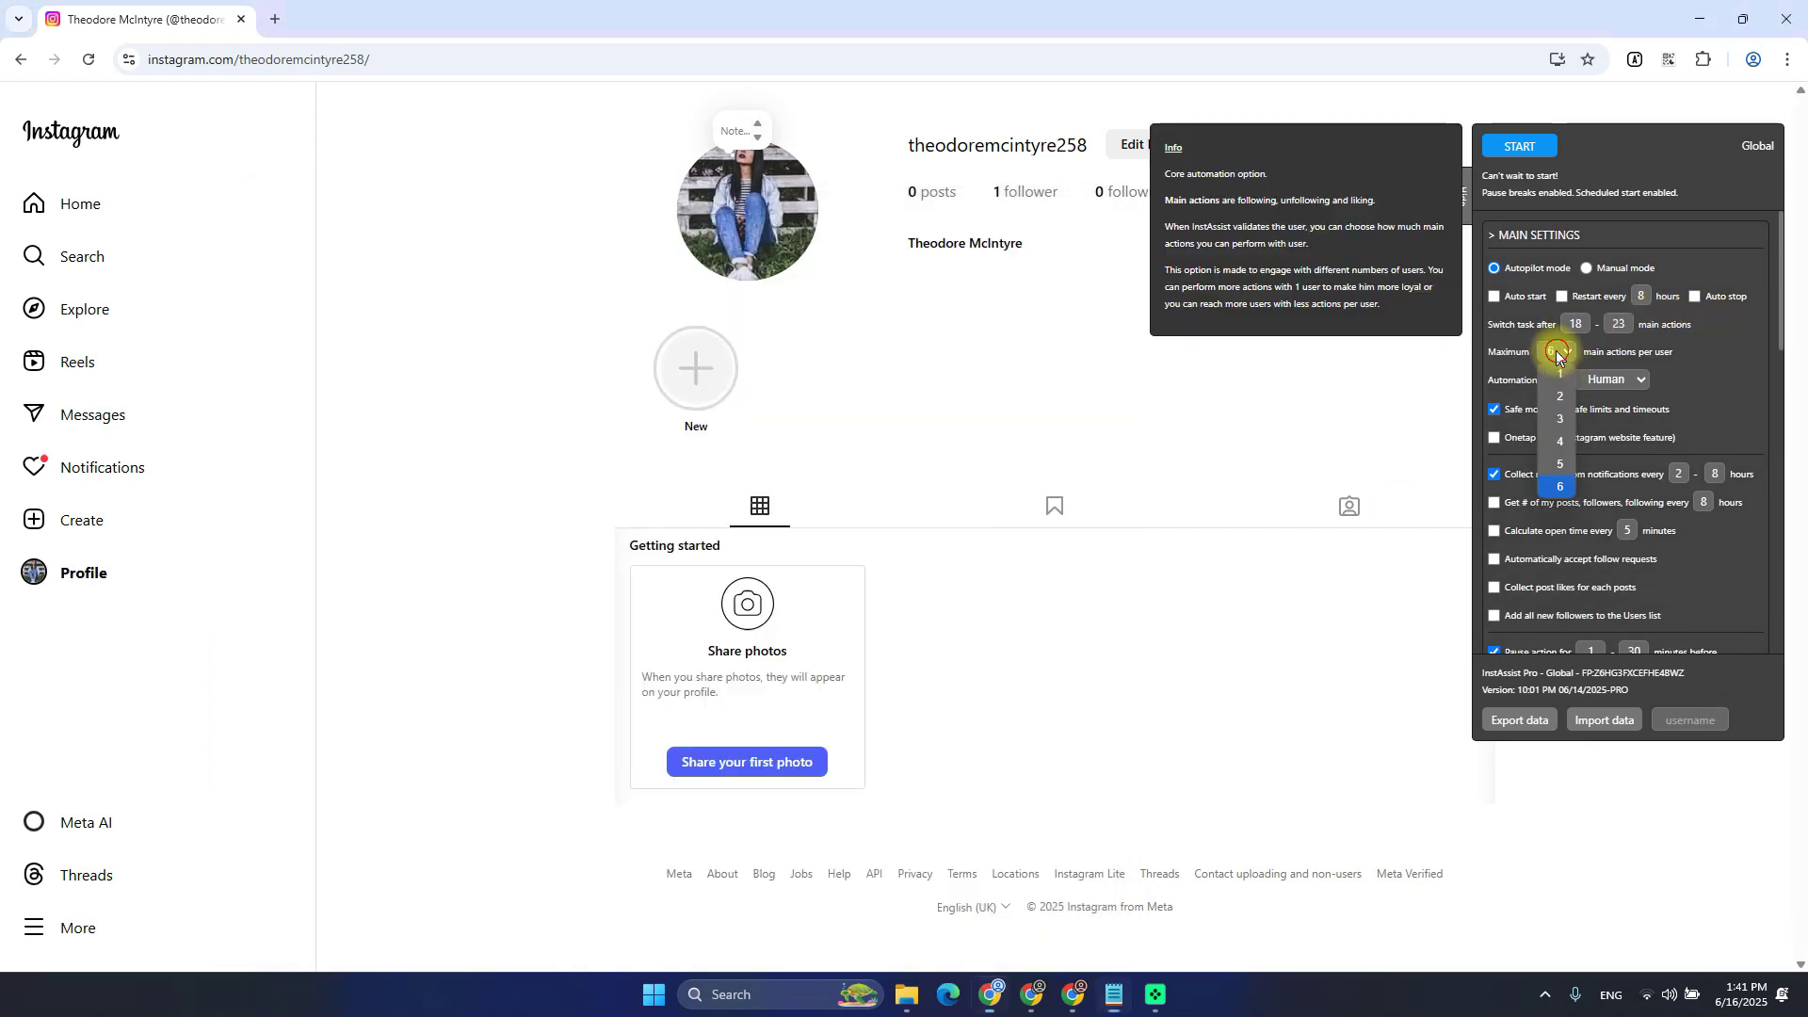
{"action": "left_click", "coordinate": [1554, 354]}
{"action": "left_click", "coordinate": [1555, 352]}
{"action": "left_click", "coordinate": [1546, 376]}
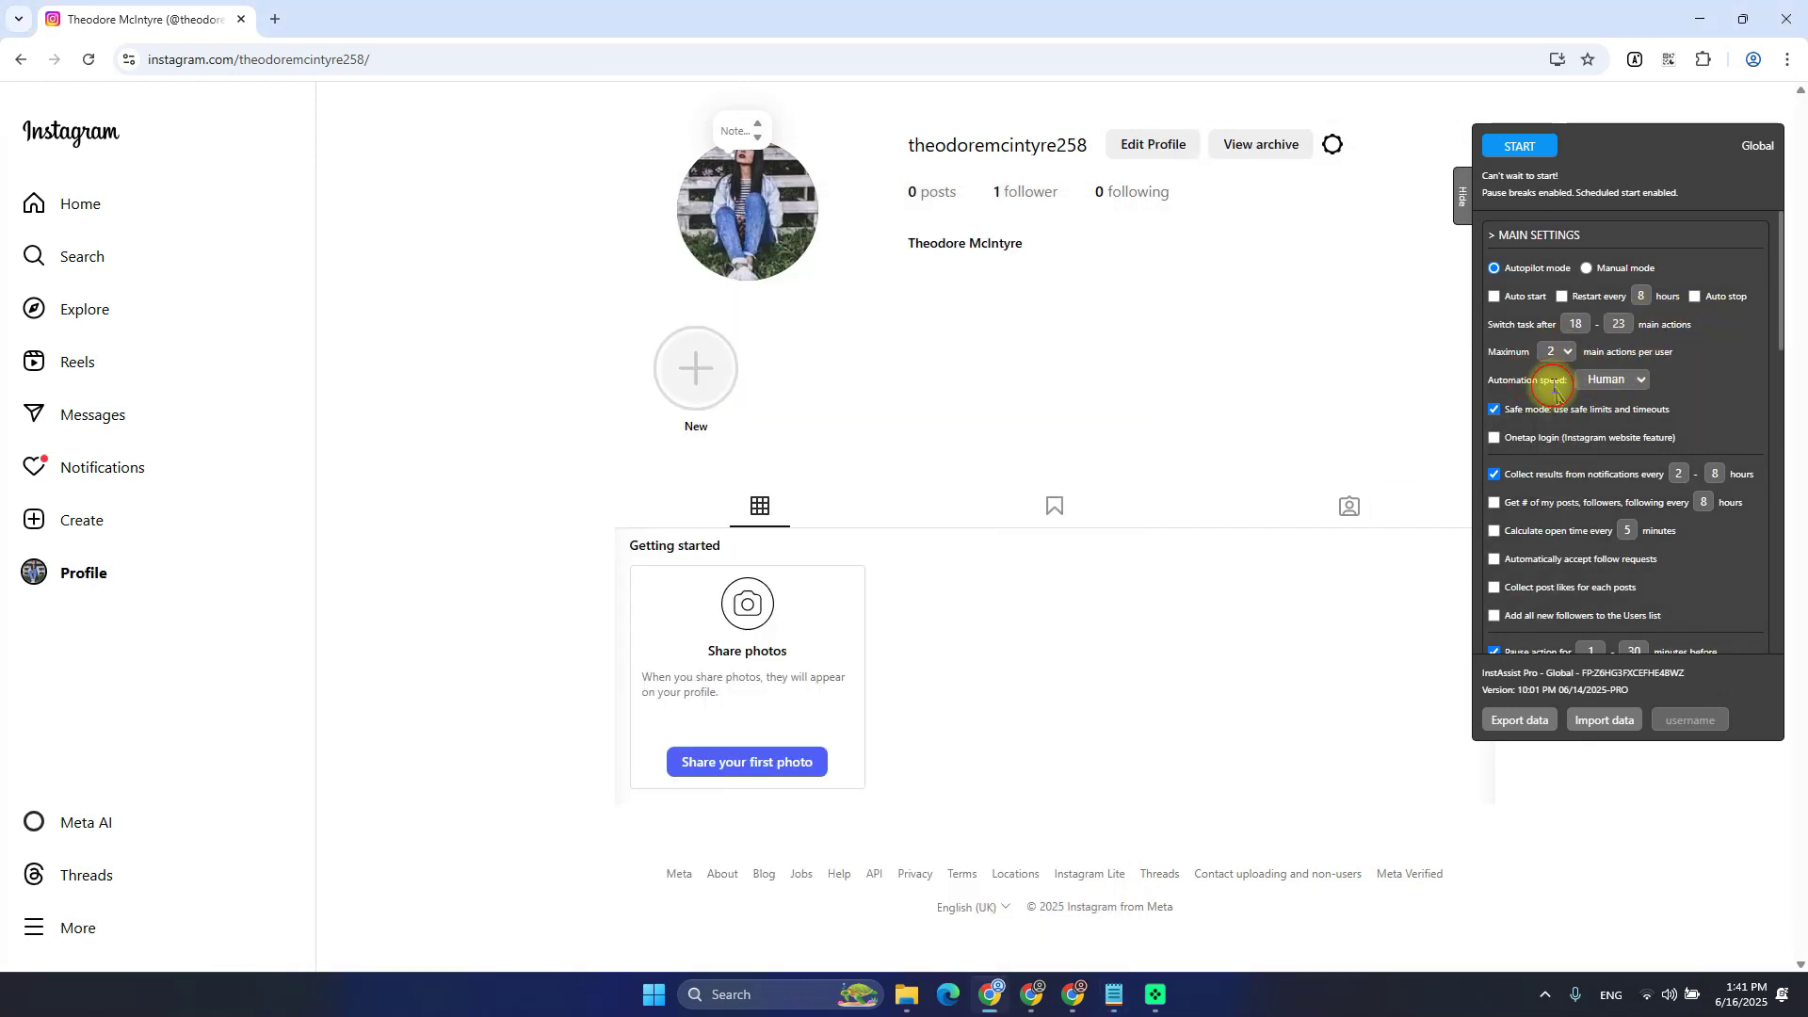
{"action": "left_click", "coordinate": [1558, 354]}
{"action": "left_click", "coordinate": [1561, 372]}
{"action": "left_click", "coordinate": [1556, 353]}
{"action": "left_click", "coordinate": [1564, 358]}
Switch to the Notepad notes and add the line "100 people/day" directly below the follow/like/follow list
{"action": "key", "text": "alt+Tab"}
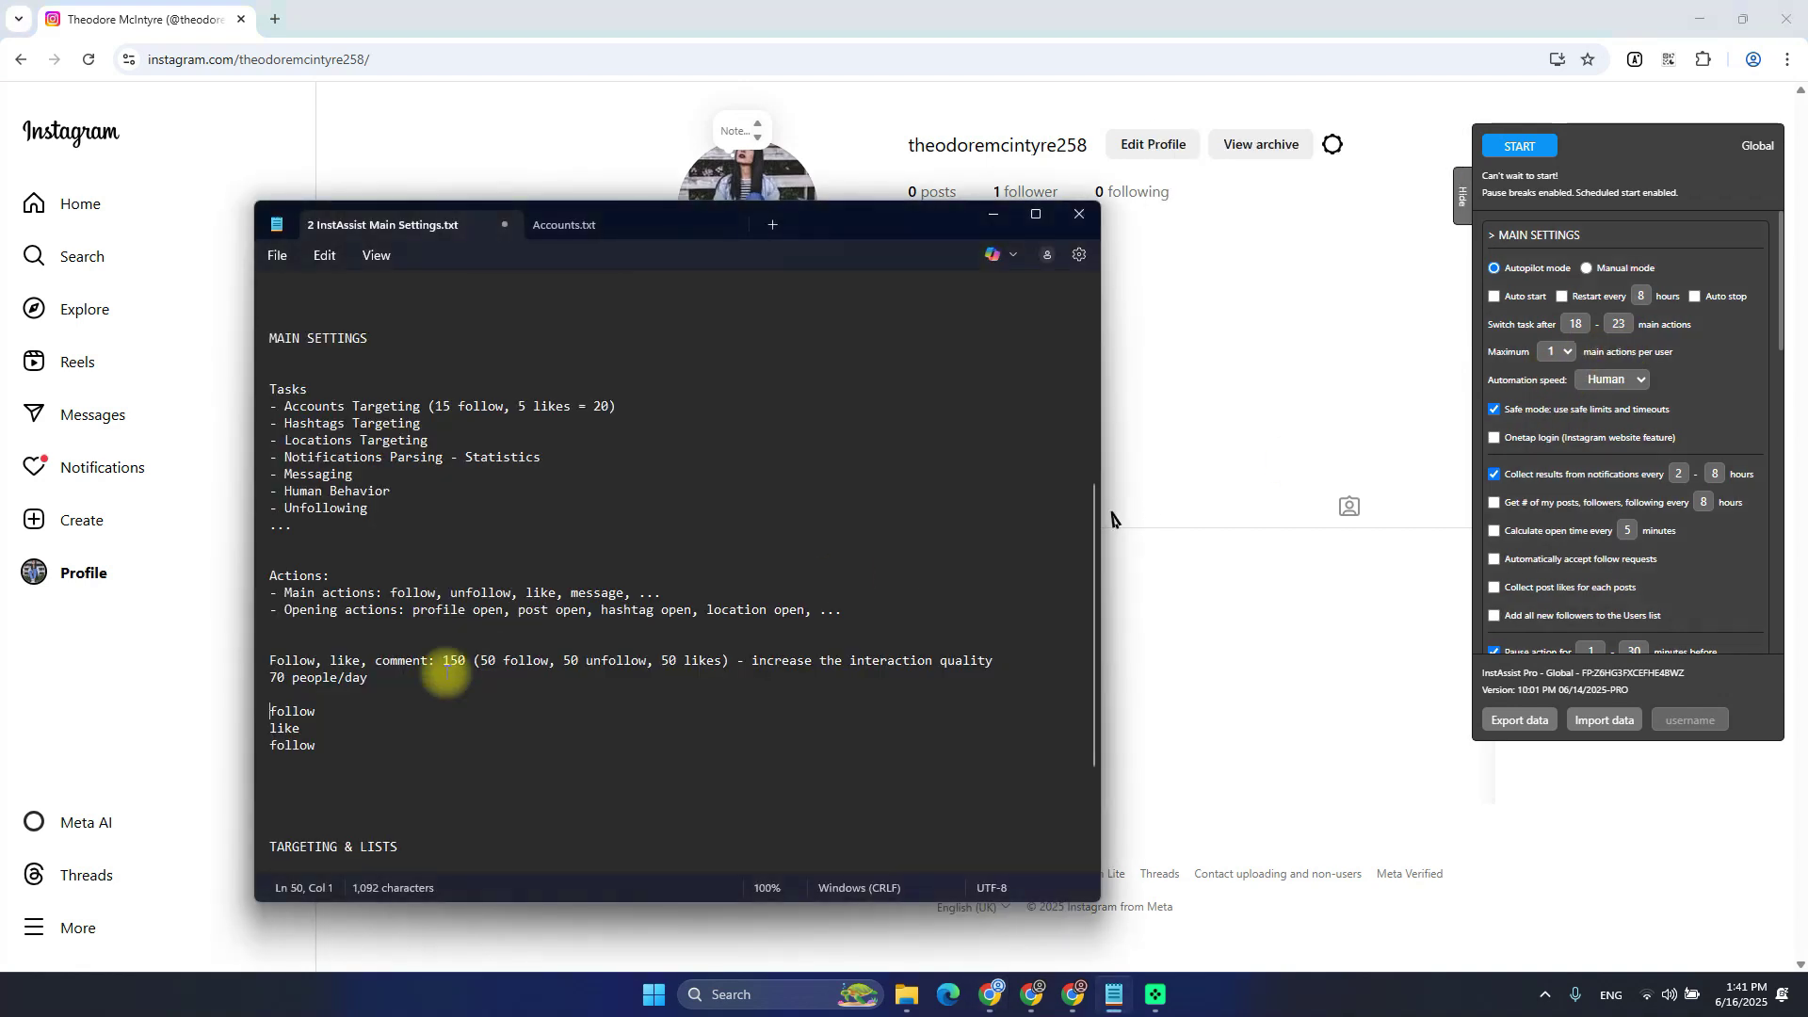
{"action": "left_click", "coordinate": [372, 770]}
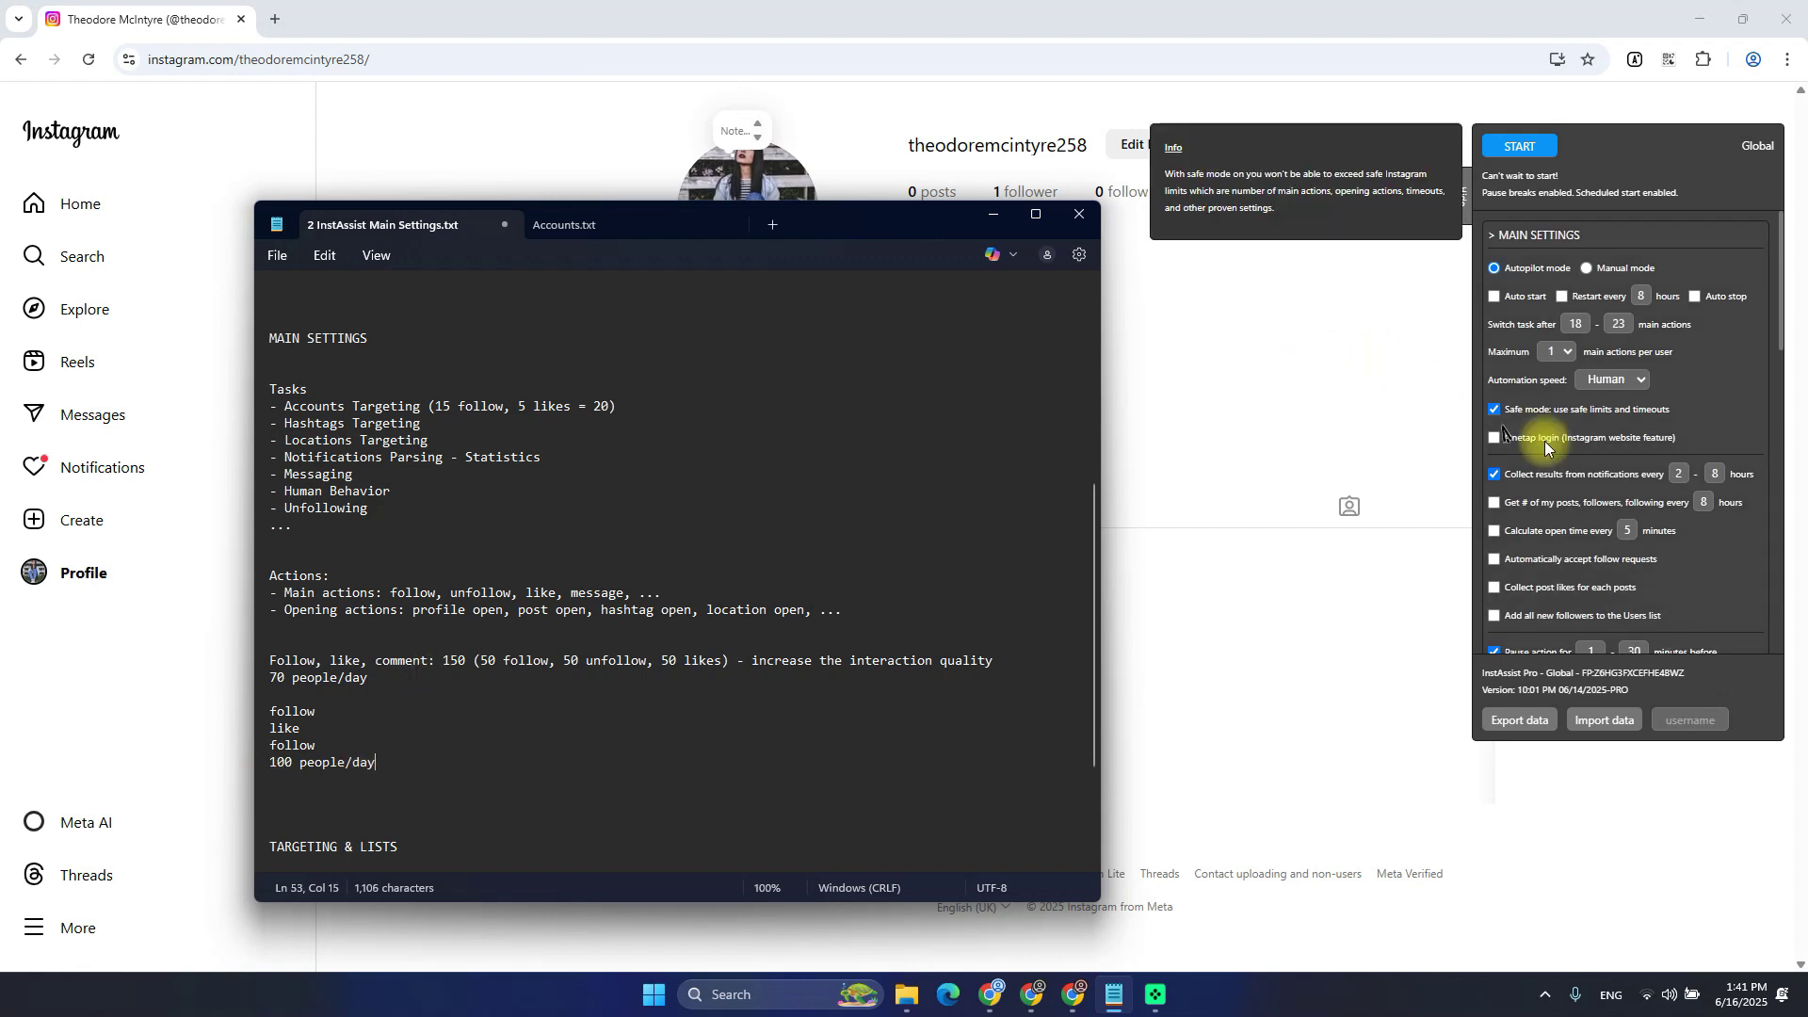
Set the maximum main actions per user back to 6 and choose Human as the automation speed in InstAssist
{"action": "left_click", "coordinate": [1556, 352]}
{"action": "left_click", "coordinate": [1560, 486]}
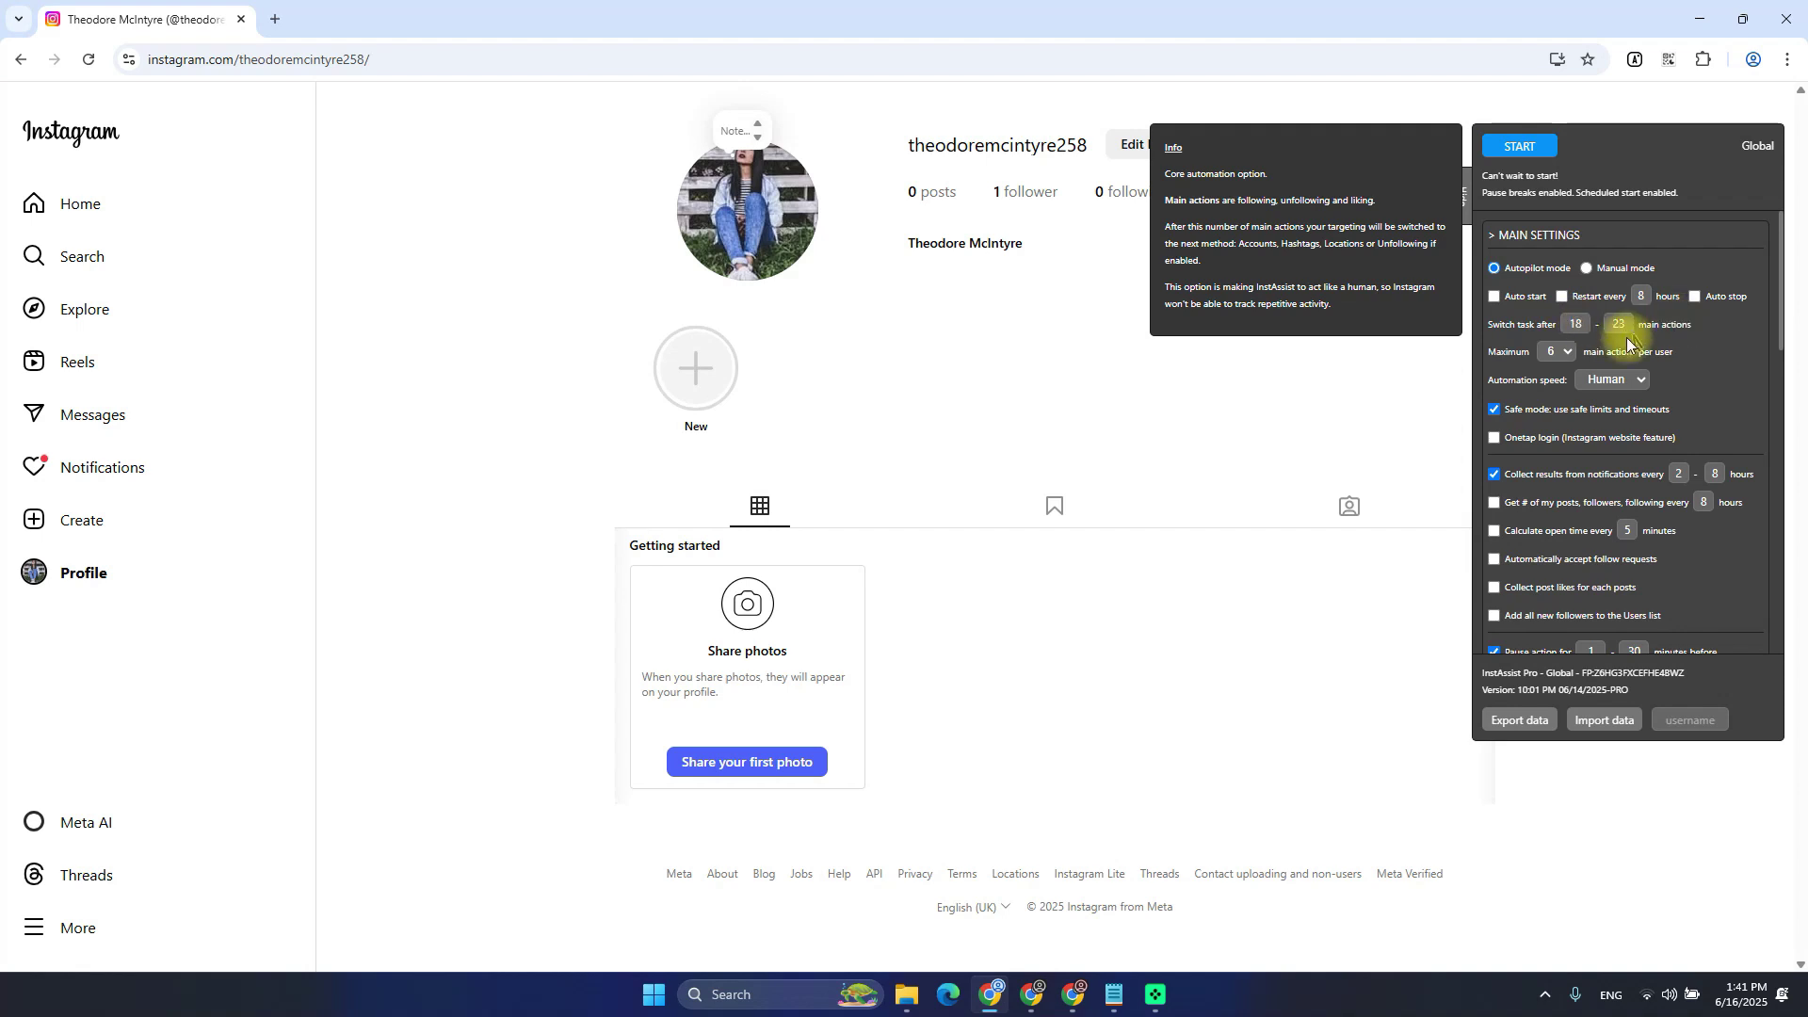
{"action": "left_click", "coordinate": [1611, 379]}
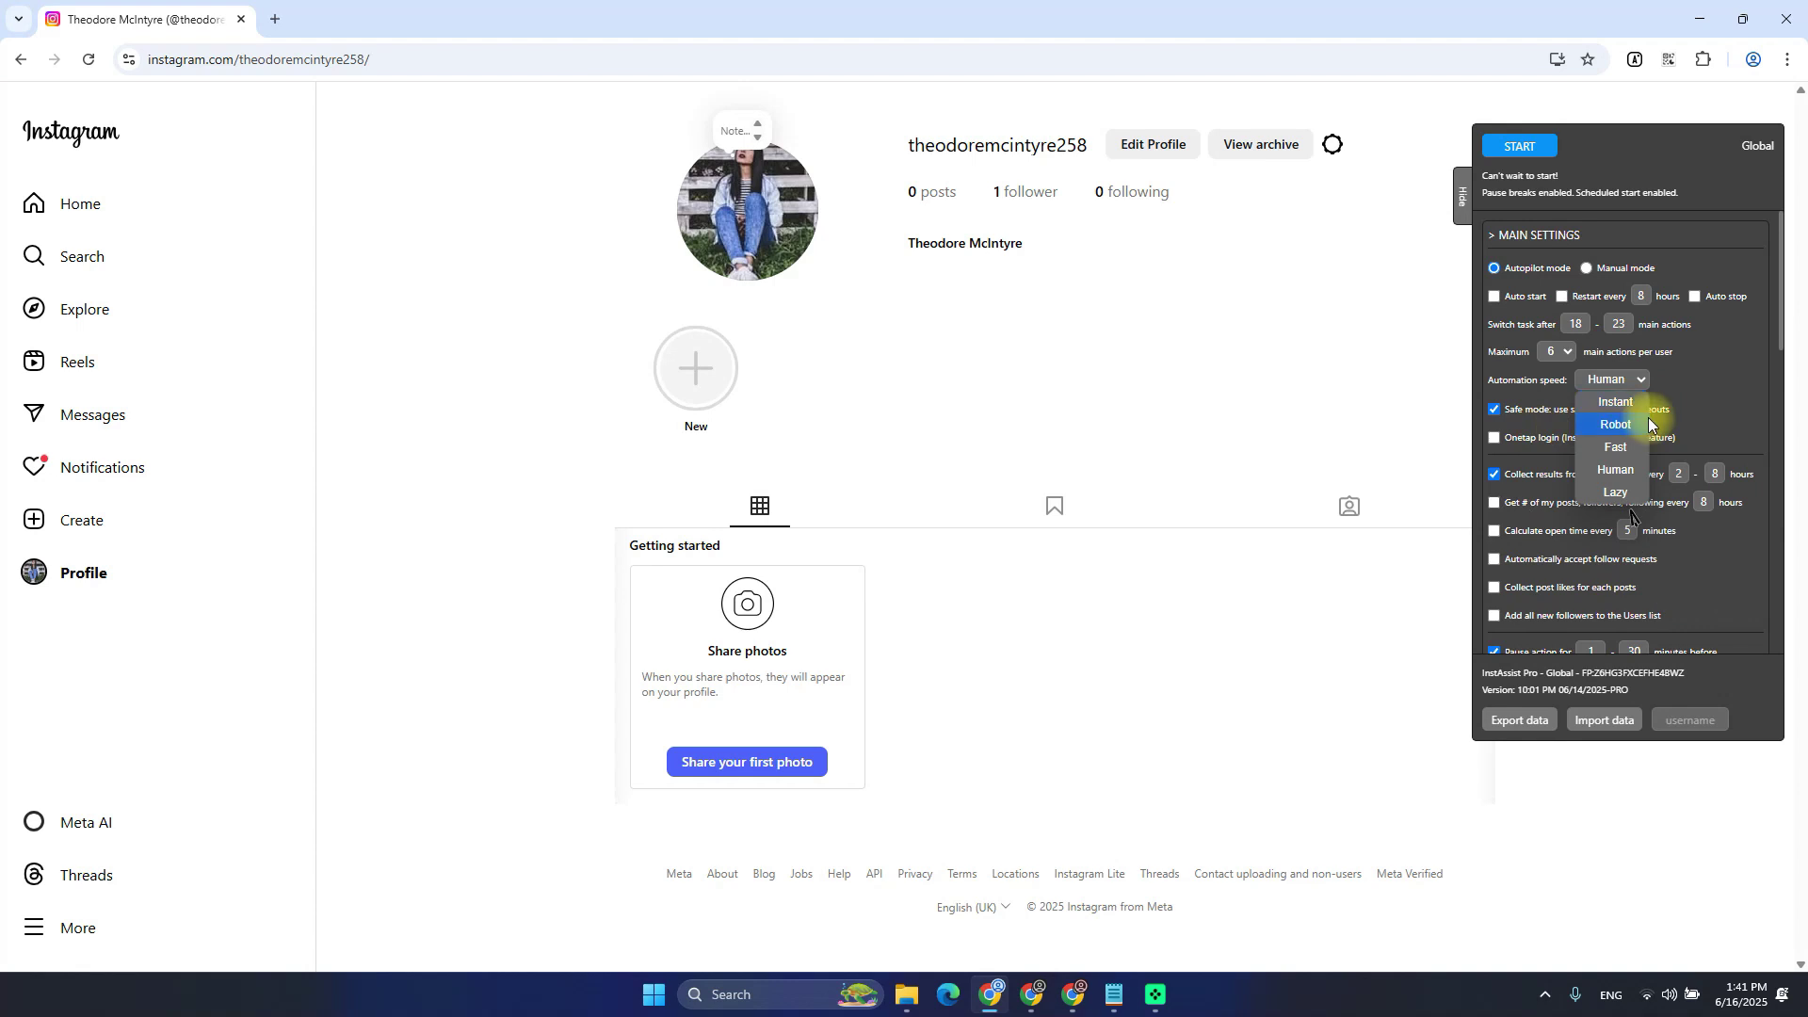
{"action": "left_click", "coordinate": [1616, 470]}
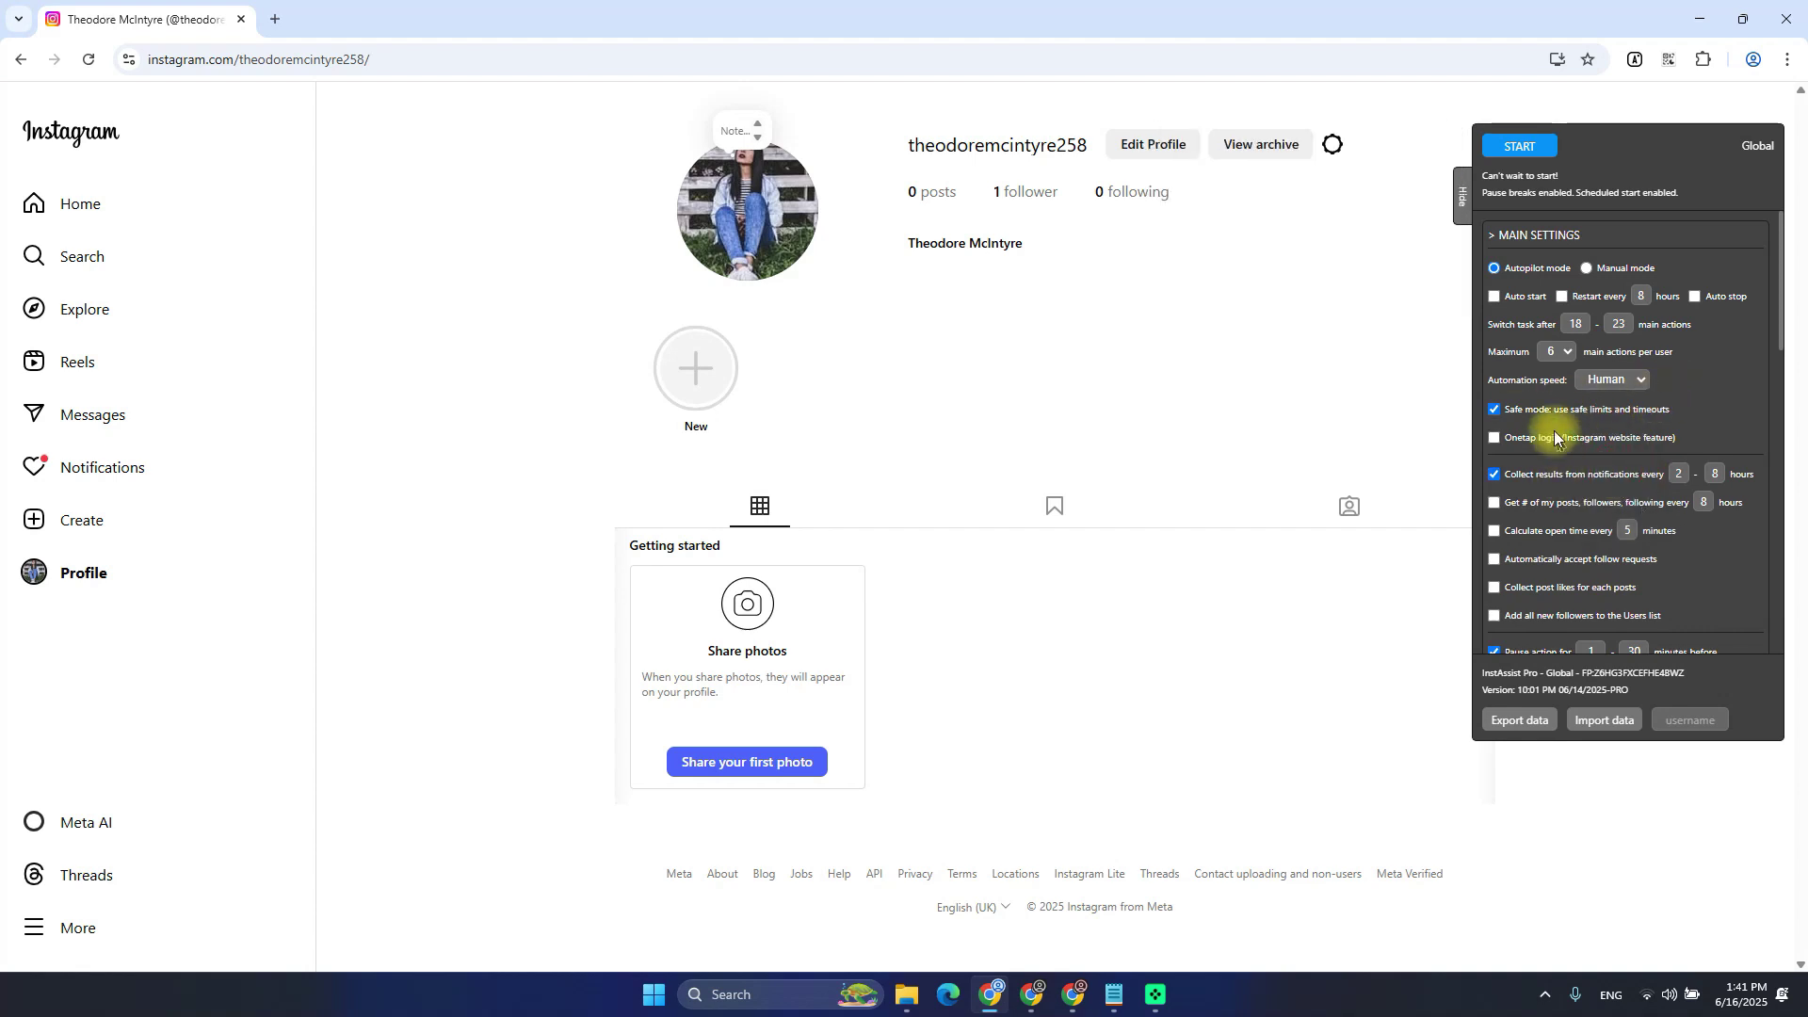
Review the safe mode description and try a main actions timeout of 1 to 1 seconds with safe mode on
{"action": "mouse_move", "coordinate": [1526, 408]}
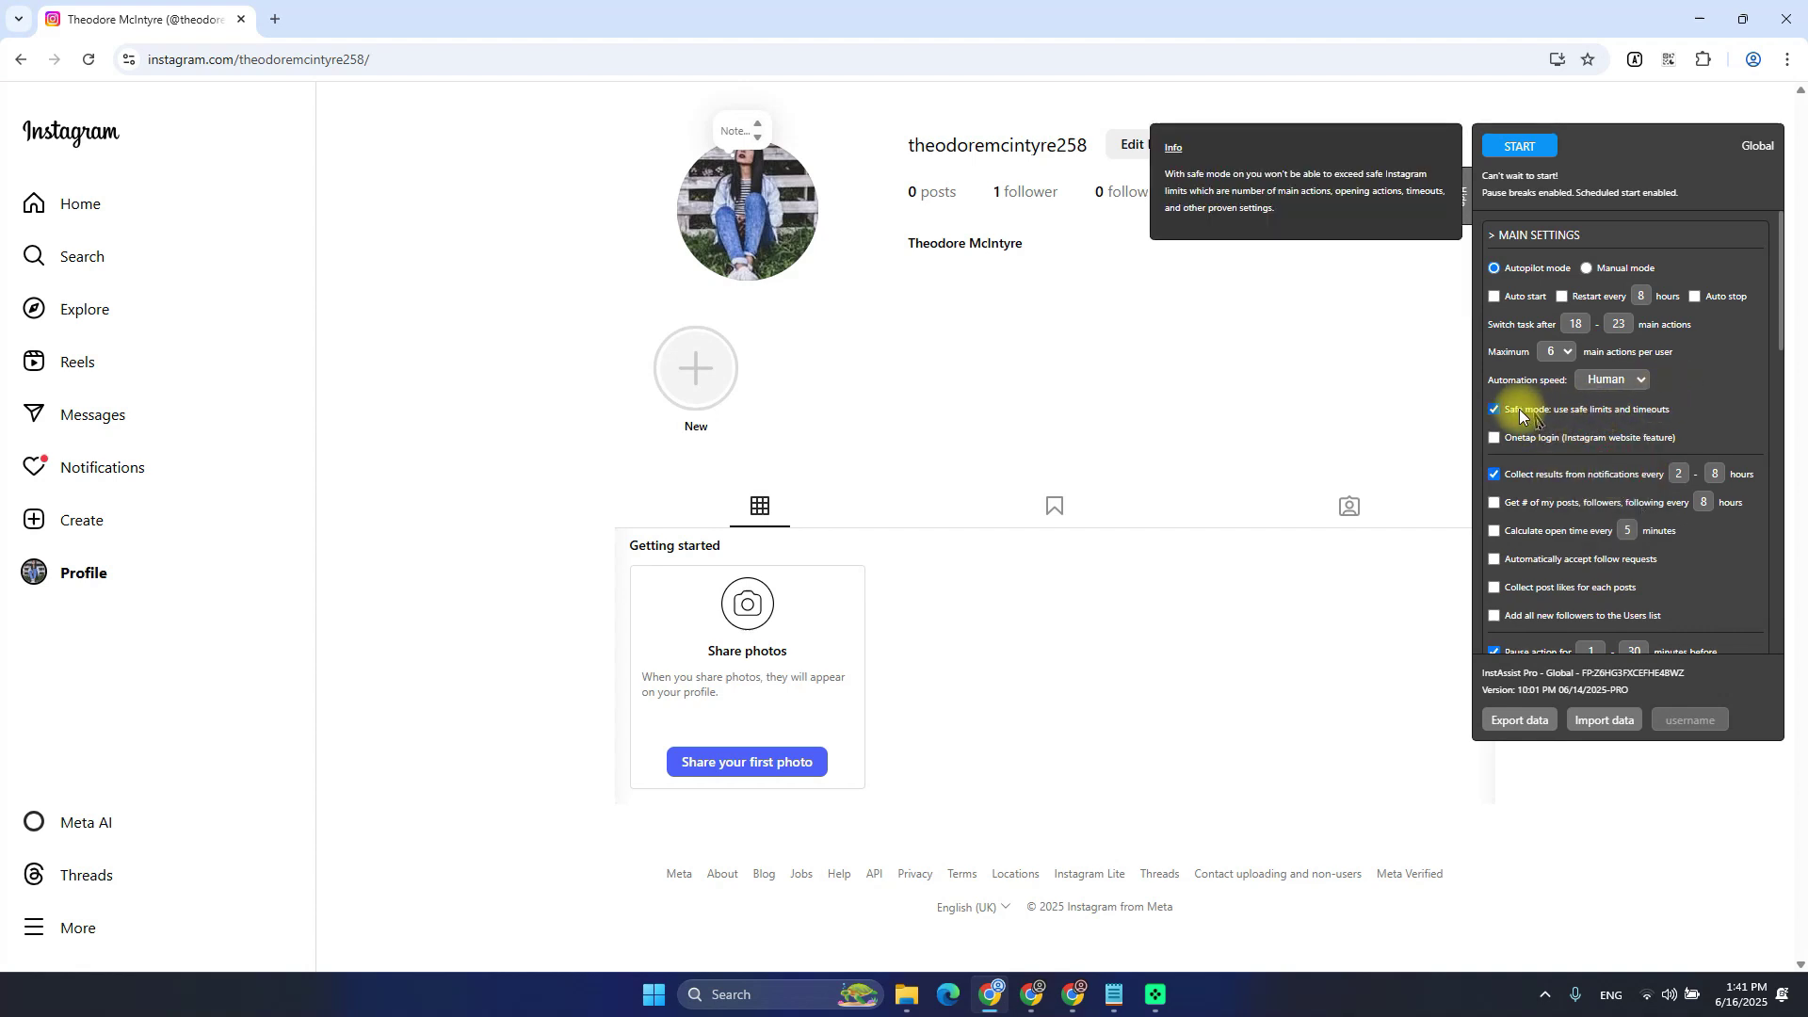
{"action": "scroll", "coordinate": [1611, 424], "scroll_direction": "down", "scroll_amount": 2}
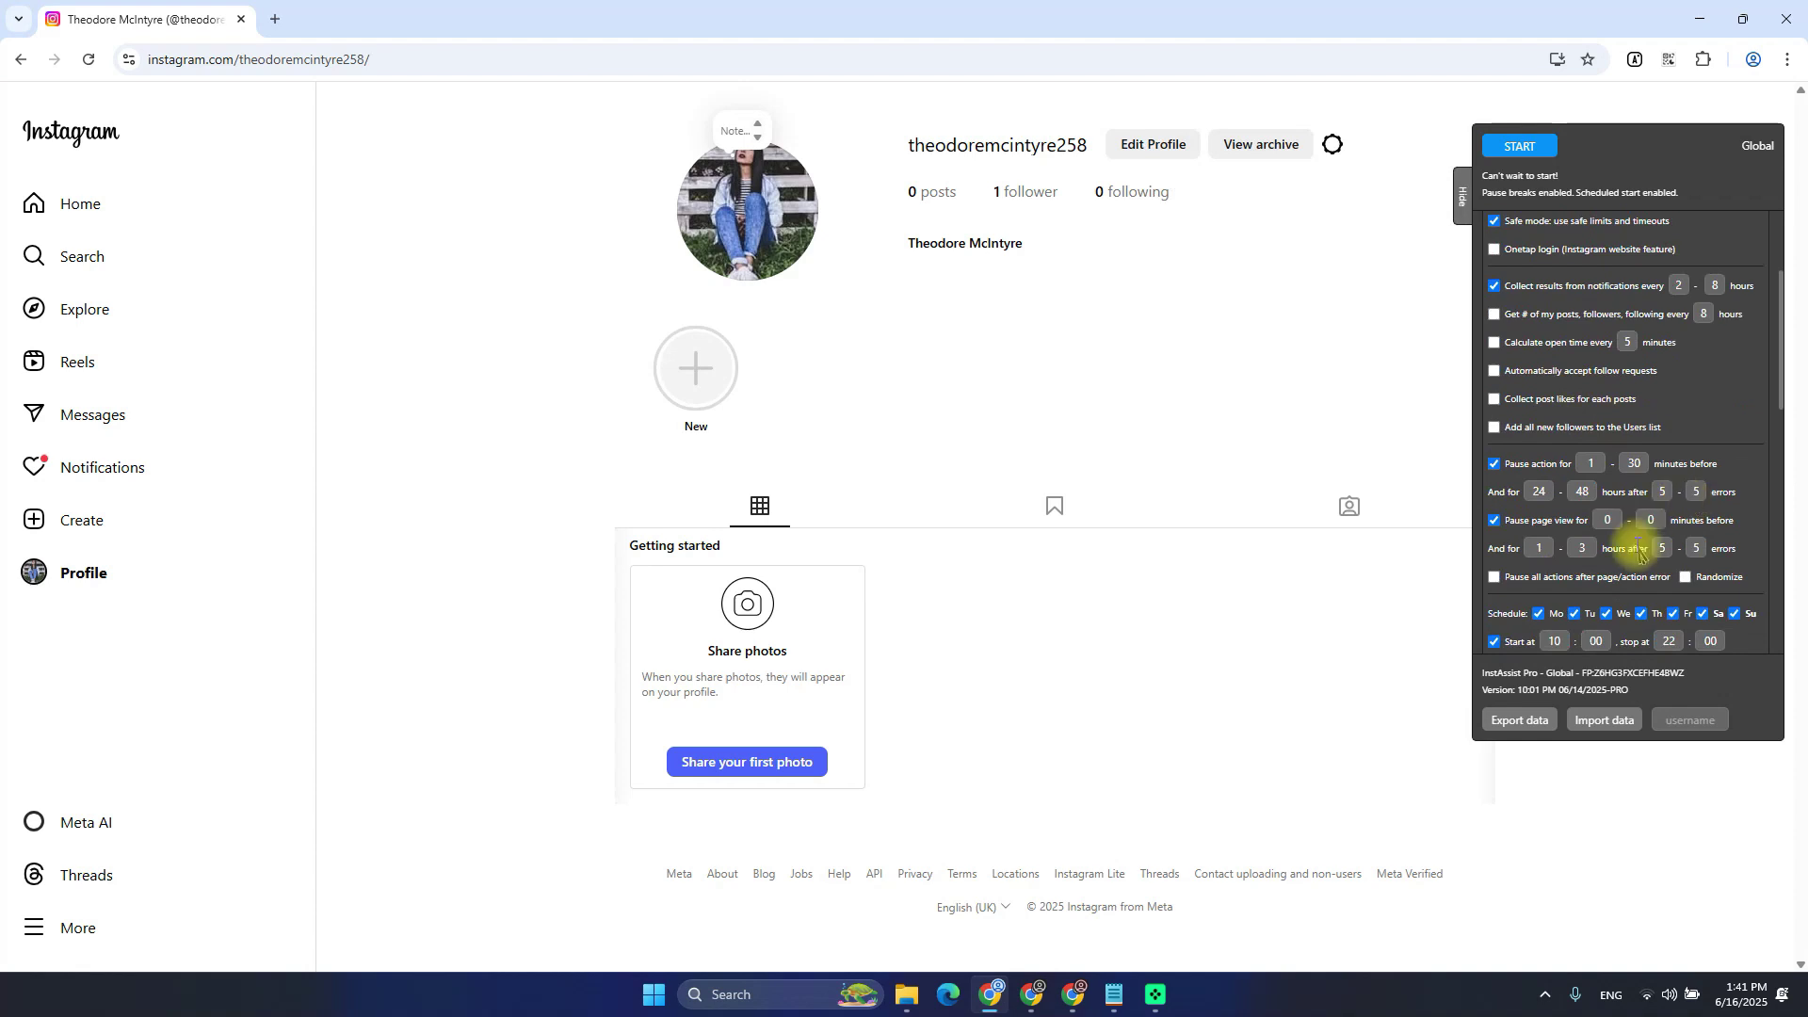
{"action": "scroll", "coordinate": [1638, 532], "scroll_direction": "down", "scroll_amount": 2}
{"action": "scroll", "coordinate": [1637, 526], "scroll_direction": "up", "scroll_amount": 4}
{"action": "scroll", "coordinate": [1634, 523], "scroll_direction": "down", "scroll_amount": 4}
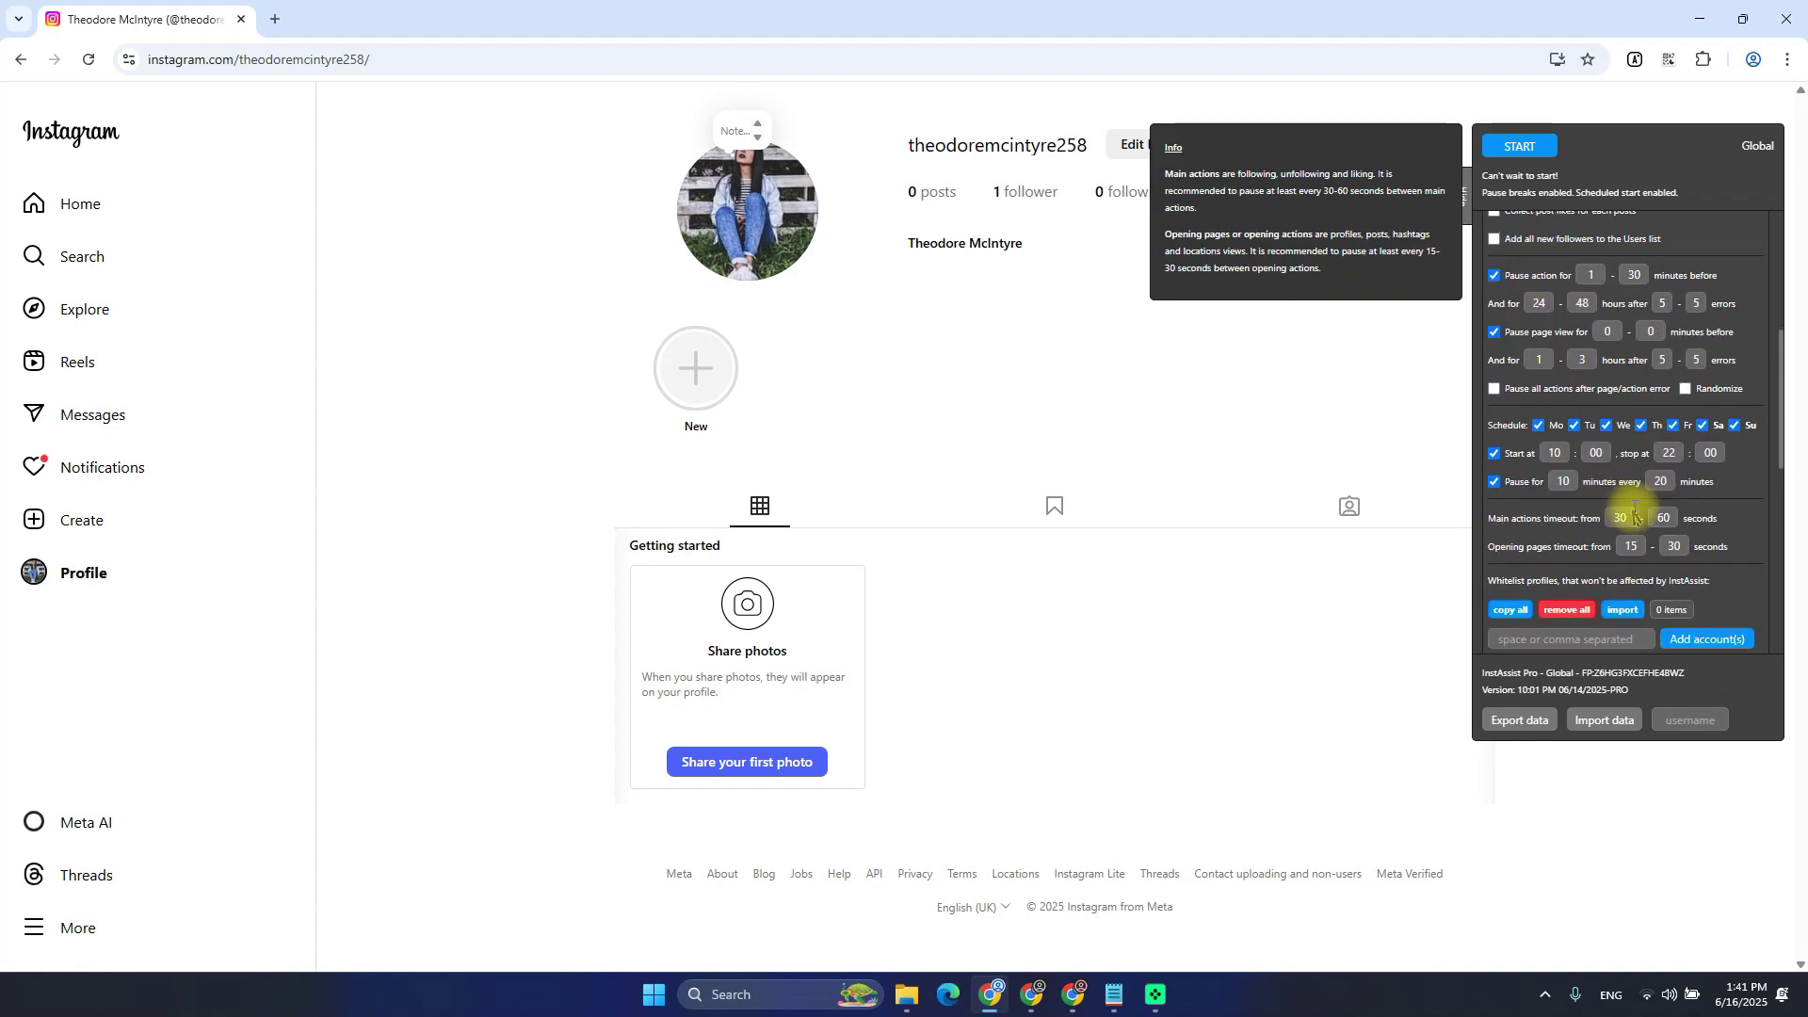
{"action": "left_click_drag", "start_coordinate": [1492, 518], "coordinate": [1568, 518]}
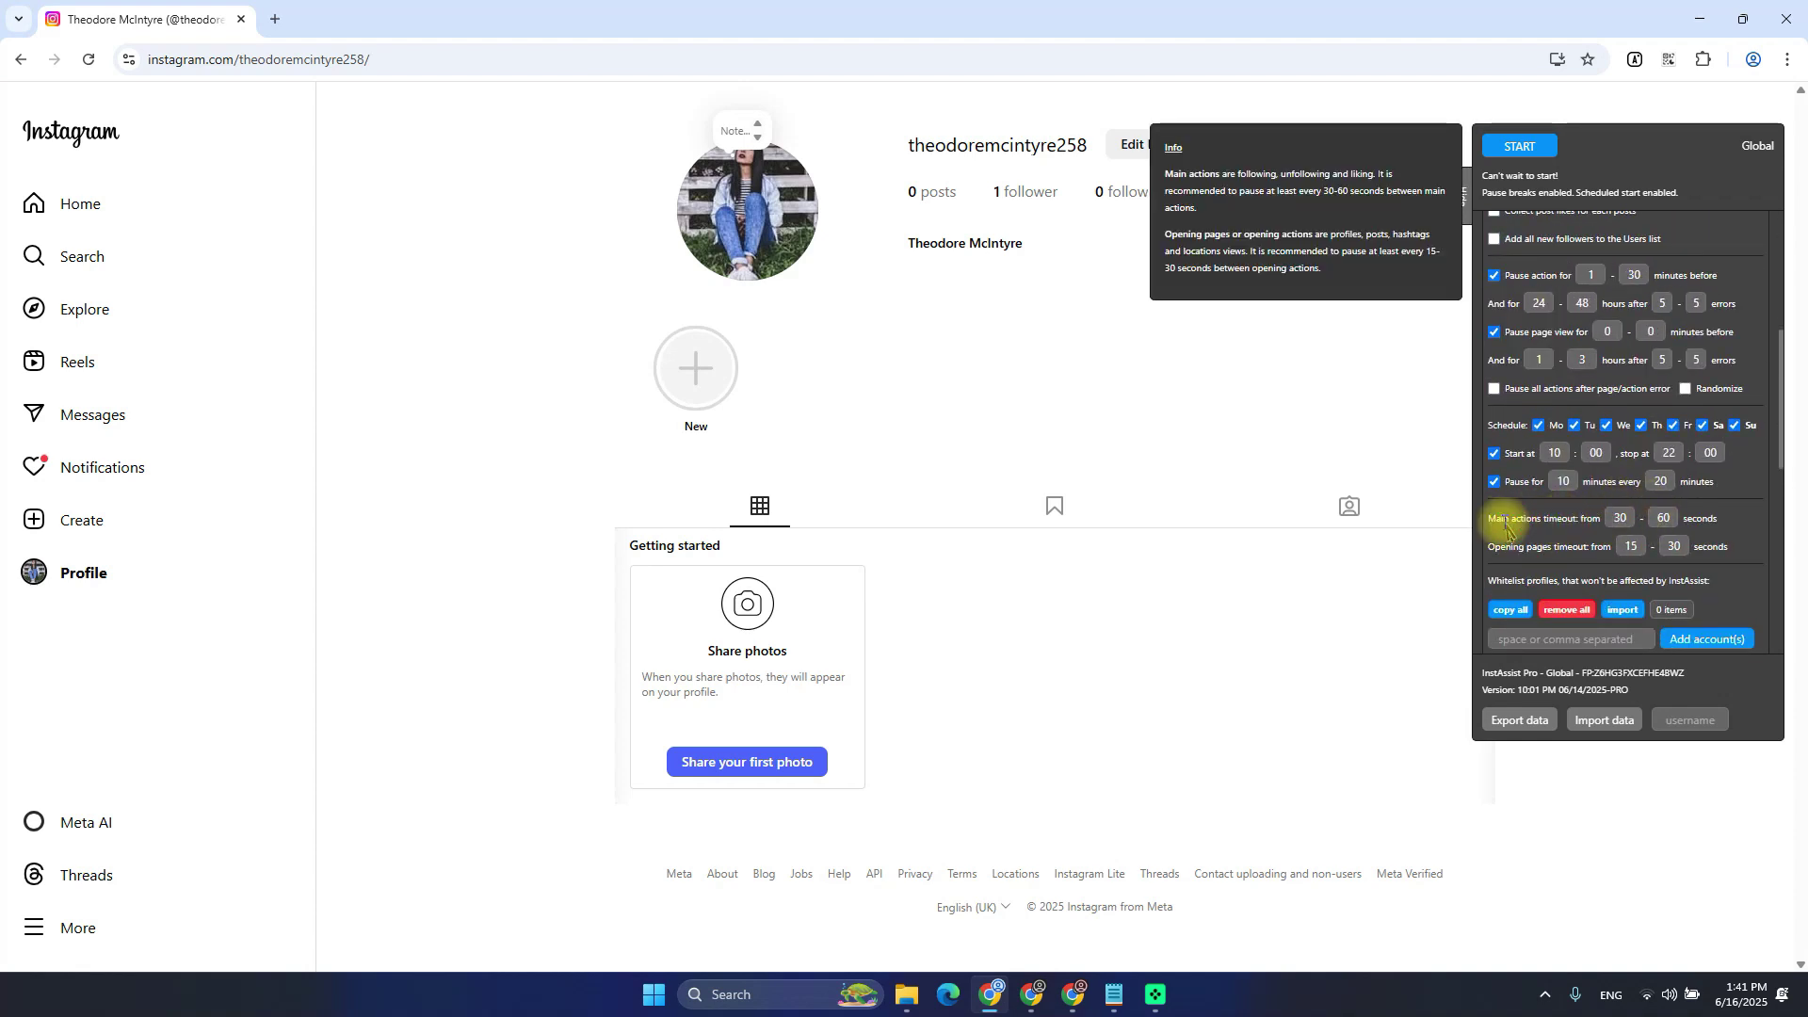
{"action": "left_click", "coordinate": [1622, 519]}
{"action": "type", "text": "1"}
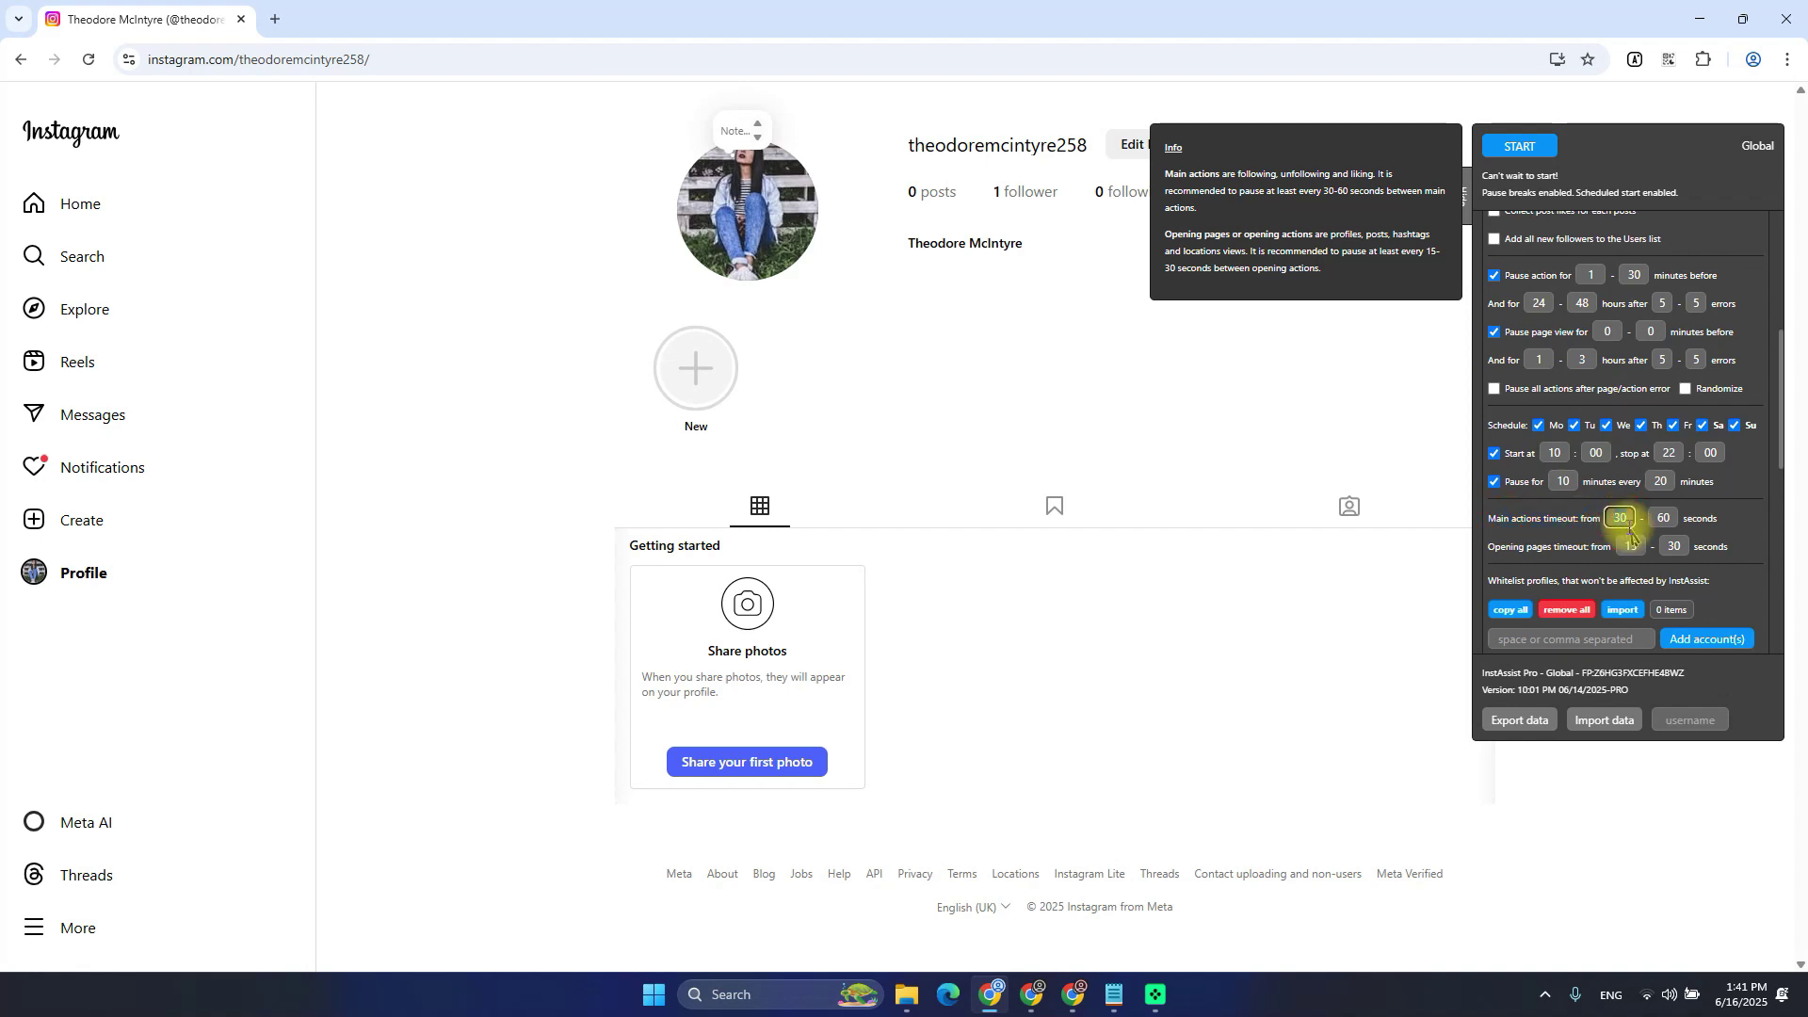
{"action": "key", "text": "Tab"}
{"action": "type", "text": "1"}
{"action": "left_click", "coordinate": [1710, 523]}
Set the main actions timeout range to 3 to 10 seconds
{"action": "left_click", "coordinate": [1620, 519]}
{"action": "type", "text": "3"}
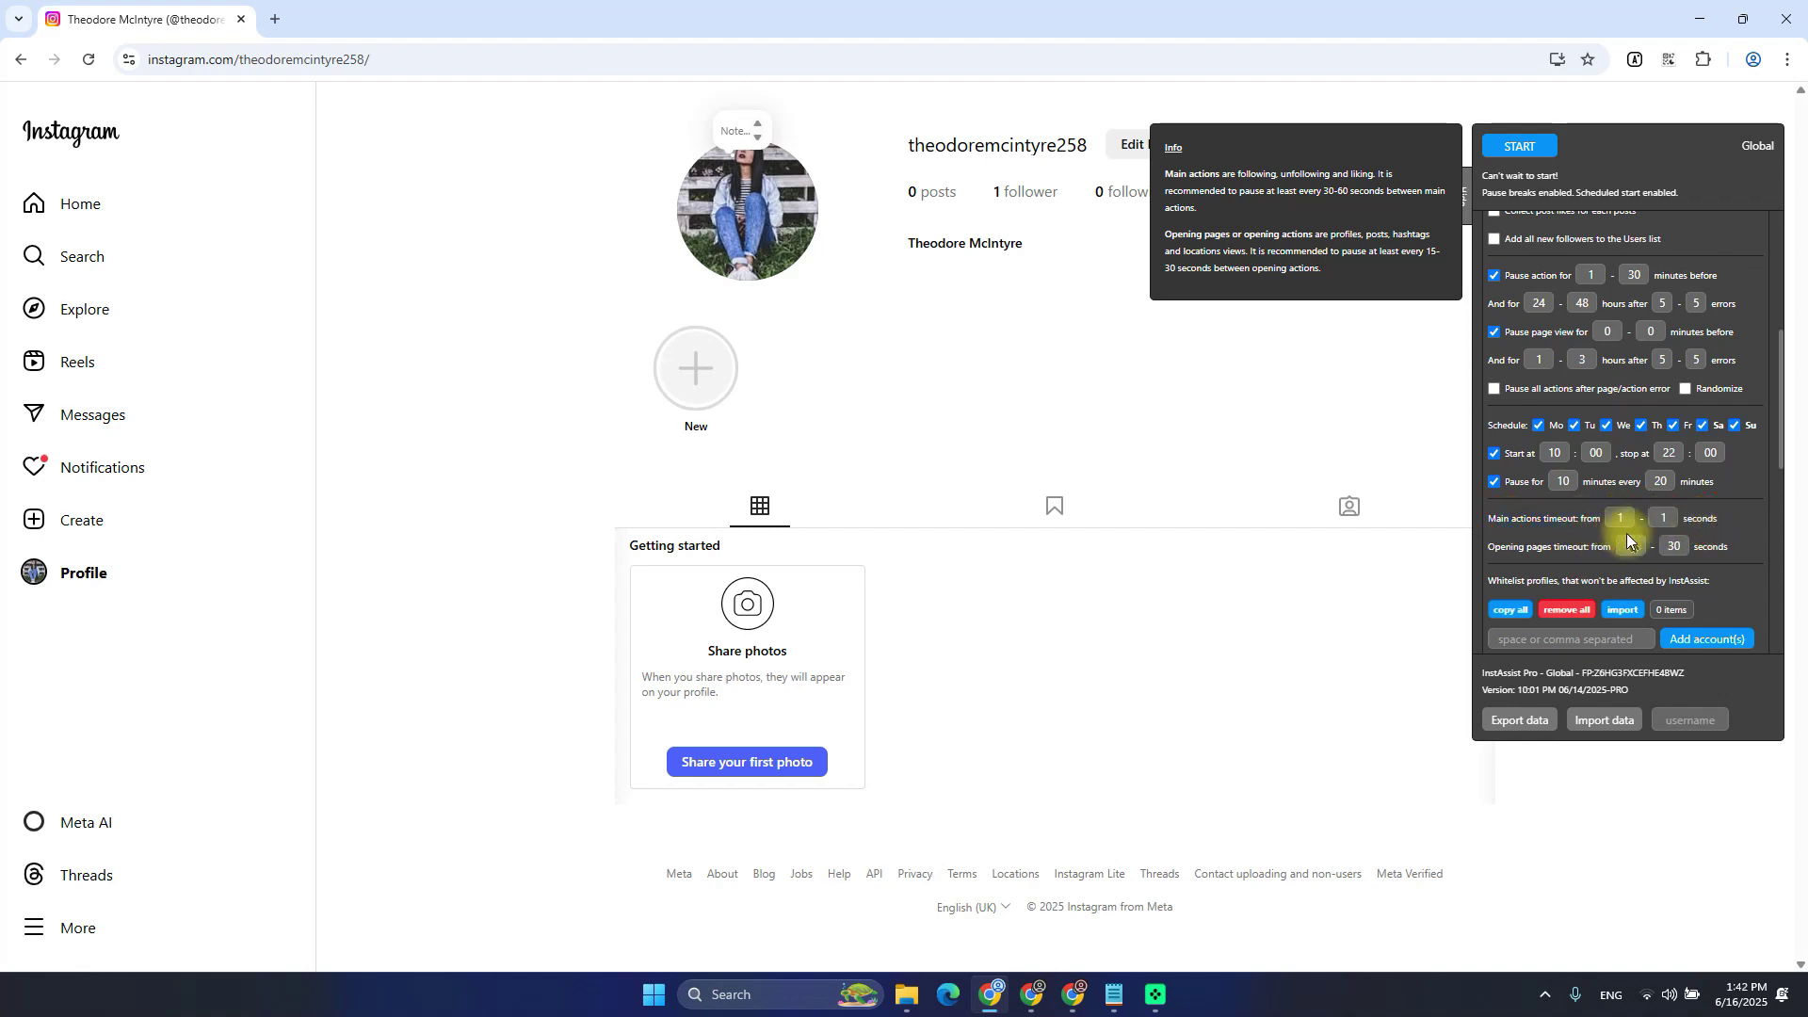
{"action": "left_click", "coordinate": [1663, 518]}
{"action": "type", "text": "10"}
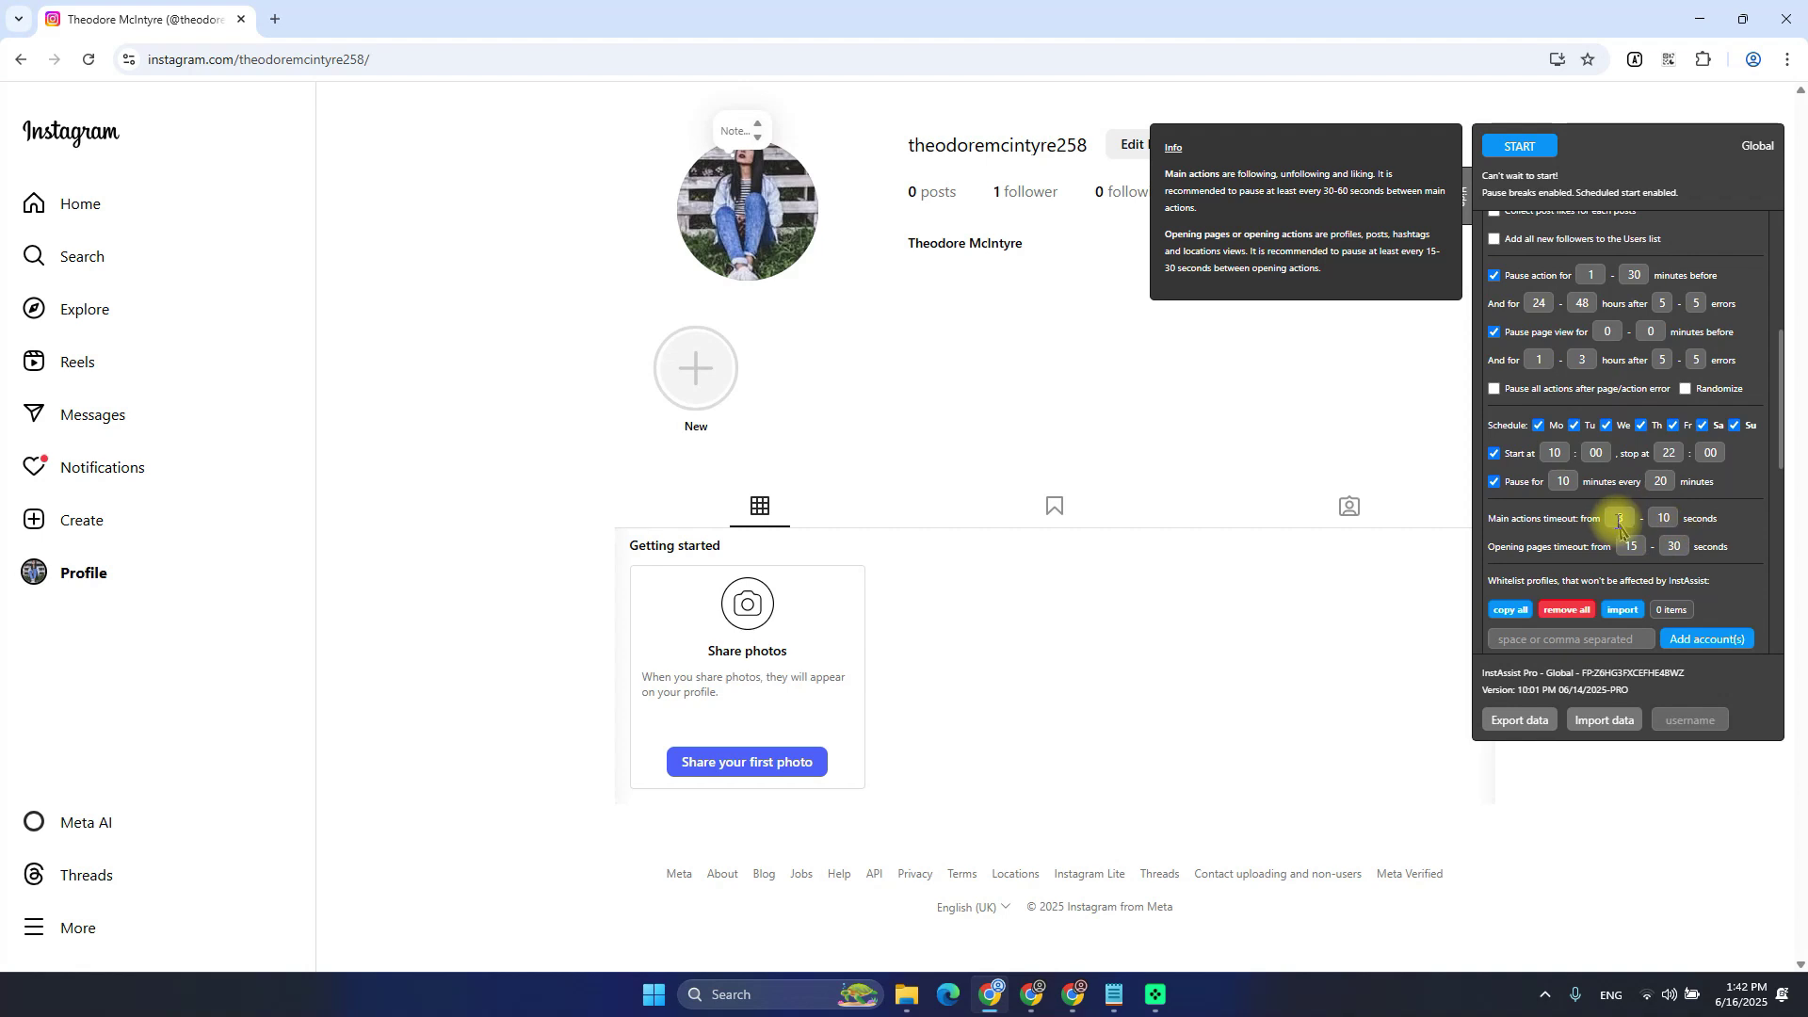
Disable safe mode and set the main actions timeout to 1 to 1 seconds
{"action": "scroll", "coordinate": [1717, 524], "scroll_direction": "up", "scroll_amount": 3}
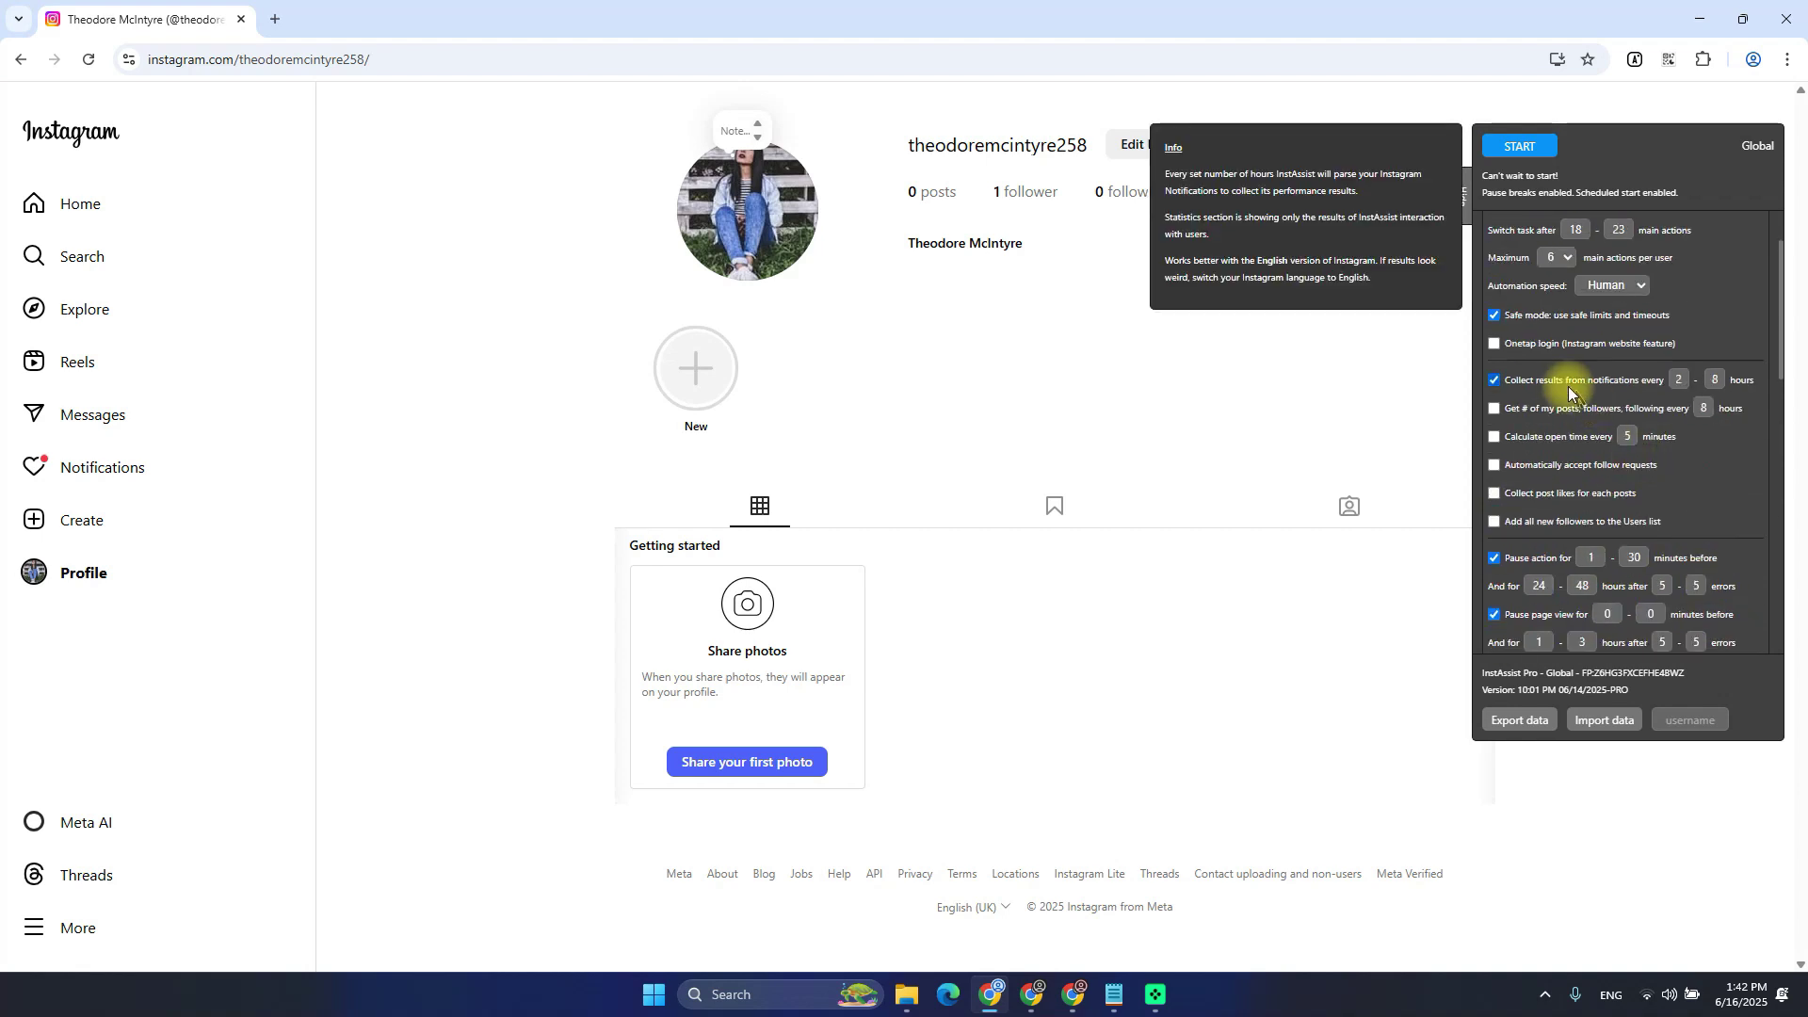
{"action": "left_click", "coordinate": [1512, 320]}
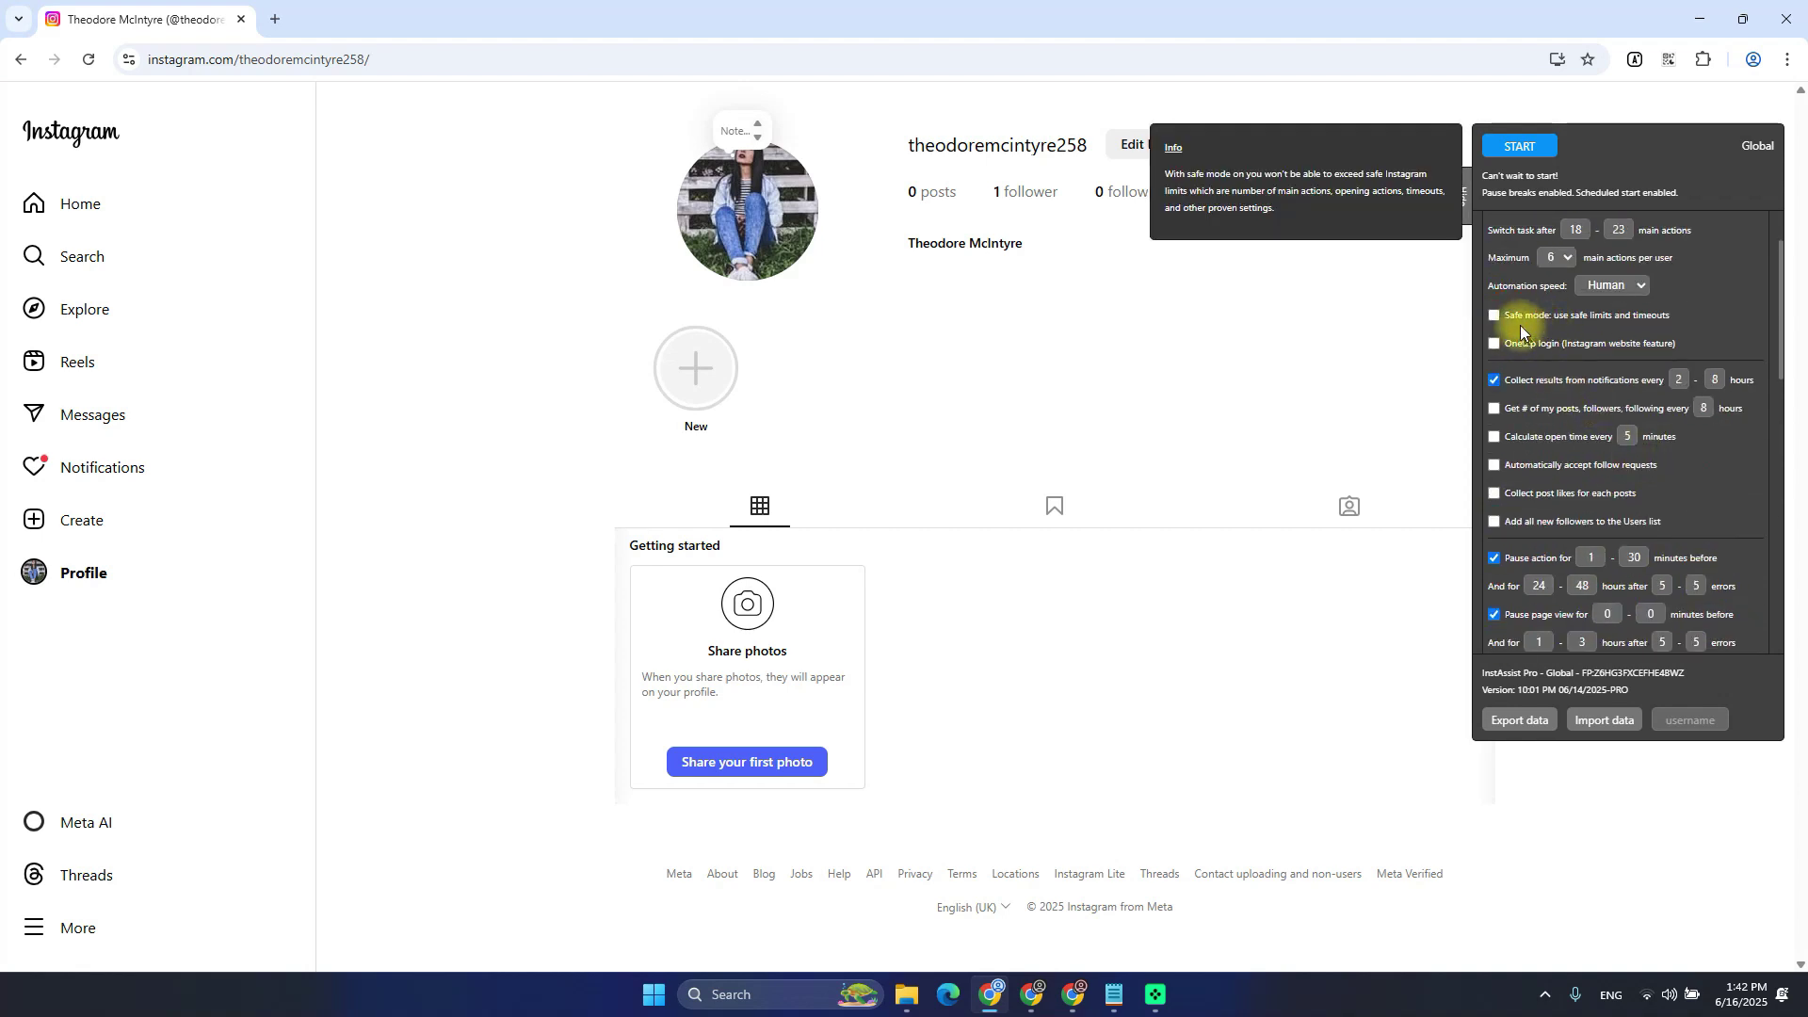
{"action": "scroll", "coordinate": [1563, 395], "scroll_direction": "down", "scroll_amount": 3}
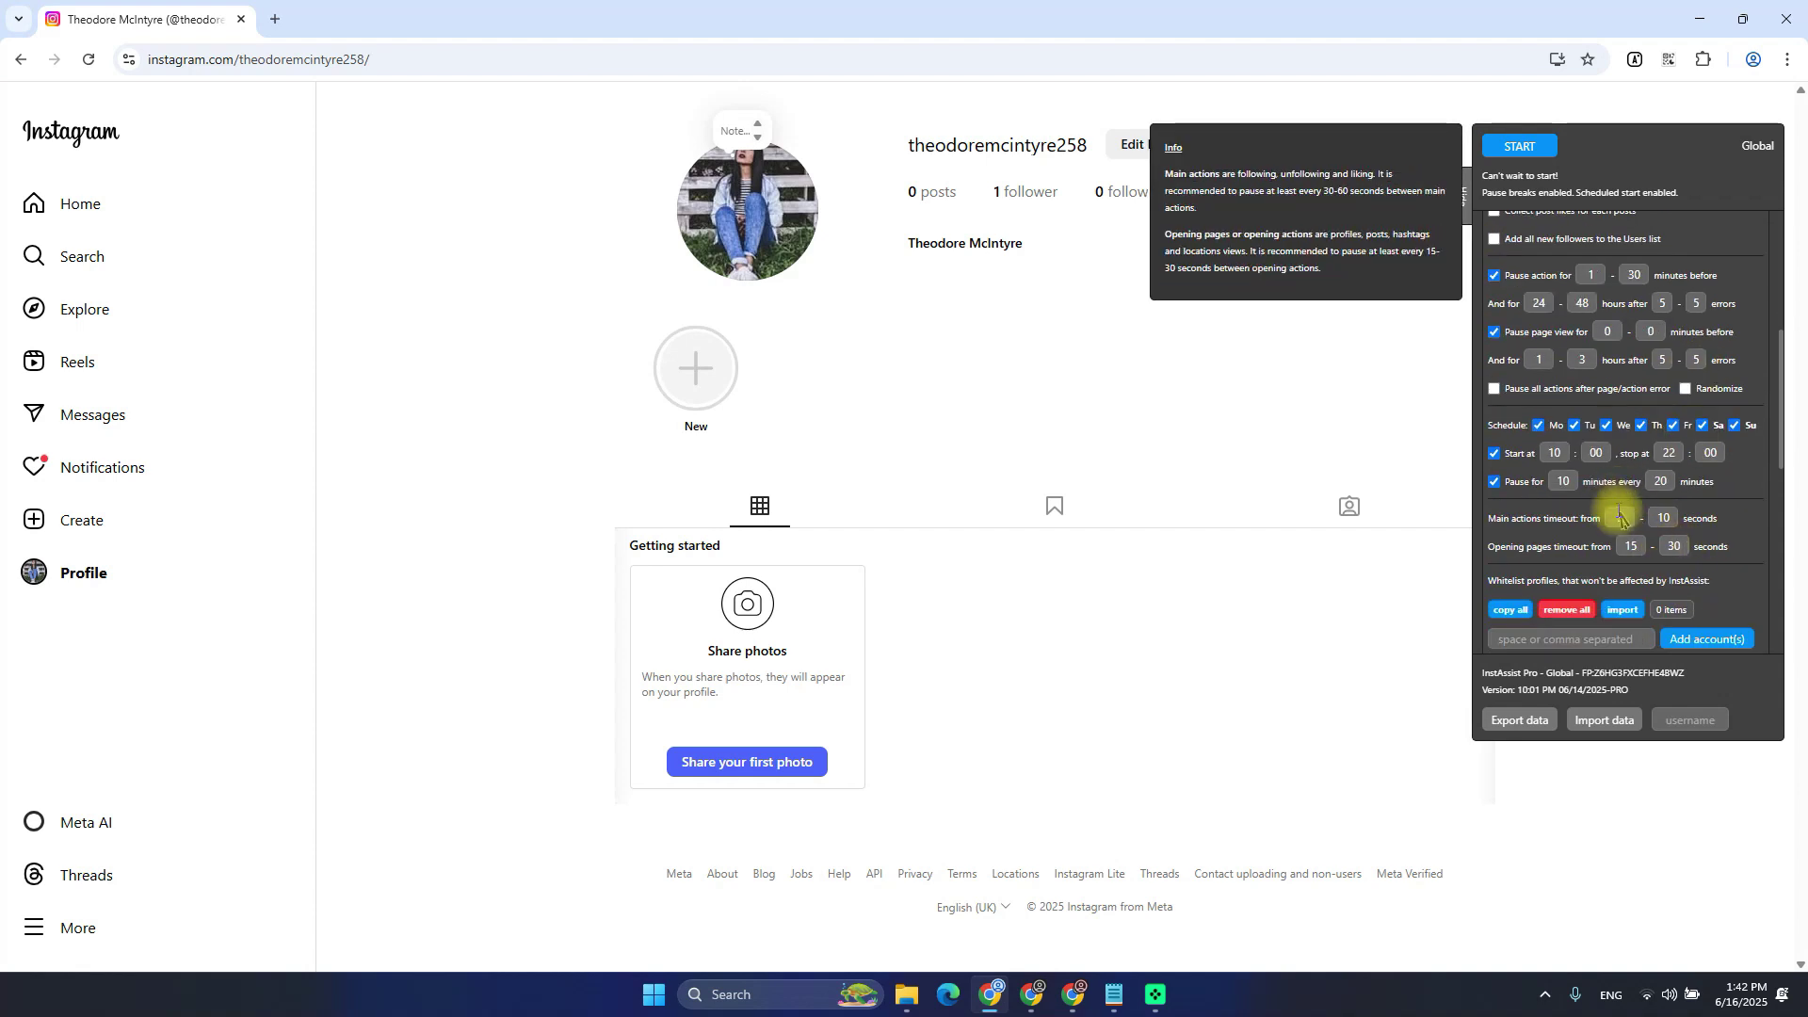
{"action": "left_click", "coordinate": [1618, 517]}
{"action": "type", "text": "1"}
{"action": "left_click", "coordinate": [1665, 517]}
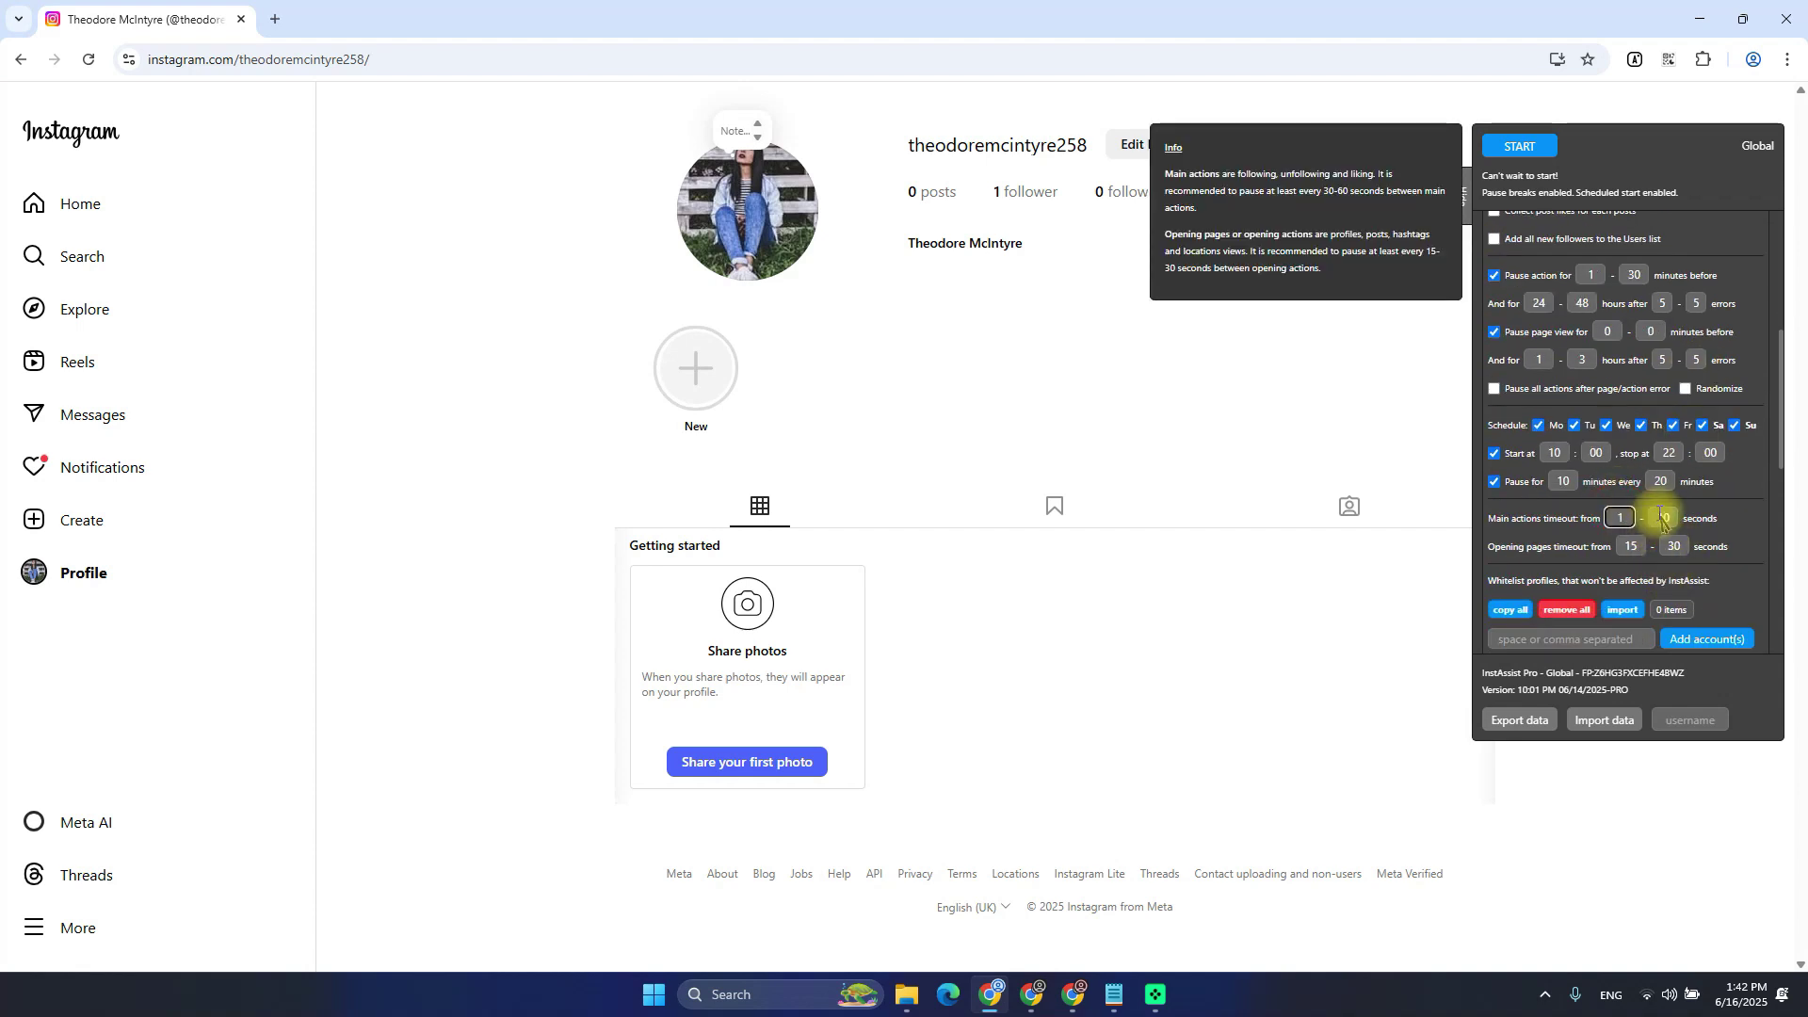
{"action": "type", "text": "1"}
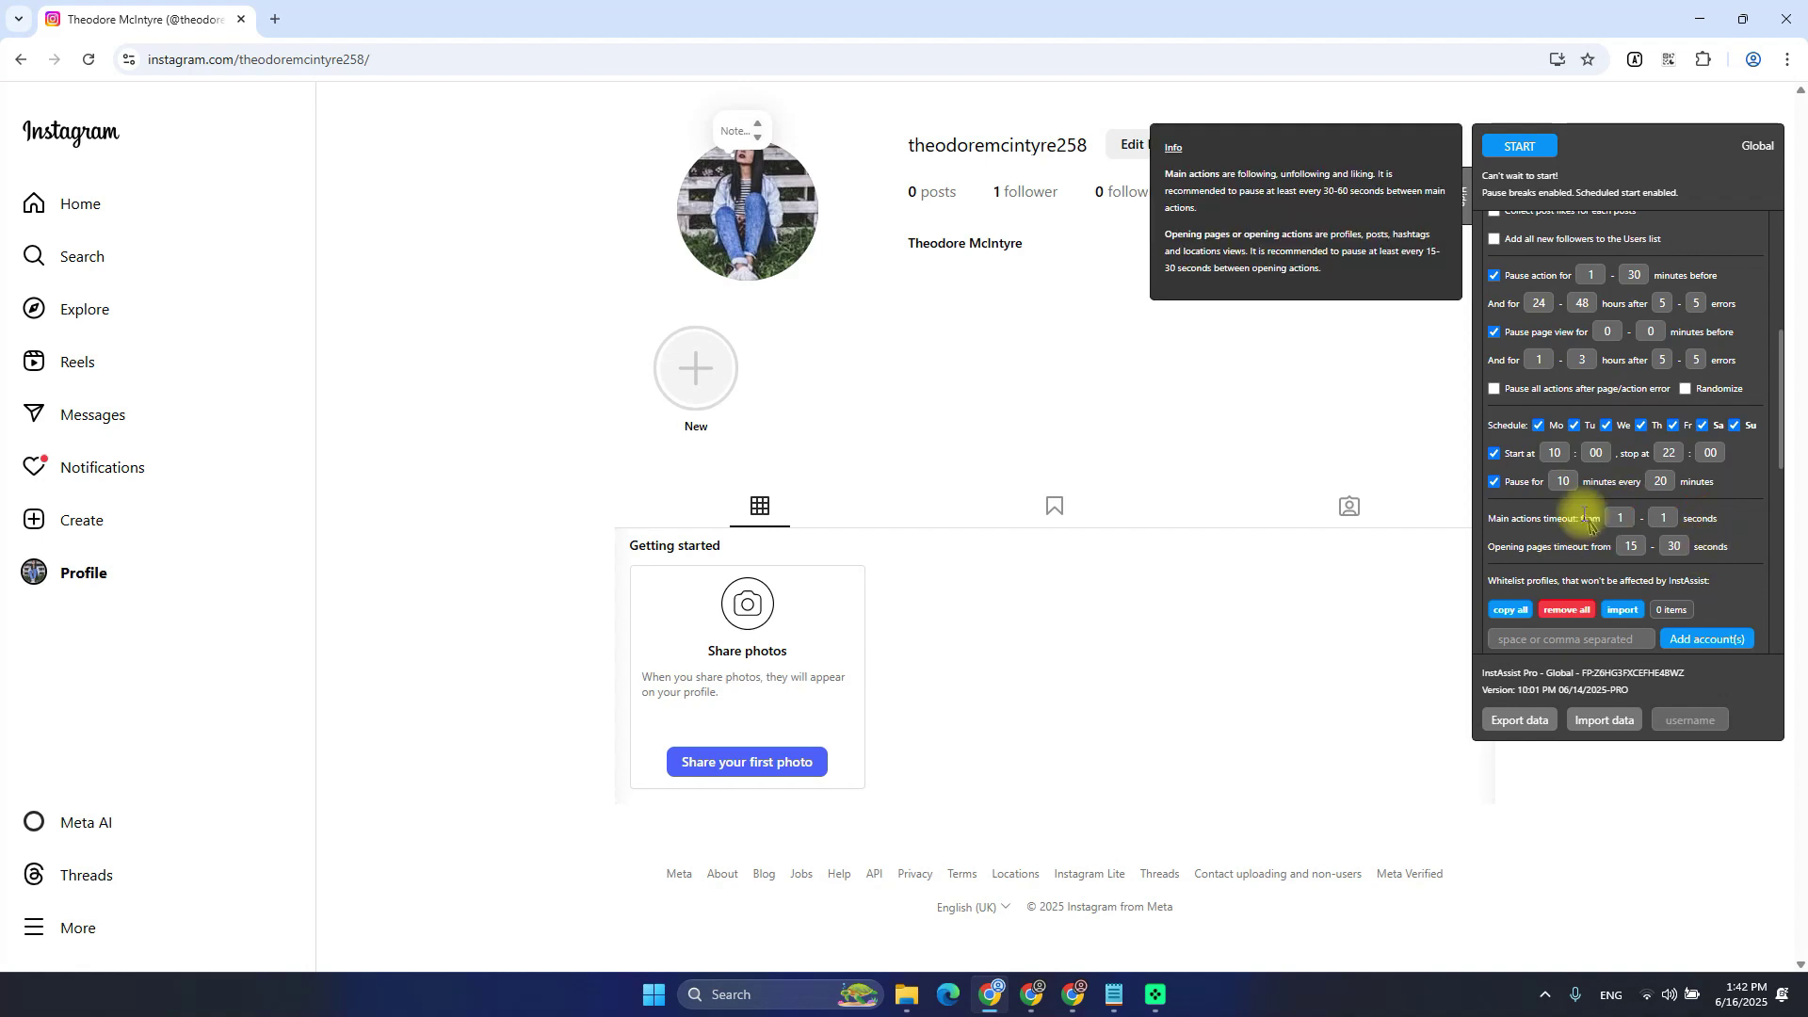
Turn safe mode back on and recheck the main actions timeout range
{"action": "scroll", "coordinate": [1584, 509], "scroll_direction": "up", "scroll_amount": 3}
{"action": "scroll", "coordinate": [1629, 504], "scroll_direction": "down", "scroll_amount": 3}
{"action": "scroll", "coordinate": [1591, 443], "scroll_direction": "up", "scroll_amount": 4}
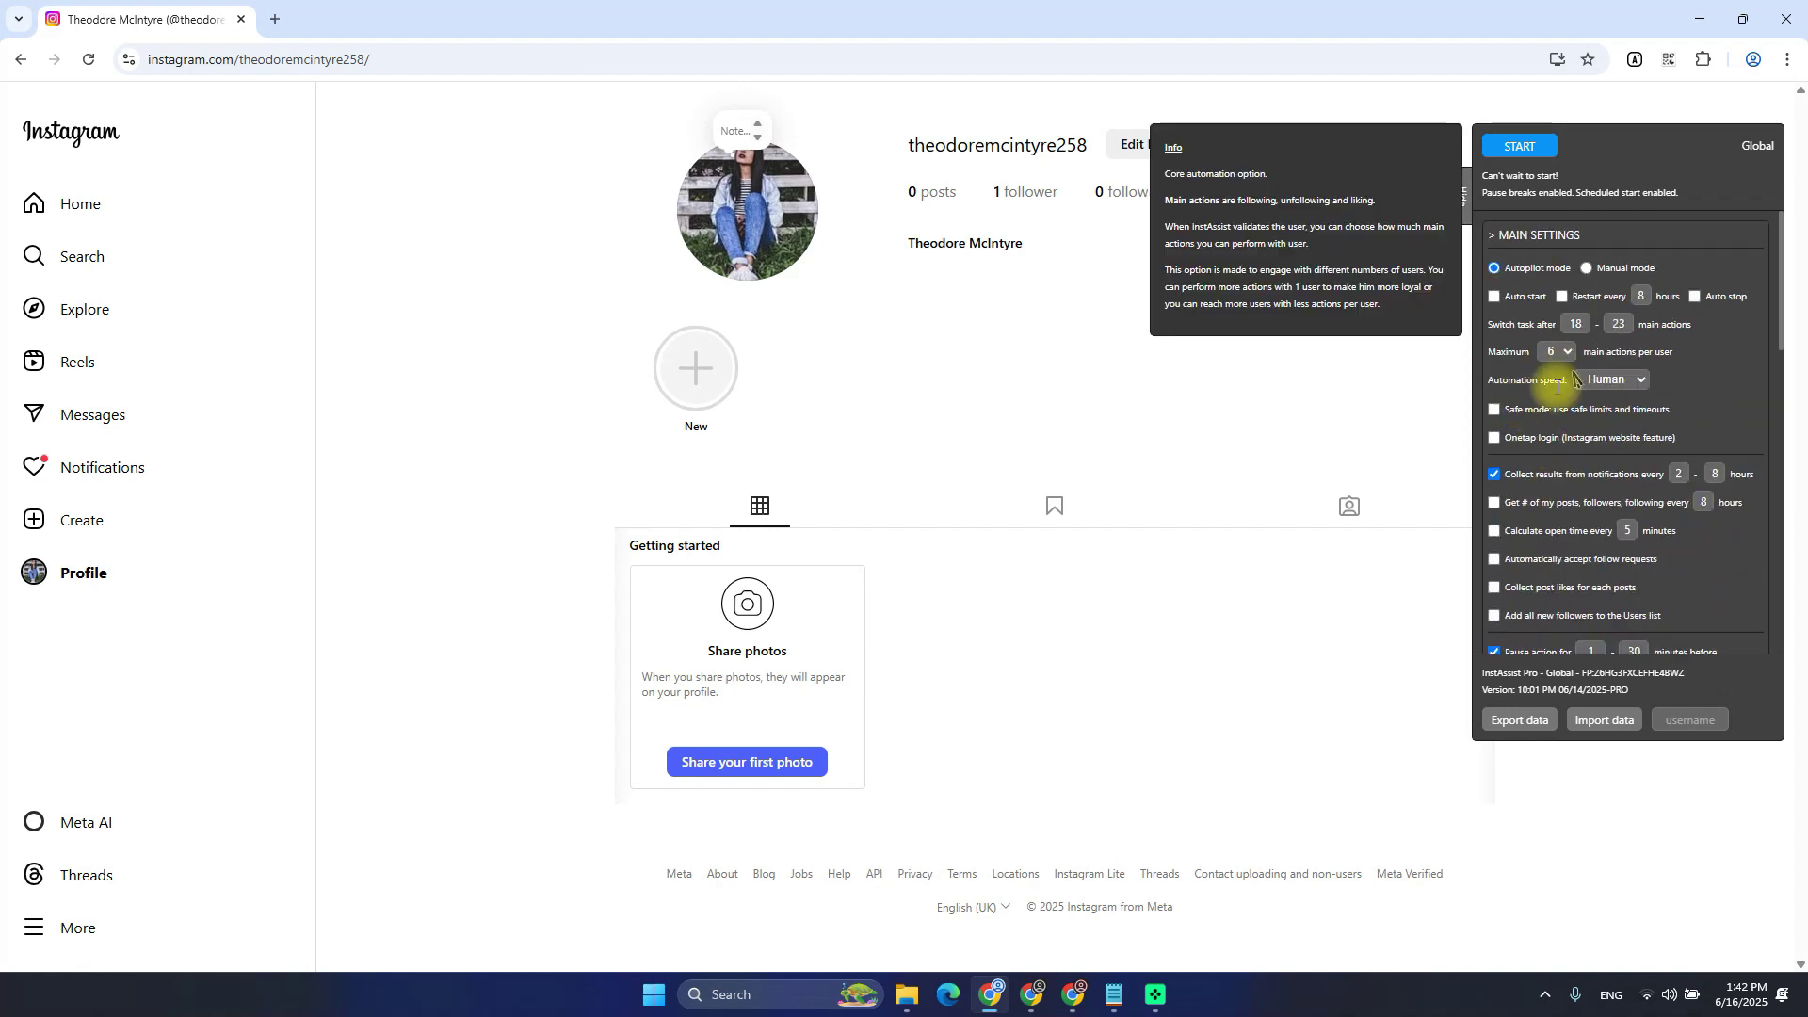
{"action": "scroll", "coordinate": [1639, 423], "scroll_direction": "down", "scroll_amount": 4}
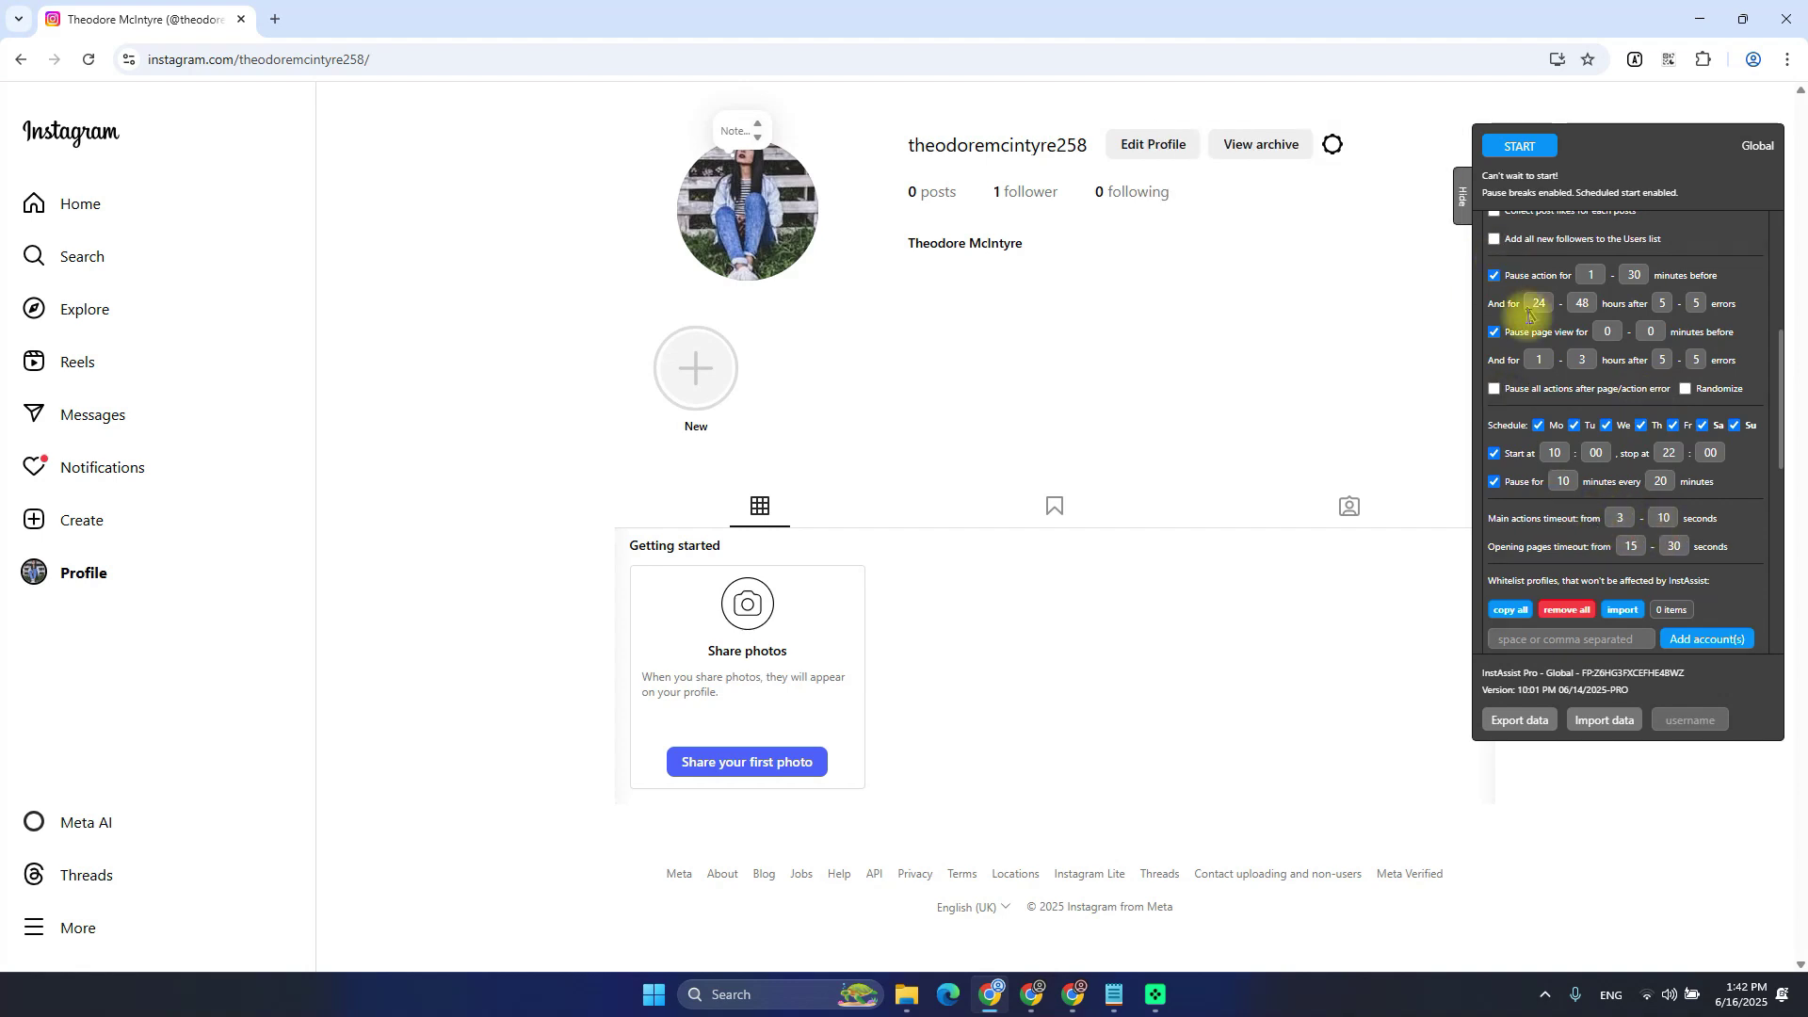
{"action": "scroll", "coordinate": [1531, 376], "scroll_direction": "up", "scroll_amount": 4}
{"action": "scroll", "coordinate": [1564, 423], "scroll_direction": "down", "scroll_amount": 4}
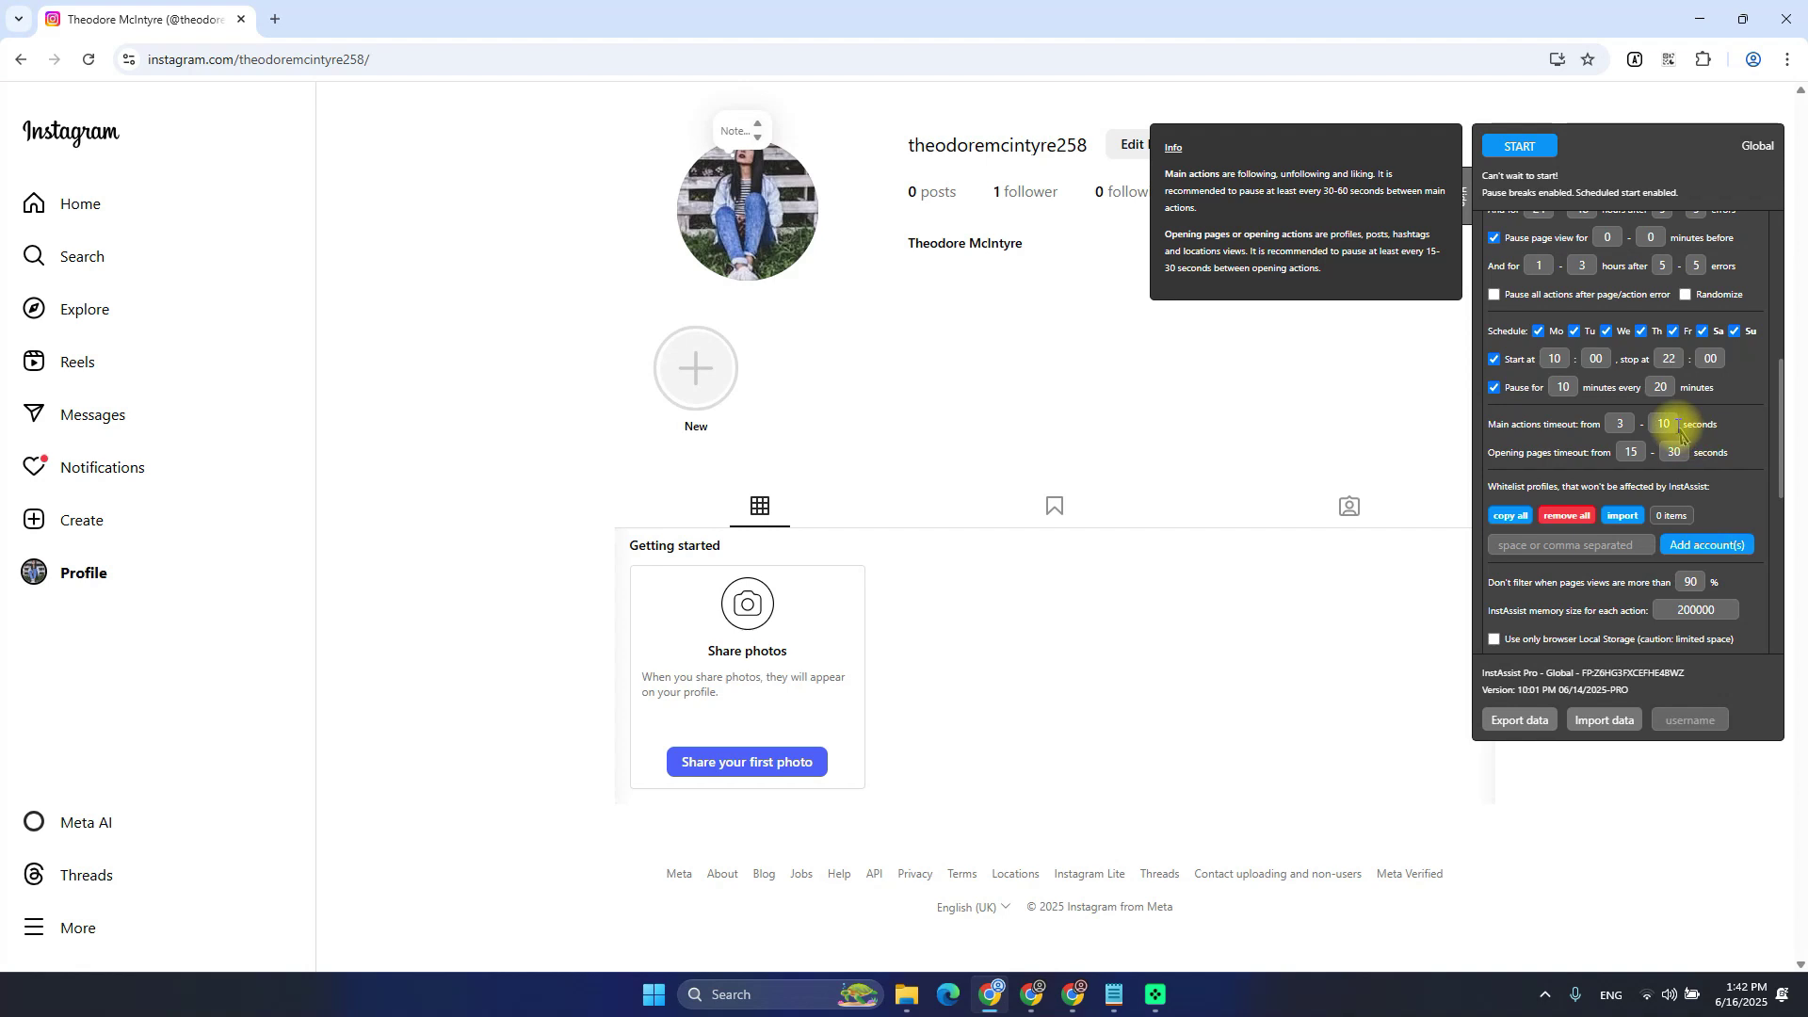
{"action": "scroll", "coordinate": [1695, 453], "scroll_direction": "up", "scroll_amount": 4}
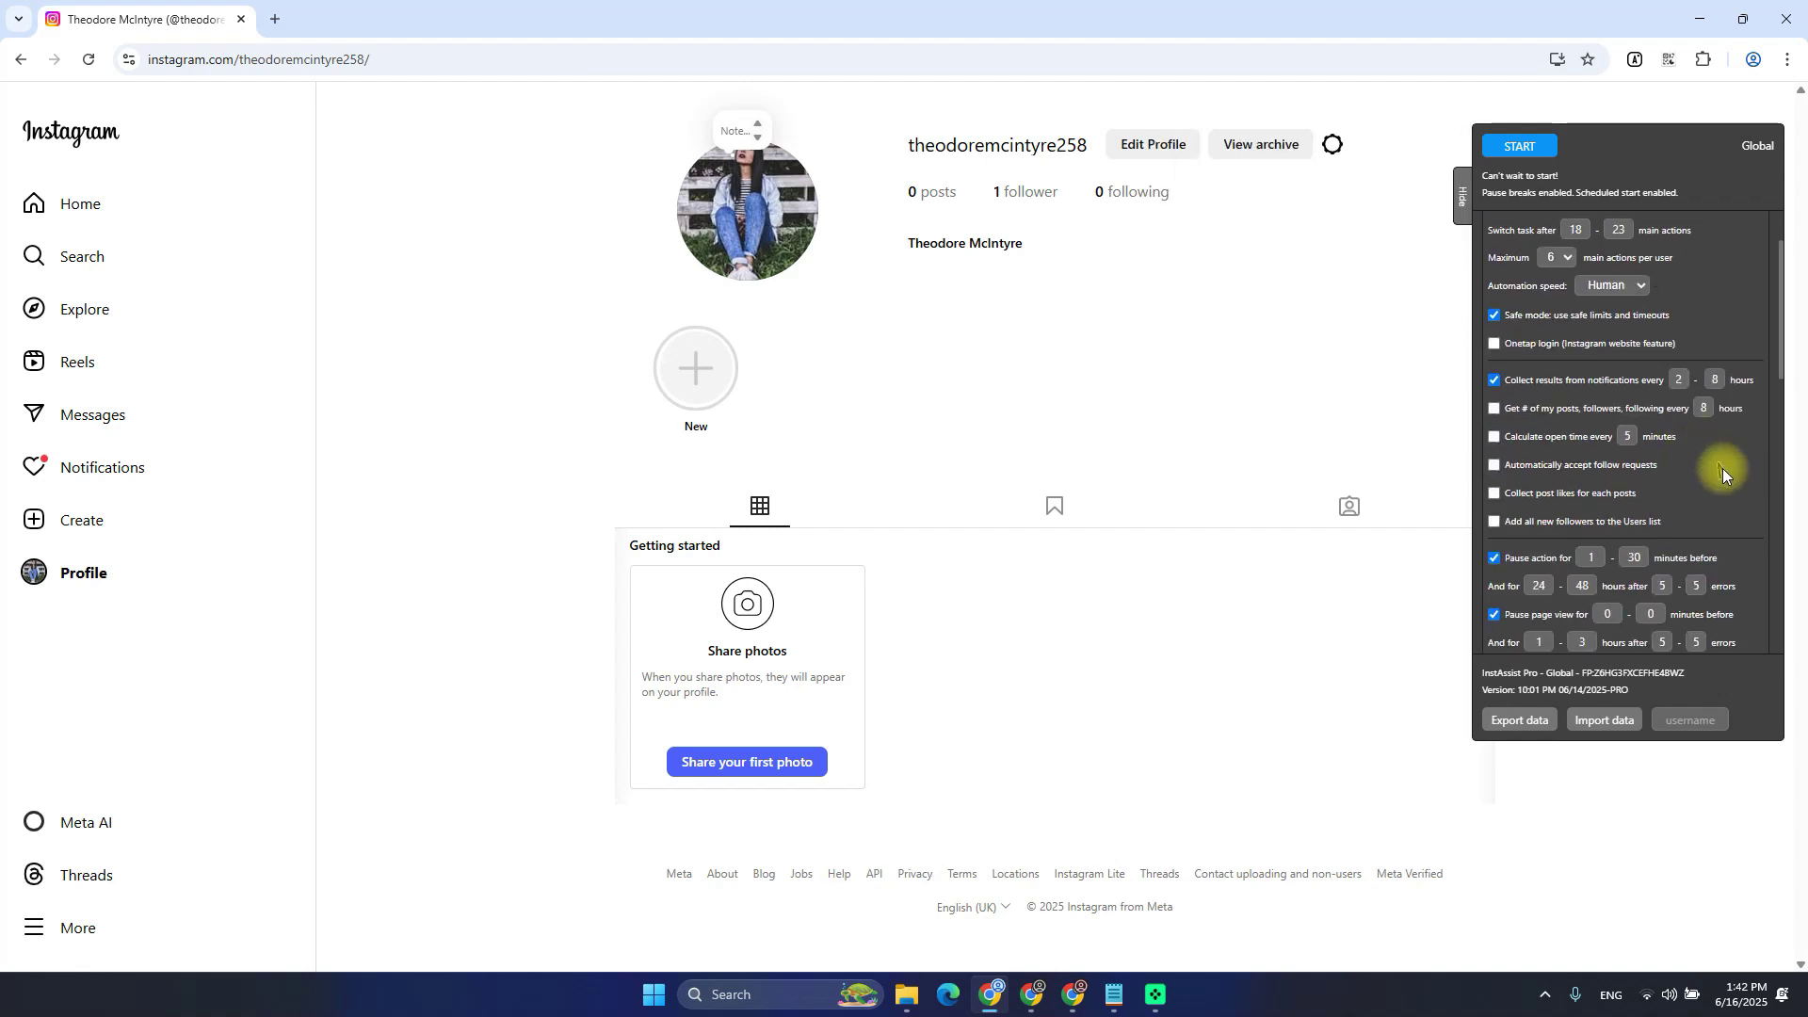
{"action": "scroll", "coordinate": [1672, 457], "scroll_direction": "up", "scroll_amount": 1}
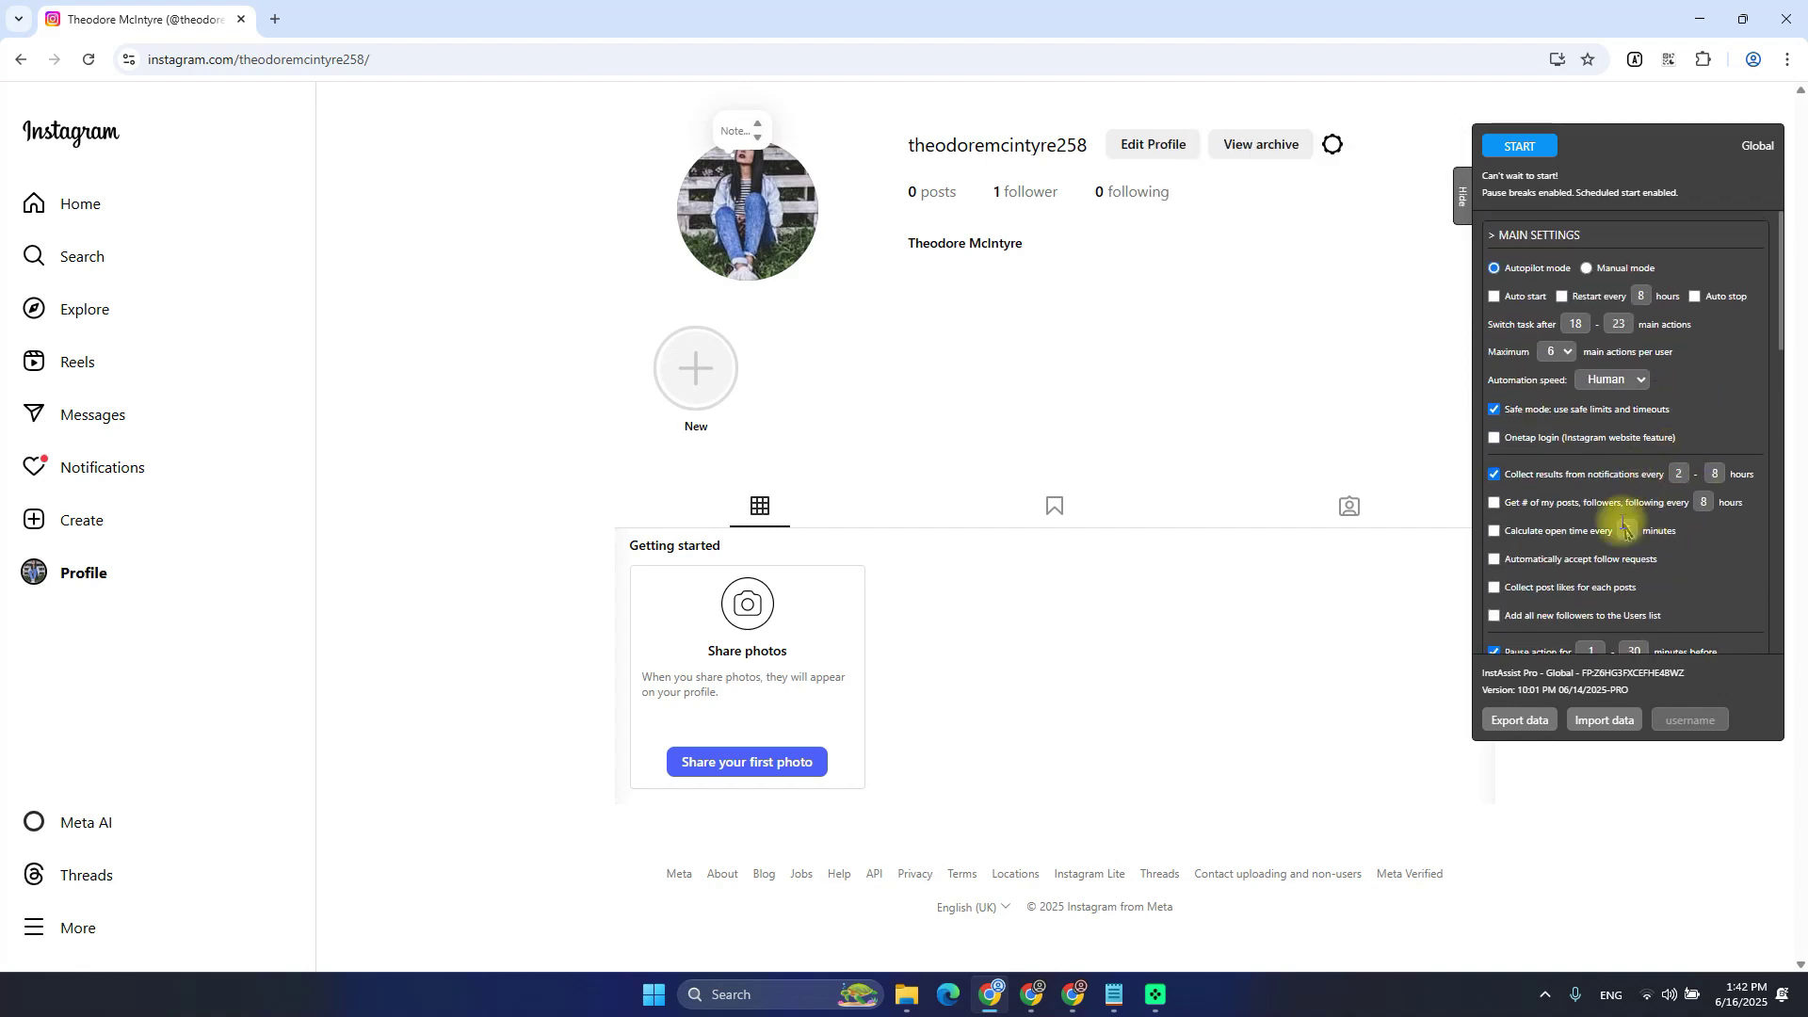
Enable the Onetap login option in the main settings
{"action": "left_click", "coordinate": [1506, 443]}
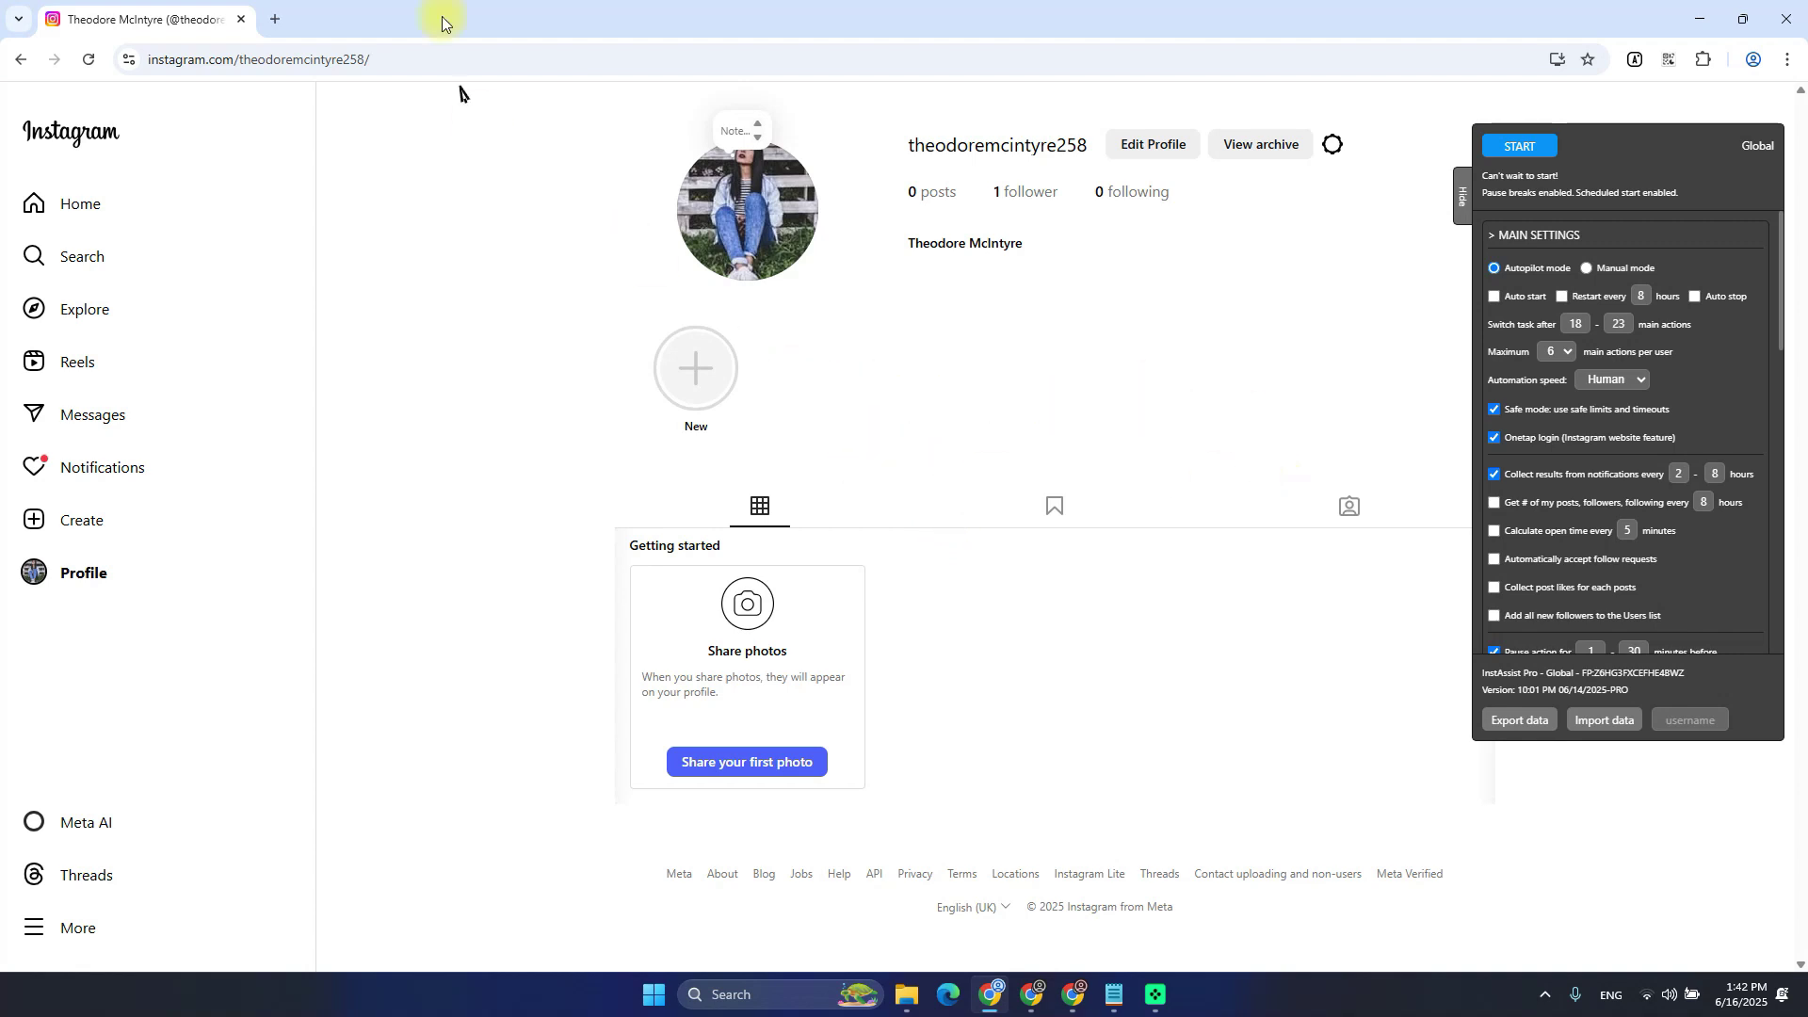
Open instagram.com/accounts/onetap/?next=%2F and decline saving the login info
{"action": "left_click_drag", "start_coordinate": [261, 59], "coordinate": [849, 94]}
{"action": "type", "text": "om/o"}
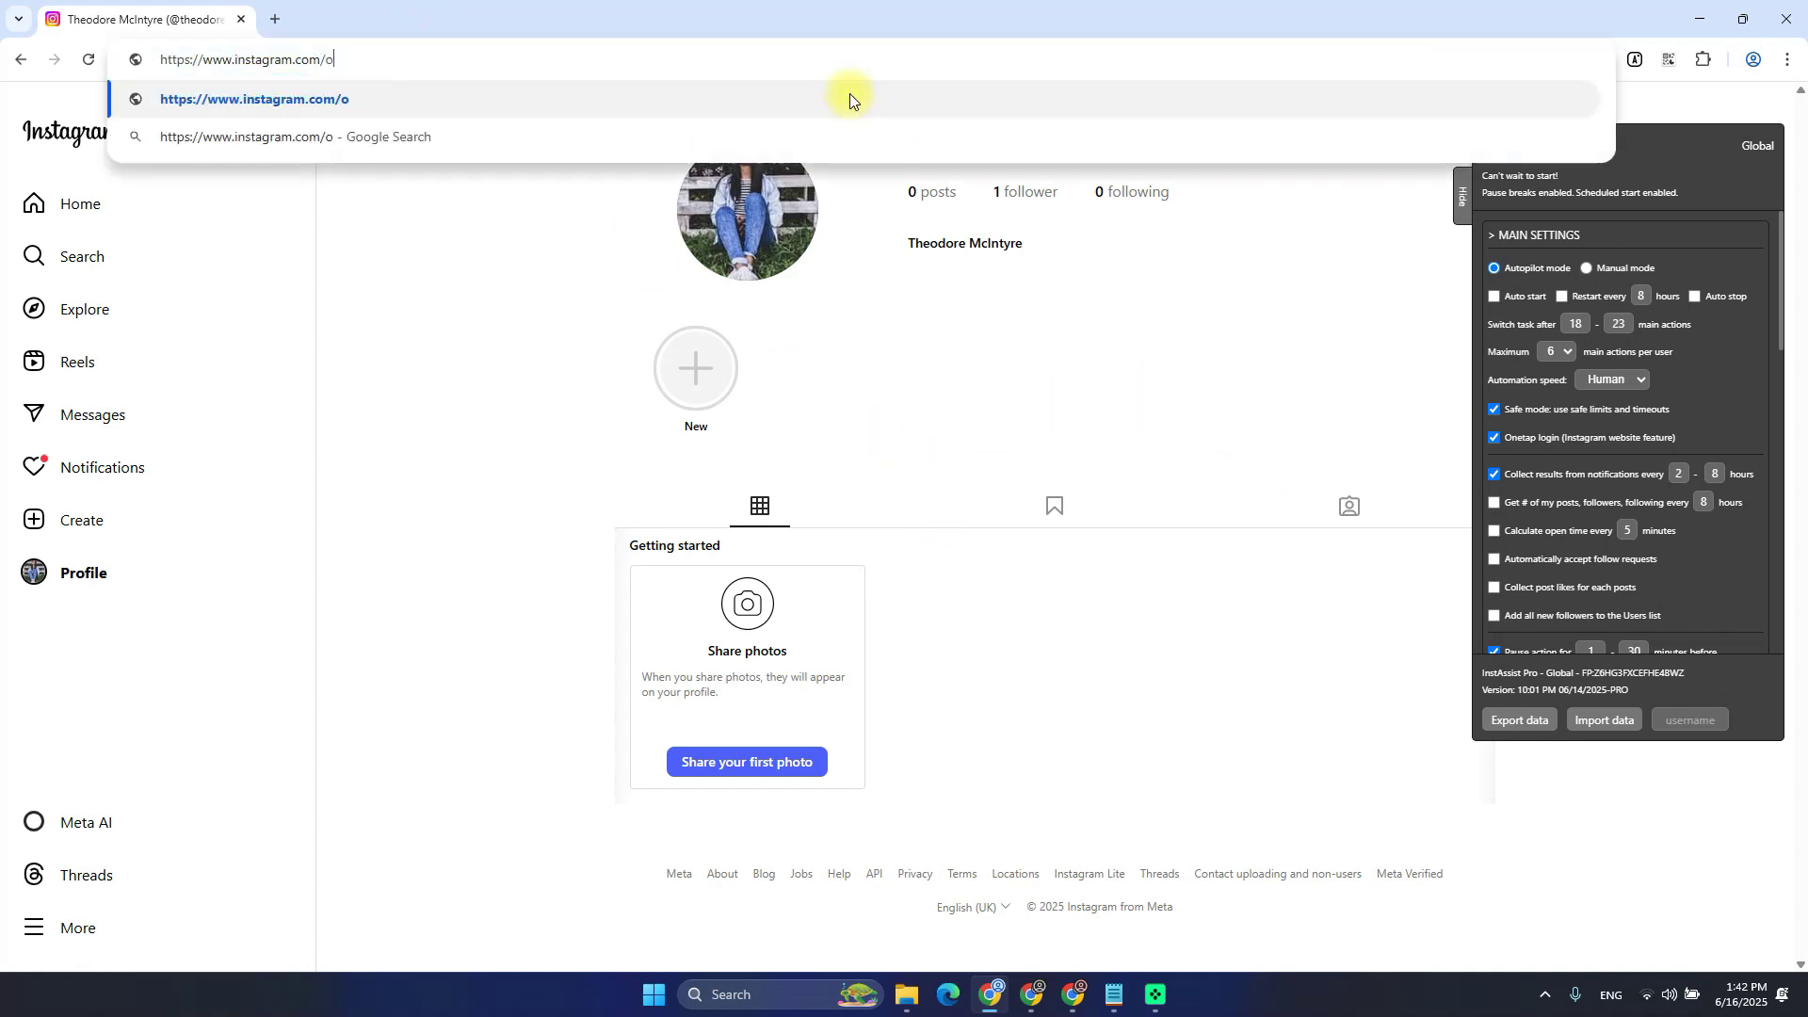
{"action": "key", "text": "BackSpace"}
{"action": "key", "text": "BackSpace"}
{"action": "key", "text": "BackSpace"}
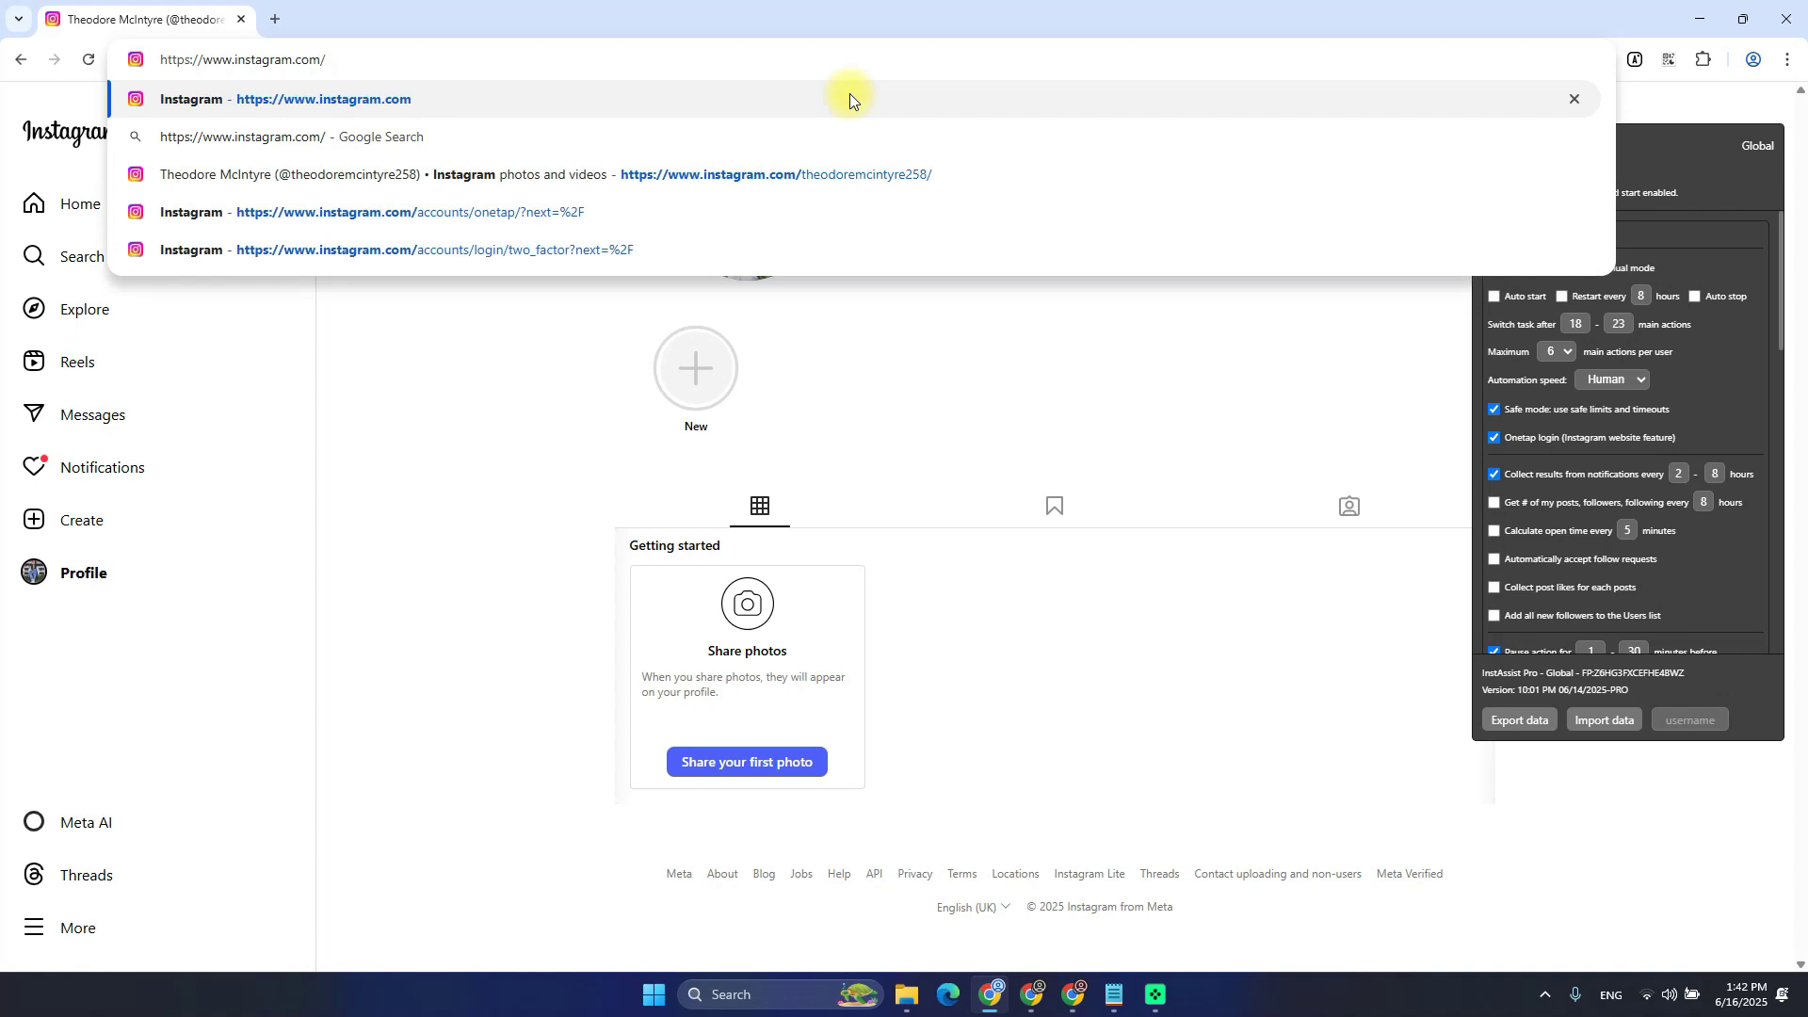
{"action": "key", "text": "Down"}
{"action": "key", "text": "Down"}
{"action": "key", "text": "Down"}
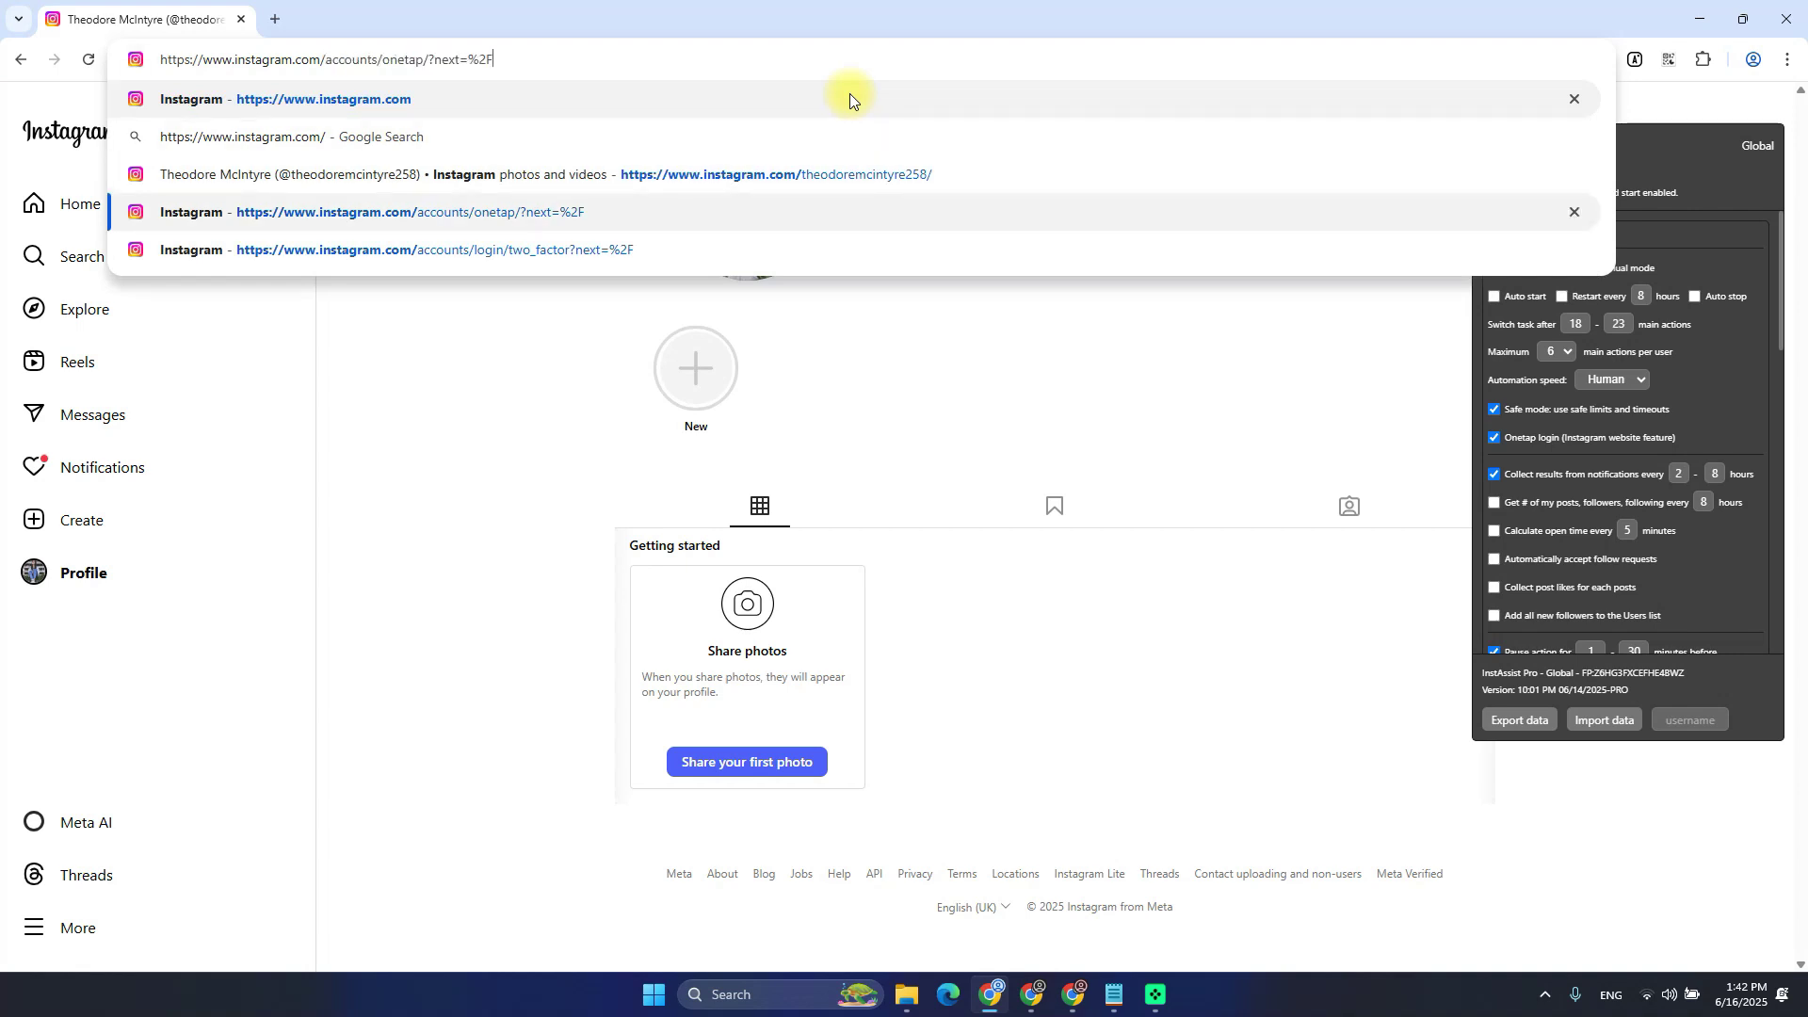
{"action": "key", "text": "Return"}
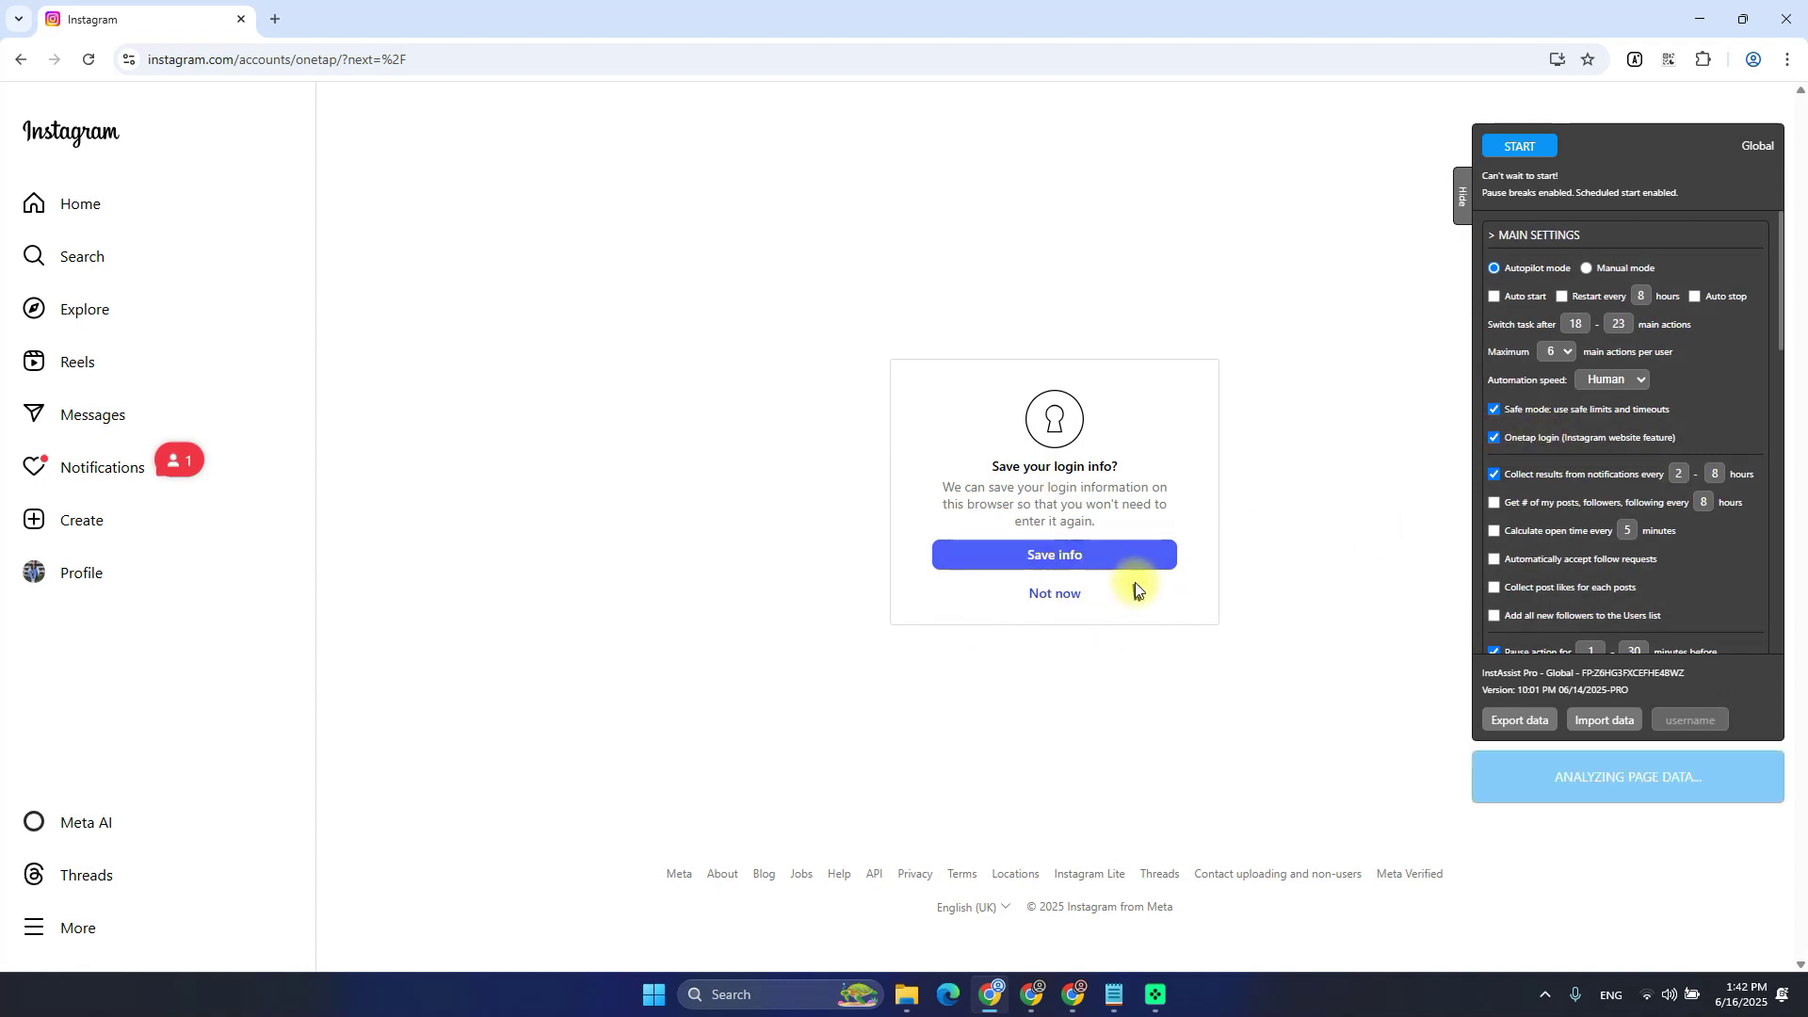
{"action": "left_click", "coordinate": [1051, 595]}
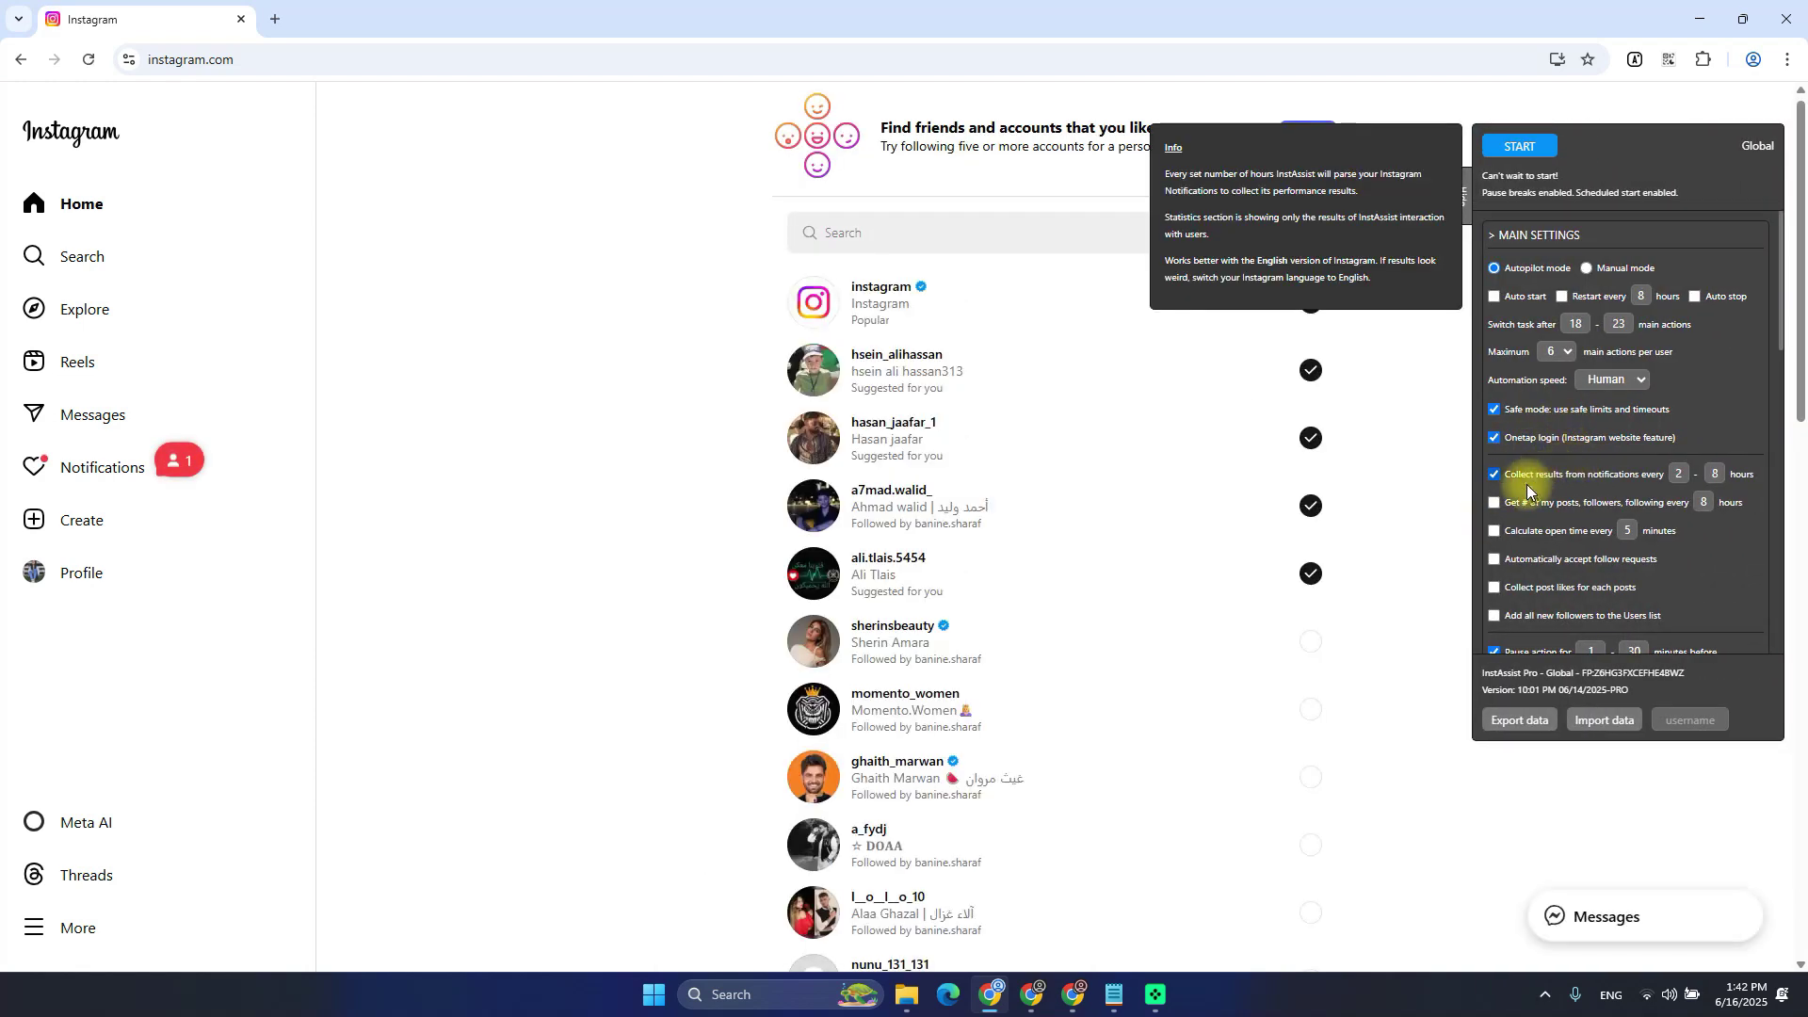
Open instagram.com/notifications and highlight "notifications" in the page address
{"action": "scroll", "coordinate": [1582, 442], "scroll_direction": "down", "scroll_amount": 1}
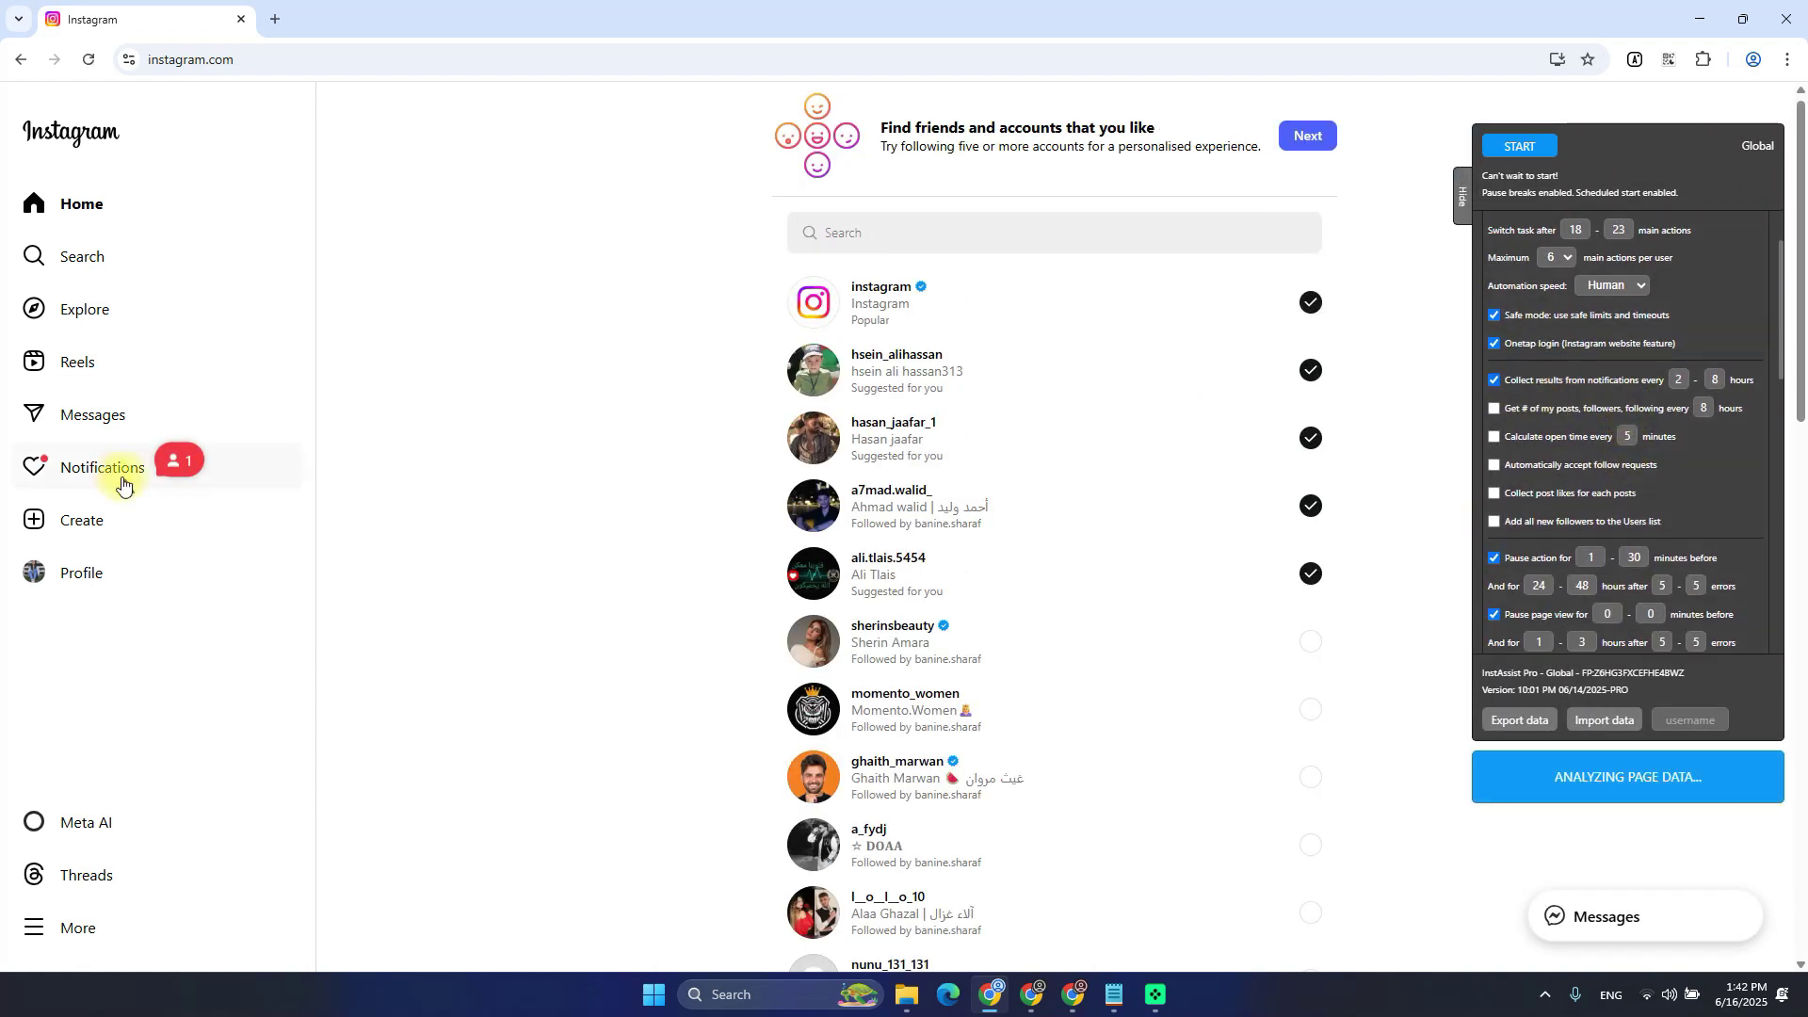
{"action": "left_click", "coordinate": [372, 70]}
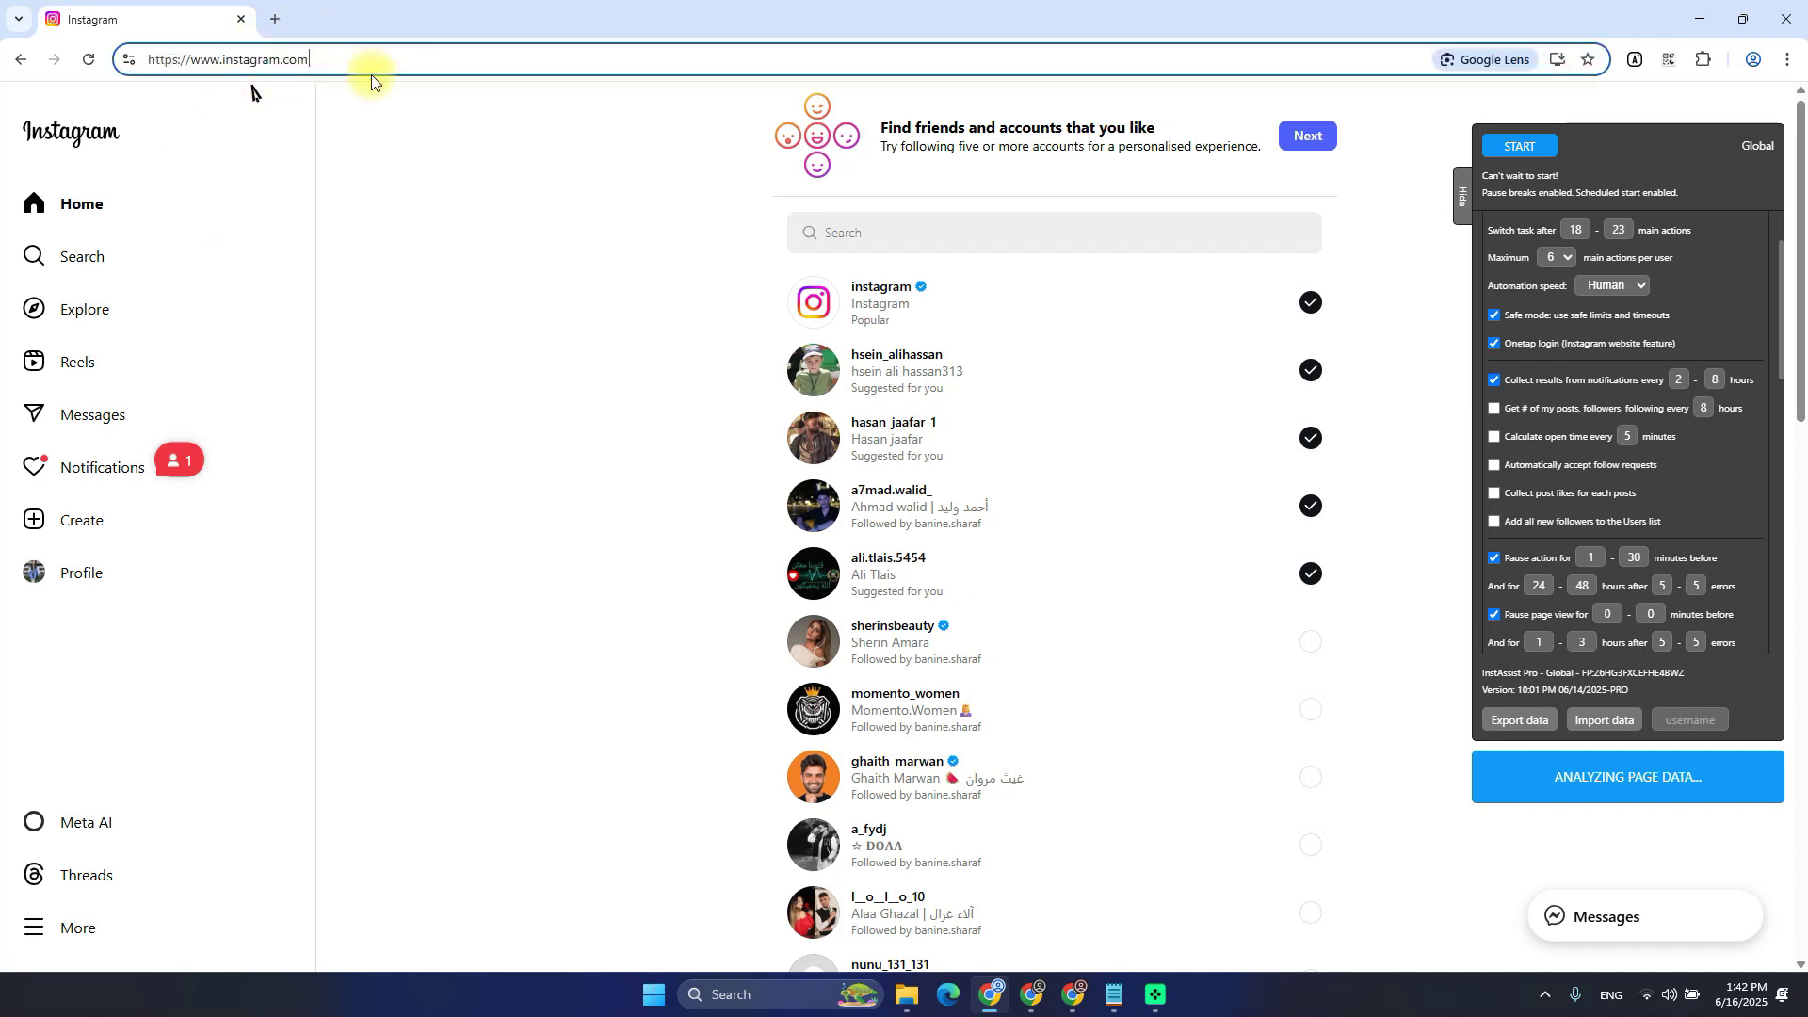
{"action": "type", "text": "/notifica"}
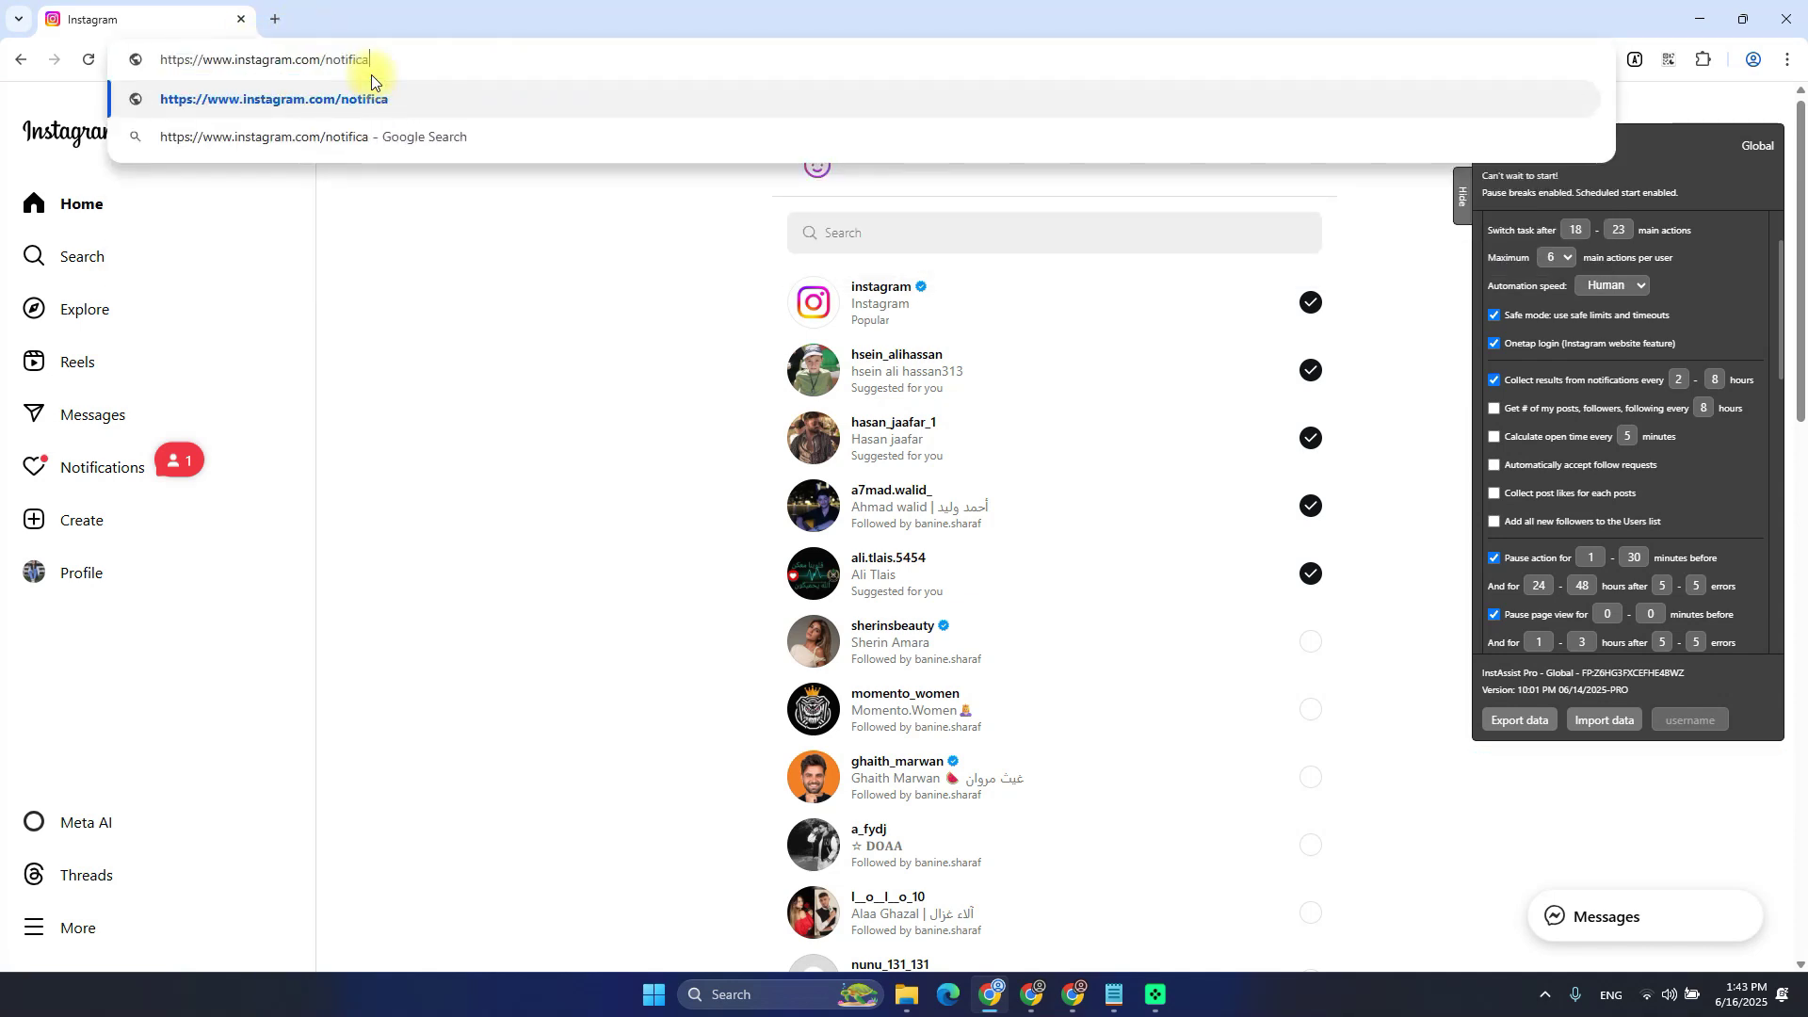
{"action": "type", "text": "tions"}
{"action": "key", "text": "Return"}
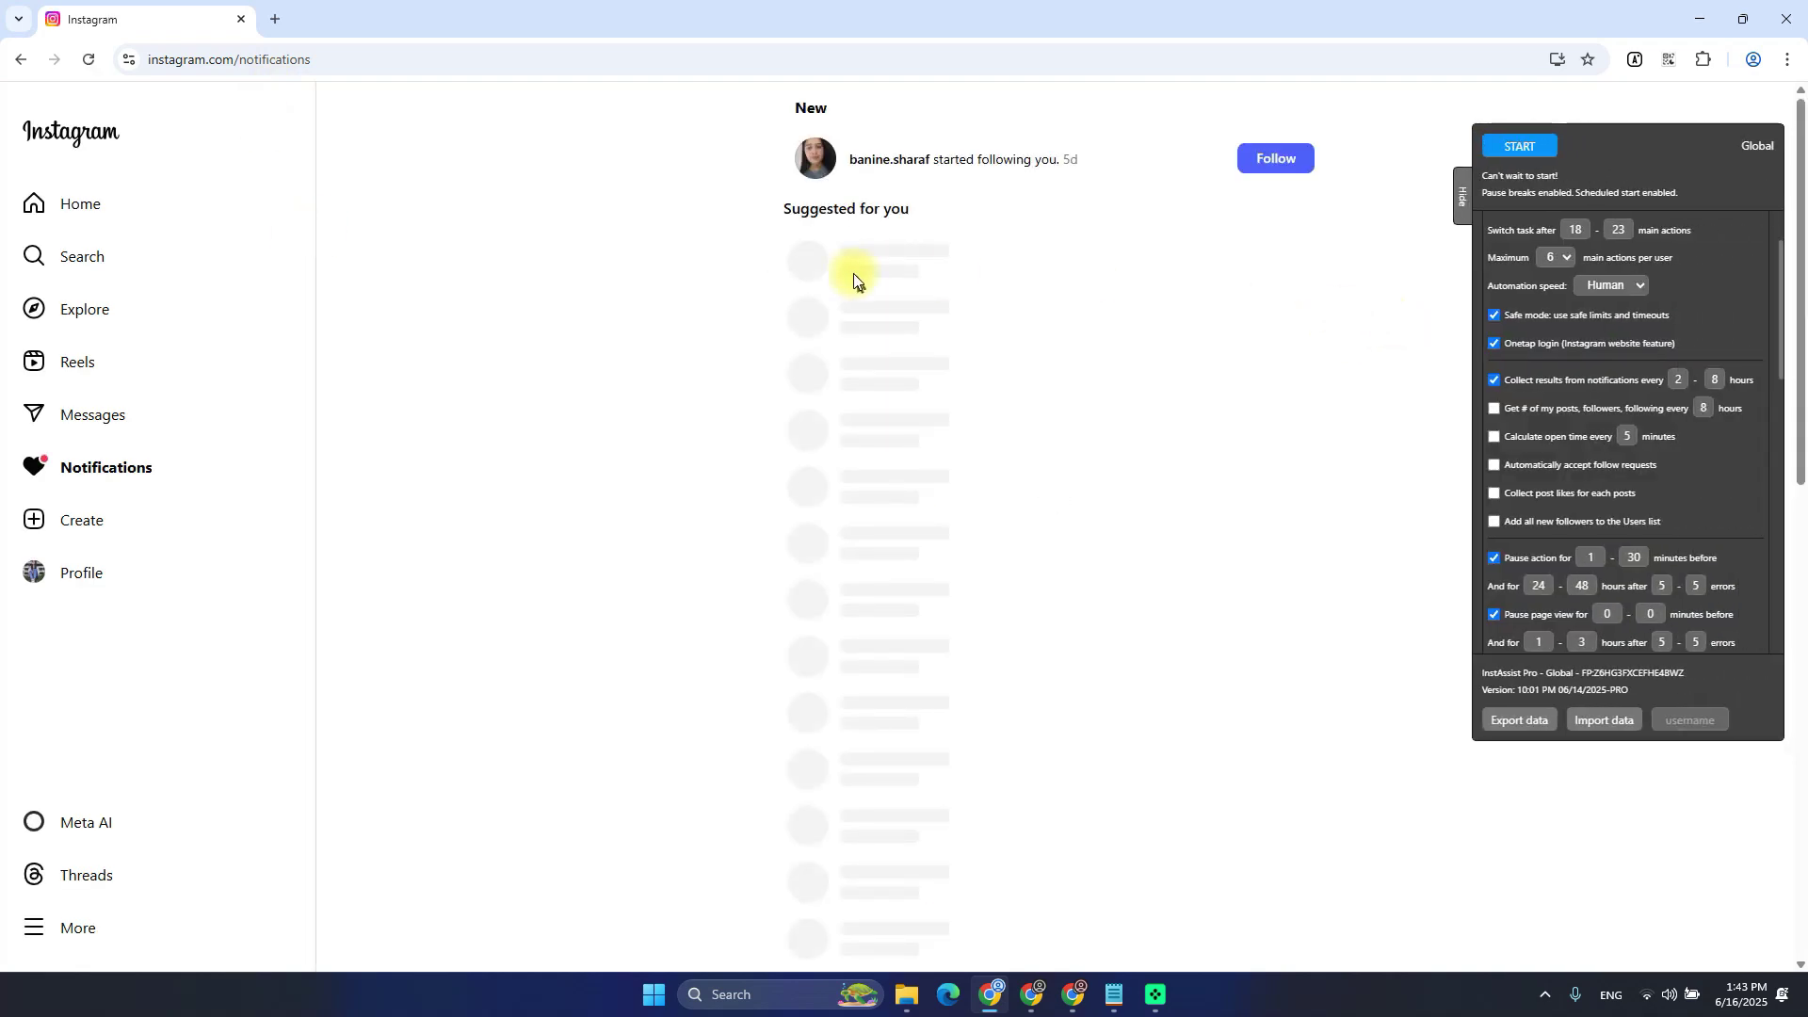
{"action": "left_click", "coordinate": [266, 57]}
{"action": "left_click_drag", "start_coordinate": [315, 60], "coordinate": [420, 65]}
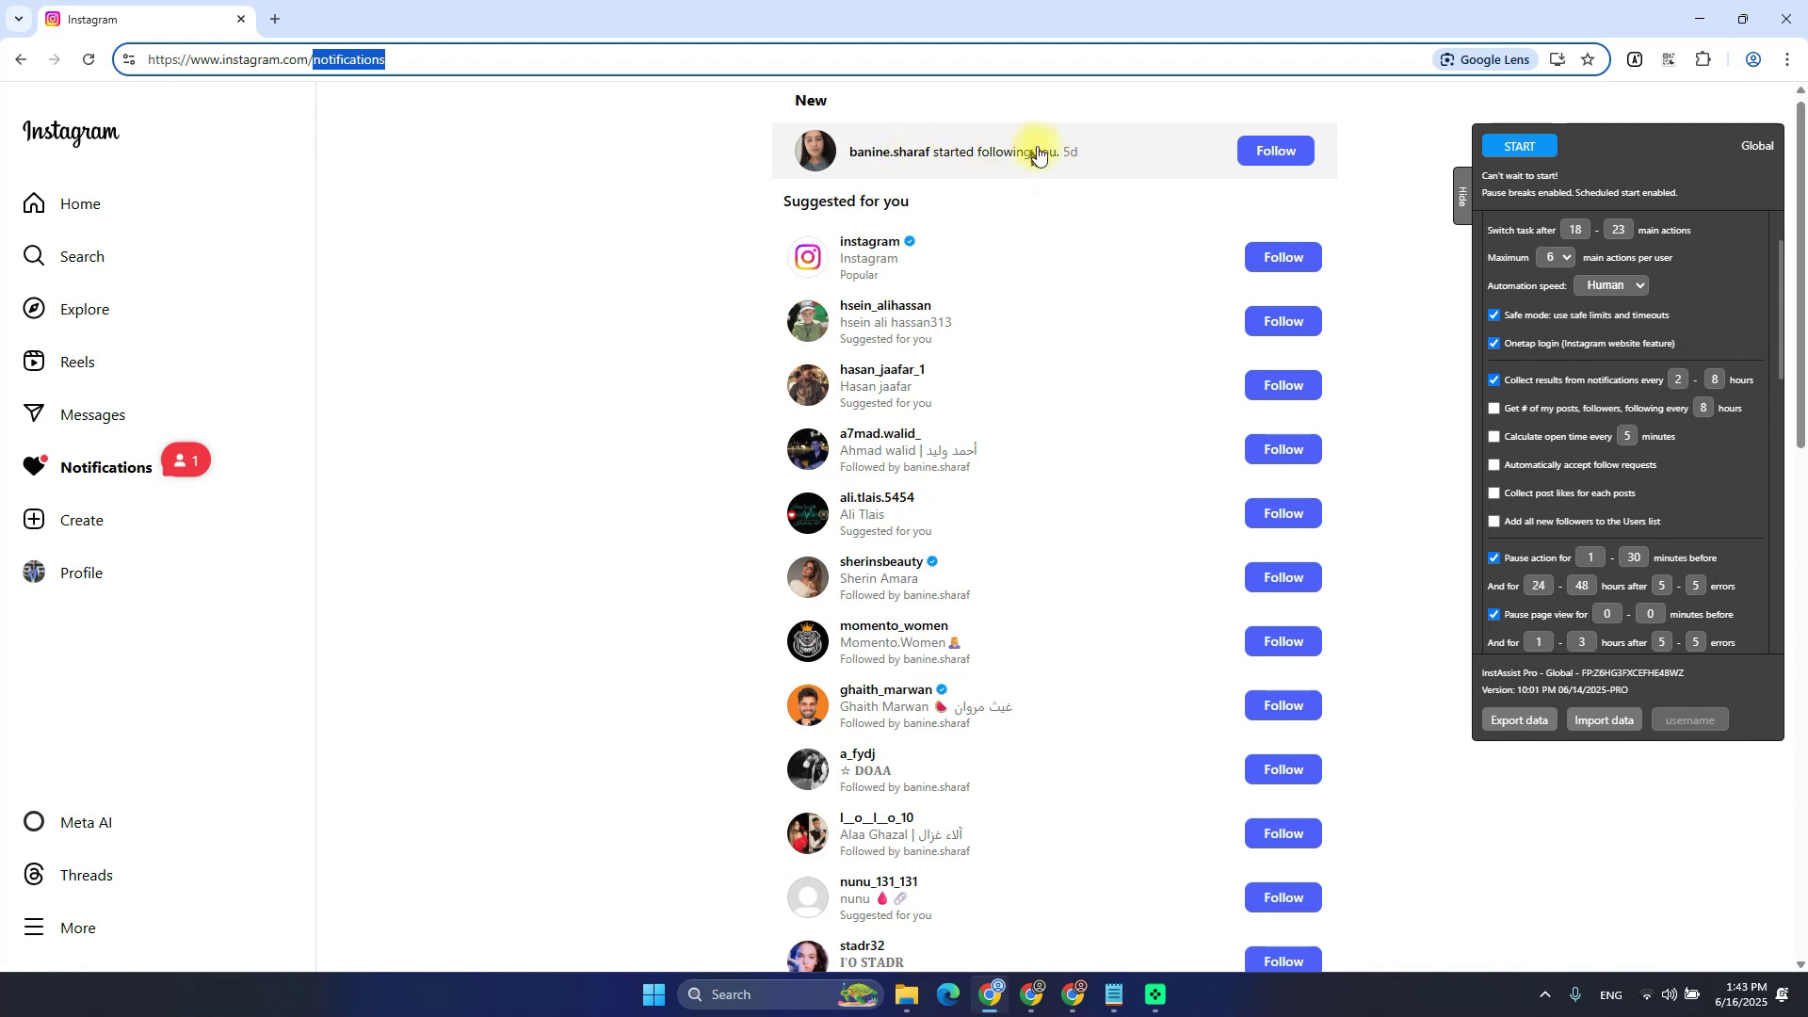
Switch to the Notepad notes, highlight "statistics" in the automation goals, and review the info on collecting results from notifications
{"action": "key", "text": "alt+Tab"}
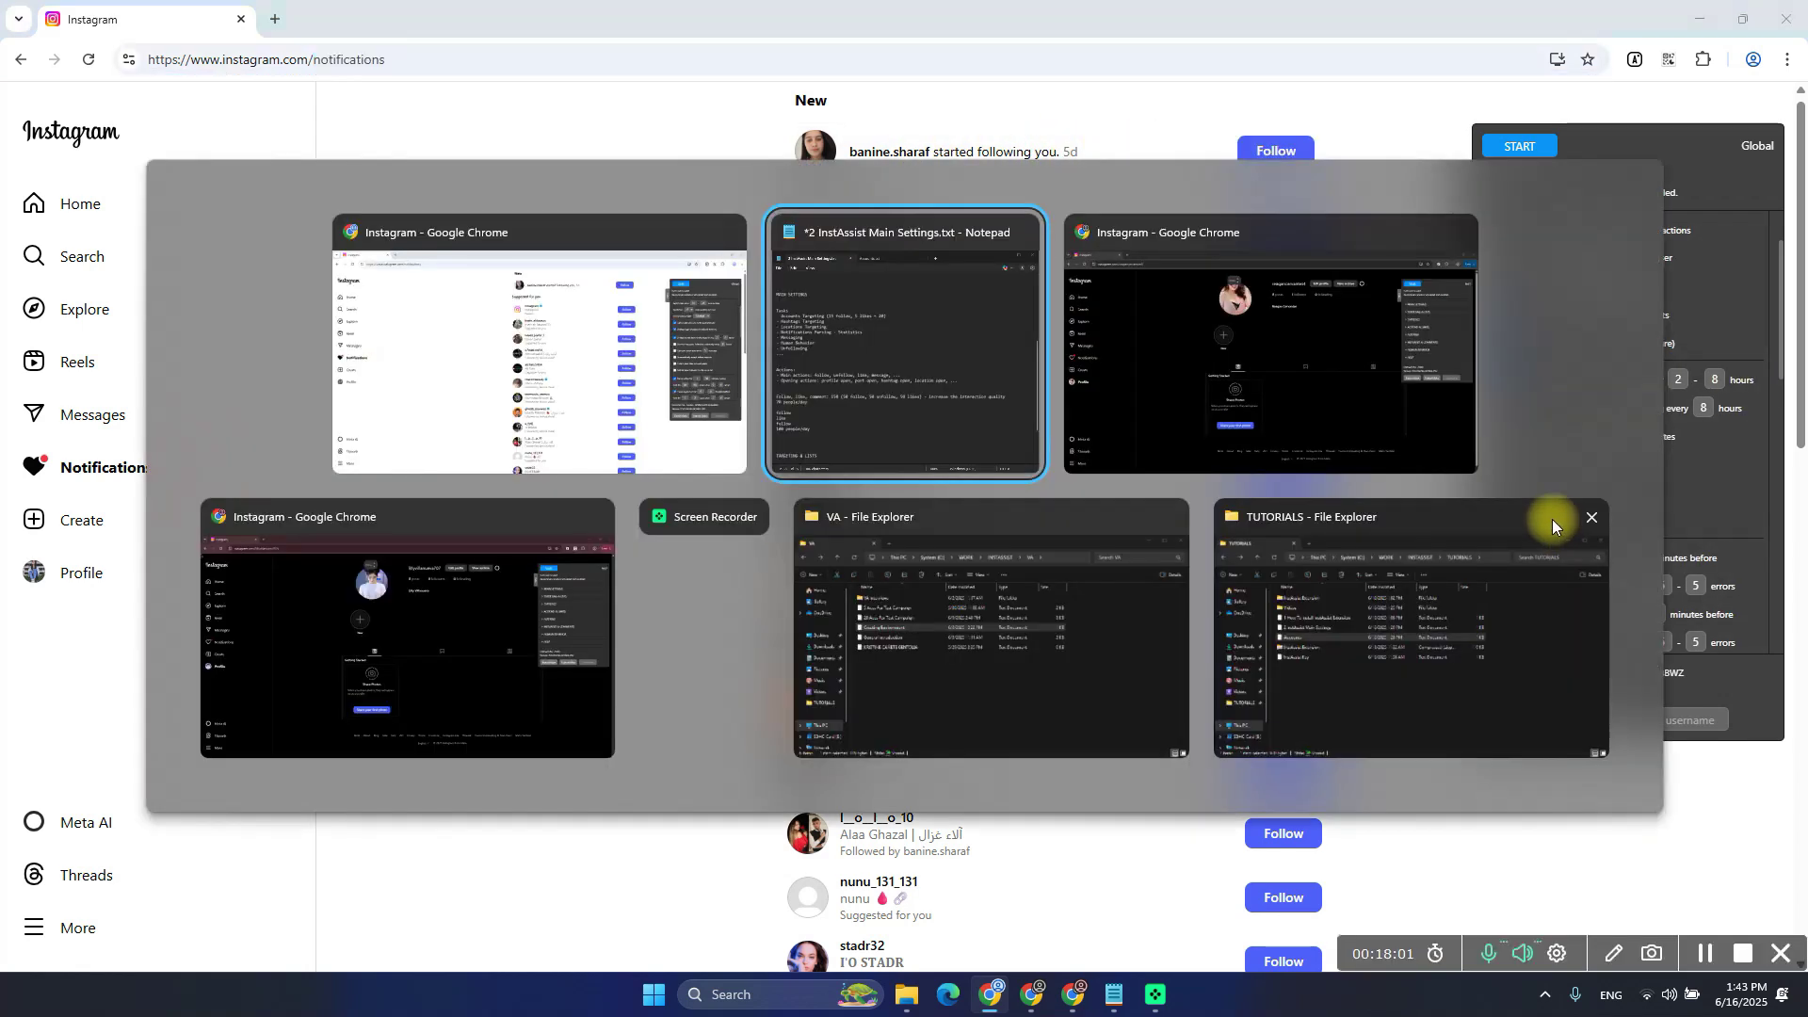
{"action": "key", "text": "alt+Tab"}
{"action": "key", "text": "alt+shift+Tab"}
{"action": "key", "text": "alt+shift+Tab"}
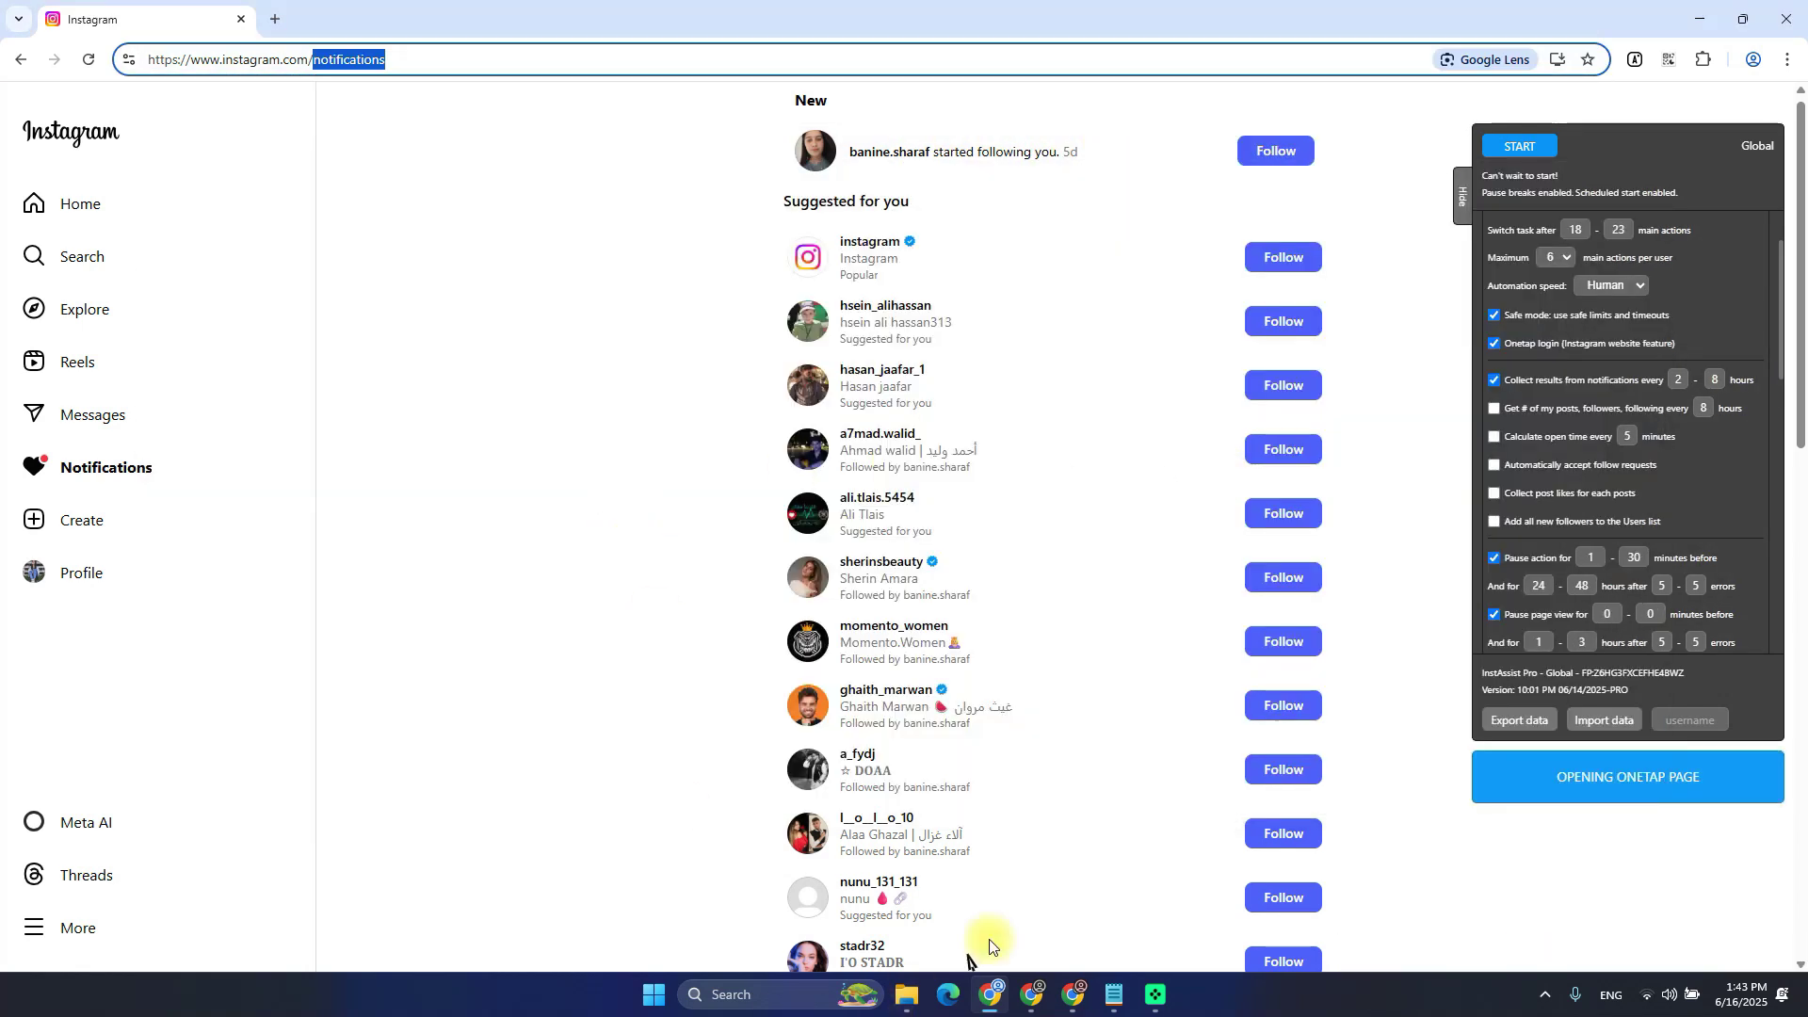
{"action": "mouse_move", "coordinate": [1114, 994]}
{"action": "left_click", "coordinate": [1150, 908]}
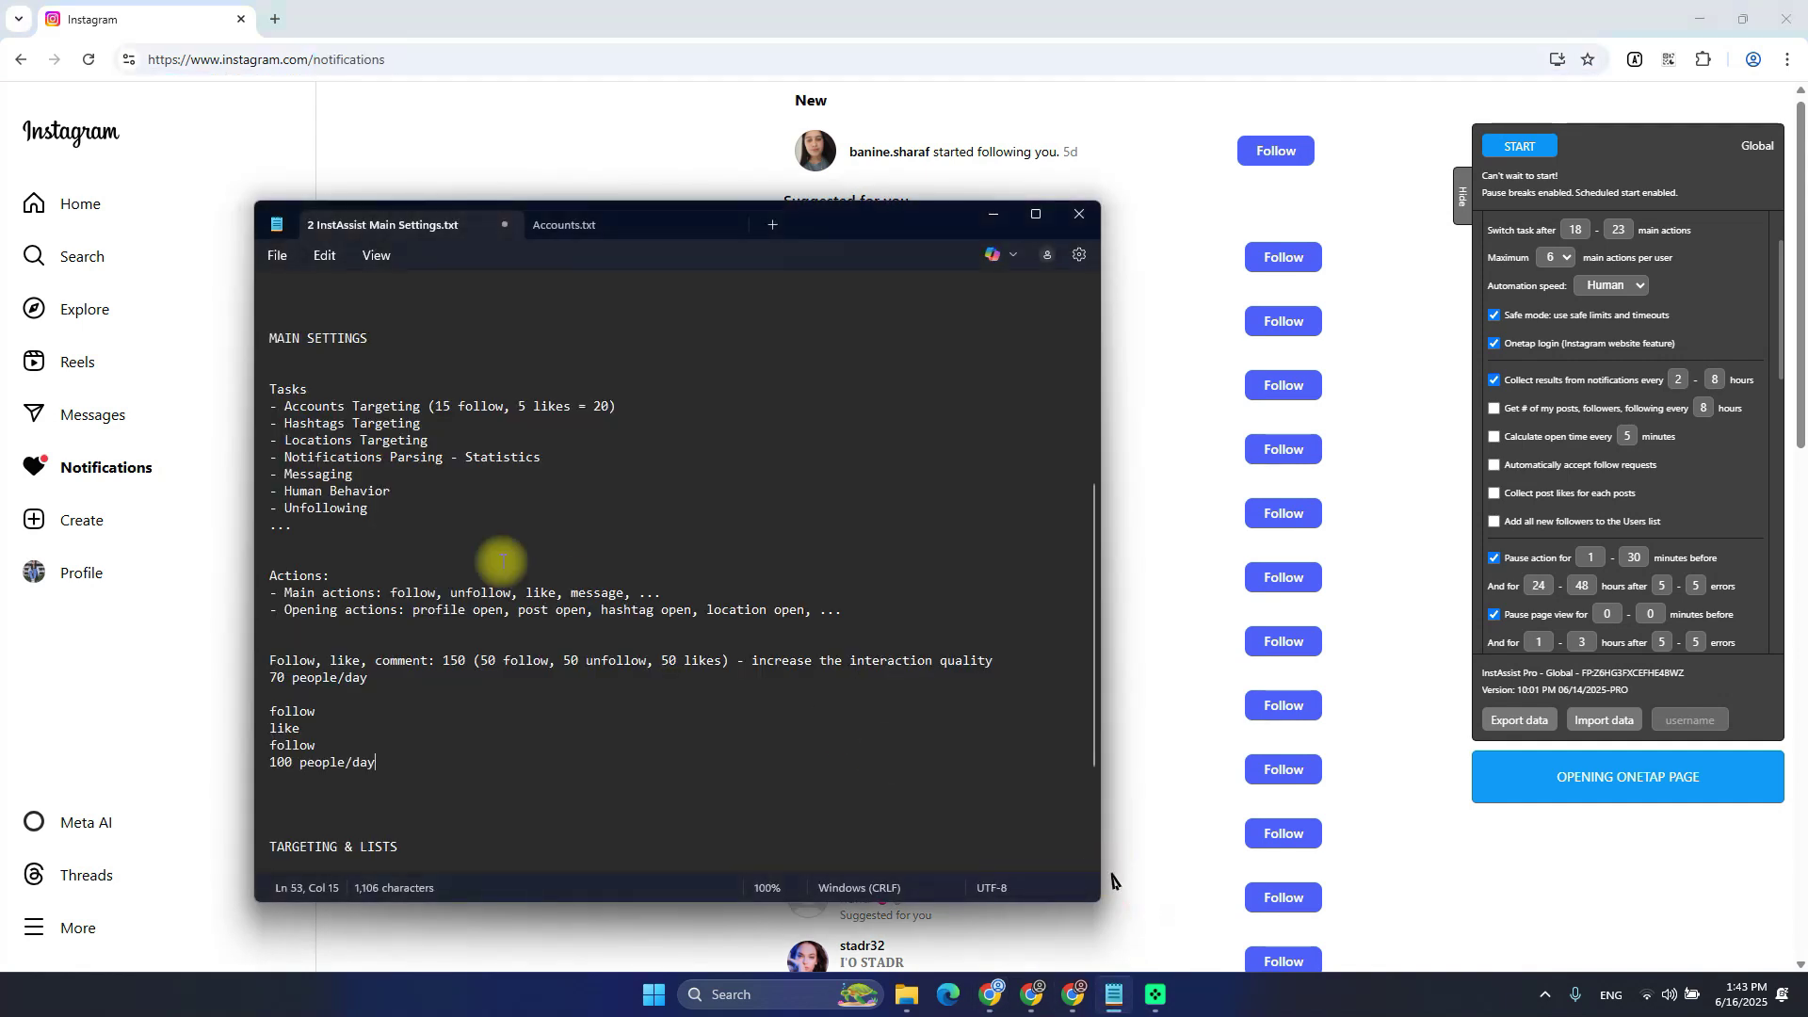
{"action": "scroll", "coordinate": [532, 559], "scroll_direction": "up", "scroll_amount": 5}
{"action": "left_click_drag", "start_coordinate": [315, 592], "coordinate": [450, 593]}
{"action": "left_click", "coordinate": [451, 592]}
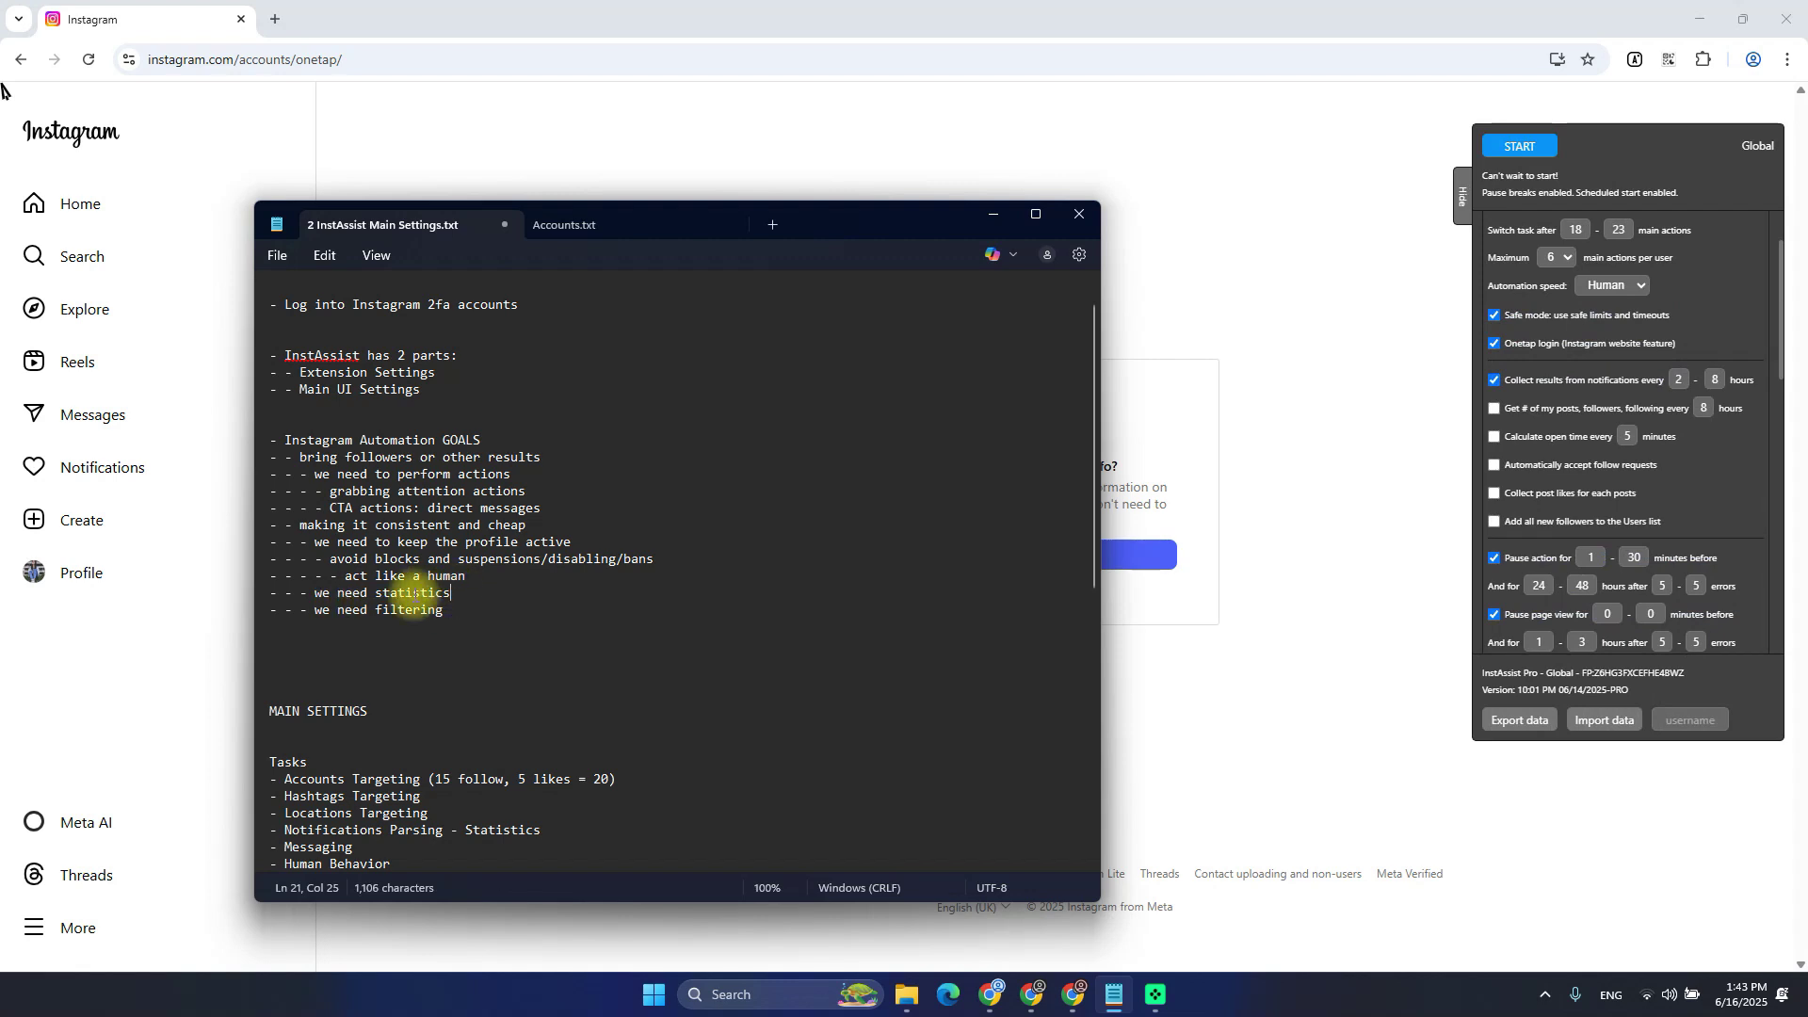
{"action": "mouse_move", "coordinate": [1561, 376]}
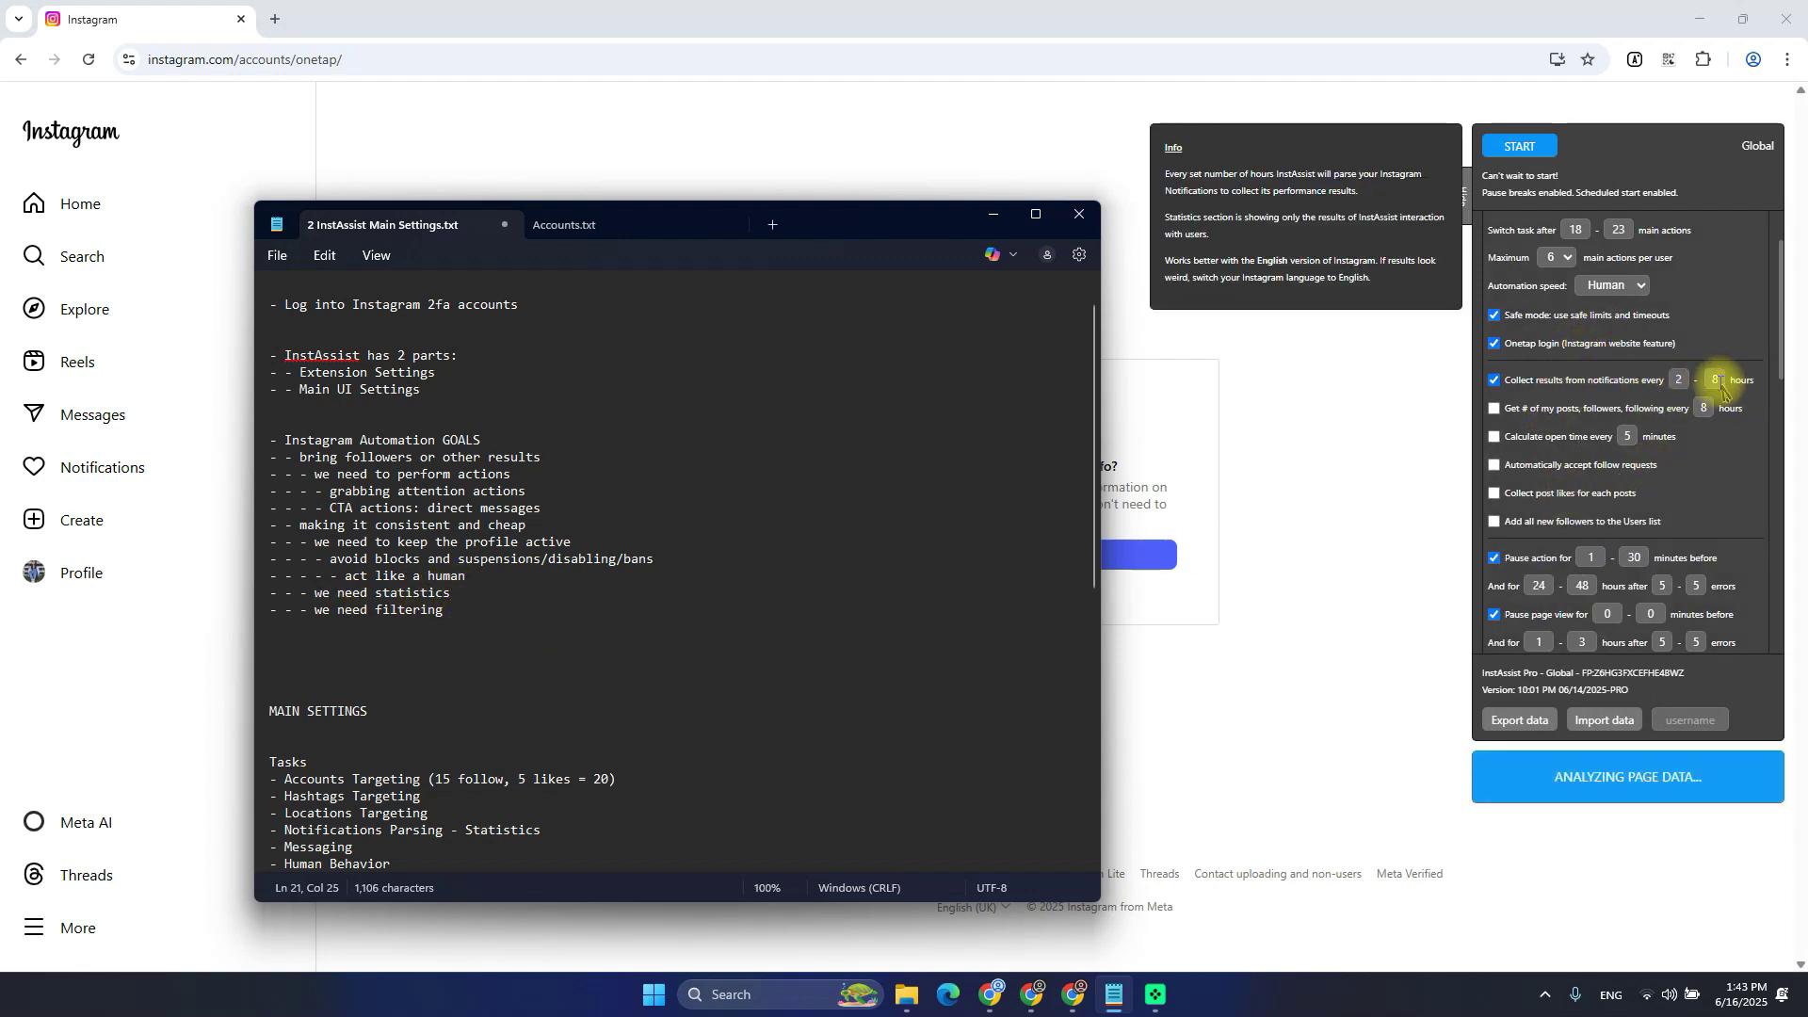
{"action": "left_click", "coordinate": [1076, 166]}
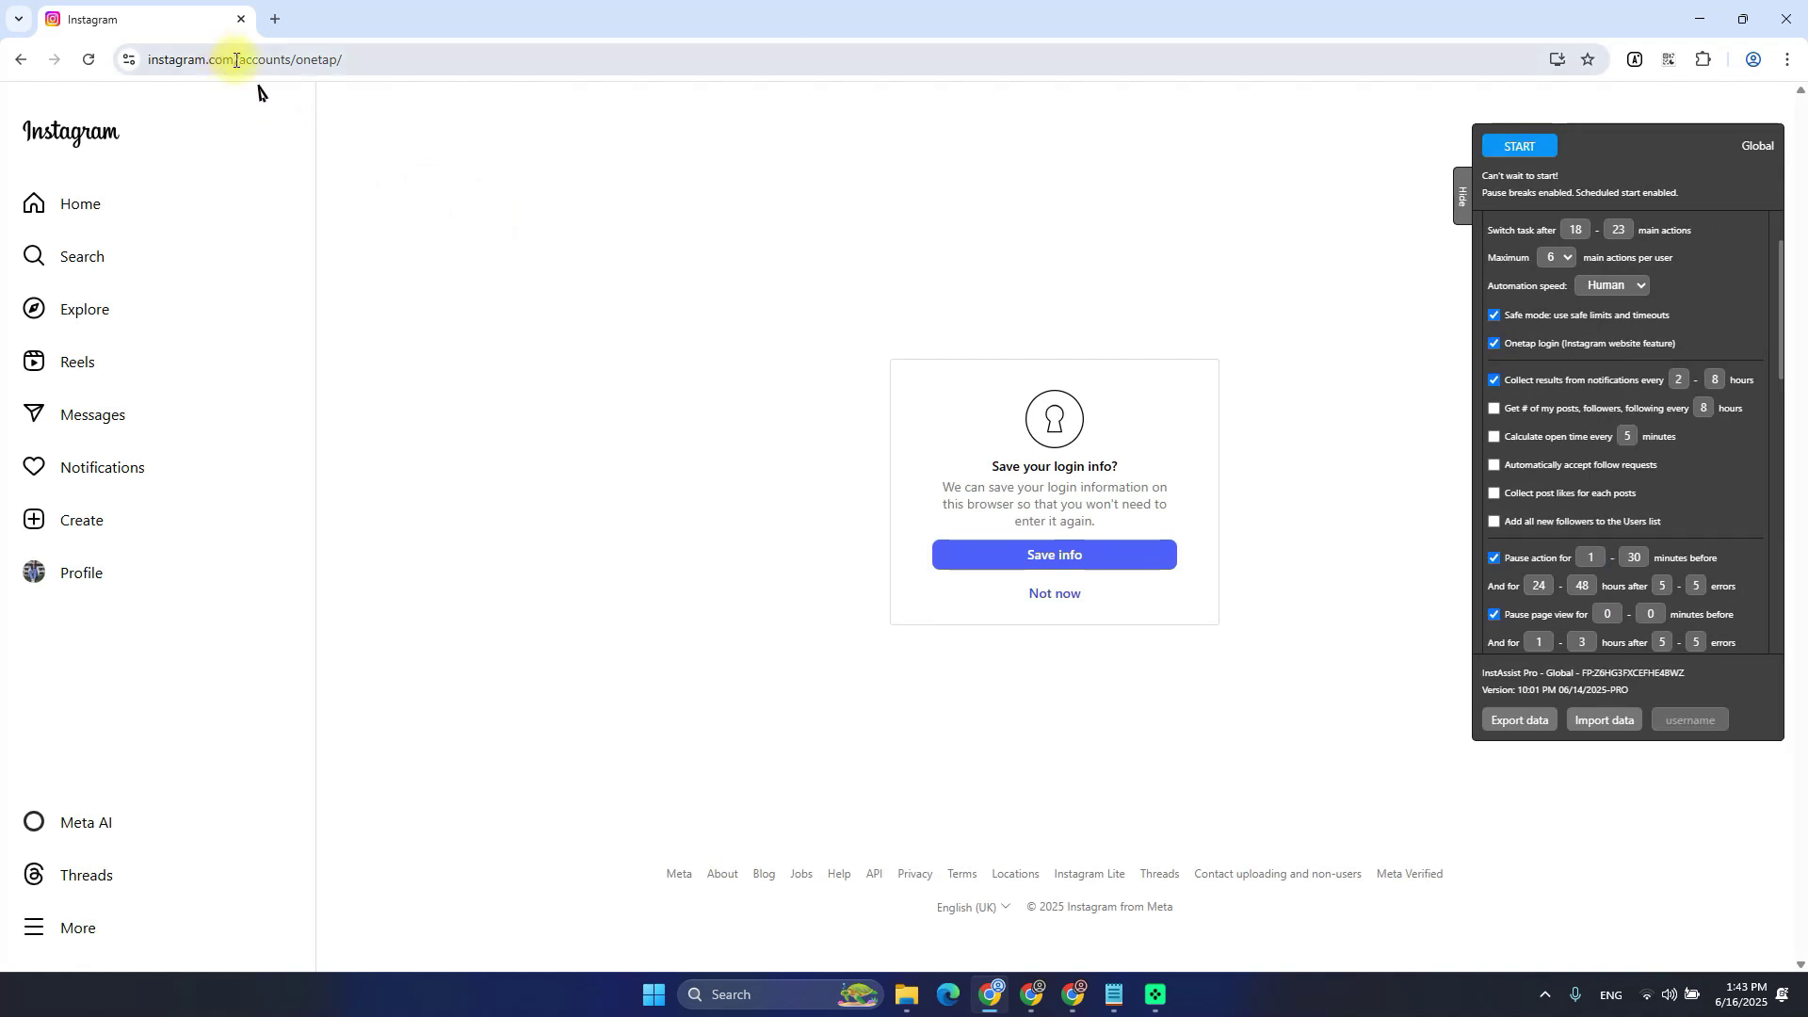
Reopen the Instagram notifications page and follow it with the account's own profile page
{"action": "left_click_drag", "start_coordinate": [236, 60], "coordinate": [1033, 65]}
{"action": "type", "text": "not"}
{"action": "key", "text": "Return"}
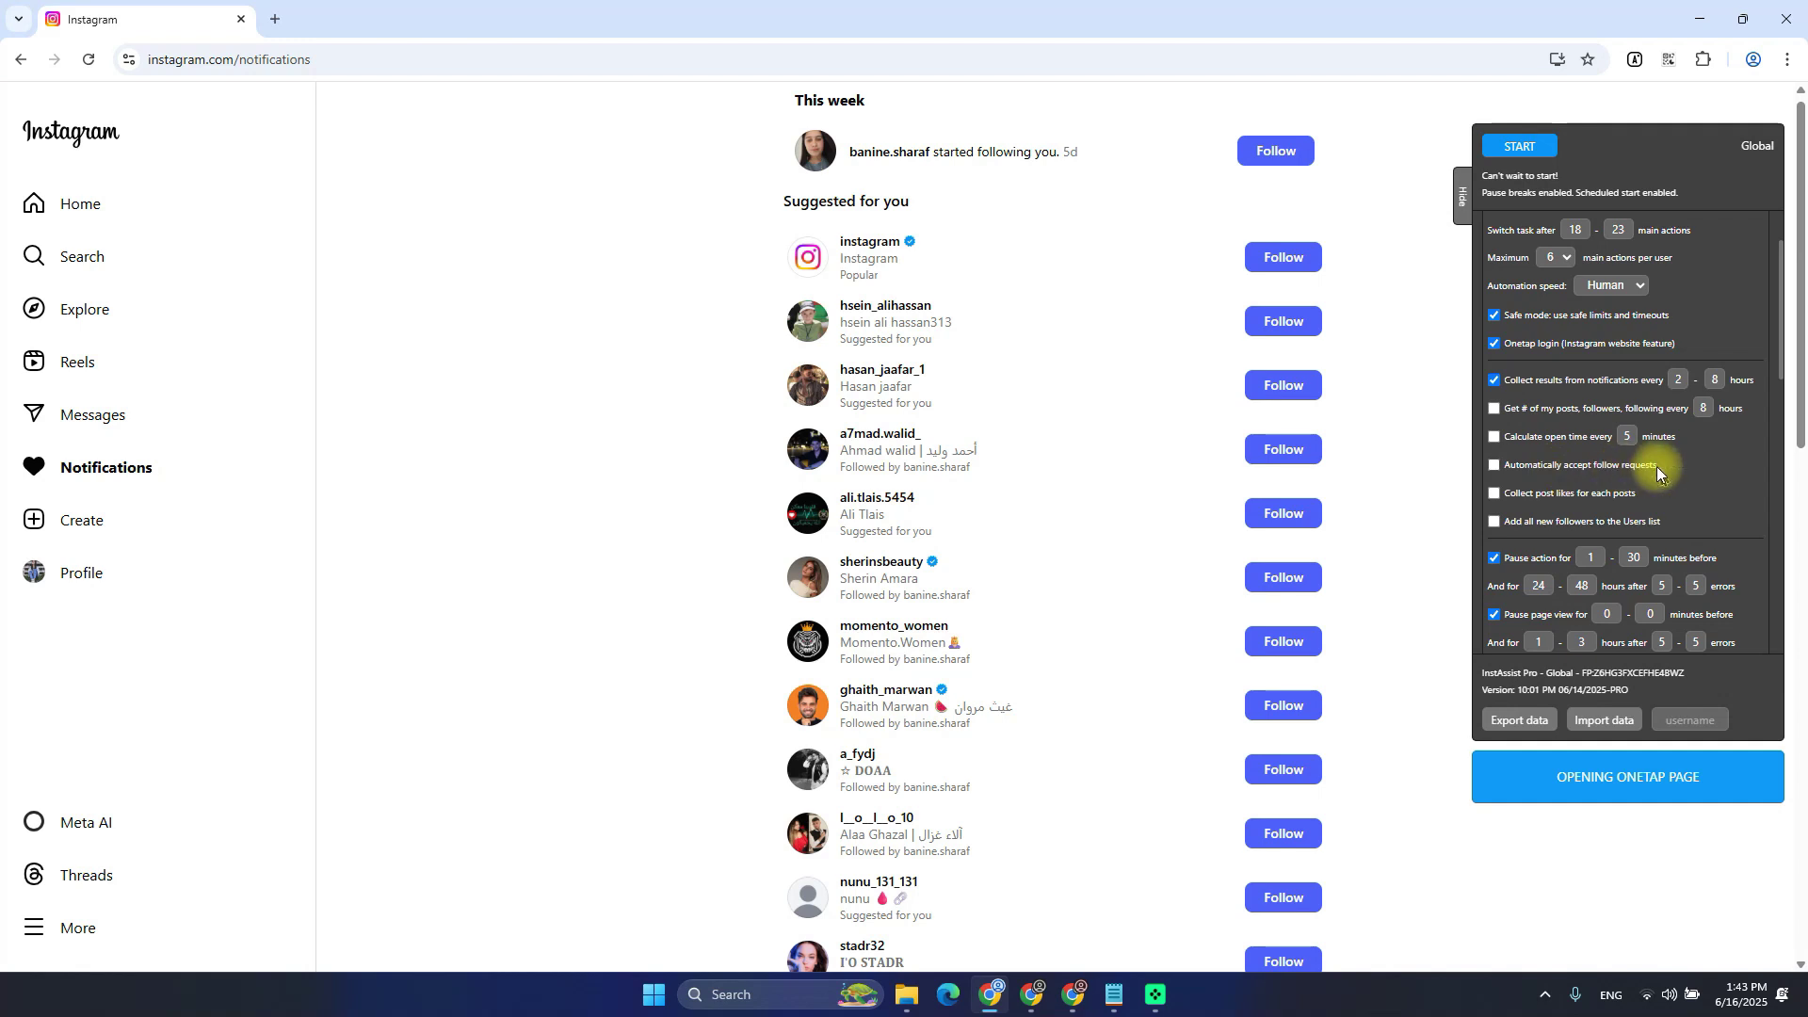
{"action": "left_click", "coordinate": [77, 577]}
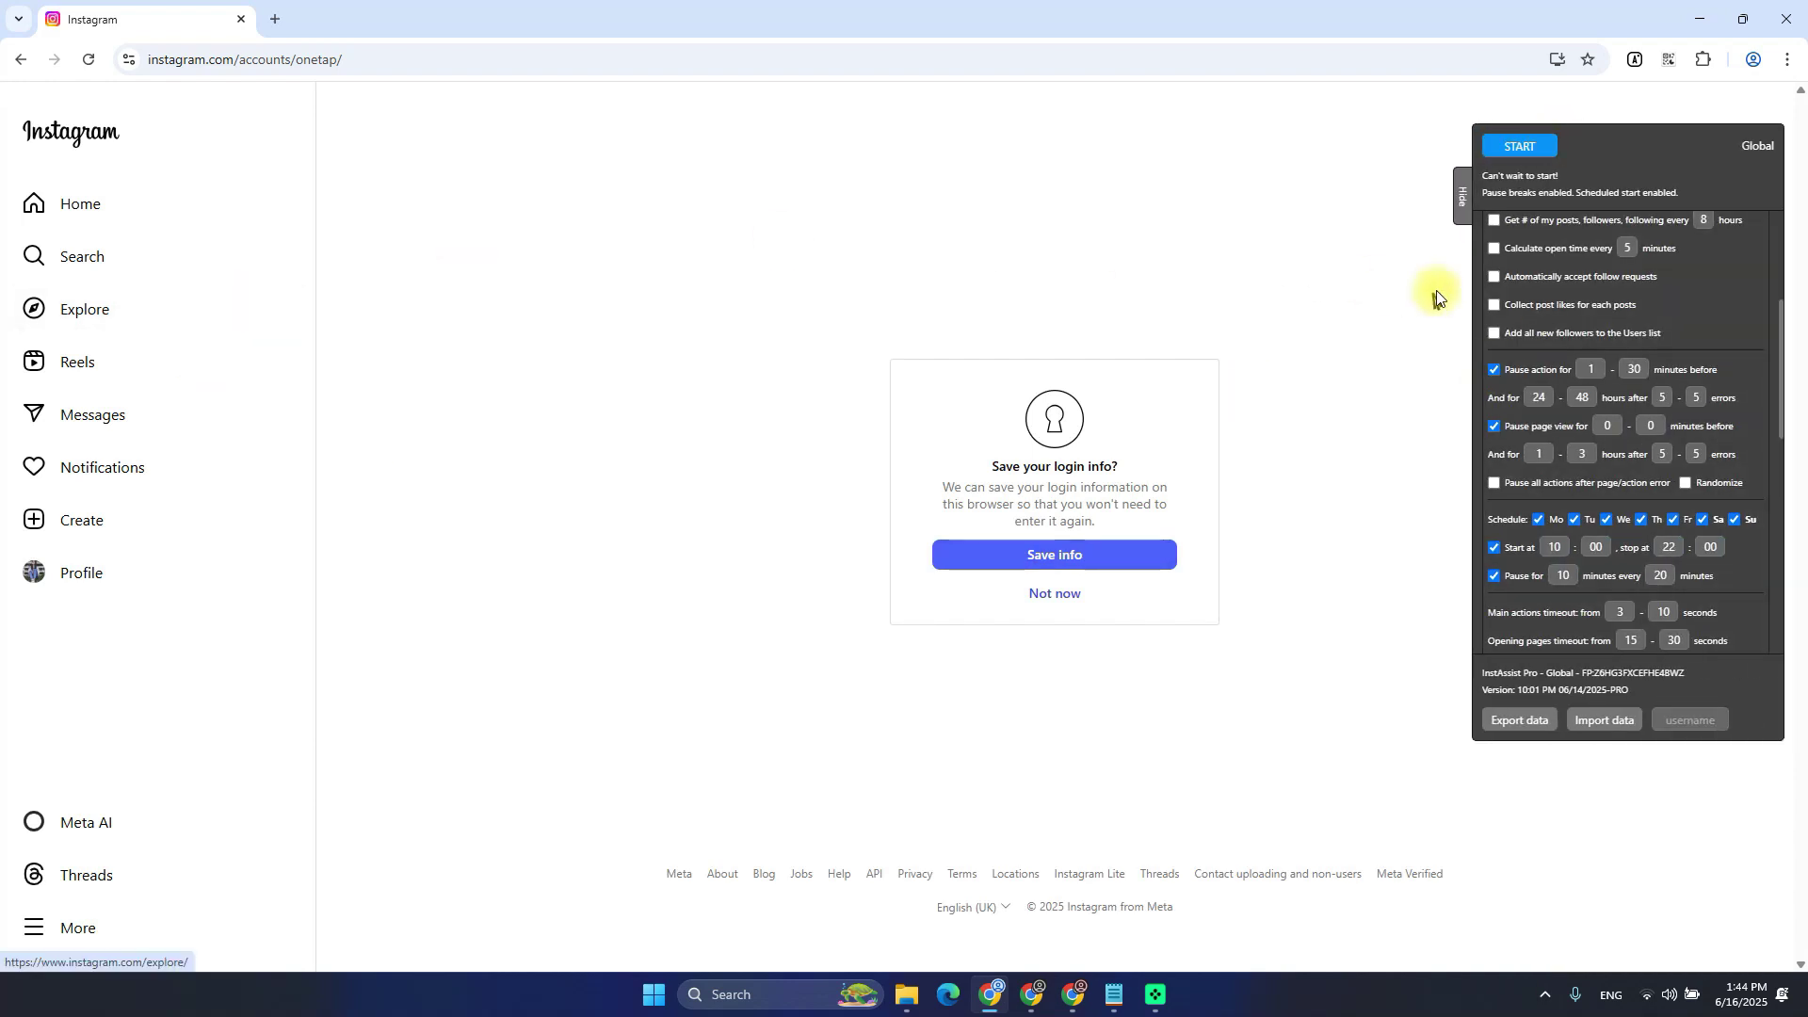
{"action": "mouse_move", "coordinate": [1546, 629]}
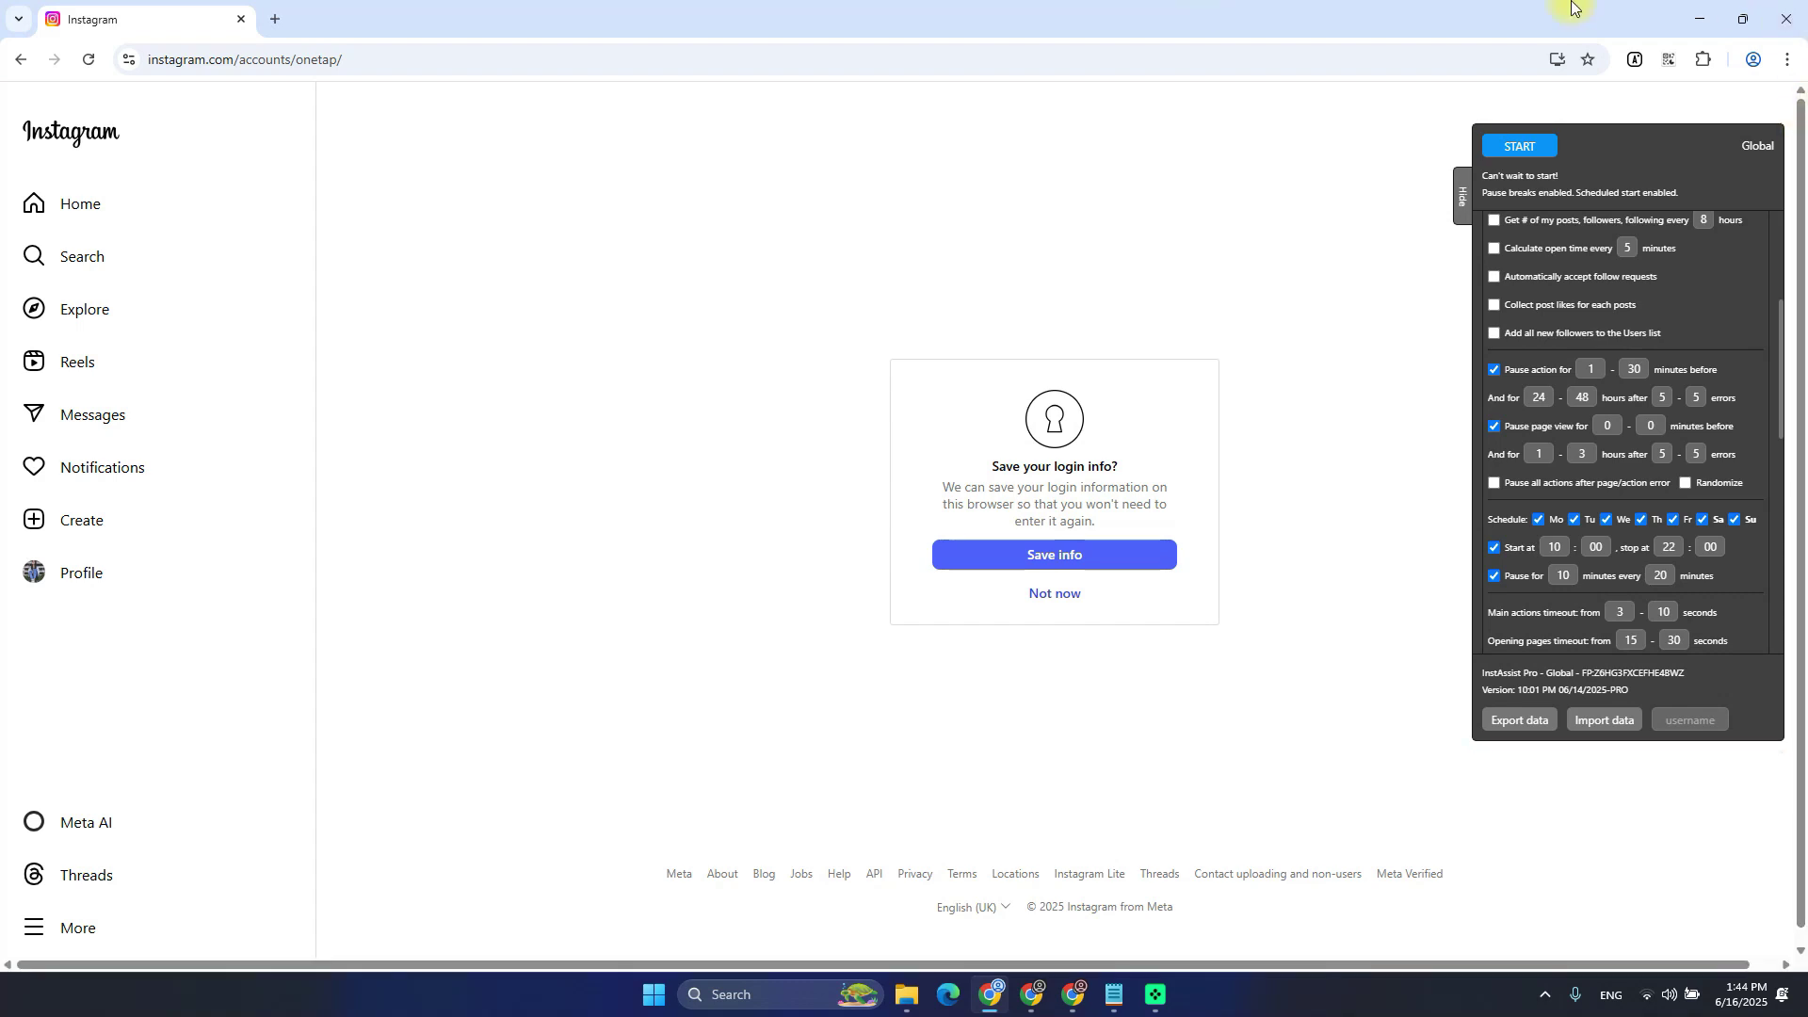
Switch to the Notepad notes and insert four blank lines above the "TARGETING & LISTS" heading
{"action": "key", "text": "alt+Tab"}
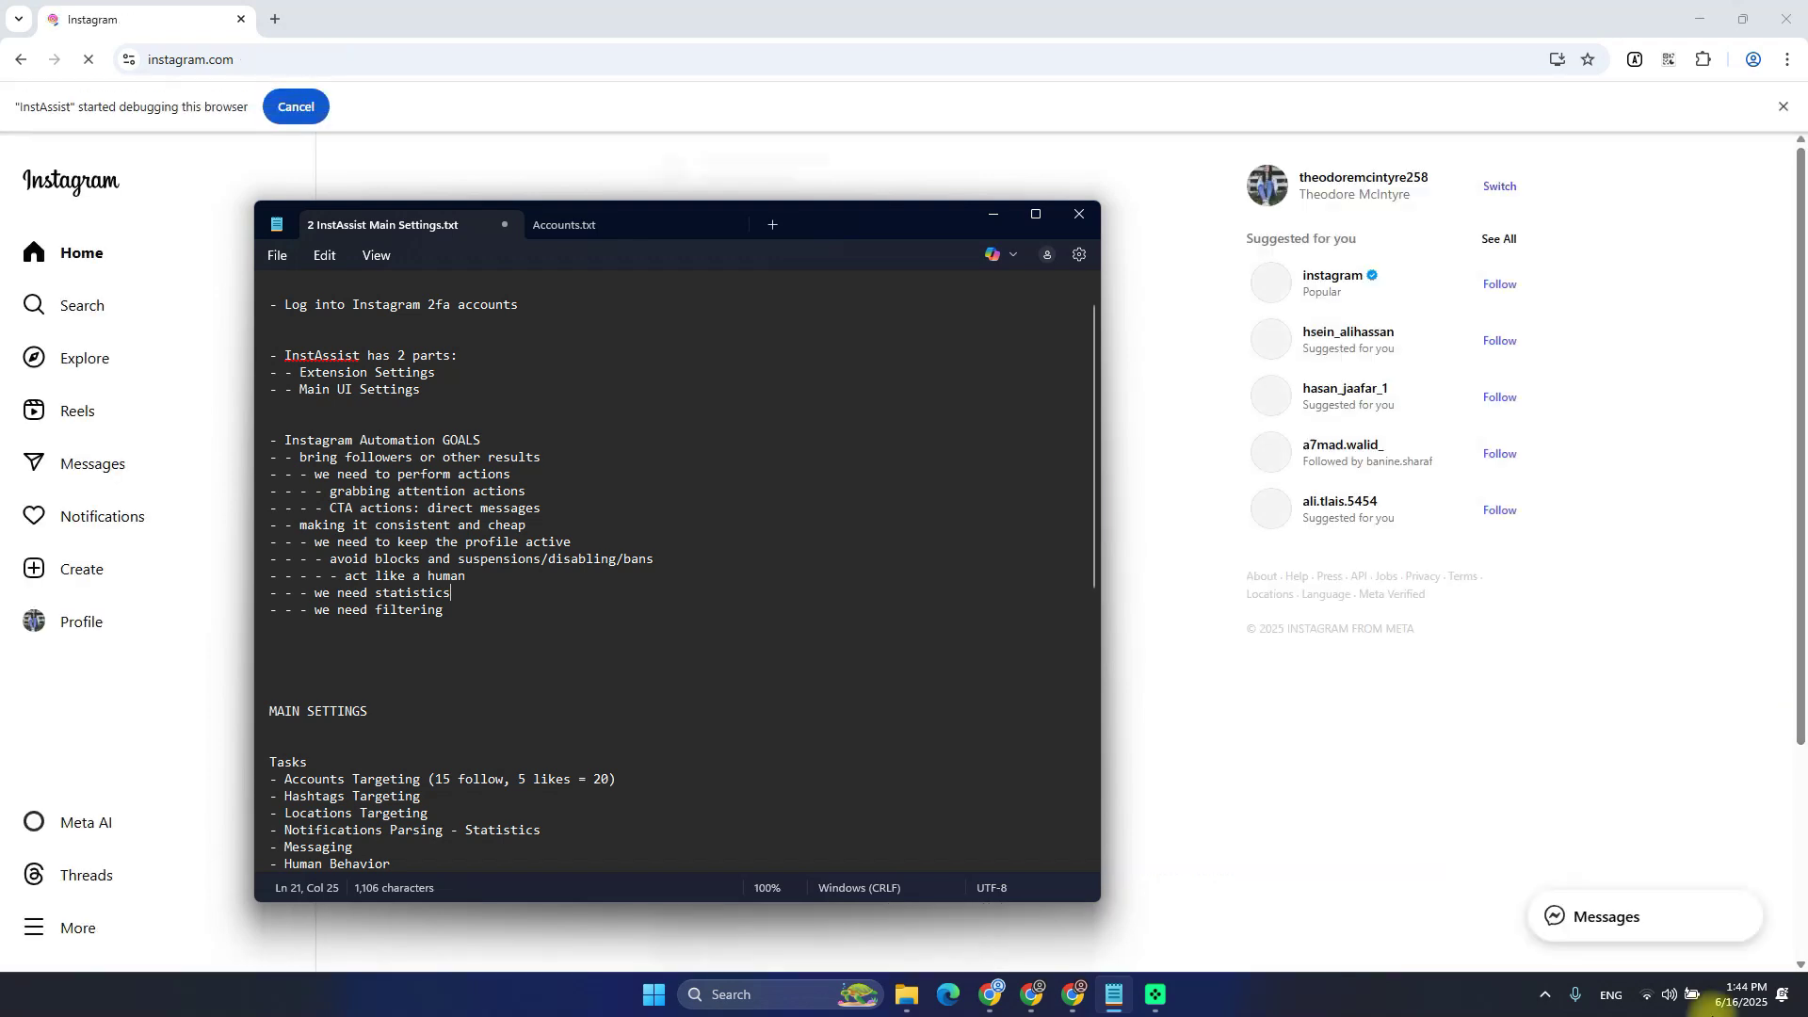
{"action": "left_click", "coordinate": [499, 648]}
{"action": "scroll", "coordinate": [415, 603], "scroll_direction": "down", "scroll_amount": 3}
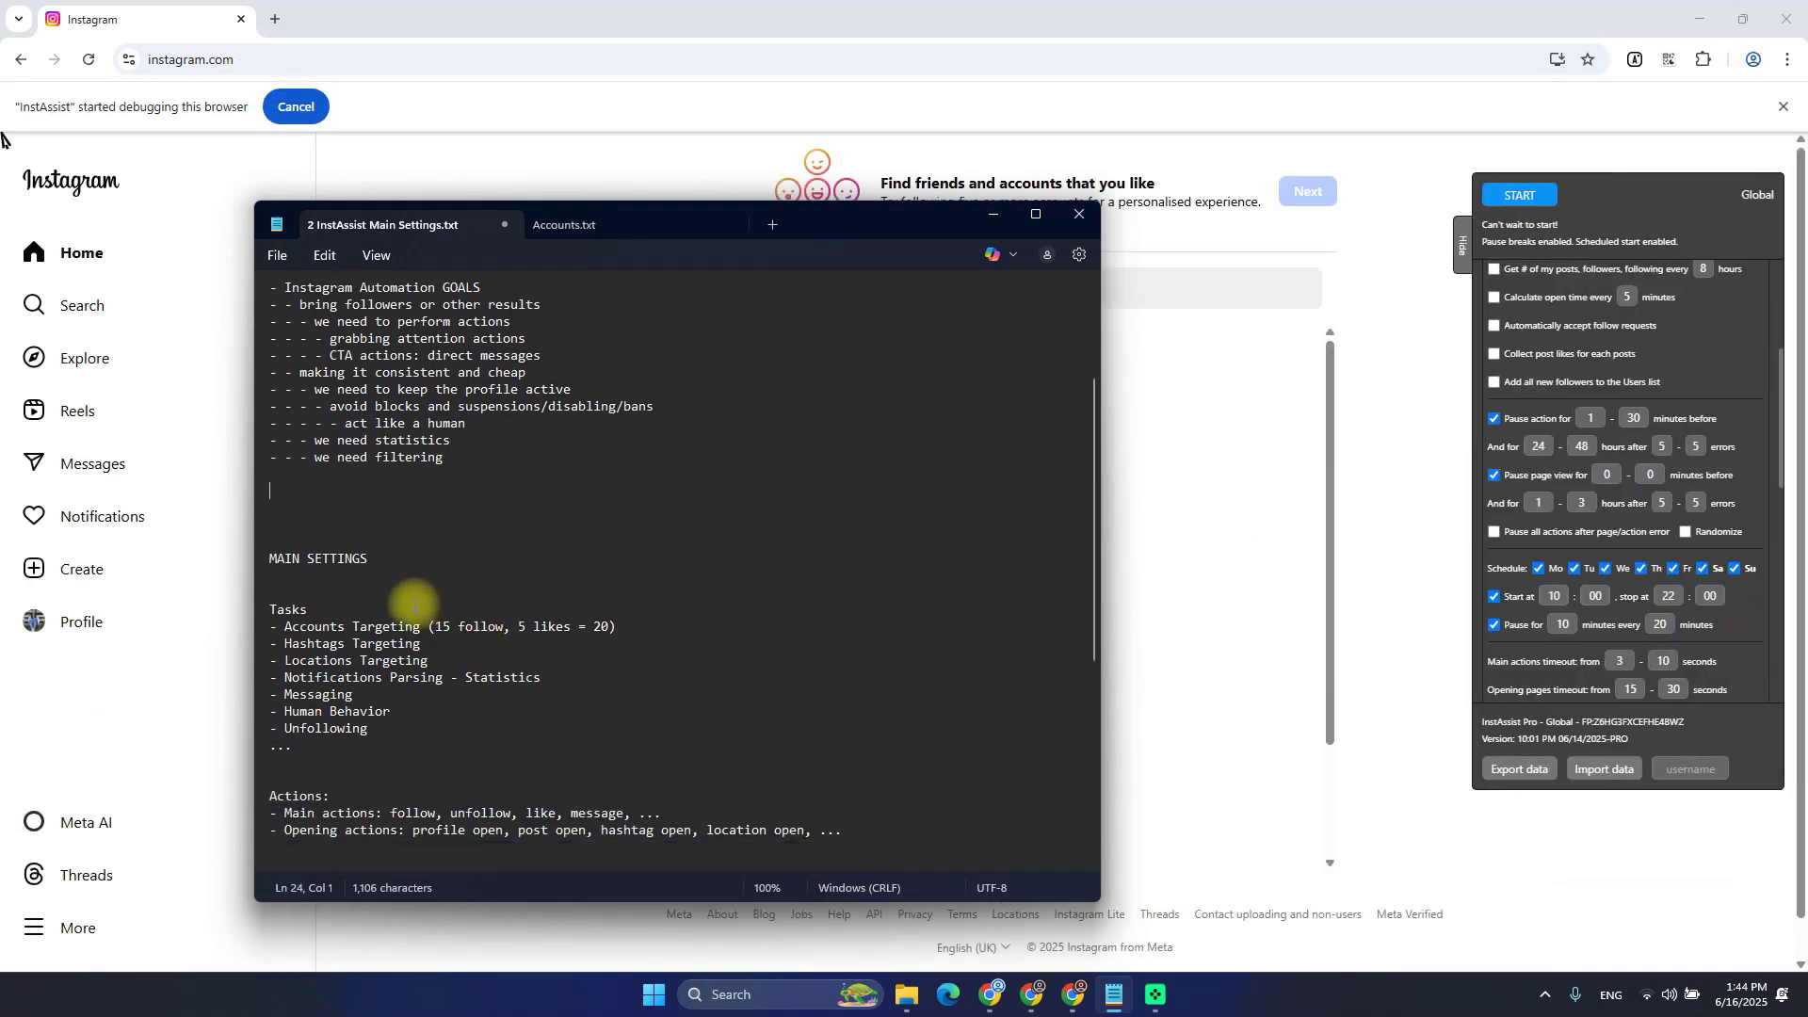
{"action": "scroll", "coordinate": [410, 601], "scroll_direction": "down", "scroll_amount": 8}
{"action": "left_click", "coordinate": [398, 627]}
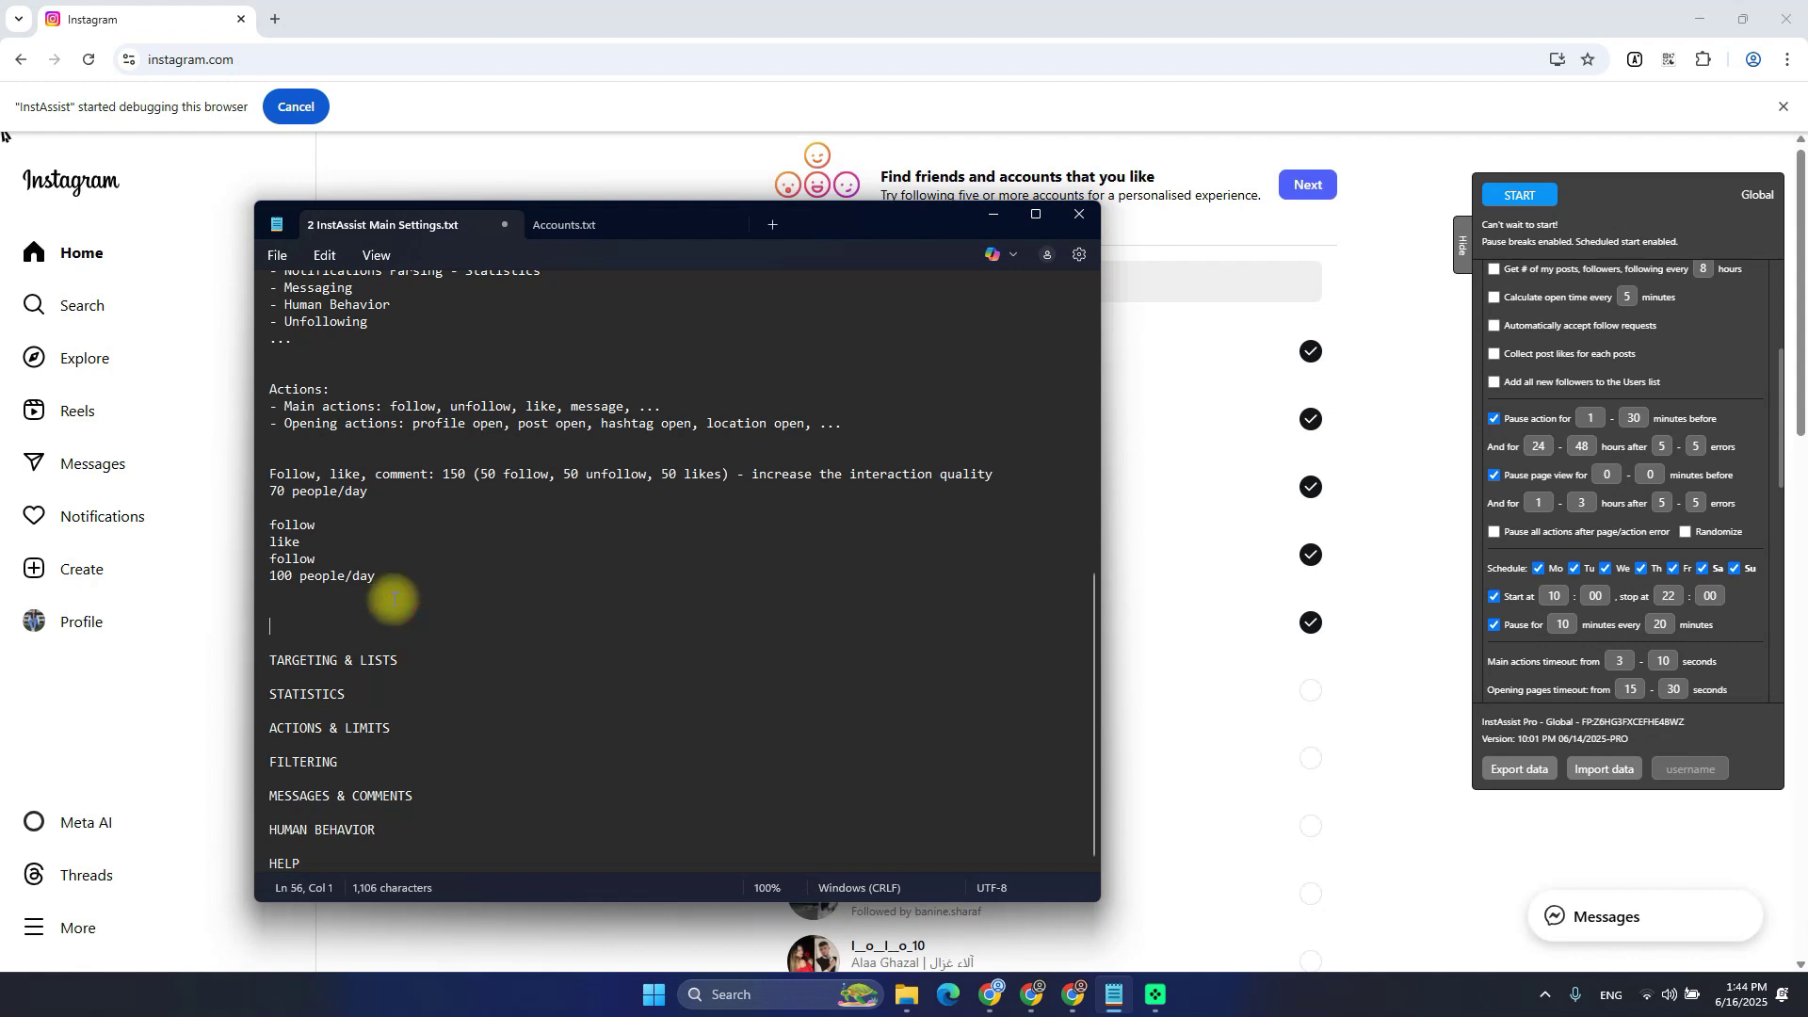
{"action": "key", "text": "Return"}
{"action": "key", "text": "Return"}
{"action": "key", "text": "Return"}
{"action": "key", "text": "Return"}
{"action": "key", "text": "Up"}
{"action": "key", "text": "Up"}
{"action": "key", "text": "Up"}
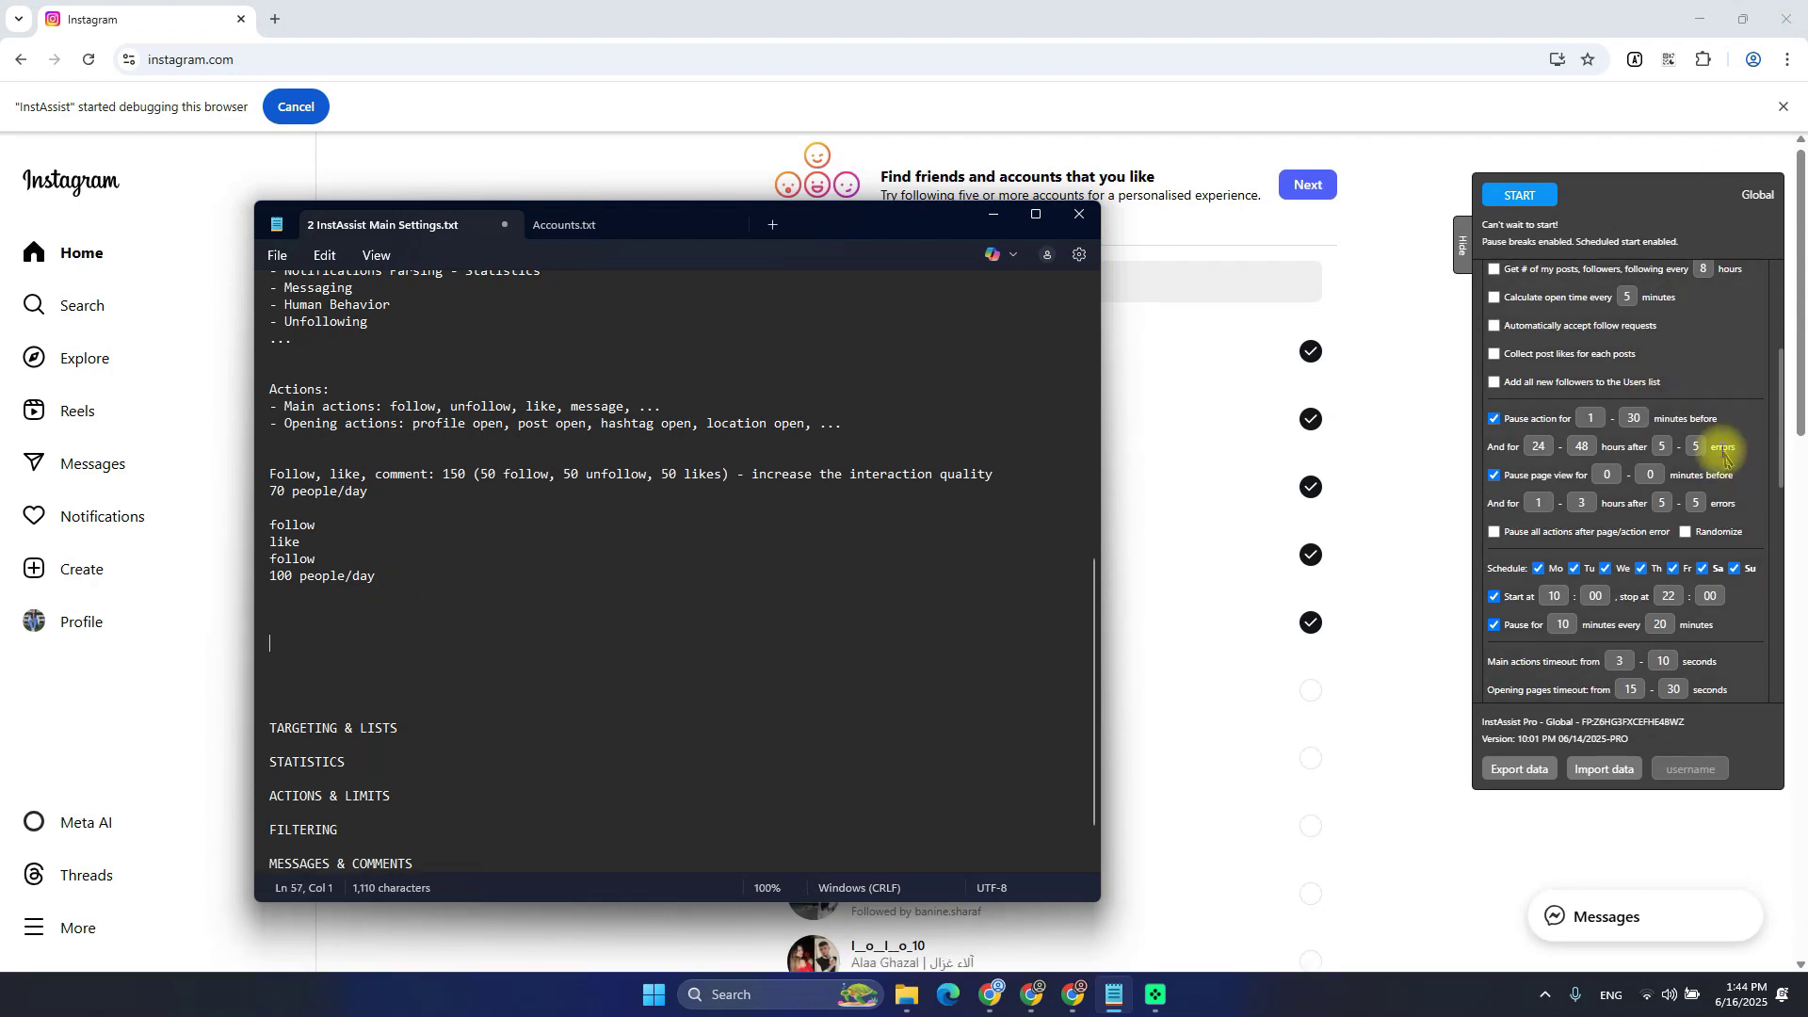
Add two example lines below "100 people/day", each reading "follow" plus a sample first name, with a dash ending the second
{"action": "mouse_move", "coordinate": [1565, 429]}
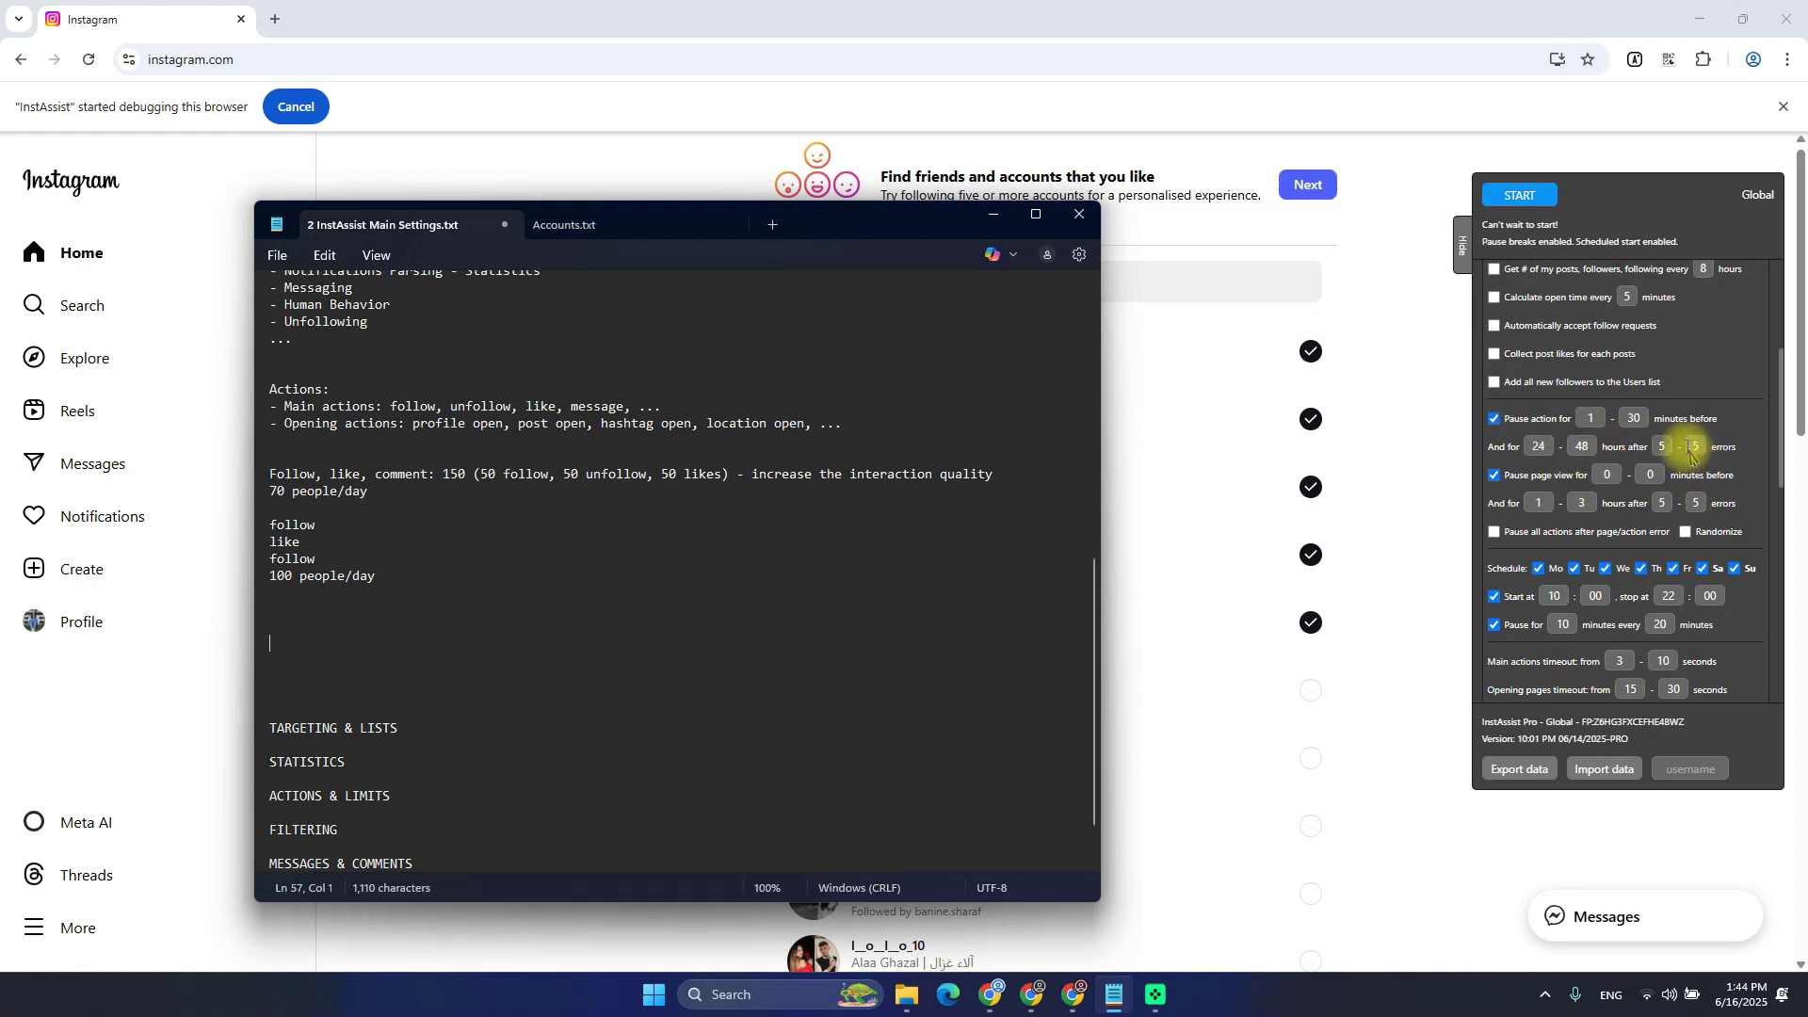
{"action": "left_click", "coordinate": [519, 608]}
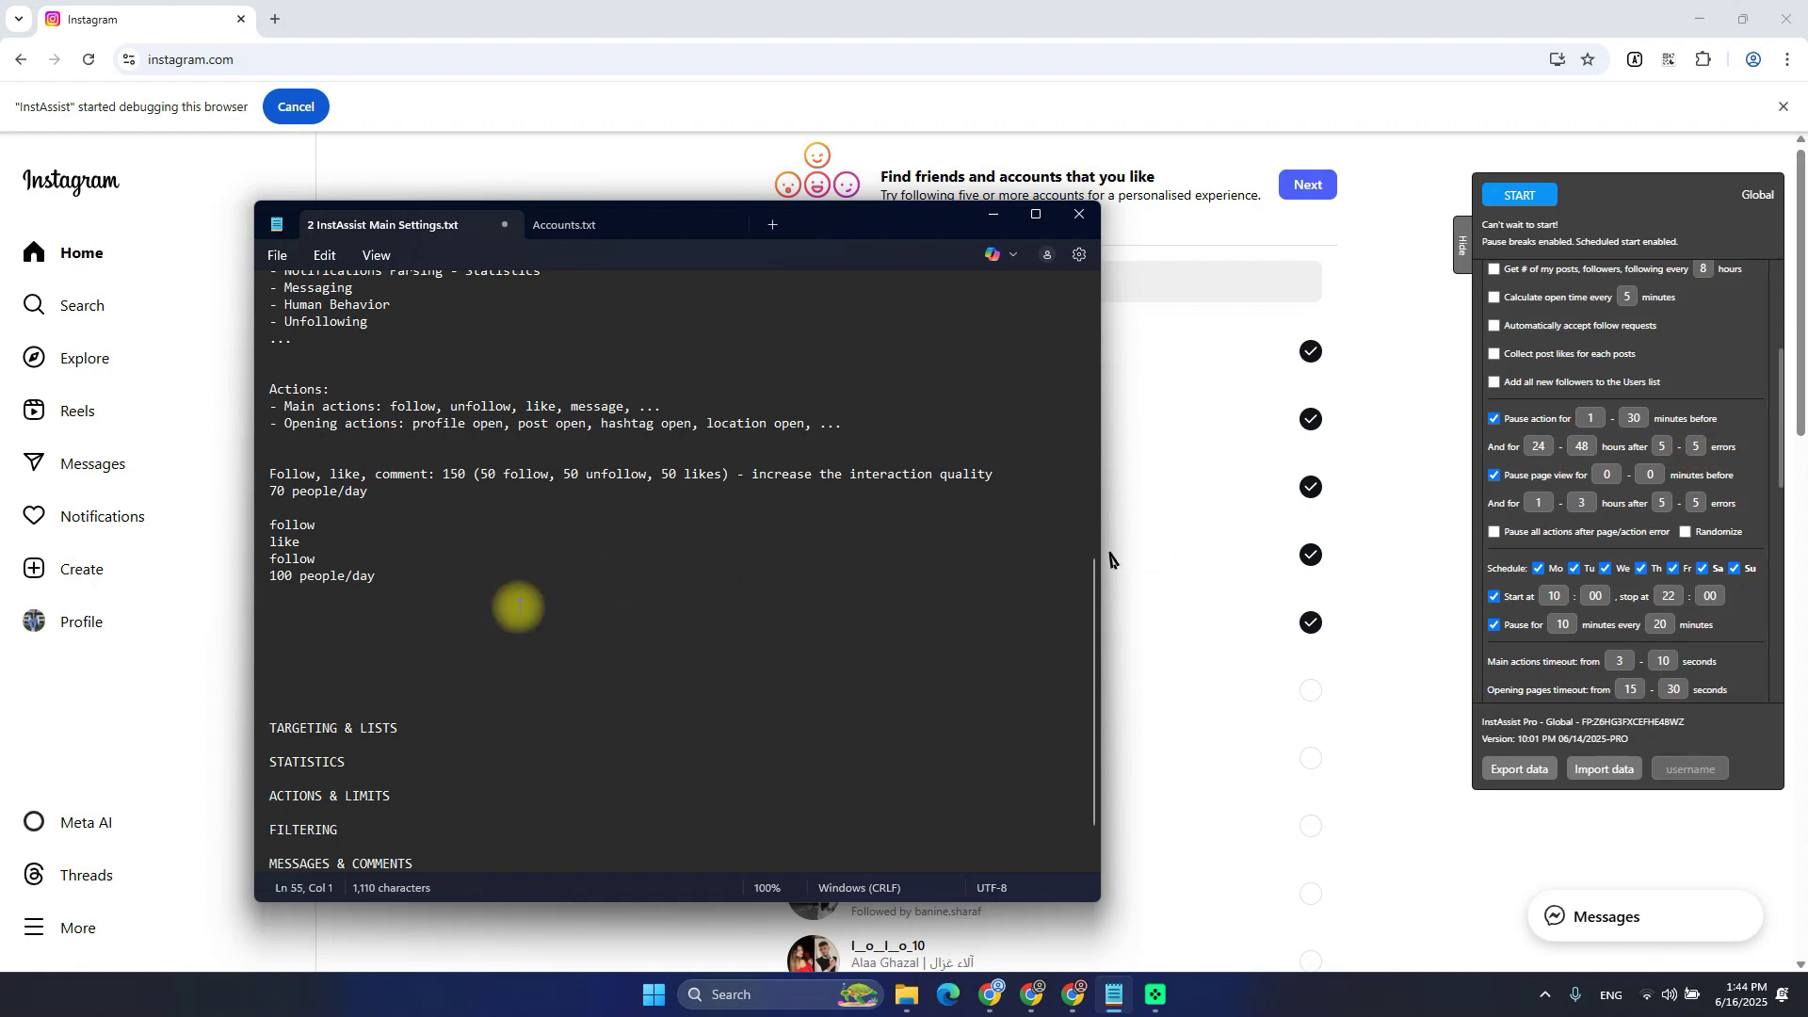
{"action": "key", "text": "Return"}
{"action": "key", "text": "Return"}
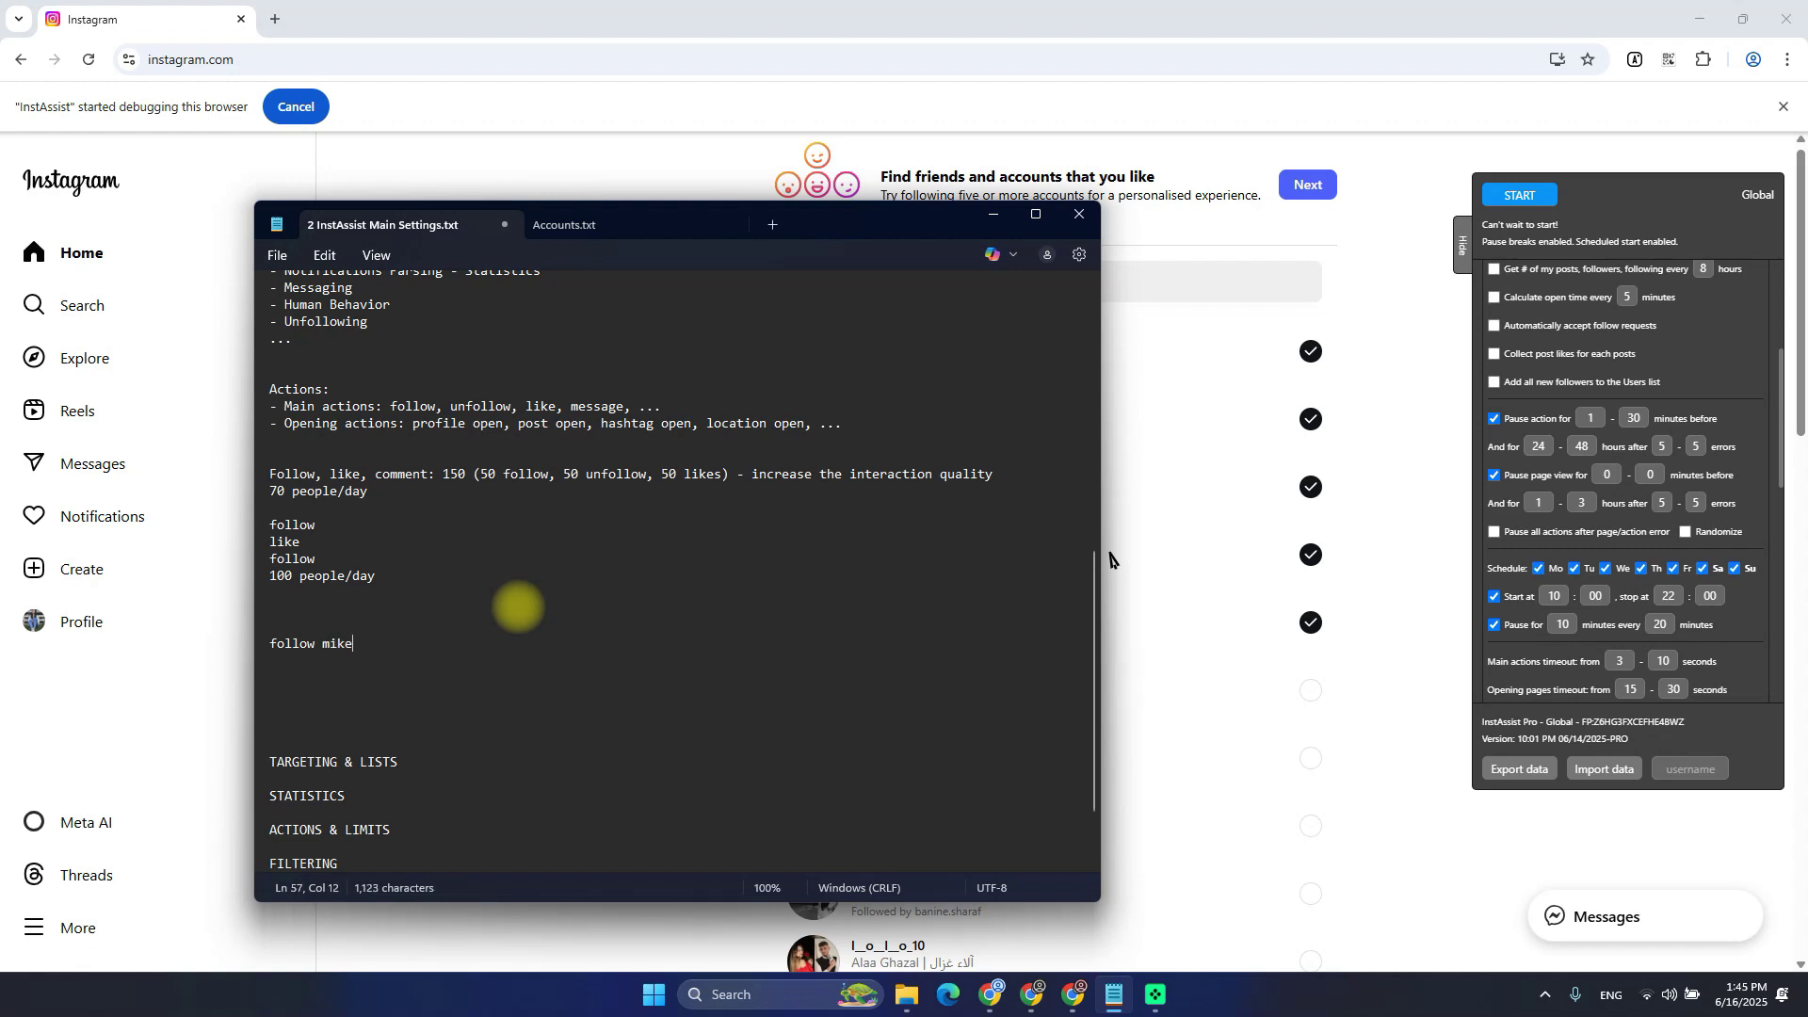
{"action": "key", "text": "Return"}
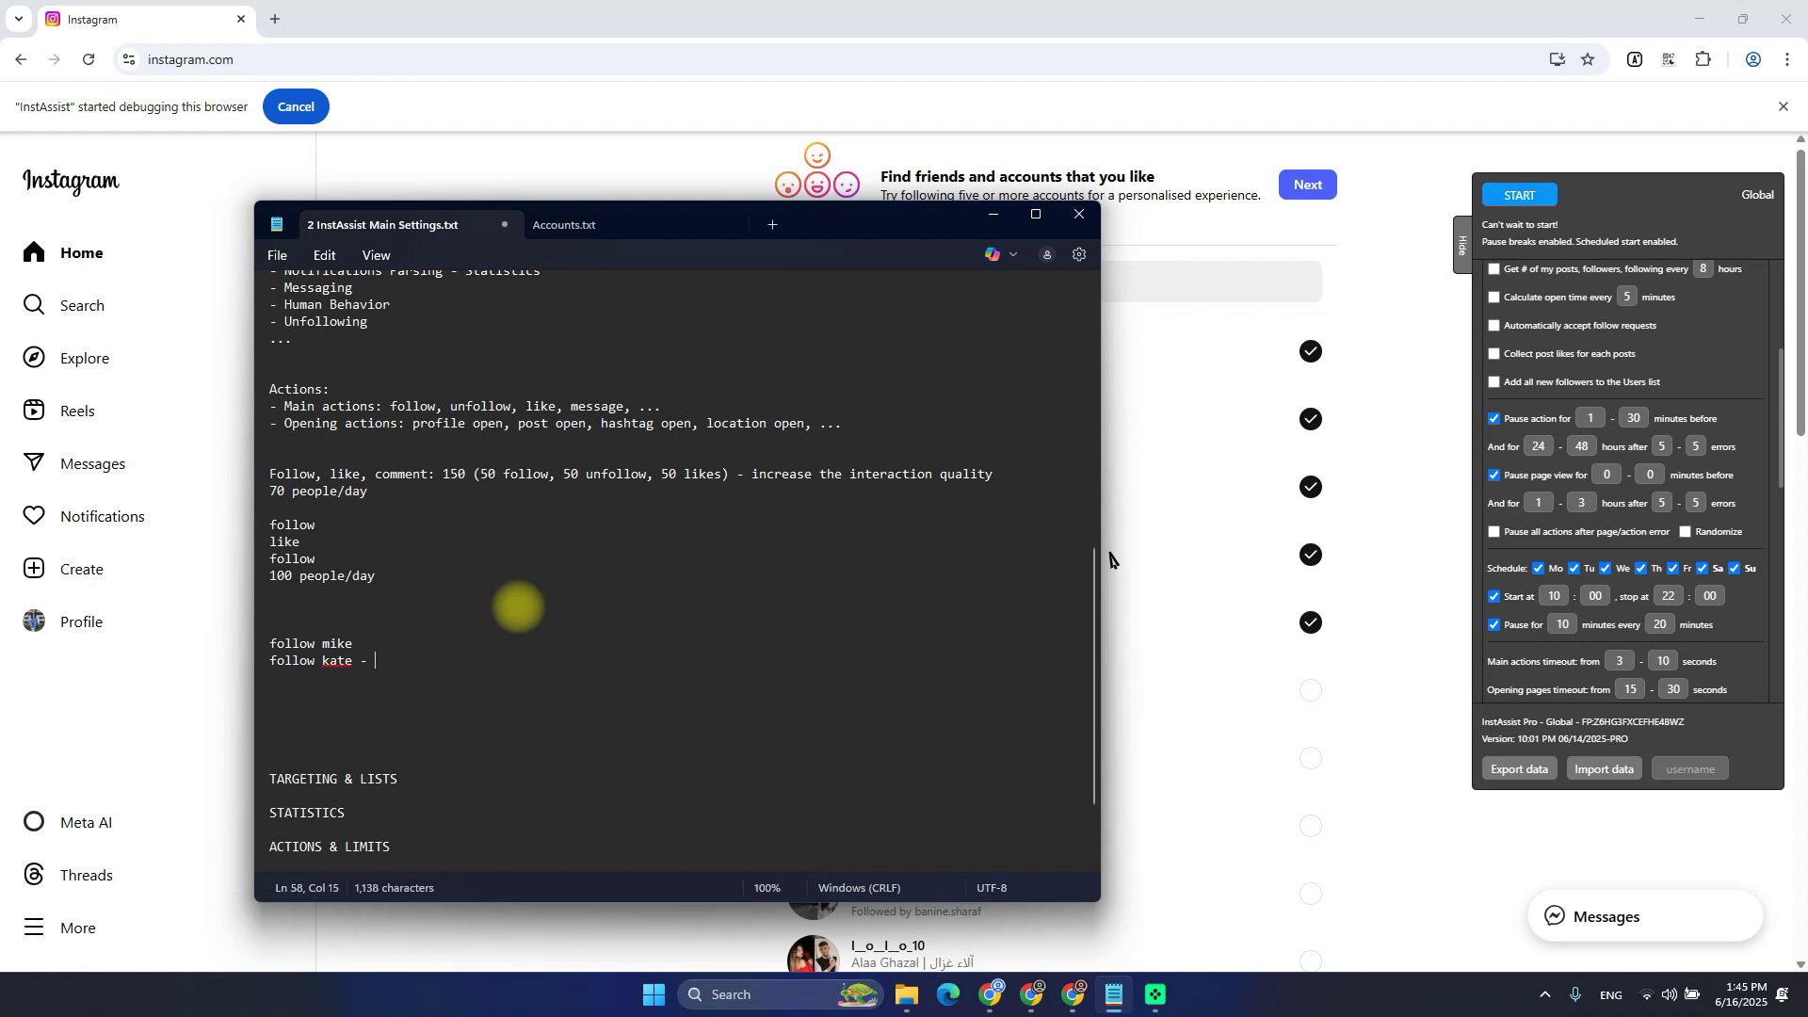
Switch to Instagram, open the second suggested account's profile to examine its Follow option, and return to the Notepad notes
{"action": "key", "text": "alt+Tab"}
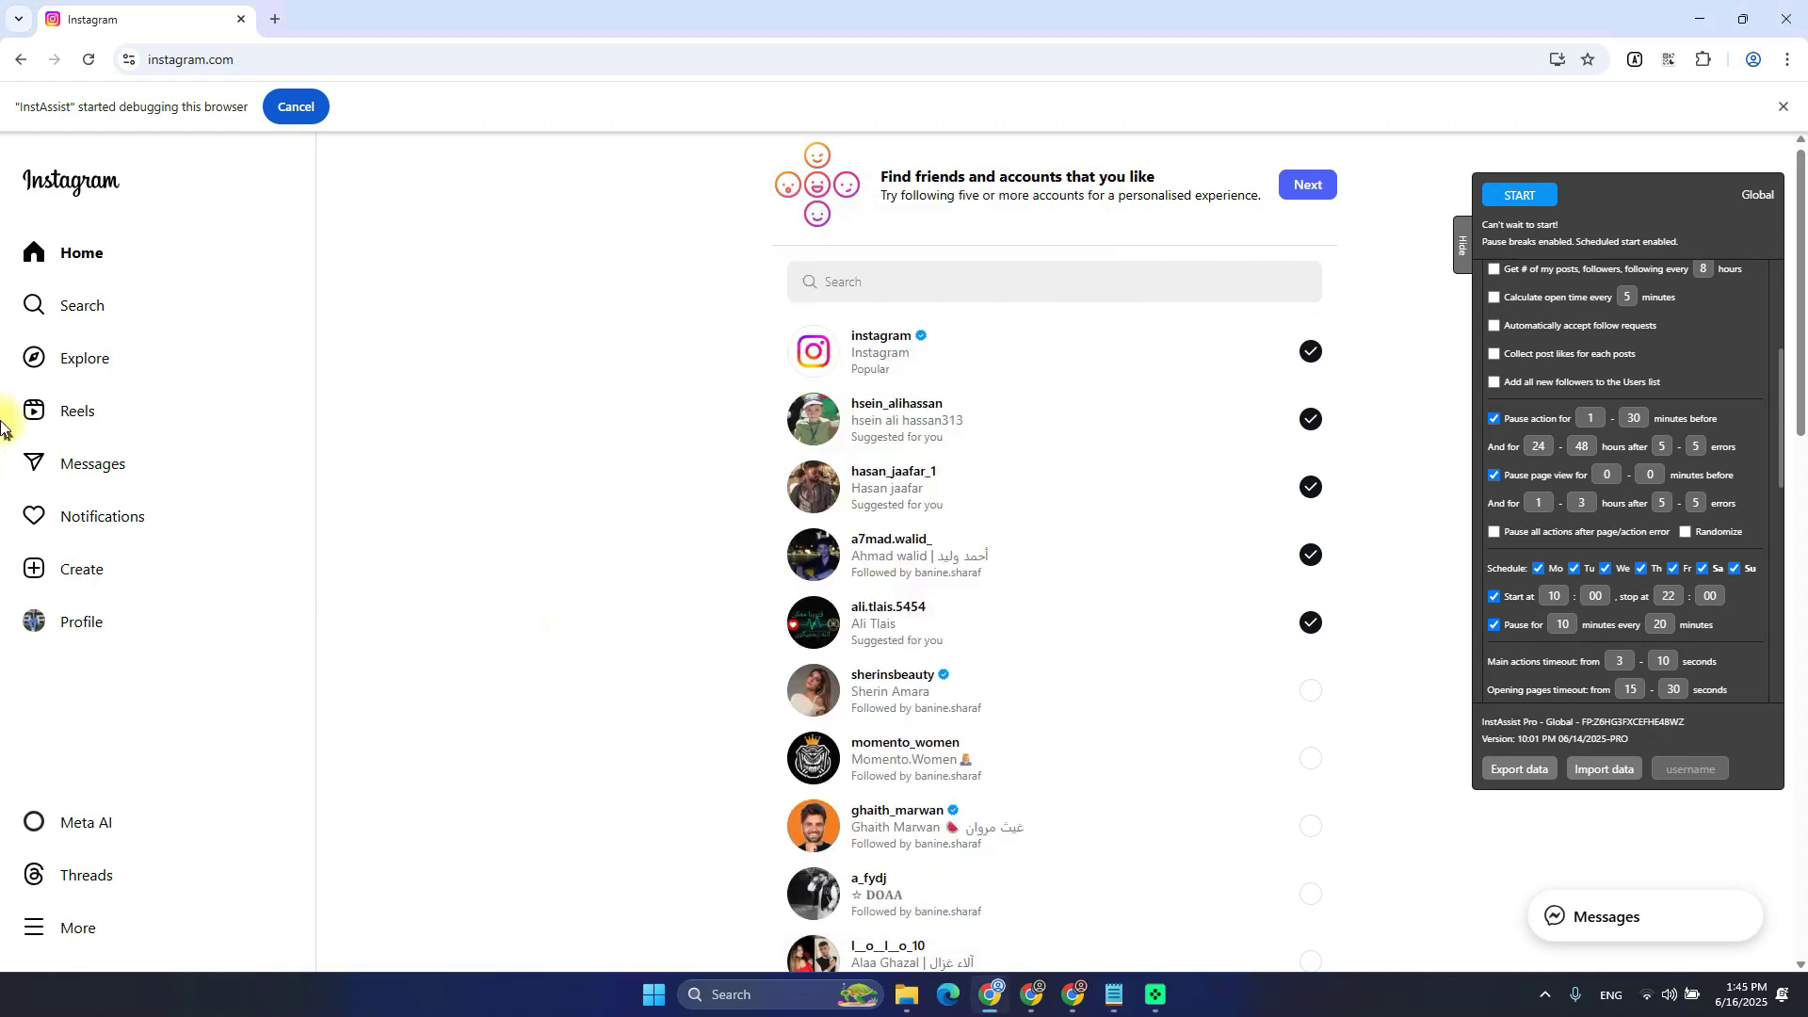
{"action": "left_click", "coordinate": [898, 405]}
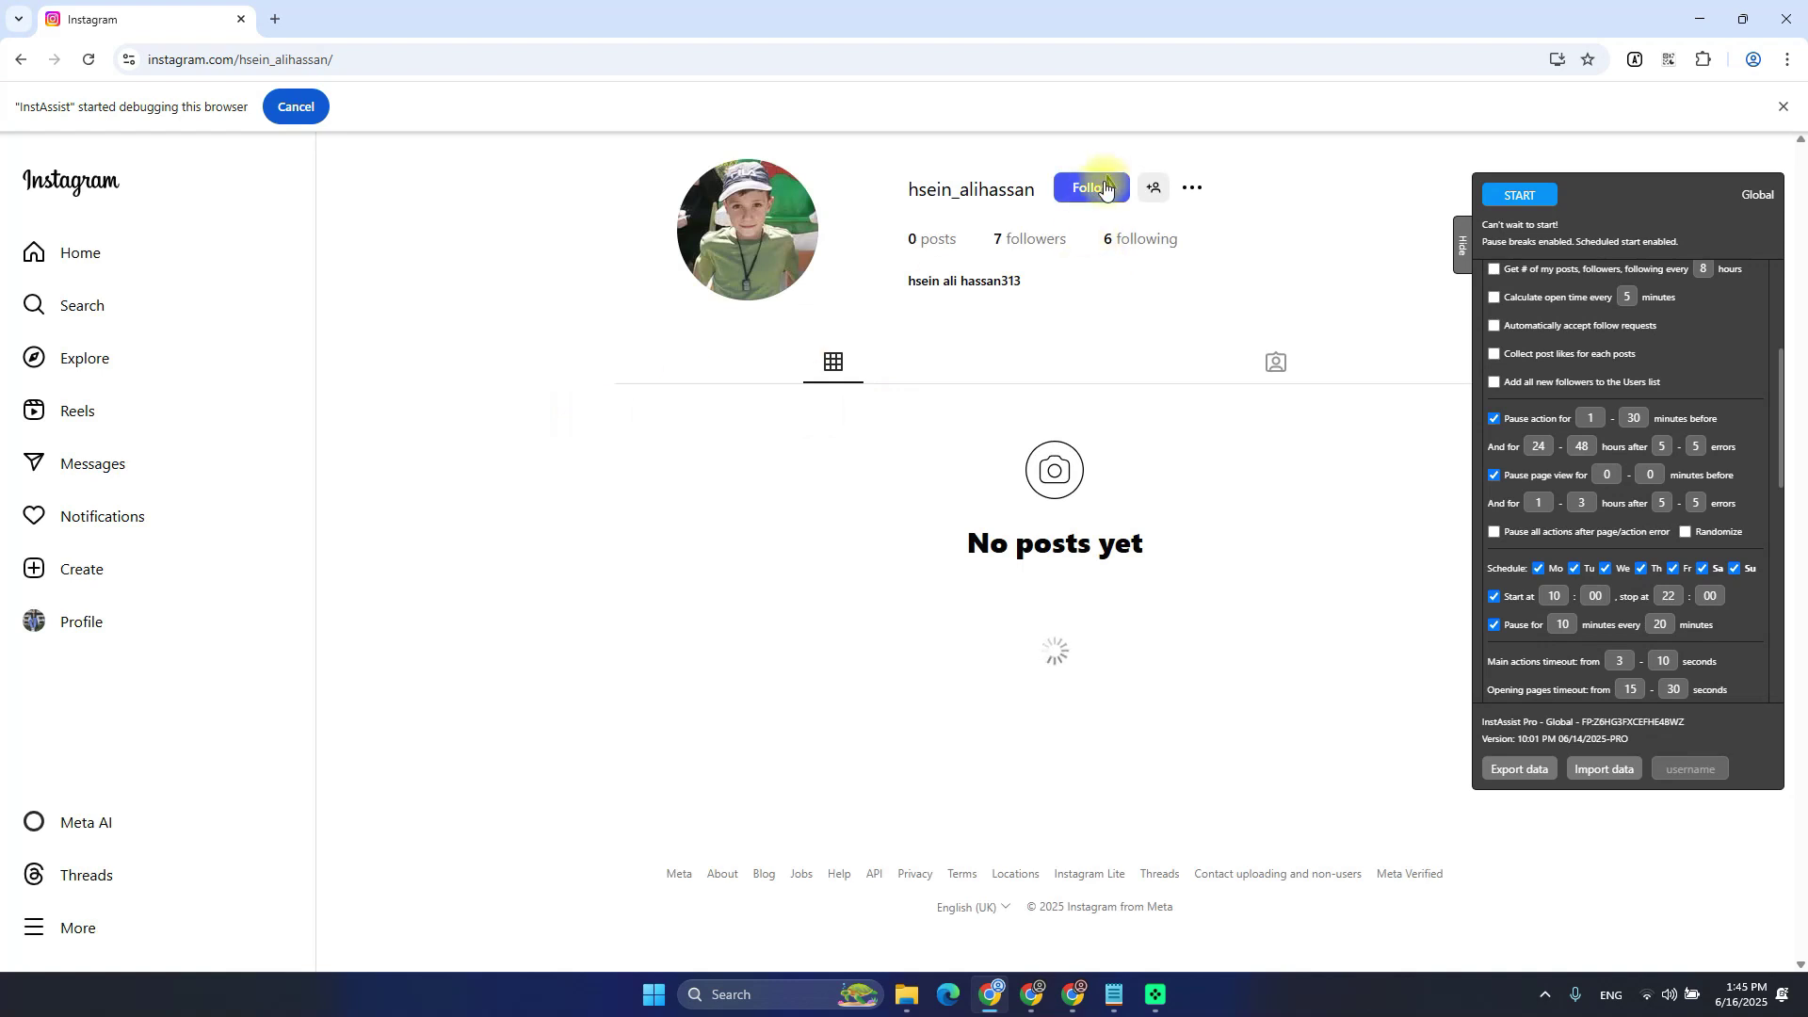
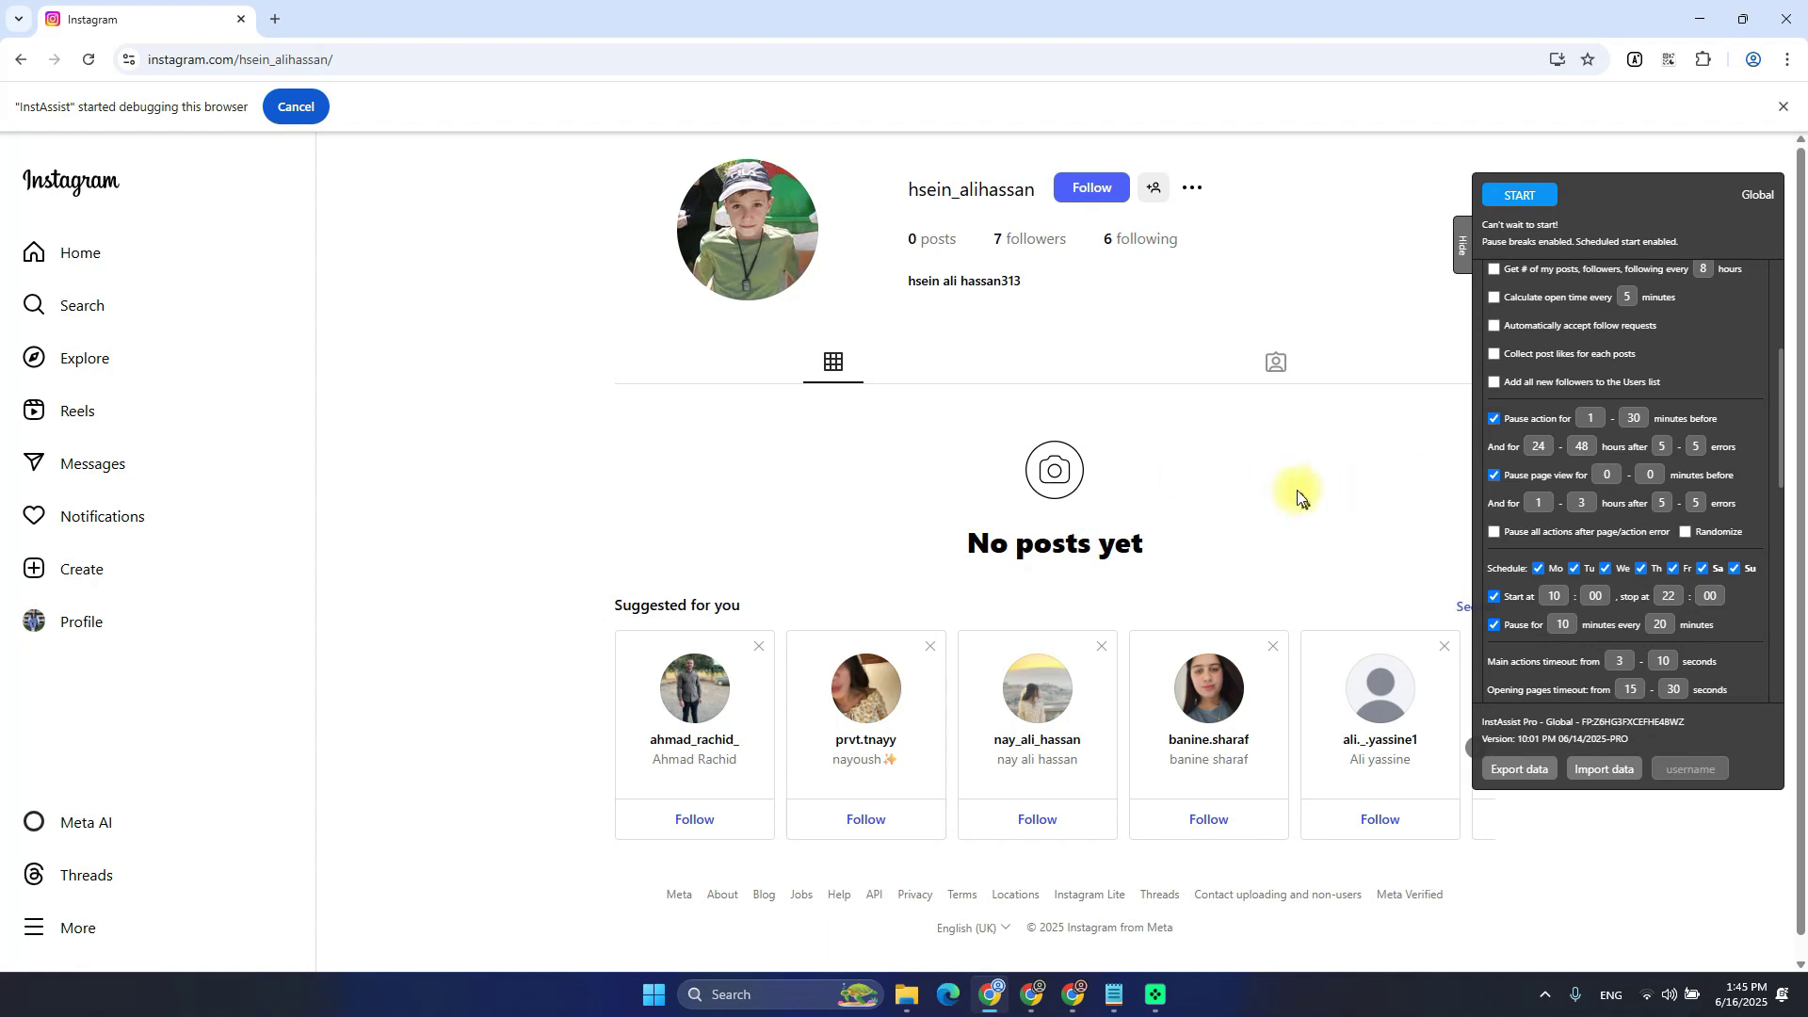
{"action": "key", "text": "alt+Tab"}
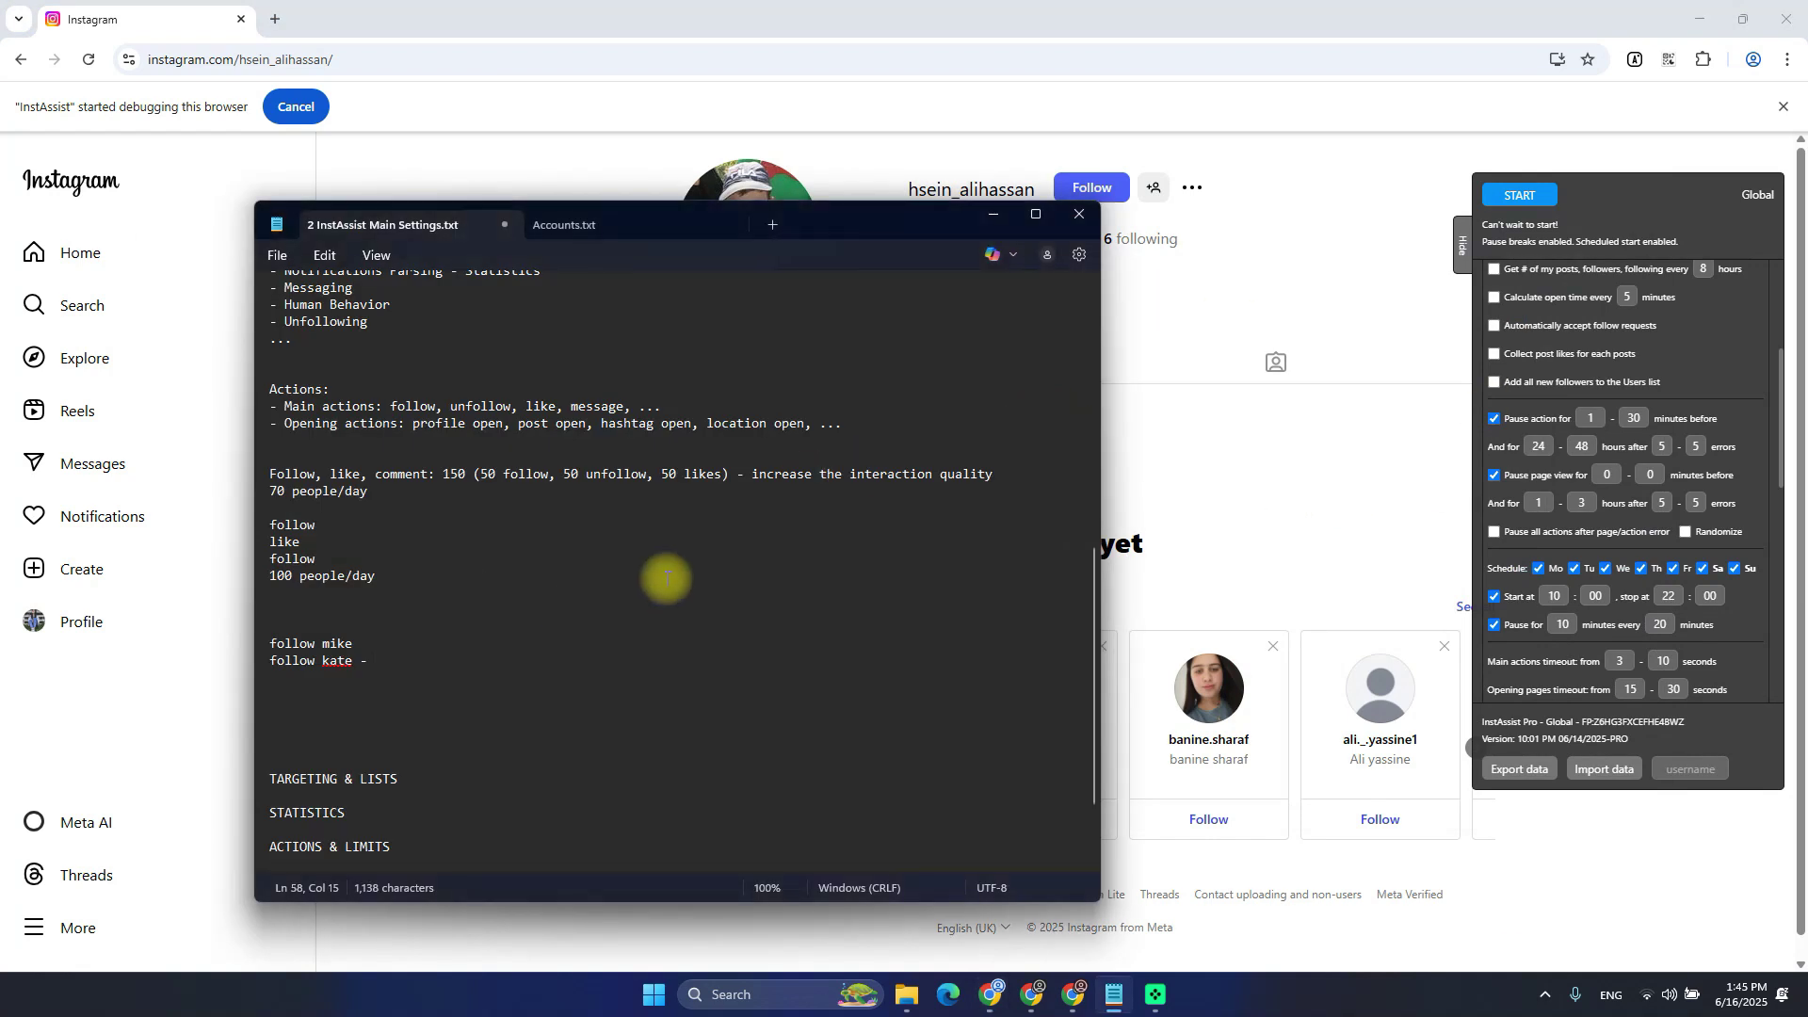
Complete the second follow line in the notes with "block 1 (20)" after the dash
{"action": "mouse_move", "coordinate": [1546, 417]}
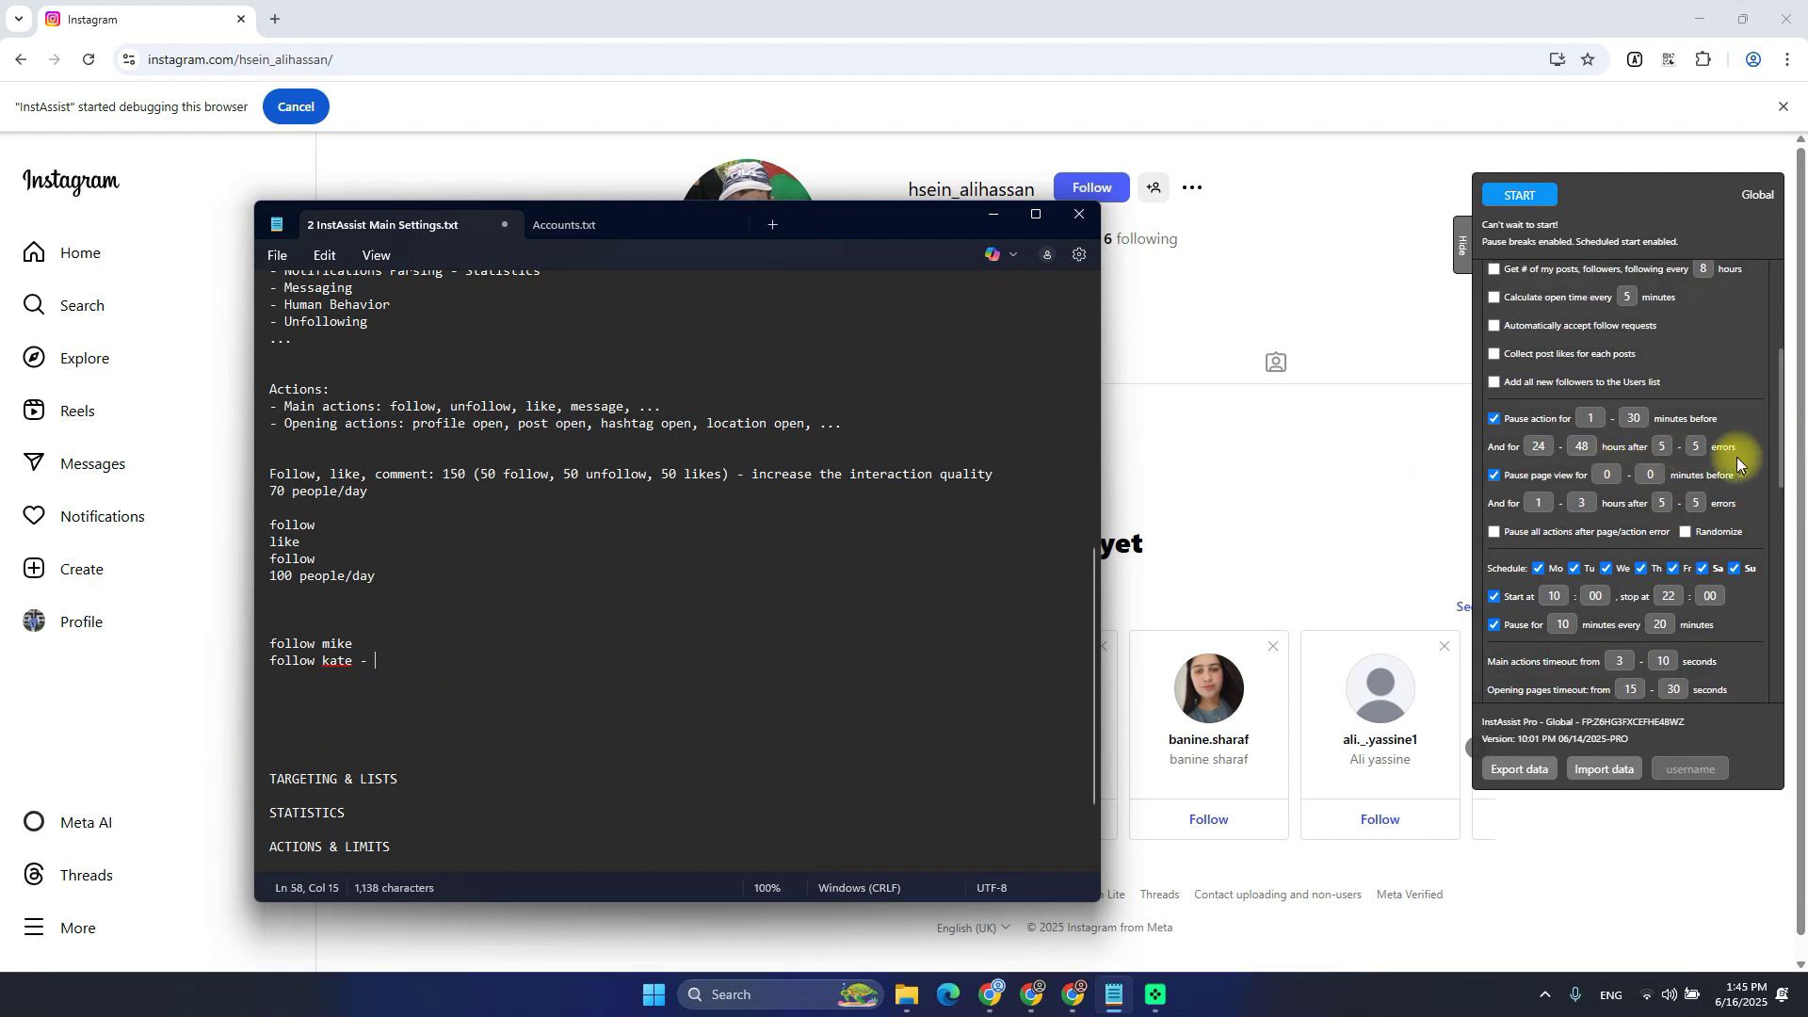
{"action": "left_click", "coordinate": [395, 665]}
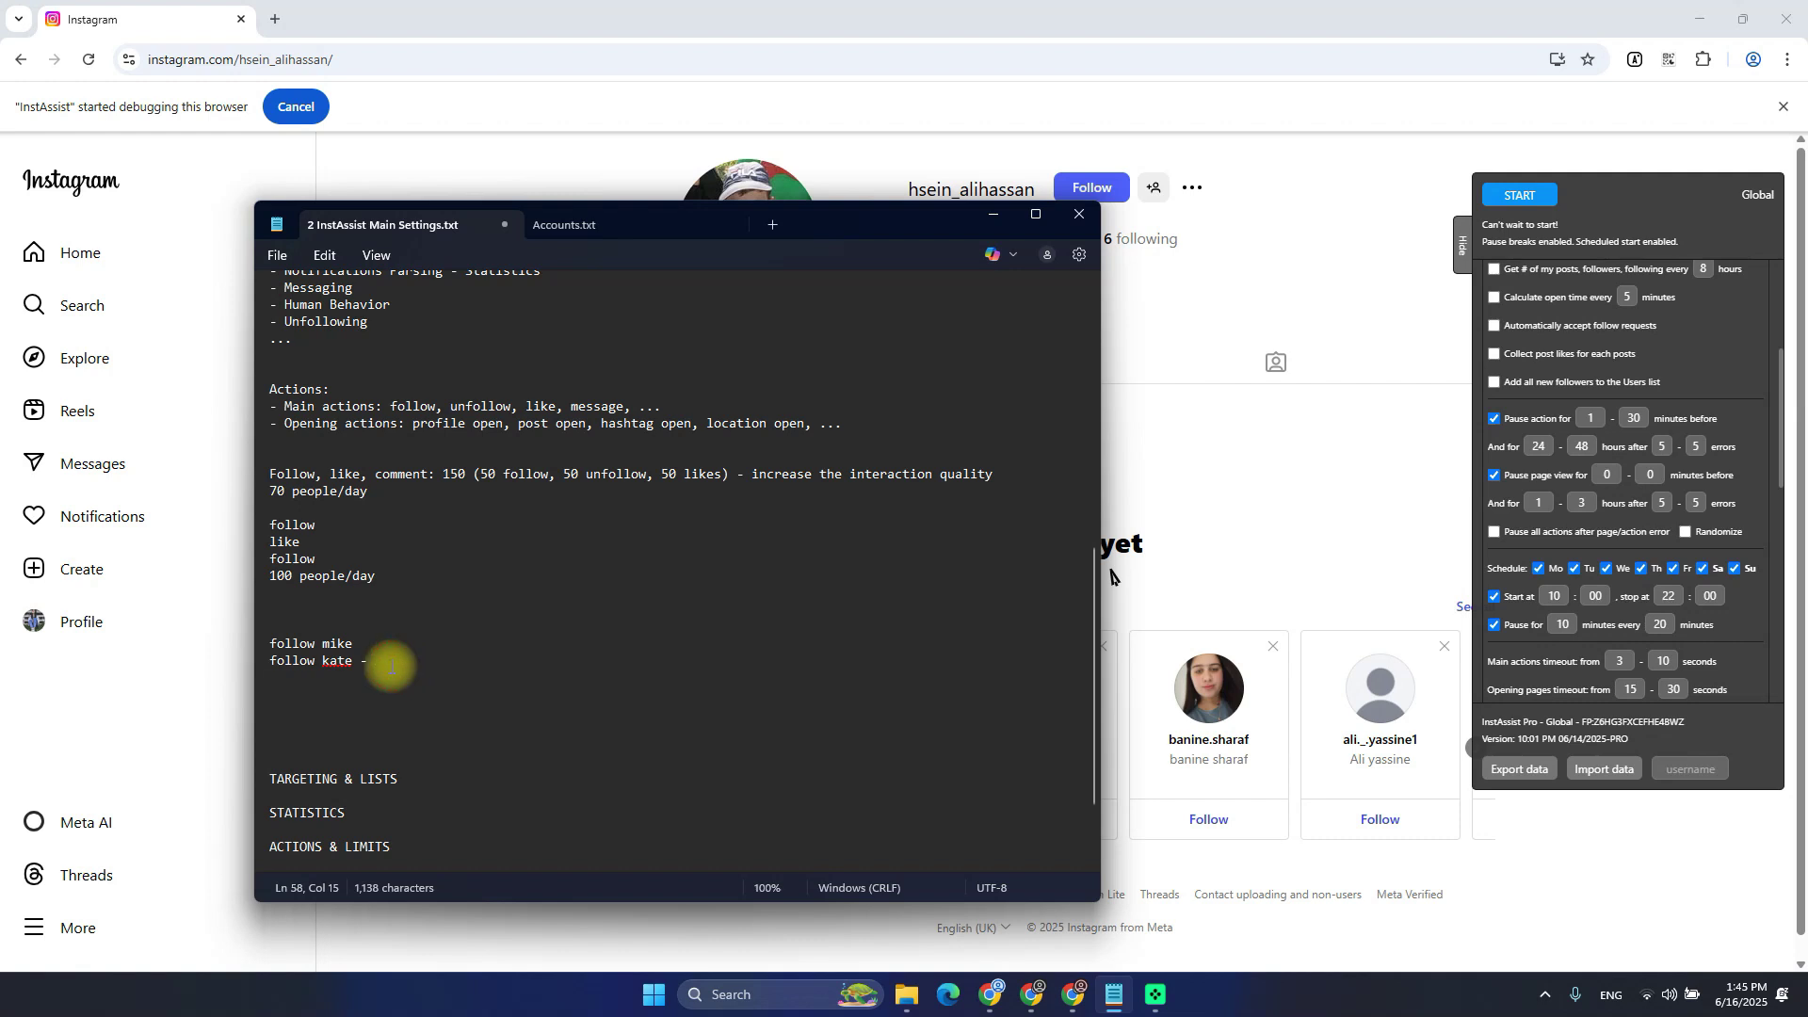
{"action": "type", "text": "block ()"}
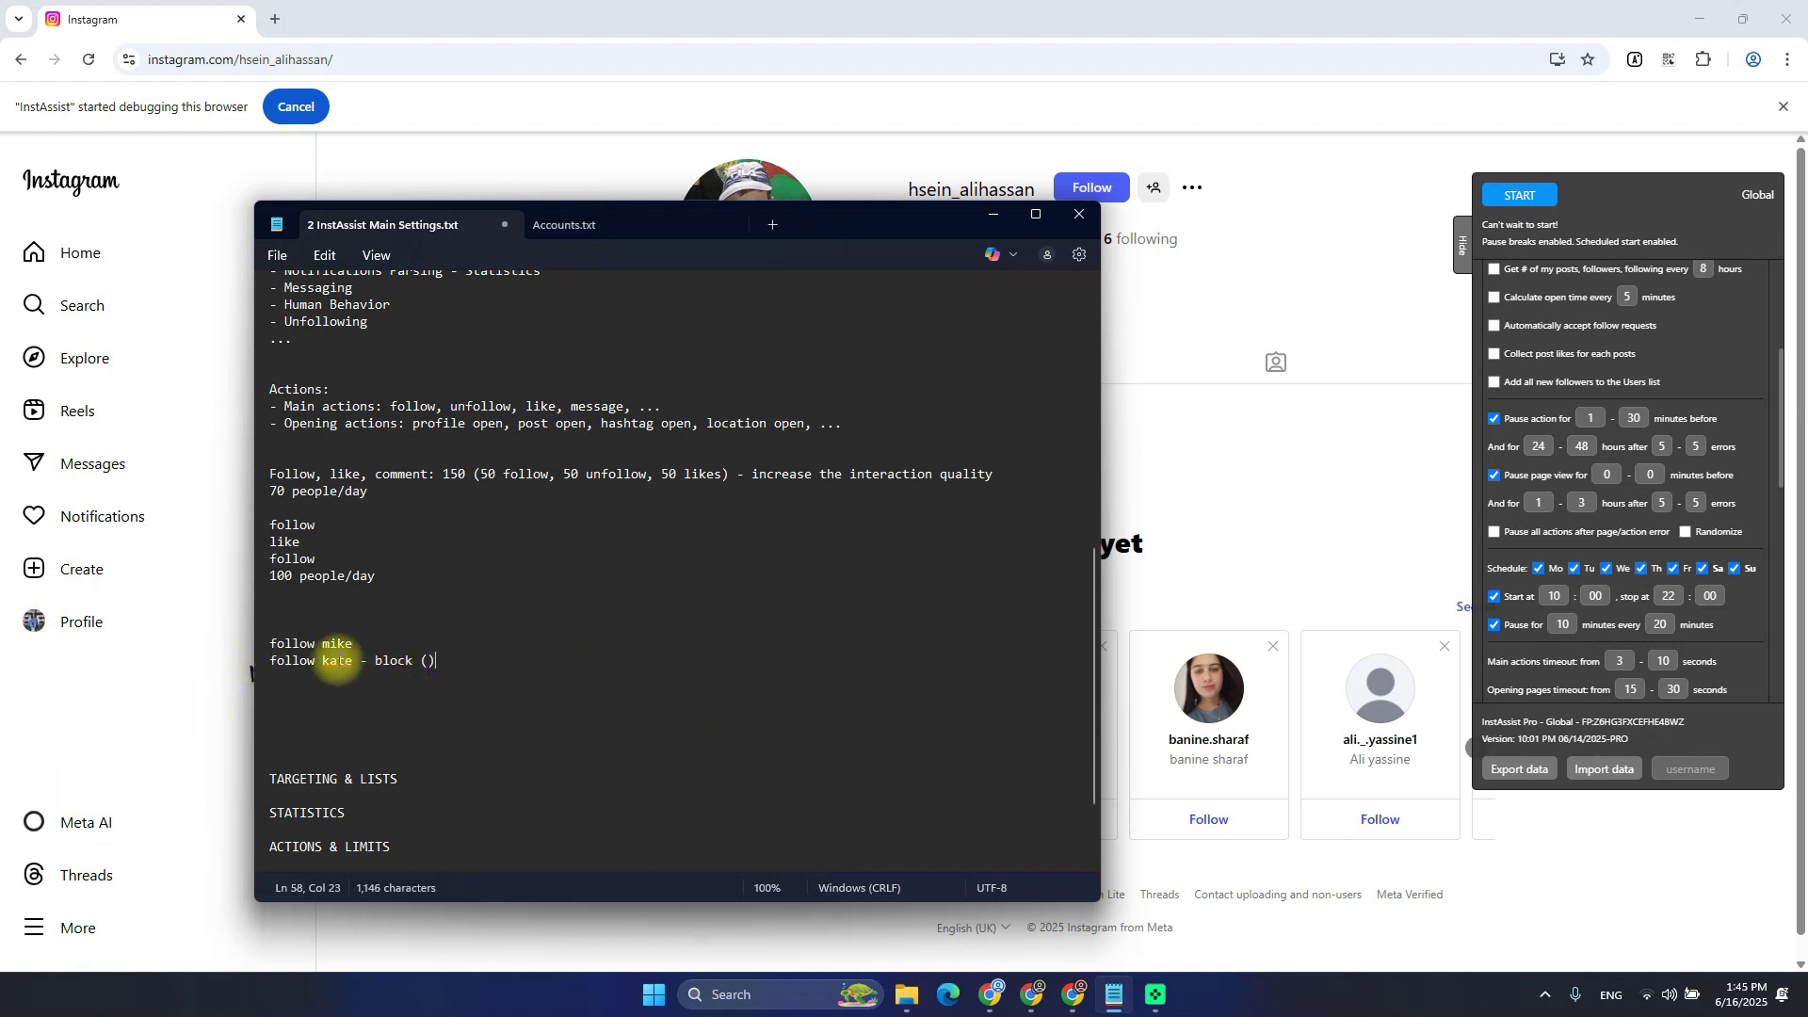
{"action": "left_click", "coordinate": [412, 660]}
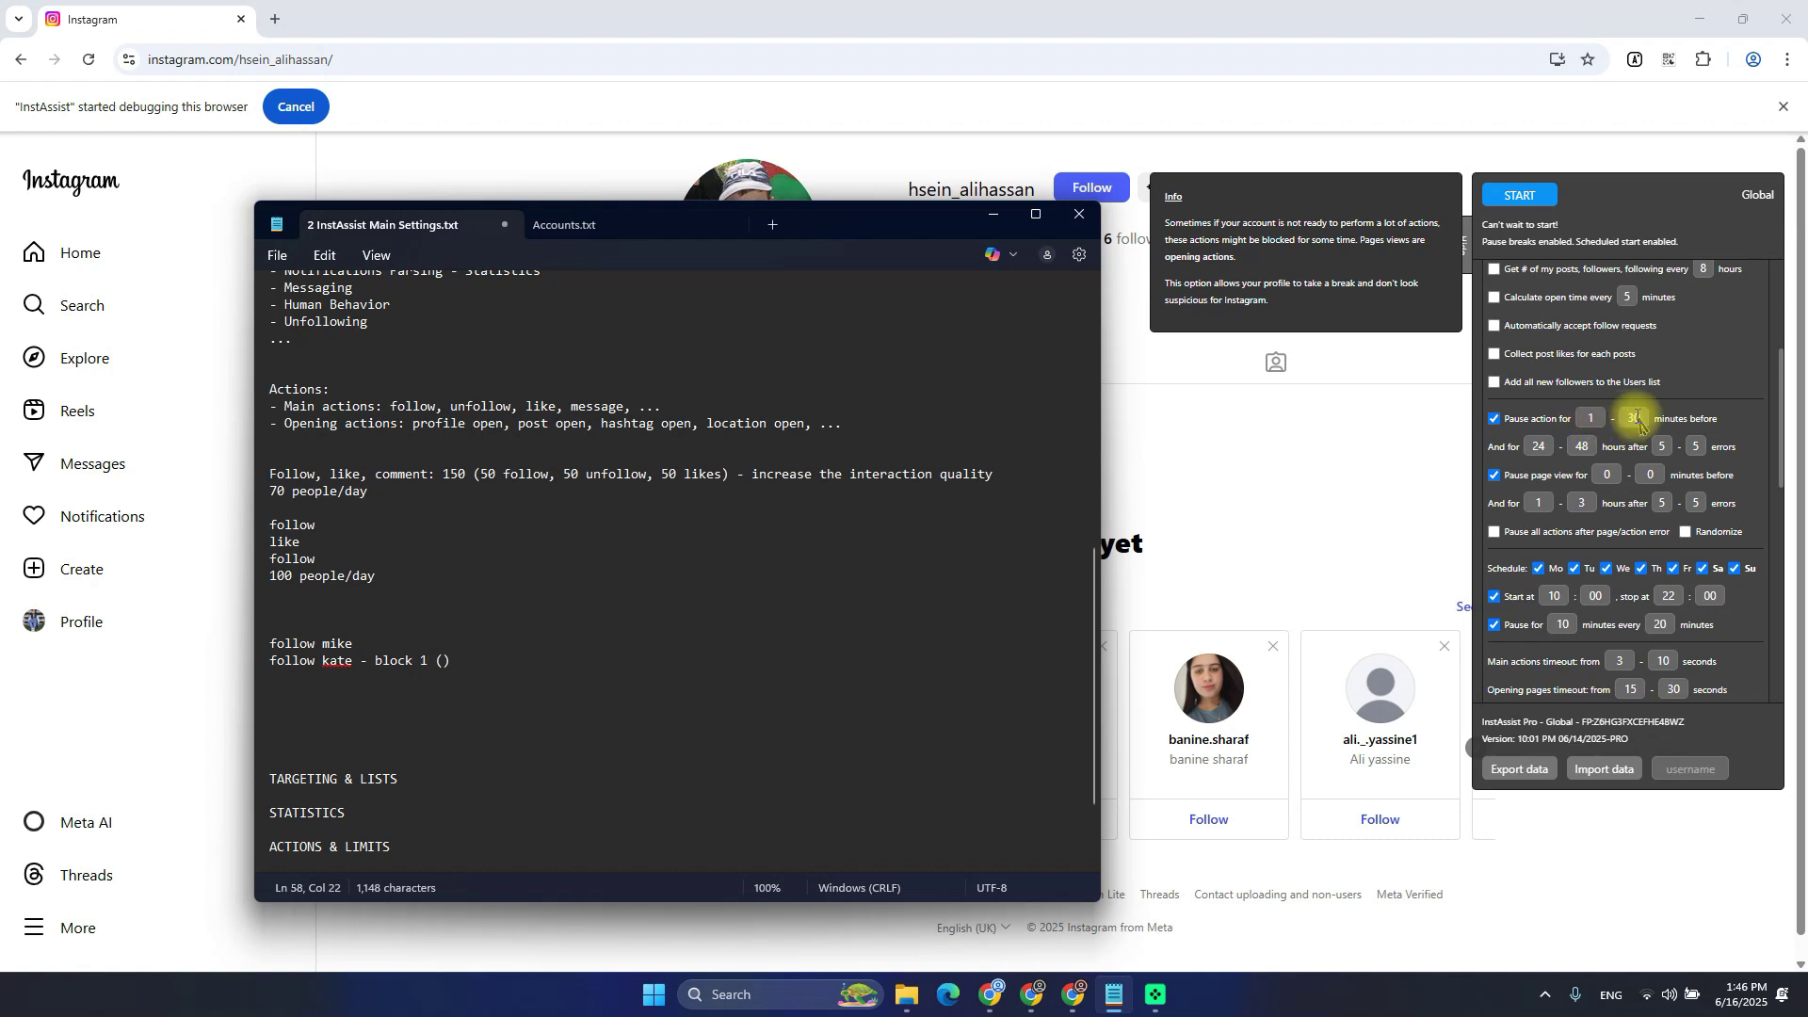
{"action": "left_click", "coordinate": [444, 662]}
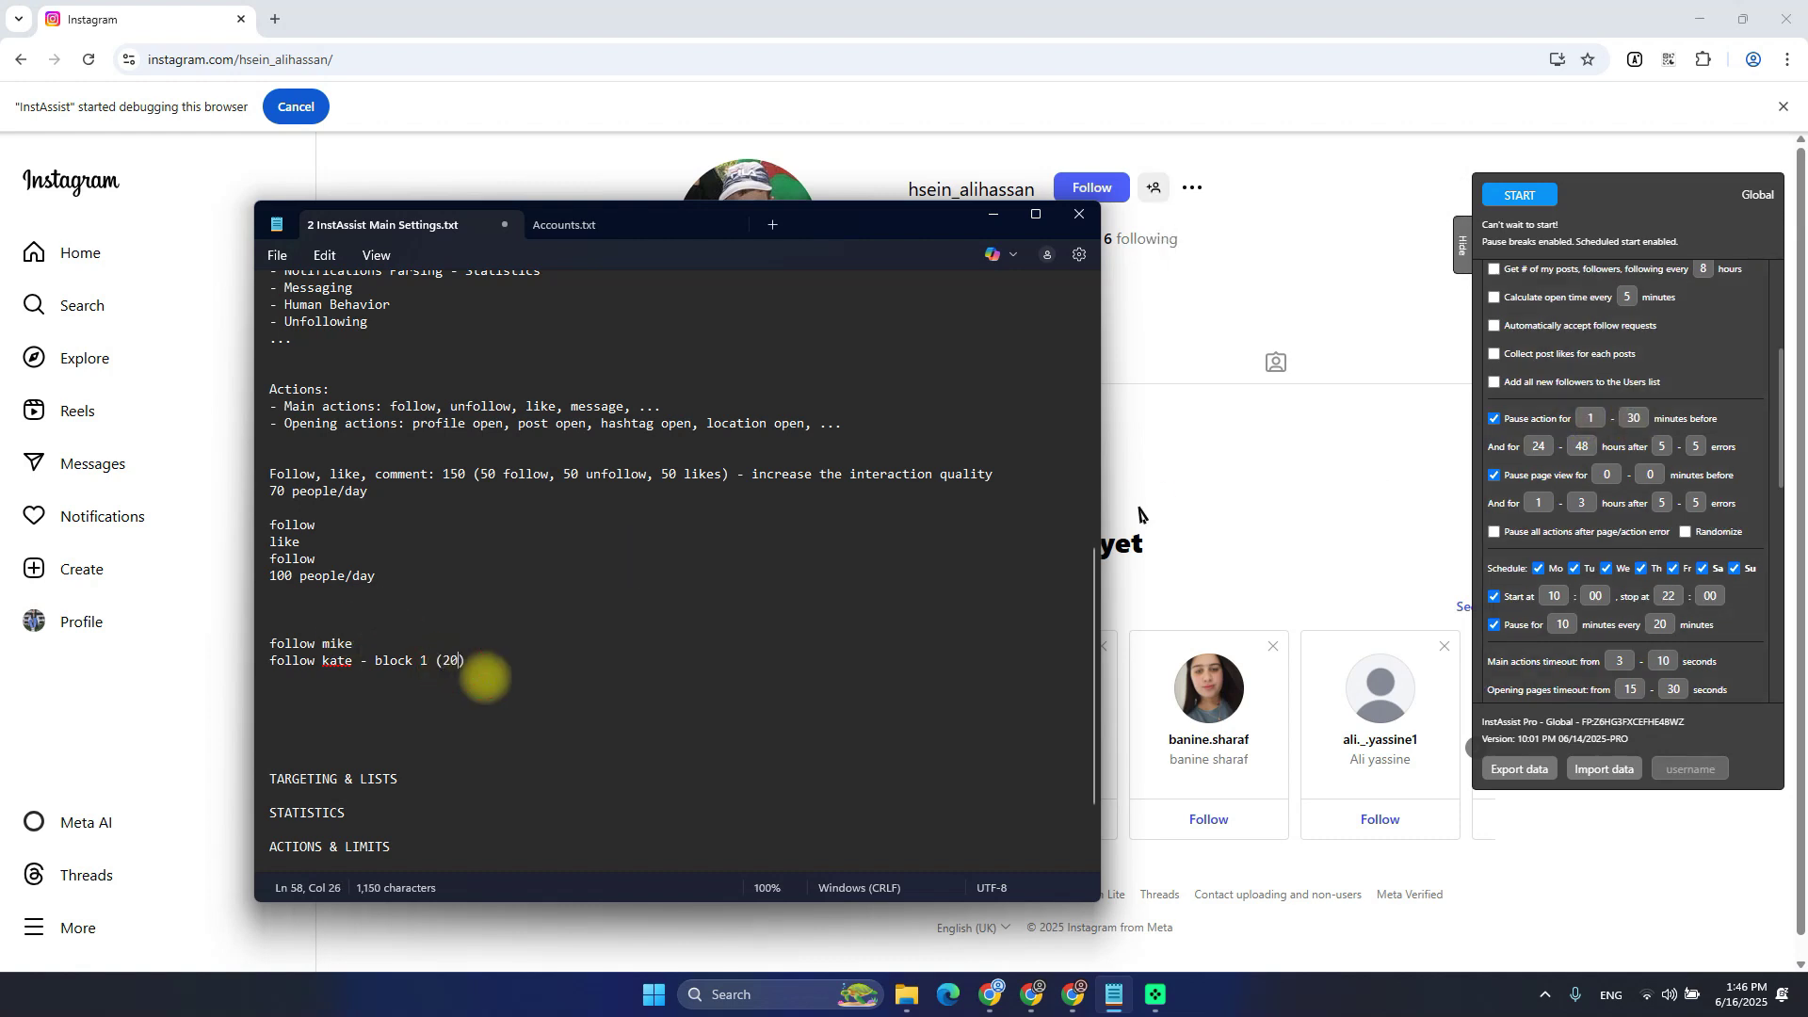
Duplicate the "block 1 (20)" line four times directly below the original
{"action": "key", "text": "Right"}
{"action": "key", "text": "shift+Down"}
{"action": "key", "text": "ctrl+c"}
{"action": "key", "text": "Right"}
{"action": "key", "text": "ctrl+v"}
{"action": "key", "text": "ctrl+v"}
{"action": "key", "text": "ctrl+v"}
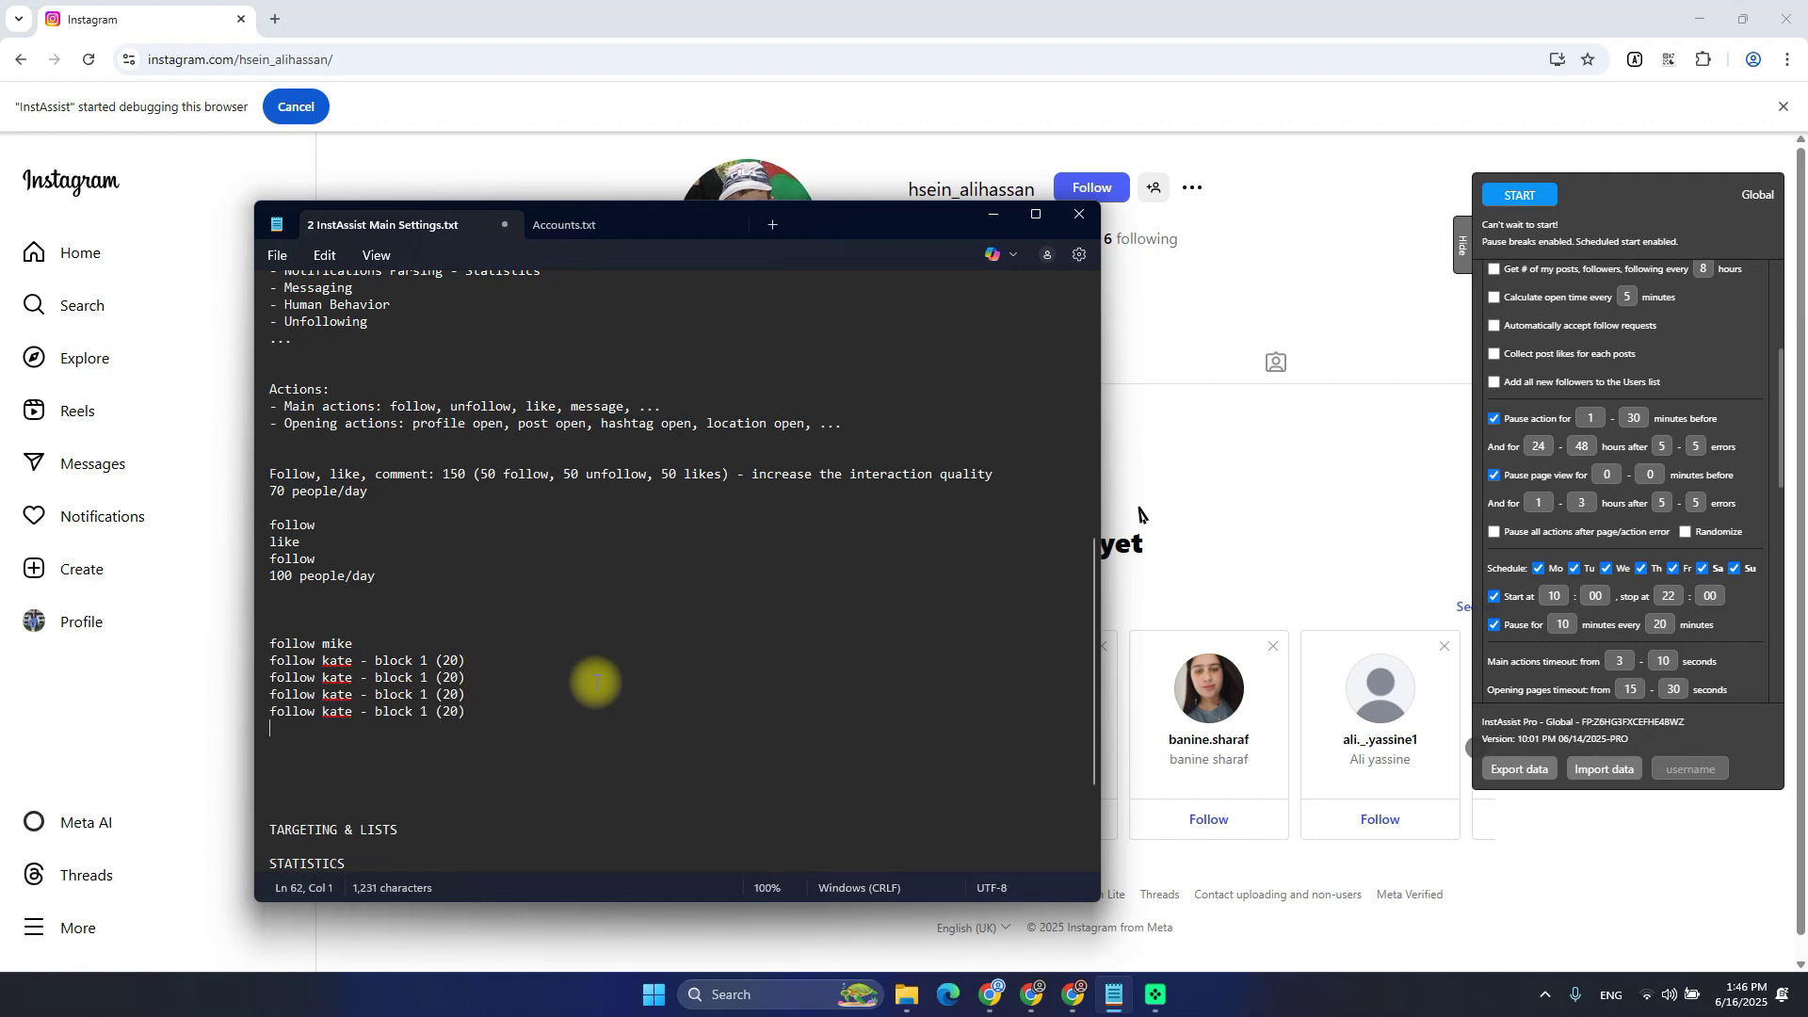
{"action": "key", "text": "ctrl+v"}
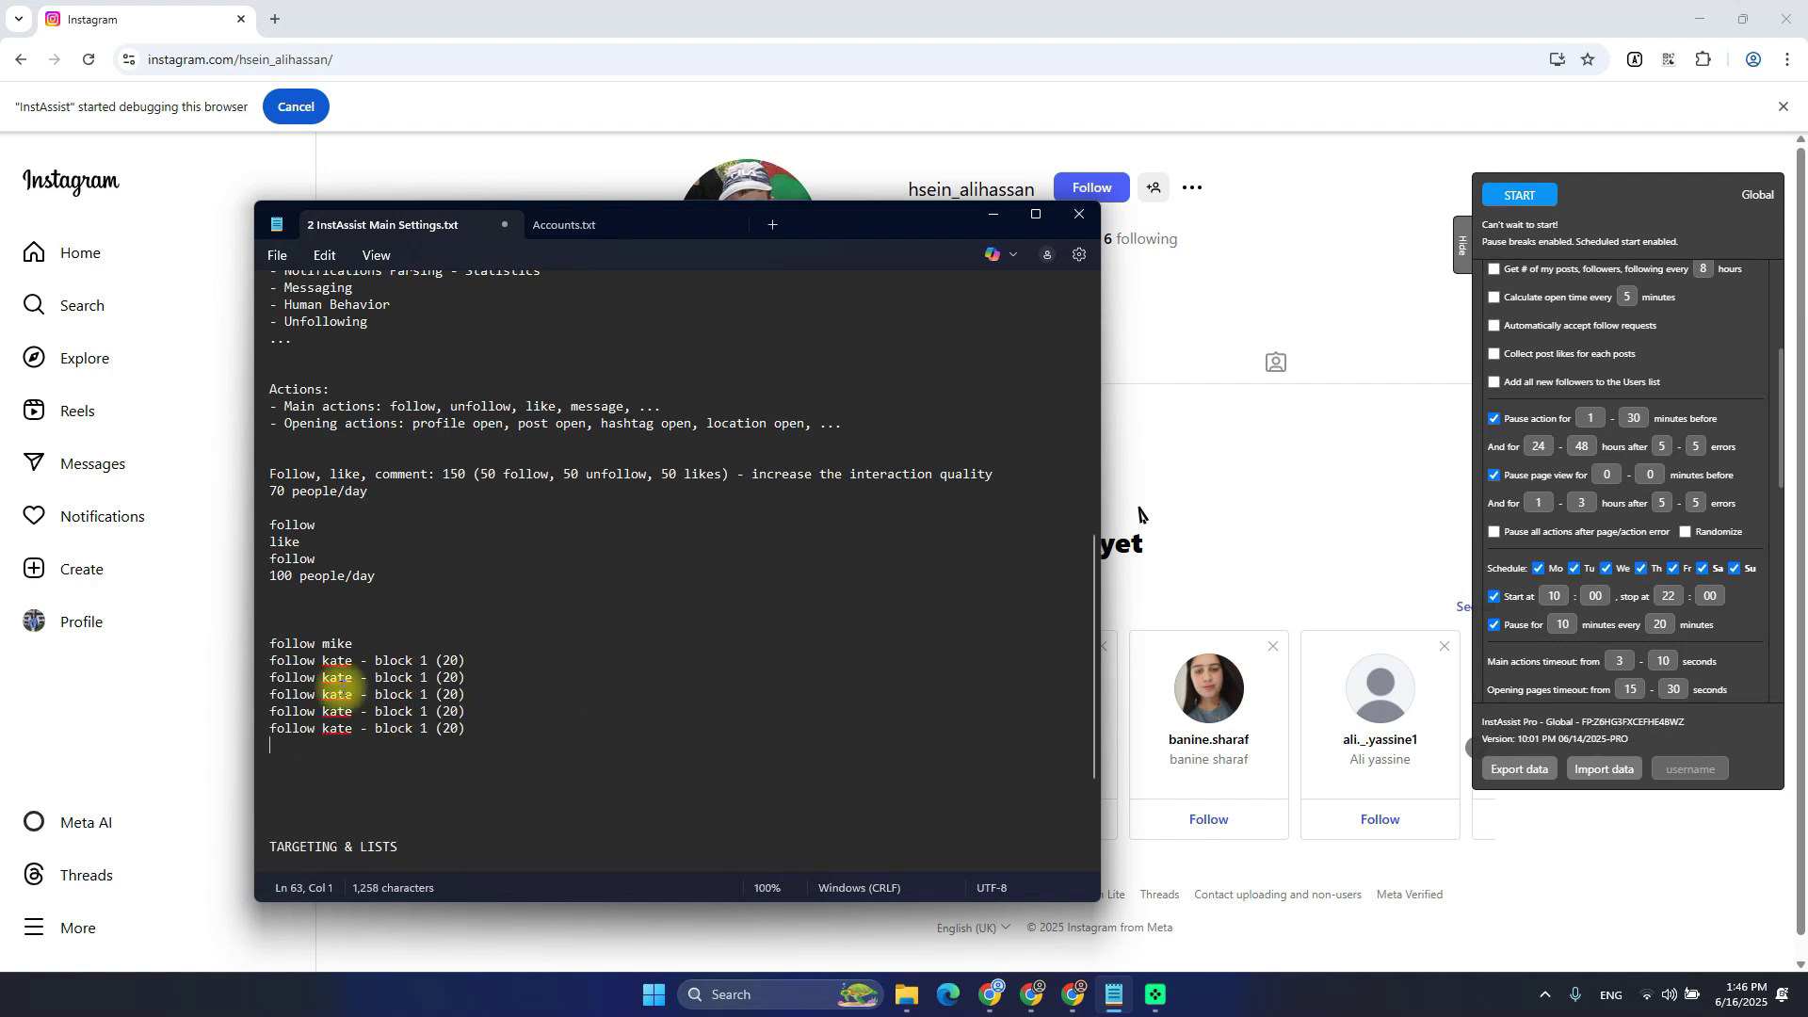
Renumber the four copied lines as block 2 through block 5 and give each a different sample first name
{"action": "left_click", "coordinate": [428, 677]}
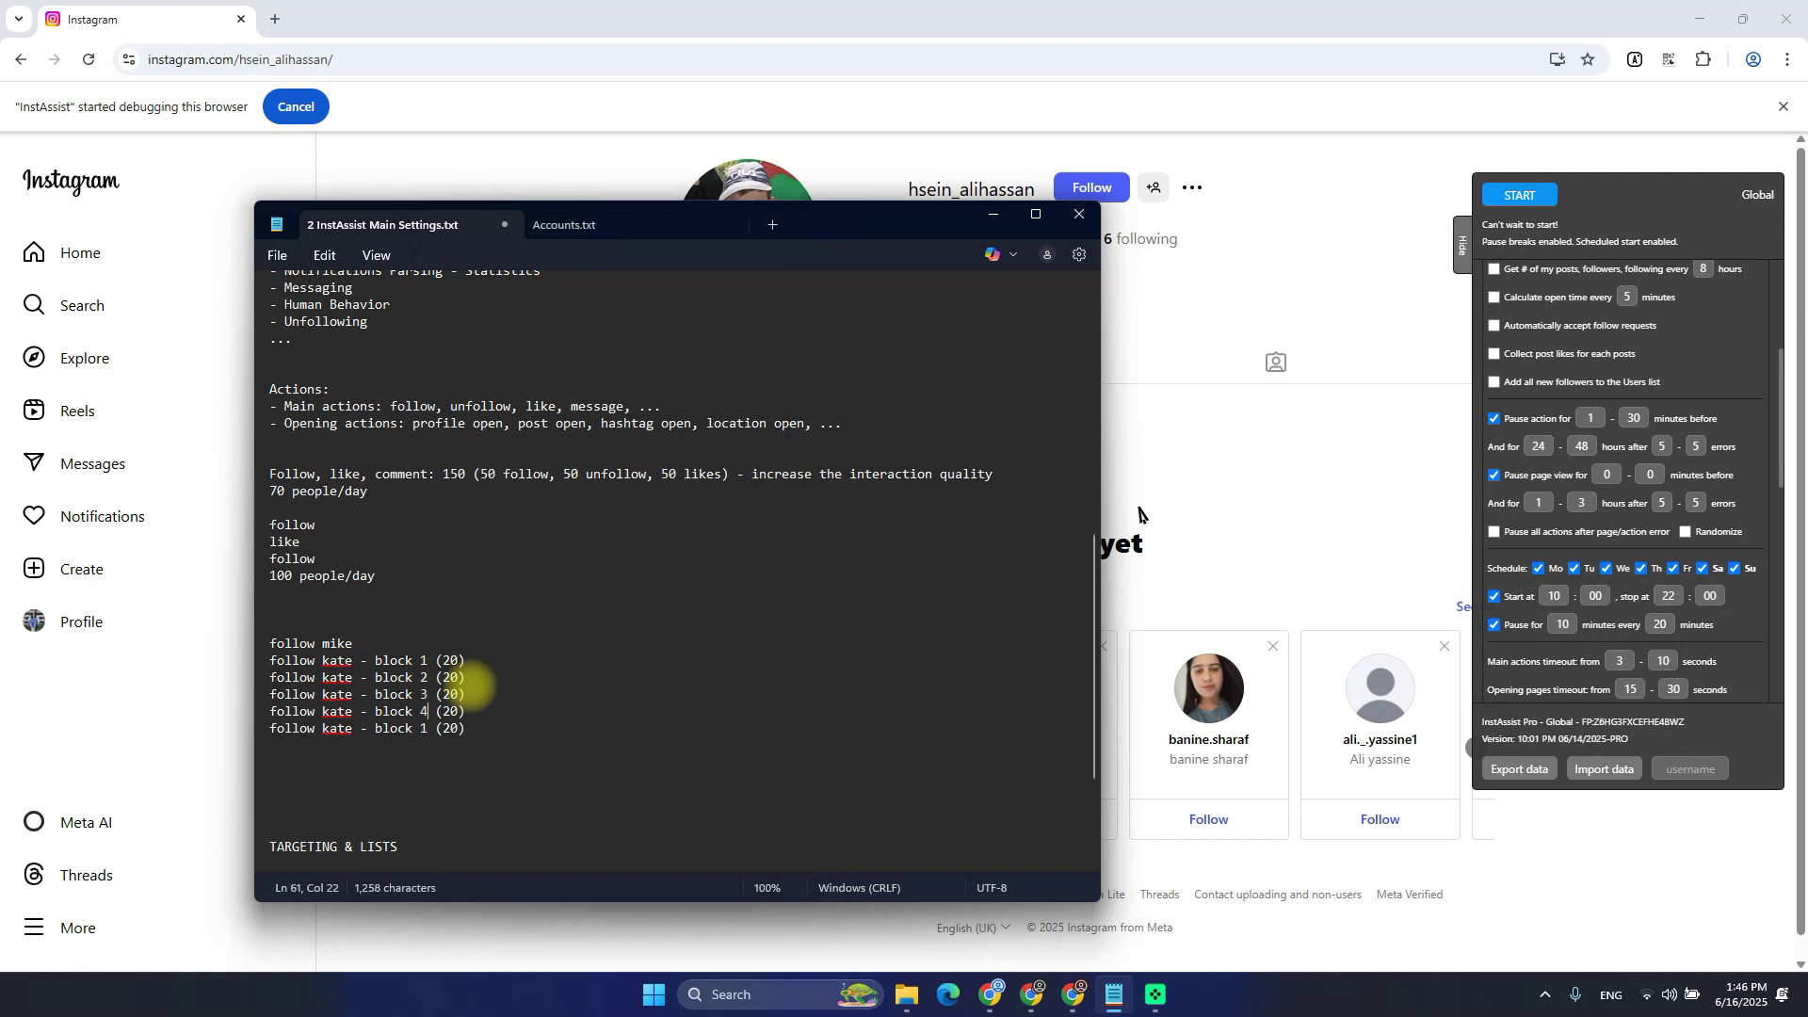
{"action": "double_click", "coordinate": [336, 678]}
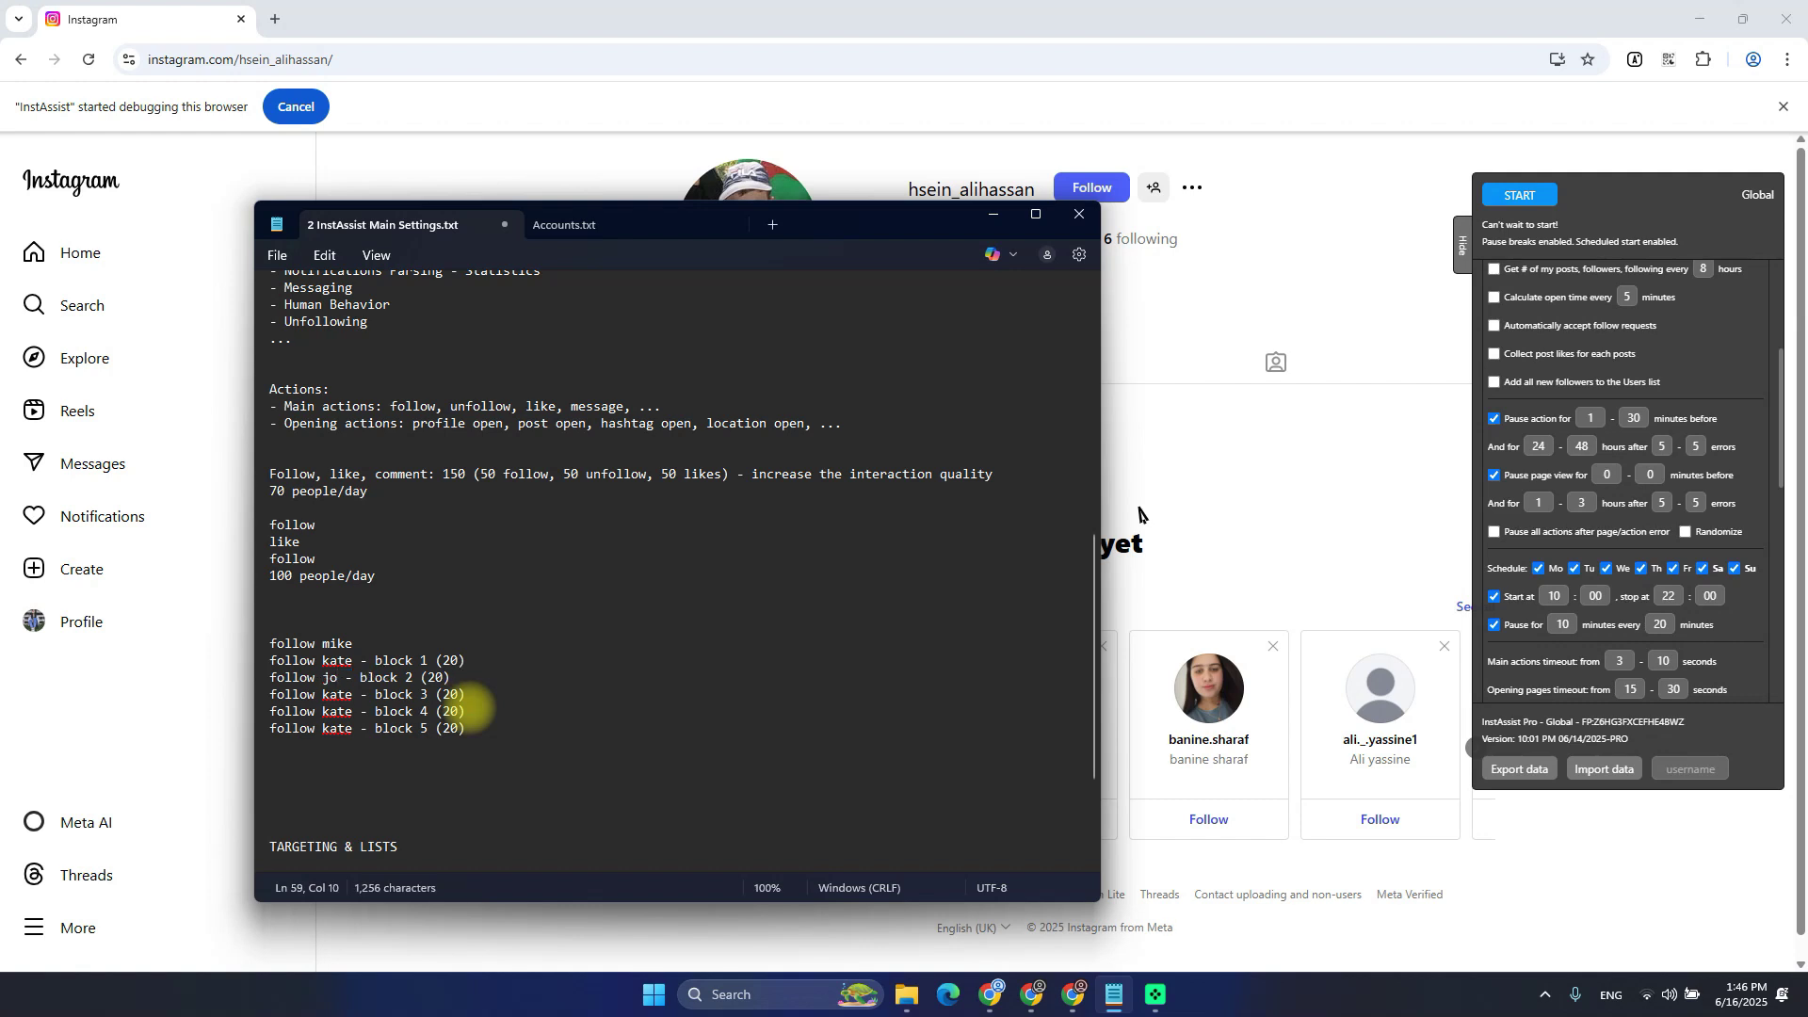
{"action": "type", "text": "john"}
{"action": "double_click", "coordinate": [331, 696]}
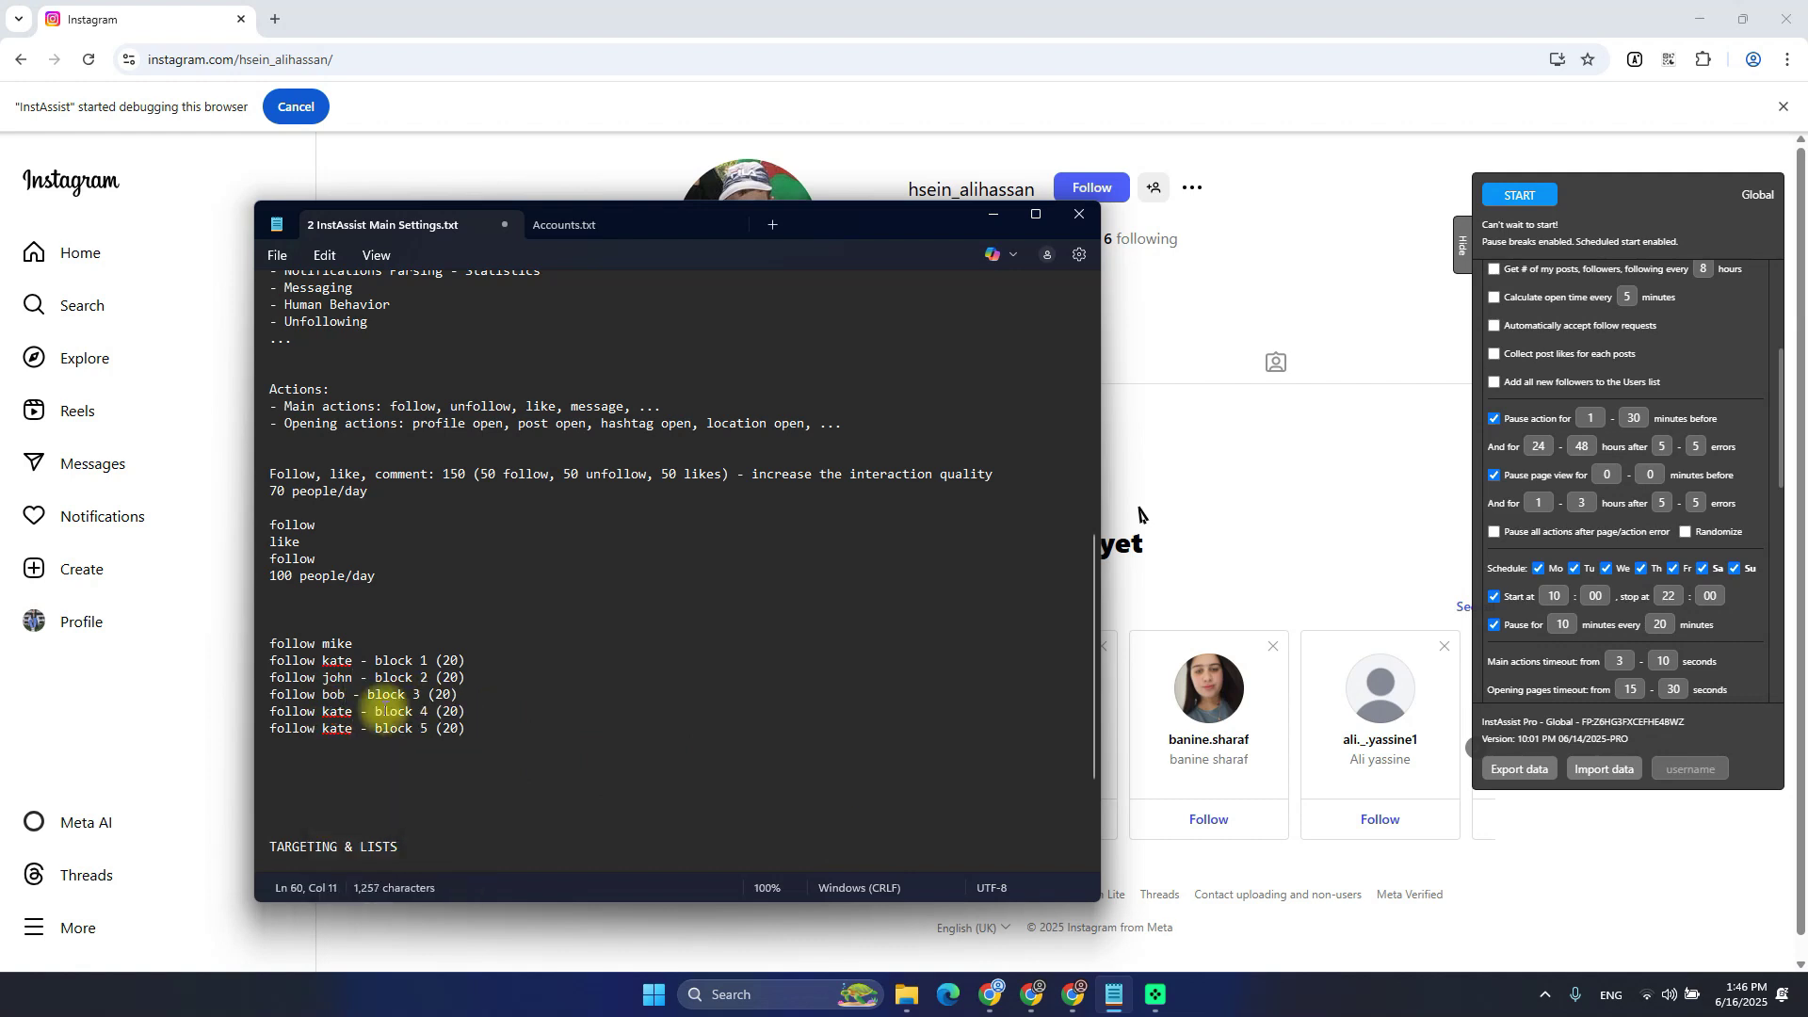
{"action": "double_click", "coordinate": [336, 712]}
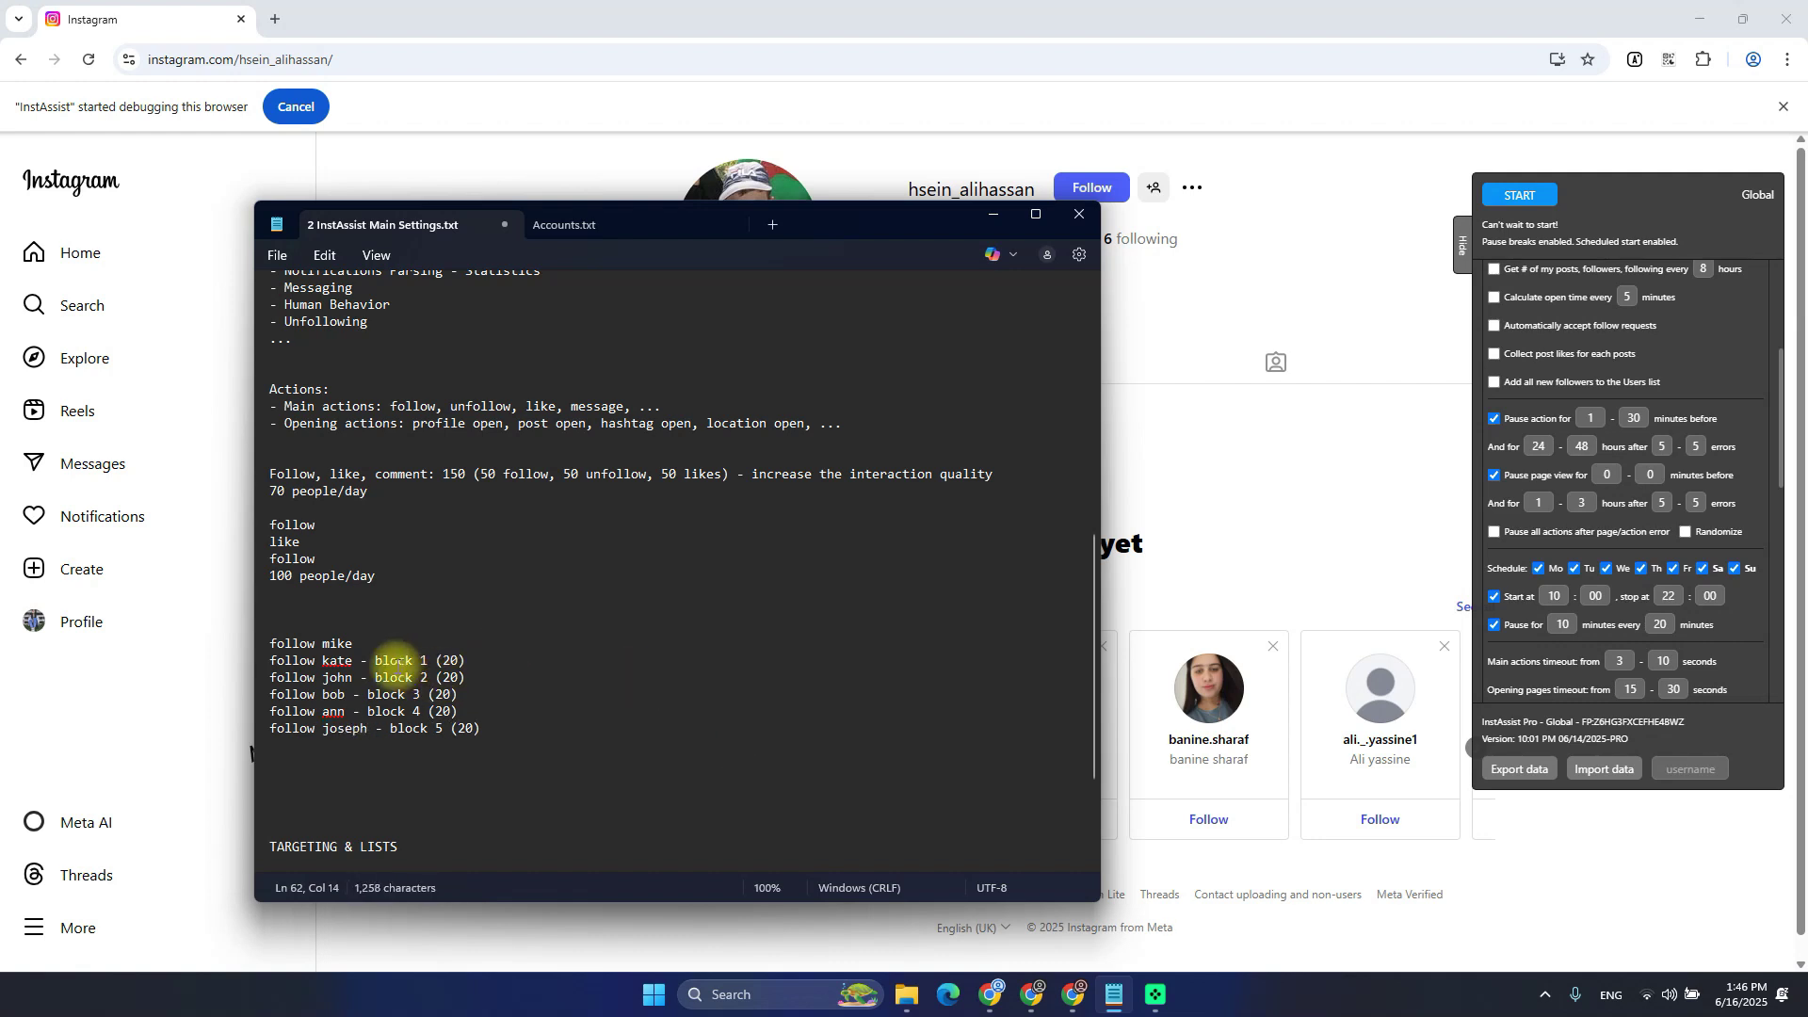
Highlight "block 1 (20)" and its value 20 in the notes, and compare it with the pause action minutes setting
{"action": "left_click_drag", "start_coordinate": [312, 660], "coordinate": [509, 662]}
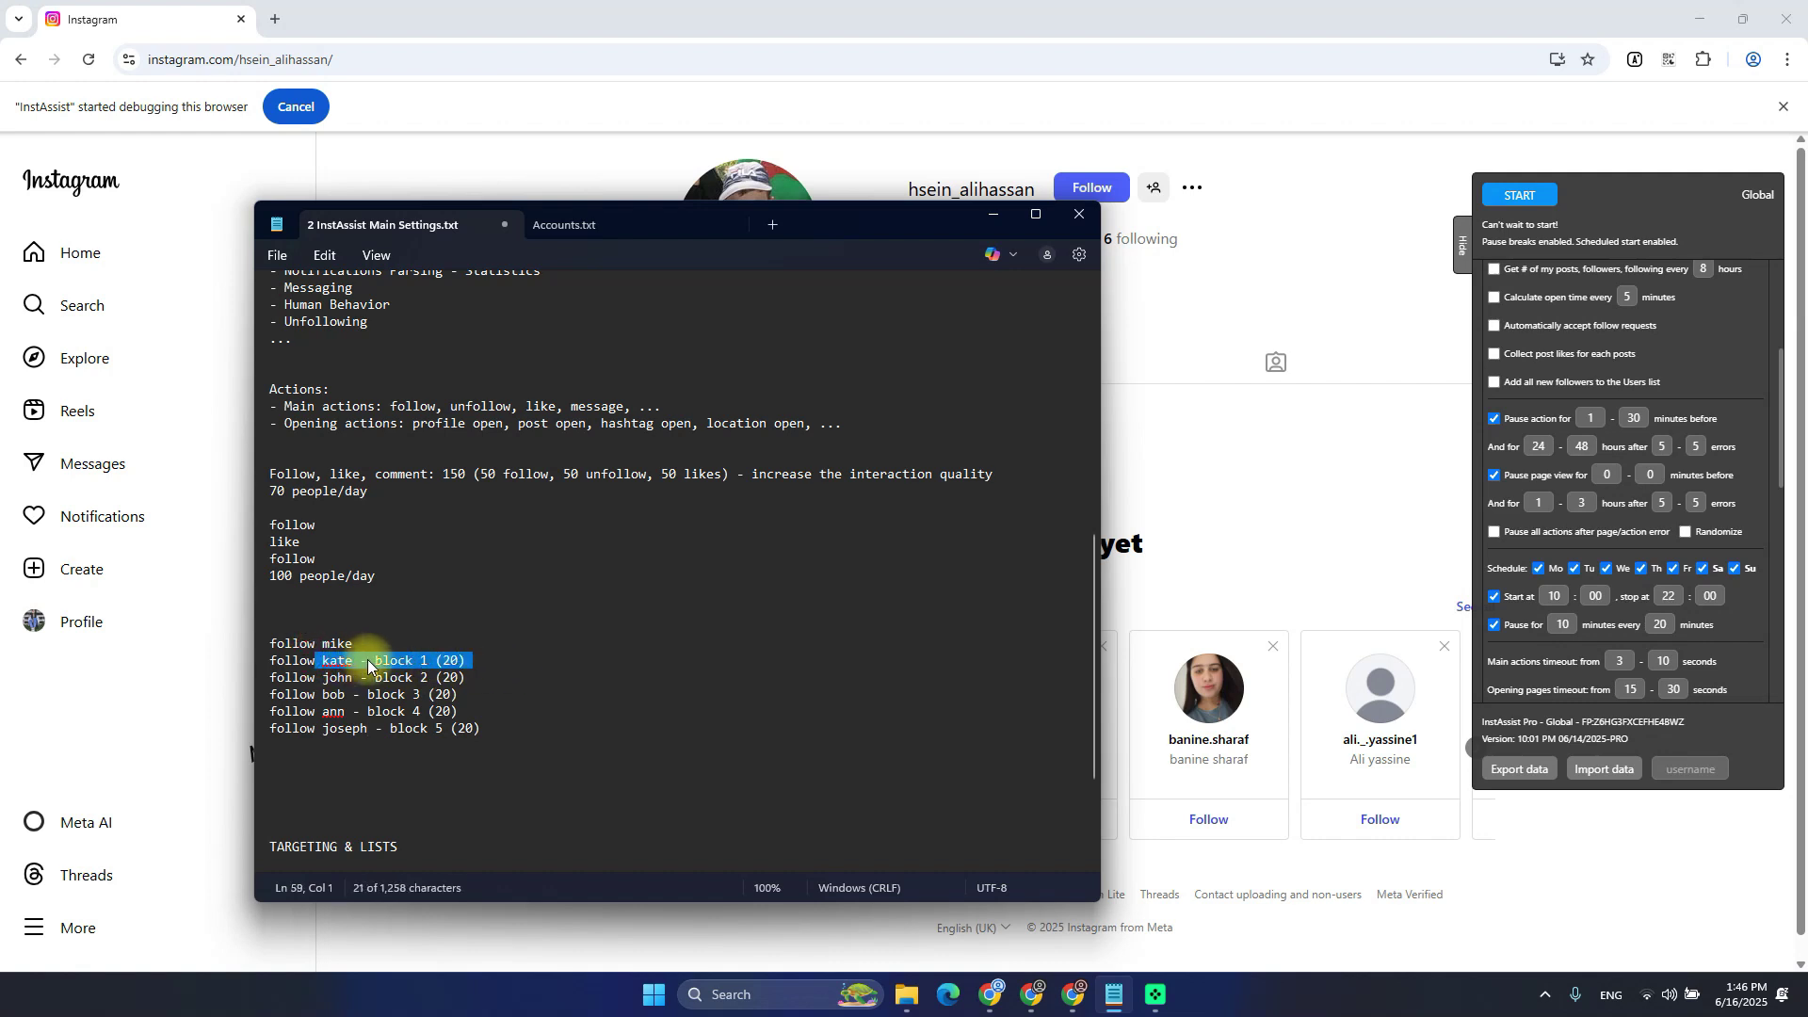
{"action": "left_click", "coordinate": [328, 661]}
{"action": "left_click_drag", "start_coordinate": [375, 660], "coordinate": [465, 660]}
{"action": "double_click", "coordinate": [450, 660]}
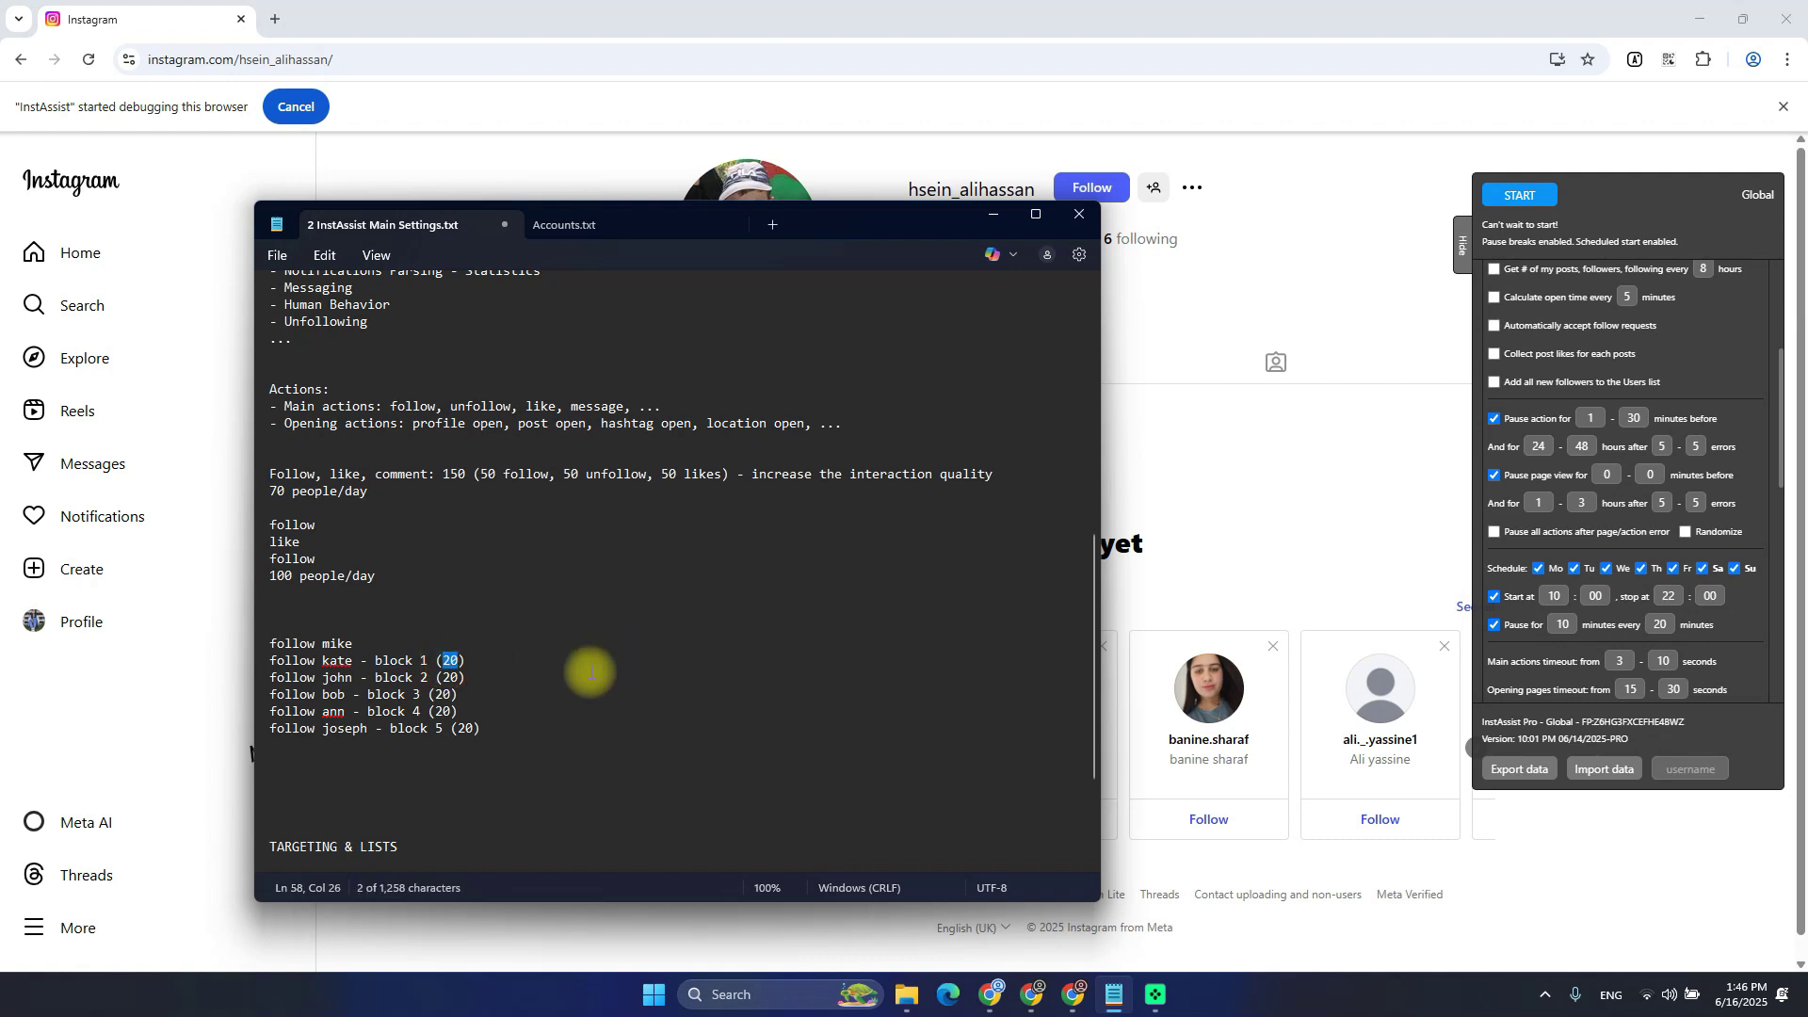
{"action": "mouse_move", "coordinate": [1554, 436]}
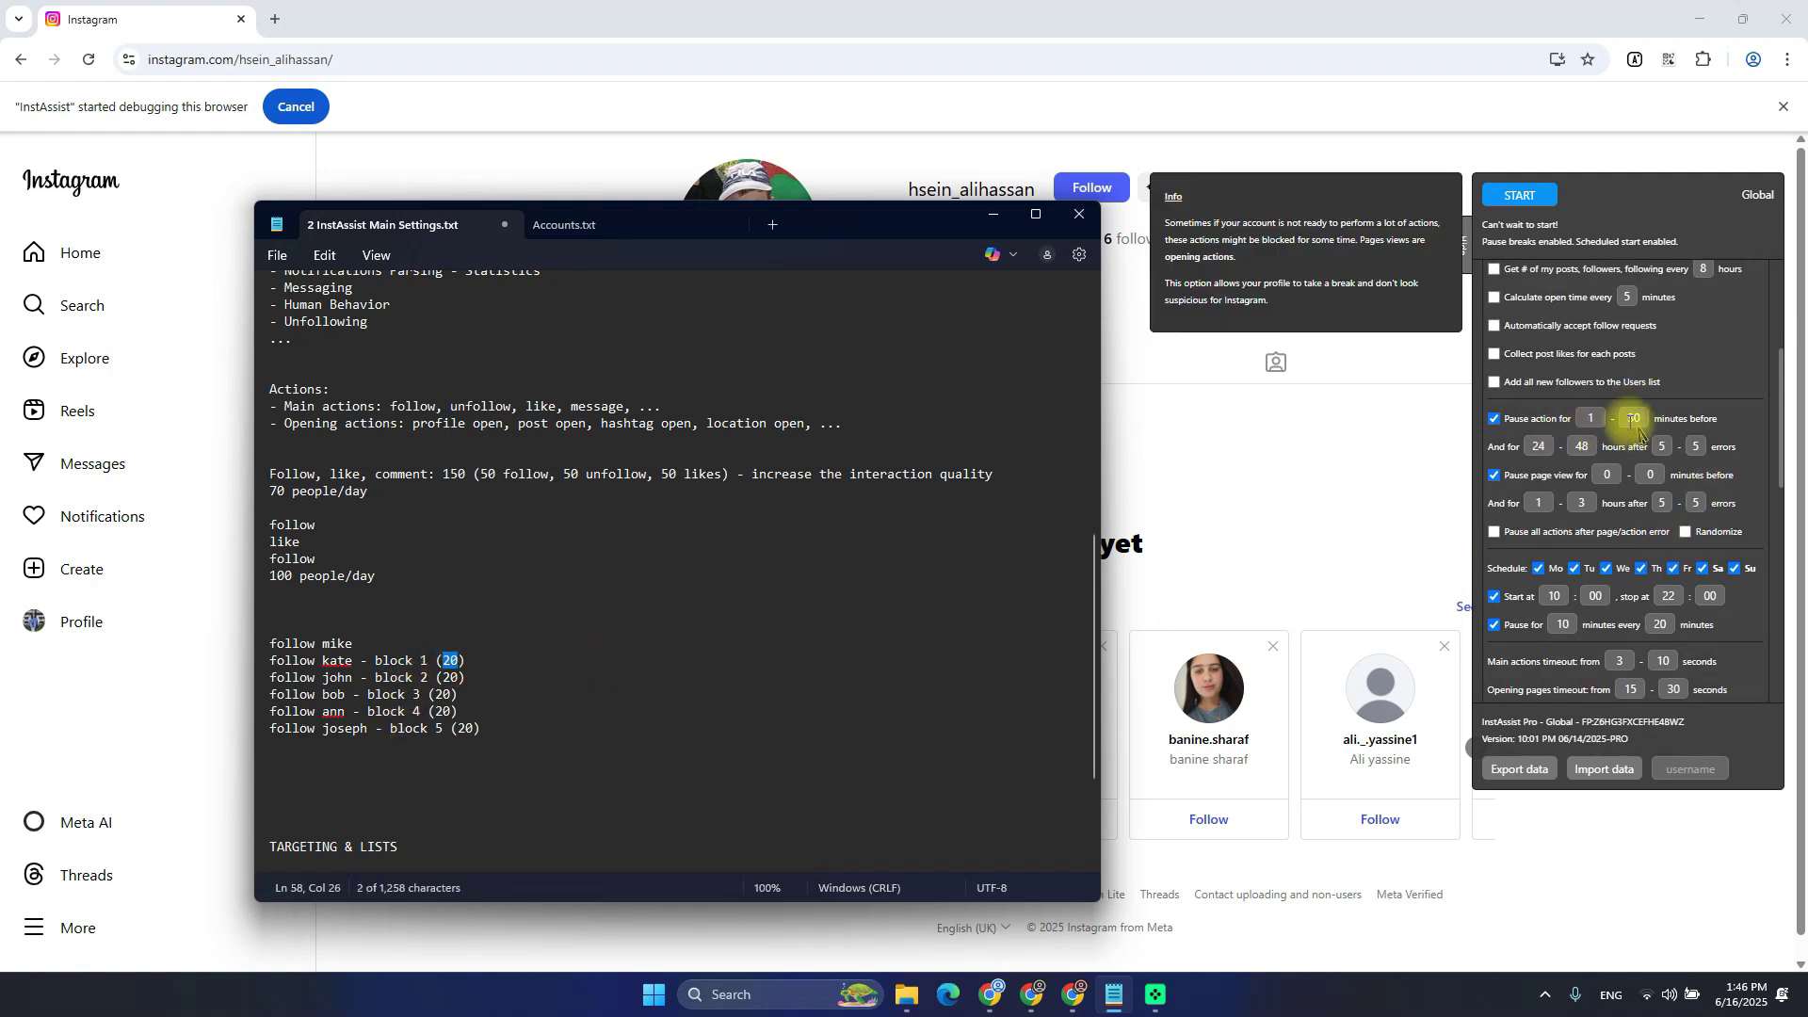
Set the block 2 line's value to 5 in the notes
{"action": "left_click", "coordinate": [450, 677]}
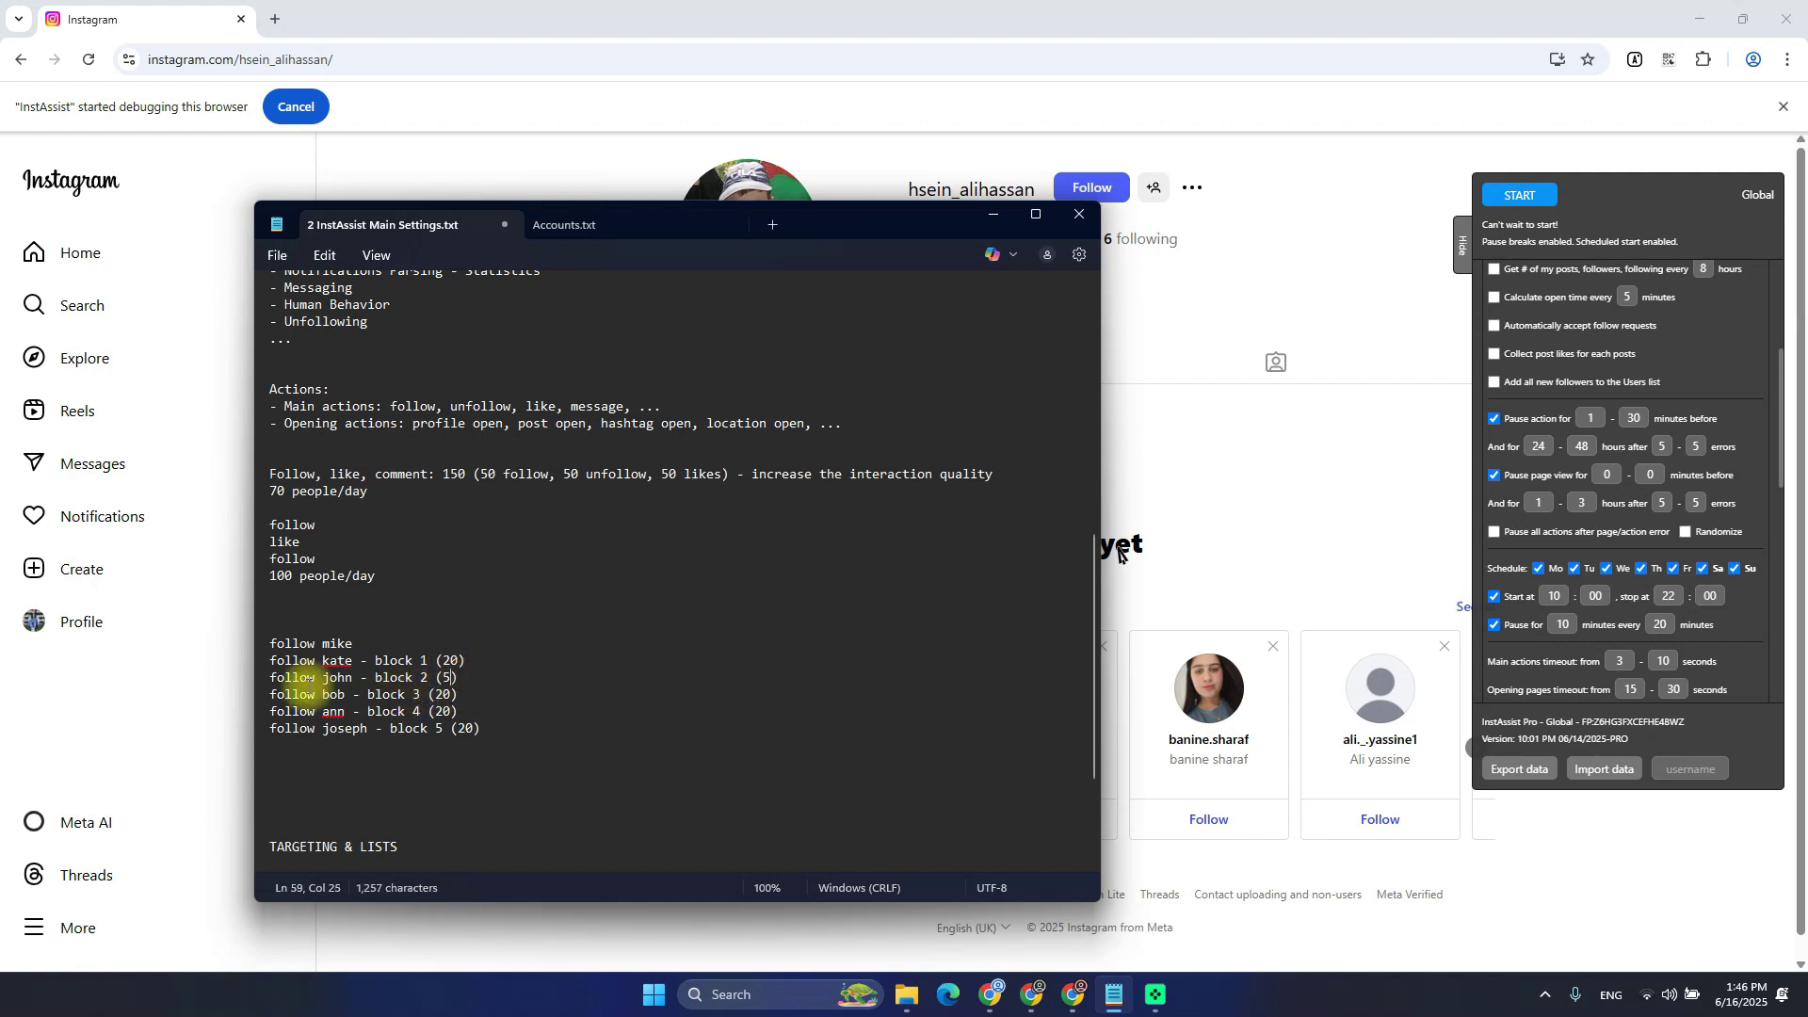
{"action": "left_click_drag", "start_coordinate": [301, 678], "coordinate": [361, 677]}
{"action": "left_click", "coordinate": [407, 678]}
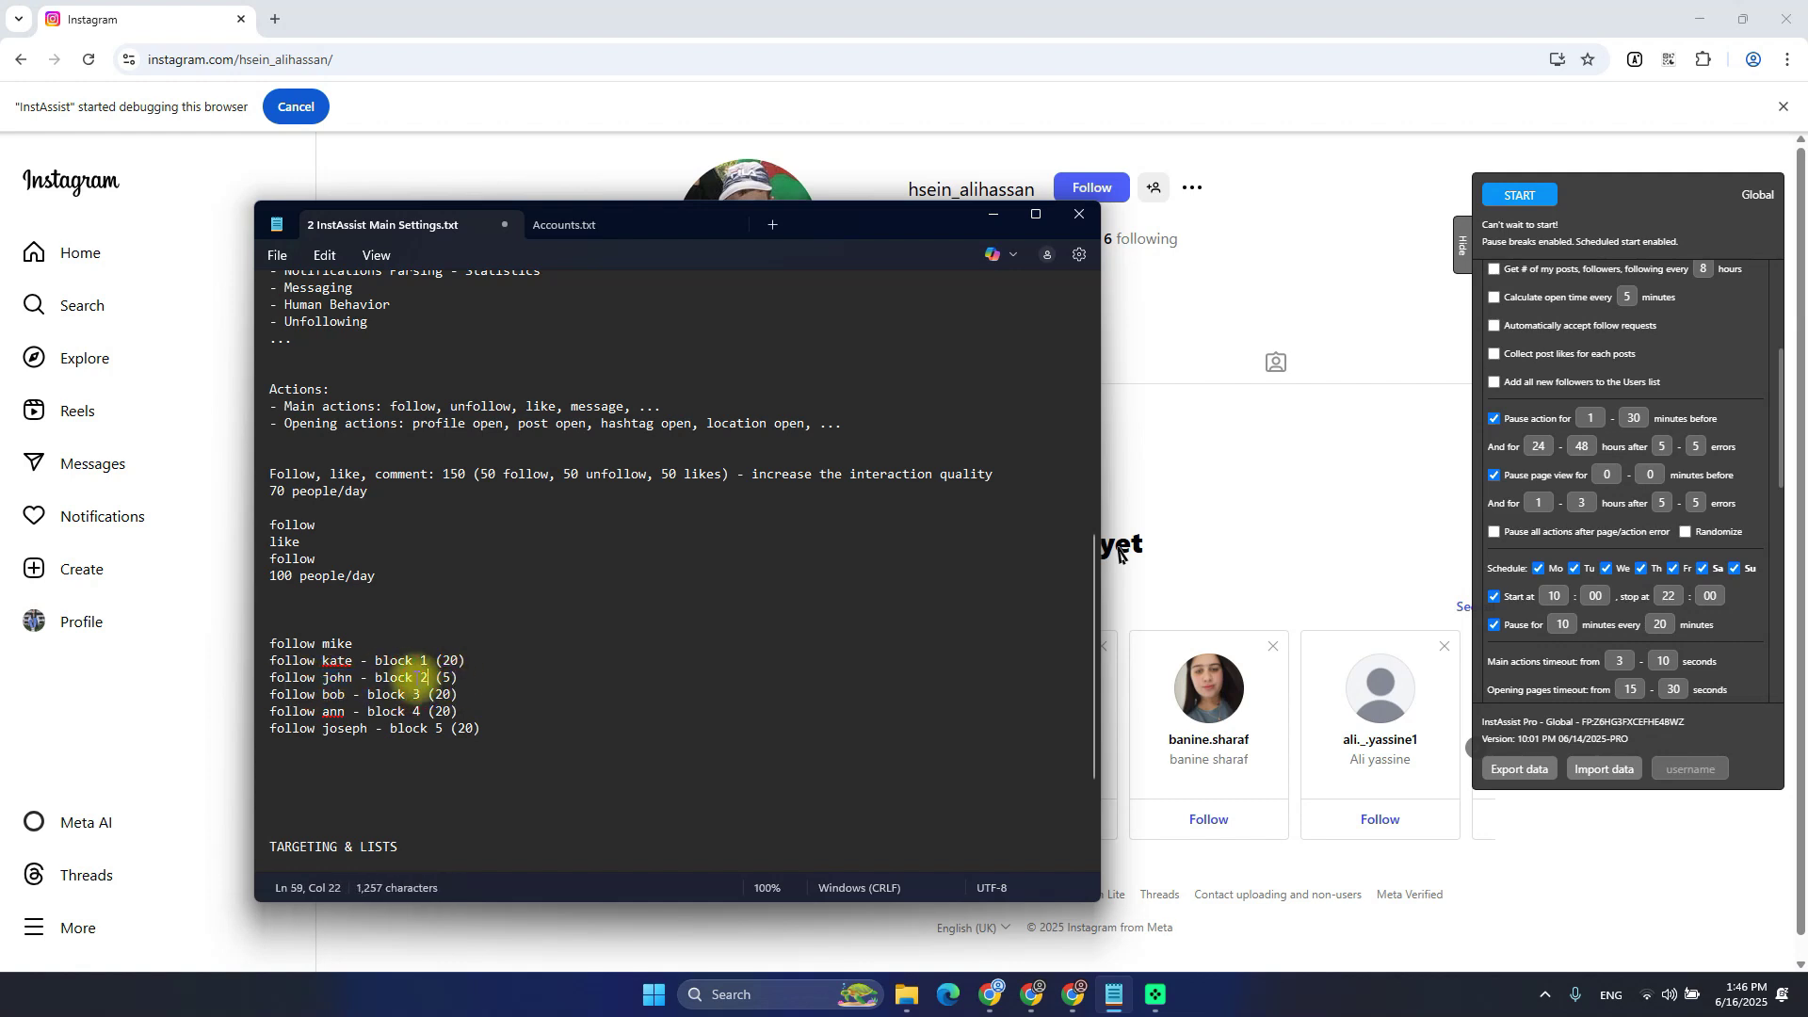
{"action": "left_click", "coordinate": [442, 679]}
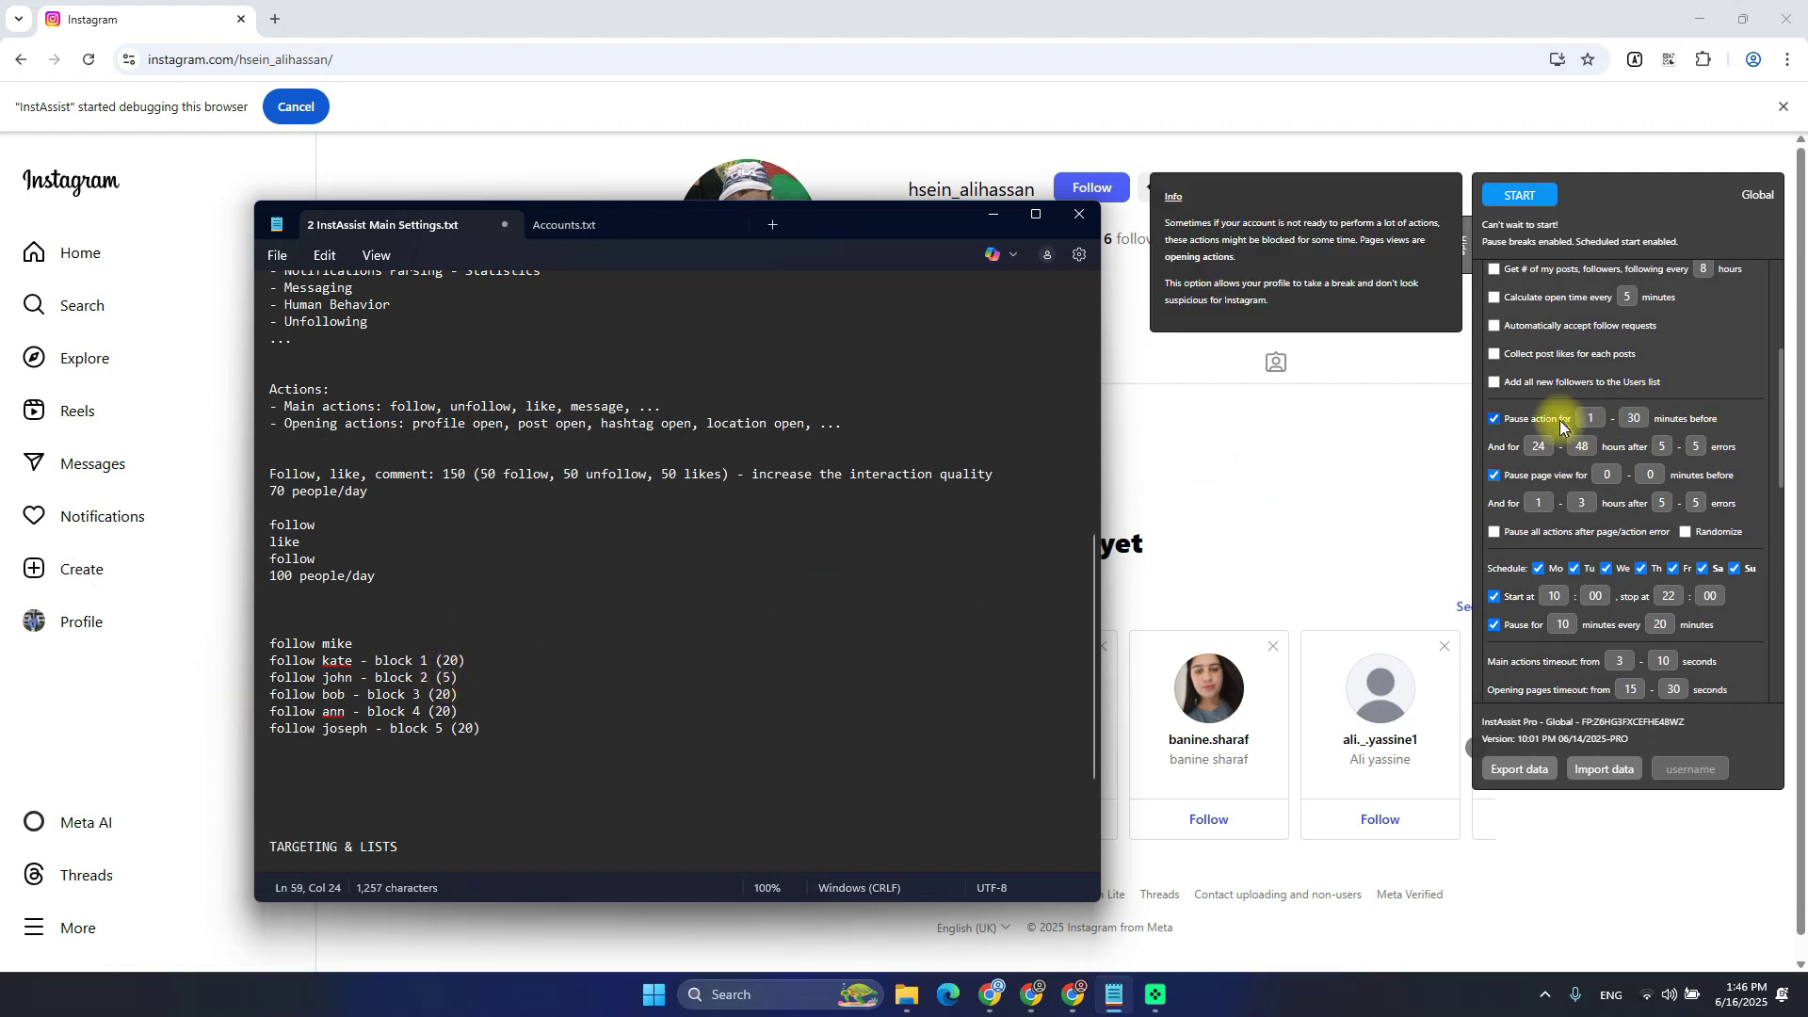
Set the value of the block 3 line to 15 and of the block 4 line to 25
{"action": "double_click", "coordinate": [335, 695]}
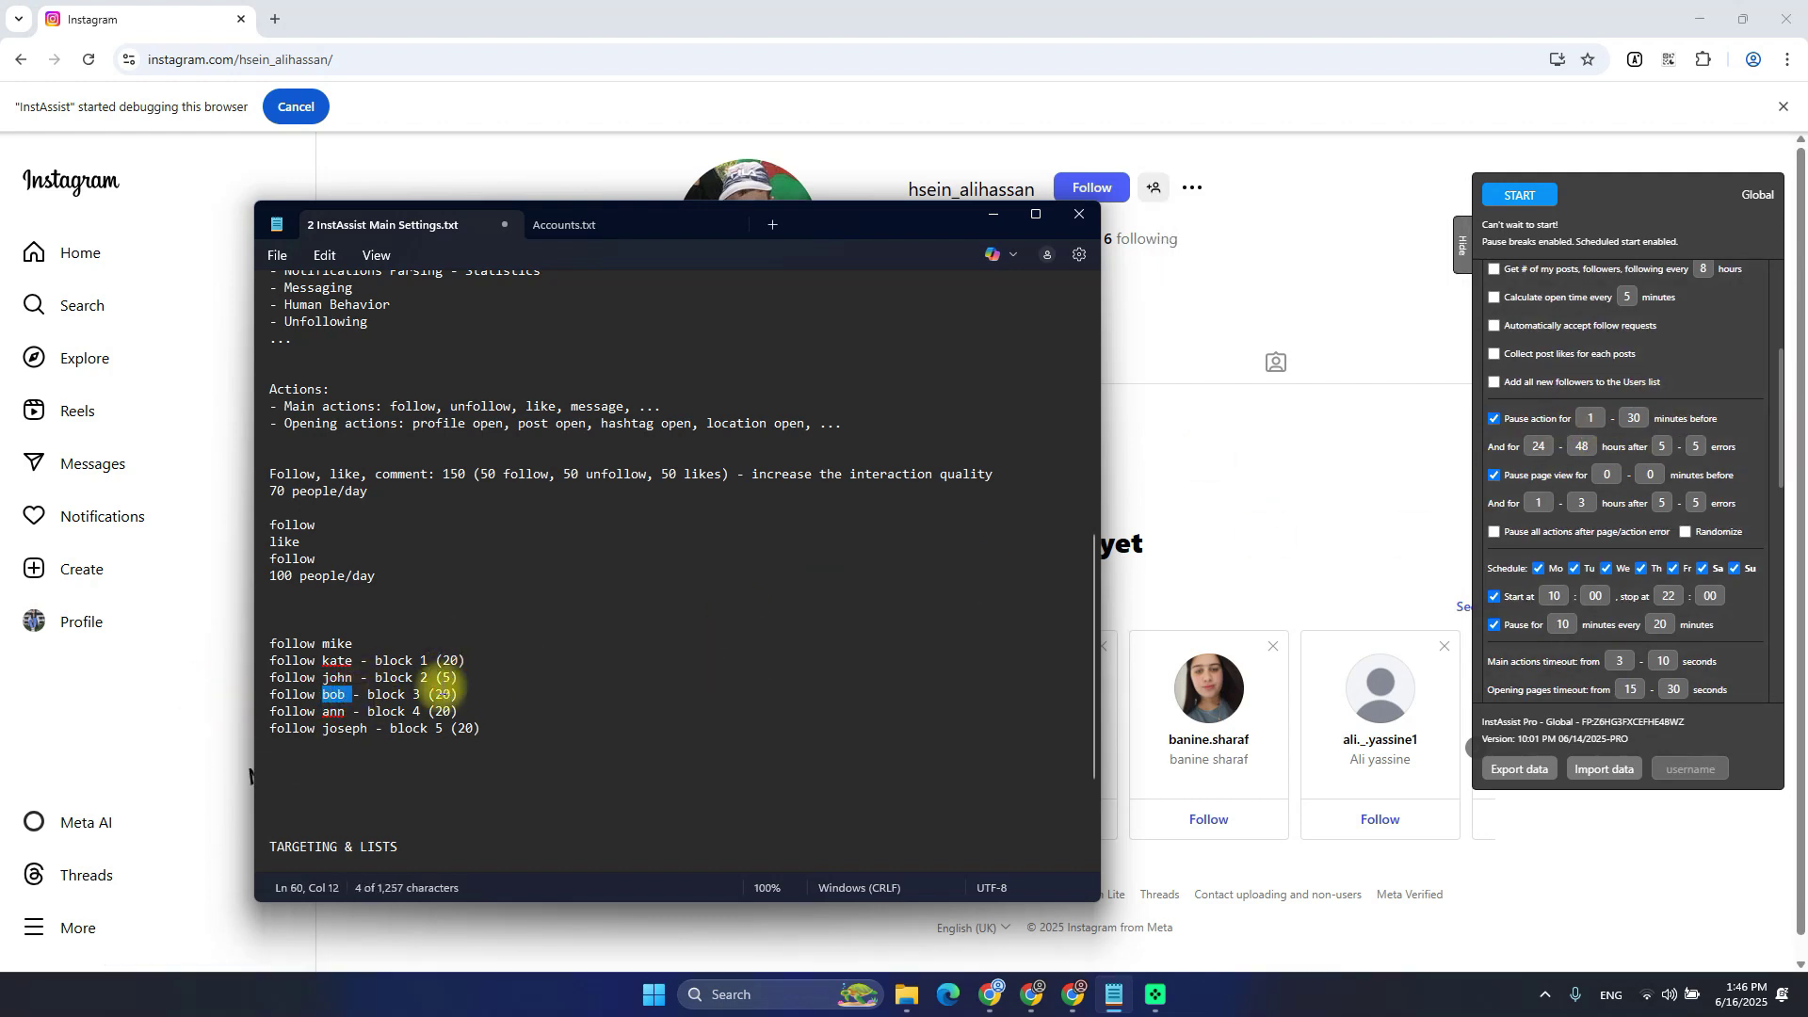
{"action": "double_click", "coordinate": [442, 696]}
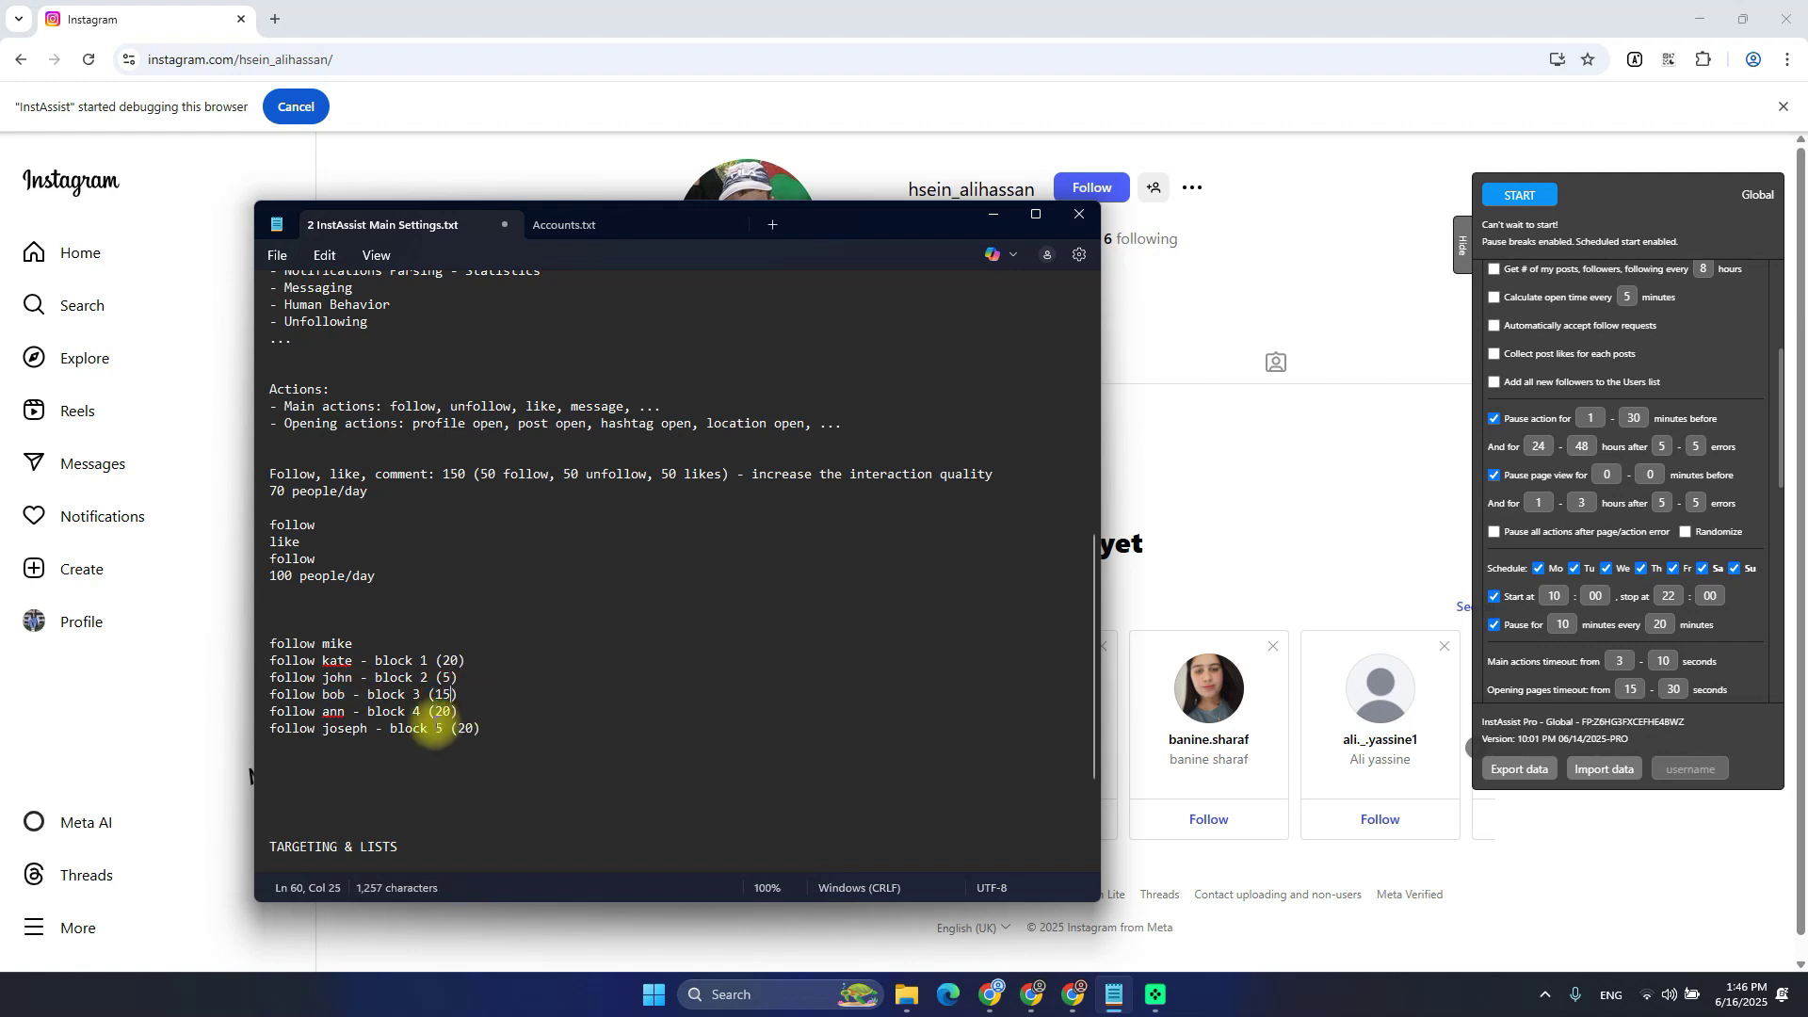
{"action": "type", "text": "15"}
{"action": "left_click", "coordinate": [447, 711]}
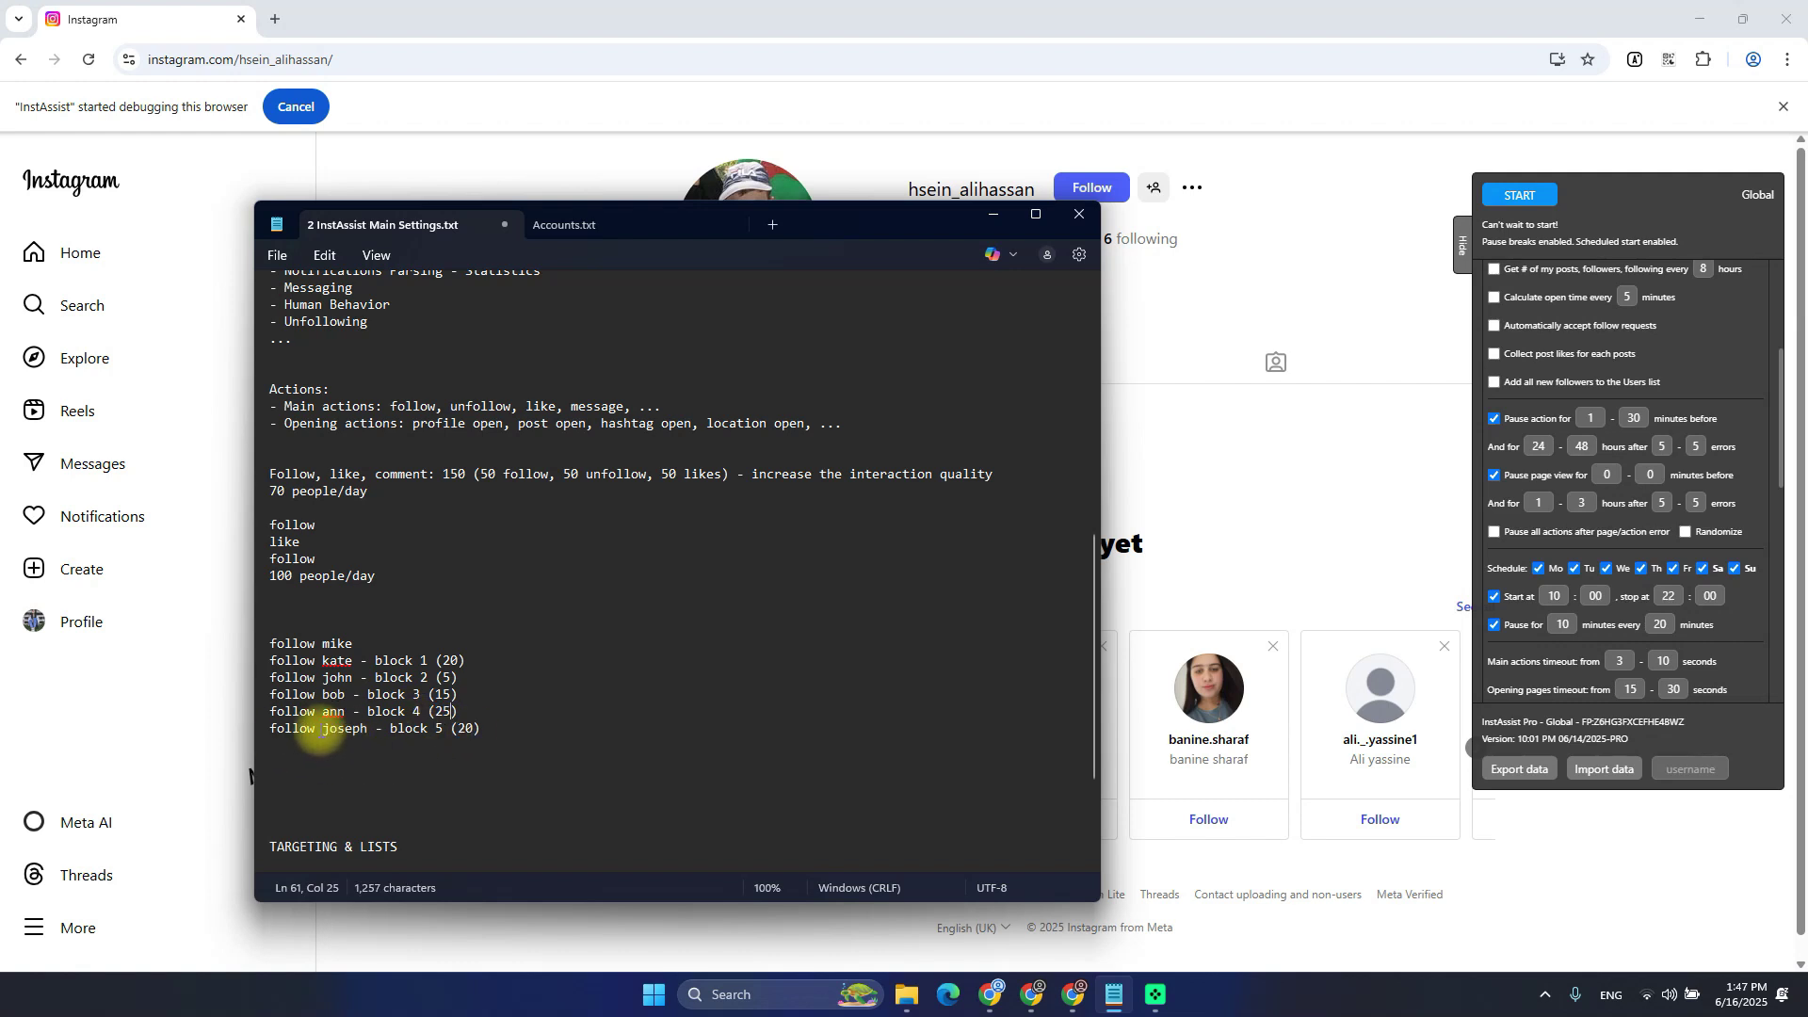
Highlight "block 5" in the last follow line and set its value to "30 hrs"
{"action": "triple_click", "coordinate": [307, 730]}
{"action": "left_click", "coordinate": [390, 730]}
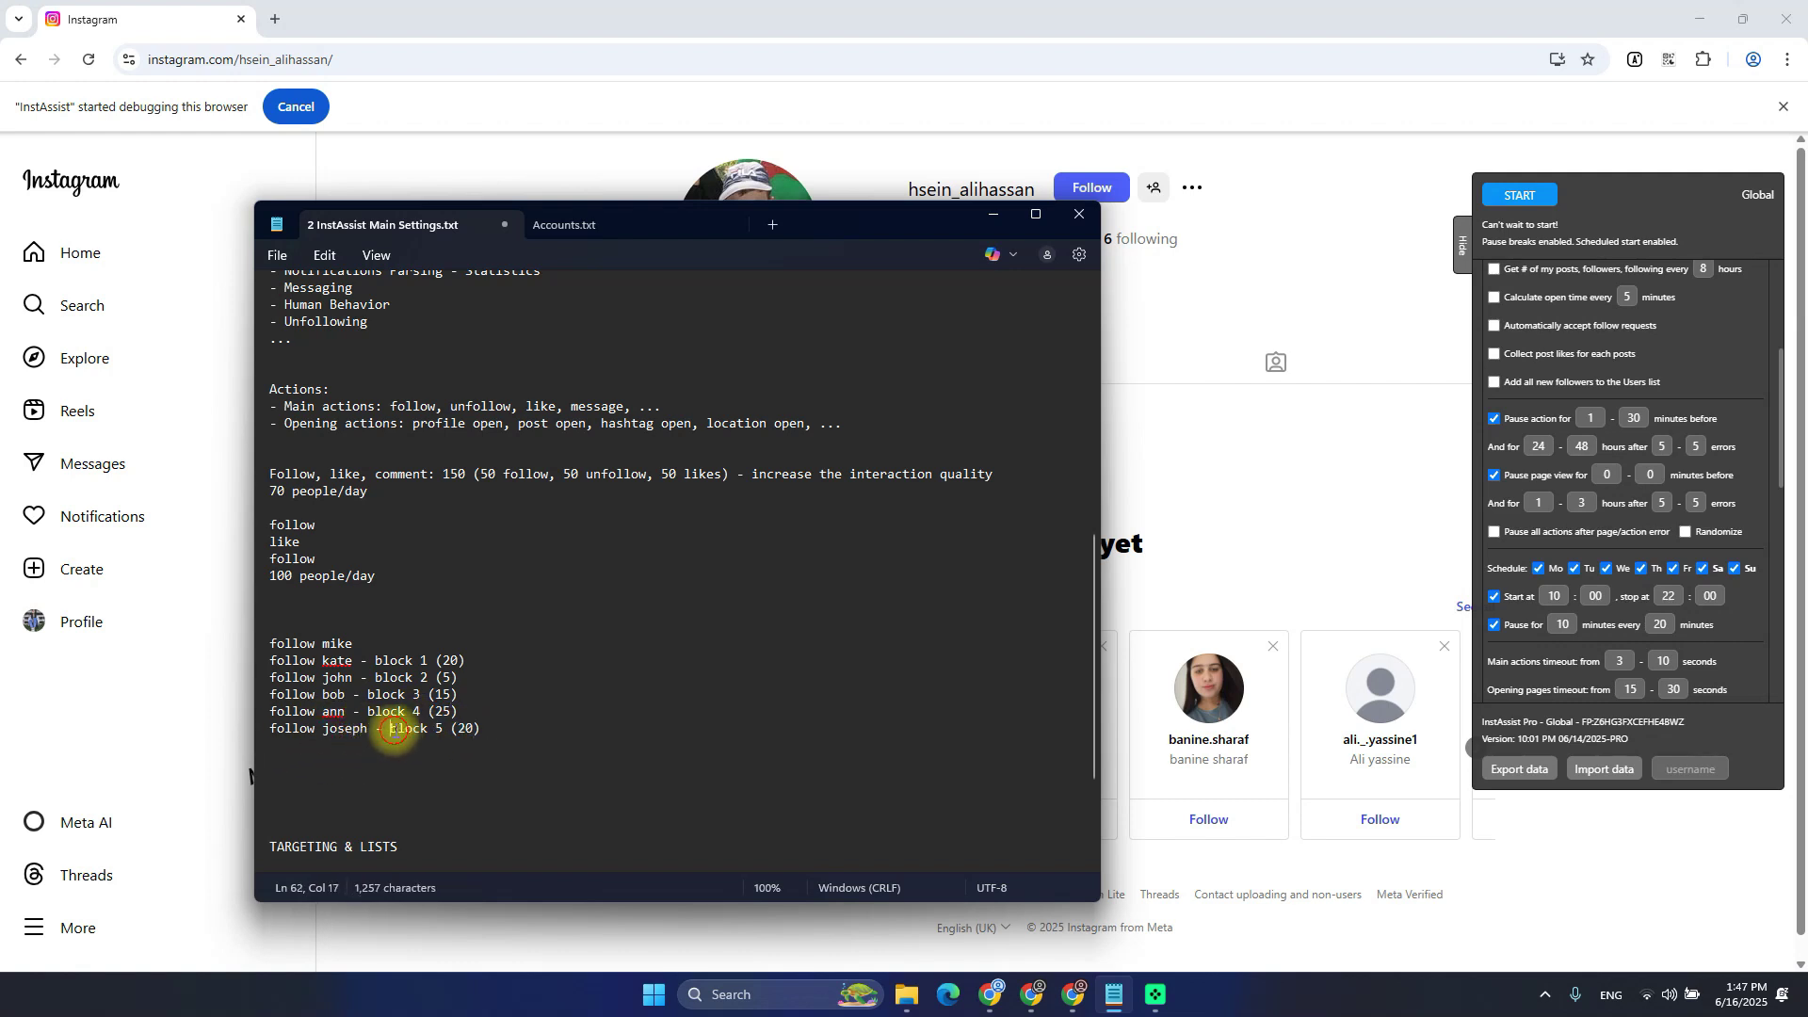
{"action": "left_click_drag", "start_coordinate": [392, 730], "coordinate": [443, 733]}
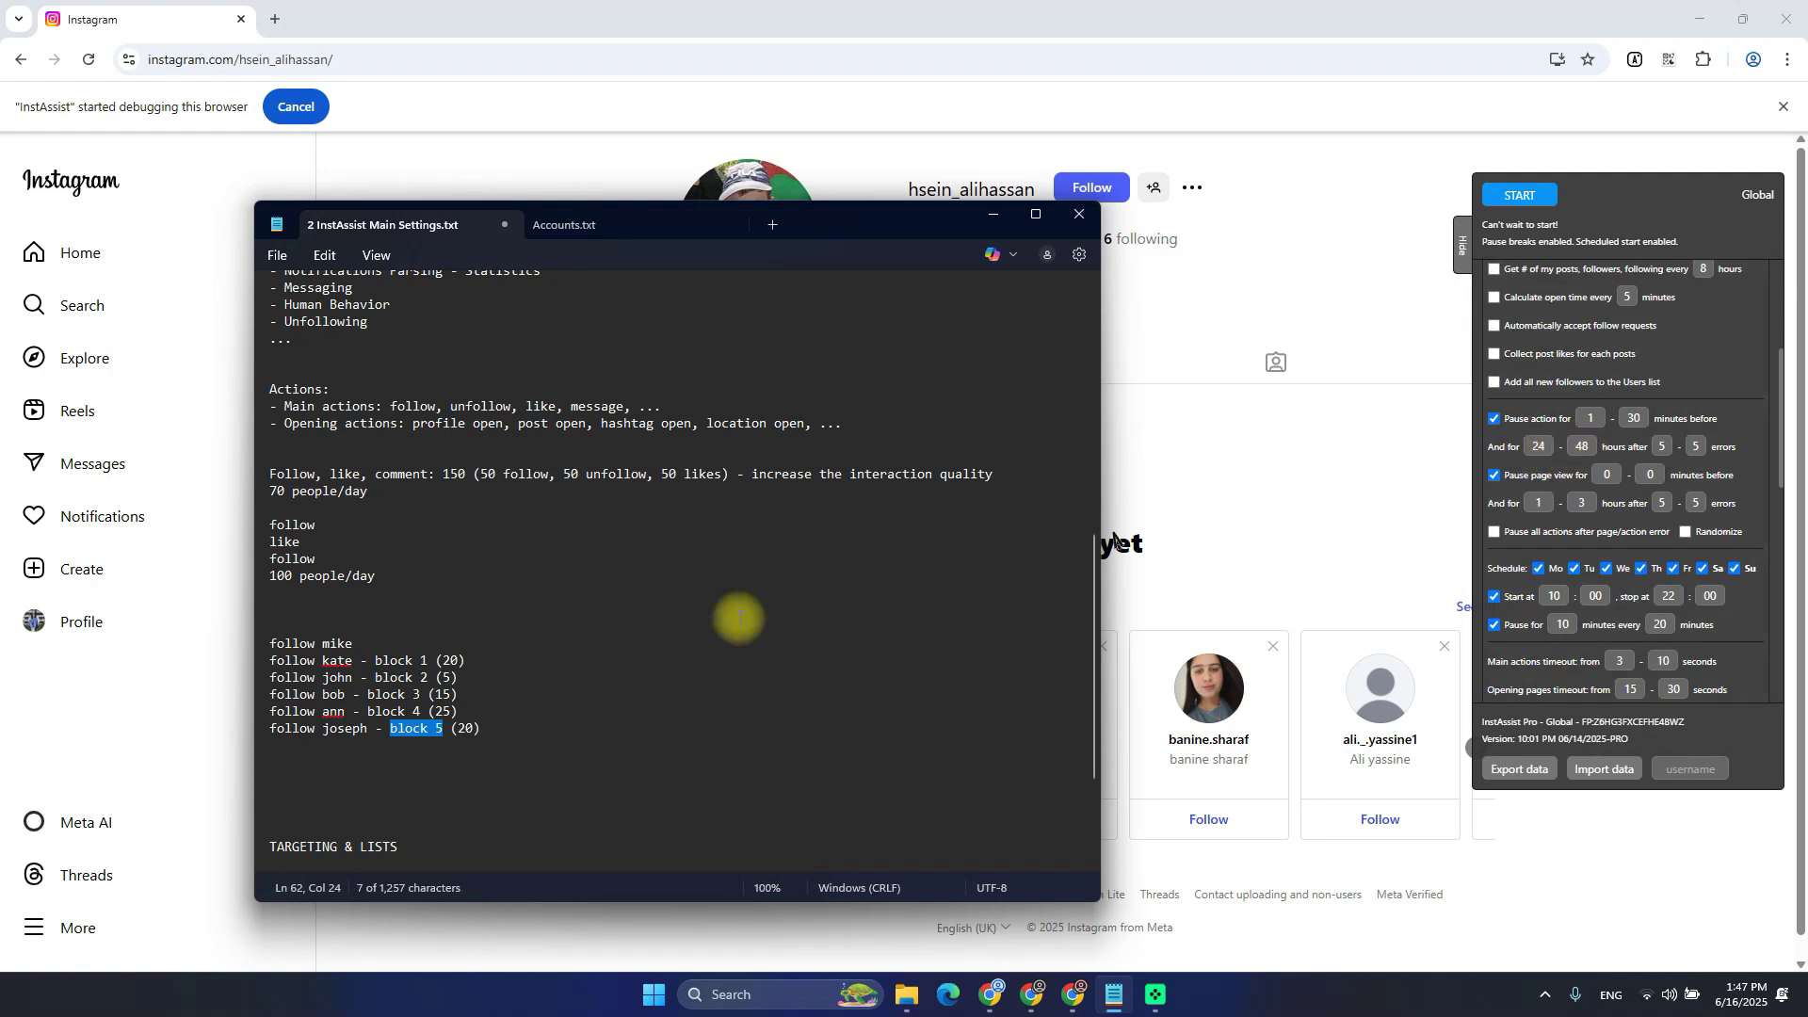
{"action": "double_click", "coordinate": [465, 728]}
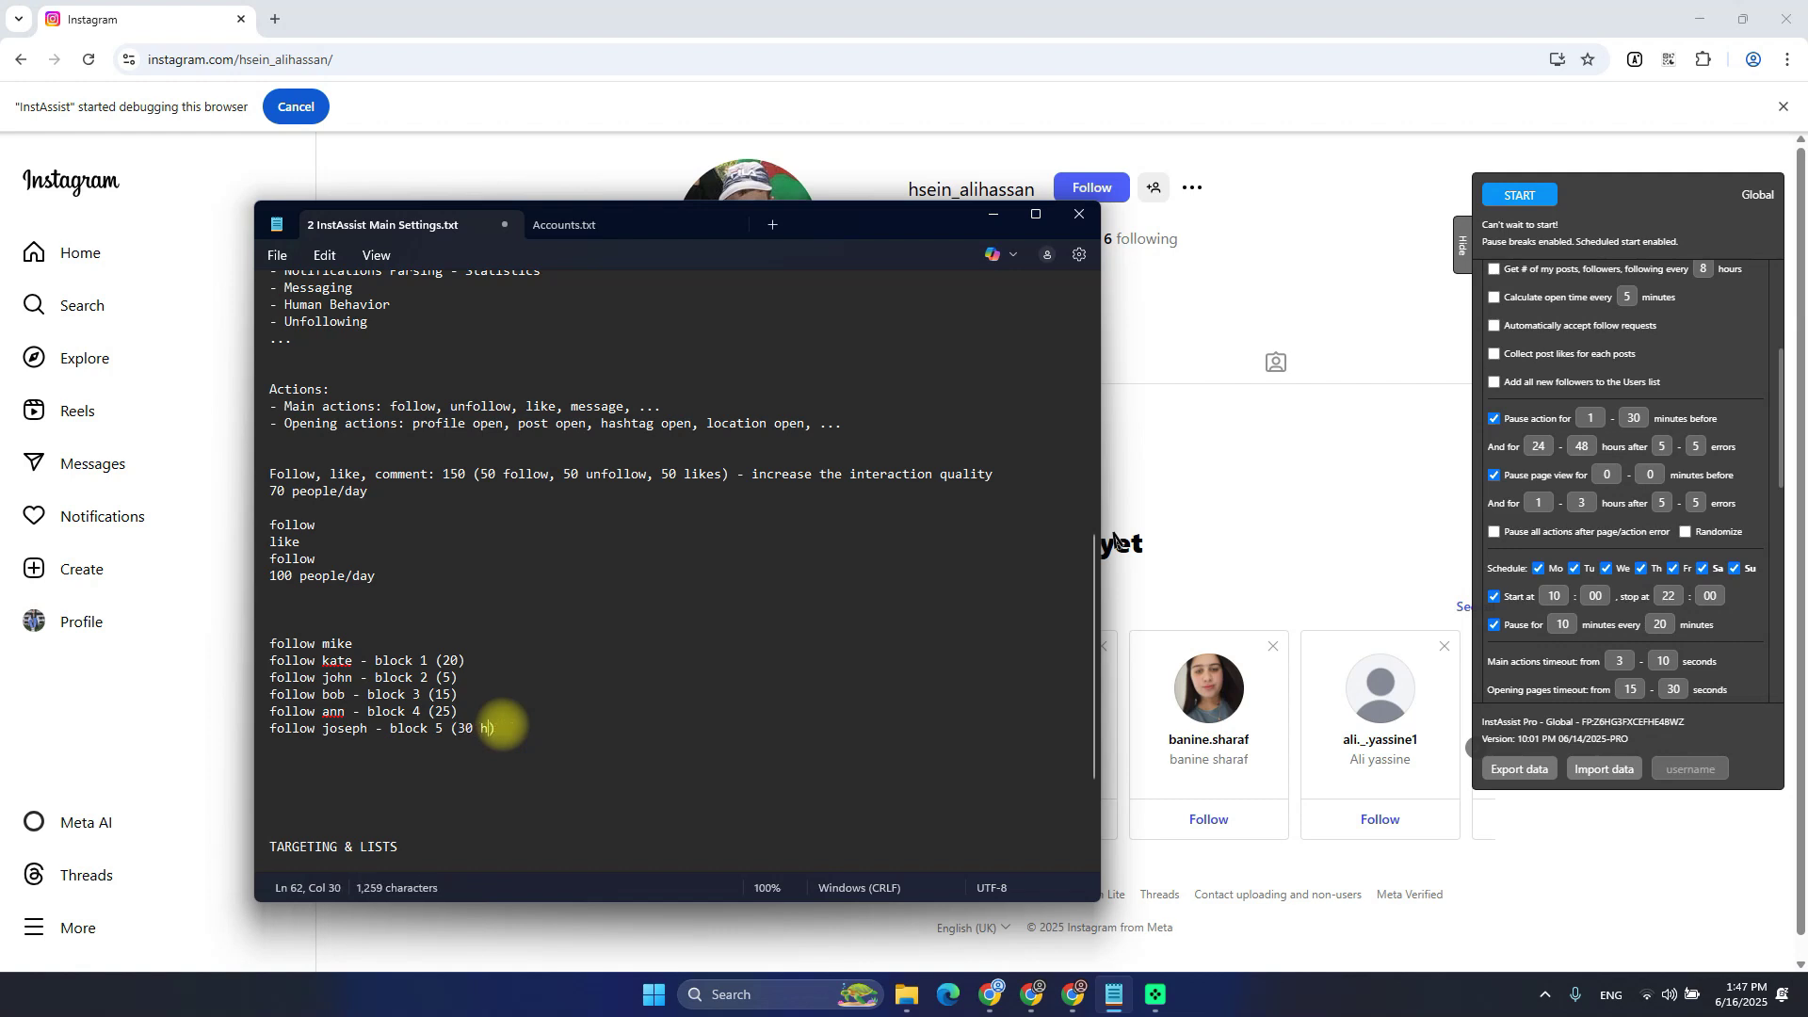
Review the five block lines in the notes, highlighting them as a group and the block 5 pause value
{"action": "left_click_drag", "start_coordinate": [516, 728], "coordinate": [194, 666]}
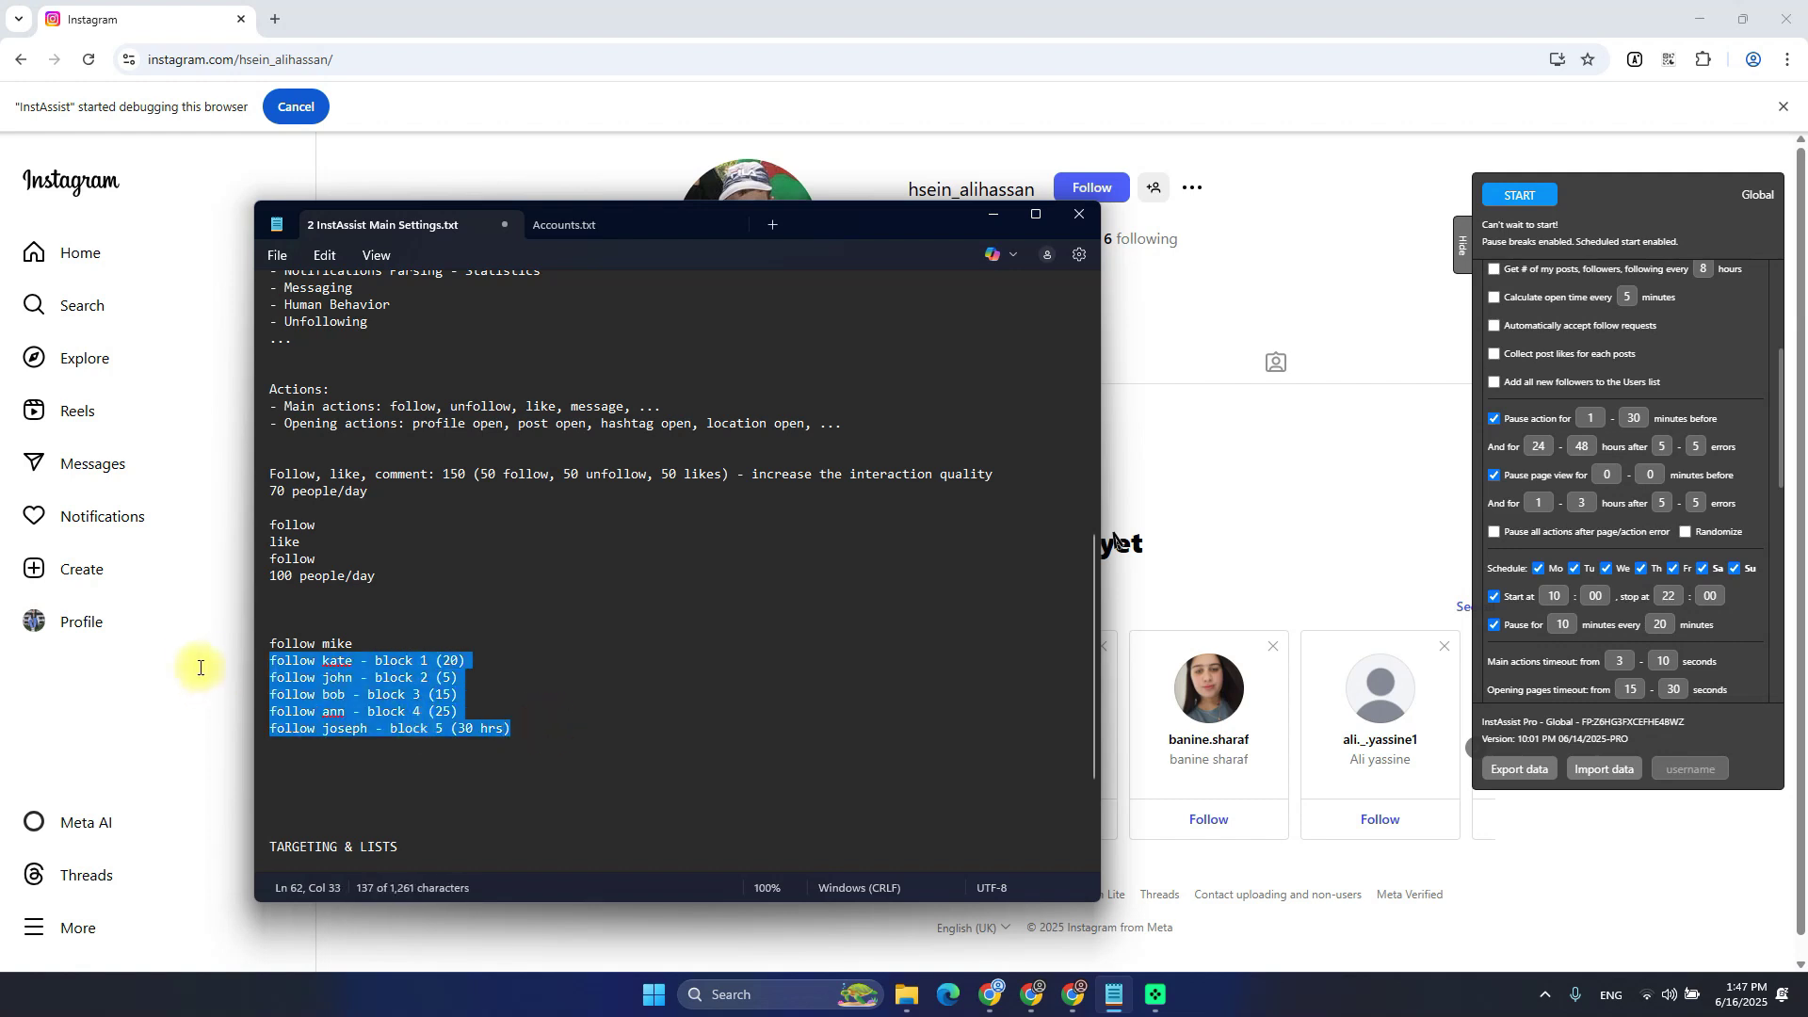
{"action": "left_click", "coordinate": [445, 712]}
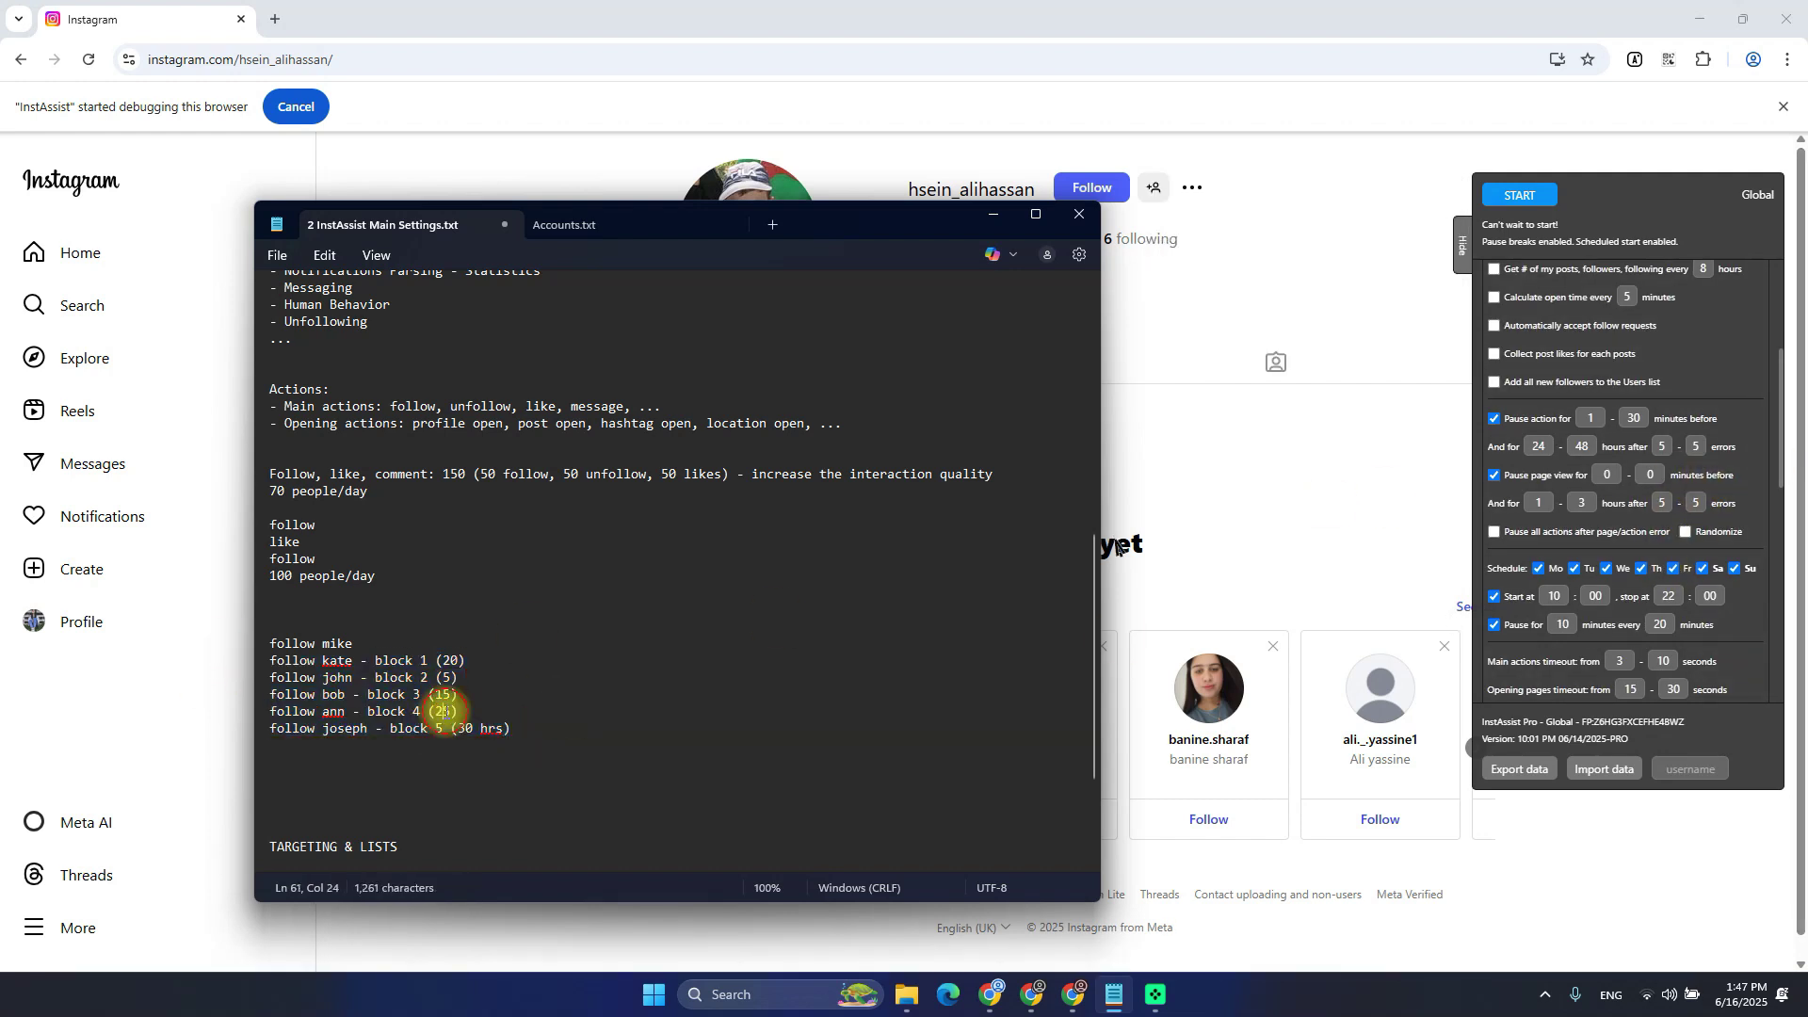
{"action": "left_click_drag", "start_coordinate": [384, 729], "coordinate": [512, 728]}
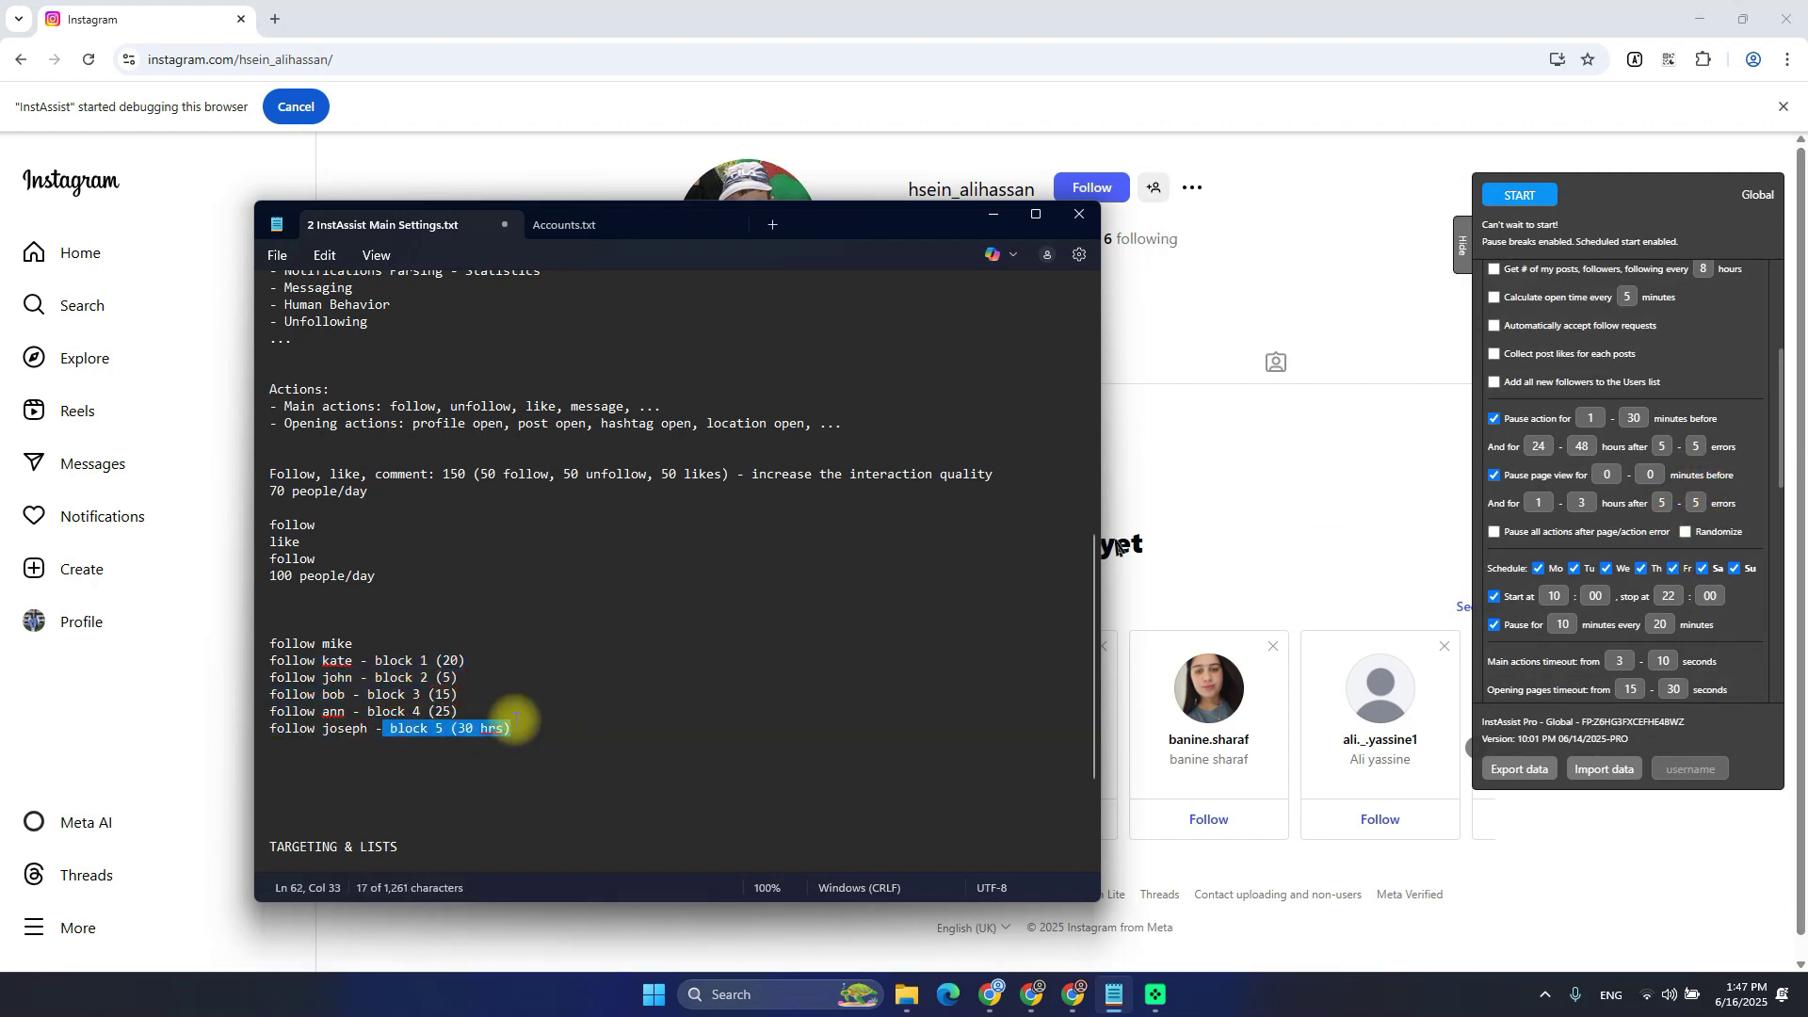
{"action": "double_click", "coordinate": [465, 729]}
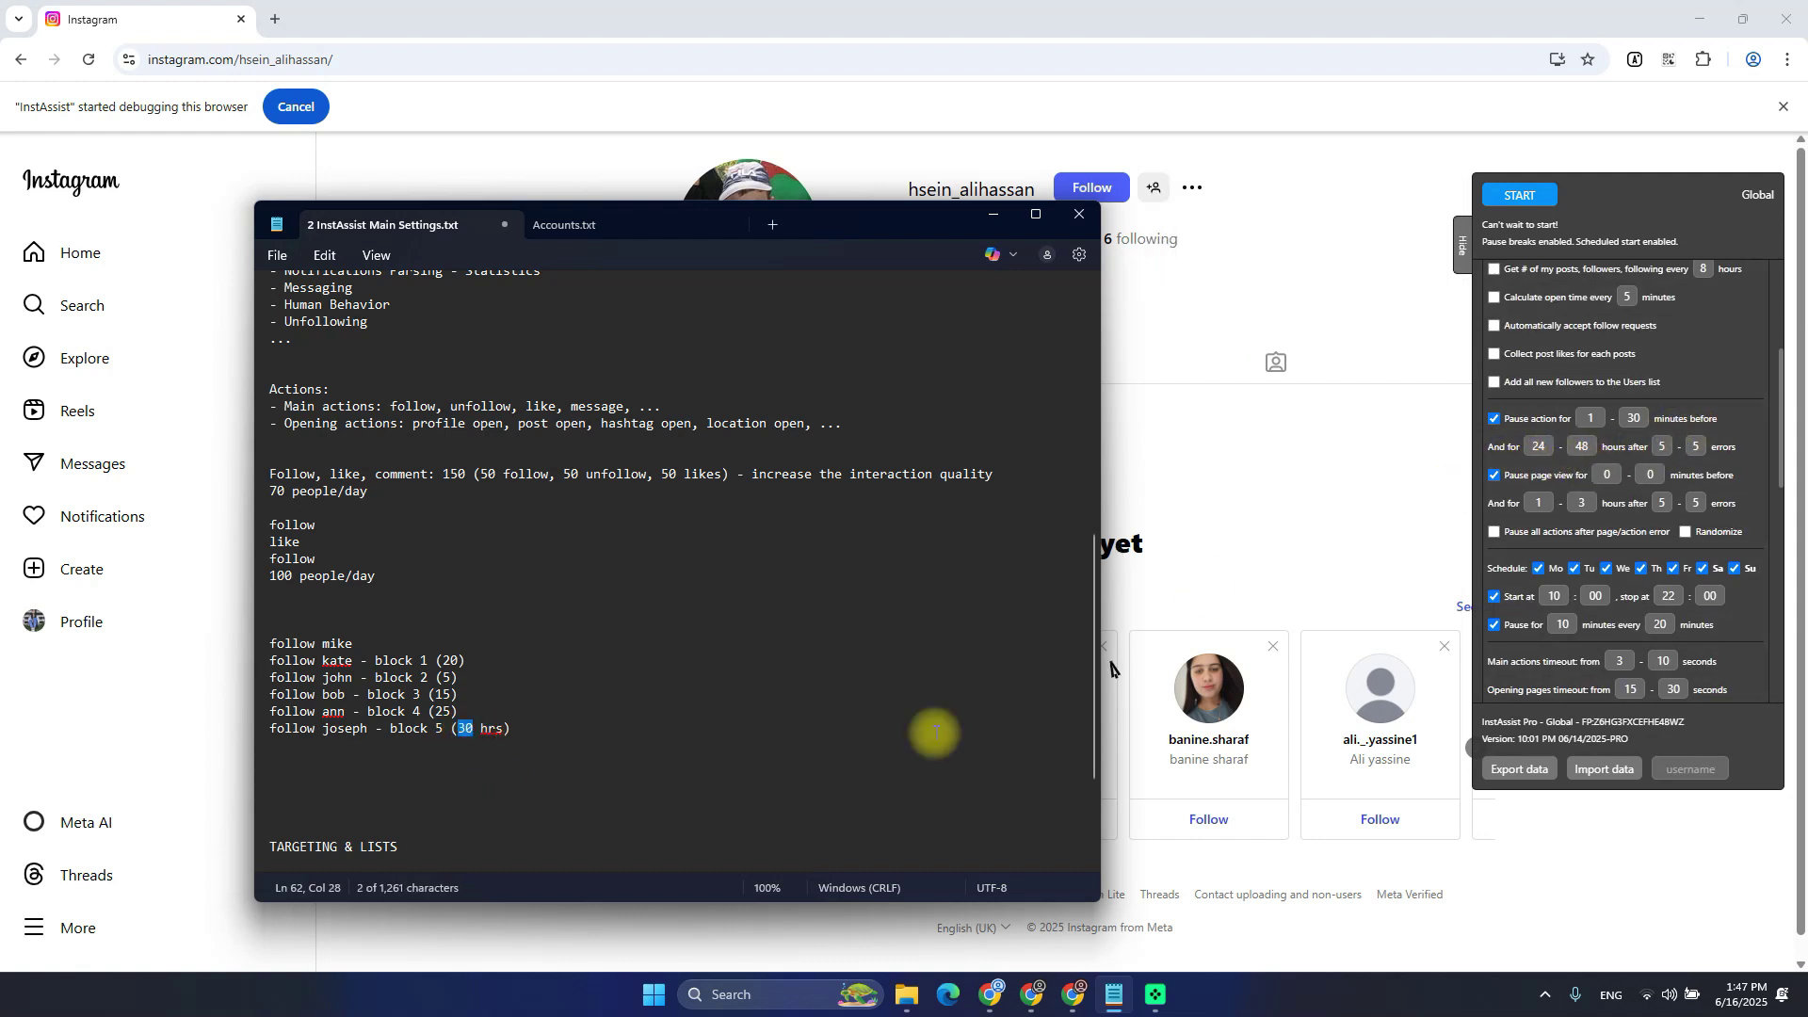
{"action": "scroll", "coordinate": [522, 584], "scroll_direction": "up", "scroll_amount": 12}
{"action": "left_click_drag", "start_coordinate": [346, 617], "coordinate": [218, 596]}
{"action": "scroll", "coordinate": [537, 686], "scroll_direction": "down", "scroll_amount": 10}
{"action": "scroll", "coordinate": [525, 674], "scroll_direction": "up", "scroll_amount": 1}
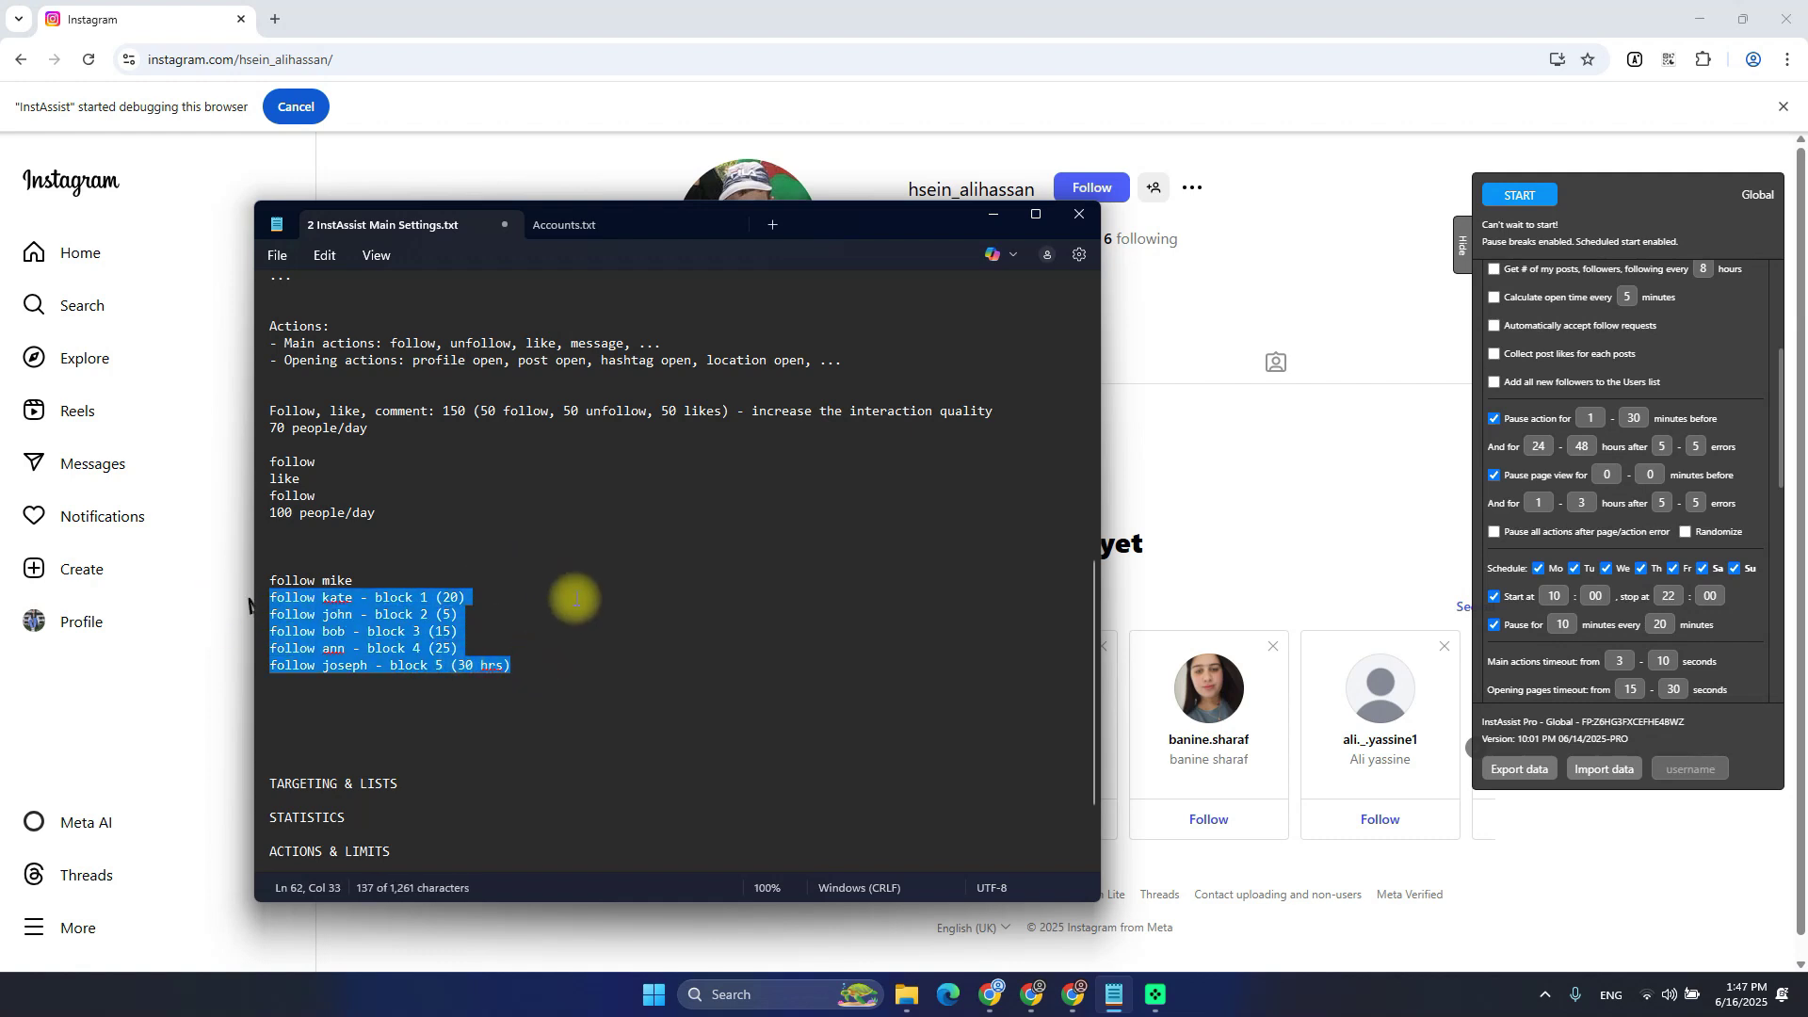
Examine the last follow line in the notes, highlighting the whole block 5 entry with its pause duration
{"action": "left_click", "coordinate": [389, 597]}
{"action": "left_click", "coordinate": [481, 646]}
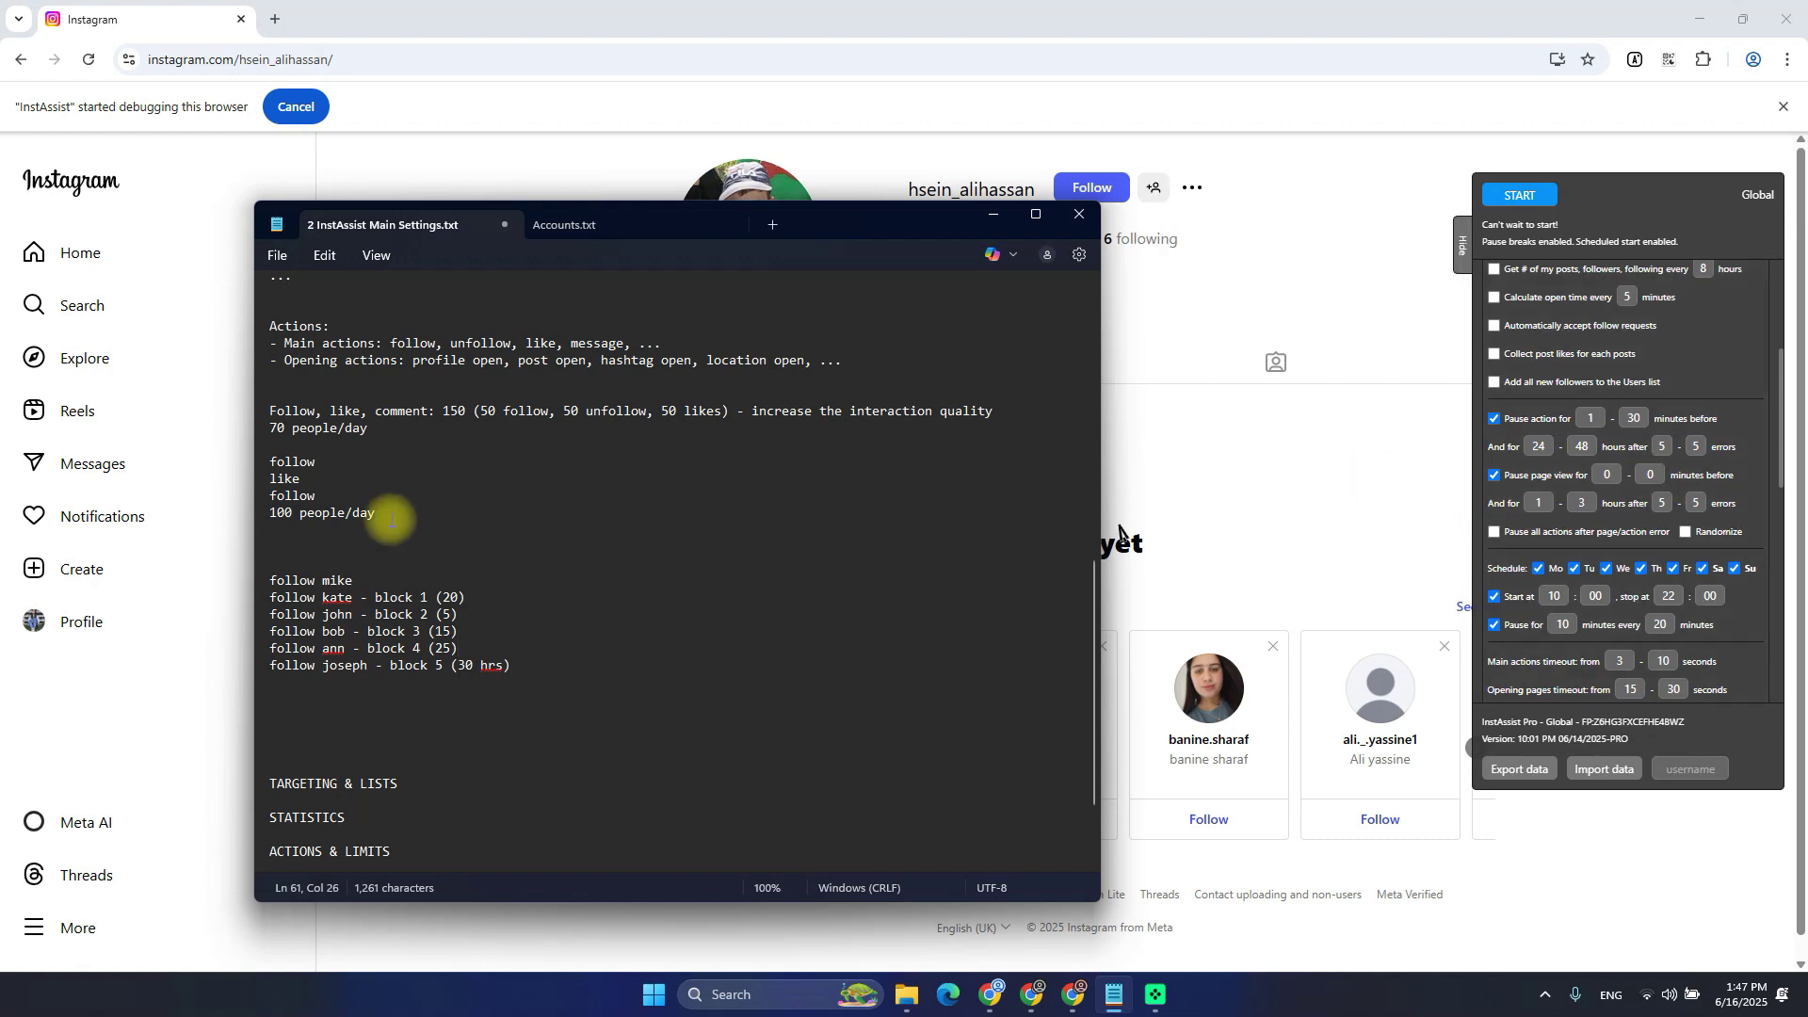
{"action": "left_click_drag", "start_coordinate": [299, 669], "coordinate": [242, 659]}
{"action": "left_click", "coordinate": [490, 666]}
{"action": "left_click", "coordinate": [391, 666]}
{"action": "left_click", "coordinate": [493, 666]}
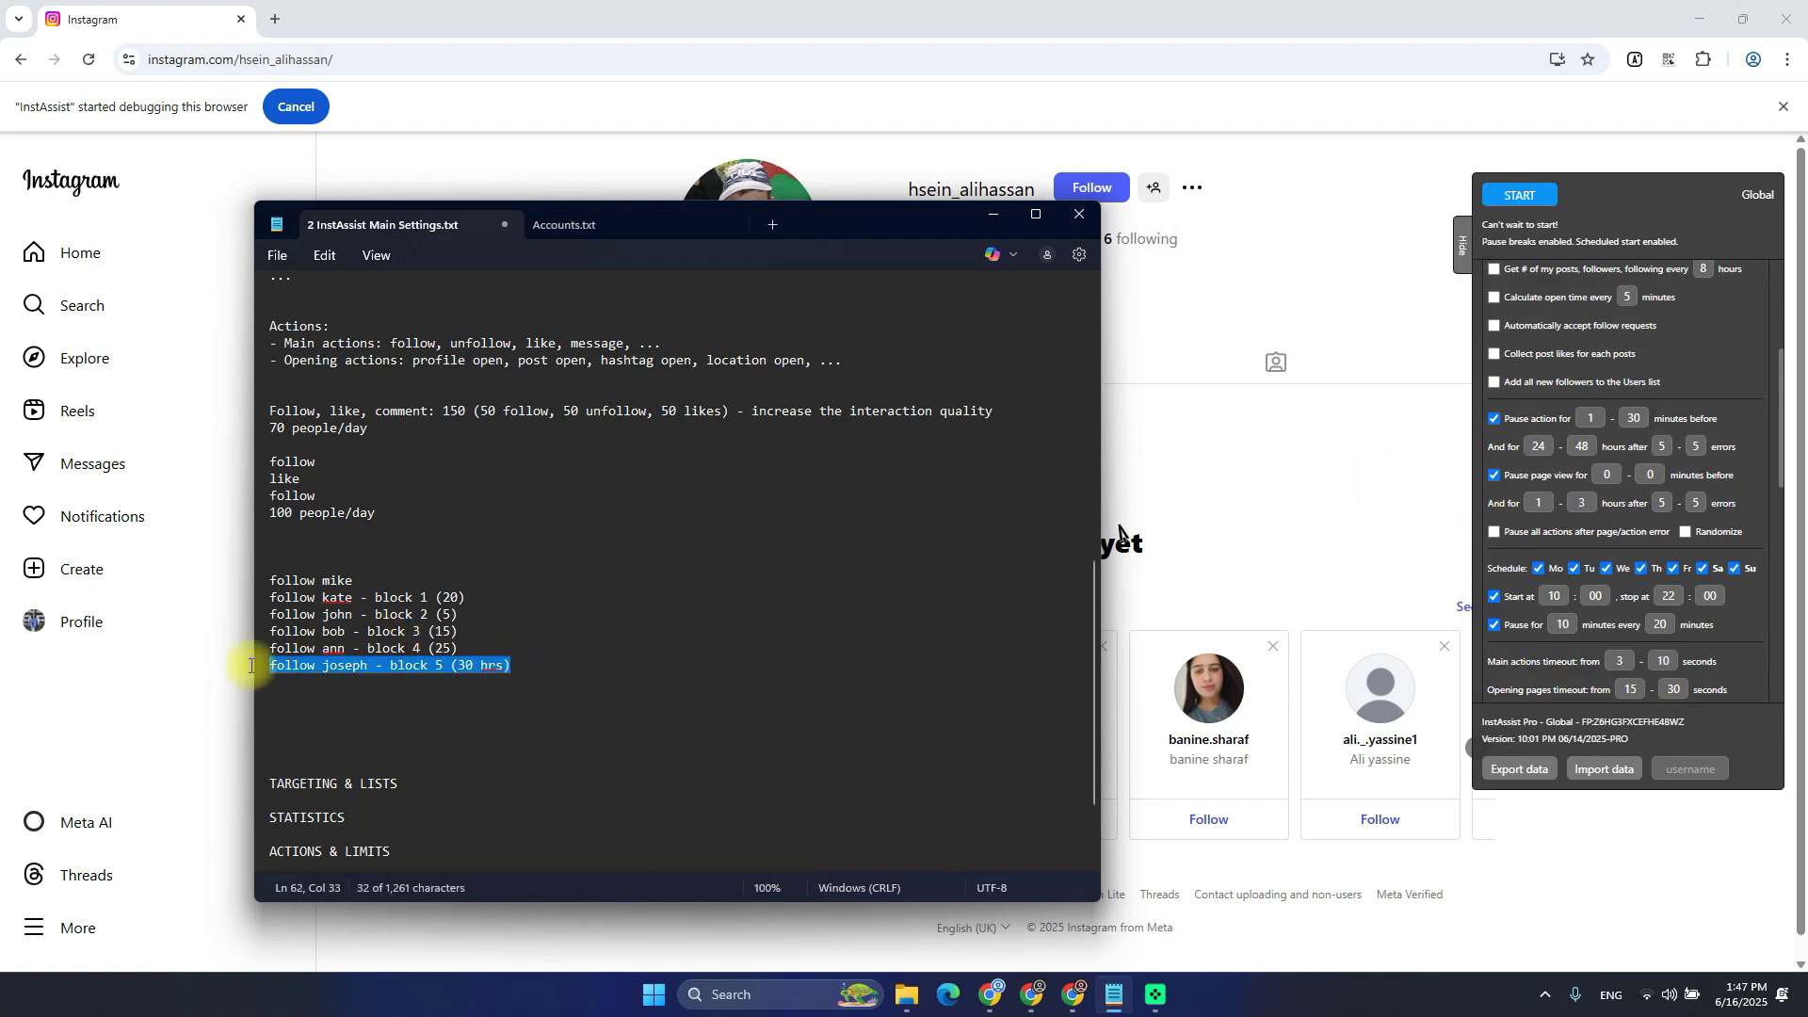
{"action": "left_click_drag", "start_coordinate": [562, 661], "coordinate": [205, 659]}
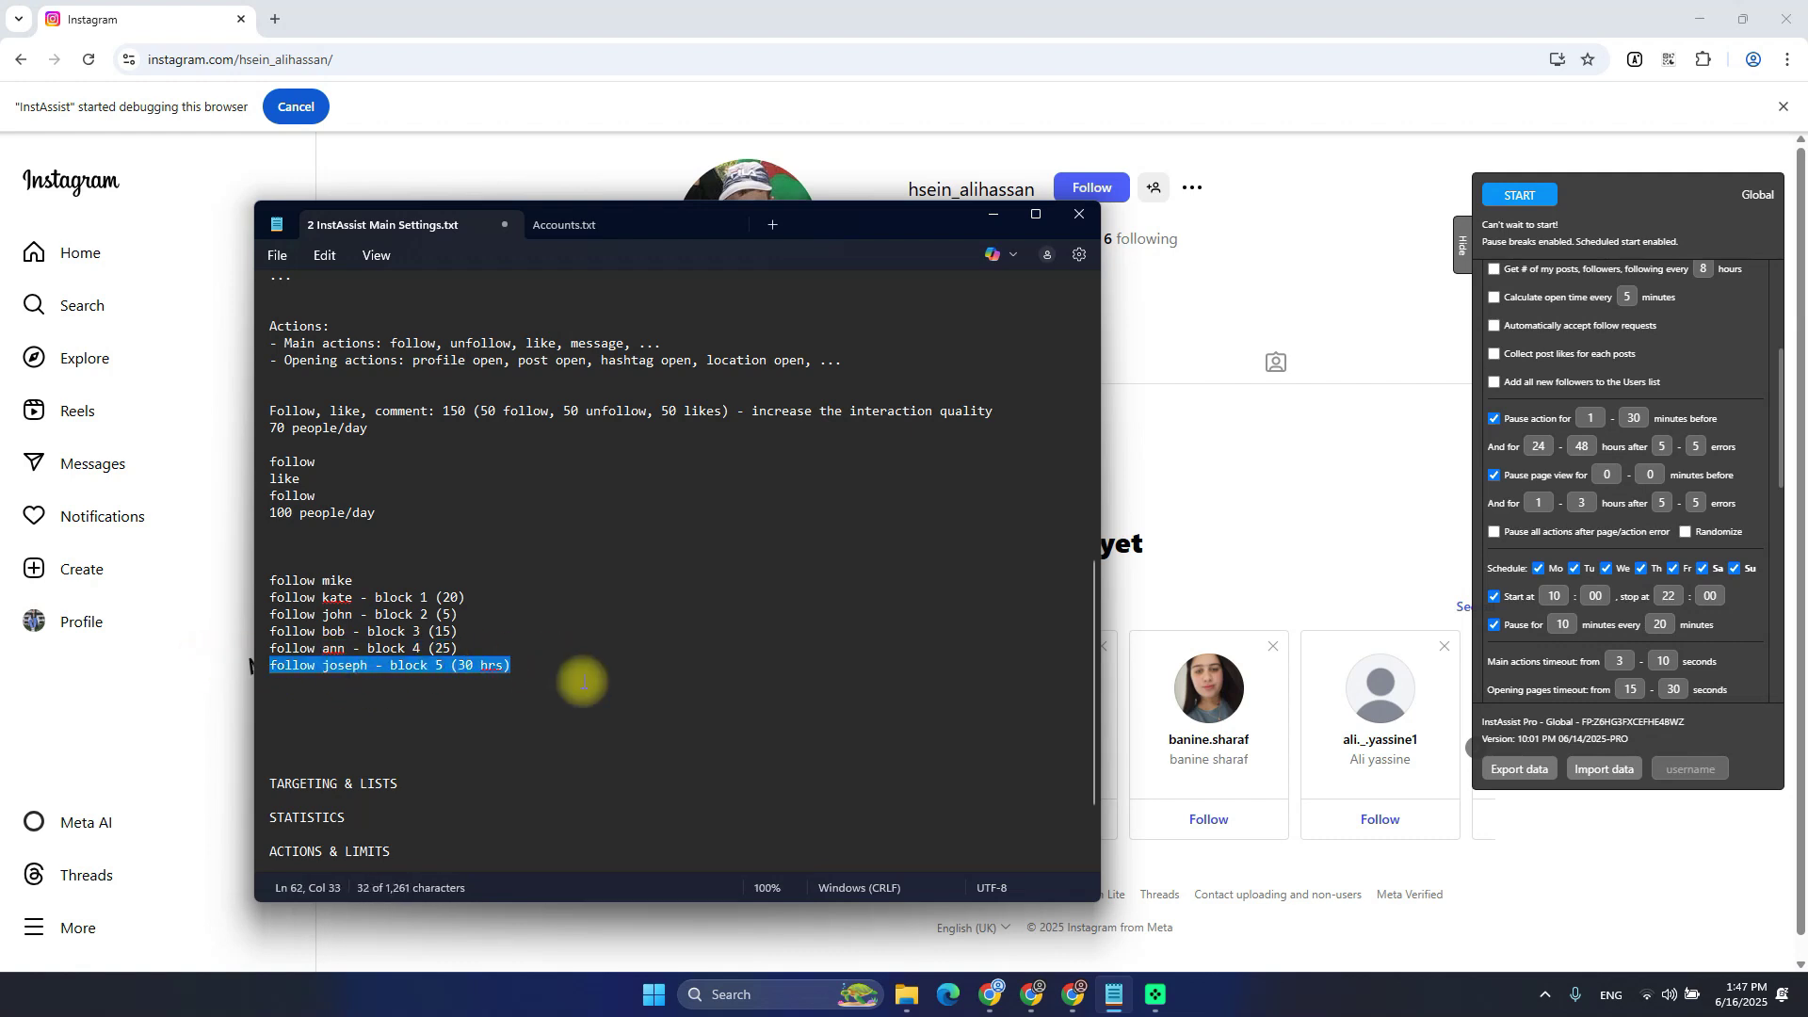
{"action": "left_click", "coordinate": [460, 666]}
{"action": "left_click", "coordinate": [553, 666]}
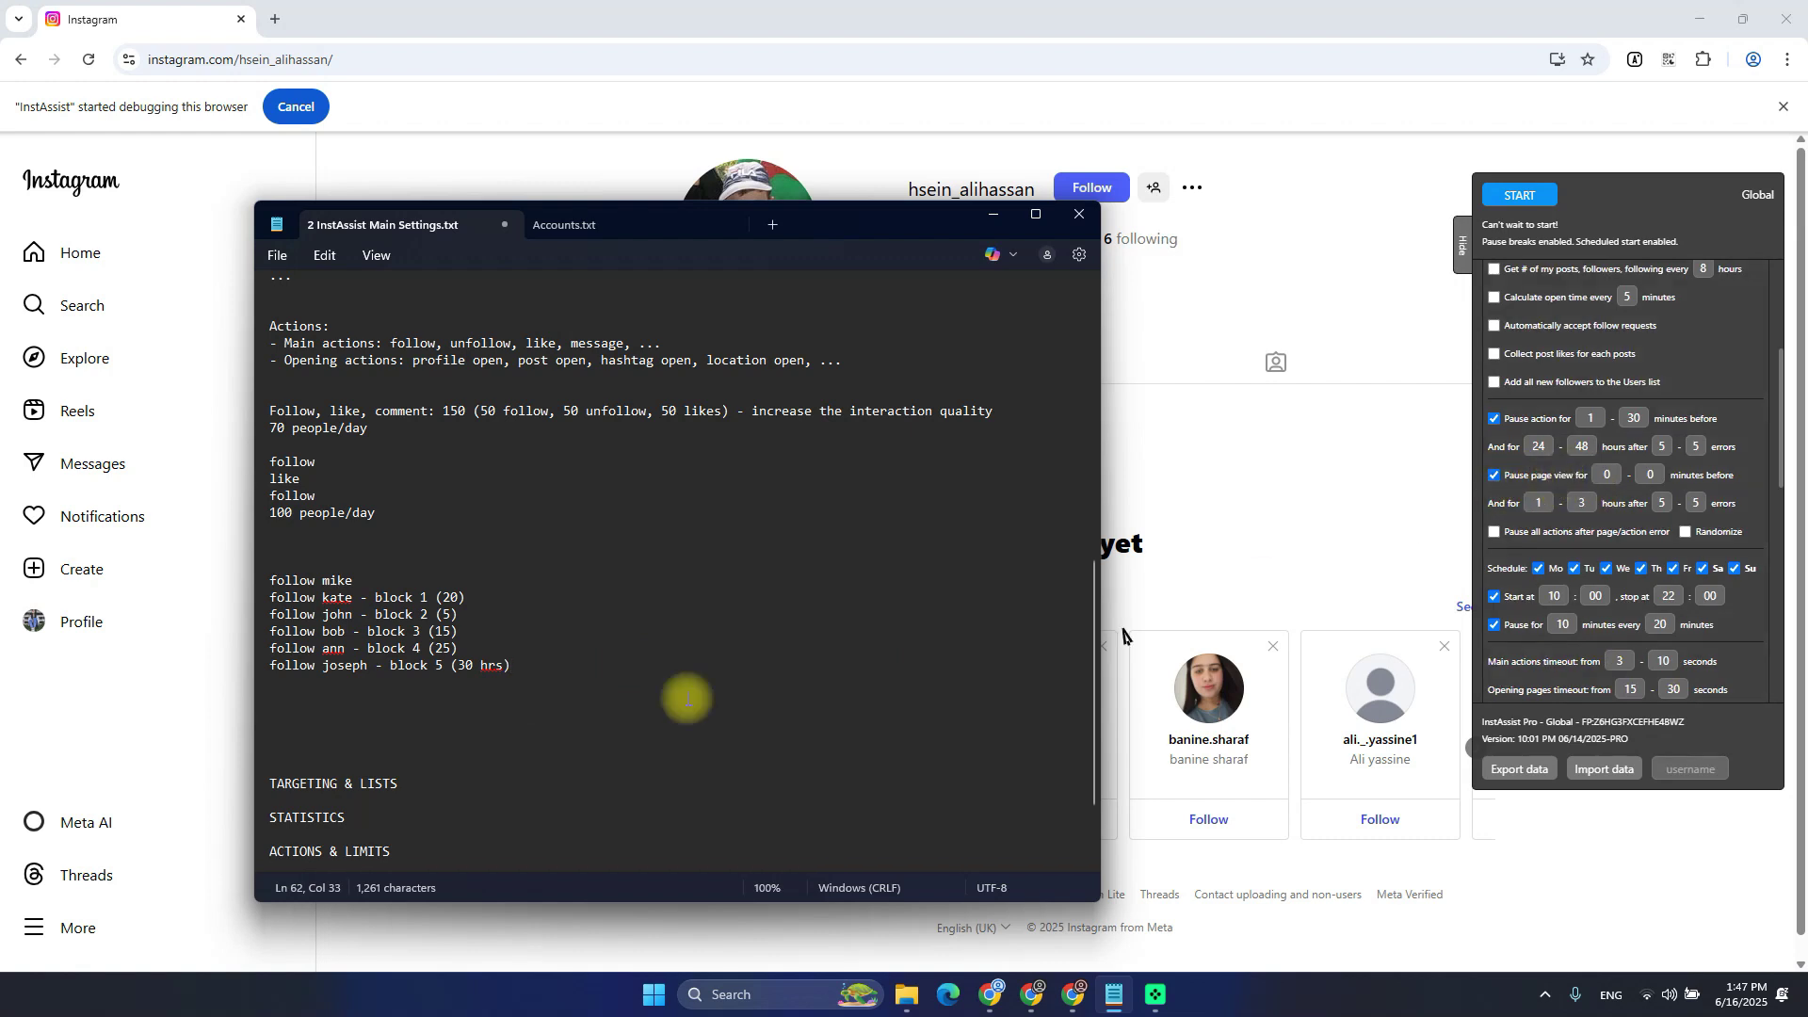
Add the line "open profile page block" below the follow lines, checking the Instagram profile page as the example
{"action": "left_click", "coordinate": [452, 699]}
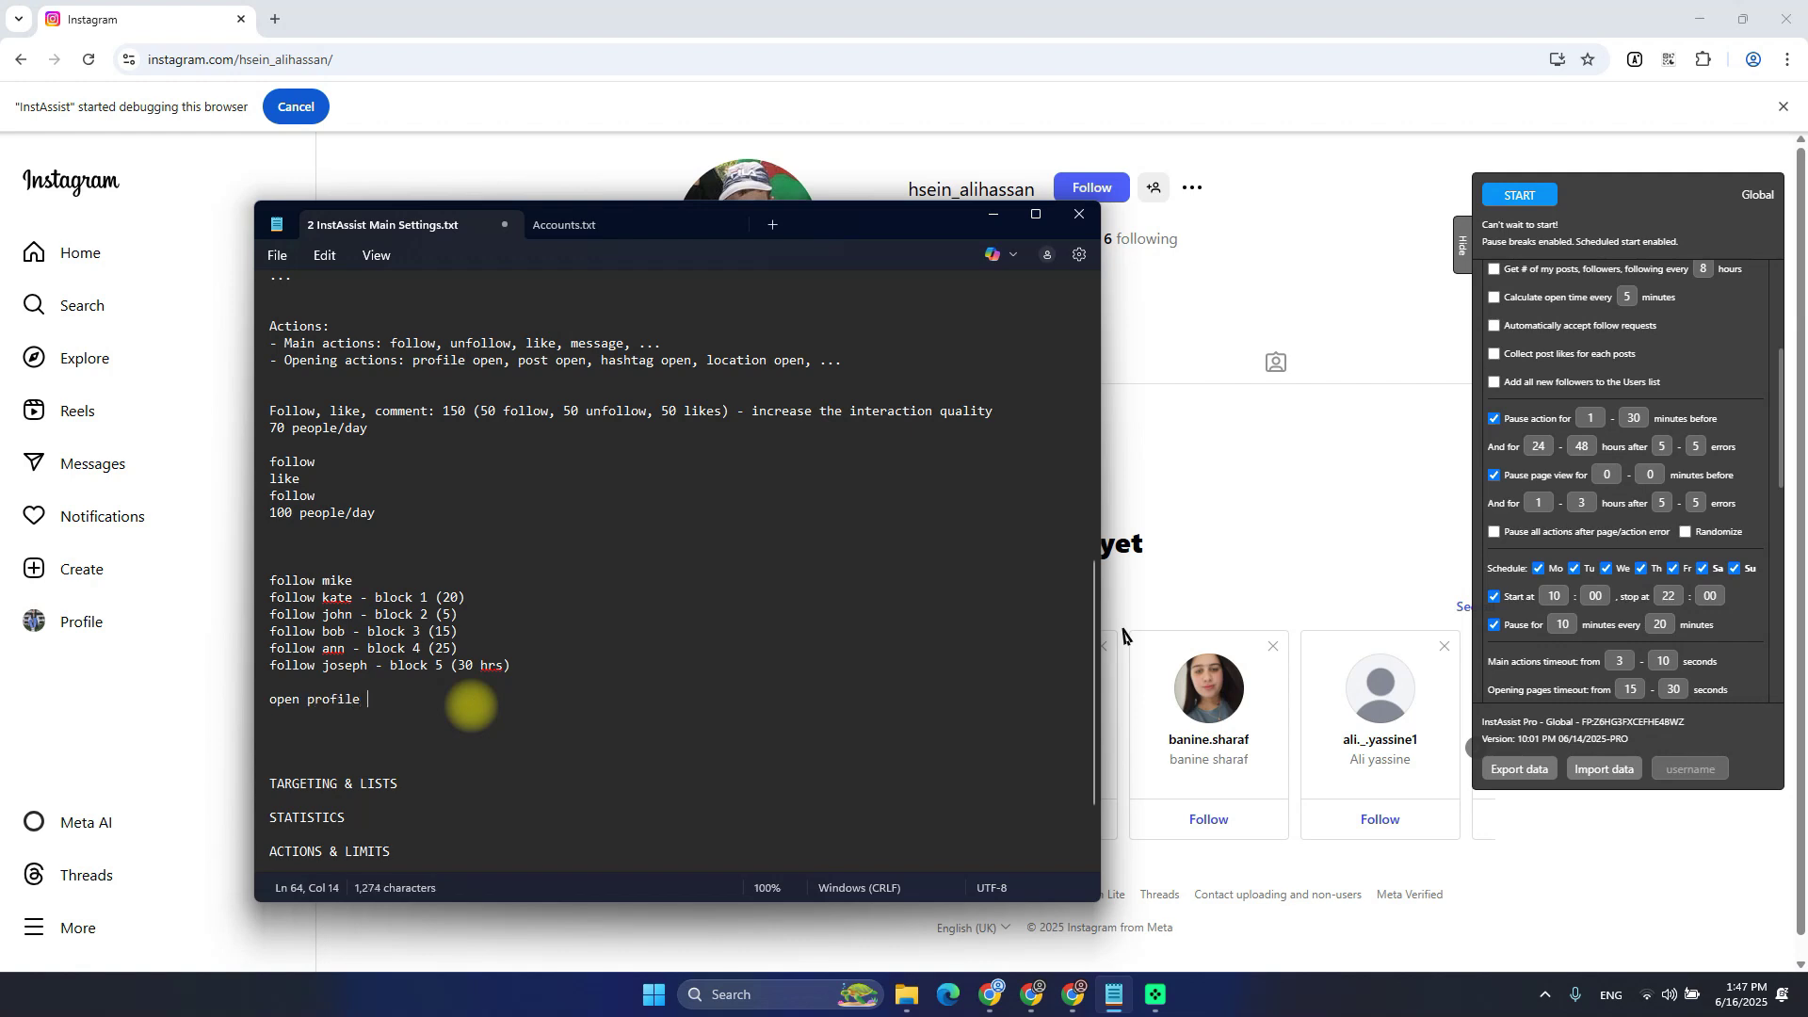
{"action": "key", "text": "alt+Tab"}
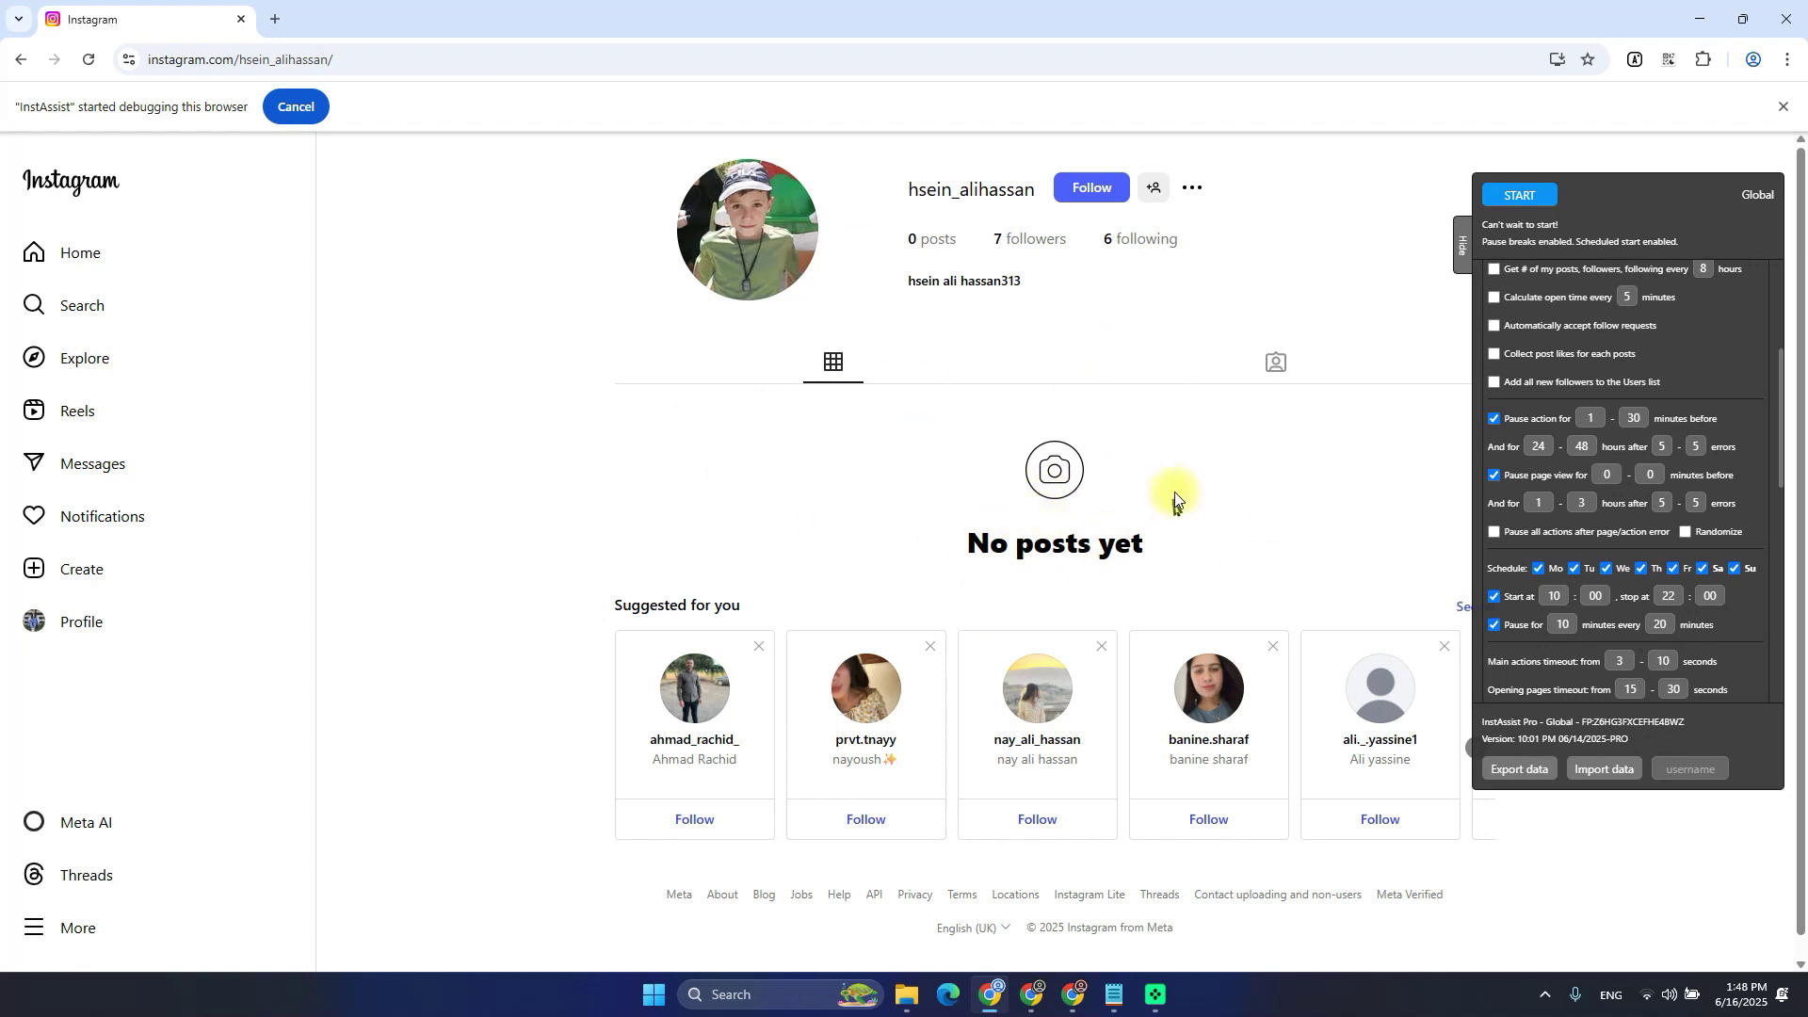
{"action": "key", "text": "alt+Tab"}
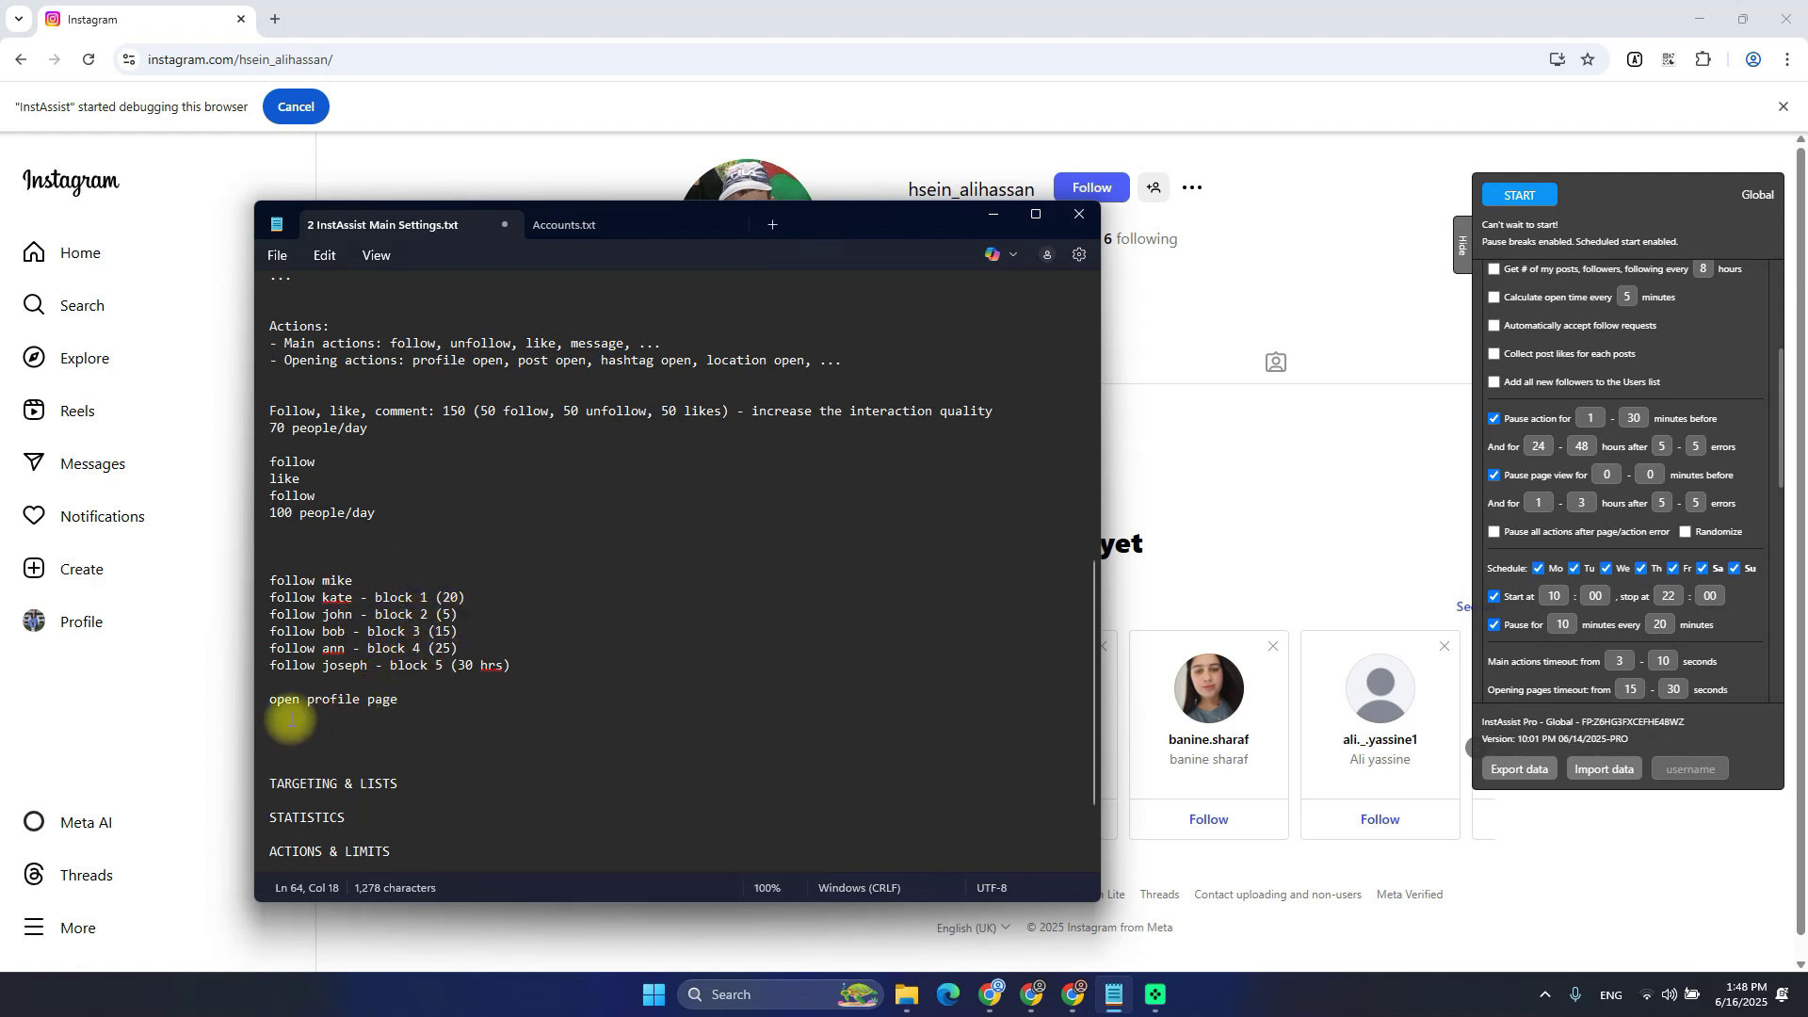
{"action": "left_click_drag", "start_coordinate": [271, 699], "coordinate": [367, 699]}
{"action": "left_click", "coordinate": [473, 702]}
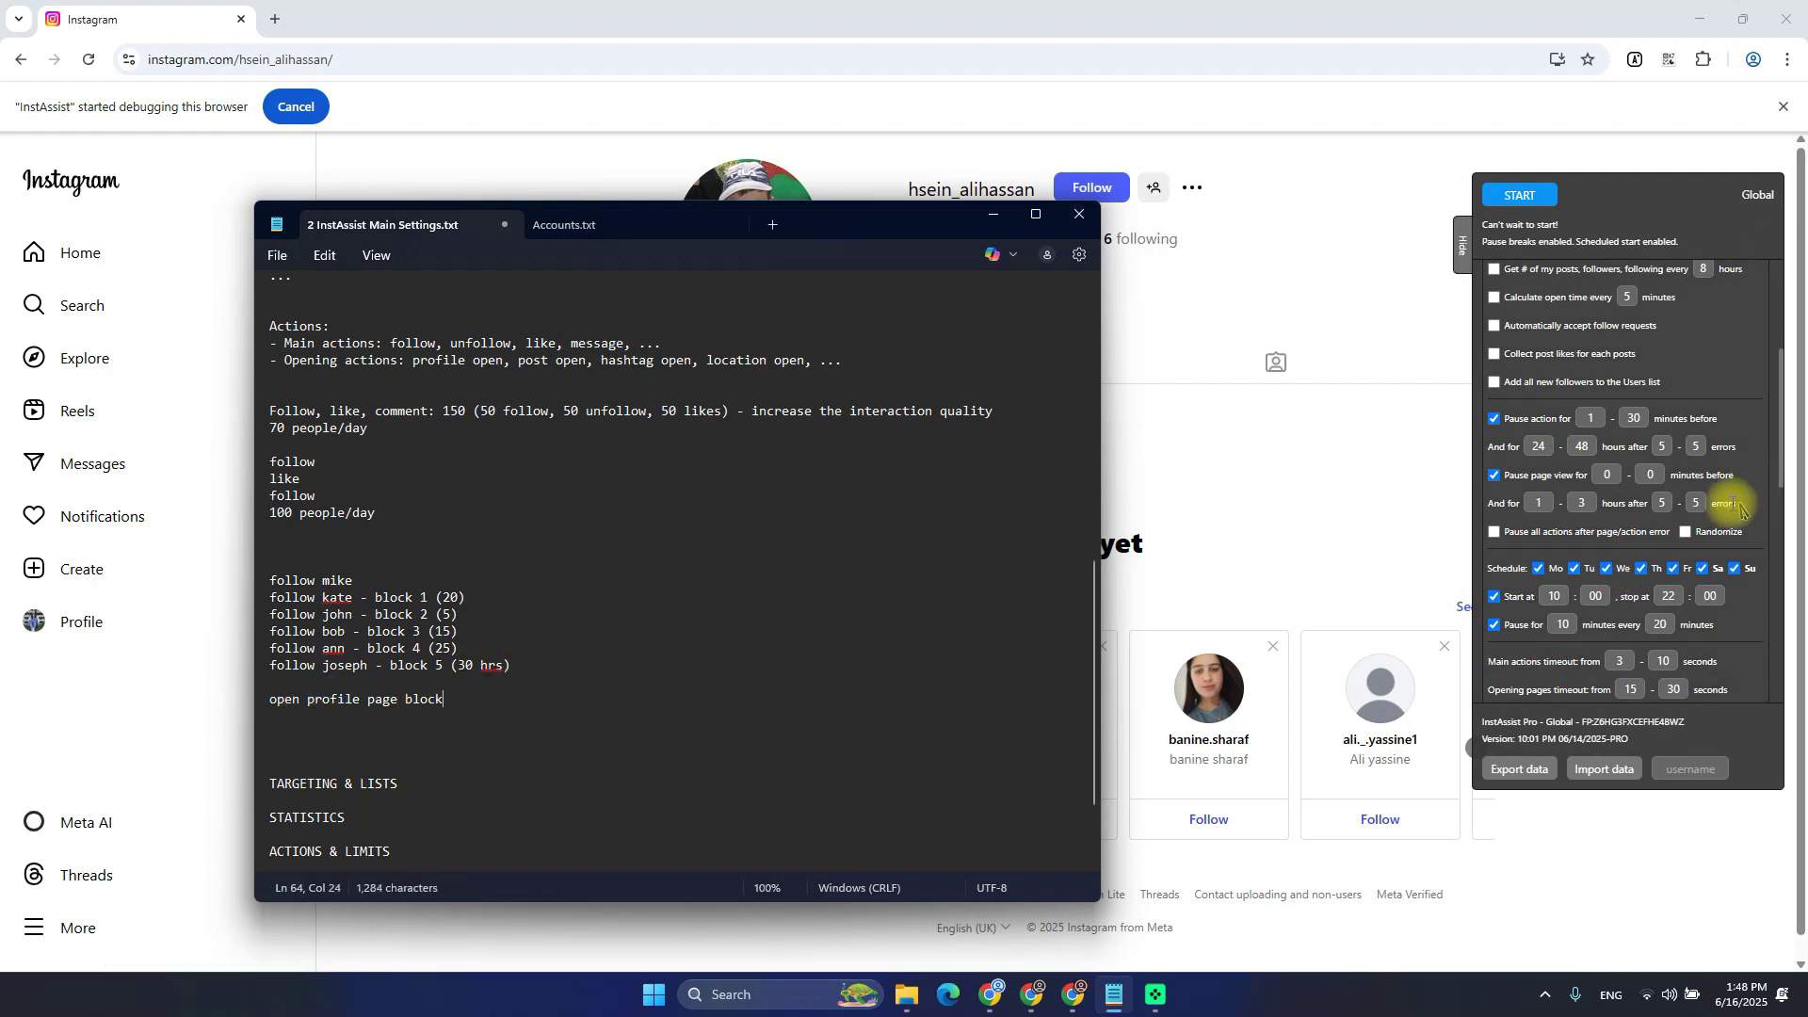
Compare the follow and page block lines in the notes with InstAssist's page view pause and pause-all-actions settings
{"action": "left_click", "coordinate": [443, 682]}
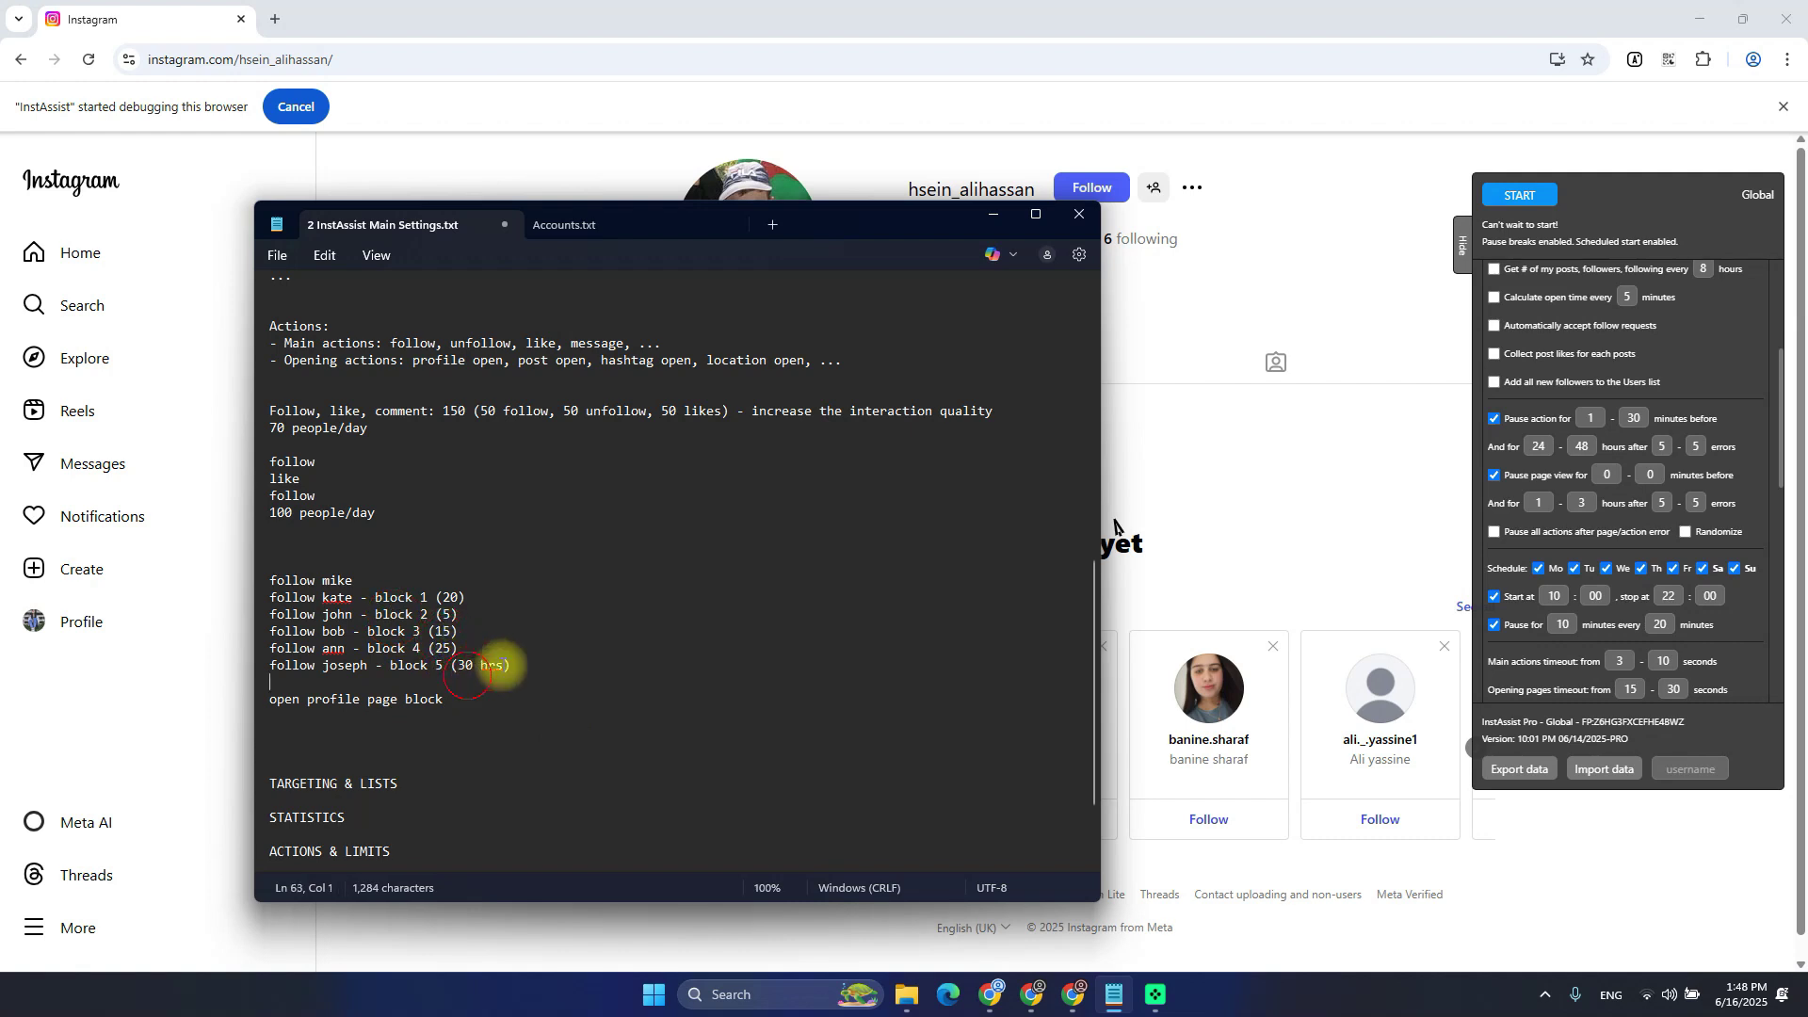
{"action": "left_click", "coordinate": [358, 716]}
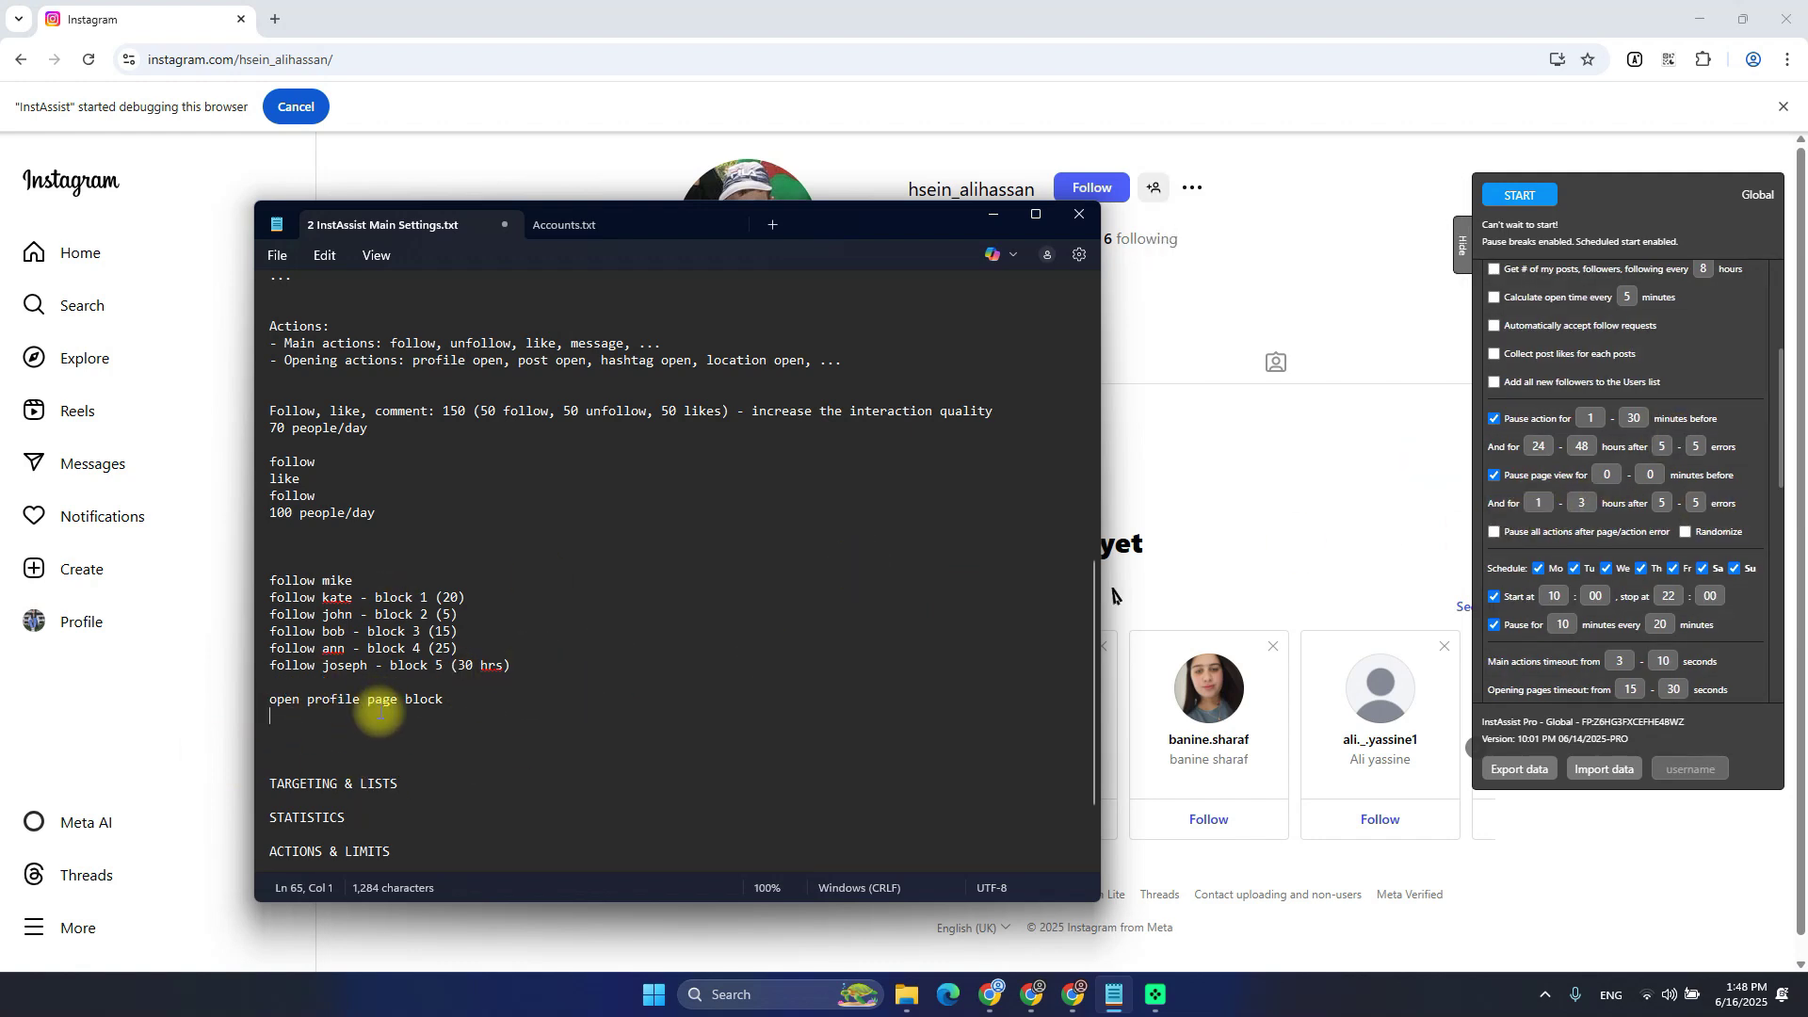
{"action": "left_click", "coordinate": [1119, 540]}
{"action": "key", "text": "alt+Tab"}
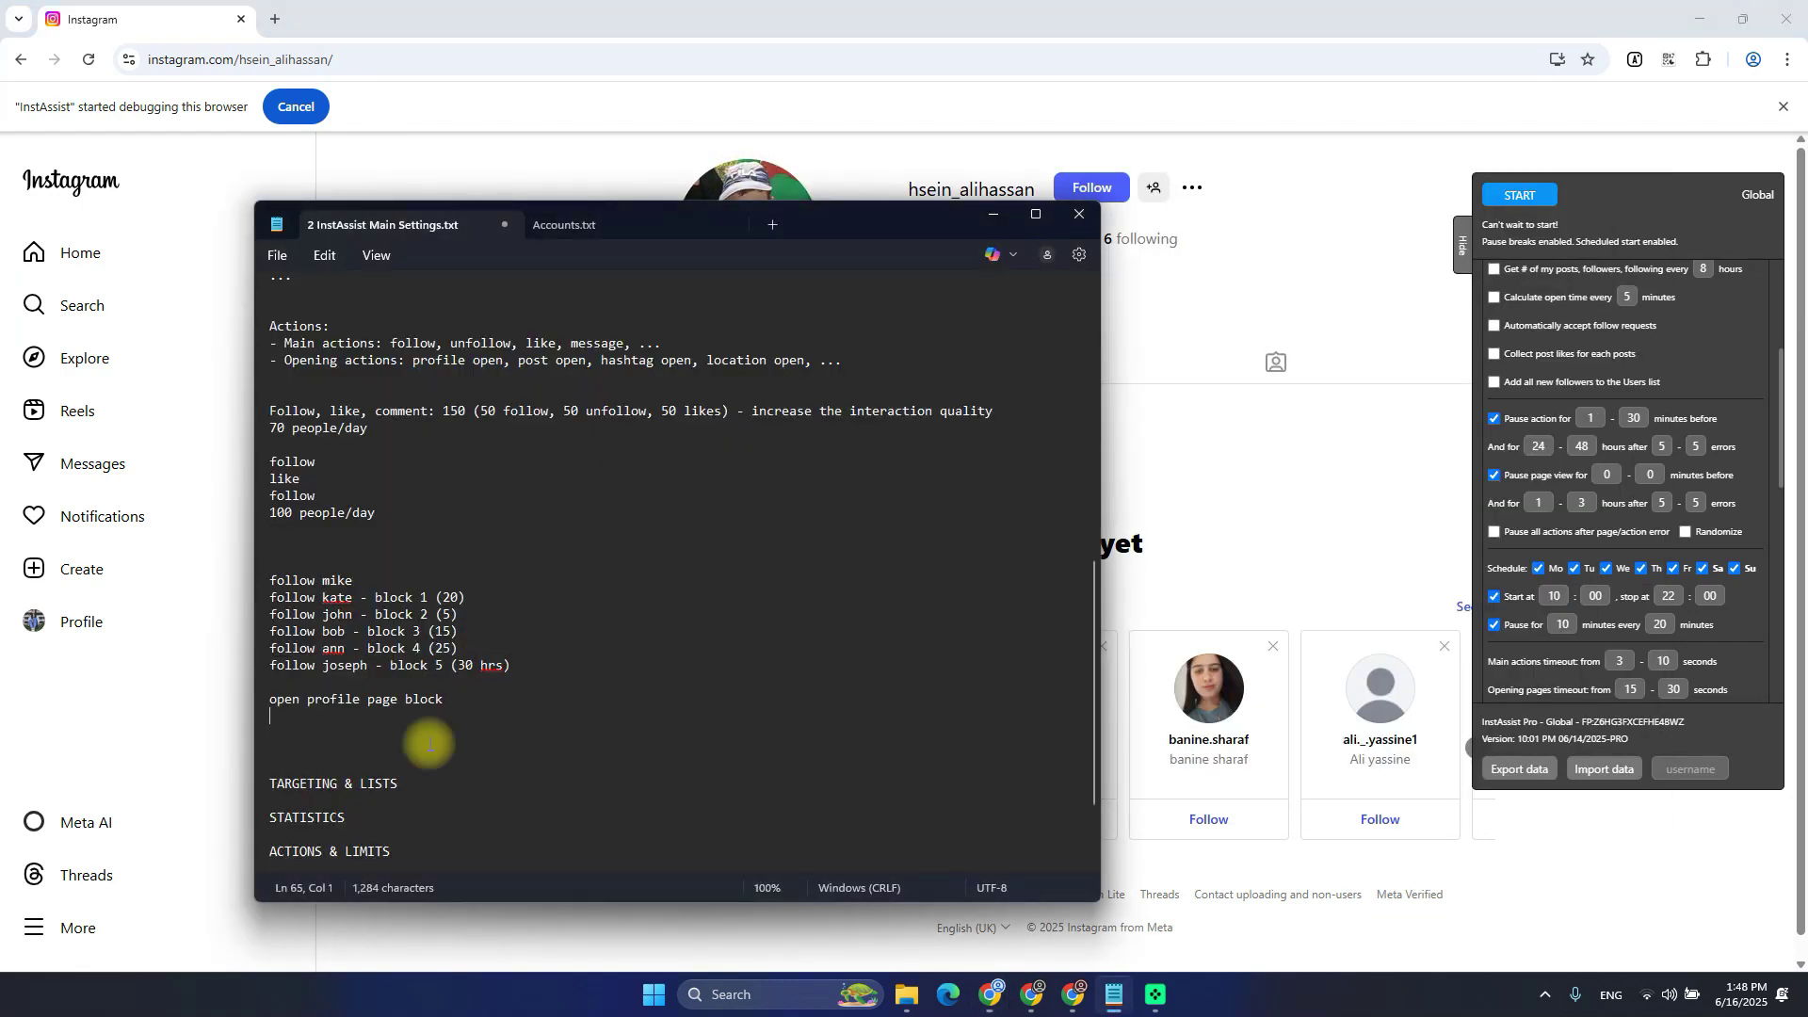
{"action": "scroll", "coordinate": [1695, 488], "scroll_direction": "down", "scroll_amount": 2}
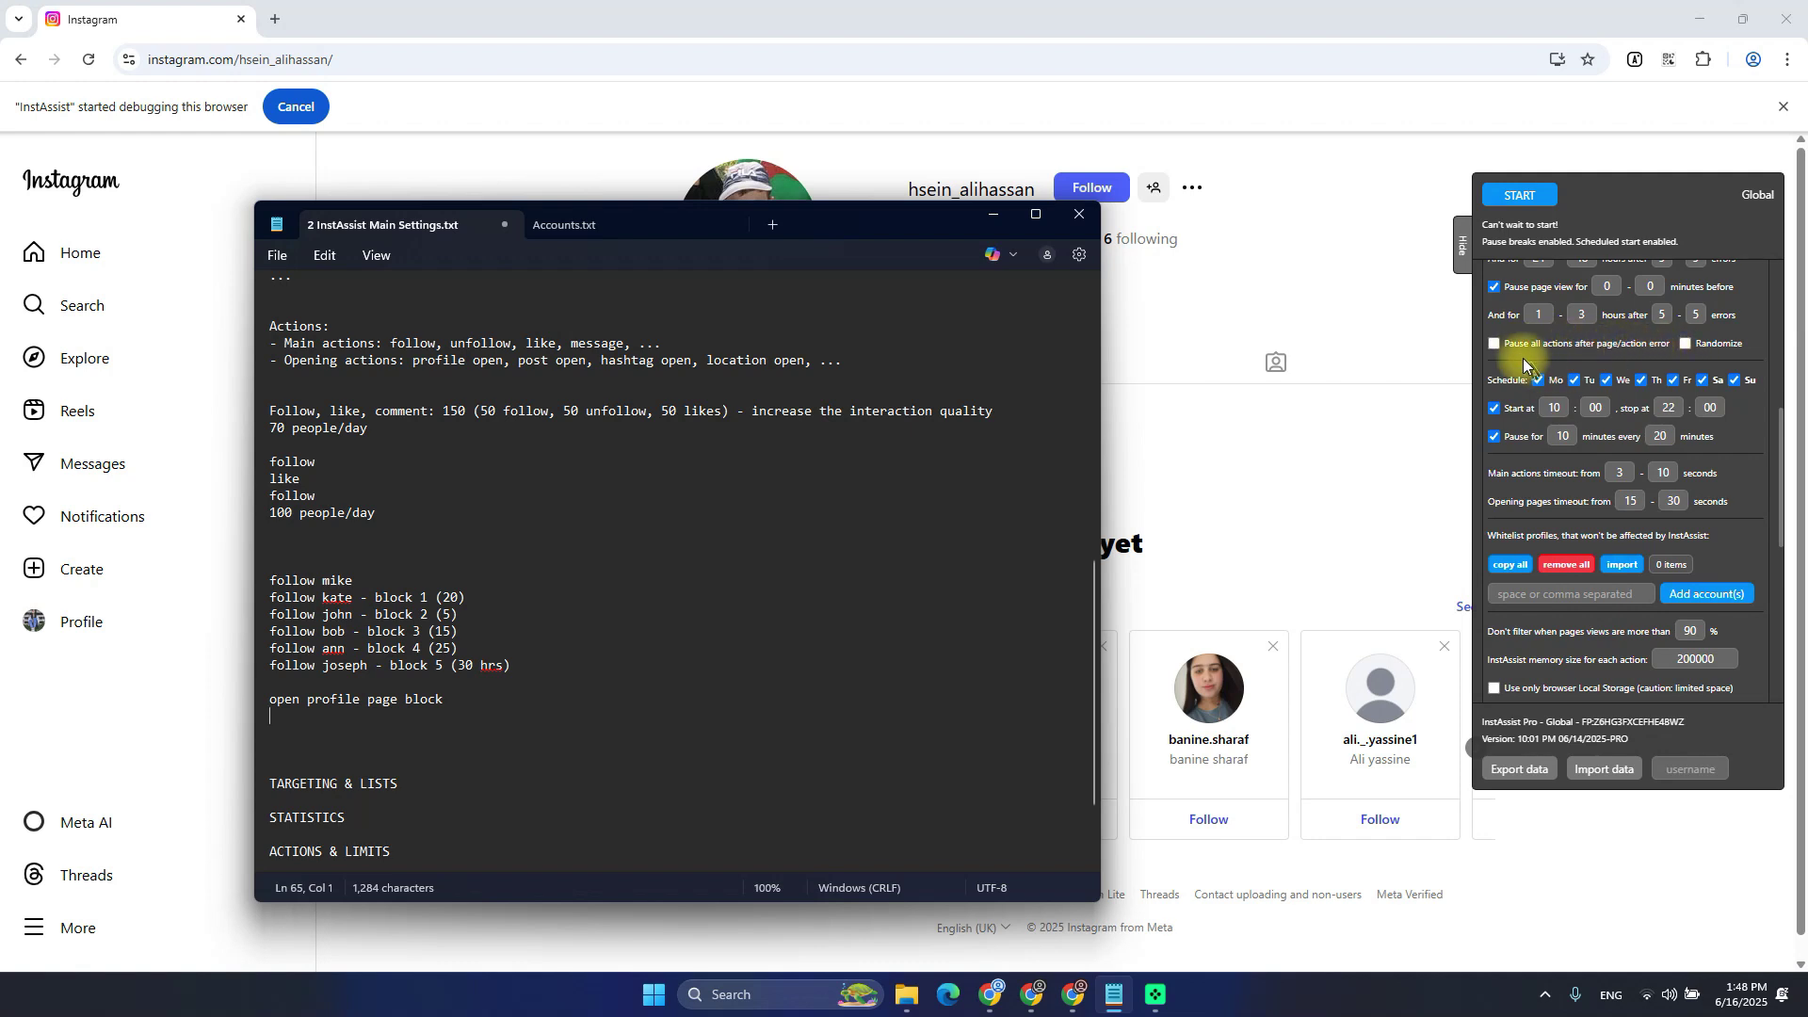
{"action": "scroll", "coordinate": [1582, 396], "scroll_direction": "up", "scroll_amount": 1}
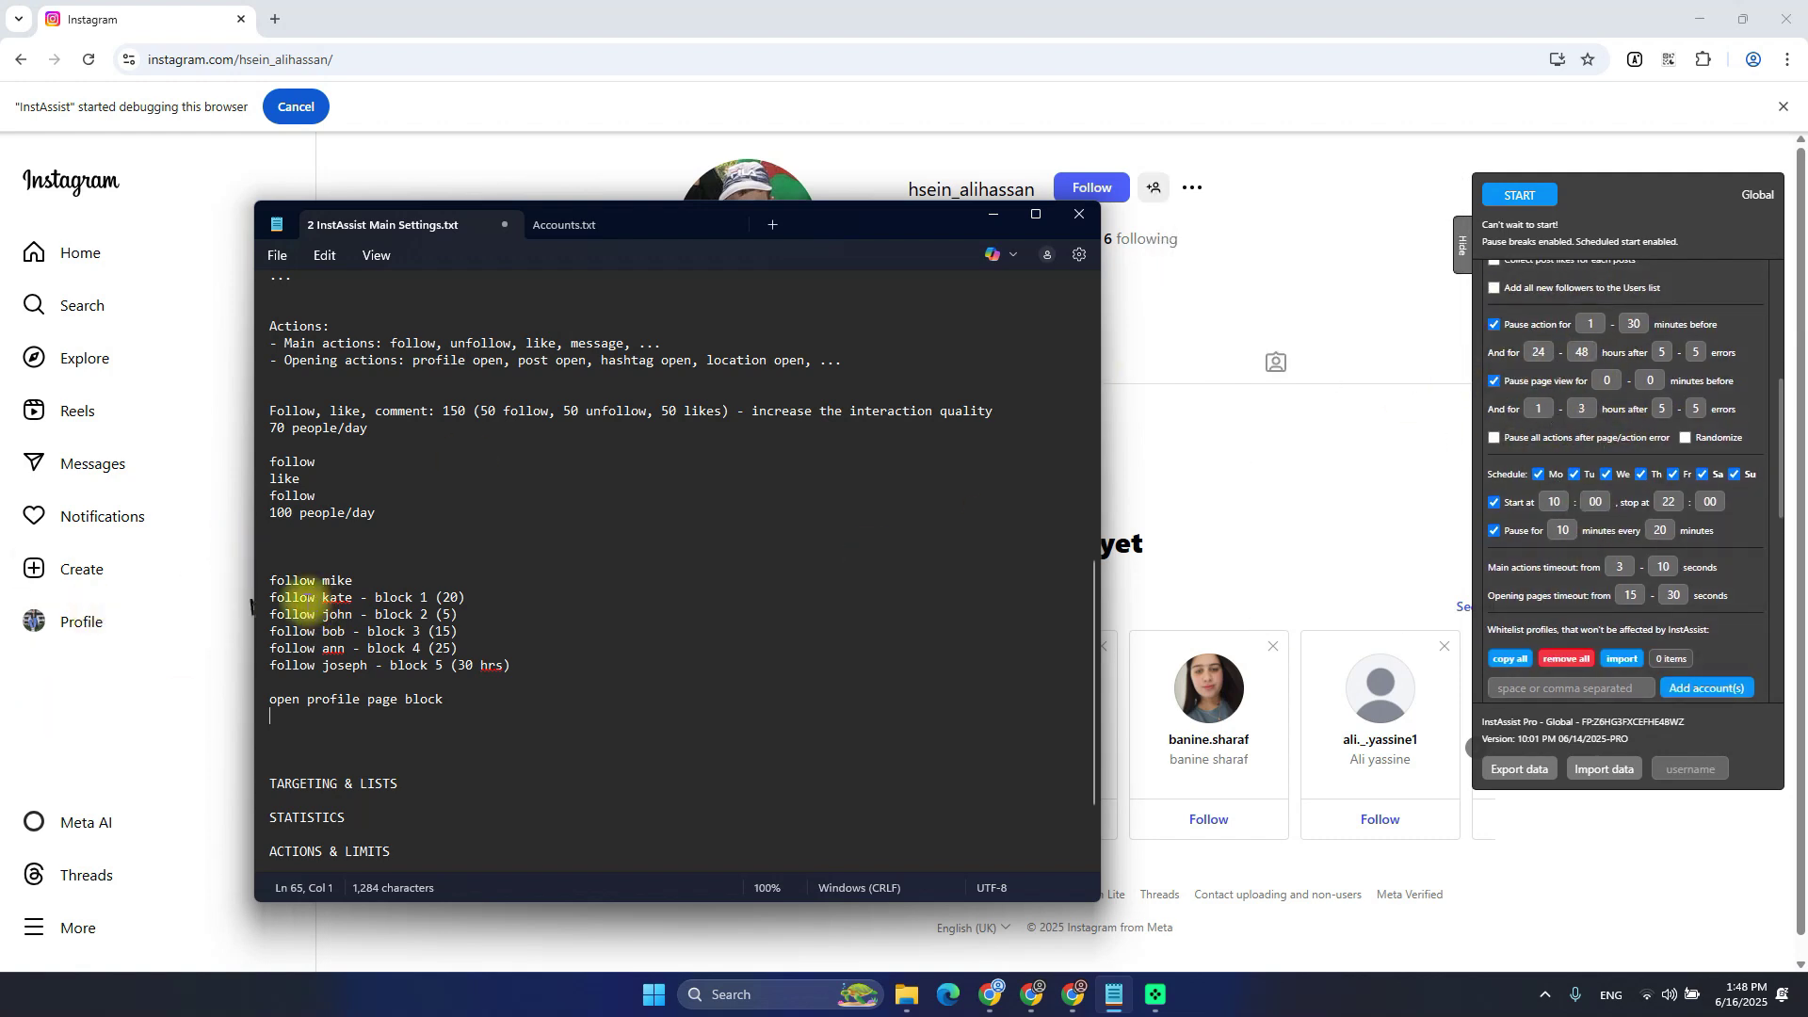
{"action": "left_click", "coordinate": [297, 600]}
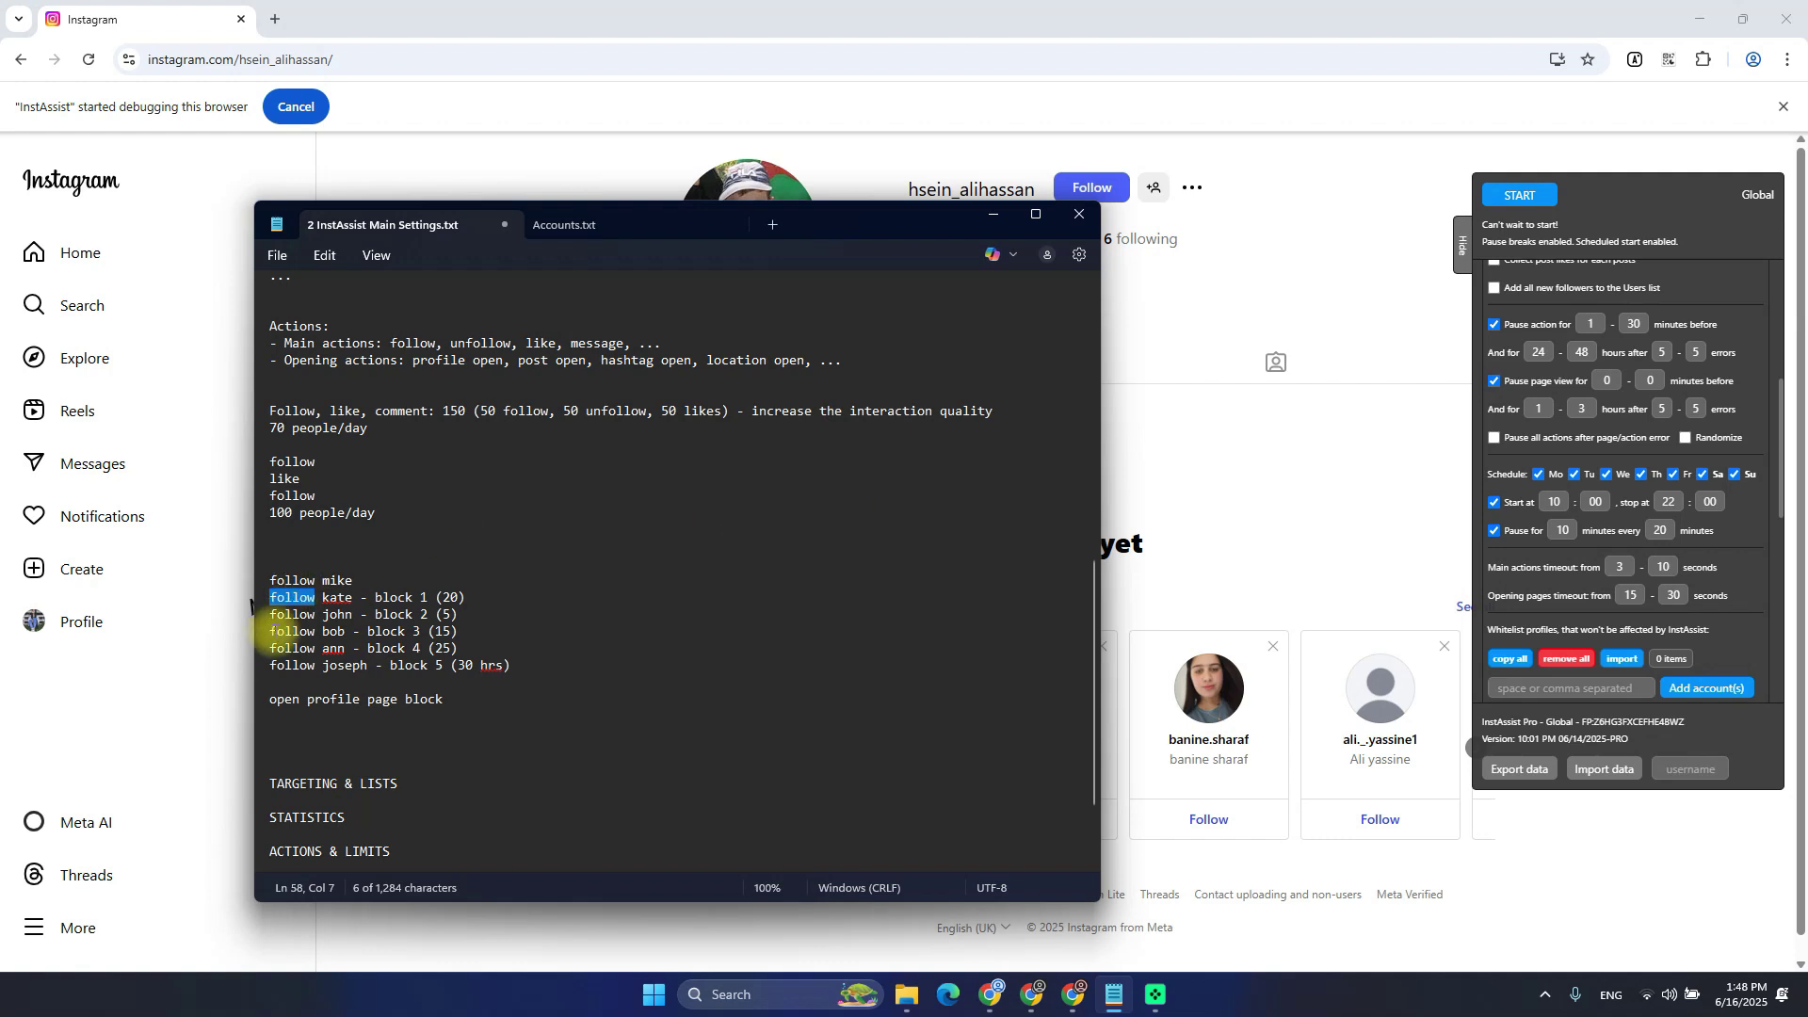
{"action": "left_click", "coordinate": [287, 649]}
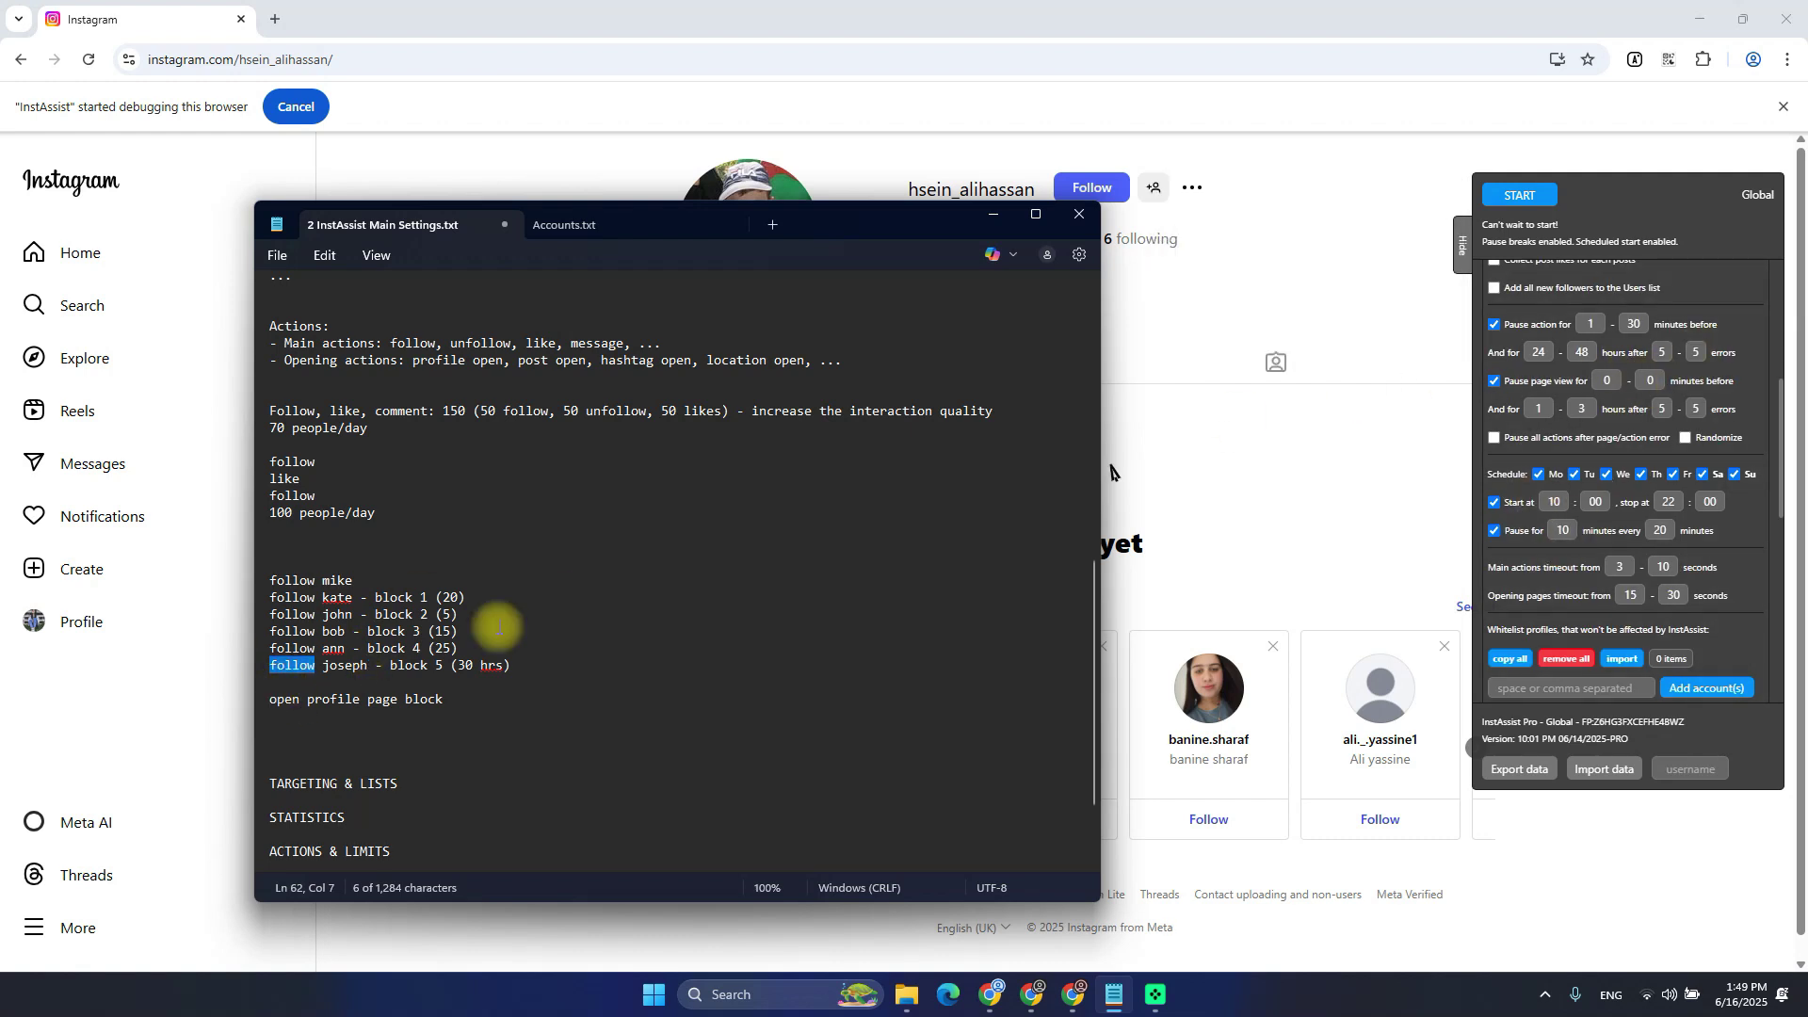
{"action": "left_click", "coordinate": [291, 682]}
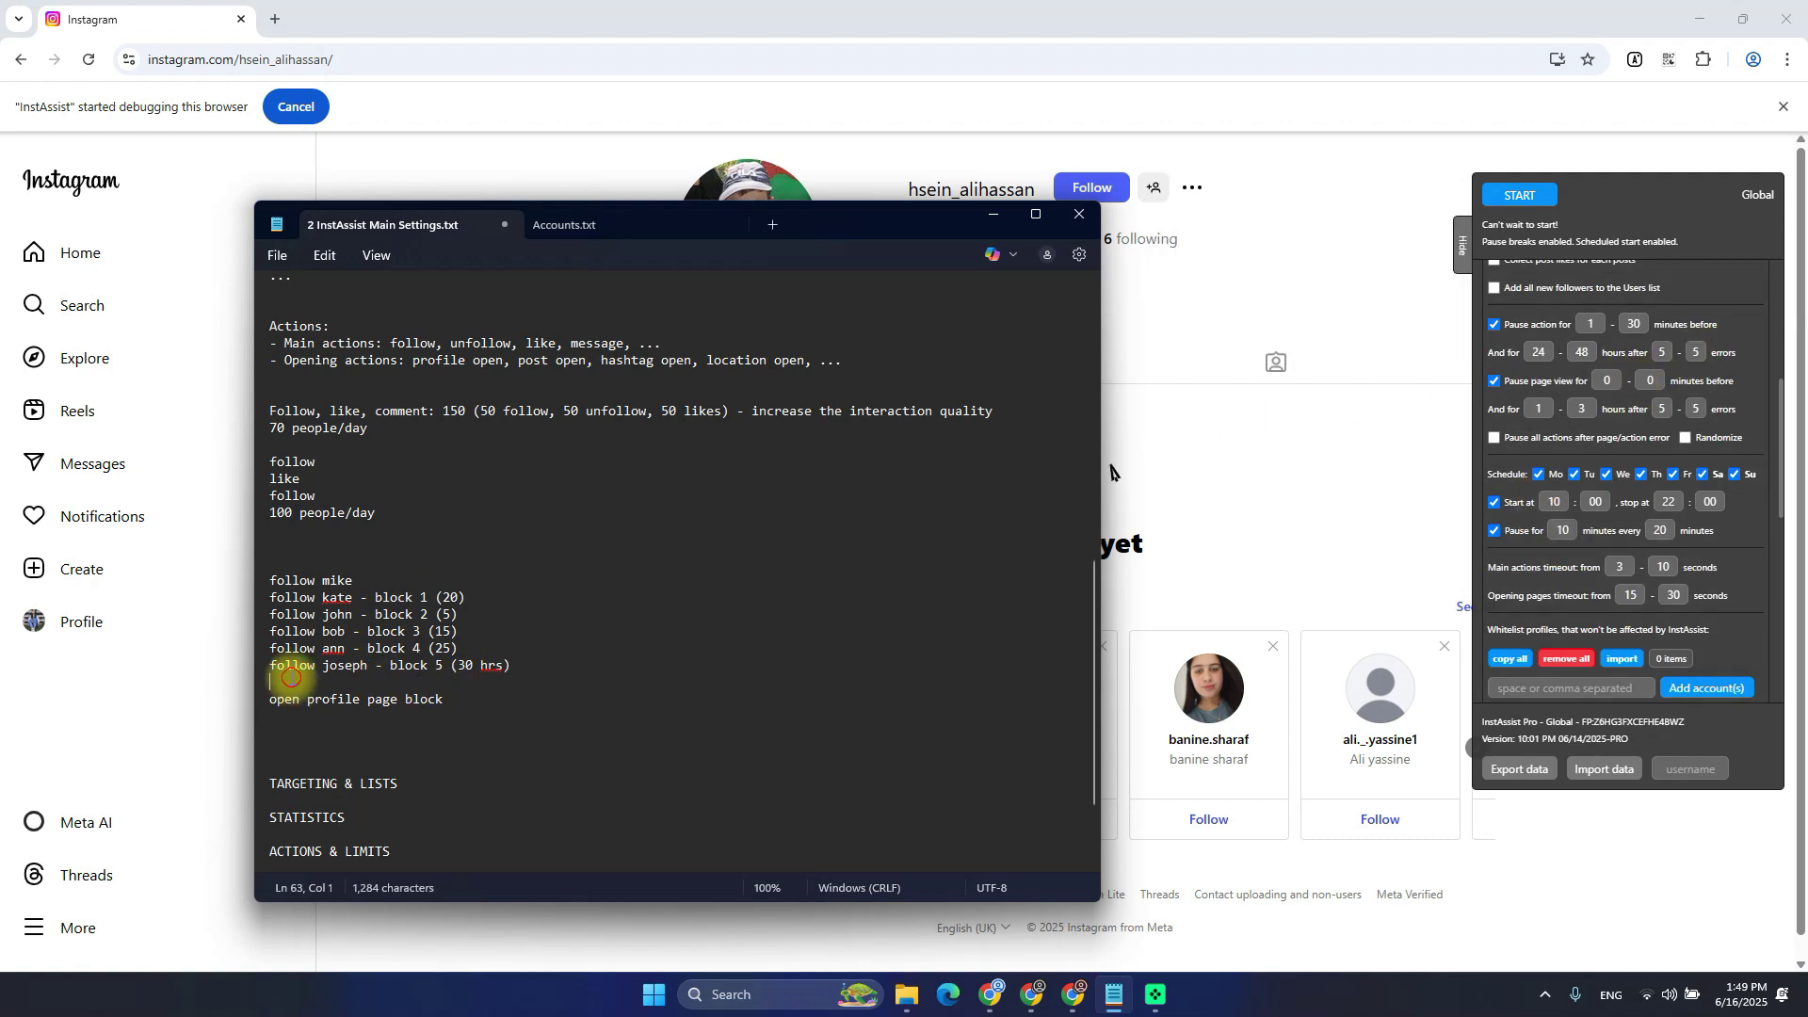
Switch the option to pause all actions after a page/action error on and back off
{"action": "left_click", "coordinate": [1540, 457]}
{"action": "left_click", "coordinate": [1554, 439]}
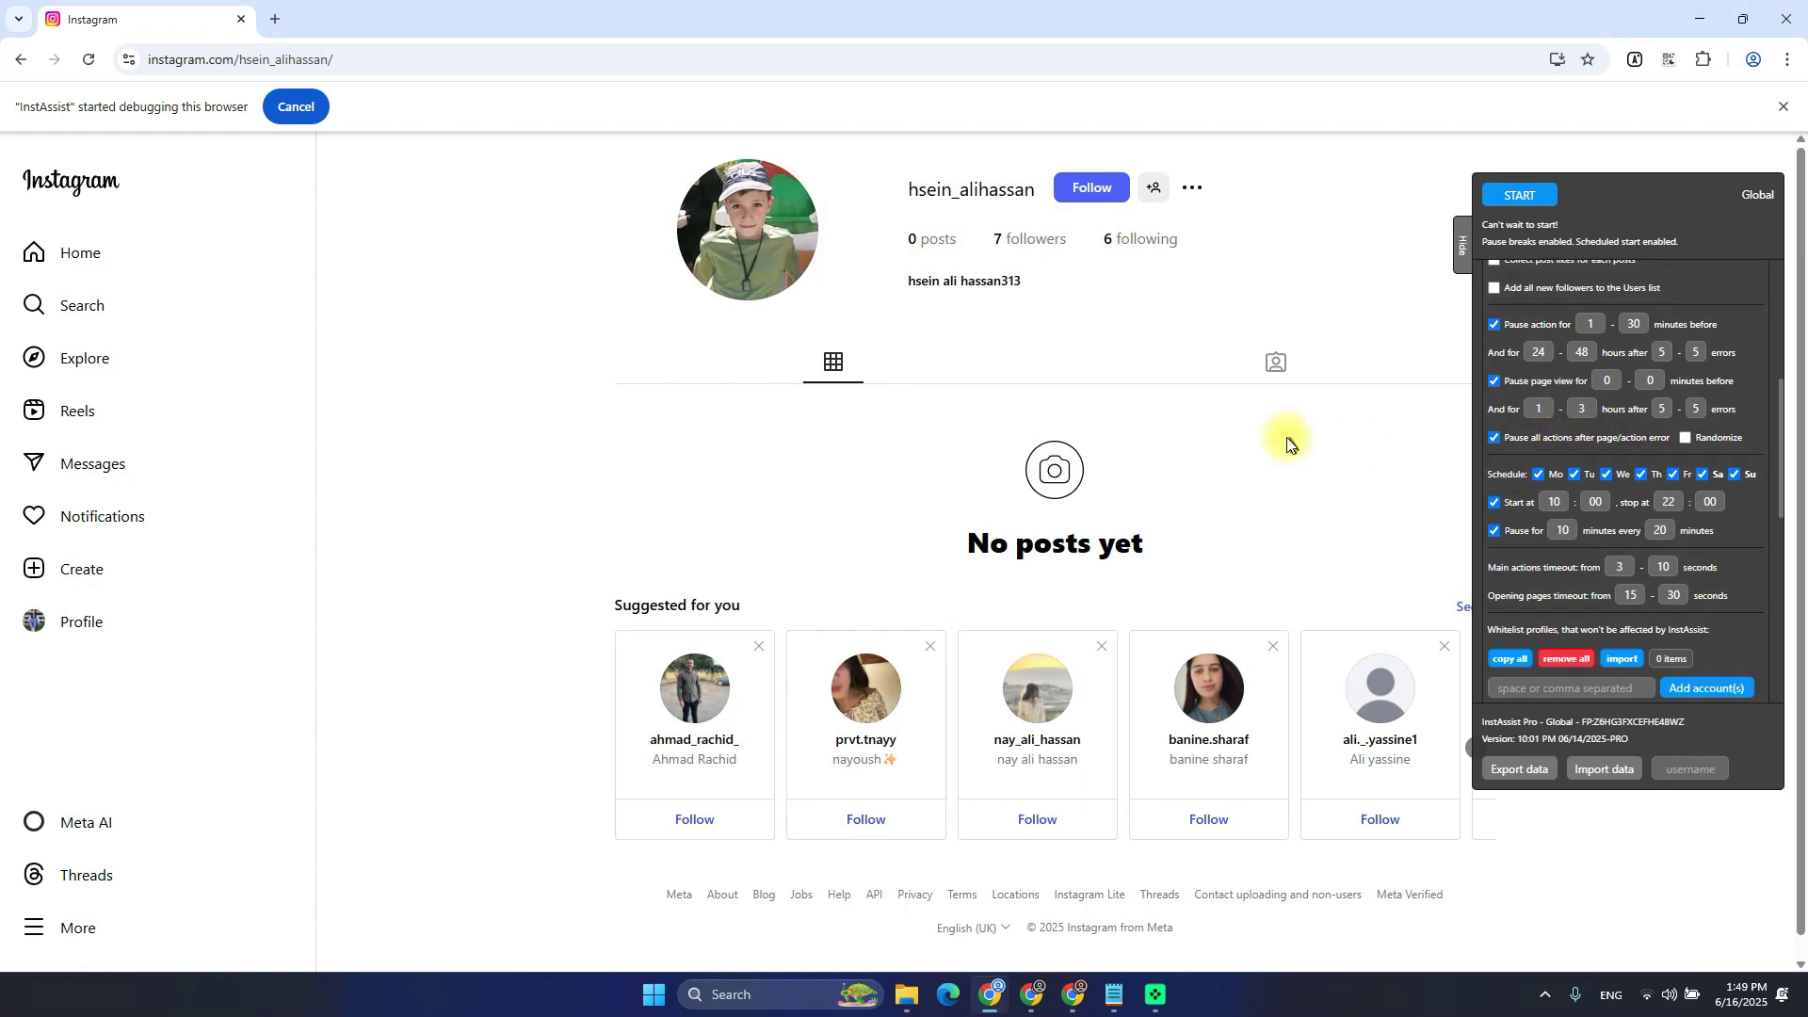
{"action": "key", "text": "alt+Tab"}
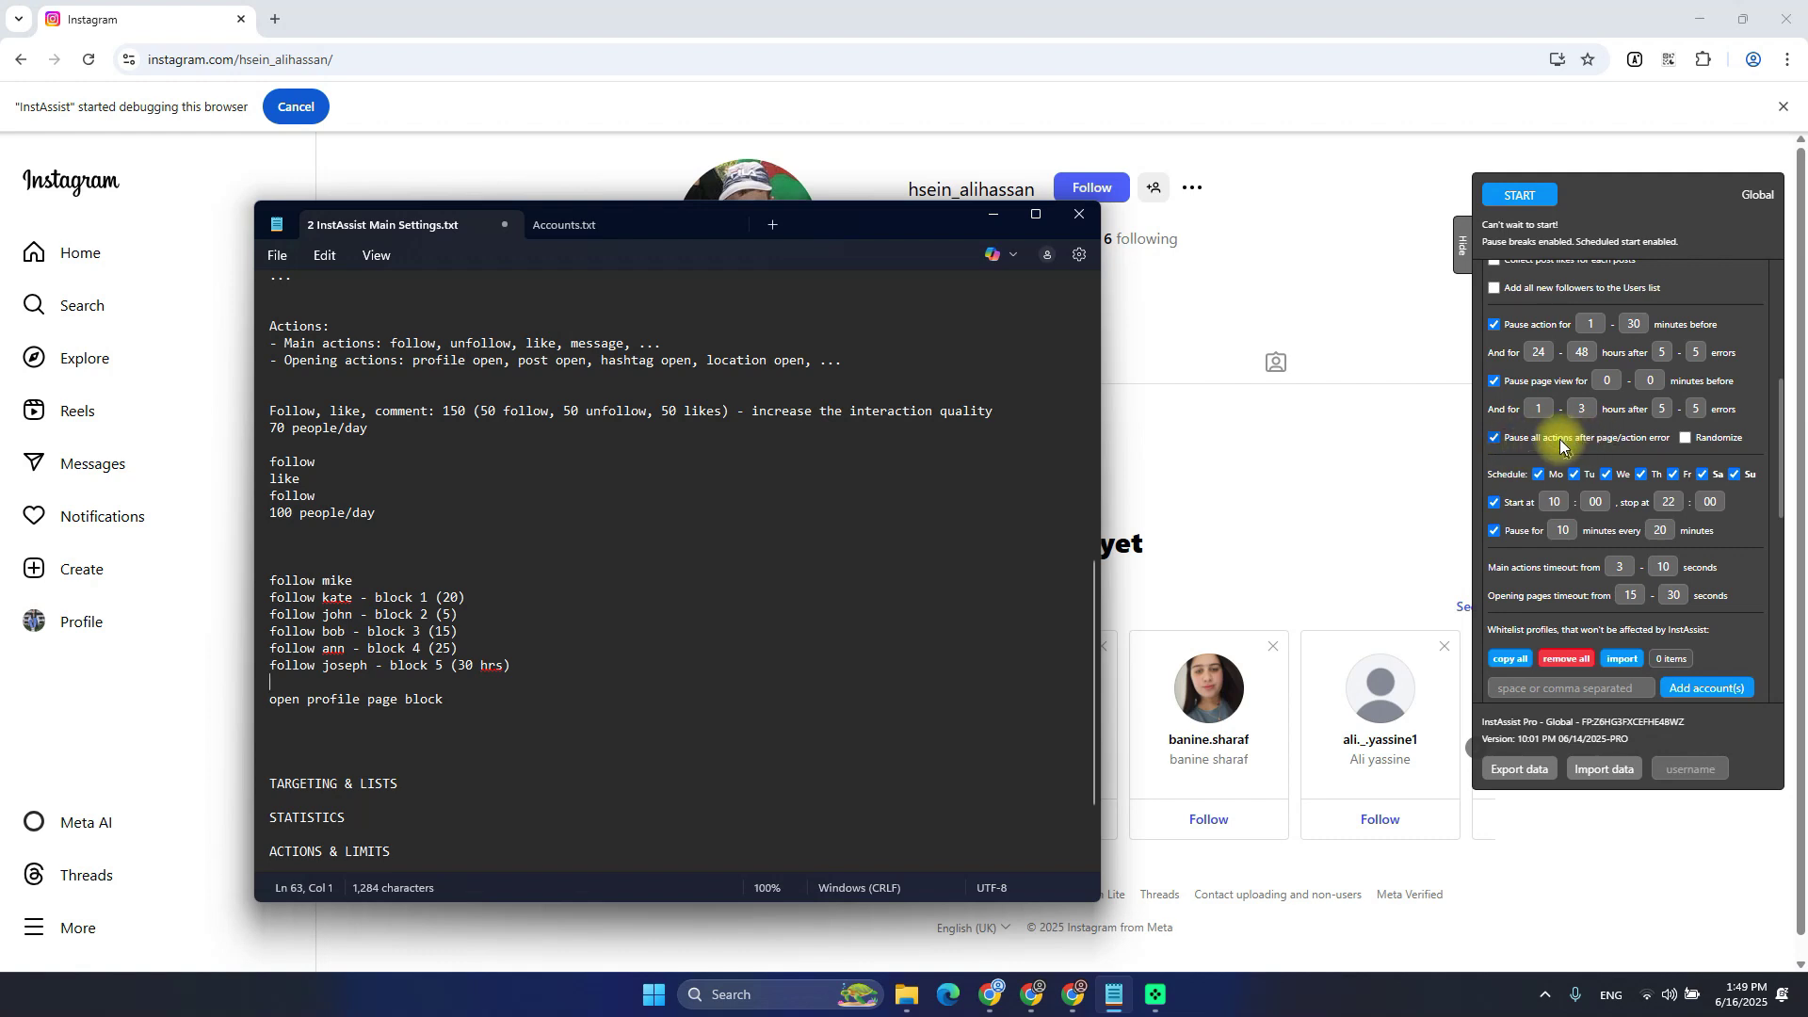
{"action": "left_click", "coordinate": [1561, 444]}
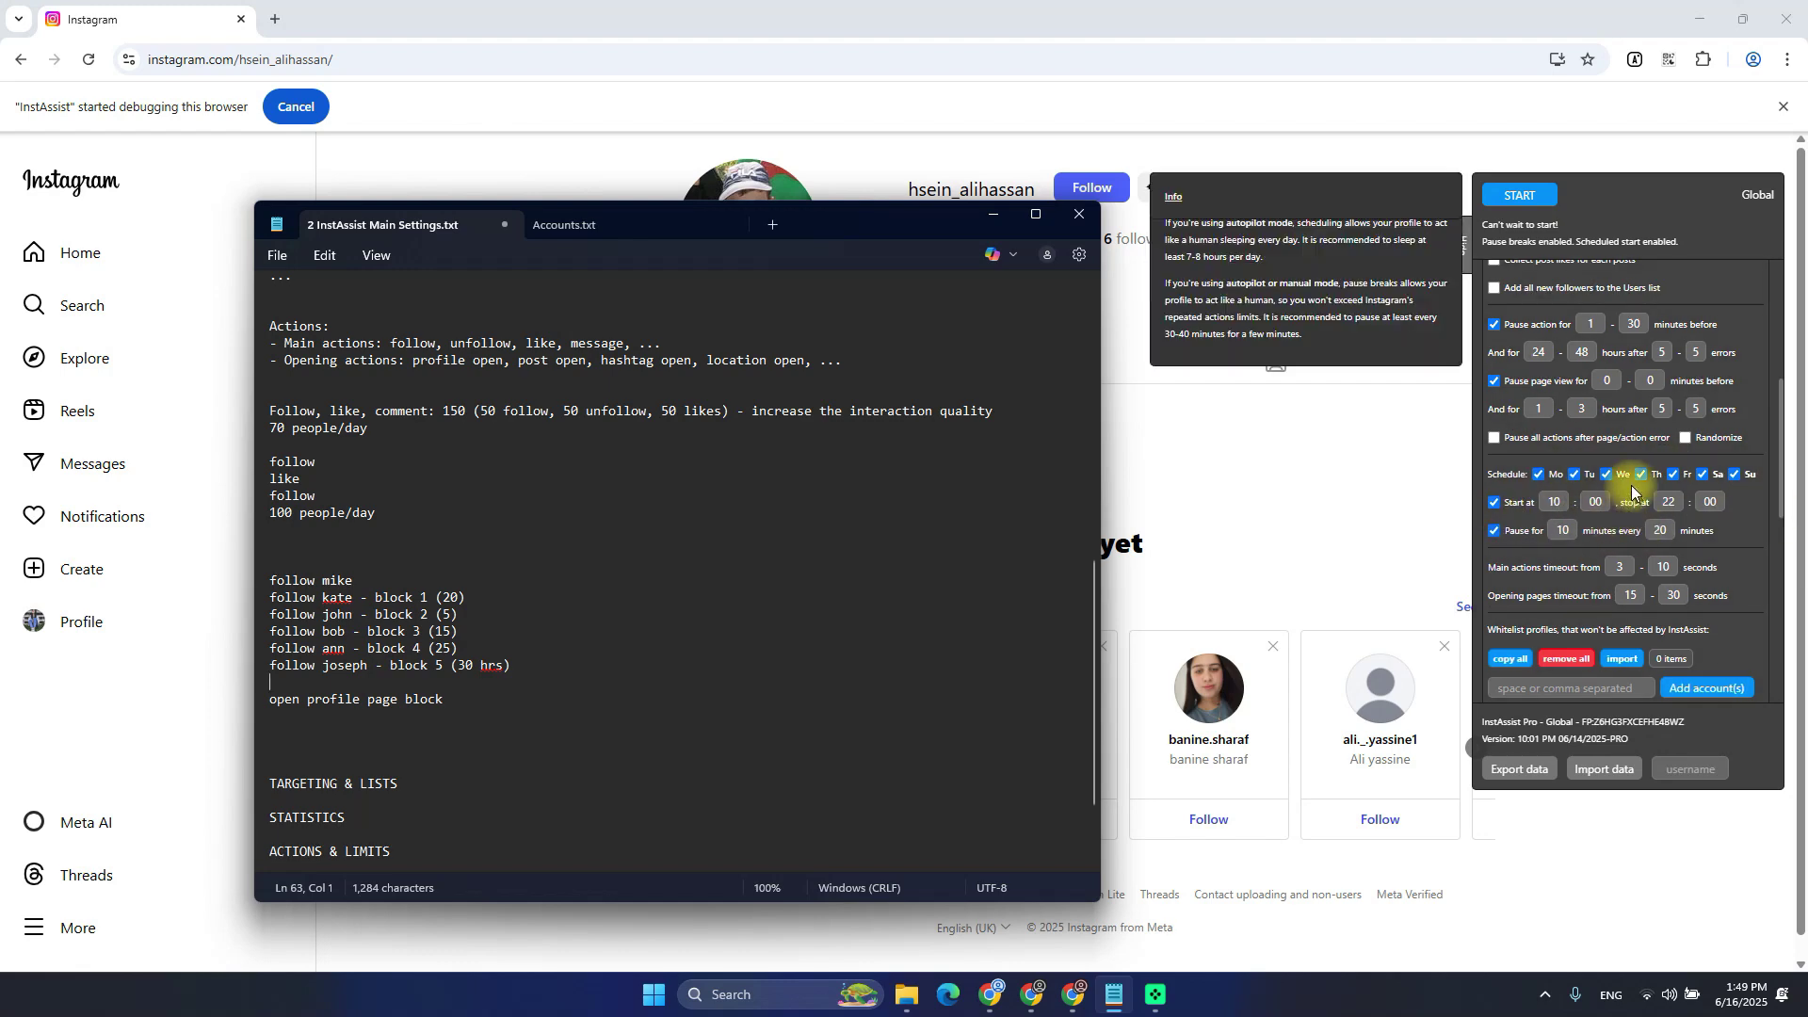
Examine InstAssist's schedule, pause break and timeout settings with the notes kept in front of the browser
{"action": "scroll", "coordinate": [1573, 509], "scroll_direction": "down", "scroll_amount": 2}
{"action": "scroll", "coordinate": [1639, 509], "scroll_direction": "up", "scroll_amount": 4}
{"action": "scroll", "coordinate": [1710, 508], "scroll_direction": "down", "scroll_amount": 4}
{"action": "key", "text": "alt+Tab"}
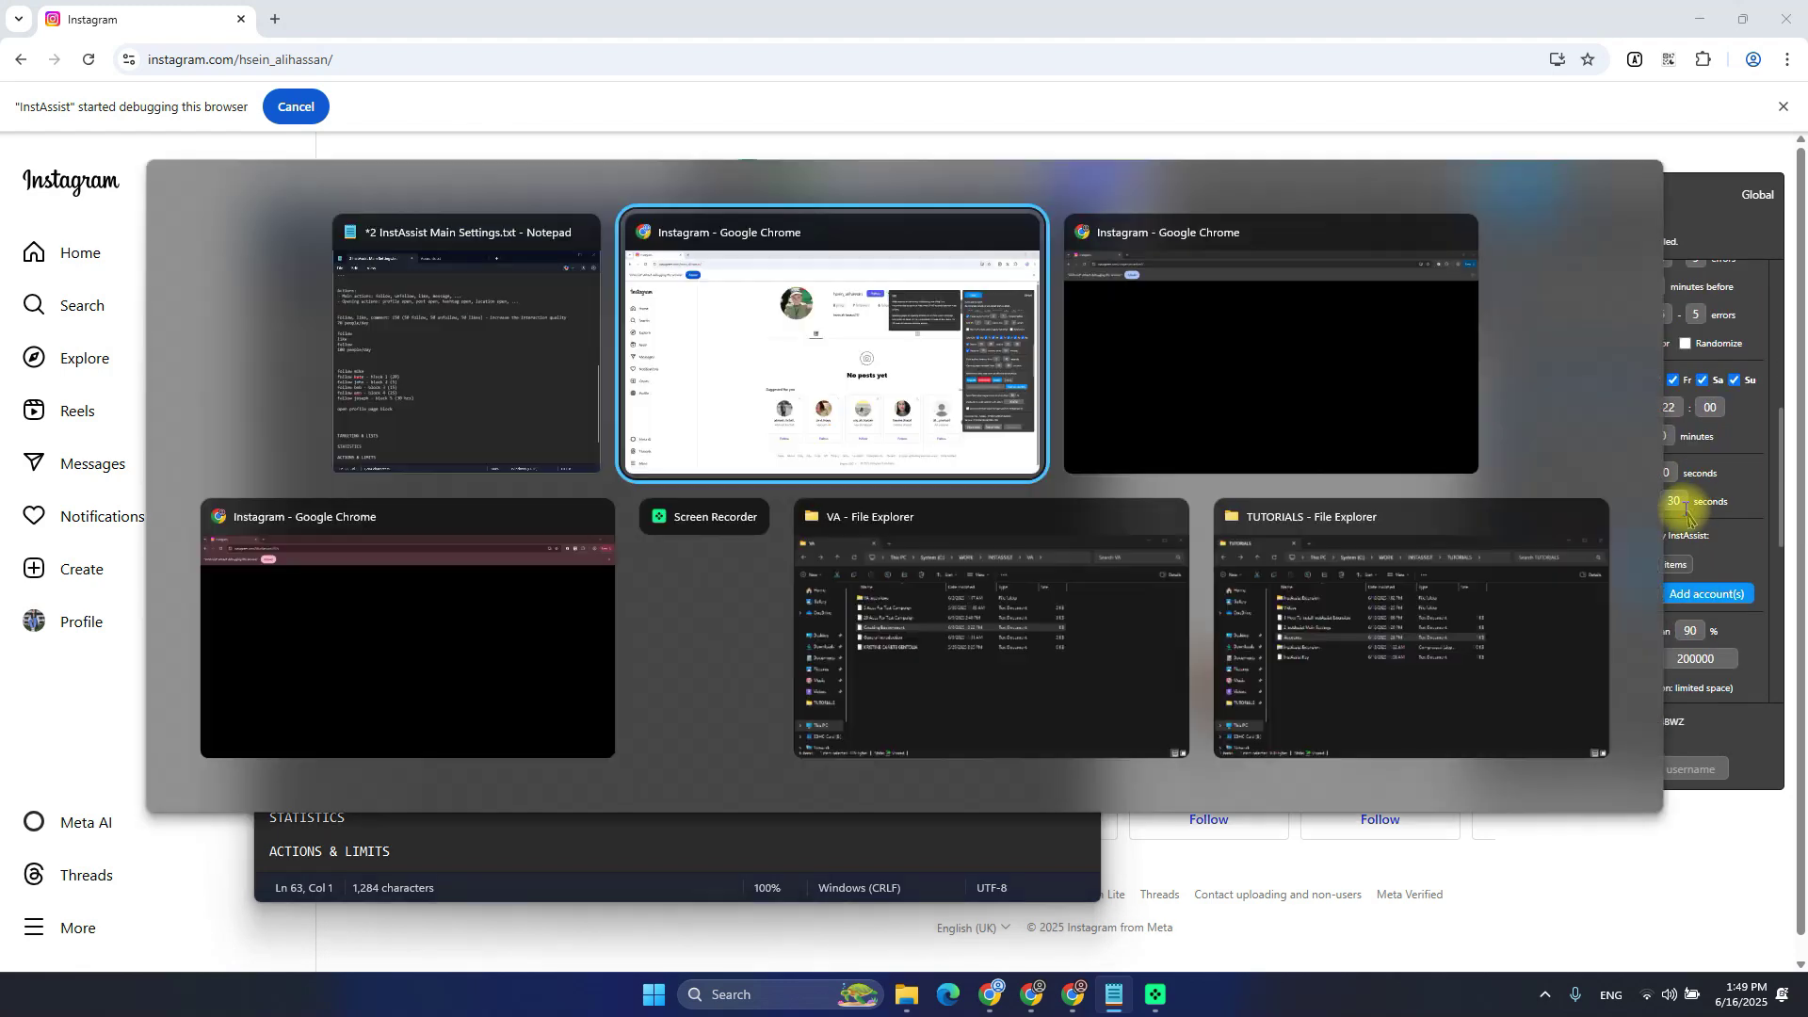
{"action": "key", "text": "alt+Tab"}
{"action": "scroll", "coordinate": [1585, 488], "scroll_direction": "up", "scroll_amount": 1}
{"action": "scroll", "coordinate": [1586, 484], "scroll_direction": "down", "scroll_amount": 1}
{"action": "left_click_drag", "start_coordinate": [1797, 466], "coordinate": [1795, 484]}
{"action": "key", "text": "alt+Tab"}
{"action": "mouse_move", "coordinate": [1643, 444]}
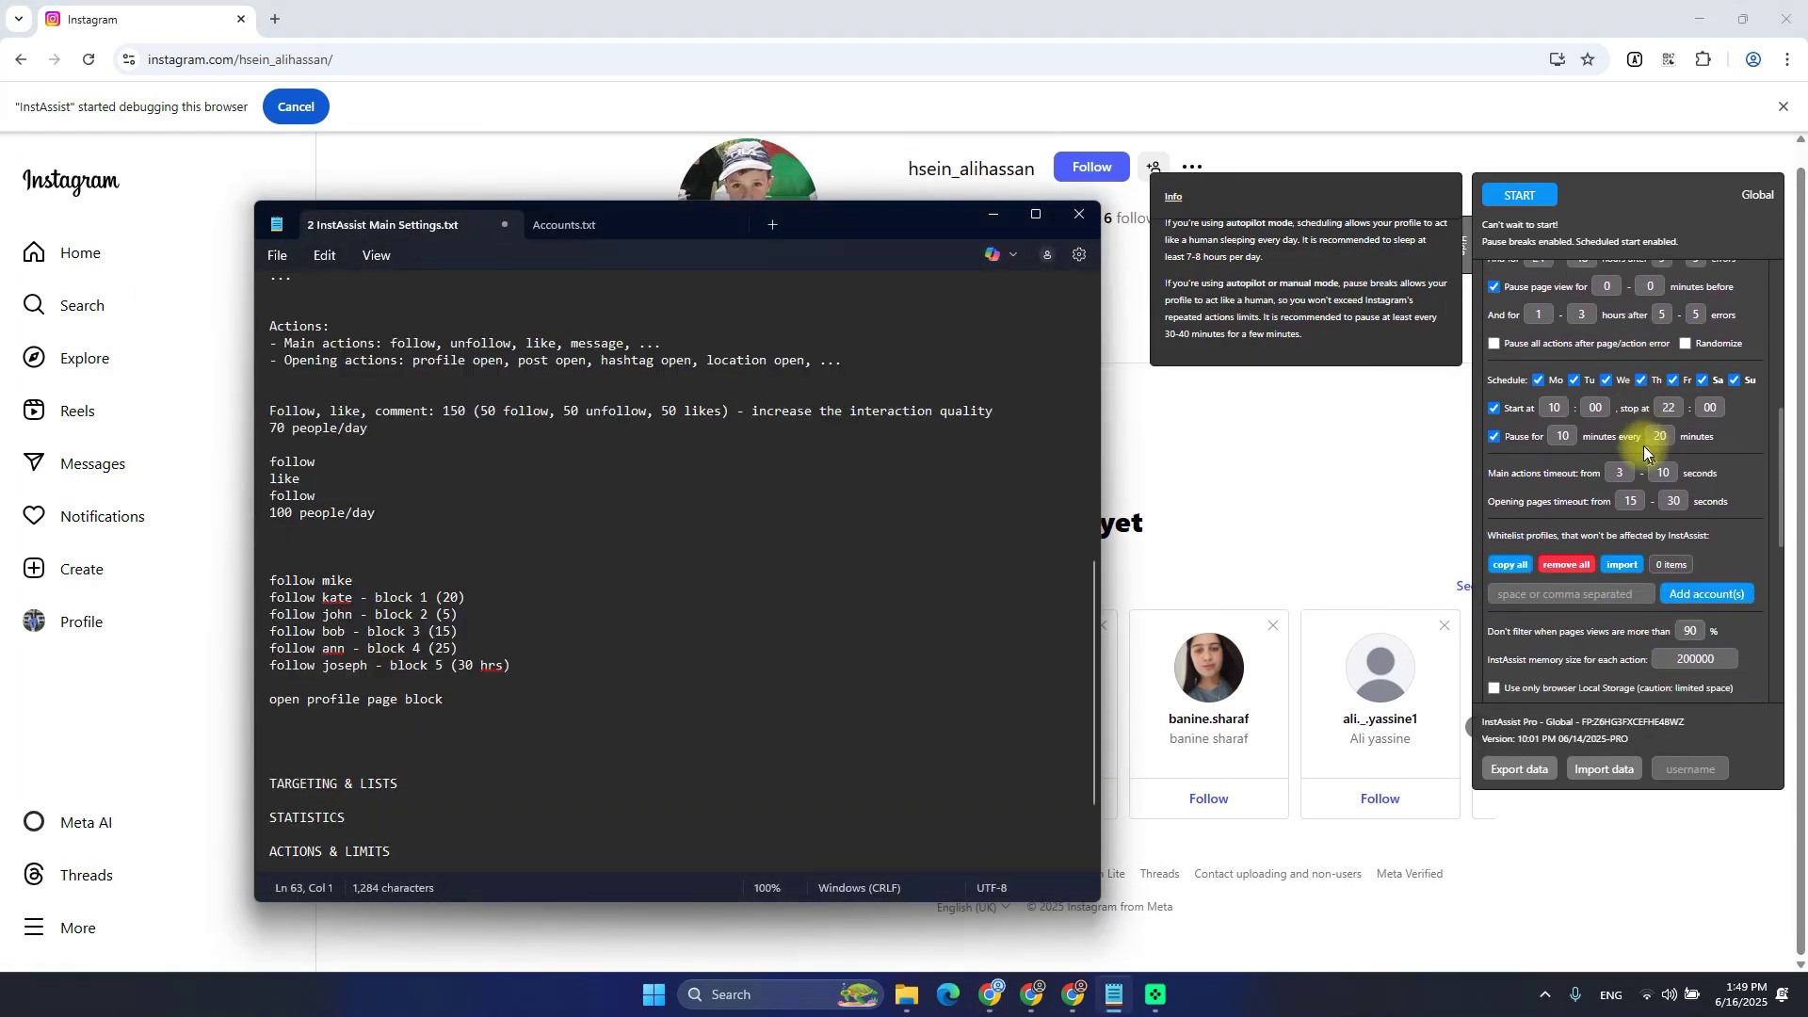
Look over the action timeout settings and highlight "act like a human" under the automation goals in the notes
{"action": "scroll", "coordinate": [1642, 445], "scroll_direction": "down", "scroll_amount": 1}
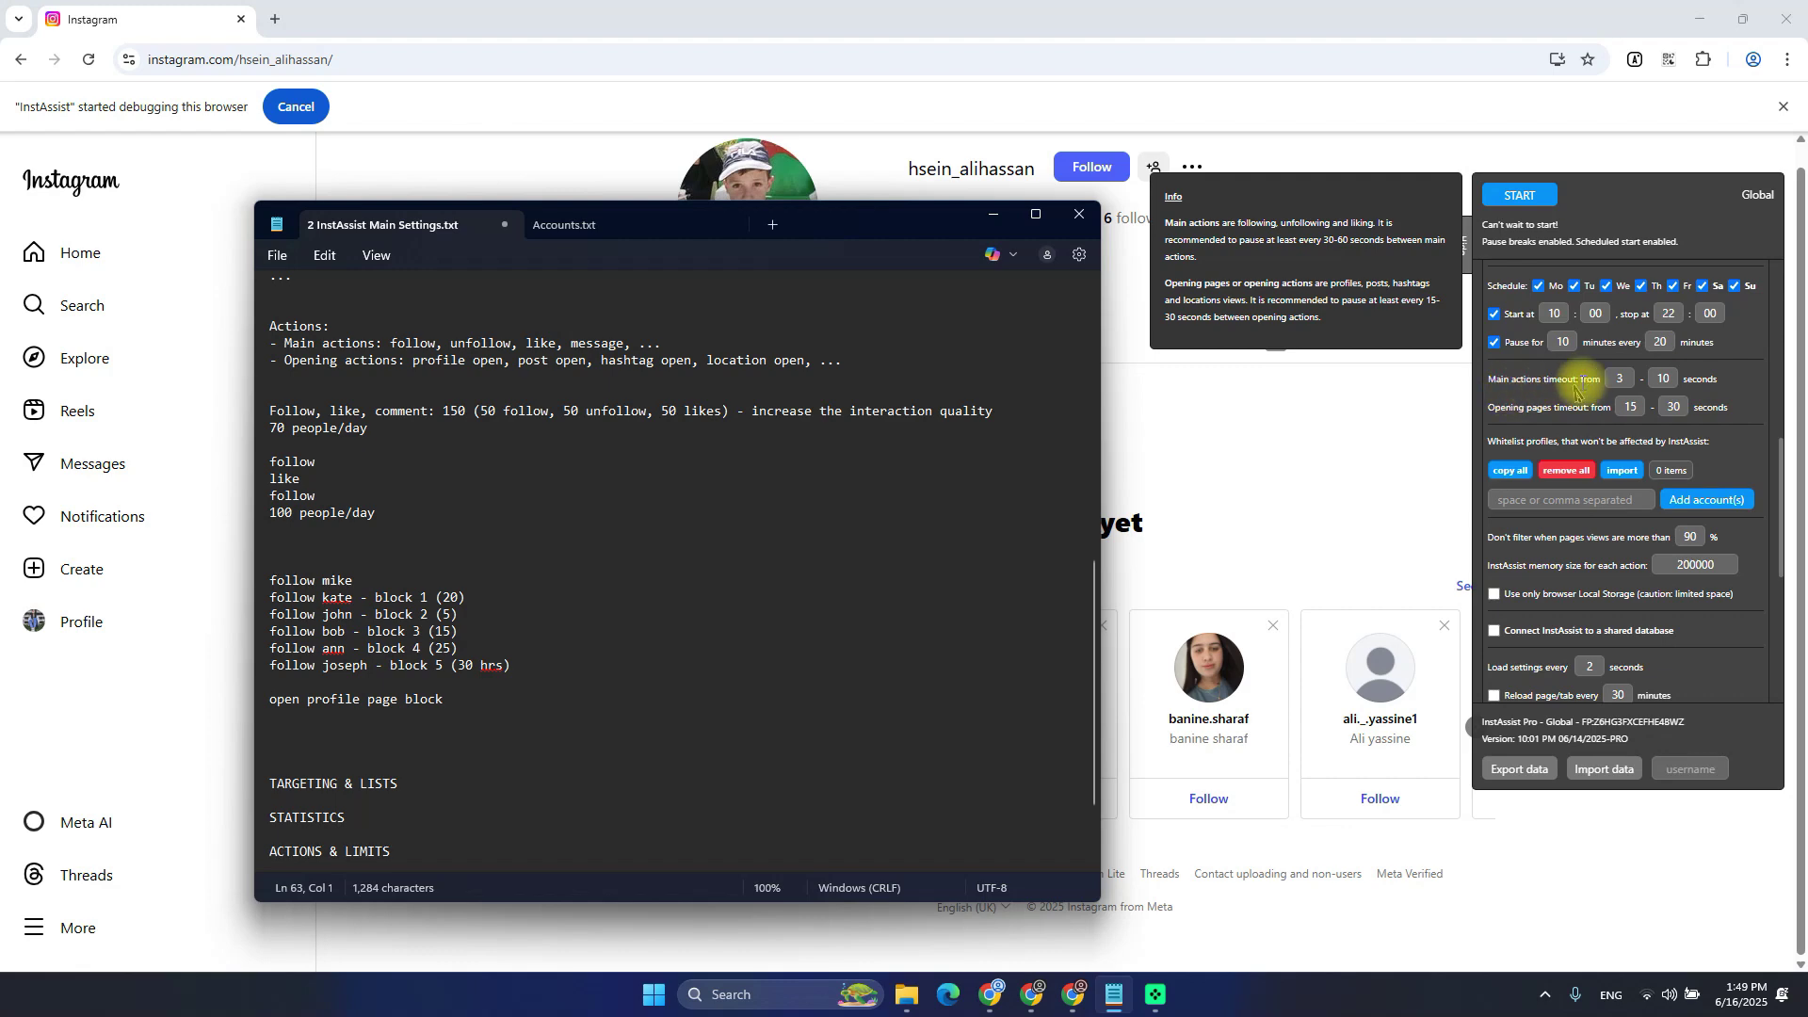
{"action": "scroll", "coordinate": [574, 564], "scroll_direction": "up", "scroll_amount": 7}
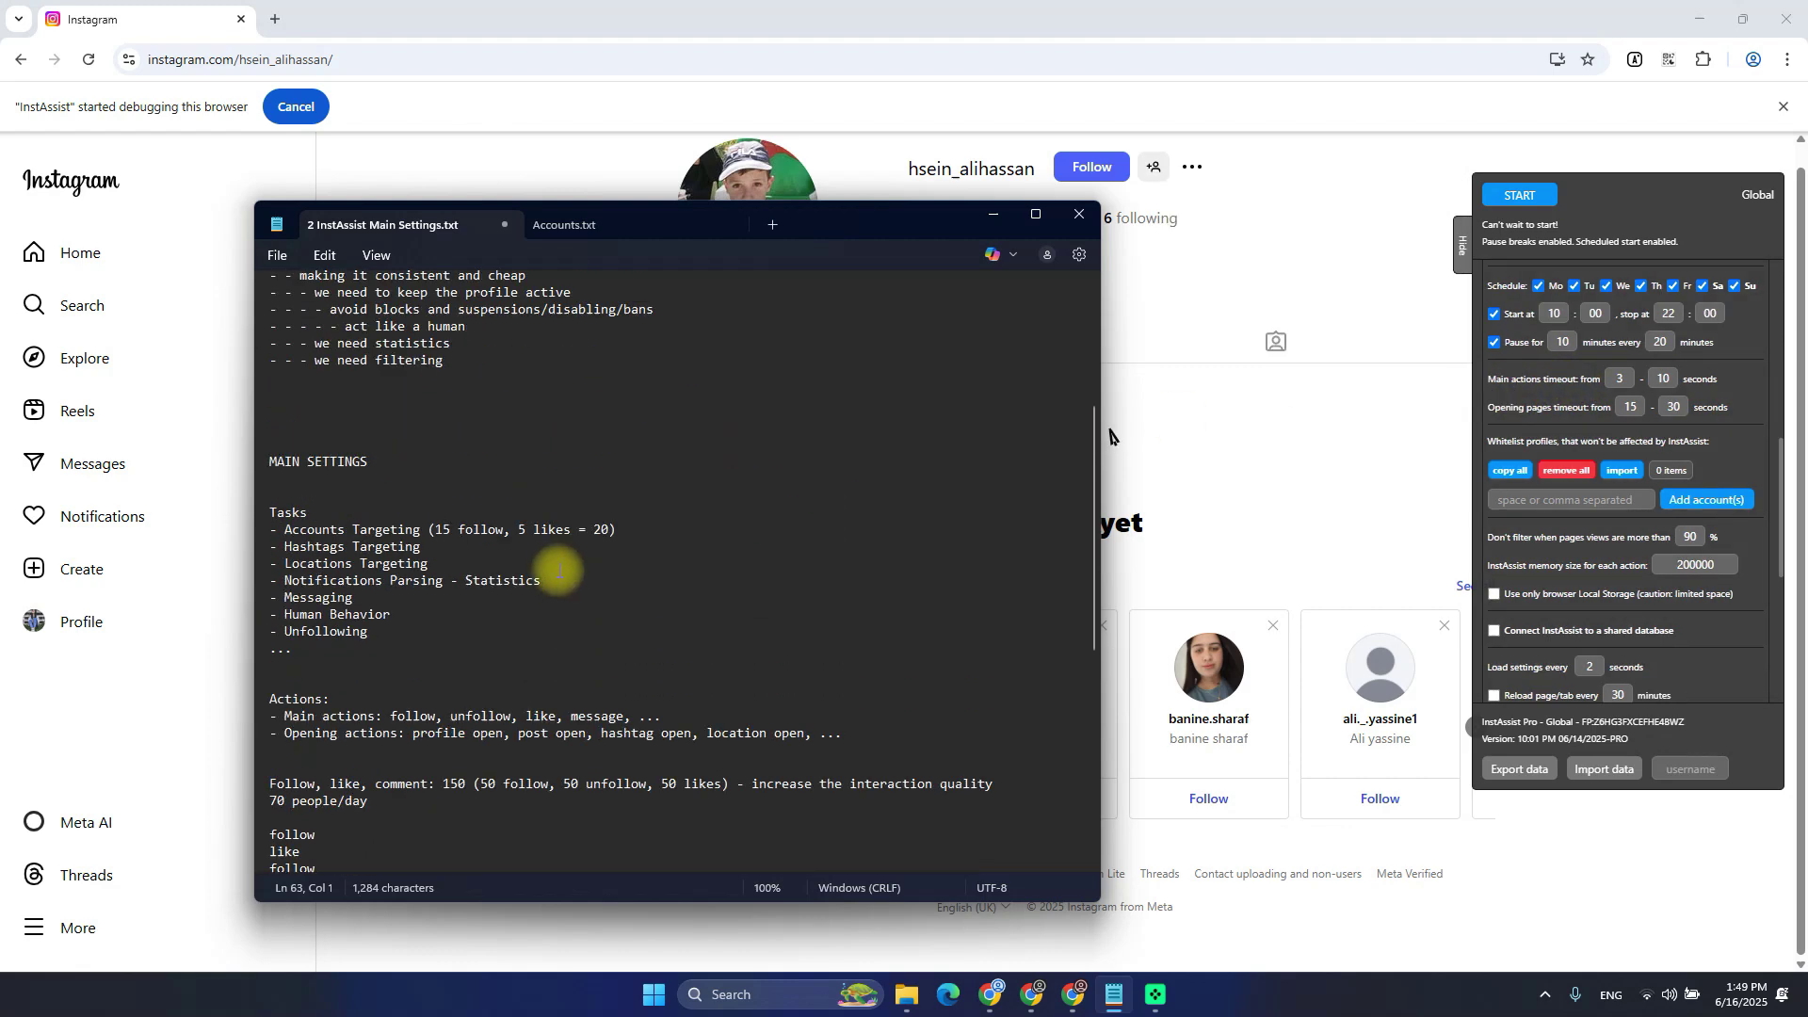
{"action": "scroll", "coordinate": [560, 571], "scroll_direction": "up", "scroll_amount": 6}
{"action": "left_click_drag", "start_coordinate": [345, 617], "coordinate": [443, 621]}
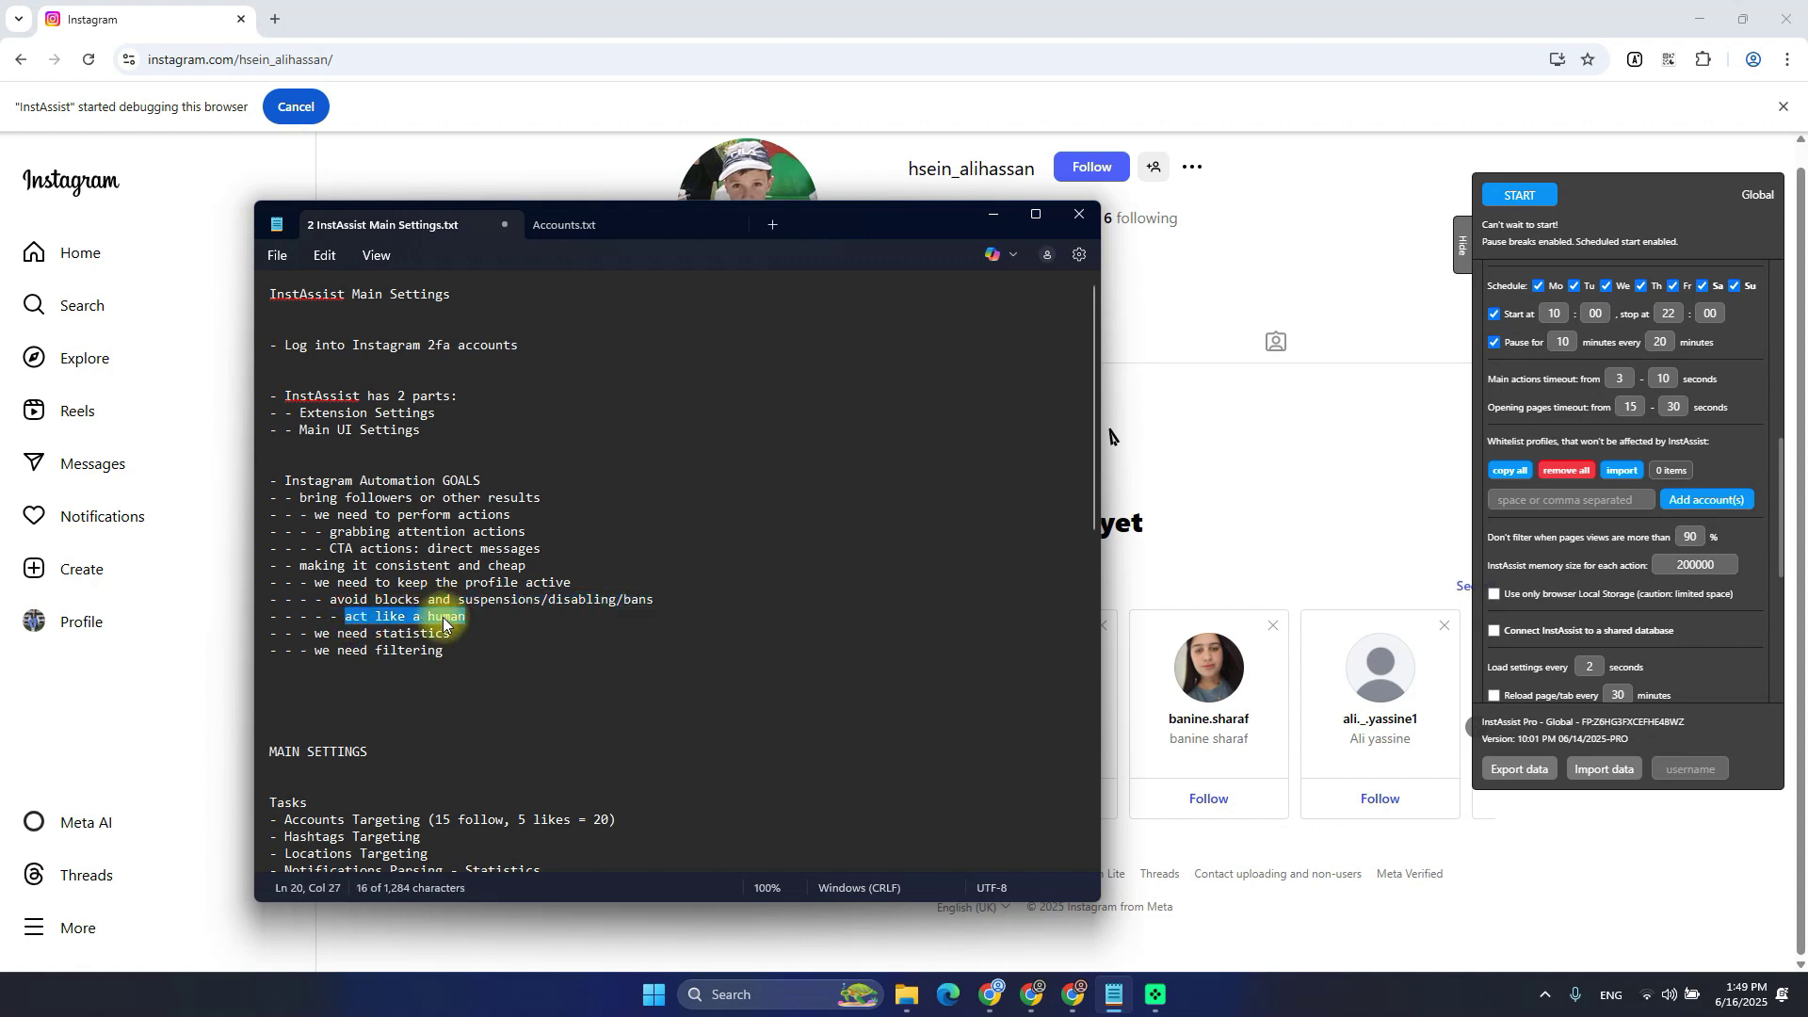
{"action": "scroll", "coordinate": [452, 659], "scroll_direction": "down", "scroll_amount": 13}
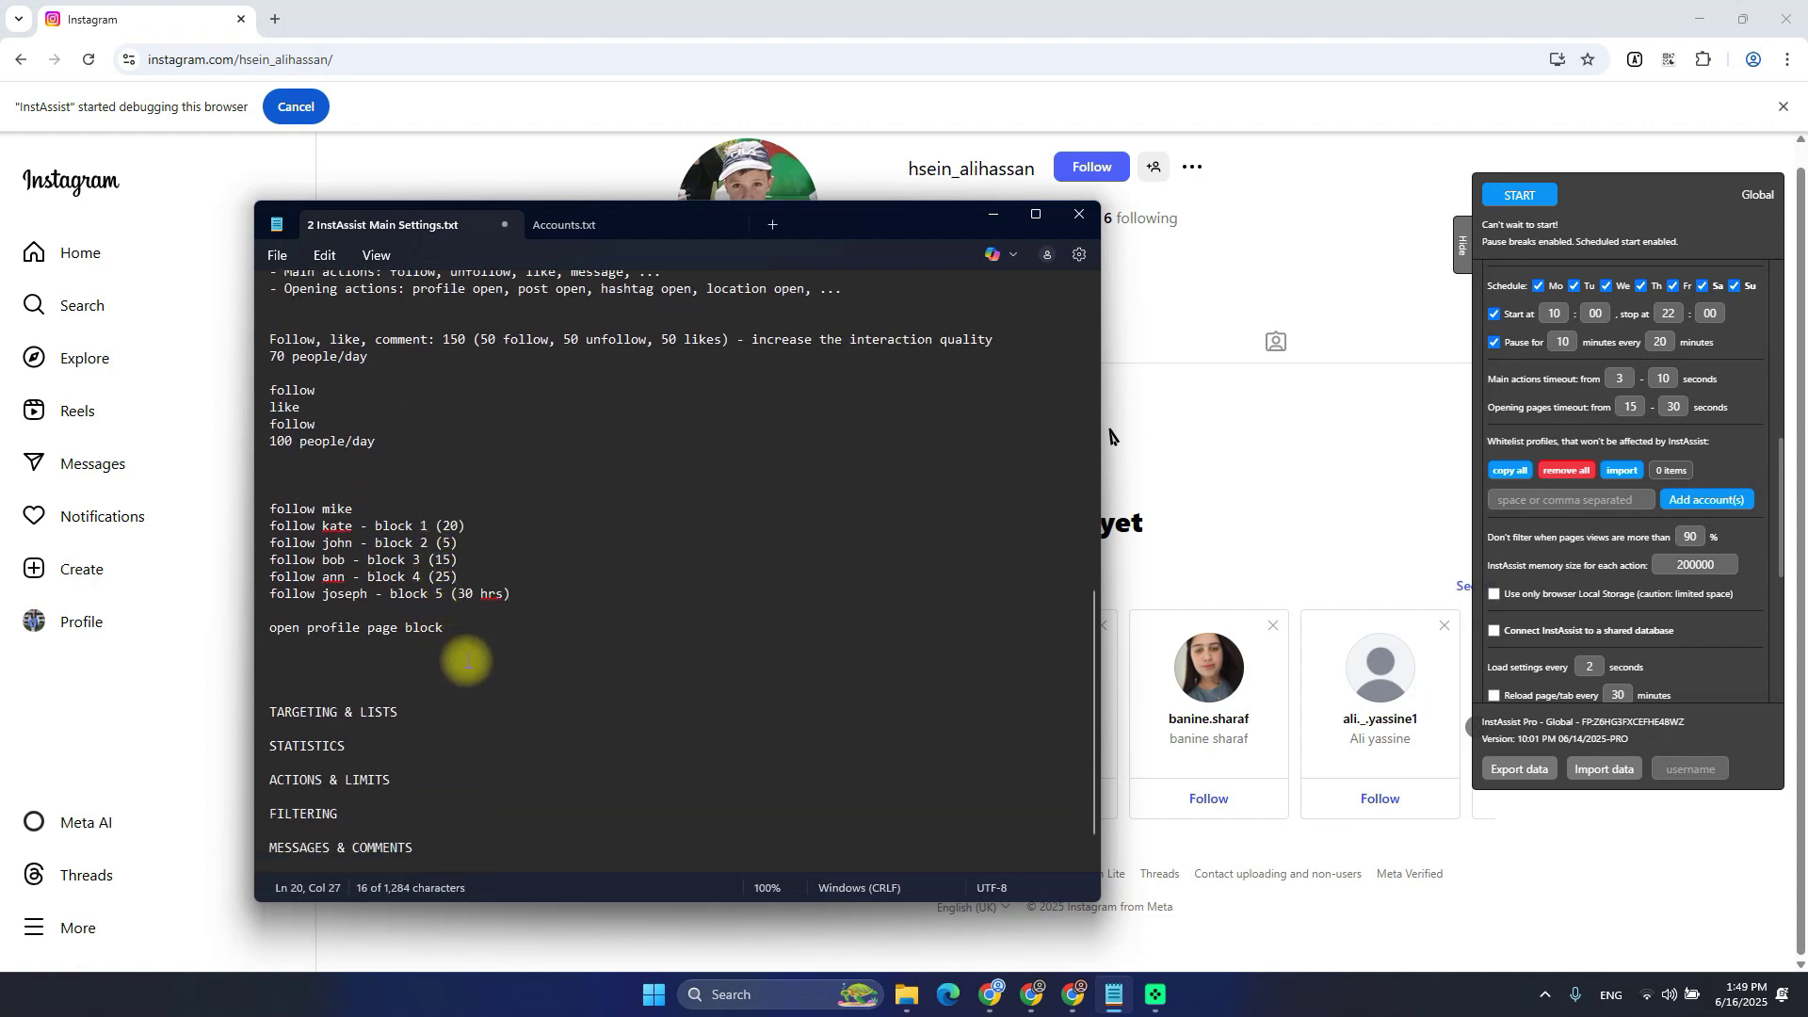
Insert five blank lines in the notes between "open profile page block" and the TARGETING & LISTS heading
{"action": "scroll", "coordinate": [466, 650], "scroll_direction": "down", "scroll_amount": 1}
{"action": "left_click", "coordinate": [485, 606]}
{"action": "key", "text": "Return"}
{"action": "key", "text": "Return"}
{"action": "key", "text": "Return"}
{"action": "key", "text": "Return"}
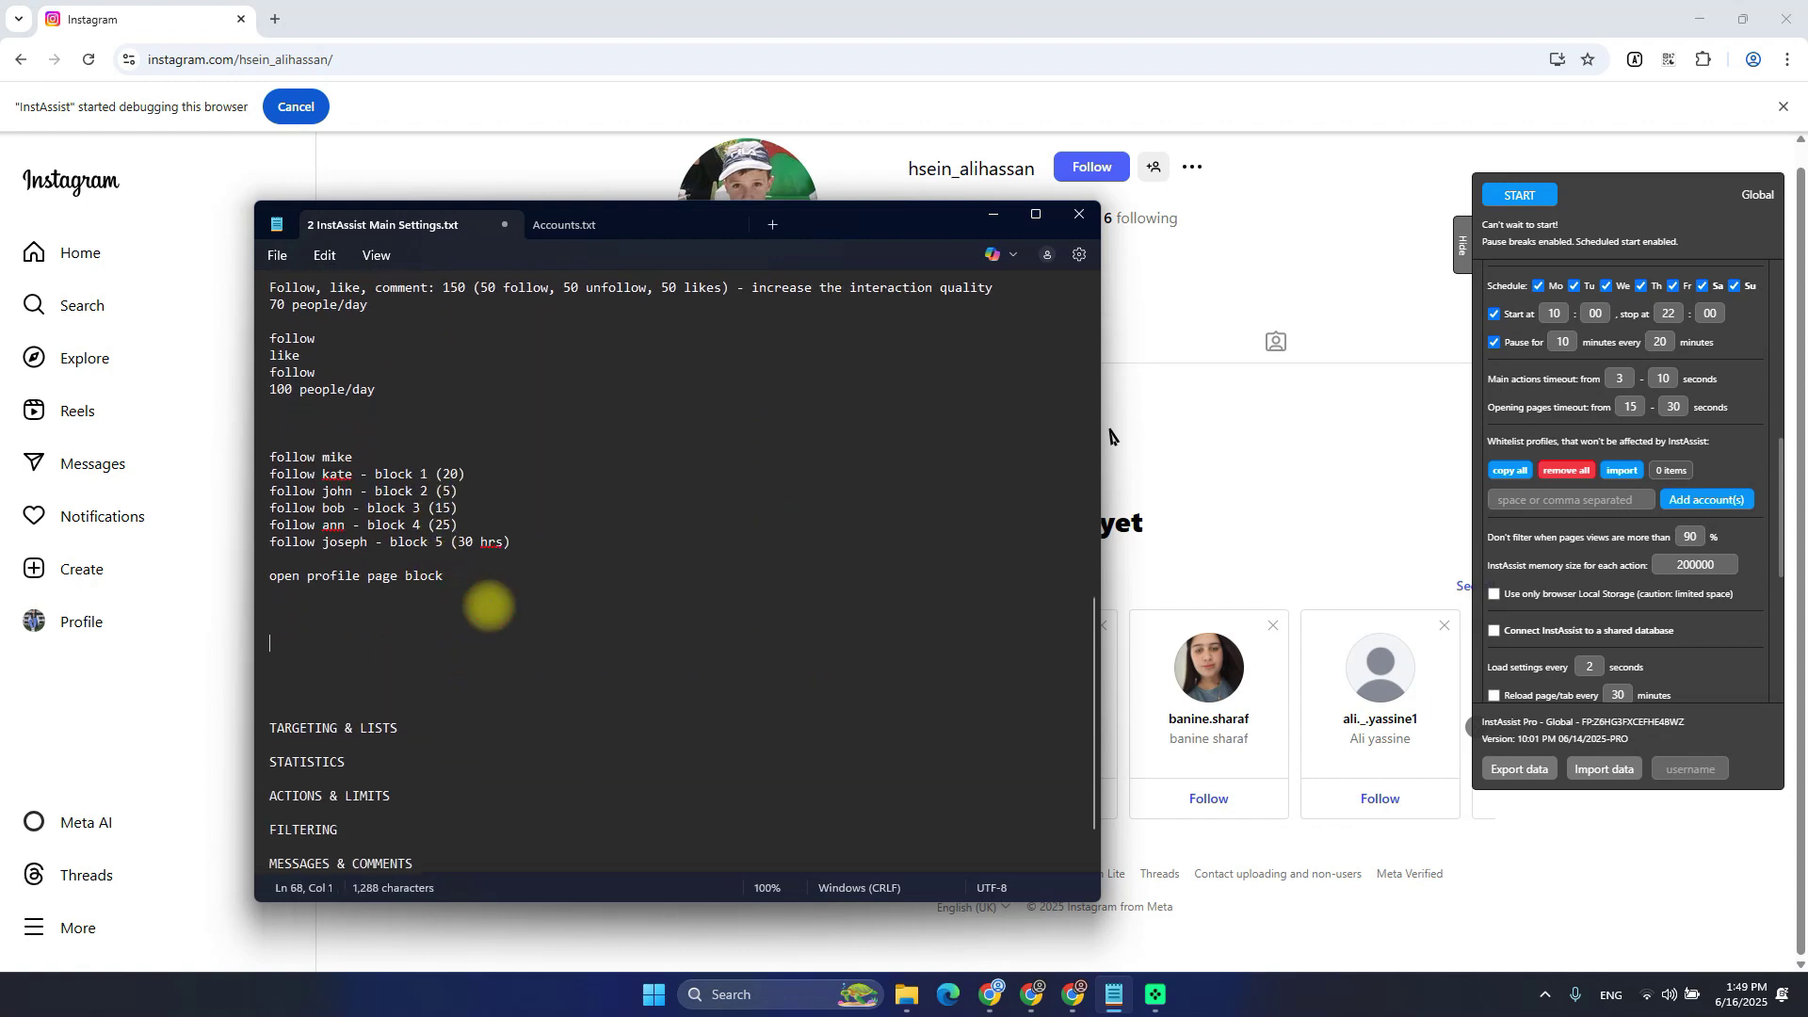
{"action": "key", "text": "Return"}
{"action": "key", "text": "Up"}
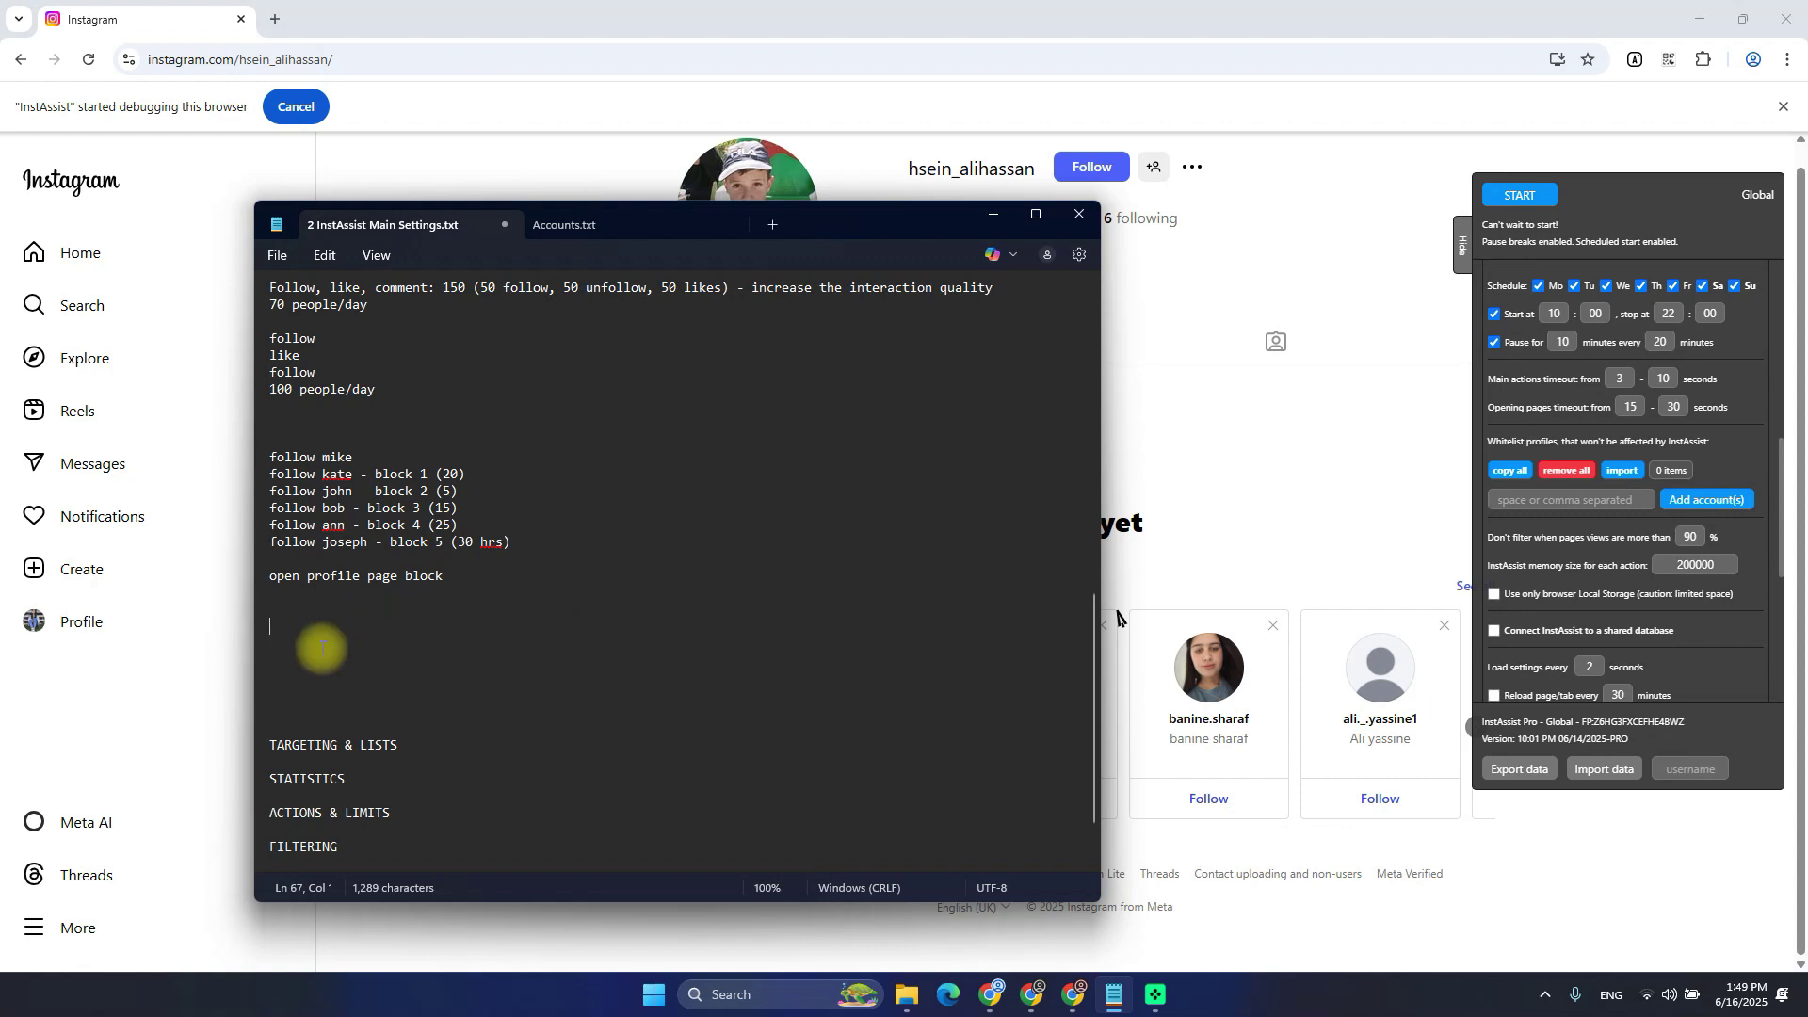
Examine the main actions and opening pages timeouts alongside the "act like a human" goal in the notes
{"action": "mouse_move", "coordinate": [1710, 410]}
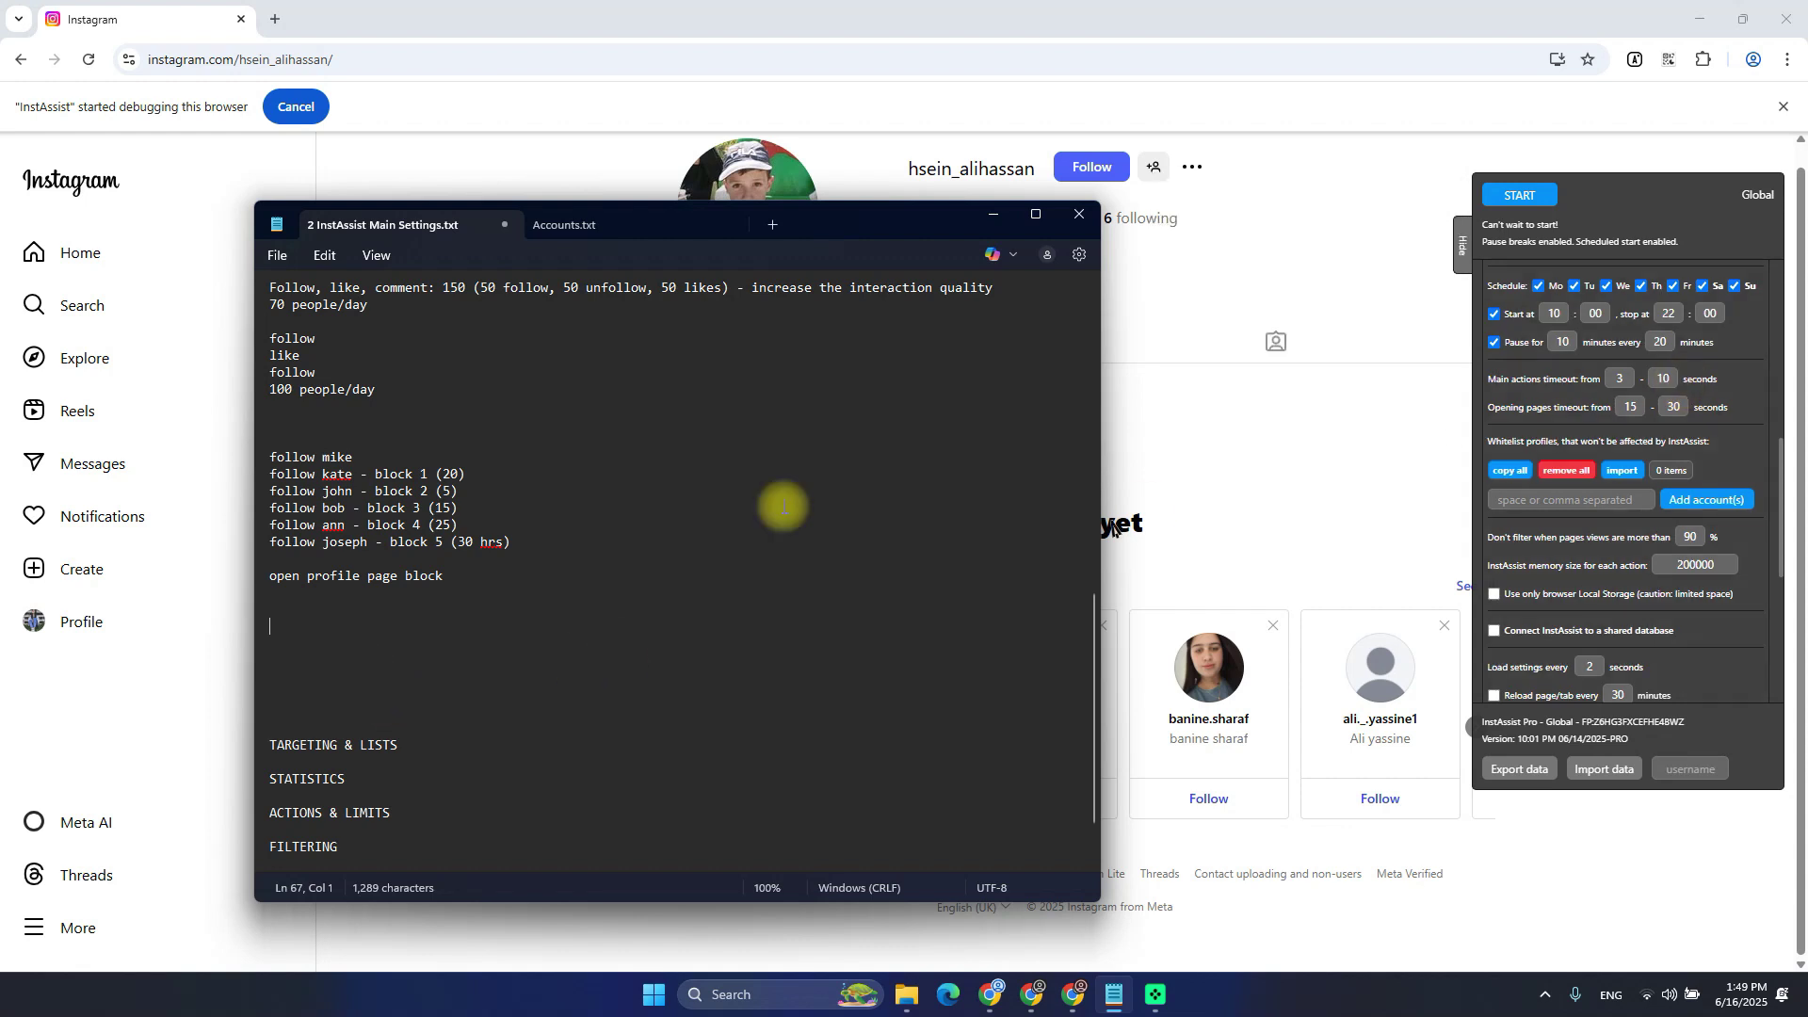
{"action": "mouse_move", "coordinate": [1519, 342]}
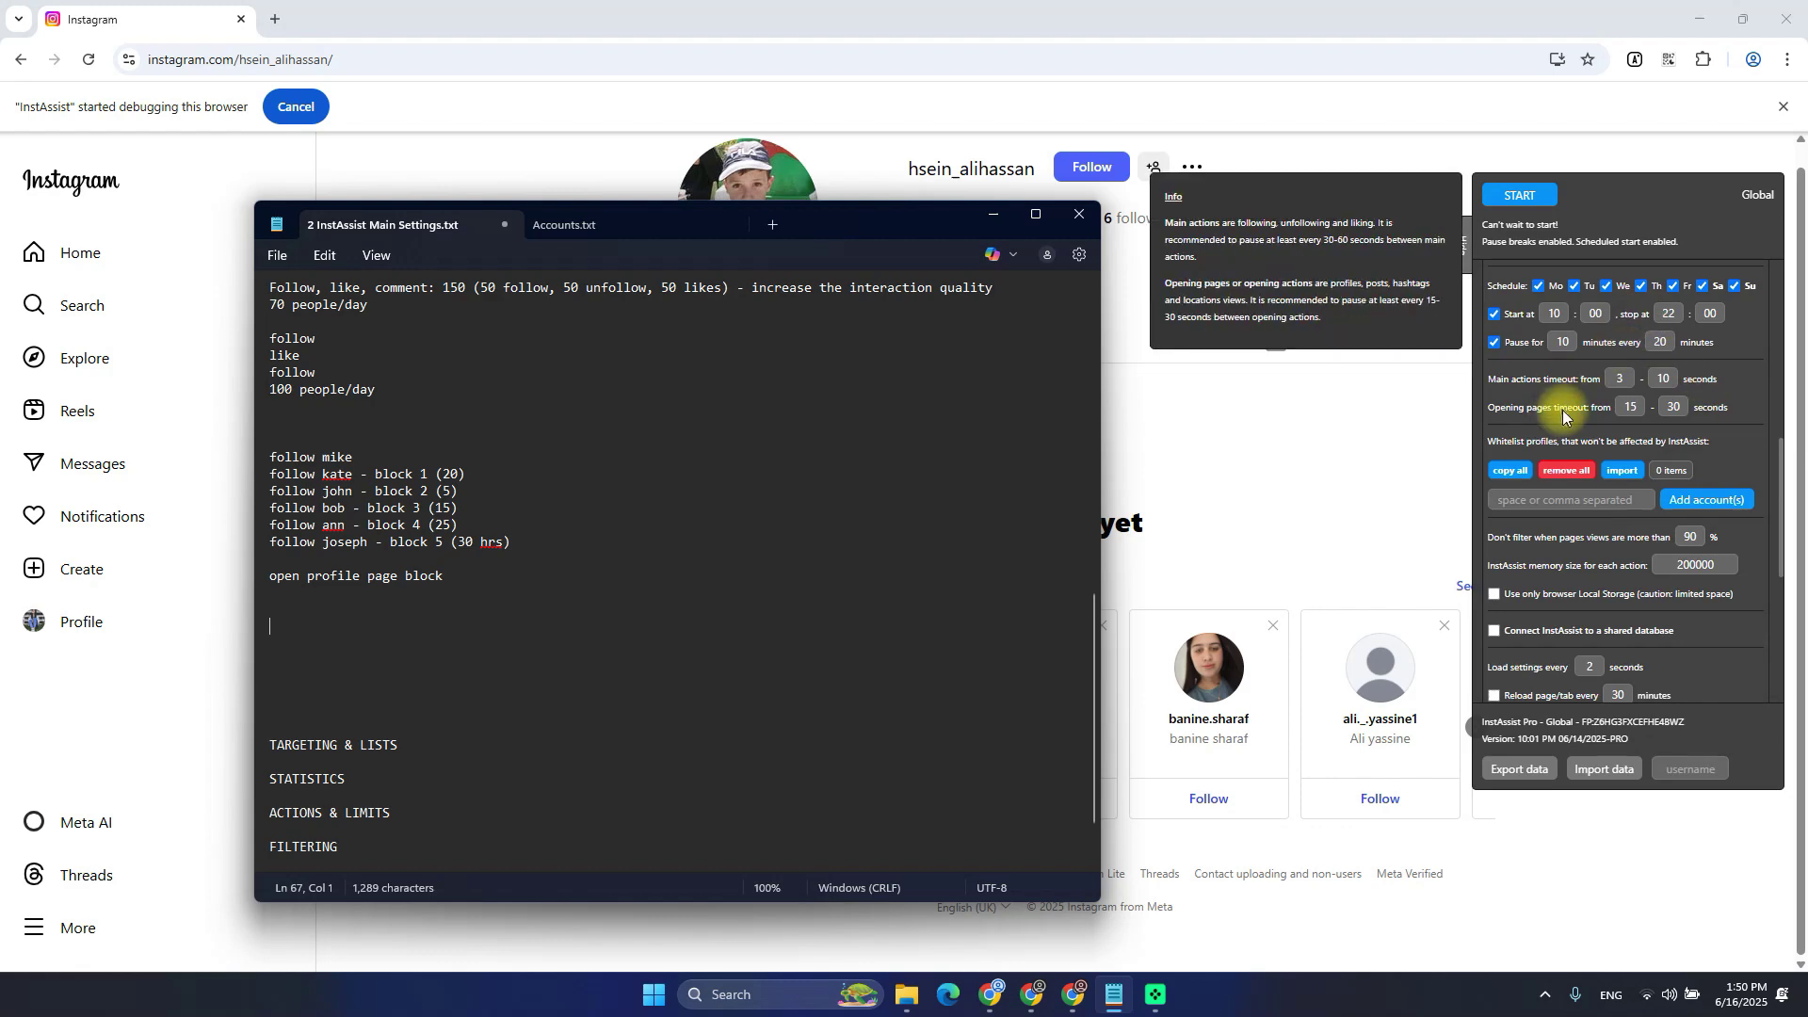
{"action": "scroll", "coordinate": [485, 537], "scroll_direction": "up", "scroll_amount": 17}
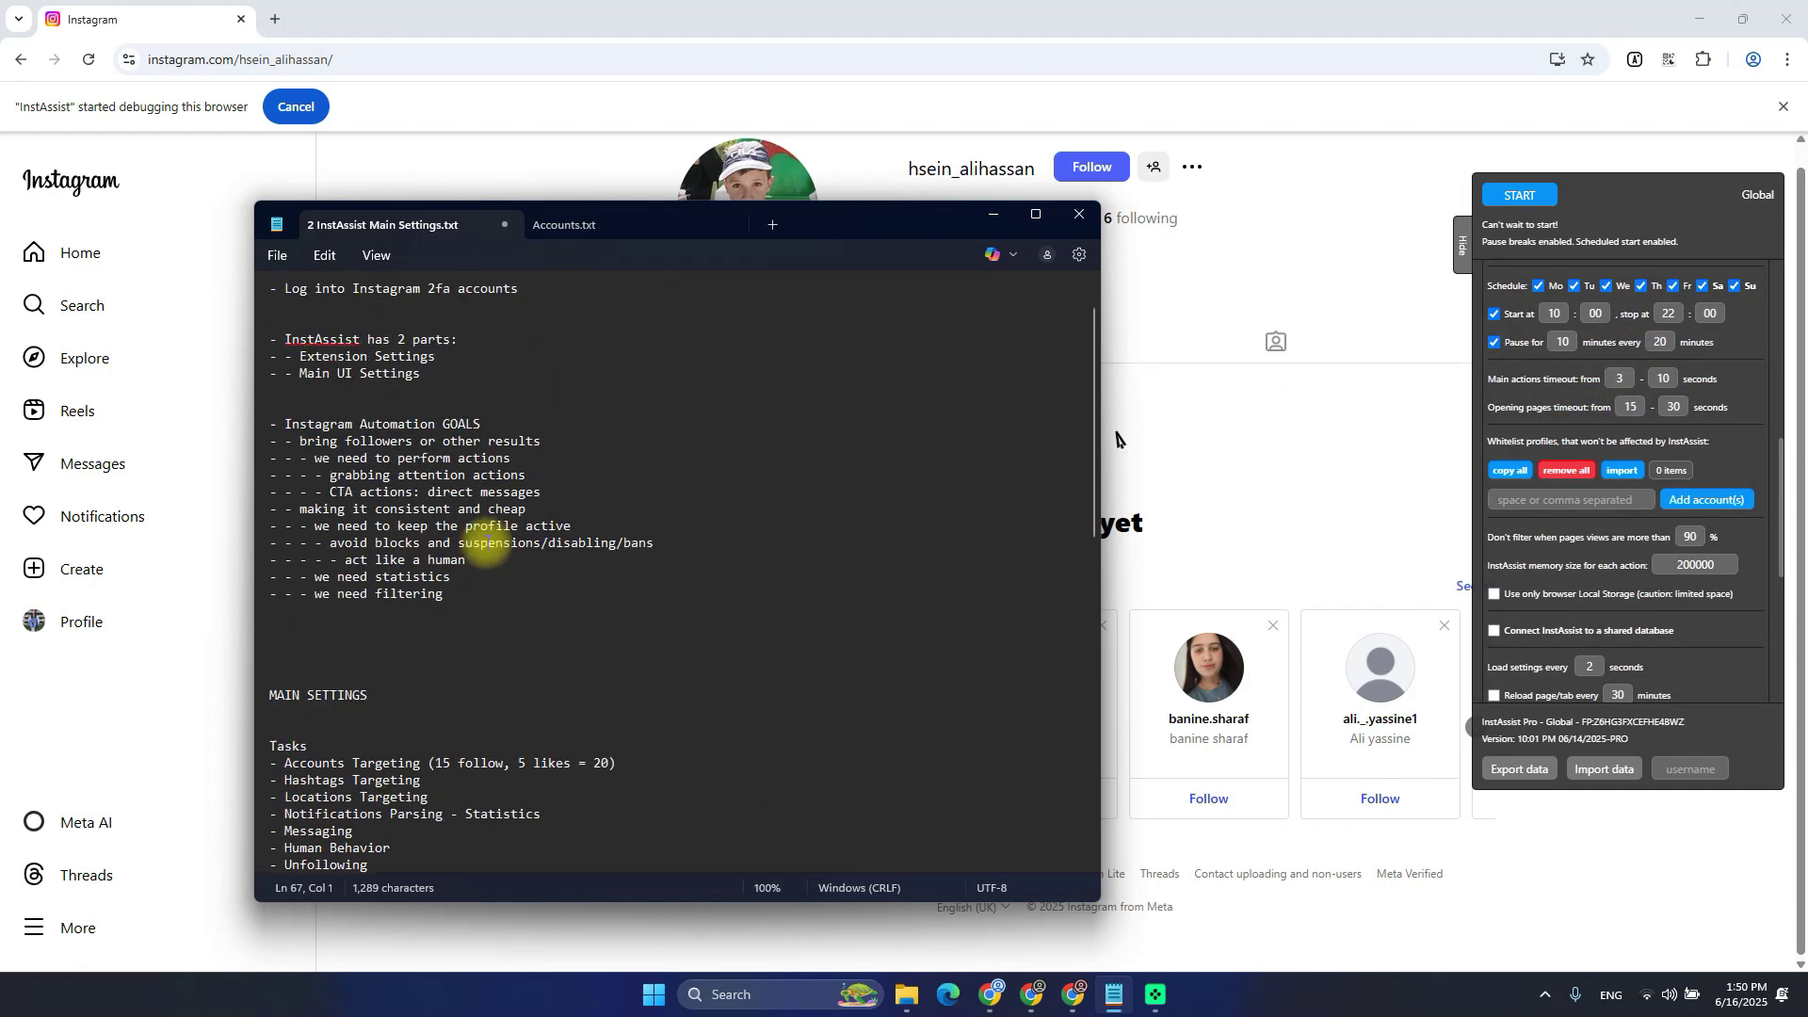
{"action": "scroll", "coordinate": [488, 549], "scroll_direction": "up", "scroll_amount": 1}
{"action": "left_click_drag", "start_coordinate": [346, 617], "coordinate": [469, 619]}
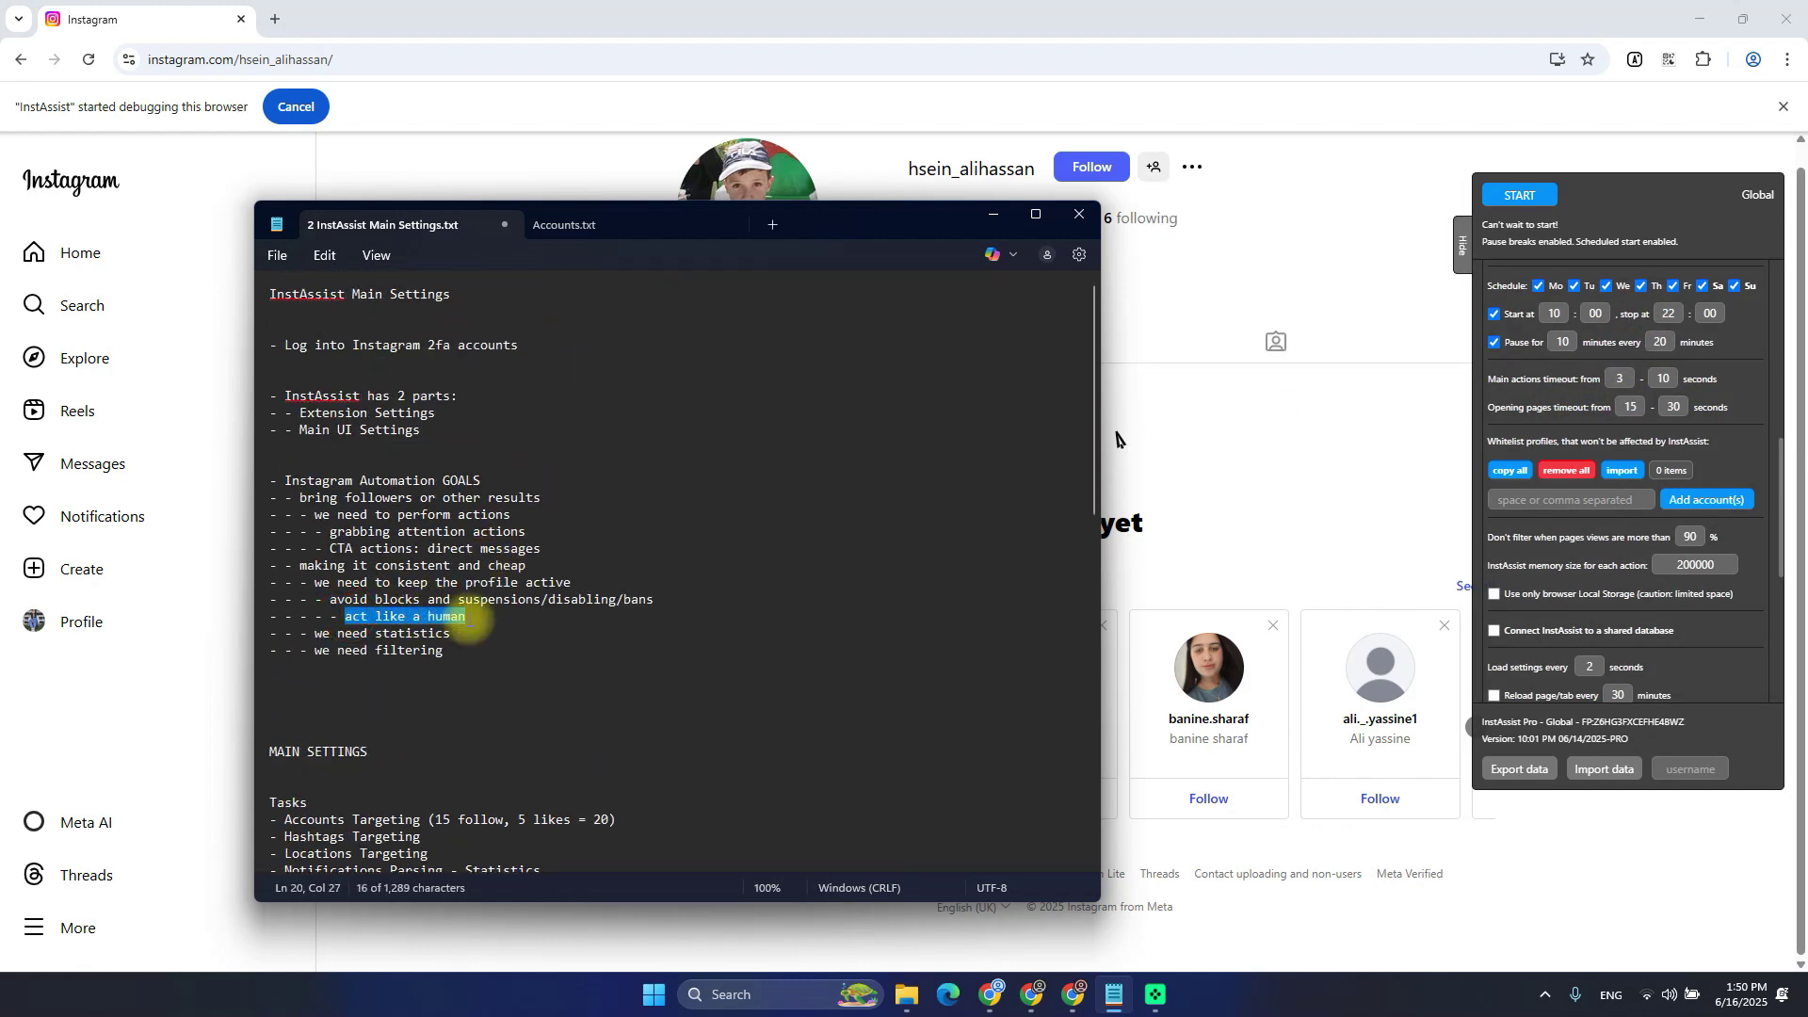
{"action": "scroll", "coordinate": [468, 619], "scroll_direction": "down", "scroll_amount": 17}
{"action": "left_click", "coordinate": [518, 581]}
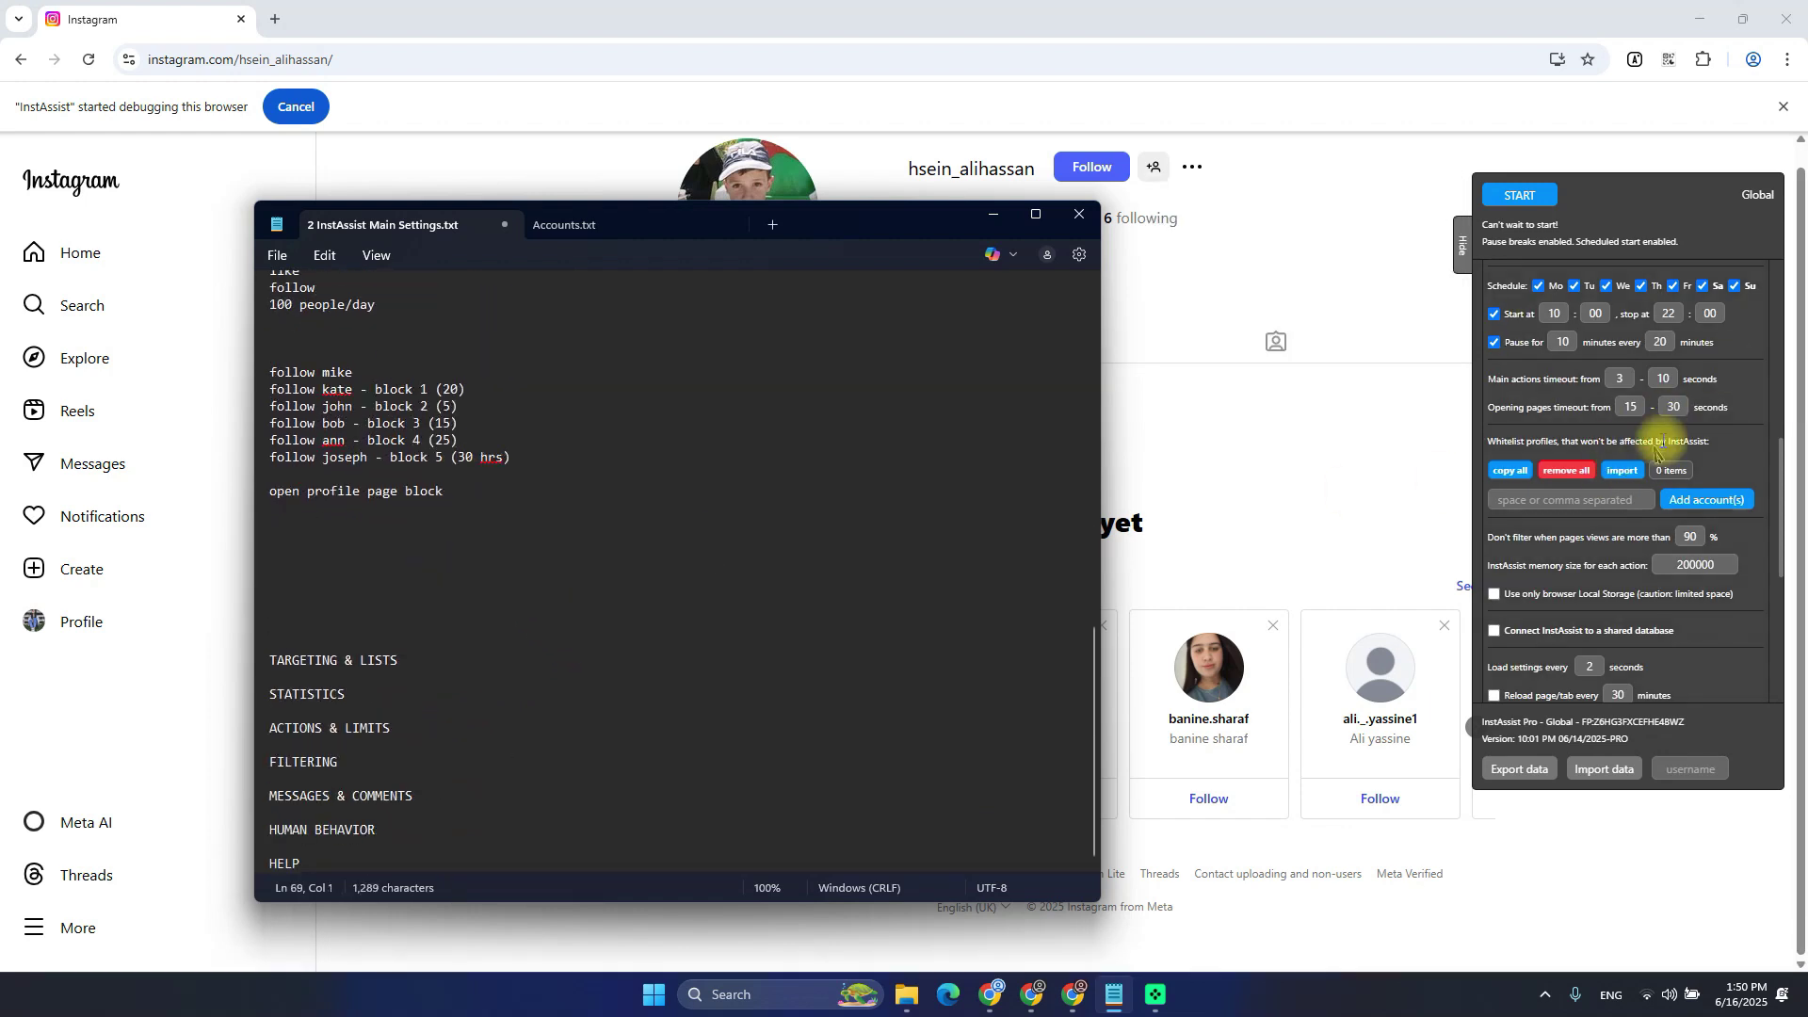
Add the five sample accounts sdfgasdf, asdf, asdfas, dfasd and fas to the whitelist profiles
{"action": "scroll", "coordinate": [1650, 408], "scroll_direction": "down", "scroll_amount": 1}
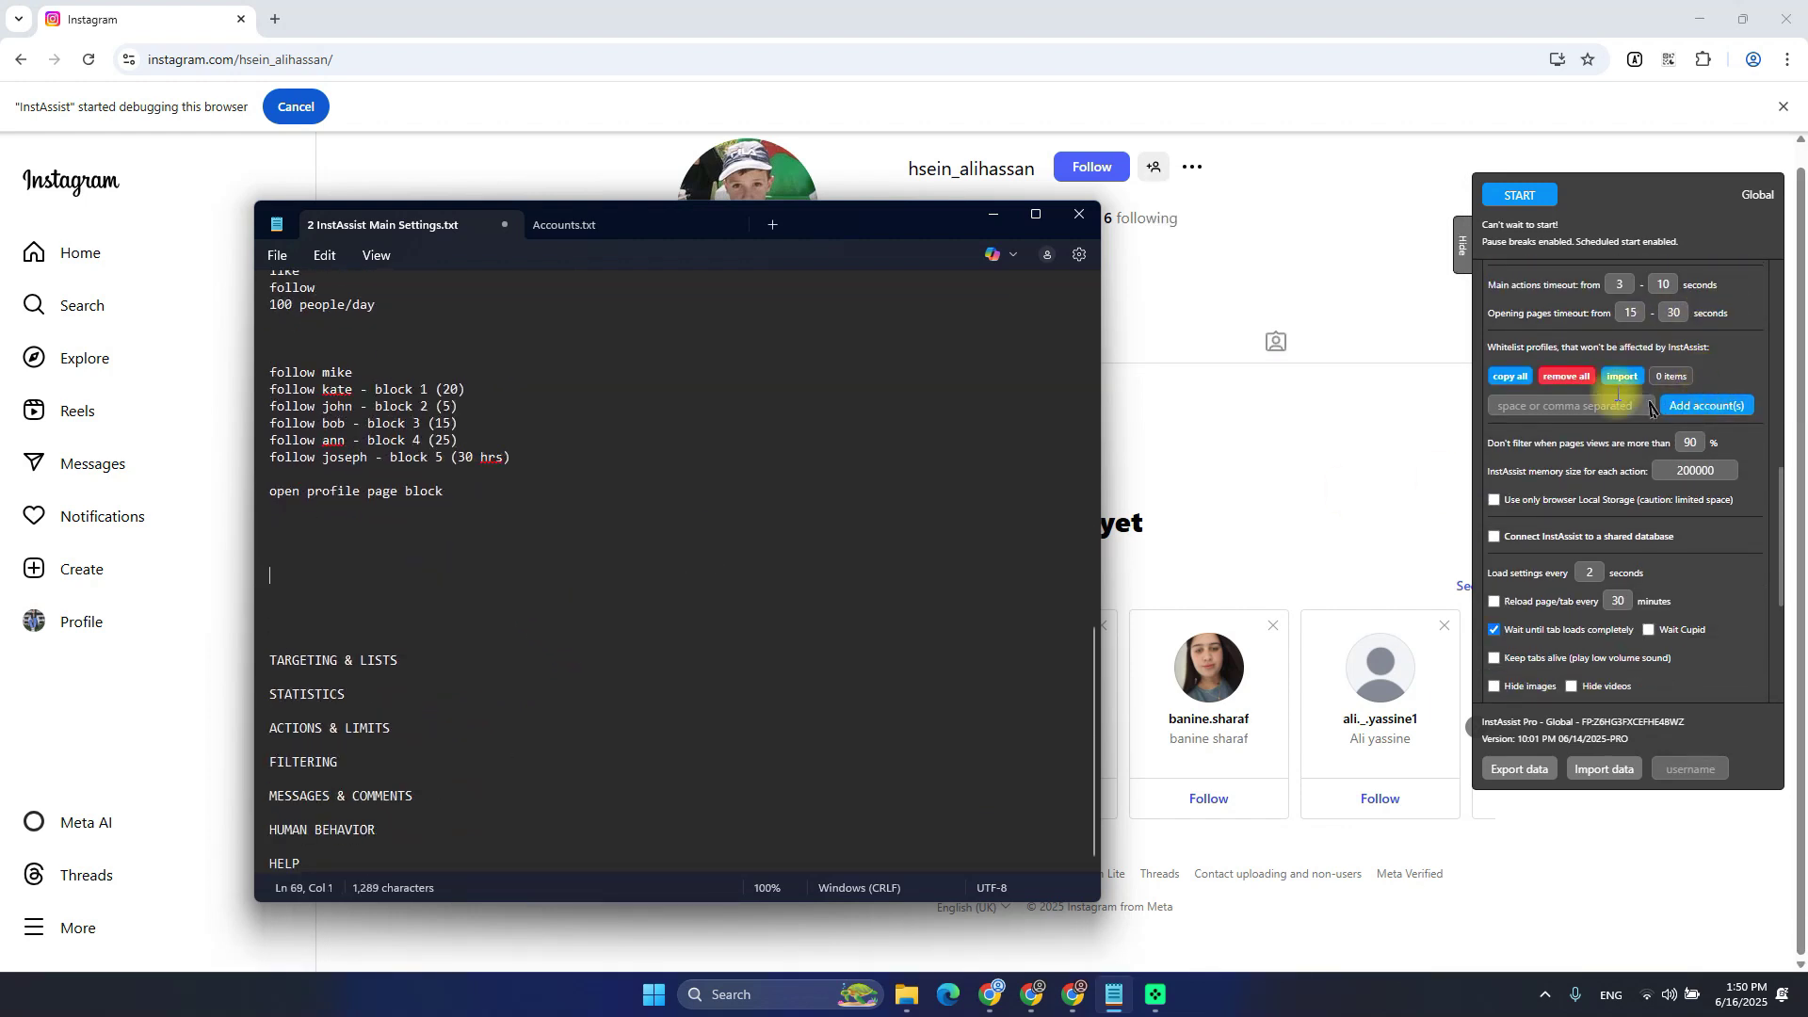
{"action": "left_click", "coordinate": [1487, 347]}
{"action": "left_click", "coordinate": [1573, 407]}
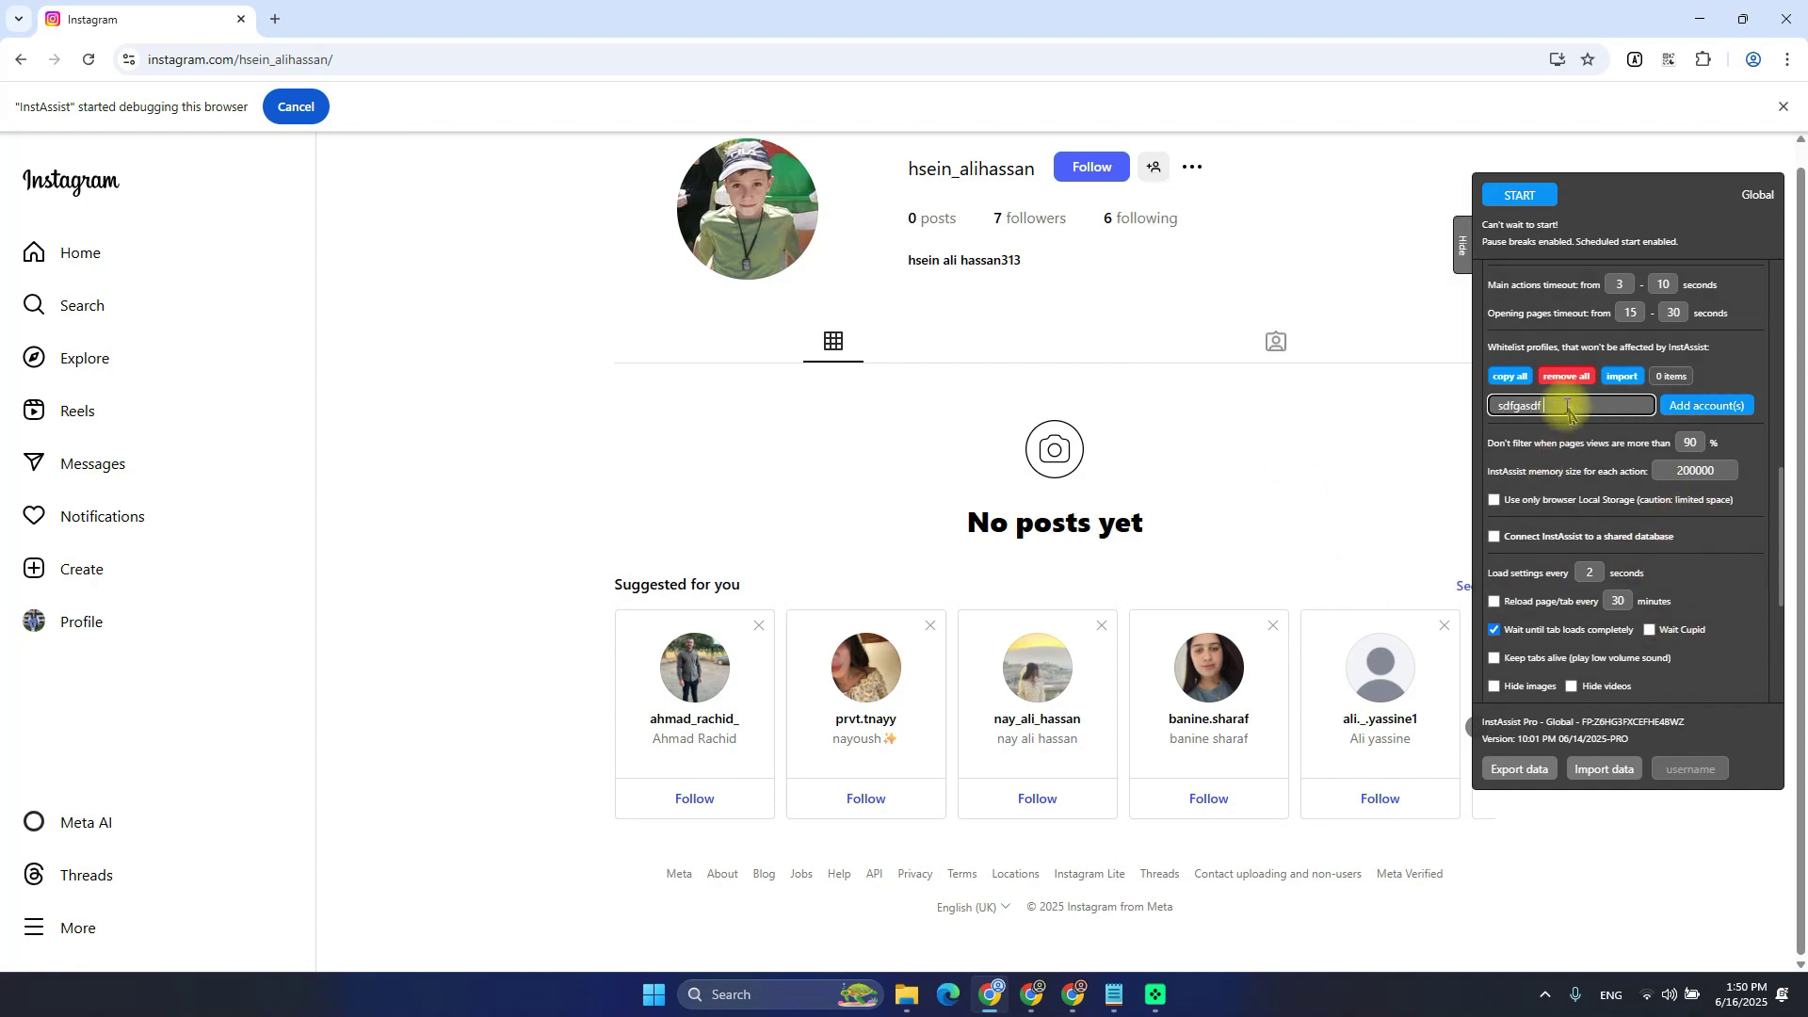
{"action": "key", "text": "Return"}
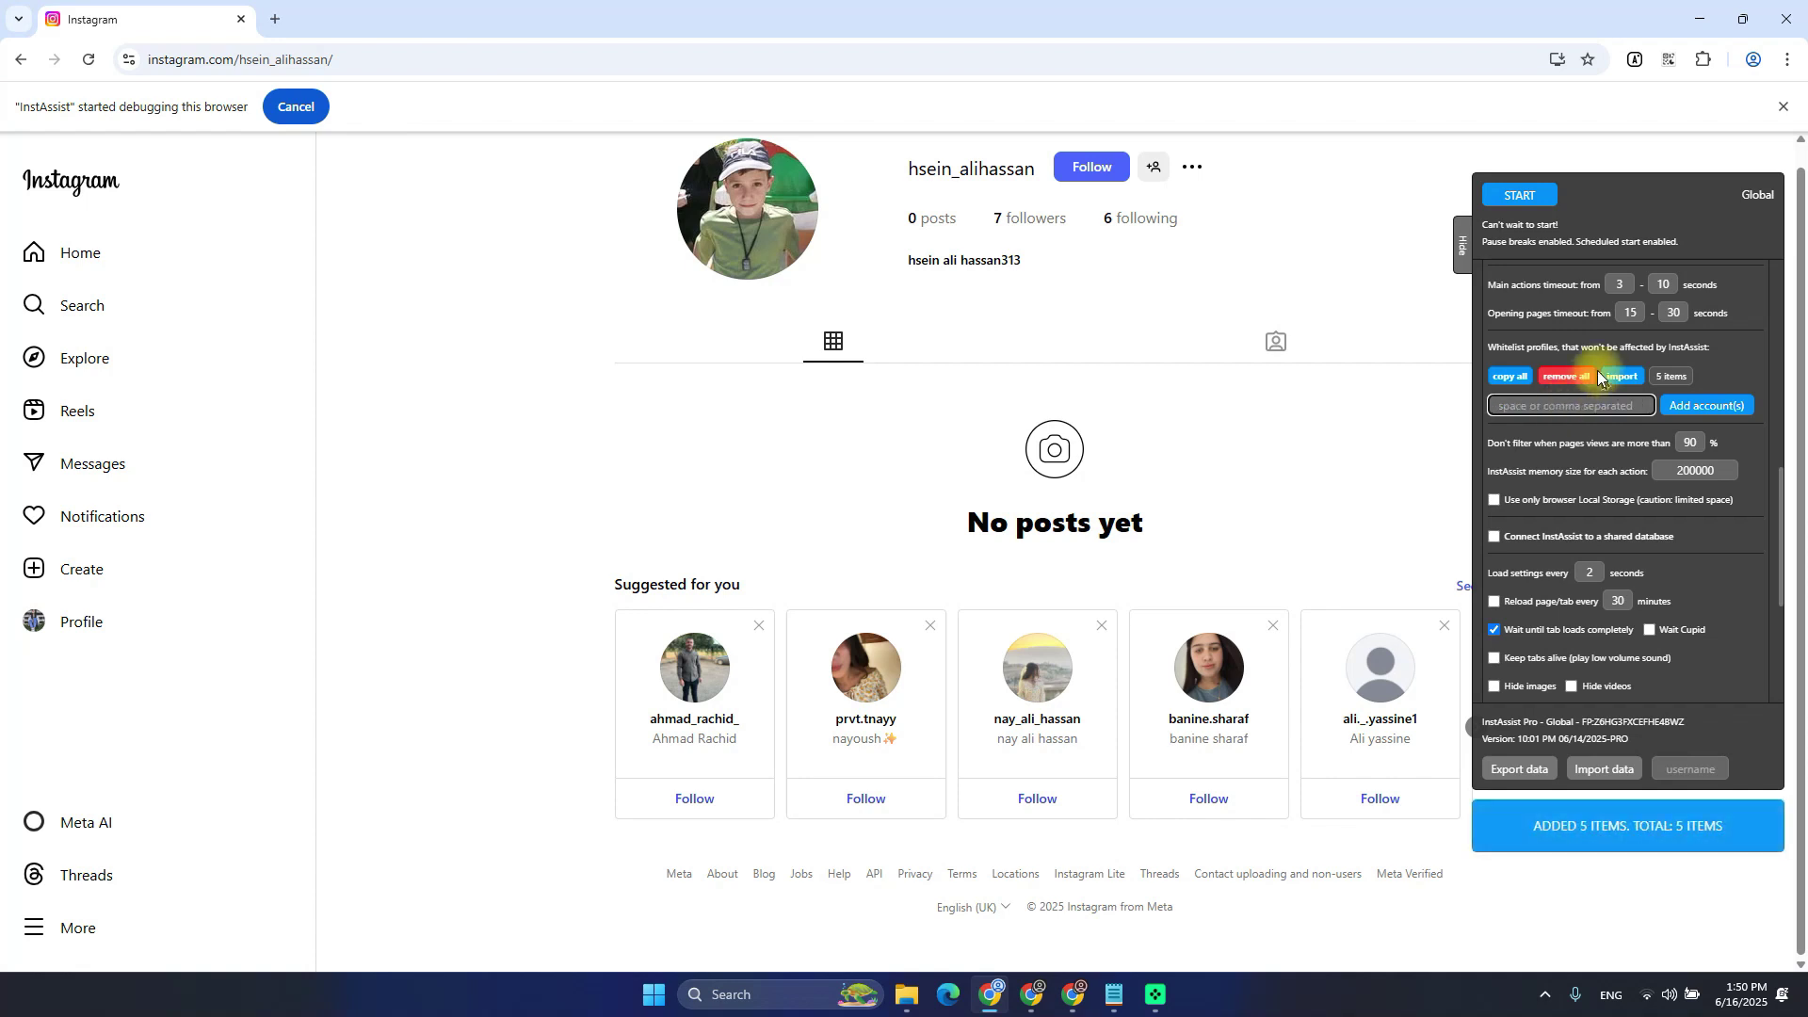
Copy the entire whitelist and paste it into the Notepad notes below "open profile page block"
{"action": "left_click", "coordinate": [1513, 377]}
{"action": "key", "text": "alt+Tab"}
{"action": "key", "text": "ctrl+v"}
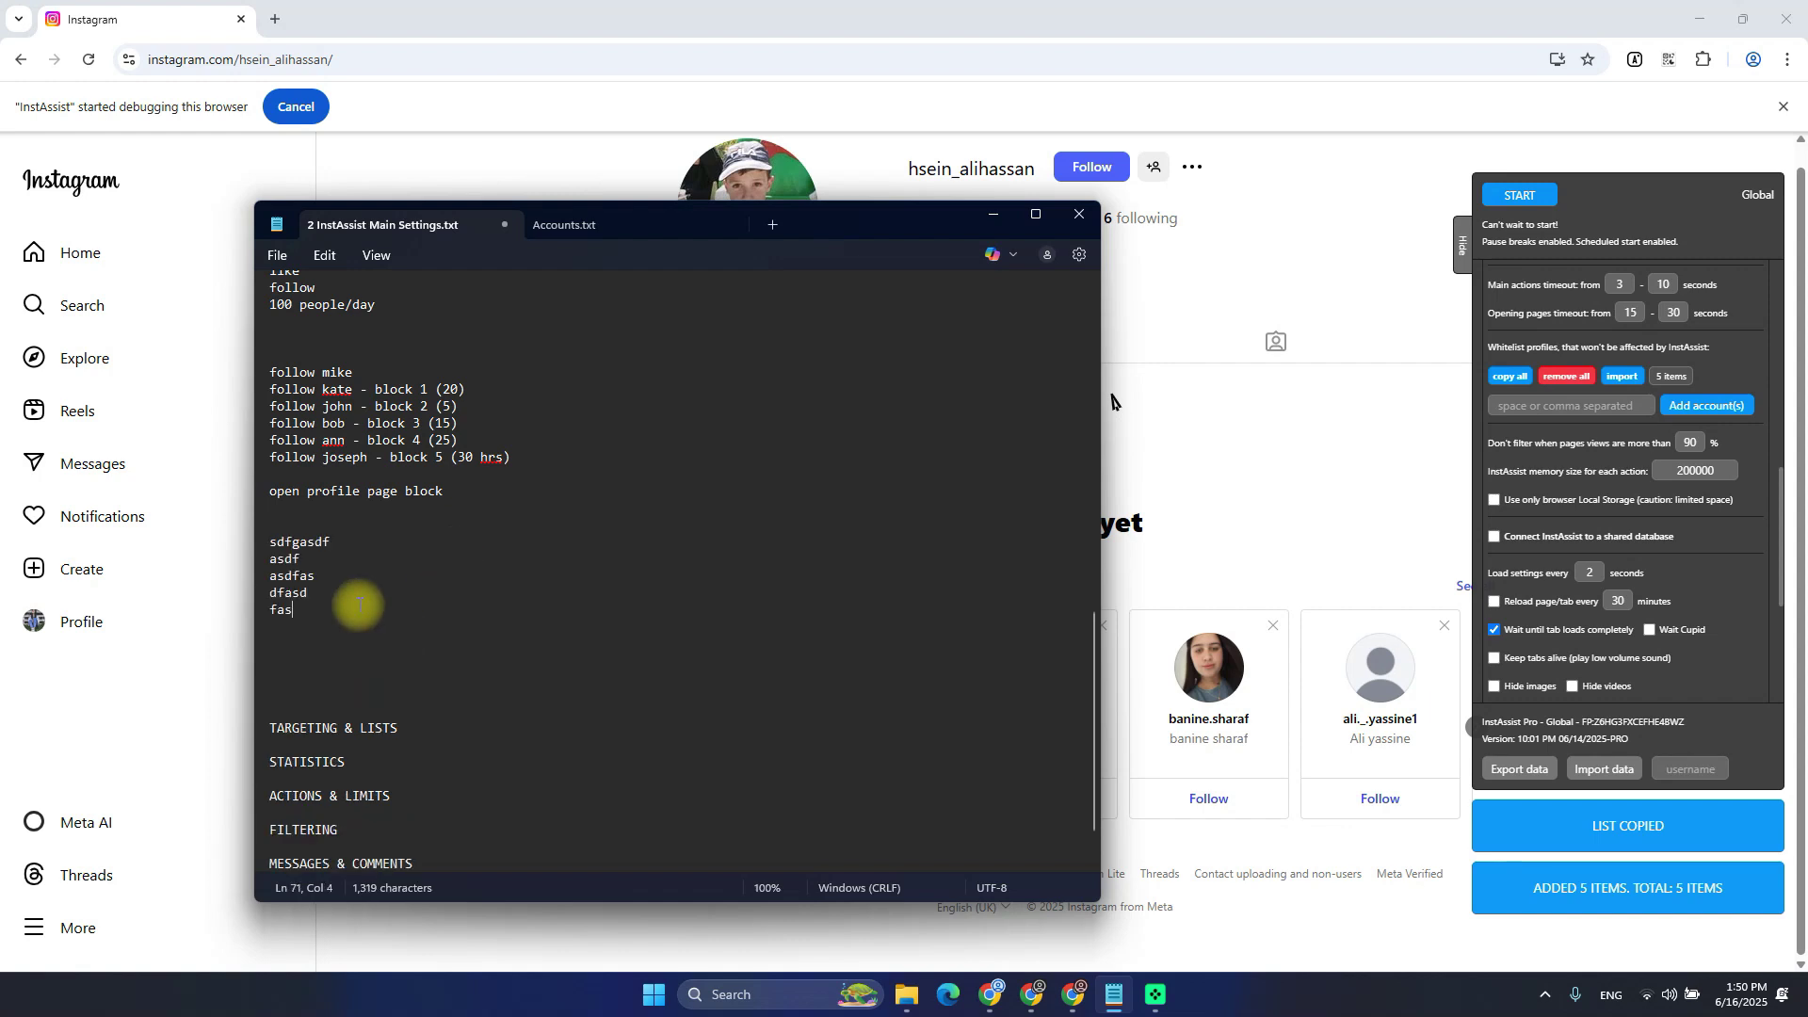
{"action": "left_click_drag", "start_coordinate": [349, 627], "coordinate": [200, 544]}
{"action": "key", "text": "BackSpace"}
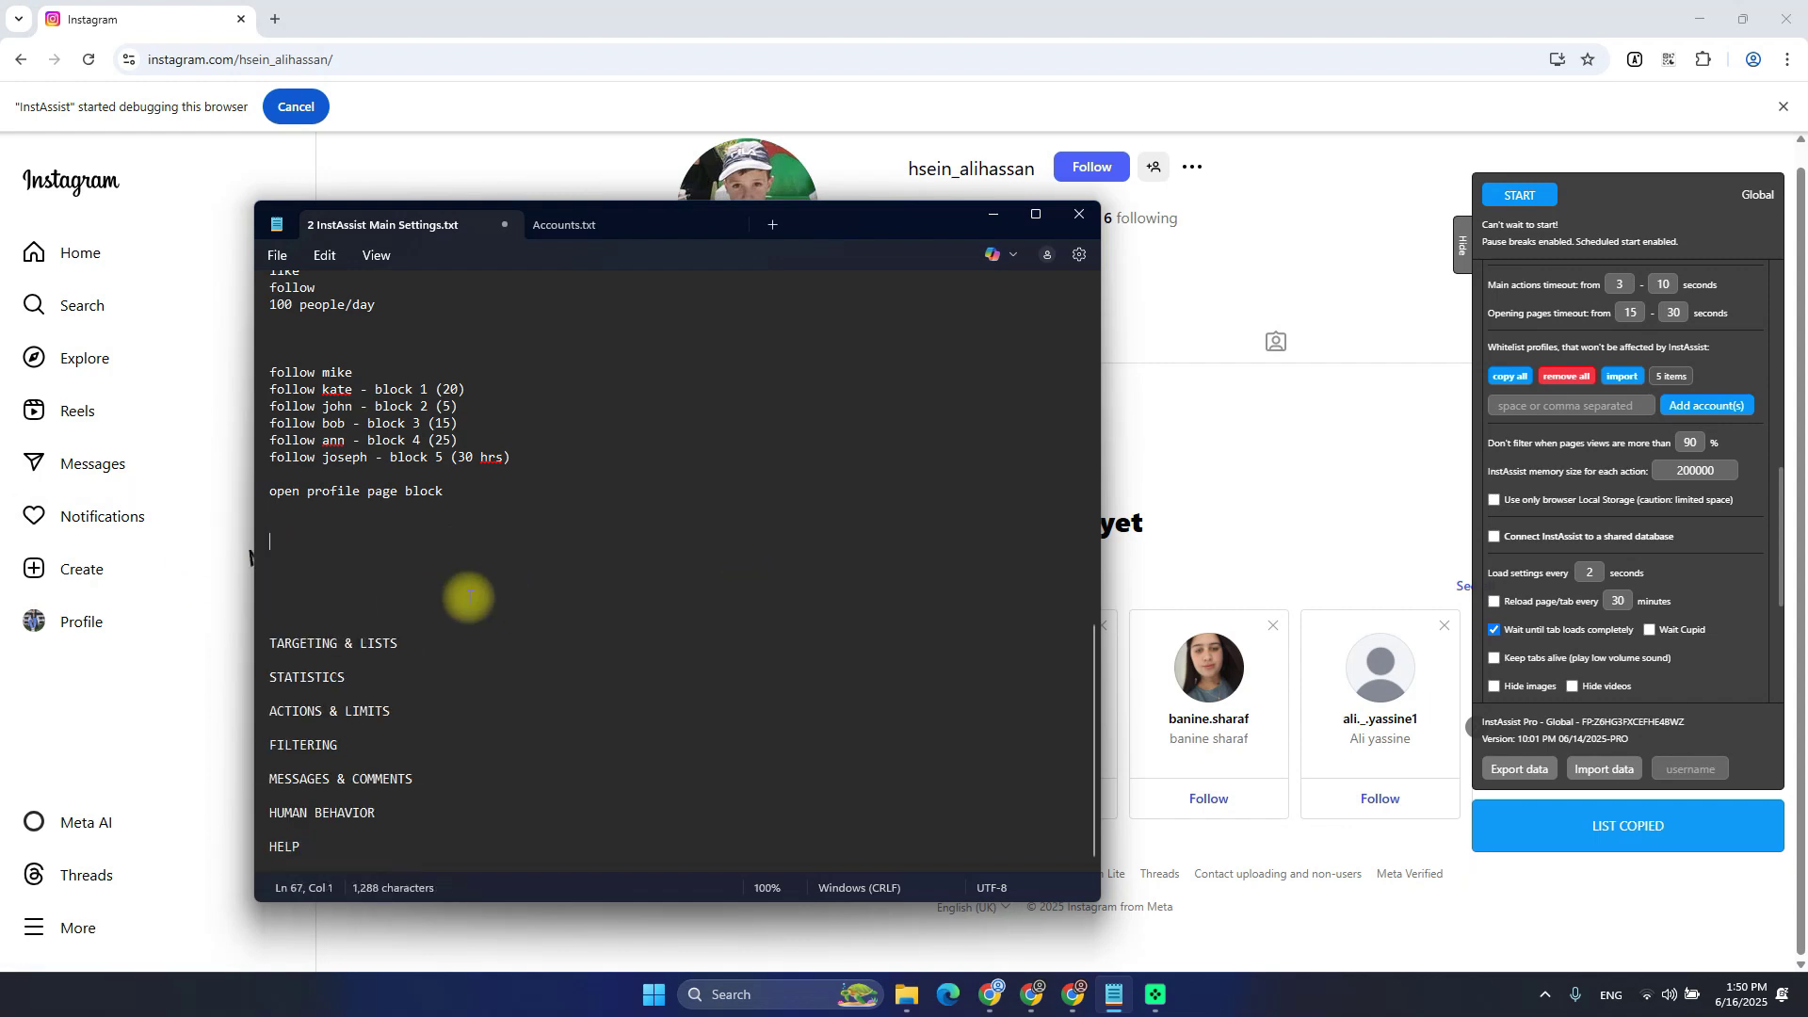
{"action": "key", "text": "ctrl+v"}
{"action": "left_click_drag", "start_coordinate": [335, 611], "coordinate": [203, 543]}
{"action": "left_click", "coordinate": [414, 614]}
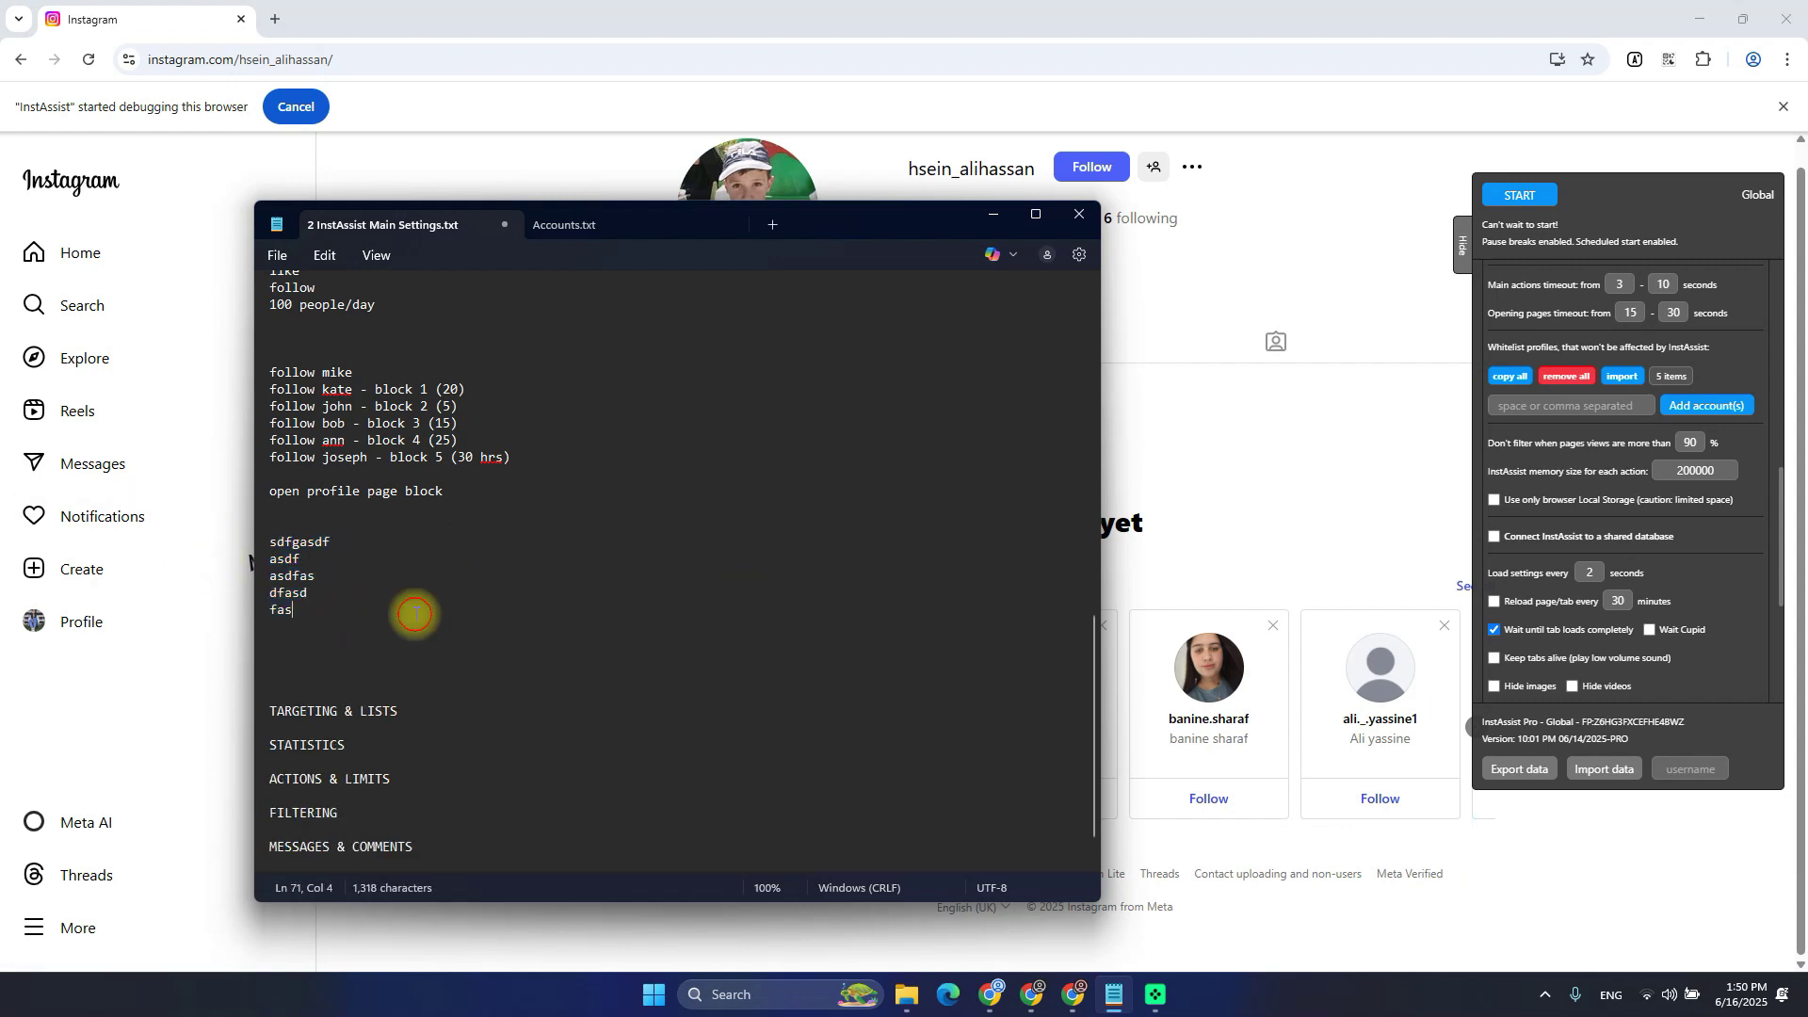
Remove all accounts from the whitelist, confirm the removal, and inspect the page-view percentage setting for filtering
{"action": "left_click", "coordinate": [1567, 376]}
{"action": "left_click", "coordinate": [1540, 888]}
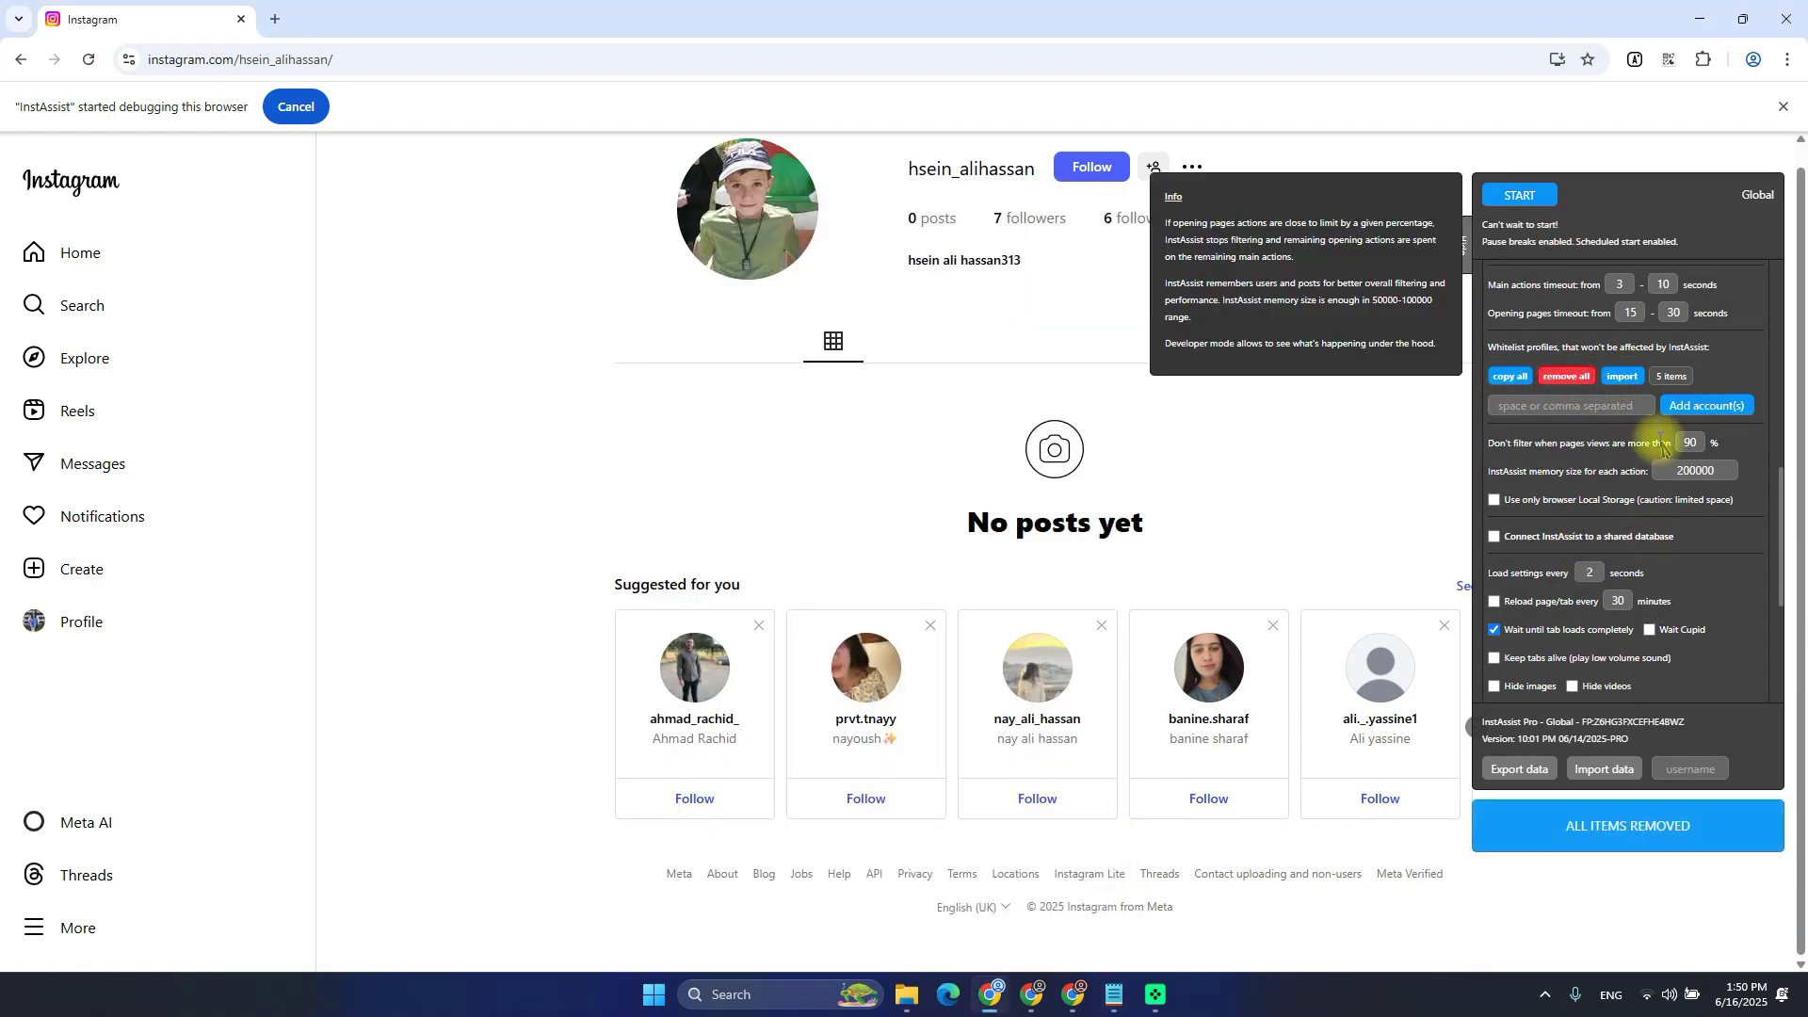
{"action": "scroll", "coordinate": [1555, 443], "scroll_direction": "down", "scroll_amount": 1}
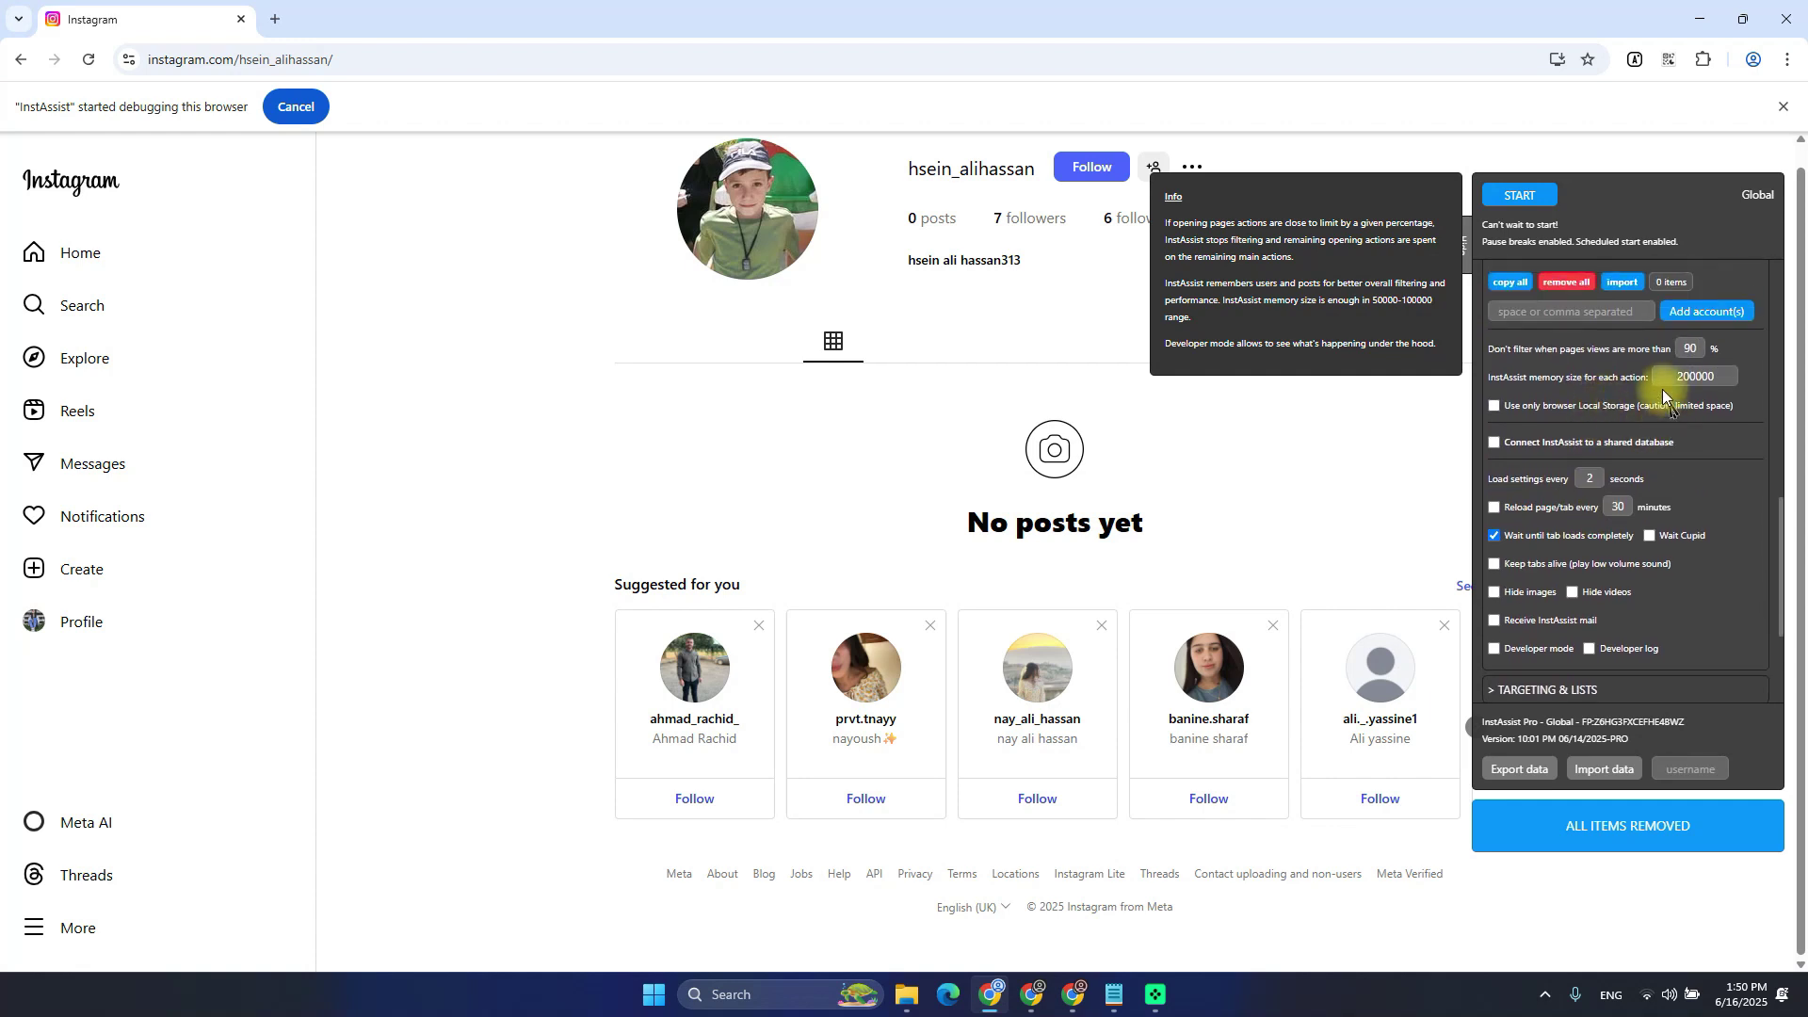
{"action": "left_click_drag", "start_coordinate": [1488, 352], "coordinate": [1731, 361]}
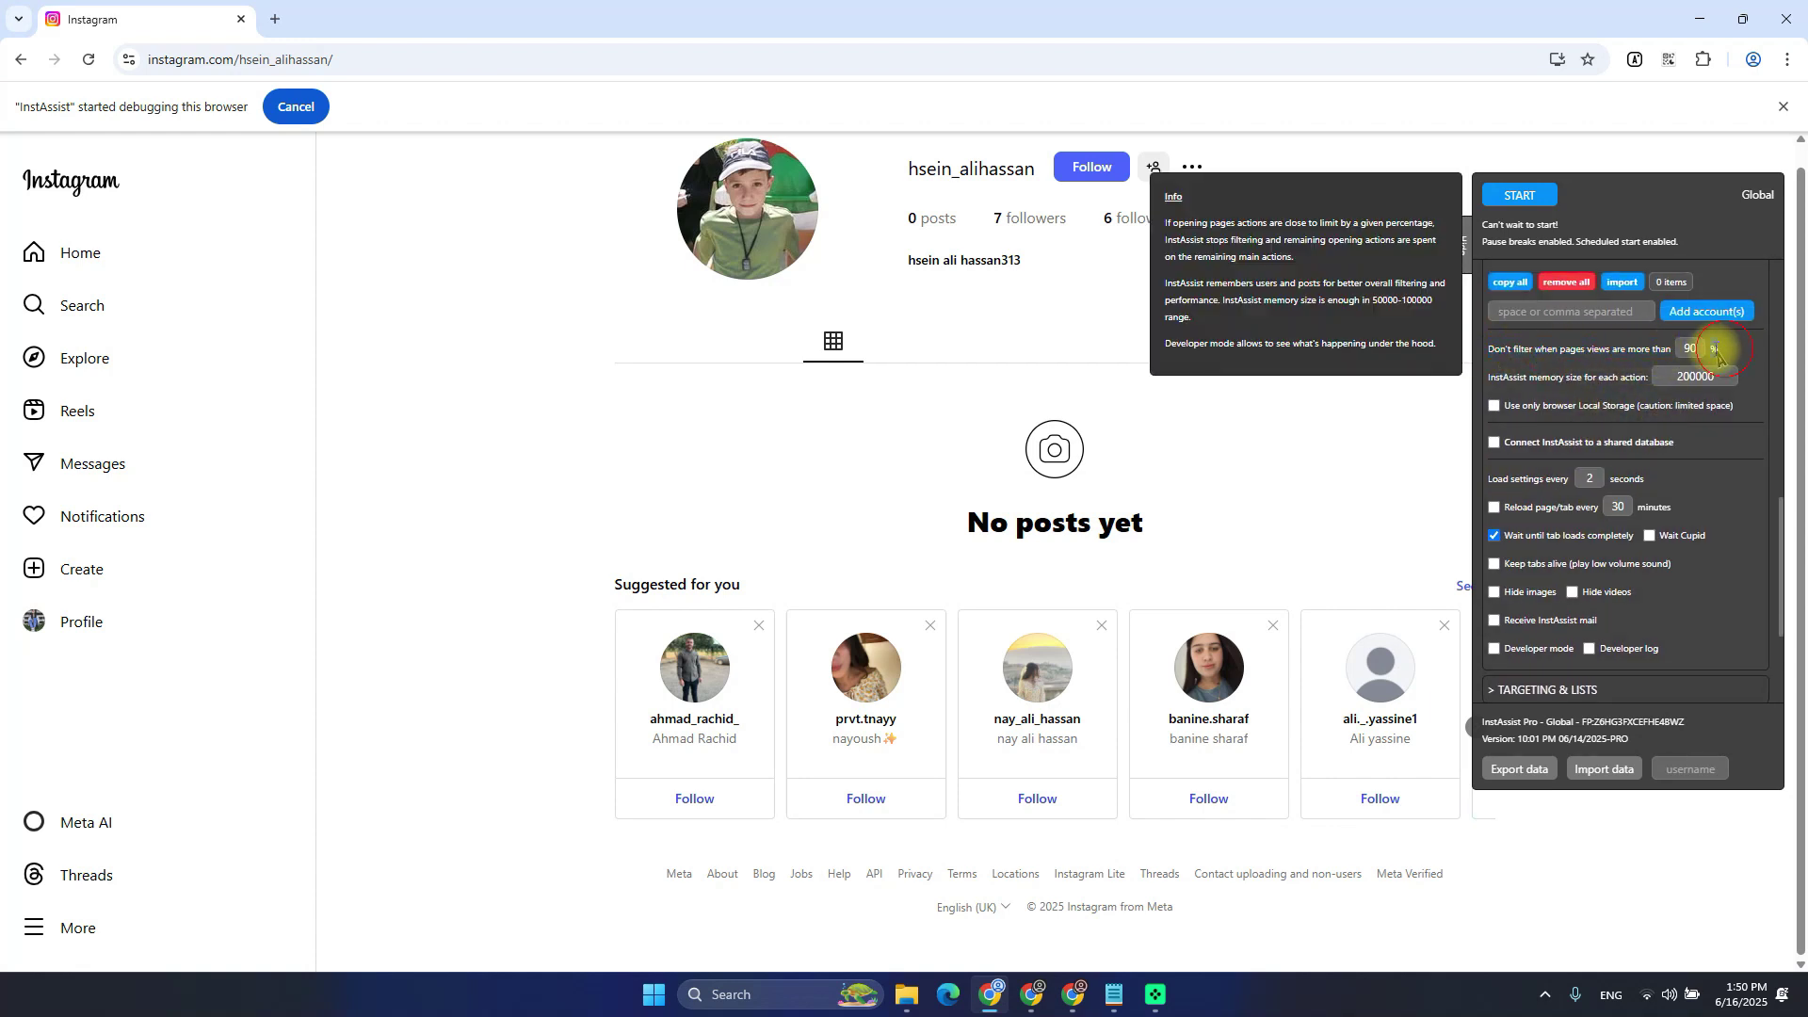
Switch to the Notepad notes and delete the pasted list of sample accounts
{"action": "key", "text": "alt+Tab"}
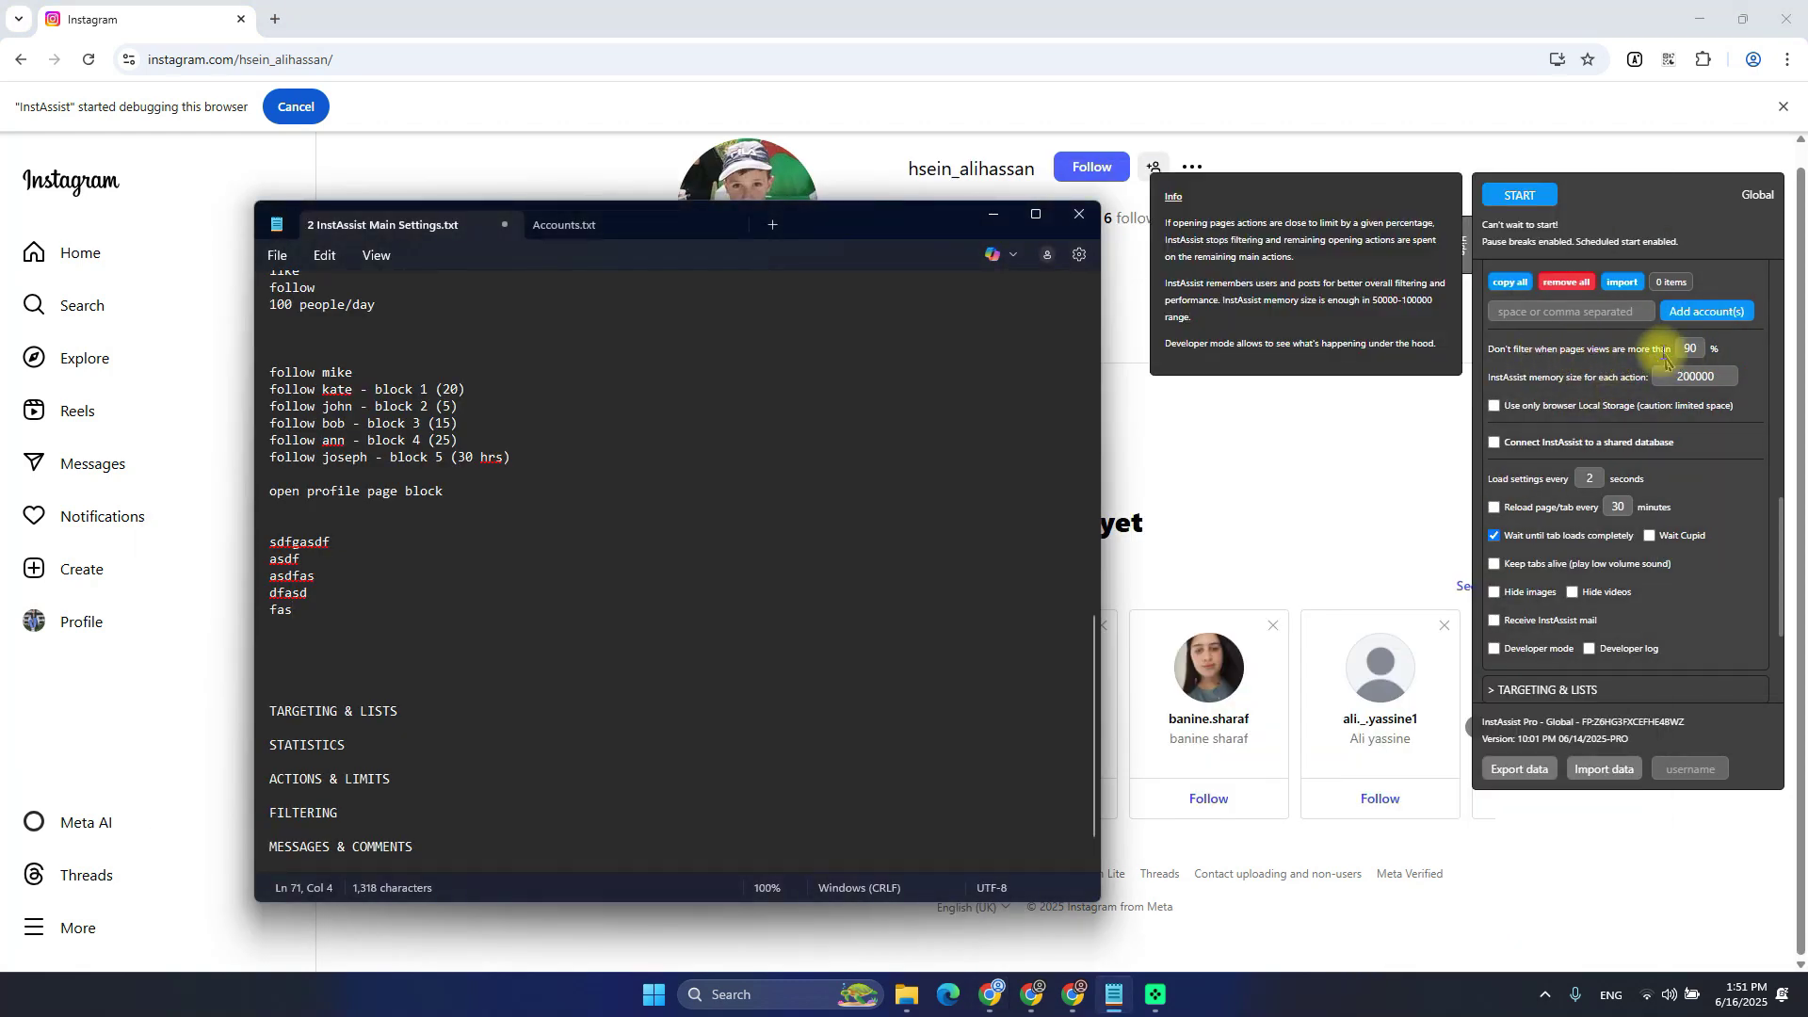
{"action": "left_click_drag", "start_coordinate": [355, 617], "coordinate": [189, 537]}
{"action": "key", "text": "BackSpace"}
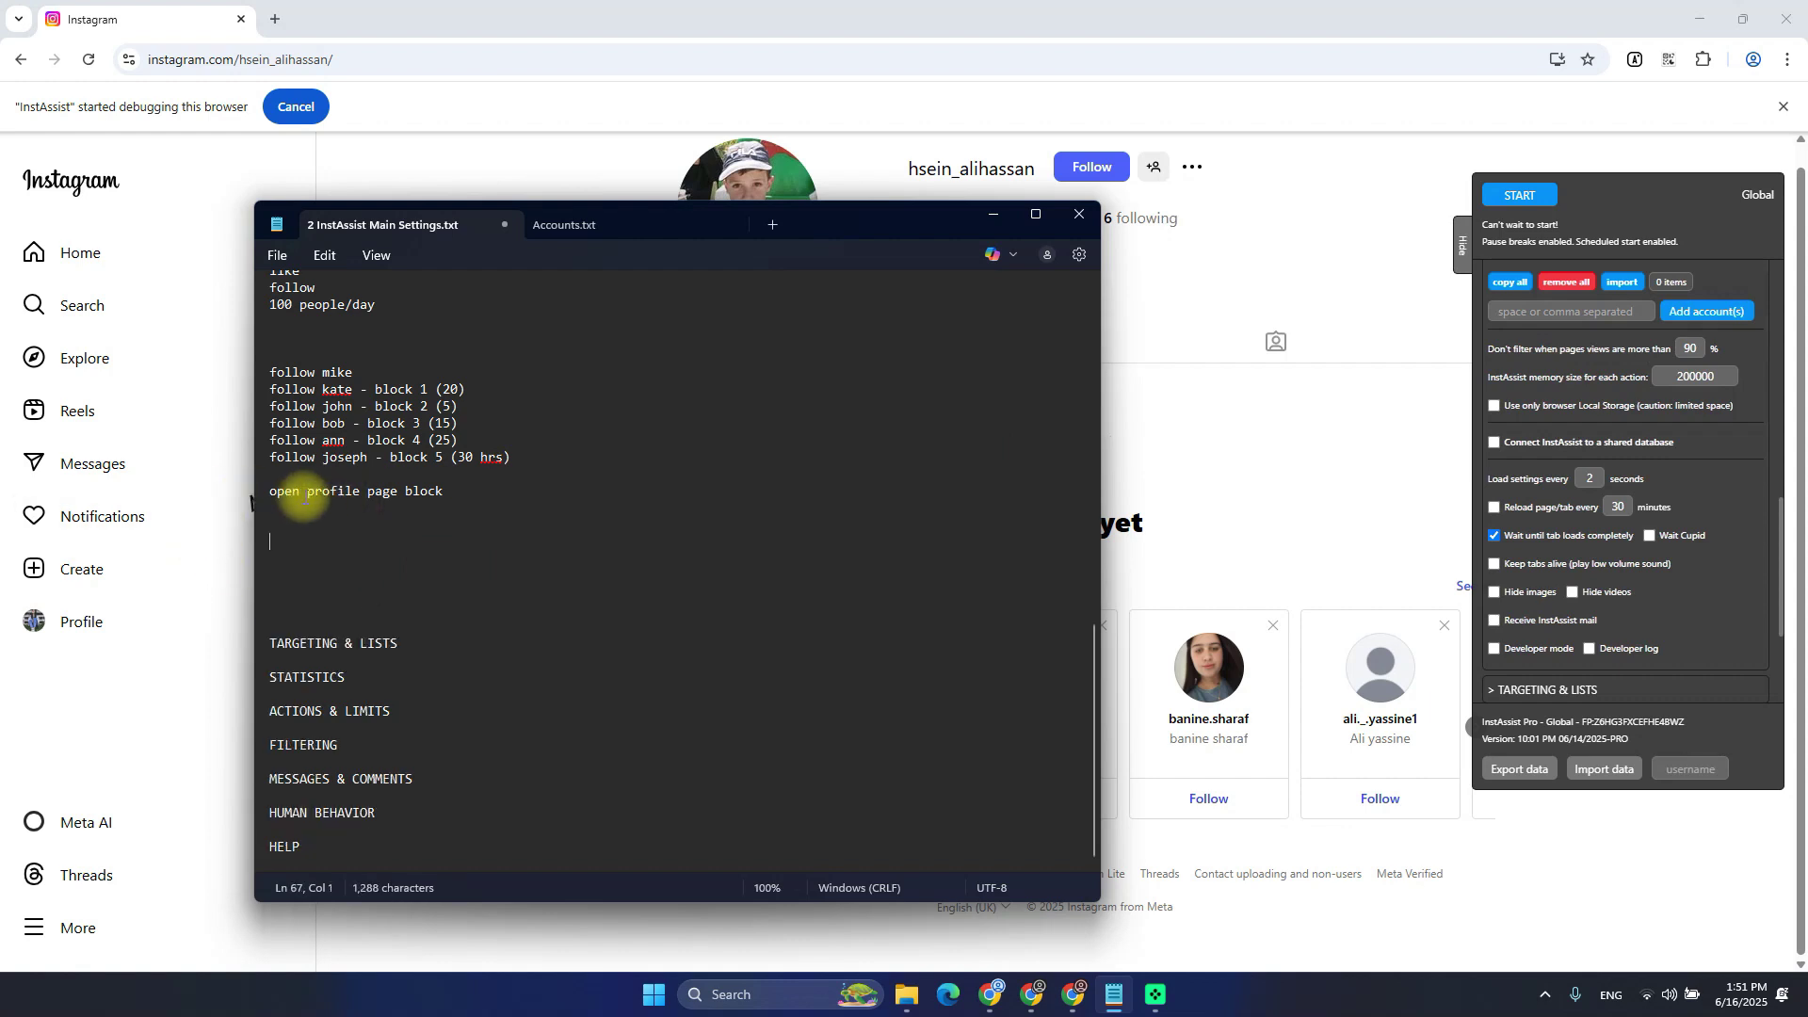
Copy "open profile" from the notes onto a new line below and extend it to "open profile 400/day"
{"action": "left_click_drag", "start_coordinate": [269, 491], "coordinate": [367, 491]}
{"action": "key", "text": "ctrl+c"}
{"action": "left_click", "coordinate": [283, 541]}
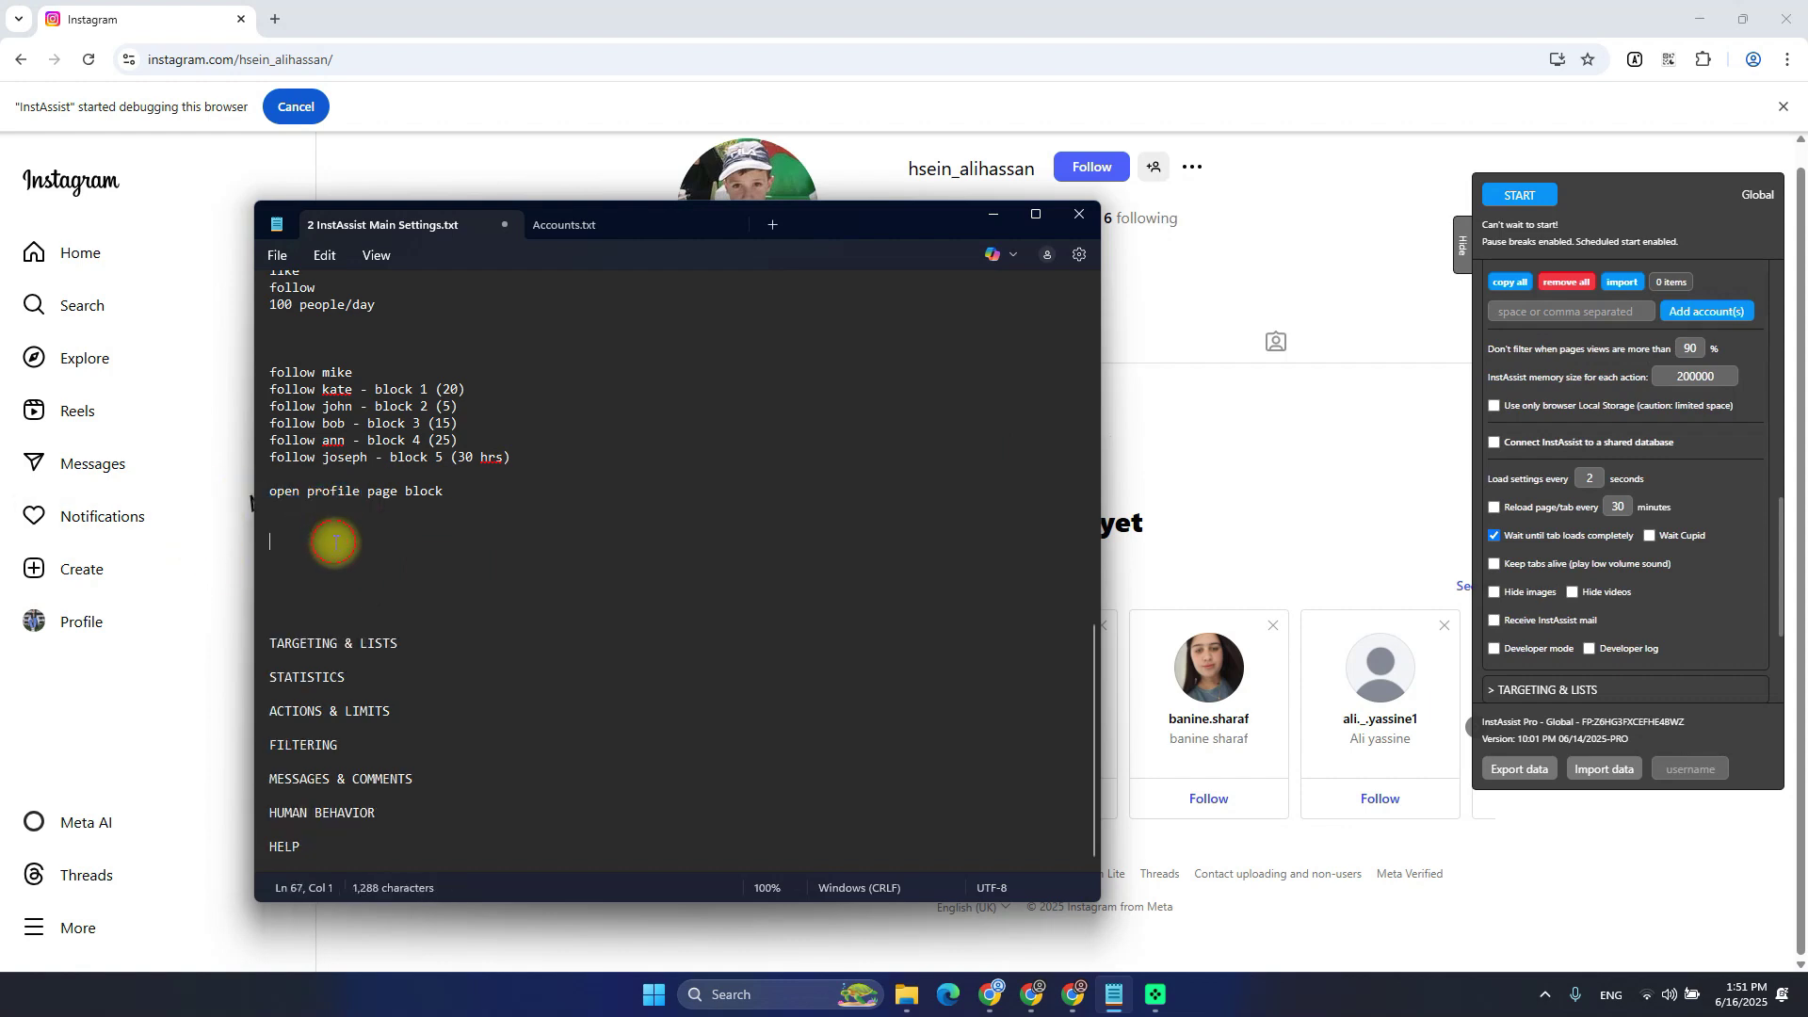
{"action": "key", "text": "ctrl+v"}
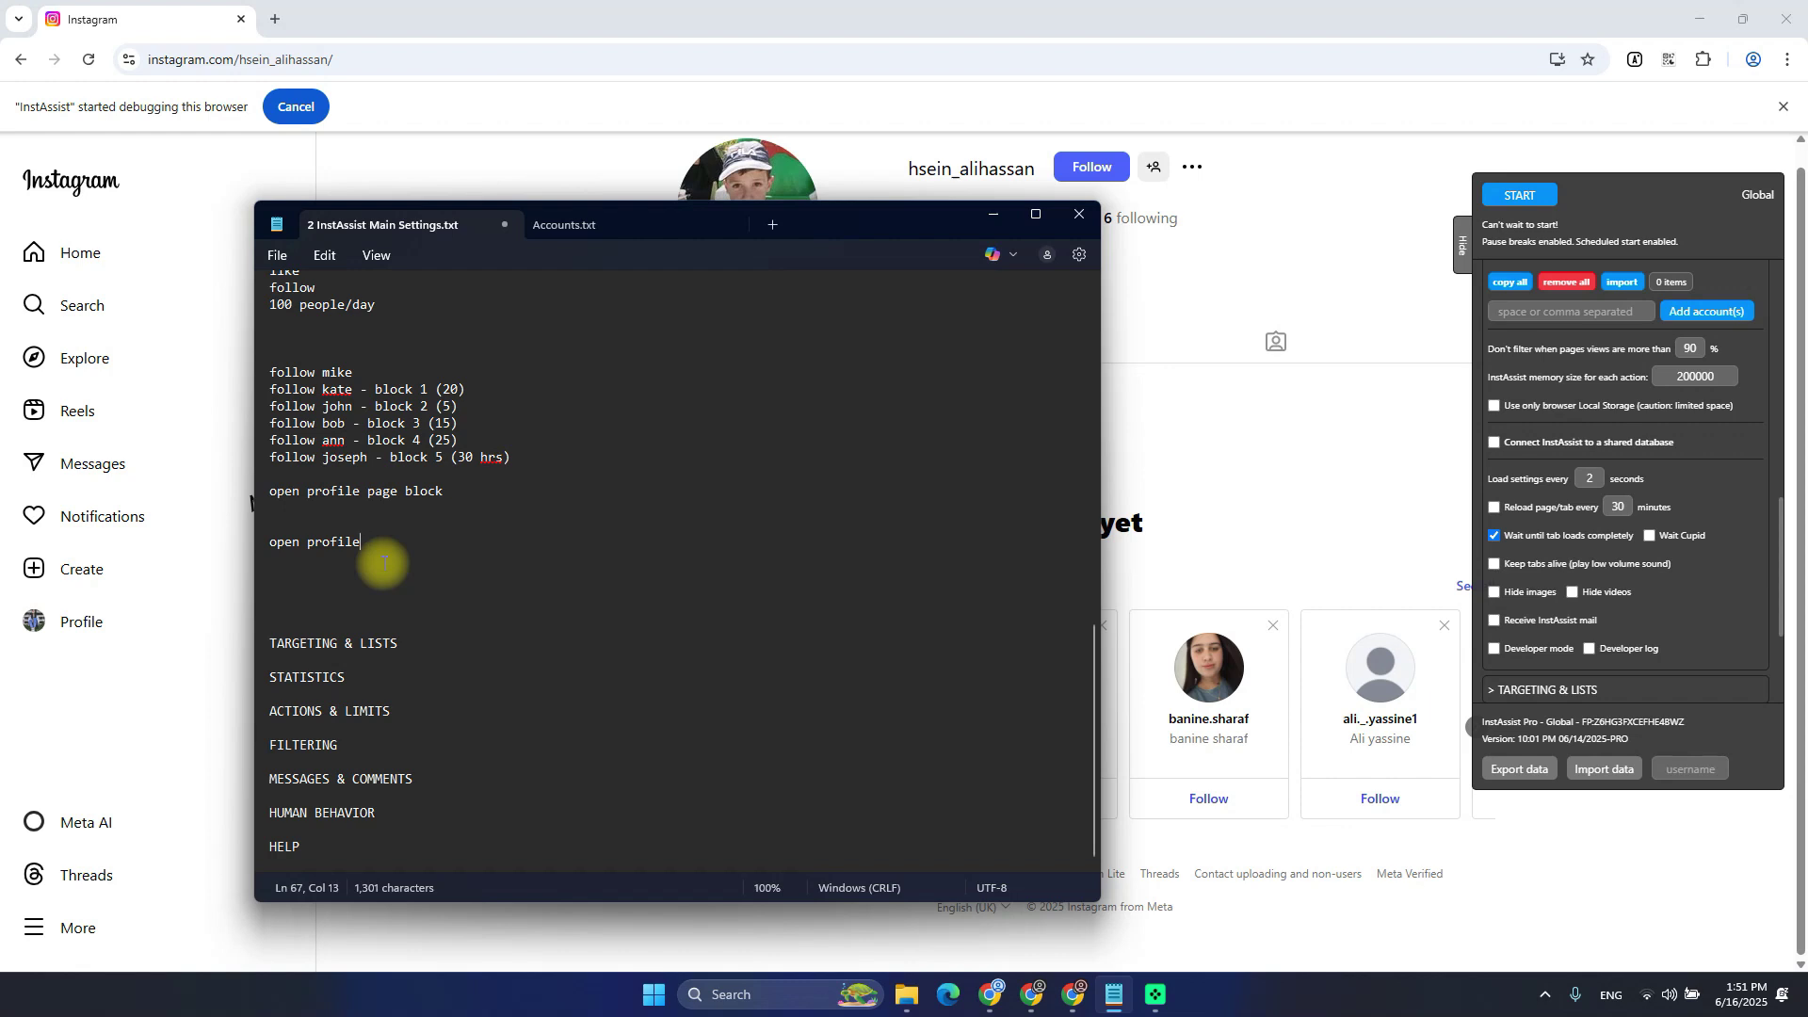
{"action": "key", "text": "Num_Lock"}
{"action": "type", "text": "40"}
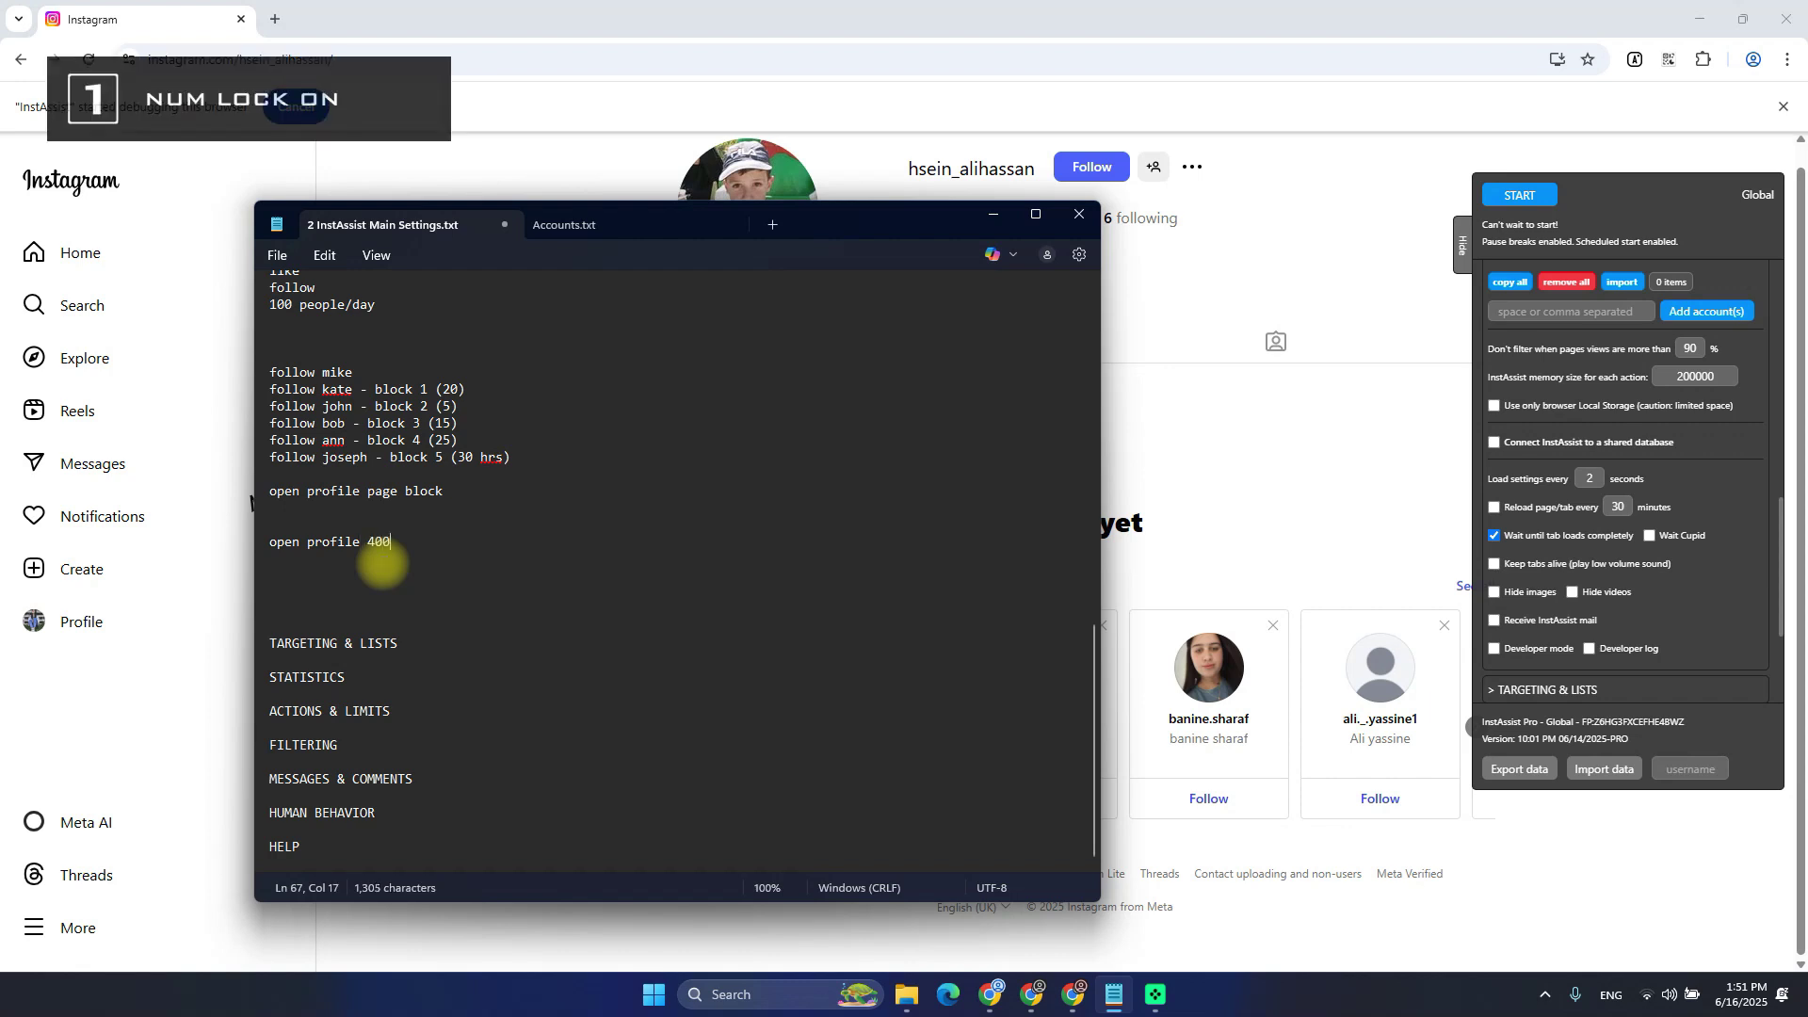
{"action": "type", "text": "0"}
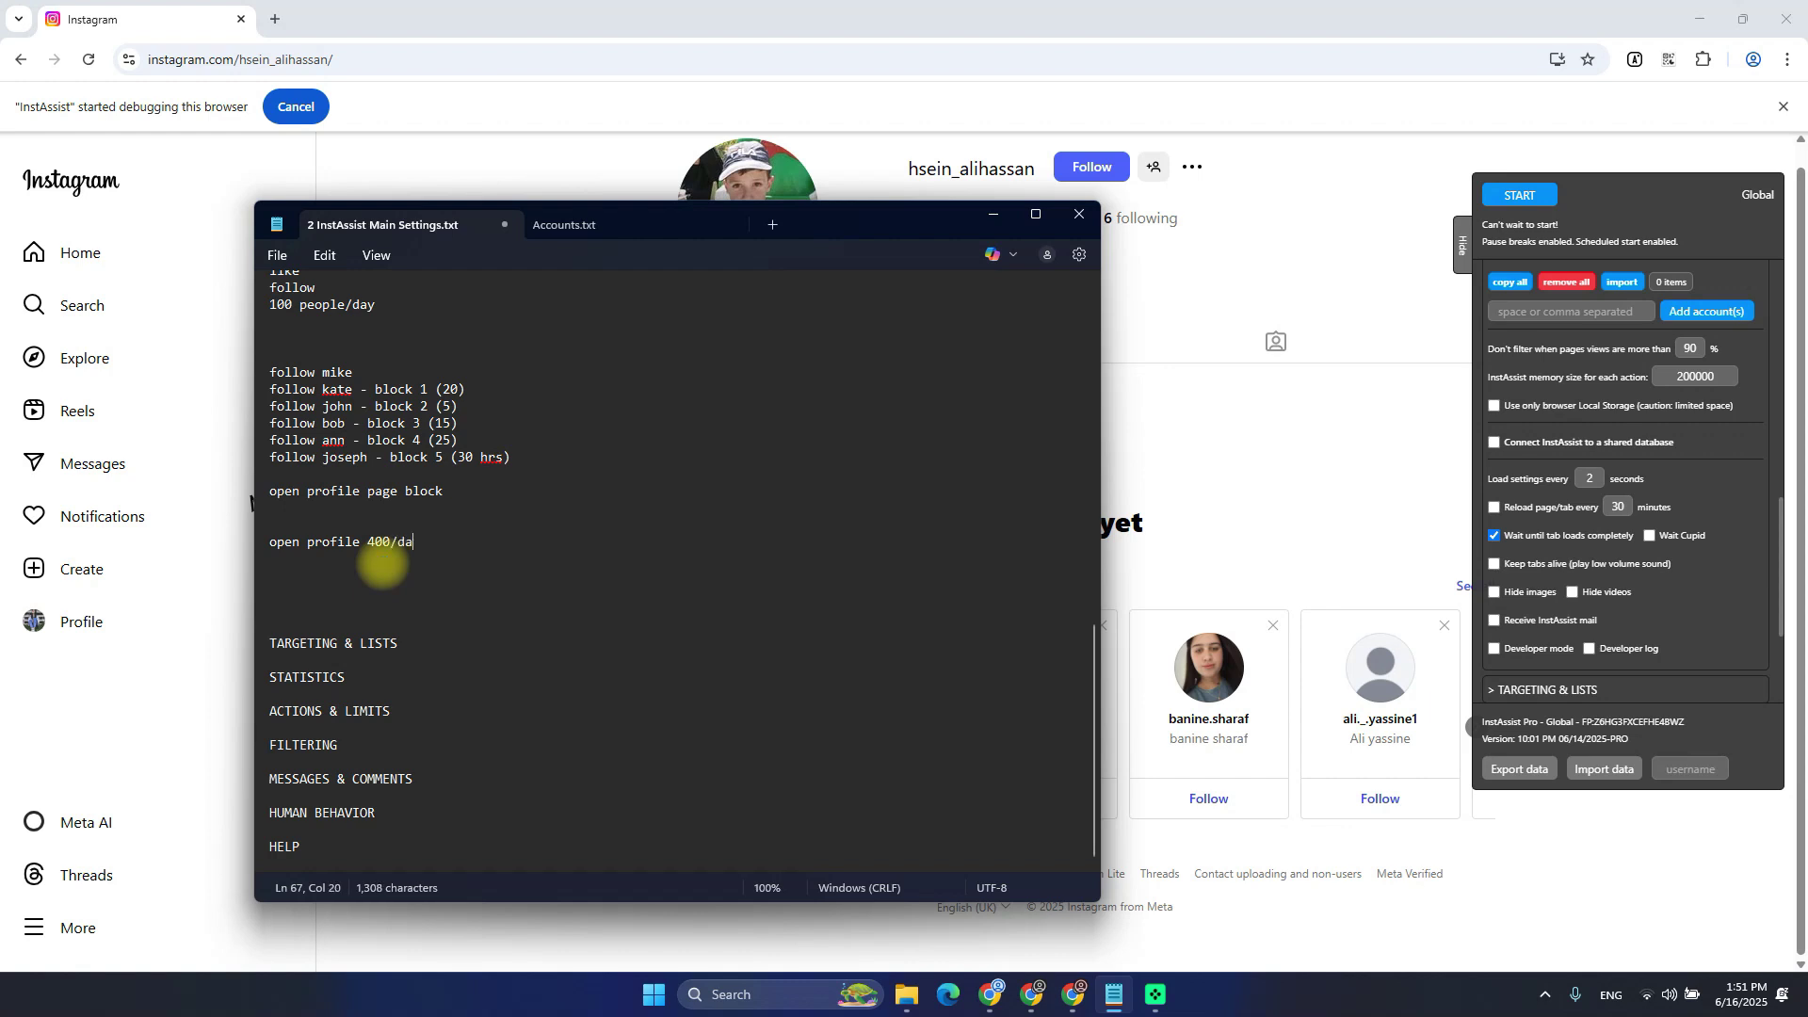
Enter 350 below the "open profile 400/day" line and add three blank lines after it
{"action": "mouse_move", "coordinate": [1689, 367]}
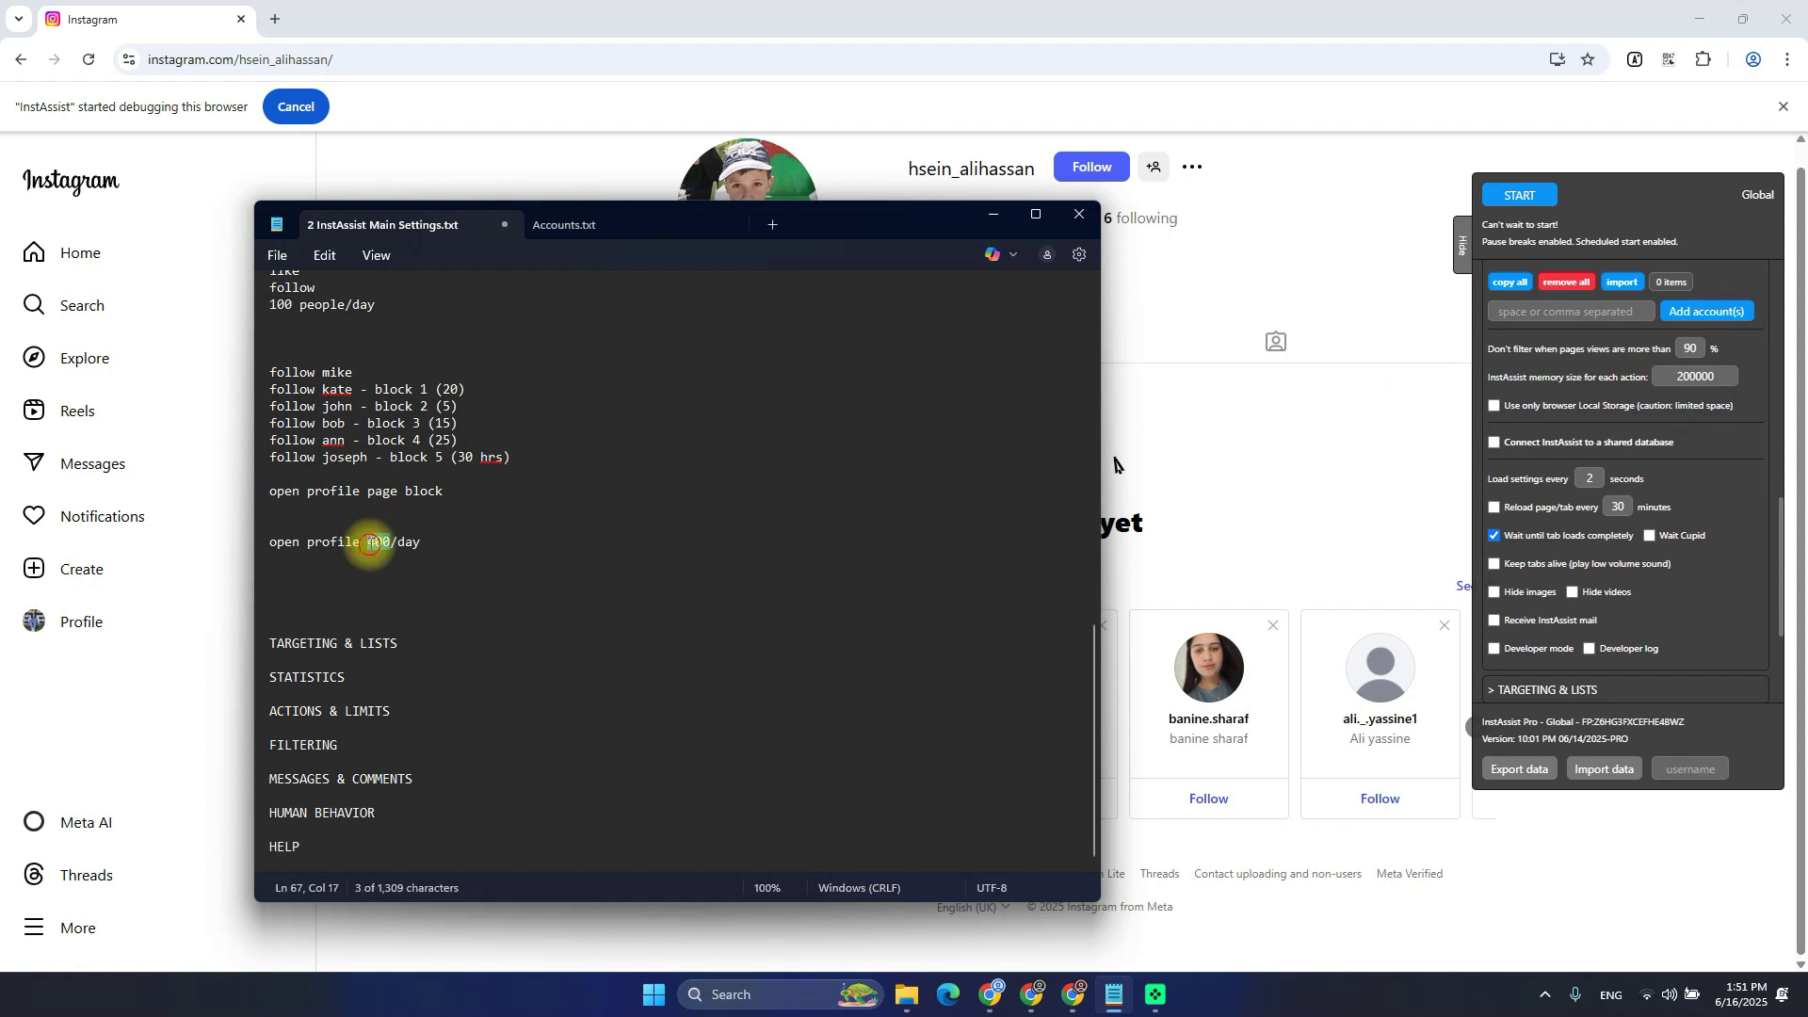
{"action": "left_click", "coordinate": [426, 591]}
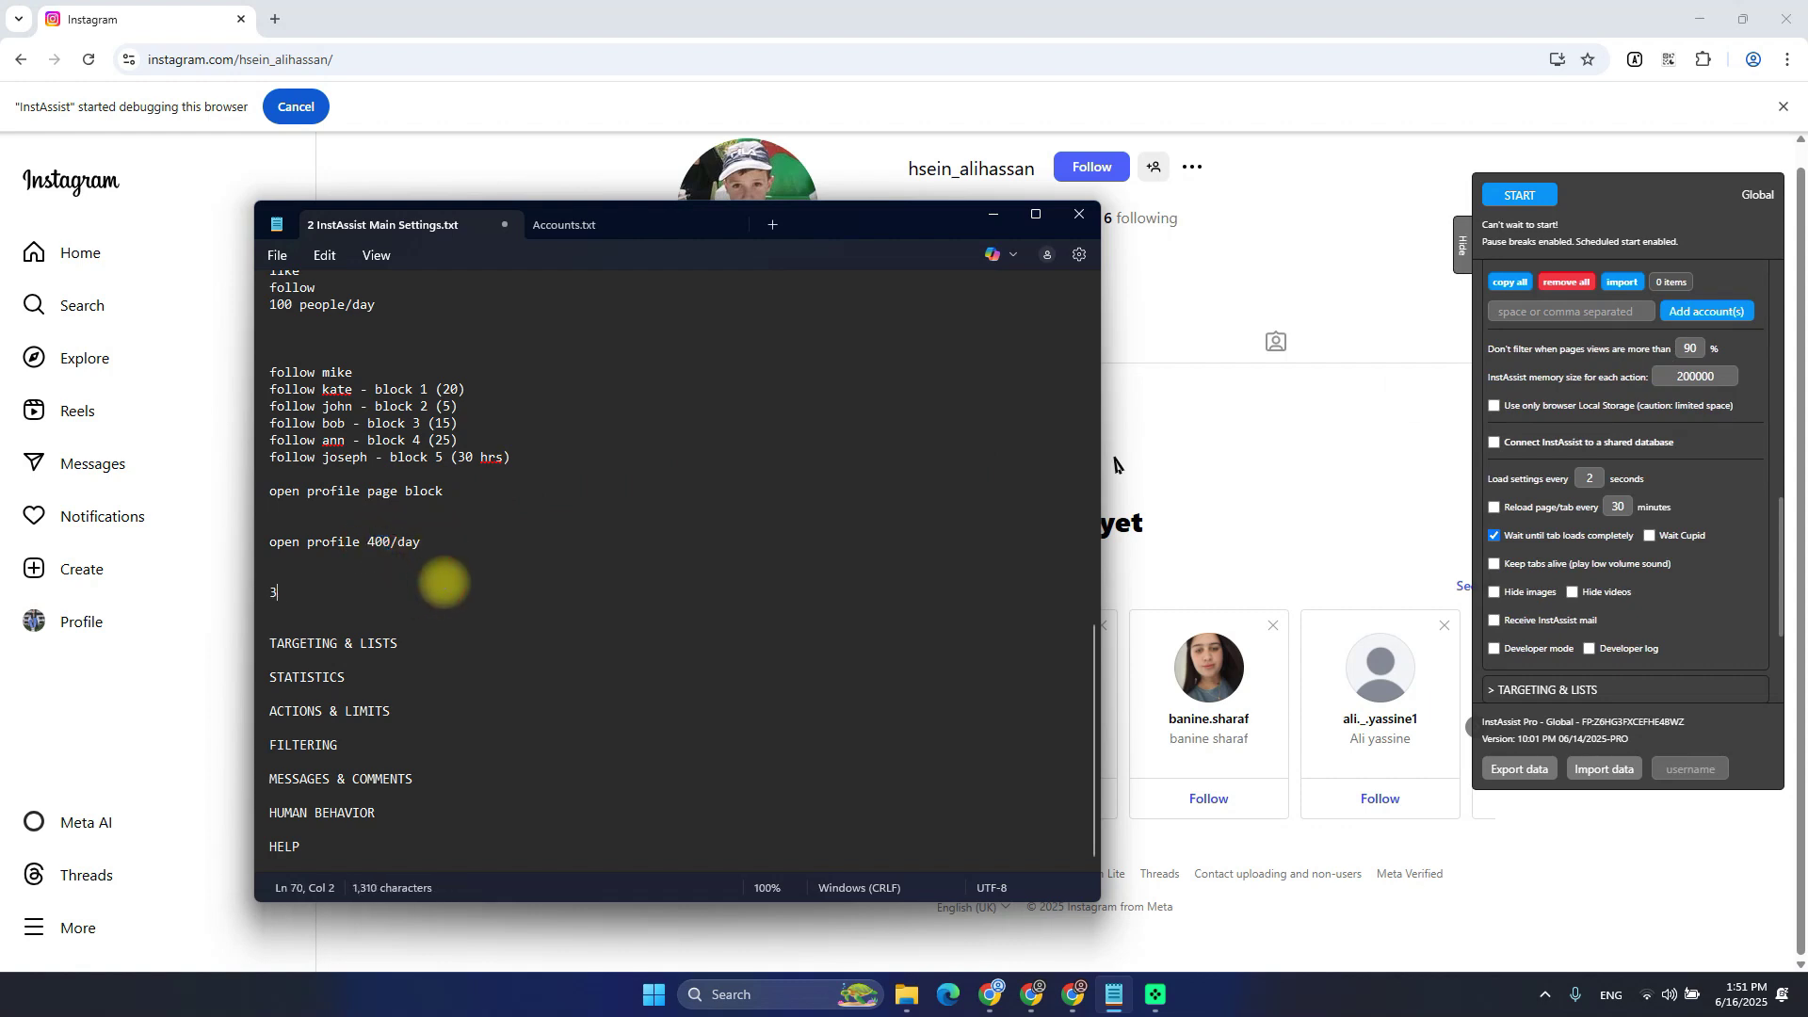
{"action": "type", "text": "350"}
{"action": "key", "text": "Return"}
{"action": "key", "text": "Return"}
{"action": "key", "text": "Return"}
{"action": "key", "text": "Down"}
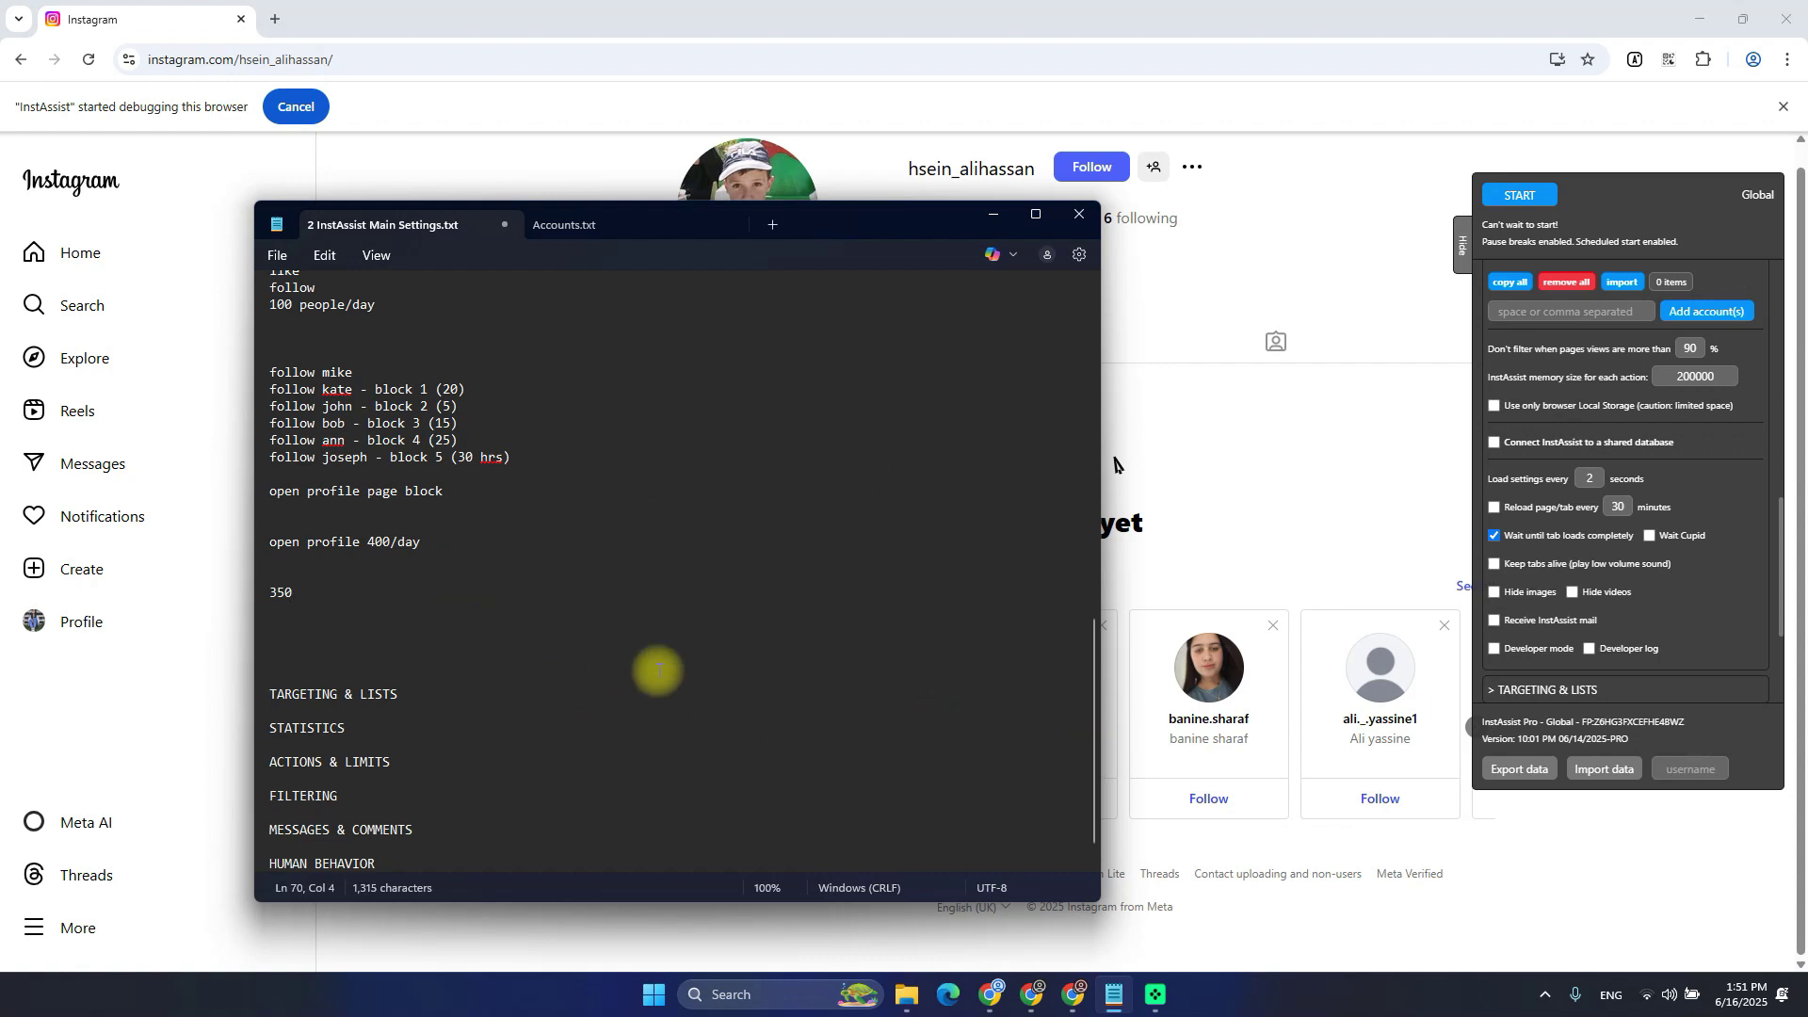
Delete one blank line between "open profile 400/day" and 350 in the notes
{"action": "mouse_move", "coordinate": [1737, 475]}
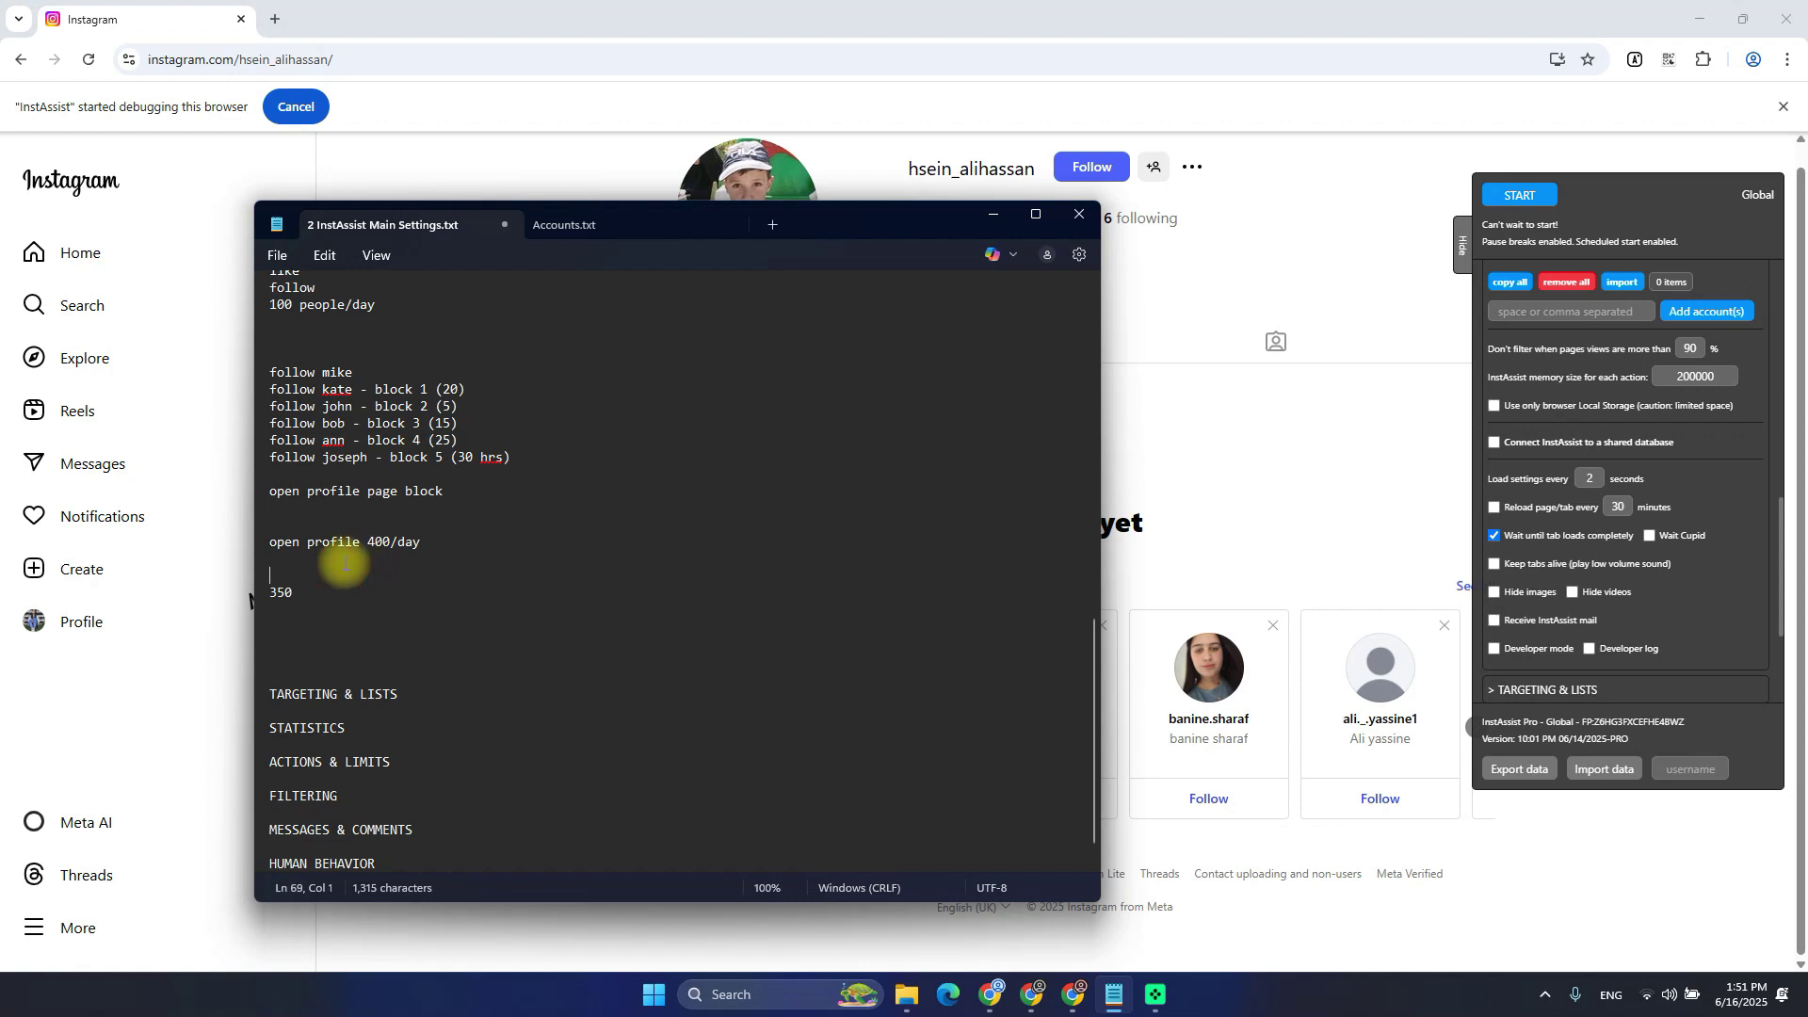
{"action": "key", "text": "Home"}
{"action": "key", "text": "BackSpace"}
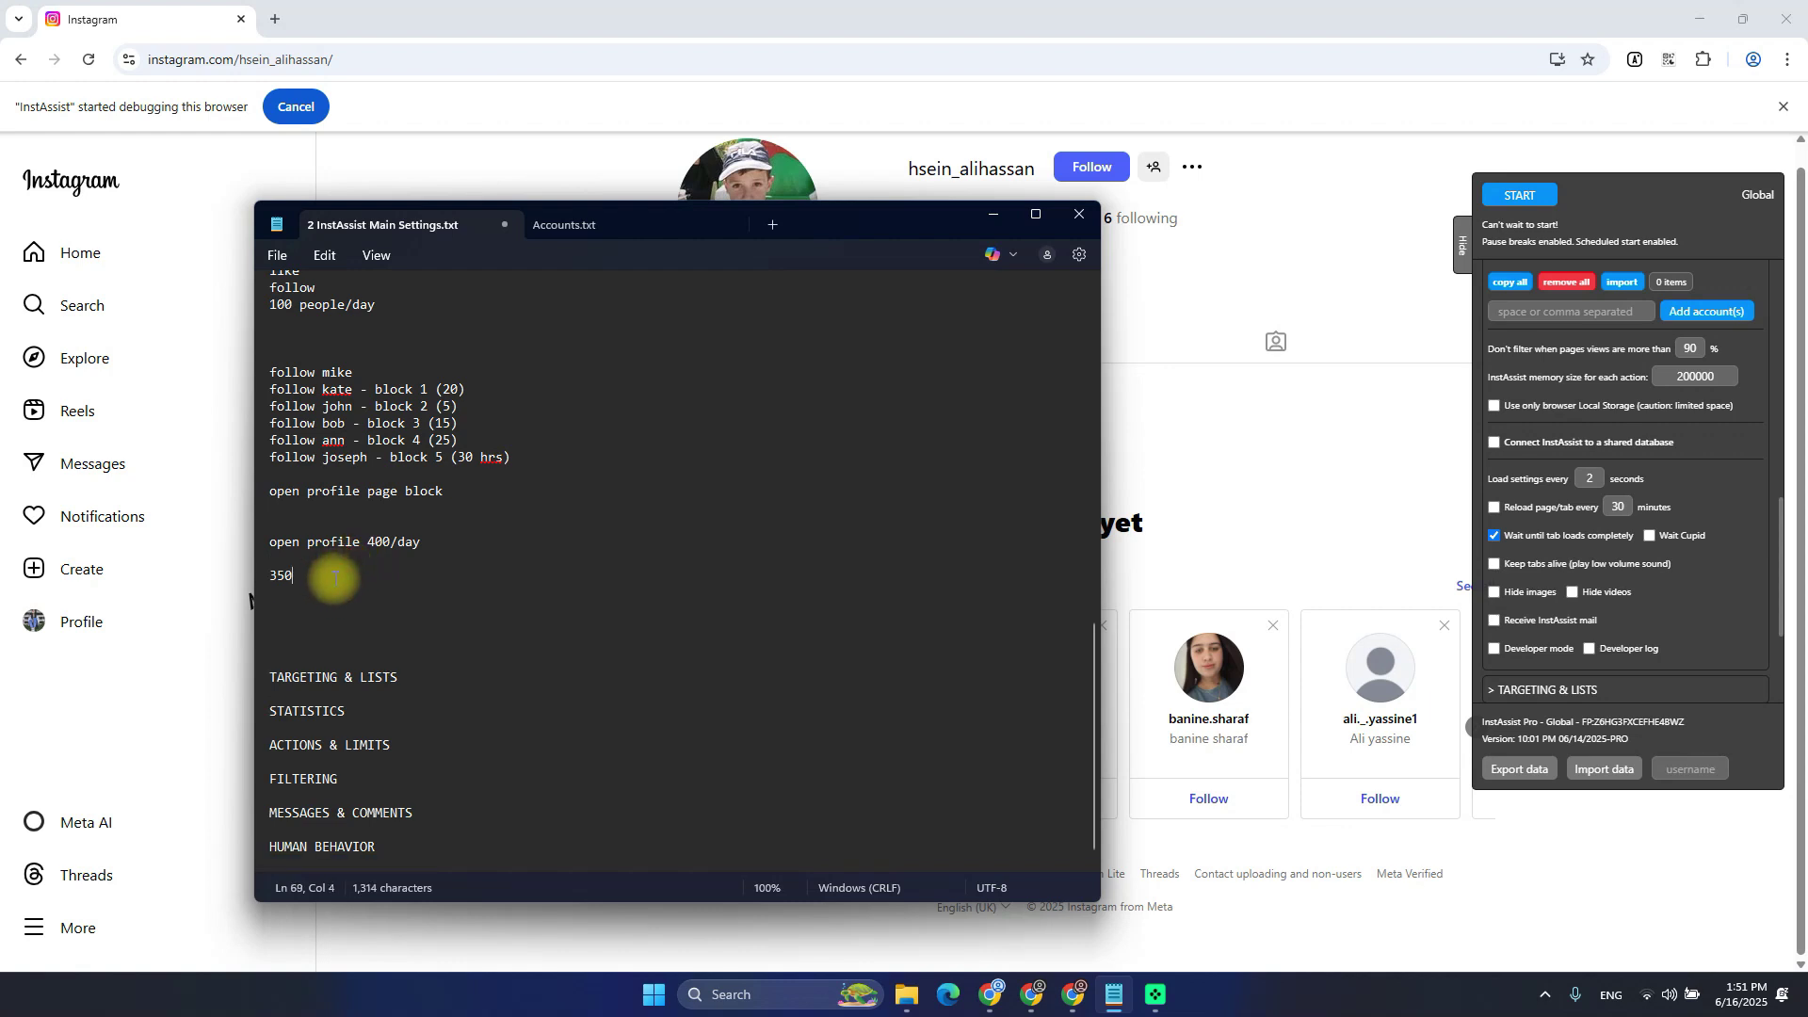
{"action": "left_click", "coordinate": [318, 576]}
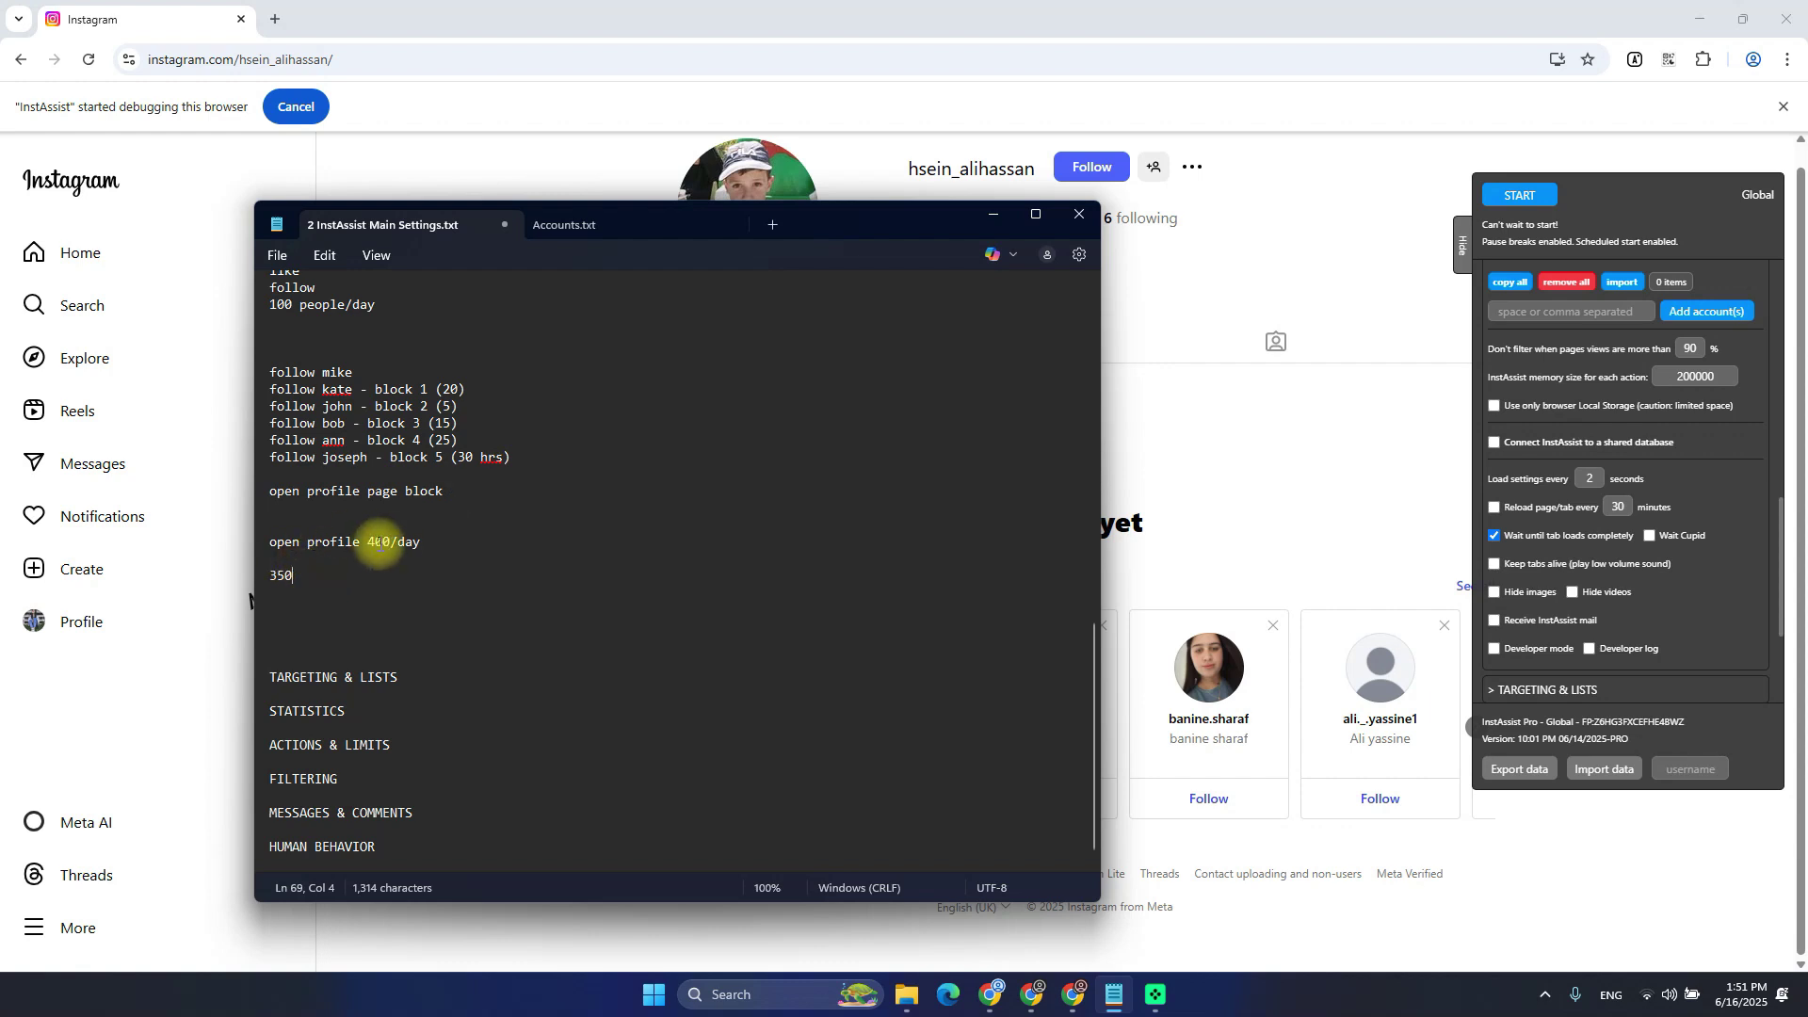
Review the 400/day and 350 lines in the notes and examine the InstAssist memory size setting
{"action": "left_click_drag", "start_coordinate": [343, 577], "coordinate": [250, 543]}
{"action": "left_click", "coordinate": [321, 574]}
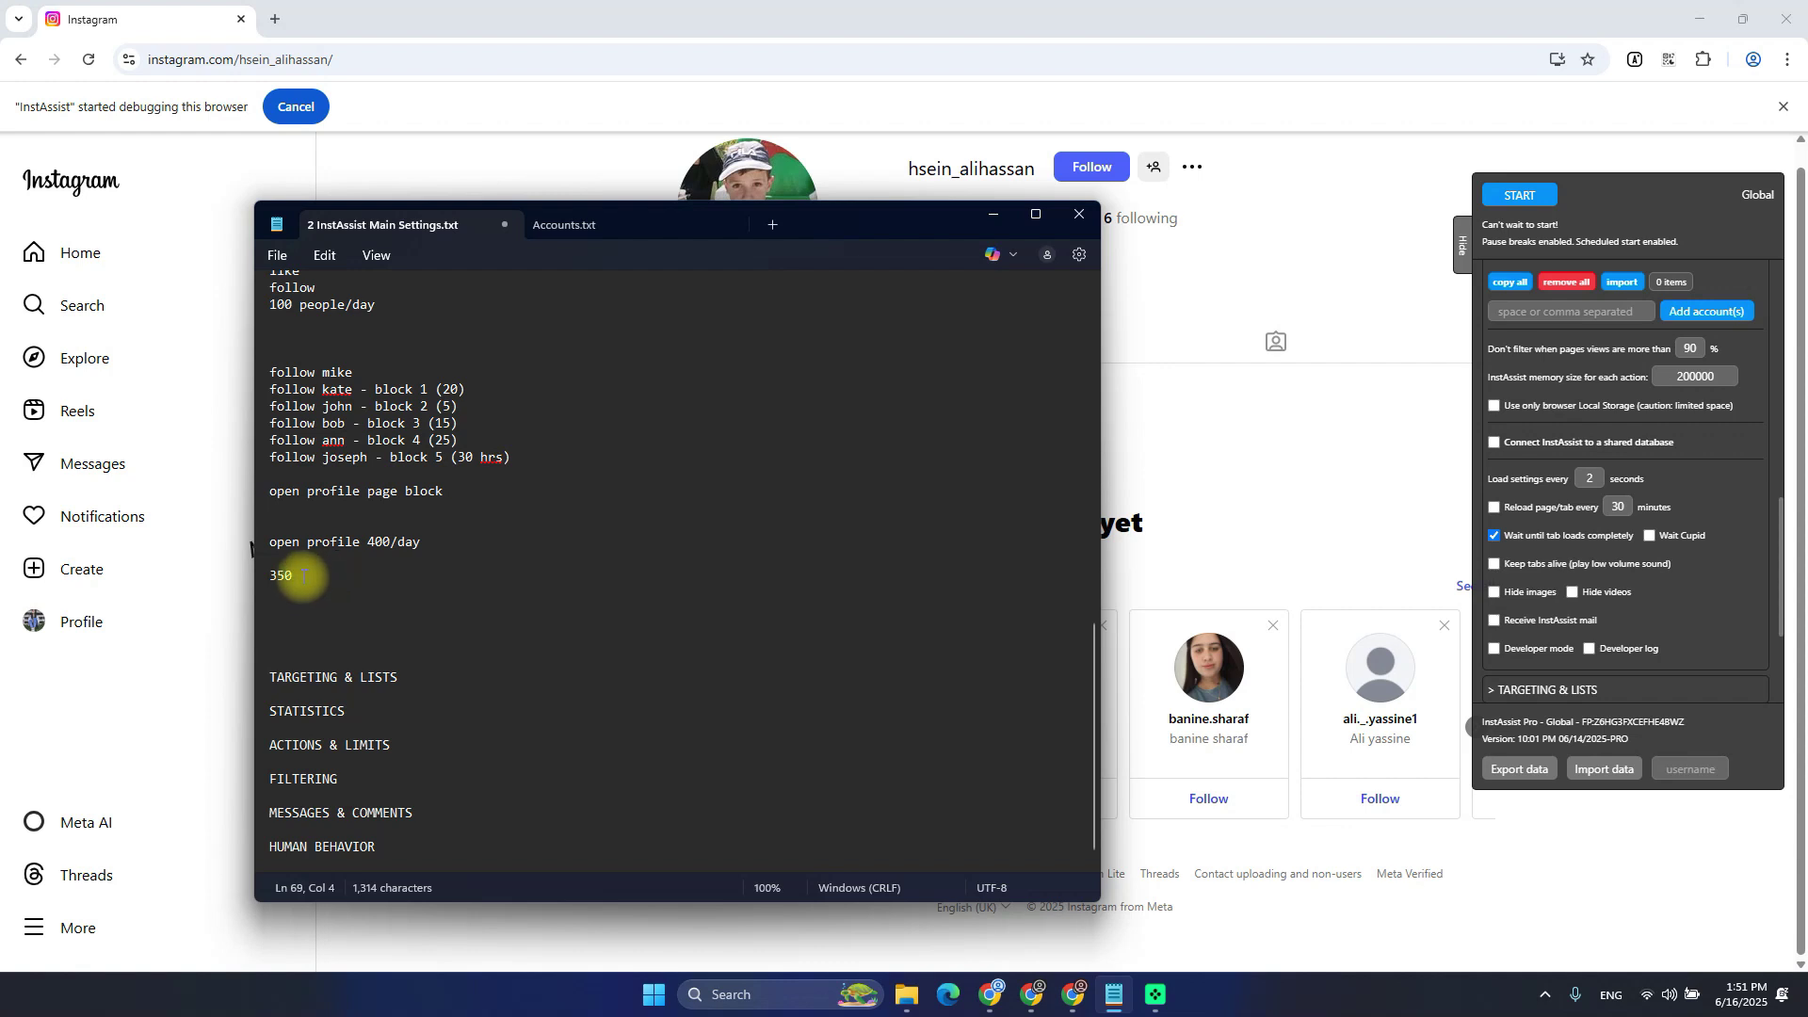
{"action": "left_click_drag", "start_coordinate": [303, 575], "coordinate": [273, 542]}
{"action": "left_click", "coordinate": [404, 565]}
{"action": "mouse_move", "coordinate": [1711, 418]}
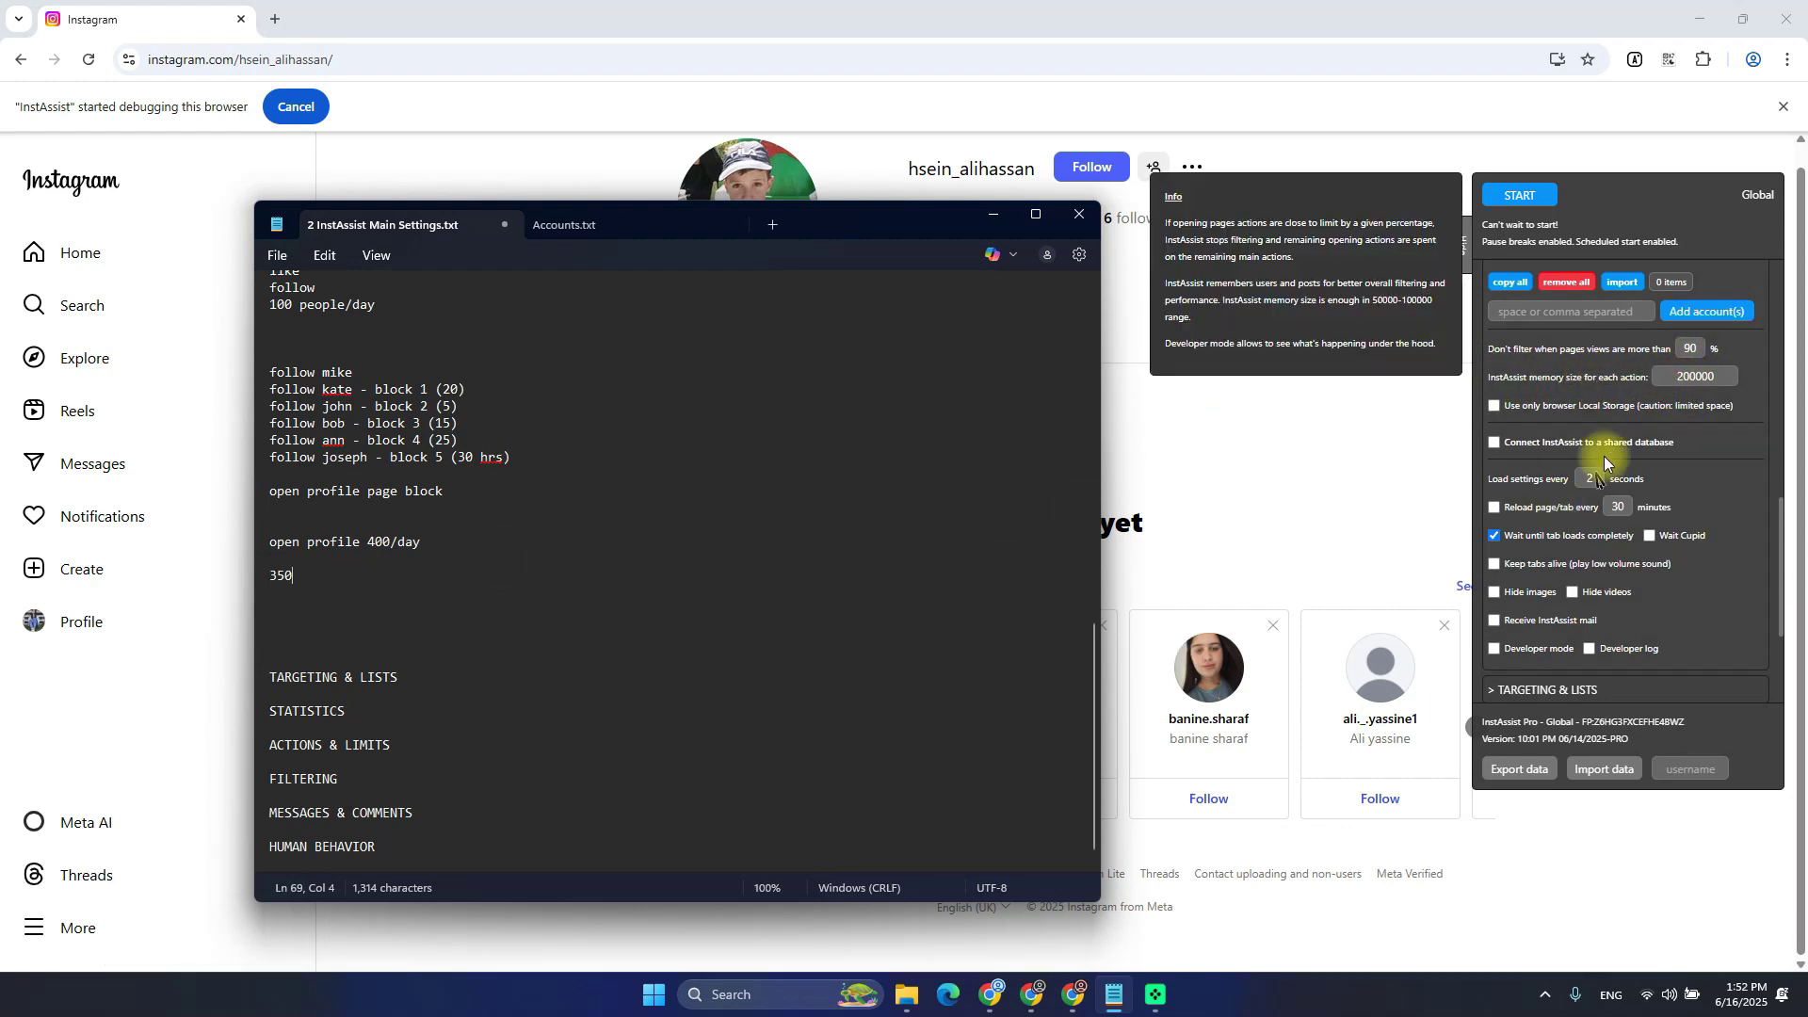
{"action": "left_click_drag", "start_coordinate": [1573, 379], "coordinate": [1695, 396]}
{"action": "key", "text": "alt+Tab"}
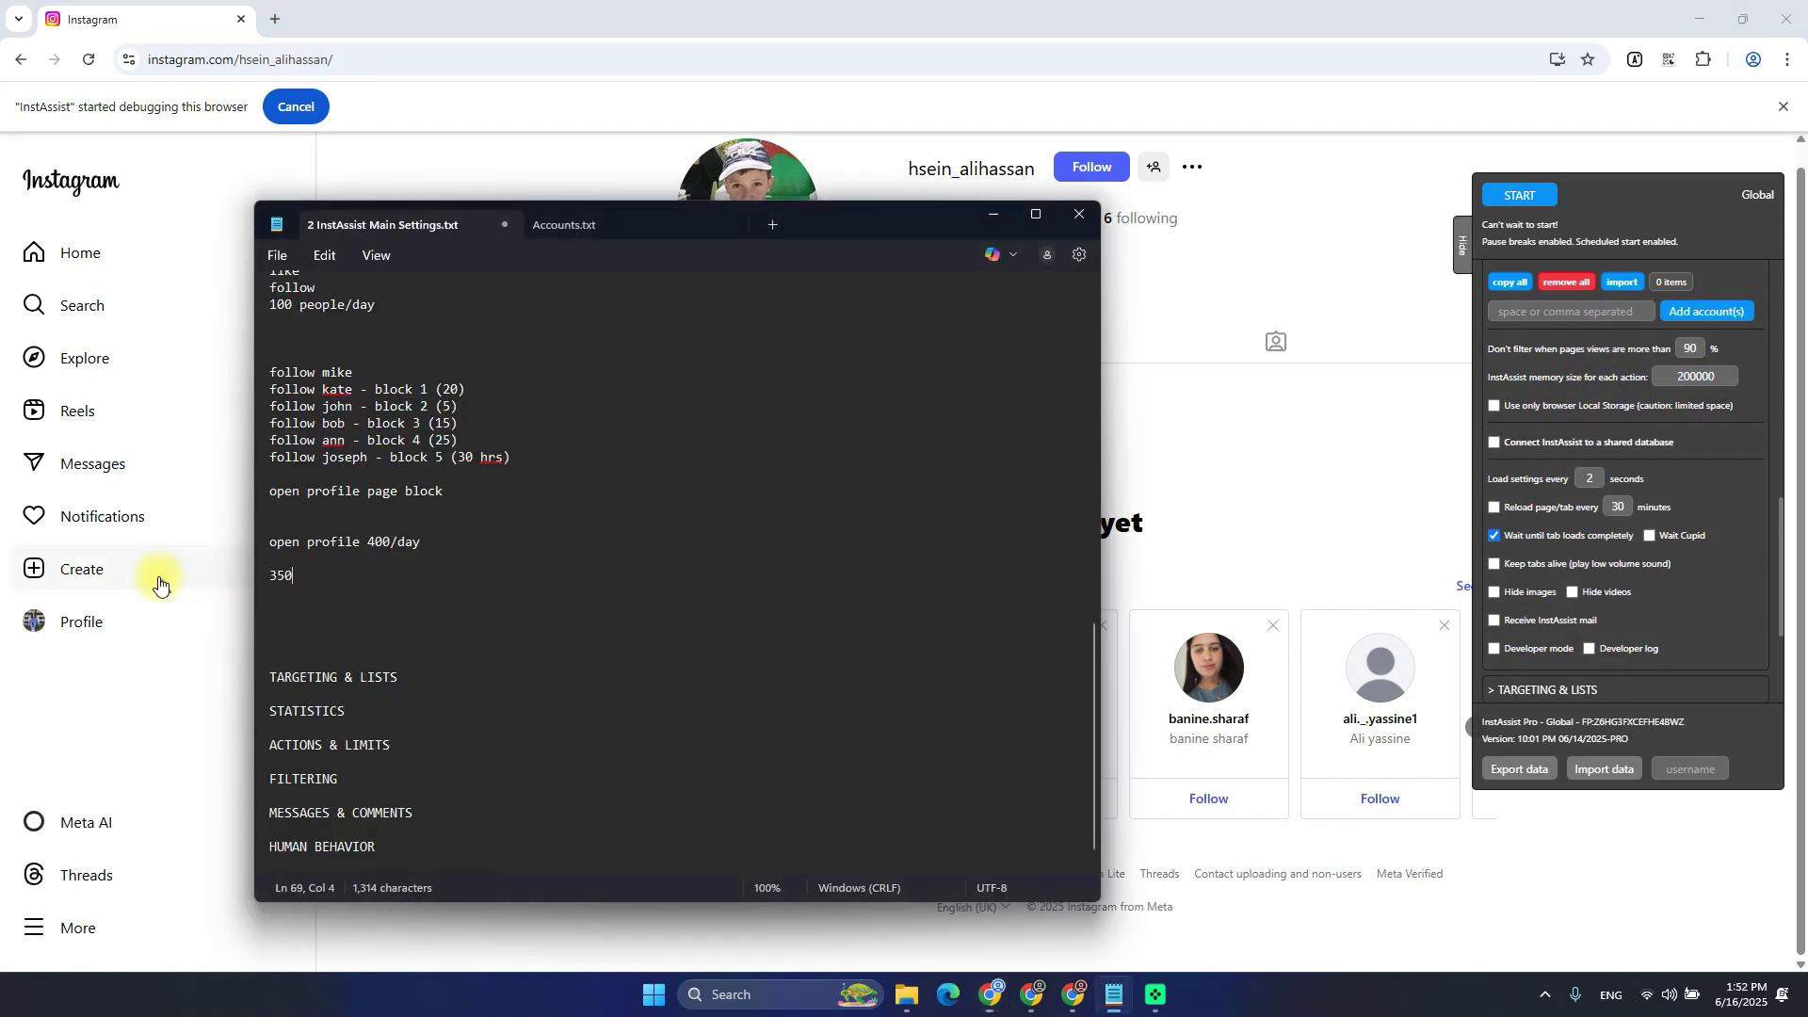
Add seven blank lines below 350 in the notes to make room for new entries
{"action": "left_click", "coordinate": [409, 610]}
{"action": "key", "text": "Return"}
{"action": "key", "text": "Return"}
{"action": "key", "text": "Return"}
{"action": "key", "text": "Return"}
{"action": "key", "text": "Up"}
{"action": "key", "text": "Up"}
{"action": "key", "text": "Up"}
{"action": "key", "text": "Return"}
{"action": "key", "text": "Return"}
{"action": "key", "text": "Up"}
{"action": "key", "text": "Up"}
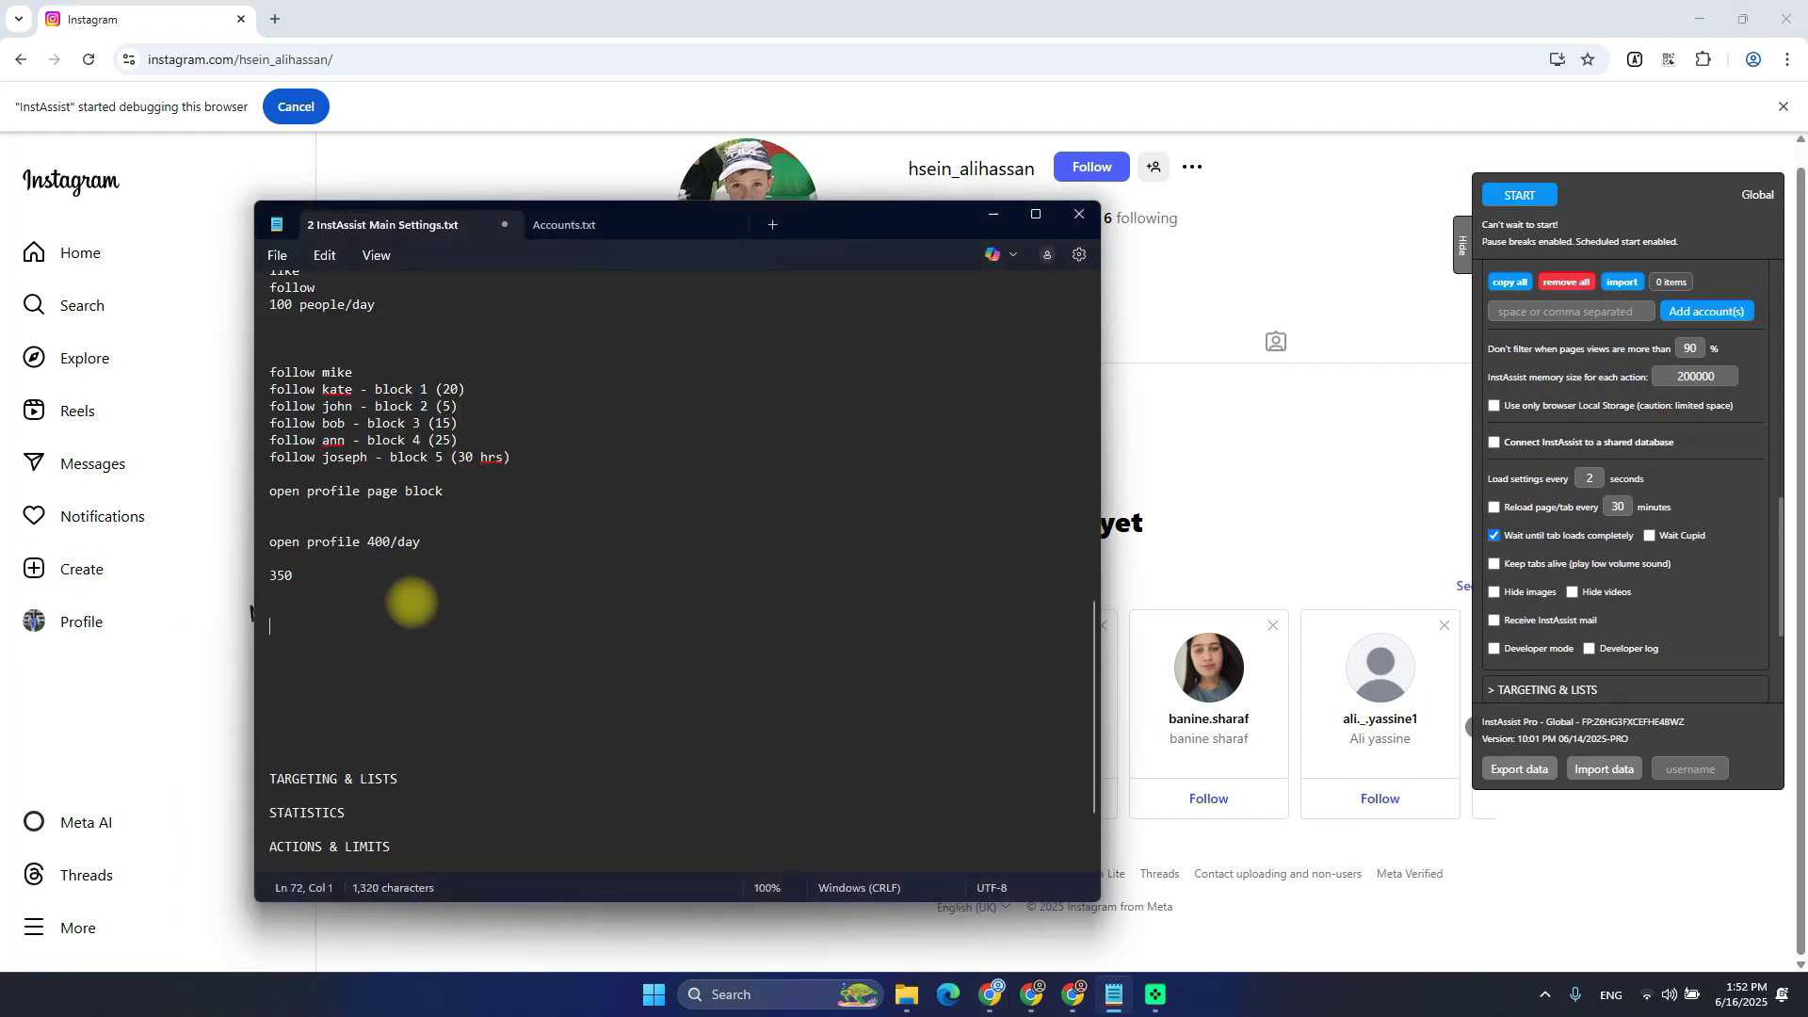
{"action": "scroll", "coordinate": [411, 603], "scroll_direction": "down", "scroll_amount": 2}
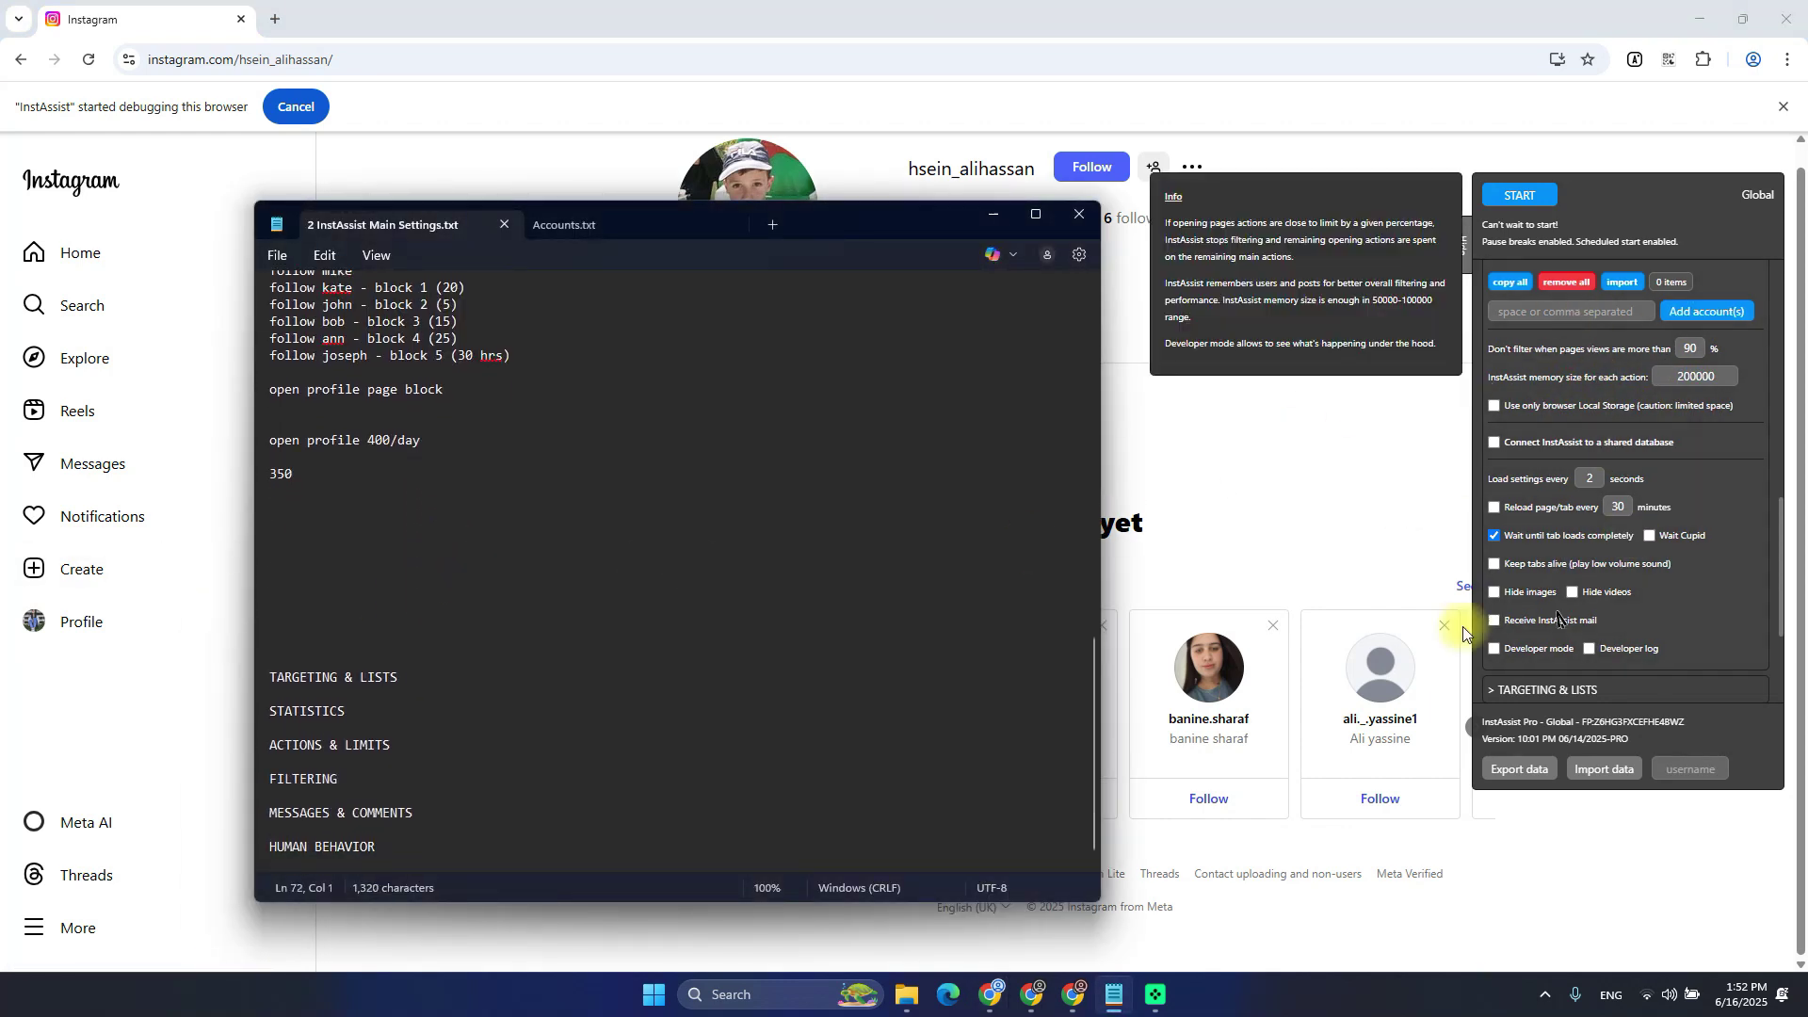
{"action": "left_click", "coordinate": [337, 533]}
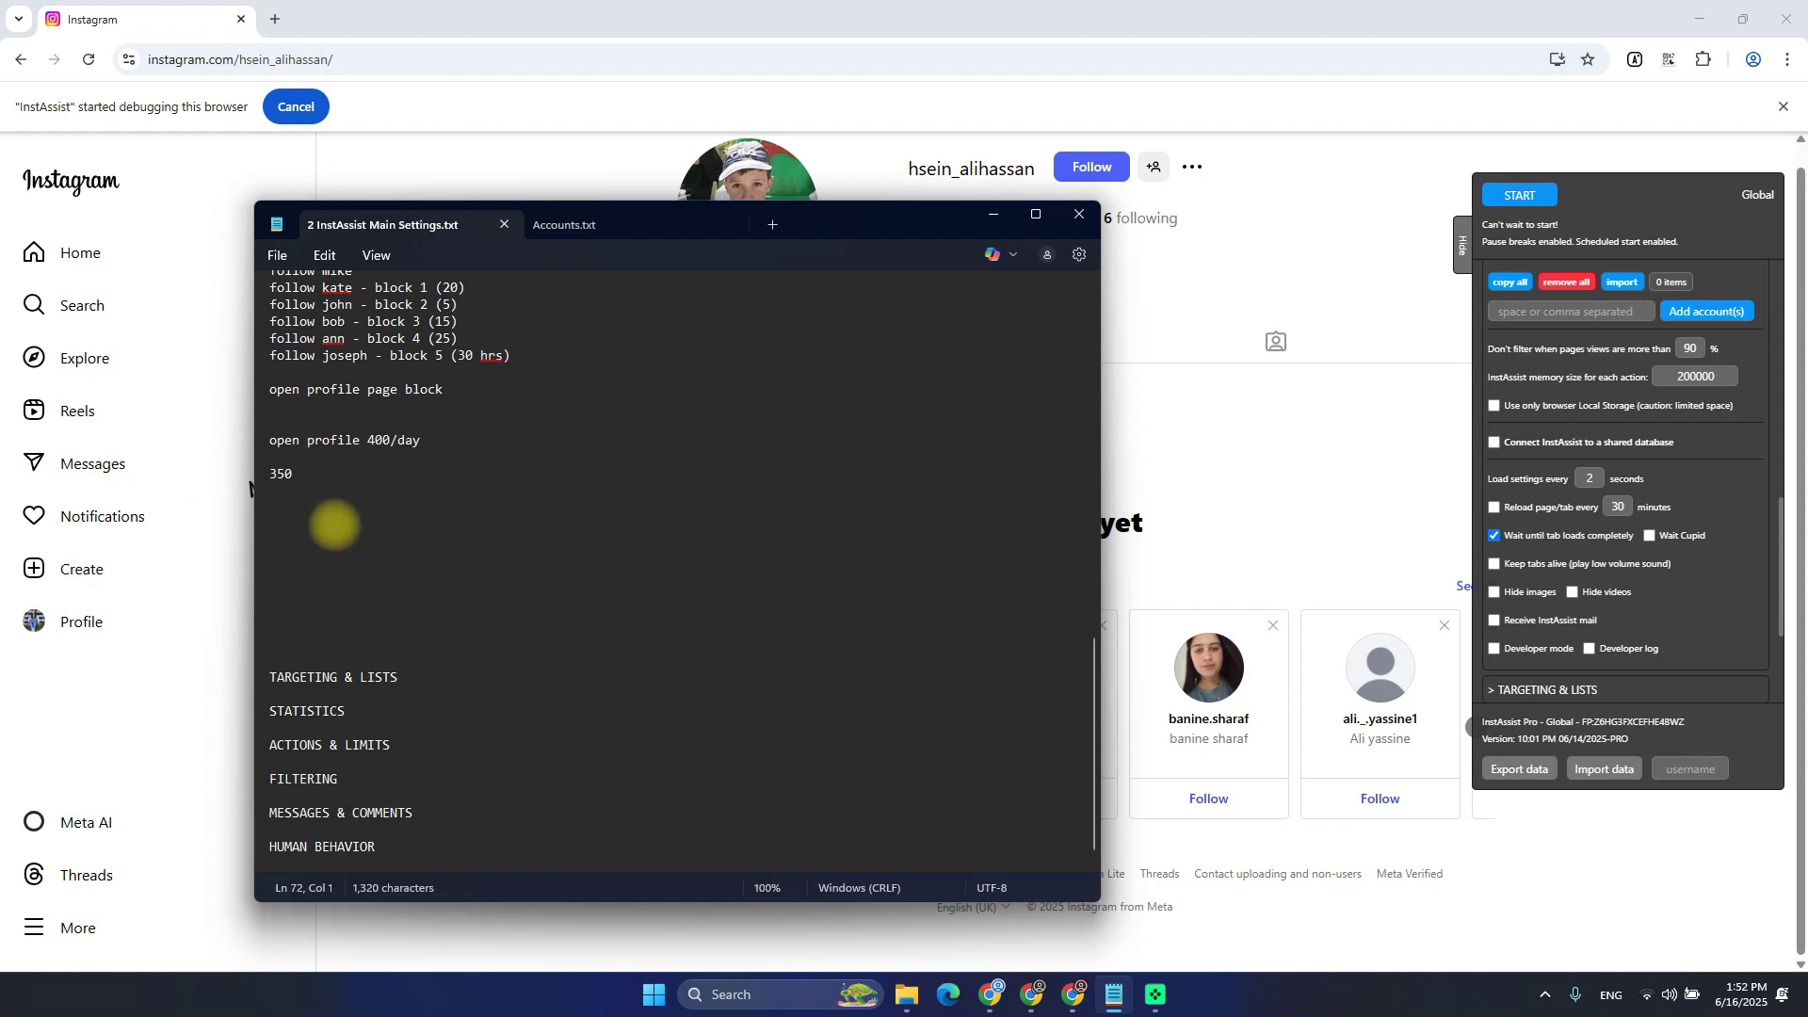
{"action": "key", "text": "Return"}
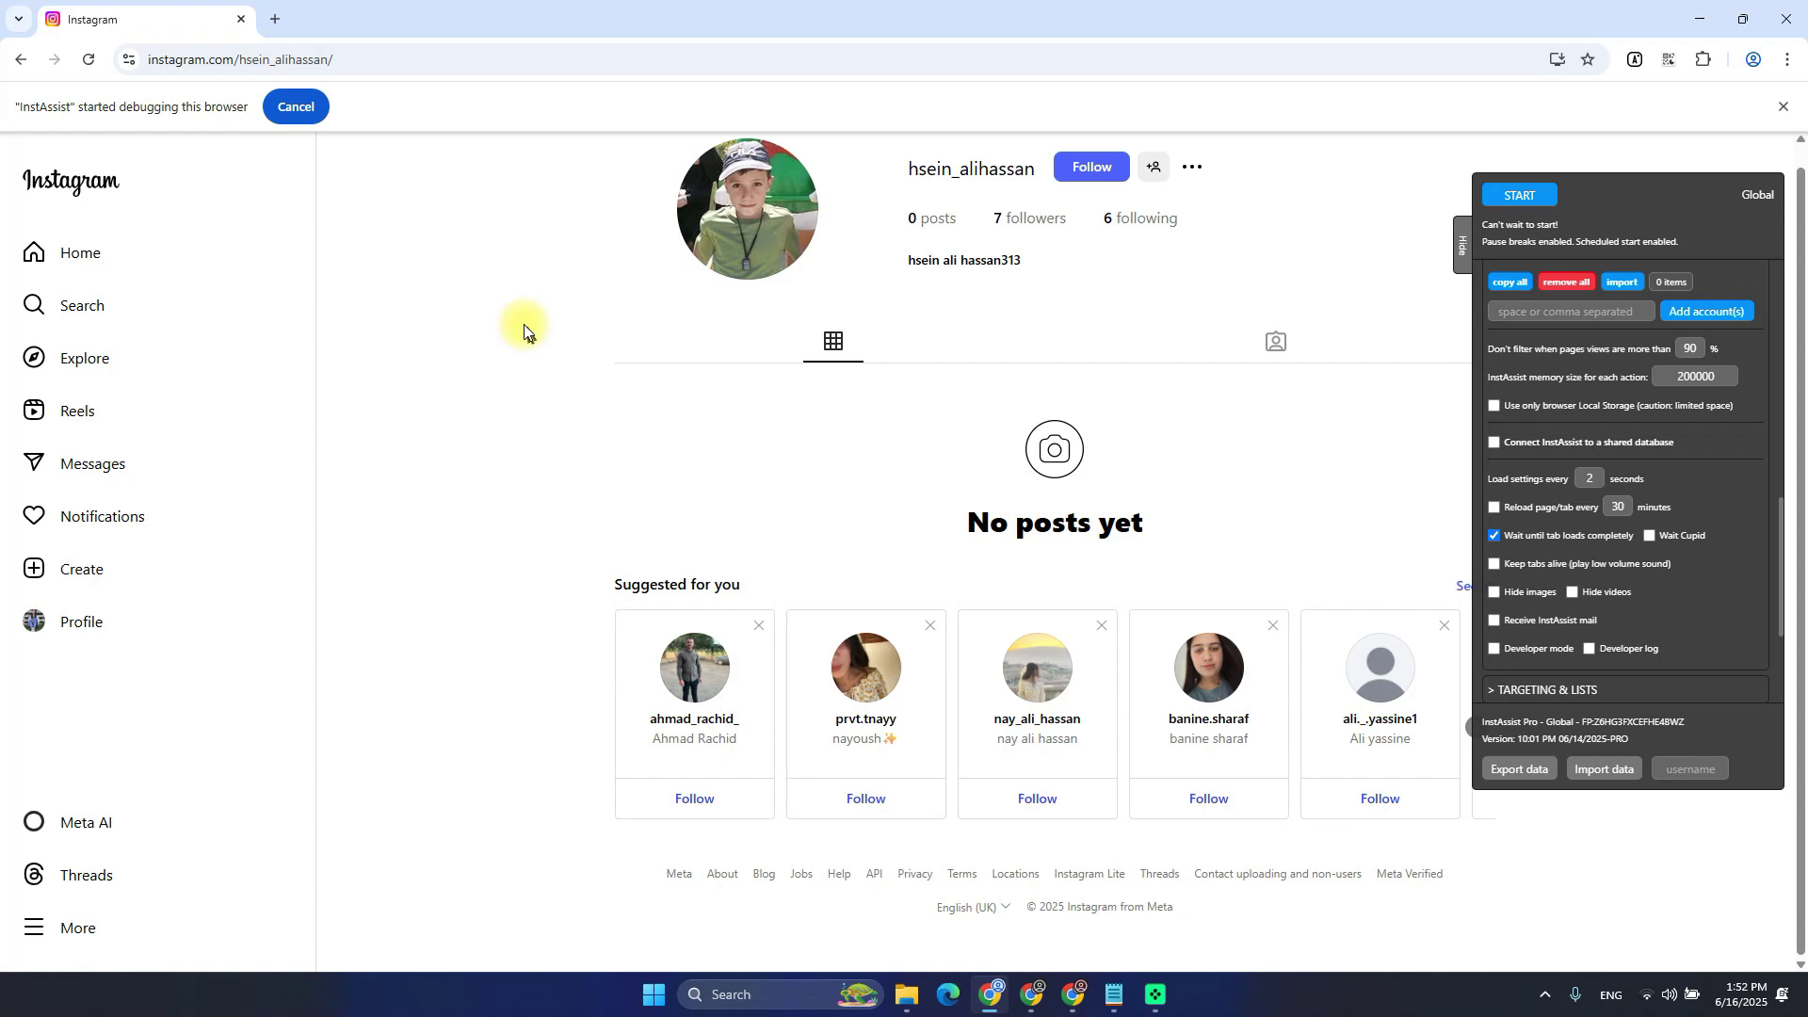
Check the open Instagram profile and enter the heading "Followed Users List" below 350 in the notes
{"action": "key", "text": "alt+Tab"}
{"action": "key", "text": "alt+Tab"}
{"action": "key", "text": "alt+Tab"}
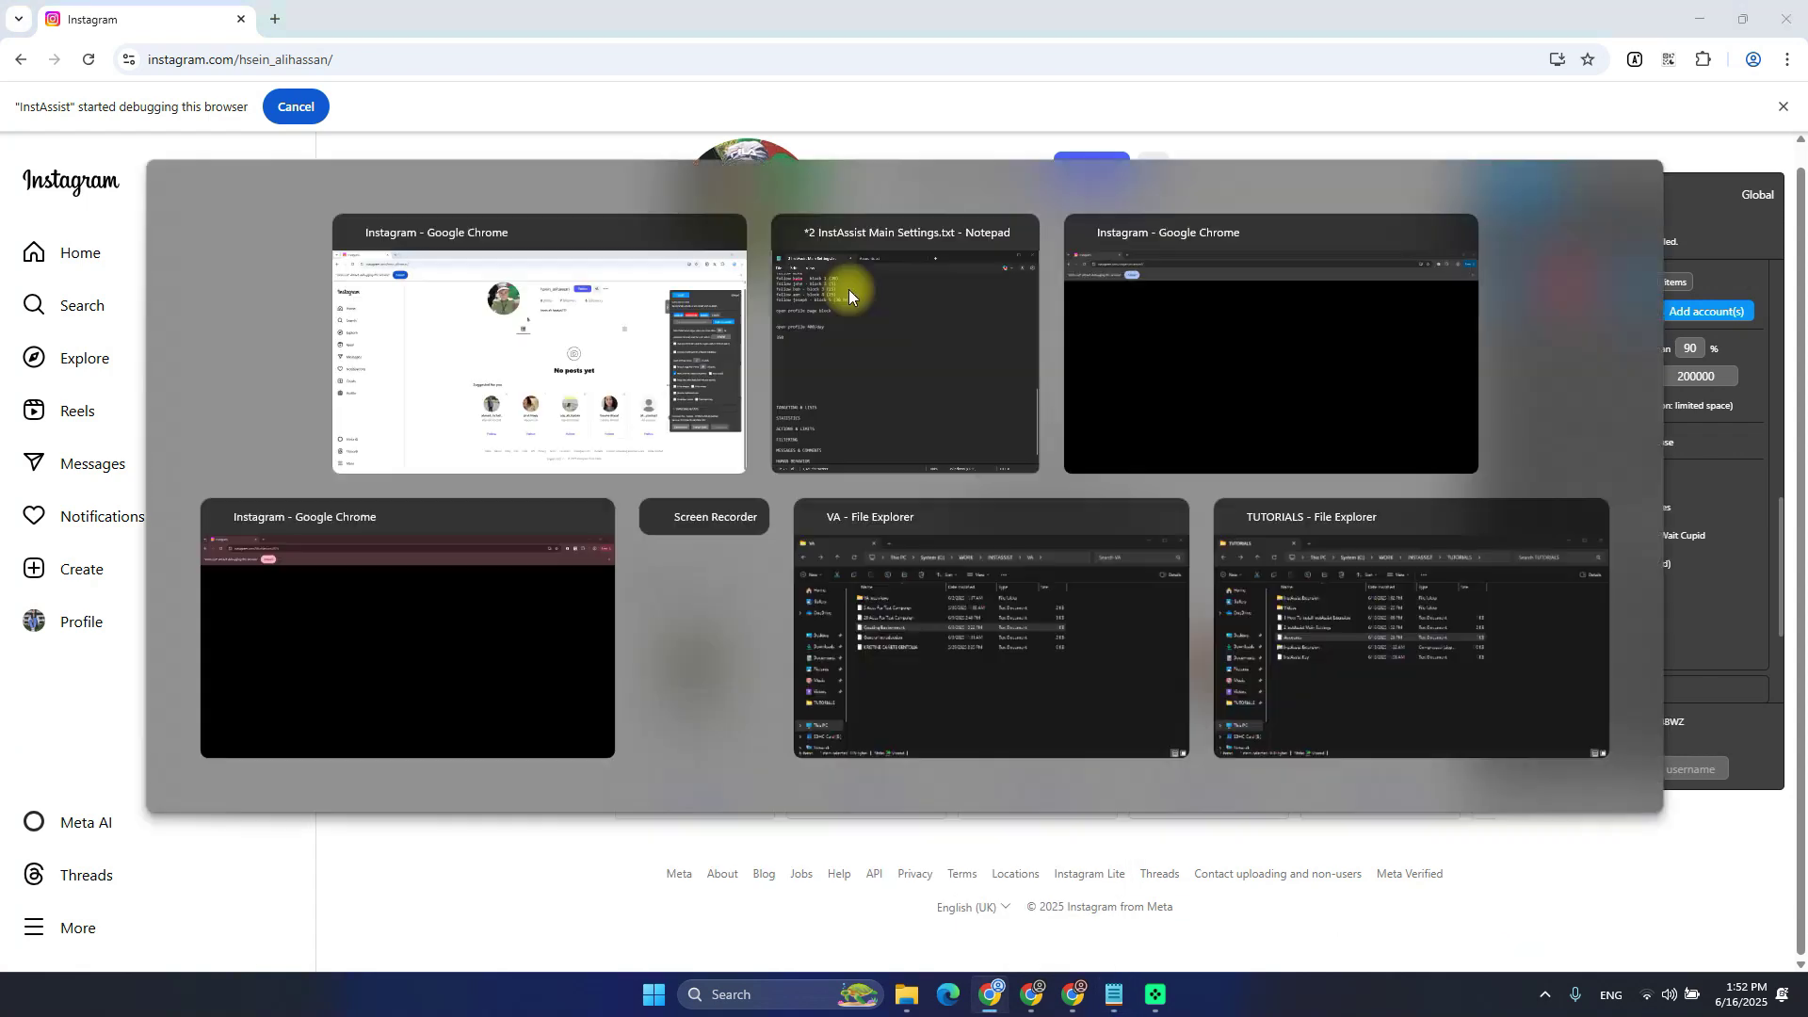
{"action": "left_click", "coordinate": [850, 290]}
{"action": "key", "text": "alt+Tab"}
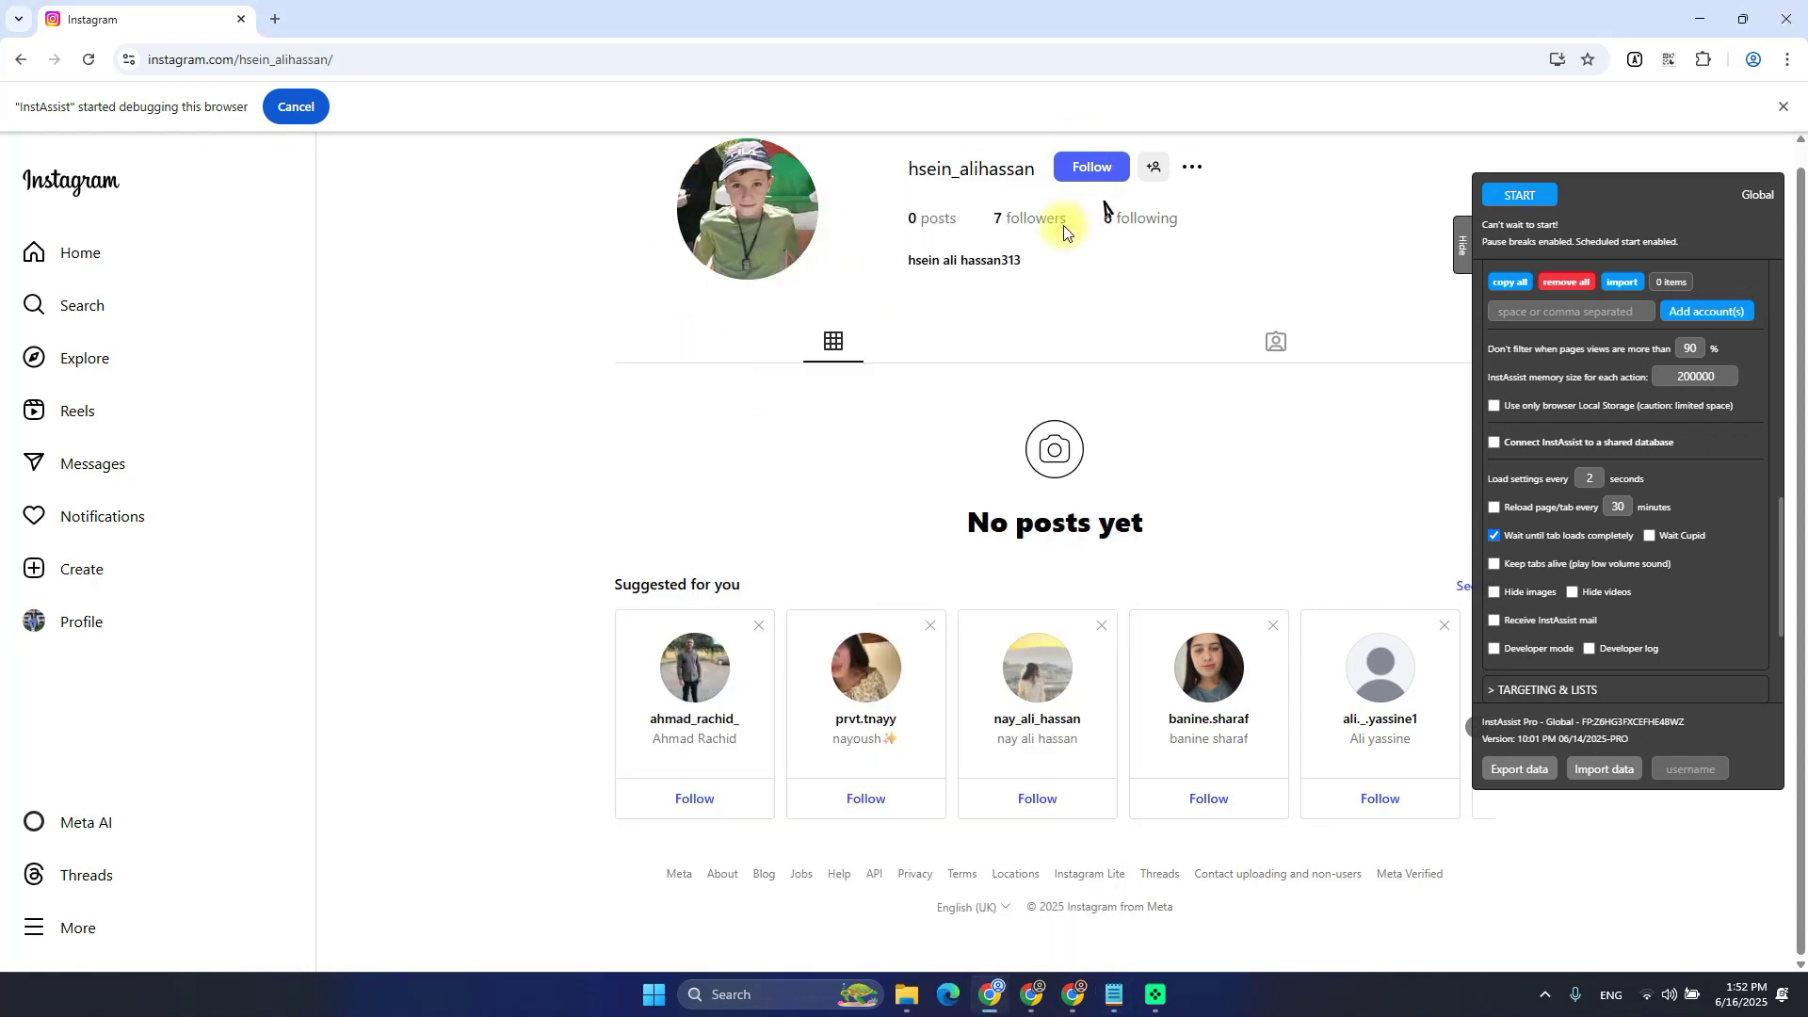
{"action": "key", "text": "alt+Tab"}
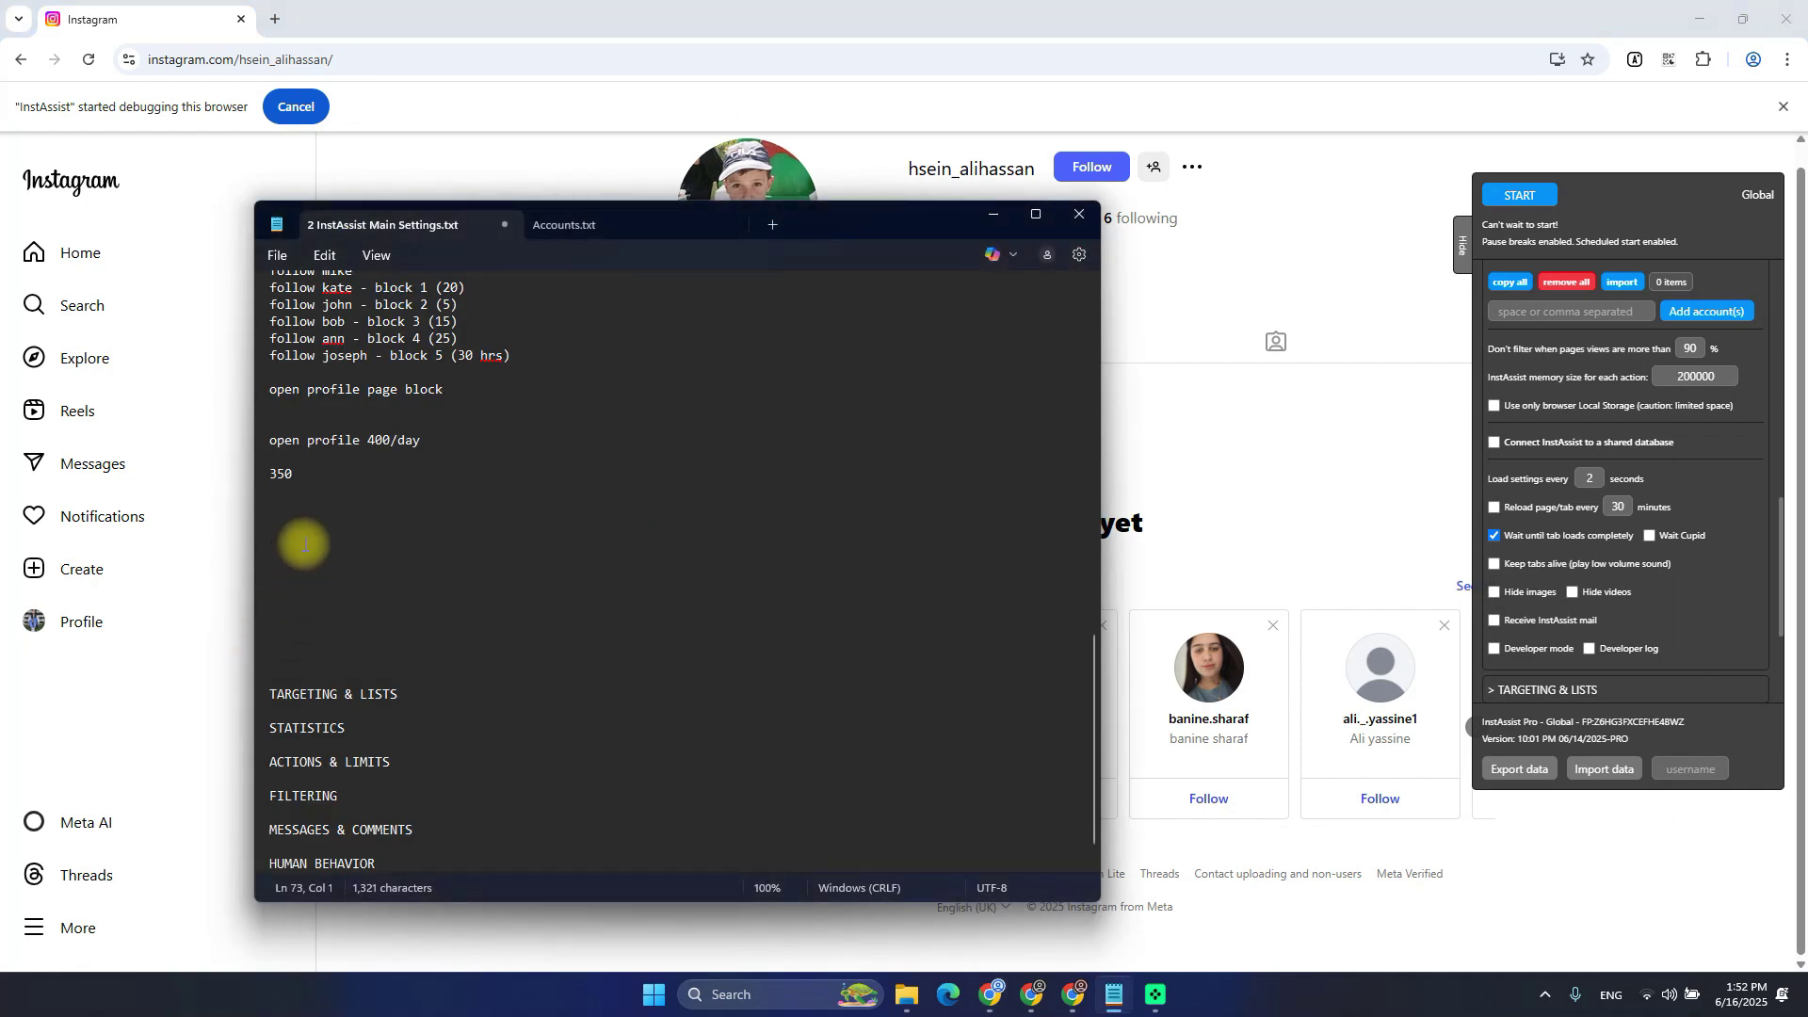
{"action": "key", "text": "alt+Tab"}
{"action": "key", "text": "alt+Tab"}
{"action": "key", "text": "alt+Tab"}
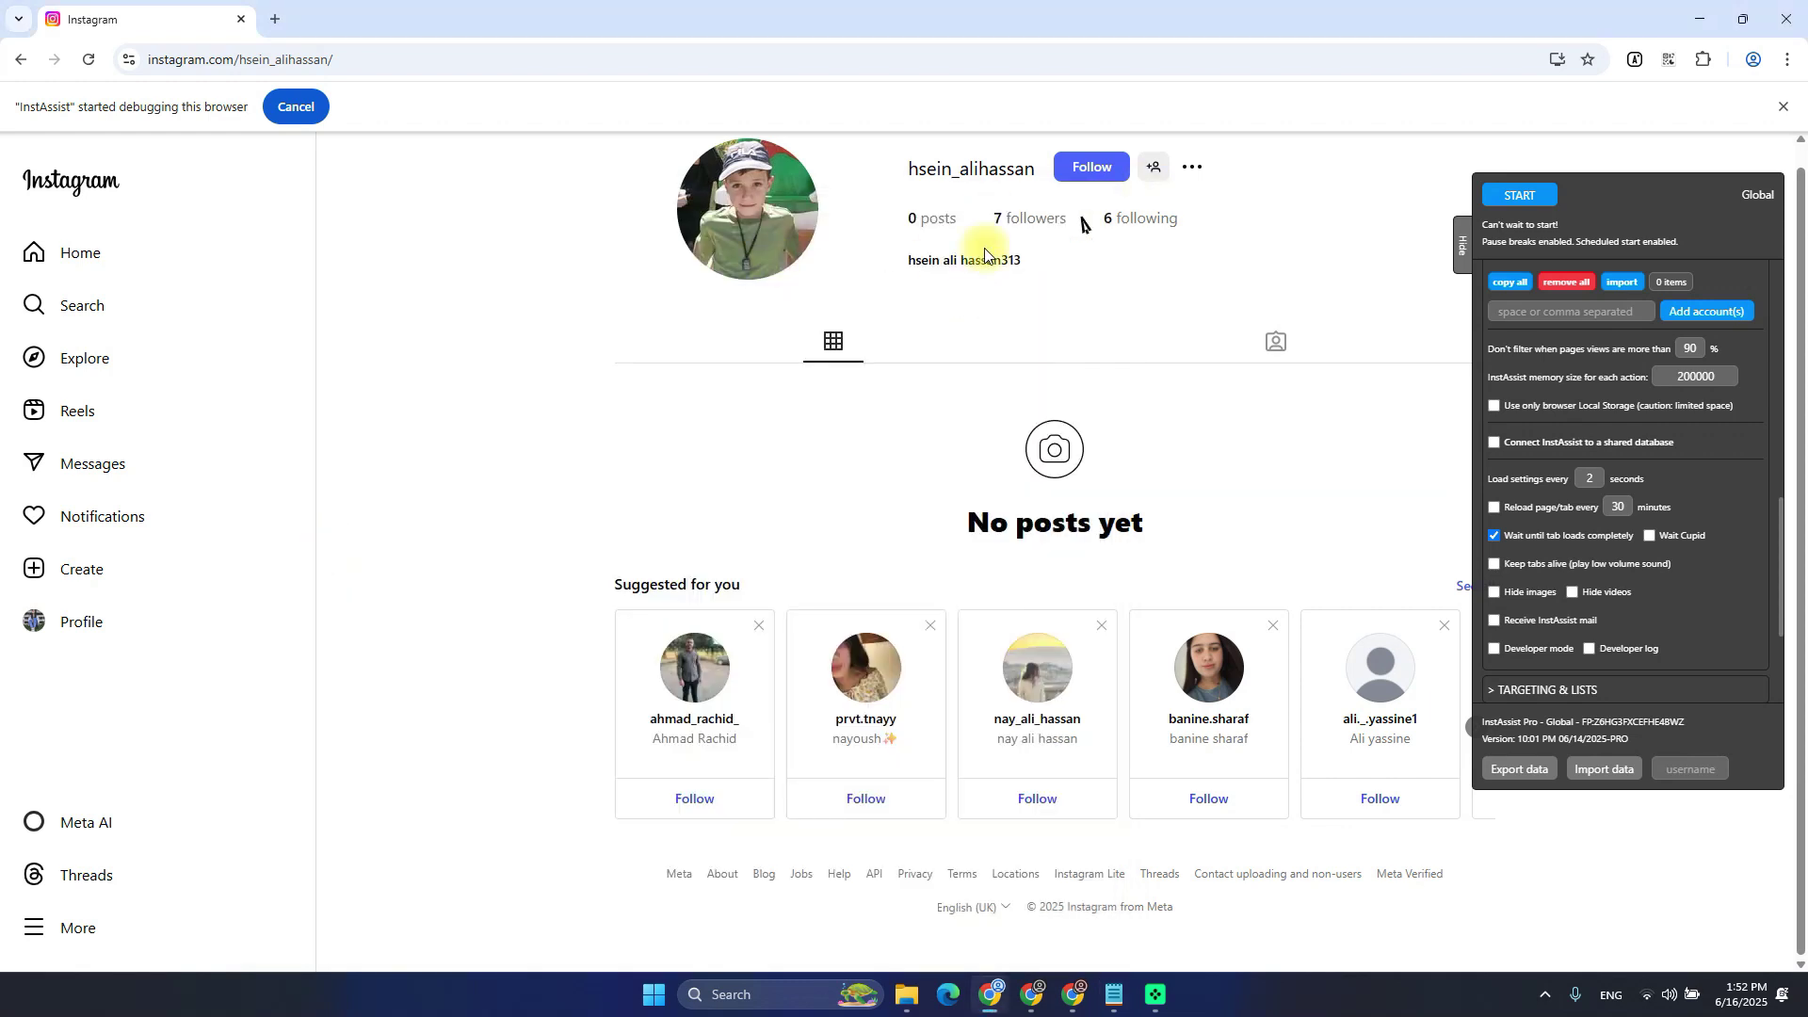
{"action": "key", "text": "alt+Tab"}
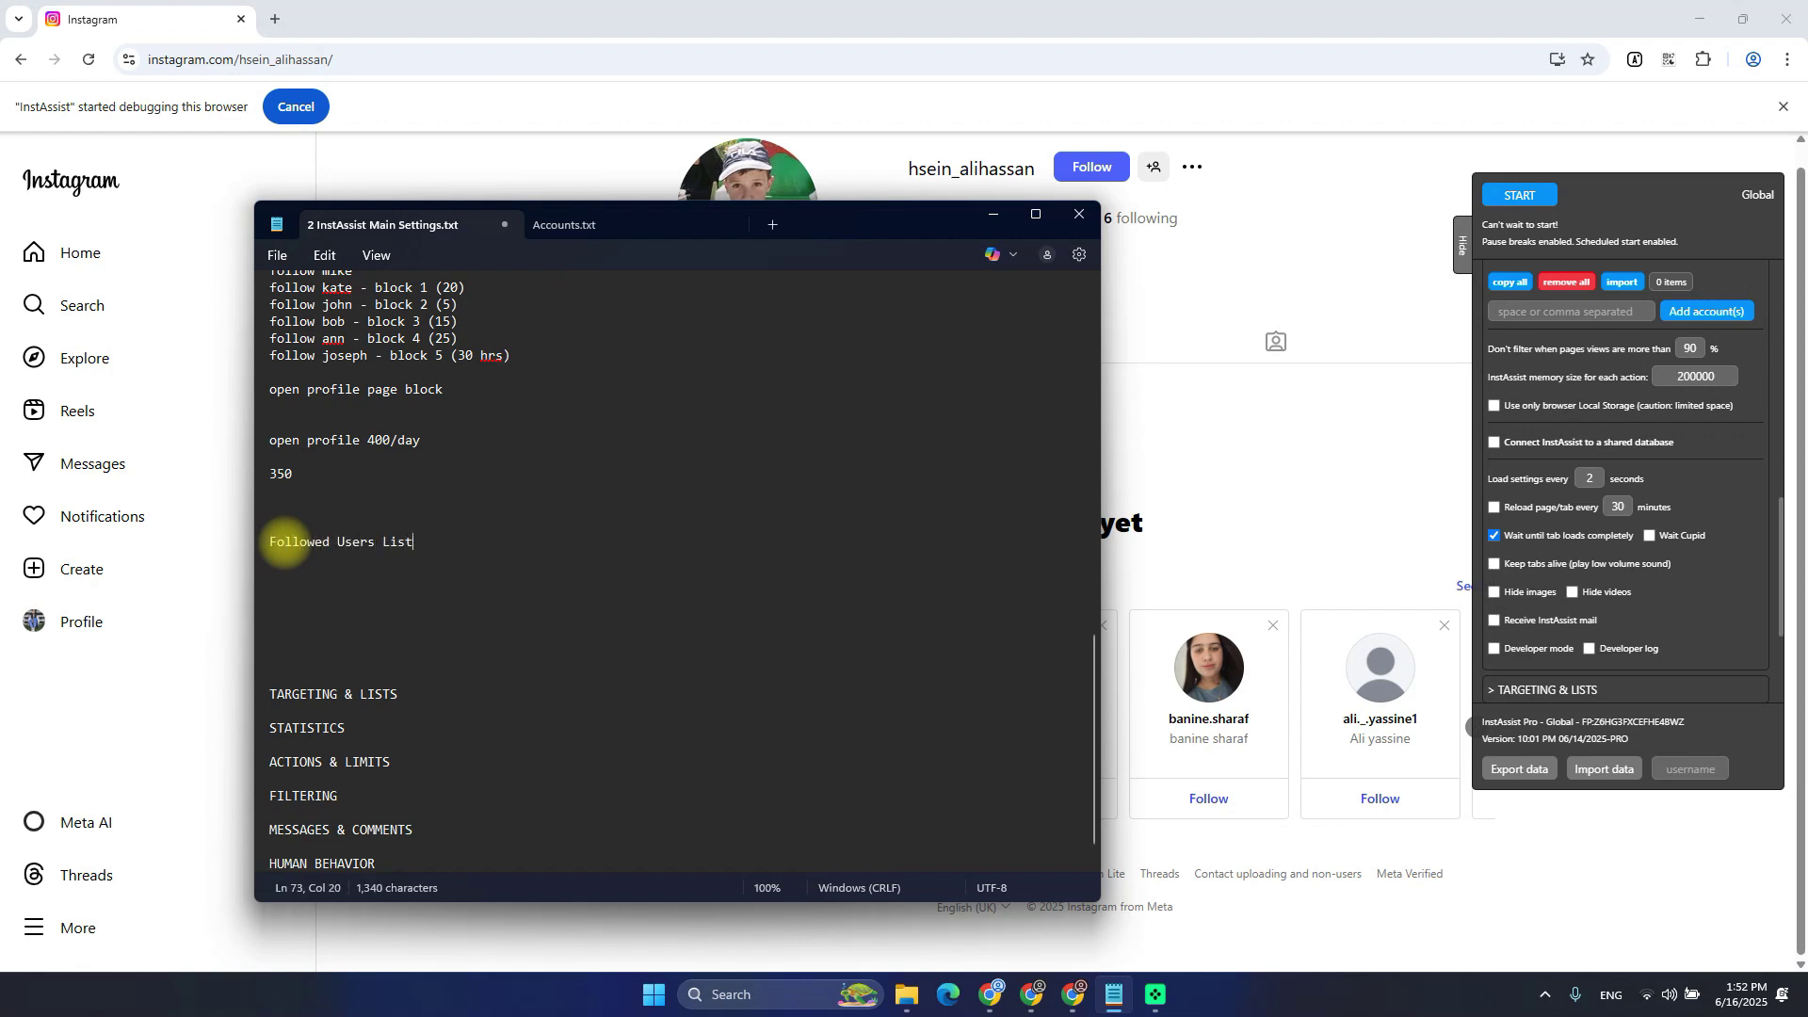
Copy the Instagram profile's username under "Followed Users List" in the notes and leave a blank line after it
{"action": "key", "text": "alt+Tab"}
{"action": "left_click_drag", "start_coordinate": [899, 169], "coordinate": [1036, 176]}
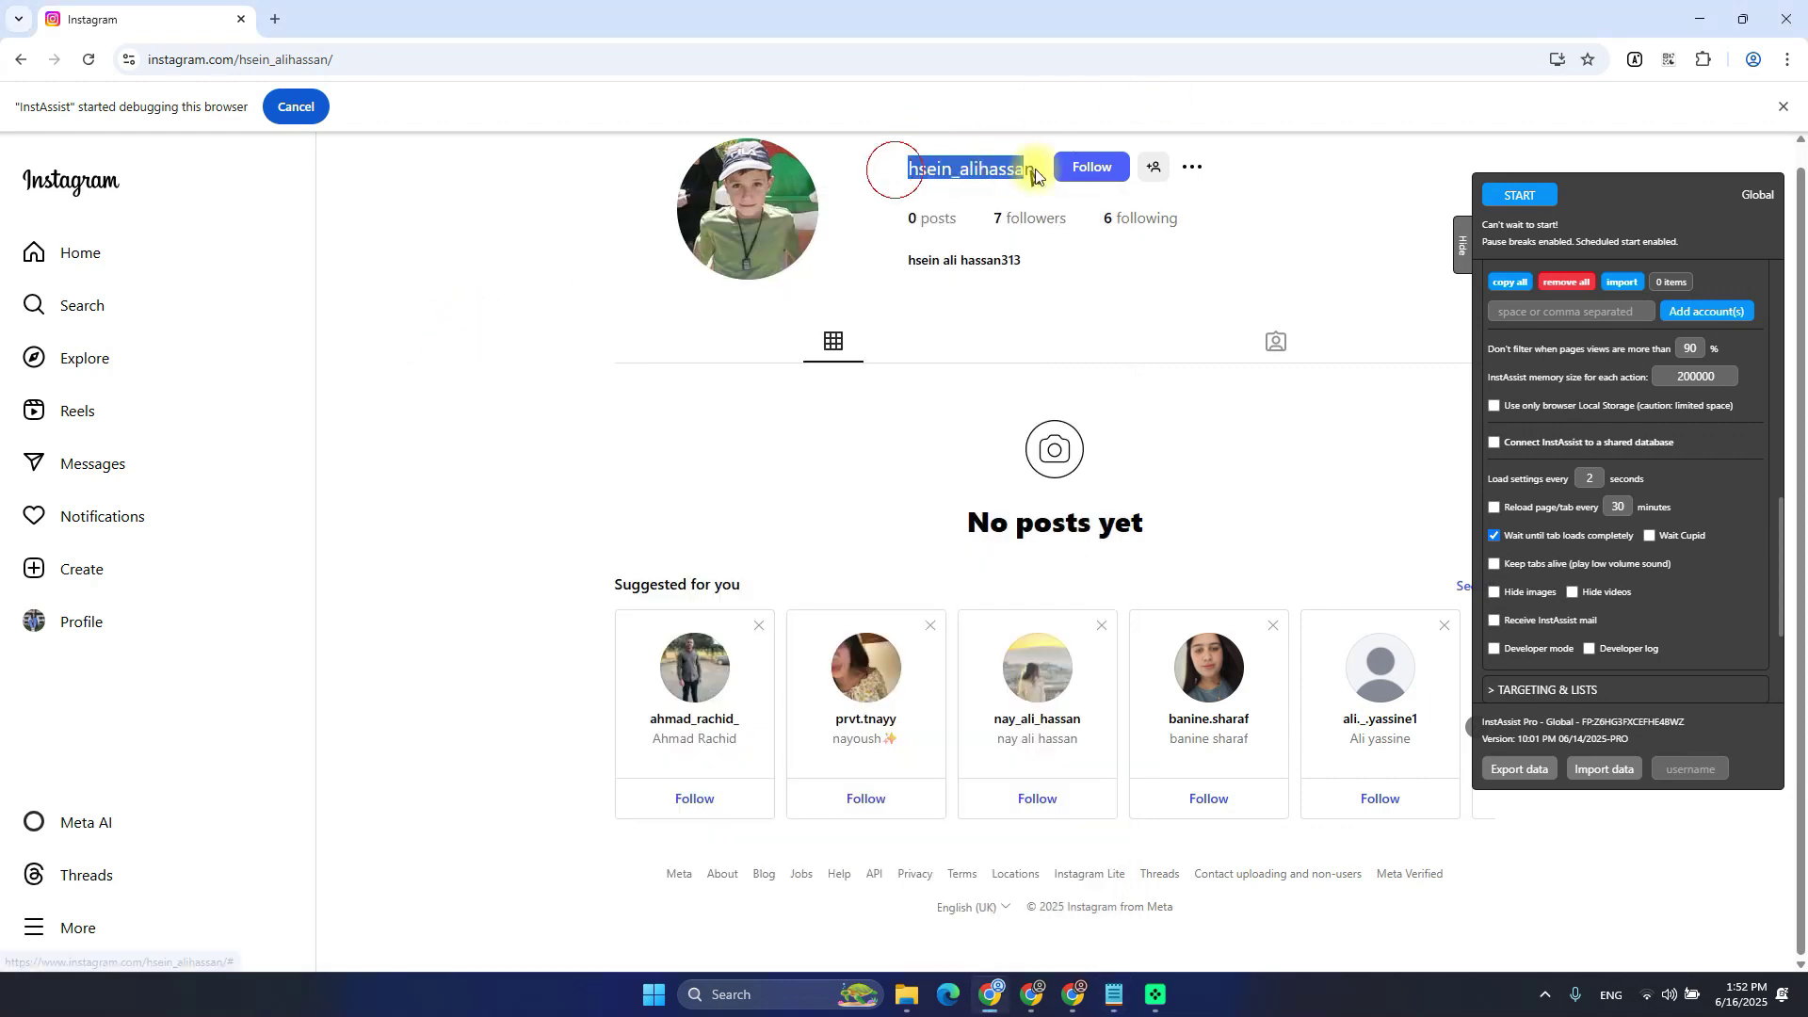
{"action": "key", "text": "alt+Tab"}
{"action": "key", "text": "Return"}
{"action": "key", "text": "Return"}
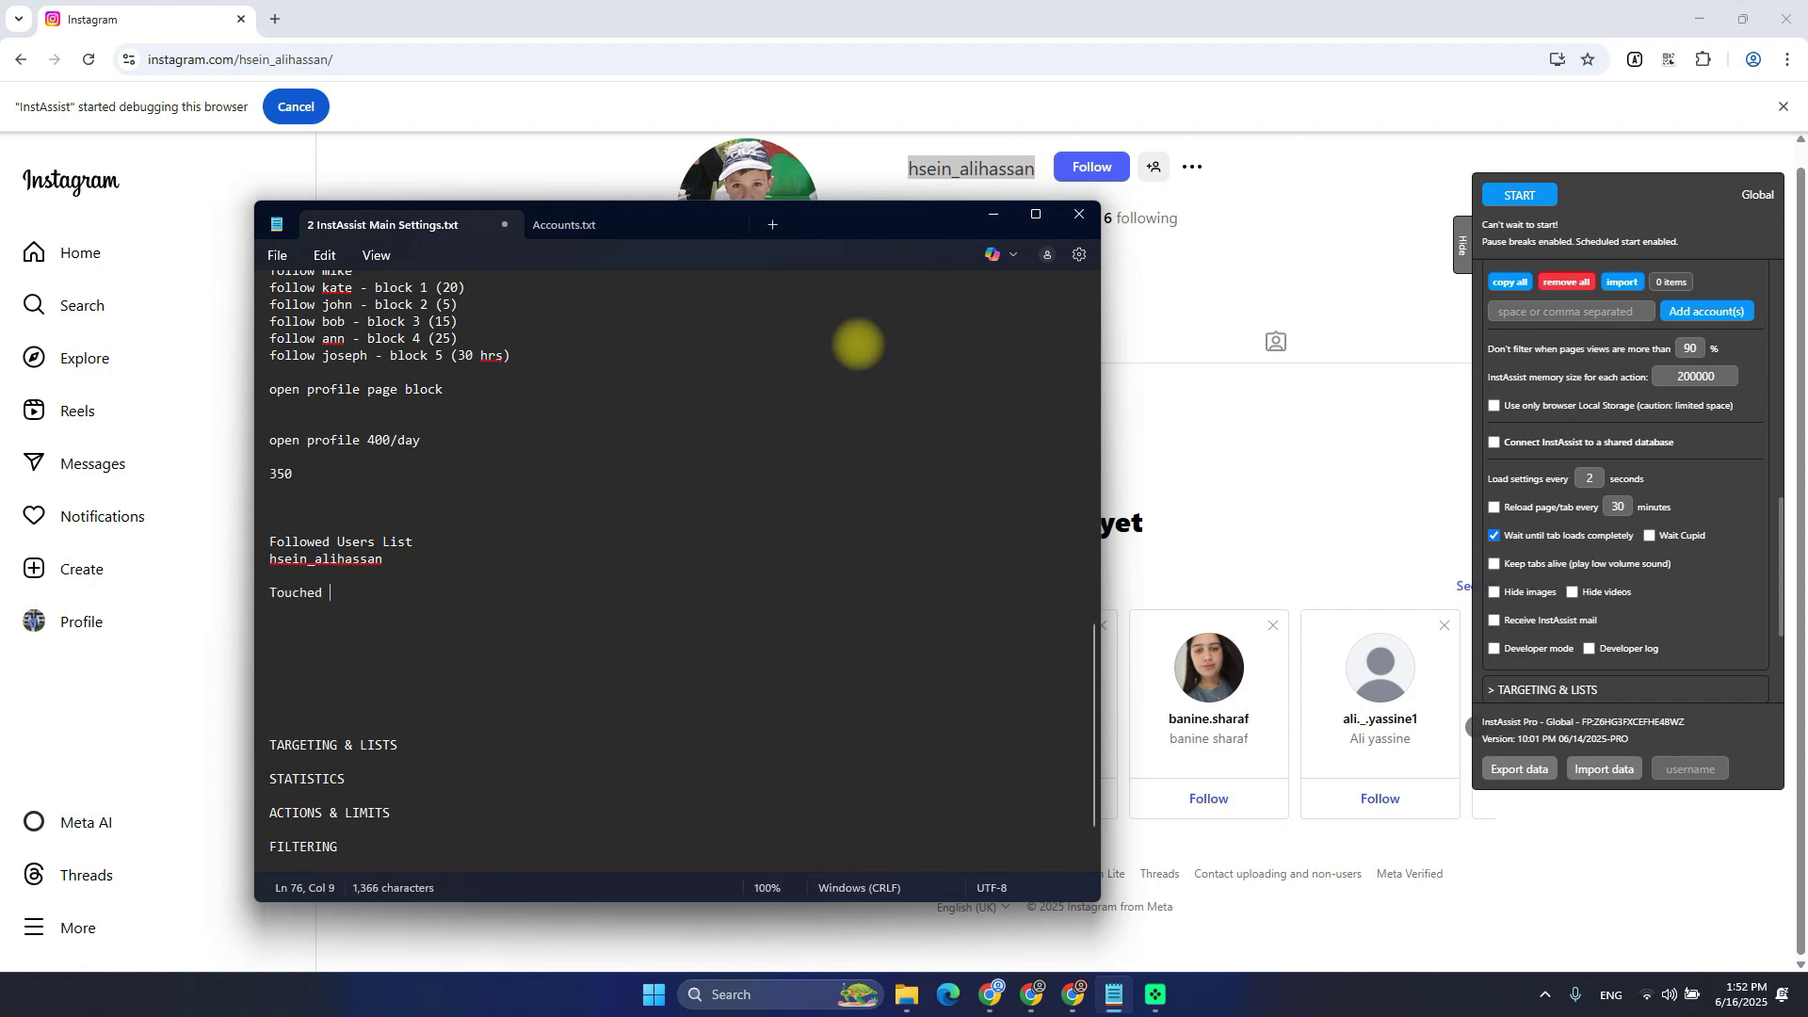
Add the heading "Touched Users List" with the same username under it, separated from the list above by two blank lines
{"action": "type", "text": "Touched Users List"}
{"action": "key", "text": "Return"}
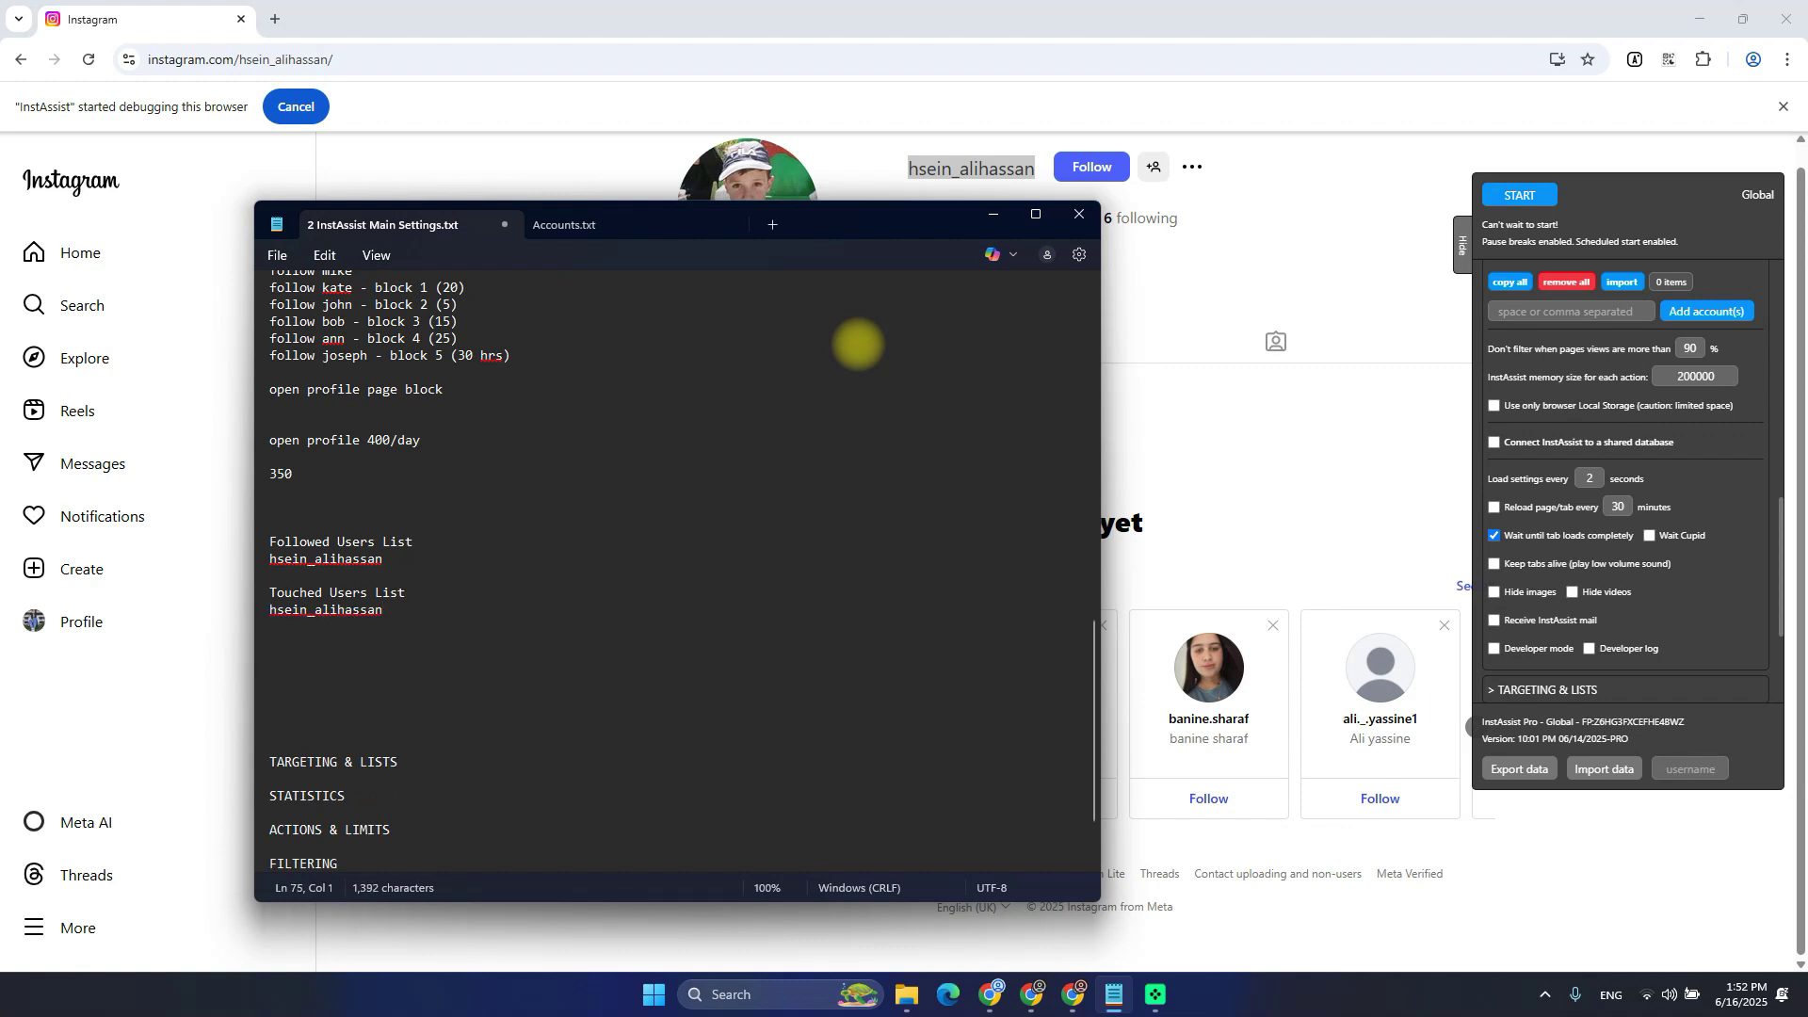
{"action": "key", "text": "Return"}
{"action": "key", "text": "Down"}
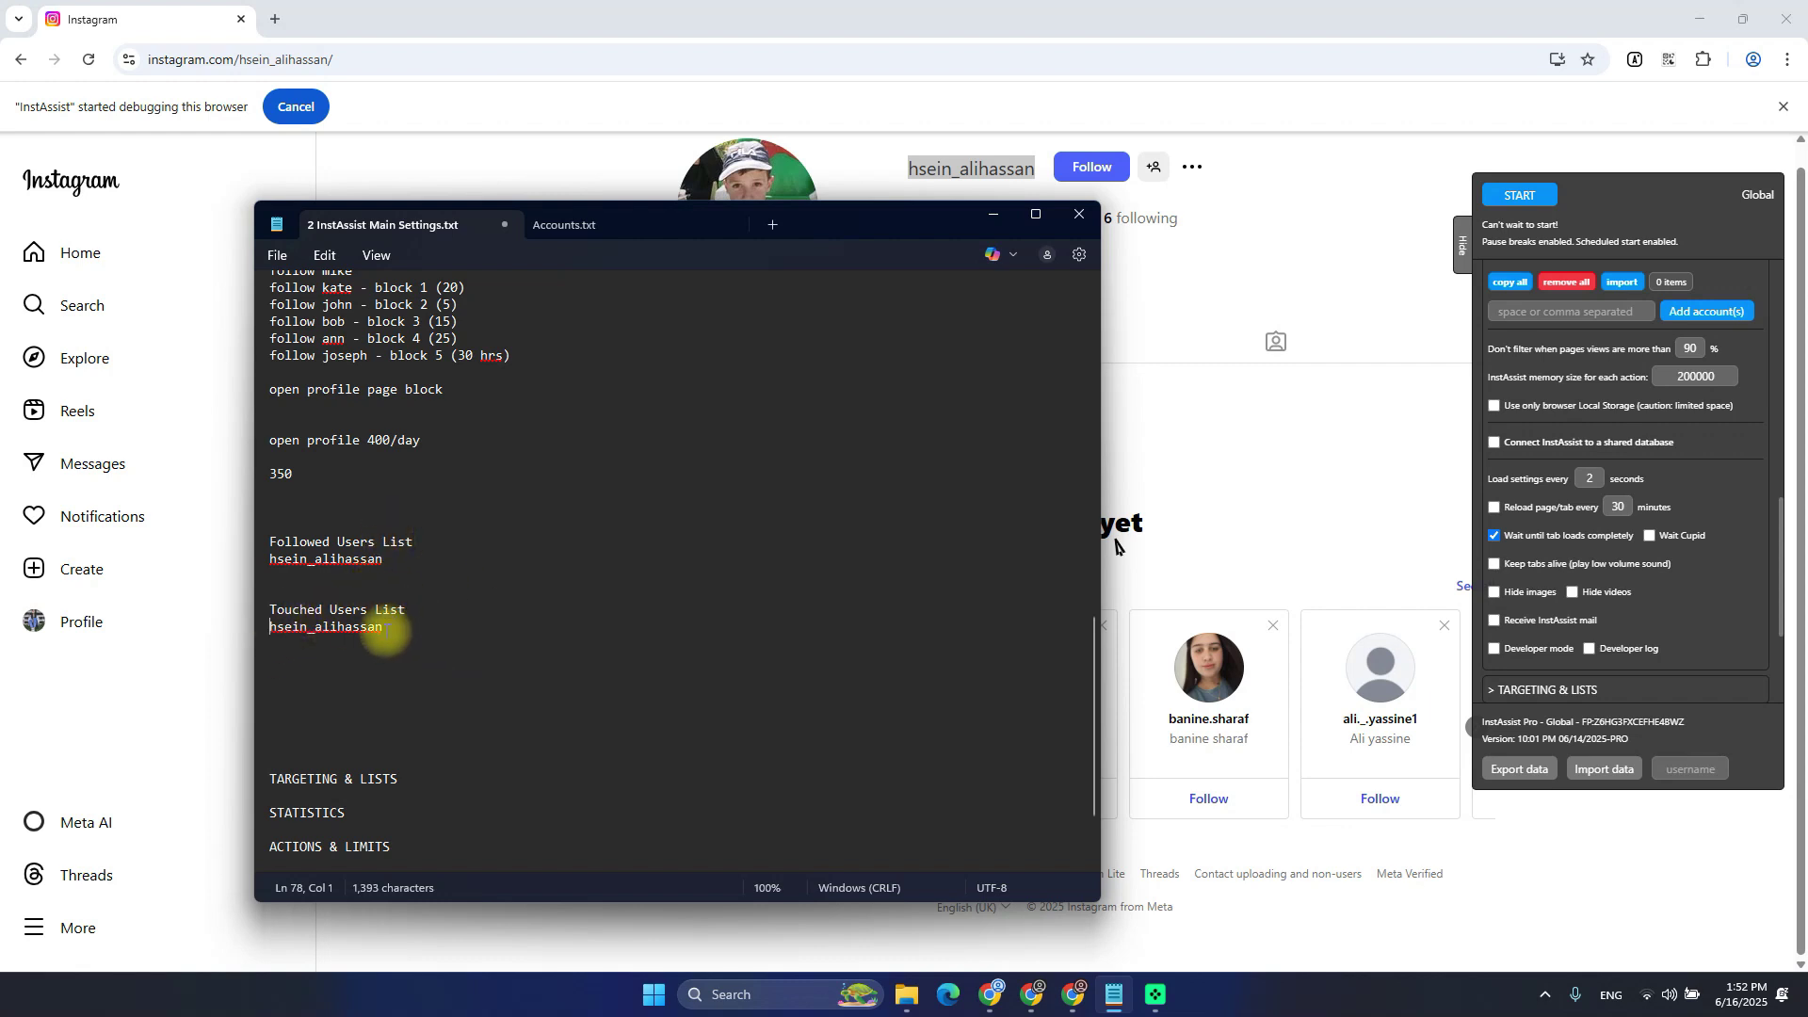
Point out the followed and touched list headings and enter "Liked Users Posts" below them
{"action": "double_click", "coordinate": [306, 544]}
{"action": "left_click_drag", "start_coordinate": [306, 543], "coordinate": [395, 533]}
{"action": "left_click", "coordinate": [396, 537]}
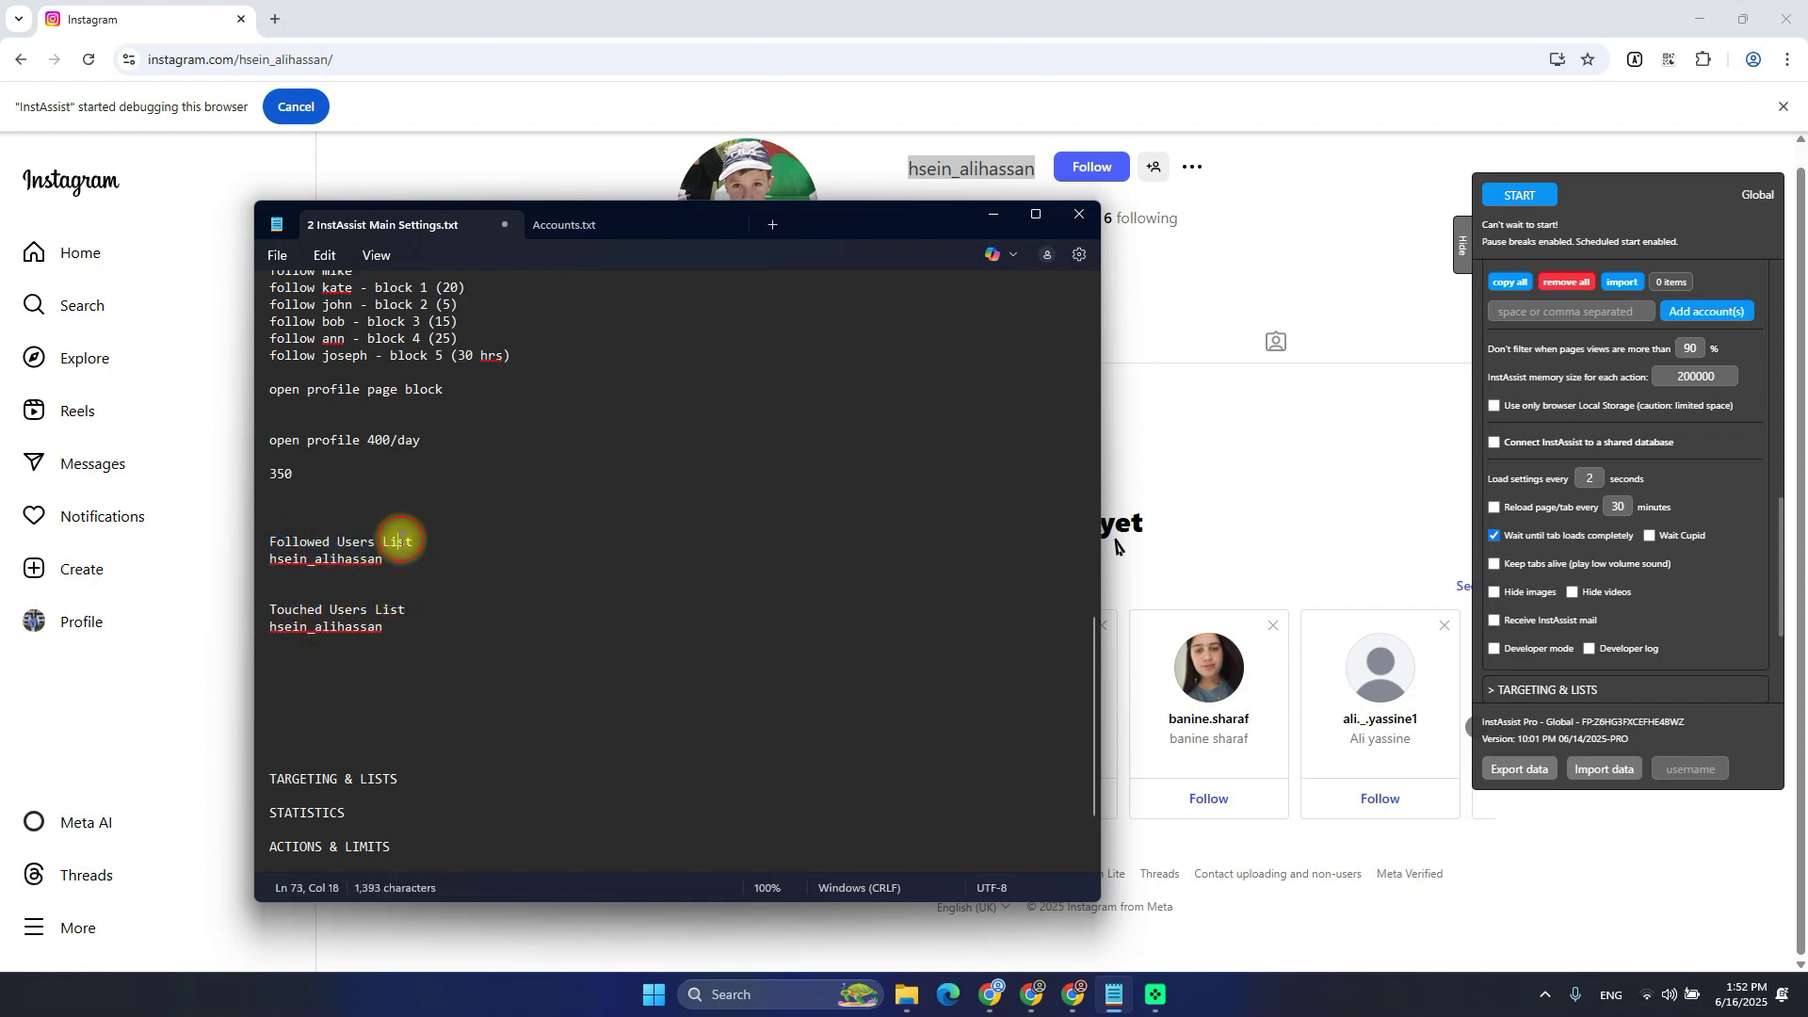
{"action": "double_click", "coordinate": [392, 609]}
{"action": "left_click", "coordinate": [399, 678]}
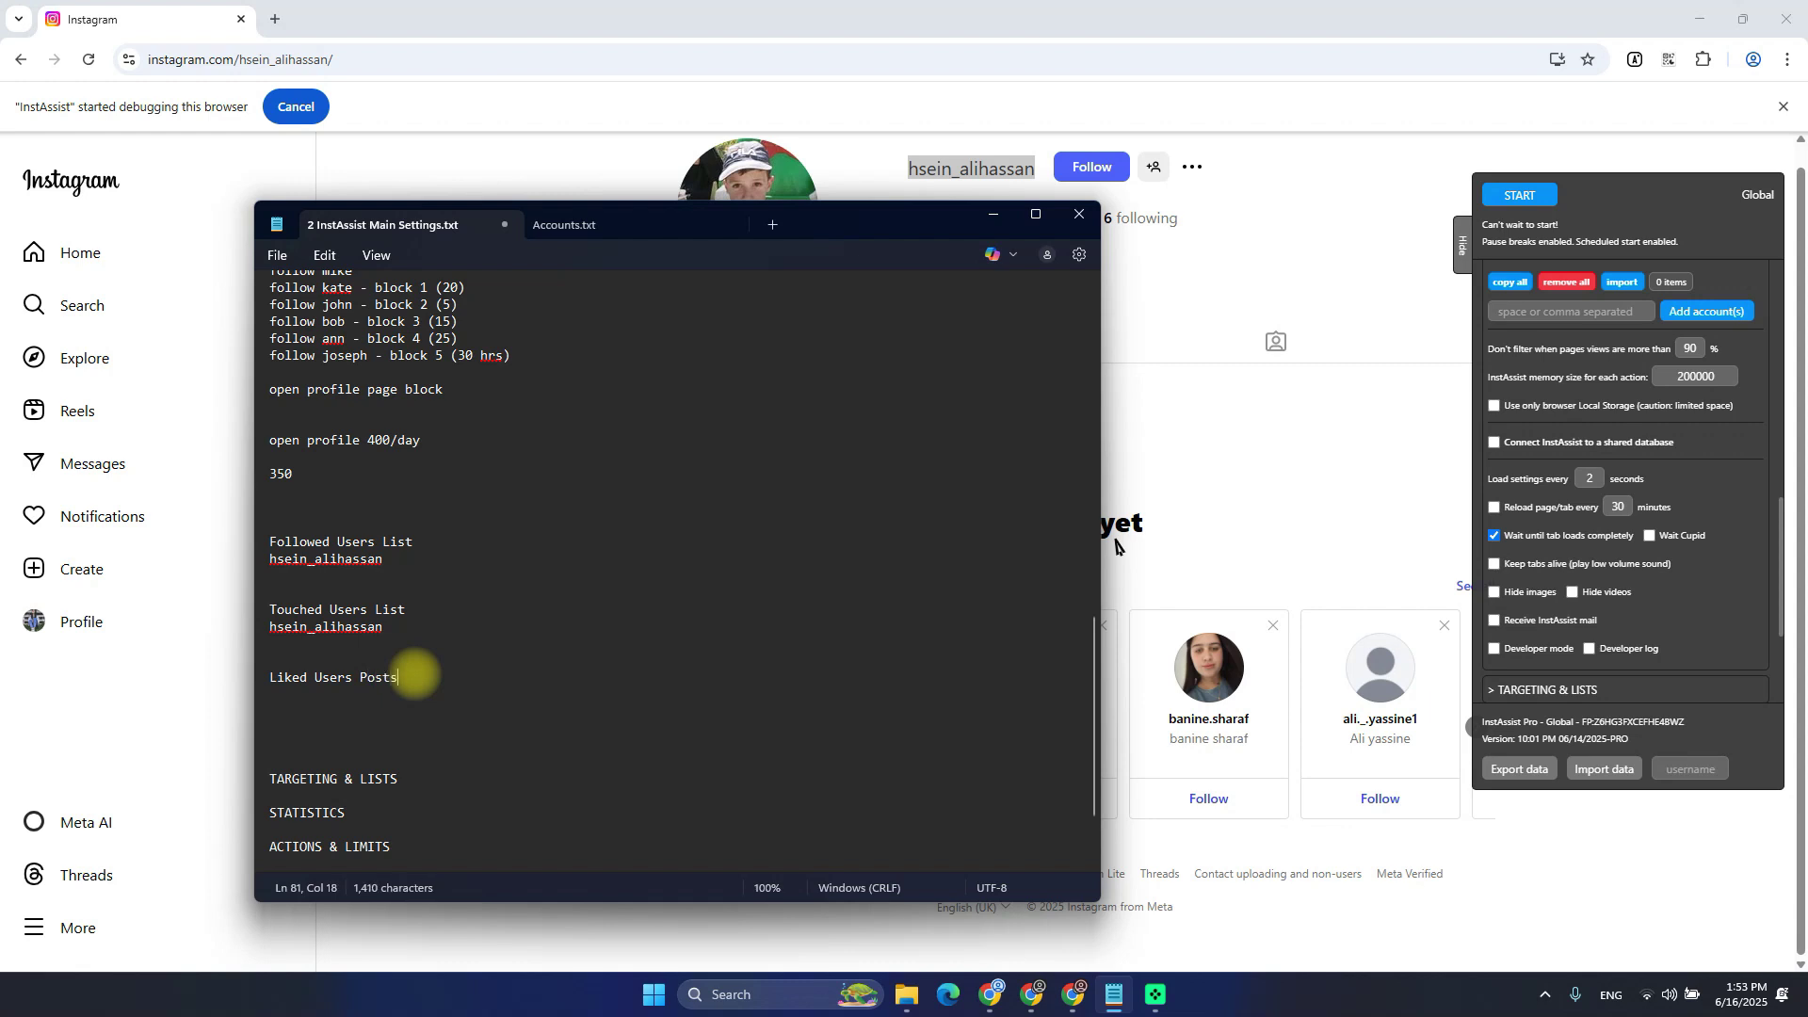
Check the Instagram profile again and enter the sample post code GSDrgjoGg34 under "Liked Users Posts"
{"action": "key", "text": "alt+Tab"}
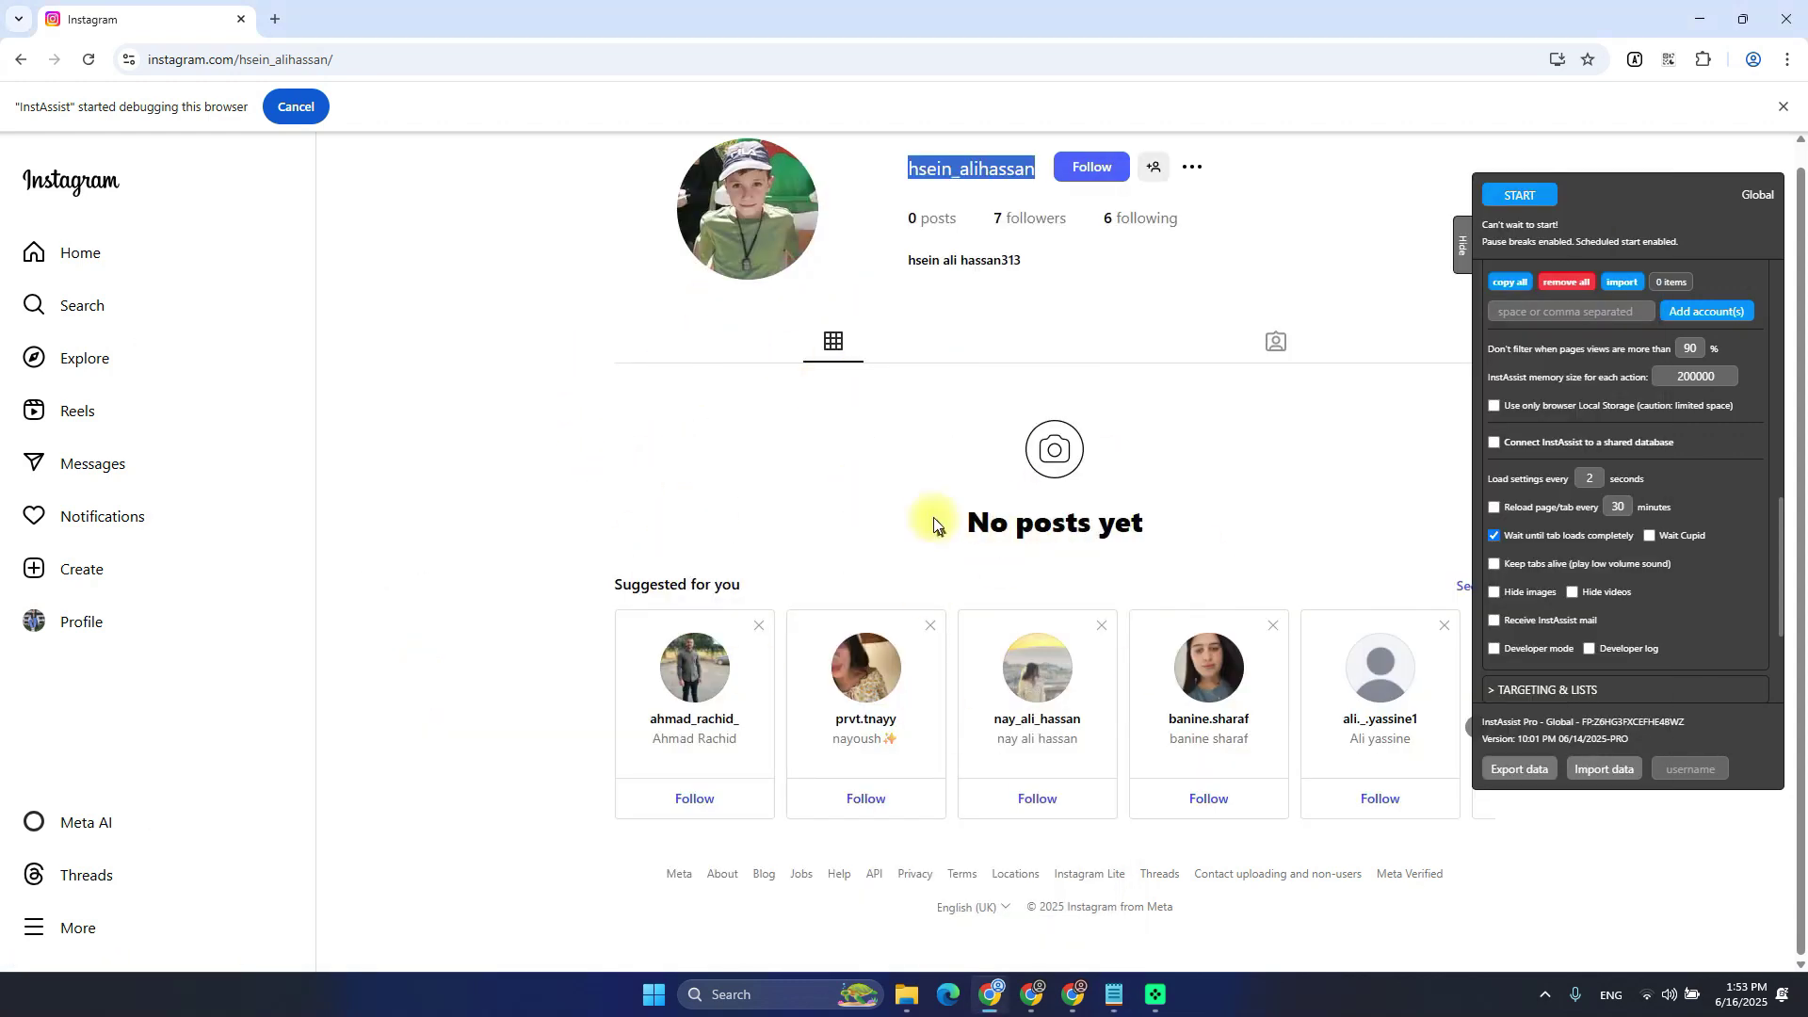
{"action": "key", "text": "alt+Tab"}
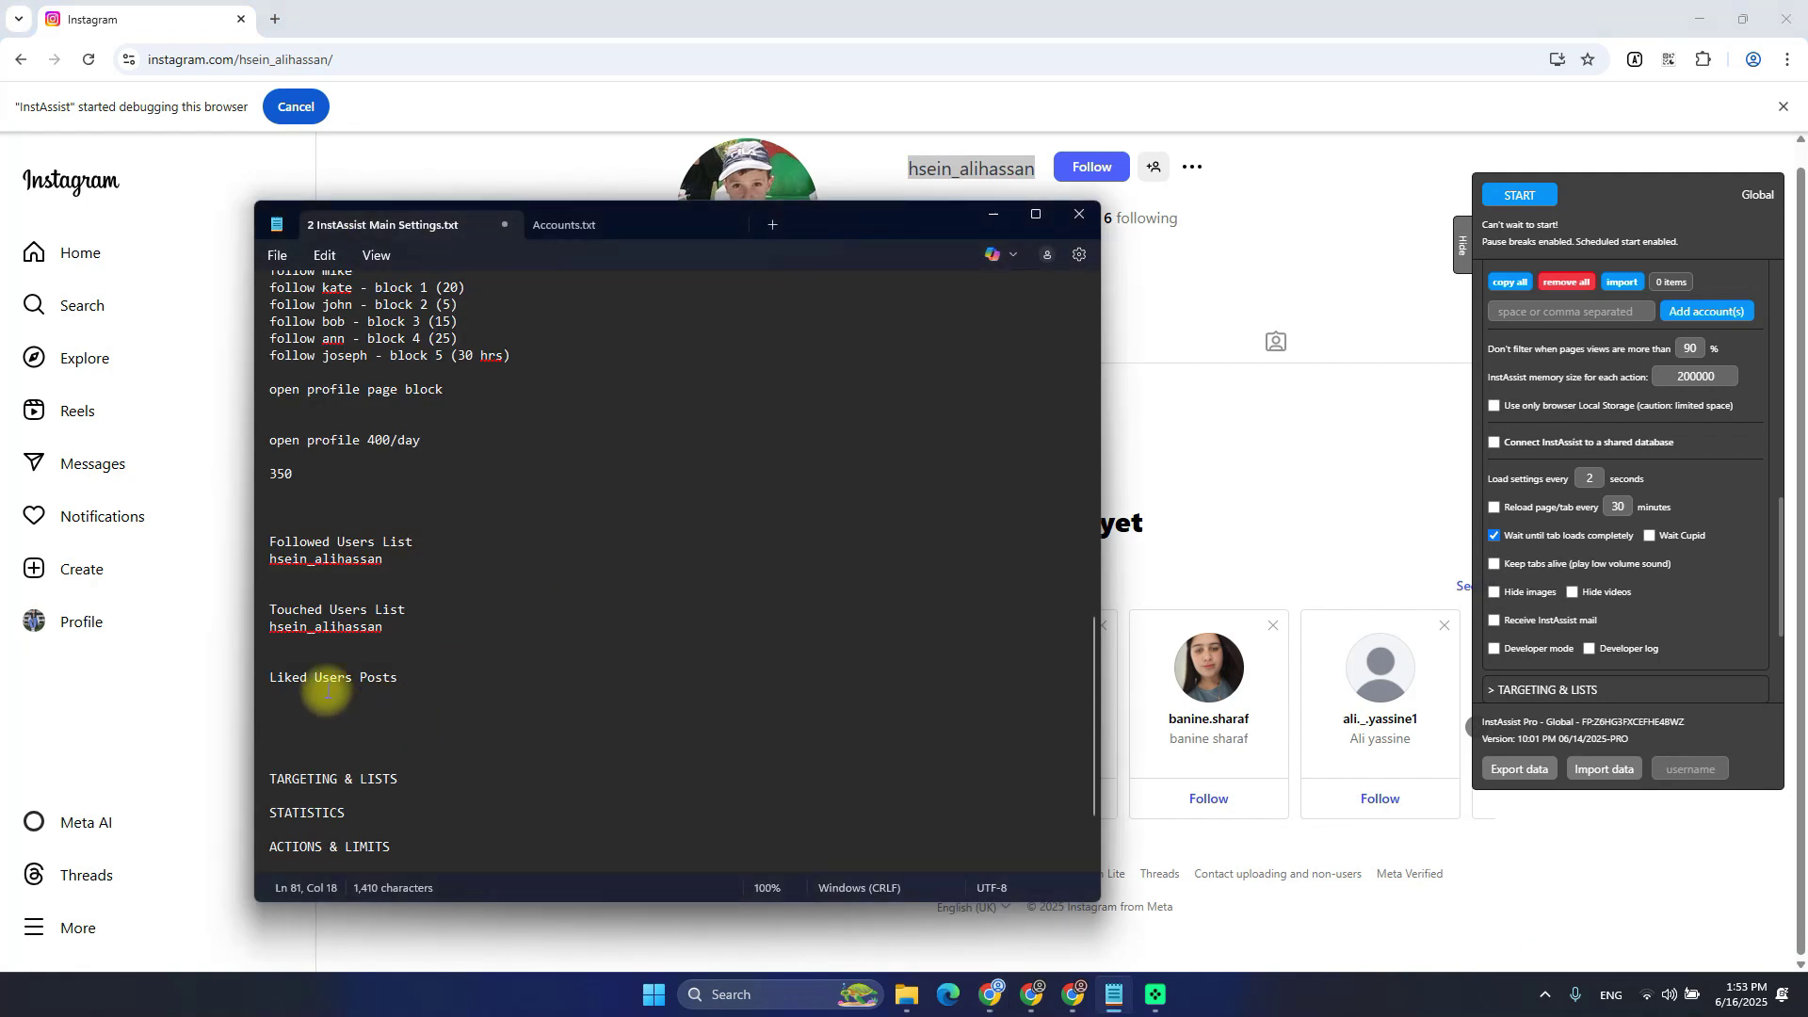
{"action": "key", "text": "alt+Tab"}
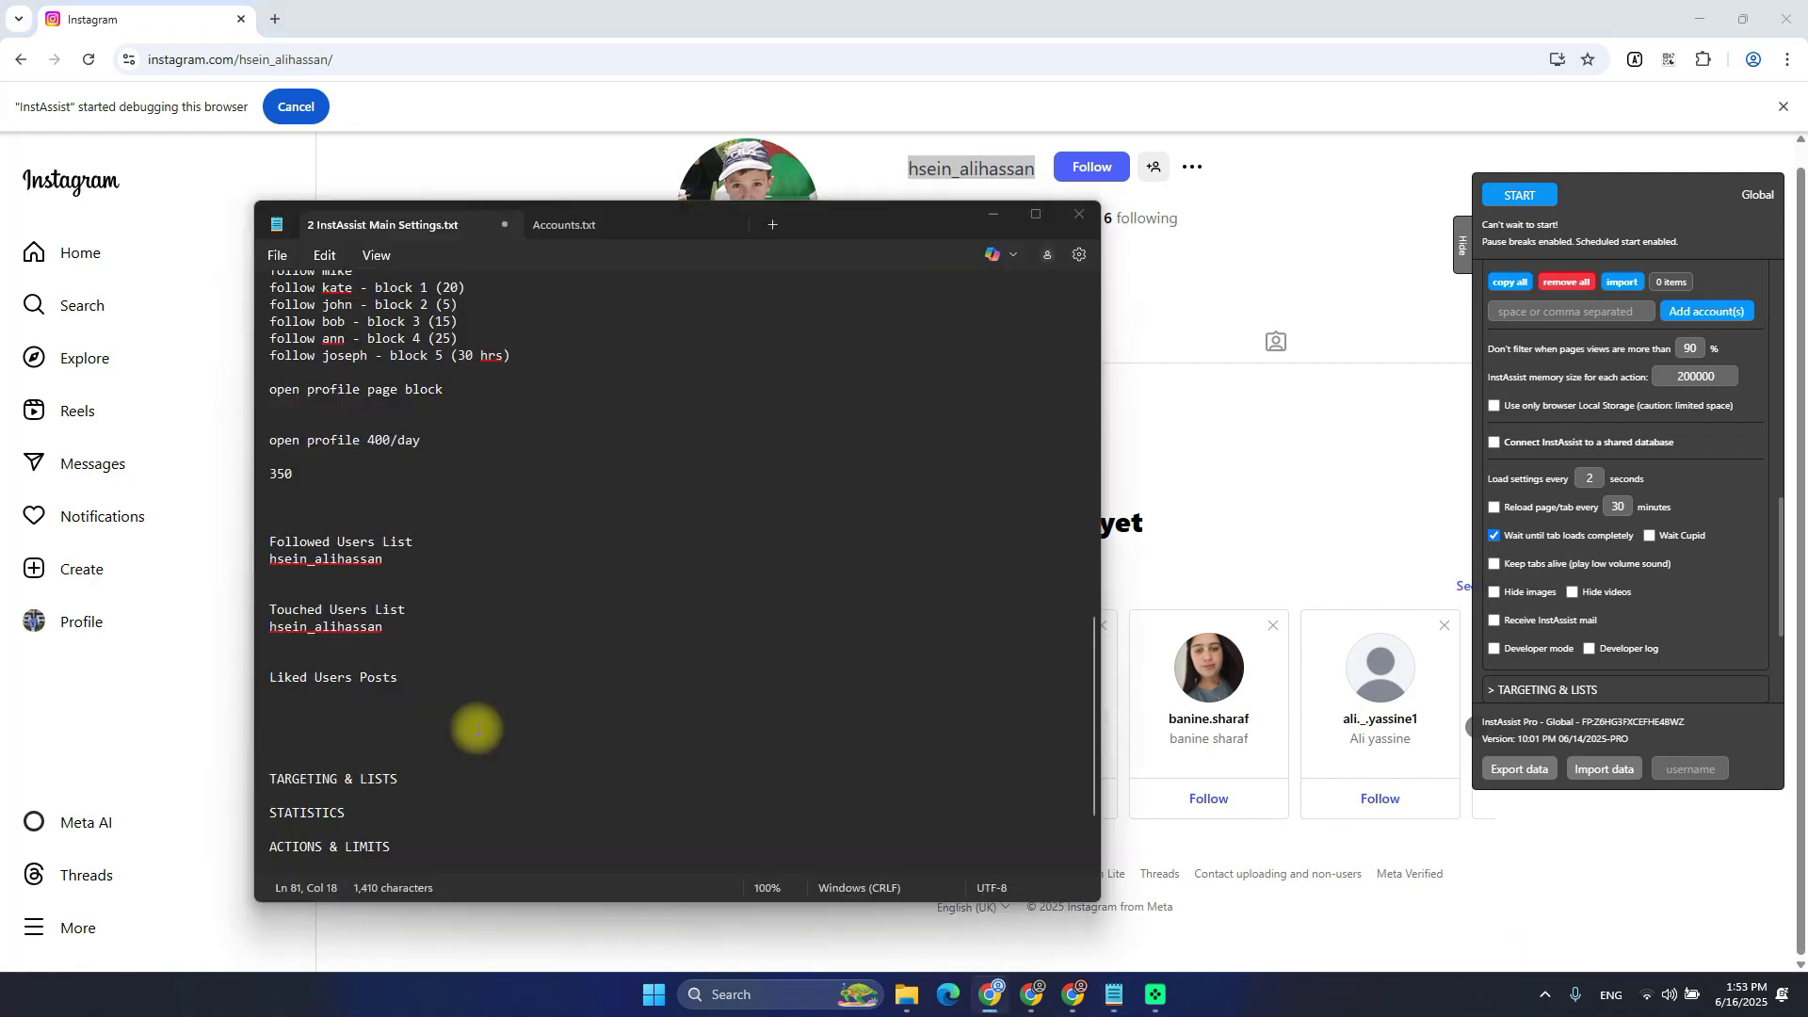
{"action": "left_click", "coordinate": [409, 690]}
{"action": "left_click", "coordinate": [410, 699]}
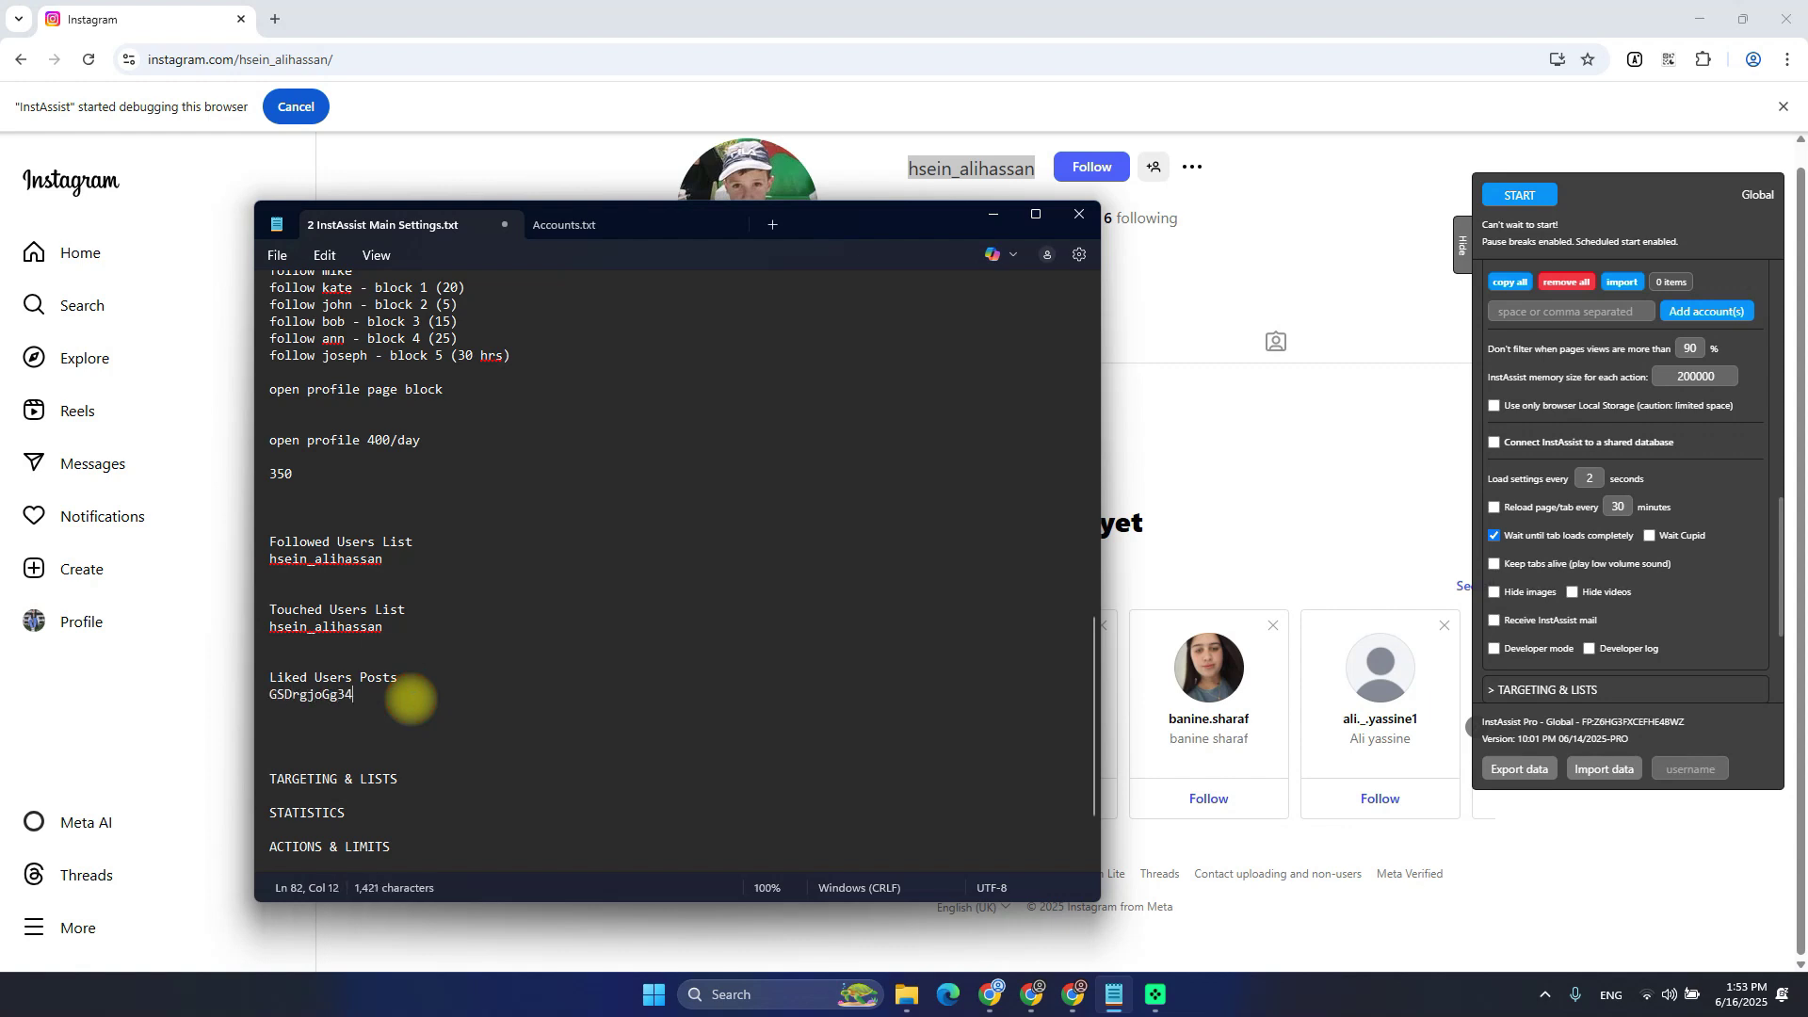
{"action": "left_click_drag", "start_coordinate": [270, 683], "coordinate": [364, 707]}
Add the heading "Touched Users Posts" below the liked posts and copy GSDrgjoGg34 under it
{"action": "left_click", "coordinate": [369, 713]}
{"action": "key", "text": "Return"}
{"action": "key", "text": "Return"}
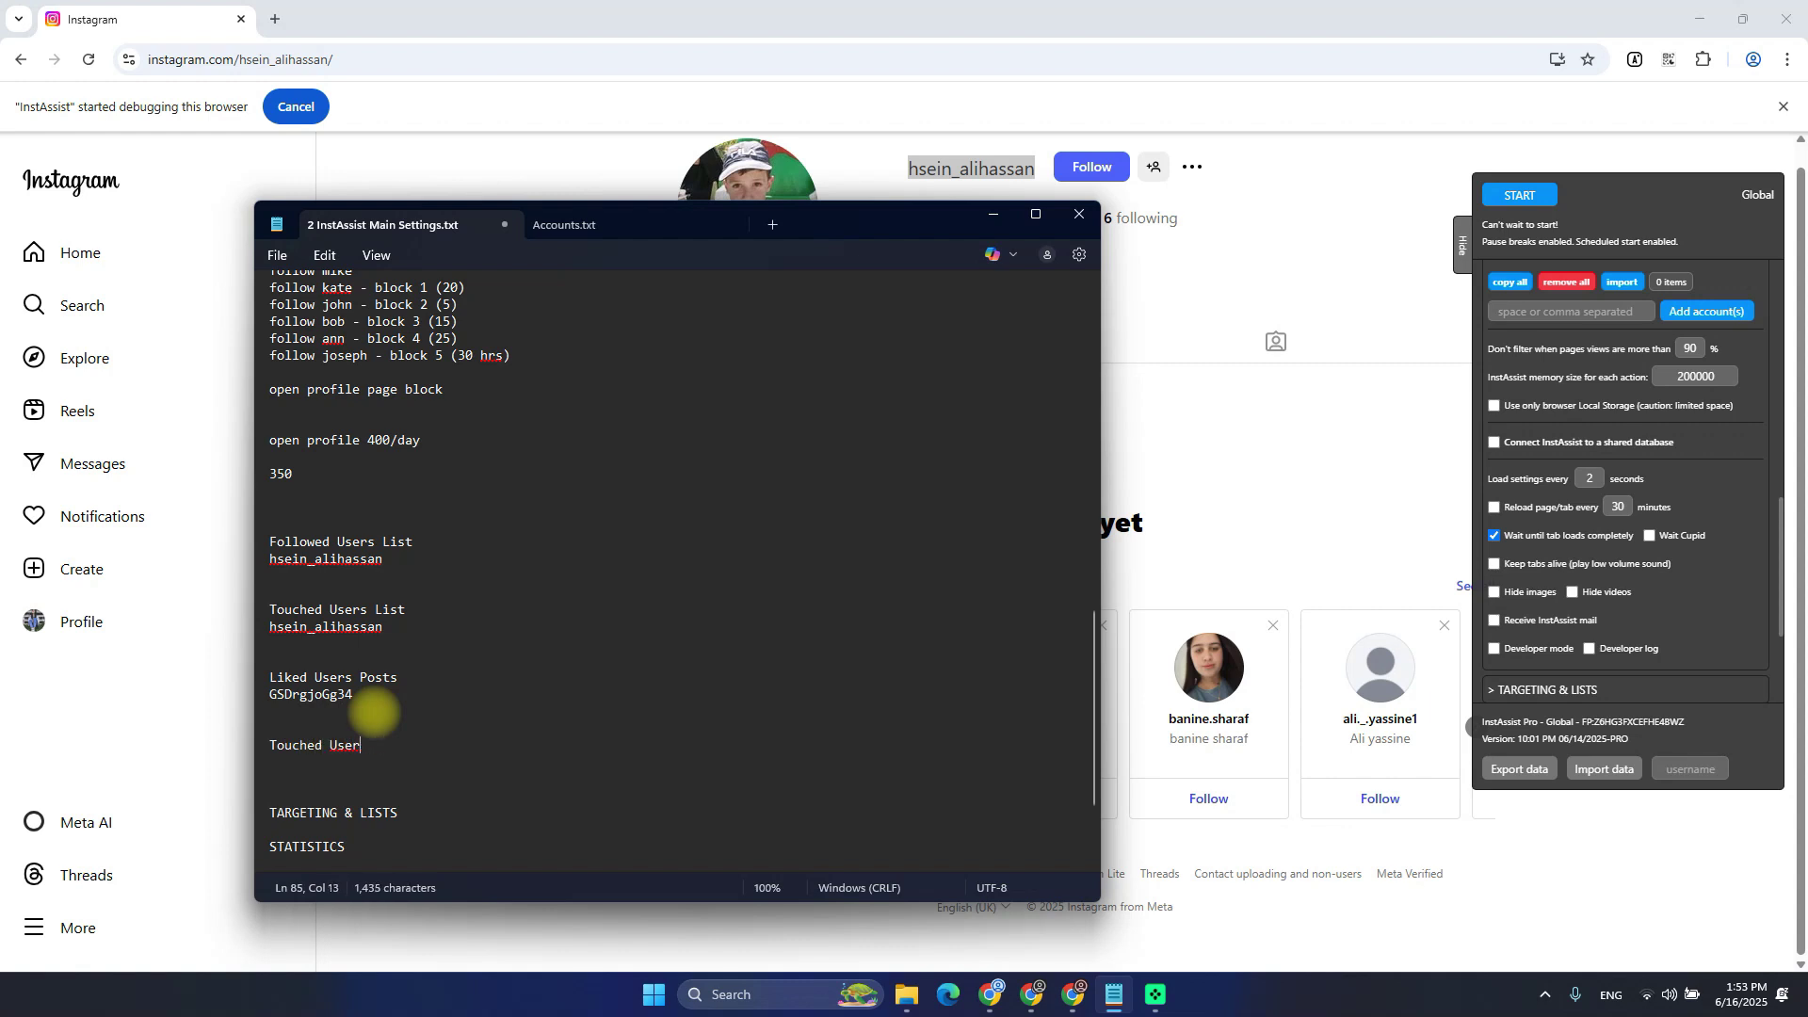
{"action": "key", "text": "Return"}
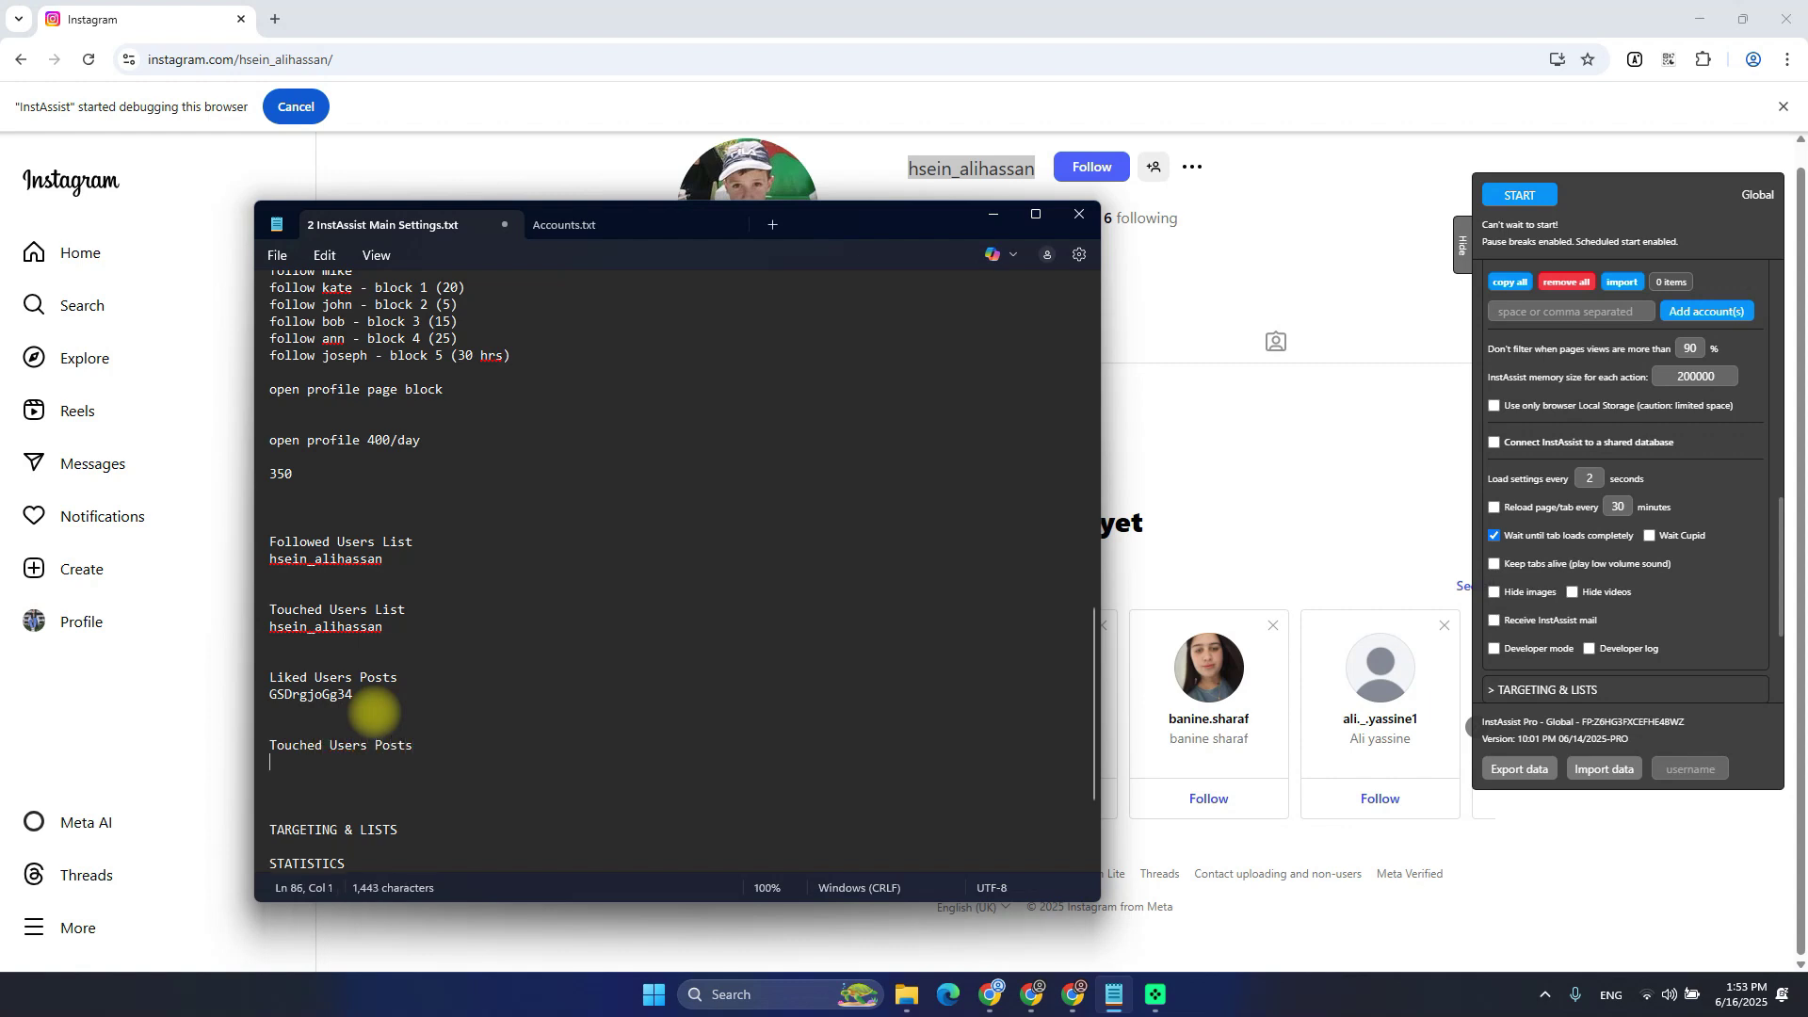
{"action": "double_click", "coordinate": [321, 697]}
{"action": "key", "text": "ctrl+c"}
{"action": "left_click", "coordinate": [323, 762]}
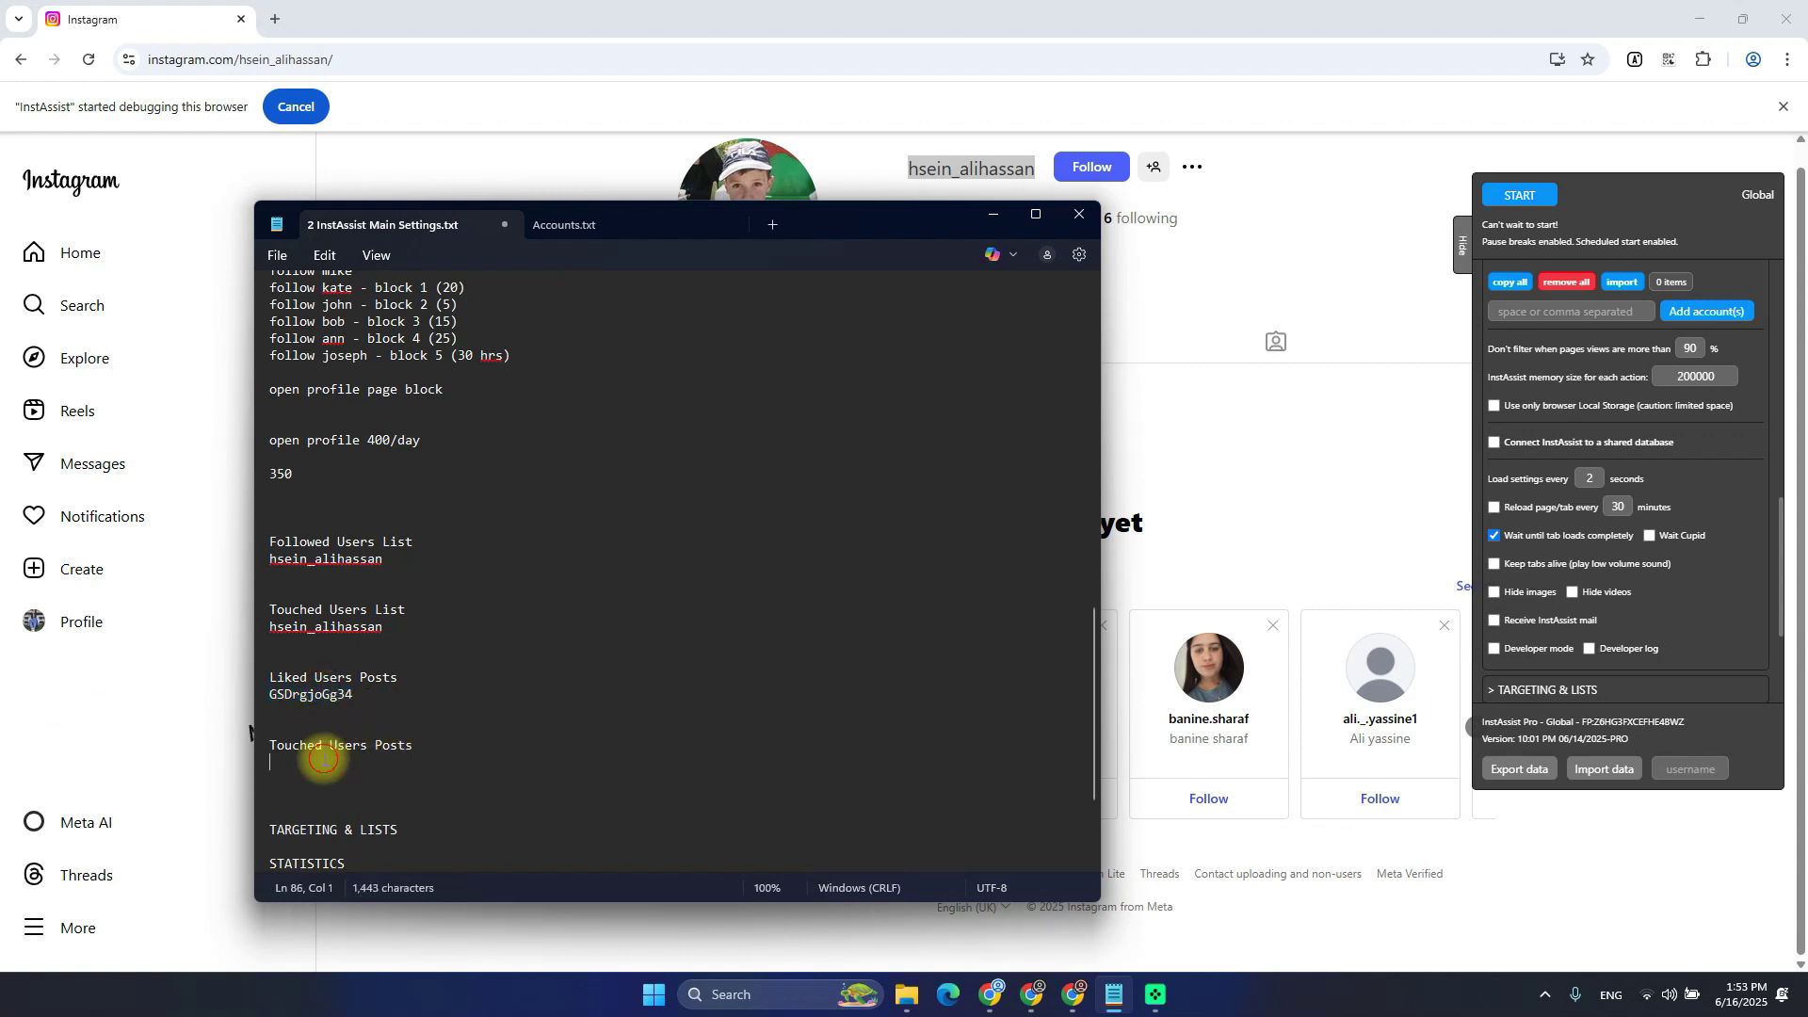
{"action": "key", "text": "ctrl+v"}
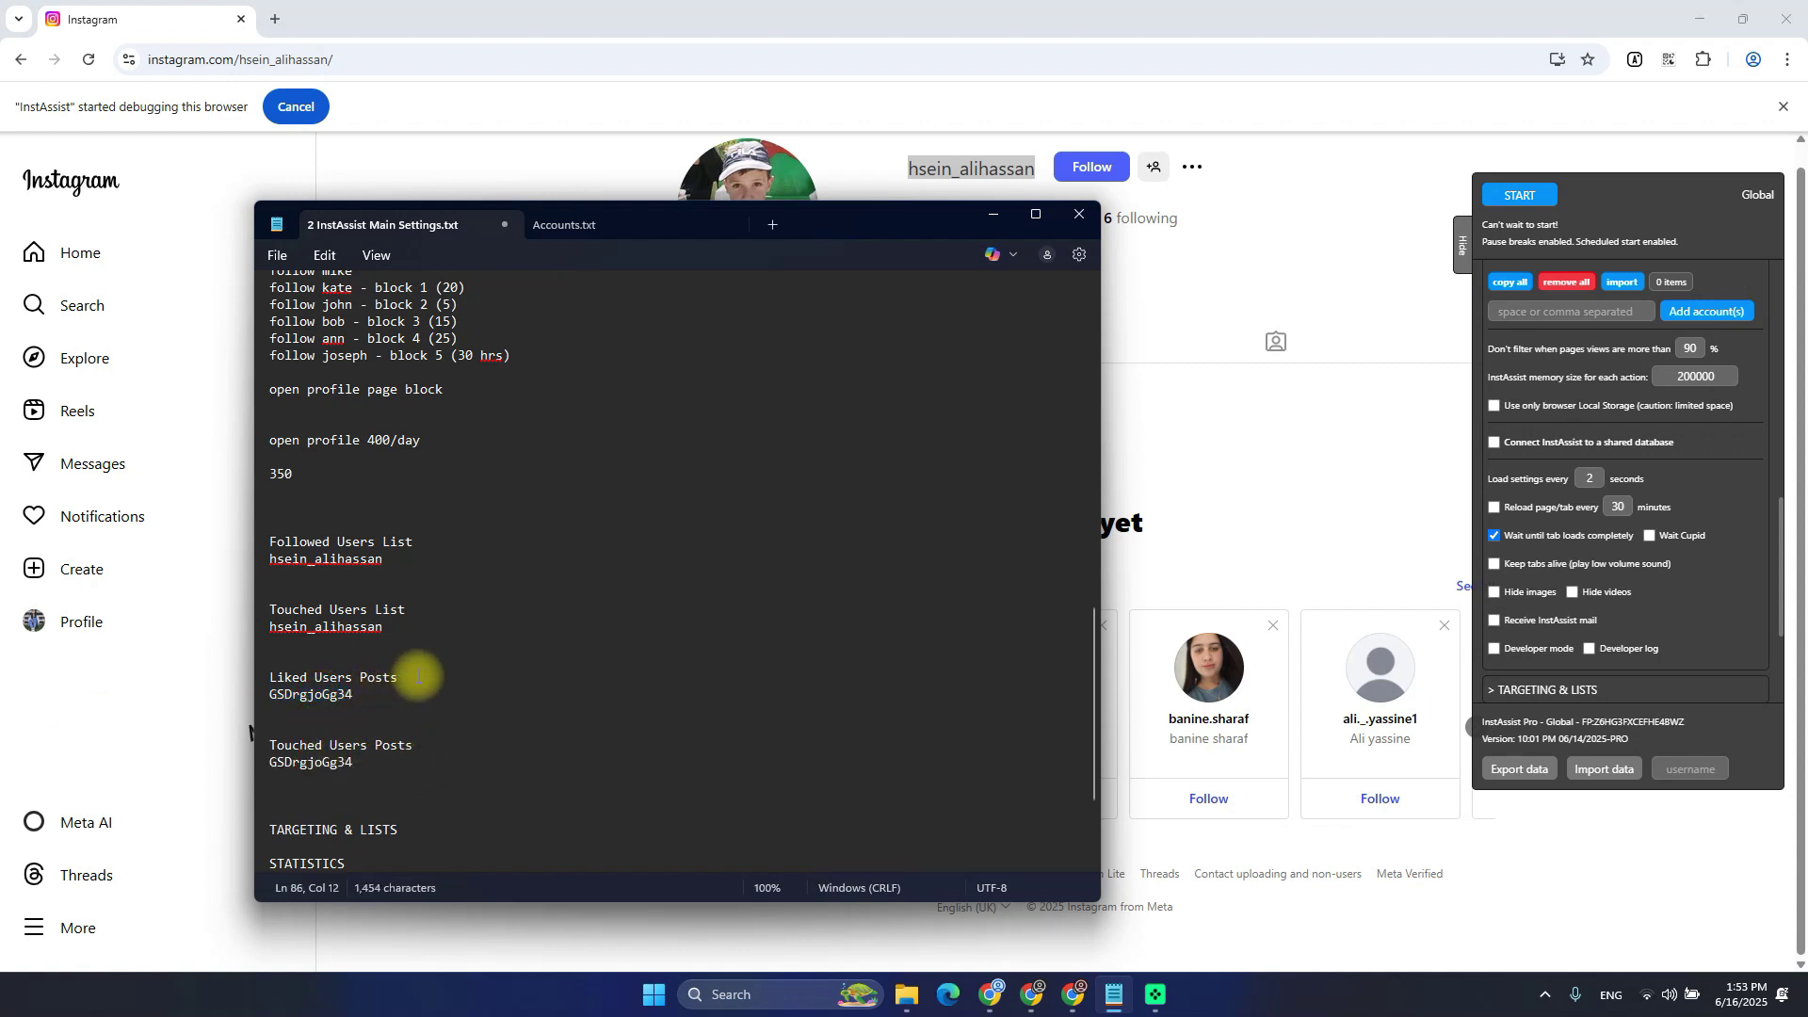
Add a second sample user under both "Followed Users List" and "Touched Users List"
{"action": "left_click", "coordinate": [394, 576]}
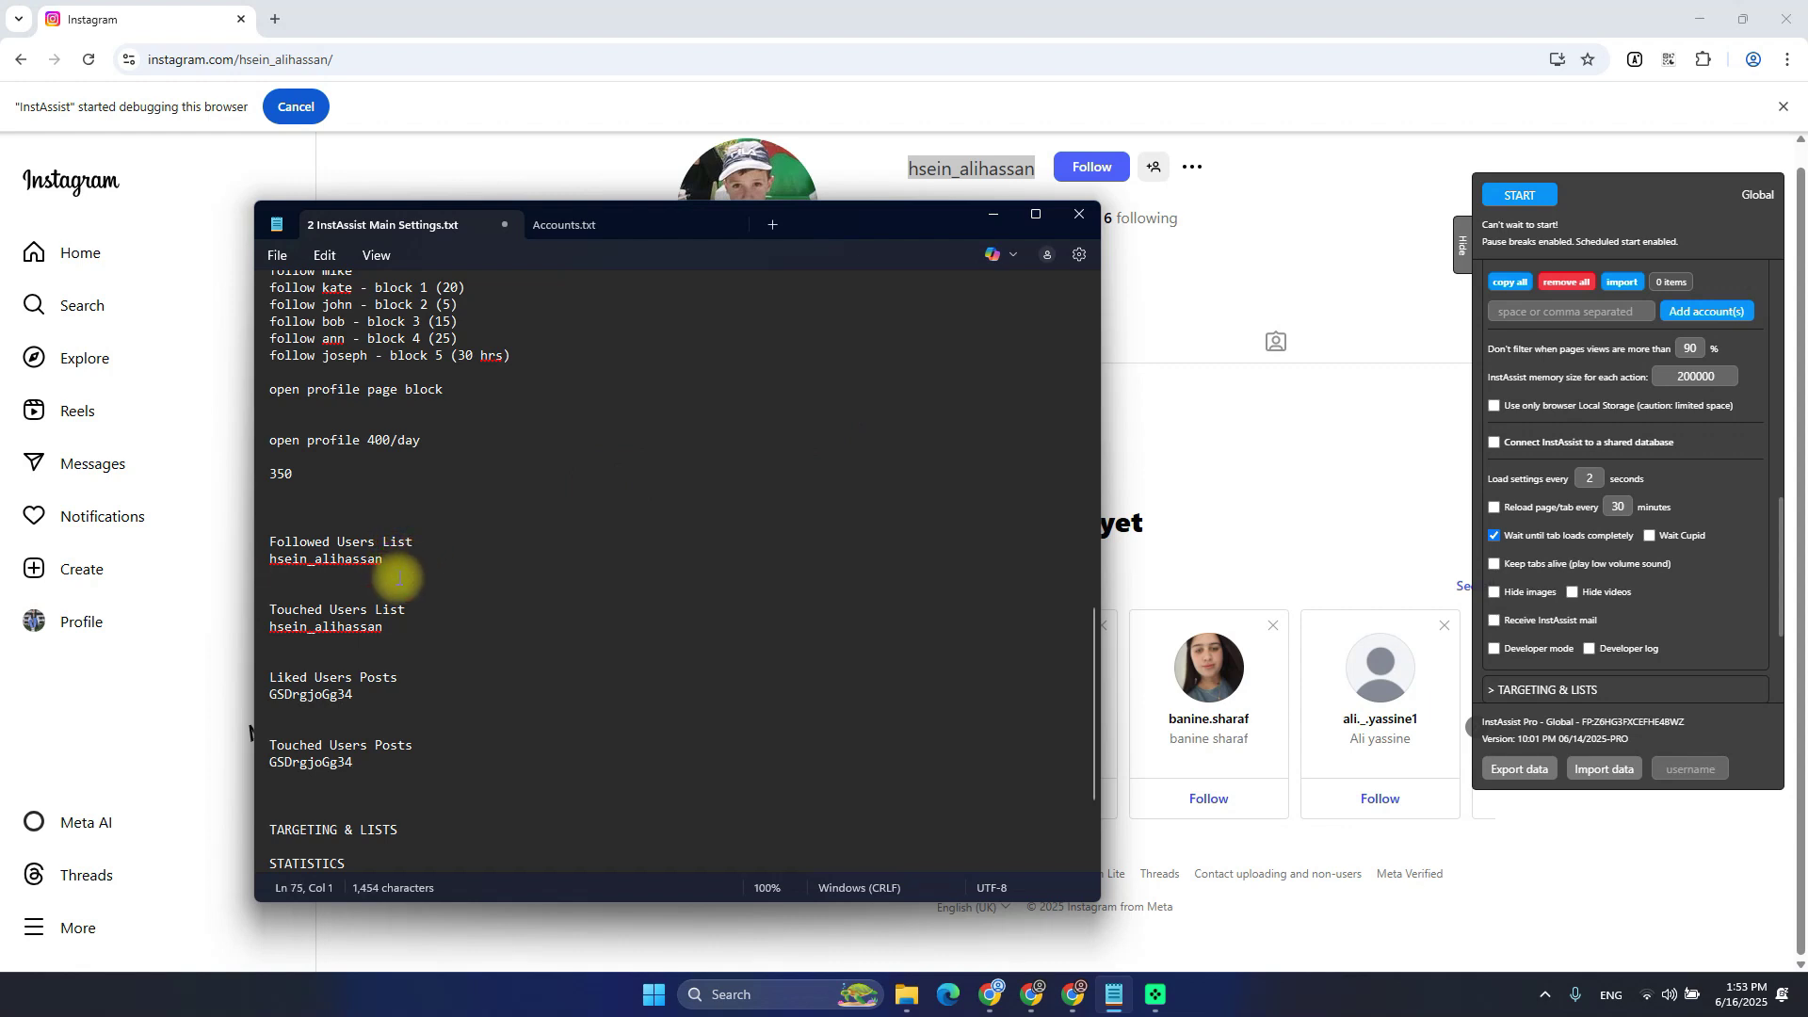
{"action": "key", "text": "Return"}
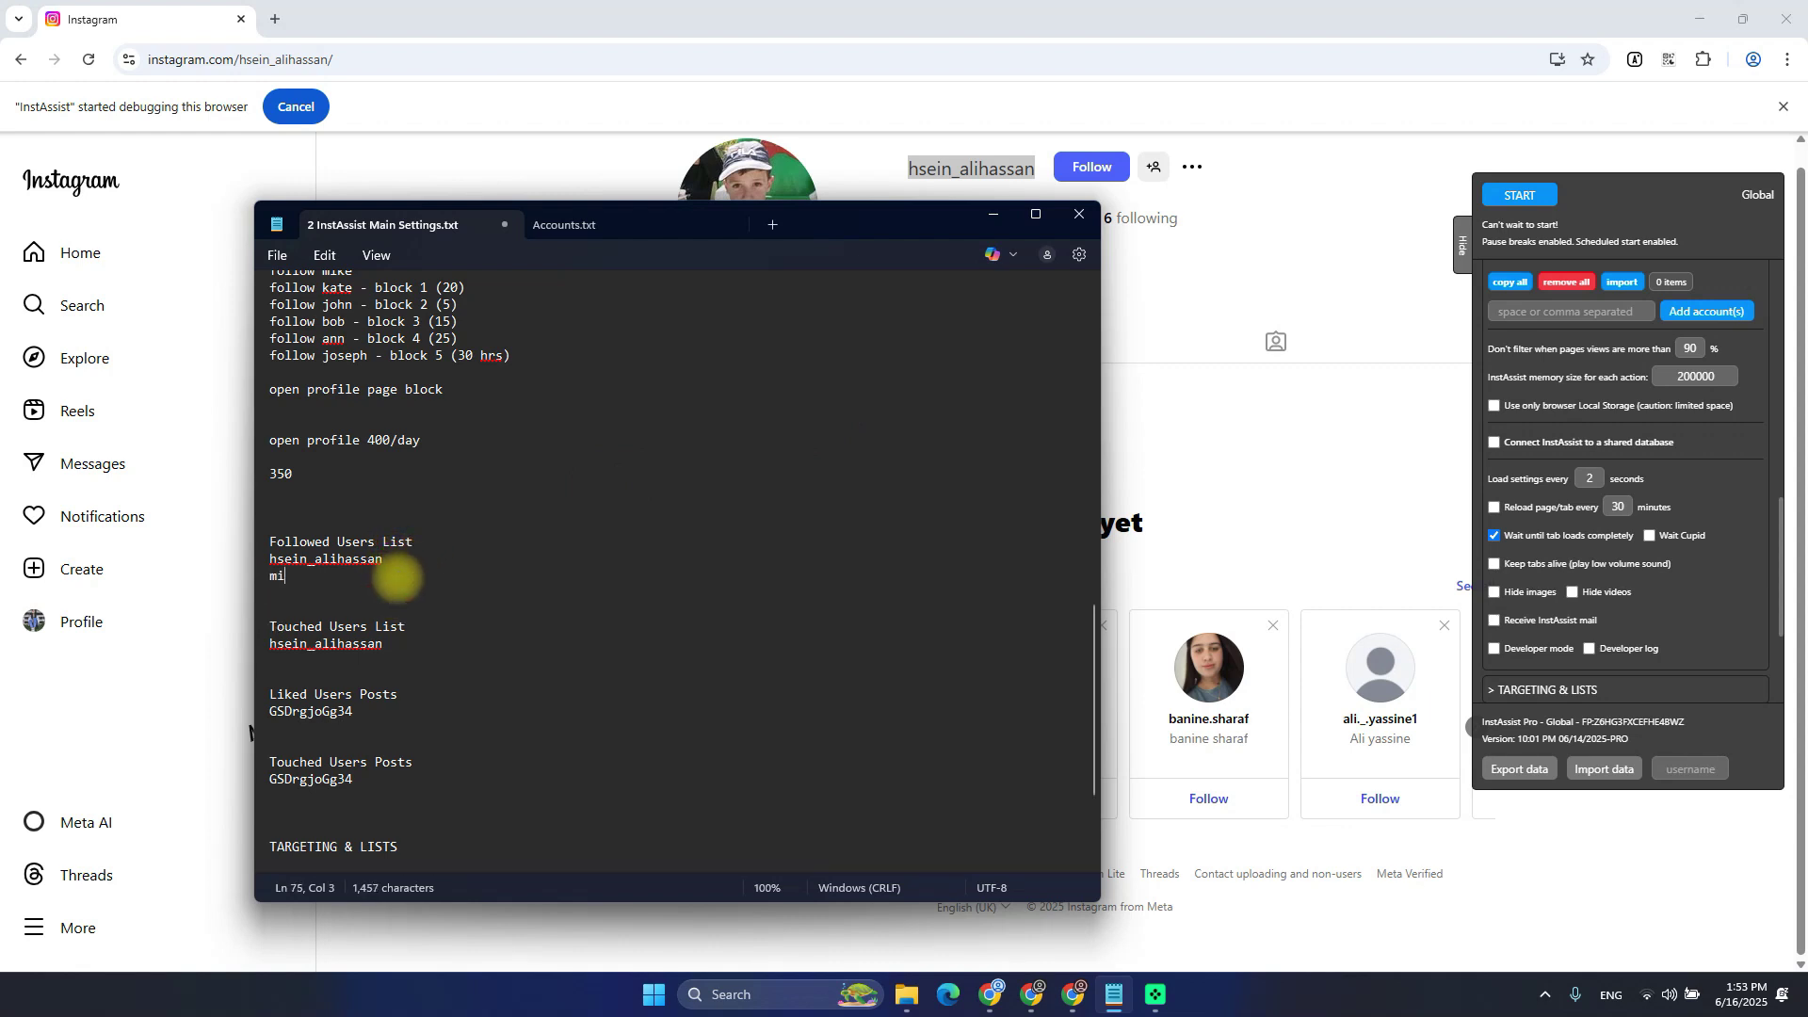
{"action": "left_click", "coordinate": [335, 665]}
{"action": "key", "text": "Return"}
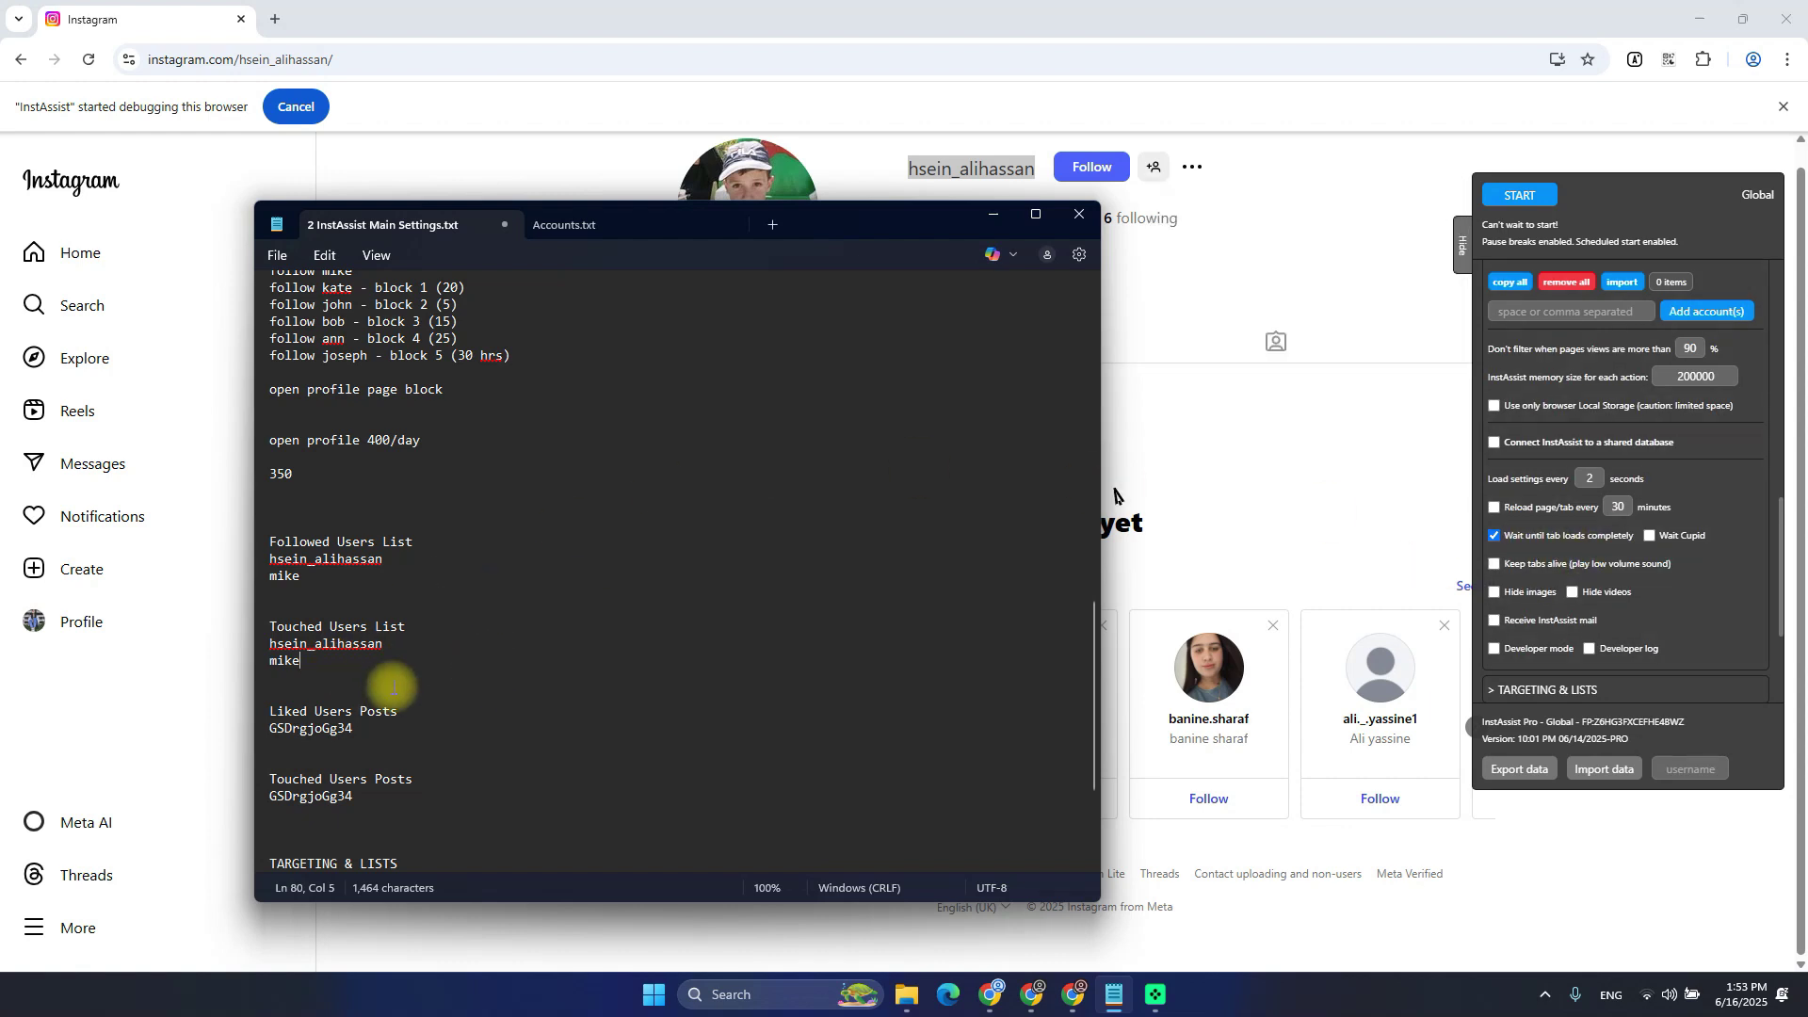
Insert the heading "Filtered Users List" between the touched users and "Liked Users Posts", with an empty line under it
{"action": "key", "text": "Return"}
{"action": "key", "text": "Return"}
{"action": "key", "text": "Return"}
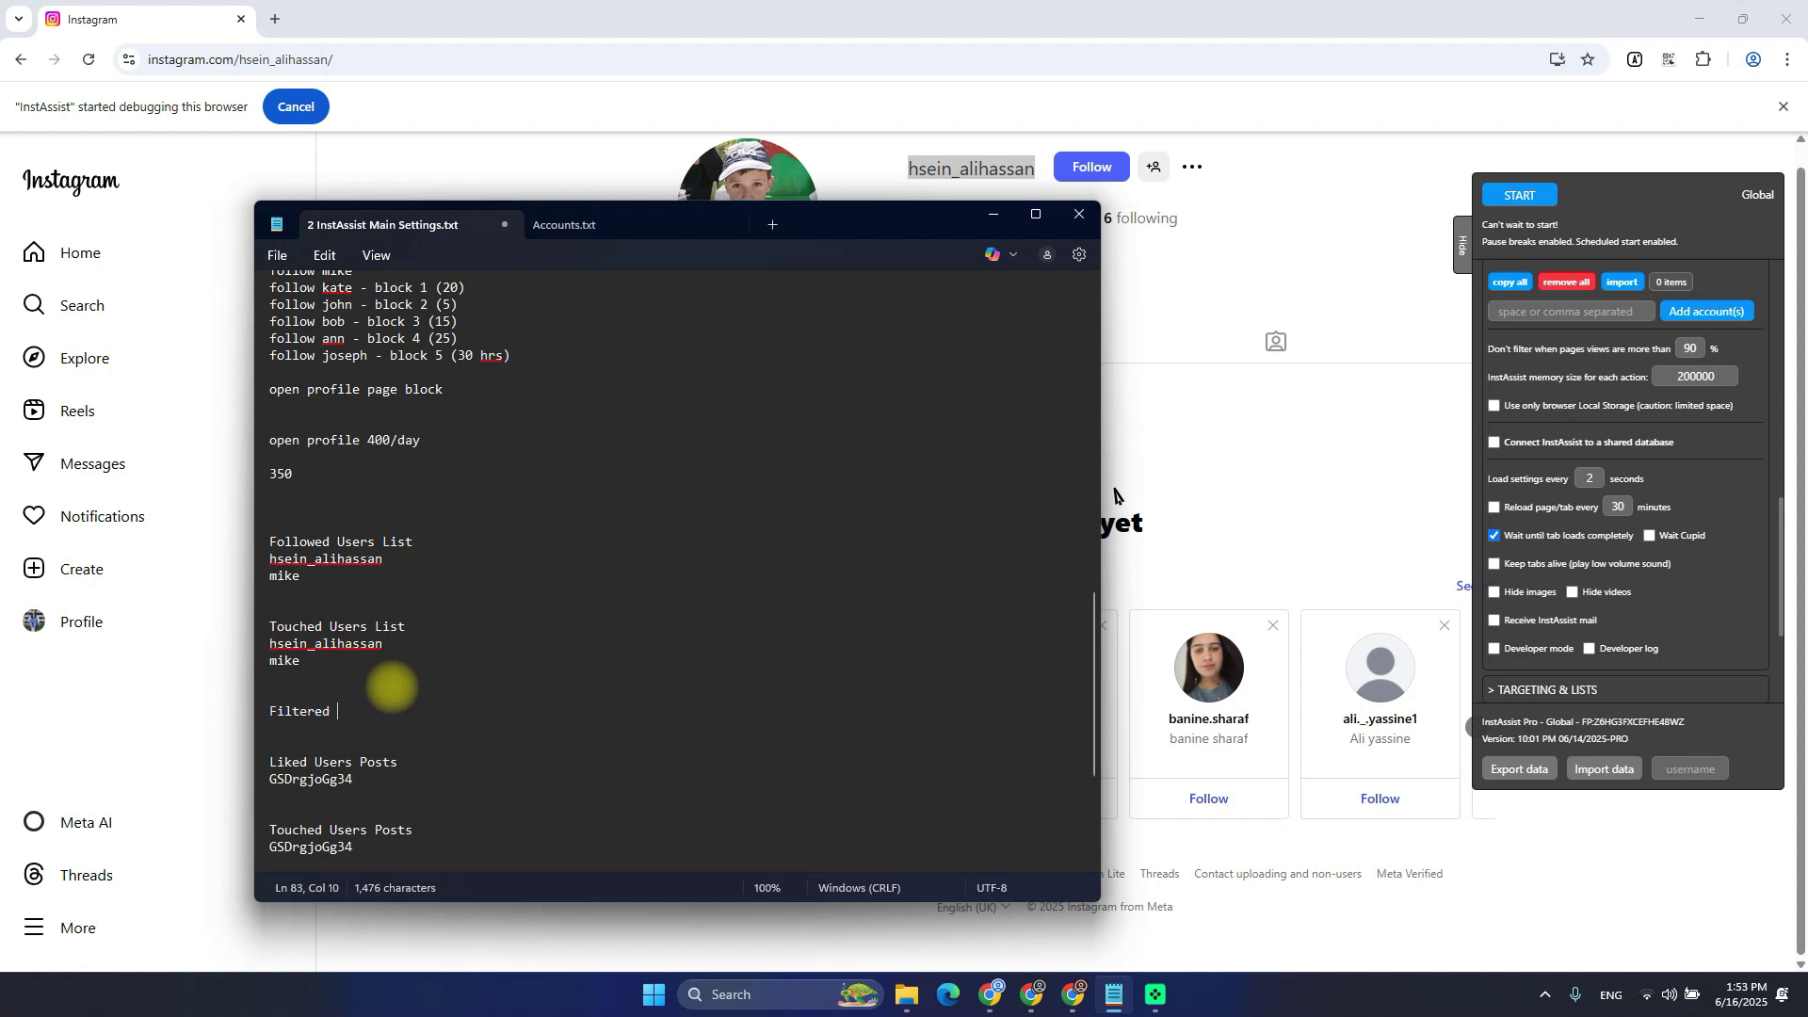
{"action": "type", "text": "Filtered Users List"}
{"action": "key", "text": "Return"}
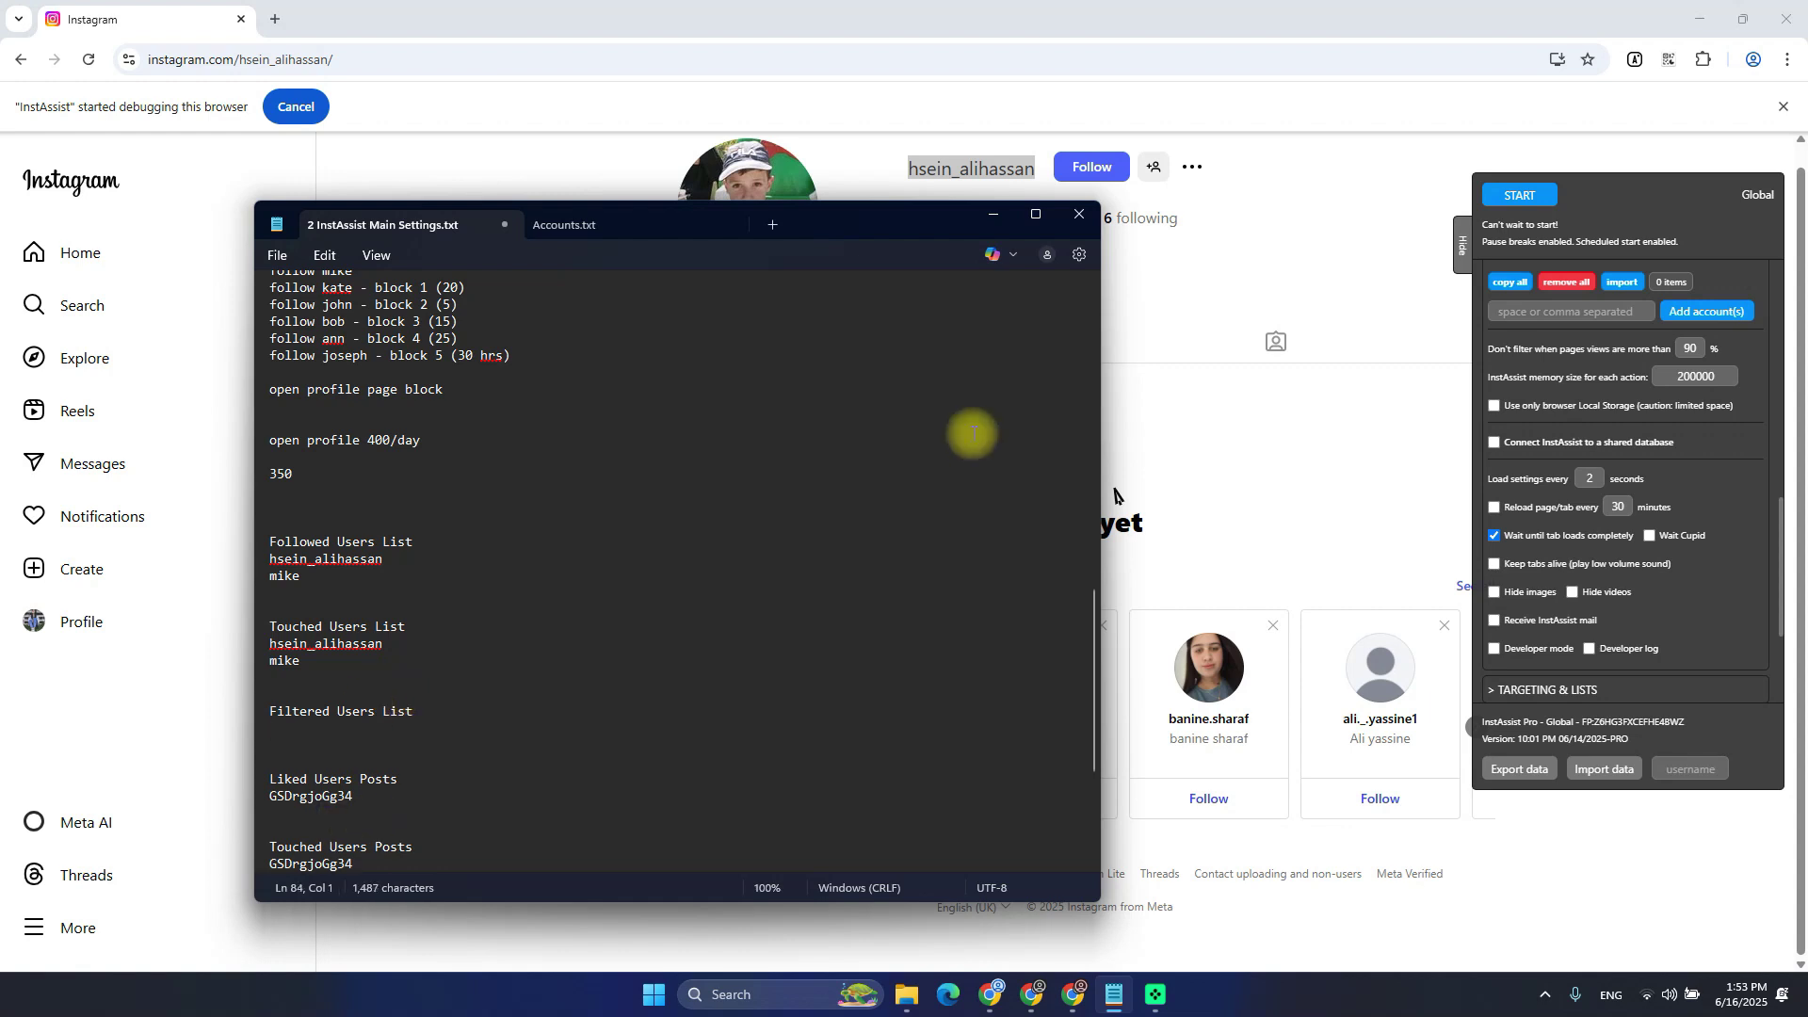
Check the Instagram profile and enter a sample user's name under "Filtered Users List" in the notes
{"action": "key", "text": "alt+Tab"}
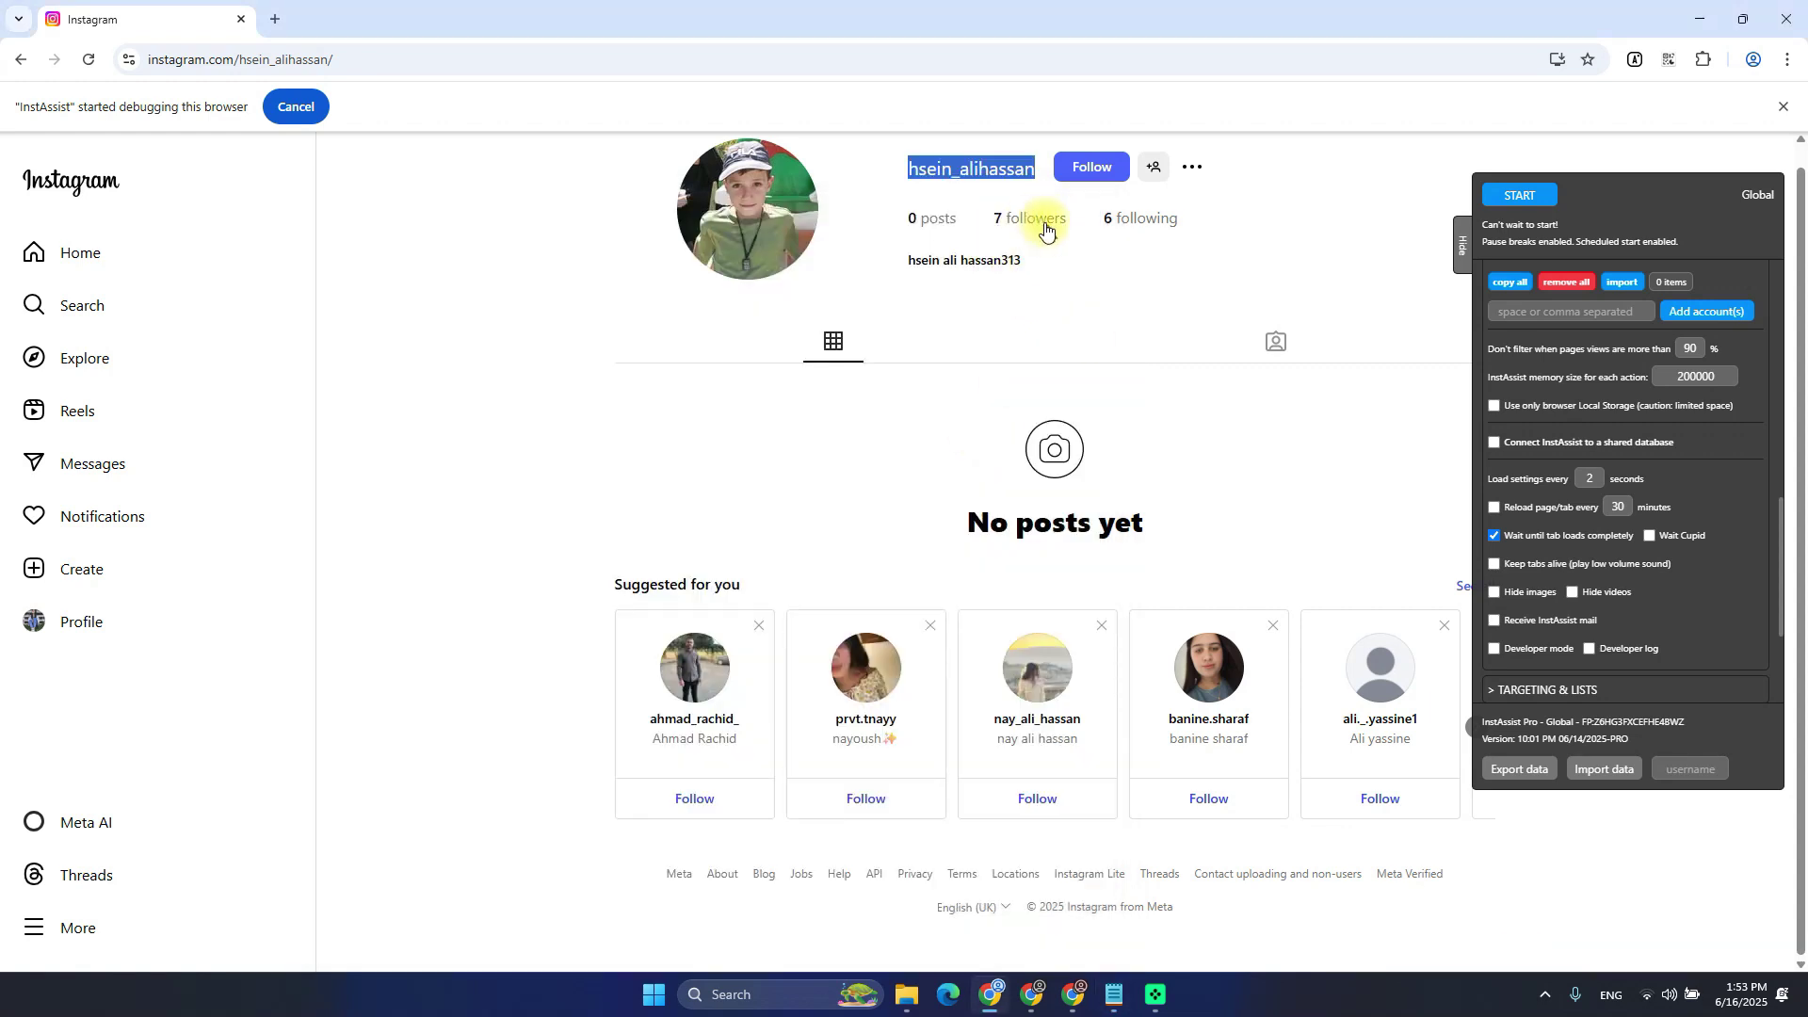
{"action": "key", "text": "alt+Tab"}
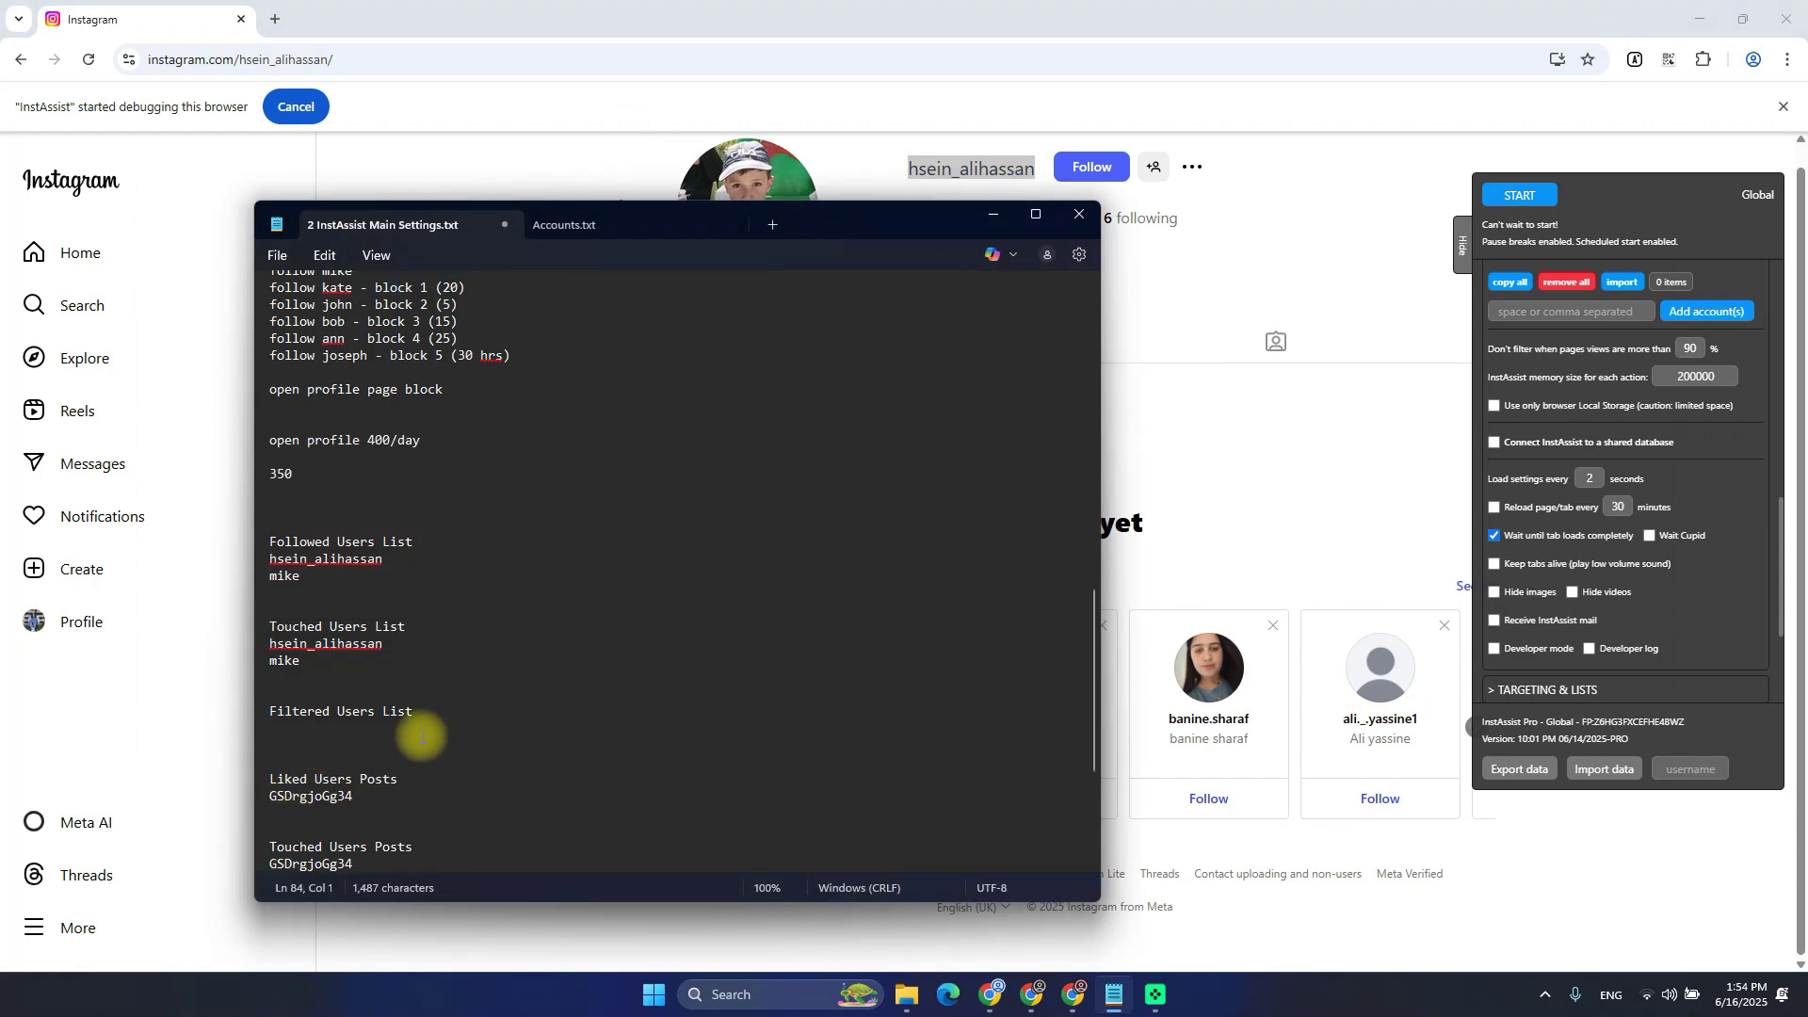
{"action": "left_click_drag", "start_coordinate": [388, 711], "coordinate": [320, 728]}
{"action": "left_click", "coordinate": [356, 742]}
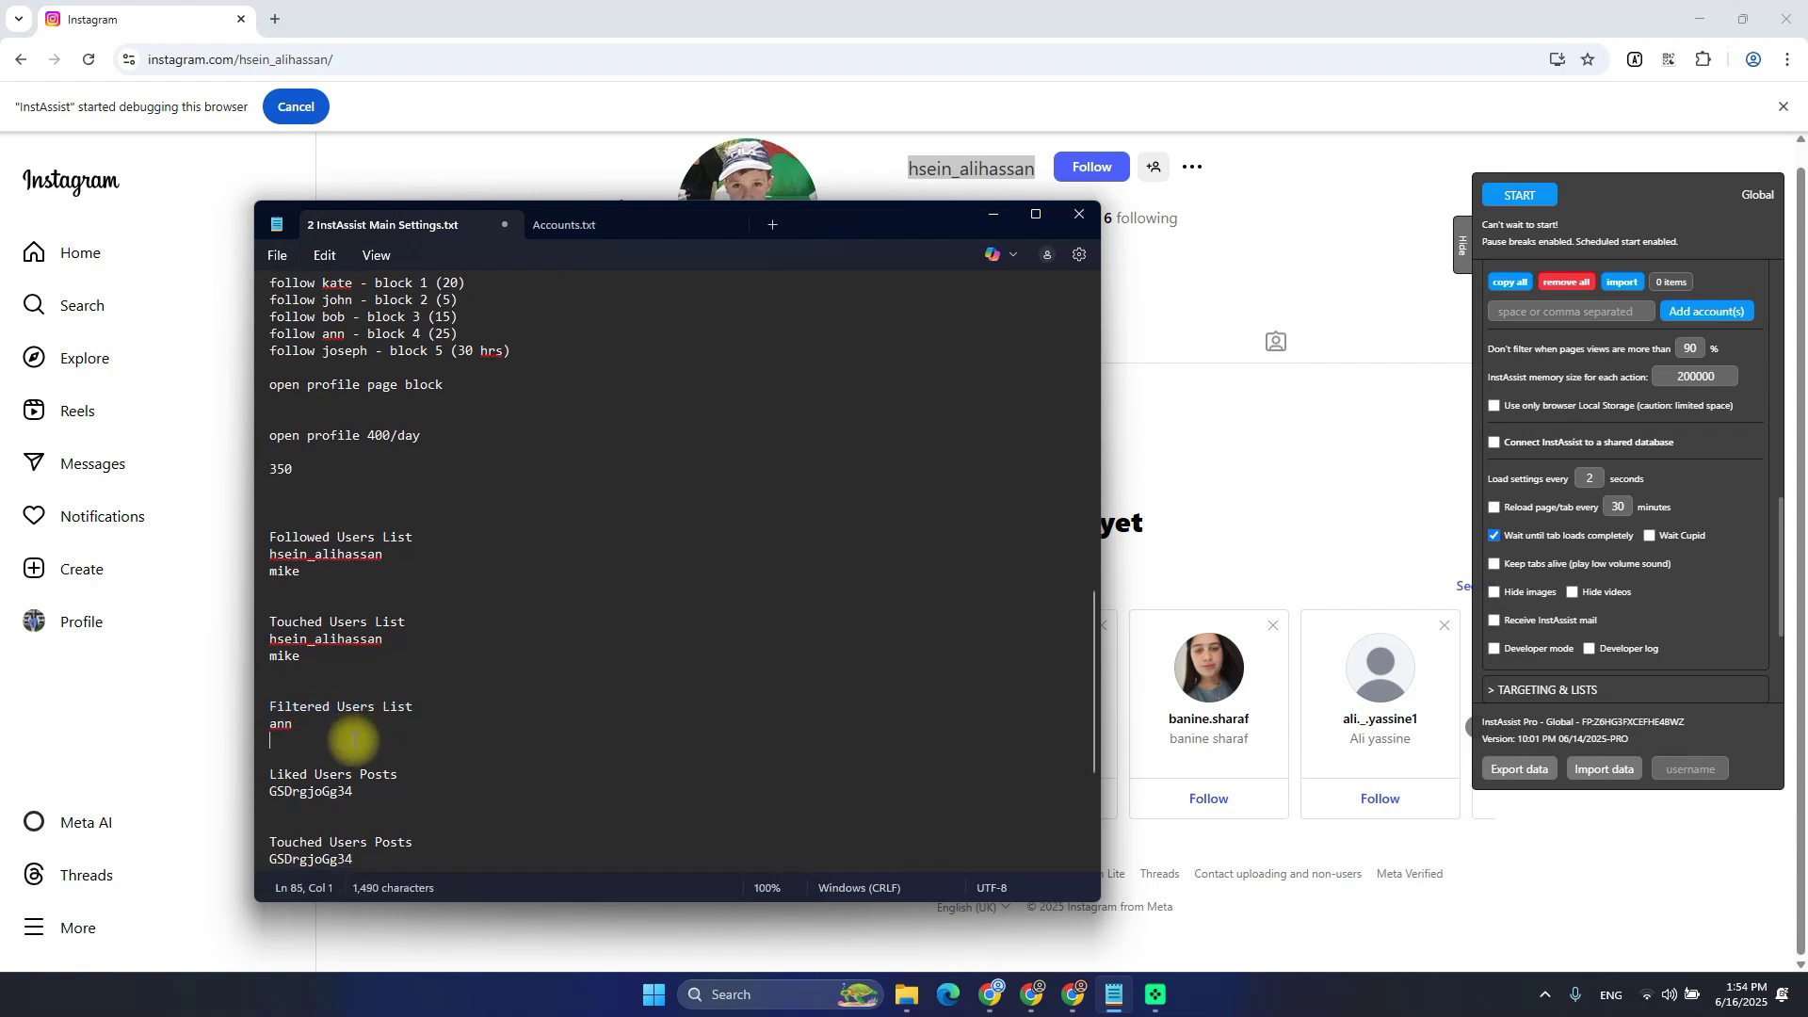
Highlight the sample user under "Filtered Users List" and review how that entry fits among the lists
{"action": "scroll", "coordinate": [395, 702], "scroll_direction": "down", "scroll_amount": 1}
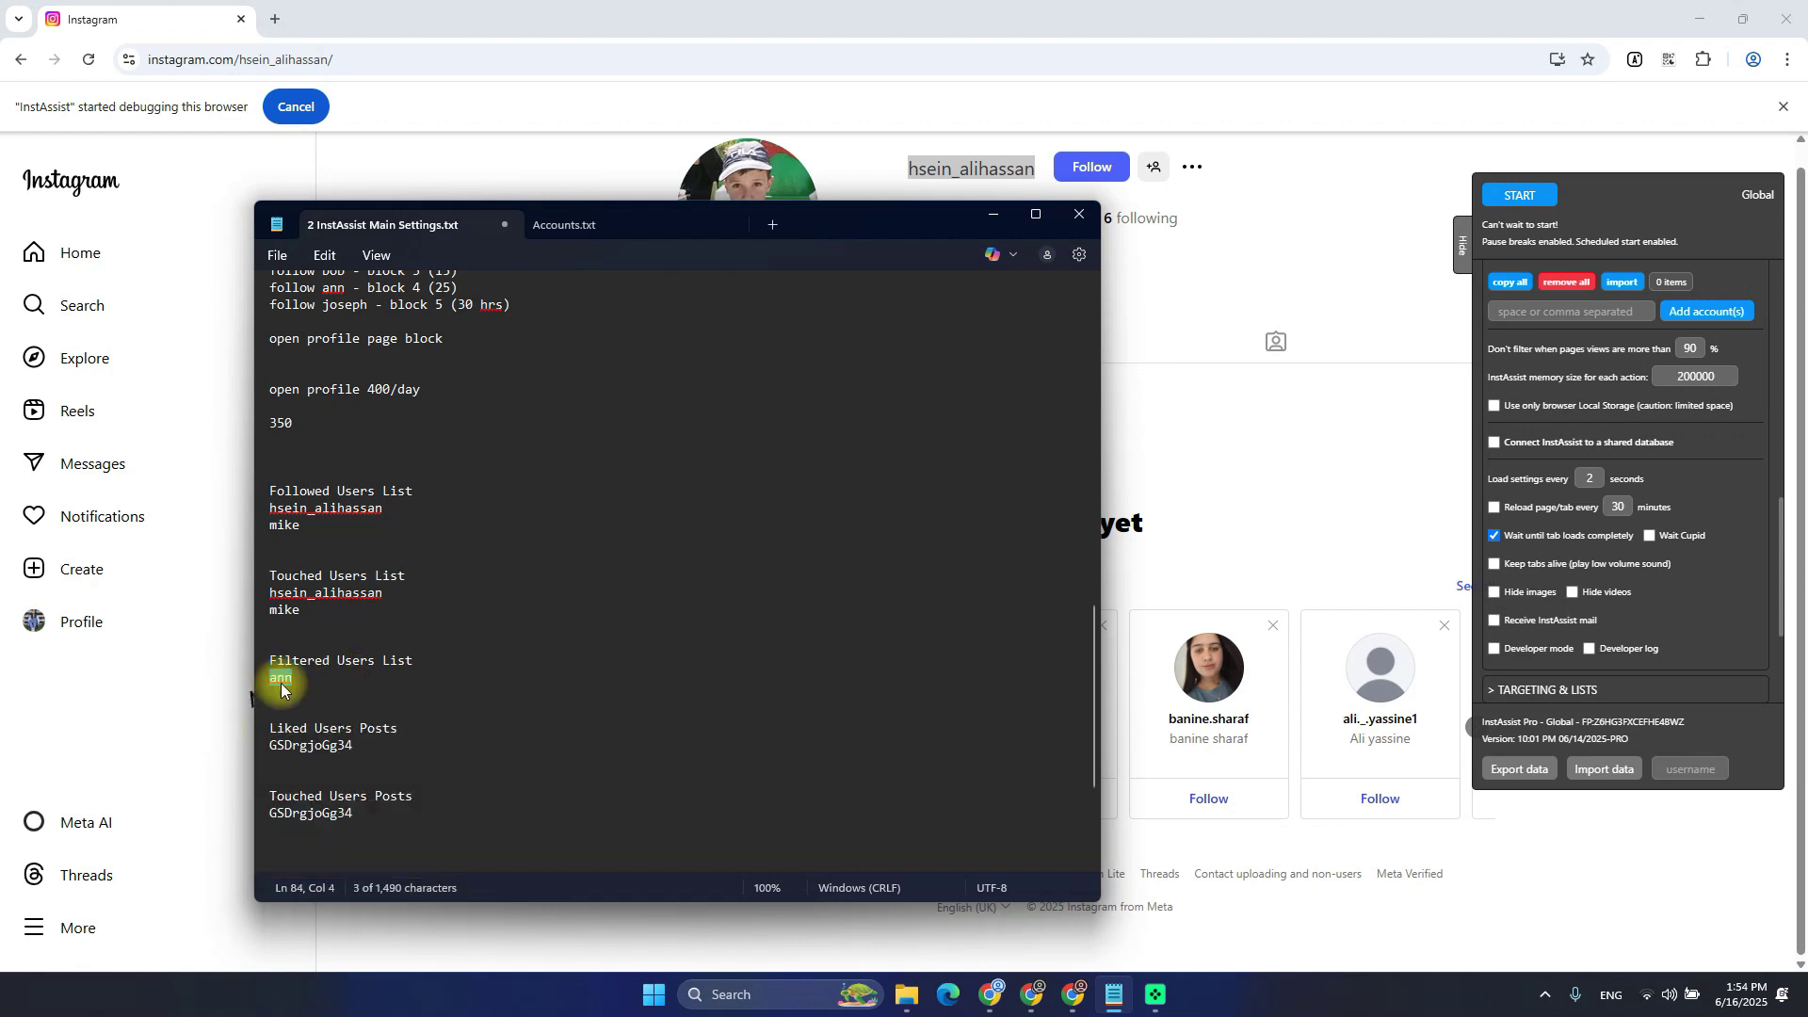
{"action": "left_click", "coordinate": [273, 680]}
{"action": "double_click", "coordinate": [280, 676]}
{"action": "left_click", "coordinate": [335, 678]}
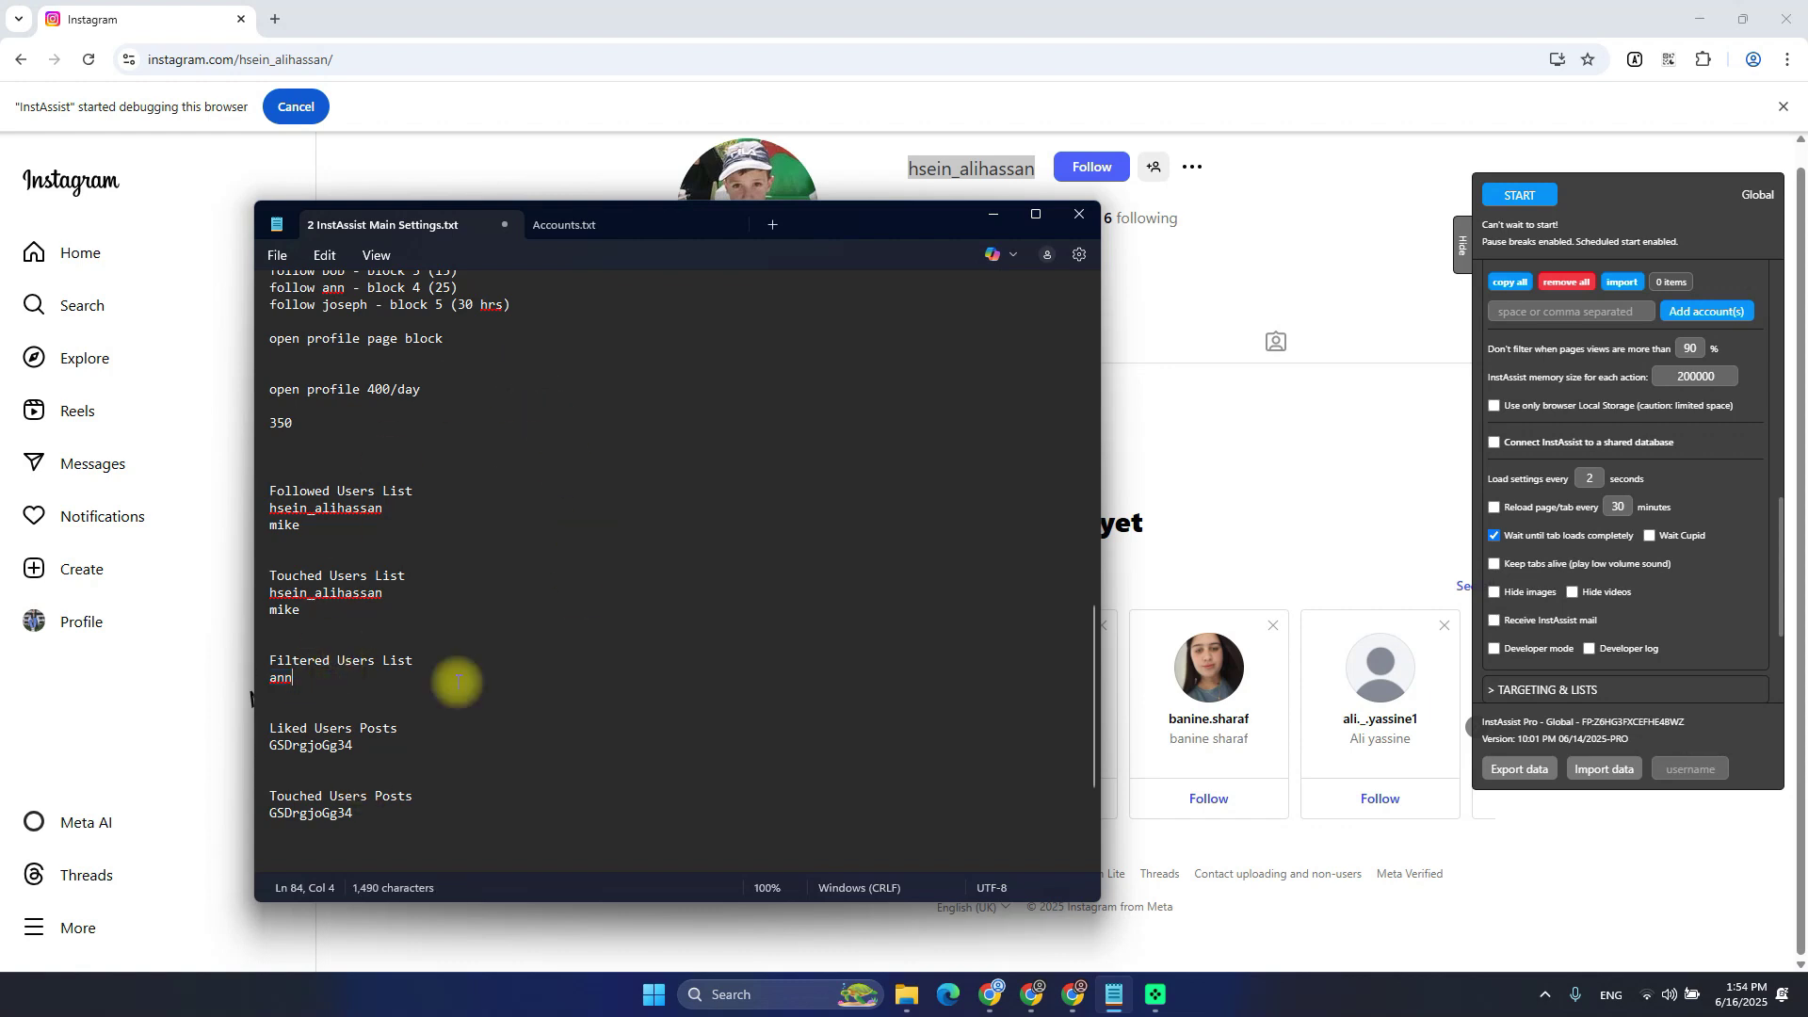
{"action": "left_click", "coordinate": [286, 680]}
{"action": "double_click", "coordinate": [286, 679]}
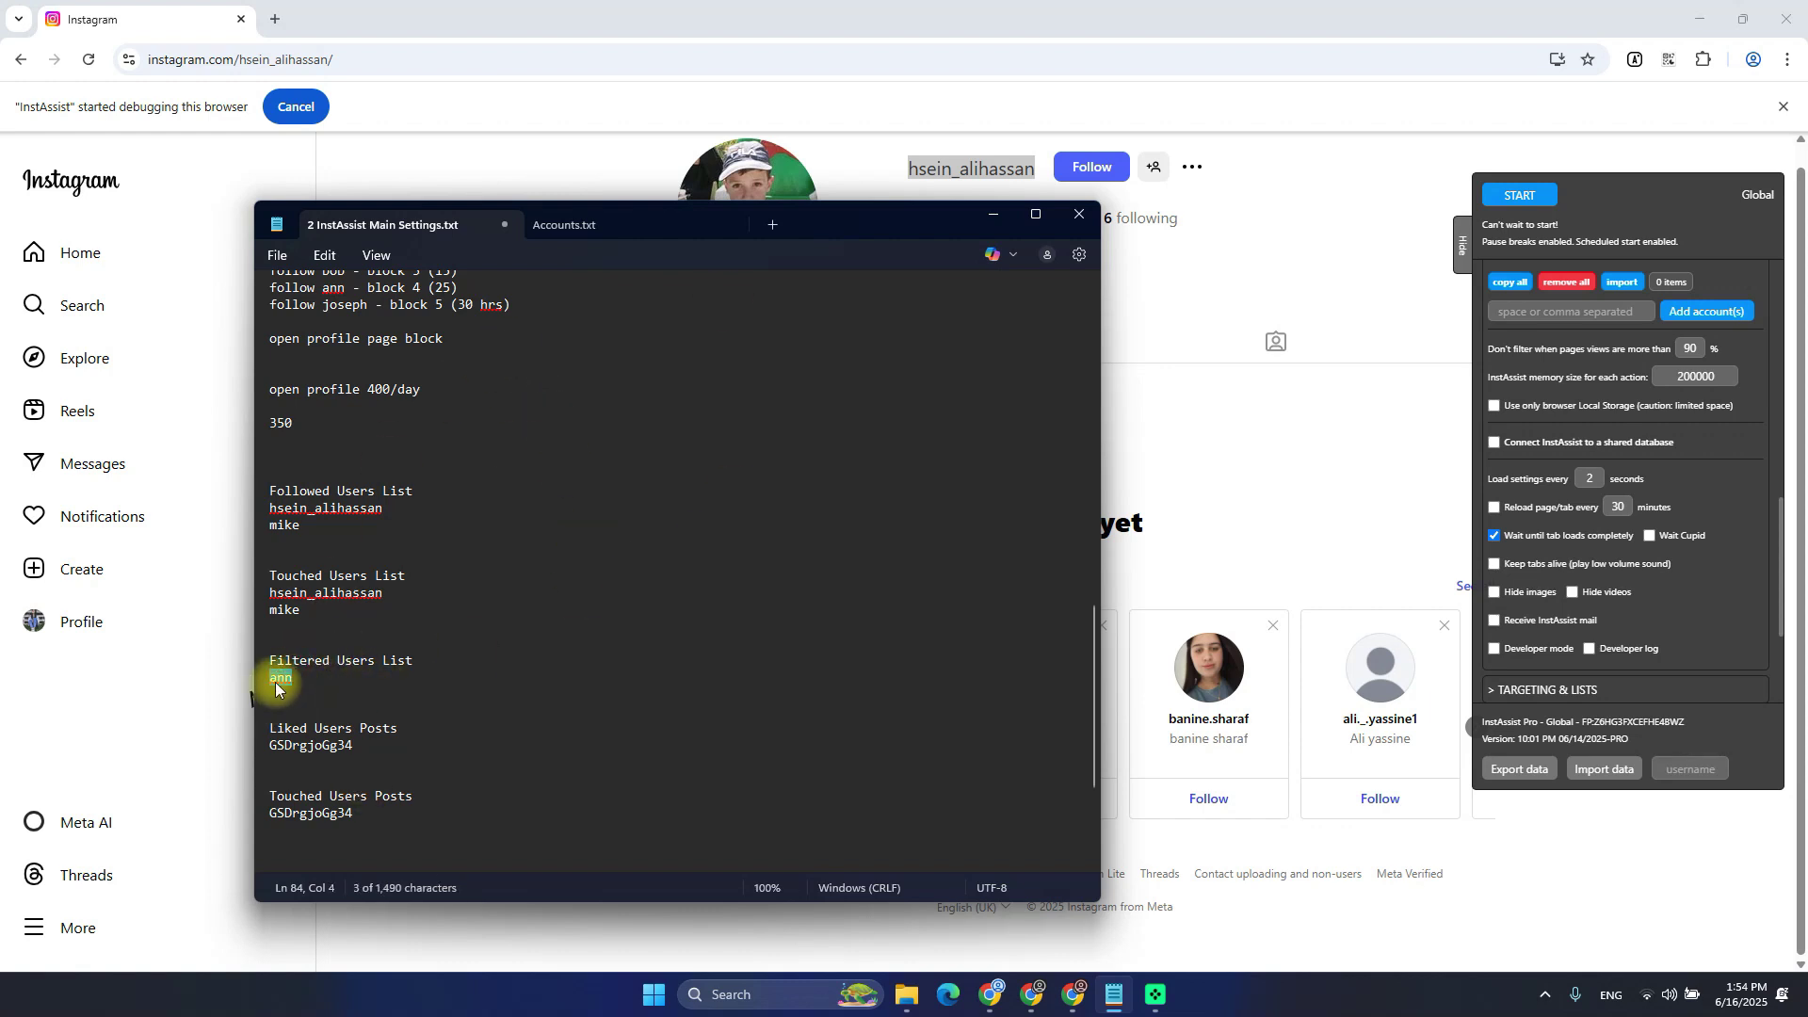
{"action": "left_click", "coordinate": [282, 678]}
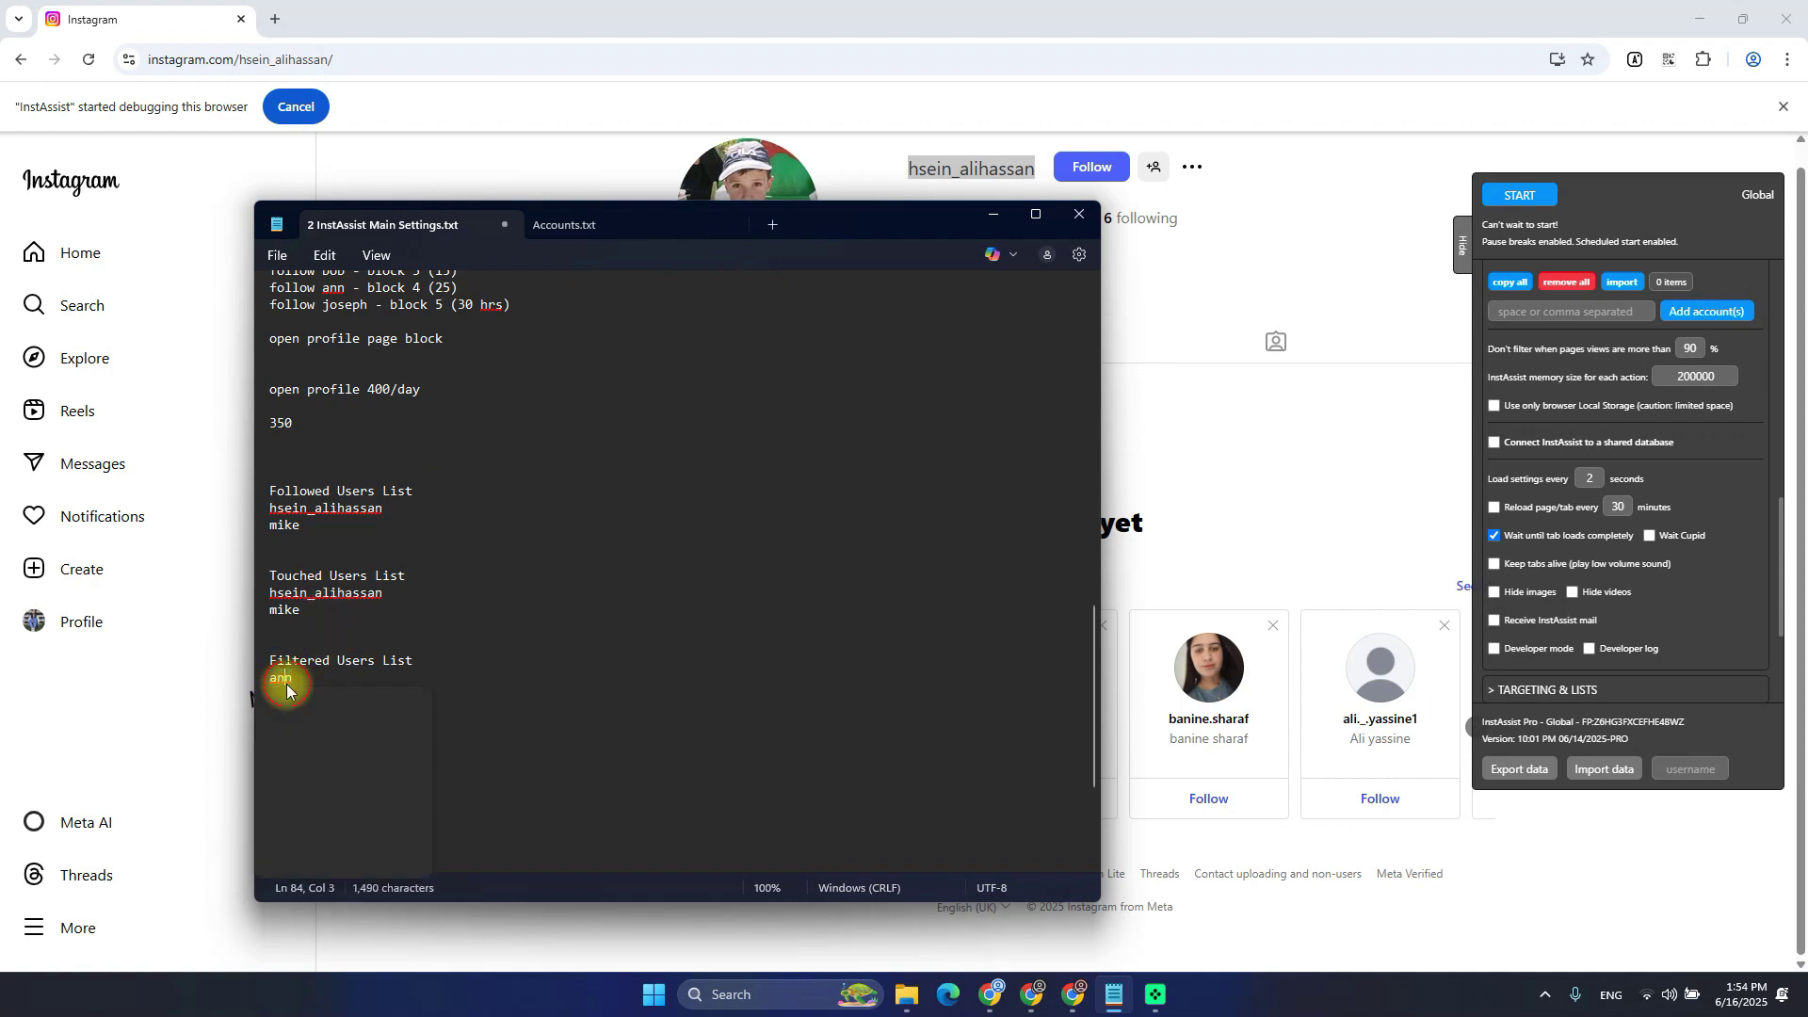
Review the "InstAssist memory size for each action" setting against the followed, touched, filtered and liked lists in the notes
{"action": "left_click", "coordinate": [273, 665]}
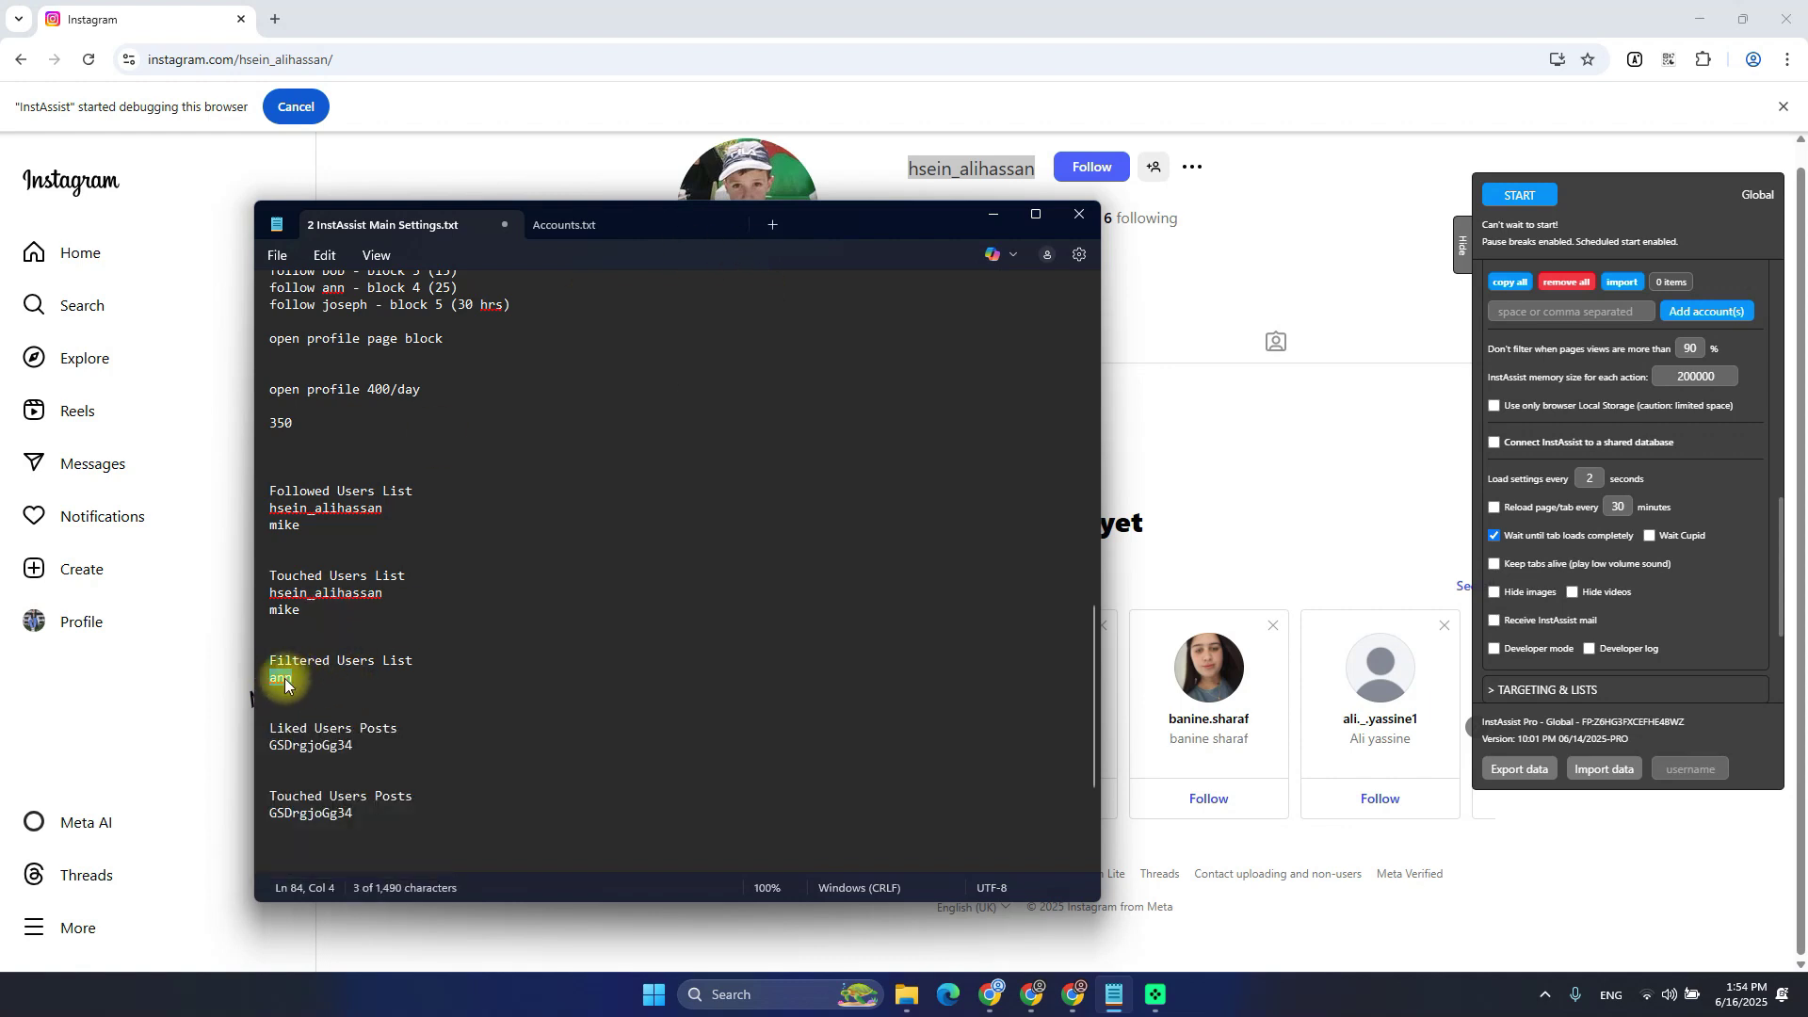
{"action": "left_click", "coordinate": [422, 665]}
{"action": "mouse_move", "coordinate": [1724, 346]}
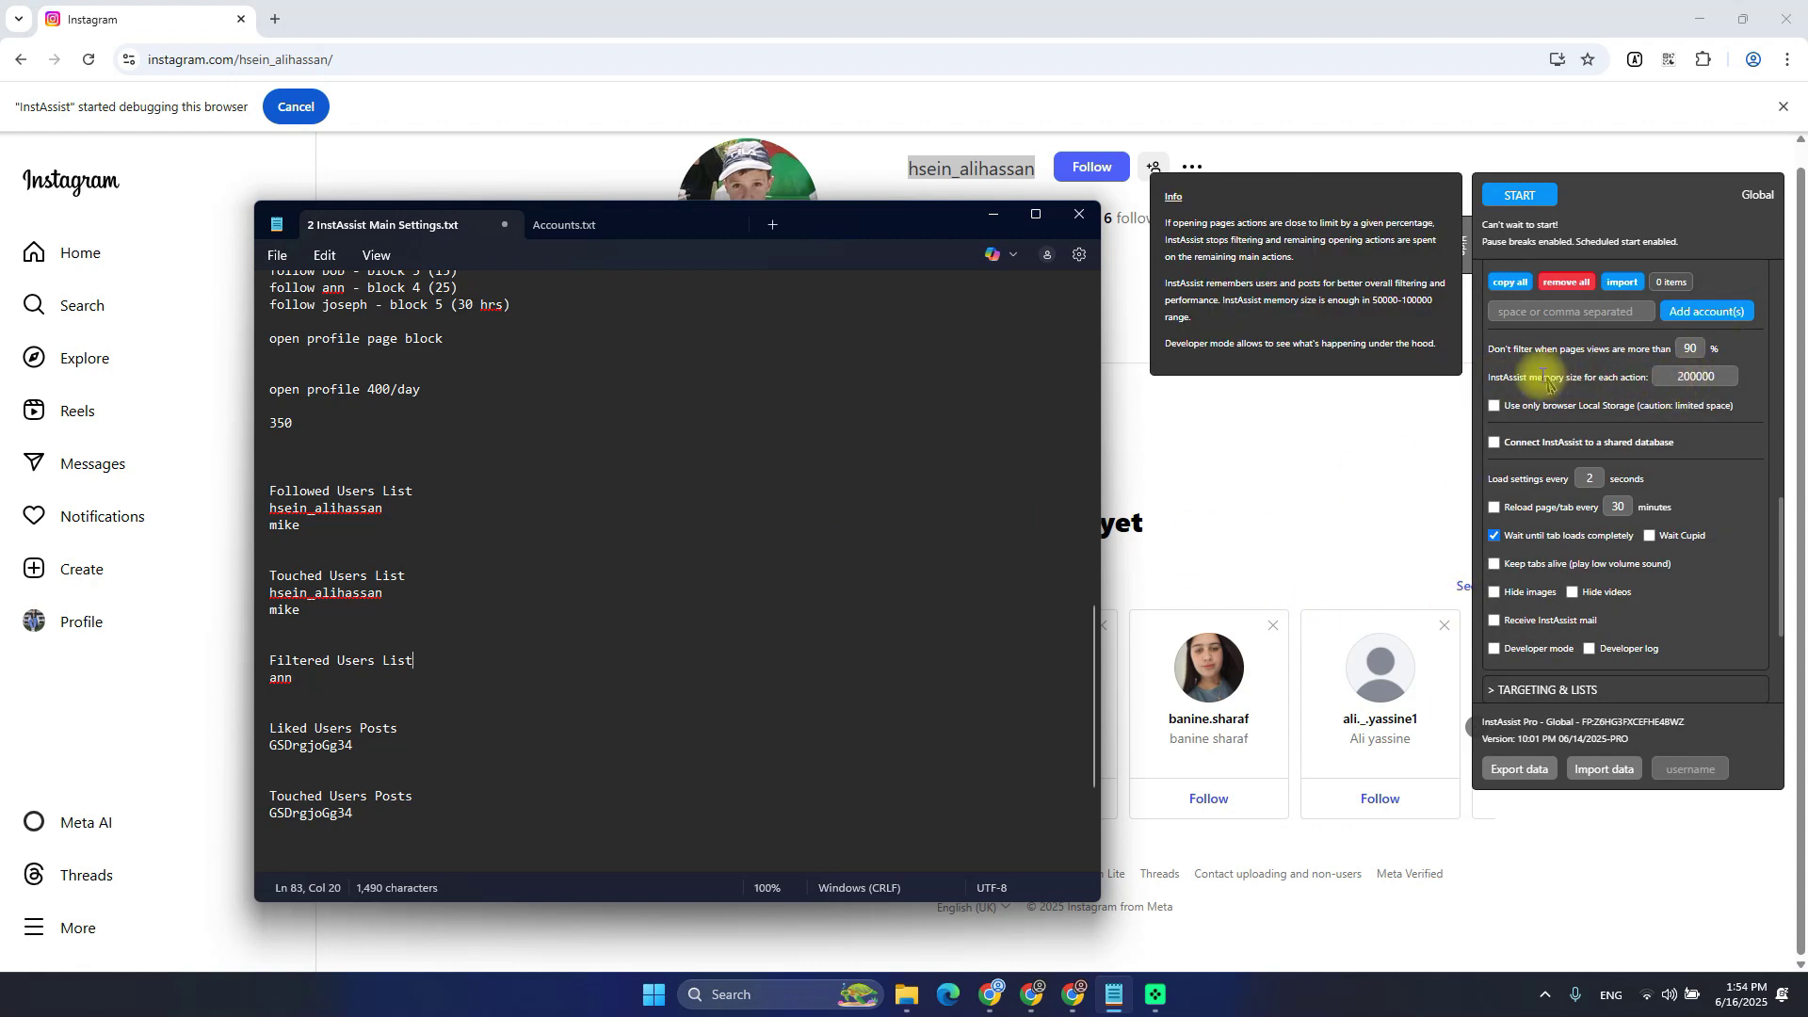
{"action": "left_click", "coordinate": [1707, 379]}
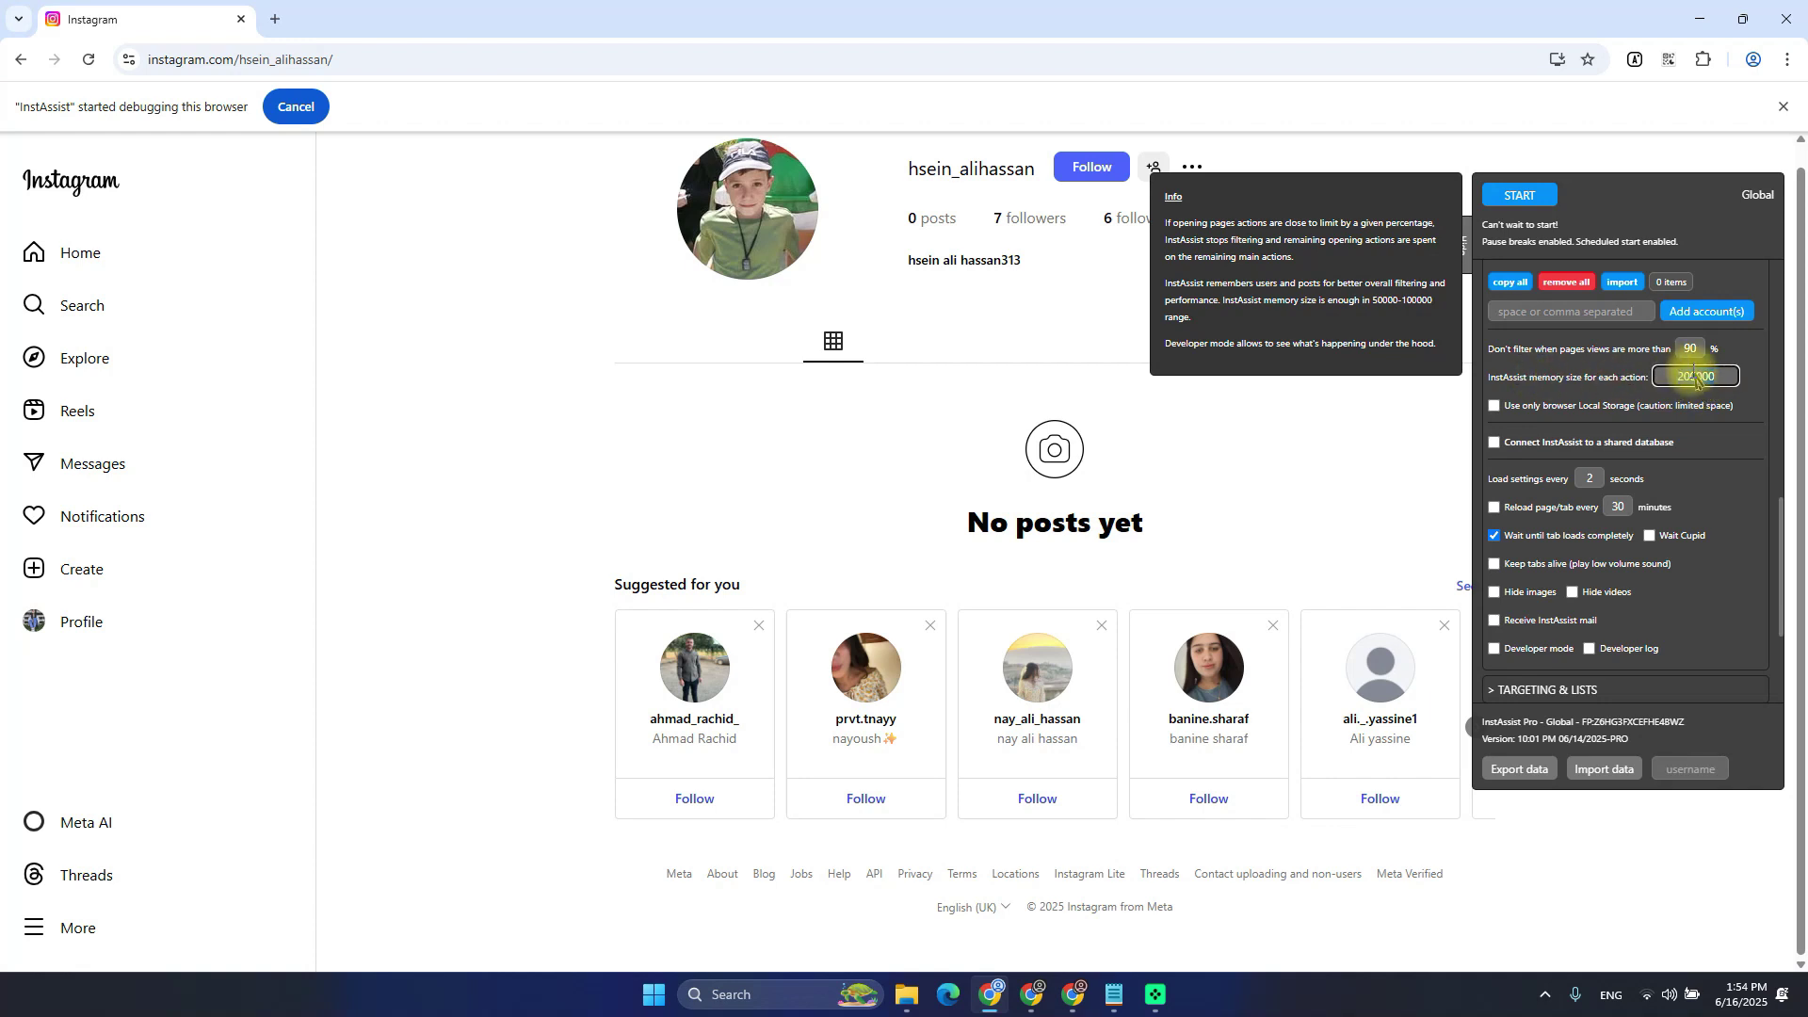
{"action": "key", "text": "alt+Tab"}
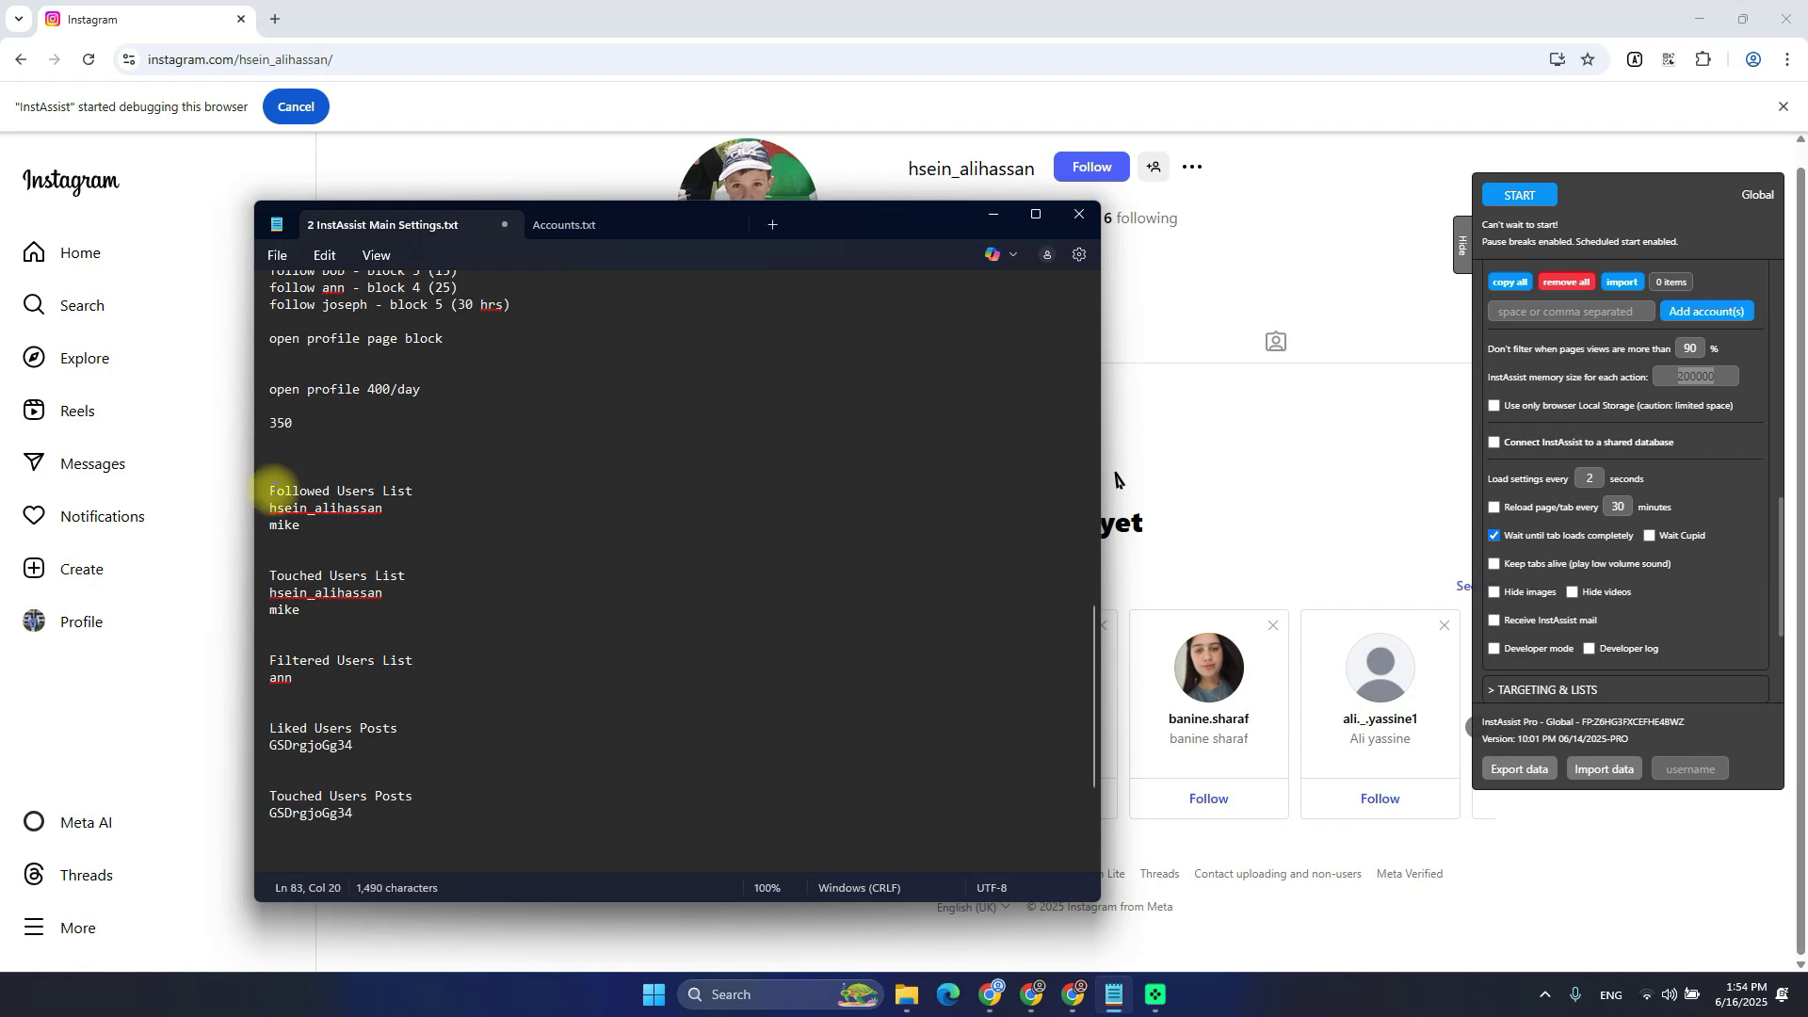
{"action": "left_click_drag", "start_coordinate": [270, 491], "coordinate": [432, 824]}
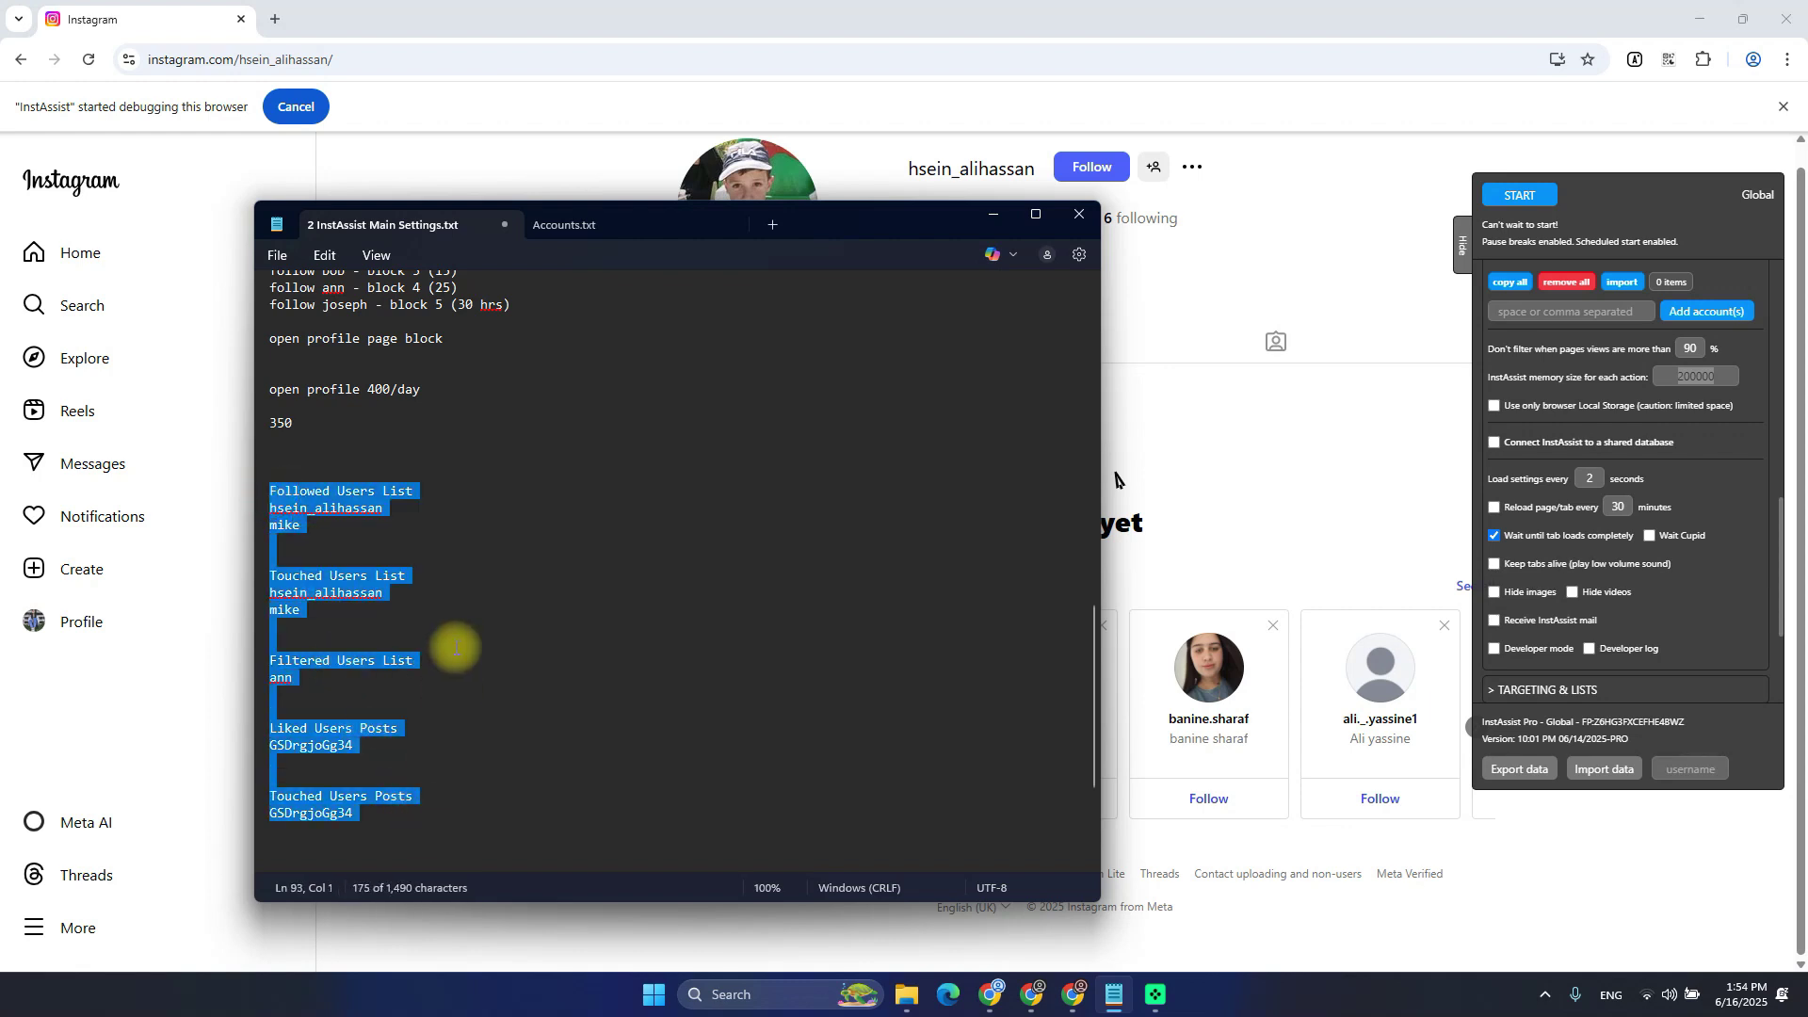
{"action": "left_click", "coordinate": [422, 494]}
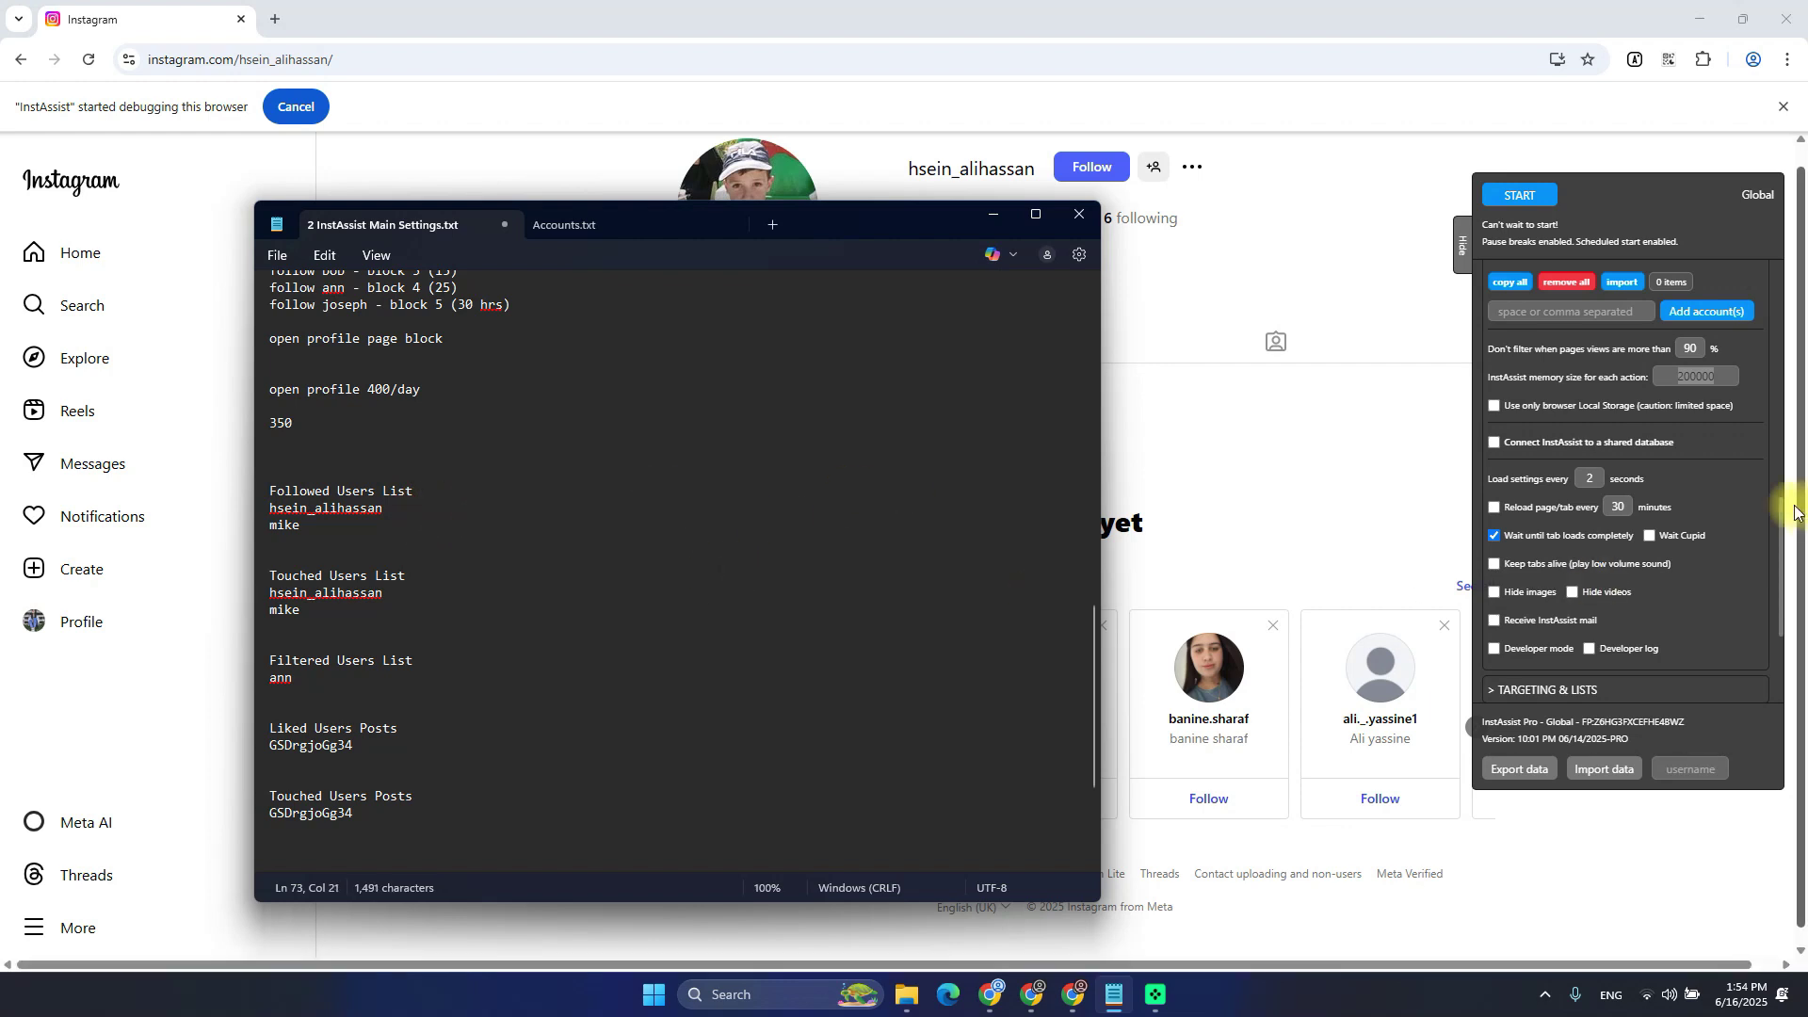
{"action": "left_click", "coordinate": [1695, 376]}
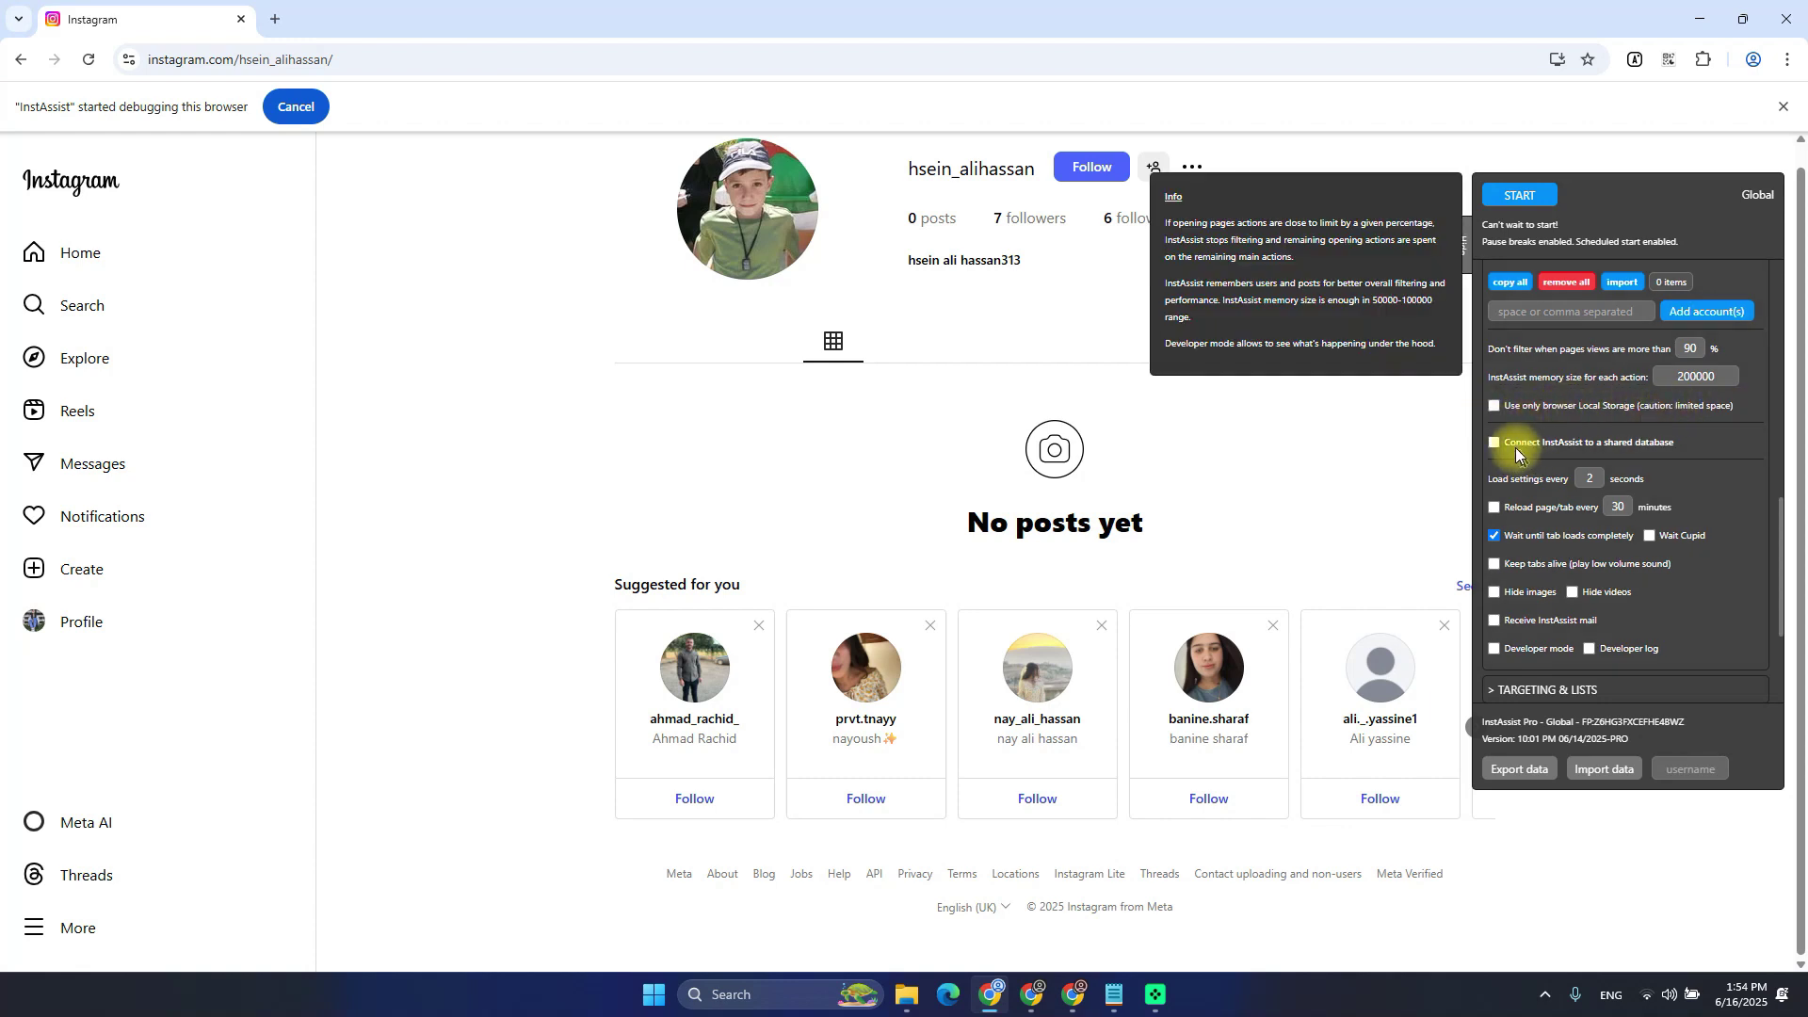
Insert nine empty lines in the notes between the "Touched Users Posts" entry and "TARGETING & LISTS"
{"action": "scroll", "coordinate": [1582, 499], "scroll_direction": "down", "scroll_amount": 1}
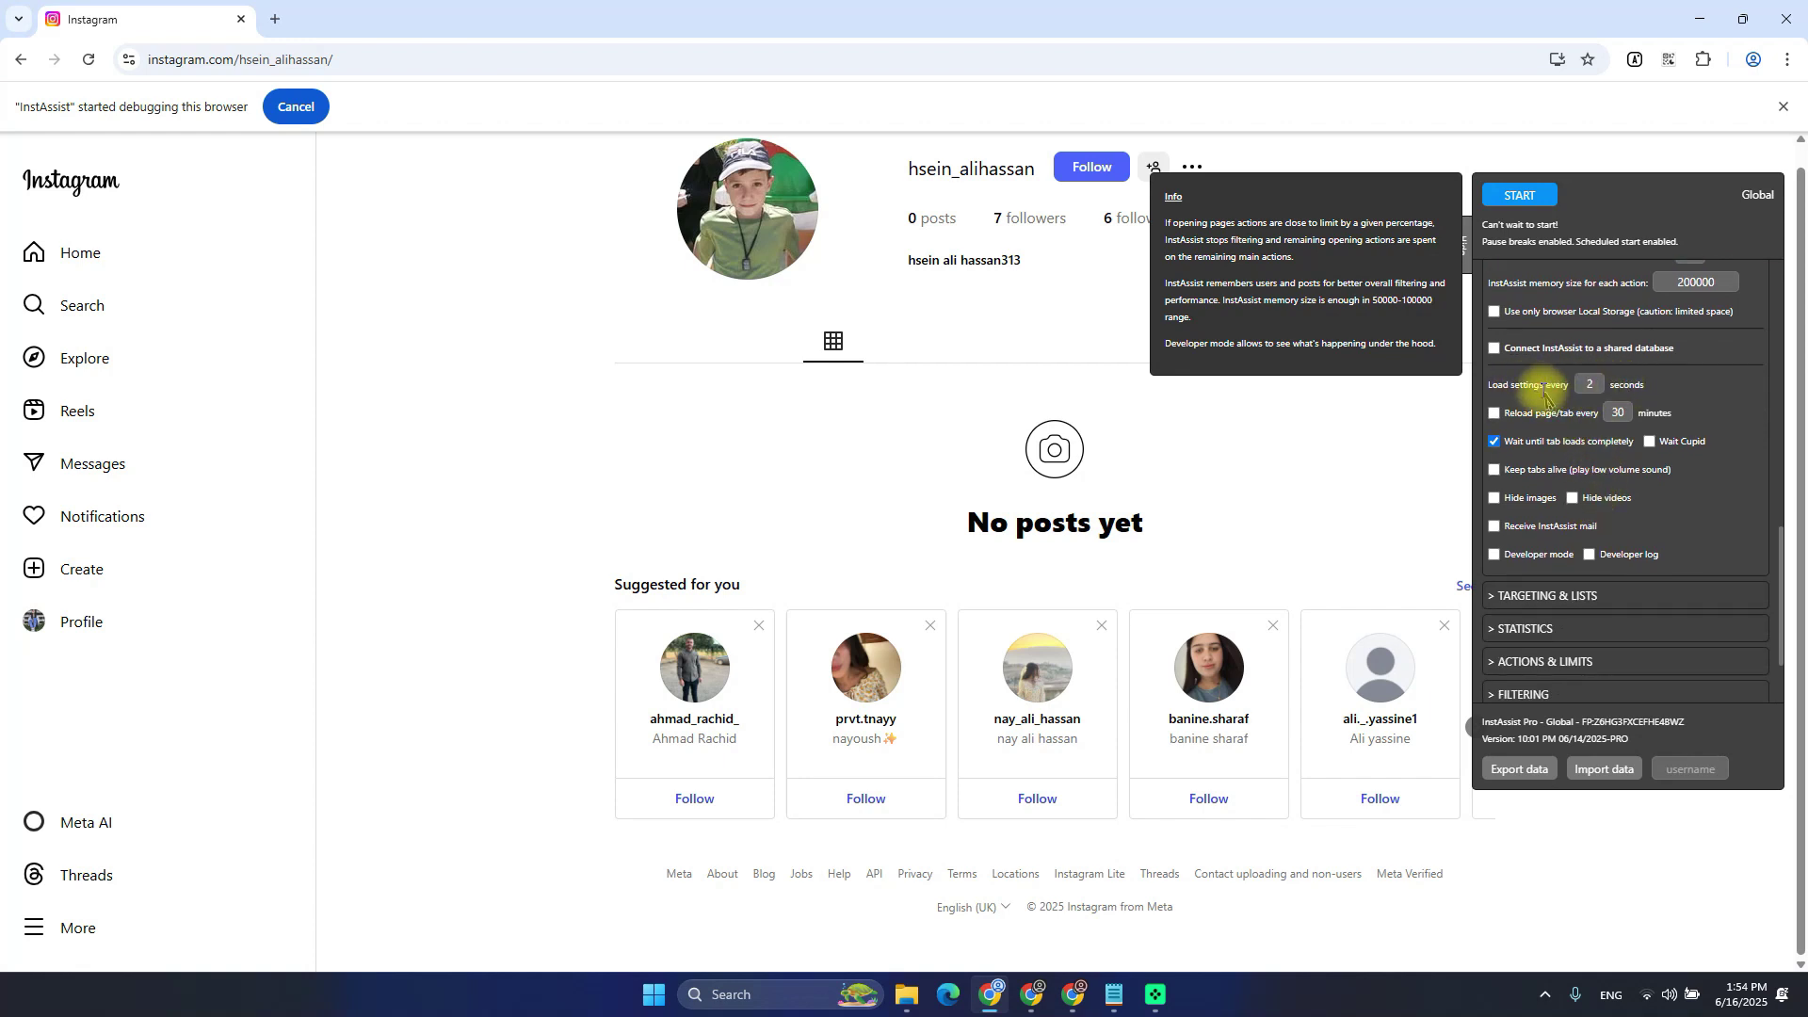
{"action": "key", "text": "alt+Tab"}
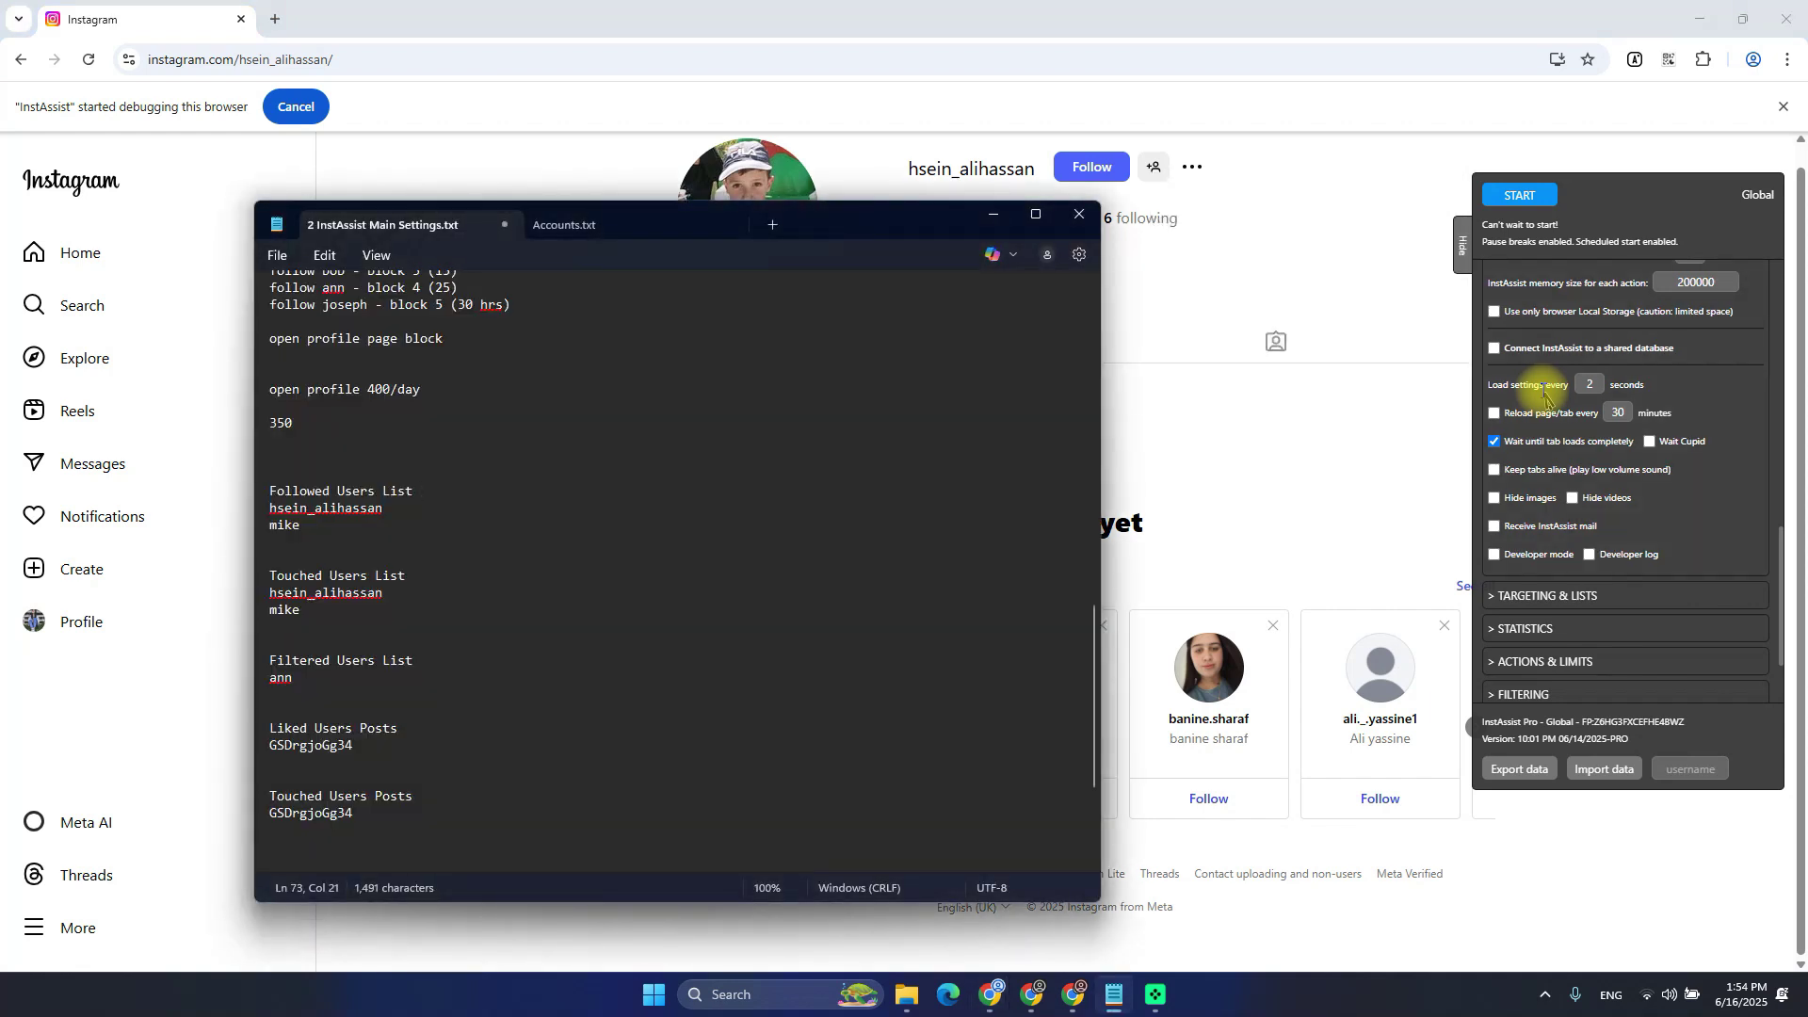
{"action": "scroll", "coordinate": [496, 537], "scroll_direction": "down", "scroll_amount": 4}
{"action": "left_click_drag", "start_coordinate": [461, 594], "coordinate": [464, 603]}
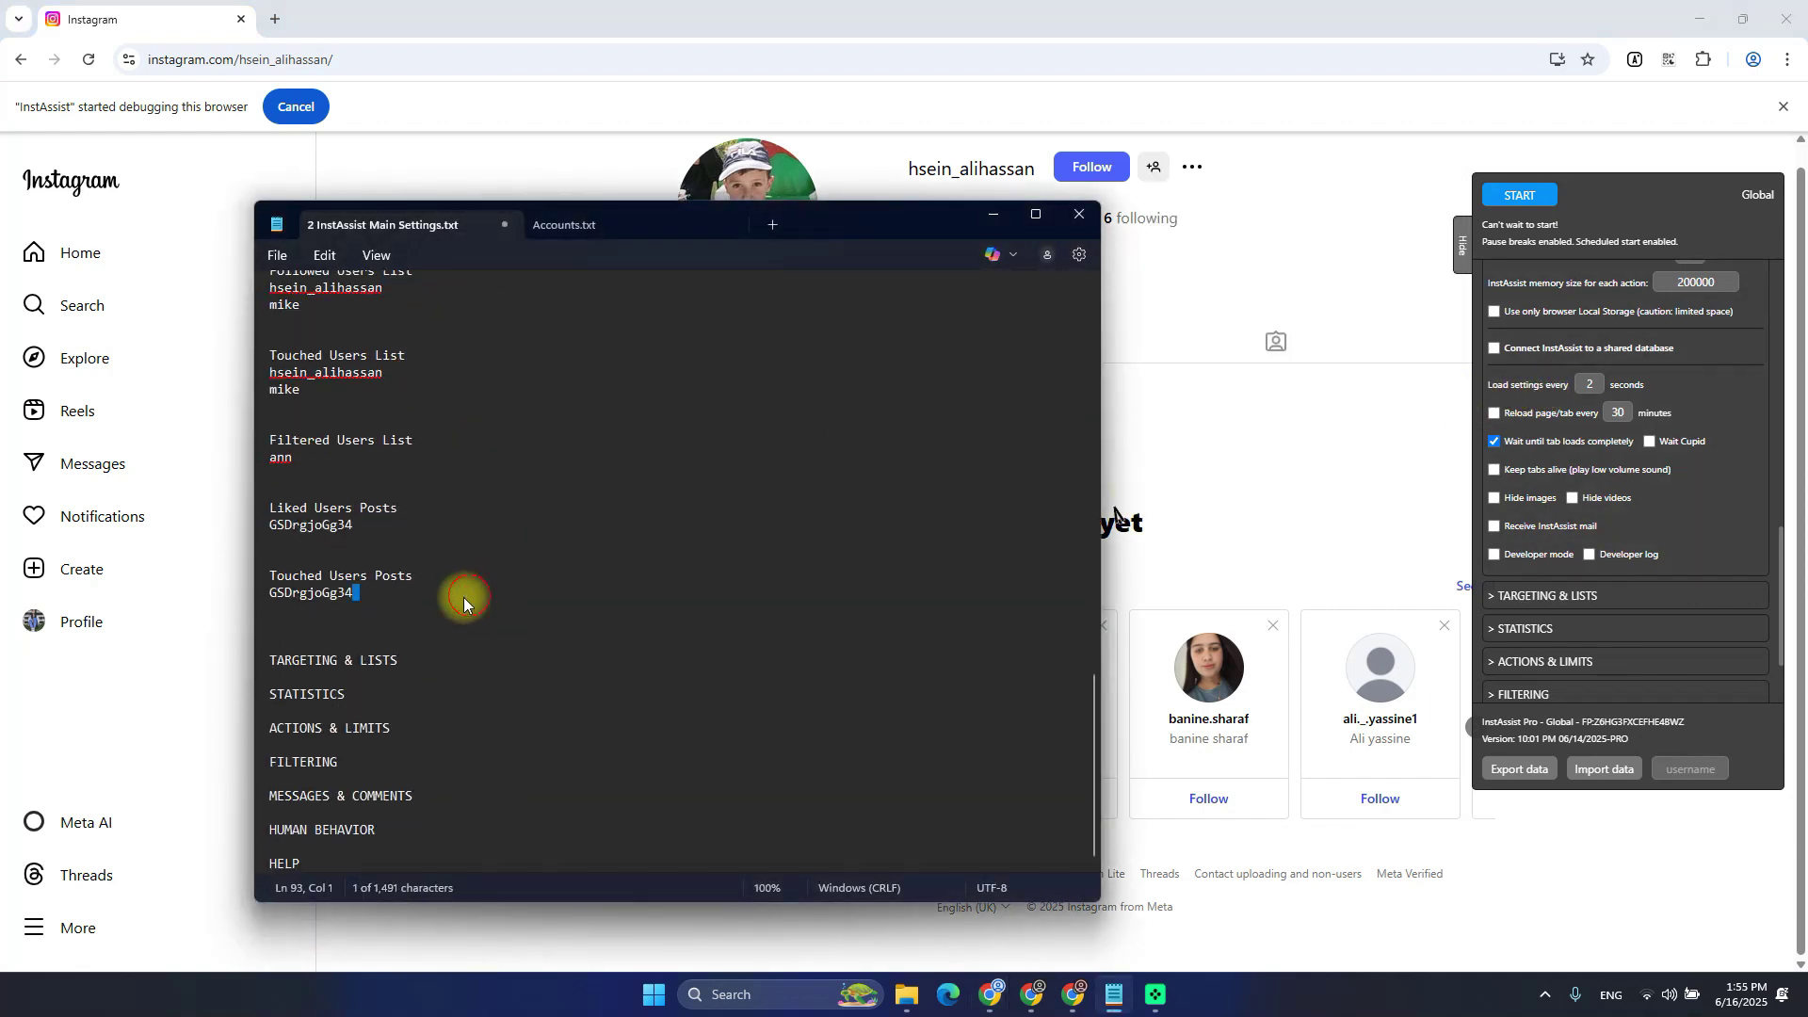
{"action": "key", "text": "Return"}
{"action": "key", "text": "Return"}
{"action": "key", "text": "Return"}
{"action": "key", "text": "Return"}
{"action": "key", "text": "Return"}
{"action": "key", "text": "Return"}
{"action": "key", "text": "Return"}
{"action": "key", "text": "Return"}
{"action": "key", "text": "Return"}
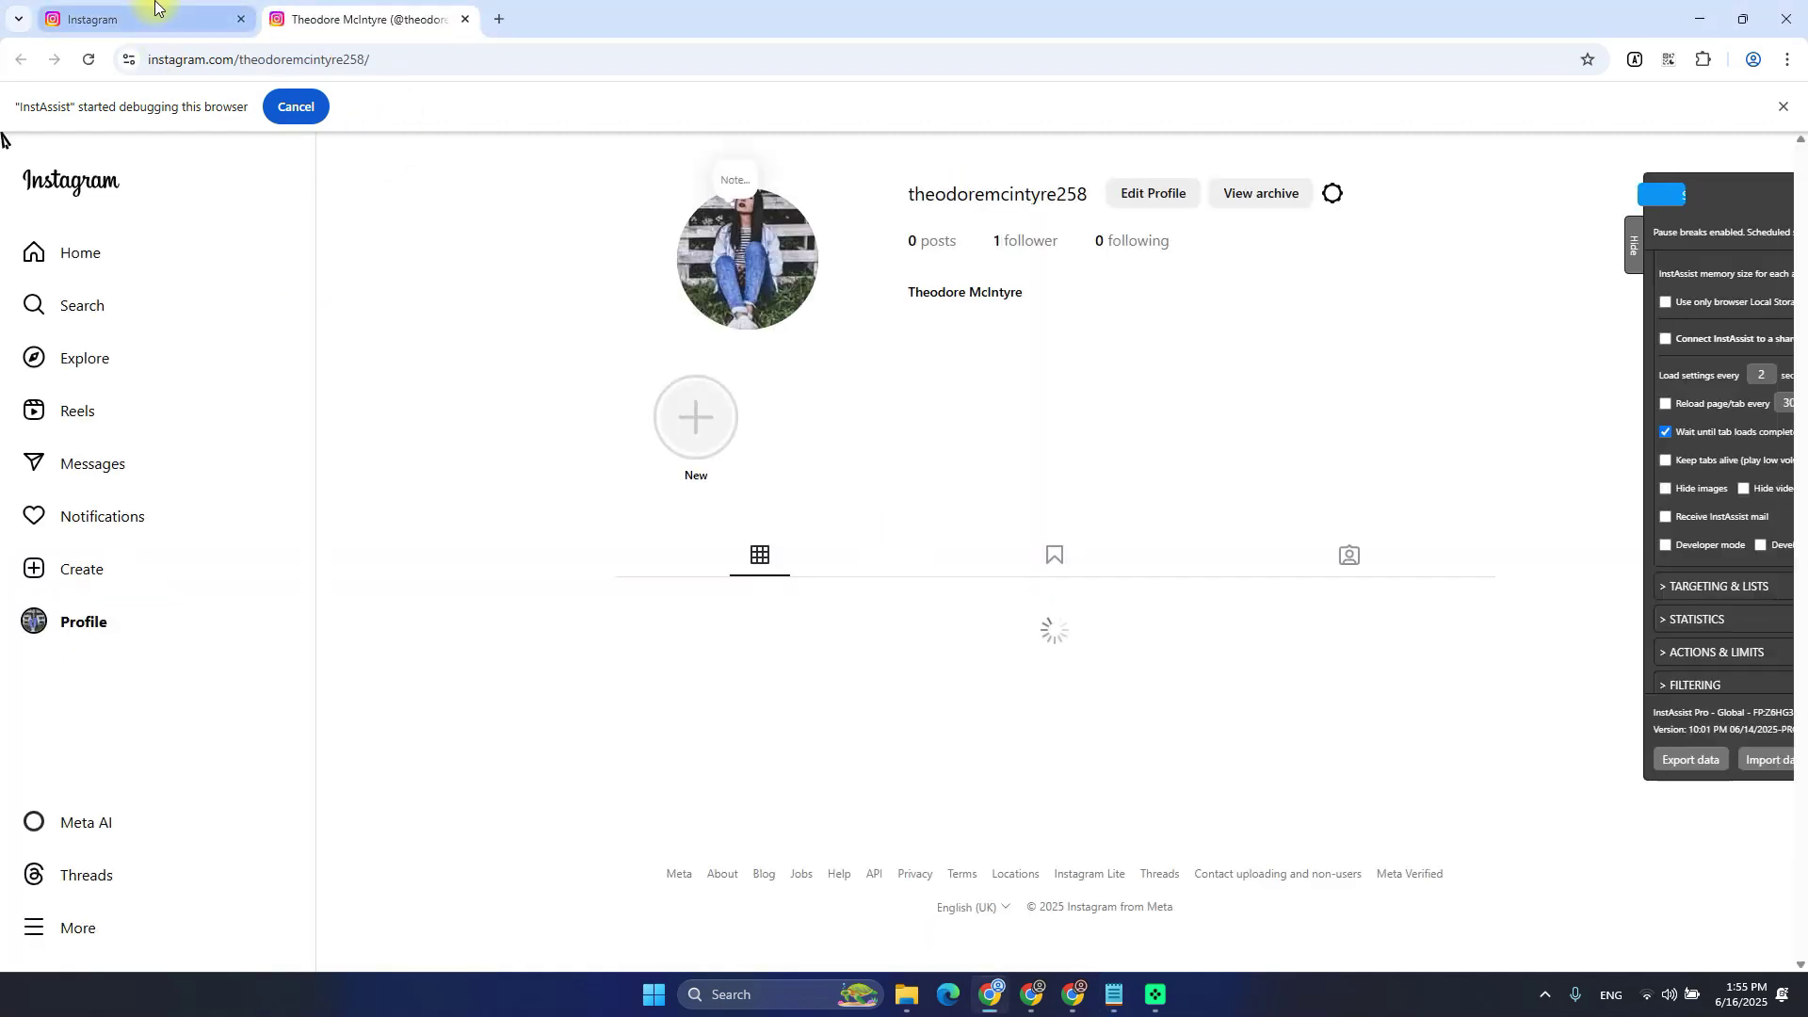
Open the account's own profile in a second browser tab, and return to the first tab's InstAssist settings
{"action": "left_click", "coordinate": [153, 9]}
{"action": "key", "text": "alt+Tab"}
{"action": "left_click", "coordinate": [524, 153]}
{"action": "key", "text": "alt+Tab"}
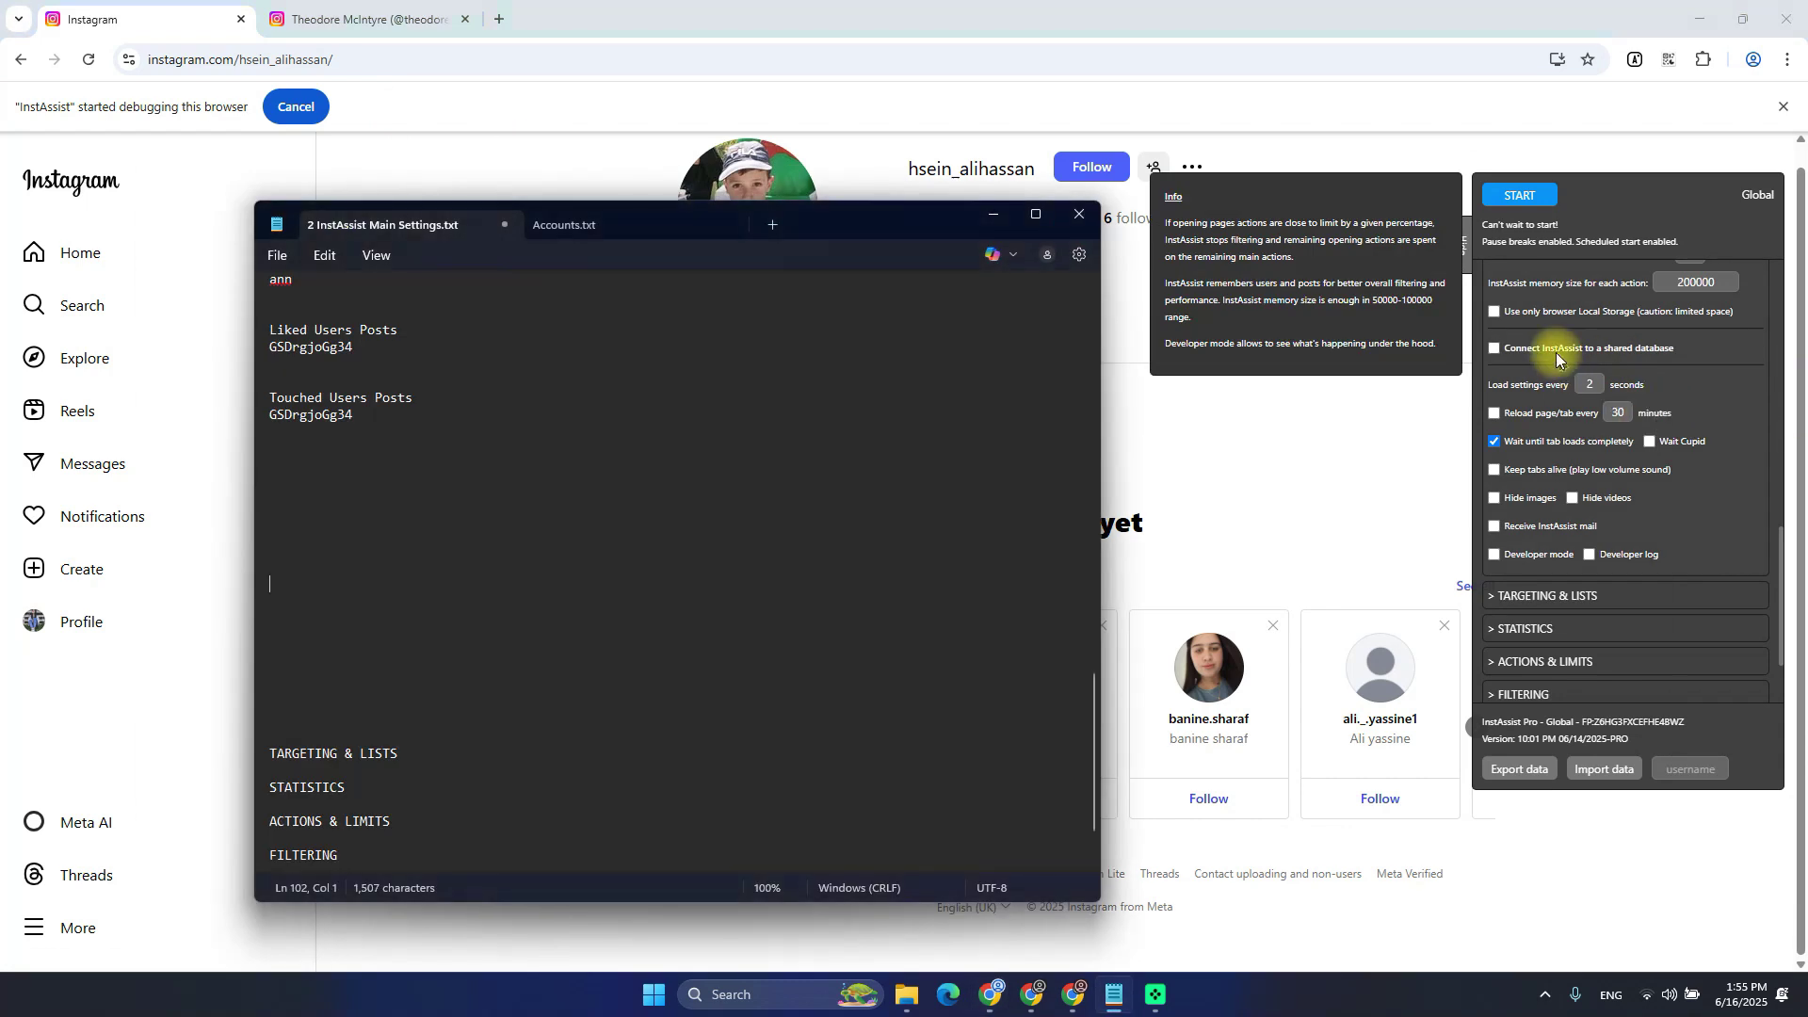
{"action": "scroll", "coordinate": [1601, 469], "scroll_direction": "down", "scroll_amount": 1}
{"action": "scroll", "coordinate": [1601, 469], "scroll_direction": "up", "scroll_amount": 1}
{"action": "scroll", "coordinate": [1601, 470], "scroll_direction": "up", "scroll_amount": 2}
{"action": "scroll", "coordinate": [1597, 462], "scroll_direction": "down", "scroll_amount": 2}
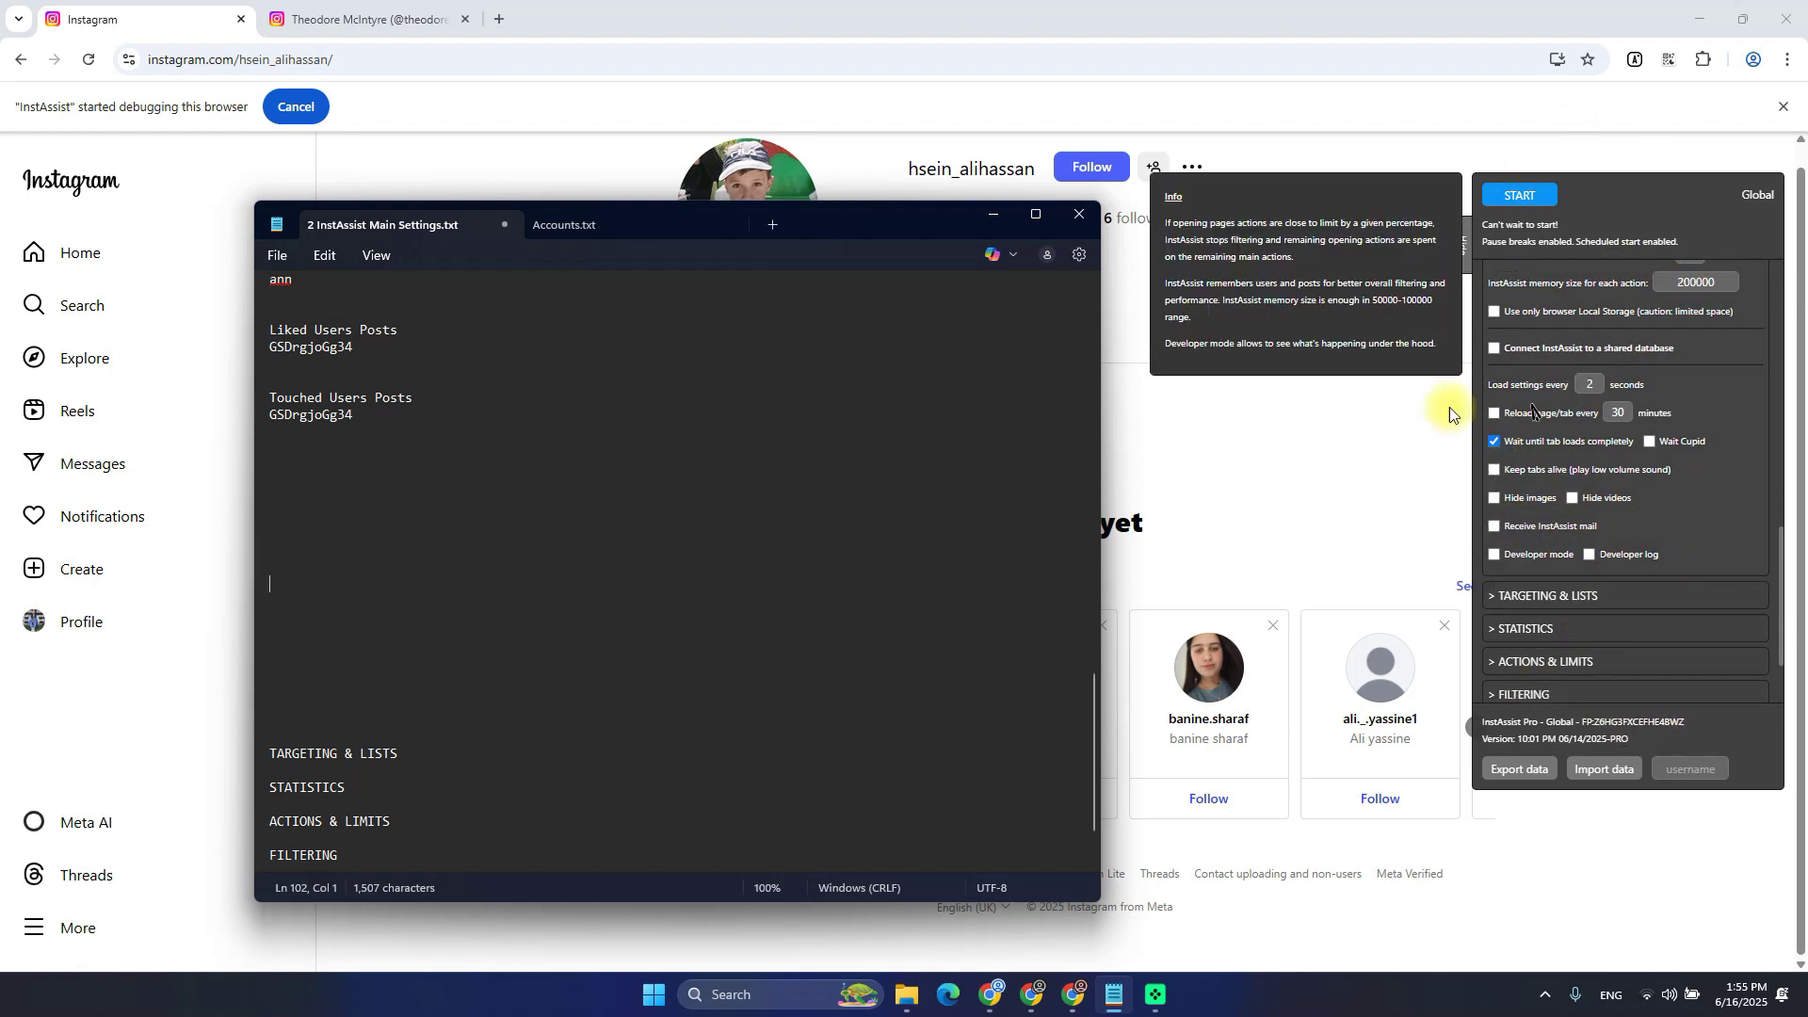
Compare the InstAssist panel and the extension's popup across the two Instagram tabs
{"action": "left_click", "coordinate": [377, 19]}
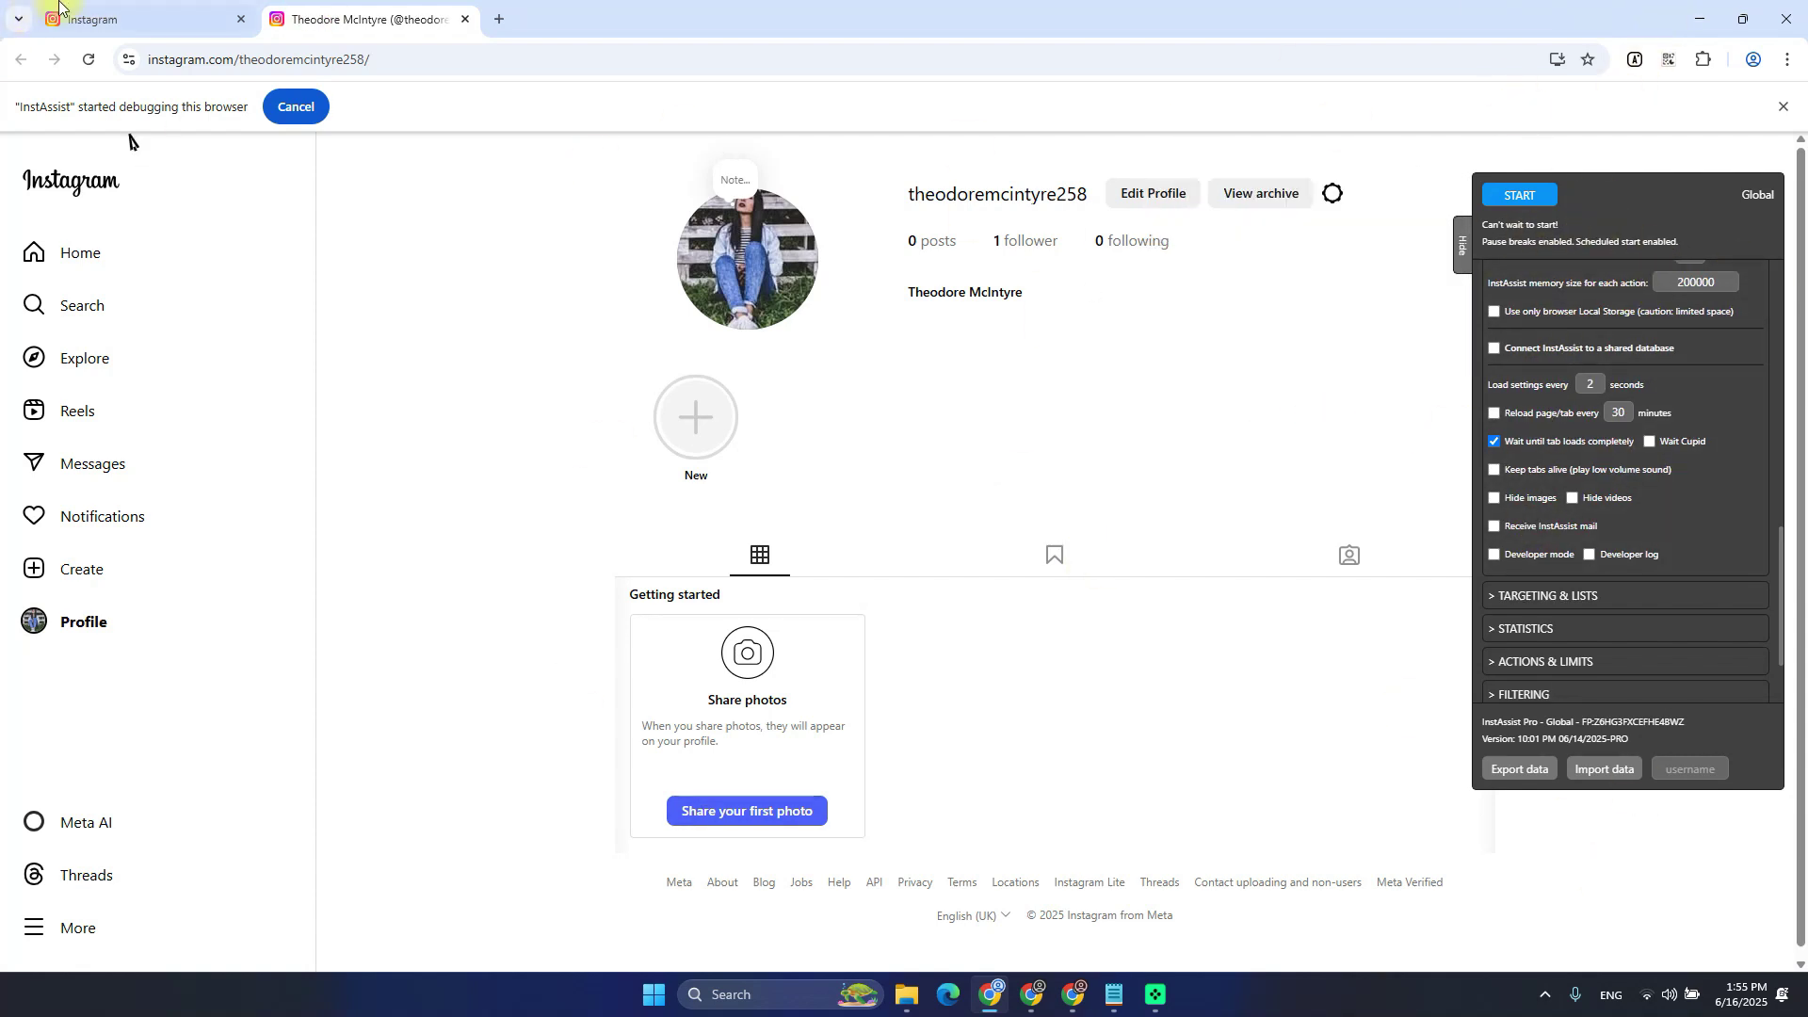
{"action": "left_click_drag", "start_coordinate": [904, 195], "coordinate": [1635, 594]}
{"action": "left_click", "coordinate": [1224, 399]}
{"action": "left_click", "coordinate": [1636, 59]}
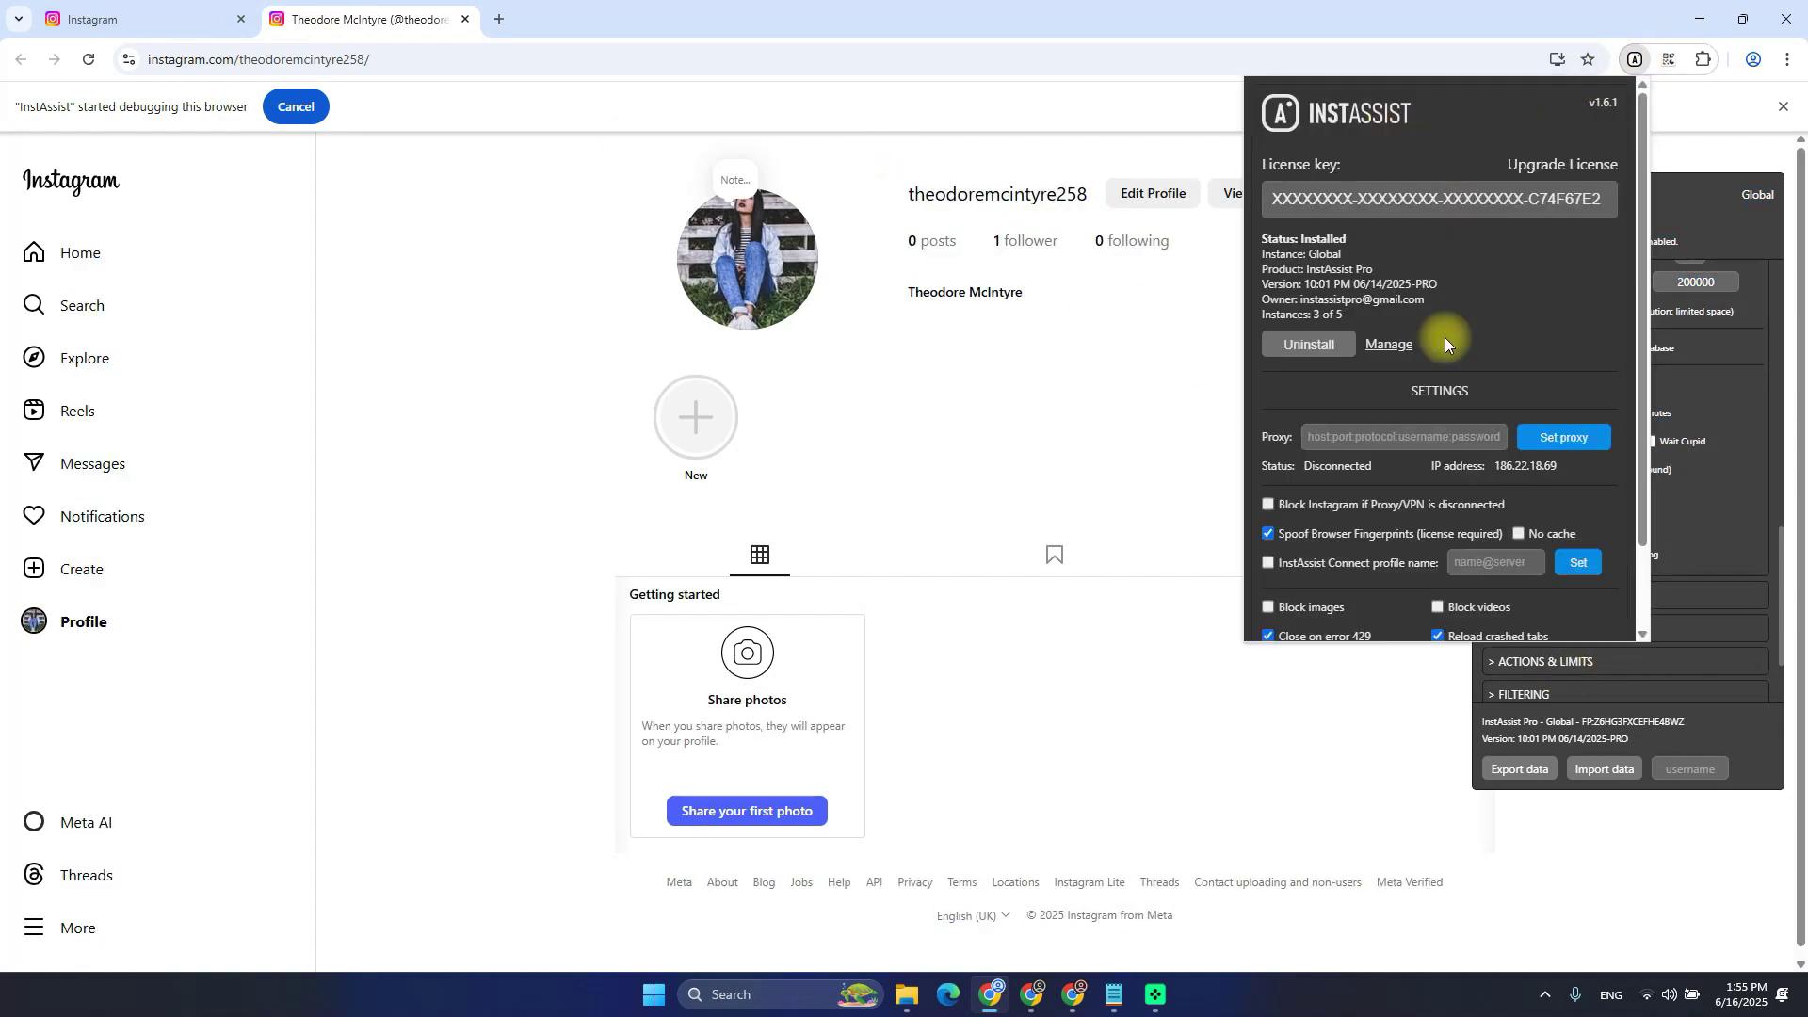
{"action": "left_click", "coordinate": [111, 8]}
{"action": "left_click", "coordinate": [1536, 213]}
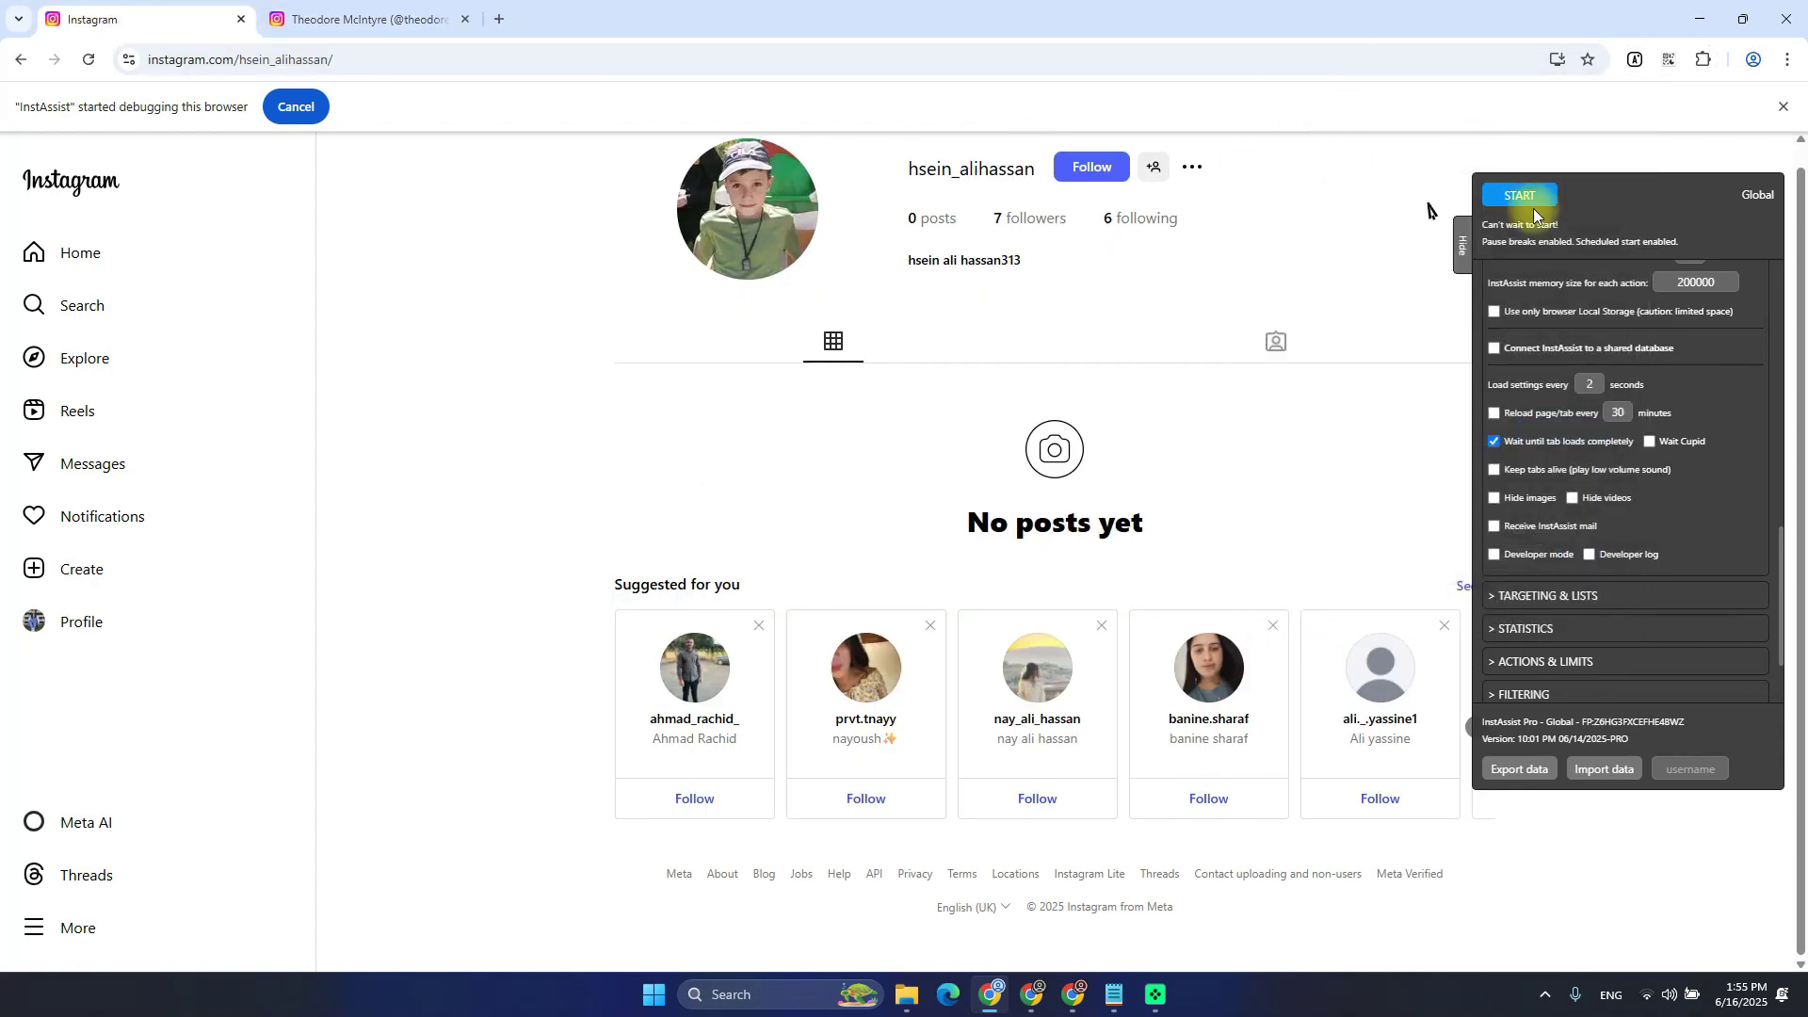
{"action": "left_click", "coordinate": [1637, 60]}
{"action": "left_click", "coordinate": [1750, 356]}
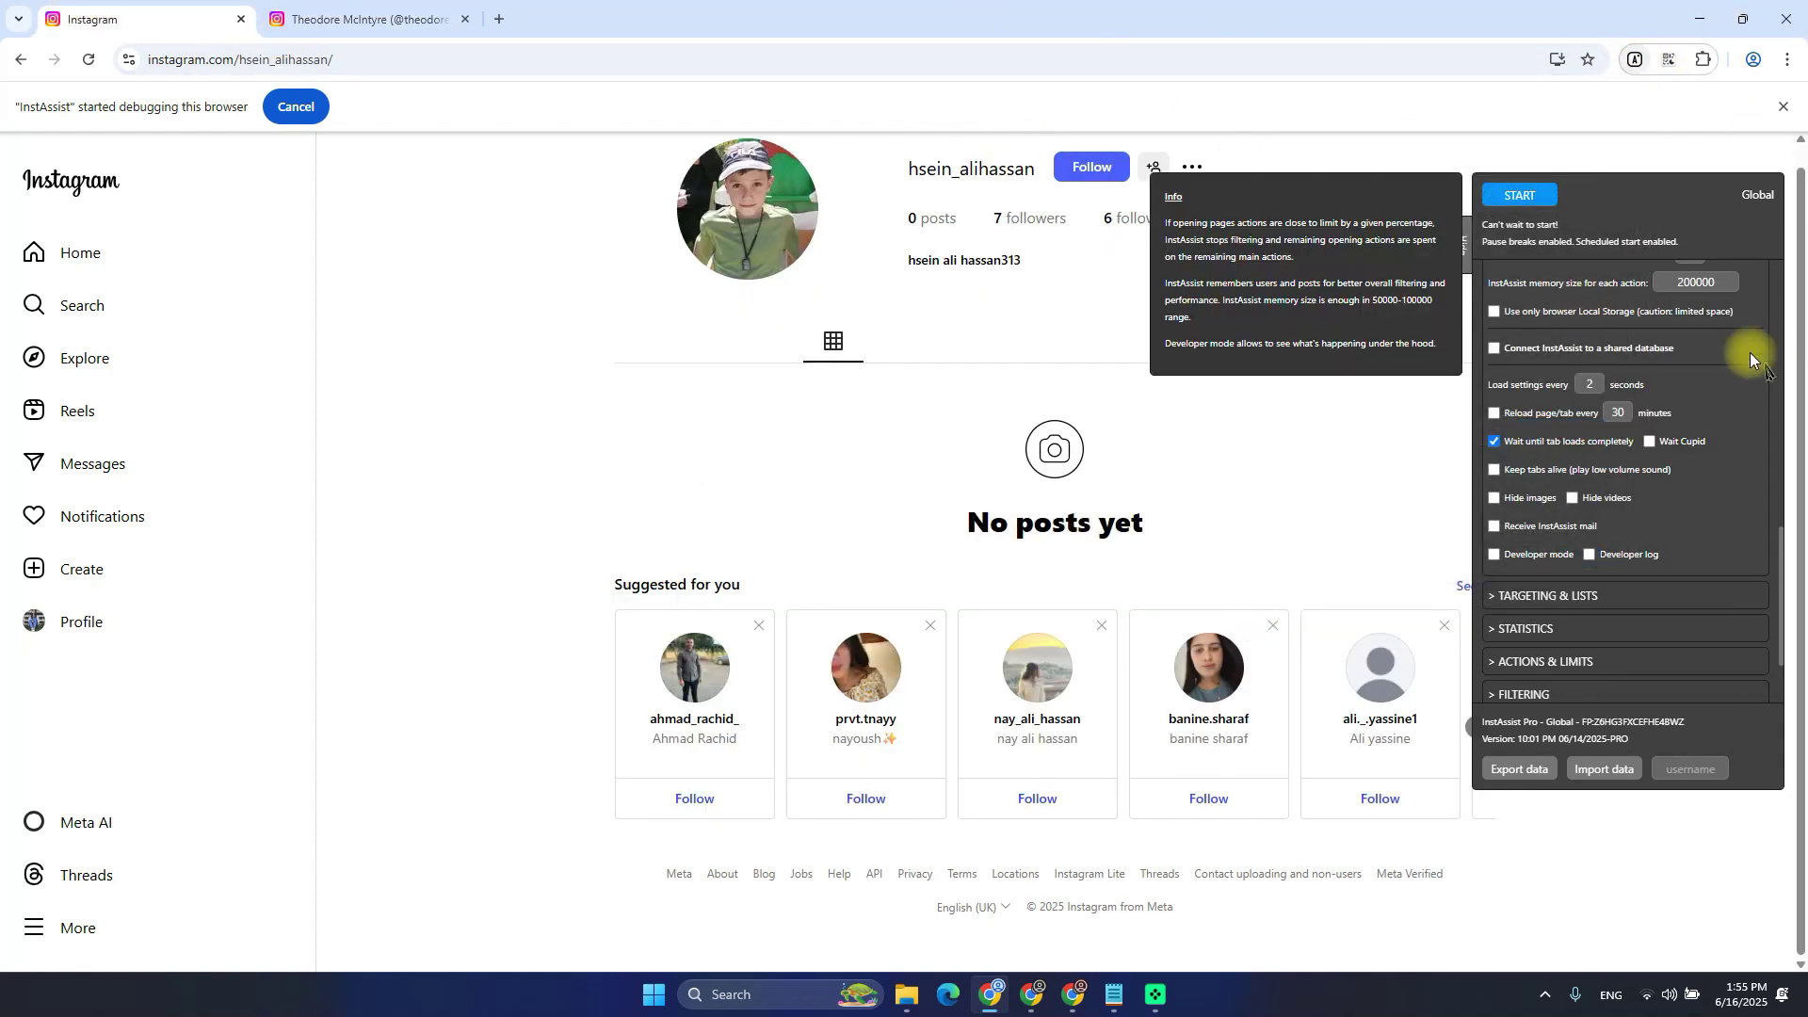
Set "Load settings every" to 20 seconds in the InstAssist panel of the account's own profile tab
{"action": "left_click", "coordinate": [358, 17]}
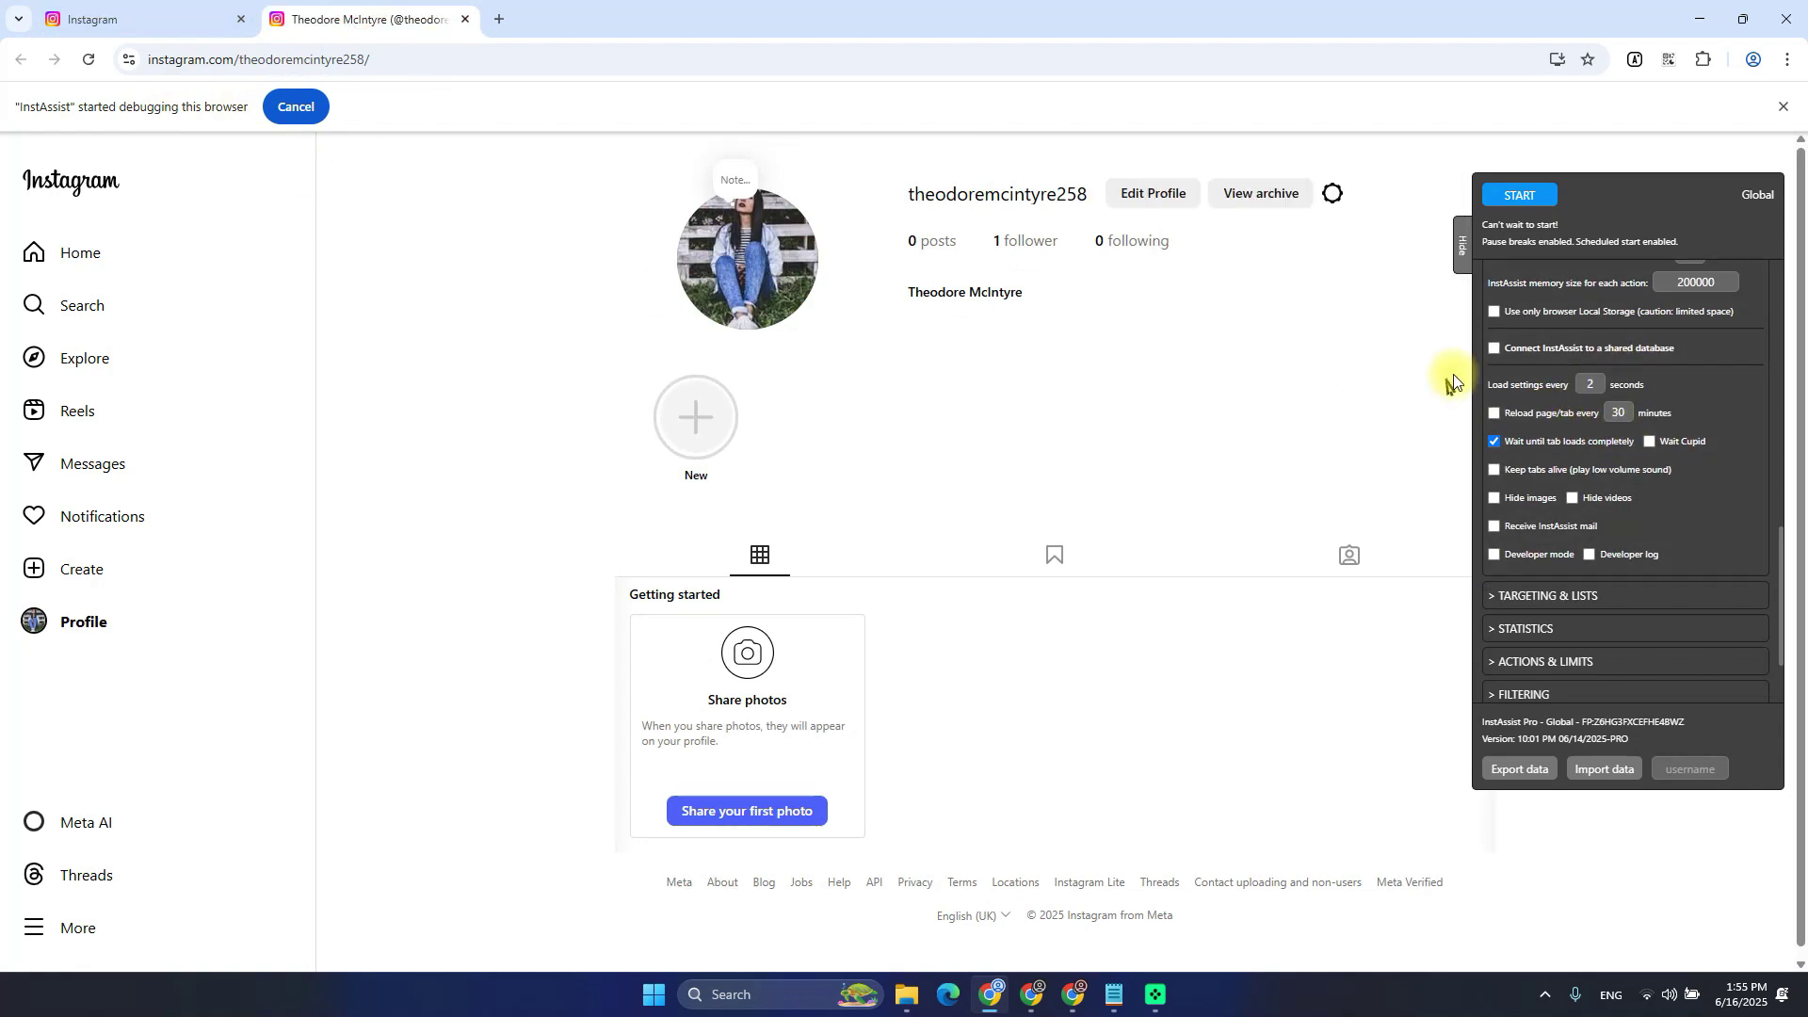
{"action": "left_click_drag", "start_coordinate": [1486, 384], "coordinate": [1573, 387]}
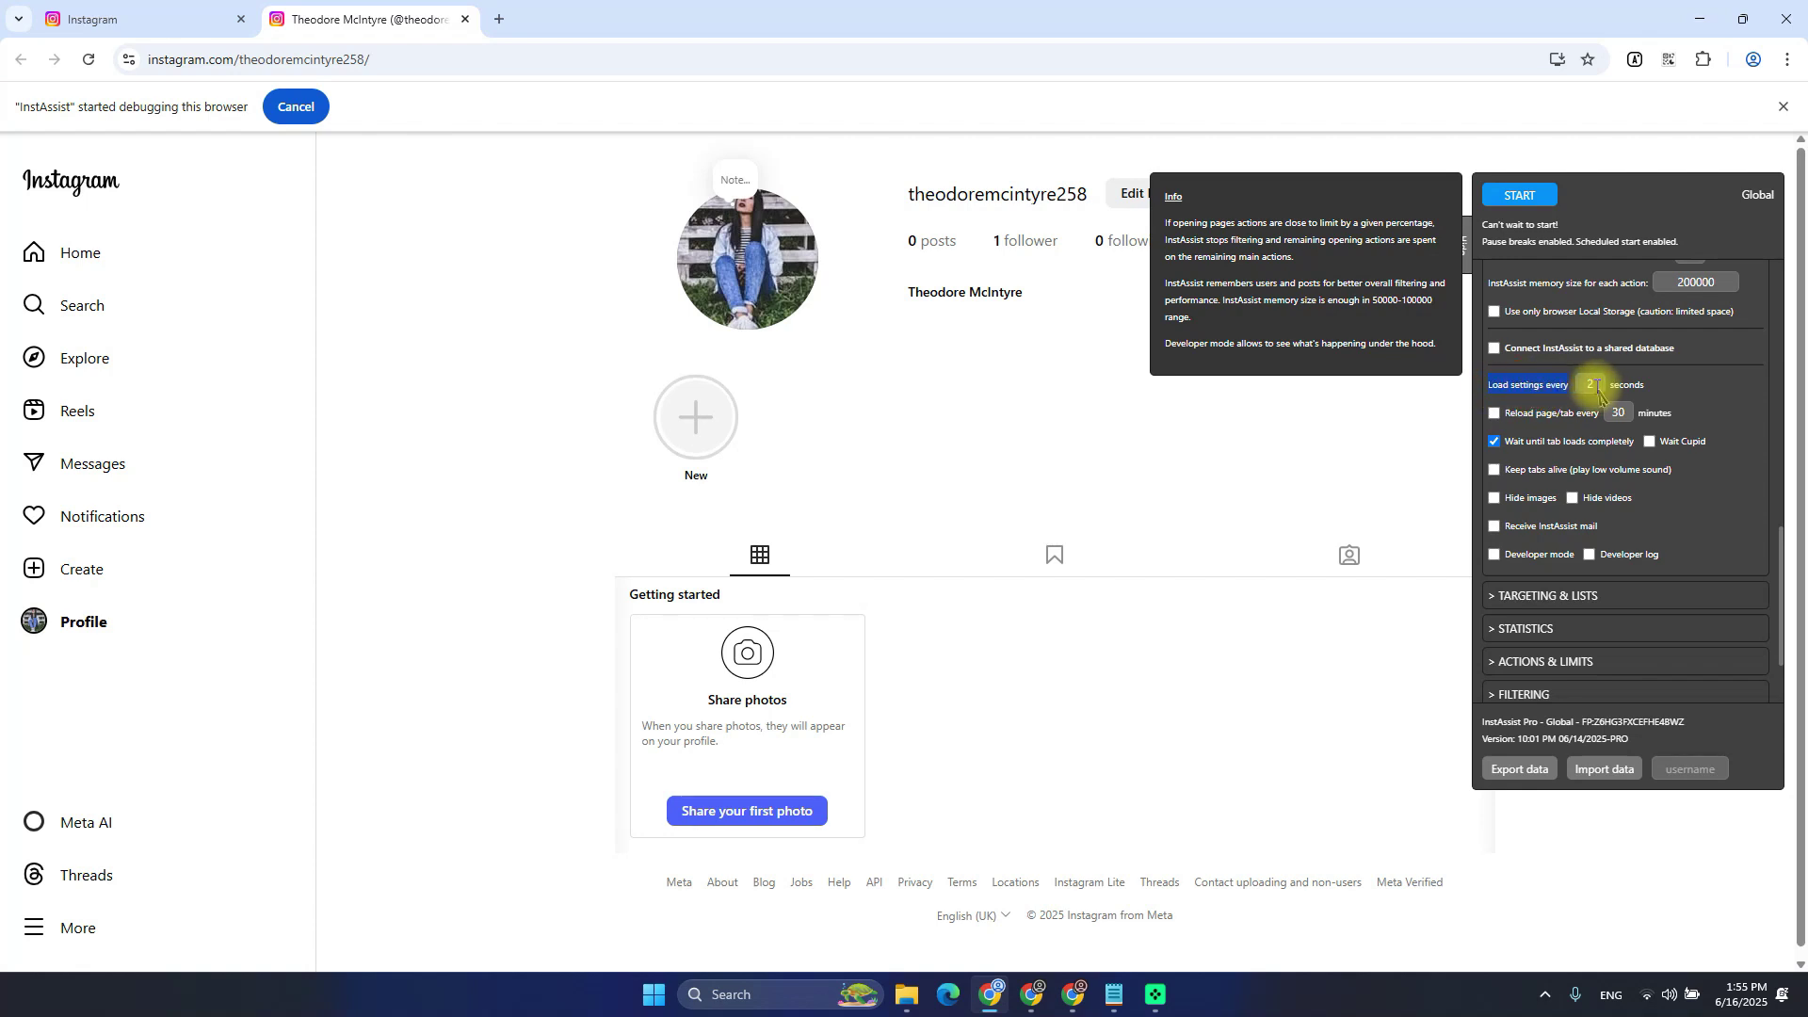
{"action": "left_click", "coordinate": [1594, 385]}
{"action": "type", "text": "0"}
{"action": "left_click", "coordinate": [1634, 392]}
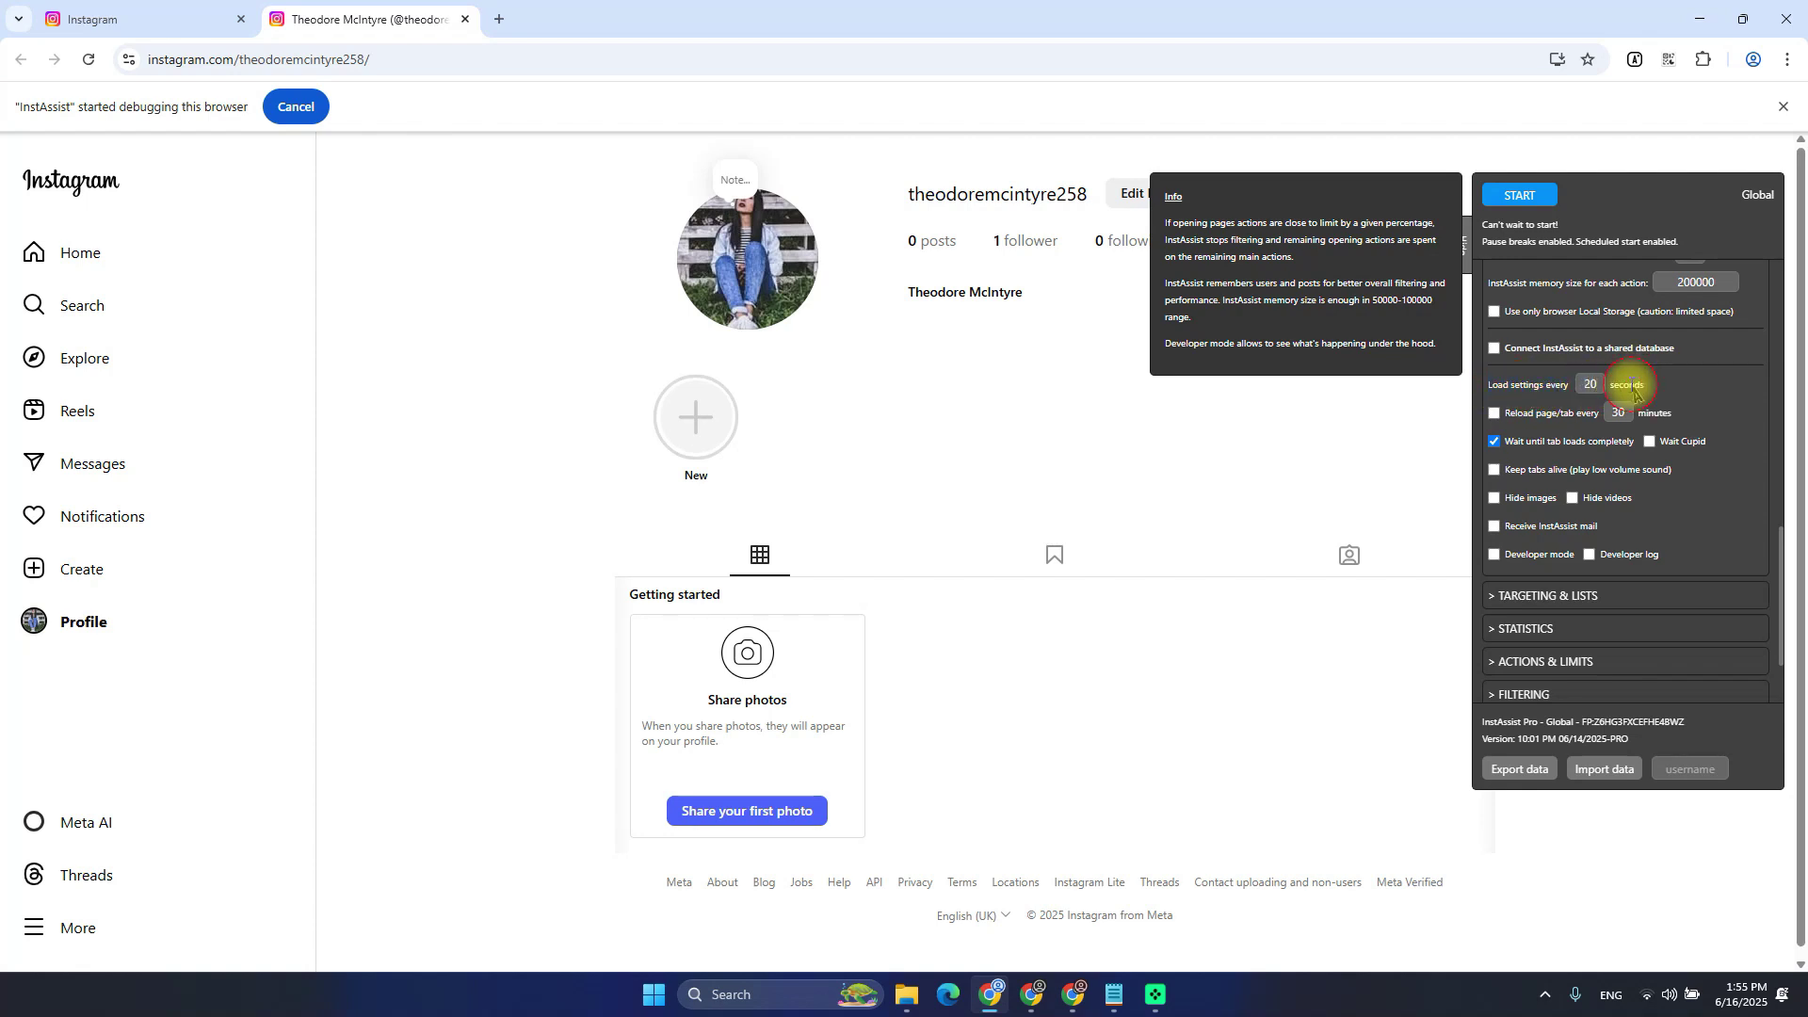
Check the "Load settings every" interval in both Instagram tabs
{"action": "left_click", "coordinate": [133, 8]}
{"action": "scroll", "coordinate": [1602, 452], "scroll_direction": "up", "scroll_amount": 1}
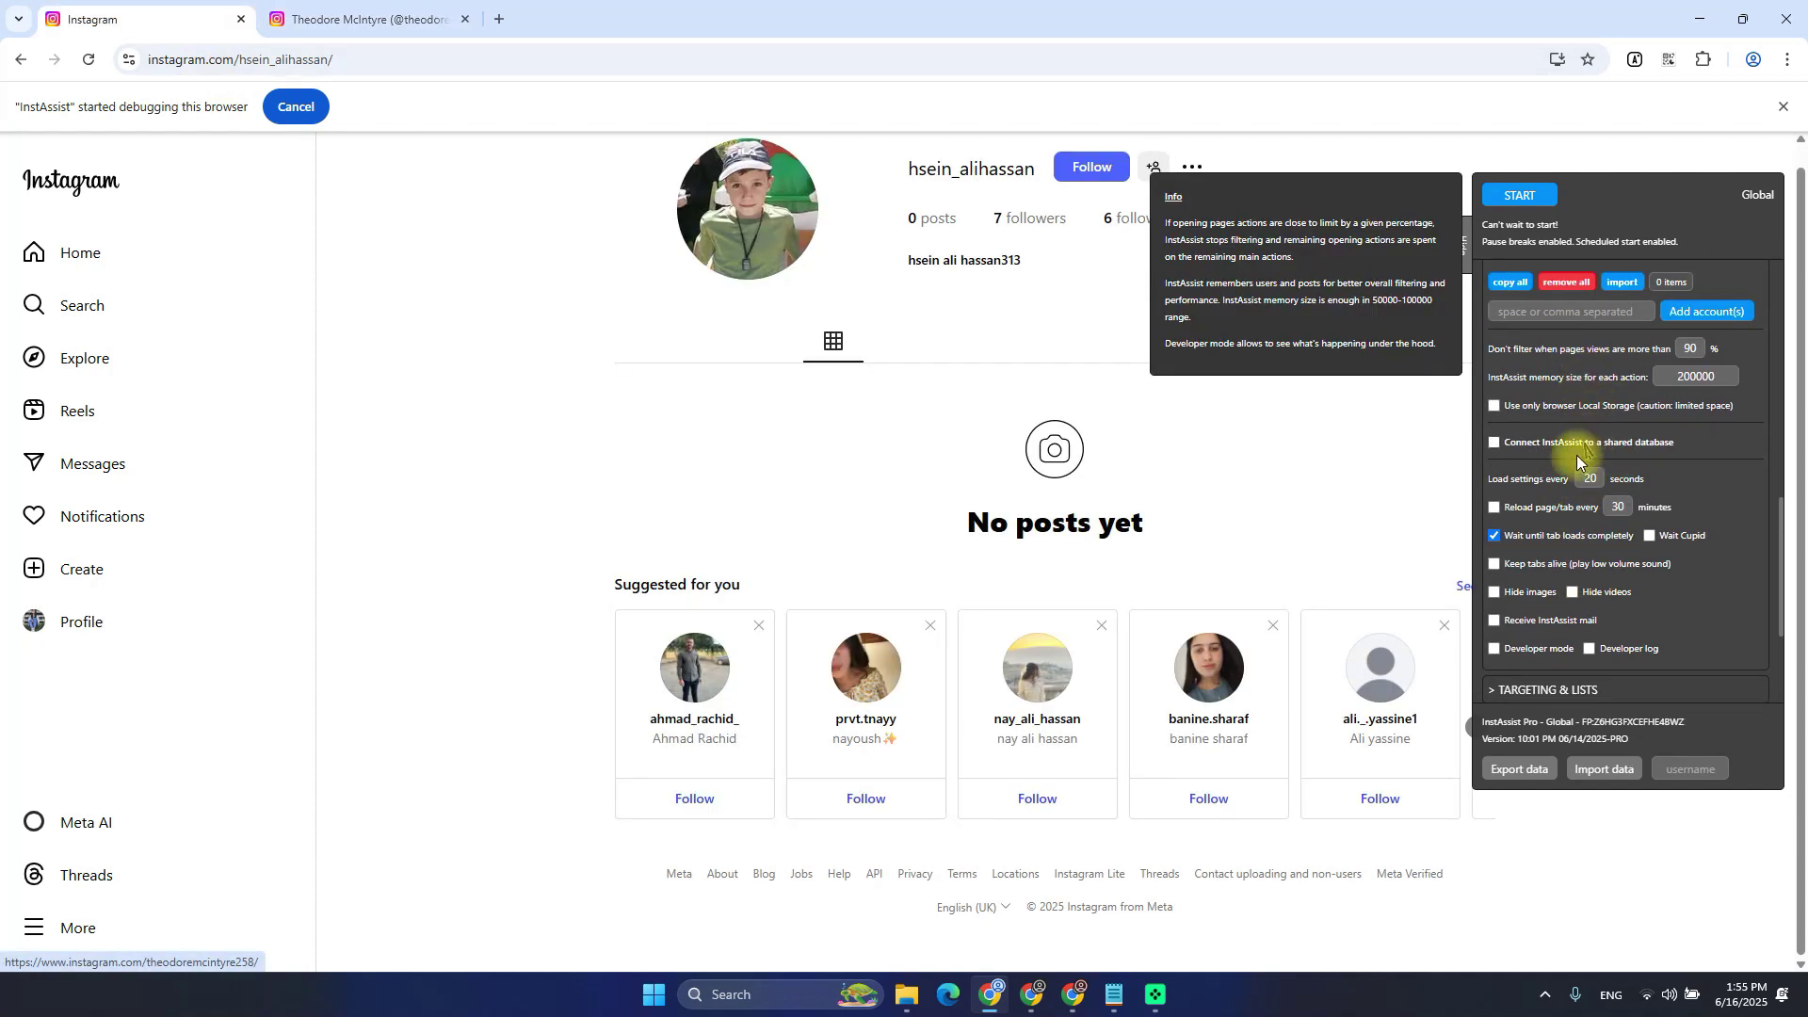
{"action": "left_click", "coordinate": [367, 19]}
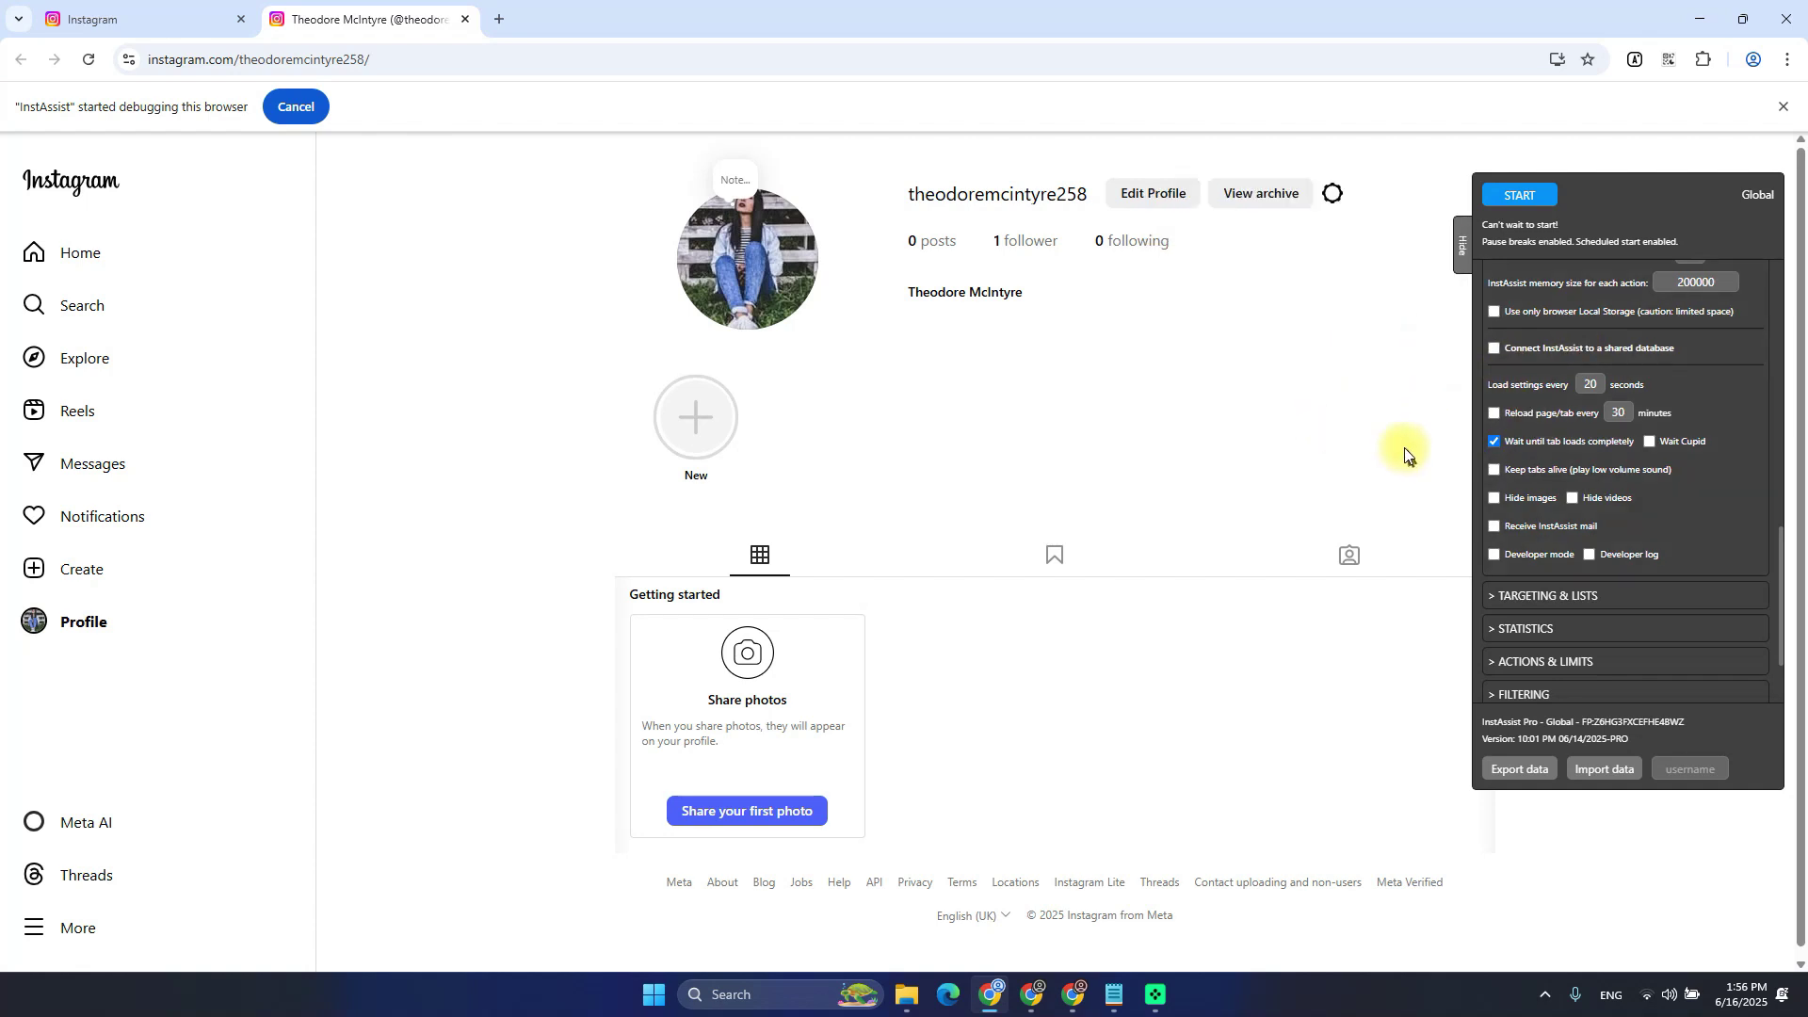
{"action": "scroll", "coordinate": [1404, 448], "scroll_direction": "up", "scroll_amount": 1}
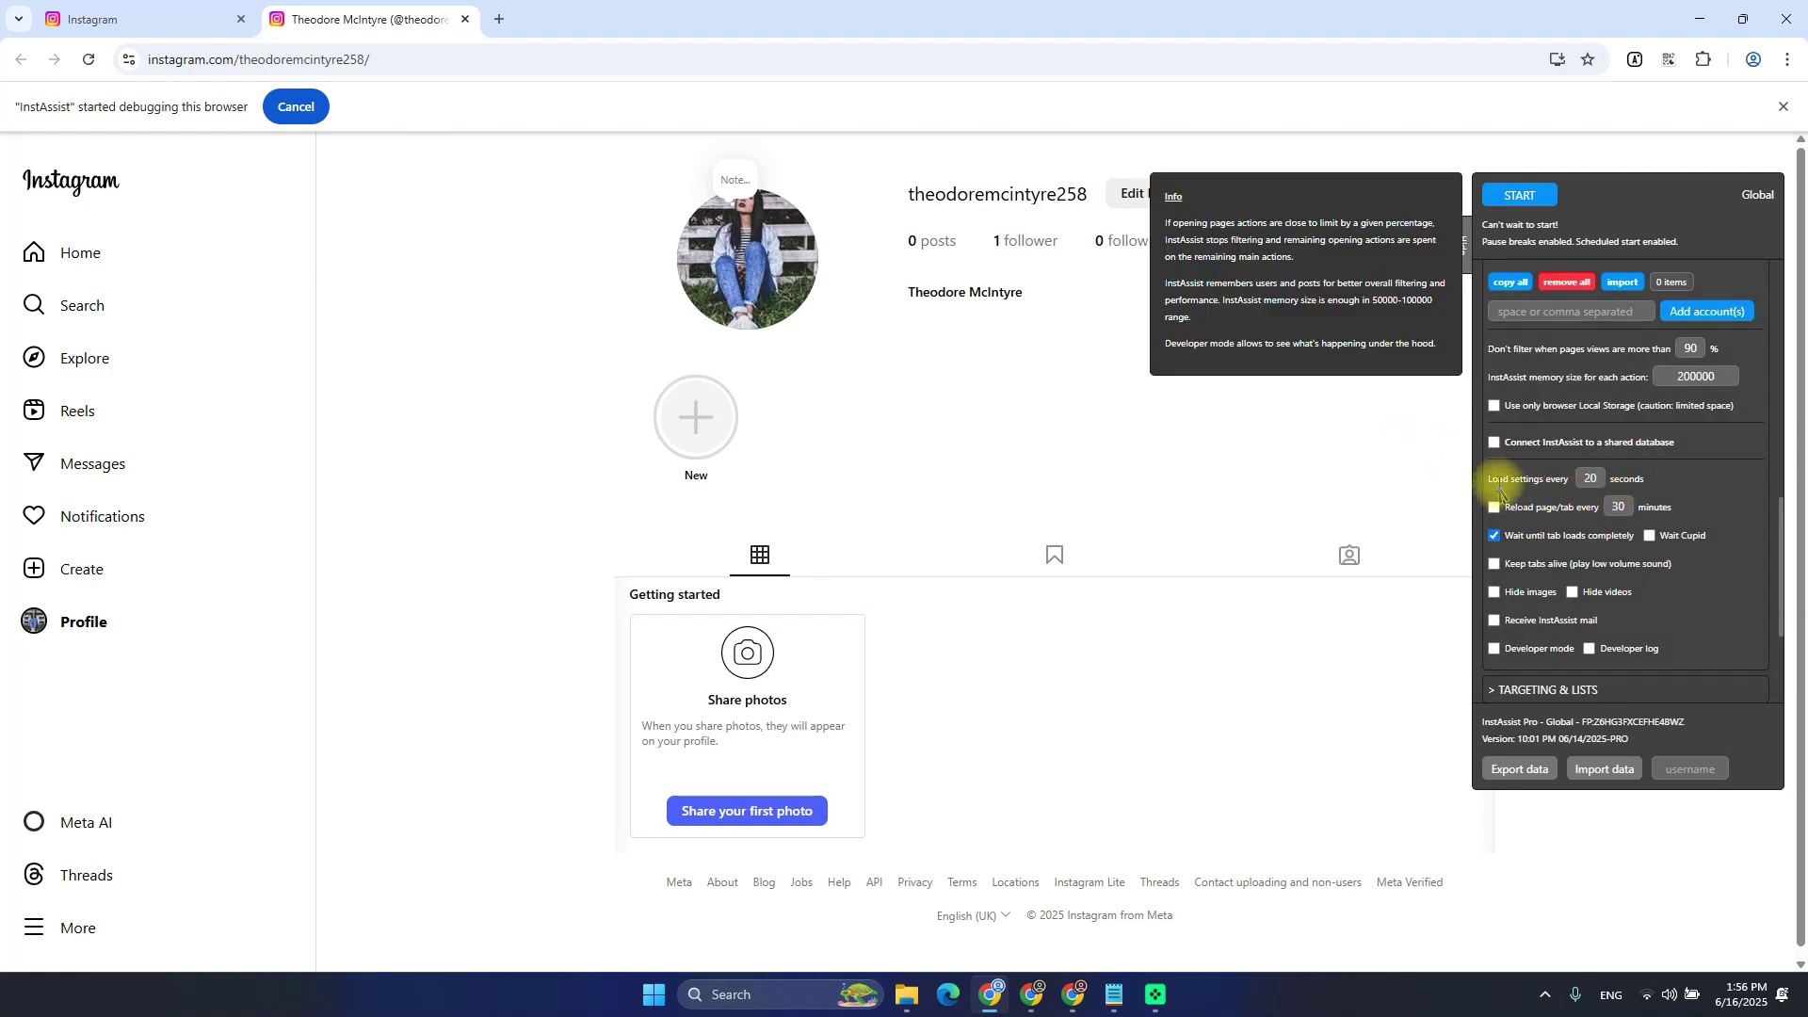
{"action": "left_click_drag", "start_coordinate": [1494, 479], "coordinate": [1609, 482]}
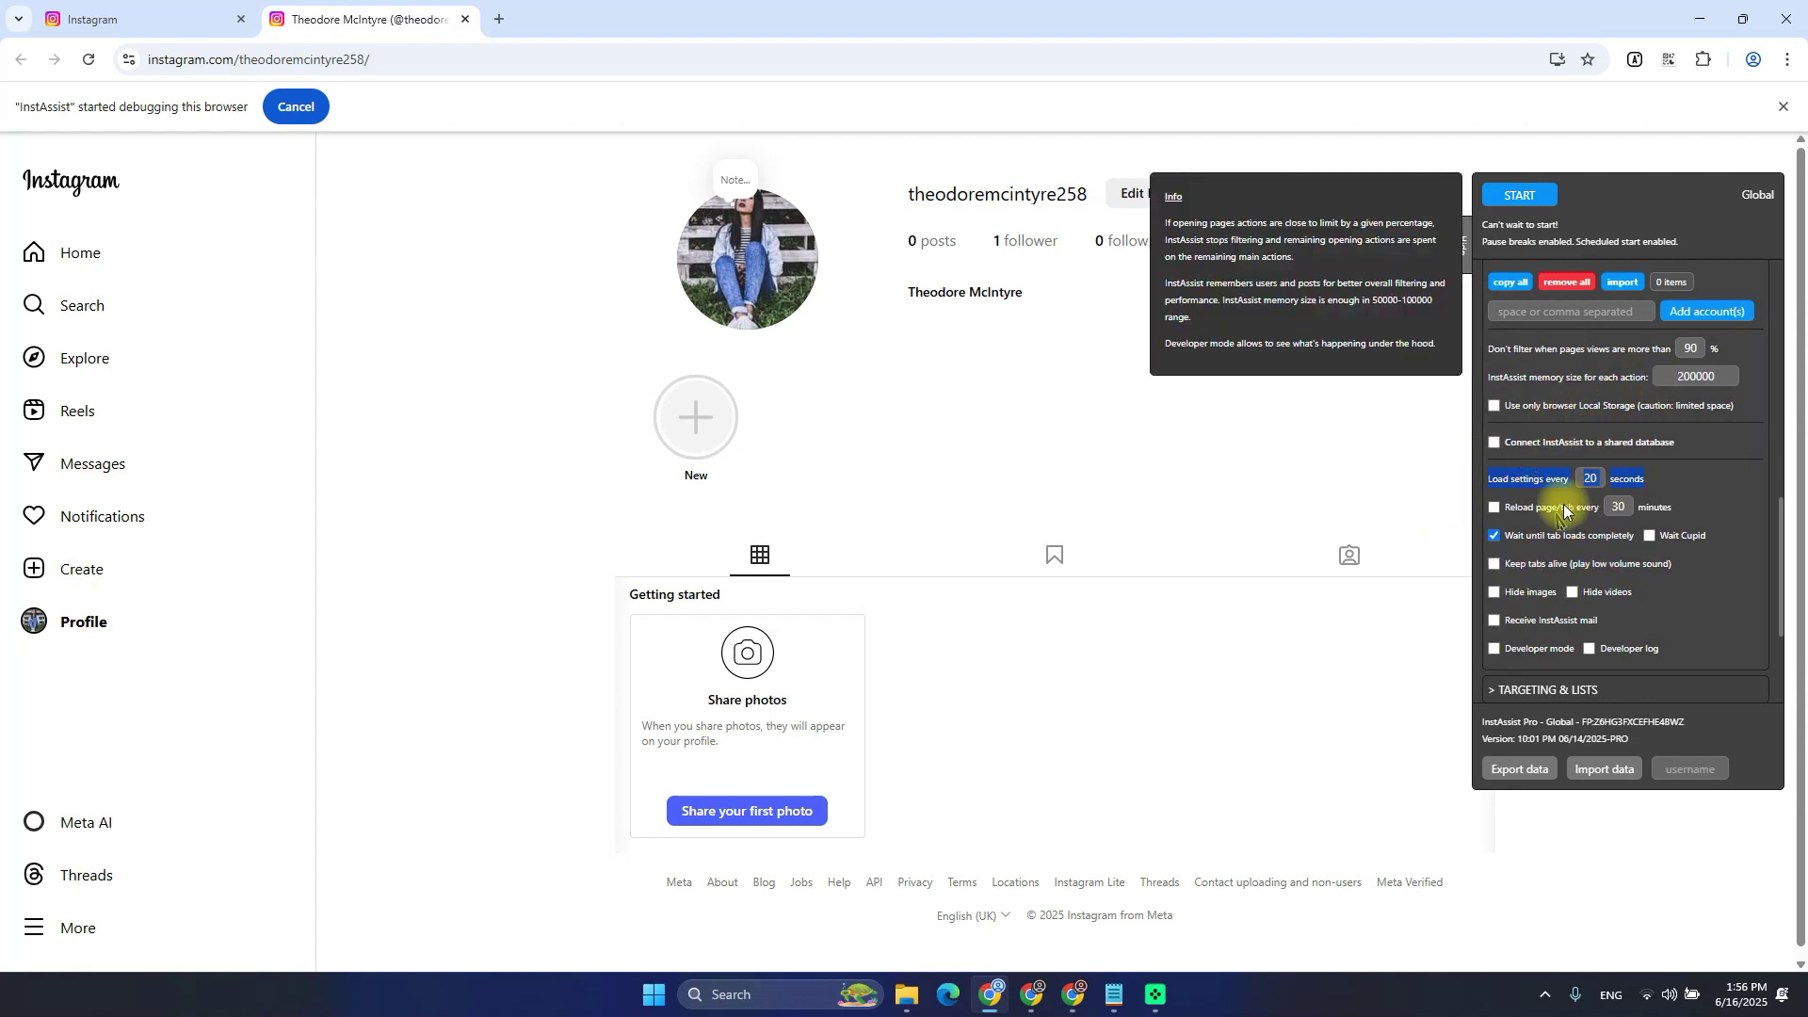
Enable Hide images, Hide videos, Wait Cupid, Keep tabs alive and Reload page/tab in the first tab's InstAssist settings
{"action": "left_click", "coordinate": [141, 19]}
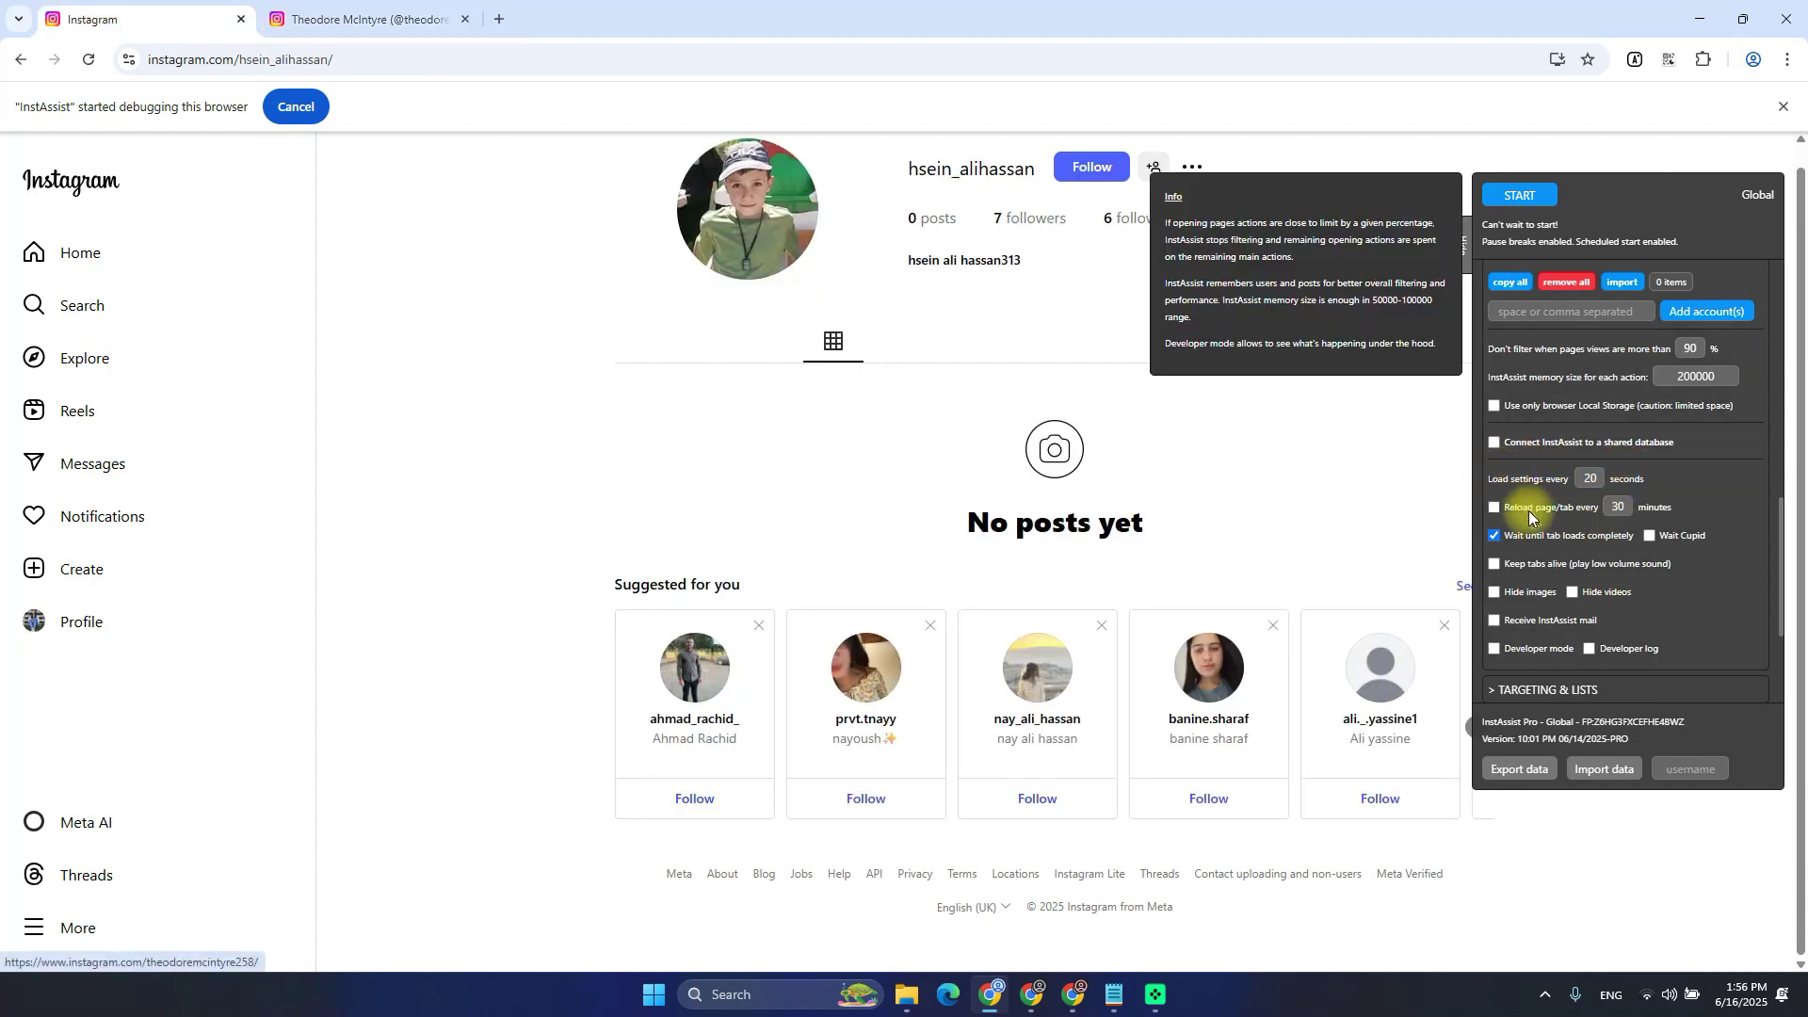
{"action": "left_click", "coordinate": [1495, 592]}
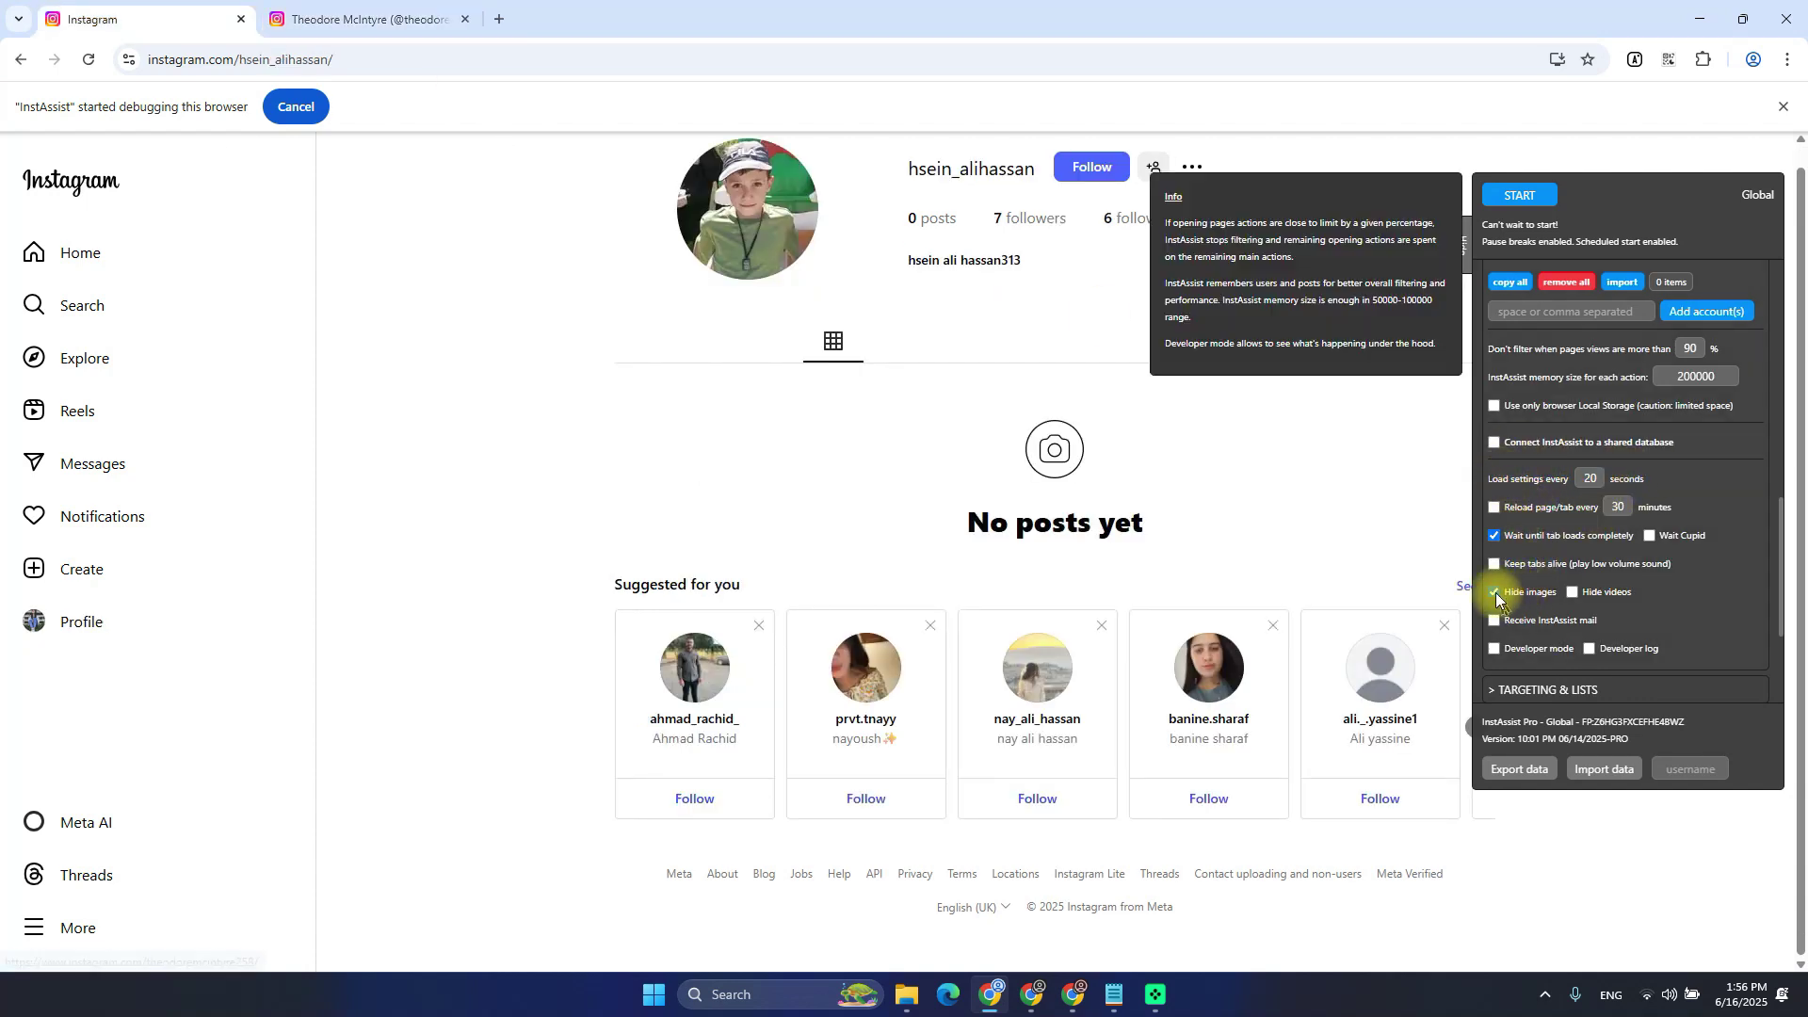
{"action": "left_click", "coordinate": [1604, 593]}
{"action": "left_click", "coordinate": [1654, 536]}
{"action": "left_click", "coordinate": [1612, 567]}
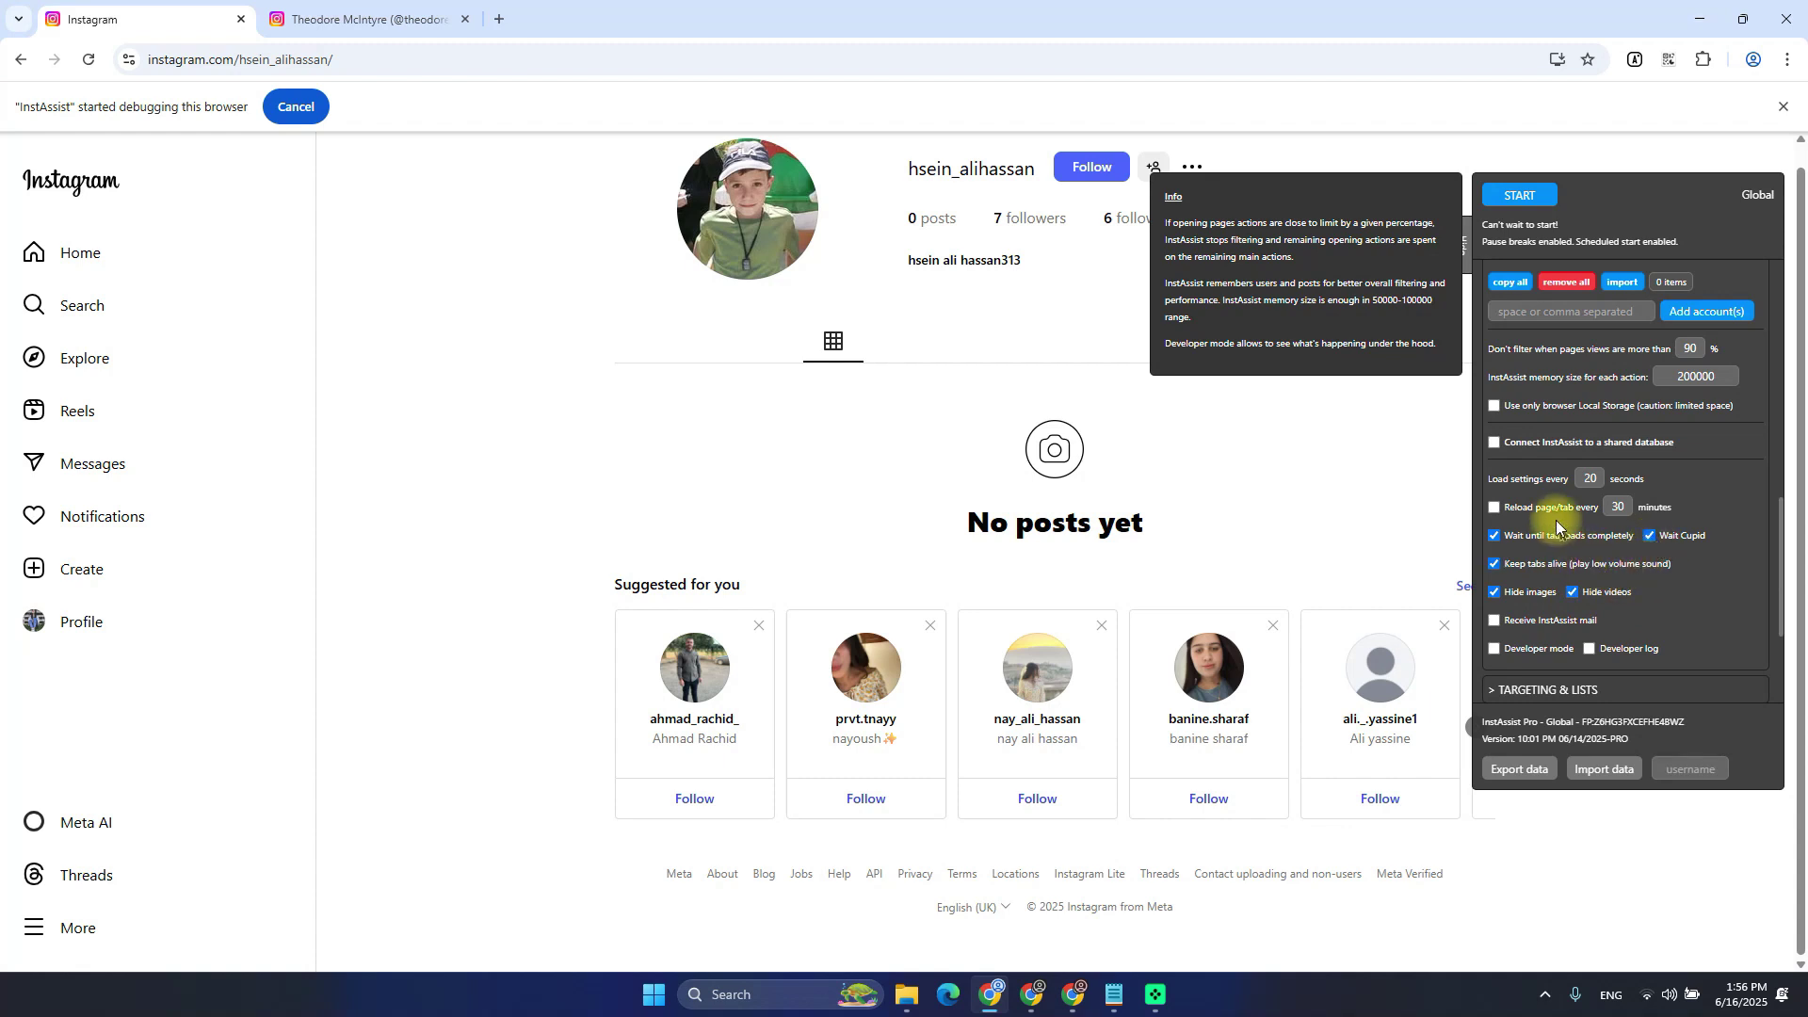
{"action": "left_click", "coordinate": [1552, 509]}
{"action": "scroll", "coordinate": [1606, 452], "scroll_direction": "down", "scroll_amount": 1}
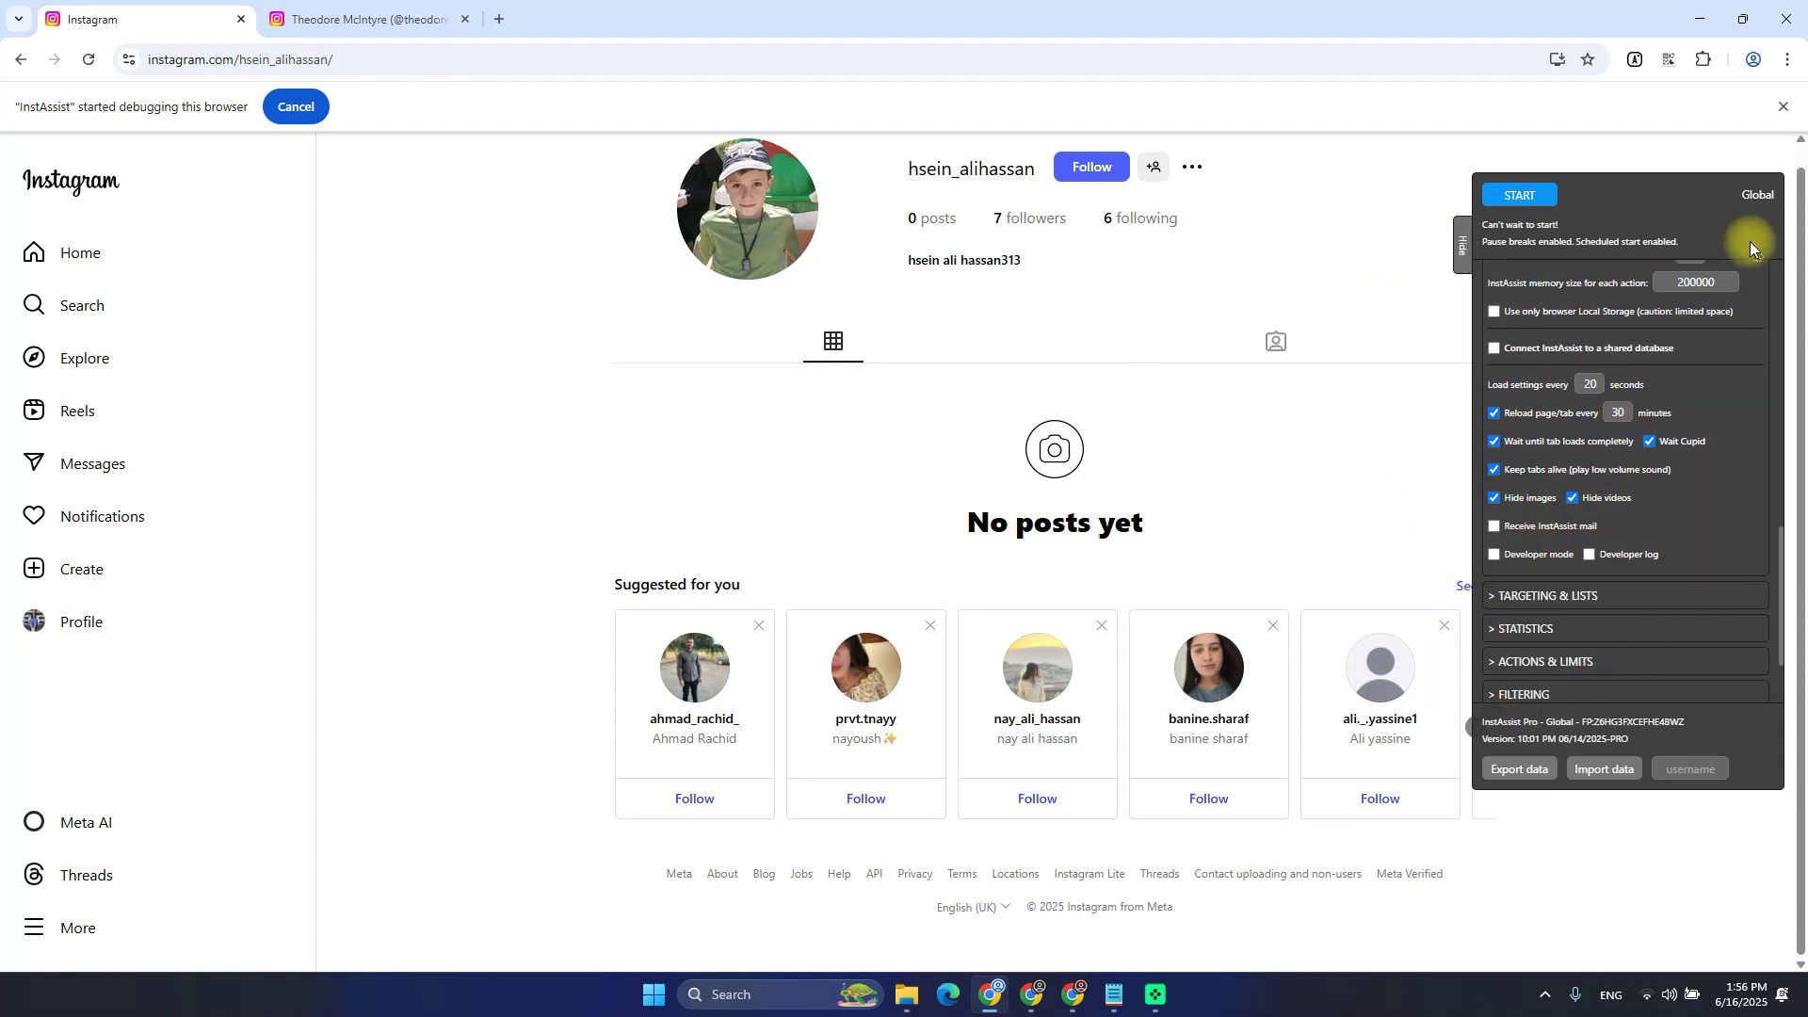
Reload the first profile page and check how the enabled options affect both Instagram tabs
{"action": "mouse_move", "coordinate": [1740, 501]}
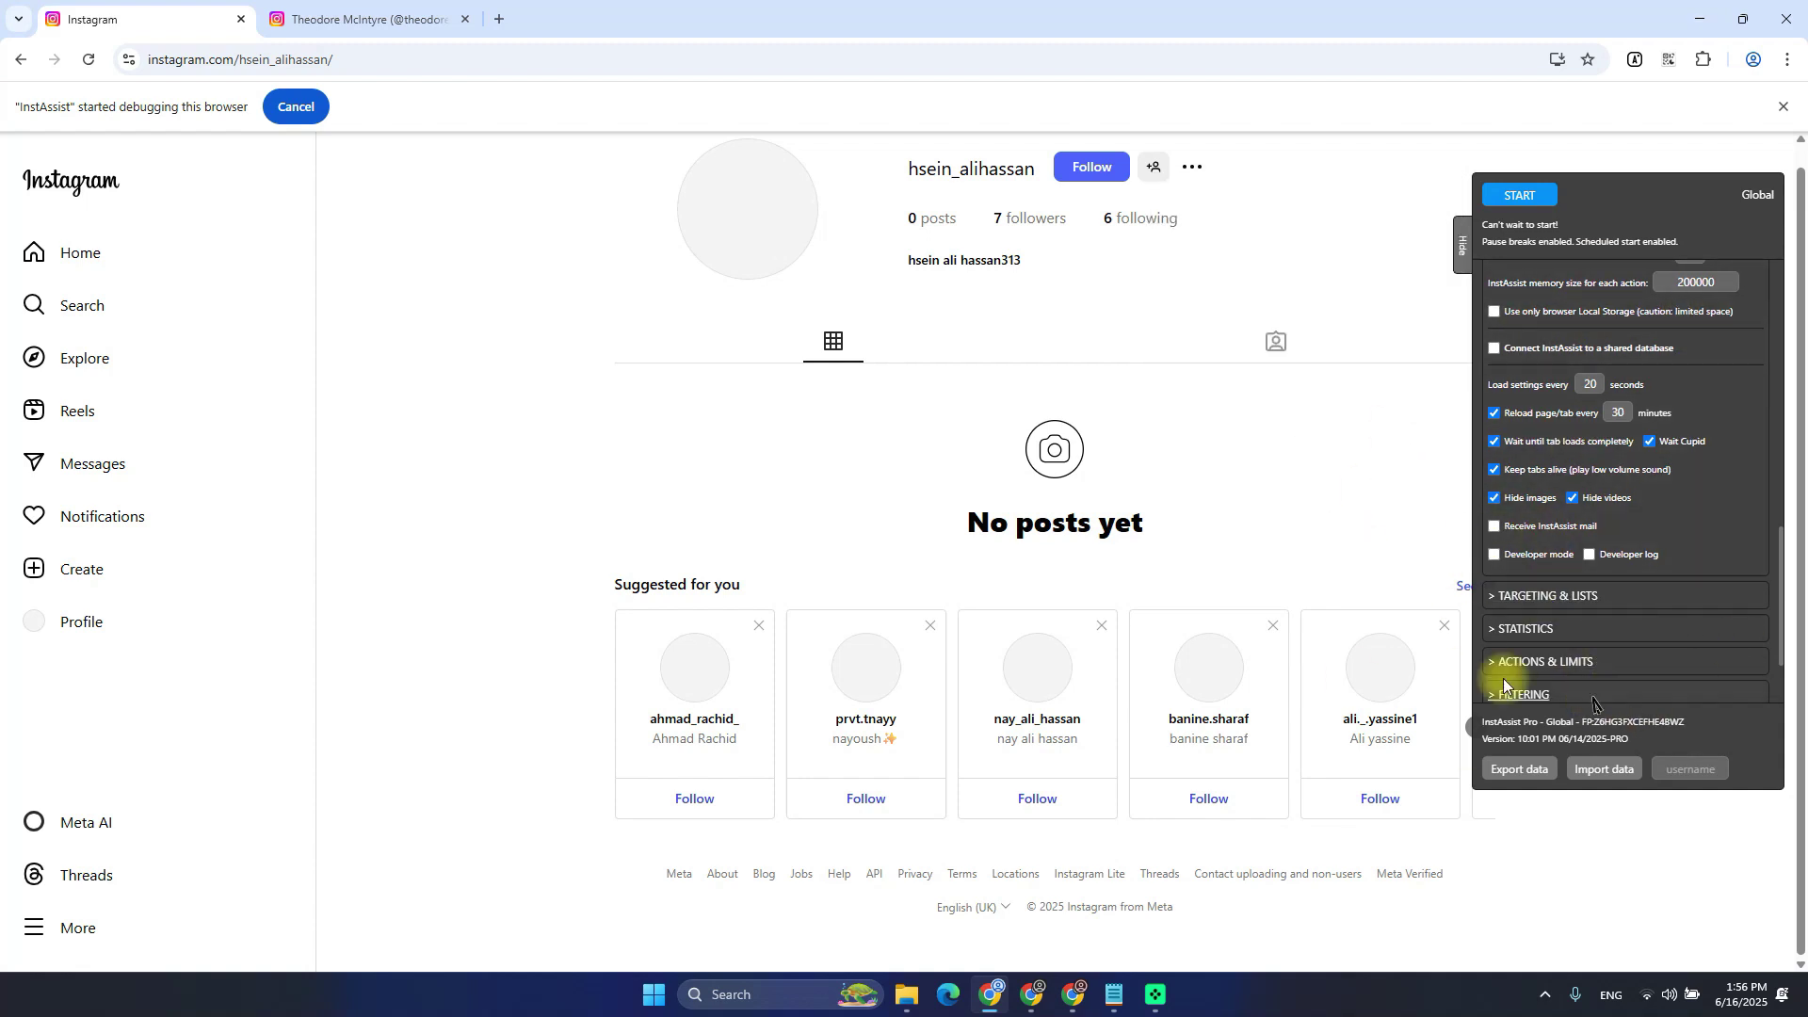
{"action": "mouse_move", "coordinate": [1632, 563]}
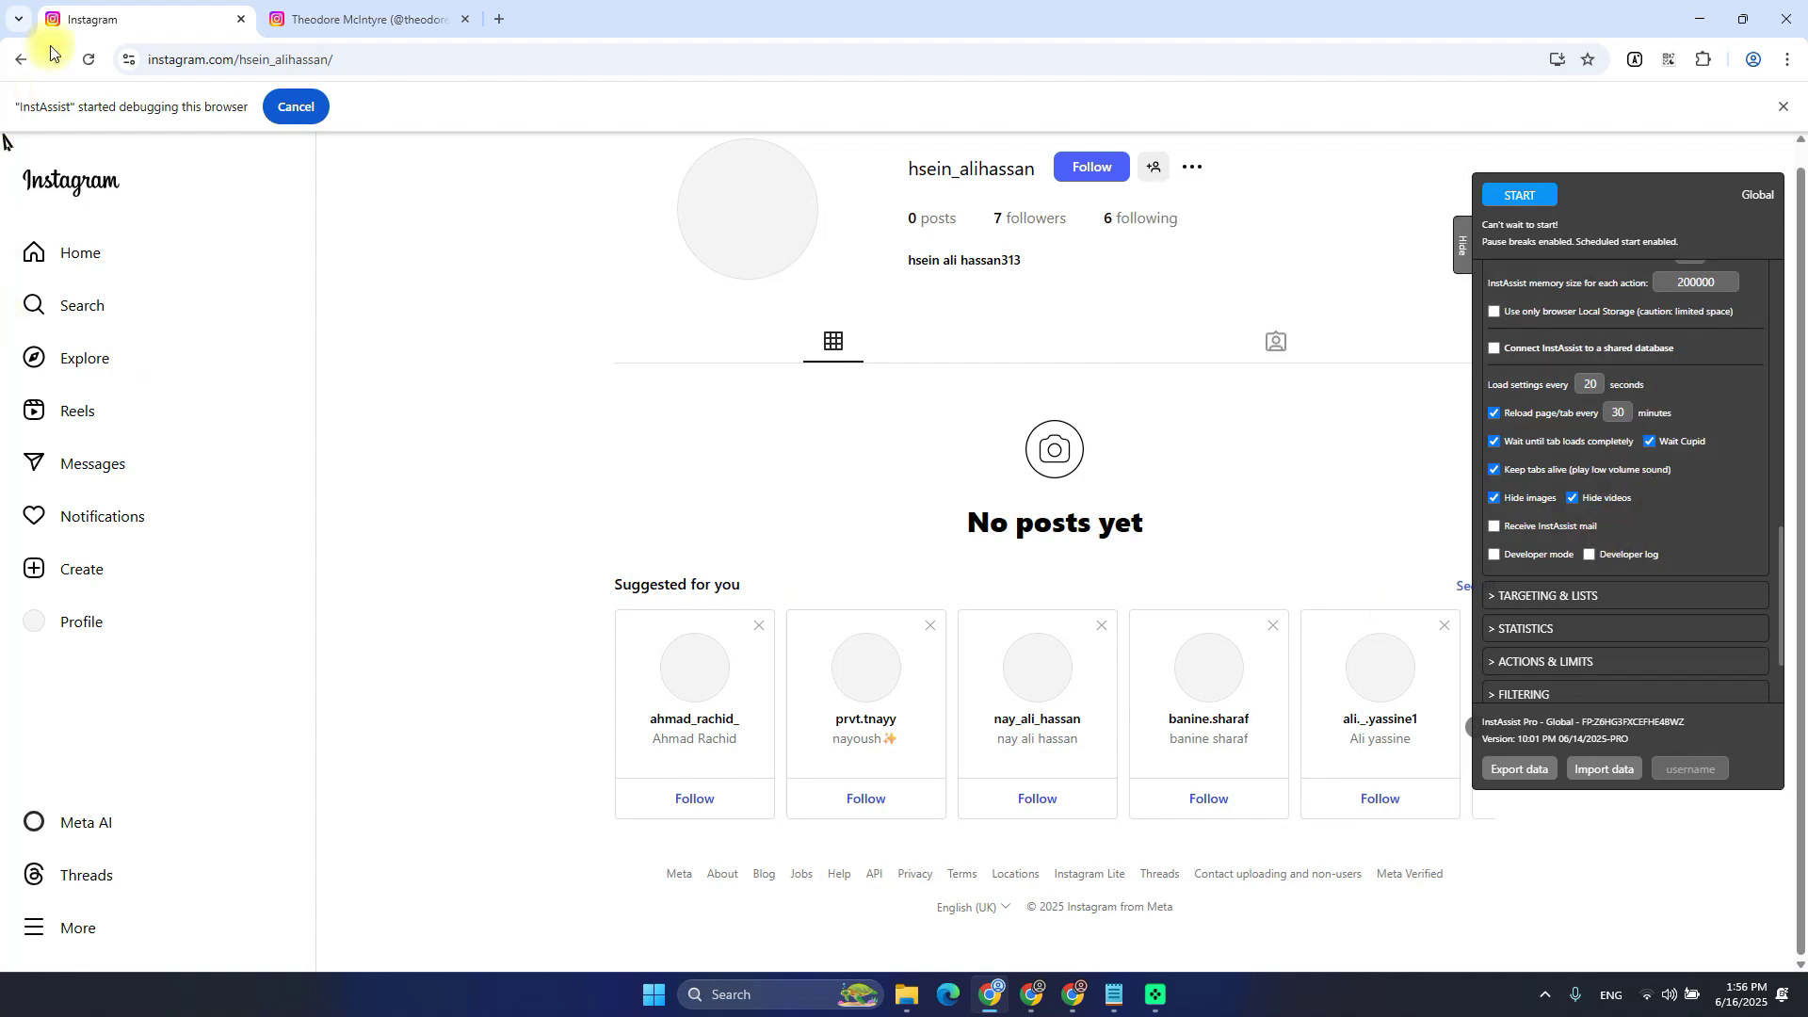
{"action": "left_click", "coordinate": [86, 68]}
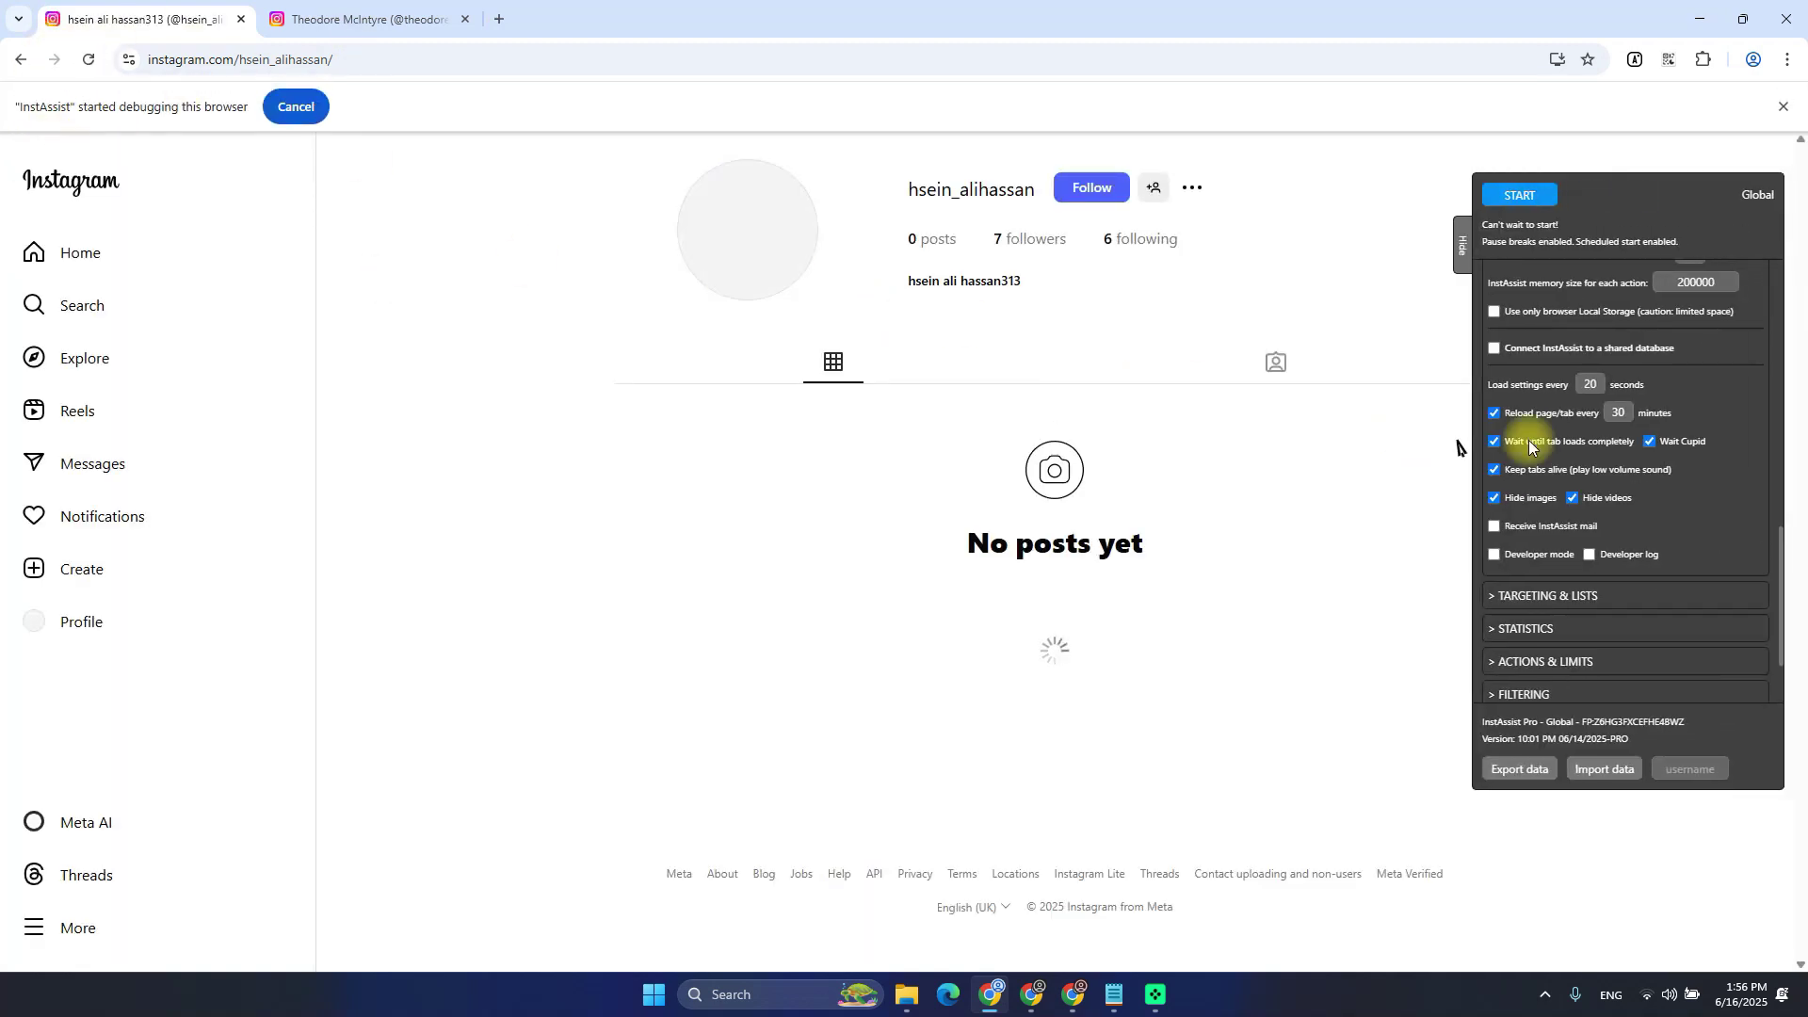
{"action": "mouse_move", "coordinate": [1706, 348]}
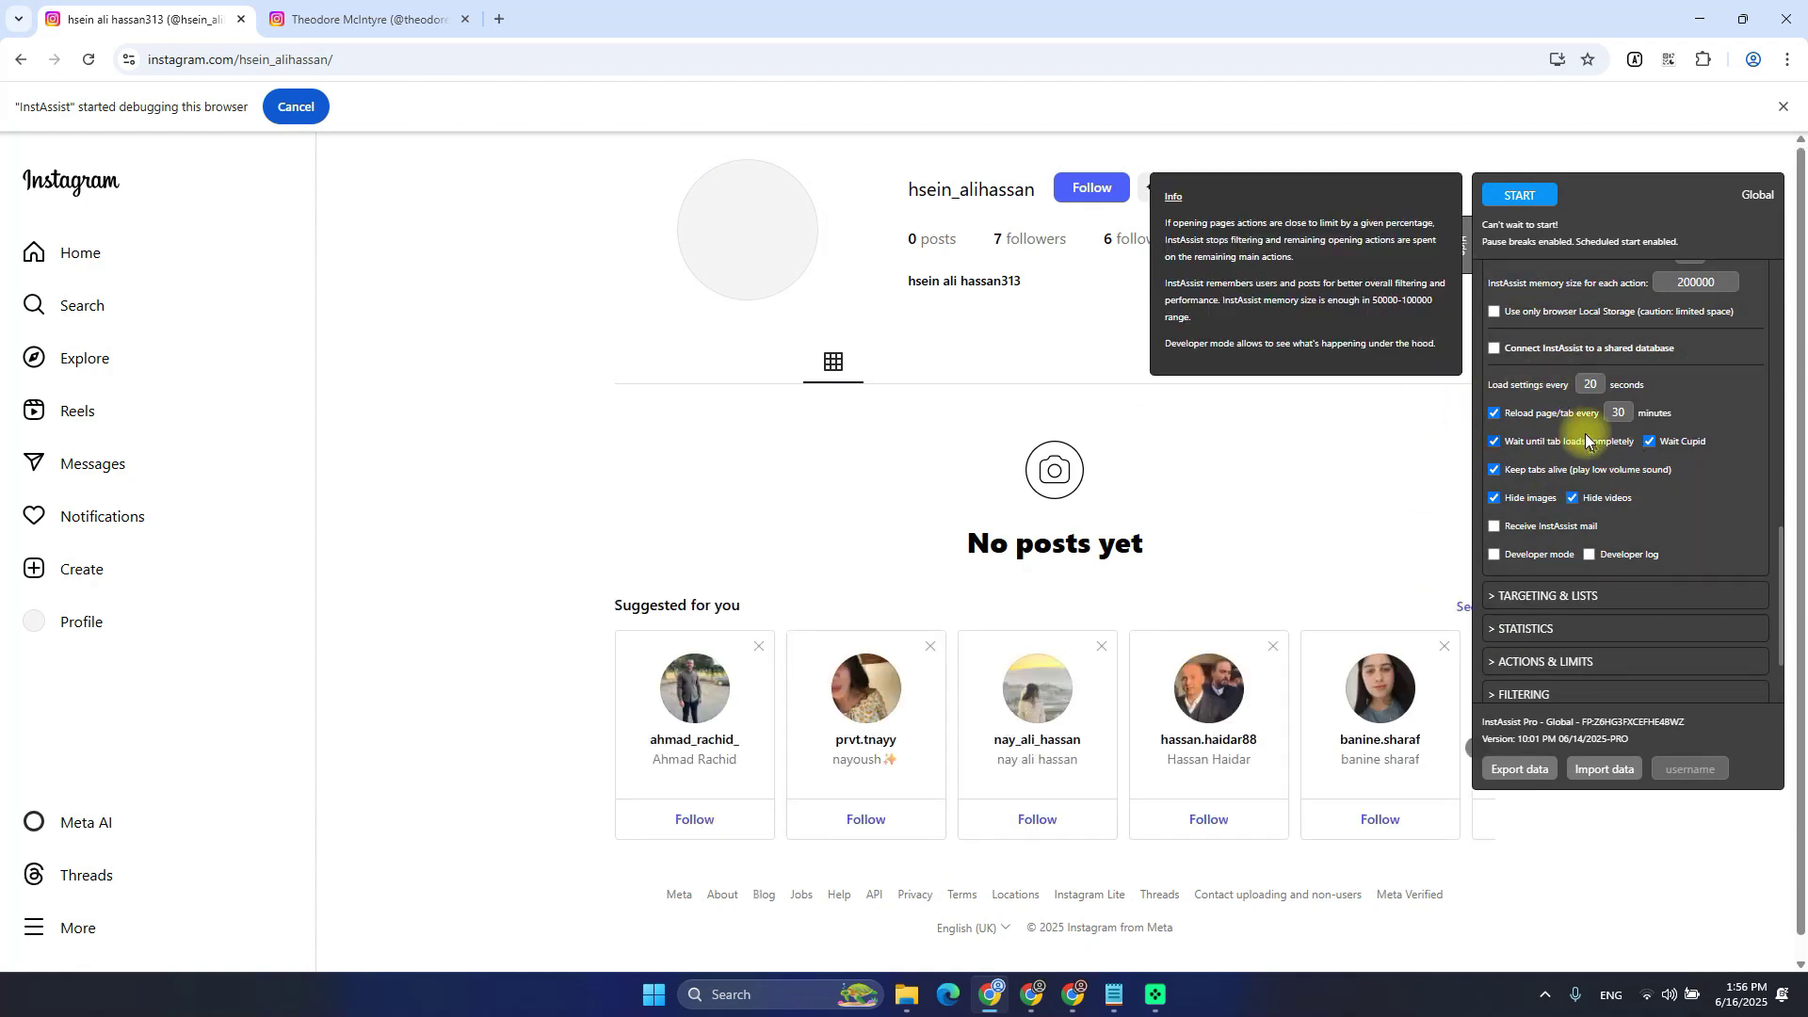
{"action": "left_click", "coordinate": [355, 16]}
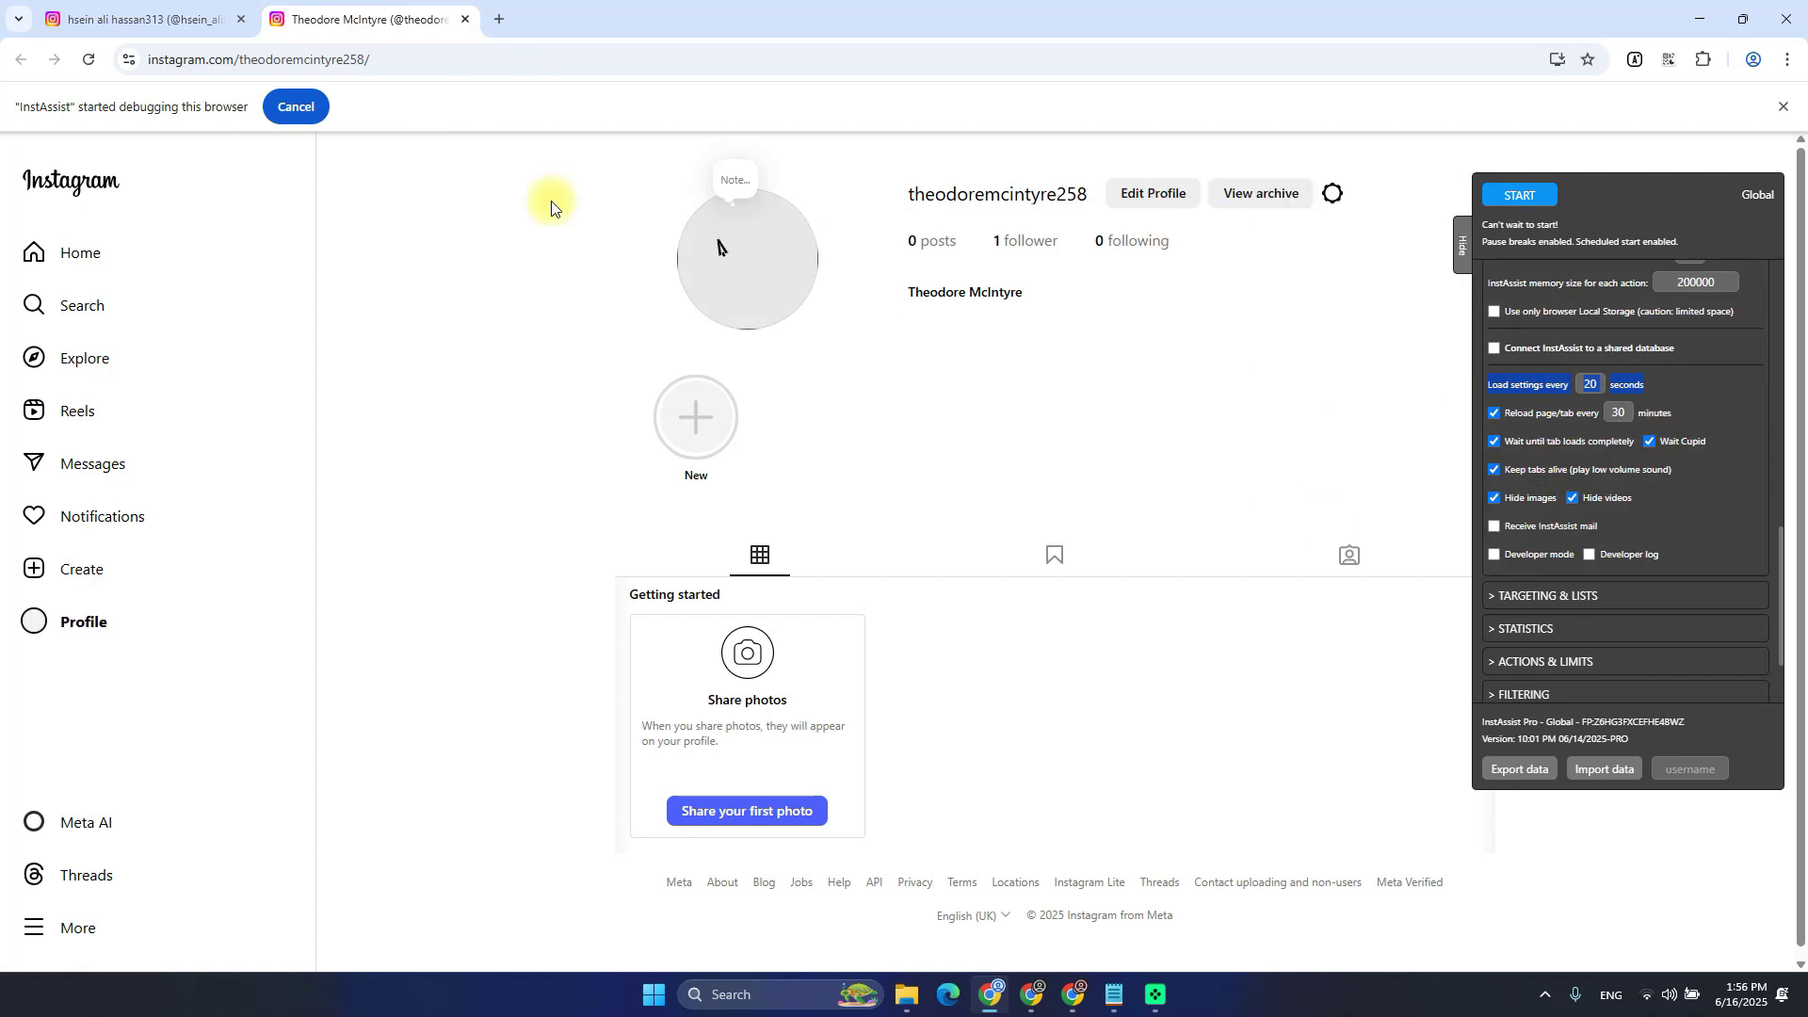
{"action": "left_click", "coordinate": [1211, 405]}
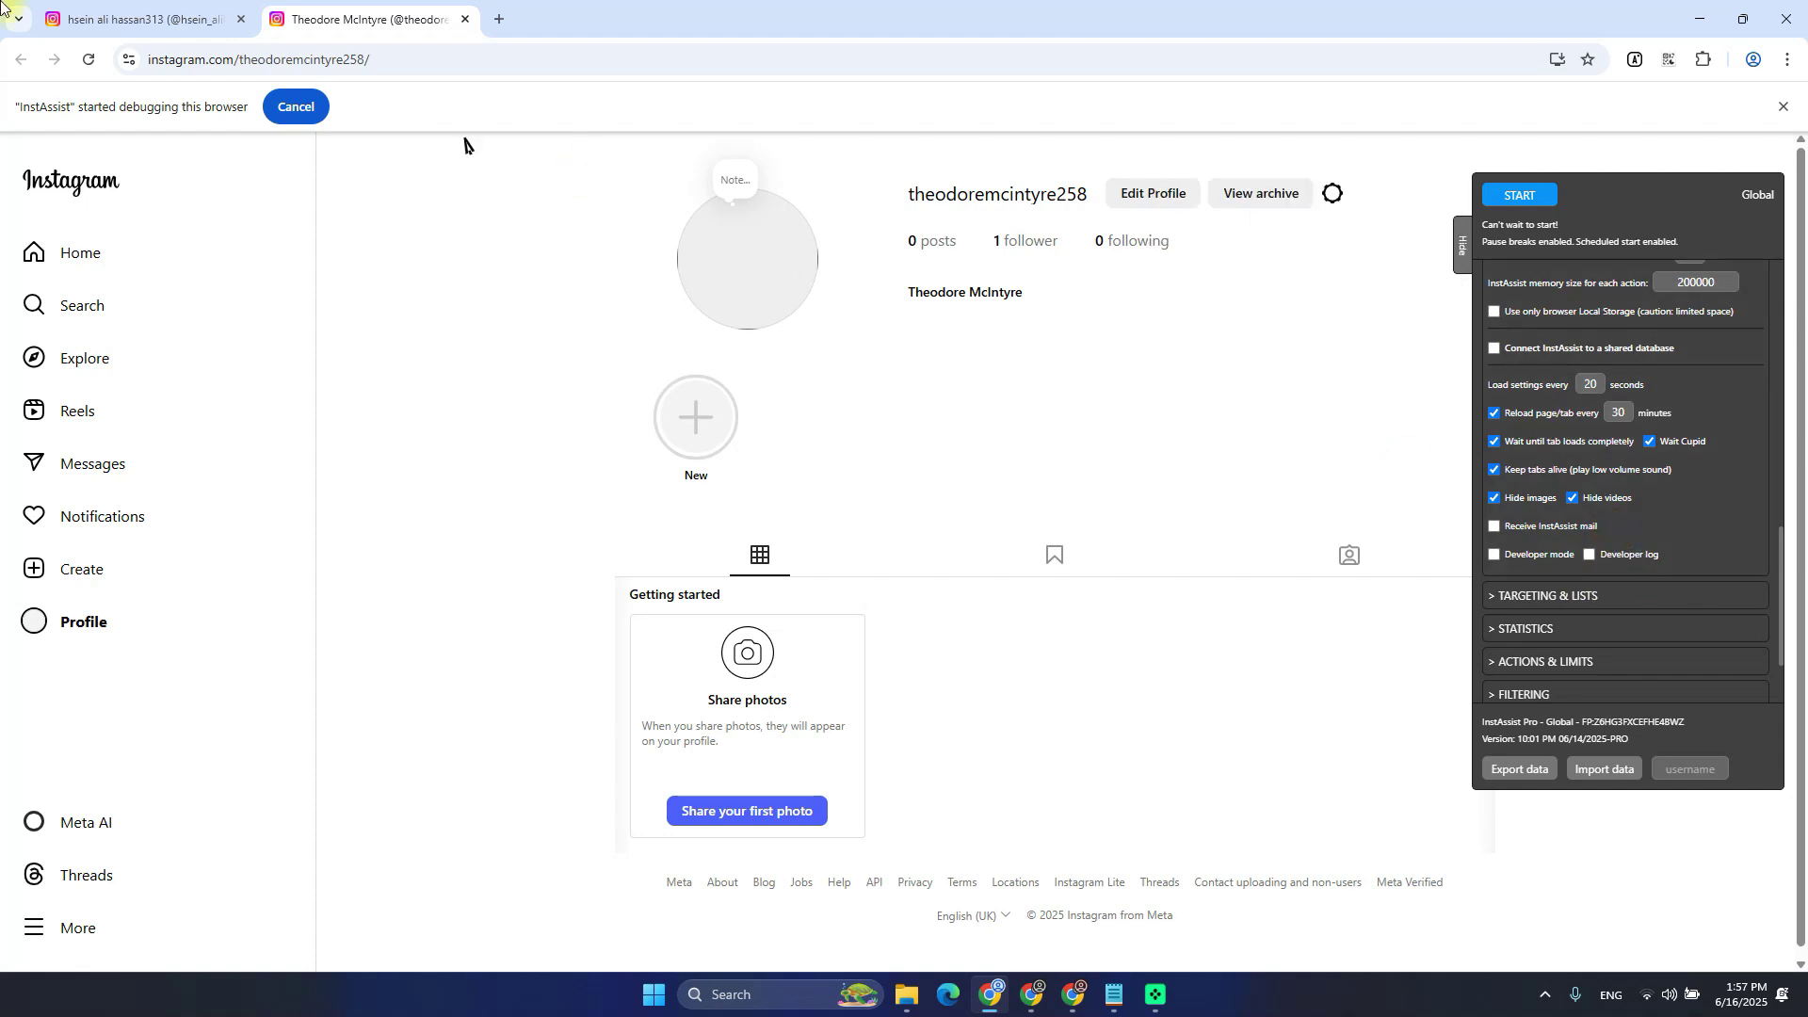
{"action": "left_click", "coordinate": [149, 11]}
{"action": "key", "text": "F5"}
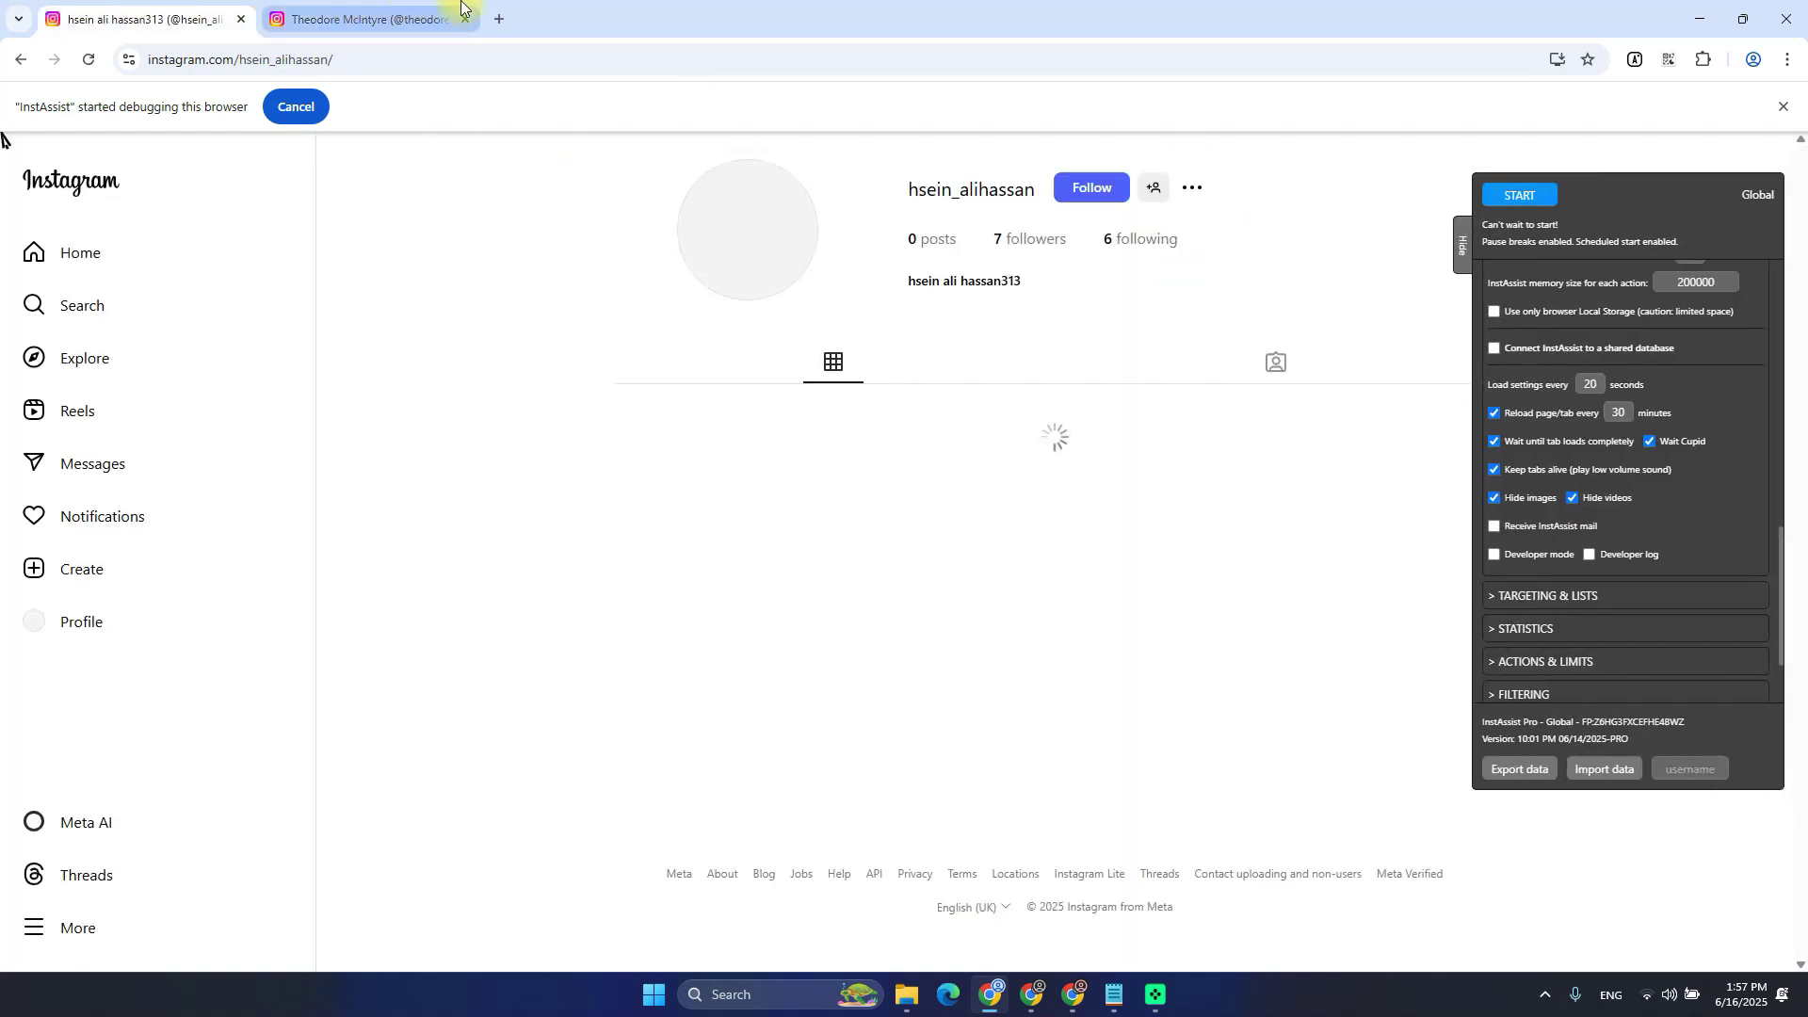
Disable Hide images, Hide videos, Reload page/tab and Wait Cupid in the first tab's InstAssist settings
{"action": "left_click", "coordinate": [1588, 500]}
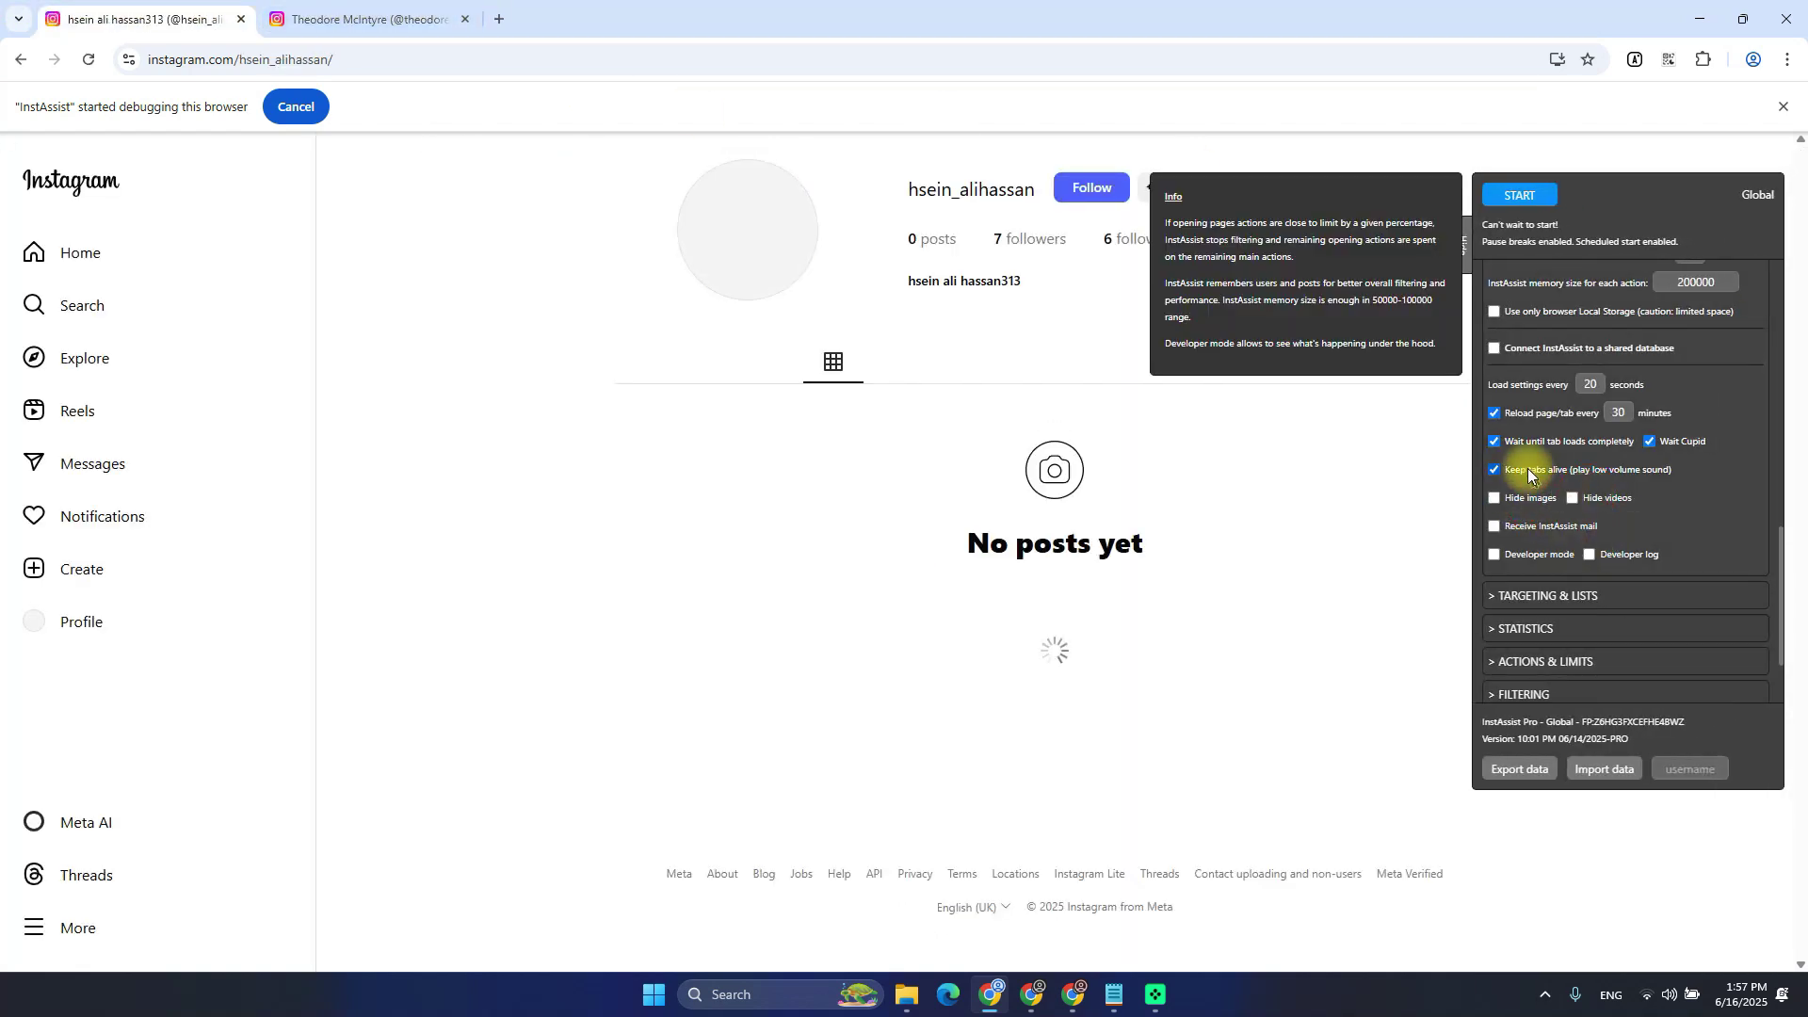
{"action": "left_click", "coordinate": [1495, 469]}
{"action": "left_click", "coordinate": [1495, 413]}
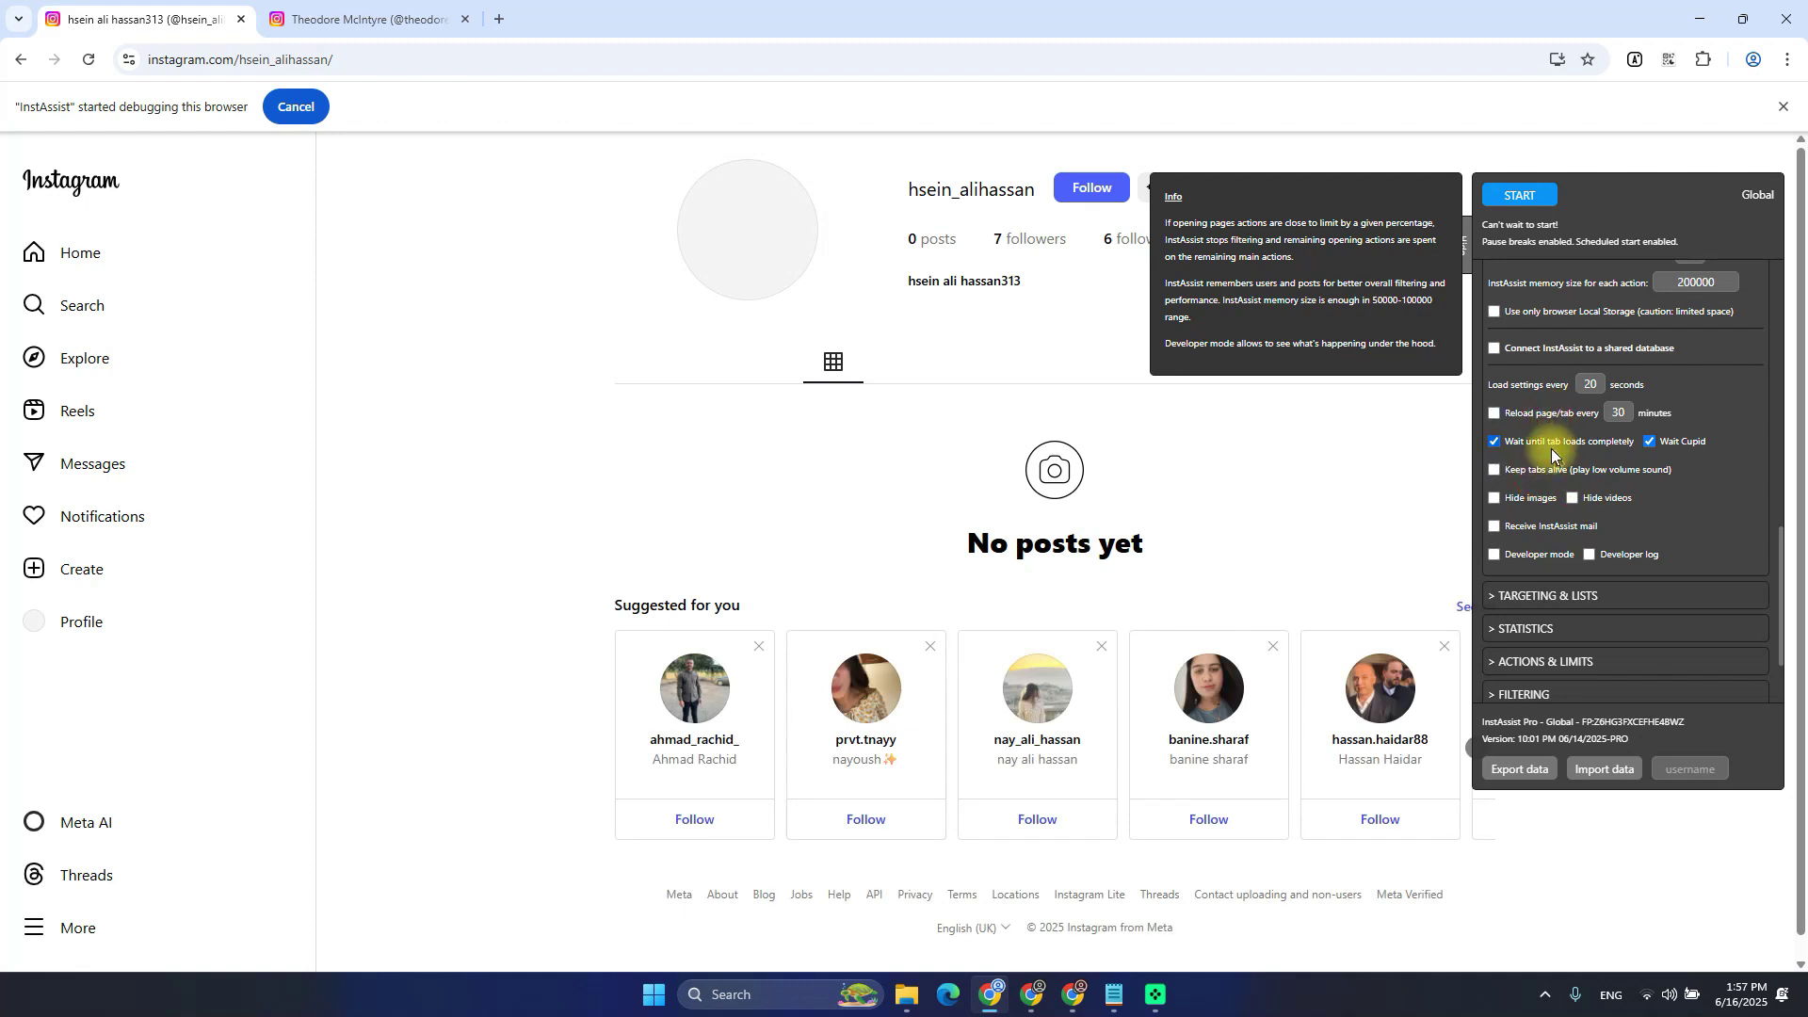
{"action": "left_click", "coordinate": [1696, 450]}
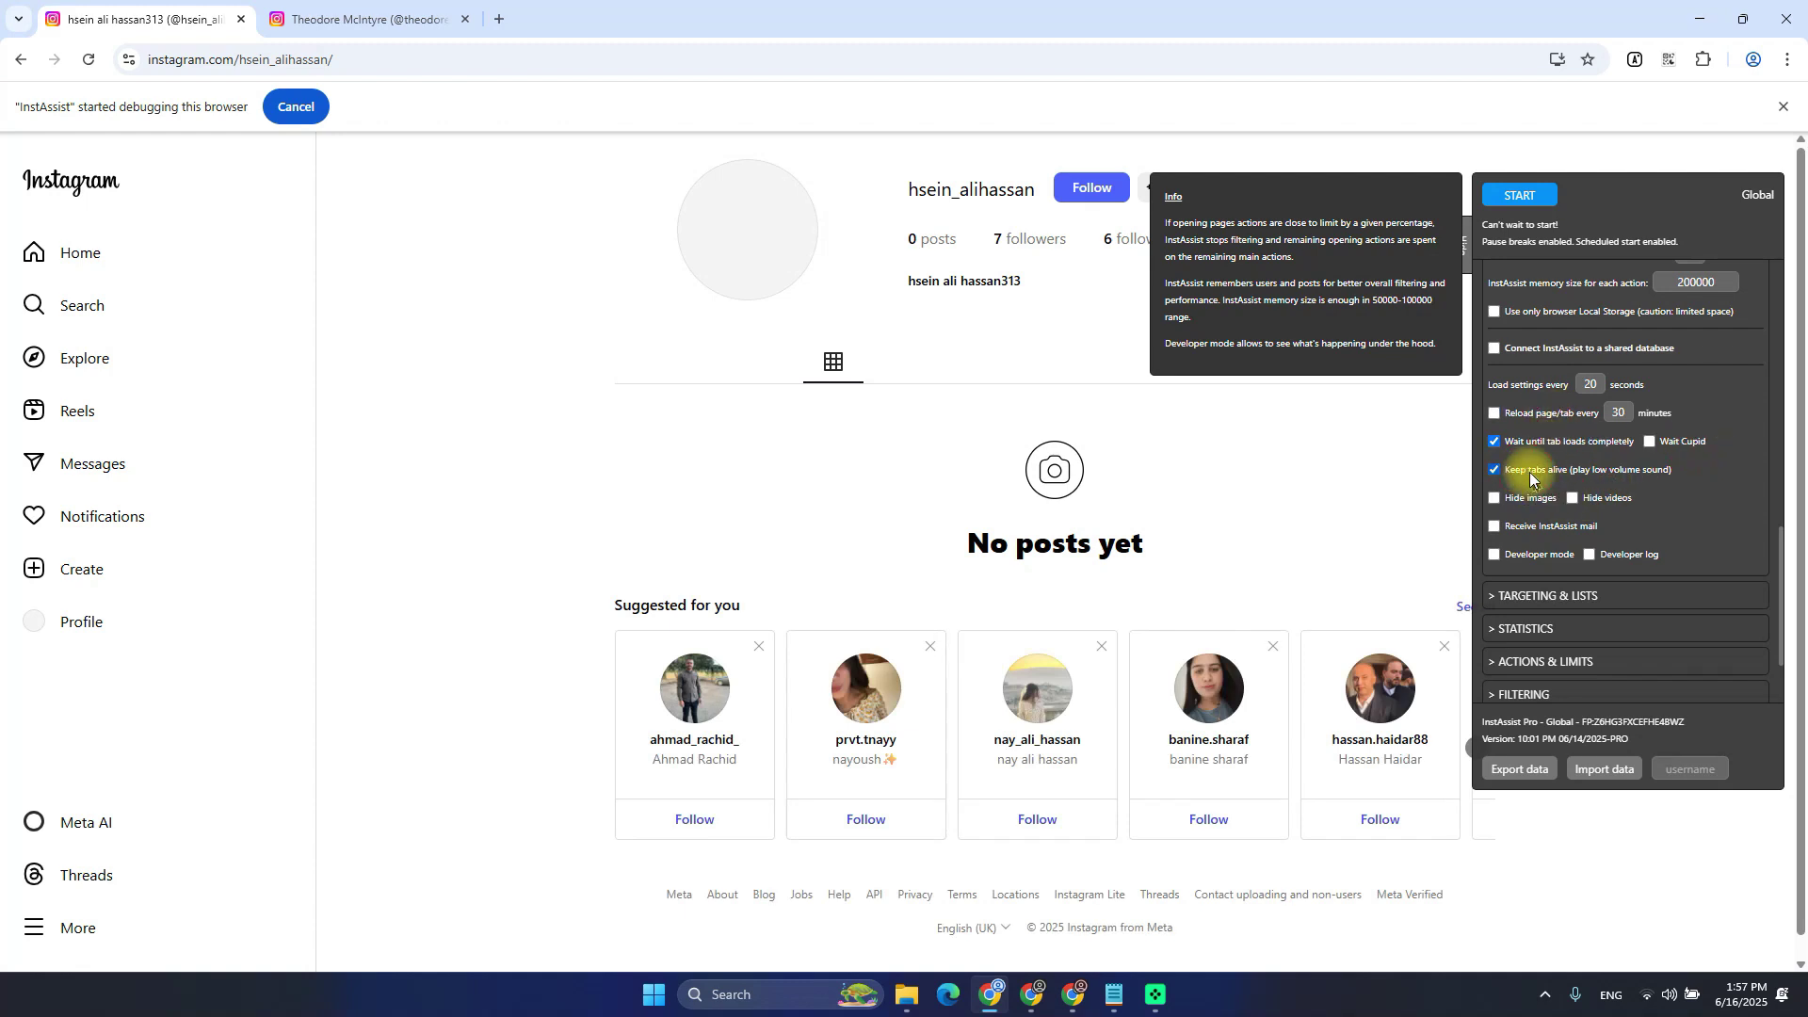
Reload the first profile page and check whether the changed options load in the second tab's InstAssist settings
{"action": "left_click", "coordinate": [89, 59]}
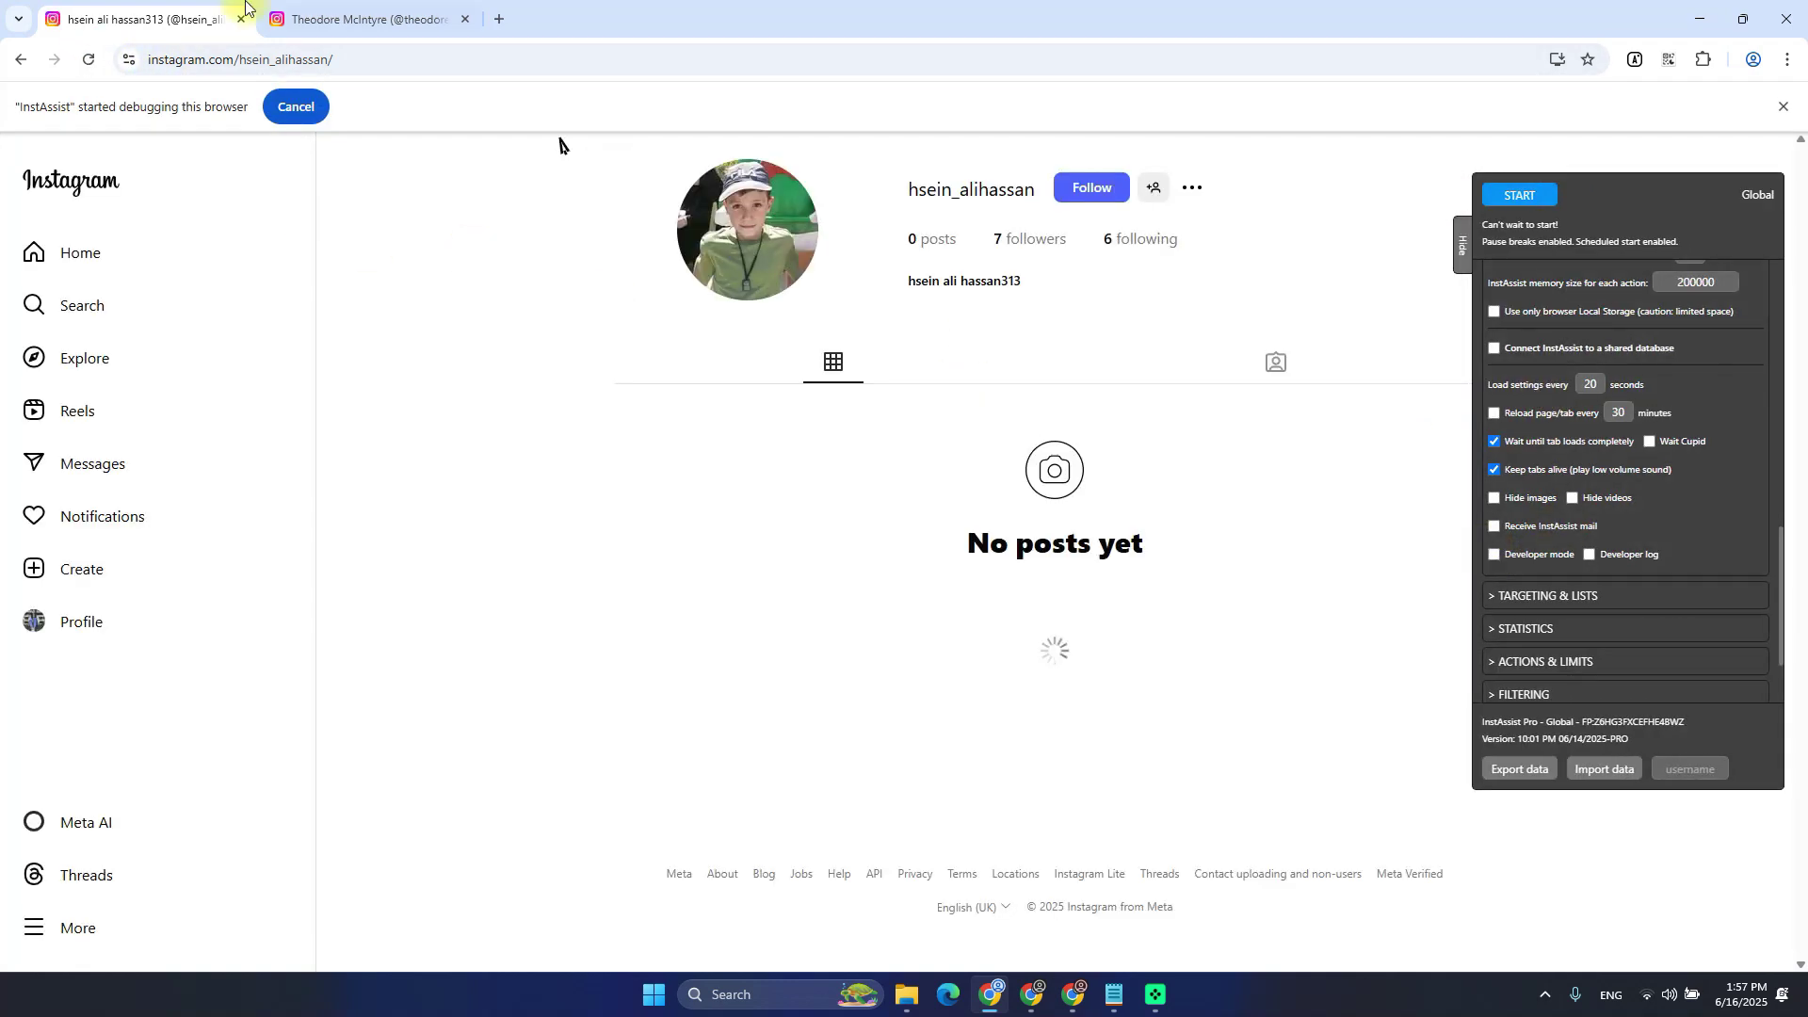
{"action": "left_click", "coordinate": [311, 17]}
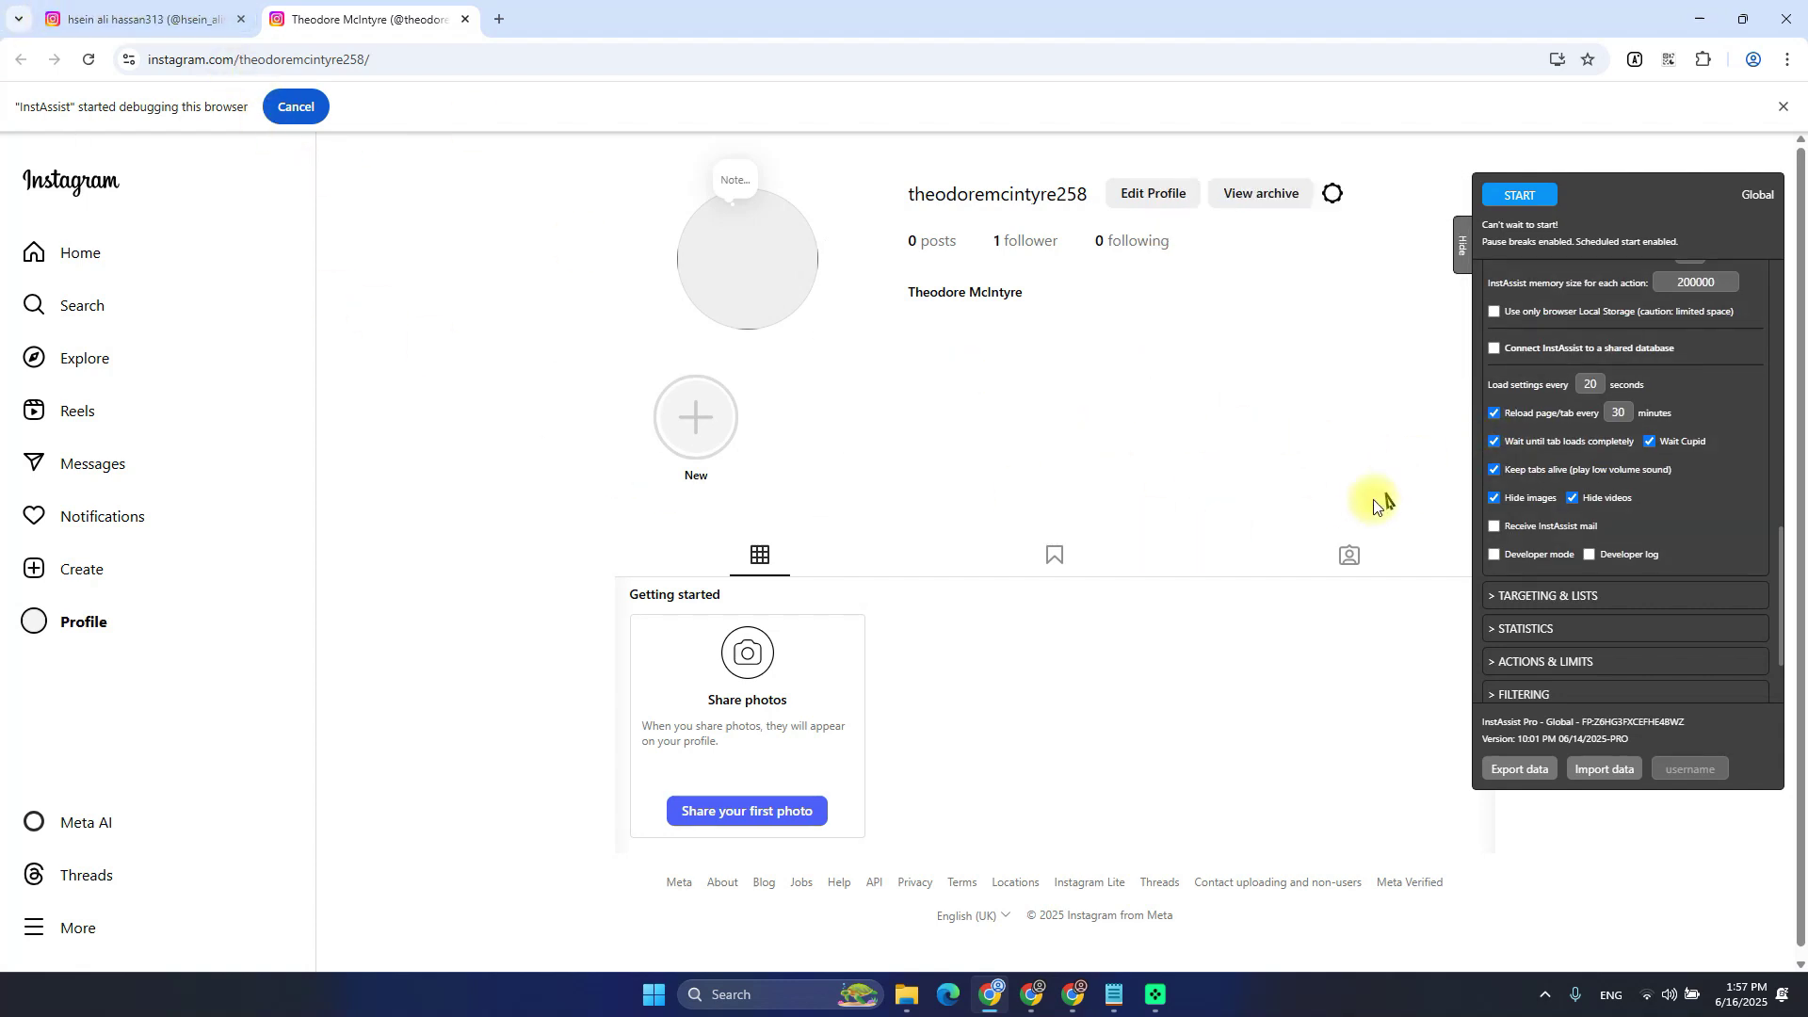
{"action": "mouse_move", "coordinate": [1505, 495]}
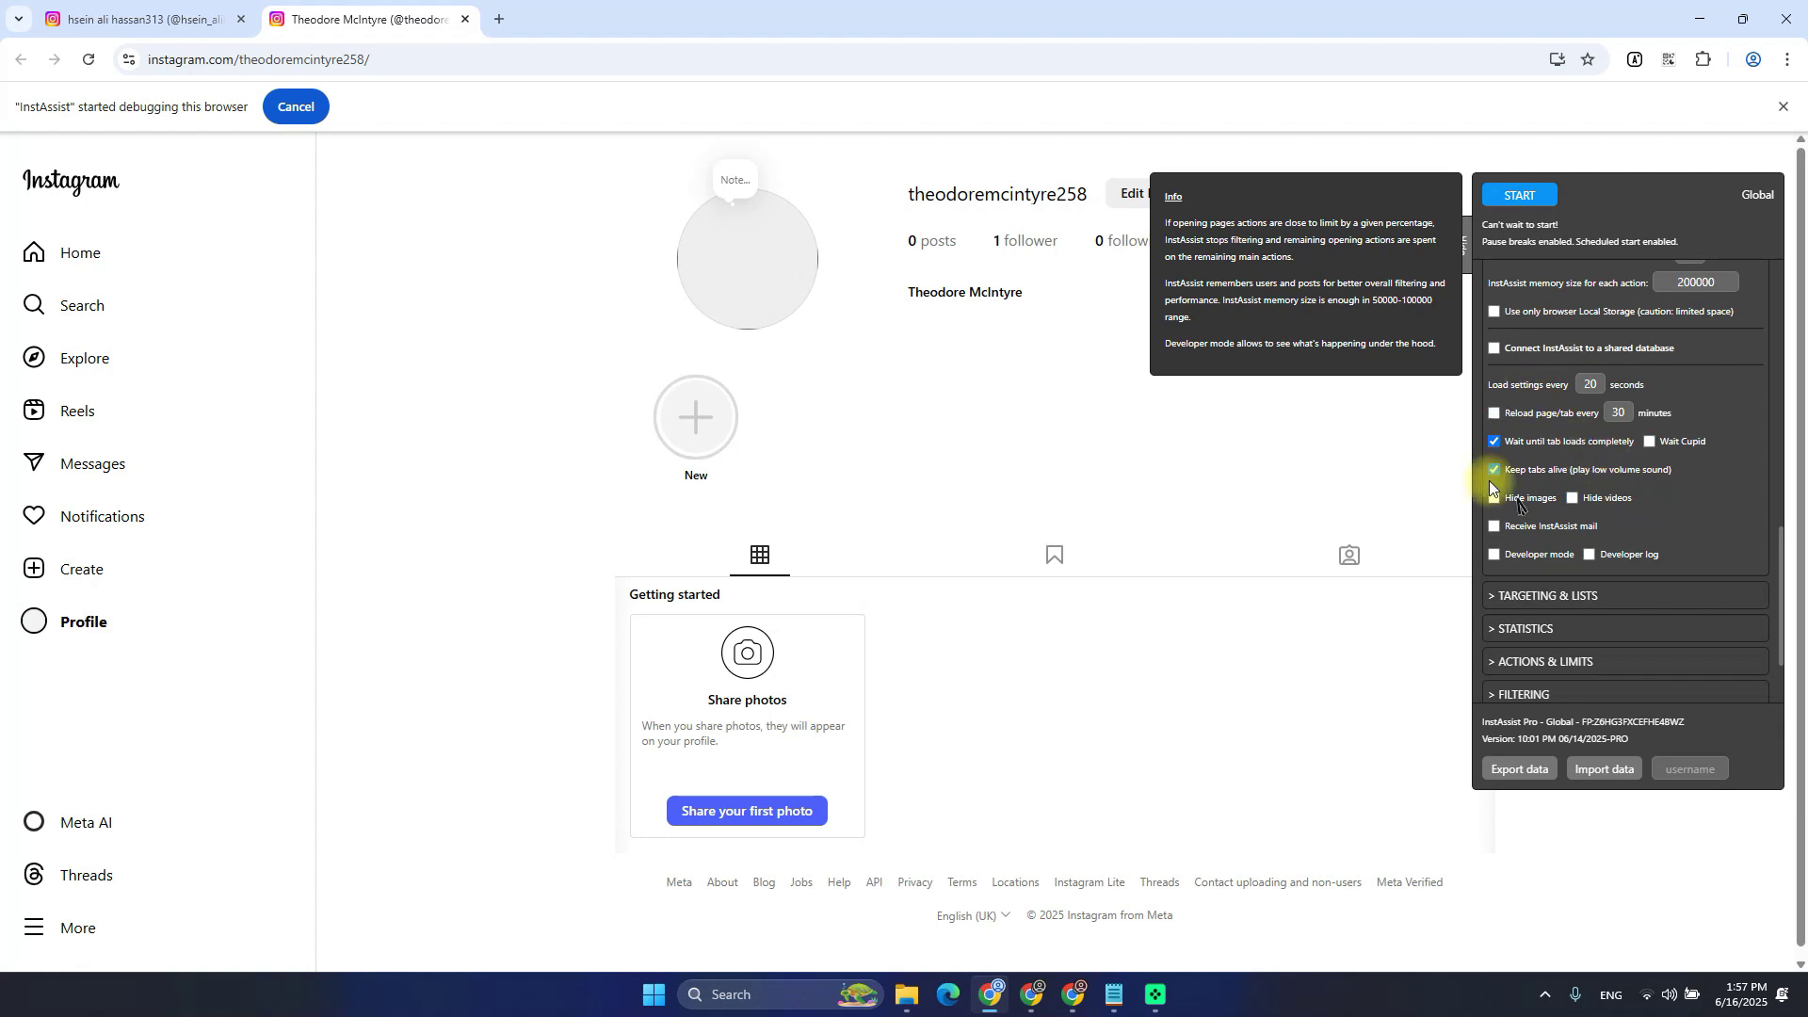
Set "Load settings every" to 2 seconds in the second tab's InstAssist settings
{"action": "double_click", "coordinate": [1590, 387]}
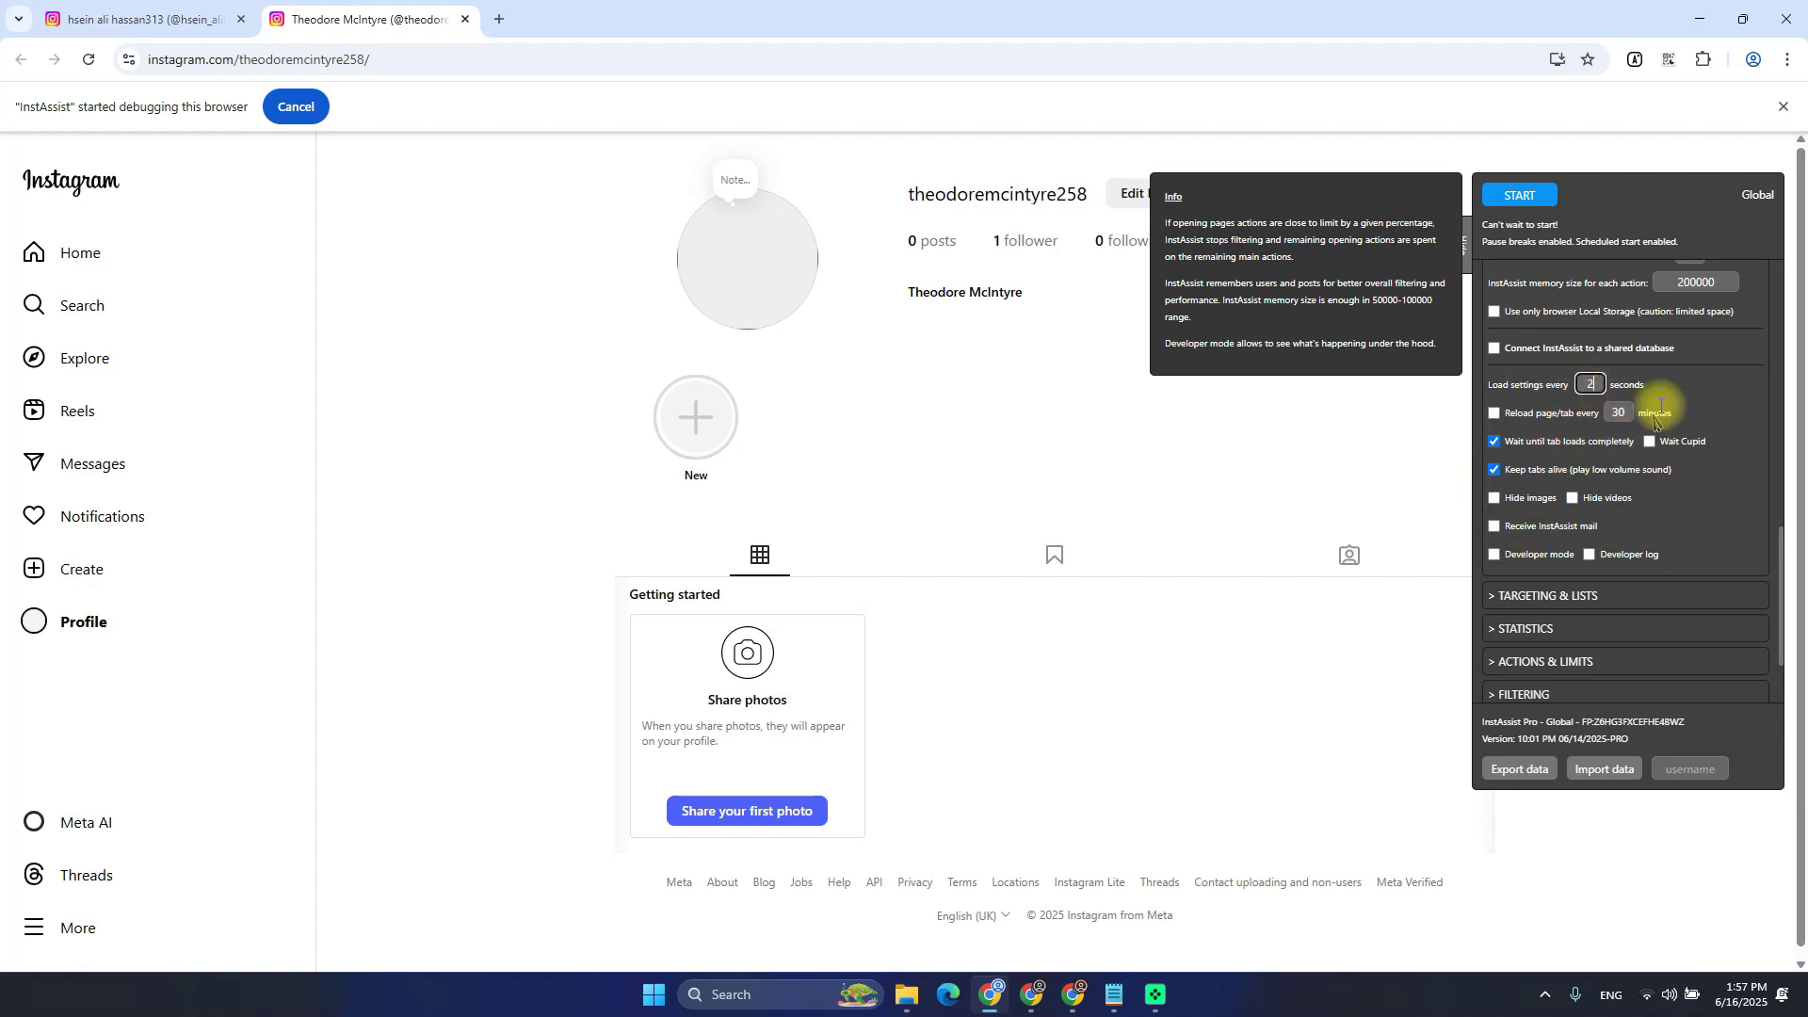
{"action": "key", "text": "BackSpace"}
{"action": "type", "text": "2"}
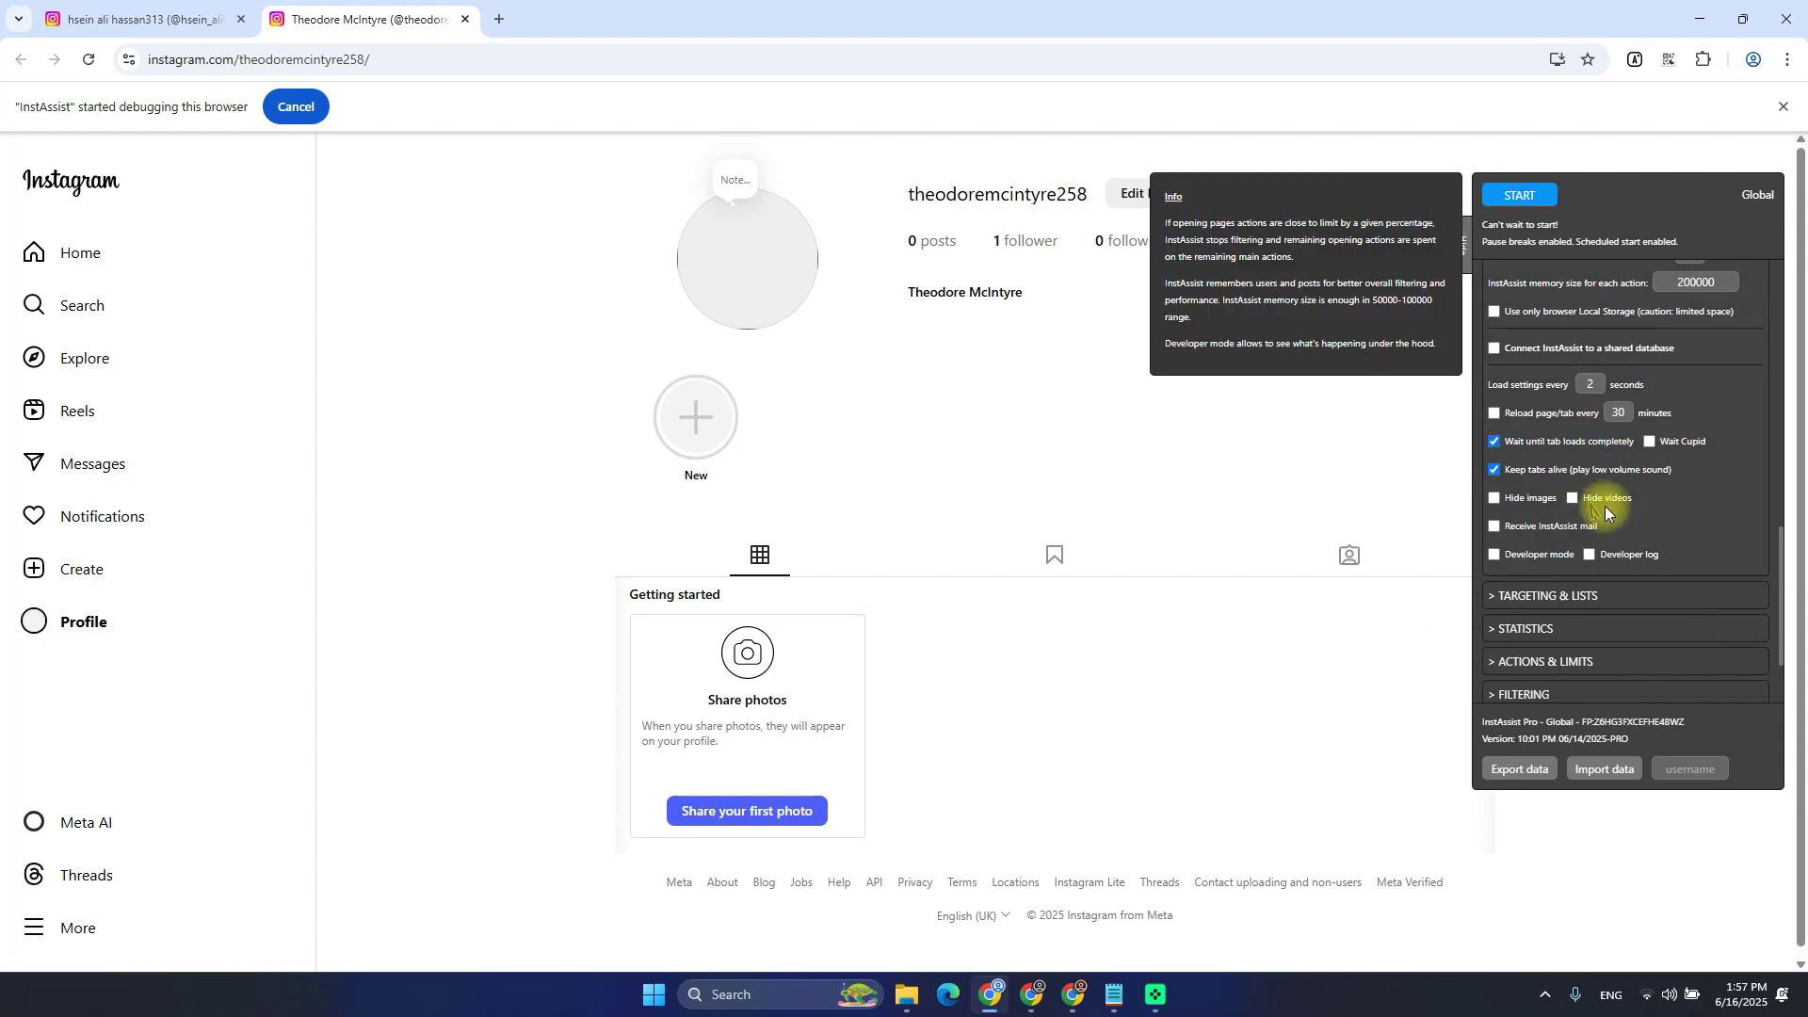
Enable Reload page/tab in the first tab's InstAssist settings and check the option in the second tab
{"action": "left_click", "coordinate": [193, 17]}
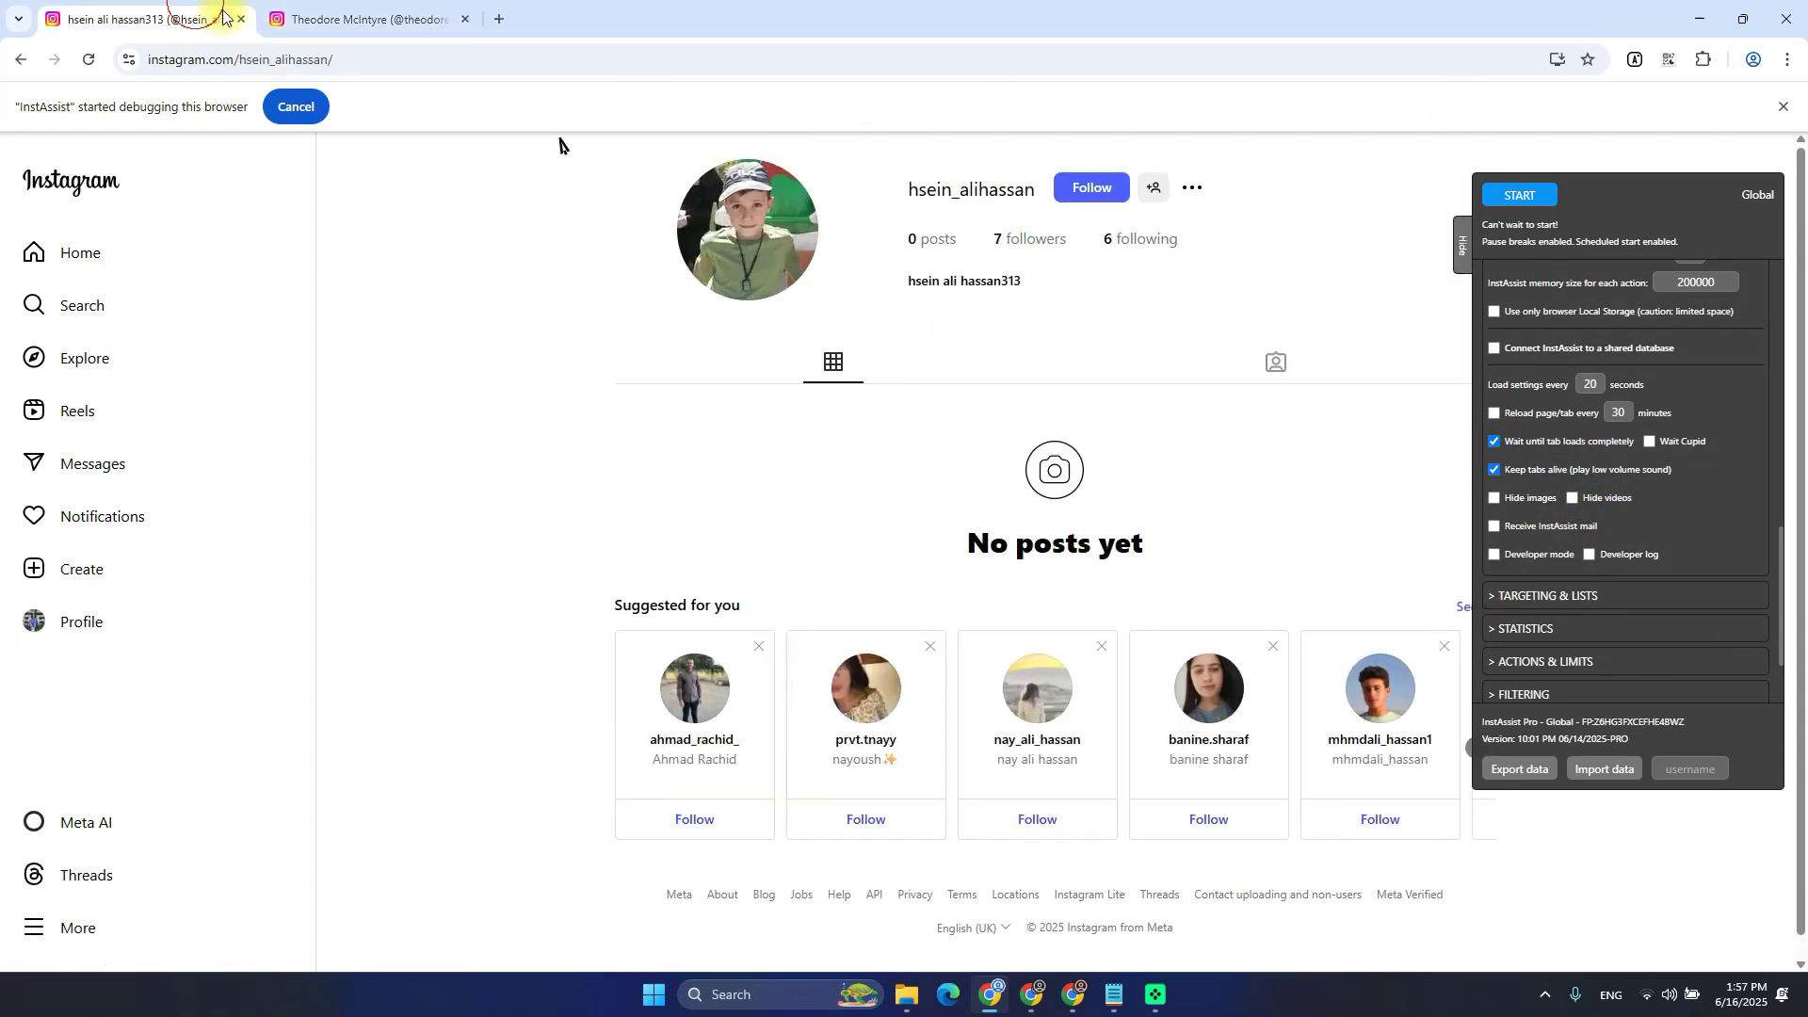
{"action": "left_click", "coordinate": [1526, 422]}
{"action": "left_click", "coordinate": [367, 18]}
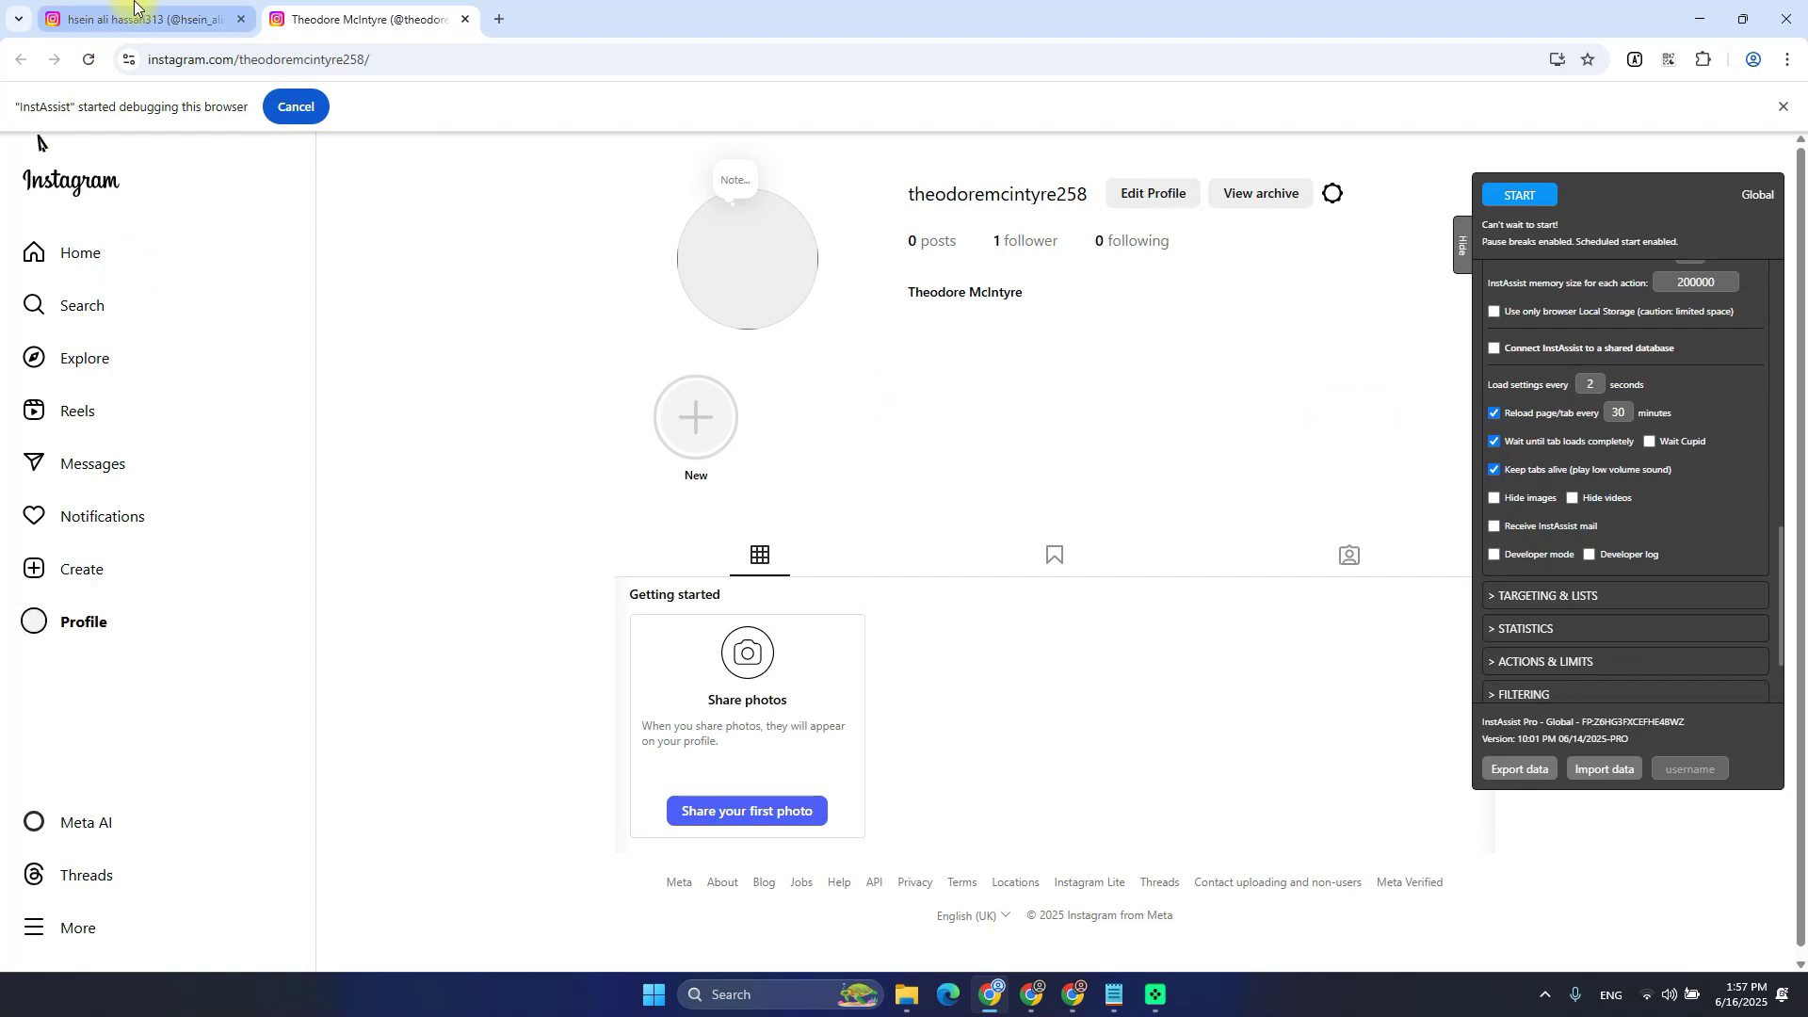
{"action": "mouse_move", "coordinate": [1529, 575]}
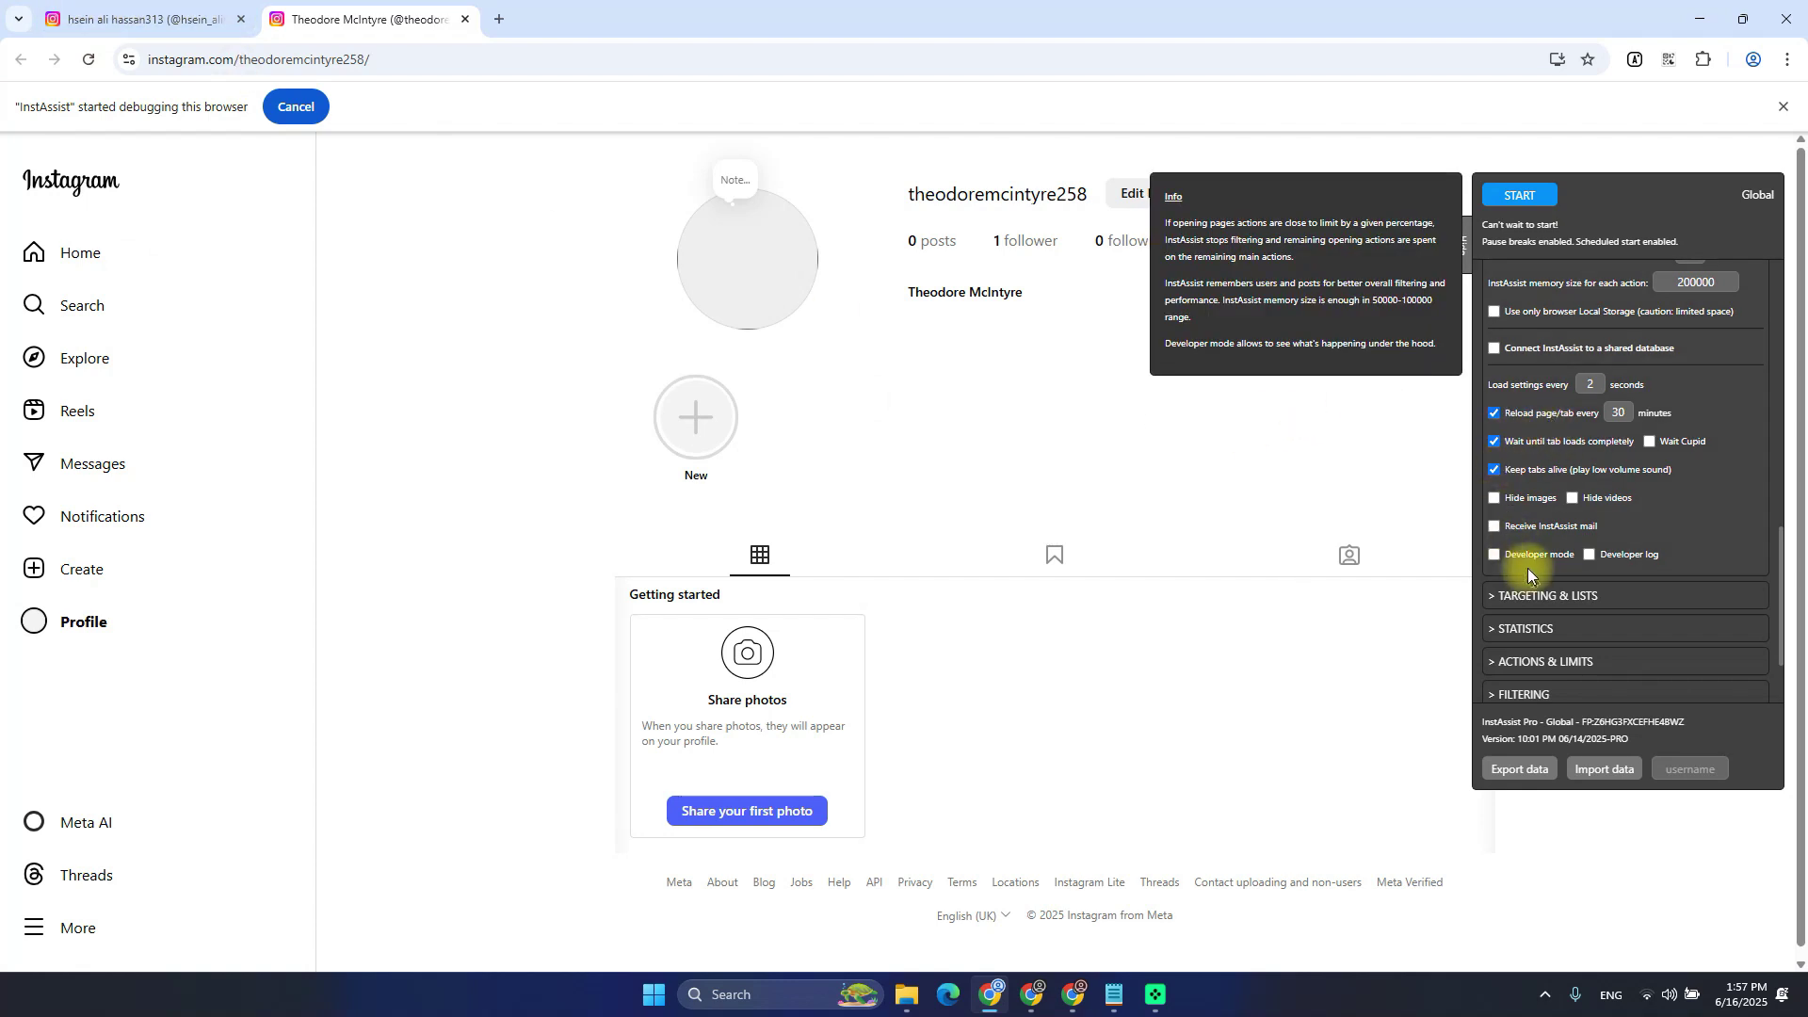
Toggle Keep tabs alive in the InstAssist settings and compare the option between both Instagram tabs
{"action": "left_click", "coordinate": [1536, 477]}
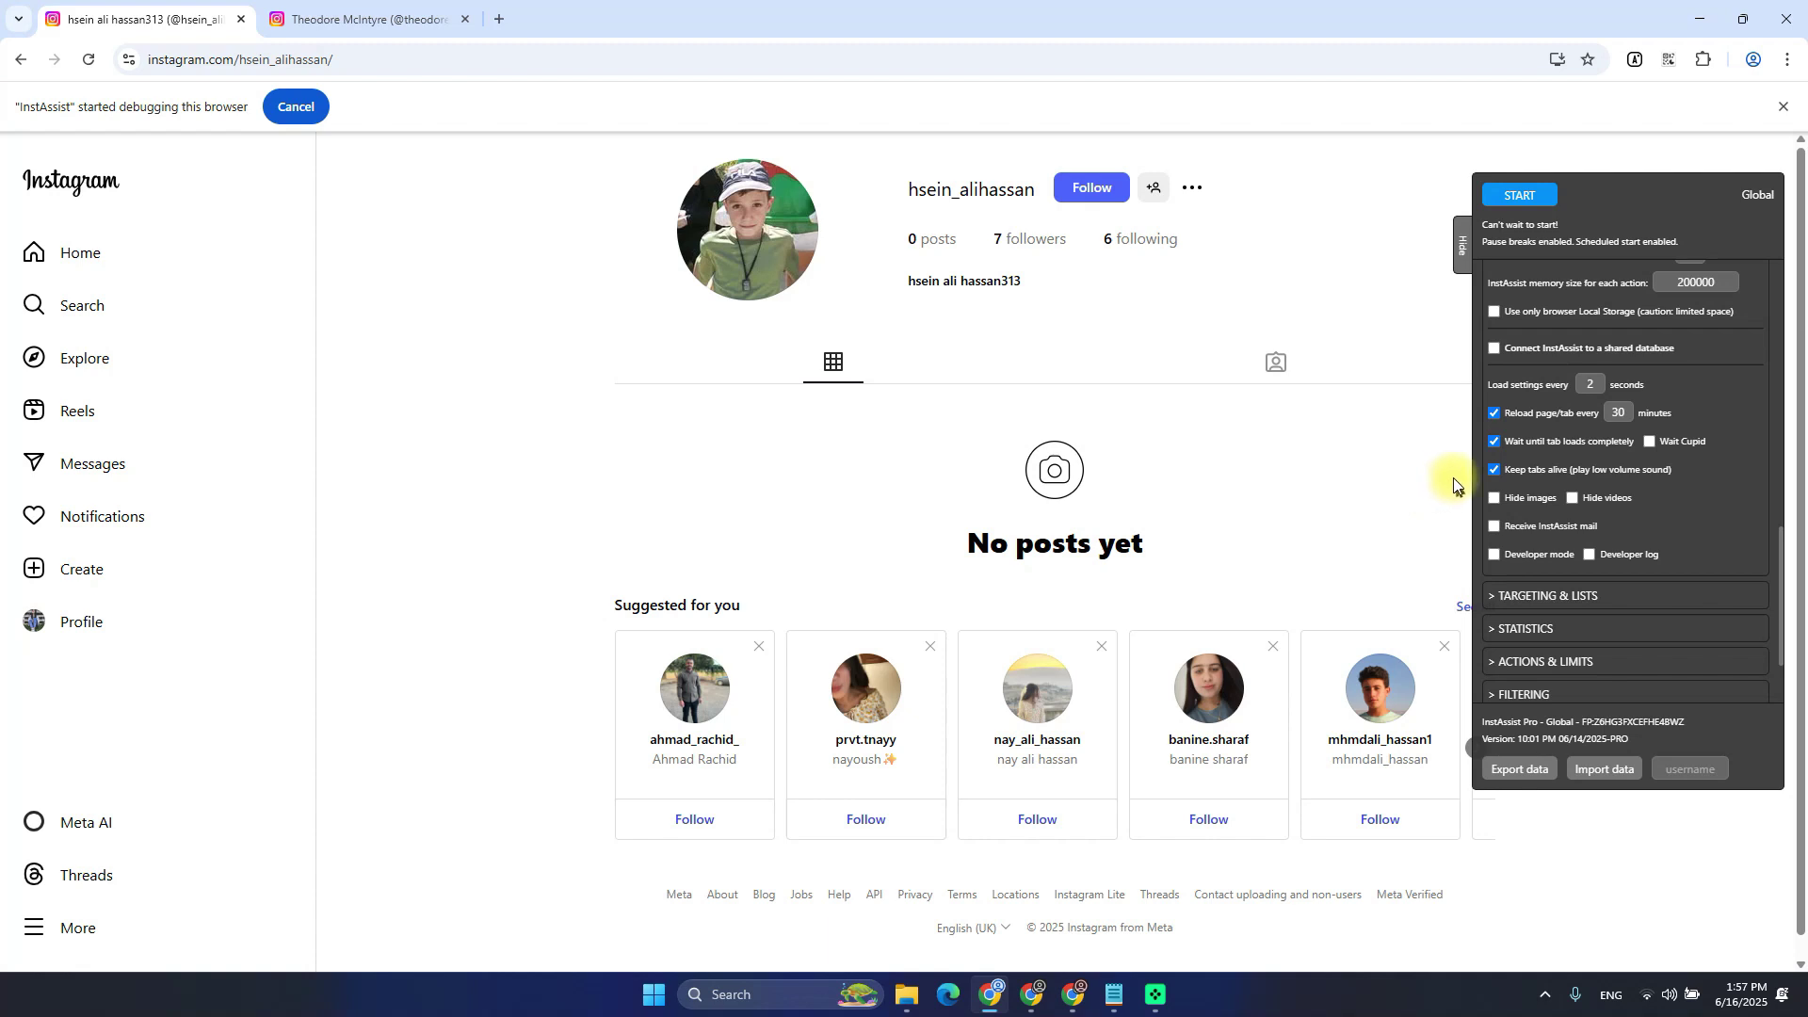
{"action": "left_click", "coordinate": [1505, 469]}
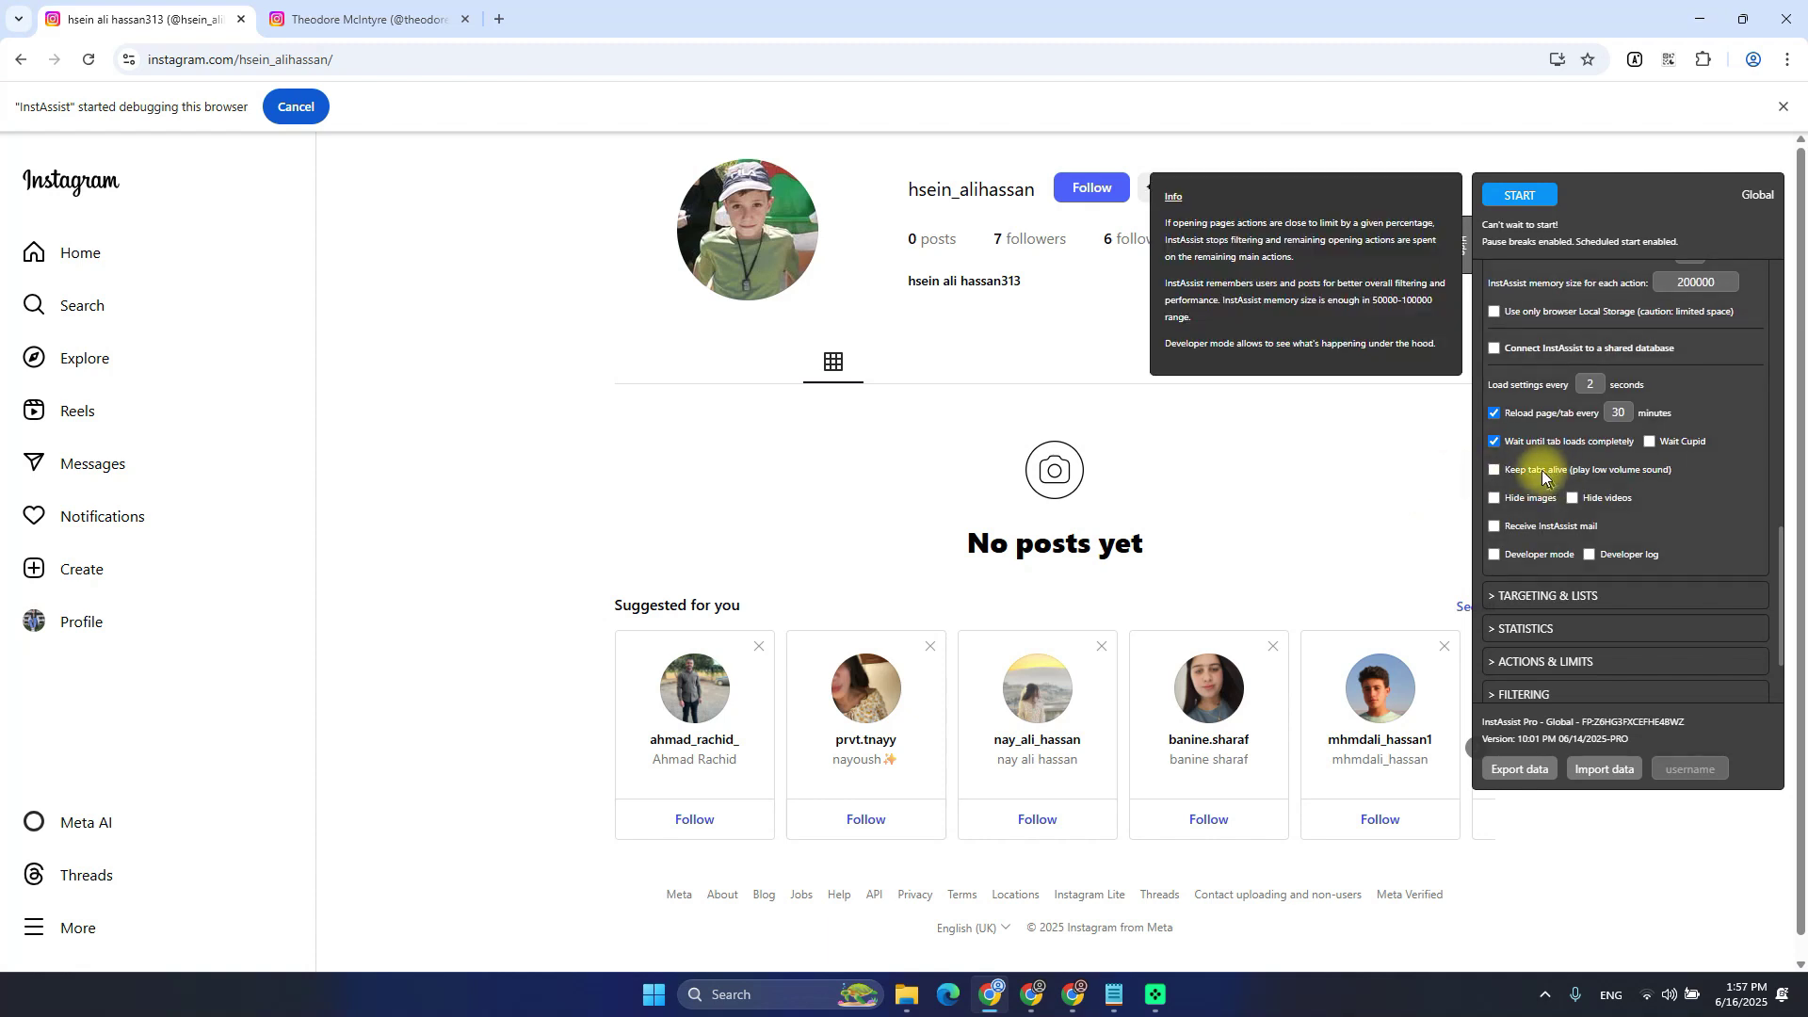
{"action": "left_click", "coordinate": [363, 19]}
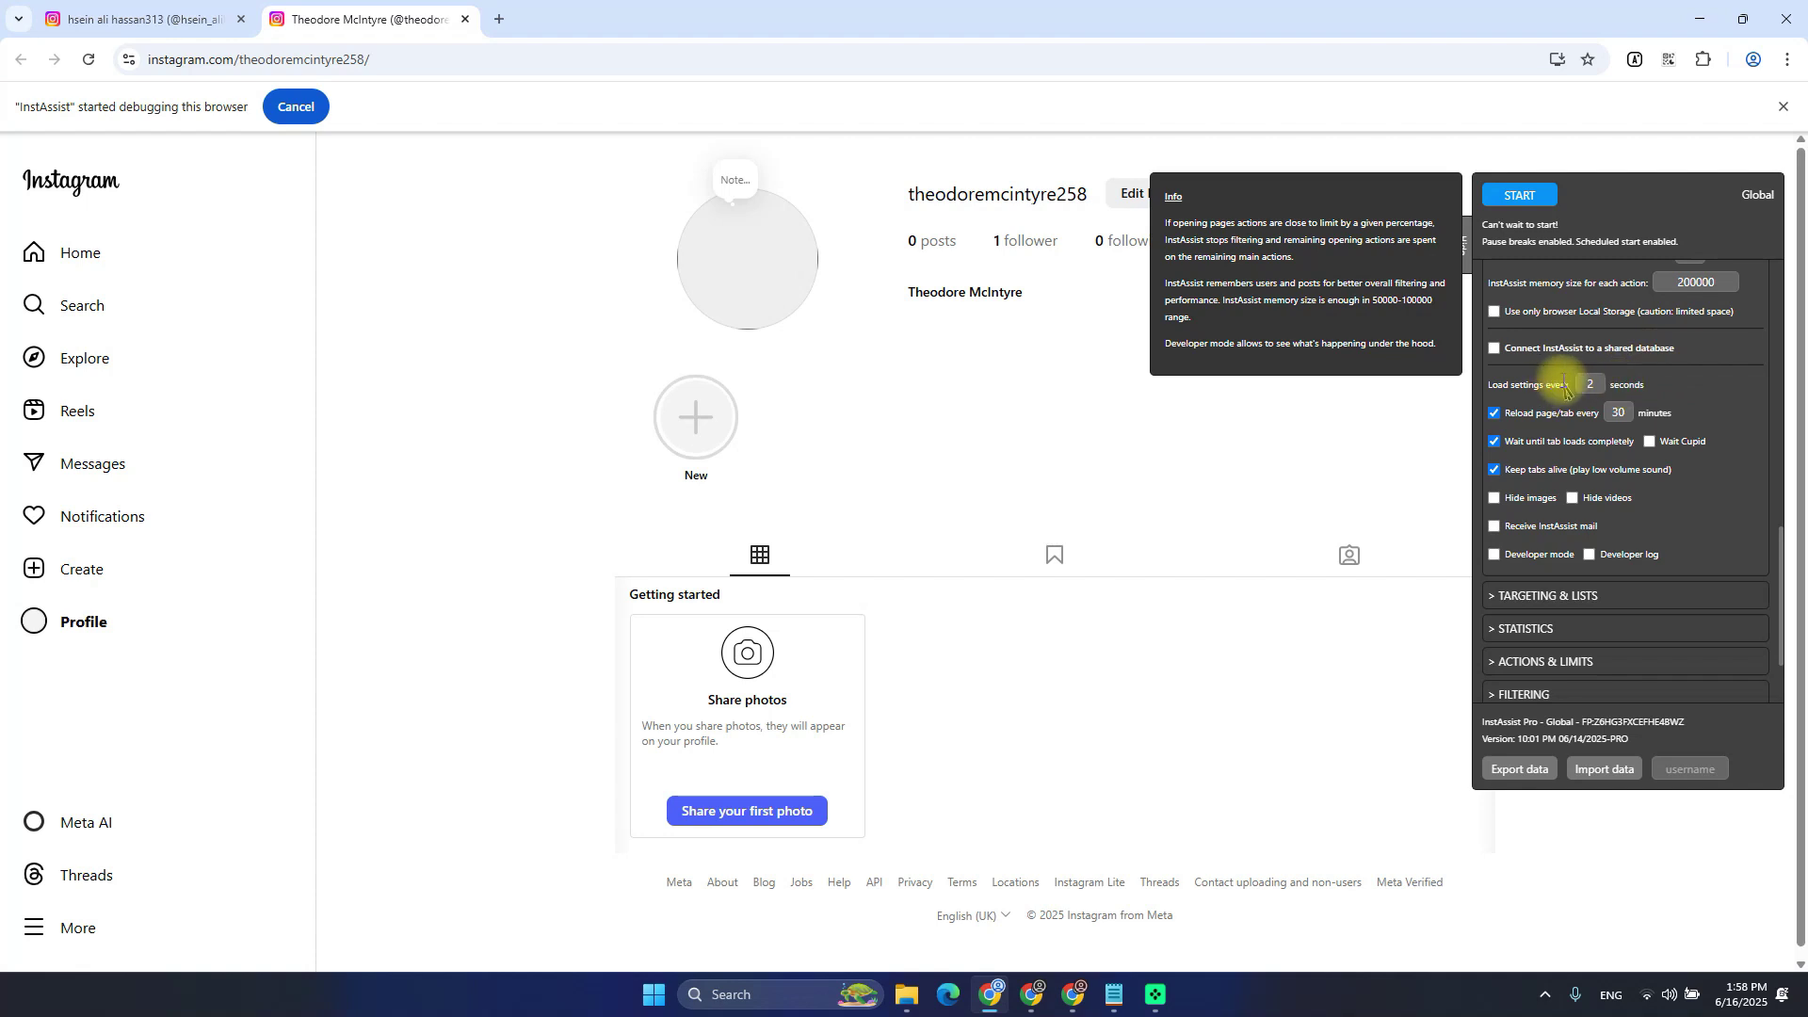
Highlight the "Load settings every" interval in the second tab and look through the other open browser profile windows
{"action": "double_click", "coordinate": [1628, 384]}
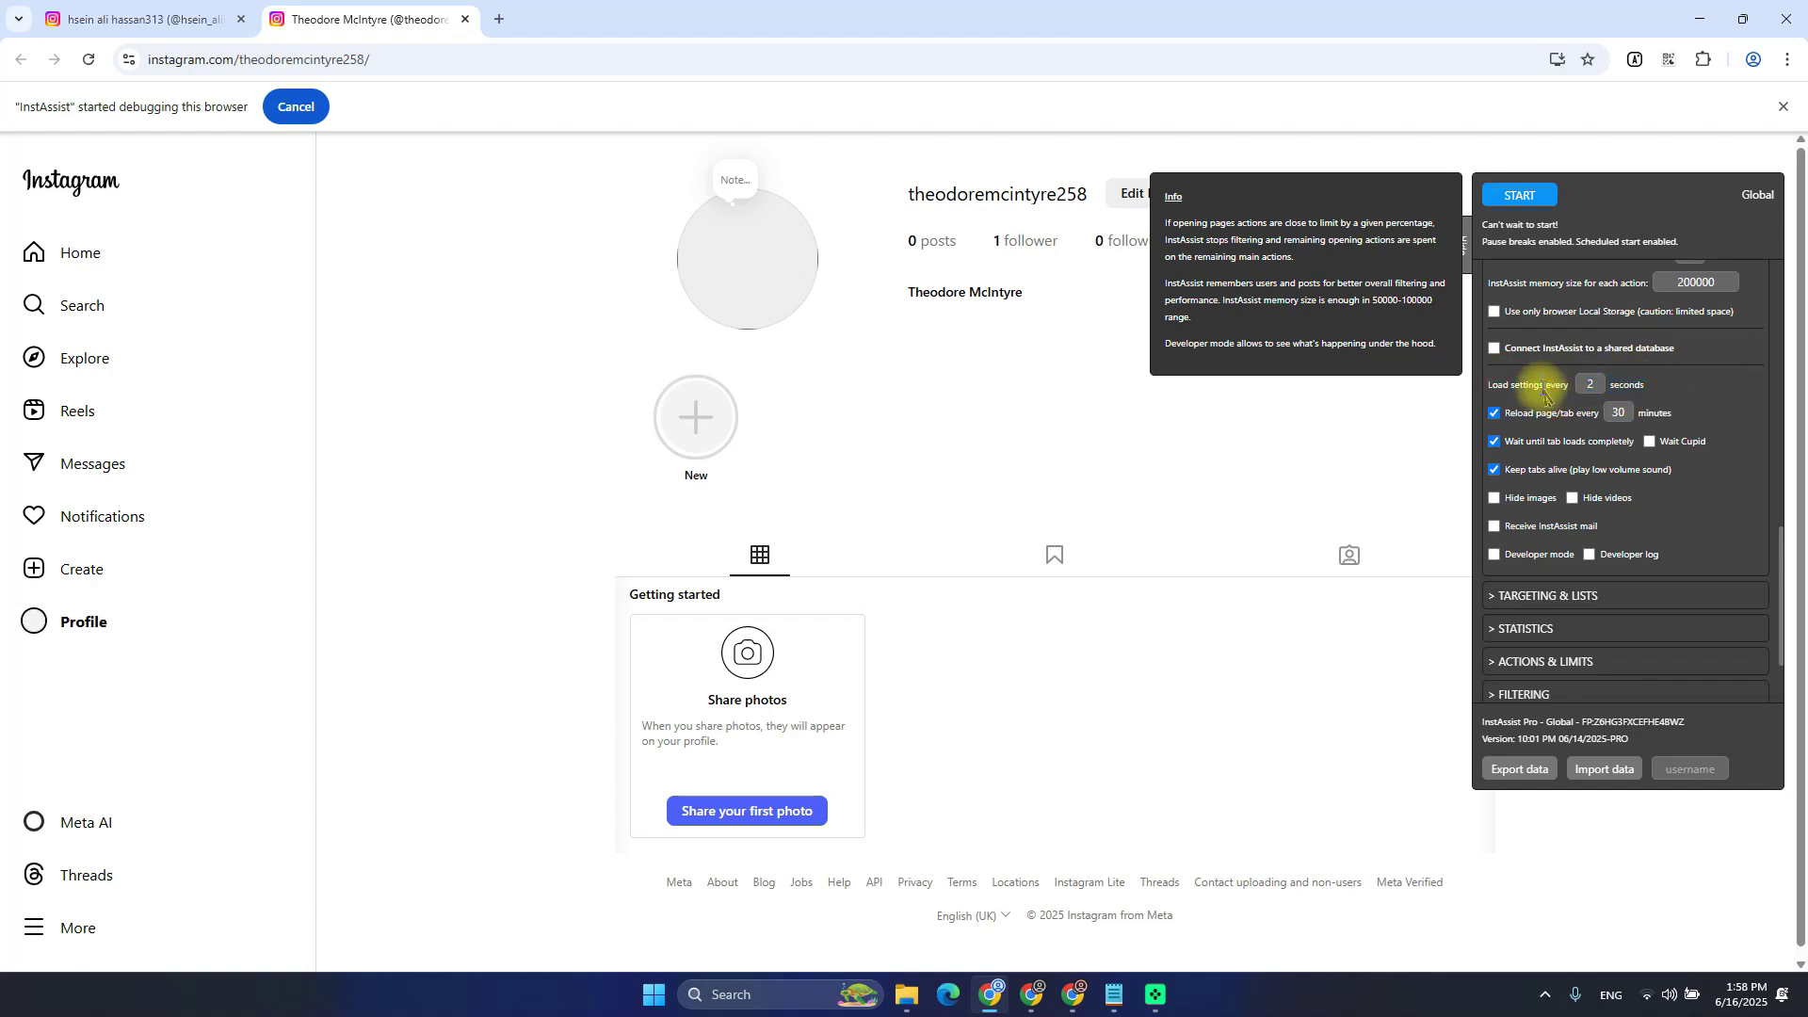
{"action": "left_click_drag", "start_coordinate": [1490, 385], "coordinate": [1638, 393]}
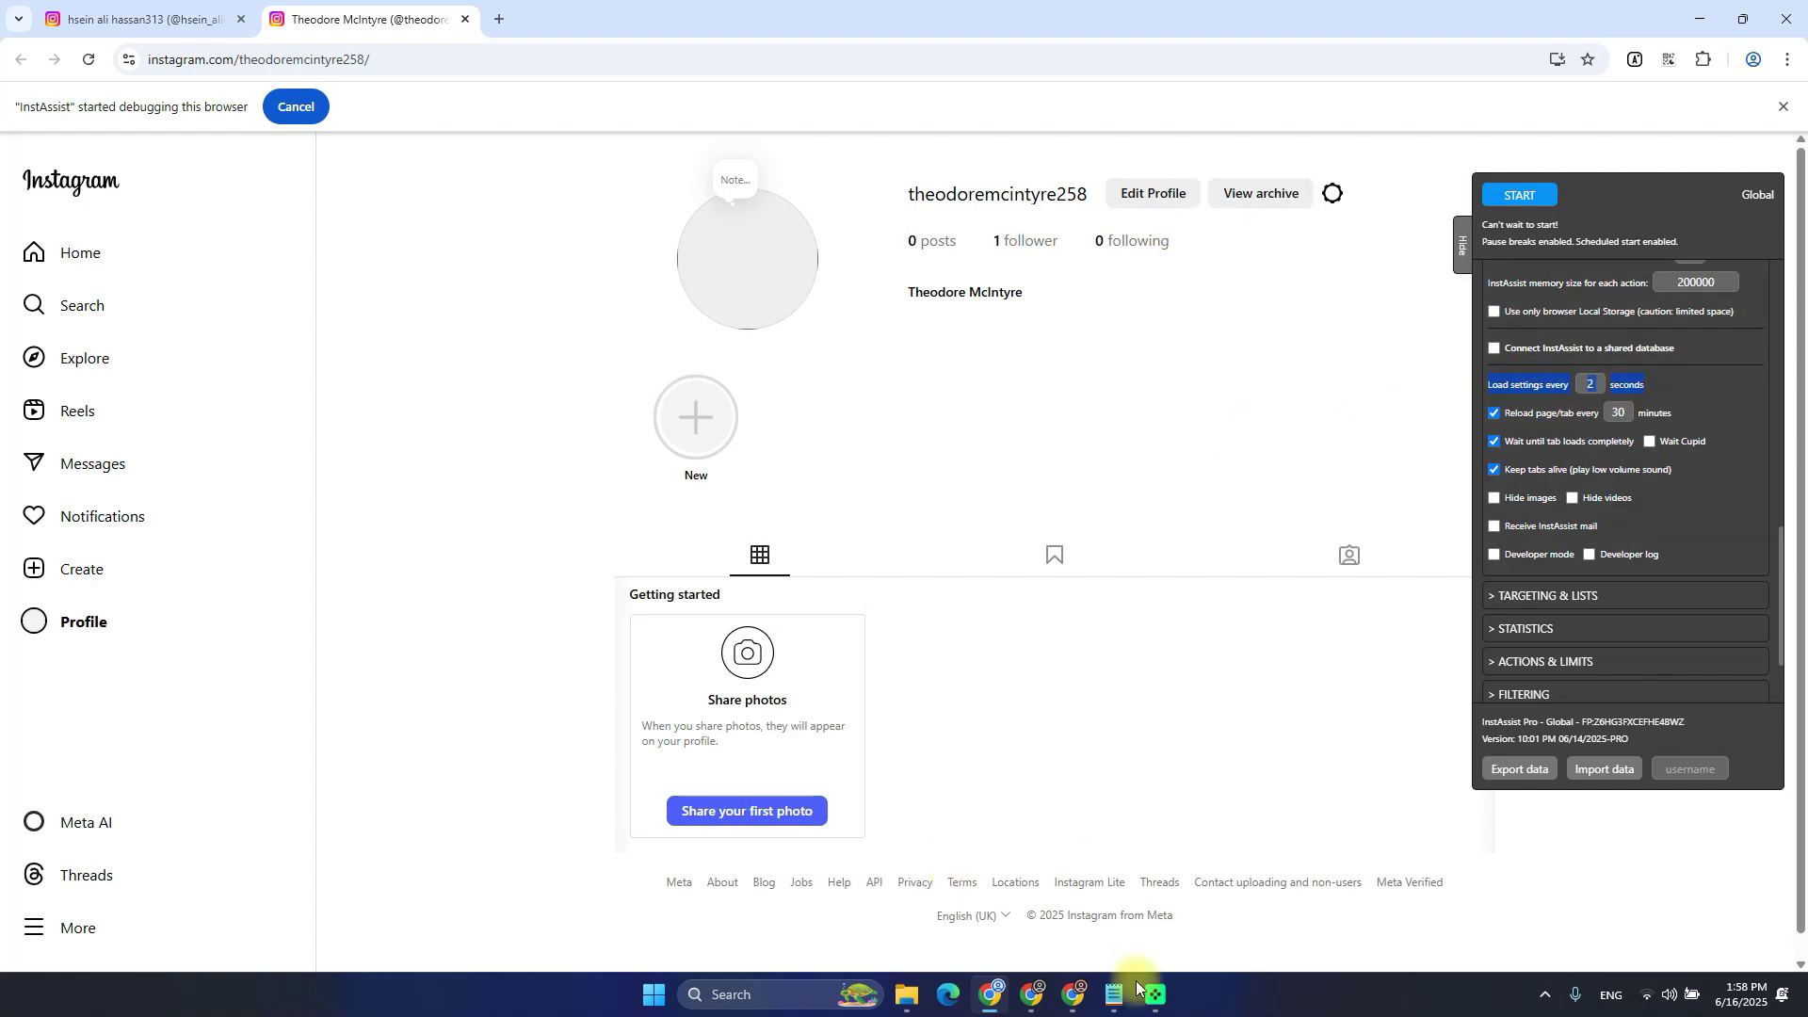
{"action": "left_click", "coordinate": [1074, 999]}
{"action": "left_click", "coordinate": [1033, 996]}
{"action": "left_click", "coordinate": [991, 997]}
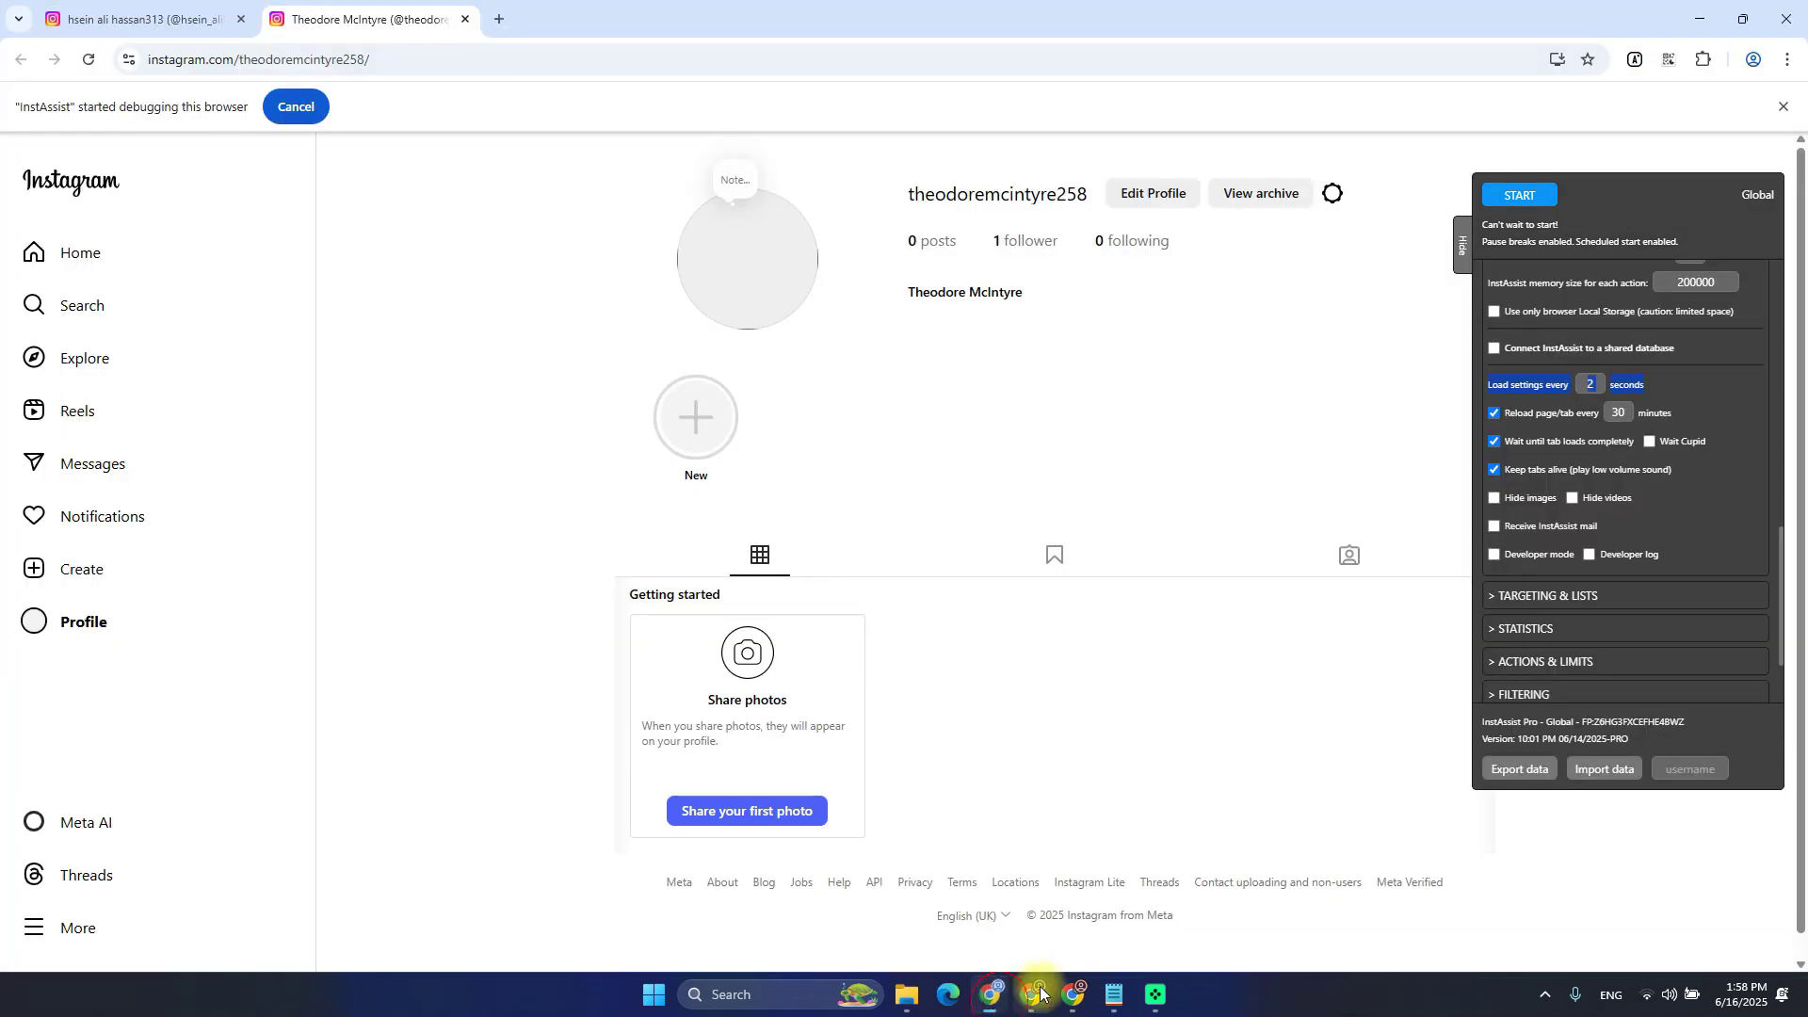
{"action": "left_click", "coordinate": [1033, 996]}
{"action": "left_click", "coordinate": [1036, 999]}
{"action": "left_click", "coordinate": [1033, 996]}
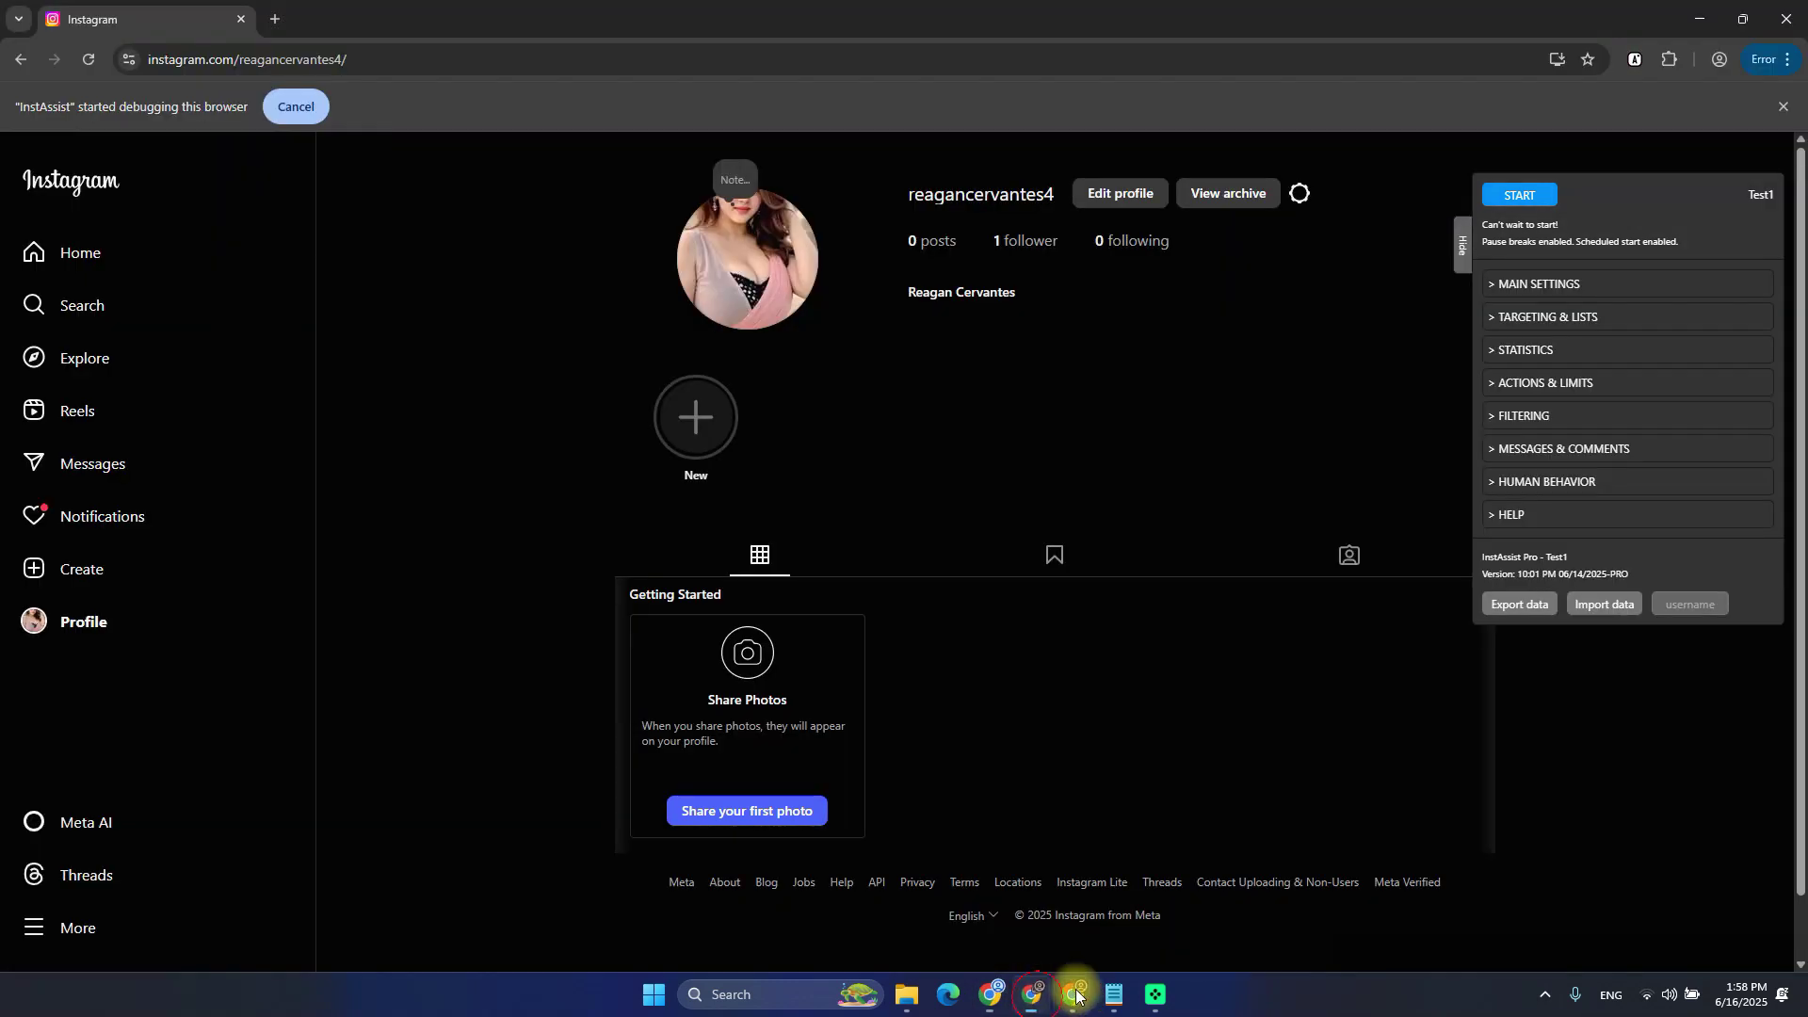
{"action": "left_click", "coordinate": [1036, 998]}
{"action": "left_click", "coordinate": [991, 997]}
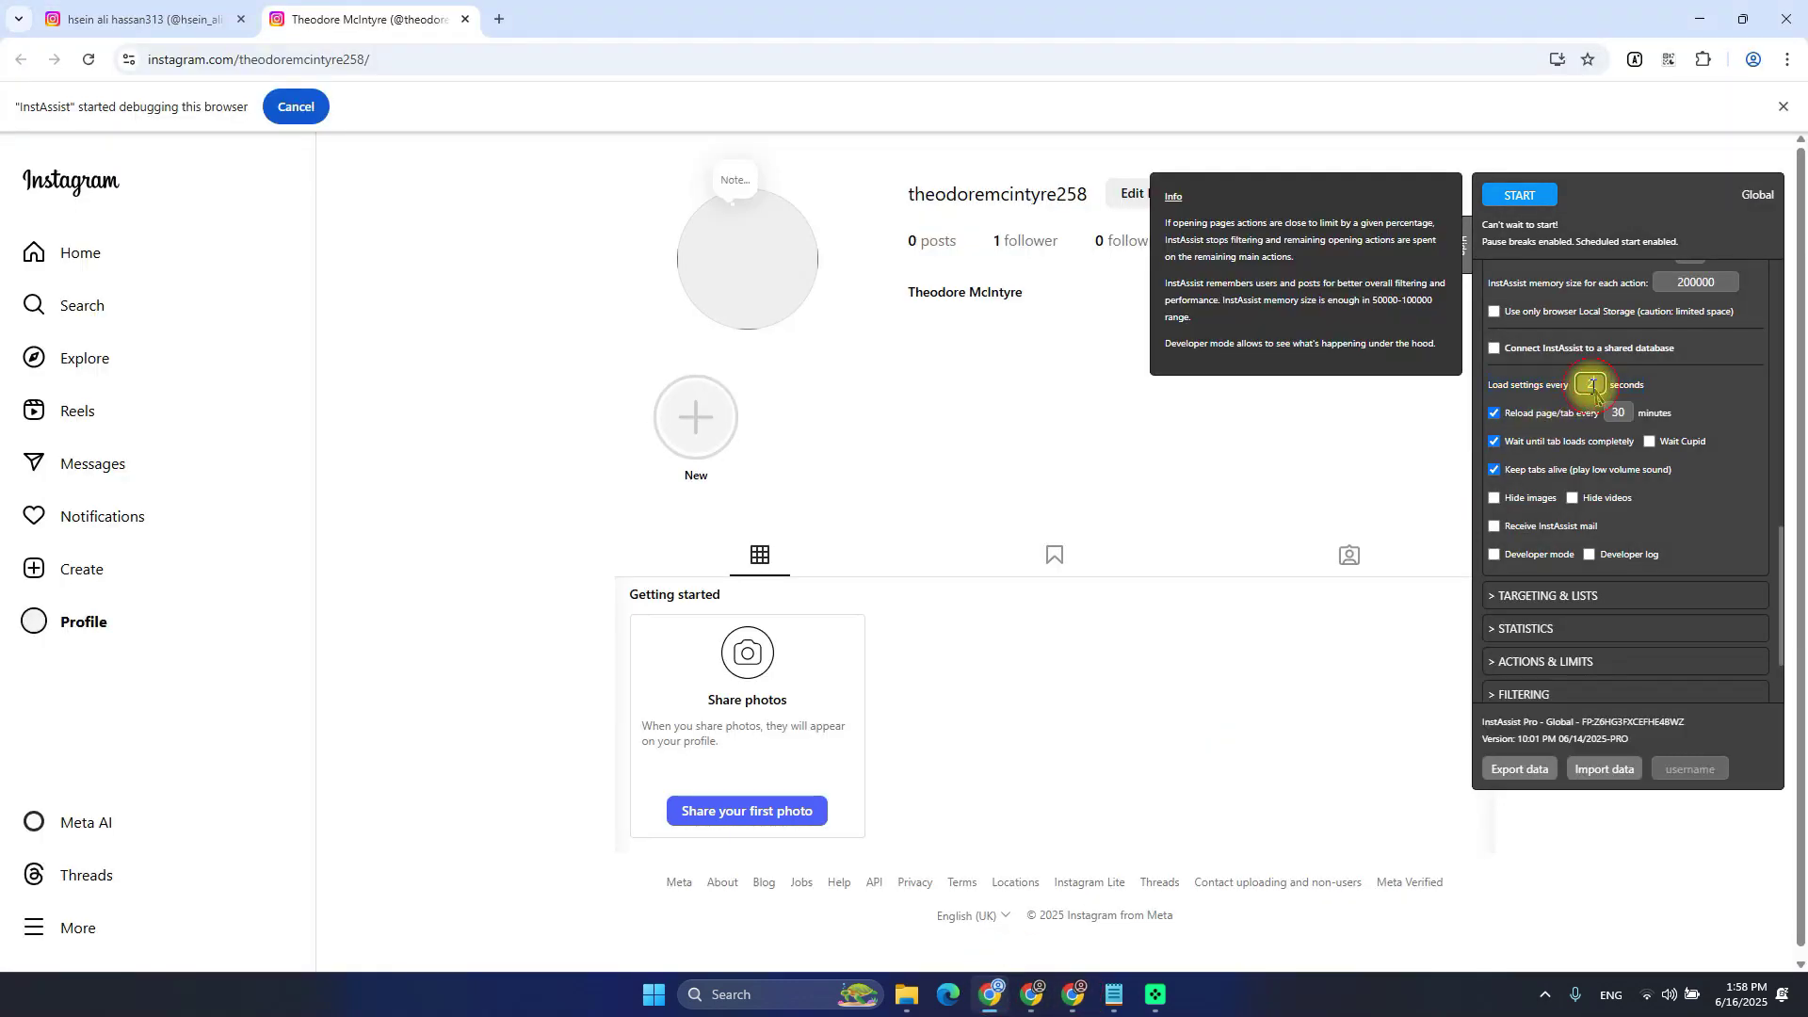
Set "Load settings every" to 10 seconds in the second tab's InstAssist settings
{"action": "left_click", "coordinate": [1593, 386]}
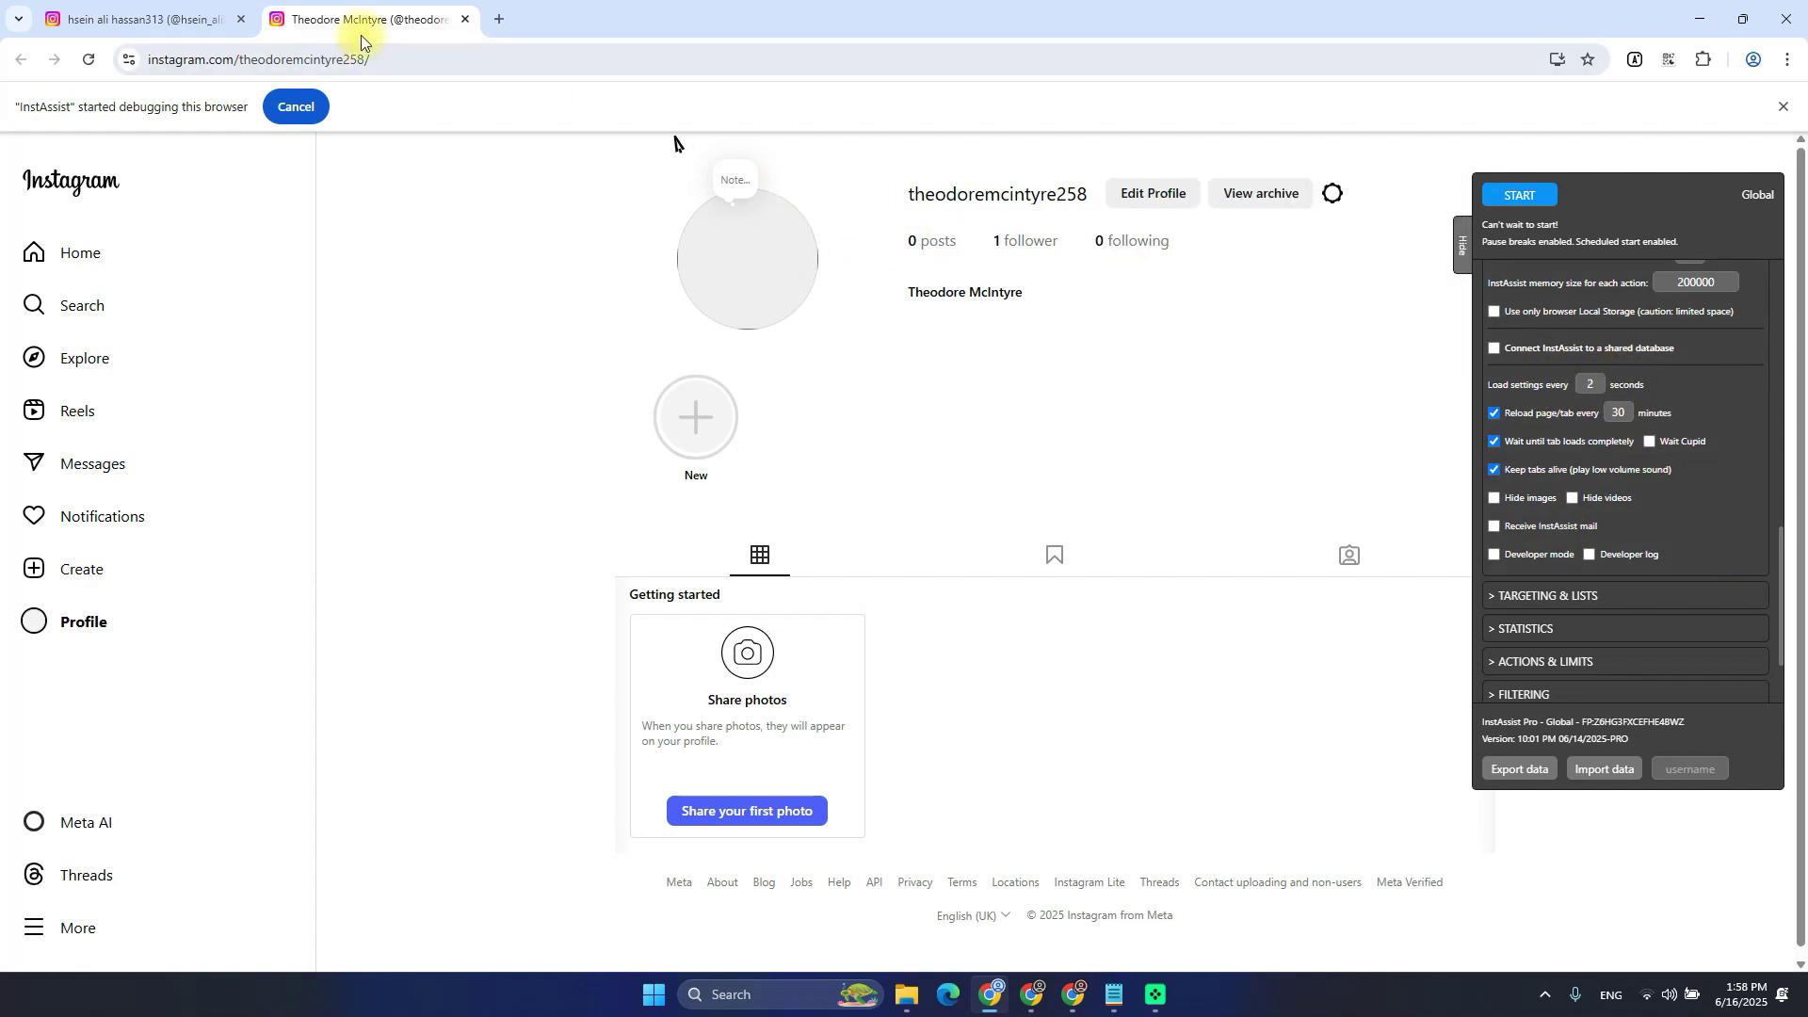
{"action": "double_click", "coordinate": [1590, 384]}
{"action": "type", "text": "10"}
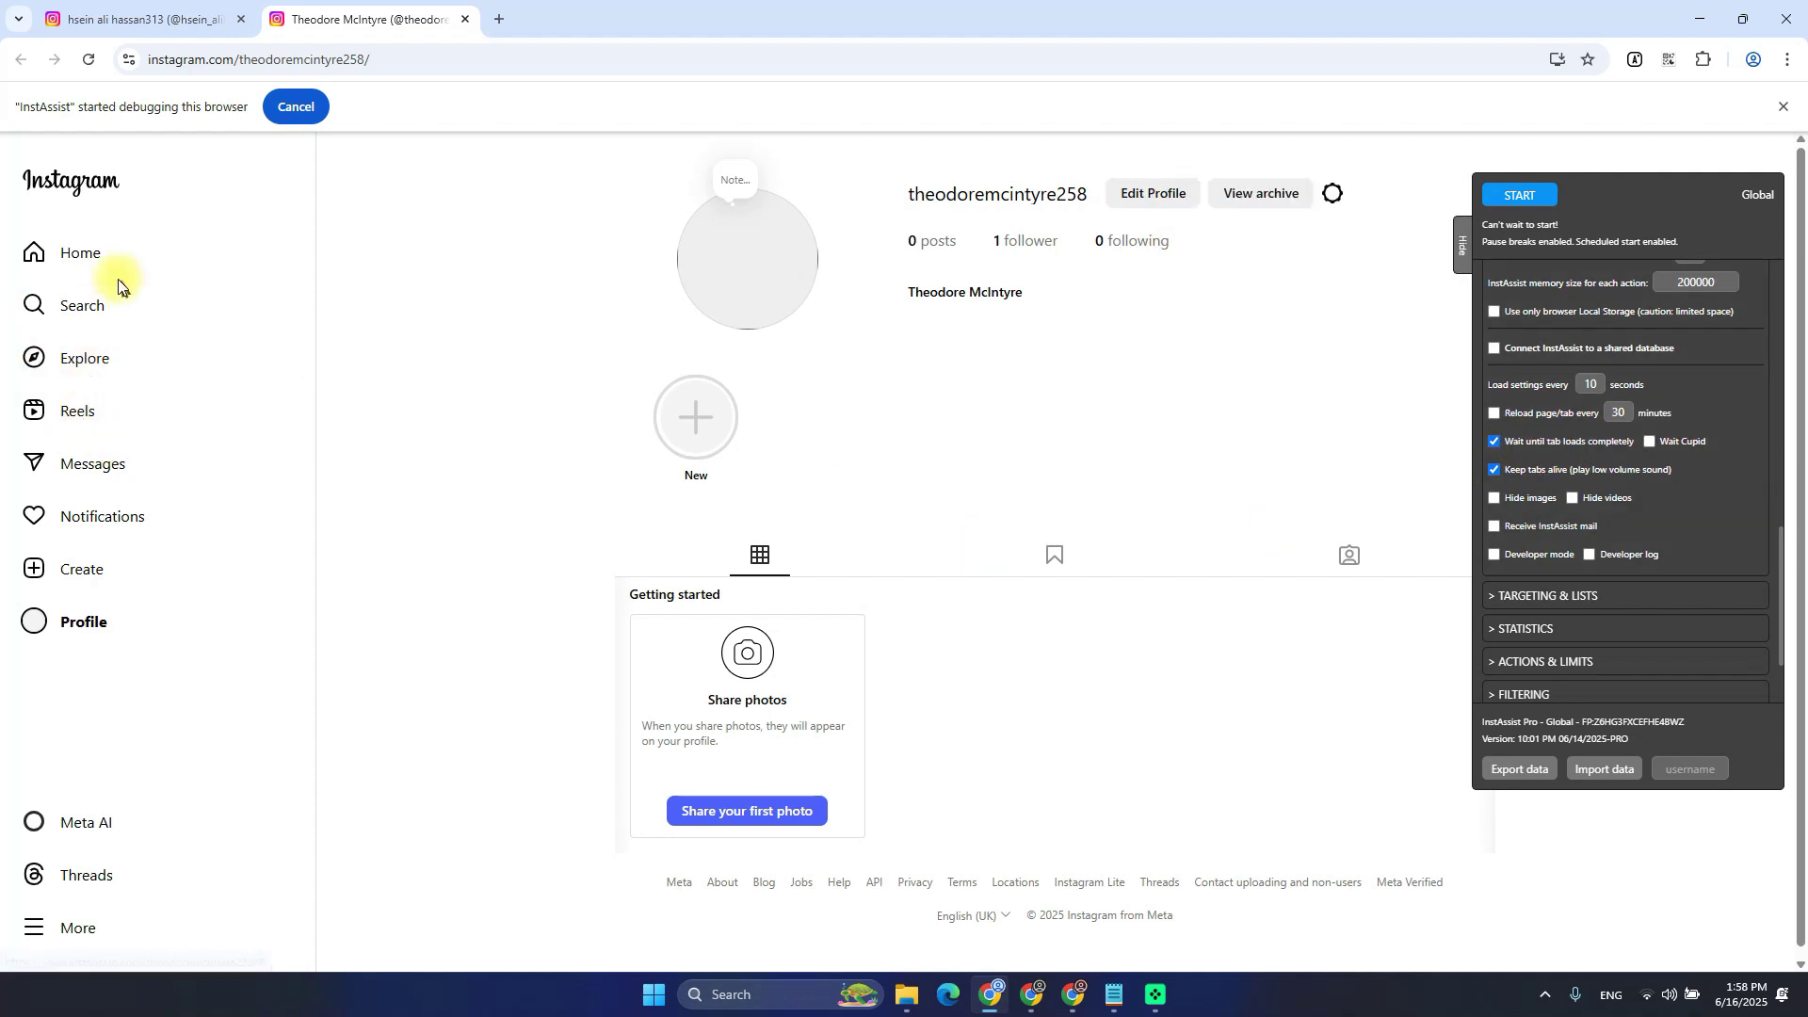
Open the Instagram home page in the second tab and look through the suggested accounts and tab loading options
{"action": "left_click", "coordinate": [71, 251]}
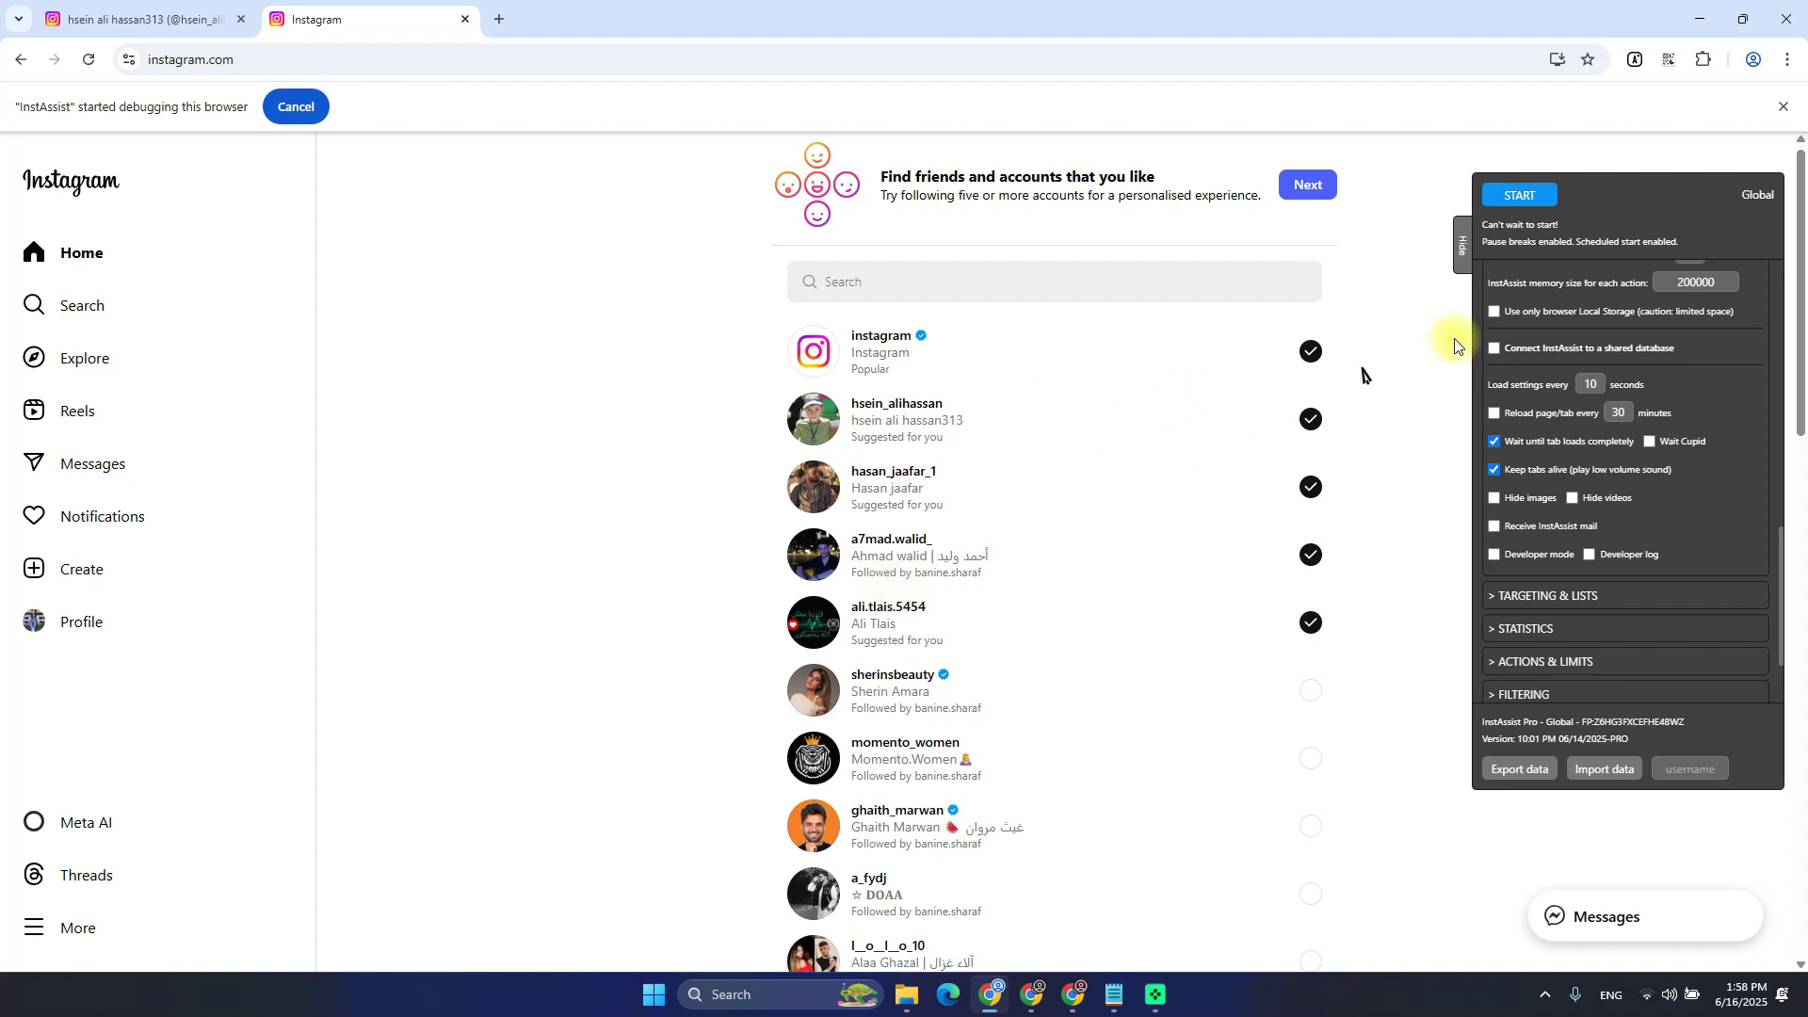
{"action": "mouse_move", "coordinate": [1627, 416]}
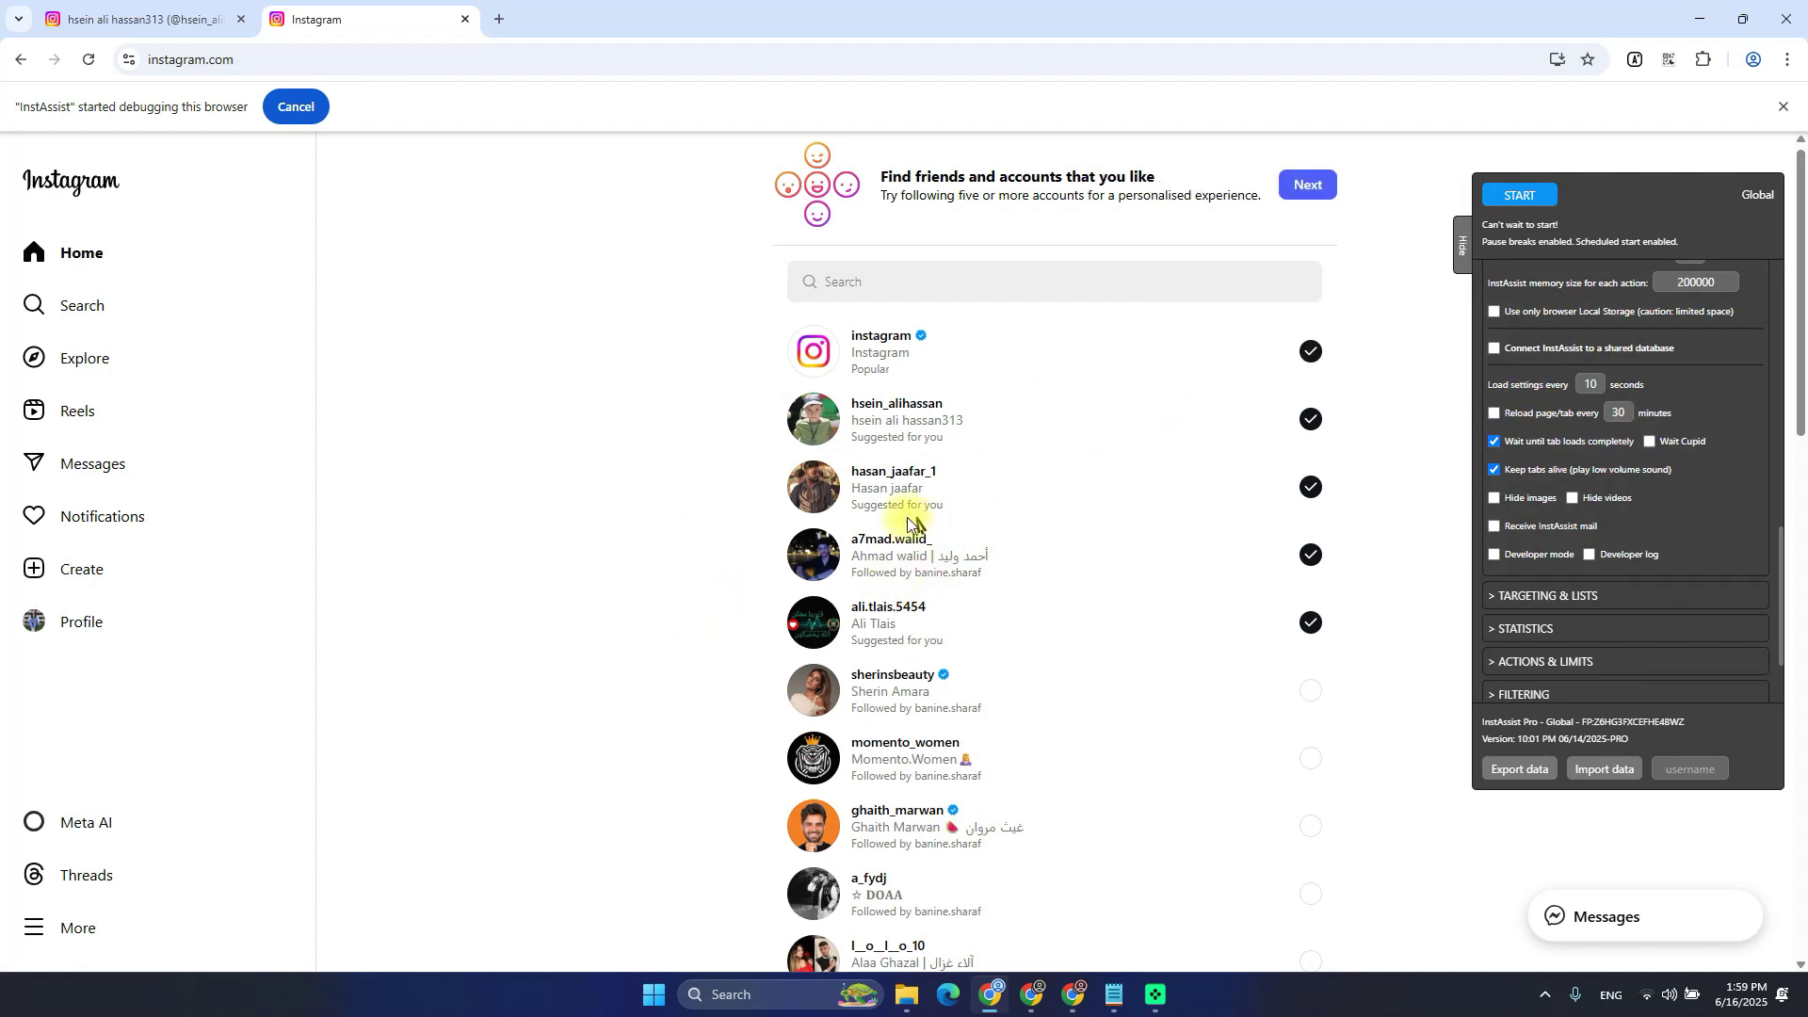
{"action": "scroll", "coordinate": [1150, 577], "scroll_direction": "down", "scroll_amount": 7}
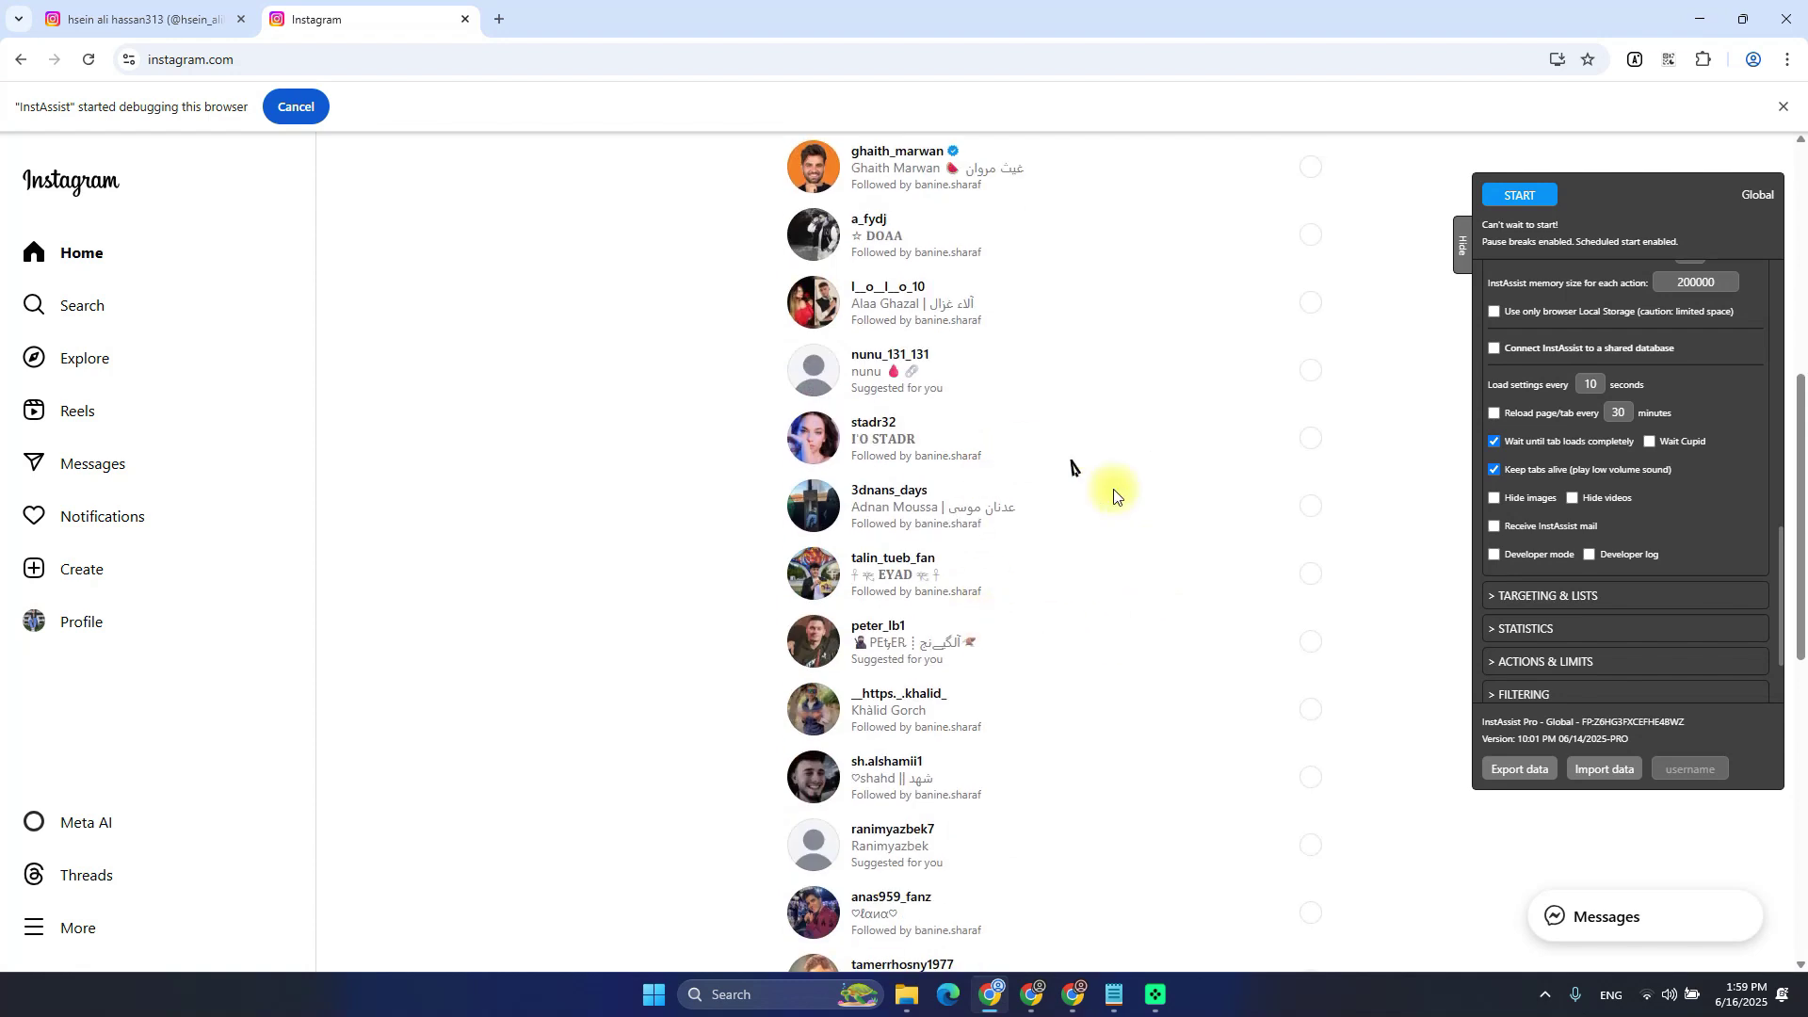
{"action": "scroll", "coordinate": [1098, 484], "scroll_direction": "up", "scroll_amount": 7}
{"action": "mouse_move", "coordinate": [1655, 452]}
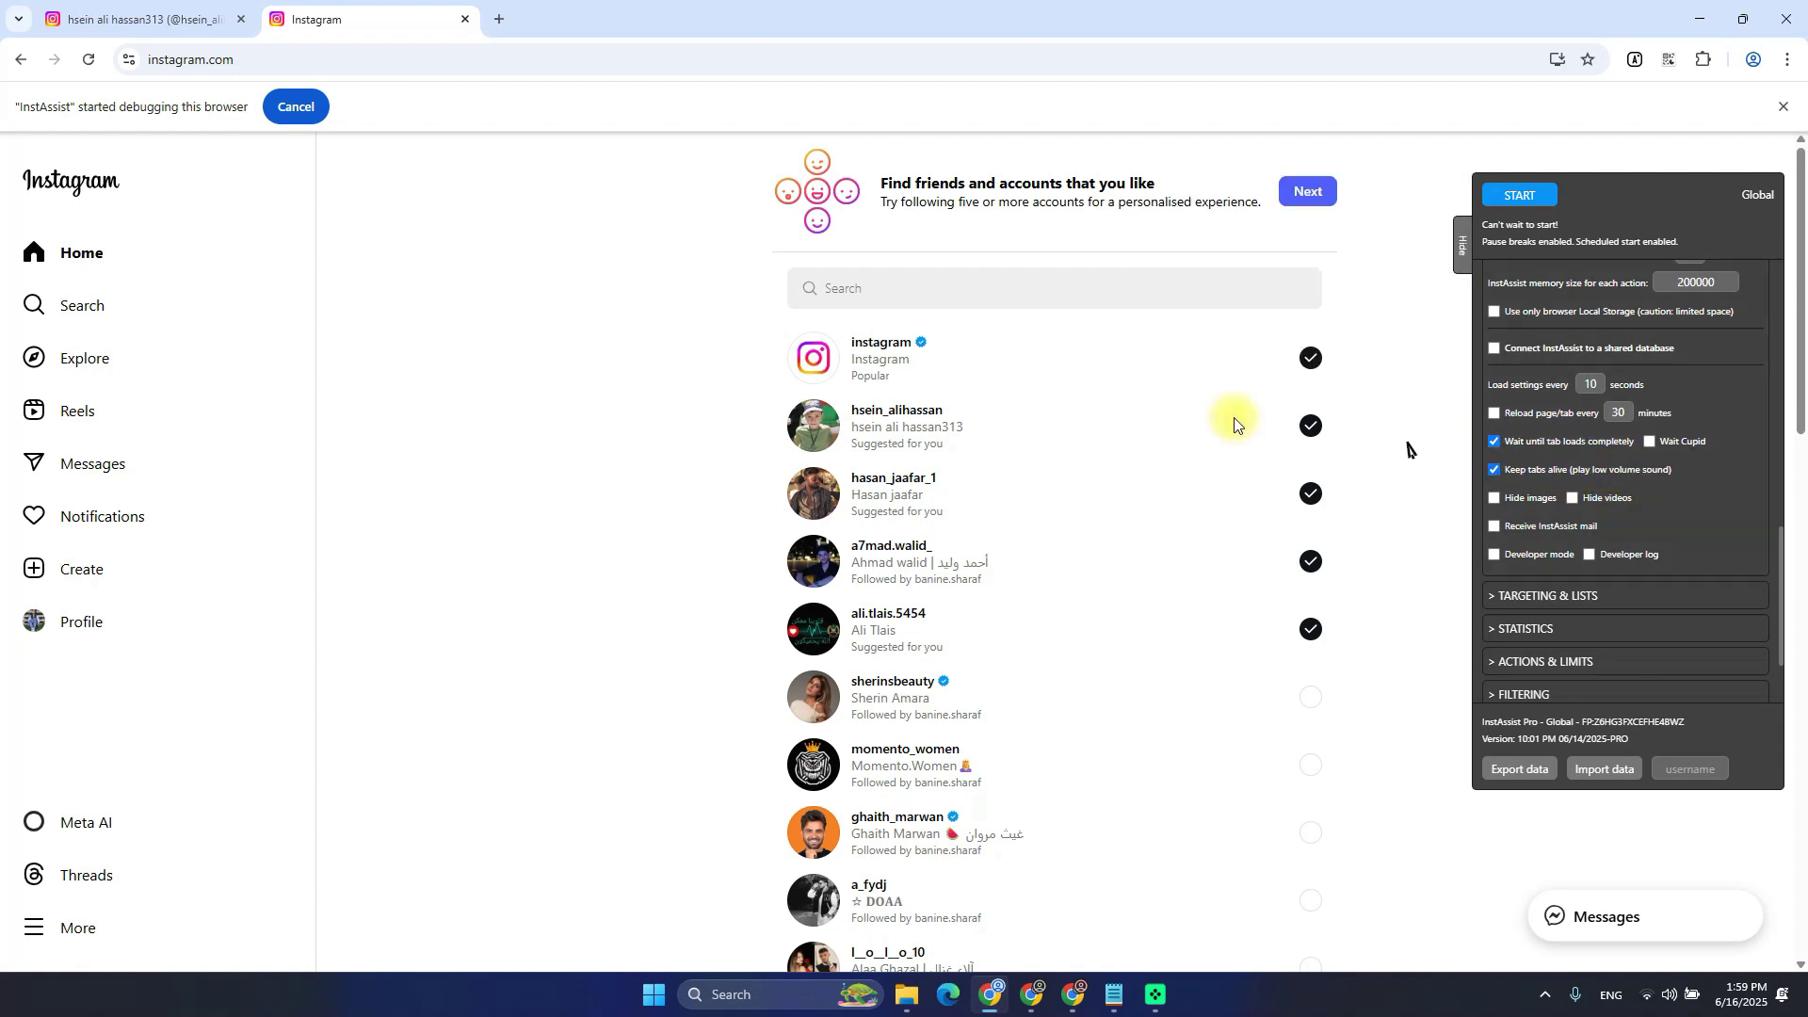
Close the first profile tab and stop the running InstAssist session in the remaining Instagram tab
{"action": "left_click", "coordinate": [141, 19]}
{"action": "key", "text": "ctrl+w"}
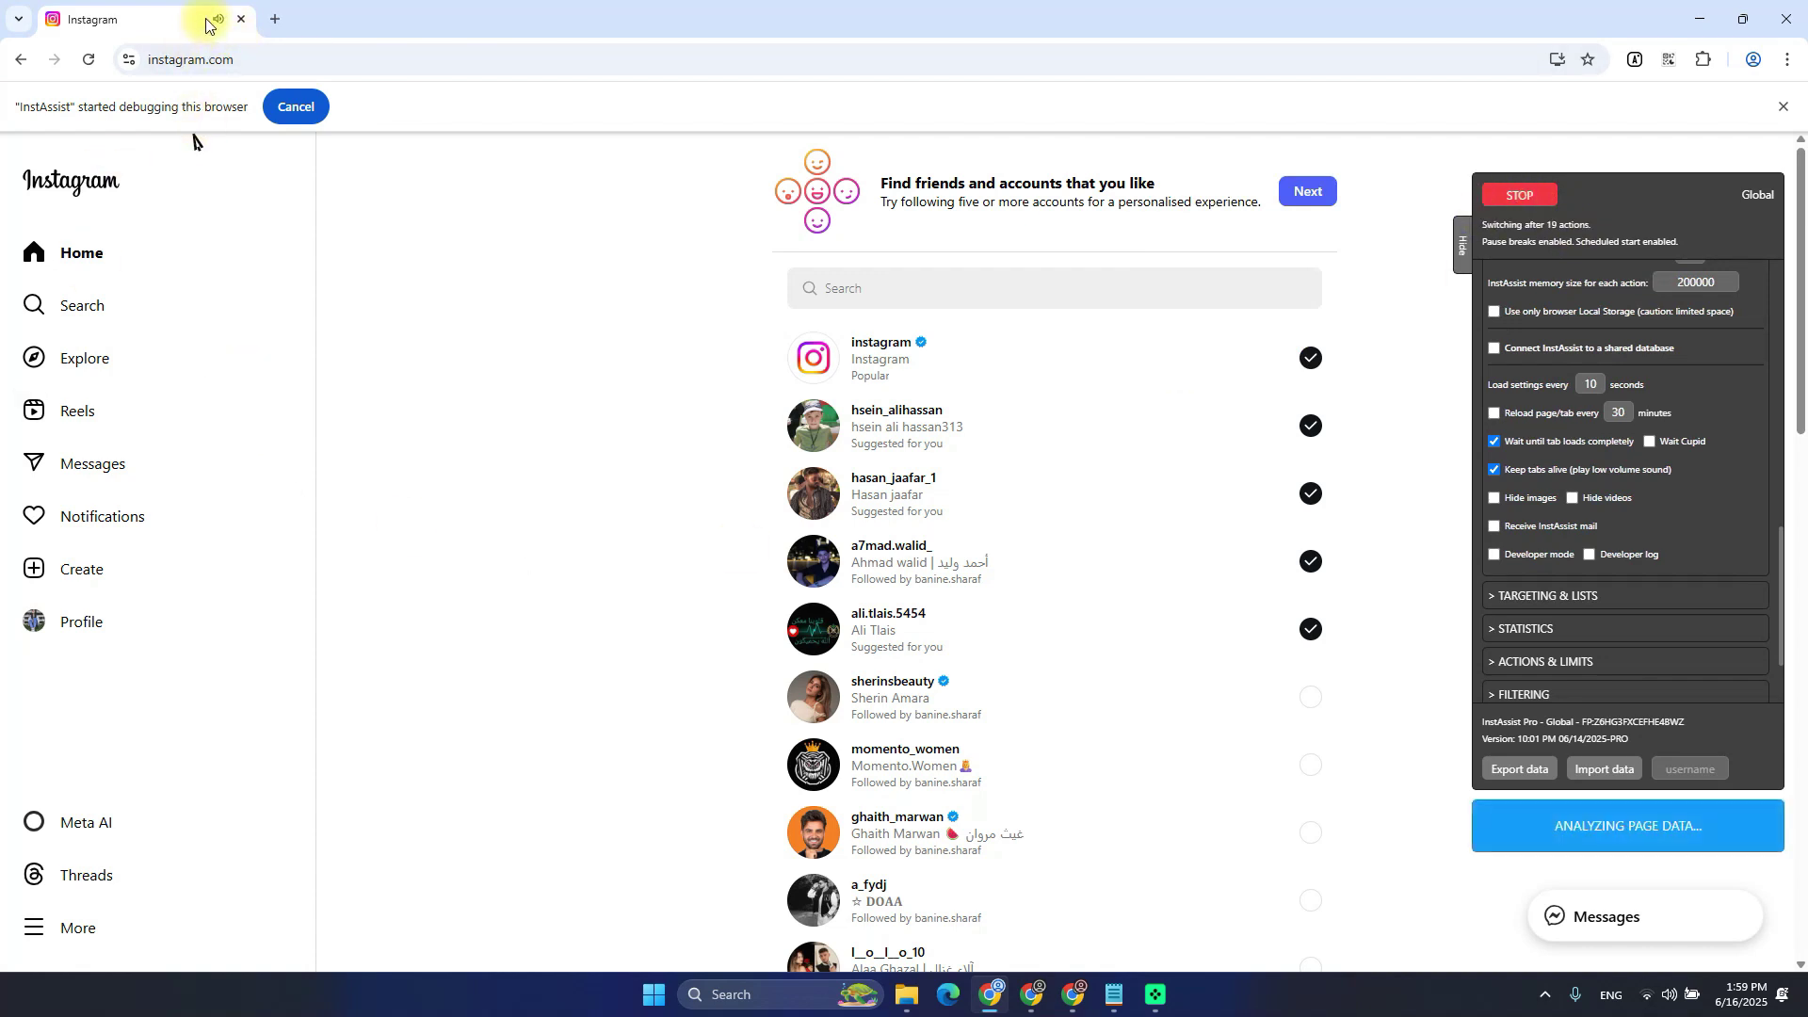
{"action": "left_click", "coordinate": [1519, 149]}
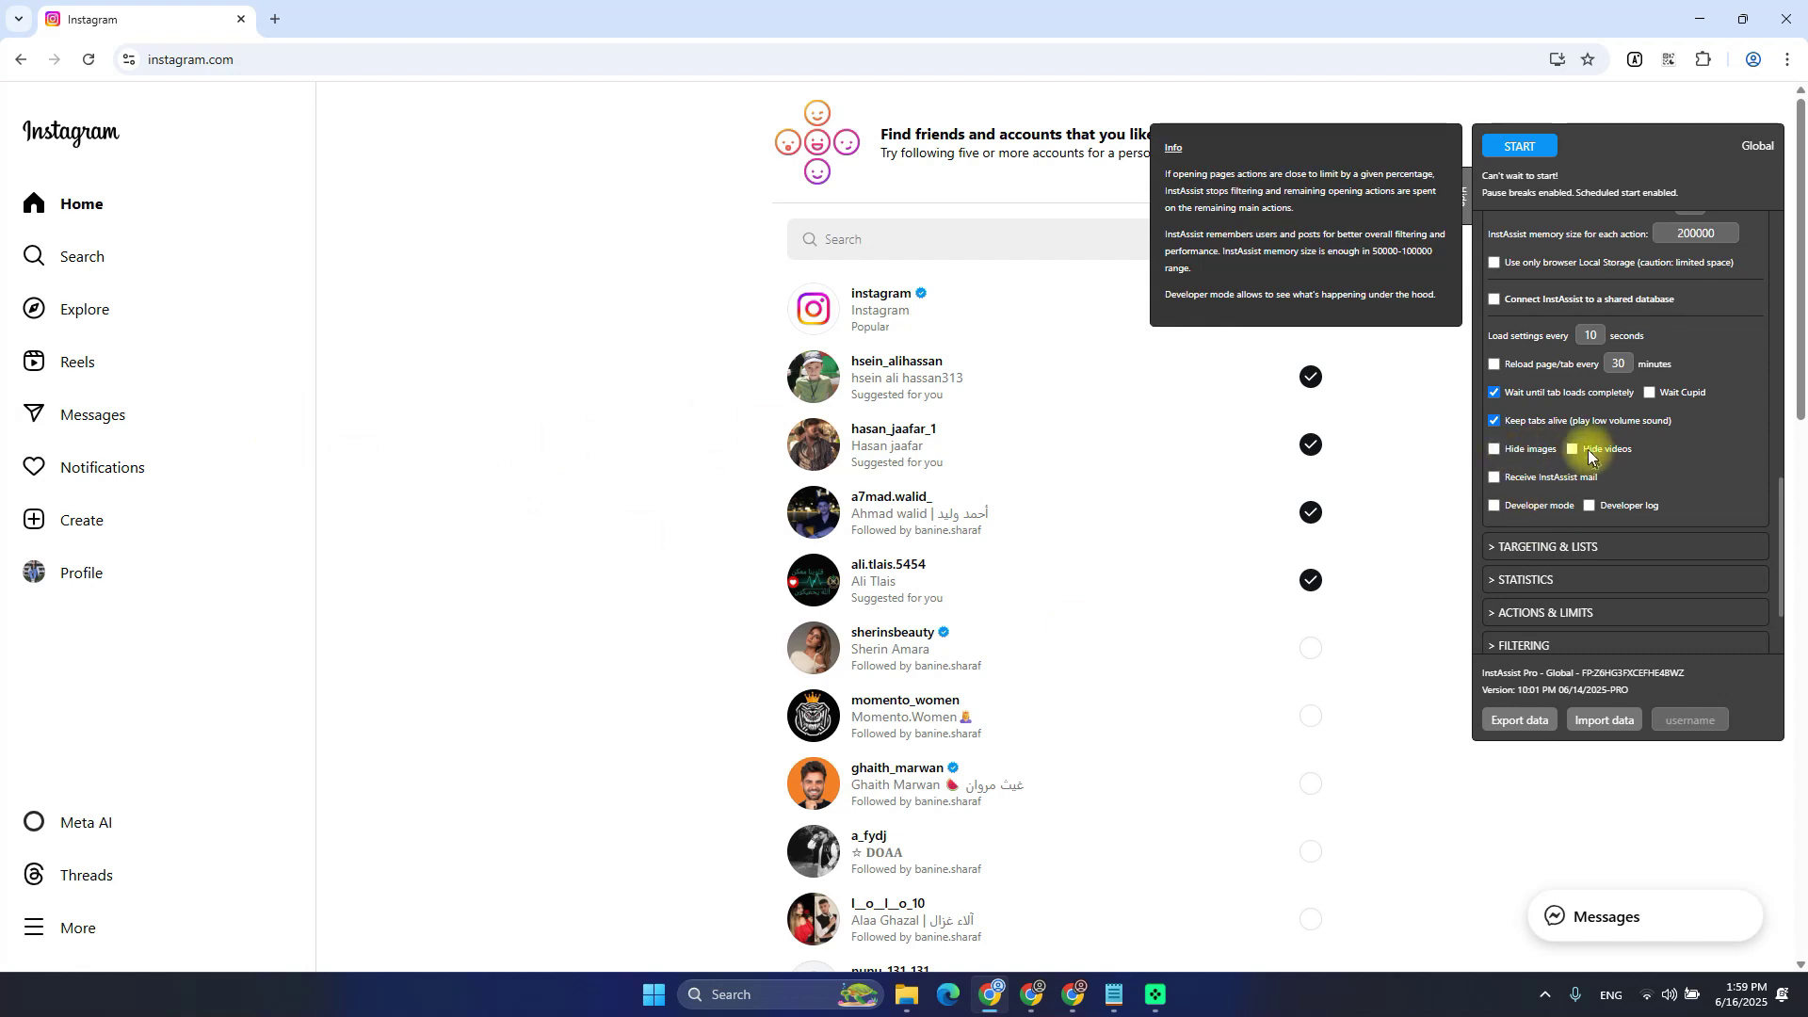
Enable Block images and Block videos in the InstAssist extension popup, reload Instagram and open the account's own profile
{"action": "left_click", "coordinate": [1636, 62]}
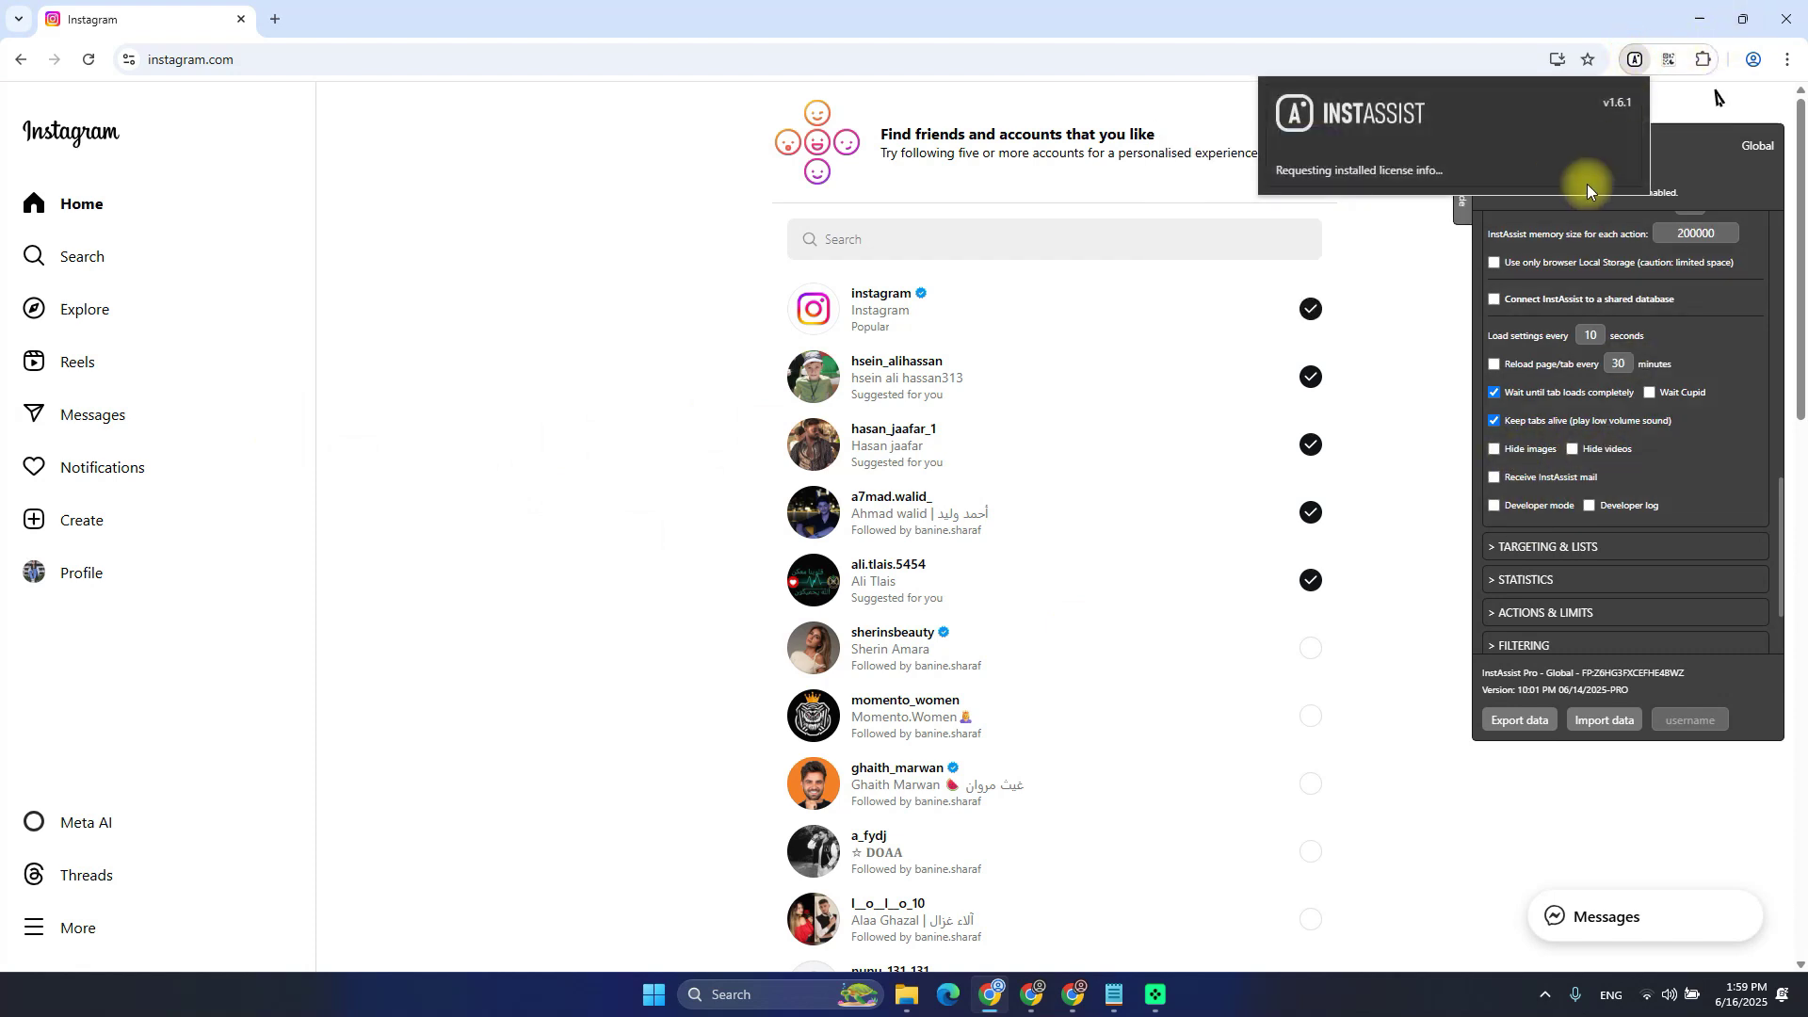
{"action": "scroll", "coordinate": [1467, 448], "scroll_direction": "down", "scroll_amount": 1}
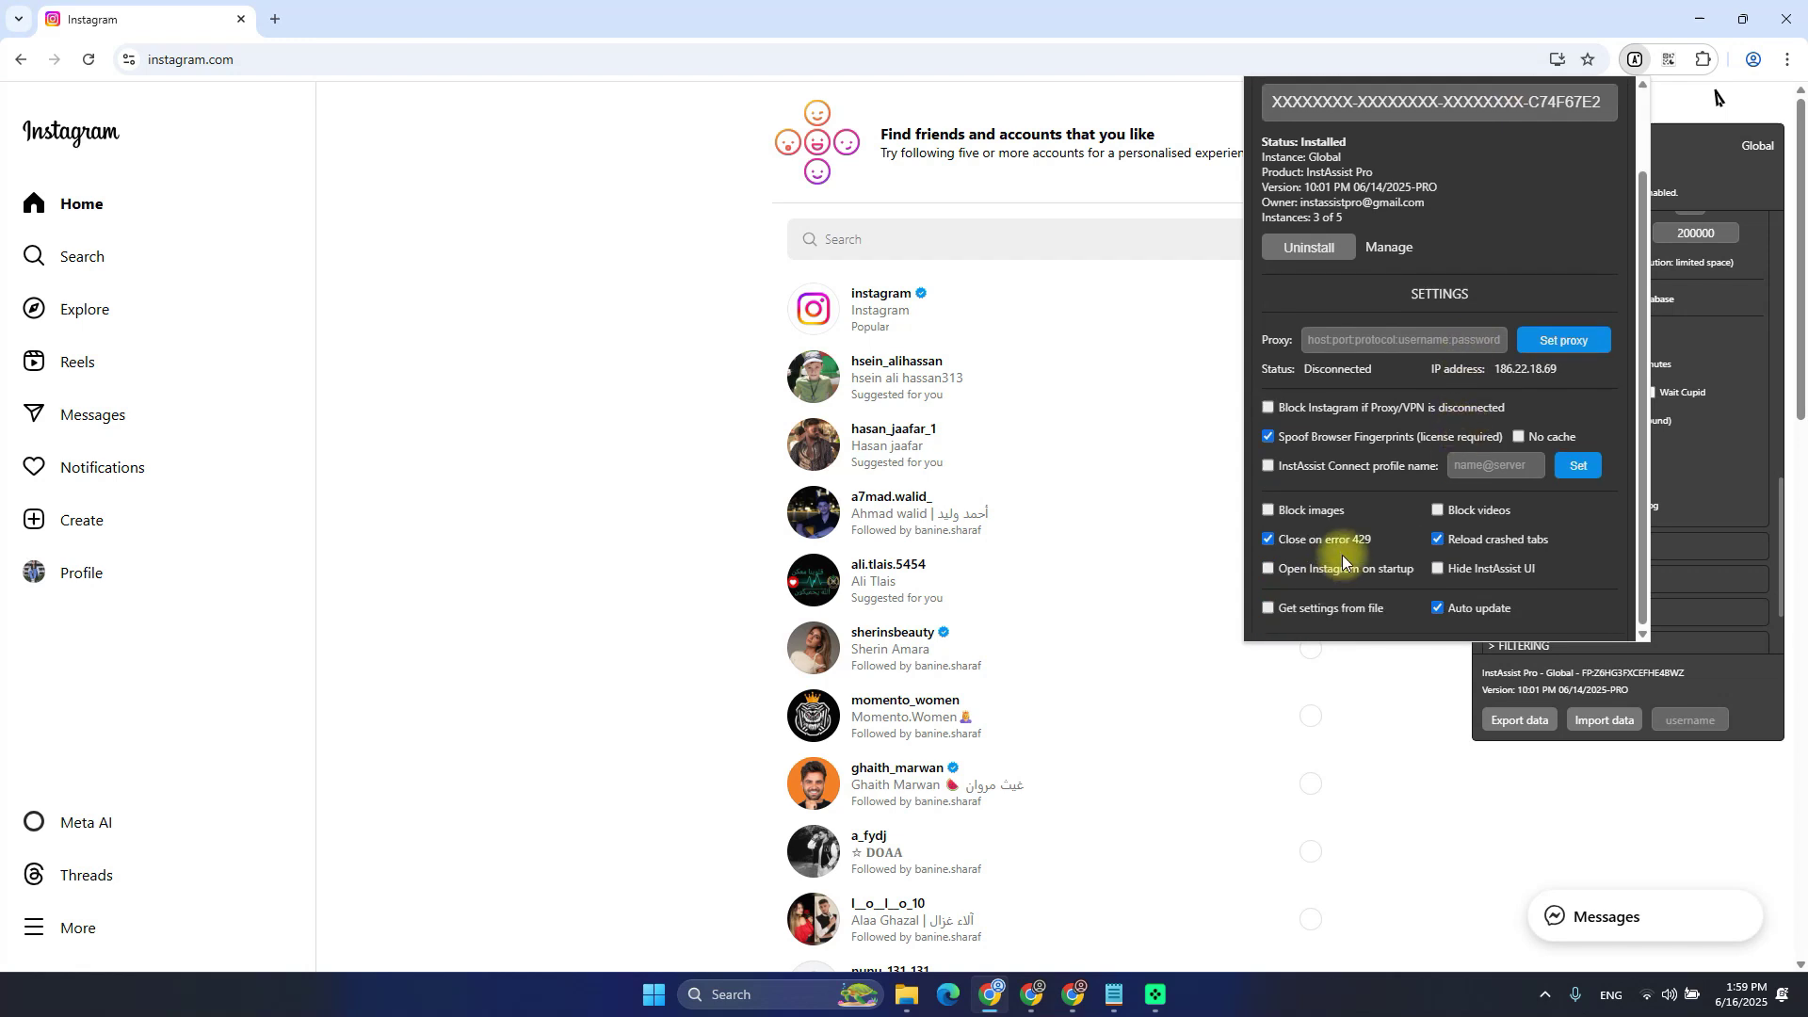
{"action": "left_click", "coordinate": [1300, 517]}
{"action": "left_click", "coordinate": [1461, 518]}
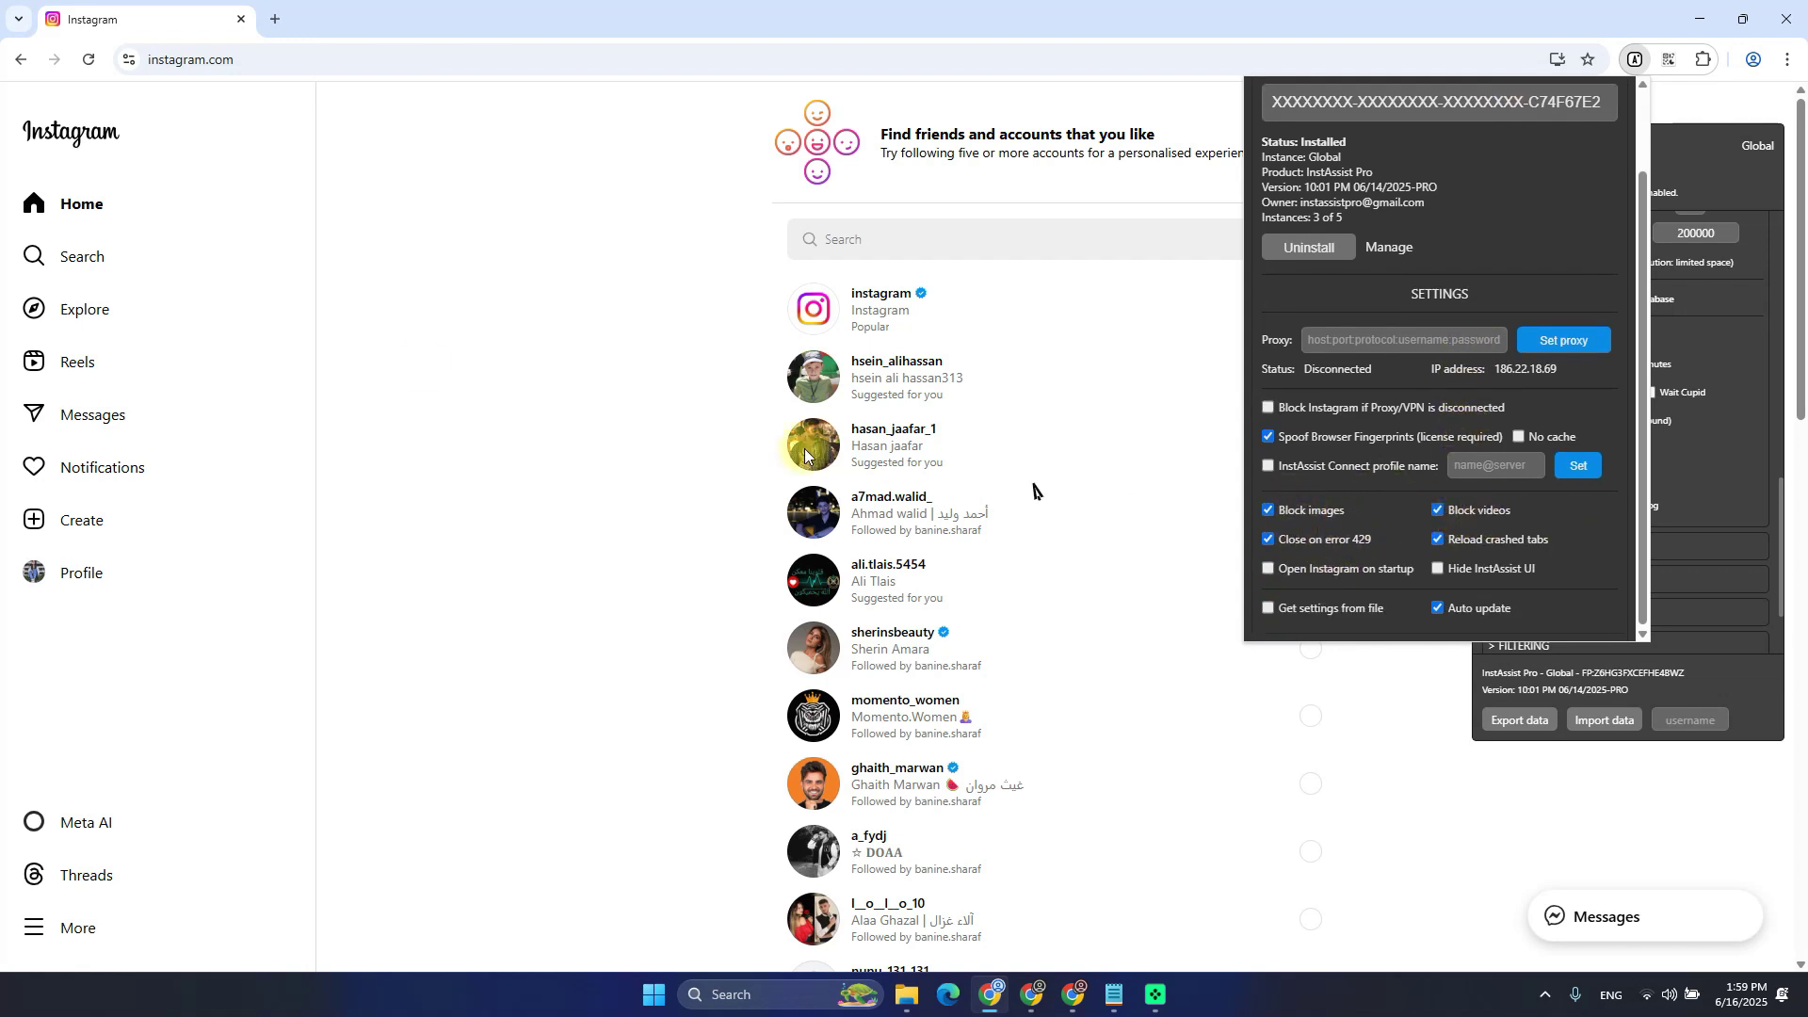
{"action": "left_click", "coordinate": [89, 59]}
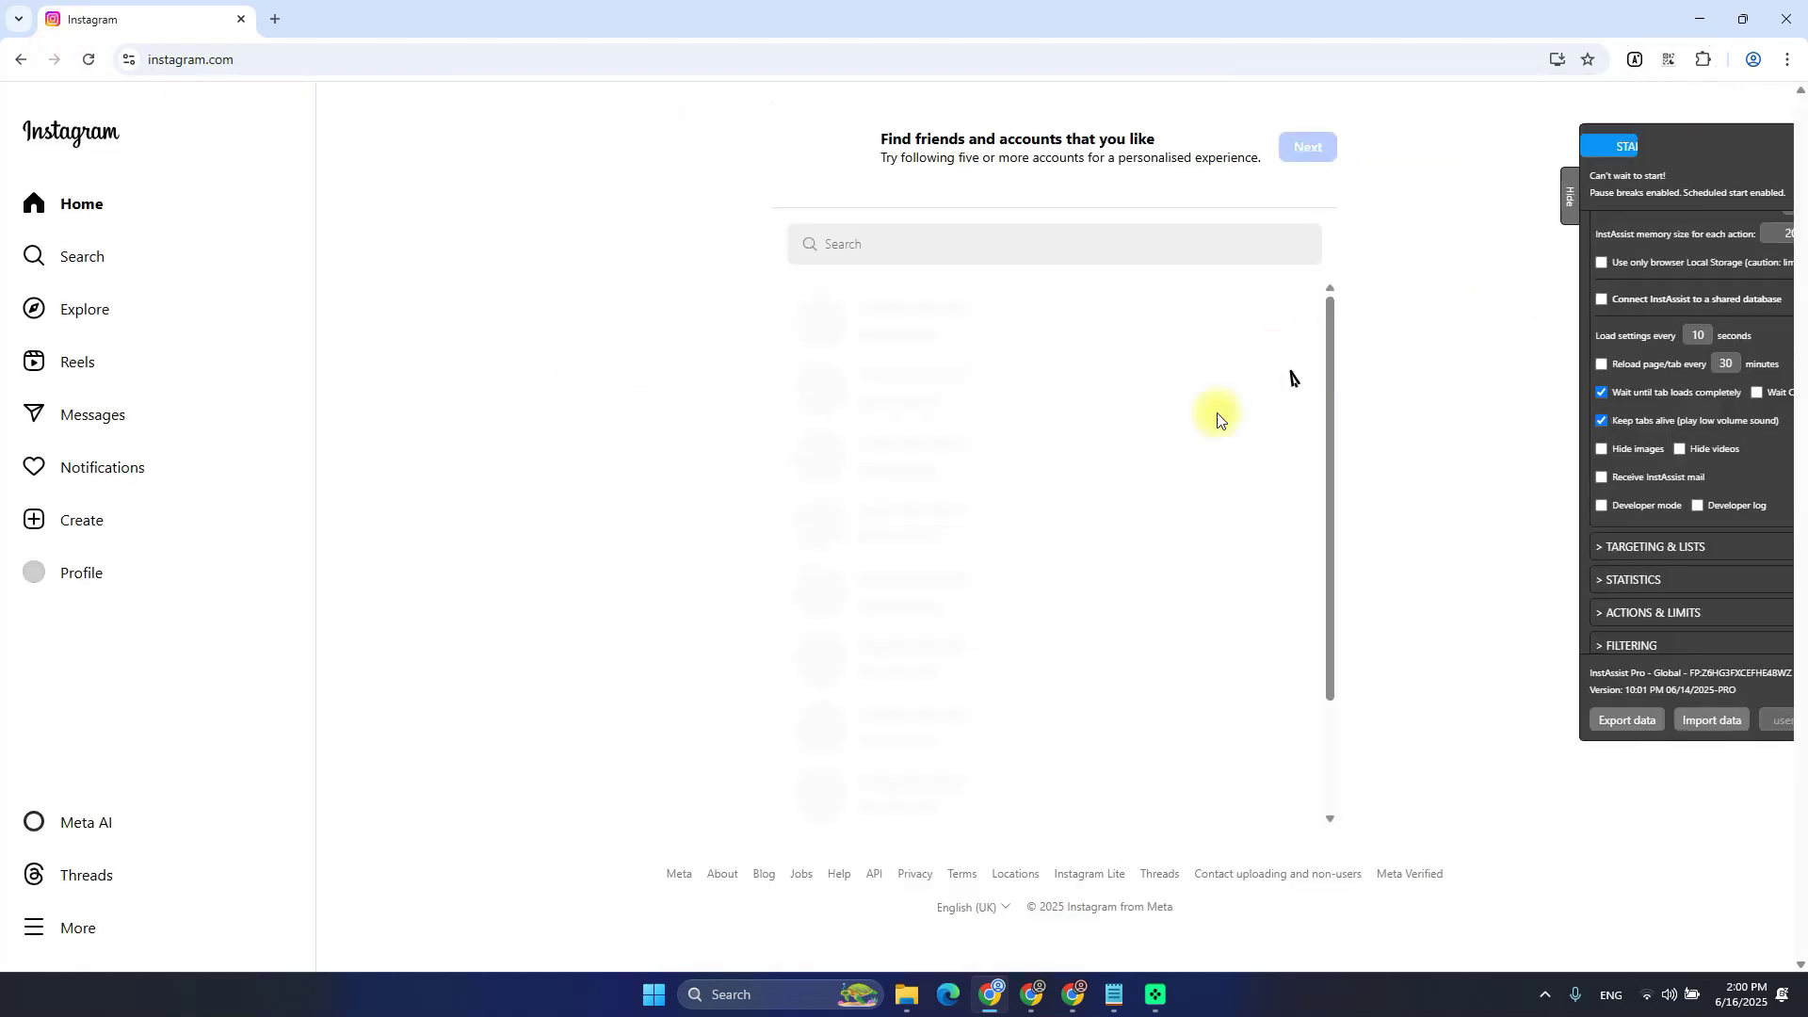
{"action": "left_click", "coordinate": [75, 573]}
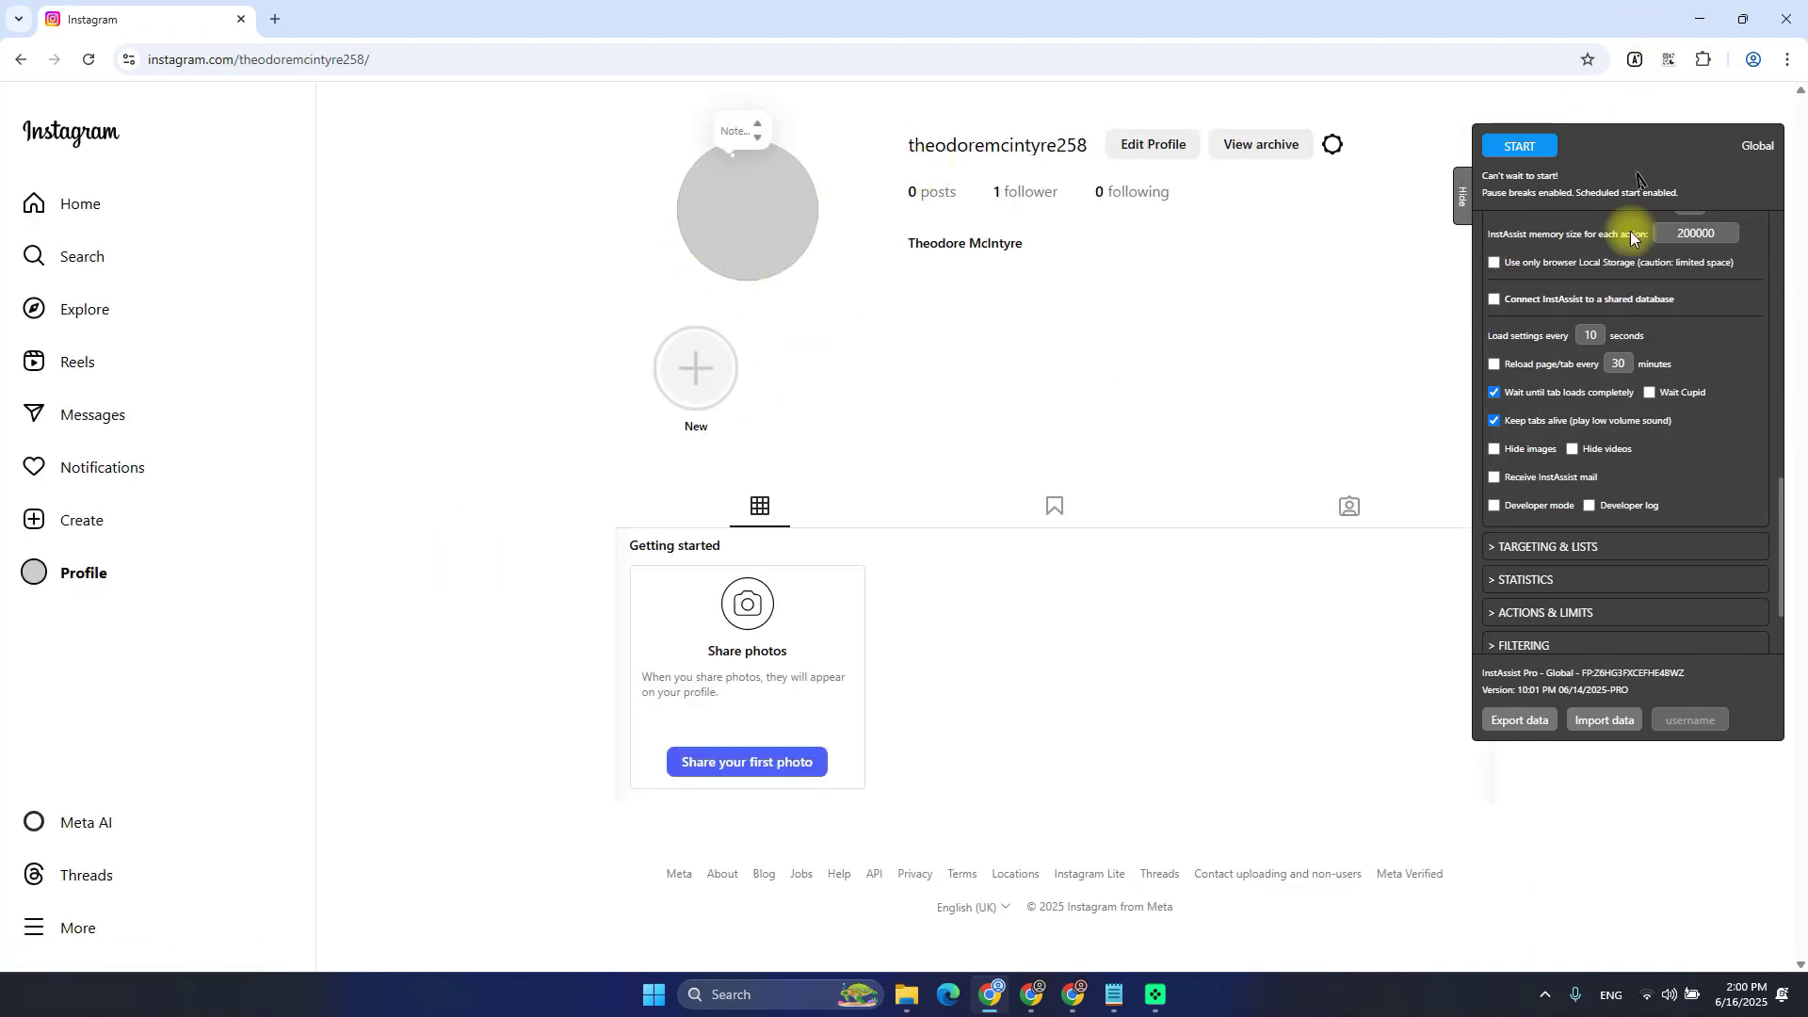
Disable Block images and Block videos in the InstAssist extension popup and close it
{"action": "left_click", "coordinate": [1640, 64]}
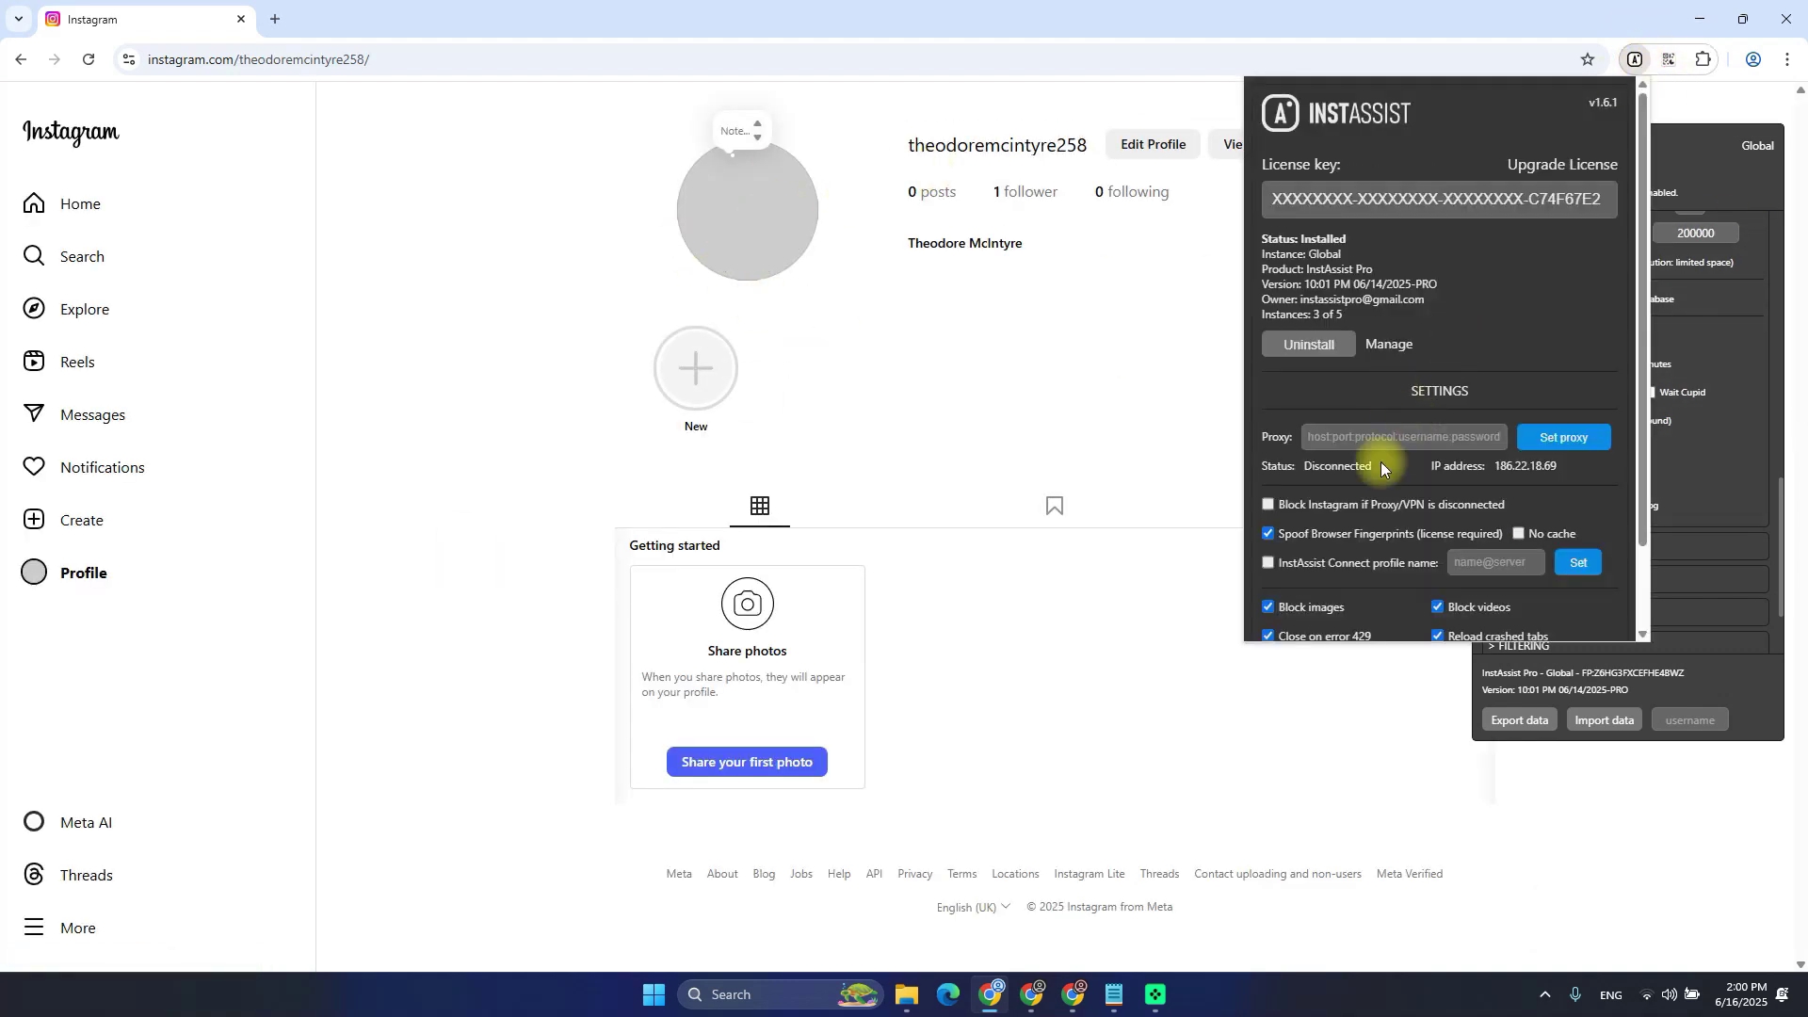
{"action": "scroll", "coordinate": [1336, 521], "scroll_direction": "down", "scroll_amount": 1}
{"action": "left_click", "coordinate": [1336, 518]}
{"action": "left_click", "coordinate": [1455, 516]}
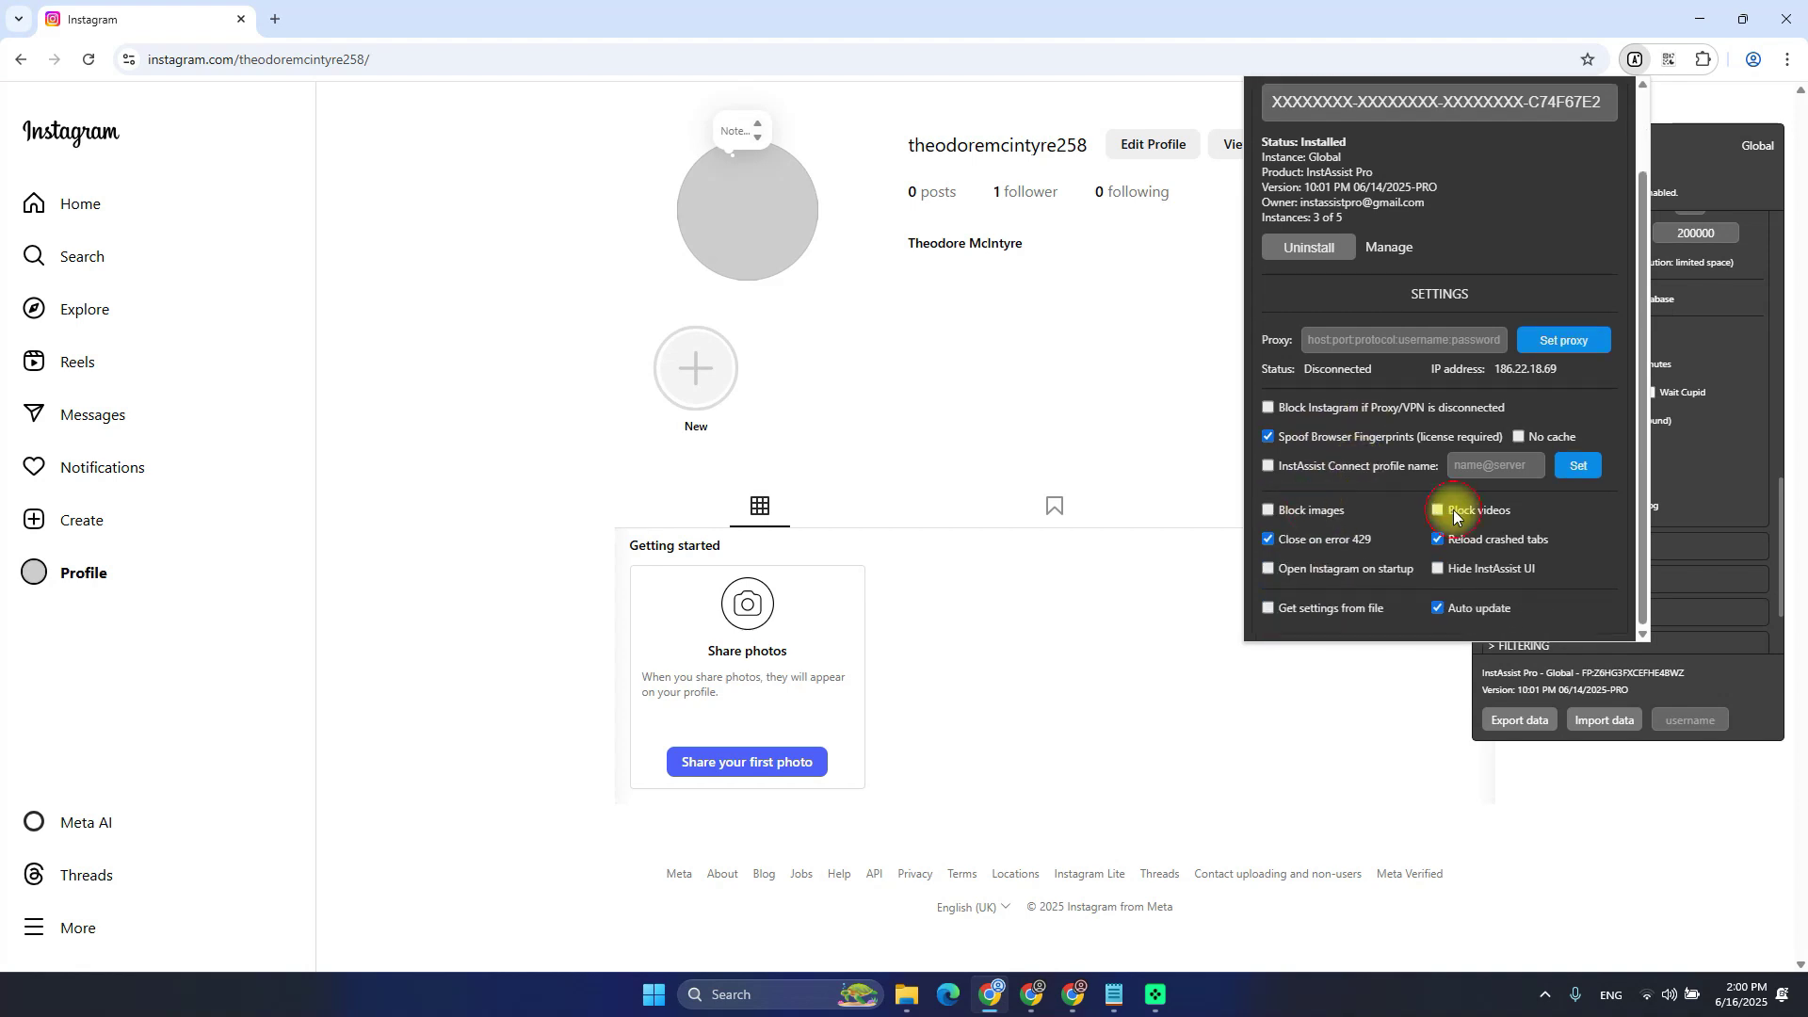
{"action": "left_click", "coordinate": [1135, 338]}
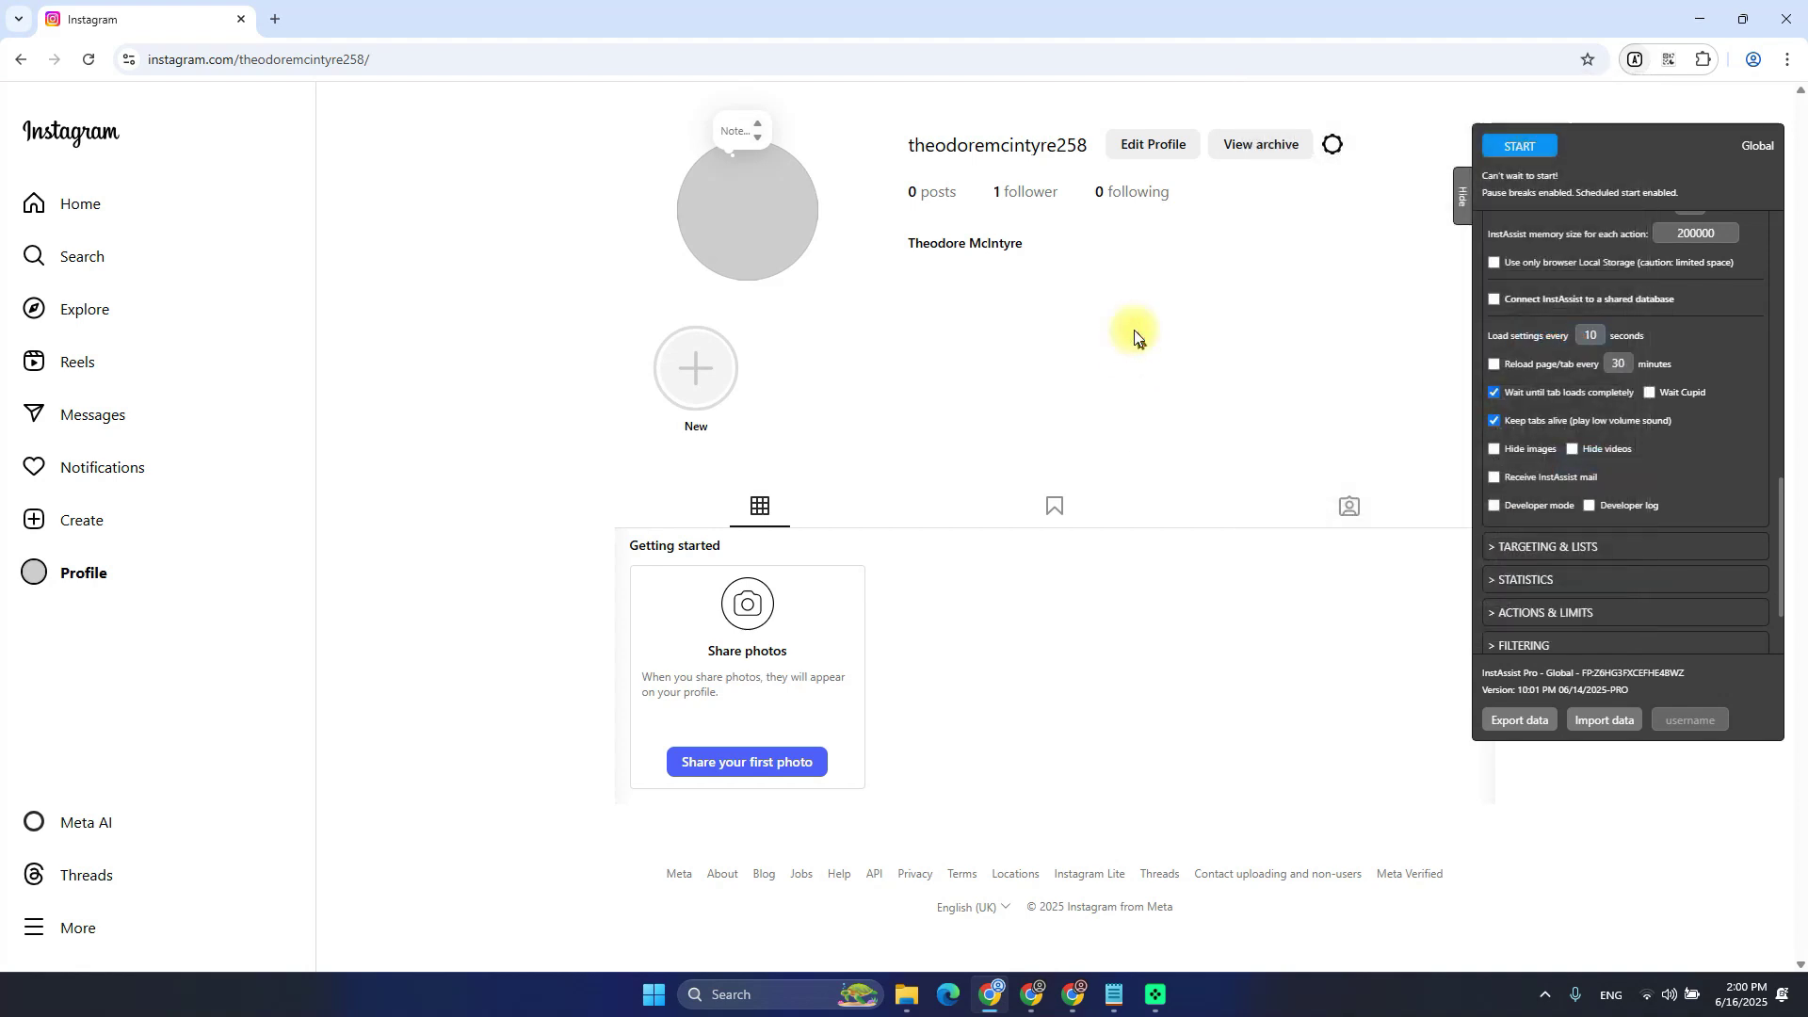
Reload the profile page, enable Developer mode in InstAssist's main settings and open the browser's developer tools
{"action": "left_click", "coordinate": [89, 60]}
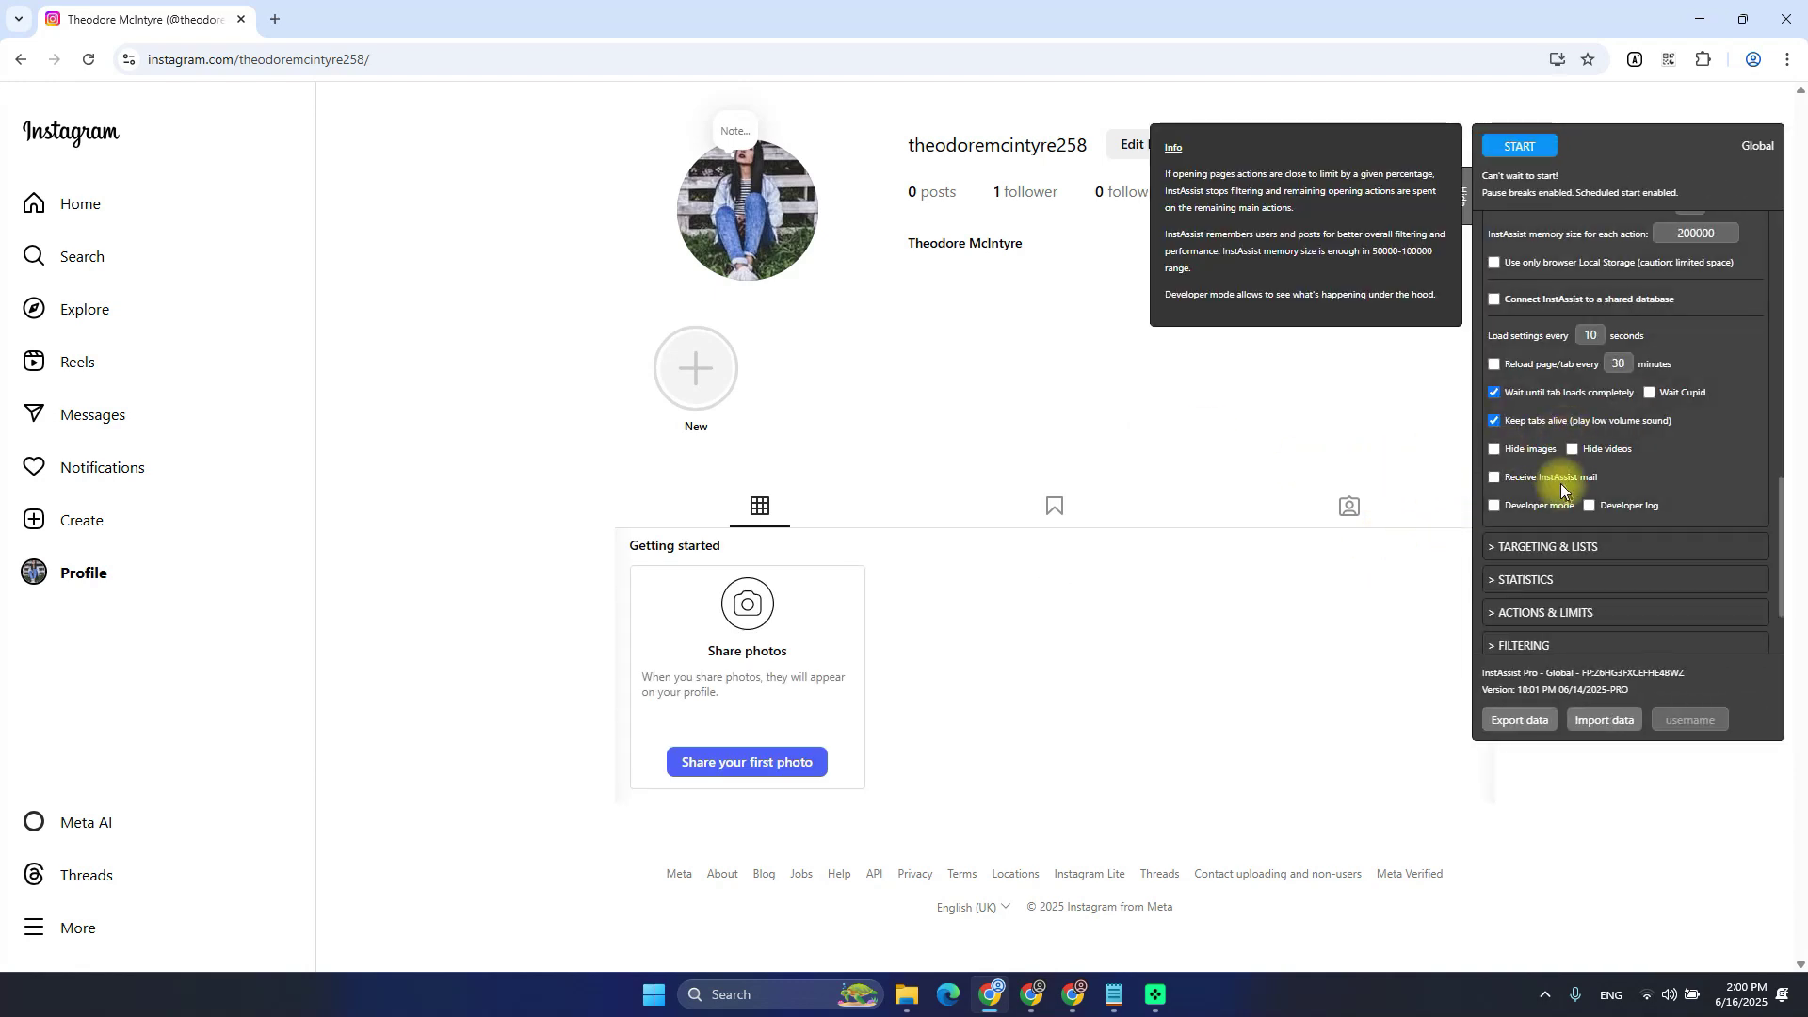
{"action": "left_click", "coordinate": [1516, 508]}
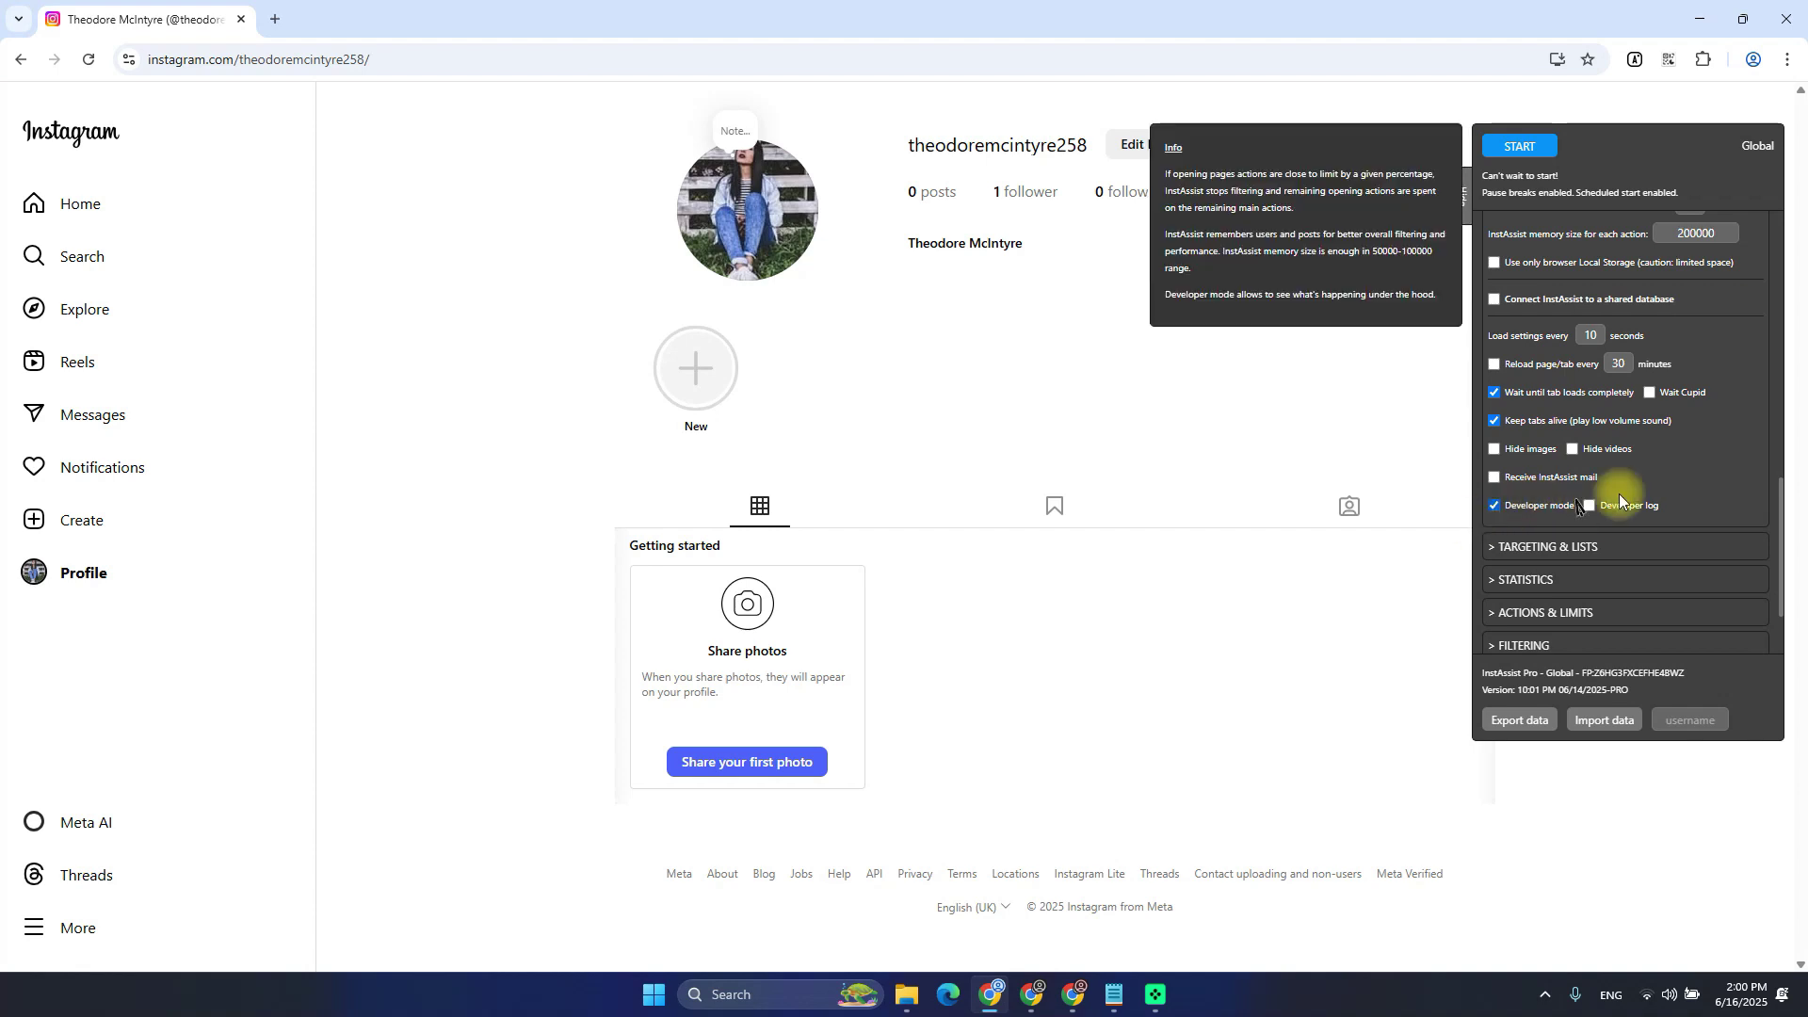
{"action": "right_click", "coordinate": [1559, 494]}
{"action": "left_click", "coordinate": [1262, 885]}
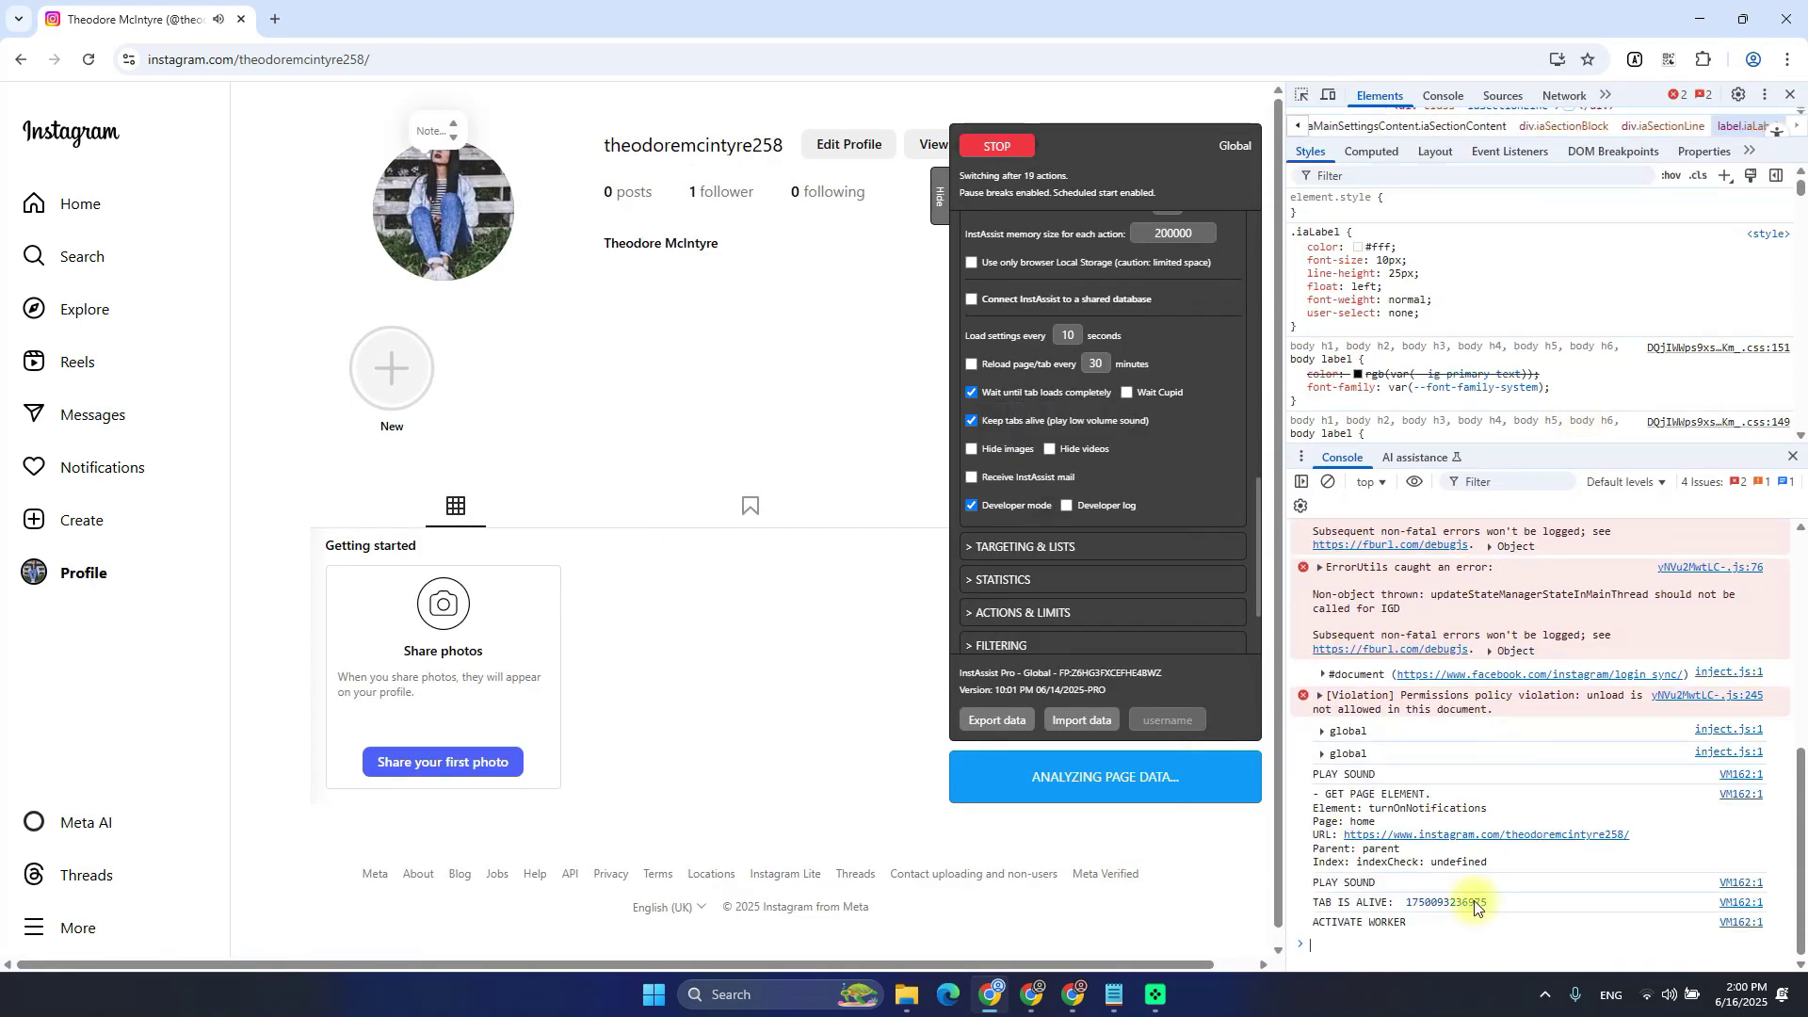
Disable Developer mode, stop the running InstAssist session and collapse the Main Settings section
{"action": "mouse_move", "coordinate": [1032, 232]}
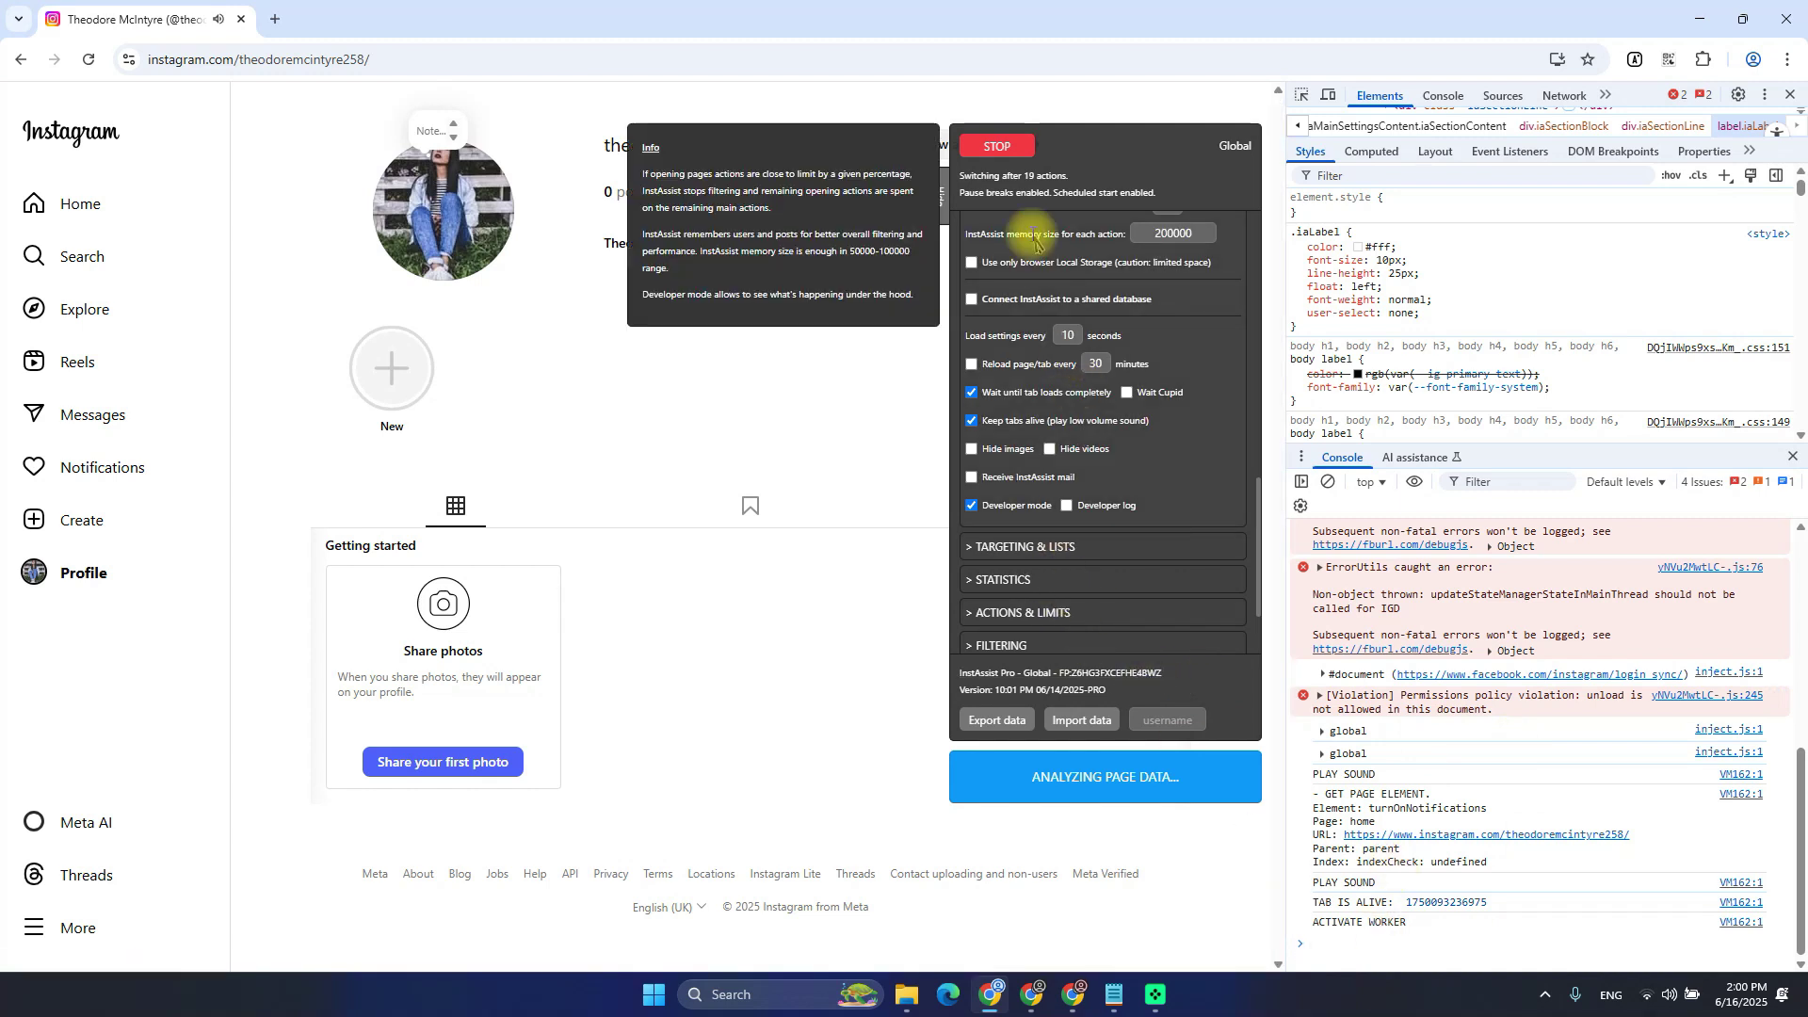
{"action": "left_click", "coordinate": [1004, 499]}
{"action": "left_click", "coordinate": [997, 146]}
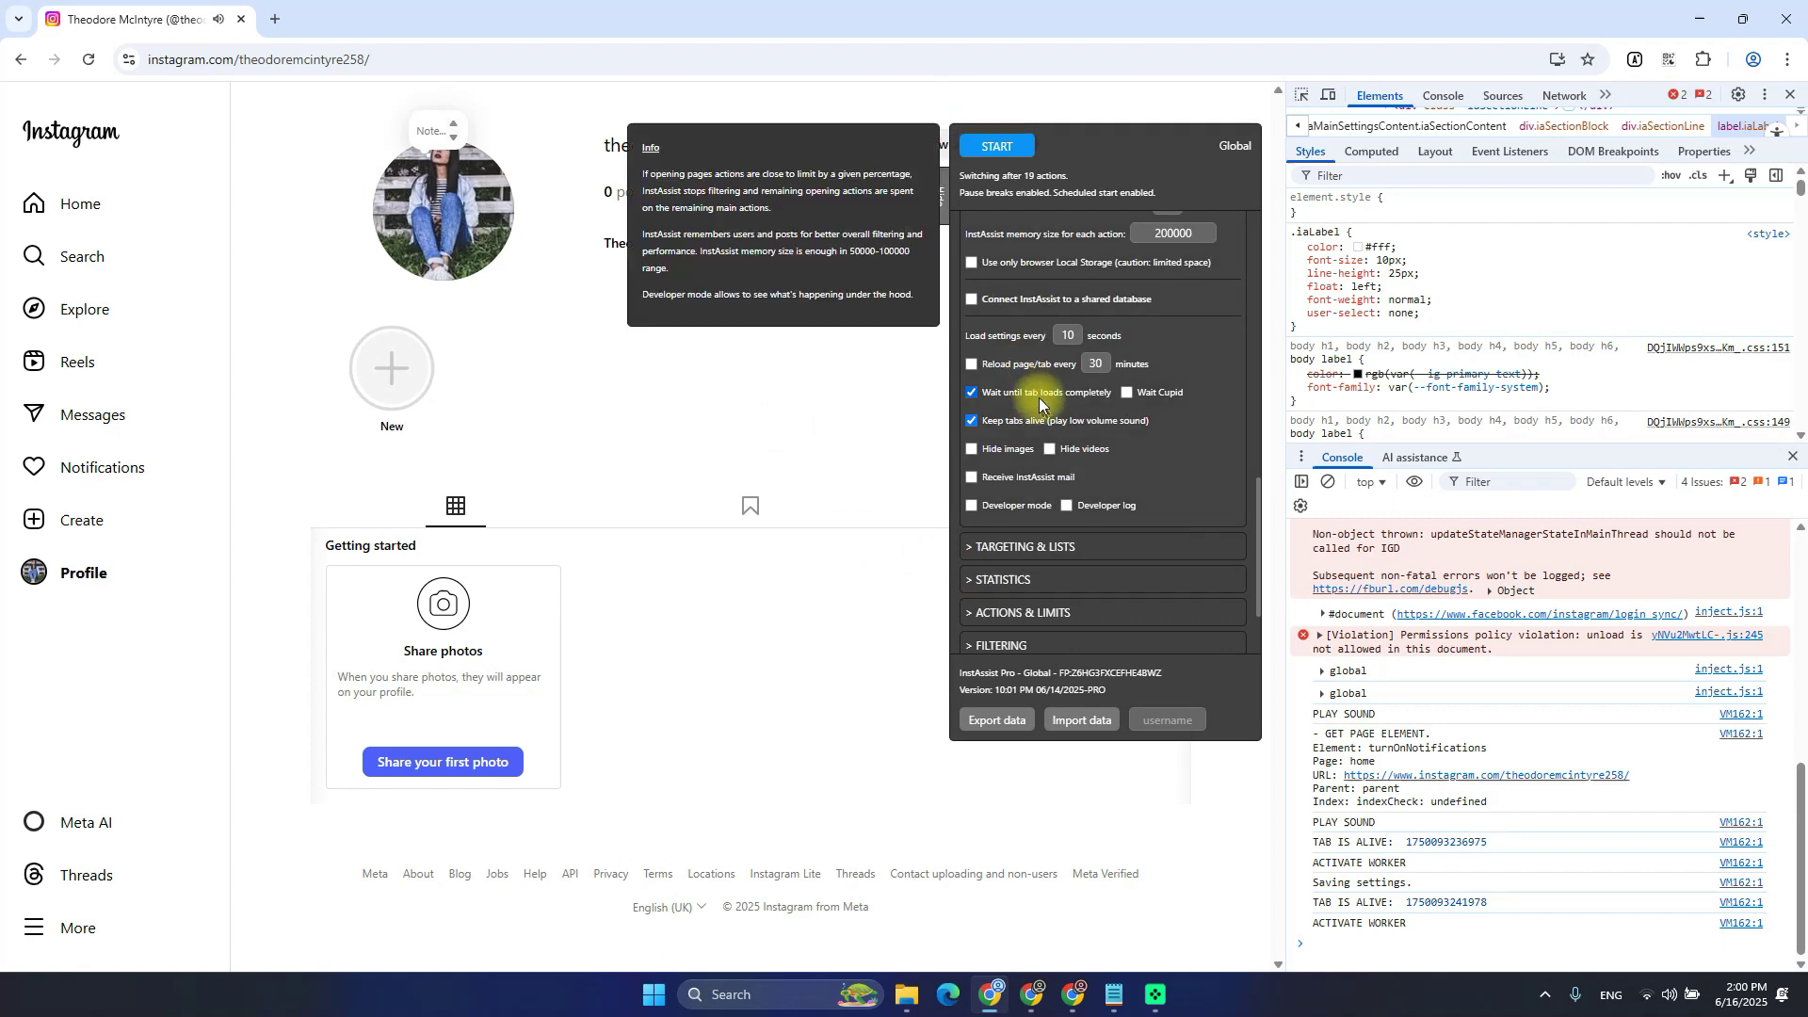
{"action": "scroll", "coordinate": [1046, 376], "scroll_direction": "up", "scroll_amount": 8}
{"action": "left_click", "coordinate": [1036, 237]}
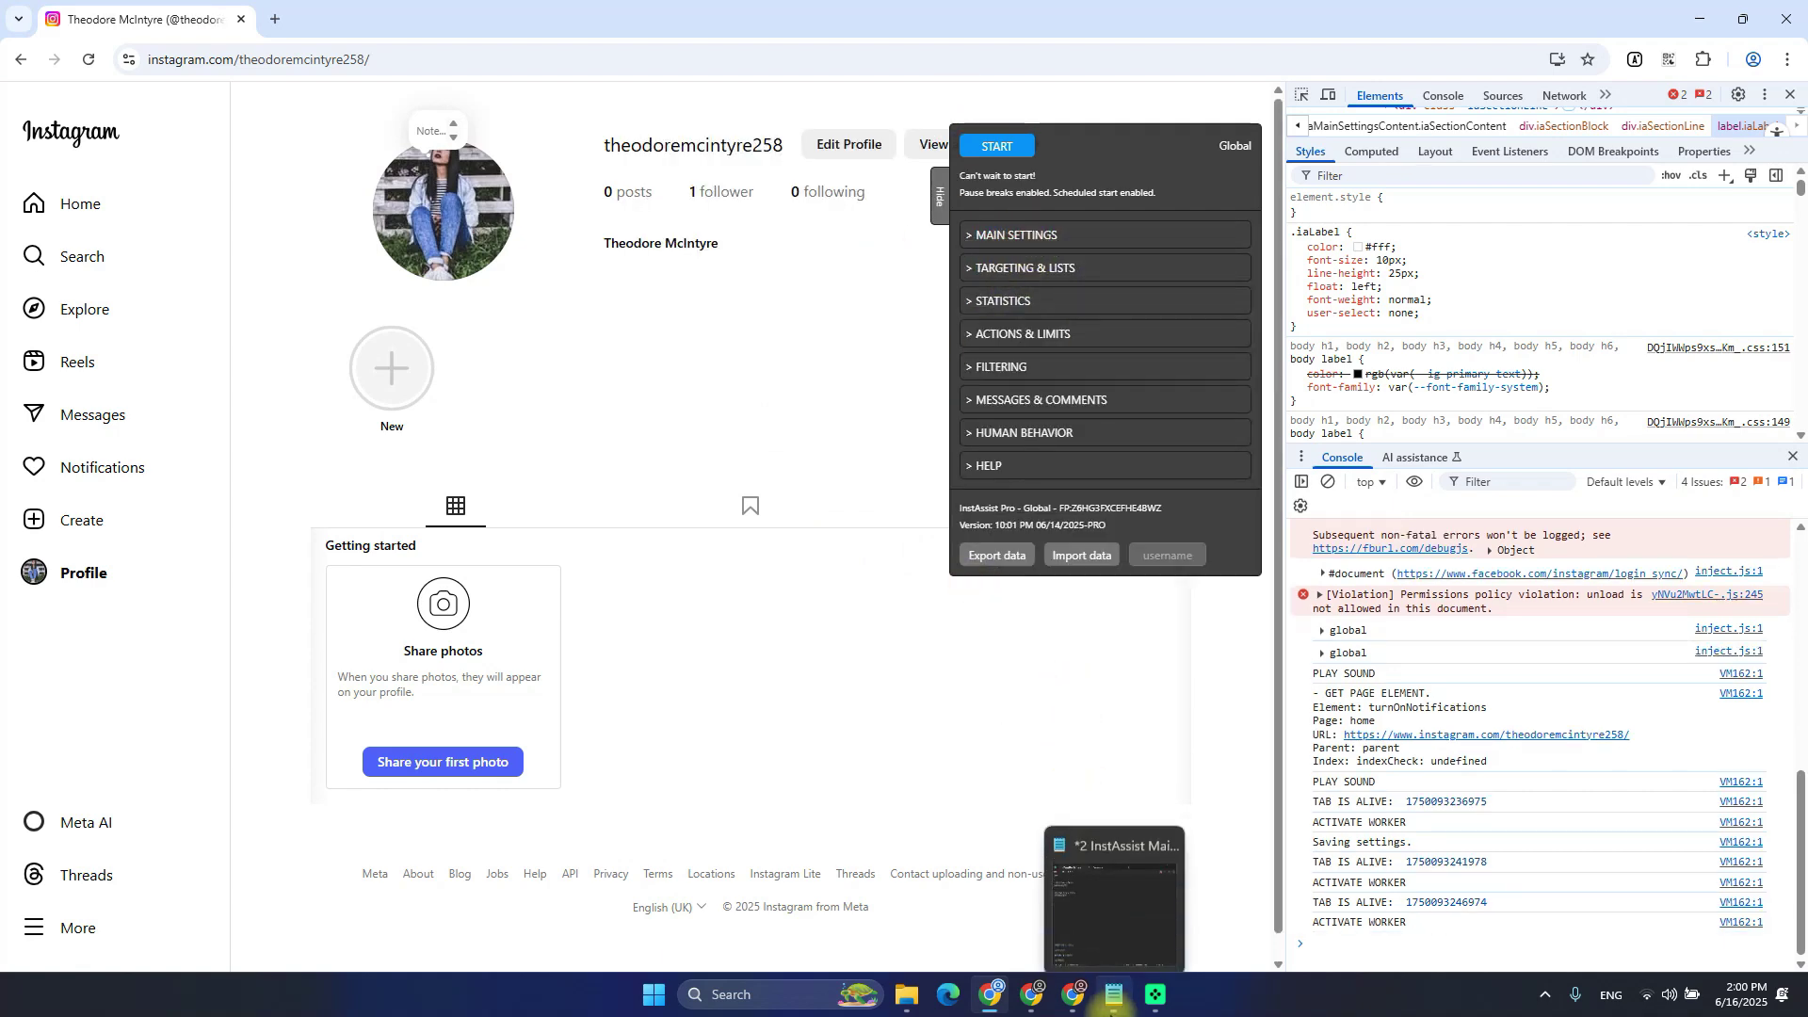
Bring up the 2 InstAssist Main Settings.txt notes and place the window beside the InstAssist panel
{"action": "left_click", "coordinate": [1111, 1008]}
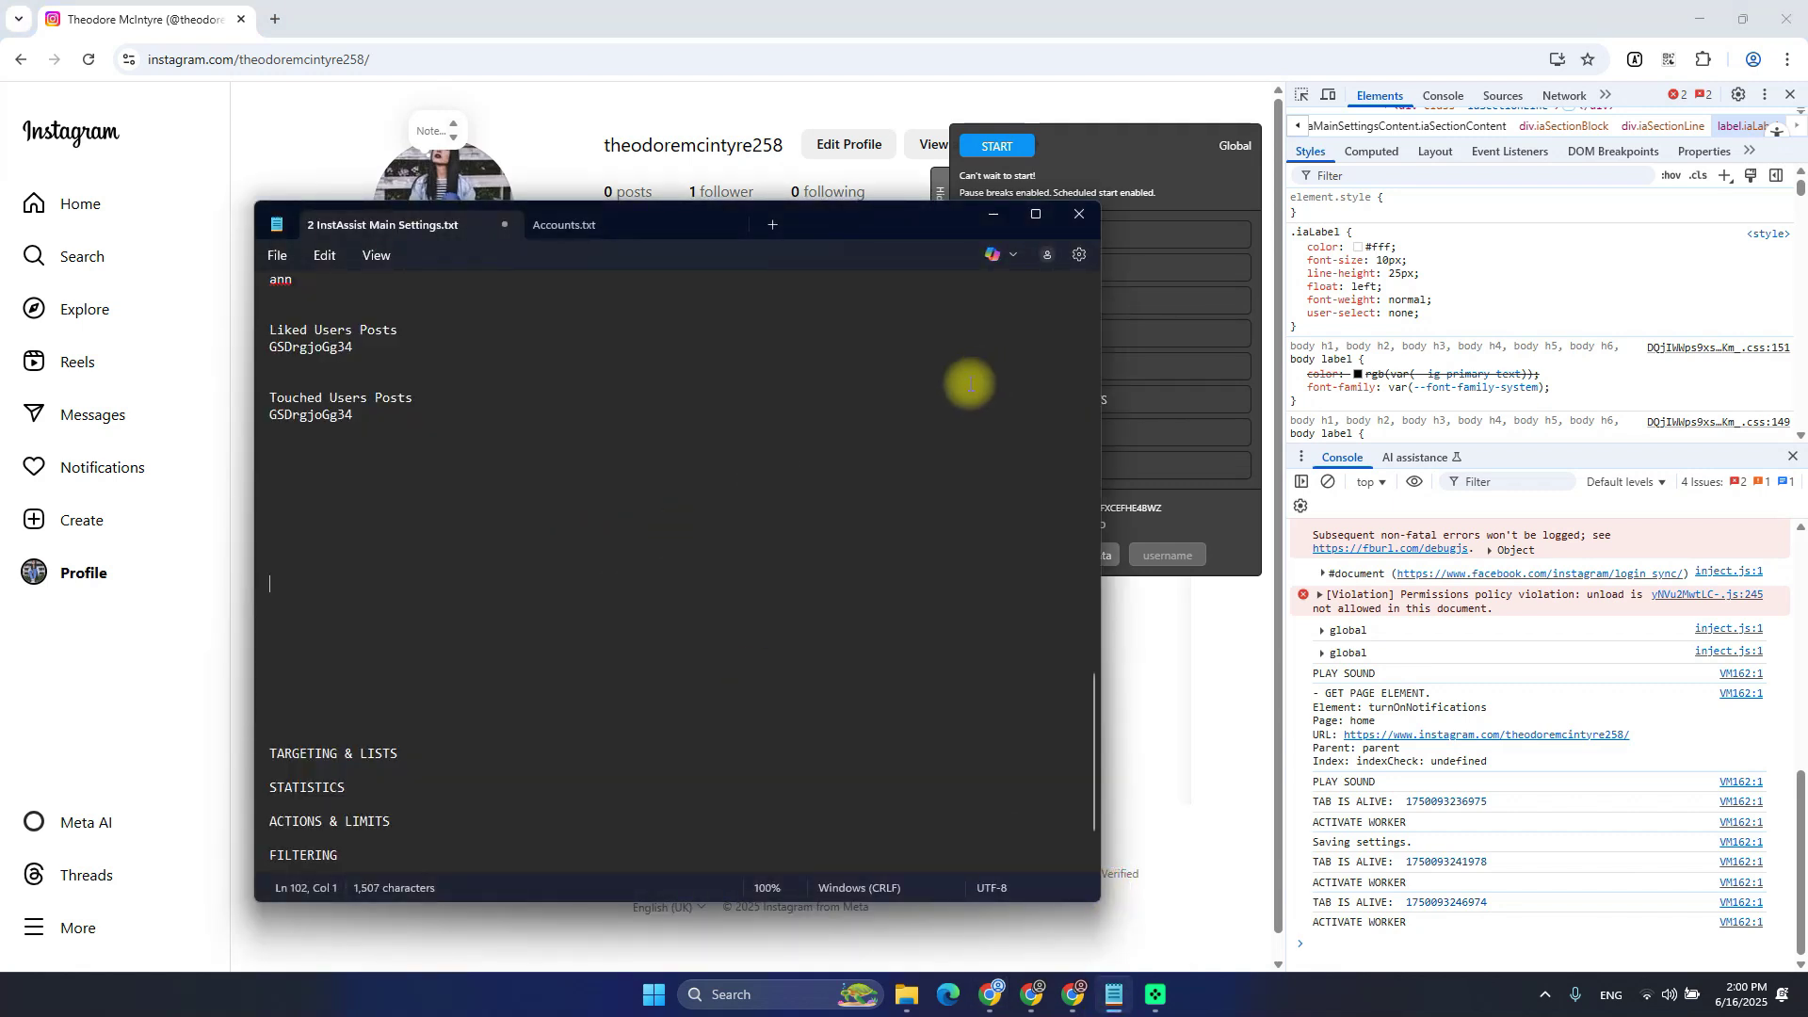
{"action": "left_click_drag", "start_coordinate": [868, 223], "coordinate": [697, 183]}
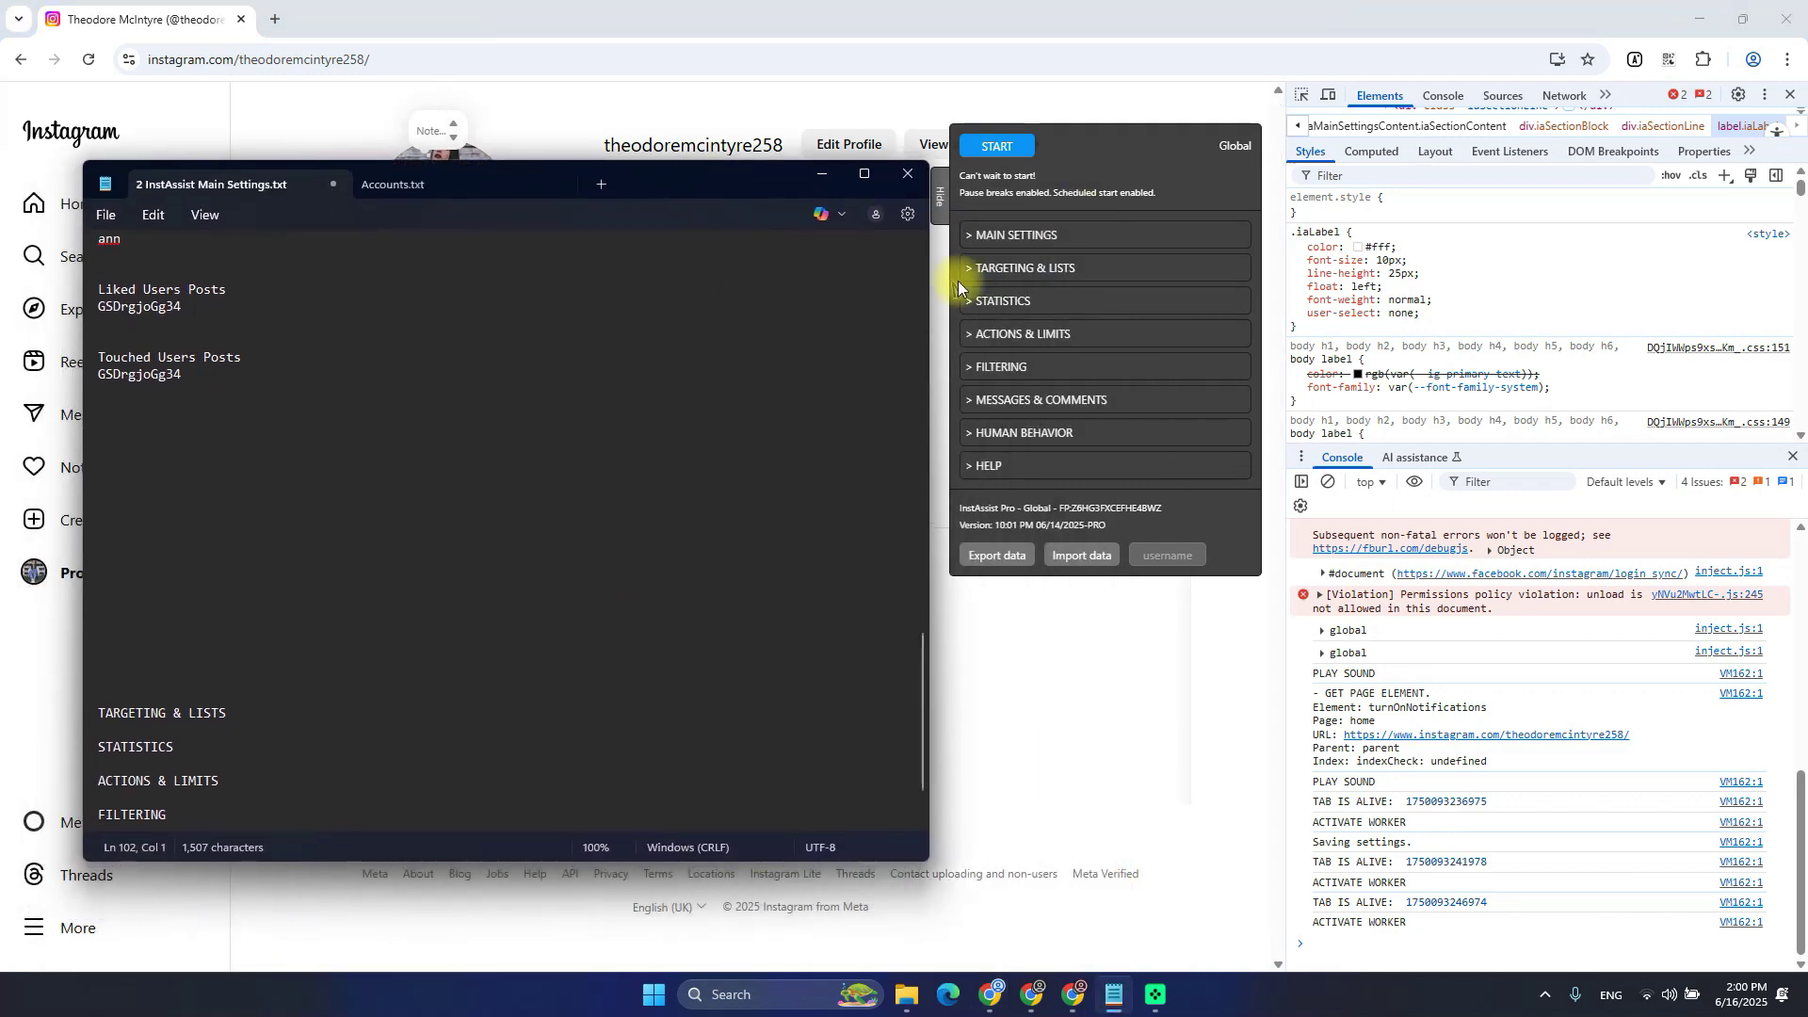
{"action": "left_click", "coordinate": [471, 519]}
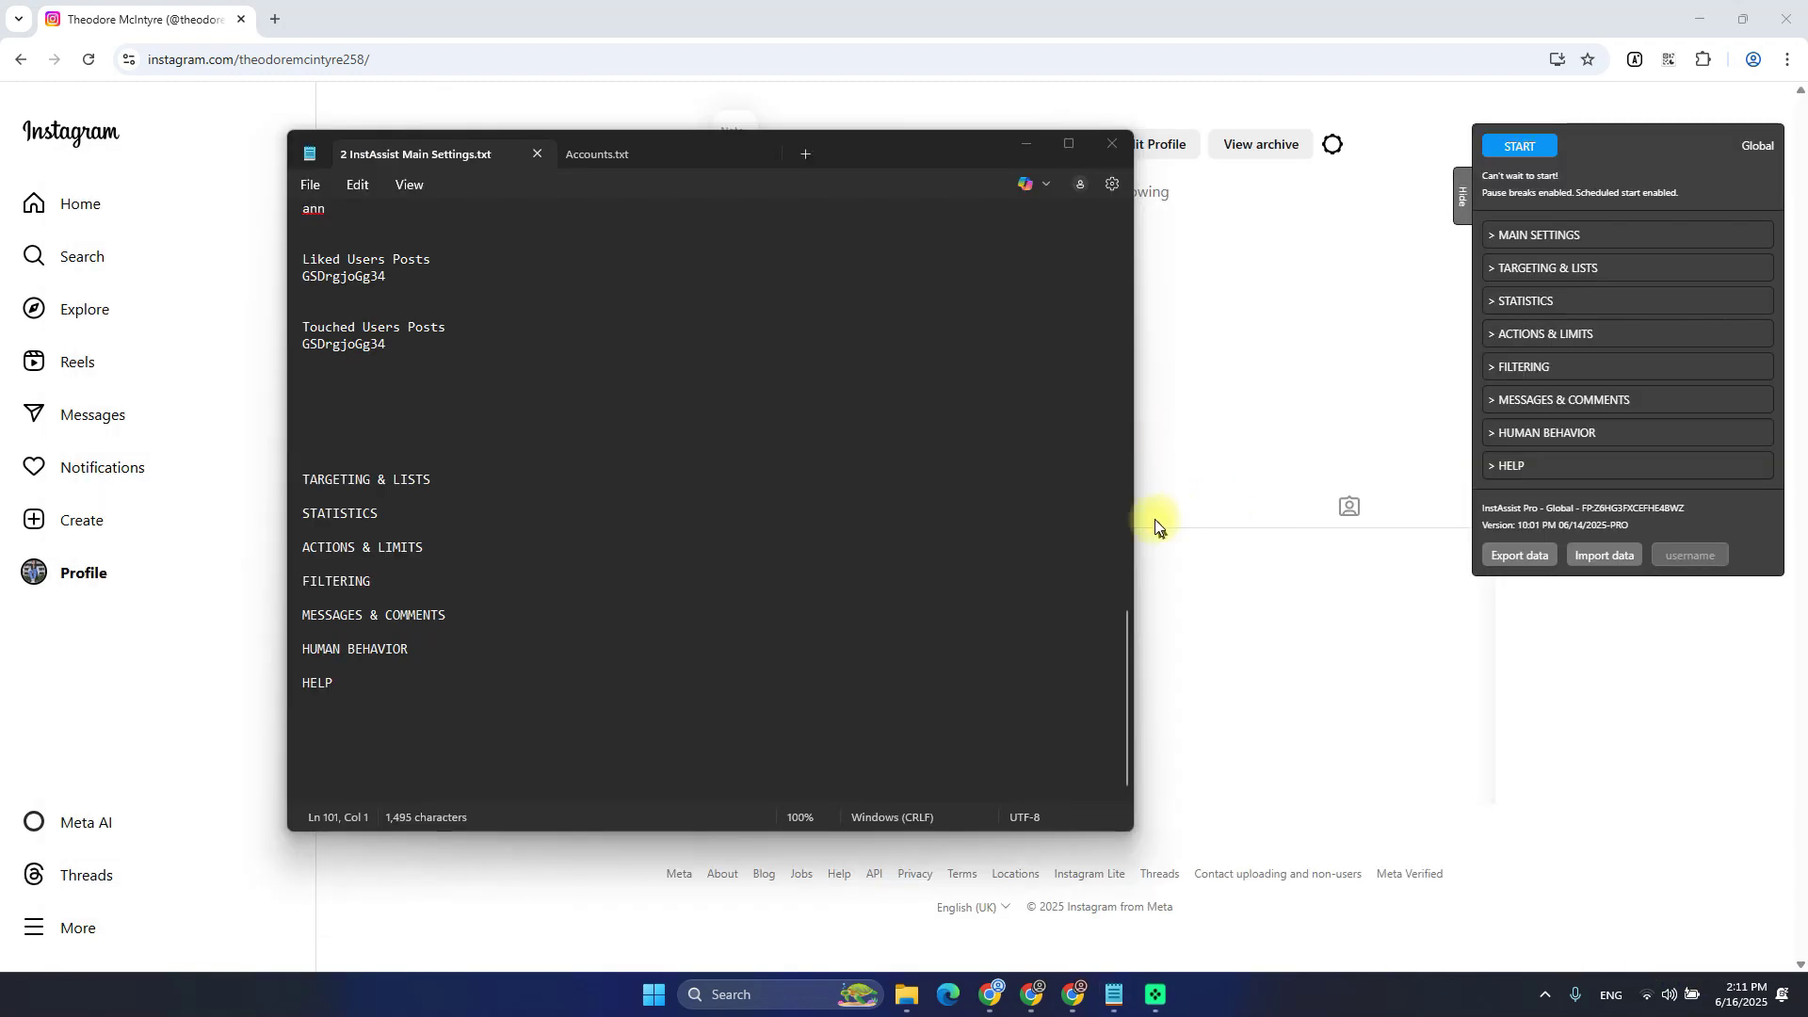
Expand the Targeting & Lists section in the InstAssist panel
{"action": "left_click", "coordinate": [1549, 271]}
{"action": "scroll", "coordinate": [1667, 388], "scroll_direction": "down", "scroll_amount": 1}
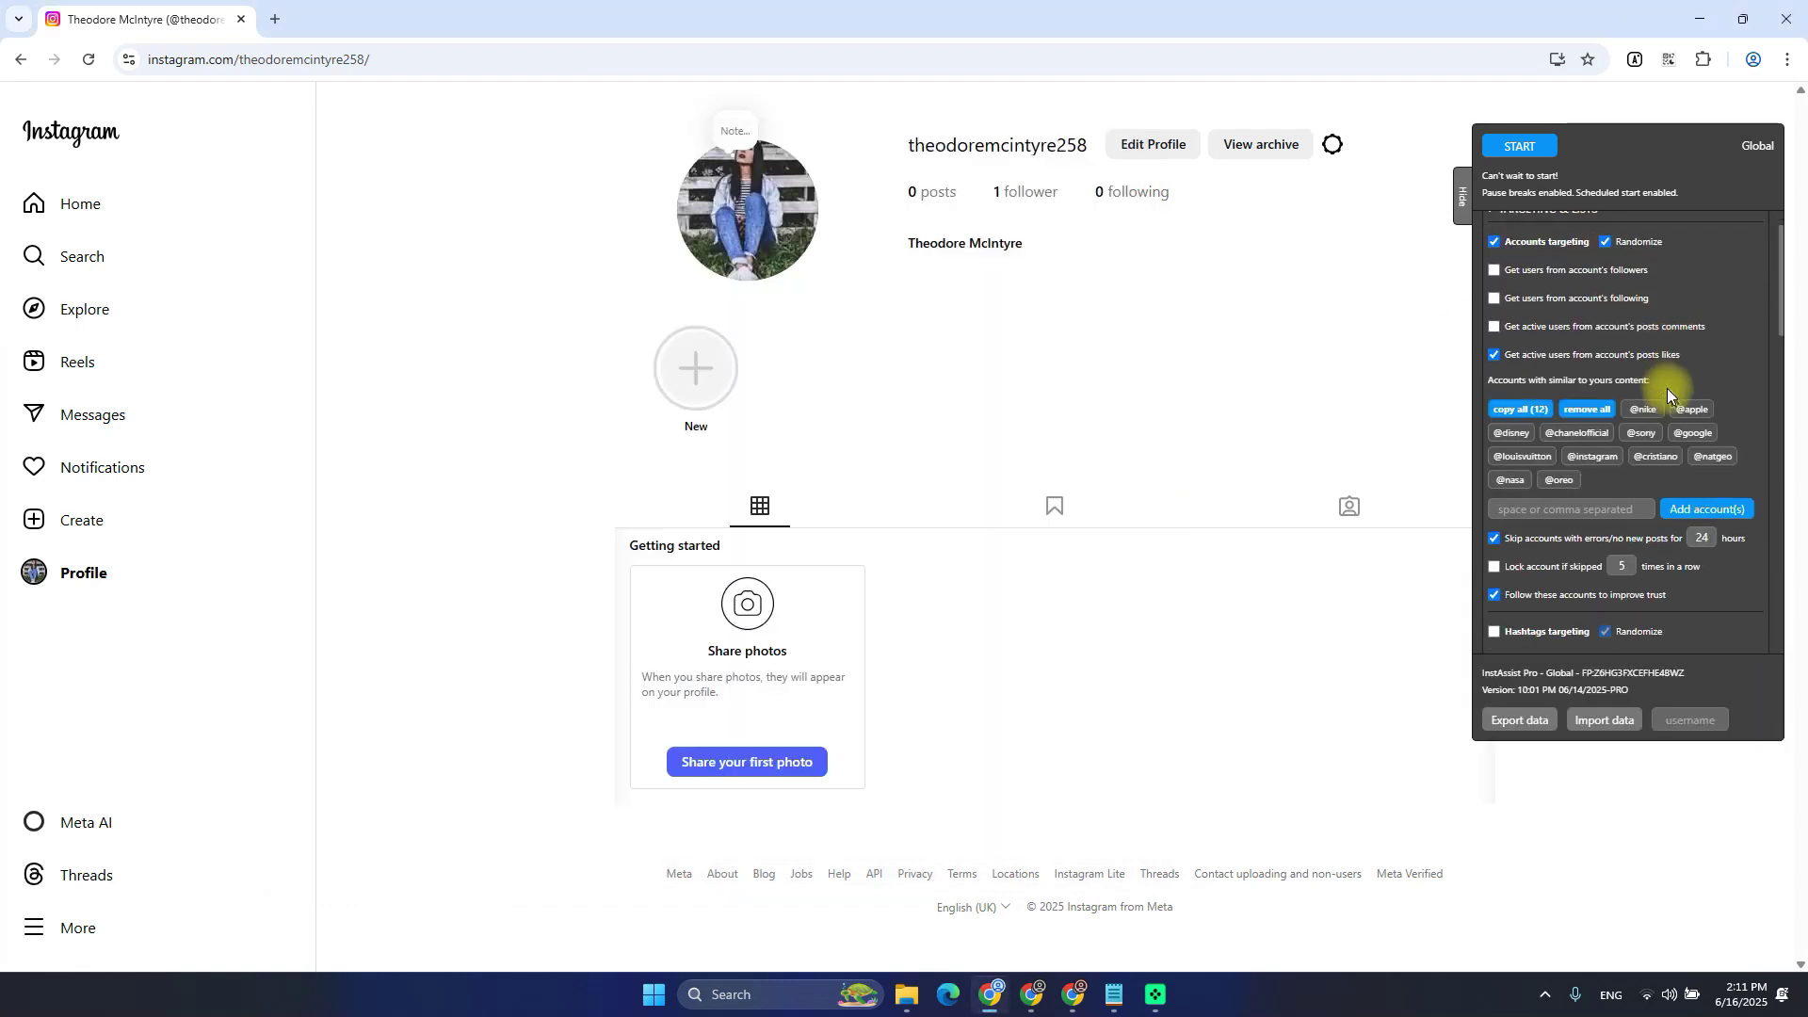
{"action": "scroll", "coordinate": [1669, 392], "scroll_direction": "up", "scroll_amount": 1}
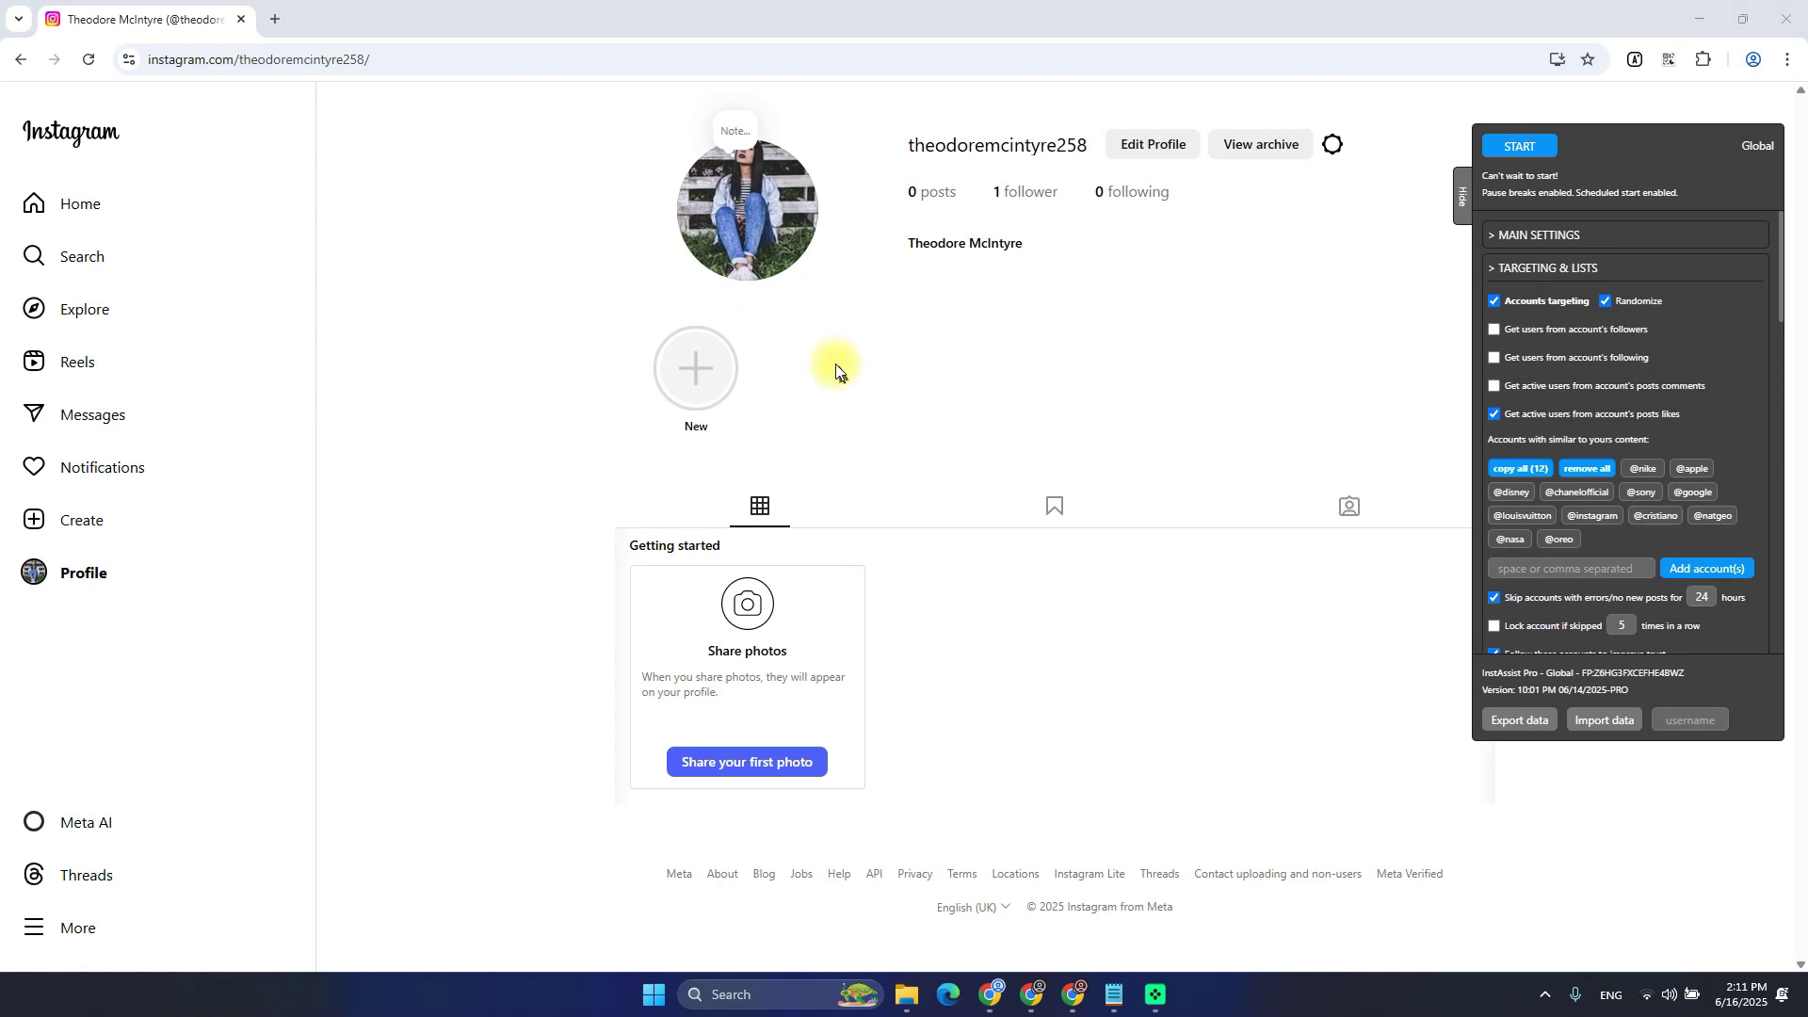
Switch to the Notepad notes and move the window closer to the InstAssist panel, keeping the panel uncovered
{"action": "key", "text": "alt+Tab"}
{"action": "key", "text": "alt+Tab"}
{"action": "key", "text": "alt+Tab"}
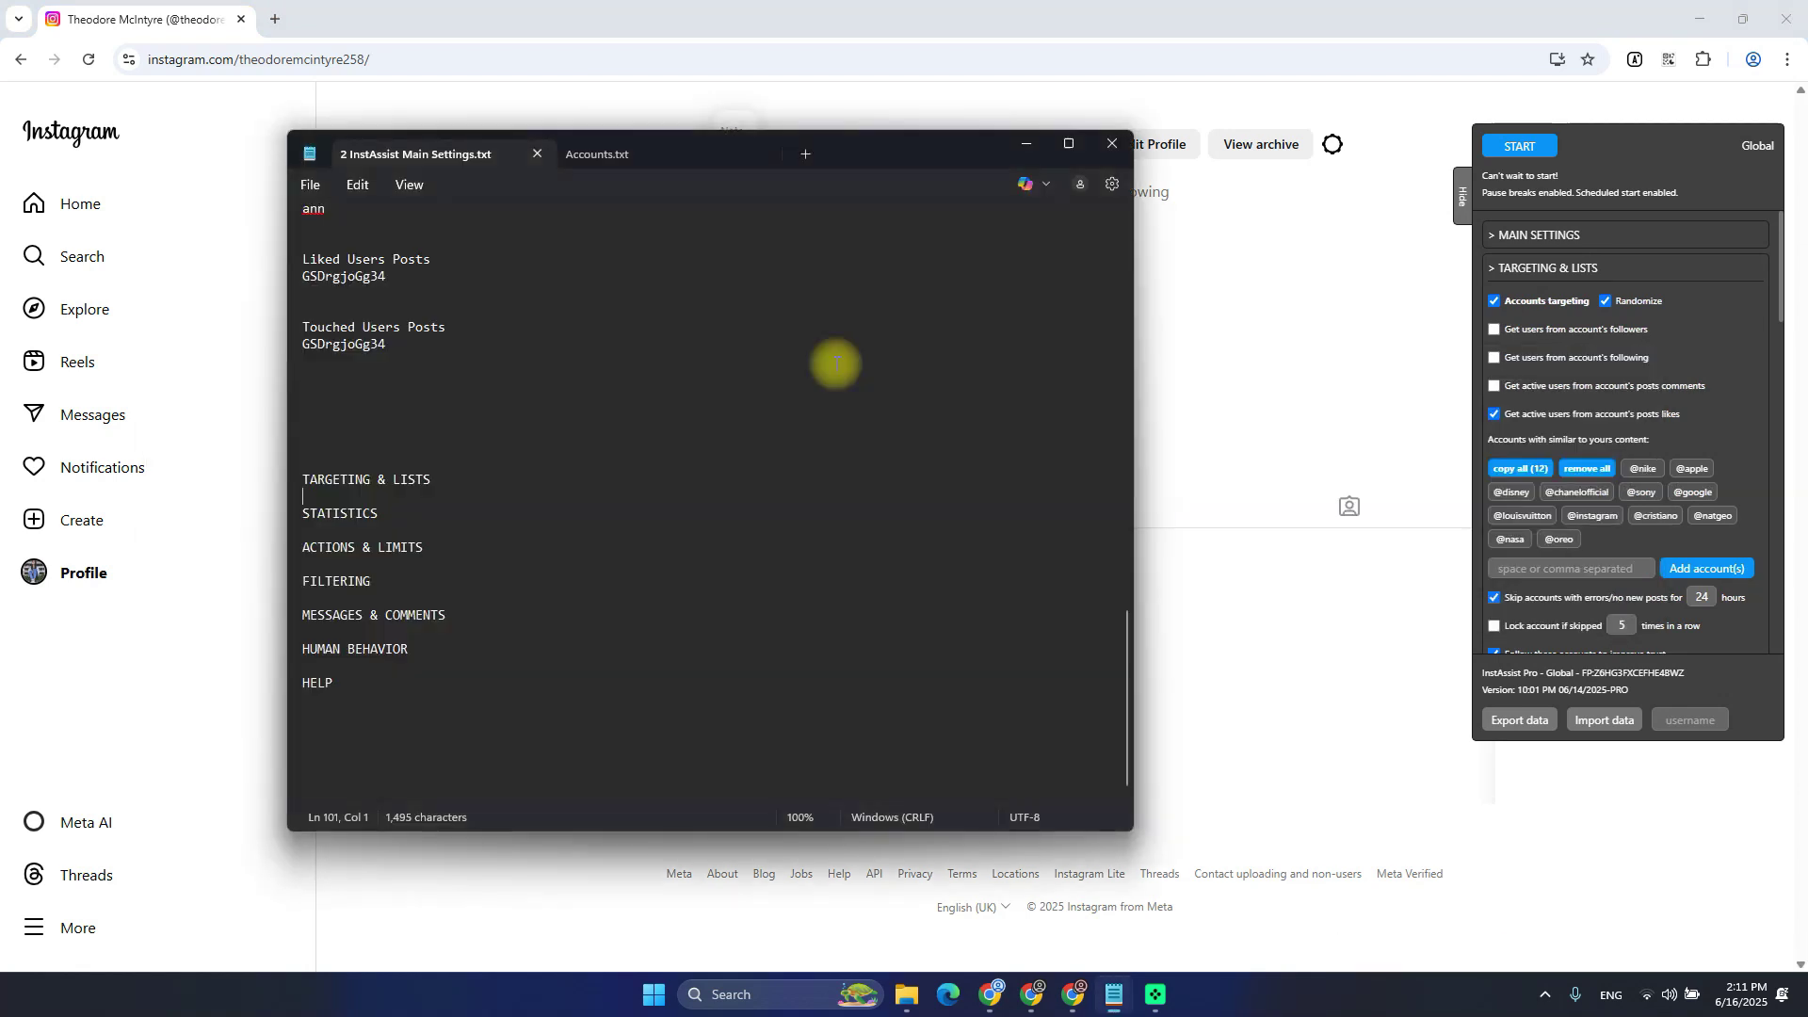
{"action": "left_click_drag", "start_coordinate": [880, 156], "coordinate": [993, 154]}
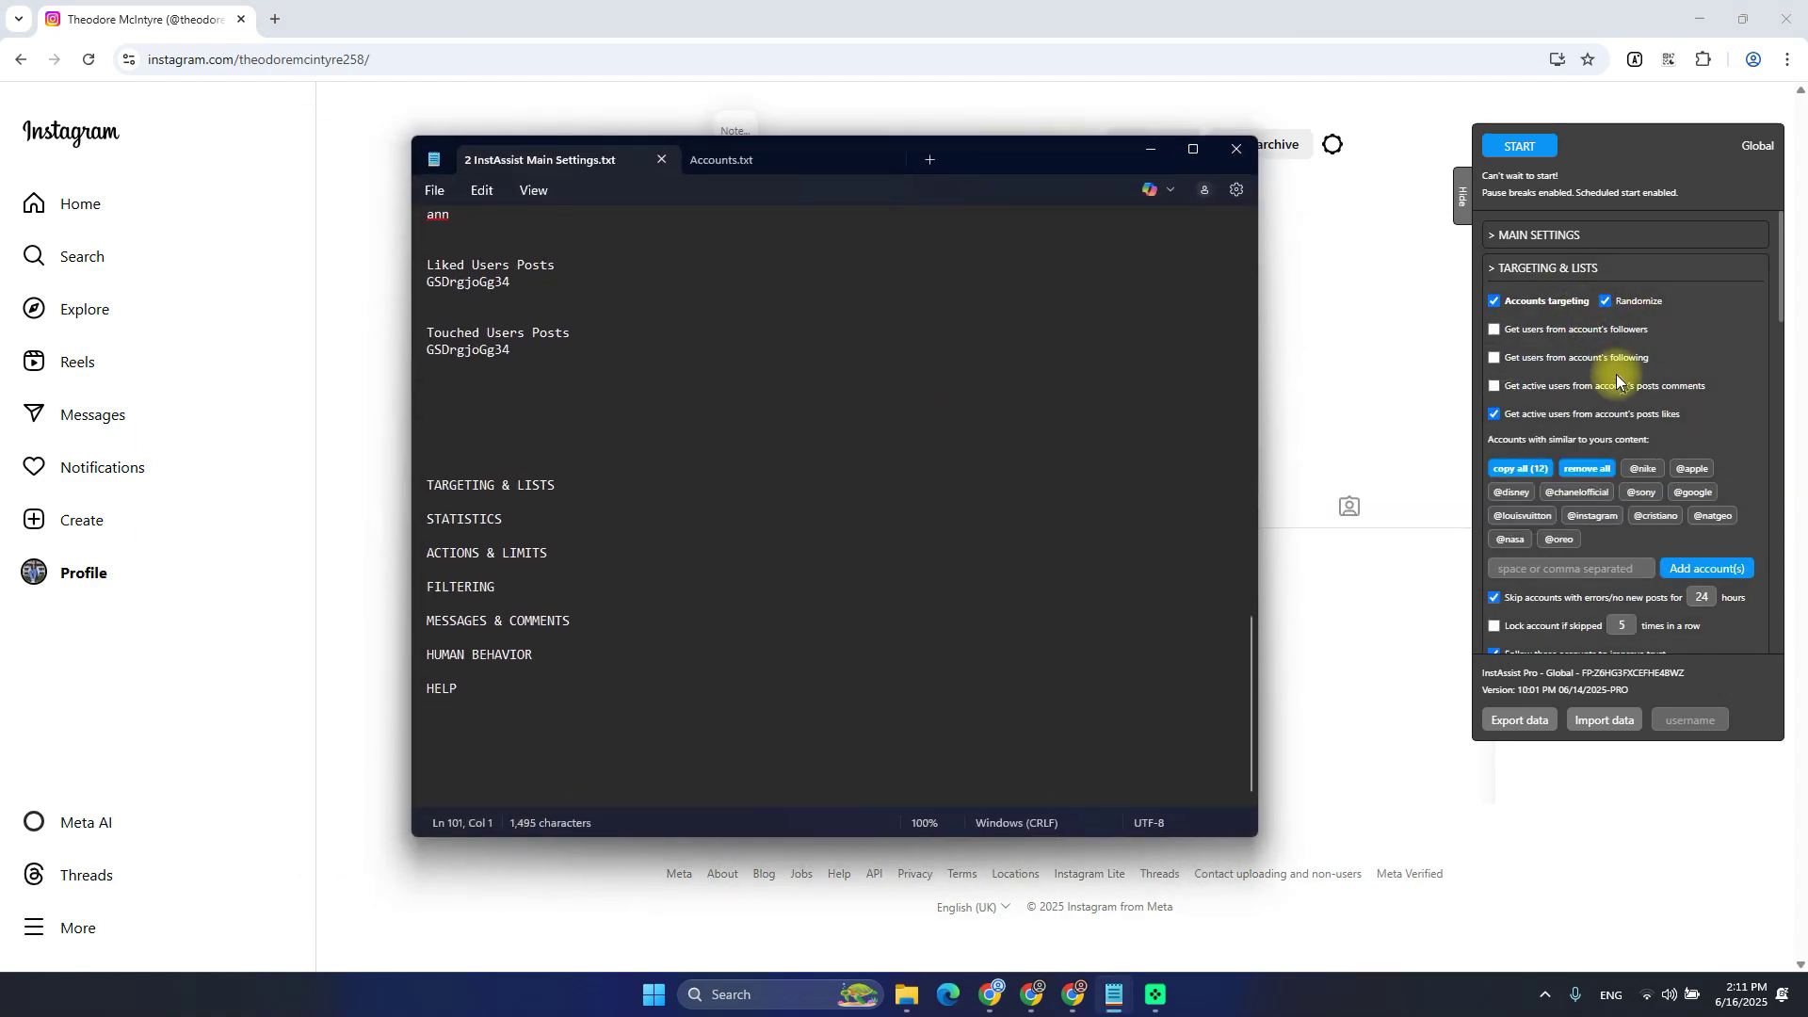
Look through the Targeting & Lists options and review the notes on tasks, actions and the user and post lists
{"action": "scroll", "coordinate": [1630, 376], "scroll_direction": "down", "scroll_amount": 1}
{"action": "scroll", "coordinate": [1601, 400], "scroll_direction": "up", "scroll_amount": 1}
{"action": "scroll", "coordinate": [1567, 341], "scroll_direction": "down", "scroll_amount": 8}
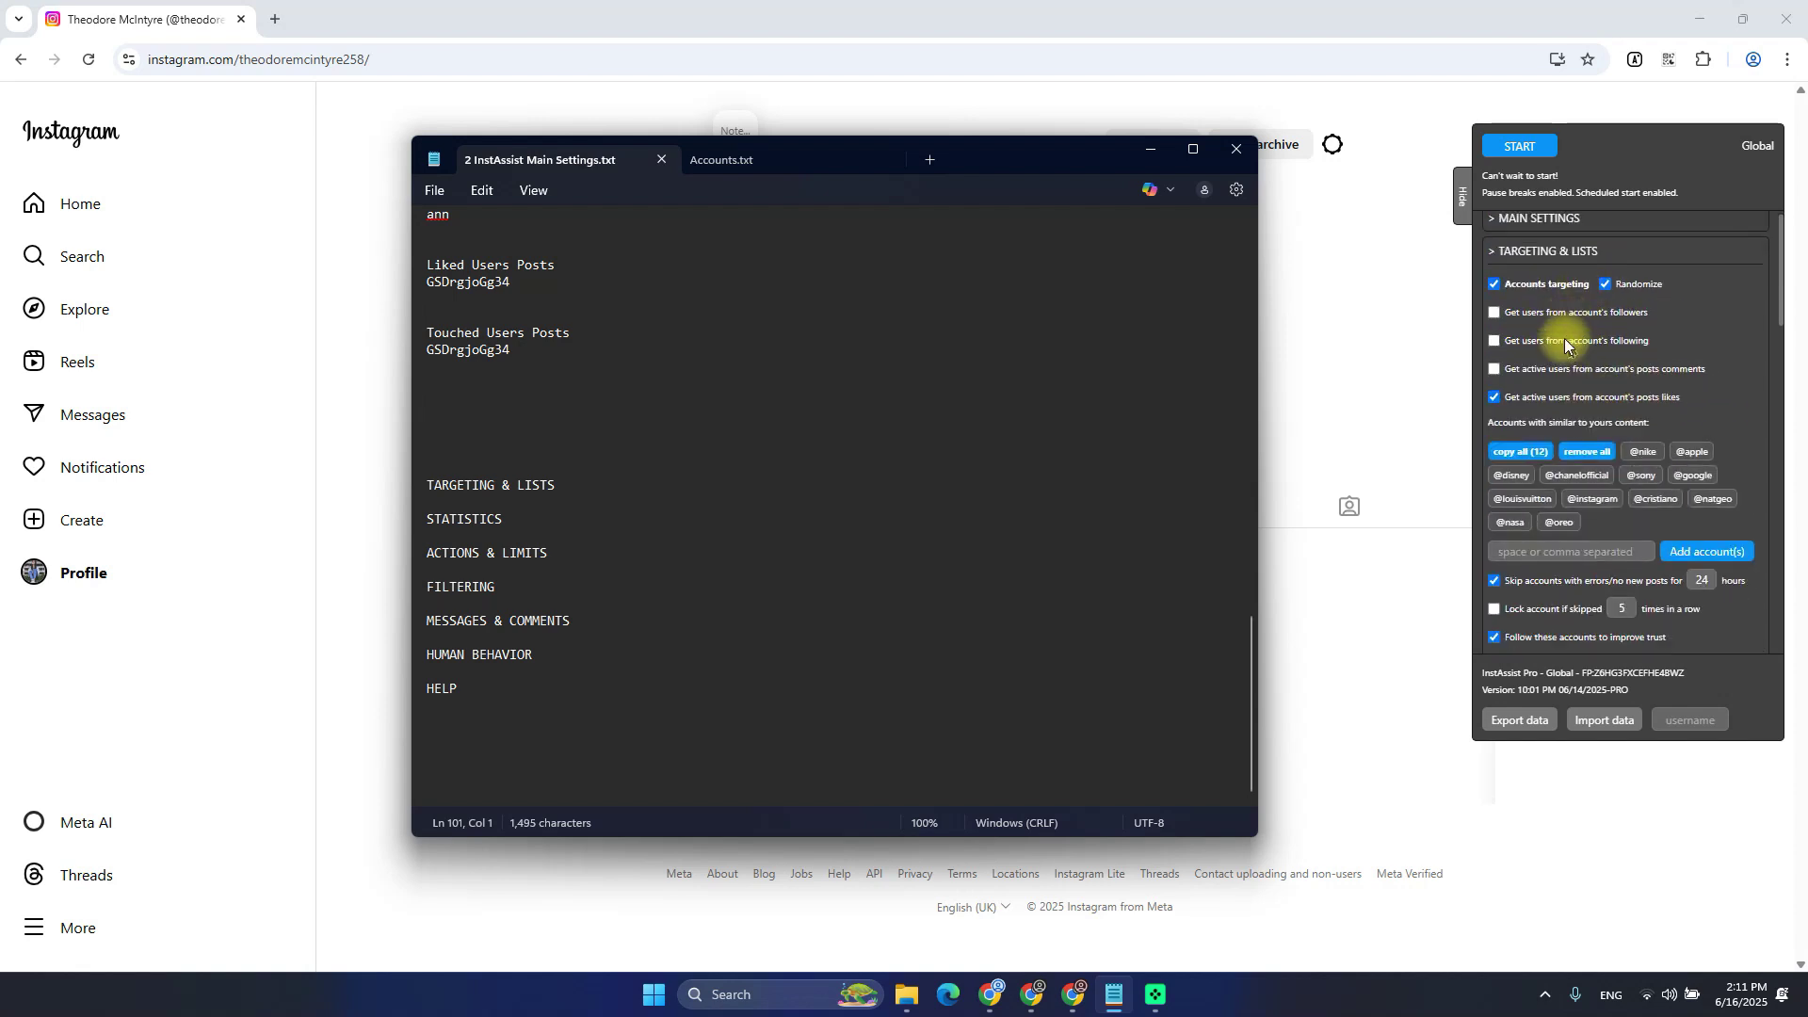
{"action": "scroll", "coordinate": [1563, 337], "scroll_direction": "down", "scroll_amount": 5}
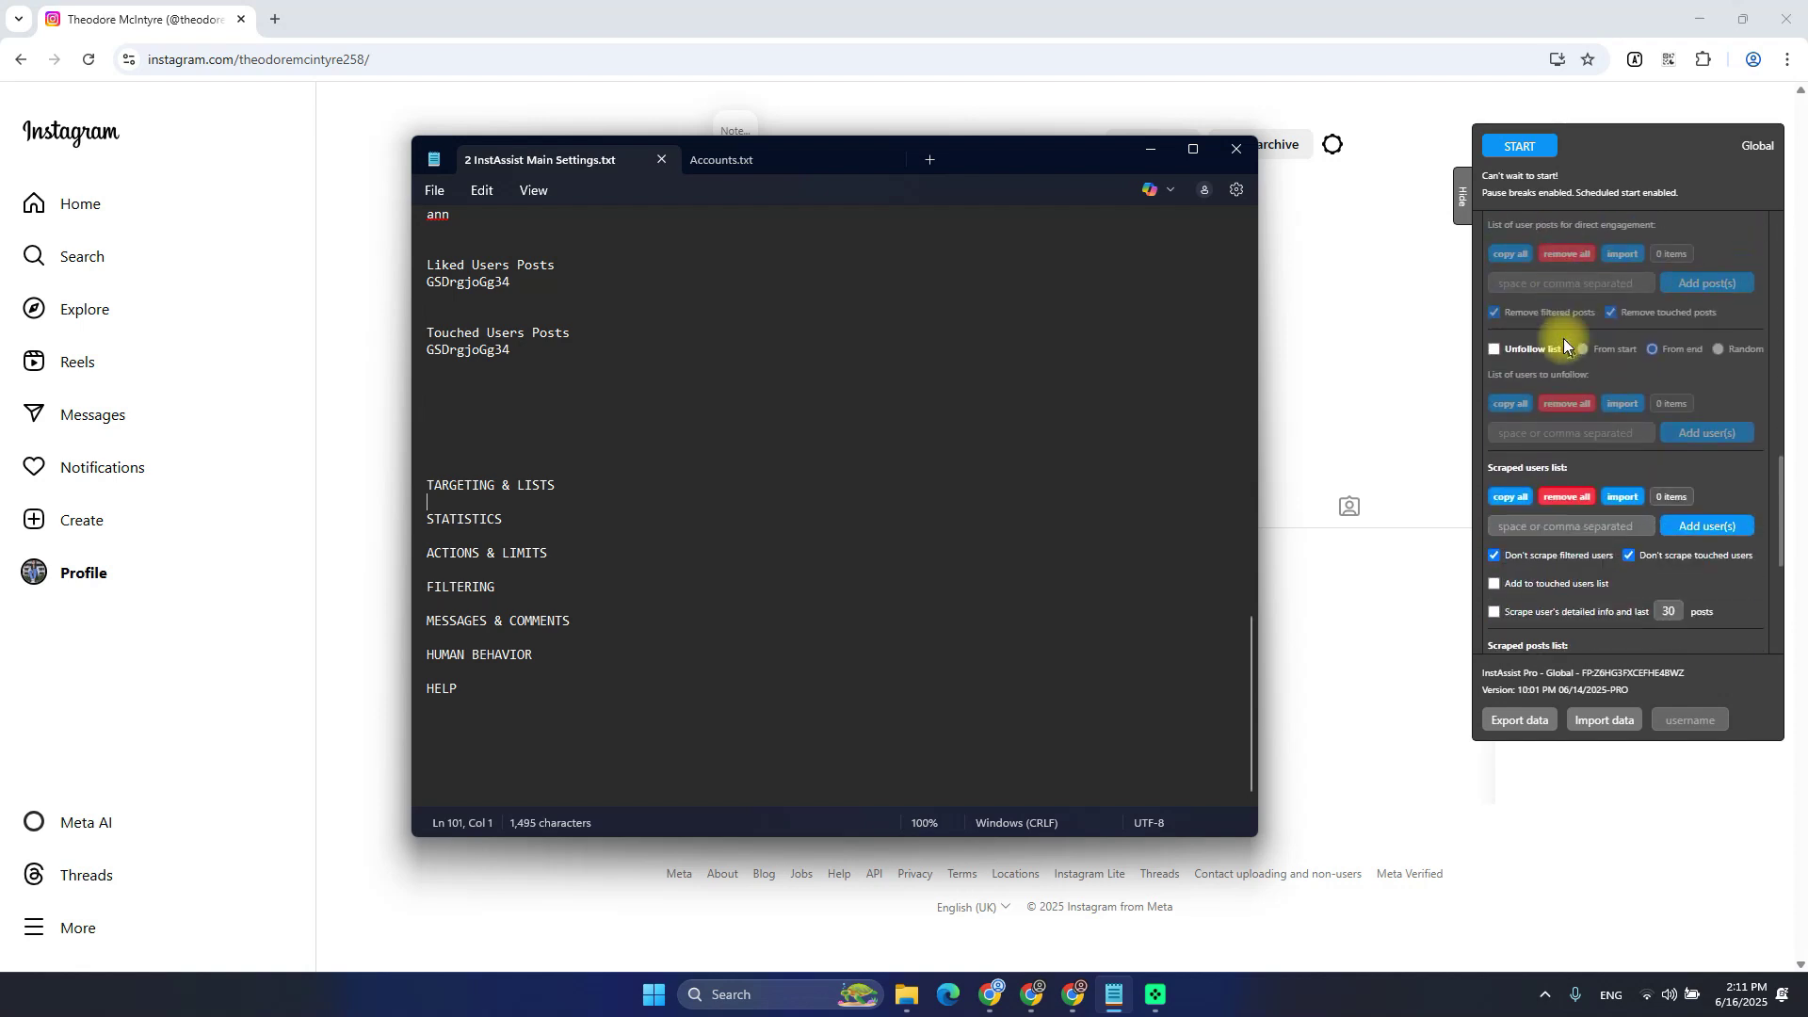
{"action": "scroll", "coordinate": [1563, 338], "scroll_direction": "up", "scroll_amount": 2}
{"action": "scroll", "coordinate": [1563, 337], "scroll_direction": "up", "scroll_amount": 12}
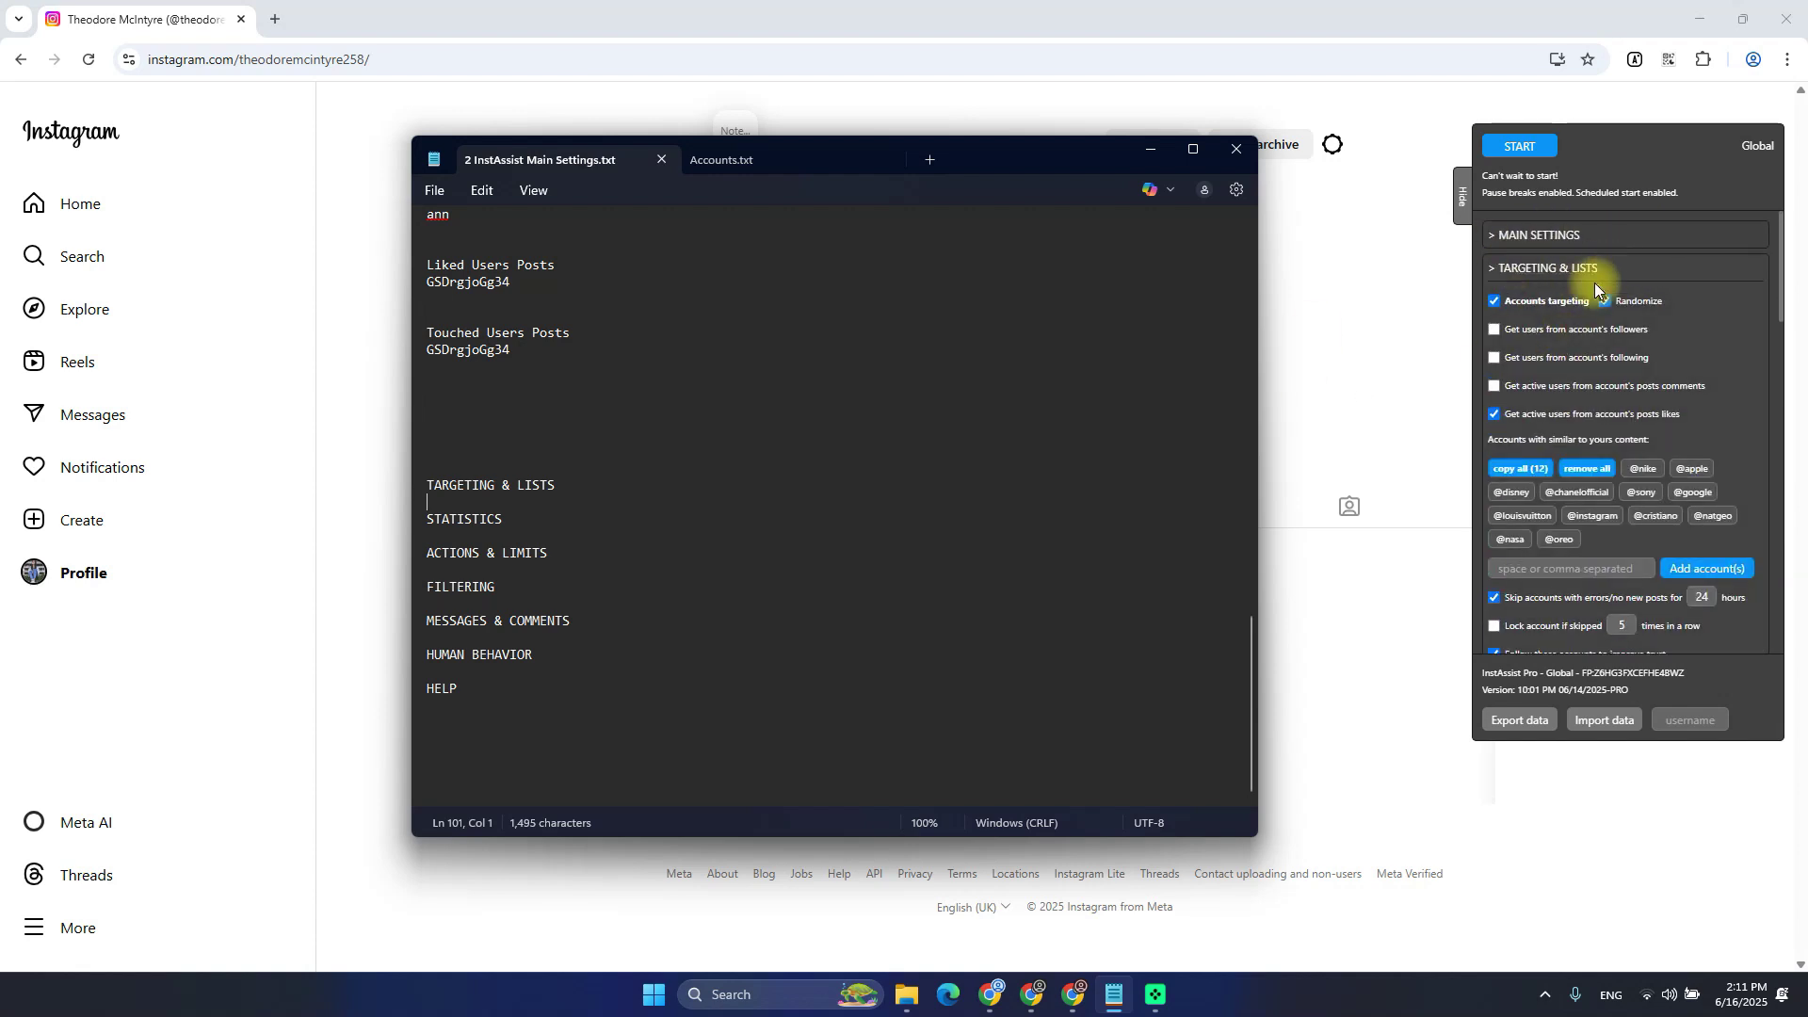
{"action": "scroll", "coordinate": [678, 403], "scroll_direction": "up", "scroll_amount": 20}
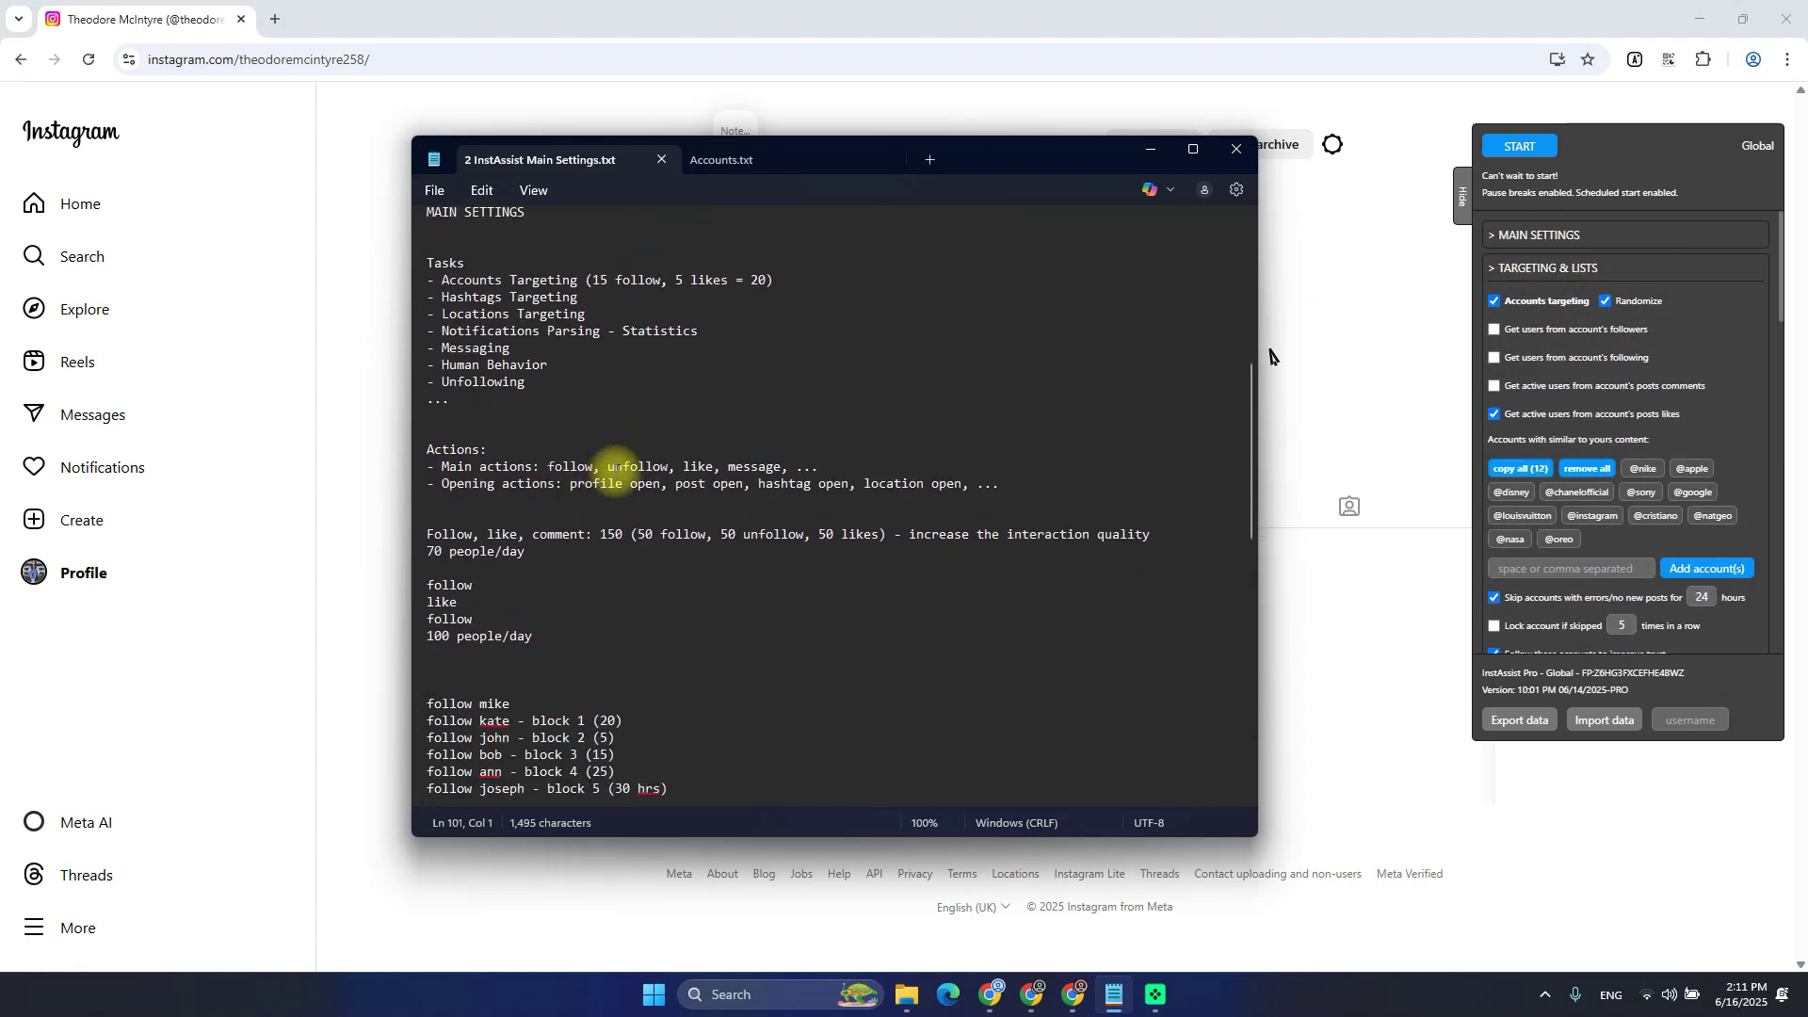
{"action": "scroll", "coordinate": [623, 480], "scroll_direction": "down", "scroll_amount": 11}
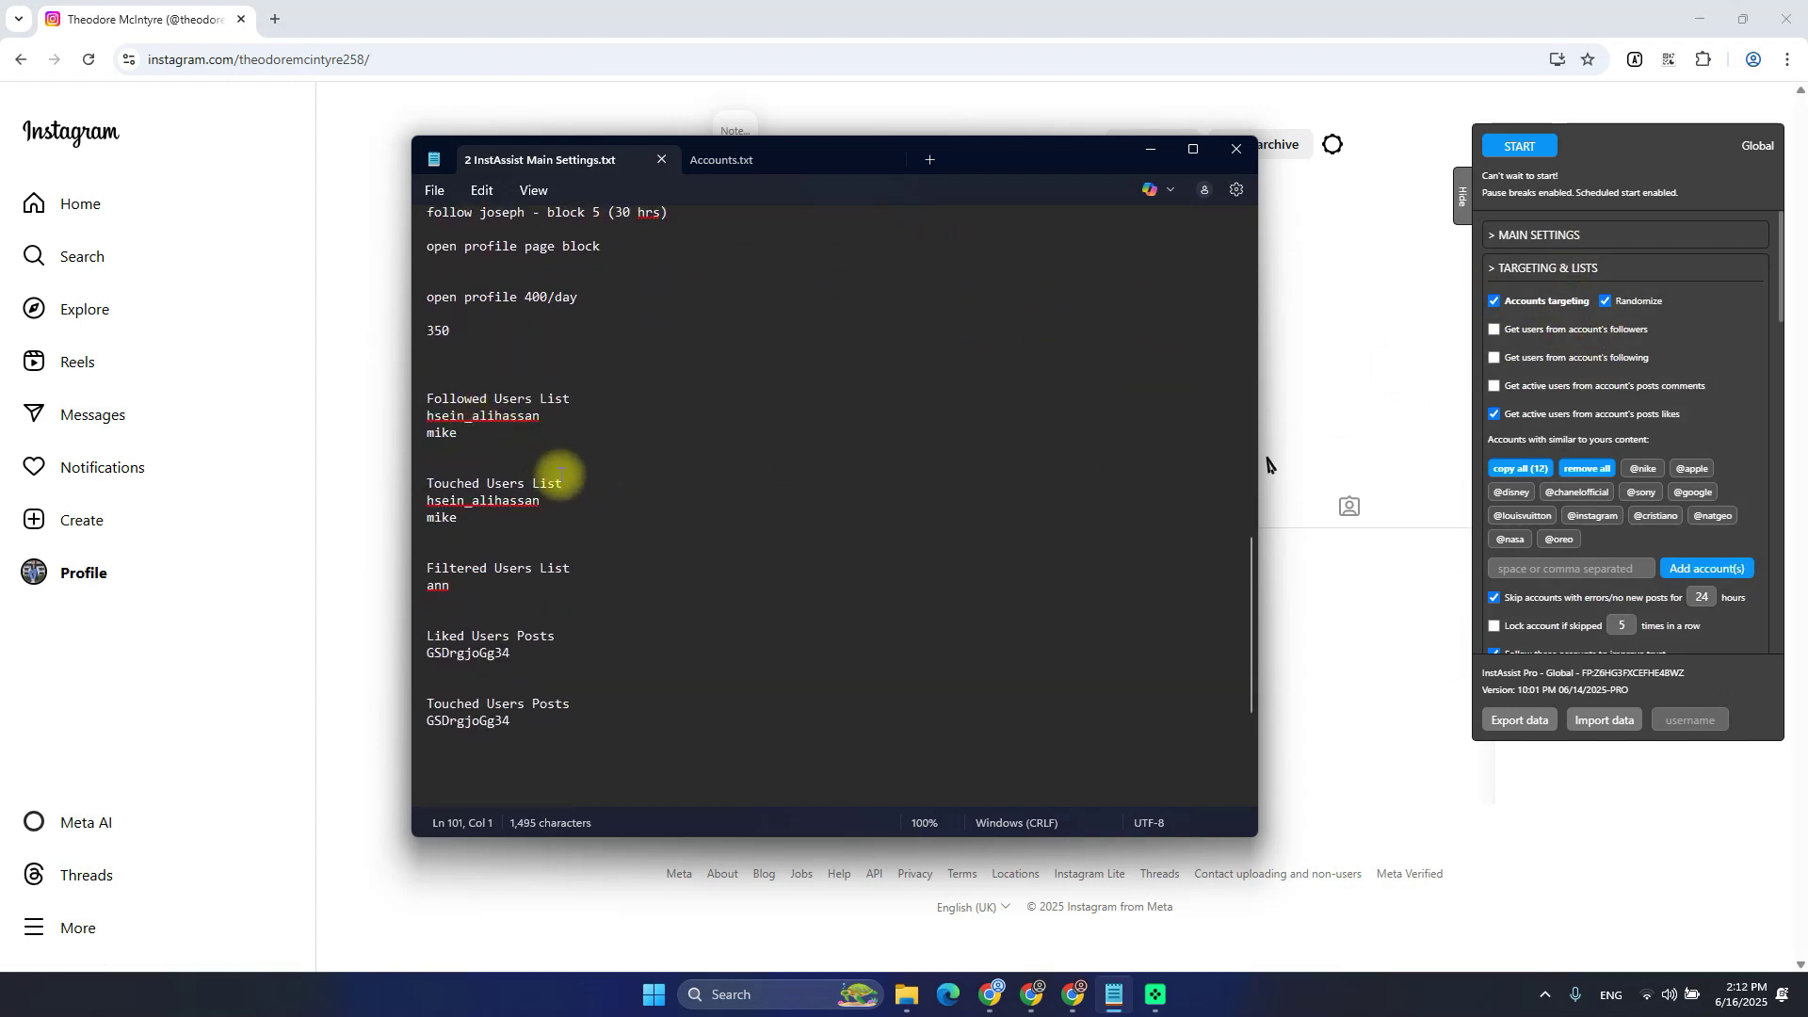
Highlight the list names in the notes, from Followed Users List down to Touched Users Posts
{"action": "triple_click", "coordinate": [452, 399]}
{"action": "double_click", "coordinate": [460, 398]}
{"action": "left_click_drag", "start_coordinate": [460, 399], "coordinate": [496, 400]}
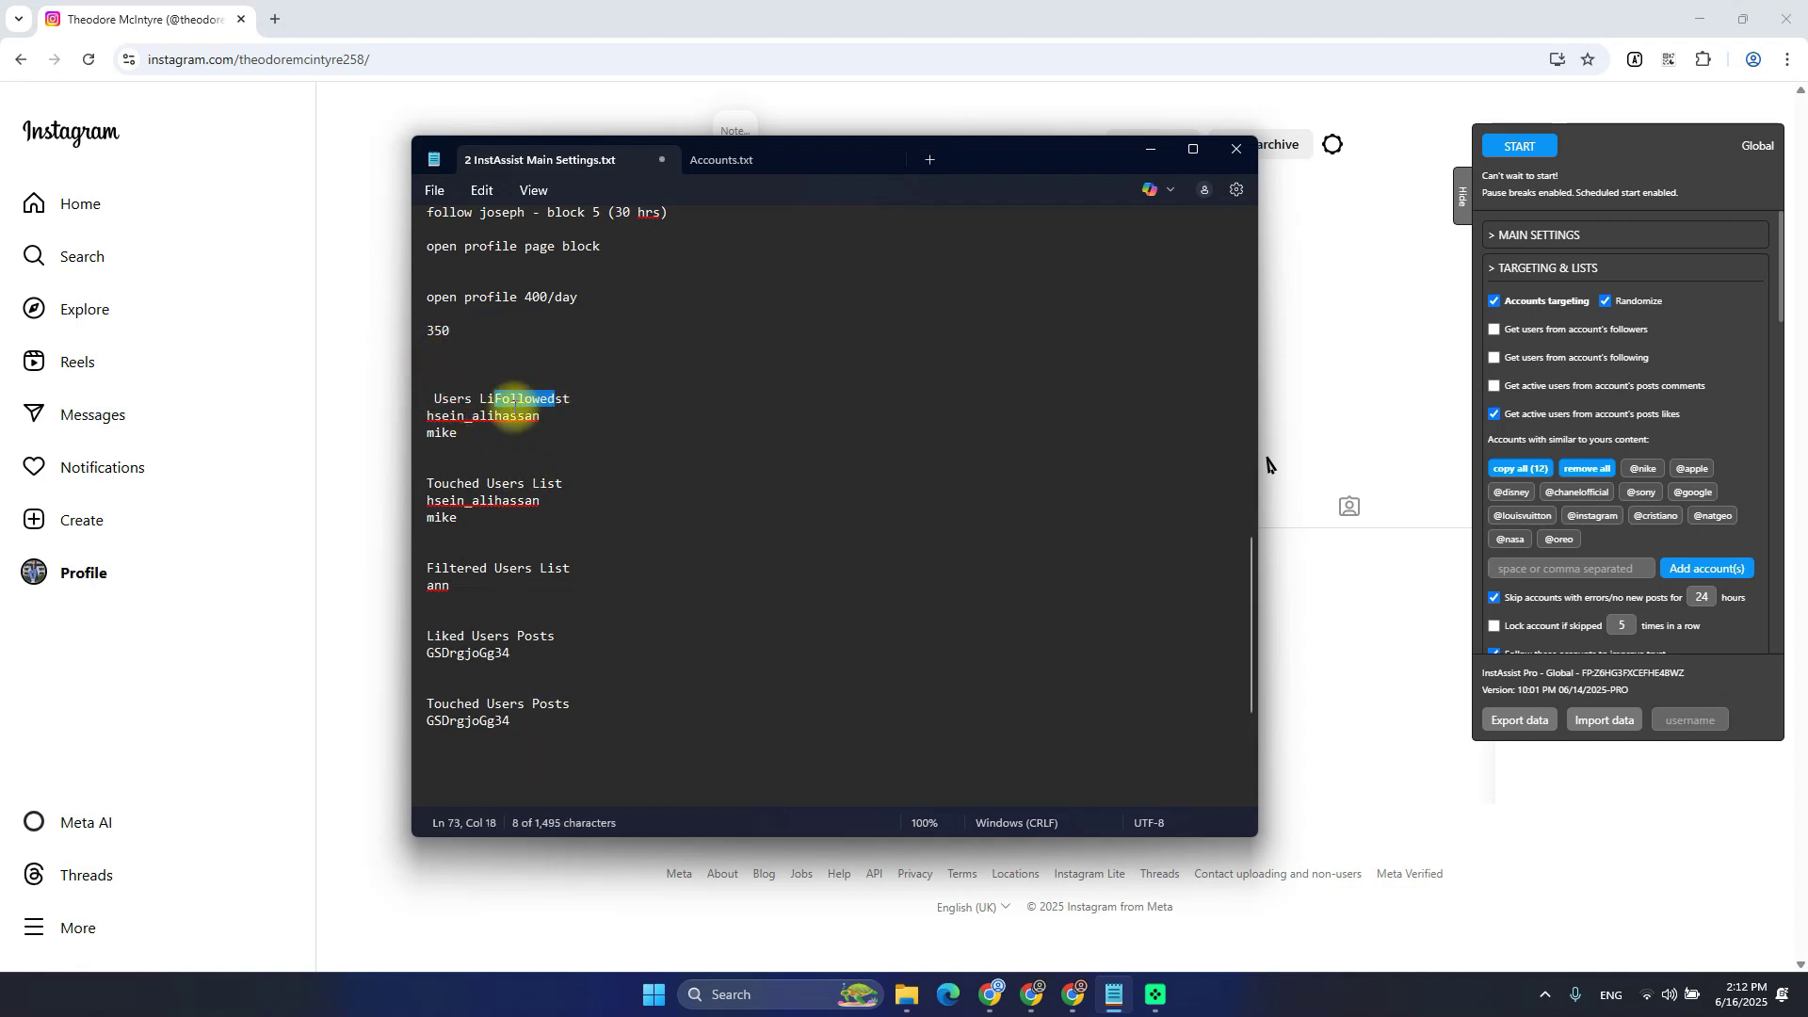
{"action": "double_click", "coordinate": [456, 484]}
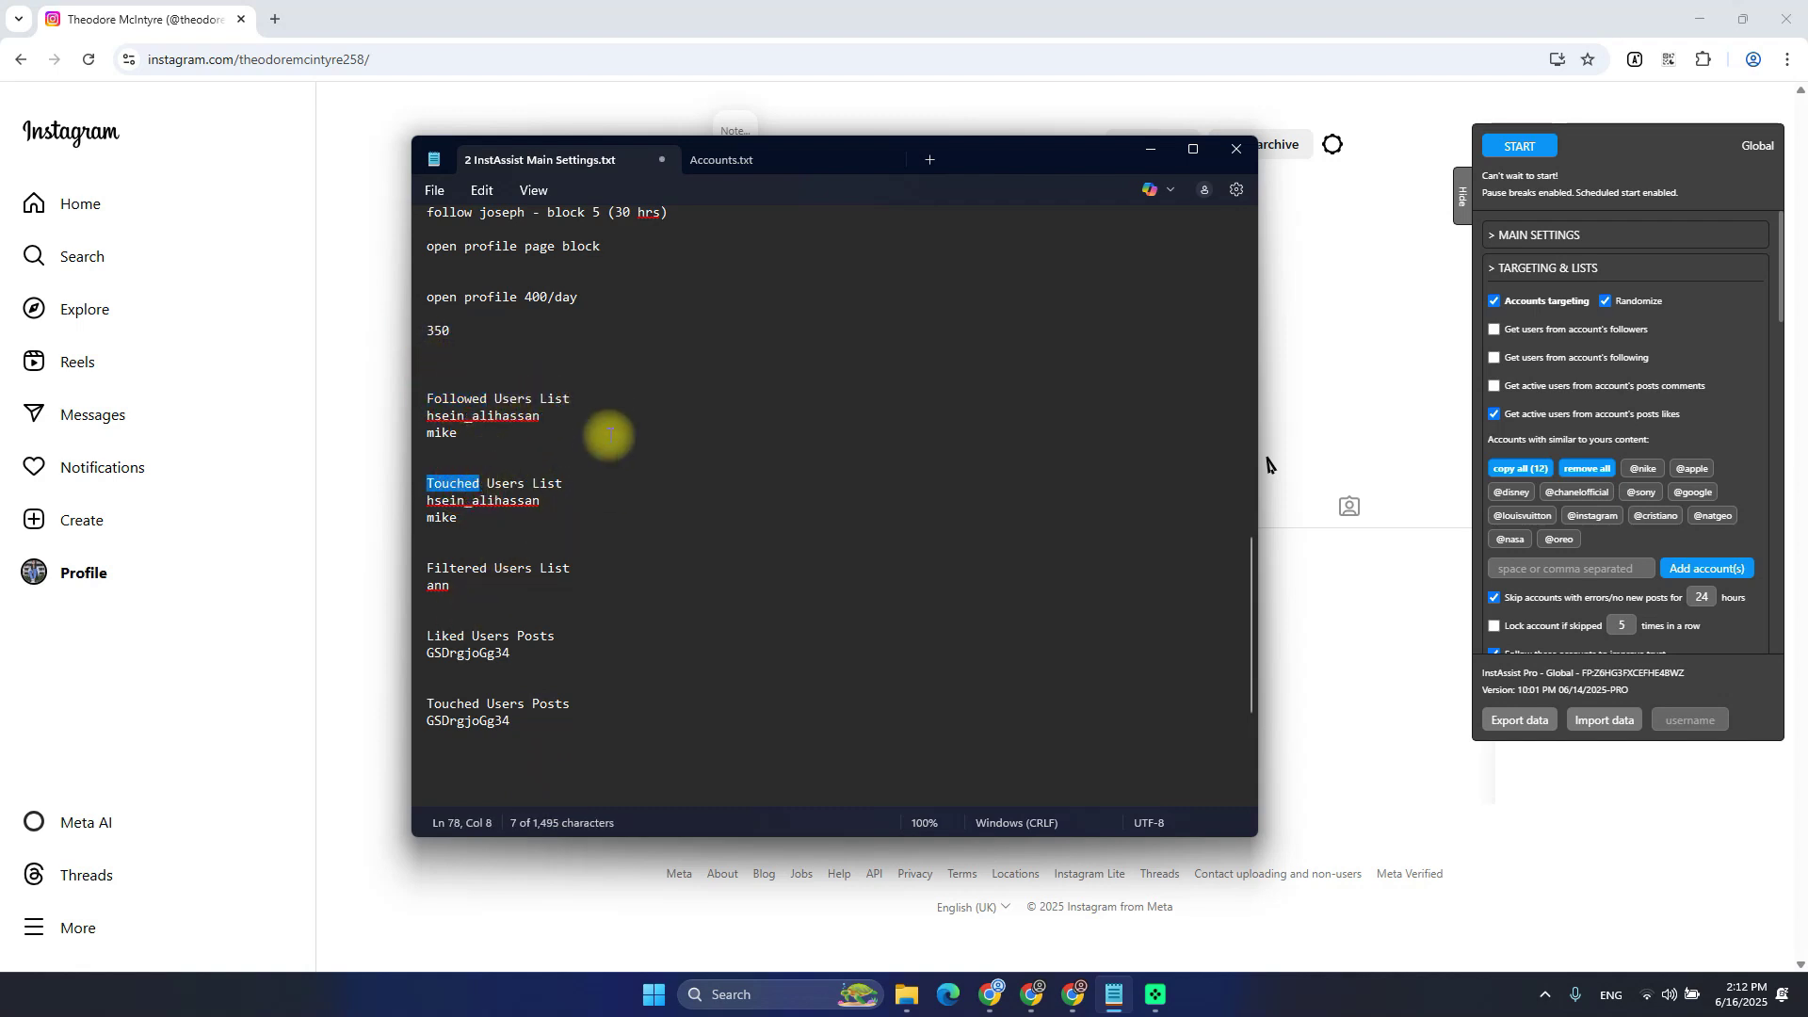
{"action": "left_click_drag", "start_coordinate": [613, 381], "coordinate": [631, 709]}
{"action": "left_click", "coordinate": [631, 710]}
Insert 13 blank lines below the TARGETING & LISTS heading in the notes
{"action": "scroll", "coordinate": [659, 710], "scroll_direction": "down", "scroll_amount": 5}
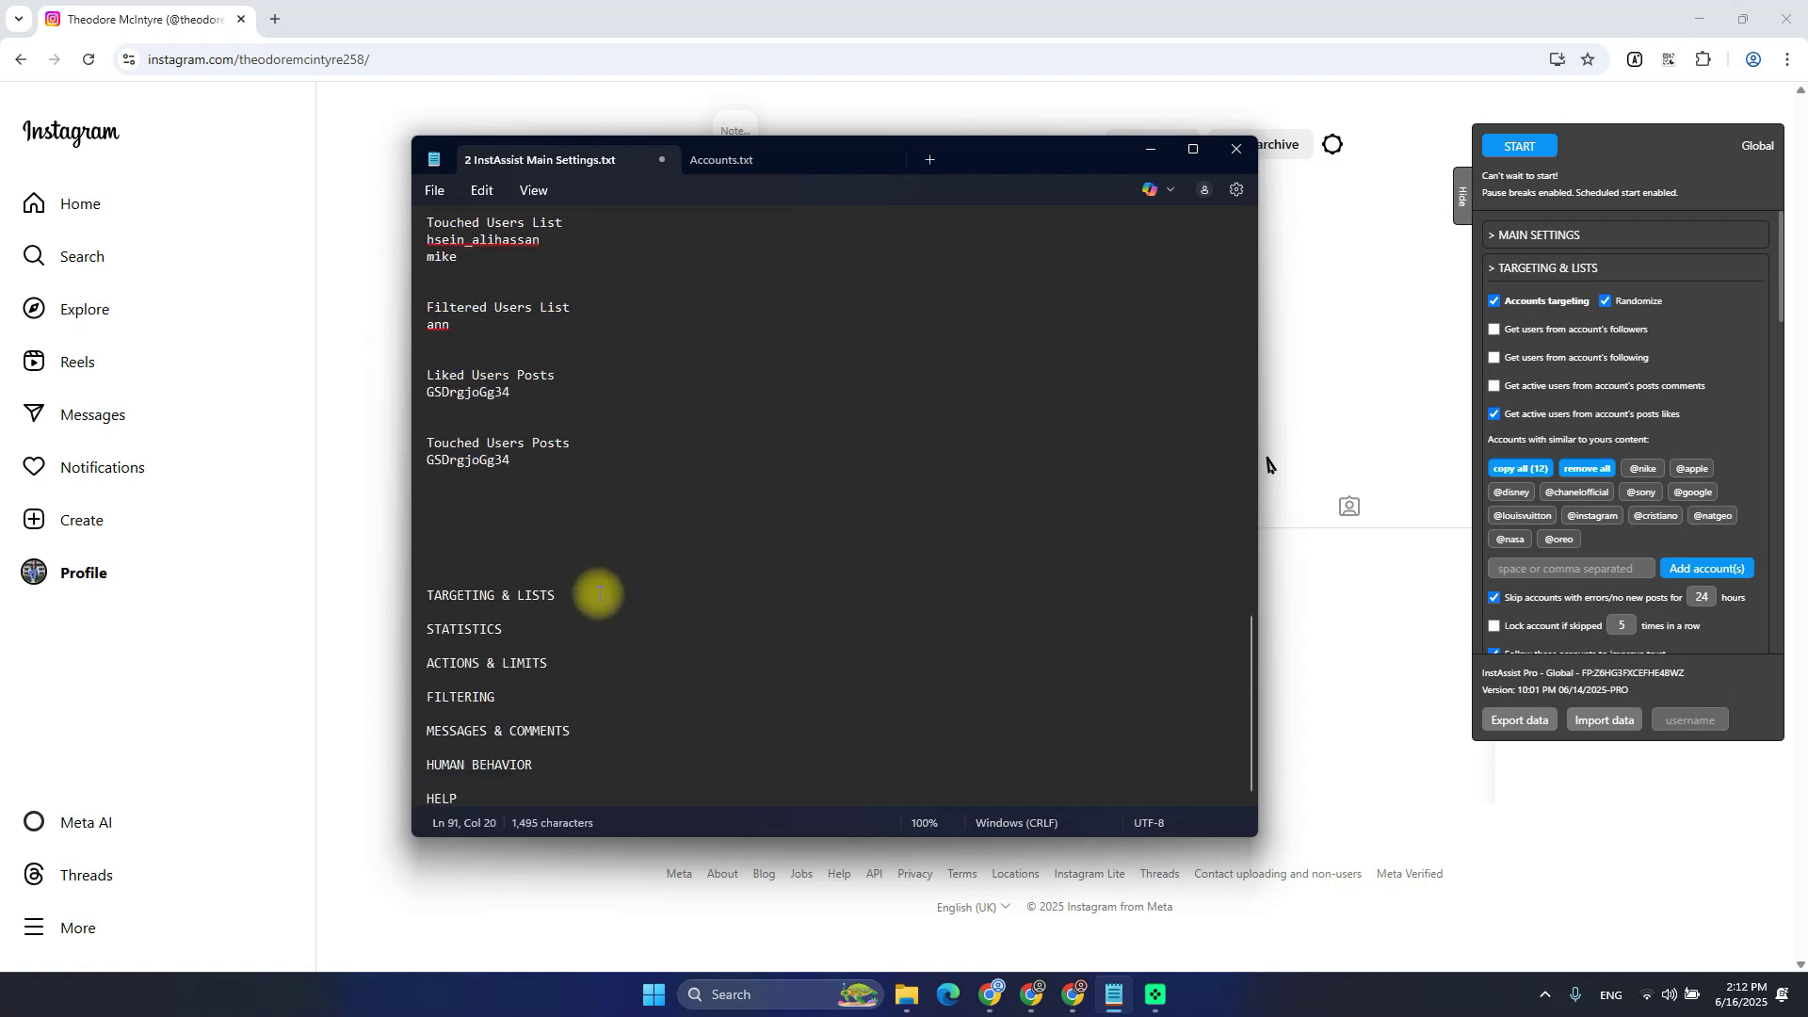
{"action": "key", "text": "Return"}
{"action": "key", "text": "Return"}
{"action": "key", "text": "Return"}
{"action": "key", "text": "Return"}
{"action": "key", "text": "Return"}
{"action": "key", "text": "Return"}
{"action": "key", "text": "Return"}
{"action": "key", "text": "Return"}
{"action": "key", "text": "Return"}
{"action": "key", "text": "Return"}
{"action": "key", "text": "Return"}
{"action": "key", "text": "Return"}
{"action": "key", "text": "Return"}
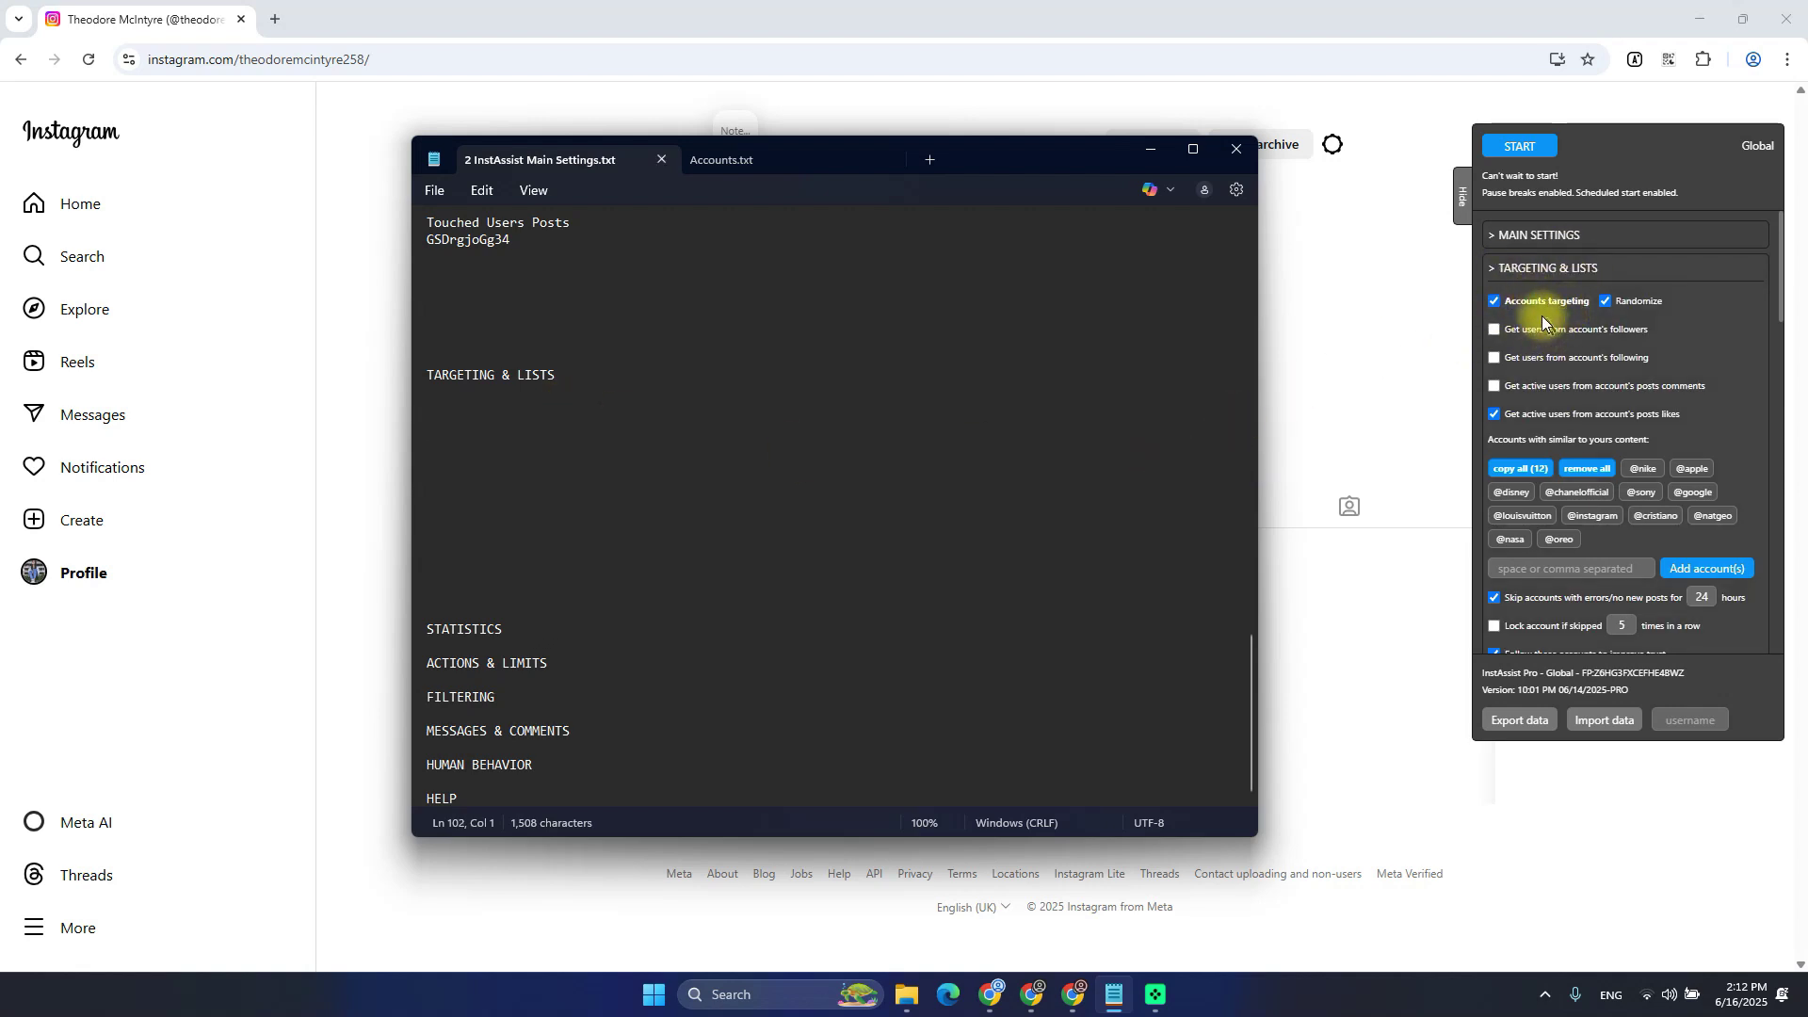
Look over the accounts, hashtags and locations targeting options and place the text cursor under TARGETING & LISTS in the notes
{"action": "scroll", "coordinate": [1540, 358], "scroll_direction": "down", "scroll_amount": 6}
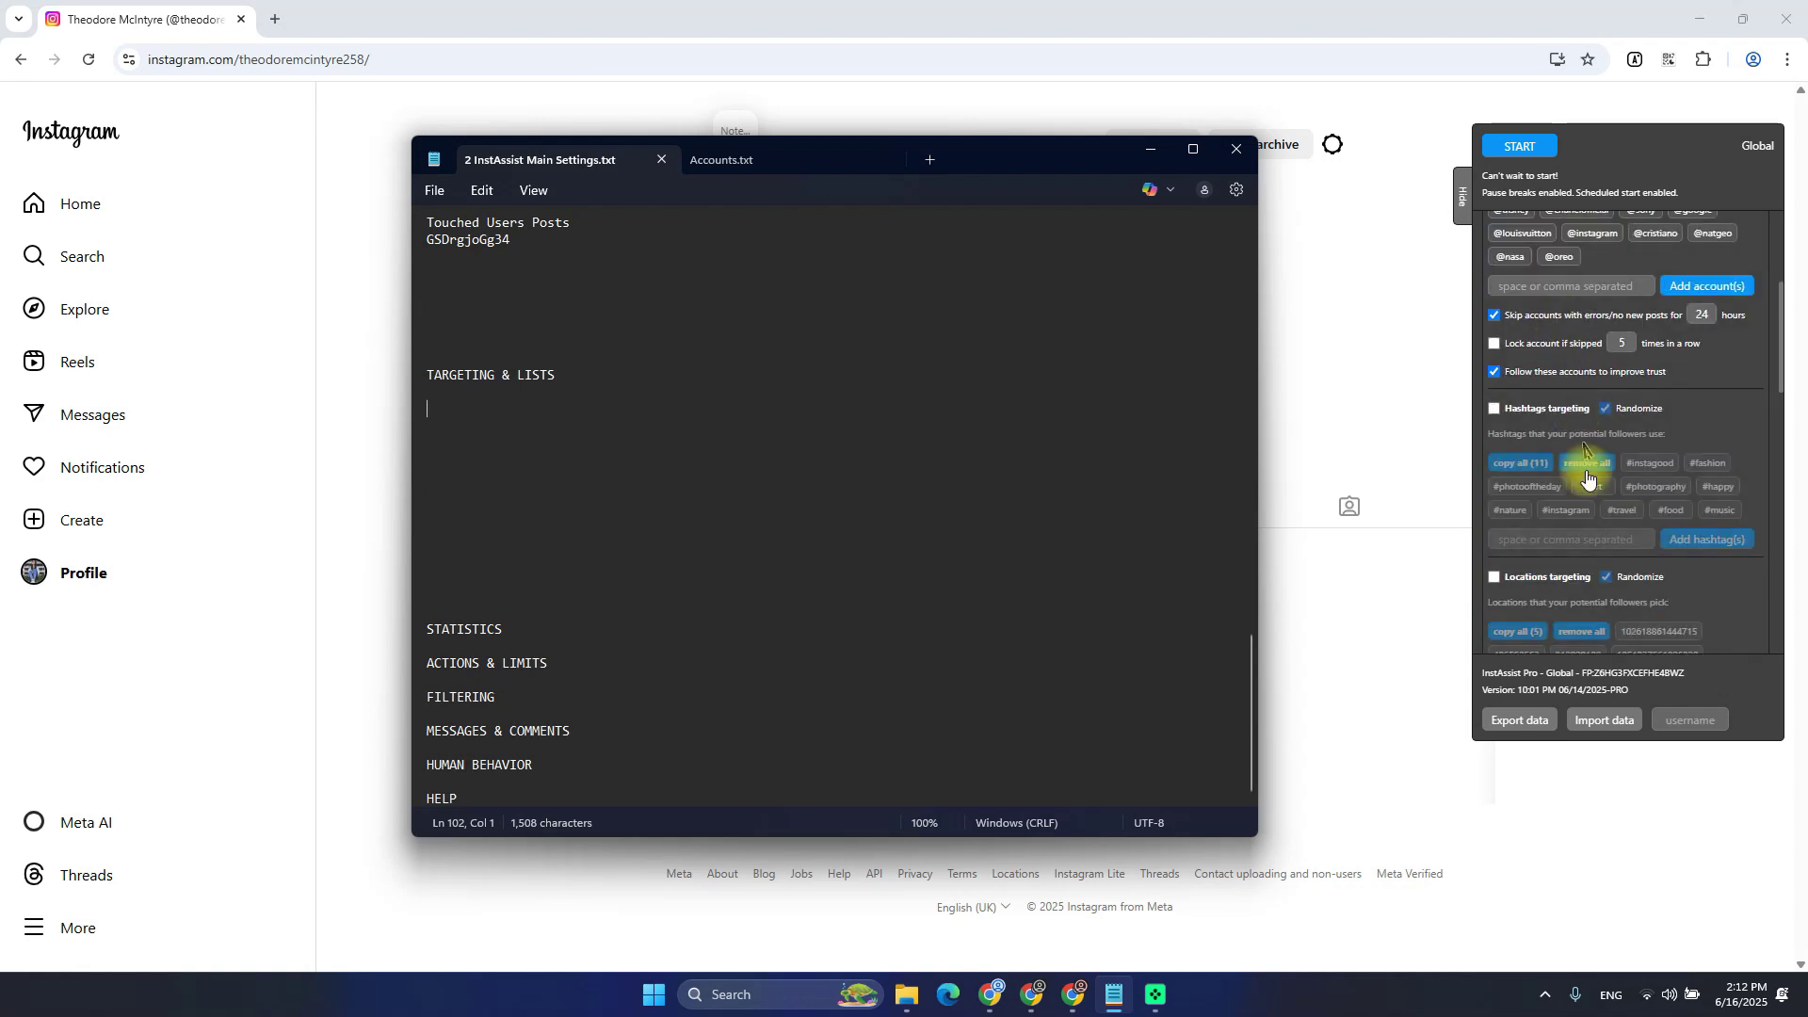
{"action": "scroll", "coordinate": [1564, 405], "scroll_direction": "up", "scroll_amount": 7}
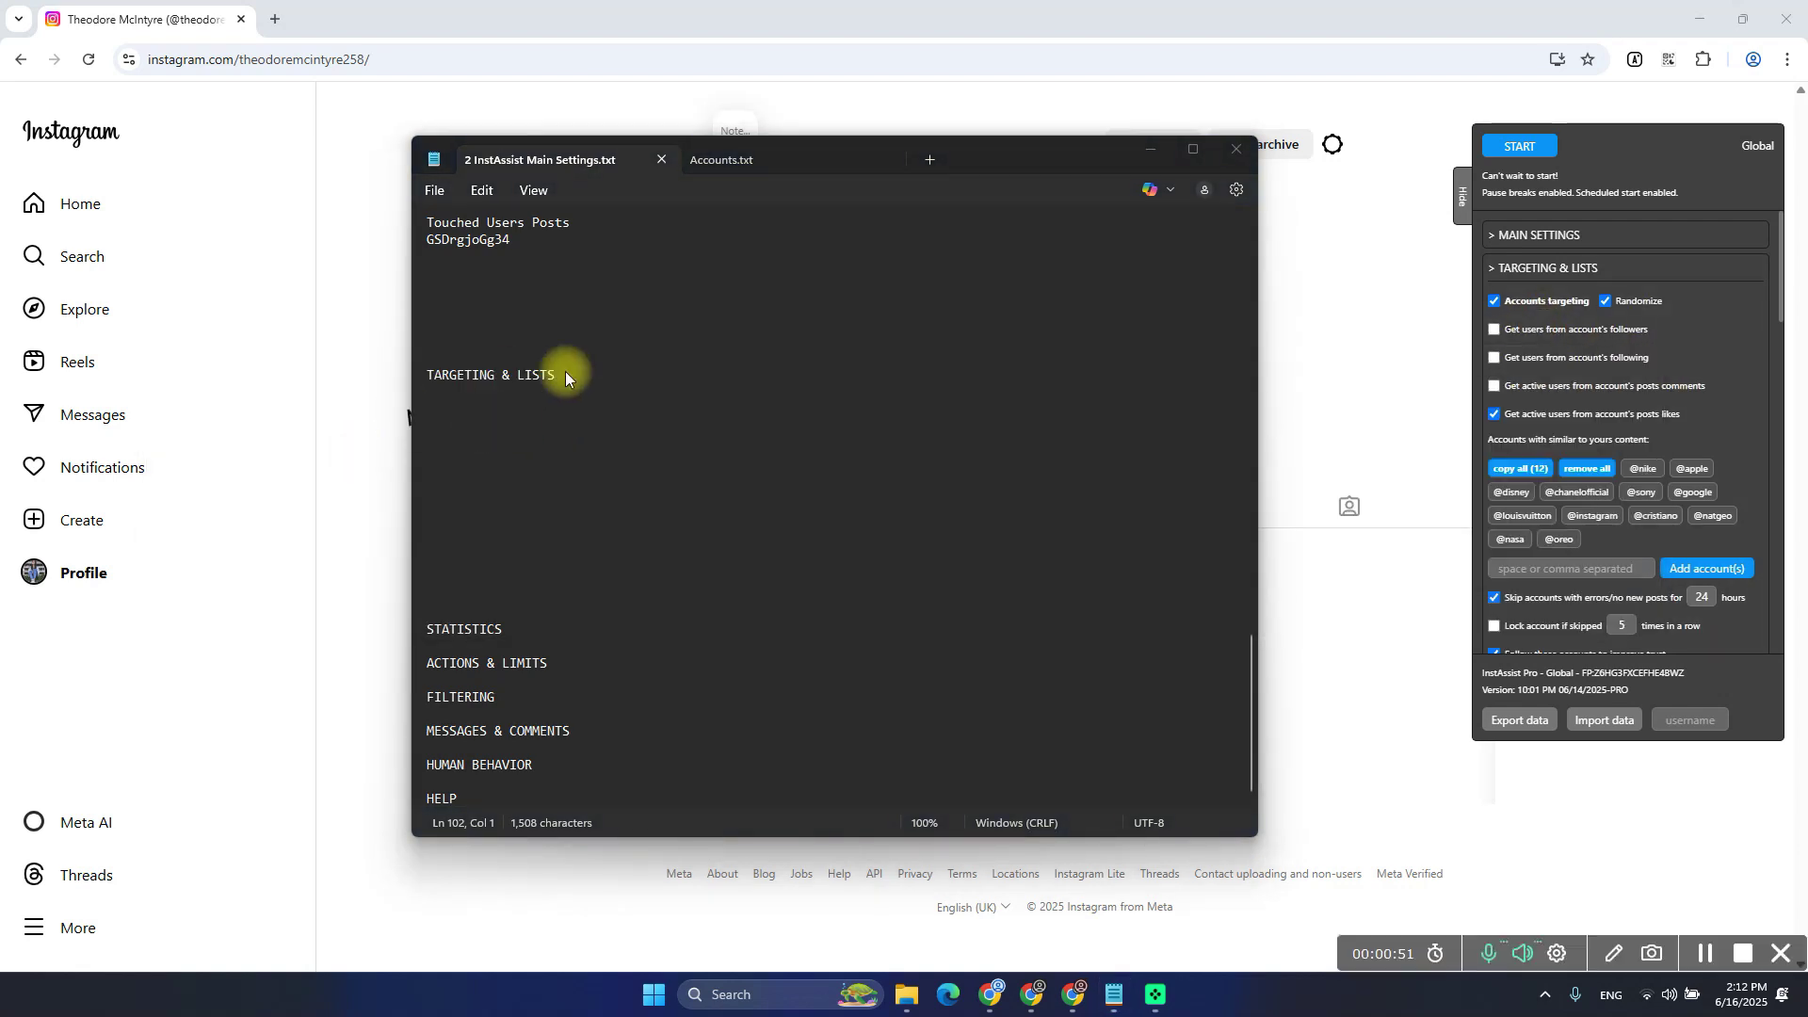
{"action": "left_click", "coordinate": [565, 425]}
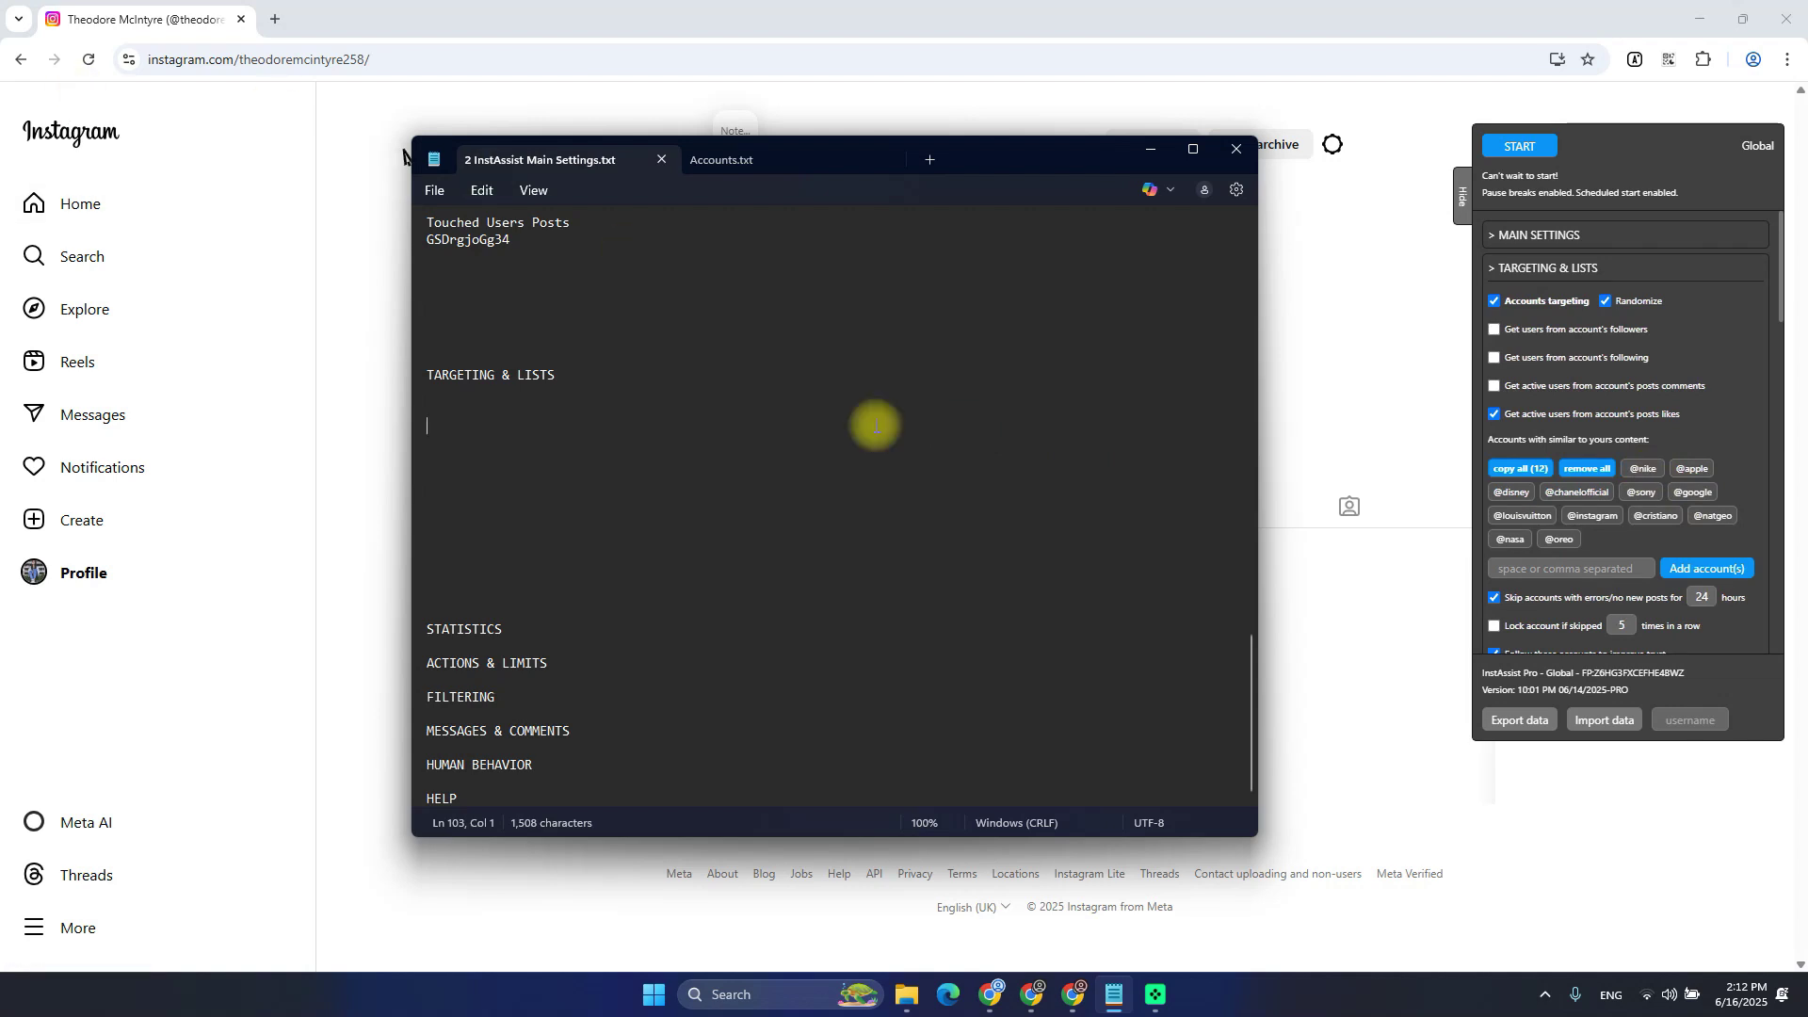
Open the nike profile on Instagram by replacing the username in the page address
{"action": "double_click", "coordinate": [282, 58]}
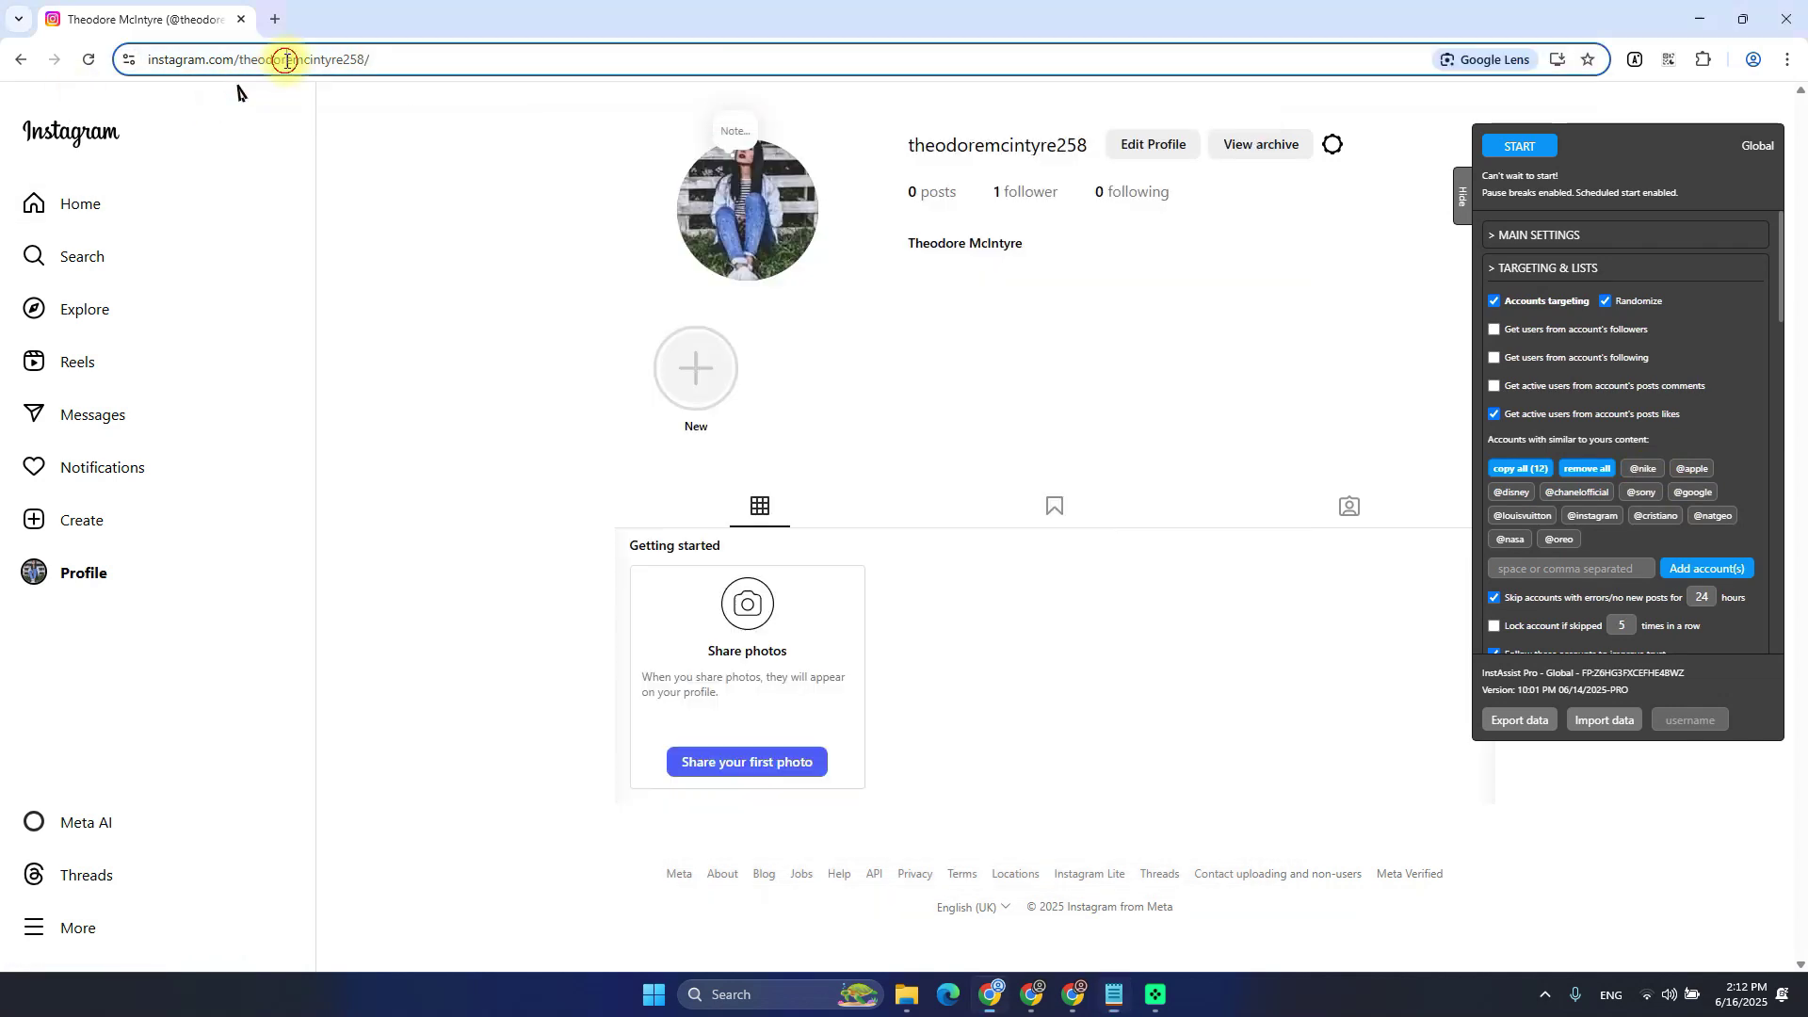
{"action": "type", "text": "nike"}
{"action": "key", "text": "Return"}
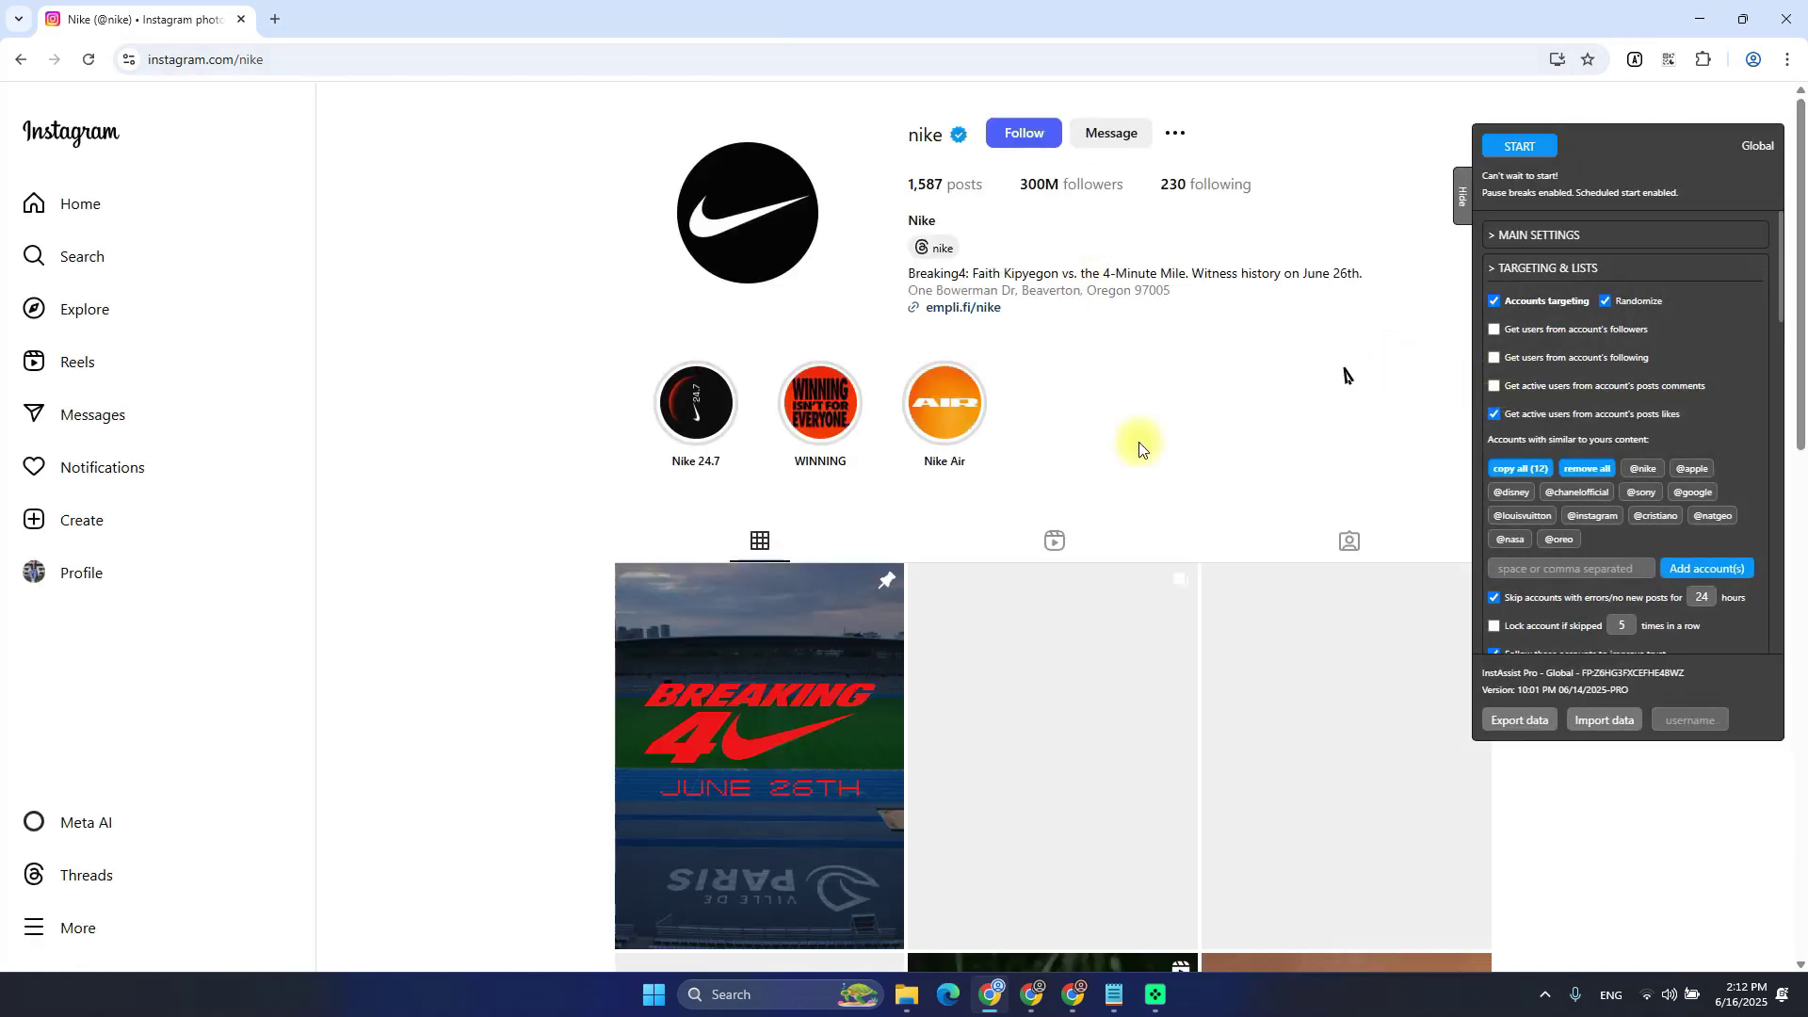
{"action": "key", "text": "alt+Tab"}
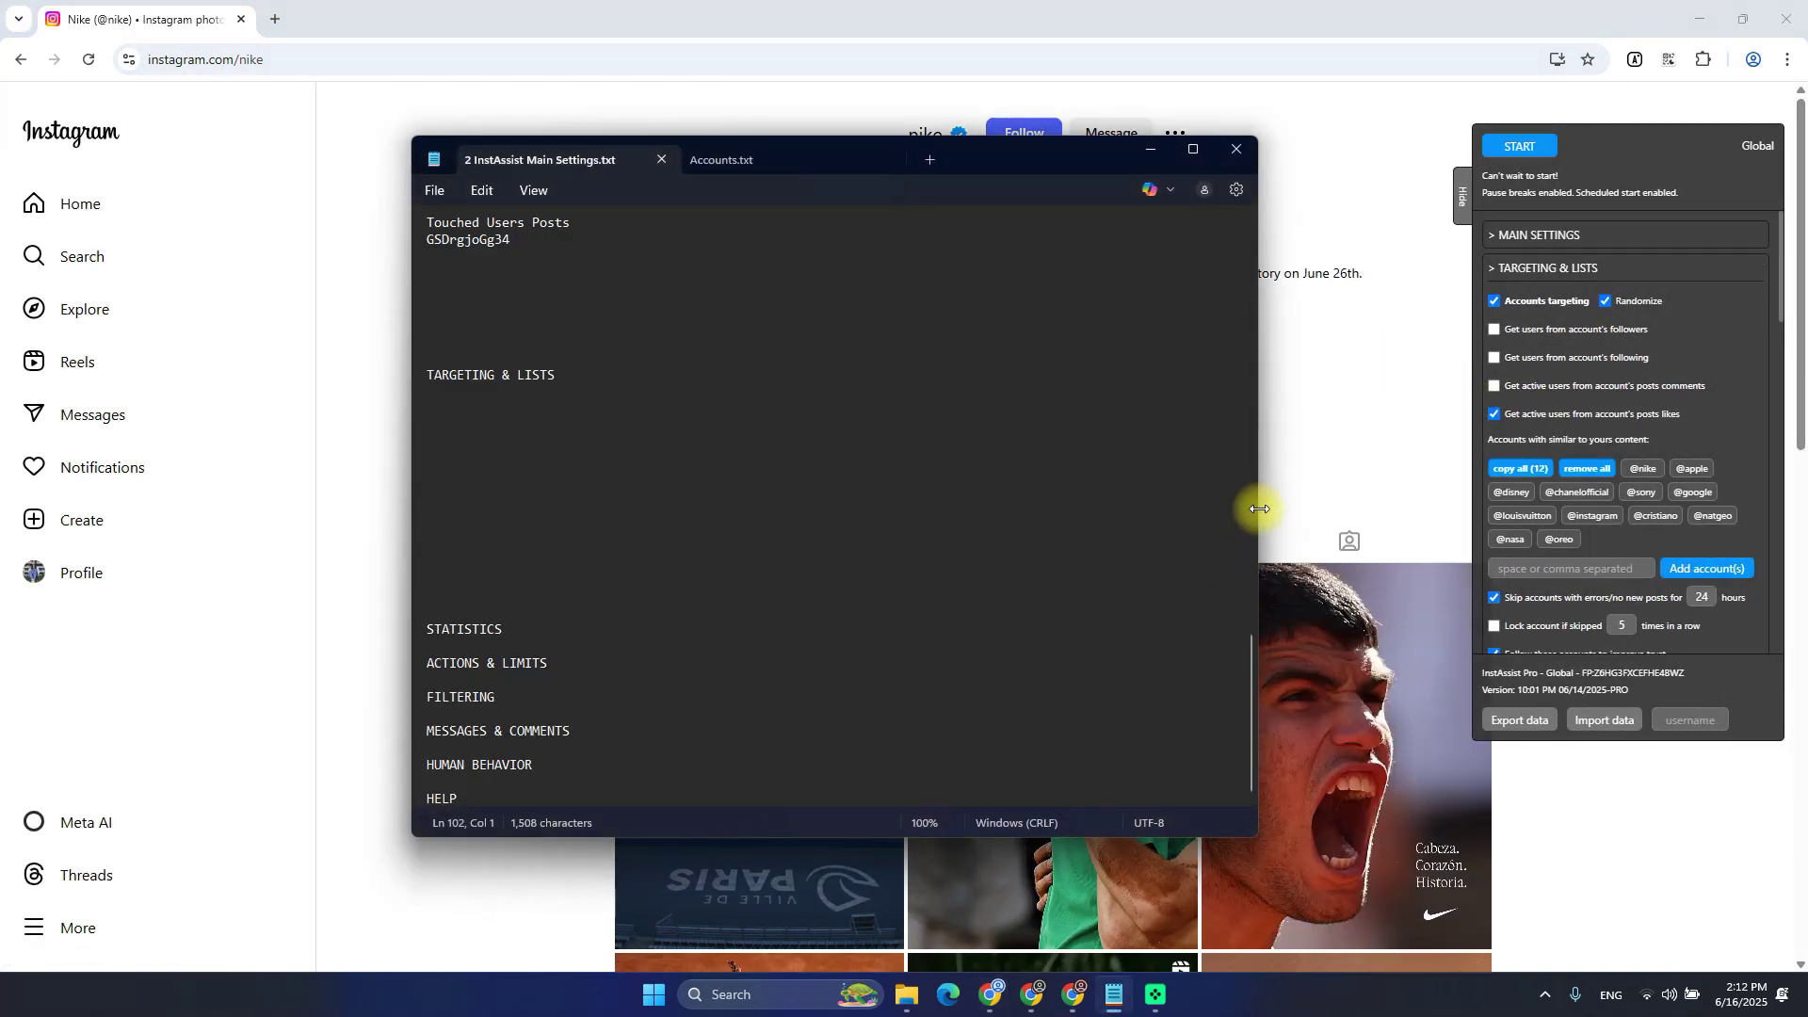
{"action": "key", "text": "alt+Tab"}
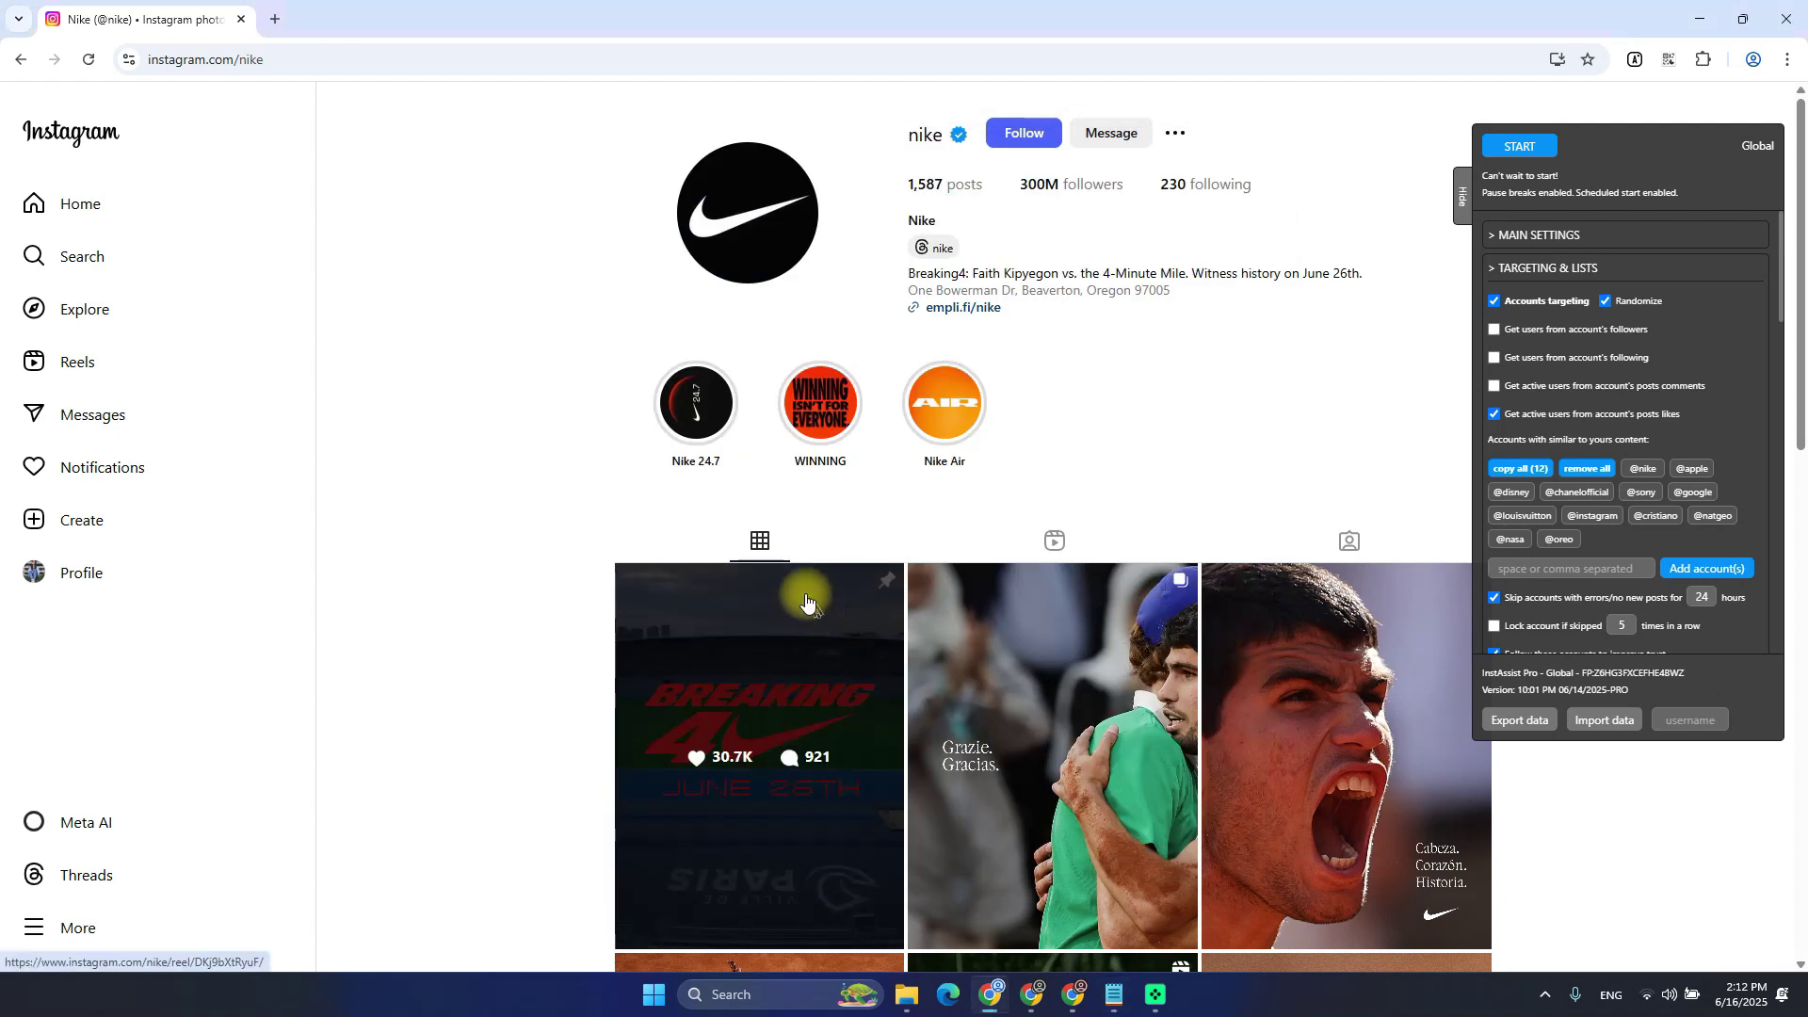
Open Nike's "Grazie. Gracias." tennis post and show the list of users who liked it in a new tab
{"action": "scroll", "coordinate": [1166, 551], "scroll_direction": "down", "scroll_amount": 2}
{"action": "left_click", "coordinate": [1166, 551]}
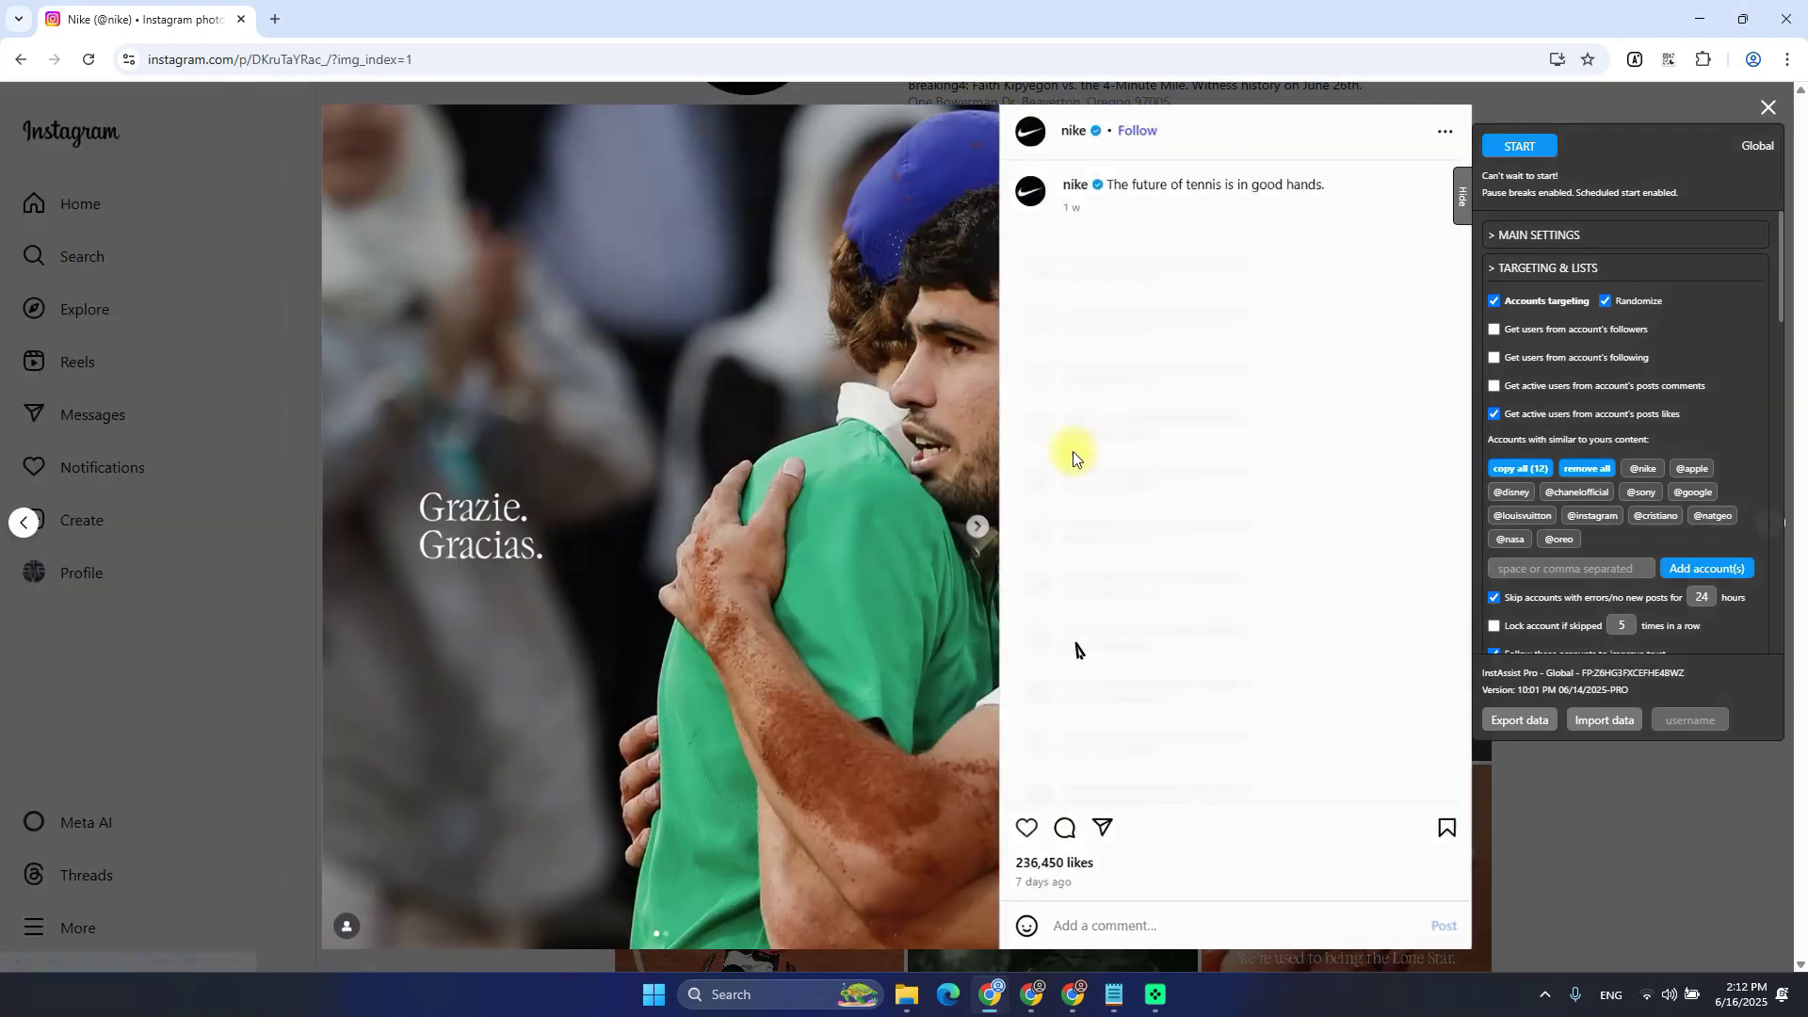
{"action": "left_click", "coordinate": [1043, 863]}
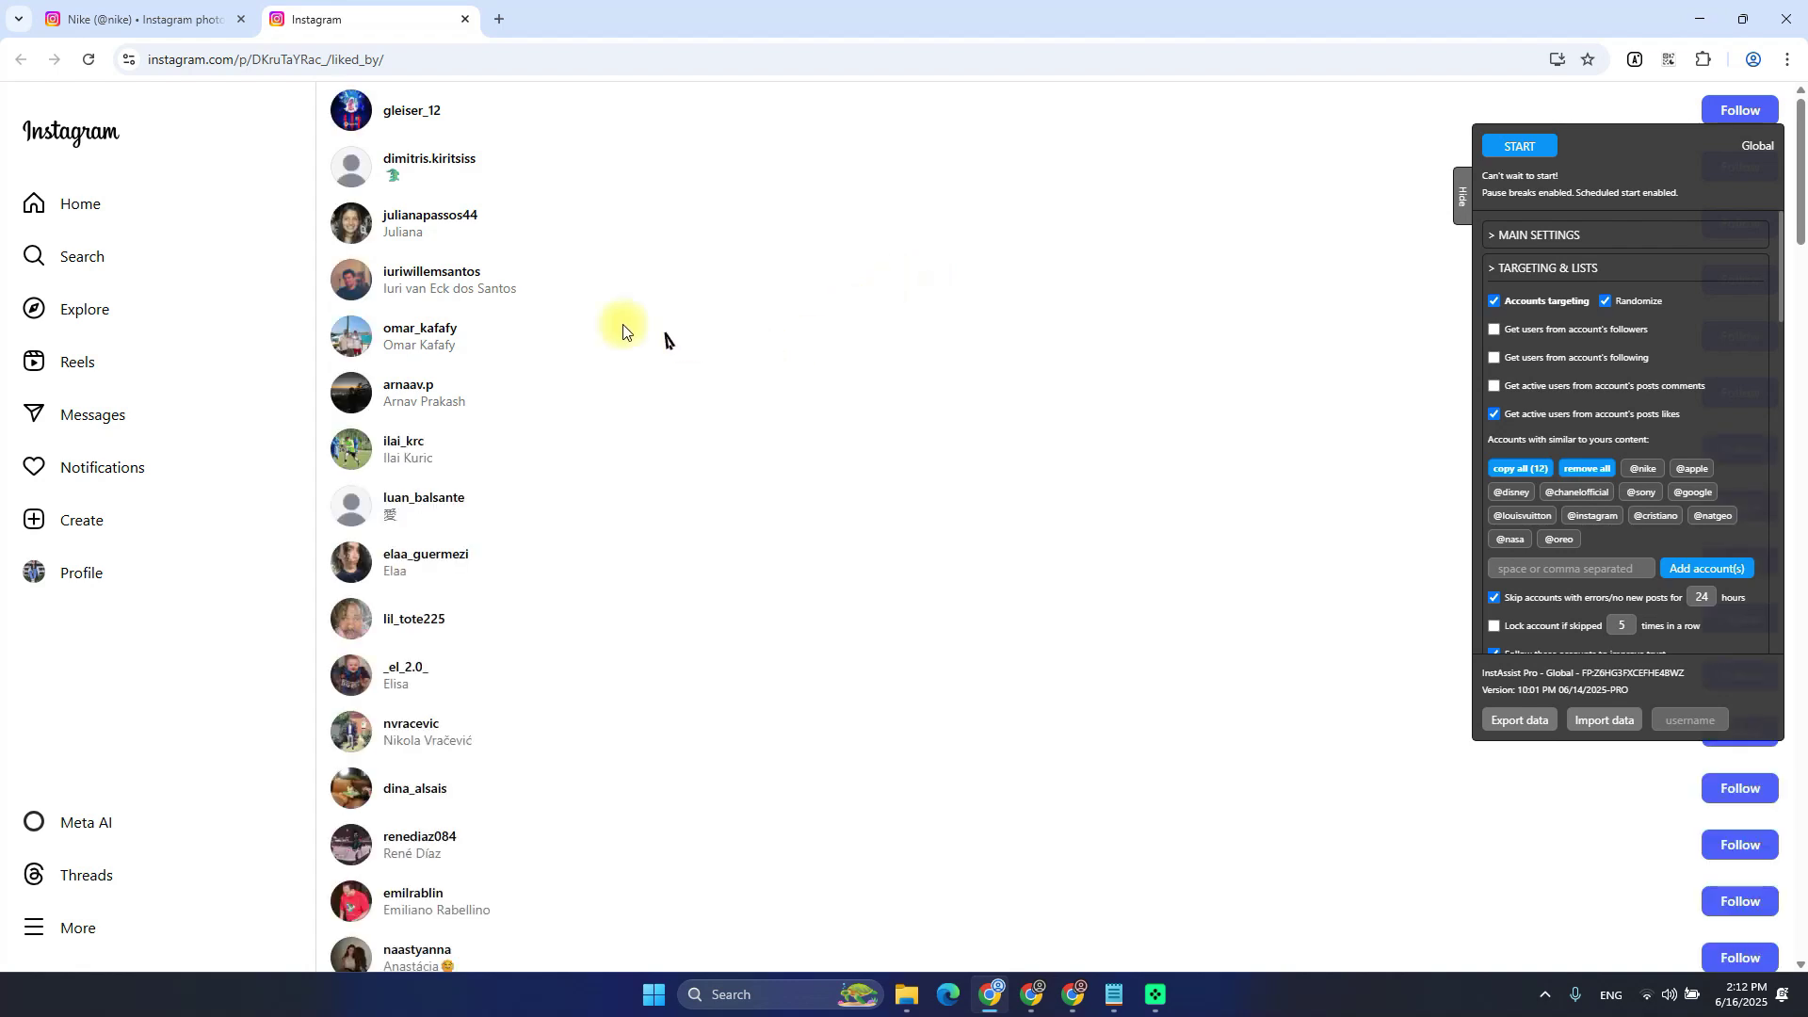
Bring the notes in front of the likes list and position the window between the usernames and the InstAssist panel
{"action": "key", "text": "alt+Tab"}
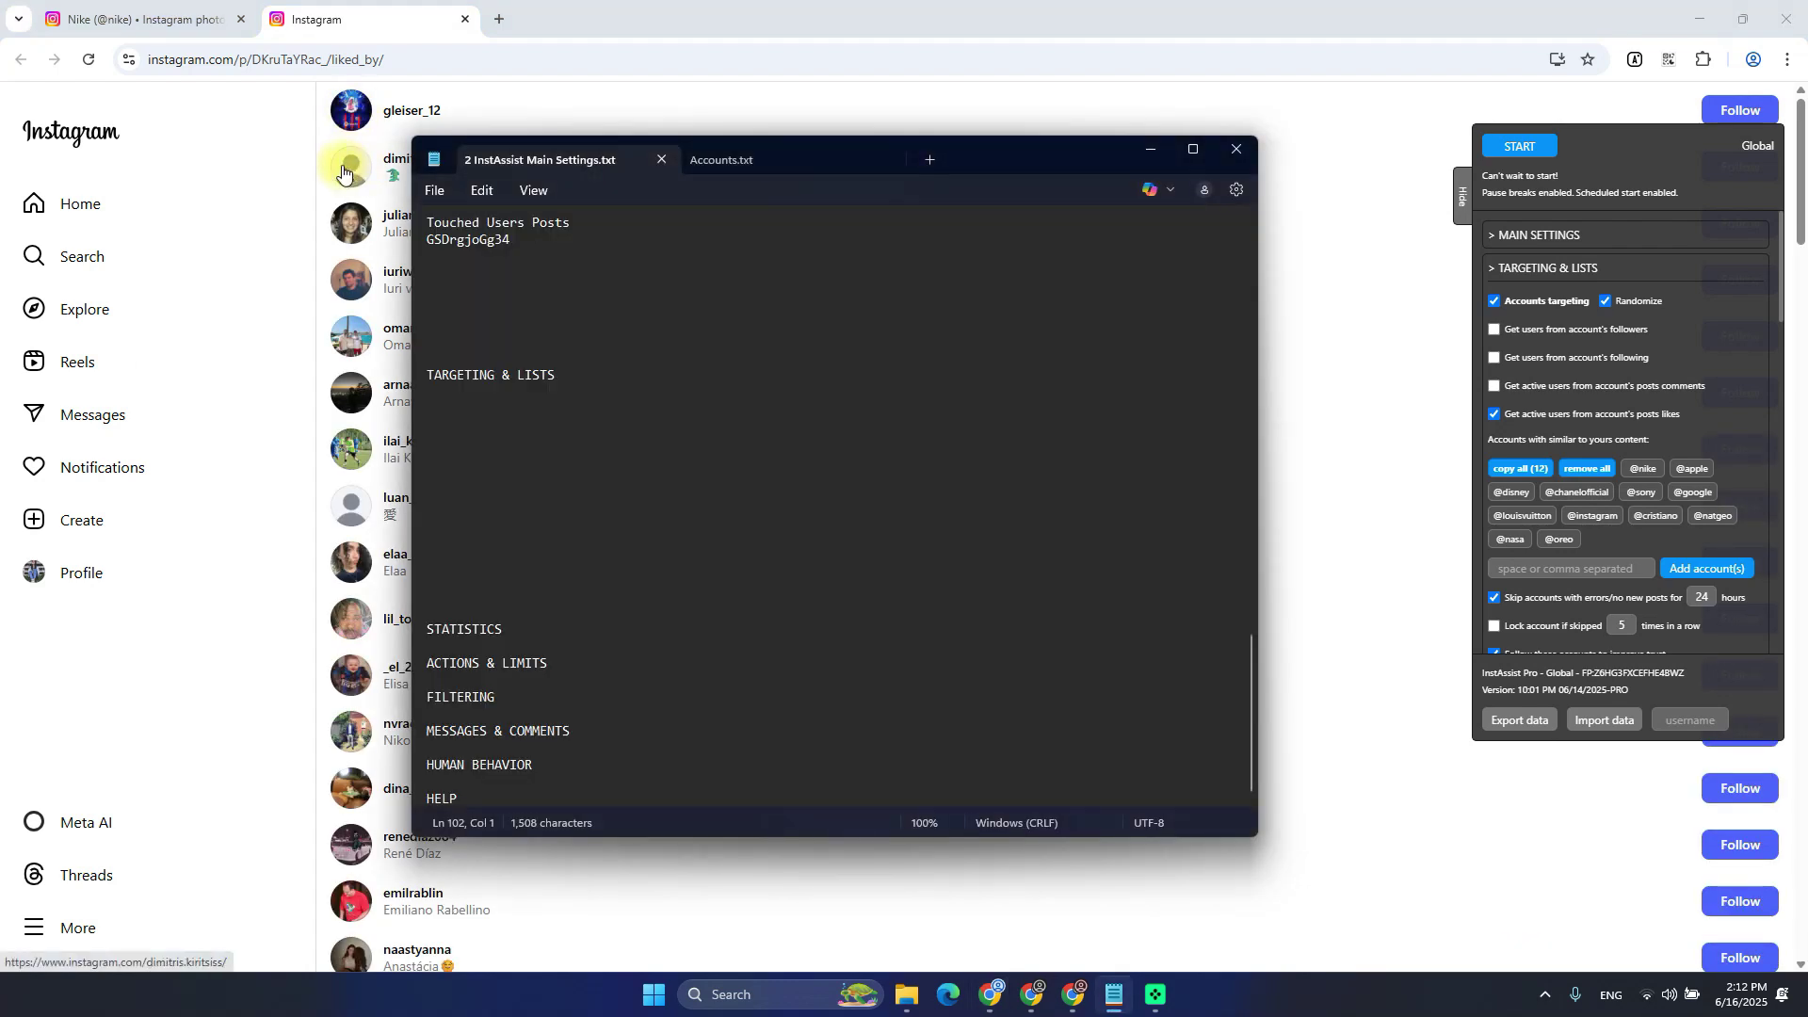
{"action": "left_click_drag", "start_coordinate": [965, 155], "coordinate": [1124, 137]}
{"action": "mouse_move", "coordinate": [353, 113]}
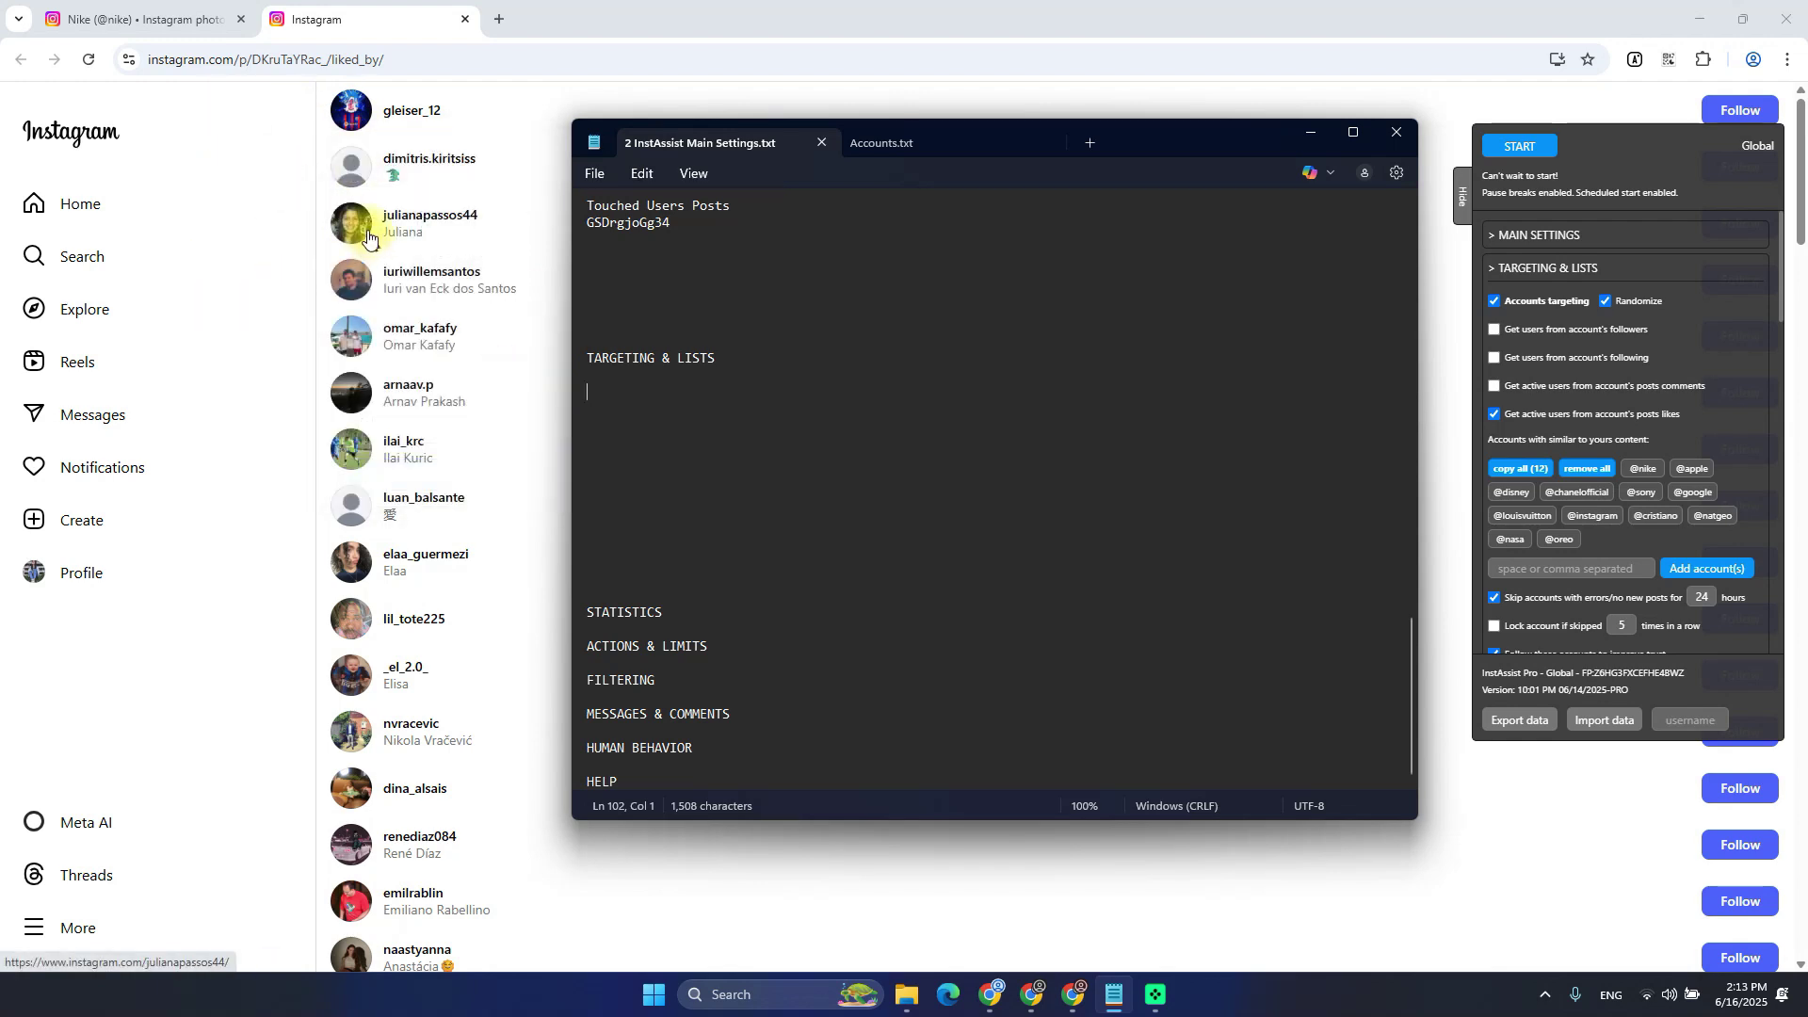
{"action": "mouse_move", "coordinate": [356, 218]}
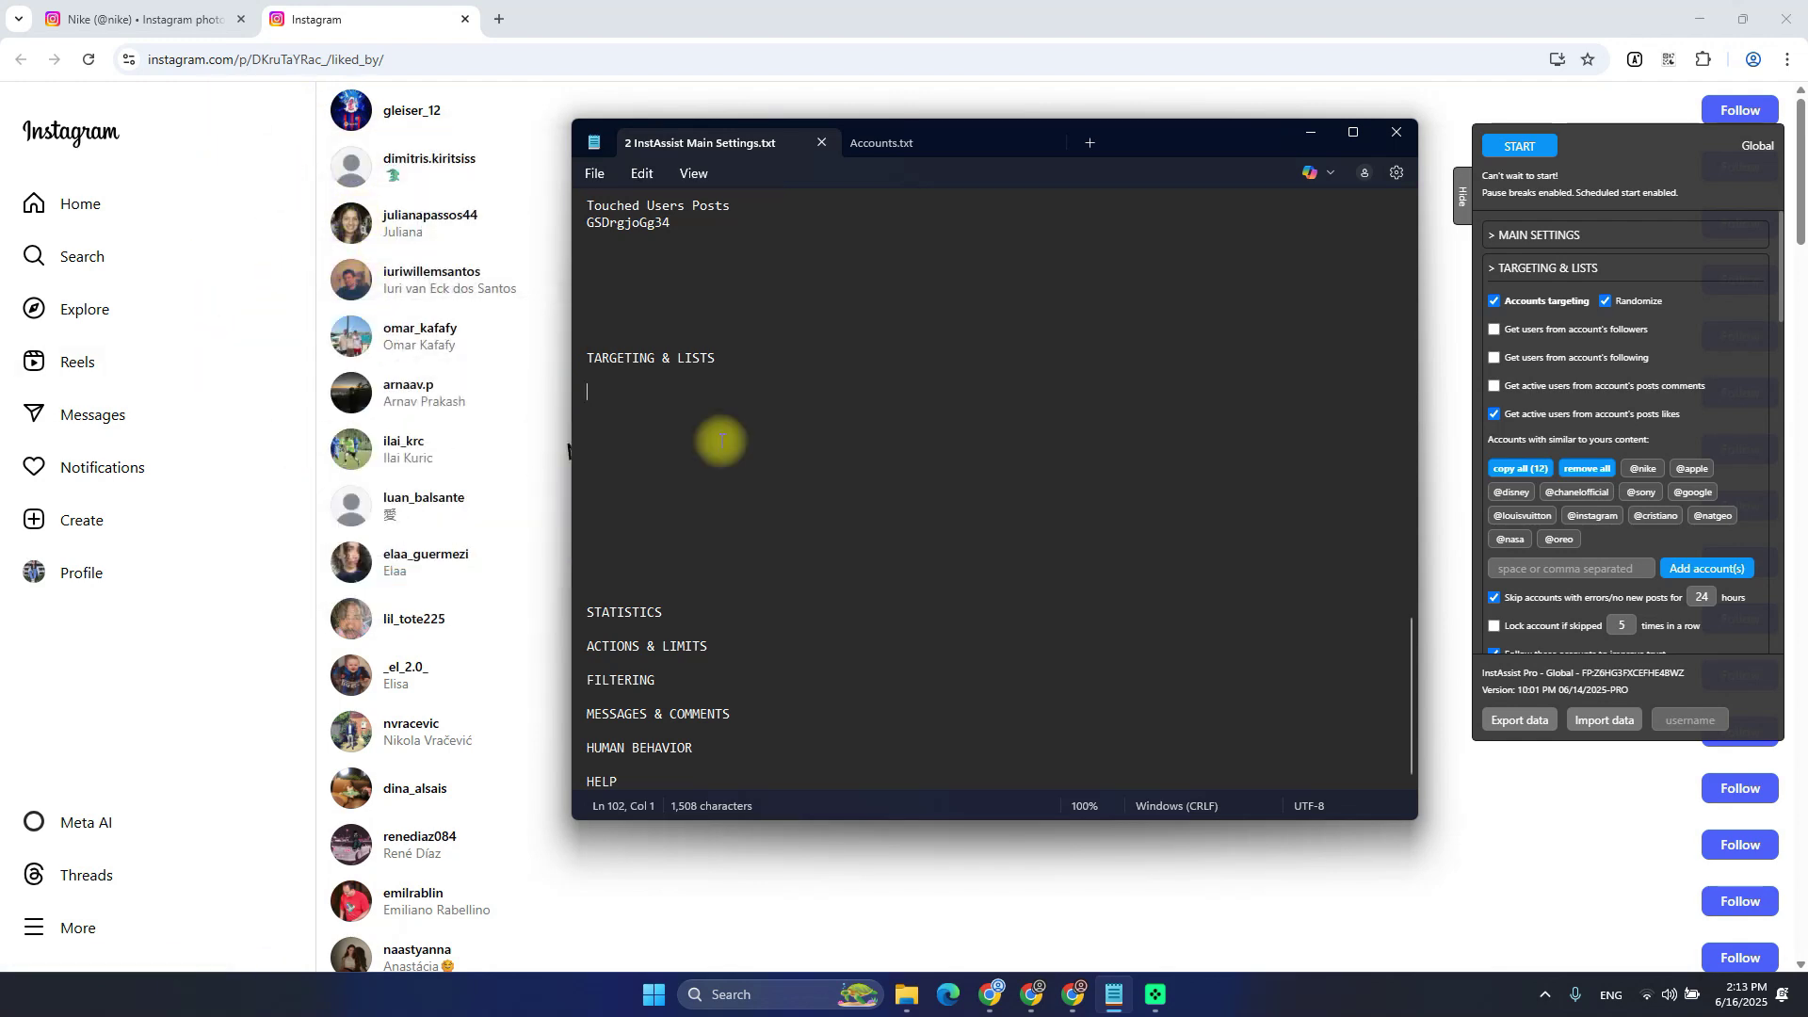
{"action": "left_click_drag", "start_coordinate": [1138, 146], "coordinate": [1086, 171]}
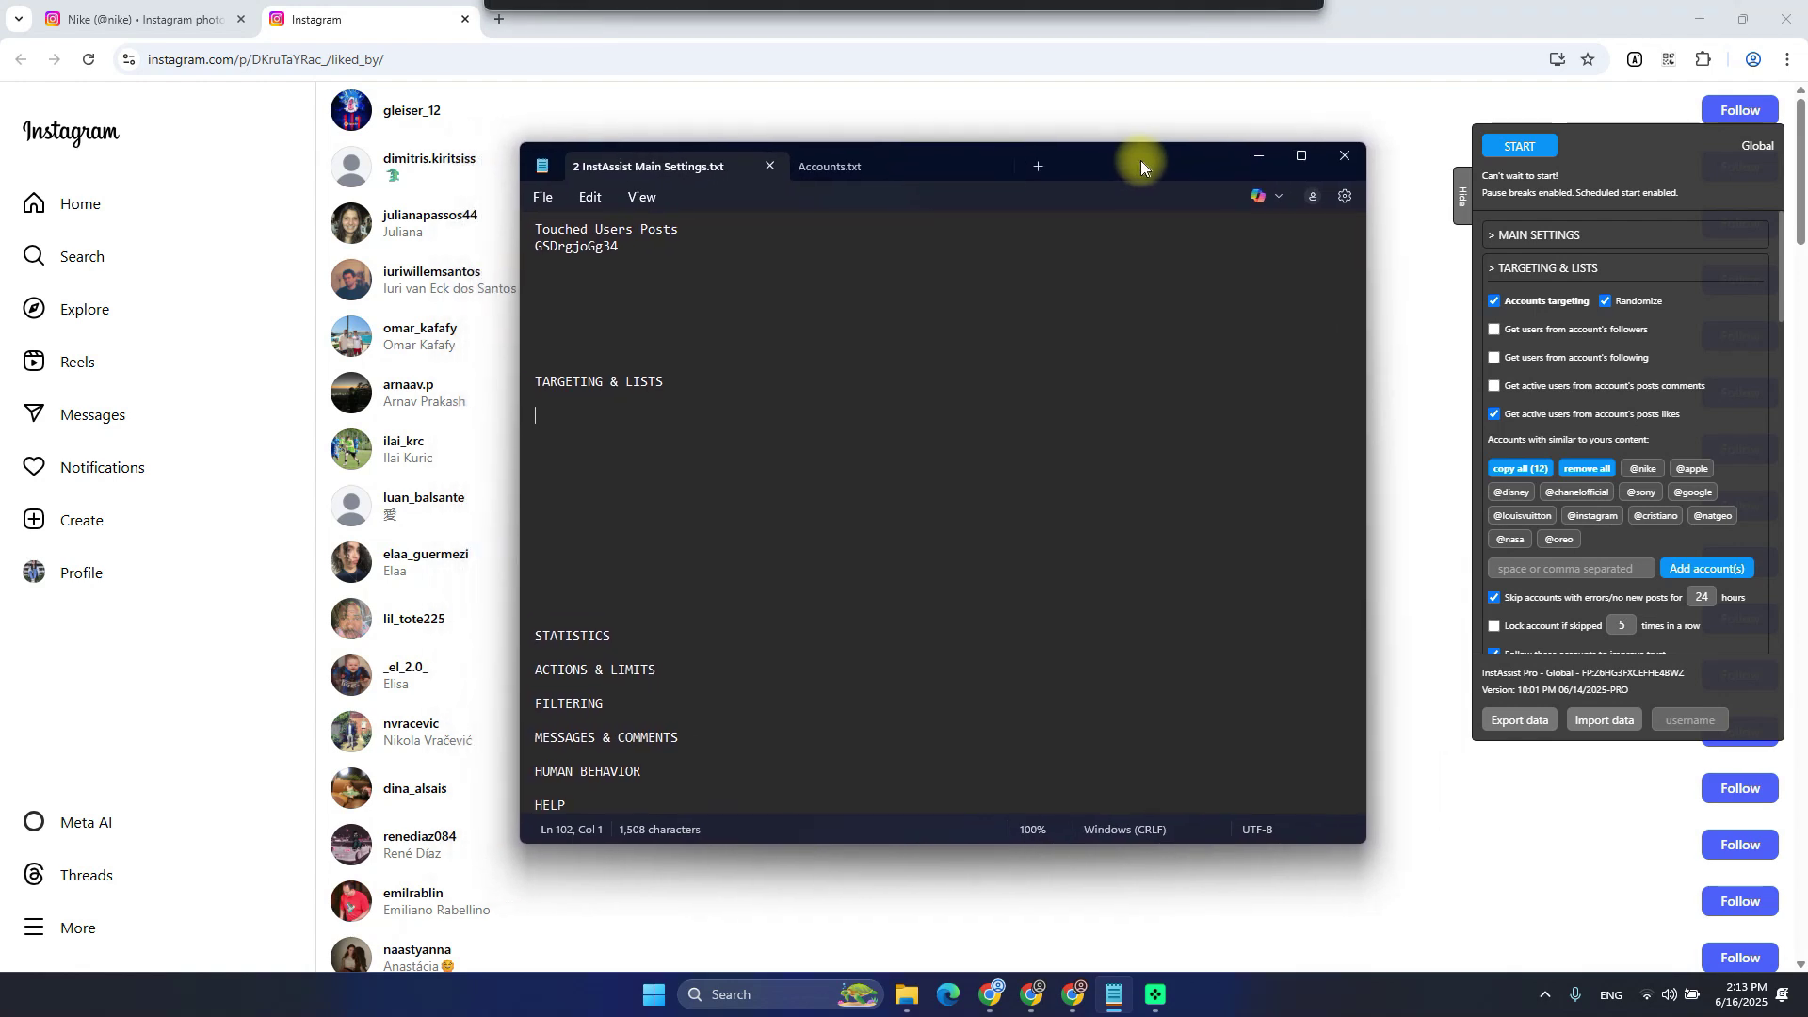
Write "Gaming - Niche" under the TARGETING & LISTS heading in the notes
{"action": "left_click", "coordinate": [718, 417]}
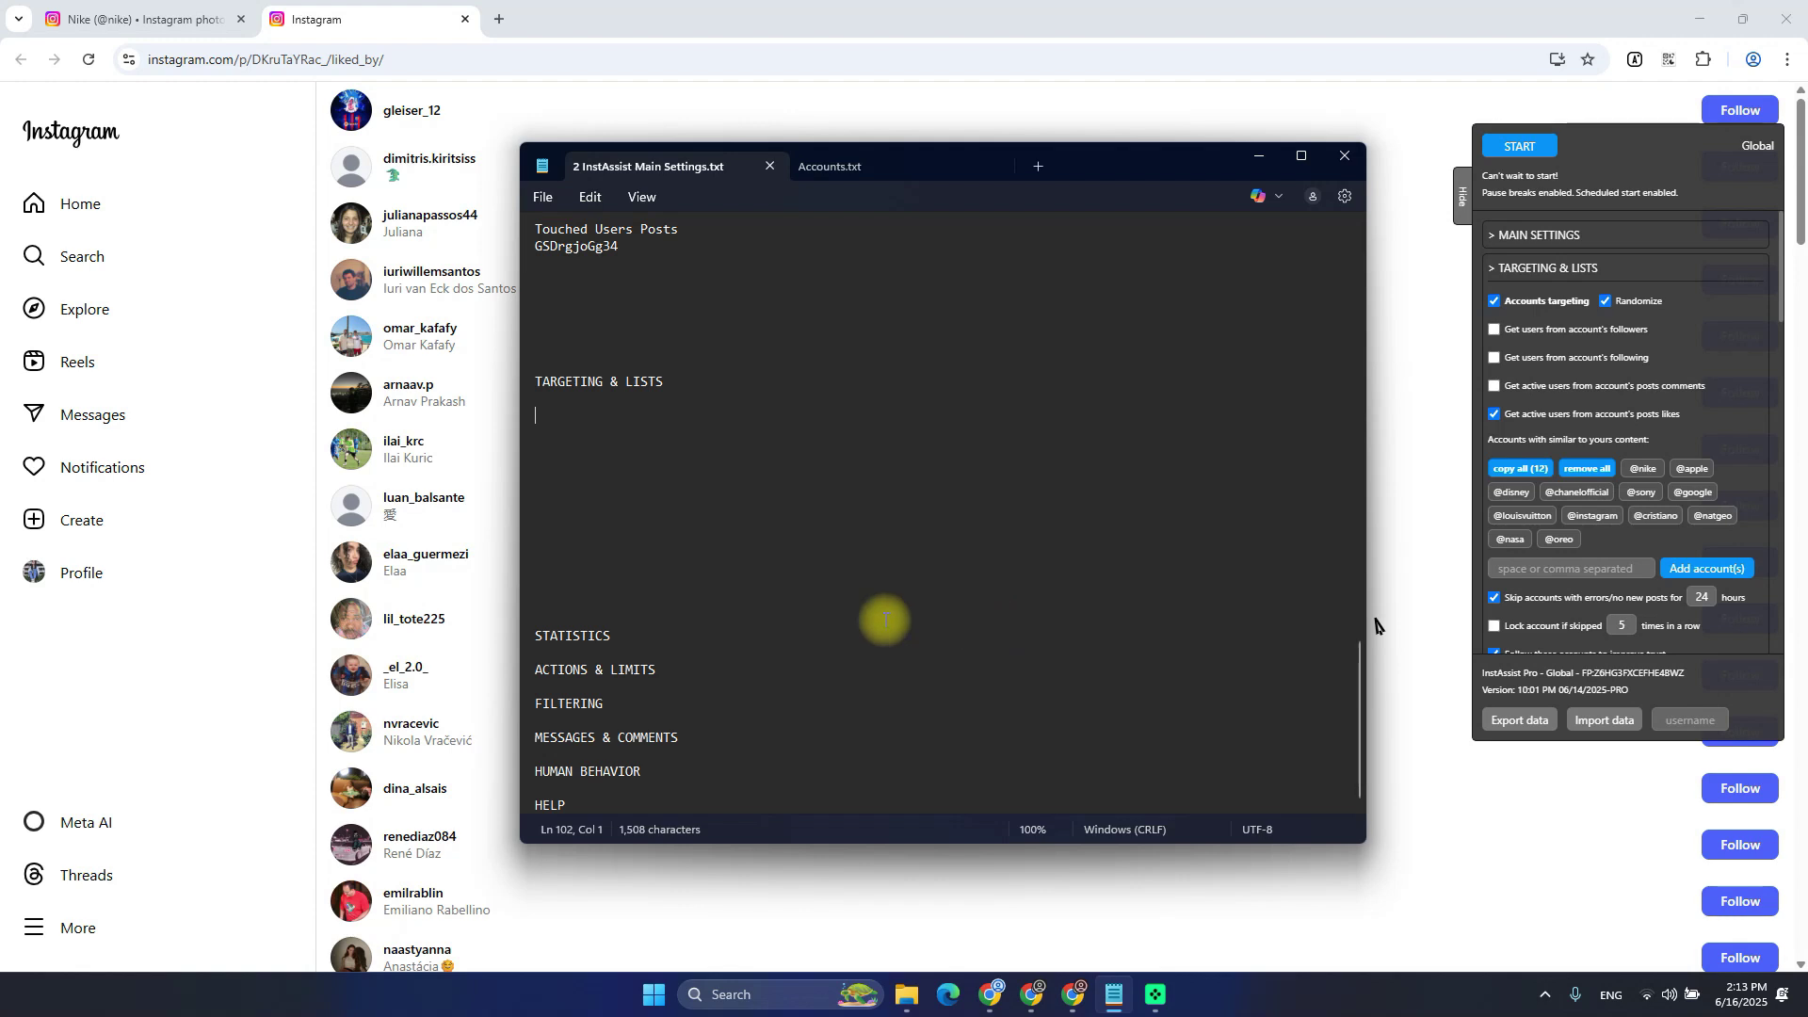
{"action": "left_click", "coordinate": [752, 429]}
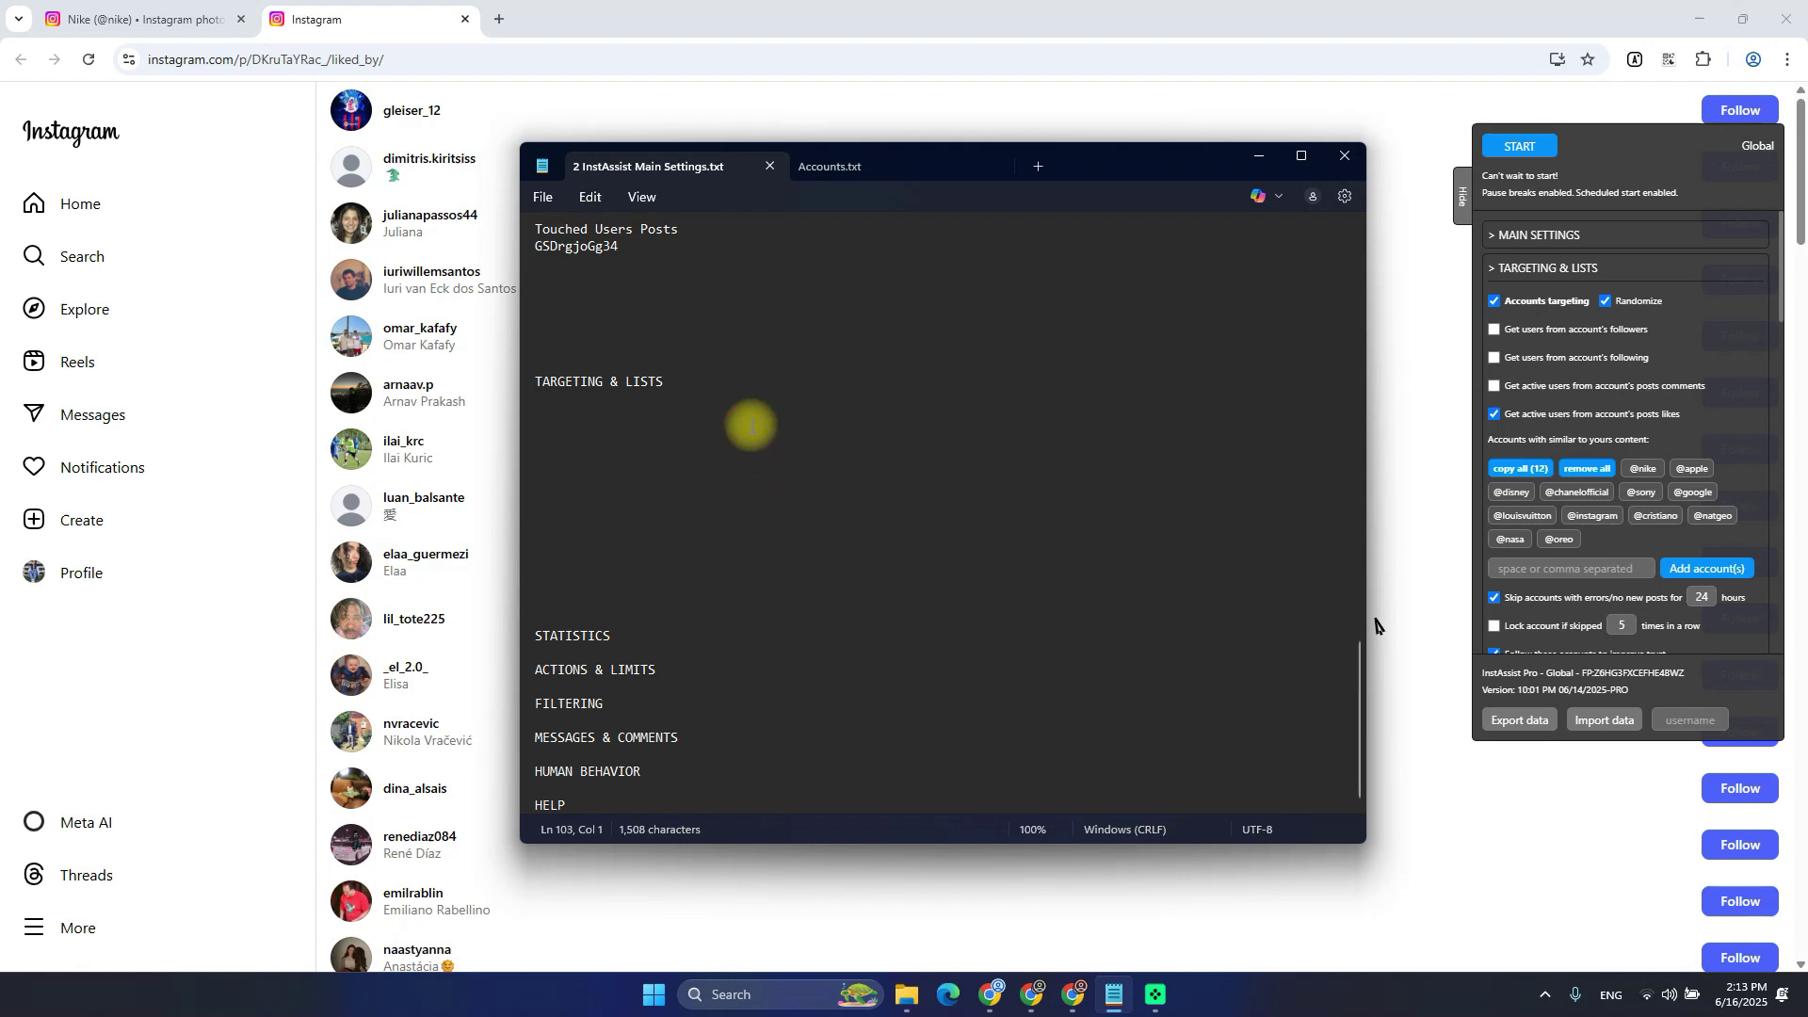
{"action": "type", "text": "Gming - Niche"}
{"action": "key", "text": "Return"}
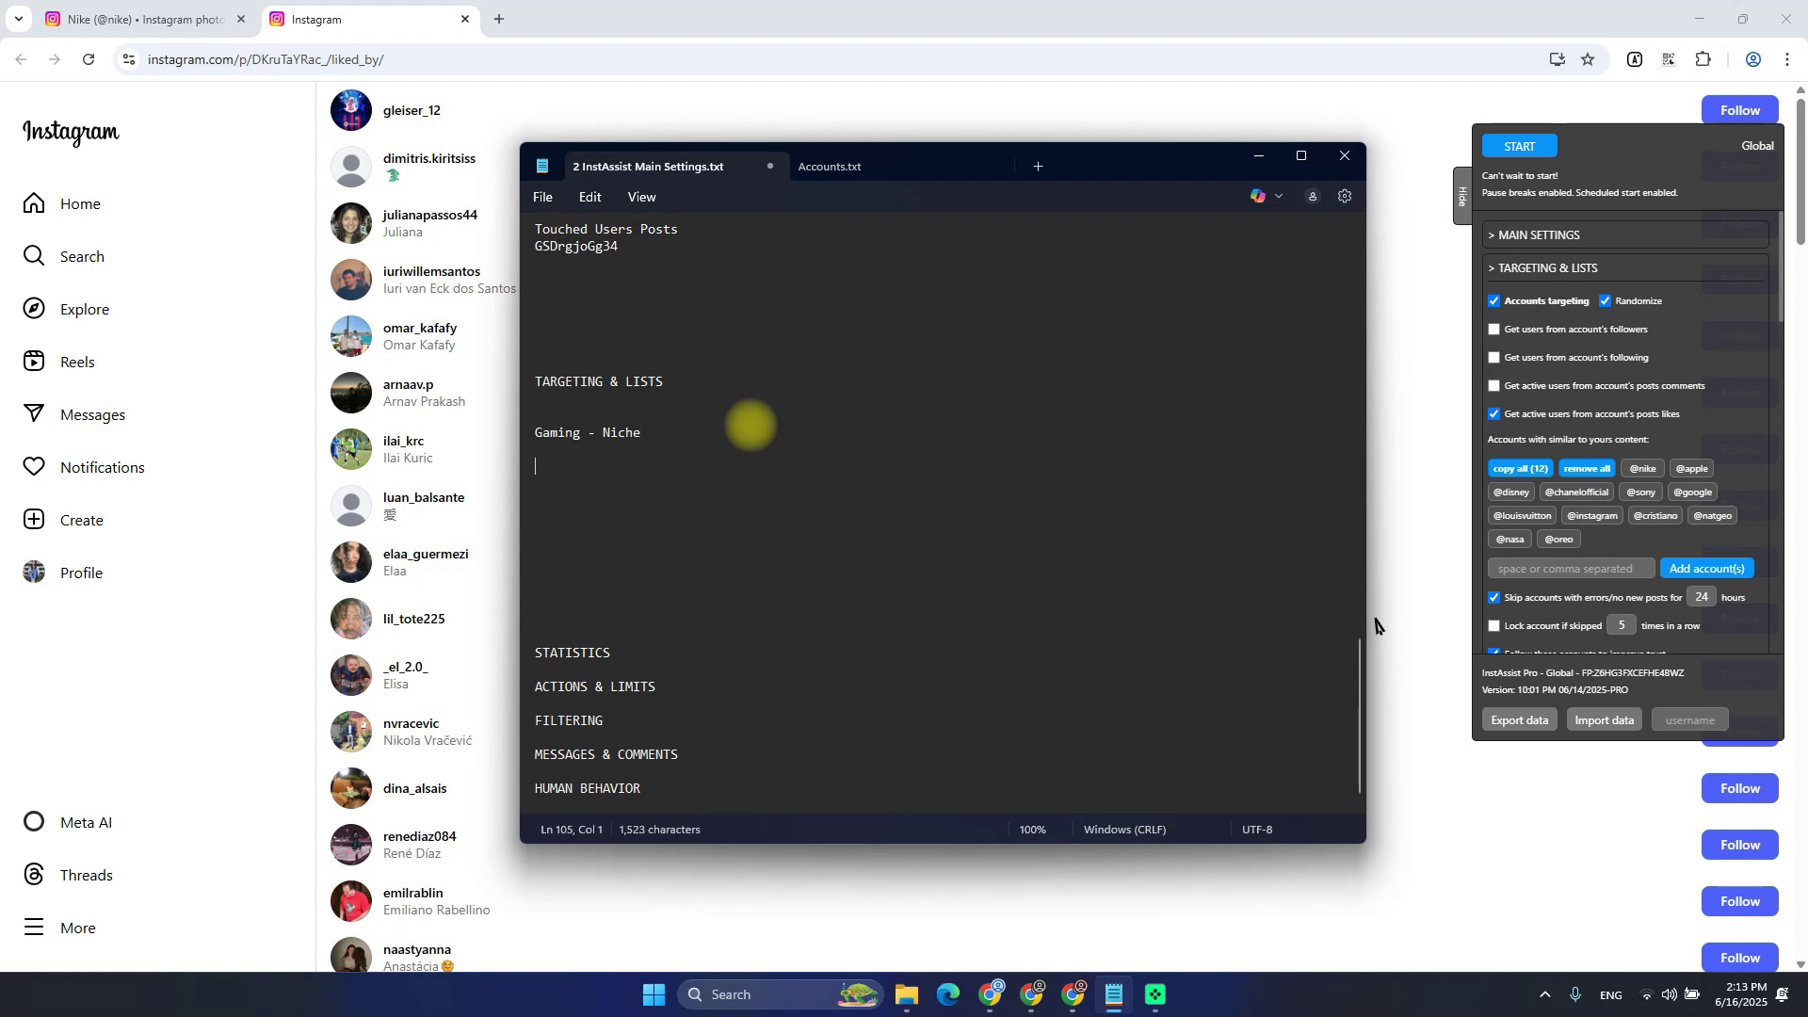
{"action": "key", "text": "BackSpace"}
{"action": "key", "text": "BackSpace"}
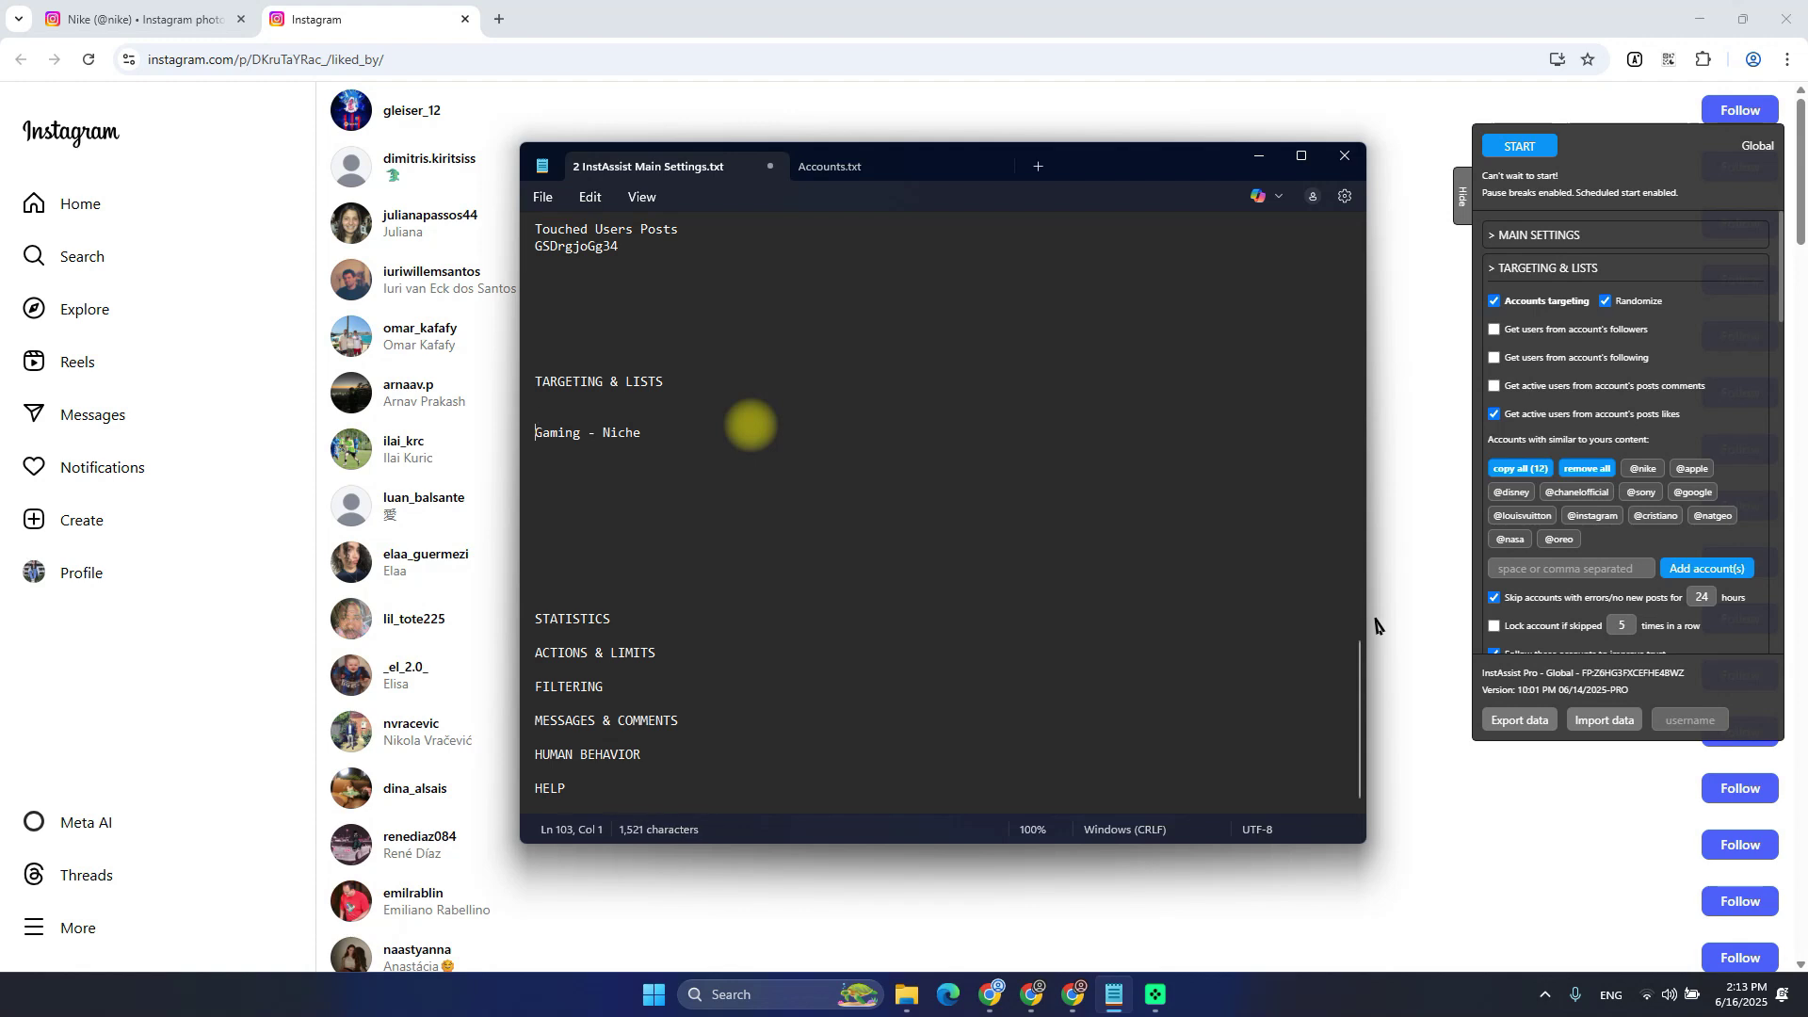
Add the line "Gaming profiles - Source/Target Profiles" below the niche line, with an empty line between them
{"action": "key", "text": "Down"}
{"action": "key", "text": "Down"}
{"action": "type", "text": "Gaming profilew"}
{"action": "type", "text": " - "}
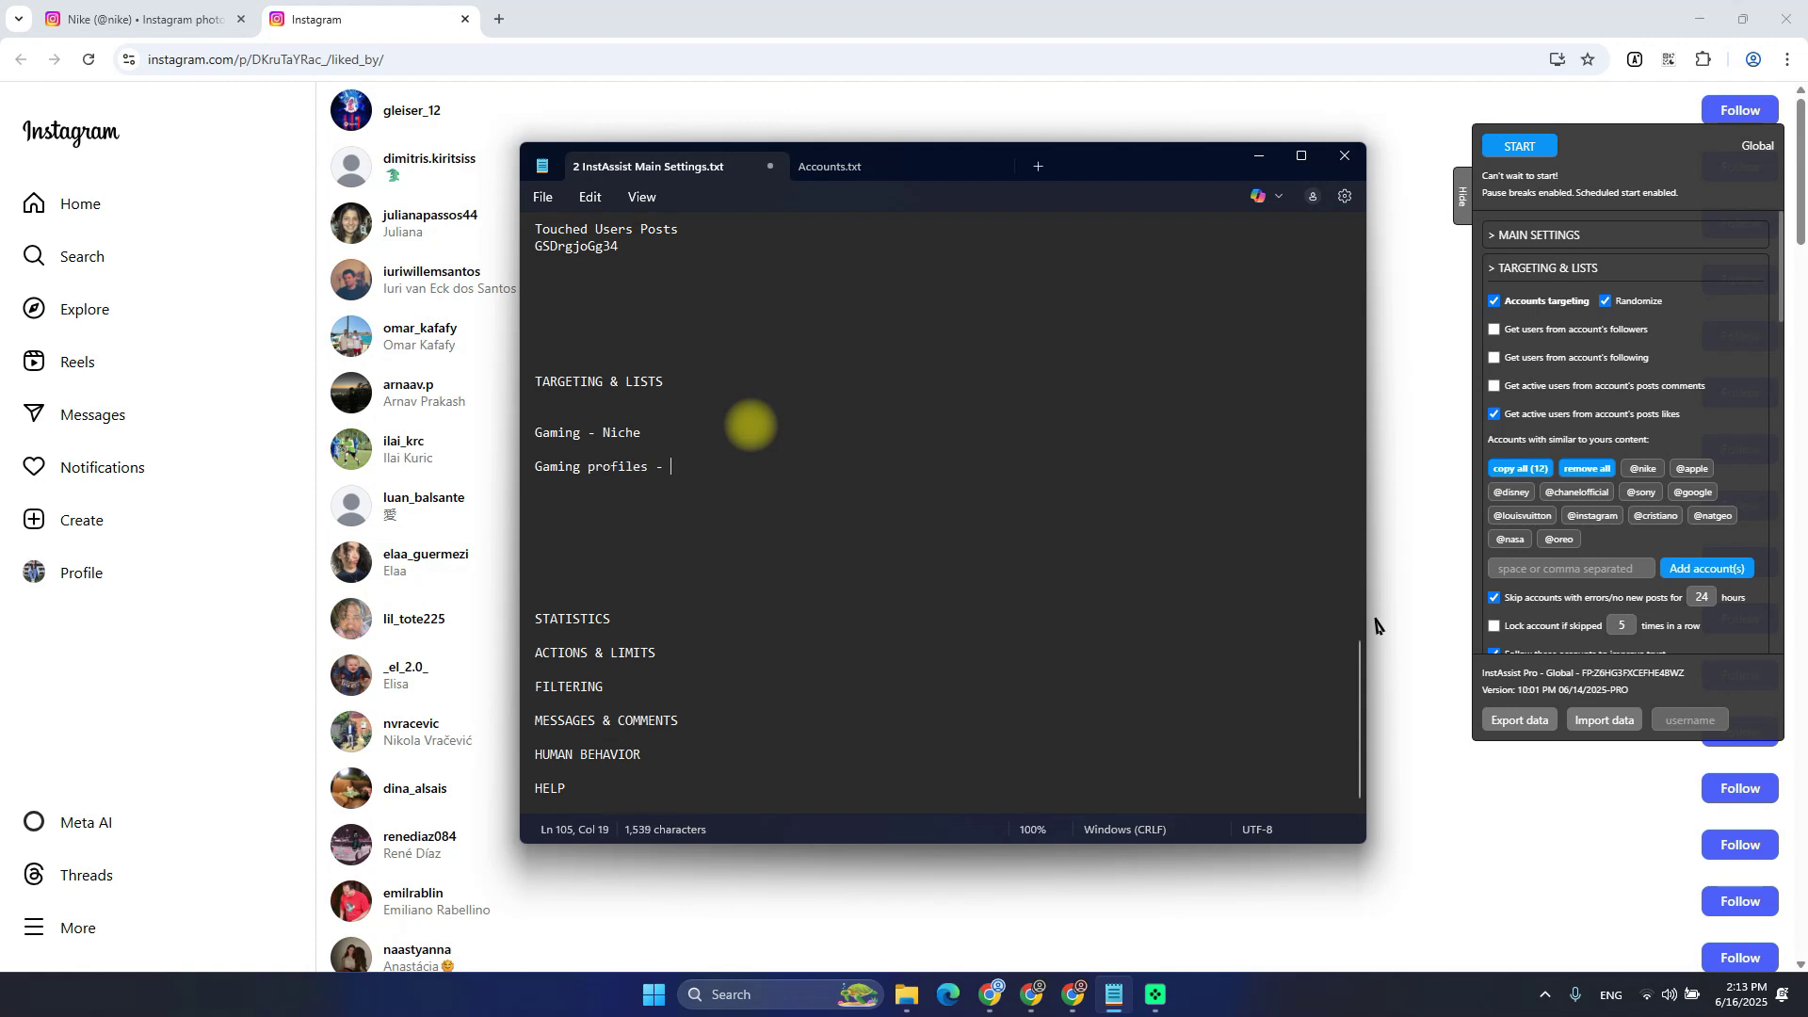
{"action": "type", "text": "Source"}
{"action": "type", "text": " Profile"}
{"action": "type", "text": "/Target"}
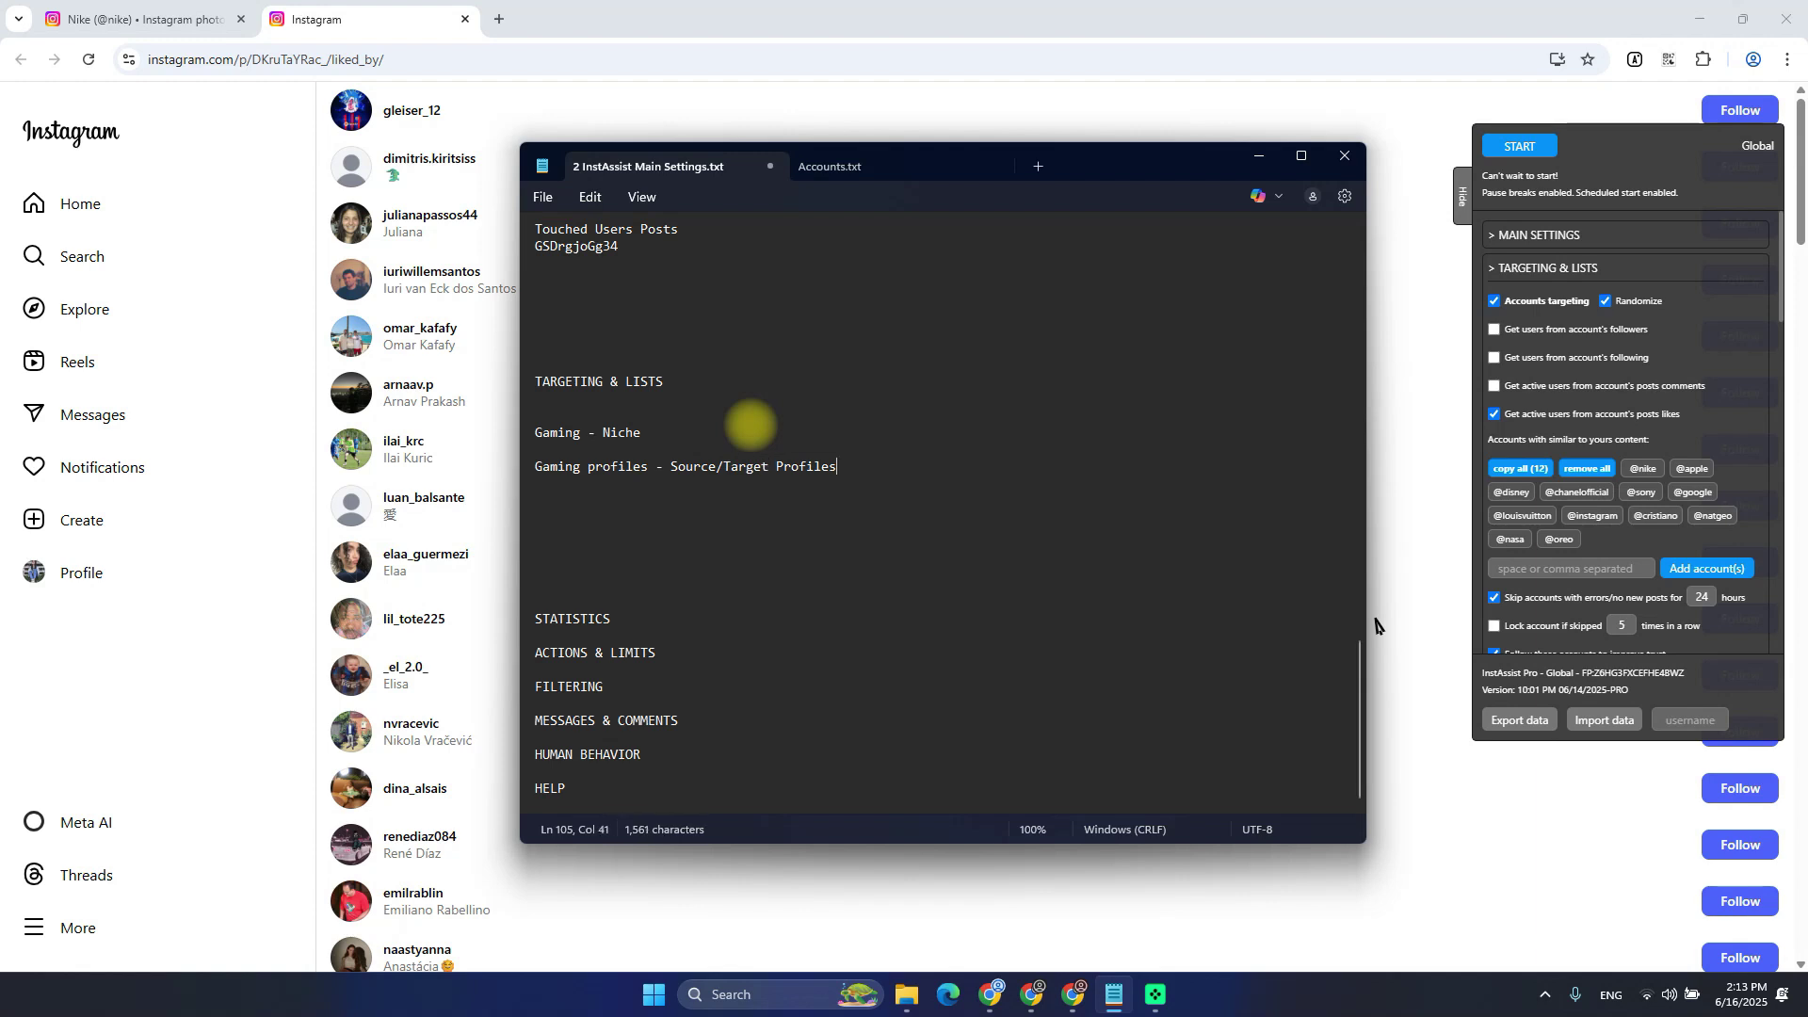
Add an empty line beneath the "Gaming profiles" line and highlight that line of text
{"action": "key", "text": "Home"}
{"action": "key", "text": "shift+End"}
{"action": "key", "text": "Down"}
{"action": "key", "text": "Return"}
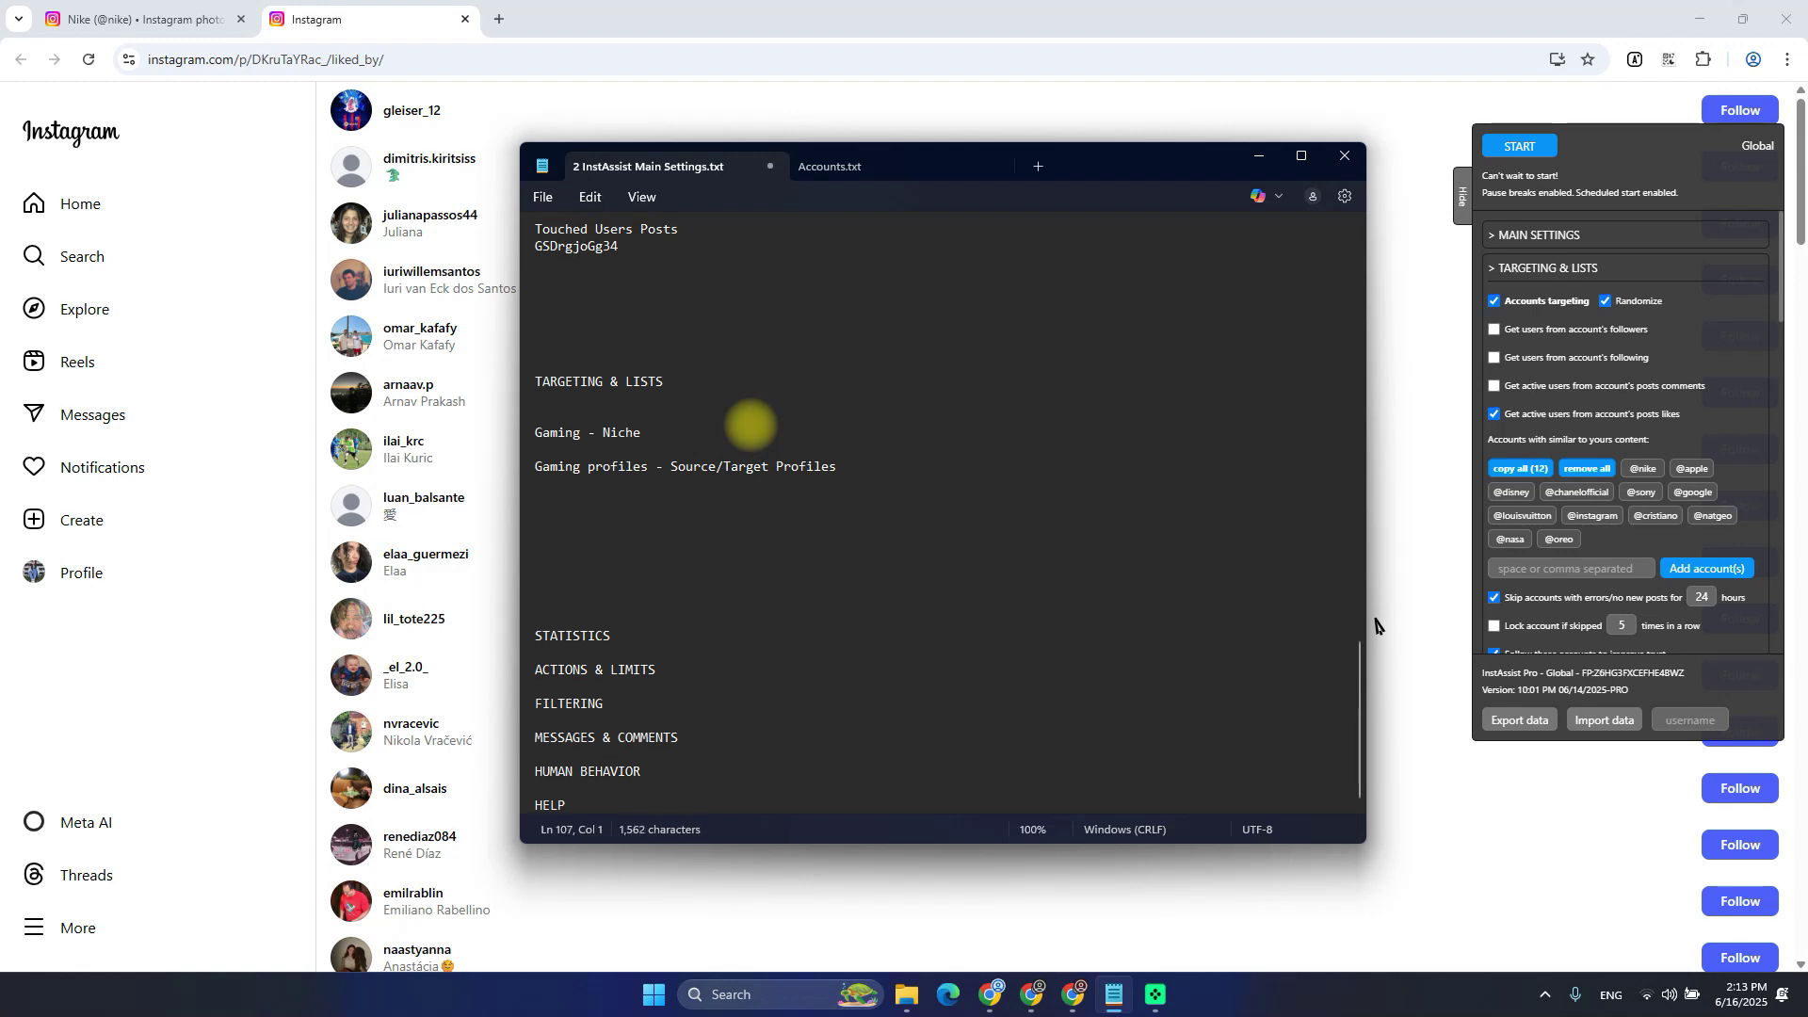
{"action": "key", "text": "Up"}
{"action": "key", "text": "Up"}
{"action": "key", "text": "shift+Down"}
{"action": "key", "text": "shift+Down"}
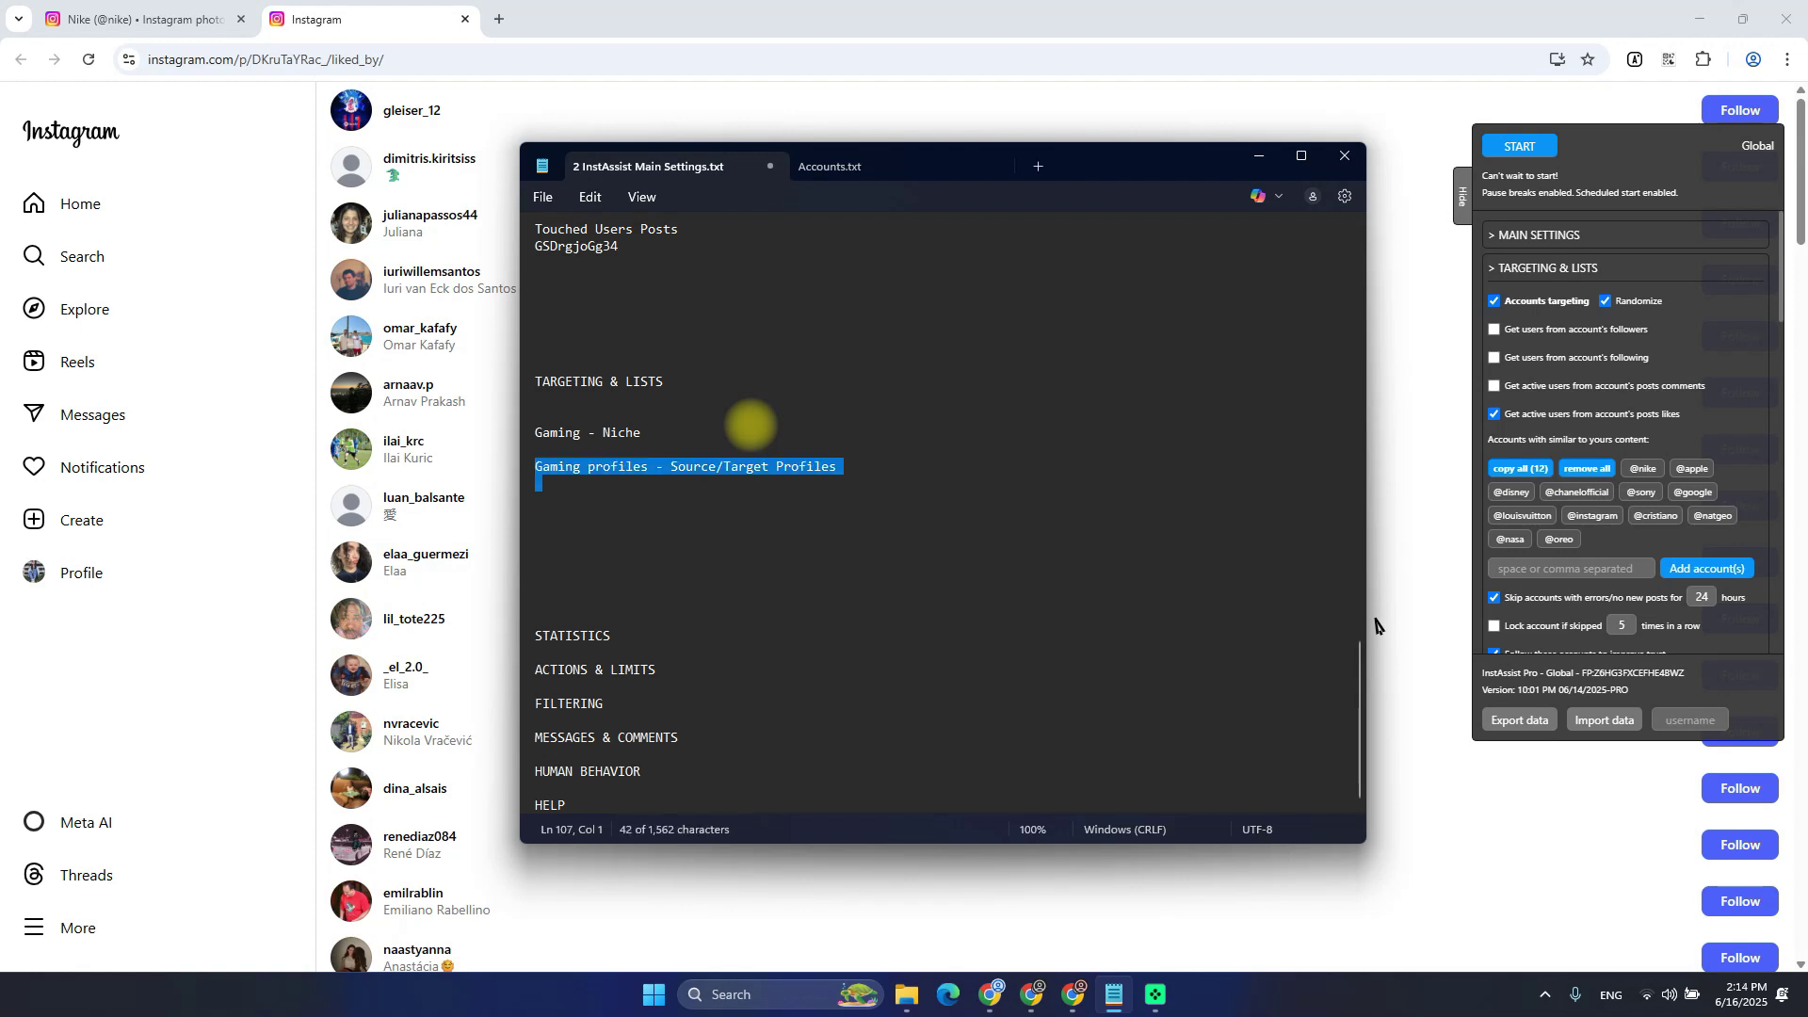
{"action": "key", "text": "Down"}
{"action": "key", "text": "Up"}
{"action": "type", "text": "@"}
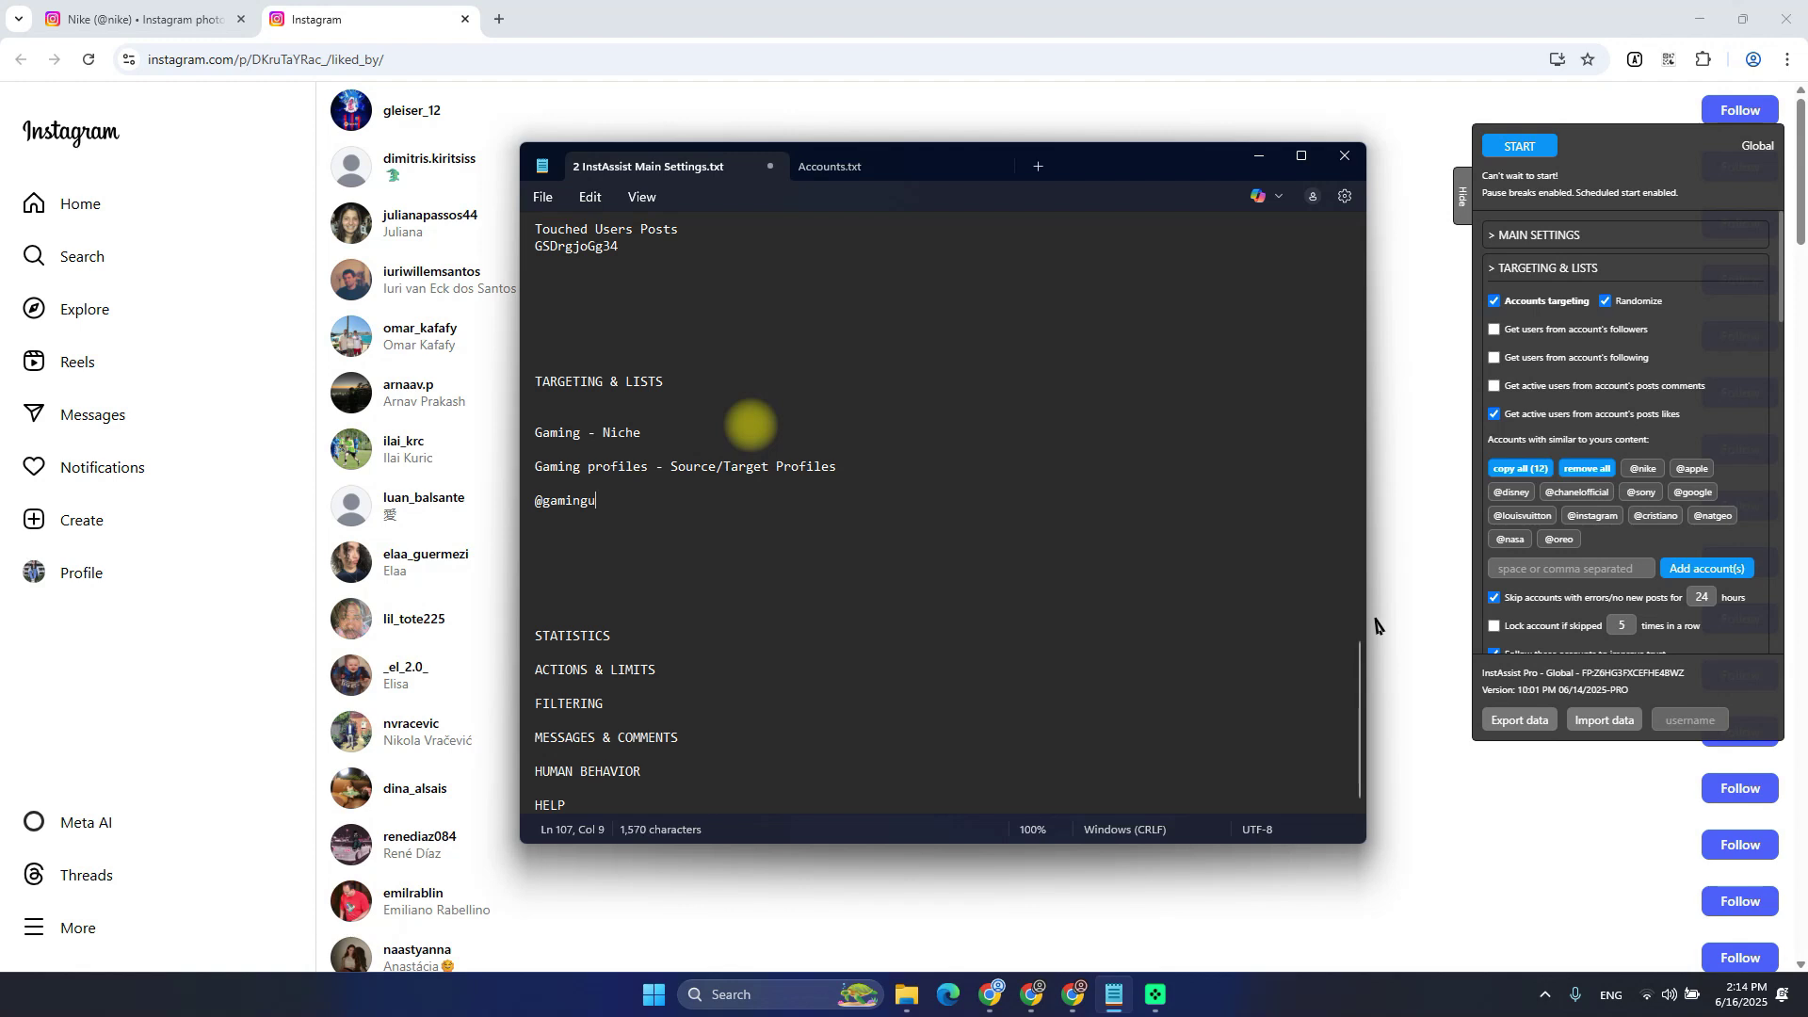
{"action": "type", "text": "gamingusa"}
{"action": "key", "text": "Return"}
{"action": "type", "text": "@"}
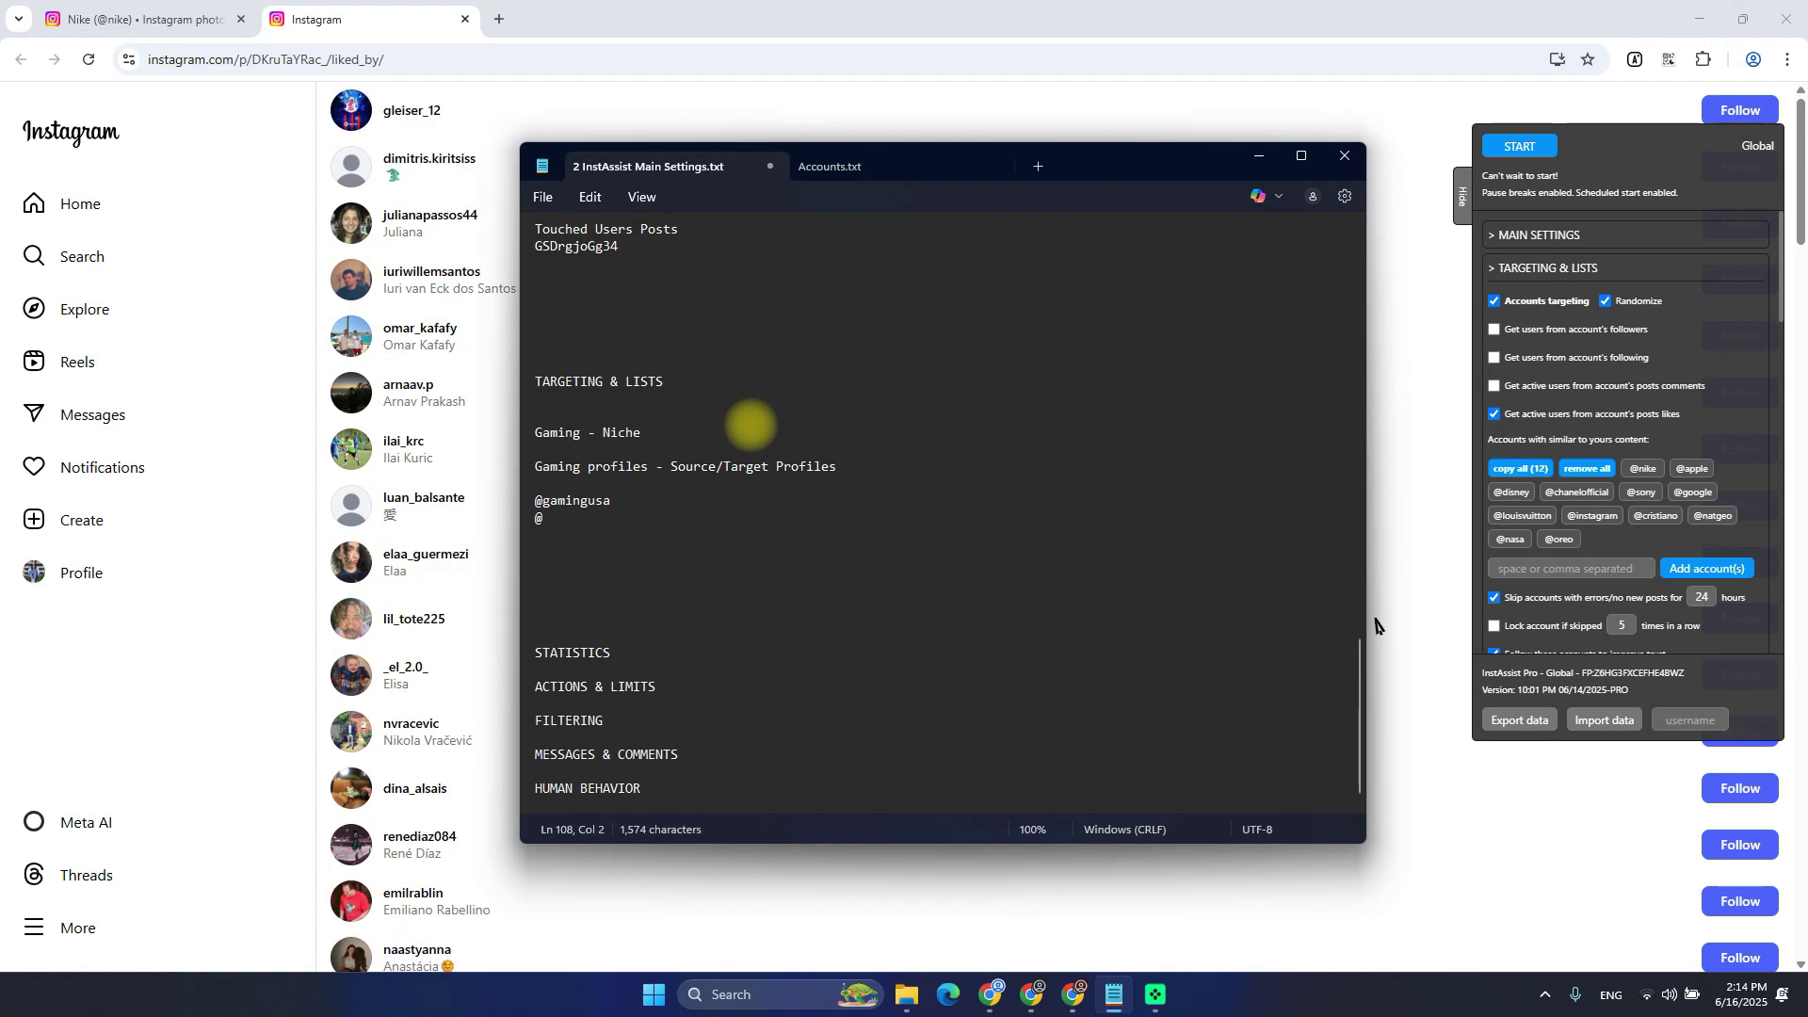
{"action": "type", "text": "game_fans_whateve"}
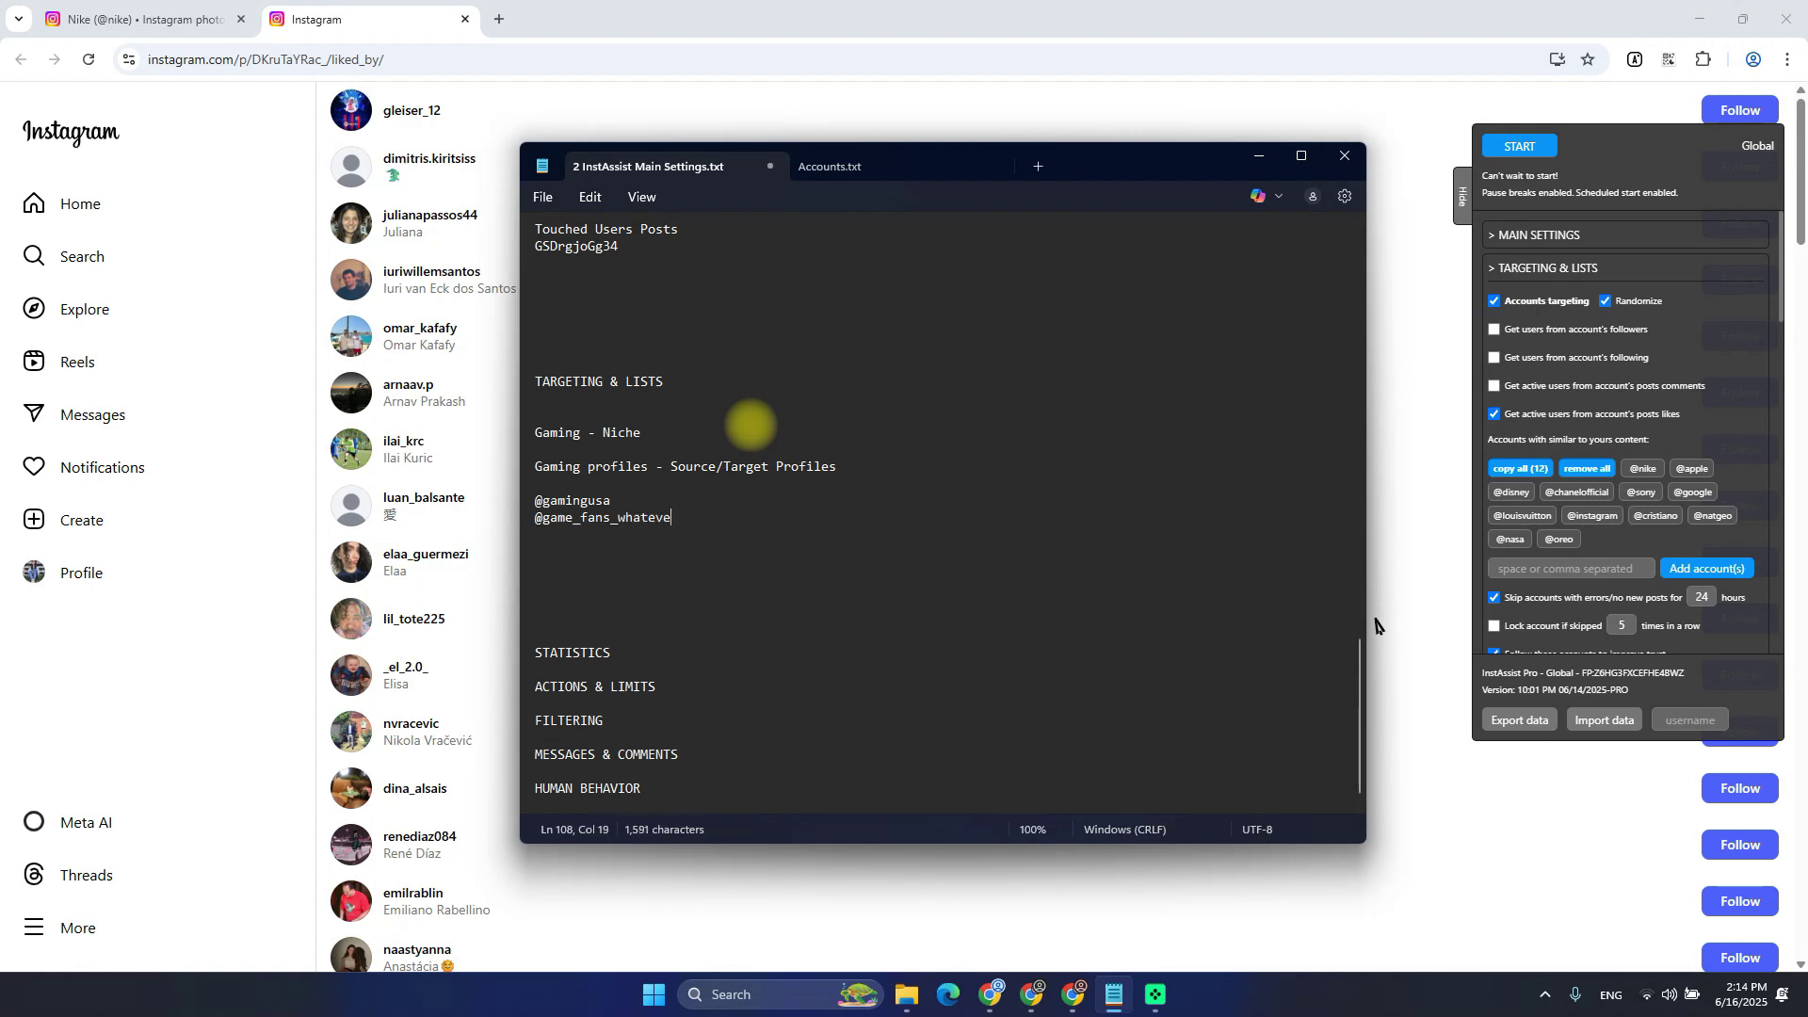
{"action": "type", "text": "r"}
Highlight the two example profile names in the notes several times to point them out, leaving nothing selected
{"action": "key", "text": "shift+Down"}
{"action": "key", "text": "shift+Down"}
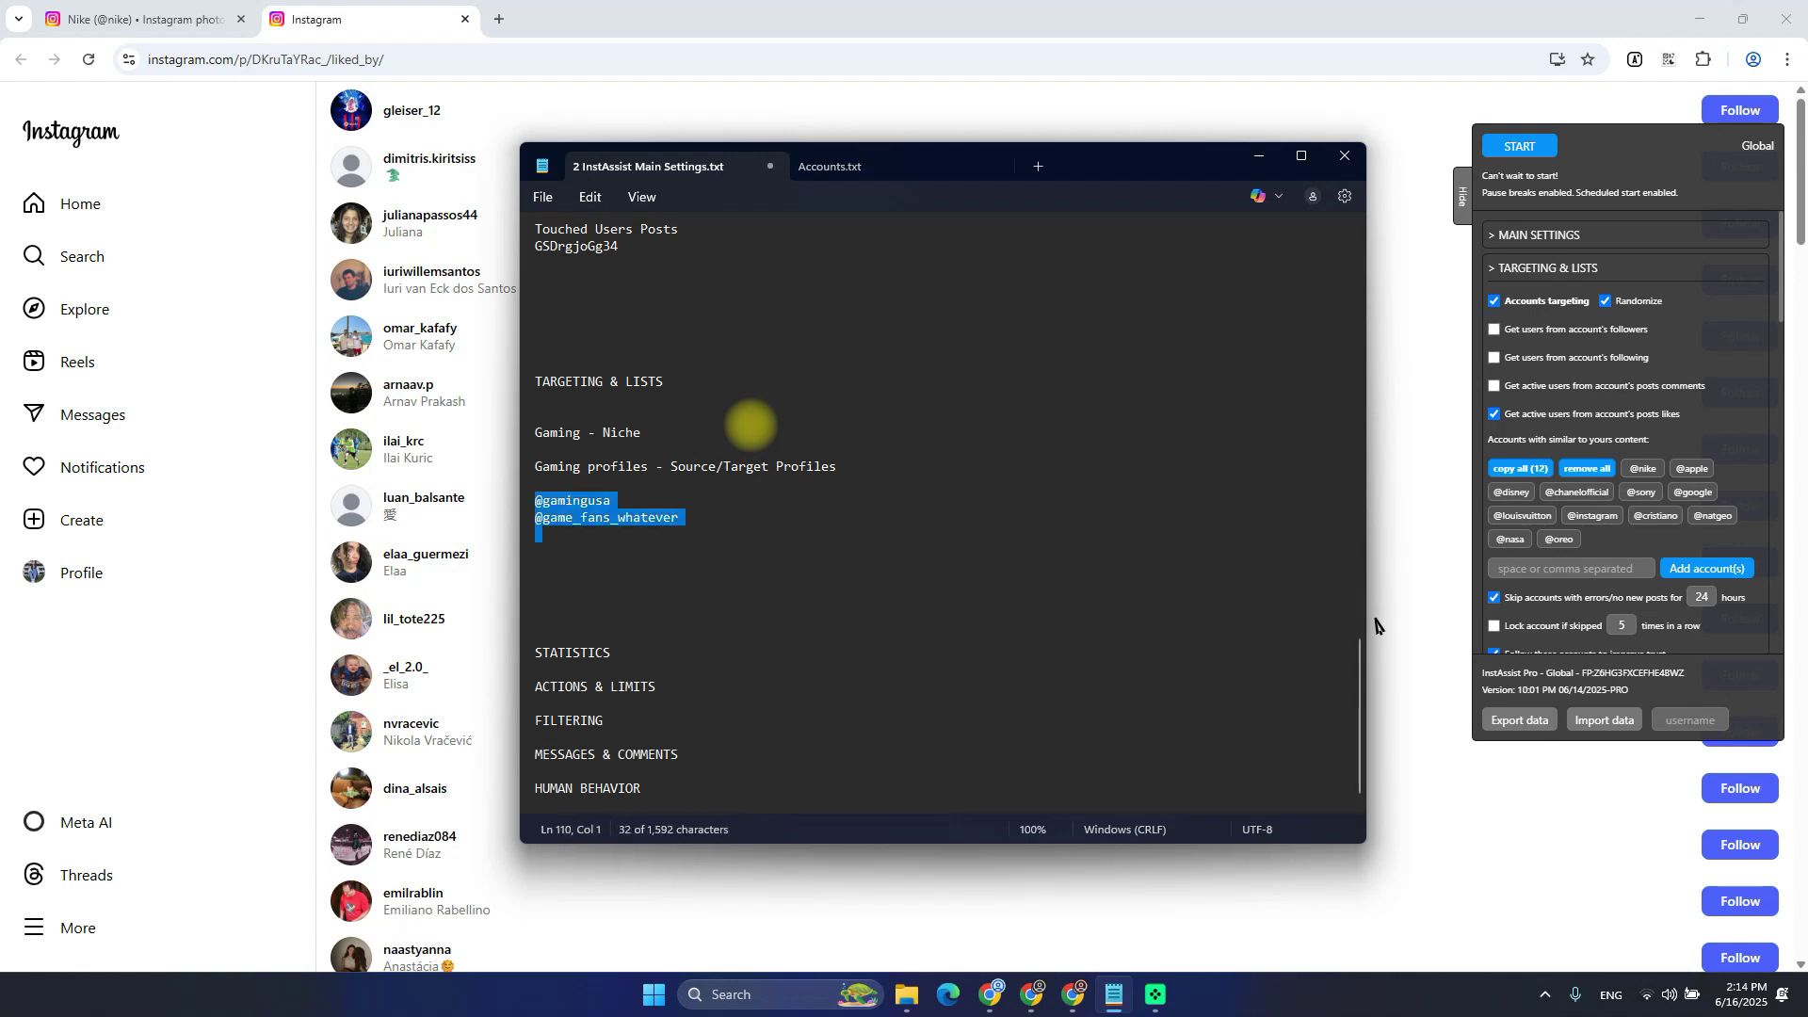
{"action": "key", "text": "Up"}
{"action": "key", "text": "shift+Down"}
{"action": "key", "text": "shift+Down"}
{"action": "key", "text": "Up"}
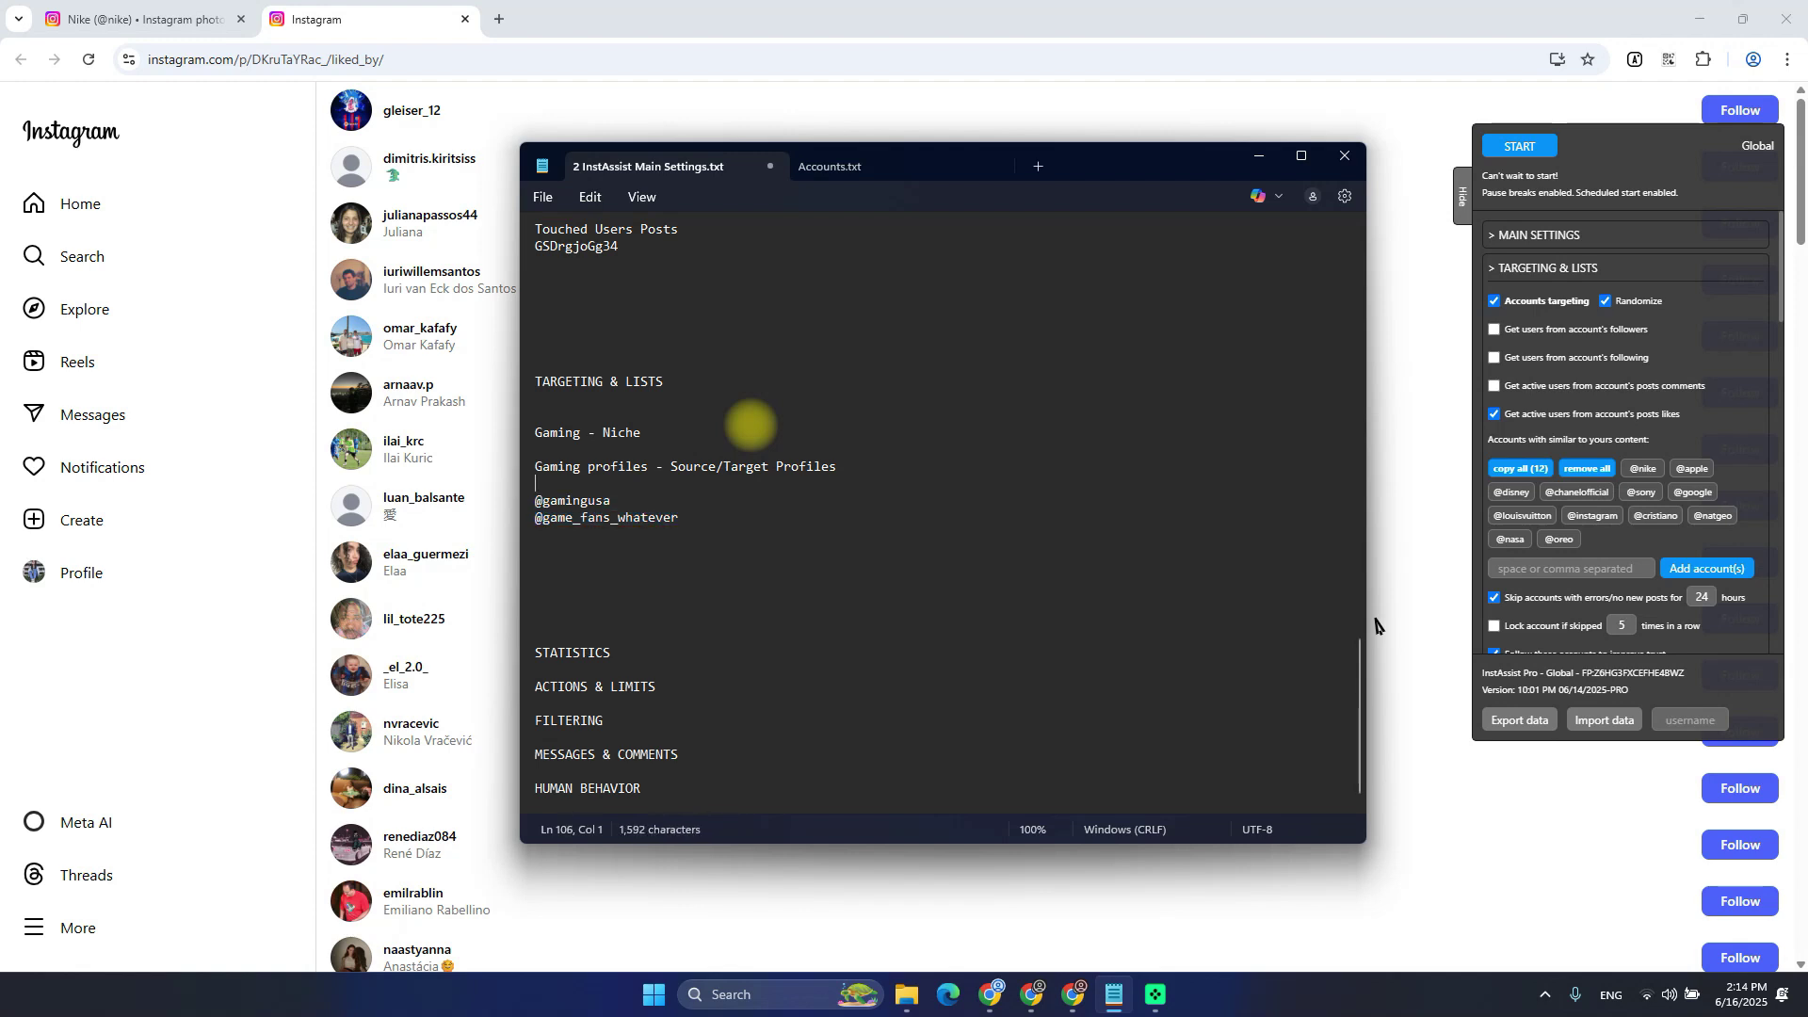
{"action": "key", "text": "shift+Down"}
{"action": "key", "text": "shift+Down"}
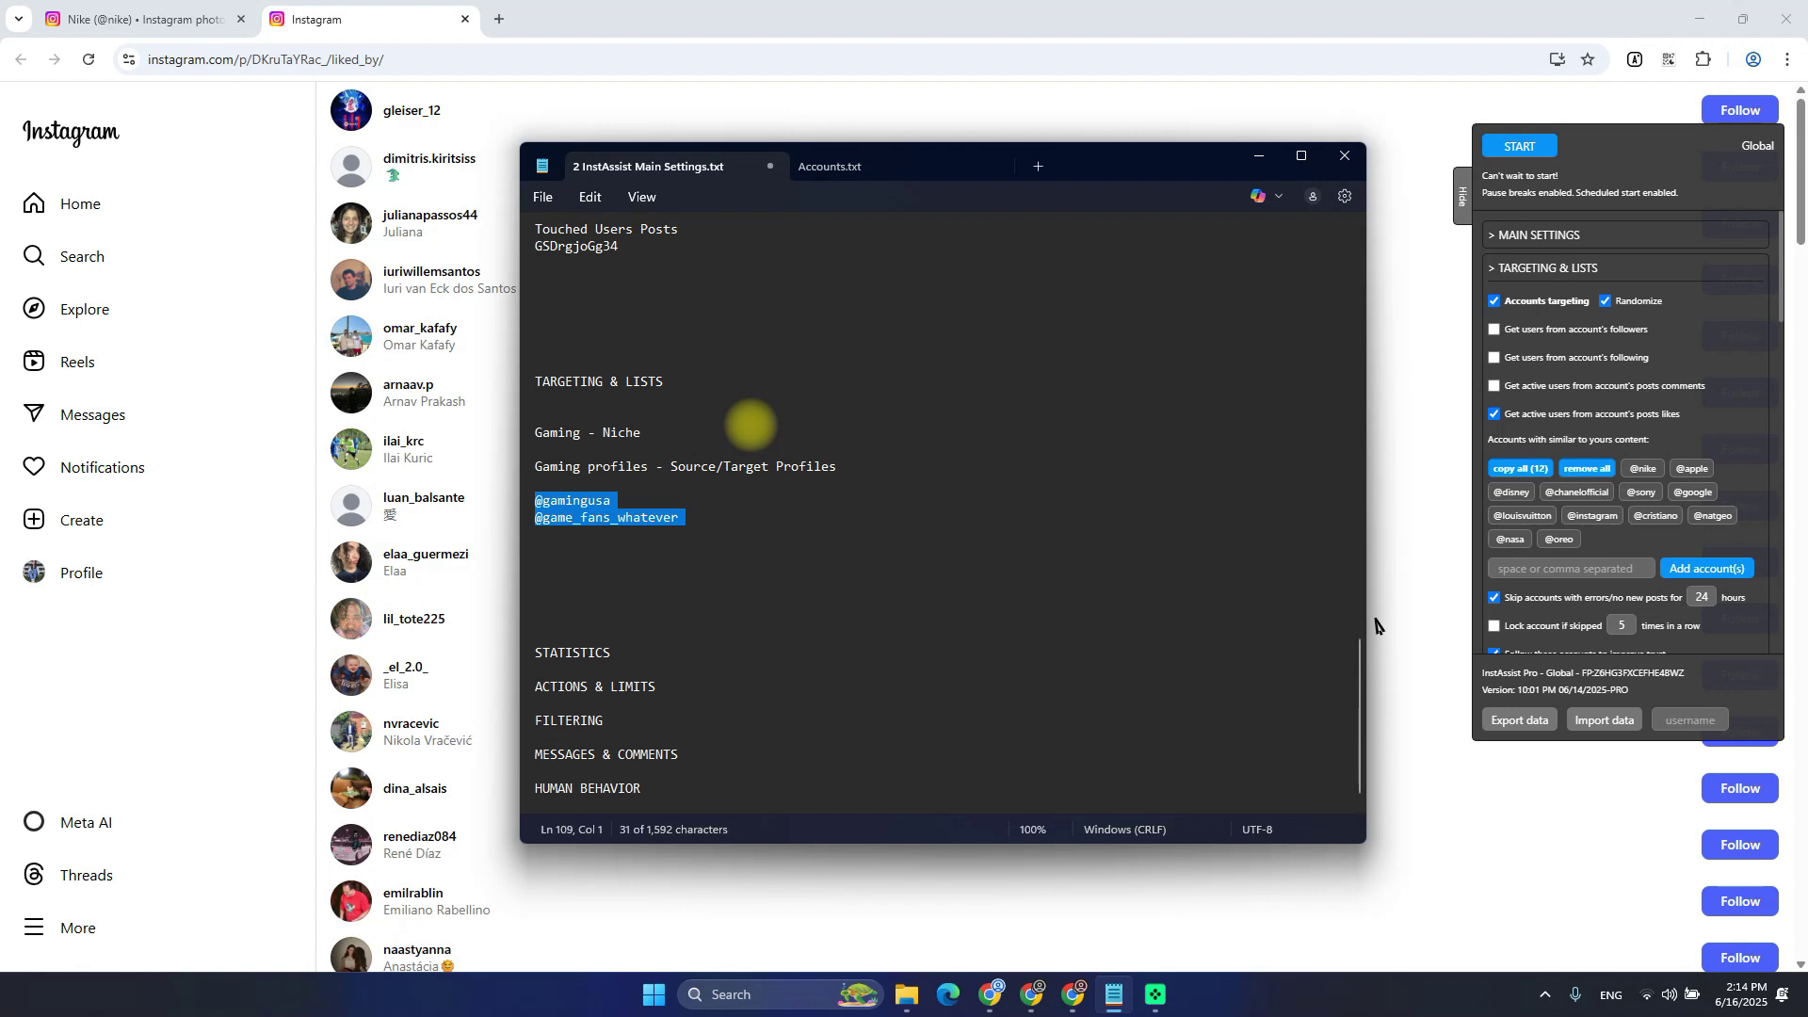
{"action": "key", "text": "Up"}
{"action": "key", "text": "shift+Down"}
{"action": "key", "text": "shift+Down"}
{"action": "key", "text": "Up"}
{"action": "key", "text": "Up"}
{"action": "key", "text": "Up"}
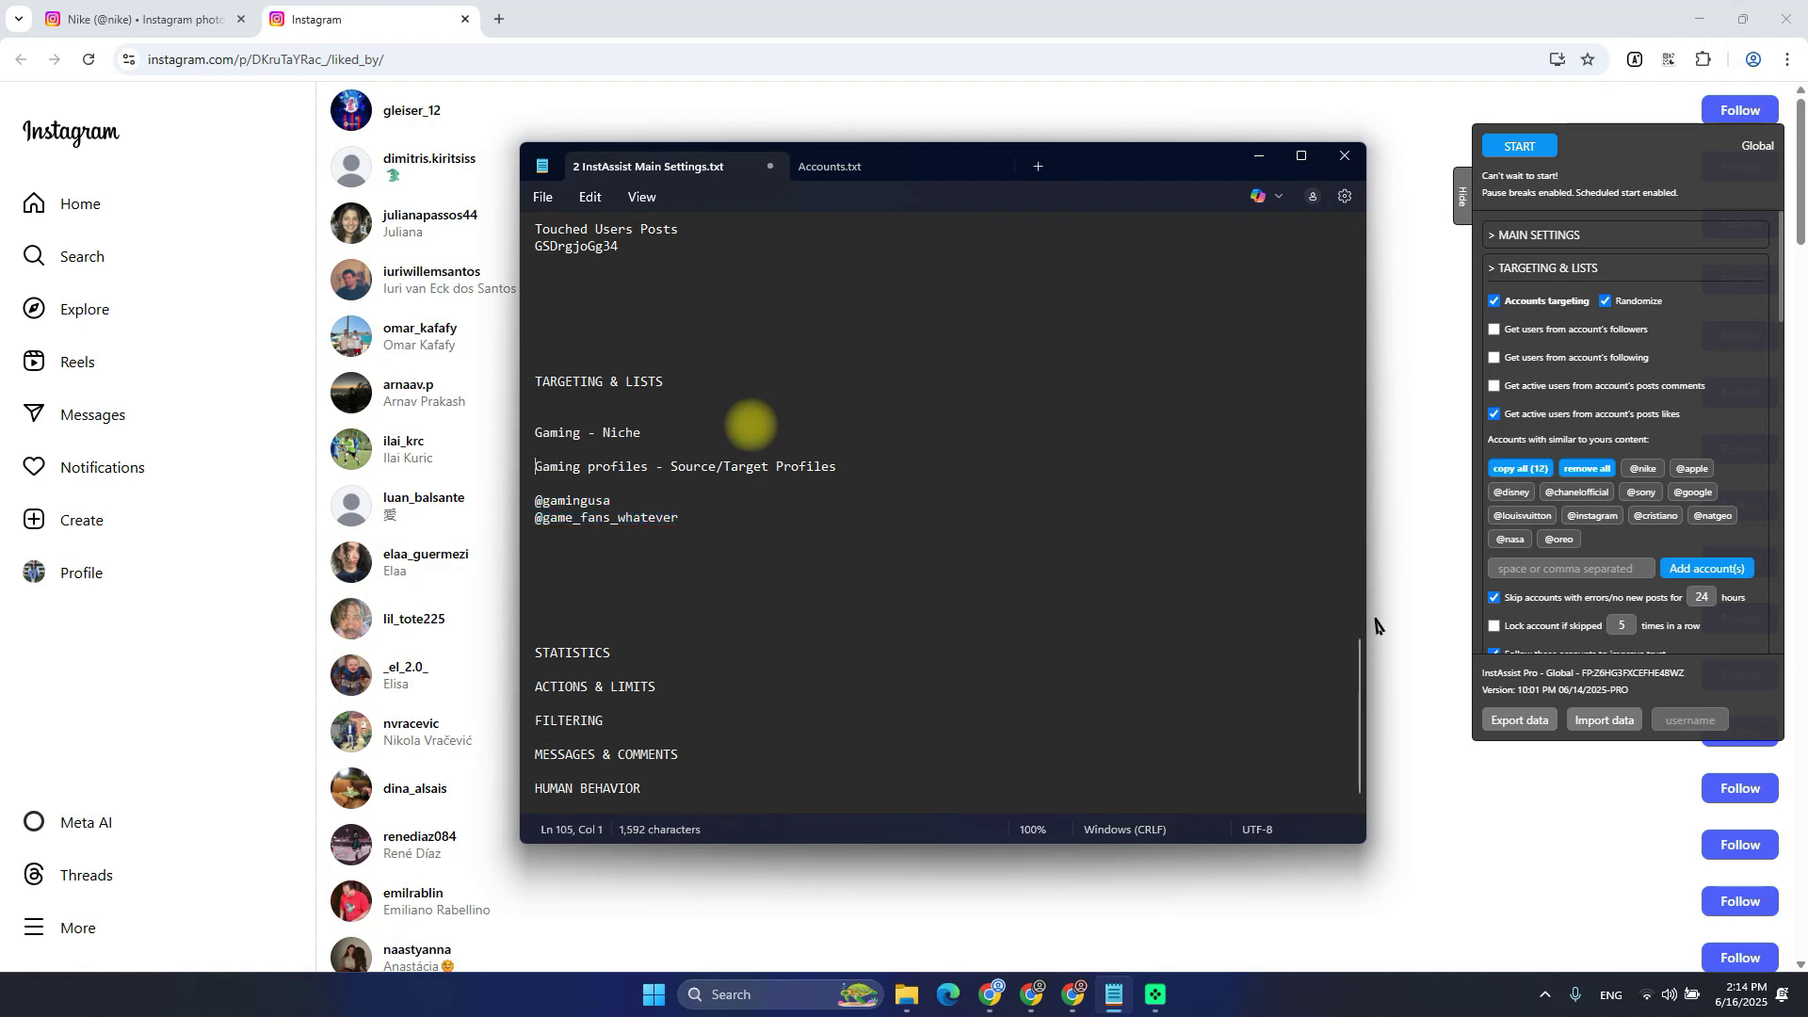
Highlight the "Gaming - Niche" line to point it out and delete the extra empty line above it
{"action": "key", "text": "shift+Down"}
{"action": "key", "text": "Right"}
{"action": "key", "text": "shift+Down"}
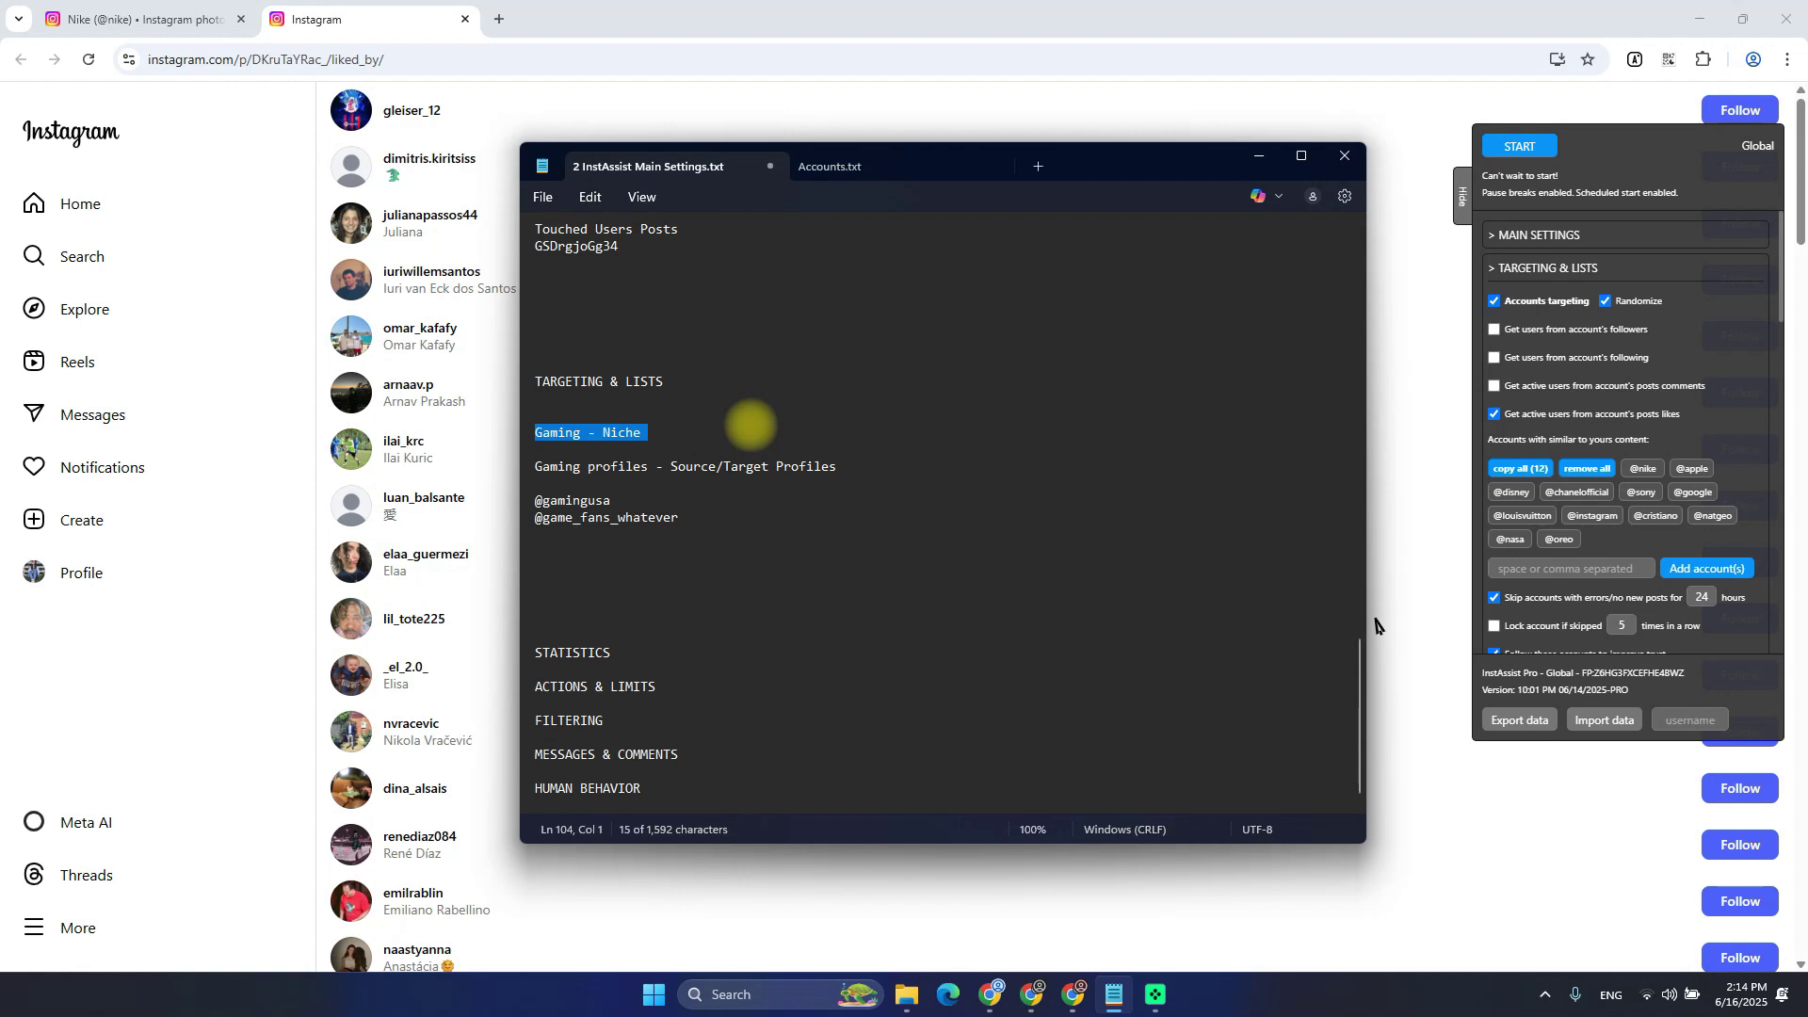
{"action": "key", "text": "Up"}
{"action": "key", "text": "Down"}
{"action": "key", "text": "shift+Down"}
{"action": "key", "text": "Right"}
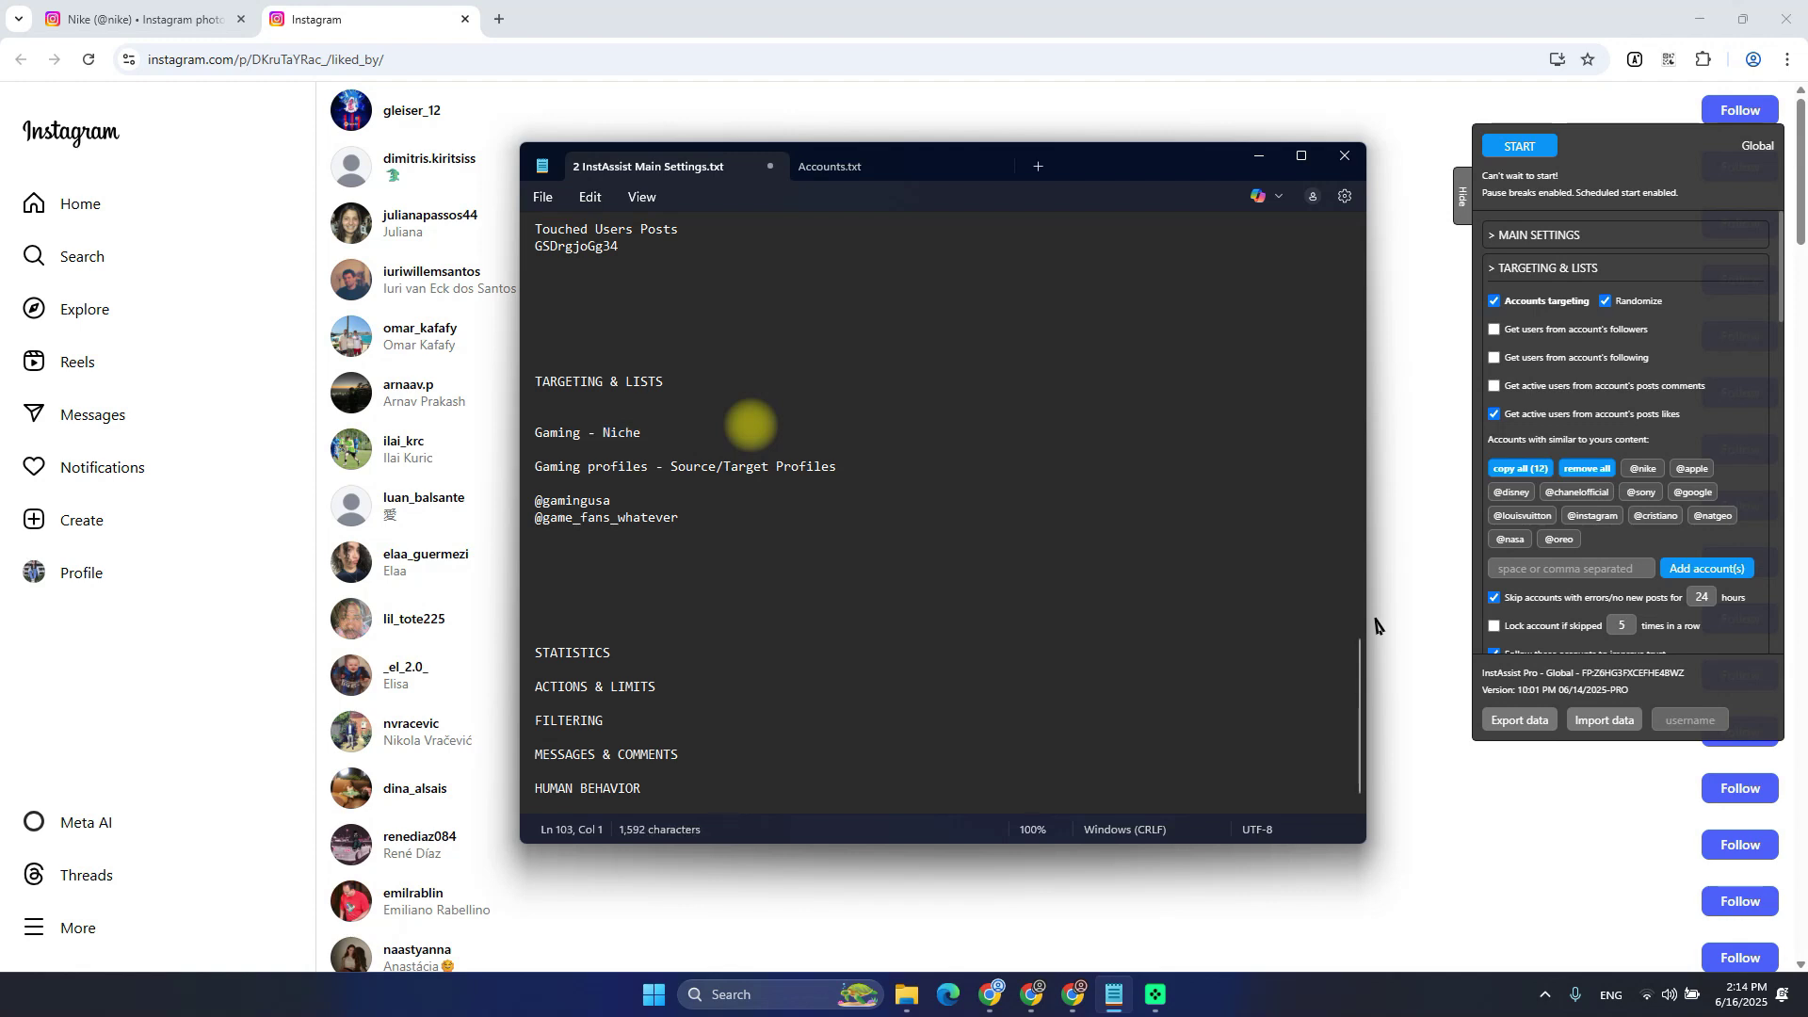
{"action": "key", "text": "BackSpace"}
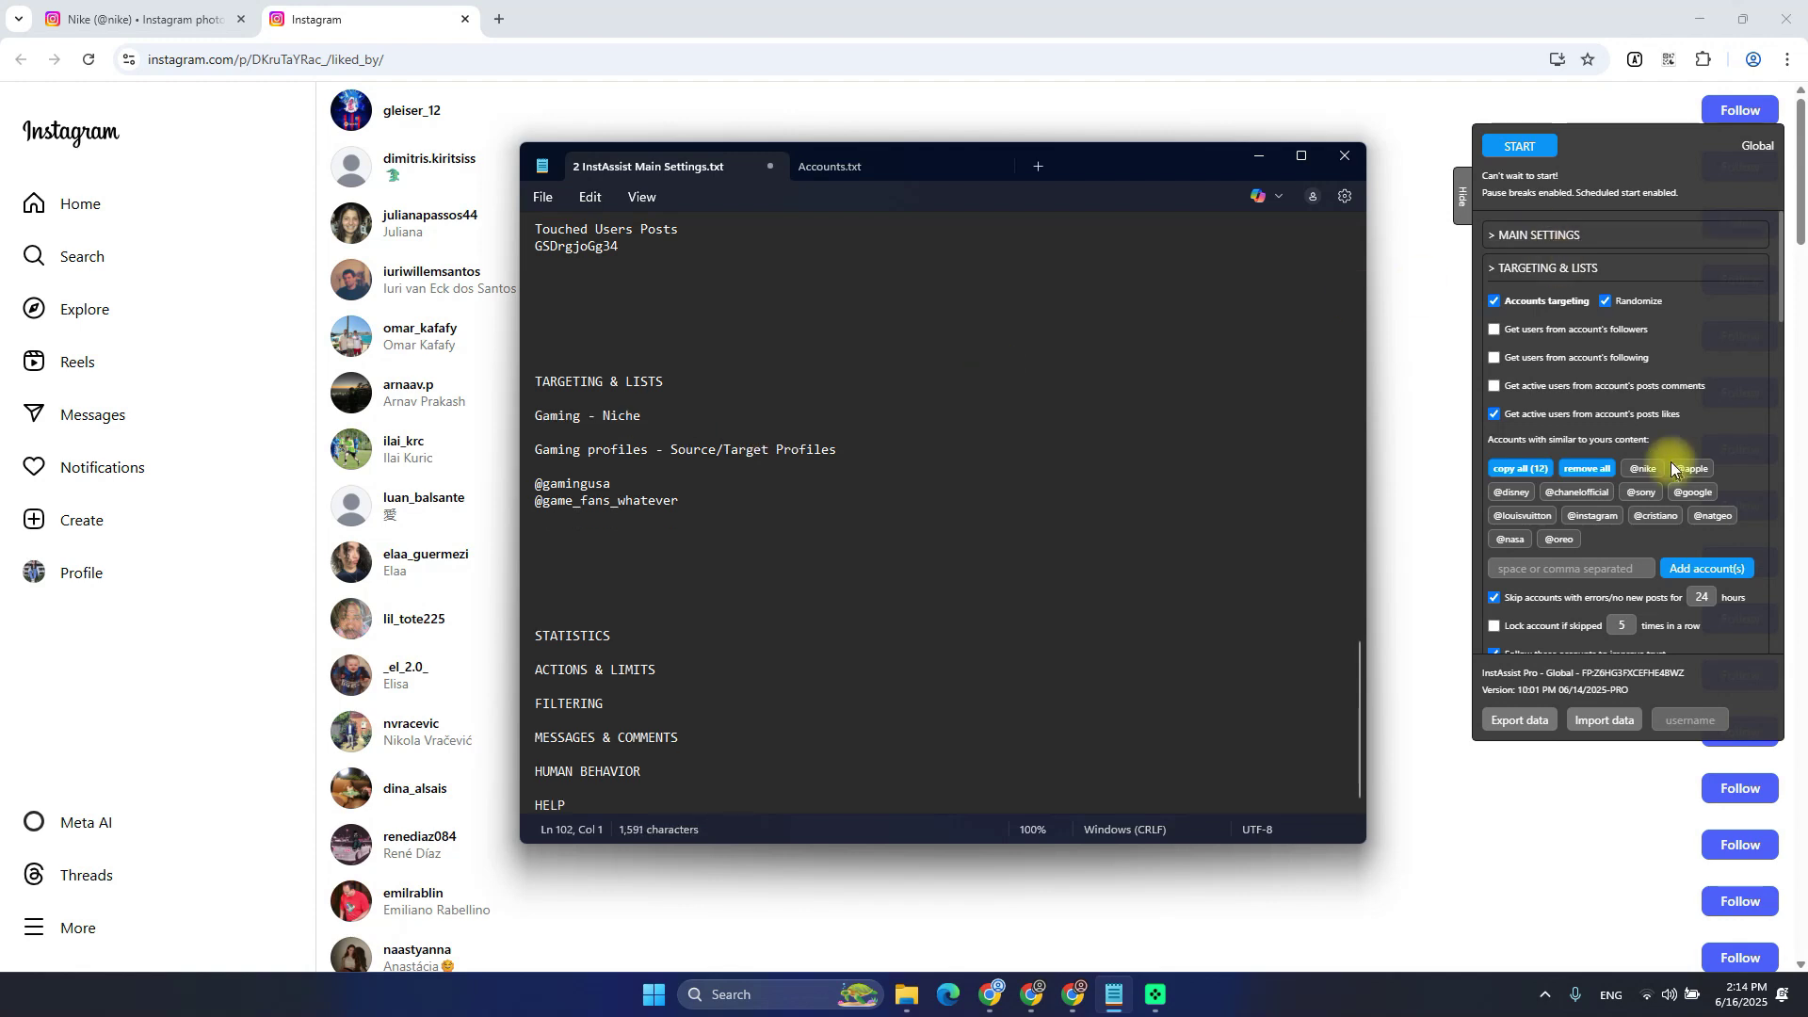
Switch to the browser, return to the Nike profile tab and close the open post
{"action": "left_click", "coordinate": [1518, 343]}
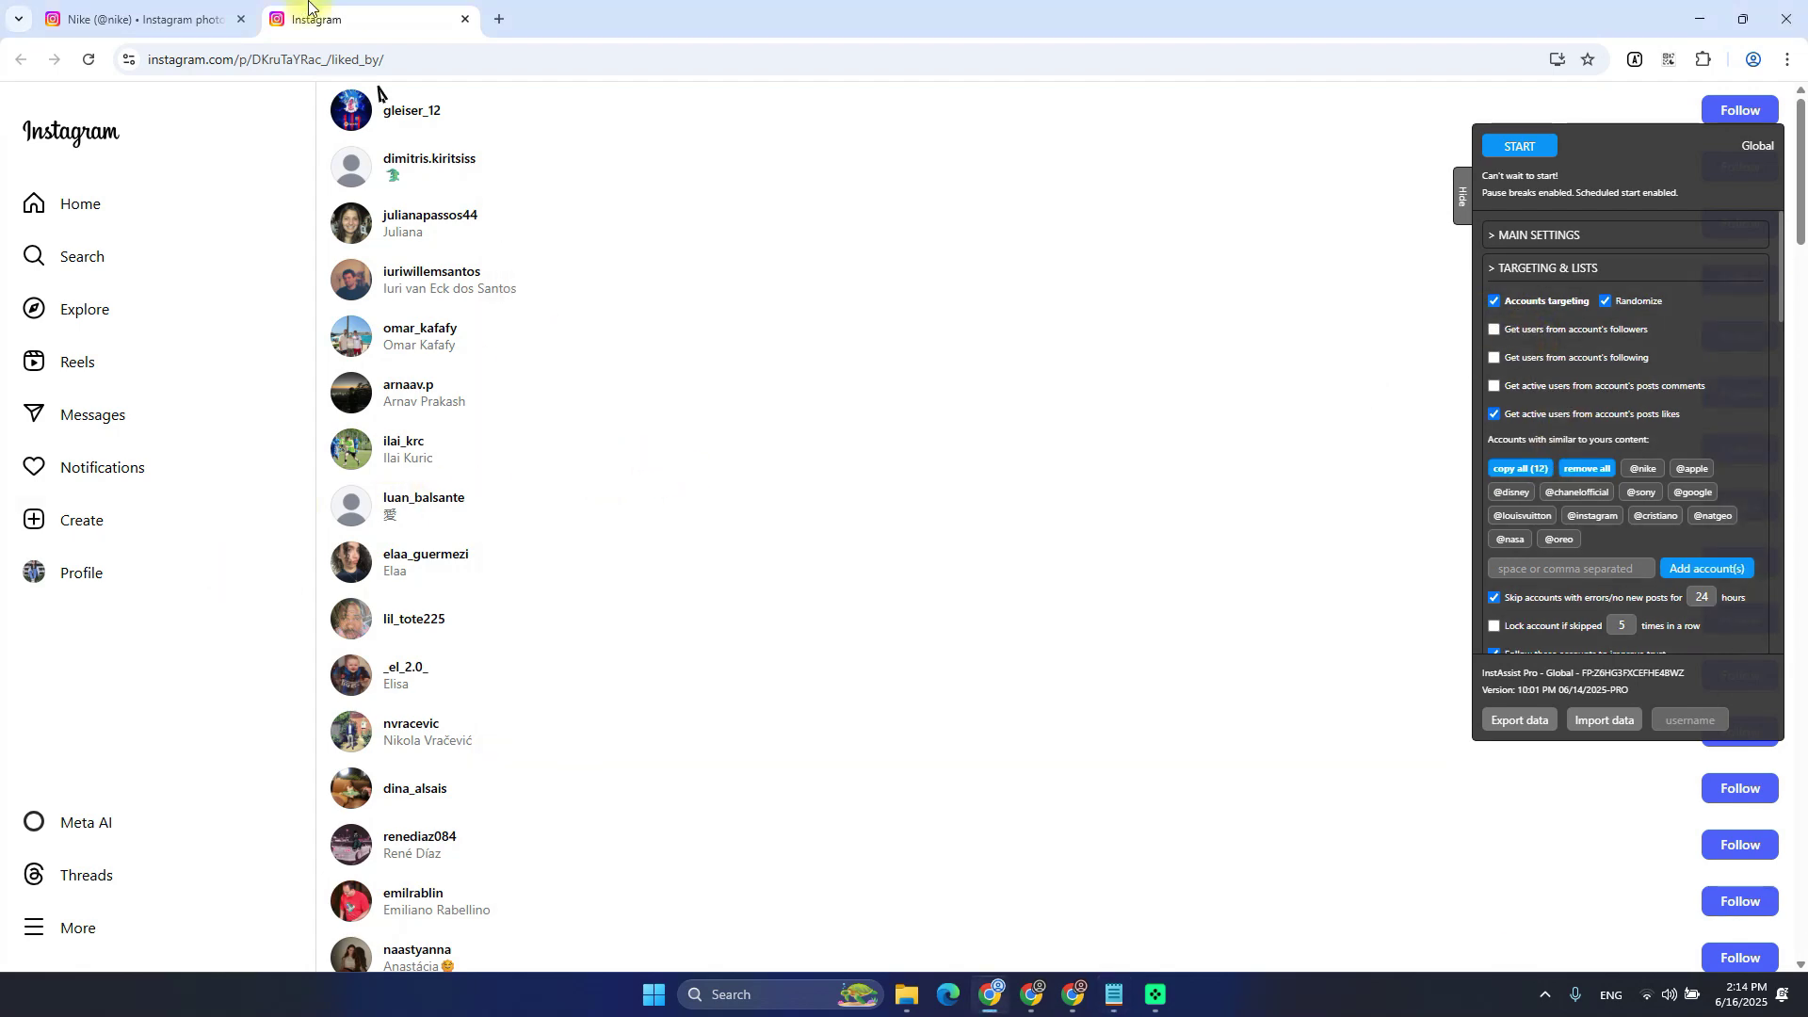
{"action": "left_click", "coordinate": [141, 19]}
{"action": "left_click", "coordinate": [1768, 108]}
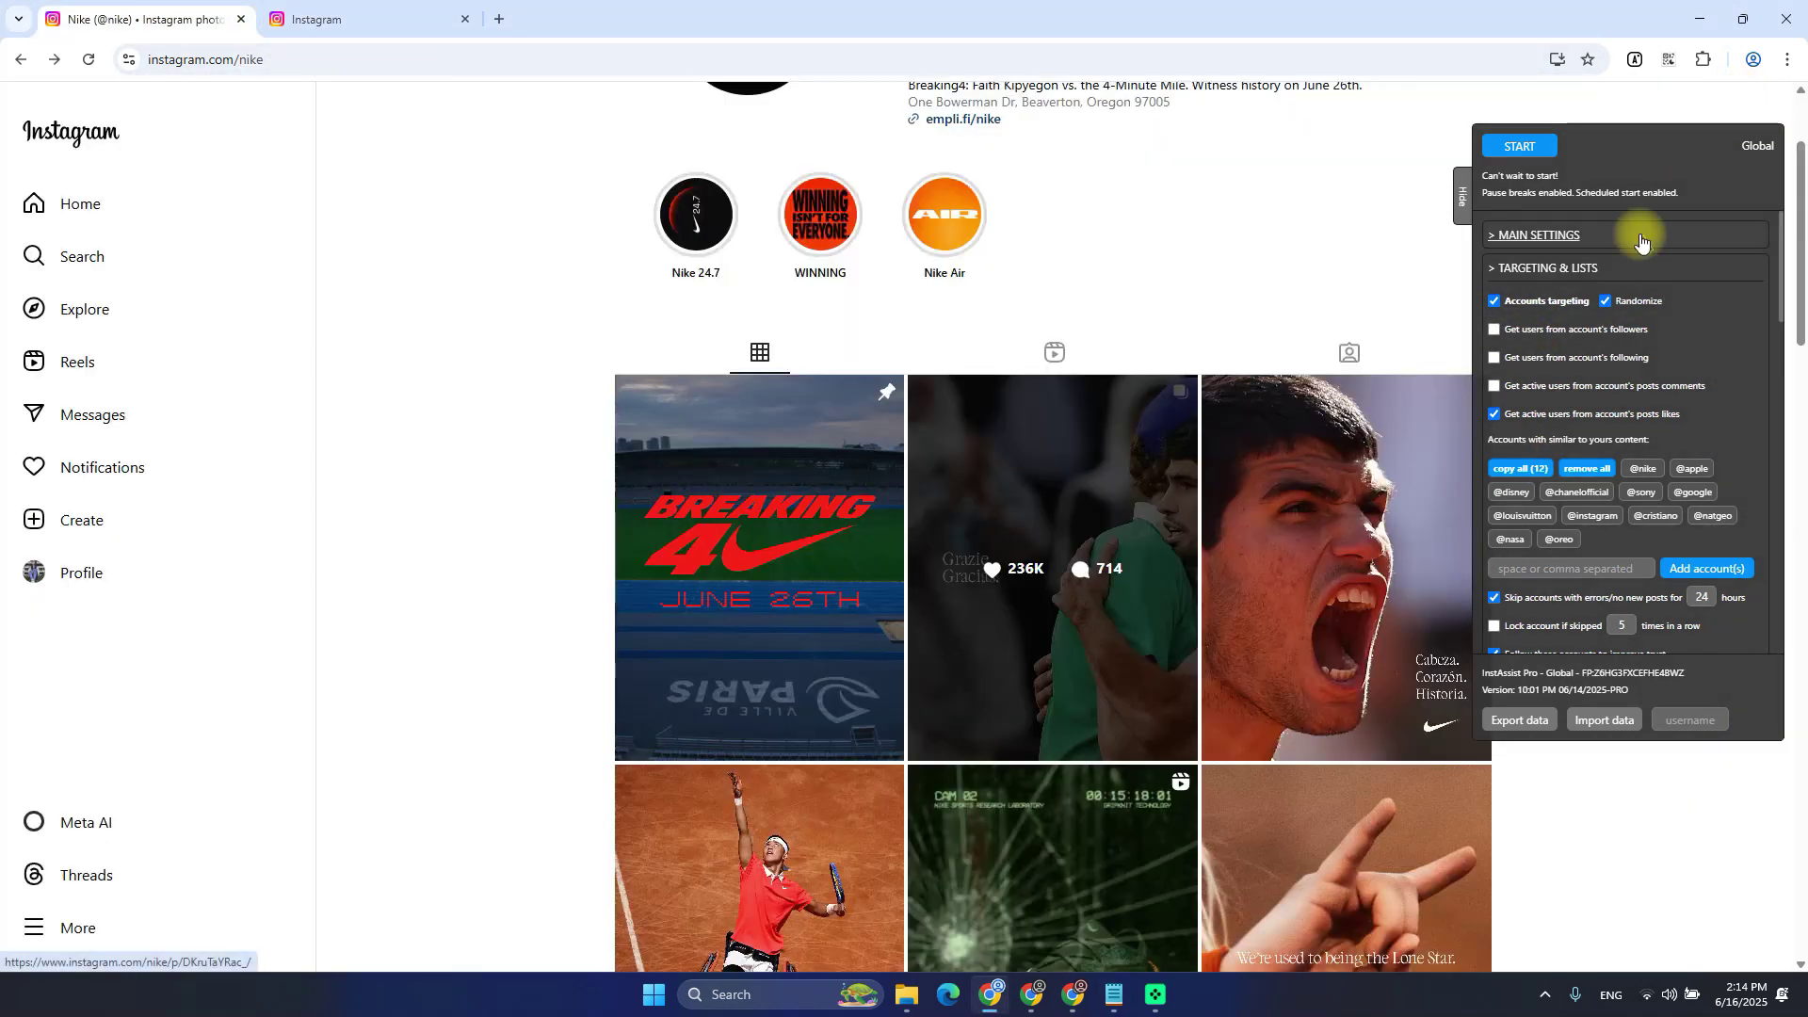
Bring the notes to the front and highlight the example usernames below the "Gaming profiles" line, leaving nothing selected
{"action": "key", "text": "alt+Tab"}
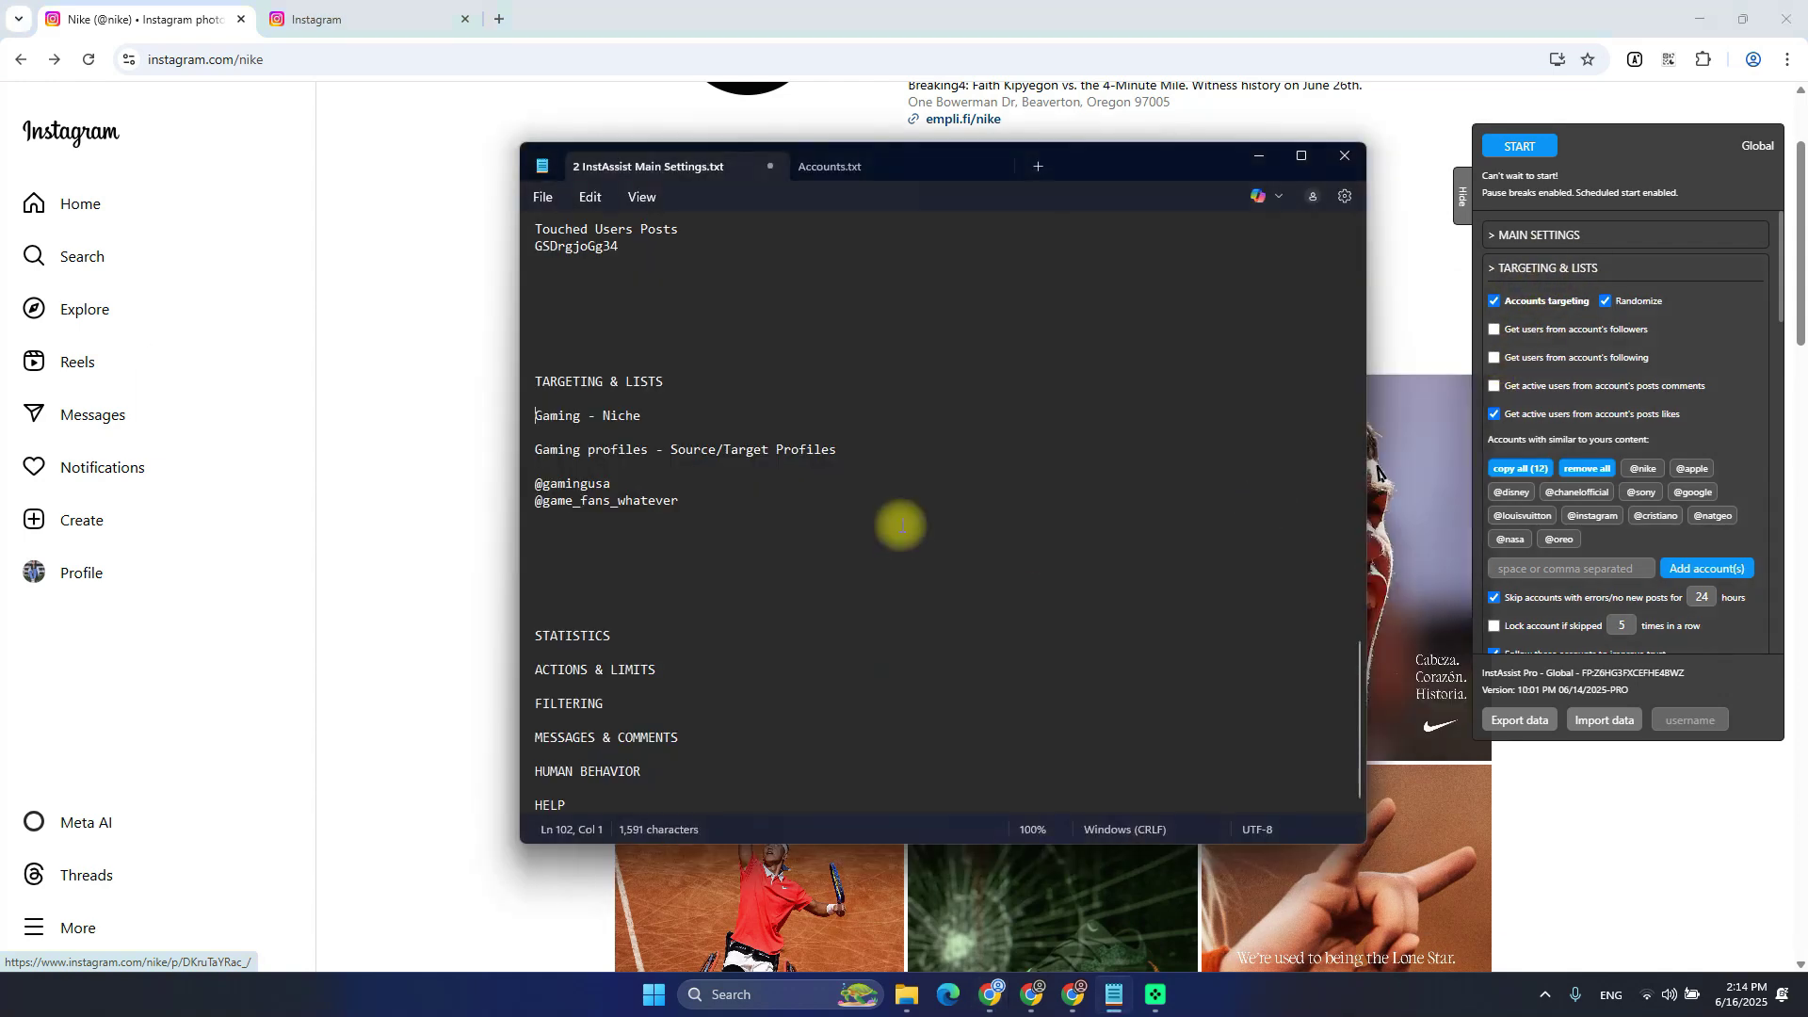
{"action": "double_click", "coordinate": [578, 486]}
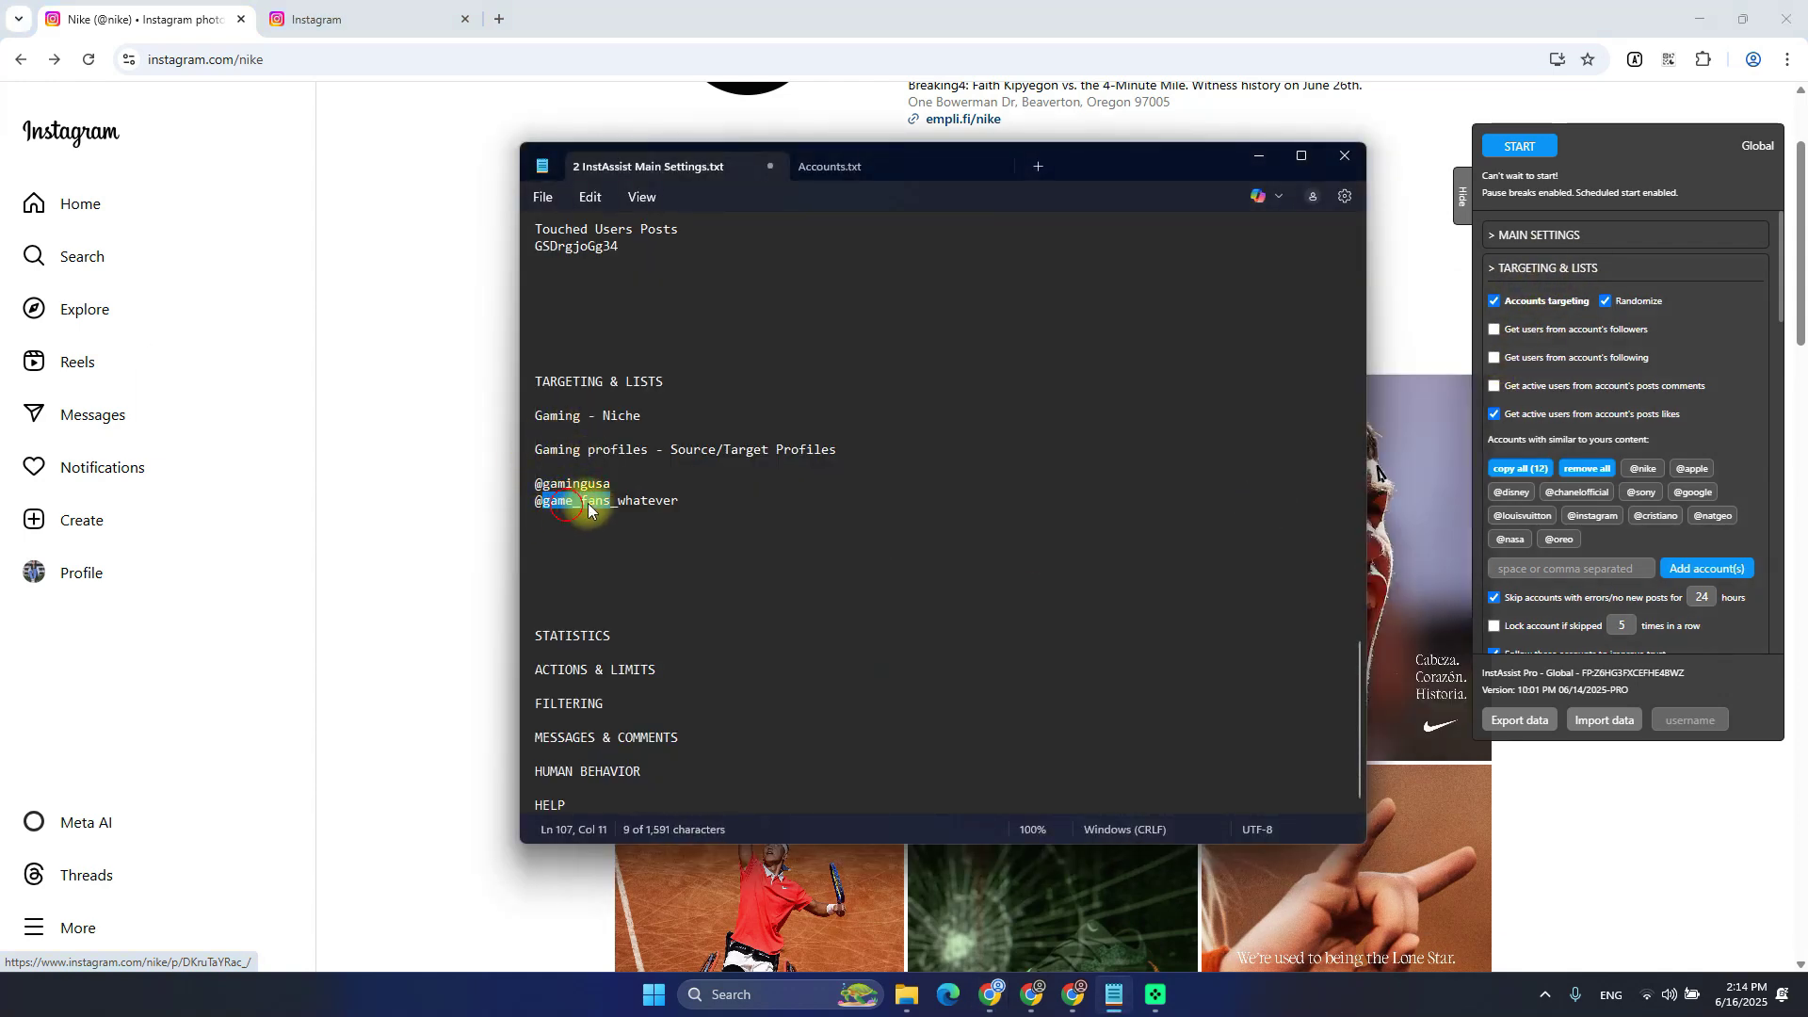
{"action": "double_click", "coordinate": [640, 501]}
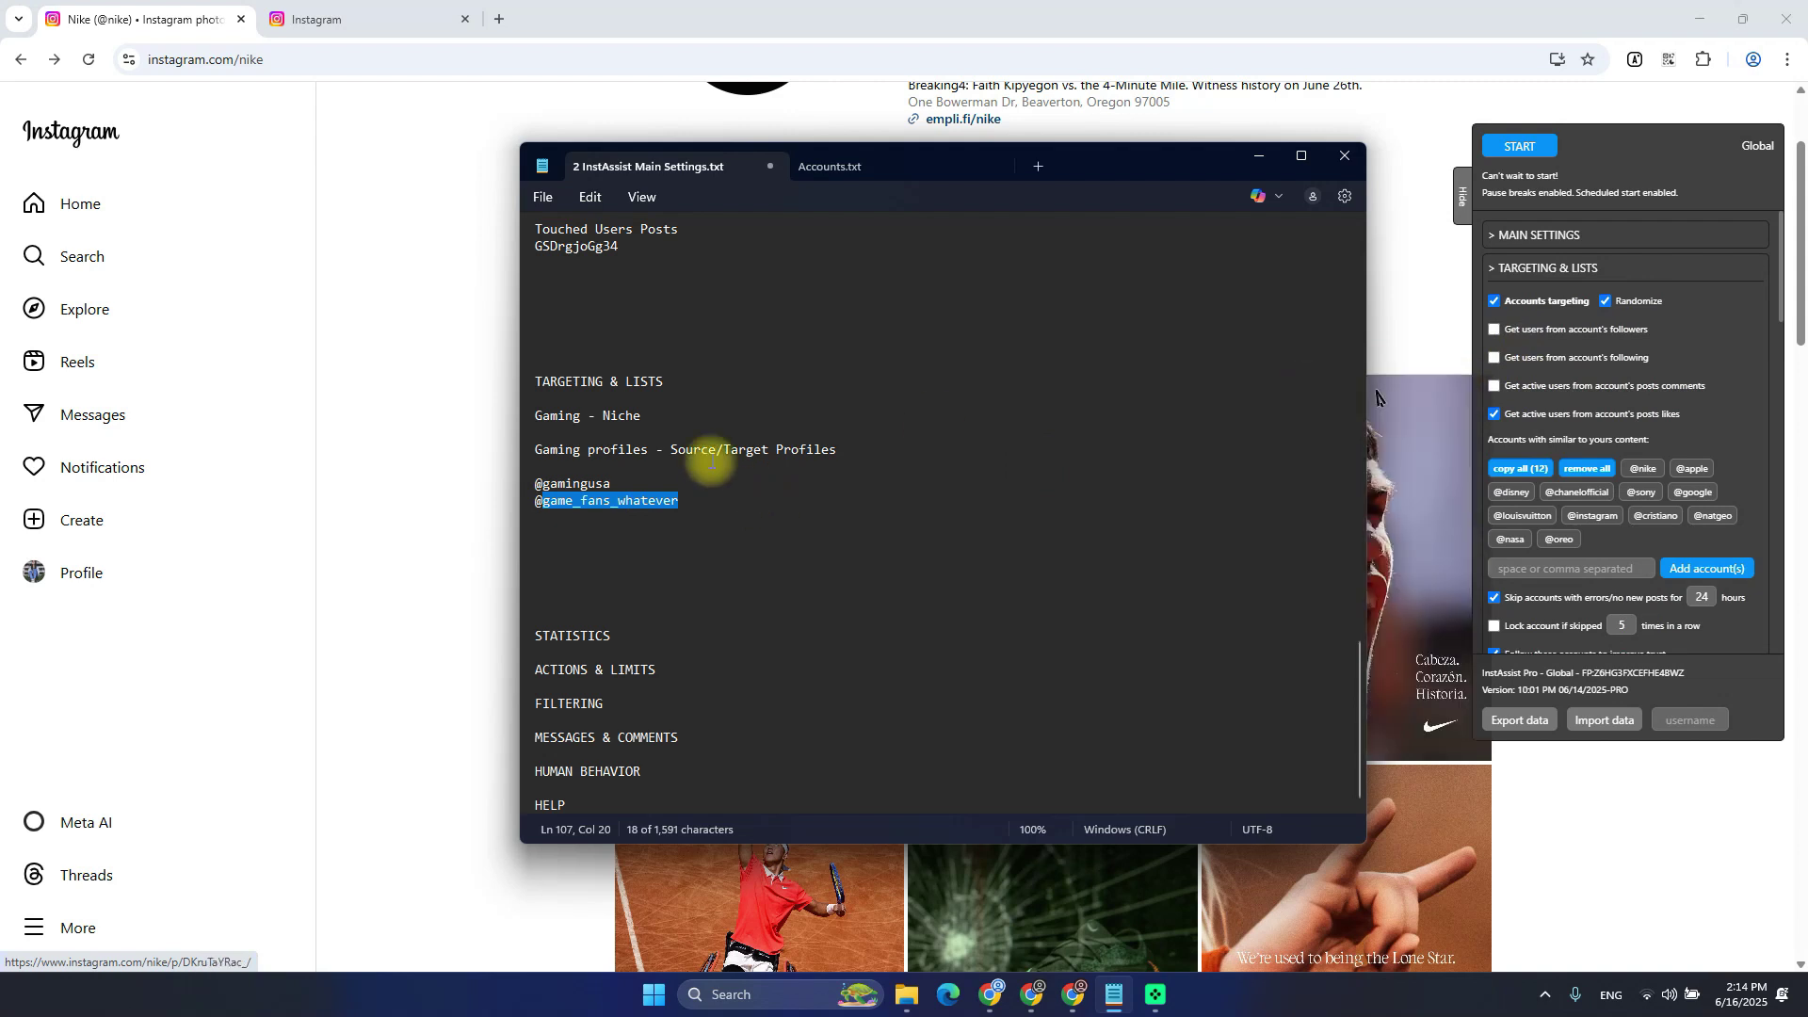
{"action": "left_click", "coordinate": [648, 449]}
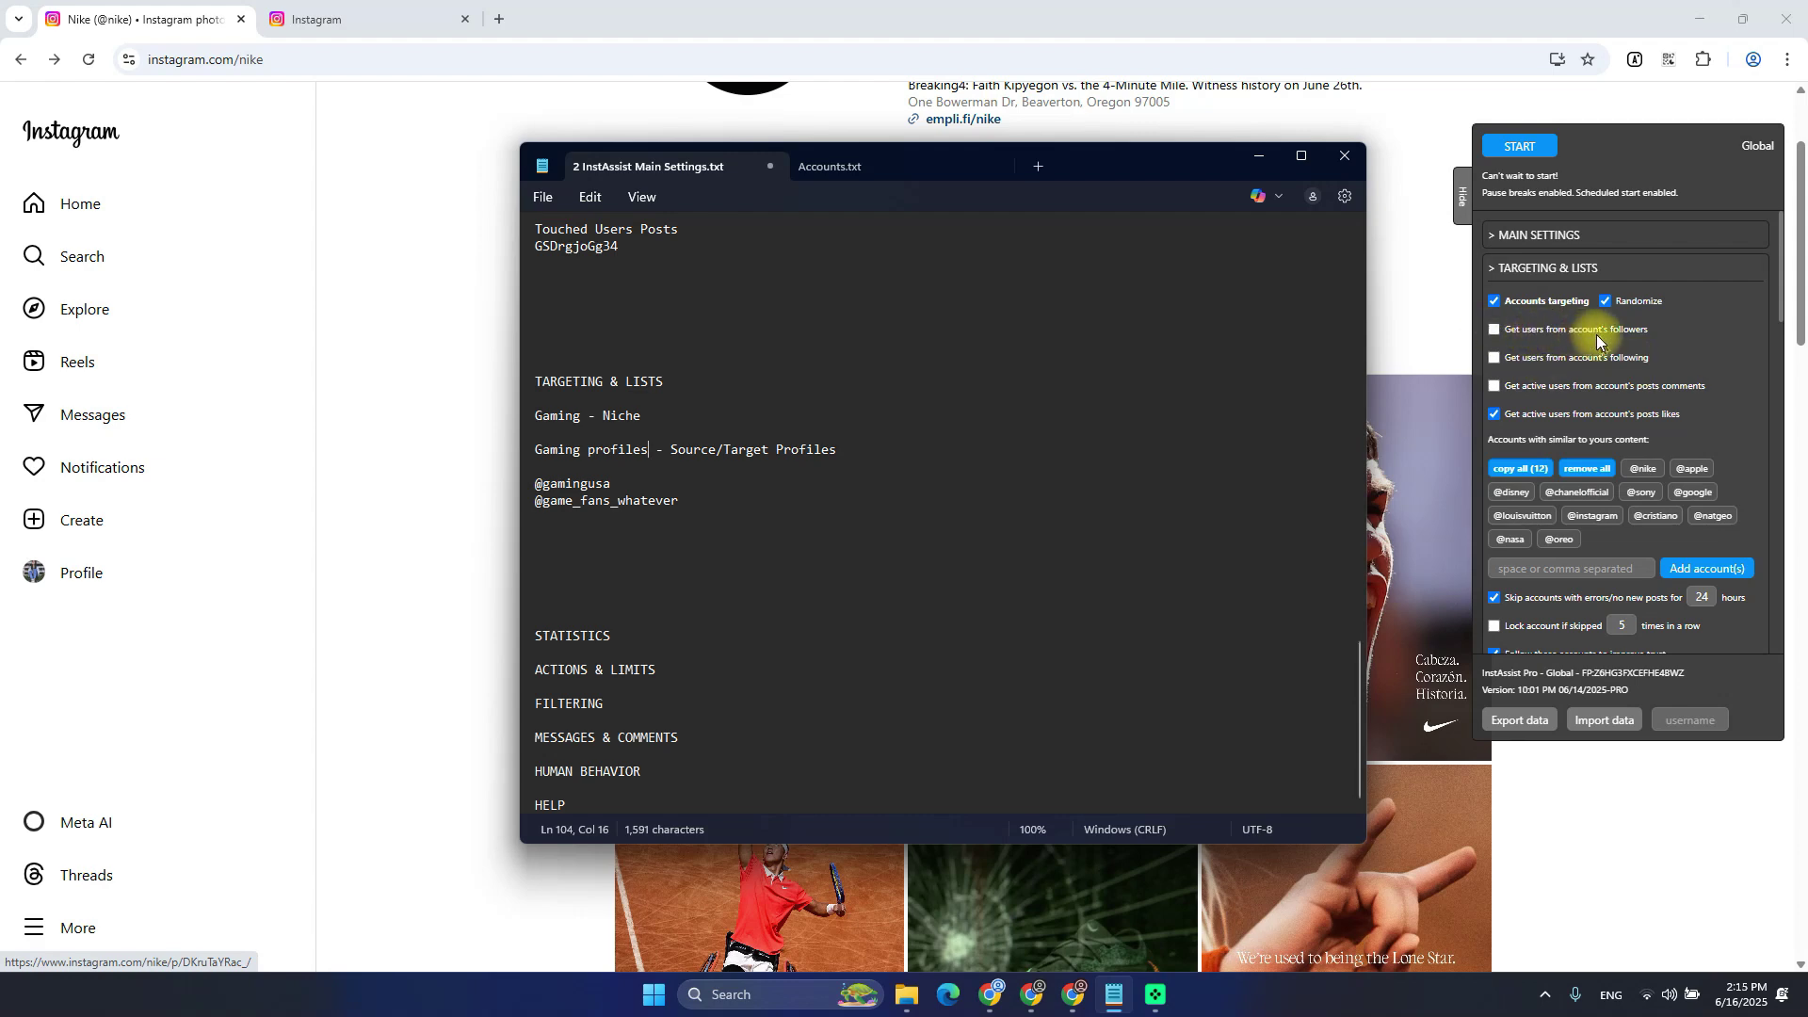
Switch back to Nike's Instagram profile and view its followers list and following list, closing each one
{"action": "left_click", "coordinate": [1432, 348]}
{"action": "scroll", "coordinate": [1276, 352], "scroll_direction": "up", "scroll_amount": 2}
{"action": "left_click", "coordinate": [1089, 188]}
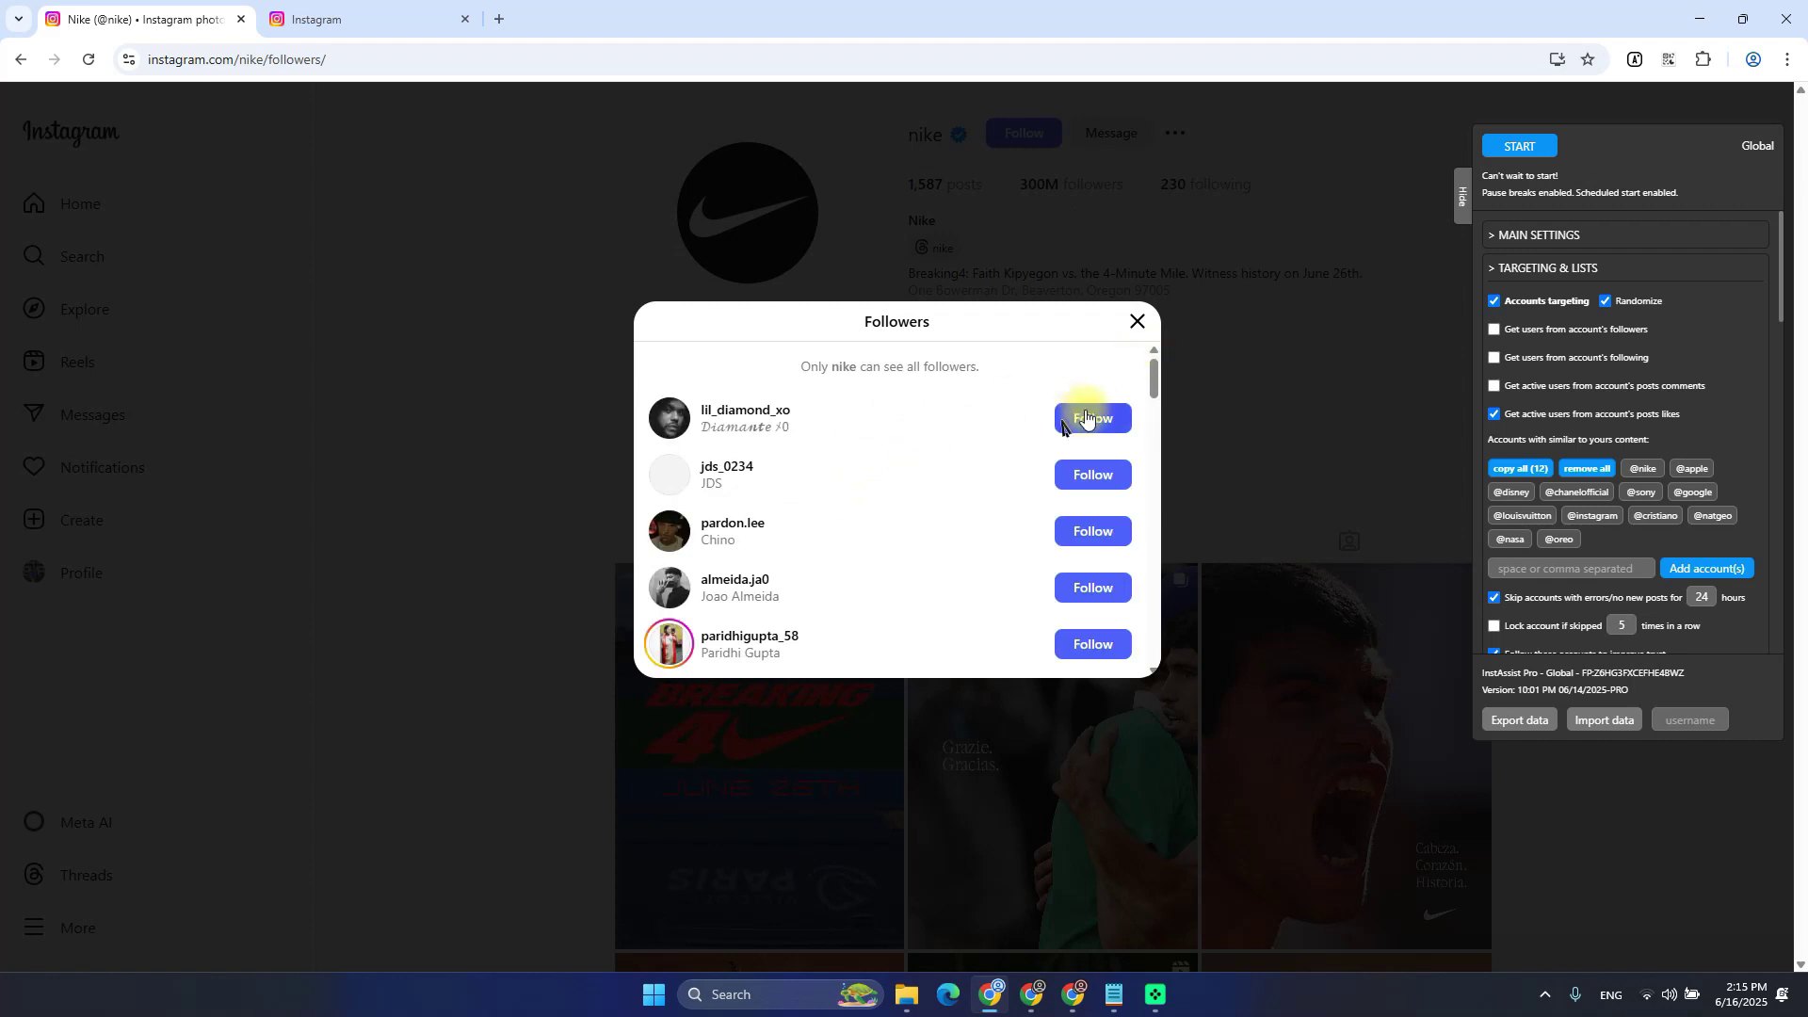
{"action": "left_click", "coordinate": [1256, 263]}
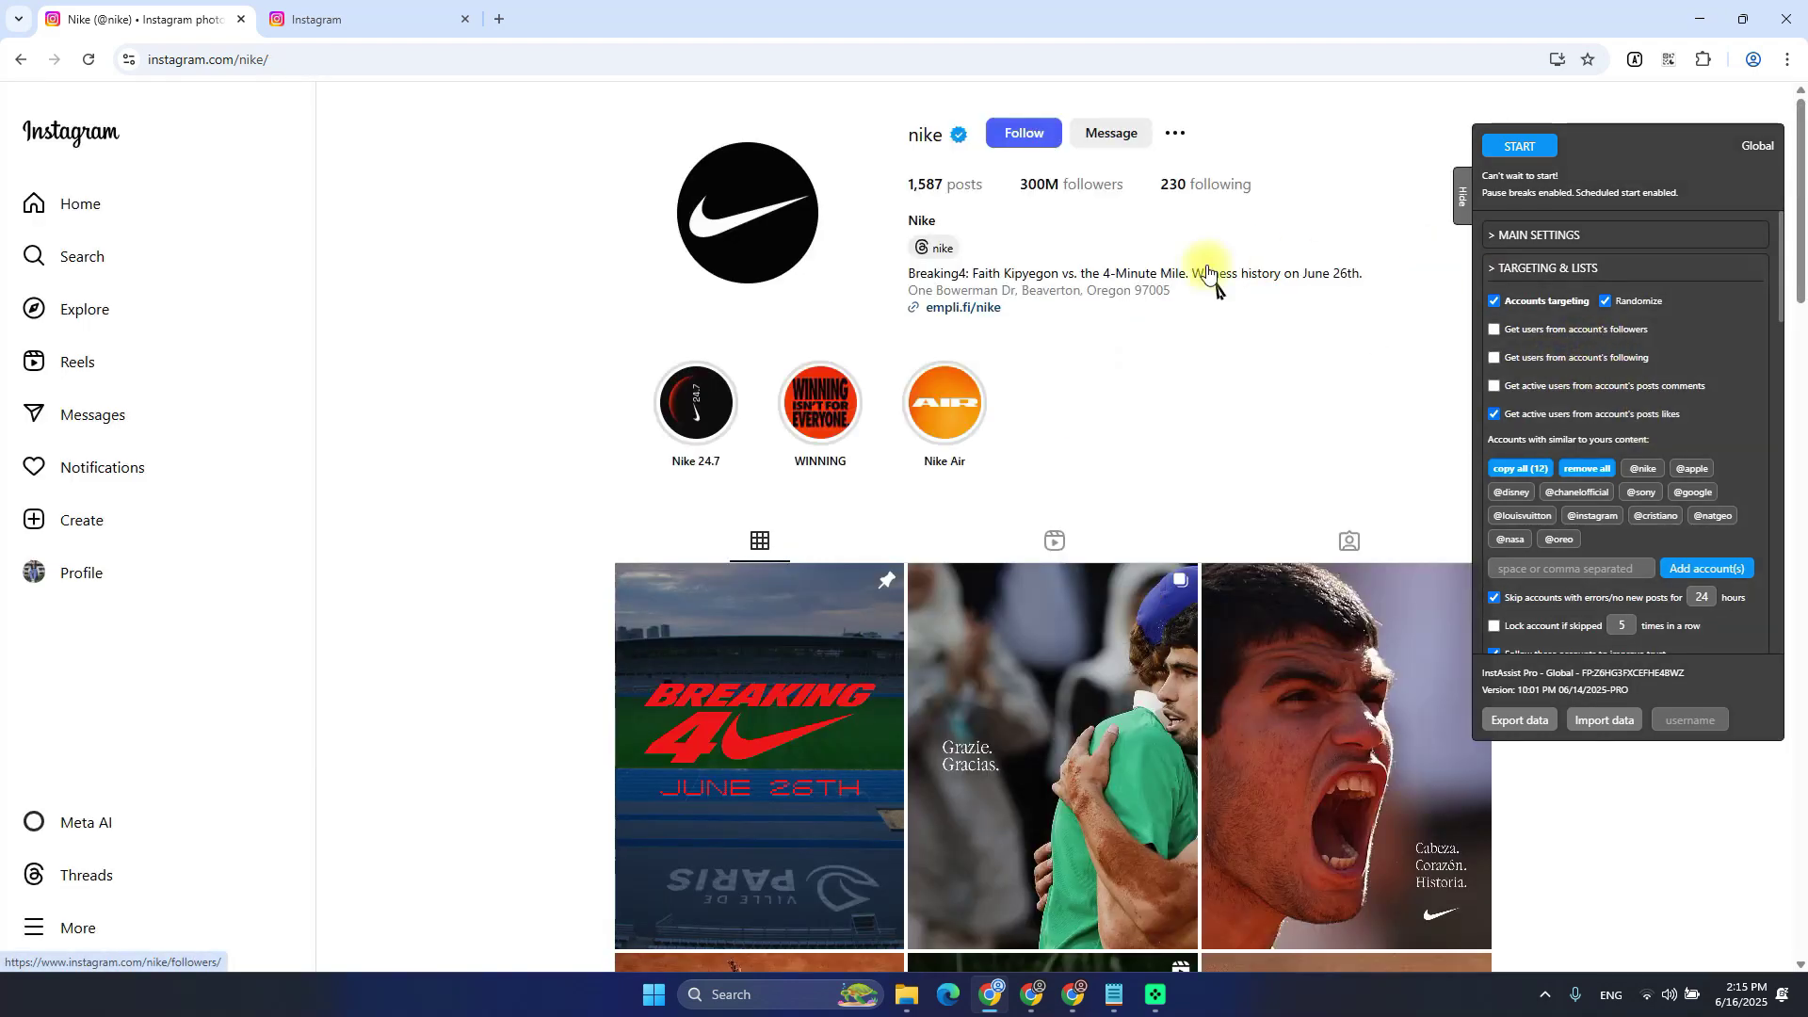
{"action": "left_click", "coordinate": [1206, 184]}
{"action": "key", "text": "Escape"}
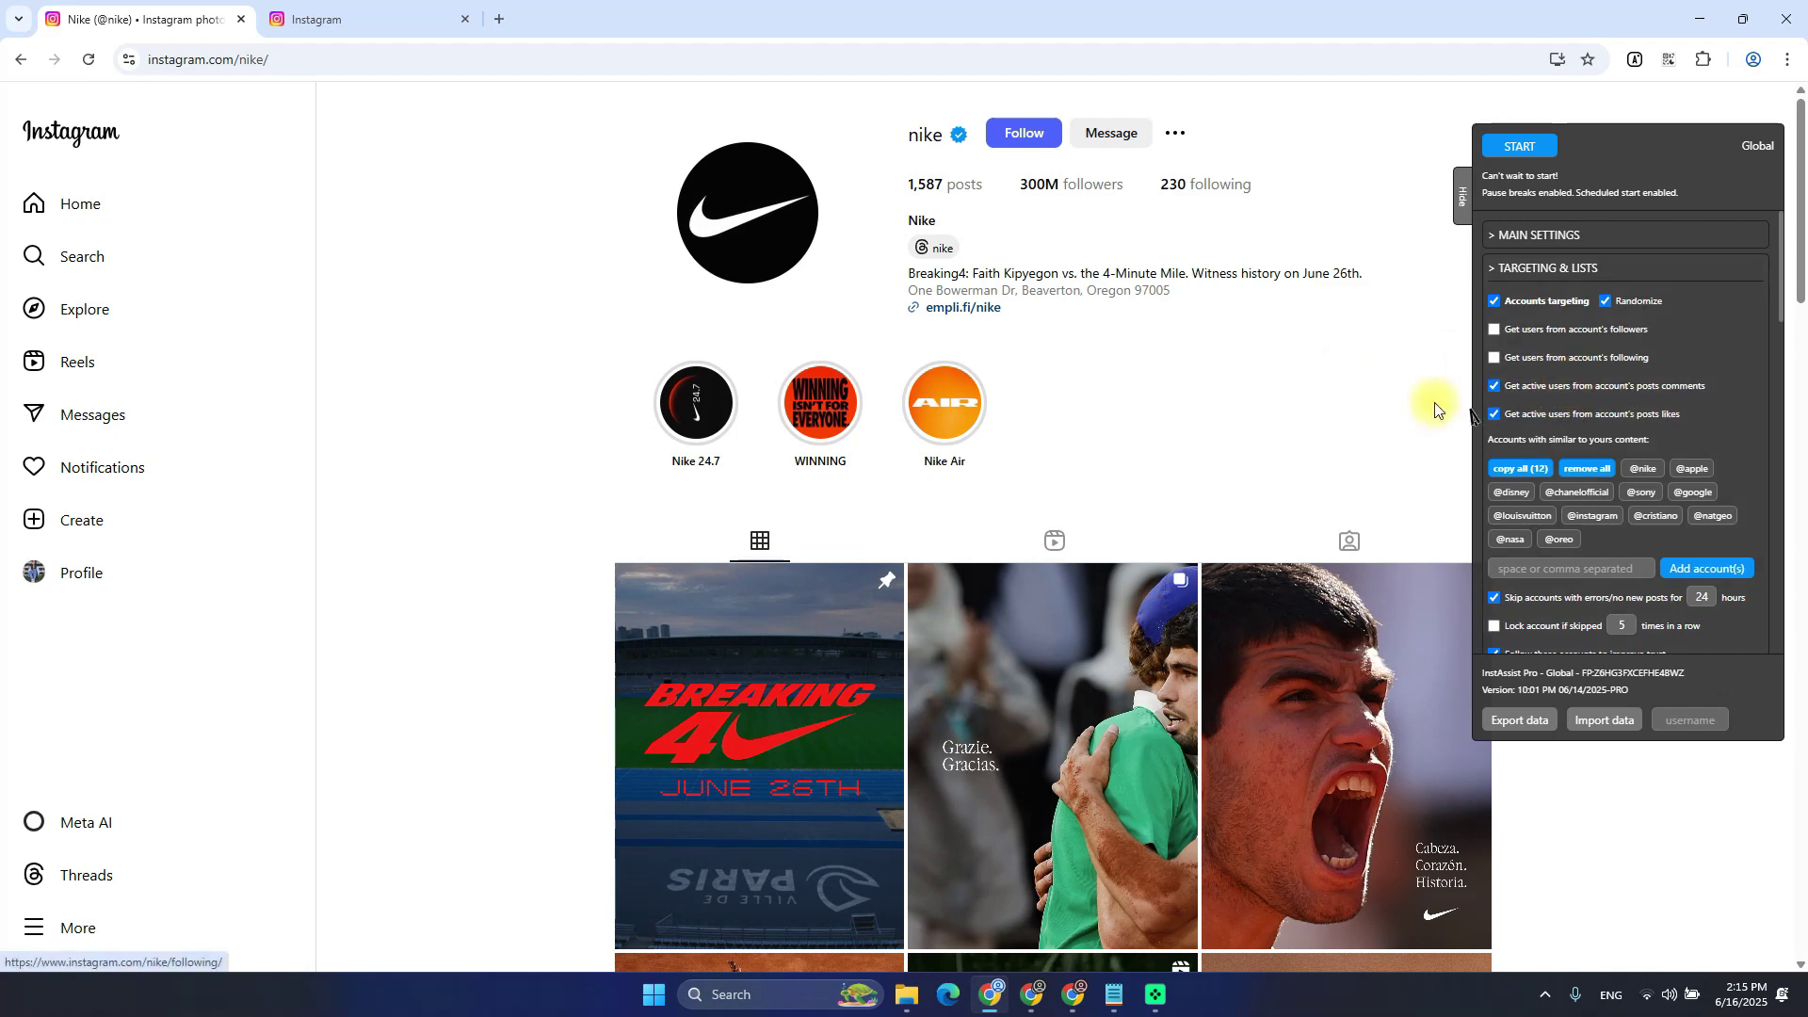
Enable "Get active users from account's posts comments" and look through the comments on Nike's "Grazie. Gracias." post
{"action": "left_click", "coordinate": [1613, 388]}
{"action": "left_click", "coordinate": [1083, 640]}
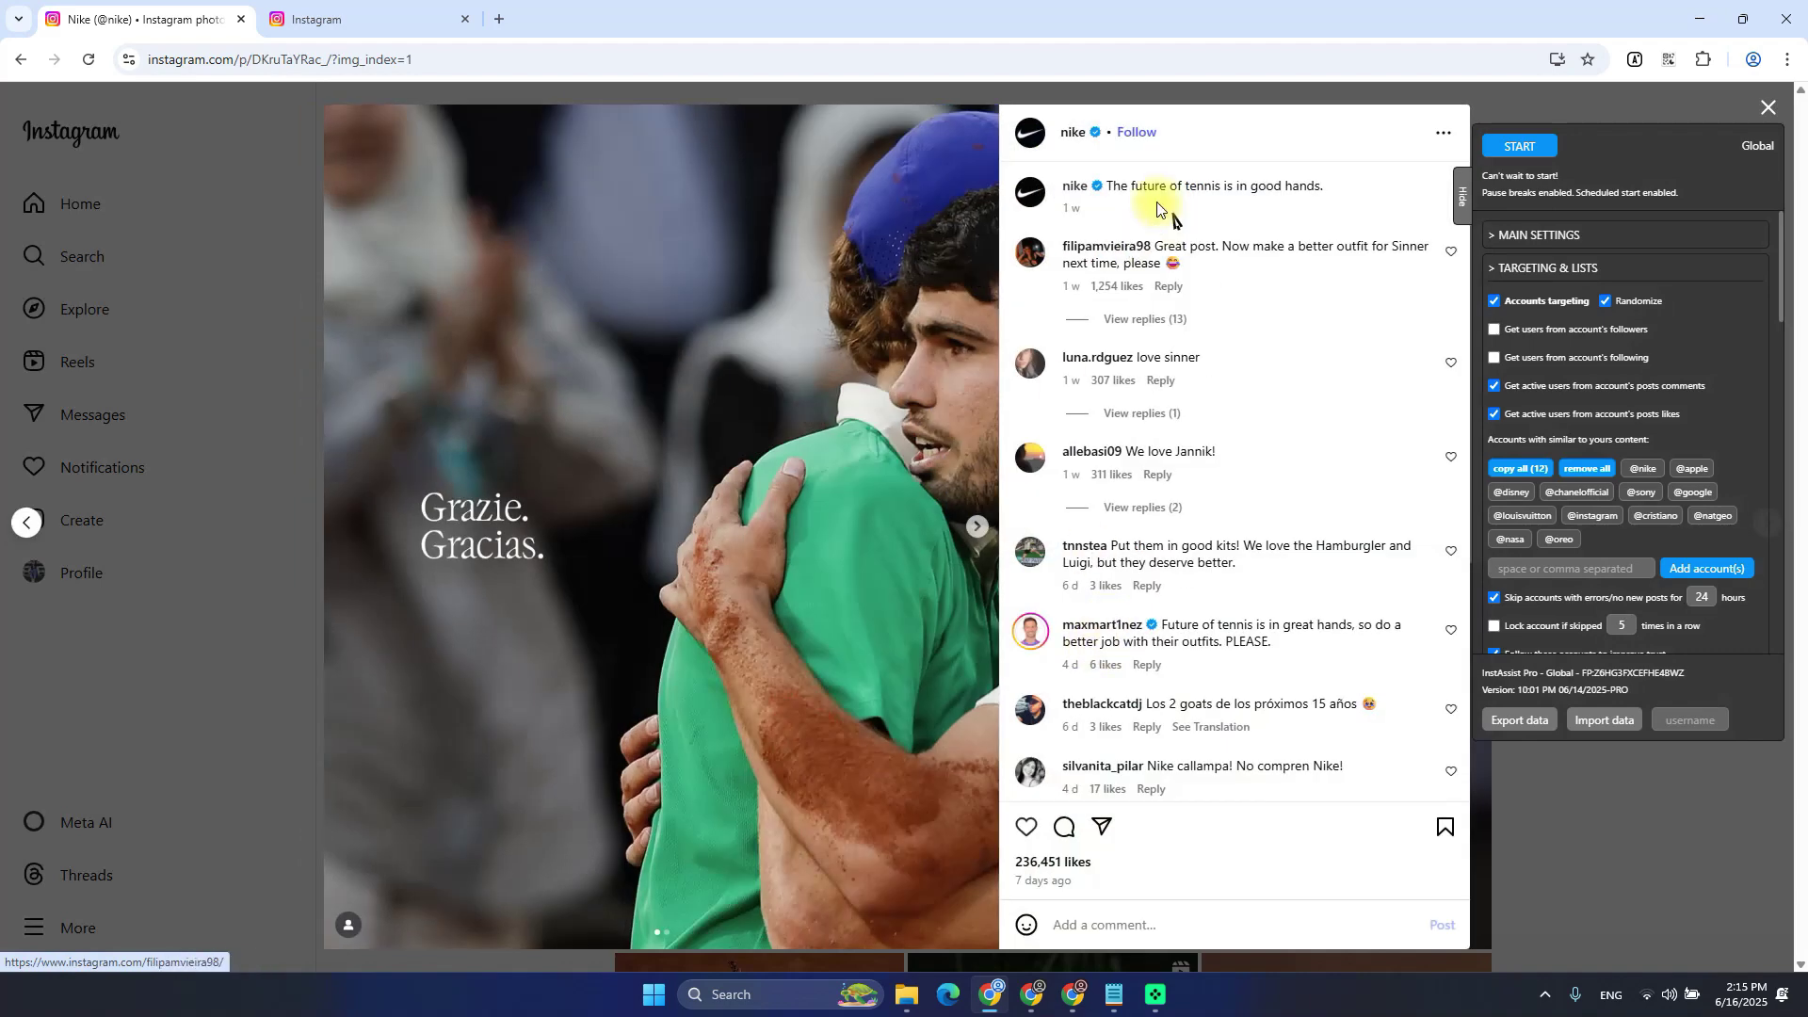
{"action": "scroll", "coordinate": [1252, 429], "scroll_direction": "down", "scroll_amount": 5}
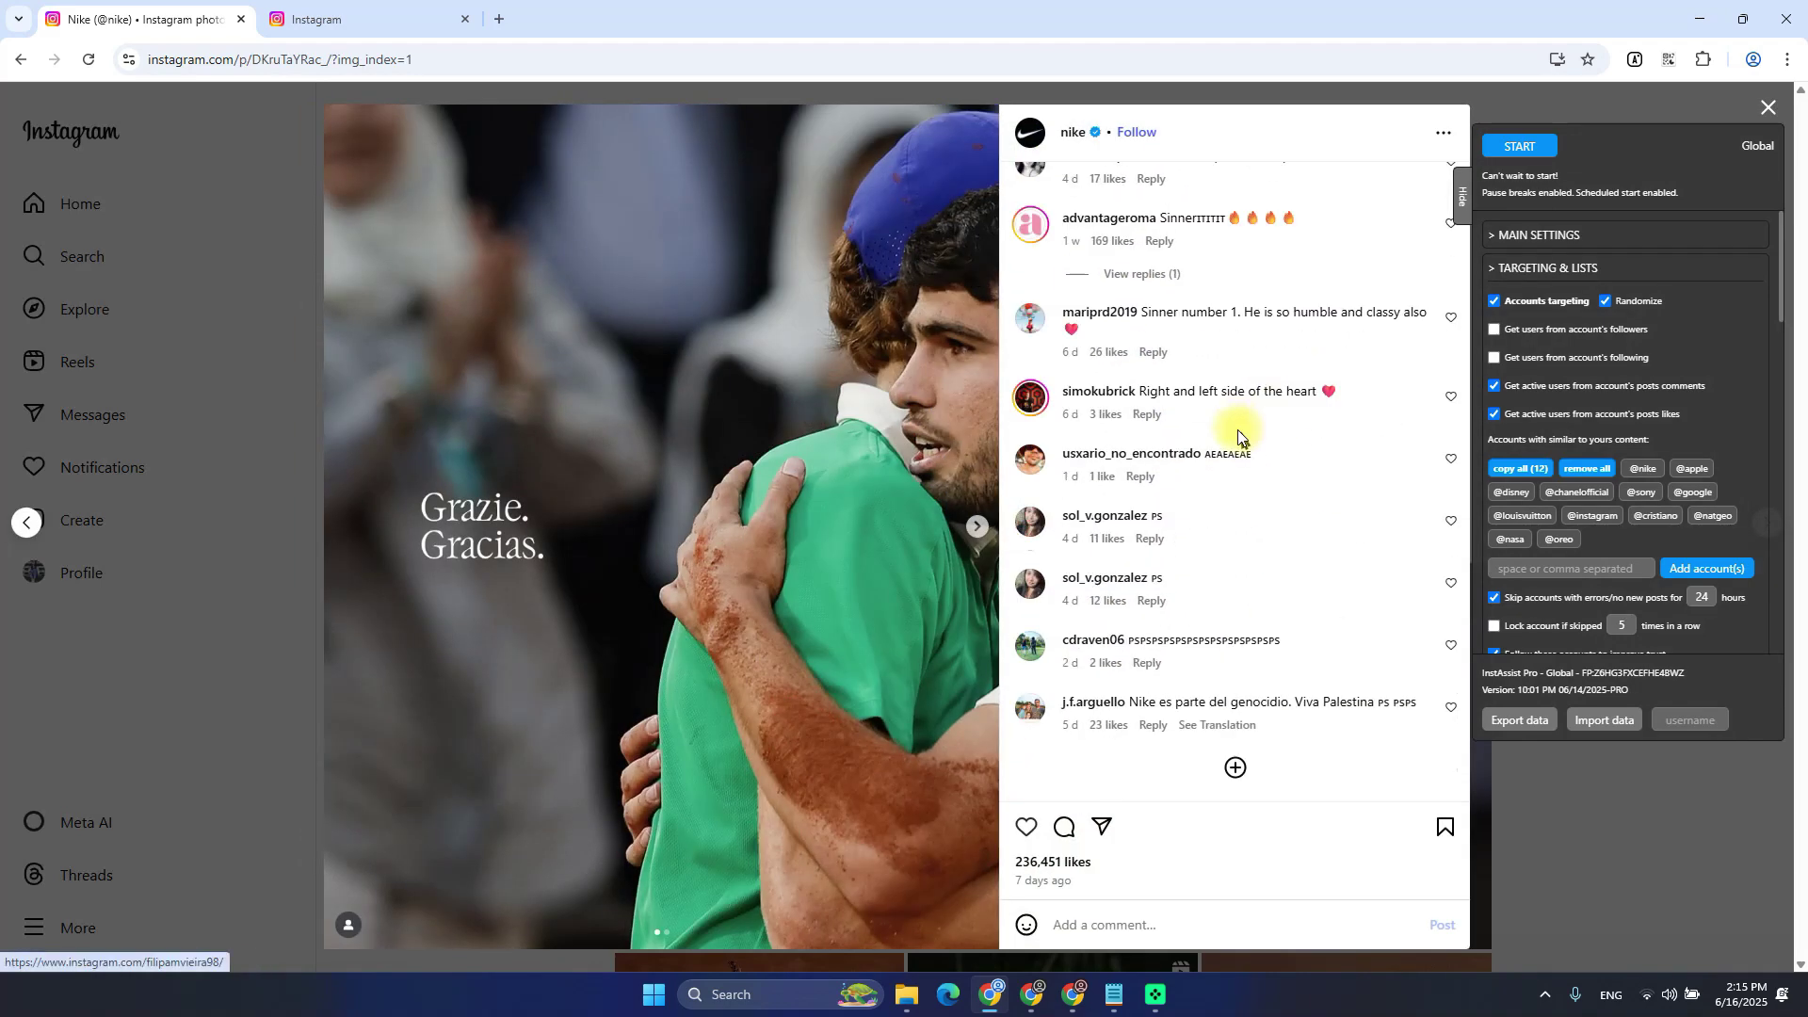
{"action": "scroll", "coordinate": [1143, 356], "scroll_direction": "up", "scroll_amount": 6}
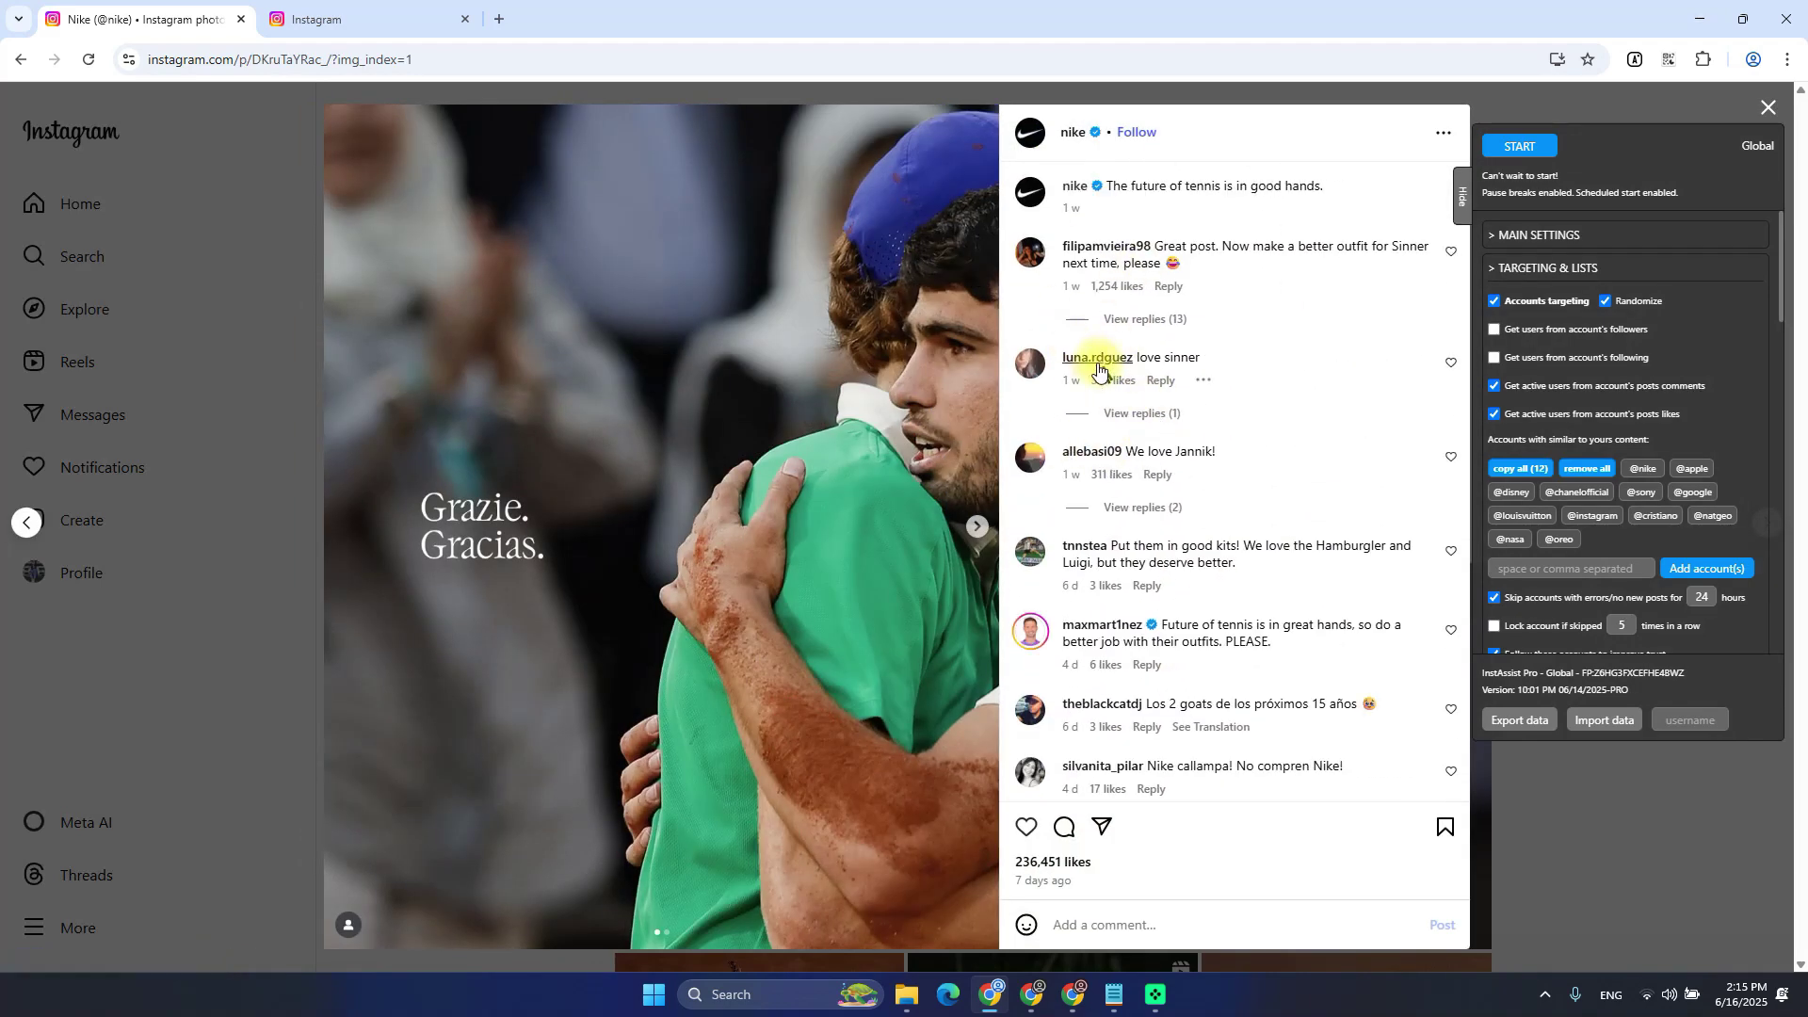
{"action": "scroll", "coordinate": [1177, 443], "scroll_direction": "down", "scroll_amount": 4}
{"action": "scroll", "coordinate": [1163, 466], "scroll_direction": "down", "scroll_amount": 1}
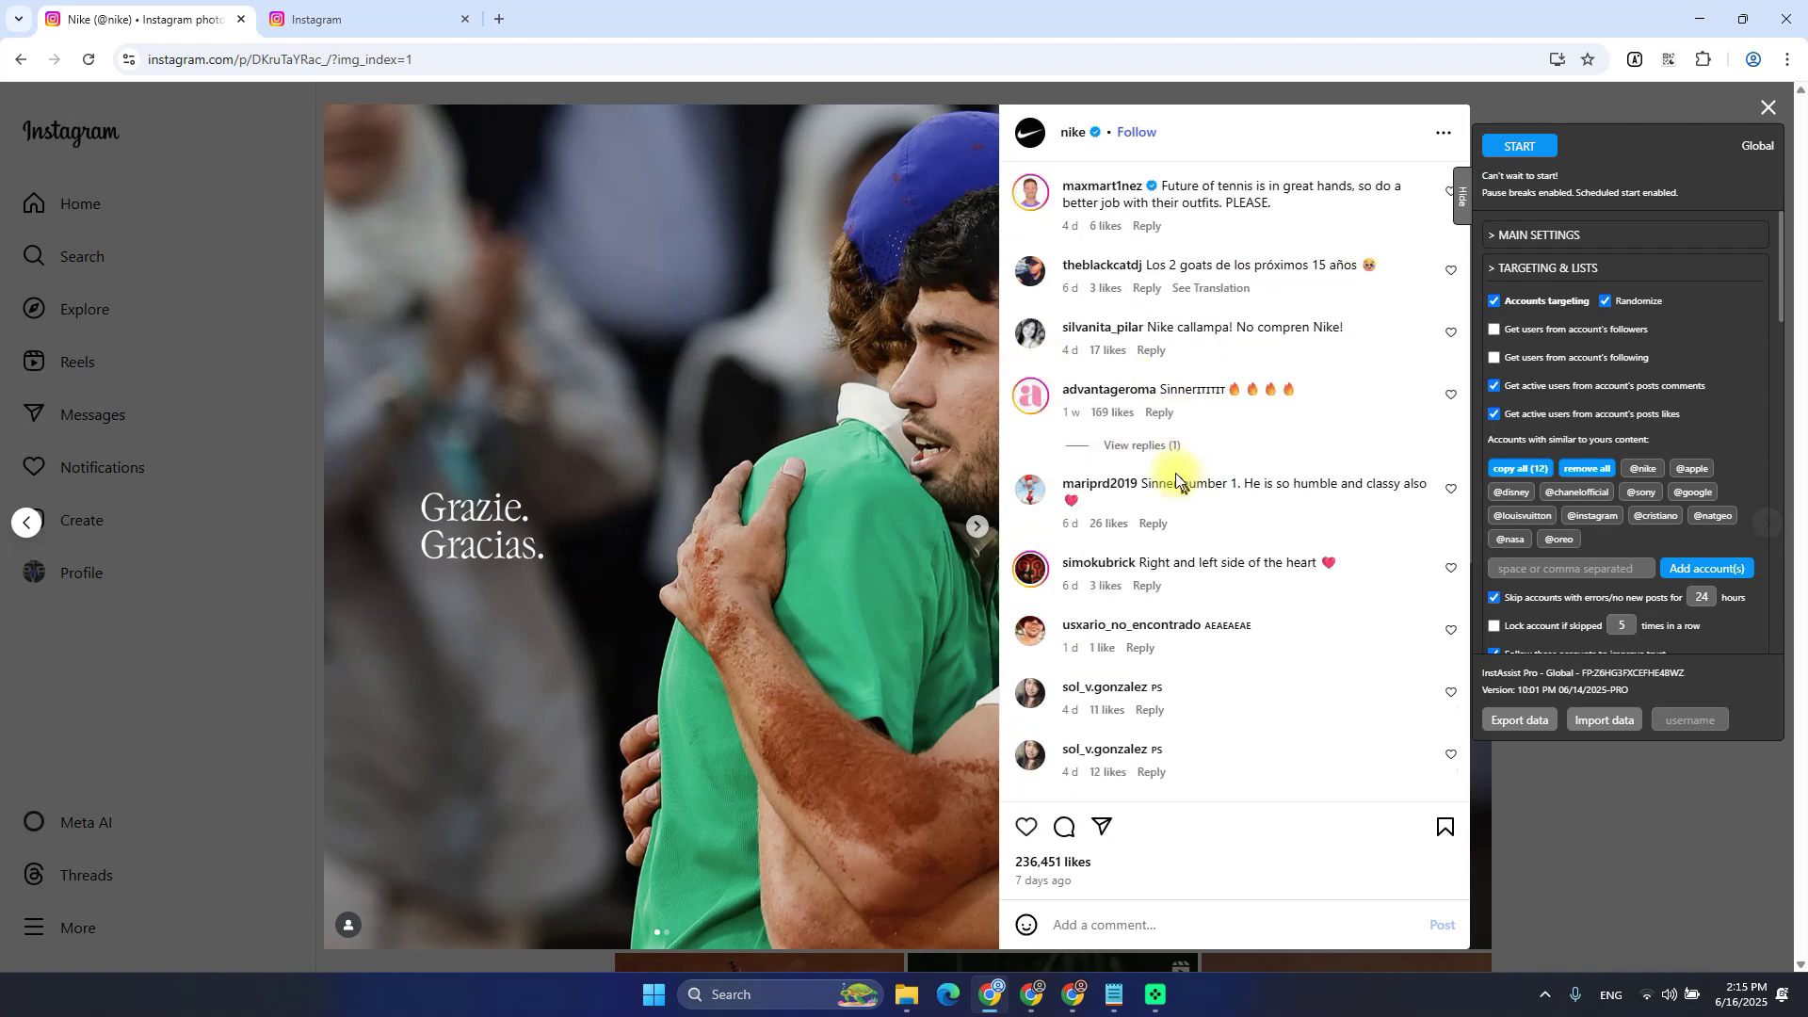
{"action": "scroll", "coordinate": [1157, 603], "scroll_direction": "up", "scroll_amount": 5}
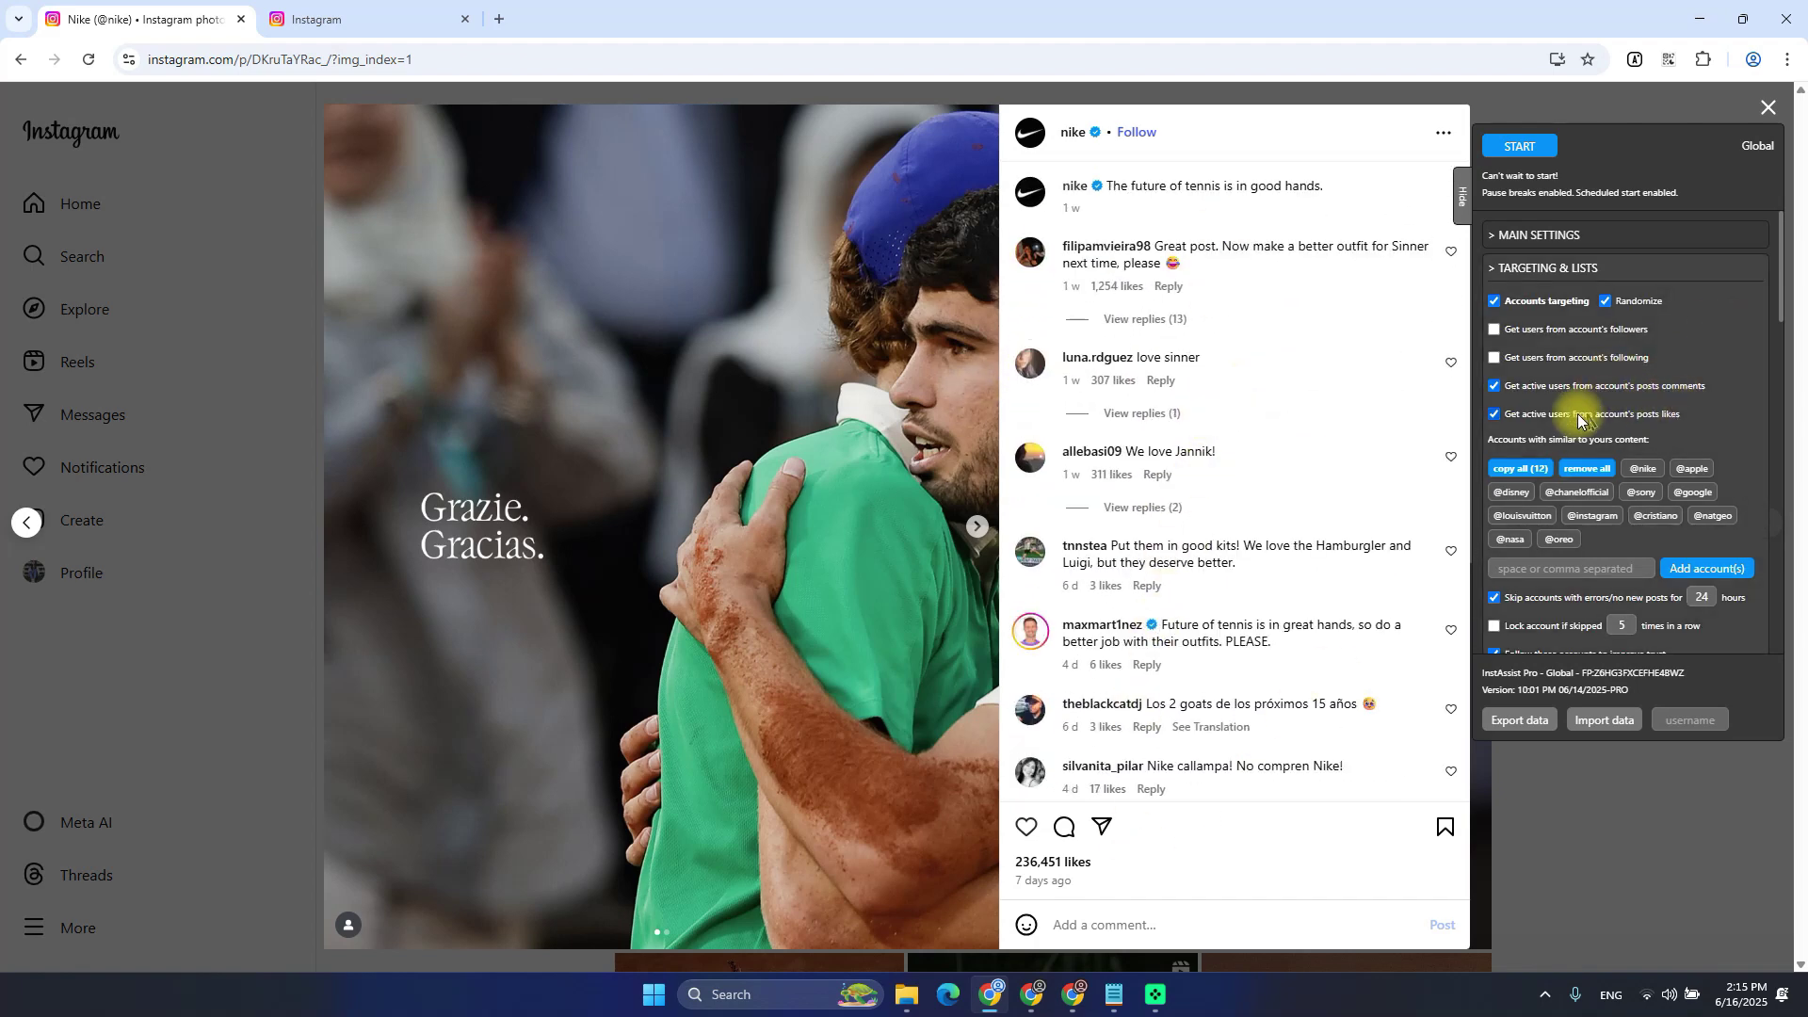
Show the users who liked the "Grazie. Gracias." post in a new tab, look through them and return to the notes
{"action": "left_click", "coordinate": [1067, 863]}
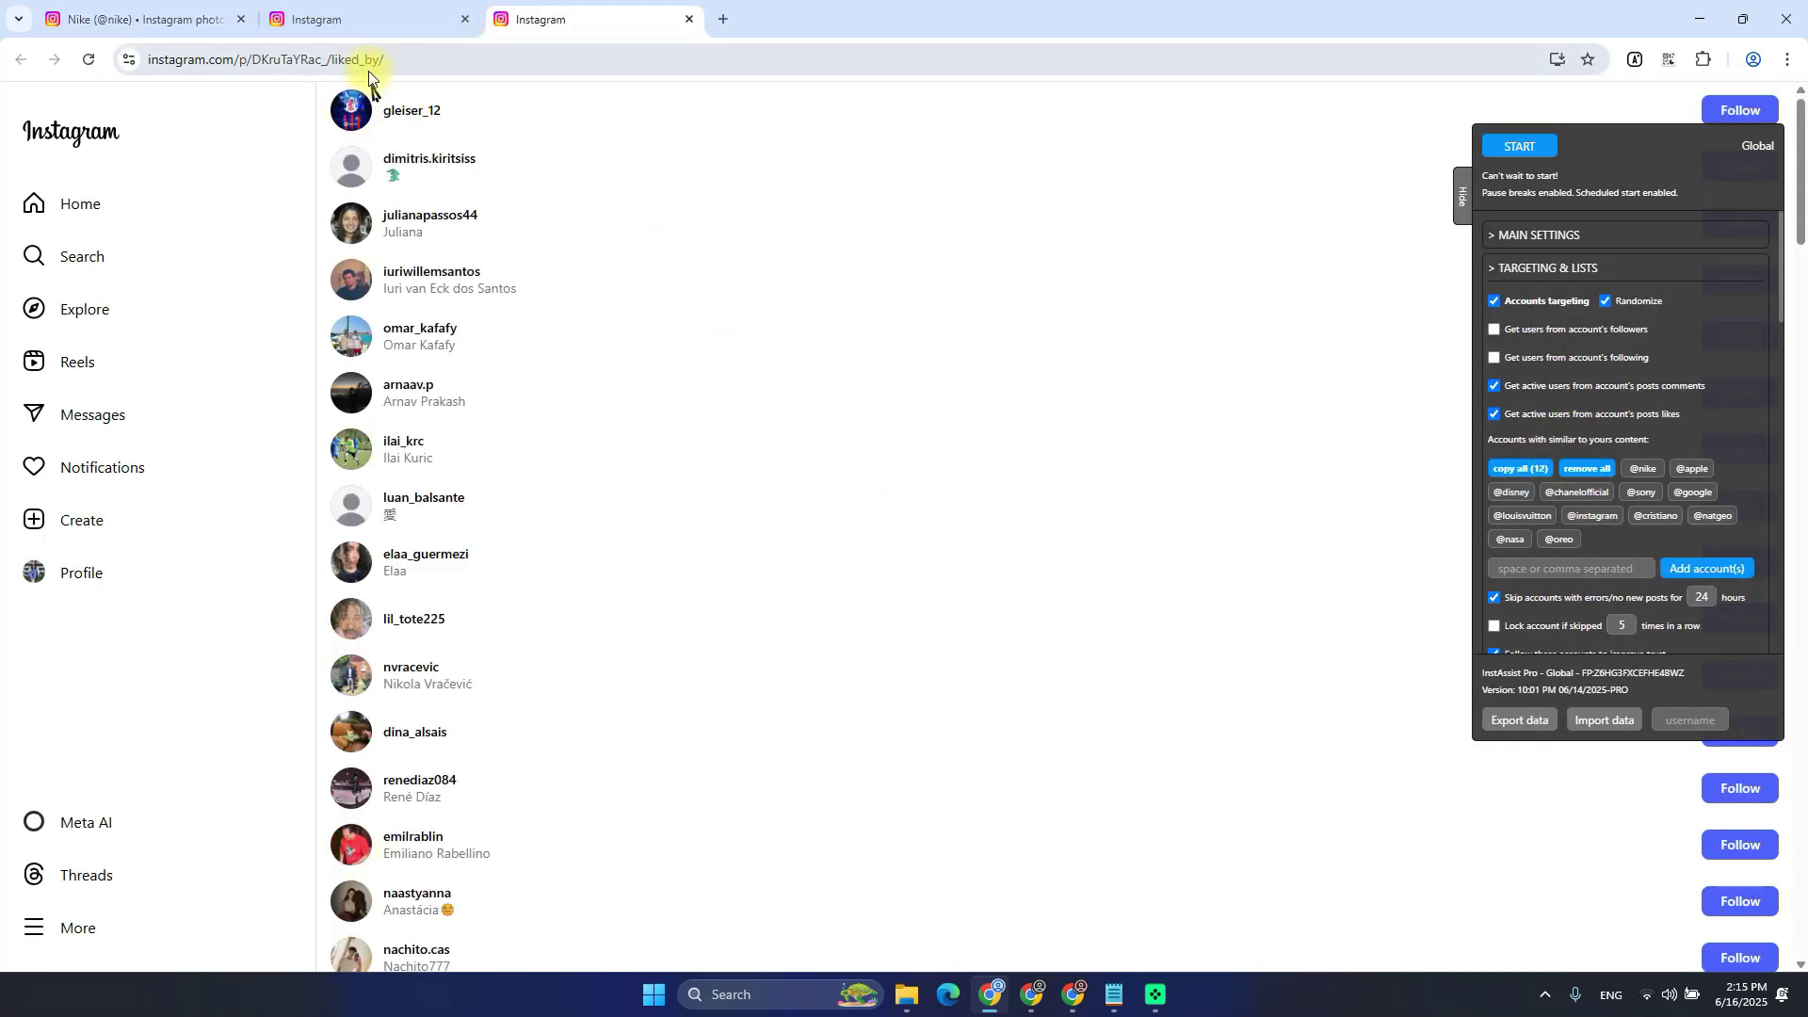
{"action": "scroll", "coordinate": [553, 631], "scroll_direction": "down", "scroll_amount": 8}
{"action": "scroll", "coordinate": [553, 631], "scroll_direction": "up", "scroll_amount": 8}
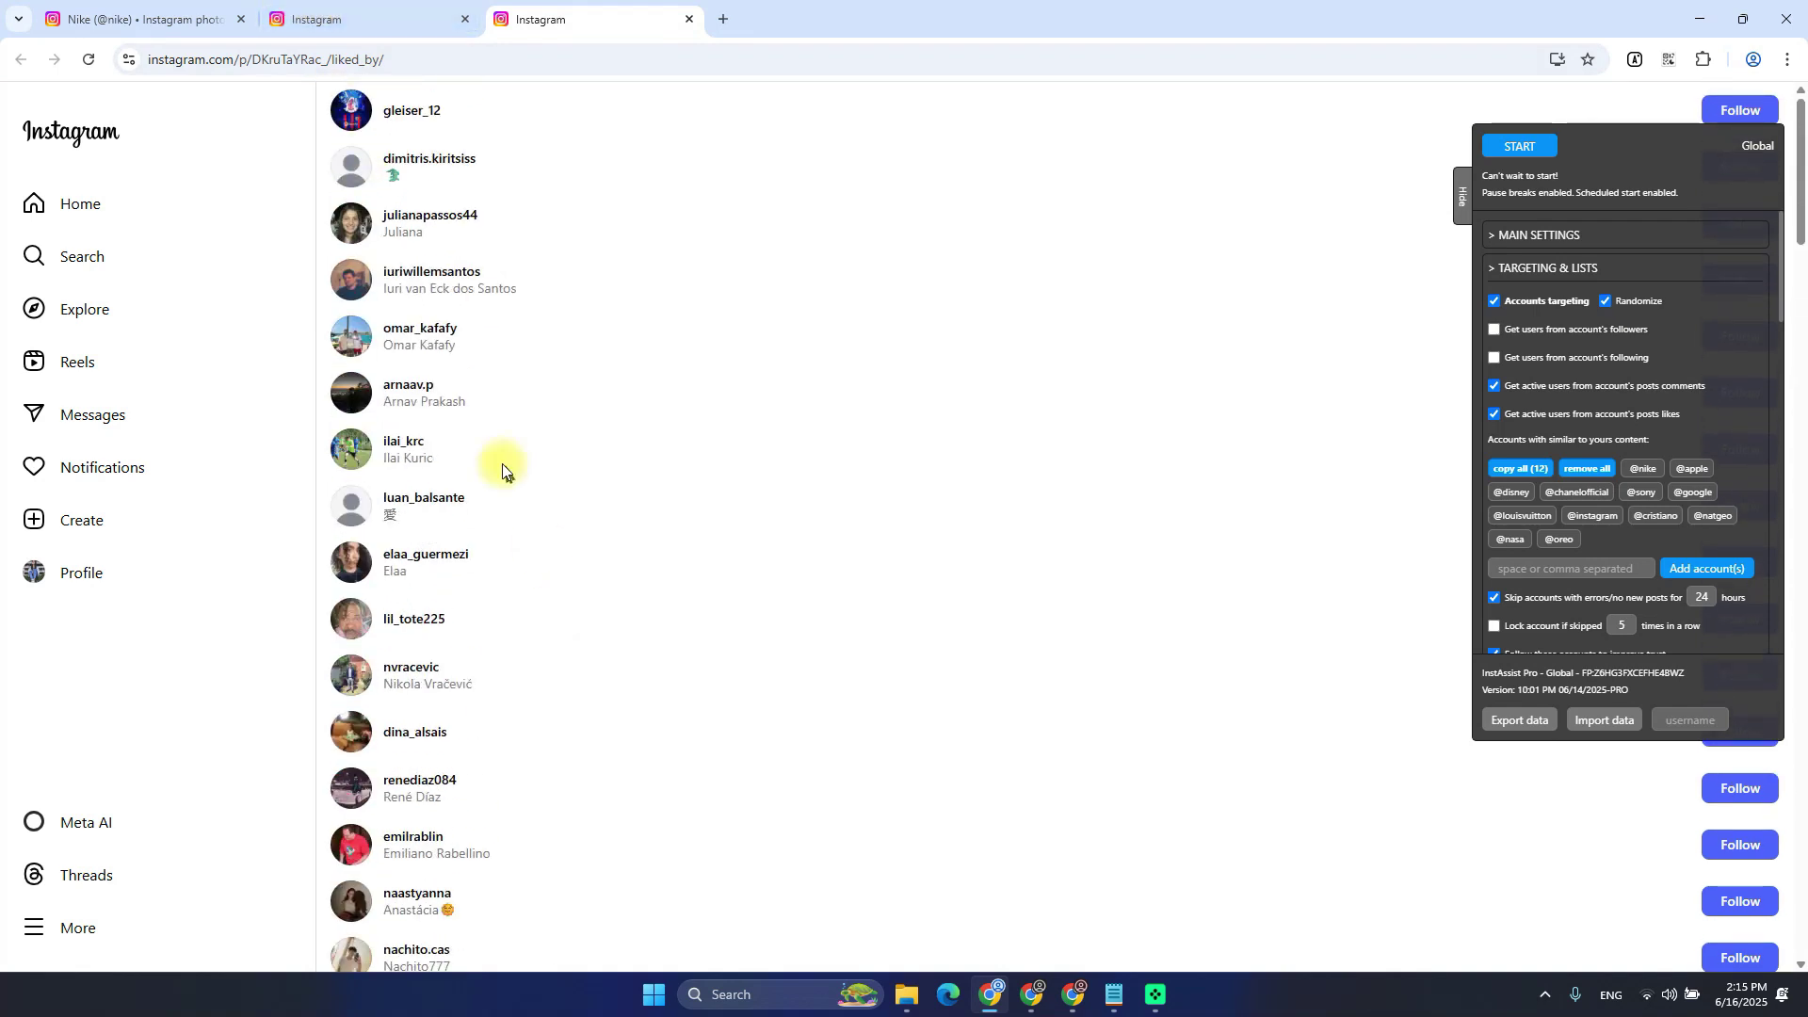
{"action": "key", "text": "alt+Tab"}
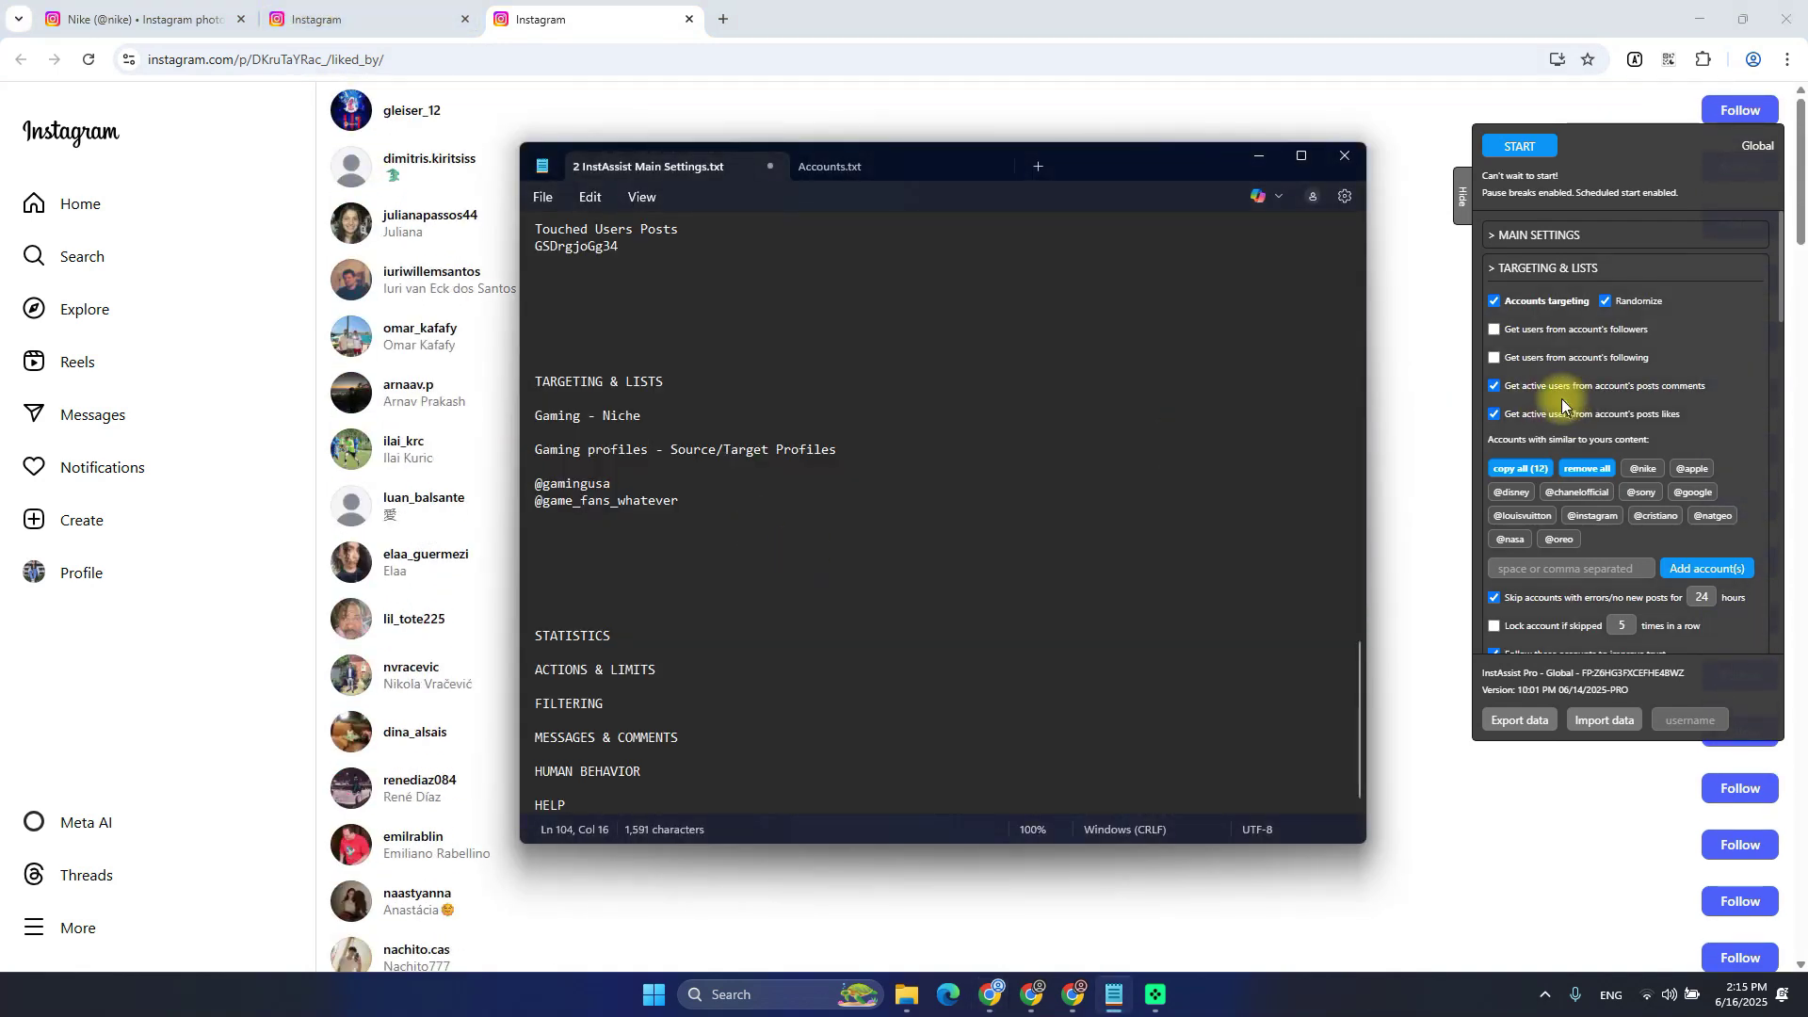
Add a blank line below the example usernames in the notes and go back to the list of users who liked Nike's post
{"action": "left_click", "coordinate": [763, 524]}
{"action": "key", "text": "Return"}
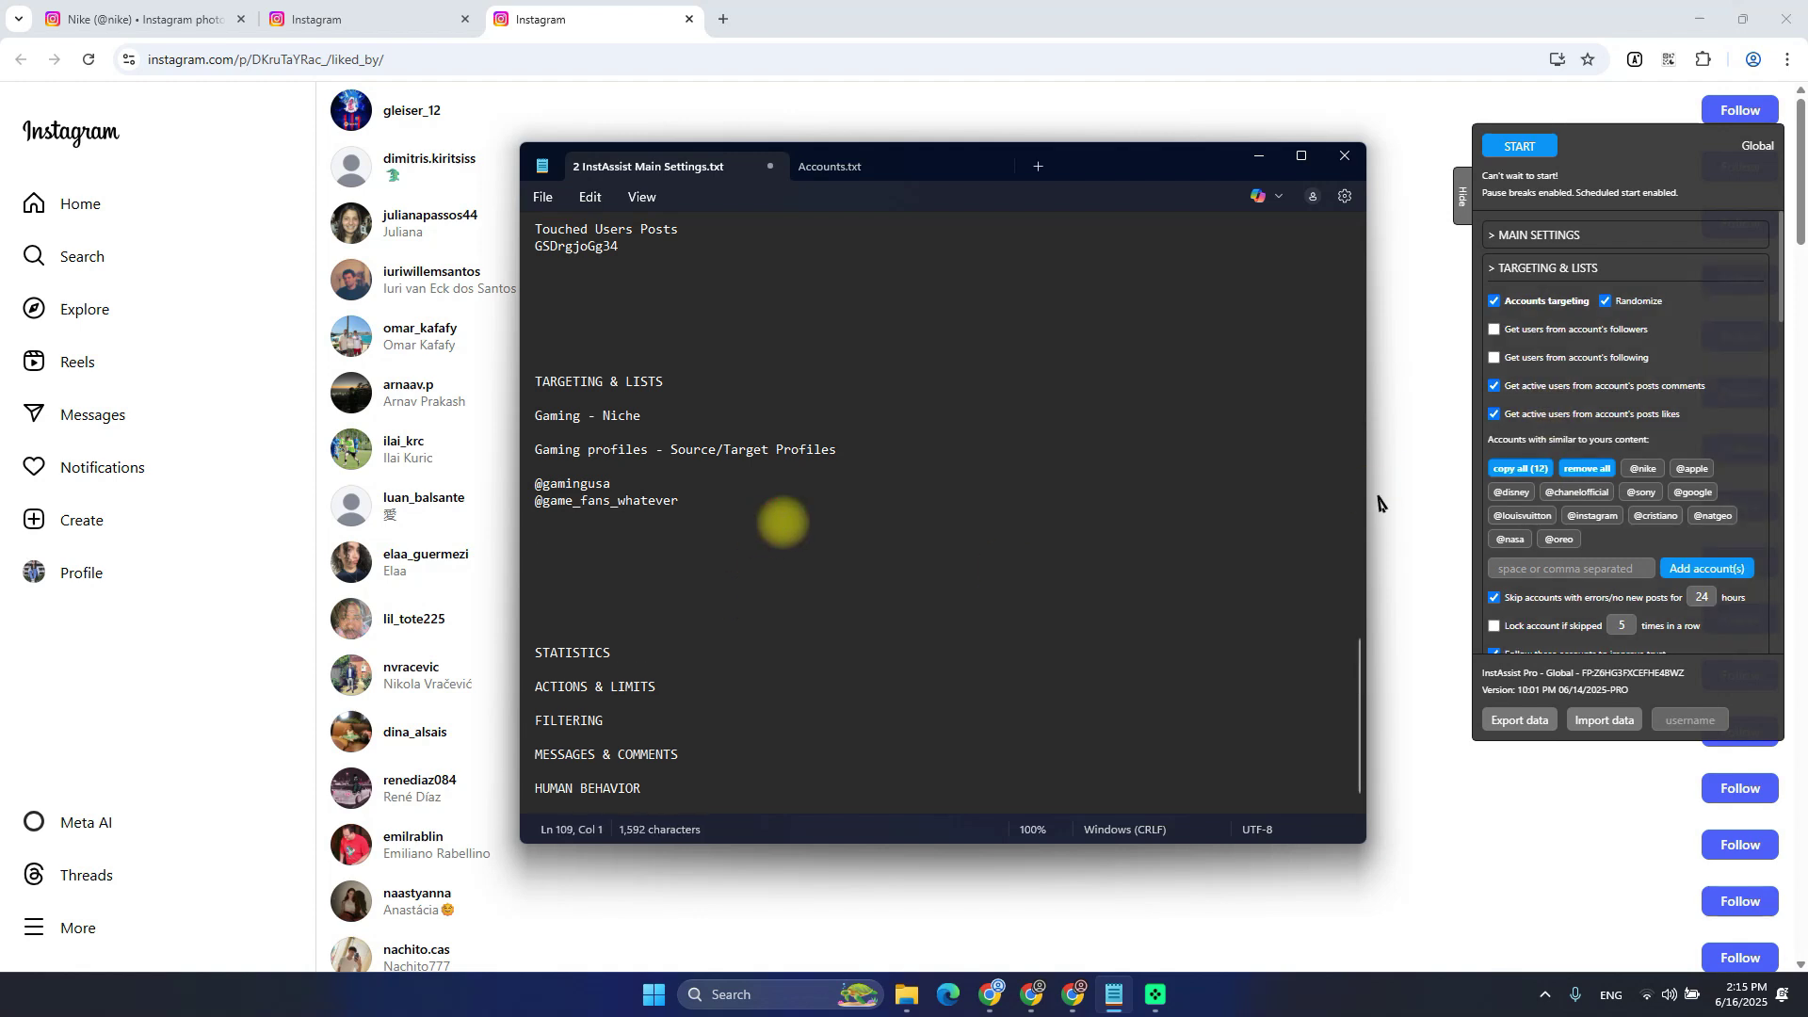
{"action": "key", "text": "alt+Tab"}
{"action": "key", "text": "alt+Tab"}
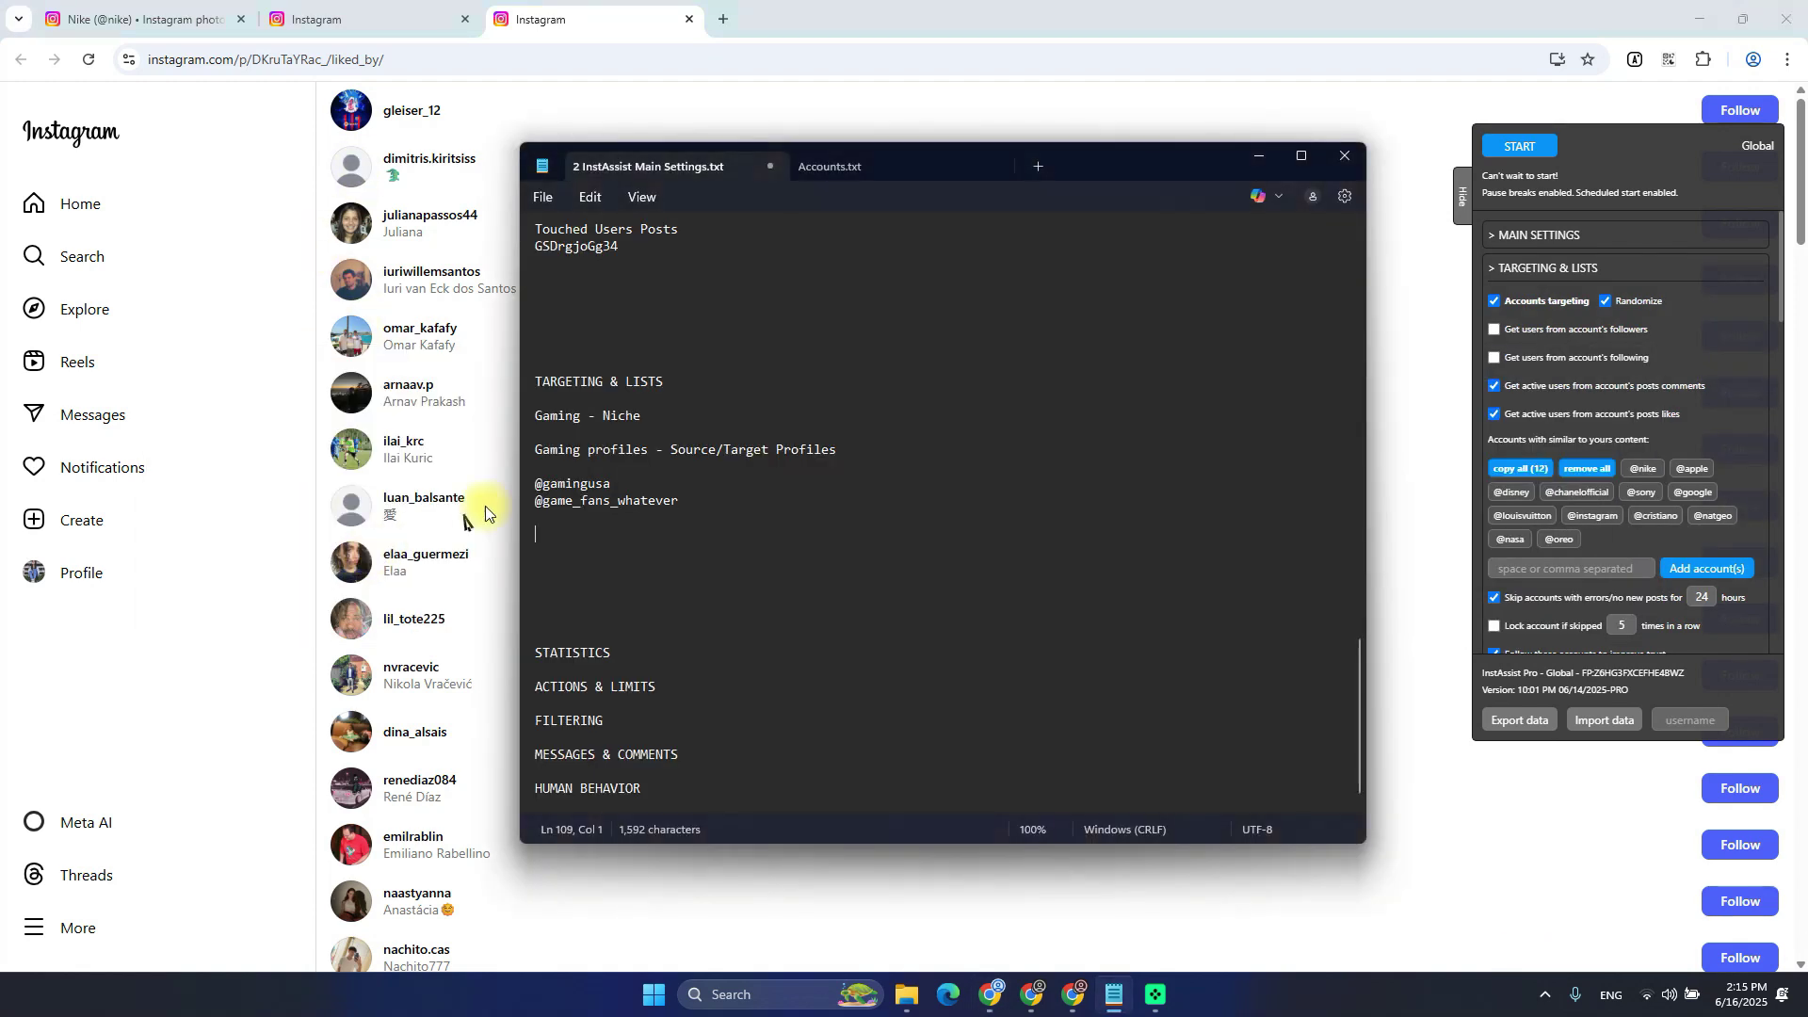
{"action": "key", "text": "alt+Tab"}
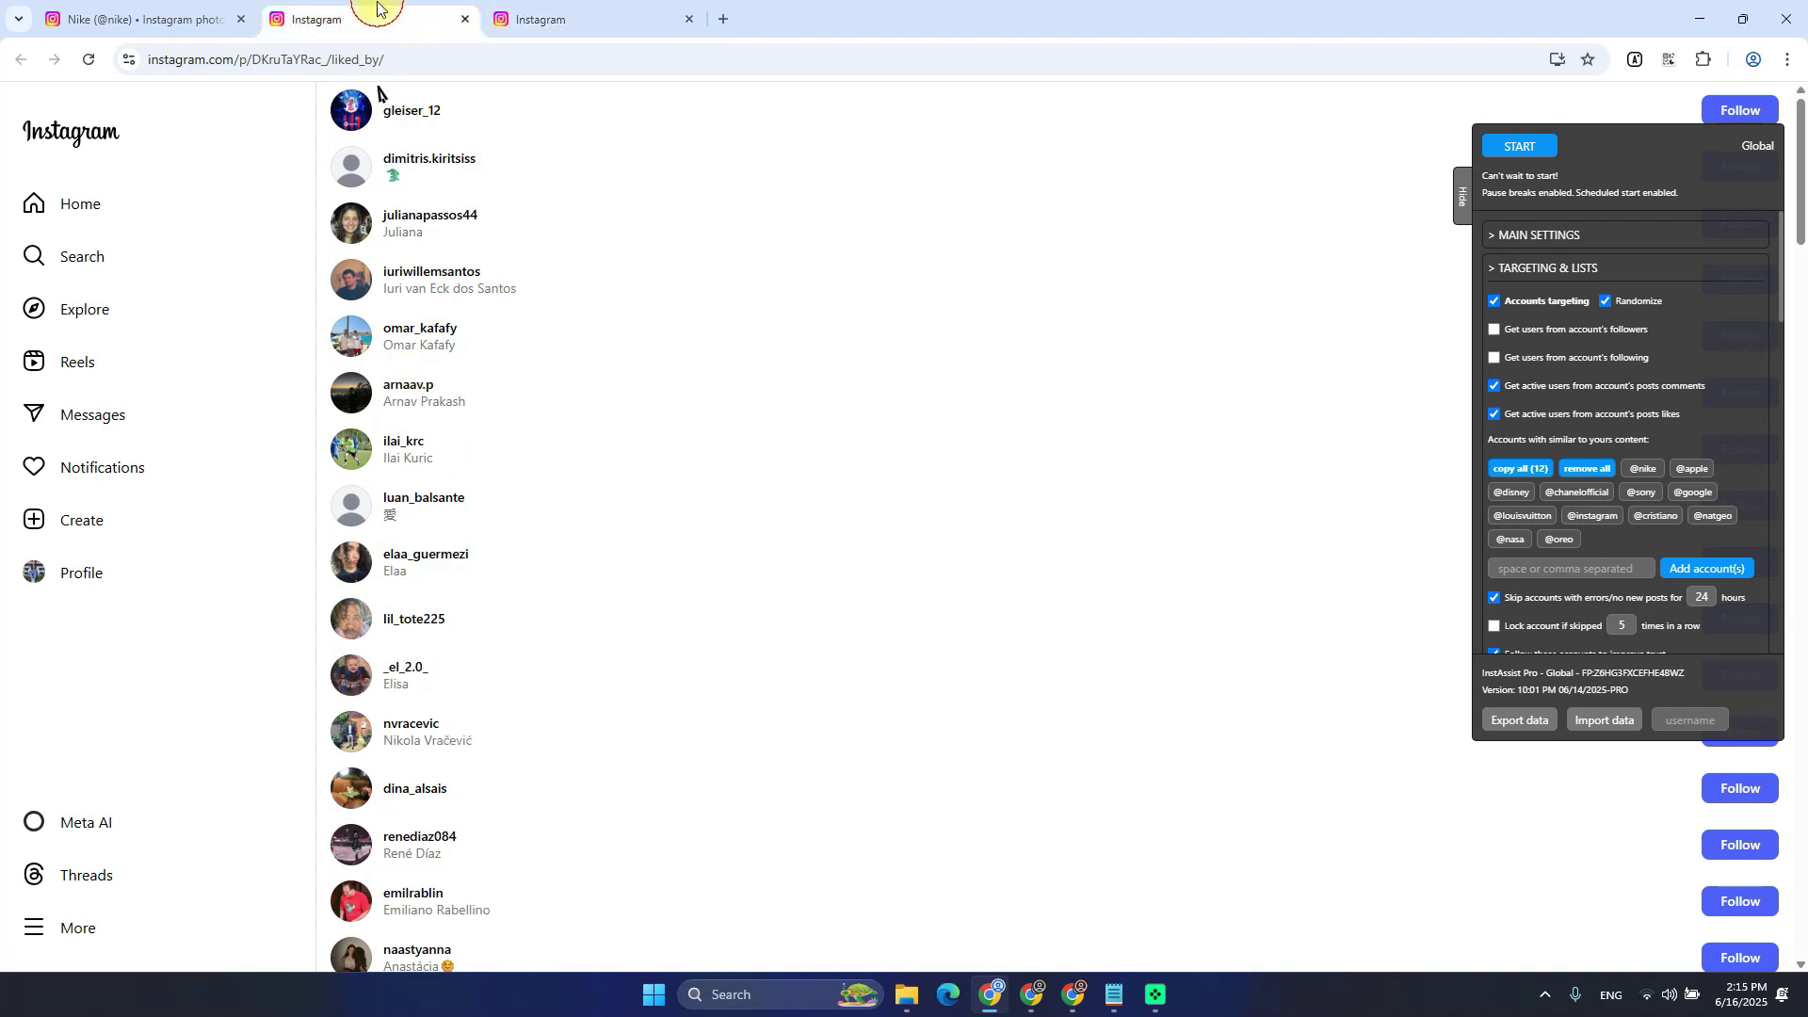
Compare the comments on Nike's "Grazie. Gracias." post with the users who liked it, and return to the notes
{"action": "left_click", "coordinate": [142, 19]}
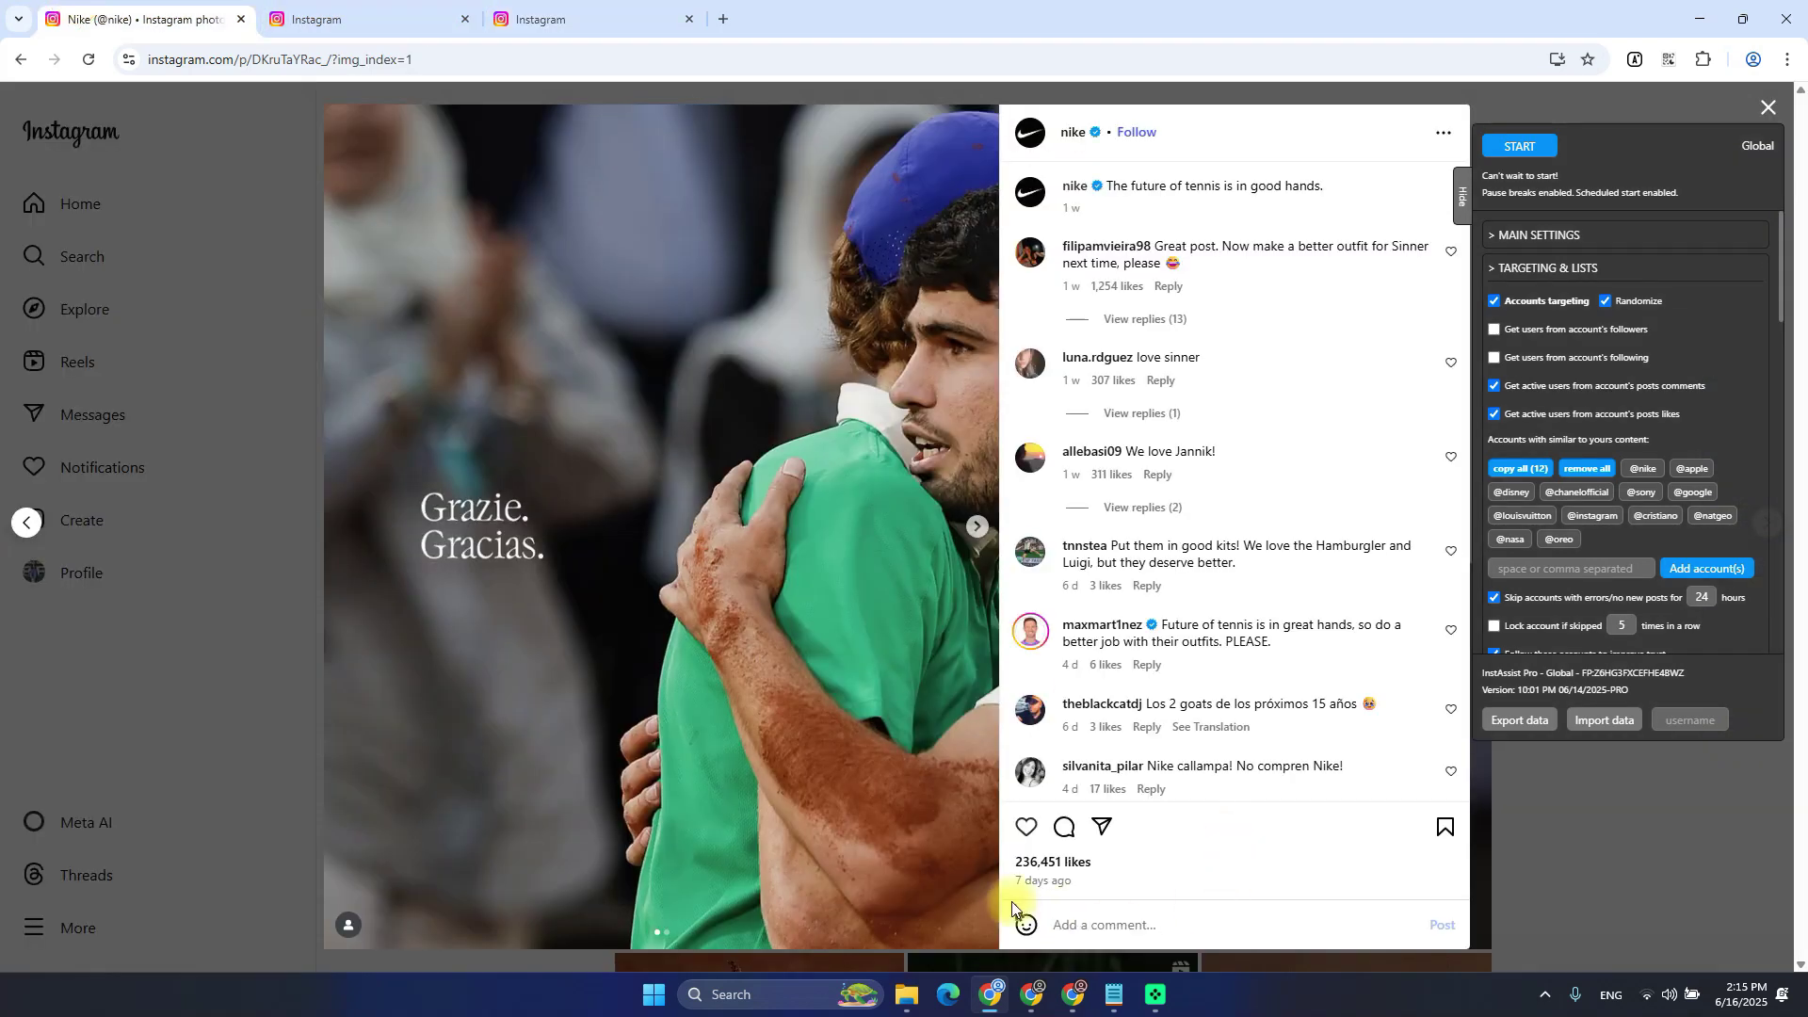
{"action": "key", "text": "ctrl+Tab"}
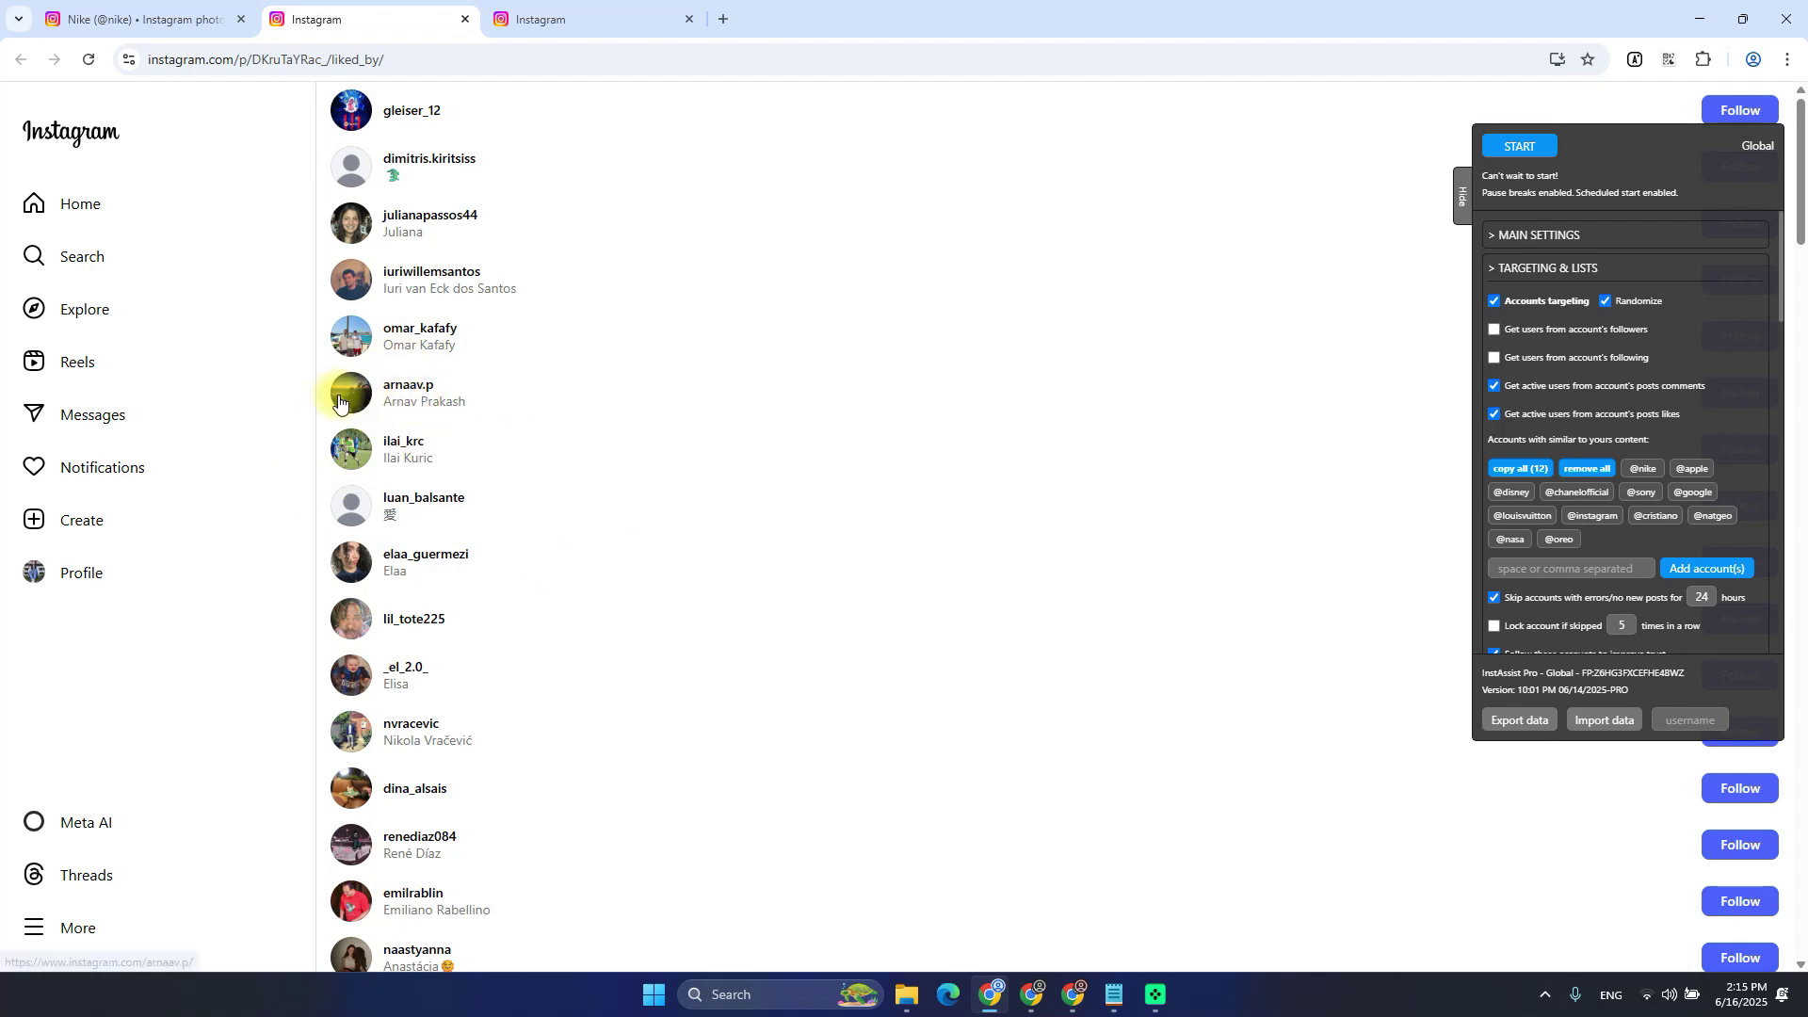
{"action": "mouse_move", "coordinate": [406, 394]}
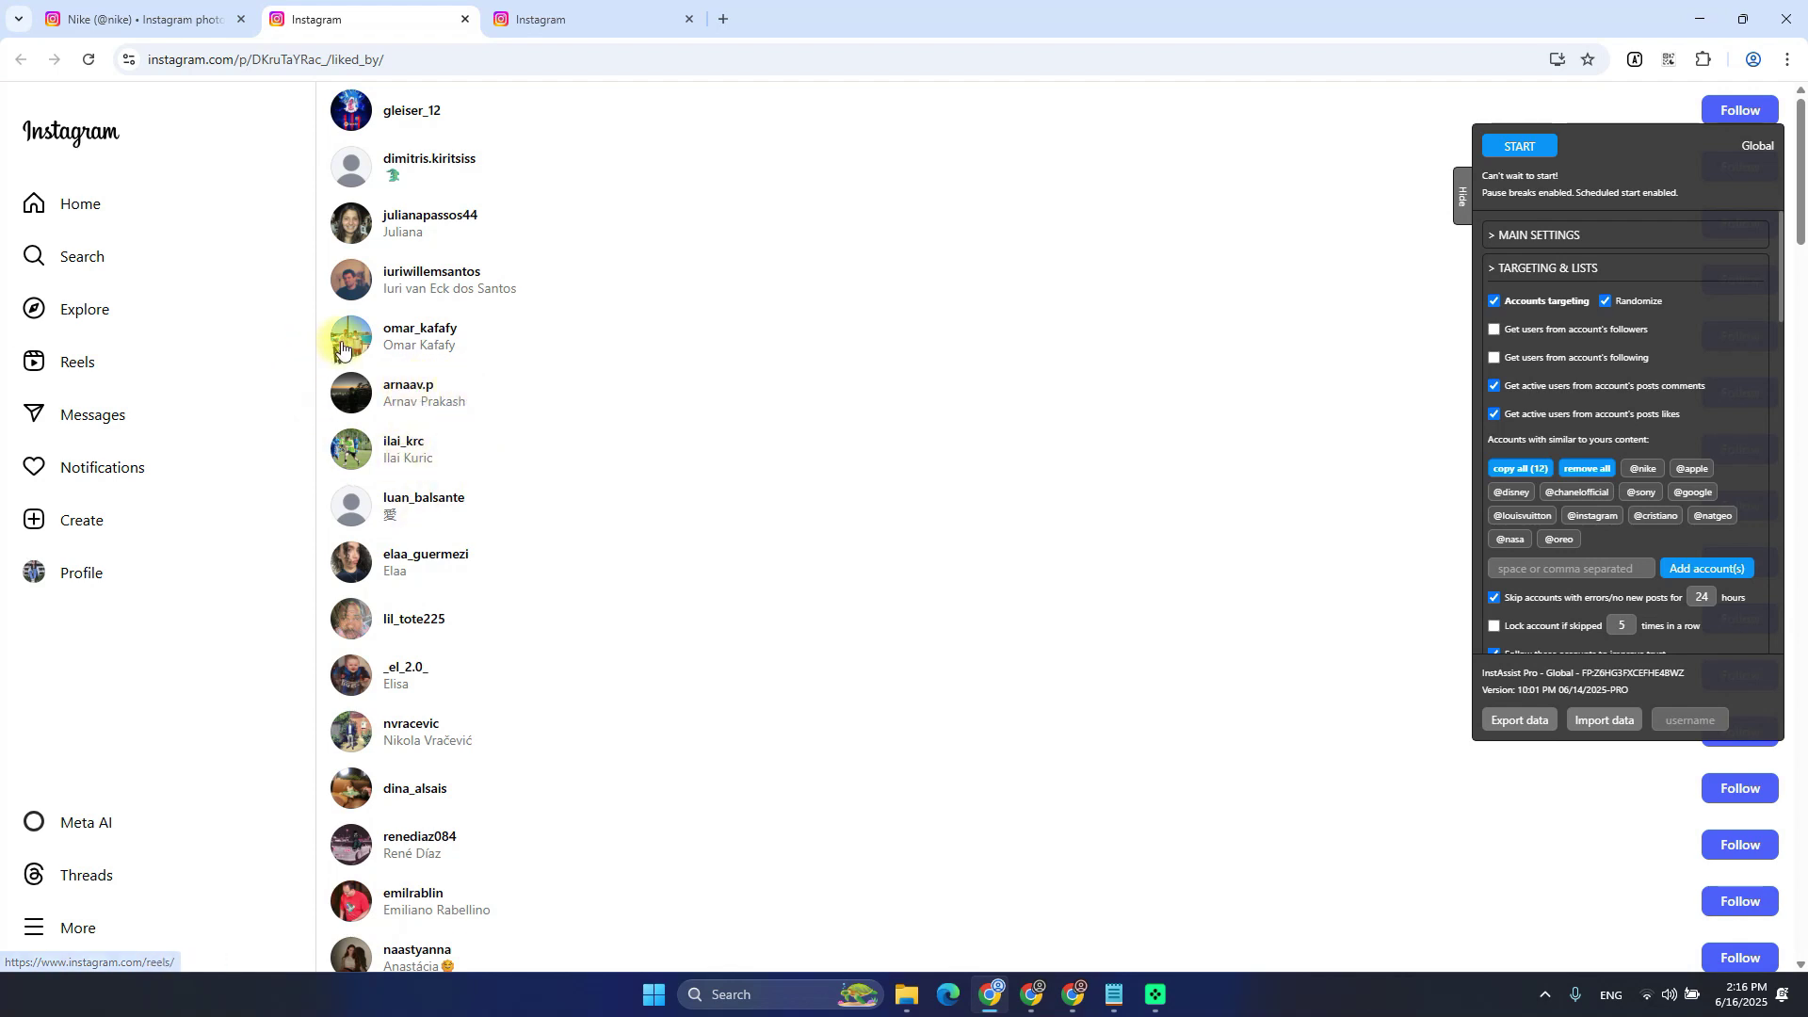
{"action": "left_click", "coordinate": [170, 11]}
{"action": "left_click", "coordinate": [380, 13]}
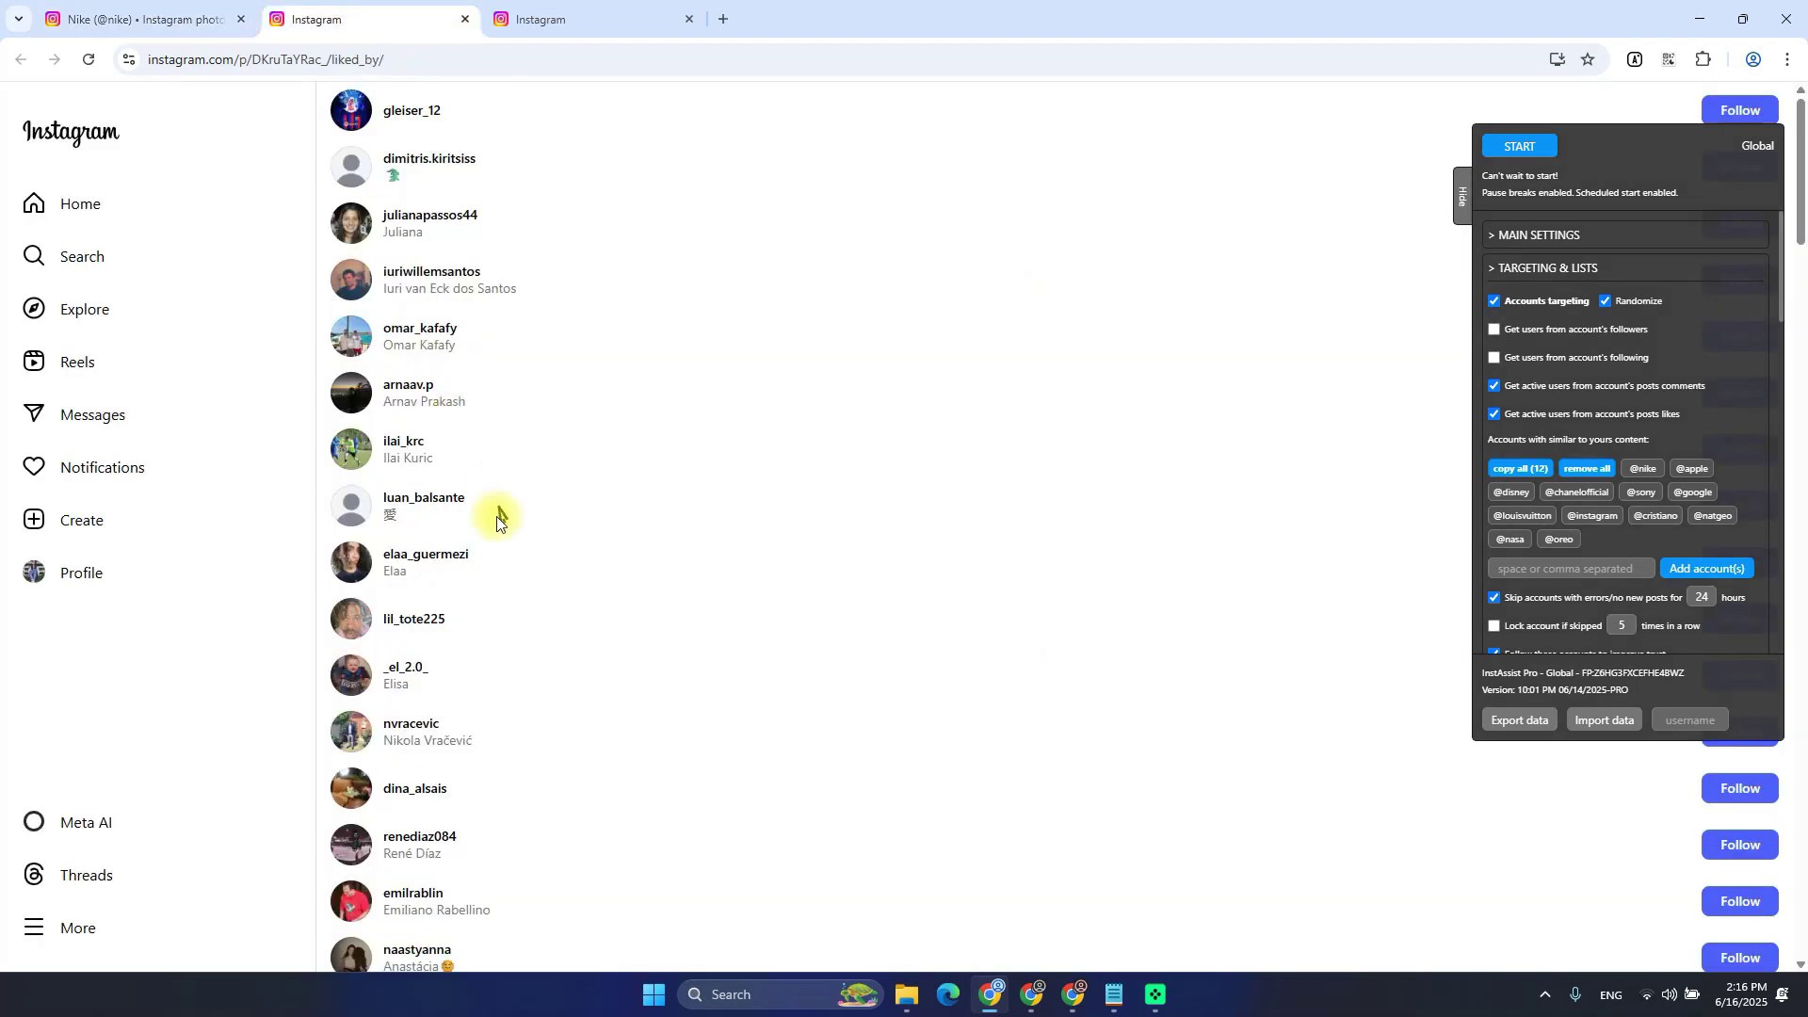
{"action": "key", "text": "alt+Tab"}
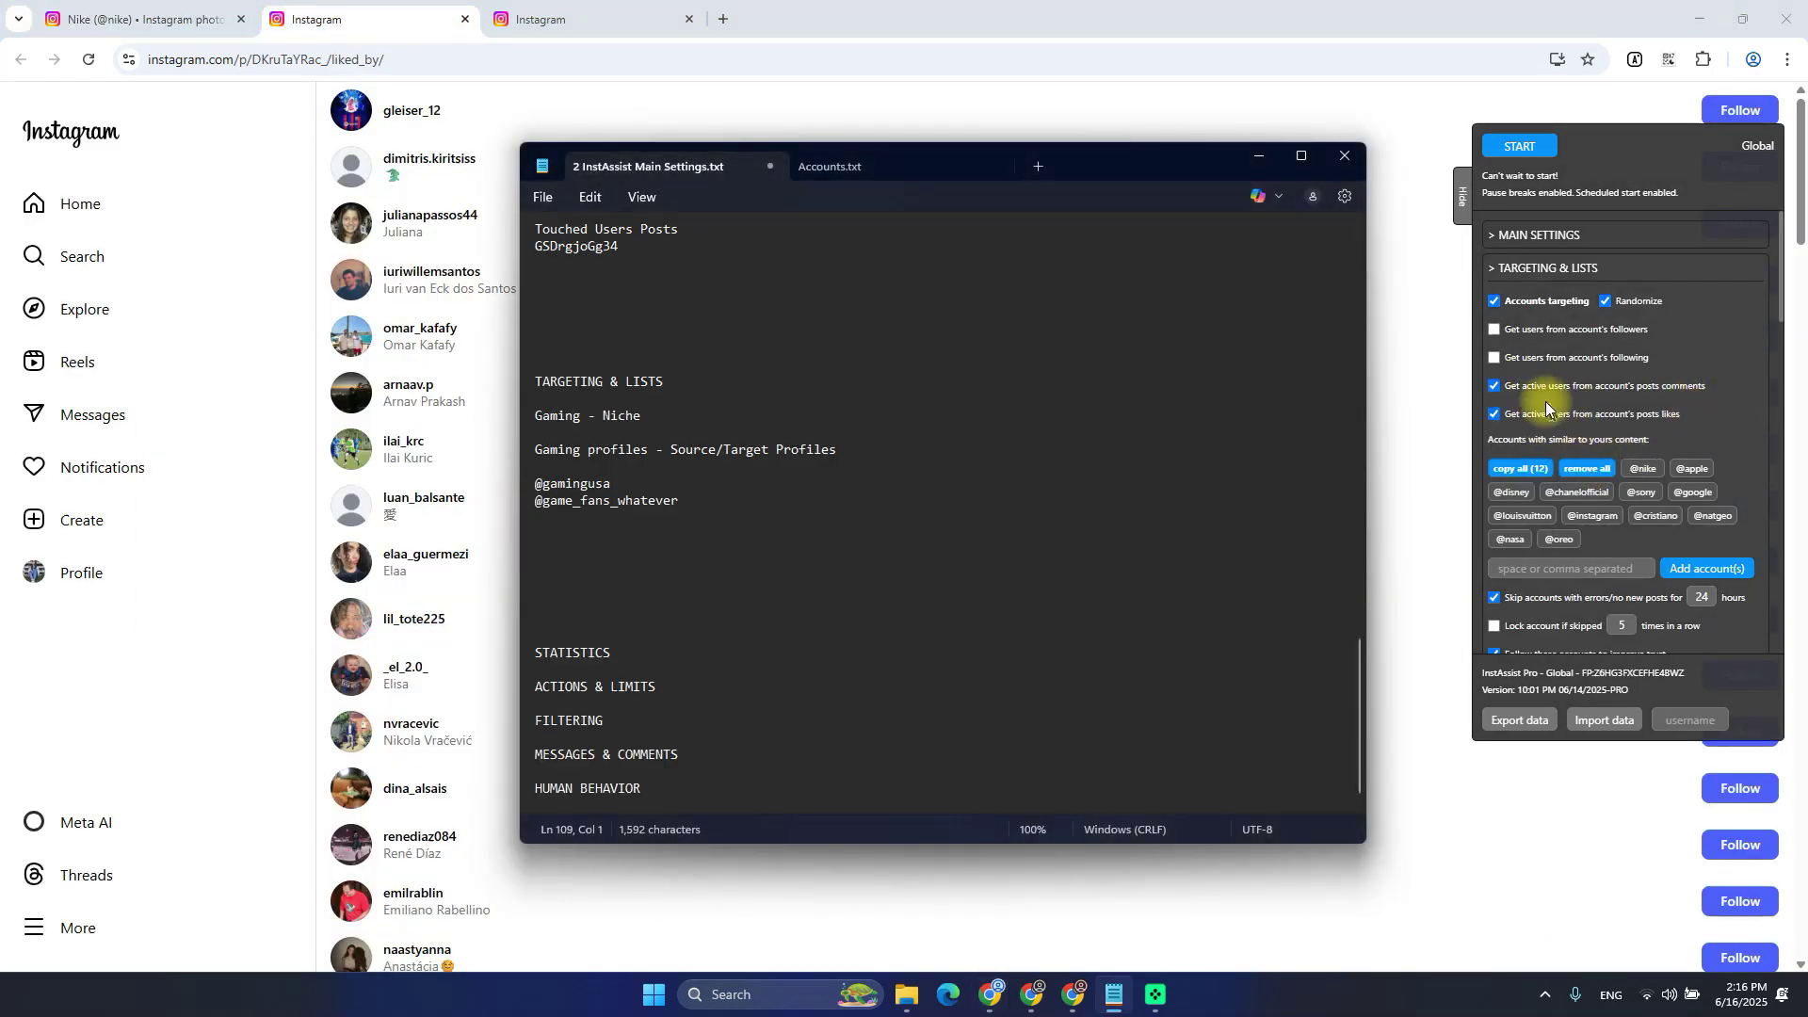
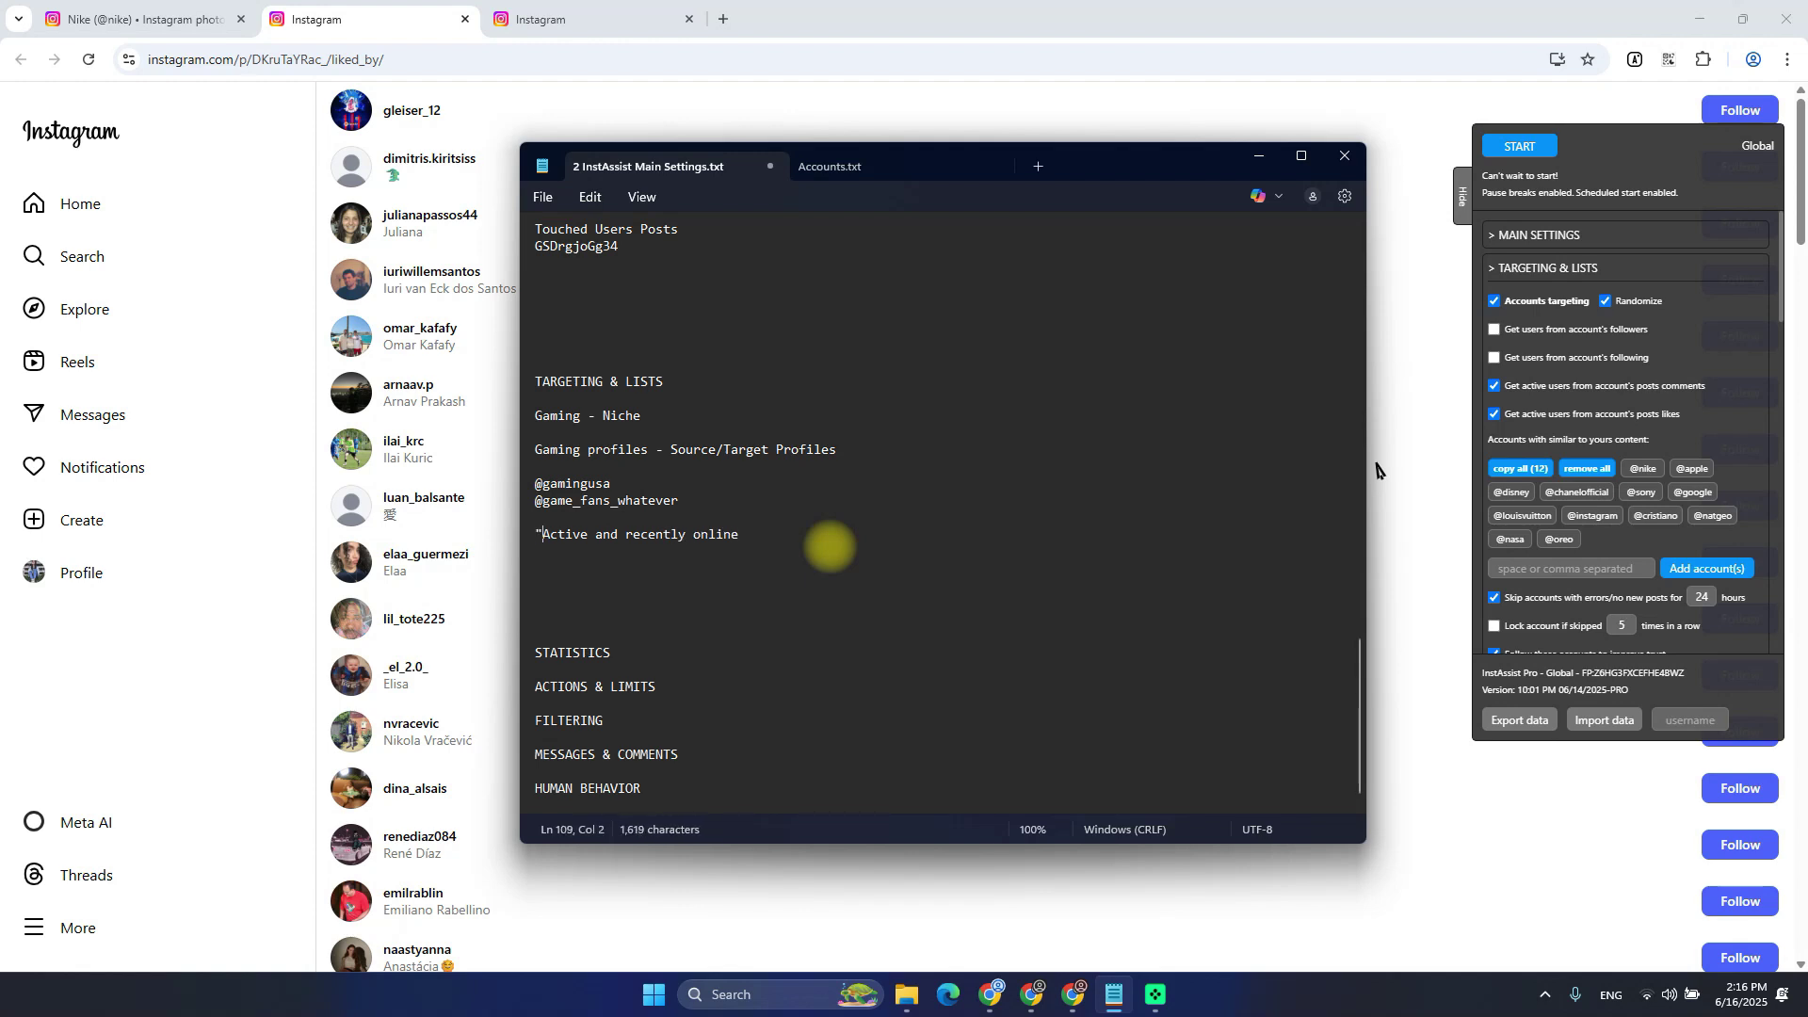
Add the line "Active and recently online" below the example usernames in the notes, followed by blank lines
{"action": "key", "text": "Down"}
{"action": "key", "text": "Down"}
{"action": "key", "text": "Return"}
{"action": "key", "text": "Return"}
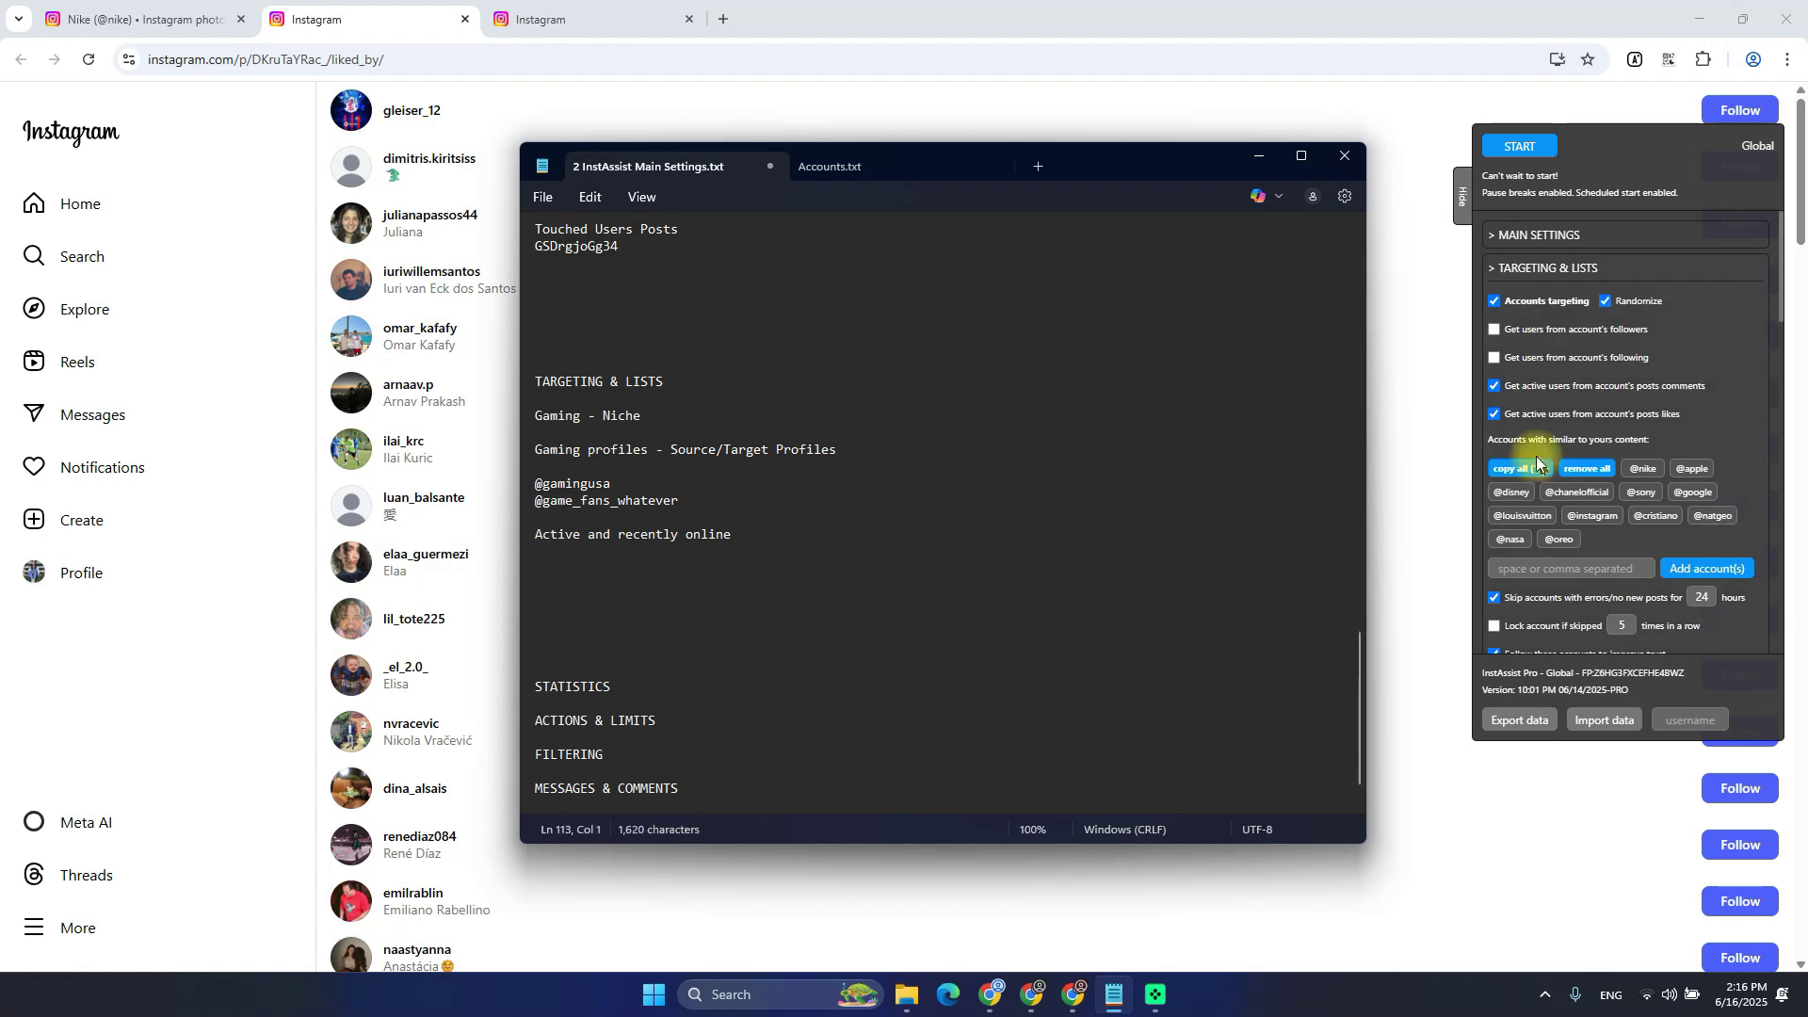
{"action": "scroll", "coordinate": [1596, 292], "scroll_direction": "down", "scroll_amount": 1}
{"action": "scroll", "coordinate": [1596, 294], "scroll_direction": "down", "scroll_amount": 2}
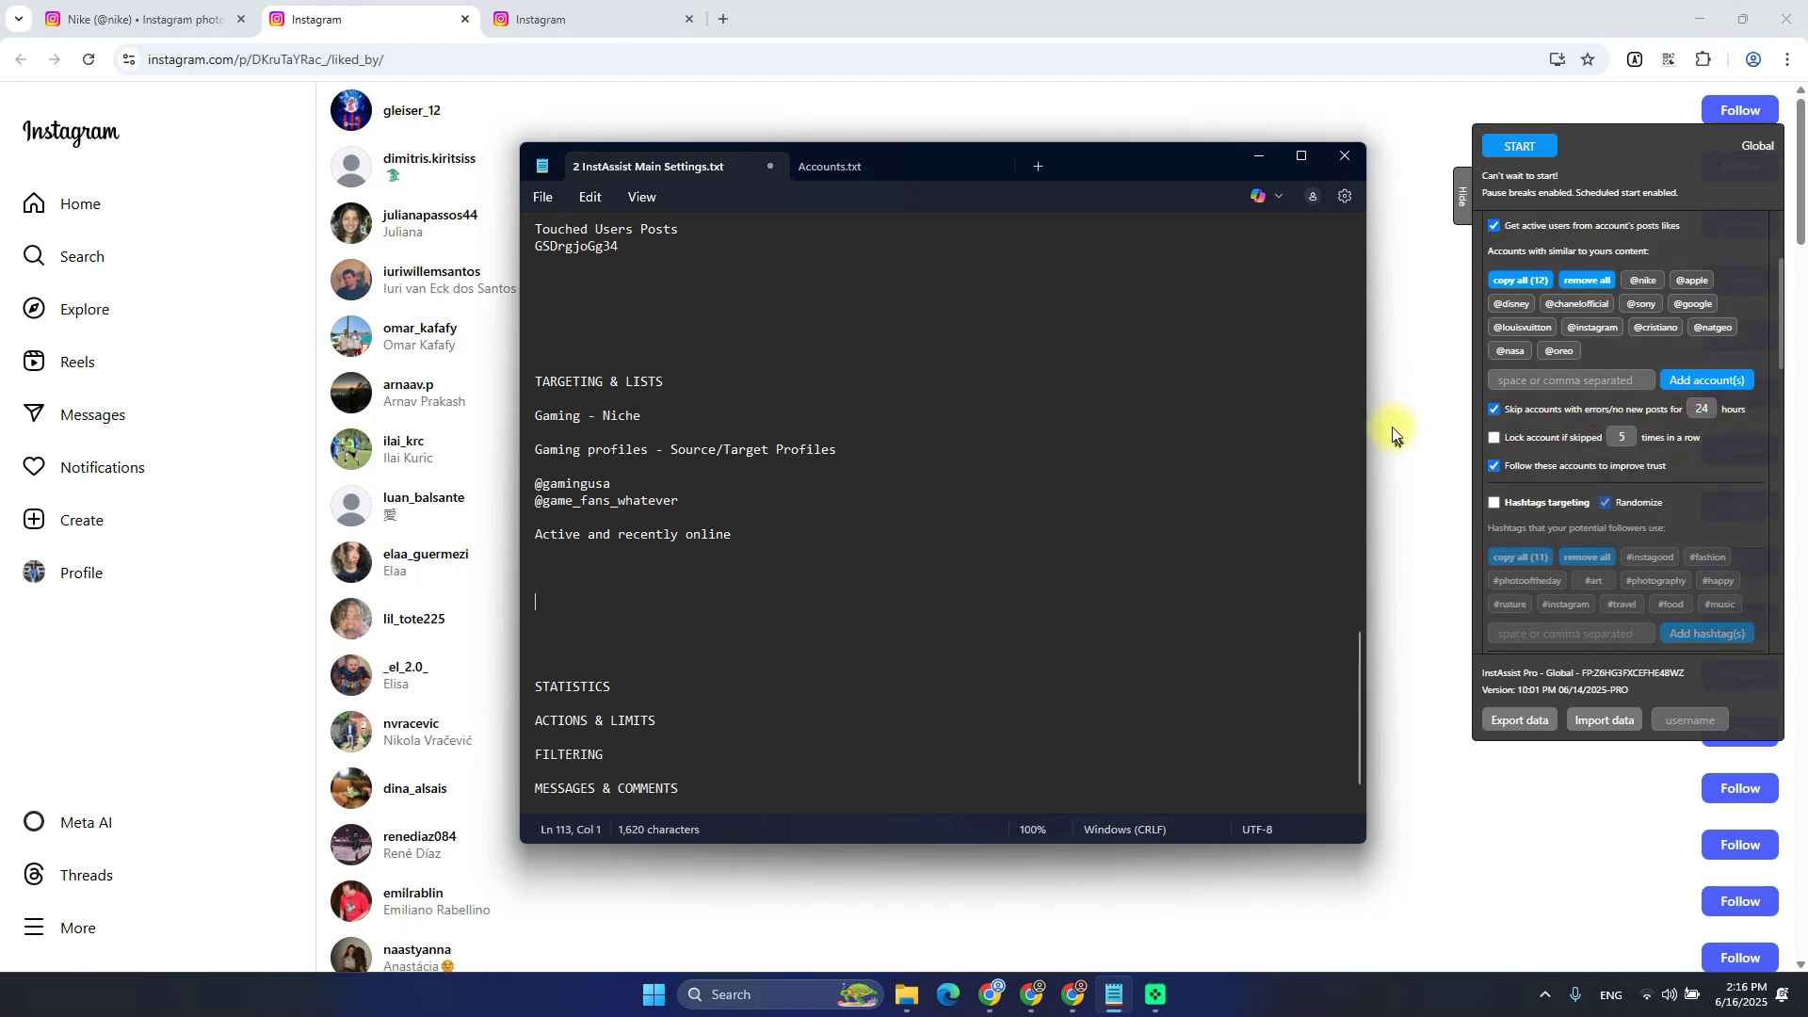
{"action": "left_click", "coordinate": [142, 19]}
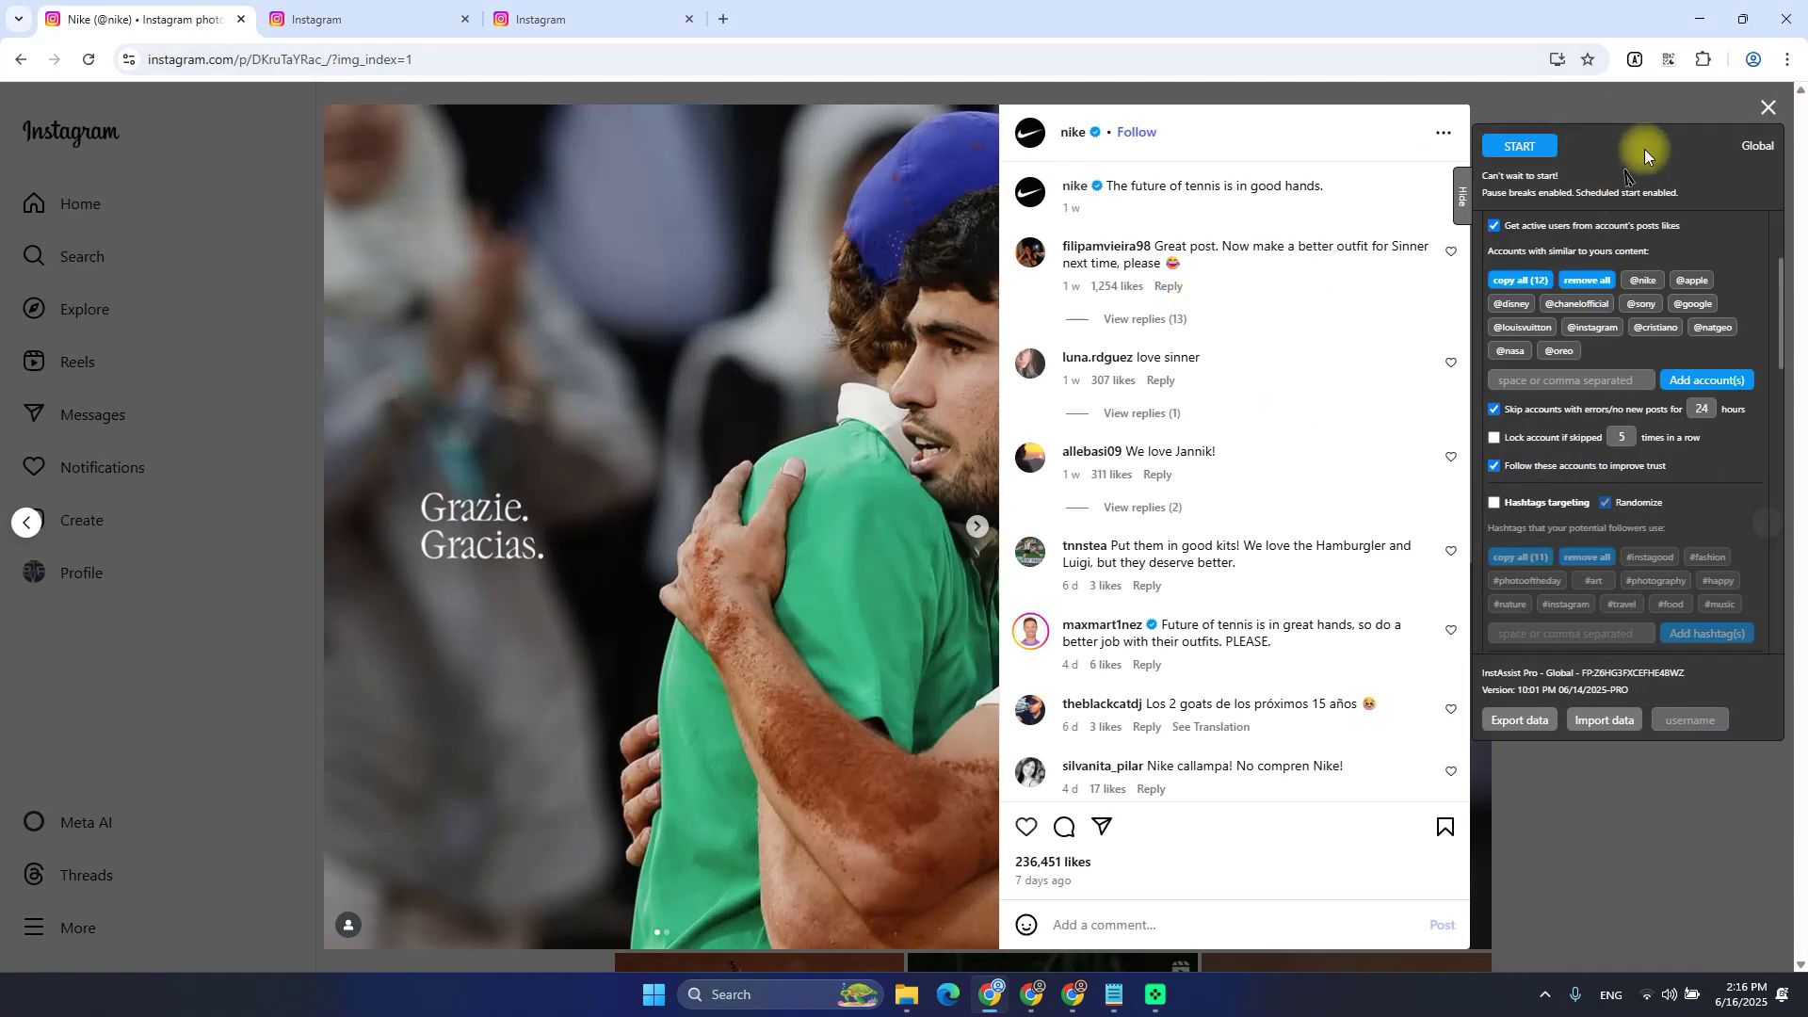
{"action": "left_click", "coordinate": [1773, 107]}
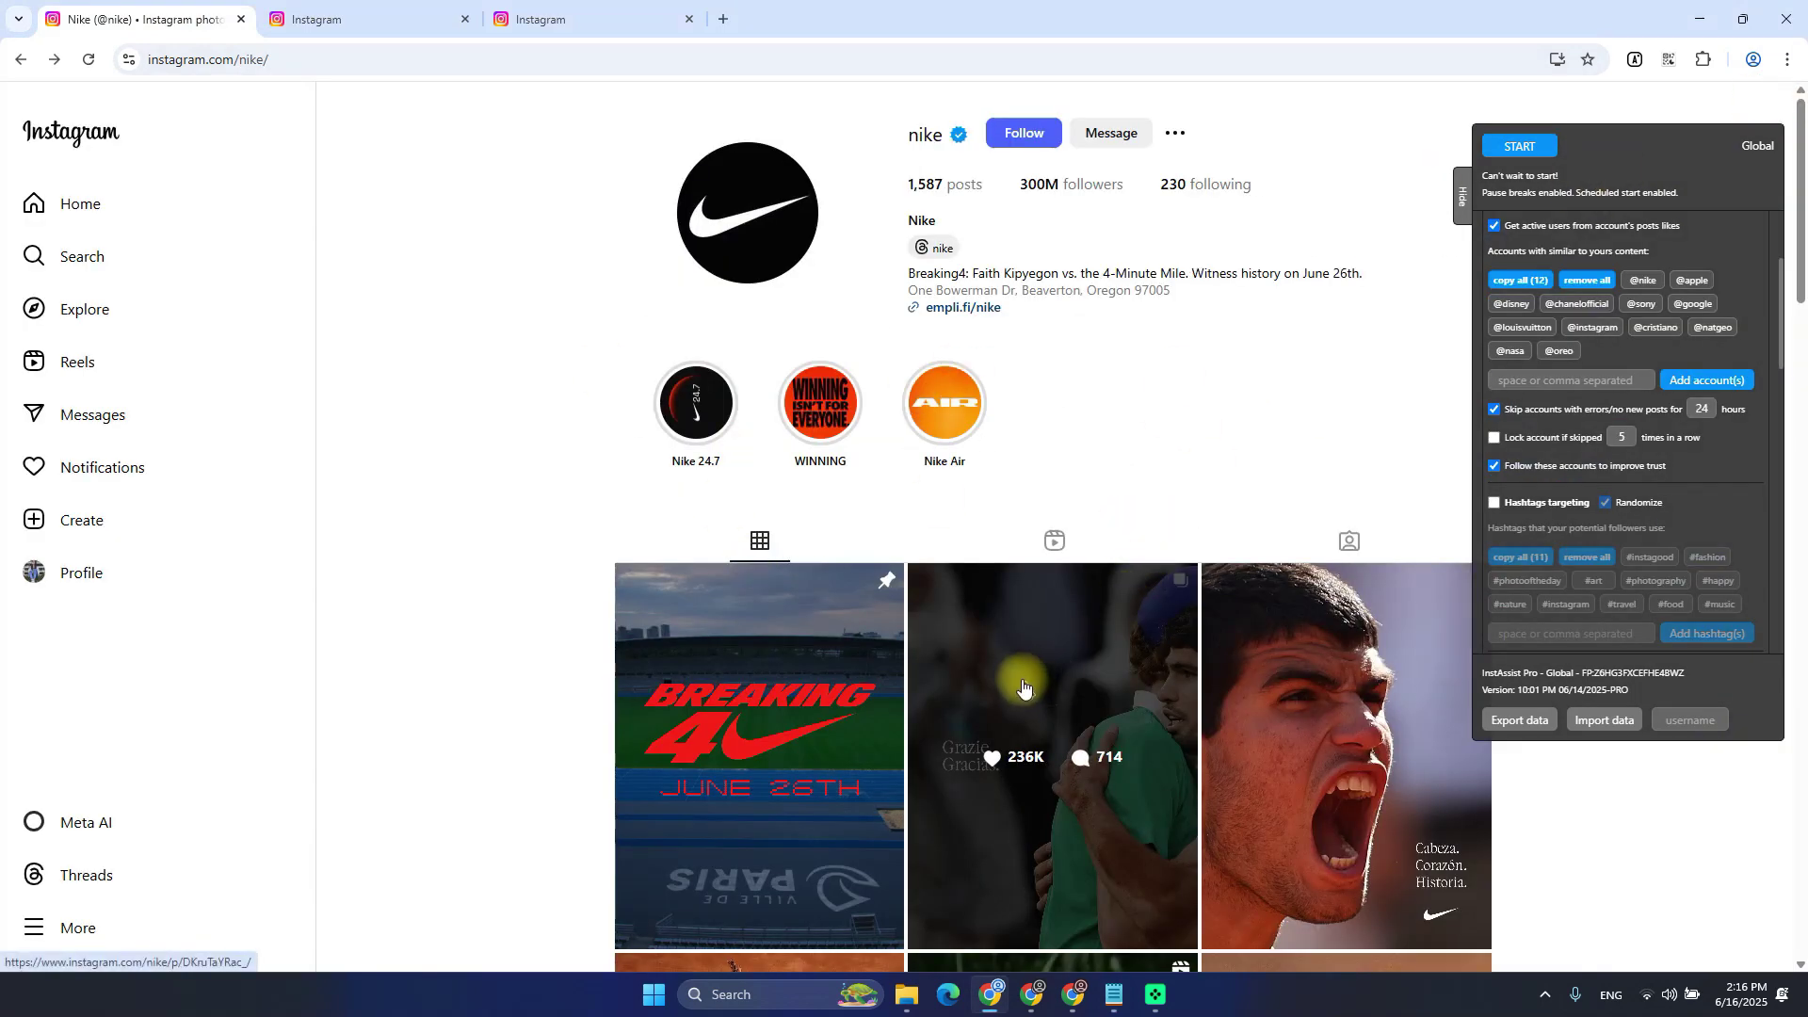
Enable "Lock account if skipped 5 times in a row" for the source accounts and disable it again
{"action": "key", "text": "alt+Tab"}
{"action": "key", "text": "alt+Tab"}
{"action": "key", "text": "alt+Tab"}
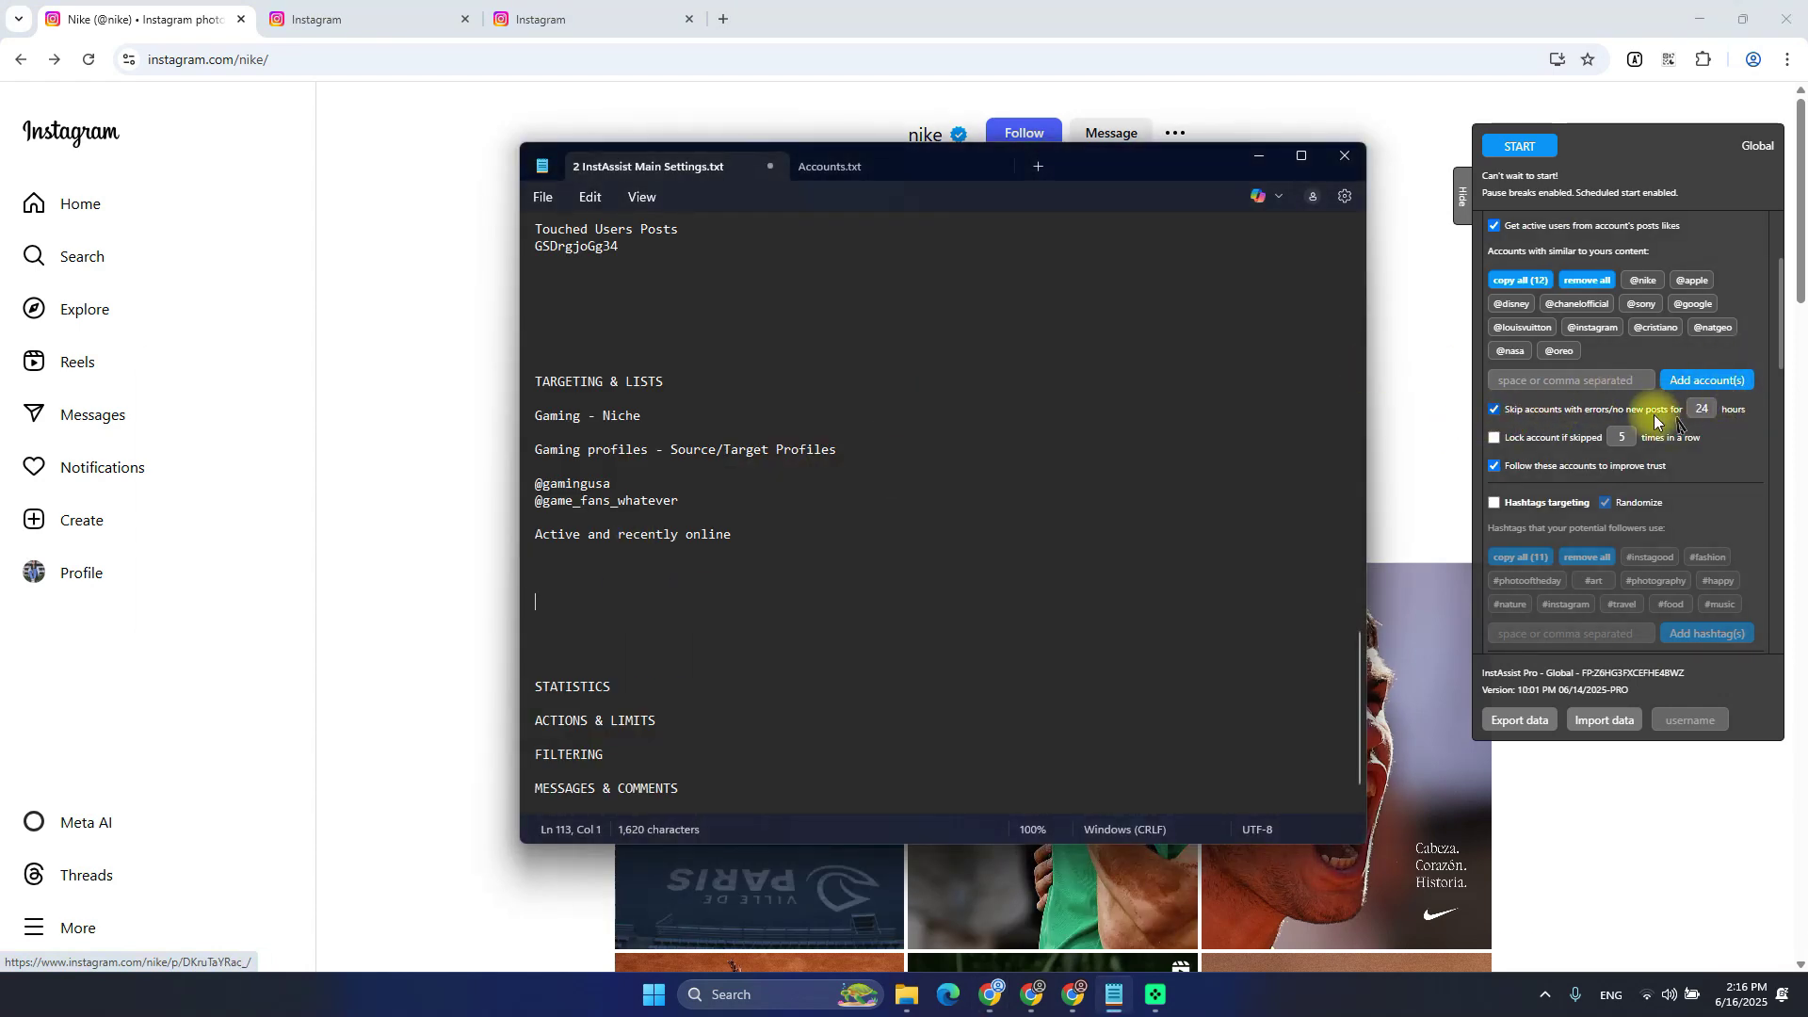
{"action": "left_click", "coordinate": [1526, 443]}
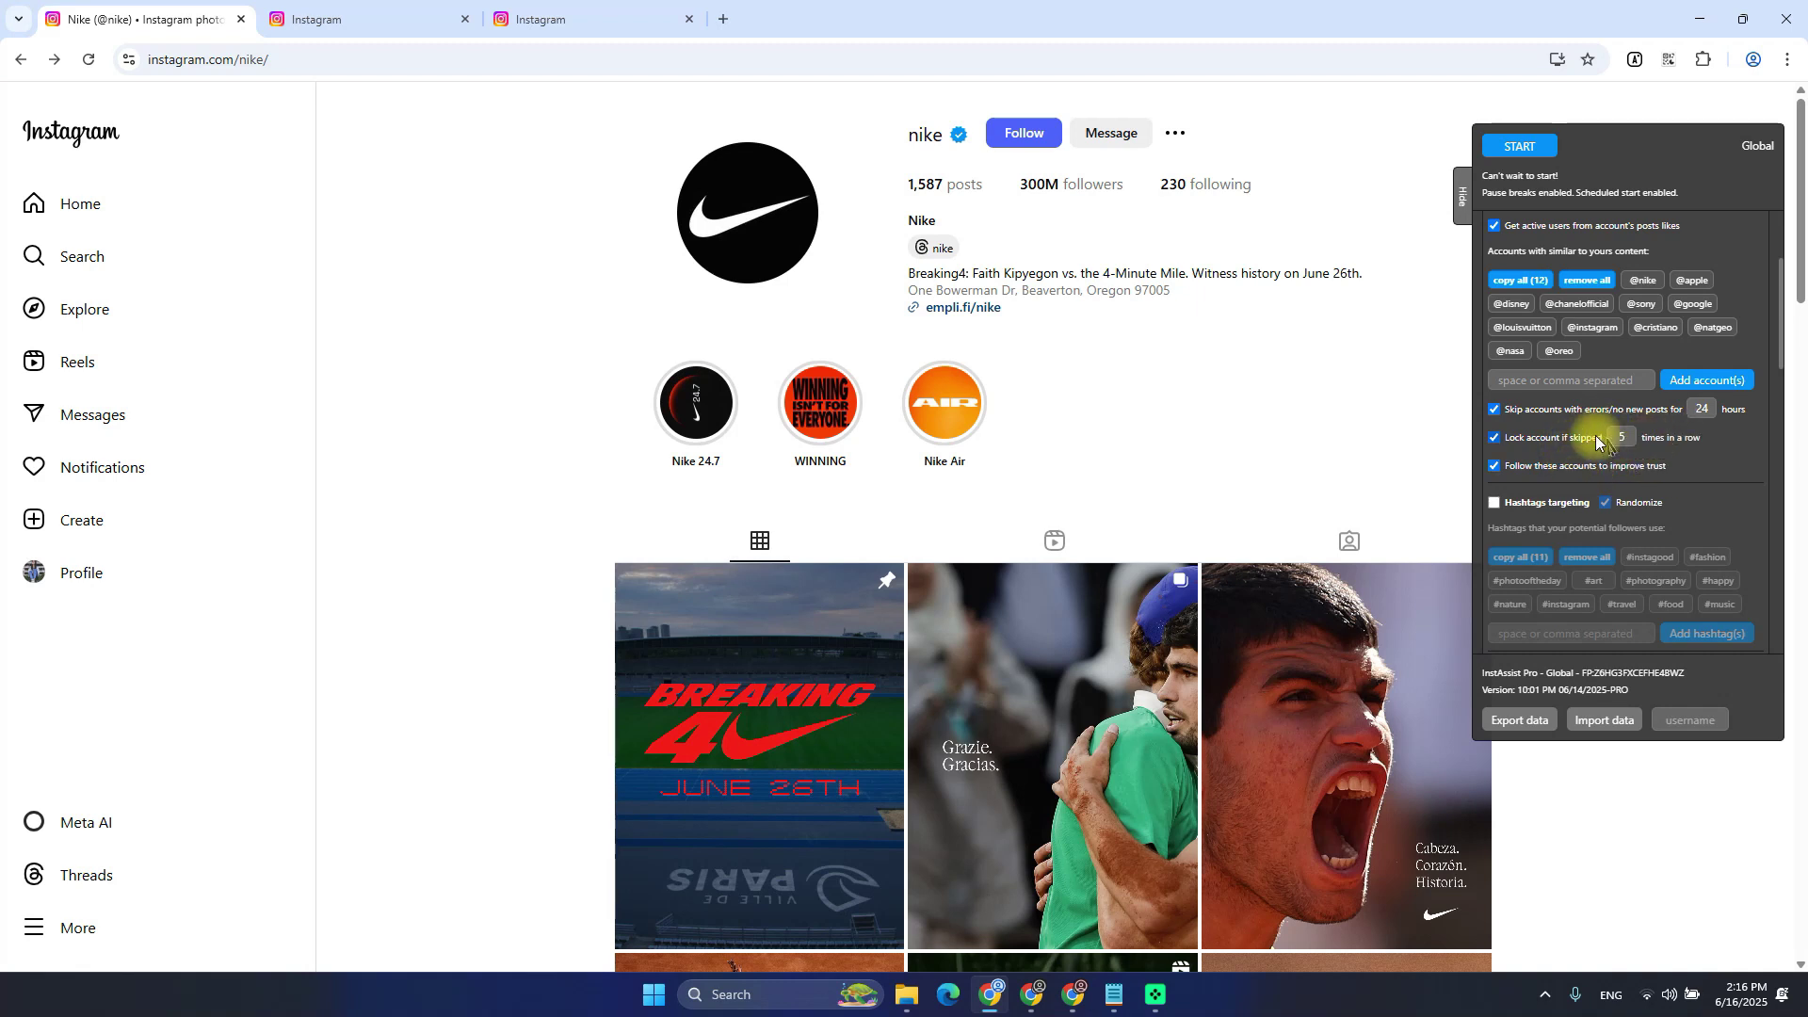
{"action": "left_click", "coordinate": [1516, 437]}
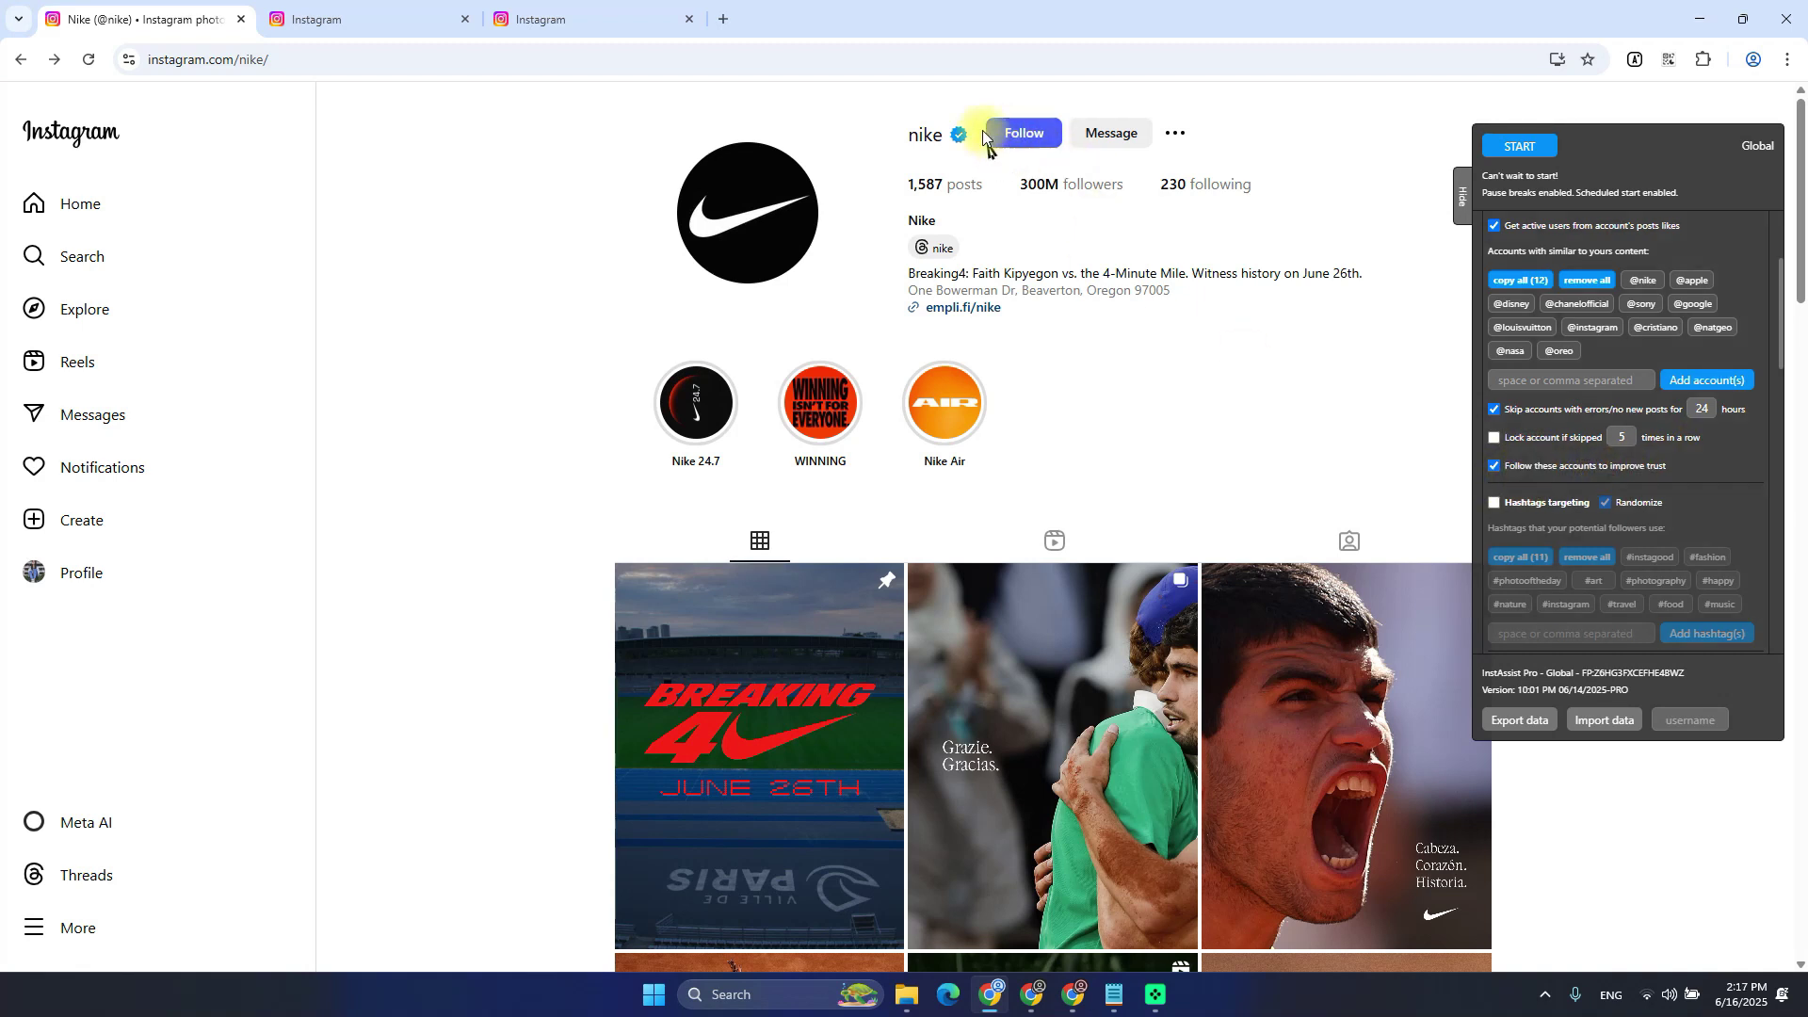
Follow Nike's Instagram account and move the notes window aside before returning to the profile
{"action": "left_click", "coordinate": [1028, 139]}
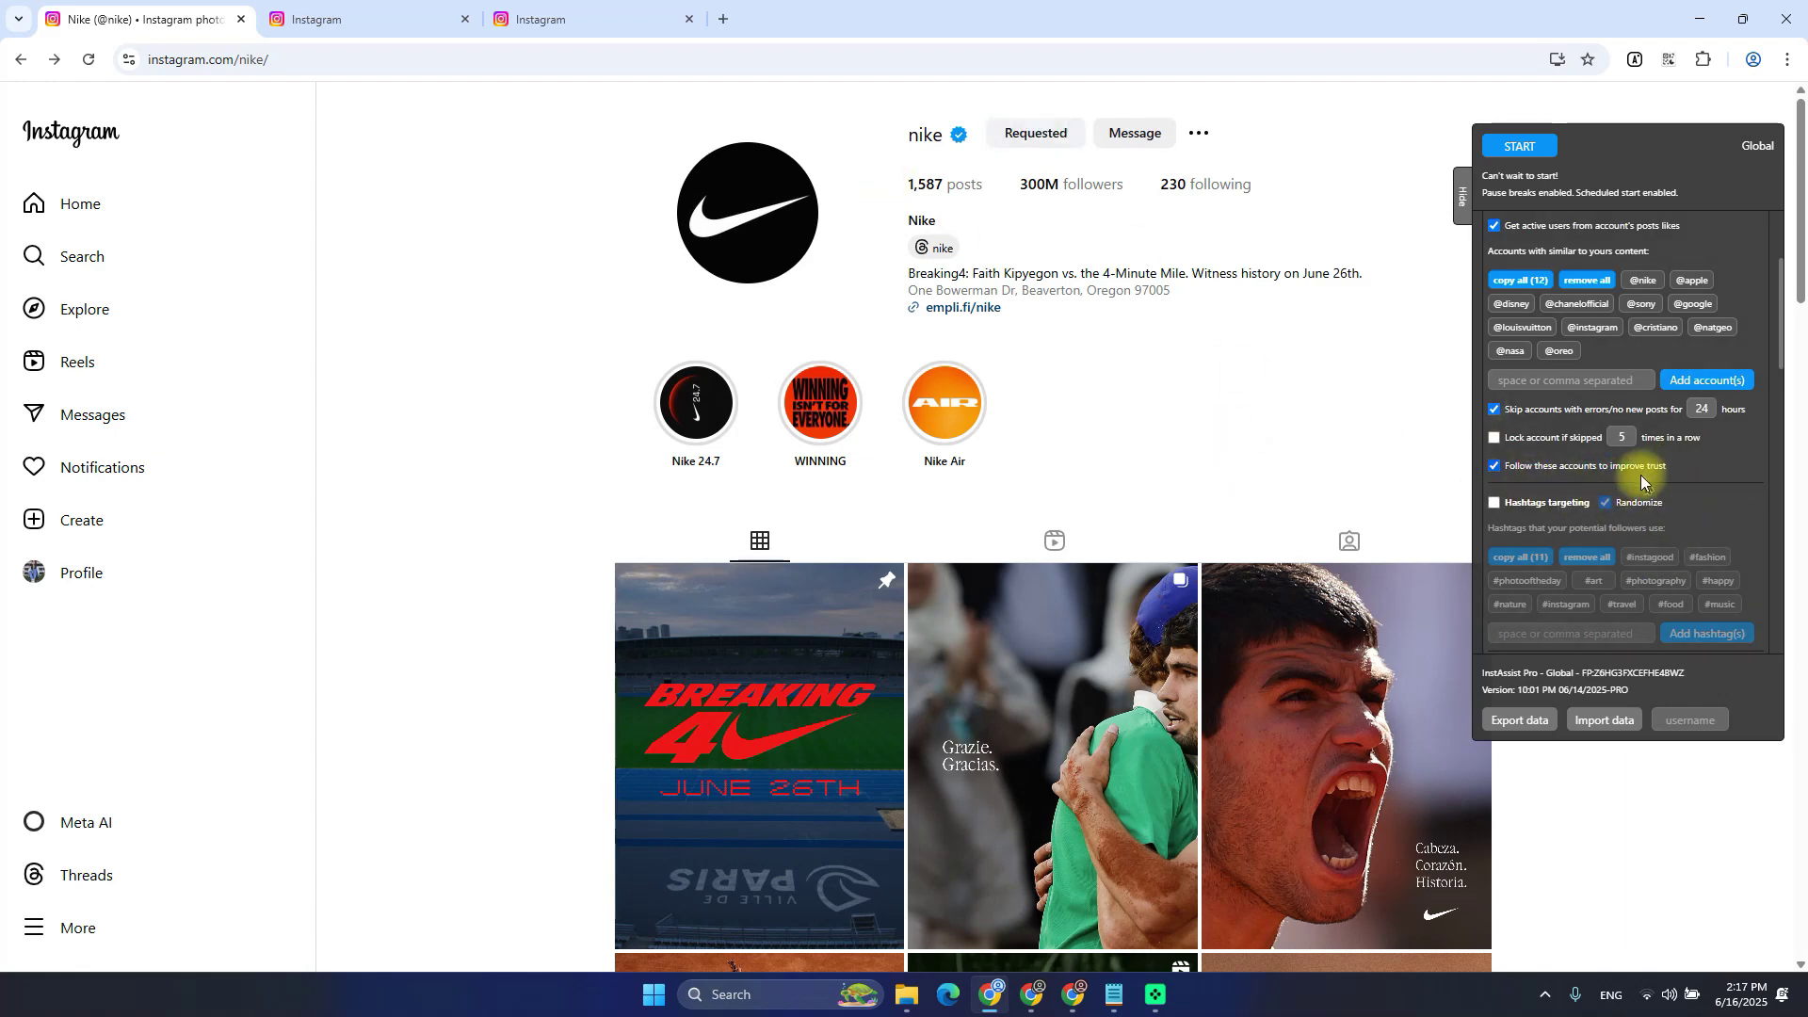
{"action": "key", "text": "alt+Tab"}
{"action": "left_click_drag", "start_coordinate": [1126, 171], "coordinate": [885, 205]}
{"action": "key", "text": "alt+Tab"}
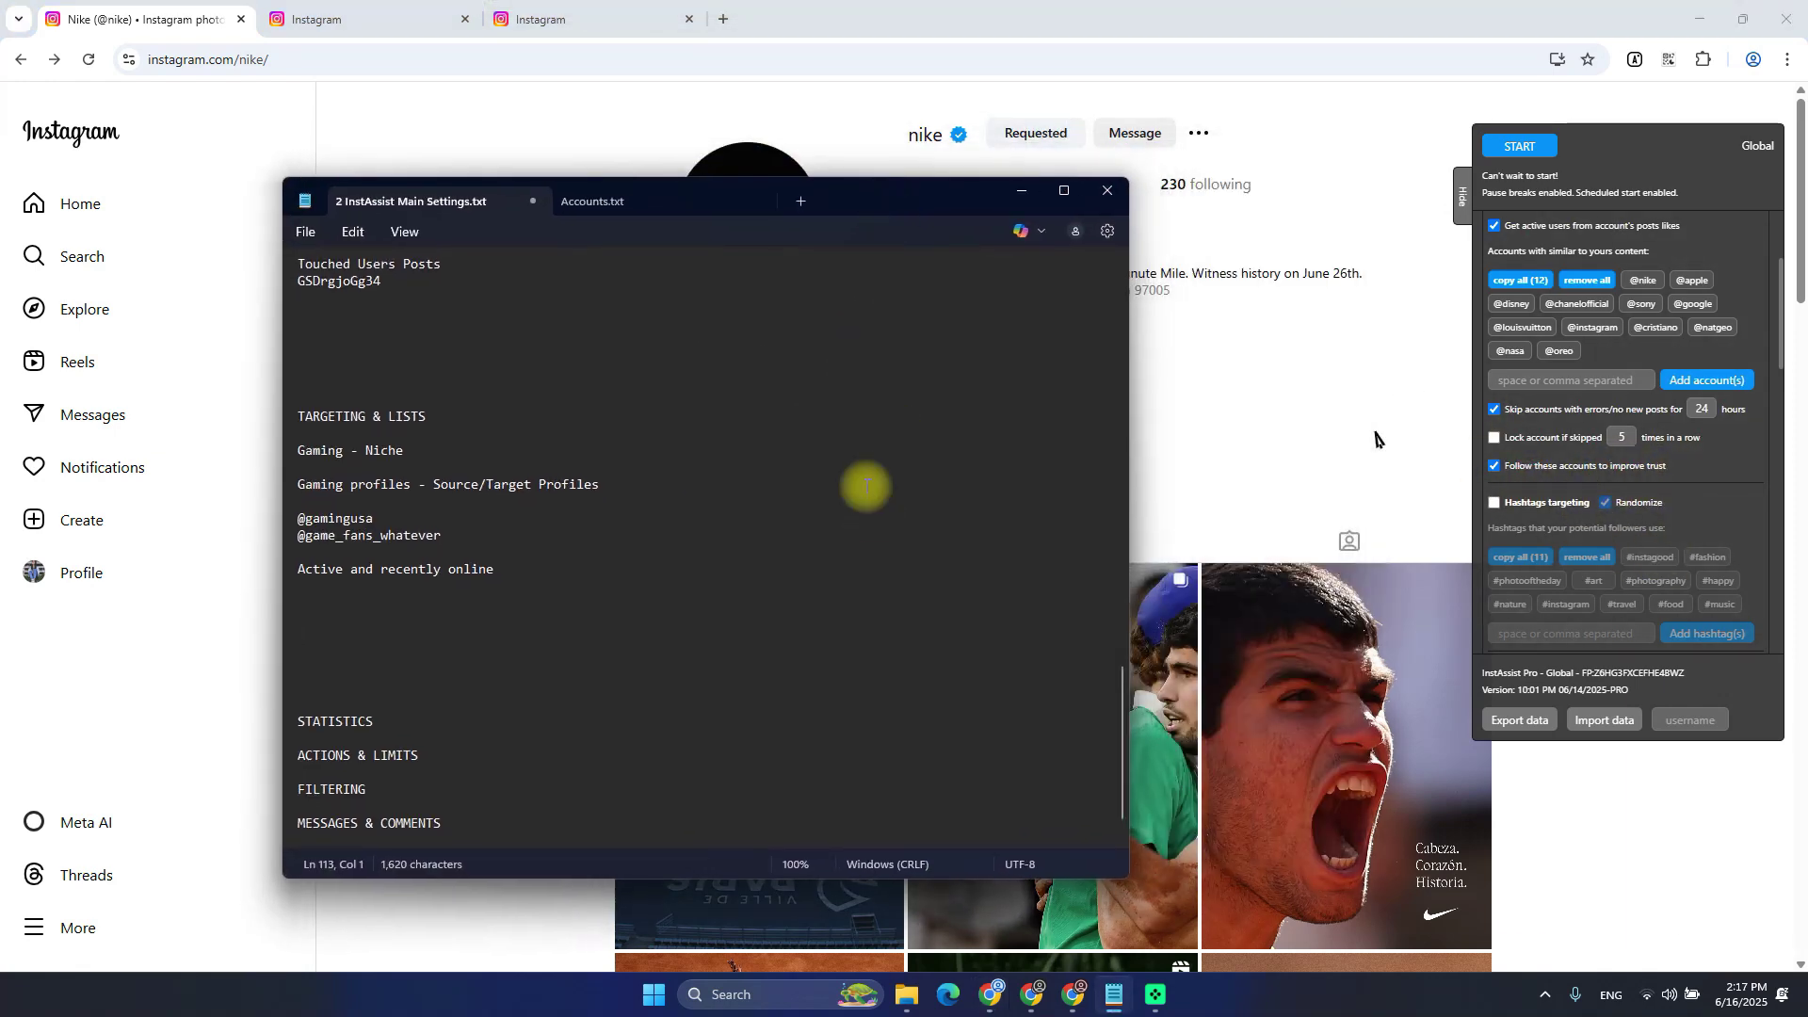
{"action": "scroll", "coordinate": [890, 735], "scroll_direction": "down", "scroll_amount": 5}
{"action": "scroll", "coordinate": [897, 553], "scroll_direction": "up", "scroll_amount": 5}
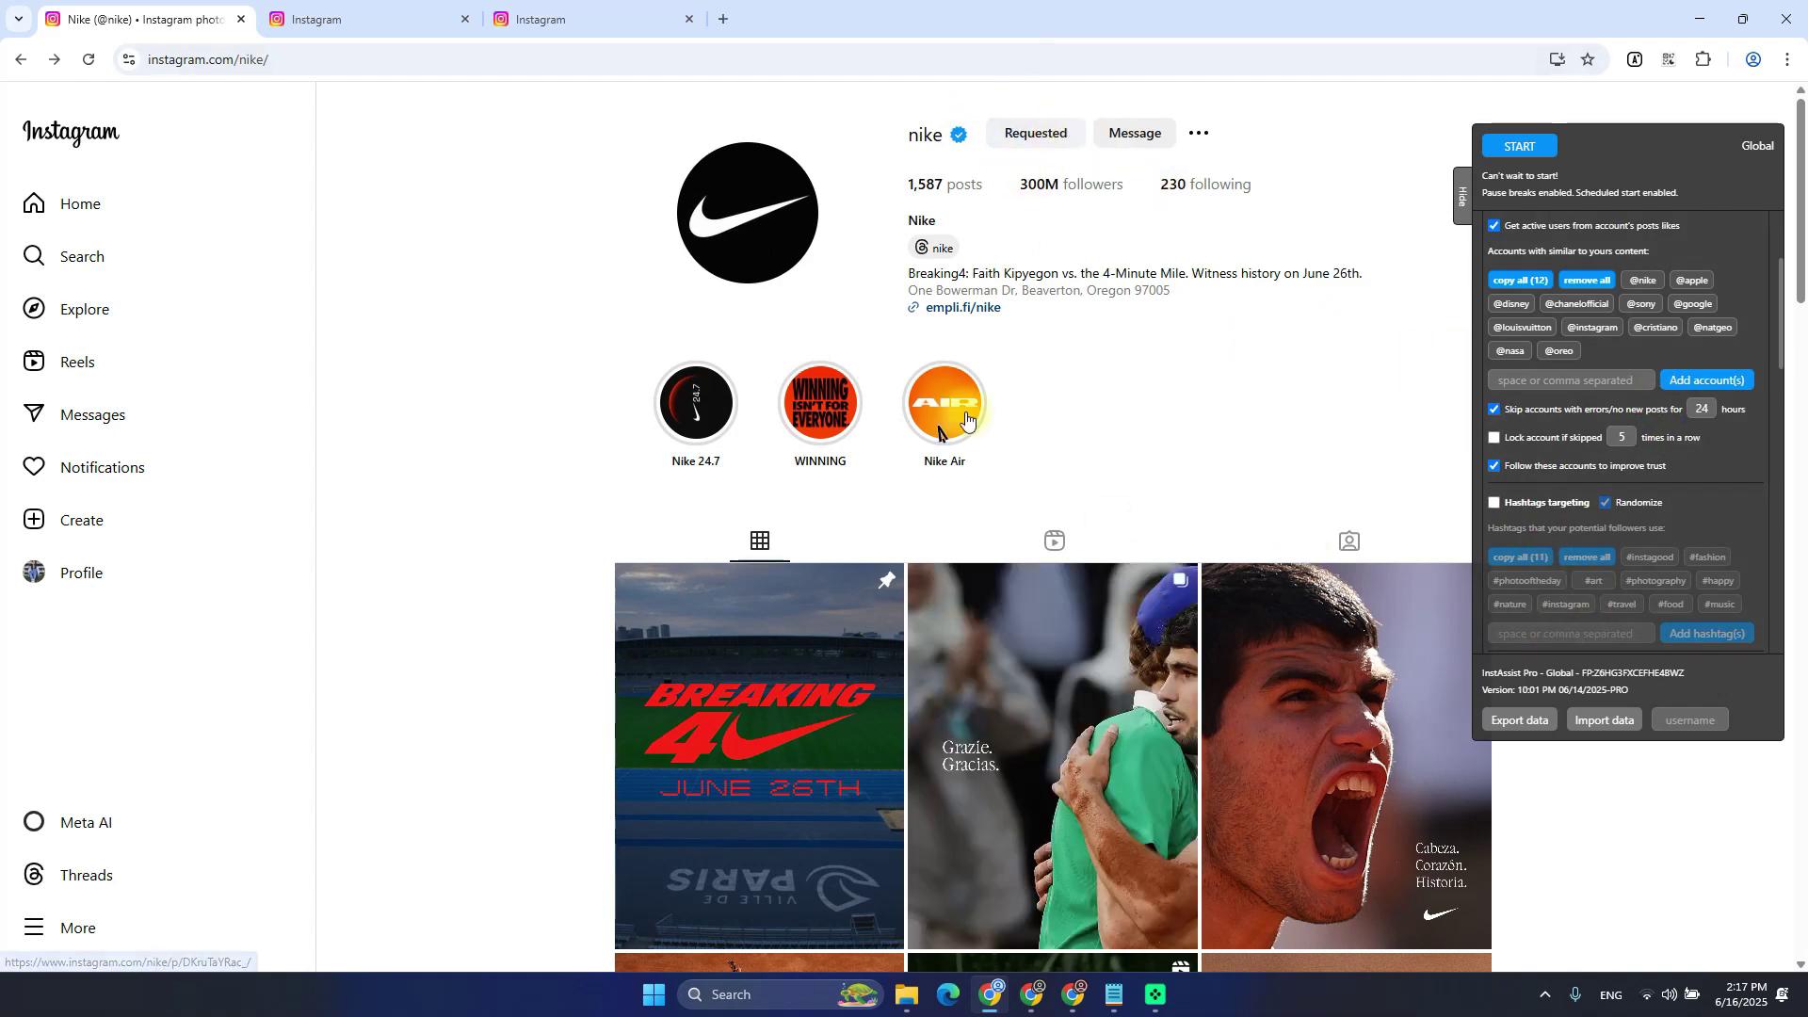
{"action": "scroll", "coordinate": [1601, 452], "scroll_direction": "down", "scroll_amount": 2}
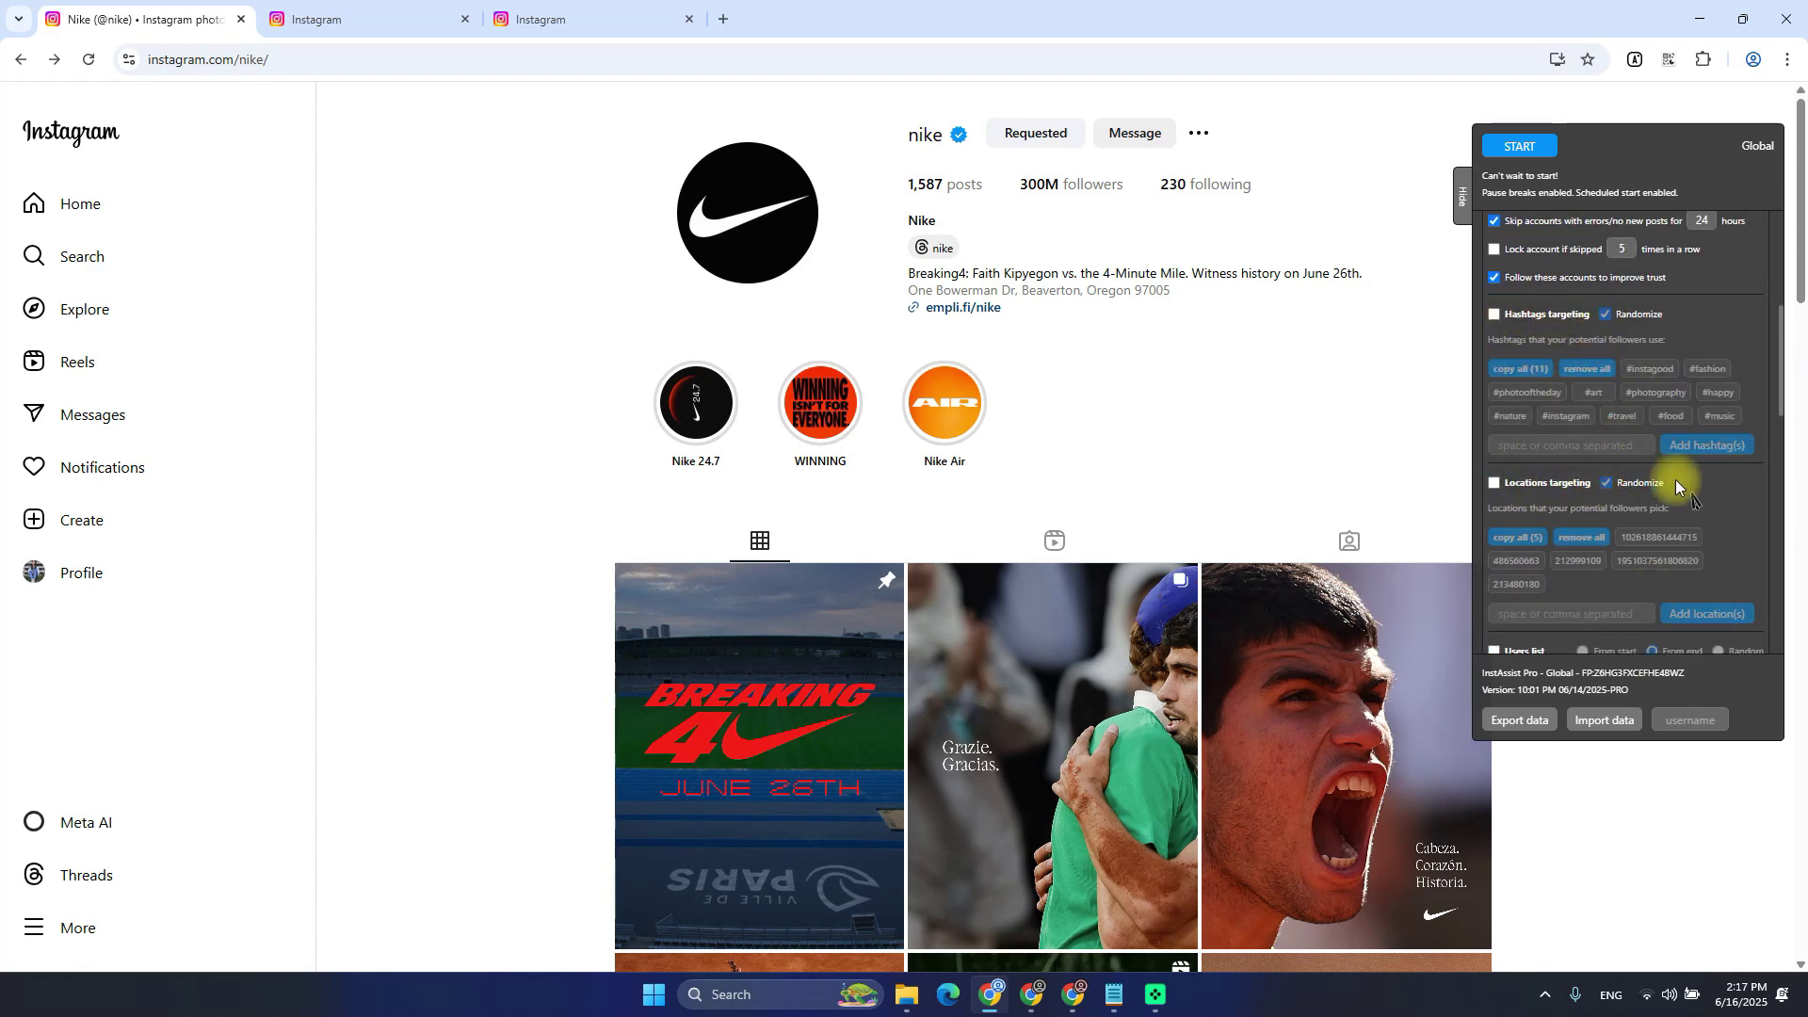
{"action": "scroll", "coordinate": [1677, 508], "scroll_direction": "up", "scroll_amount": 3}
{"action": "scroll", "coordinate": [1664, 343], "scroll_direction": "down", "scroll_amount": 3}
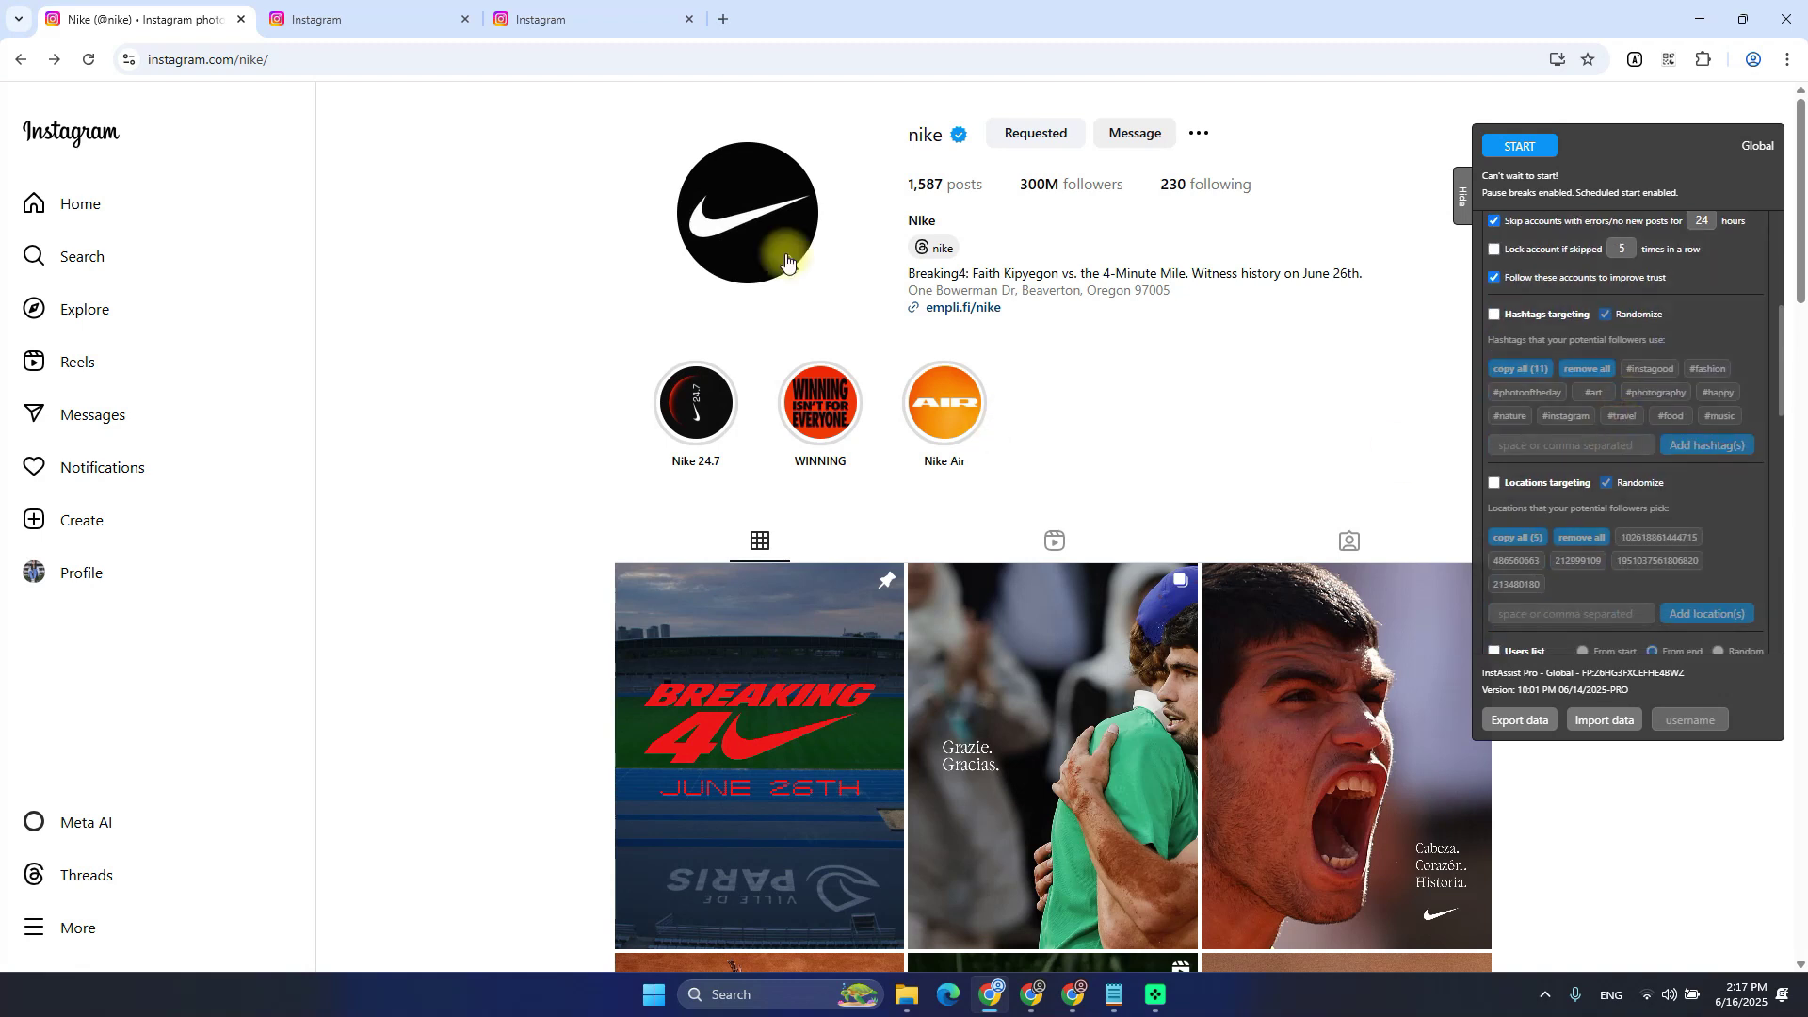
{"action": "left_click", "coordinate": [280, 65]}
{"action": "left_click", "coordinate": [262, 64]}
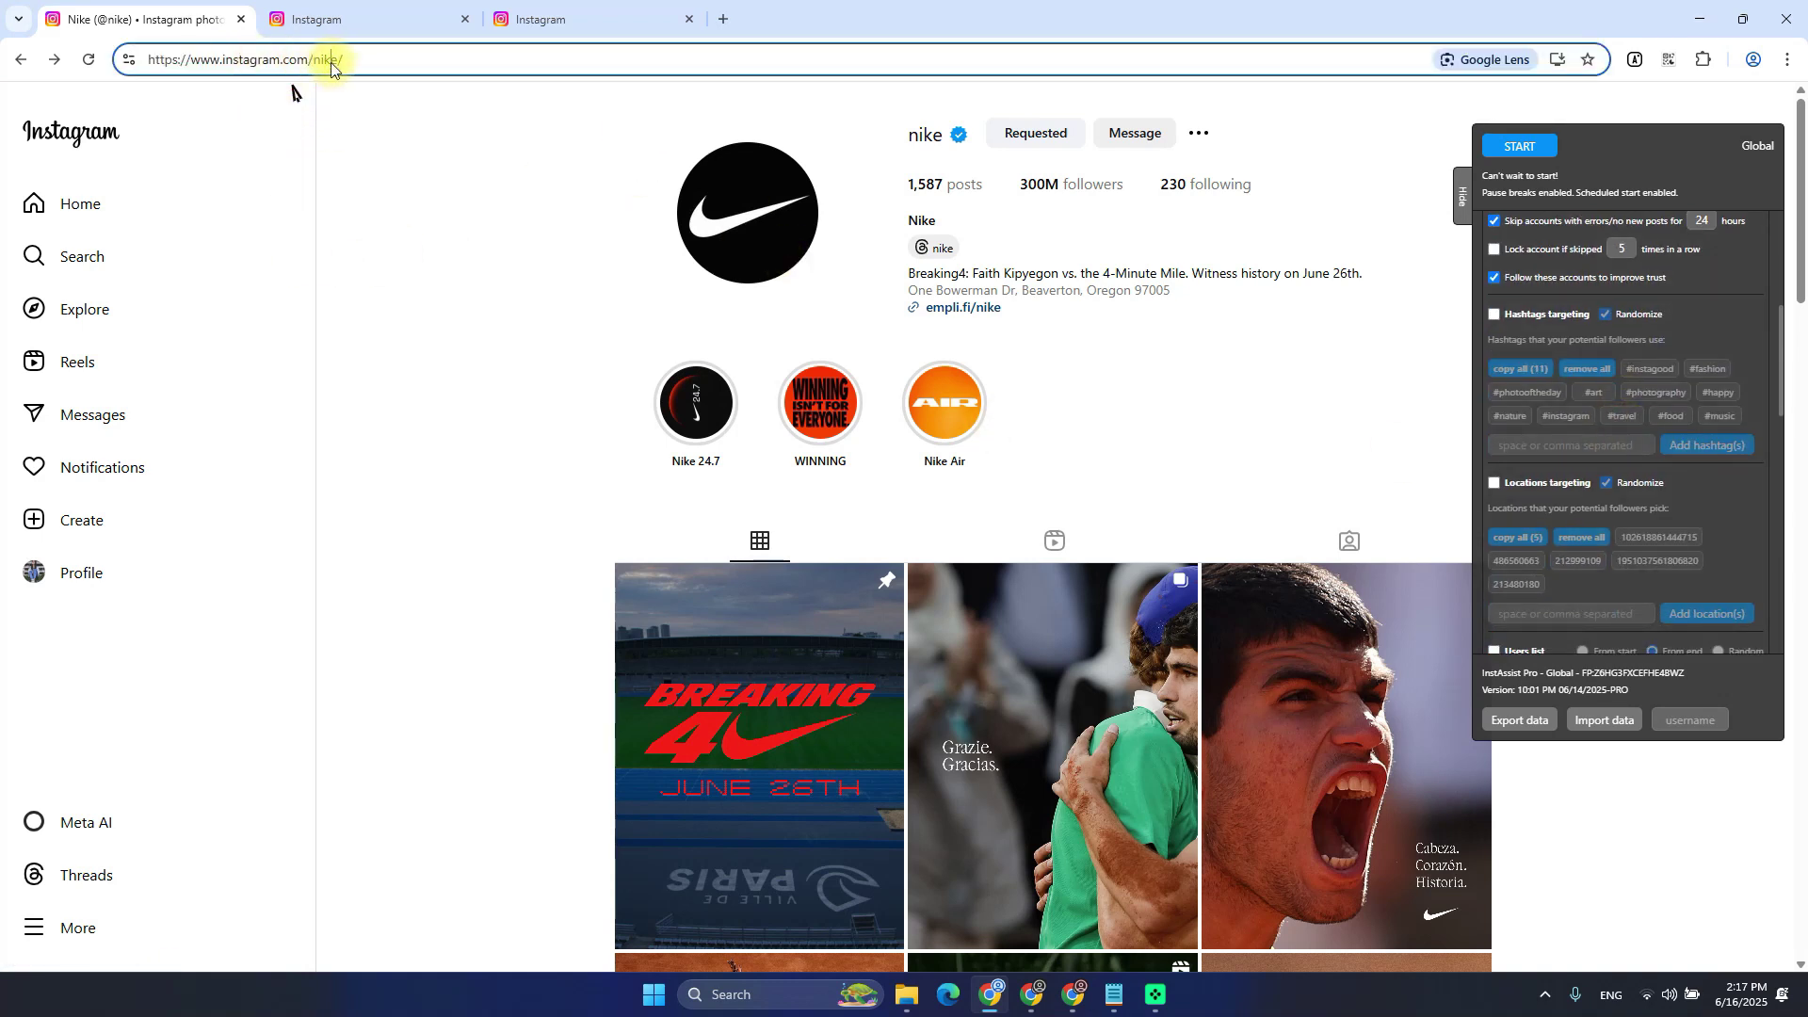
{"action": "left_click_drag", "start_coordinate": [313, 61], "coordinate": [371, 64]}
{"action": "left_click", "coordinate": [389, 62]}
{"action": "left_click", "coordinate": [1338, 421]}
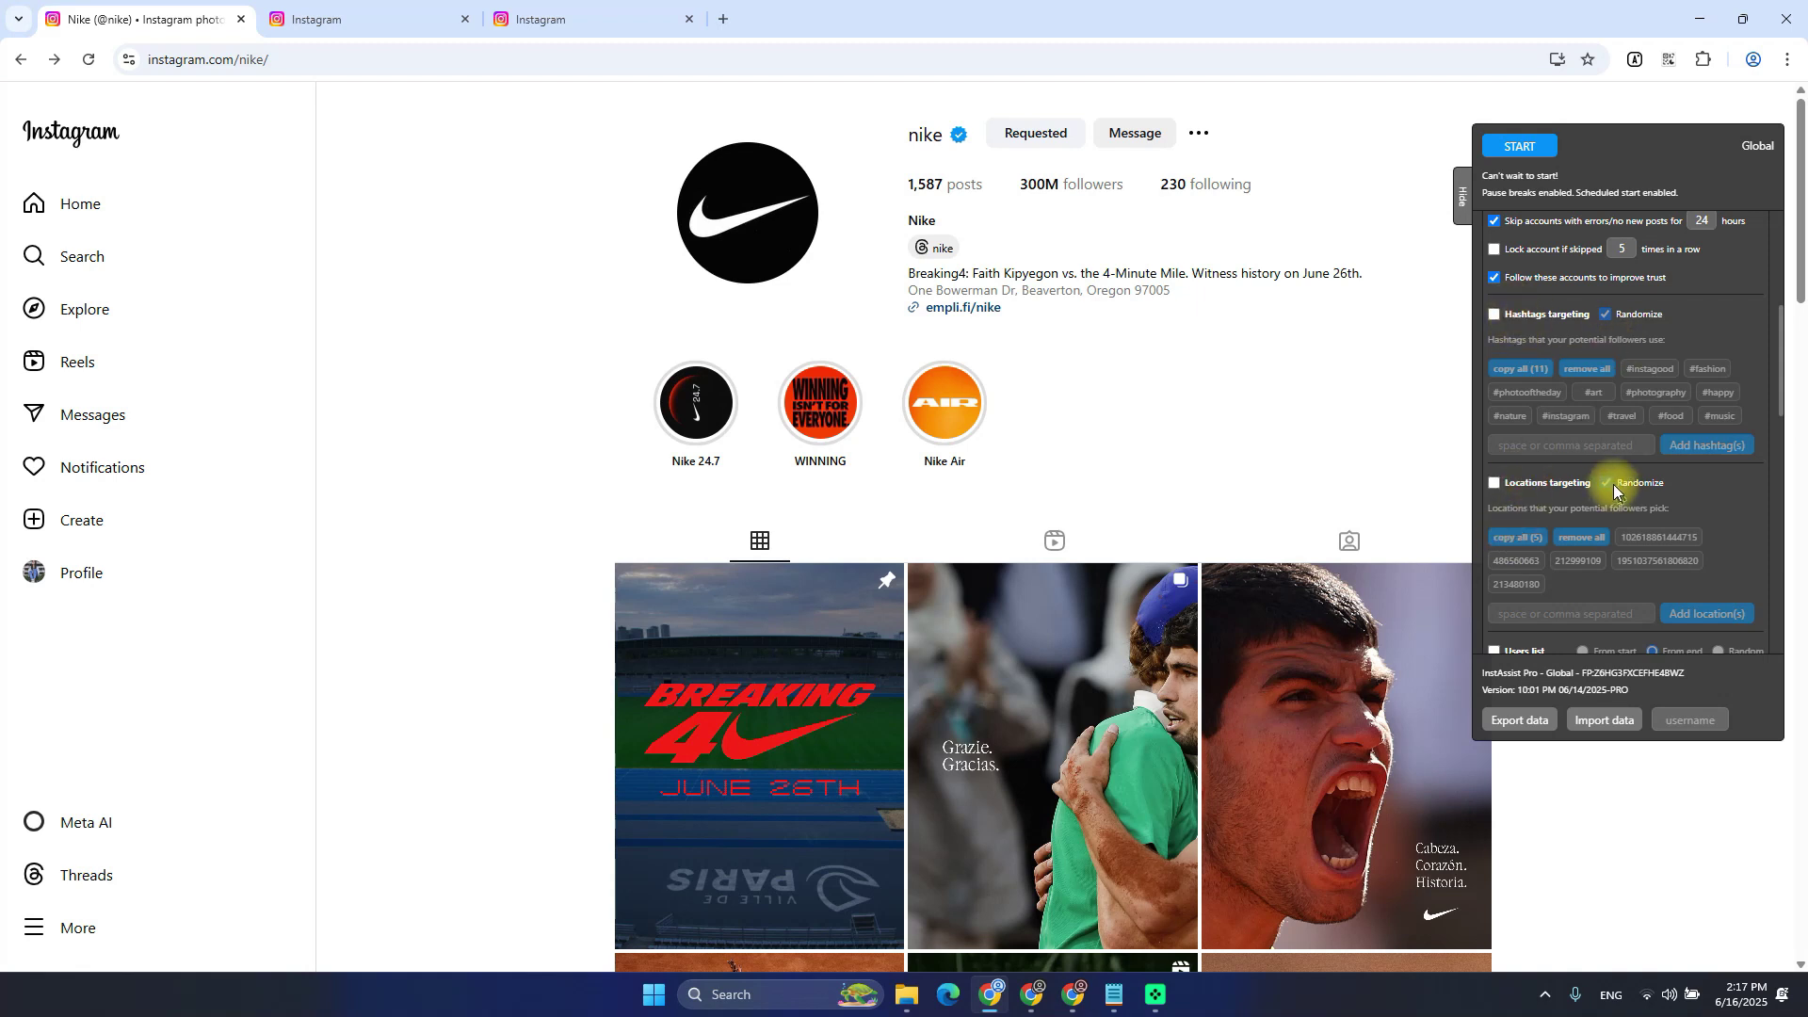
Show the Users list settings in InstAssist and highlight the entries at the start of the post's likers list
{"action": "scroll", "coordinate": [1625, 476], "scroll_direction": "down", "scroll_amount": 3}
{"action": "scroll", "coordinate": [1639, 396], "scroll_direction": "down", "scroll_amount": 1}
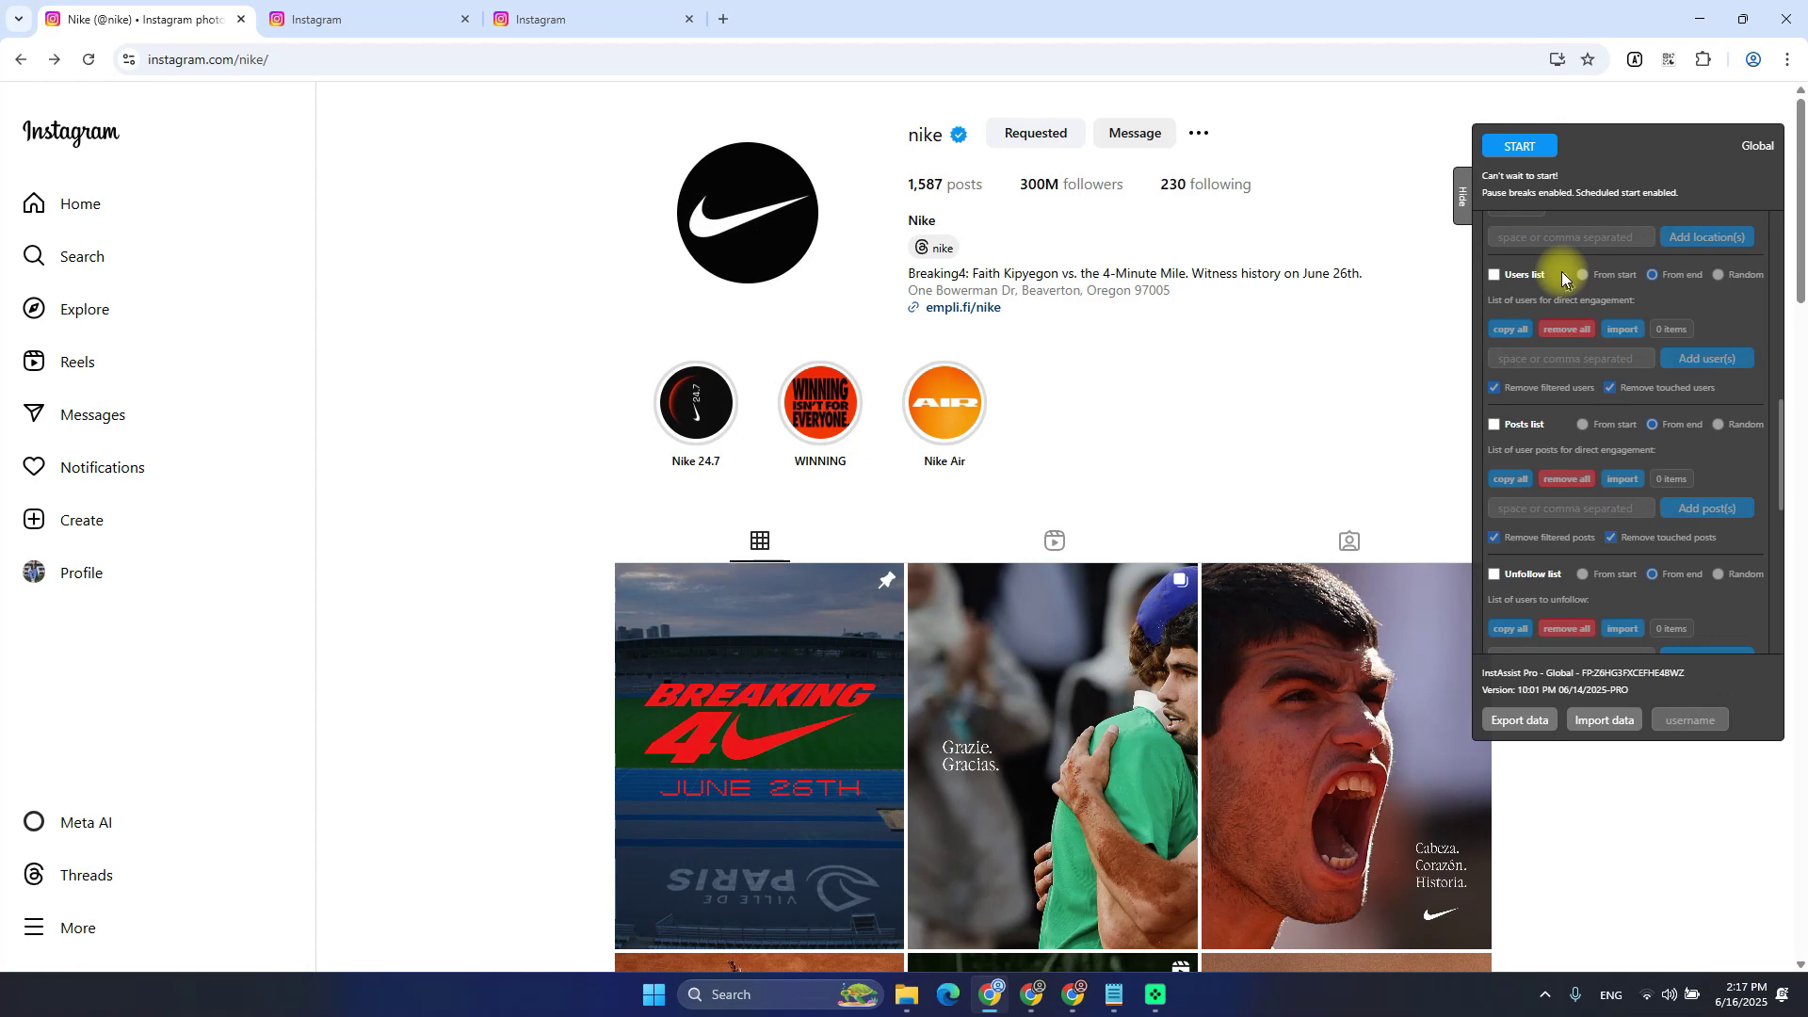
{"action": "left_click", "coordinate": [311, 16]}
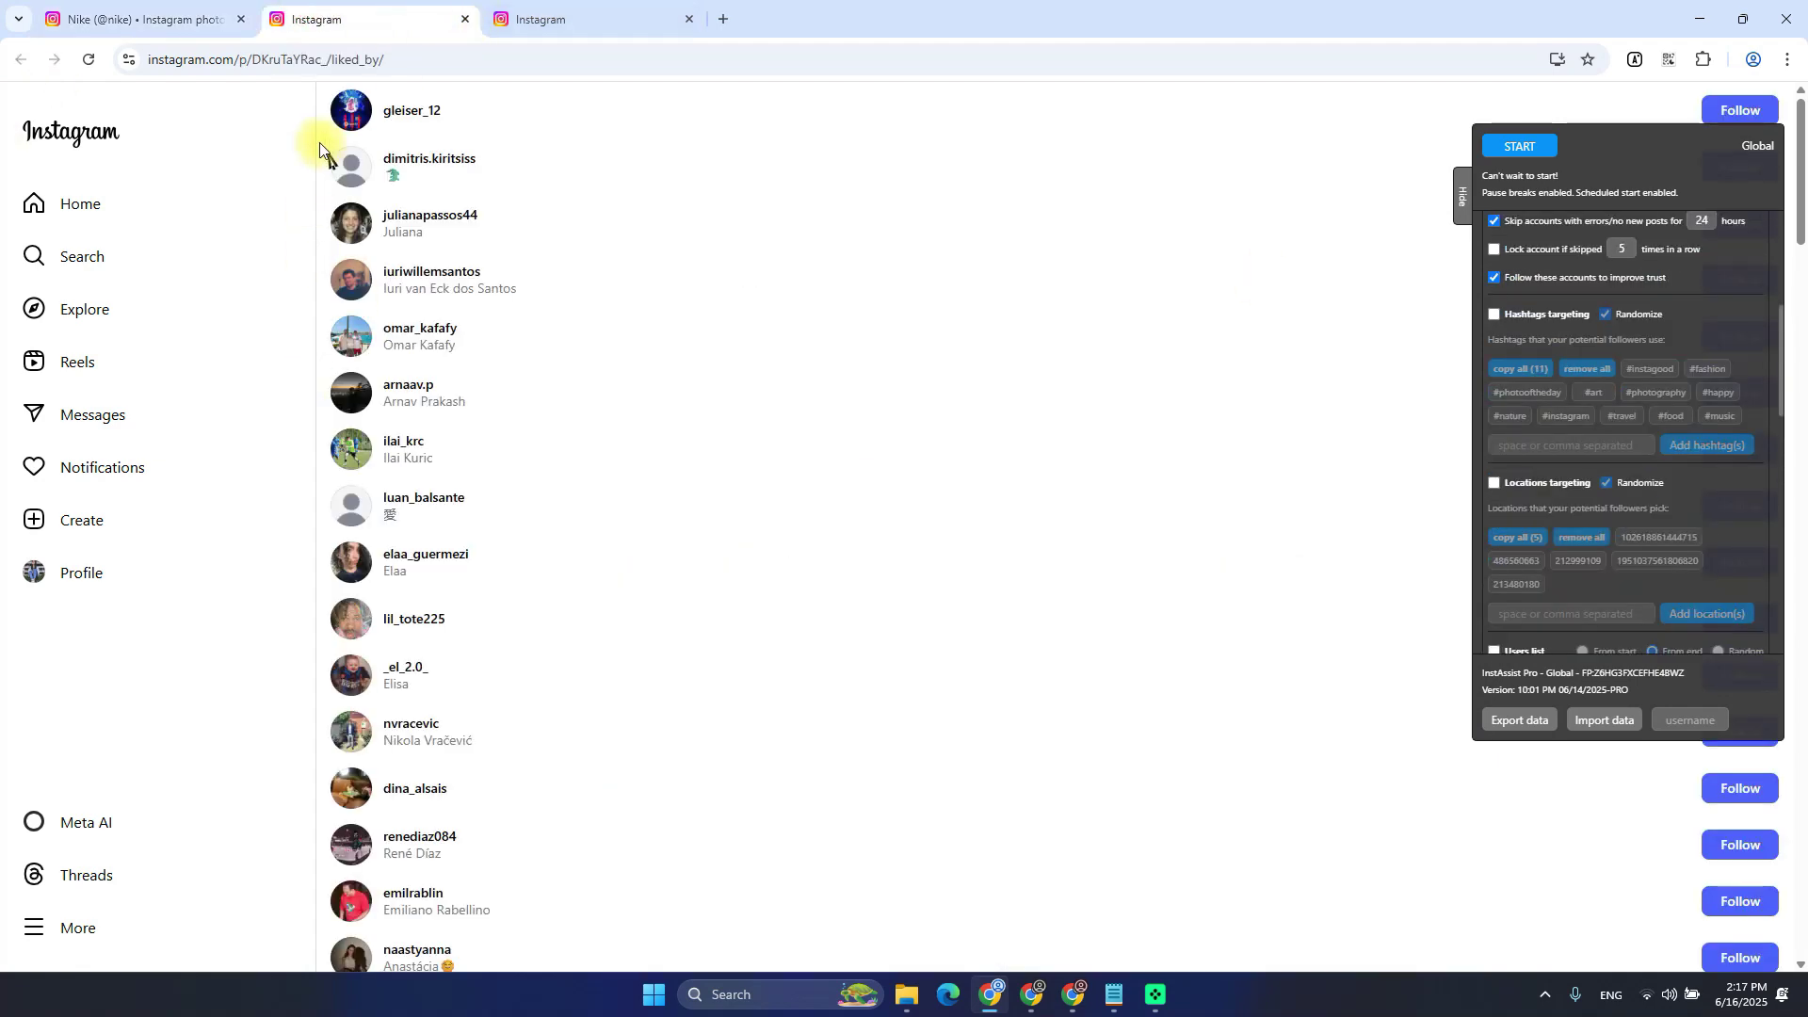
{"action": "left_click_drag", "start_coordinate": [520, 641], "coordinate": [613, 194]}
{"action": "left_click", "coordinate": [523, 223]}
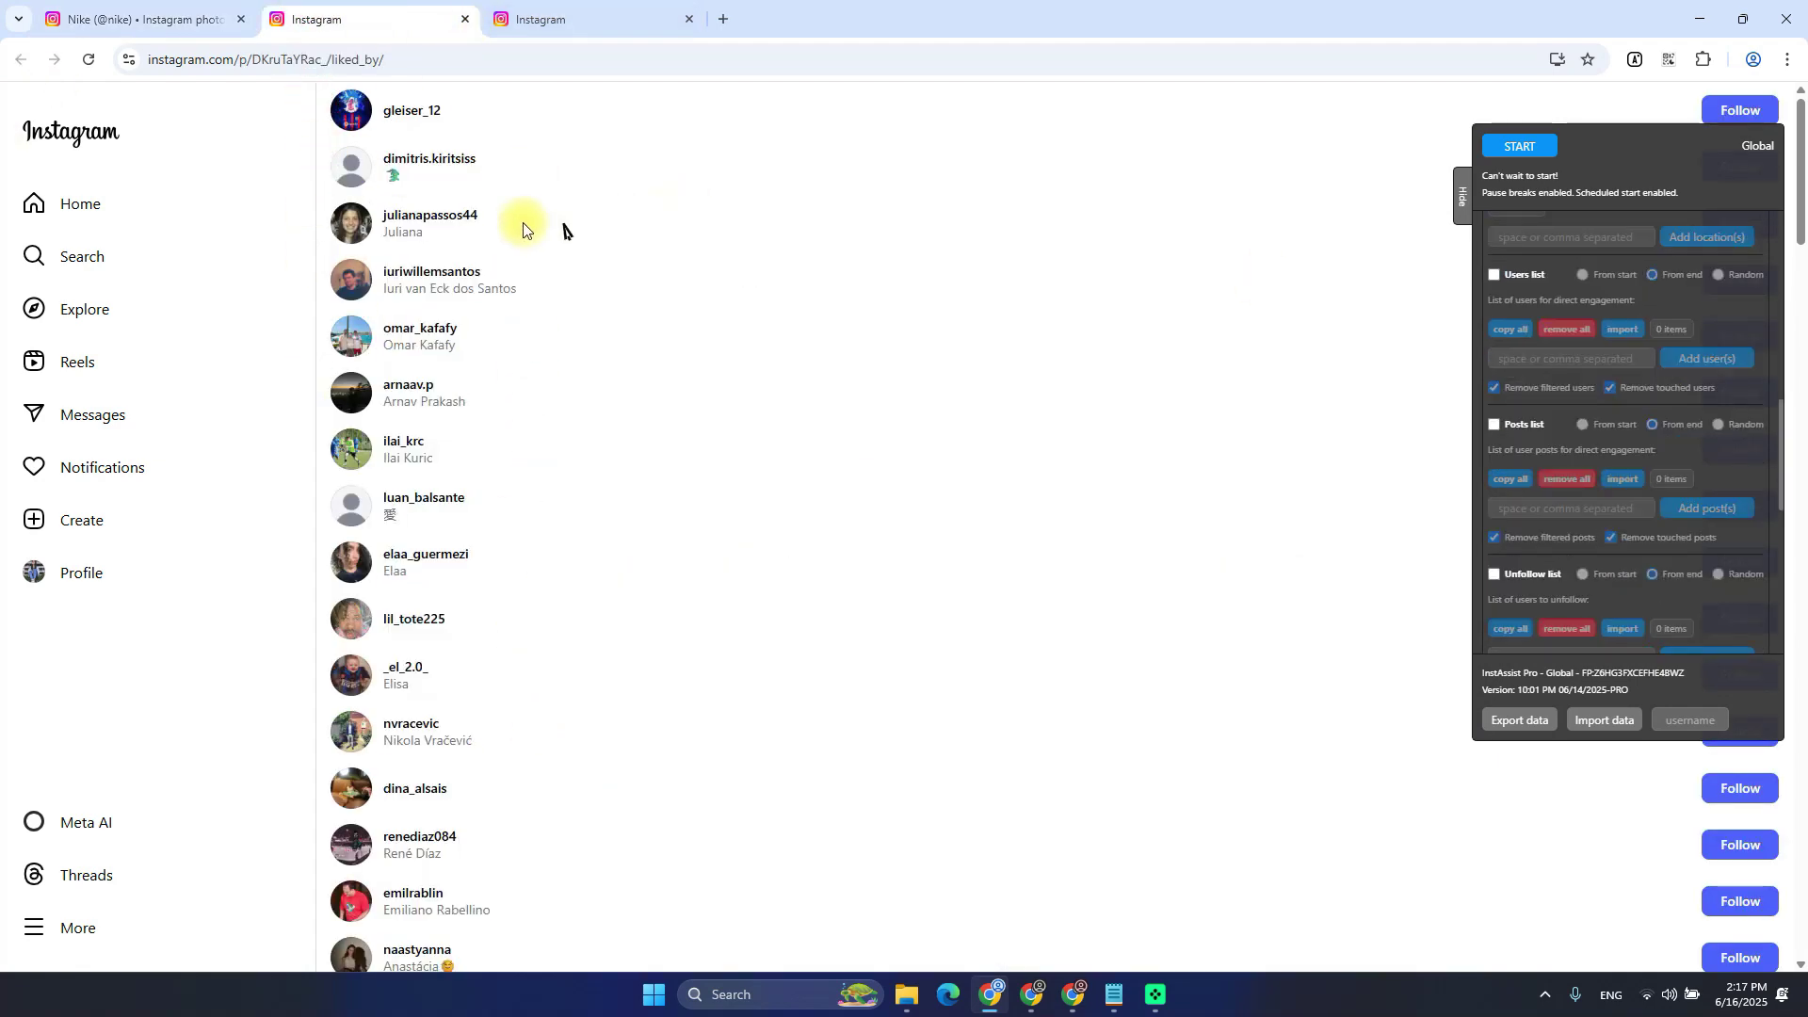
{"action": "key", "text": "alt+Tab"}
{"action": "key", "text": "alt+Tab"}
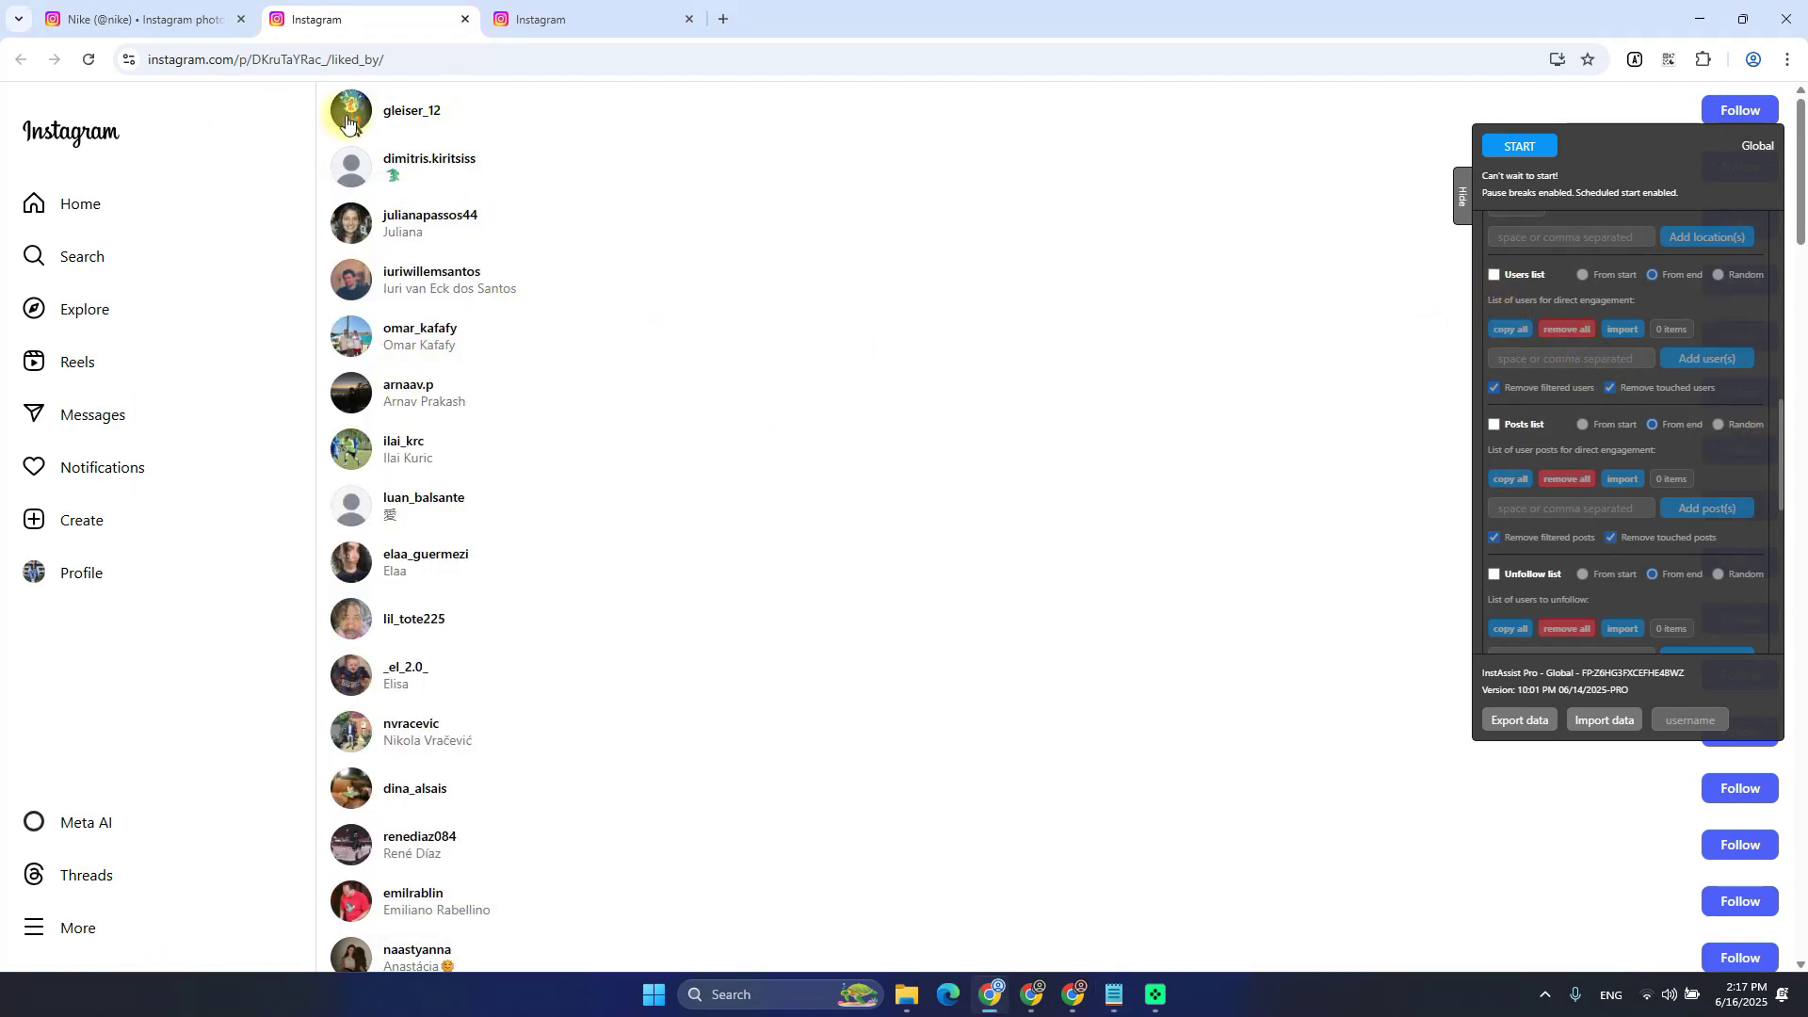
{"action": "mouse_move", "coordinate": [384, 120]}
{"action": "left_click_drag", "start_coordinate": [383, 114], "coordinate": [514, 807]}
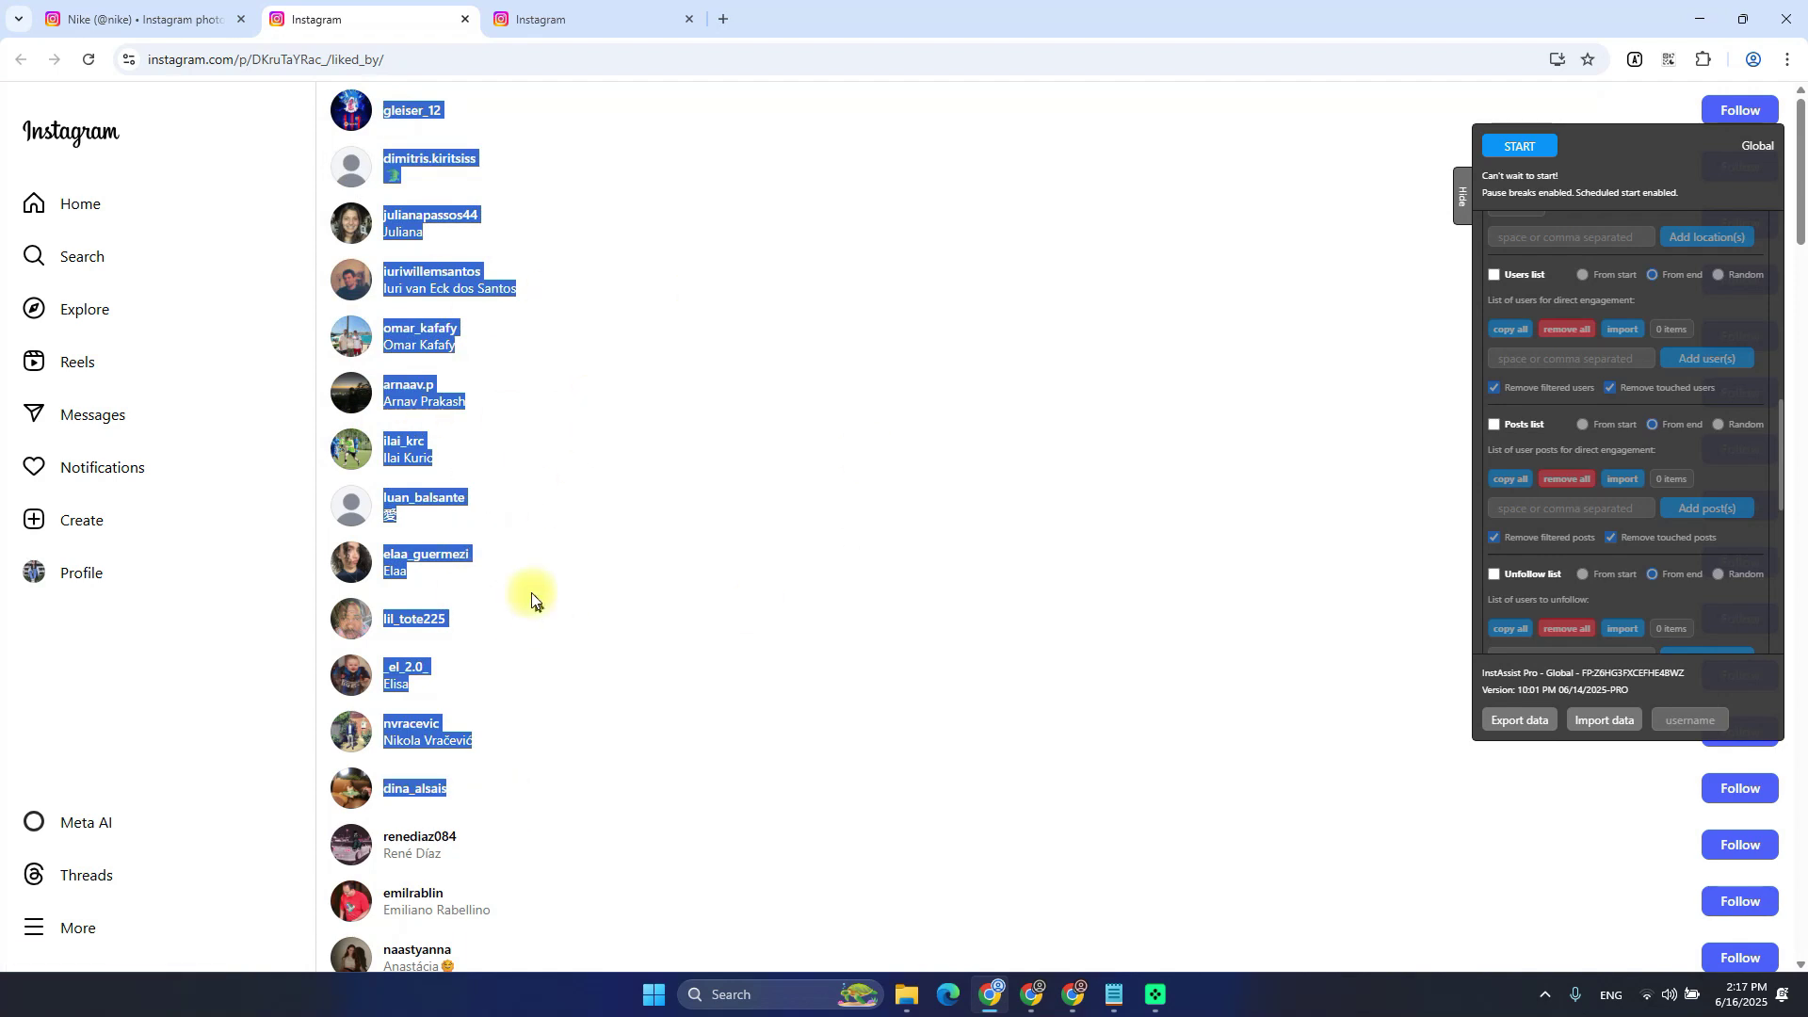
{"action": "left_click", "coordinate": [142, 19]}
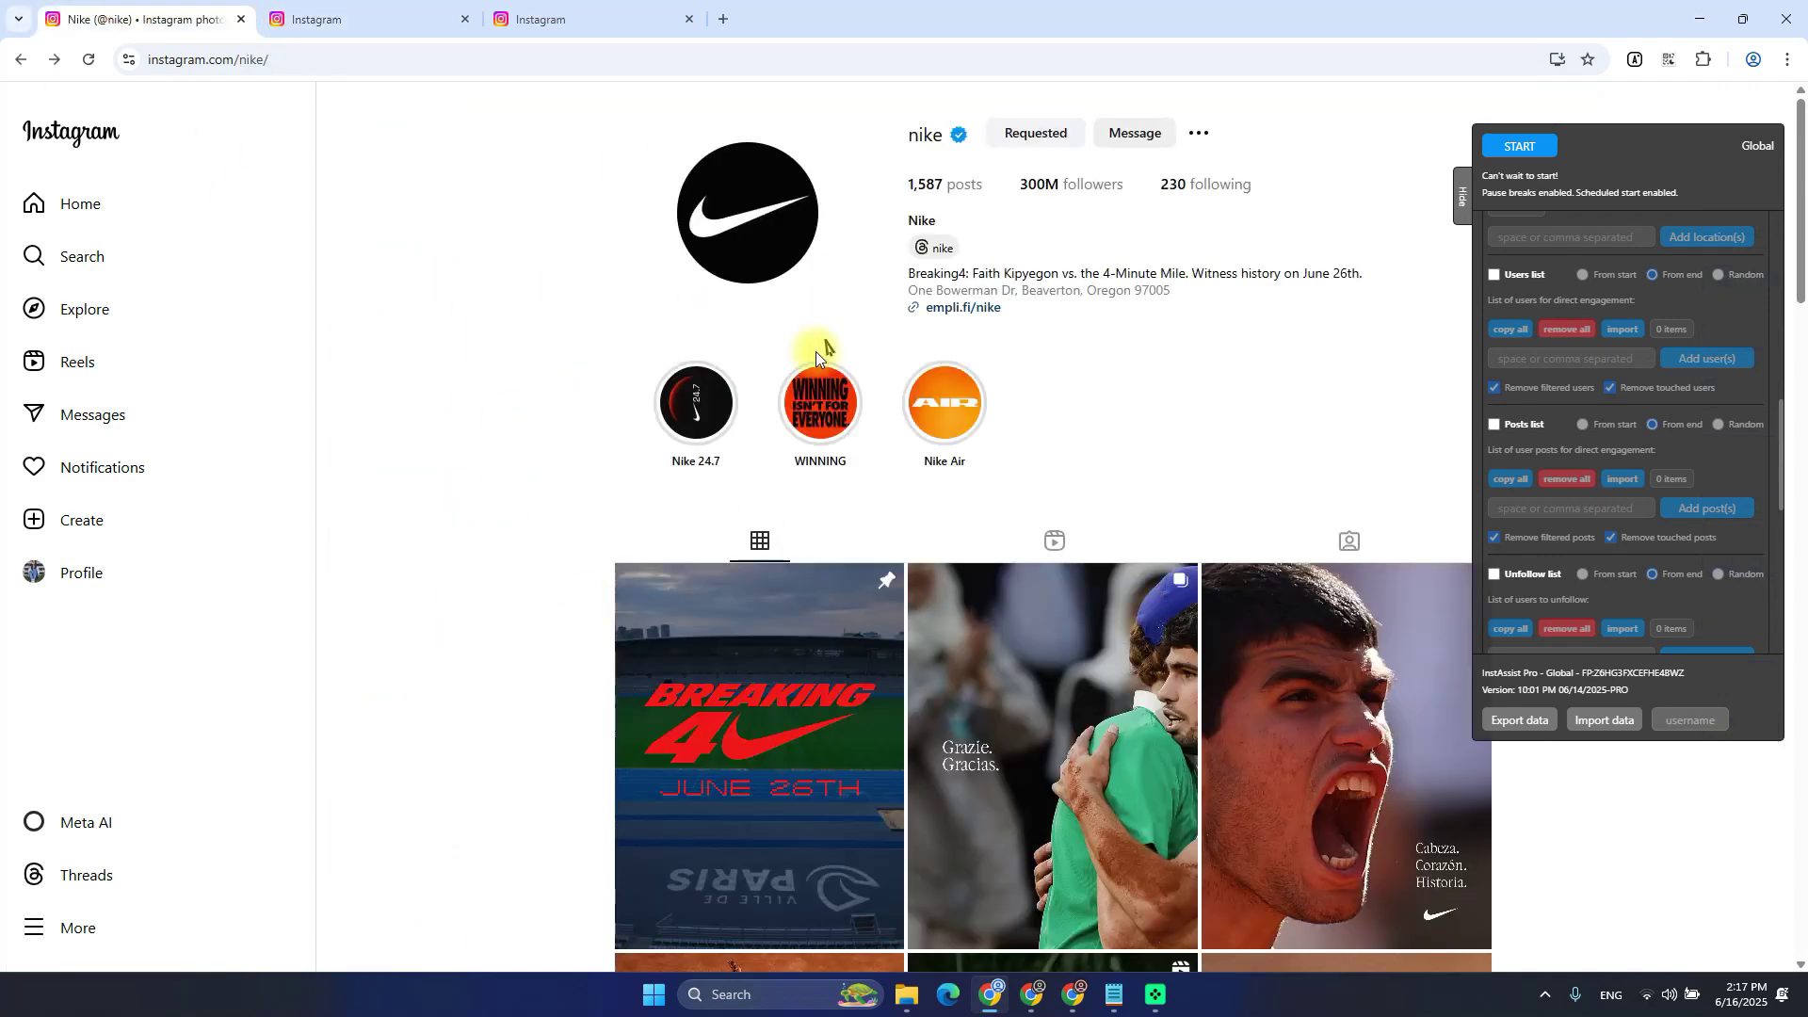
{"action": "scroll", "coordinate": [937, 545], "scroll_direction": "down", "scroll_amount": 2}
{"action": "left_click", "coordinate": [1093, 569]}
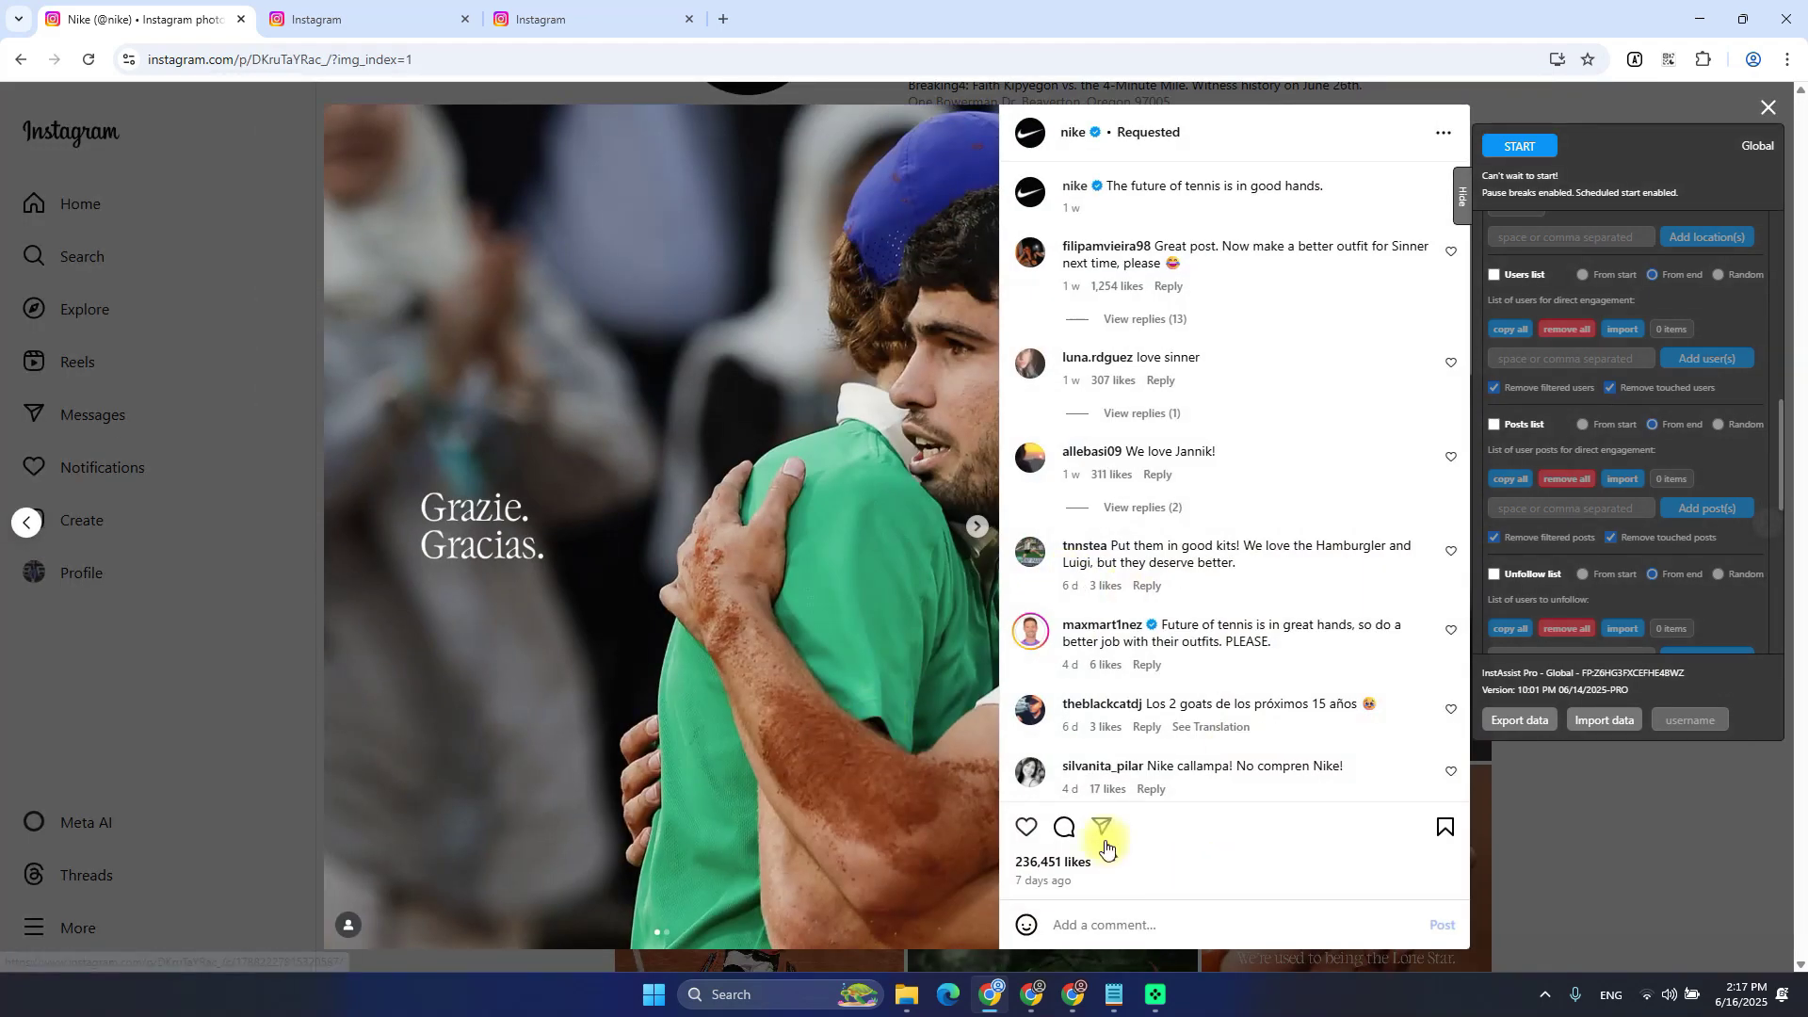
{"action": "left_click", "coordinate": [1055, 861]}
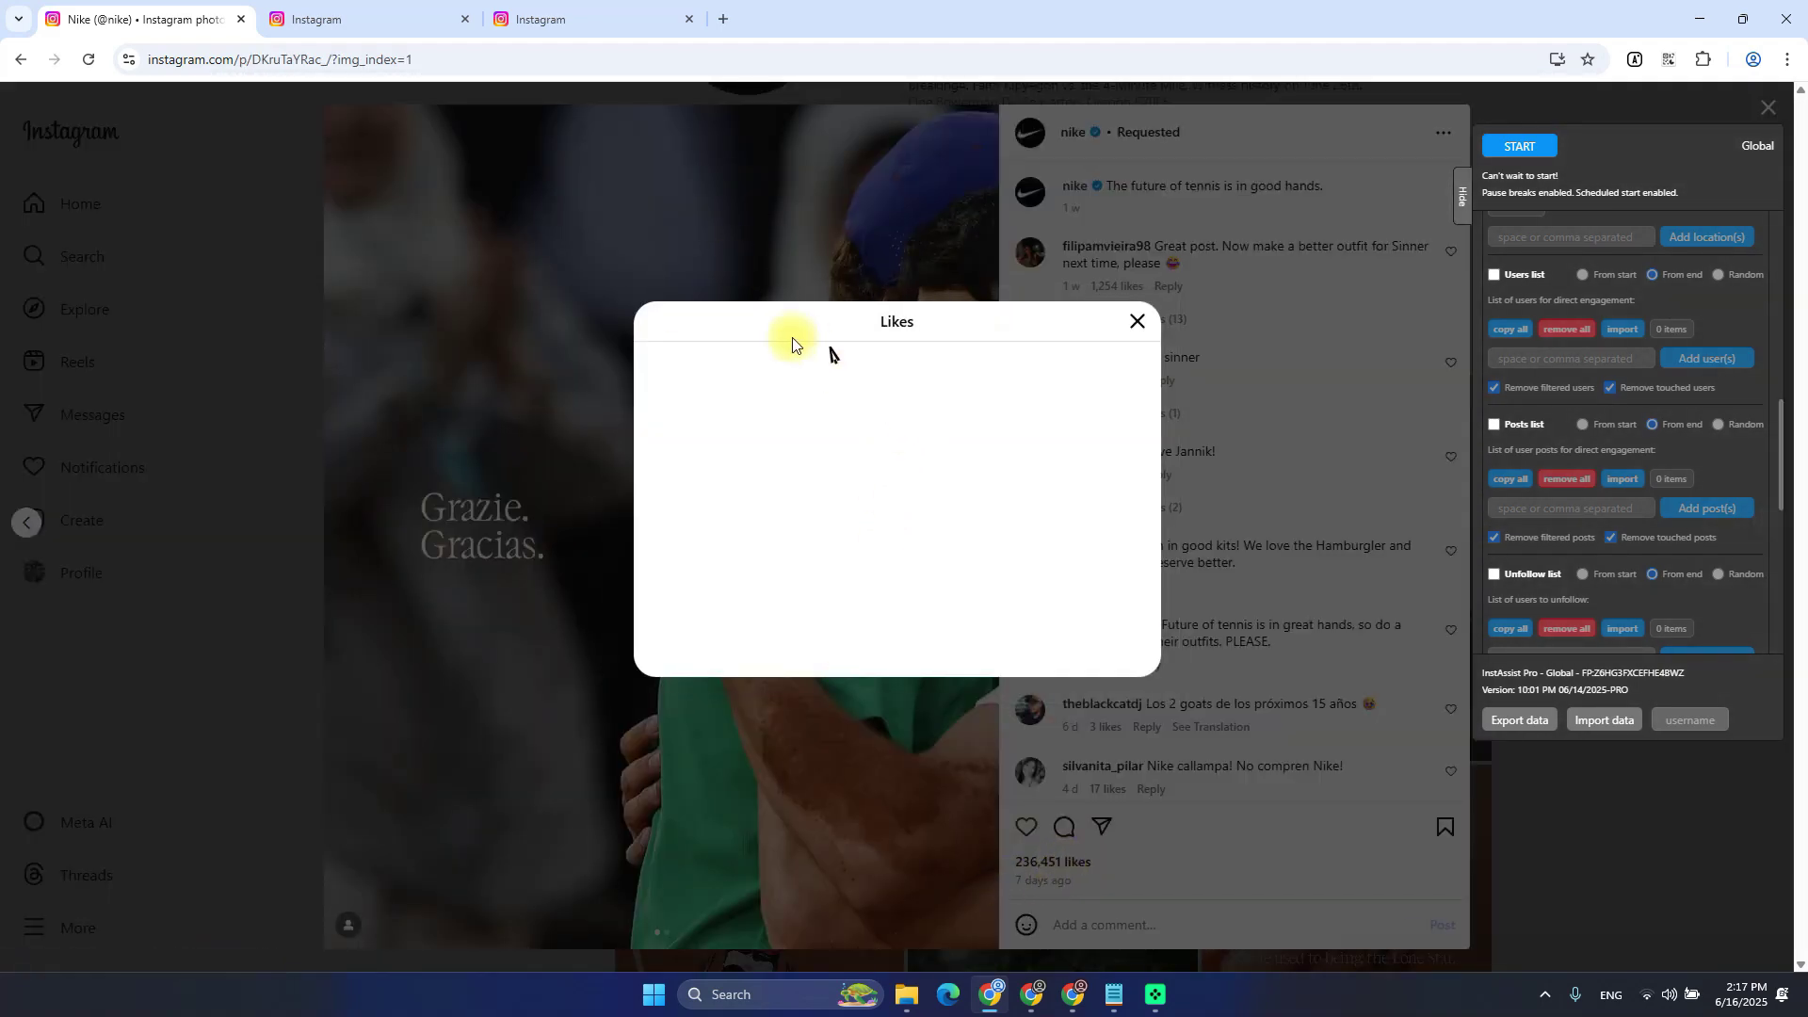
{"action": "scroll", "coordinate": [782, 475], "scroll_direction": "down", "scroll_amount": 6}
{"action": "left_click", "coordinate": [1658, 826]}
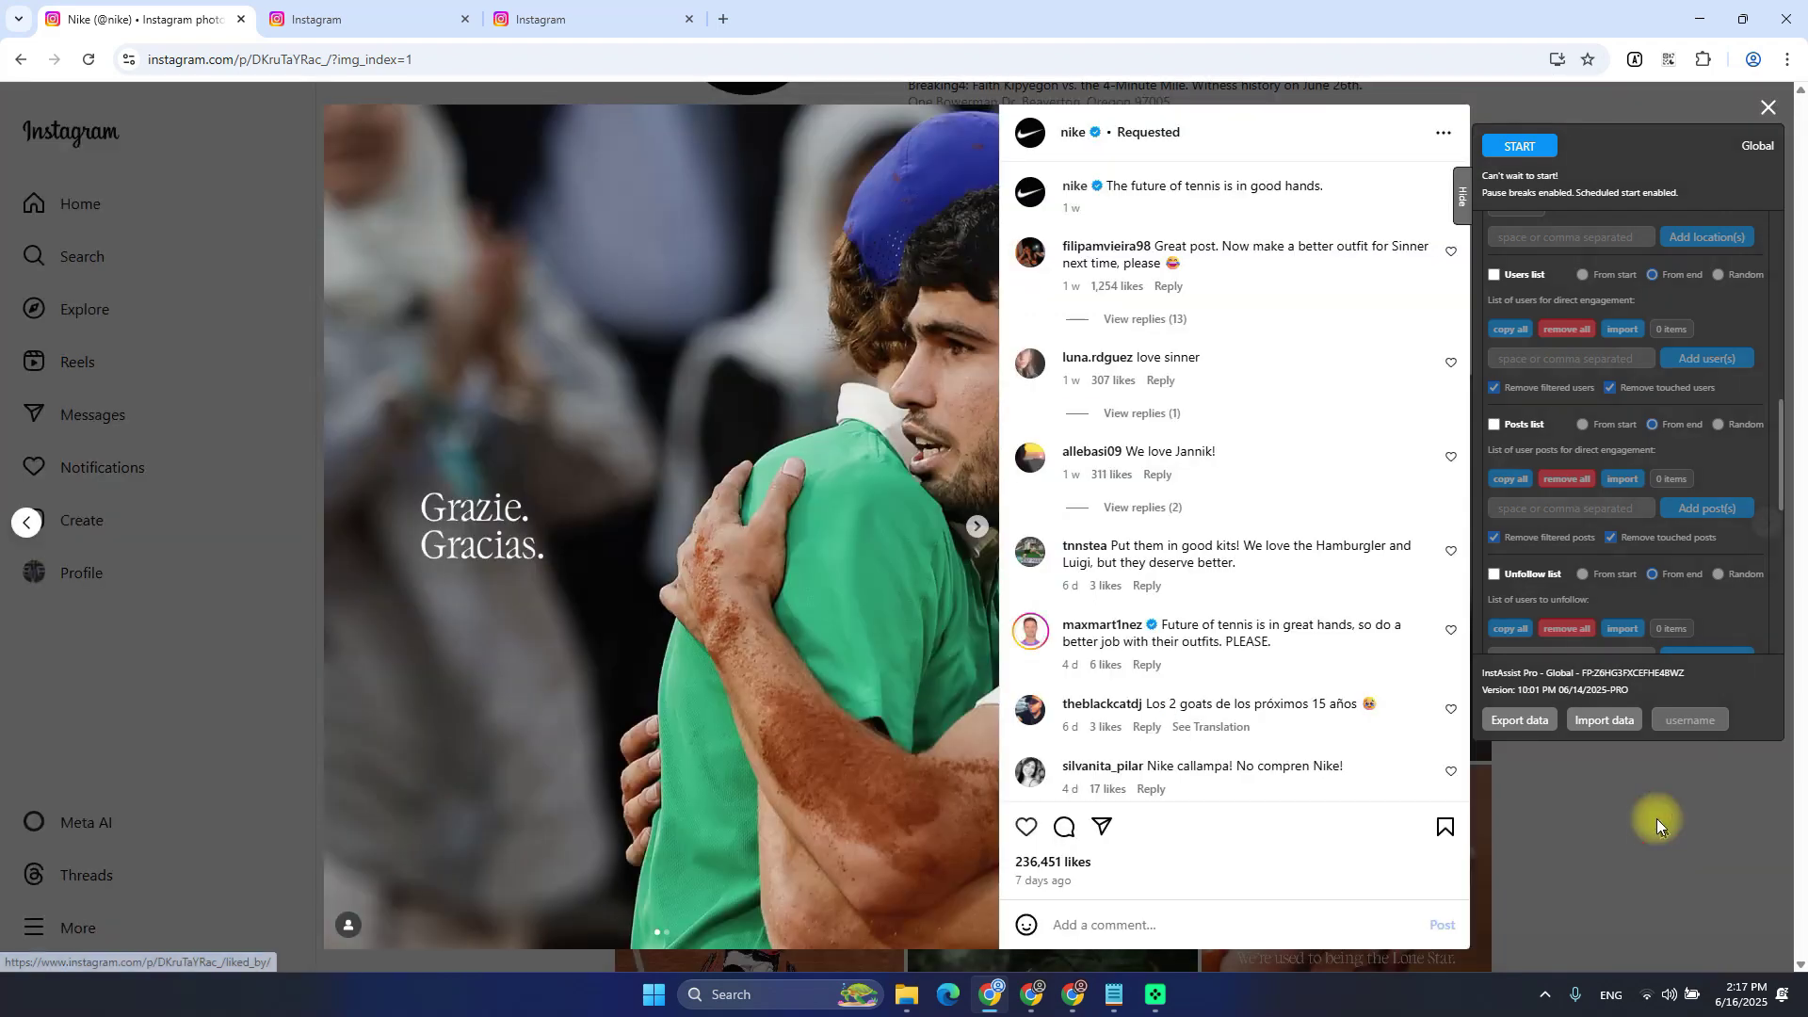
{"action": "left_click", "coordinate": [1658, 826]}
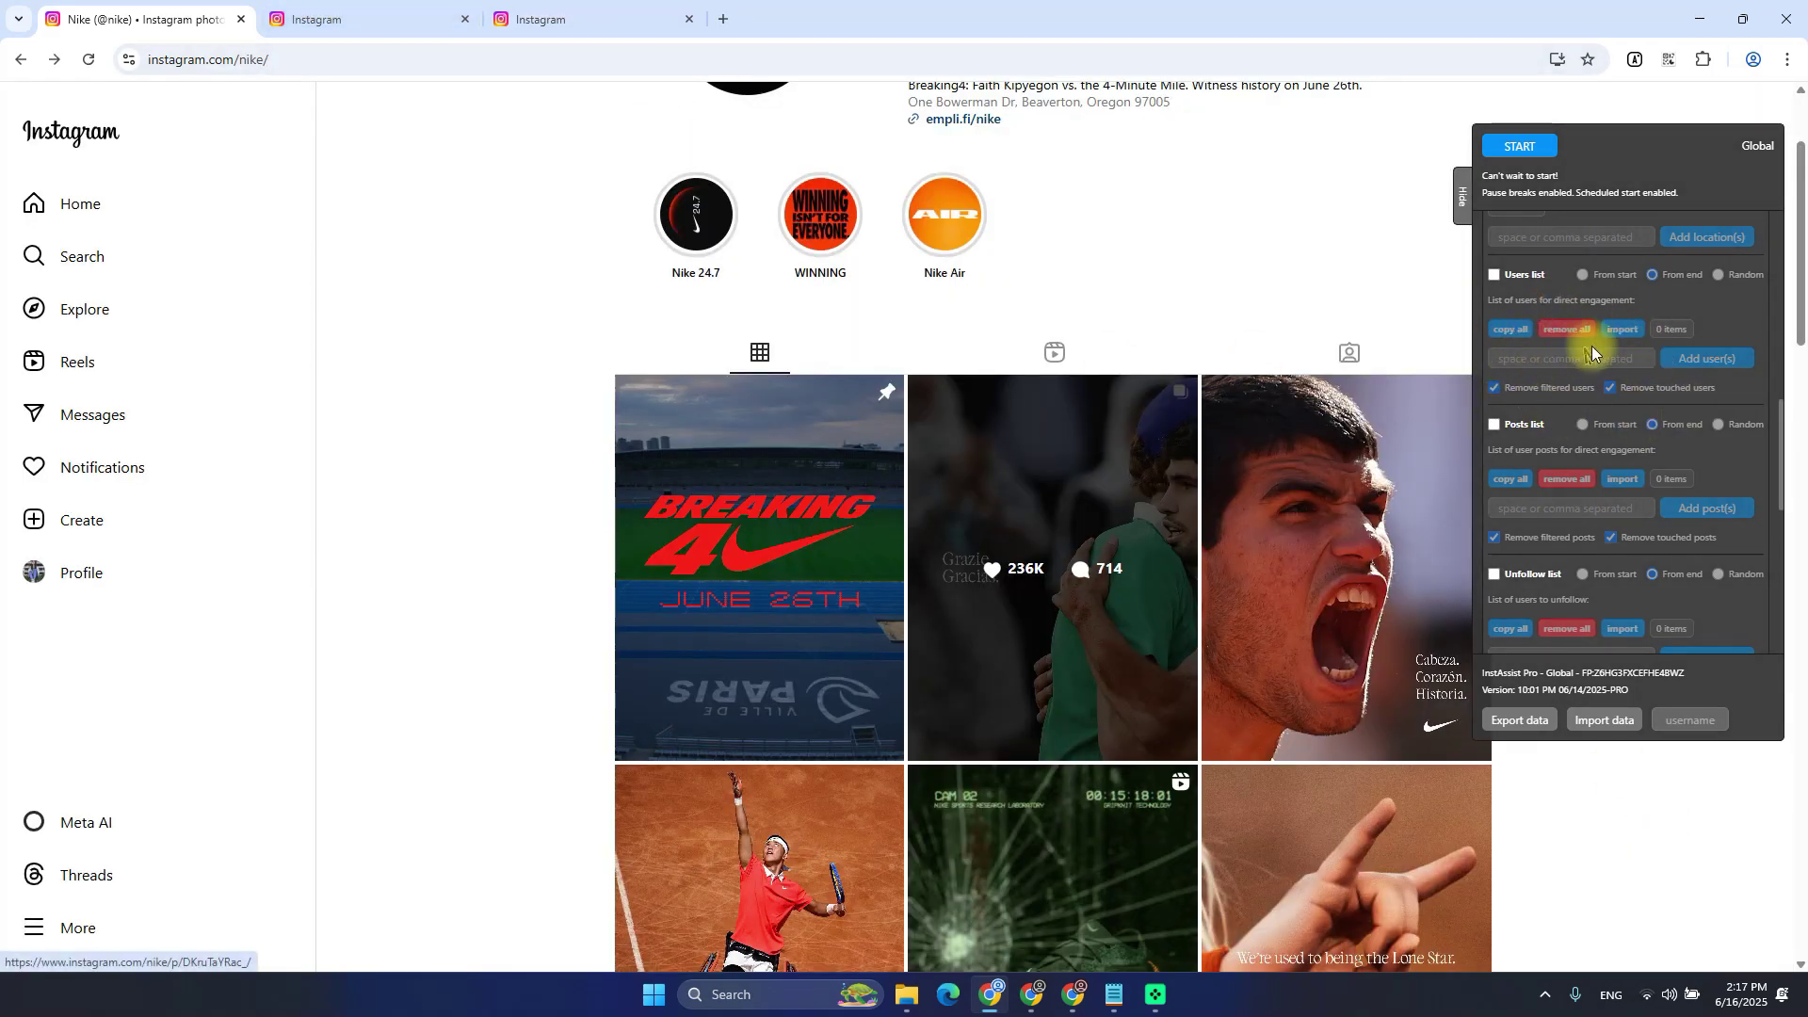
Enable the "Users list" for direct engagement and compare it with the targeting sections above it
{"action": "left_click", "coordinate": [1516, 278]}
{"action": "scroll", "coordinate": [1526, 292], "scroll_direction": "up", "scroll_amount": 10}
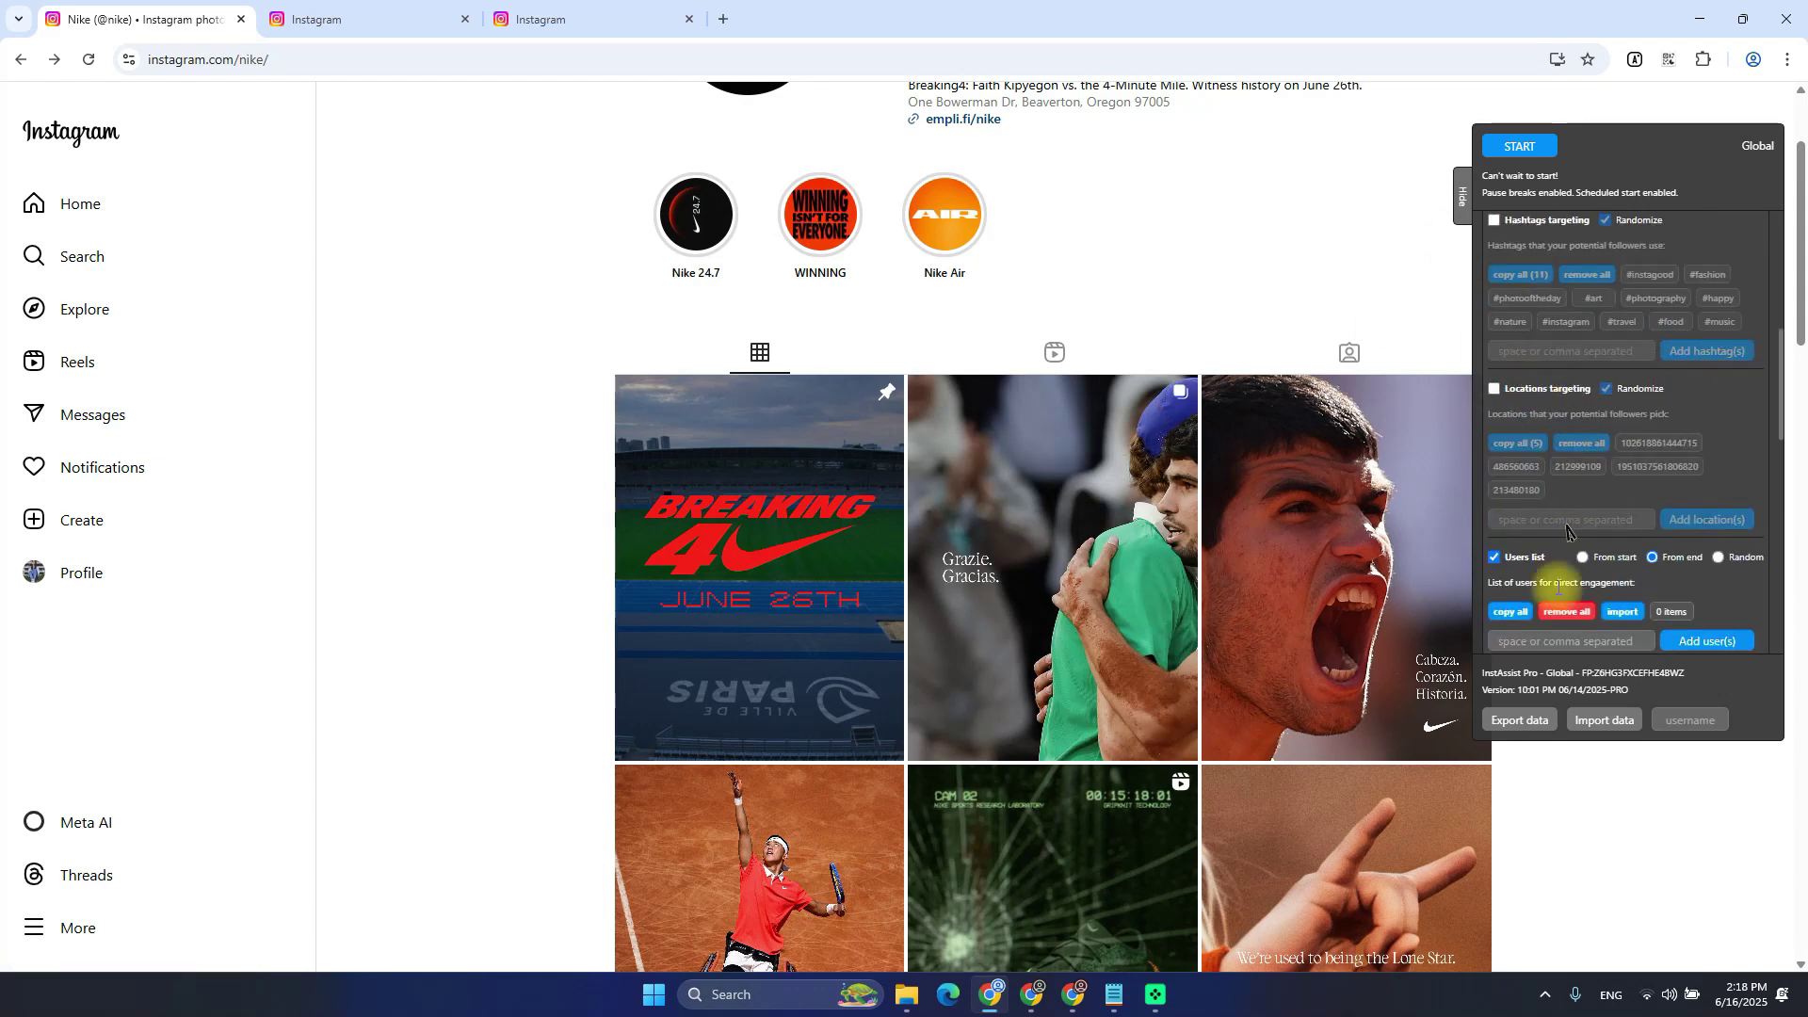
{"action": "scroll", "coordinate": [1529, 305], "scroll_direction": "down", "scroll_amount": 10}
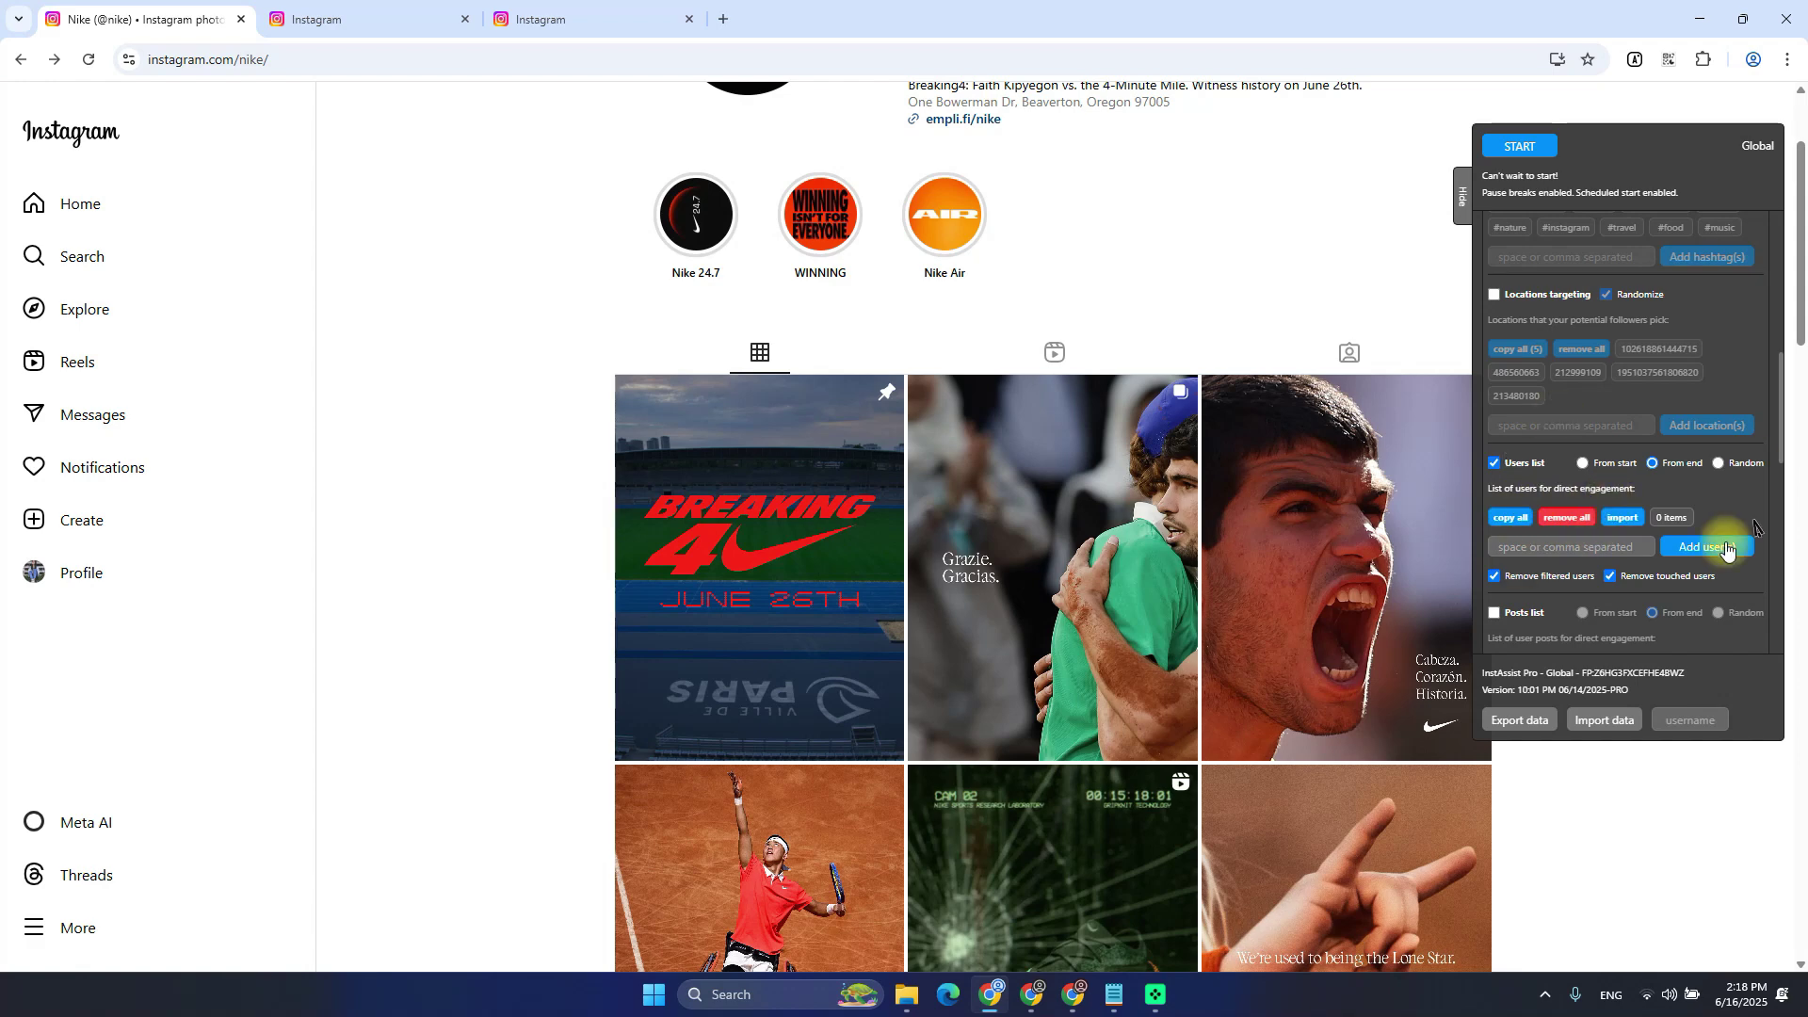
Re-enable "Accounts targeting" in place of the Users list and show the Posts list and Unfollow list settings
{"action": "scroll", "coordinate": [1559, 485], "scroll_direction": "up", "scroll_amount": 3}
{"action": "scroll", "coordinate": [1559, 485], "scroll_direction": "up", "scroll_amount": 4}
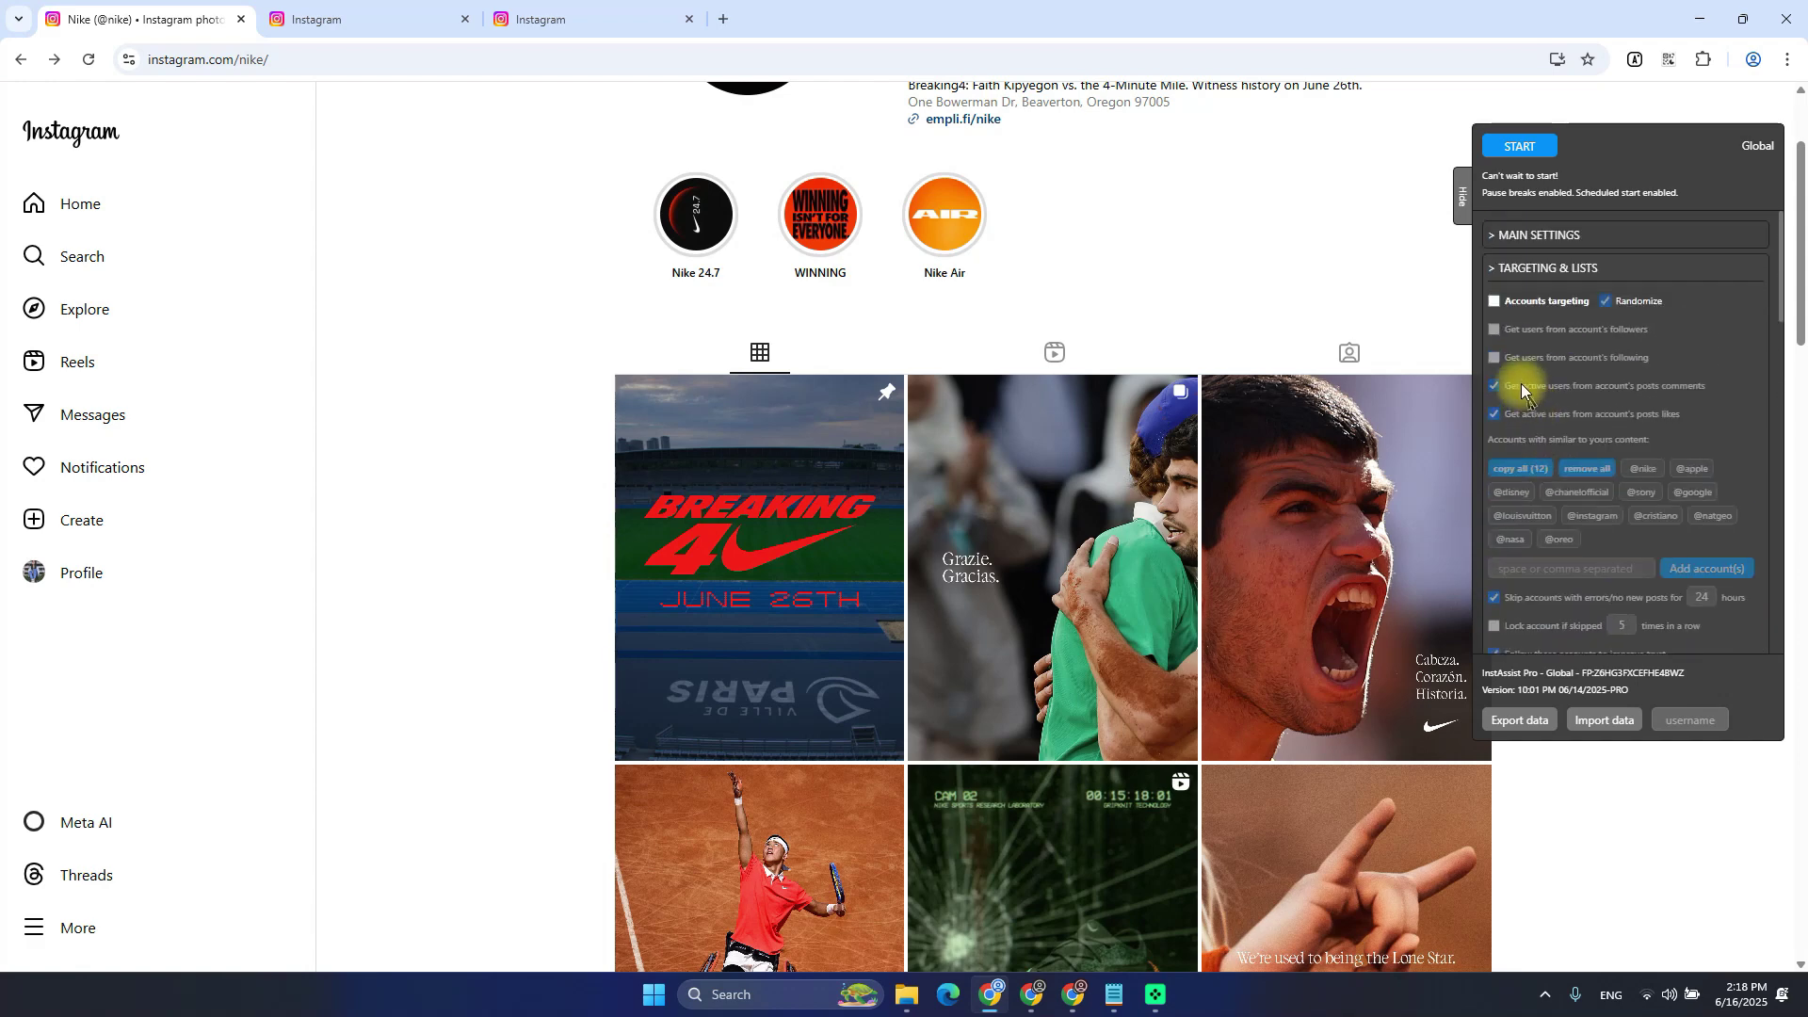
{"action": "scroll", "coordinate": [1526, 364], "scroll_direction": "down", "scroll_amount": 10}
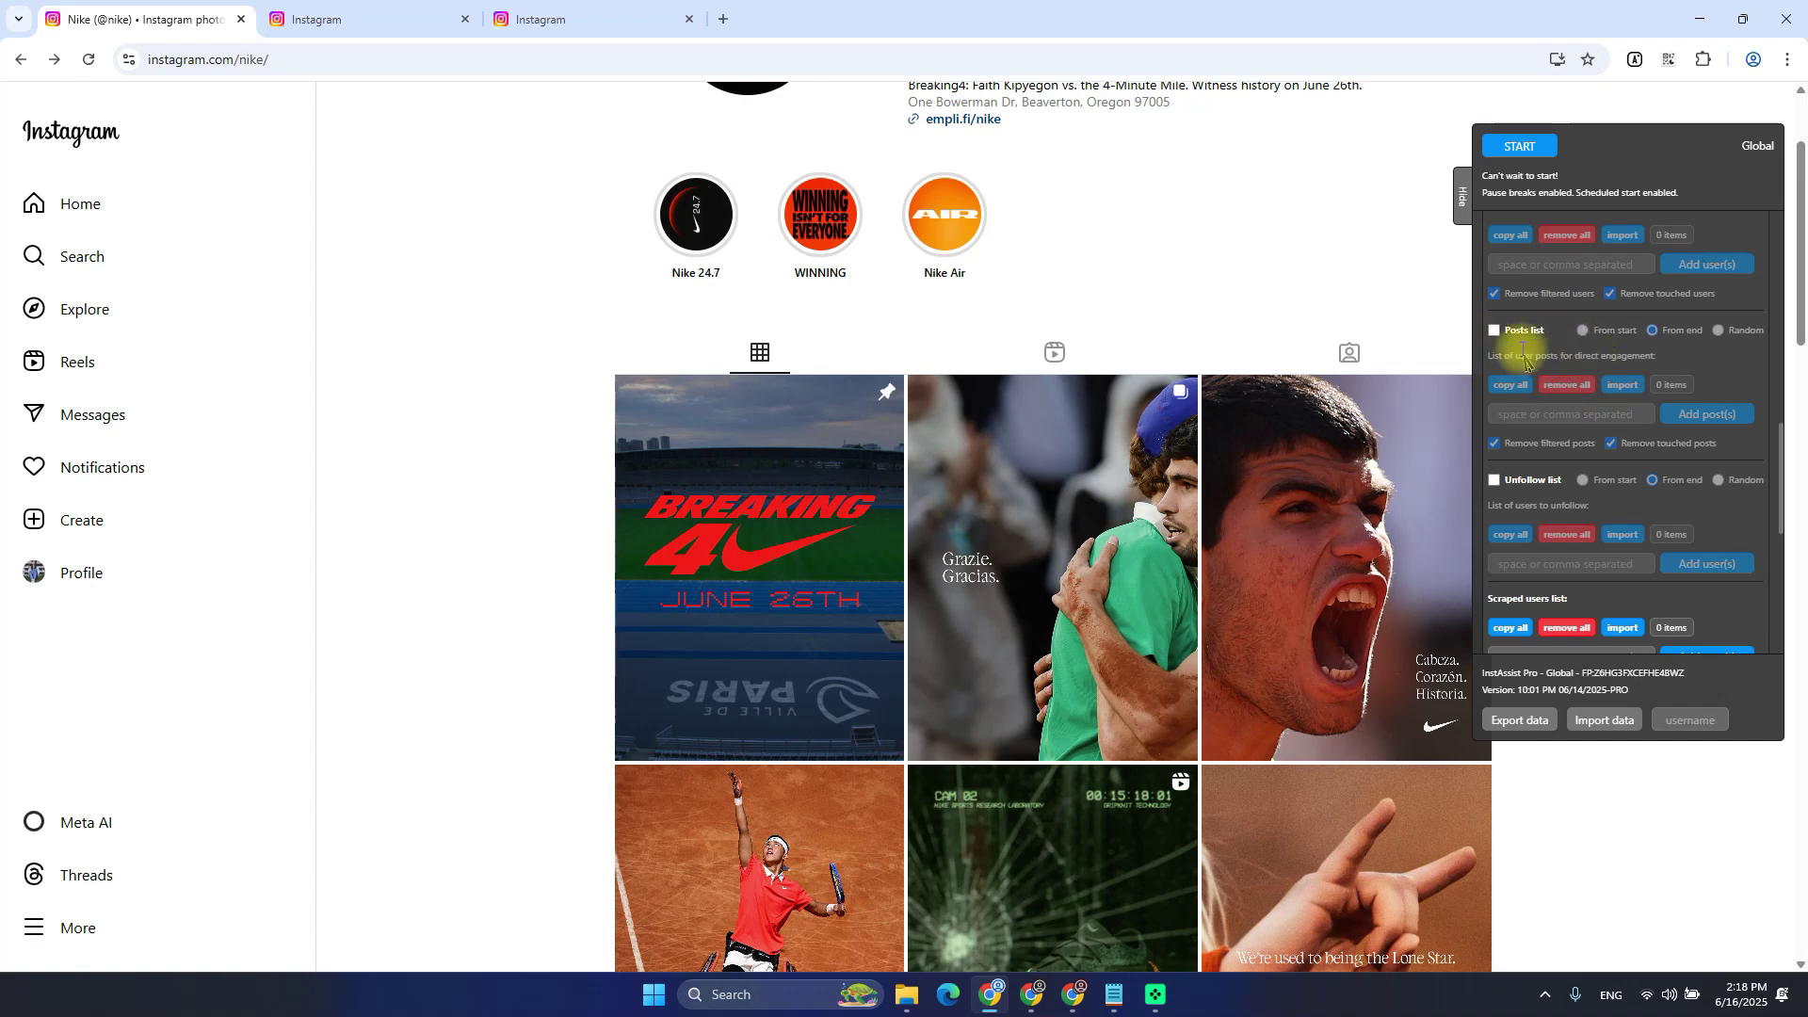
{"action": "scroll", "coordinate": [1601, 395], "scroll_direction": "down", "scroll_amount": 2}
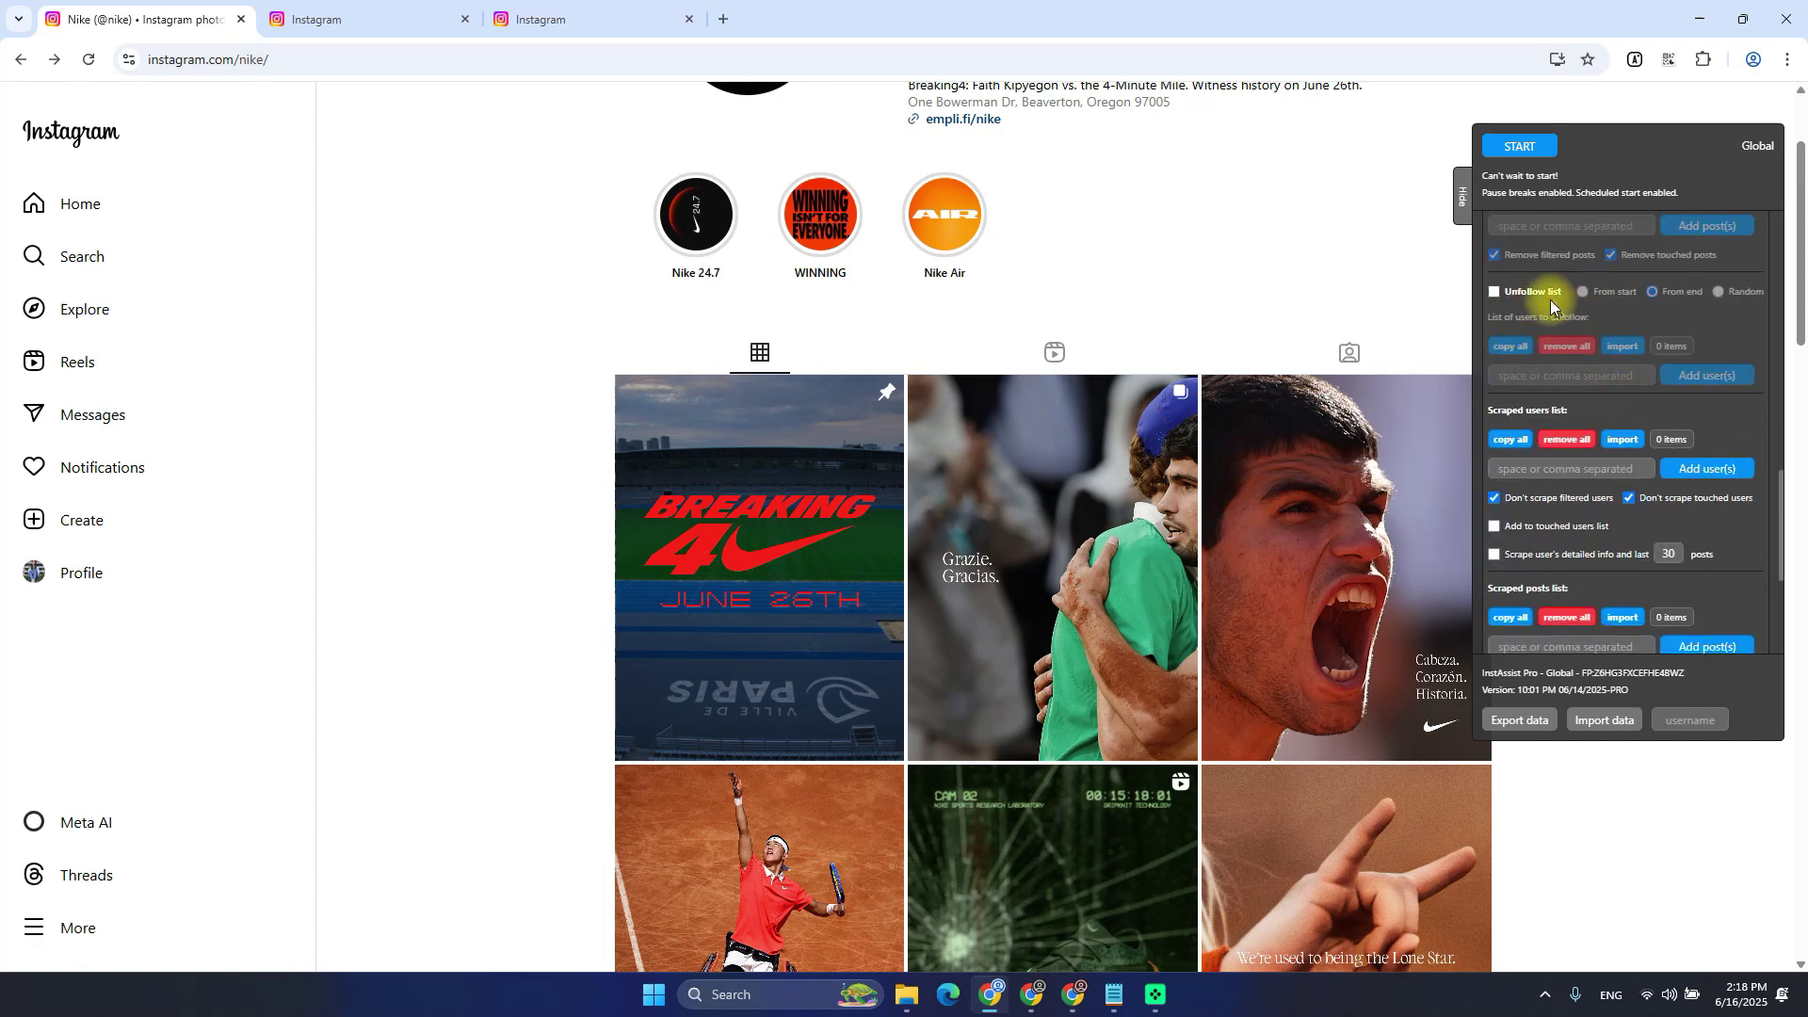
Open the account's own Instagram profile and show the Scraped users list and Scraped posts list settings
{"action": "left_click", "coordinate": [81, 575]}
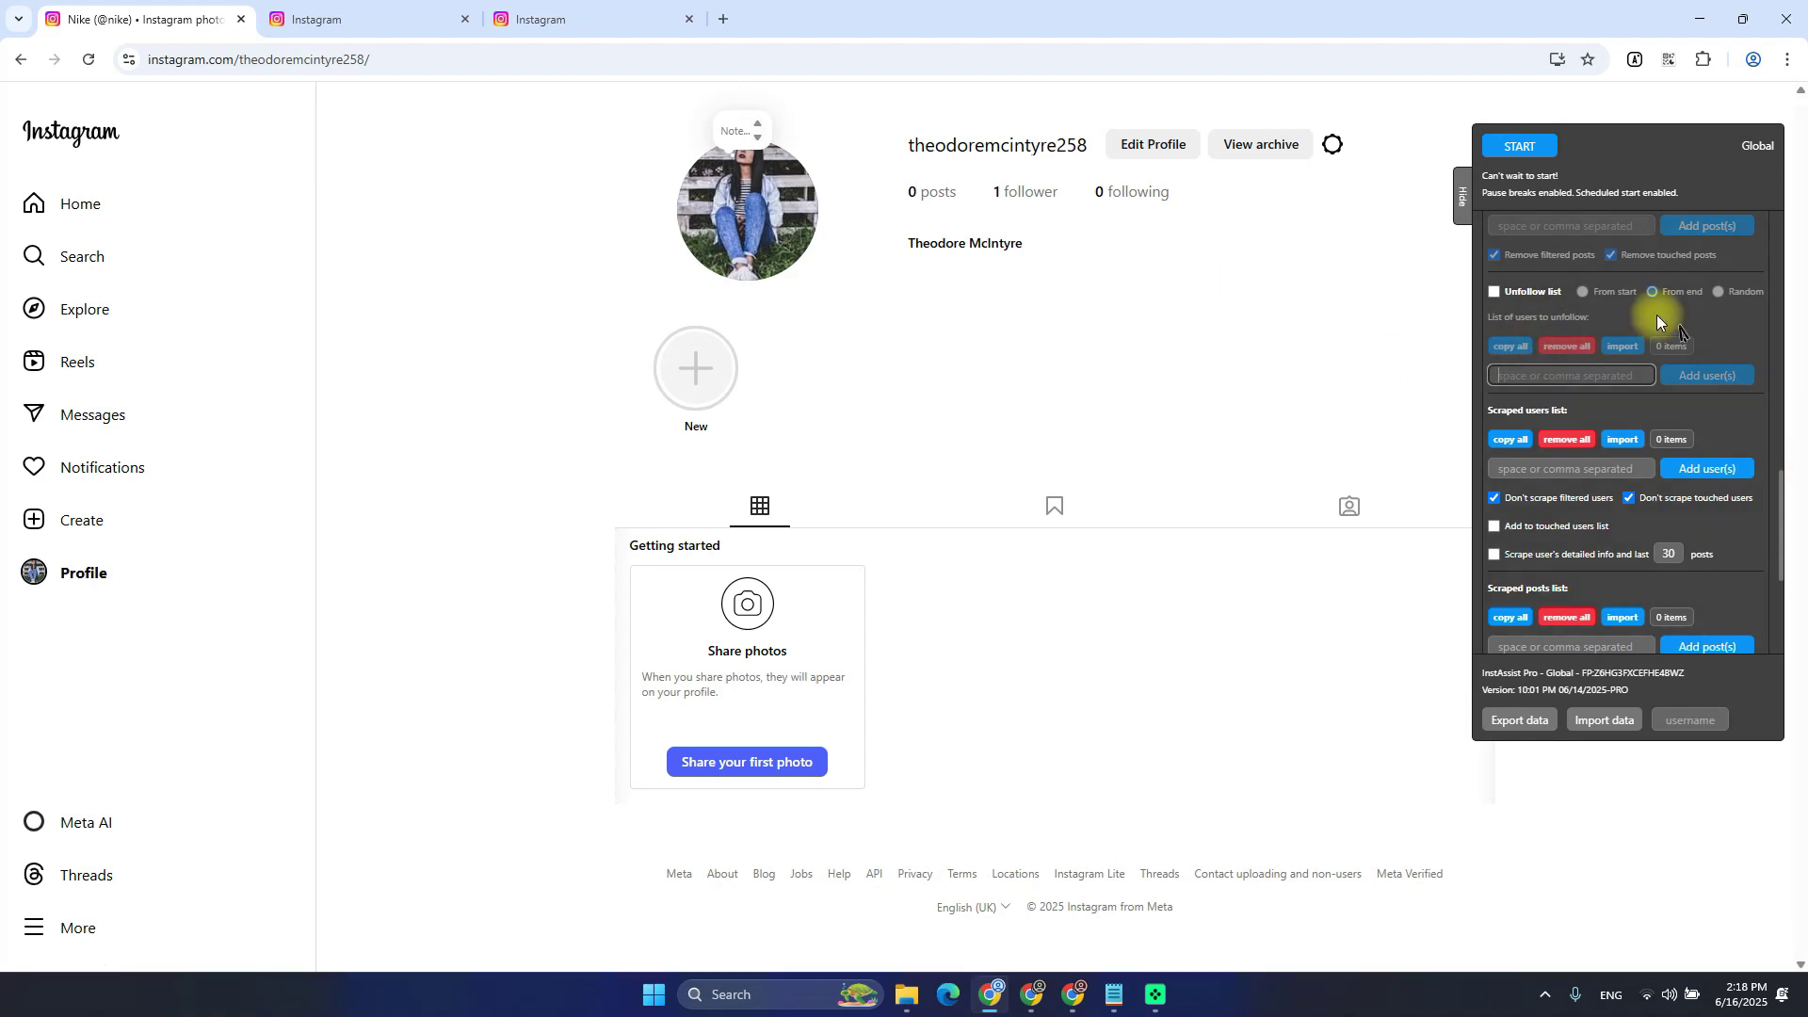
{"action": "scroll", "coordinate": [1660, 338], "scroll_direction": "down", "scroll_amount": 2}
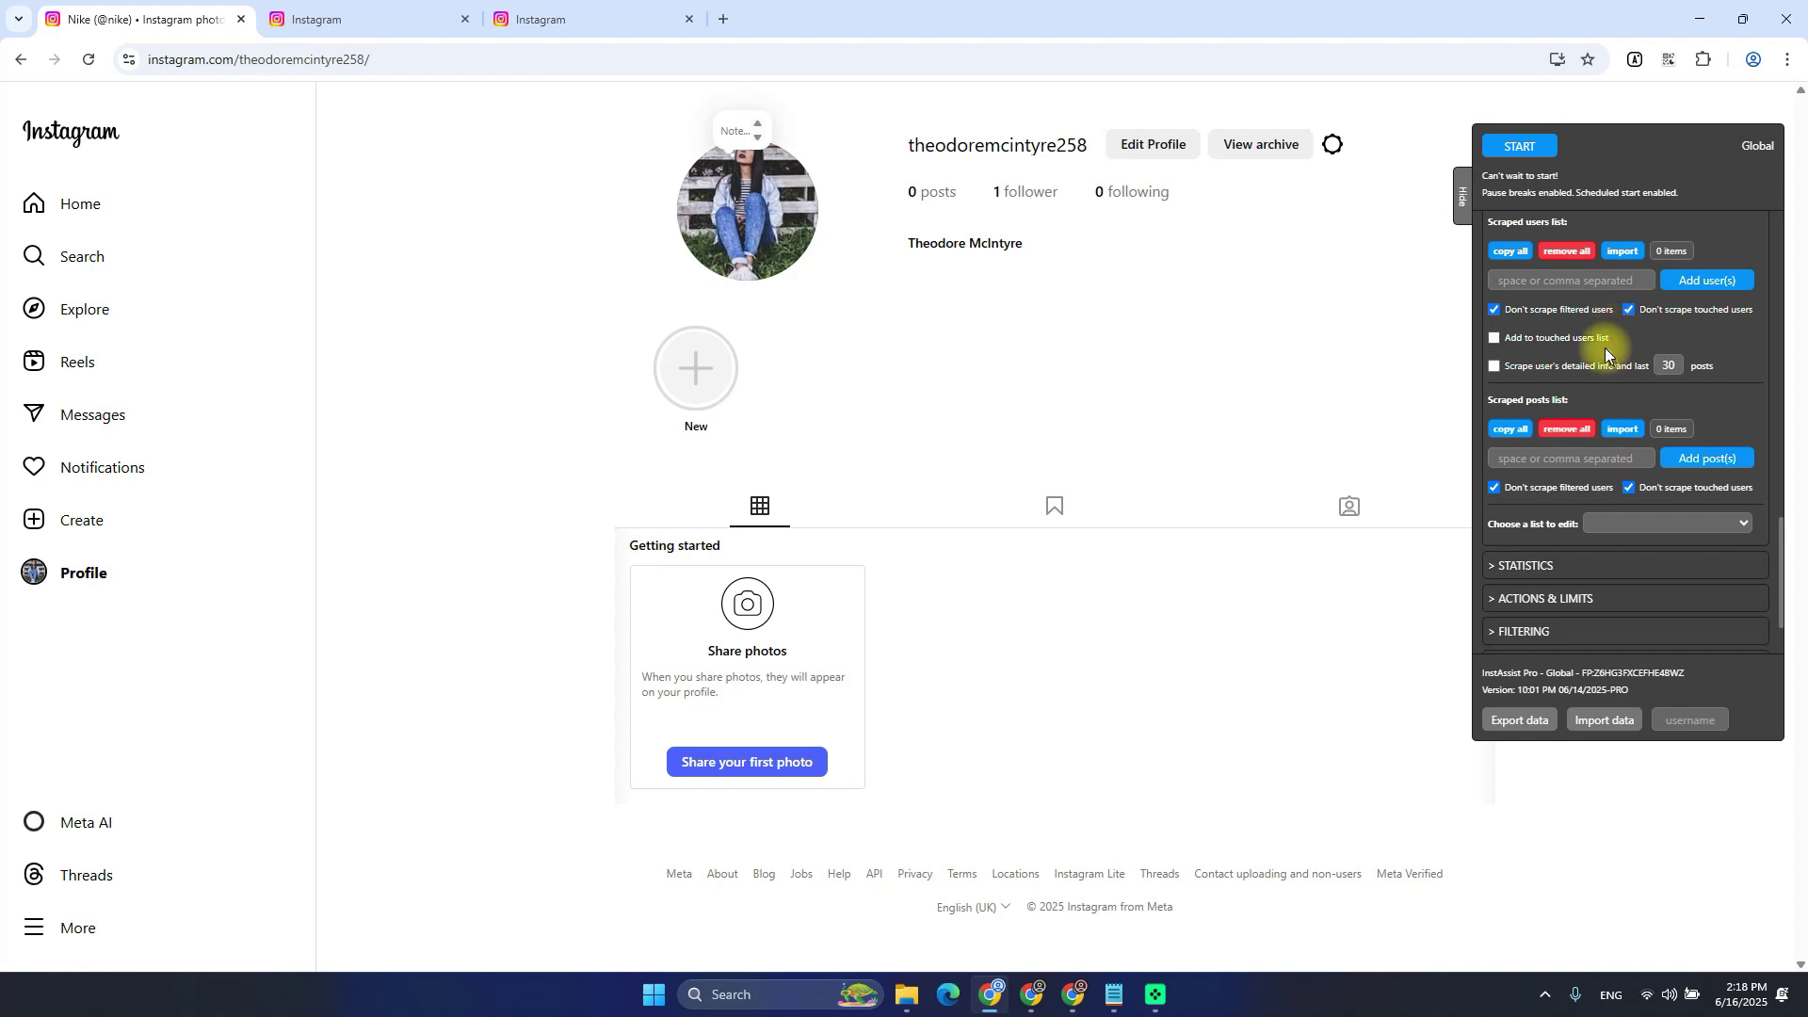
Switch to Notepad, add blank lines below "Active and recently online" and enter the heading "Source profiles"
{"action": "key", "text": "alt+Tab"}
{"action": "left_click", "coordinate": [608, 631]}
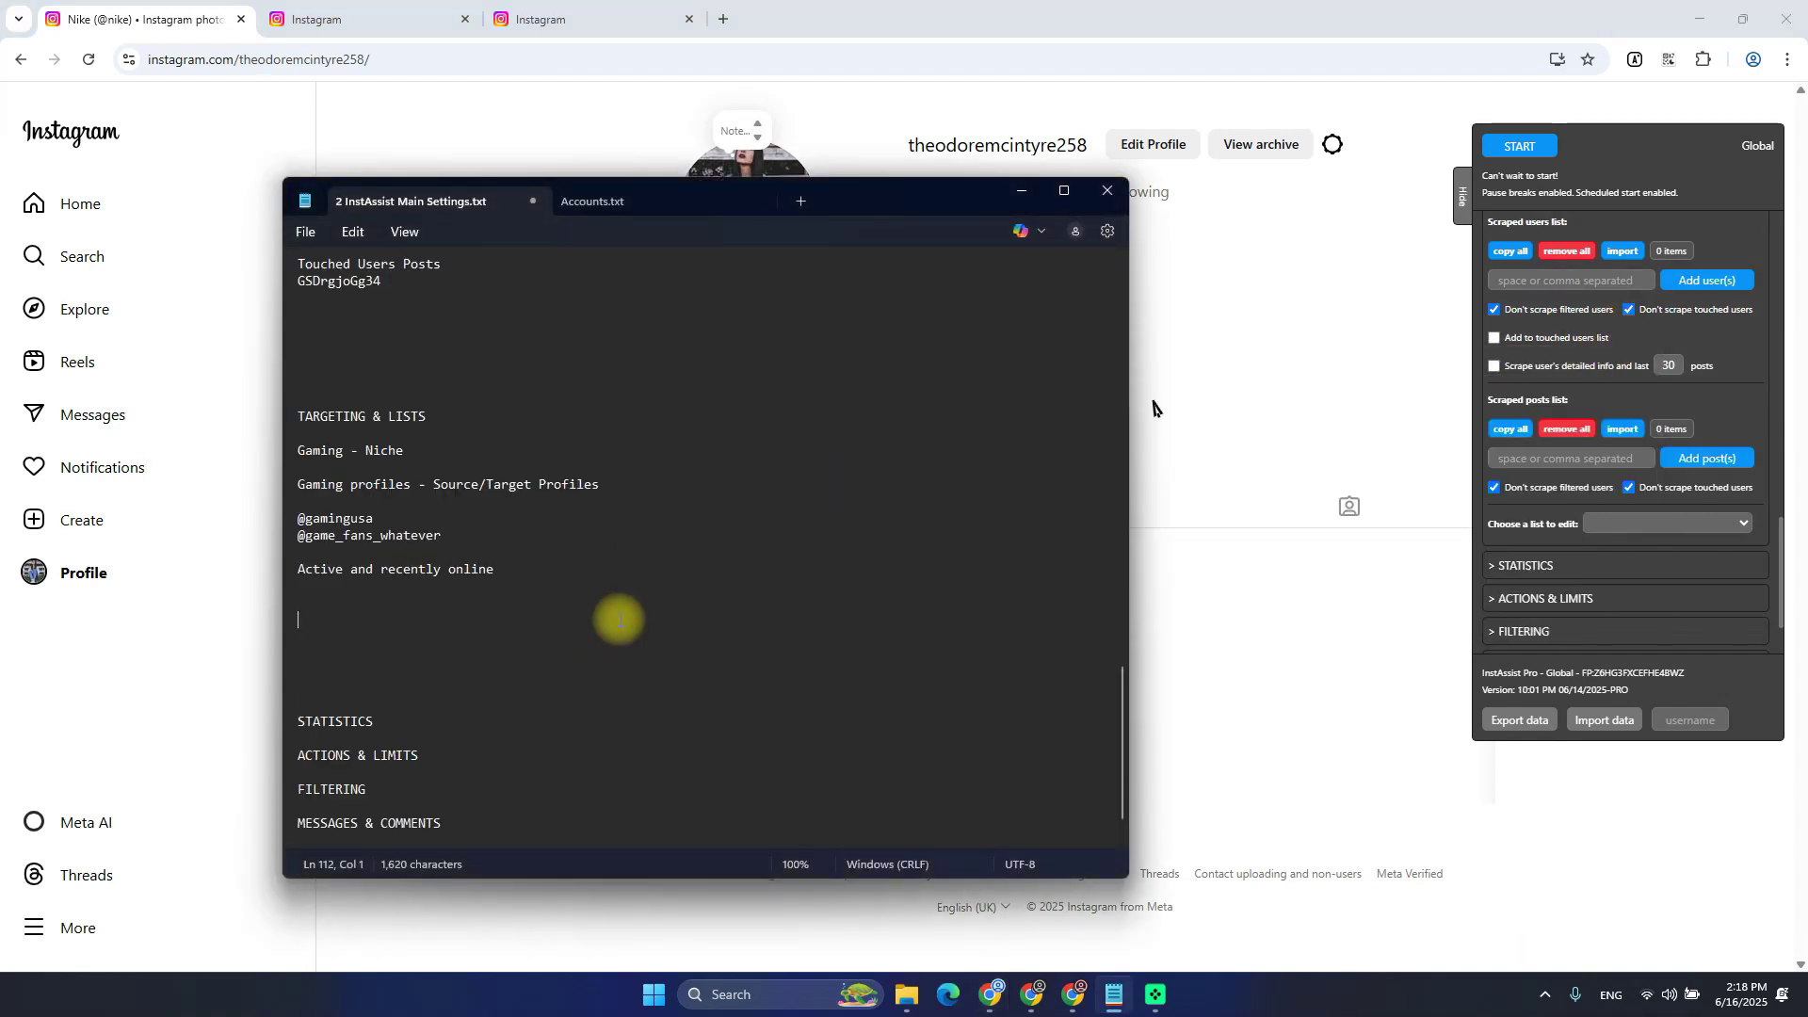
{"action": "key", "text": "Return"}
{"action": "key", "text": "Return"}
{"action": "key", "text": "Return"}
{"action": "key", "text": "Return"}
{"action": "key", "text": "Up"}
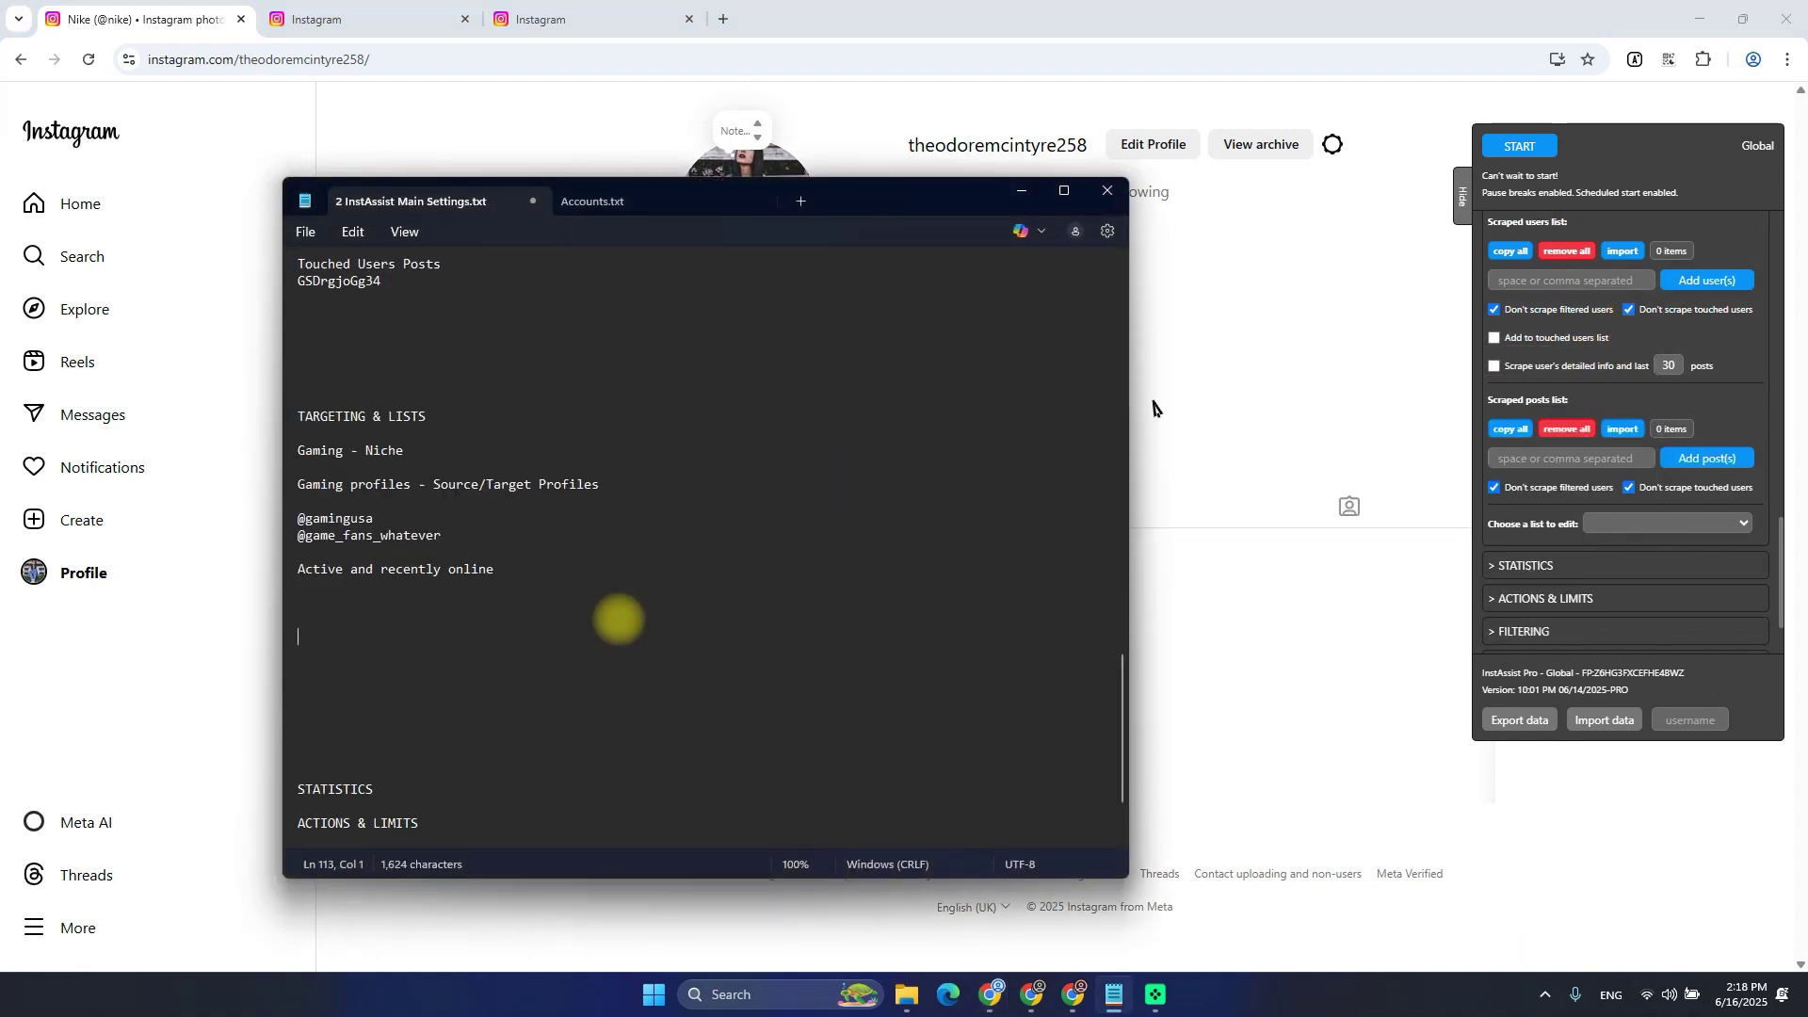
{"action": "key", "text": "alt+Tab"}
{"action": "key", "text": "alt+Tab"}
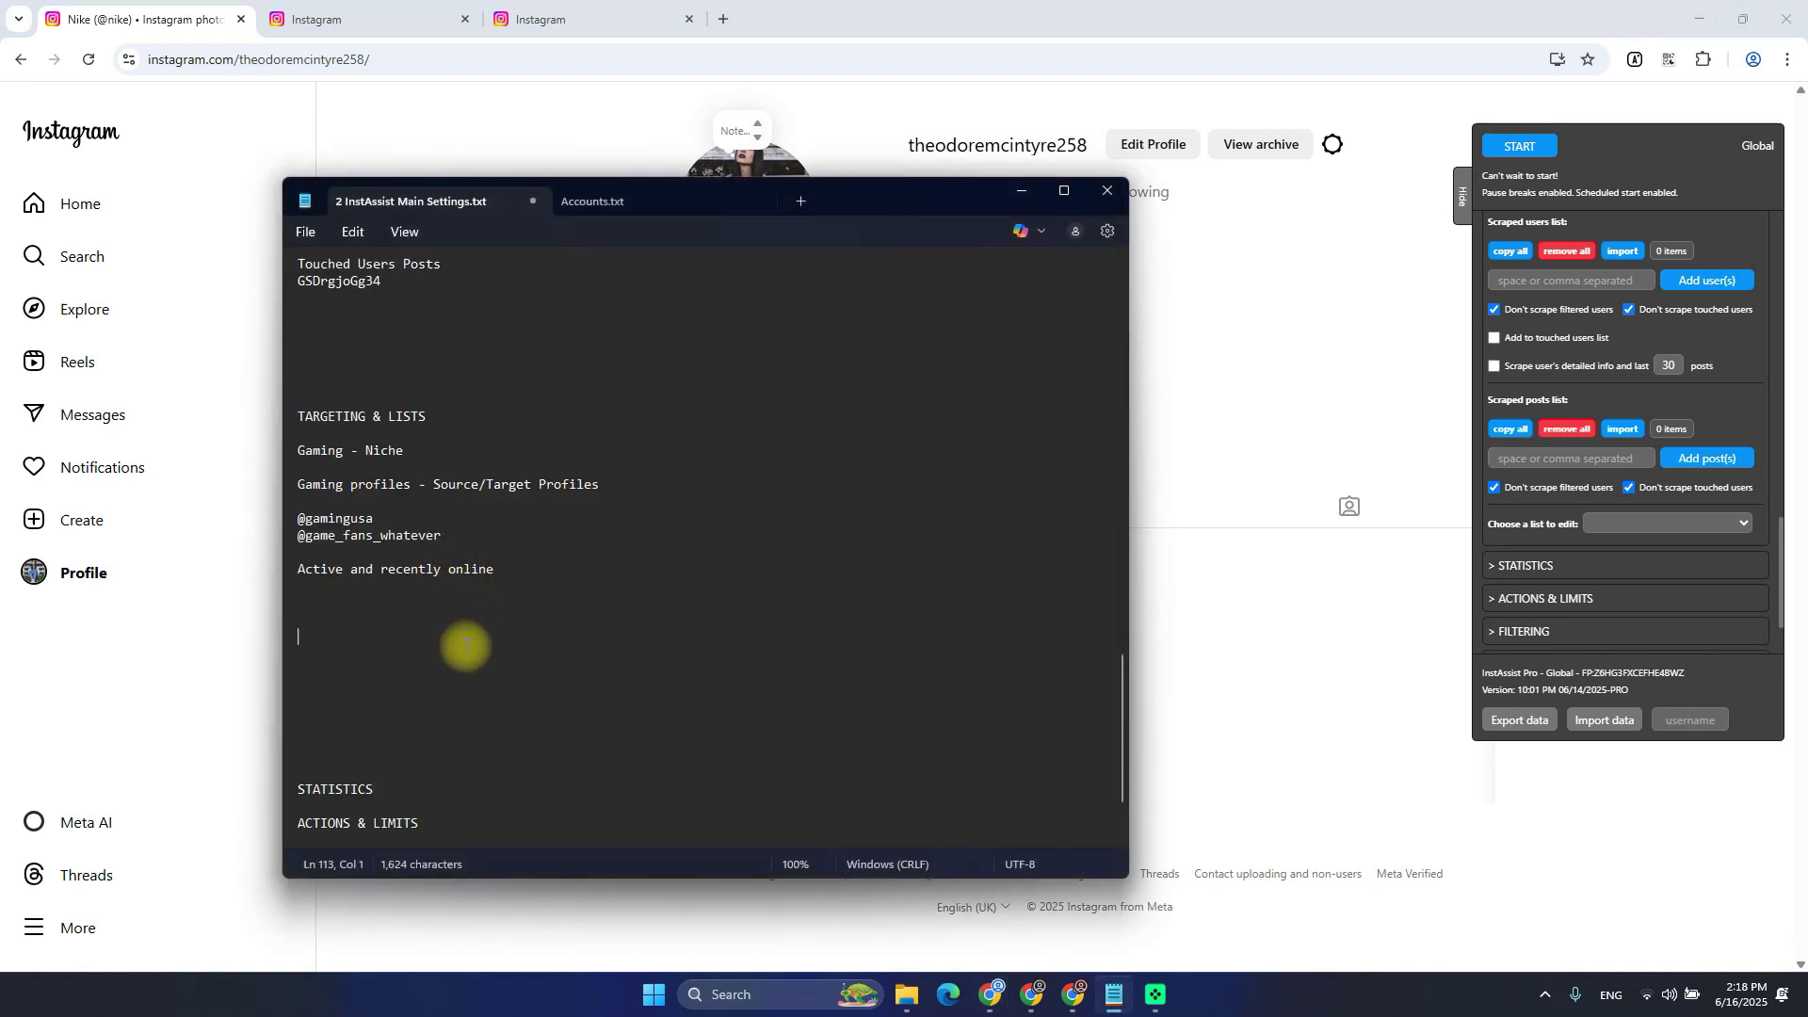
{"action": "key", "text": "alt+Tab"}
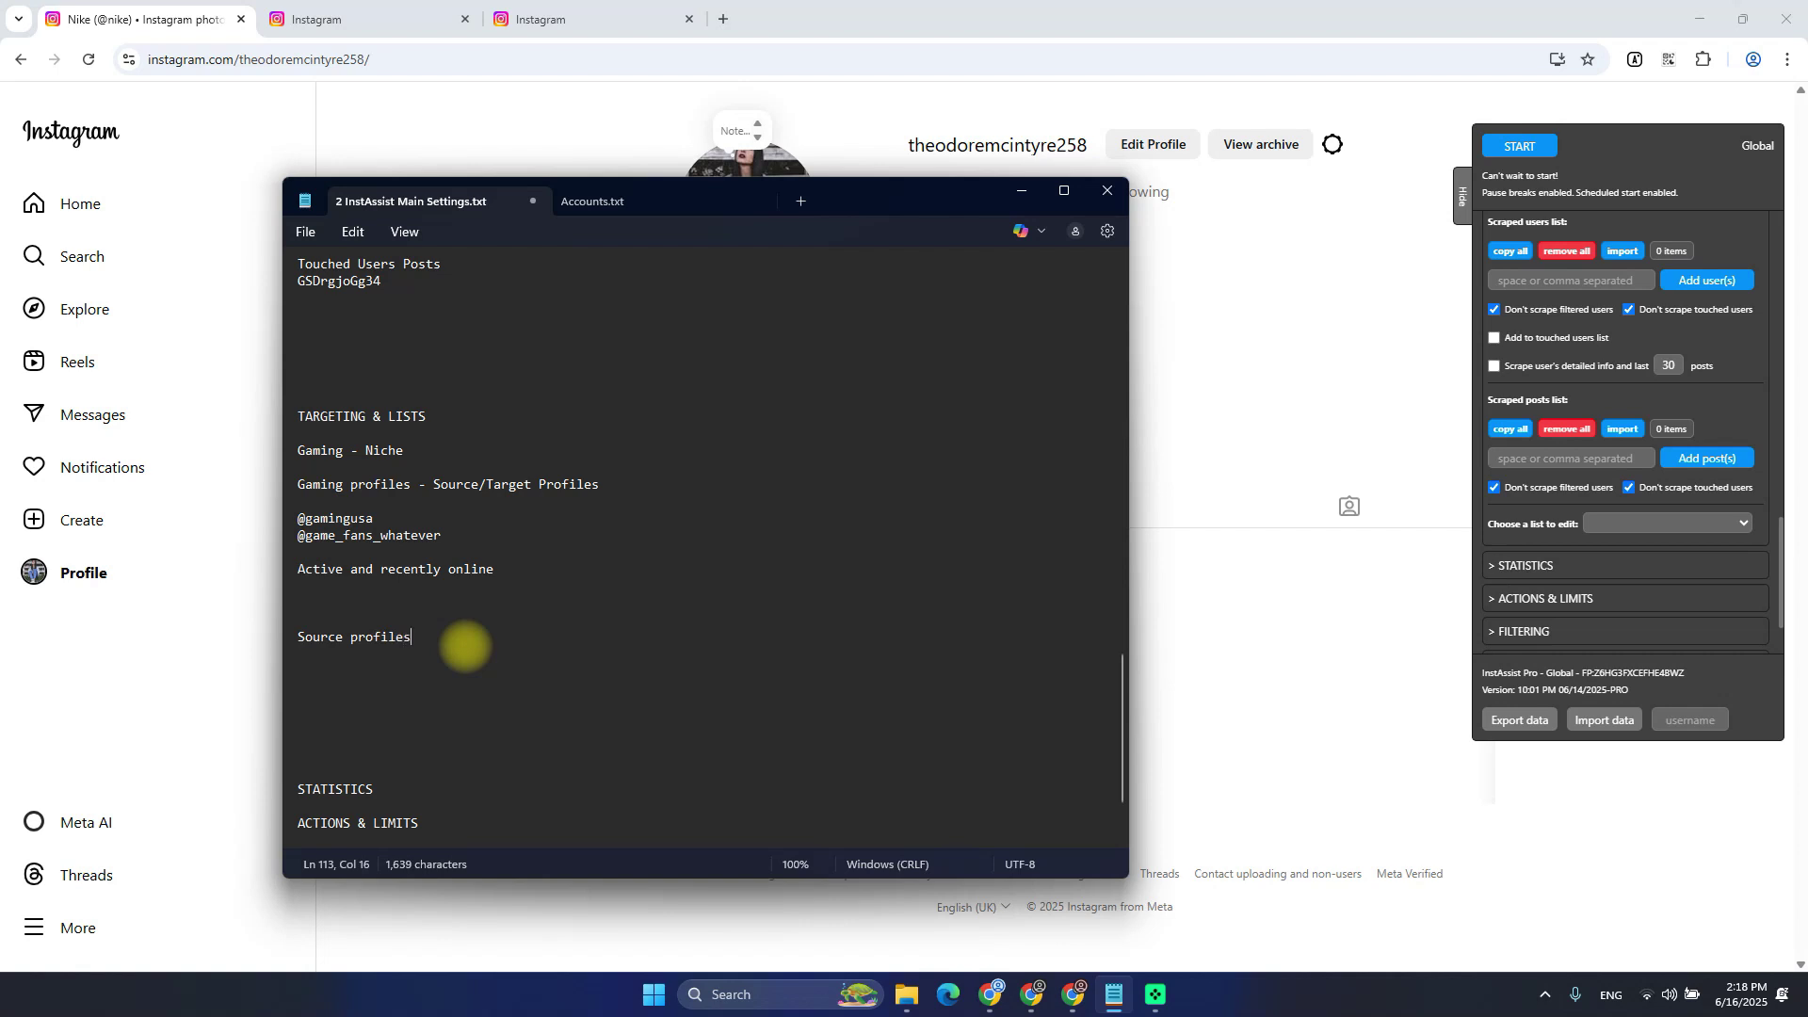
List "- Nike", "- Adidas" and "- ..." under "Source profiles:" and add a "Users:" list of four sample first names ending in "..."
{"action": "key", "text": "Return"}
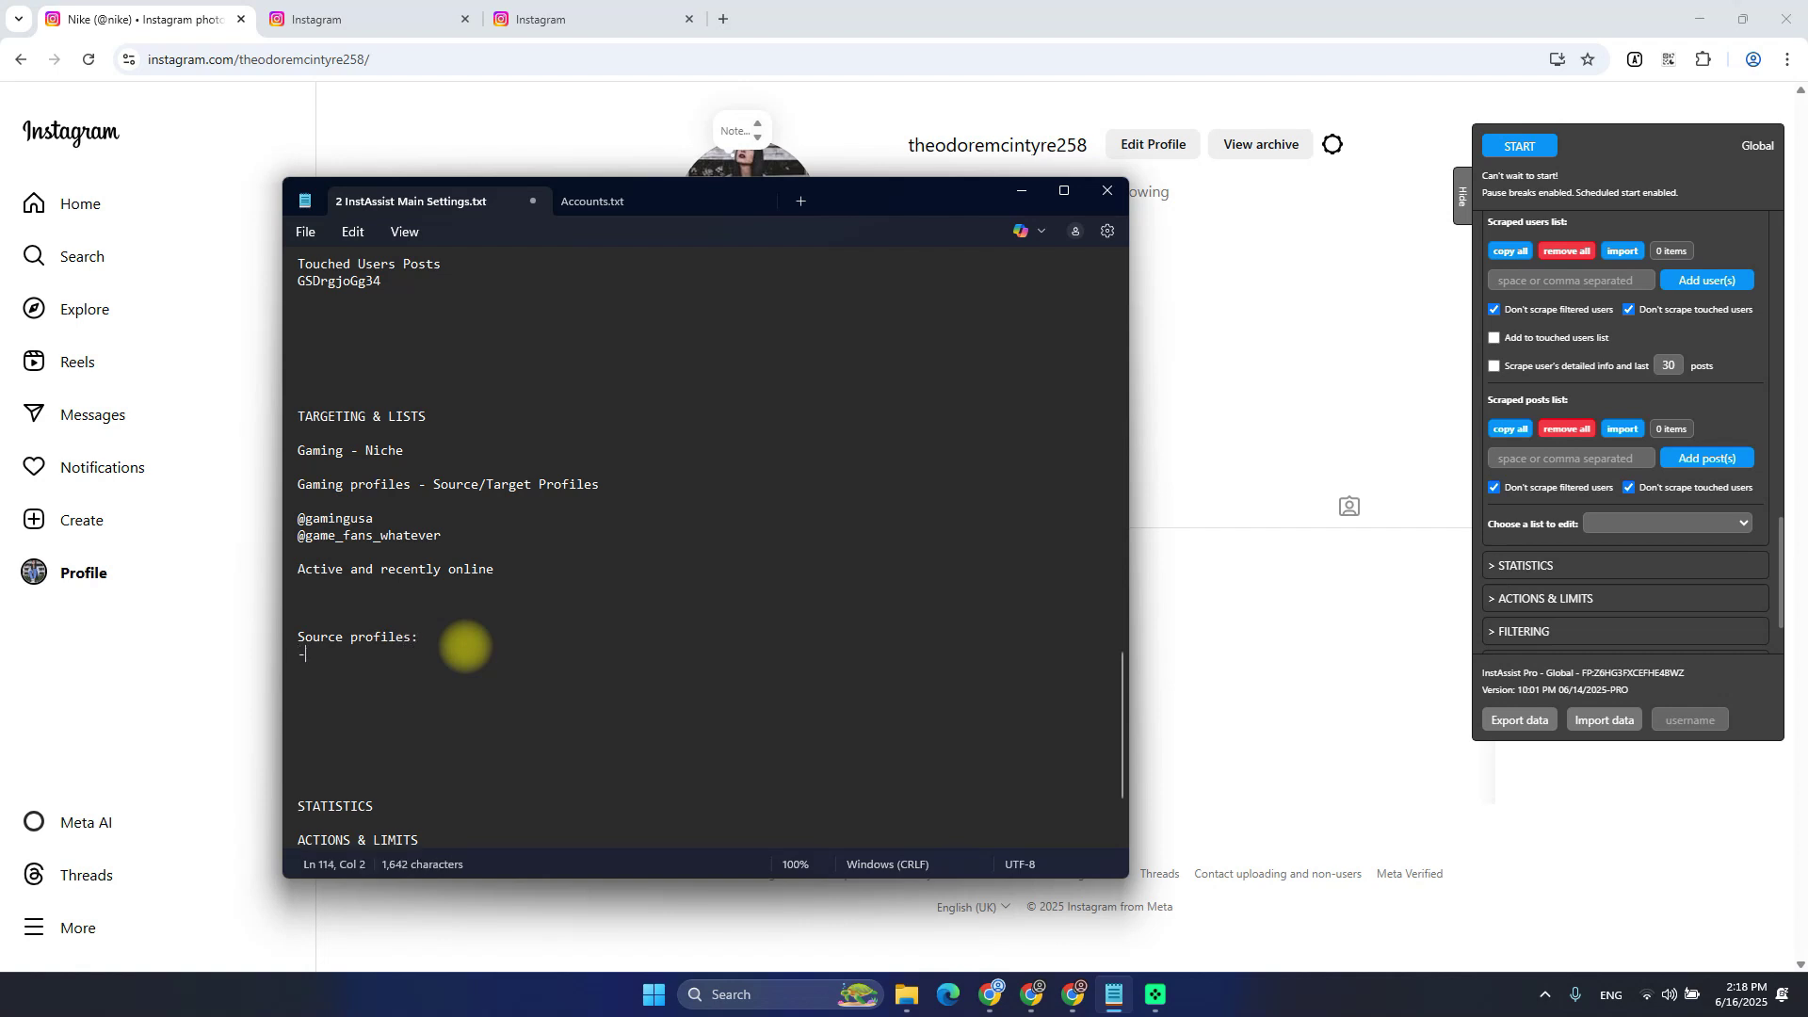
{"action": "type", "text": "- Nike"}
{"action": "key", "text": "Return"}
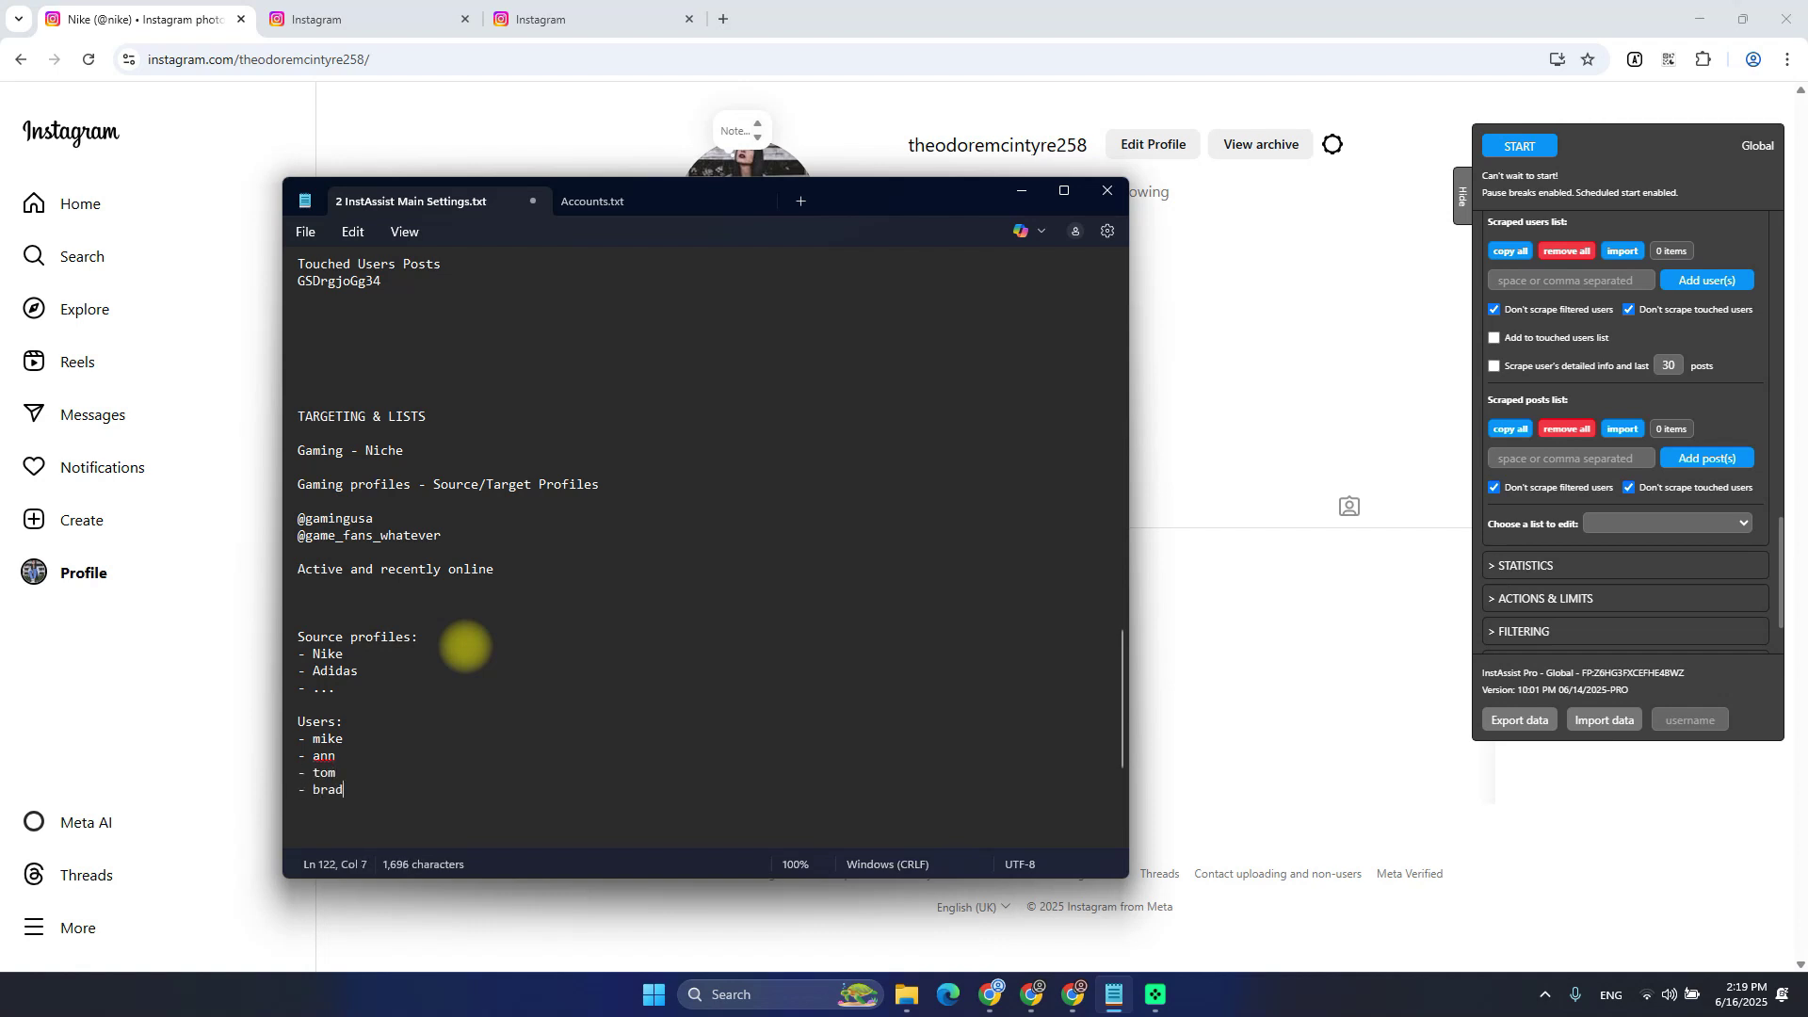
{"action": "scroll", "coordinate": [465, 648], "scroll_direction": "down", "scroll_amount": 4}
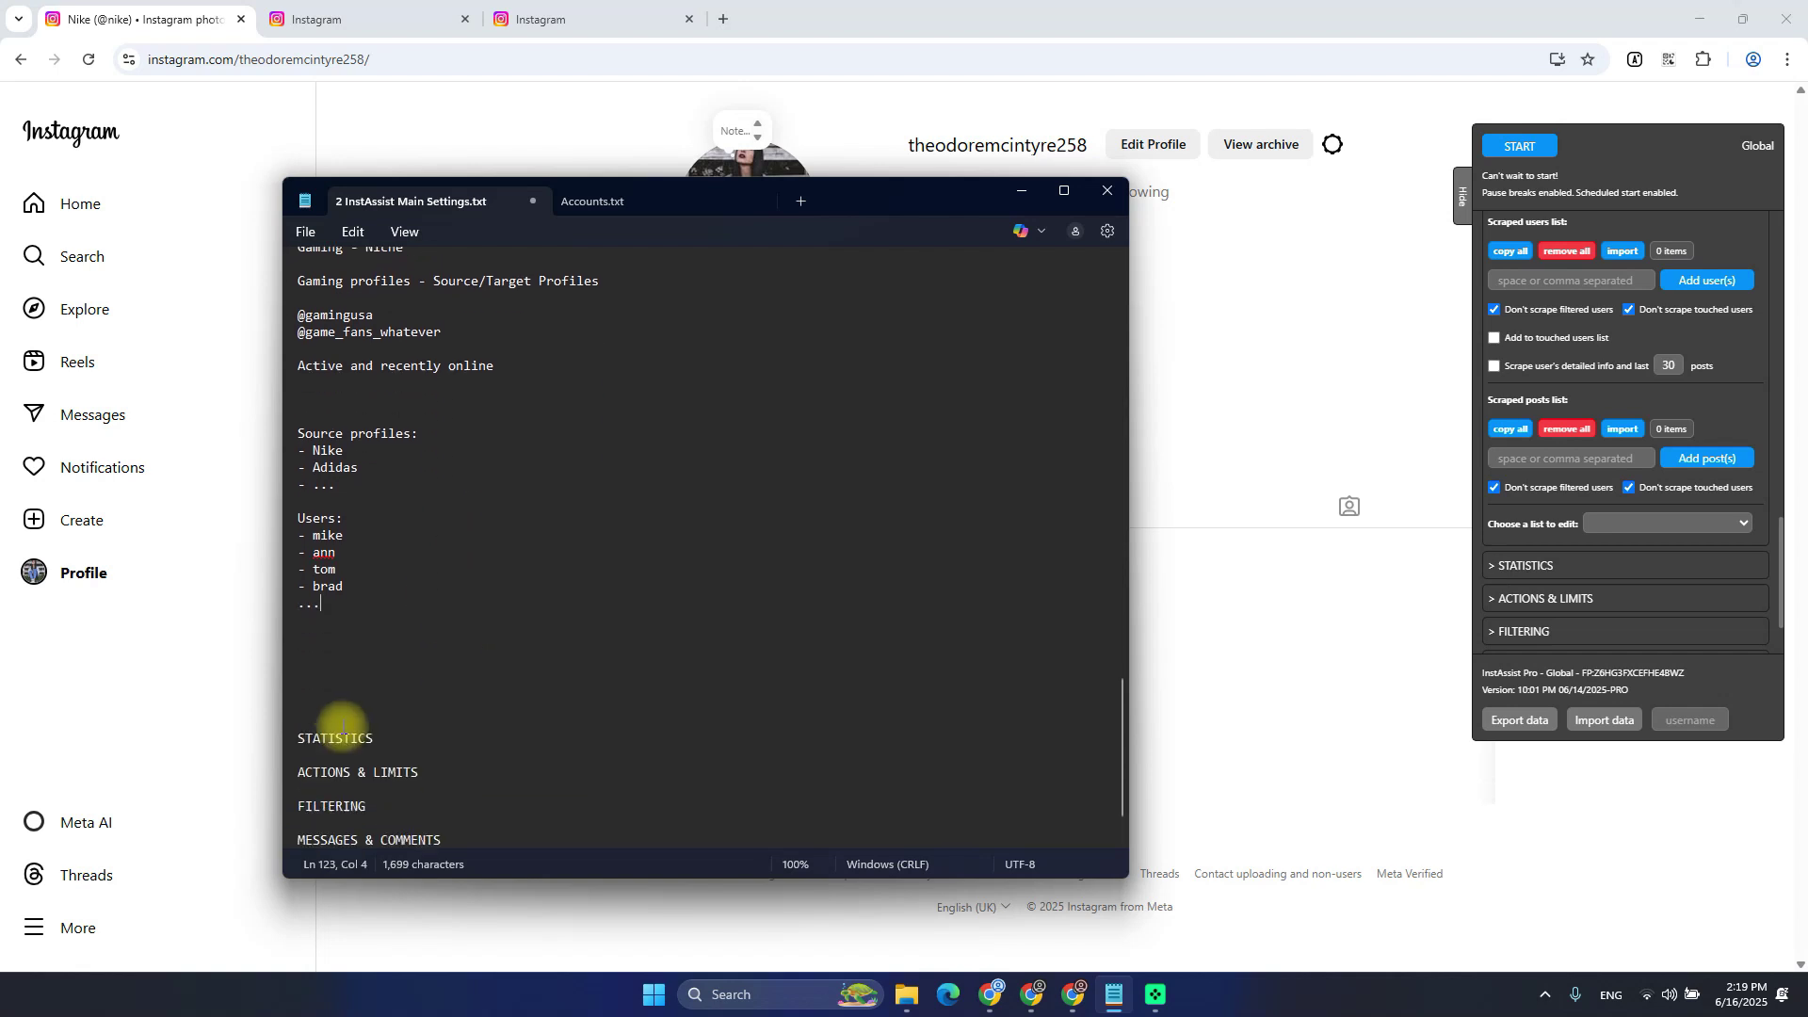
Highlight the "Users:" list in the notes and point out the Scraped users list and Scraped posts list in InstAssist
{"action": "left_click_drag", "start_coordinate": [355, 618], "coordinate": [251, 523]}
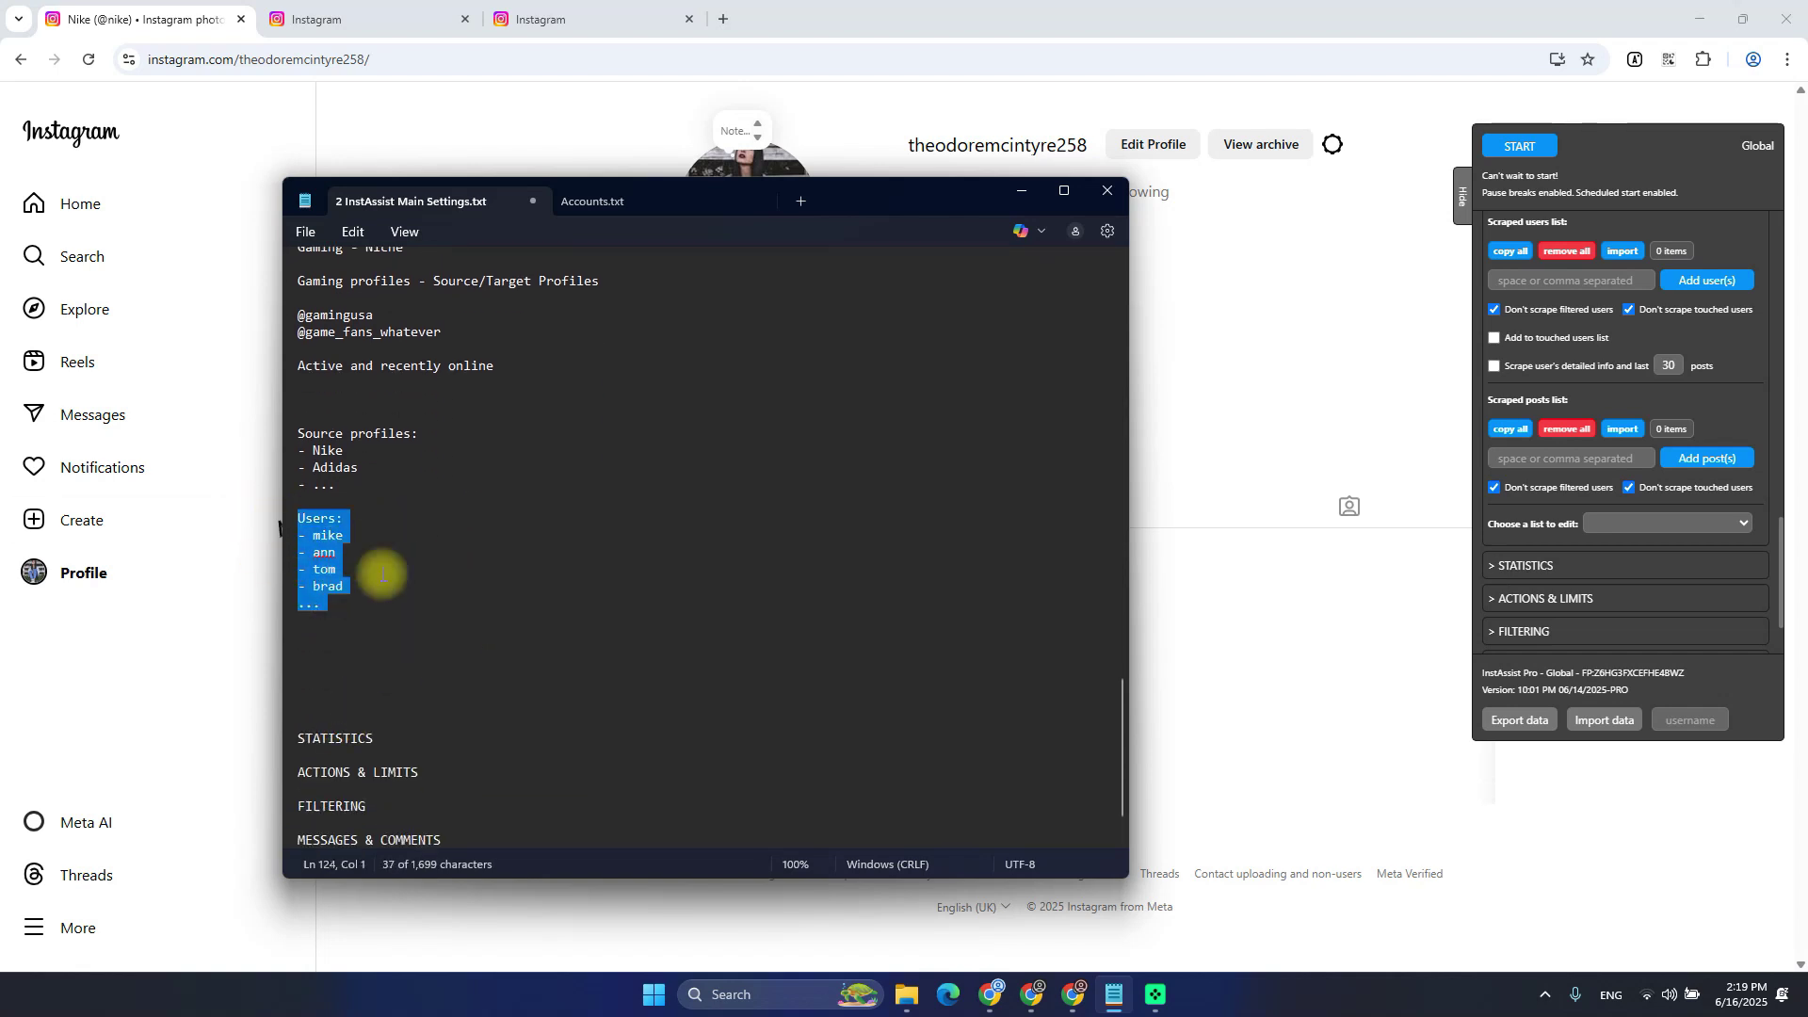
{"action": "scroll", "coordinate": [1563, 480], "scroll_direction": "up", "scroll_amount": 2}
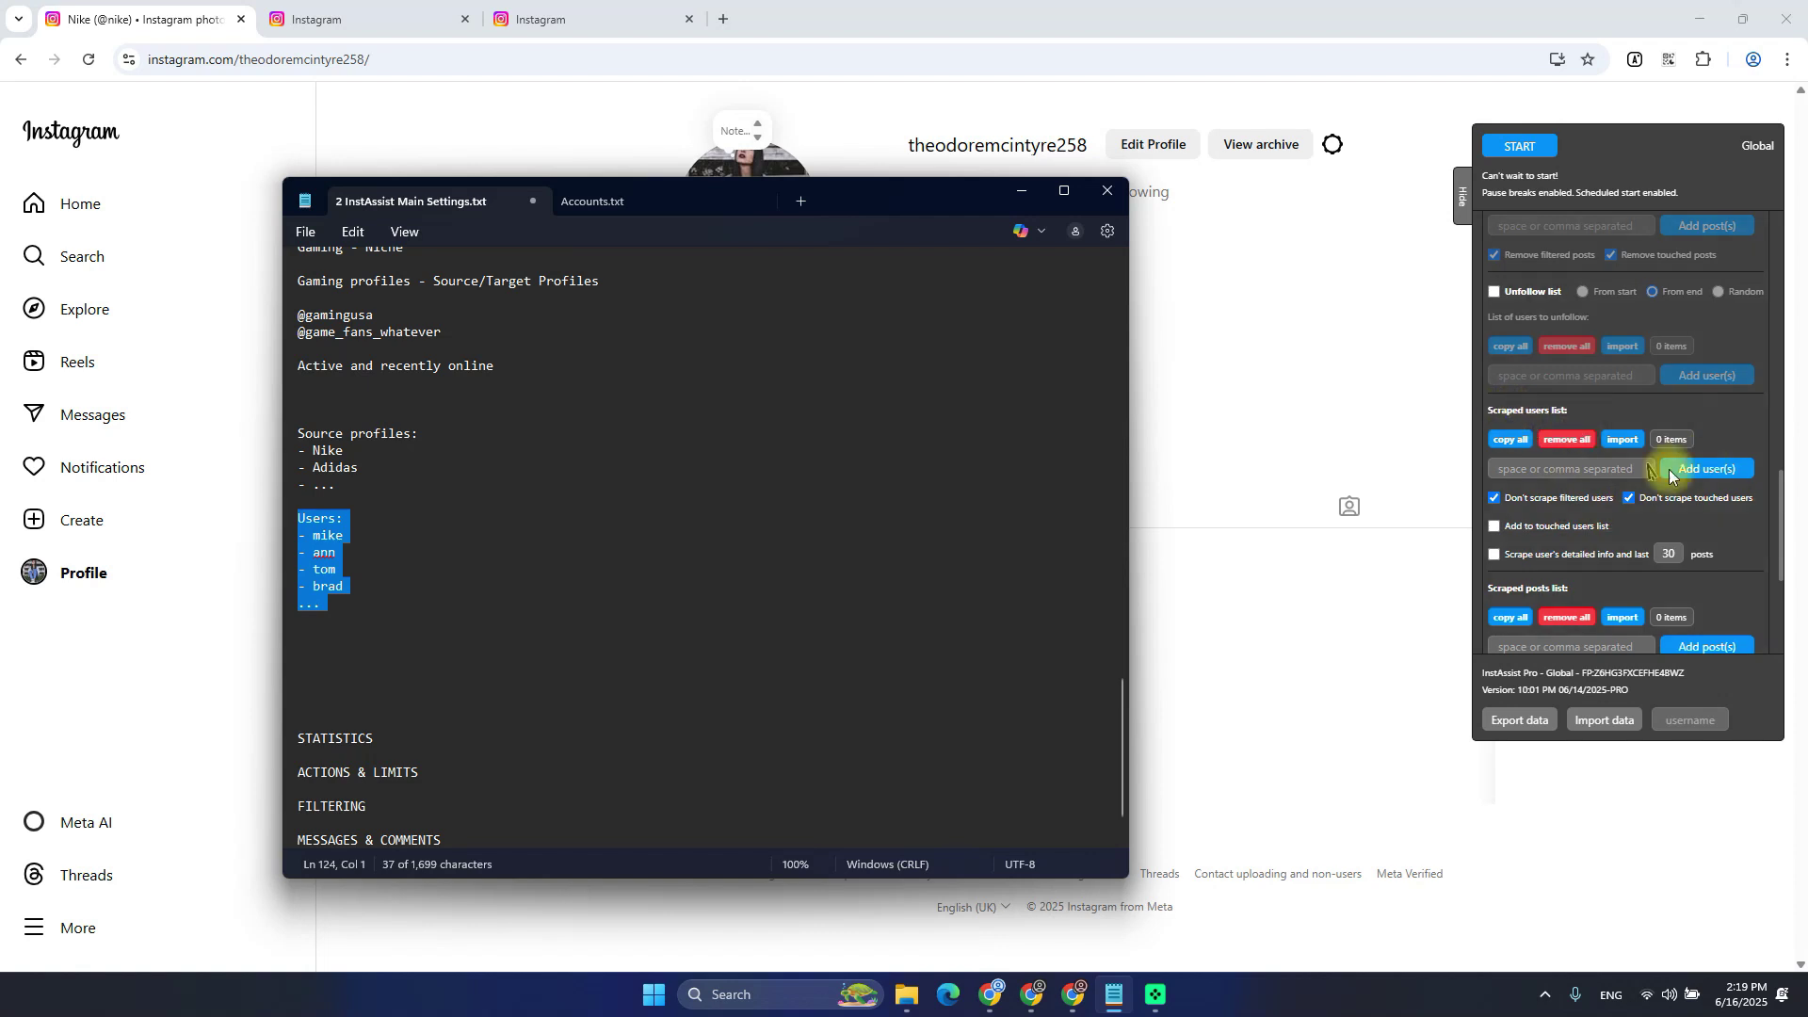
{"action": "left_click", "coordinate": [1606, 469]}
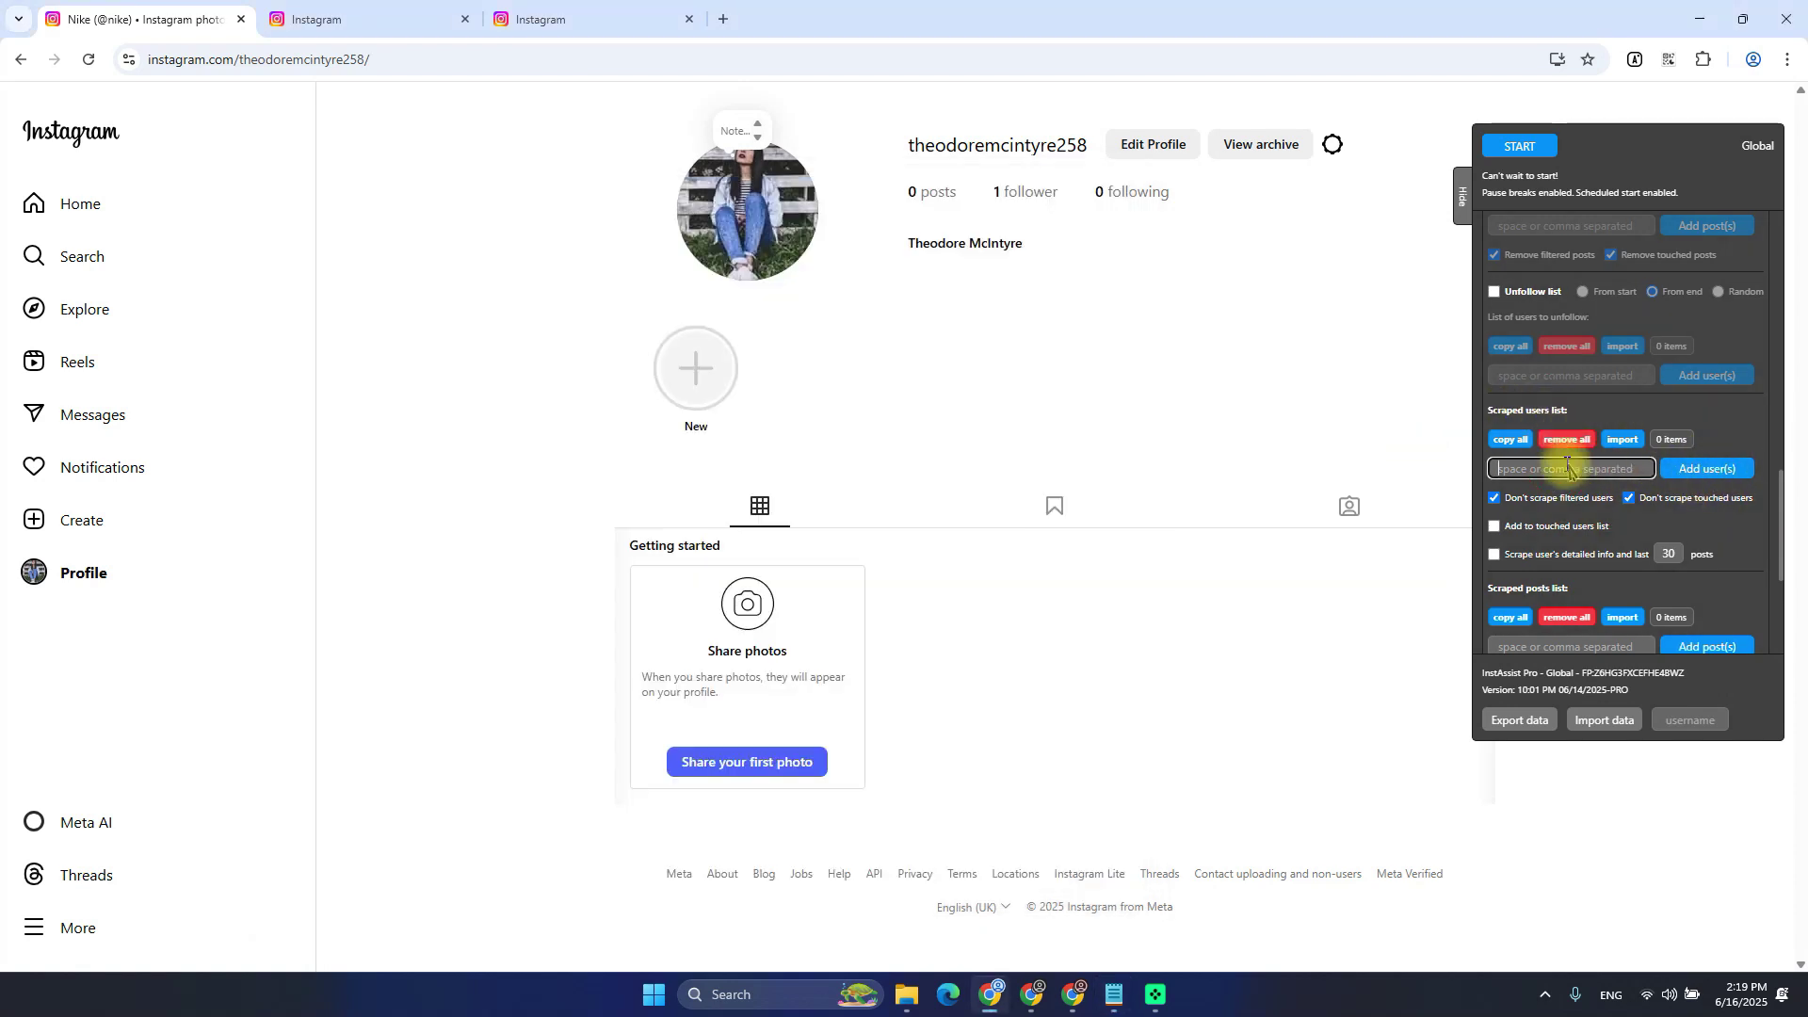
{"action": "scroll", "coordinate": [1584, 457], "scroll_direction": "down", "scroll_amount": 2}
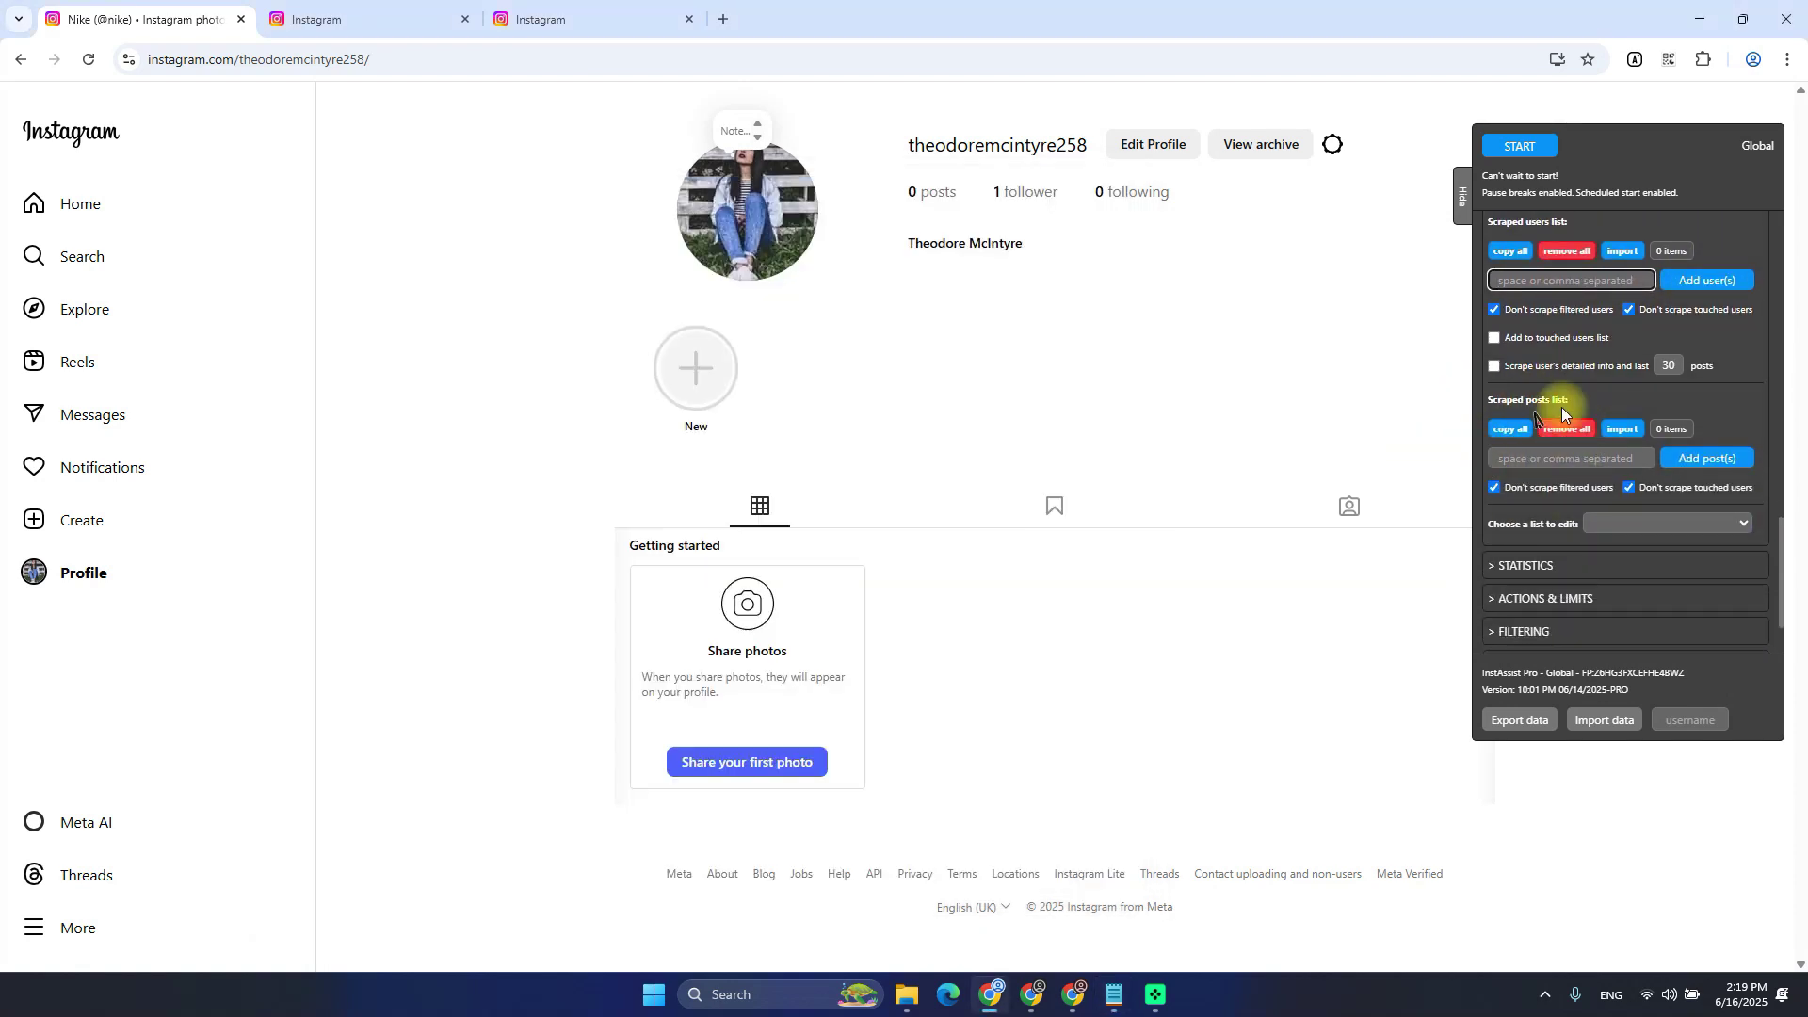
Return to the Notepad notes and highlight the Followed, Touched and Filtered users lists and the Liked and Touched posts lists
{"action": "key", "text": "alt+Tab"}
{"action": "scroll", "coordinate": [546, 557], "scroll_direction": "up", "scroll_amount": 5}
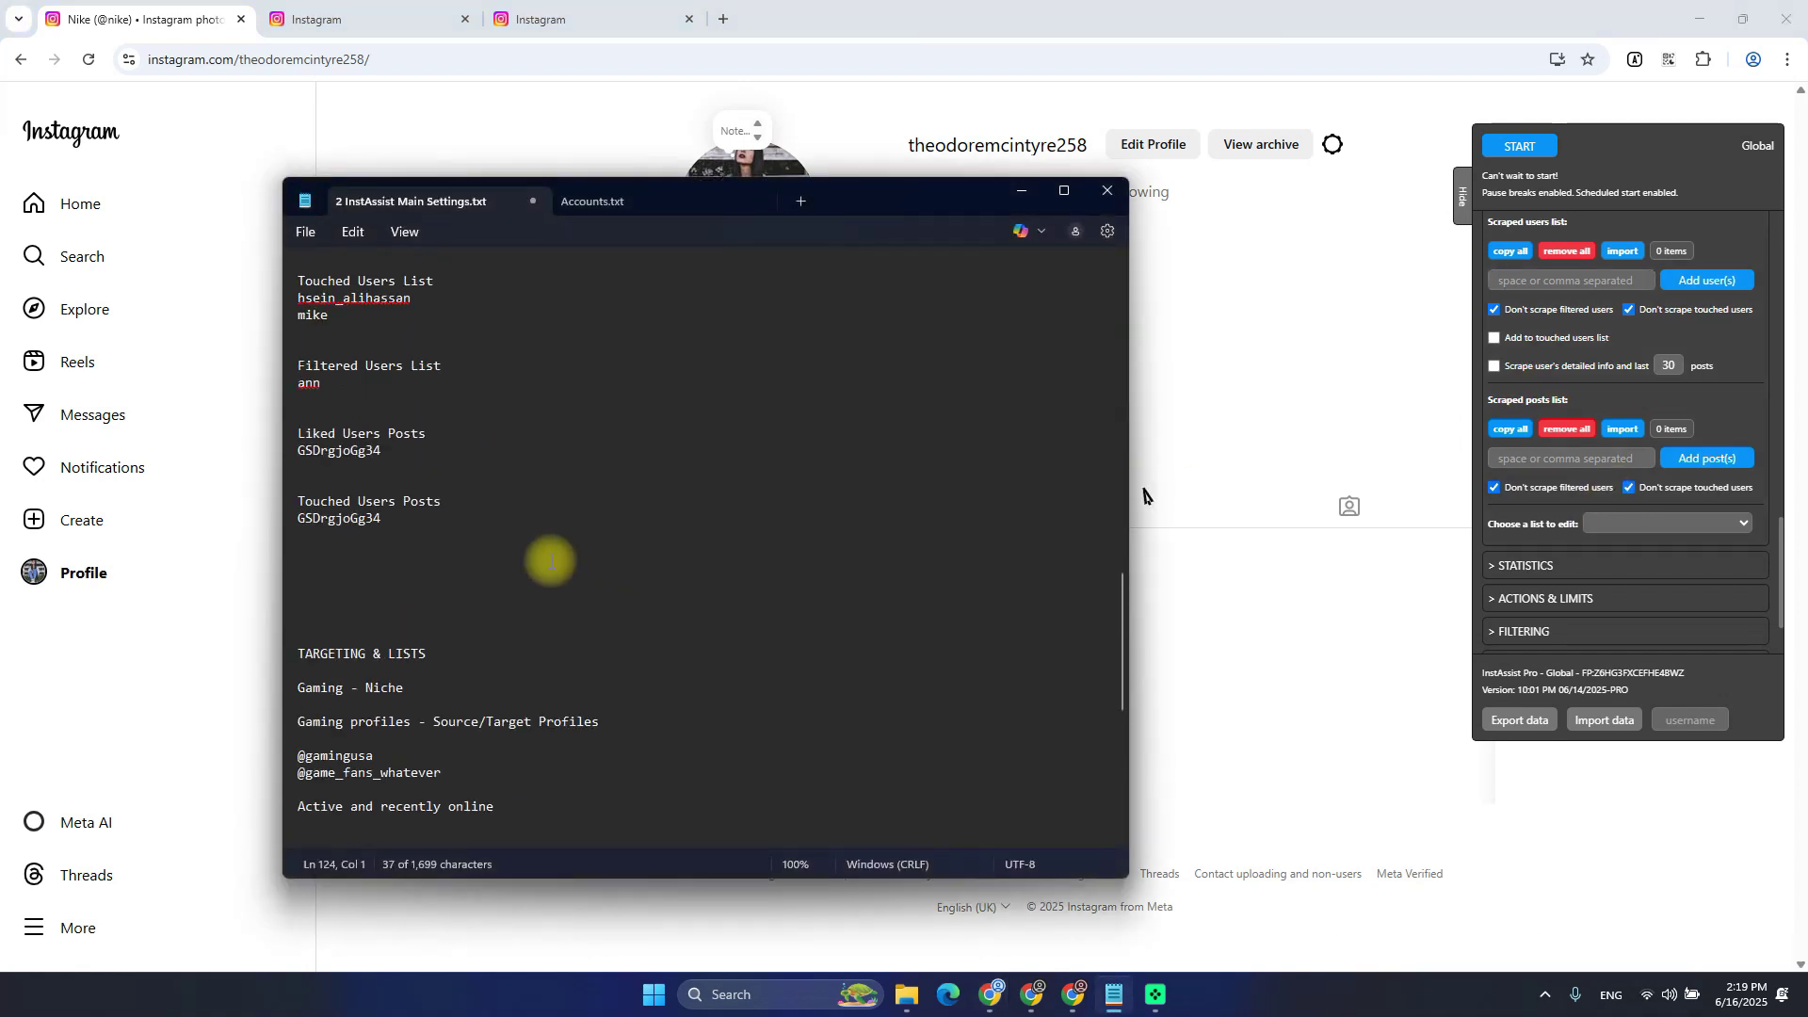
{"action": "scroll", "coordinate": [530, 617], "scroll_direction": "up", "scroll_amount": 4}
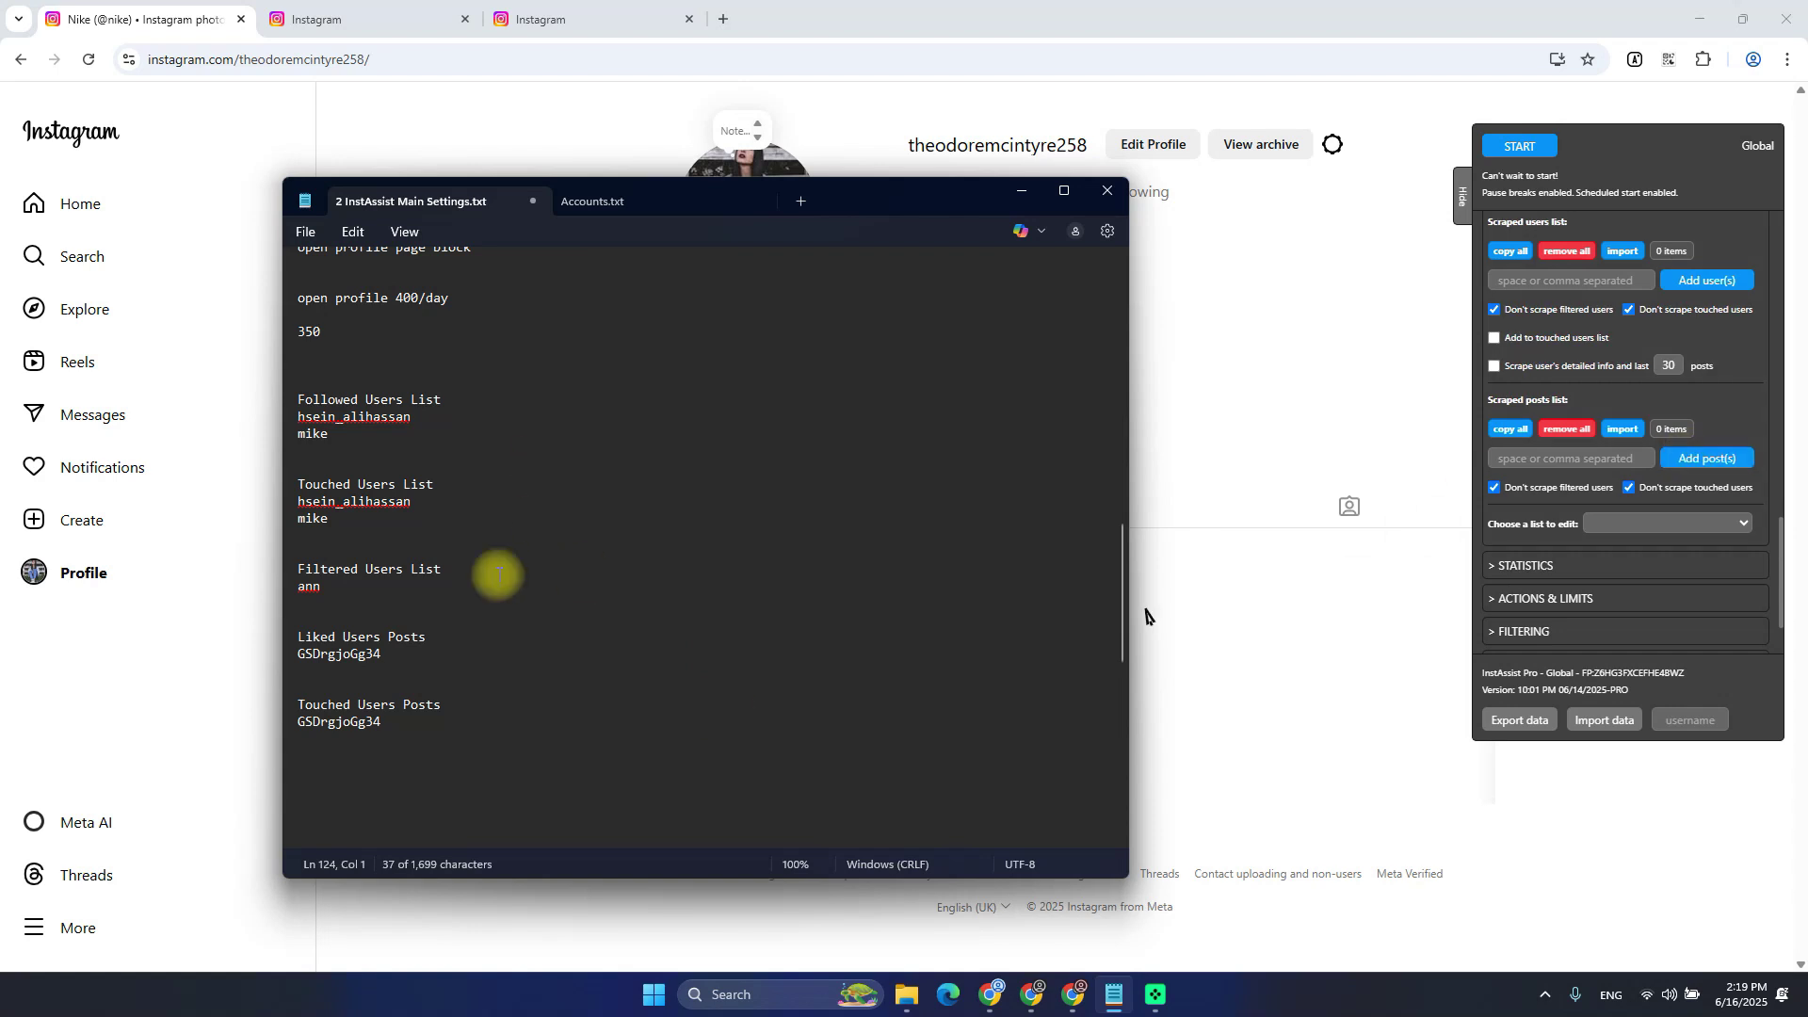
{"action": "left_click_drag", "start_coordinate": [411, 721], "coordinate": [330, 417]}
{"action": "double_click", "coordinate": [325, 399]}
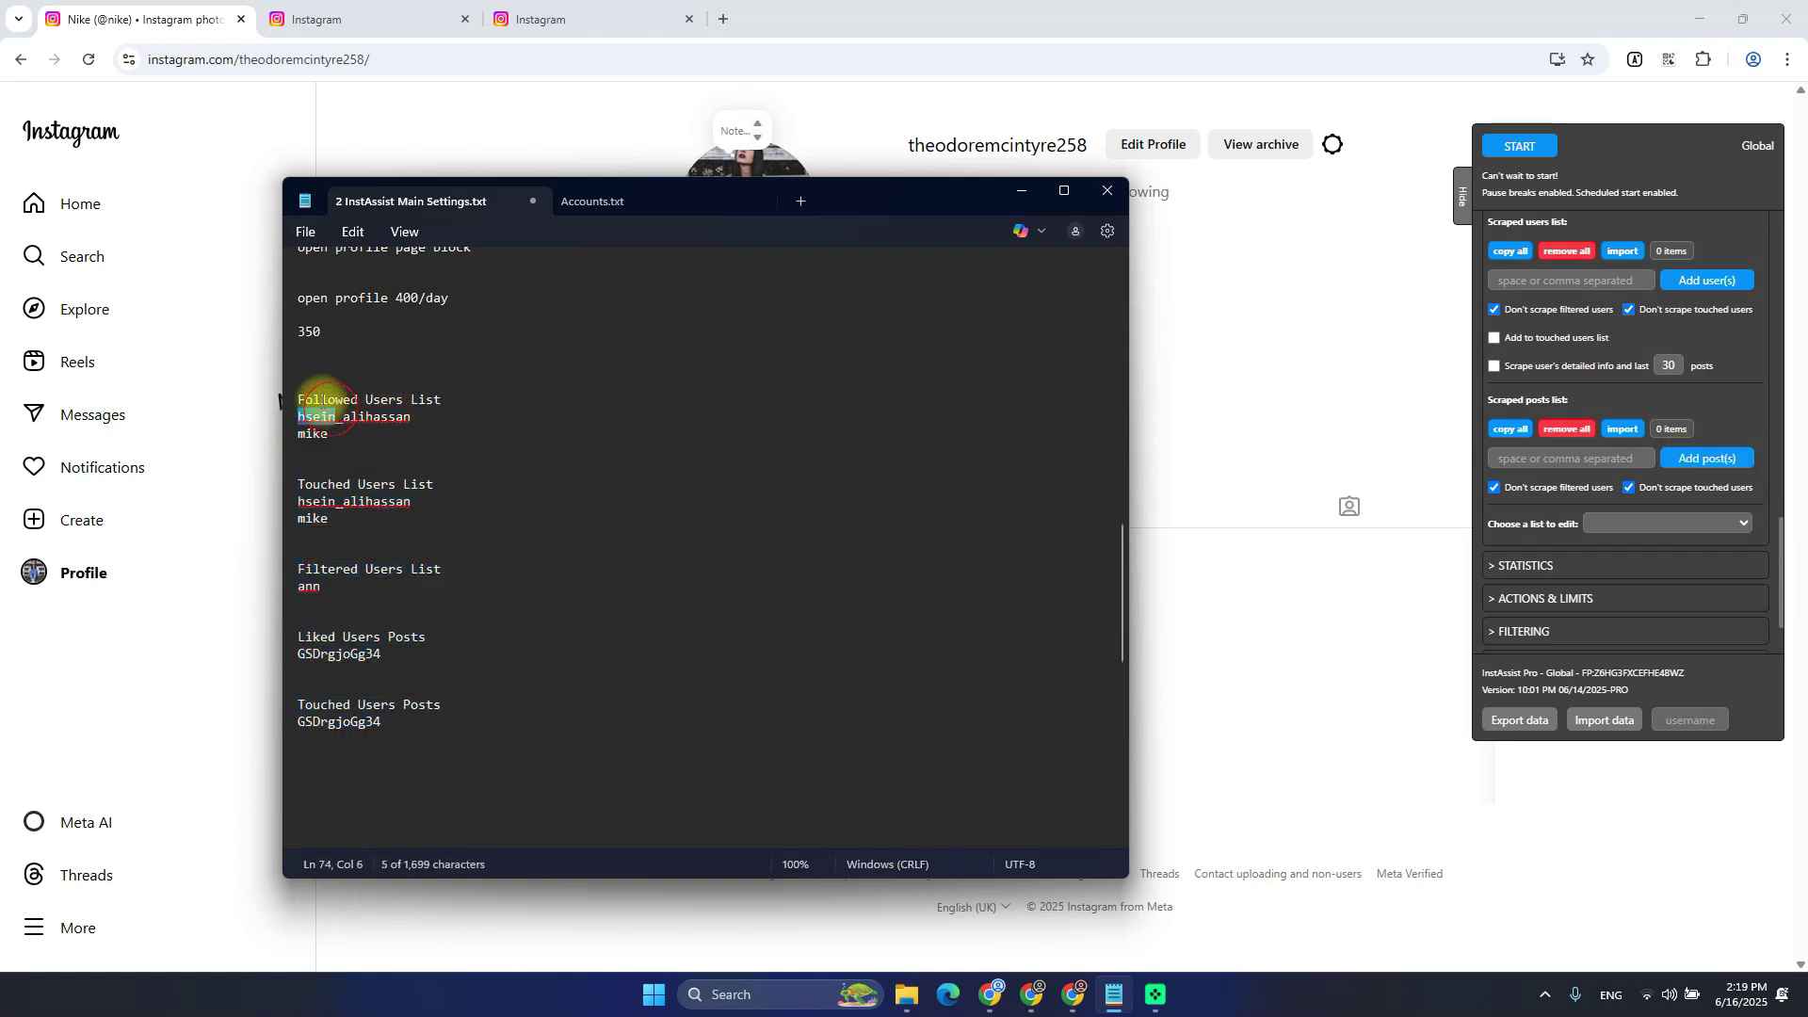
{"action": "double_click", "coordinate": [335, 482]}
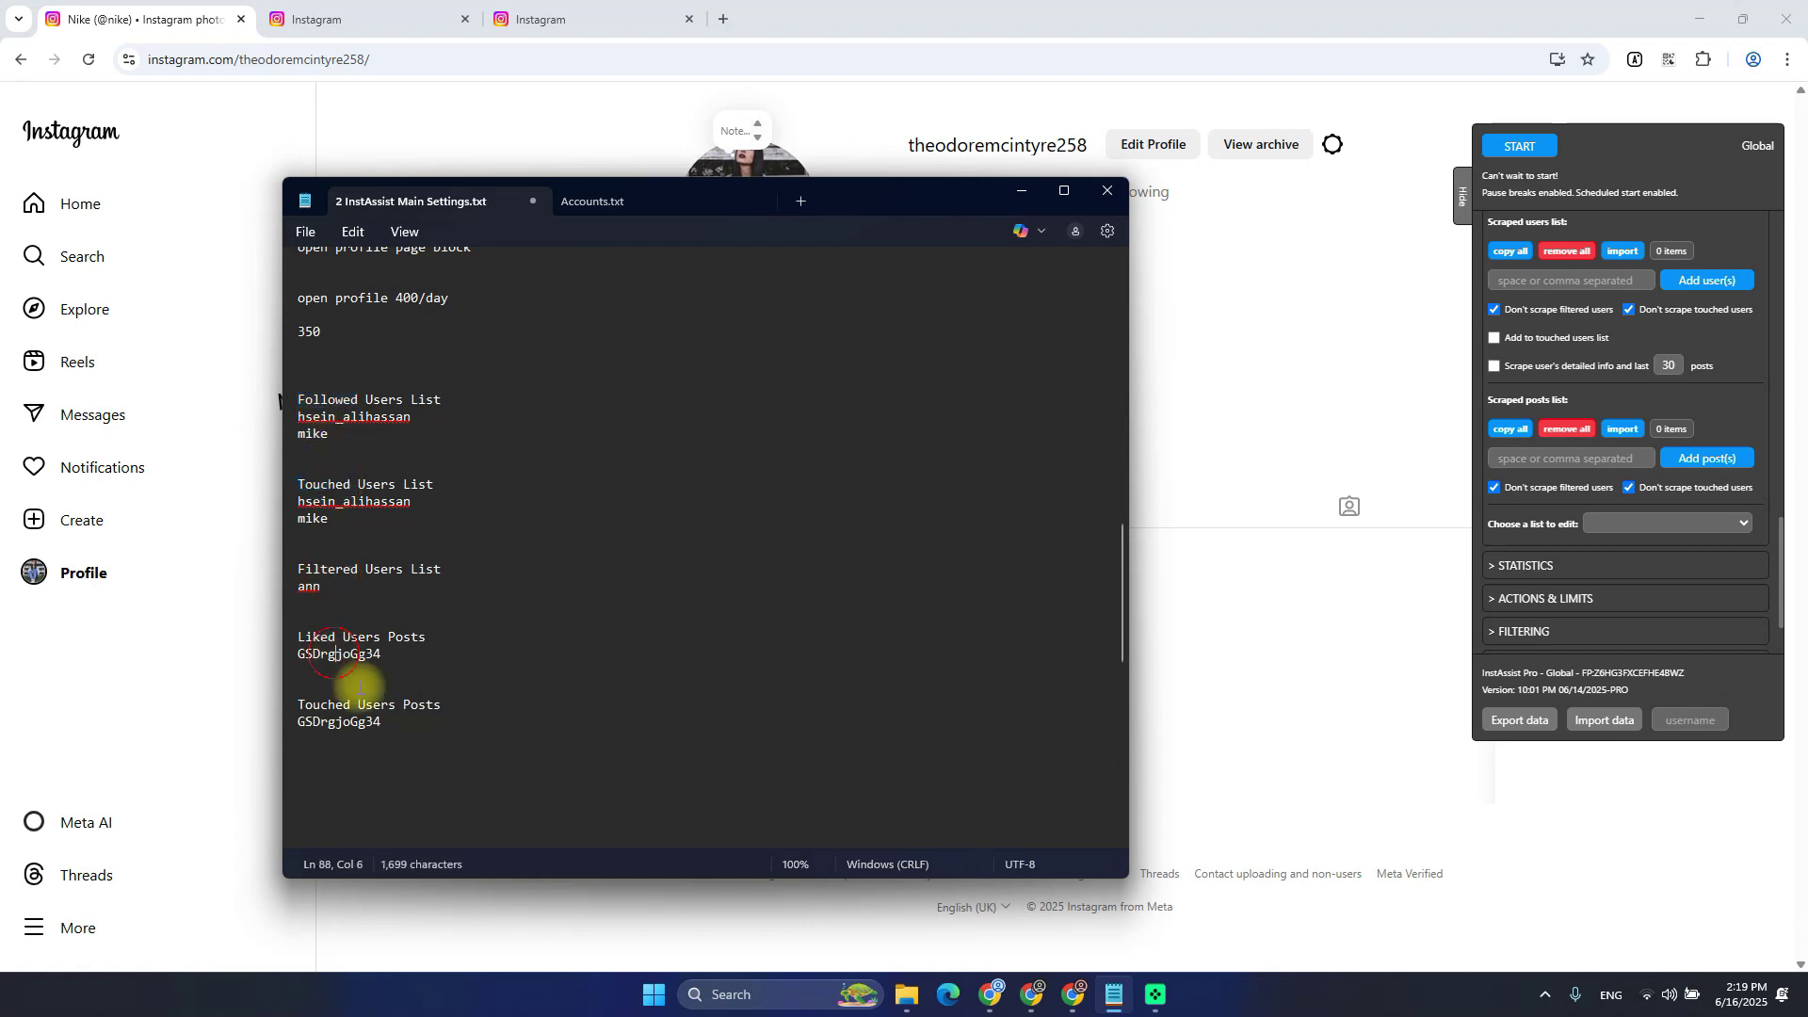
{"action": "left_click", "coordinate": [479, 723]}
Examine the lists offered under "Choose a list to edit" in InstAssist
{"action": "left_click", "coordinate": [1720, 523]}
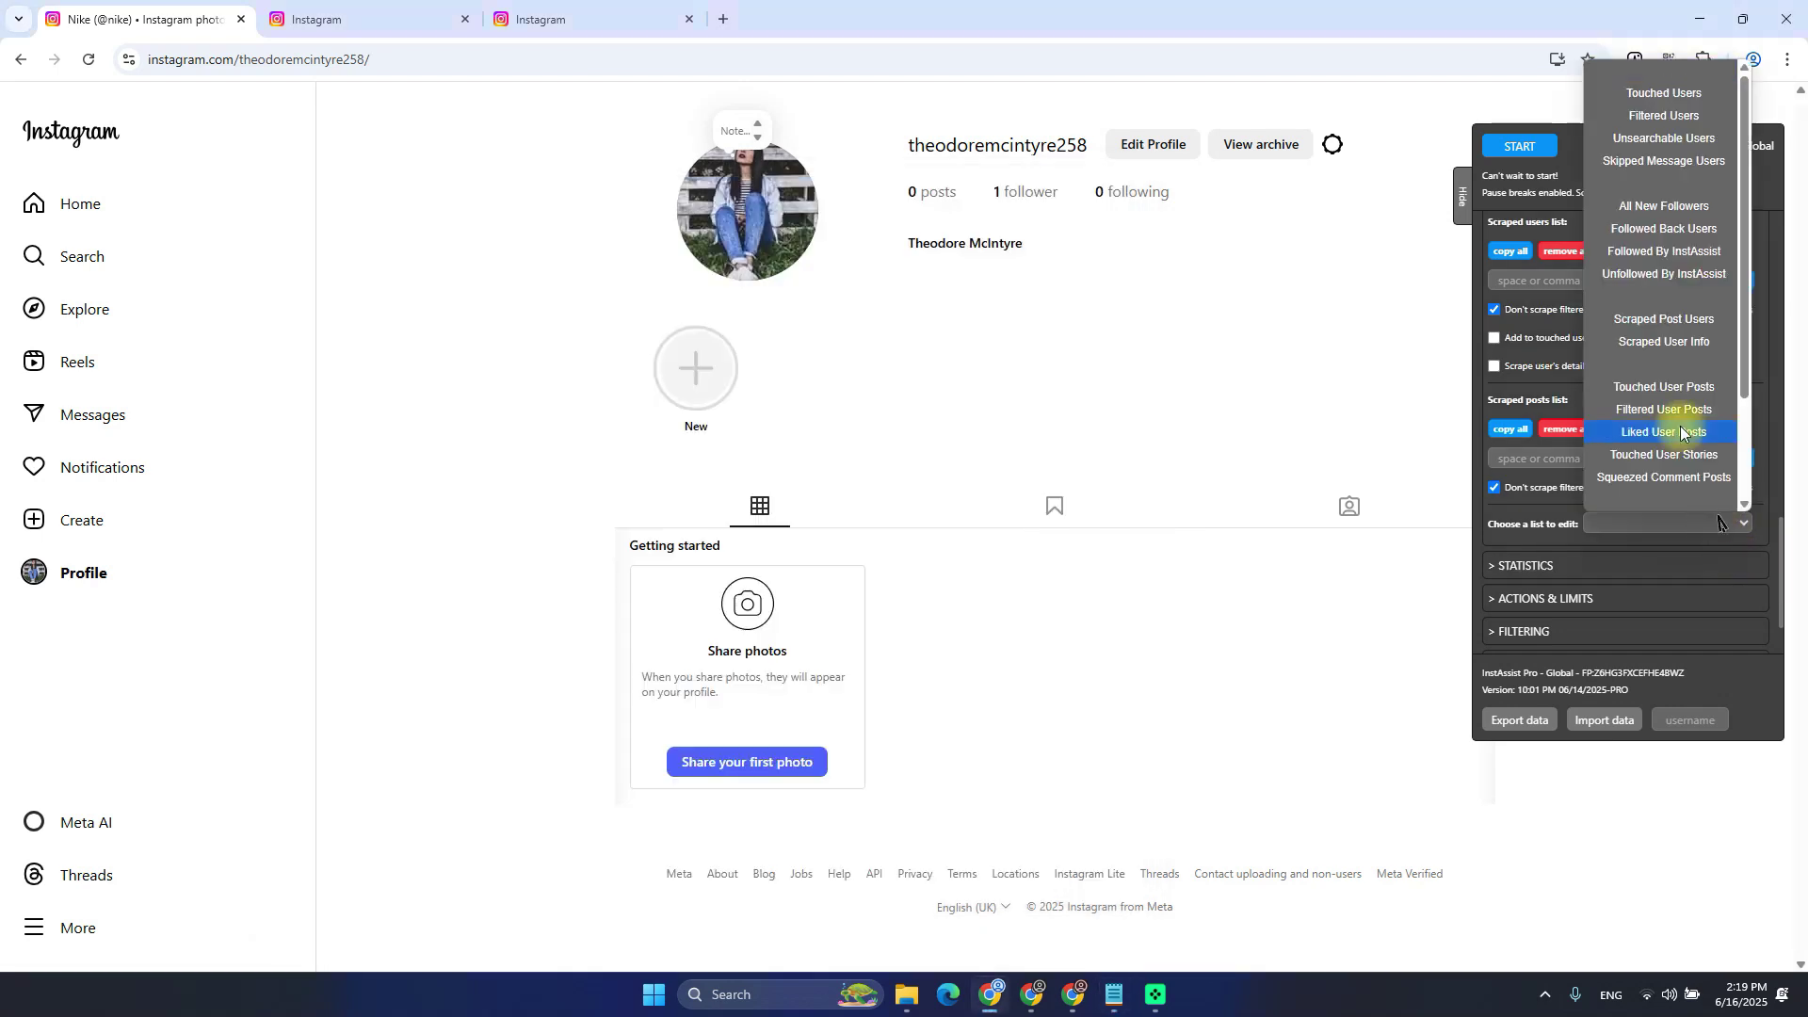
{"action": "left_click", "coordinate": [1674, 518]}
{"action": "left_click", "coordinate": [1686, 520]}
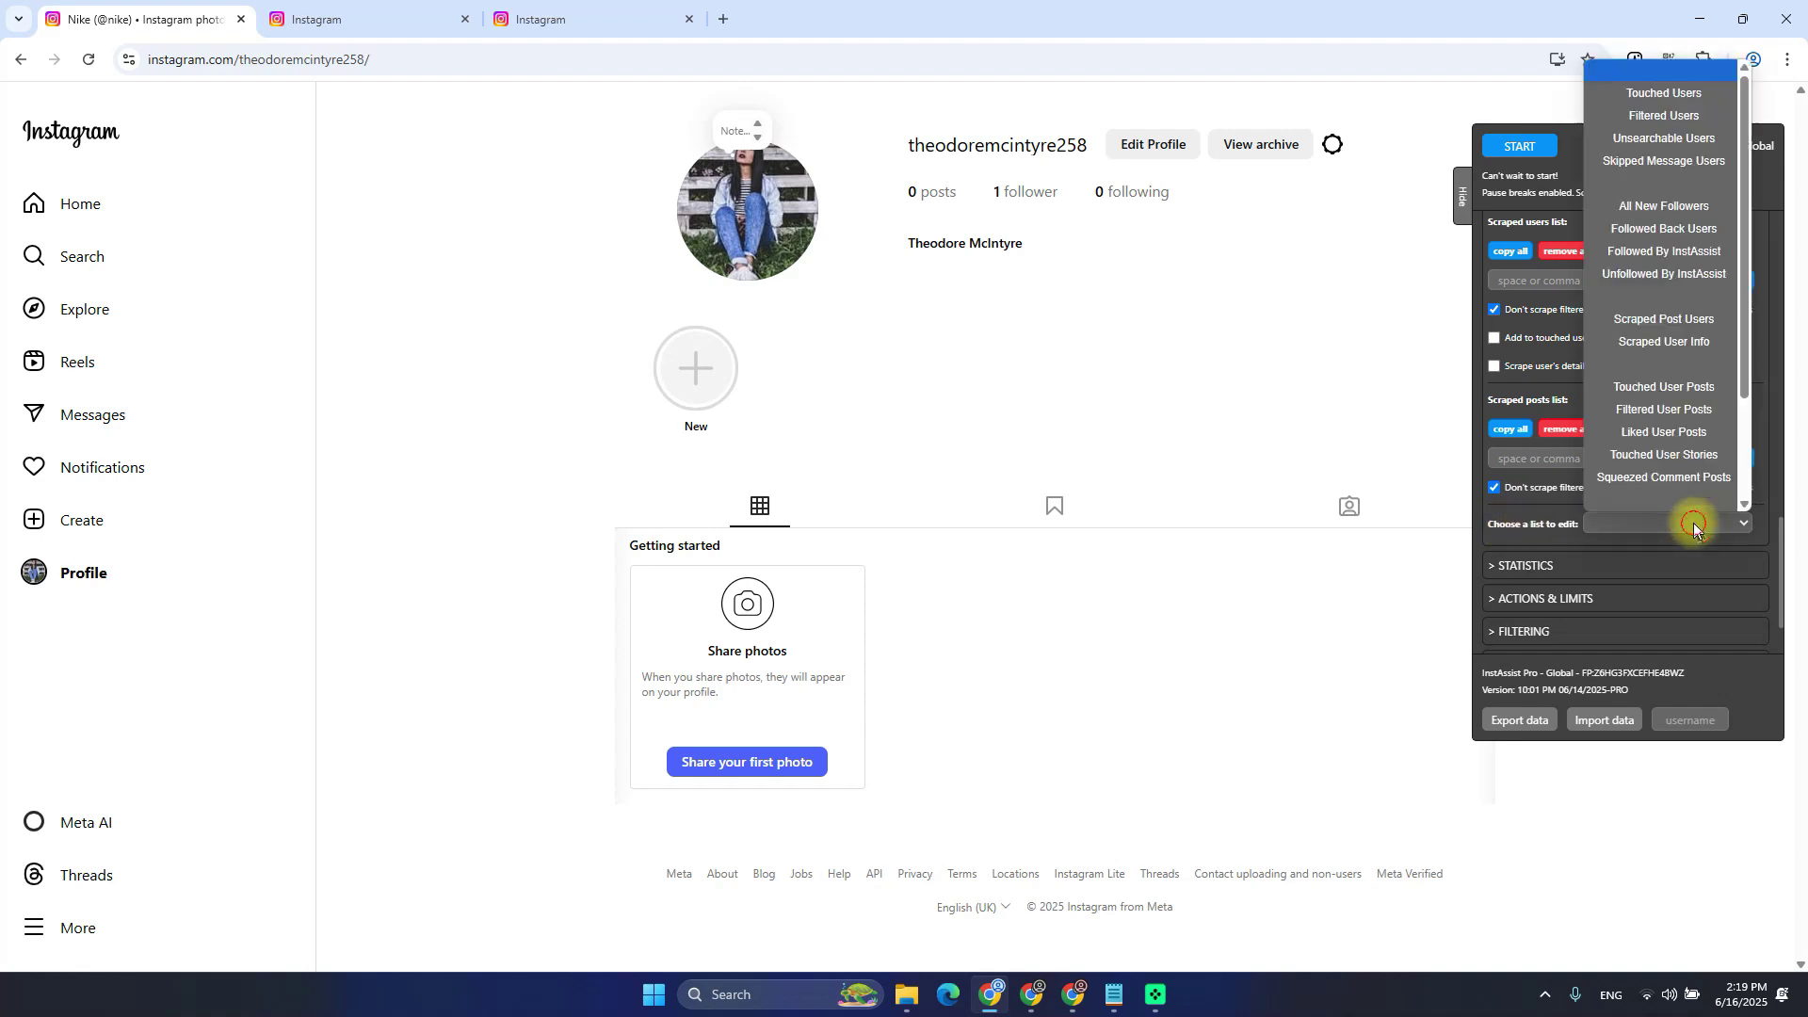
{"action": "scroll", "coordinate": [1679, 243], "scroll_direction": "down", "scroll_amount": 2}
{"action": "scroll", "coordinate": [1634, 362], "scroll_direction": "up", "scroll_amount": 2}
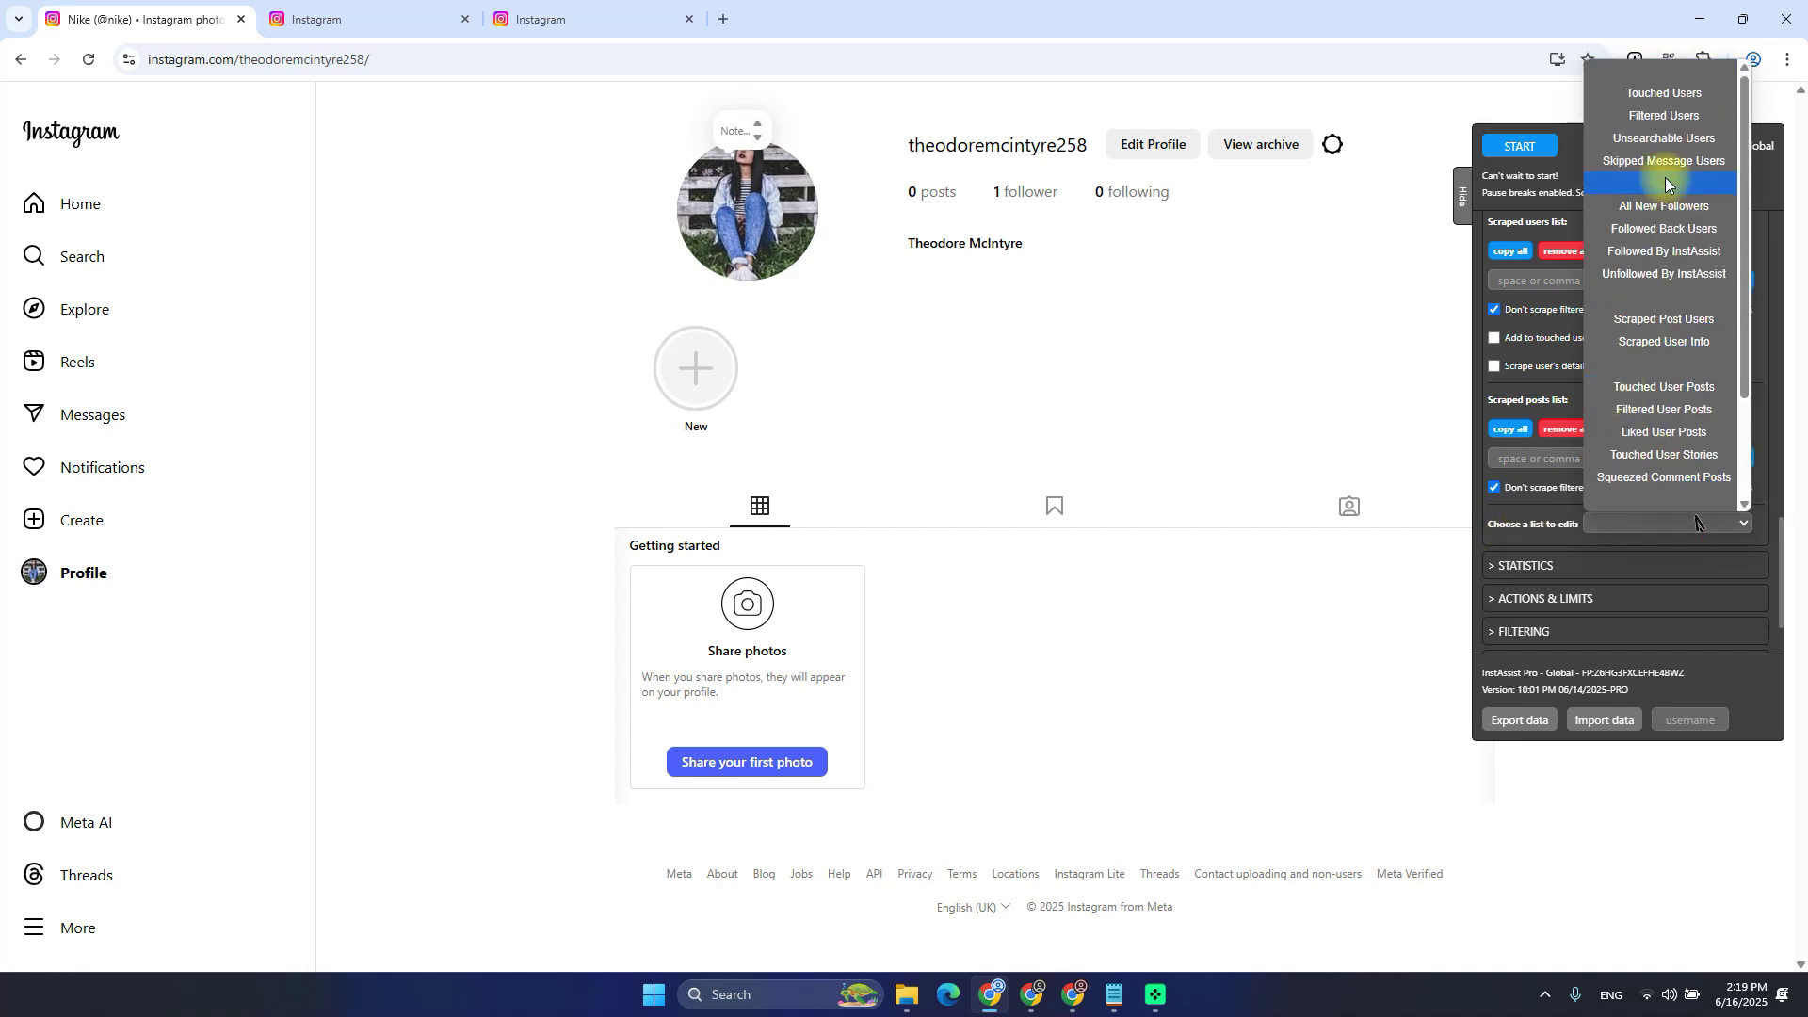
{"action": "scroll", "coordinate": [1666, 424], "scroll_direction": "down", "scroll_amount": 2}
{"action": "scroll", "coordinate": [1677, 311], "scroll_direction": "up", "scroll_amount": 2}
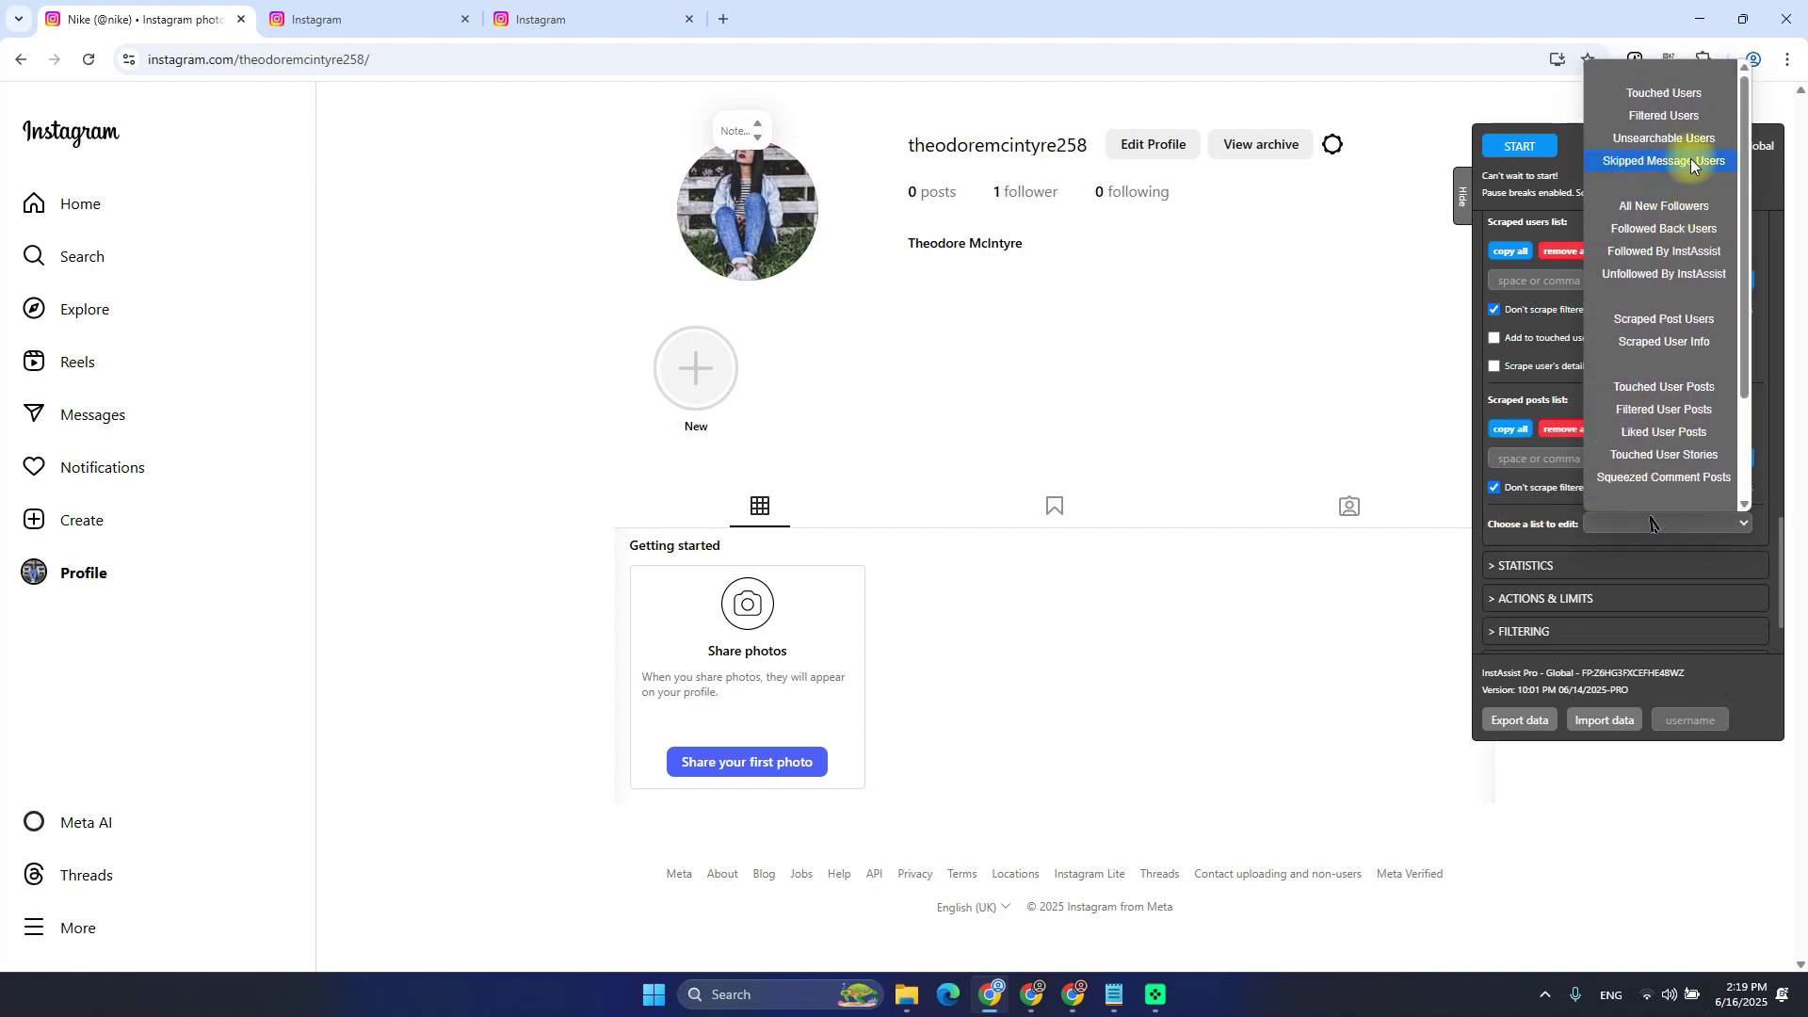
Show the Touched Users, Filtered Users, Unsearchable Users and Followed By InstAssist lists in turn, and highlight "Followed" in the notes
{"action": "left_click", "coordinate": [1648, 95]}
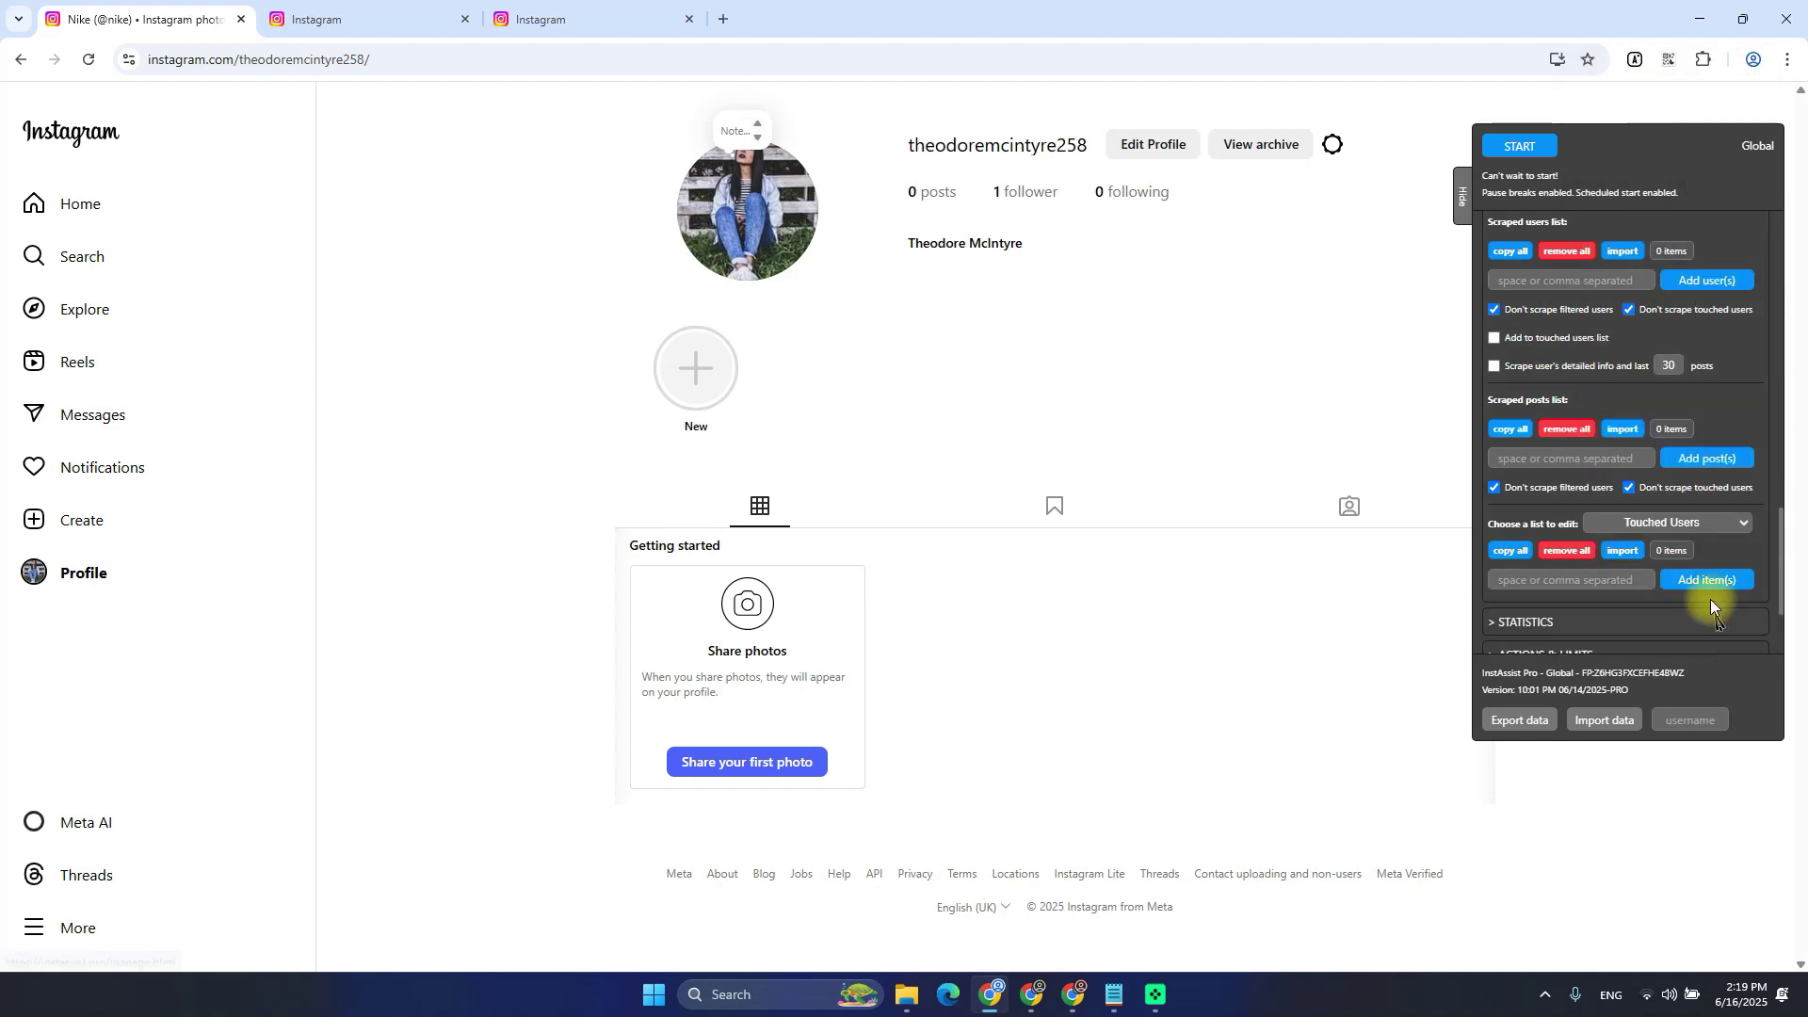
{"action": "left_click", "coordinate": [1724, 524]}
{"action": "left_click", "coordinate": [1674, 115]}
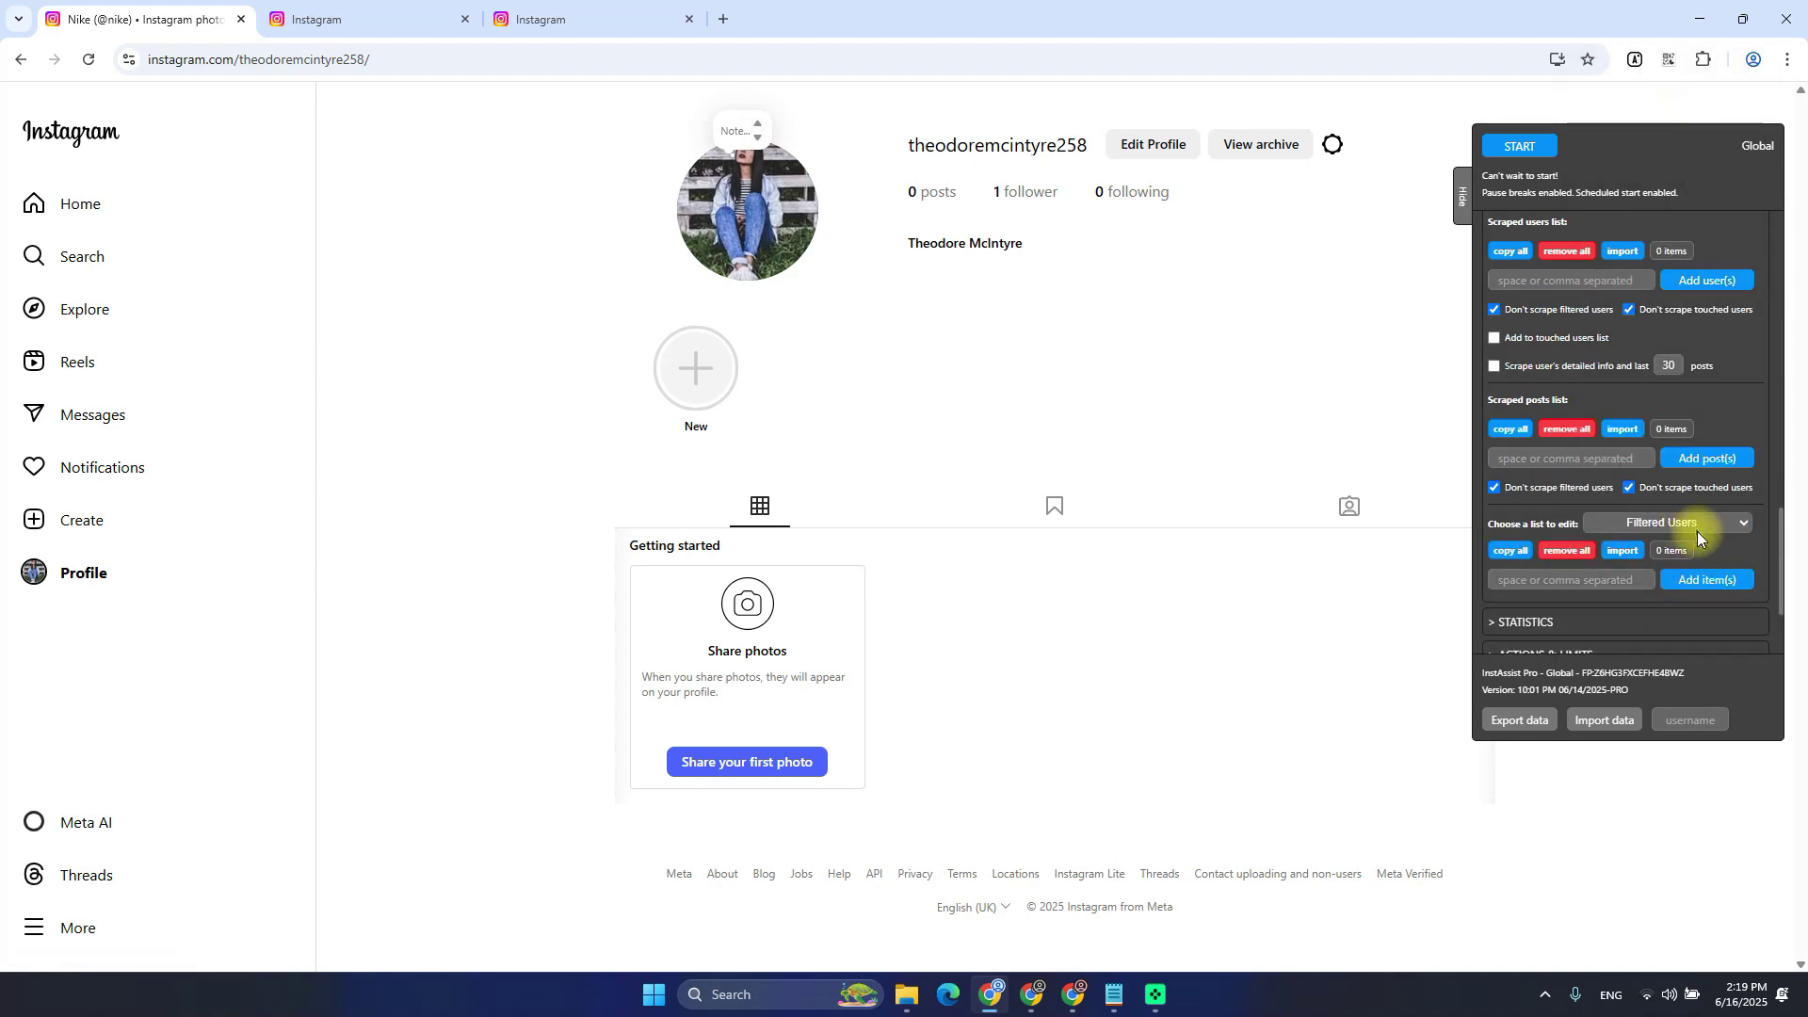
{"action": "left_click", "coordinate": [1698, 528]}
{"action": "left_click", "coordinate": [1665, 137]}
{"action": "left_click", "coordinate": [1726, 524]}
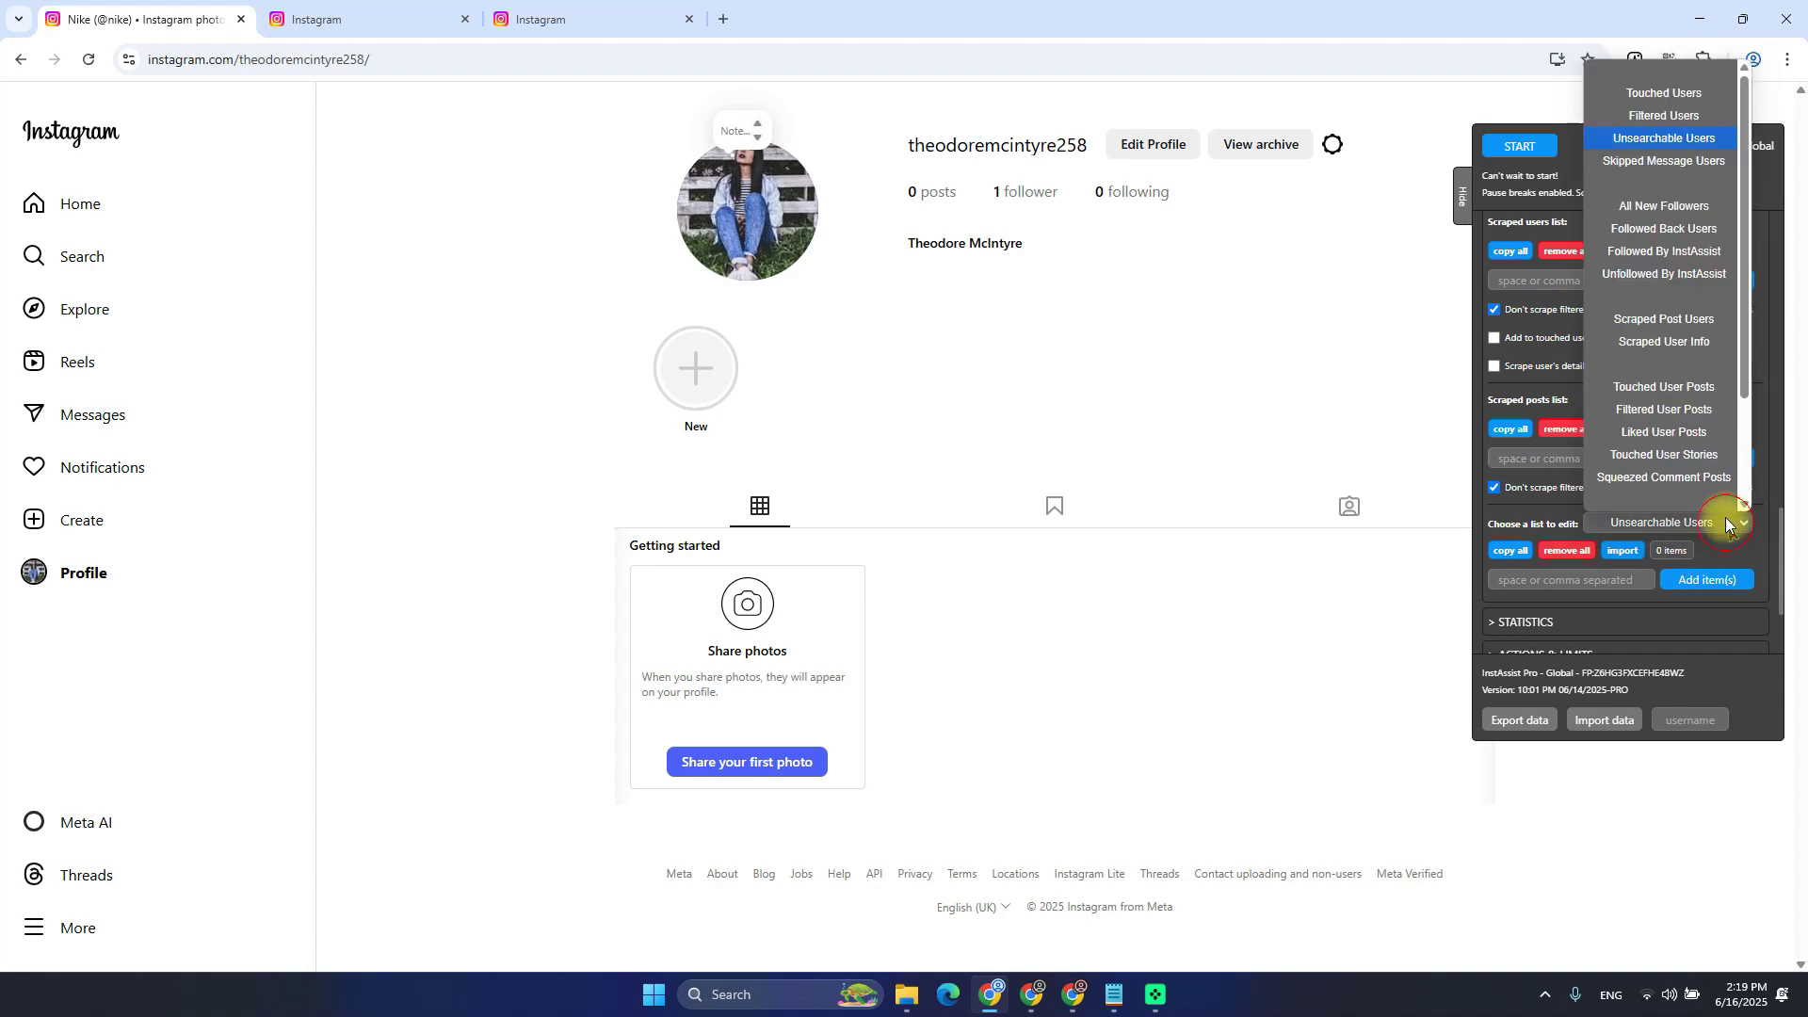
{"action": "left_click", "coordinate": [1670, 264]}
{"action": "key", "text": "alt+Tab"}
{"action": "double_click", "coordinate": [347, 395]}
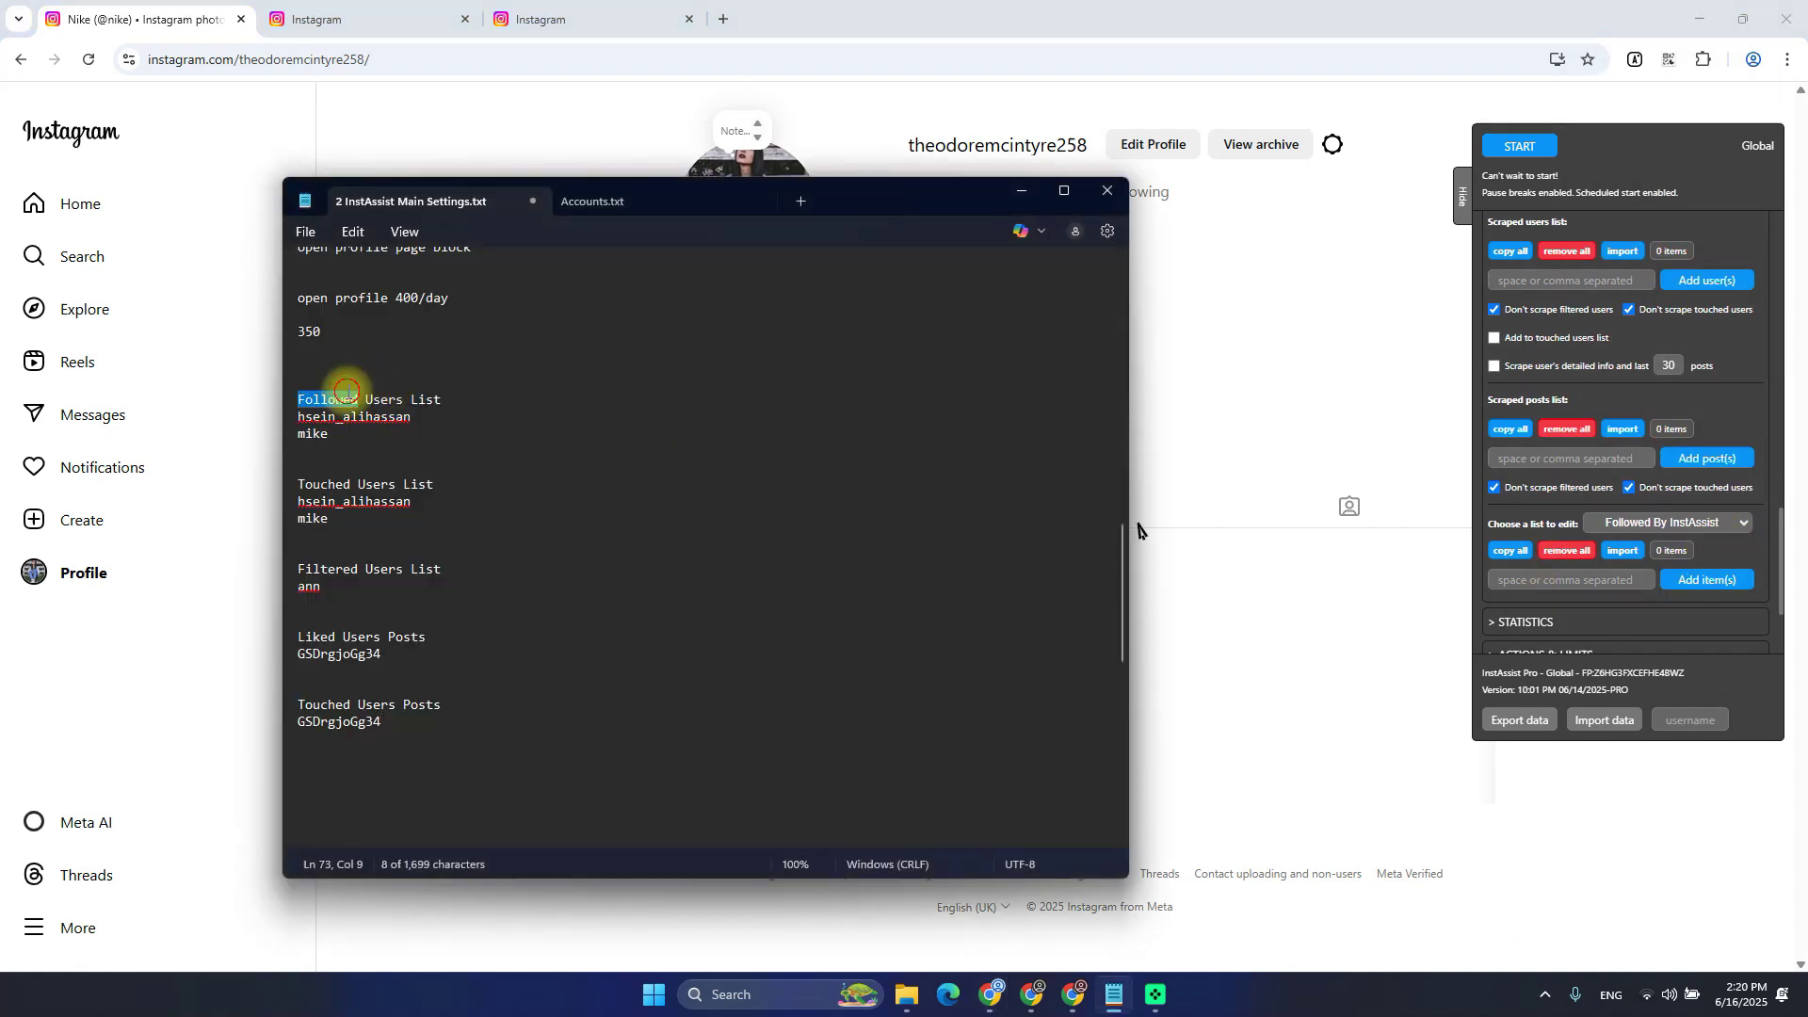
Look through the remaining editable lists, including the messaged-user lists, and reset "Choose a list to edit" to blank
{"action": "left_click", "coordinate": [1704, 530]}
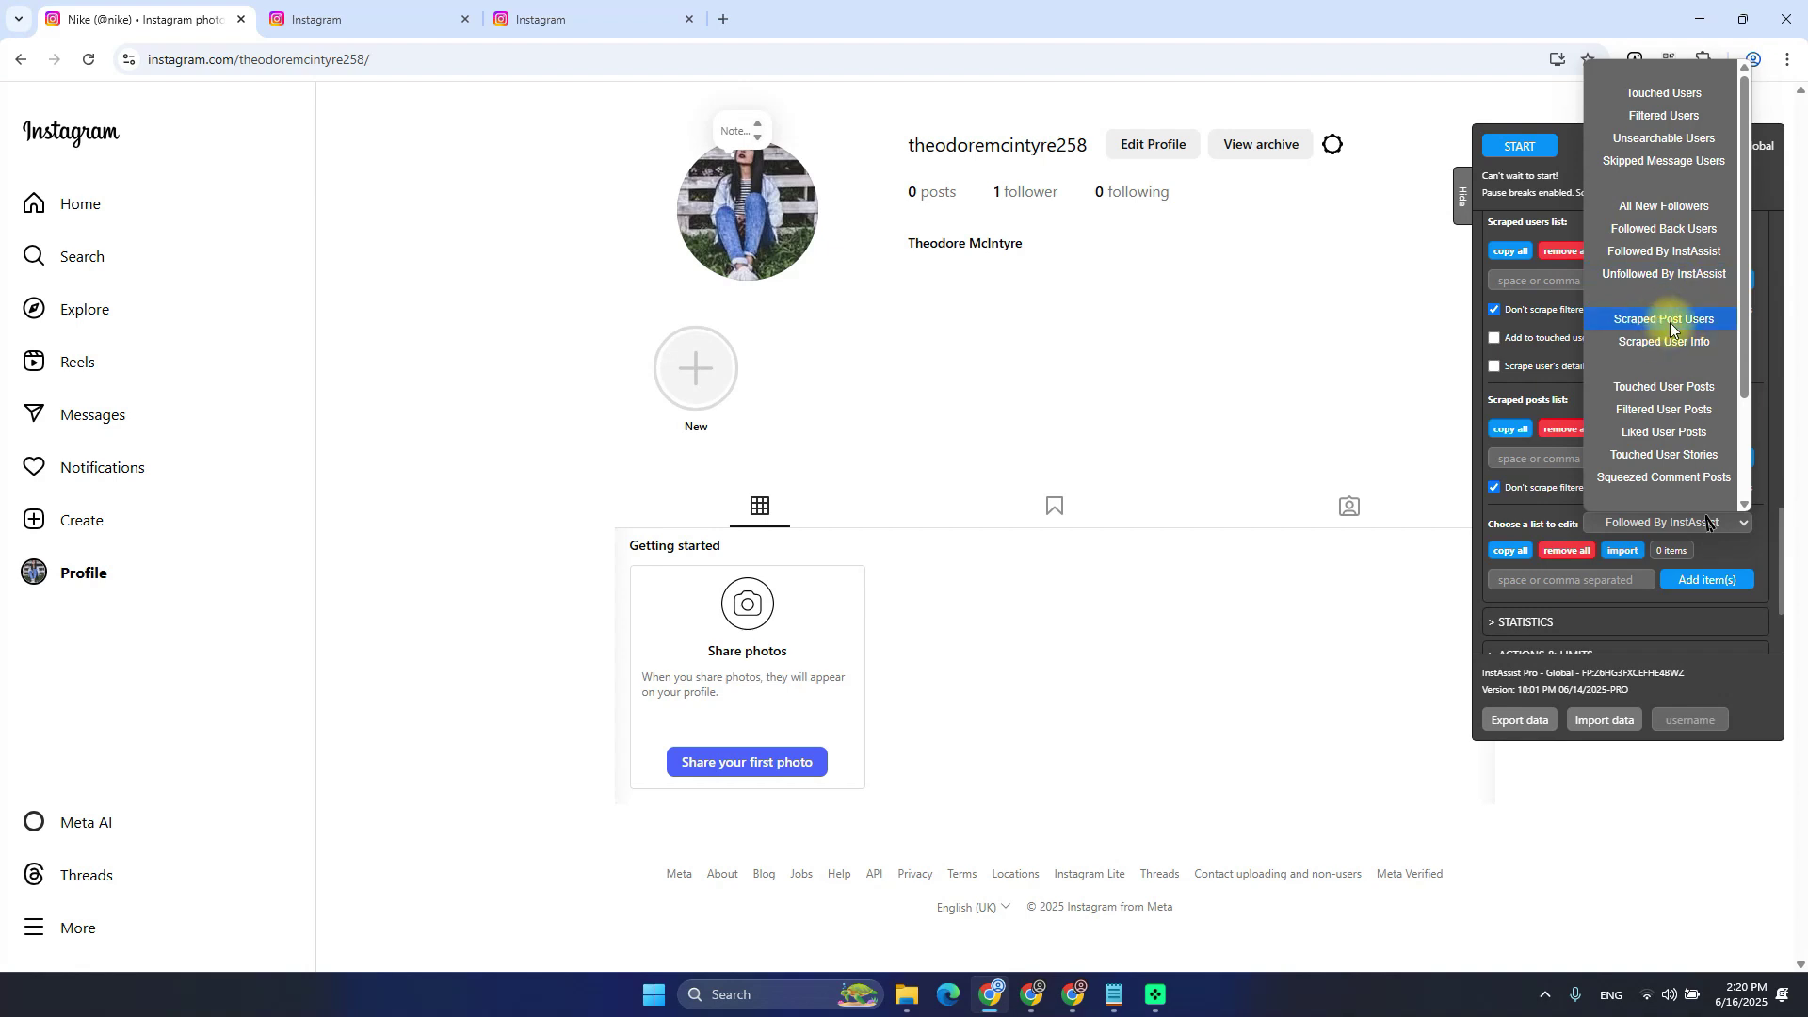
{"action": "scroll", "coordinate": [1674, 358], "scroll_direction": "down", "scroll_amount": 2}
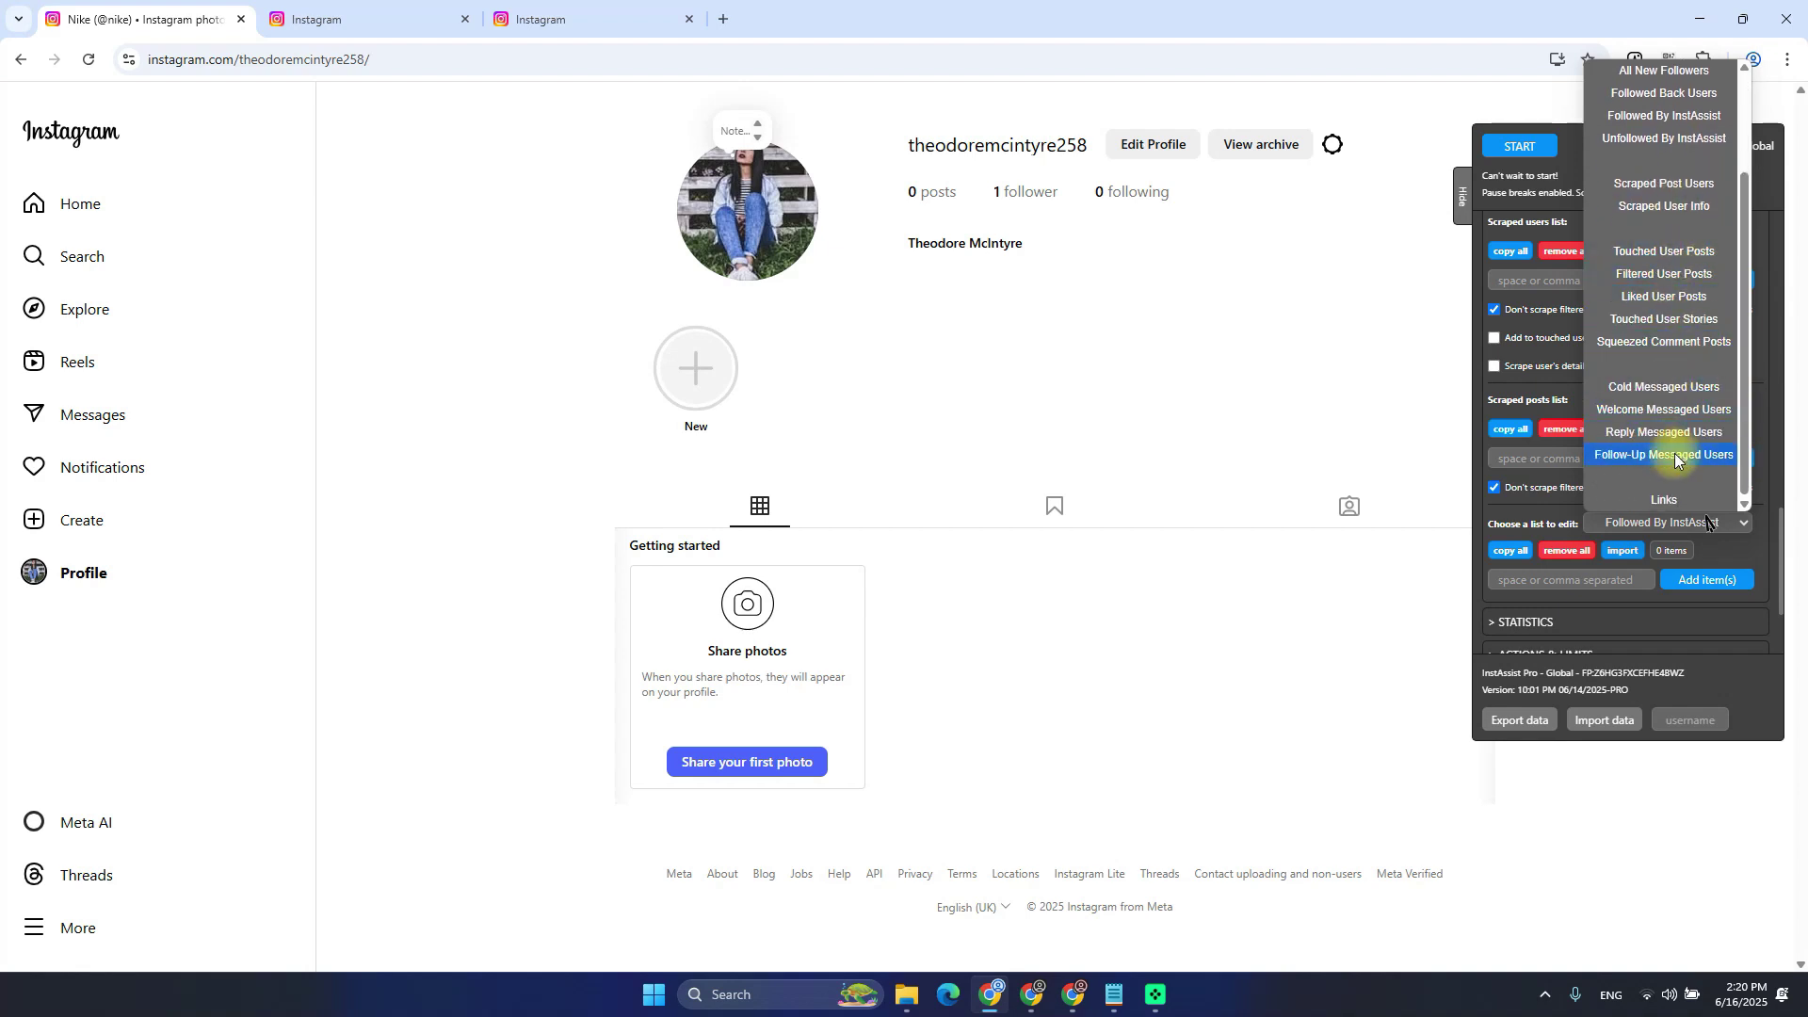
{"action": "scroll", "coordinate": [1686, 376], "scroll_direction": "up", "scroll_amount": 1}
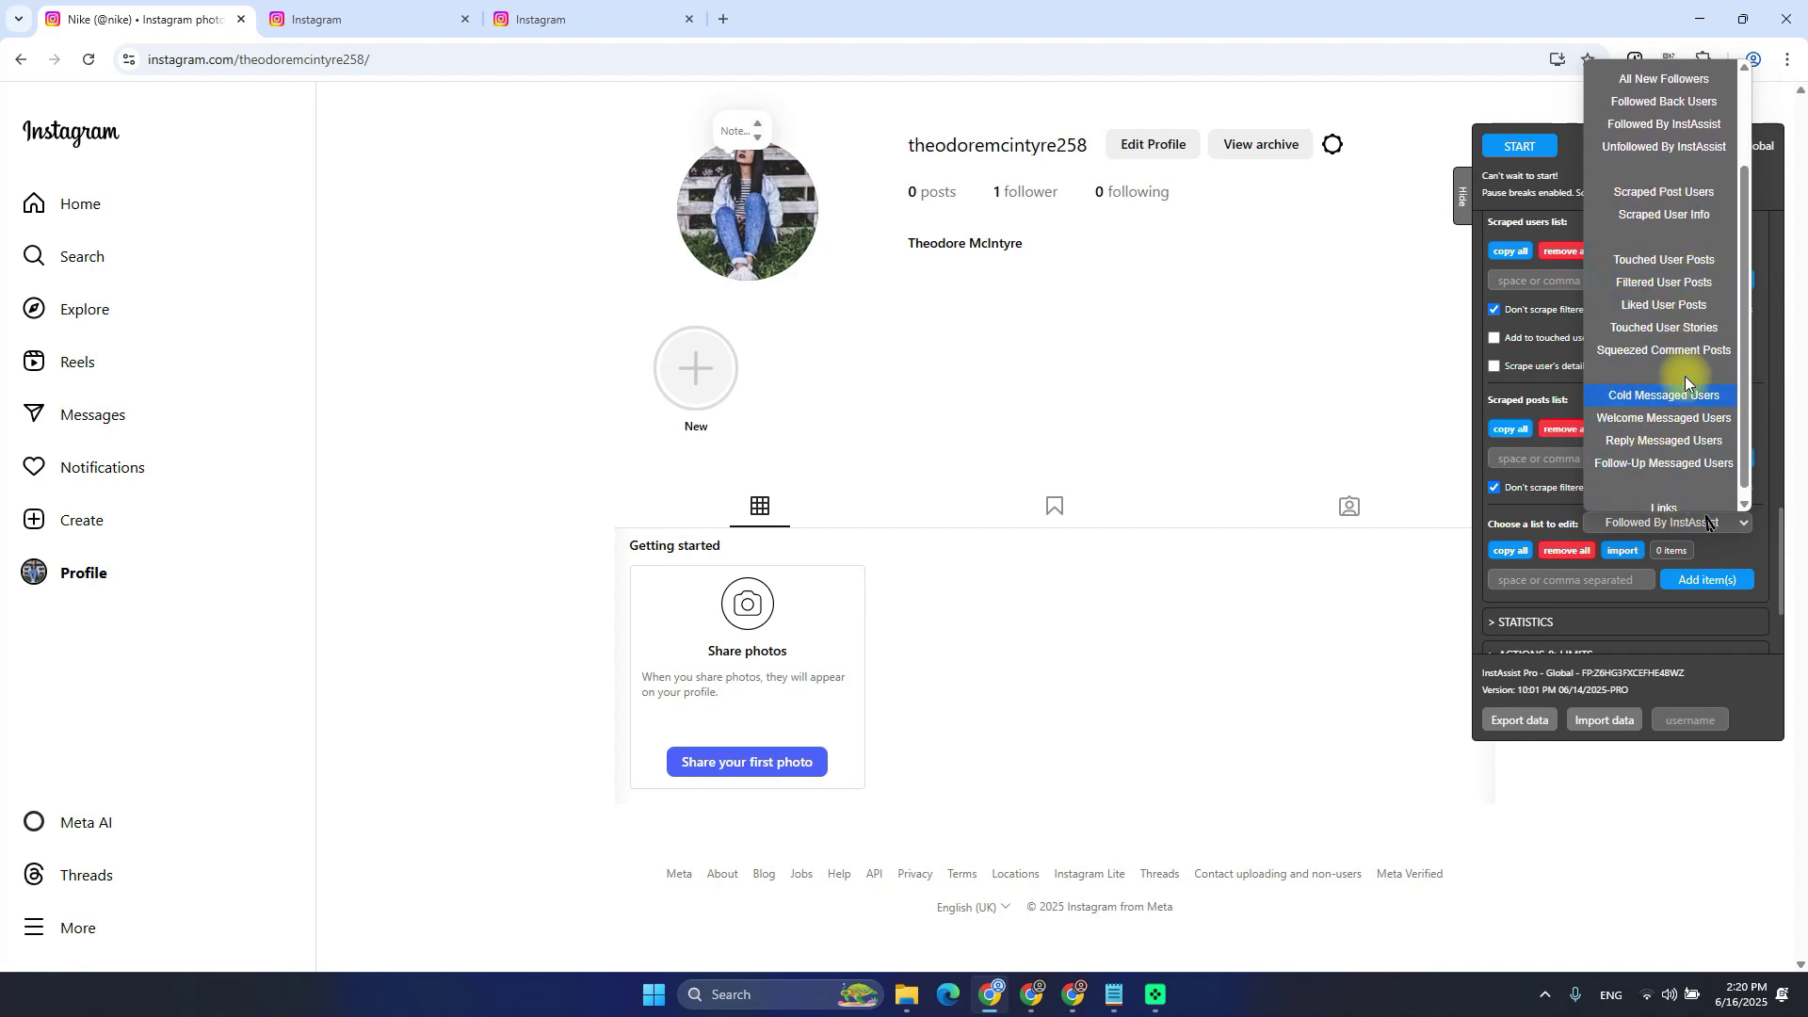
{"action": "scroll", "coordinate": [1682, 377], "scroll_direction": "up", "scroll_amount": 3}
{"action": "left_click", "coordinate": [1667, 70]}
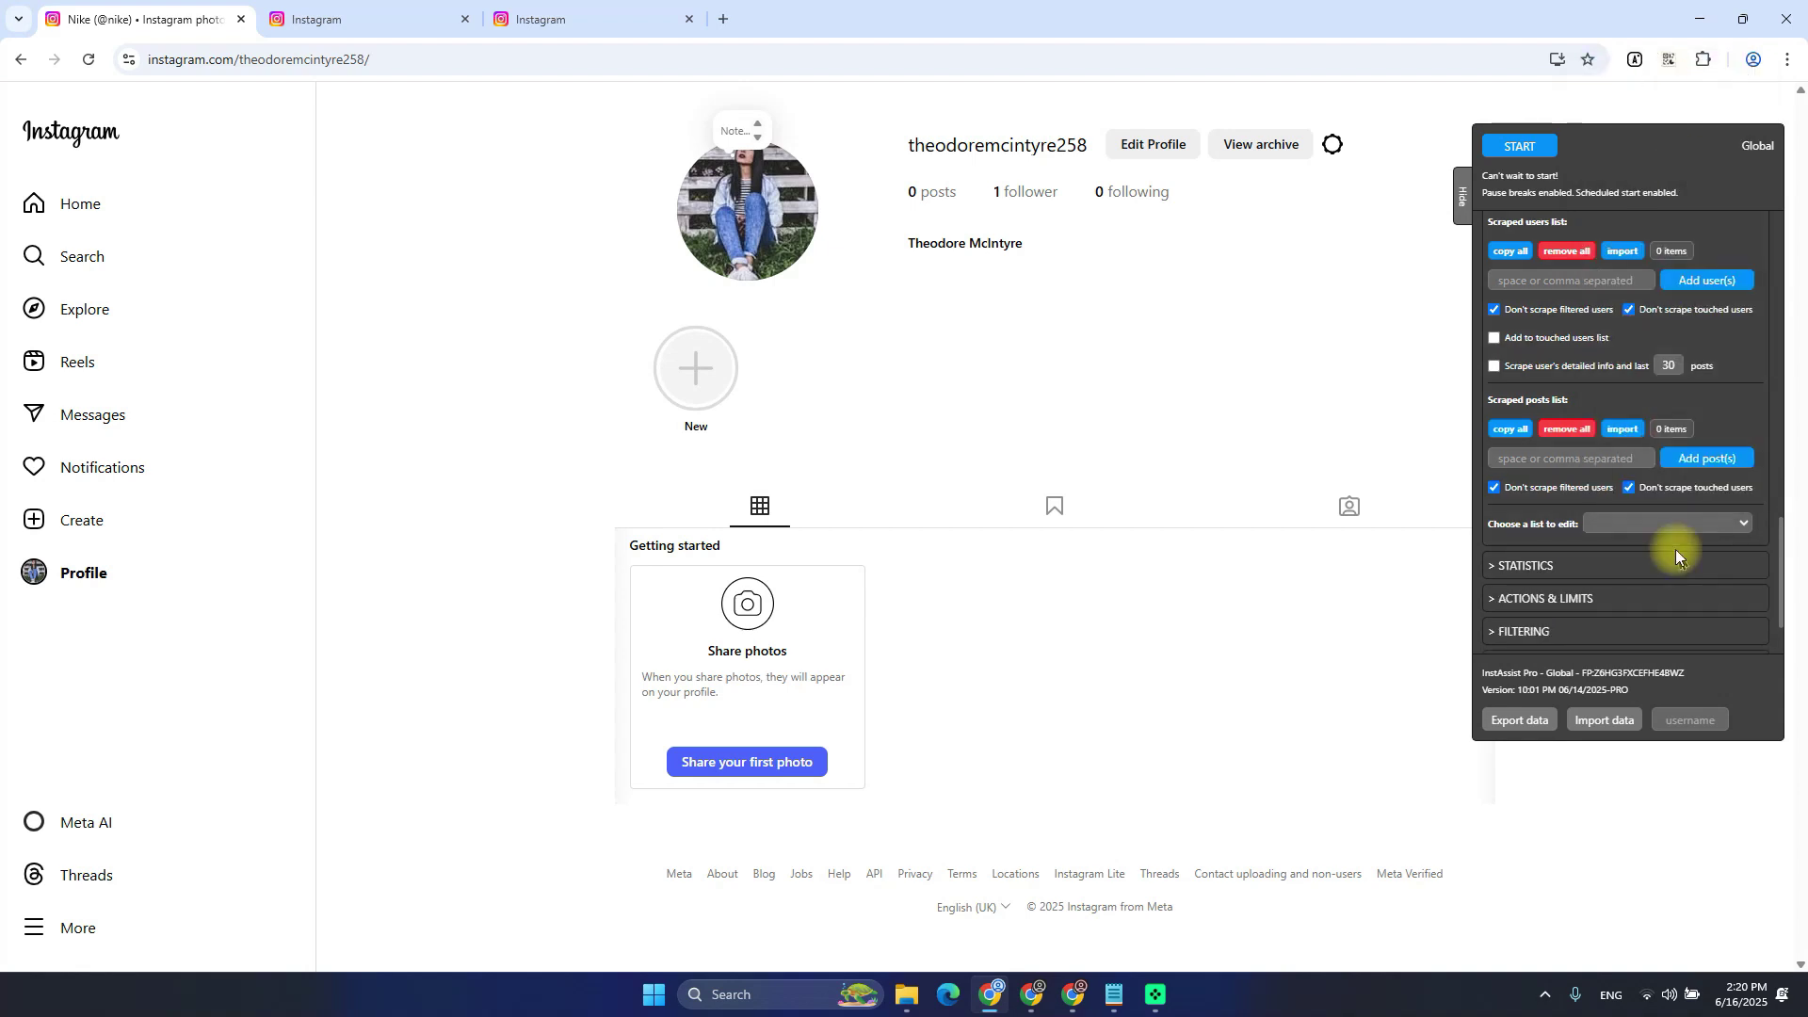
{"action": "double_click", "coordinate": [1629, 524]}
Collapse the Targeting & Lists settings and show the source profiles and users notes in Notepad
{"action": "scroll", "coordinate": [1624, 506], "scroll_direction": "up", "scroll_amount": 10}
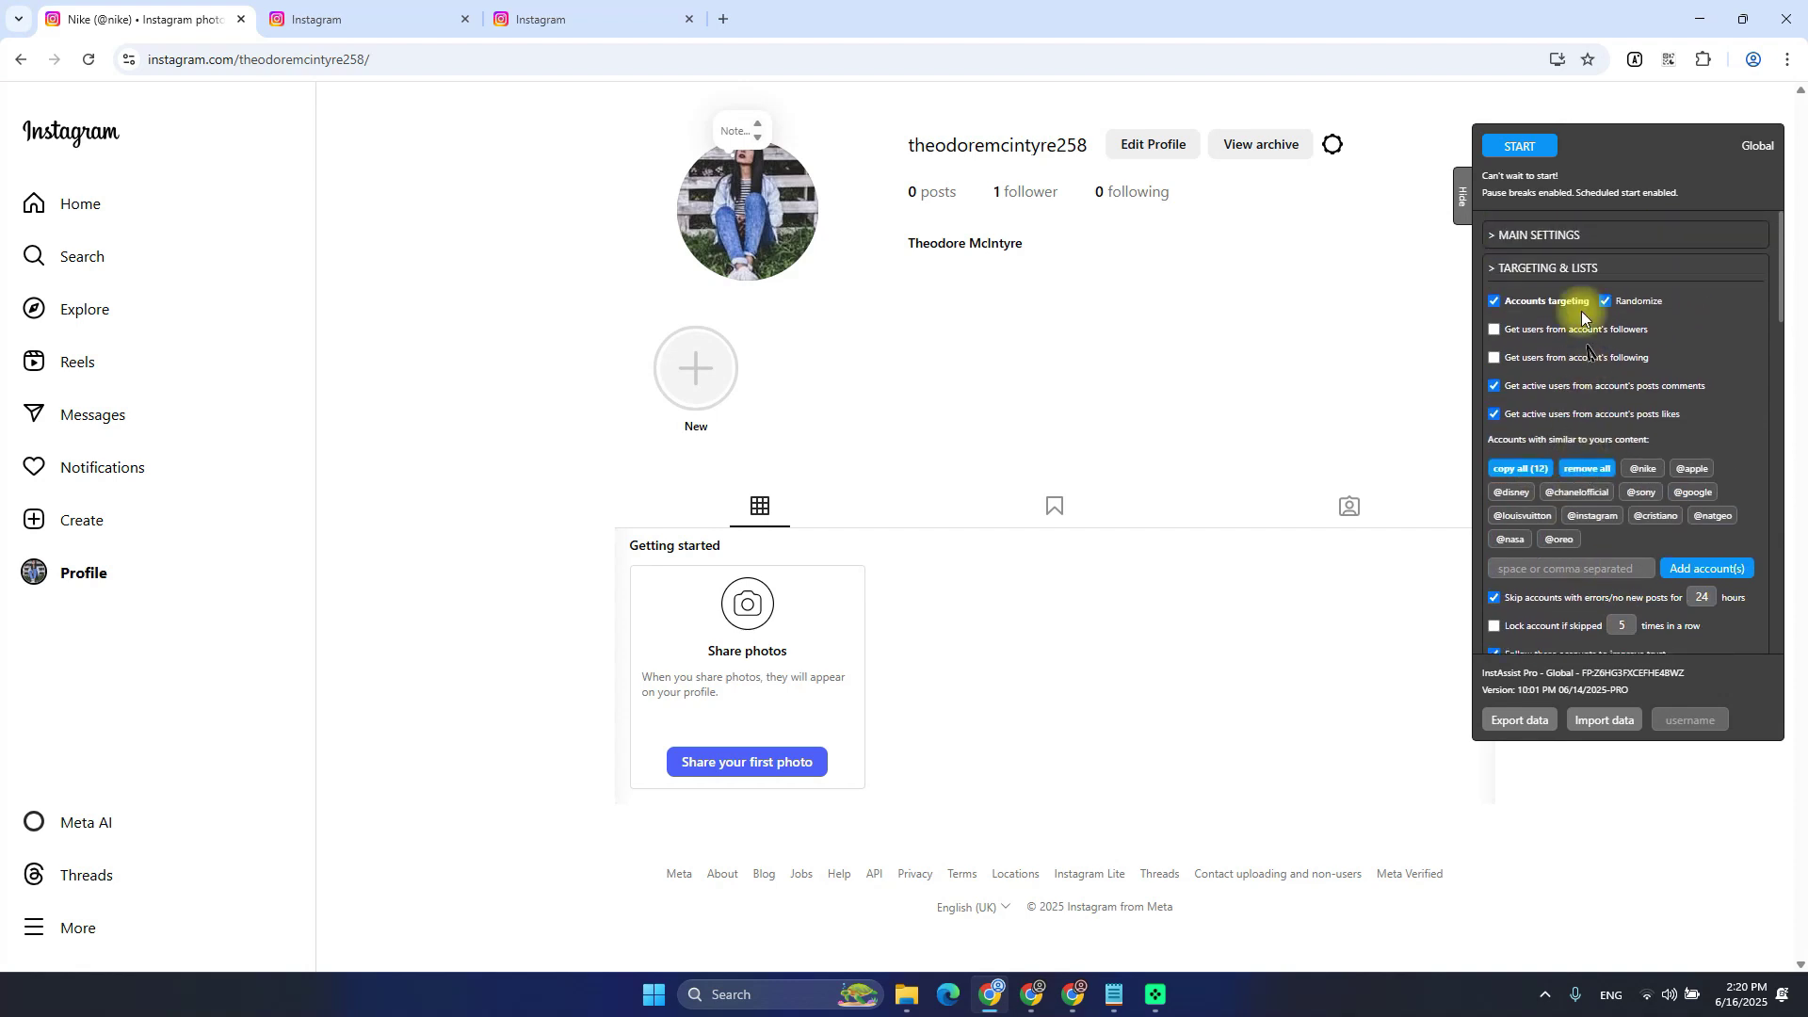
{"action": "left_click", "coordinate": [1539, 271]}
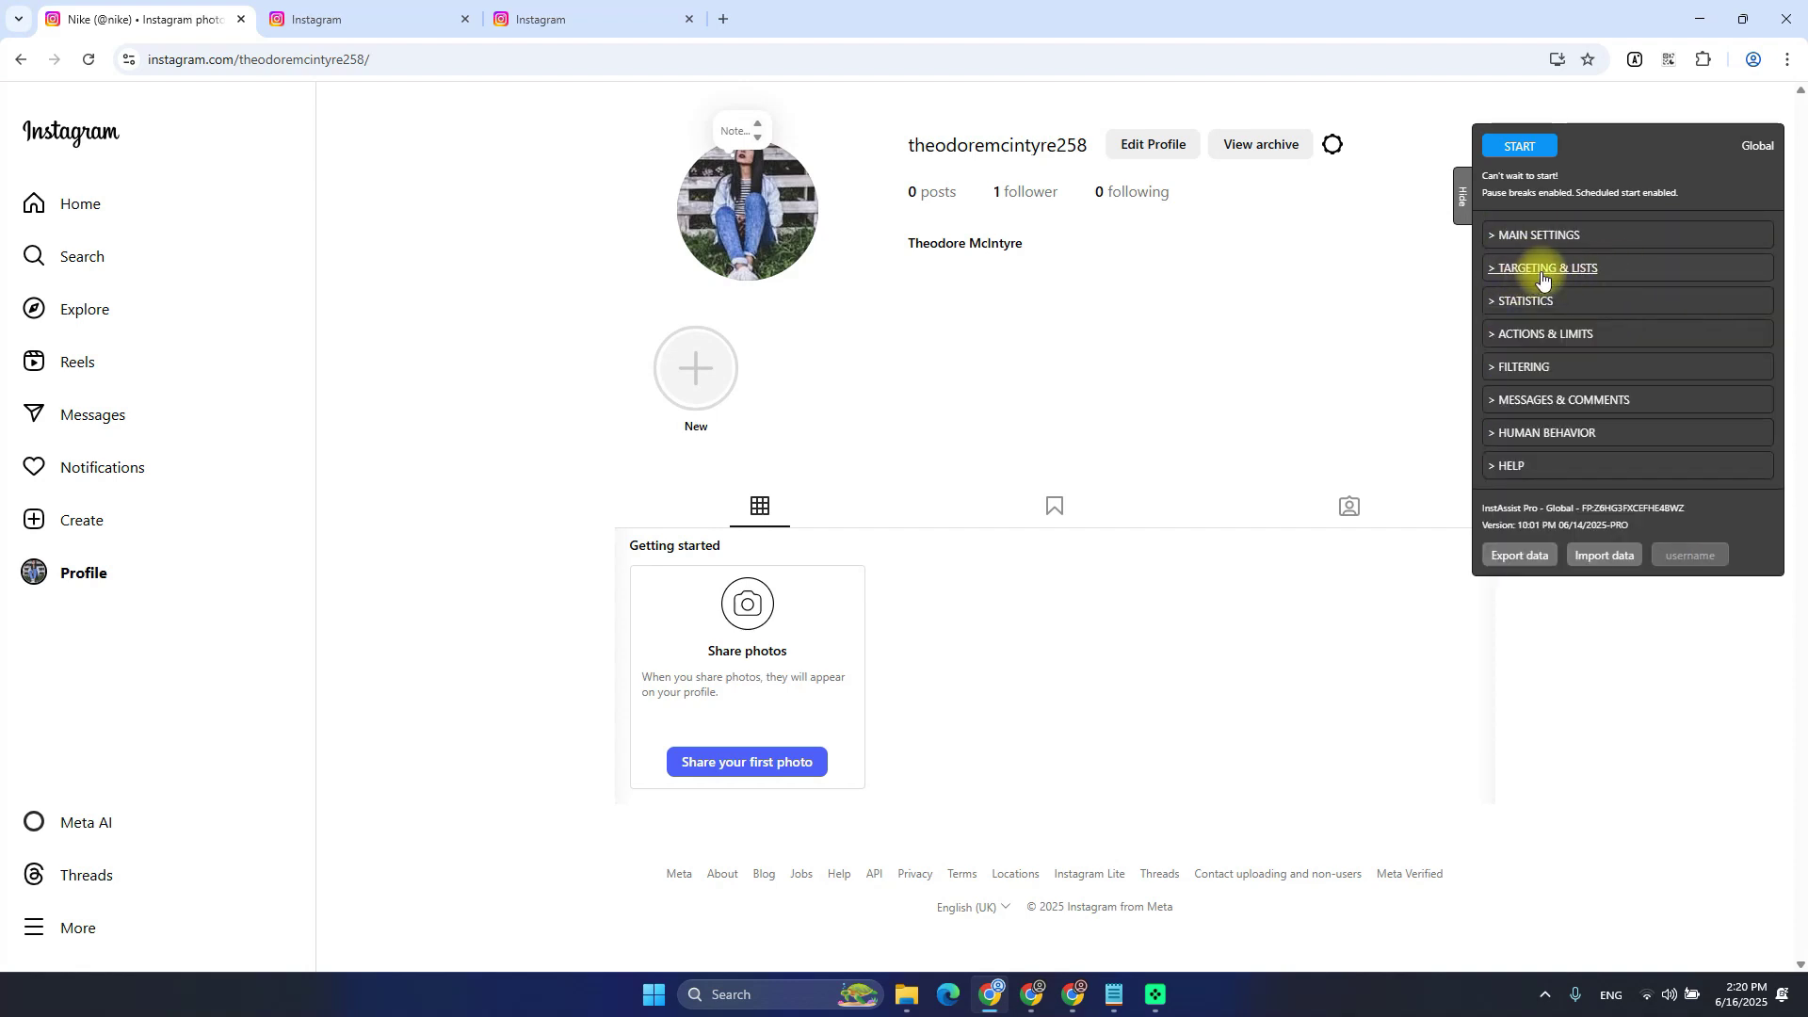
{"action": "key", "text": "alt+Tab"}
{"action": "scroll", "coordinate": [552, 545], "scroll_direction": "down", "scroll_amount": 10}
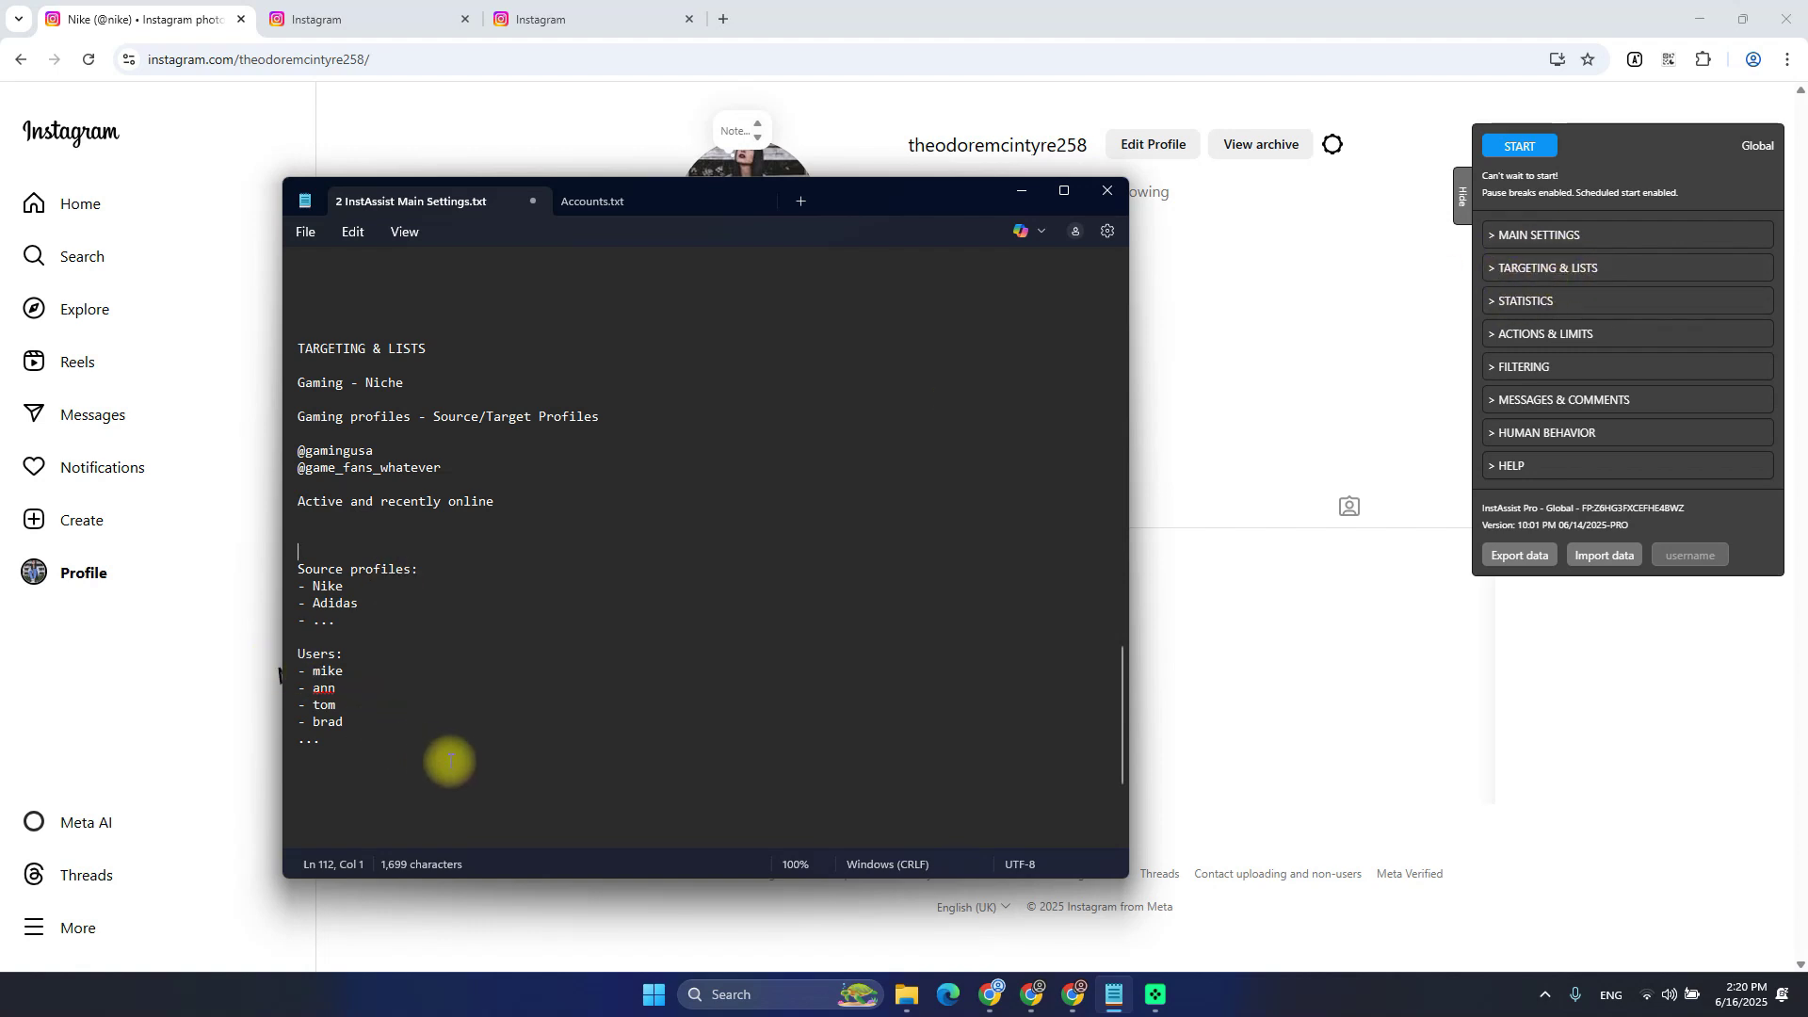
Highlight the source profiles notes and the example names under "Users:" in Notepad, and clear the selection
{"action": "left_click_drag", "start_coordinate": [443, 755], "coordinate": [149, 313]}
{"action": "left_click", "coordinate": [500, 599]}
{"action": "scroll", "coordinate": [377, 664], "scroll_direction": "down", "scroll_amount": 2}
{"action": "scroll", "coordinate": [377, 663], "scroll_direction": "down", "scroll_amount": 1}
{"action": "left_click", "coordinate": [348, 602]}
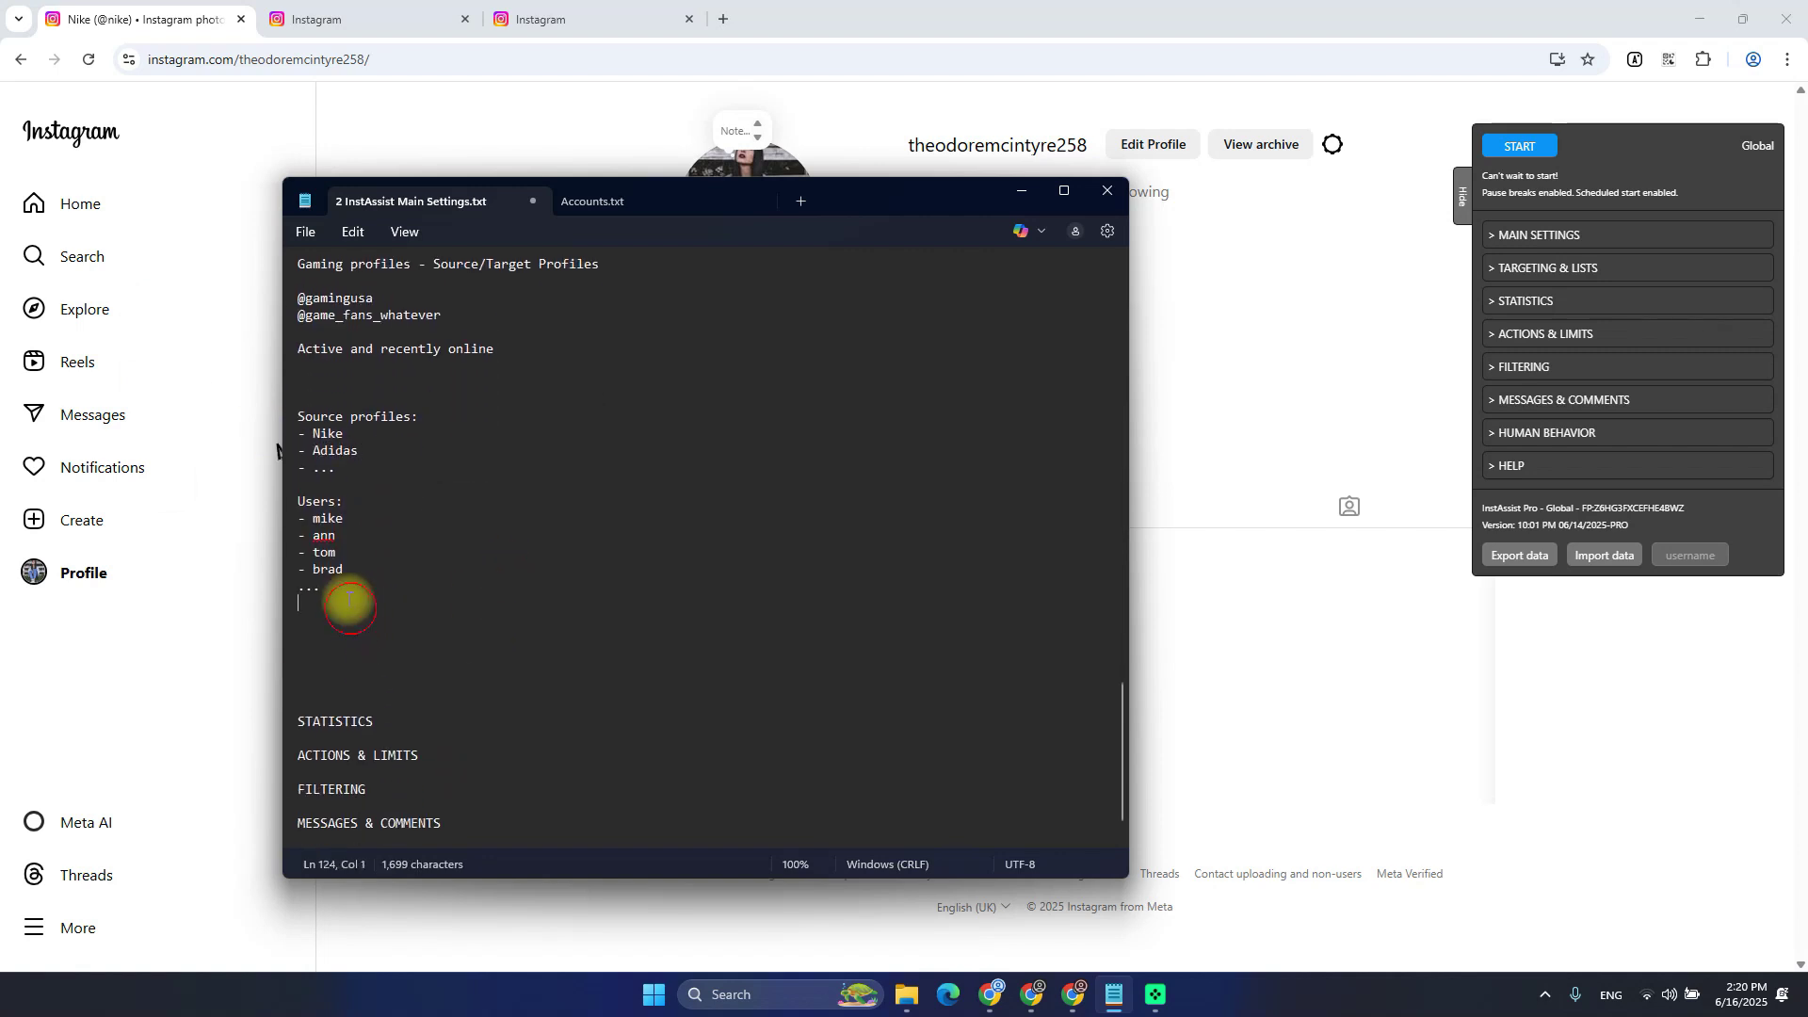
{"action": "left_click_drag", "start_coordinate": [367, 579], "coordinate": [247, 496]}
{"action": "left_click", "coordinate": [433, 556]}
{"action": "left_click_drag", "start_coordinate": [365, 580], "coordinate": [277, 522]}
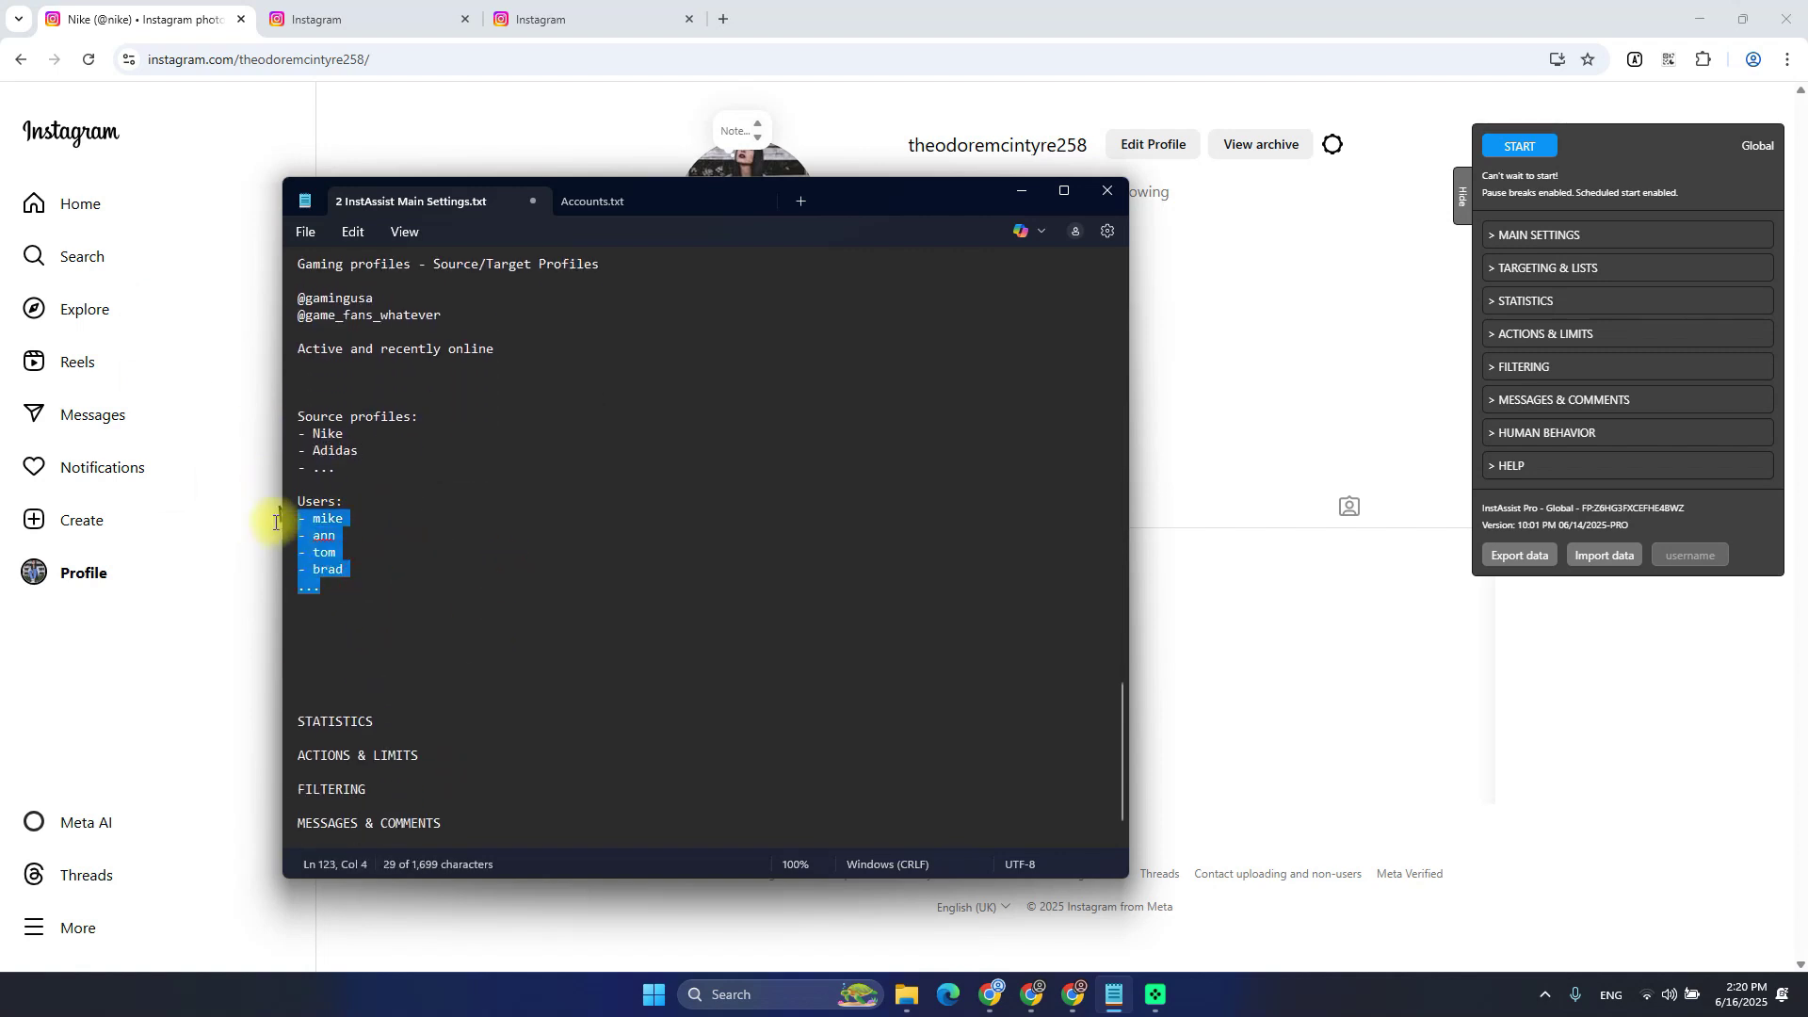
{"action": "left_click_drag", "start_coordinate": [383, 579], "coordinate": [246, 518]}
{"action": "left_click", "coordinate": [540, 581]}
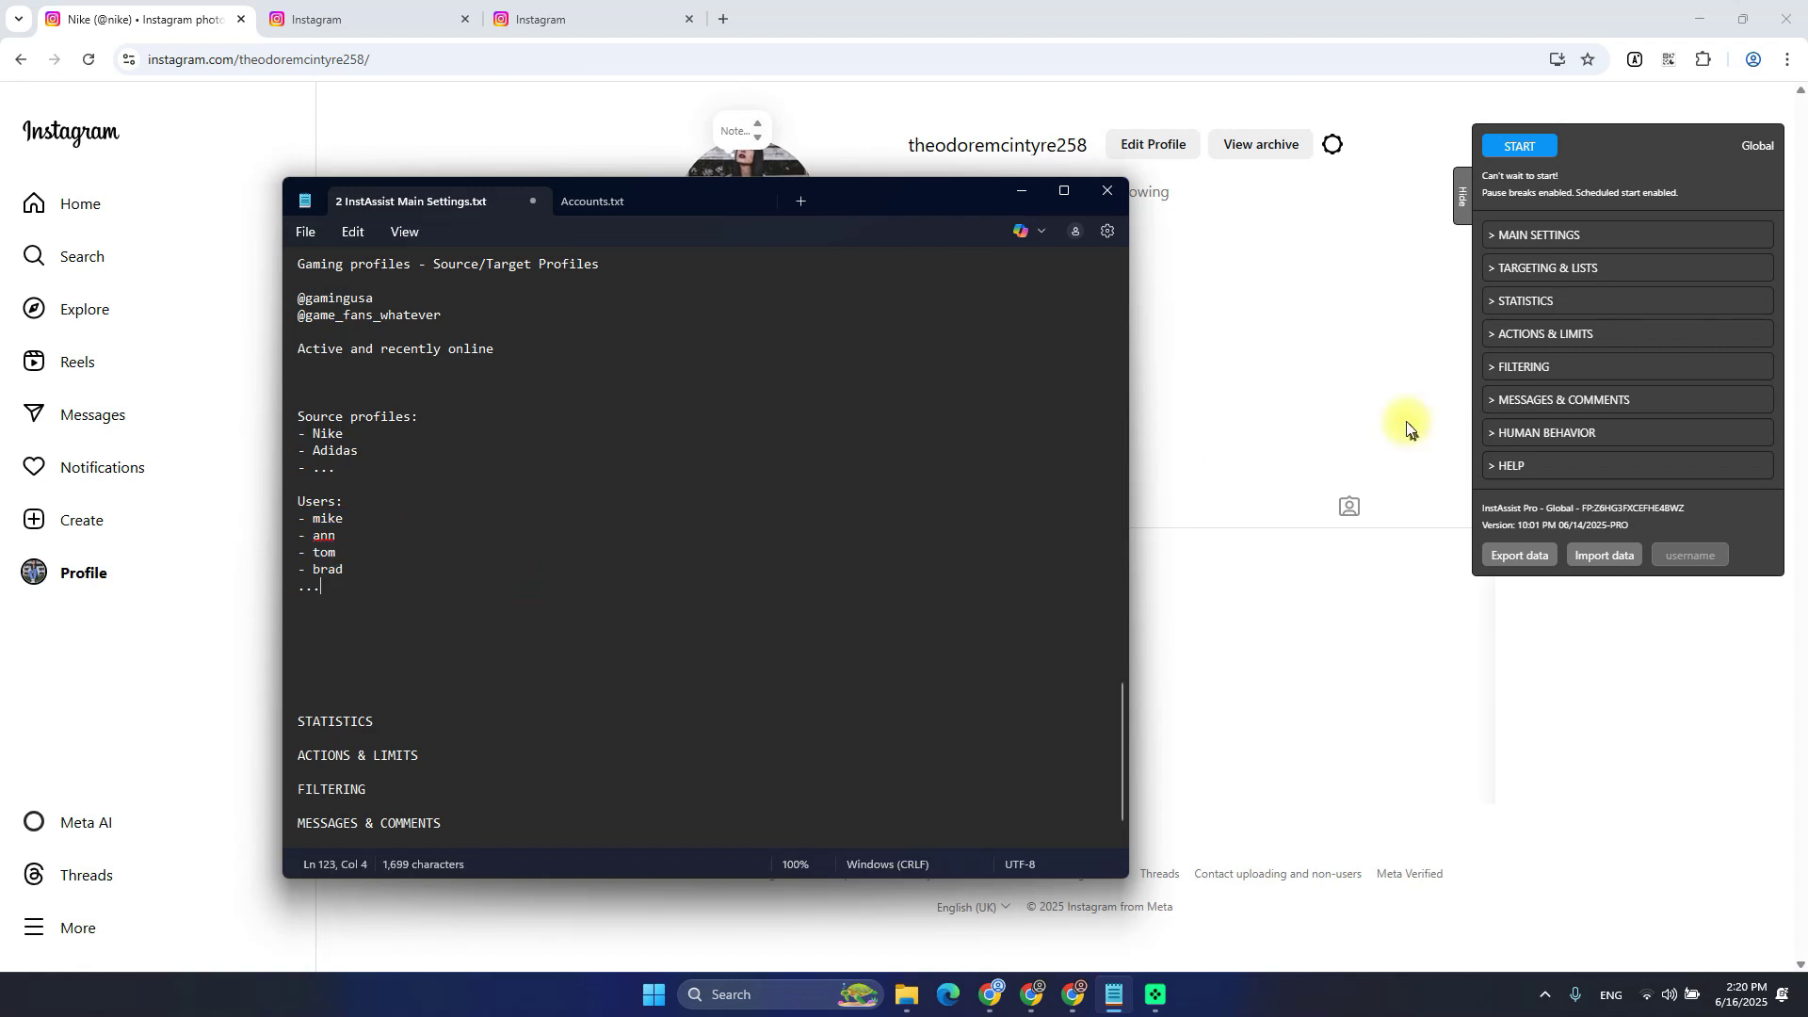
Show the Targeting & Lists settings in InstAssist once more and collapse them
{"action": "left_click", "coordinate": [1552, 277]}
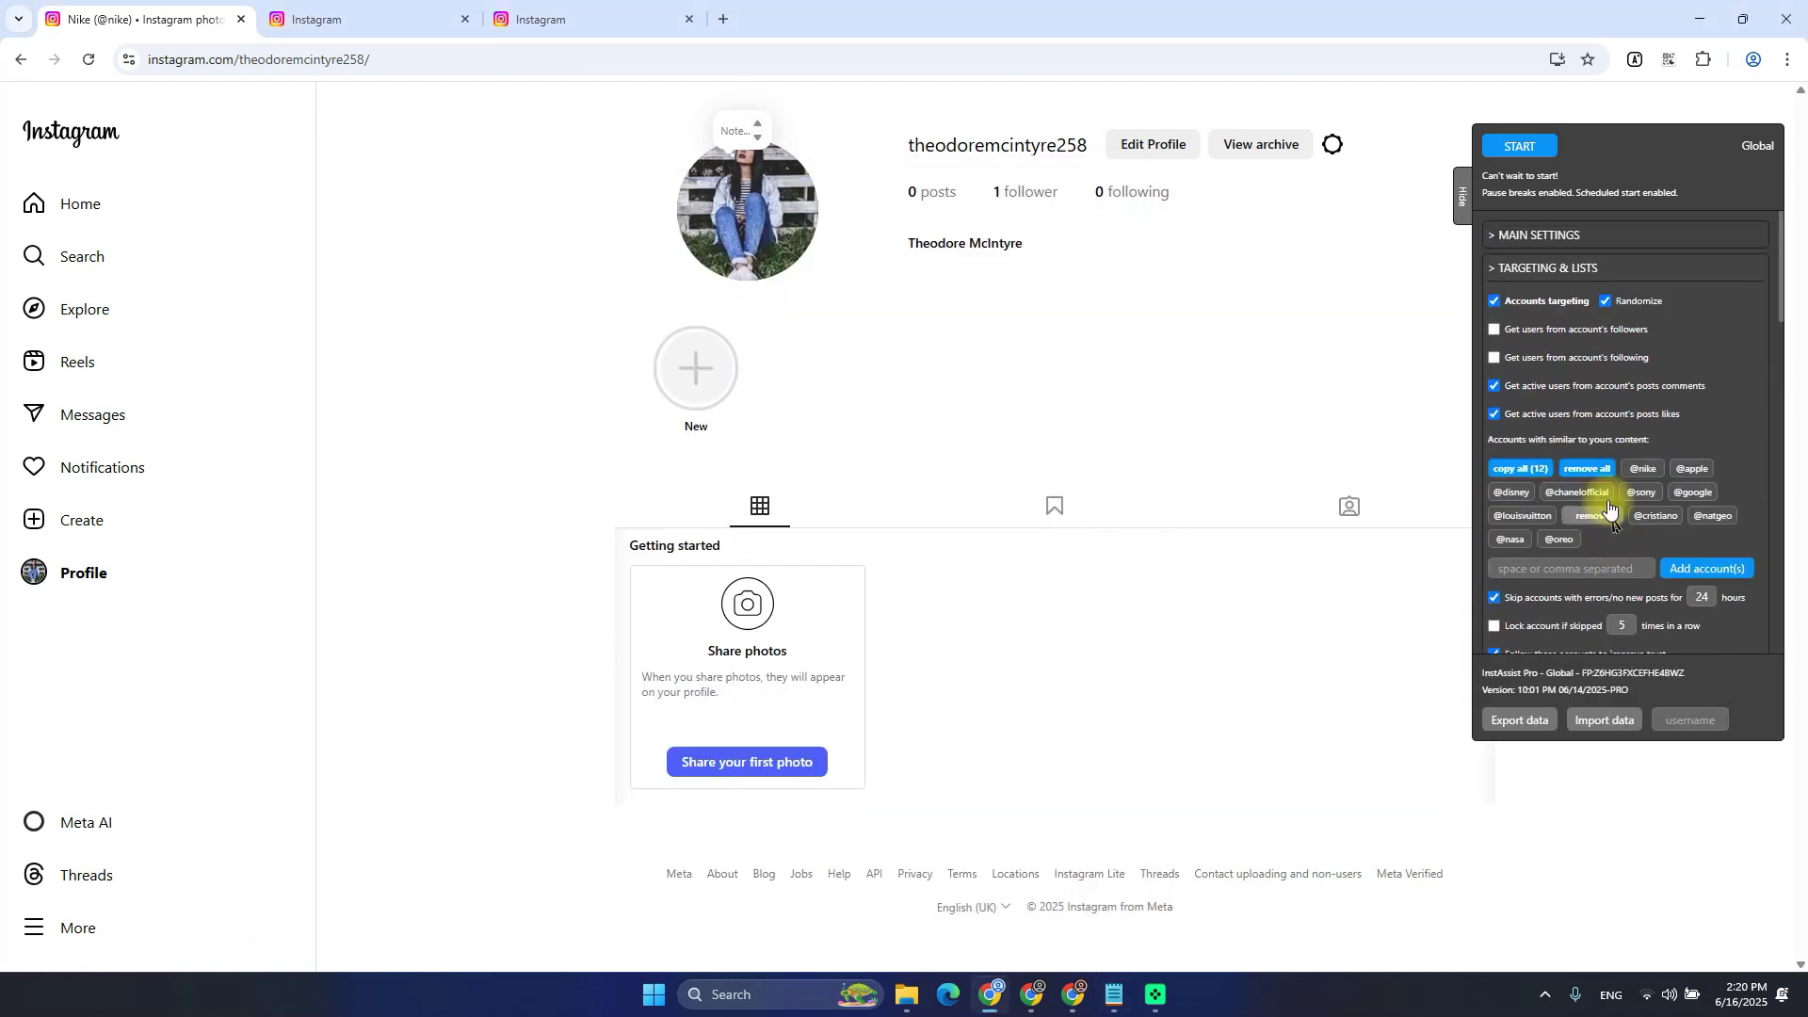
{"action": "left_click", "coordinate": [1558, 273]}
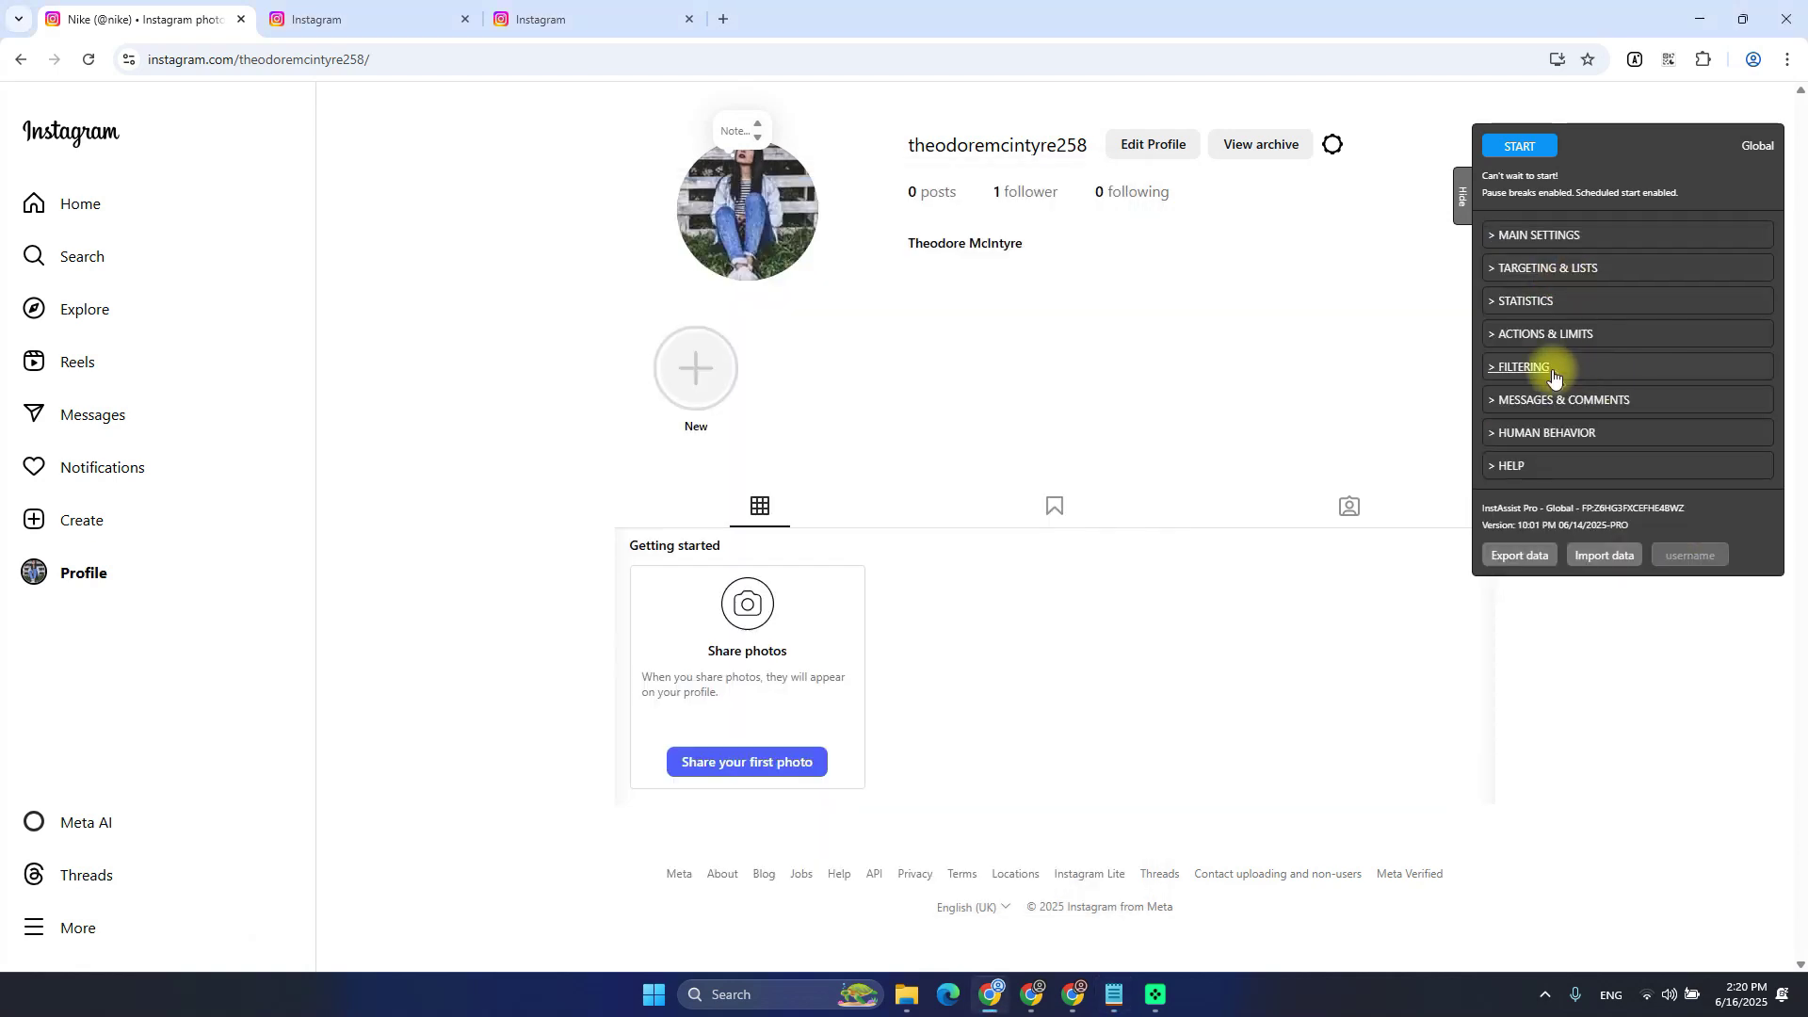
{"action": "key", "text": "alt+Tab"}
Expand InstAssist's Statistics section and look through the notification results, actions and validated tables
{"action": "left_click", "coordinate": [1526, 303]}
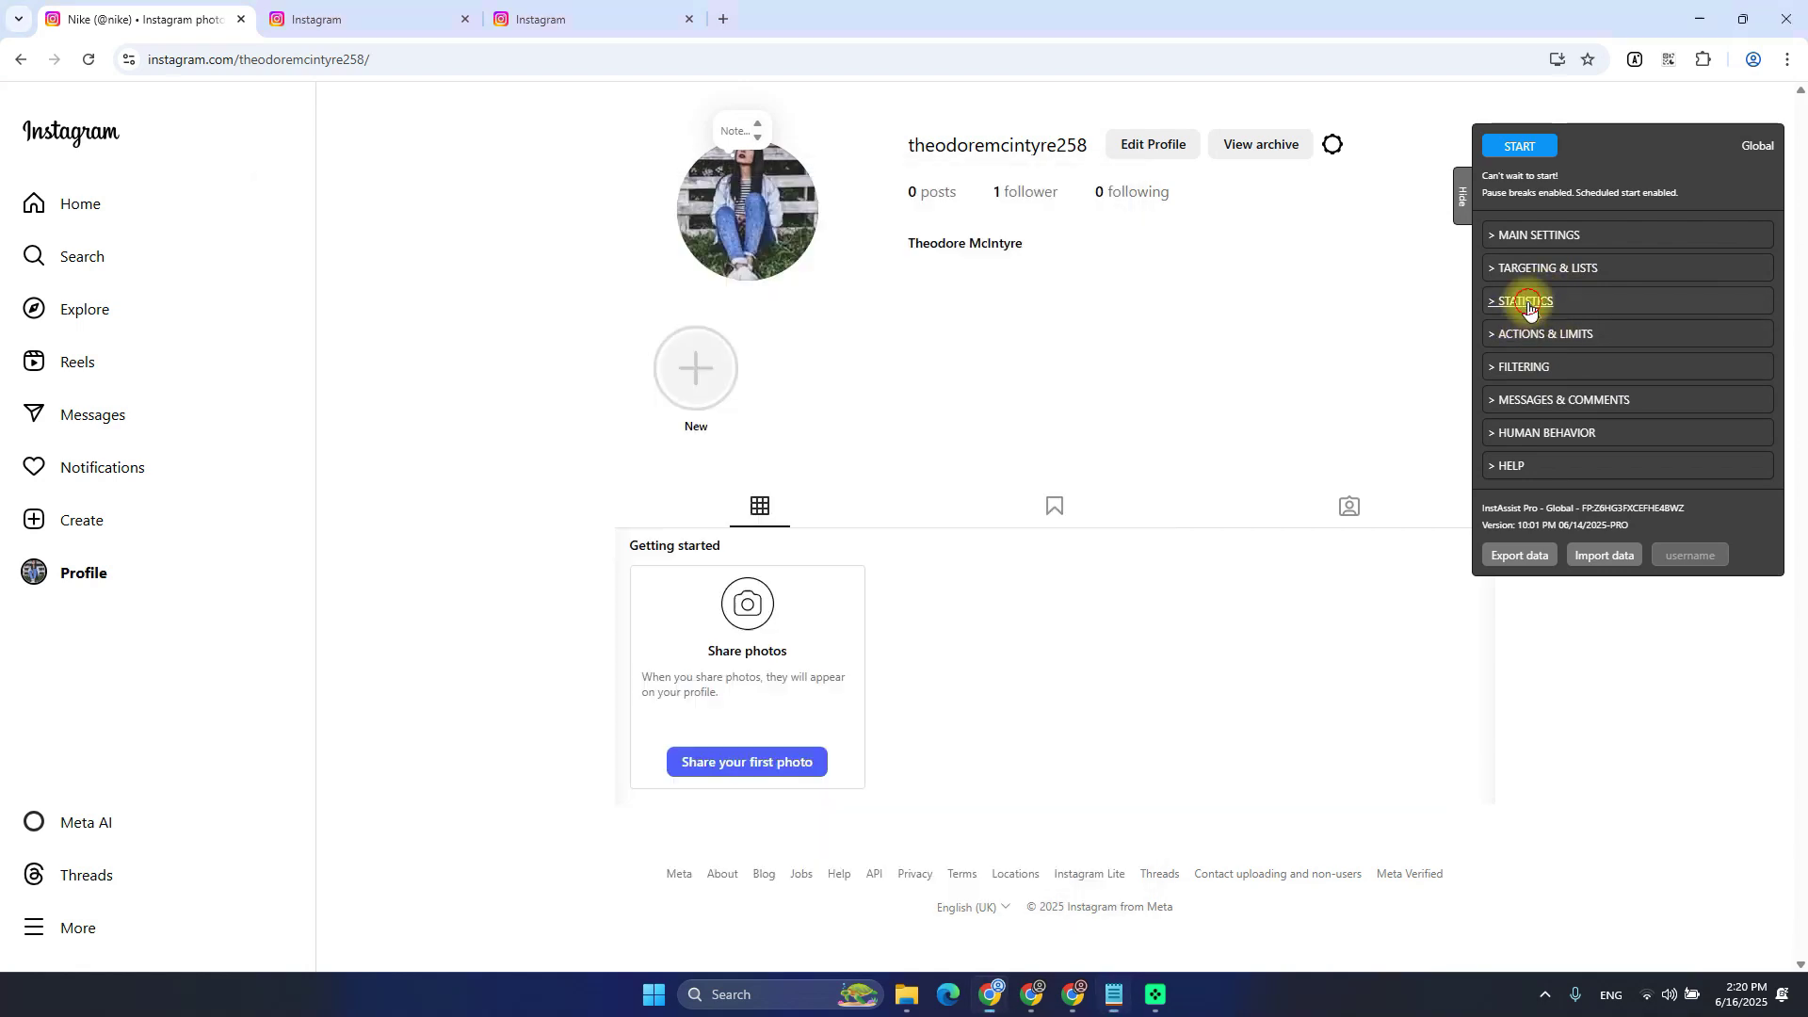
{"action": "scroll", "coordinate": [1605, 398], "scroll_direction": "down", "scroll_amount": 4}
{"action": "scroll", "coordinate": [1607, 388], "scroll_direction": "up", "scroll_amount": 4}
{"action": "scroll", "coordinate": [1608, 388], "scroll_direction": "down", "scroll_amount": 5}
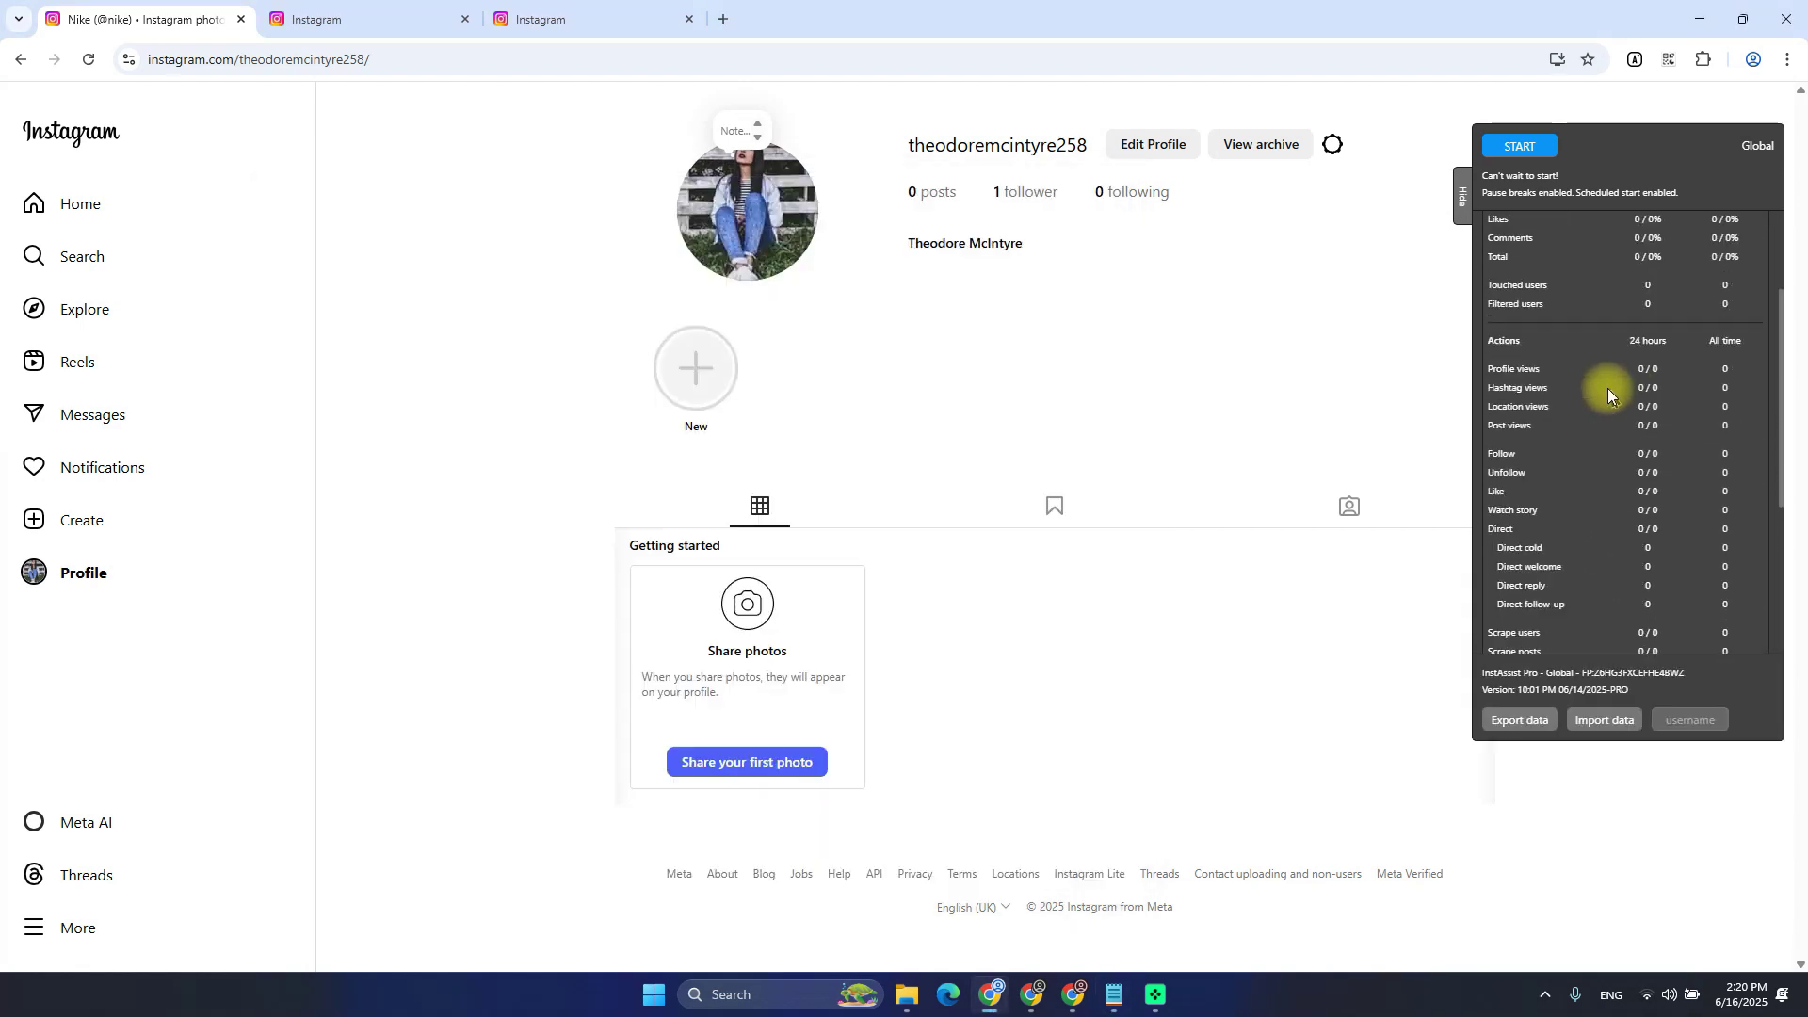
{"action": "scroll", "coordinate": [1586, 339], "scroll_direction": "up", "scroll_amount": 4}
{"action": "scroll", "coordinate": [1526, 346], "scroll_direction": "up", "scroll_amount": 1}
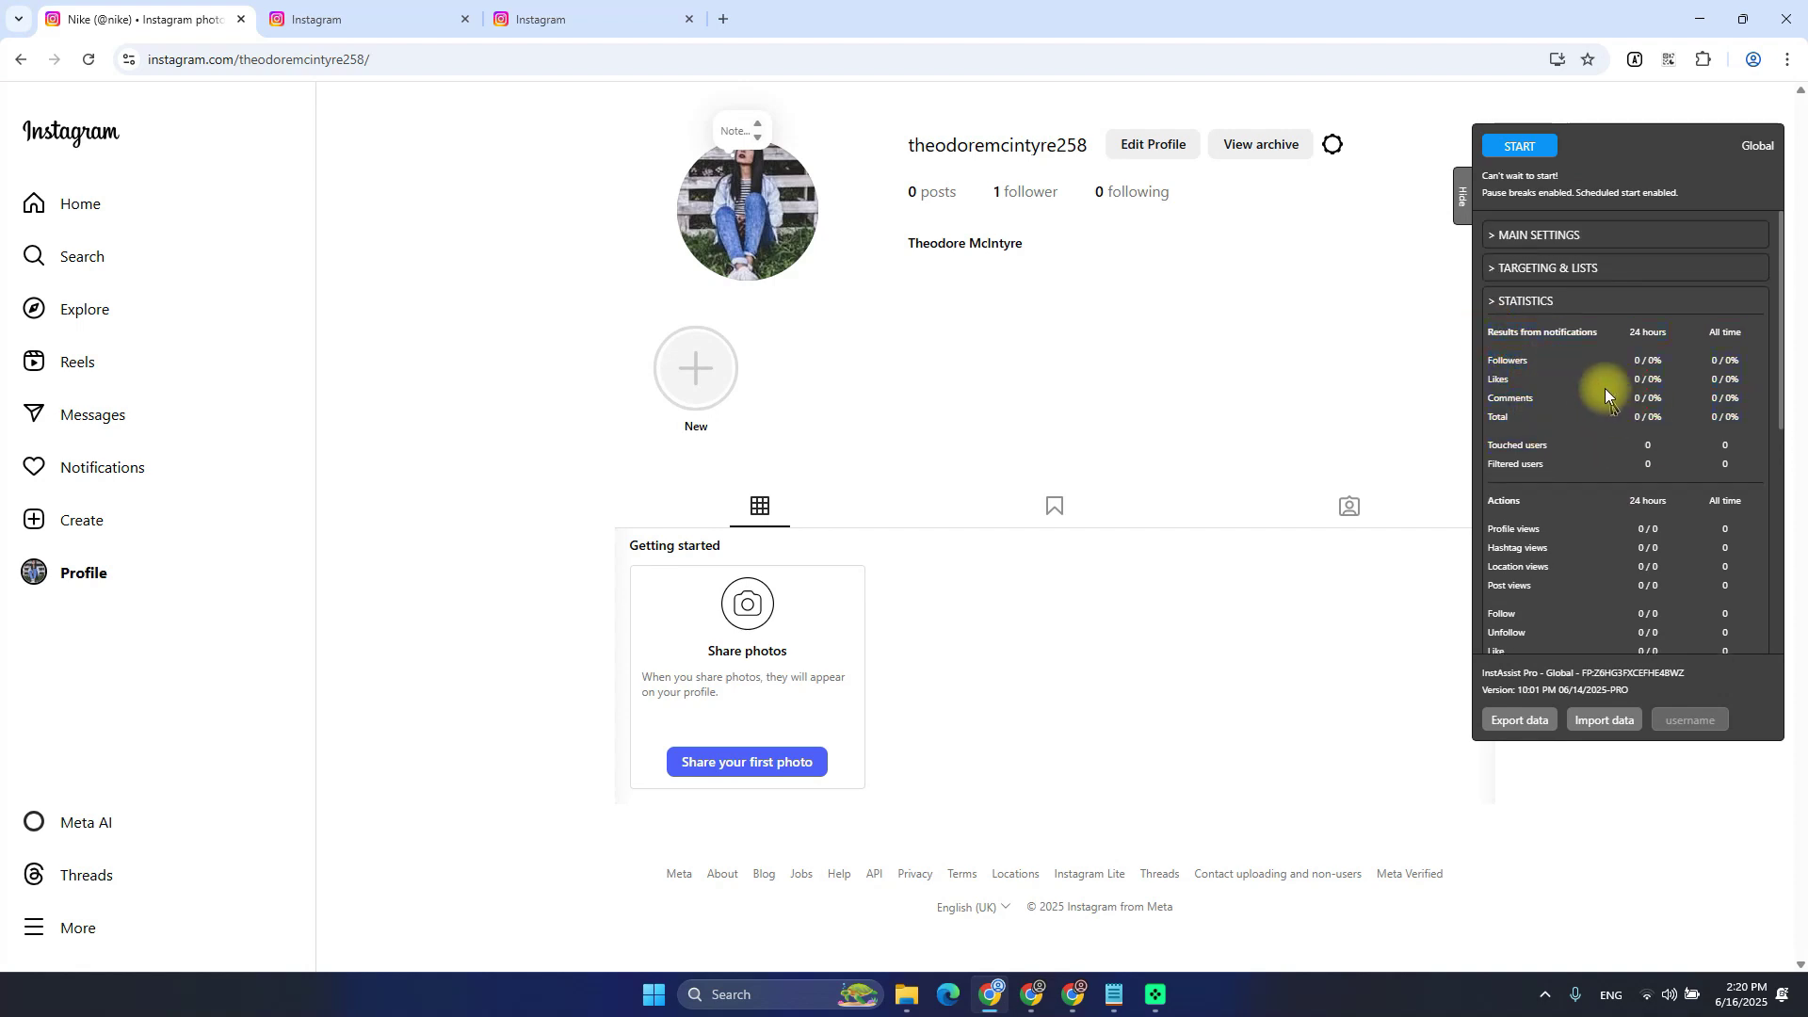
{"action": "scroll", "coordinate": [1672, 424], "scroll_direction": "down", "scroll_amount": 3}
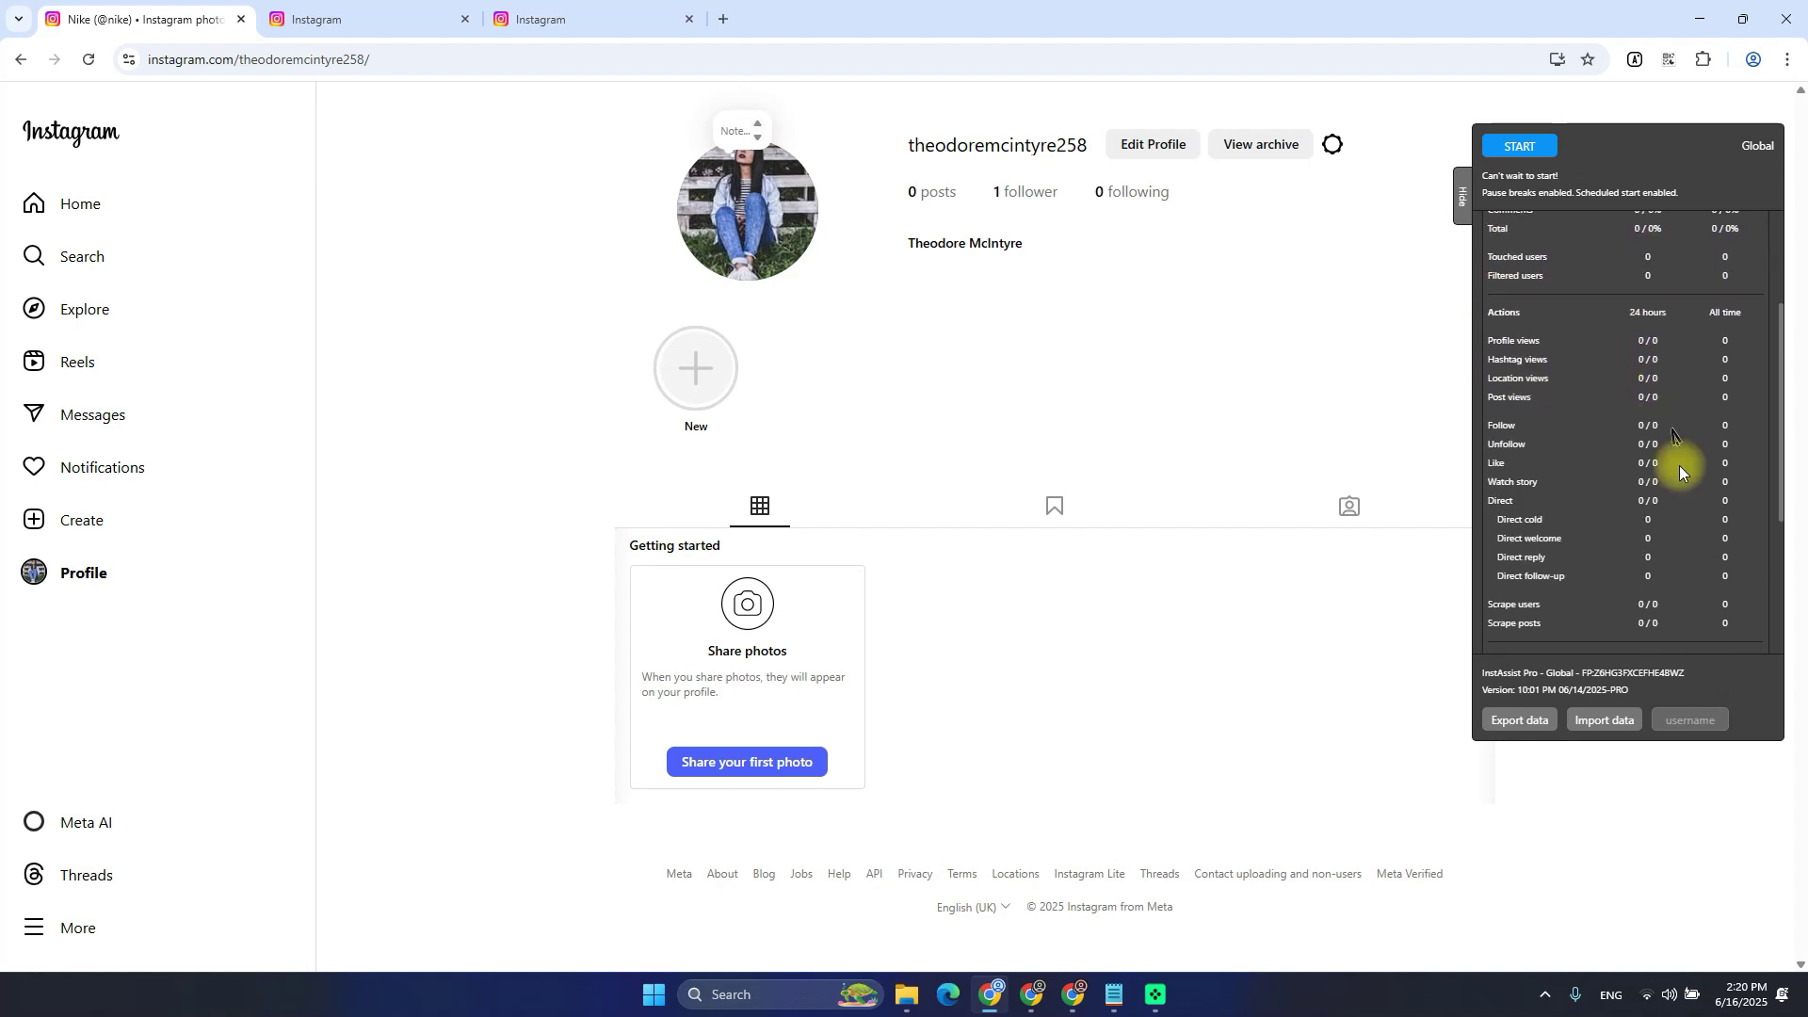
{"action": "scroll", "coordinate": [1635, 420], "scroll_direction": "down", "scroll_amount": 2}
{"action": "scroll", "coordinate": [1650, 458], "scroll_direction": "up", "scroll_amount": 5}
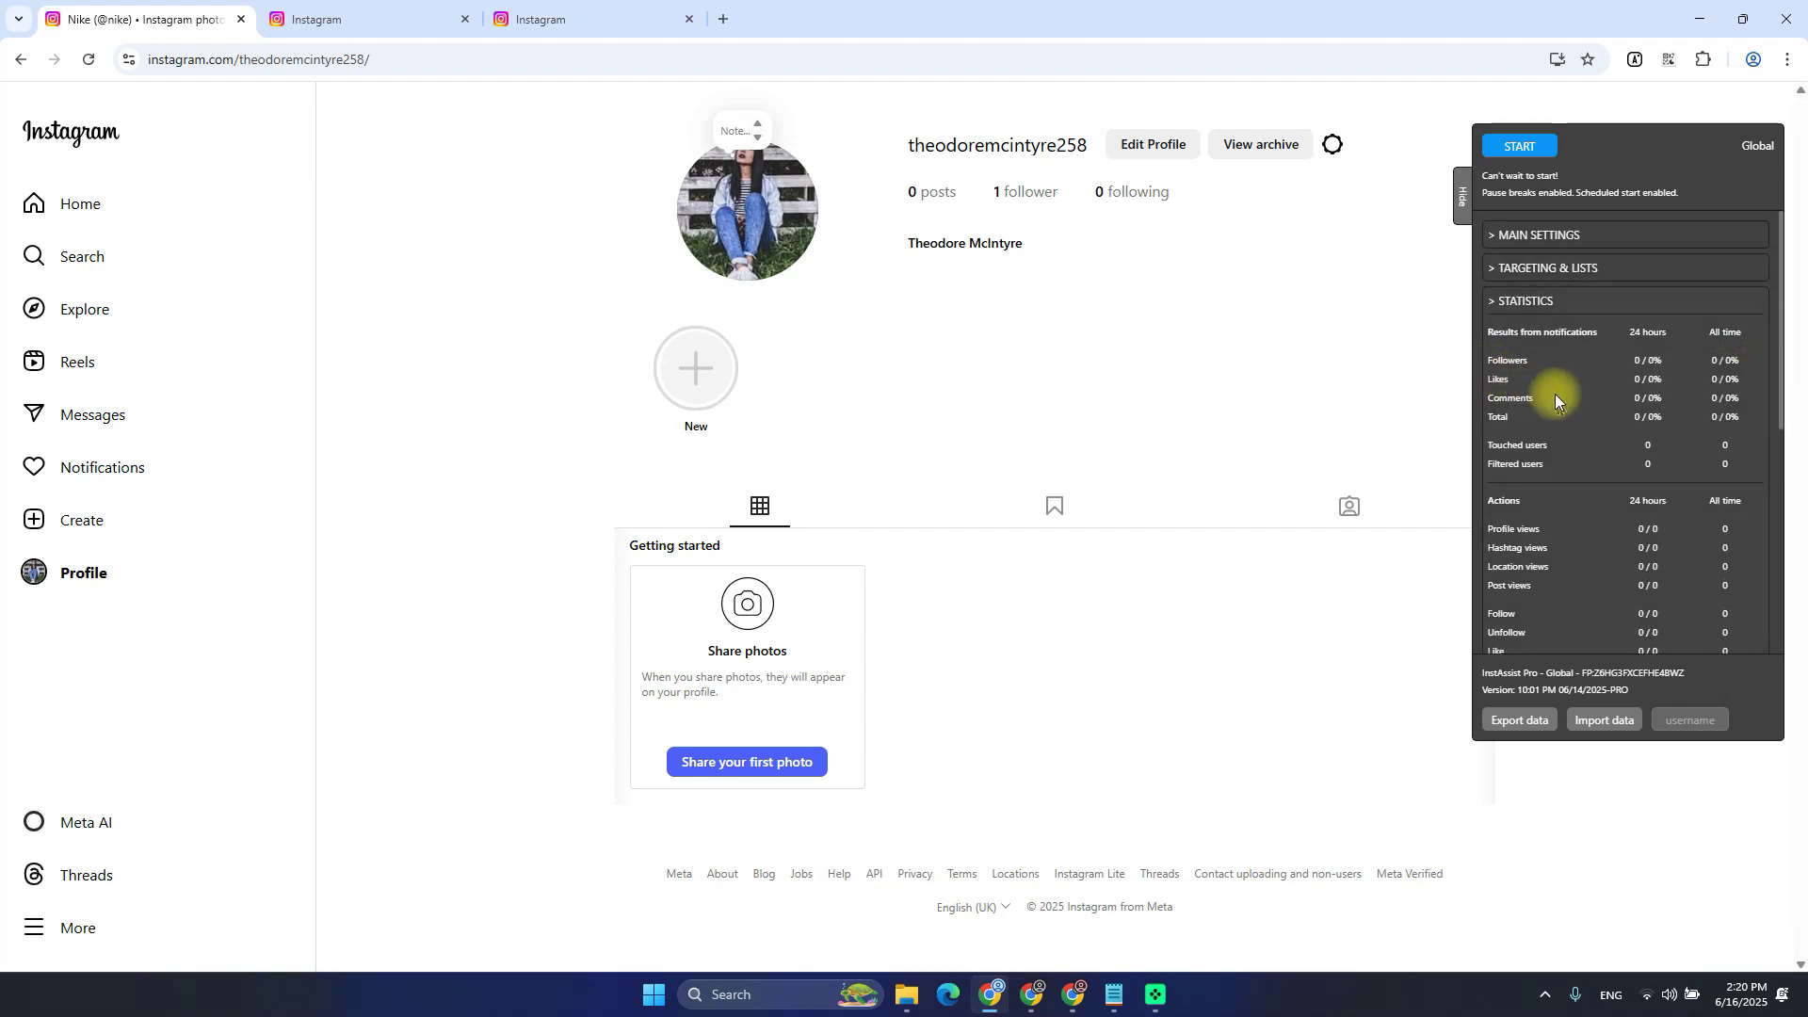
Highlight the Touched users row and point out the all-time Followers result in Statistics
{"action": "left_click_drag", "start_coordinate": [1483, 447], "coordinate": [1563, 448]}
{"action": "left_click_drag", "start_coordinate": [1712, 366], "coordinate": [1738, 367]}
{"action": "left_click", "coordinate": [1712, 362]}
{"action": "scroll", "coordinate": [1713, 471], "scroll_direction": "down", "scroll_amount": 2}
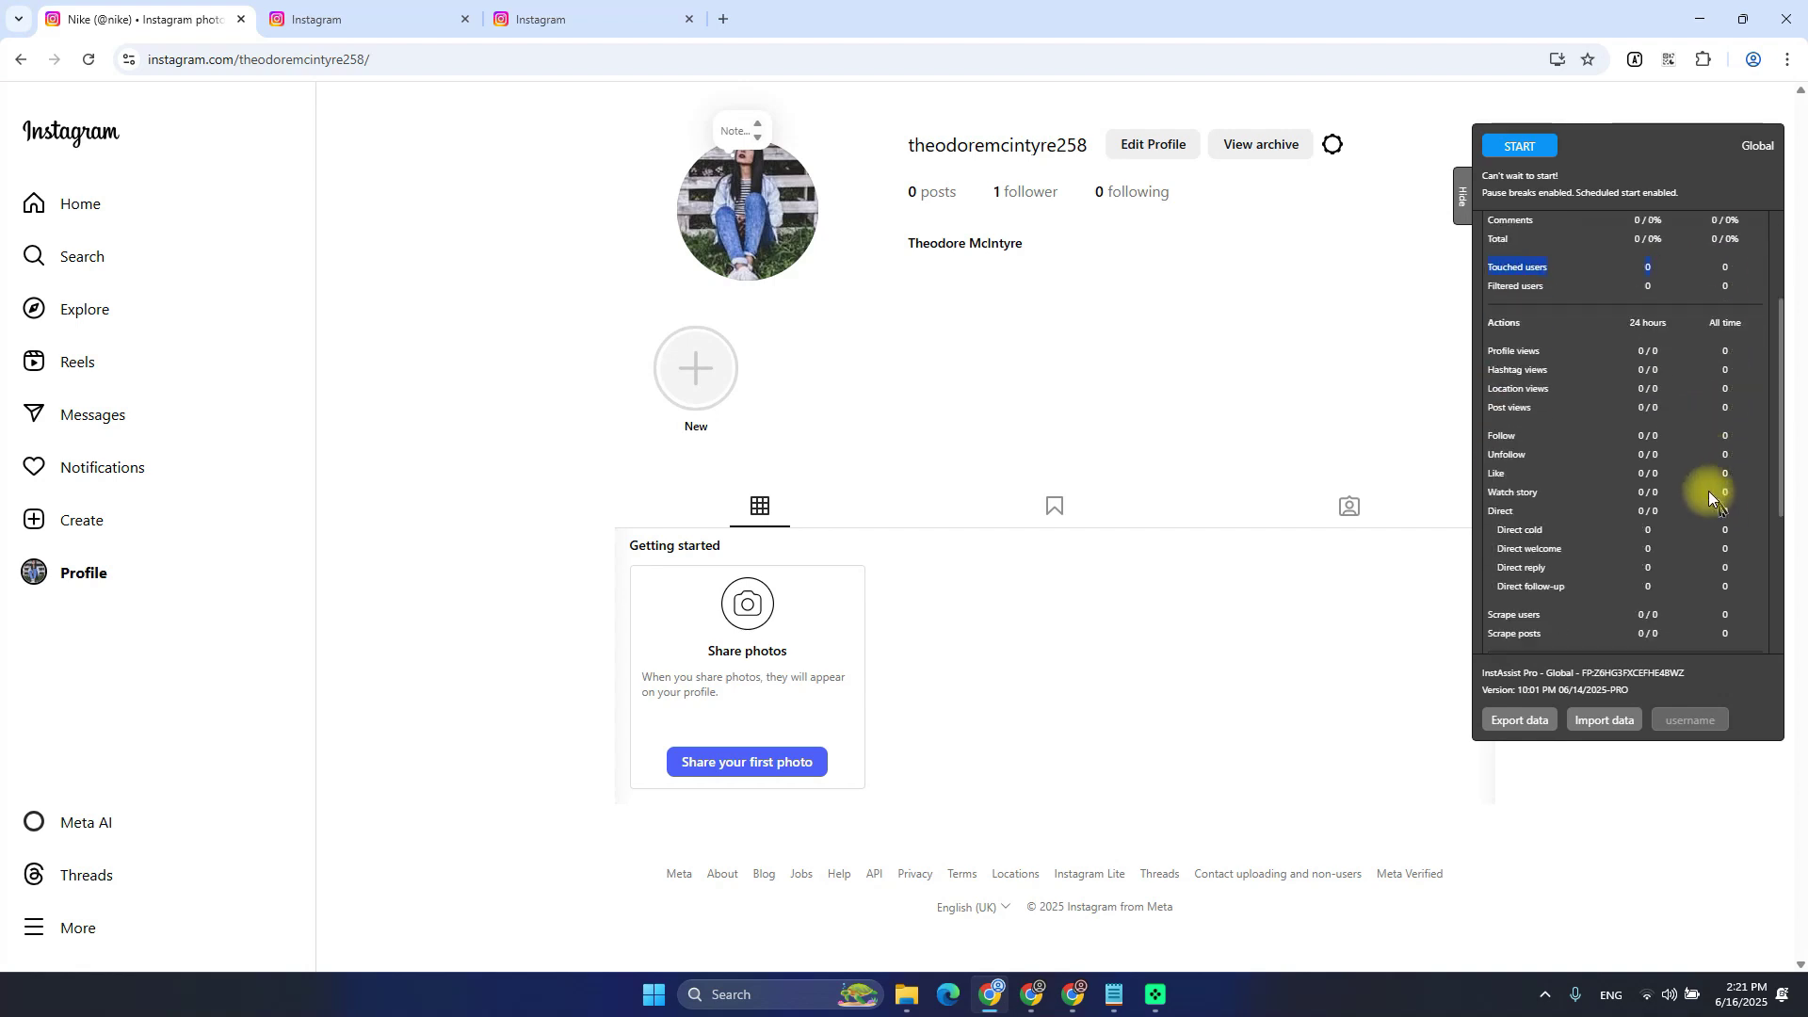
Highlight the Follow, Unfollow and Direct rows in the Actions statistics
{"action": "left_click", "coordinate": [1504, 426]}
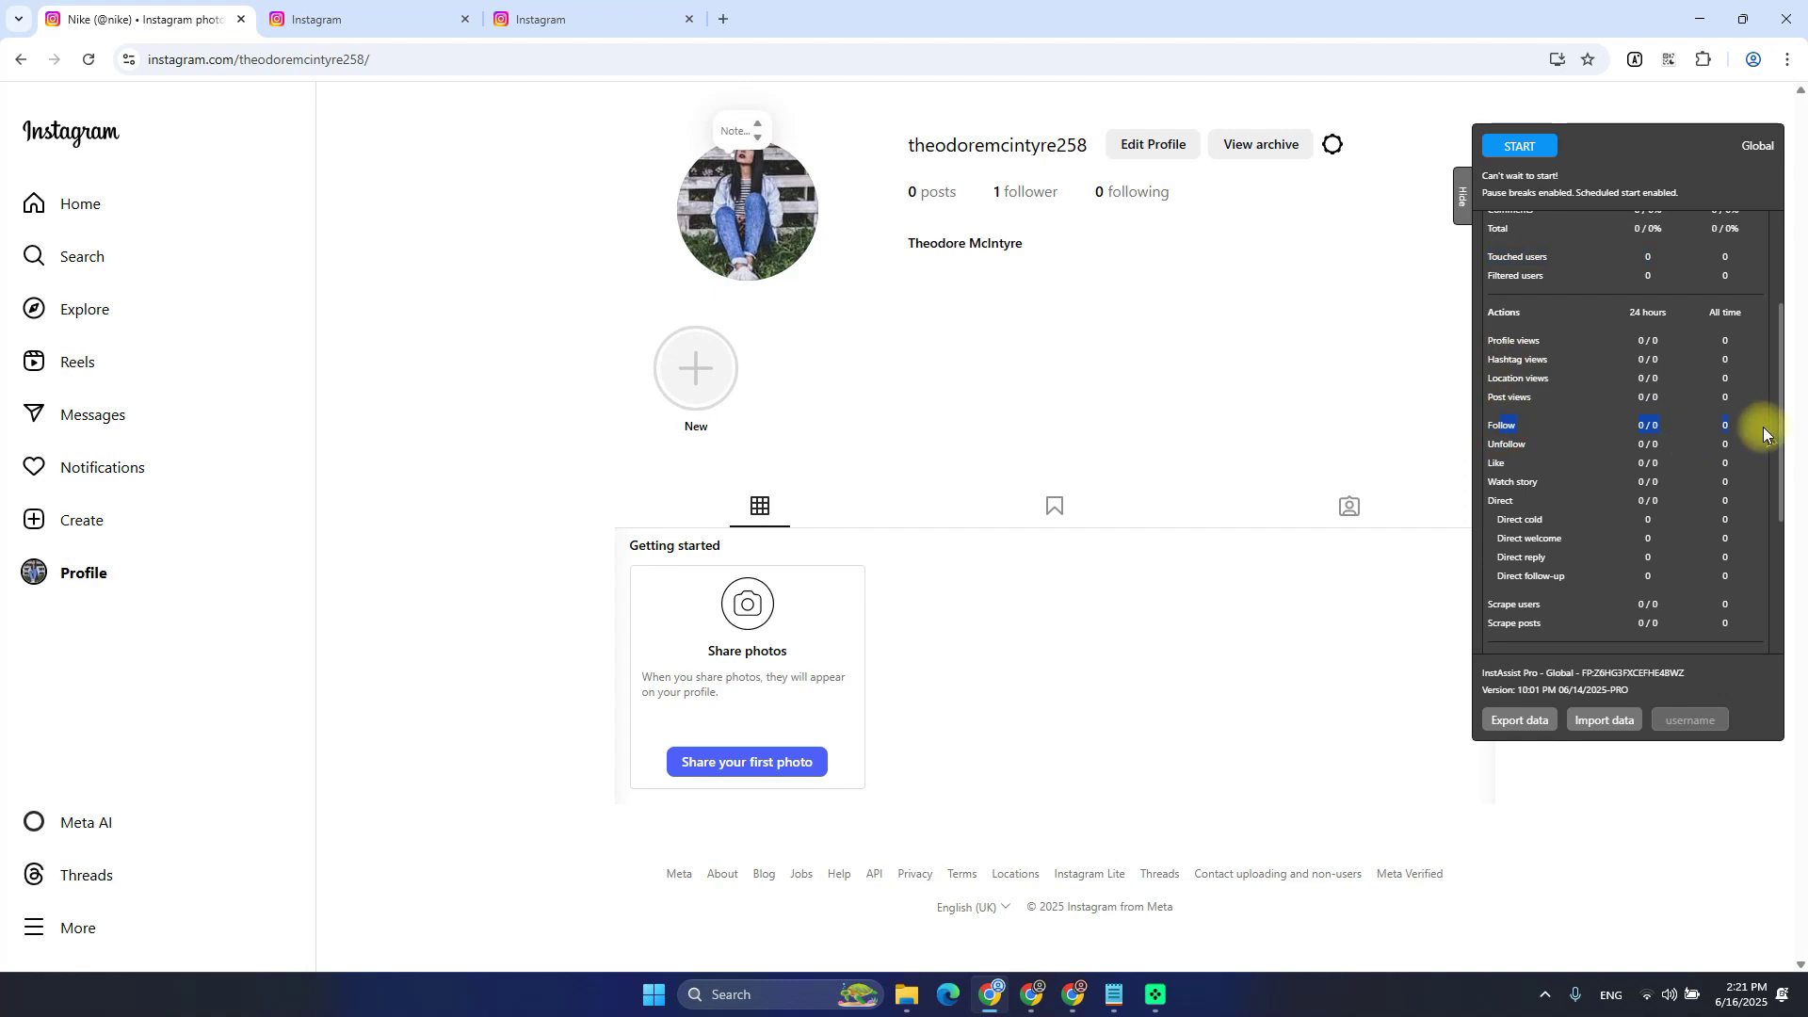
{"action": "left_click_drag", "start_coordinate": [1505, 449], "coordinate": [1677, 454]}
{"action": "left_click", "coordinate": [1498, 490]}
{"action": "left_click_drag", "start_coordinate": [1493, 497], "coordinate": [1581, 511]}
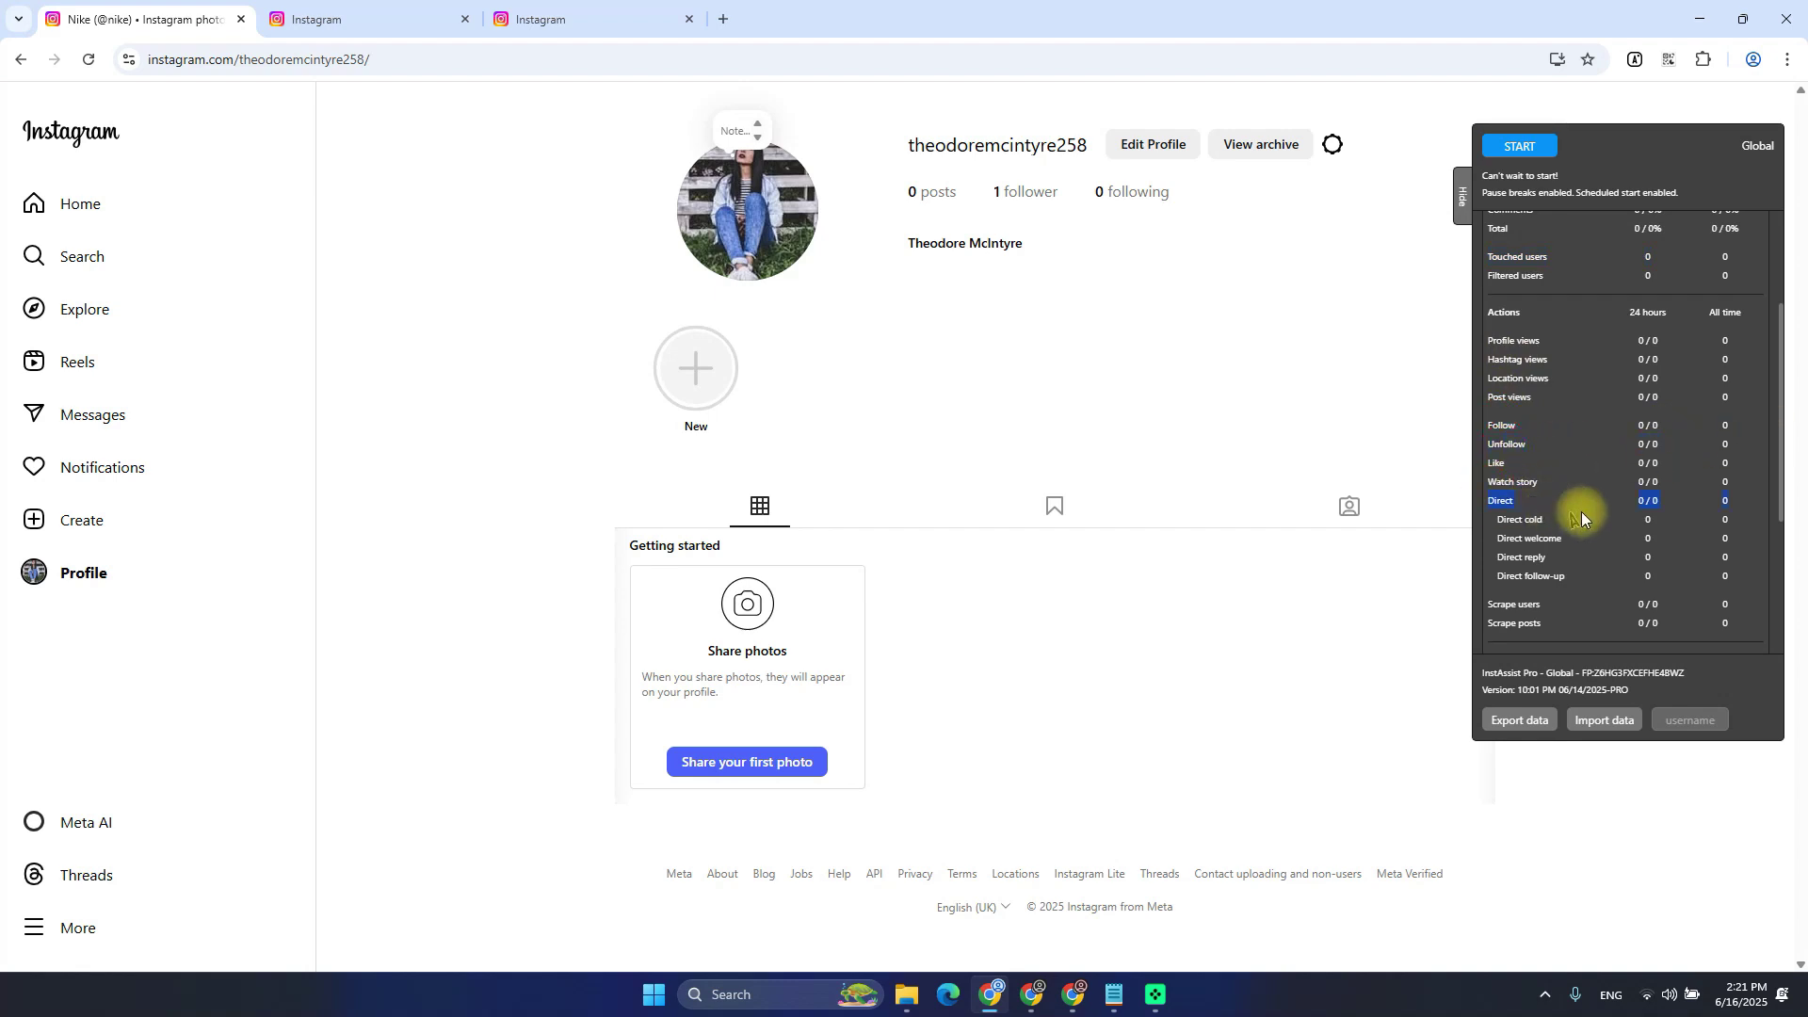
Examine the scrape and Validated statistics, and collapse the Statistics section
{"action": "scroll", "coordinate": [1665, 527], "scroll_direction": "down", "scroll_amount": 1}
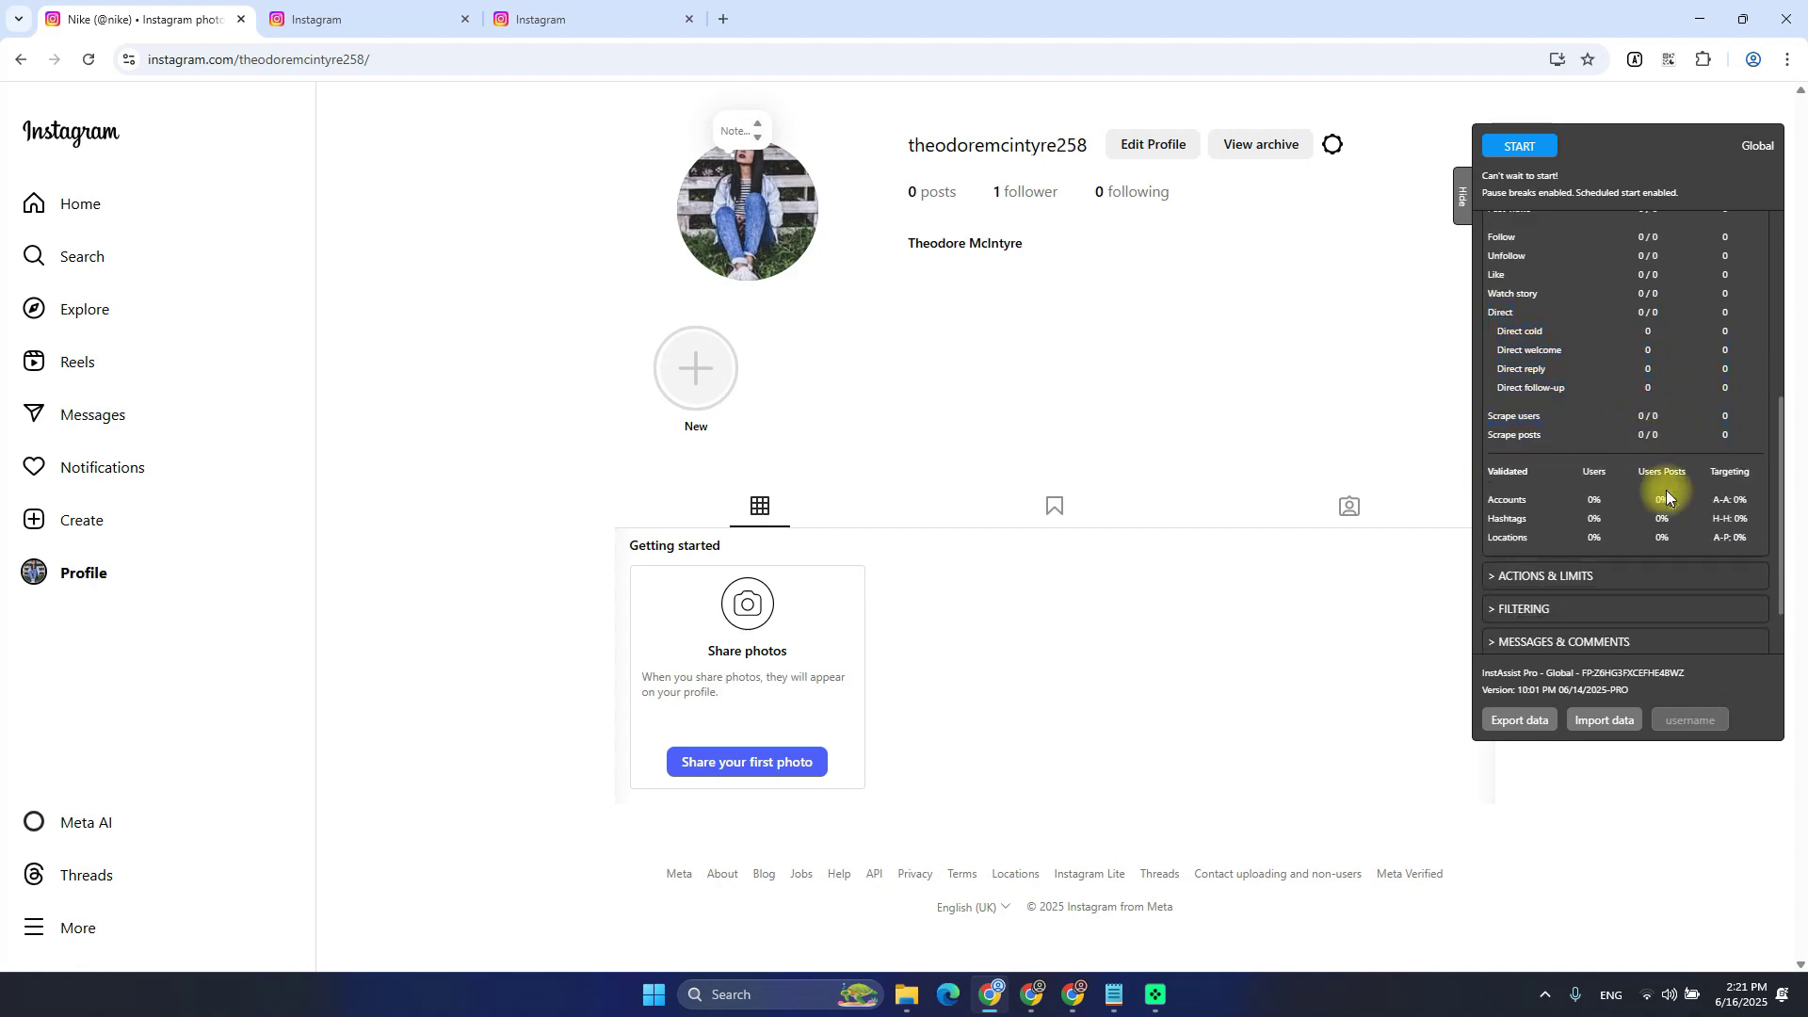
{"action": "scroll", "coordinate": [1667, 490], "scroll_direction": "up", "scroll_amount": 3}
{"action": "scroll", "coordinate": [1677, 495], "scroll_direction": "down", "scroll_amount": 3}
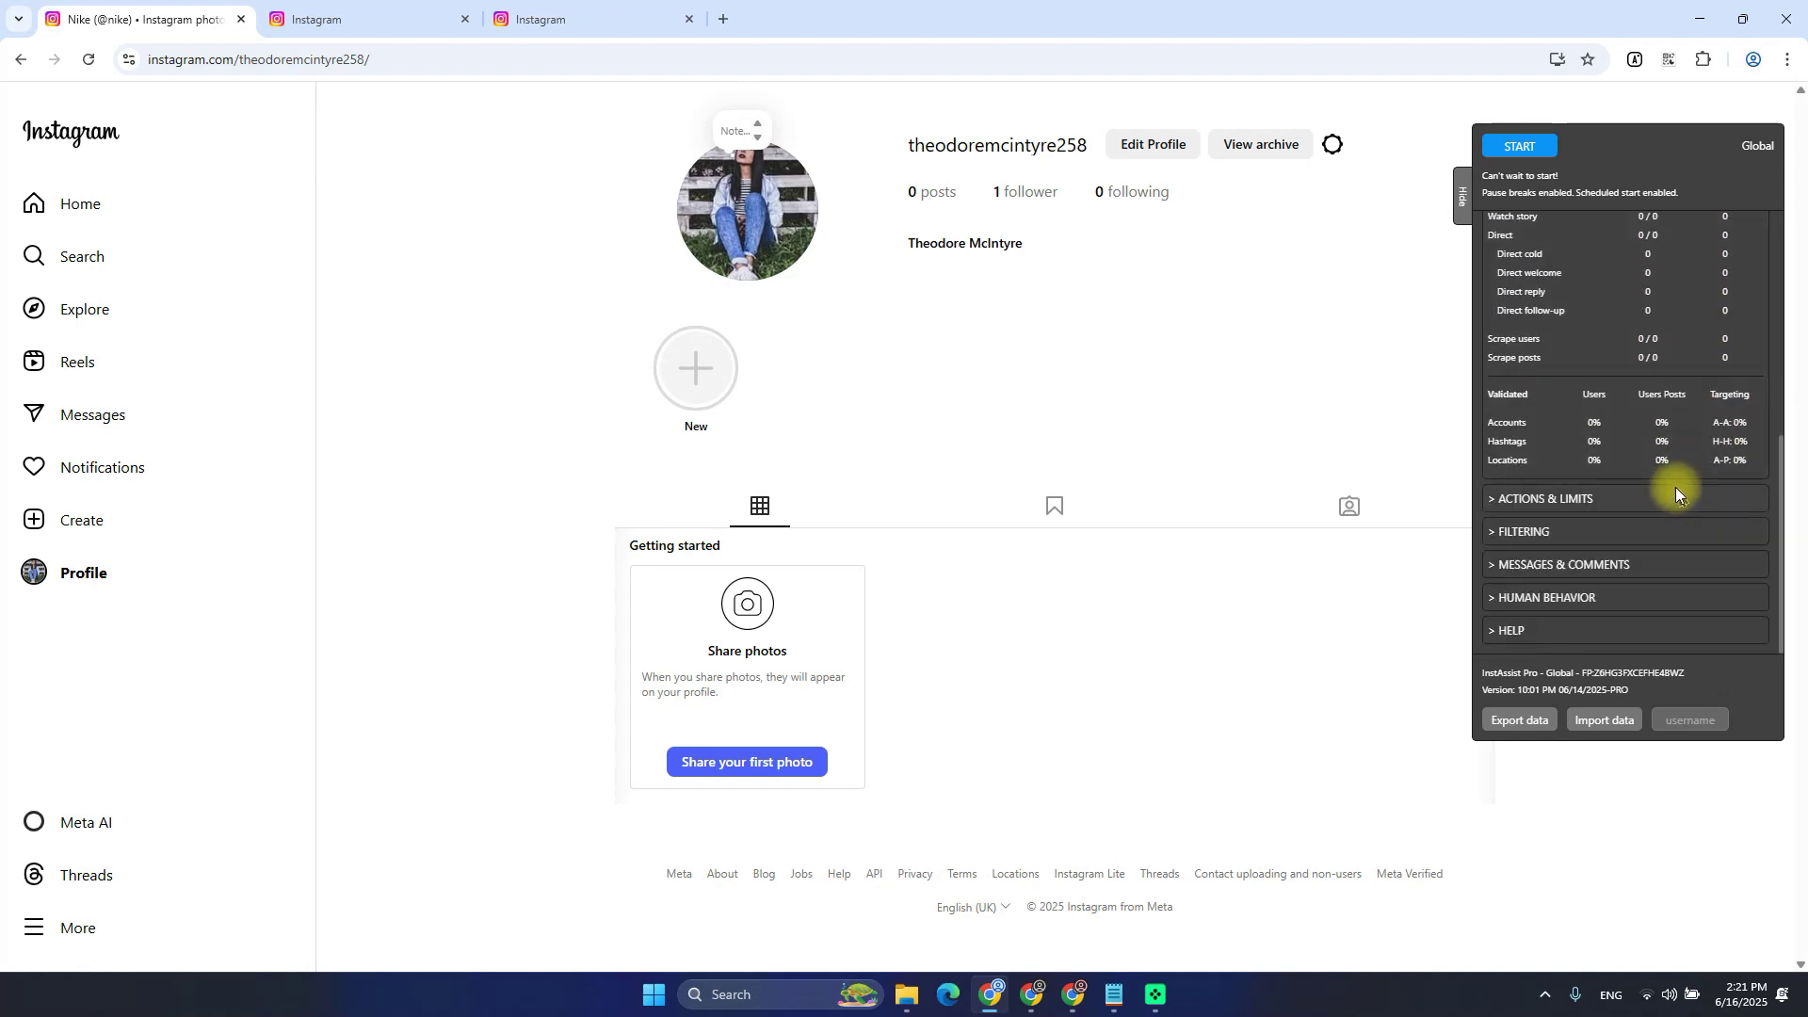
{"action": "scroll", "coordinate": [1669, 486], "scroll_direction": "up", "scroll_amount": 4}
{"action": "left_click", "coordinate": [1532, 306]}
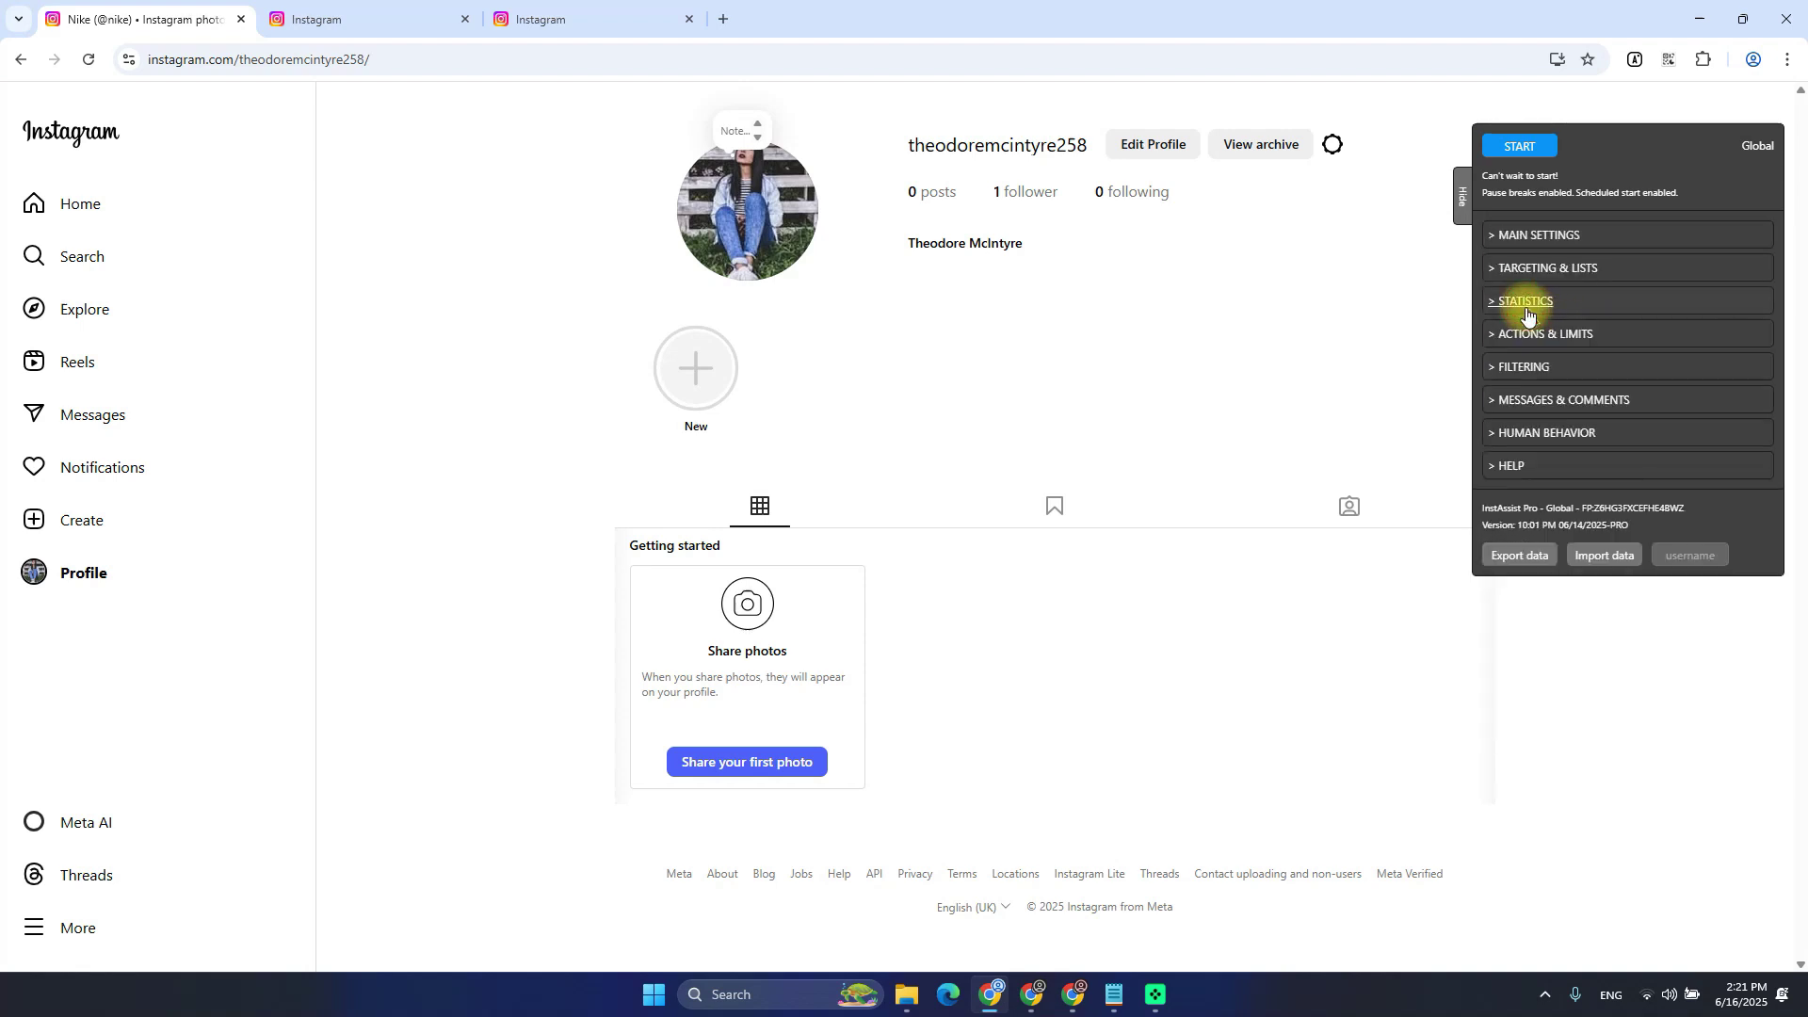
{"action": "left_click", "coordinate": [1526, 303]}
{"action": "left_click", "coordinate": [1522, 306]}
{"action": "left_click", "coordinate": [1523, 308]}
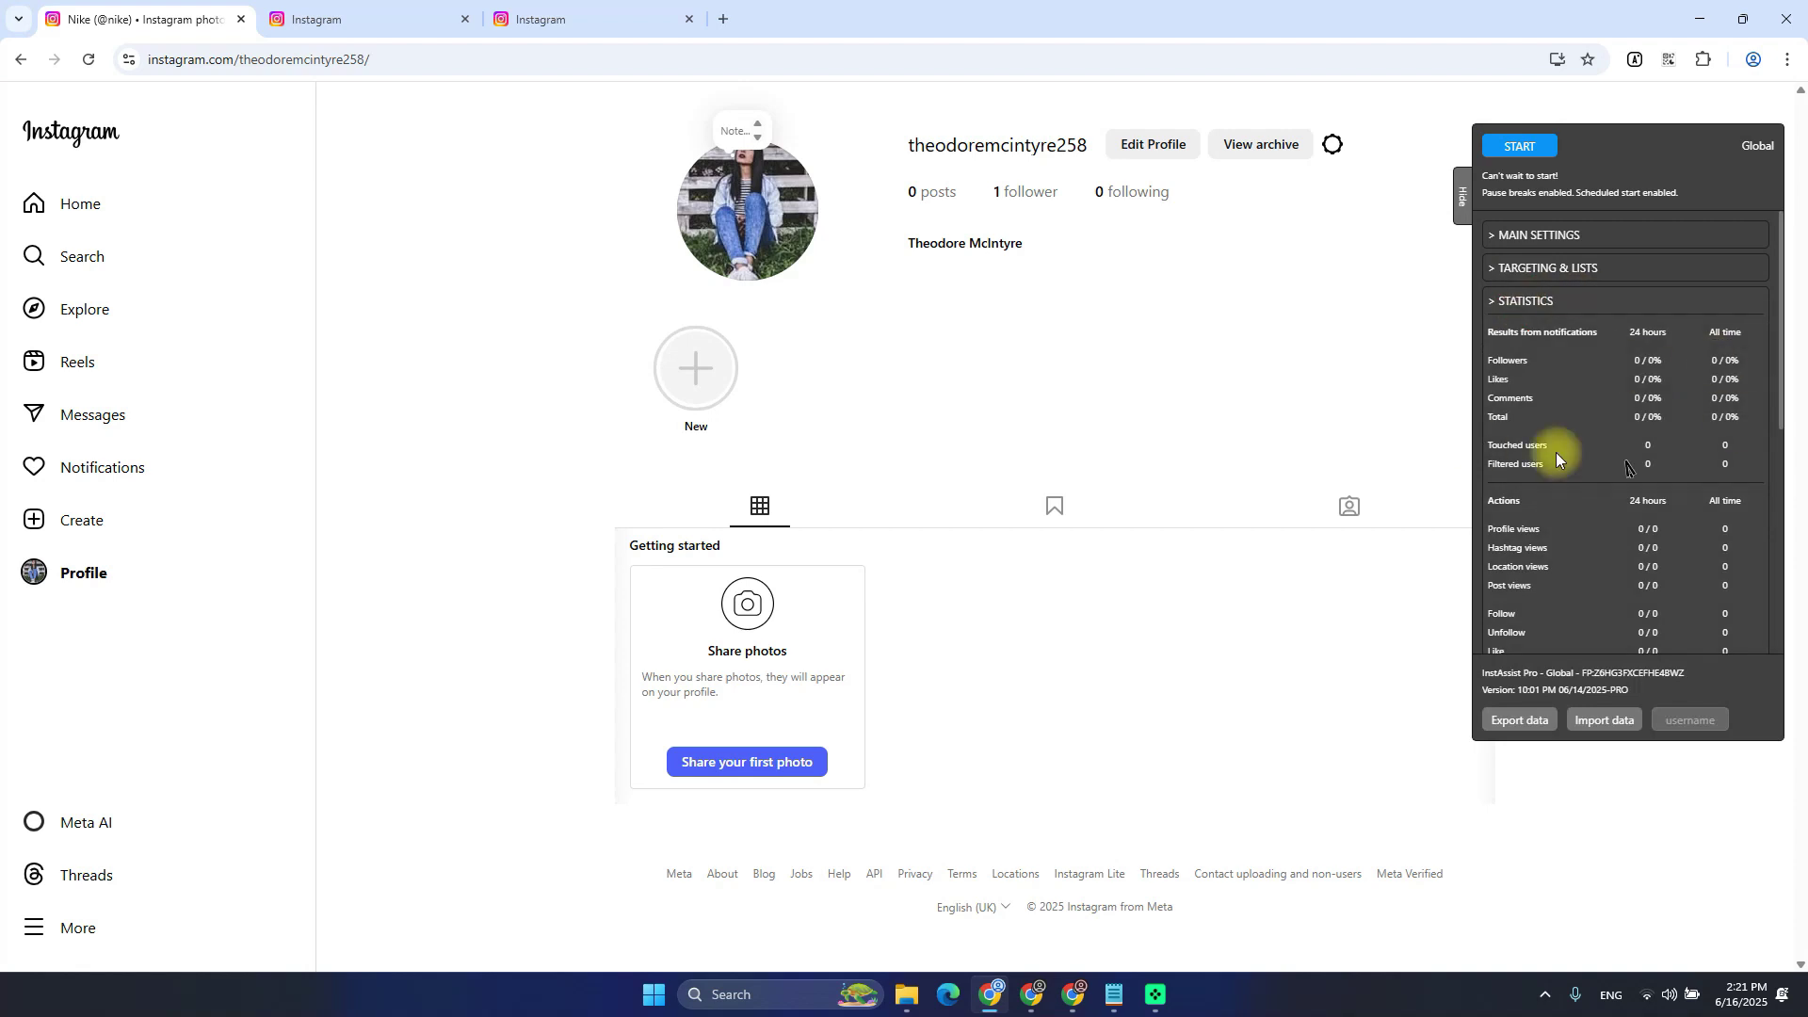
{"action": "left_click", "coordinate": [1520, 307]}
Show "Collect results from notifications" in Main Settings, switching it off and back on, and collapse the section
{"action": "left_click", "coordinate": [1537, 238]}
{"action": "scroll", "coordinate": [1655, 392], "scroll_direction": "down", "scroll_amount": 2}
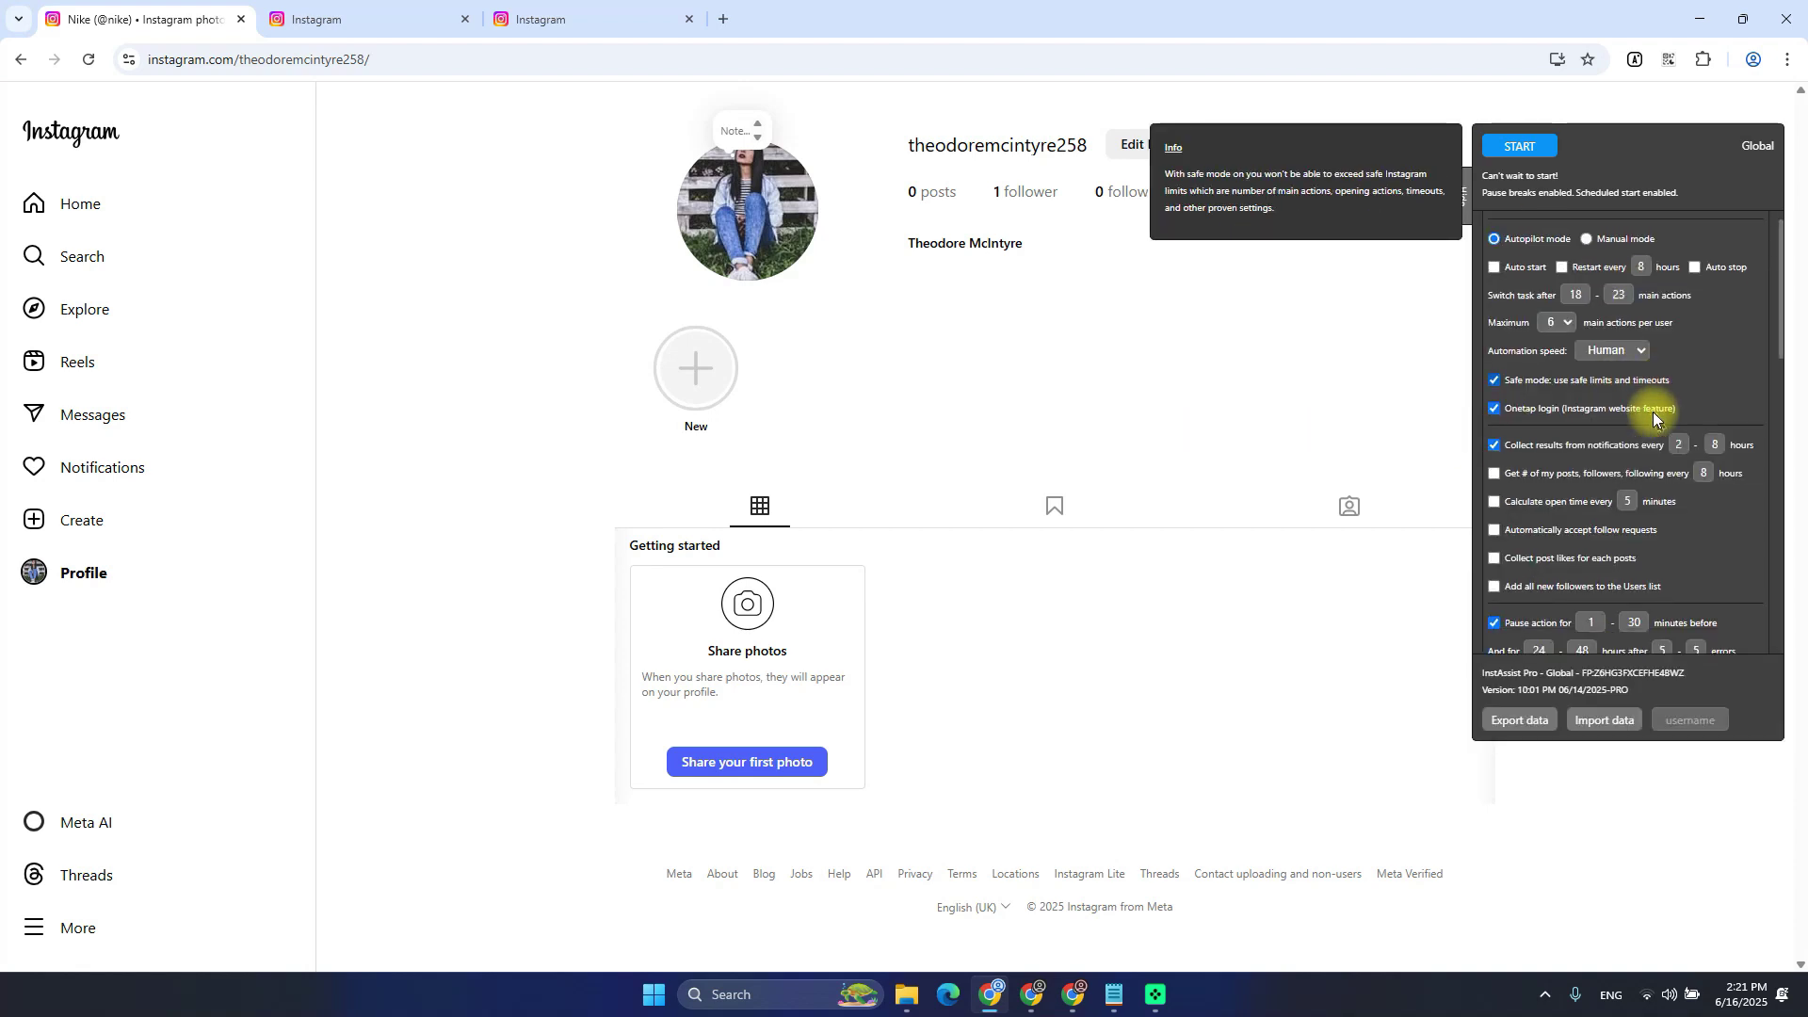
{"action": "scroll", "coordinate": [1667, 396], "scroll_direction": "up", "scroll_amount": 2}
{"action": "mouse_move", "coordinate": [1679, 383]}
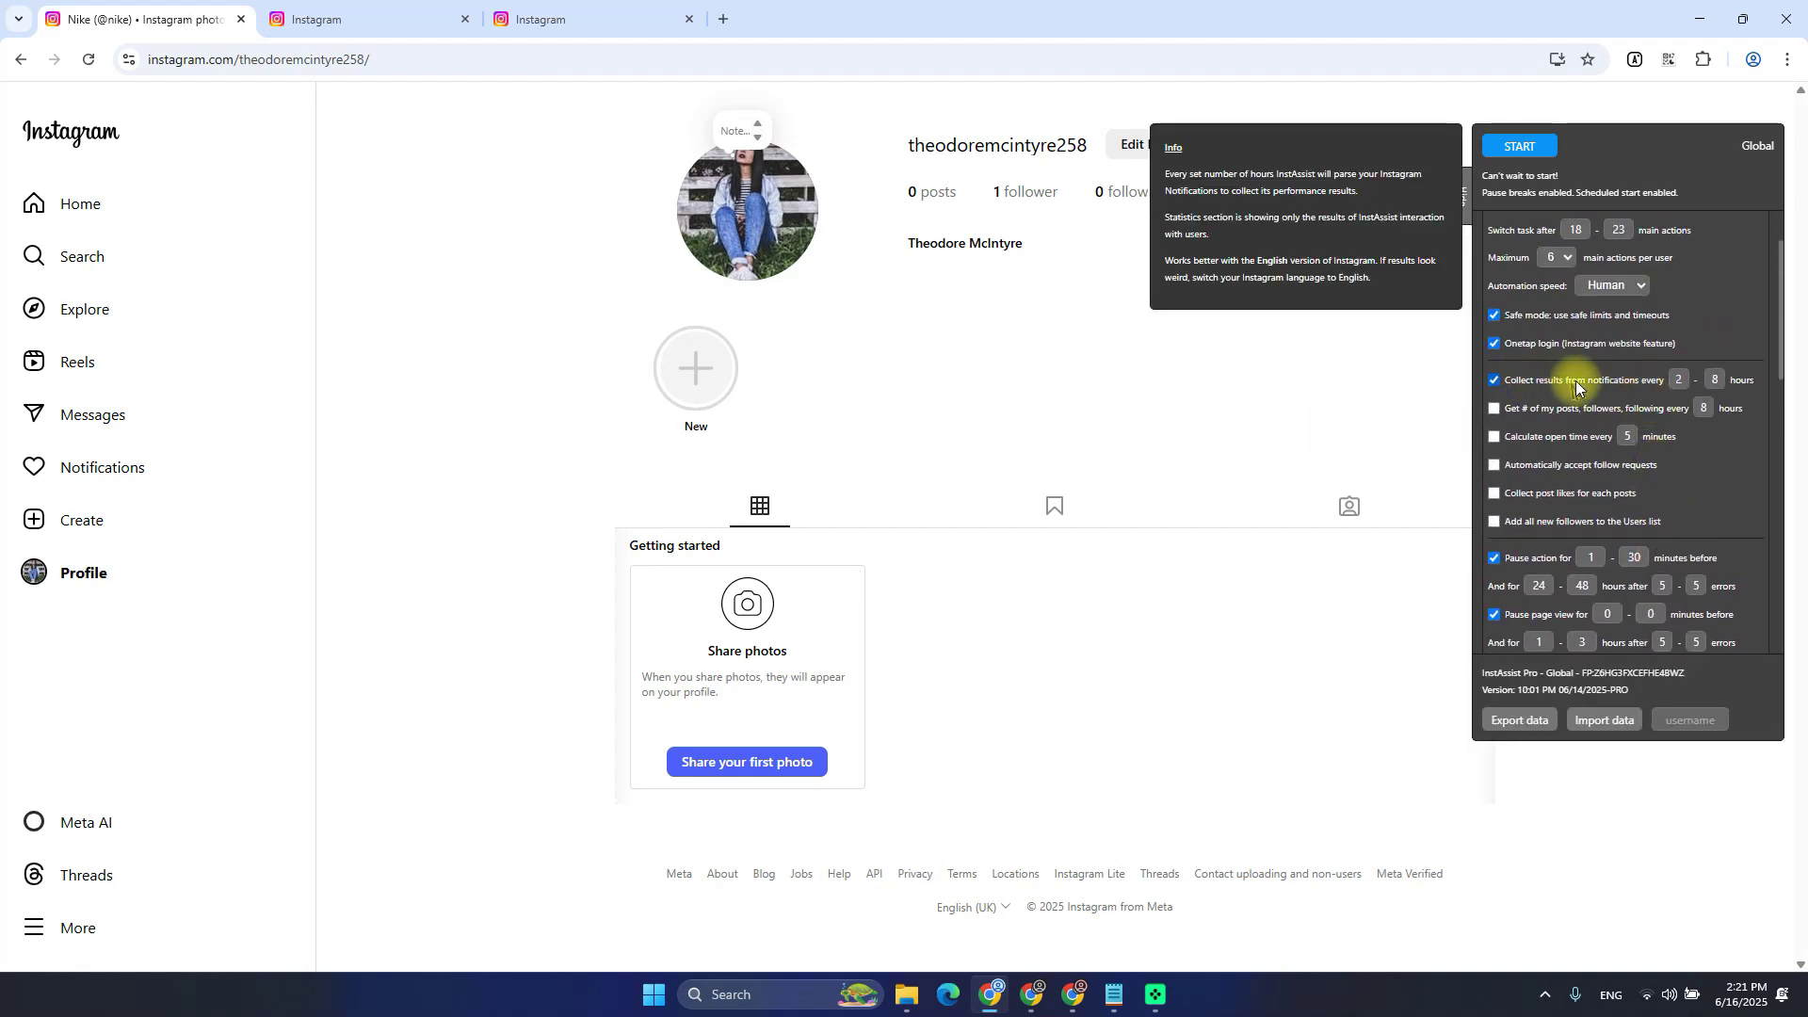
{"action": "left_click", "coordinate": [1521, 385]}
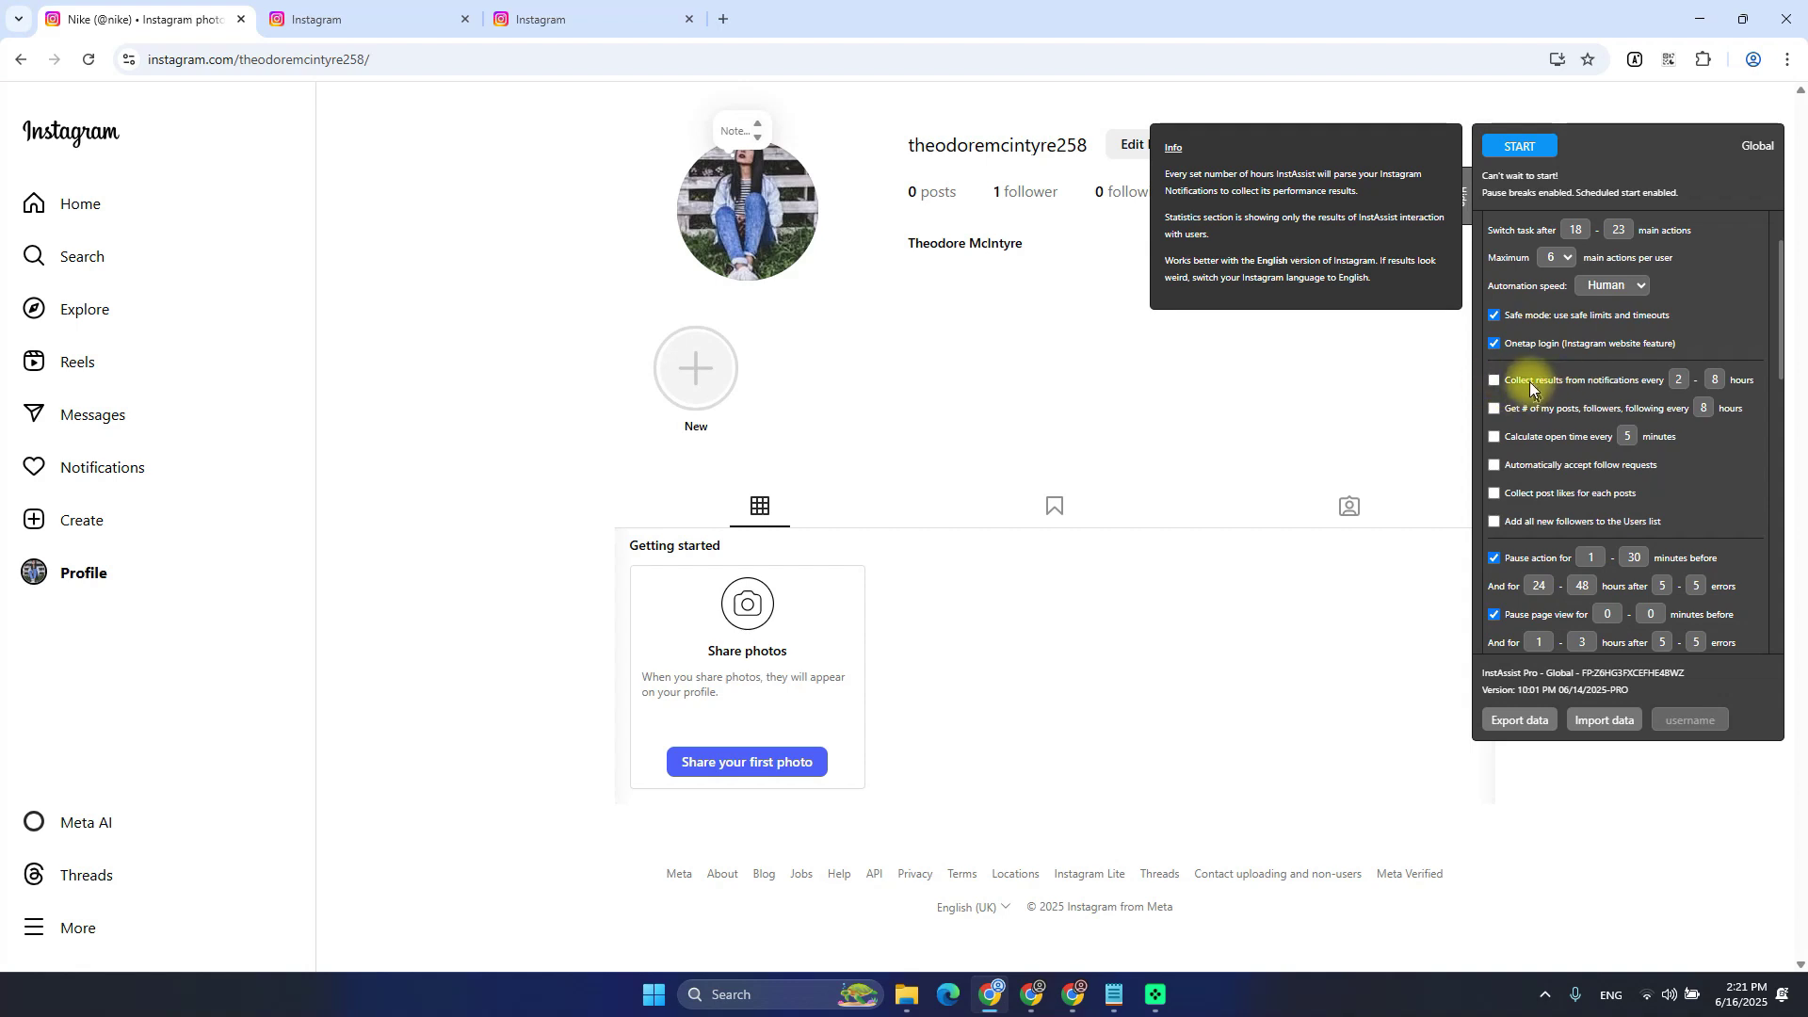
{"action": "scroll", "coordinate": [1526, 387], "scroll_direction": "up", "scroll_amount": 3}
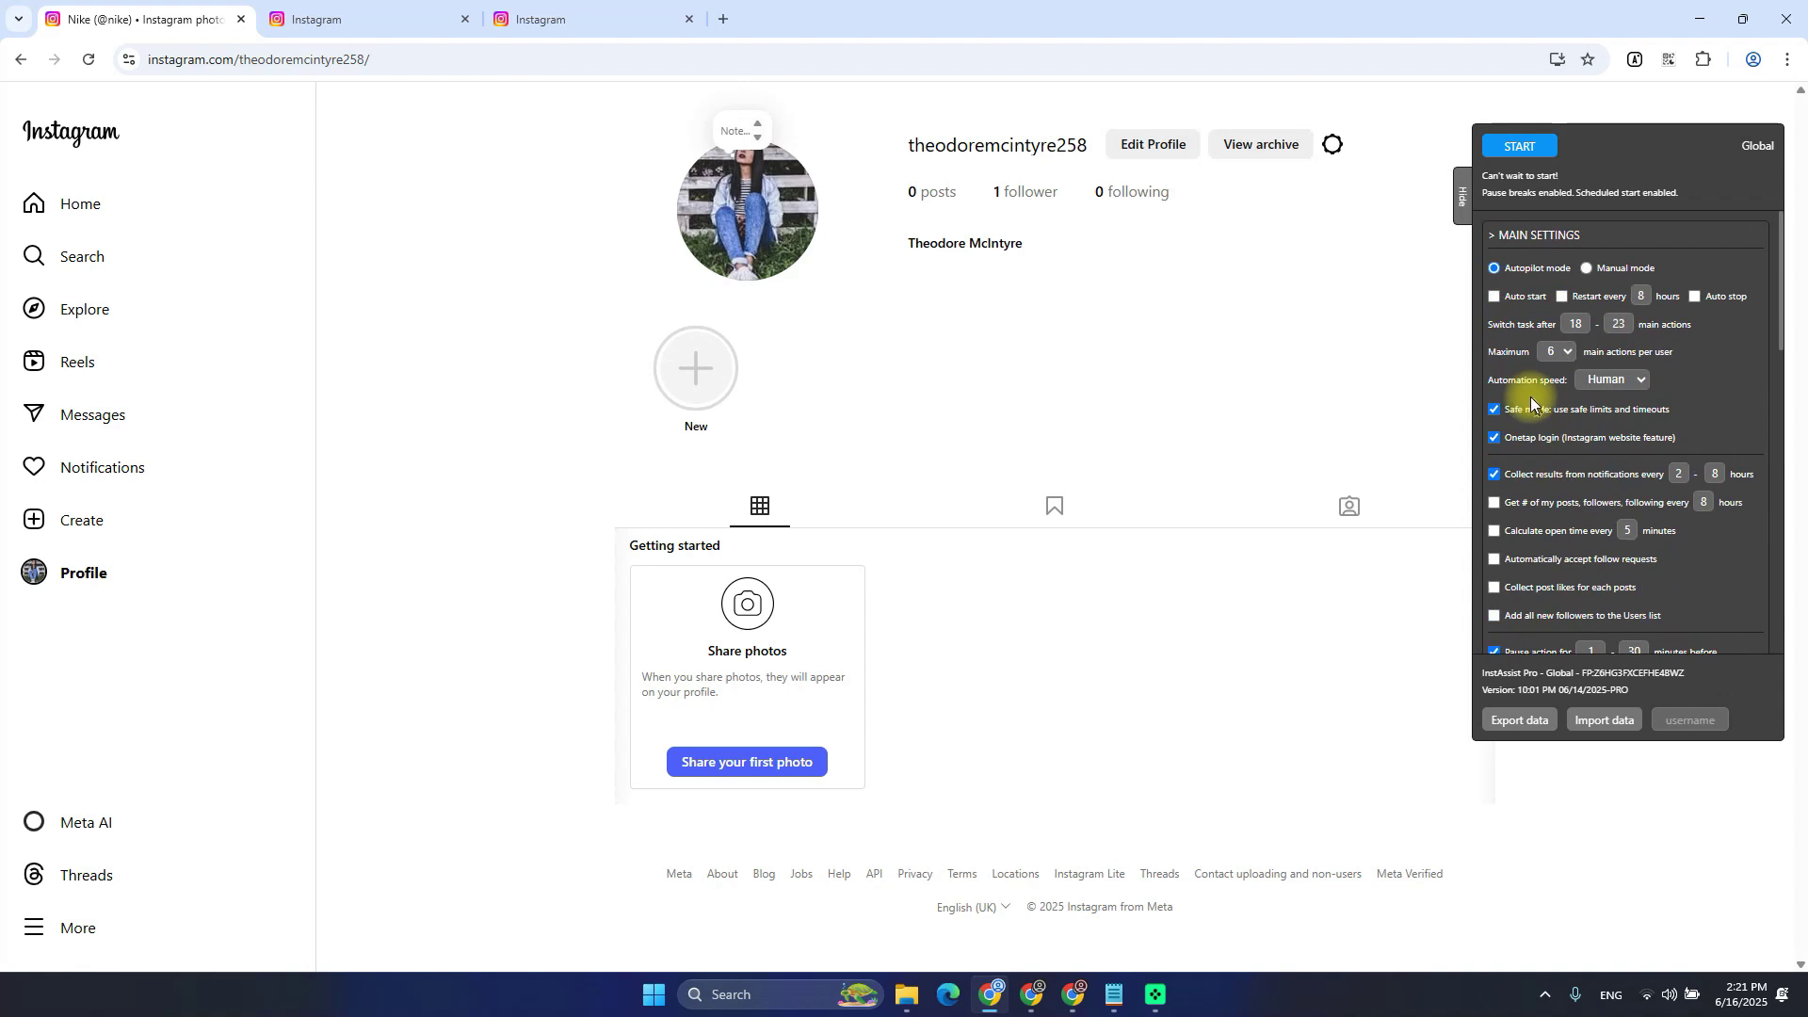
{"action": "left_click", "coordinate": [1536, 235]}
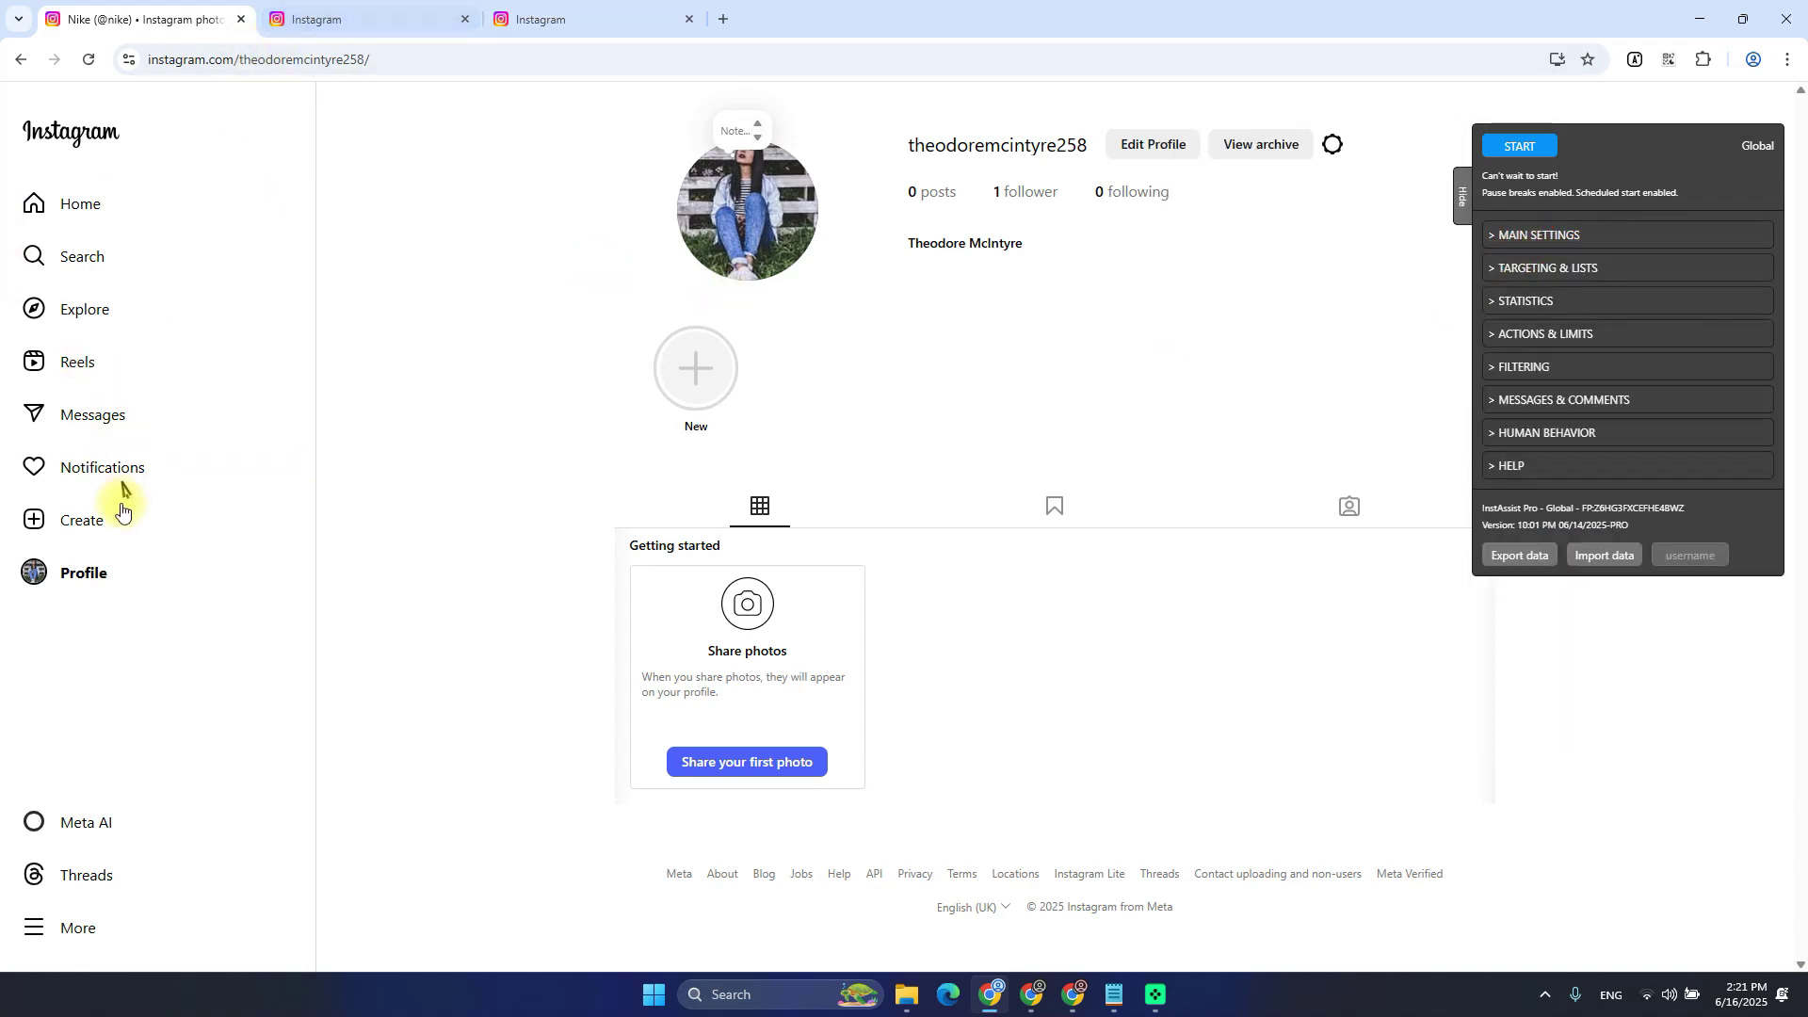
Show Instagram's notifications as the source of the results, and briefly revisit the Statistics section
{"action": "left_click", "coordinate": [87, 468]}
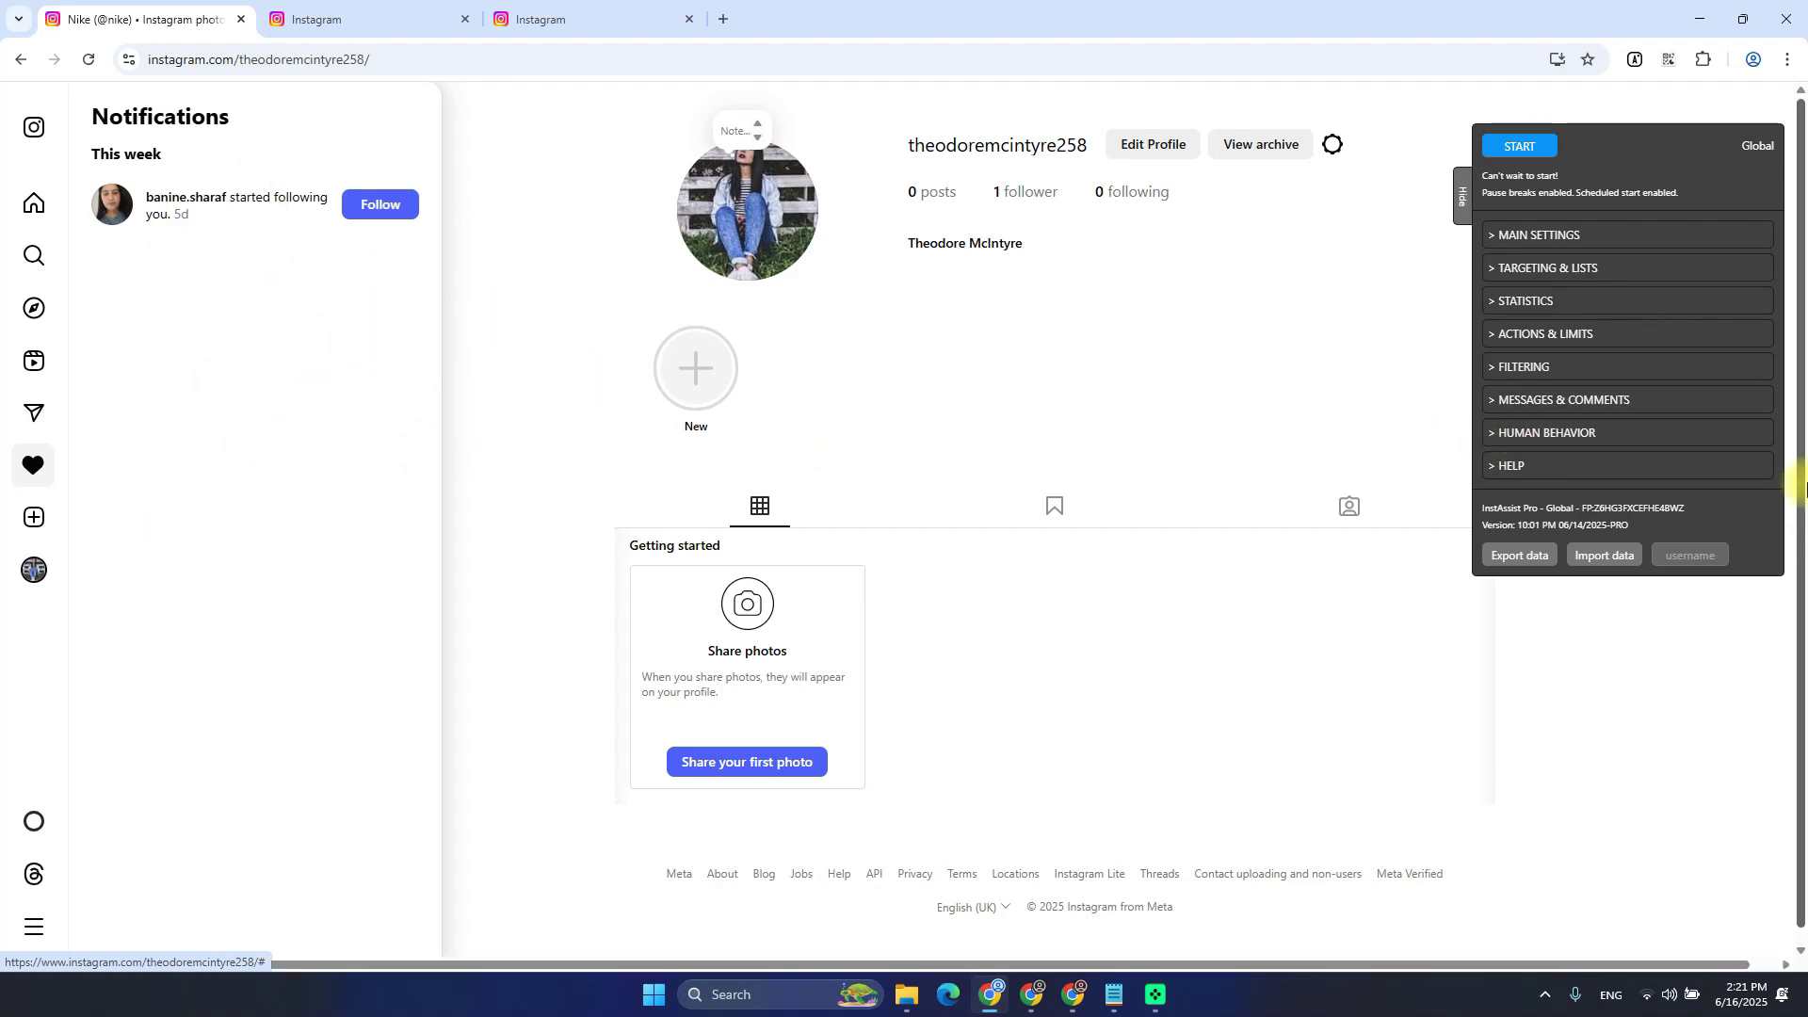
{"action": "left_click", "coordinate": [1544, 301]}
{"action": "left_click", "coordinate": [1541, 307]}
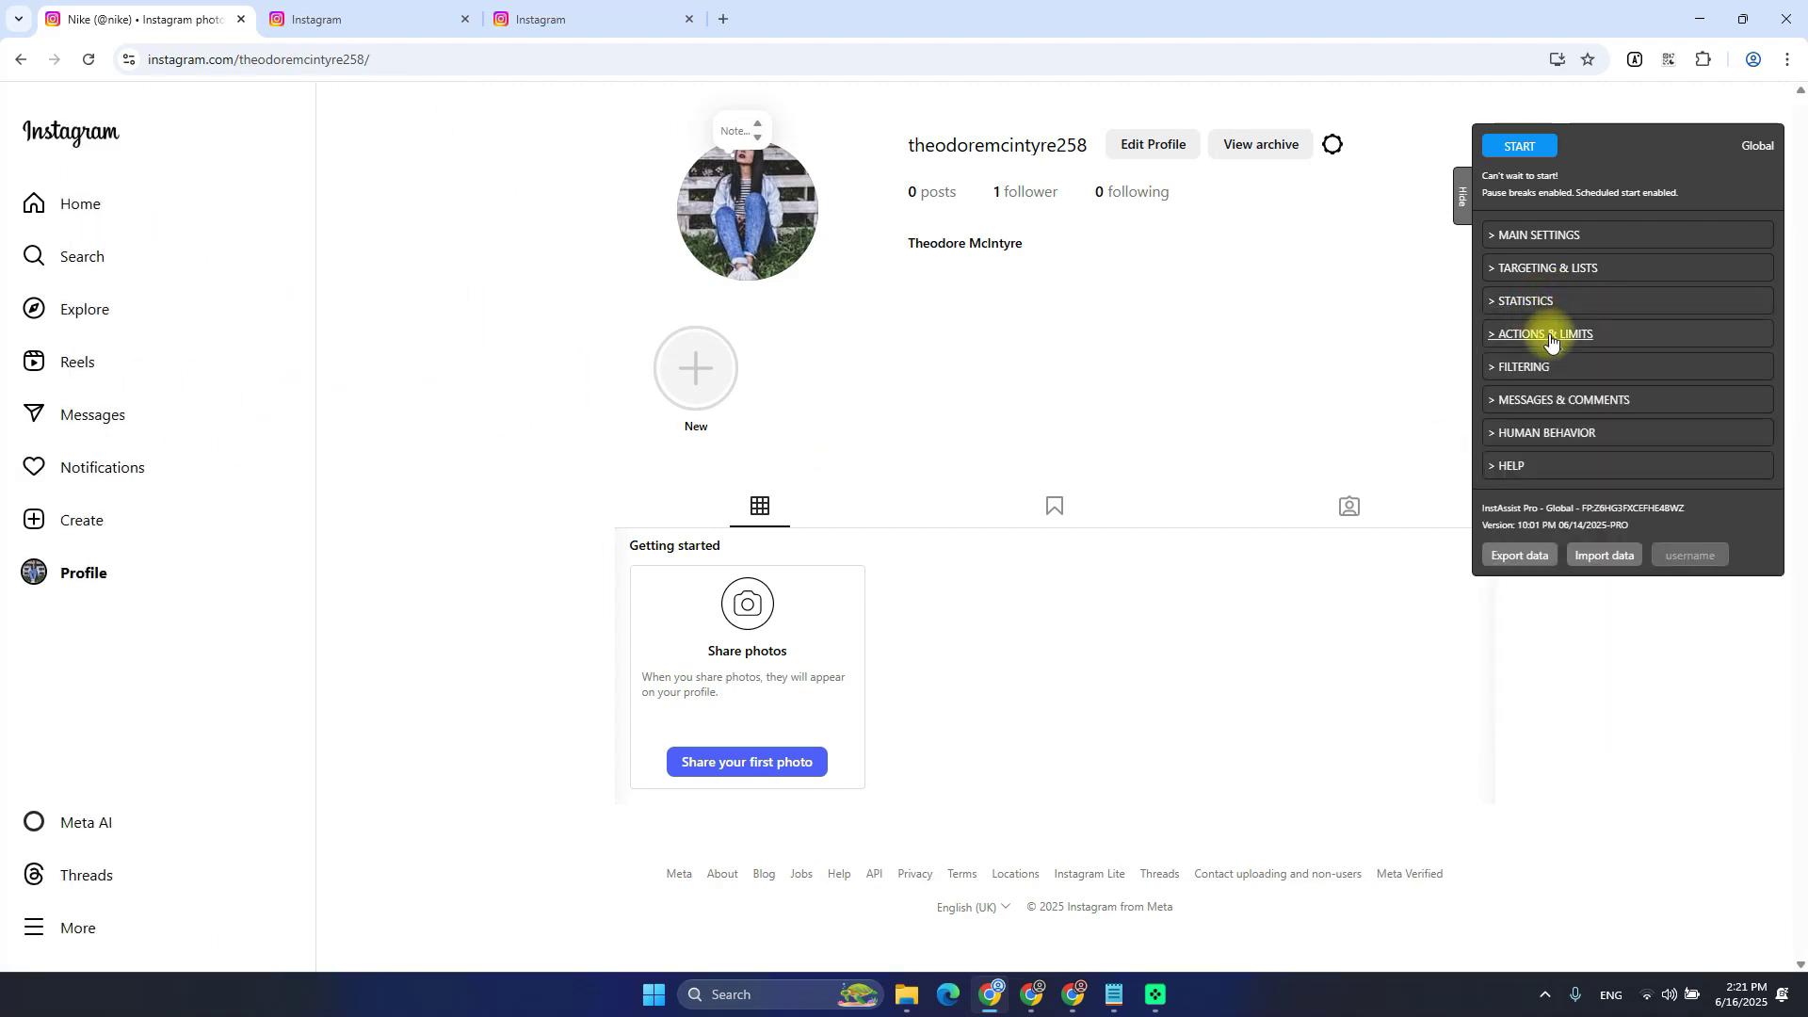
Expand the Actions & Limits section and glance over its limits table
{"action": "left_click", "coordinate": [1551, 341]}
{"action": "scroll", "coordinate": [1670, 345], "scroll_direction": "down", "scroll_amount": 3}
{"action": "scroll", "coordinate": [1670, 343], "scroll_direction": "up", "scroll_amount": 2}
Add the note "From Notifications section" under the STATISTICS heading in Notepad
{"action": "key", "text": "alt+Tab"}
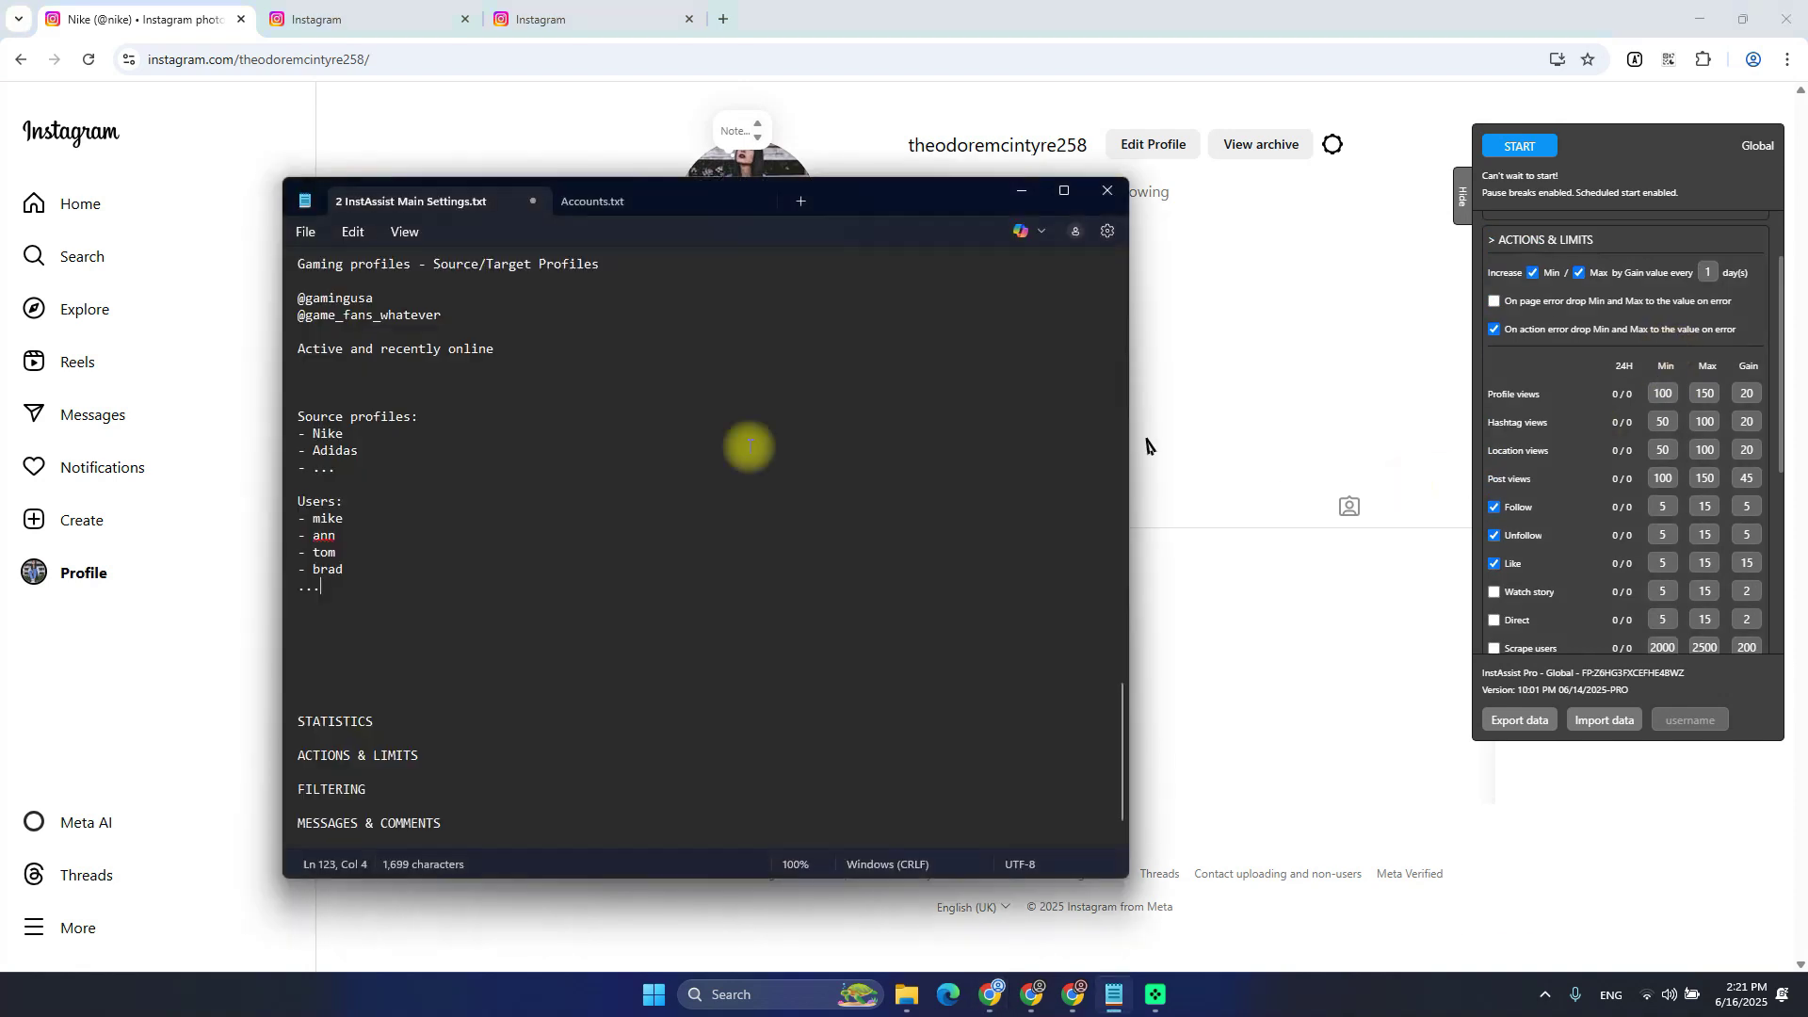
{"action": "scroll", "coordinate": [565, 528], "scroll_direction": "down", "scroll_amount": 1}
{"action": "left_click", "coordinate": [405, 675]}
{"action": "key", "text": "Return"}
{"action": "key", "text": "Return"}
{"action": "key", "text": "Return"}
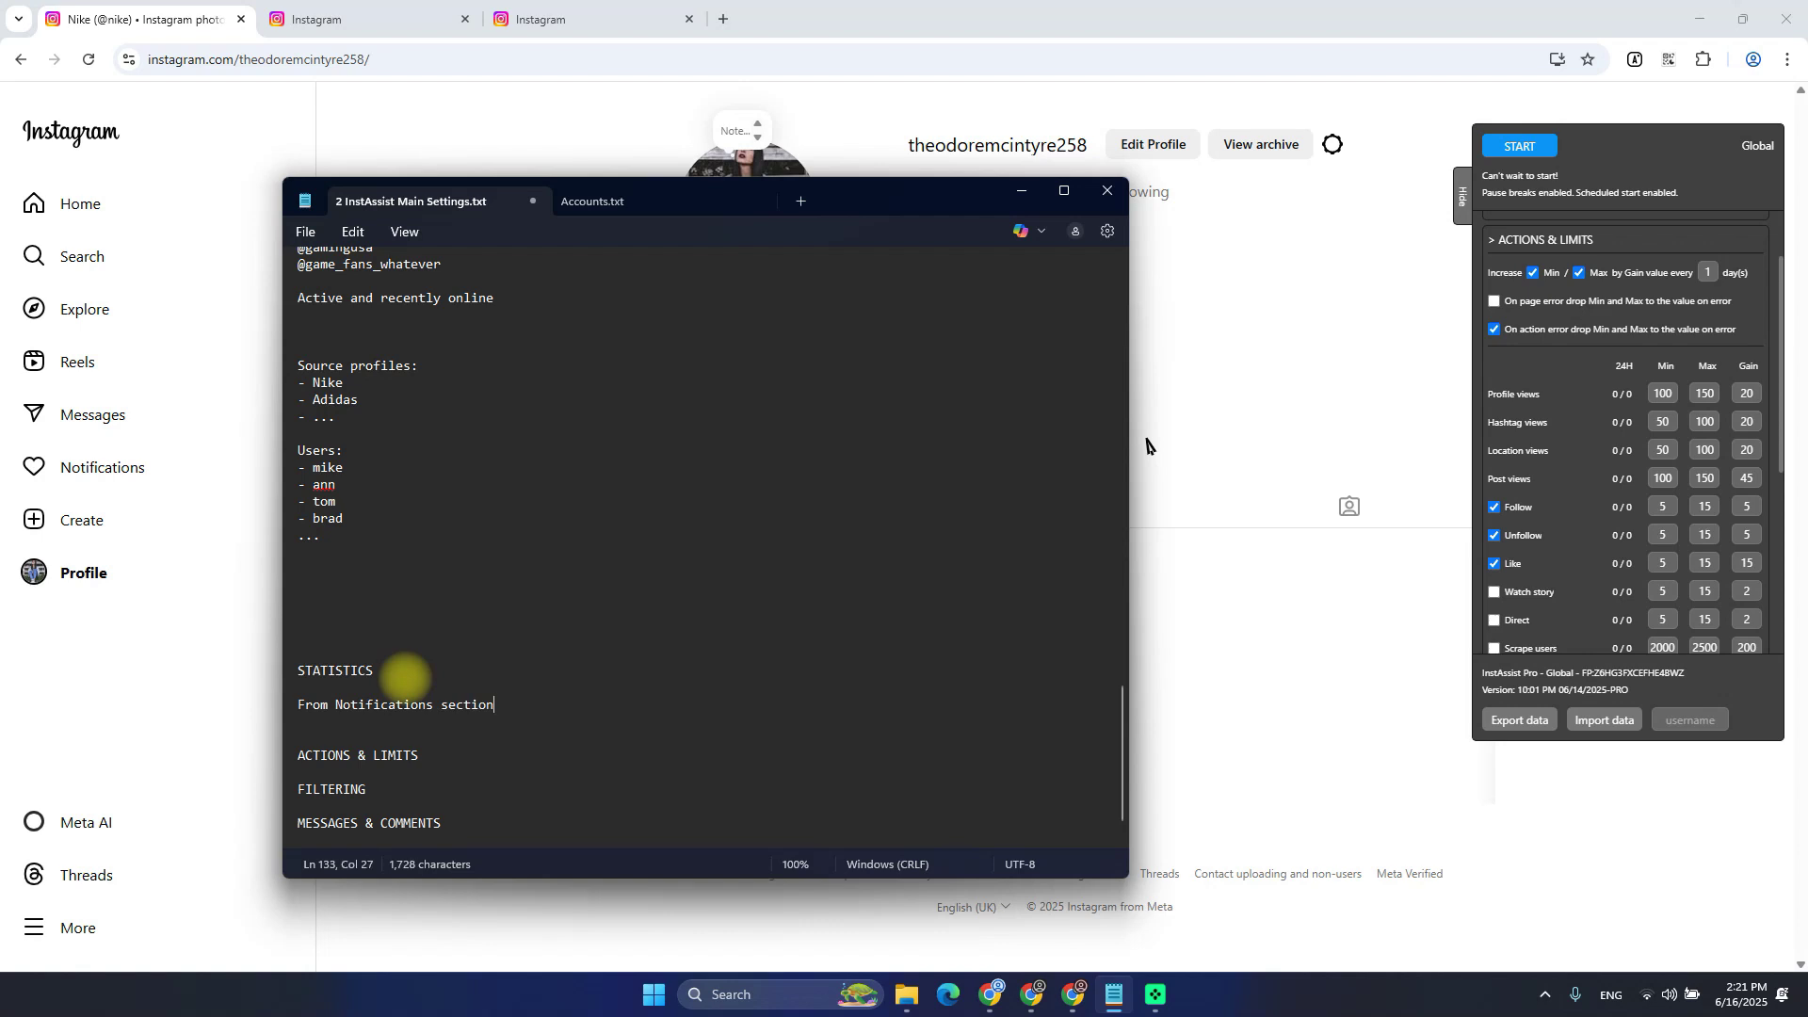
Insert blank lines under the ACTIONS & LIMITS heading and place the text cursor there for notes
{"action": "scroll", "coordinate": [424, 565], "scroll_direction": "down", "scroll_amount": 1}
{"action": "key", "text": "Return"}
{"action": "key", "text": "Return"}
{"action": "key", "text": "Return"}
{"action": "key", "text": "Return"}
{"action": "key", "text": "Return"}
{"action": "key", "text": "Return"}
{"action": "key", "text": "Return"}
{"action": "key", "text": "Return"}
{"action": "key", "text": "Return"}
{"action": "key", "text": "Return"}
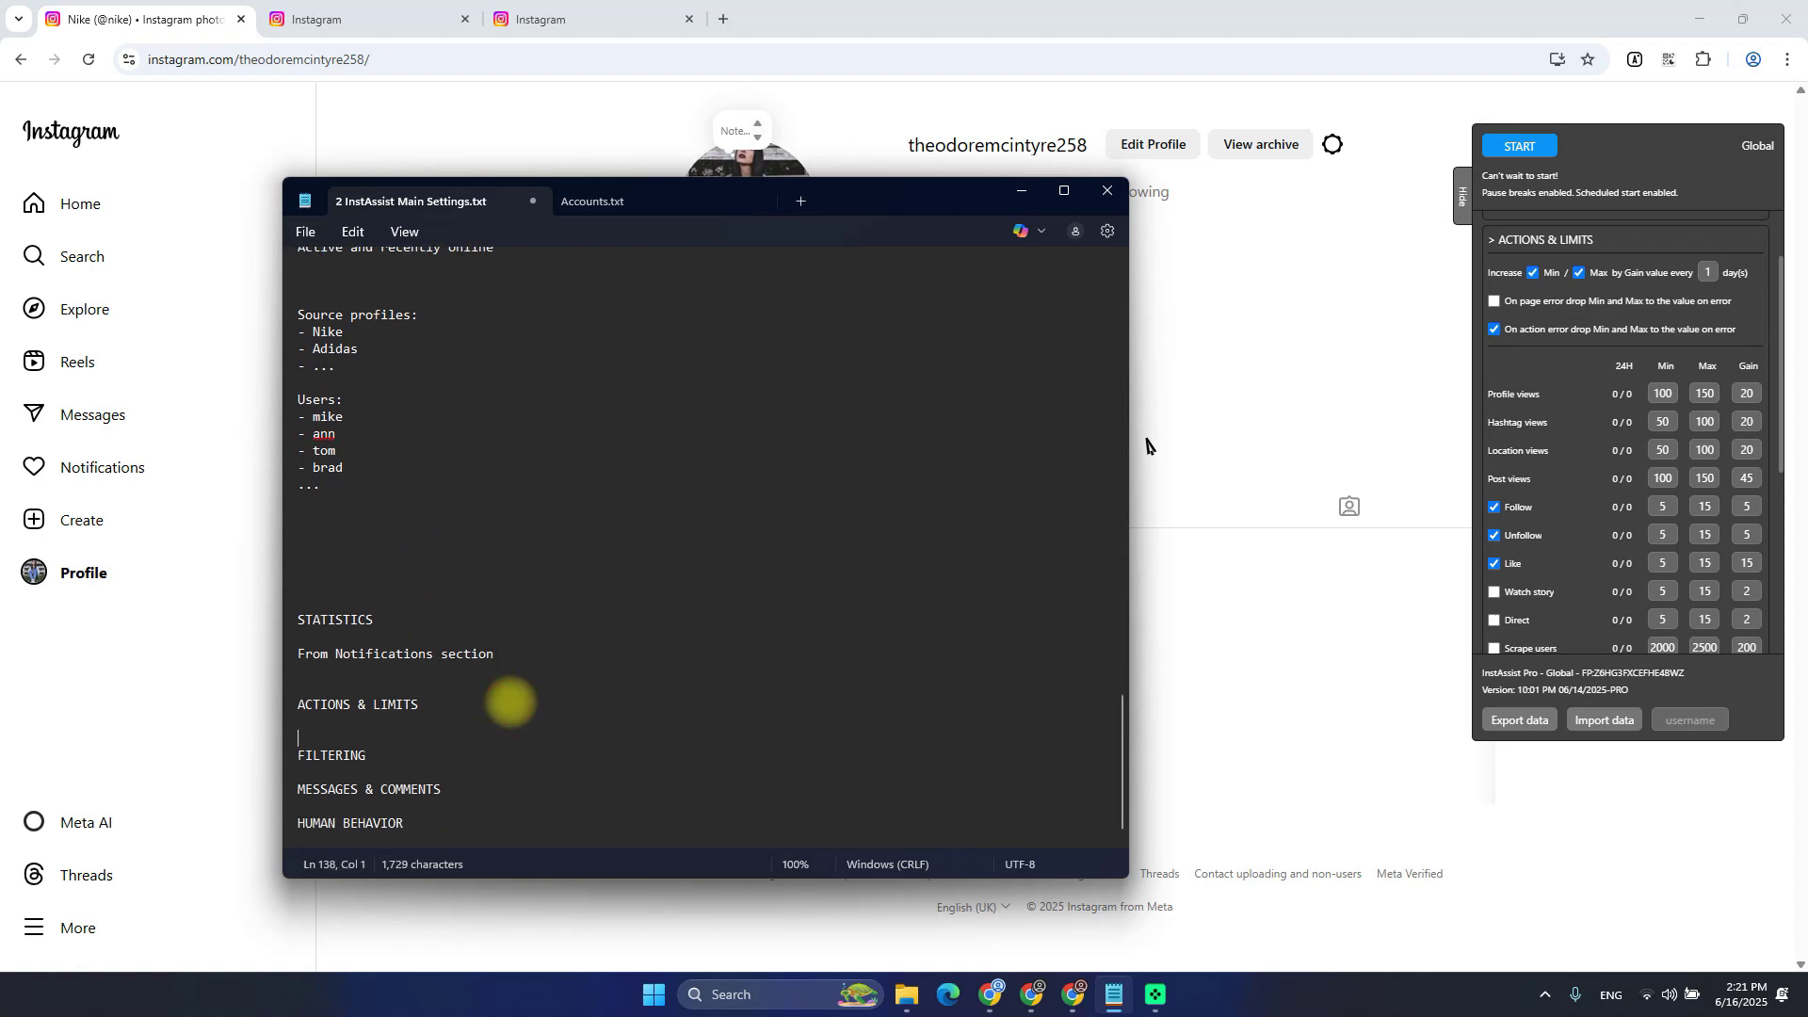
{"action": "scroll", "coordinate": [558, 650], "scroll_direction": "down", "scroll_amount": 1}
{"action": "left_click", "coordinate": [478, 581]}
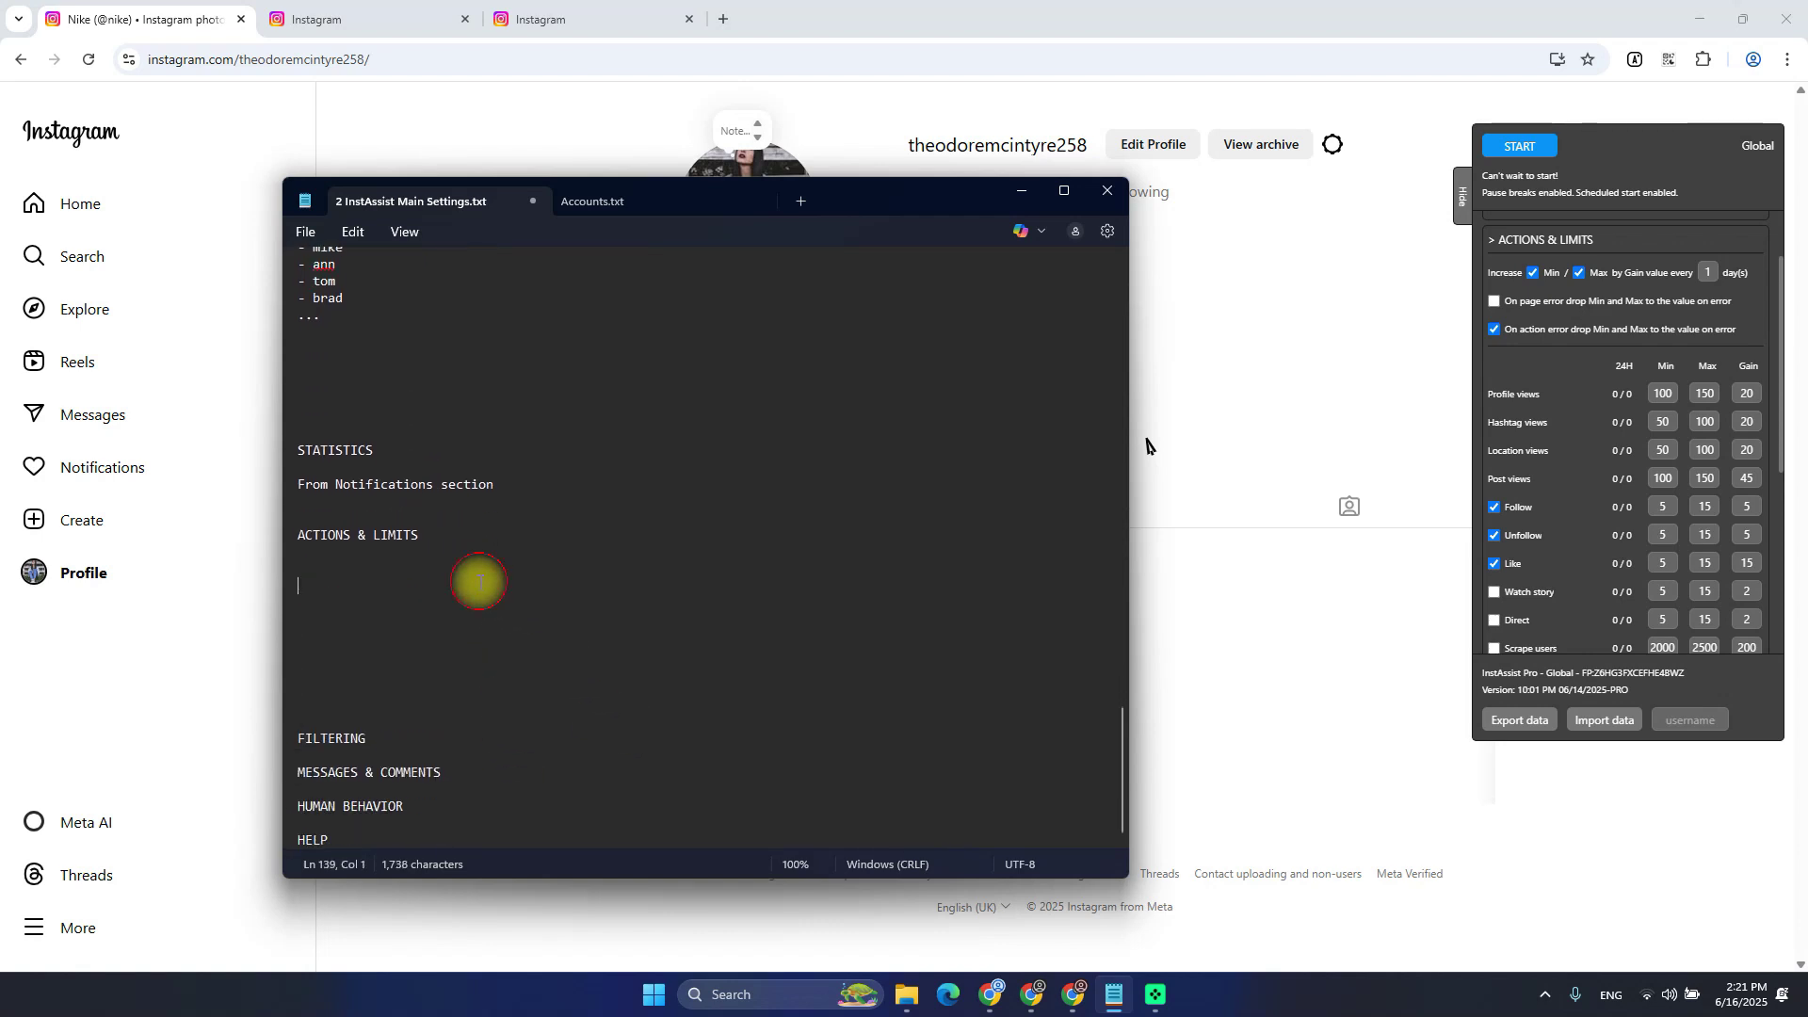
Return to InstAssist and examine the increase options and the Min, Max and Gain limits for each action
{"action": "left_click", "coordinate": [1656, 330]}
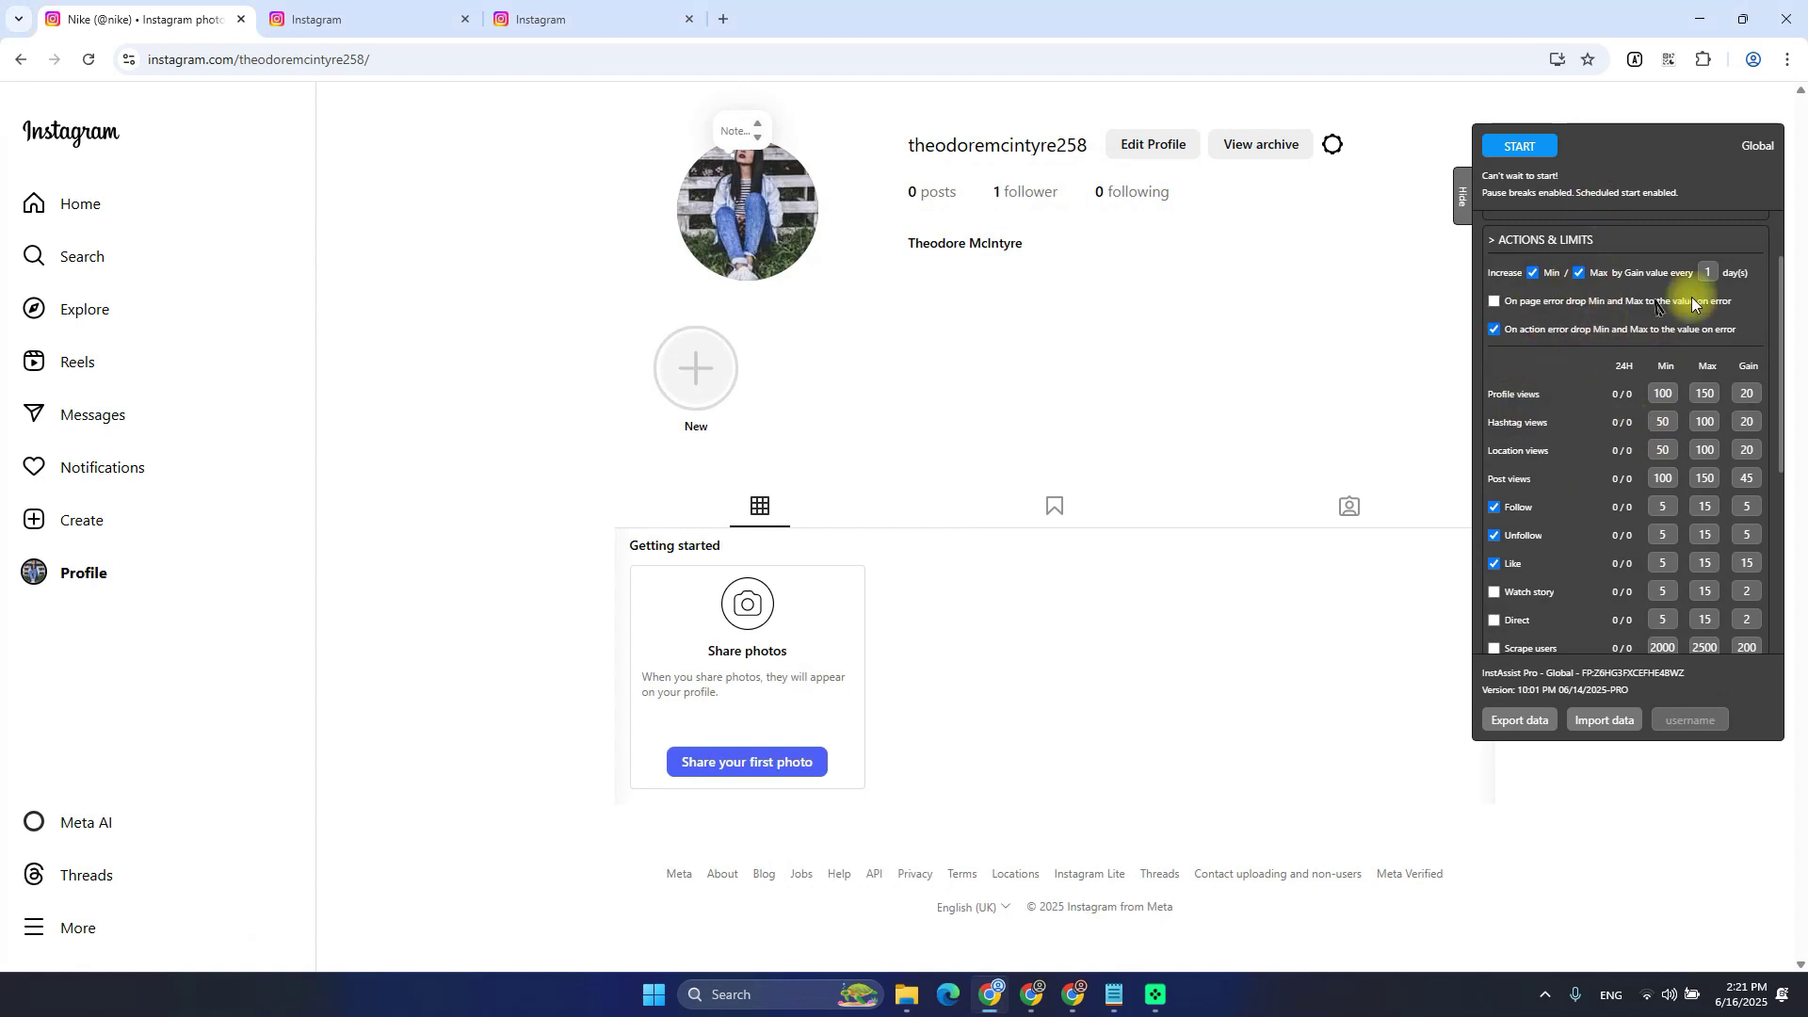
{"action": "scroll", "coordinate": [1639, 377], "scroll_direction": "down", "scroll_amount": 2}
{"action": "scroll", "coordinate": [1630, 415], "scroll_direction": "up", "scroll_amount": 2}
{"action": "scroll", "coordinate": [1601, 443], "scroll_direction": "down", "scroll_amount": 1}
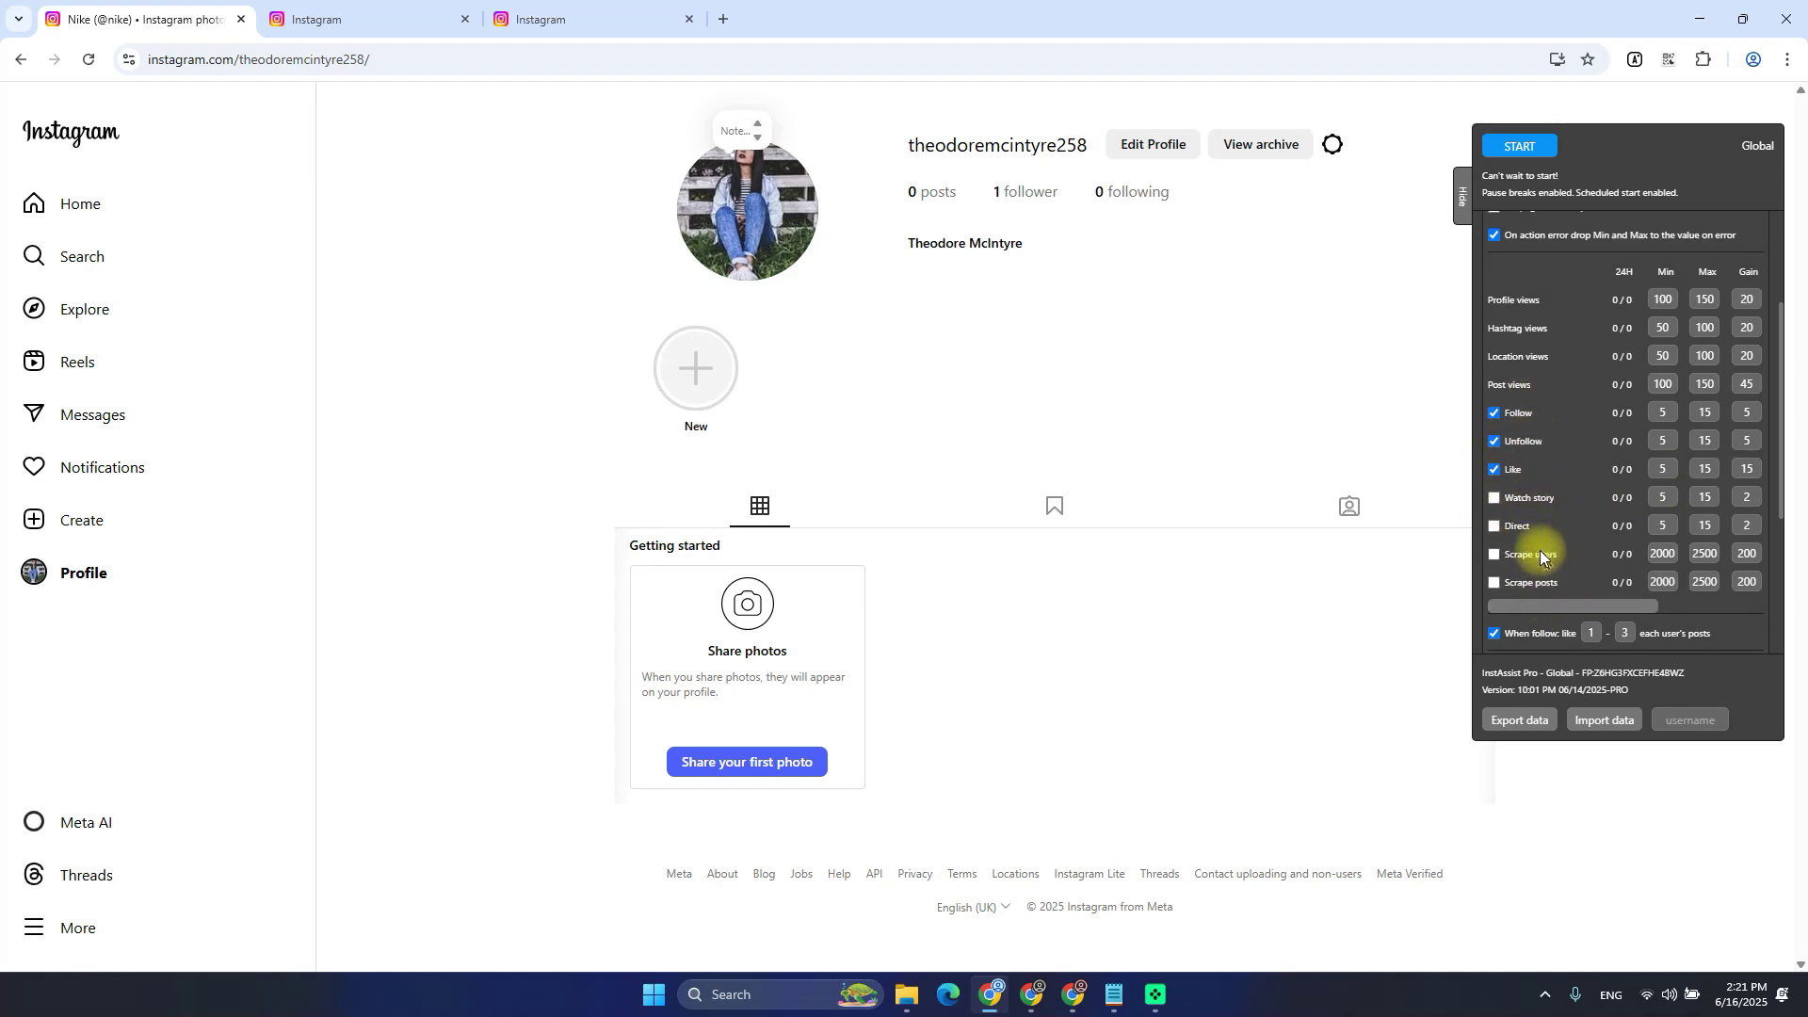
Disable the Unfollow and Like actions in the InstAssist action limits
{"action": "scroll", "coordinate": [1540, 554], "scroll_direction": "down", "scroll_amount": 1}
{"action": "scroll", "coordinate": [1535, 546], "scroll_direction": "up", "scroll_amount": 2}
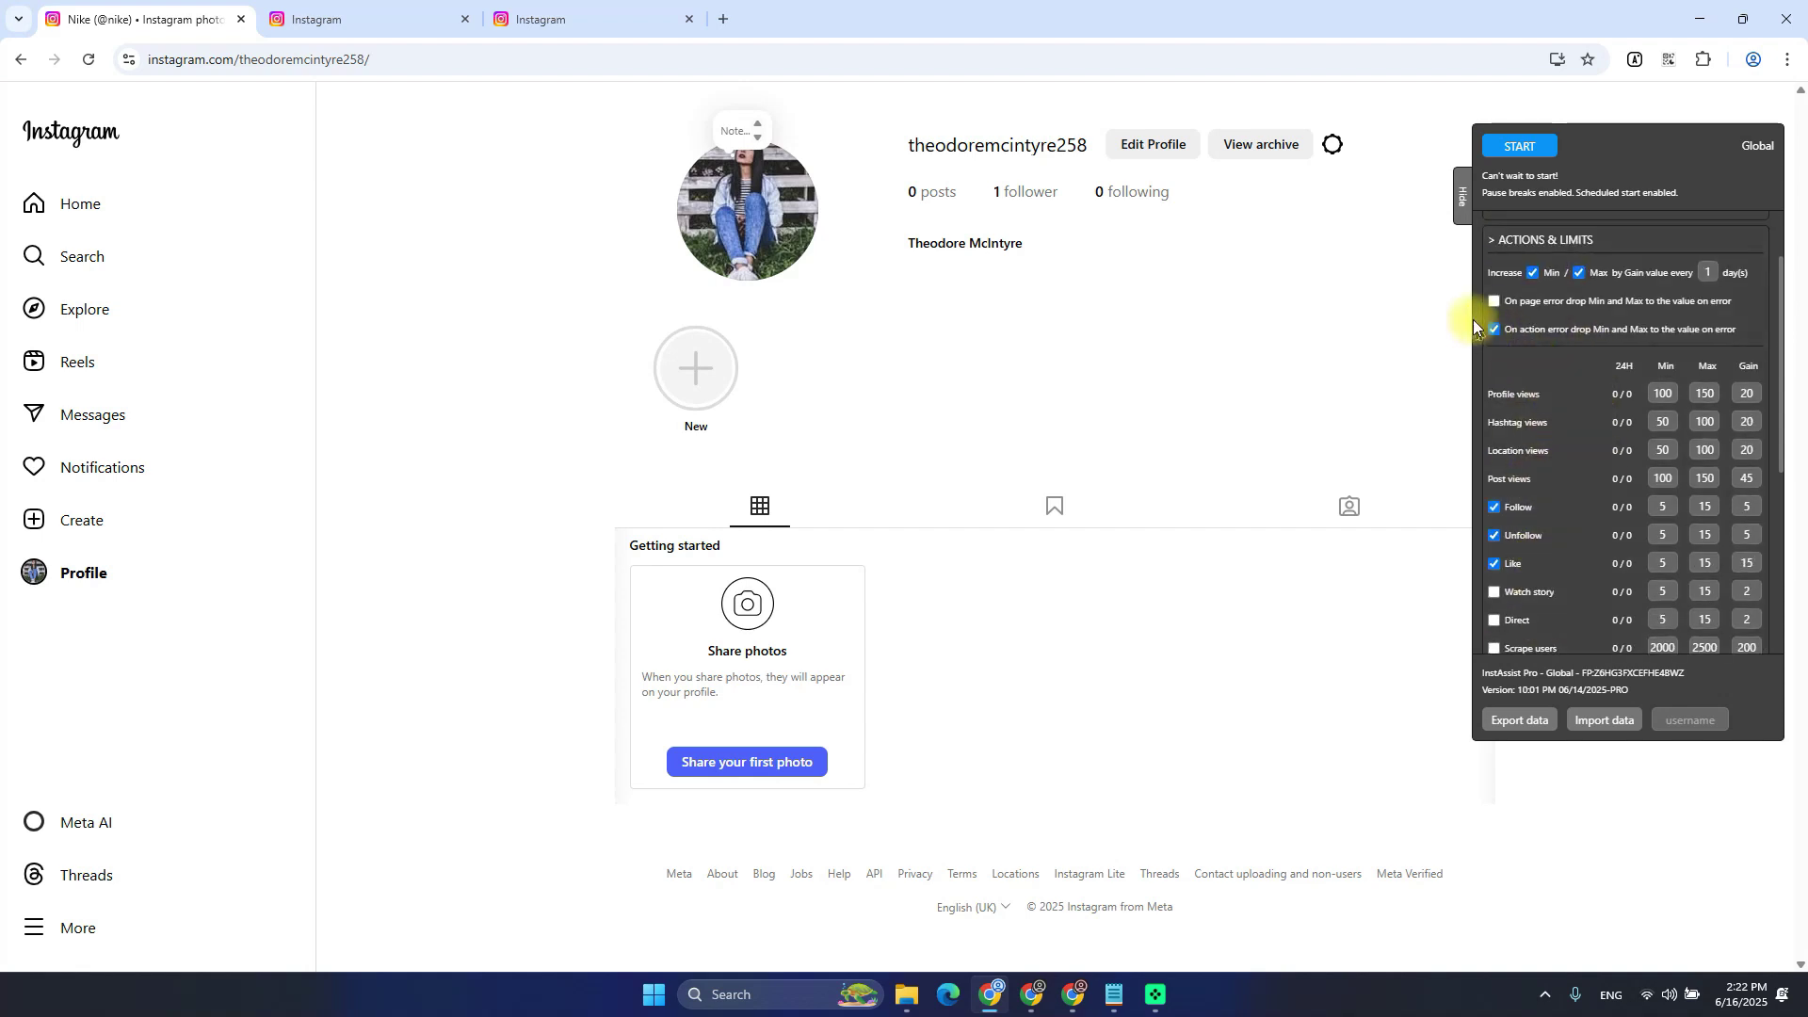
{"action": "scroll", "coordinate": [1507, 344], "scroll_direction": "down", "scroll_amount": 1}
{"action": "scroll", "coordinate": [1528, 353], "scroll_direction": "up", "scroll_amount": 1}
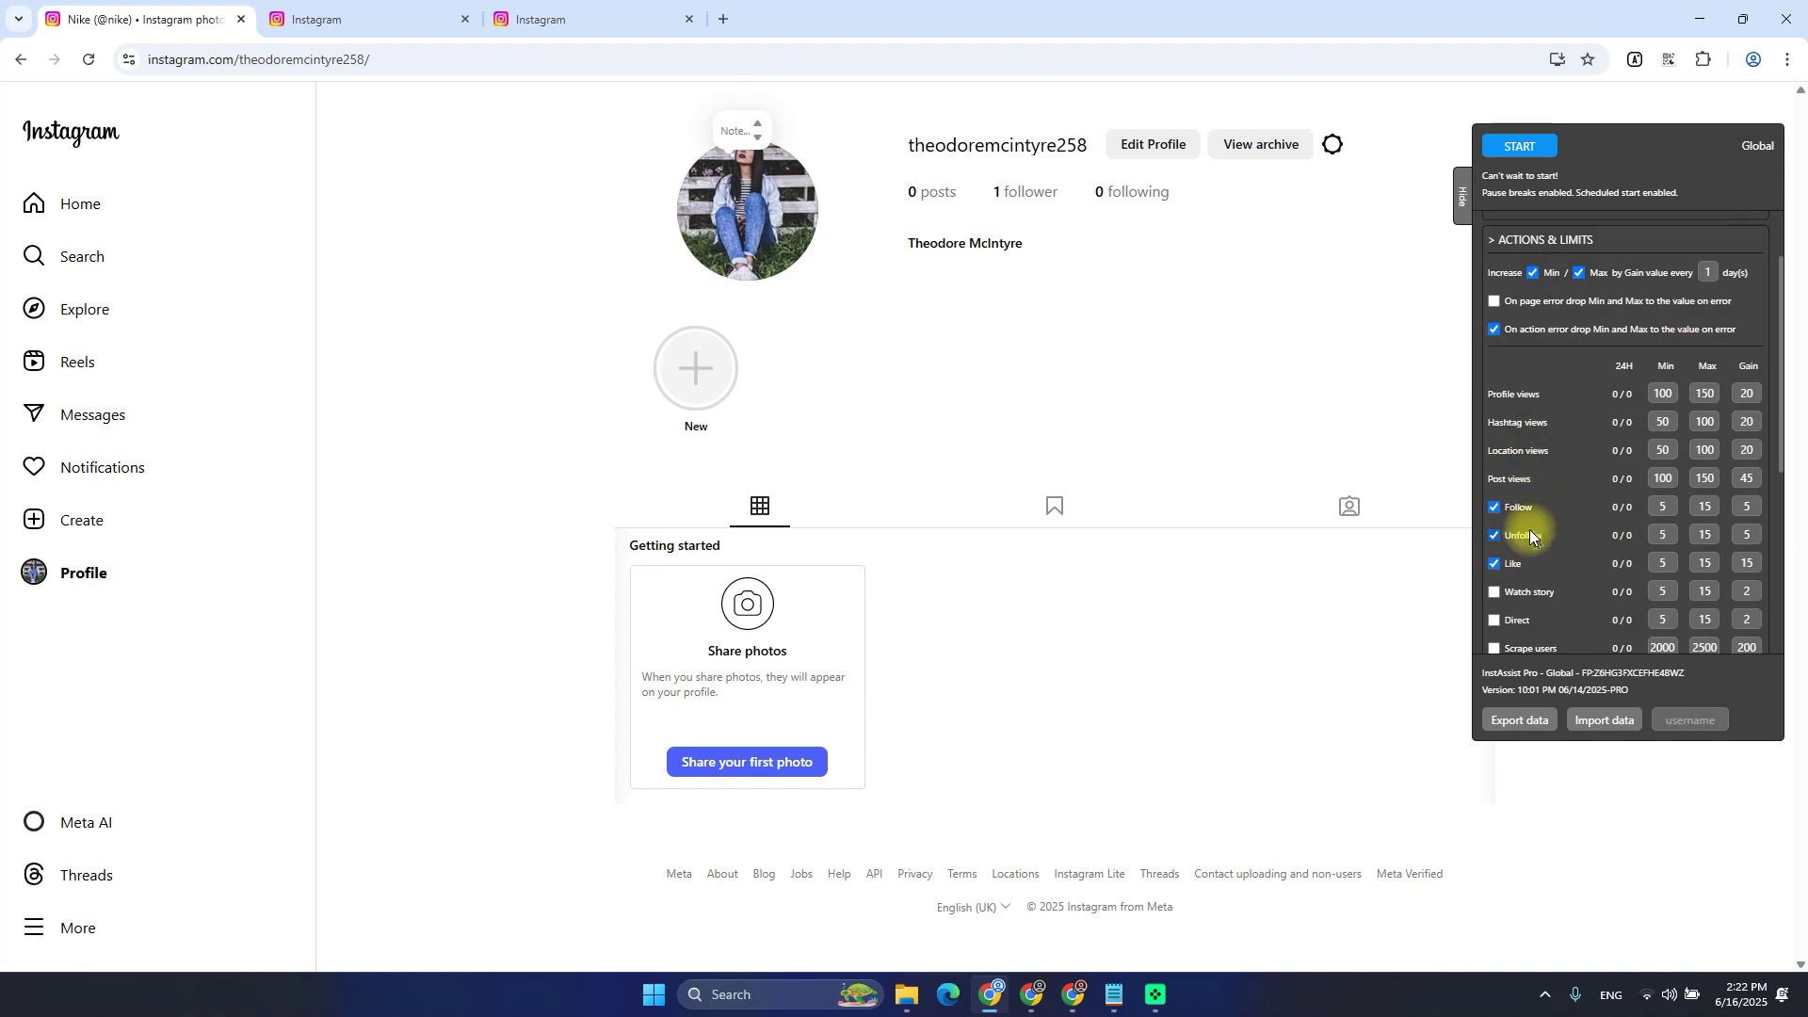
{"action": "left_click", "coordinate": [1495, 535]}
{"action": "left_click", "coordinate": [1495, 563]}
{"action": "left_click", "coordinate": [1495, 507]}
{"action": "scroll", "coordinate": [1519, 506], "scroll_direction": "down", "scroll_amount": 1}
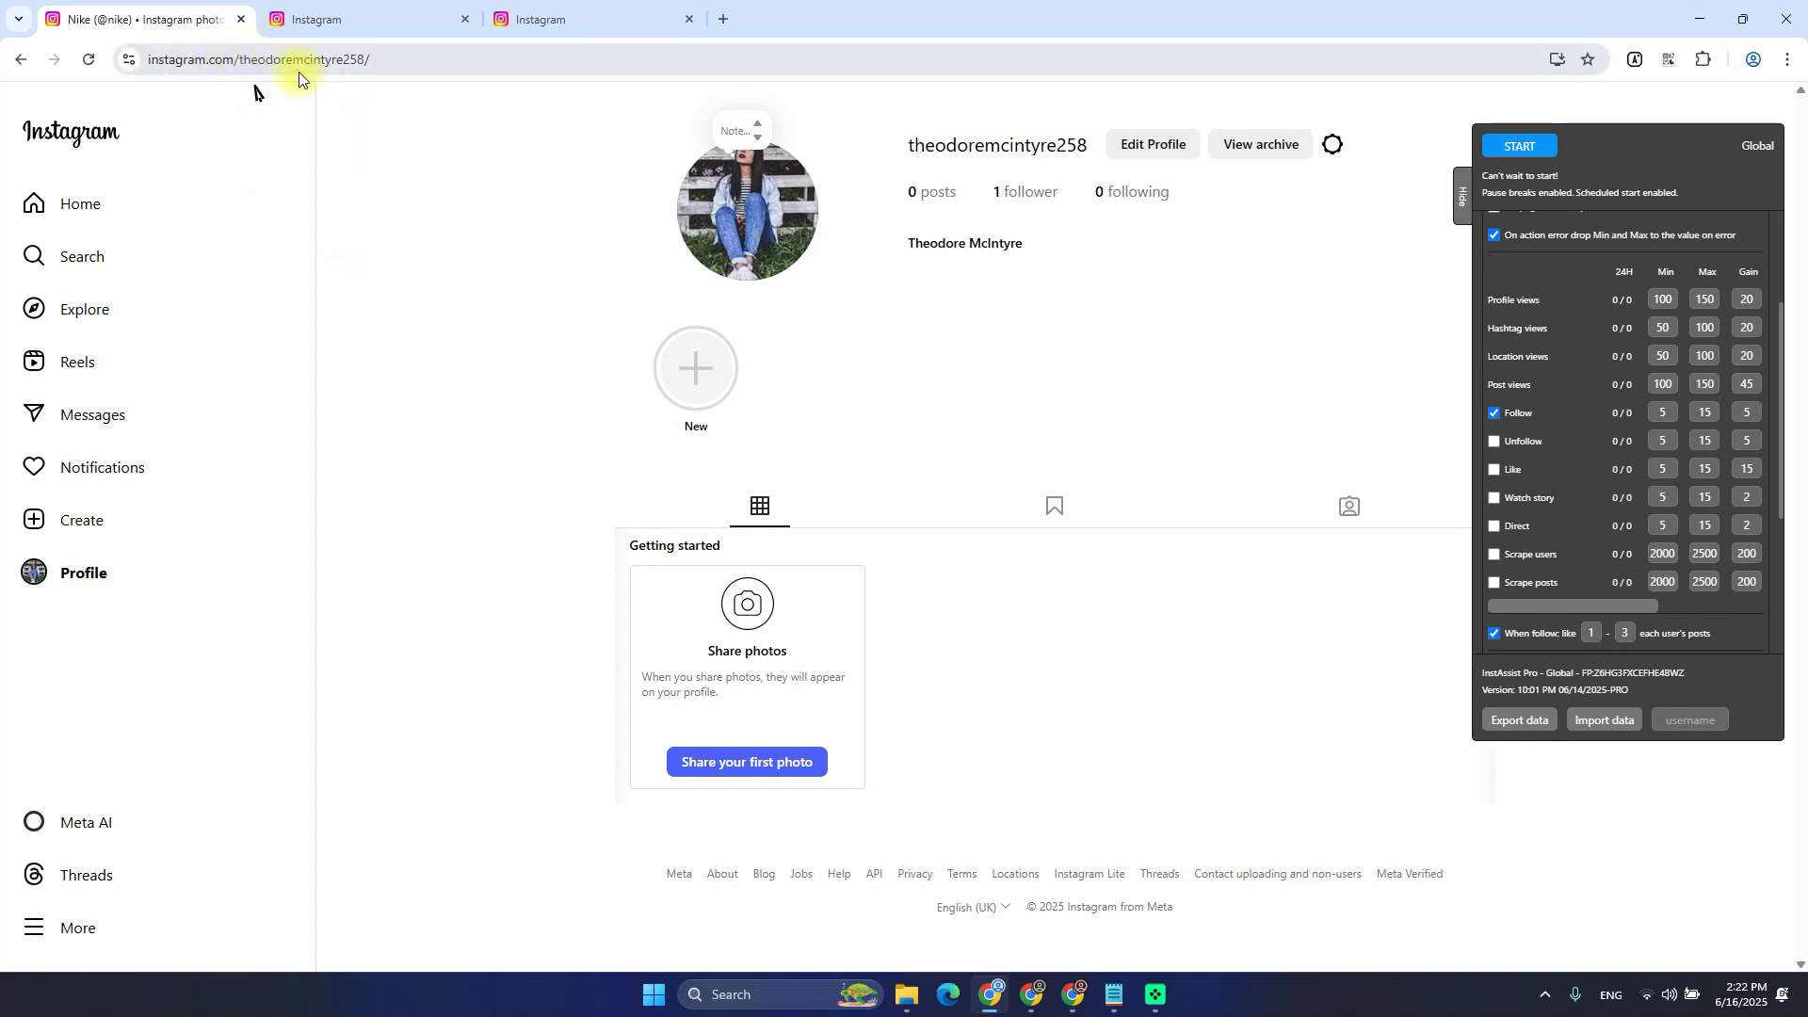
Open the nike profile on Instagram by changing the page address
{"action": "left_click_drag", "start_coordinate": [299, 73], "coordinate": [561, 65]}
{"action": "type", "text": "ni"}
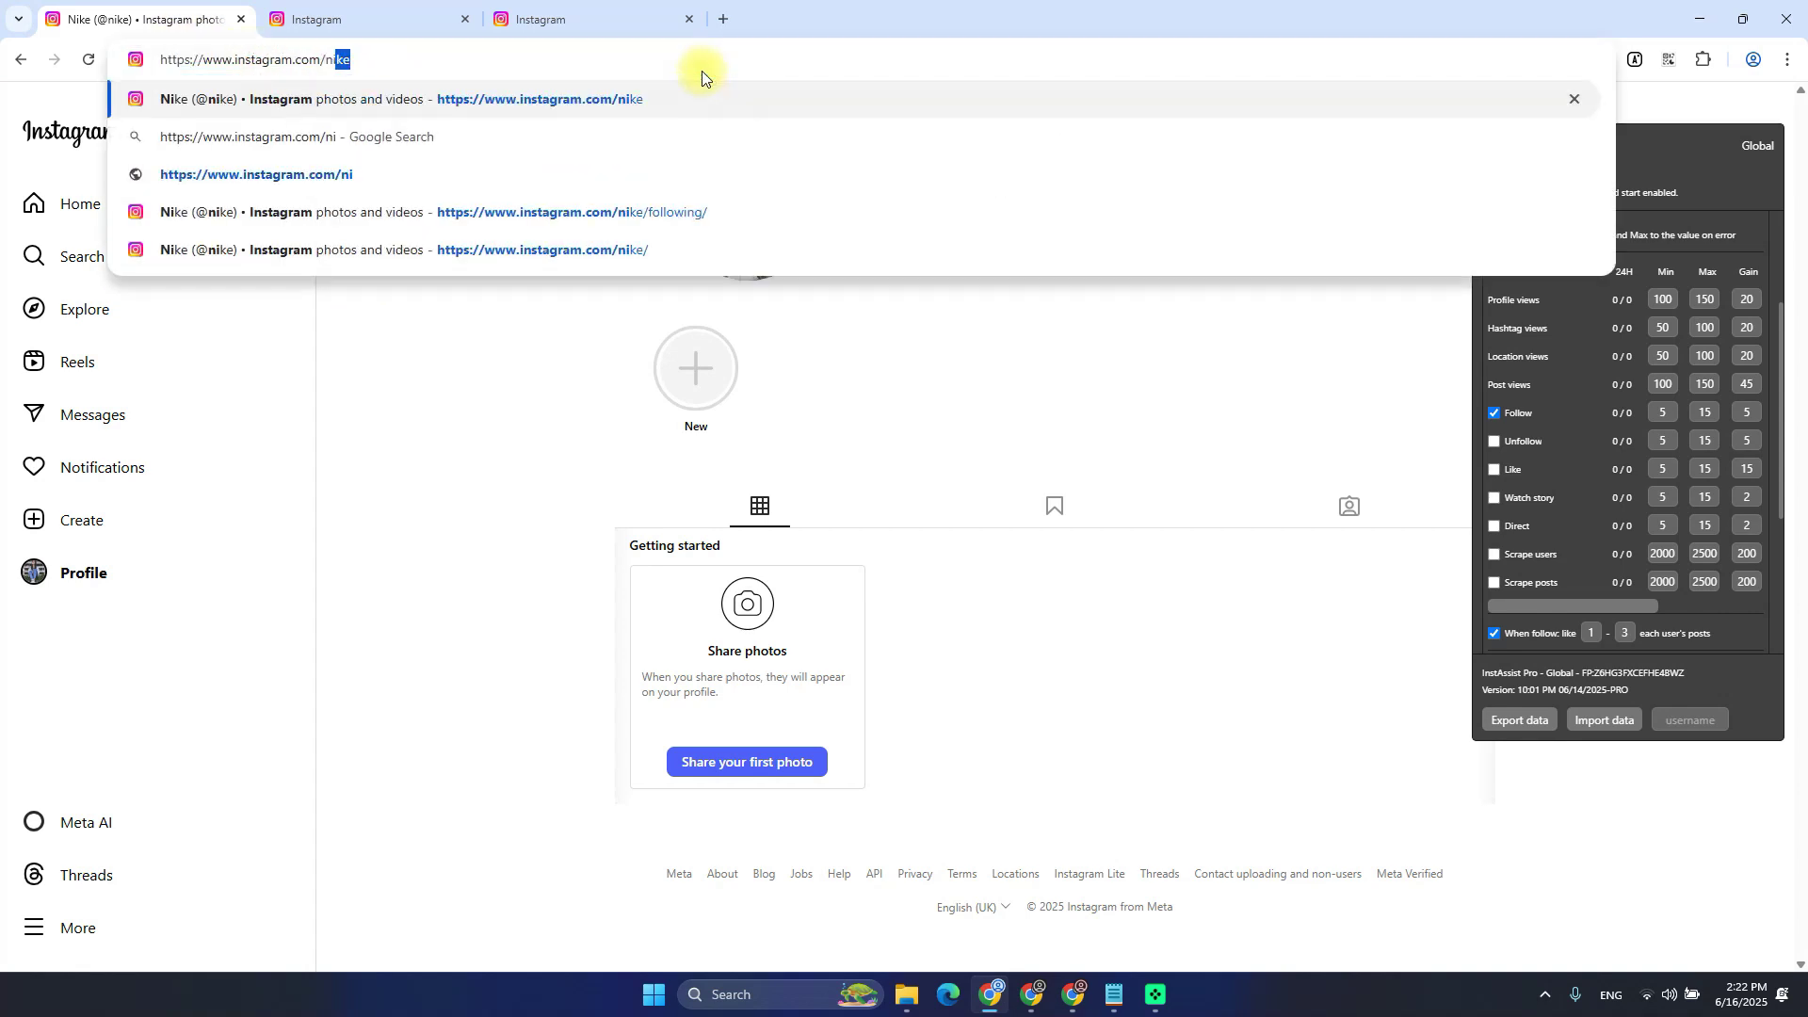
{"action": "key", "text": "Return"}
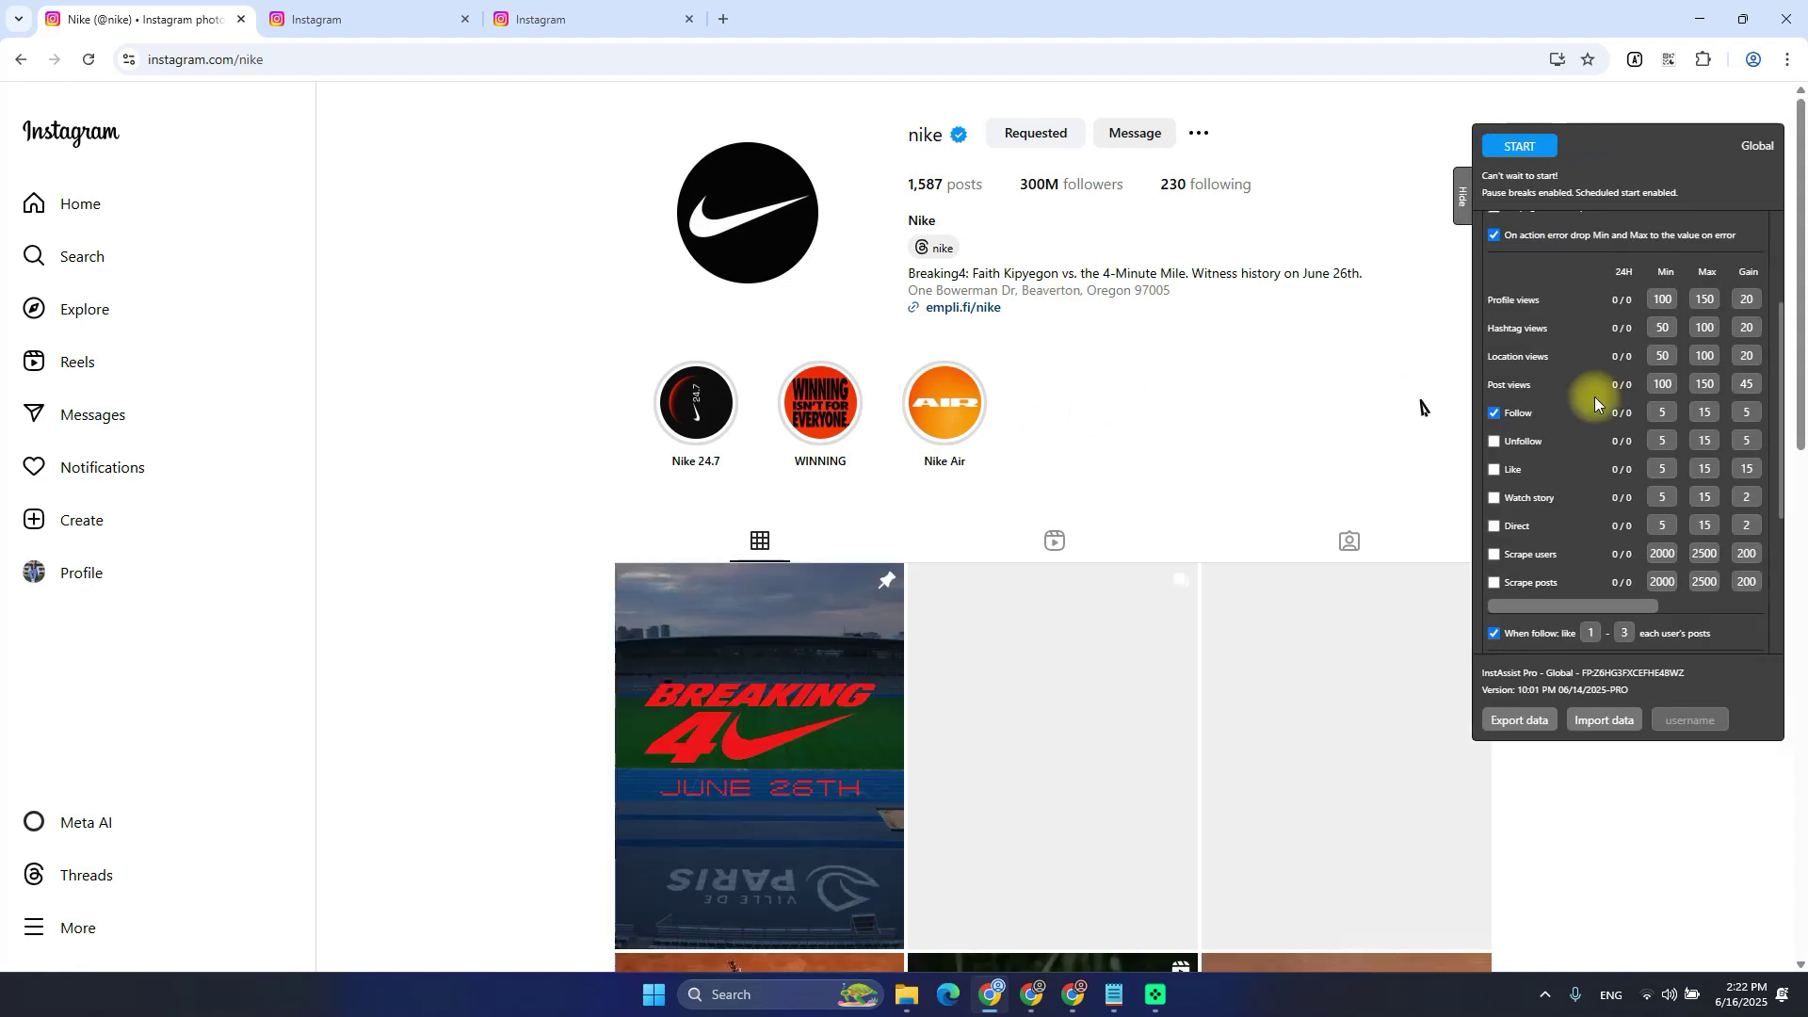
Review the account targeting options and source accounts under Targeting & Lists, and collapse the section again
{"action": "scroll", "coordinate": [1595, 403], "scroll_direction": "up", "scroll_amount": 5}
{"action": "left_click", "coordinate": [1555, 268]}
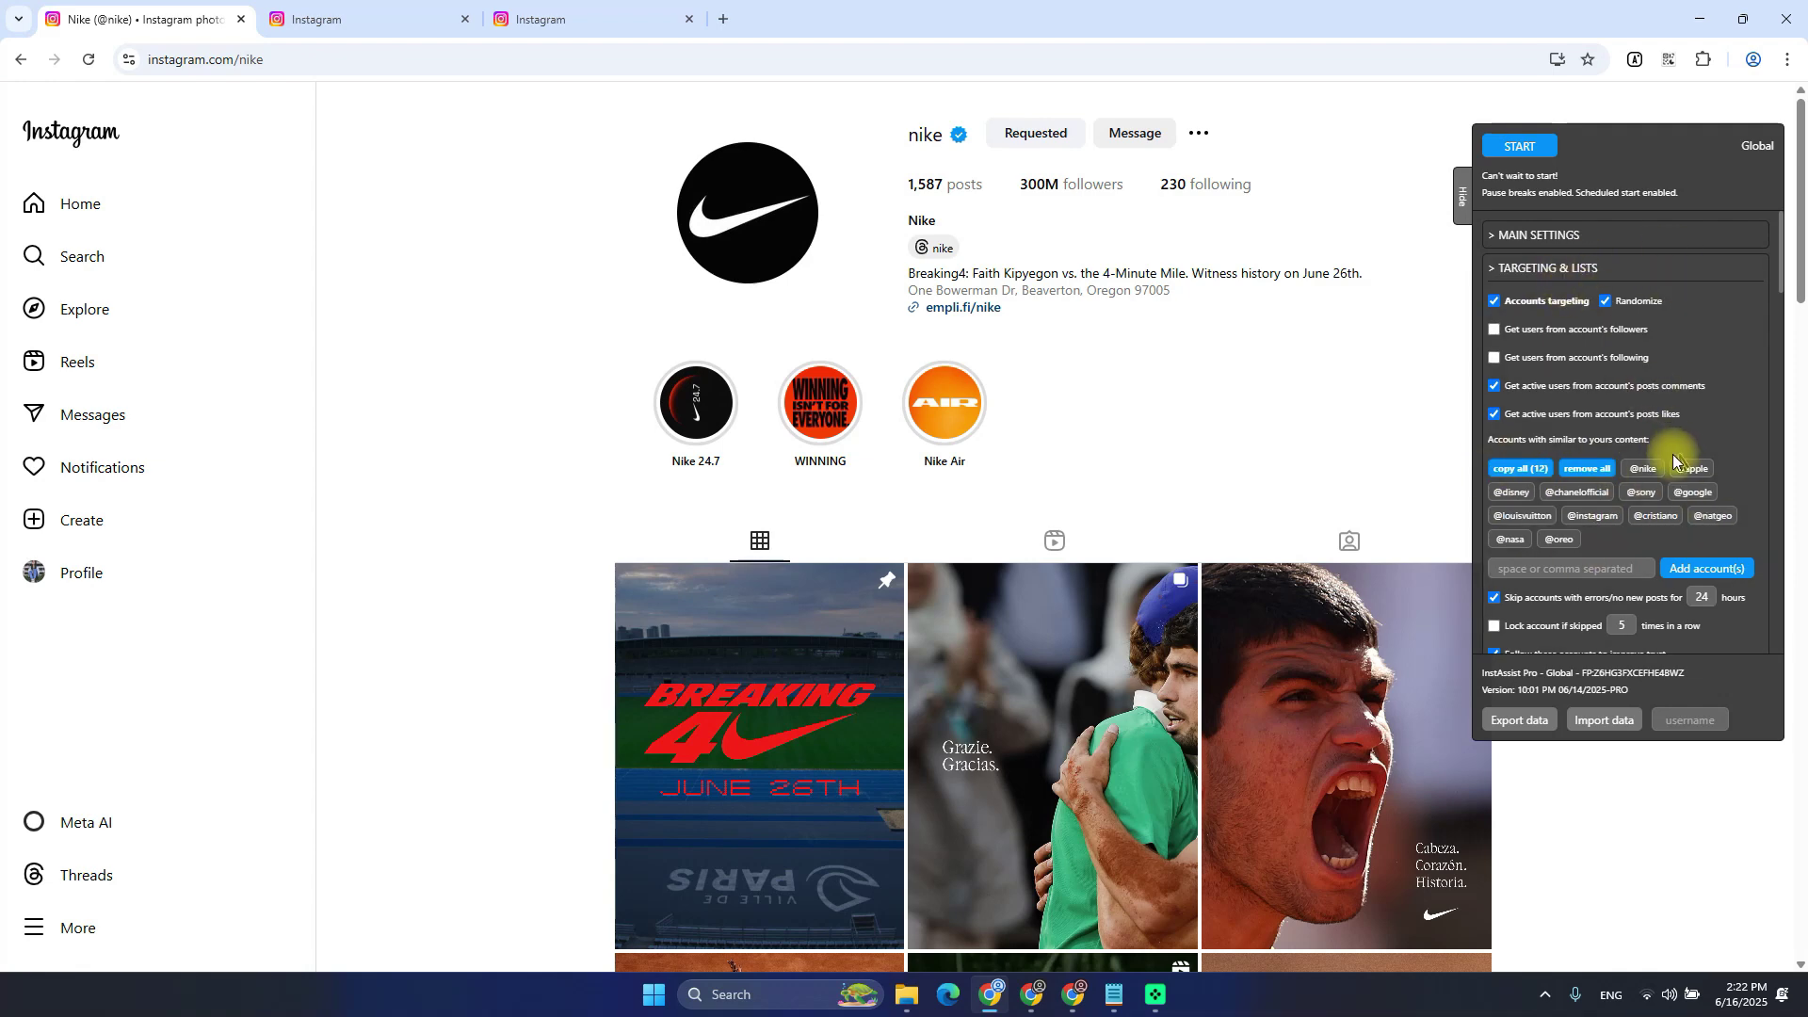
{"action": "left_click", "coordinate": [1562, 270]}
Open Nike's post captioned "The future of tennis is in good hands." and look at its likes and comments
{"action": "scroll", "coordinate": [1056, 518], "scroll_direction": "down", "scroll_amount": 2}
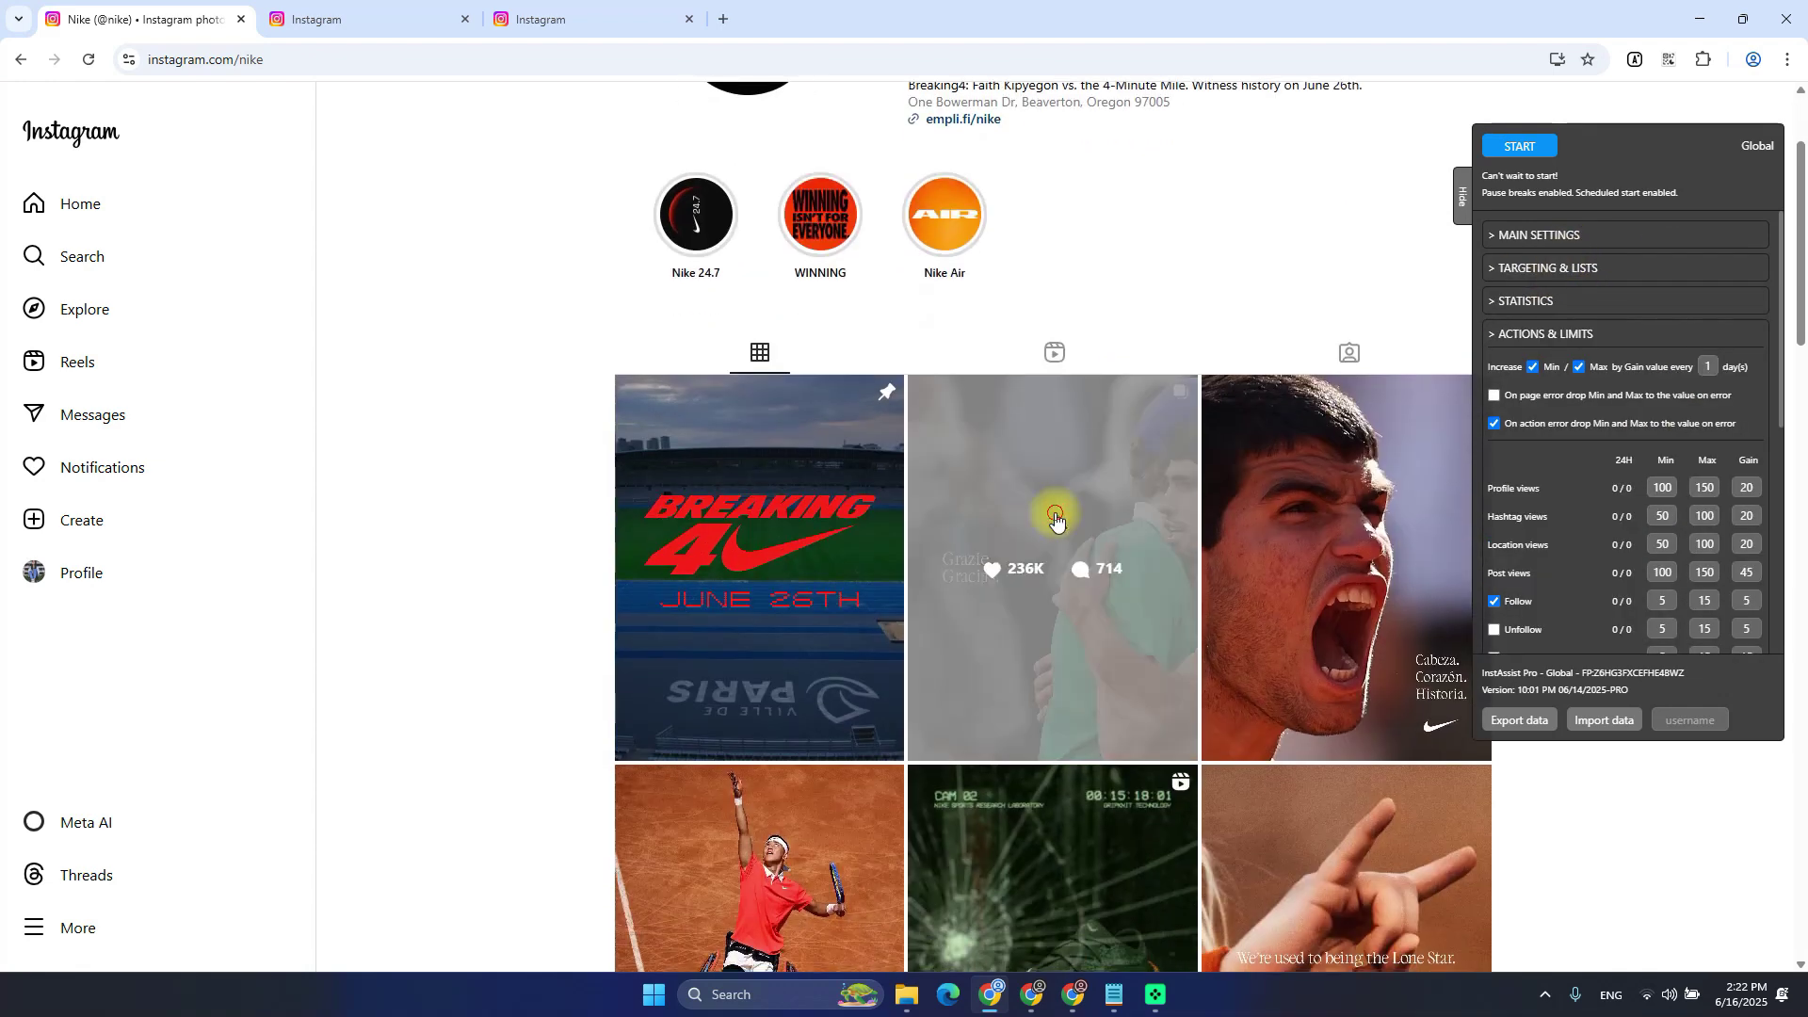
{"action": "left_click", "coordinate": [1055, 518]}
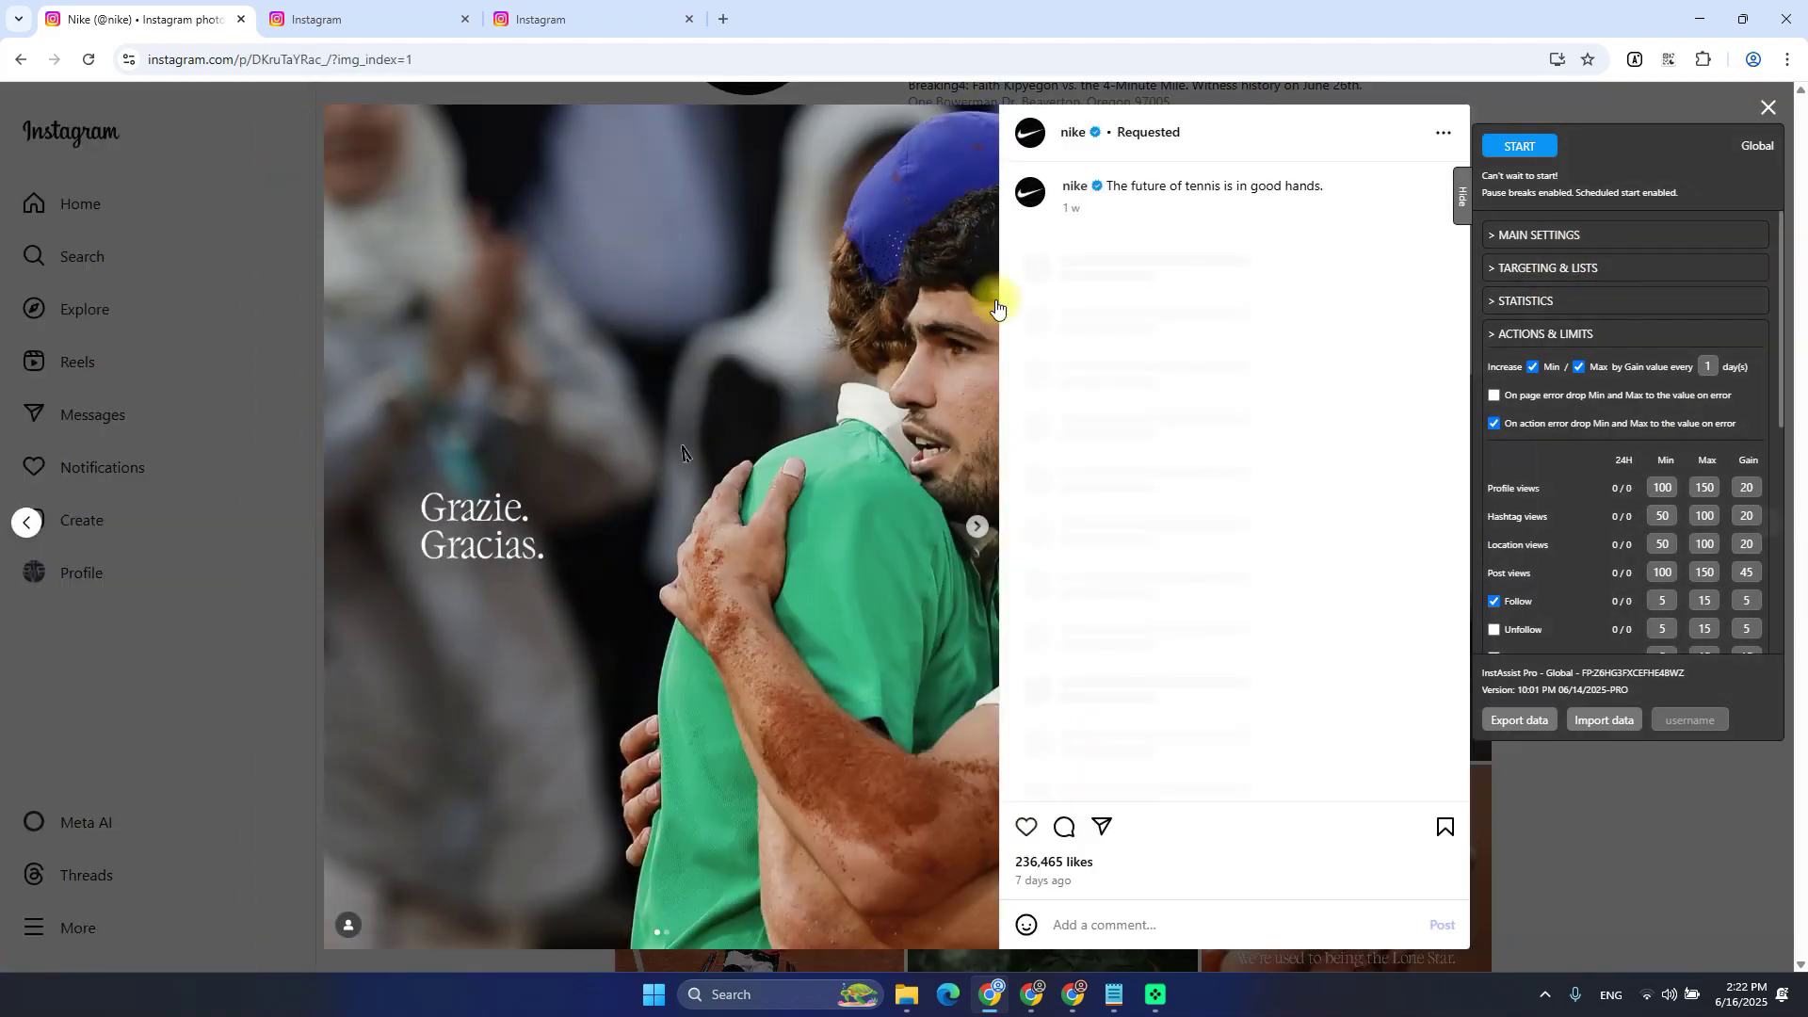
{"action": "left_click", "coordinate": [1055, 861]}
{"action": "left_click", "coordinate": [1141, 317]}
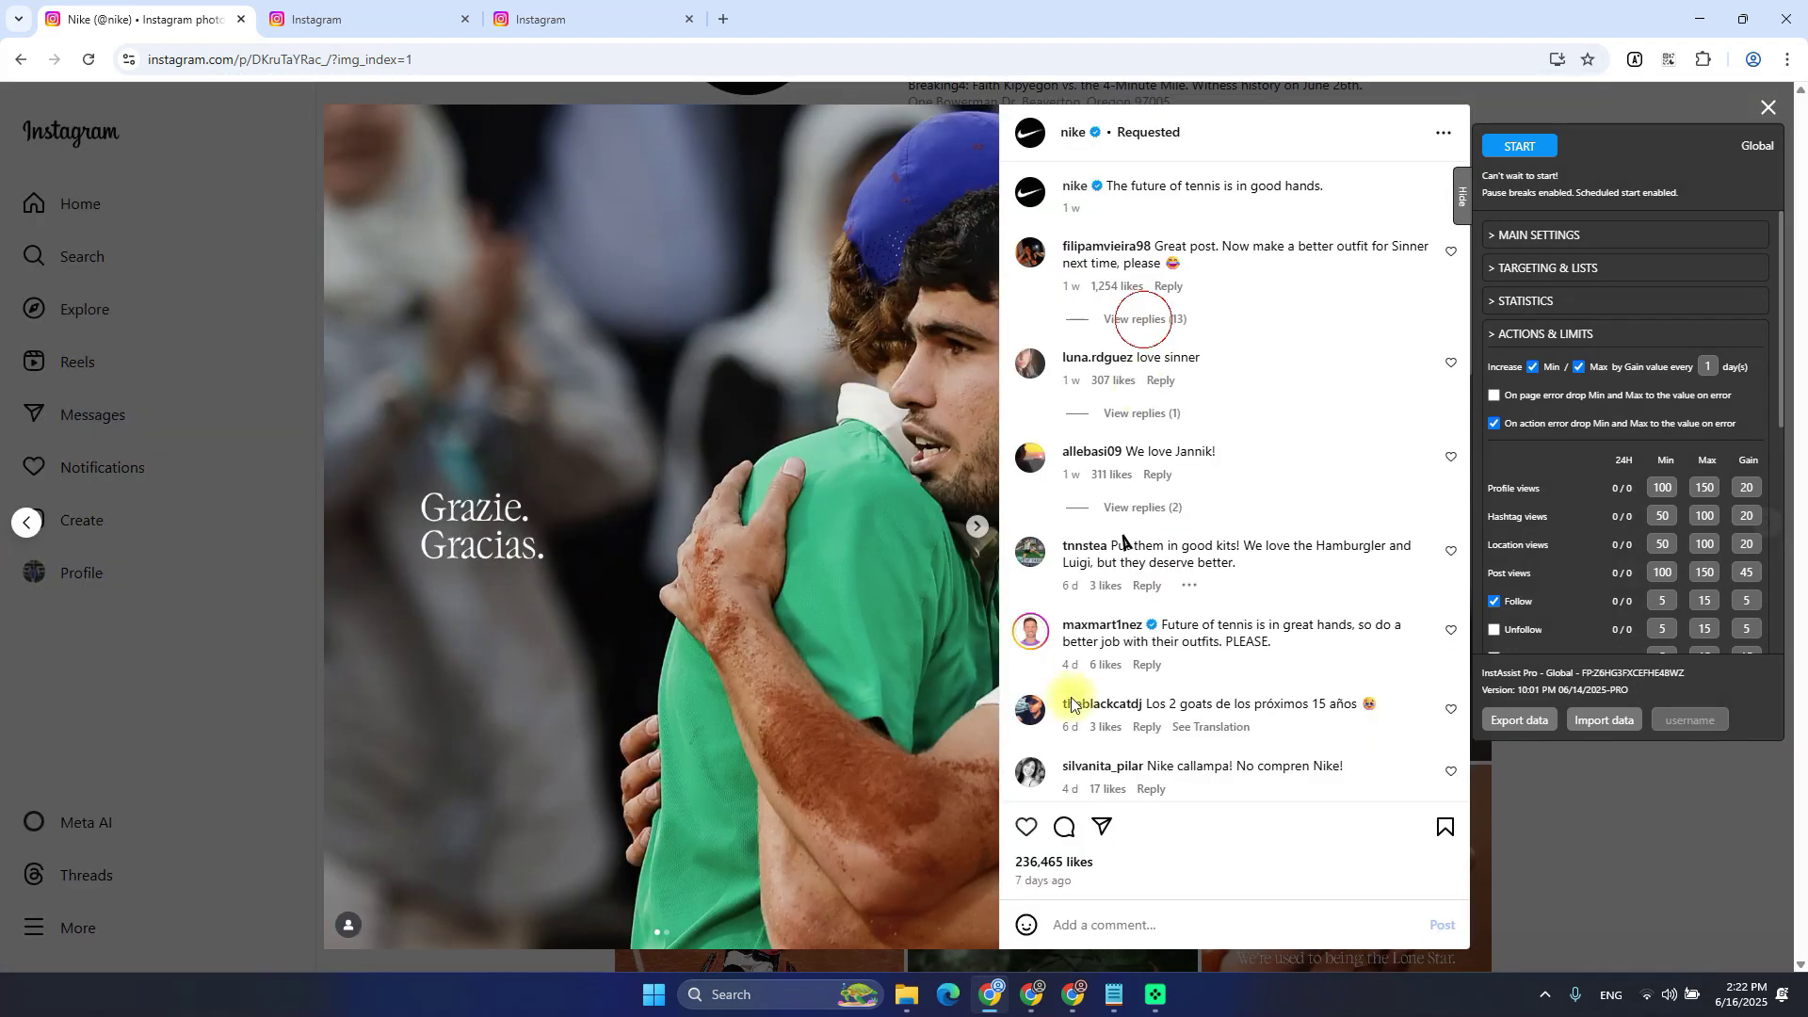
Open the post's list of likers in a new tab and the first liker's profile in another tab
{"action": "middle_click", "coordinate": [1056, 863]}
{"action": "middle_click", "coordinate": [612, 7]}
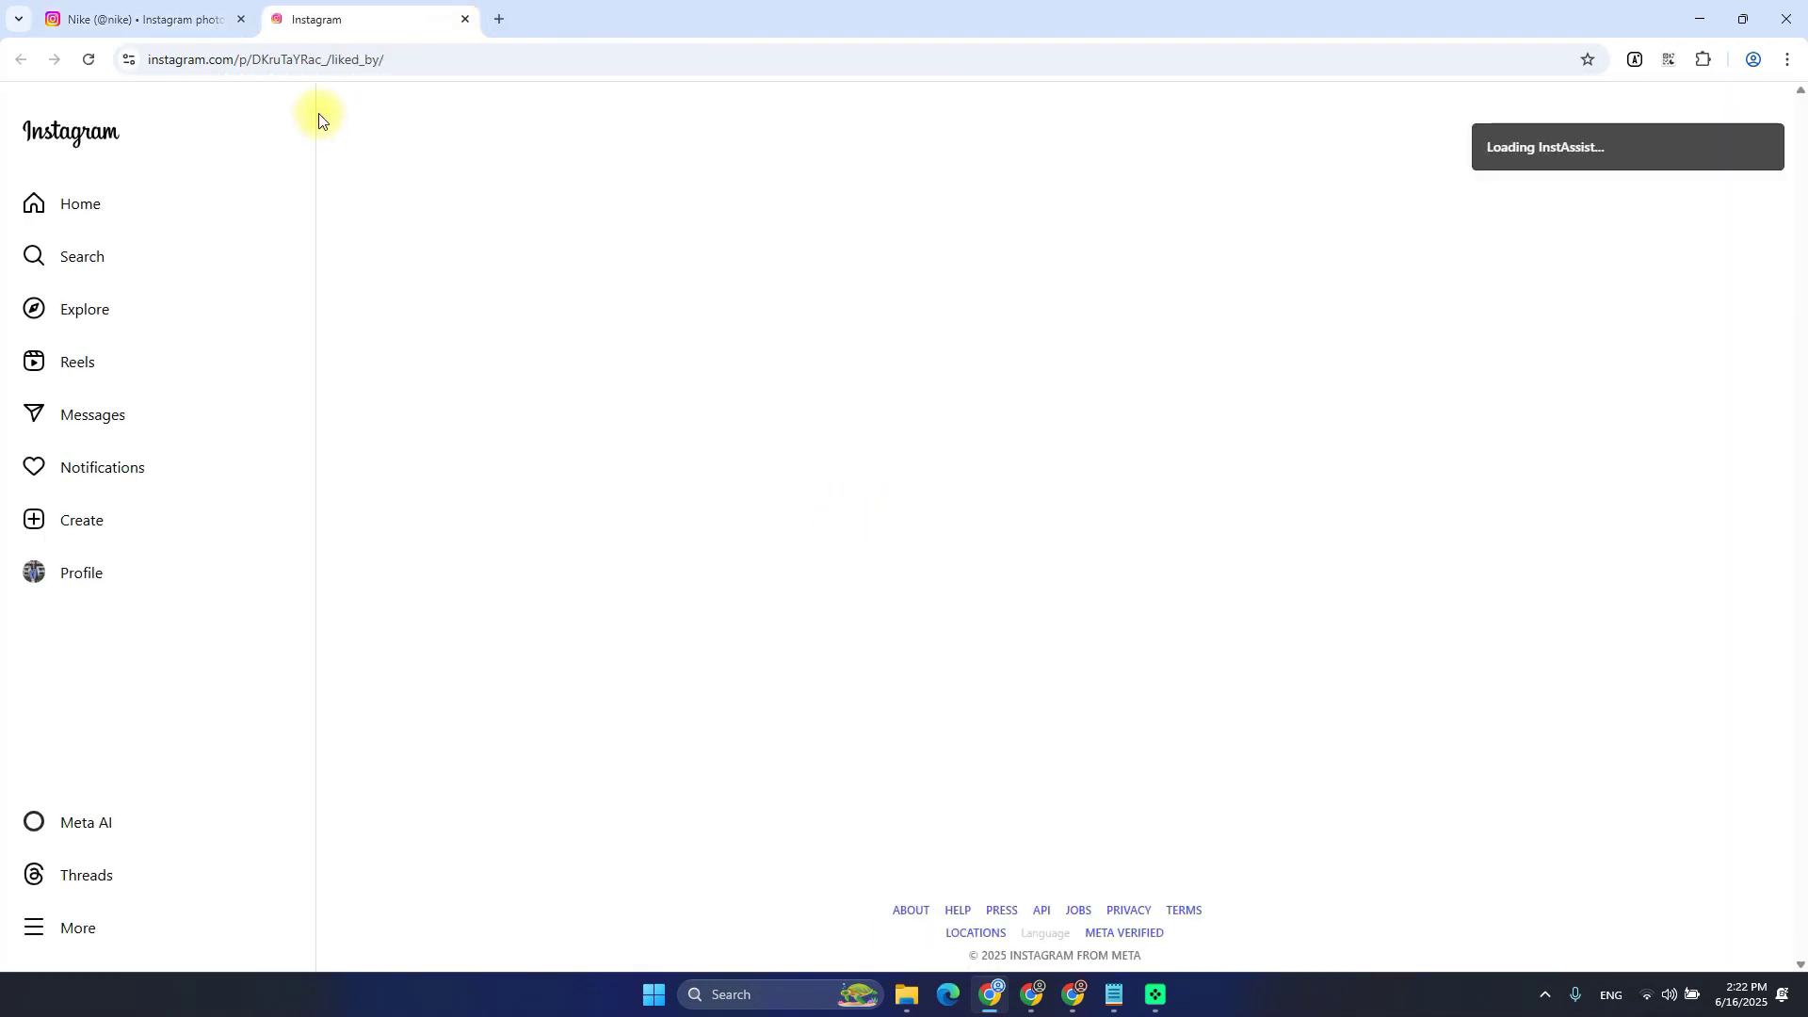
{"action": "scroll", "coordinate": [1586, 466], "scroll_direction": "down", "scroll_amount": 2}
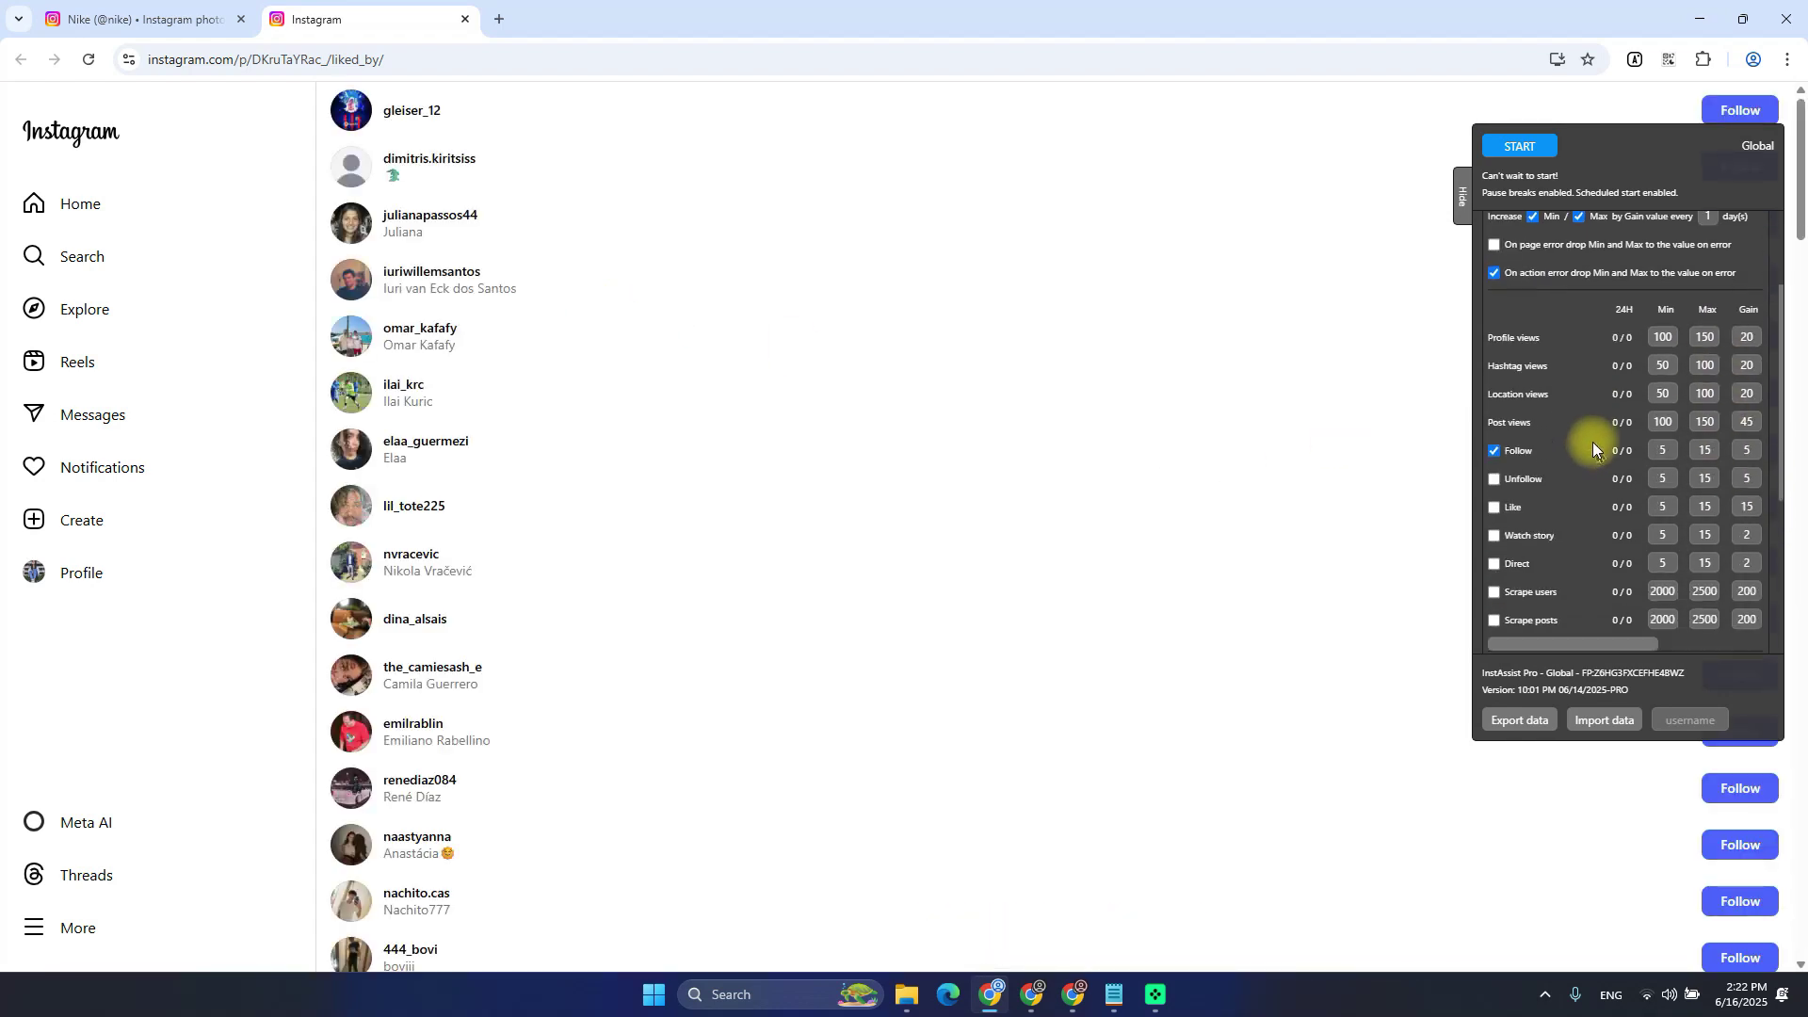
{"action": "middle_click", "coordinate": [346, 113]}
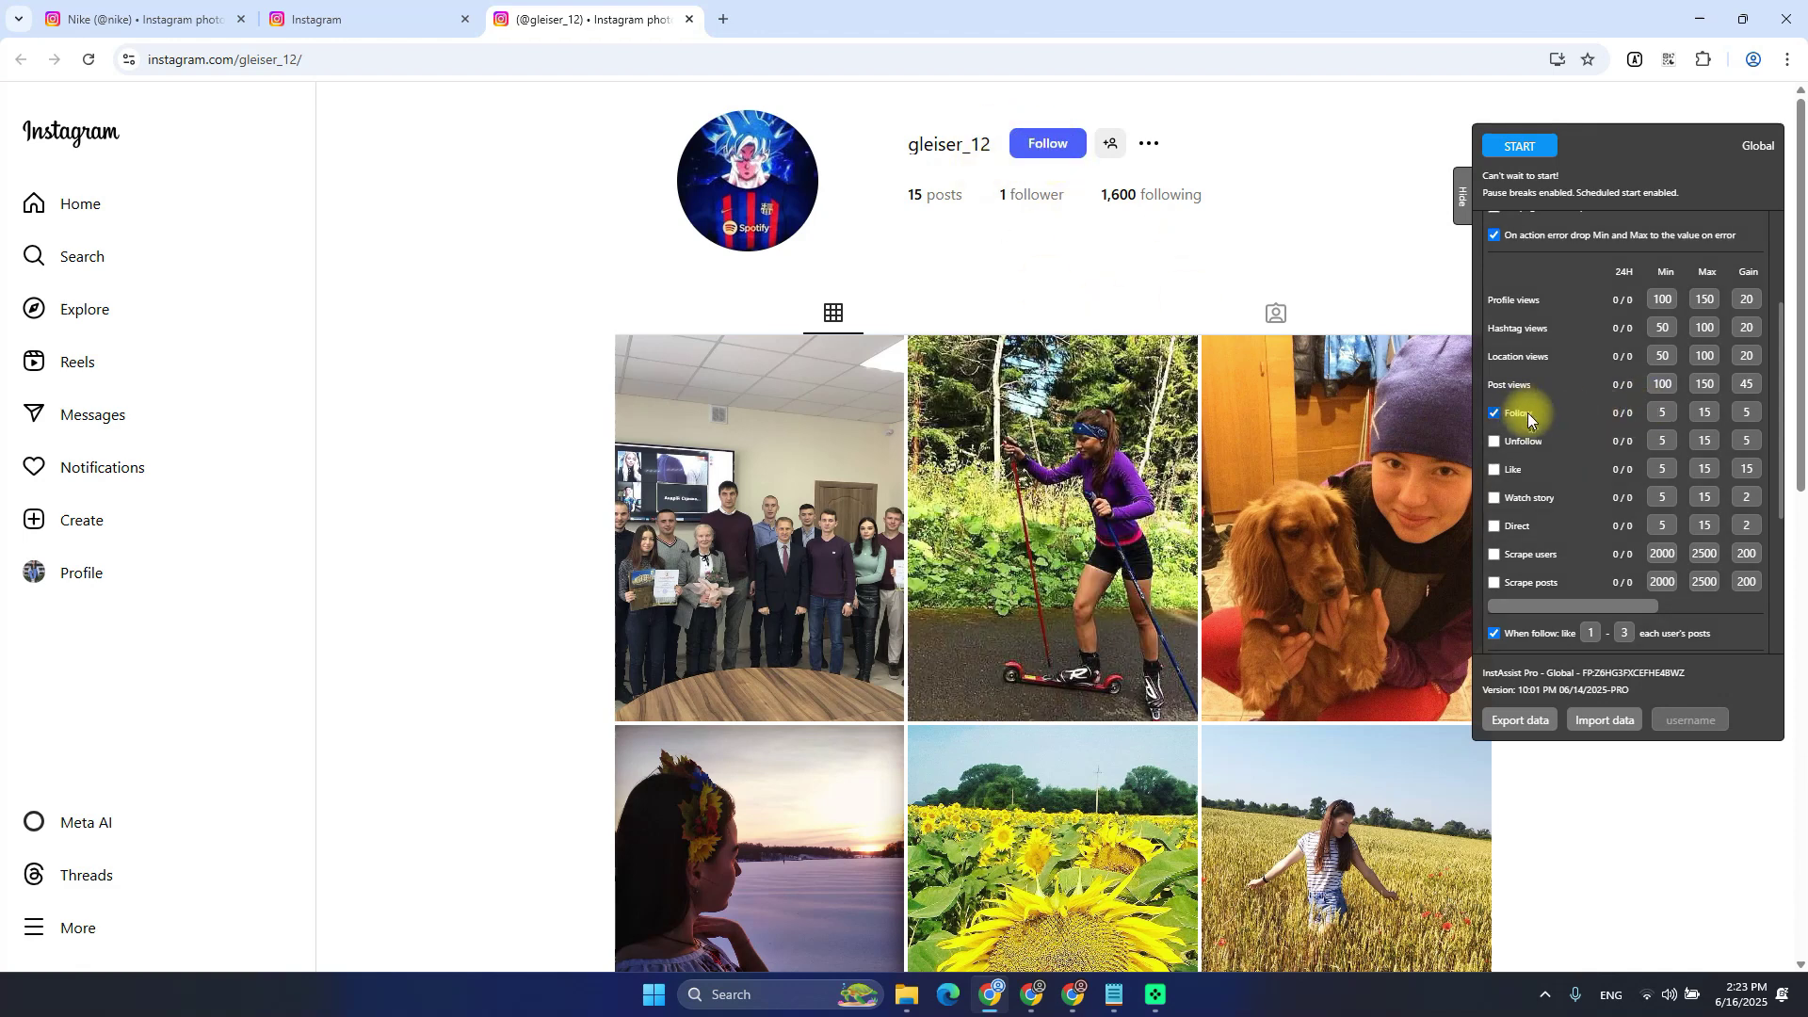
Examine the Min and Max limits of the Follow action under Actions & Limits
{"action": "scroll", "coordinate": [1527, 413], "scroll_direction": "up", "scroll_amount": 1}
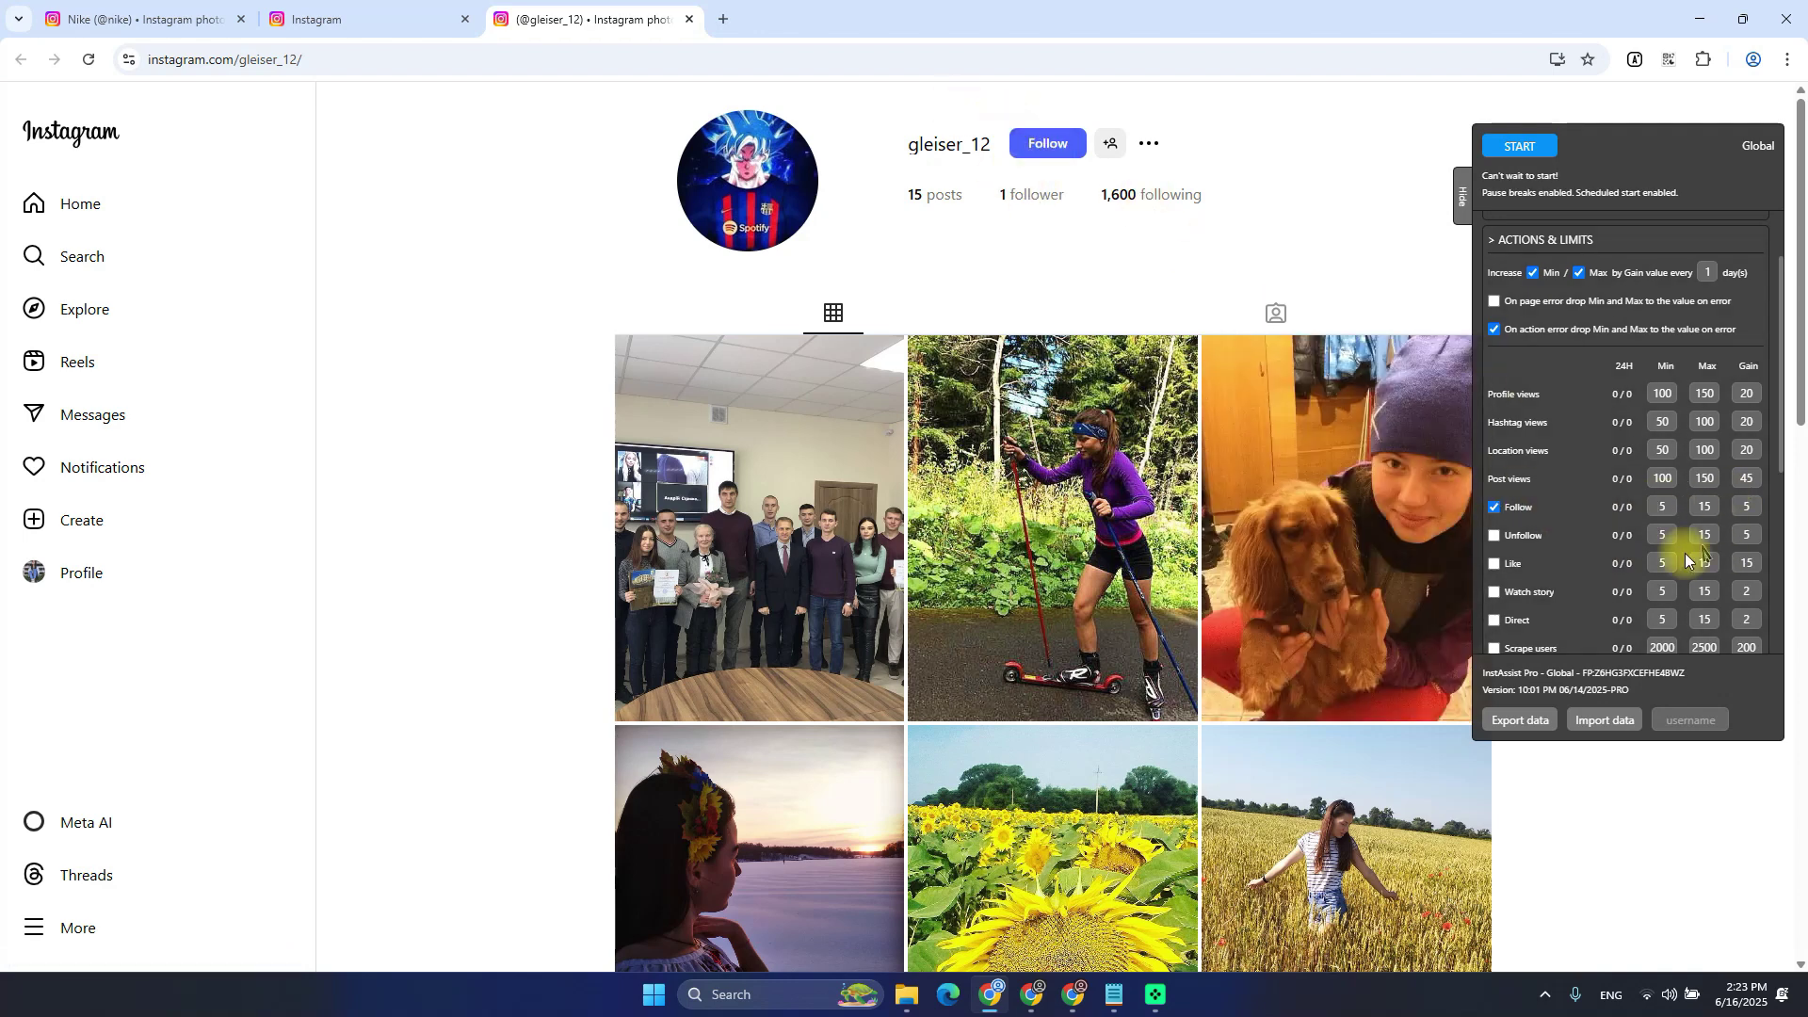
{"action": "left_click", "coordinate": [1662, 365]}
{"action": "left_click_drag", "start_coordinate": [1661, 367], "coordinate": [1718, 370]}
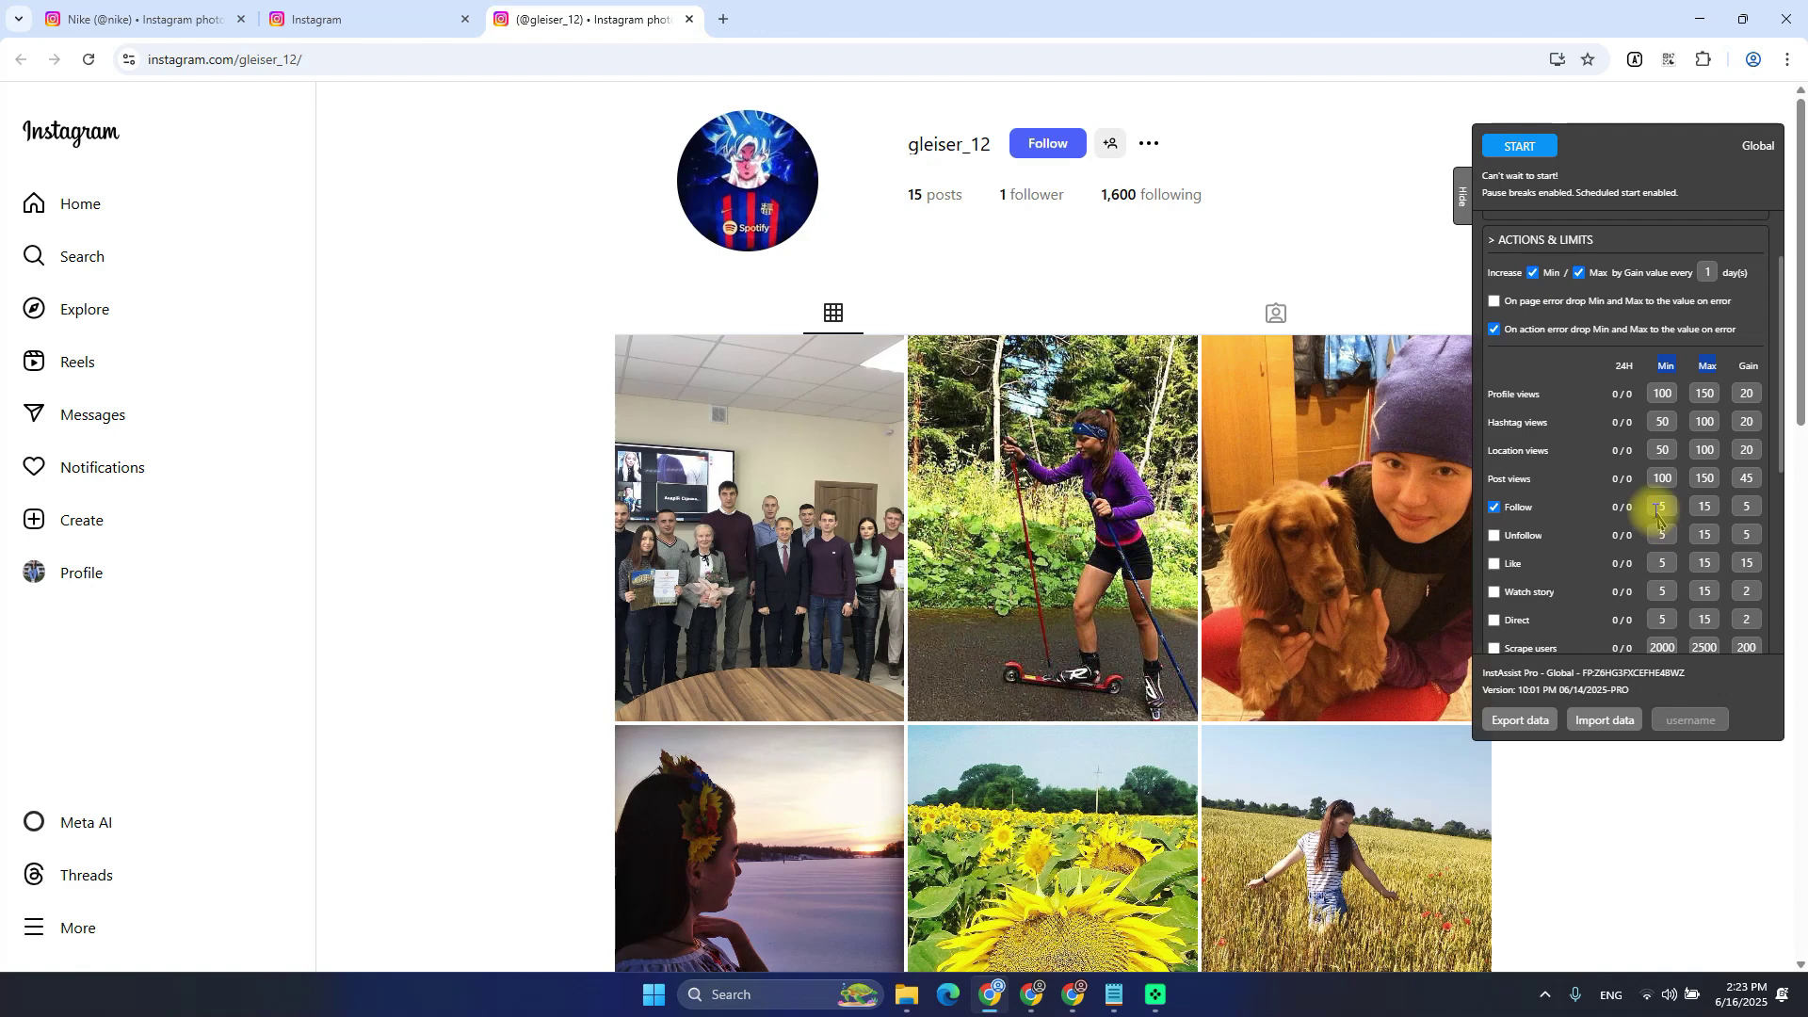
{"action": "mouse_move", "coordinate": [1656, 509]}
{"action": "left_mouse_down"}
{"action": "mouse_move", "coordinate": [1703, 506]}
{"action": "mouse_move", "coordinate": [1687, 492]}
{"action": "left_mouse_up"}
{"action": "left_click", "coordinate": [1710, 510]}
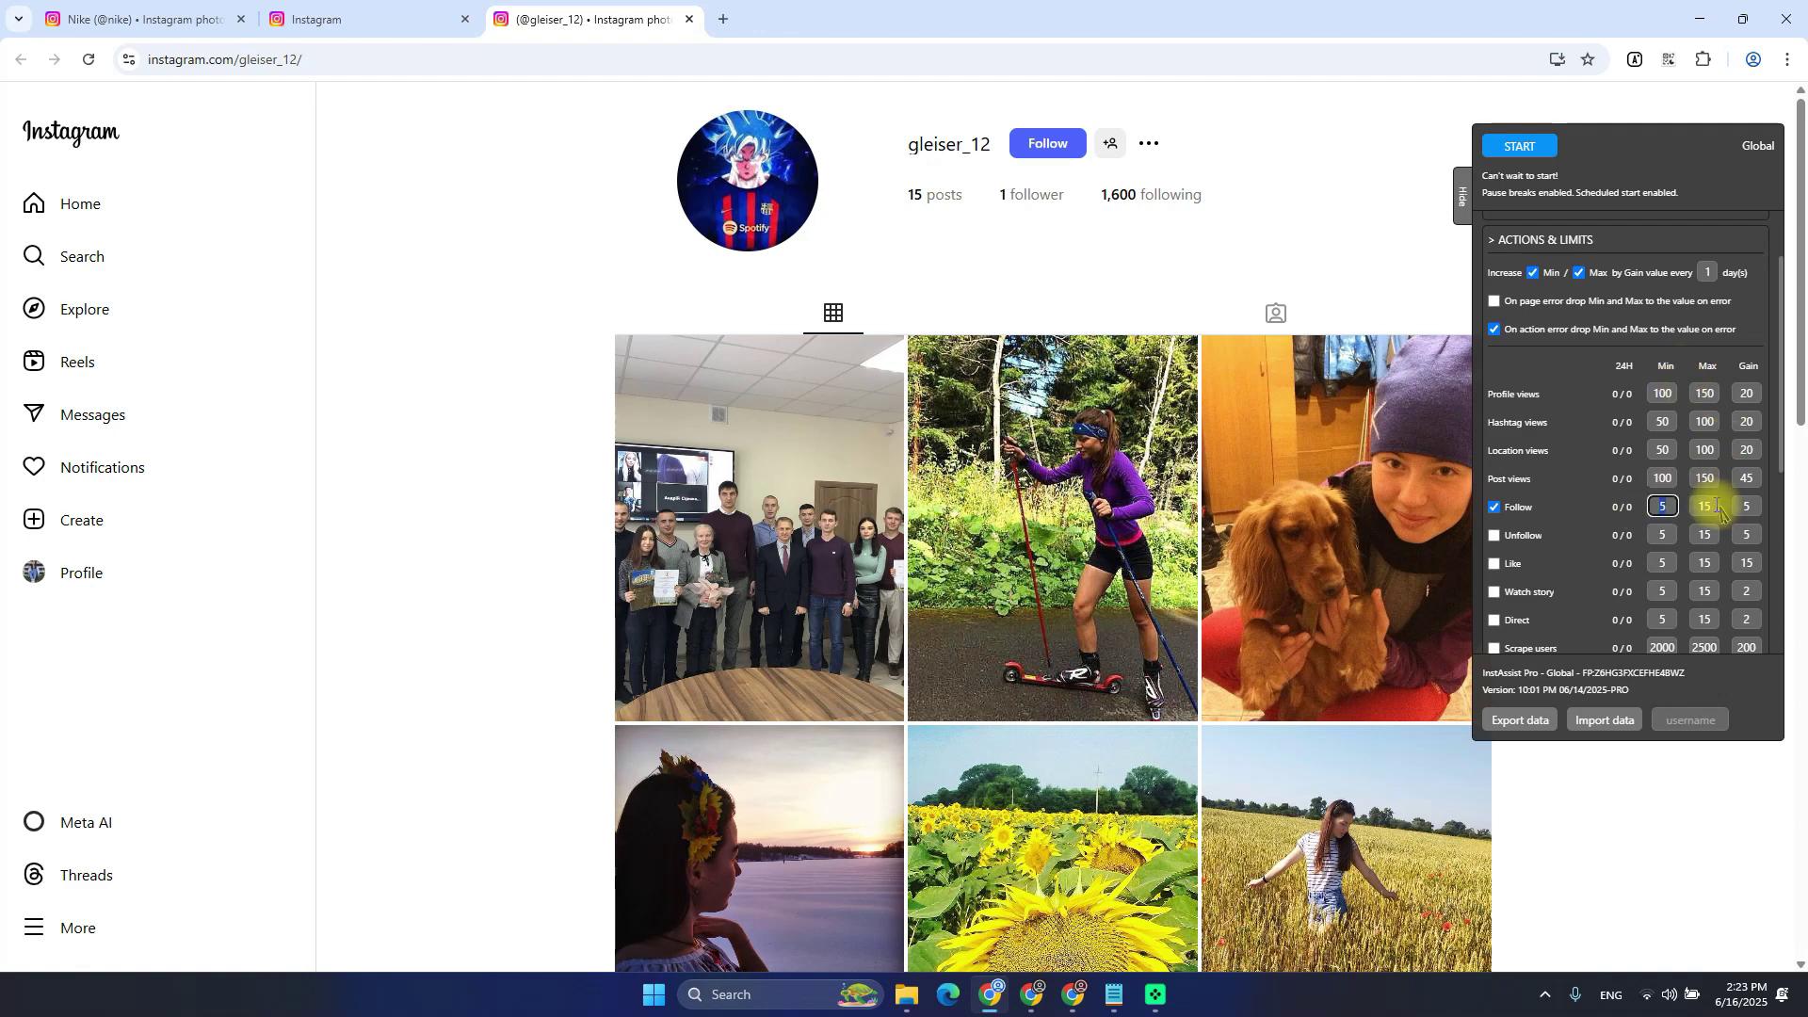
{"action": "left_click", "coordinate": [1637, 511]}
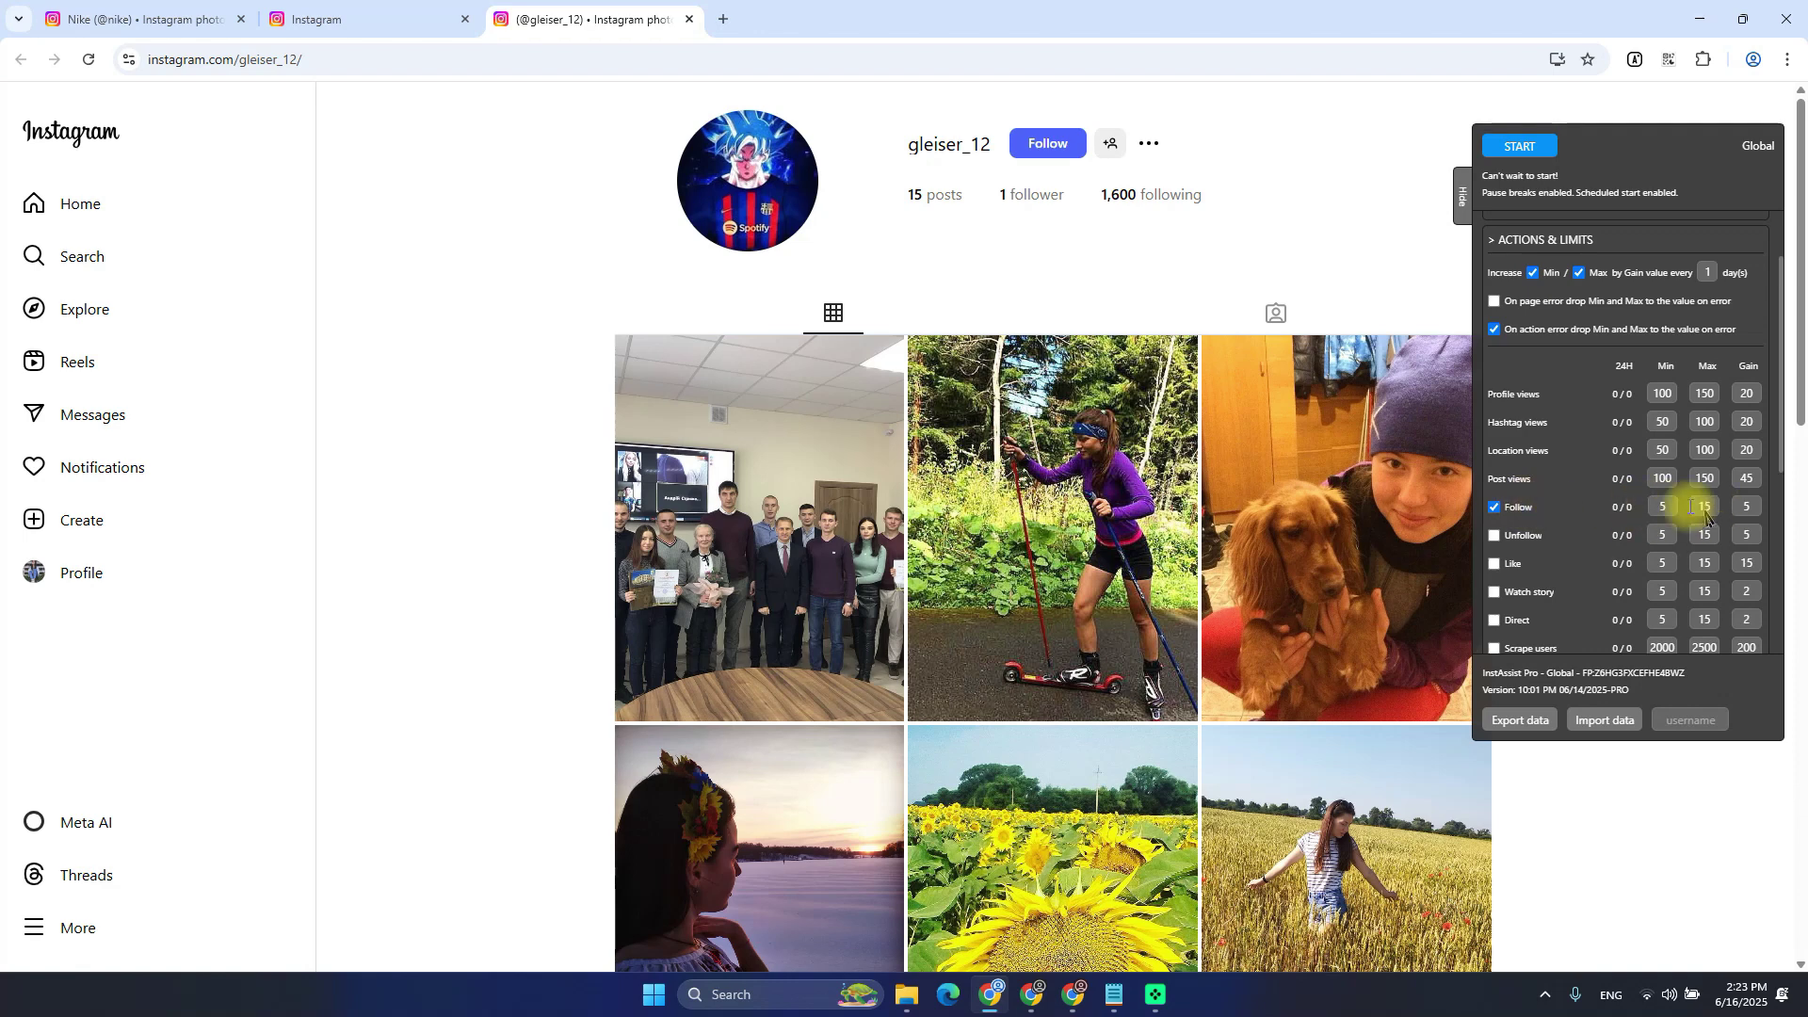
Switch to the InstAssist Main Settings notes in Notepad and highlight "act like a human" under Instagram Automation GOALS
{"action": "mouse_move", "coordinate": [1114, 997]}
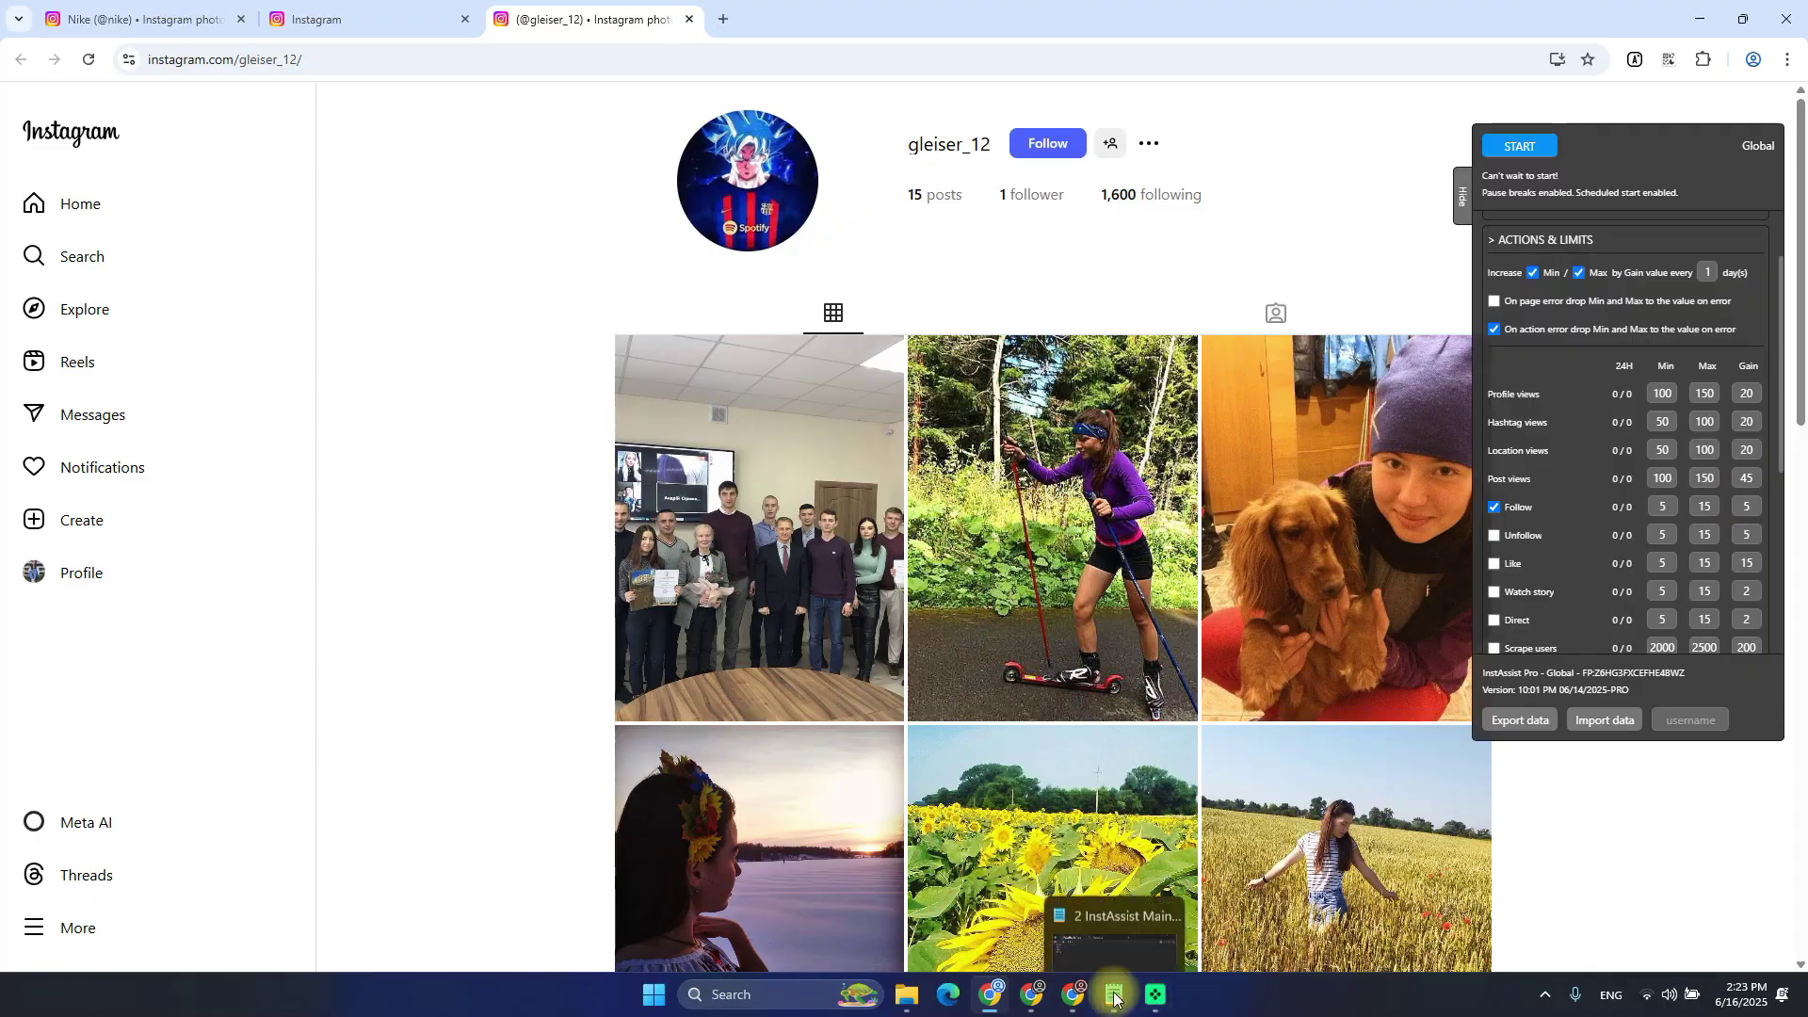
{"action": "left_click", "coordinate": [1130, 900]}
{"action": "scroll", "coordinate": [612, 471], "scroll_direction": "up", "scroll_amount": 15}
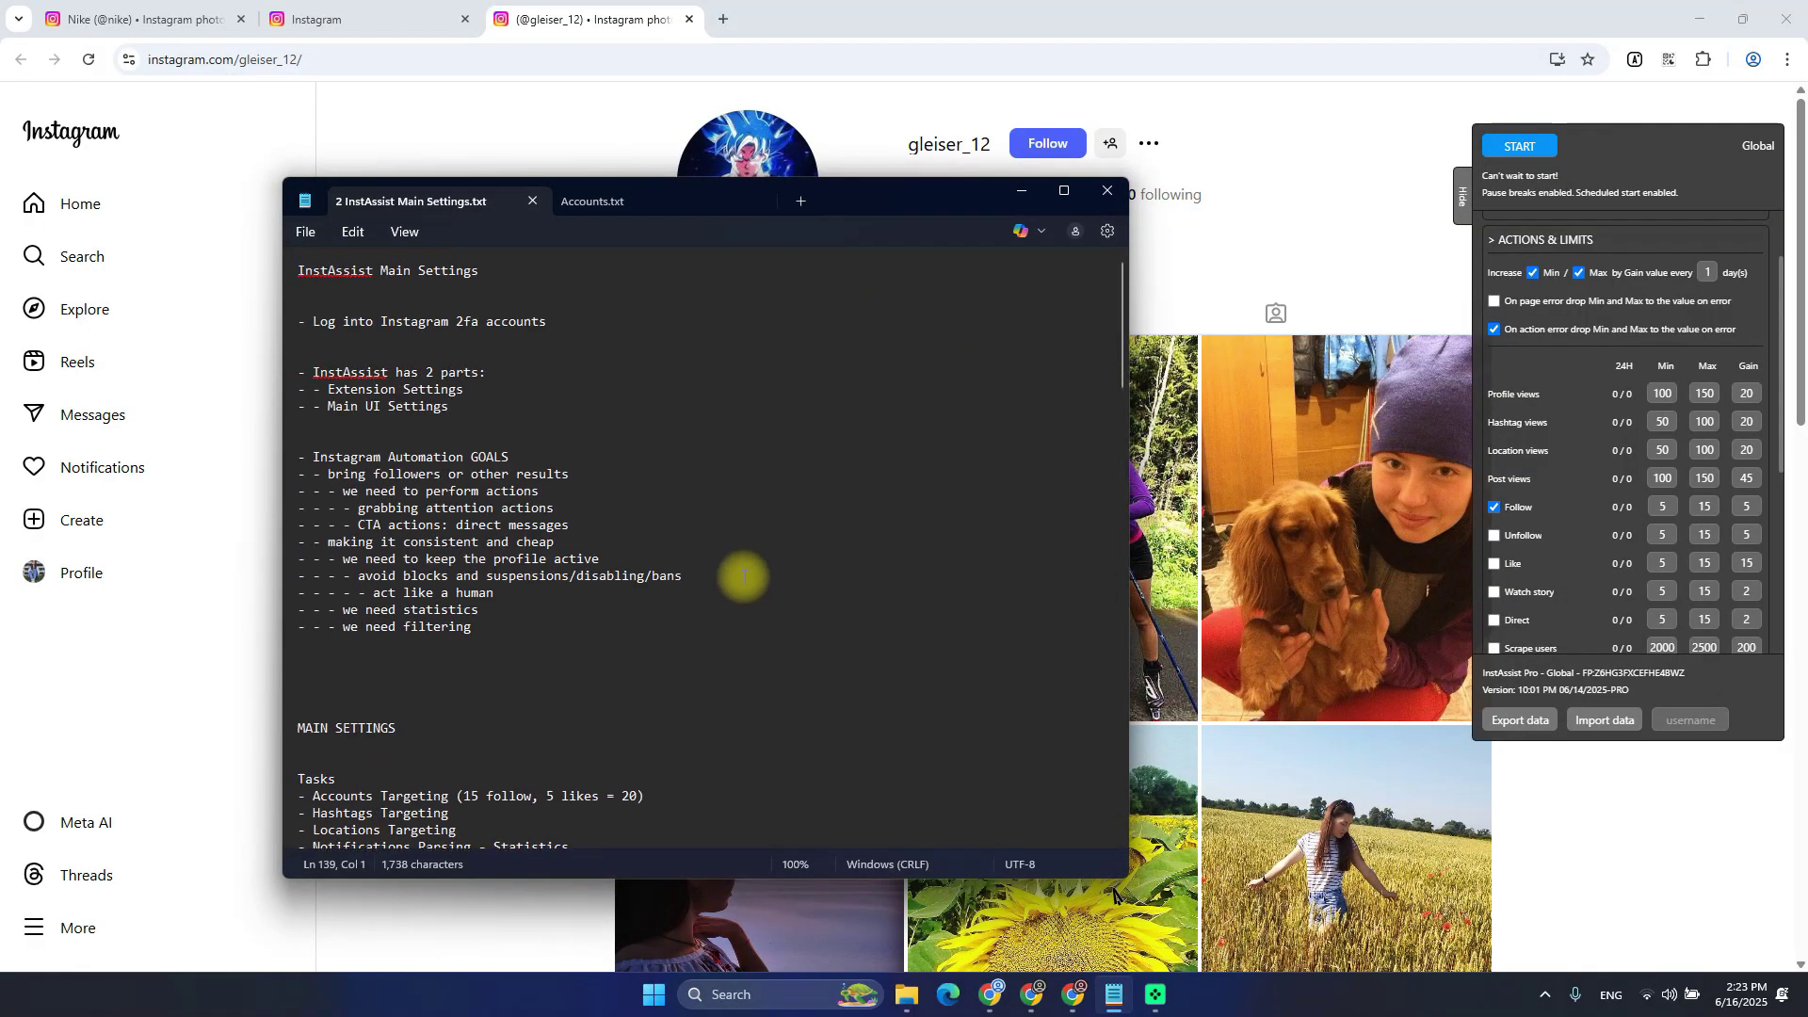
{"action": "scroll", "coordinate": [660, 678], "scroll_direction": "down", "scroll_amount": 4}
{"action": "scroll", "coordinate": [528, 660], "scroll_direction": "up", "scroll_amount": 3}
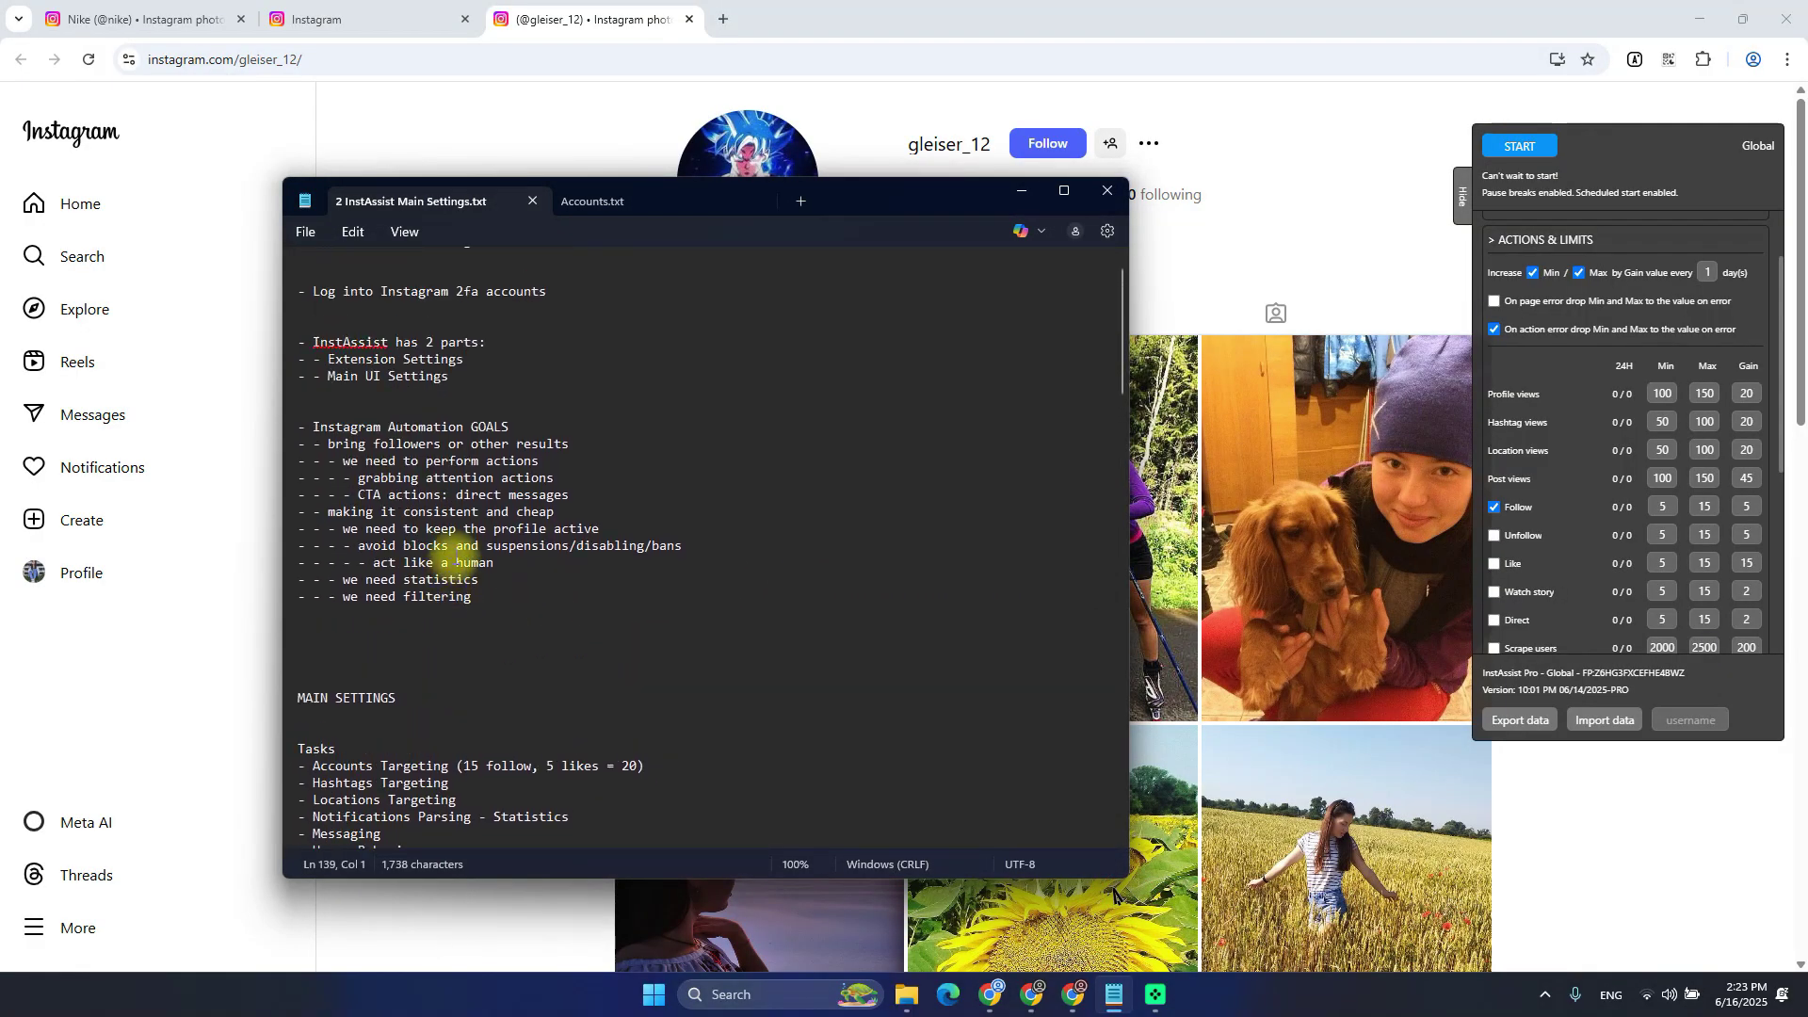
{"action": "left_click", "coordinate": [389, 565]}
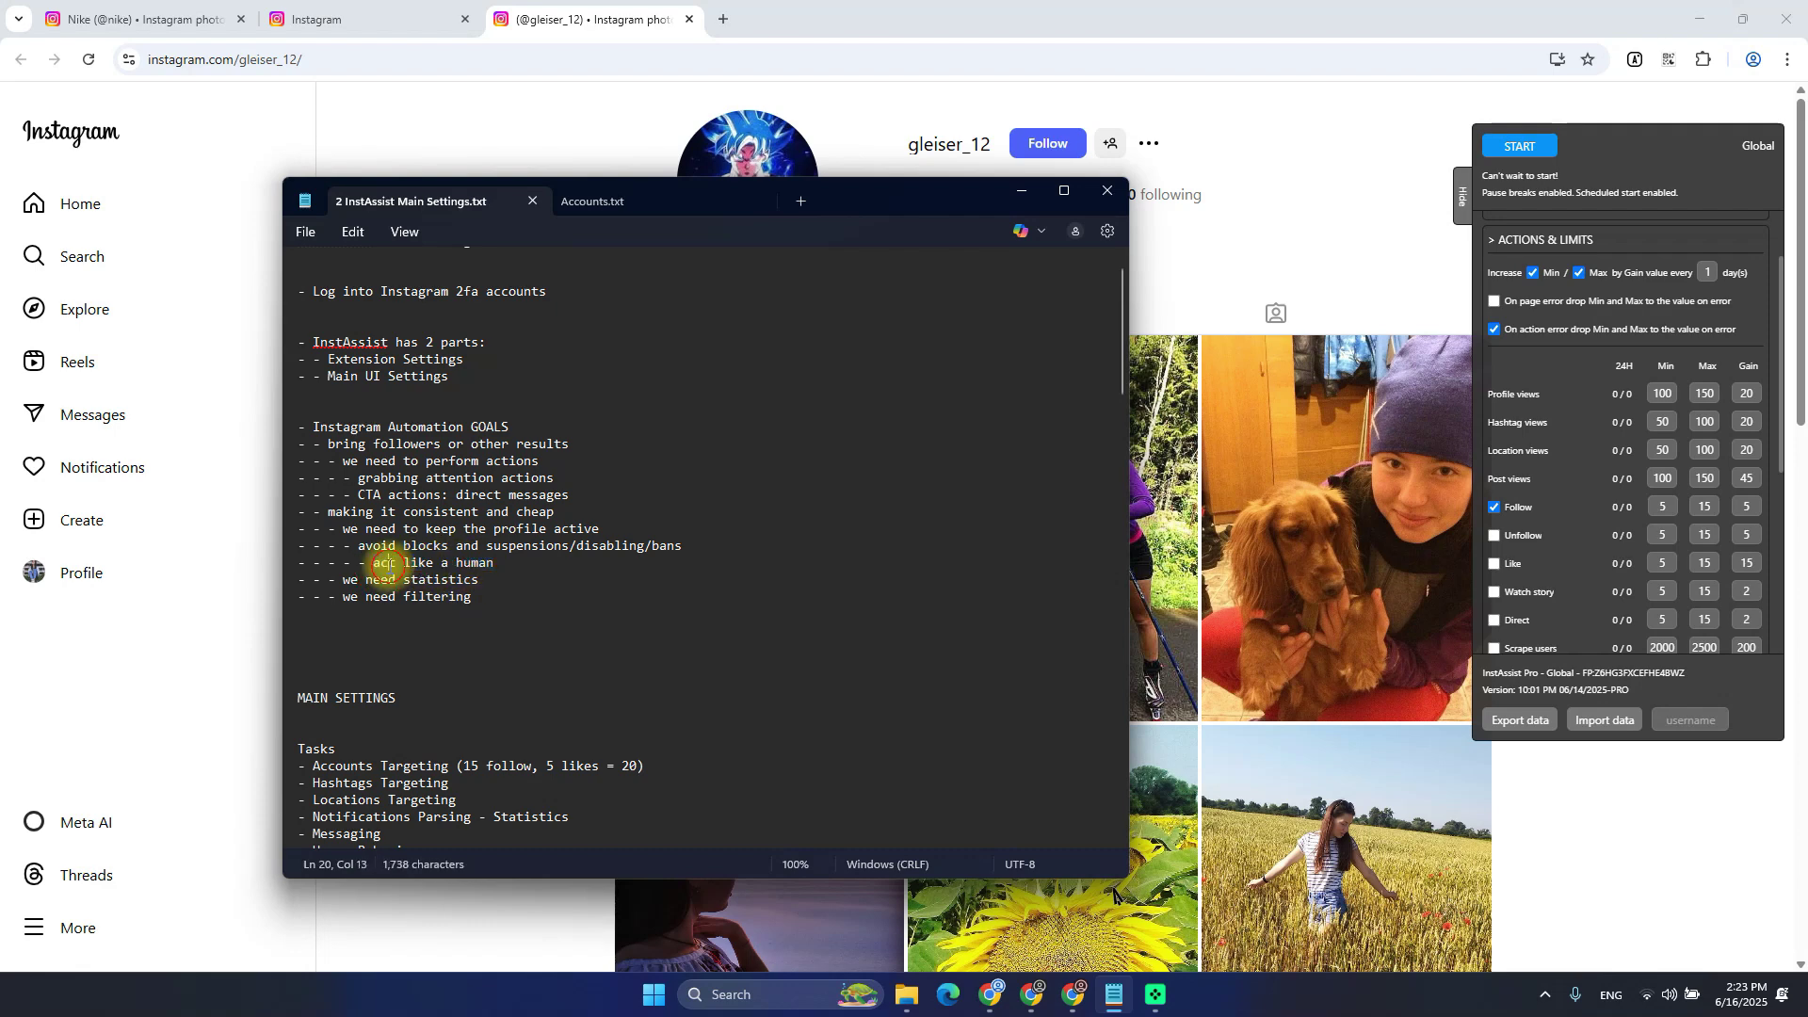
{"action": "left_click_drag", "start_coordinate": [389, 565], "coordinate": [492, 563]}
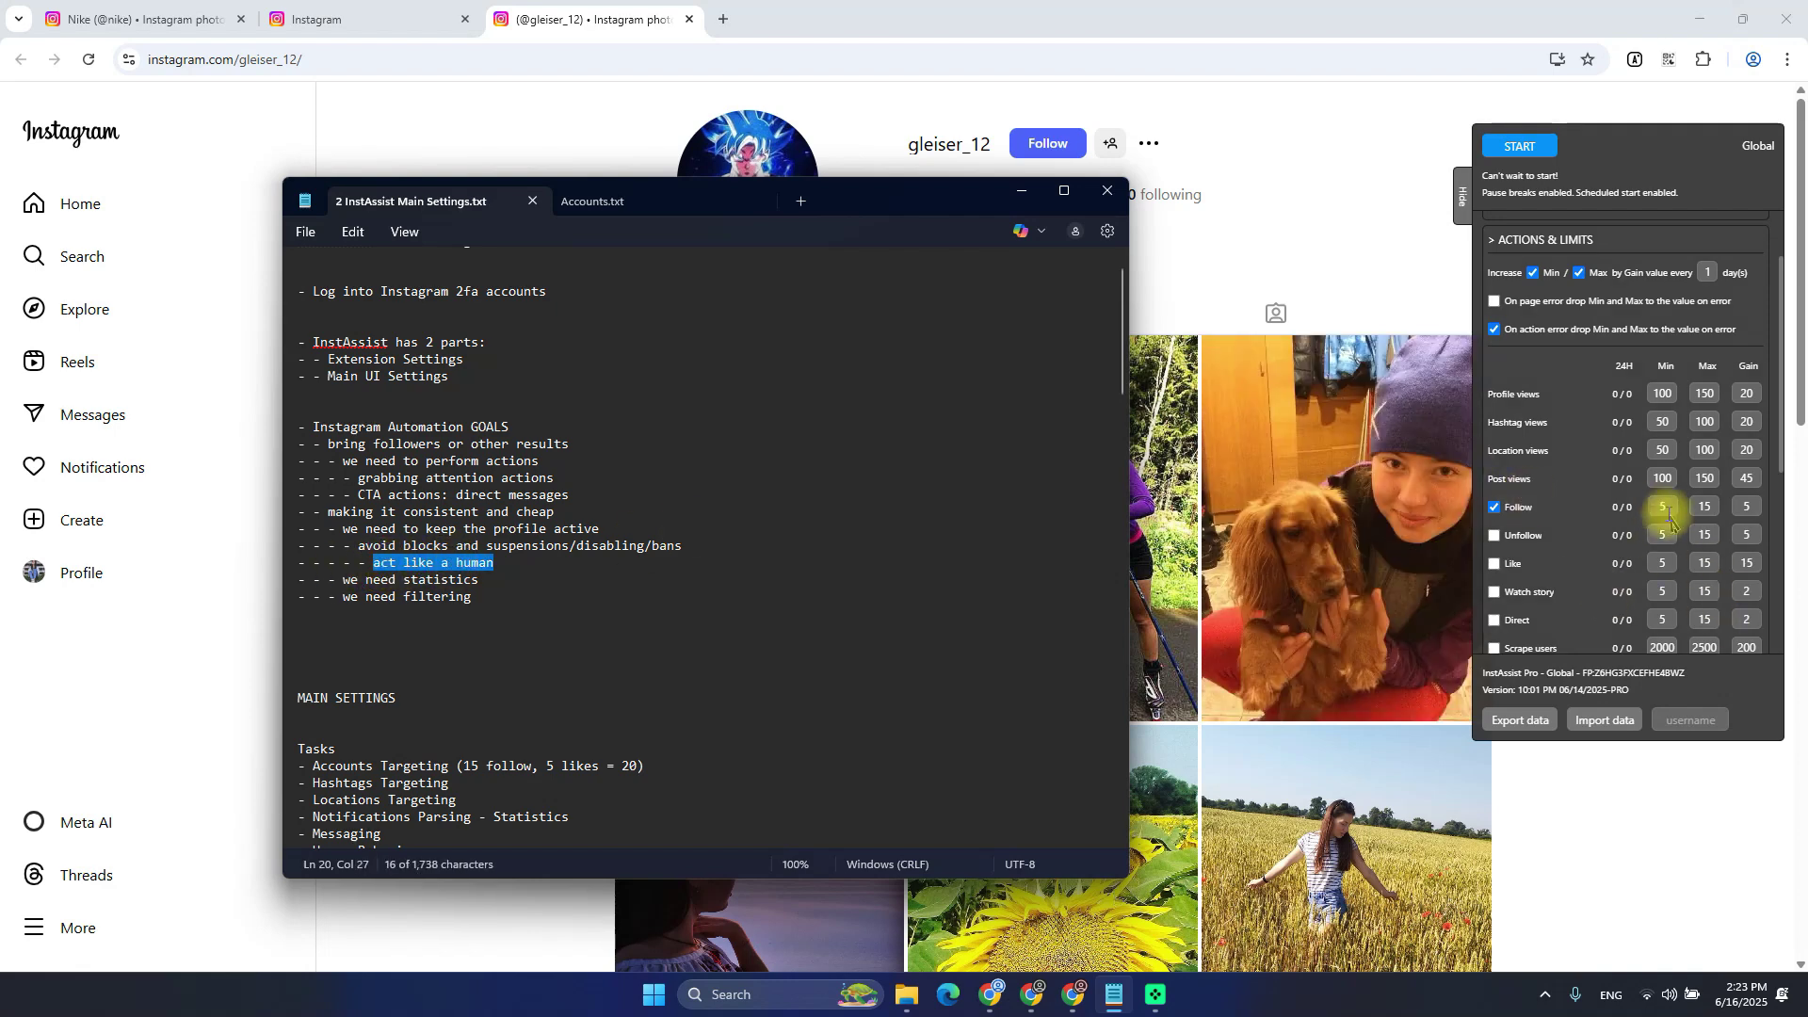
Write the example values 7, 8, 7, 10, 15, 10 and "..." on separate lines under ACTIONS & LIMITS in the notes
{"action": "scroll", "coordinate": [618, 593], "scroll_direction": "down", "scroll_amount": 15}
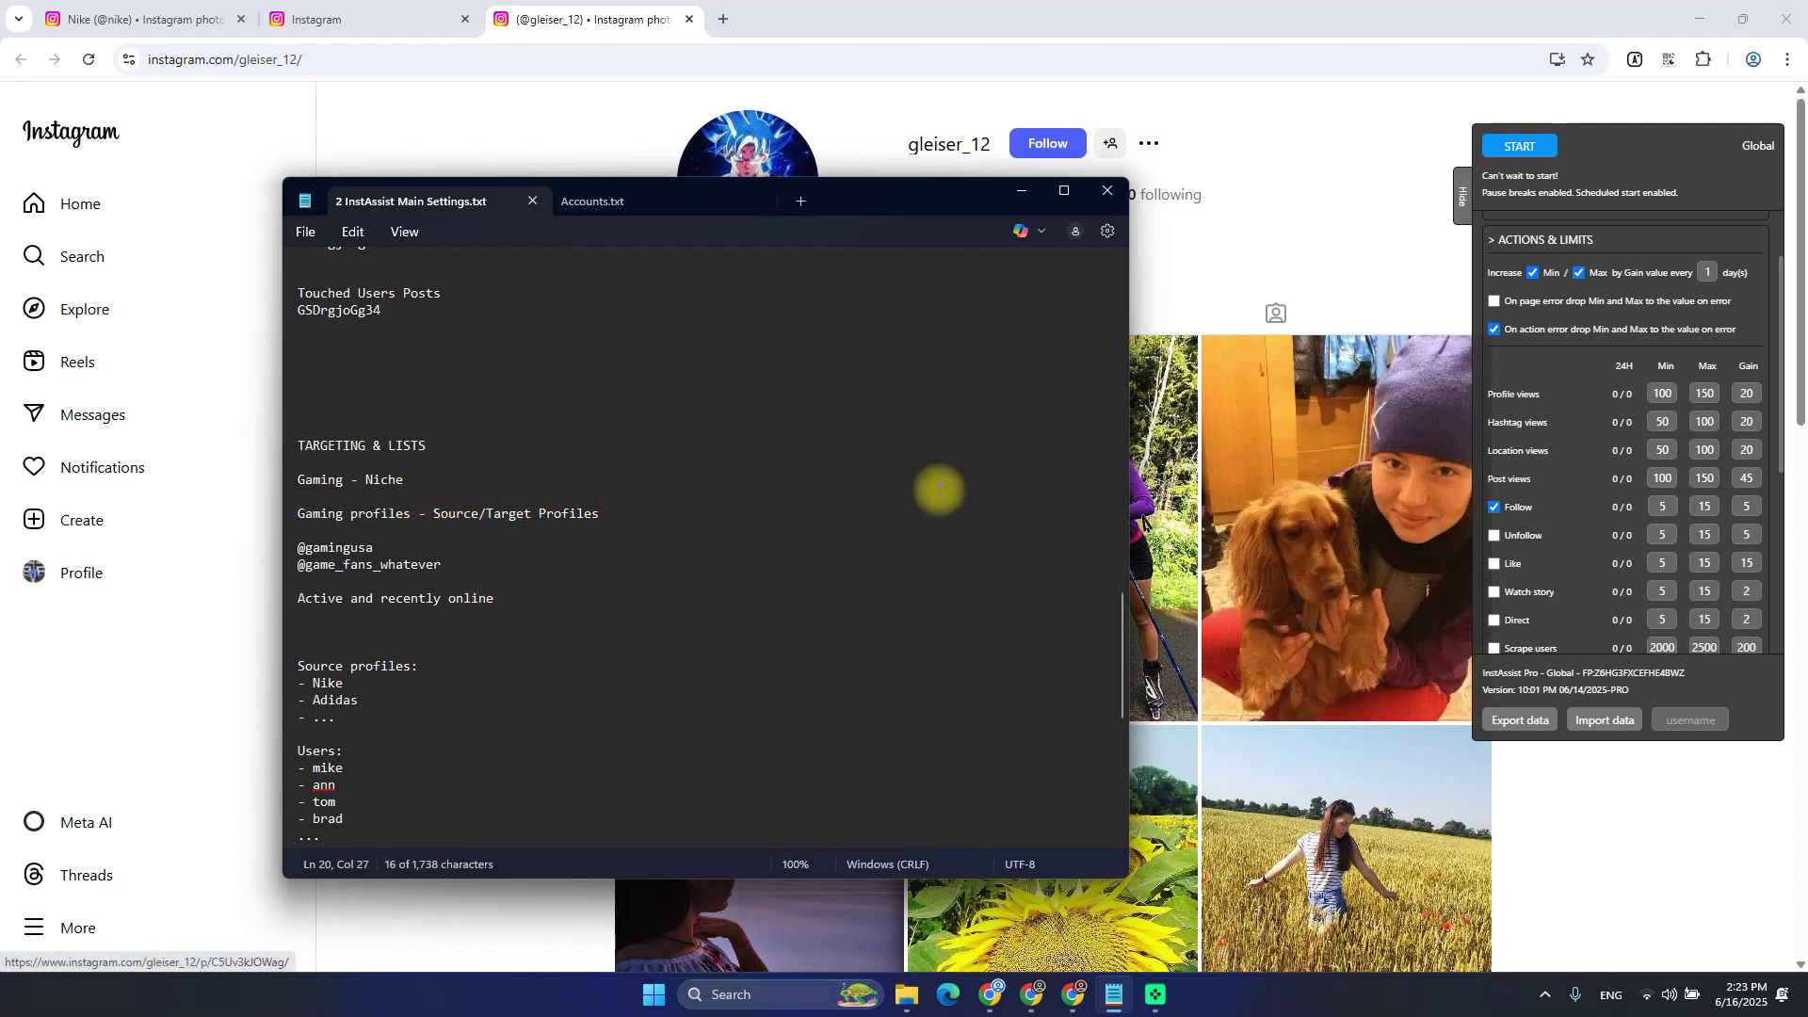
{"action": "scroll", "coordinate": [738, 508], "scroll_direction": "up", "scroll_amount": 2}
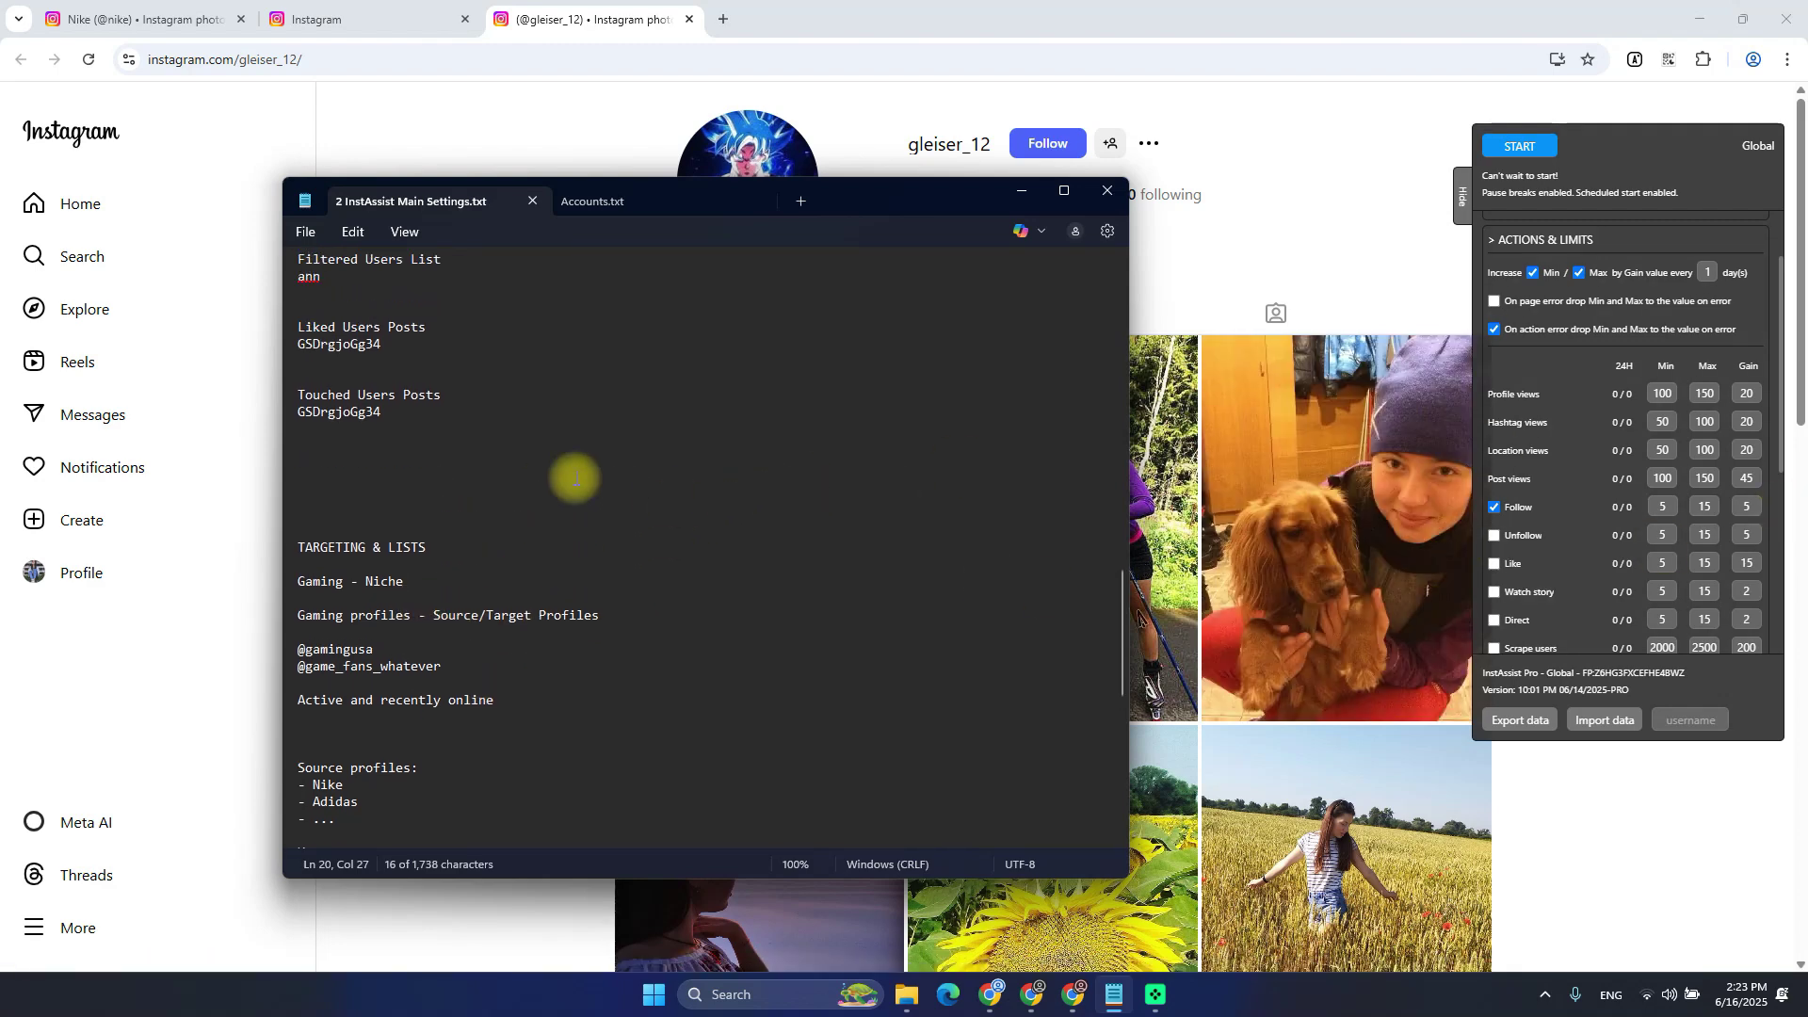
{"action": "scroll", "coordinate": [563, 482], "scroll_direction": "down", "scroll_amount": 20}
{"action": "left_click", "coordinate": [367, 585]}
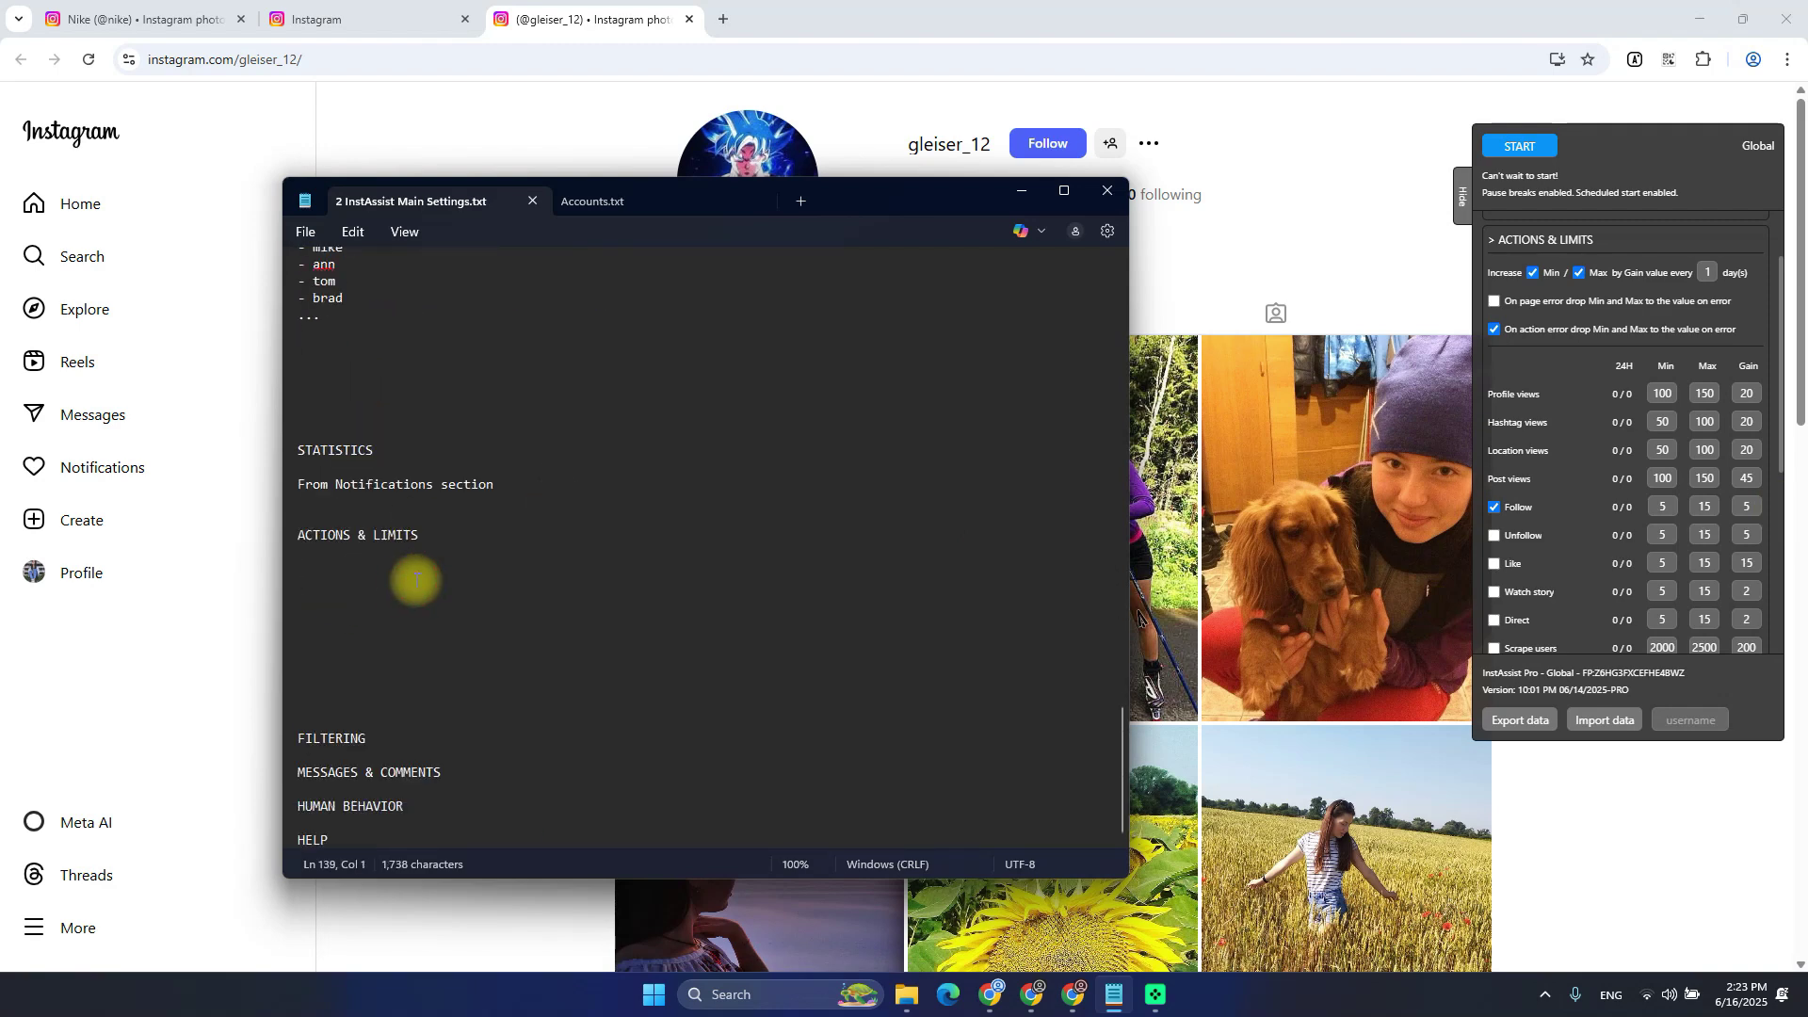
{"action": "type", "text": "7"}
{"action": "key", "text": "Return"}
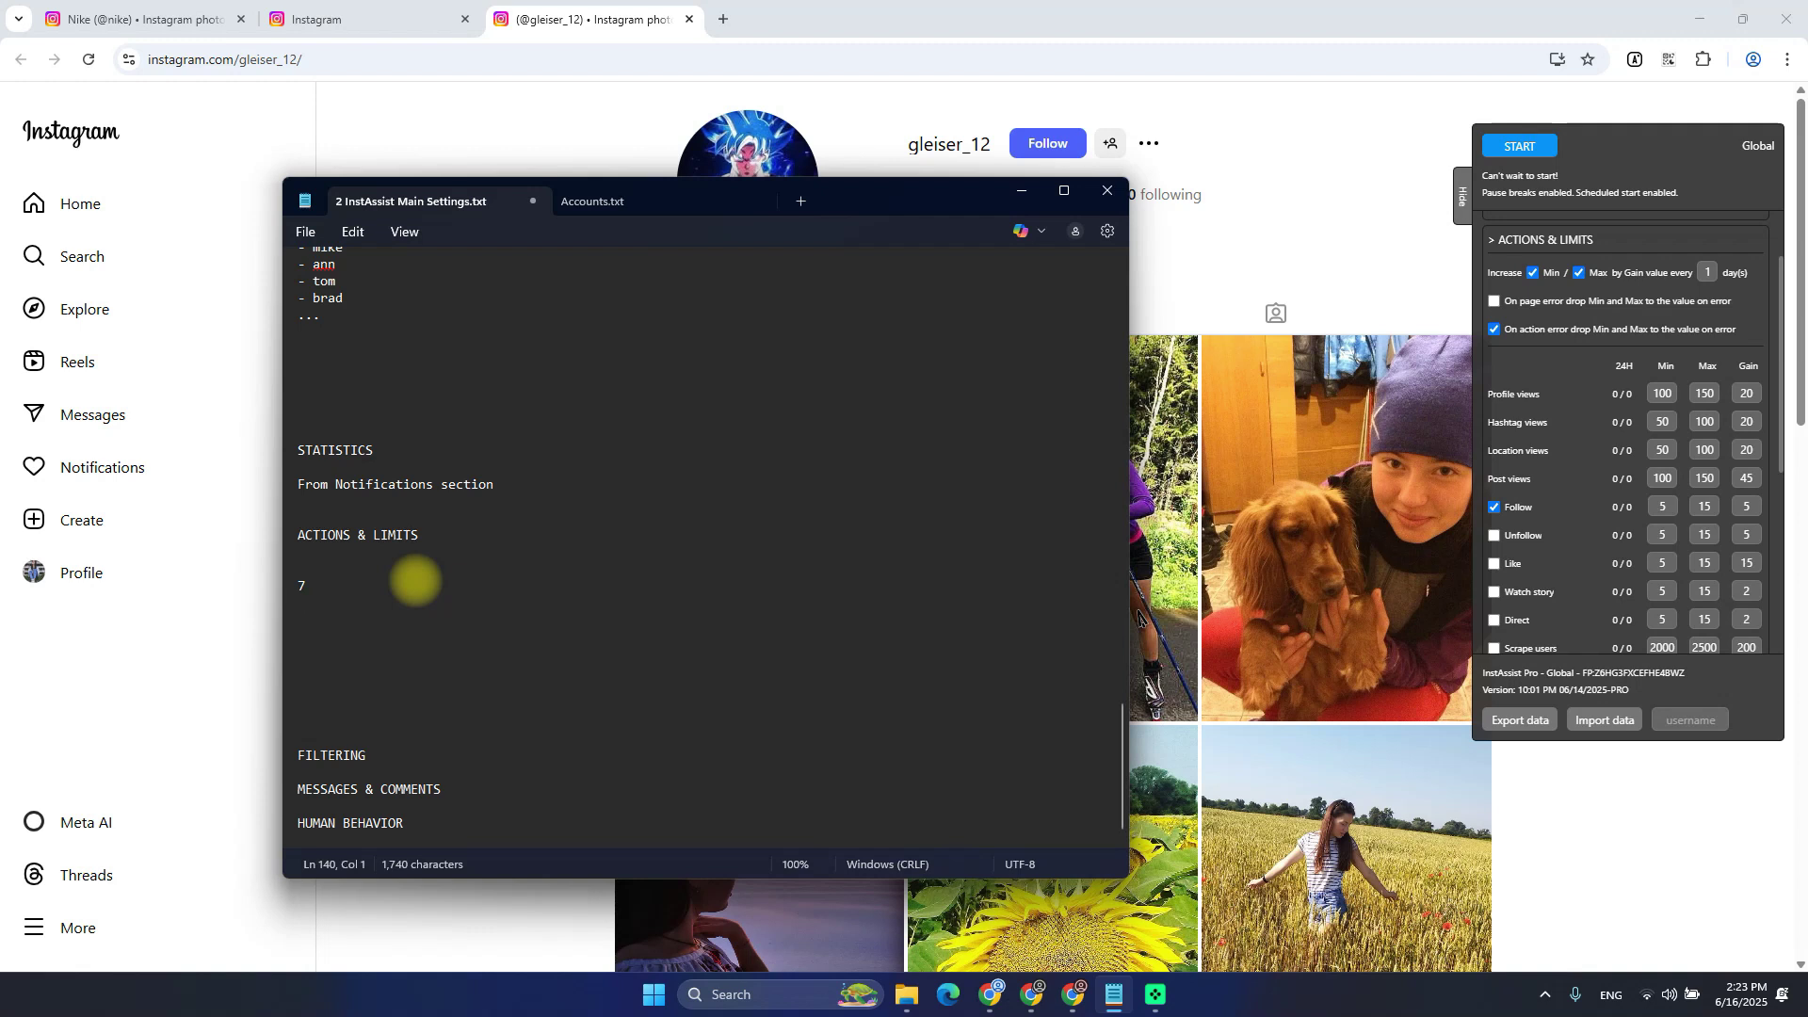
{"action": "type", "text": "8"}
{"action": "key", "text": "Return"}
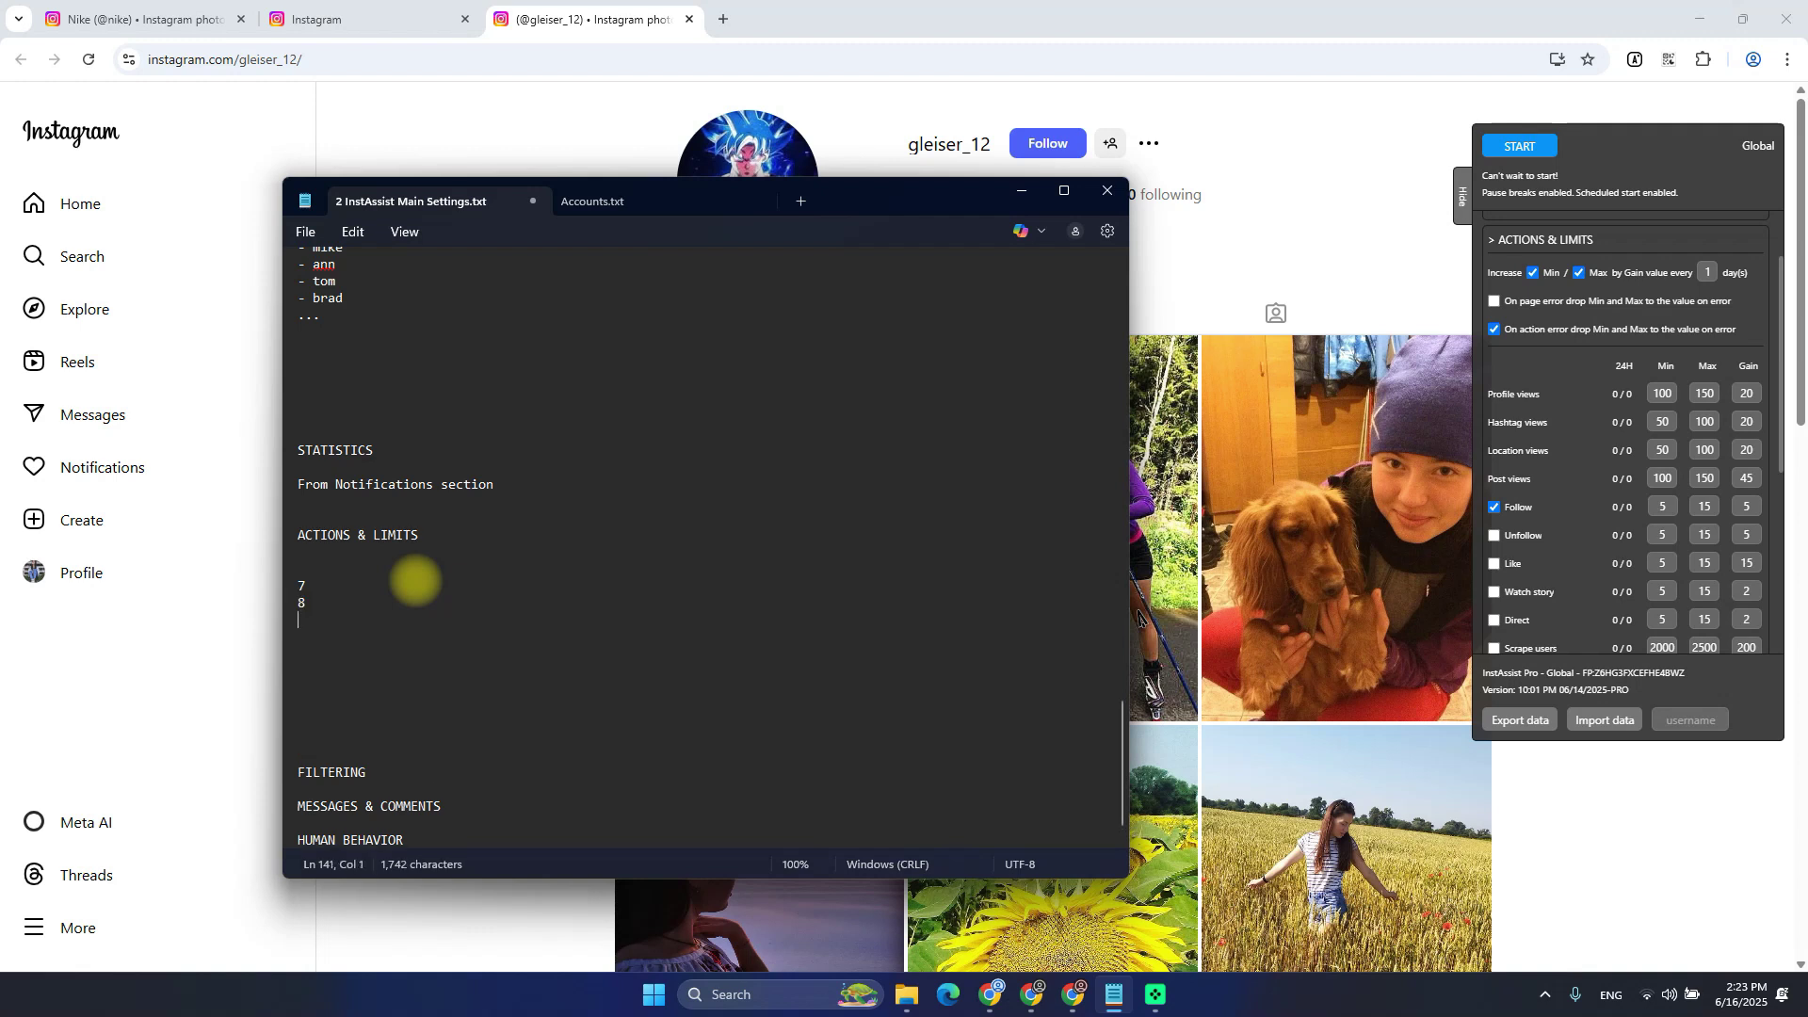
{"action": "type", "text": "7"}
{"action": "key", "text": "Return"}
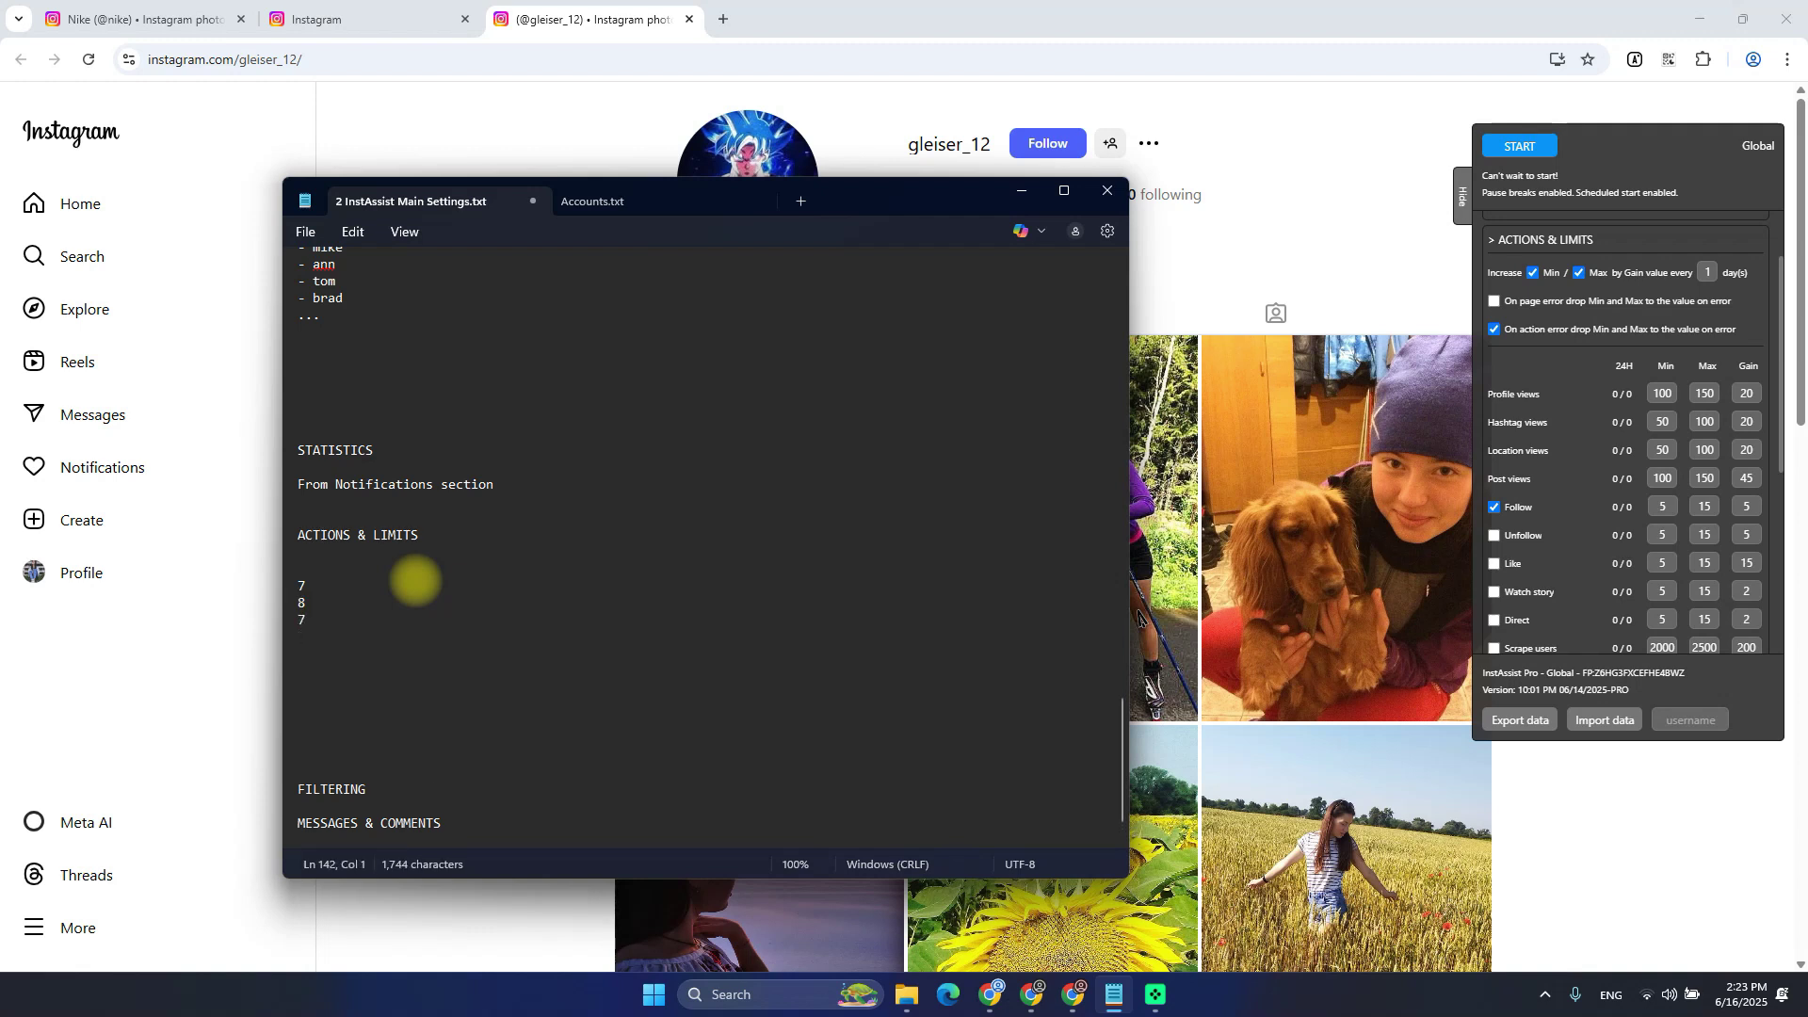
{"action": "type", "text": "10"}
{"action": "key", "text": "Return"}
{"action": "type", "text": "1"}
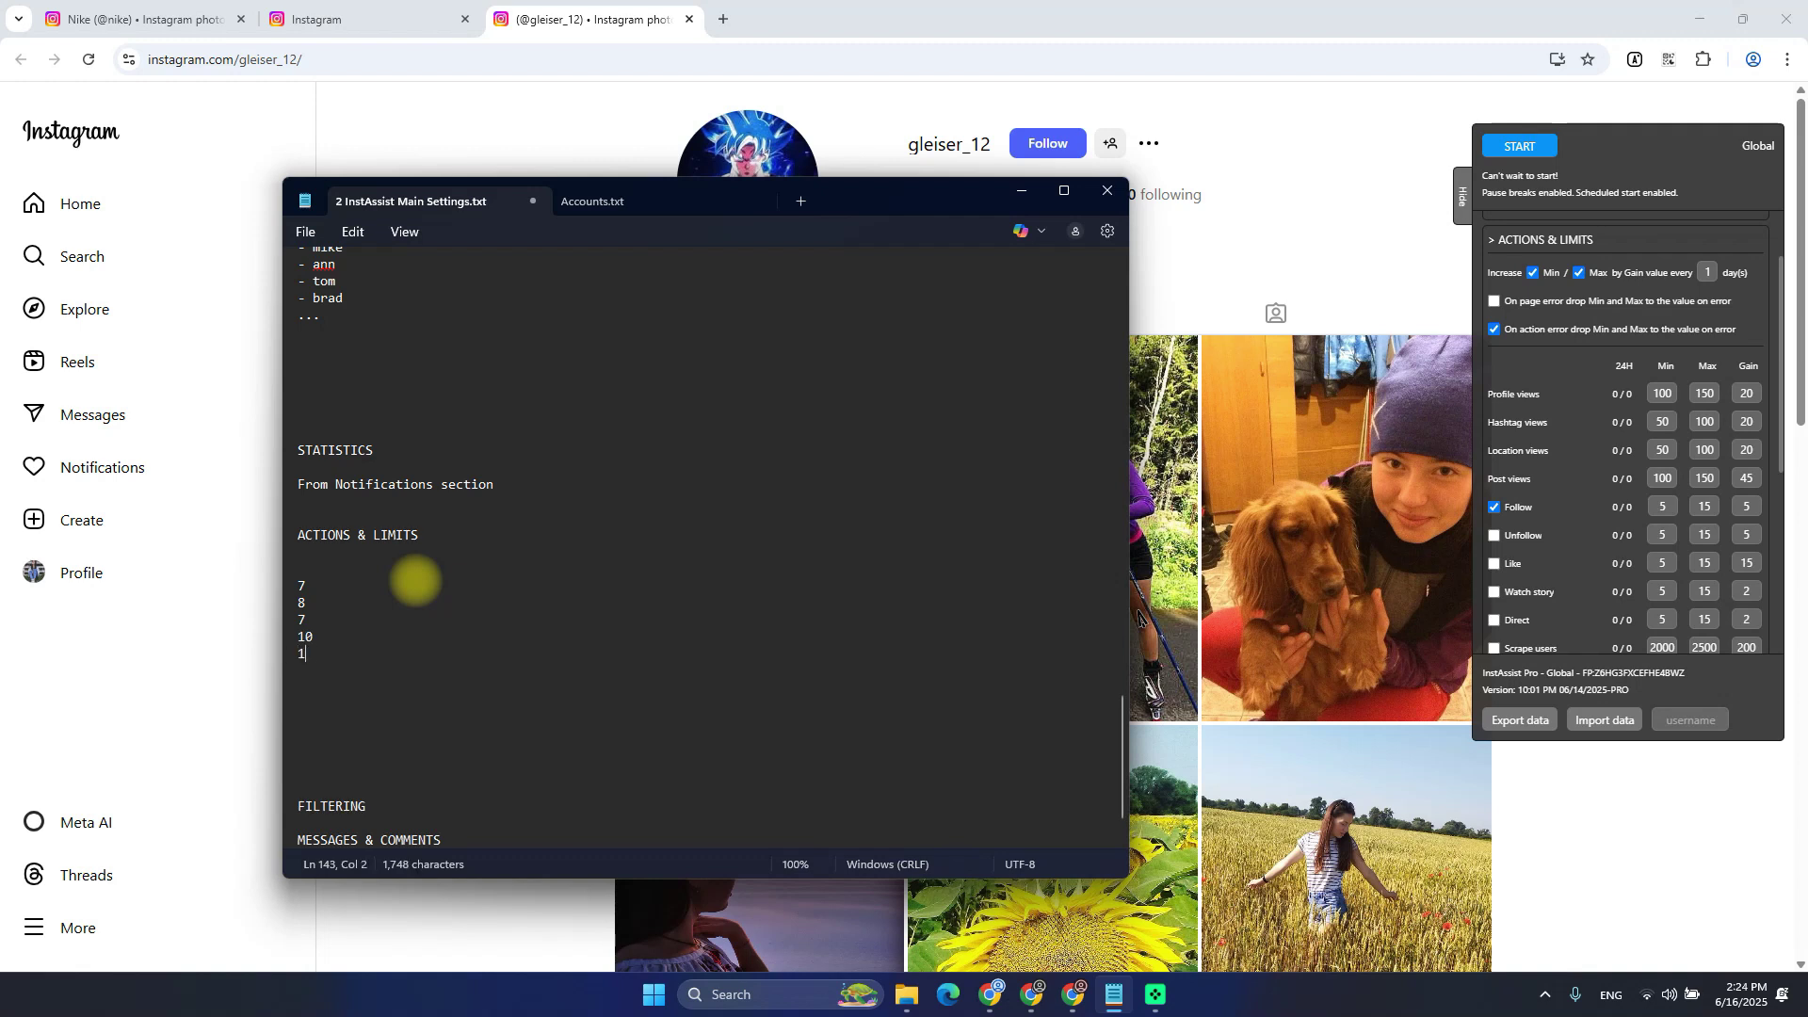
{"action": "type", "text": "5"}
{"action": "key", "text": "Return"}
{"action": "type", "text": "10"}
{"action": "key", "text": "Return"}
{"action": "type", "text": "..."}
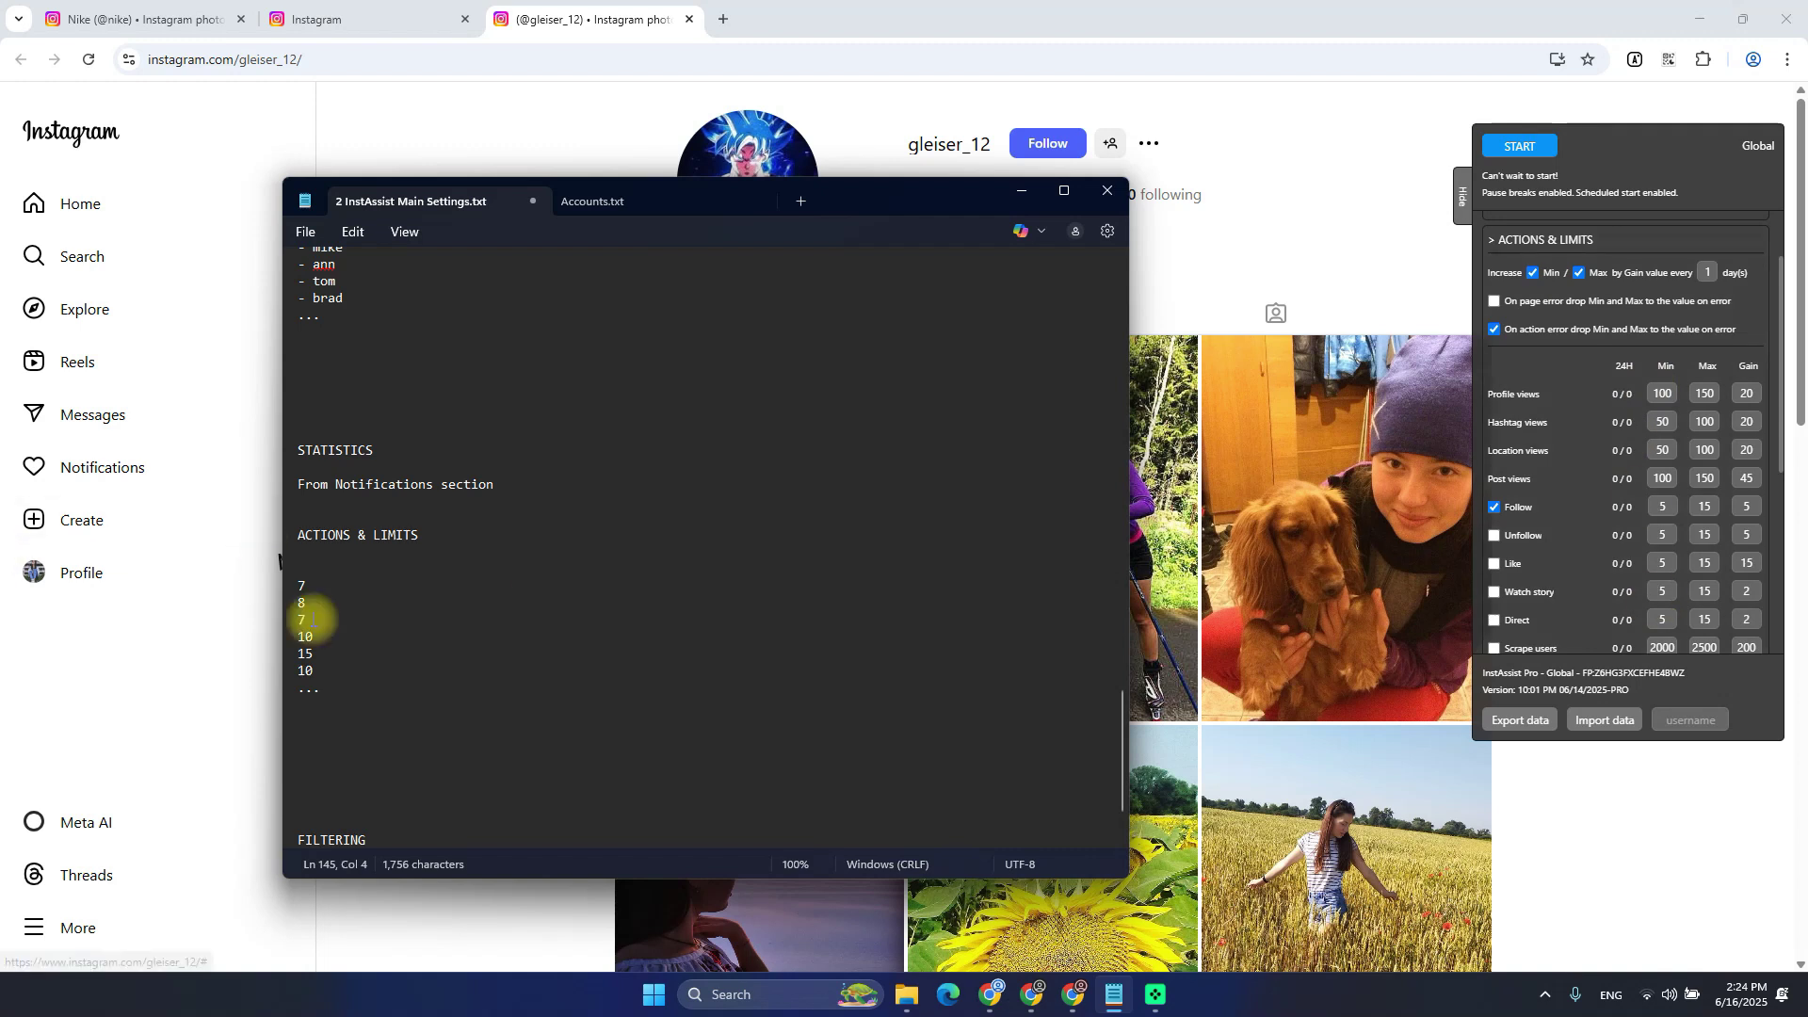
Try replacing the example values with two lines reading 10, and undo the replacement
{"action": "left_click_drag", "start_coordinate": [332, 698], "coordinate": [295, 587]}
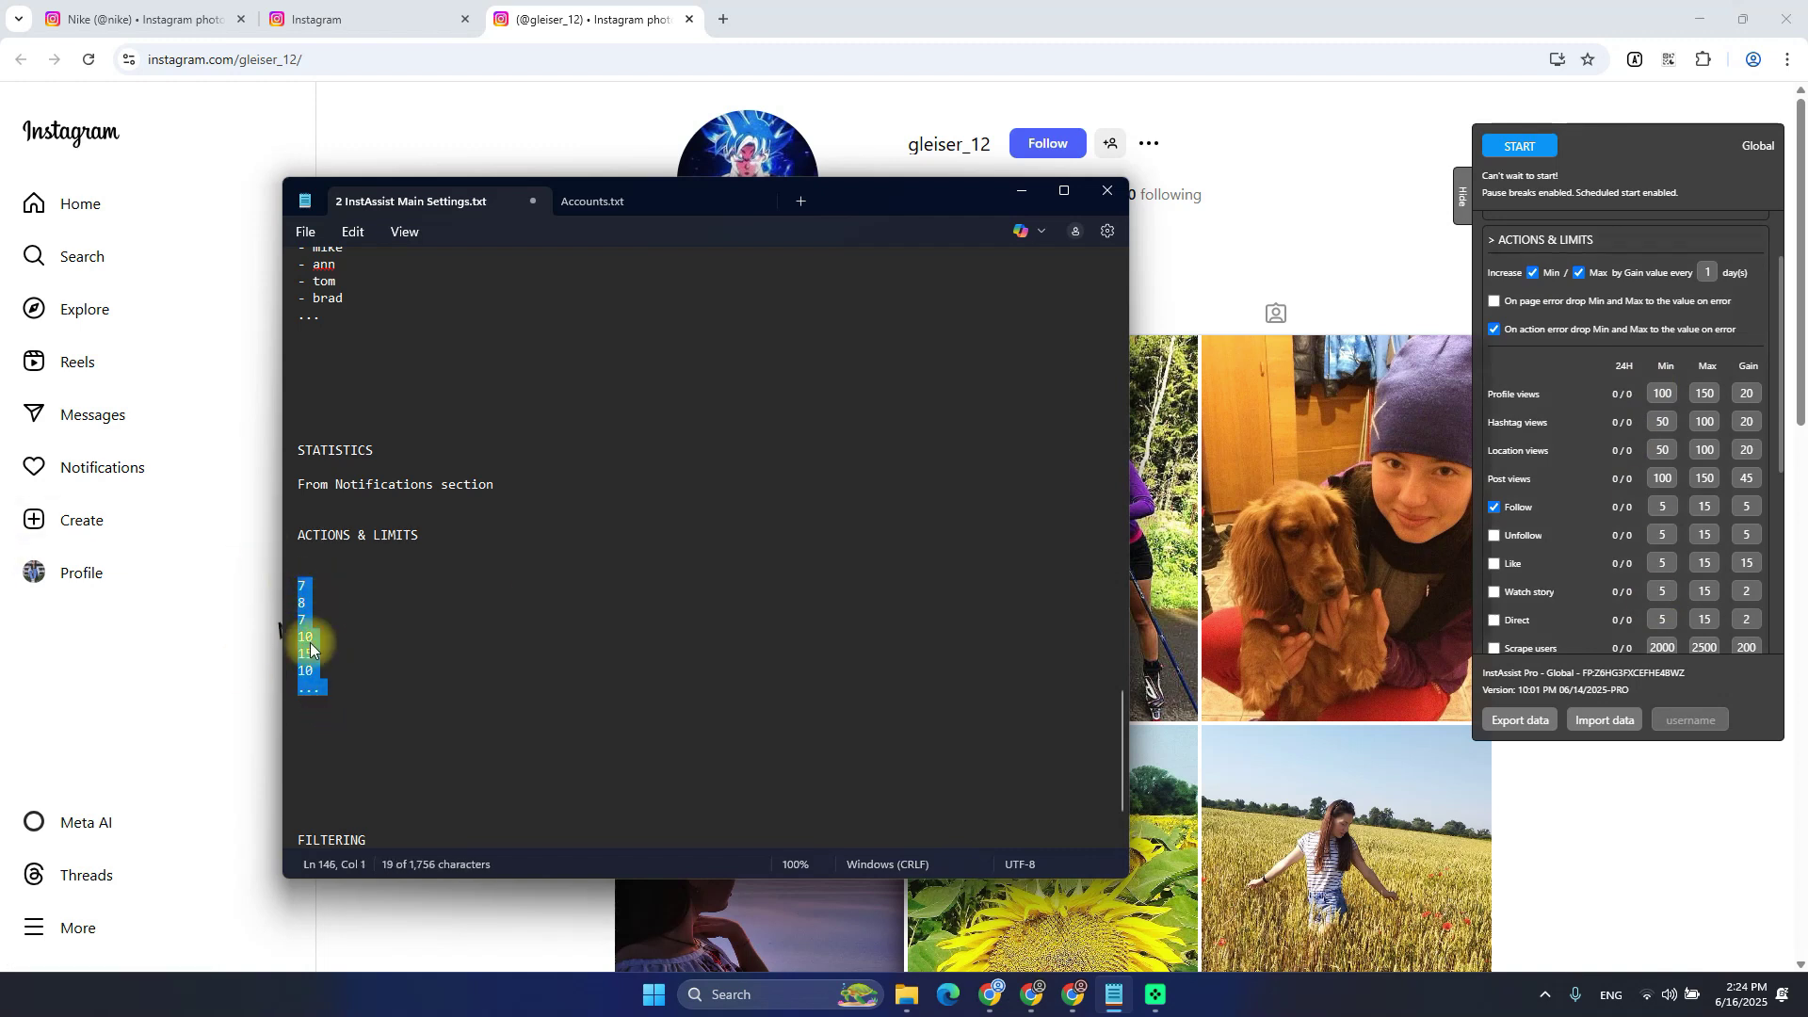
{"action": "type", "text": "10"}
{"action": "key", "text": "Return"}
{"action": "type", "text": "10"}
{"action": "key", "text": "Return"}
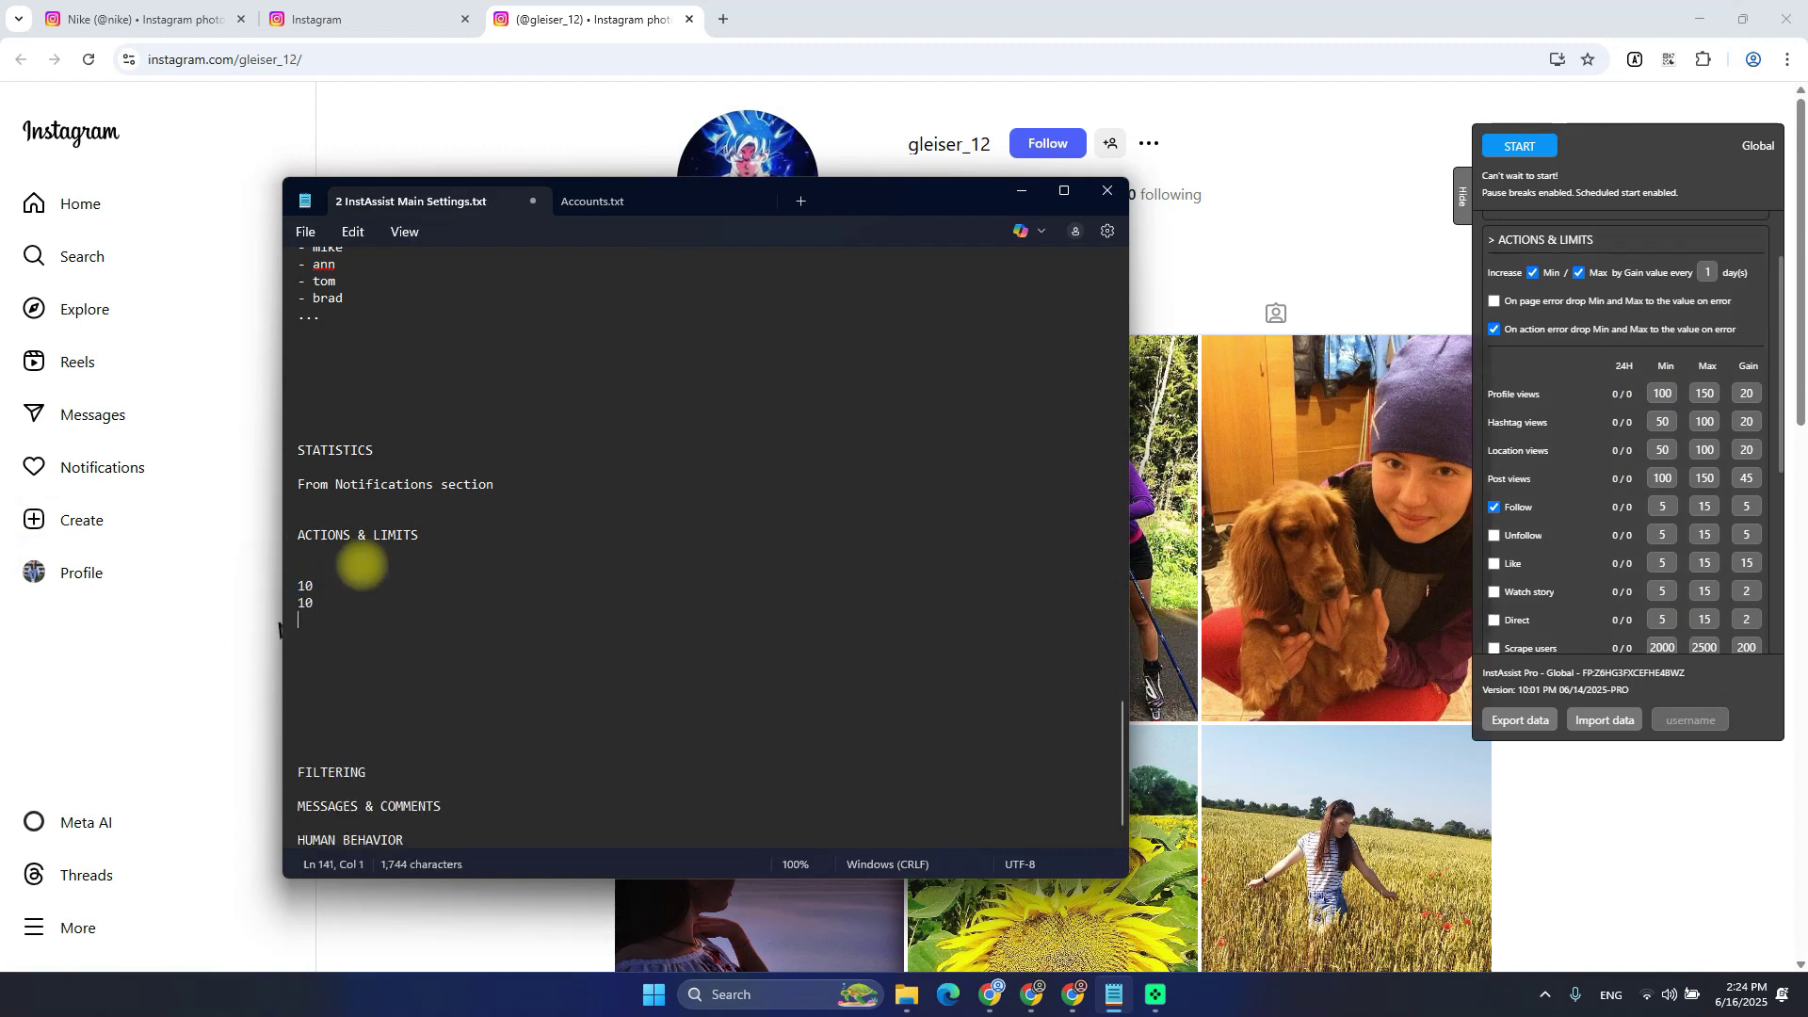
{"action": "key", "text": "ctrl+z"}
Replace the list of example values under ACTIONS & LIMITS with the range 5-15, followed by a new line
{"action": "left_click", "coordinate": [313, 669]}
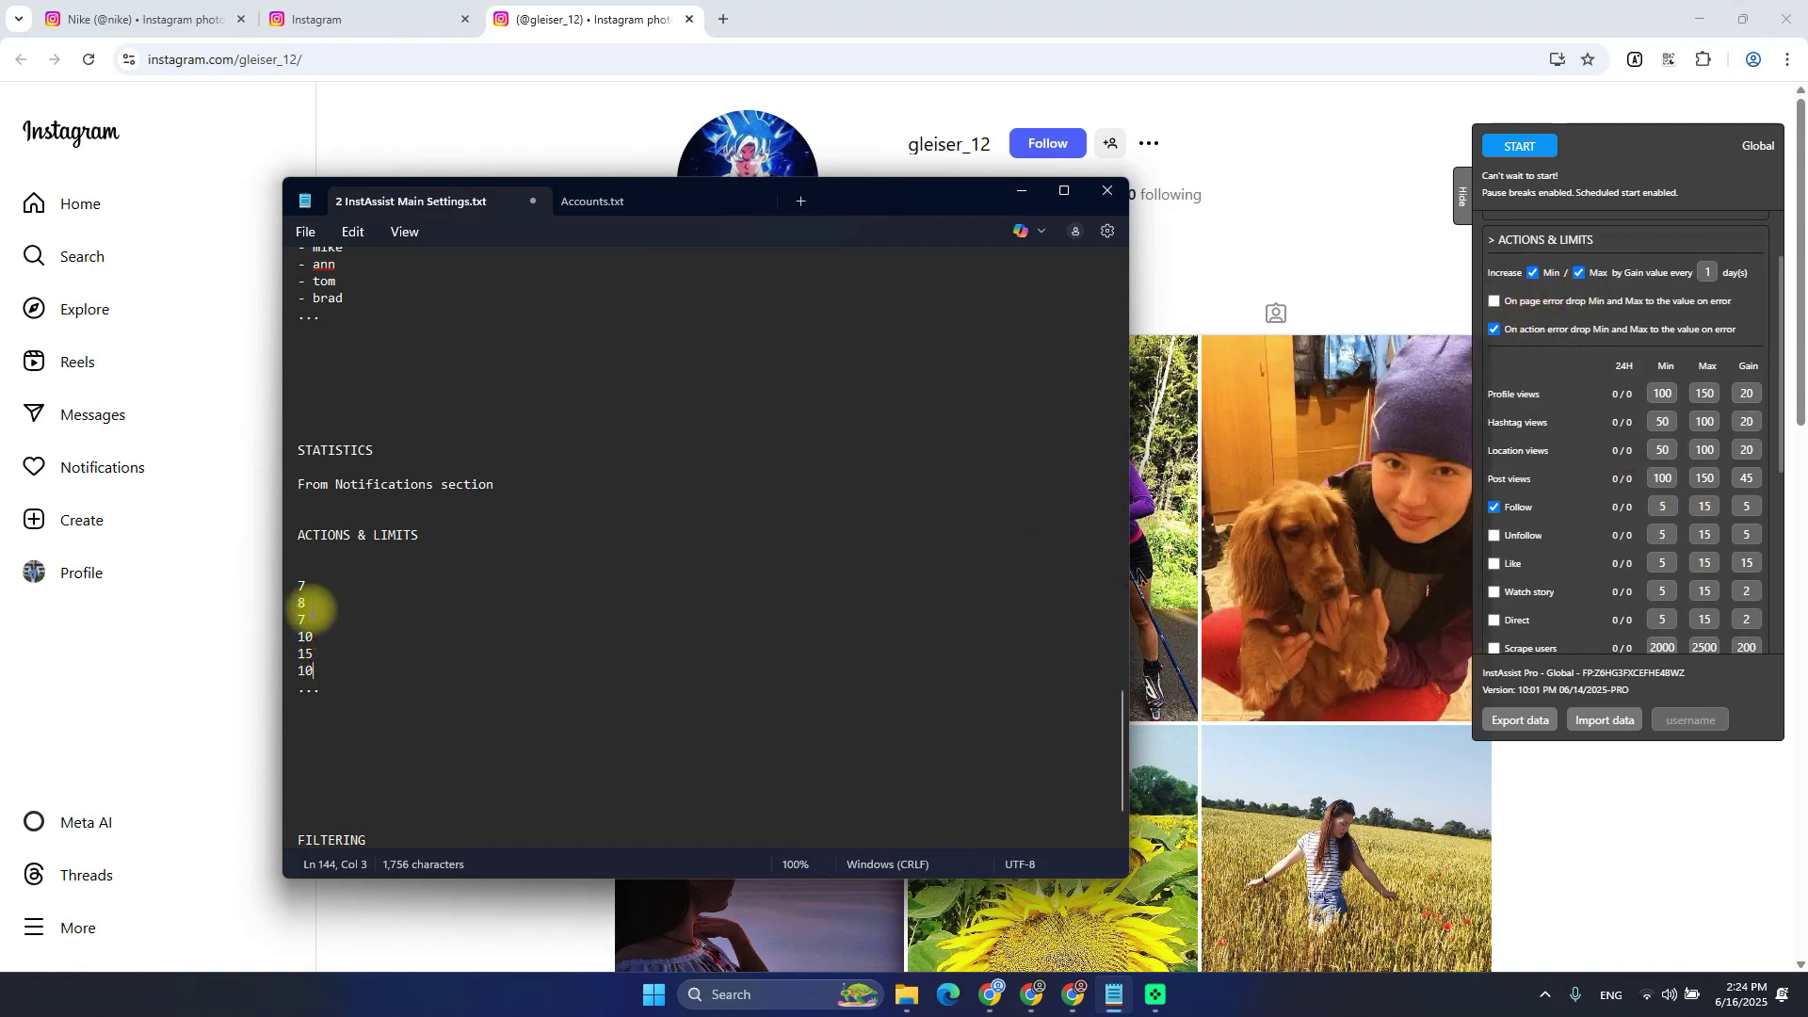
{"action": "mouse_move", "coordinate": [298, 583]}
{"action": "left_mouse_down"}
{"action": "mouse_move", "coordinate": [358, 691]}
{"action": "mouse_move", "coordinate": [298, 584]}
{"action": "left_mouse_up"}
{"action": "left_click", "coordinate": [354, 671]}
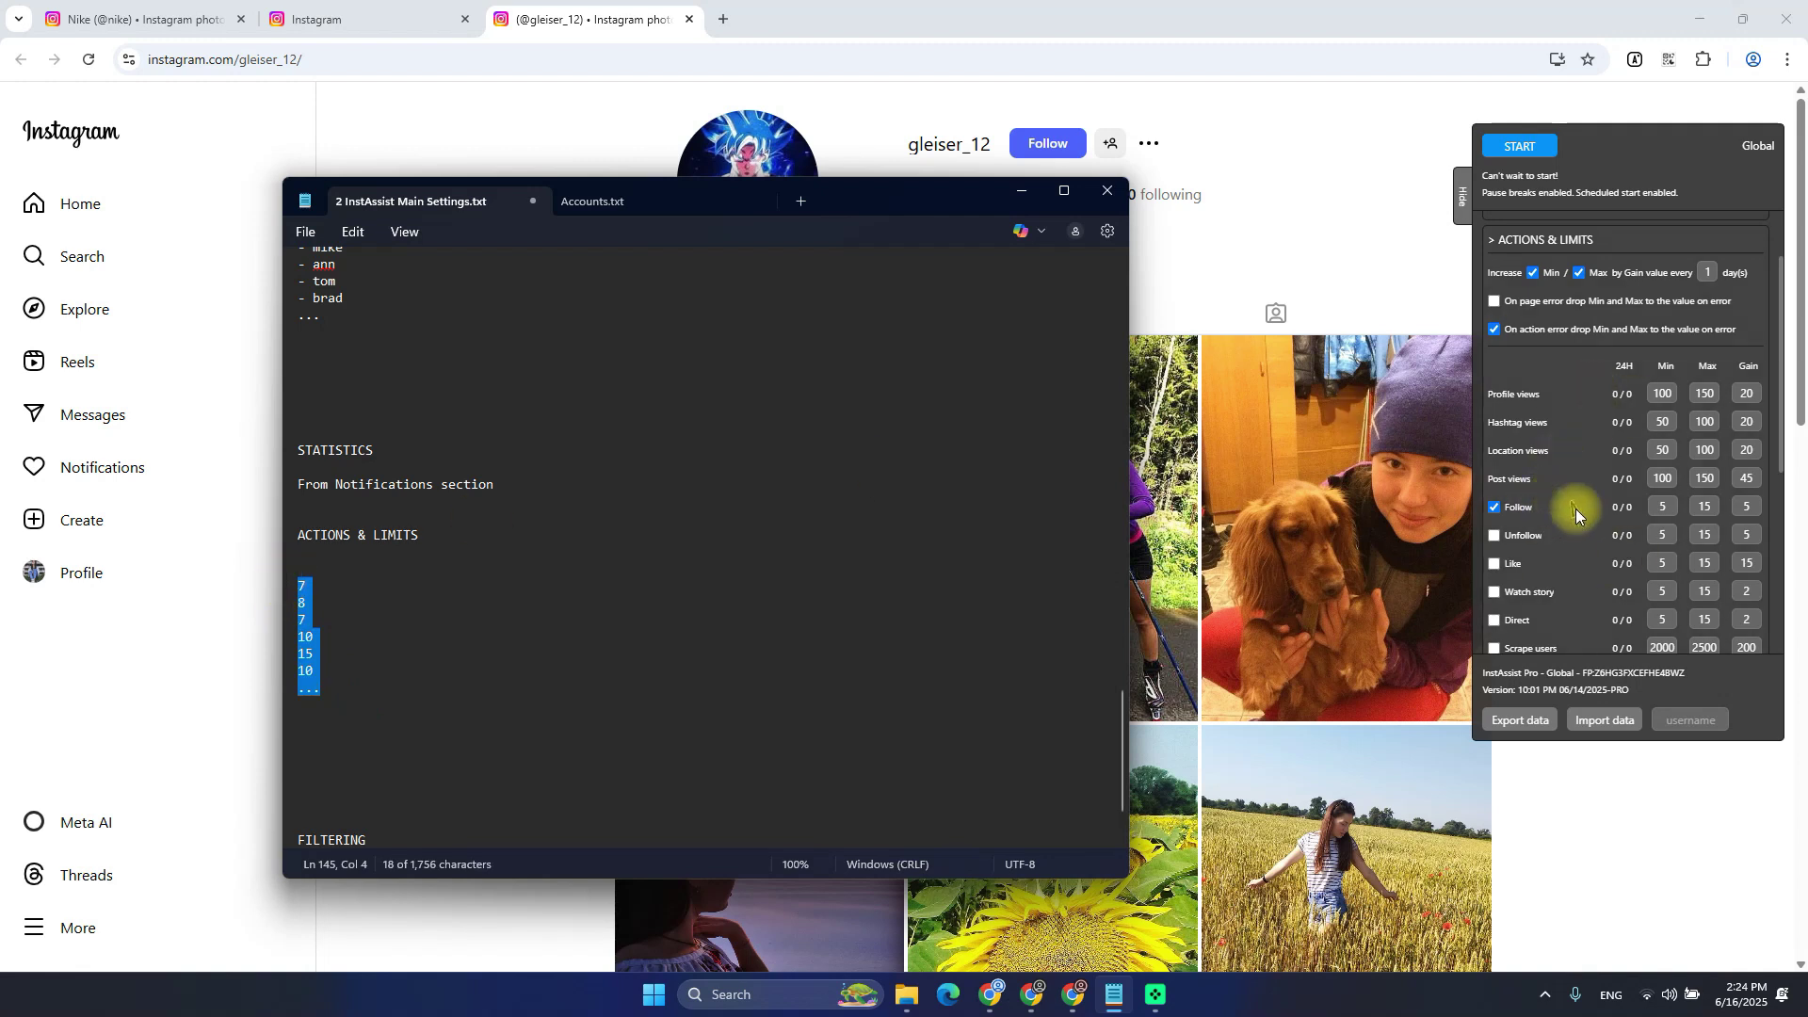
{"action": "left_click_drag", "start_coordinate": [363, 694], "coordinate": [302, 591]}
{"action": "key", "text": "Delete"}
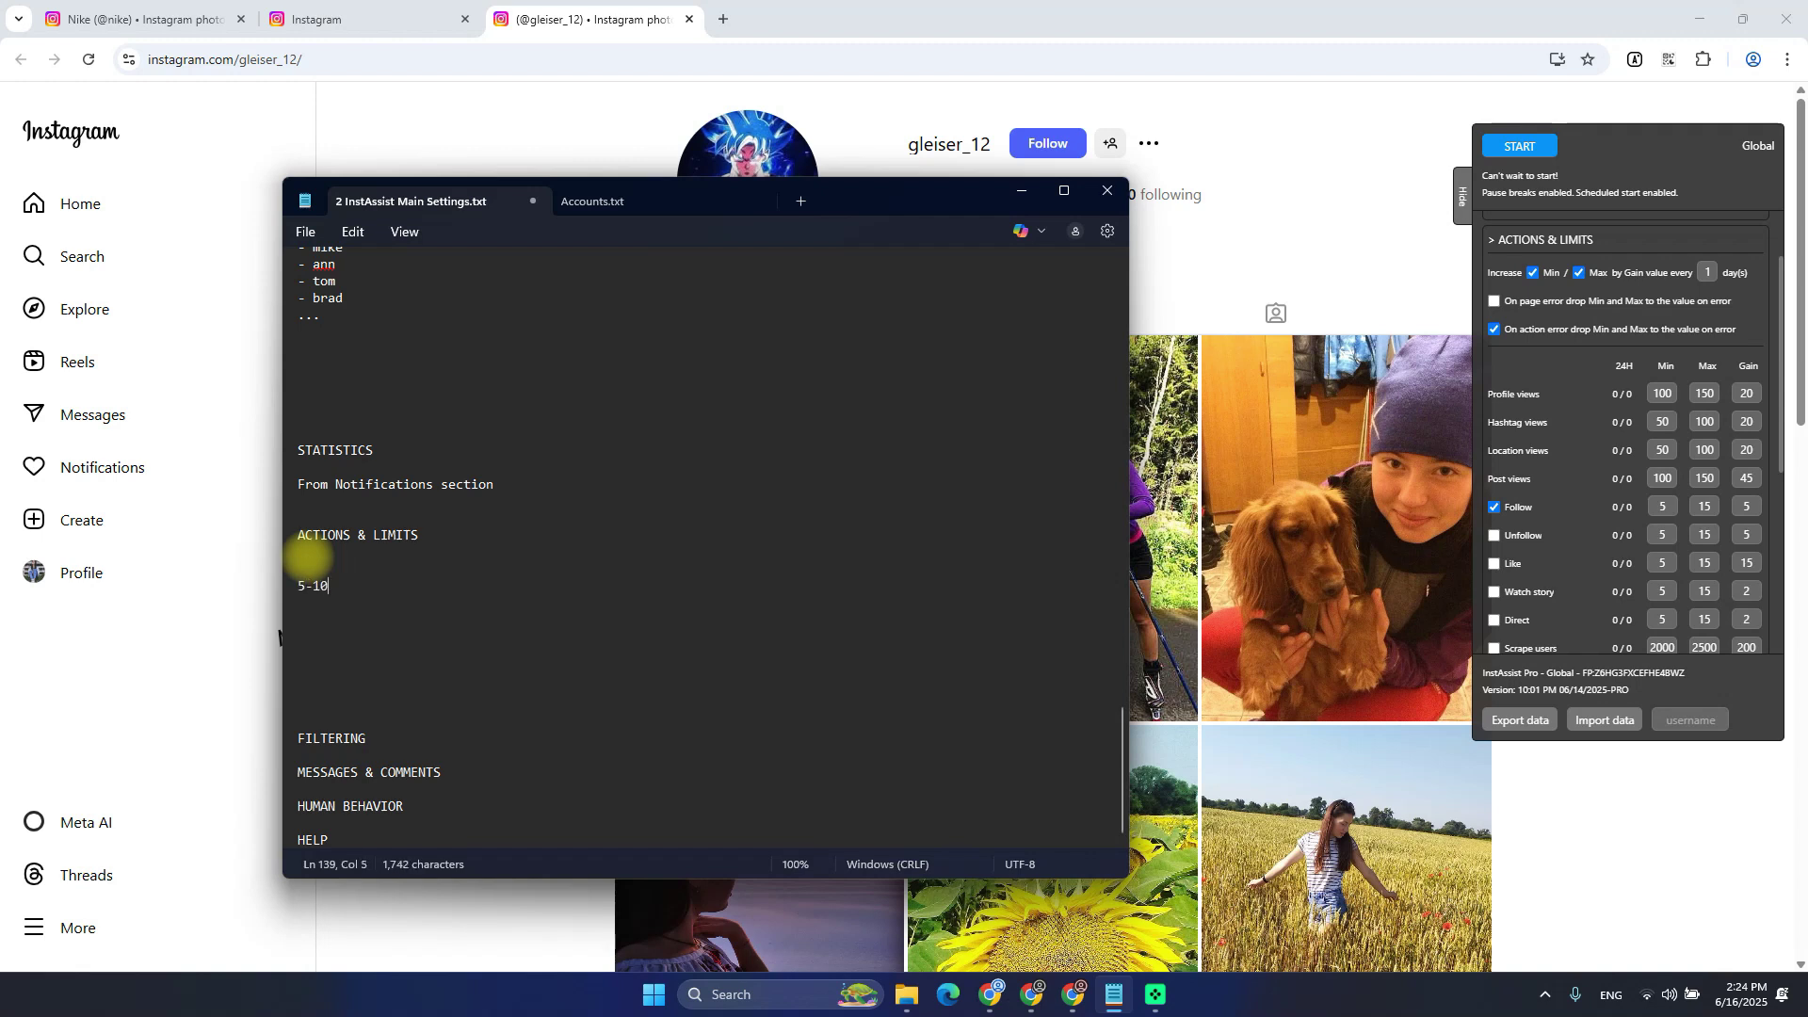
{"action": "type", "text": "5-15"}
{"action": "key", "text": "Return"}
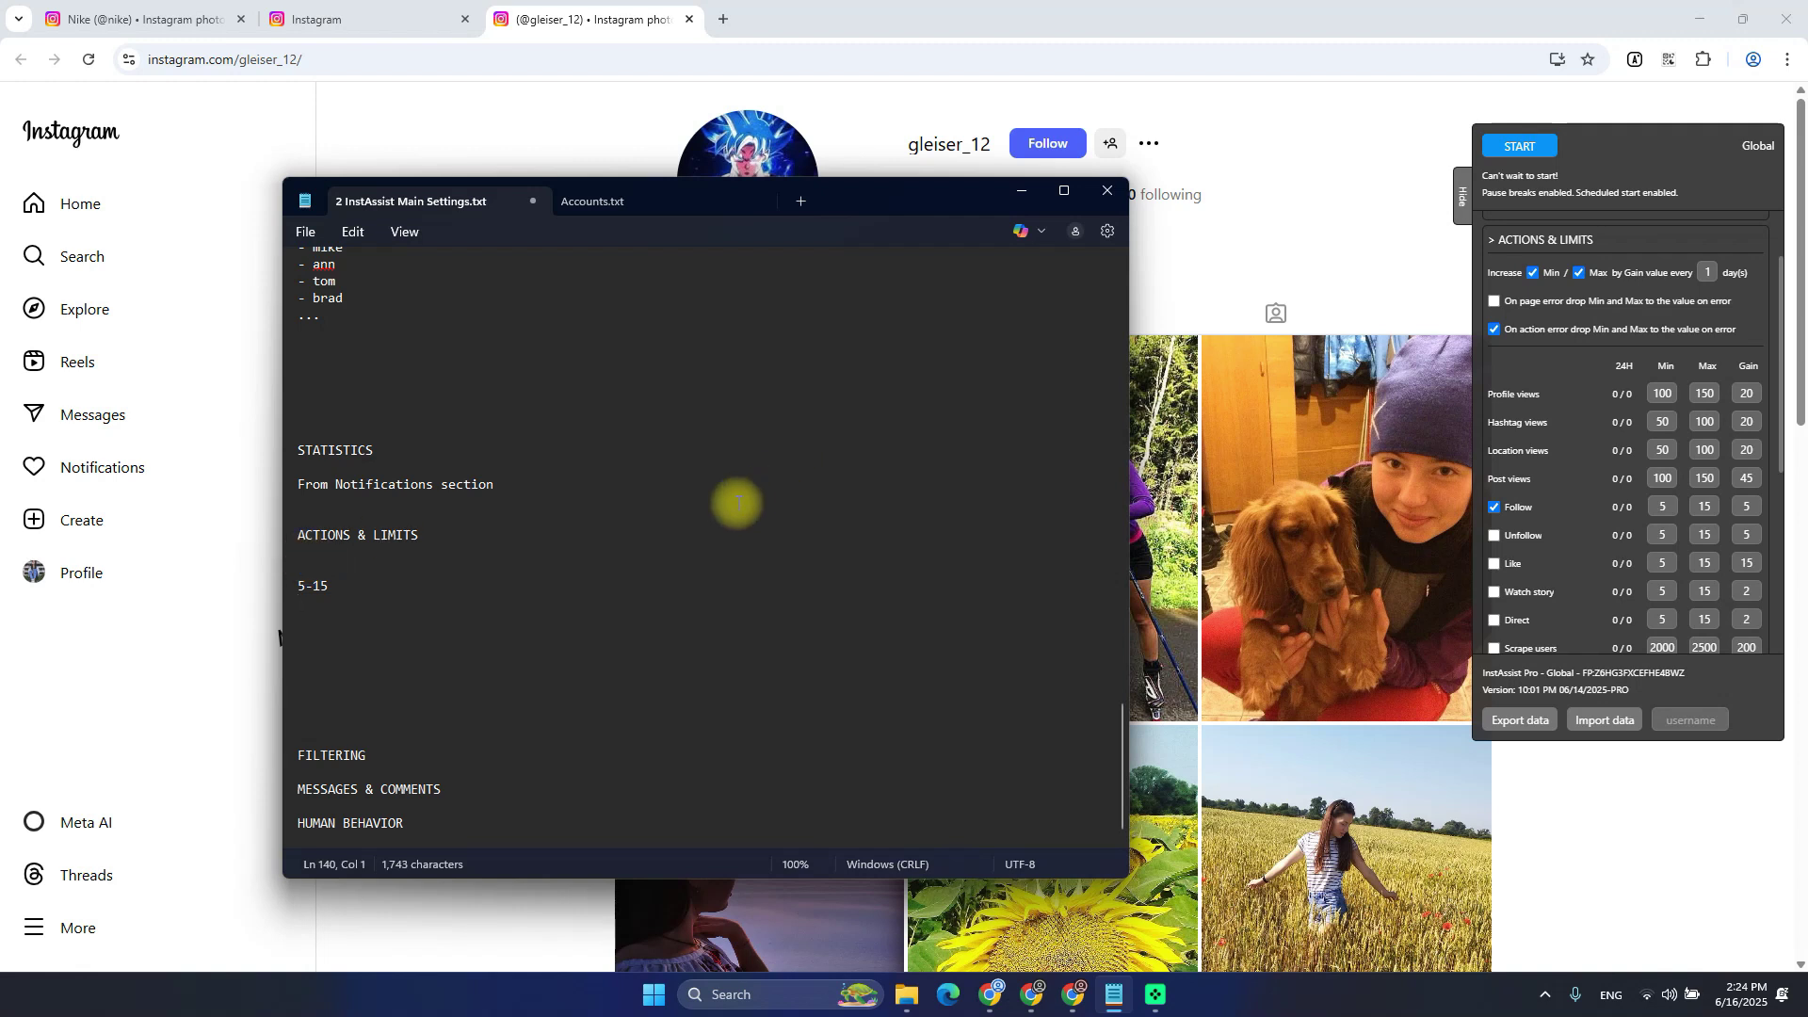
Delete the 5-15 line under ACTIONS & LIMITS in the notes
{"action": "key", "text": "shift+Down"}
{"action": "key", "text": "Right"}
{"action": "key", "text": "shift+Down"}
{"action": "key", "text": "Delete"}
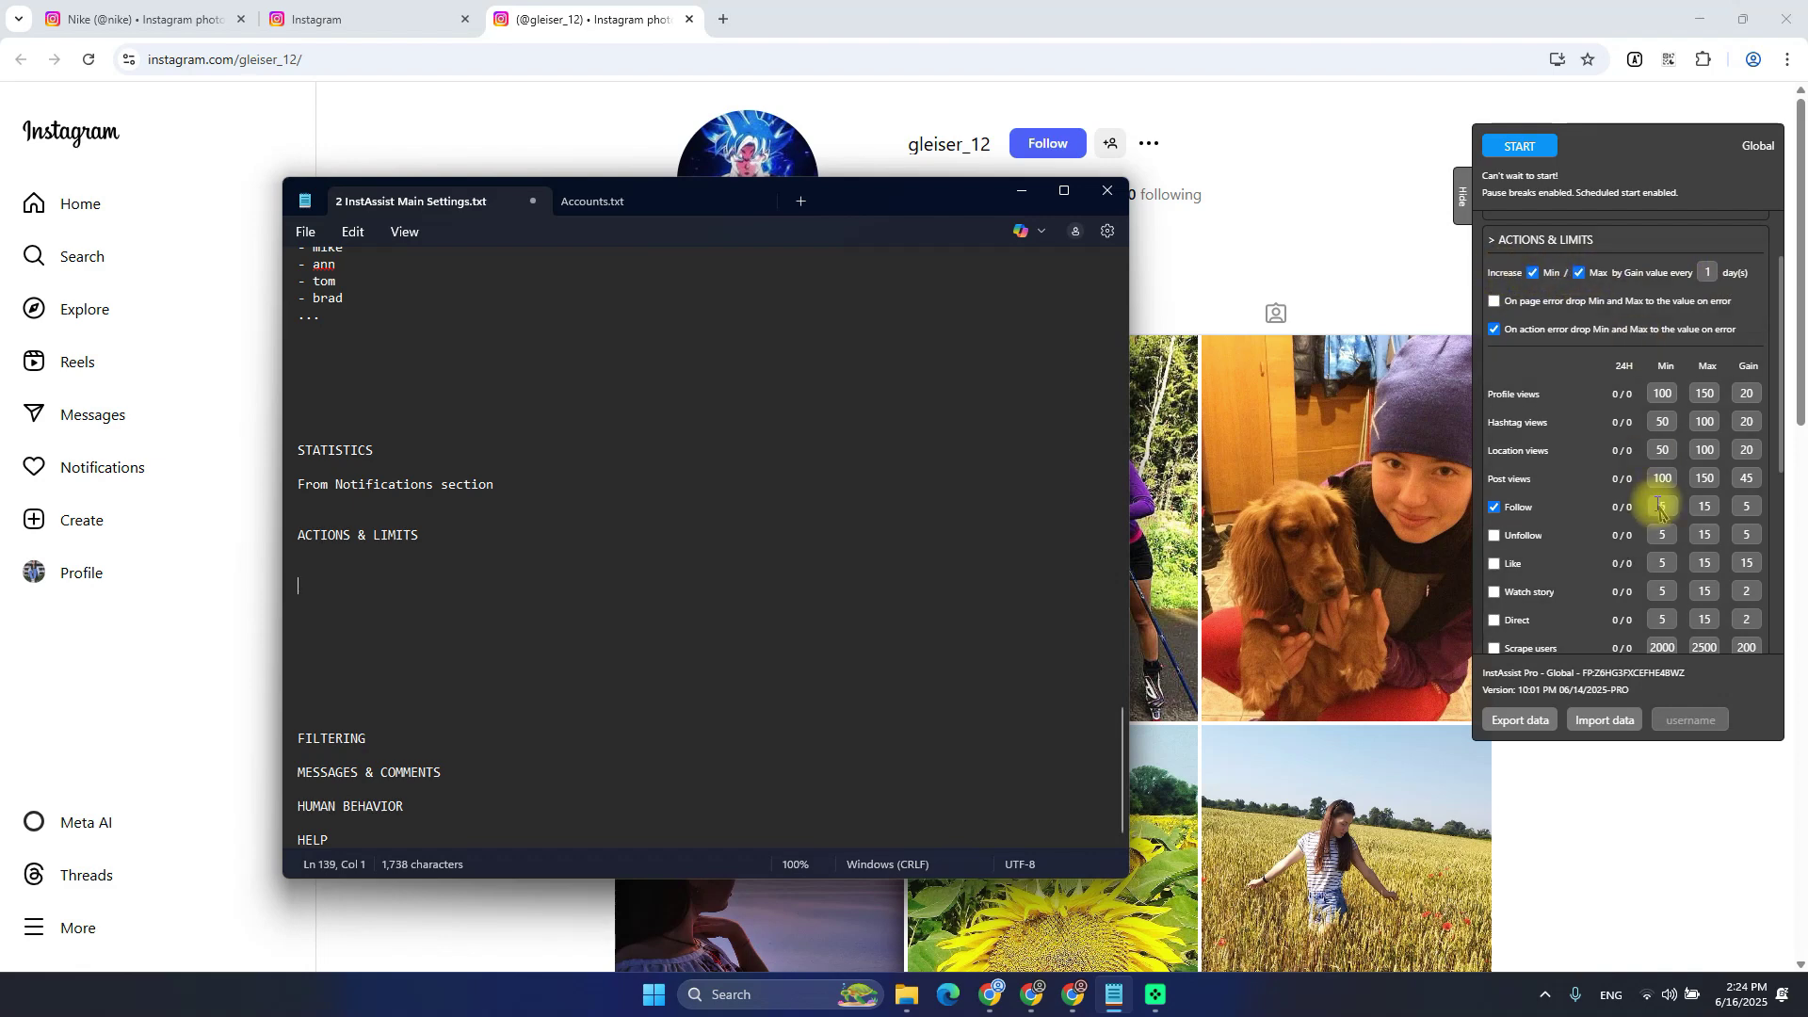
Switch between the InstAssist panel and the notes to examine the Follow row's Max, Gain and Min fields
{"action": "left_click", "coordinate": [1695, 507]}
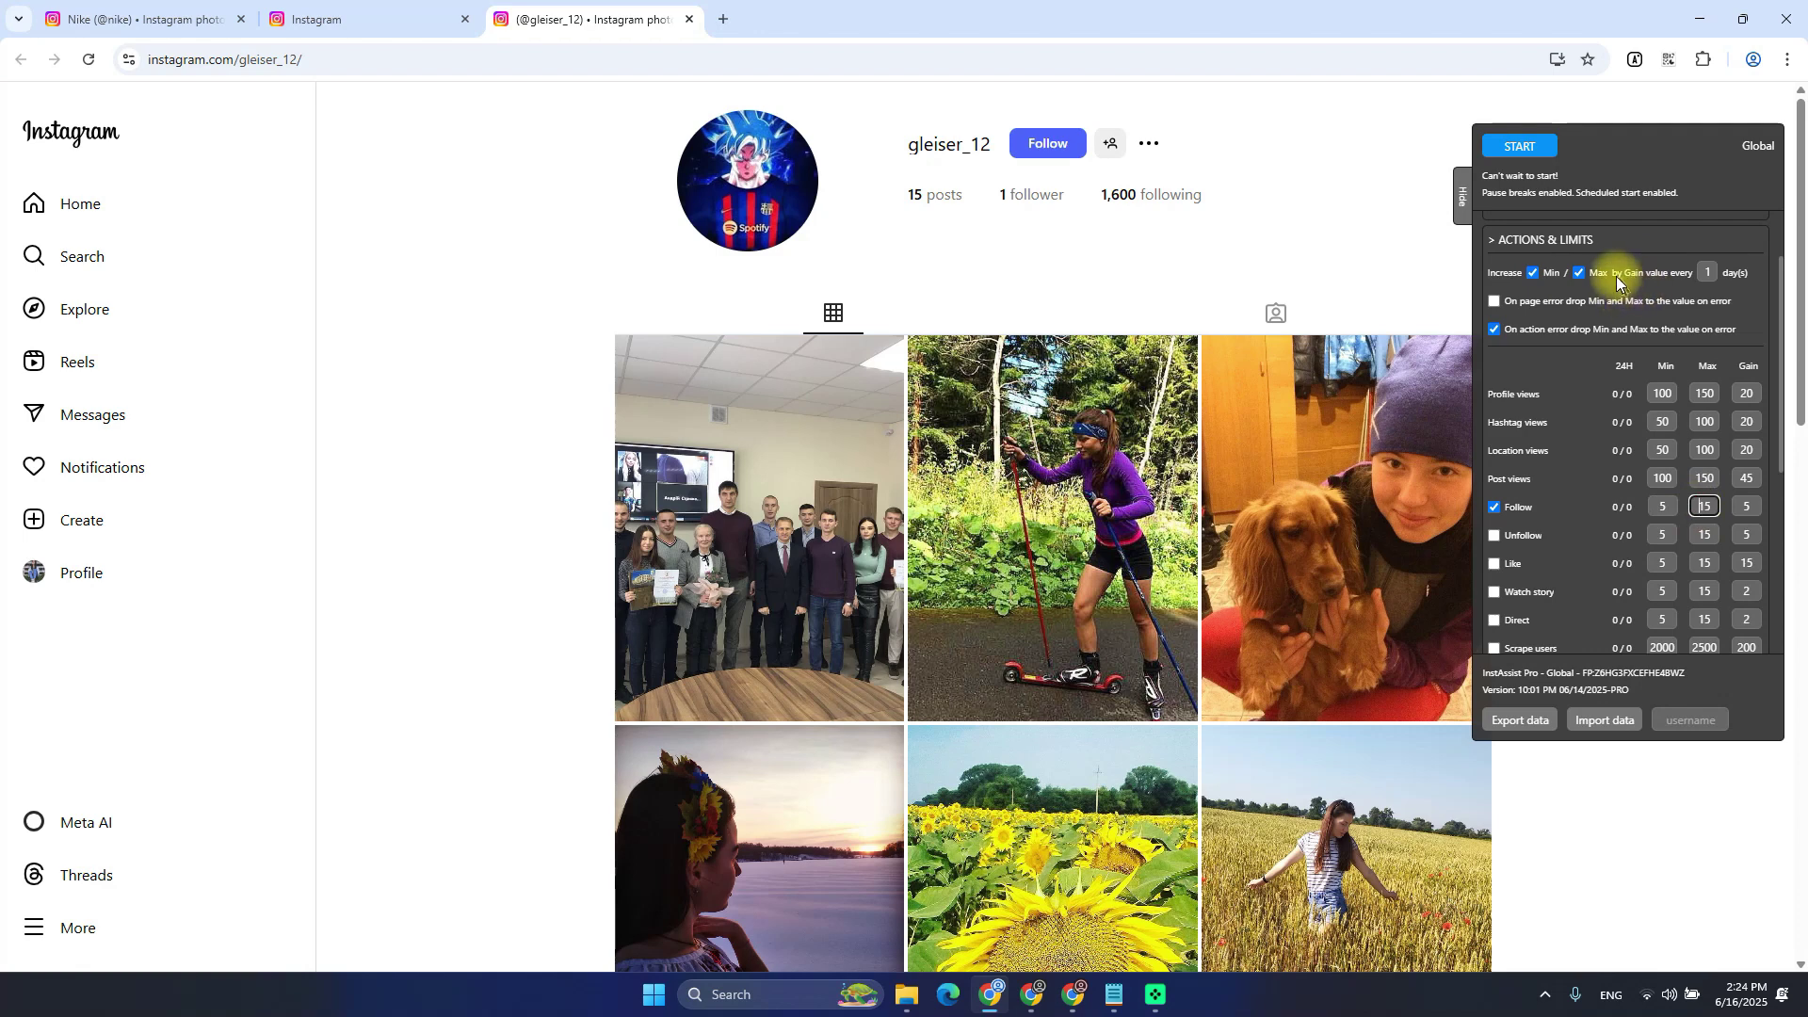
{"action": "double_click", "coordinate": [1747, 366]}
{"action": "left_click", "coordinate": [1747, 505]}
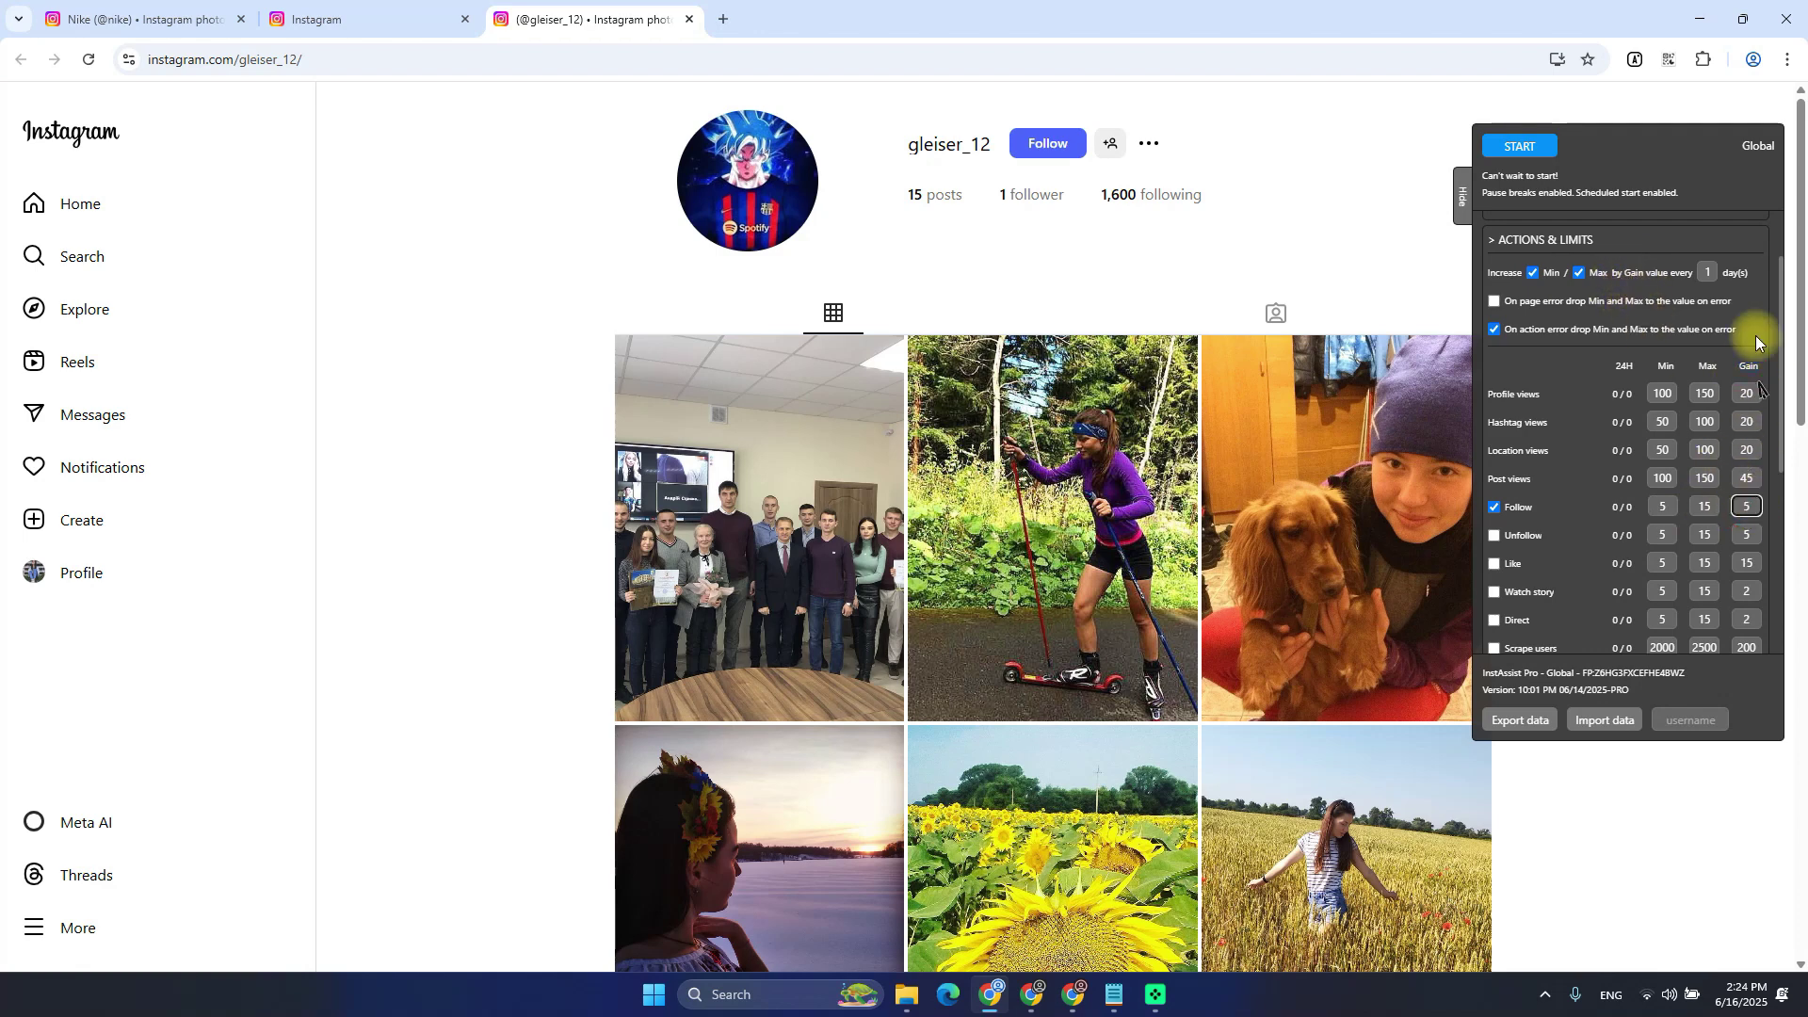
{"action": "key", "text": "alt+Tab"}
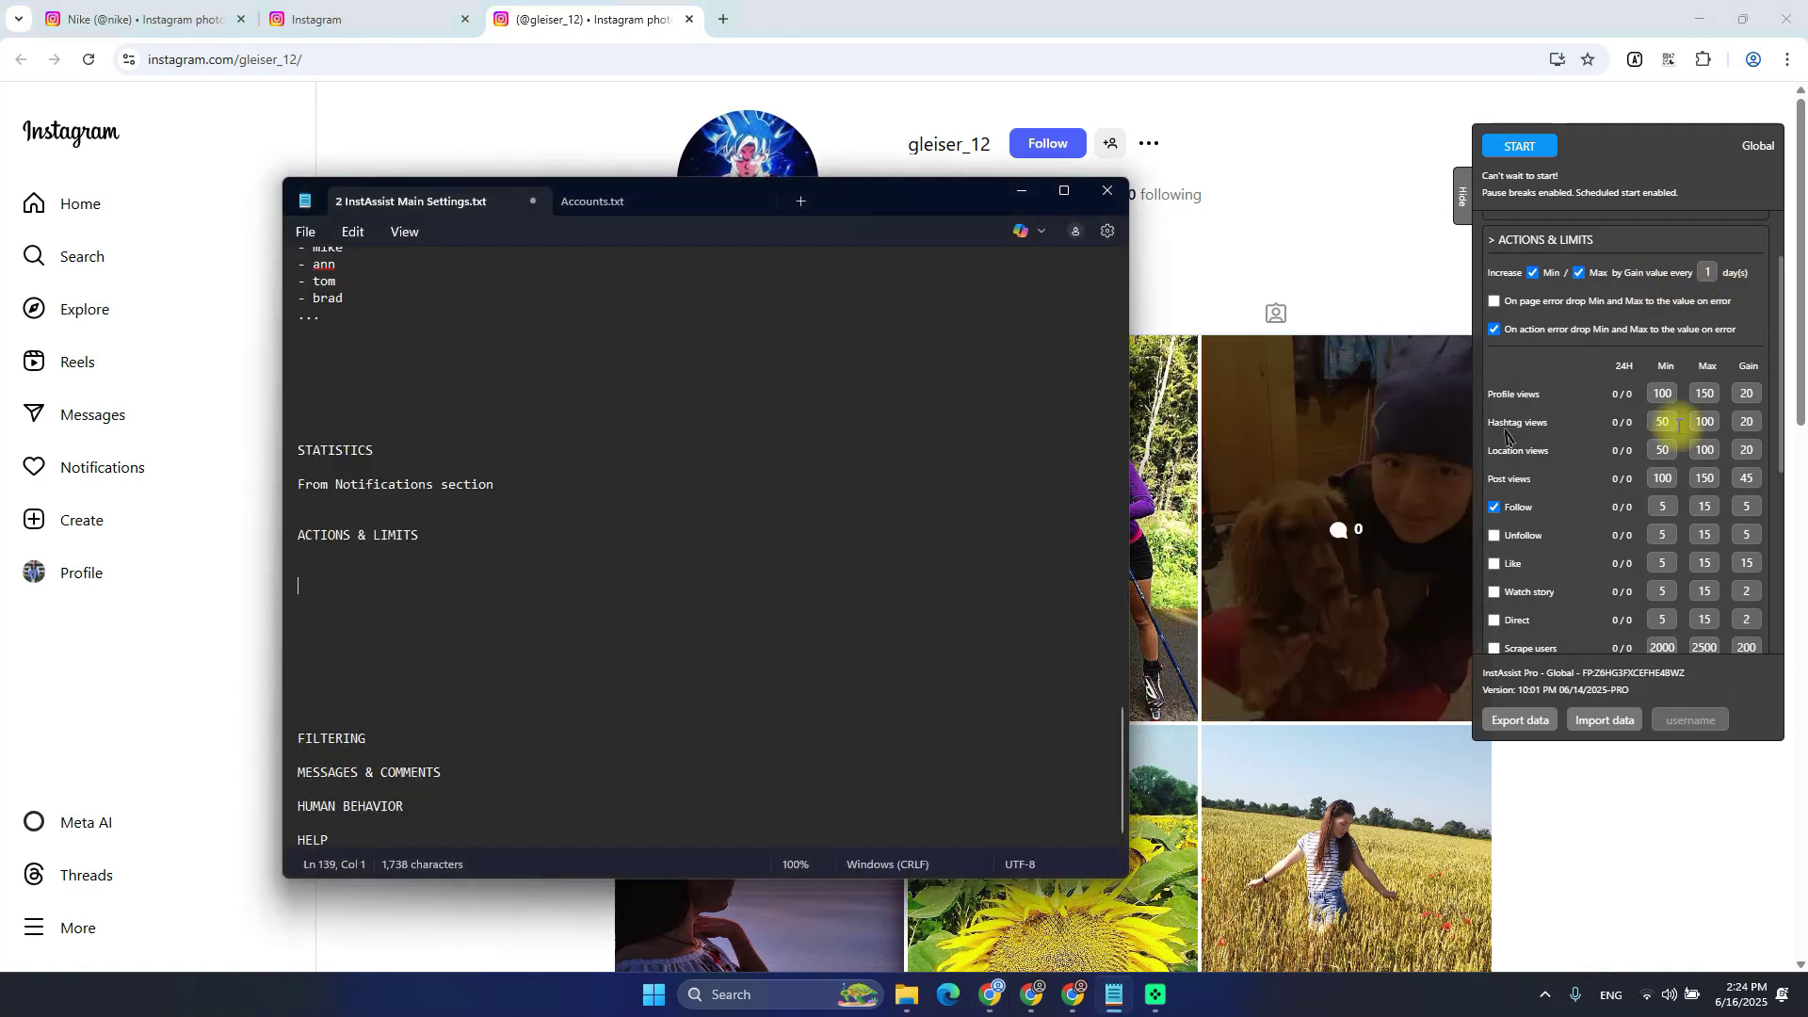
{"action": "left_click", "coordinate": [1665, 509]}
{"action": "left_click", "coordinate": [1698, 509]}
{"action": "key", "text": "alt+Tab"}
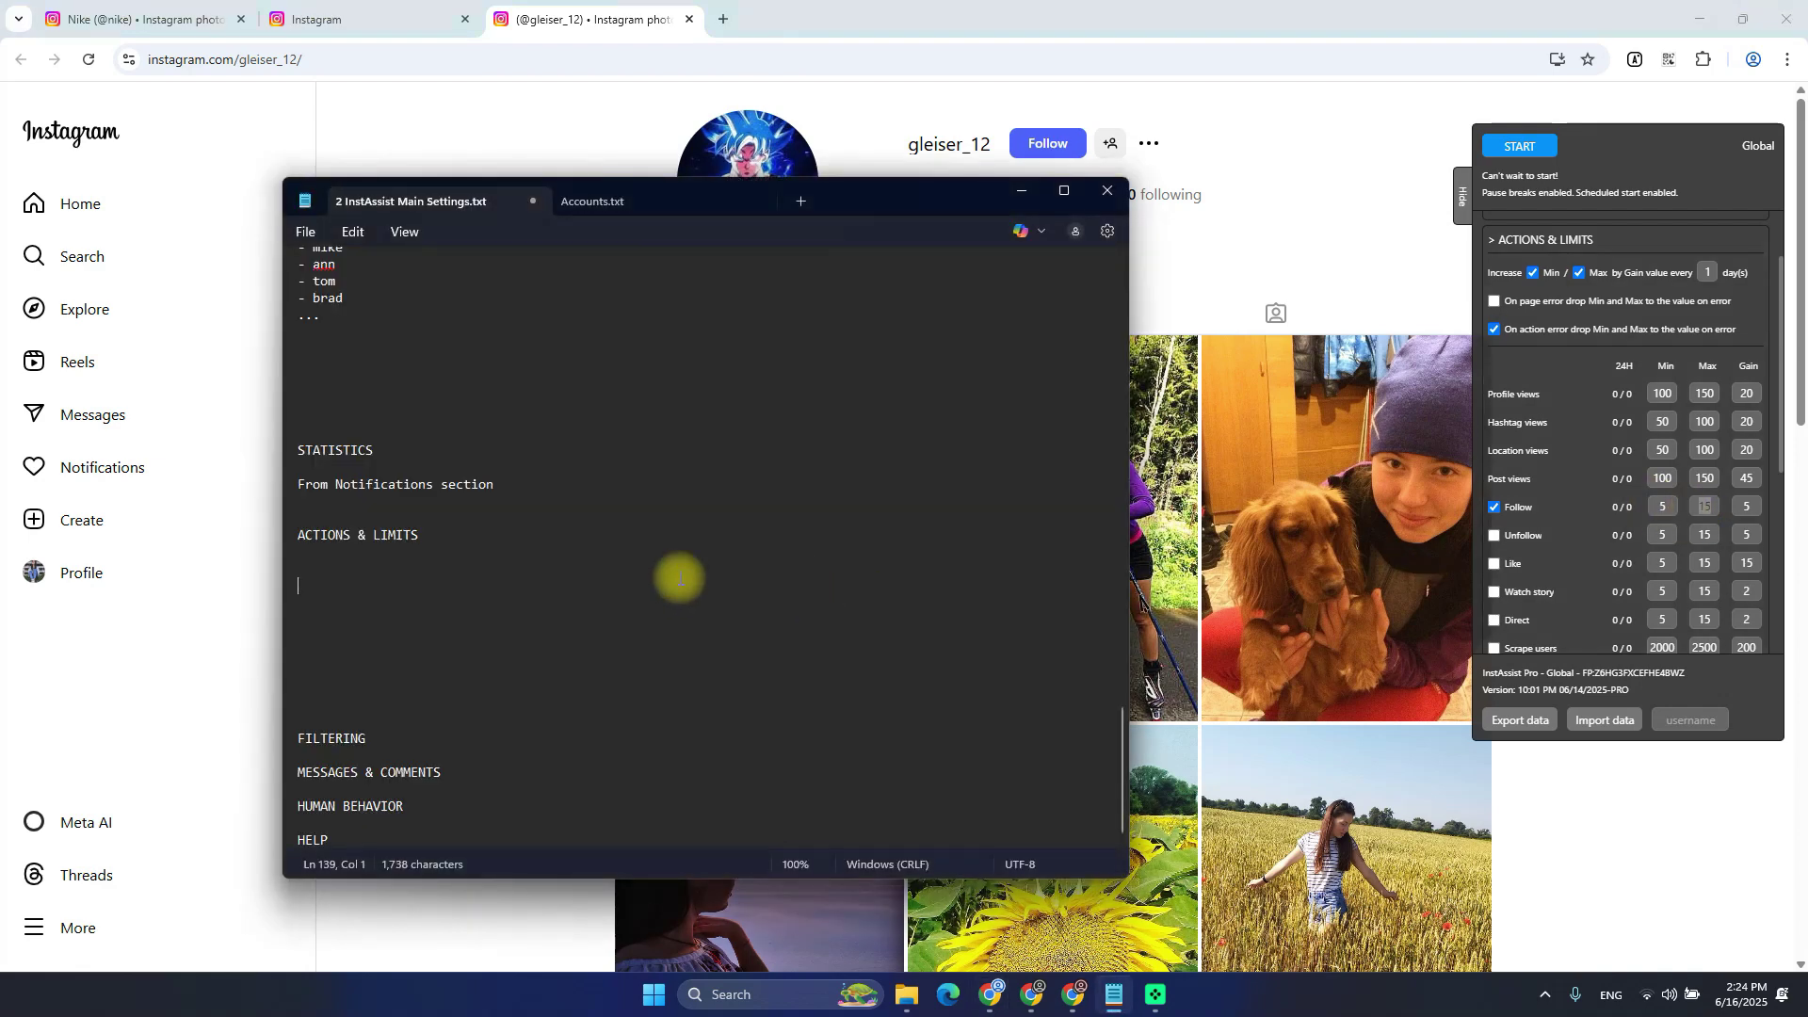
Write the example line "follow 5 - 15 = 12" under ACTIONS & LIMITS in the notes
{"action": "left_click", "coordinate": [522, 574]}
{"action": "key", "text": "Return"}
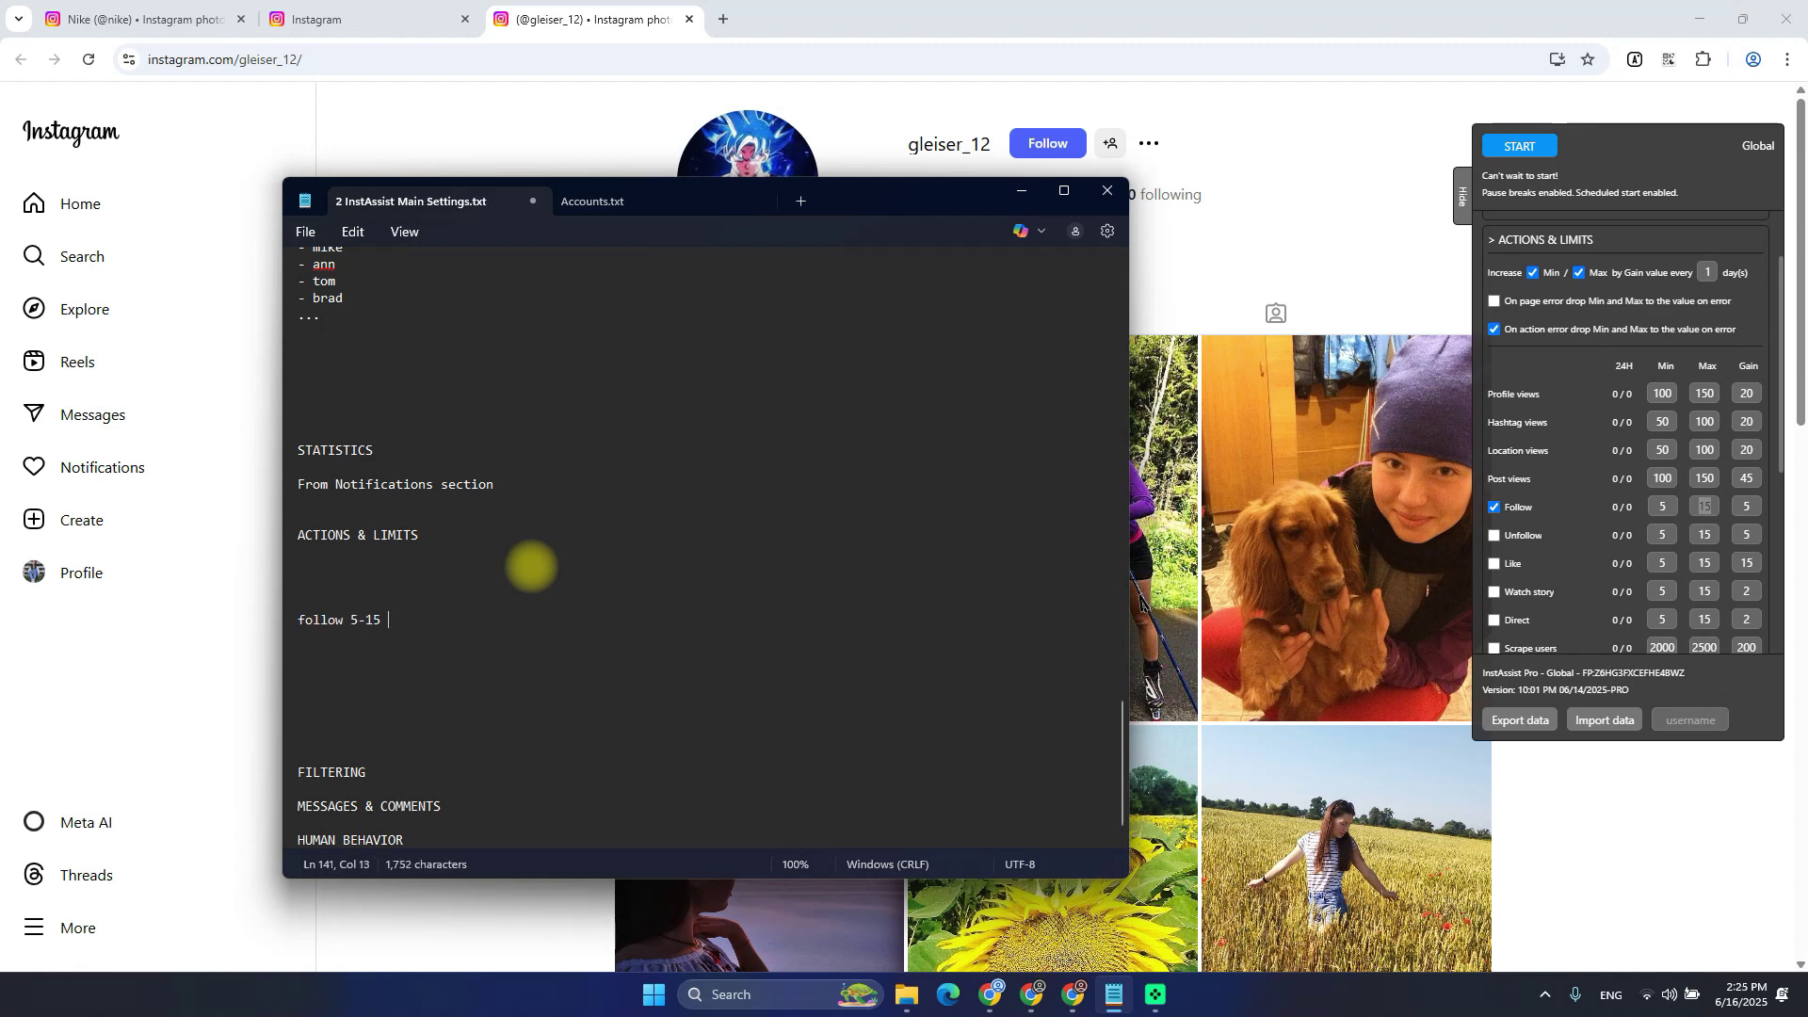
{"action": "key", "text": "BackSpace"}
{"action": "key", "text": "Num_Lock"}
{"action": "key", "text": "Num_Lock"}
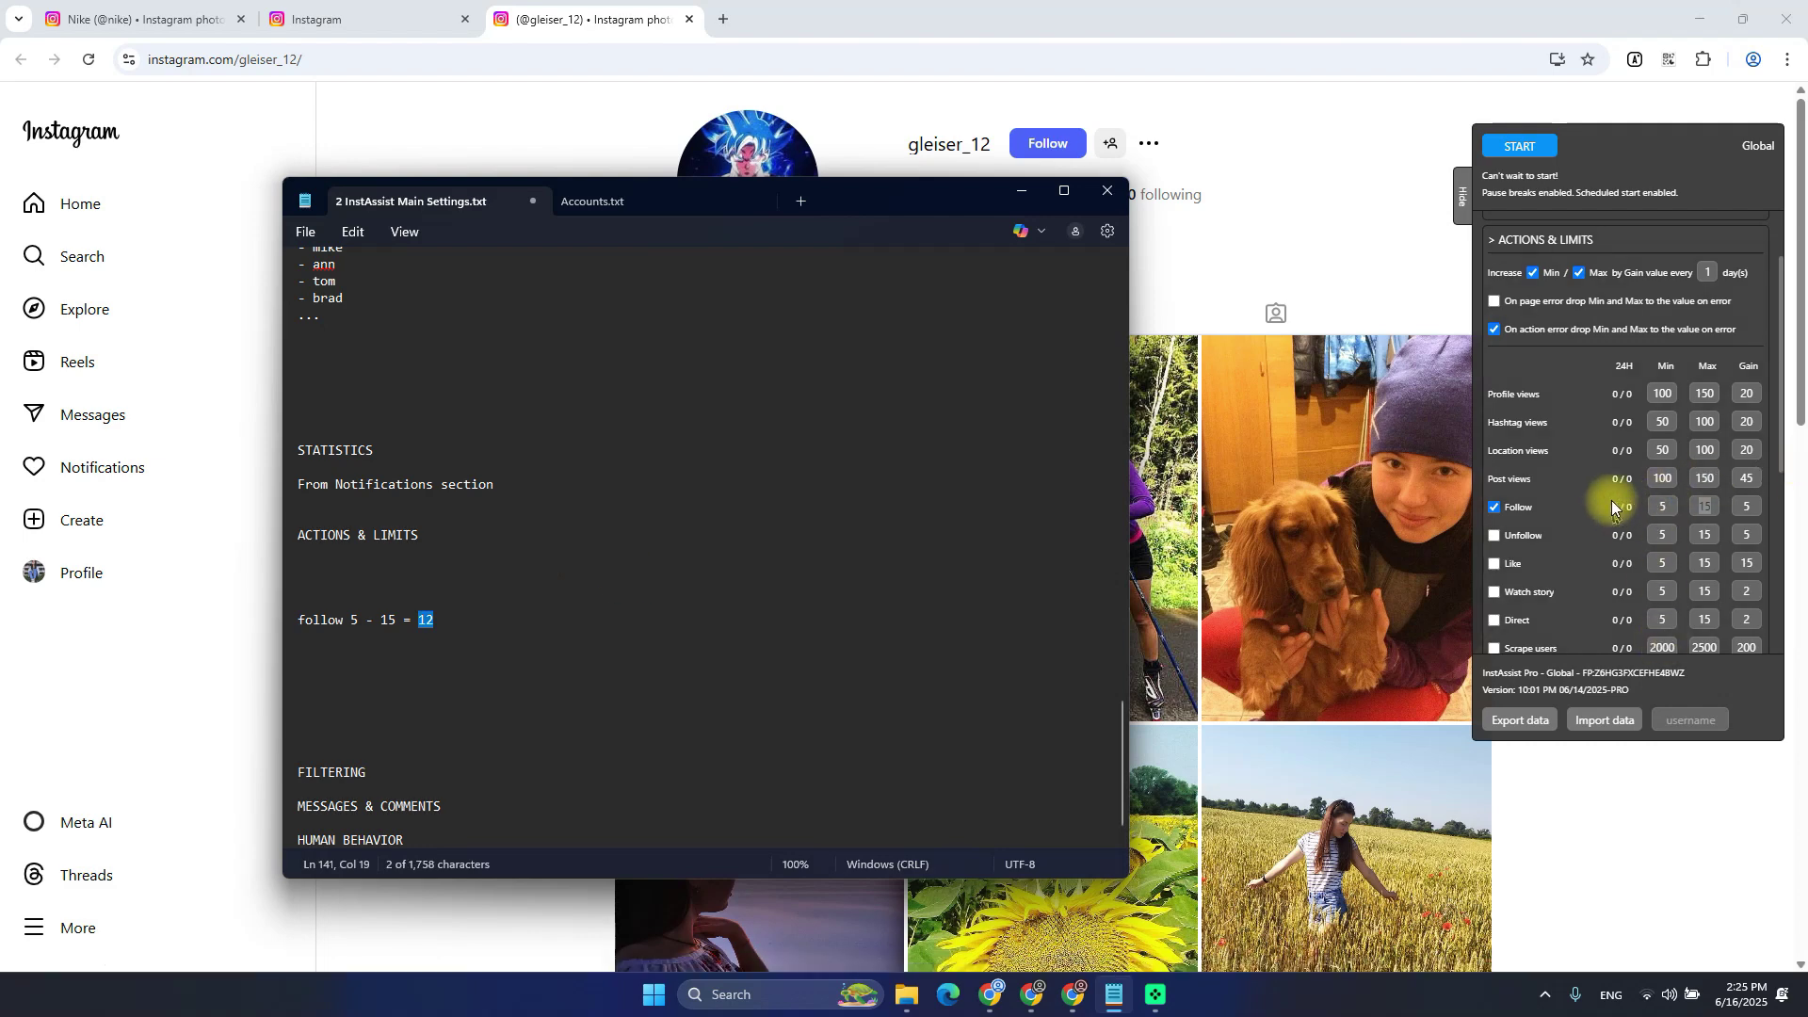
Compare the Follow Min field with the example line in the notes, examining its random value and its 5 - 15 range
{"action": "left_click", "coordinate": [1658, 506]}
{"action": "key", "text": "alt+Tab"}
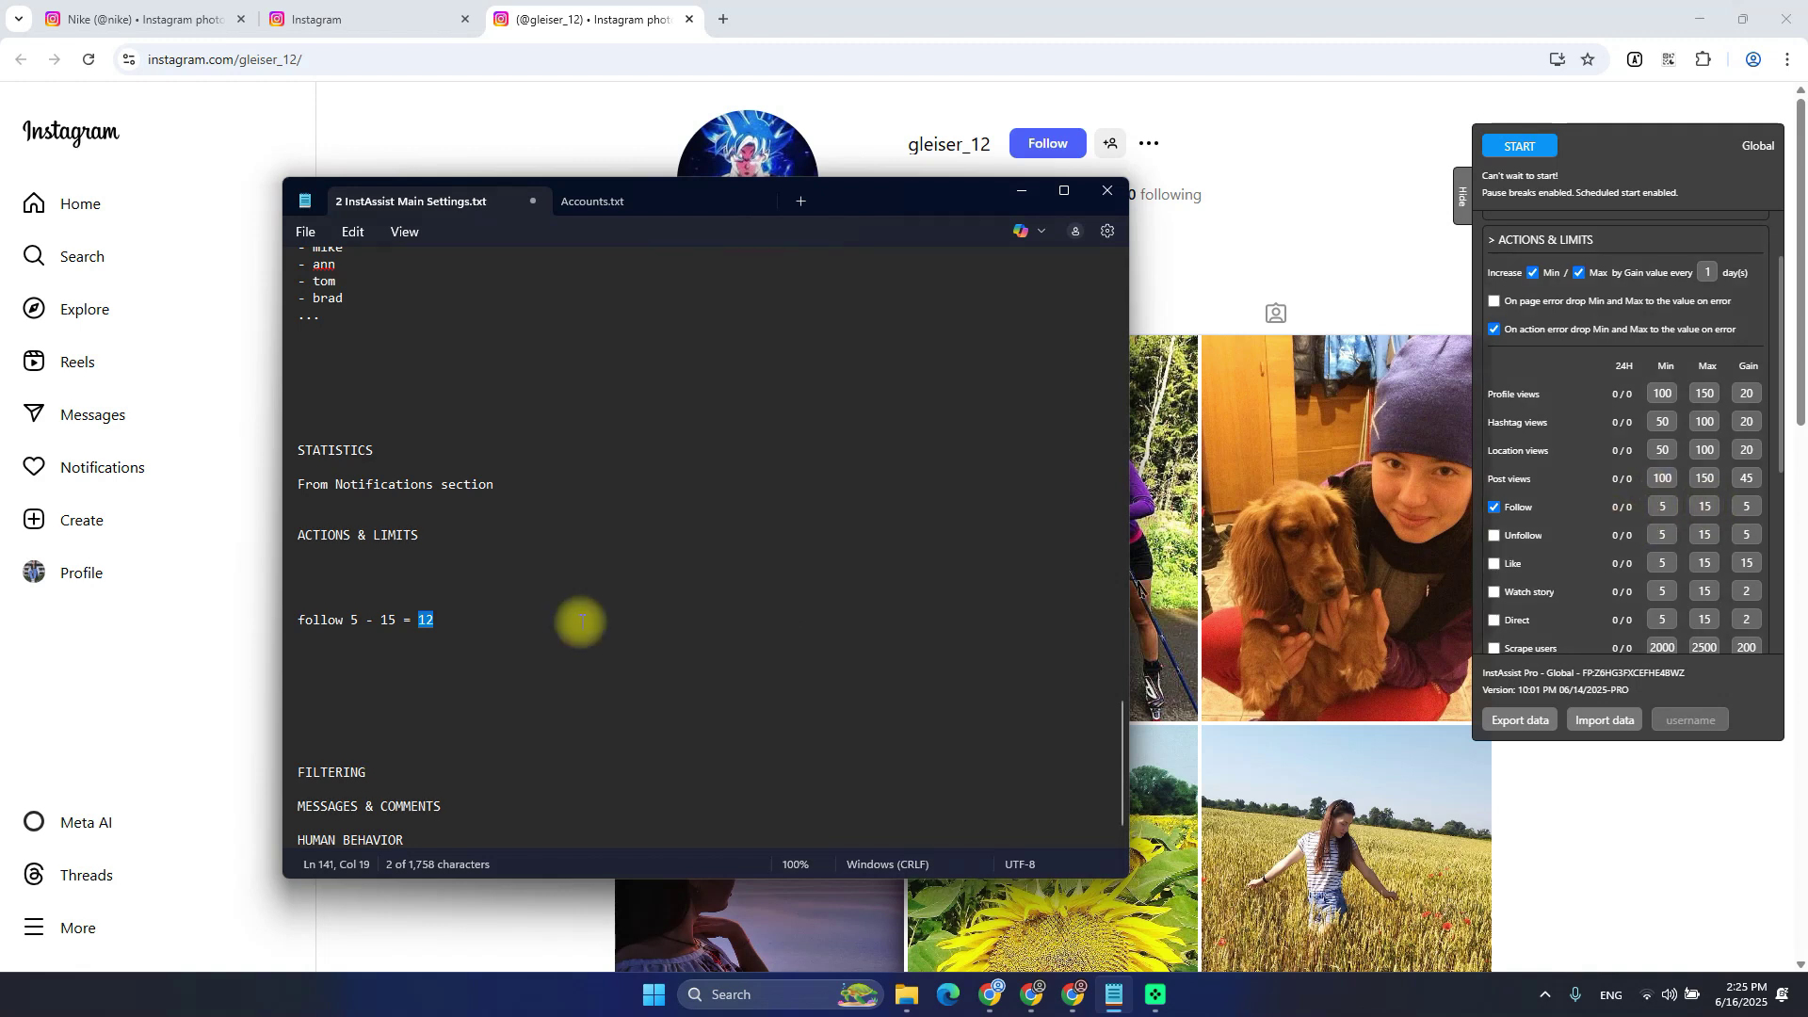
{"action": "left_click", "coordinate": [461, 620]}
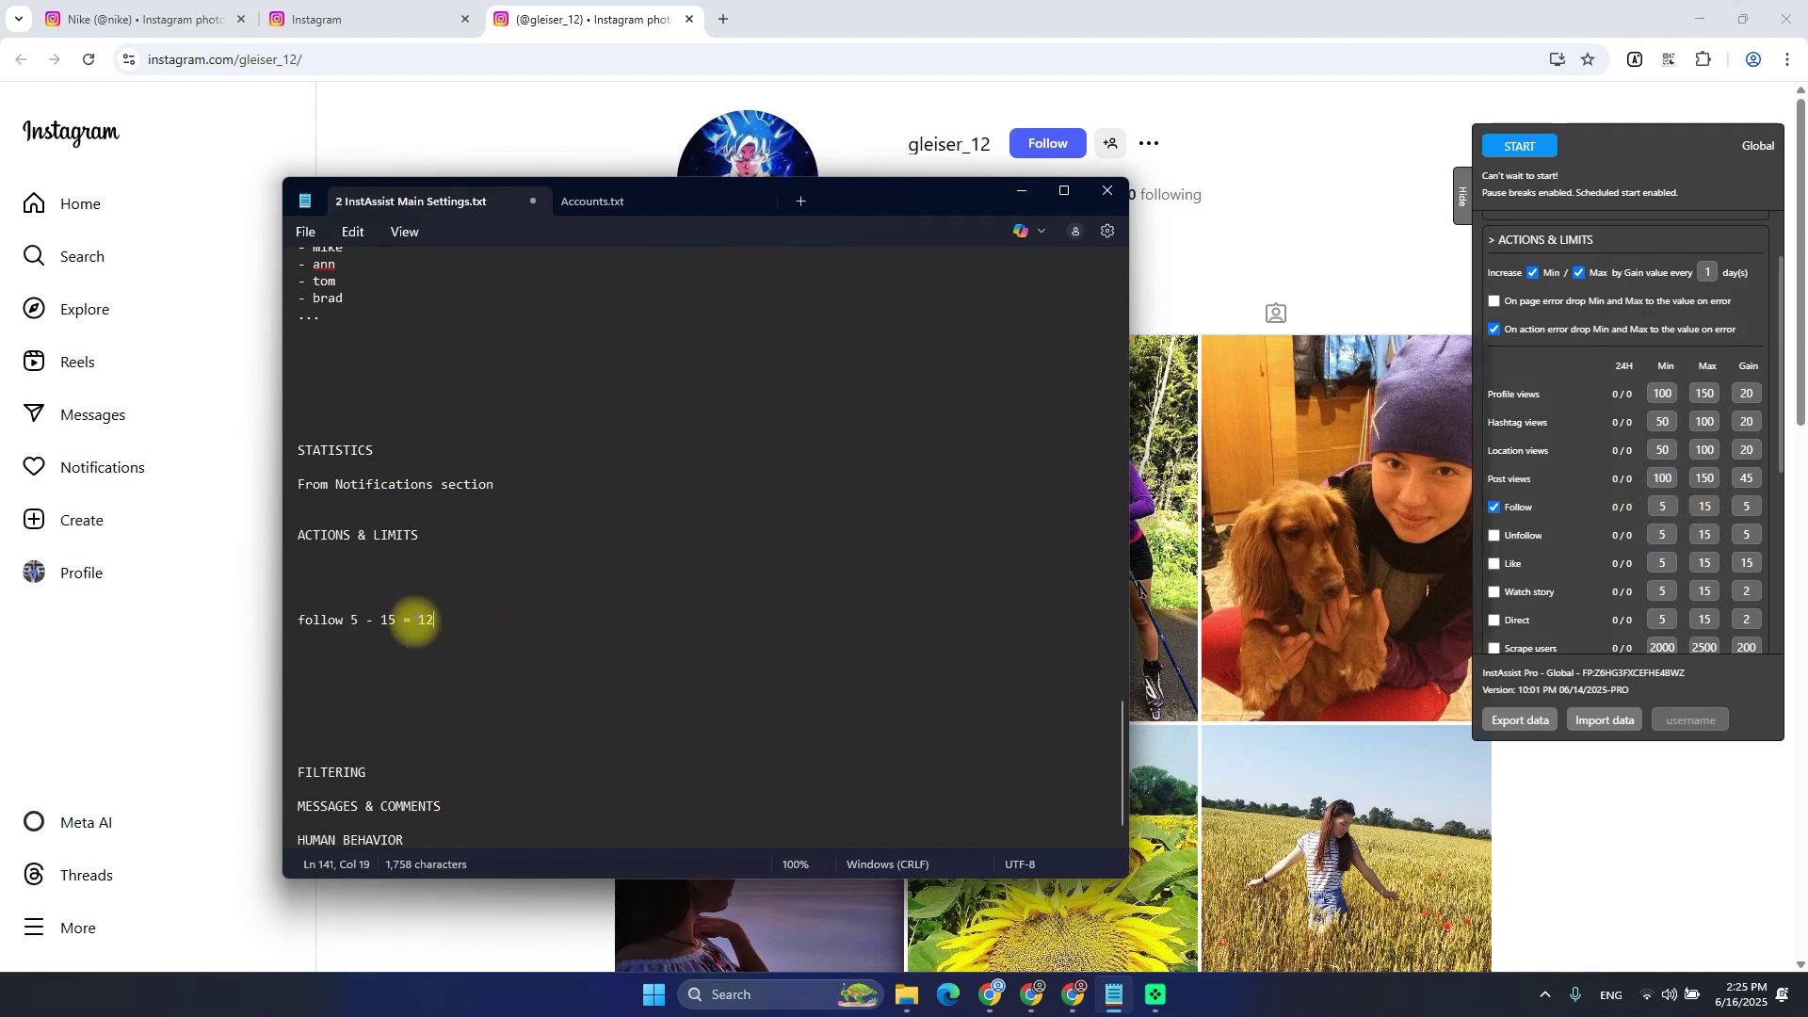
{"action": "left_click", "coordinate": [413, 620]}
{"action": "double_click", "coordinate": [420, 617]}
{"action": "left_click", "coordinate": [440, 618]}
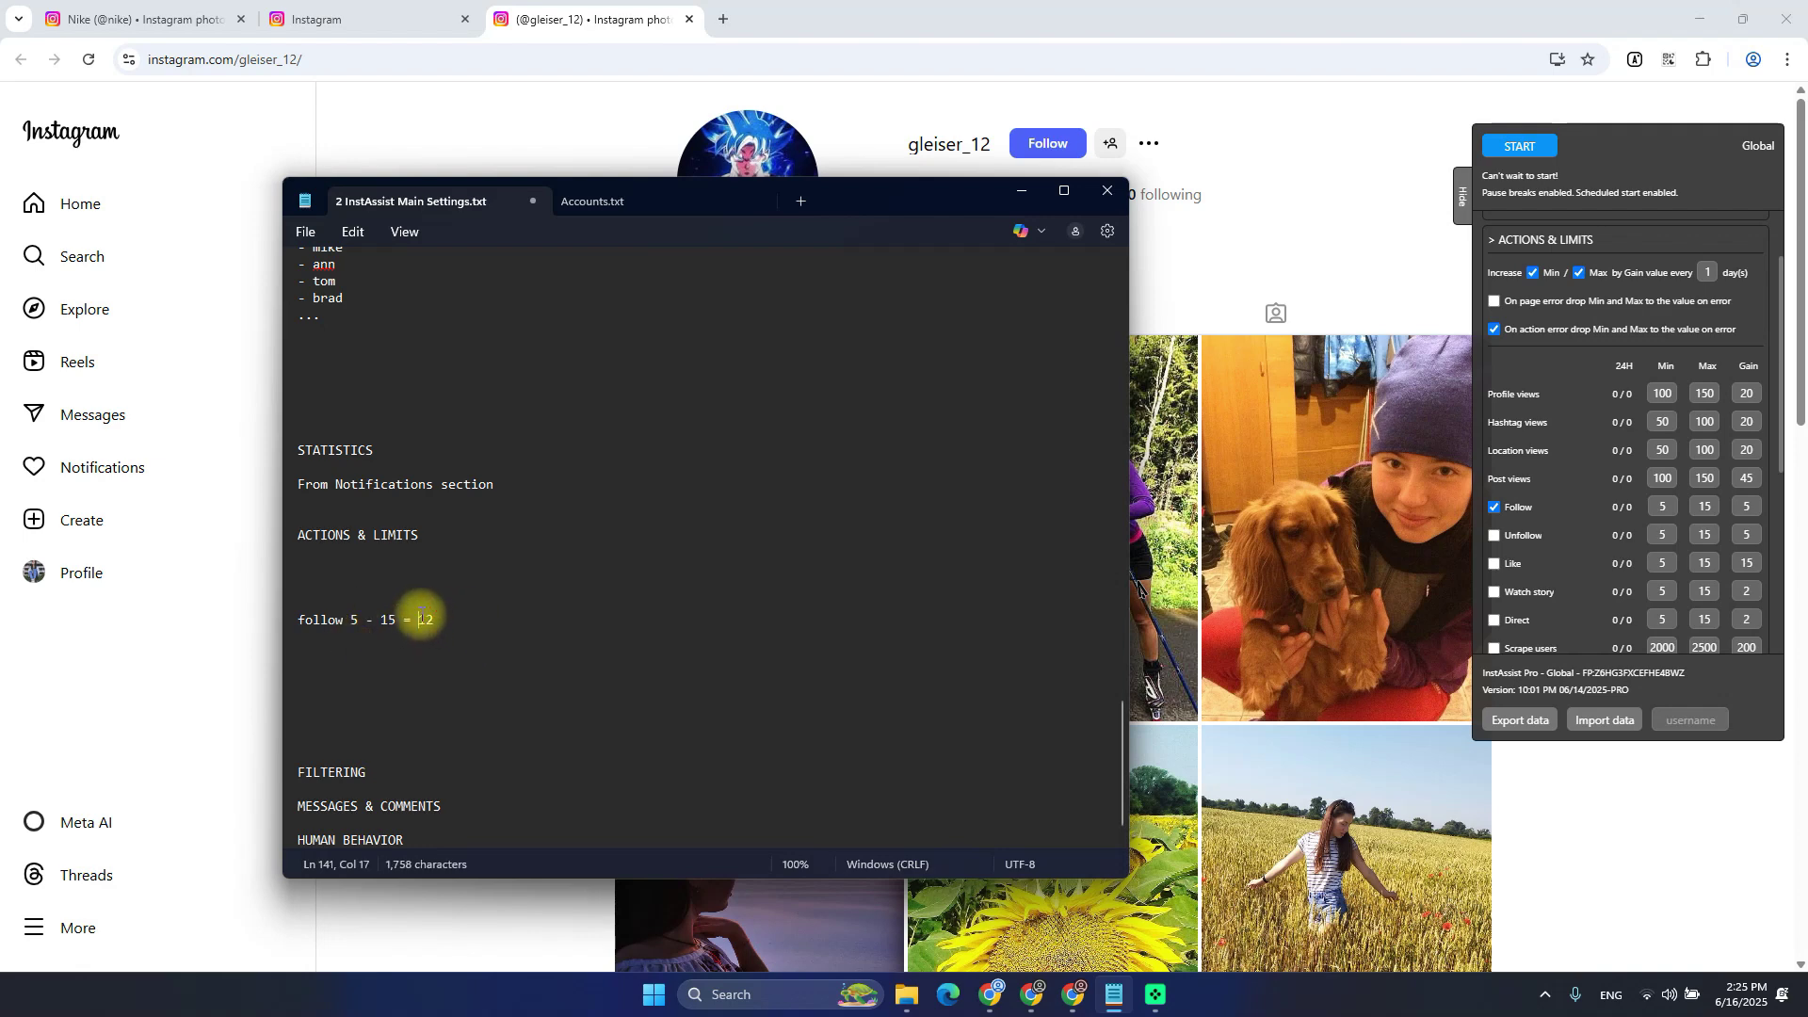
{"action": "left_click", "coordinate": [506, 618]}
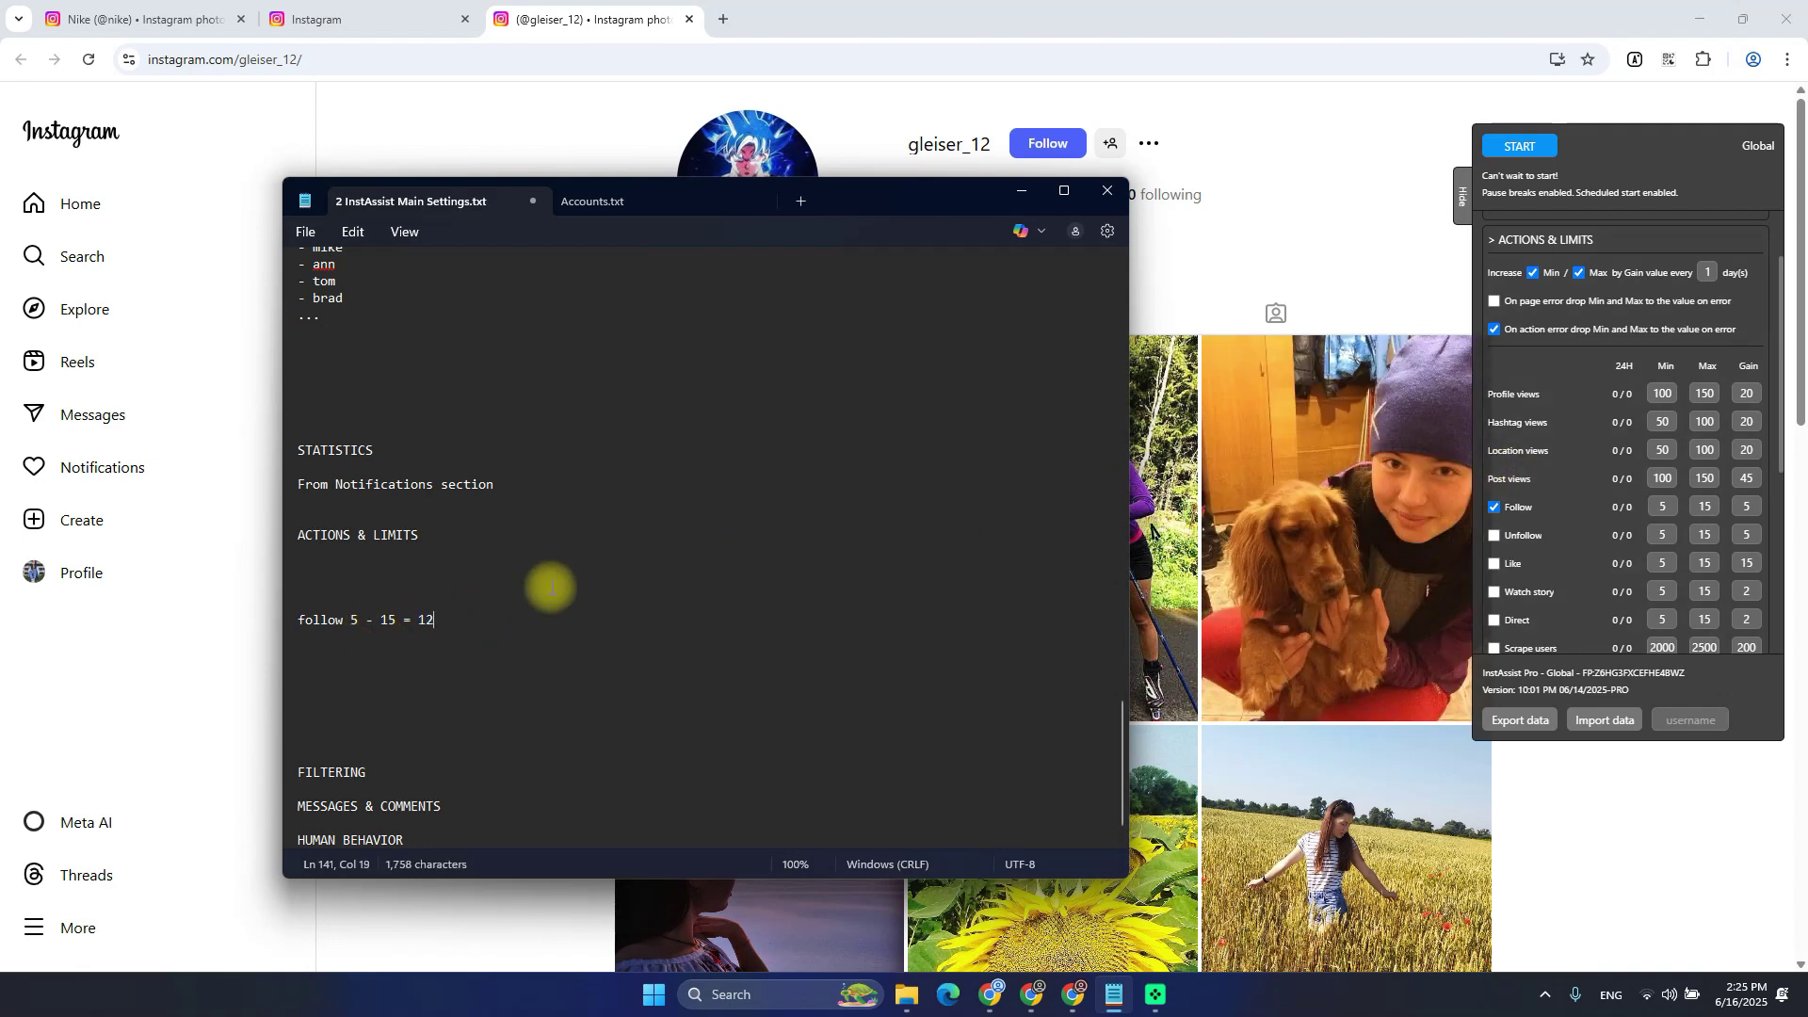
{"action": "left_click", "coordinate": [349, 619]}
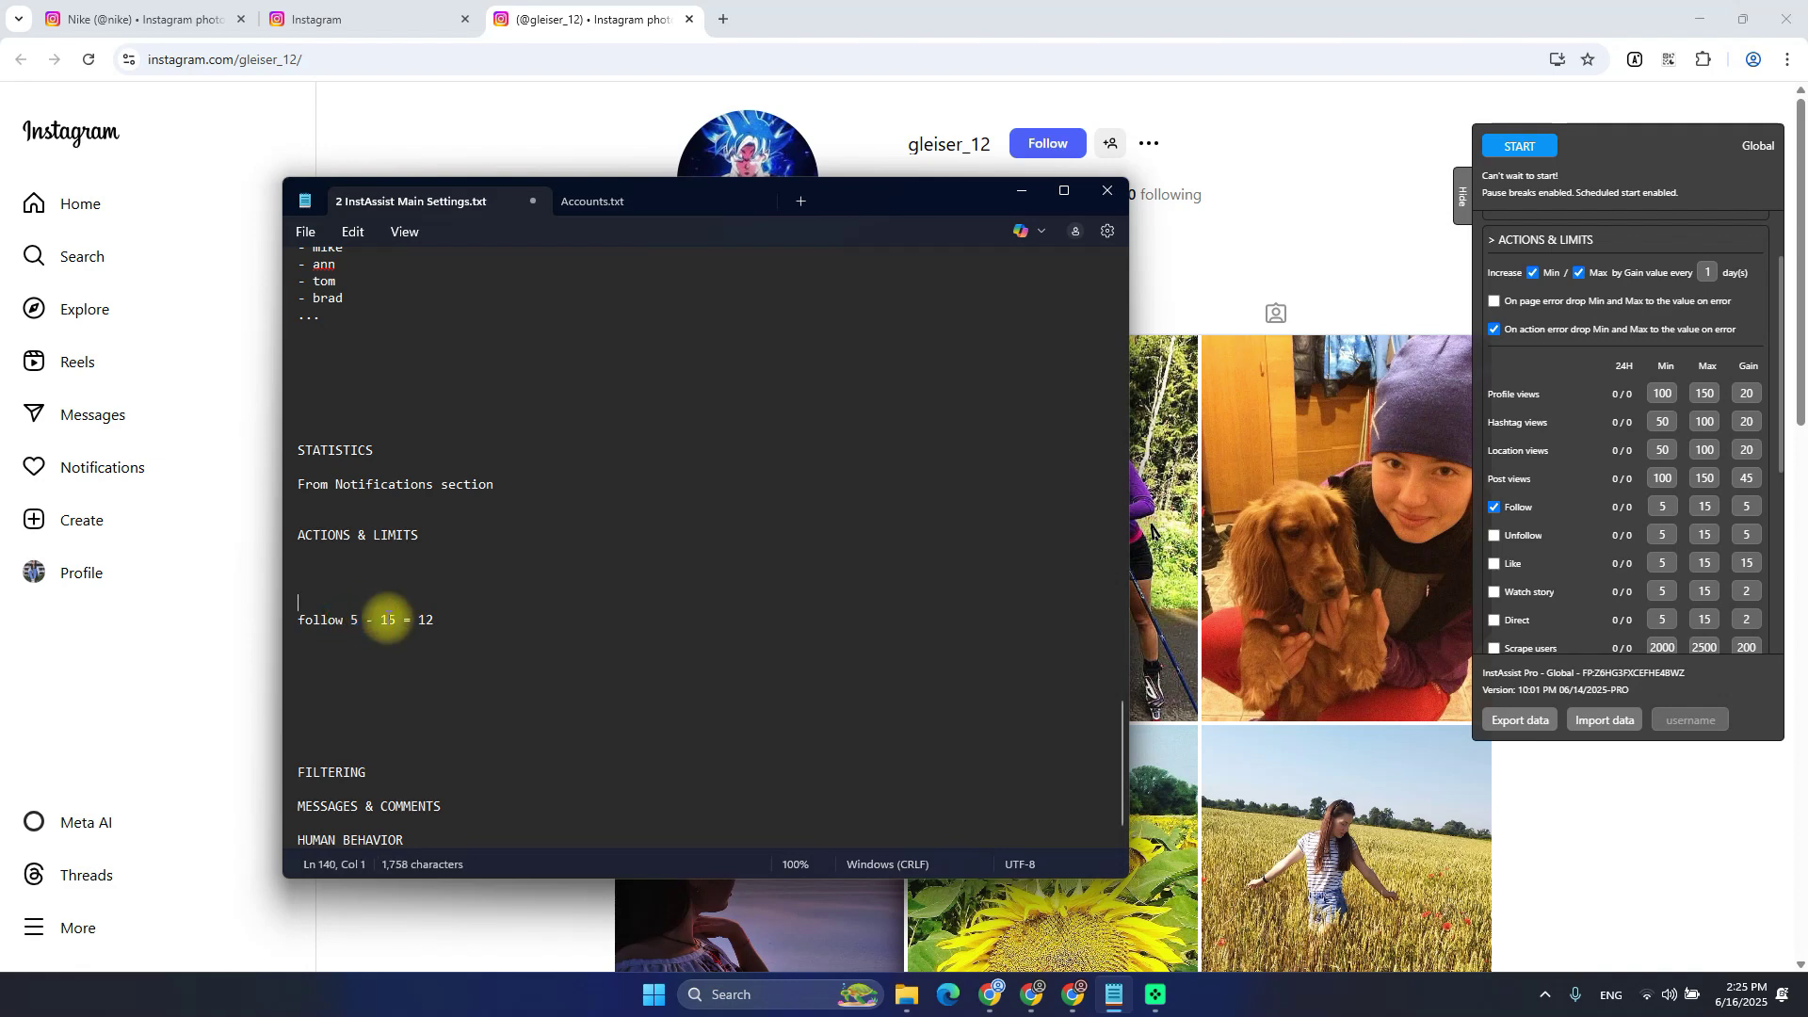
{"action": "double_click", "coordinate": [387, 619]}
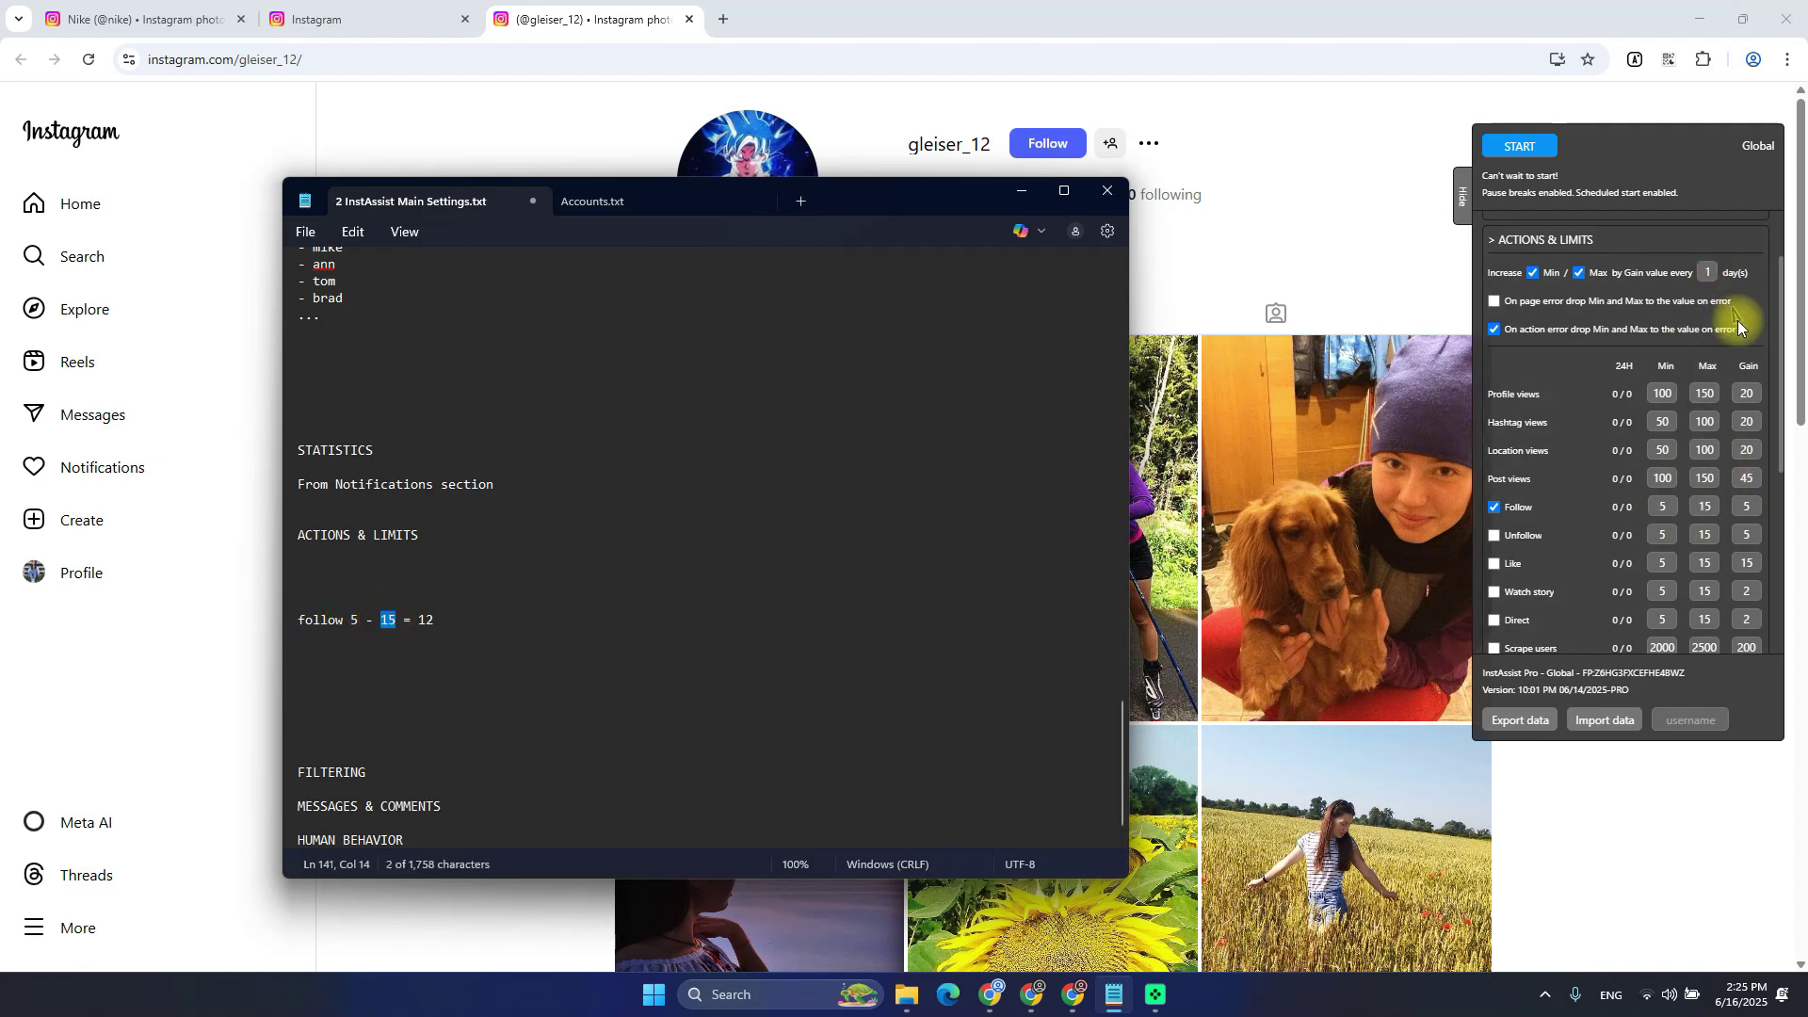
Check the Follow Gain field and add the line "follow 10 - 20 = 14" below the first example in the notes
{"action": "left_click", "coordinate": [1747, 506]}
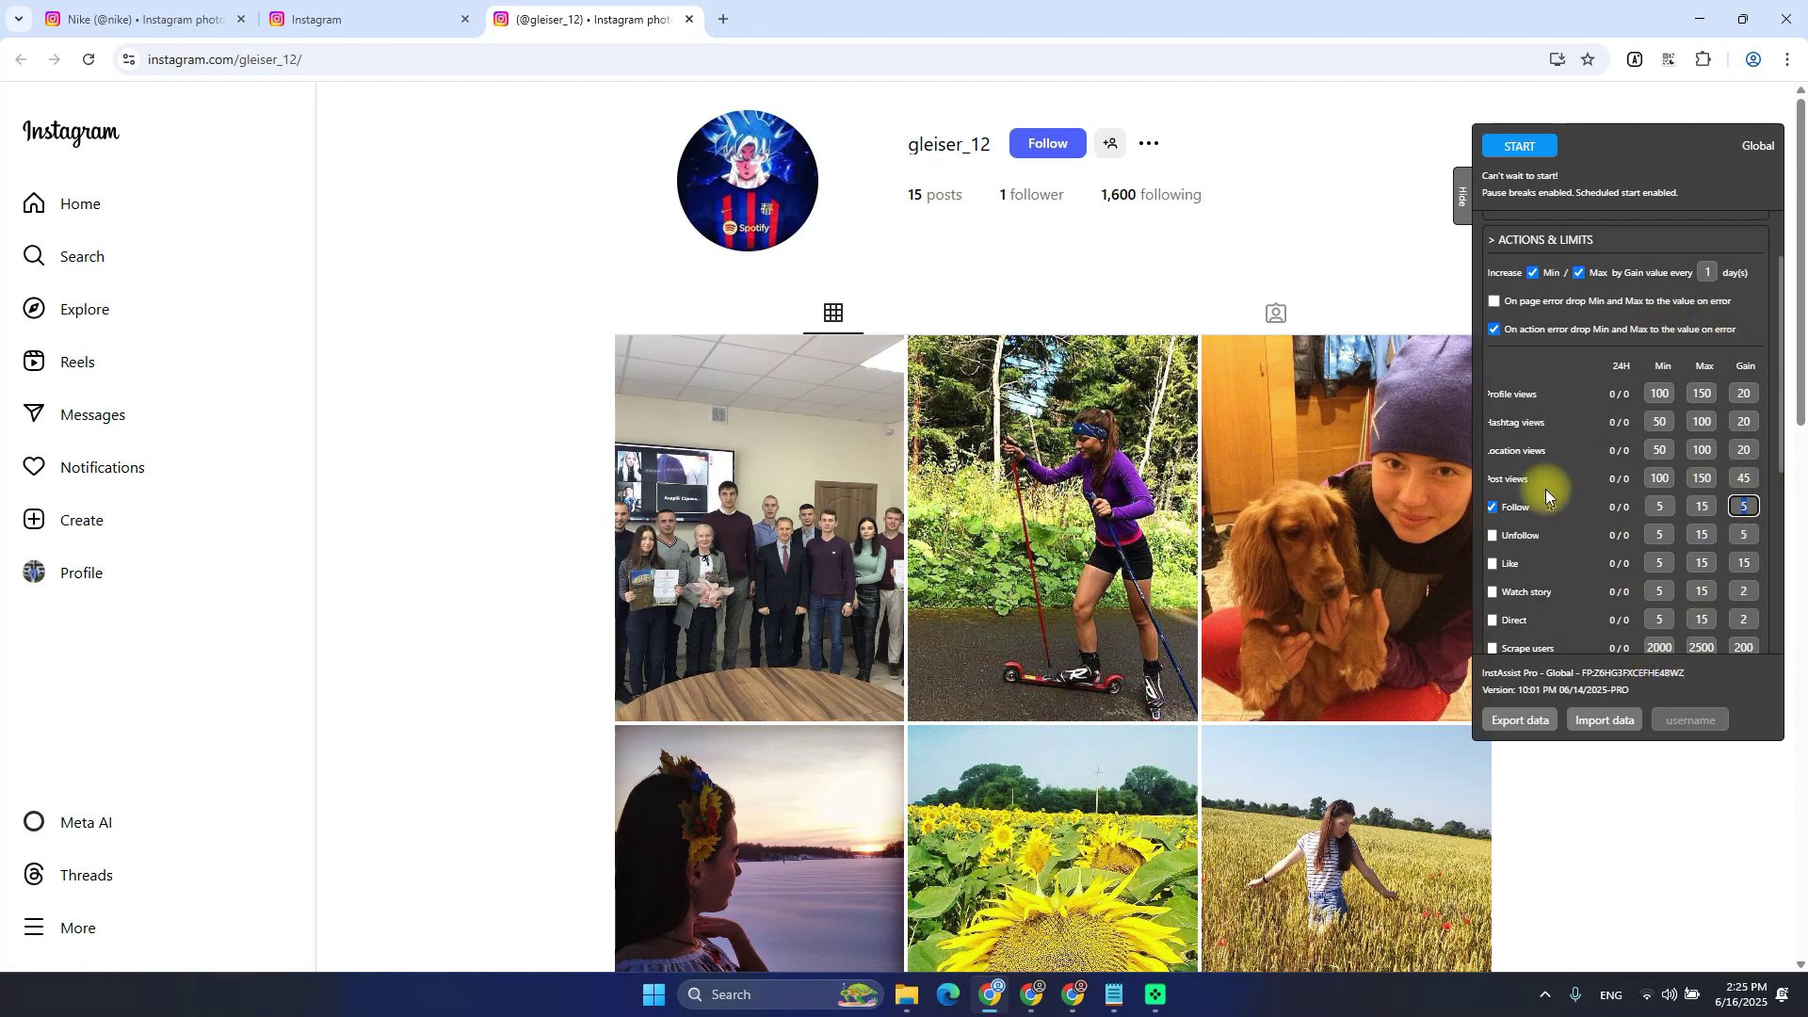
{"action": "key", "text": "alt+Tab"}
{"action": "left_click", "coordinate": [448, 630]}
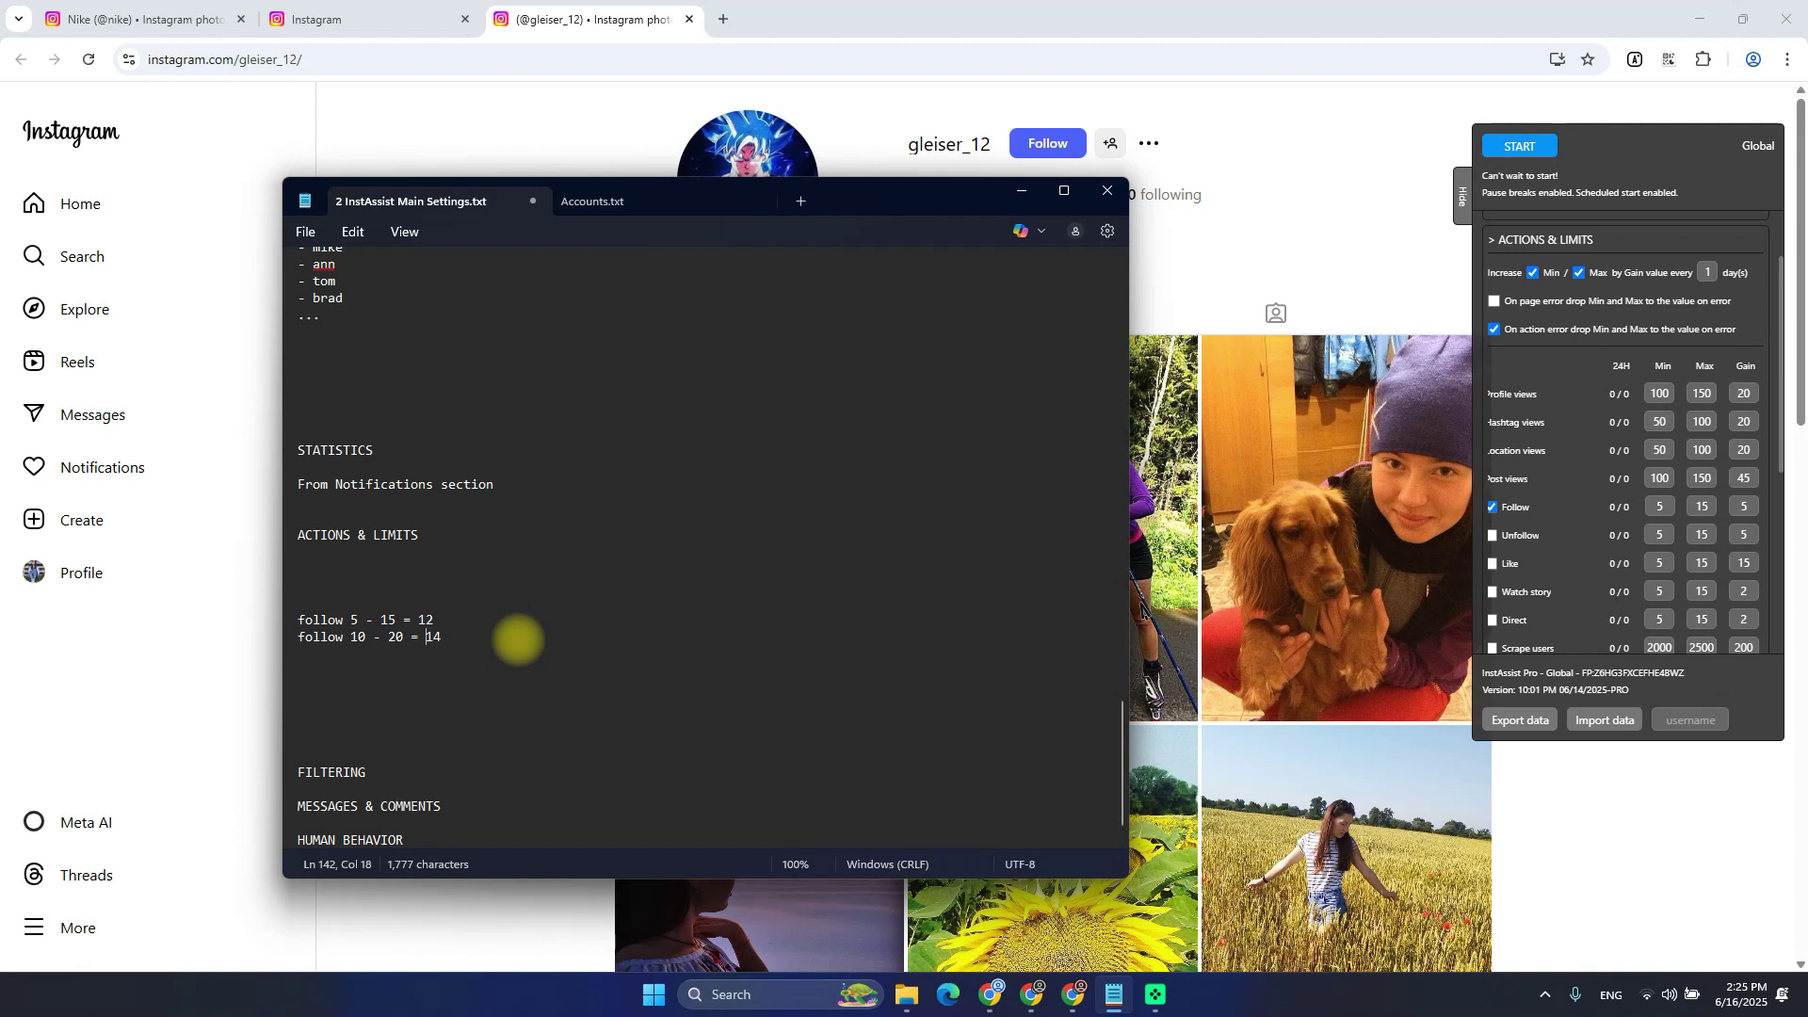
Reword the two example lines as "follow 5 - 15; end = 12" and "follow 10 - 20; rnd = 14"
{"action": "type", "text": "rnd"}
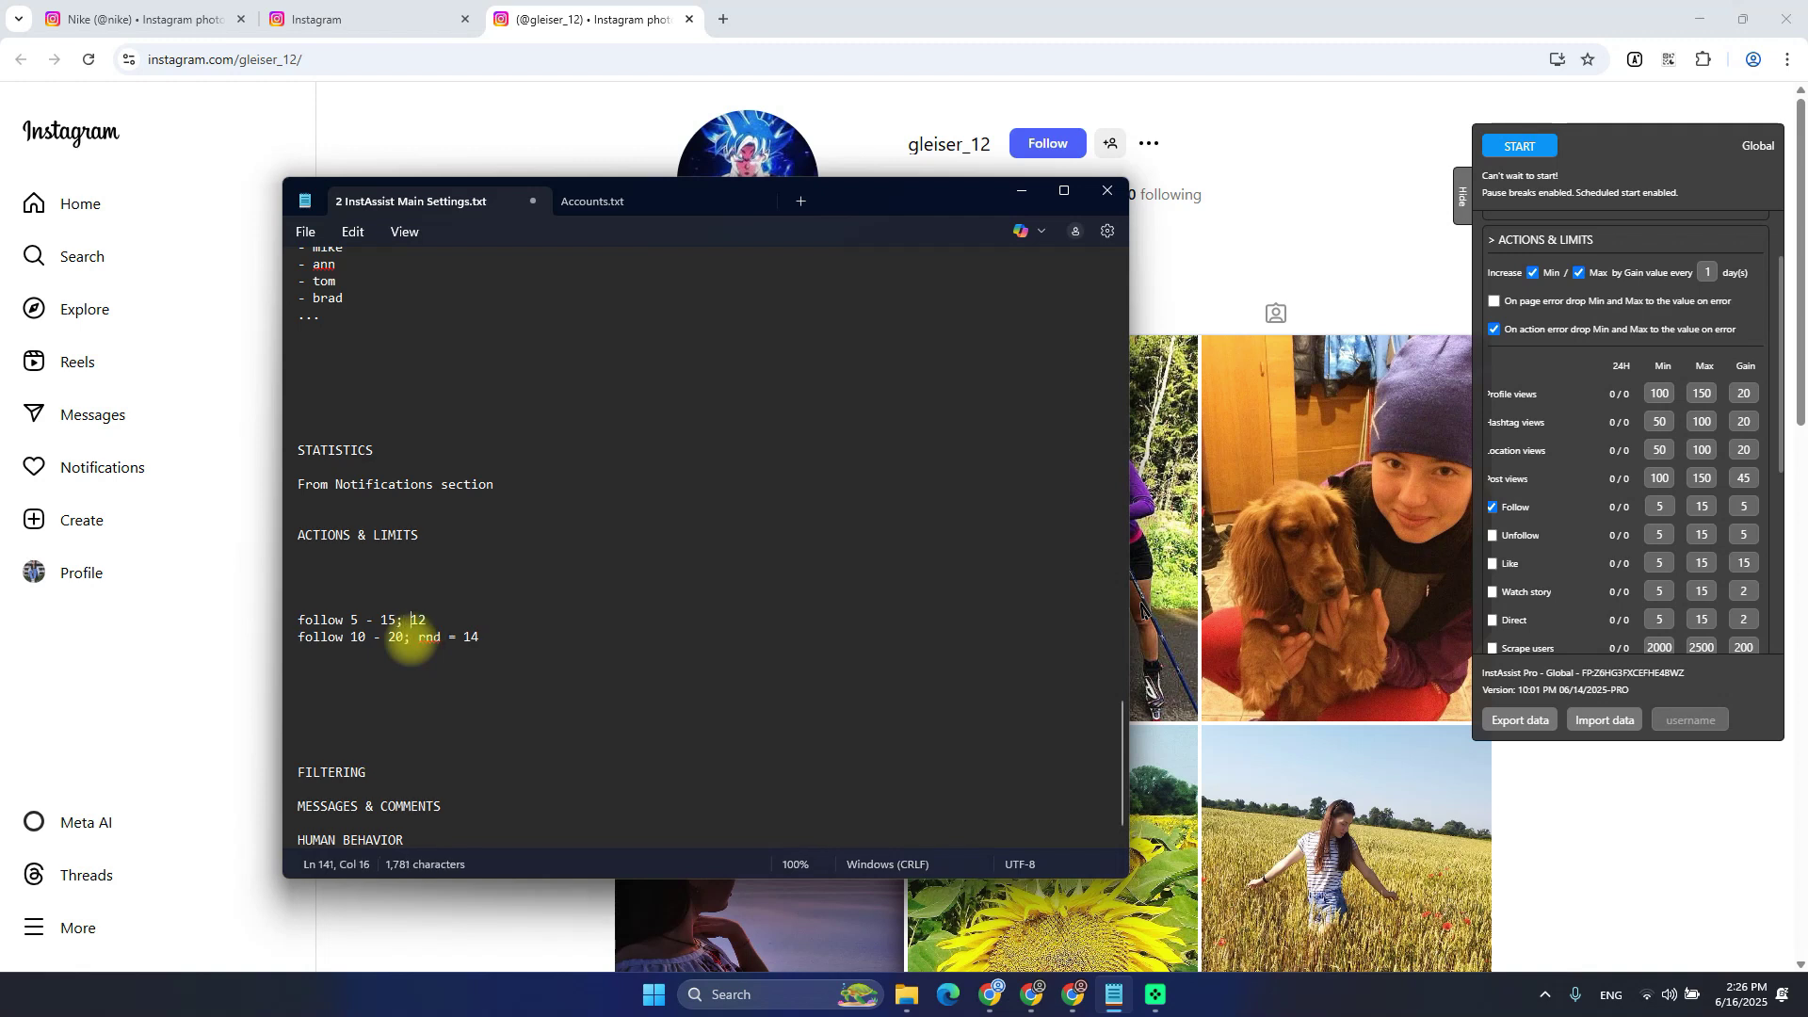
{"action": "type", "text": "="}
{"action": "key", "text": "Down"}
{"action": "key", "text": "End"}
{"action": "key", "text": "shift+Left"}
{"action": "key", "text": "shift+Left"}
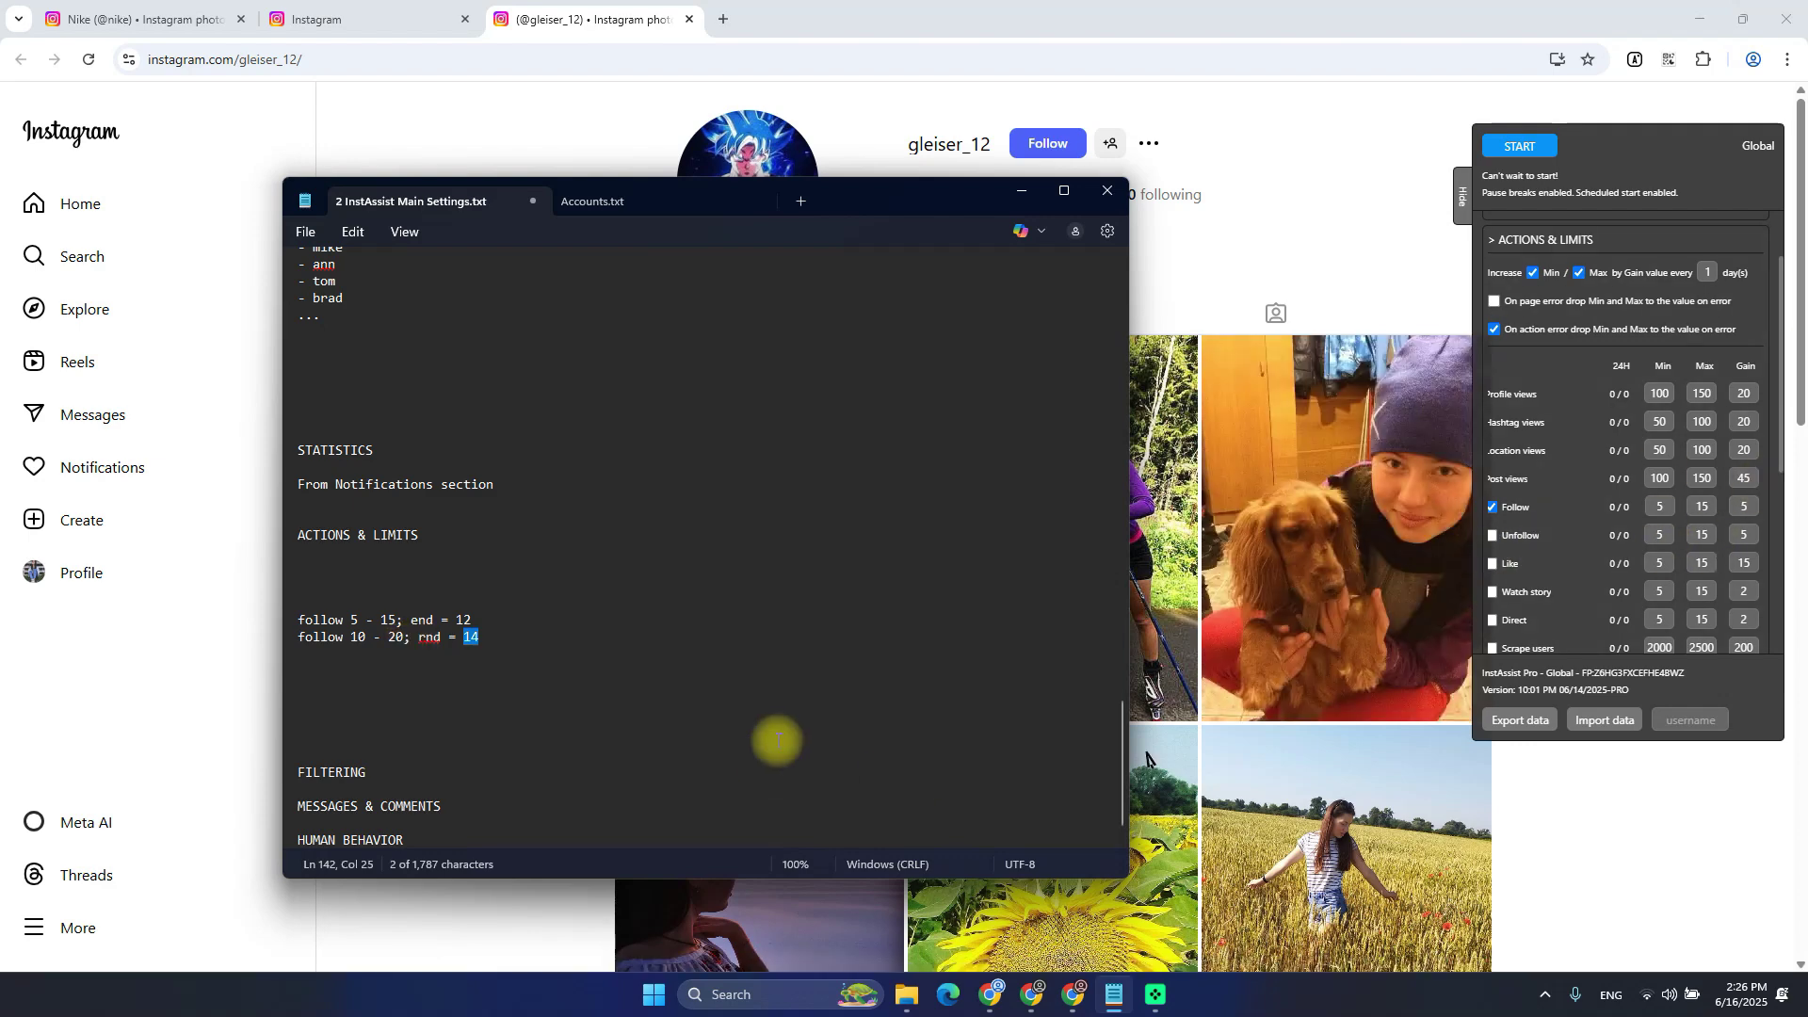
Prefix the two follow examples with "day1:" and "day2:"
{"action": "left_click", "coordinate": [299, 620]}
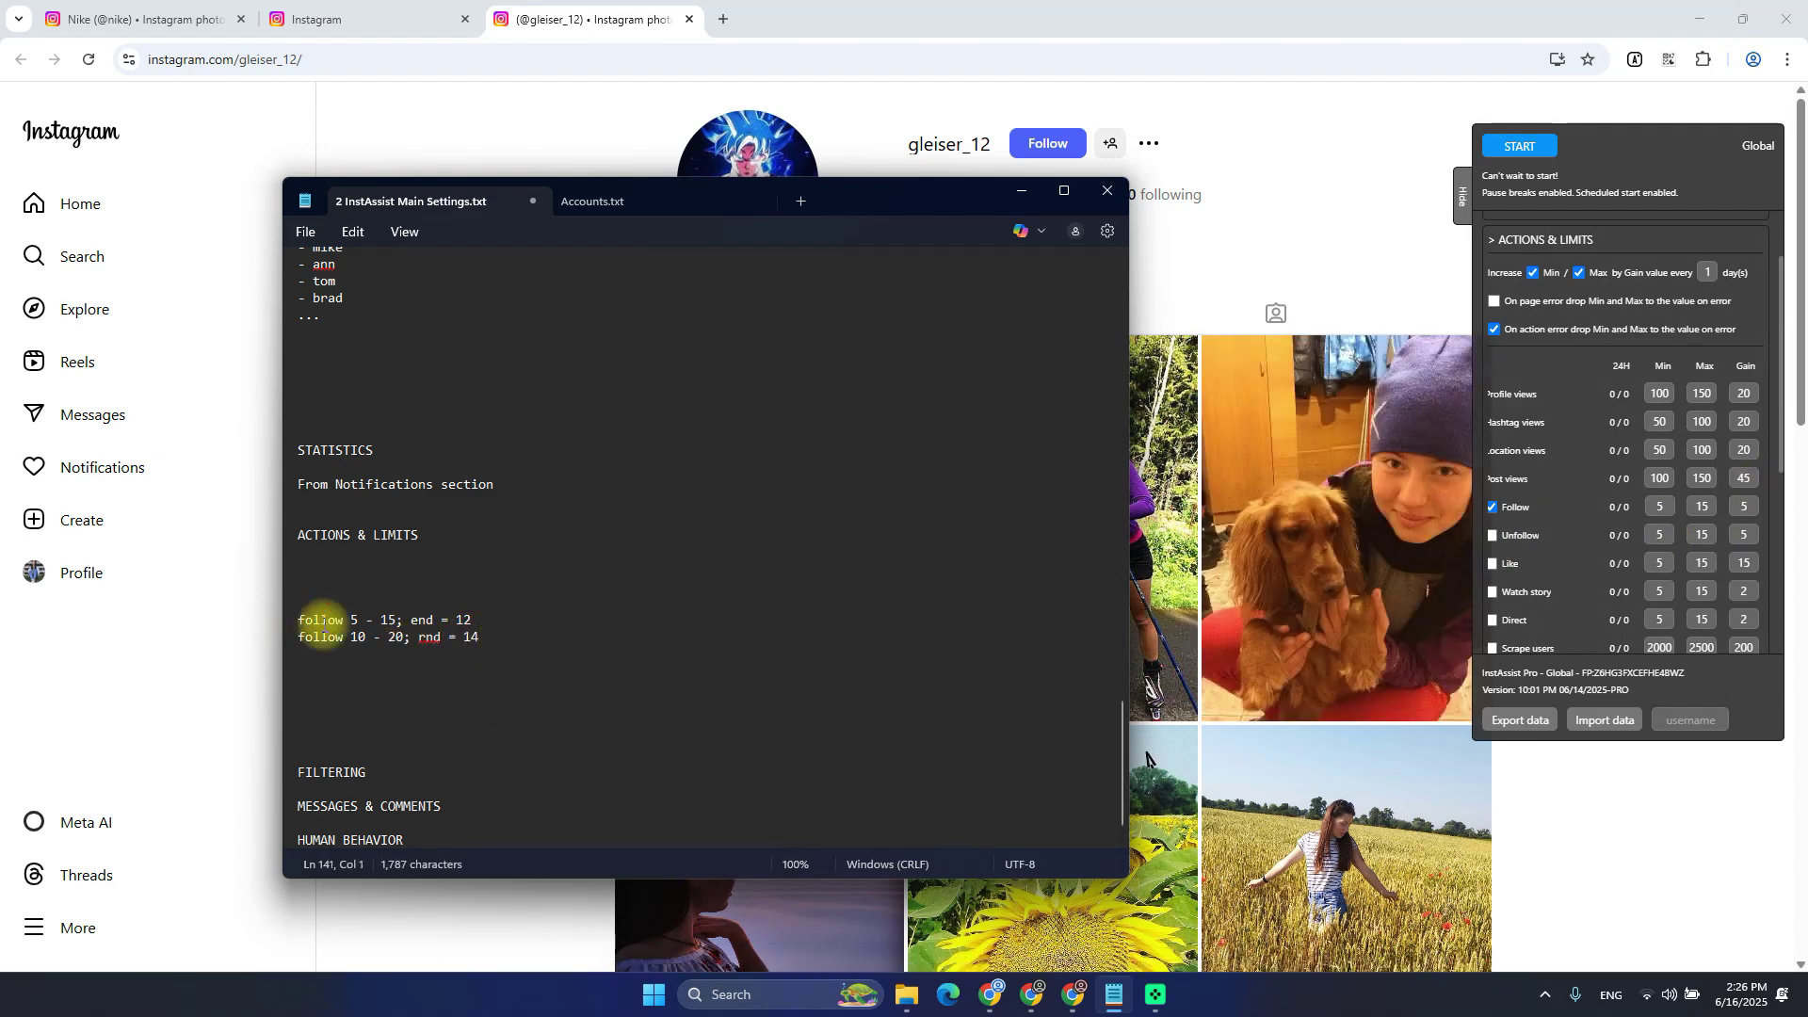
{"action": "type", "text": "day1:"}
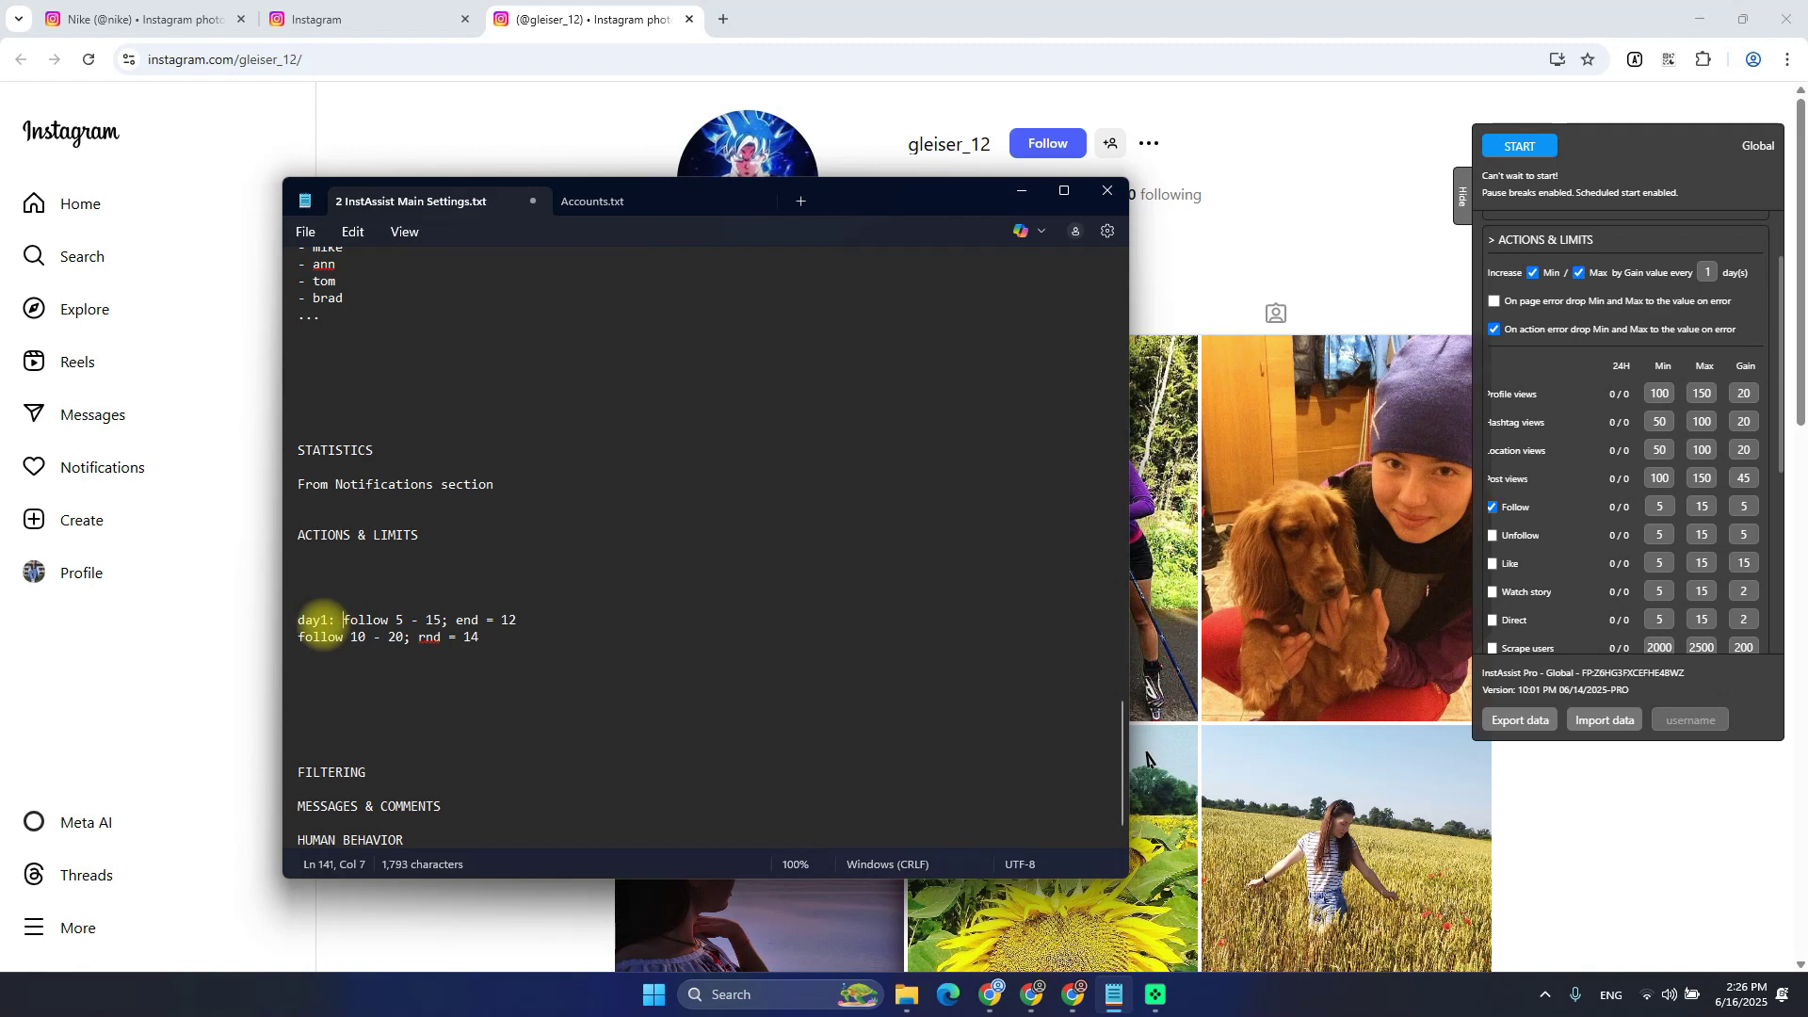
{"action": "key", "text": "Down"}
{"action": "key", "text": "Home"}
{"action": "type", "text": "day2:"}
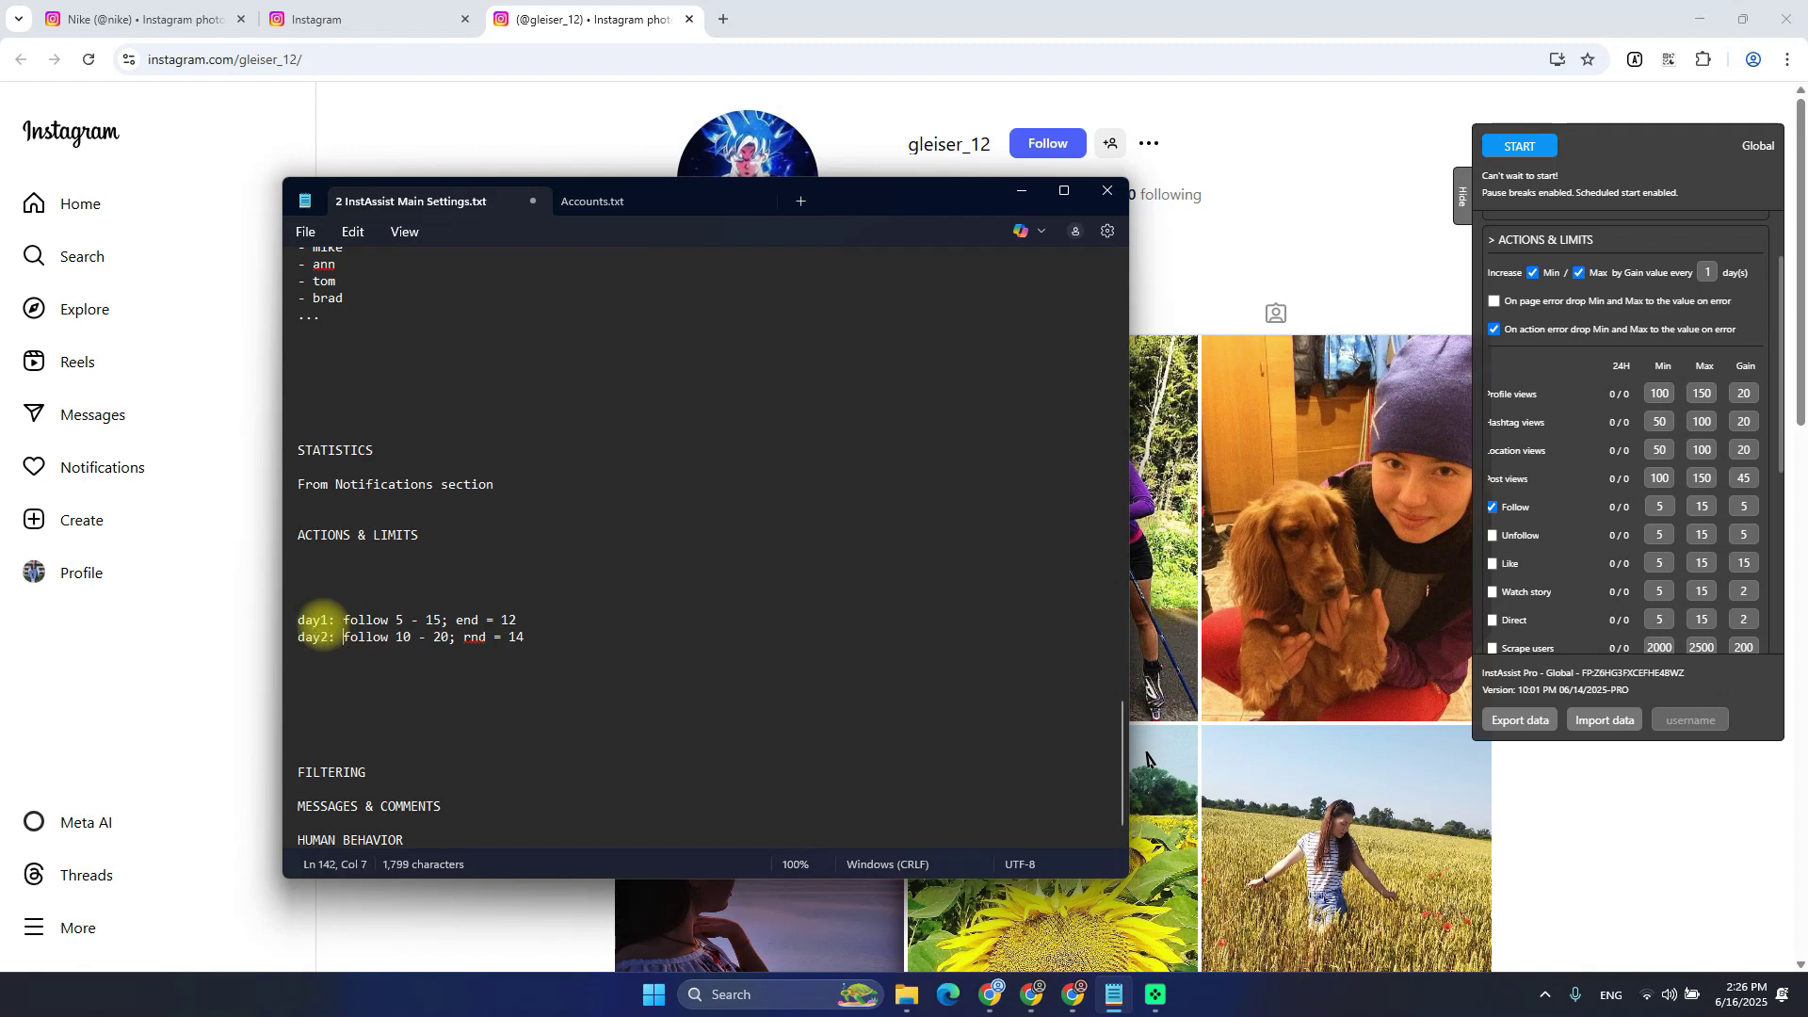
Highlight the random value at the end of the day2 line for review
{"action": "key", "text": "Down"}
{"action": "key", "text": "Up"}
{"action": "key", "text": "End"}
{"action": "key", "text": "ctrl+shift+Left"}
{"action": "key", "text": "Left"}
{"action": "key", "text": "shift+Right"}
{"action": "key", "text": "shift+Right"}
{"action": "key", "text": "Right"}
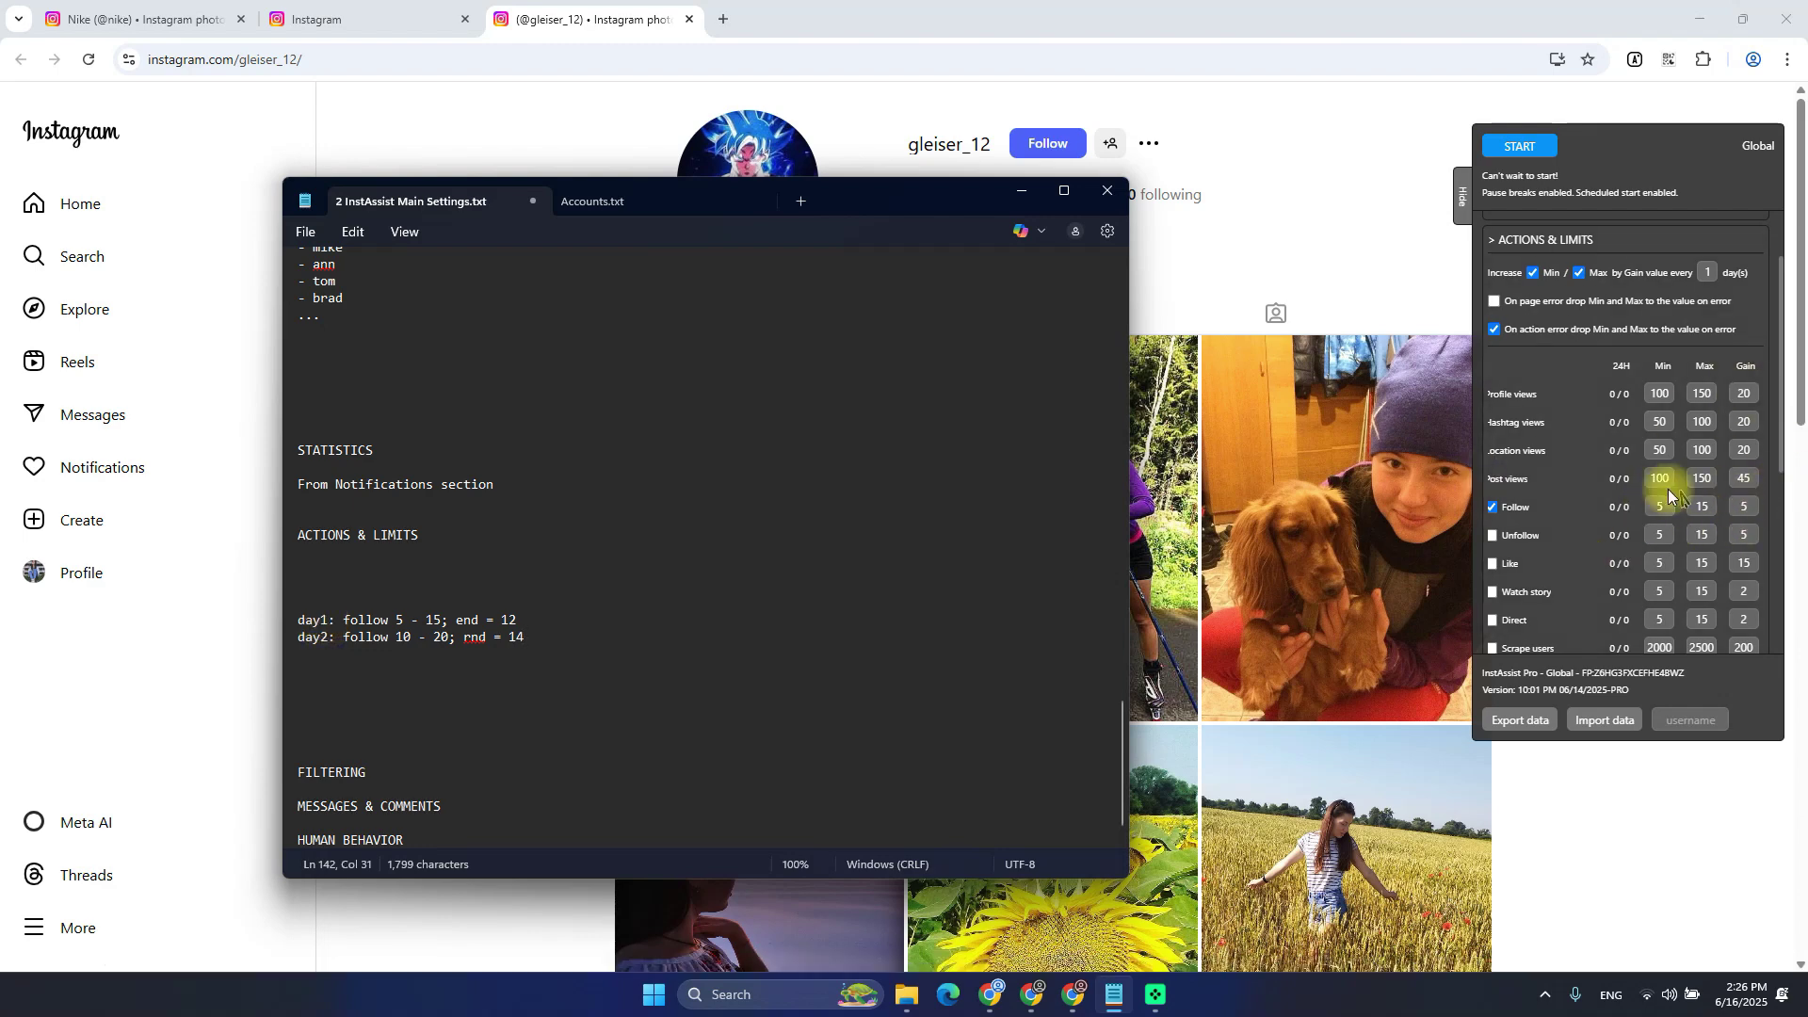
Add the line "day3: follow 15 - 25; rnd = 24" below the day2 example
{"action": "left_click", "coordinate": [415, 655]}
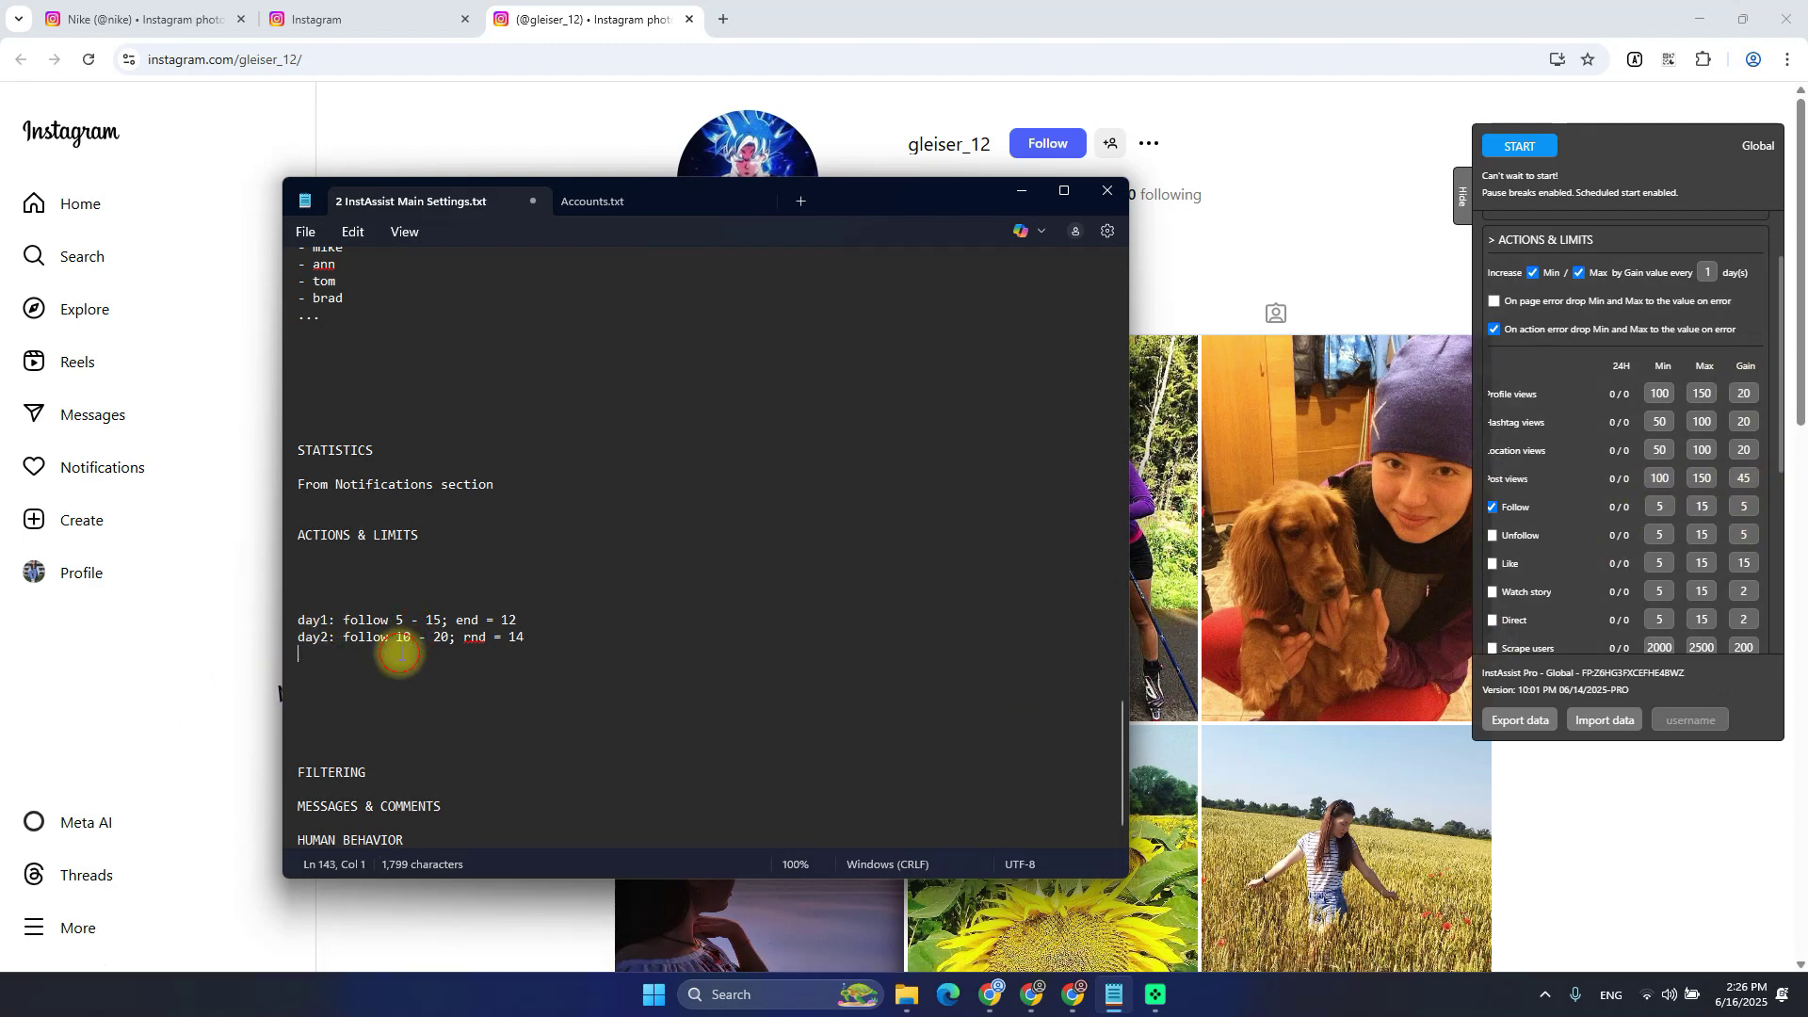
{"action": "type", "text": "da"}
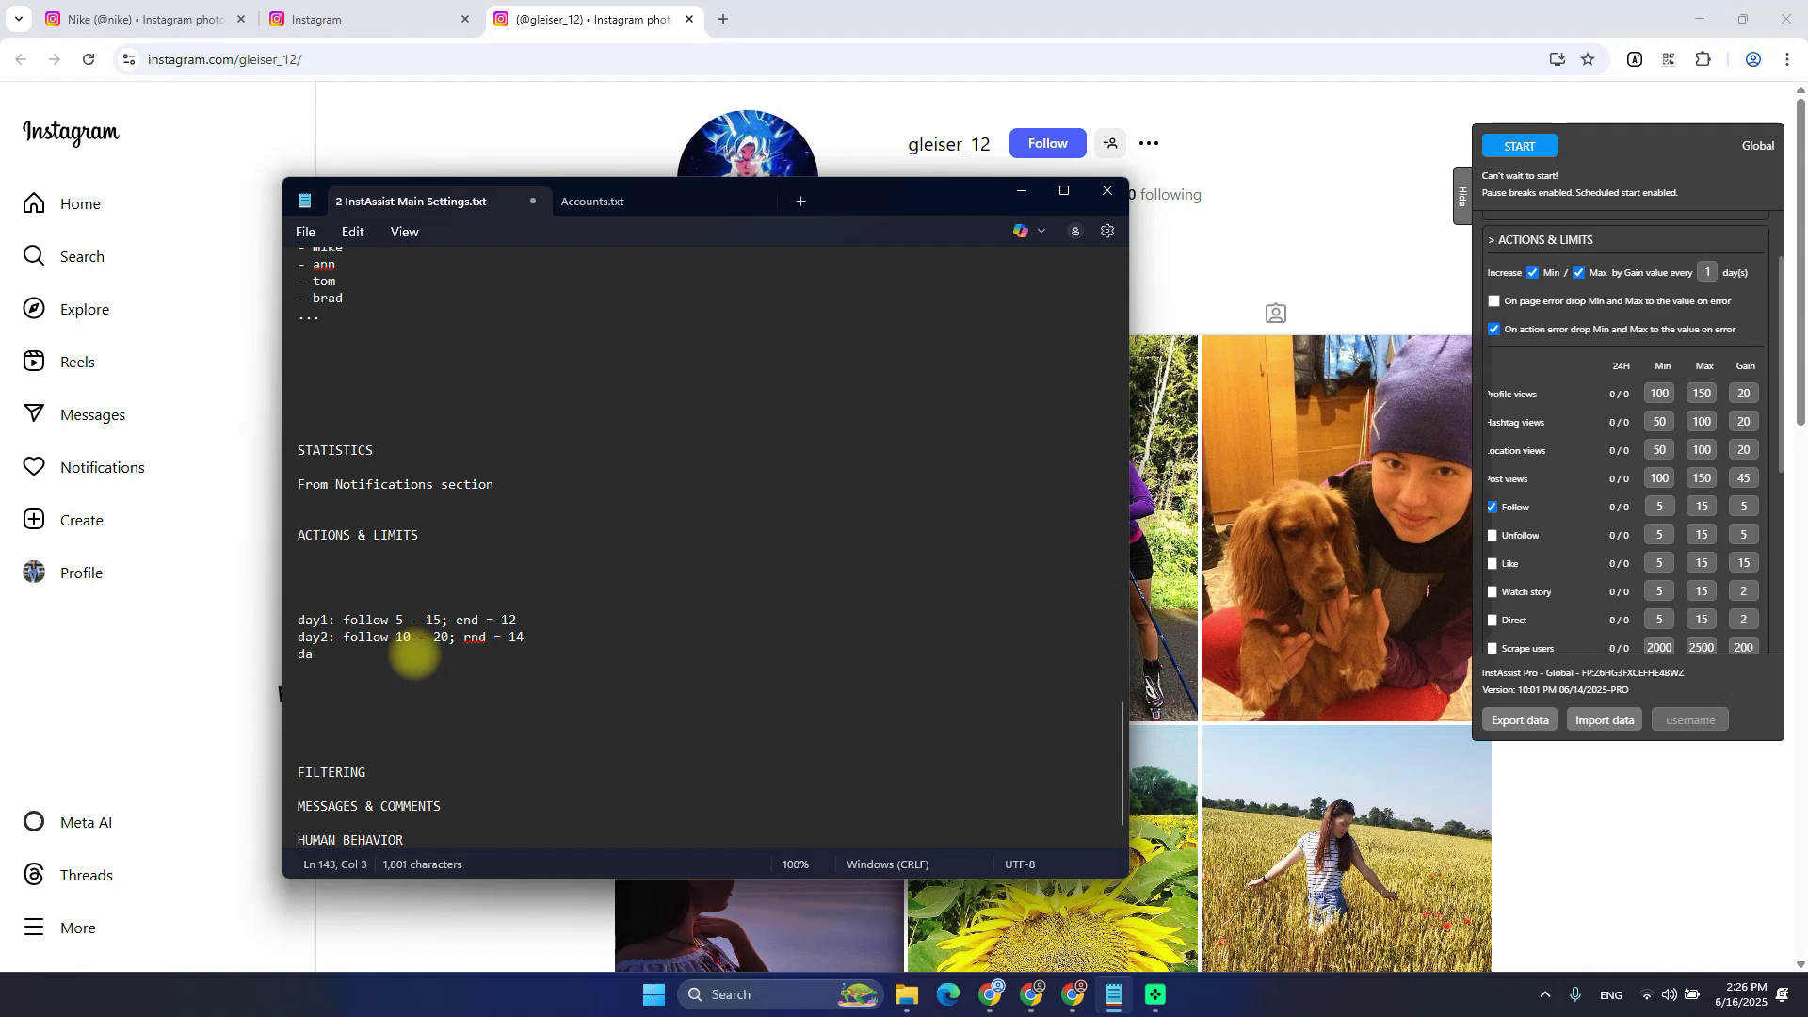
{"action": "type", "text": "y "}
{"action": "type", "text": ": follow 15 - 25; rnd ="}
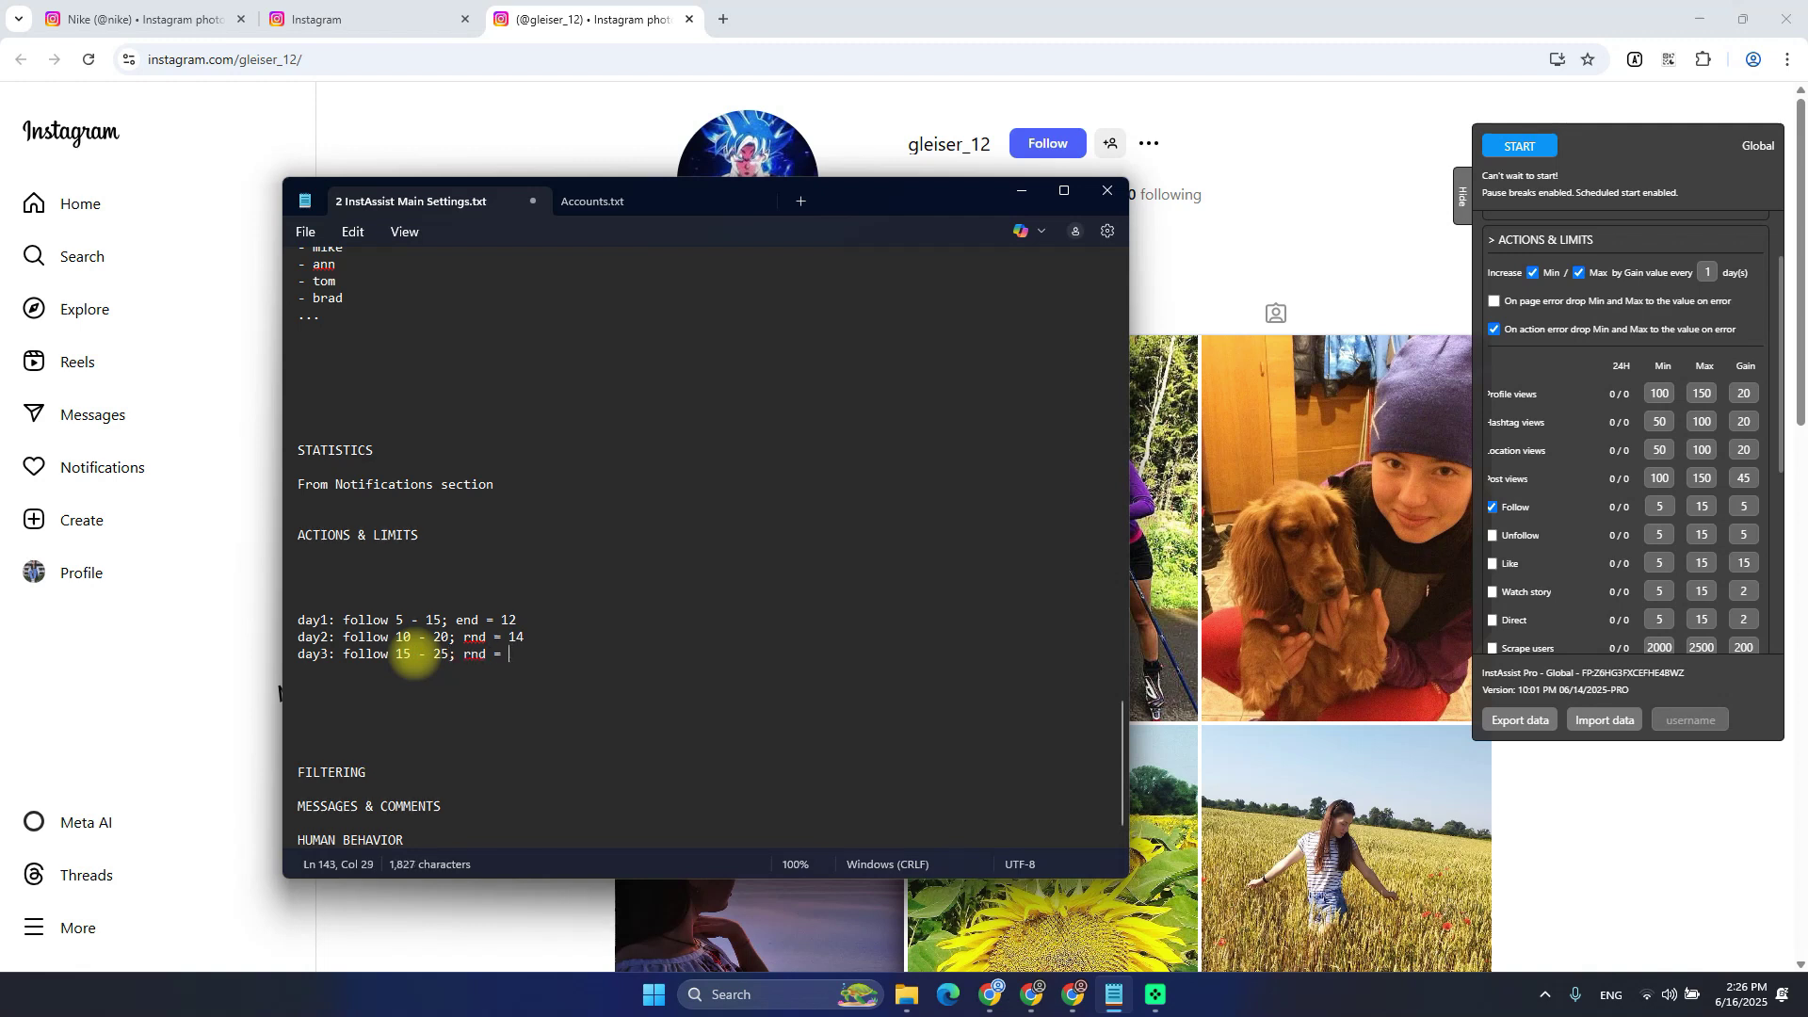
{"action": "type", "text": " 24"}
Highlight the three day examples and add a line reading "..." below them, followed by a new line
{"action": "key", "text": "Down"}
{"action": "key", "text": "Down"}
{"action": "key", "text": "shift+Down"}
{"action": "key", "text": "Up"}
{"action": "key", "text": "Up"}
{"action": "key", "text": "Up"}
{"action": "key", "text": "shift+Down"}
{"action": "key", "text": "shift+Down"}
{"action": "key", "text": "shift+Down"}
{"action": "key", "text": "Right"}
{"action": "type", "text": "..."}
{"action": "key", "text": "Return"}
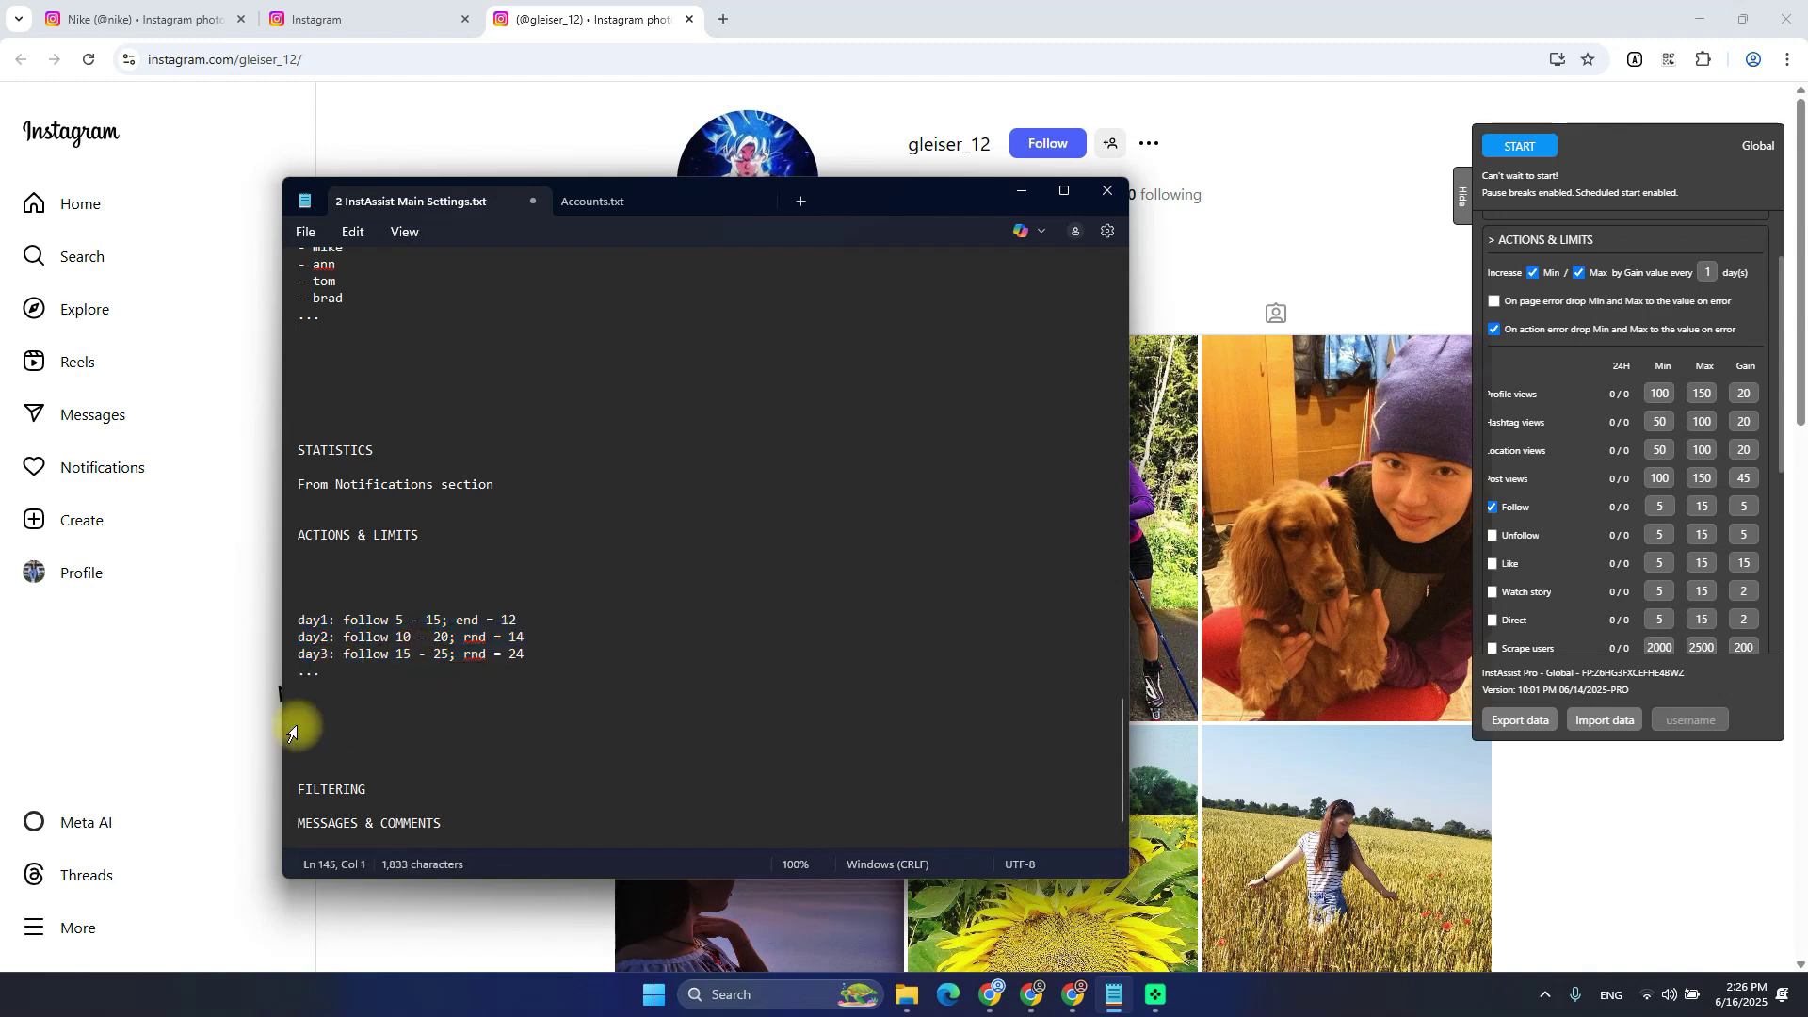
Examine the day3 example's action, range and random value, and compare the ranges across the three day lines
{"action": "left_click", "coordinate": [448, 654]}
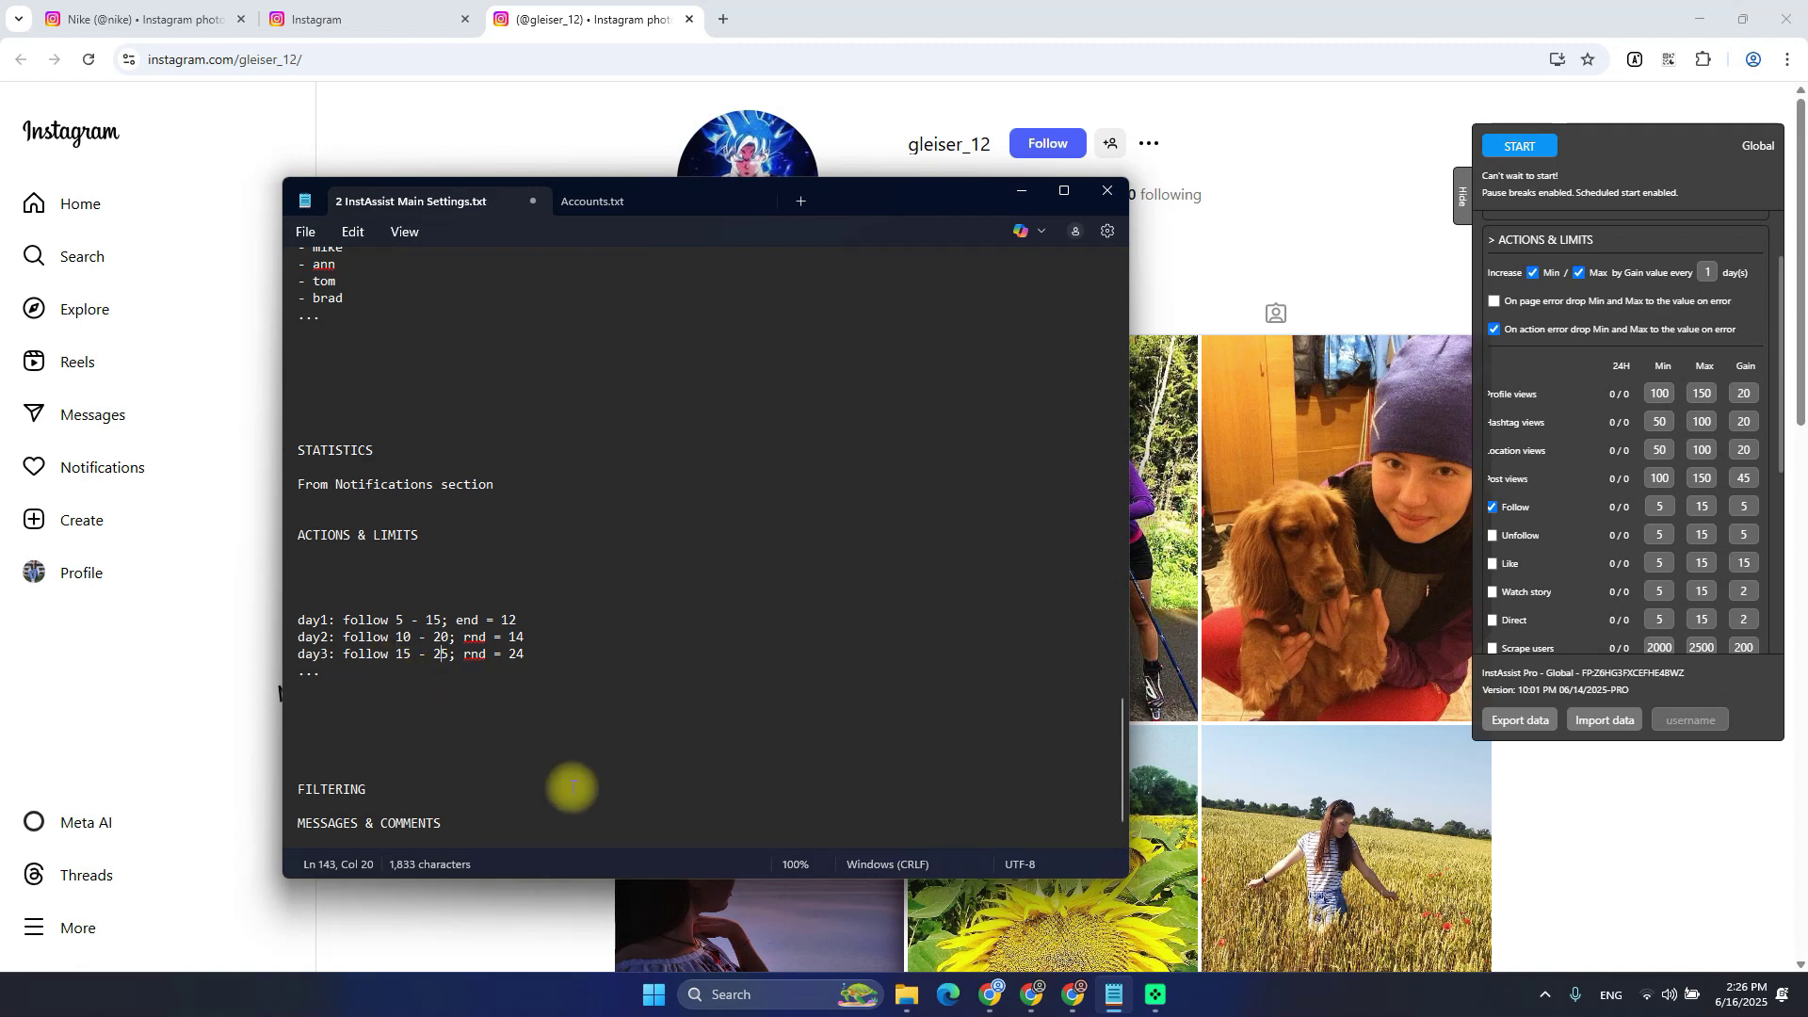
{"action": "left_click", "coordinate": [516, 654]}
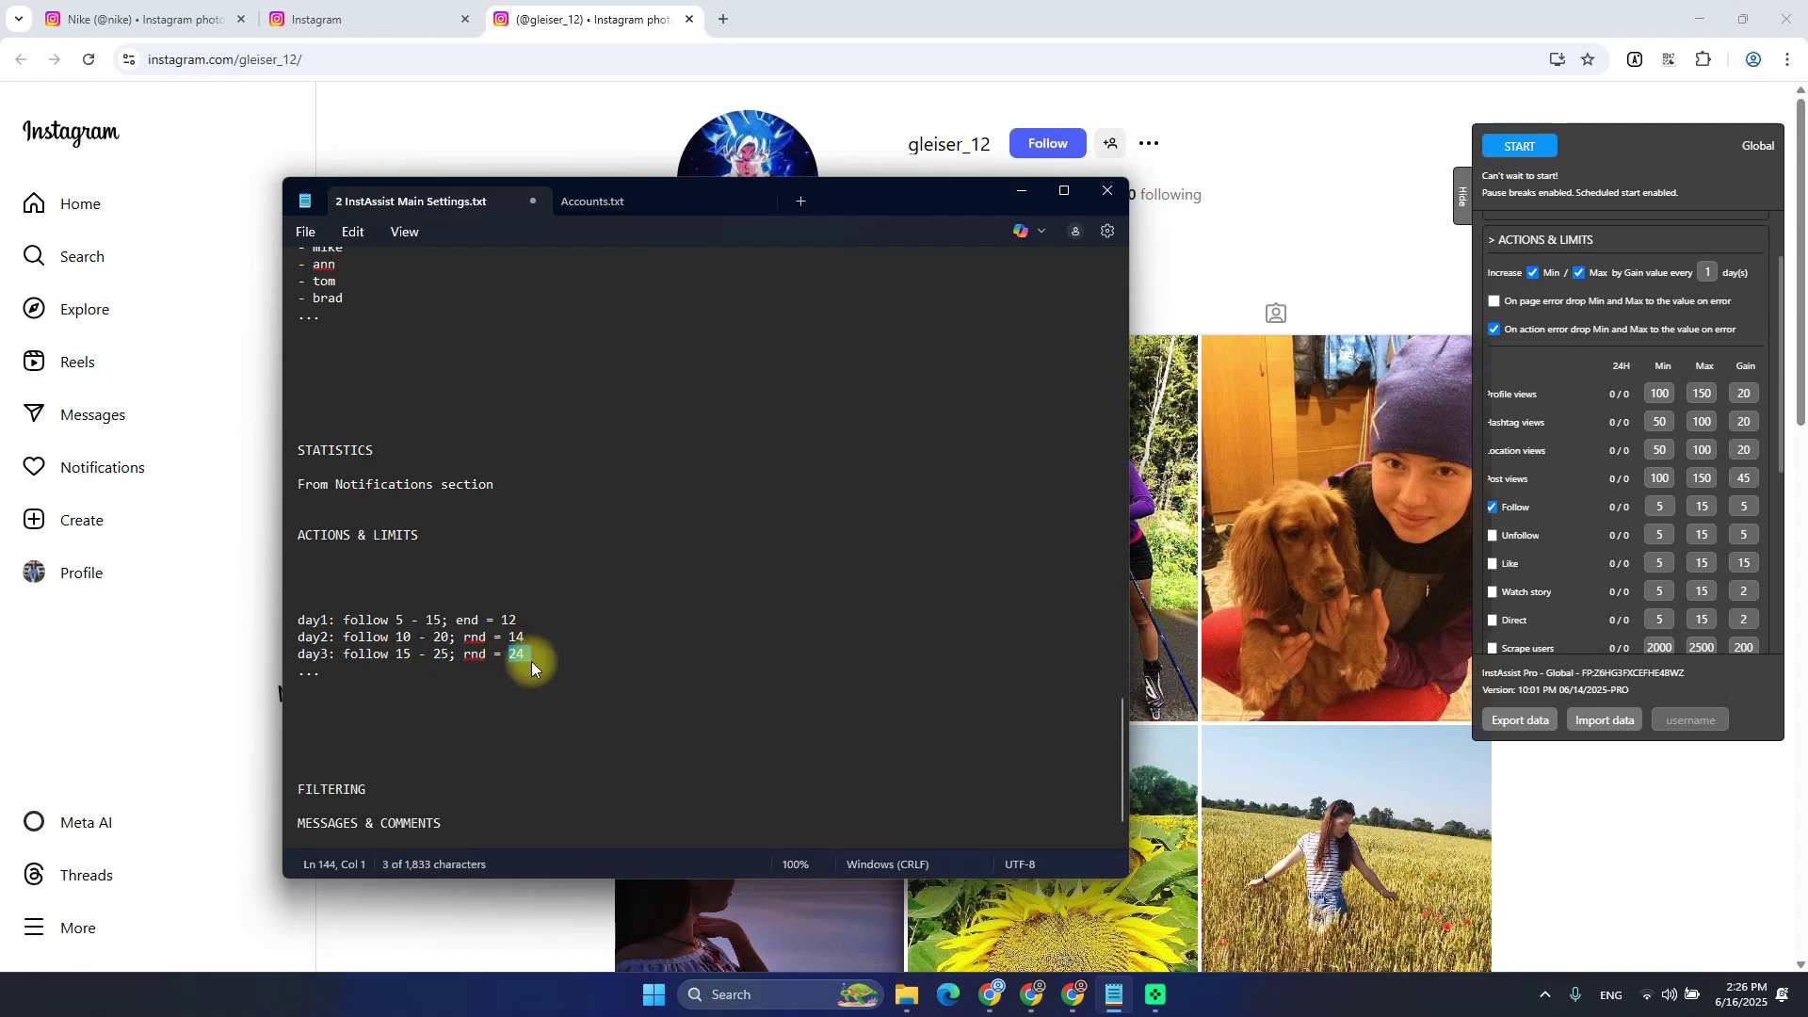
{"action": "double_click", "coordinate": [365, 654]}
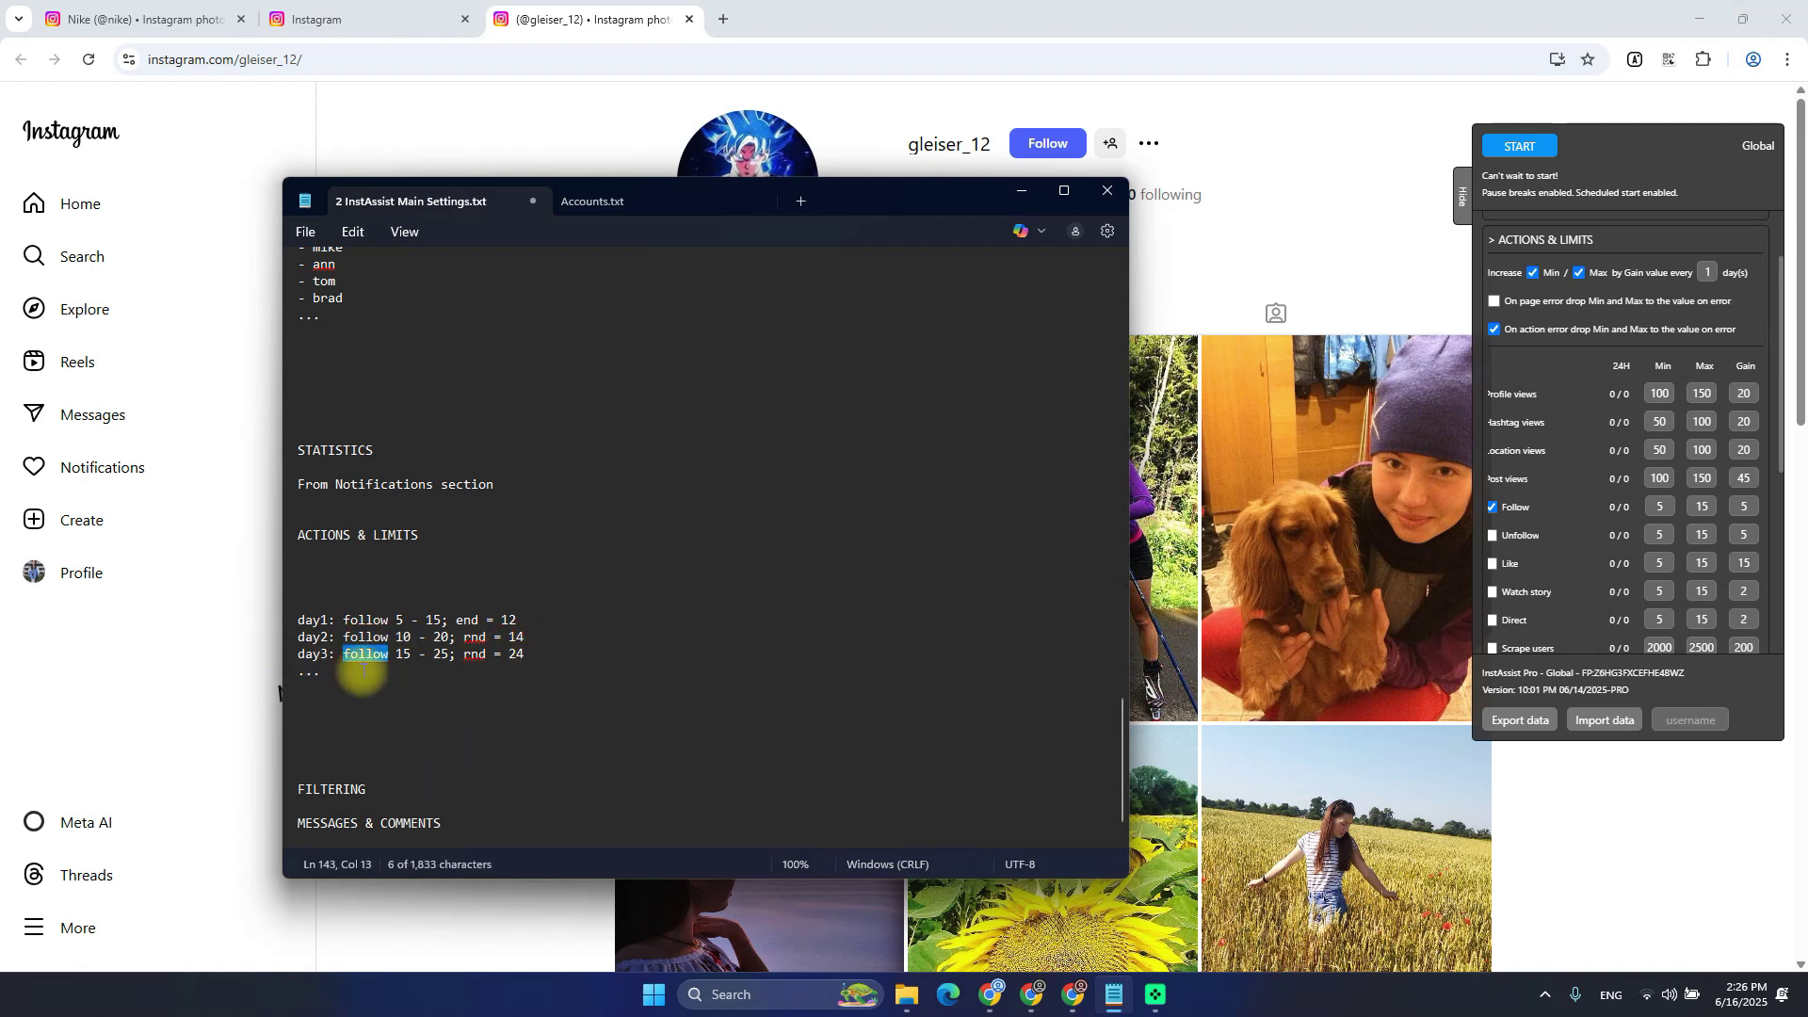
{"action": "left_click", "coordinate": [516, 653]}
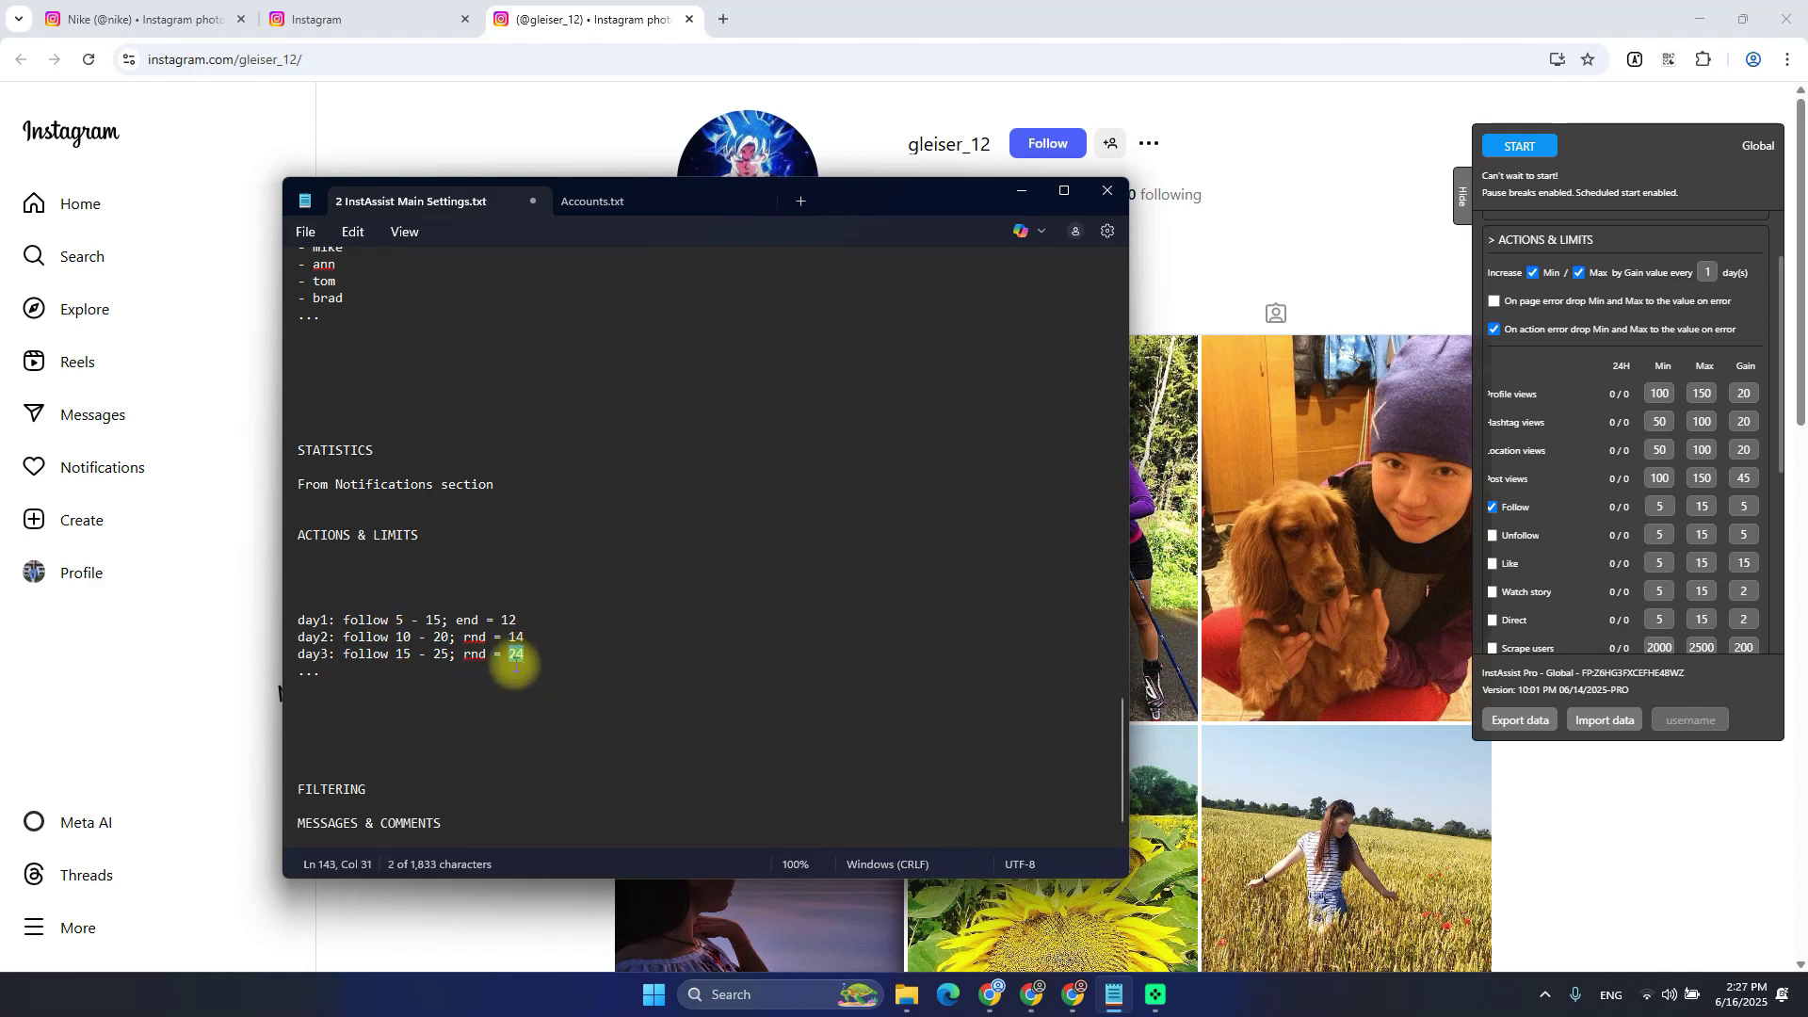
{"action": "double_click", "coordinate": [516, 654]}
{"action": "left_click_drag", "start_coordinate": [394, 653], "coordinate": [542, 656]}
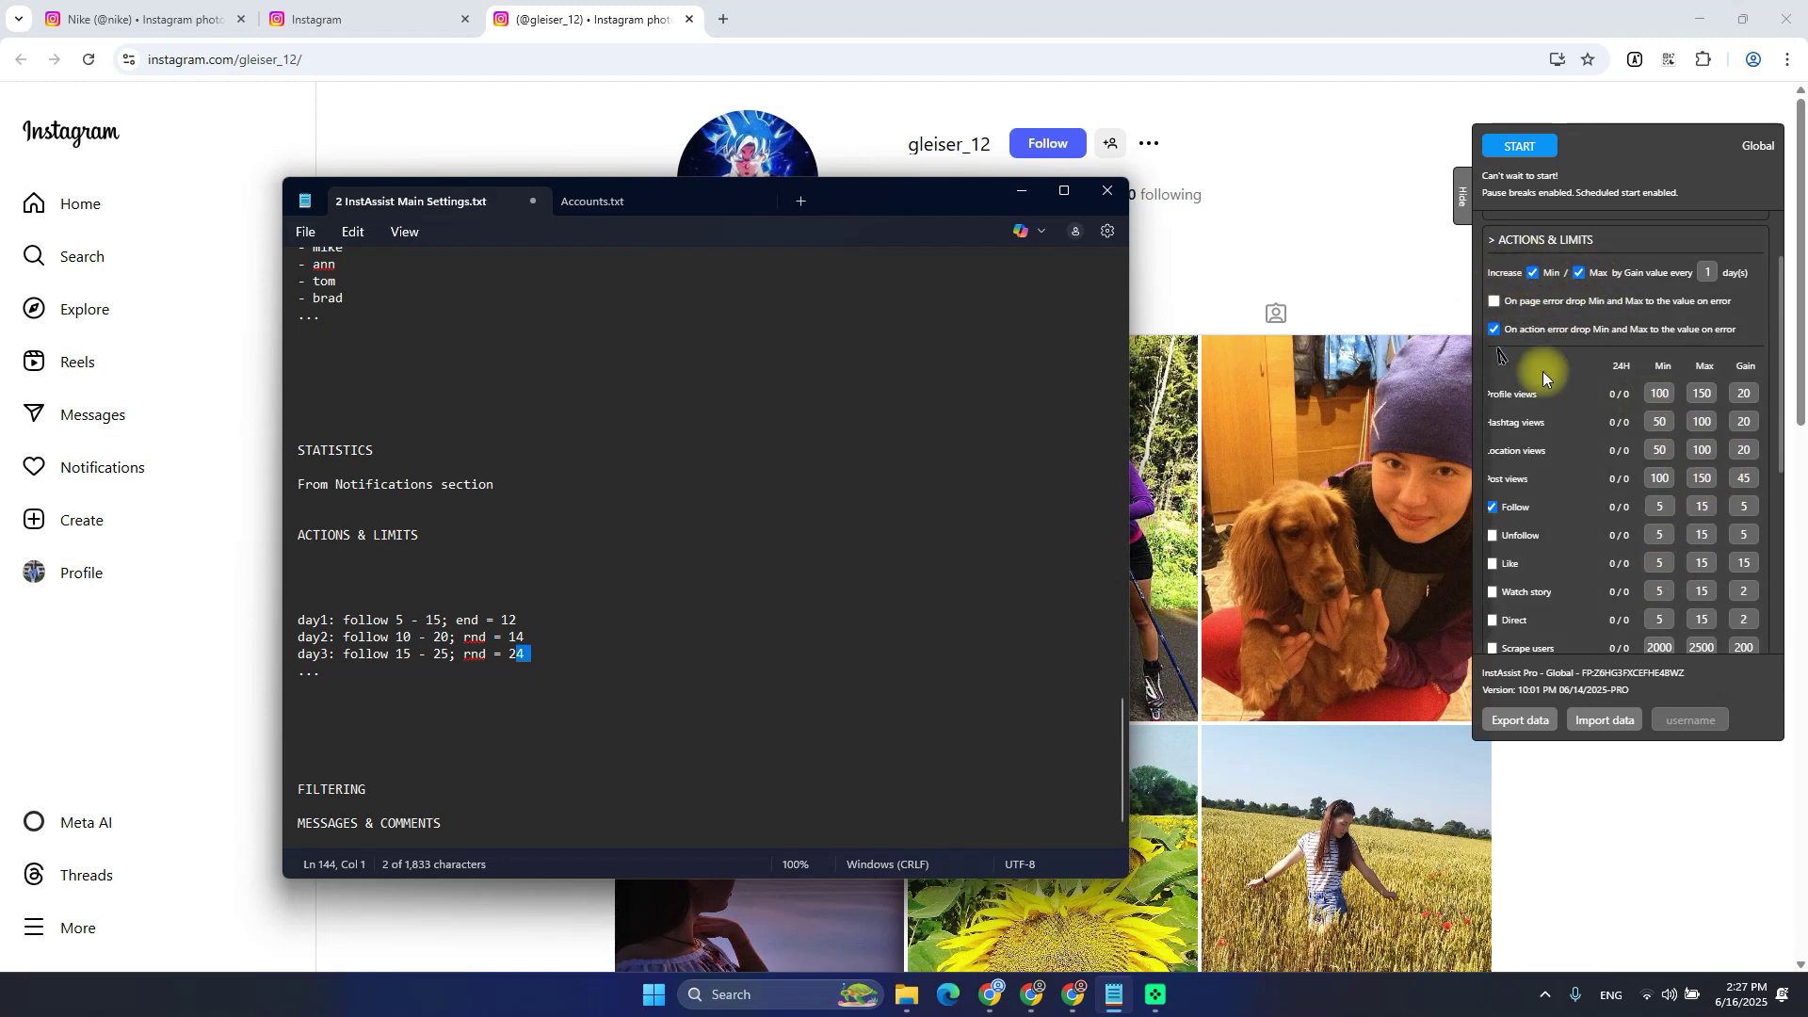
{"action": "left_click", "coordinate": [364, 690]}
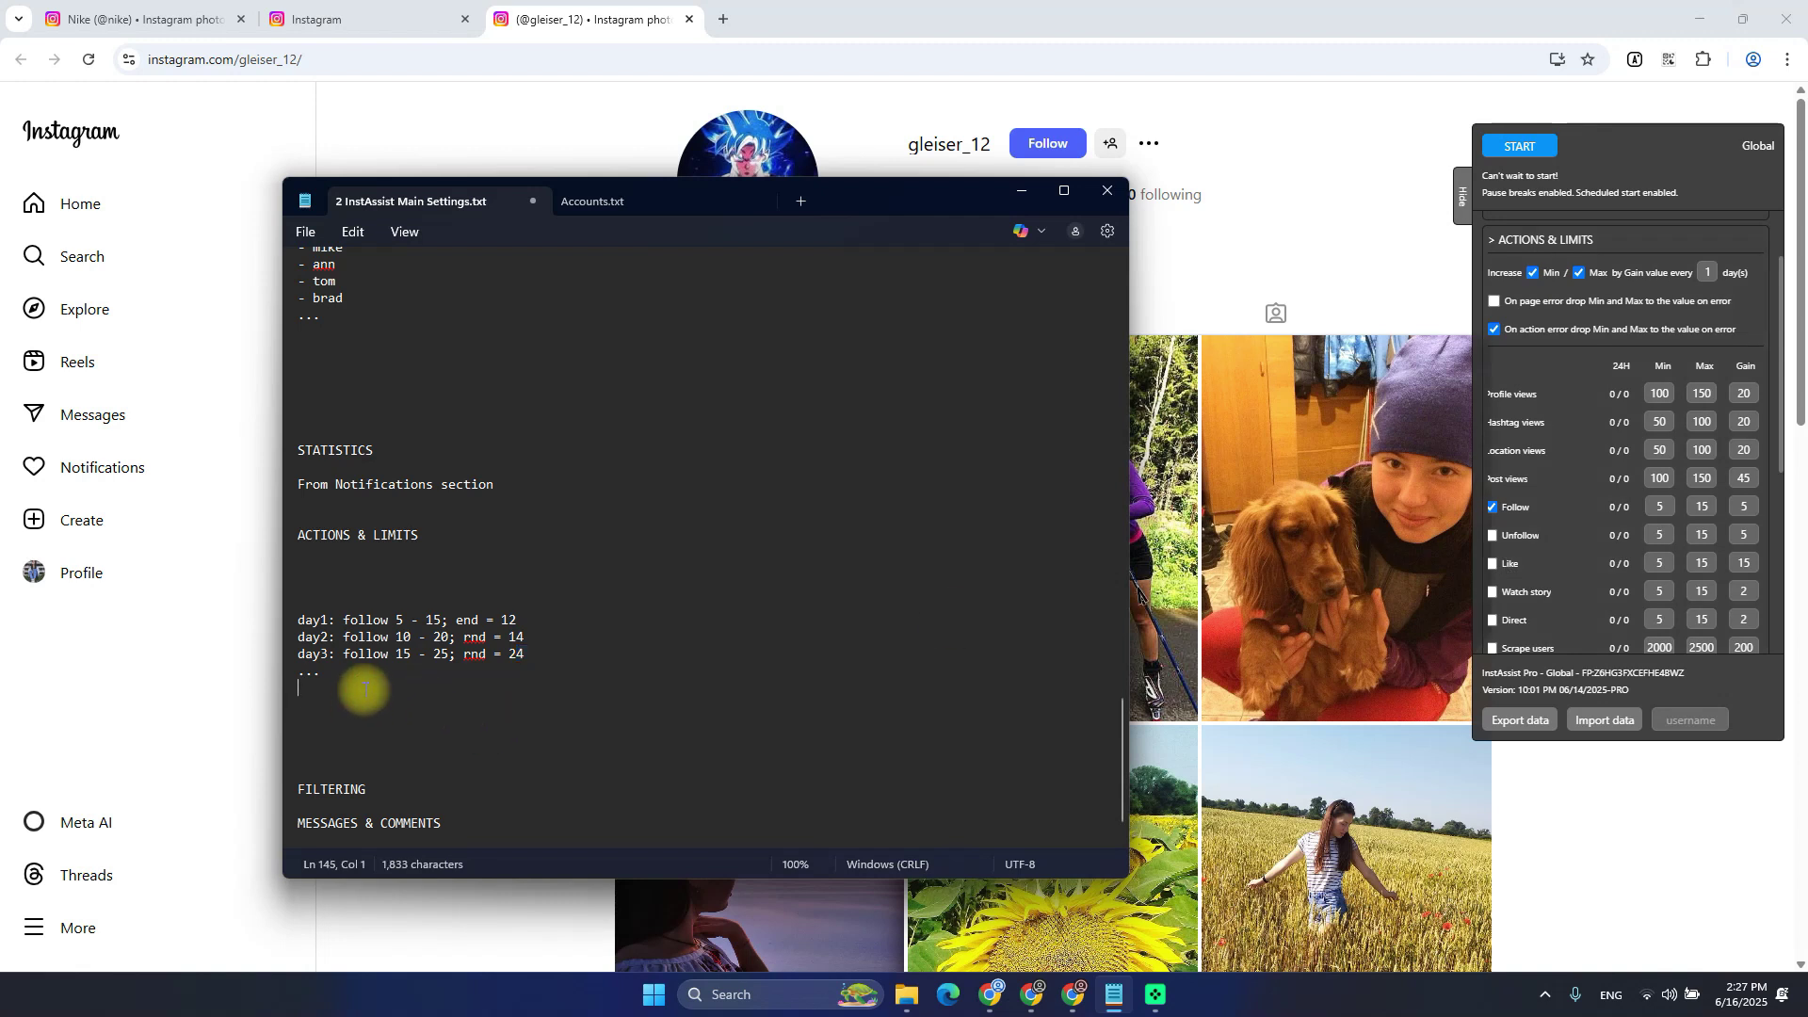
{"action": "left_click_drag", "start_coordinate": [389, 620], "coordinate": [468, 657]}
{"action": "left_click", "coordinate": [577, 672]}
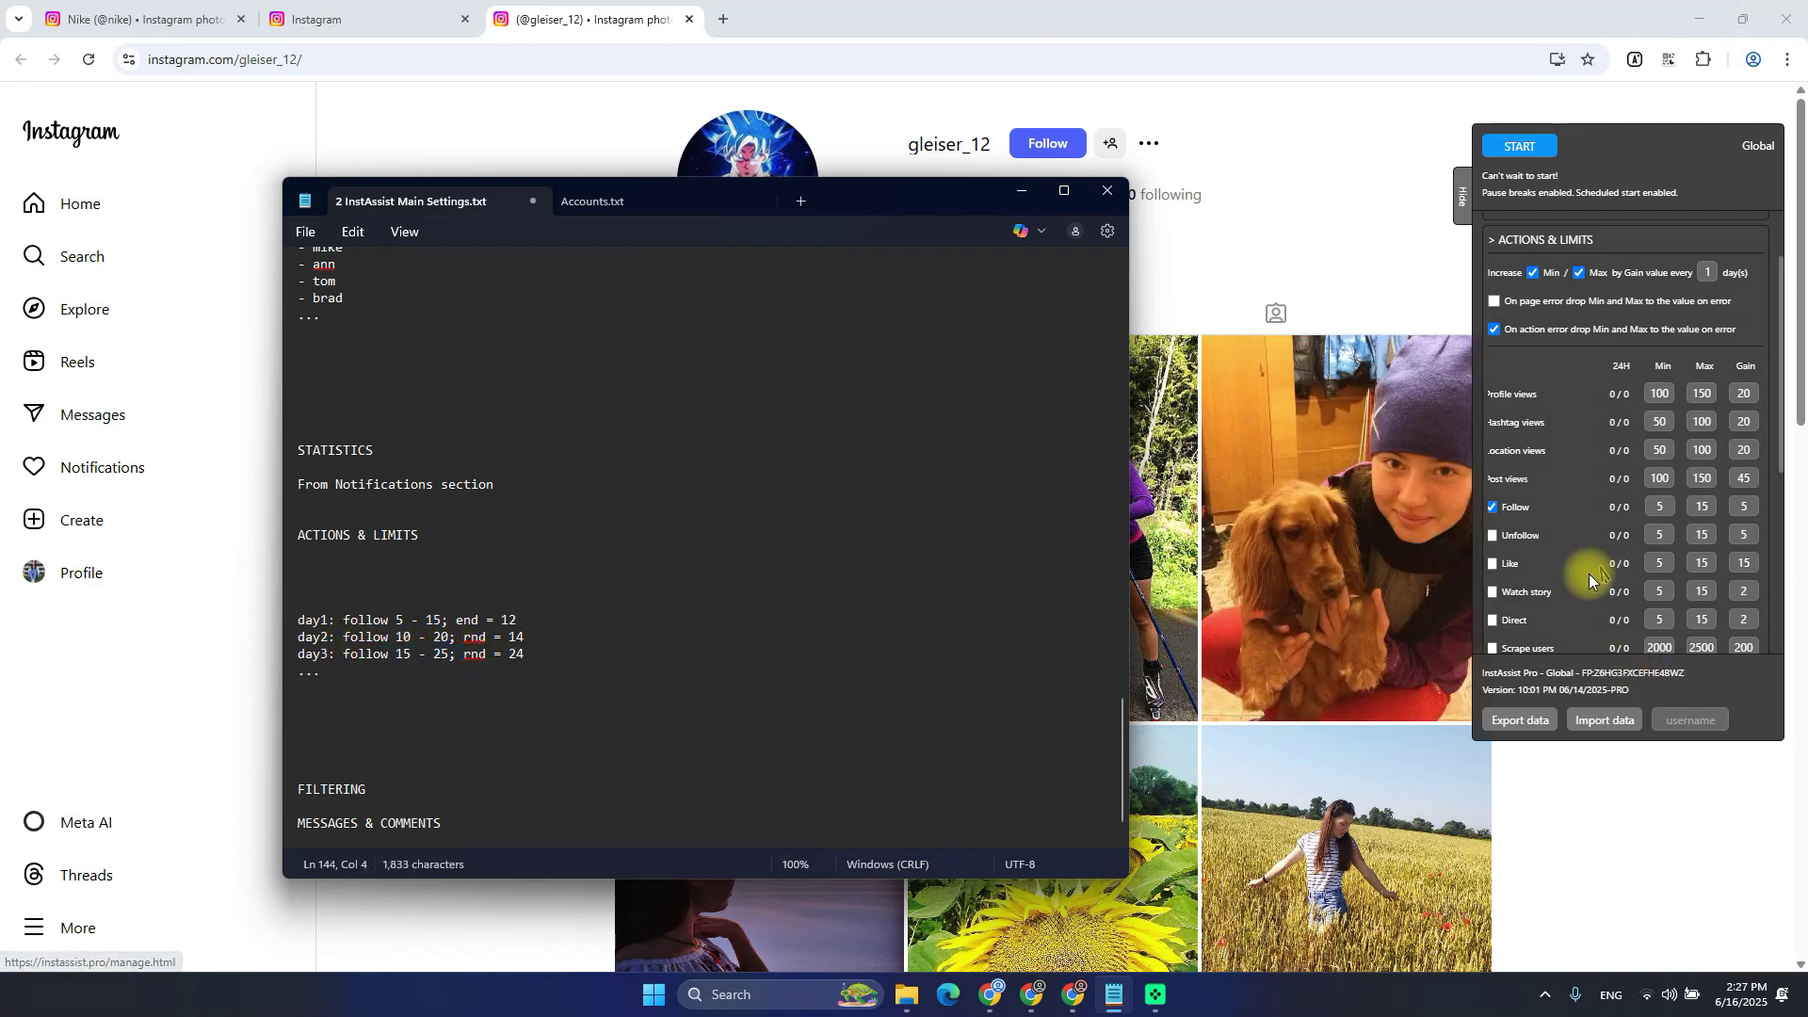
Review the InstAssist action limits table through Scrape posts and return to the start of ACTIONS & LIMITS
{"action": "scroll", "coordinate": [1575, 573], "scroll_direction": "down", "scroll_amount": 1}
{"action": "left_click_drag", "start_coordinate": [1603, 605], "coordinate": [1598, 605]}
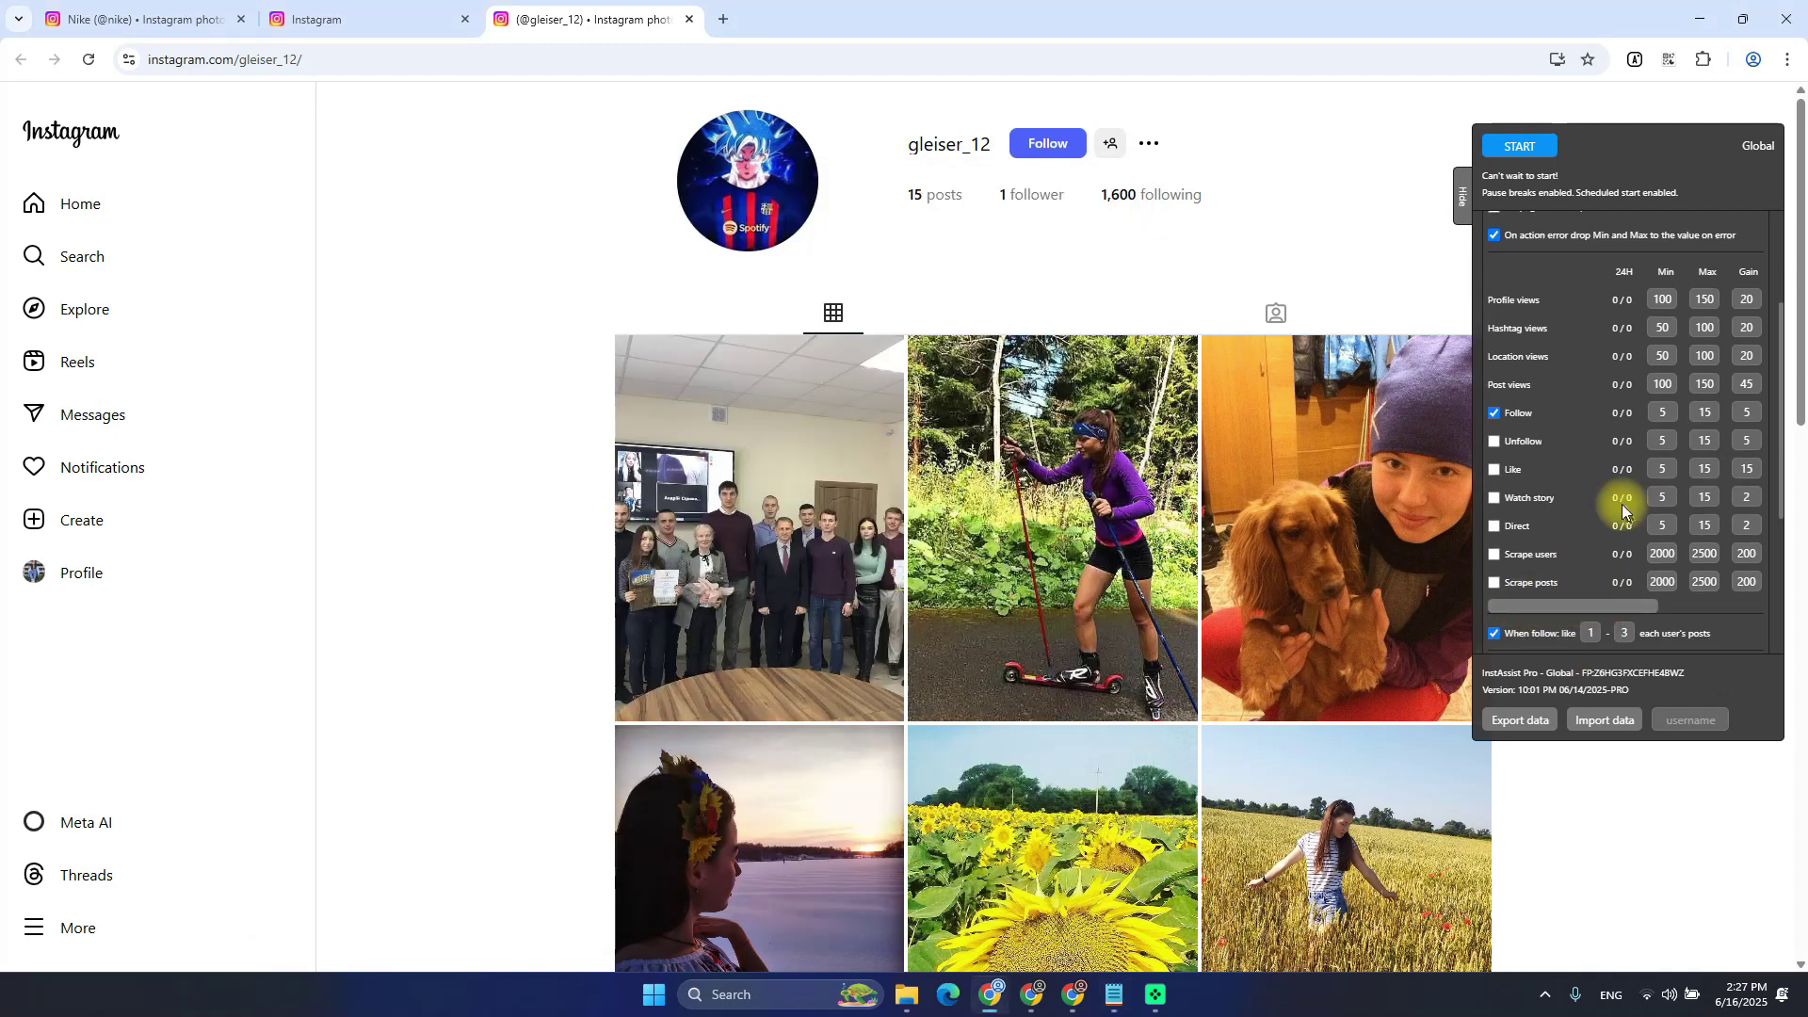
{"action": "scroll", "coordinate": [1621, 513], "scroll_direction": "up", "scroll_amount": 1}
{"action": "key", "text": "alt+Tab"}
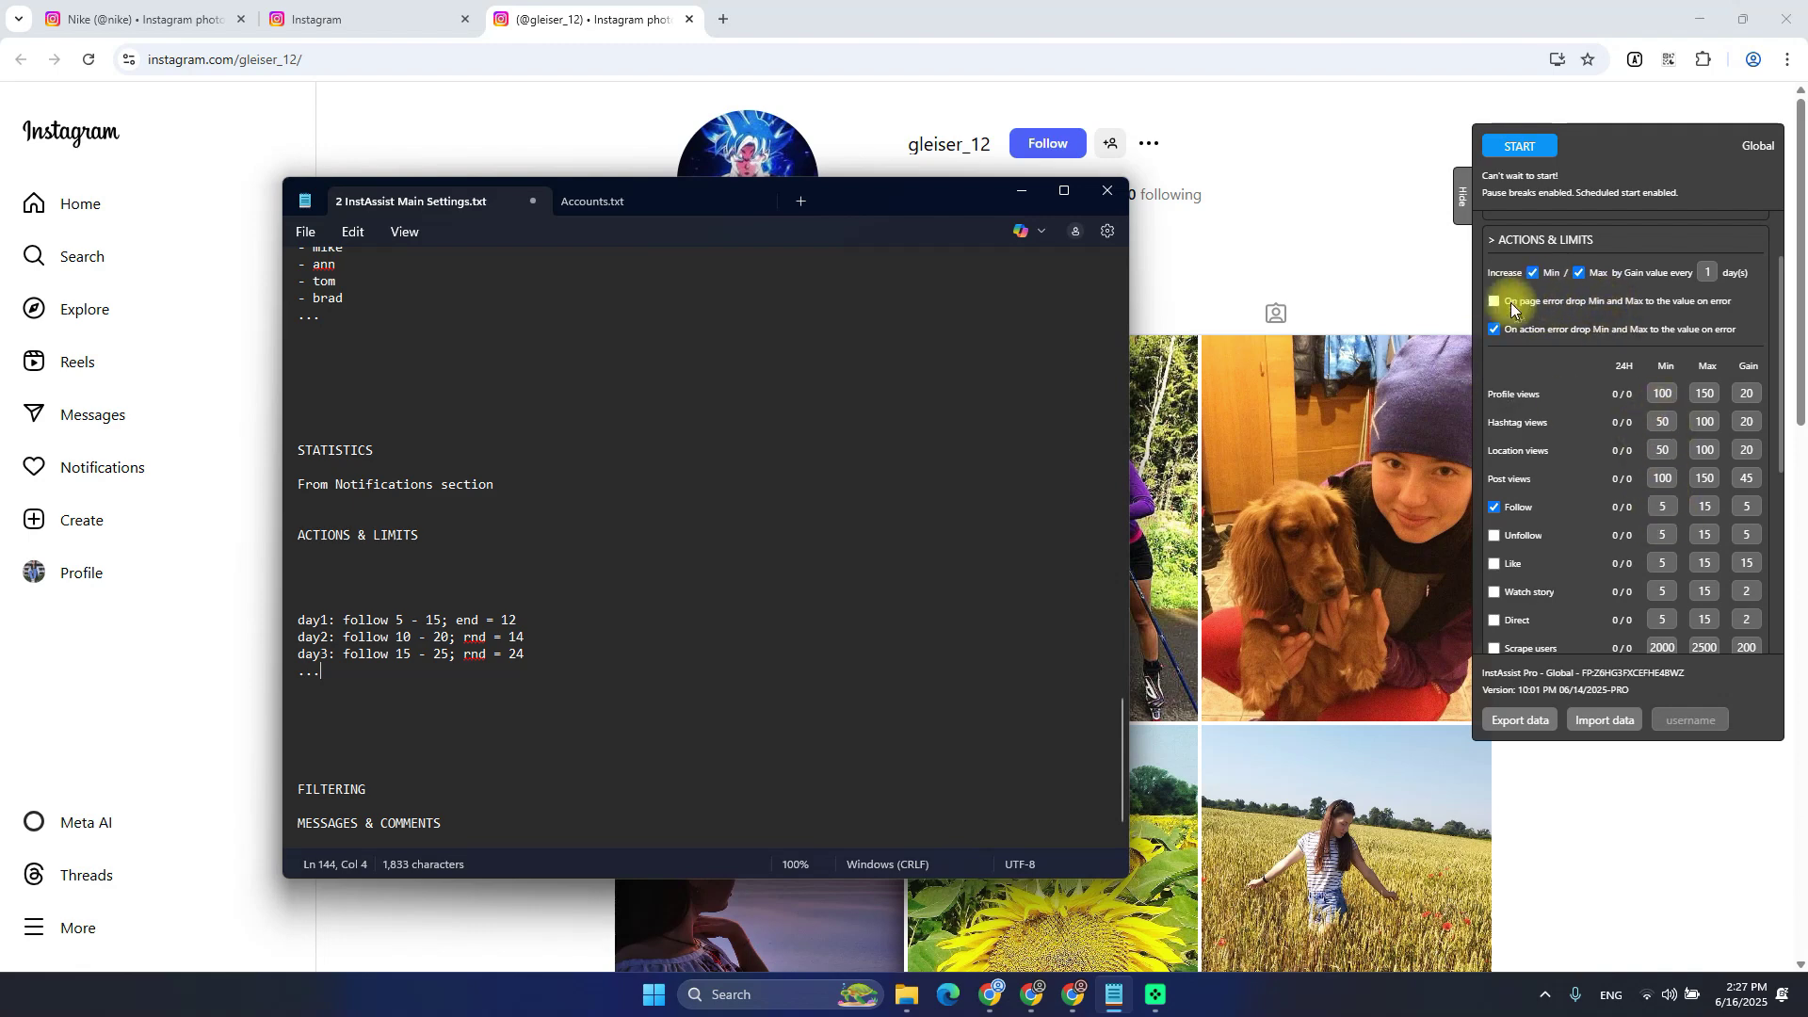
{"action": "left_click", "coordinate": [1520, 405]}
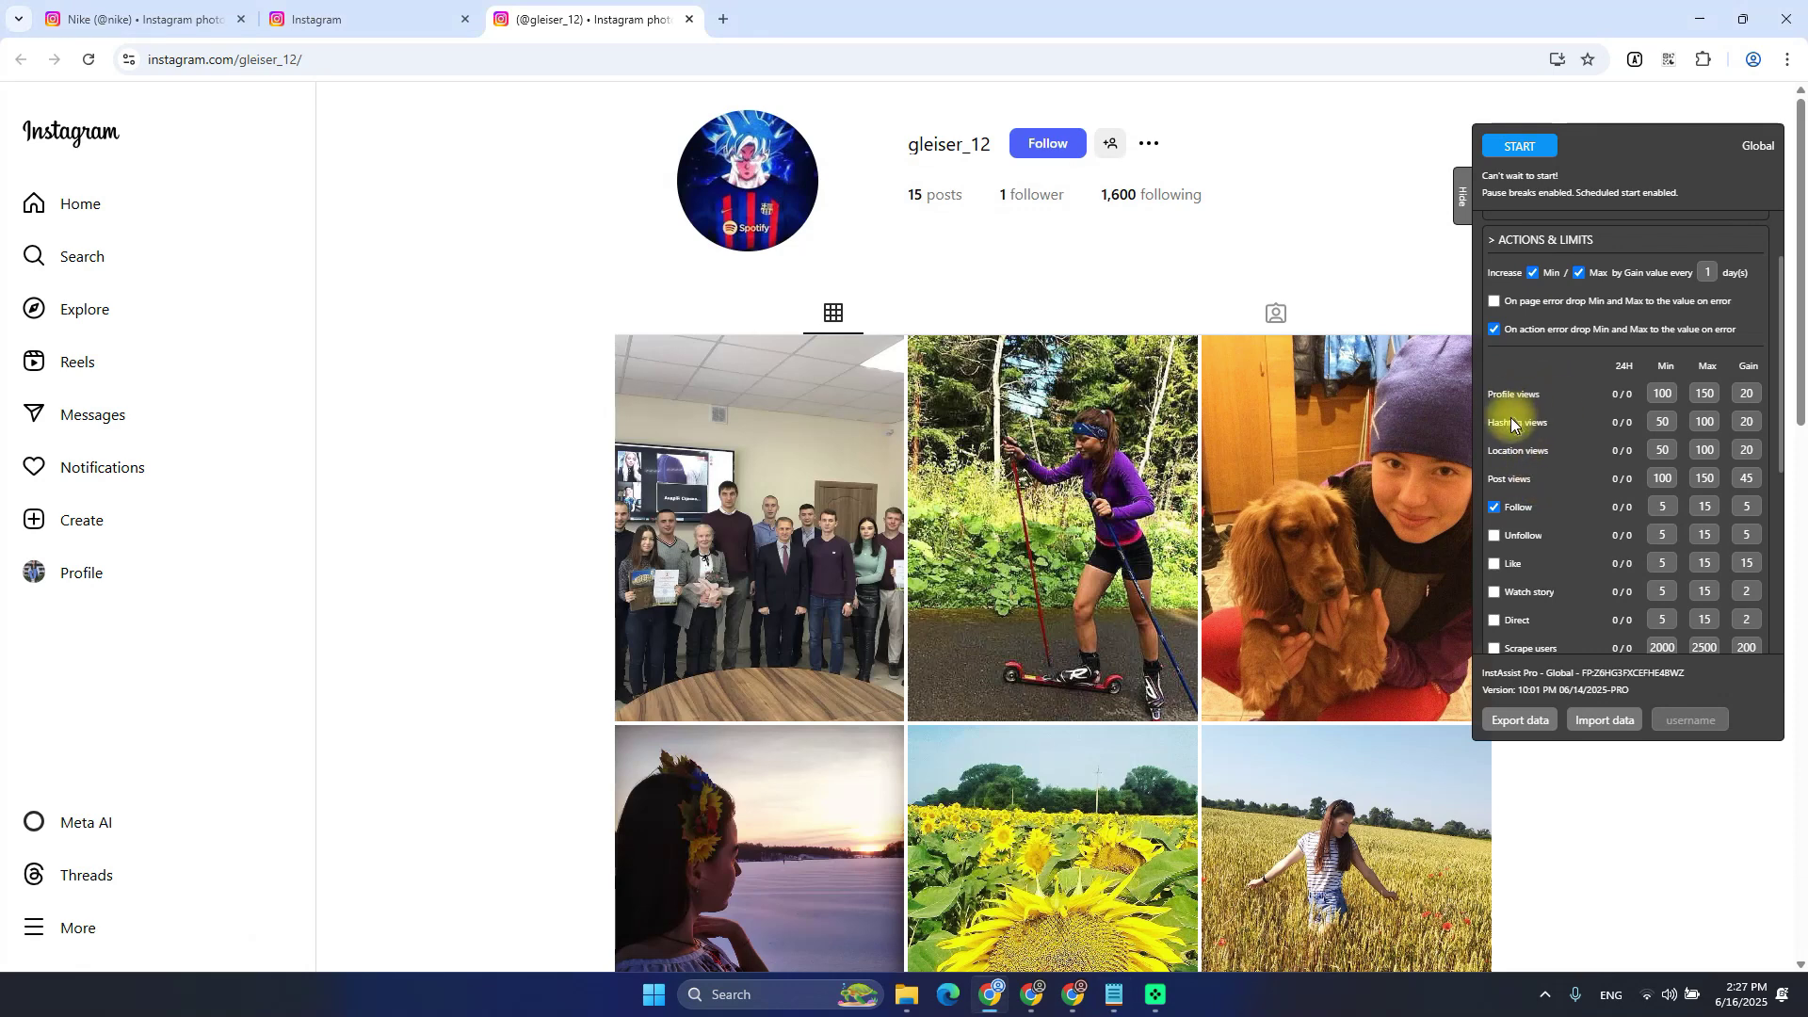
Switch to the Notepad notes and add the line "day5: follow 25 - 35; rnd = 27" below the "..." line
{"action": "key", "text": "alt+Tab"}
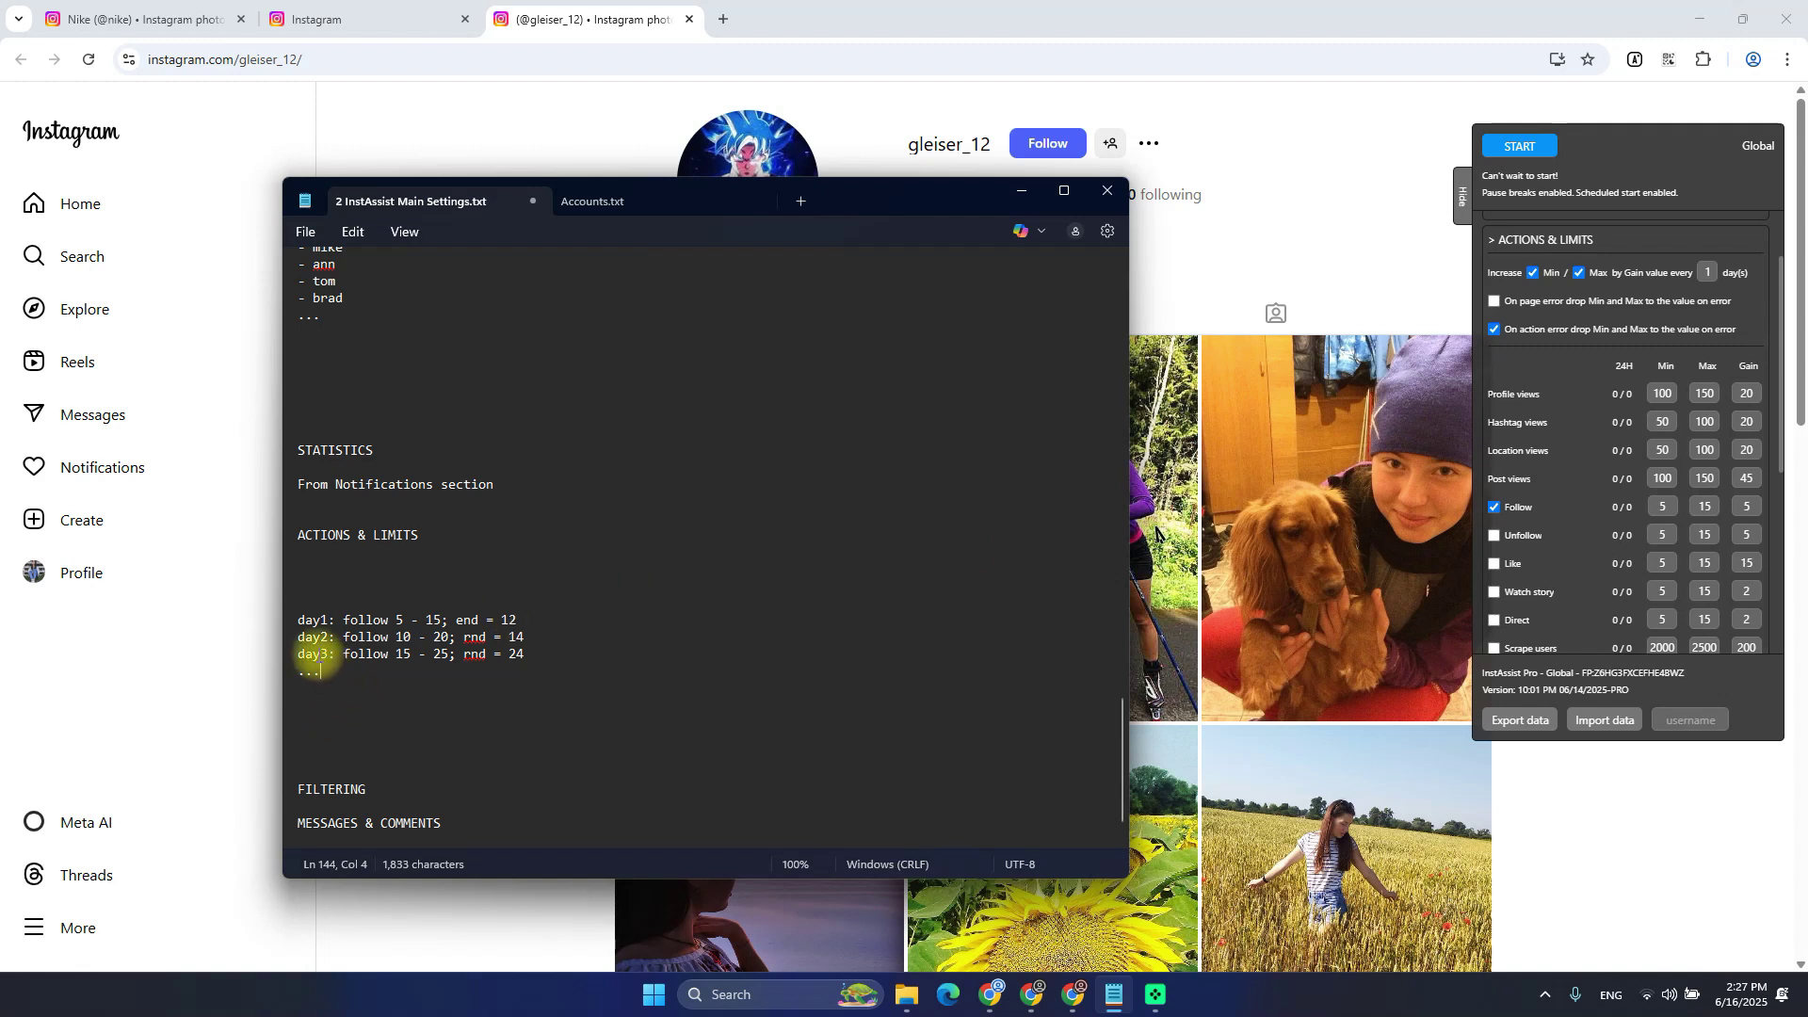
{"action": "key", "text": "Up"}
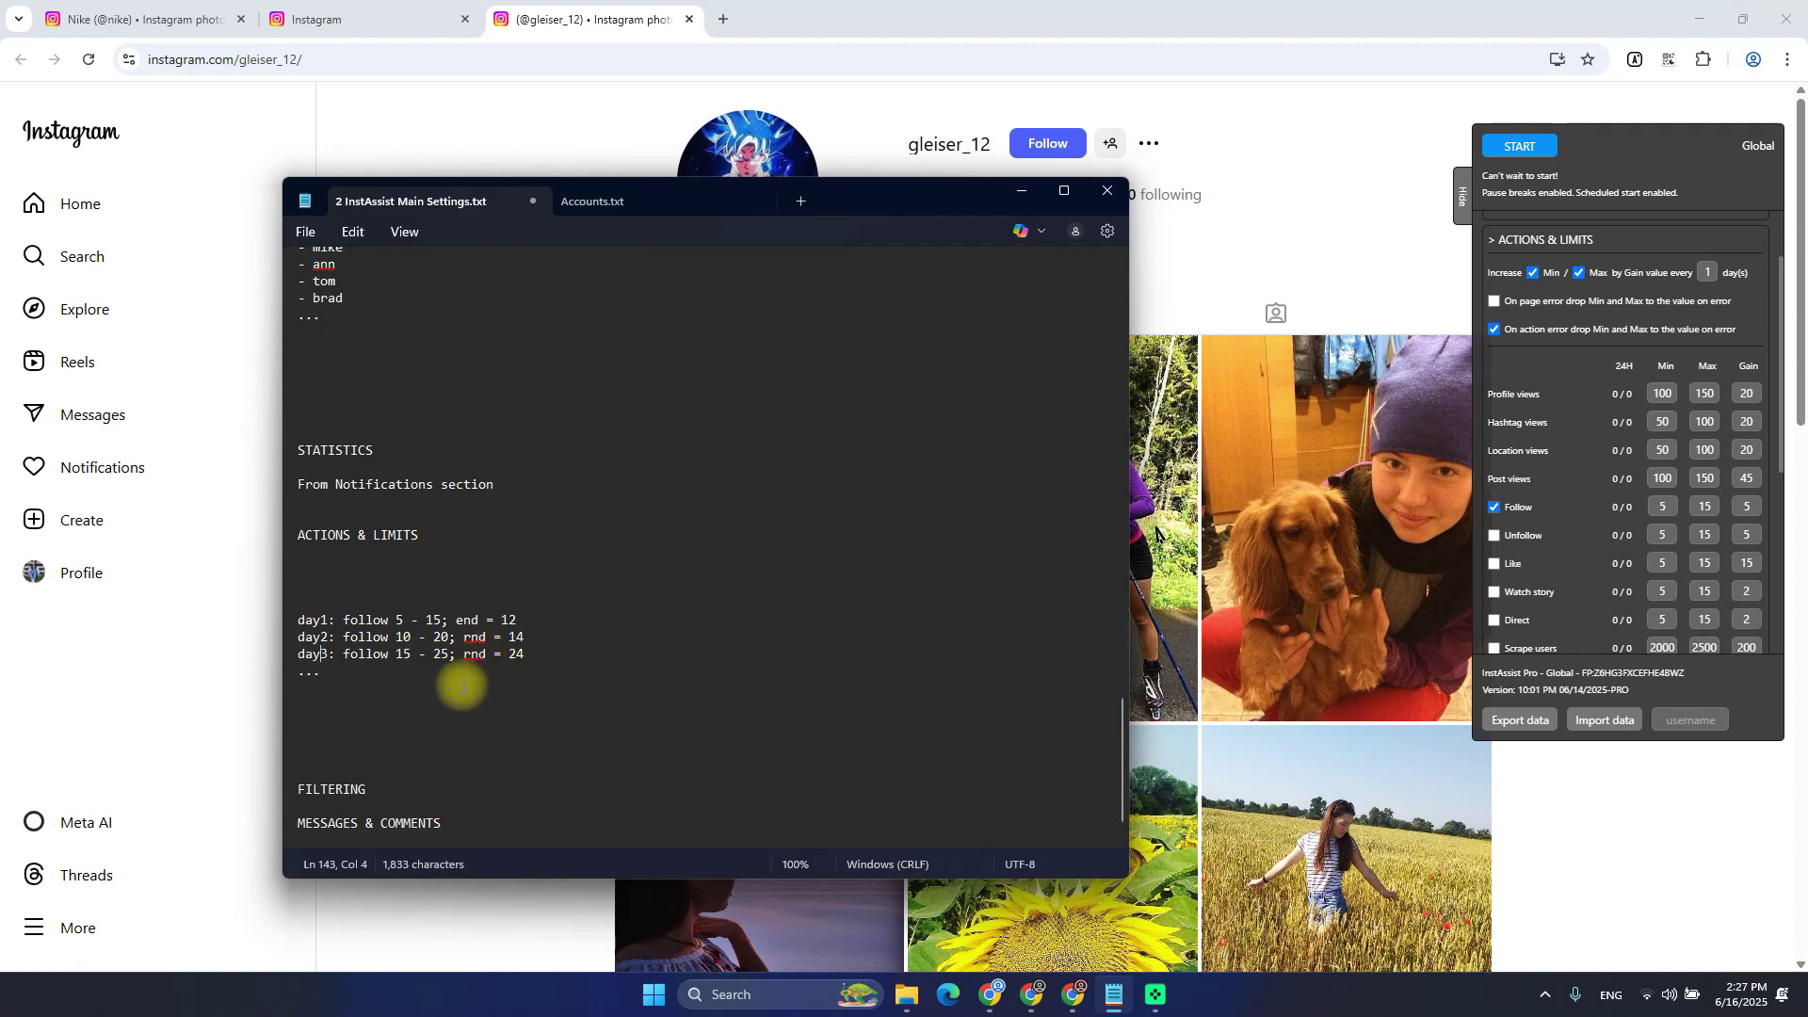
{"action": "key", "text": "Down"}
{"action": "key", "text": "Down"}
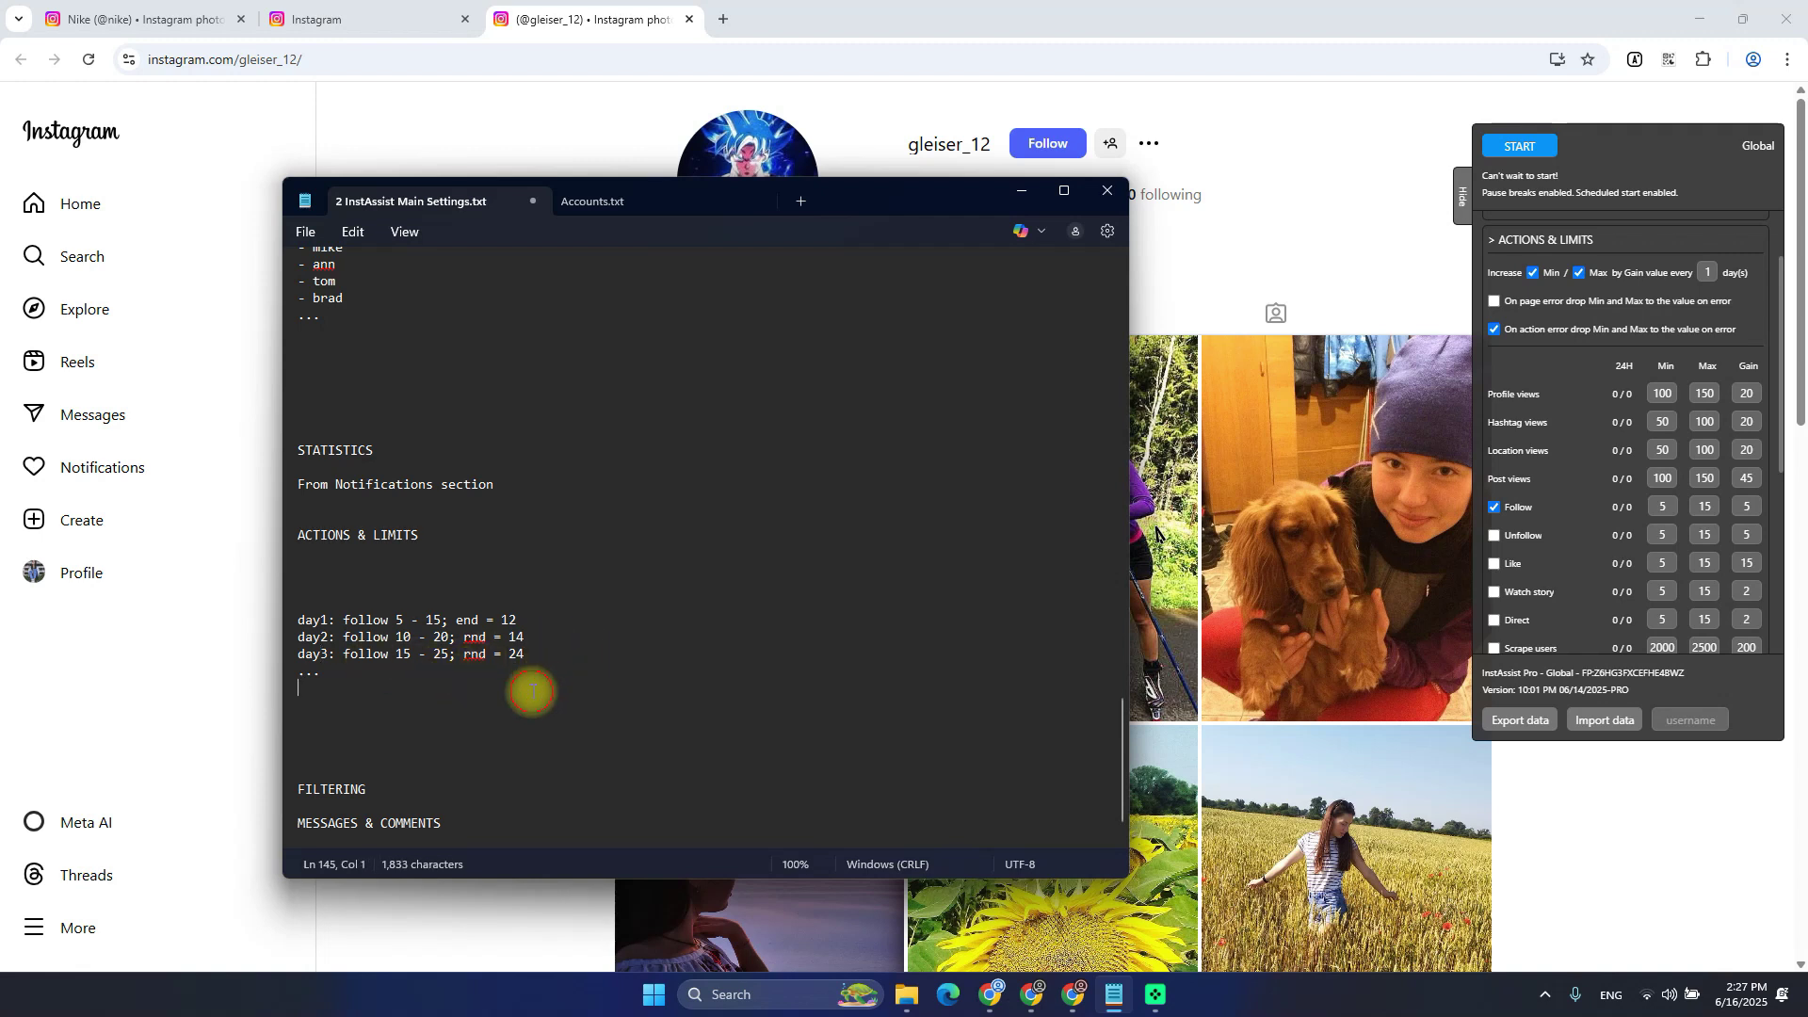
{"action": "type", "text": "day5"}
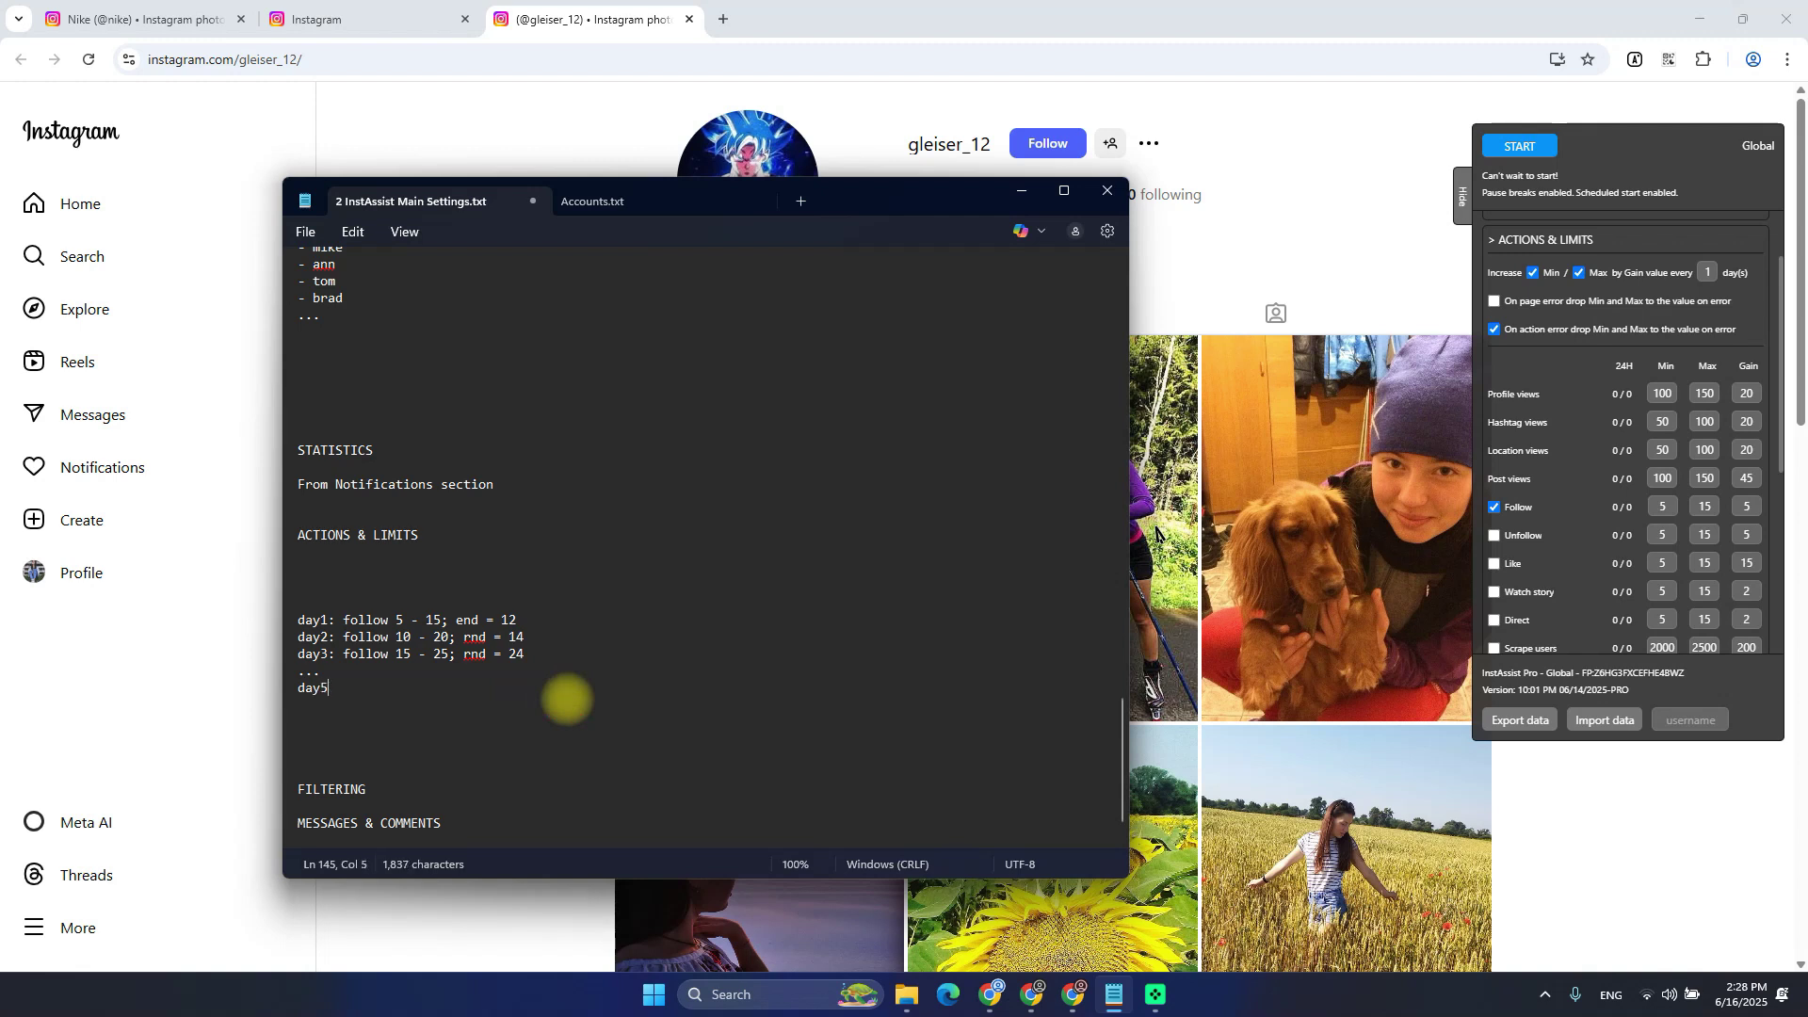
{"action": "type", "text": ": fol"}
{"action": "type", "text": "35"}
{"action": "key", "text": "BackSpace"}
{"action": "type", "text": "-"}
{"action": "key", "text": "End"}
{"action": "type", "text": "; rnd = 27"}
Add an indented line "14 - action block" below day5 and highlight its 14 against the day5 range
{"action": "key", "text": "Left"}
{"action": "key", "text": "Down"}
{"action": "key", "text": "Tab"}
{"action": "key", "text": "Tab"}
{"action": "type", "text": "14"}
{"action": "triple_click", "coordinate": [566, 695]}
{"action": "left_click", "coordinate": [566, 702]}
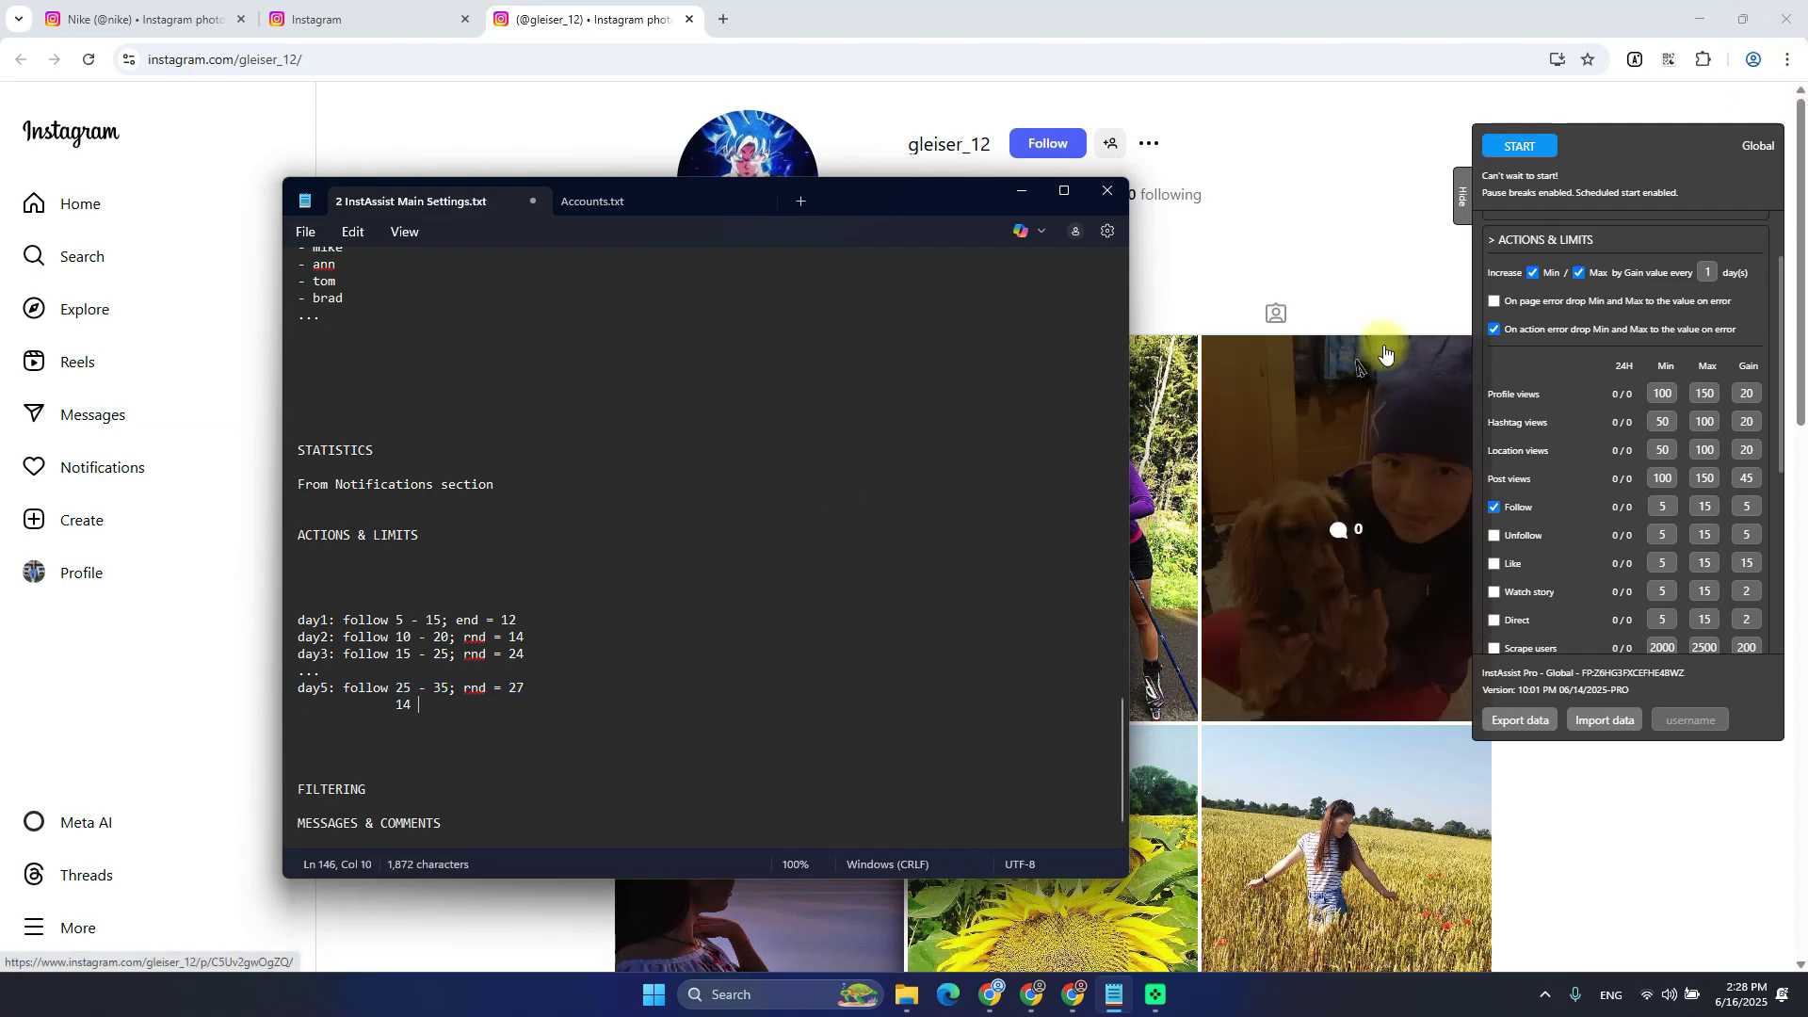
{"action": "left_click_drag", "start_coordinate": [395, 705], "coordinate": [414, 704]}
{"action": "left_click", "coordinate": [417, 705]}
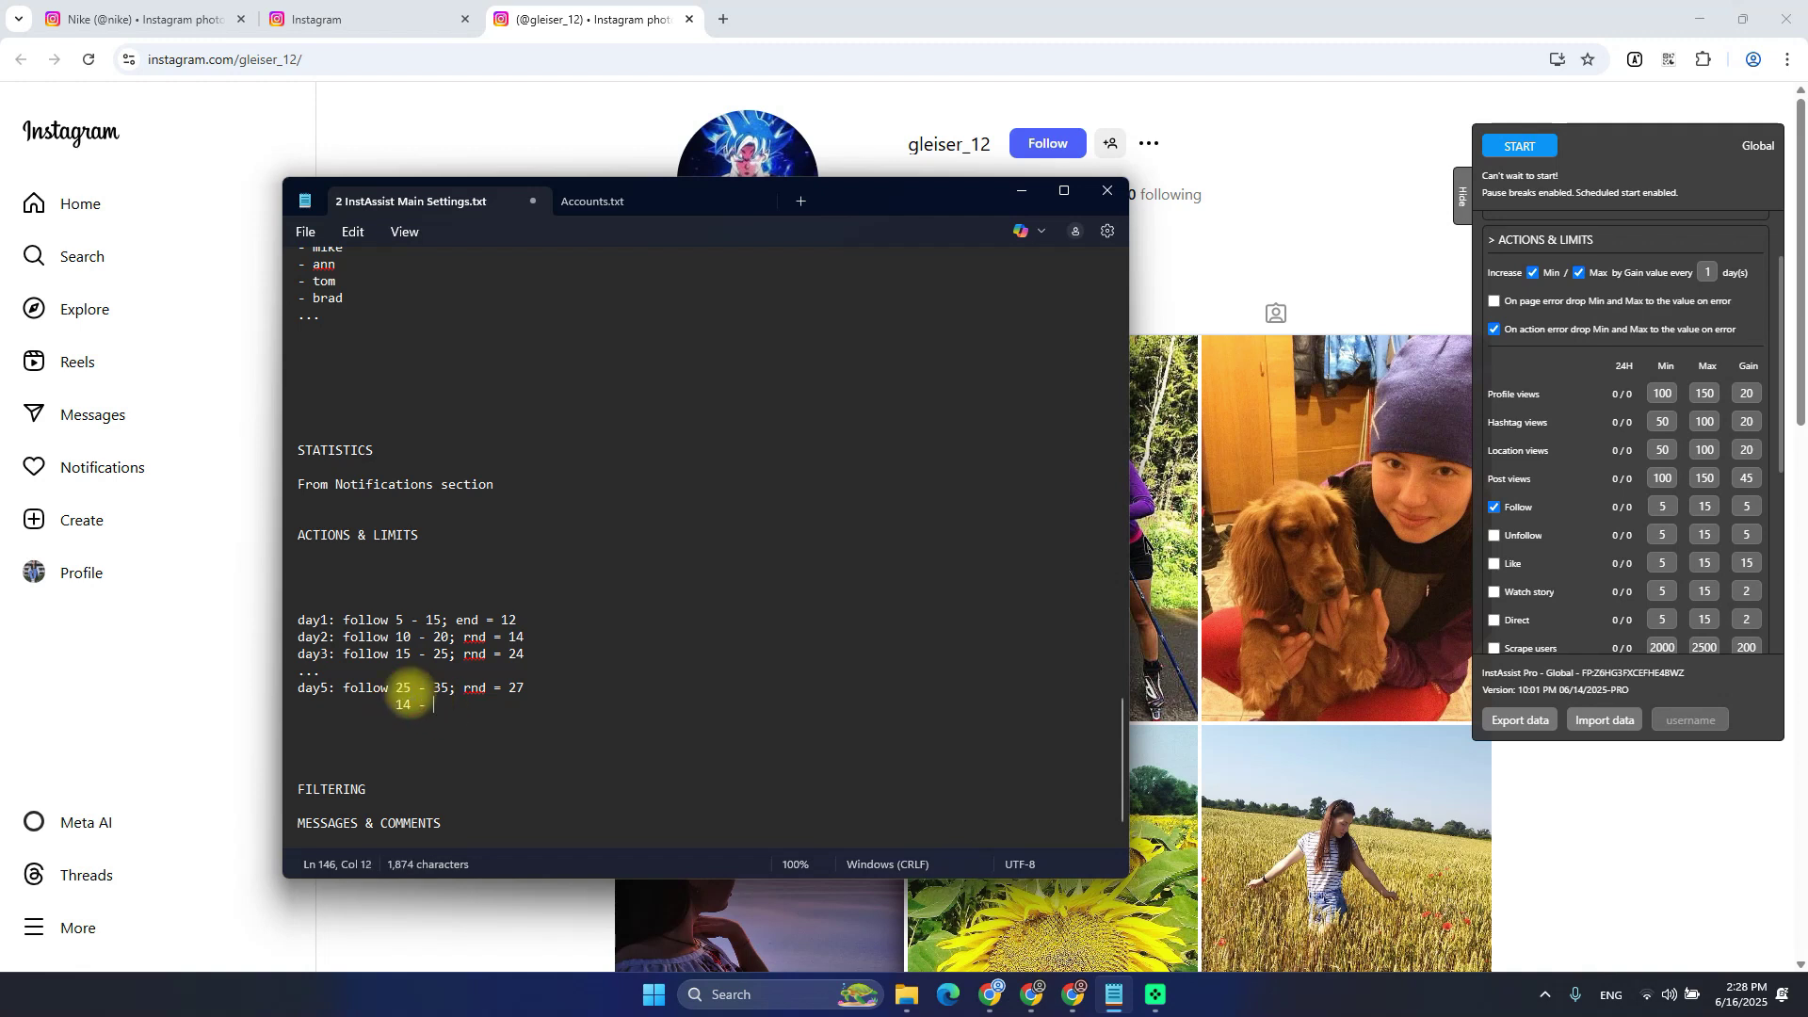
{"action": "type", "text": "- action block"}
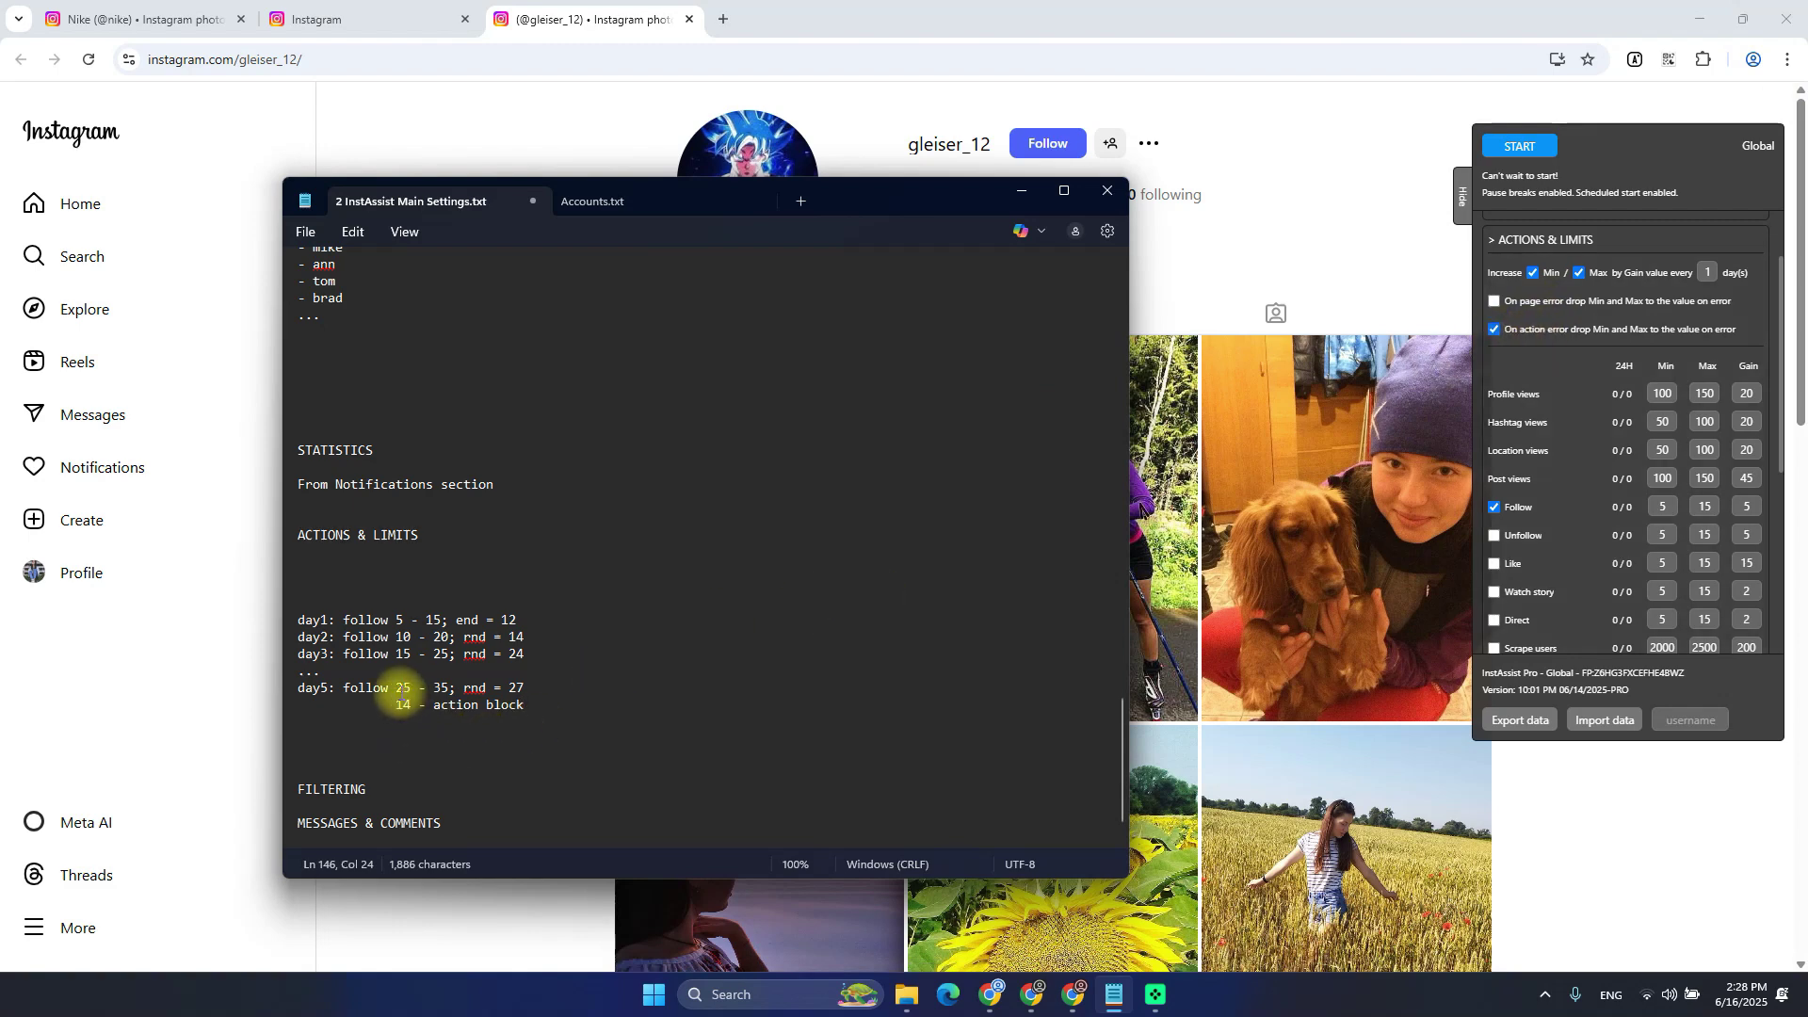
{"action": "left_click_drag", "start_coordinate": [397, 689], "coordinate": [439, 692]}
{"action": "double_click", "coordinate": [403, 707]}
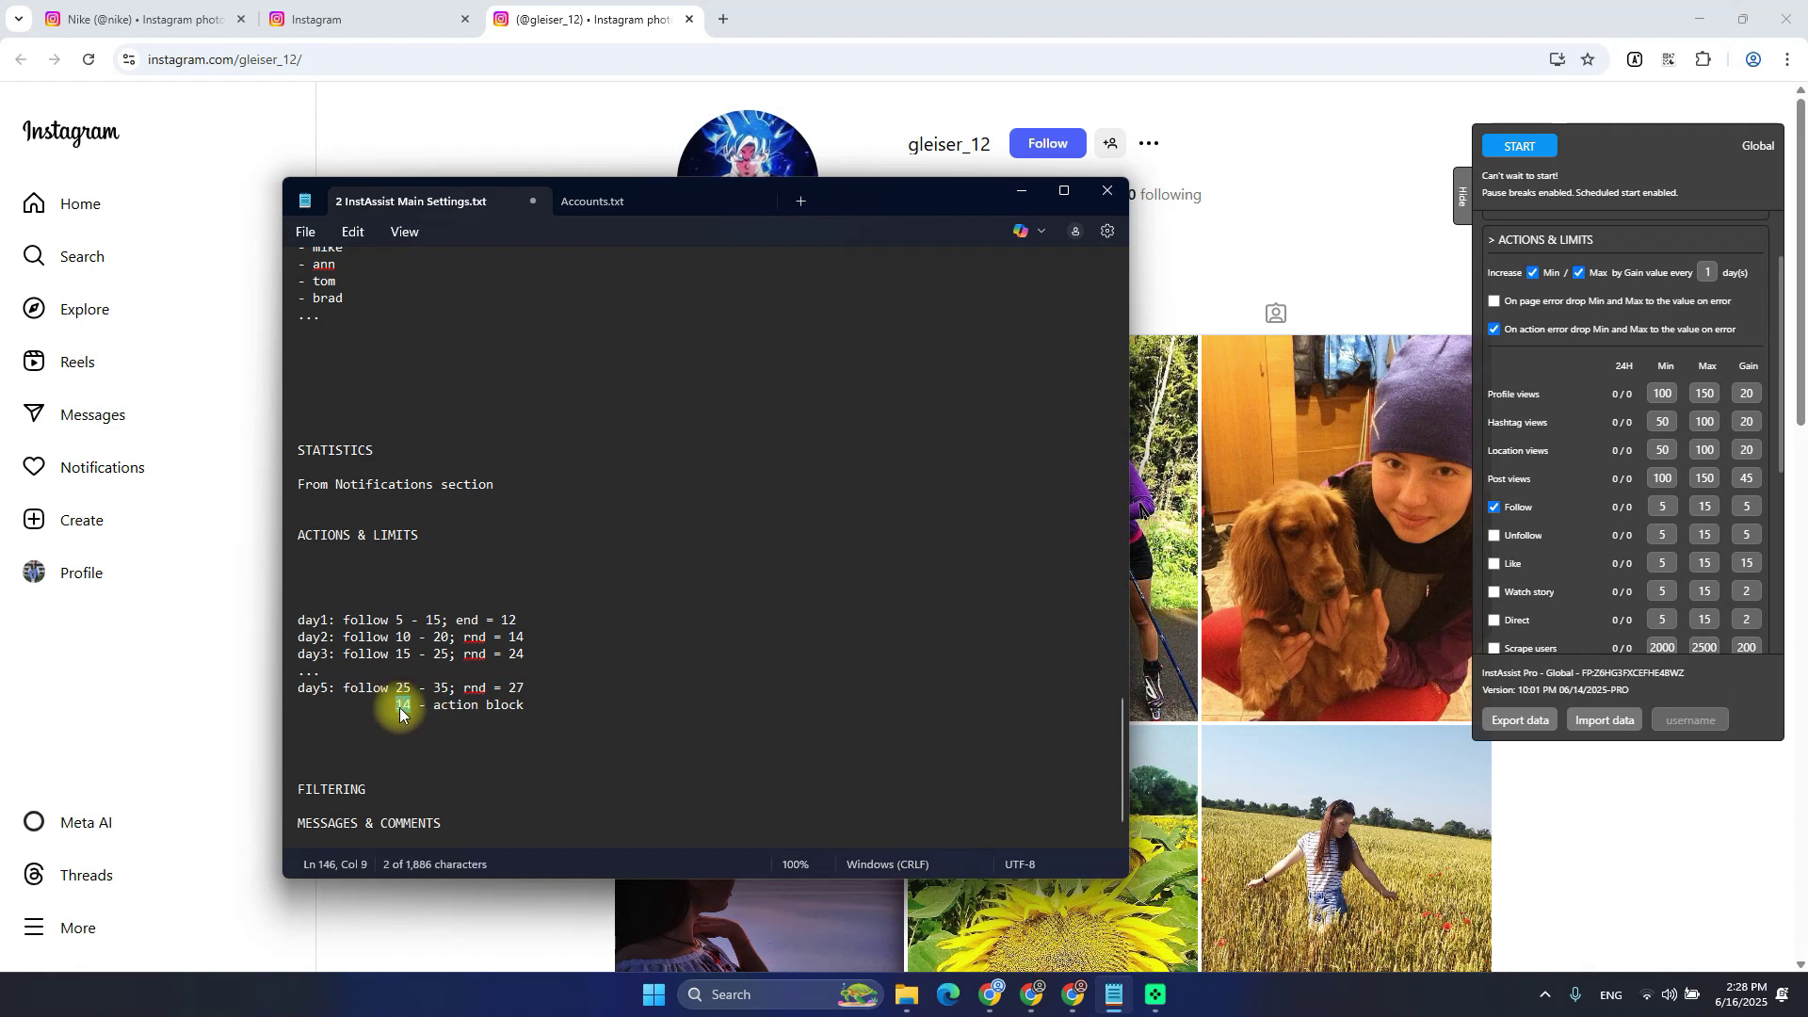
Add a line below the action block note reading "day6:" with the indented text "9 - 14; rnd 10"
{"action": "left_click", "coordinate": [426, 721]}
{"action": "key", "text": "Tab"}
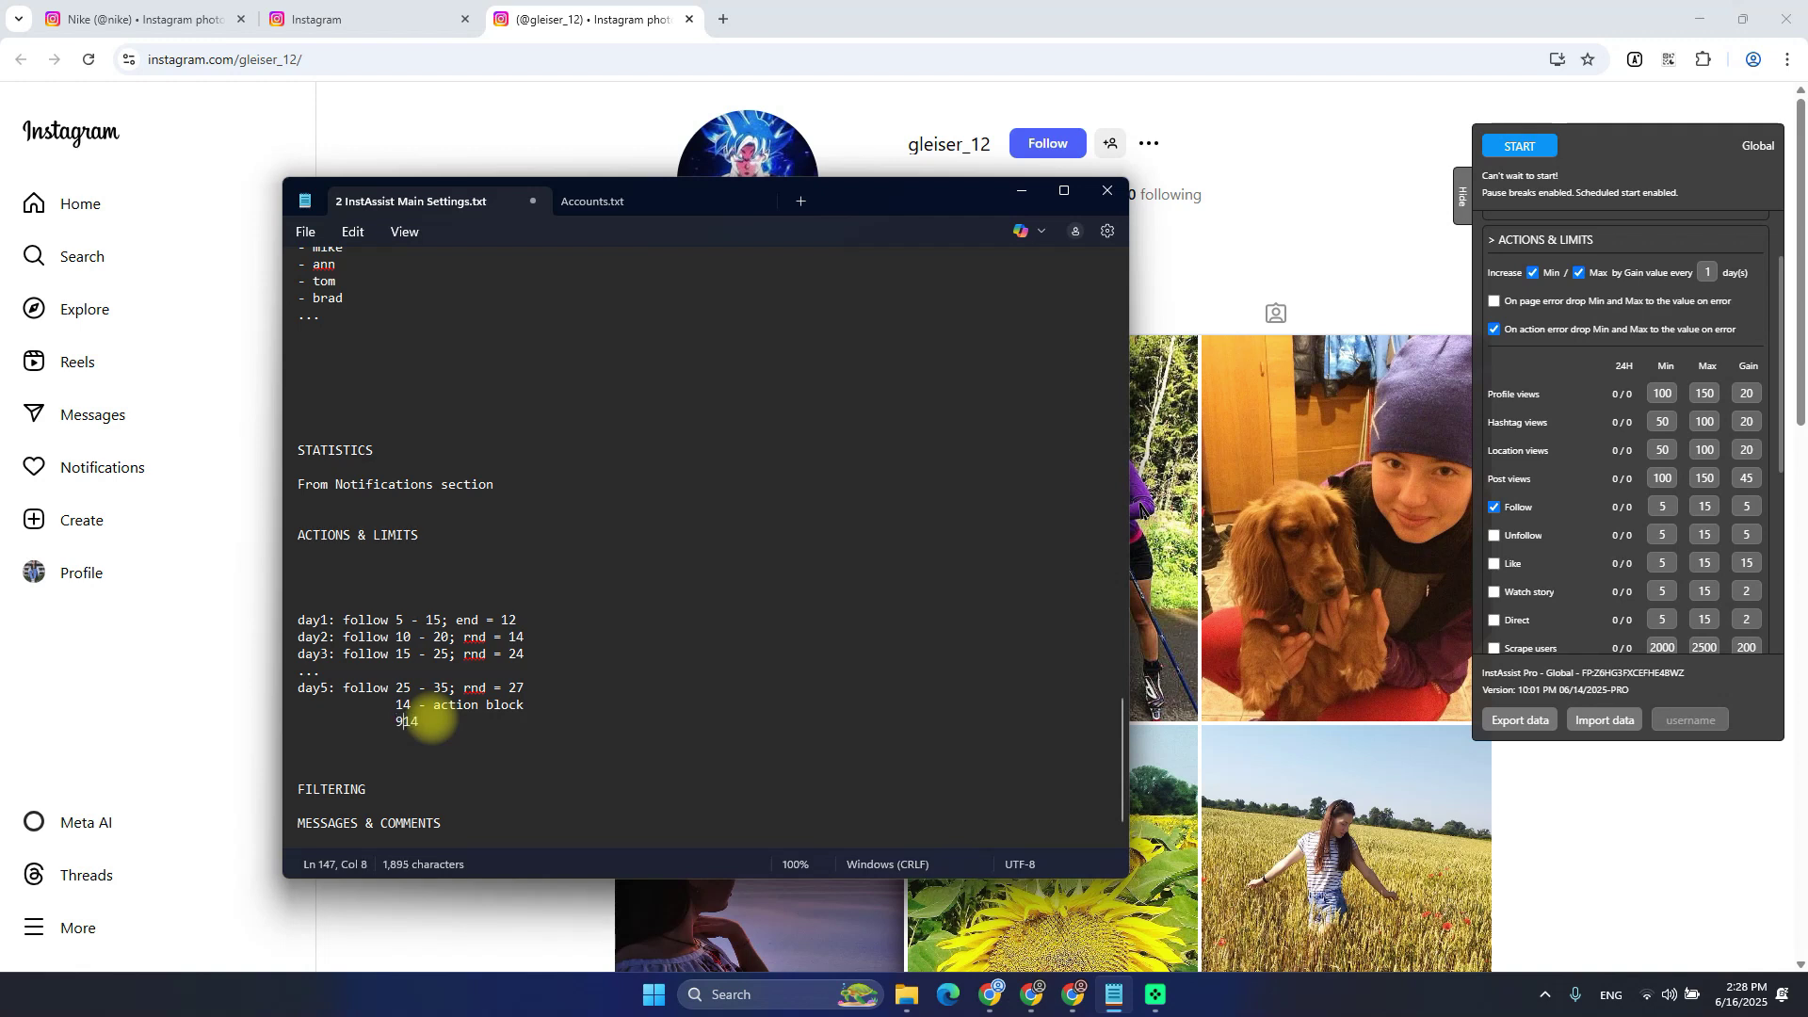
{"action": "type", "text": "-"}
{"action": "key", "text": "End"}
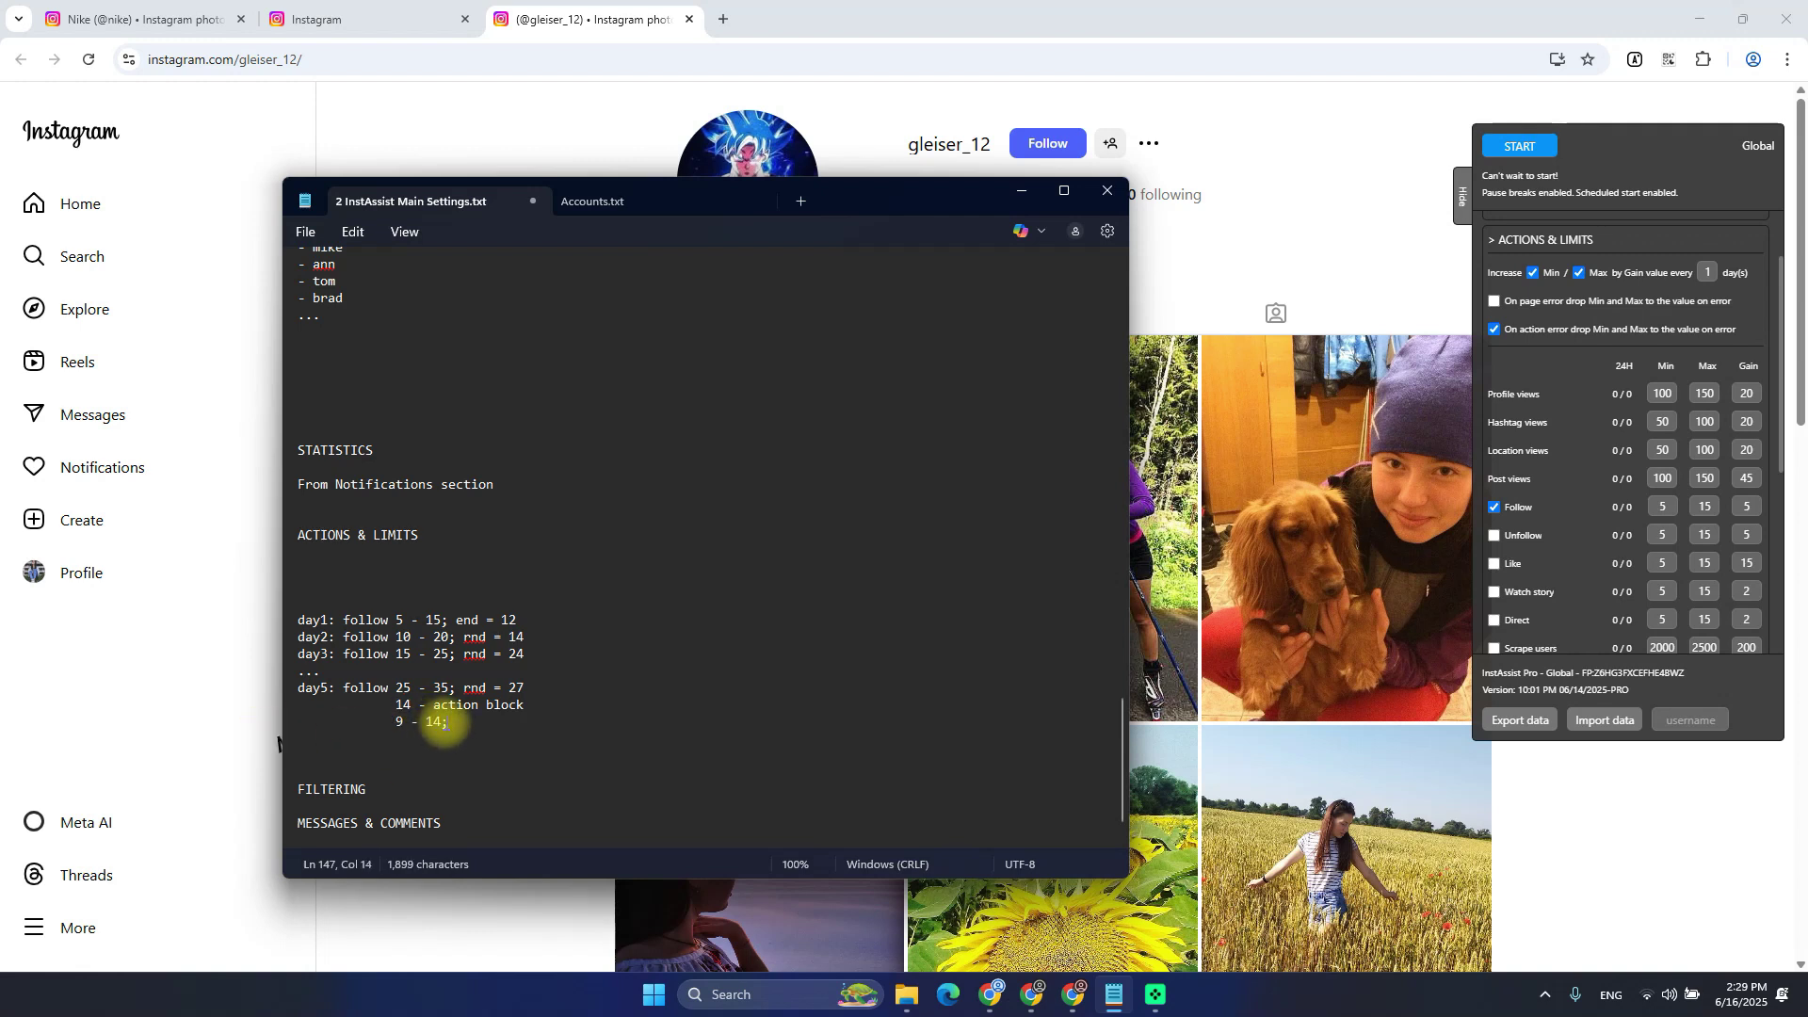
{"action": "mouse_move", "coordinate": [439, 721]}
{"action": "left_mouse_down"}
{"action": "mouse_move", "coordinate": [405, 734]}
{"action": "mouse_move", "coordinate": [425, 721]}
{"action": "left_mouse_up"}
{"action": "left_click", "coordinate": [460, 723]}
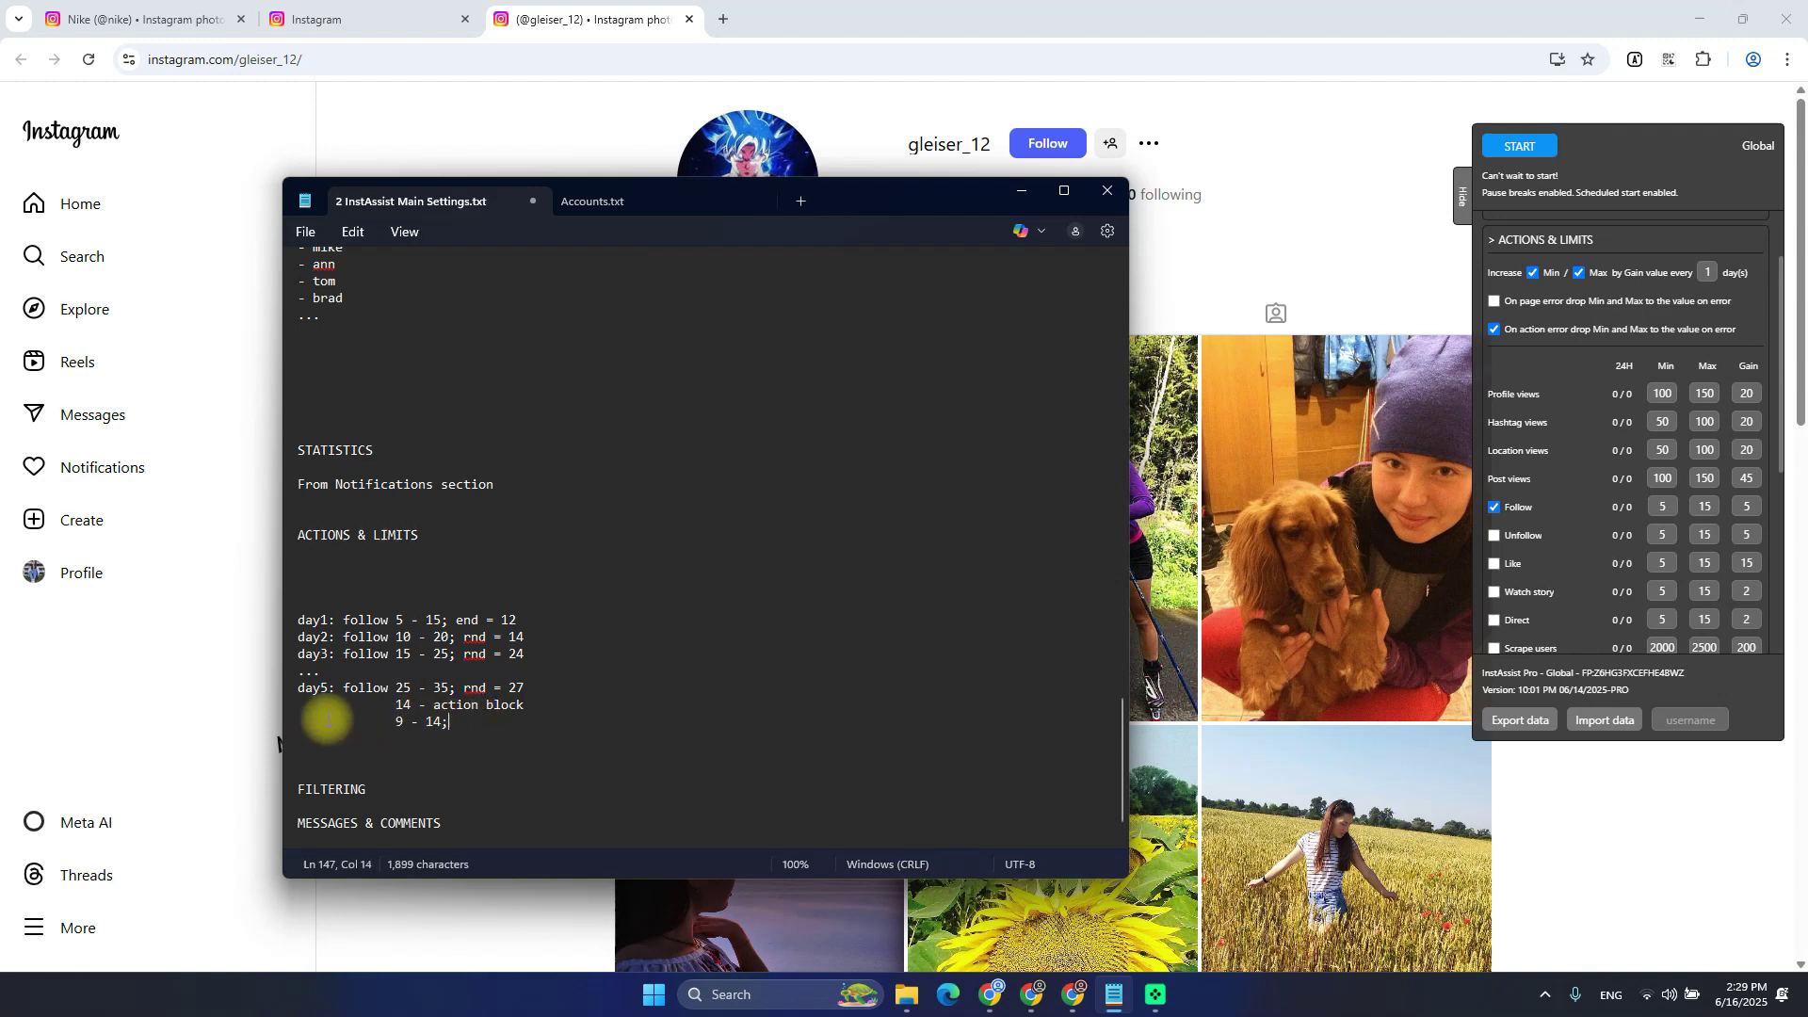
{"action": "type", "text": "en"}
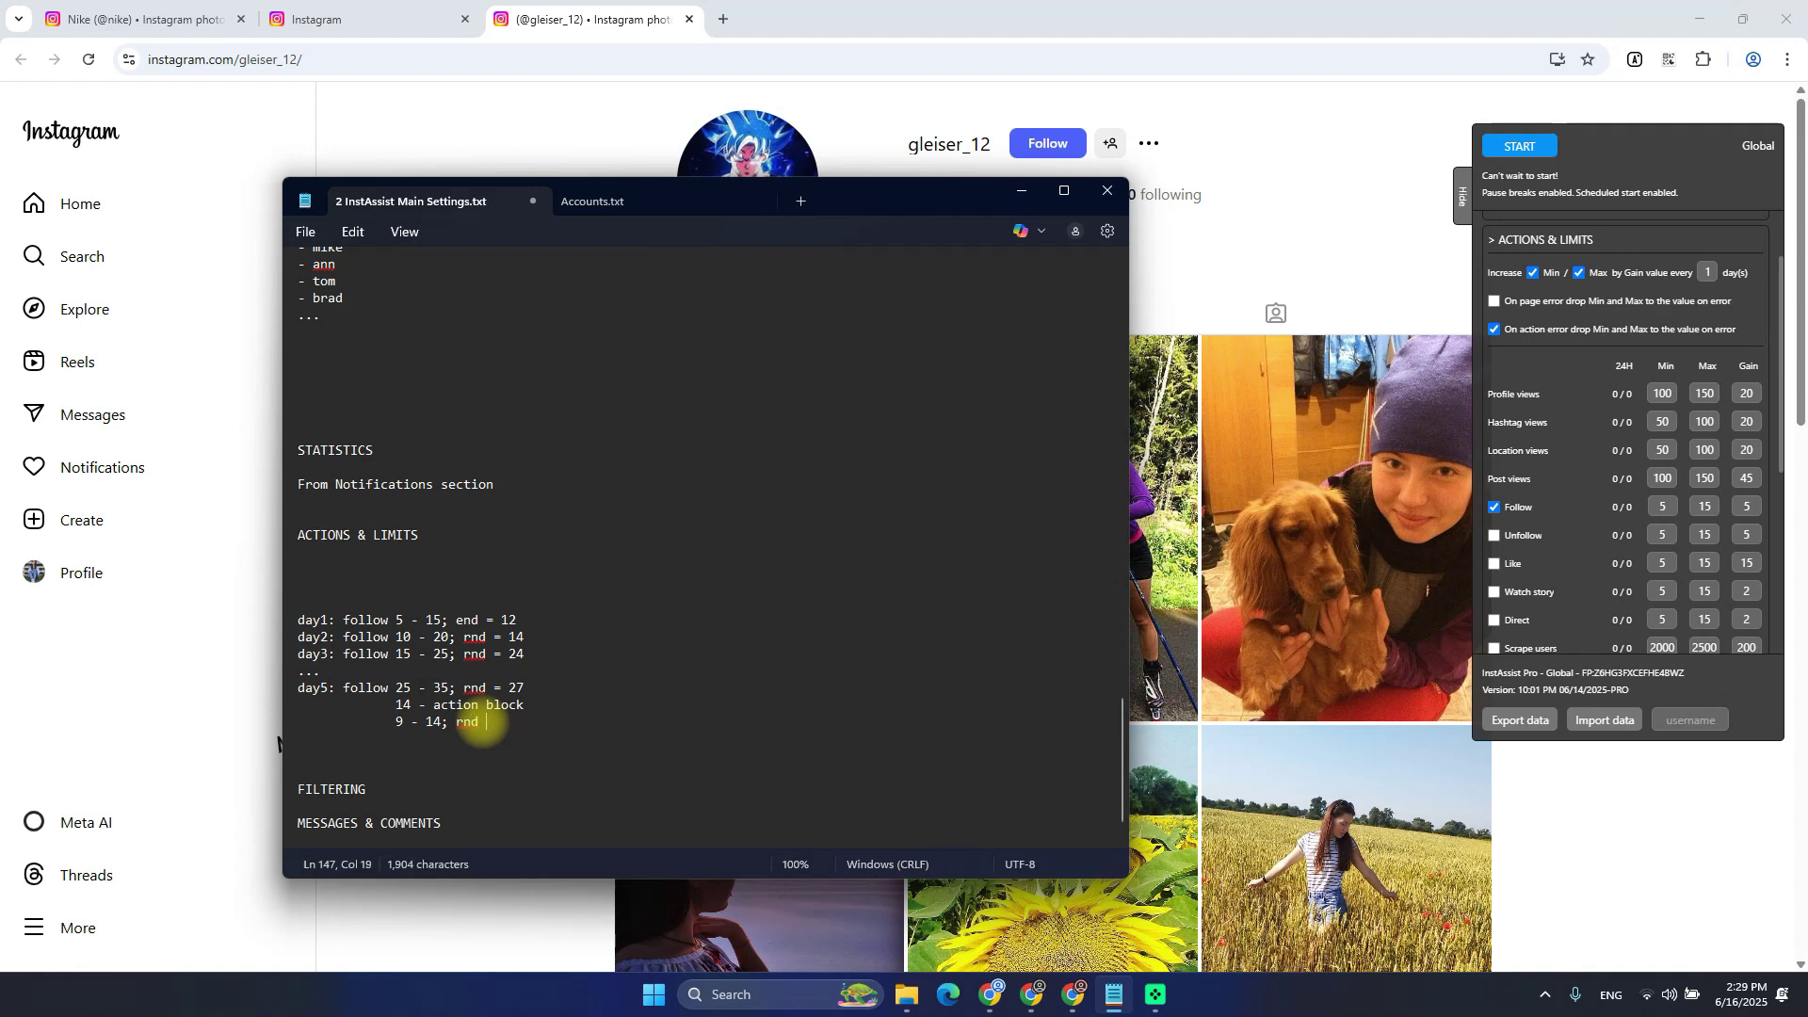
{"action": "type", "text": "d 10"}
{"action": "key", "text": "Home"}
{"action": "type", "text": "day6:"}
{"action": "left_click", "coordinate": [532, 706]}
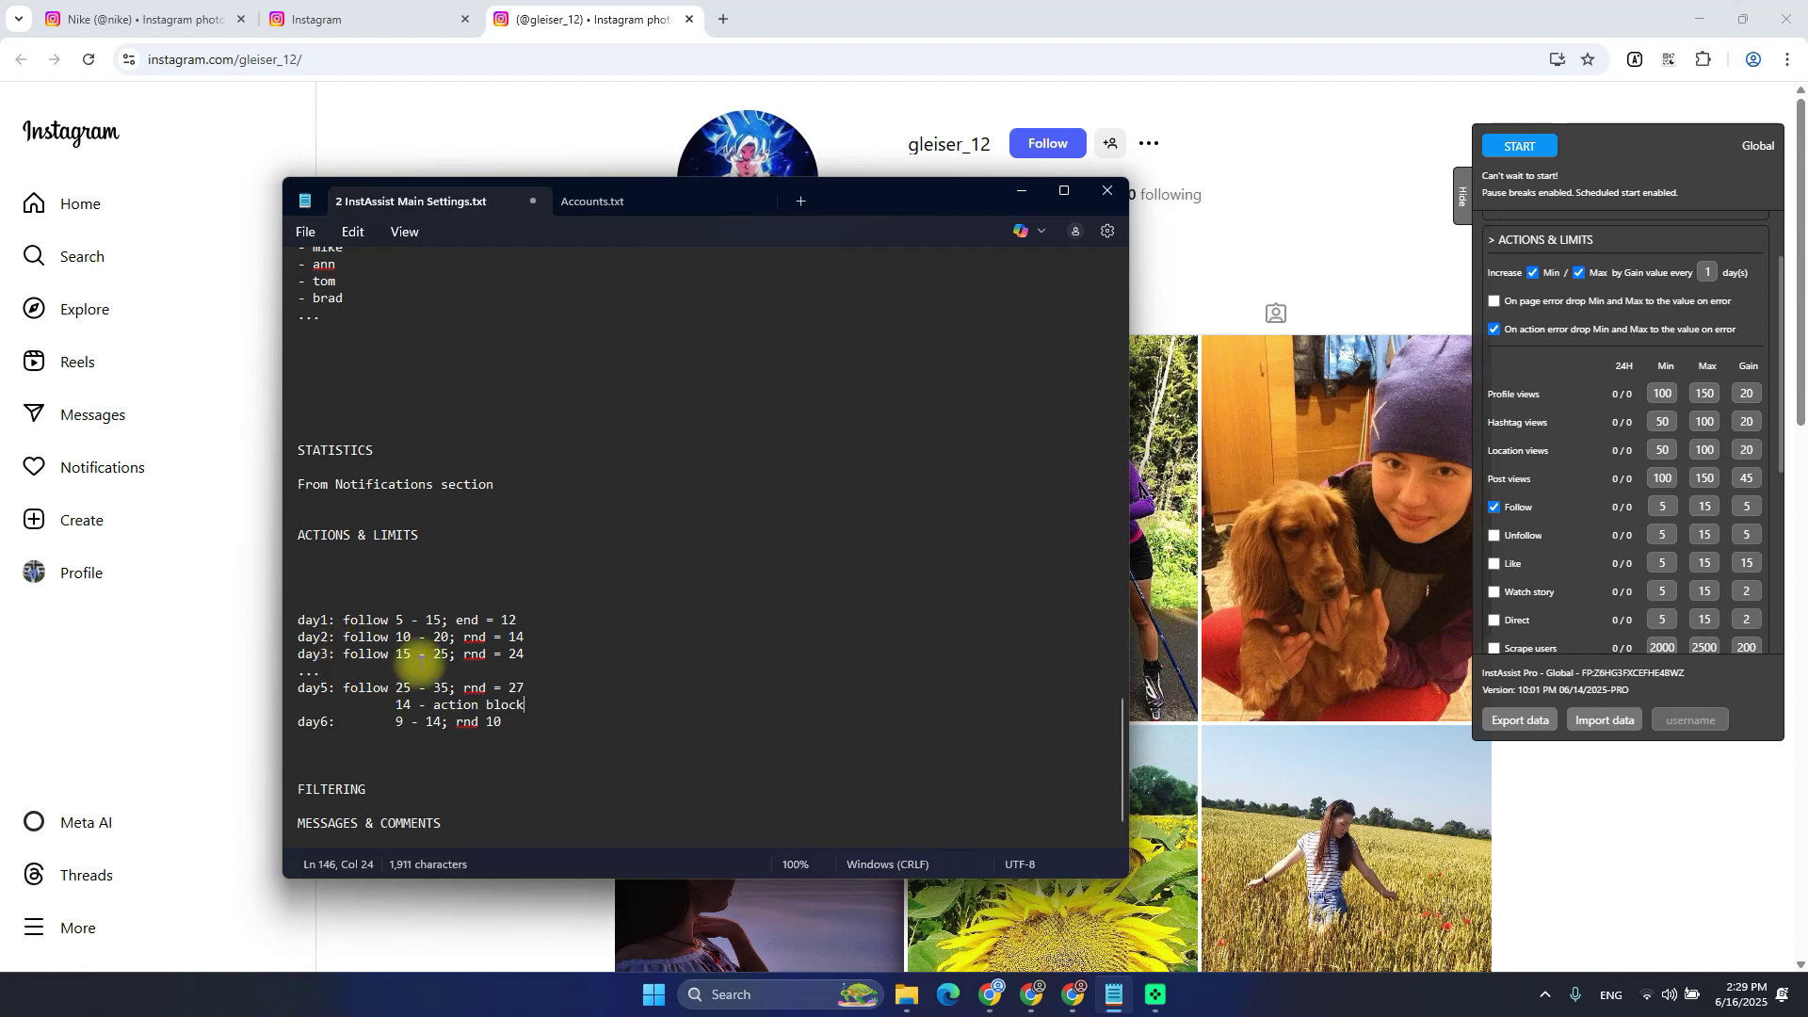
Highlight the day1 to day6 examples and add blank lines between the day6 line and FILTERING
{"action": "left_click_drag", "start_coordinate": [554, 721], "coordinate": [297, 620]}
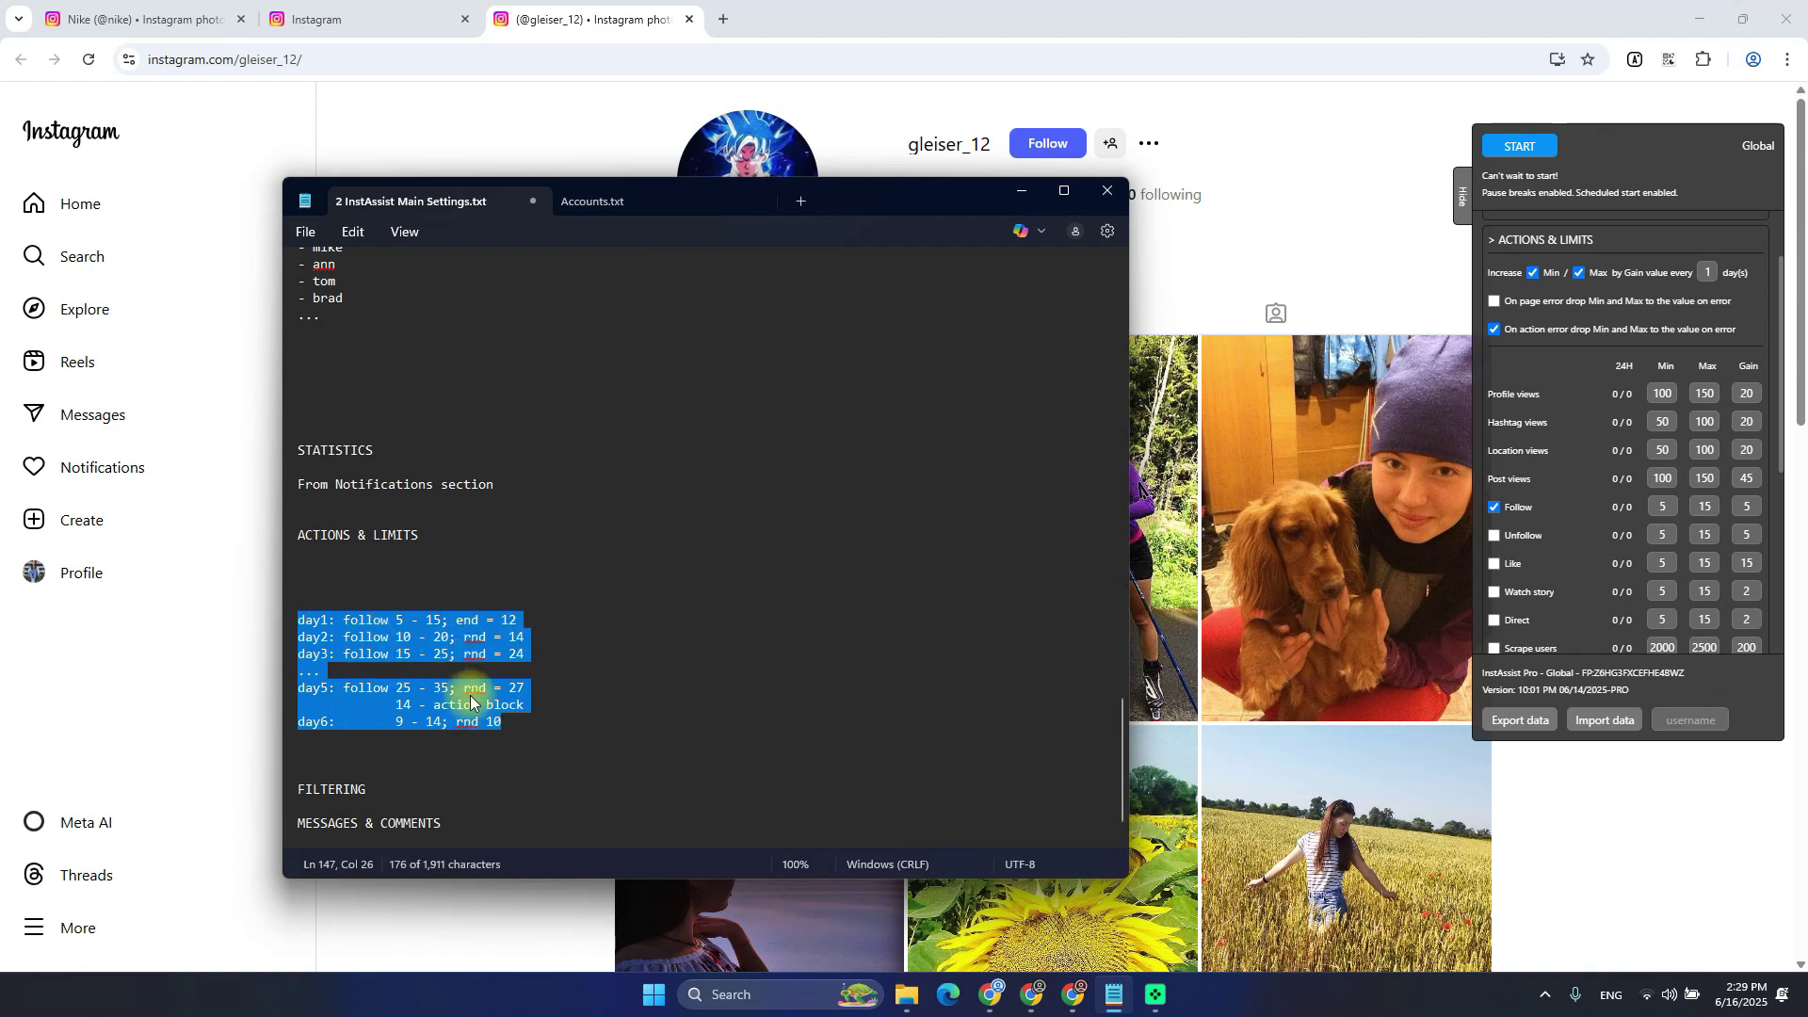
{"action": "left_click_drag", "start_coordinate": [327, 621], "coordinate": [537, 681]}
{"action": "left_click", "coordinate": [521, 705]}
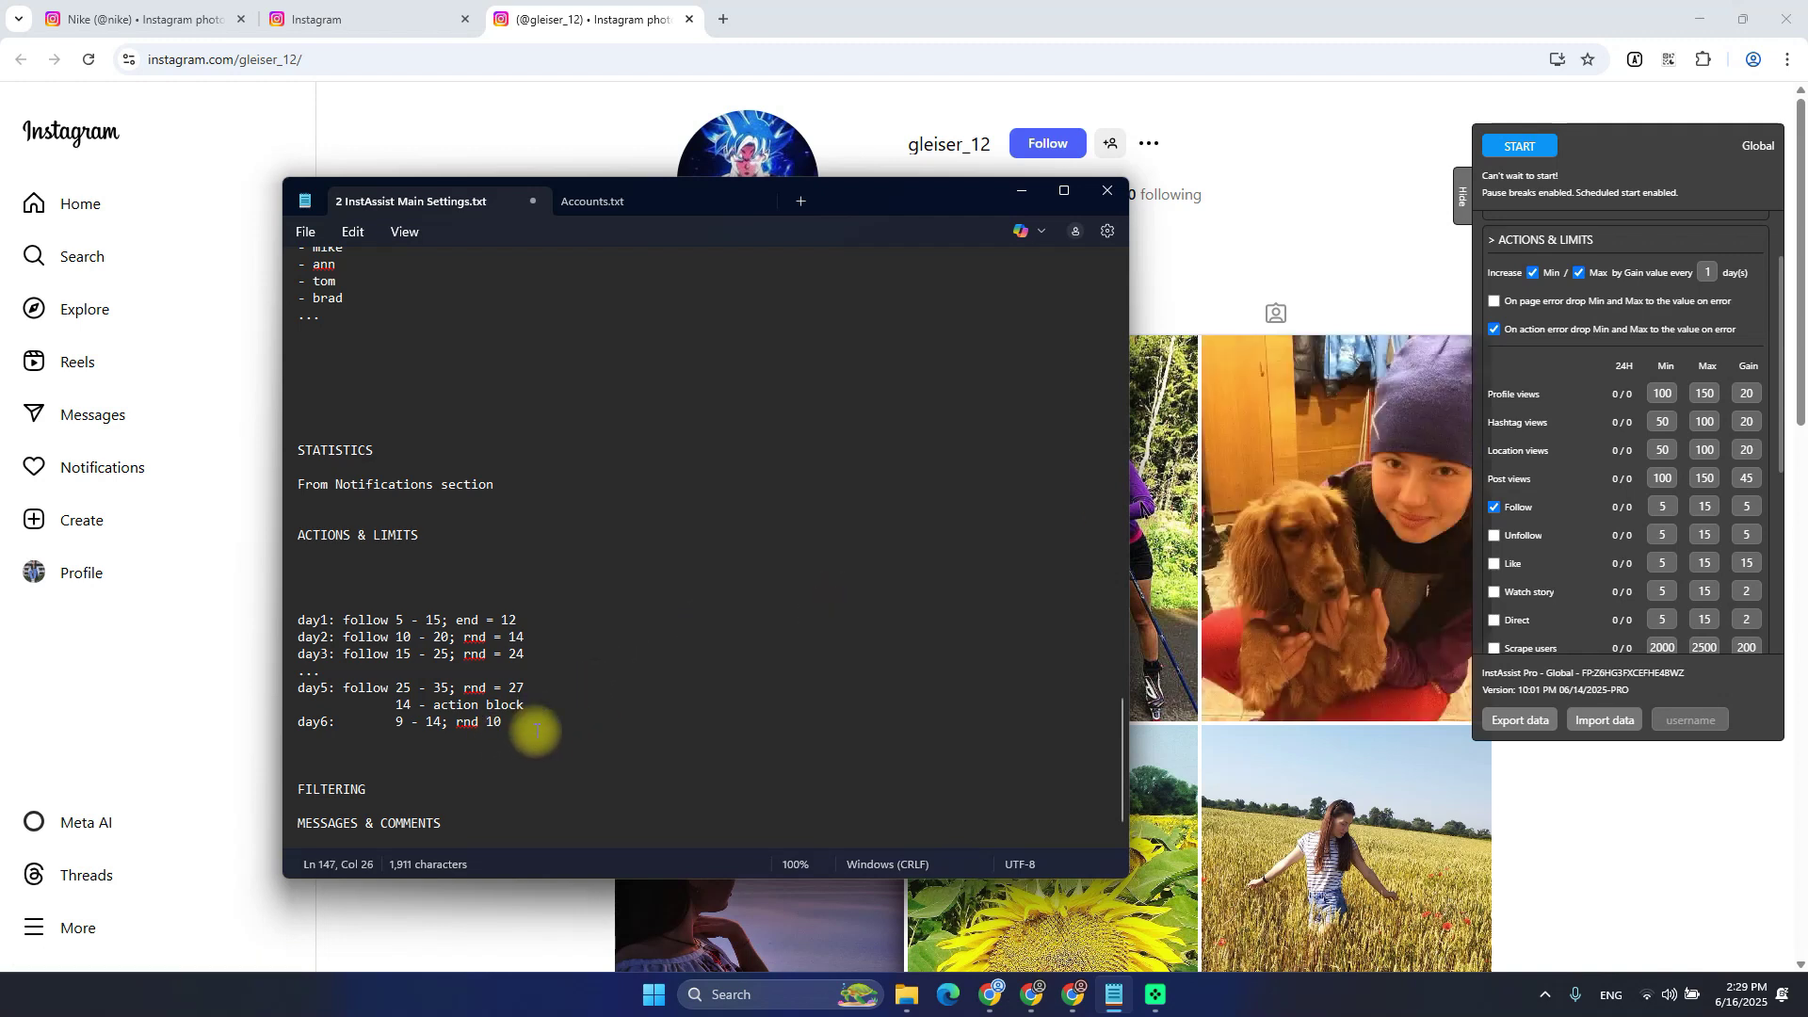
{"action": "left_click_drag", "start_coordinate": [528, 724], "coordinate": [267, 631]}
{"action": "left_click", "coordinate": [471, 608]}
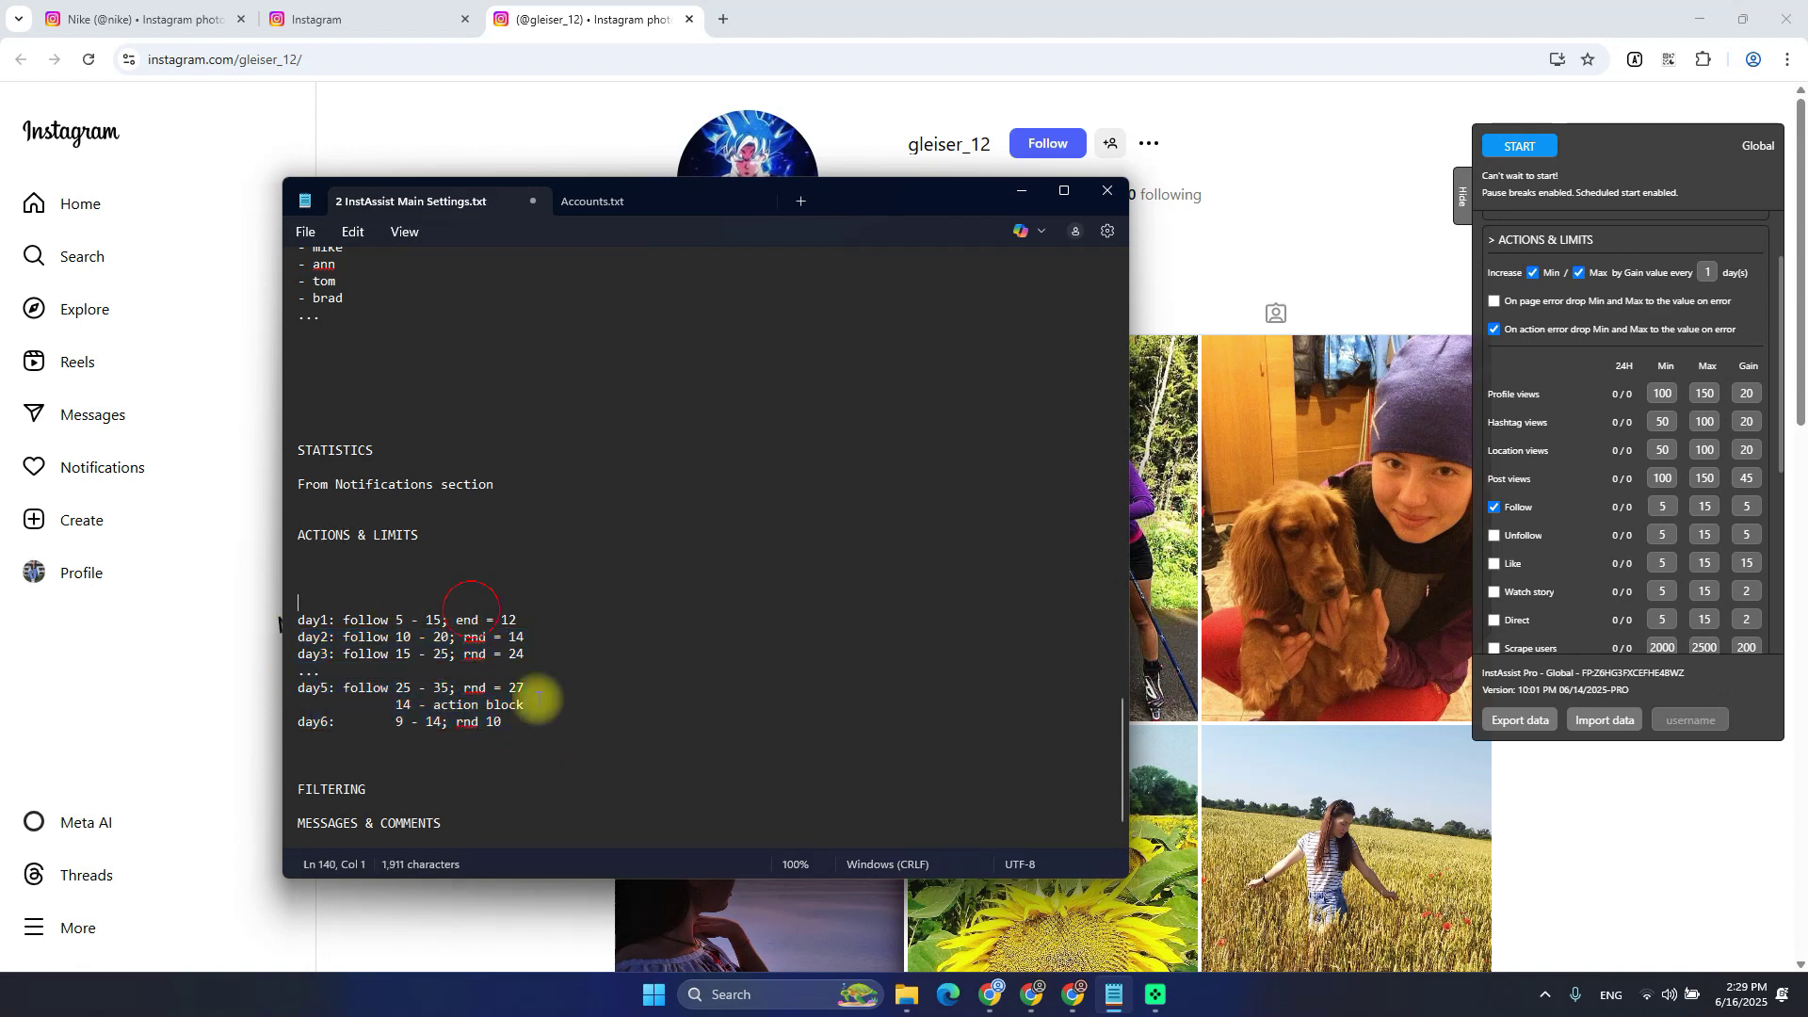
{"action": "left_click", "coordinate": [557, 716]}
{"action": "key", "text": "Return"}
{"action": "scroll", "coordinate": [571, 724], "scroll_direction": "down", "scroll_amount": 3}
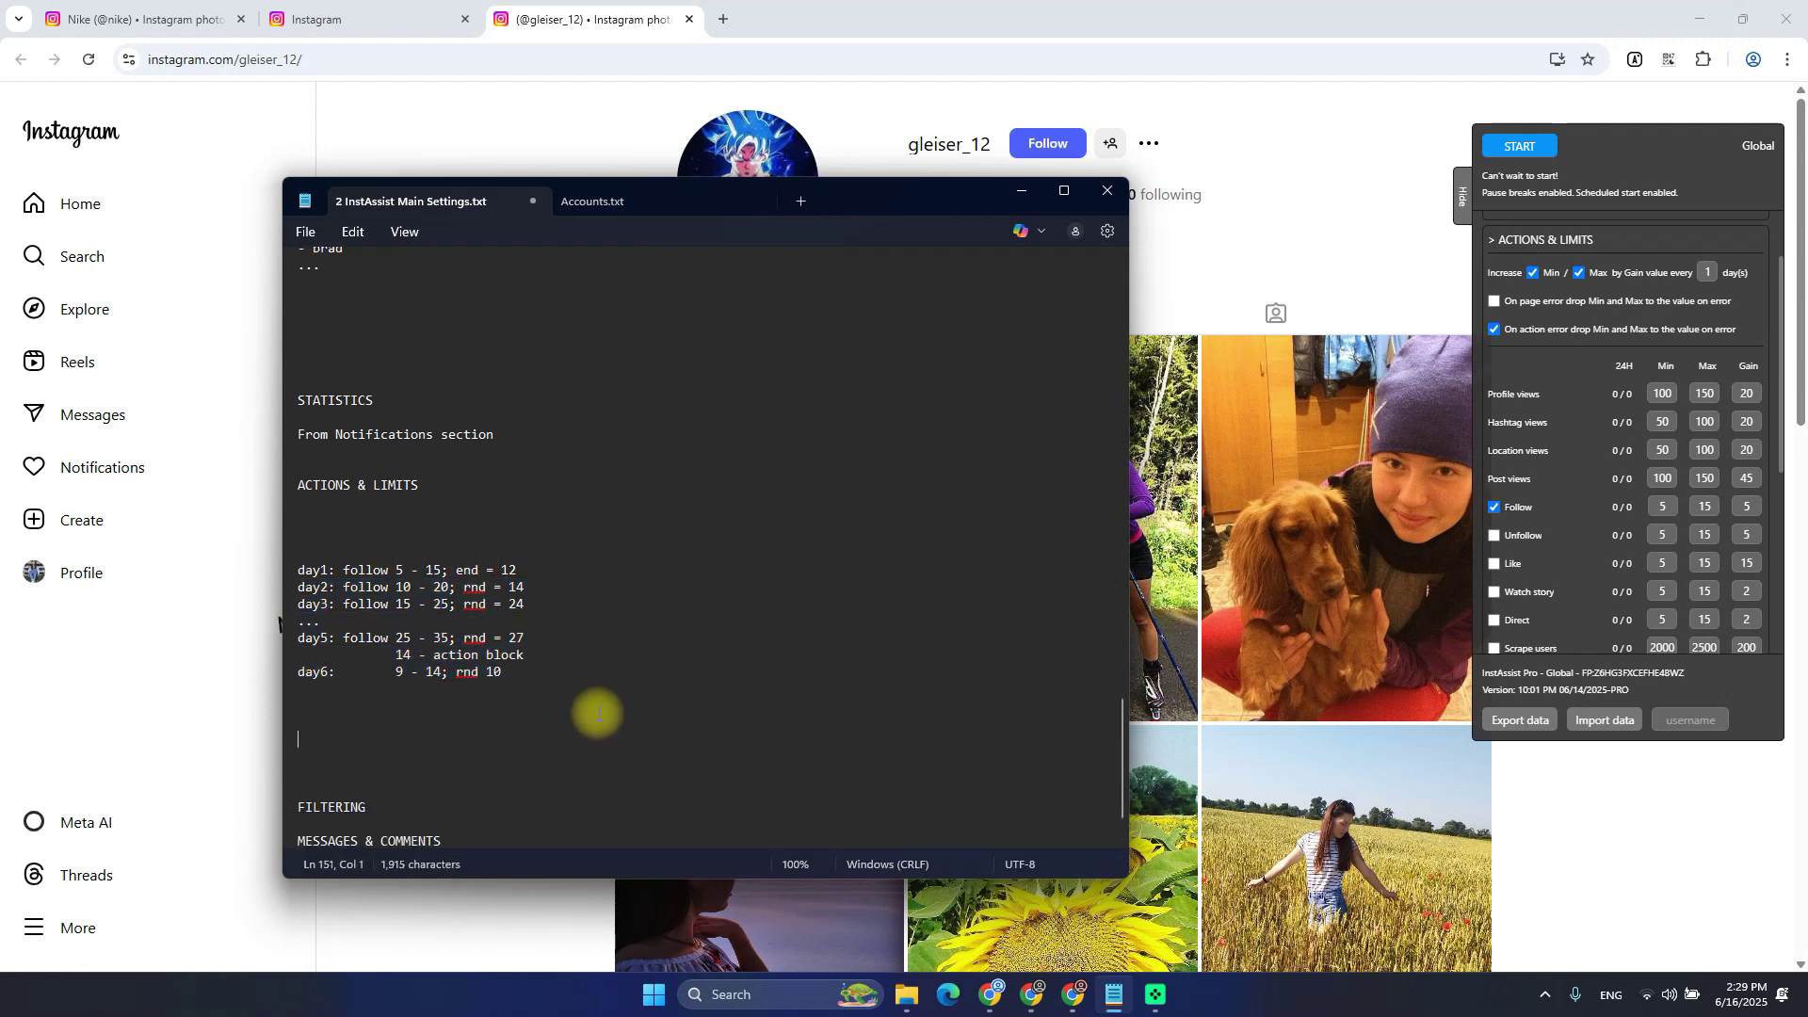
{"action": "left_click", "coordinate": [578, 628]}
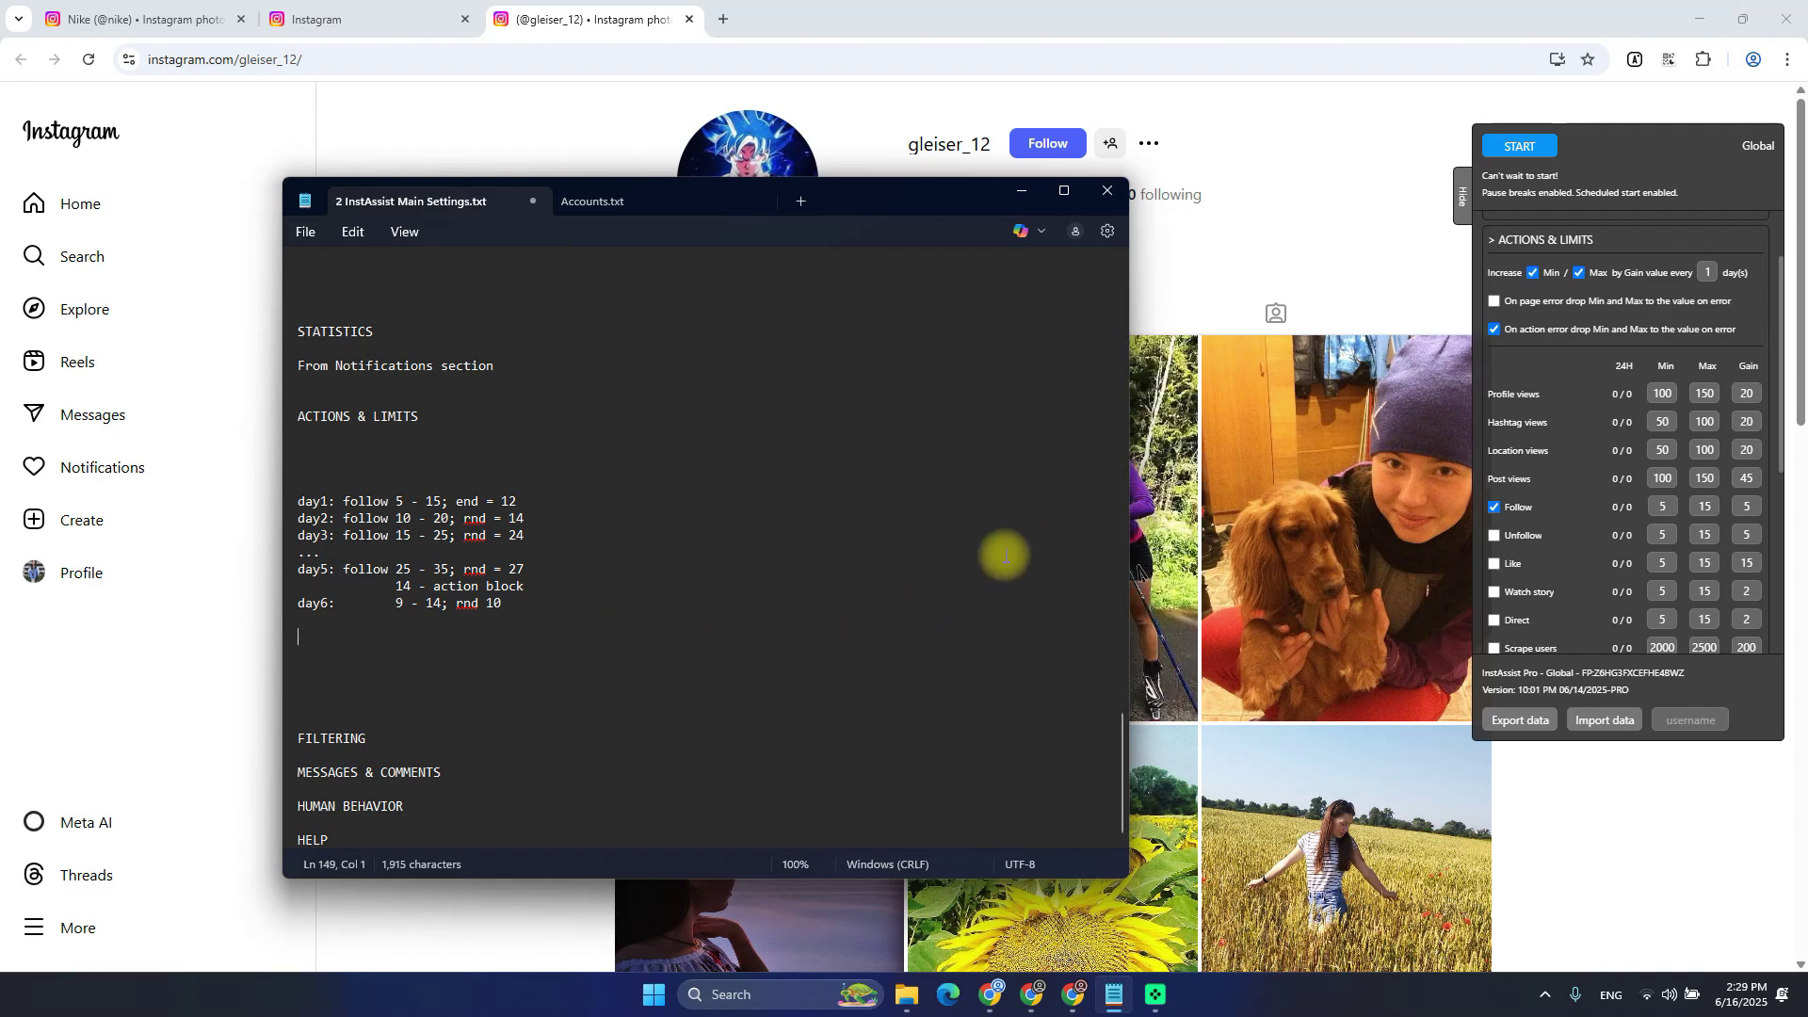
Examine the view limit rows and the action rows from Follow through Scrape posts in the InstAssist table
{"action": "scroll", "coordinate": [1663, 437], "scroll_direction": "down", "scroll_amount": 1}
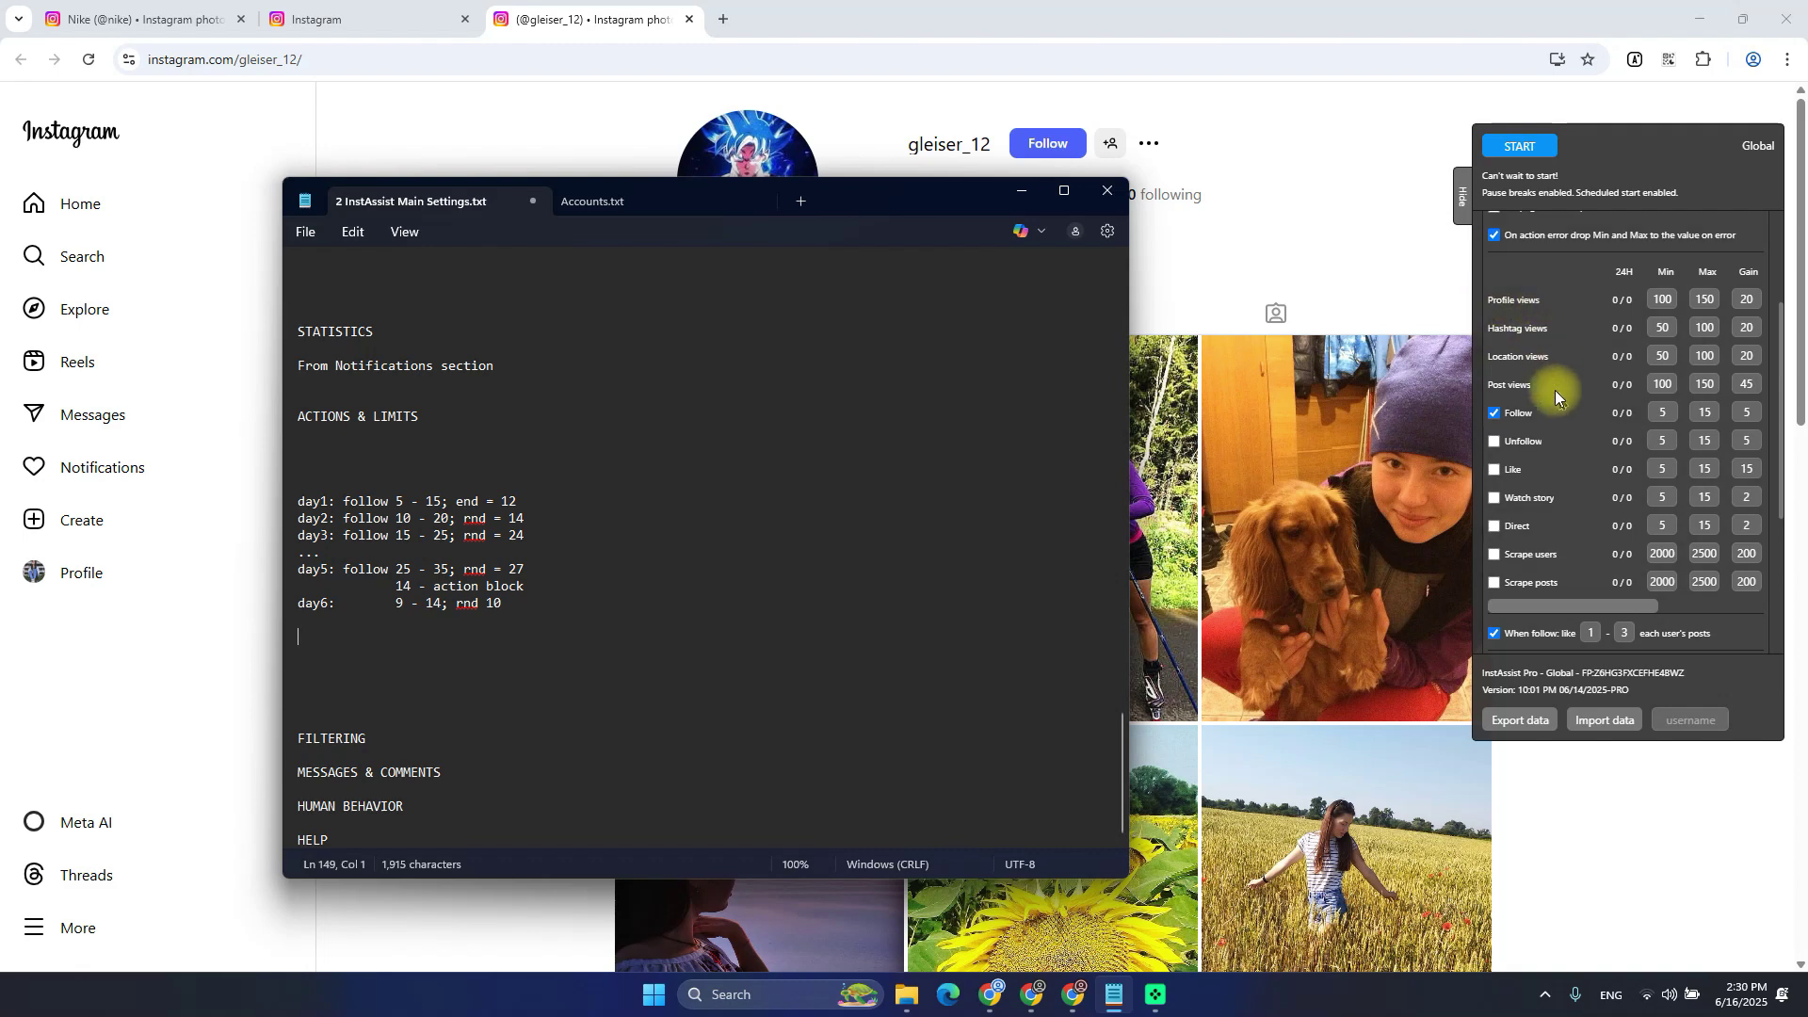
{"action": "left_click_drag", "start_coordinate": [1556, 390], "coordinate": [1505, 306]}
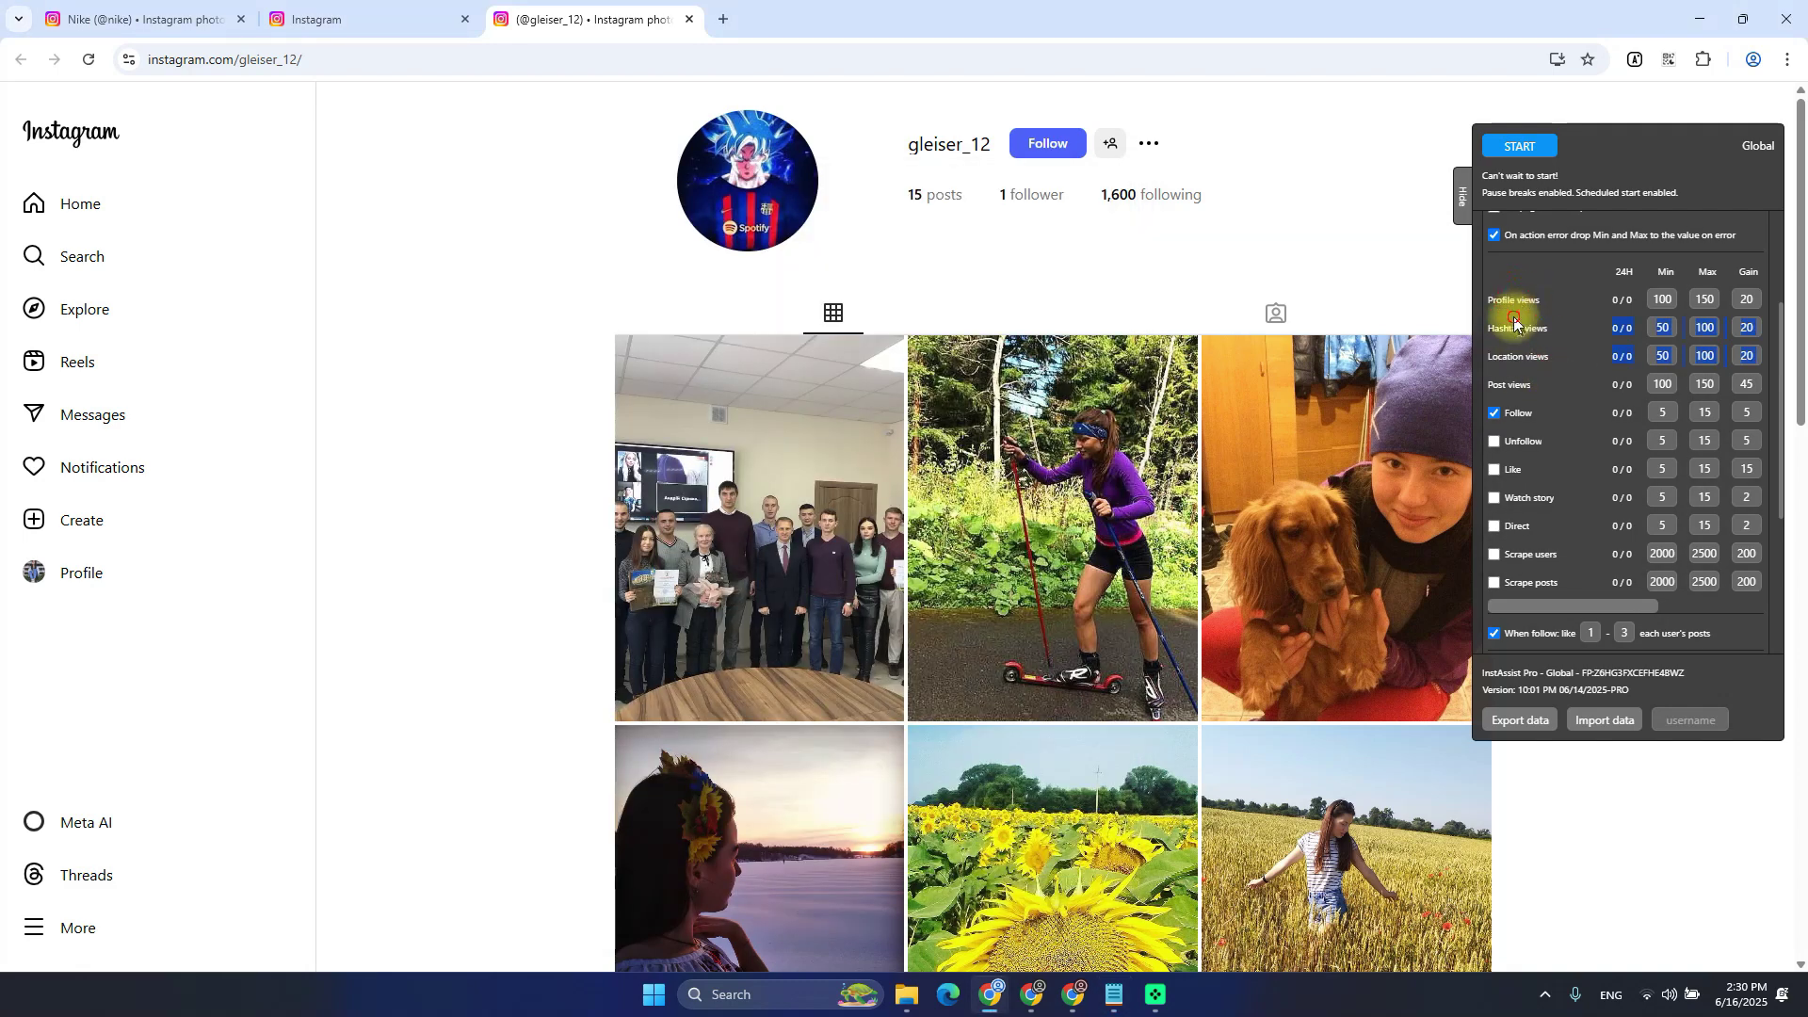
{"action": "left_click", "coordinate": [1535, 325]}
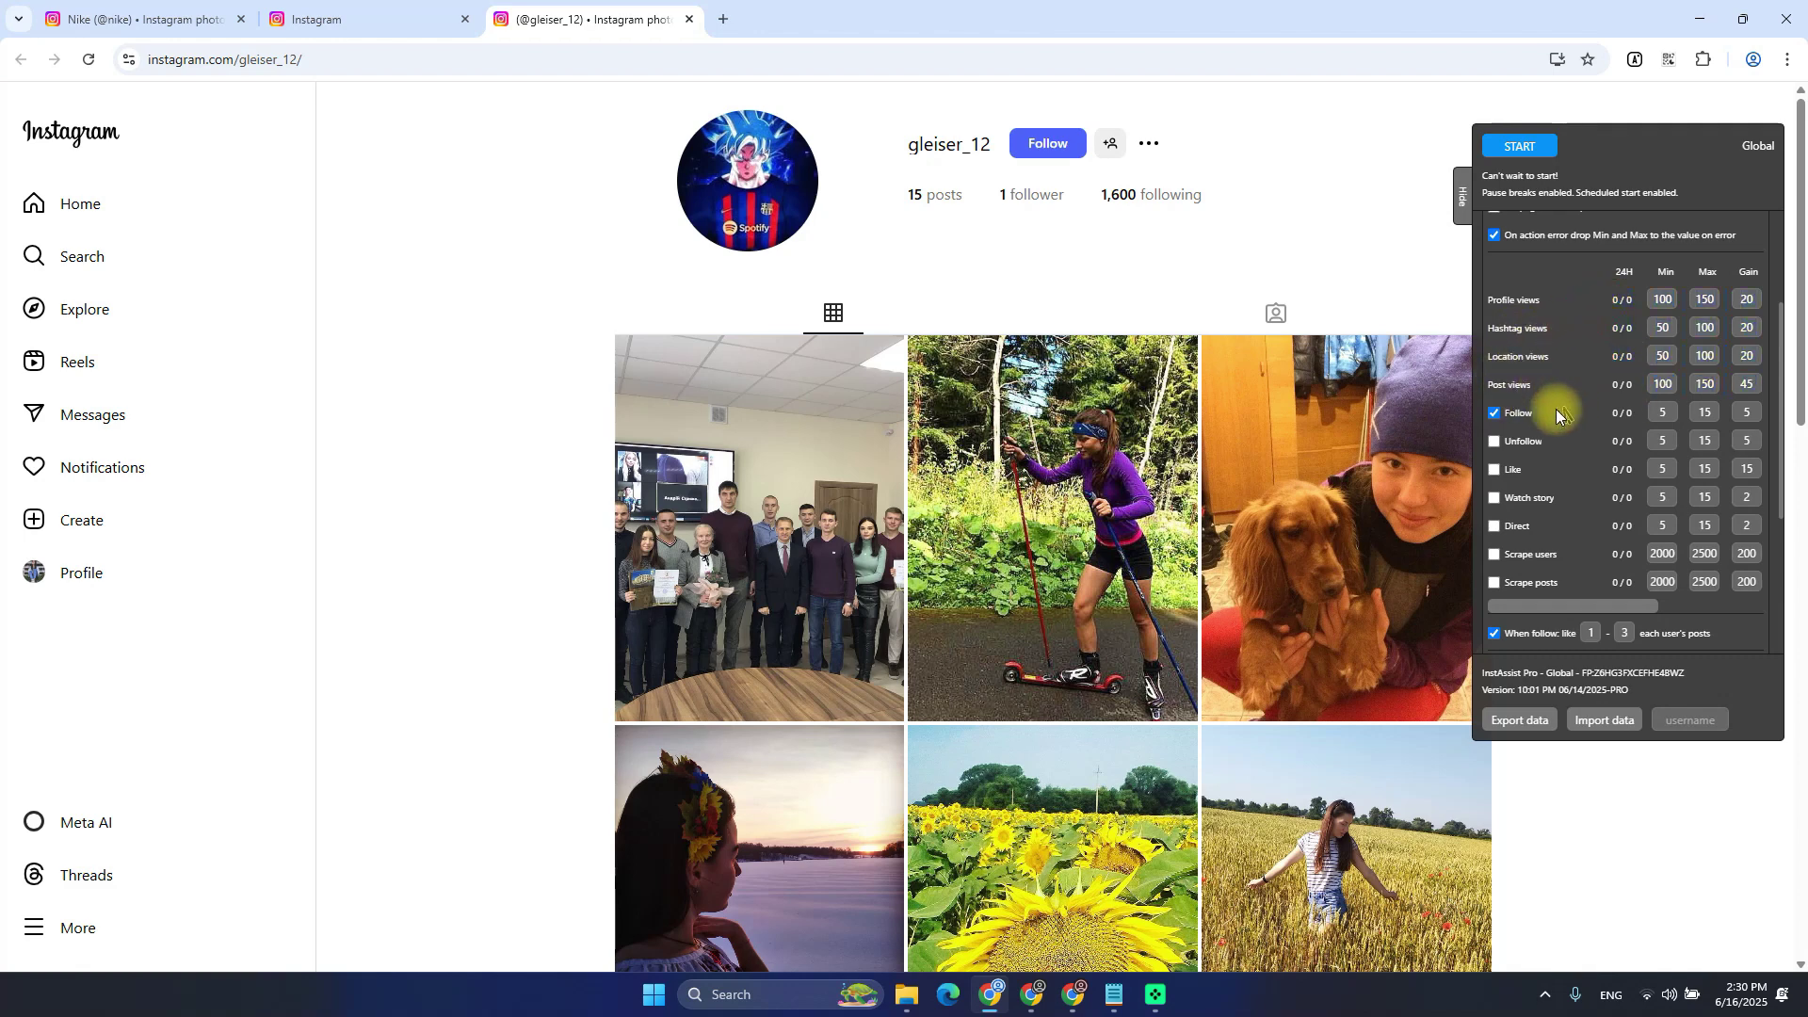
{"action": "left_click_drag", "start_coordinate": [1603, 413], "coordinate": [1645, 591]}
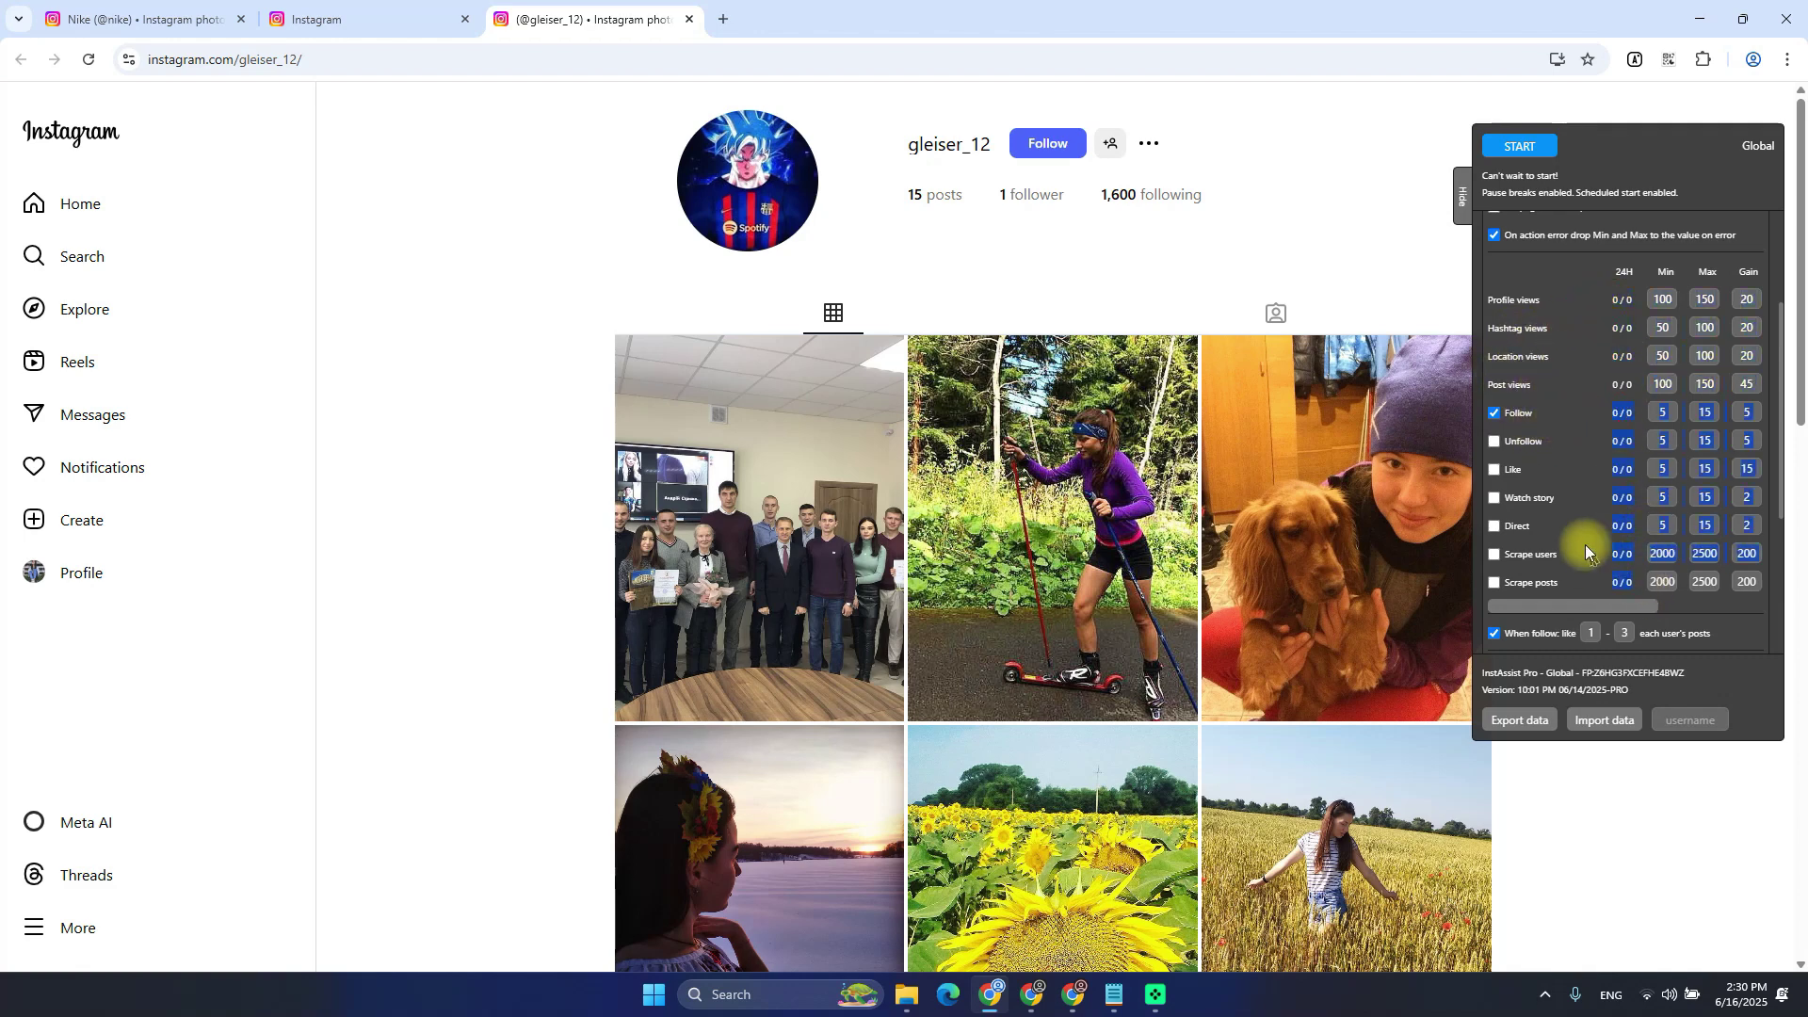
{"action": "left_click", "coordinate": [1571, 380]}
Enable Unfollow, Like, Watch story, Direct, Scrape users and Scrape posts in the action limits table
{"action": "left_click", "coordinate": [1524, 441]}
{"action": "left_click", "coordinate": [1524, 469]}
{"action": "left_click", "coordinate": [1525, 497]}
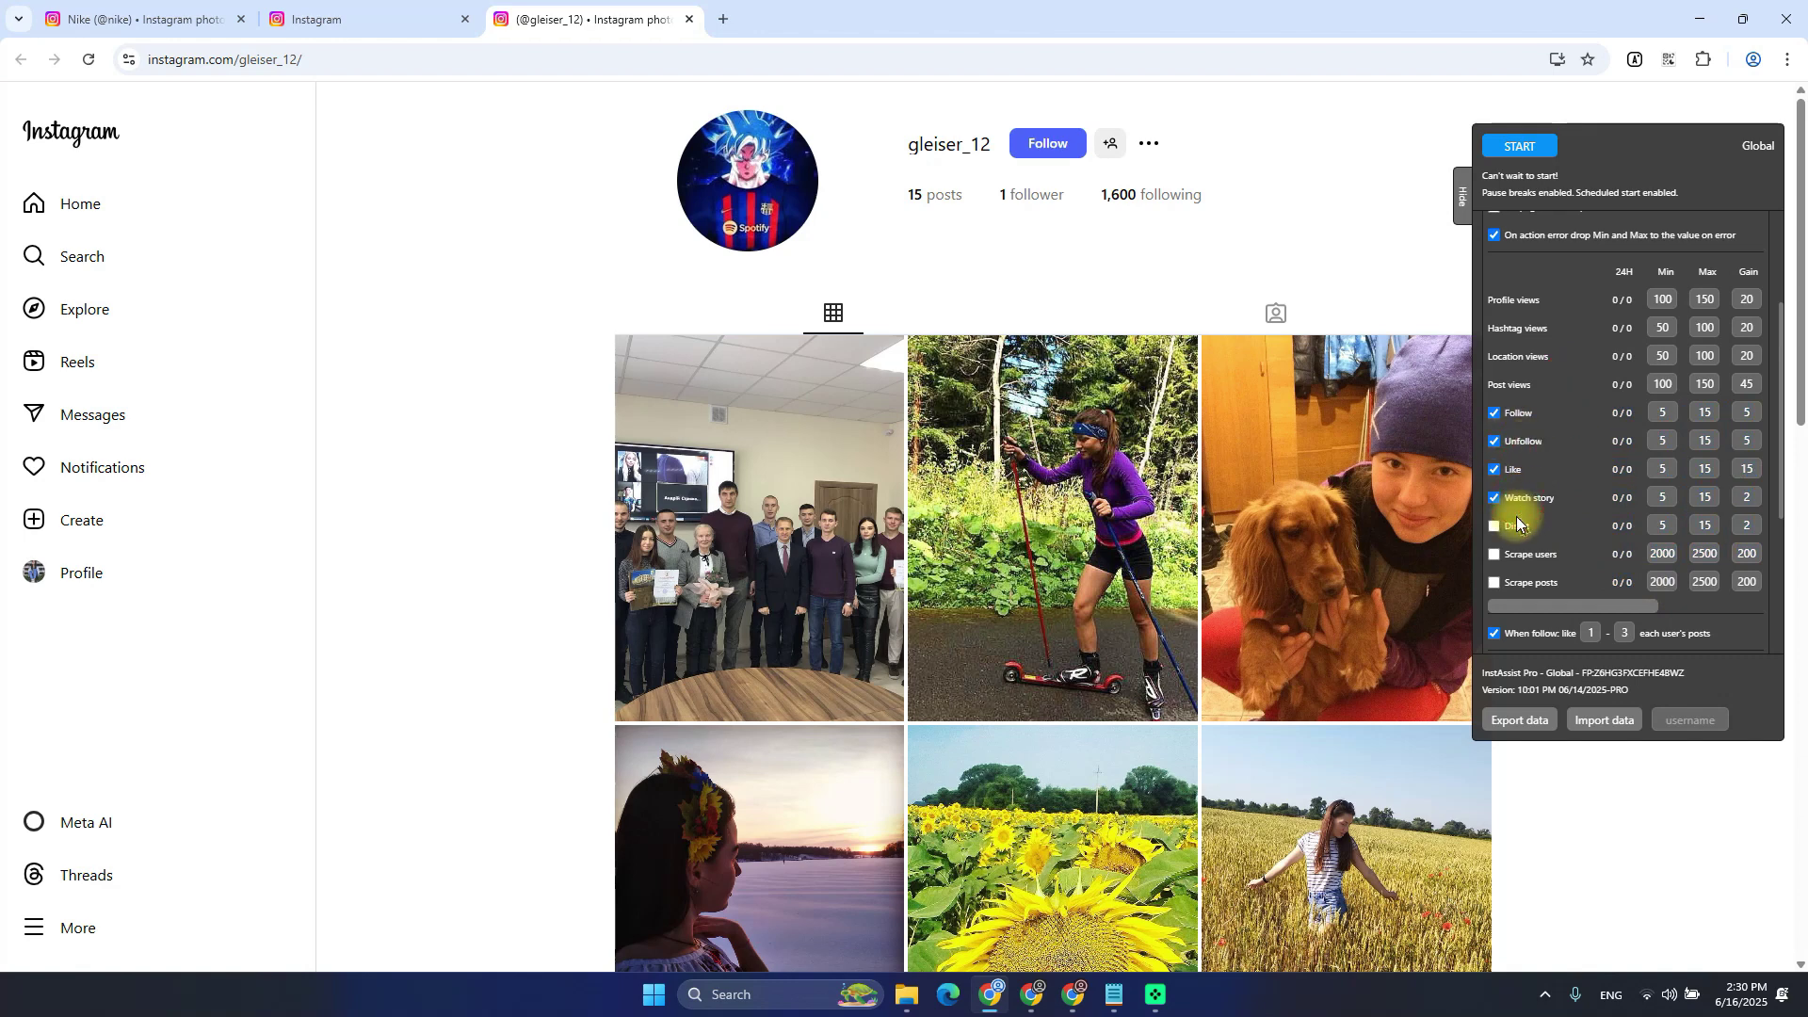
{"action": "left_click", "coordinate": [1526, 525]}
{"action": "left_click", "coordinate": [1526, 554]}
{"action": "left_click", "coordinate": [1526, 584]}
Disable Watch story, Like, Direct, Scrape users and Scrape posts, leaving Follow and Unfollow enabled
{"action": "left_click", "coordinate": [1526, 497]}
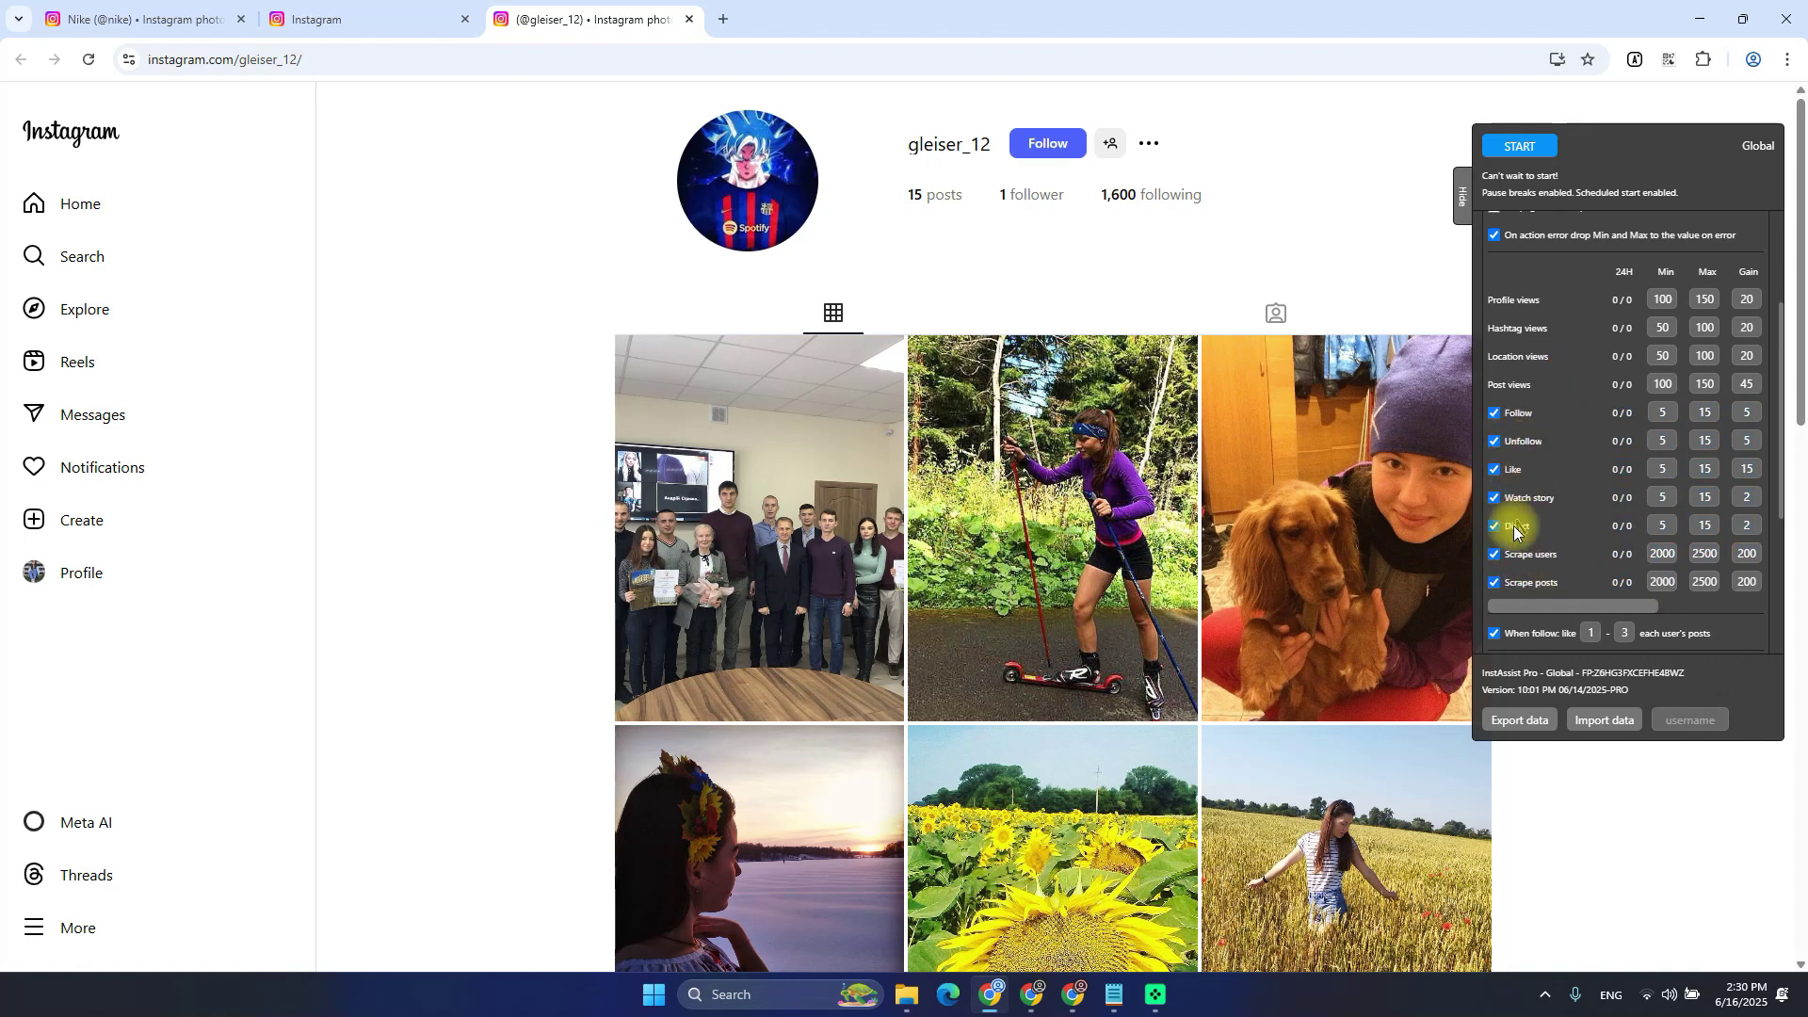
{"action": "left_click", "coordinate": [1502, 469]}
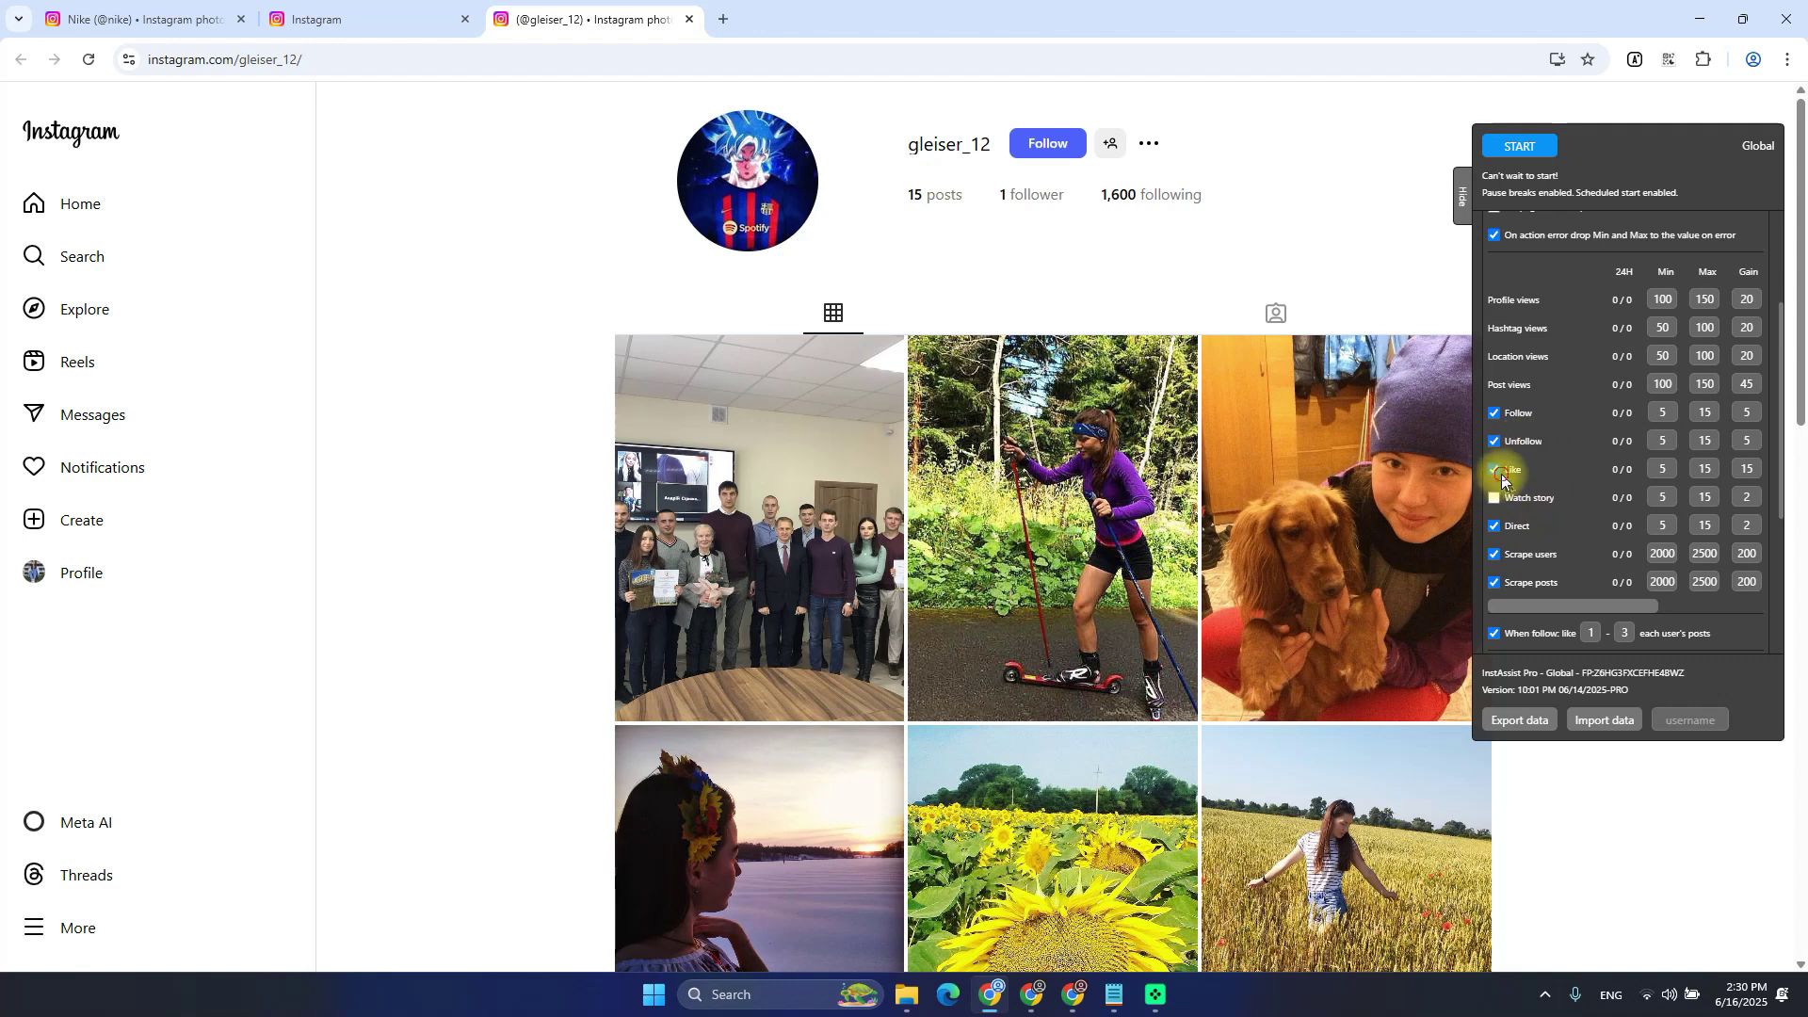
{"action": "left_click", "coordinate": [1507, 525]}
{"action": "left_click", "coordinate": [1510, 554]}
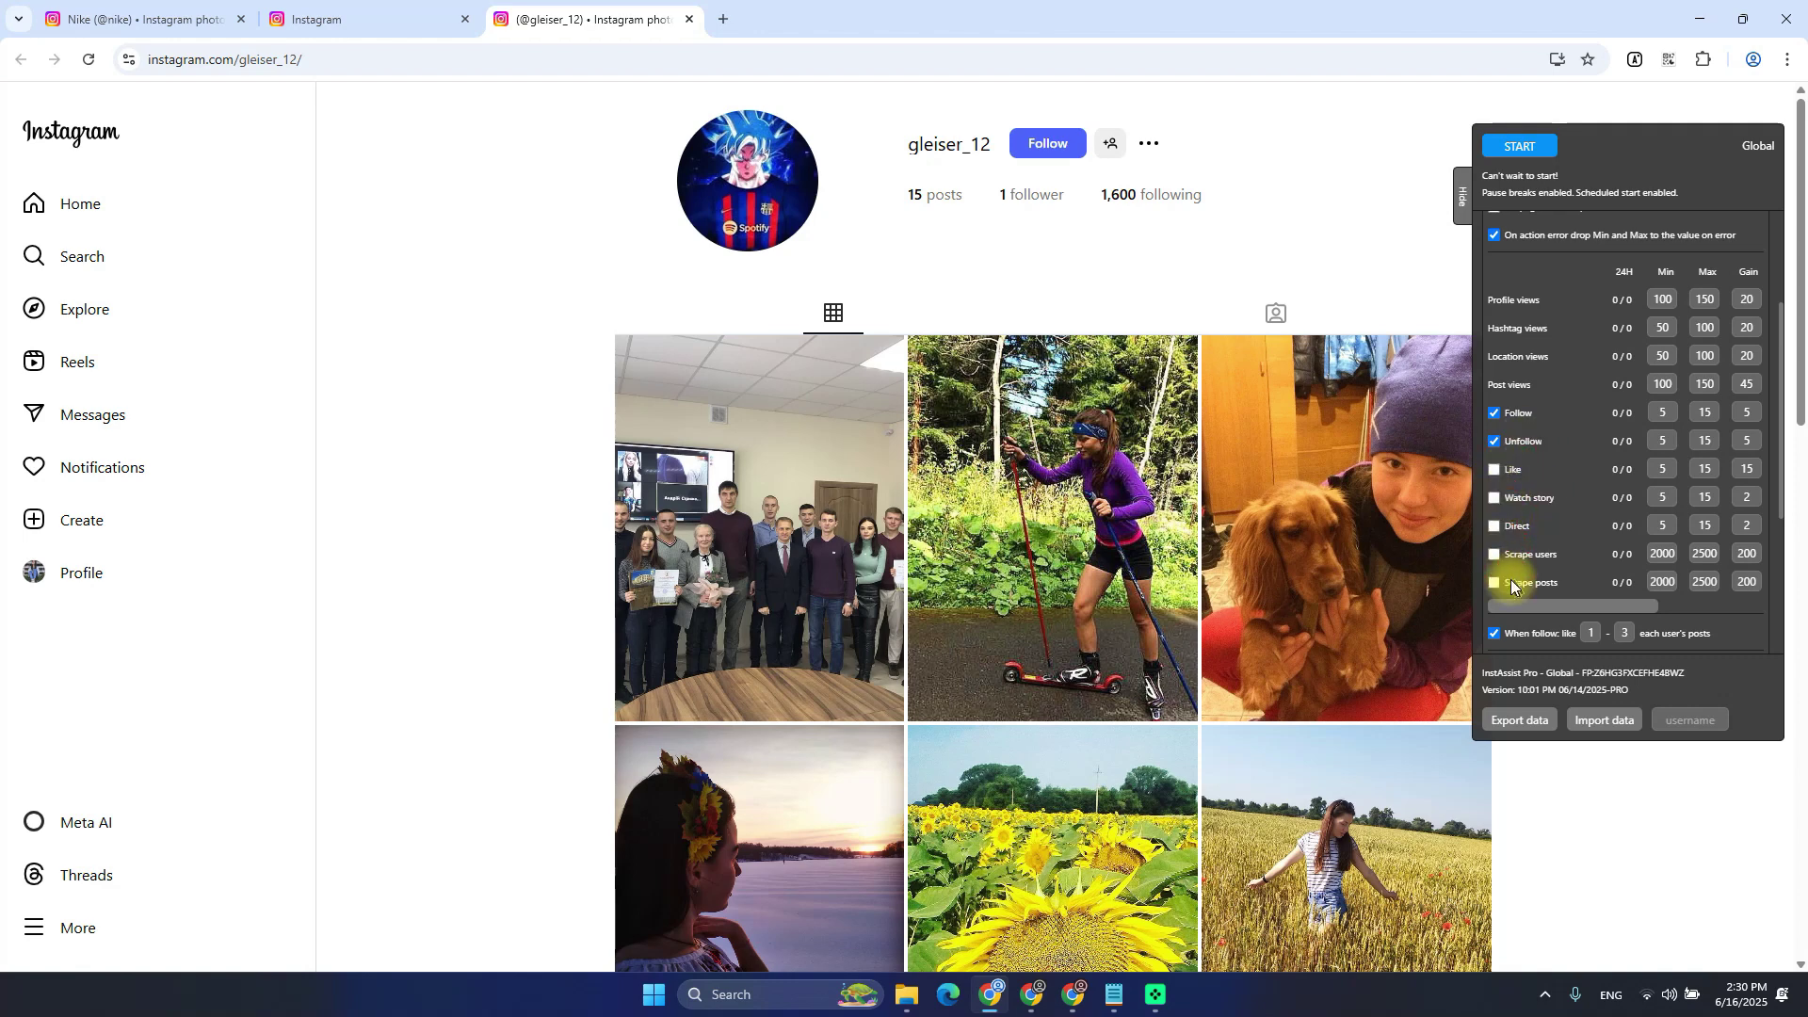
{"action": "left_click", "coordinate": [1510, 582]}
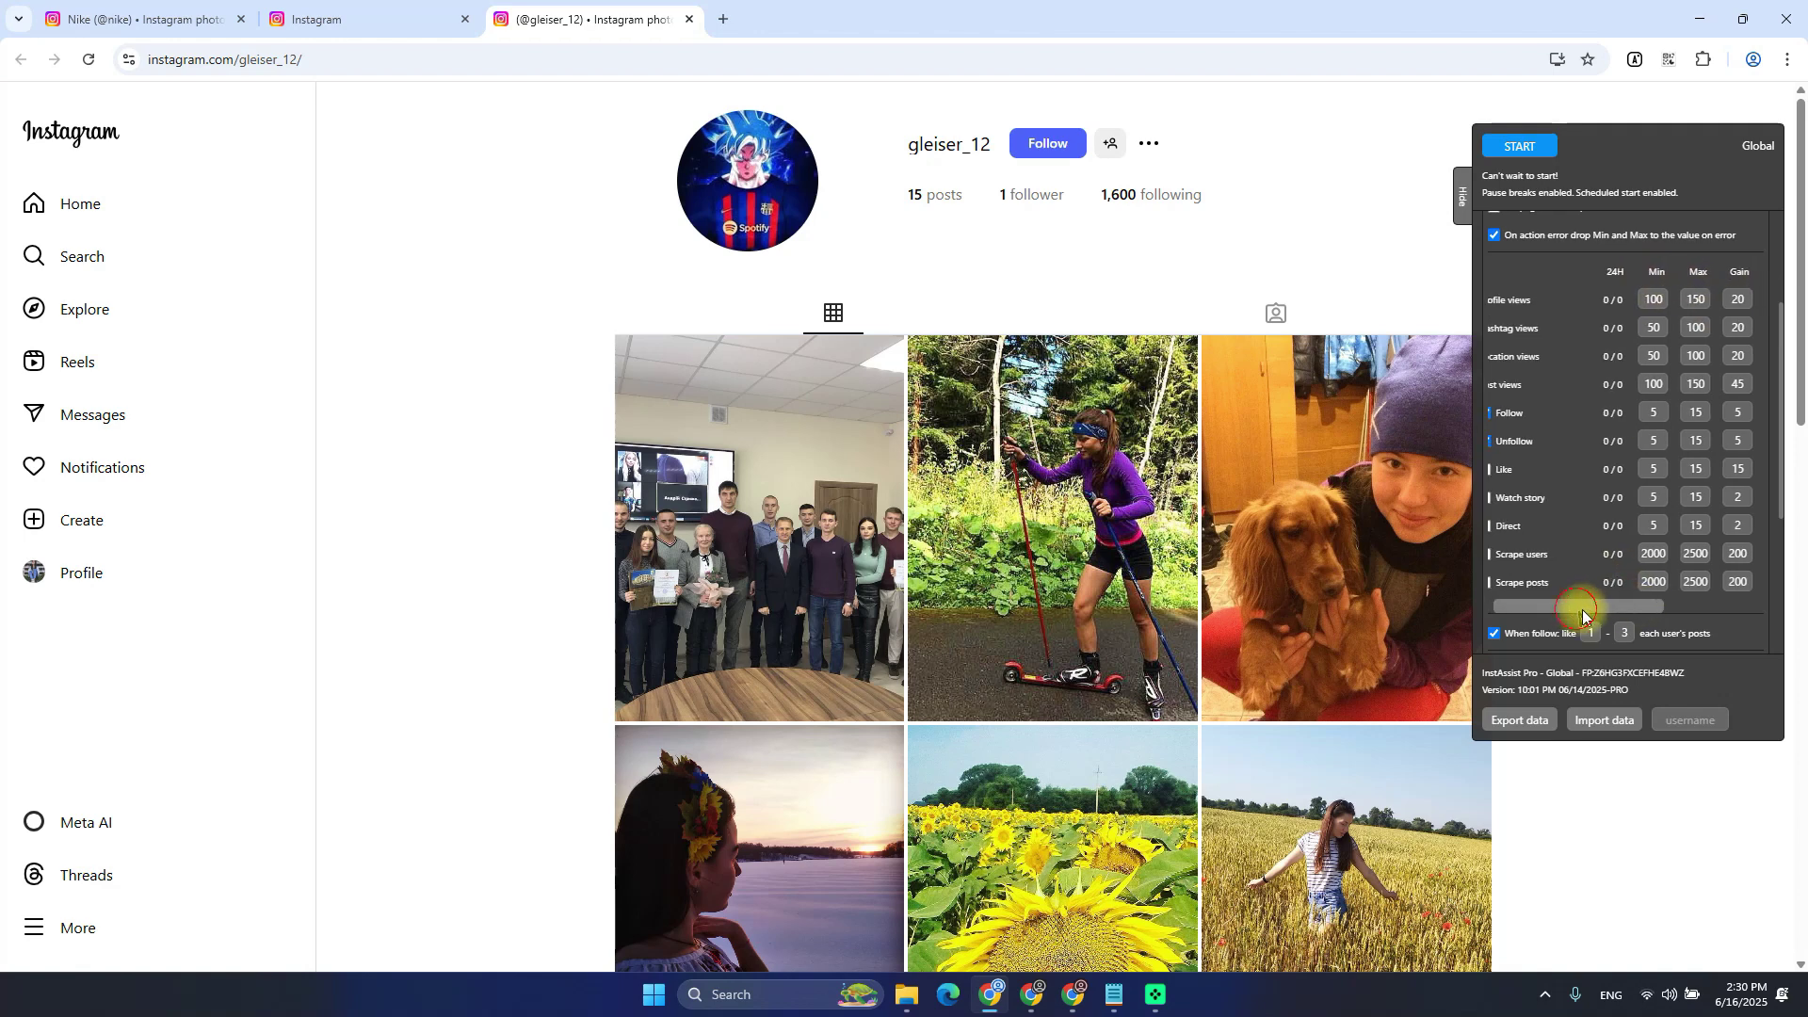
Examine the MaxH, MaxD, MaxW and MaxM columns of the action limits table
{"action": "left_click_drag", "start_coordinate": [1571, 606], "coordinate": [1703, 592]}
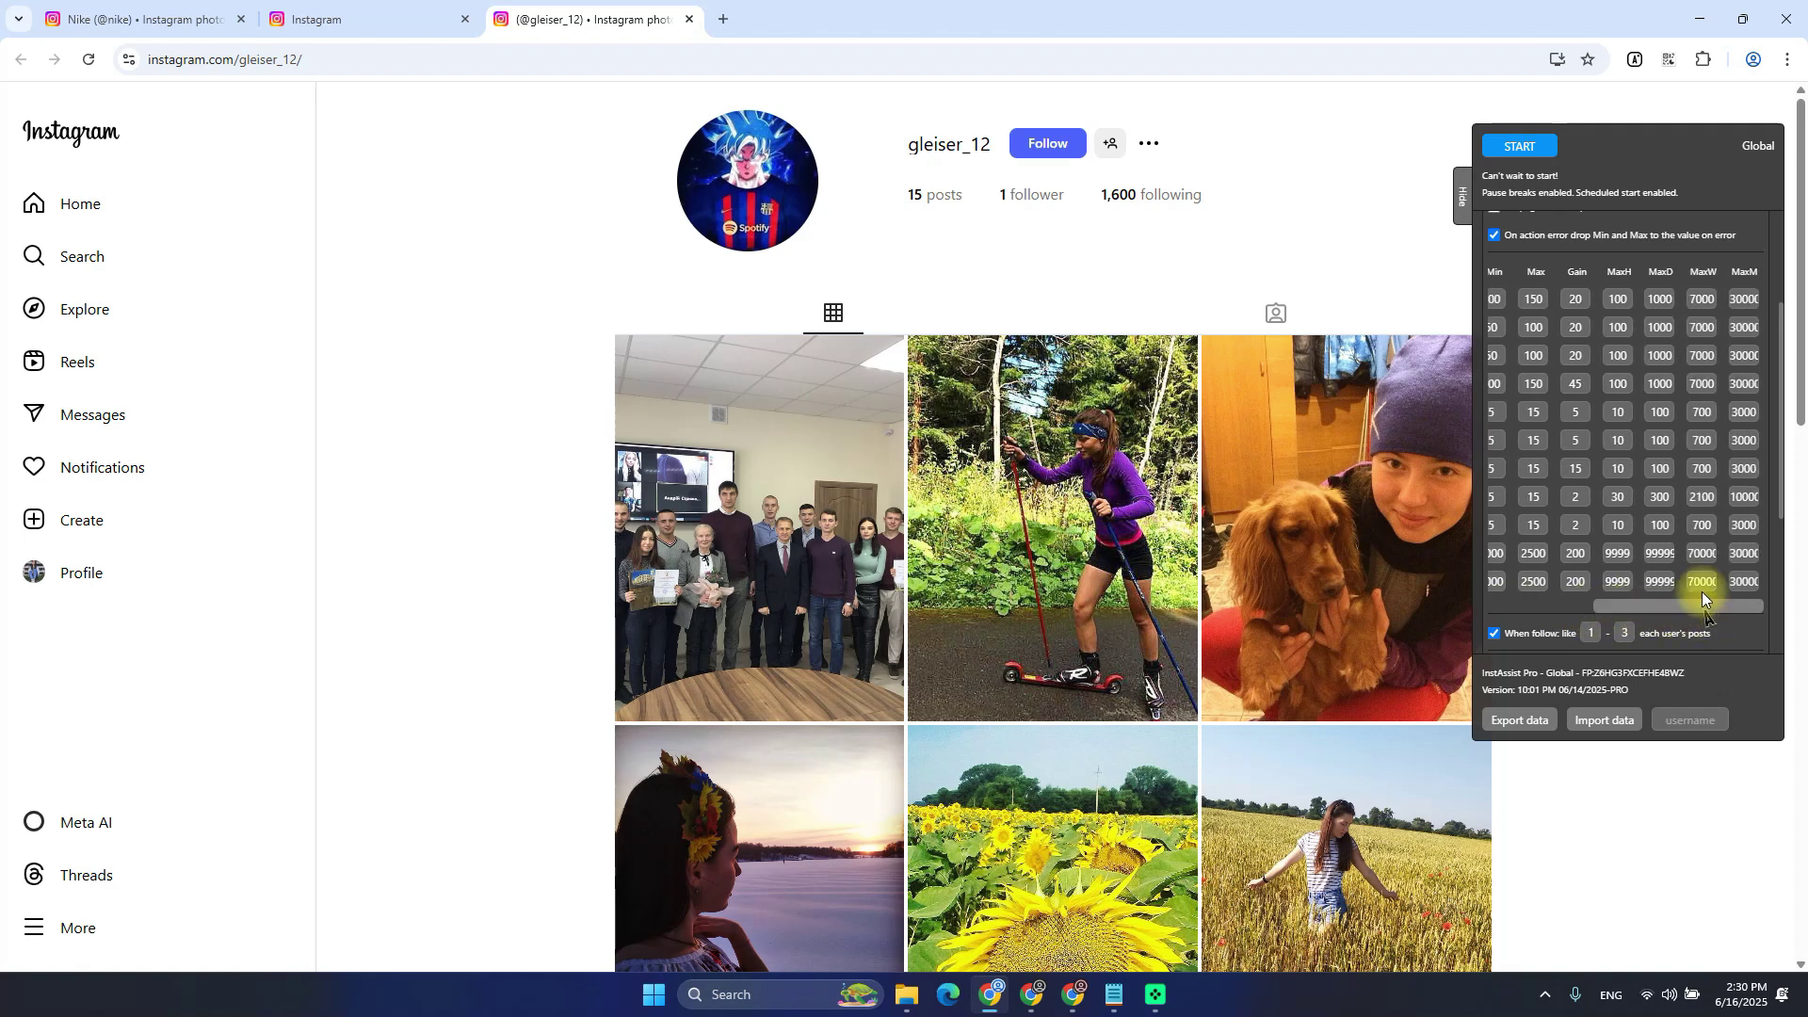
{"action": "double_click", "coordinate": [1619, 275]}
{"action": "double_click", "coordinate": [1703, 273]}
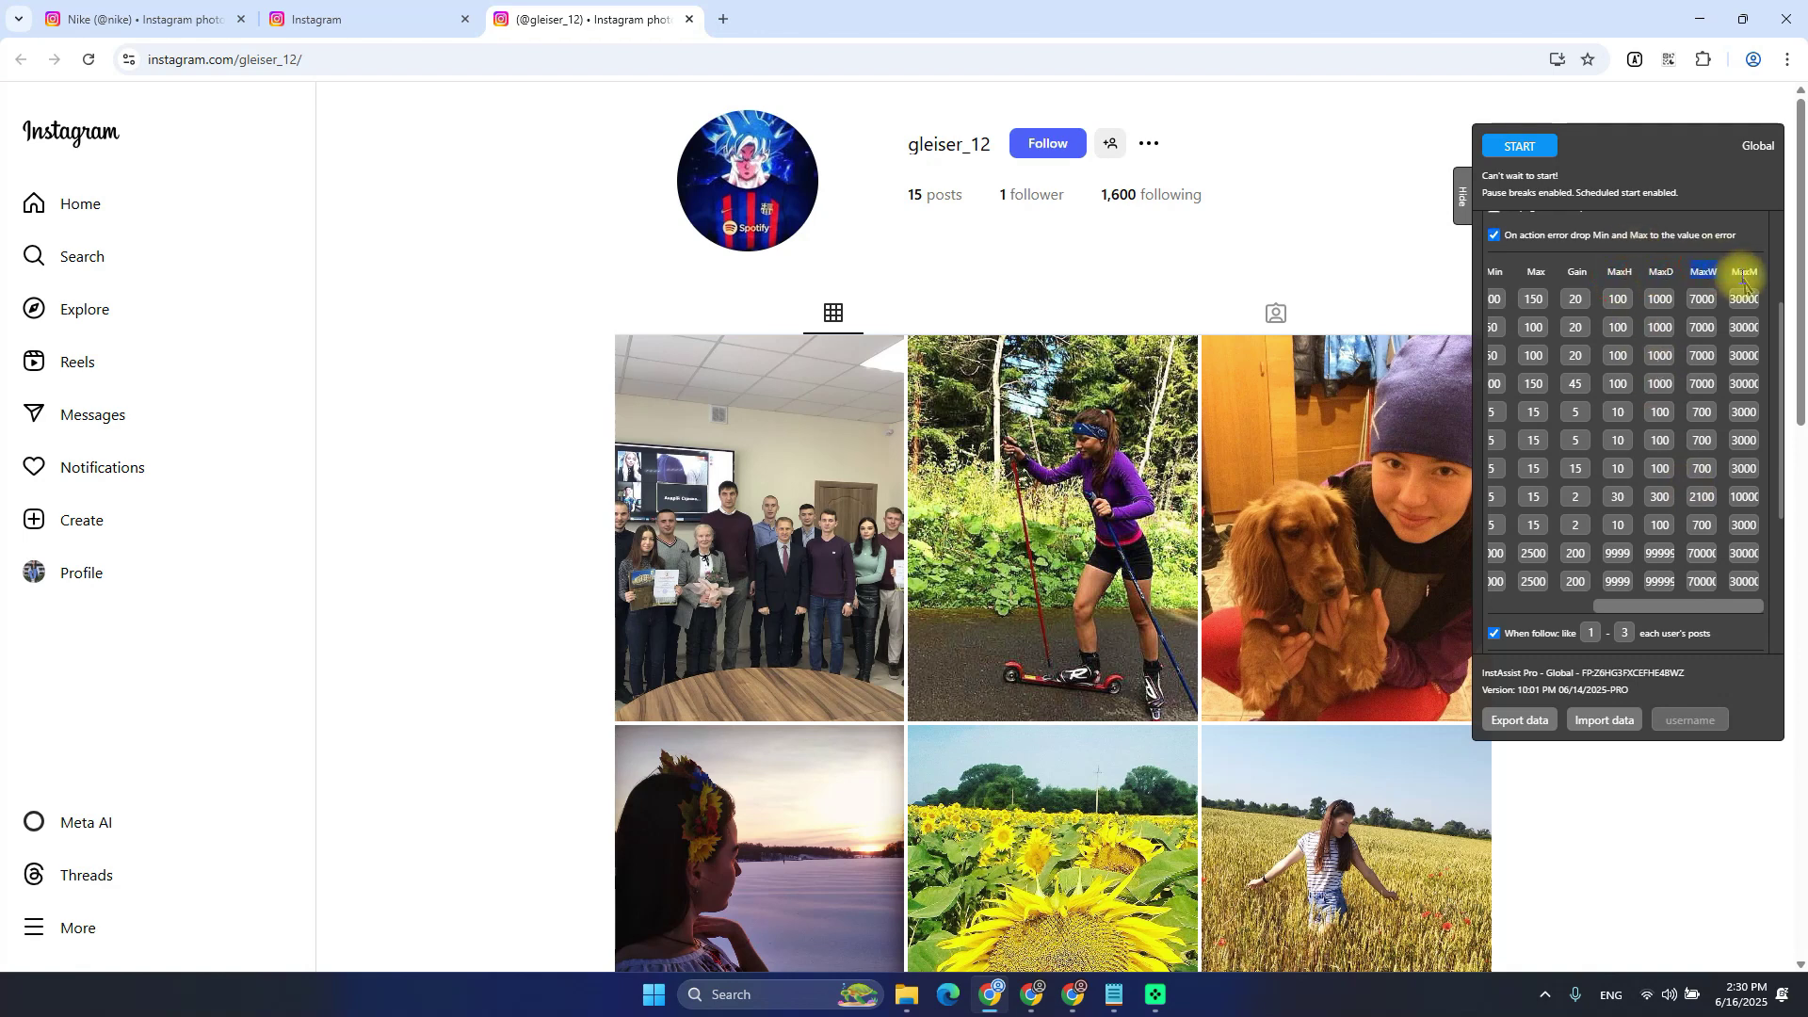
{"action": "double_click", "coordinate": [1619, 274]}
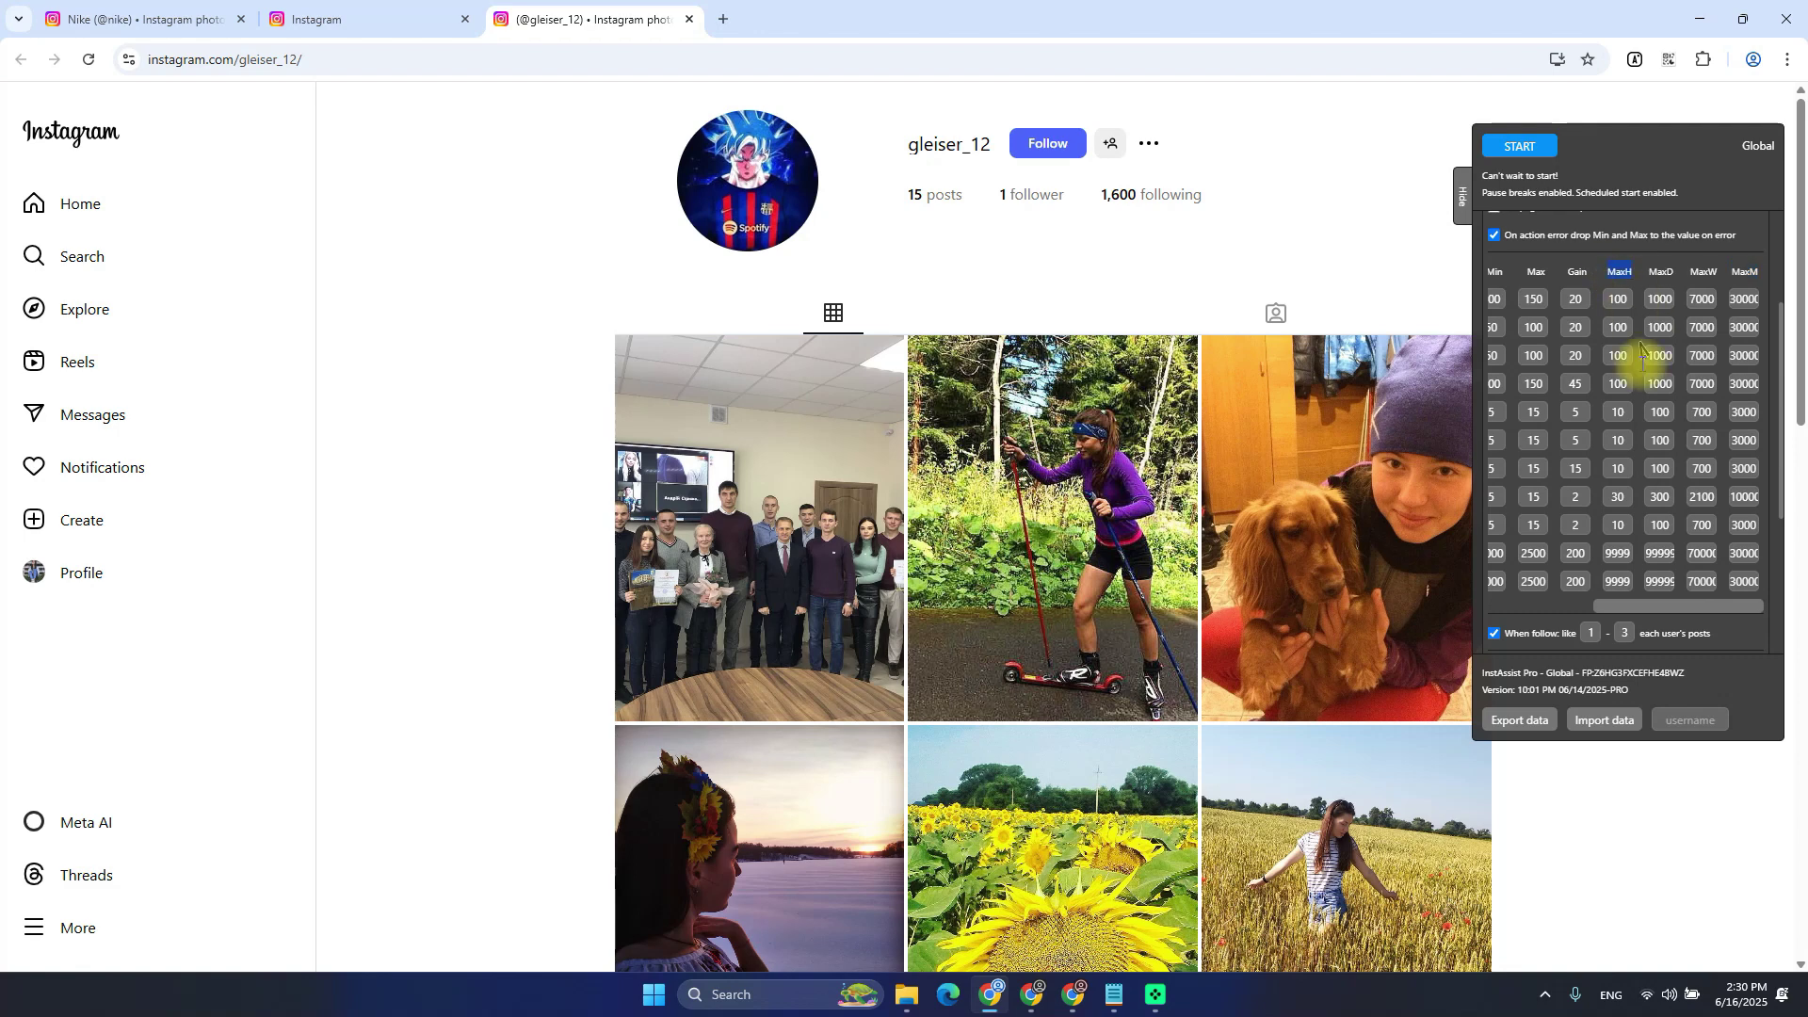
{"action": "mouse_move", "coordinate": [1673, 607]}
{"action": "left_mouse_down"}
{"action": "mouse_move", "coordinate": [1581, 610]}
{"action": "mouse_move", "coordinate": [1707, 607]}
{"action": "left_mouse_up"}
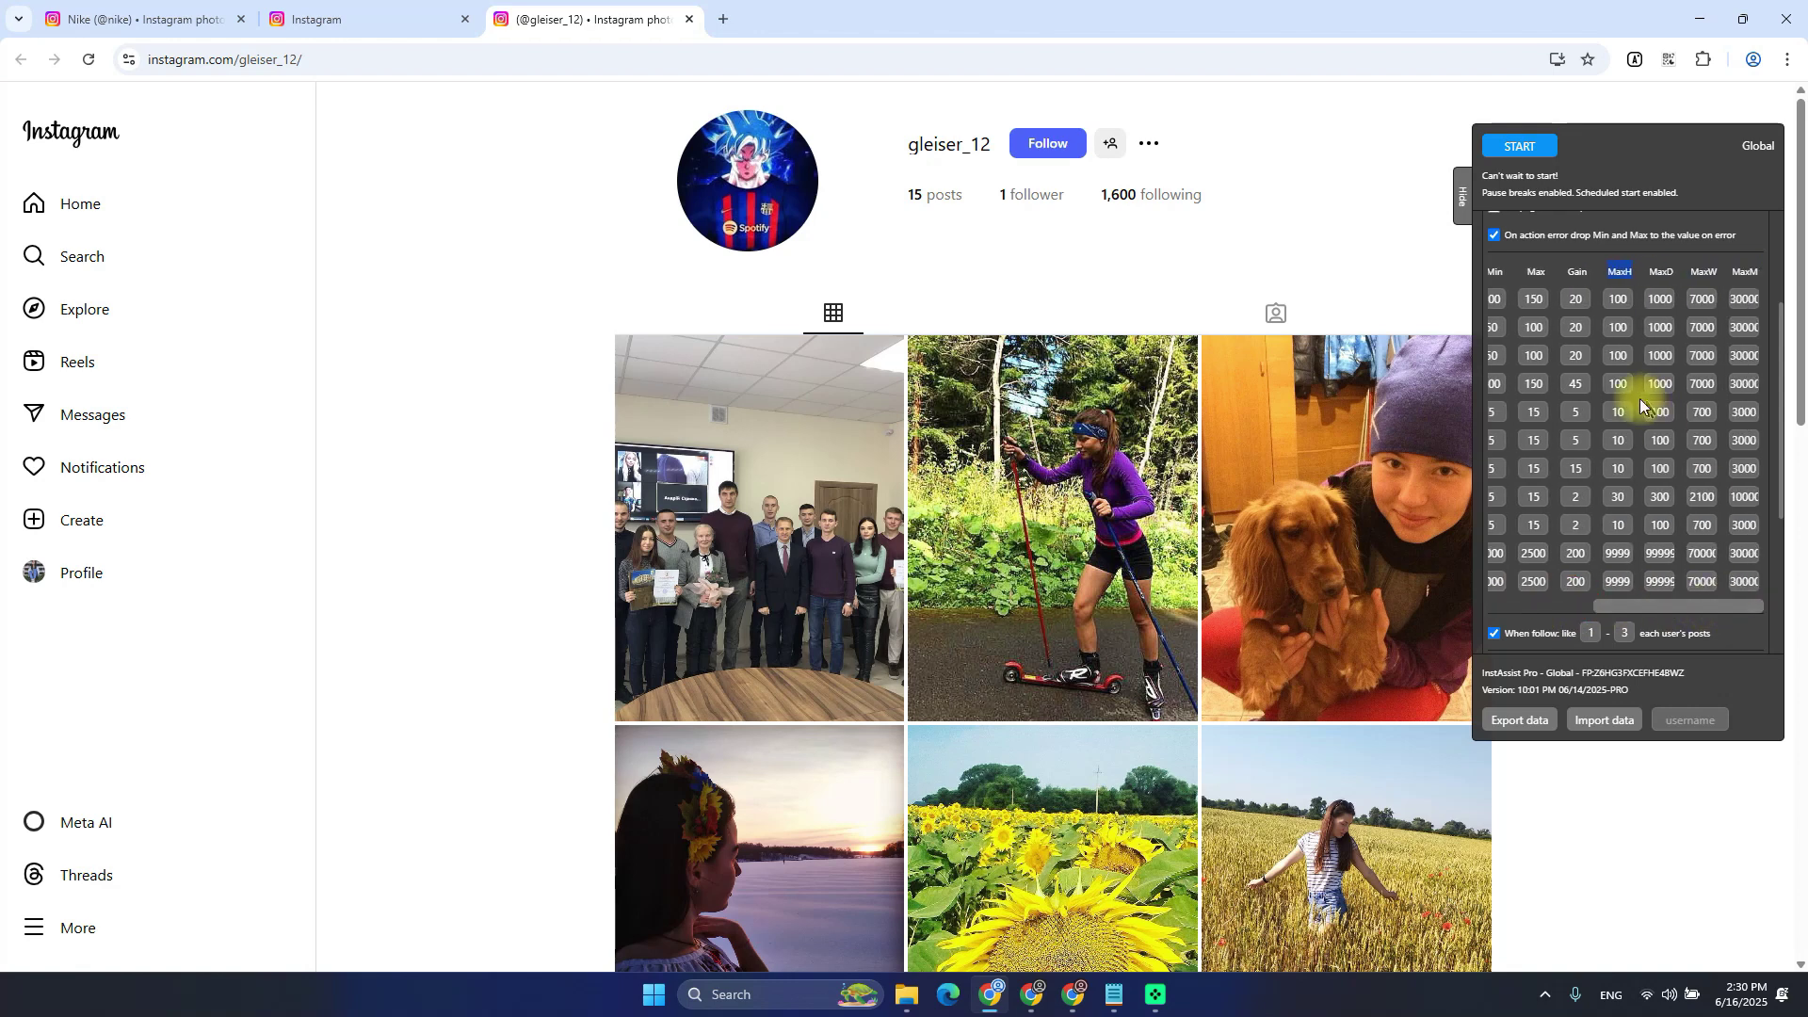
Open the logged-in account's own Instagram profile and close the other two Instagram tabs
{"action": "key", "text": "alt+Tab"}
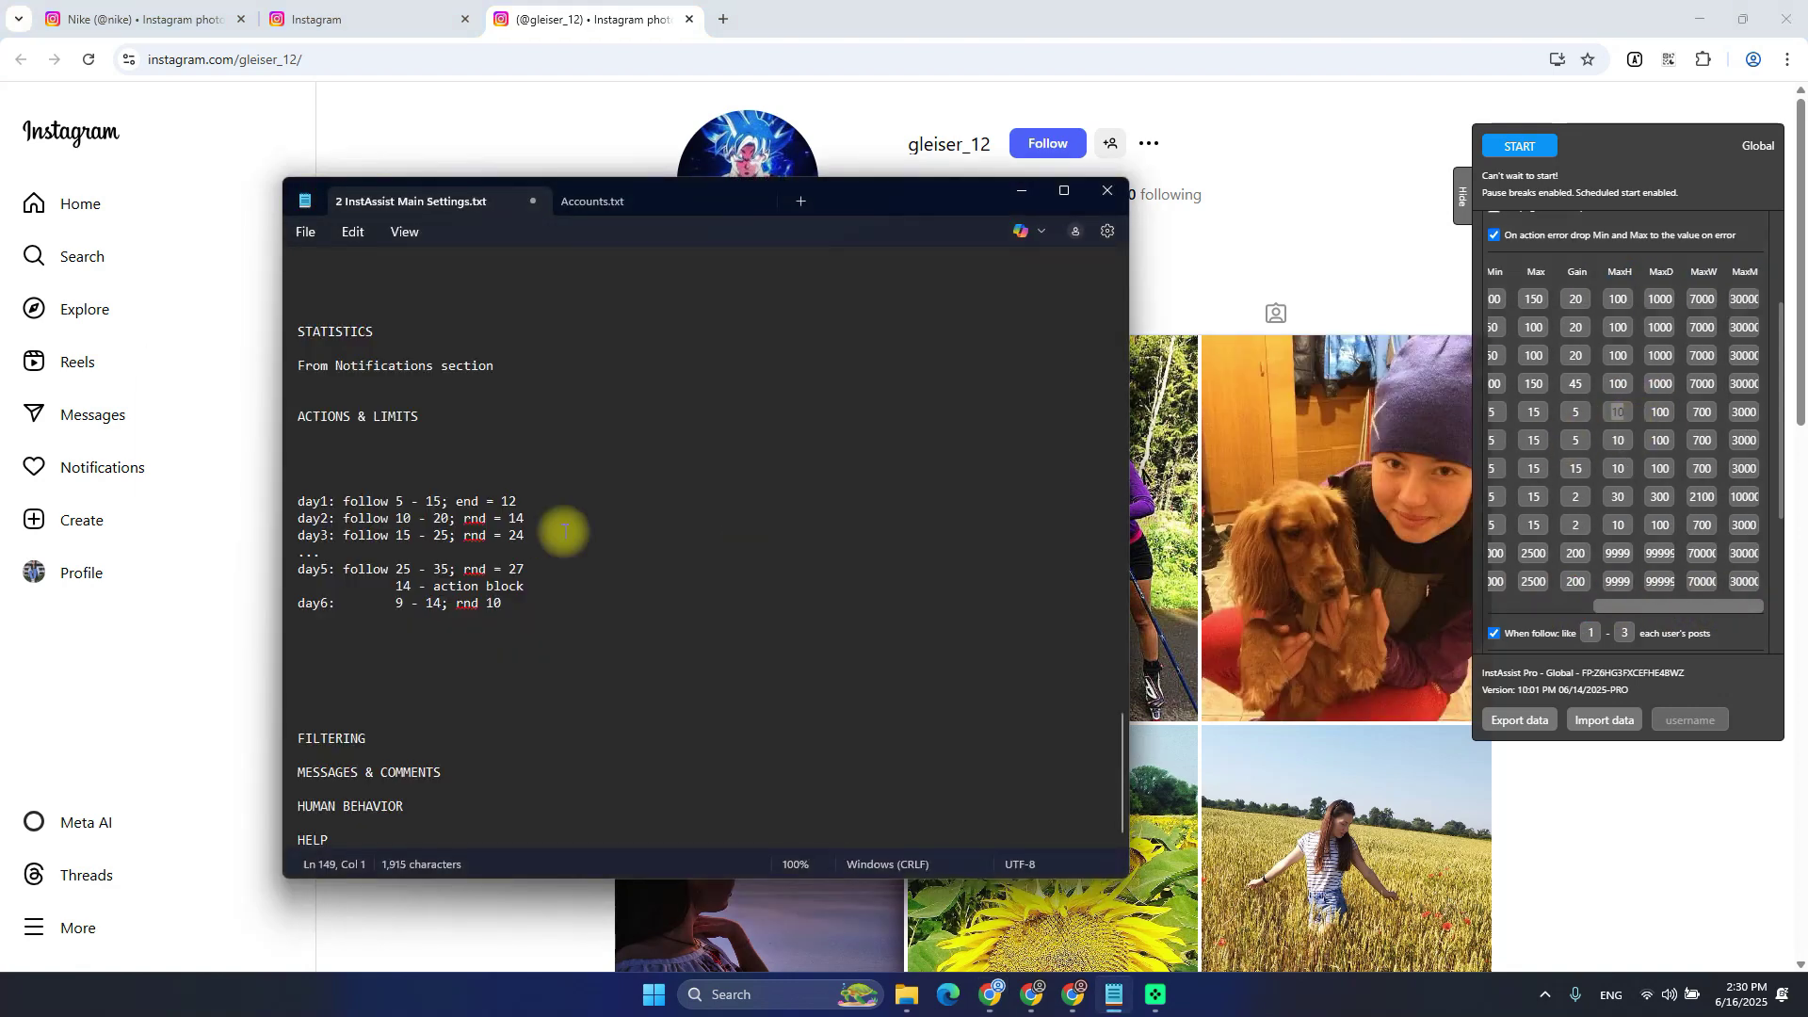
{"action": "left_click", "coordinate": [545, 669]}
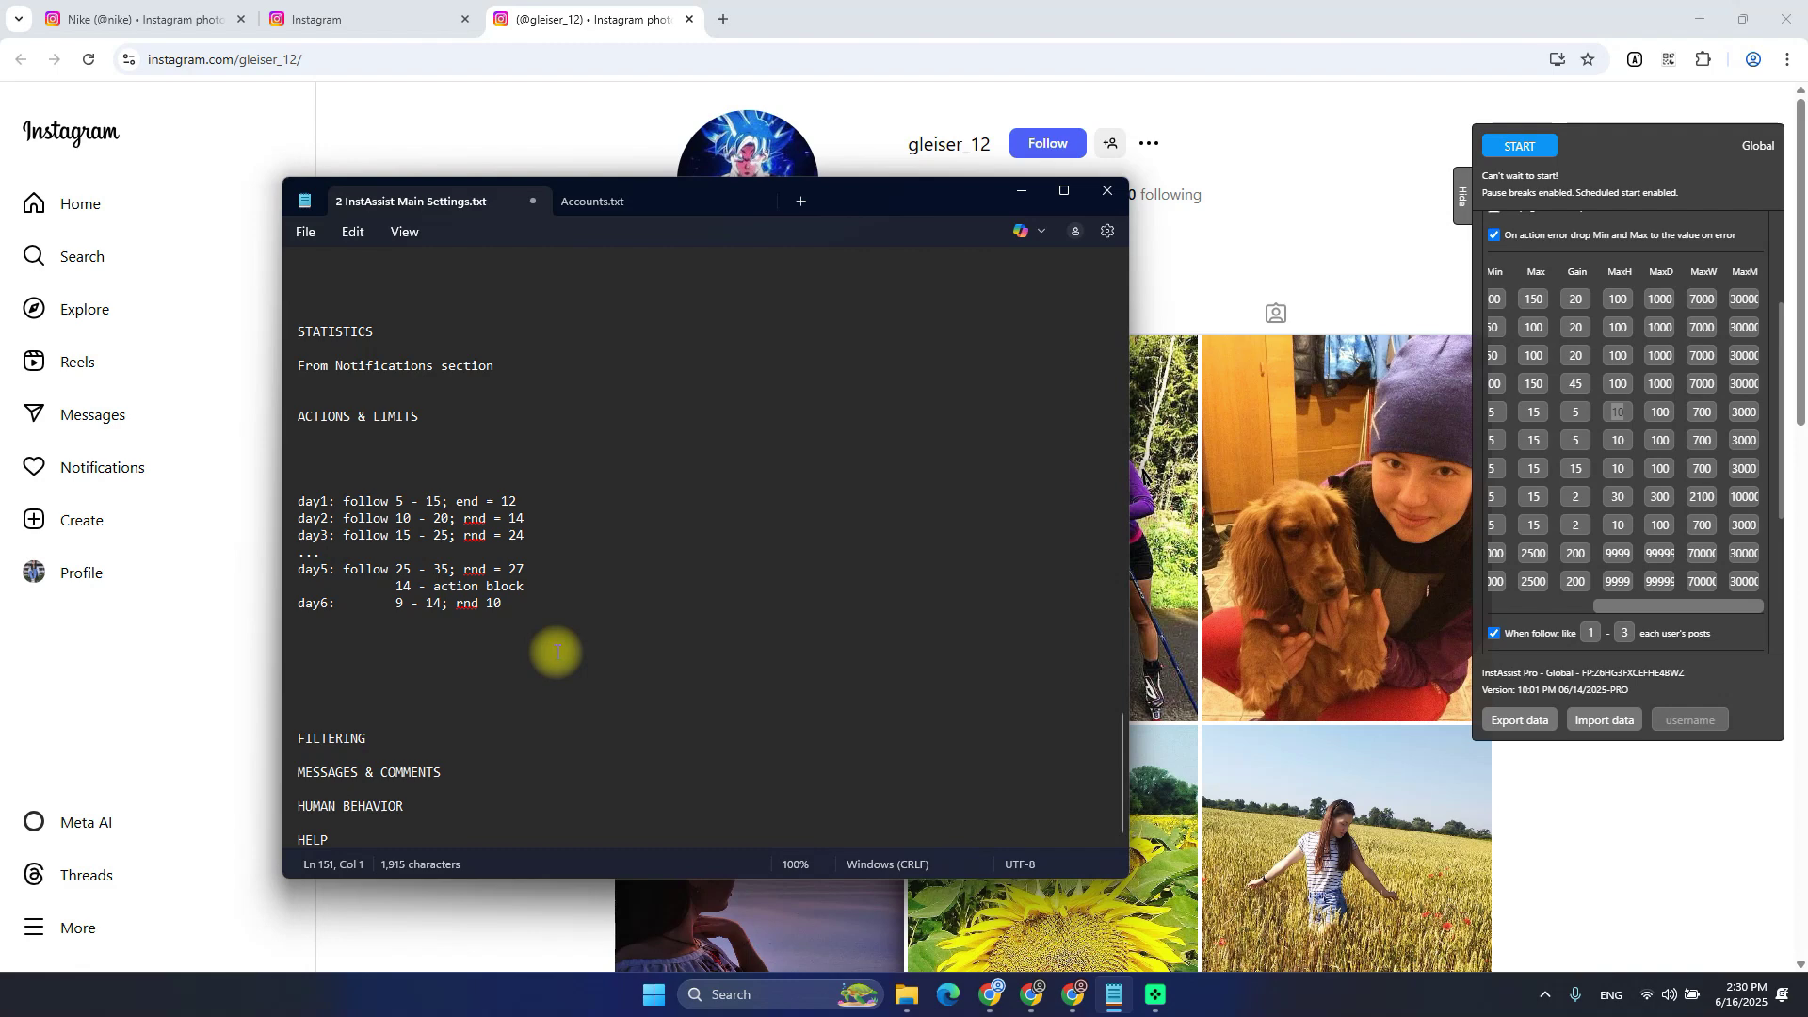
{"action": "left_click", "coordinate": [90, 574]}
{"action": "left_click", "coordinate": [465, 19]}
{"action": "left_click", "coordinate": [241, 19]}
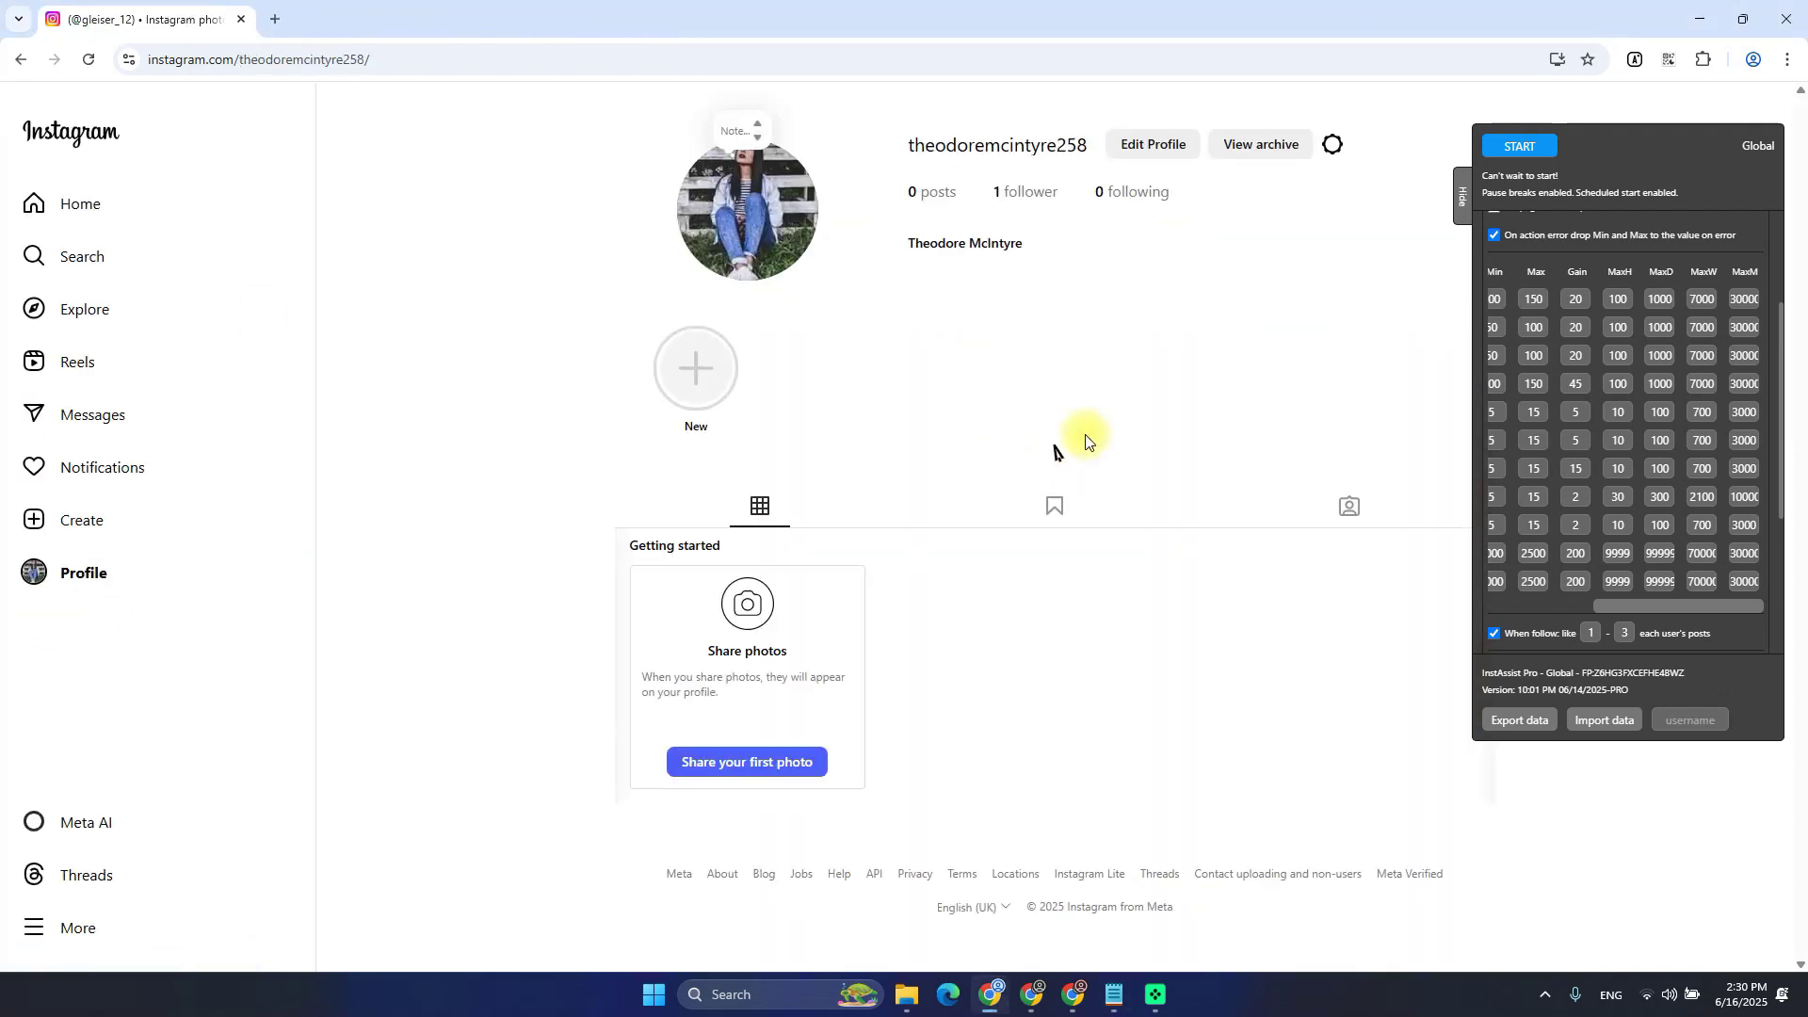
Compare Follow's hourly and daily maximums with its Min, Max and Gain limits in the action limits table
{"action": "double_click", "coordinate": [1627, 418]}
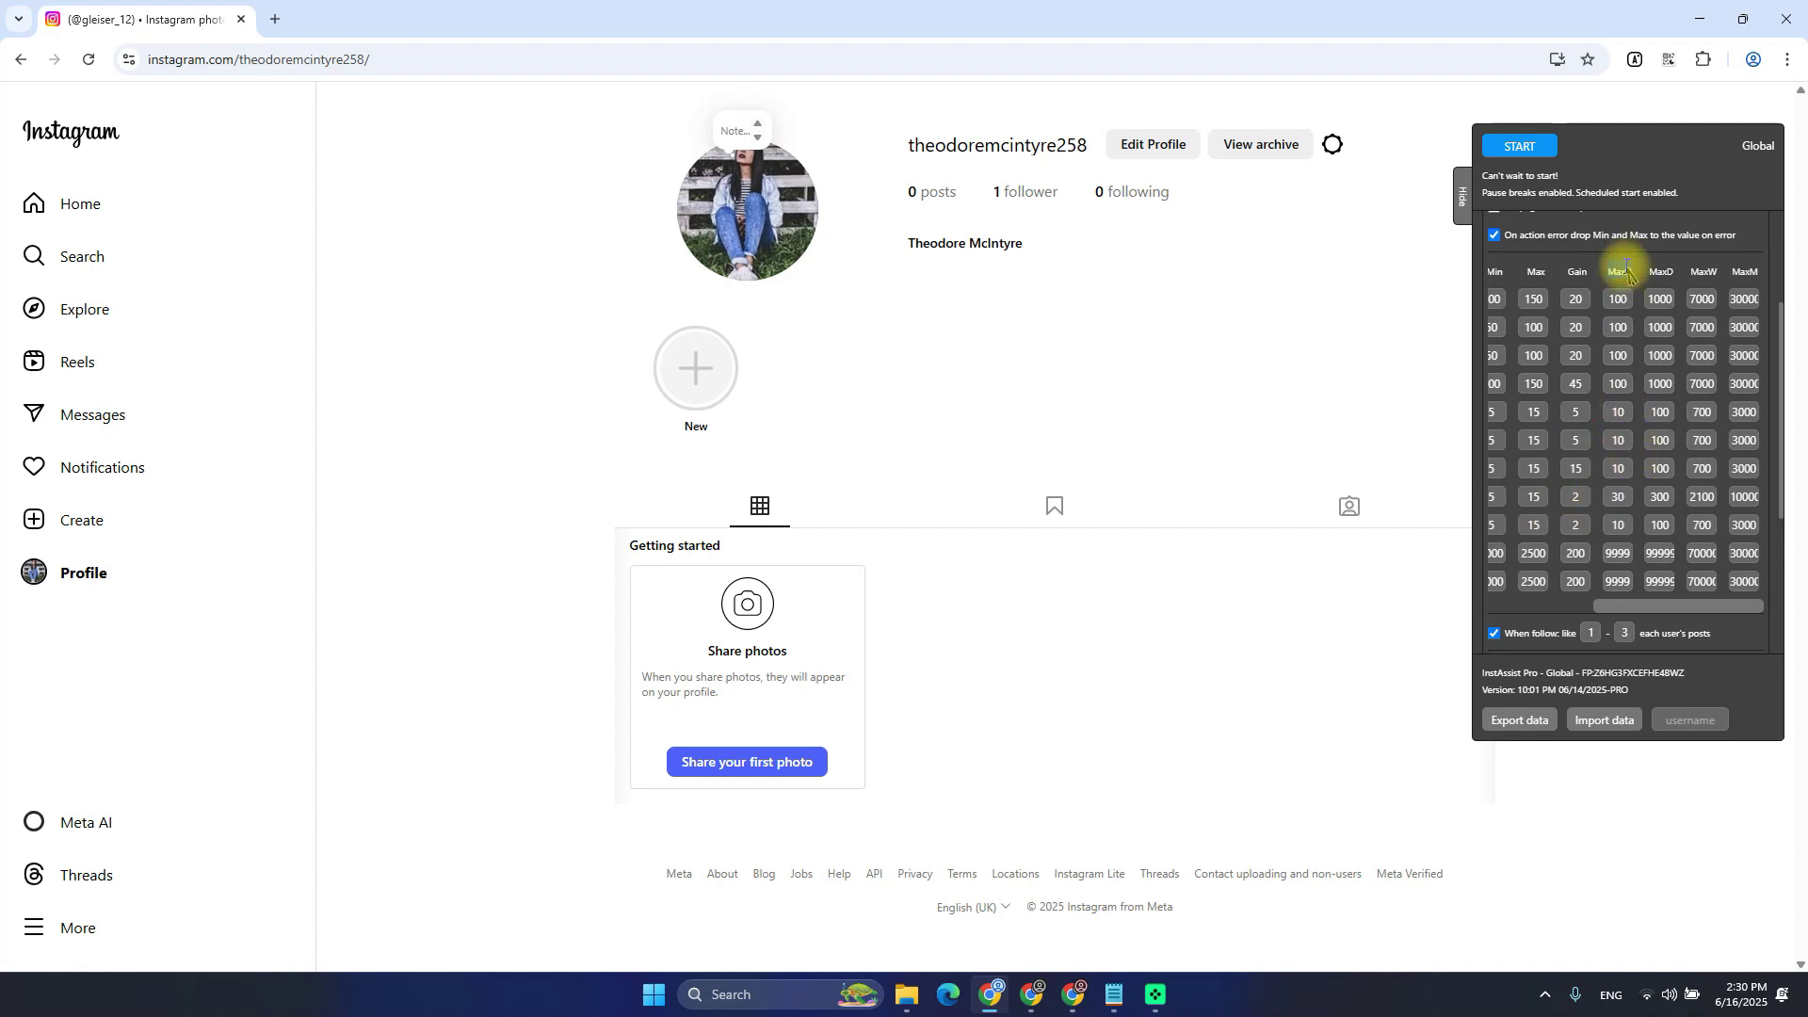
{"action": "double_click", "coordinate": [1661, 410]}
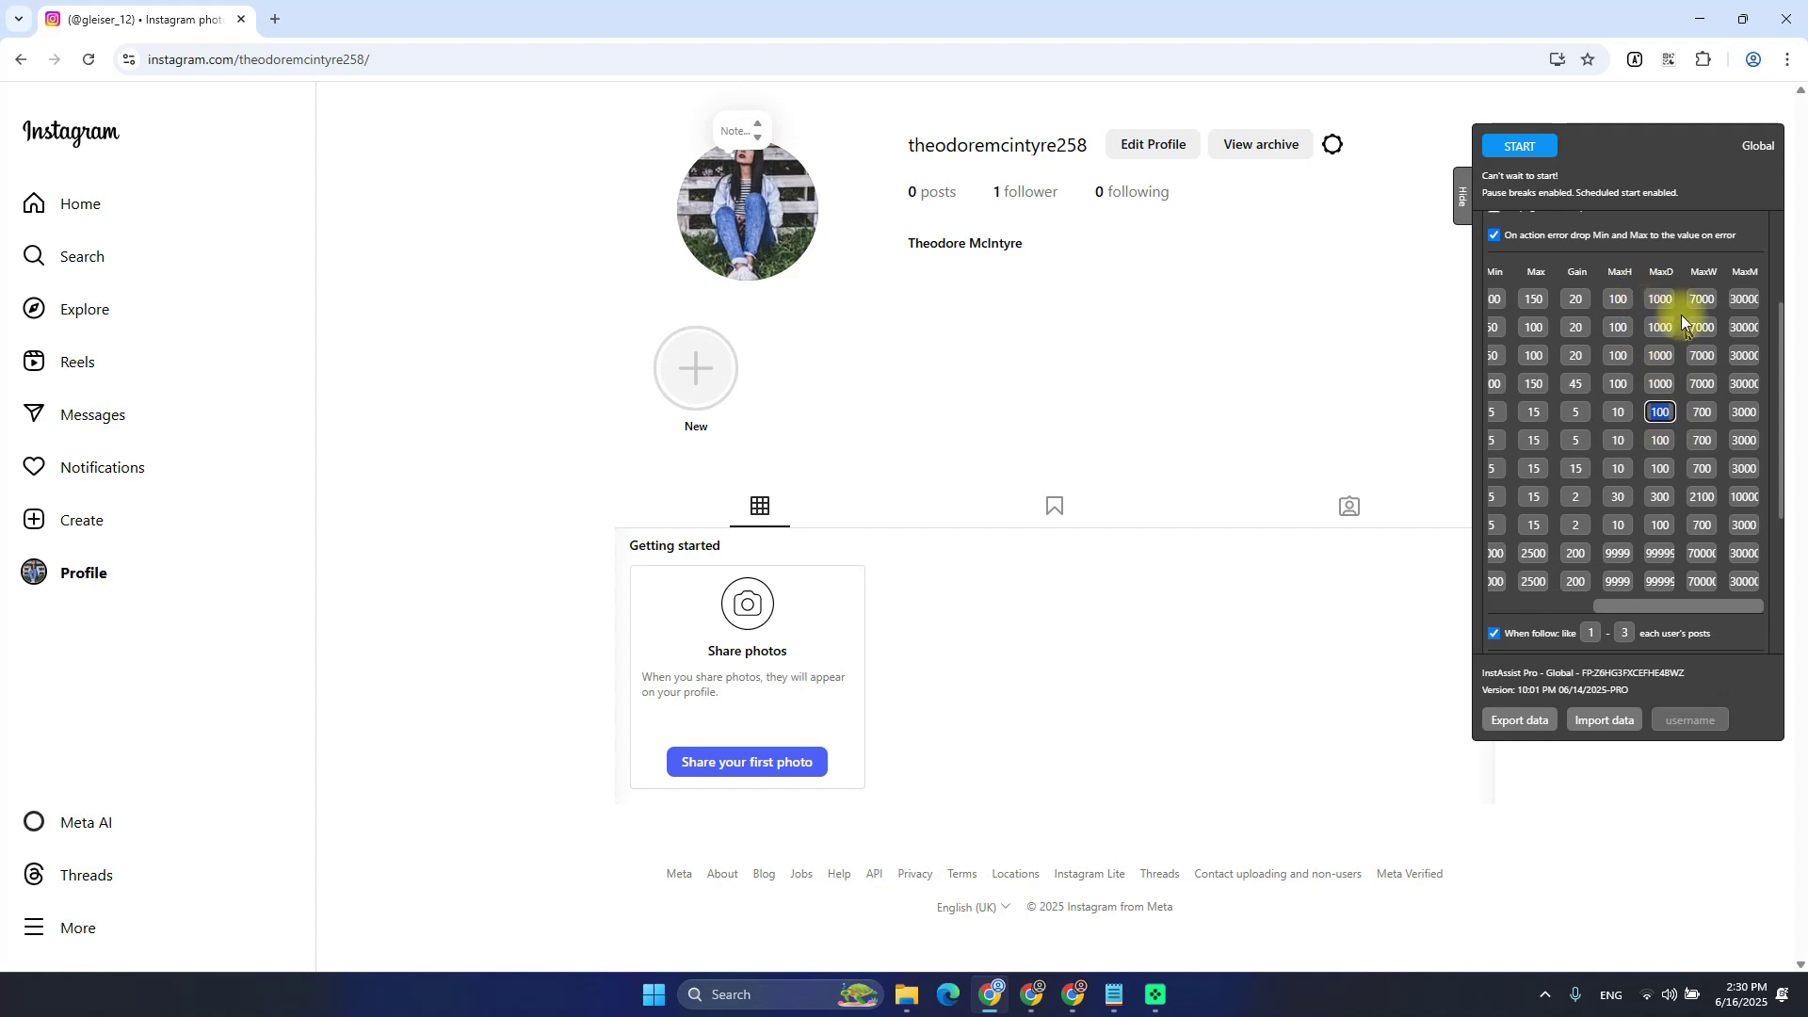
{"action": "left_click_drag", "start_coordinate": [1683, 606], "coordinate": [1592, 607]}
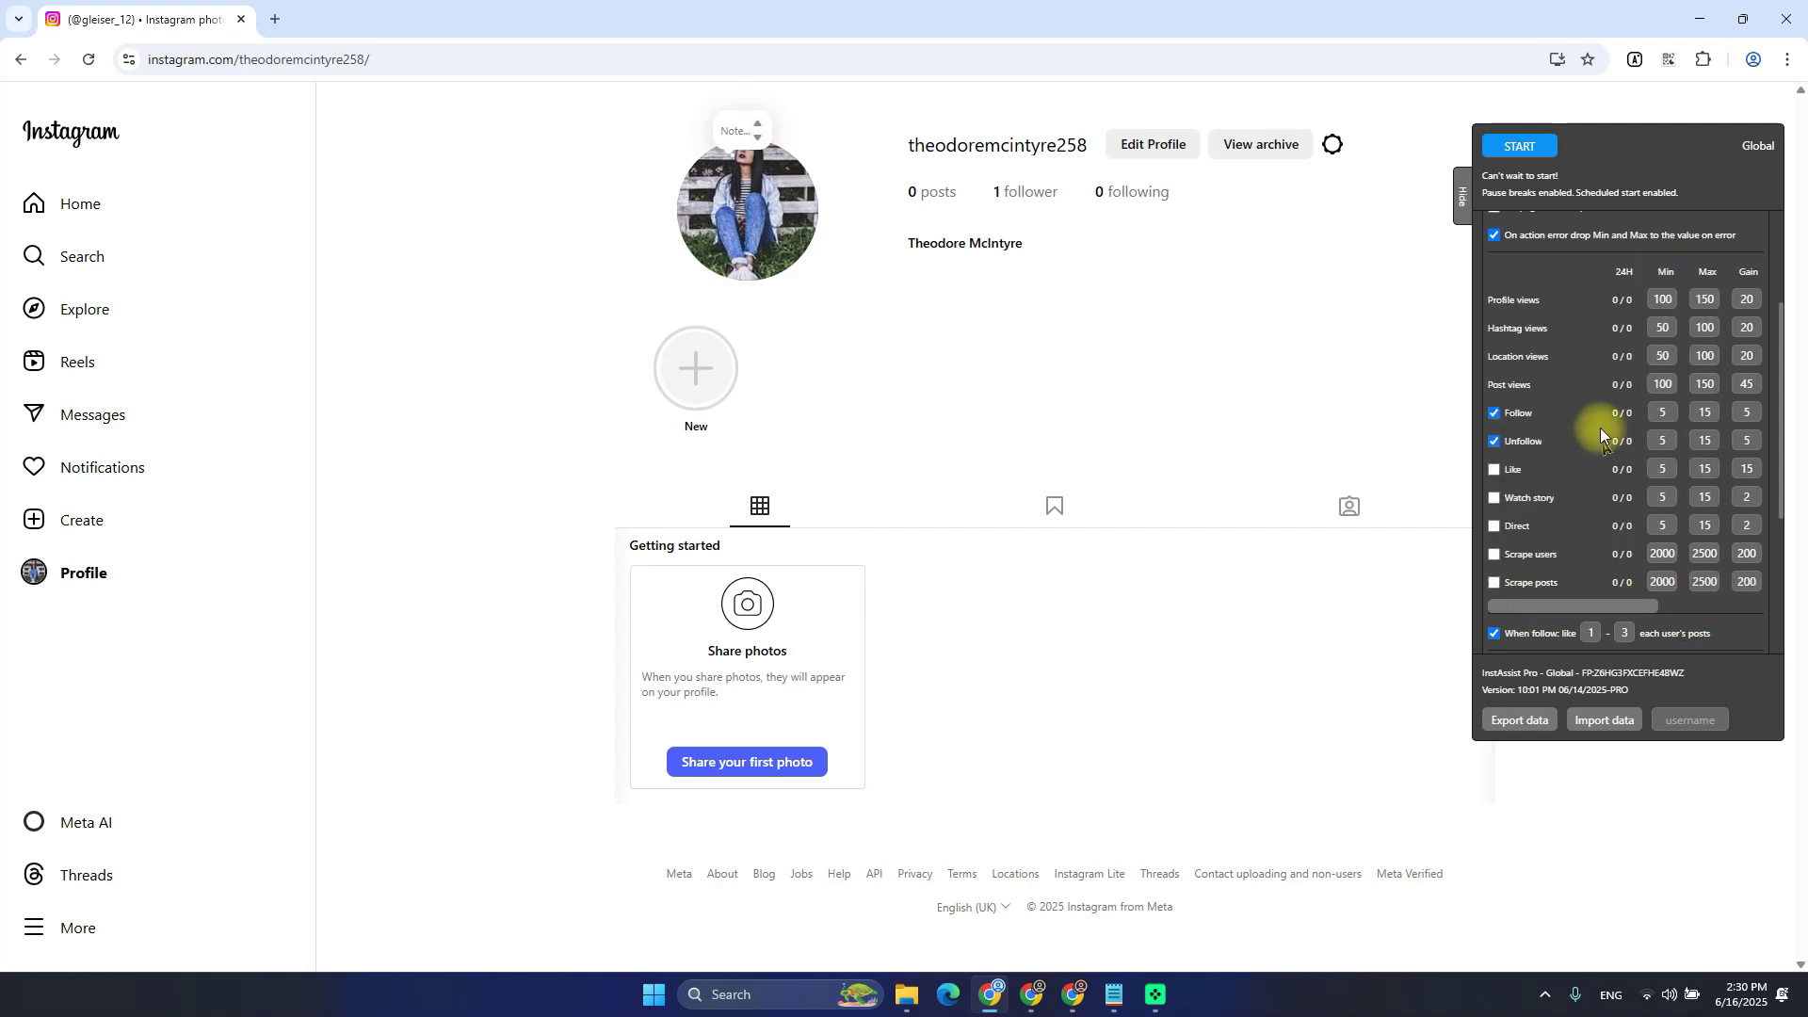
{"action": "scroll", "coordinate": [1609, 403], "scroll_direction": "up", "scroll_amount": 2}
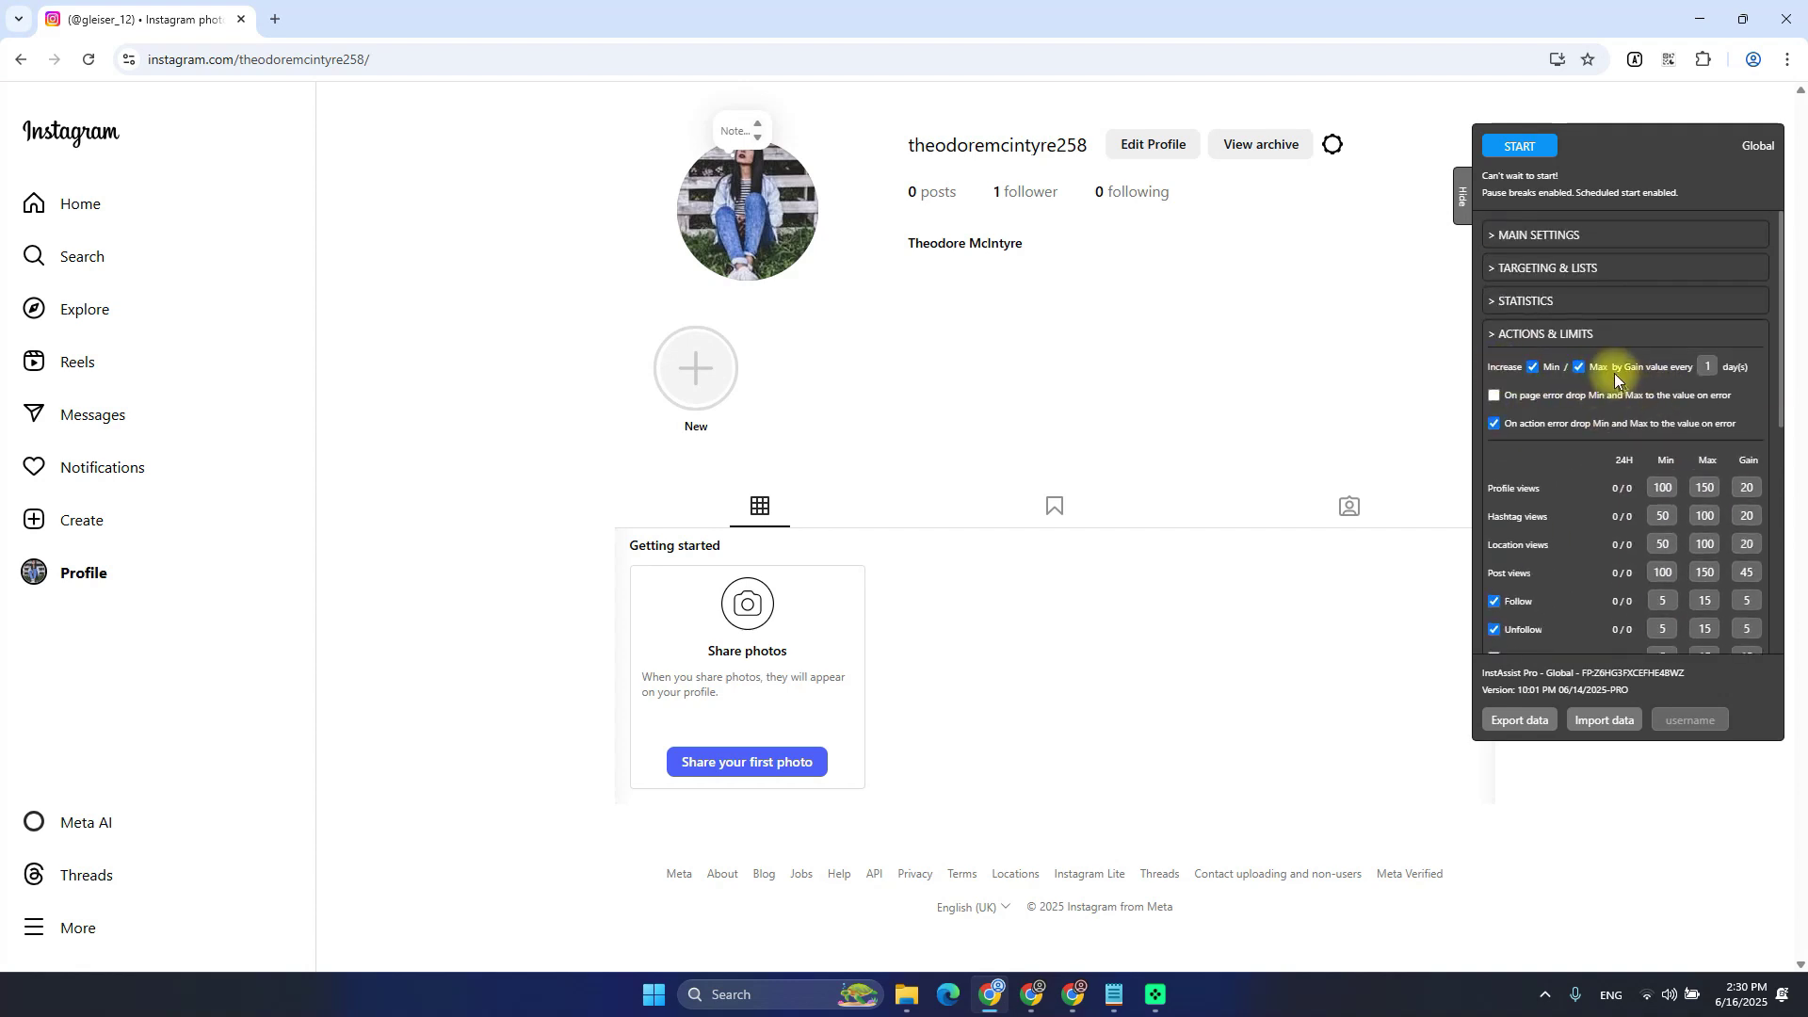
{"action": "scroll", "coordinate": [1637, 488], "scroll_direction": "down", "scroll_amount": 1}
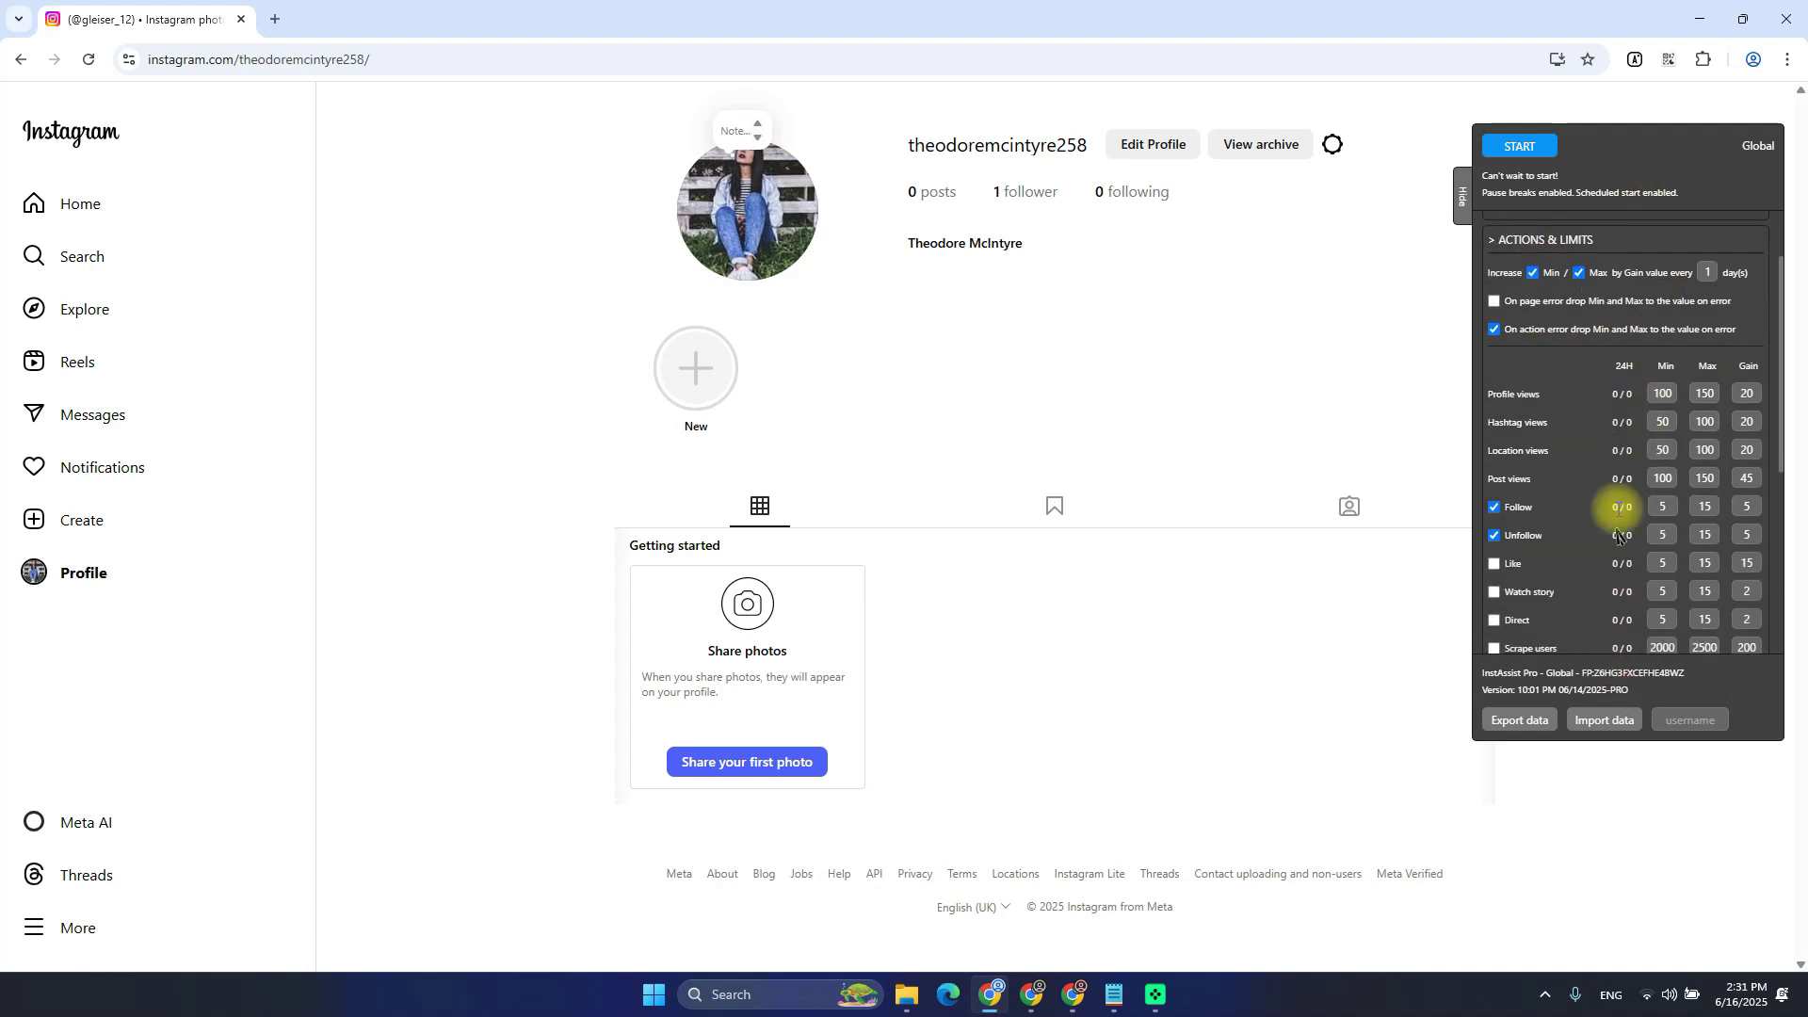
{"action": "scroll", "coordinate": [1614, 505], "scroll_direction": "down", "scroll_amount": 1}
{"action": "left_click_drag", "start_coordinate": [1602, 606], "coordinate": [1739, 599]}
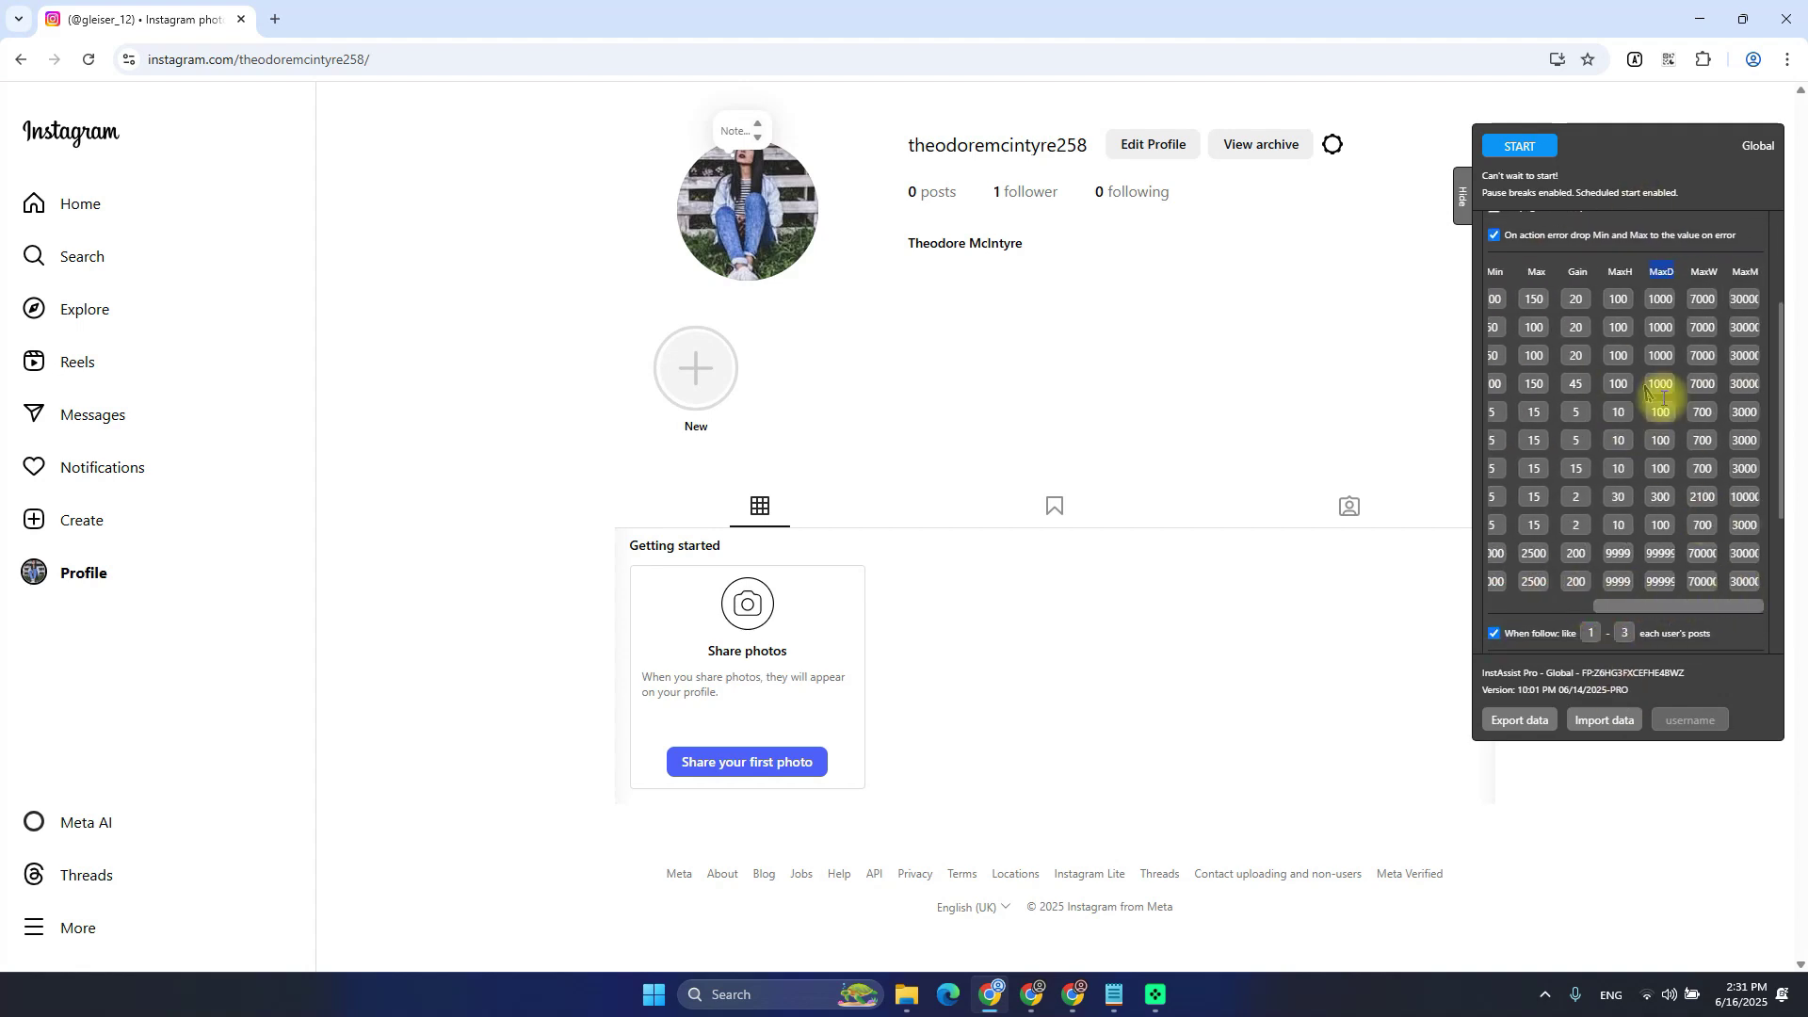
{"action": "left_click", "coordinate": [1661, 415]}
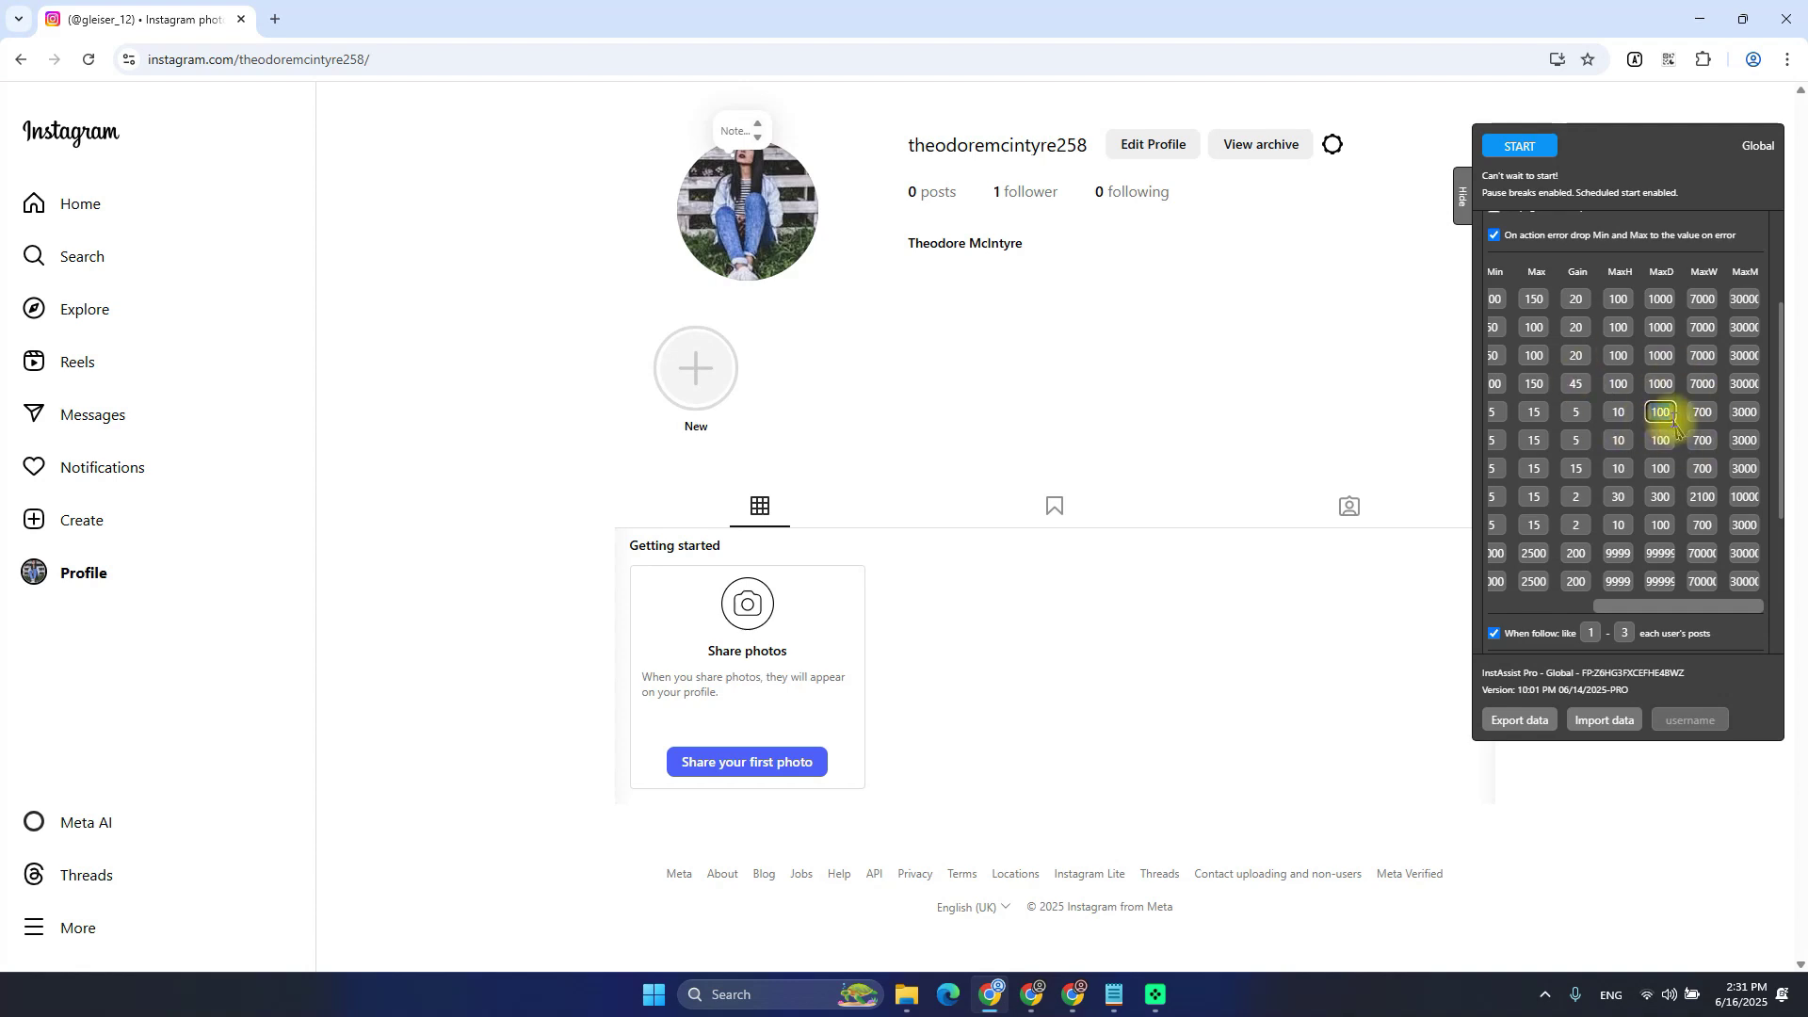
{"action": "double_click", "coordinate": [1660, 419]}
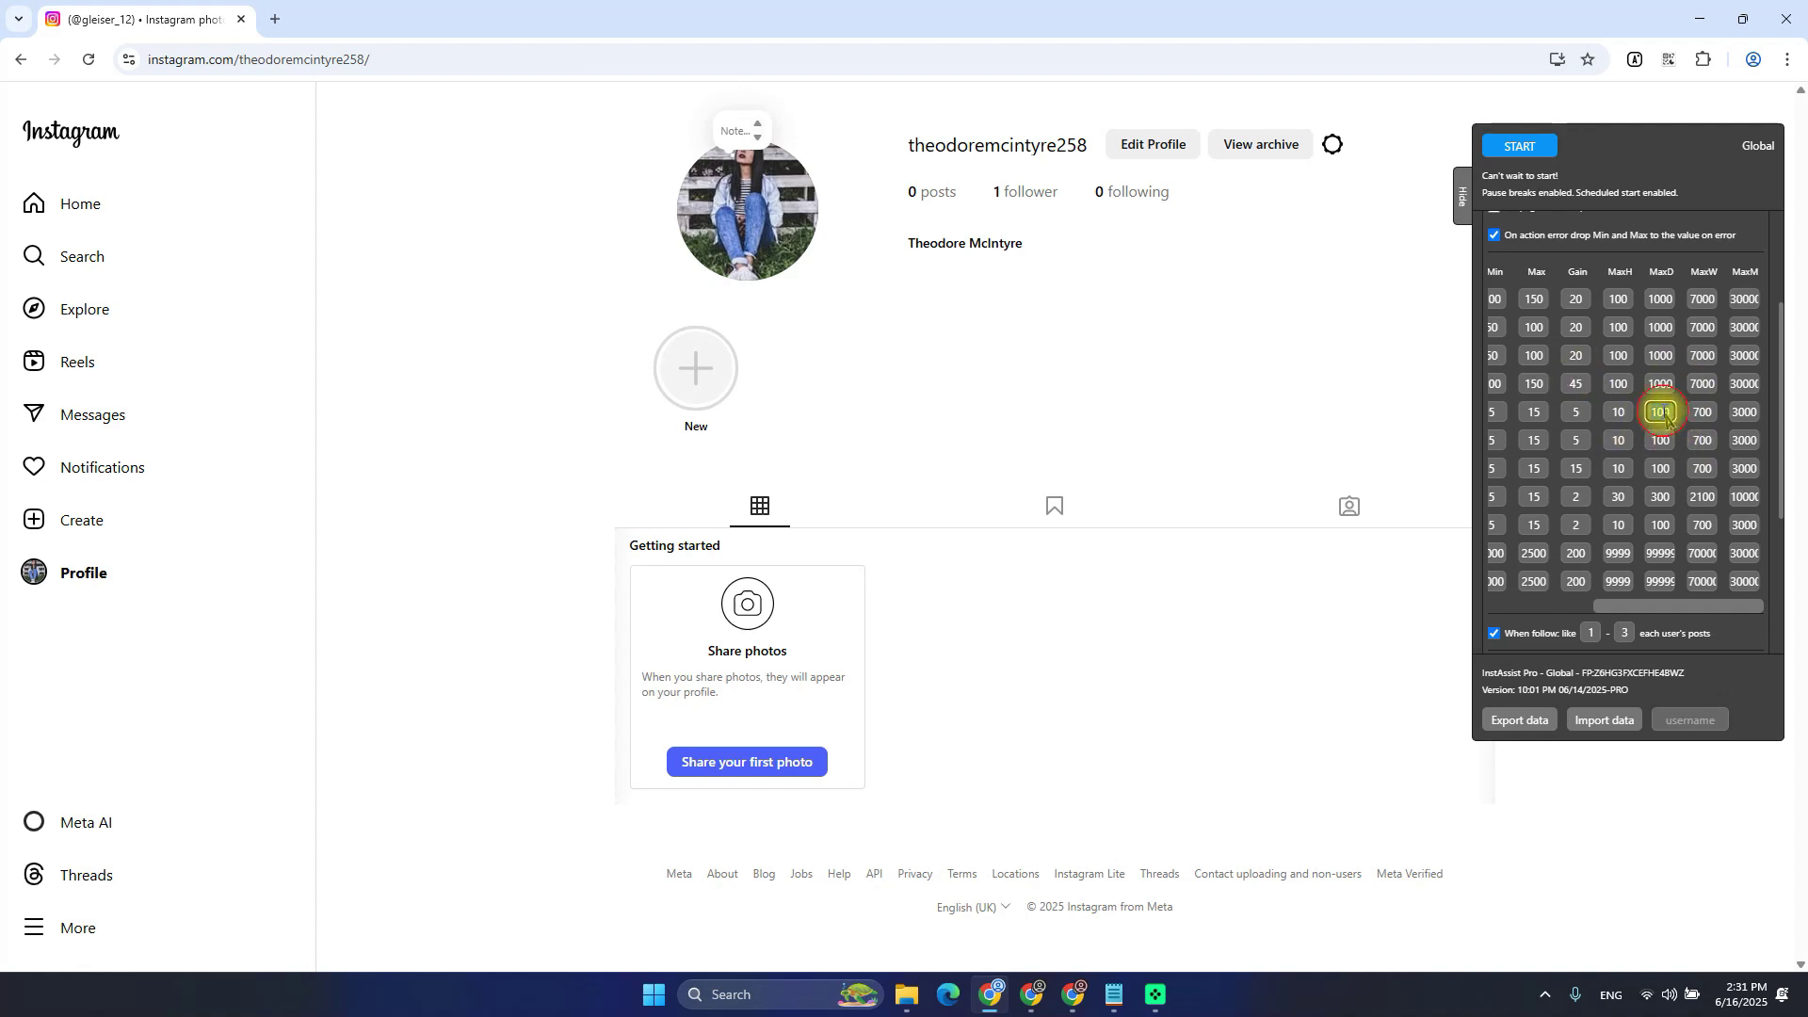
Review the MaxH column and the like-on-follow and unfollow options below the action limits table
{"action": "left_click_drag", "start_coordinate": [1733, 605], "coordinate": [1545, 614]}
{"action": "scroll", "coordinate": [1557, 496], "scroll_direction": "up", "scroll_amount": 1}
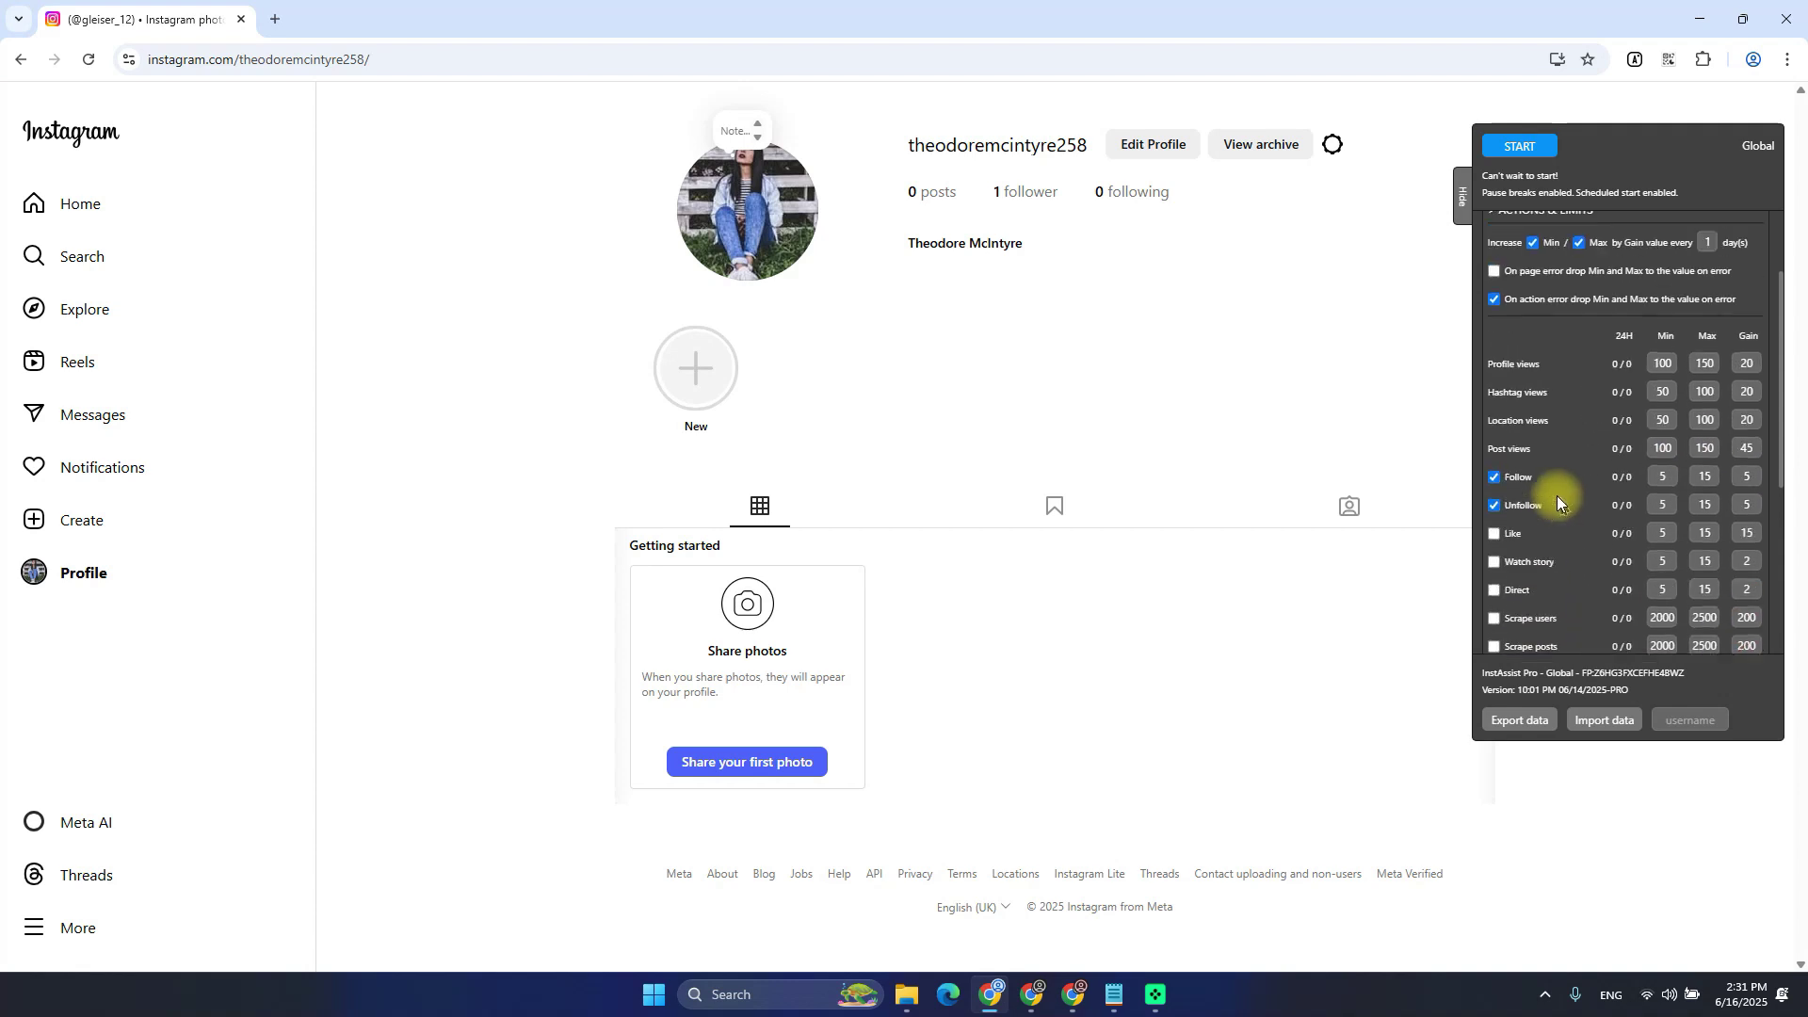
{"action": "scroll", "coordinate": [1559, 471], "scroll_direction": "up", "scroll_amount": 1}
{"action": "scroll", "coordinate": [1620, 622], "scroll_direction": "down", "scroll_amount": 3}
{"action": "mouse_move", "coordinate": [1604, 644]}
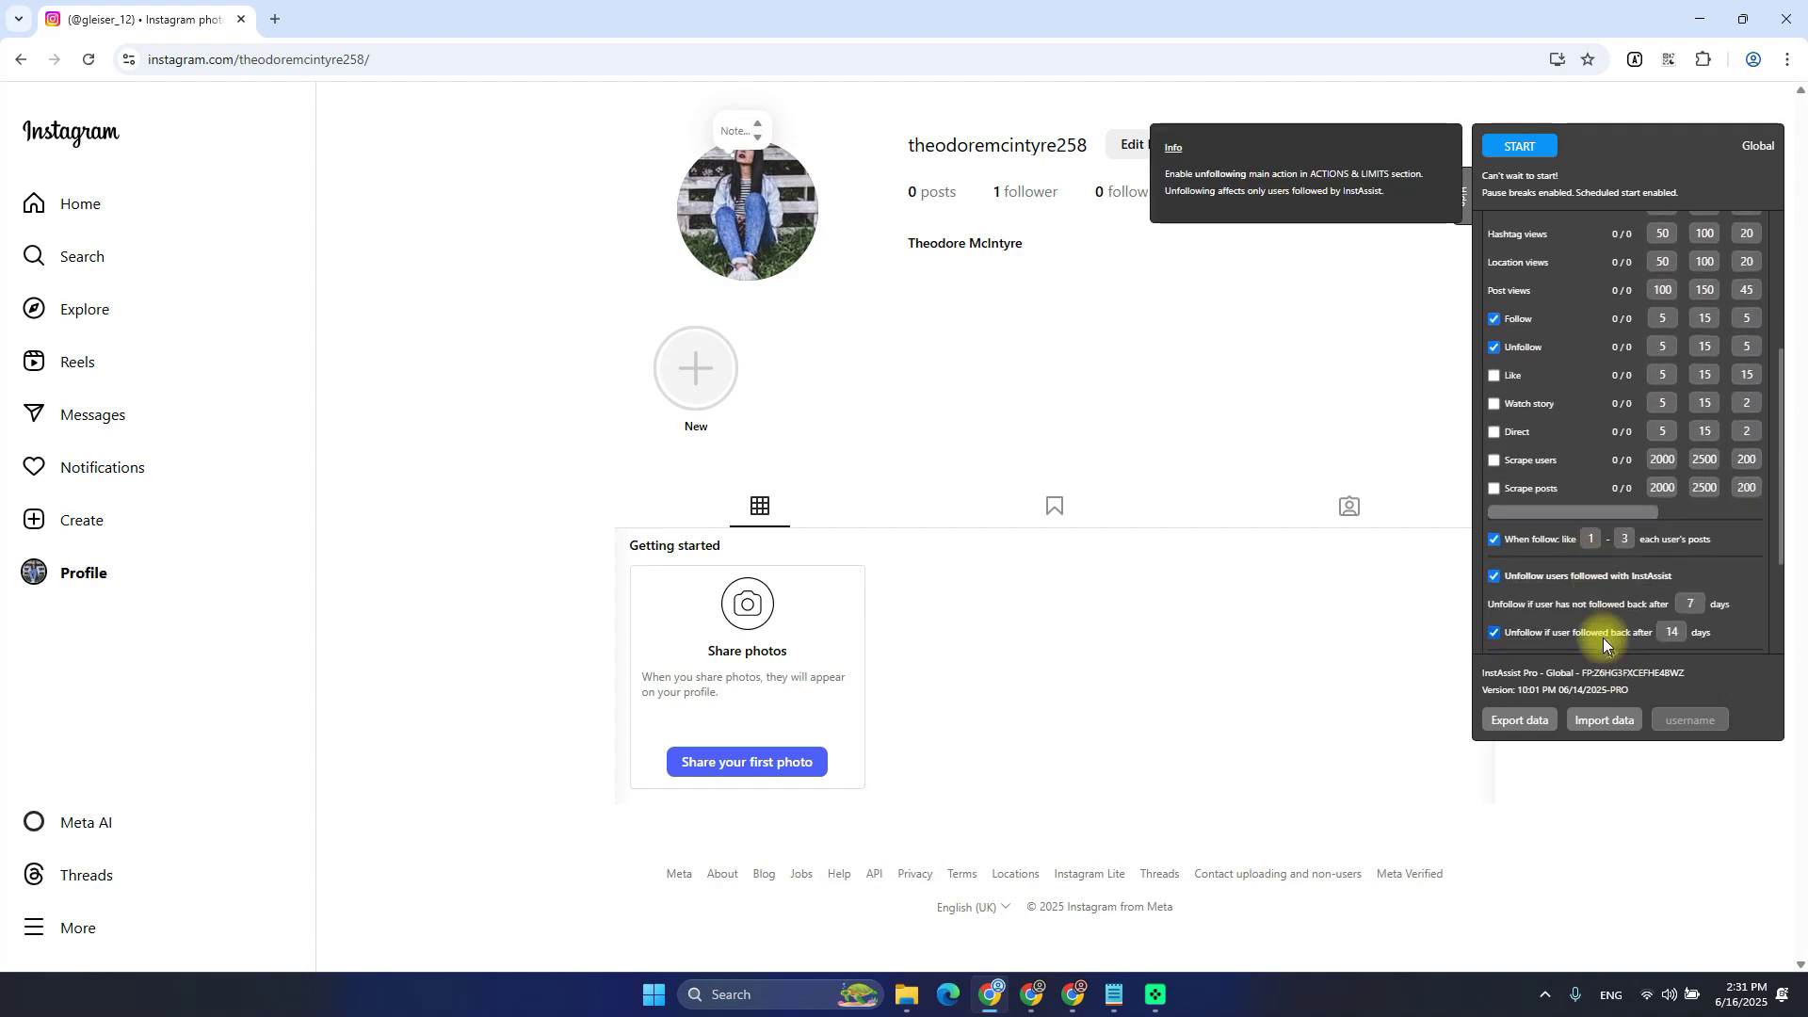
{"action": "scroll", "coordinate": [1616, 636], "scroll_direction": "up", "scroll_amount": 1}
{"action": "left_click_drag", "start_coordinate": [1586, 610], "coordinate": [1689, 608]}
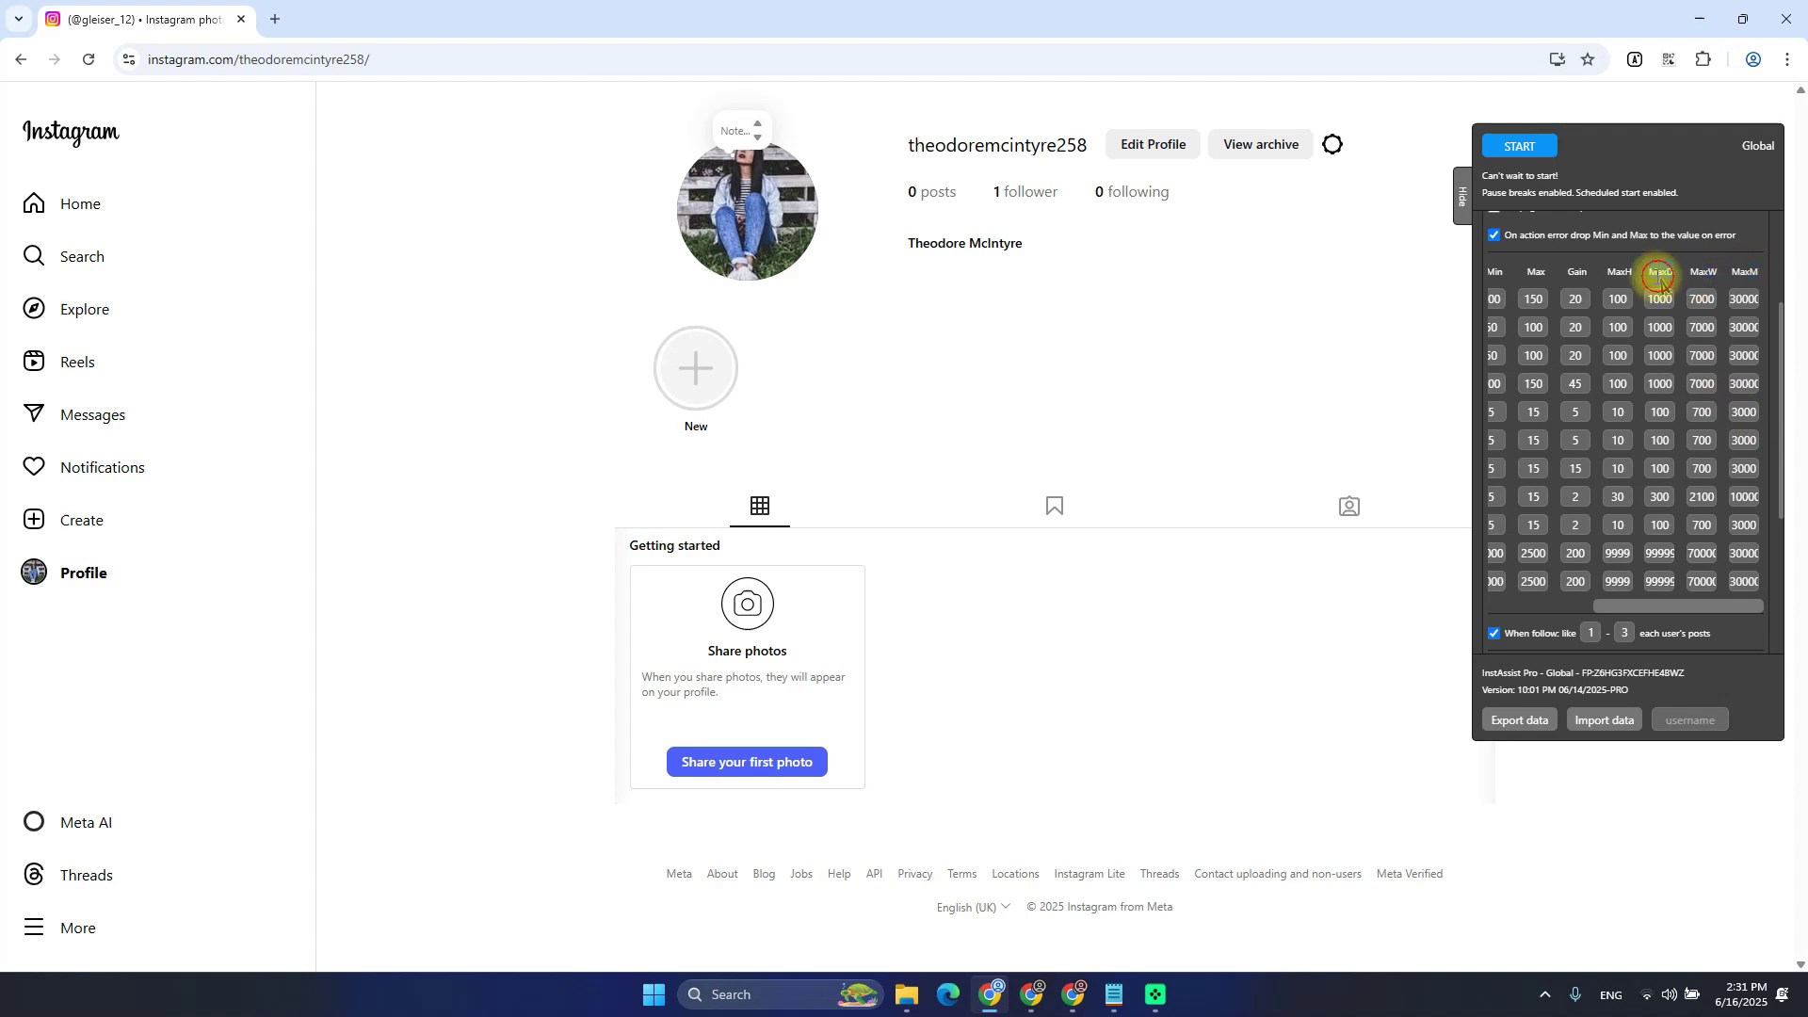
{"action": "double_click", "coordinate": [1619, 272]}
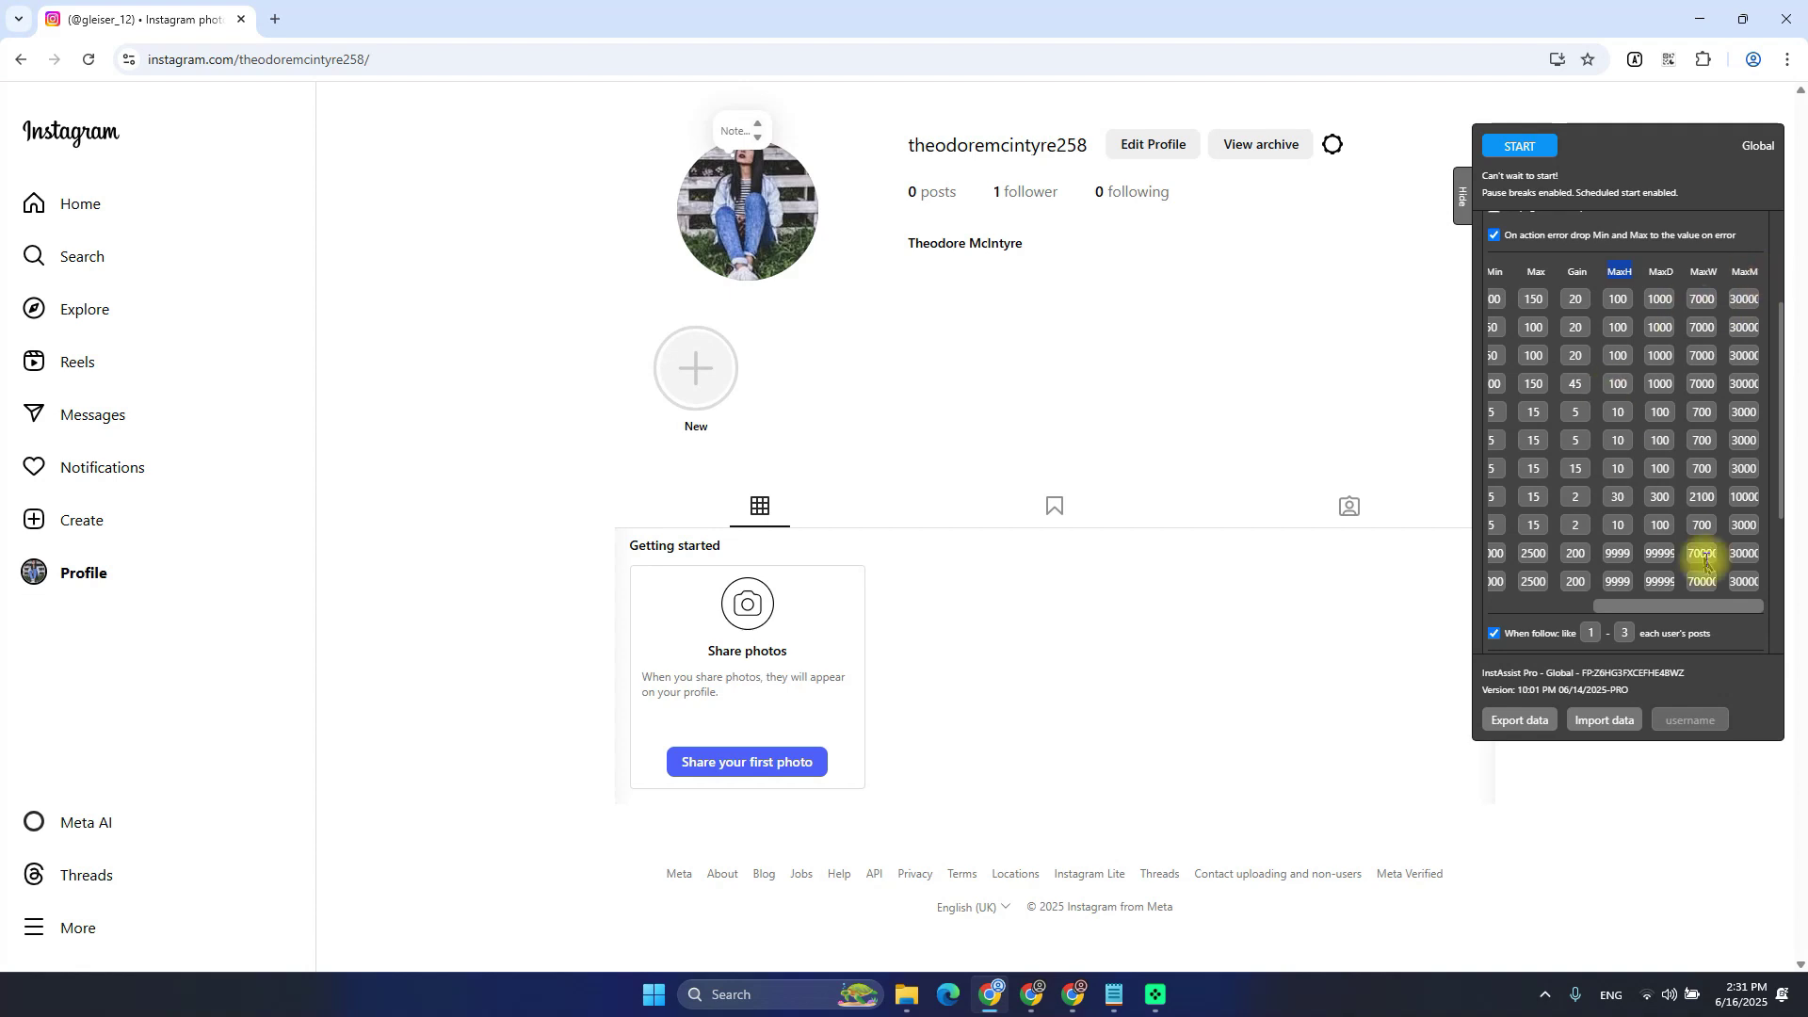
{"action": "left_click_drag", "start_coordinate": [1698, 607], "coordinate": [1497, 602]}
{"action": "left_click", "coordinate": [1675, 413]}
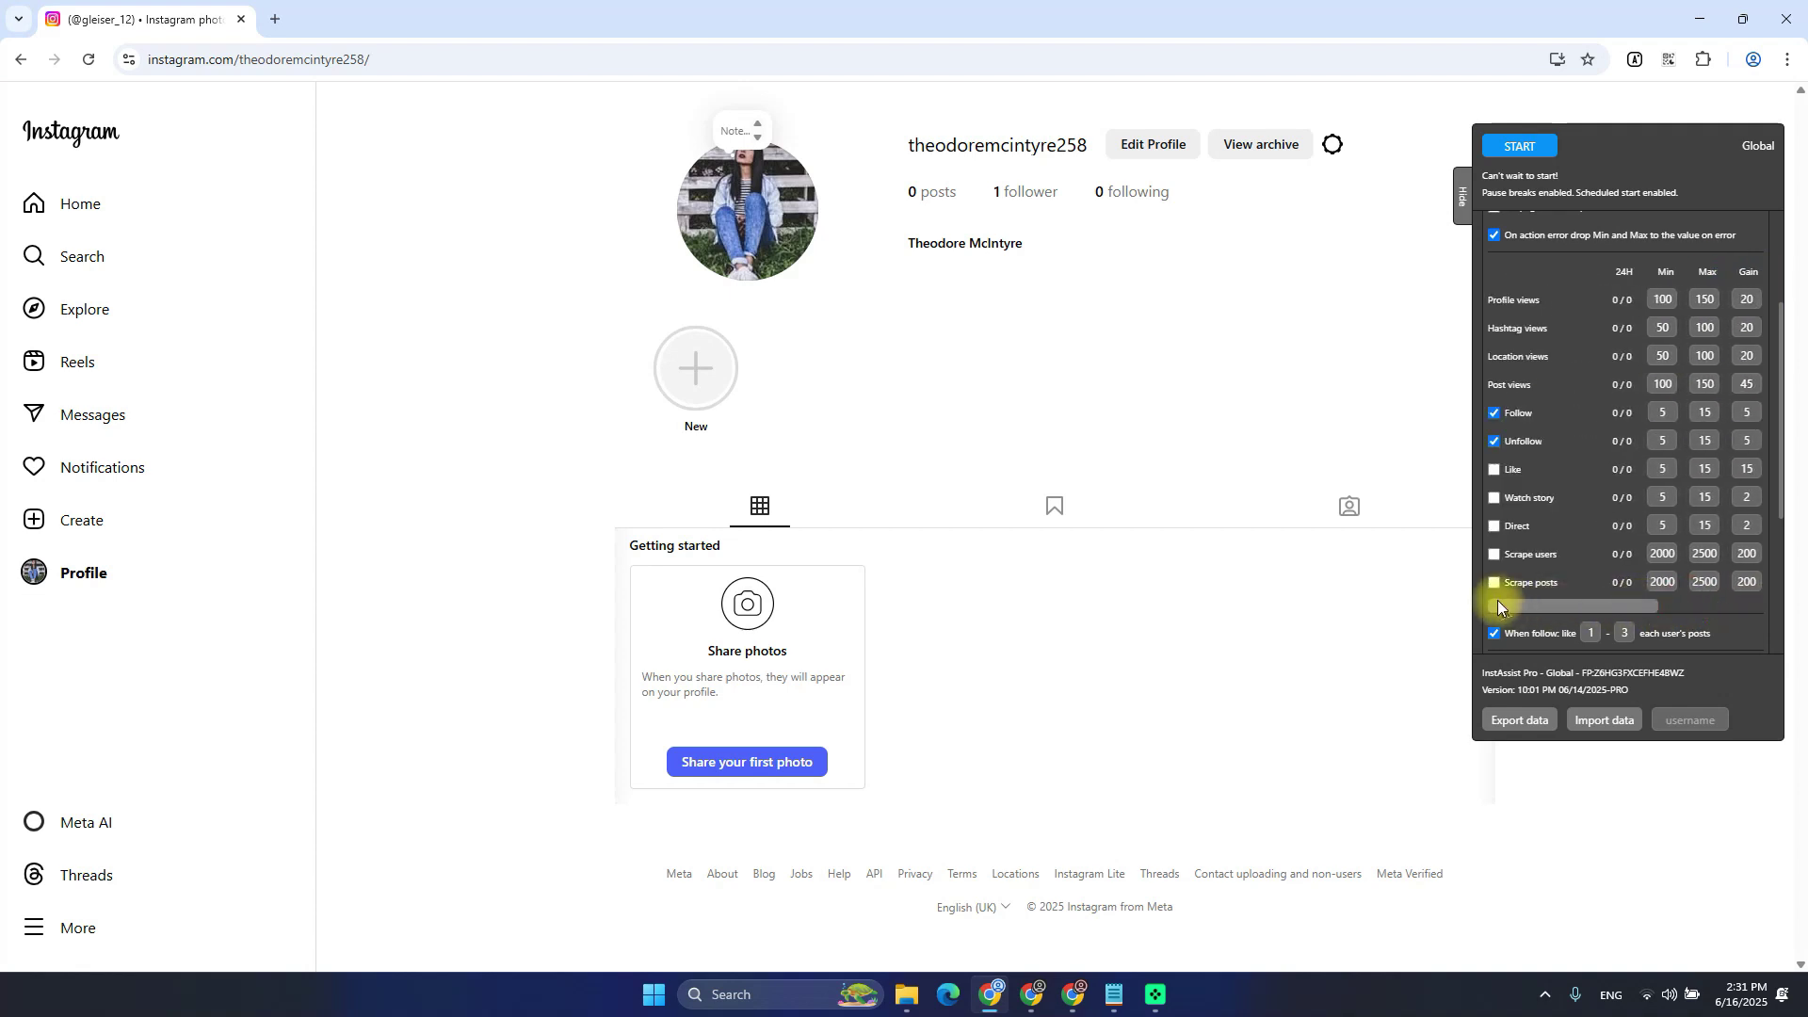
{"action": "scroll", "coordinate": [1616, 494], "scroll_direction": "down", "scroll_amount": 3}
{"action": "scroll", "coordinate": [1612, 490], "scroll_direction": "up", "scroll_amount": 1}
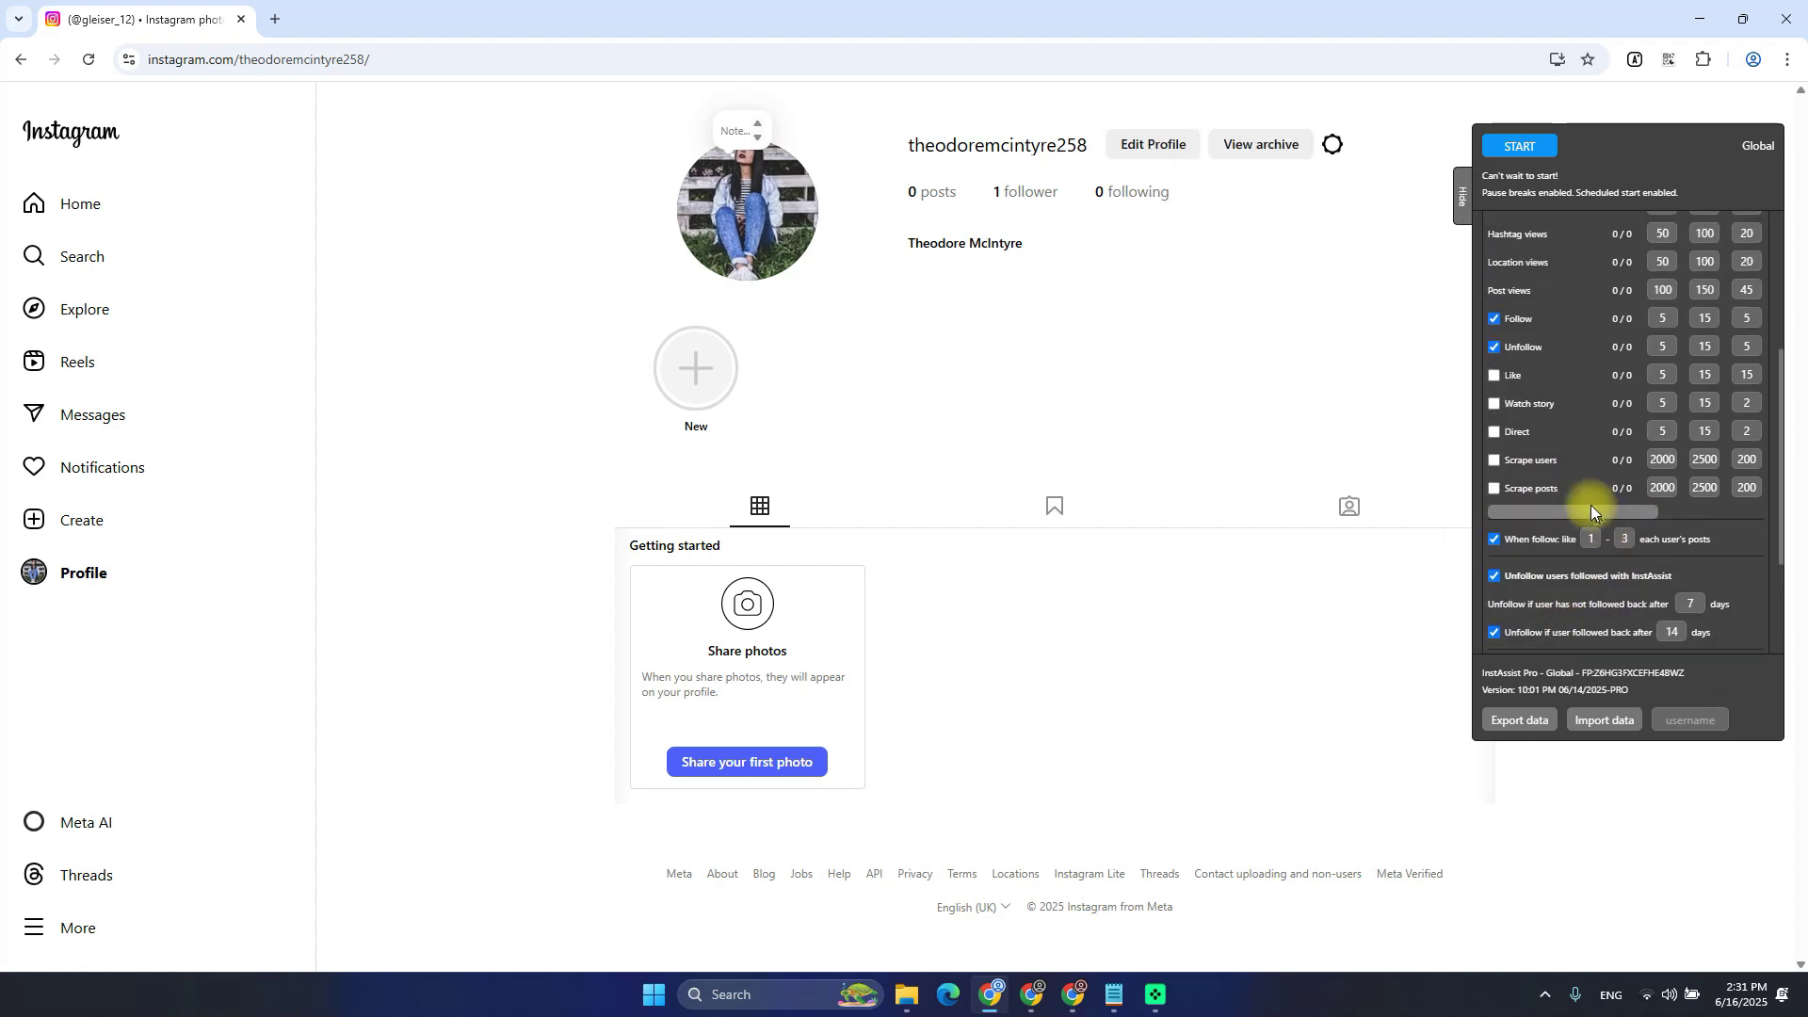
Enable Like in the action limits table and check the choices for maximum main actions per user in Main Settings
{"action": "left_click", "coordinate": [1497, 377]}
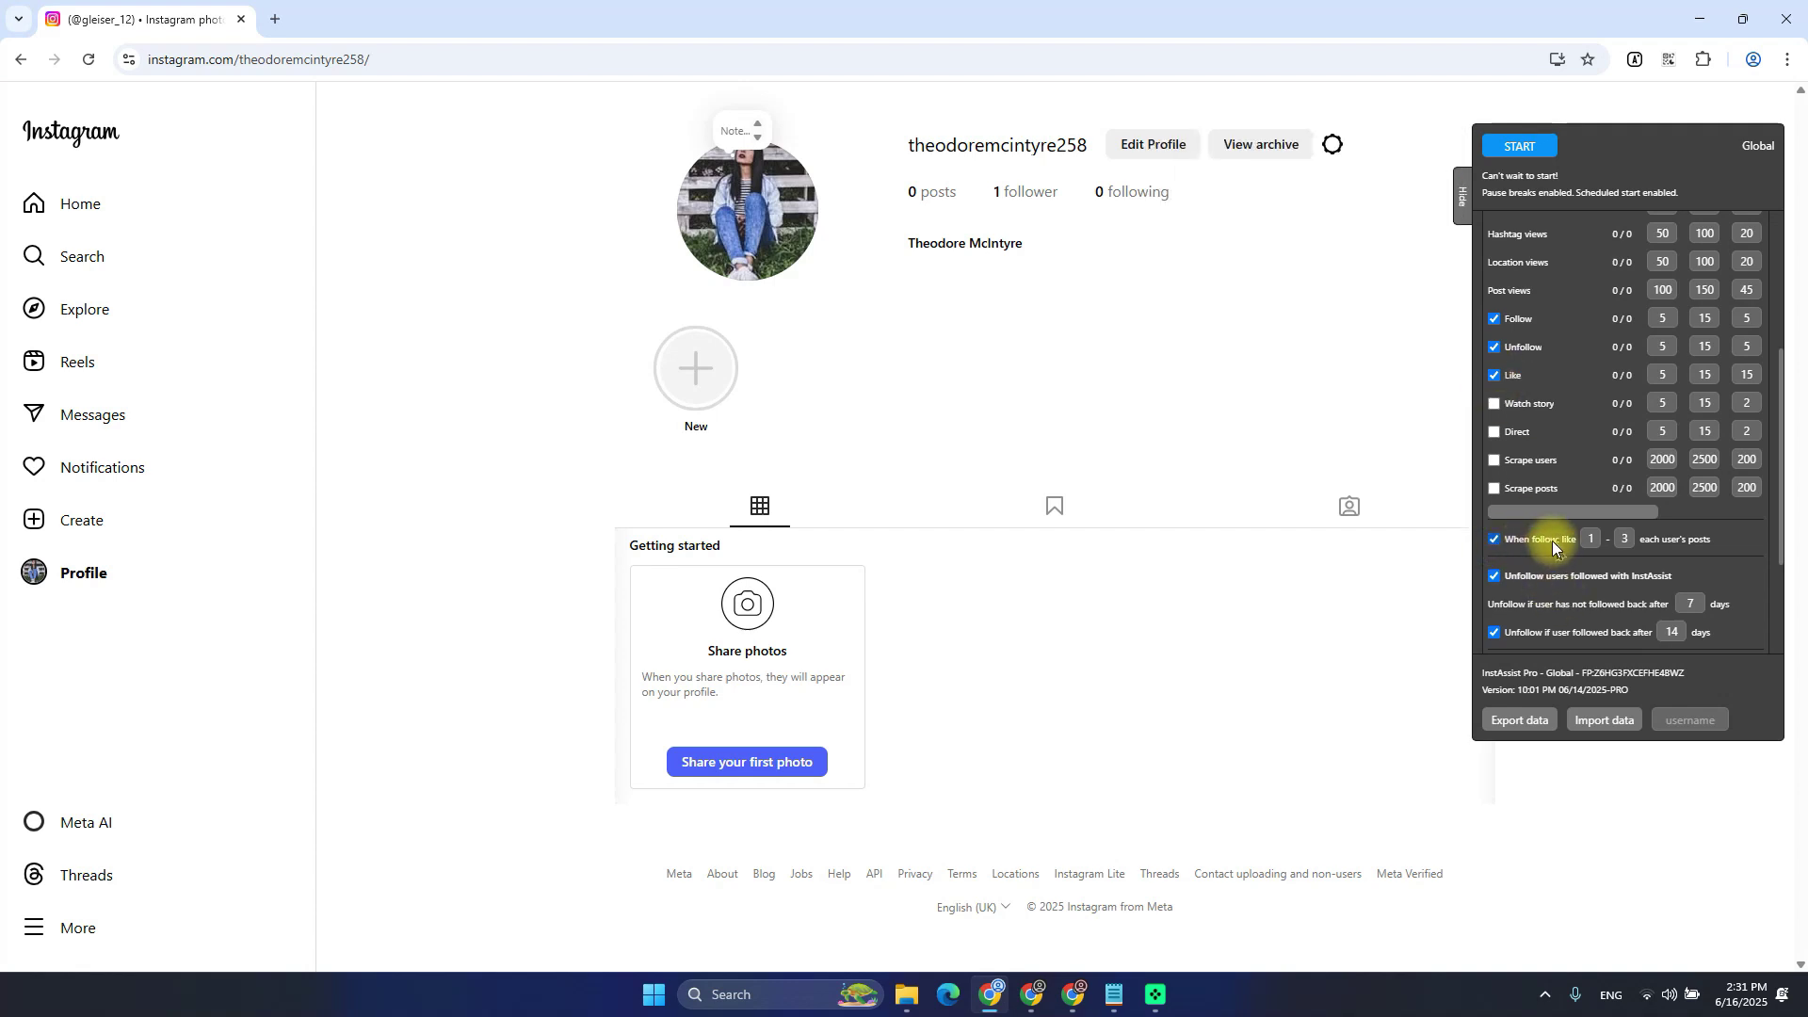
{"action": "key", "text": "alt+Tab"}
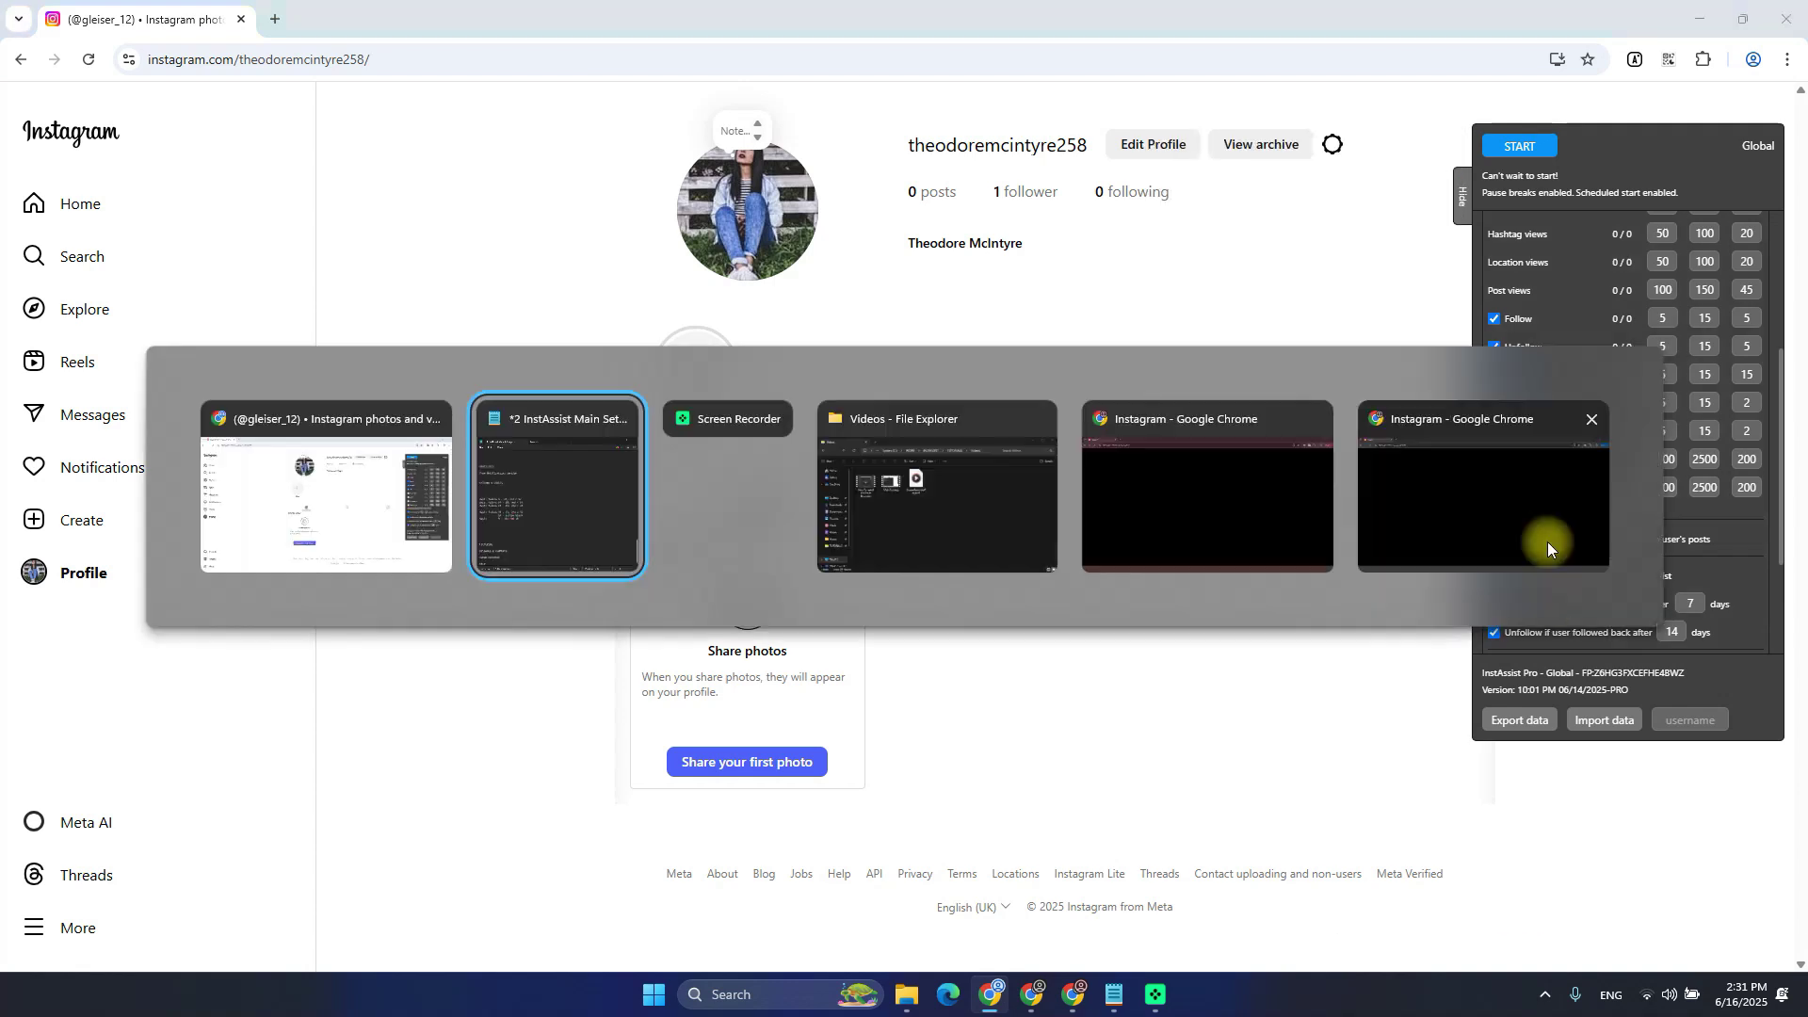
{"action": "scroll", "coordinate": [1579, 510], "scroll_direction": "up", "scroll_amount": 10}
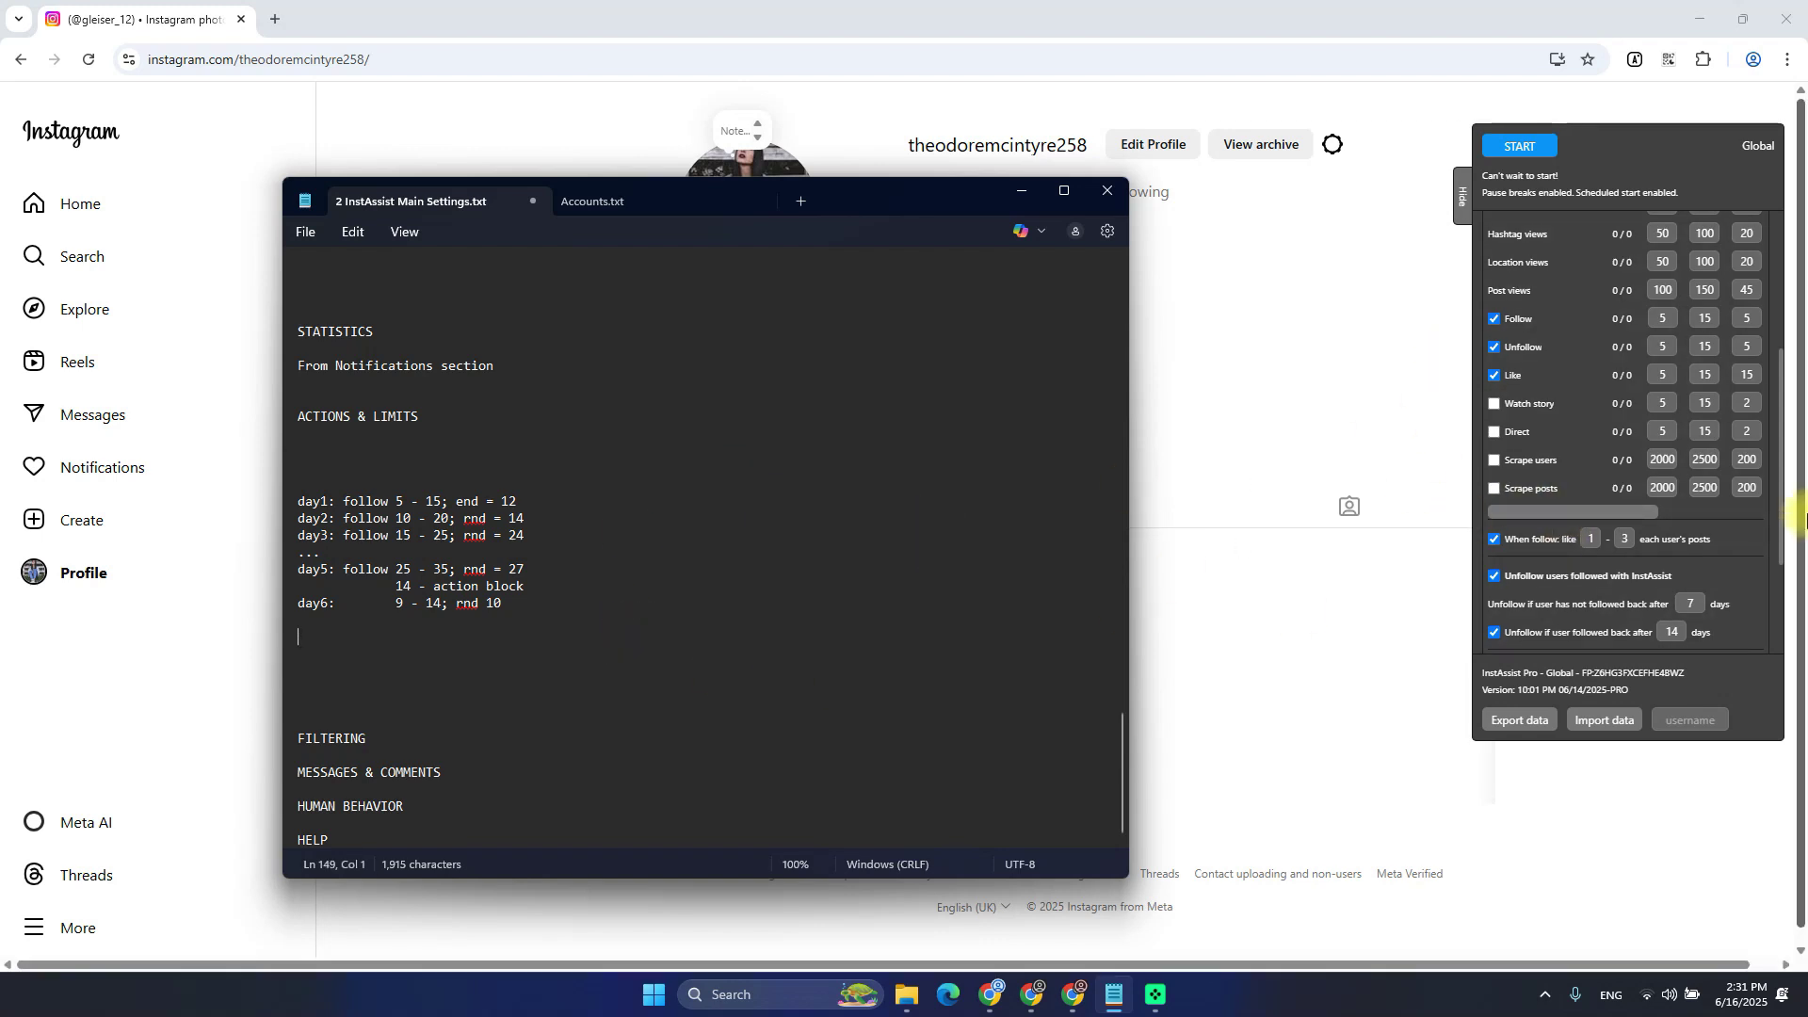
{"action": "left_click", "coordinate": [1543, 235]}
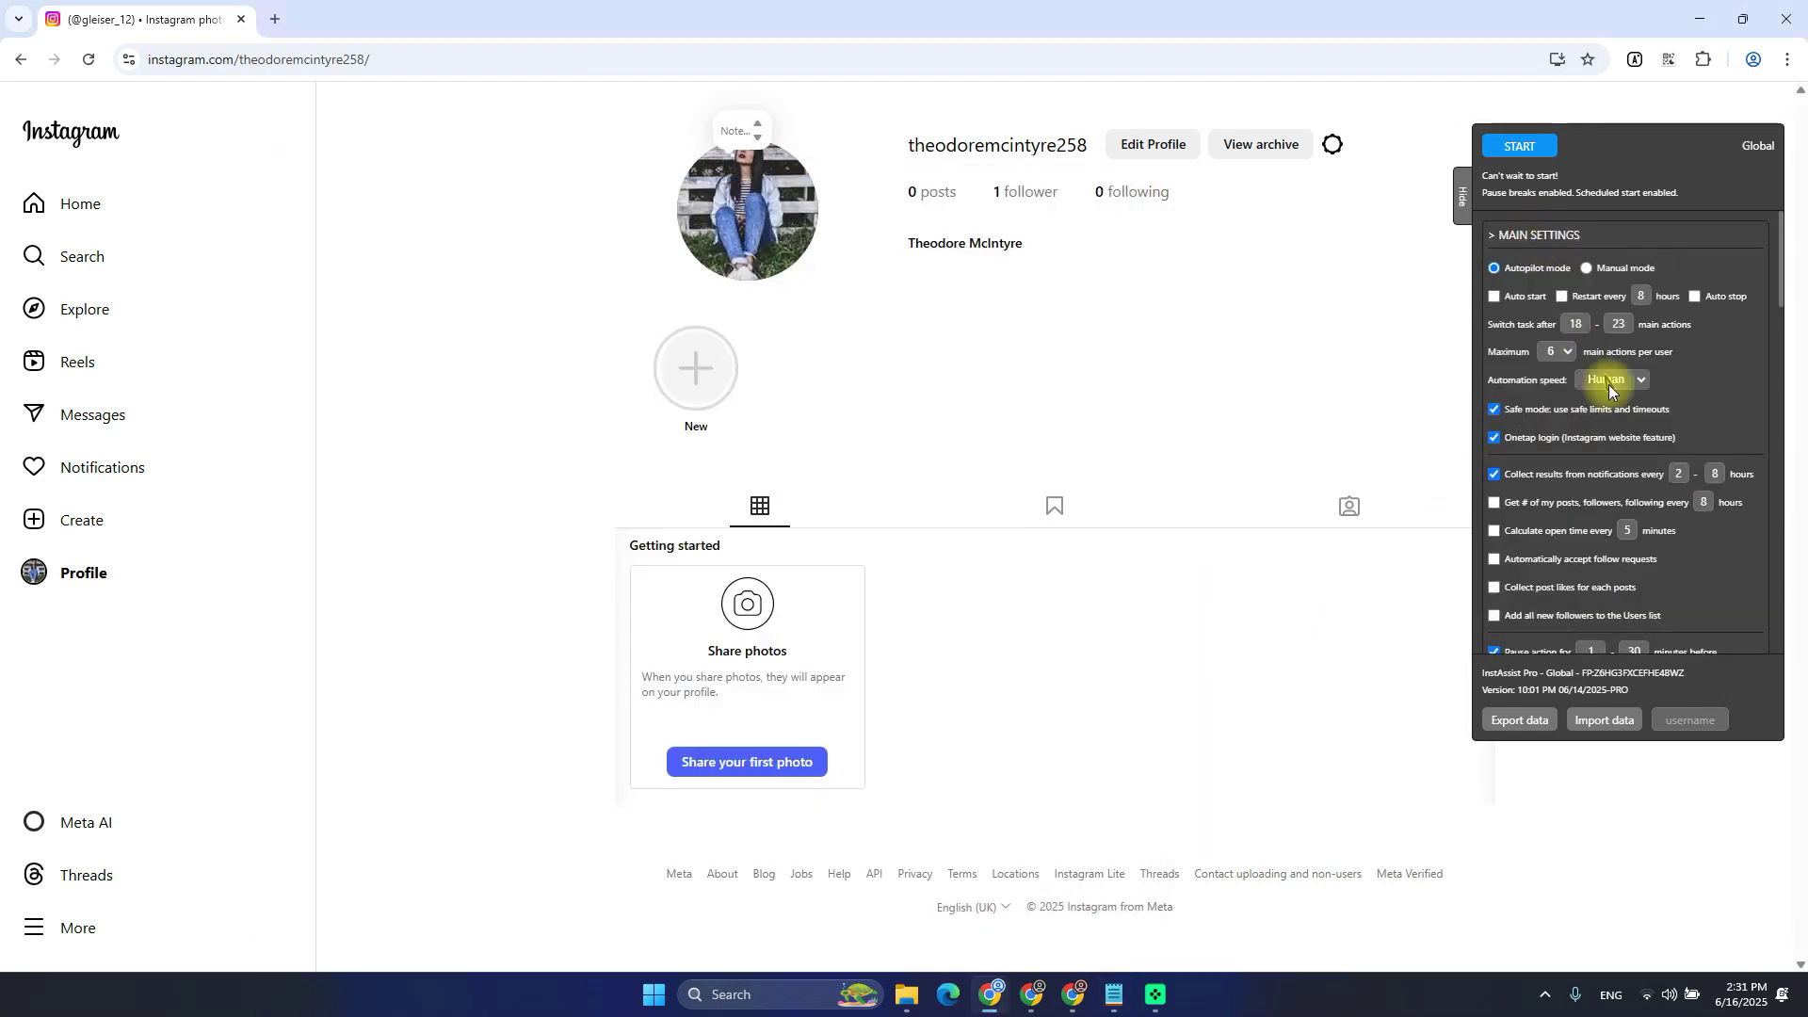
{"action": "left_click", "coordinate": [1556, 351]}
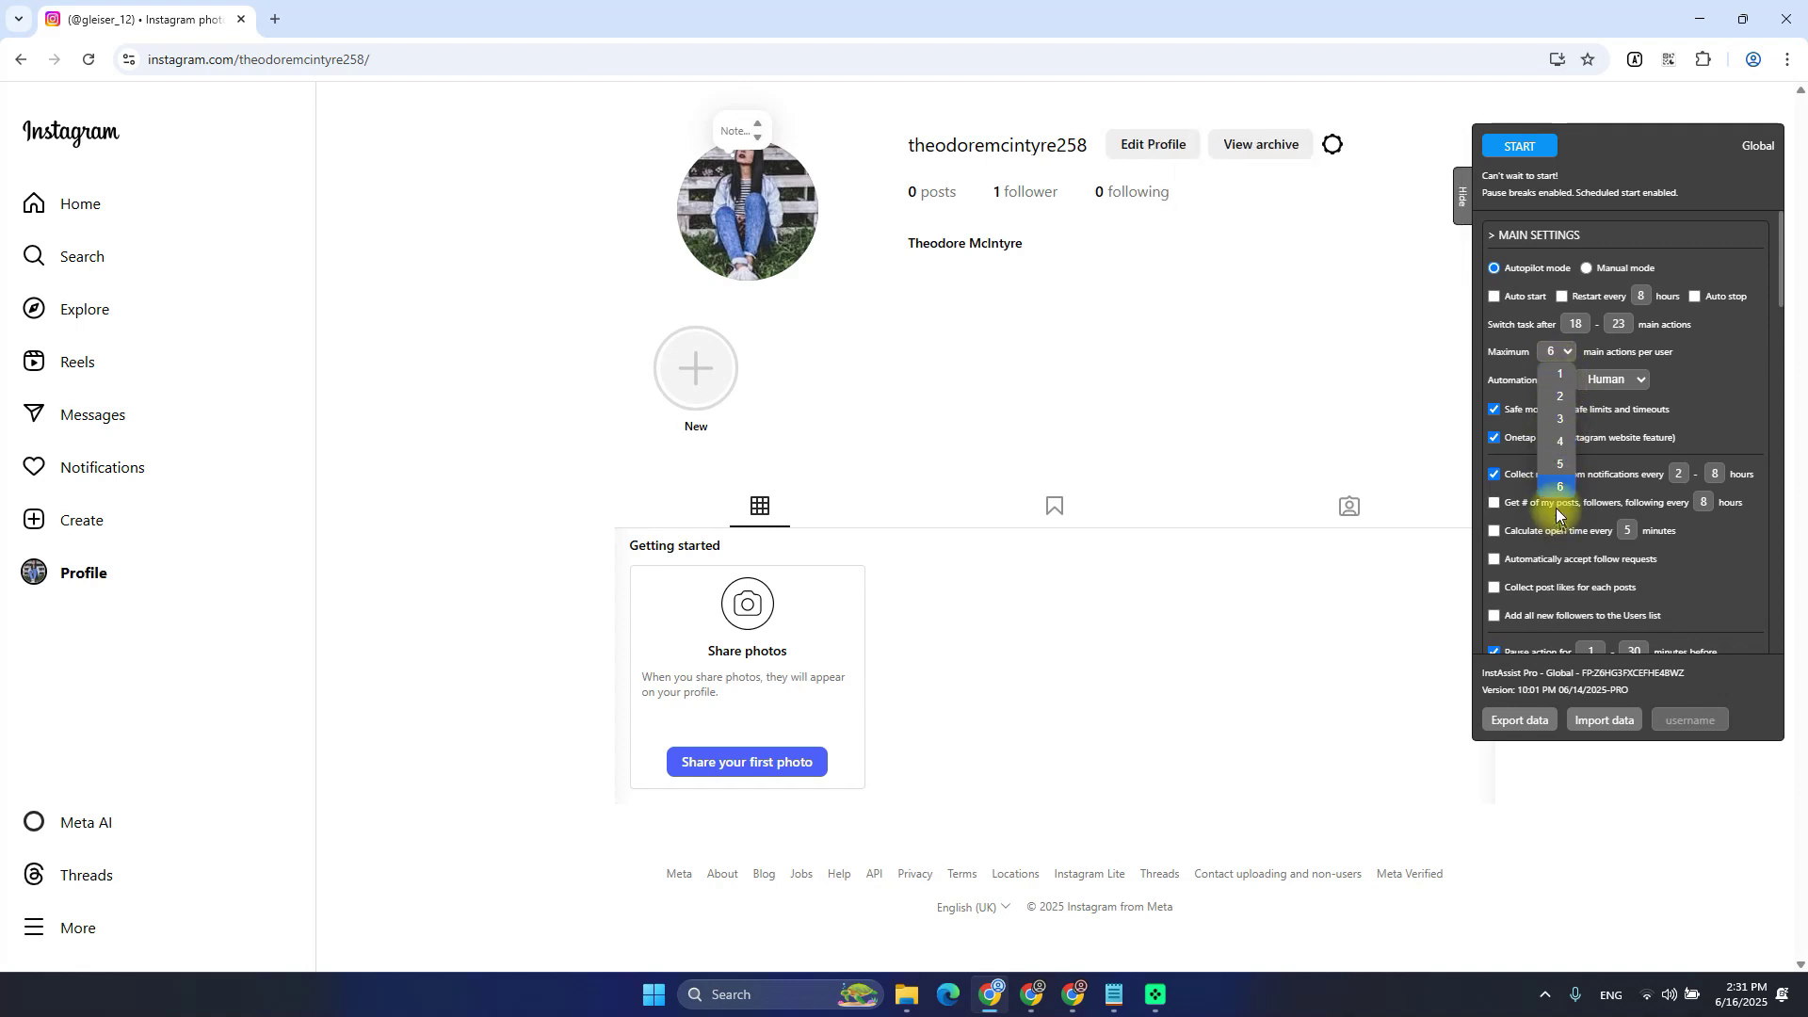
{"action": "left_click", "coordinate": [1561, 351]}
{"action": "scroll", "coordinate": [1606, 412], "scroll_direction": "down", "scroll_amount": 2}
{"action": "scroll", "coordinate": [1575, 341], "scroll_direction": "up", "scroll_amount": 2}
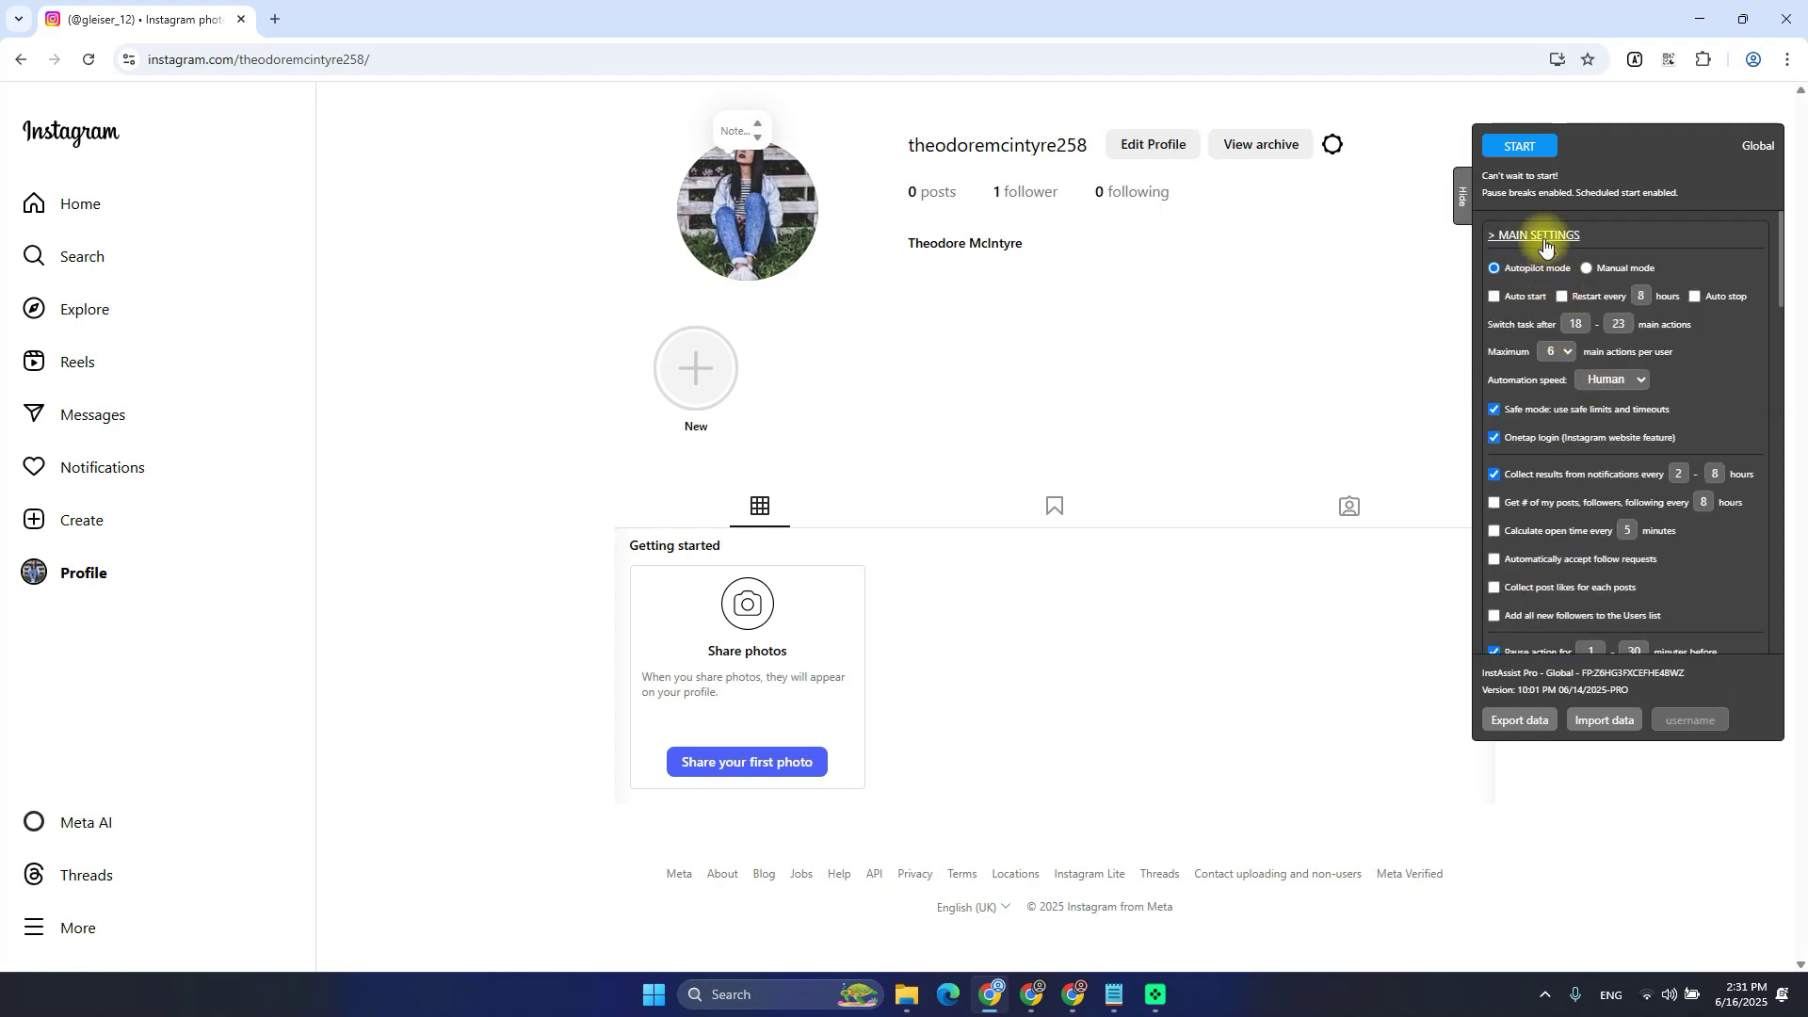
{"action": "left_click", "coordinate": [1545, 235]}
{"action": "scroll", "coordinate": [1620, 347], "scroll_direction": "down", "scroll_amount": 3}
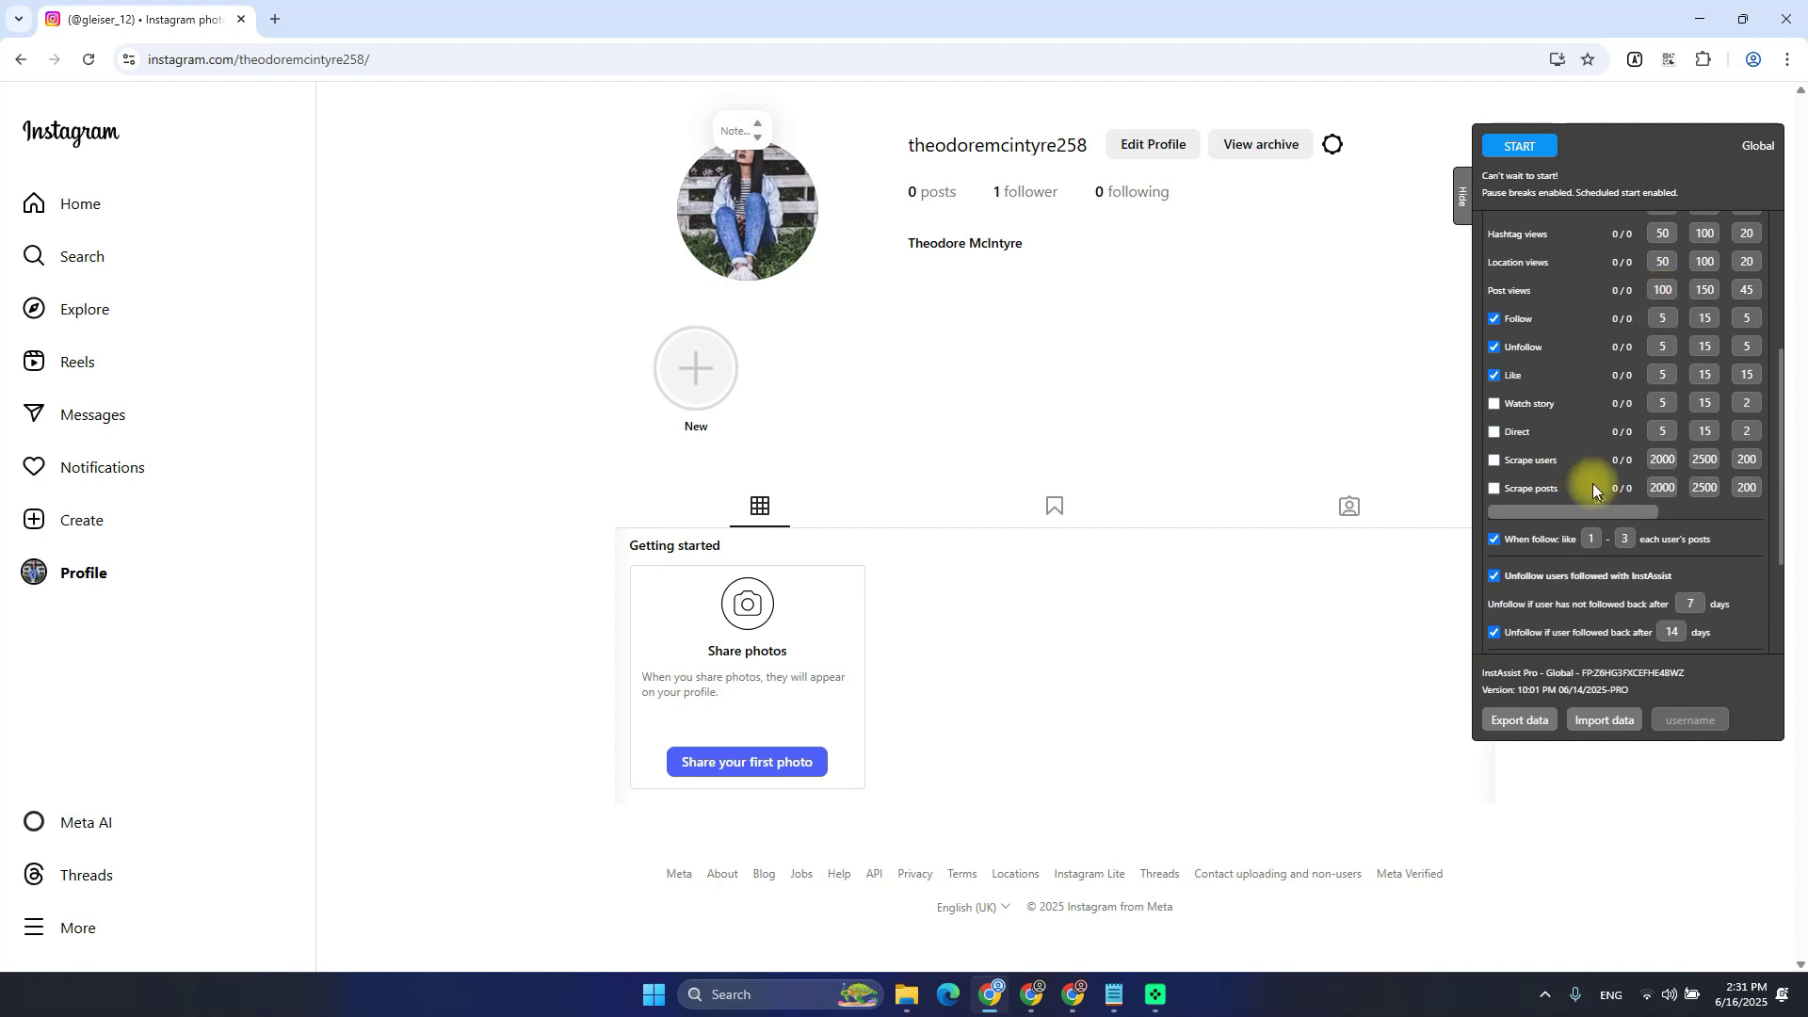
Disable Like in the action limits table and enable it again
{"action": "left_click", "coordinate": [1497, 377]}
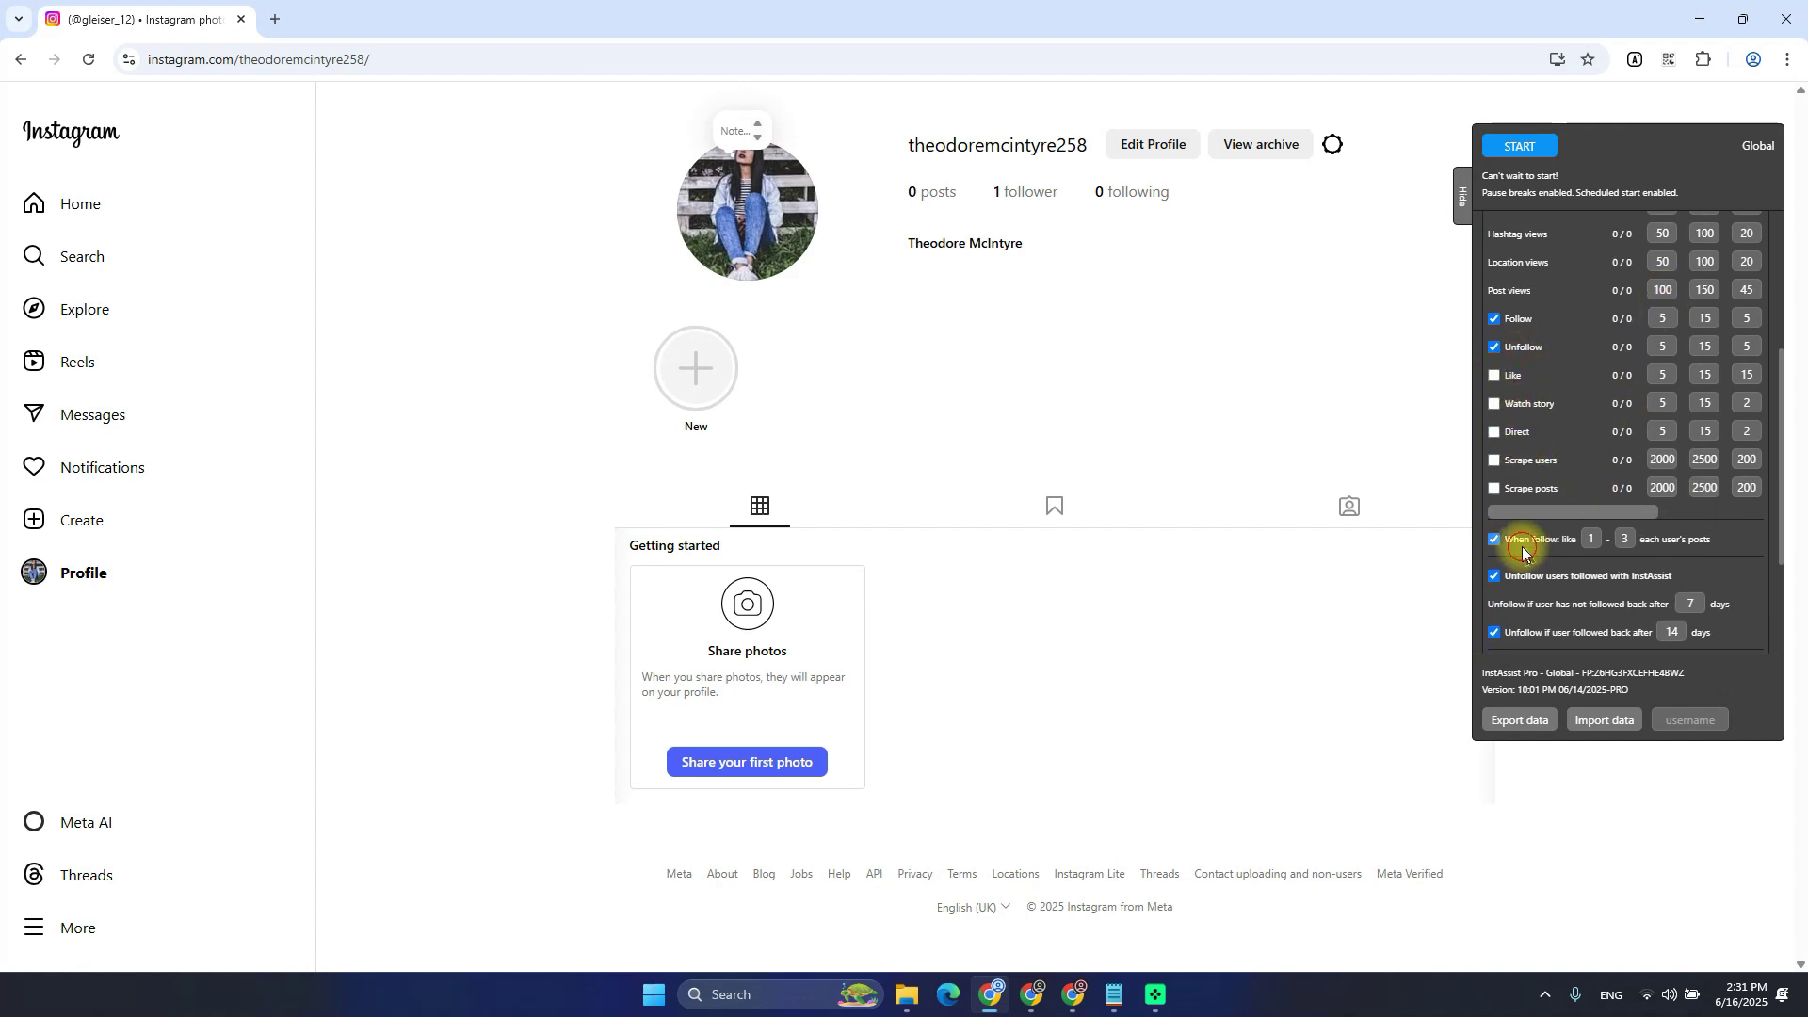
{"action": "left_click", "coordinate": [1519, 537]}
{"action": "left_click", "coordinate": [1495, 375]}
Switch to the Notepad settings notes and add two blank lines below the day6 entry
{"action": "key", "text": "alt+Tab"}
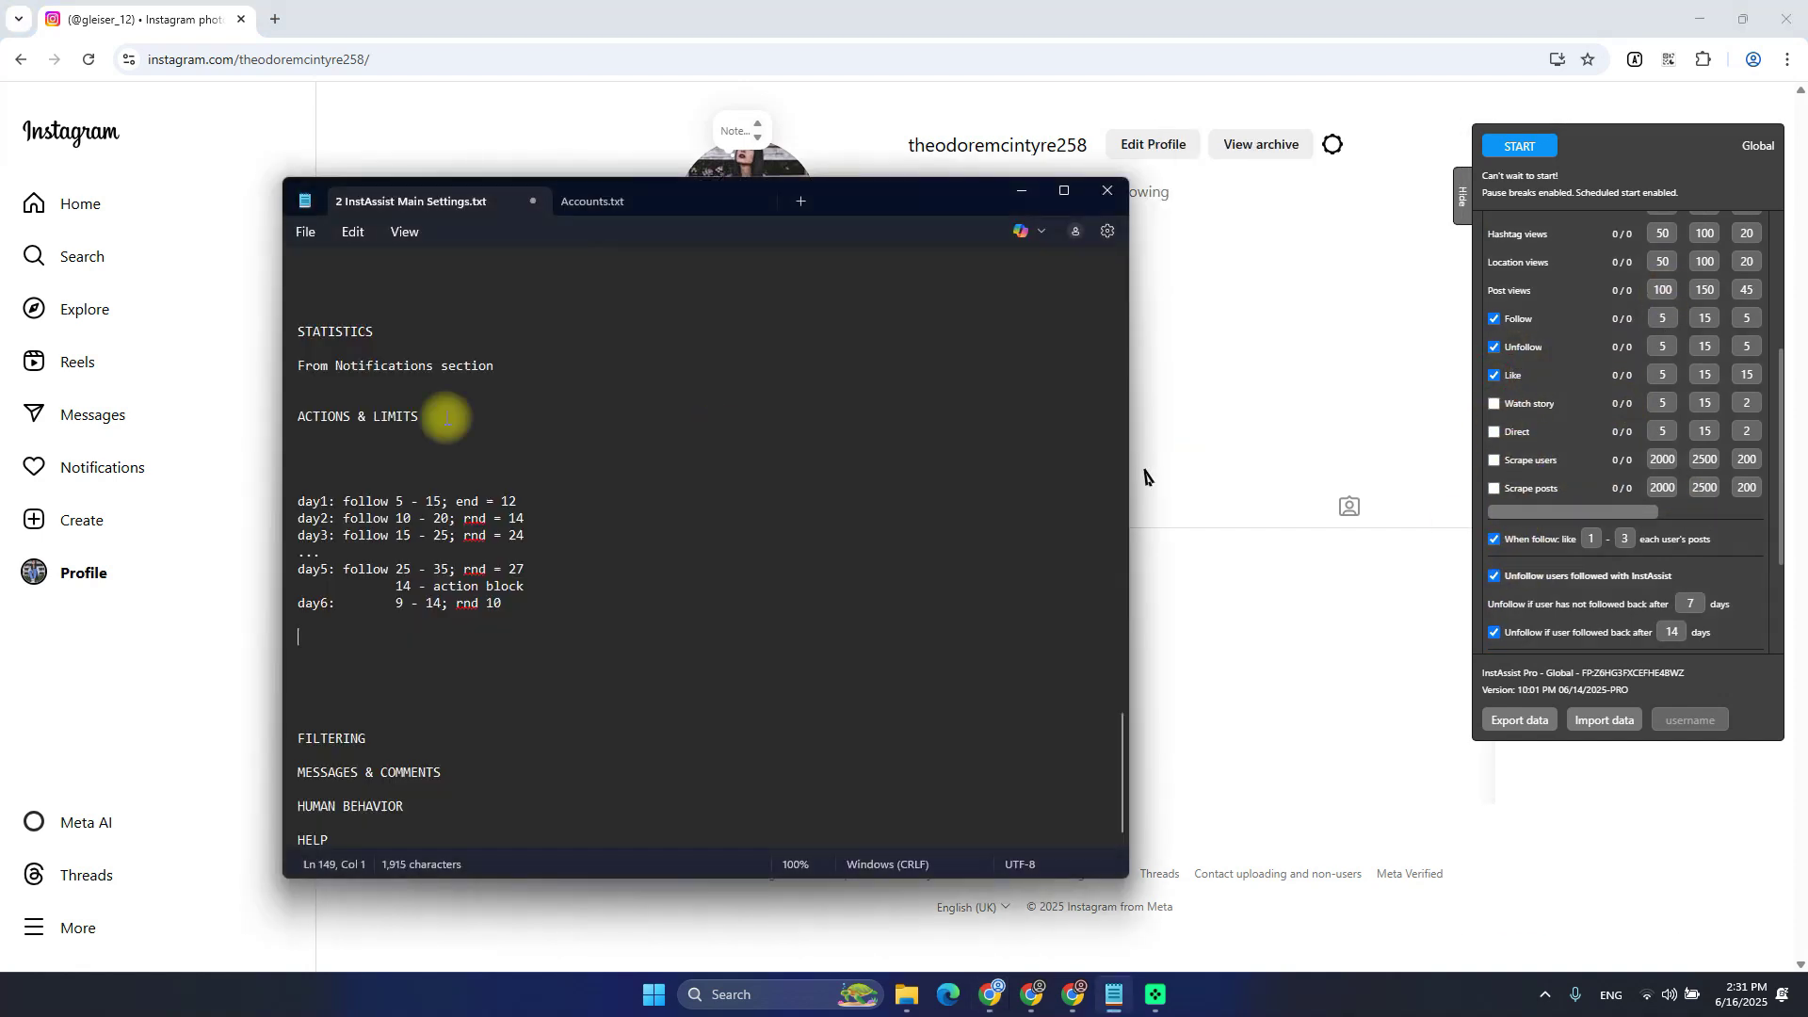
{"action": "left_click", "coordinate": [594, 698]}
{"action": "left_click", "coordinate": [607, 637]}
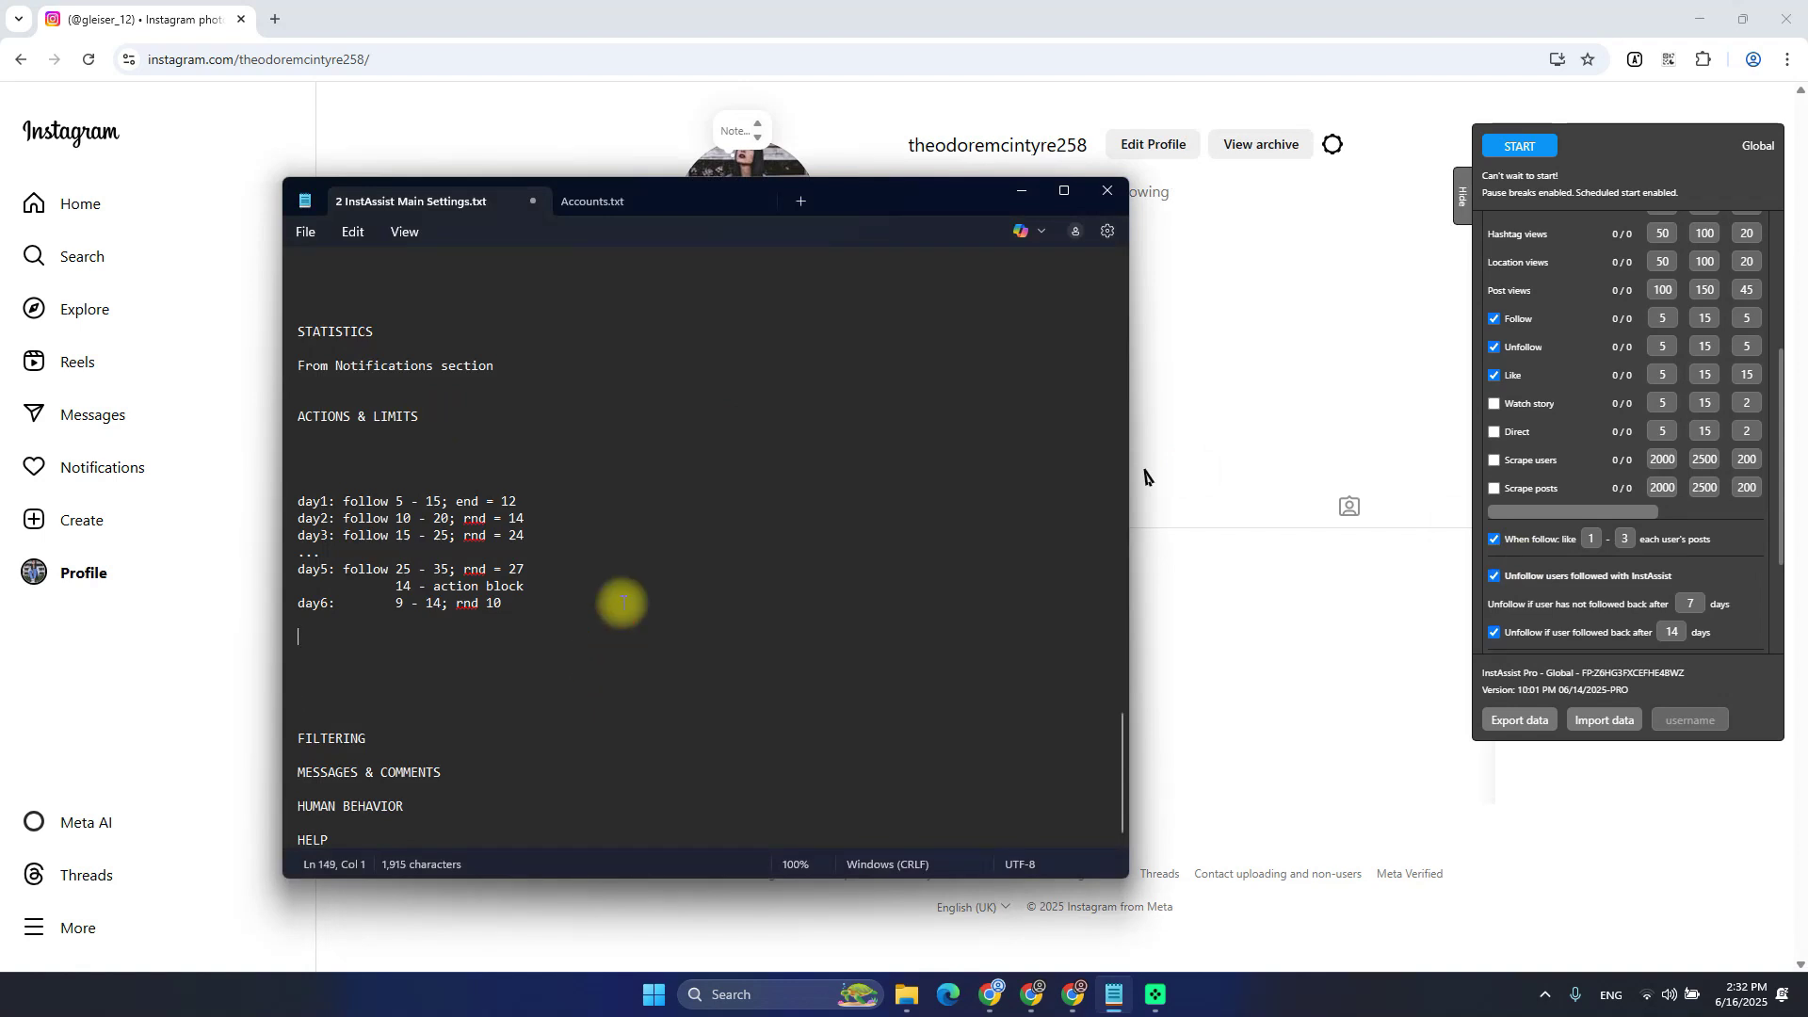
{"action": "key", "text": "Return"}
{"action": "key", "text": "Return"}
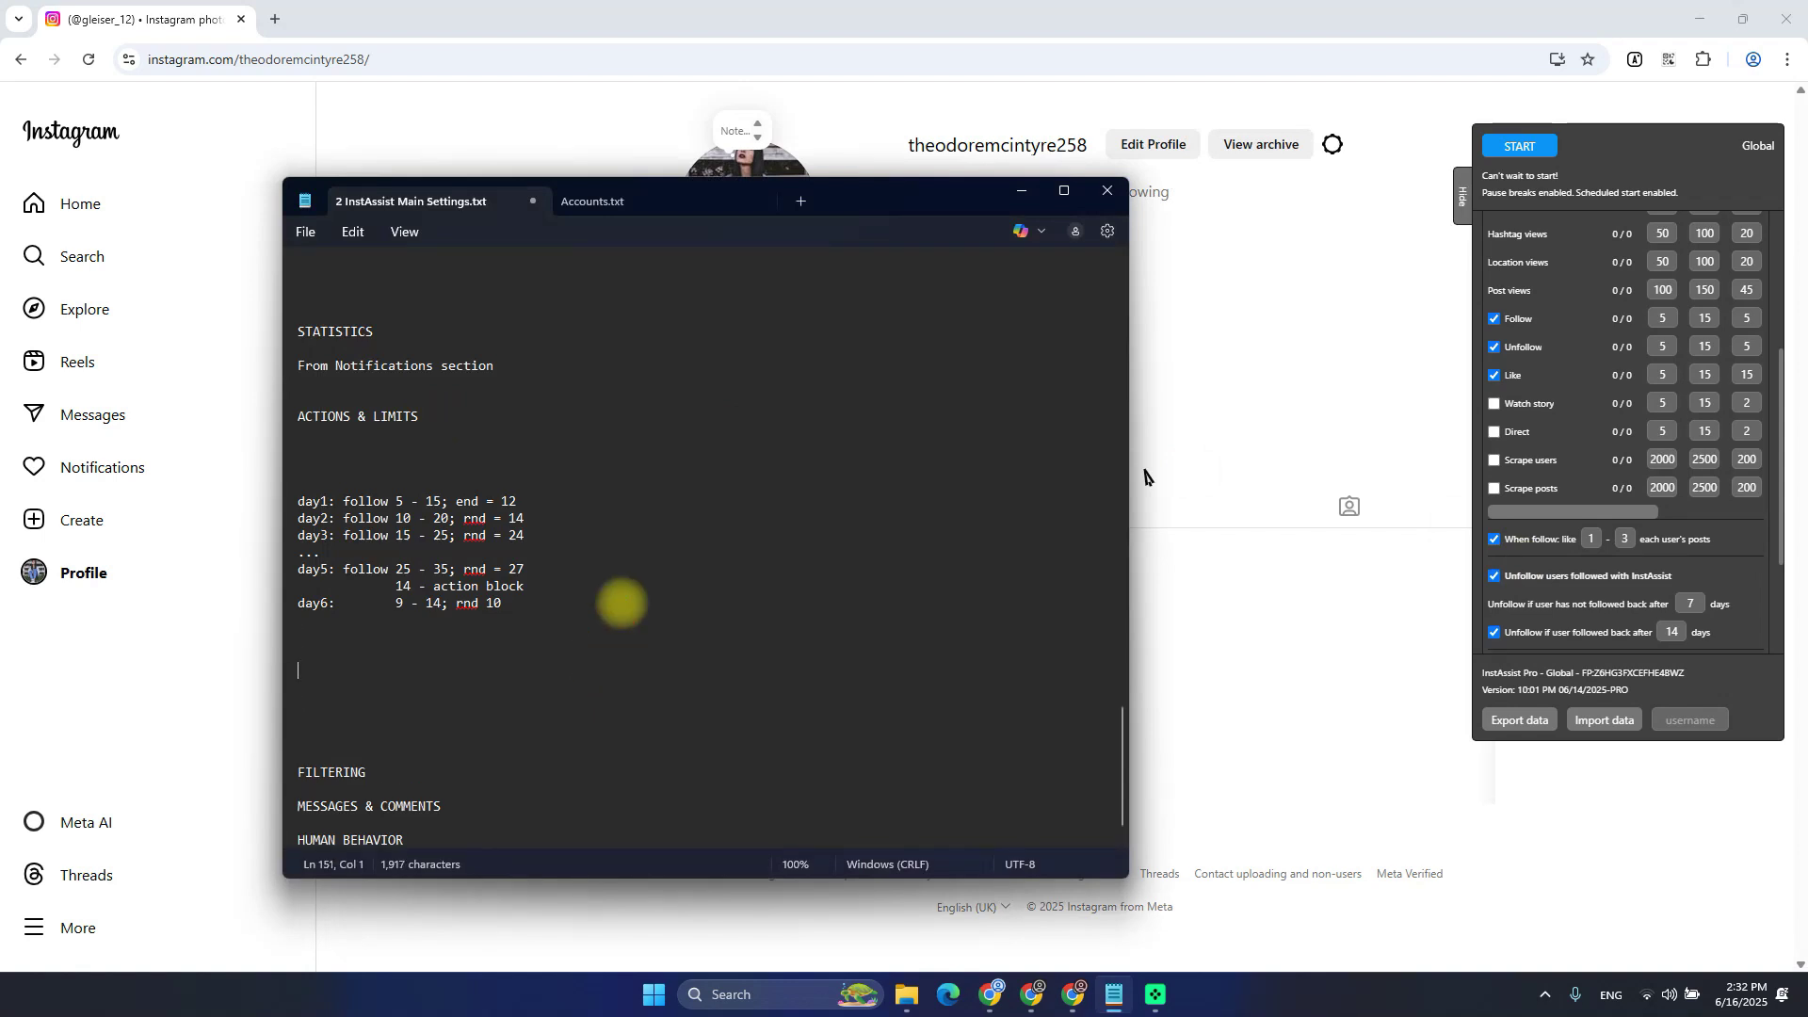
Disable the "When follow: like" option and the Unfollow action in InstAssist's Actions & Limits
{"action": "left_click", "coordinate": [1516, 540]}
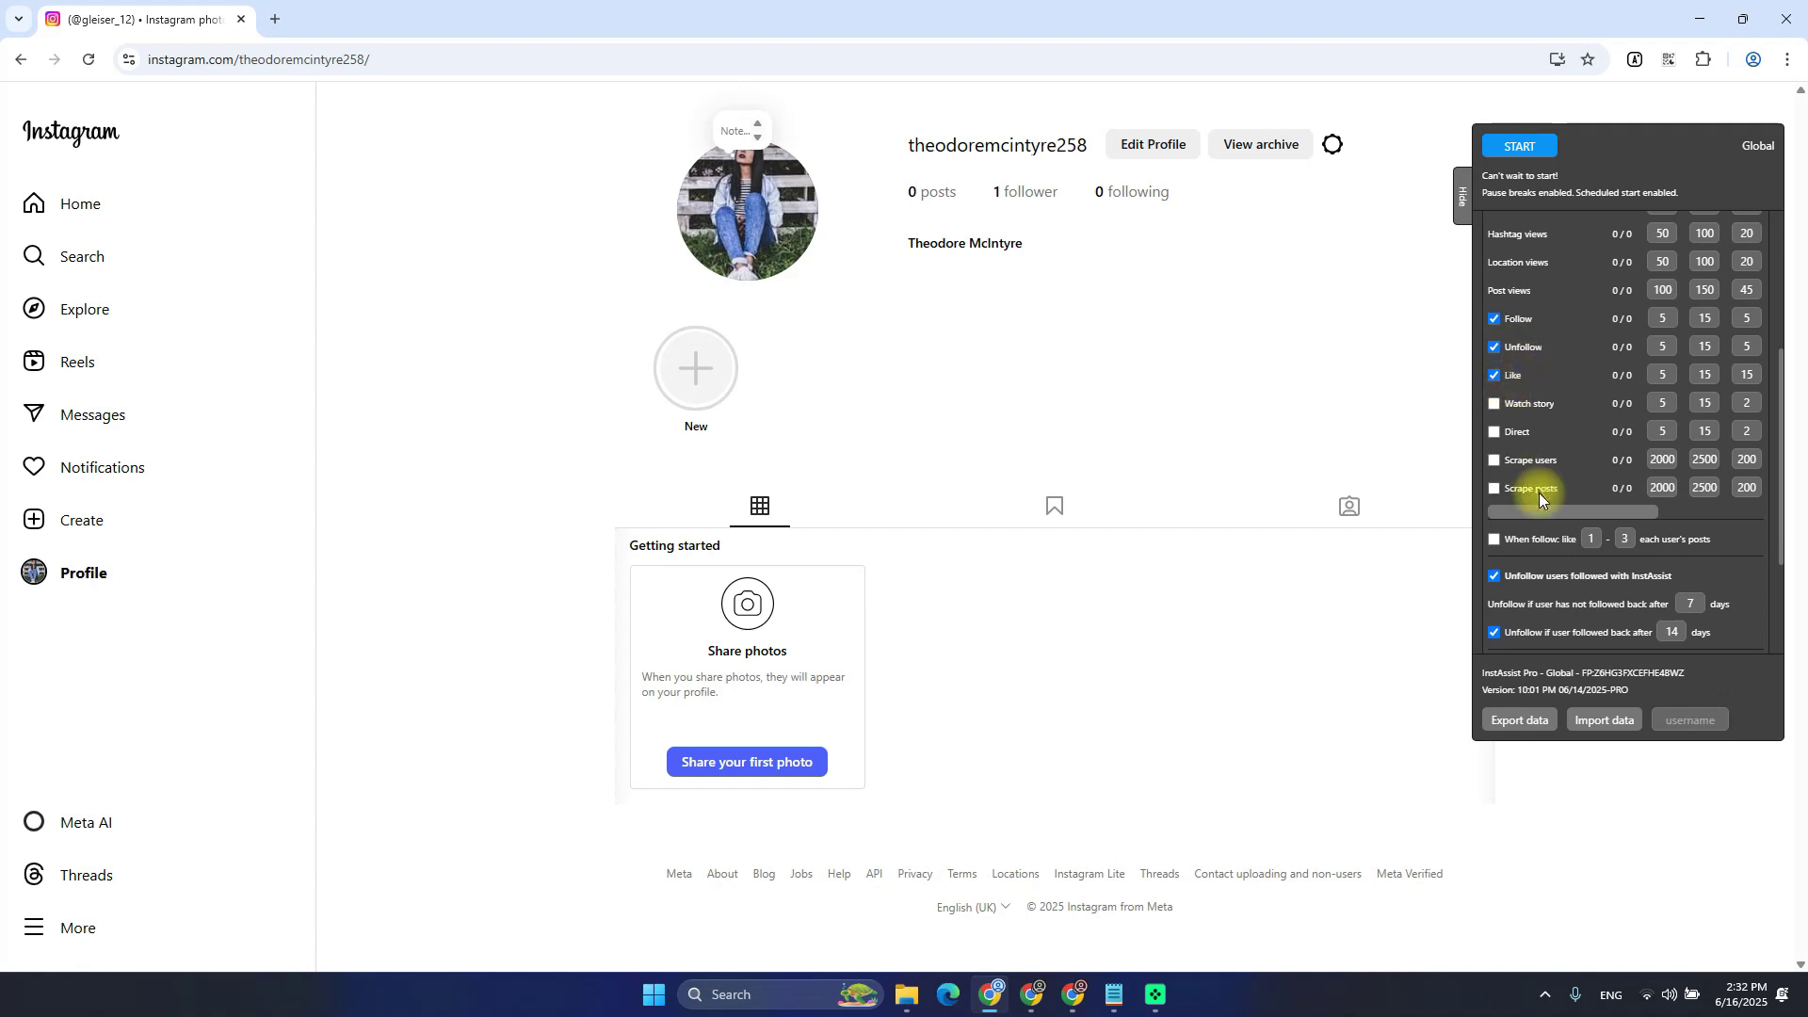
{"action": "left_click", "coordinate": [1518, 347]}
Write "hour 3: follow (10) -" in the Notepad notes, with an indented "like (3) -" on the line below
{"action": "key", "text": "alt+Tab"}
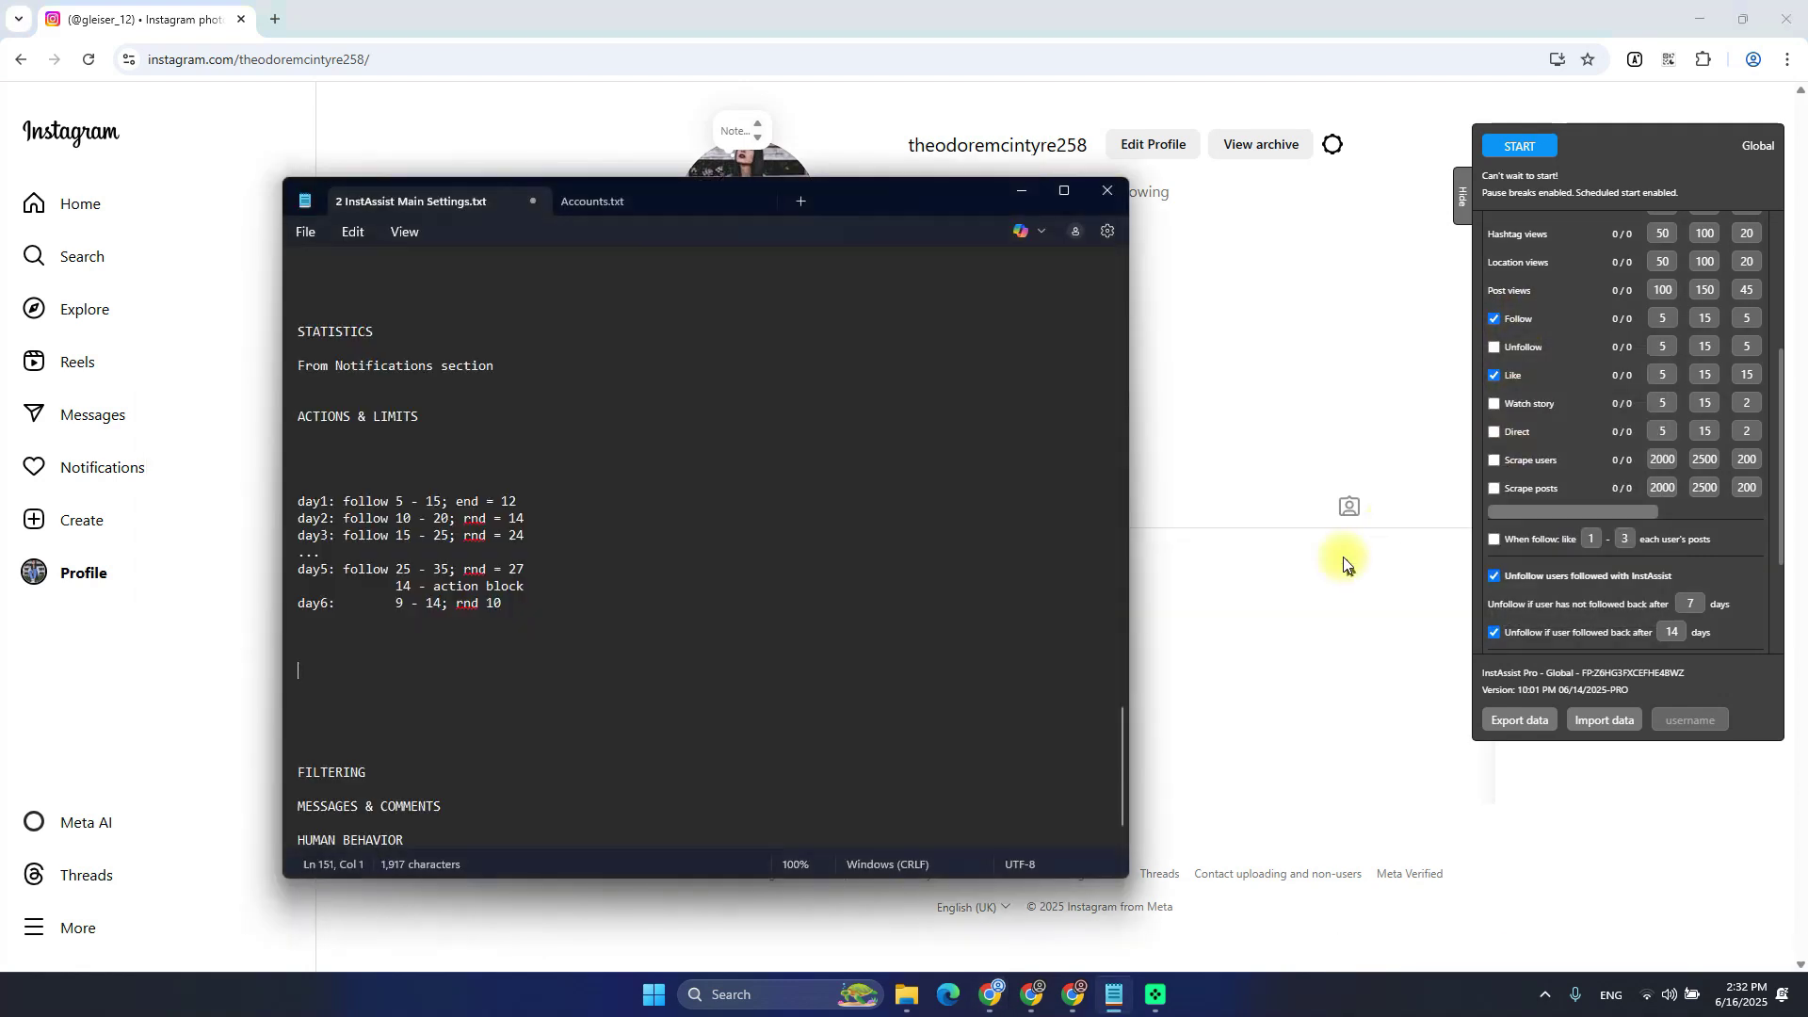
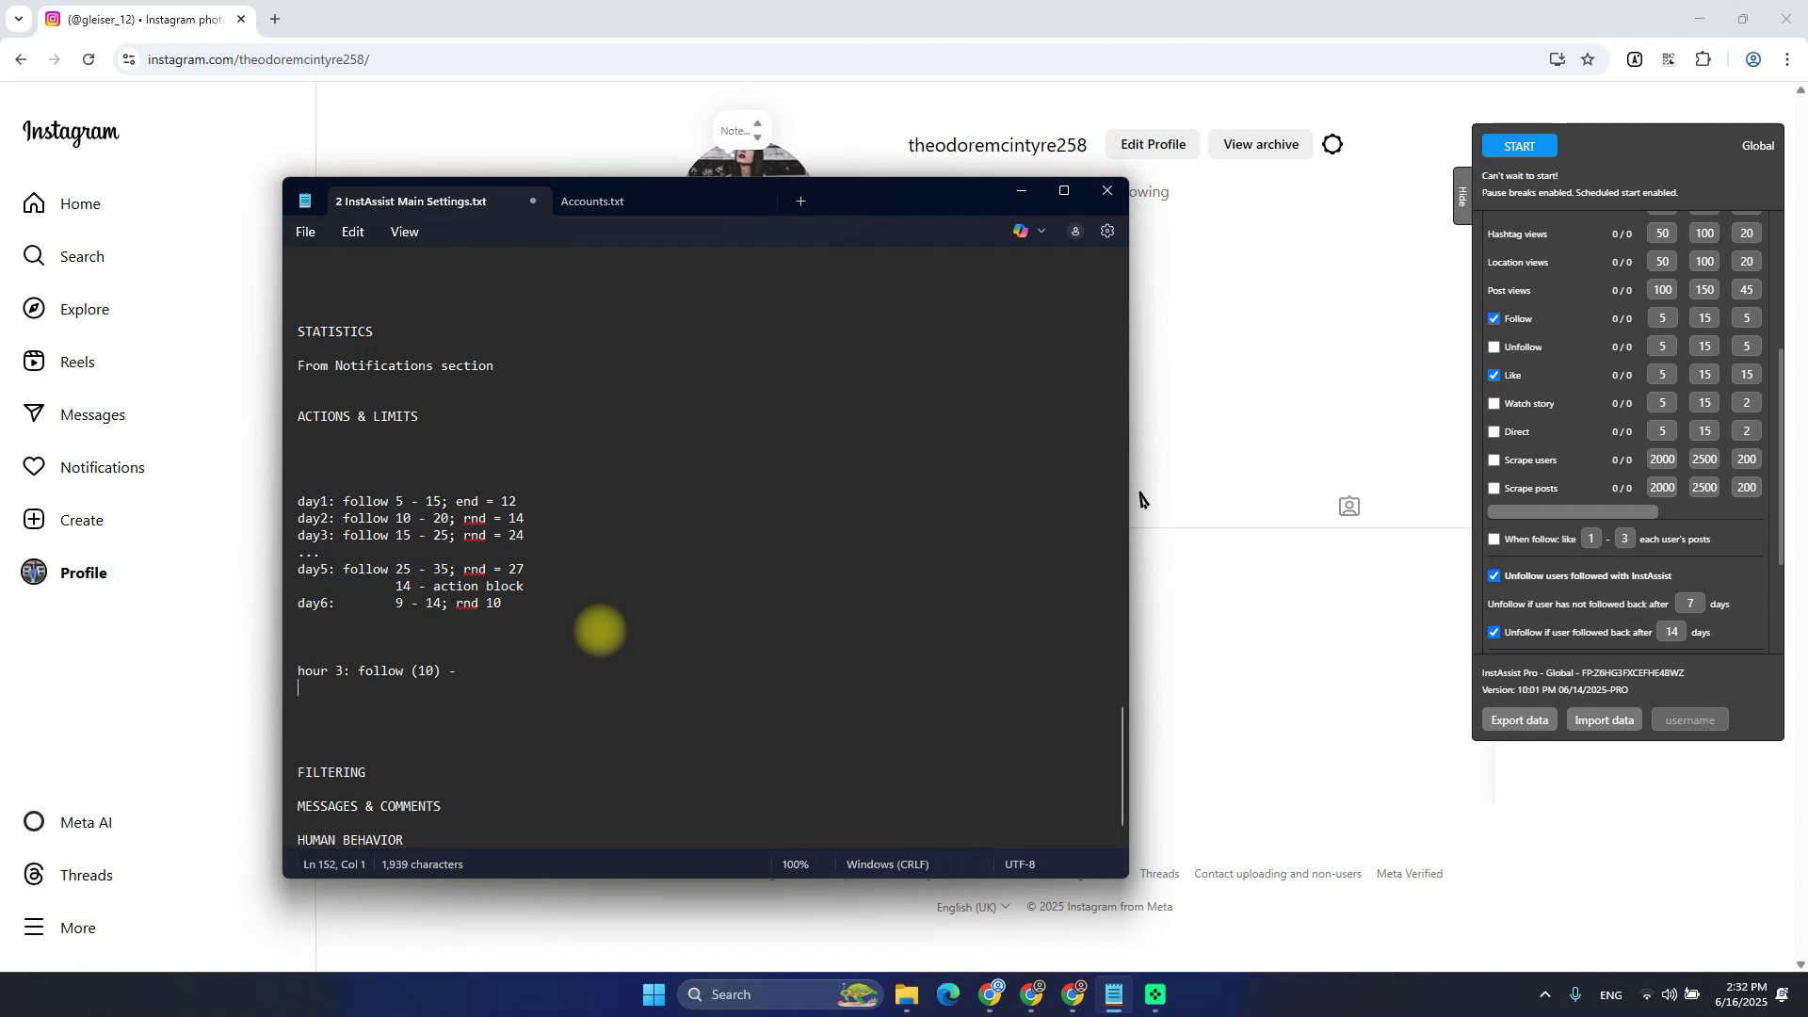
{"action": "key", "text": "Return"}
{"action": "key", "text": "Tab"}
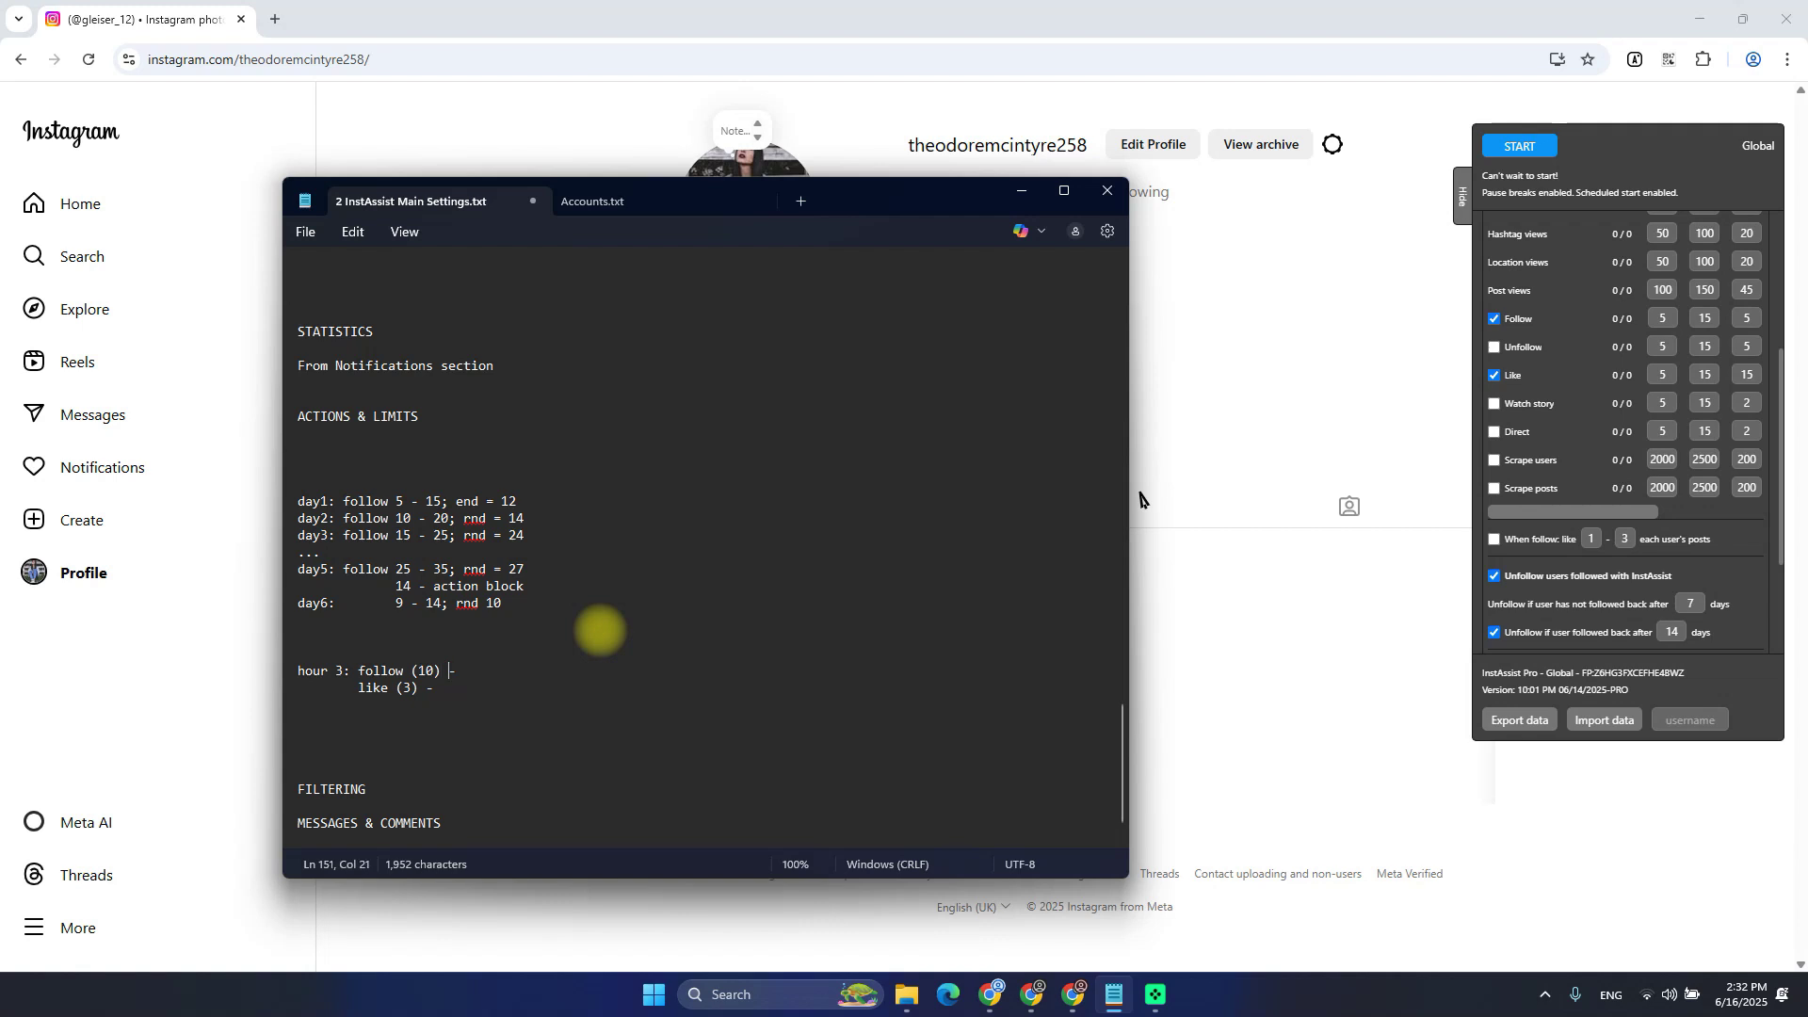
Compare the Like action setting with the hour 3 follow and like entries in the Notepad notes
{"action": "left_click", "coordinate": [1494, 376]}
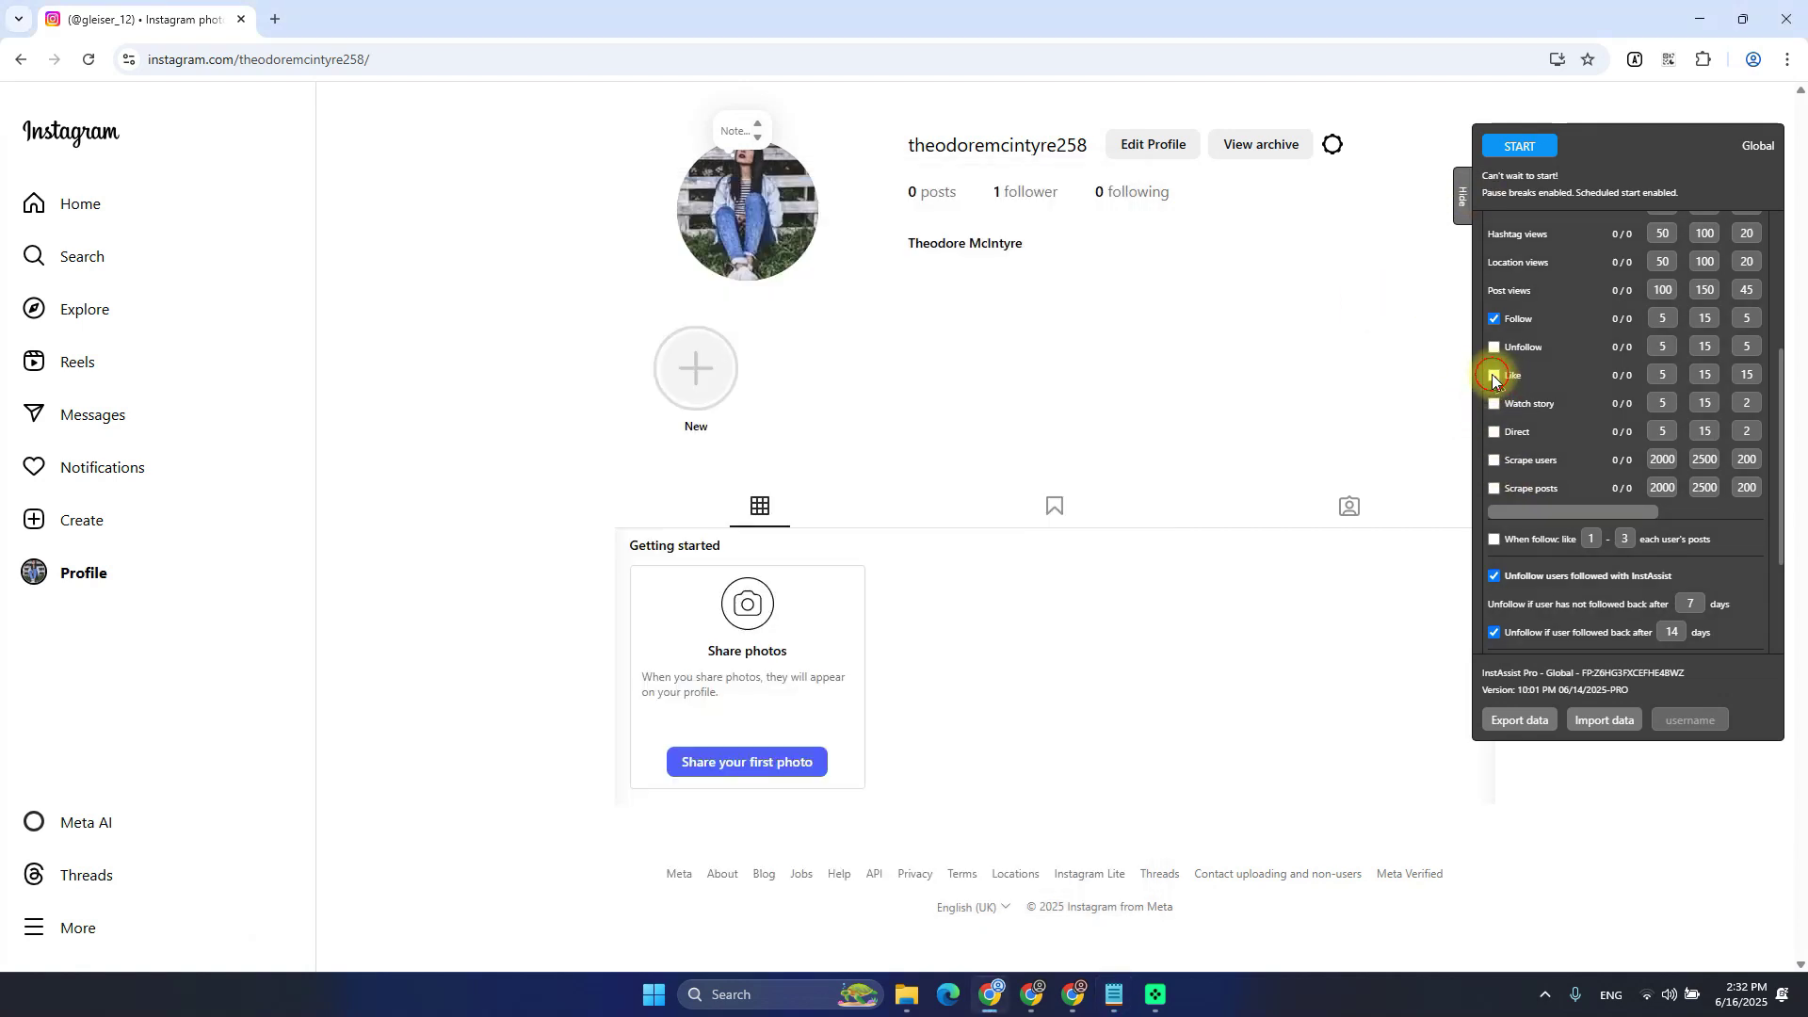
{"action": "key", "text": "alt+Tab"}
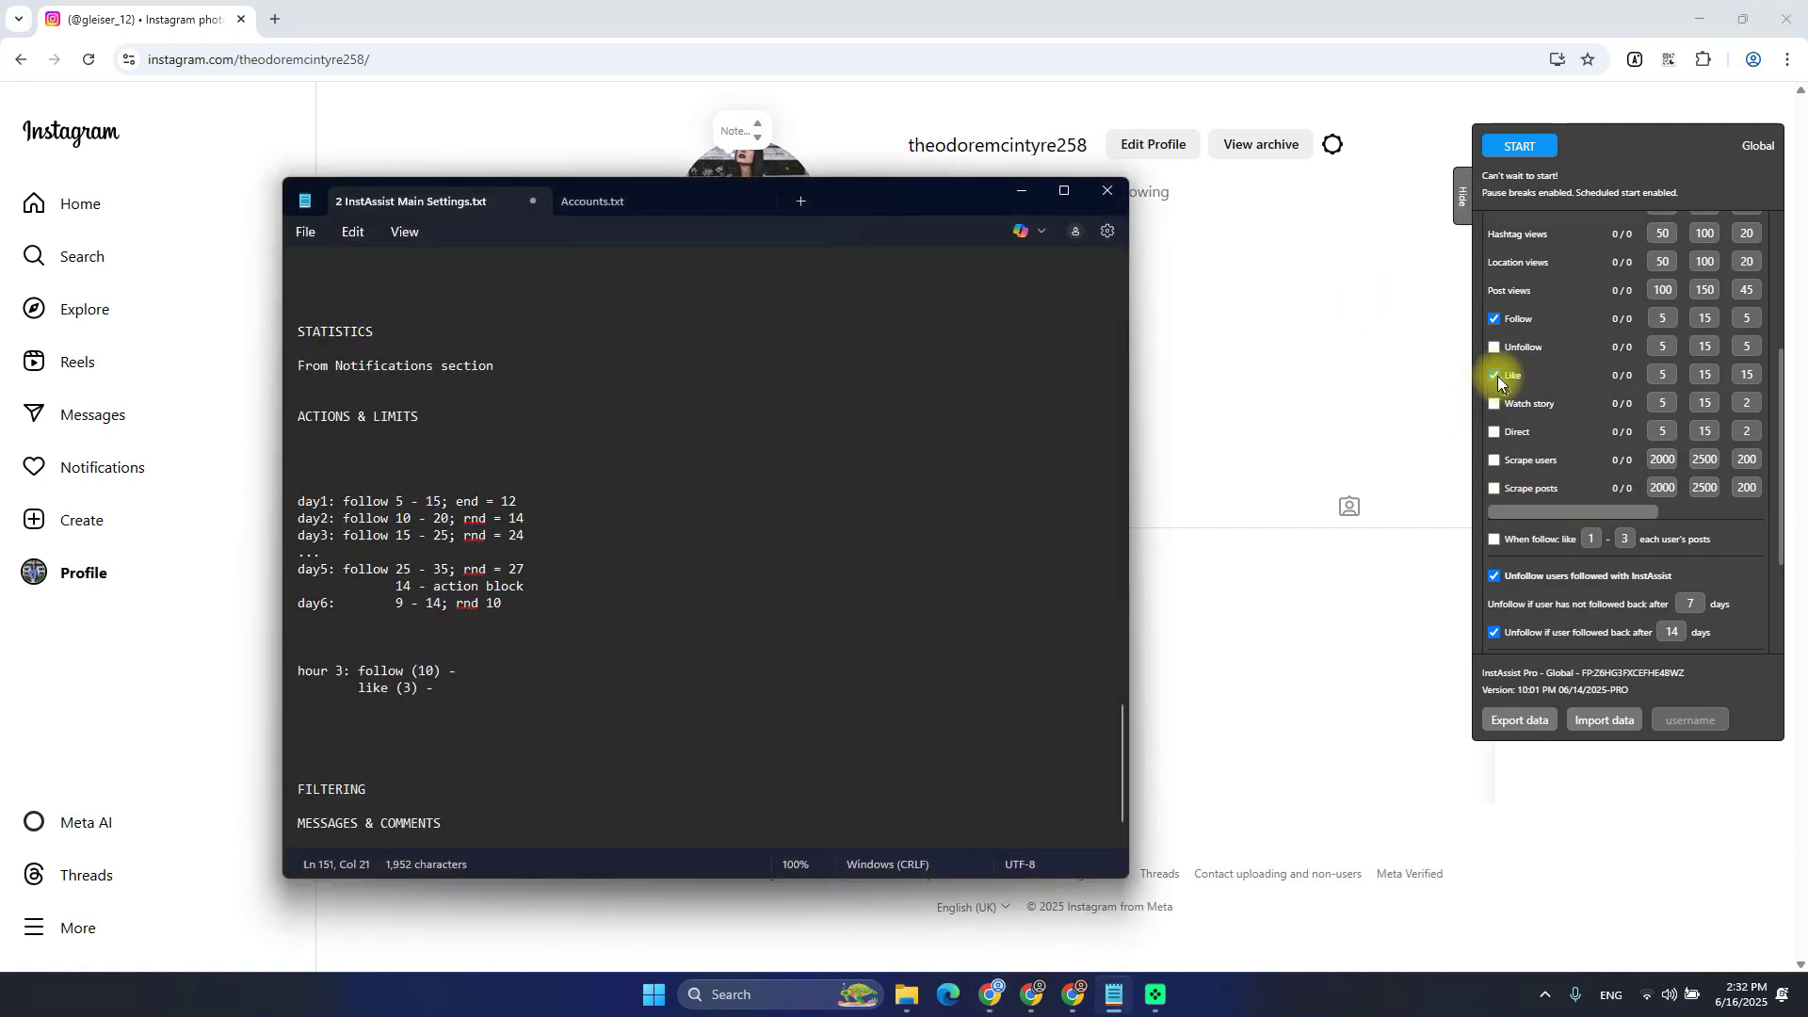
{"action": "left_click", "coordinate": [471, 675]}
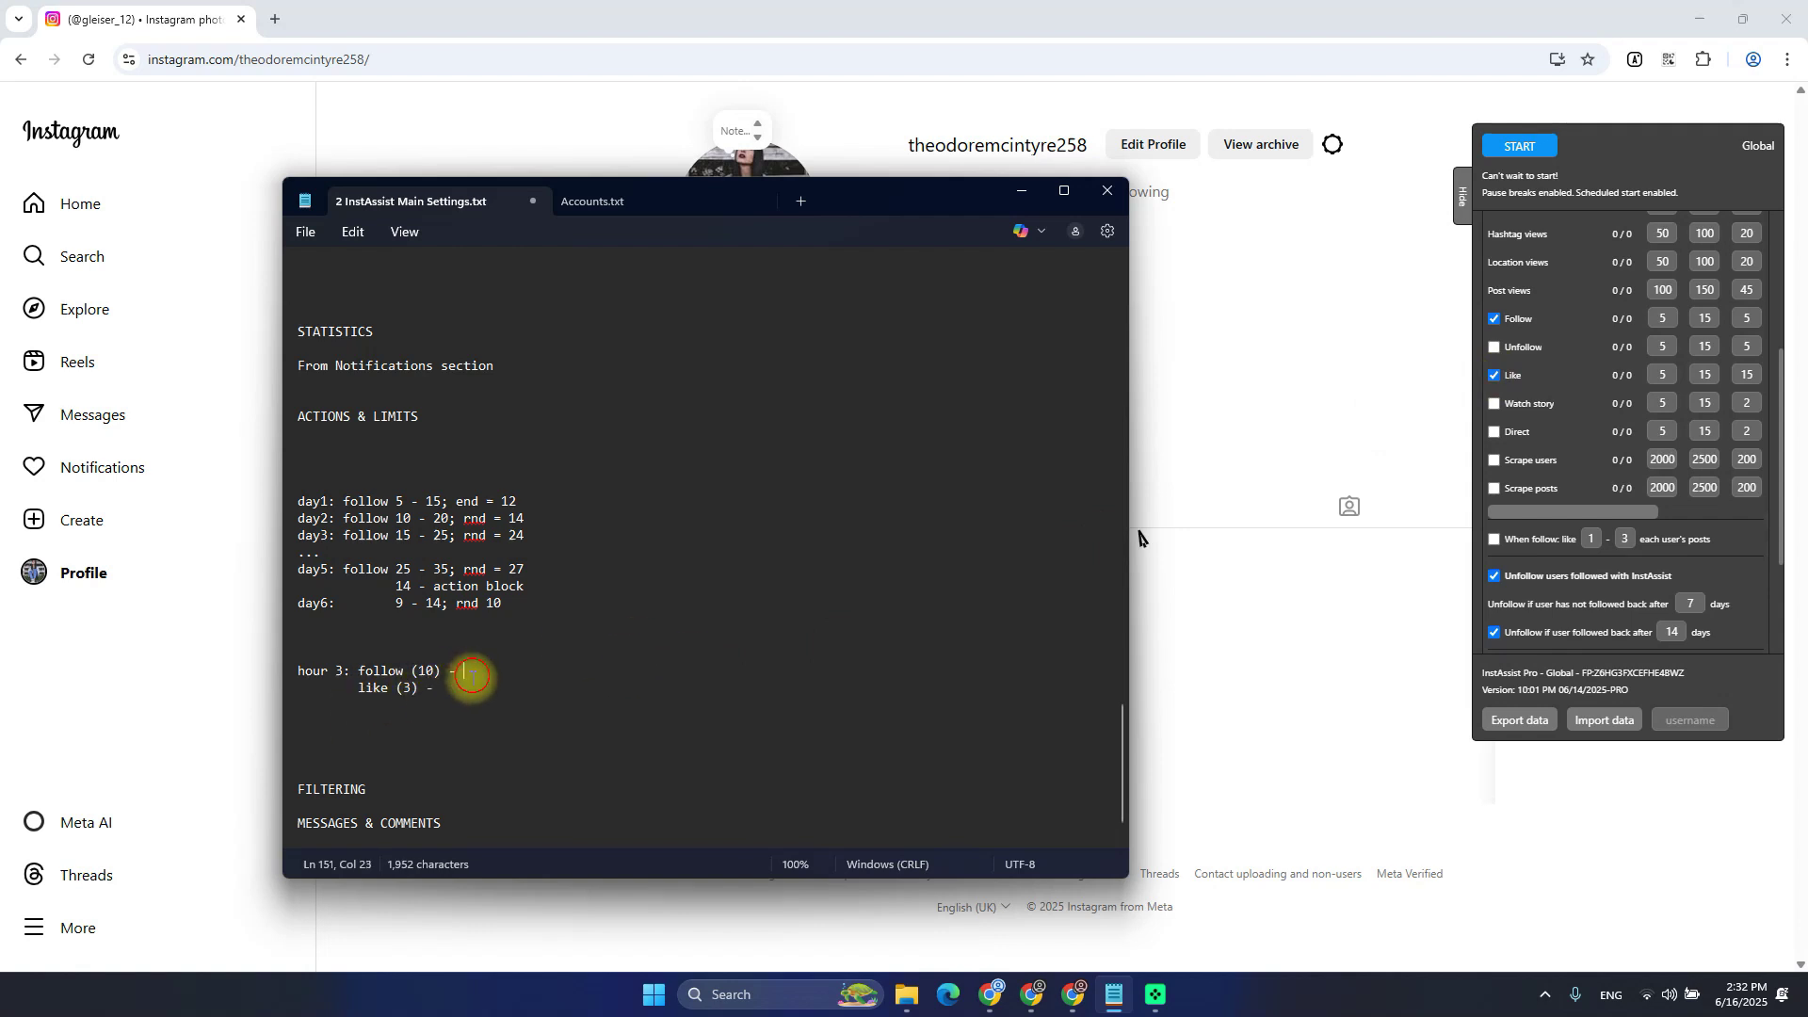
{"action": "left_click", "coordinate": [472, 689]}
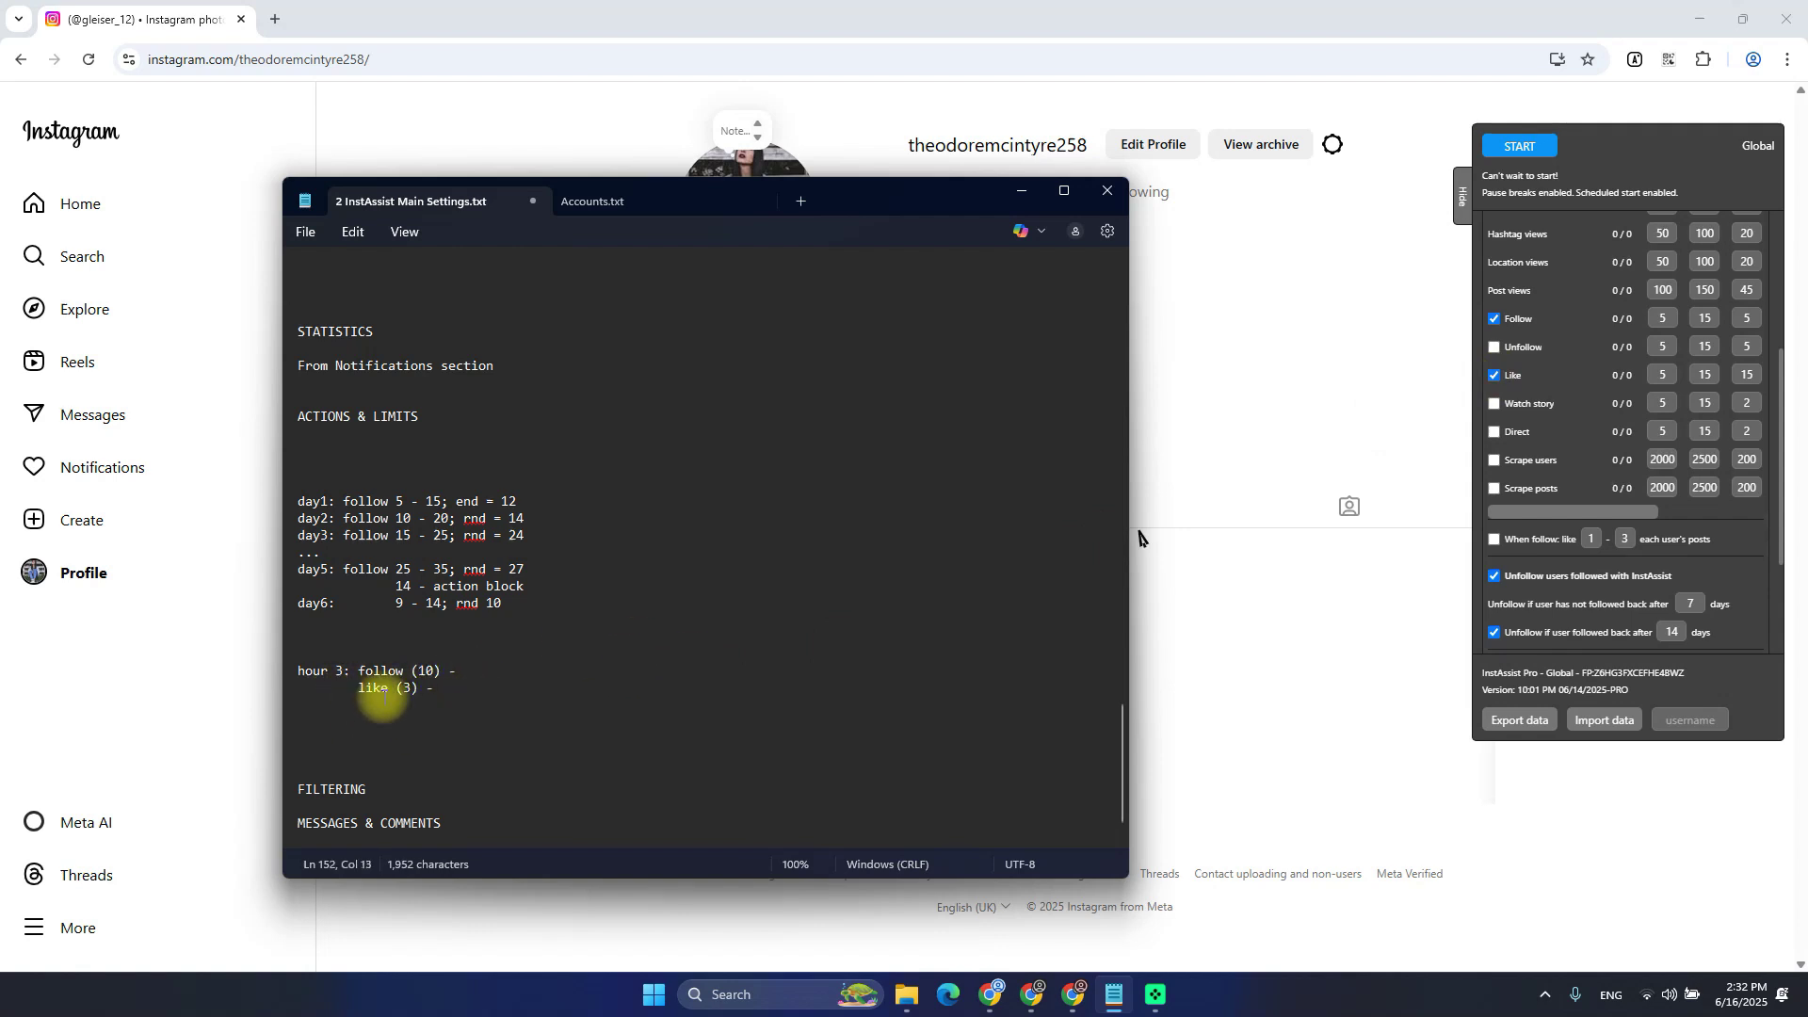
{"action": "left_click_drag", "start_coordinate": [360, 690], "coordinate": [427, 690]}
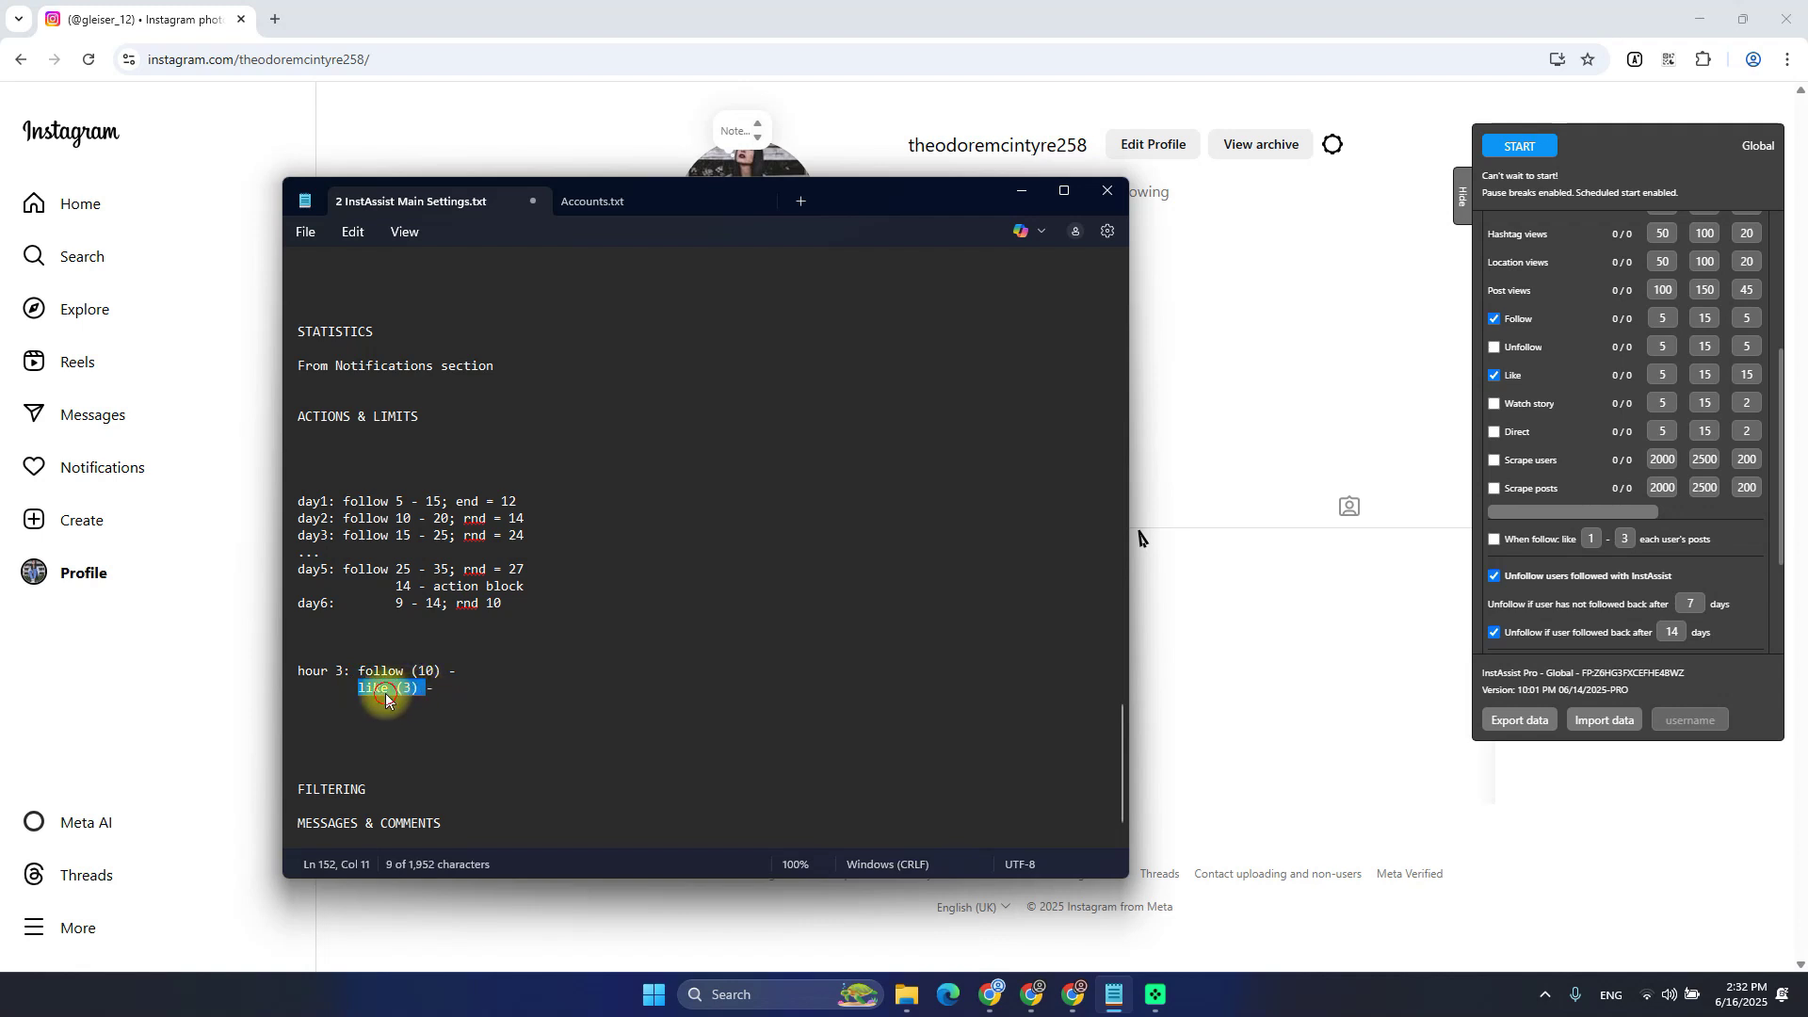
{"action": "left_click", "coordinate": [465, 688]}
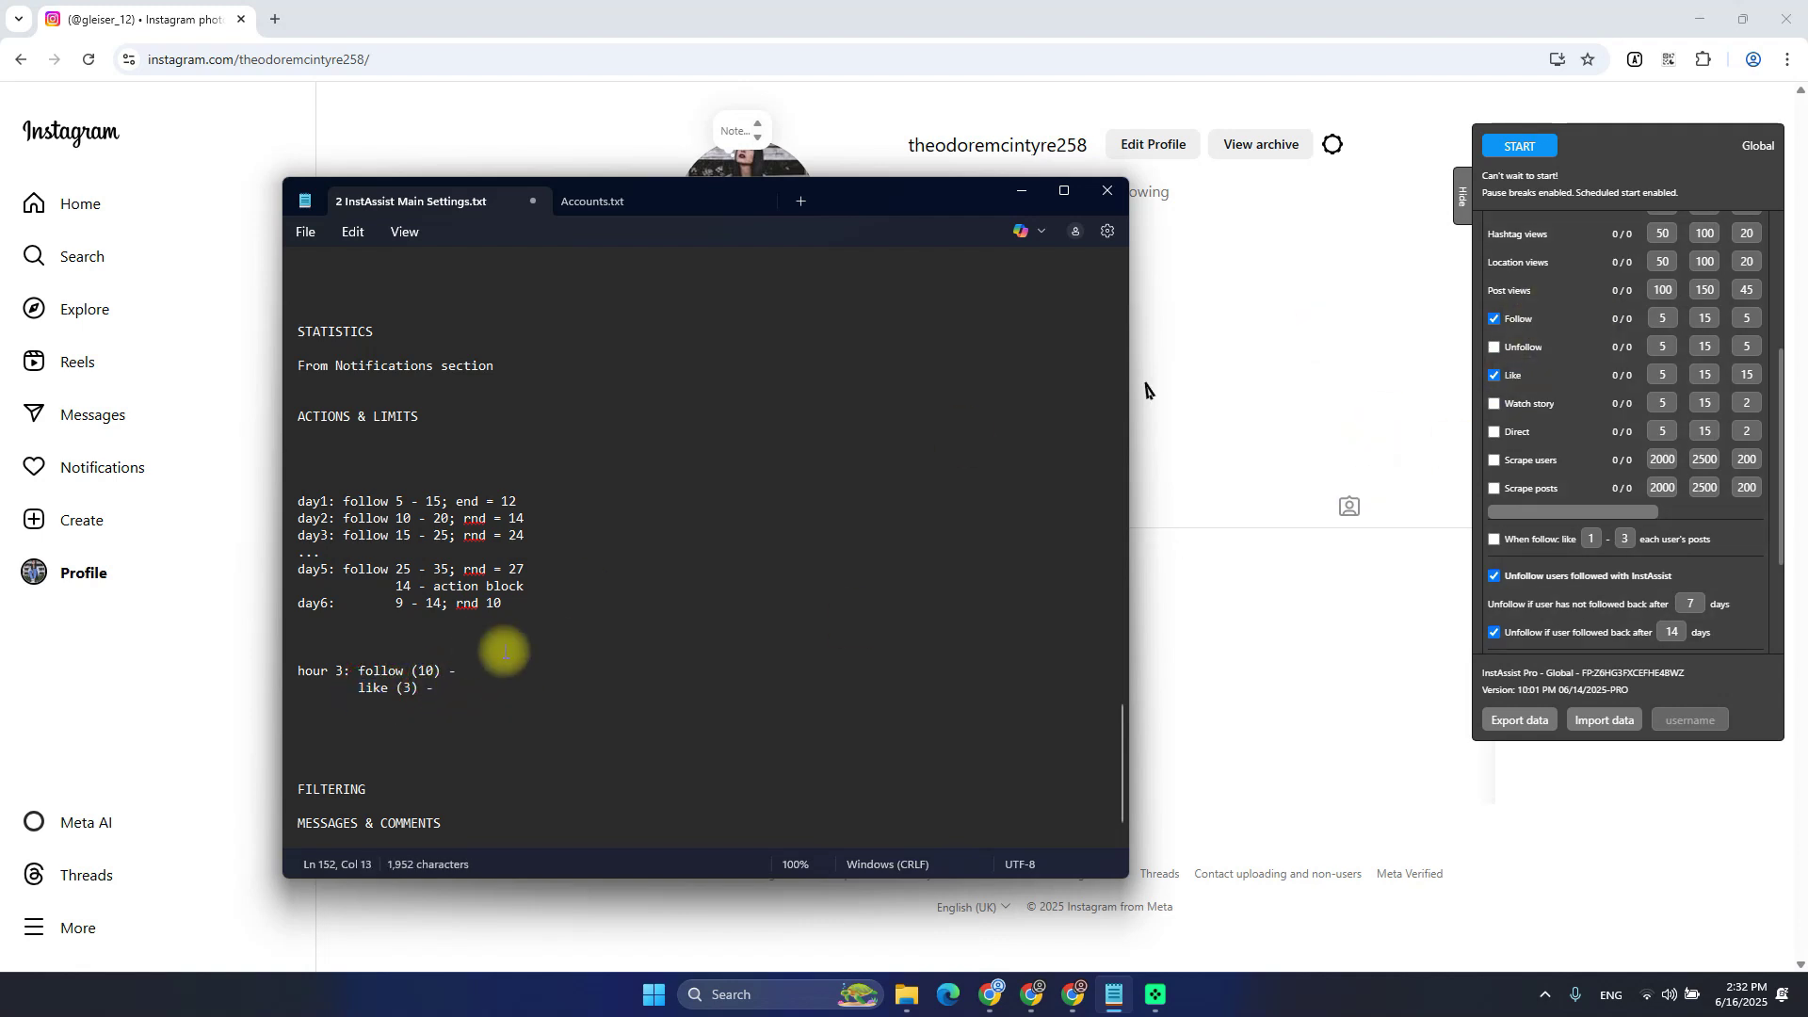
Complete the hour 3 notes as "follow (10/10) - can't follow" and "like (3/10) - can like"
{"action": "left_click", "coordinate": [439, 671]}
{"action": "type", "text": "/1"}
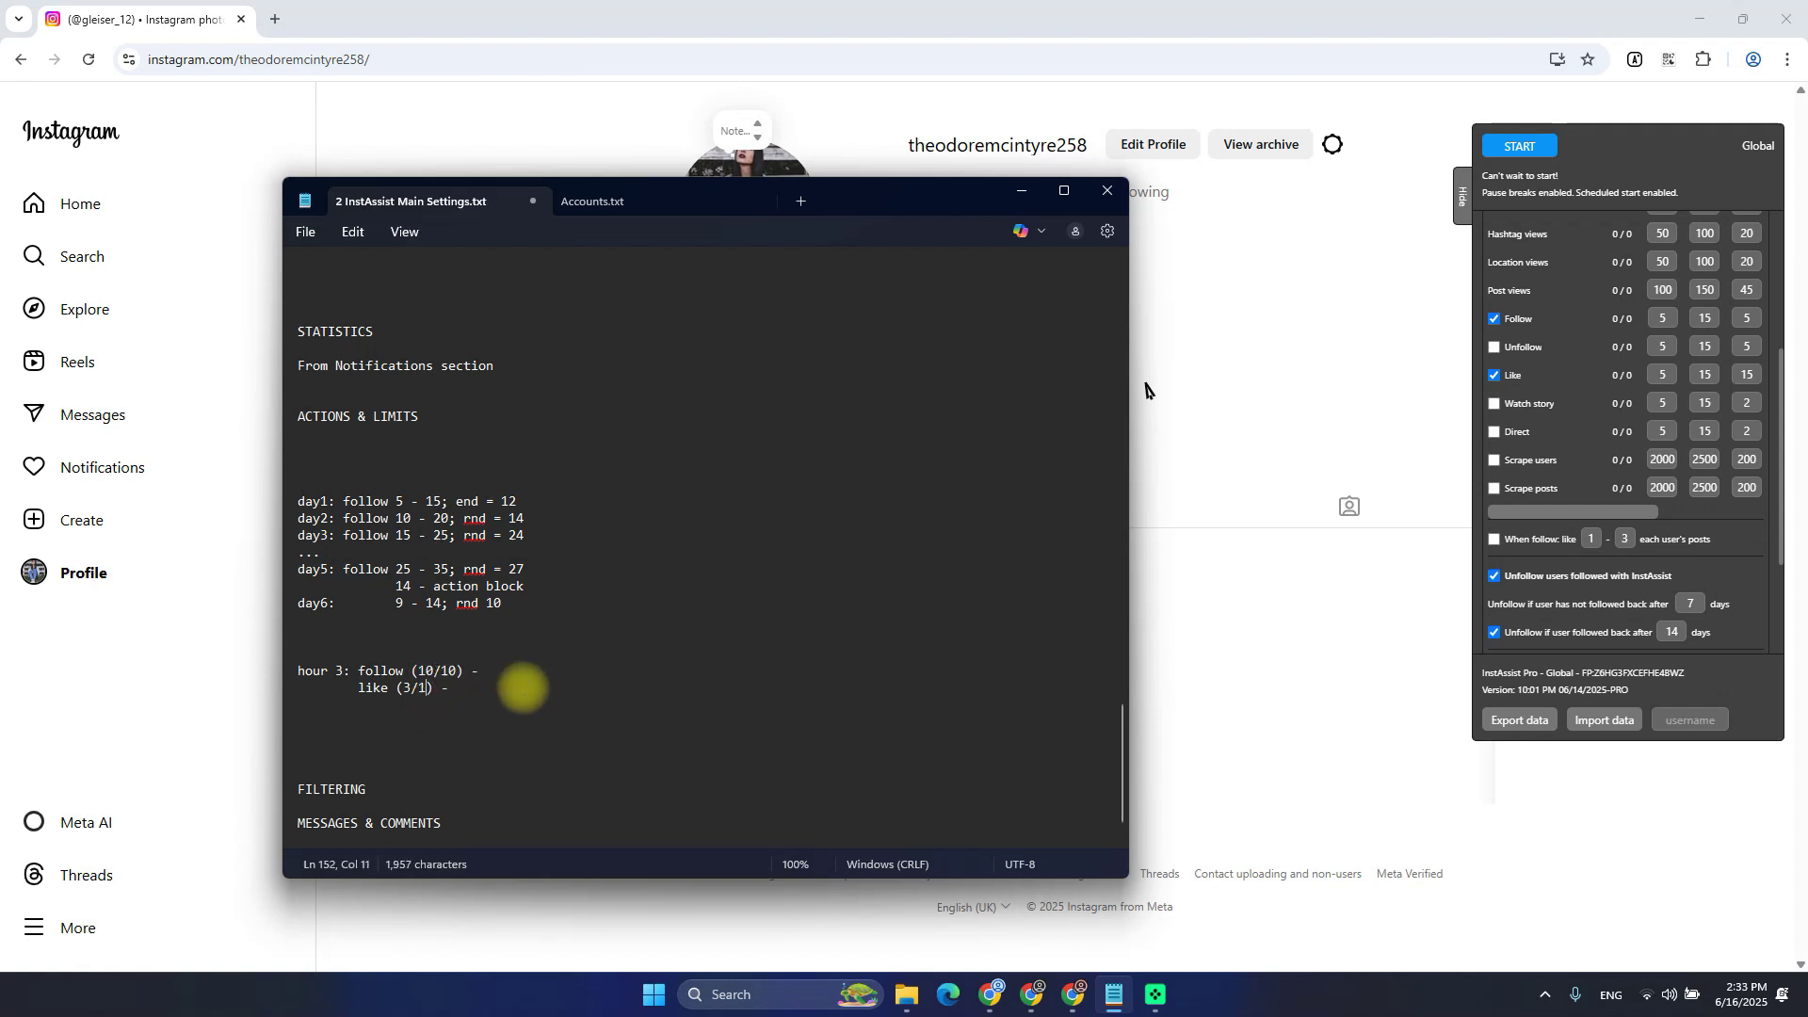
{"action": "type", "text": "0"}
{"action": "key", "text": "Up"}
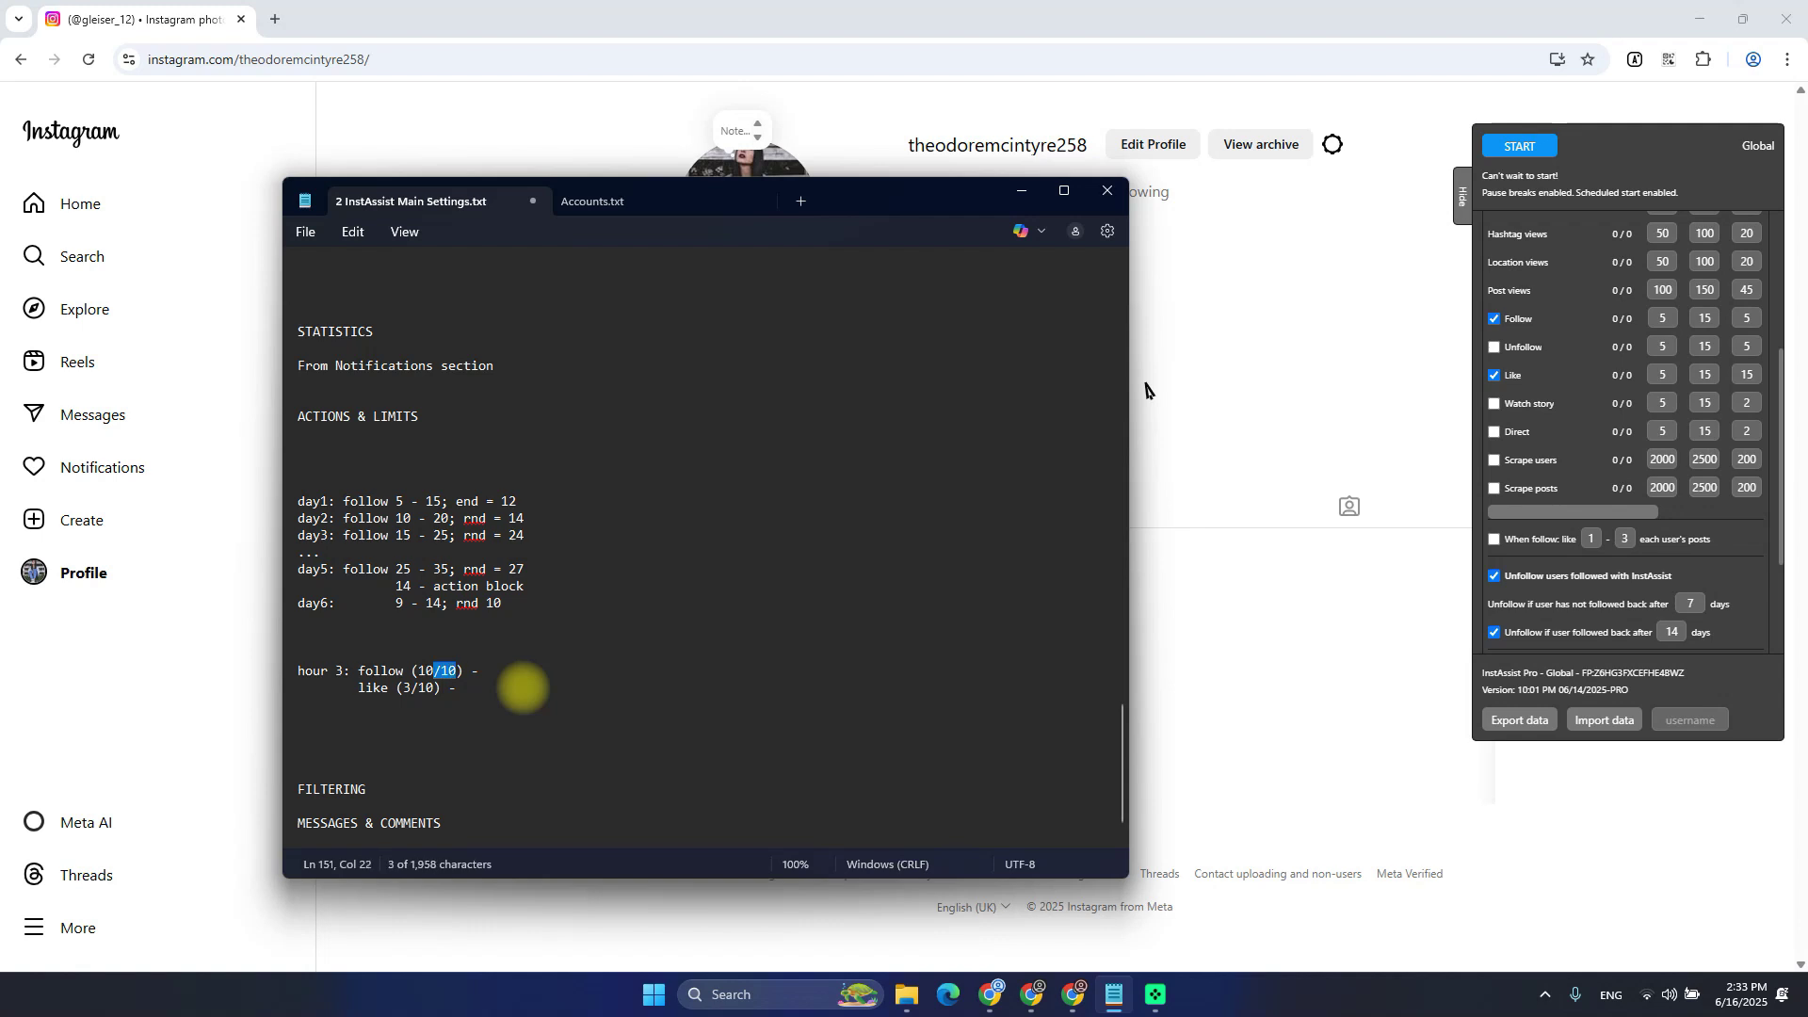
{"action": "left_click", "coordinate": [496, 671]}
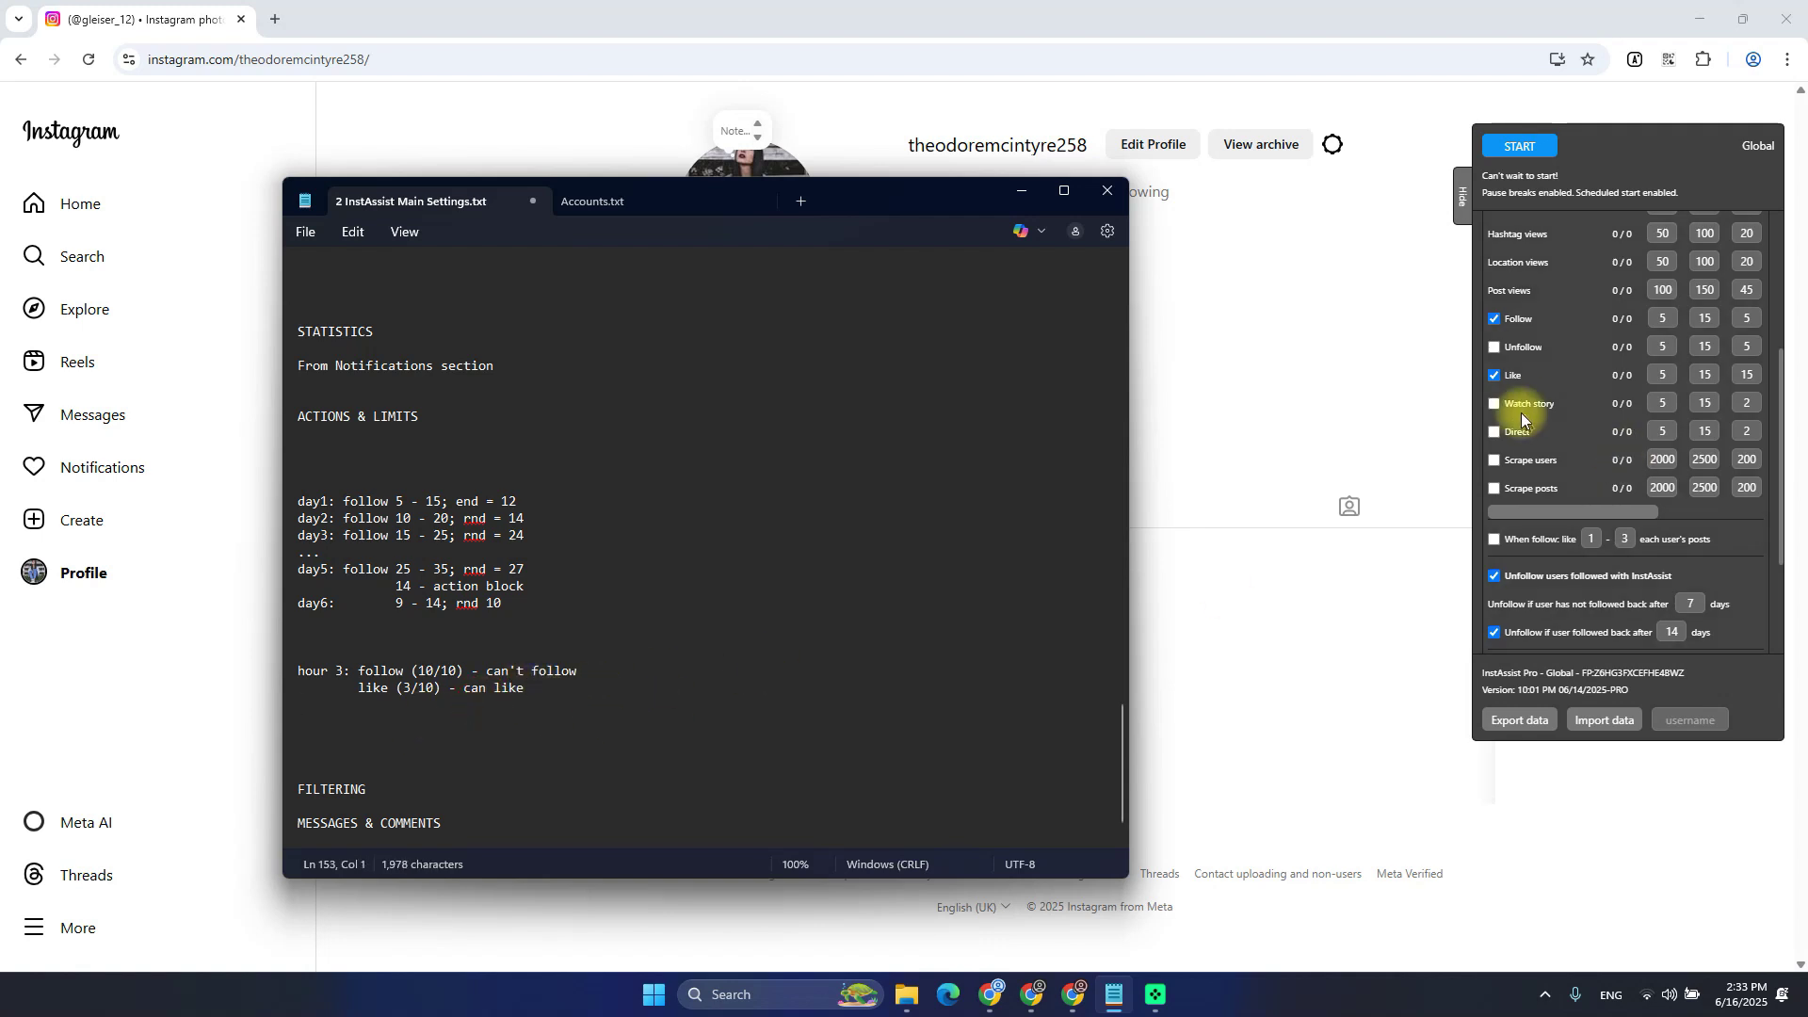
{"action": "key", "text": "Down"}
Add the heading "OPTION 1:" above the hour 3 entries and "OPTION 2:" below them in the notes
{"action": "left_click", "coordinate": [370, 655]}
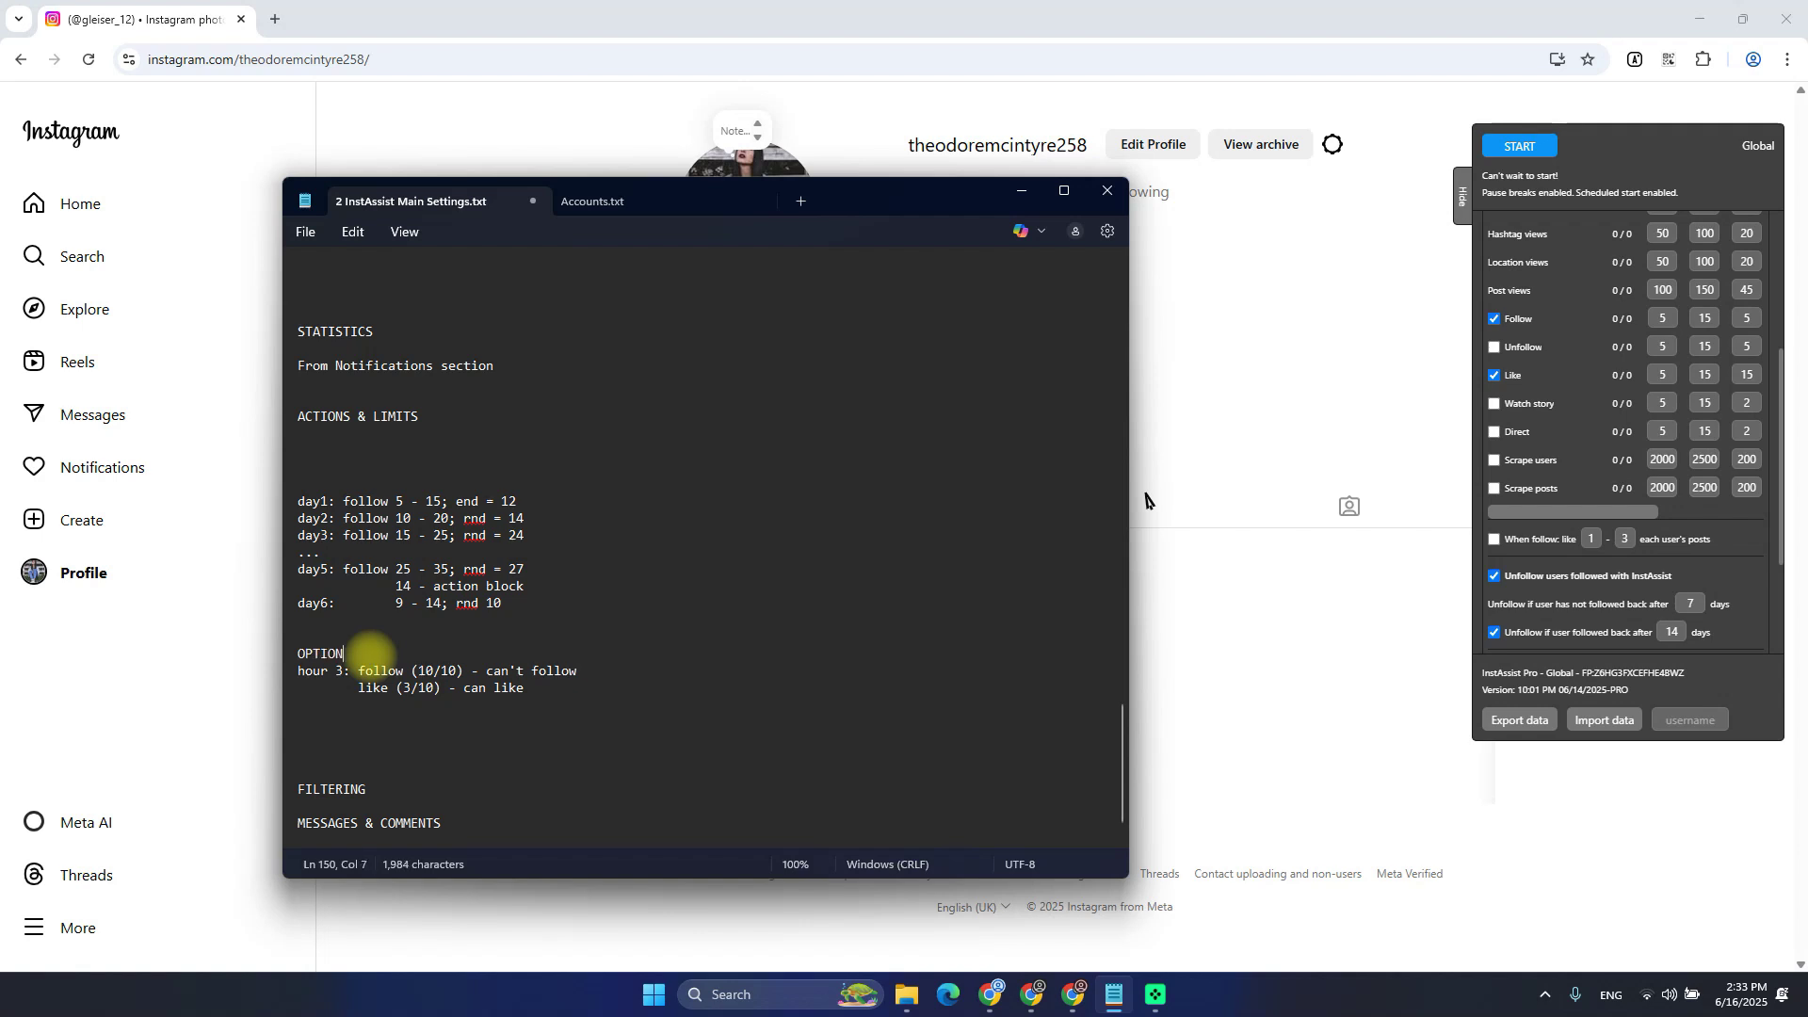
{"action": "type", "text": ":"}
{"action": "key", "text": "Down"}
{"action": "key", "text": "Down"}
{"action": "key", "text": "Down"}
{"action": "key", "text": "Return"}
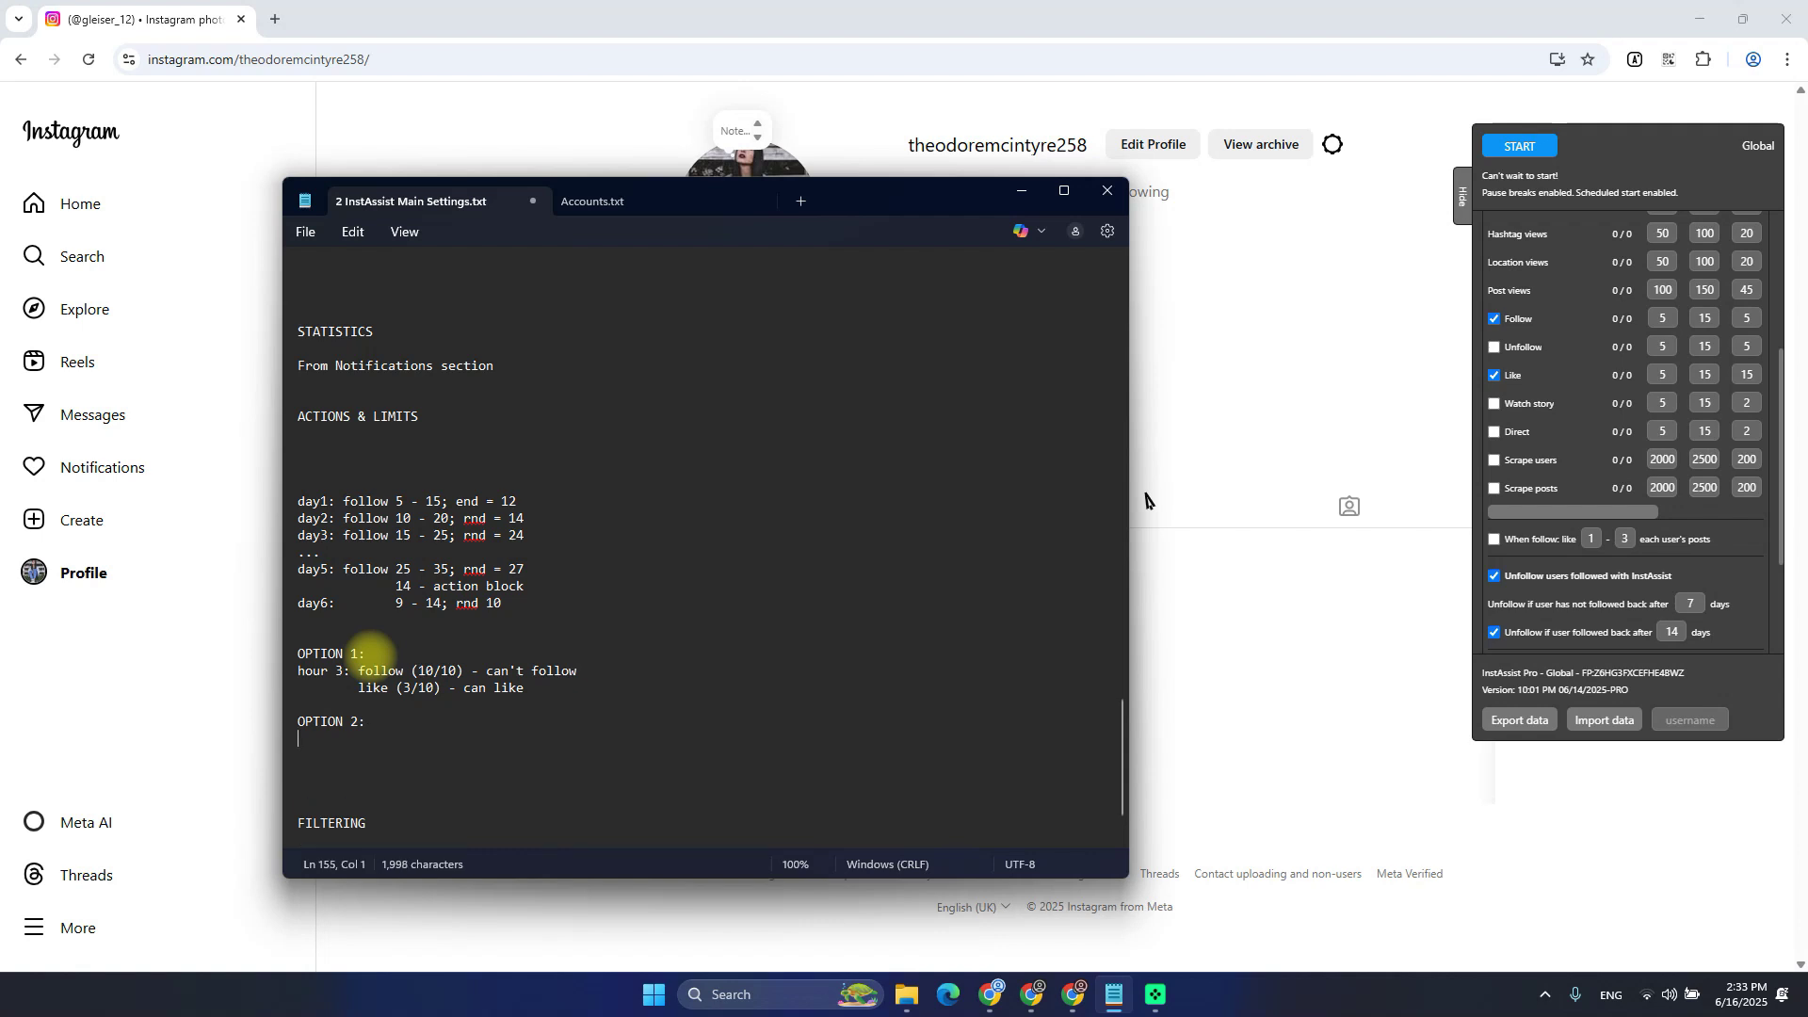
Disable the Like action and enable the "When follow: like" option in InstAssist, then return to the Notepad notes
{"action": "left_click", "coordinate": [1513, 379]}
{"action": "left_click", "coordinate": [1554, 544]}
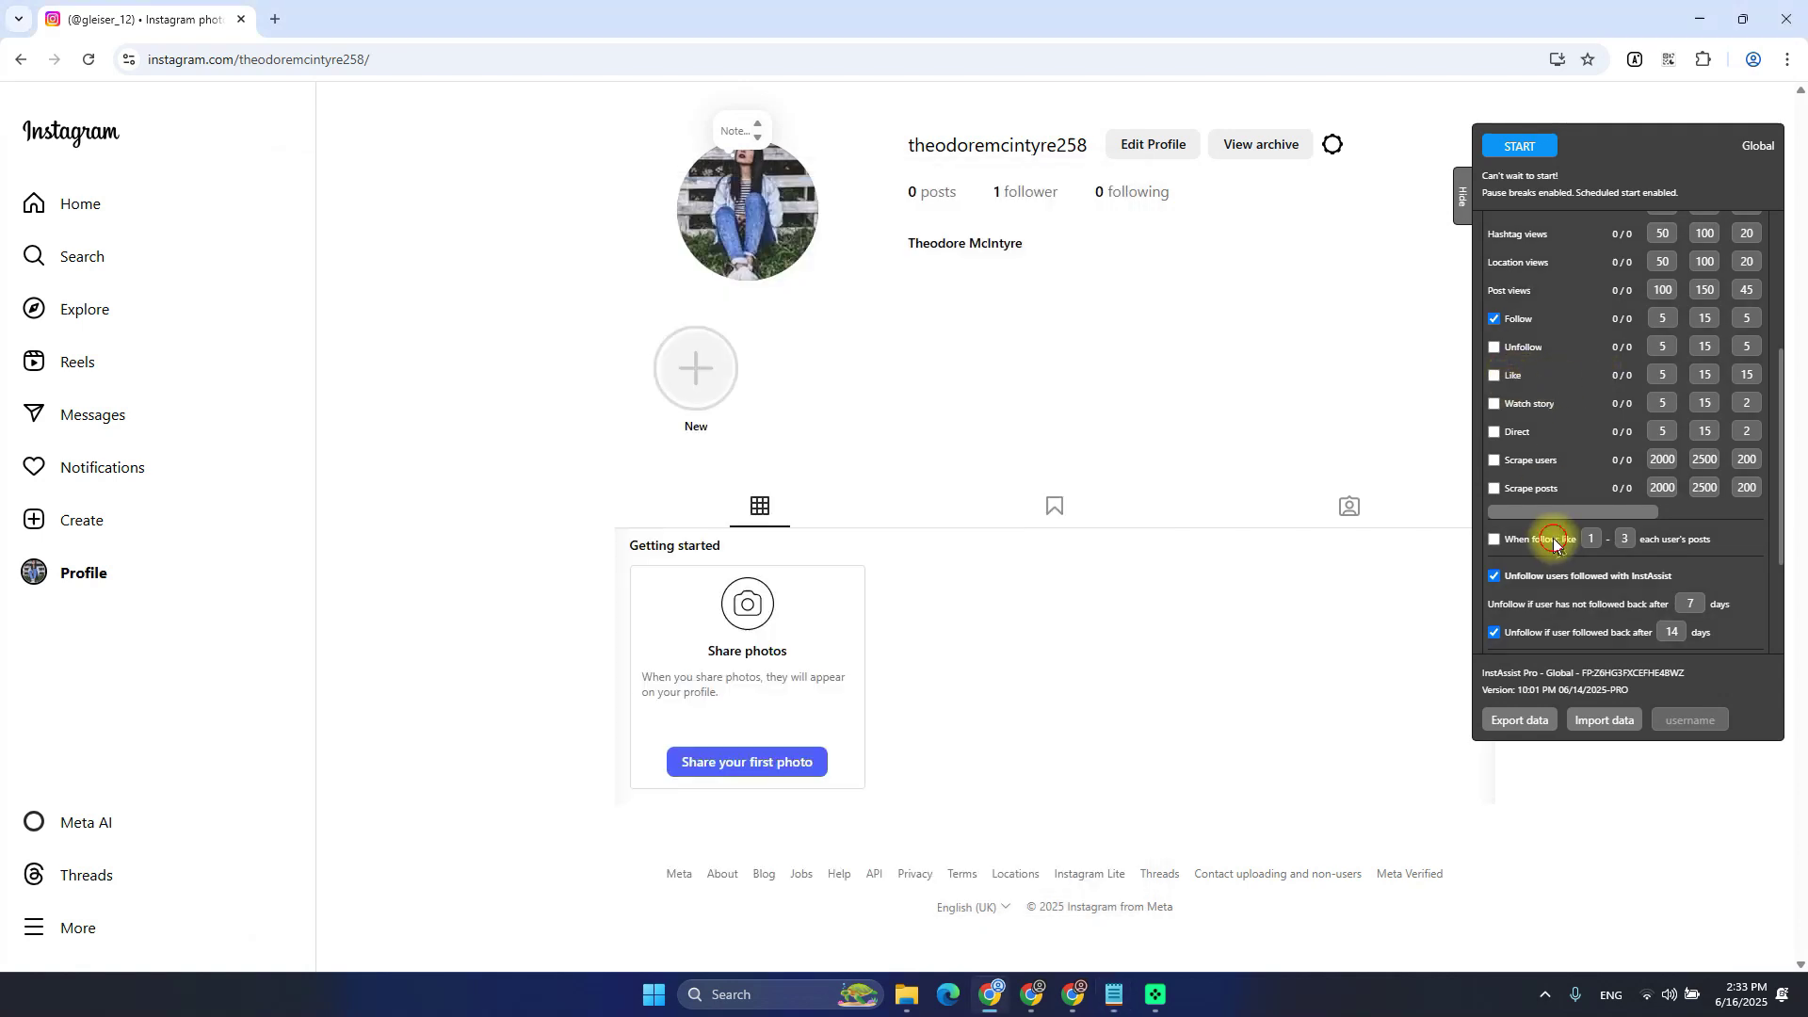
{"action": "key", "text": "alt+Tab"}
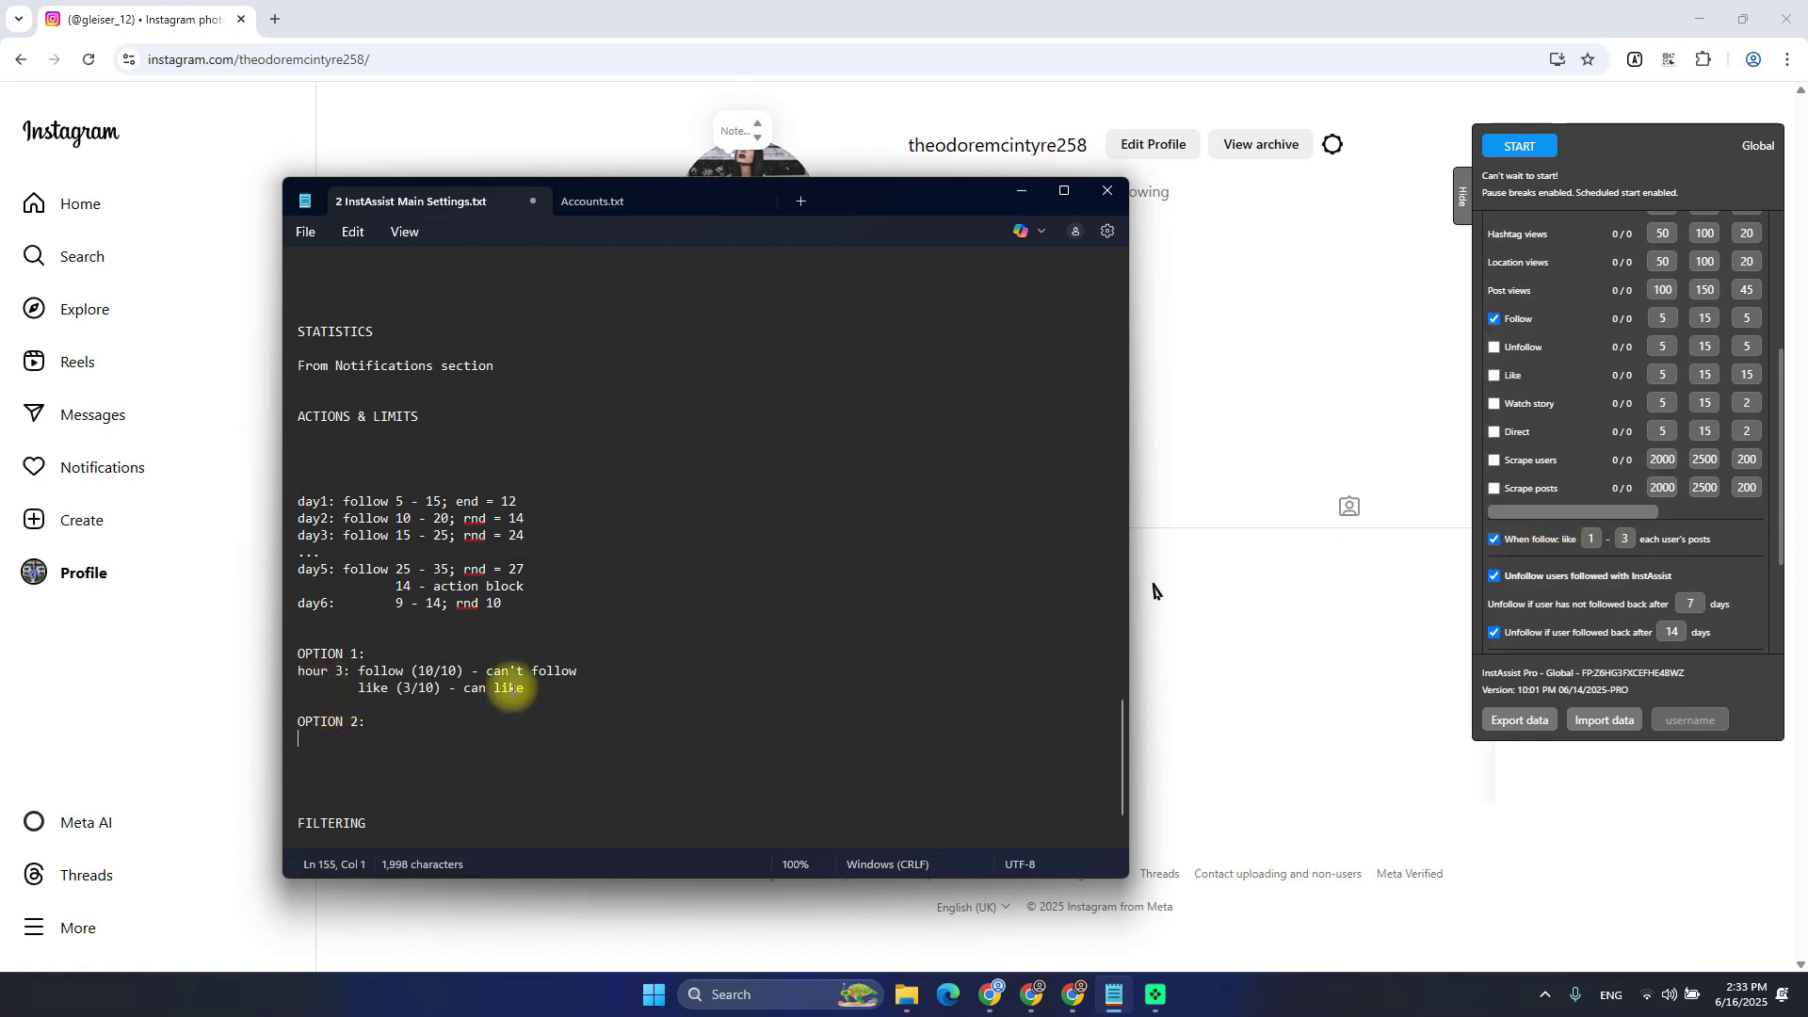
Copy the hour 3 follow and like lines from OPTION 1 and paste them under OPTION 2
{"action": "left_click_drag", "start_coordinate": [524, 689], "coordinate": [241, 675]}
{"action": "key", "text": "ctrl+c"}
{"action": "left_click", "coordinate": [363, 739]}
{"action": "key", "text": "ctrl+v"}
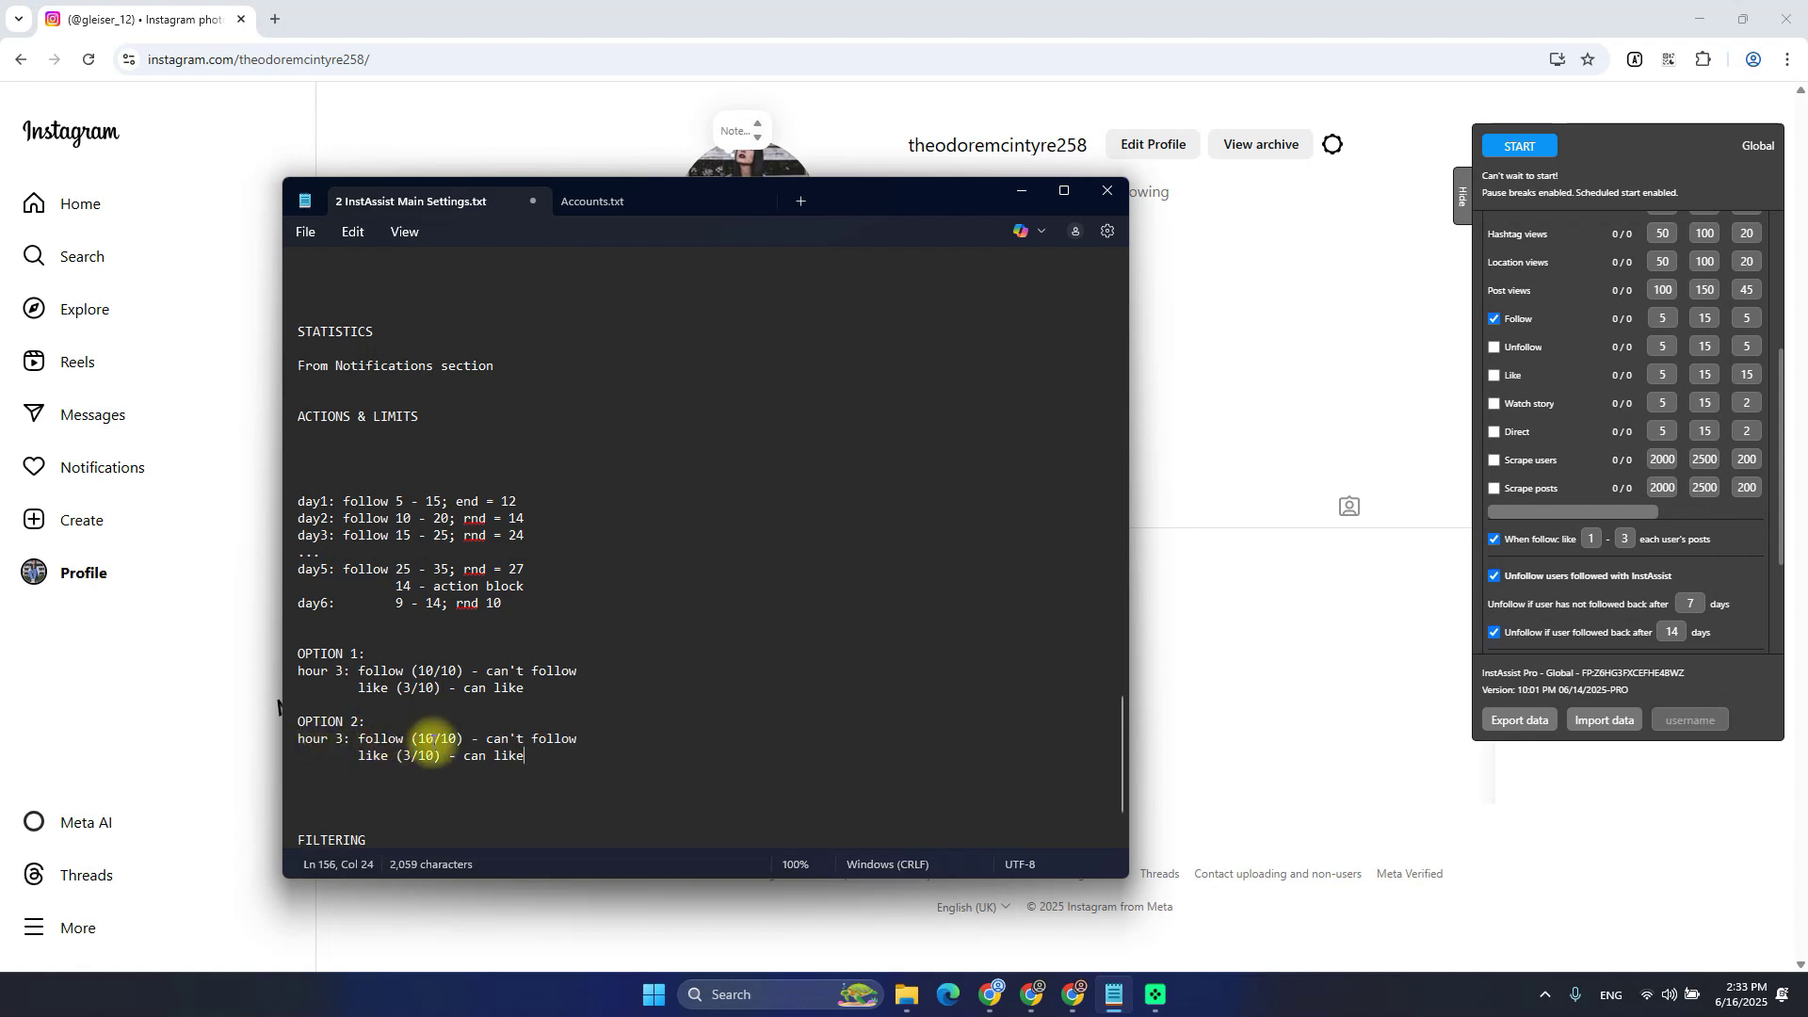
Change the OPTION 2 like entry to "we don't like" and add blank lines below it
{"action": "left_click_drag", "start_coordinate": [494, 738], "coordinate": [552, 739]}
{"action": "left_click", "coordinate": [578, 739]}
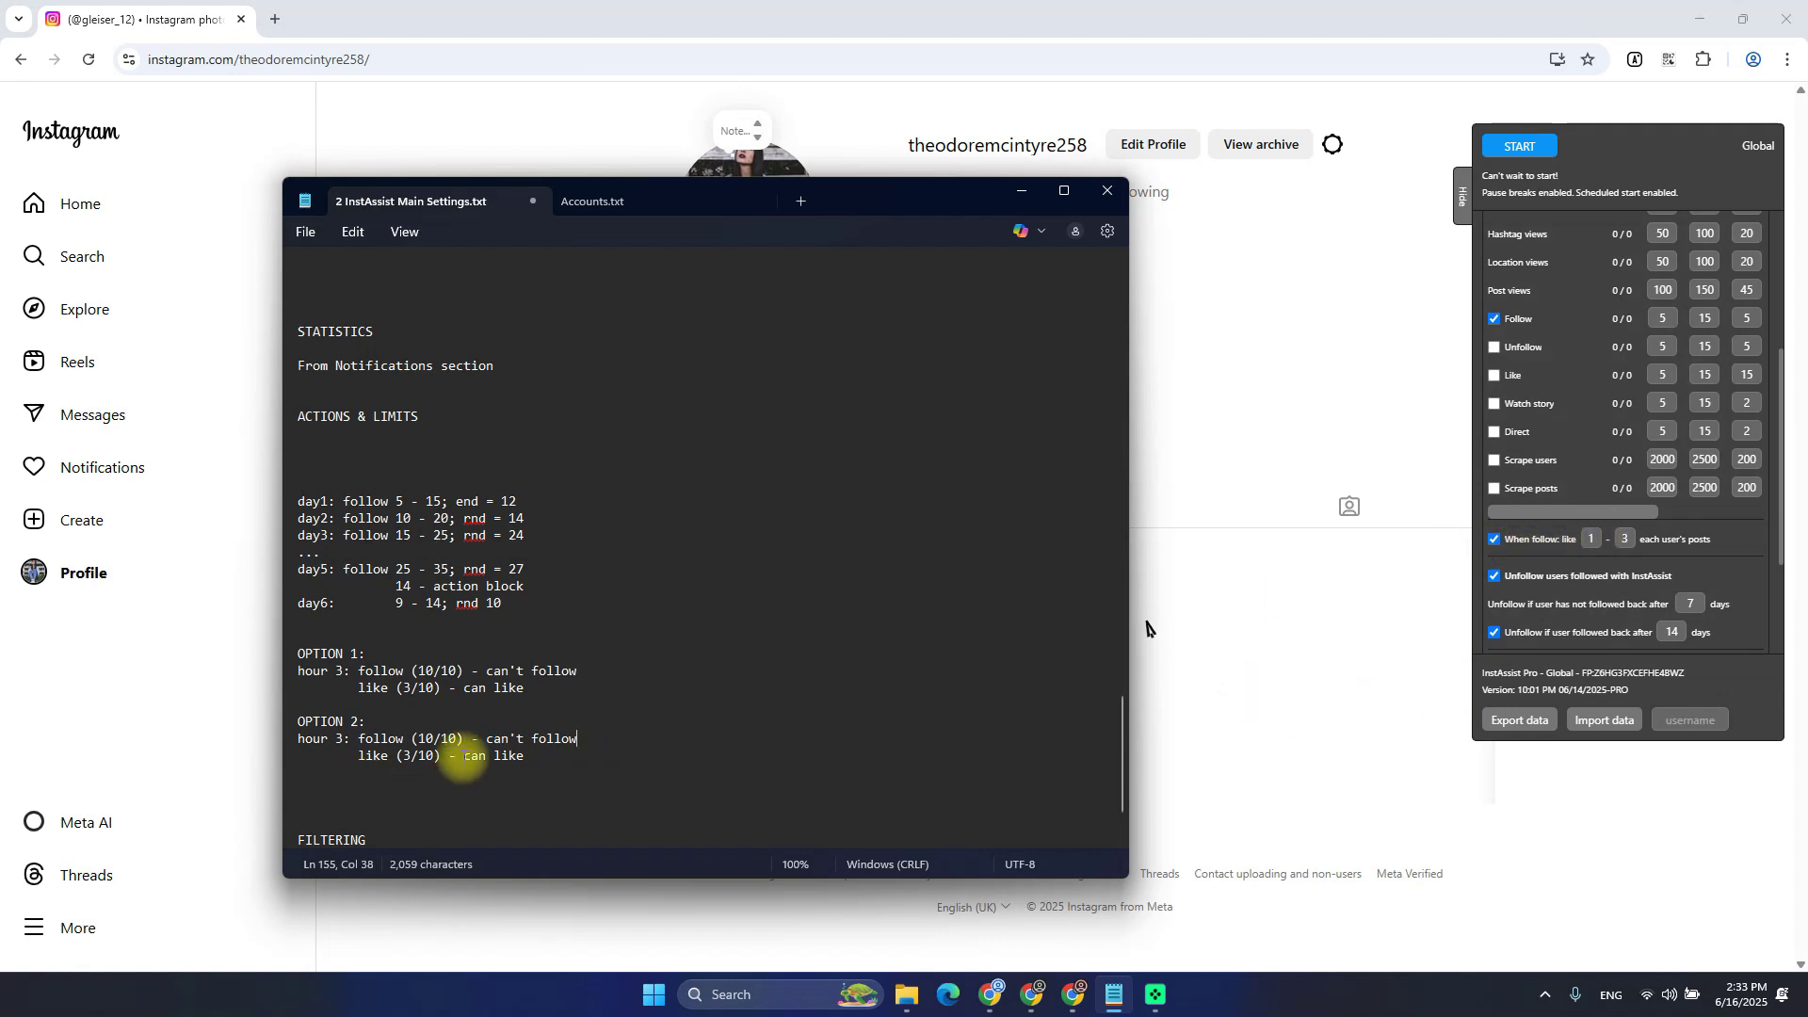
{"action": "left_click_drag", "start_coordinate": [464, 756], "coordinate": [528, 756]}
{"action": "type", "text": "we don't"}
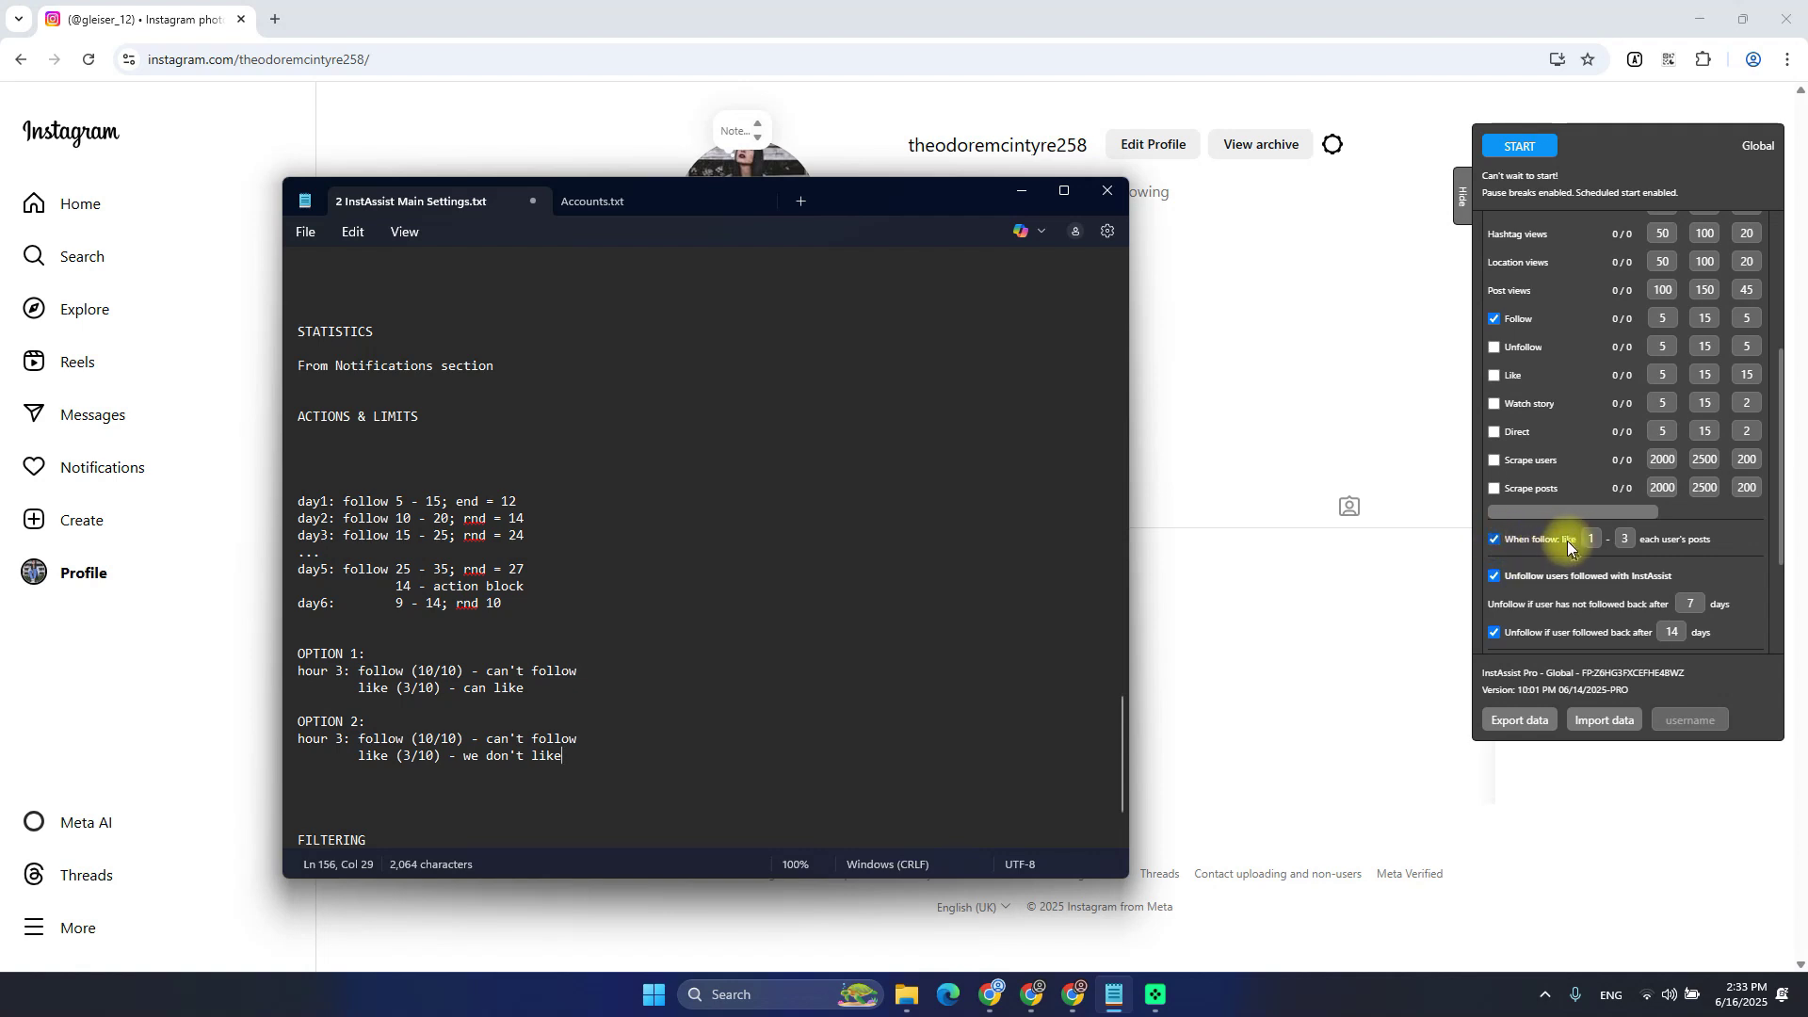
{"action": "left_click", "coordinate": [626, 774]}
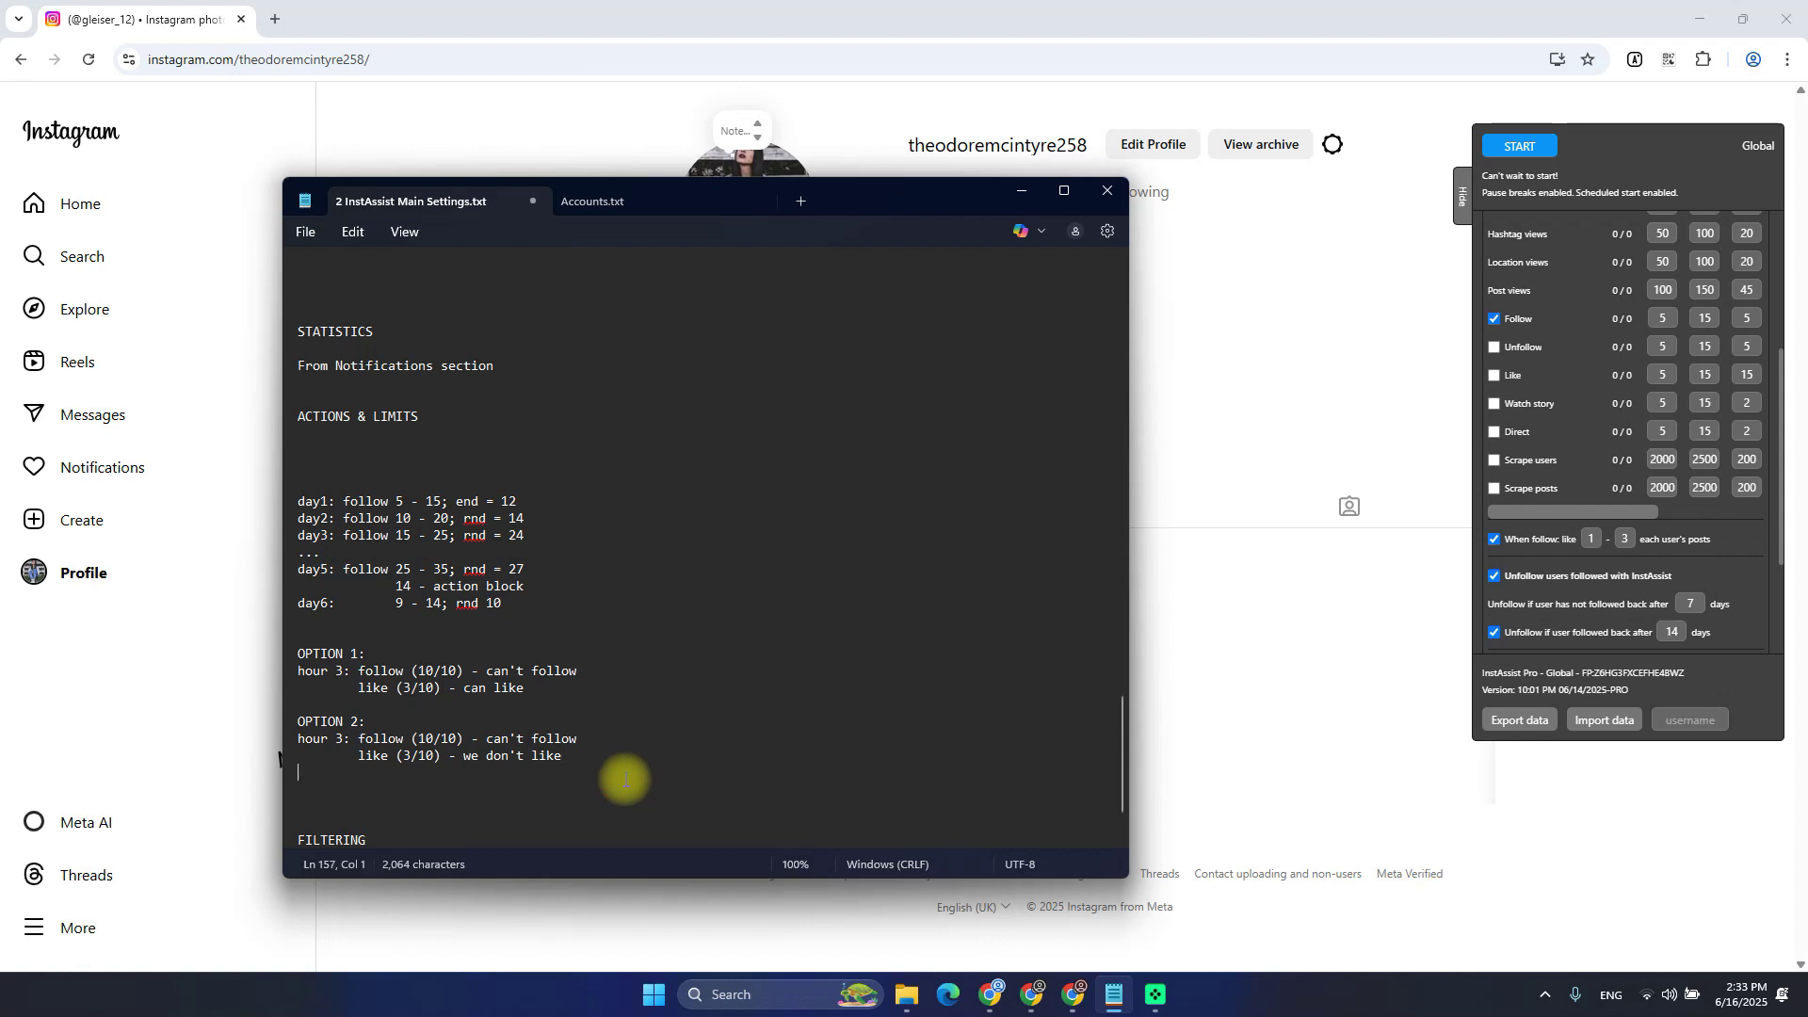
{"action": "key", "text": "Return"}
{"action": "scroll", "coordinate": [622, 762], "scroll_direction": "down", "scroll_amount": 3}
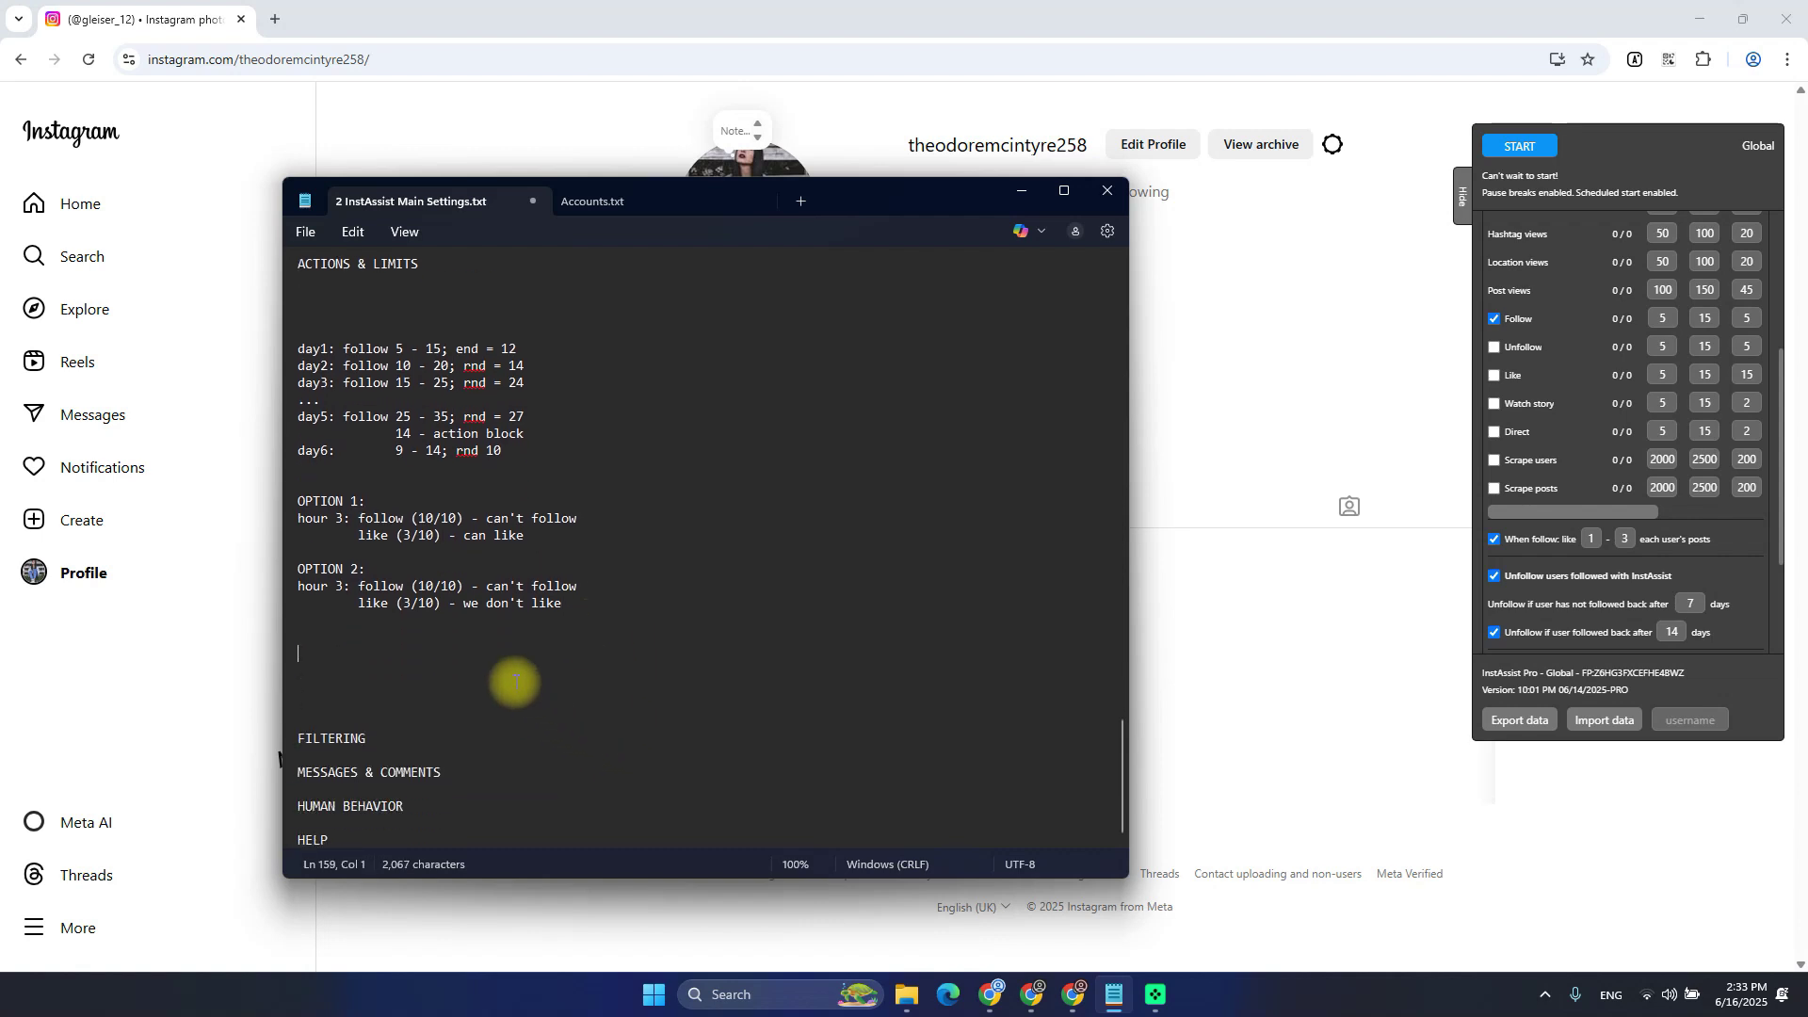
Enable the Like action in InstAssist and highlight the OPTION 1 block in the Notepad notes
{"action": "left_click", "coordinate": [1506, 371]}
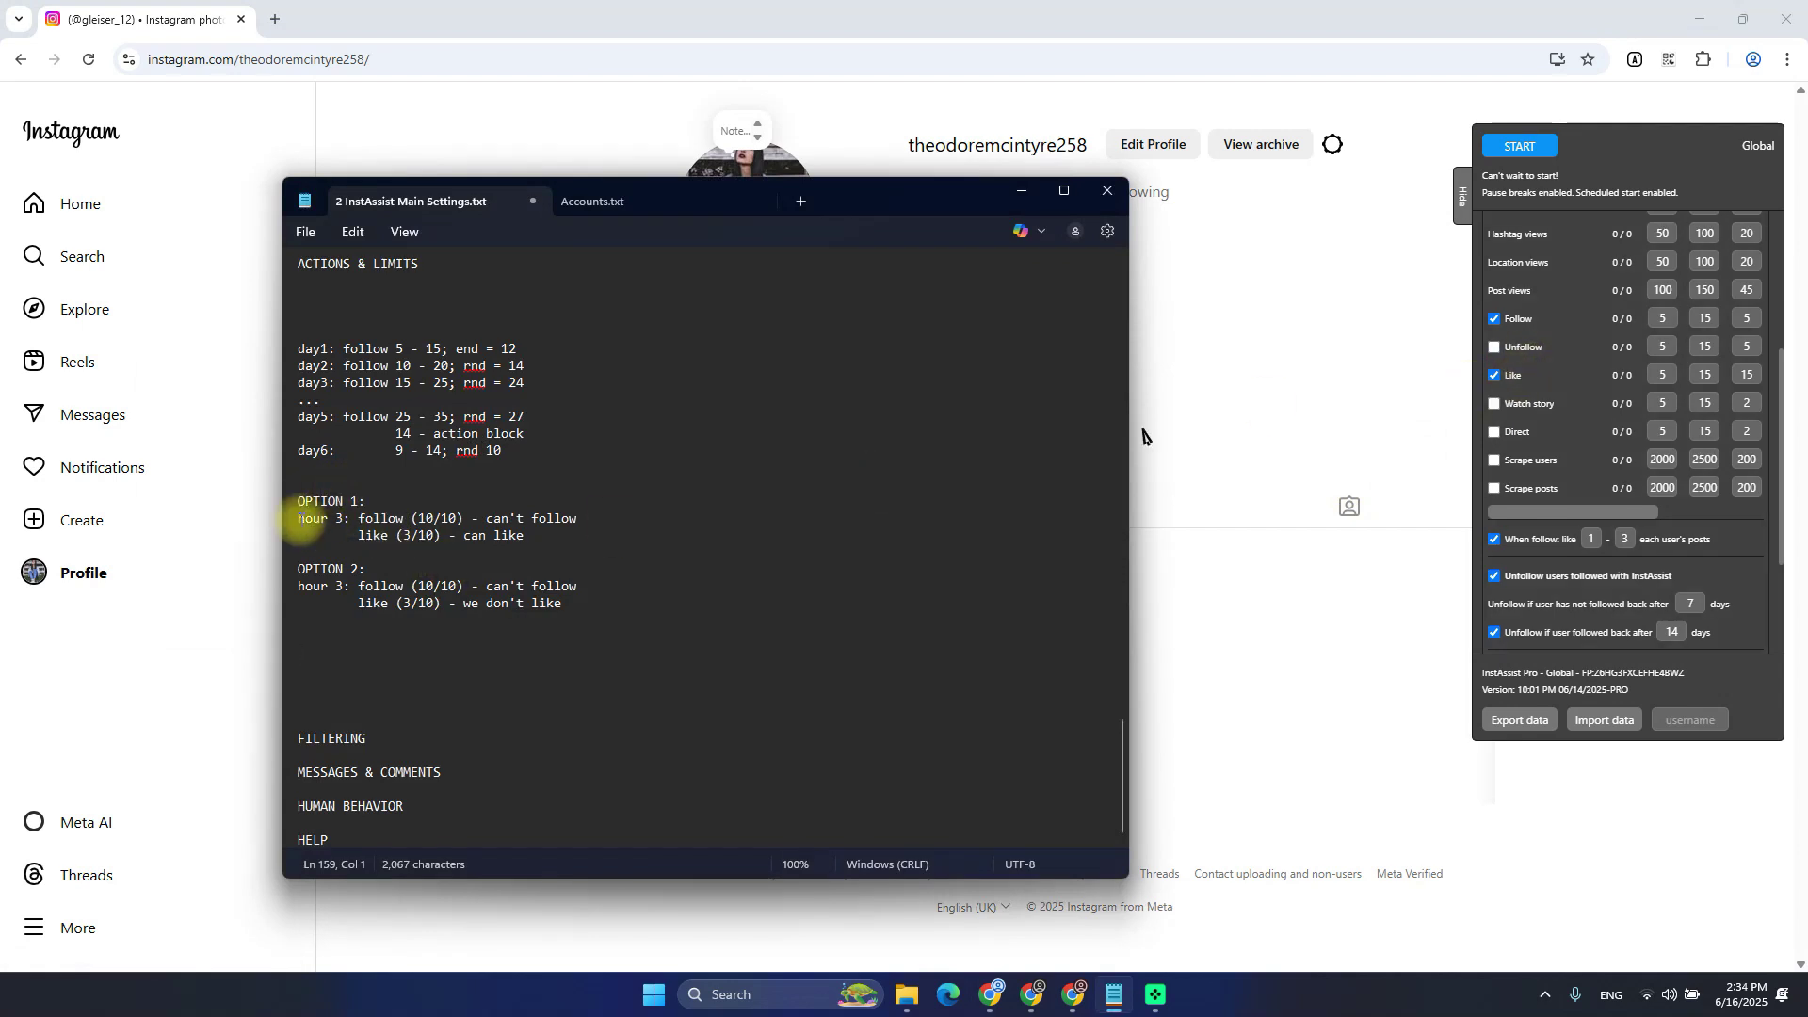
{"action": "left_click_drag", "start_coordinate": [298, 518], "coordinate": [554, 537]}
{"action": "left_click", "coordinate": [288, 502], "text": "shift"}
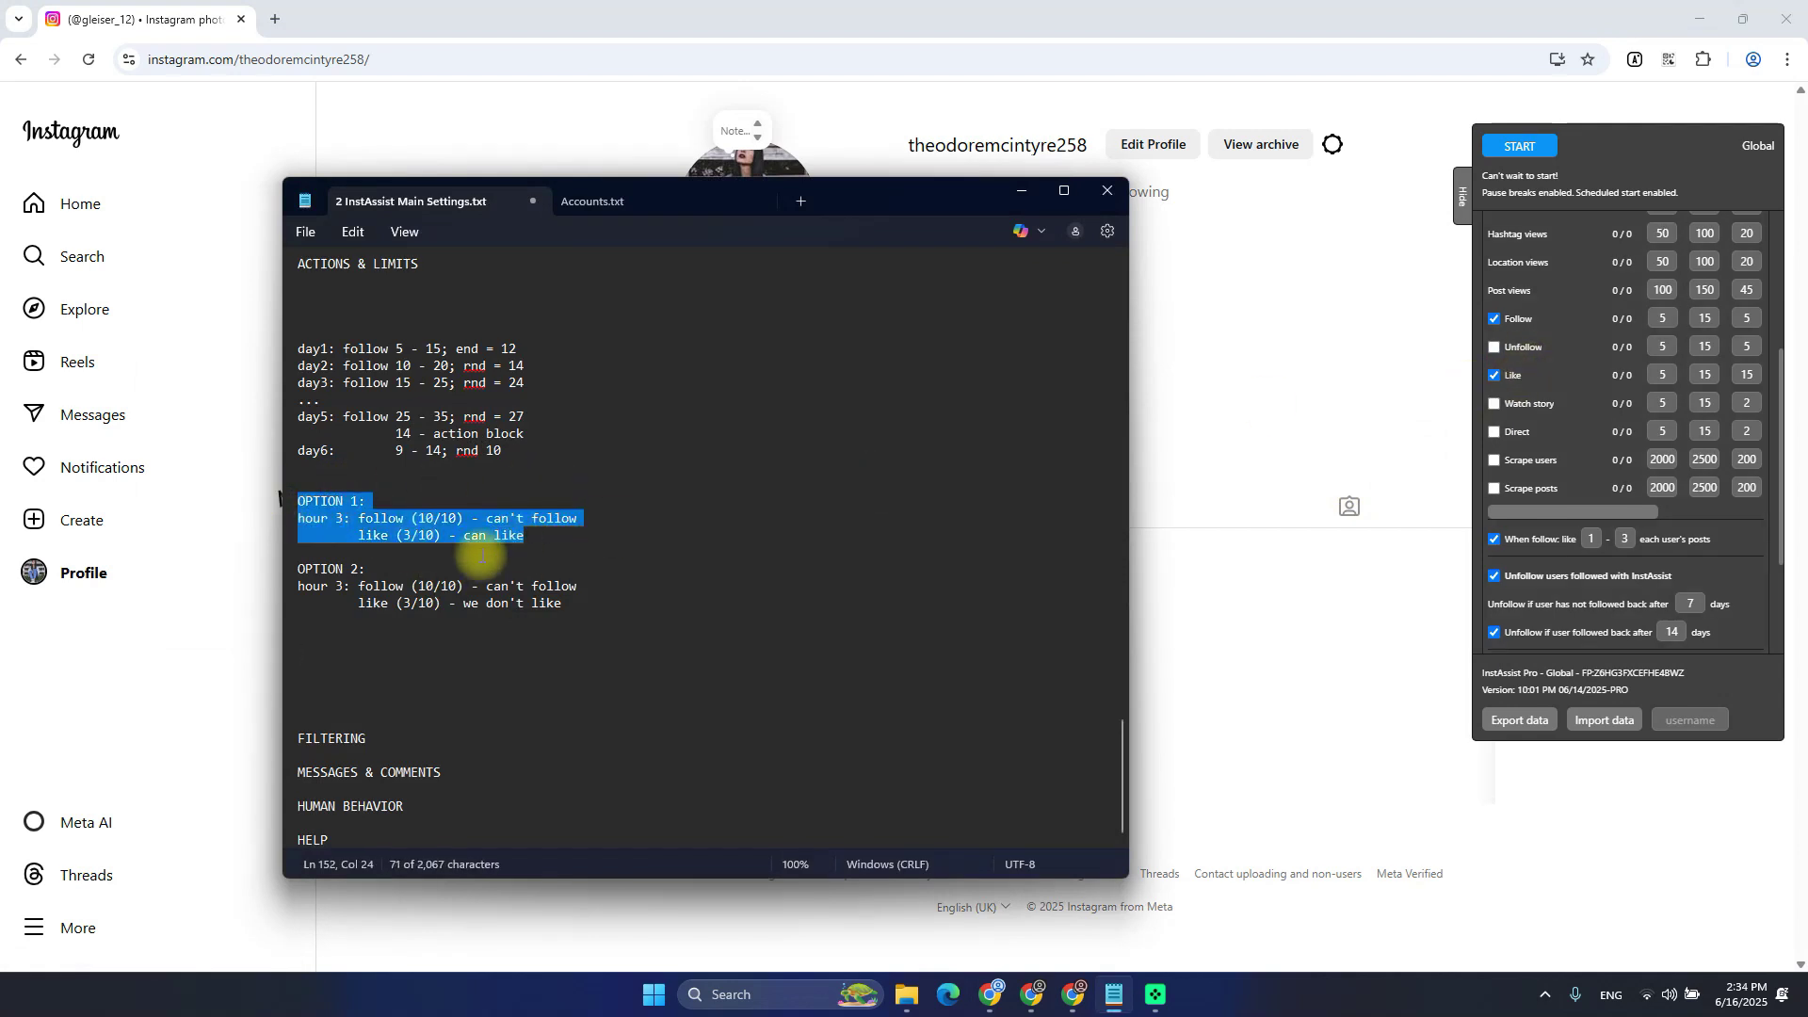
{"action": "left_click", "coordinate": [556, 533]}
{"action": "left_click_drag", "start_coordinate": [551, 532], "coordinate": [287, 502]}
{"action": "left_click", "coordinate": [558, 535]}
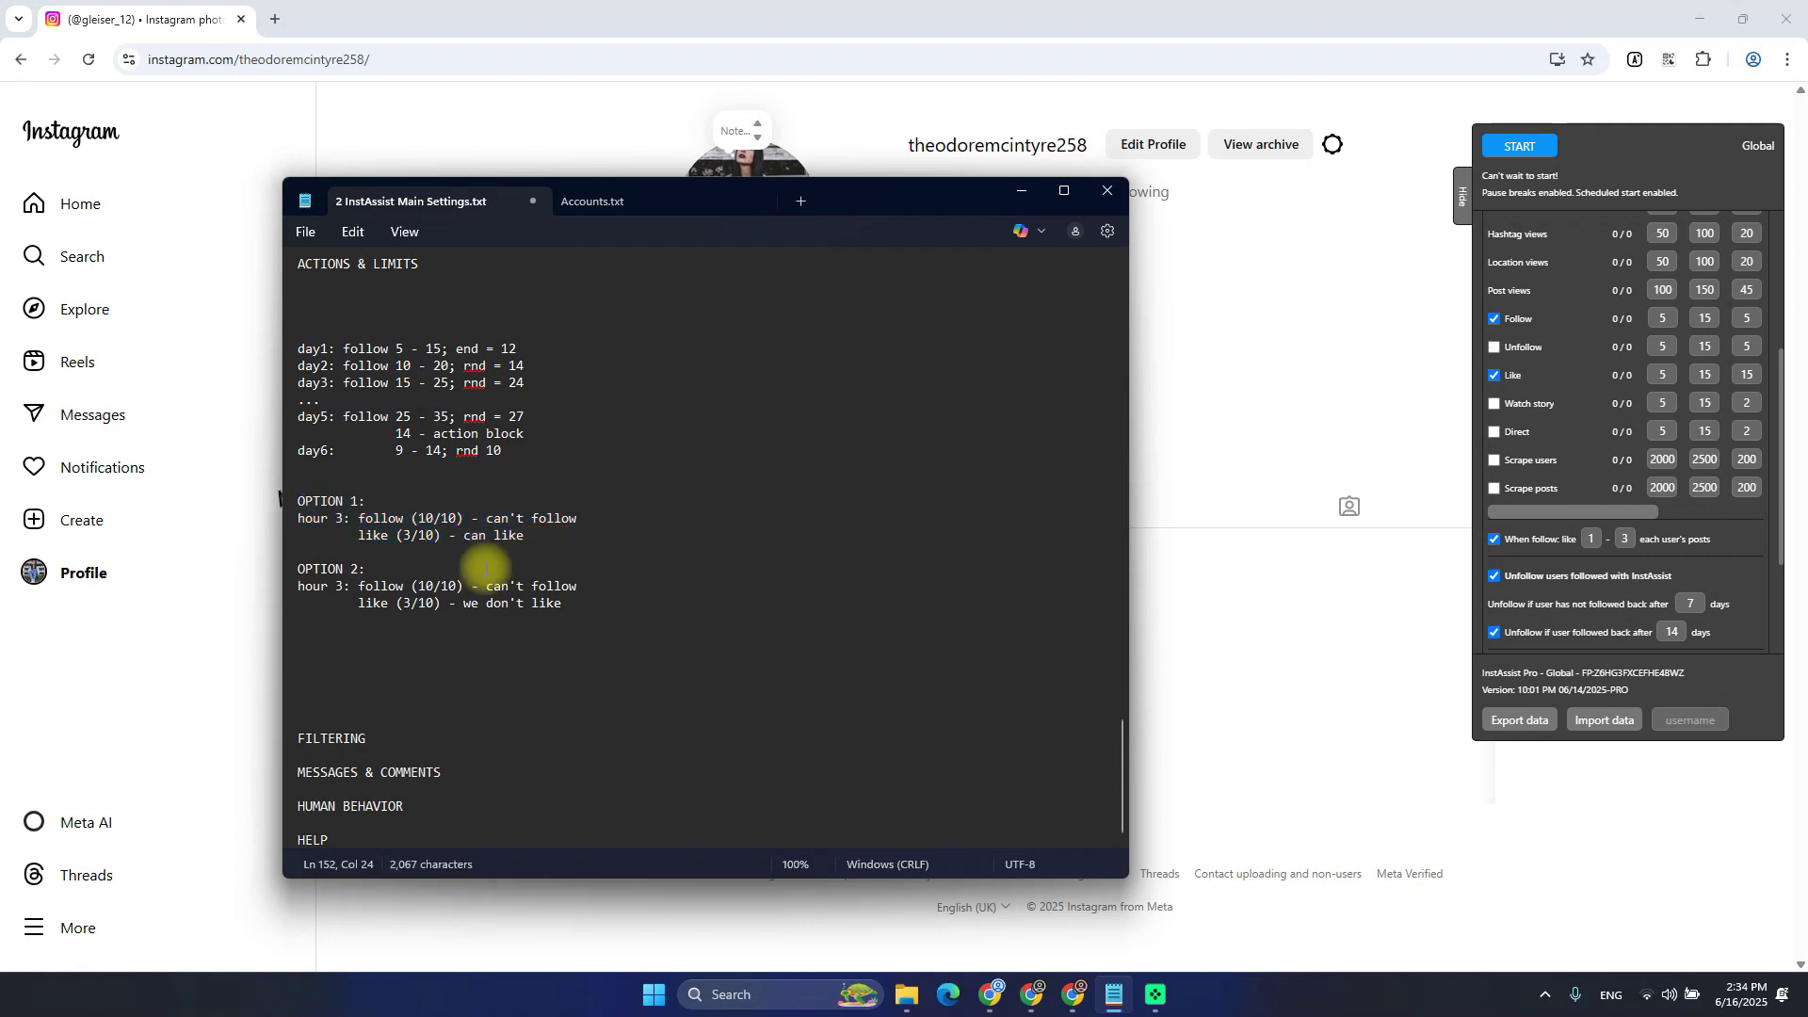
Highlight the OPTION 2 block and disable the Like action in InstAssist again
{"action": "left_click_drag", "start_coordinate": [603, 601], "coordinate": [251, 574]}
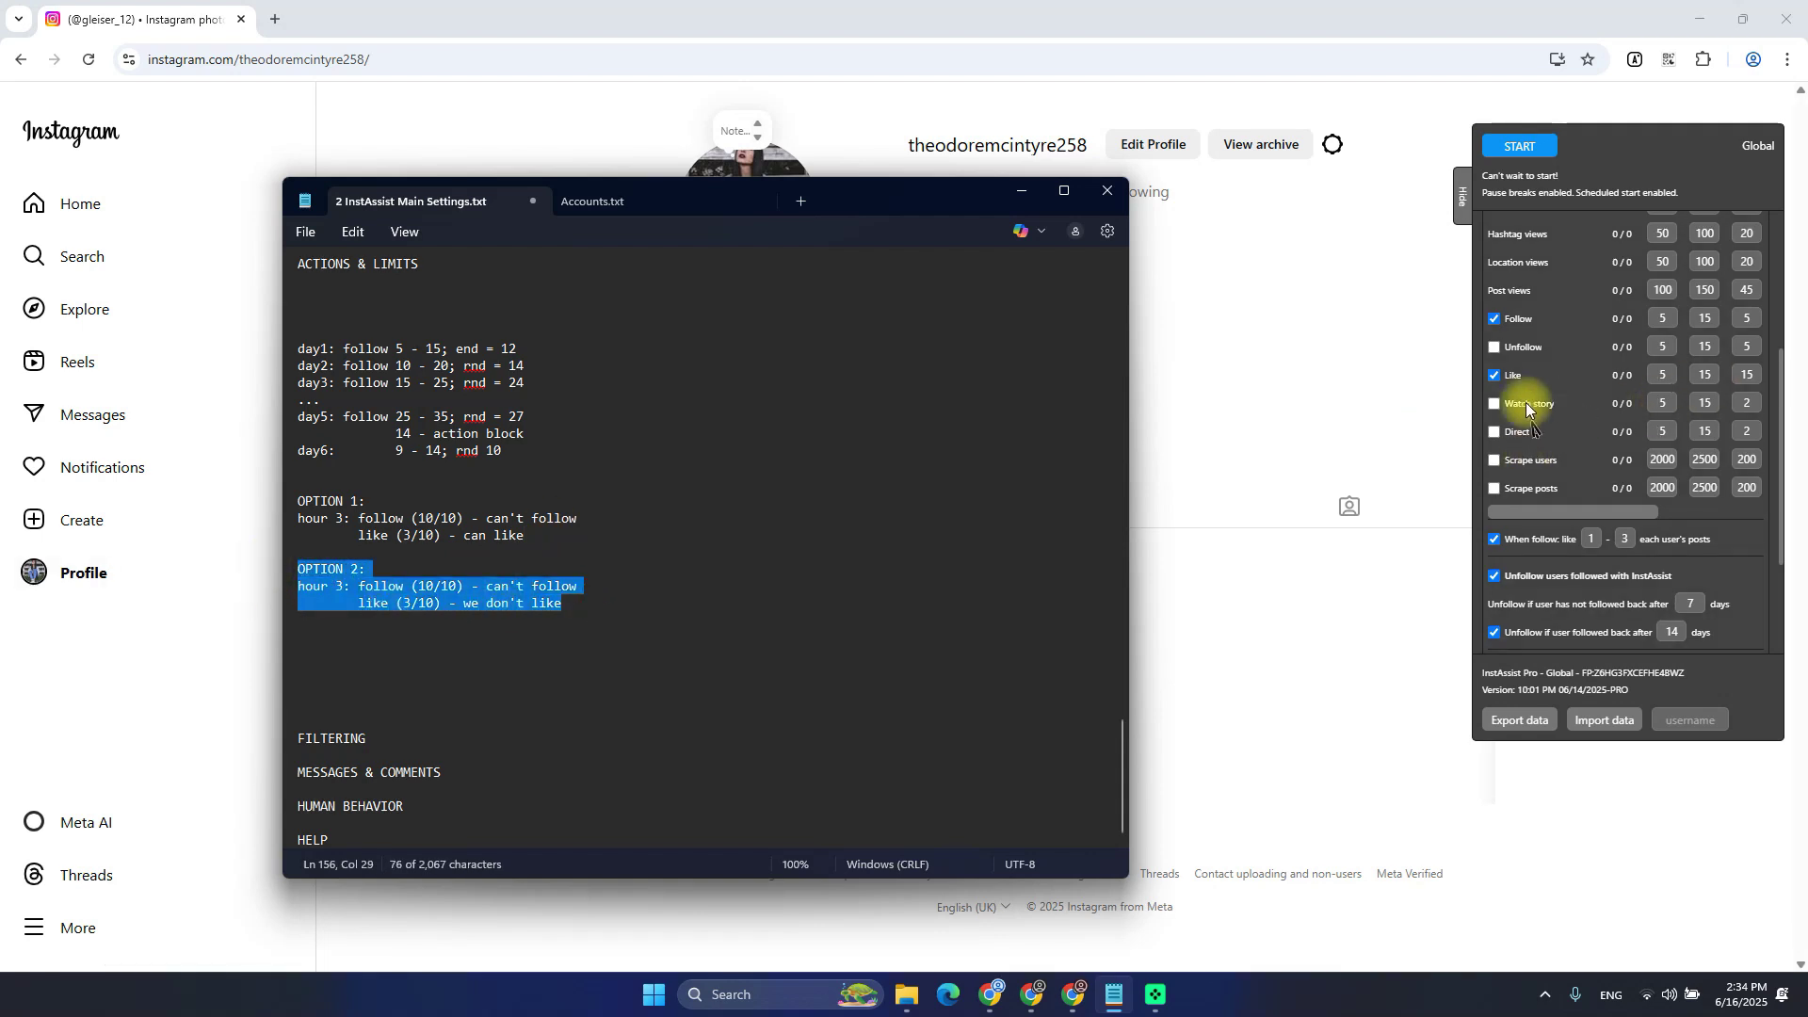
{"action": "left_click", "coordinate": [1501, 379]}
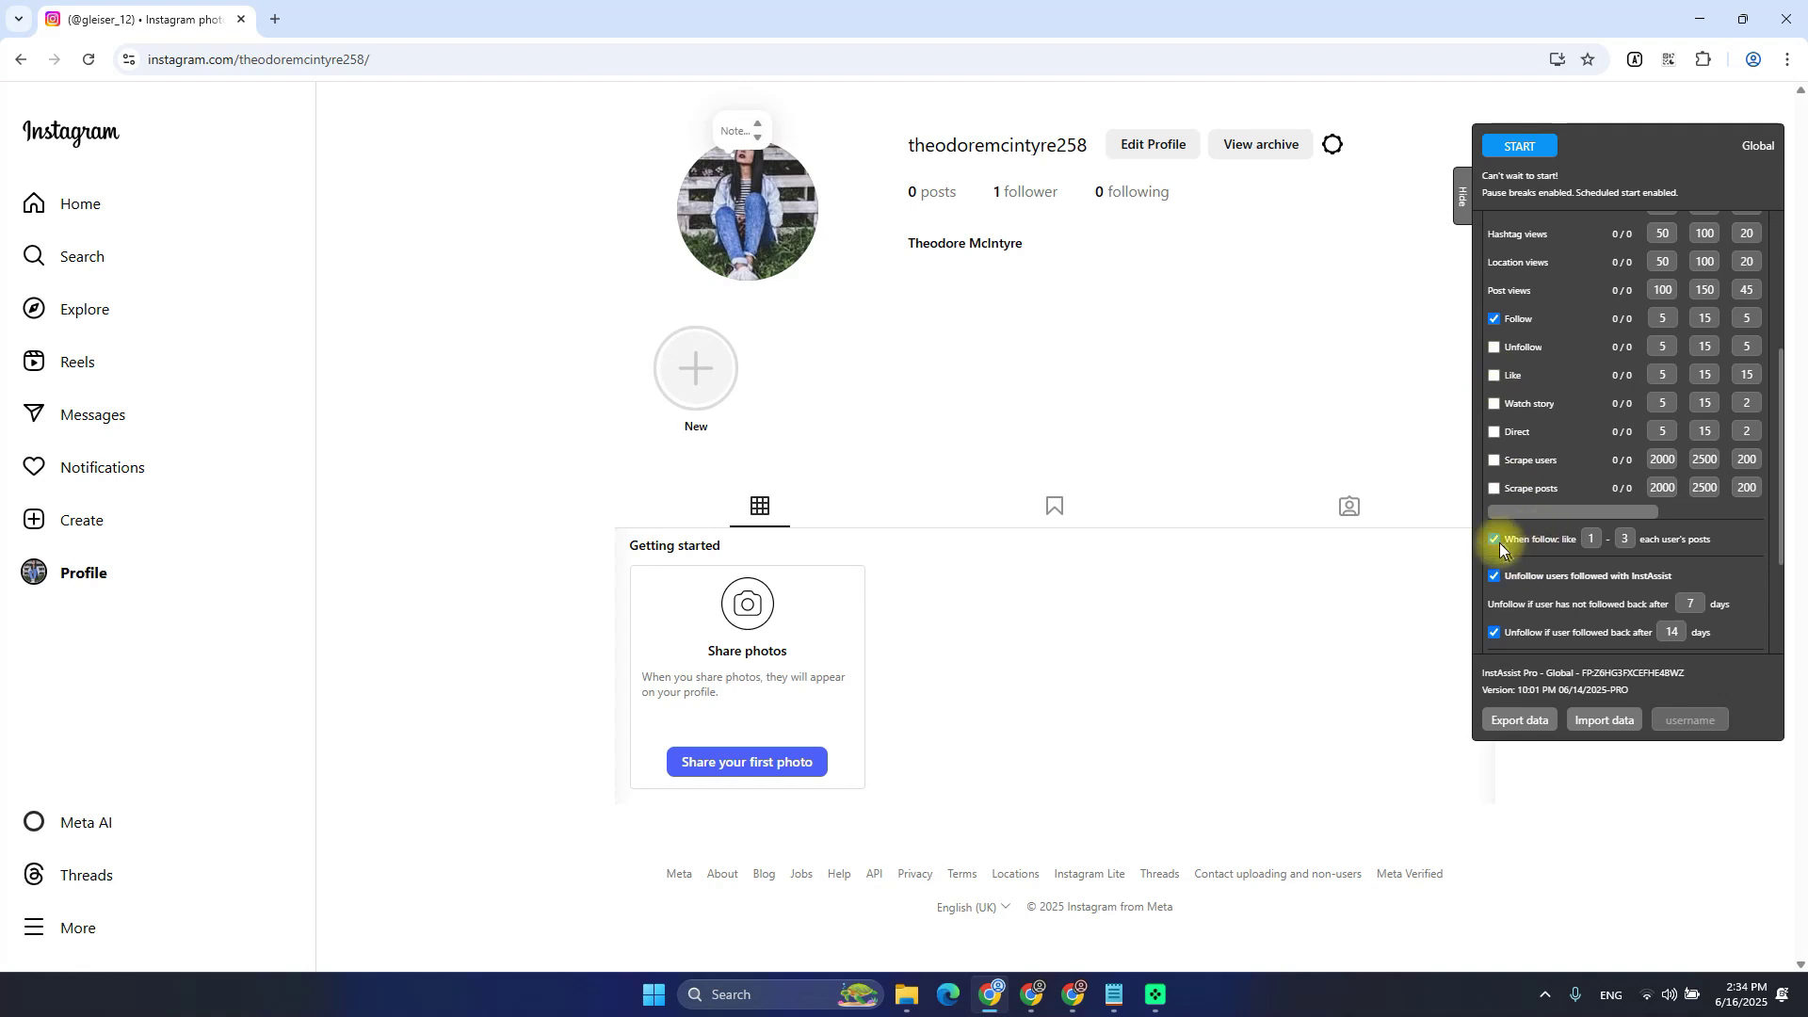
{"action": "key", "text": "alt+Tab"}
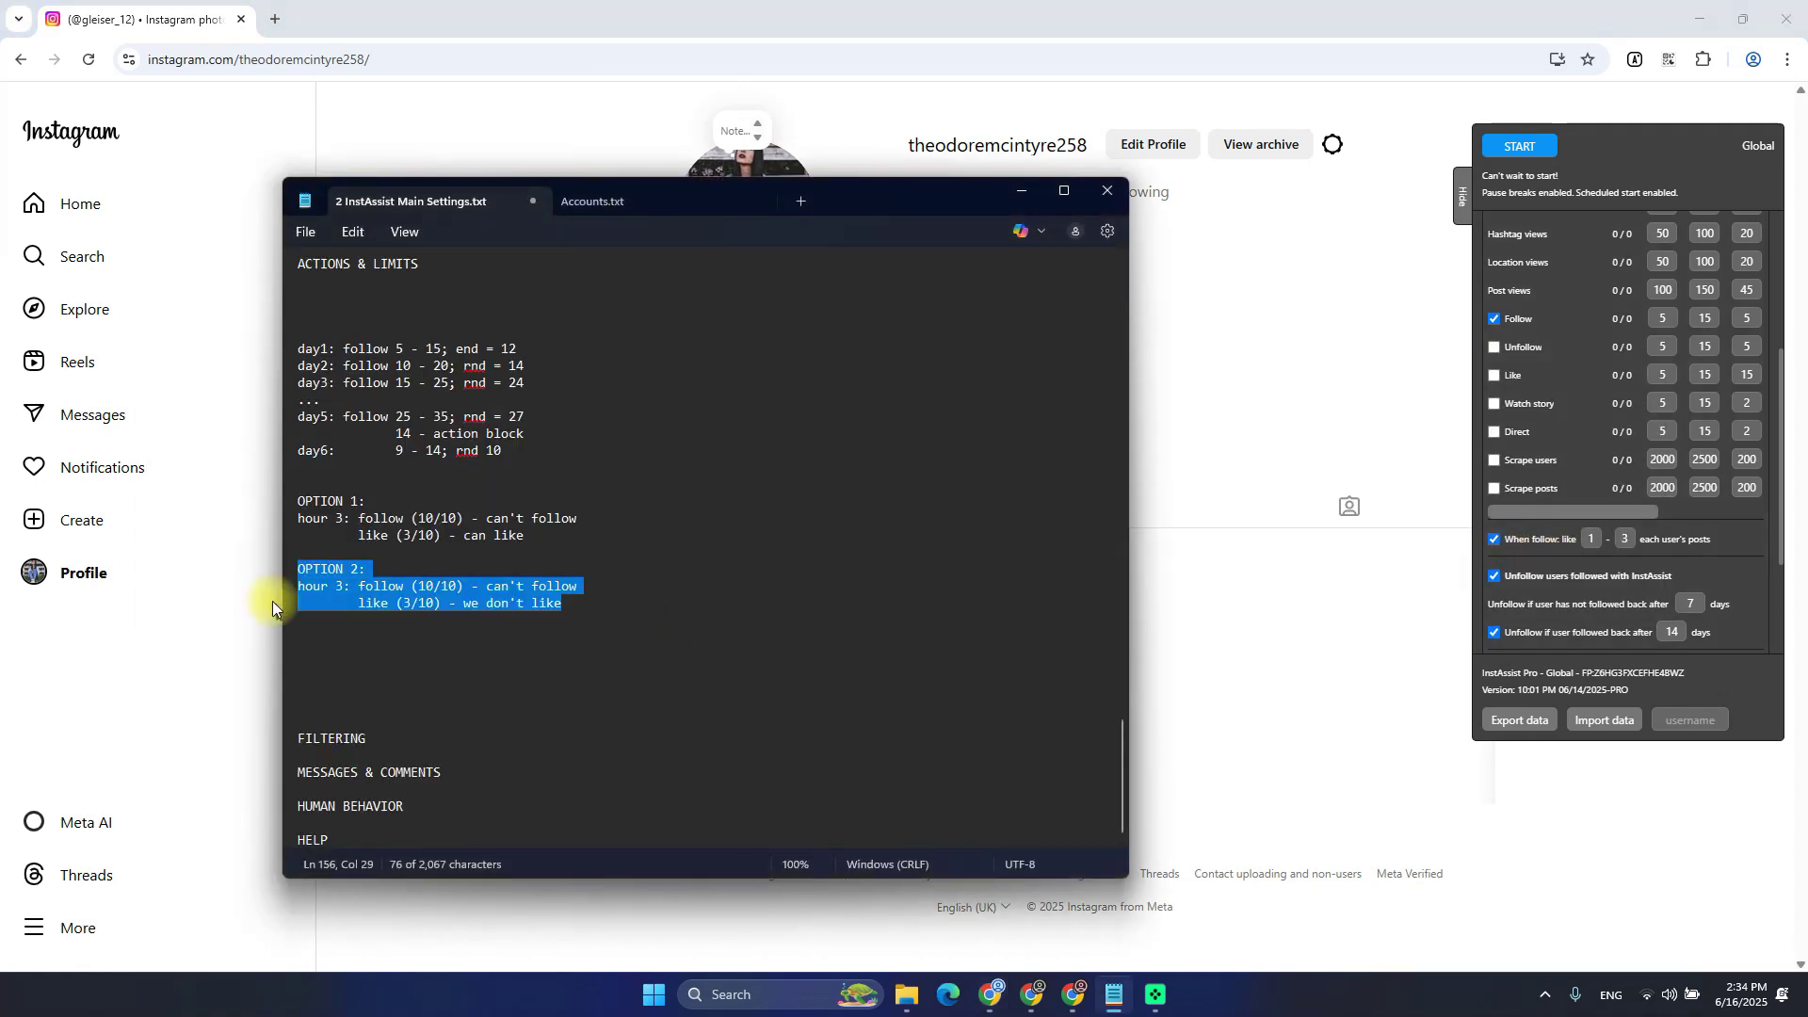
Insert an extra blank line between the OPTION 1 and OPTION 2 blocks in the notes
{"action": "left_click", "coordinate": [400, 553]}
{"action": "key", "text": "Return"}
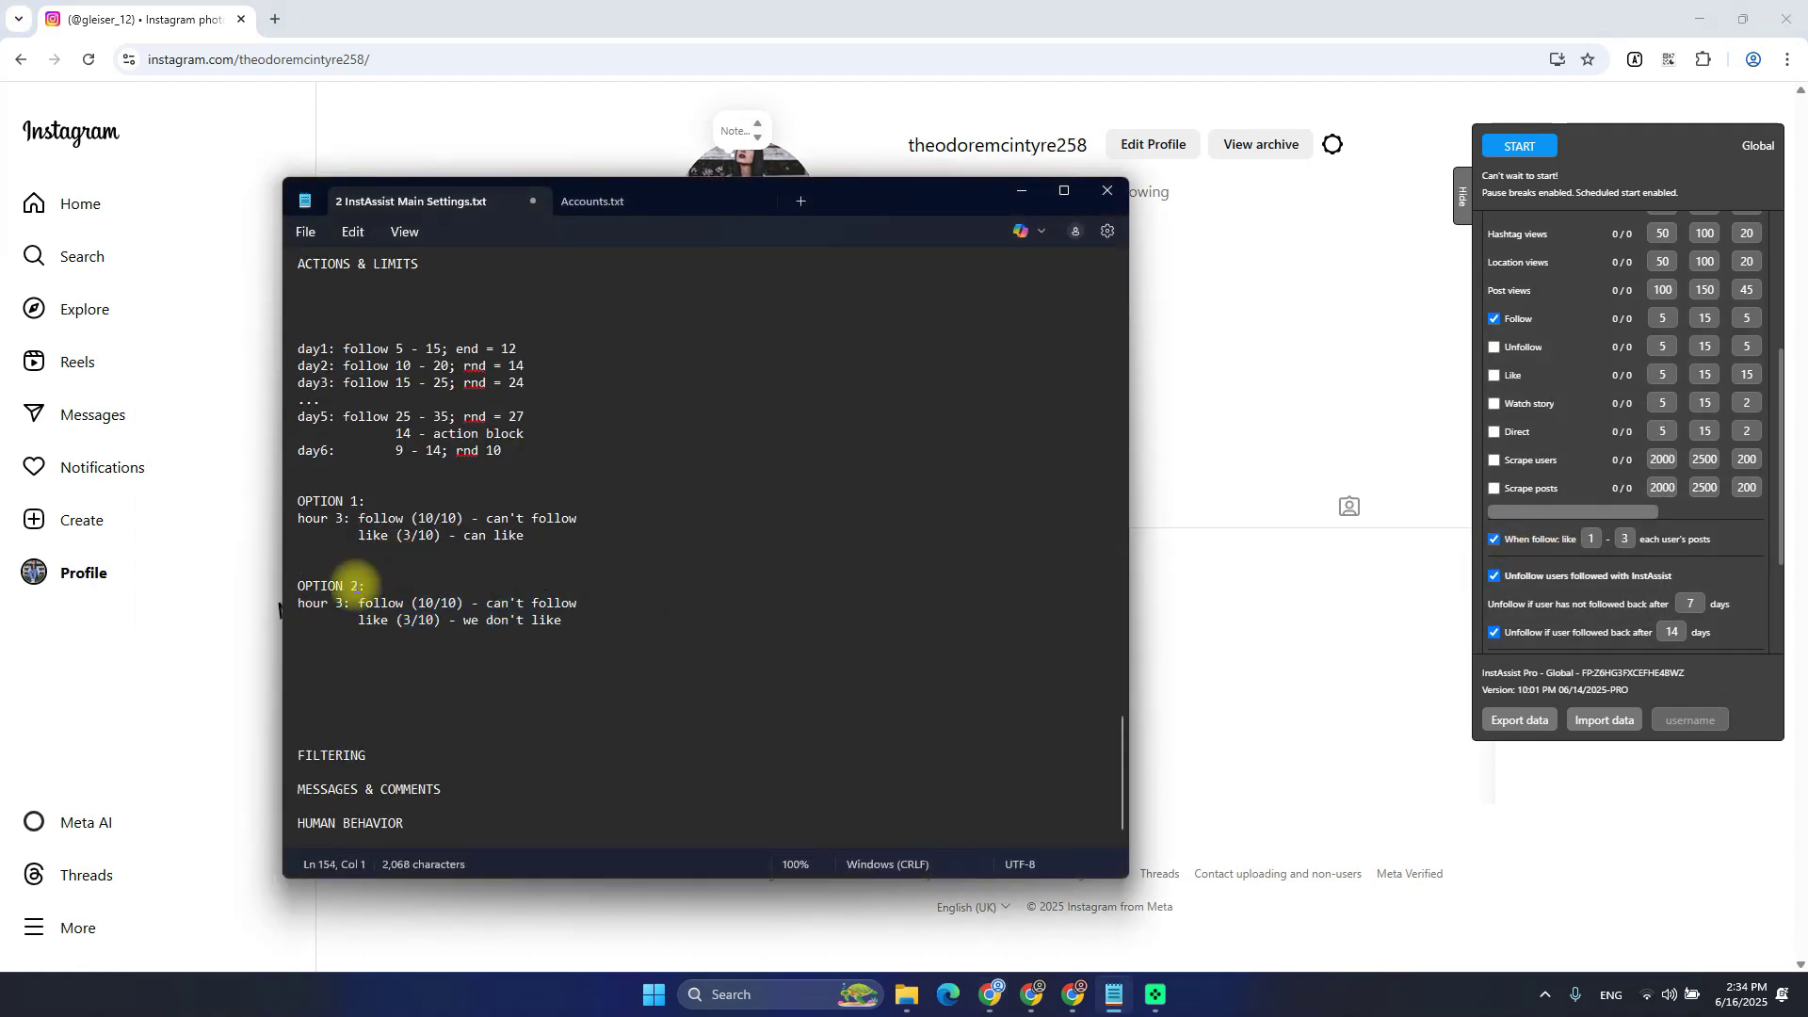
{"action": "left_click", "coordinate": [472, 638]}
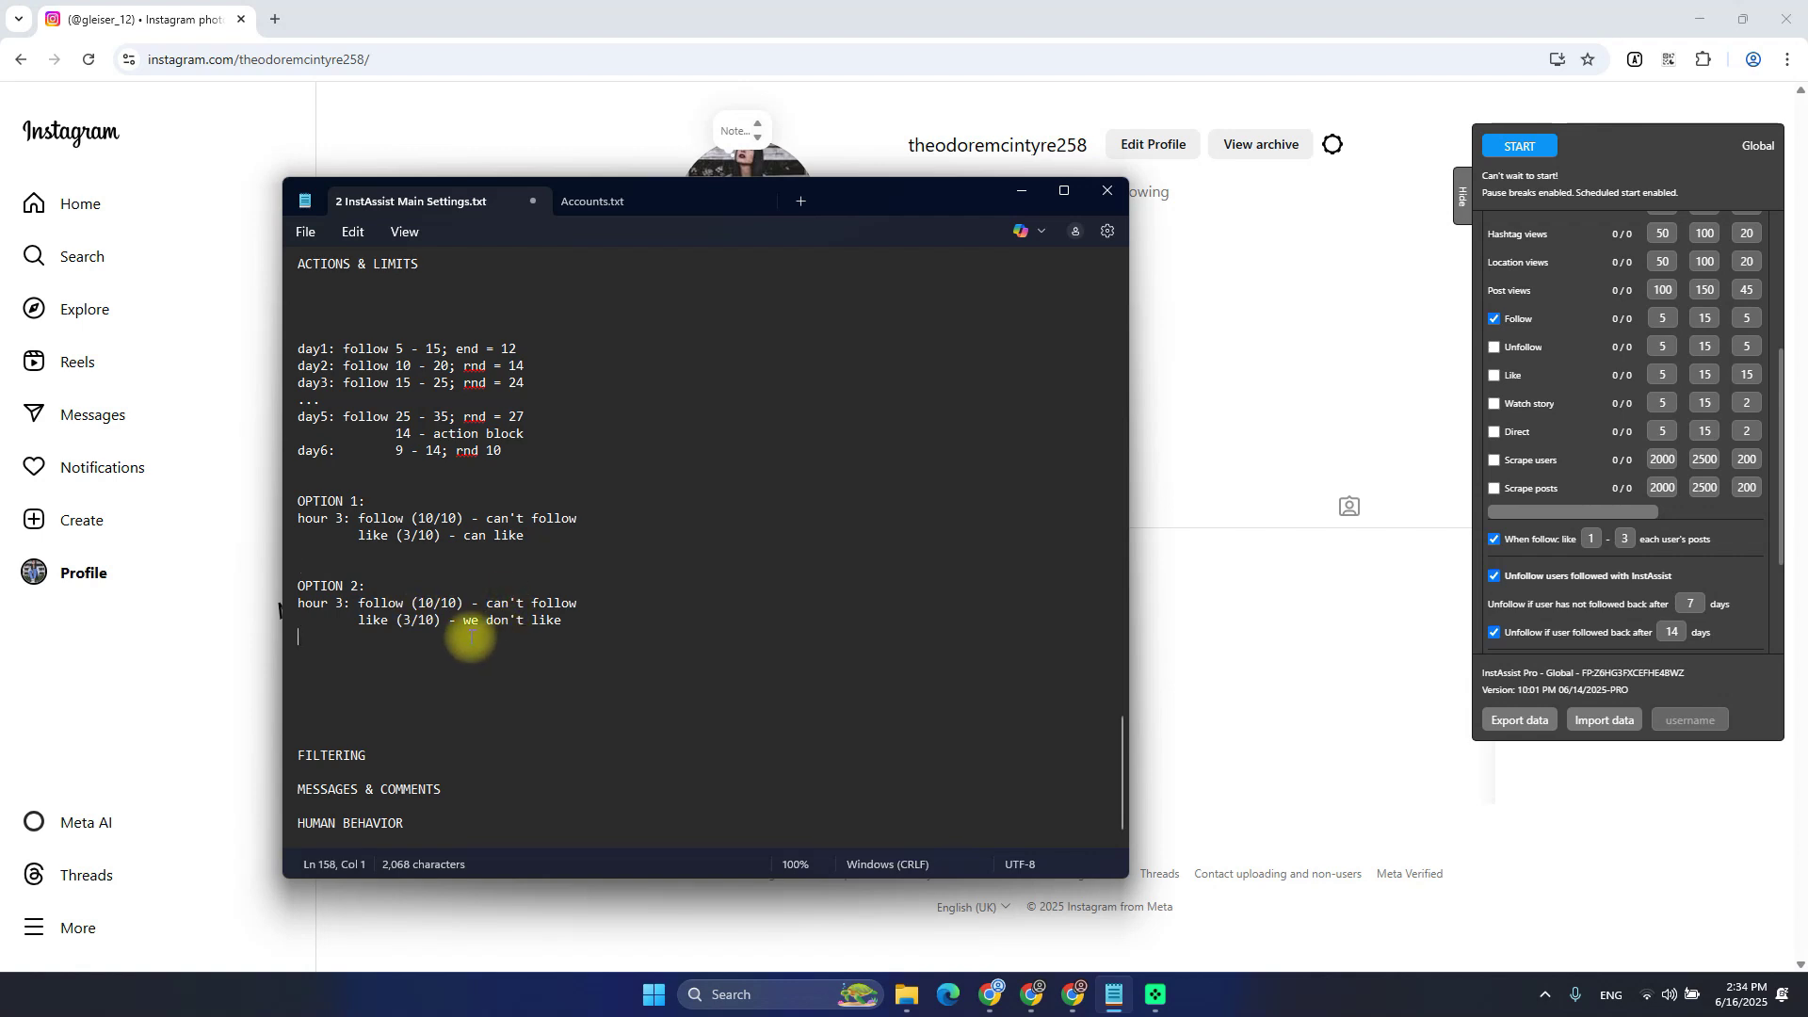
Toggle "Unfollow users followed with InstAssist" off and on again, and highlight the OPTION 2 follow and like entries
{"action": "left_click", "coordinate": [1494, 575]}
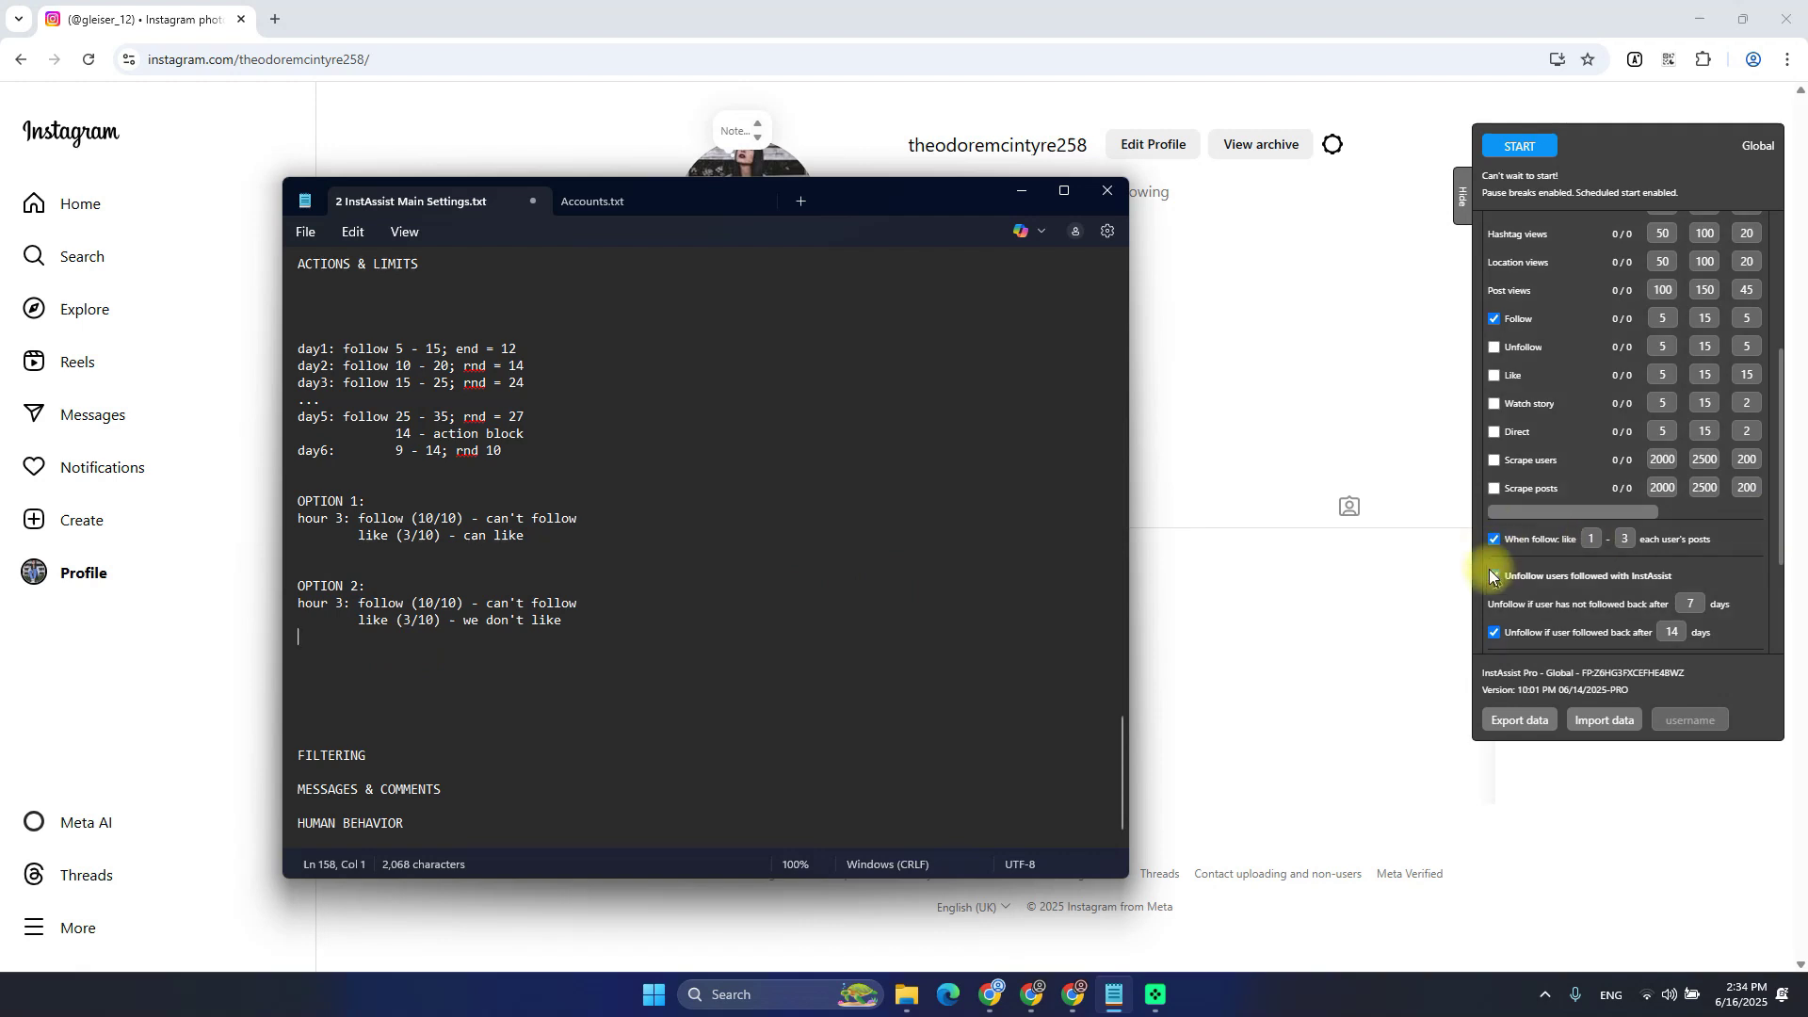
{"action": "left_click", "coordinate": [1592, 576]}
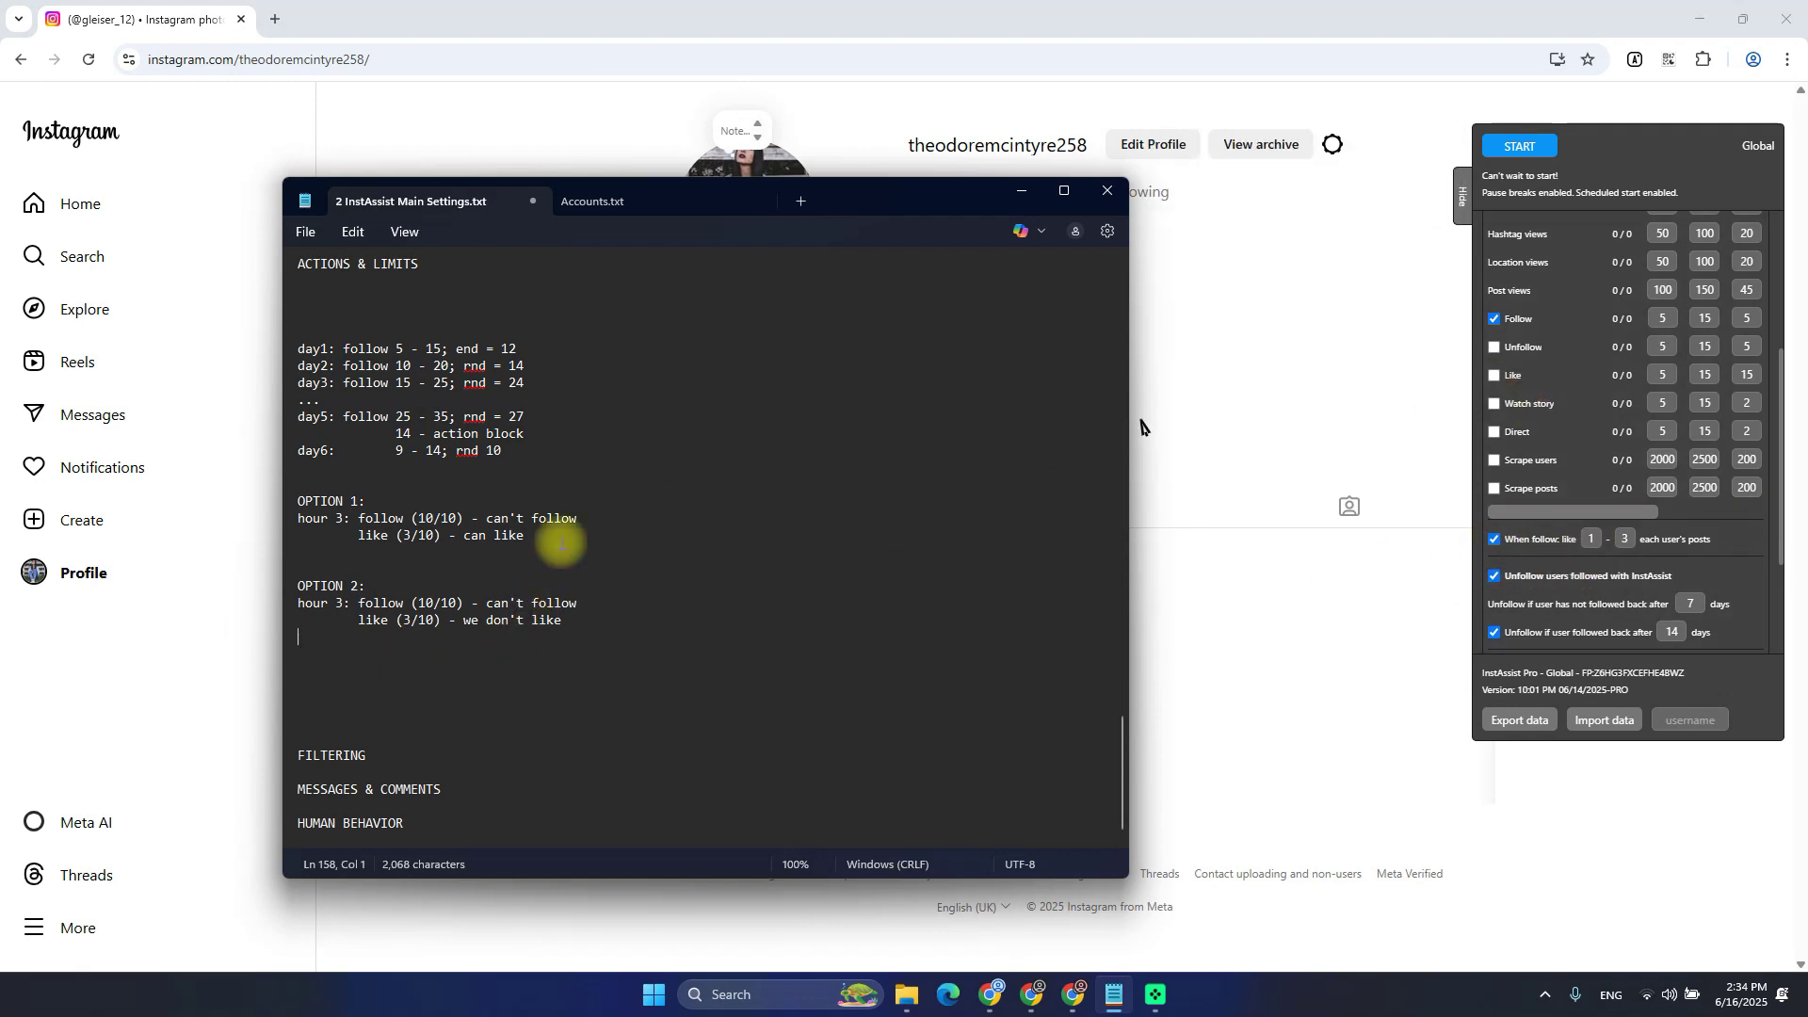
{"action": "double_click", "coordinate": [377, 603]}
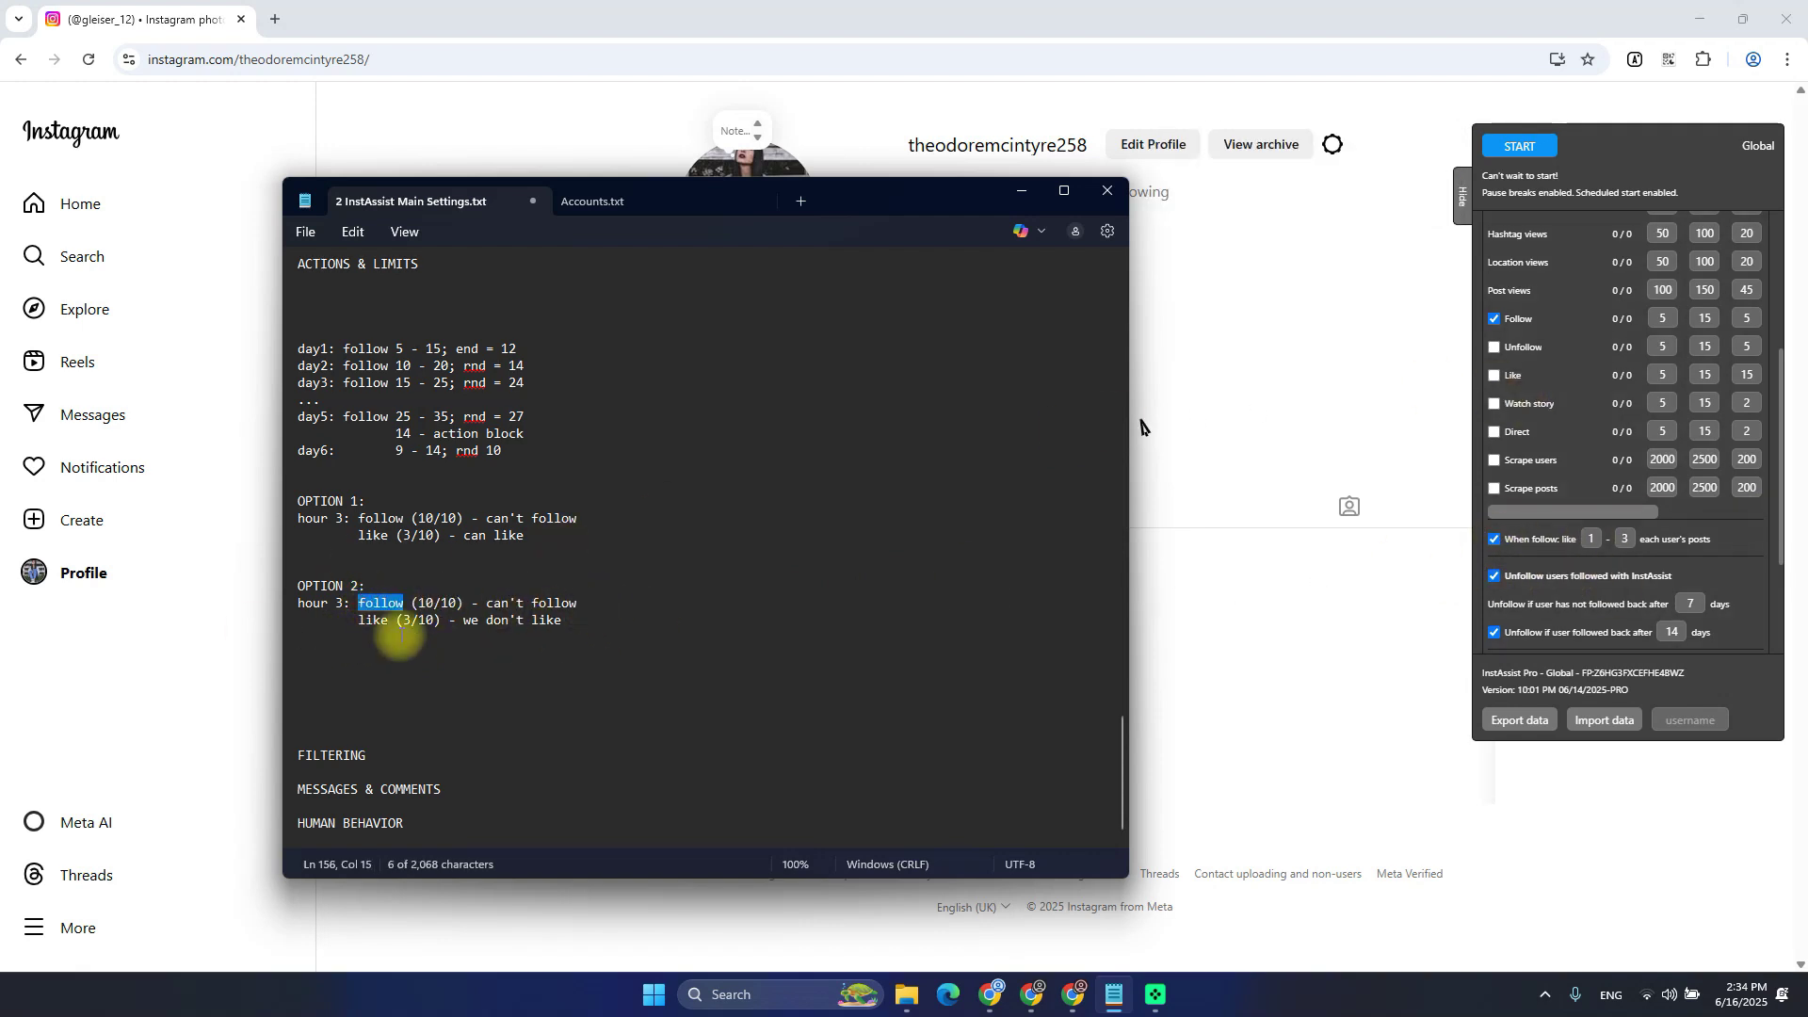
{"action": "double_click", "coordinate": [373, 621]}
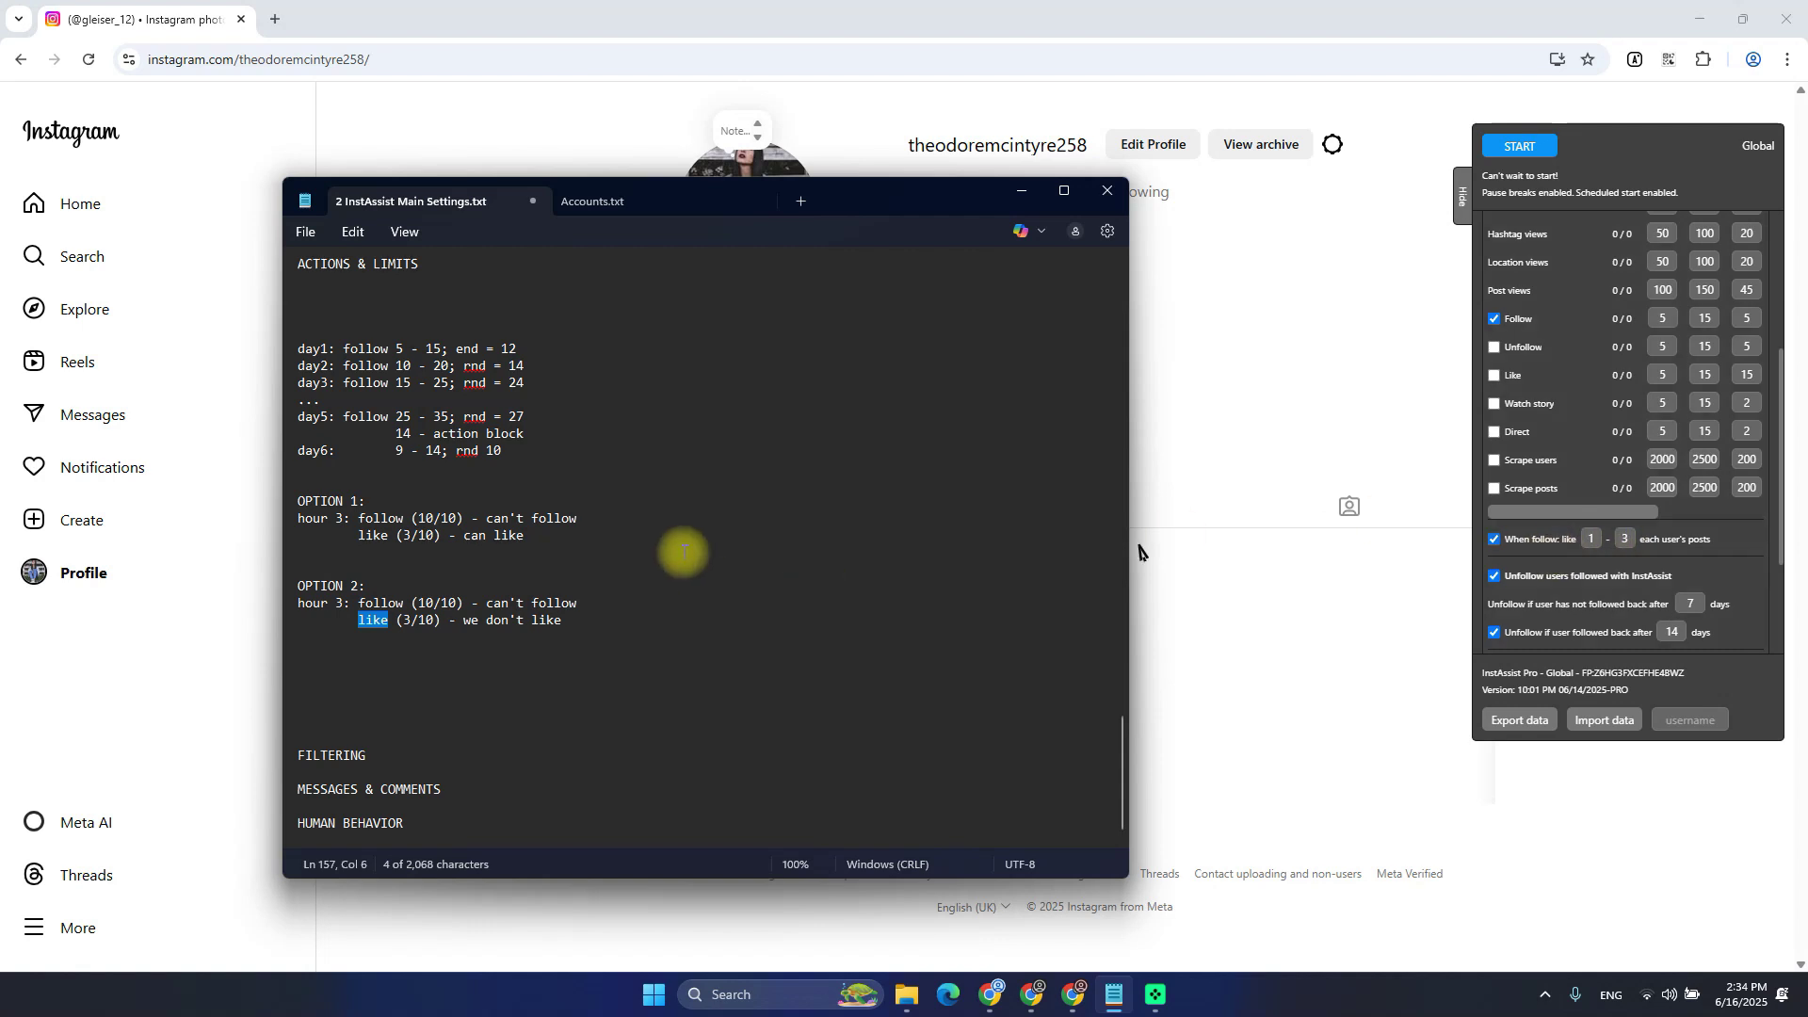
{"action": "left_click", "coordinate": [627, 607]}
{"action": "left_click", "coordinate": [626, 618]}
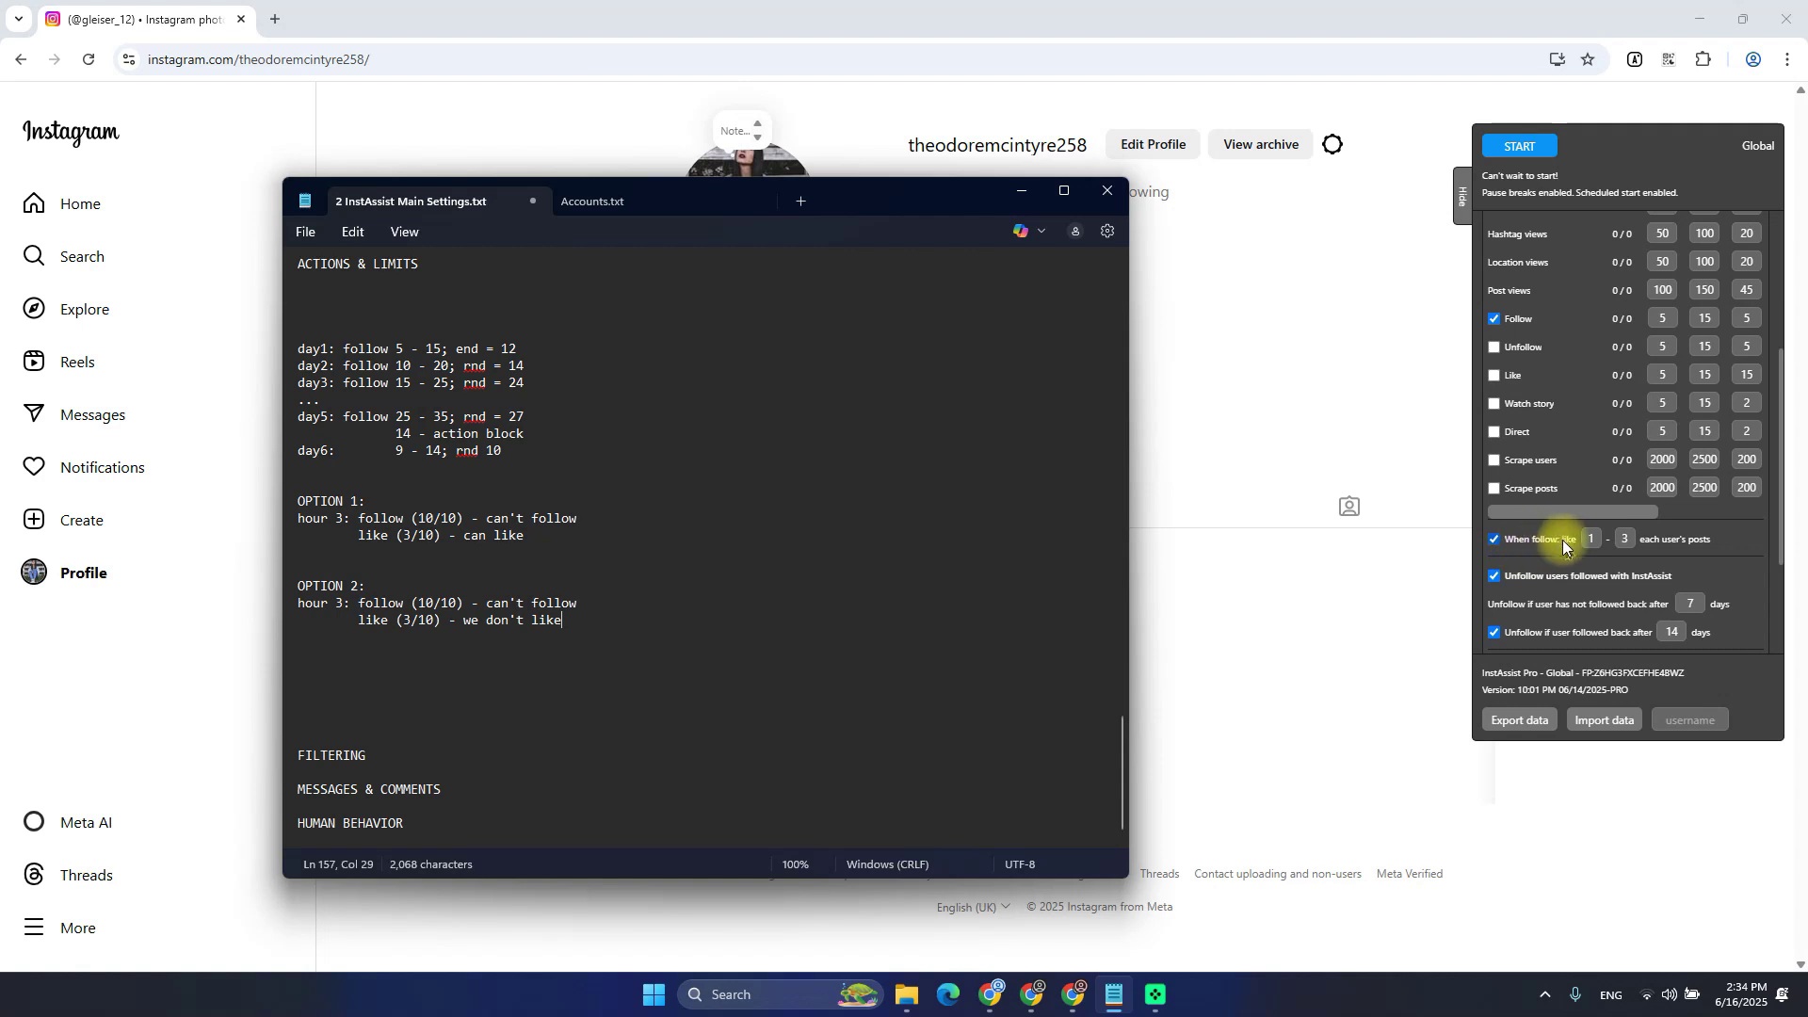
Set InstAssist to unfollow users who have not followed back after 14 days and users who followed back after 28 days
{"action": "mouse_move", "coordinate": [1568, 576]}
{"action": "scroll", "coordinate": [1601, 533], "scroll_direction": "down", "scroll_amount": 1}
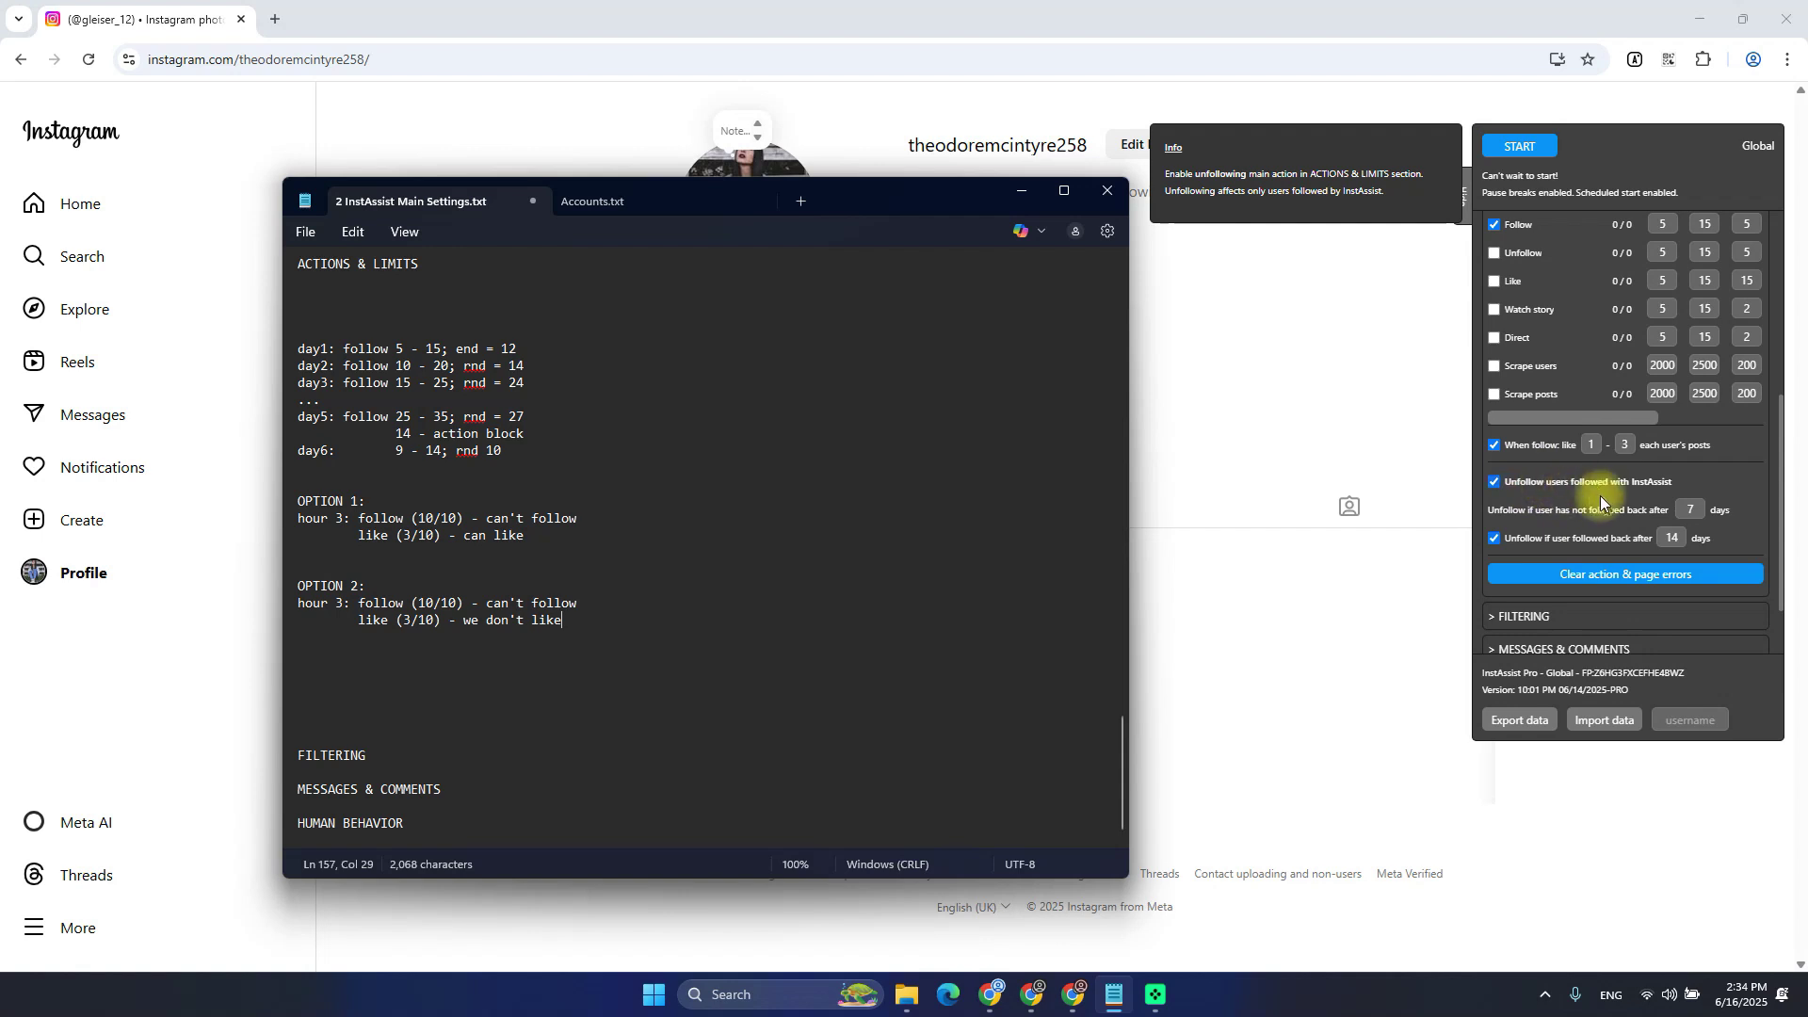
{"action": "left_click", "coordinate": [517, 657]}
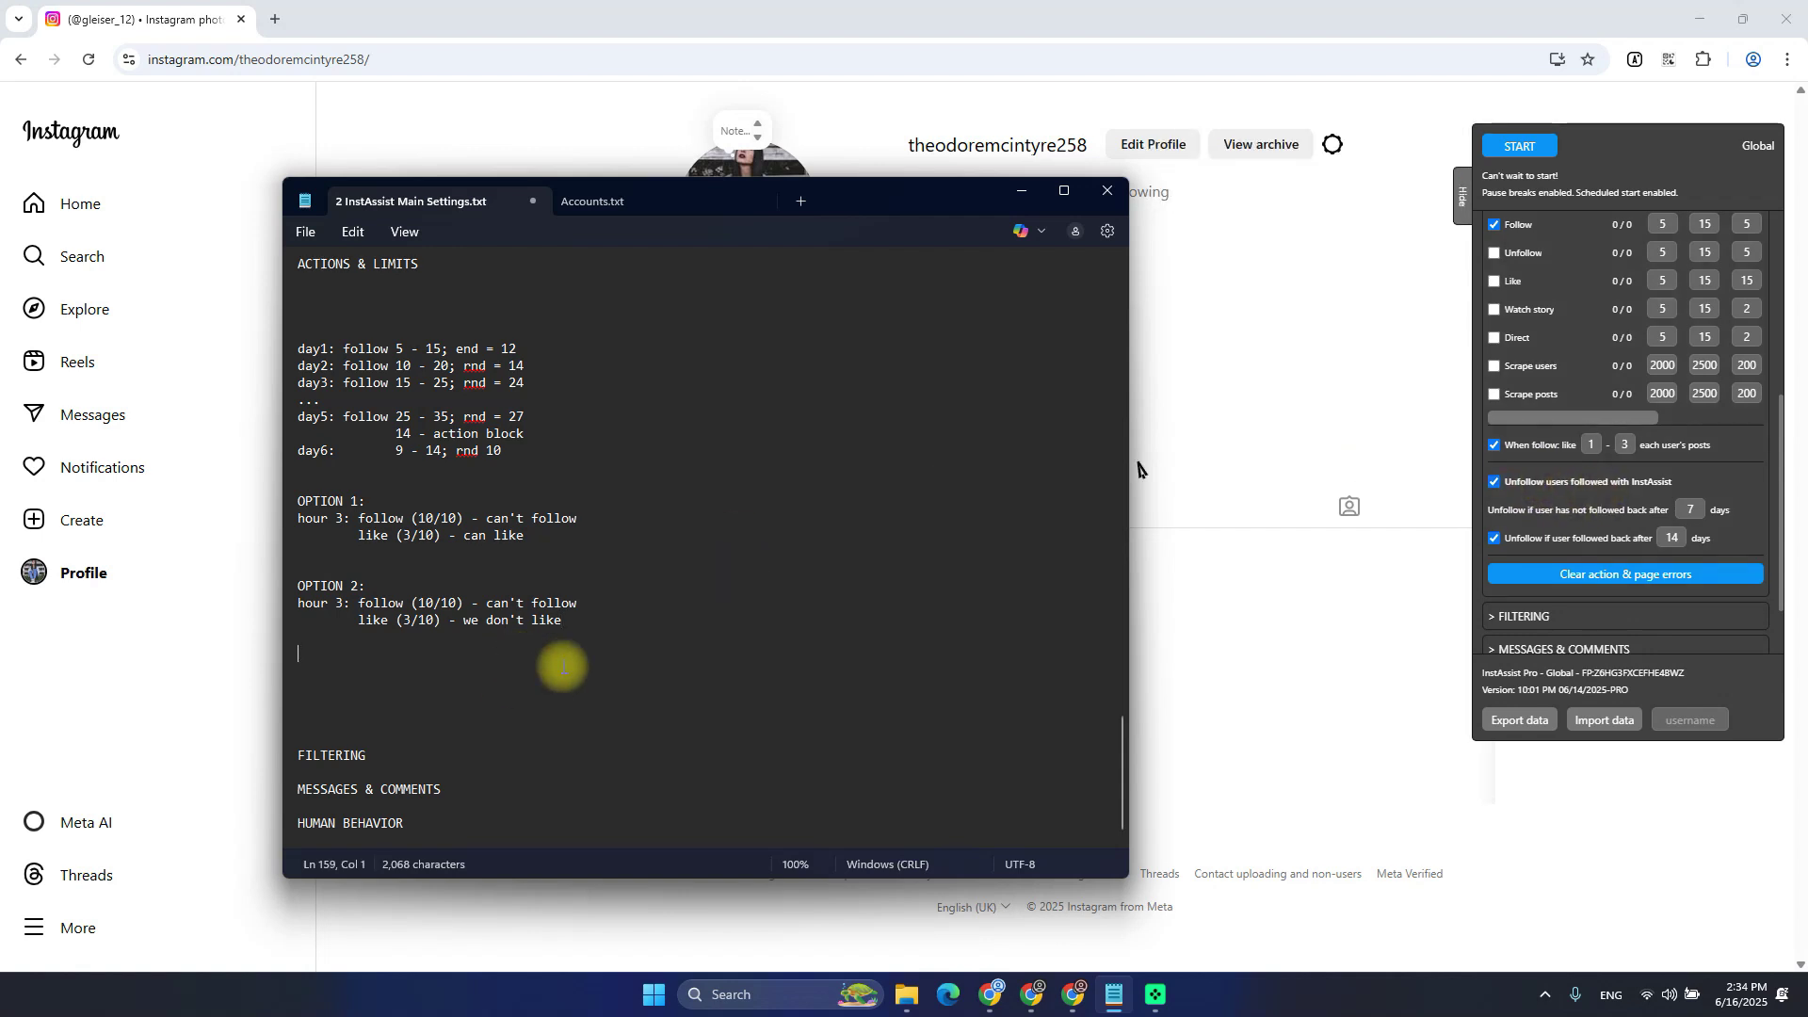
{"action": "mouse_move", "coordinate": [1516, 518]}
{"action": "left_click_drag", "start_coordinate": [1501, 512], "coordinate": [1598, 524]}
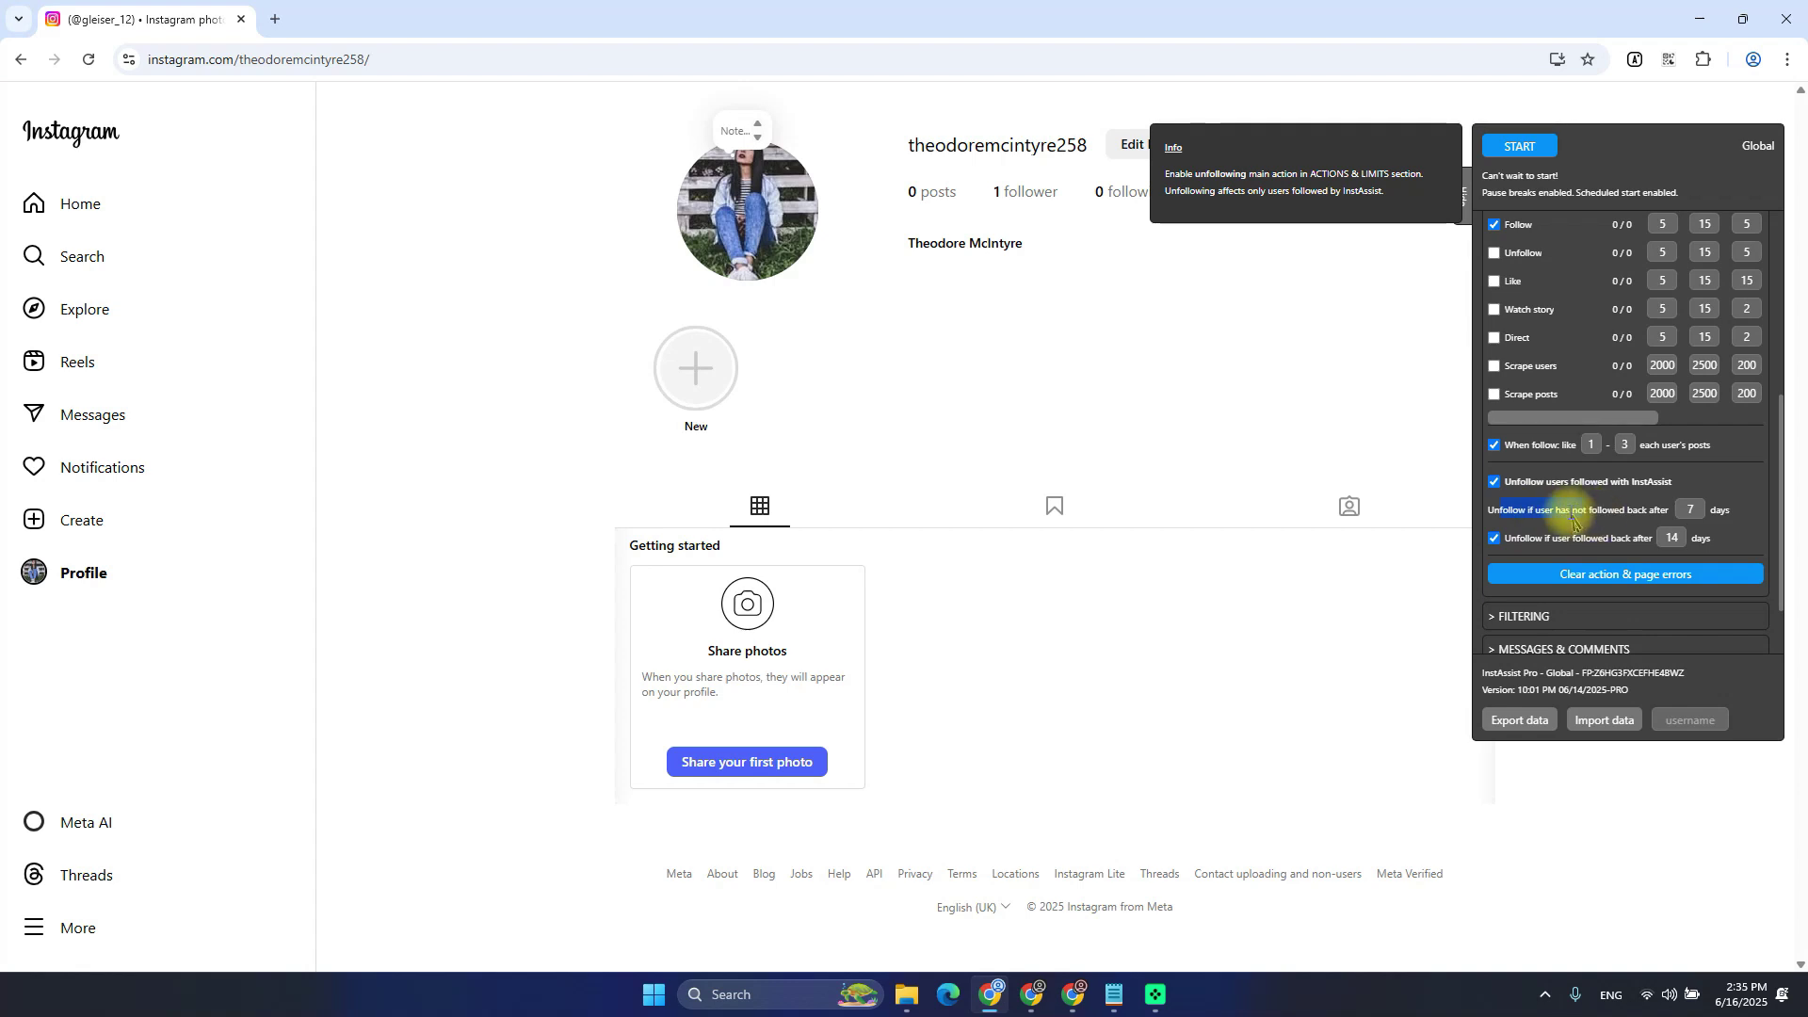
{"action": "left_click_drag", "start_coordinate": [1558, 517], "coordinate": [1676, 505]}
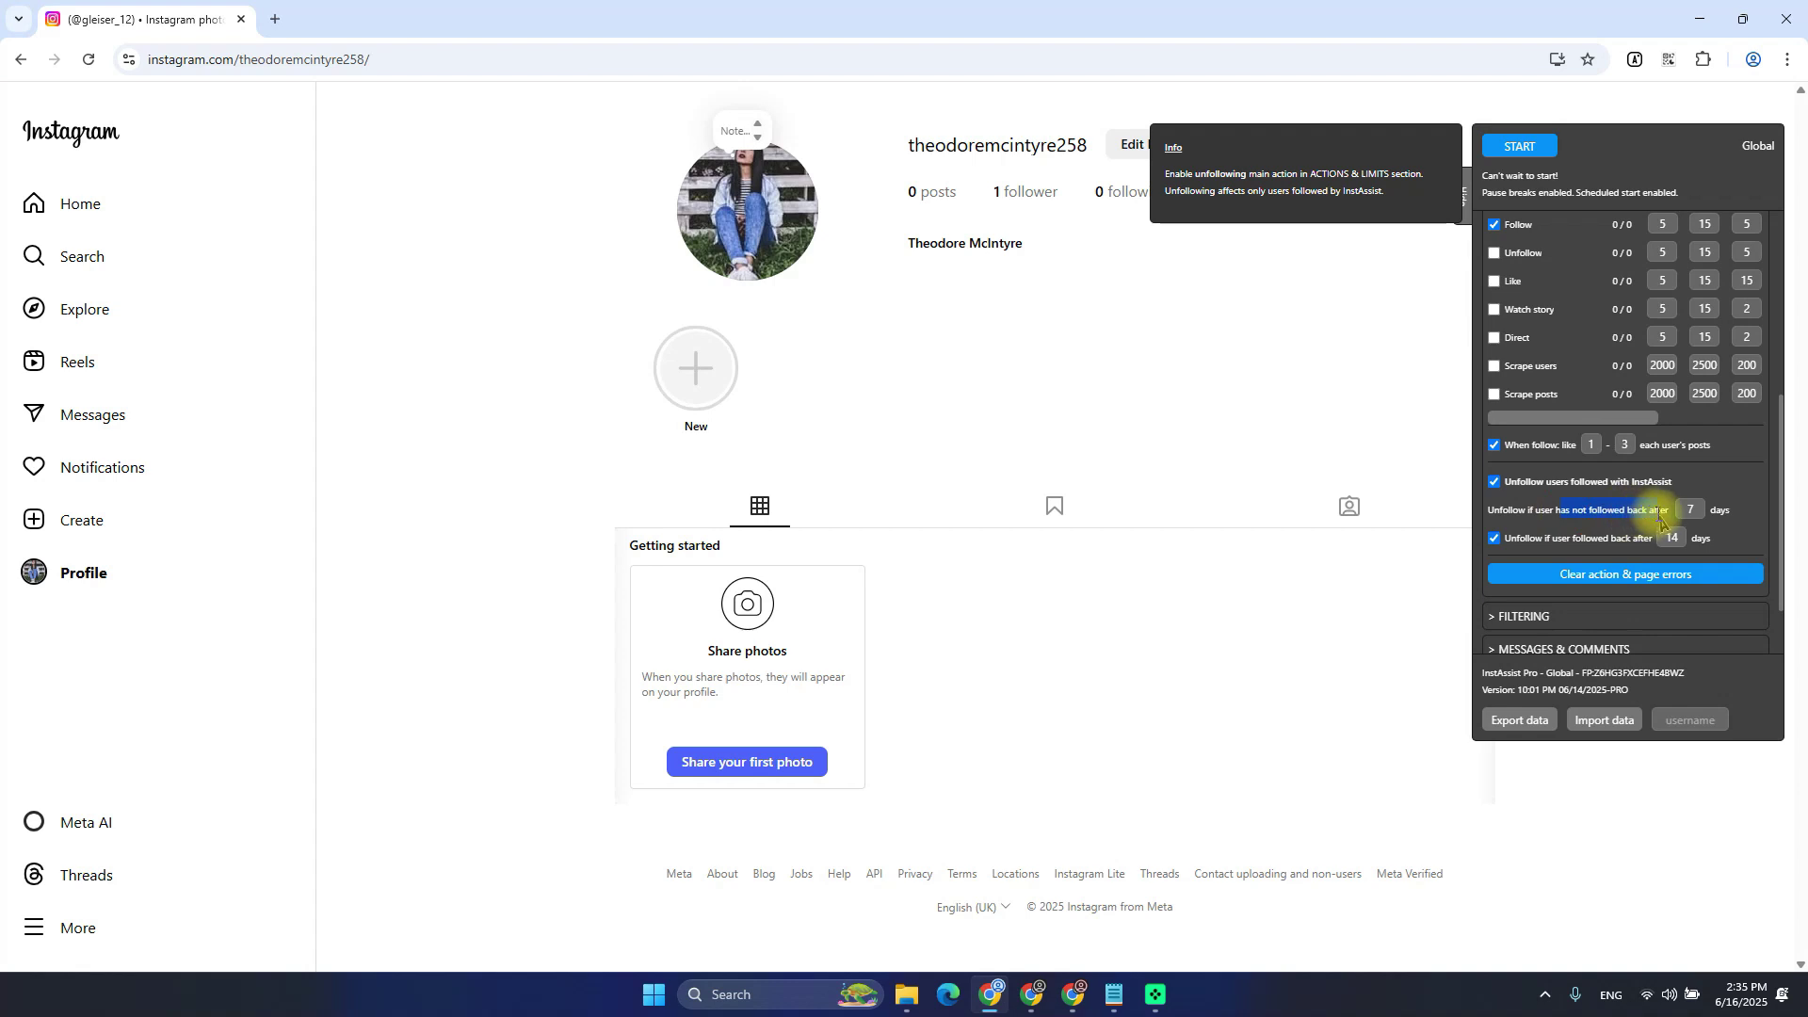
{"action": "left_click", "coordinate": [1695, 510]}
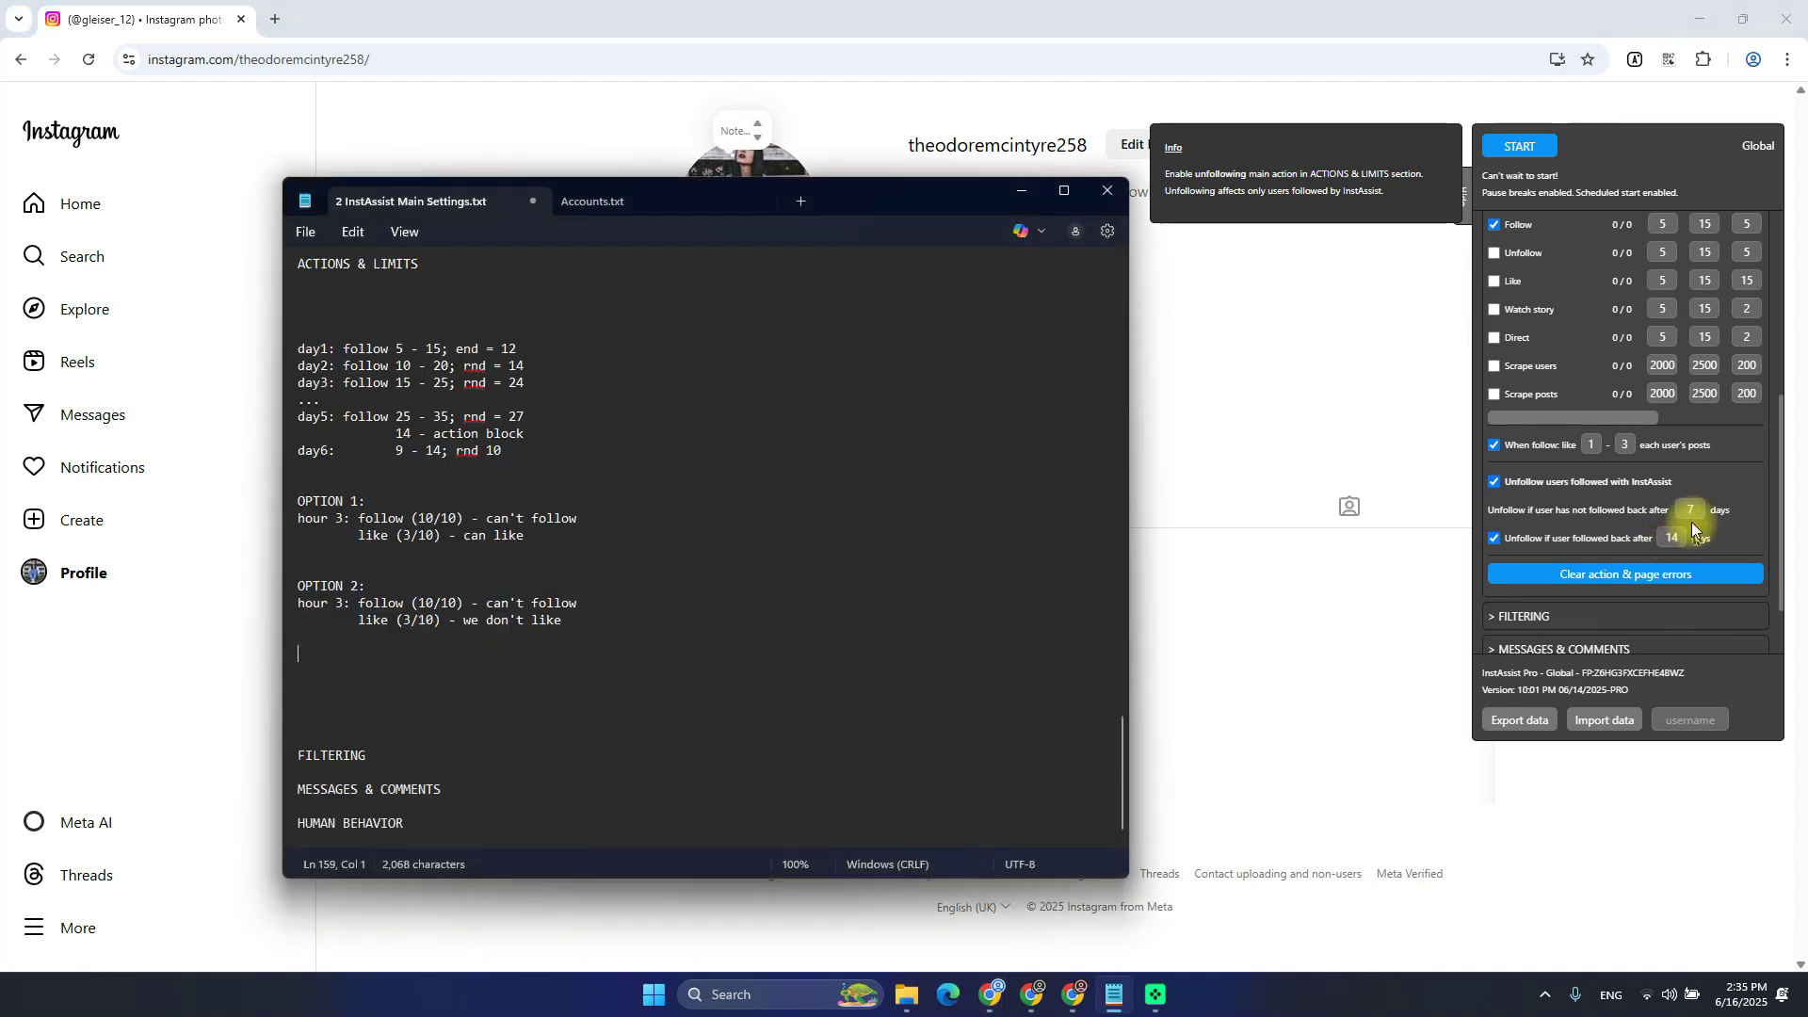
{"action": "left_click", "coordinate": [1692, 514]}
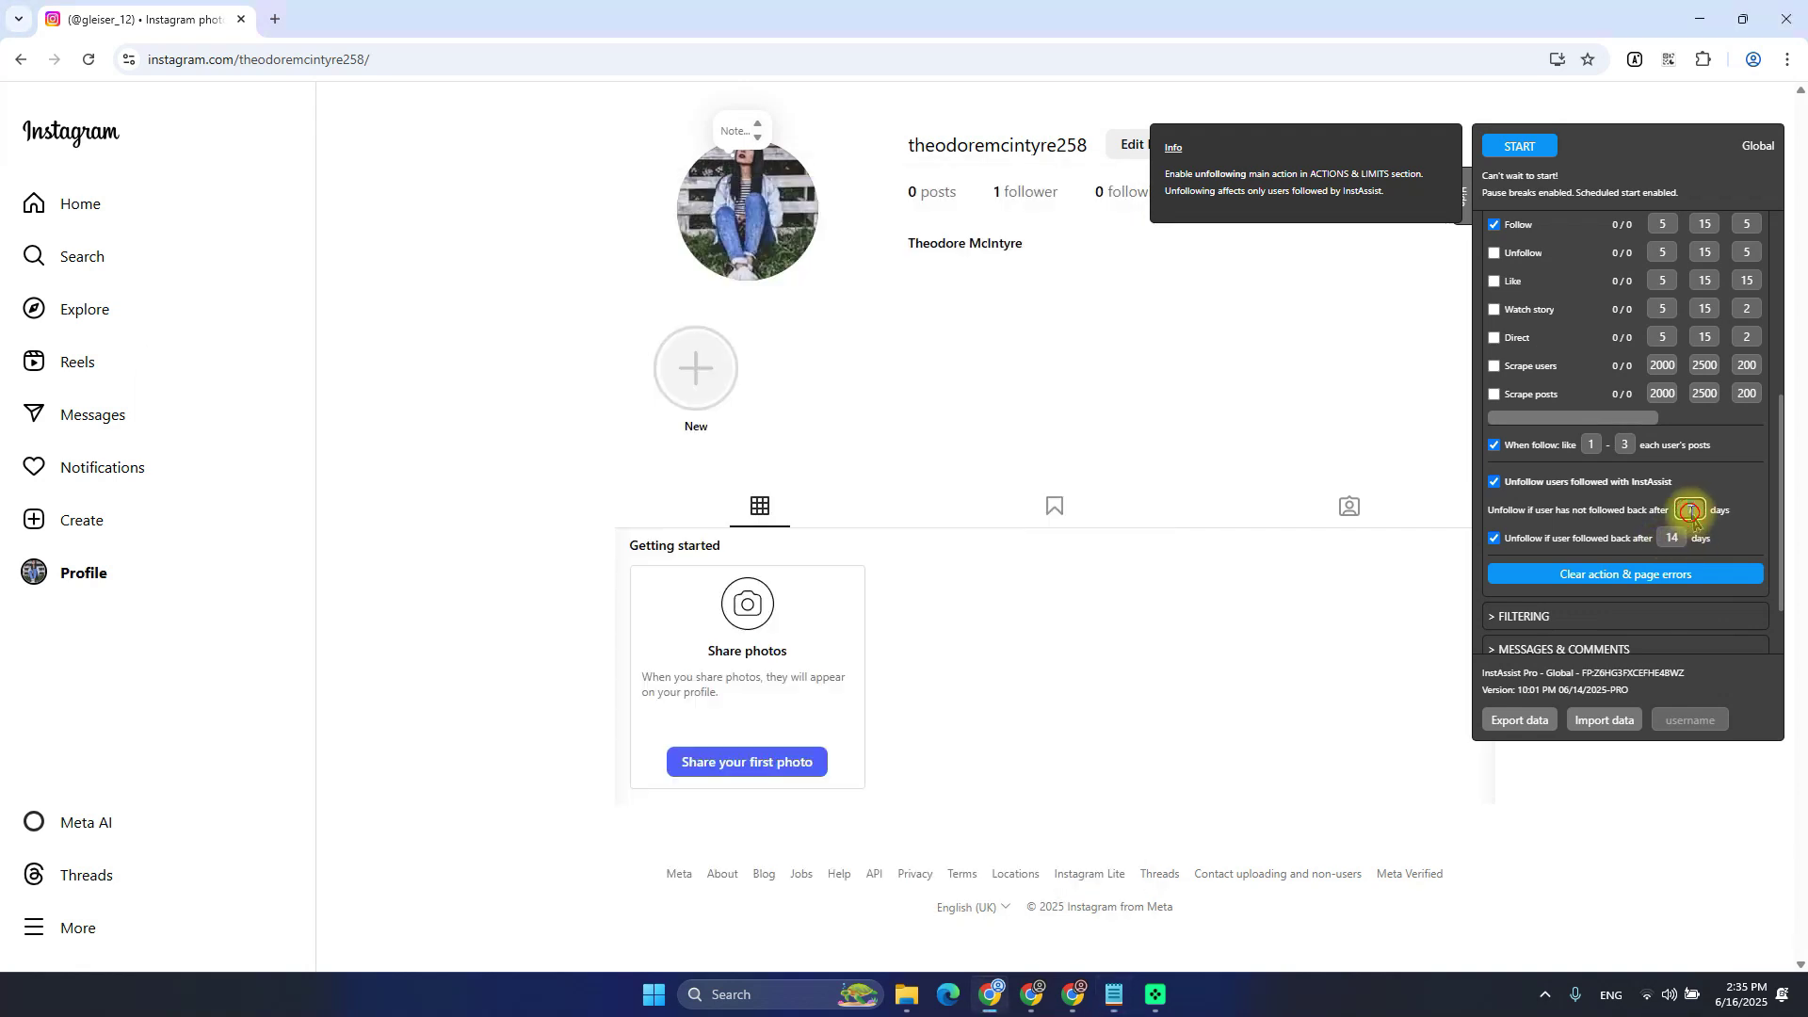
{"action": "type", "text": "14"}
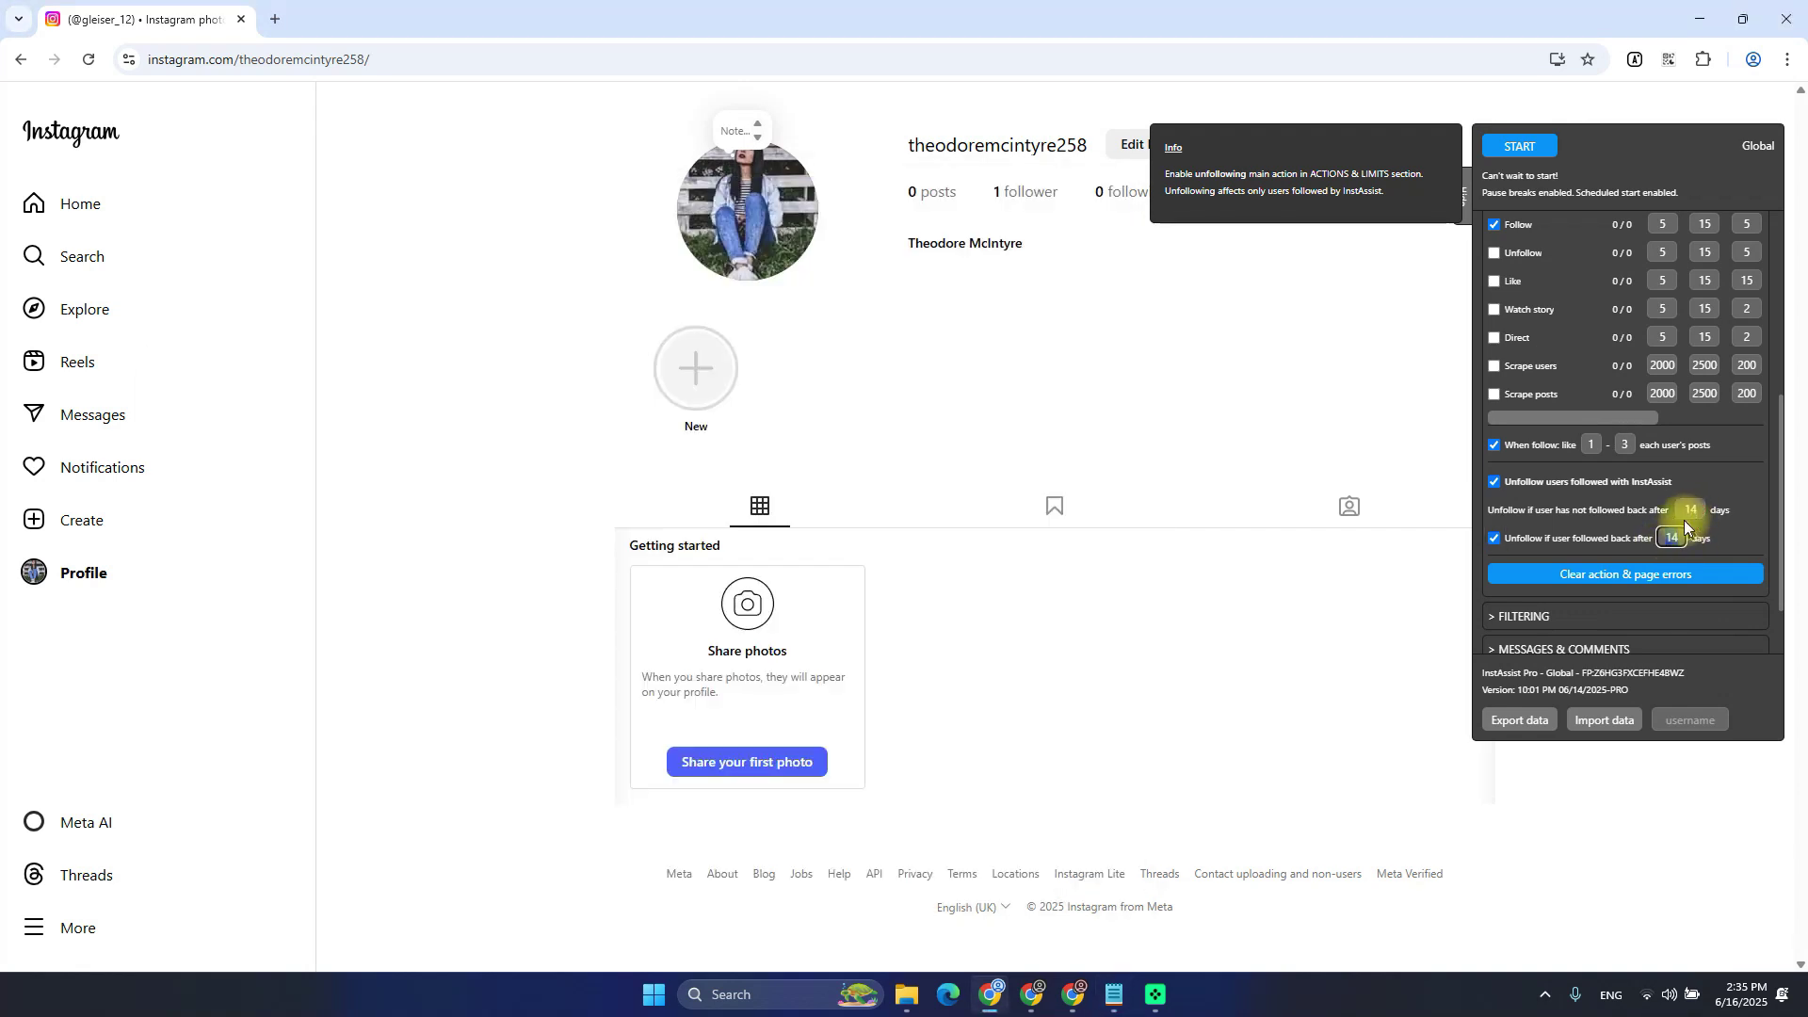
{"action": "type", "text": "28"}
Switch to the Notepad notes and place the cursor on a blank line below the OPTION 2 entries
{"action": "key", "text": "alt+Tab"}
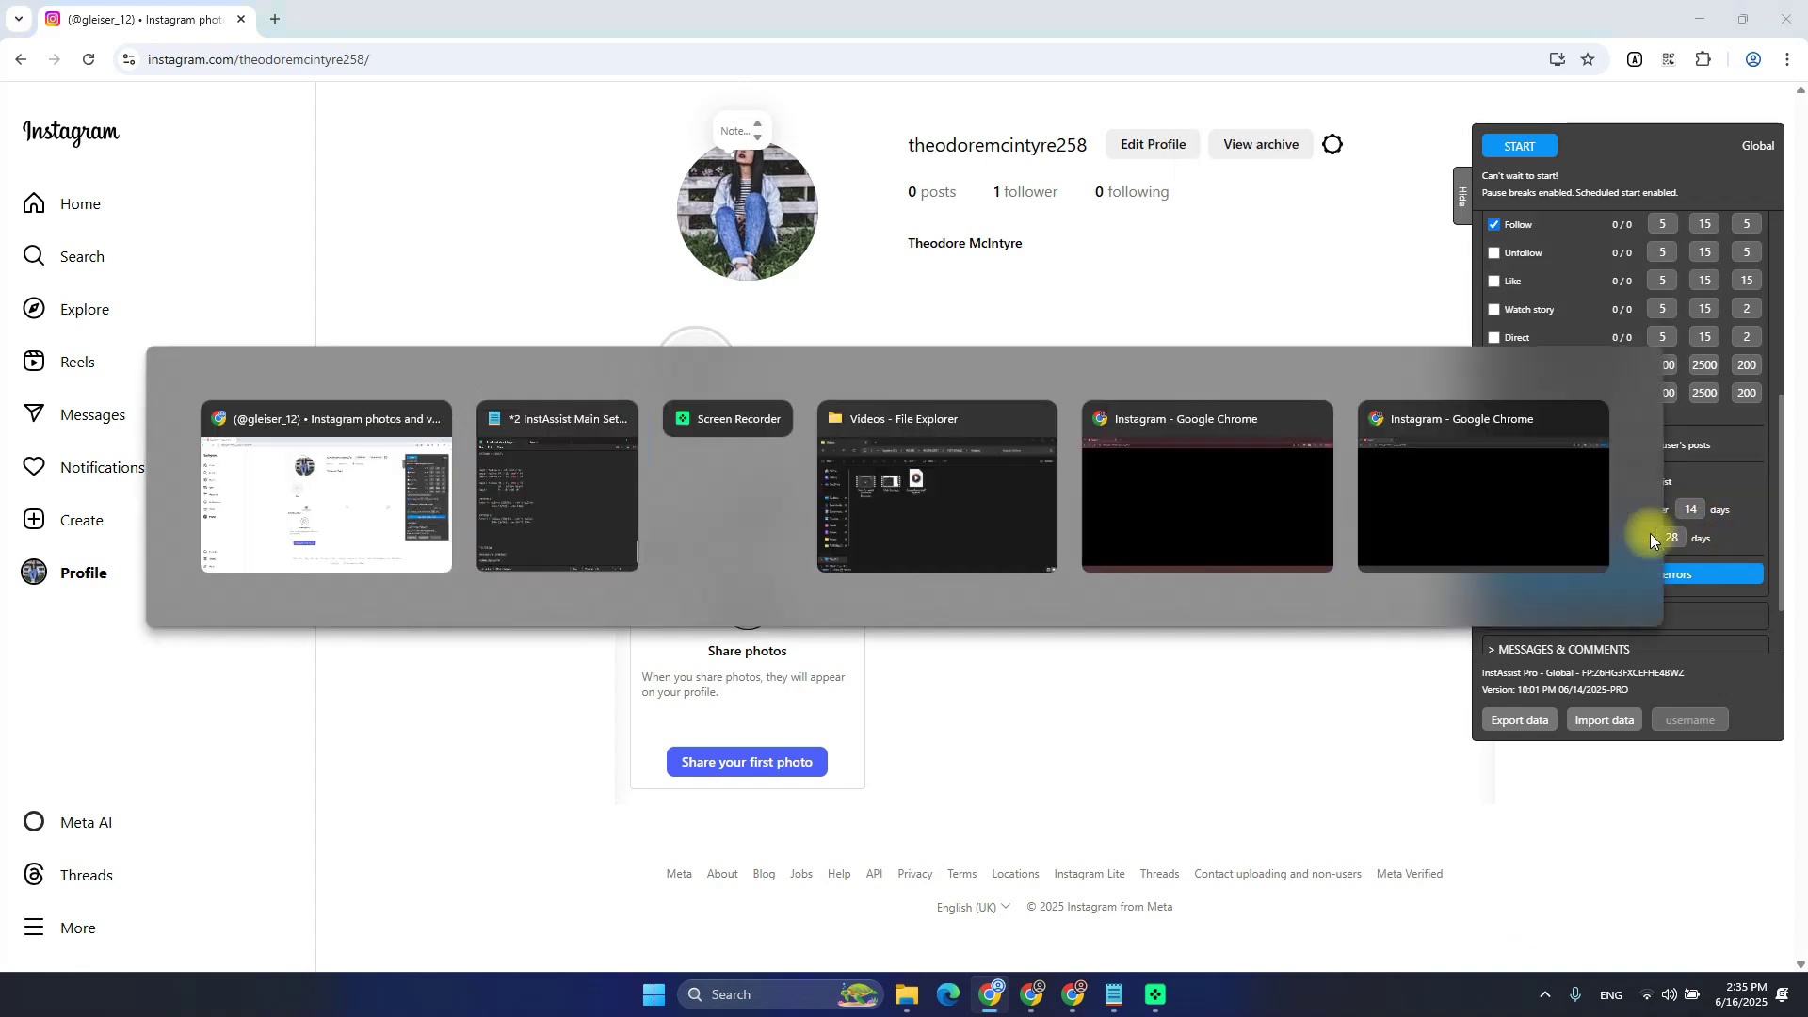
{"action": "left_click", "coordinate": [464, 688]}
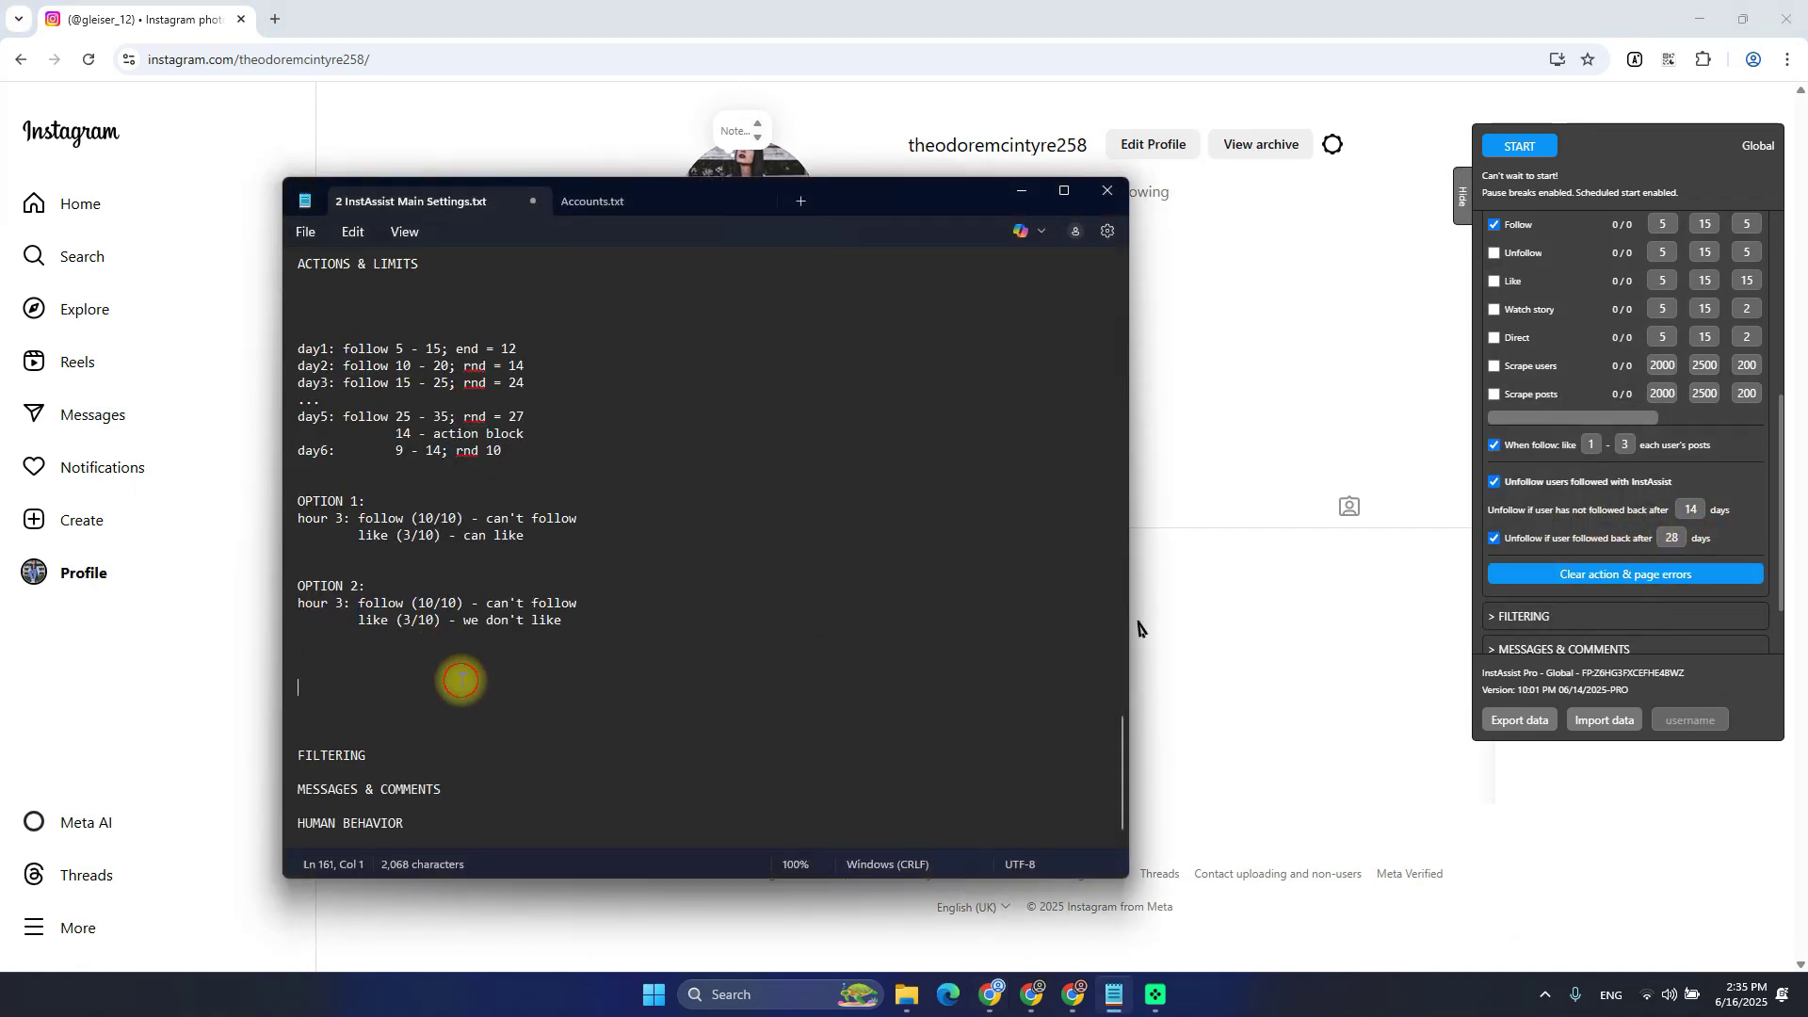
{"action": "left_click", "coordinate": [450, 665]}
{"action": "key", "text": "alt+Tab"}
{"action": "key", "text": "alt+Tab"}
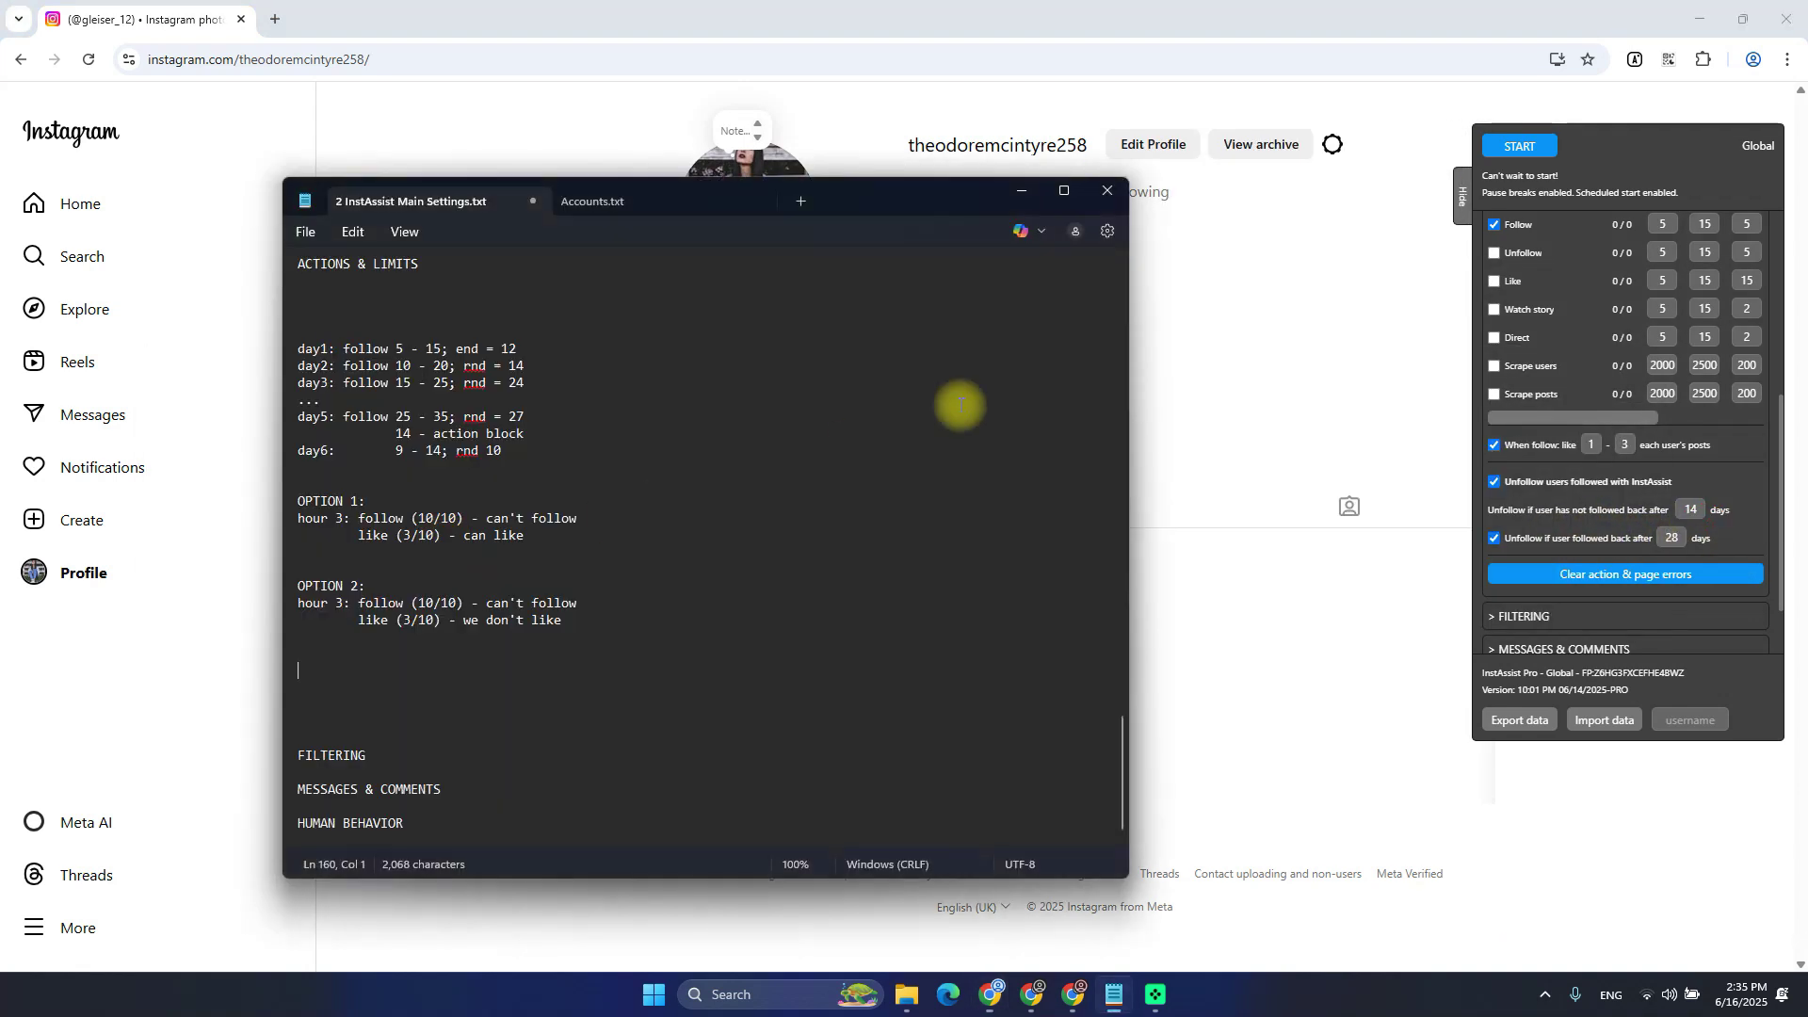
Review the unfollow delays for users who have not followed back and for users who followed back
{"action": "mouse_move", "coordinate": [1689, 513]}
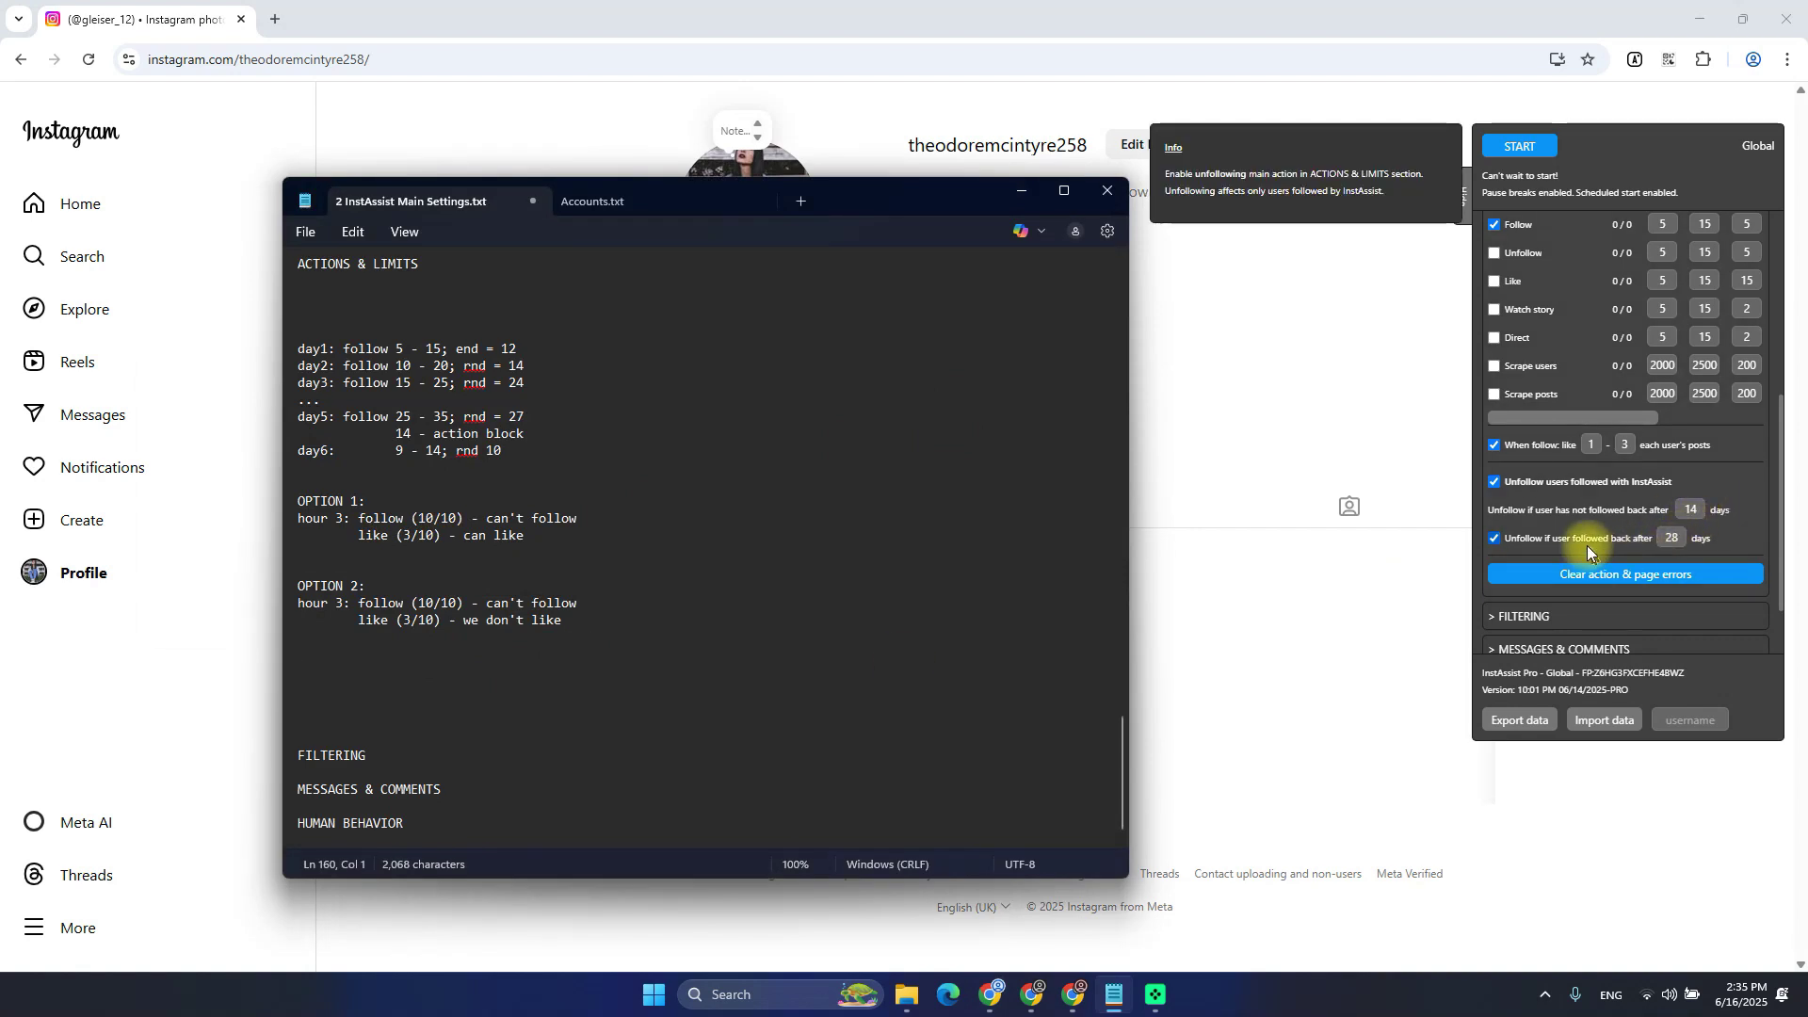
{"action": "left_click", "coordinate": [1670, 541]}
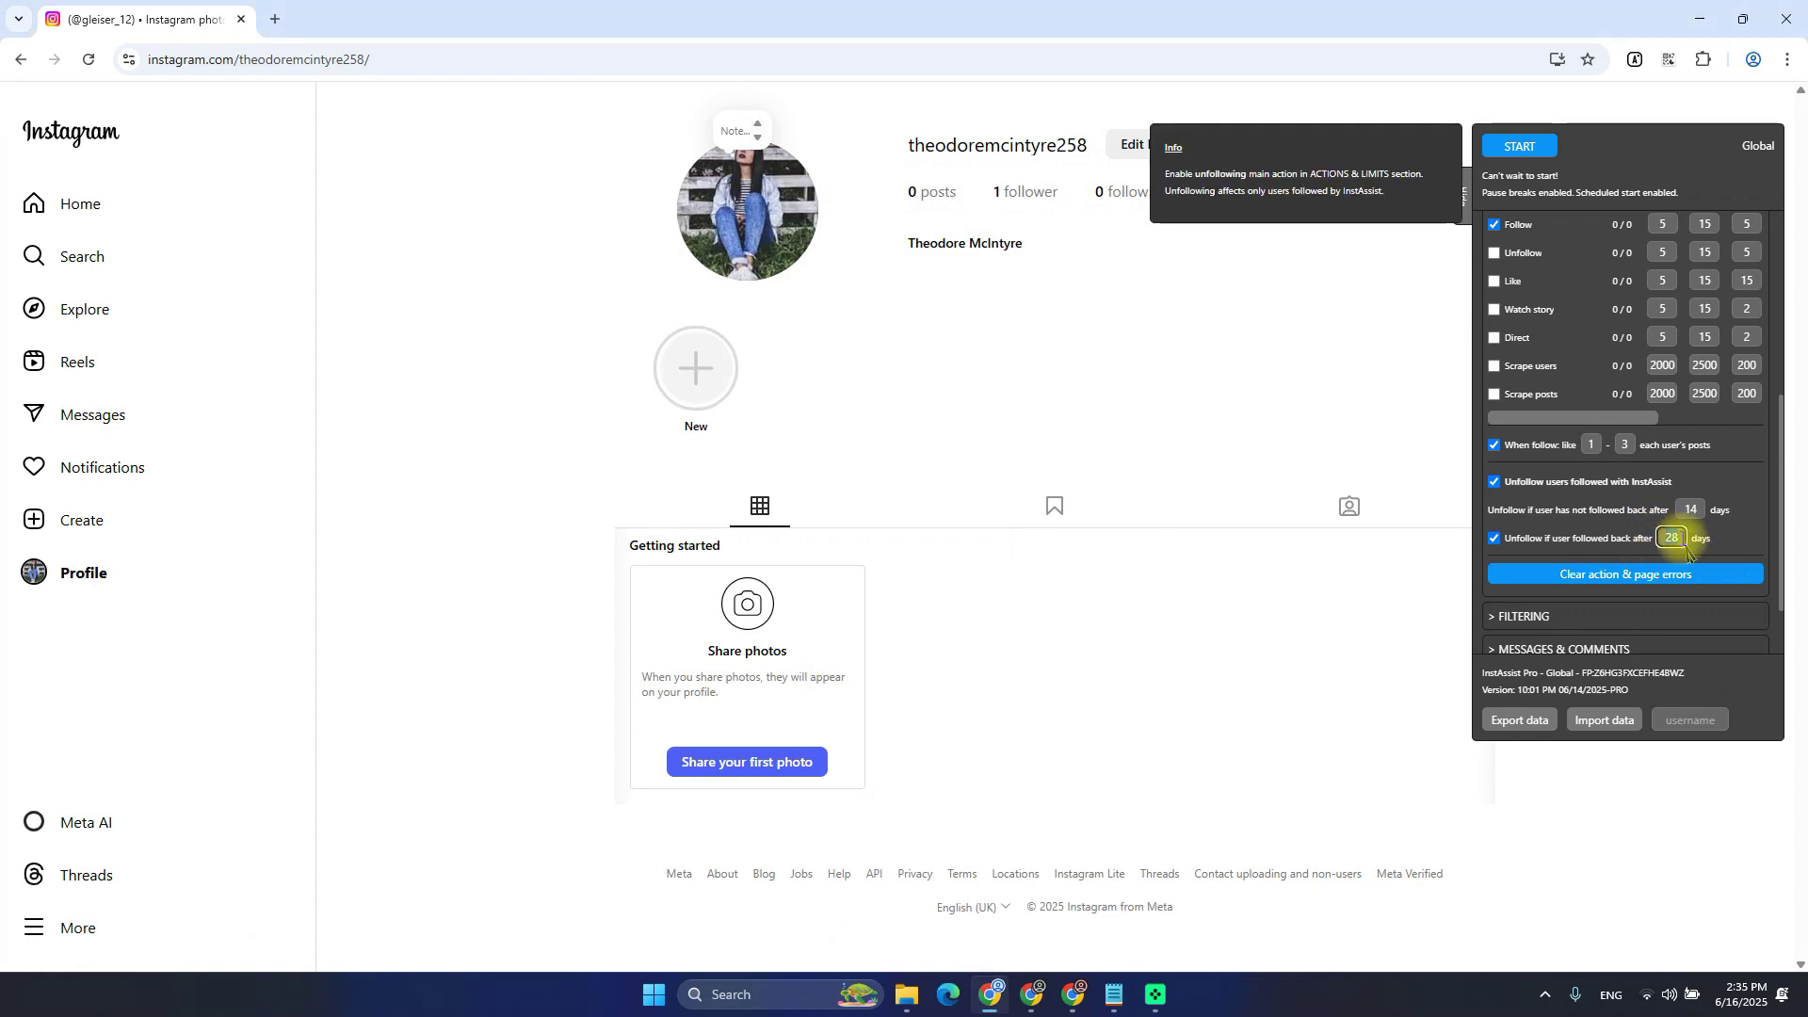
{"action": "key", "text": "alt+Tab"}
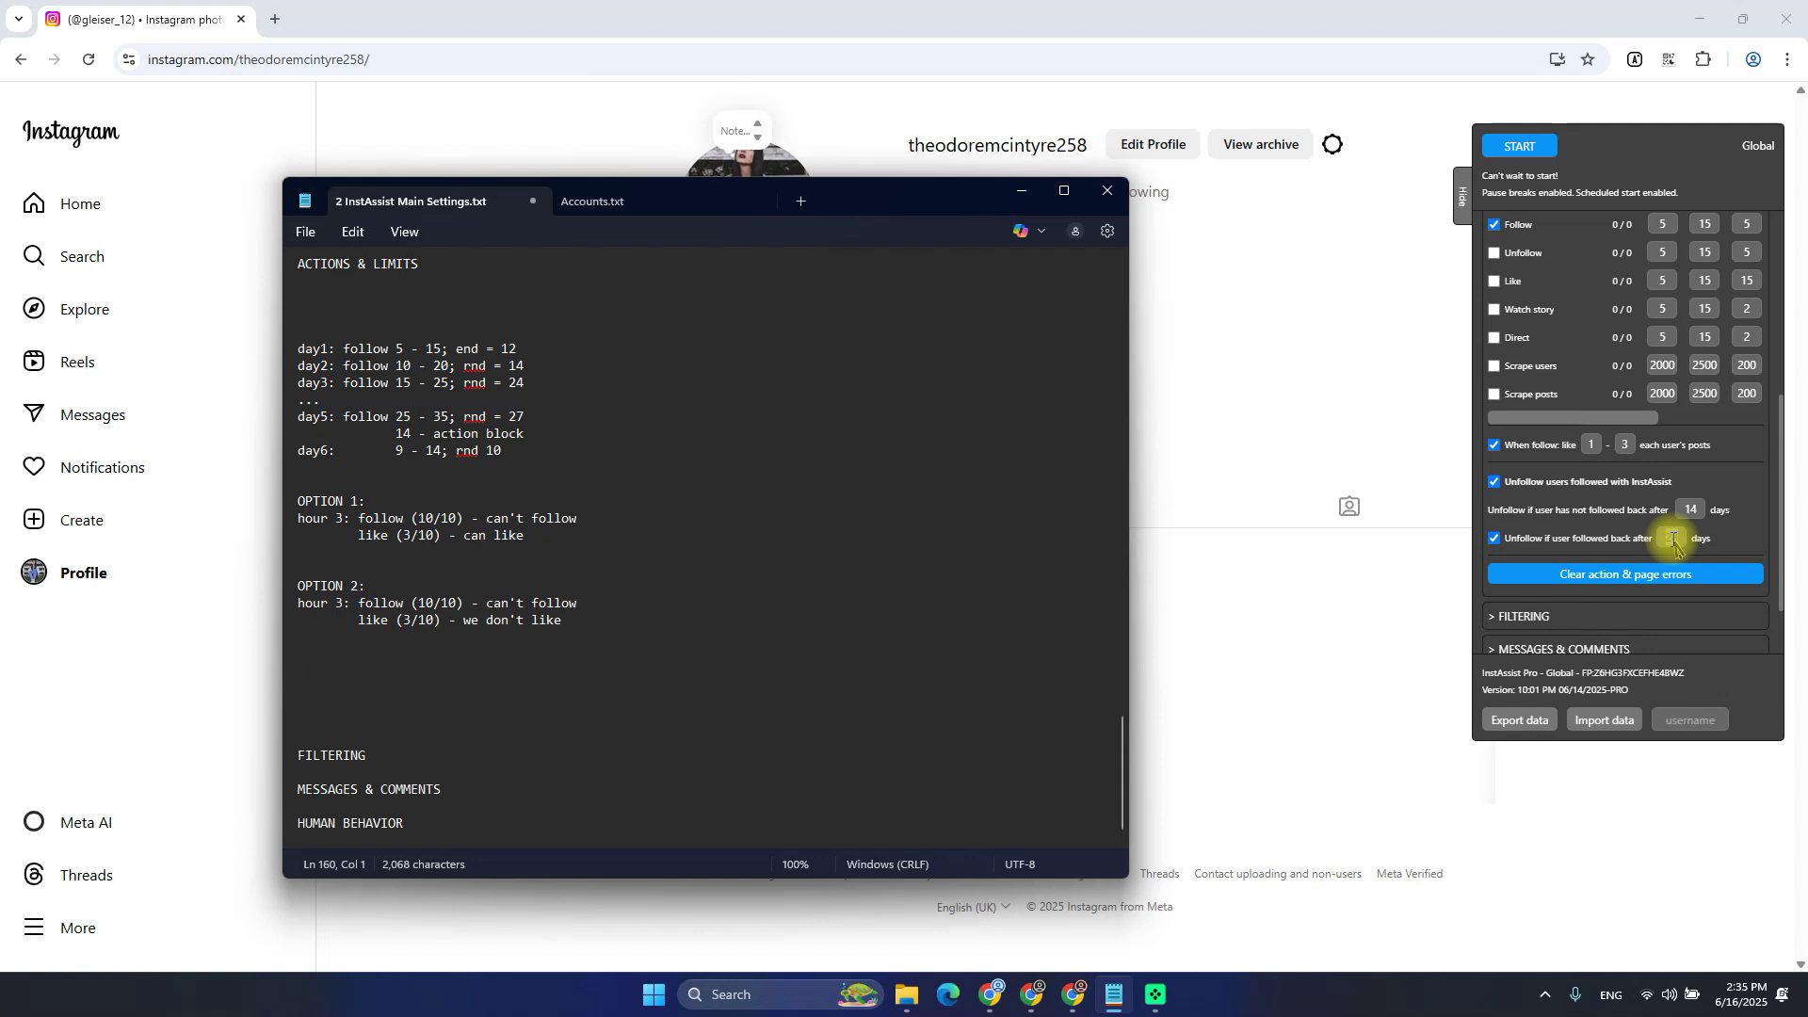
{"action": "mouse_move", "coordinate": [1675, 541]}
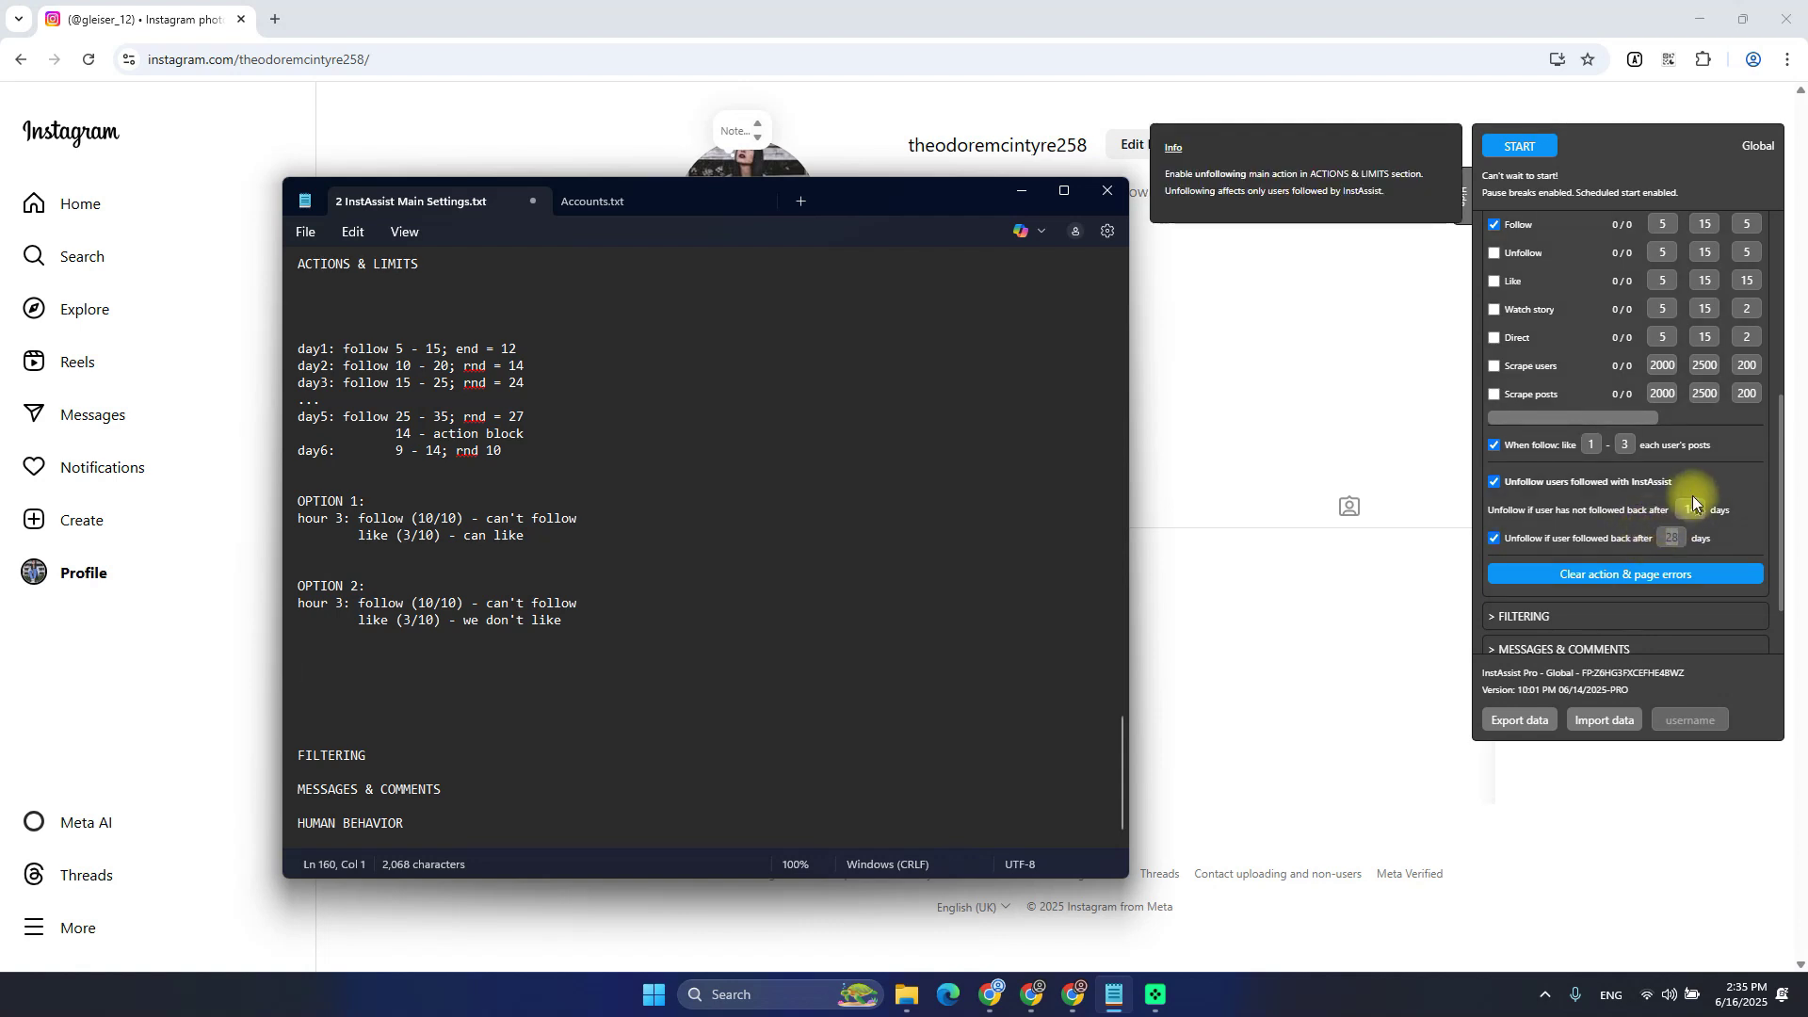
{"action": "left_click", "coordinate": [1690, 513]}
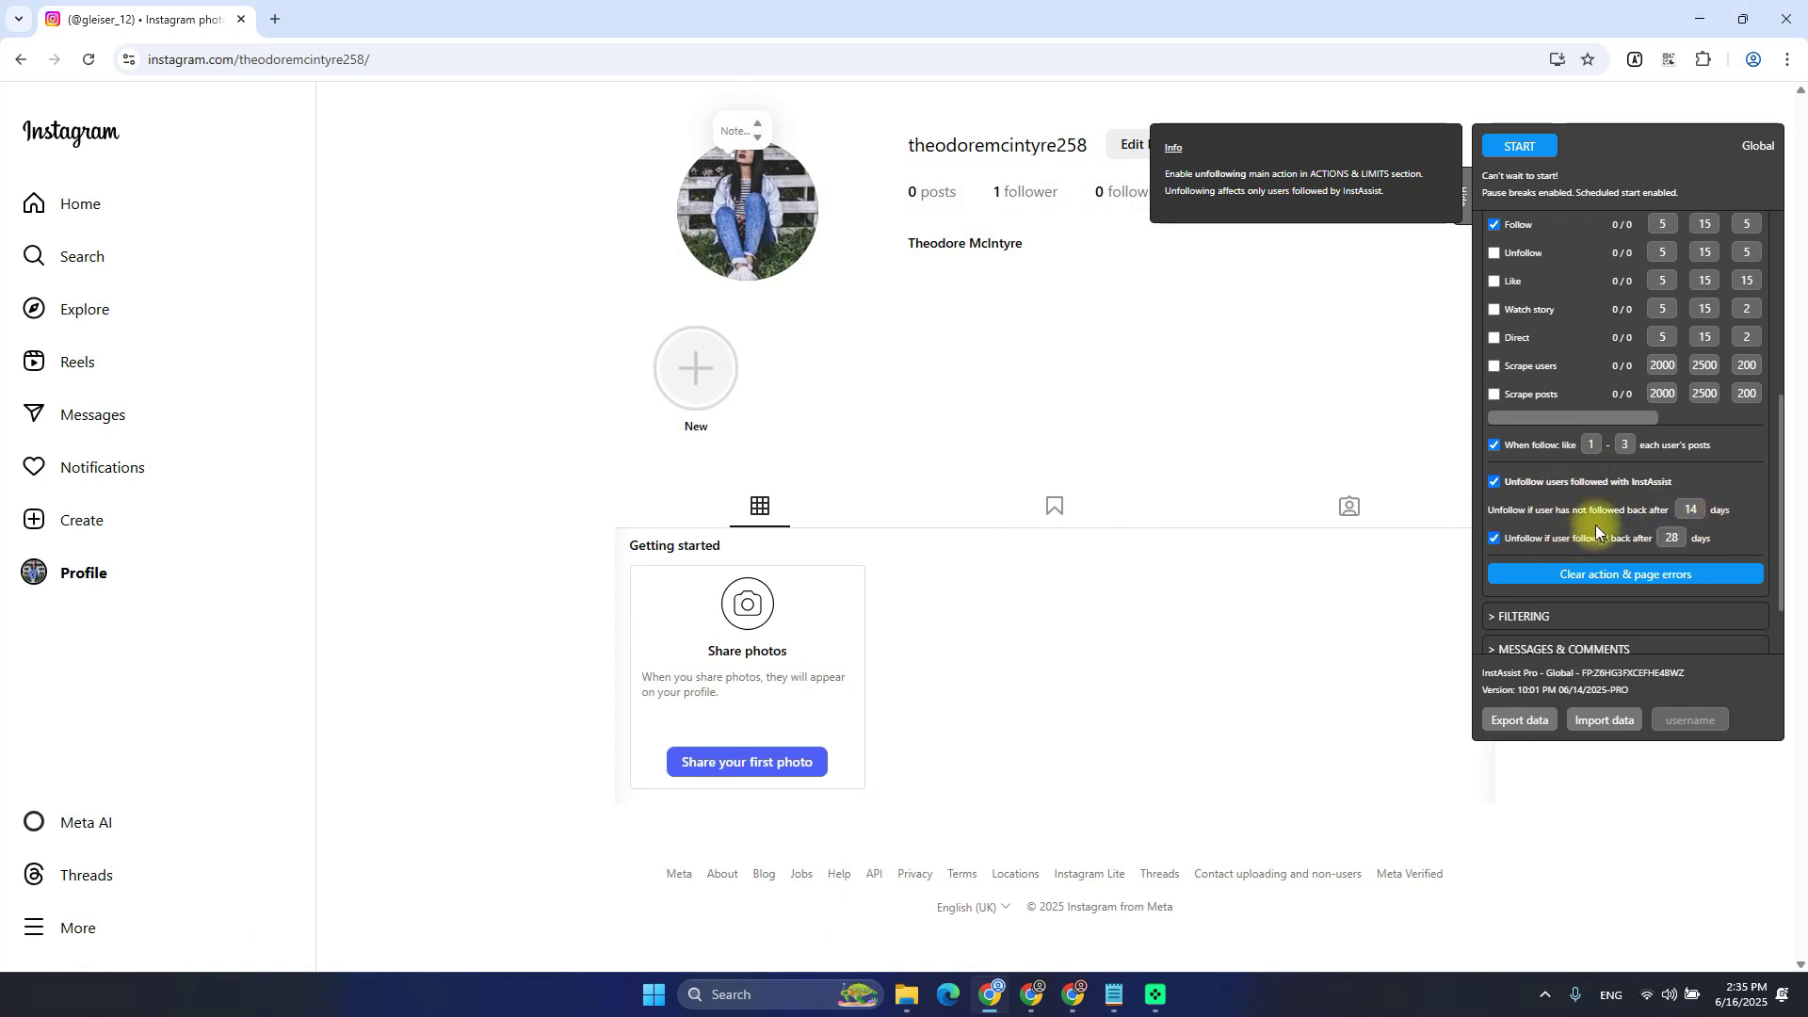
Collapse the ACTIONS & LIMITS section and expand the FILTERING section to show the user filtering options
{"action": "scroll", "coordinate": [1590, 524], "scroll_direction": "up", "scroll_amount": 4}
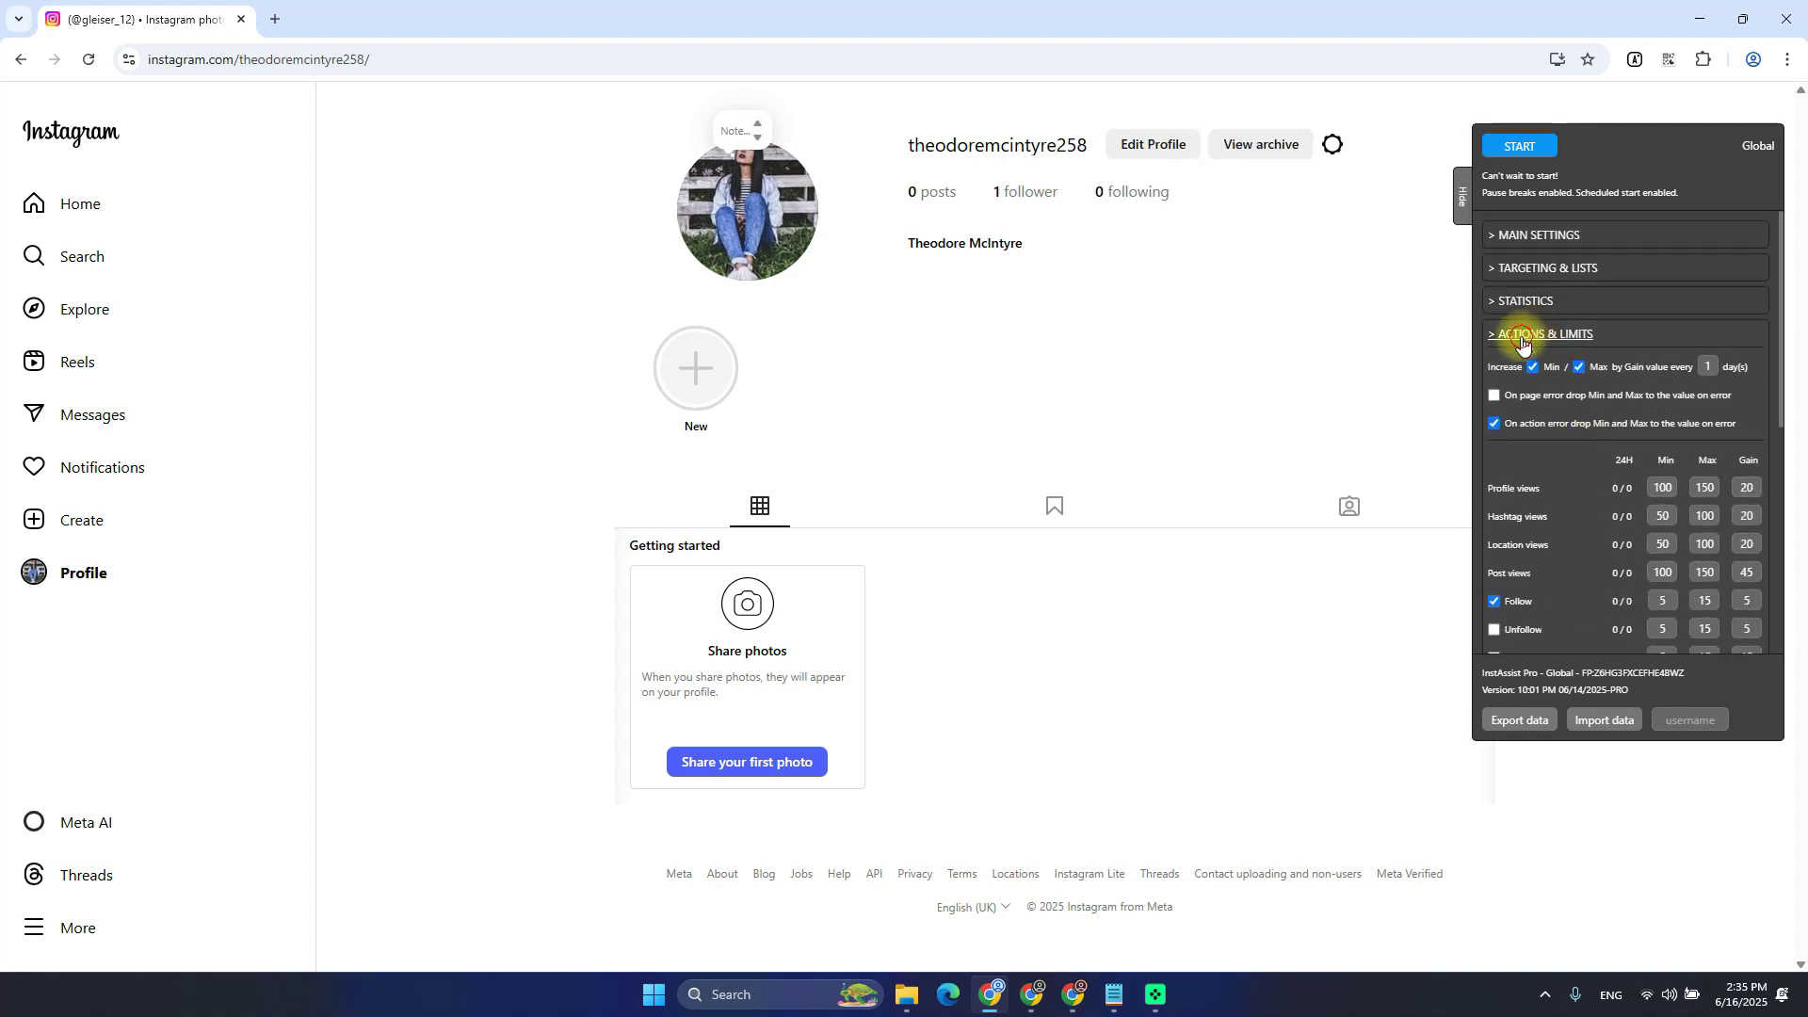
{"action": "left_click", "coordinate": [1523, 337]}
{"action": "left_click", "coordinate": [1533, 369]}
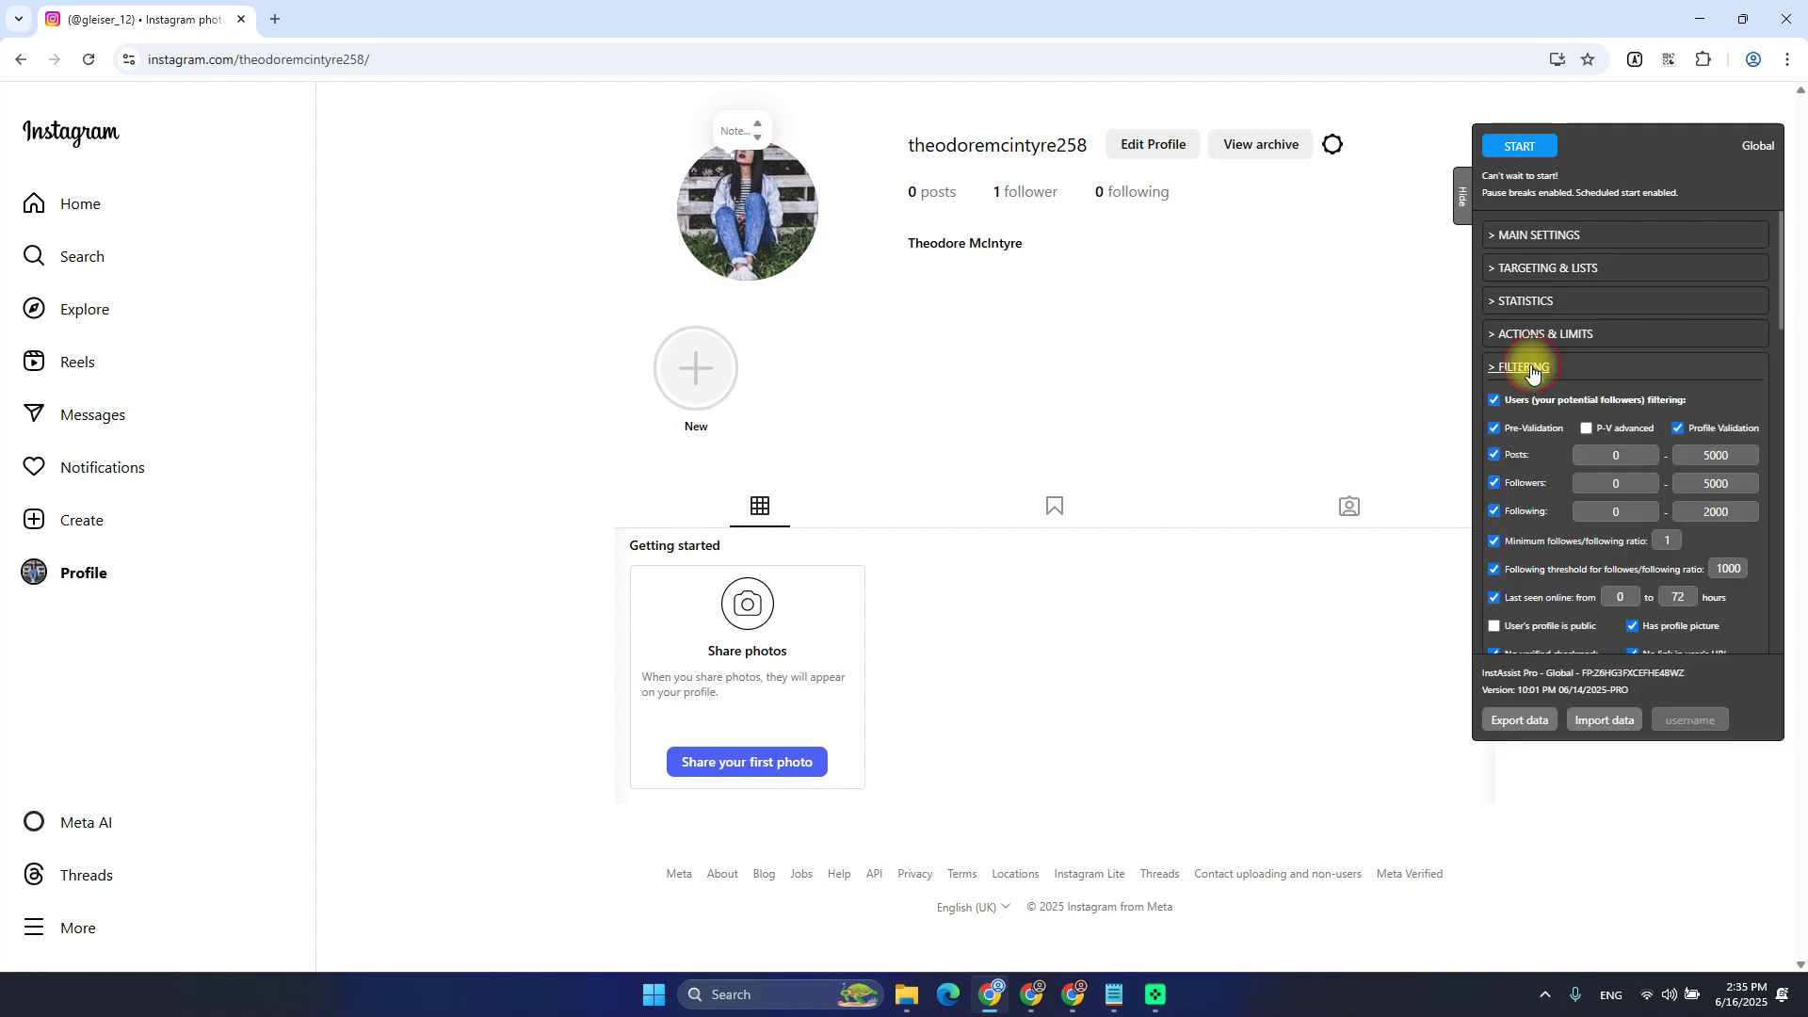
{"action": "scroll", "coordinate": [1603, 420], "scroll_direction": "down", "scroll_amount": 2}
{"action": "scroll", "coordinate": [1603, 420], "scroll_direction": "up", "scroll_amount": 1}
Switch to the Notepad notes and insert about 20 blank lines between the FILTERING and MESSAGES & COMMENTS headings
{"action": "key", "text": "alt+Tab"}
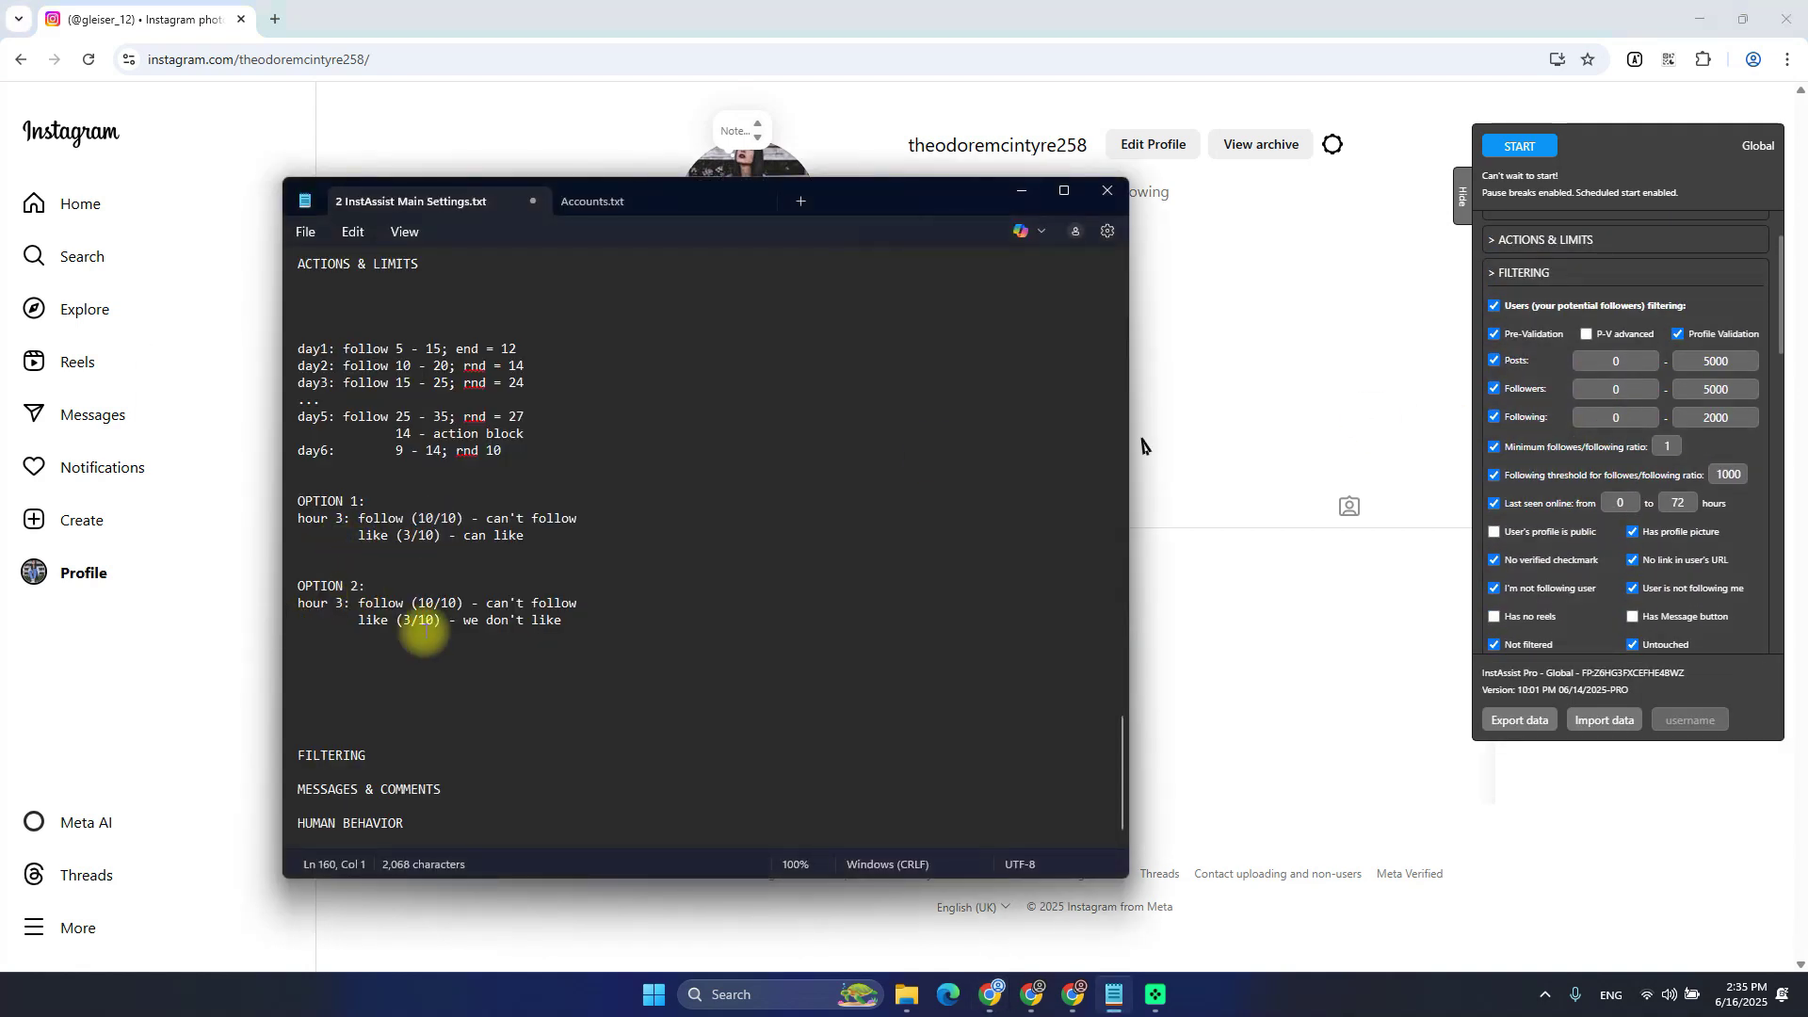
{"action": "double_click", "coordinate": [409, 754]}
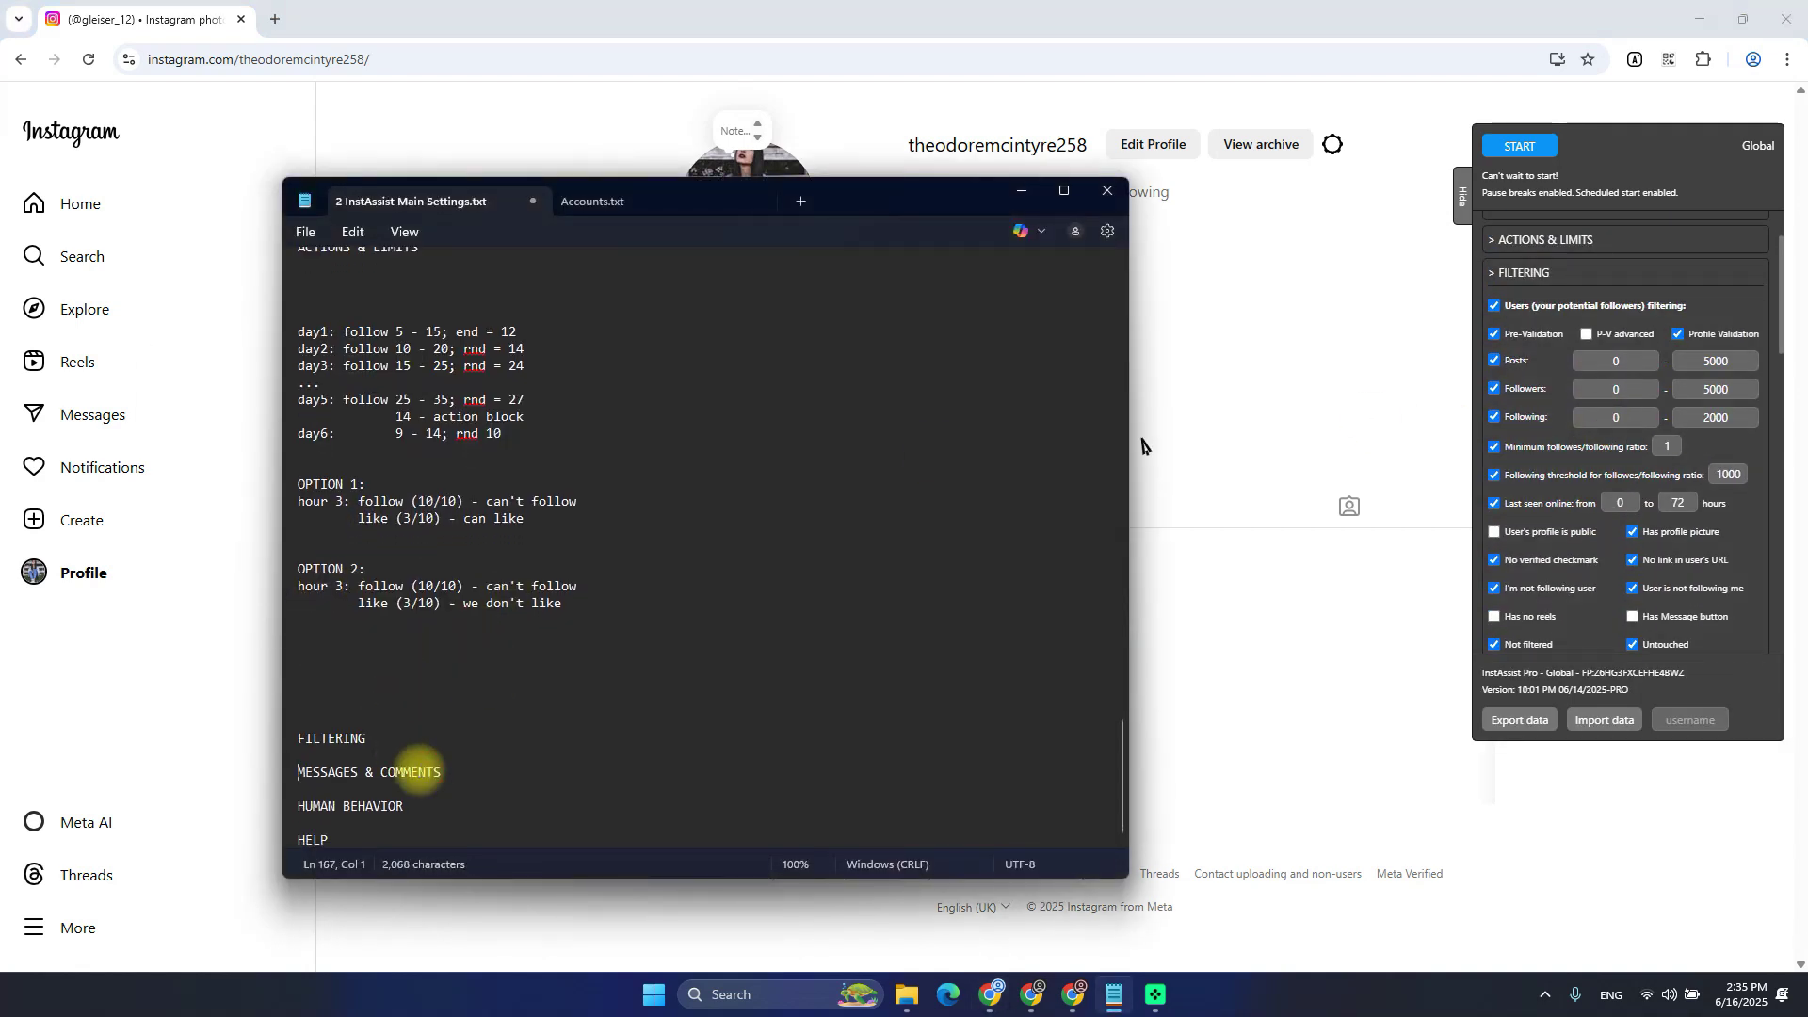
{"action": "key", "text": "Return"}
{"action": "key", "text": "Return"}
{"action": "key", "text": "Return"}
{"action": "key", "text": "Return"}
{"action": "key", "text": "Return"}
{"action": "key", "text": "Return"}
{"action": "key", "text": "Return"}
{"action": "key", "text": "Return"}
{"action": "key", "text": "Return"}
{"action": "key", "text": "Return"}
{"action": "key", "text": "Return"}
{"action": "key", "text": "Return"}
{"action": "key", "text": "Return"}
{"action": "key", "text": "Return"}
{"action": "key", "text": "Return"}
{"action": "key", "text": "Return"}
{"action": "key", "text": "Return"}
{"action": "key", "text": "Return"}
{"action": "key", "text": "Return"}
{"action": "key", "text": "Return"}
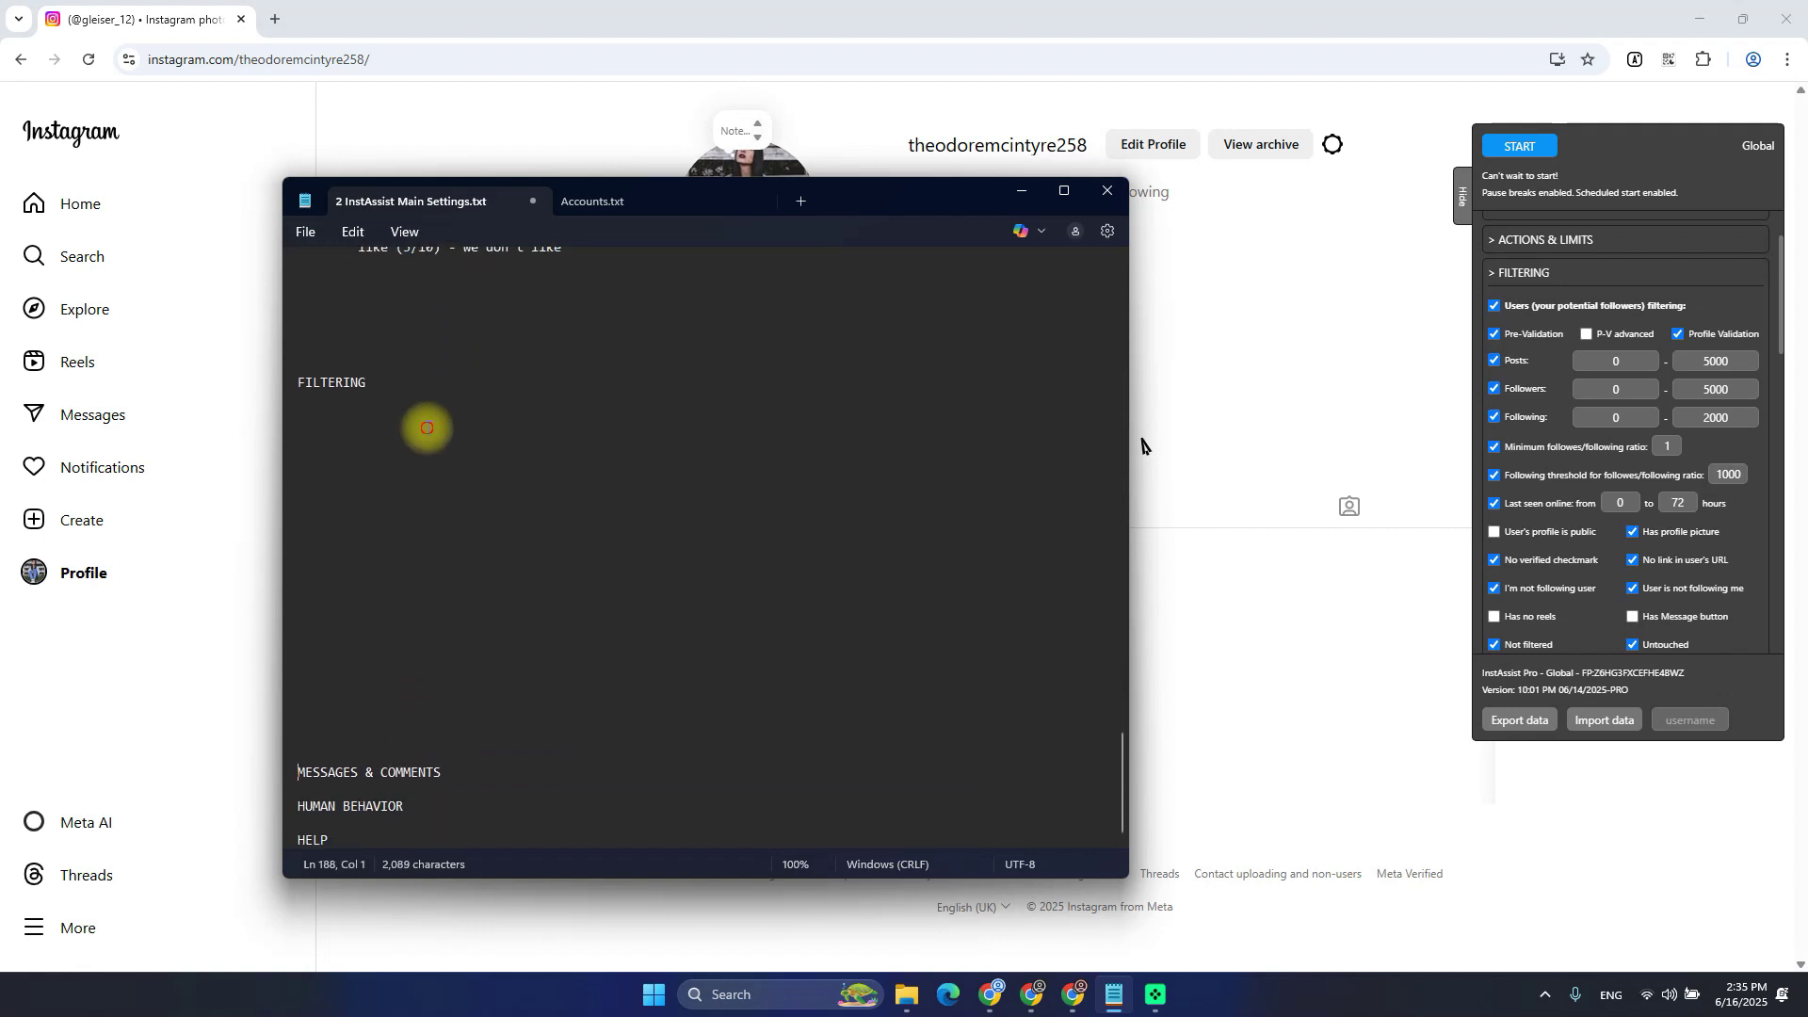
Under FILTERING, write "2 types of profiles on Instagram:" followed by the lines "- Content Creators" and "- Content Consumers - Regular PPL"
{"action": "left_click", "coordinate": [441, 452]}
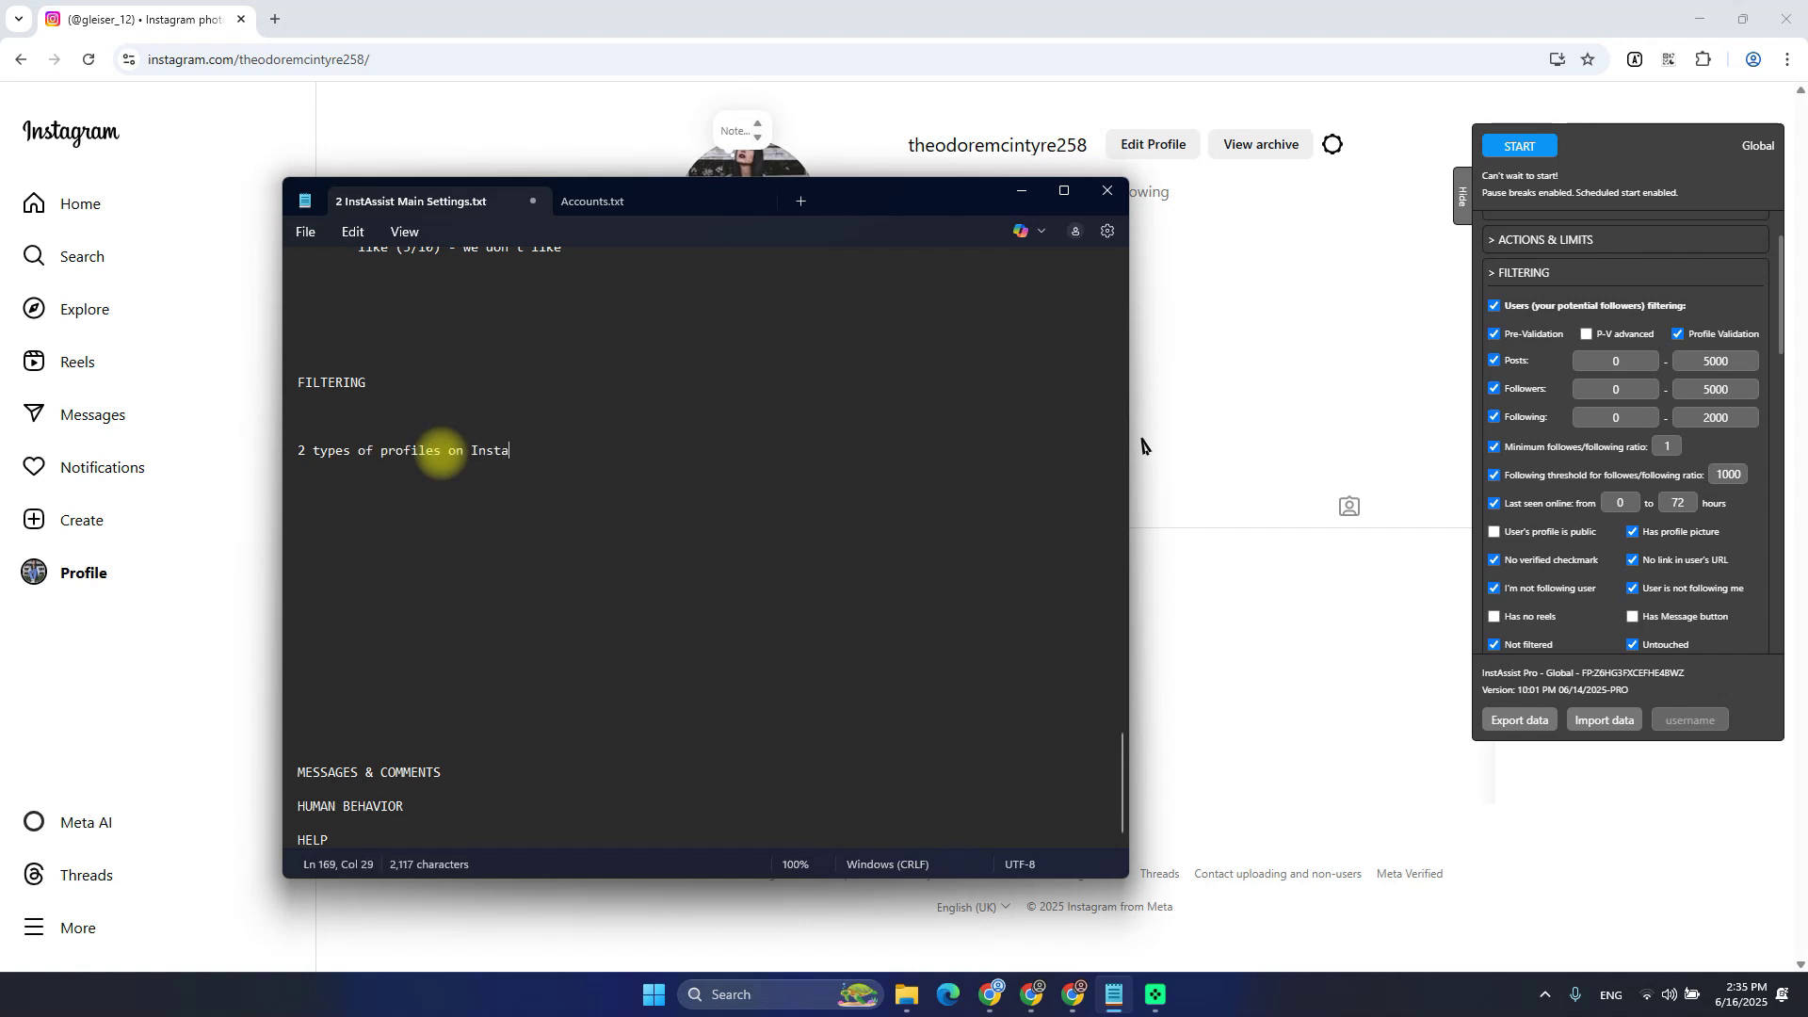
{"action": "type", "text": "2 types of profiles on Instagram:"}
{"action": "key", "text": "Return"}
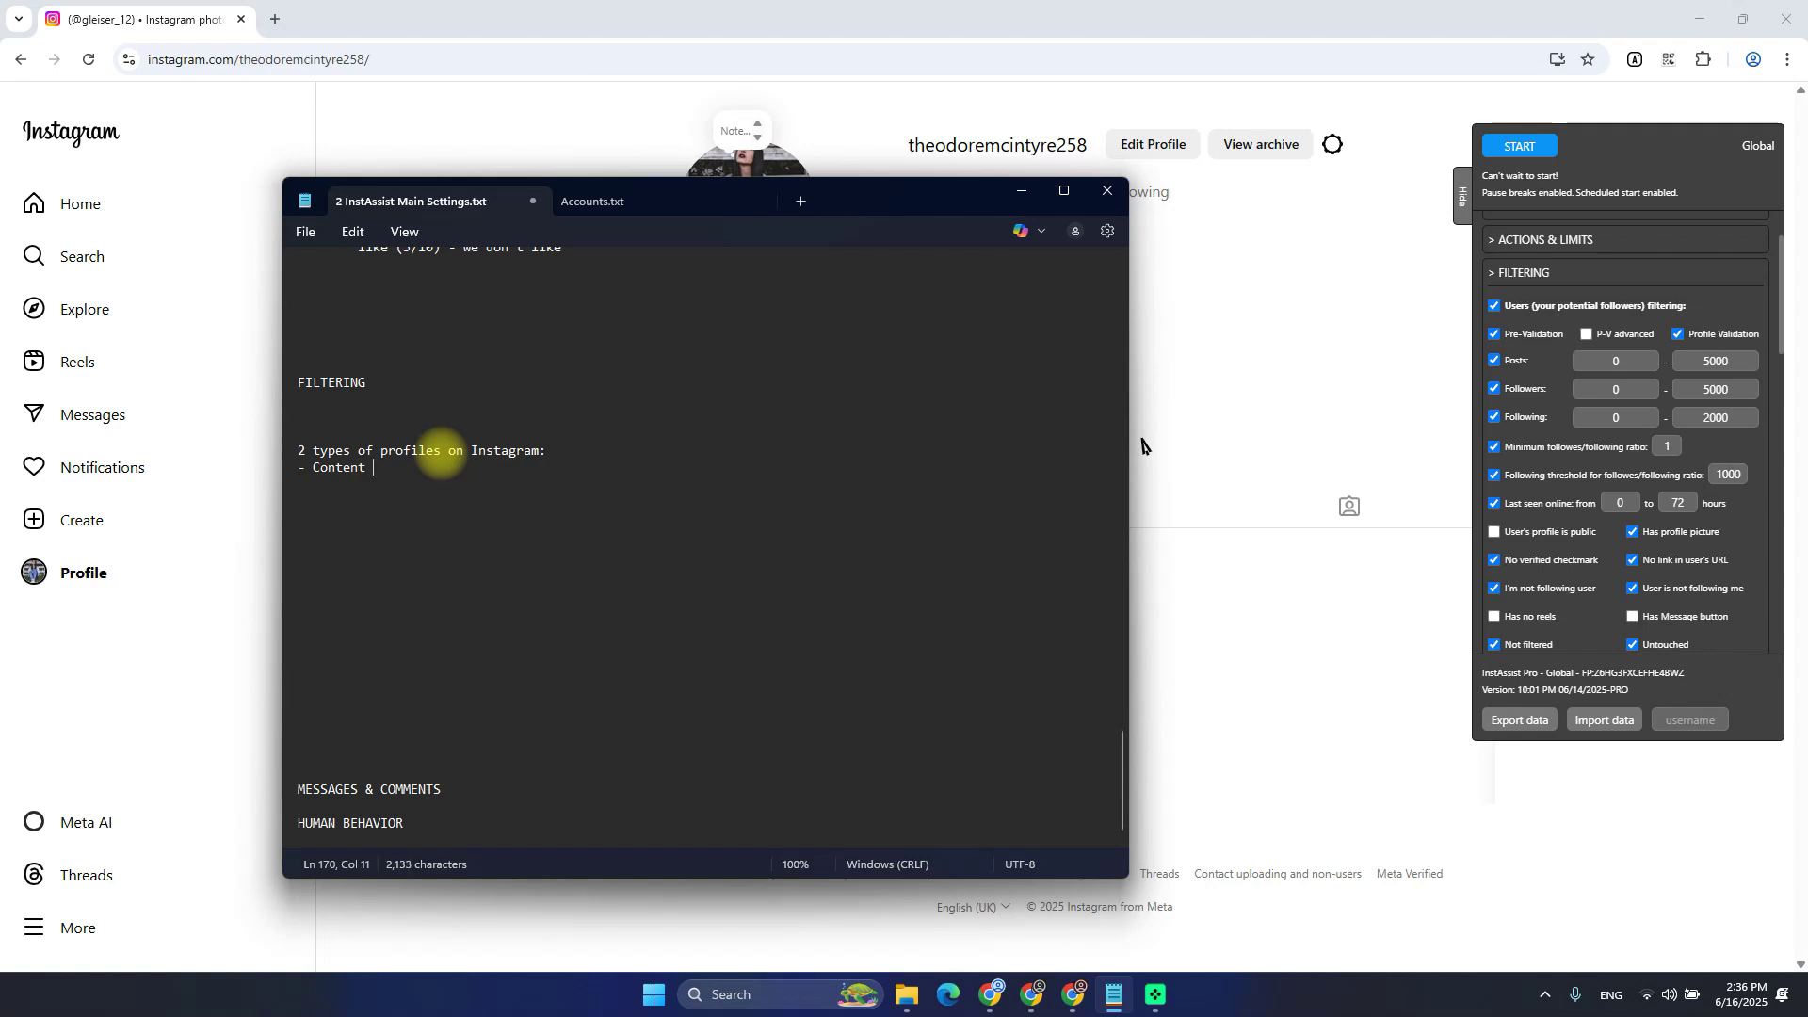
{"action": "key", "text": "Return"}
{"action": "type", "text": "- Content Consumers - Regu"}
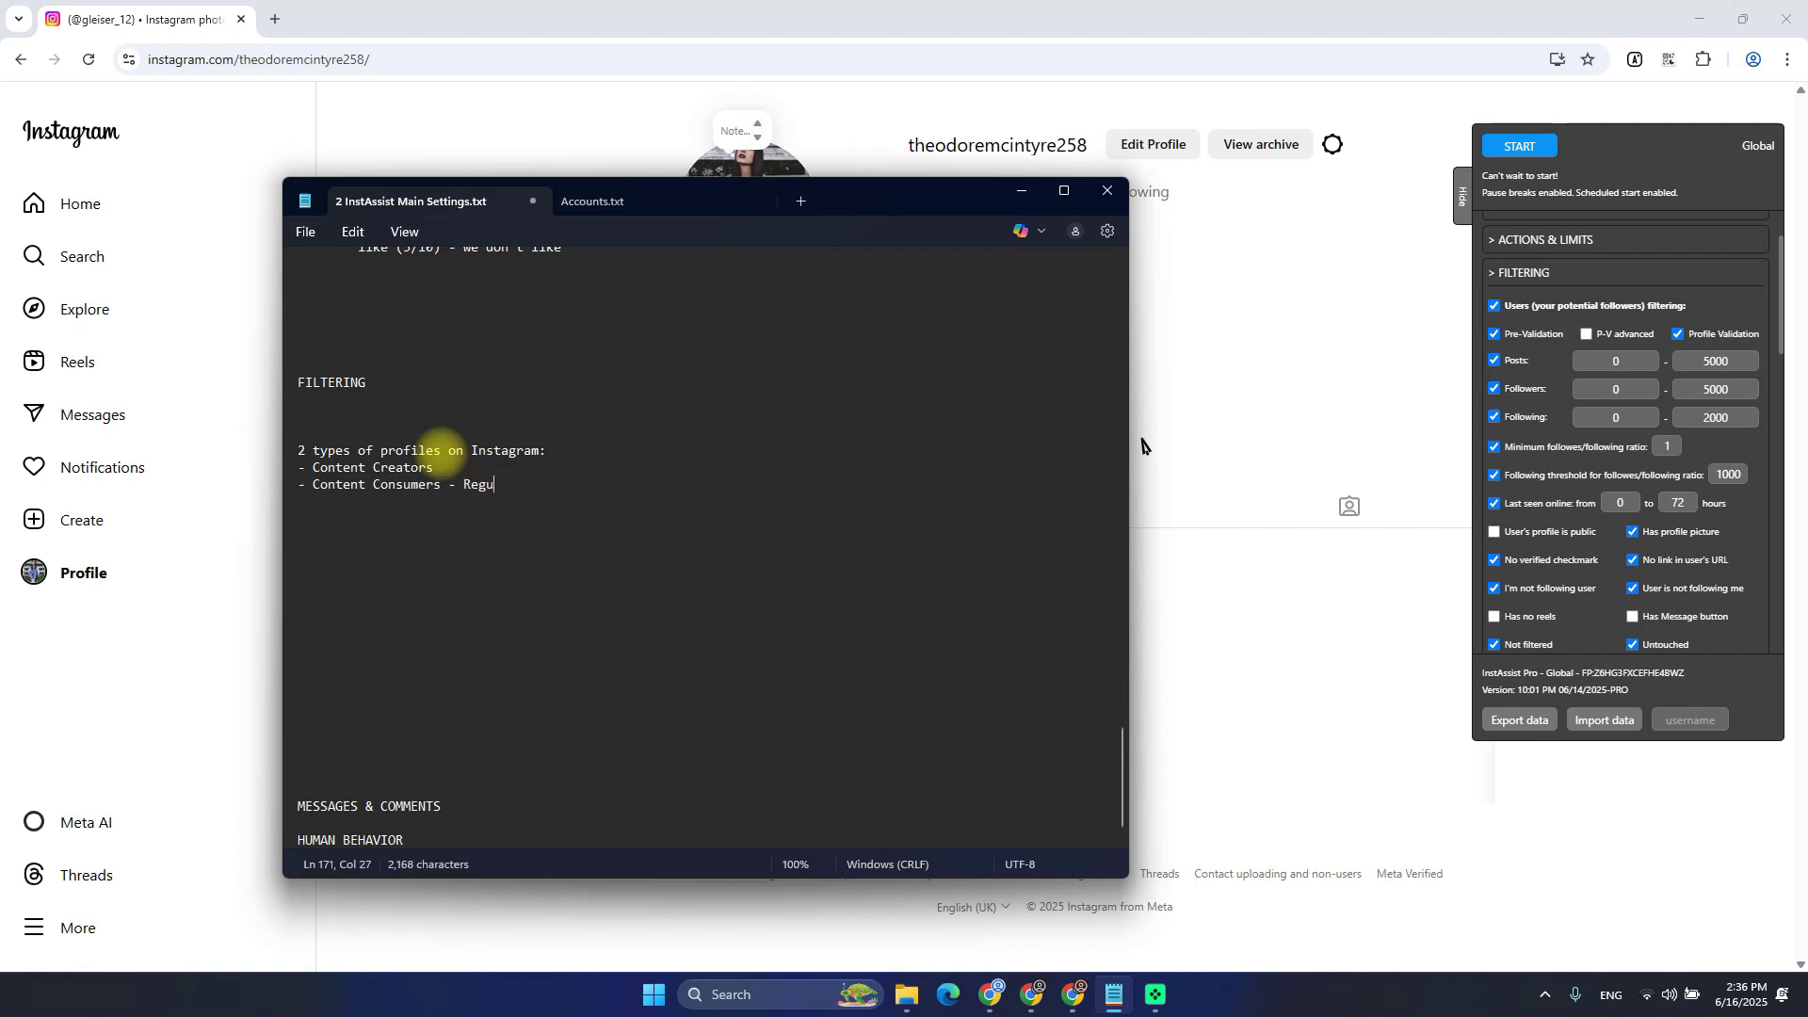
{"action": "type", "text": "P"}
Add "=> we want to interact with these ones" to the Content Consumers line and "- we don't want to interact with these ones" to the Content Creators line
{"action": "type", "text": " -"}
{"action": "key", "text": "shift+Home"}
{"action": "key", "text": "End"}
{"action": "key", "text": "shift+Home"}
{"action": "key", "text": "End"}
{"action": "key", "text": "Down"}
{"action": "type", "text": "we want to interact "}
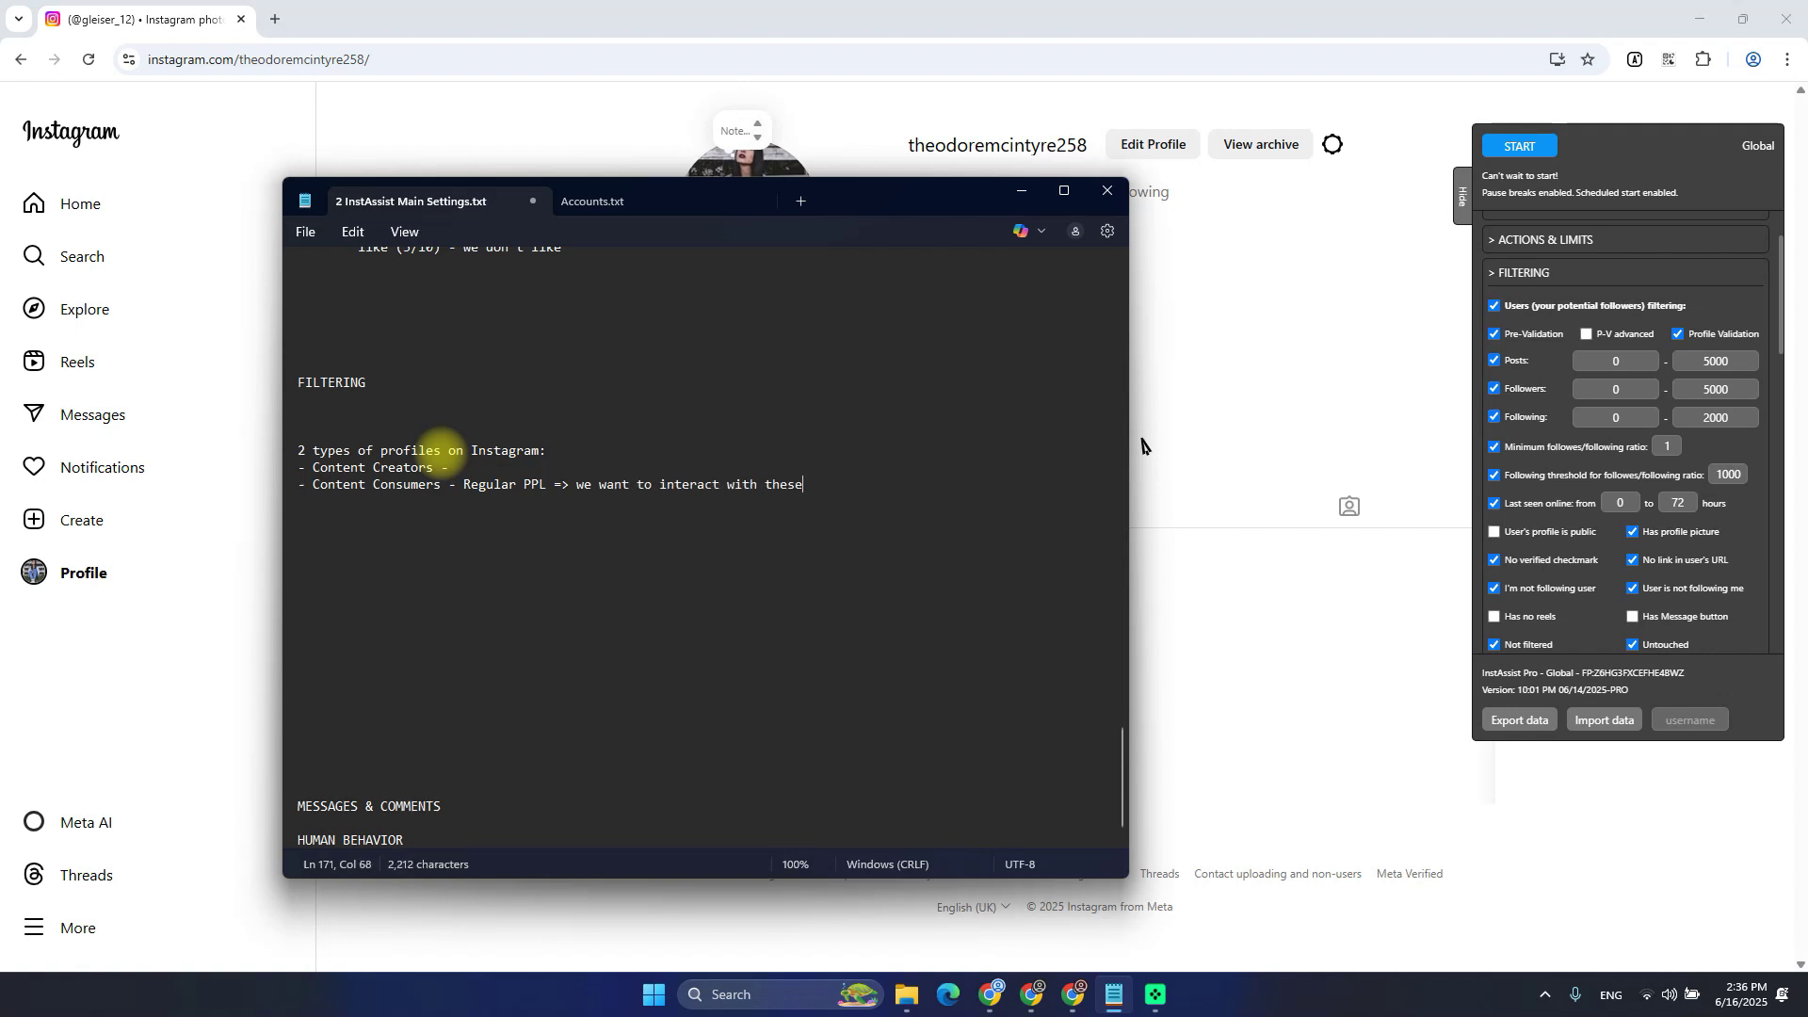
{"action": "type", "text": "with these ones"}
{"action": "key", "text": "Up"}
{"action": "type", "text": "we don't want to"}
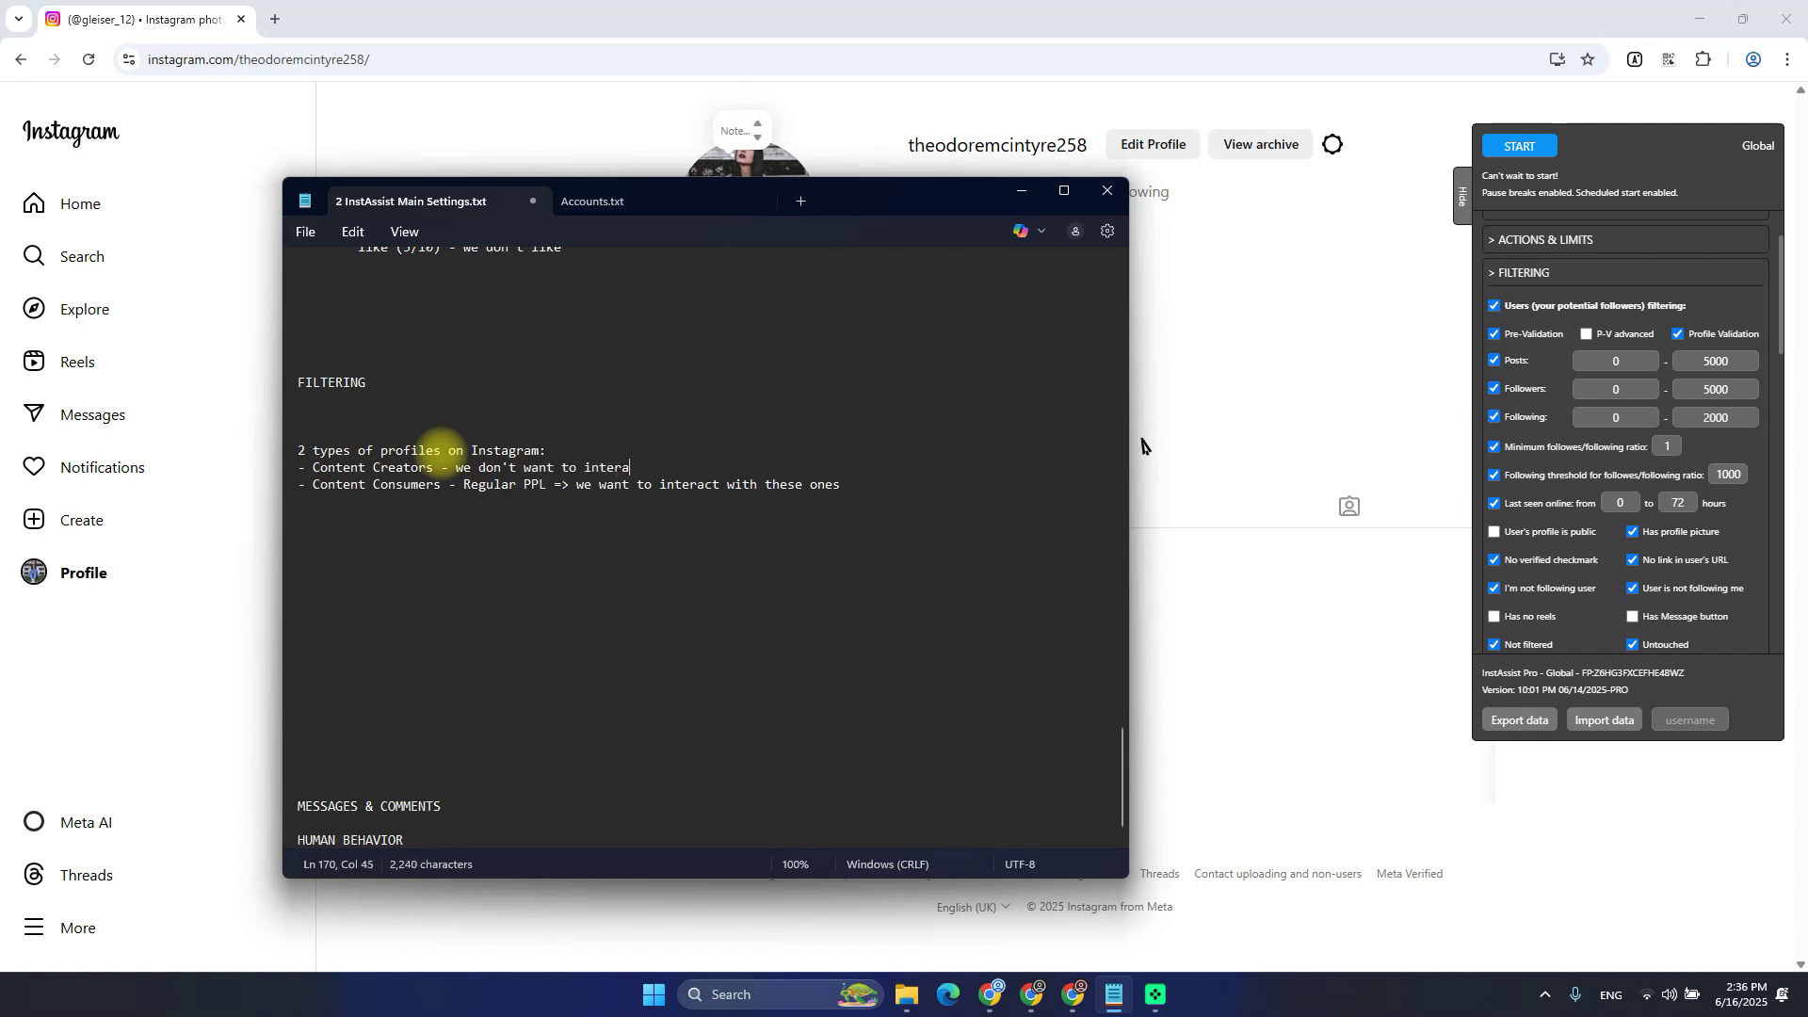
{"action": "type", "text": " interact with these o"}
Highlight the Content Consumers line and the Content Creators line in the notes in turn
{"action": "key", "text": "Home"}
{"action": "key", "text": "Down"}
{"action": "key", "text": "shift+Down"}
{"action": "key", "text": "shift+Up"}
{"action": "key", "text": "shift+Down"}
{"action": "key", "text": "shift+Down"}
{"action": "key", "text": "Up"}
{"action": "key", "text": "Up"}
{"action": "key", "text": "Up"}
{"action": "key", "text": "shift+Down"}
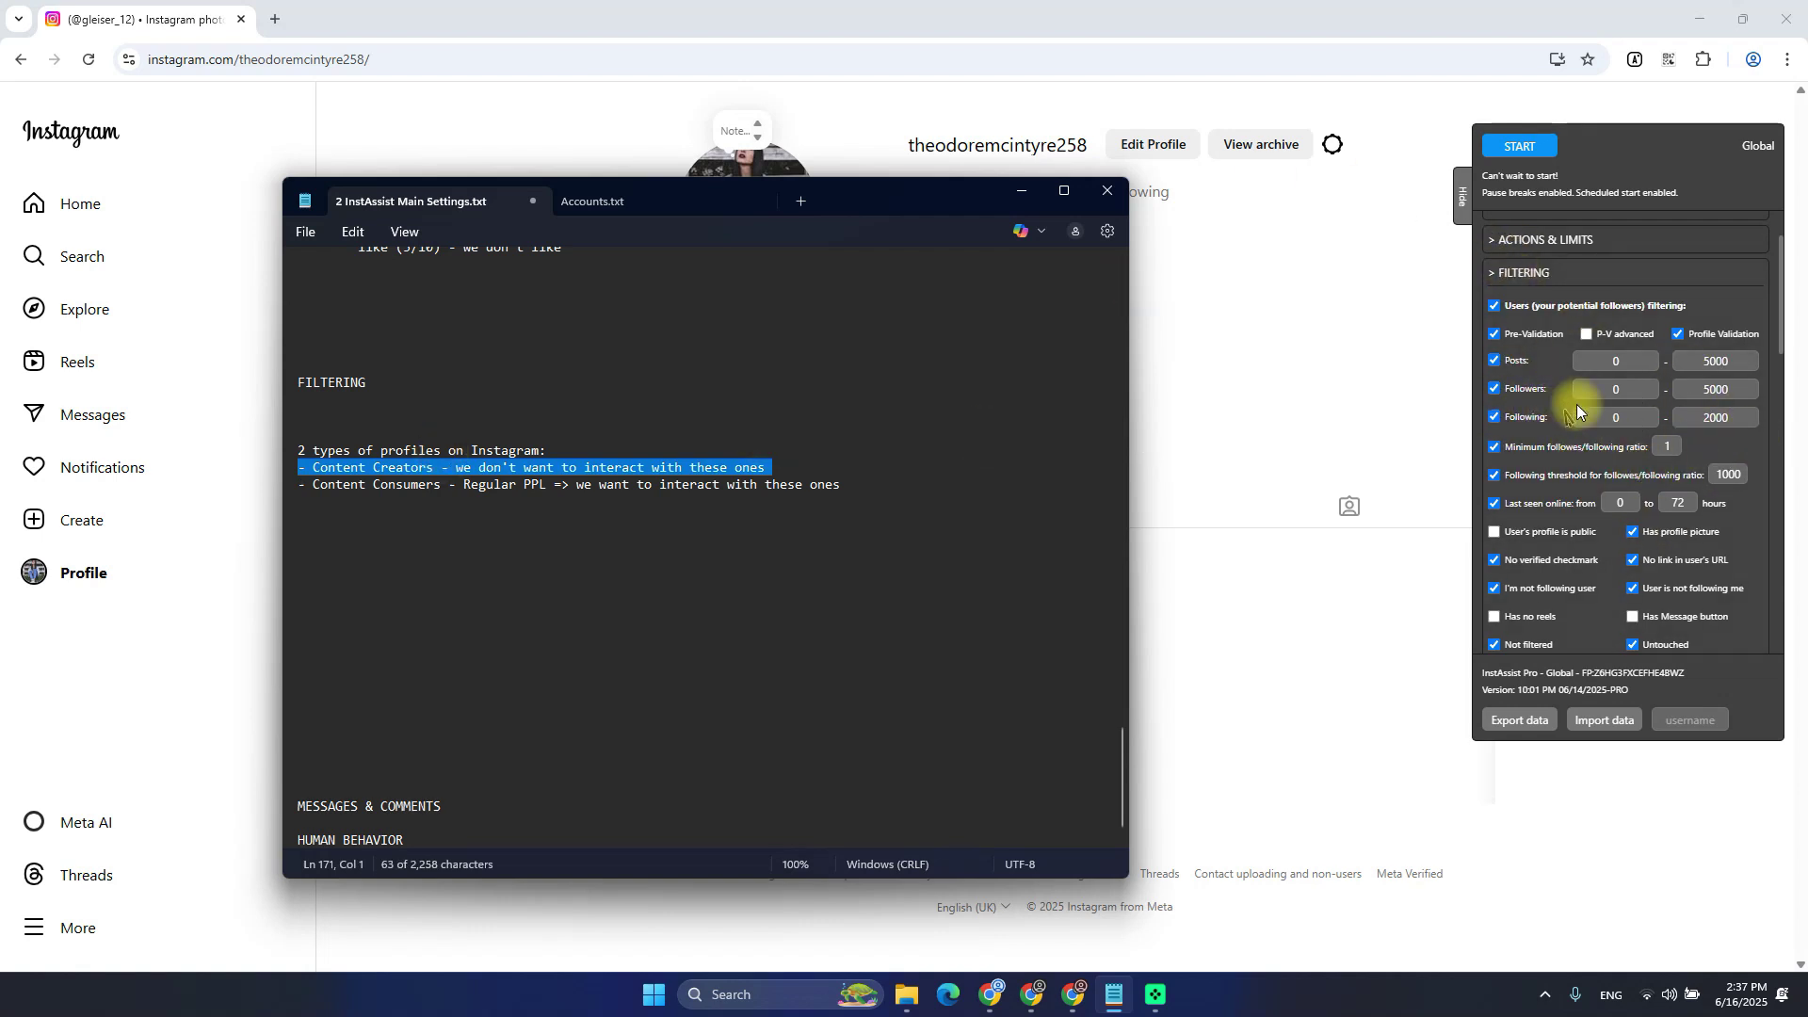
Switch back to InstAssist and review the minimum and maximum ranges of the Posts, Followers and Following filters
{"action": "left_click", "coordinate": [1604, 389]}
{"action": "left_click", "coordinate": [1712, 394]}
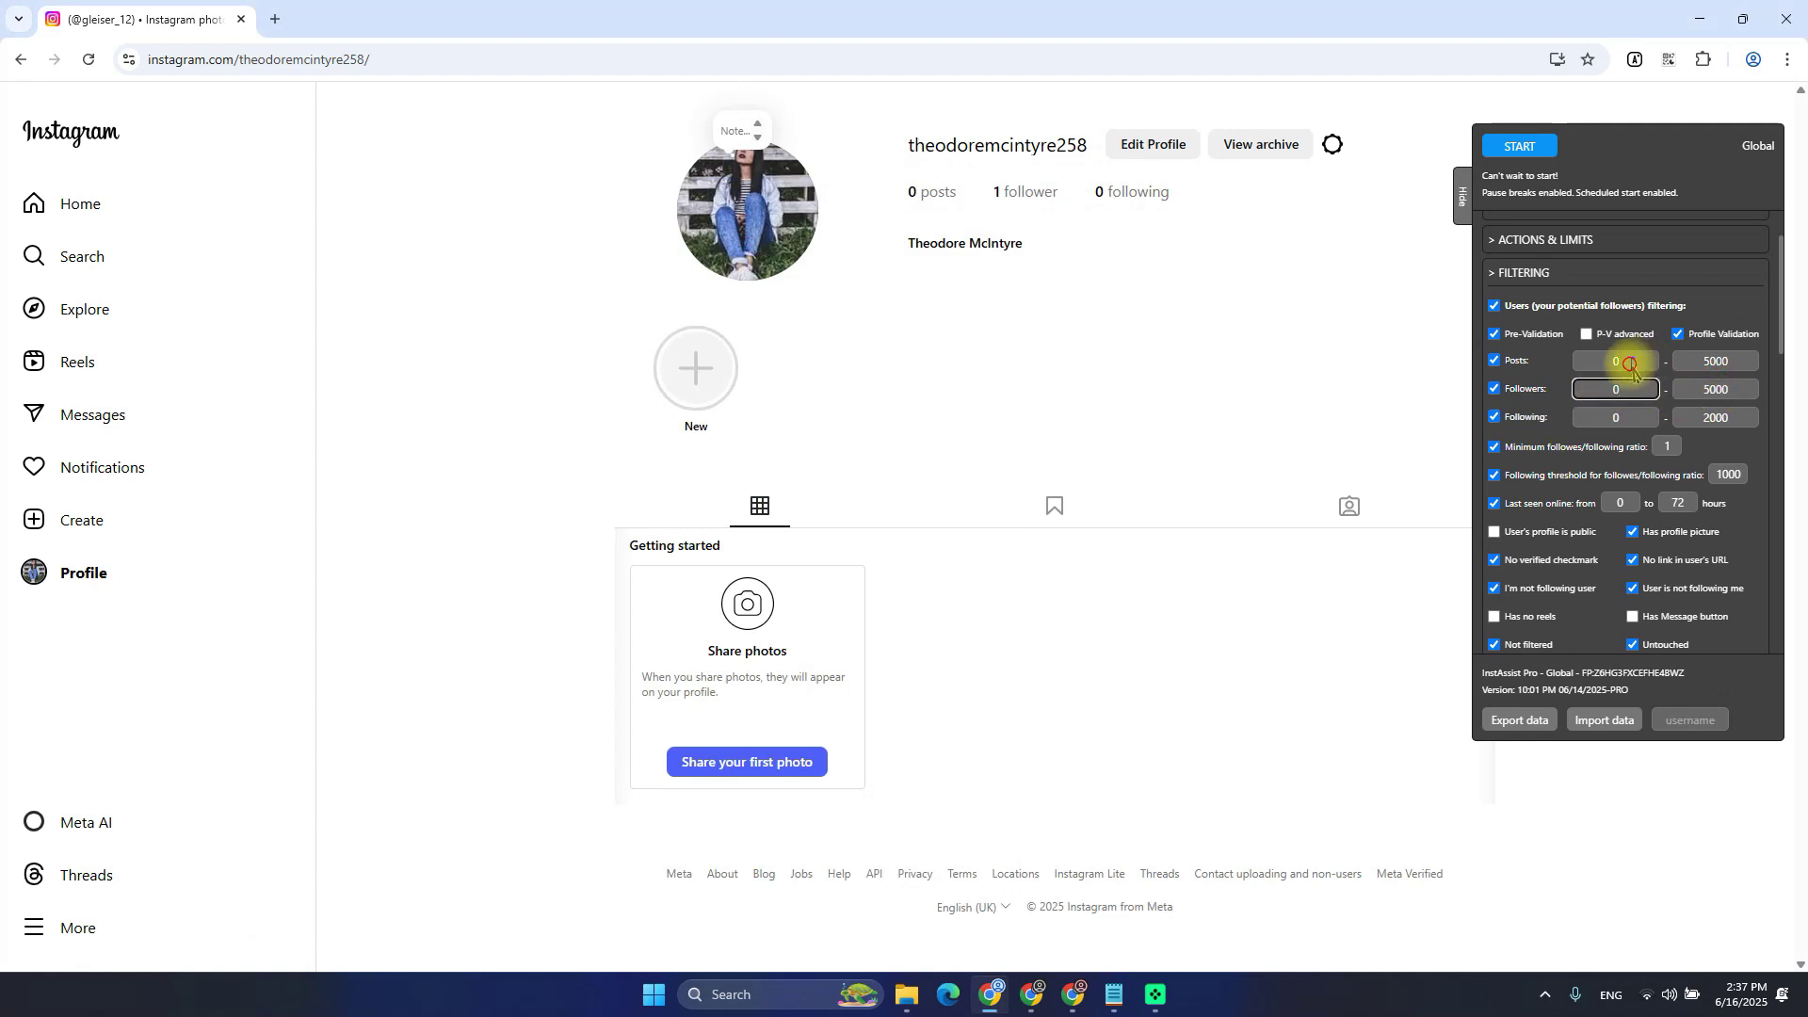
{"action": "left_click", "coordinate": [1724, 363]}
{"action": "left_click", "coordinate": [1607, 386]}
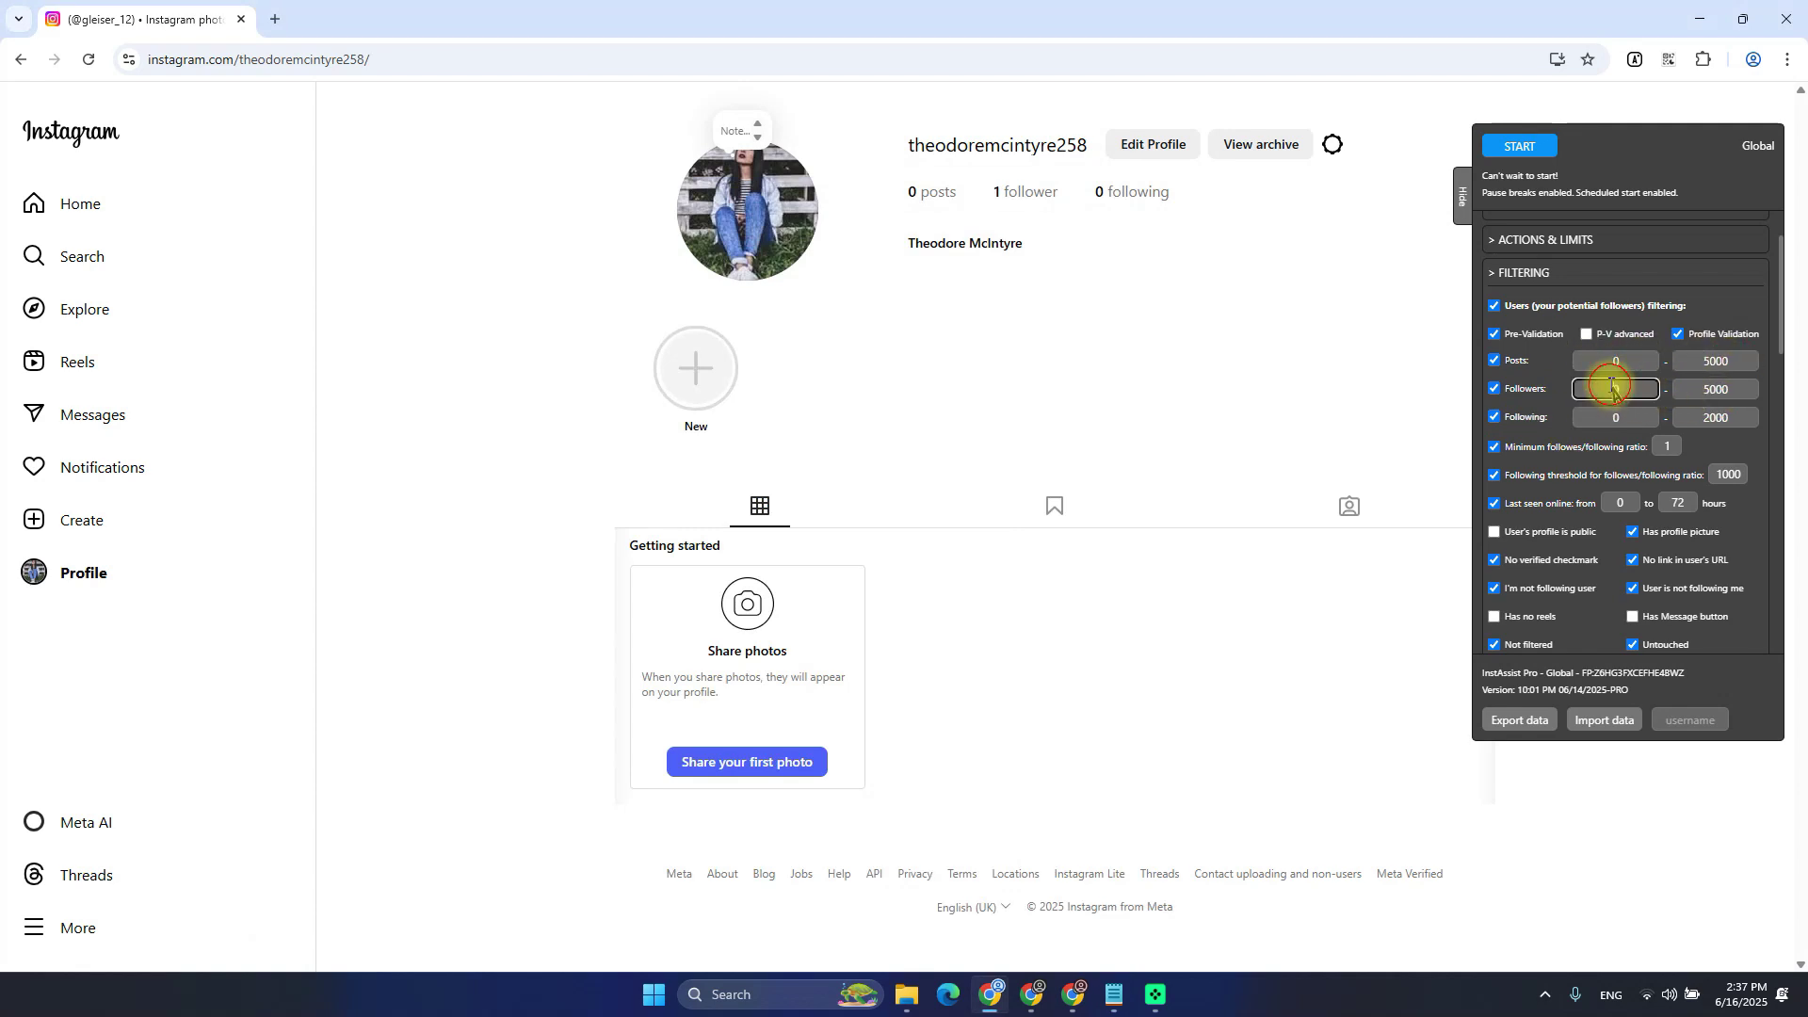
{"action": "left_click", "coordinate": [1601, 414]}
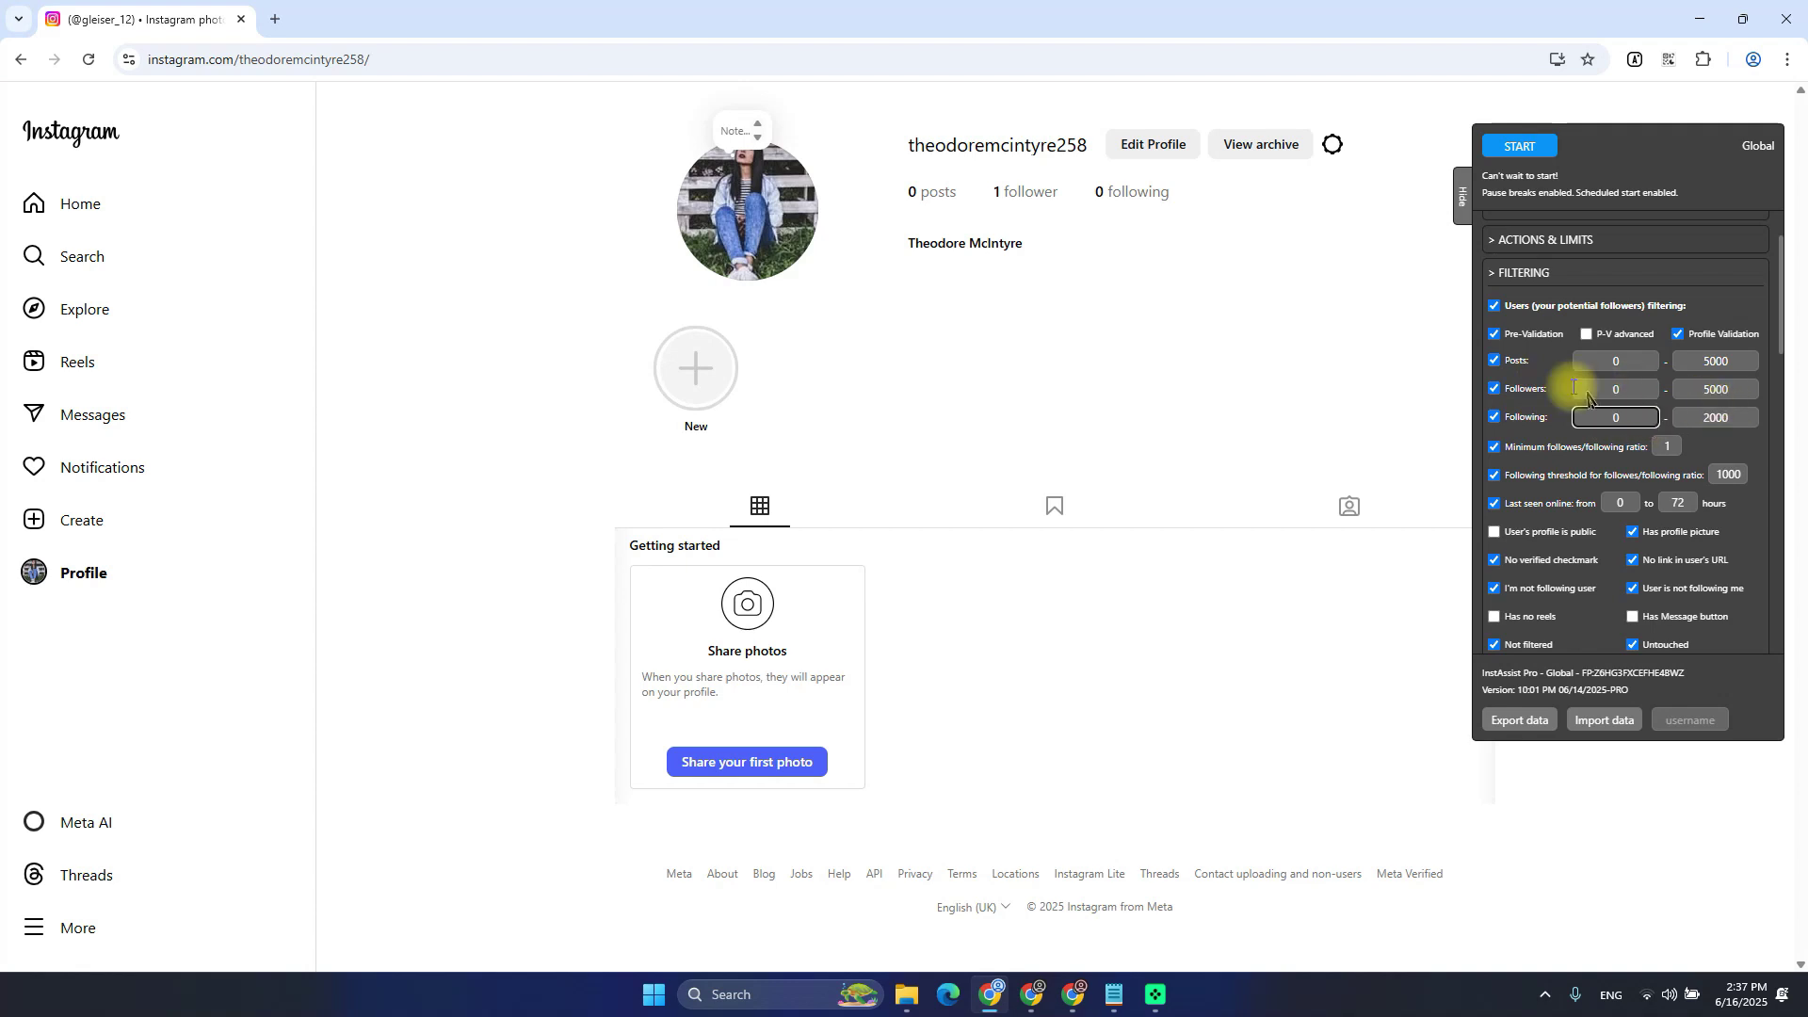
{"action": "left_click", "coordinate": [1639, 358]}
{"action": "left_click", "coordinate": [1729, 363]}
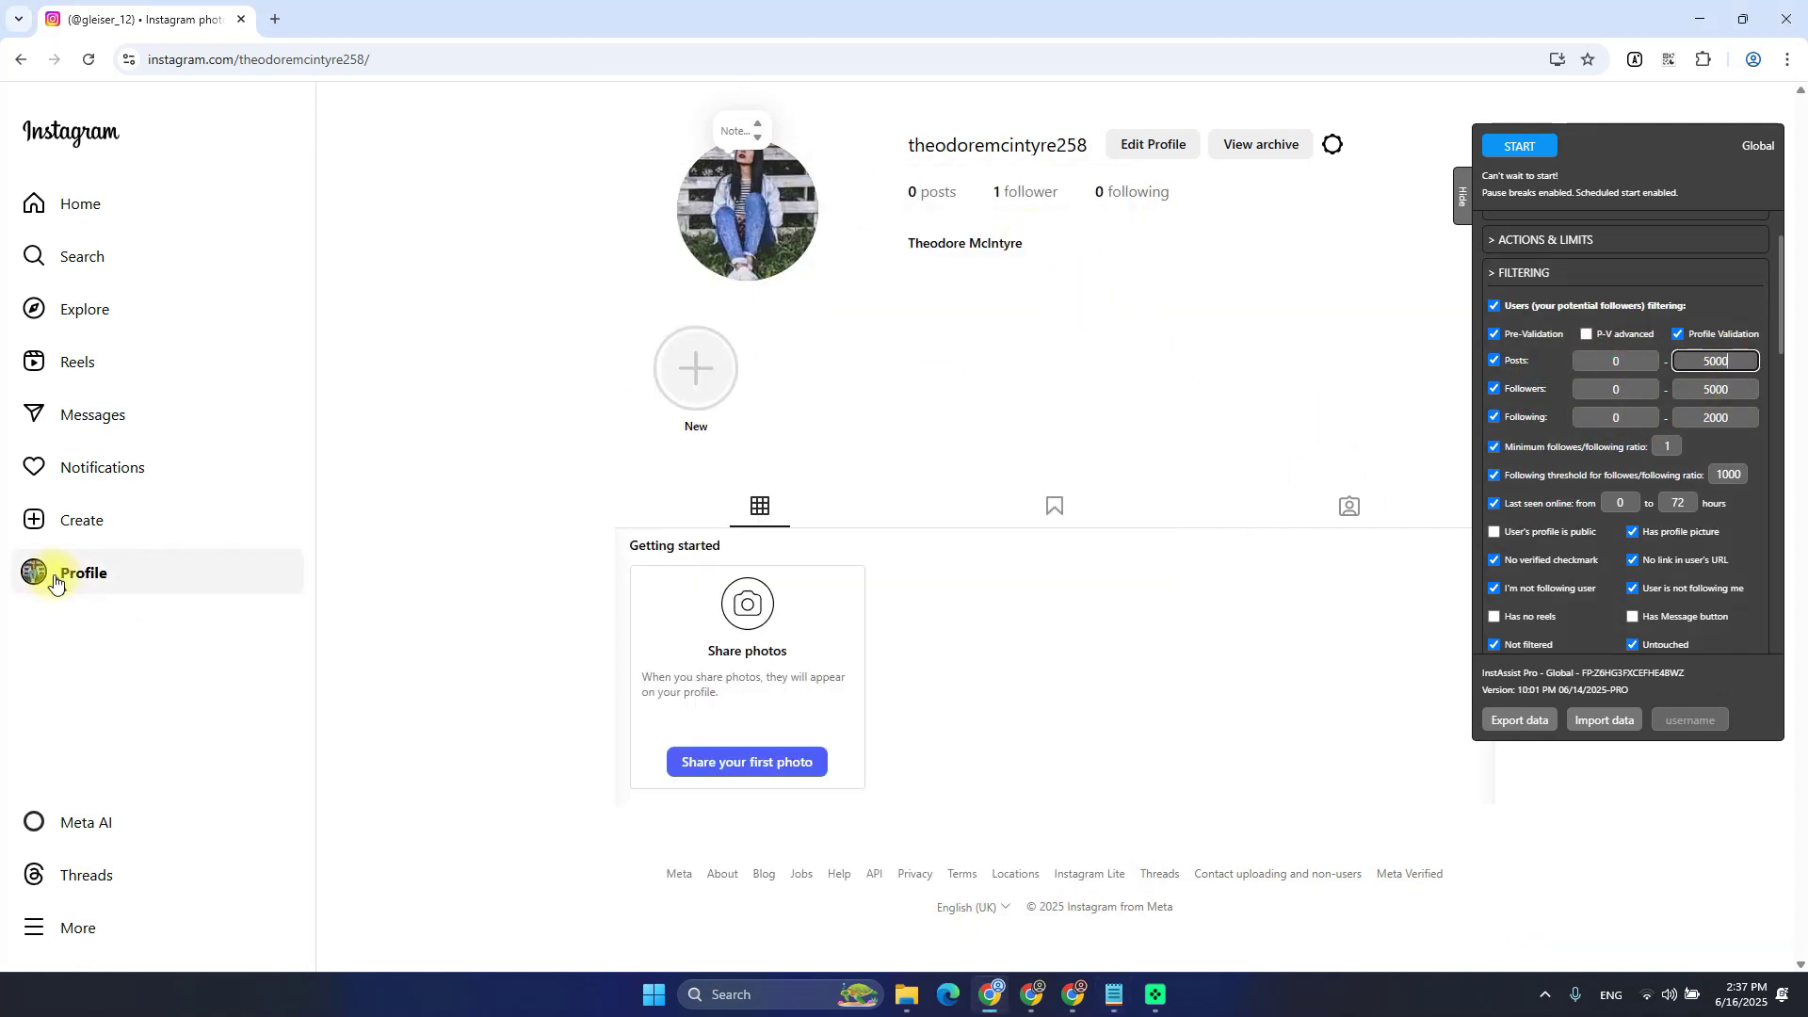
Go to the nike Instagram profile and open the list of users who liked its "The future of tennis is in good hands." post
{"action": "left_click_drag", "start_coordinate": [311, 59], "coordinate": [693, 60]}
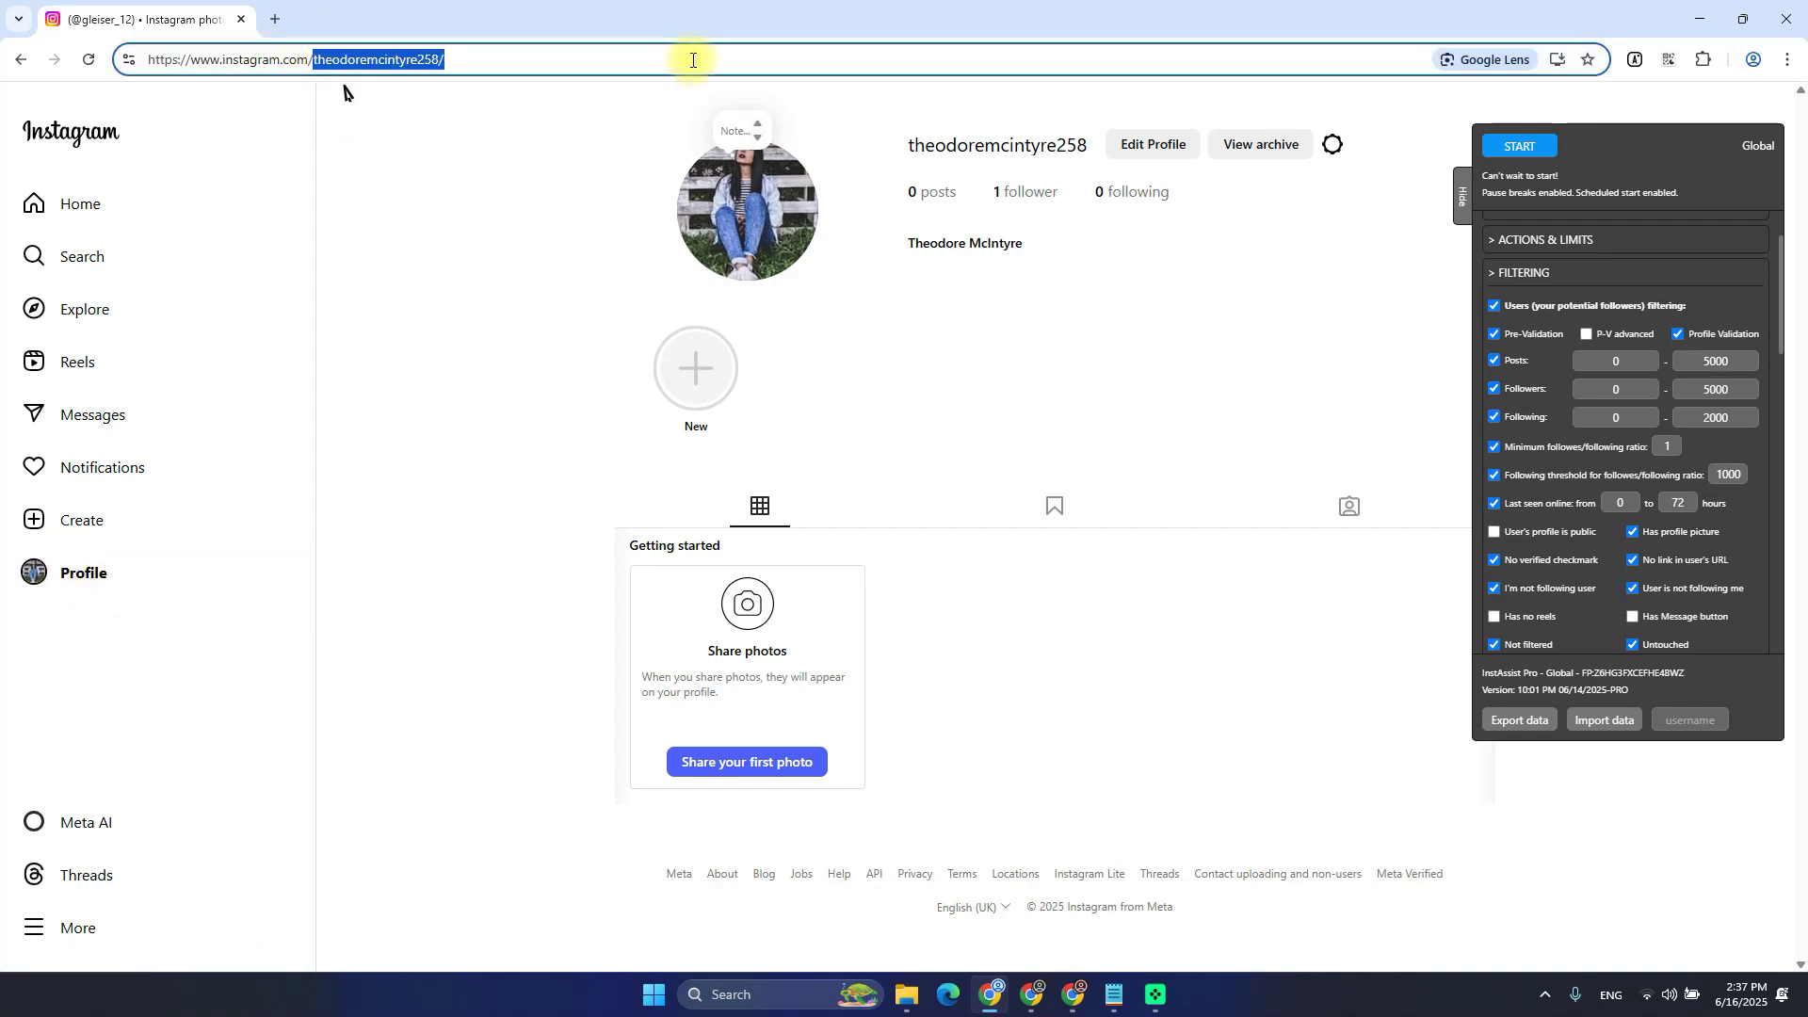
{"action": "type", "text": "ni"}
{"action": "key", "text": "Return"}
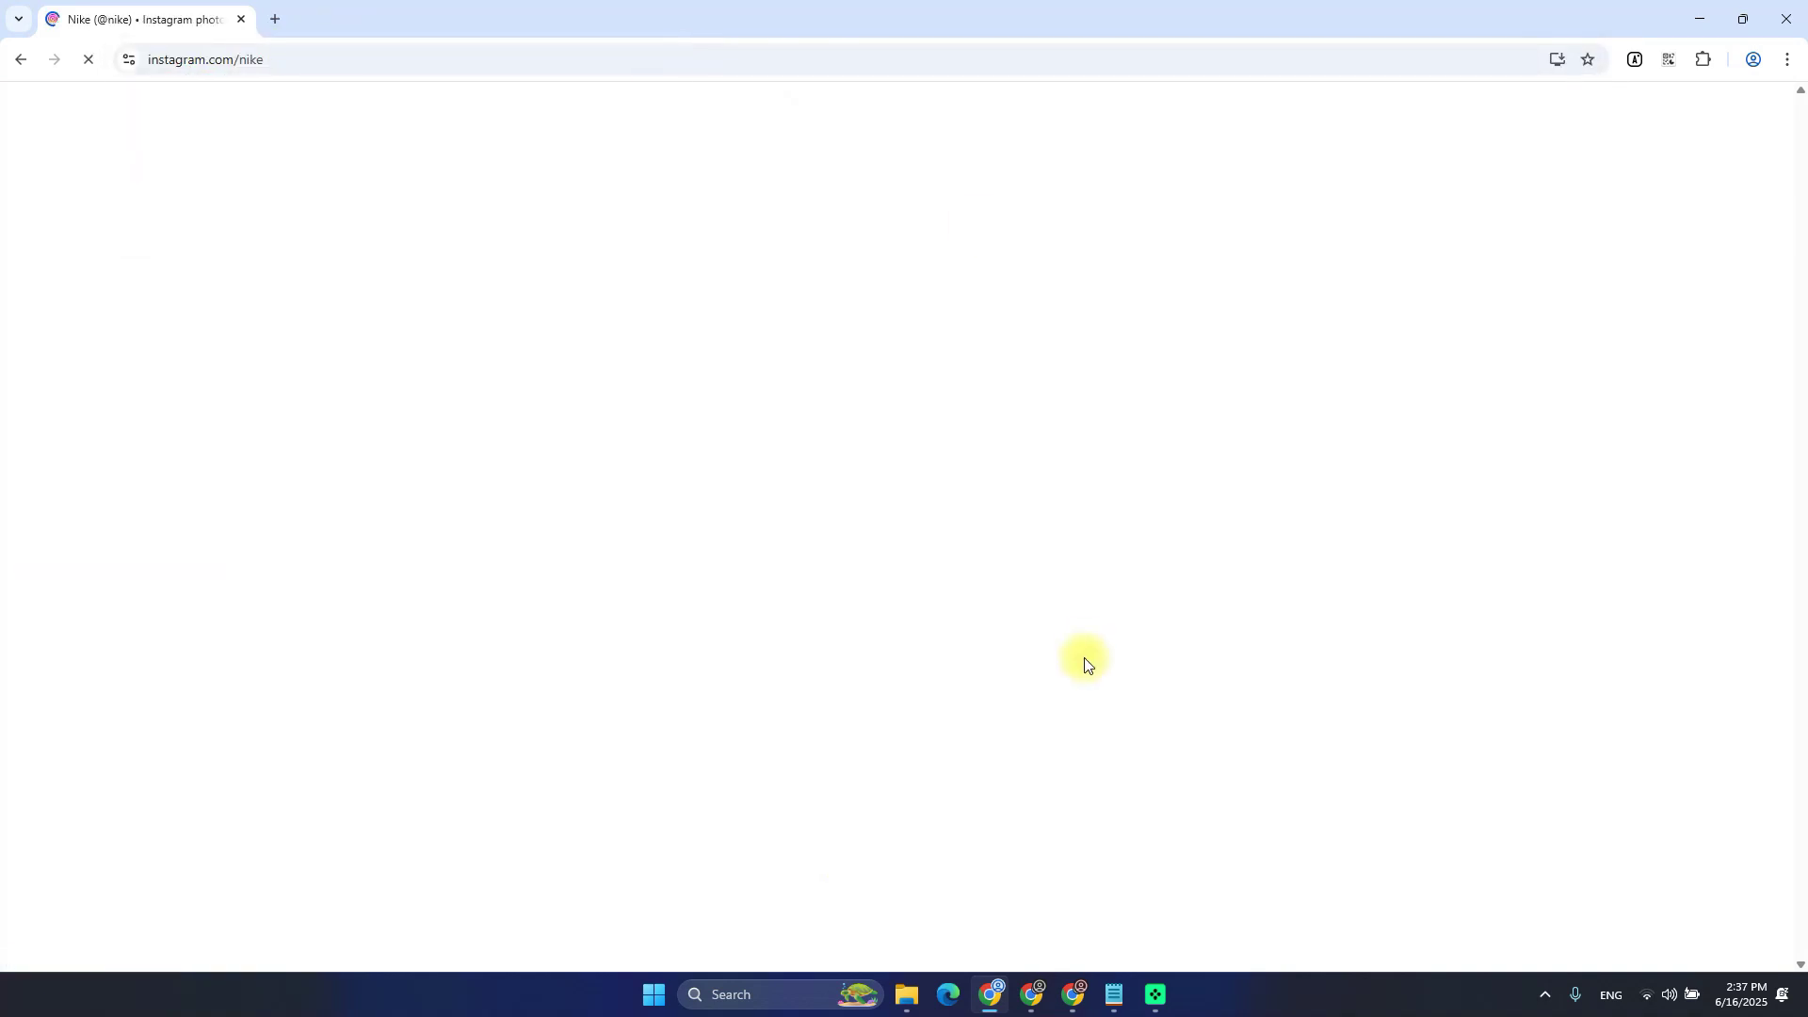
{"action": "left_click", "coordinate": [1012, 753]}
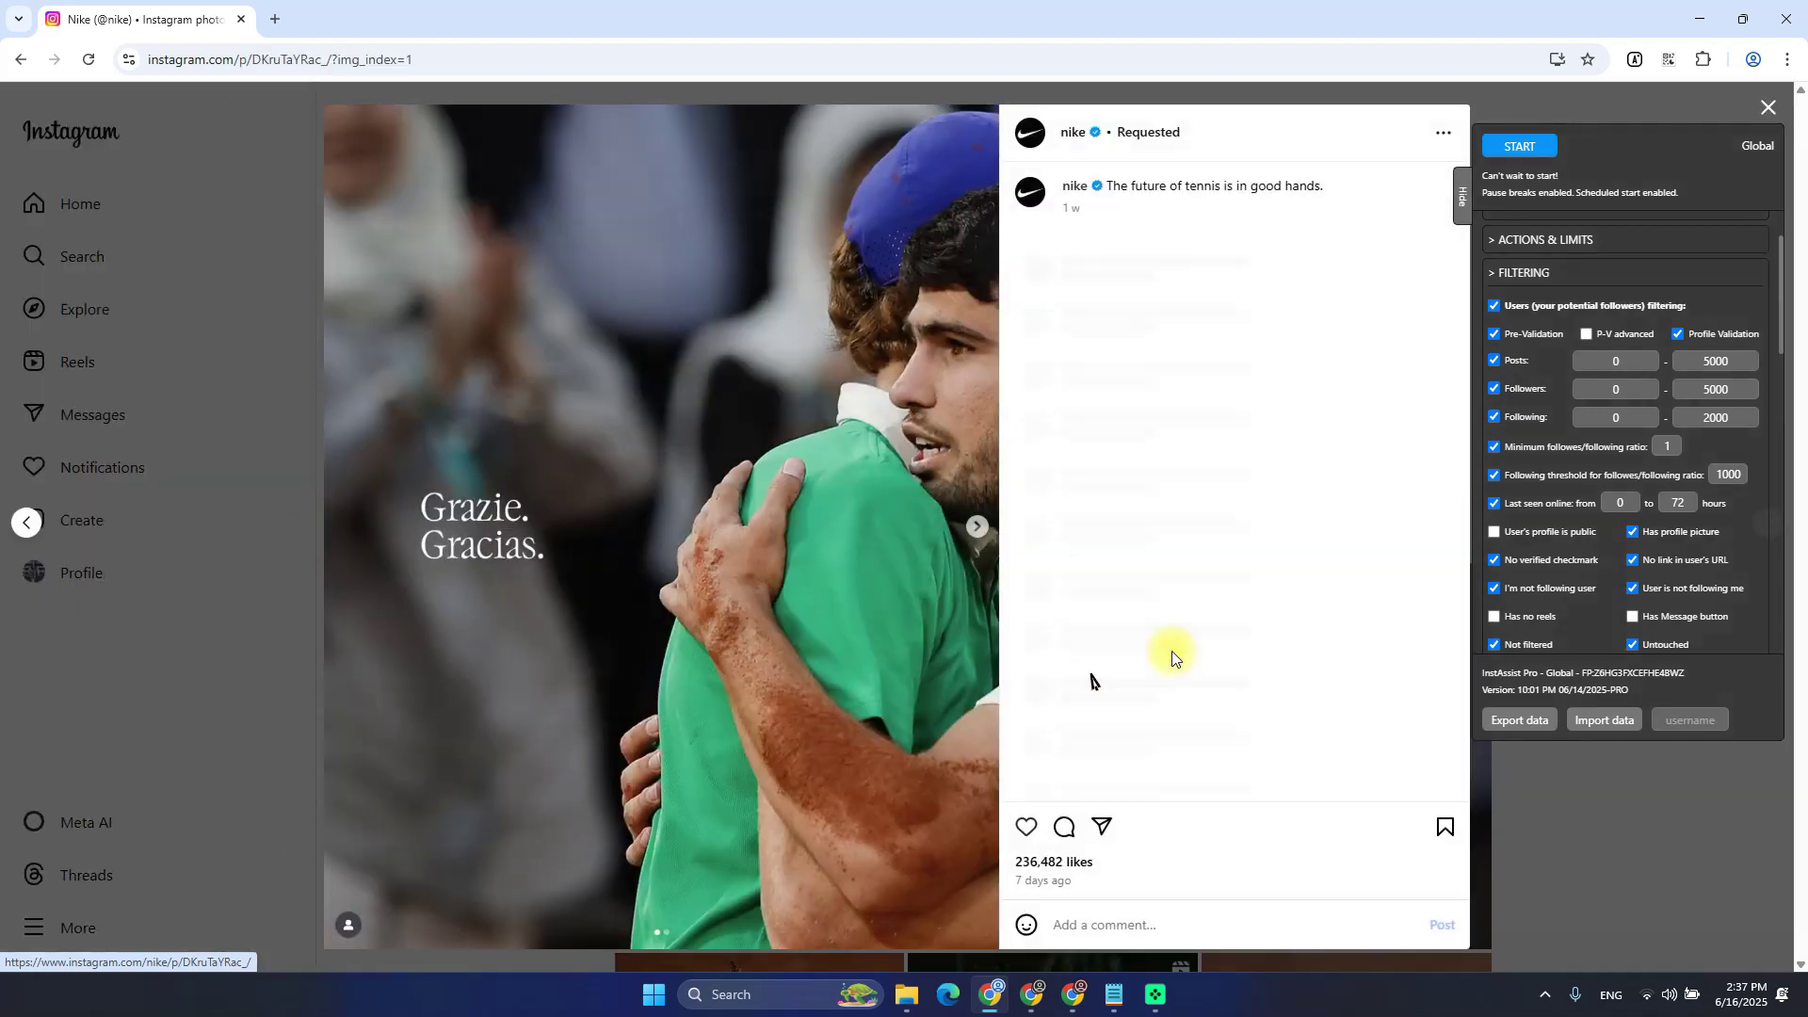
{"action": "left_click", "coordinate": [1054, 861]}
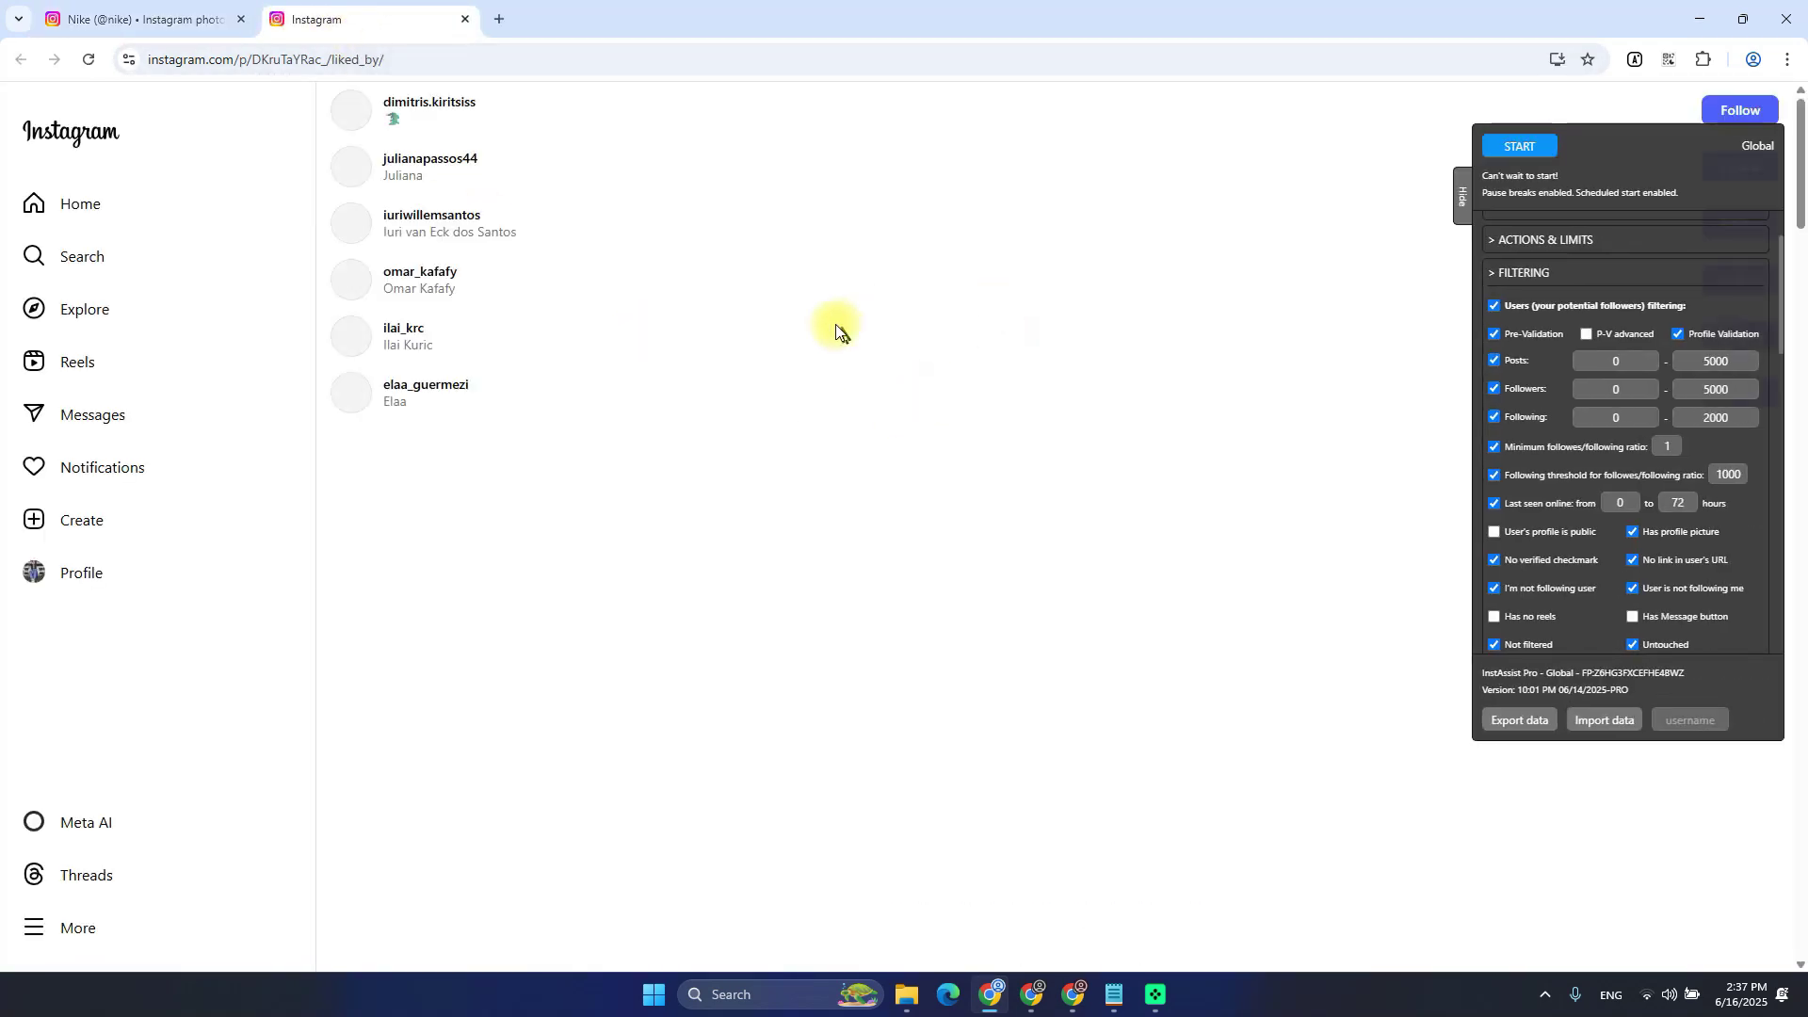
Browse the post's likers, preview one user's profile card and highlight the follower count on it
{"action": "mouse_move", "coordinate": [362, 138]}
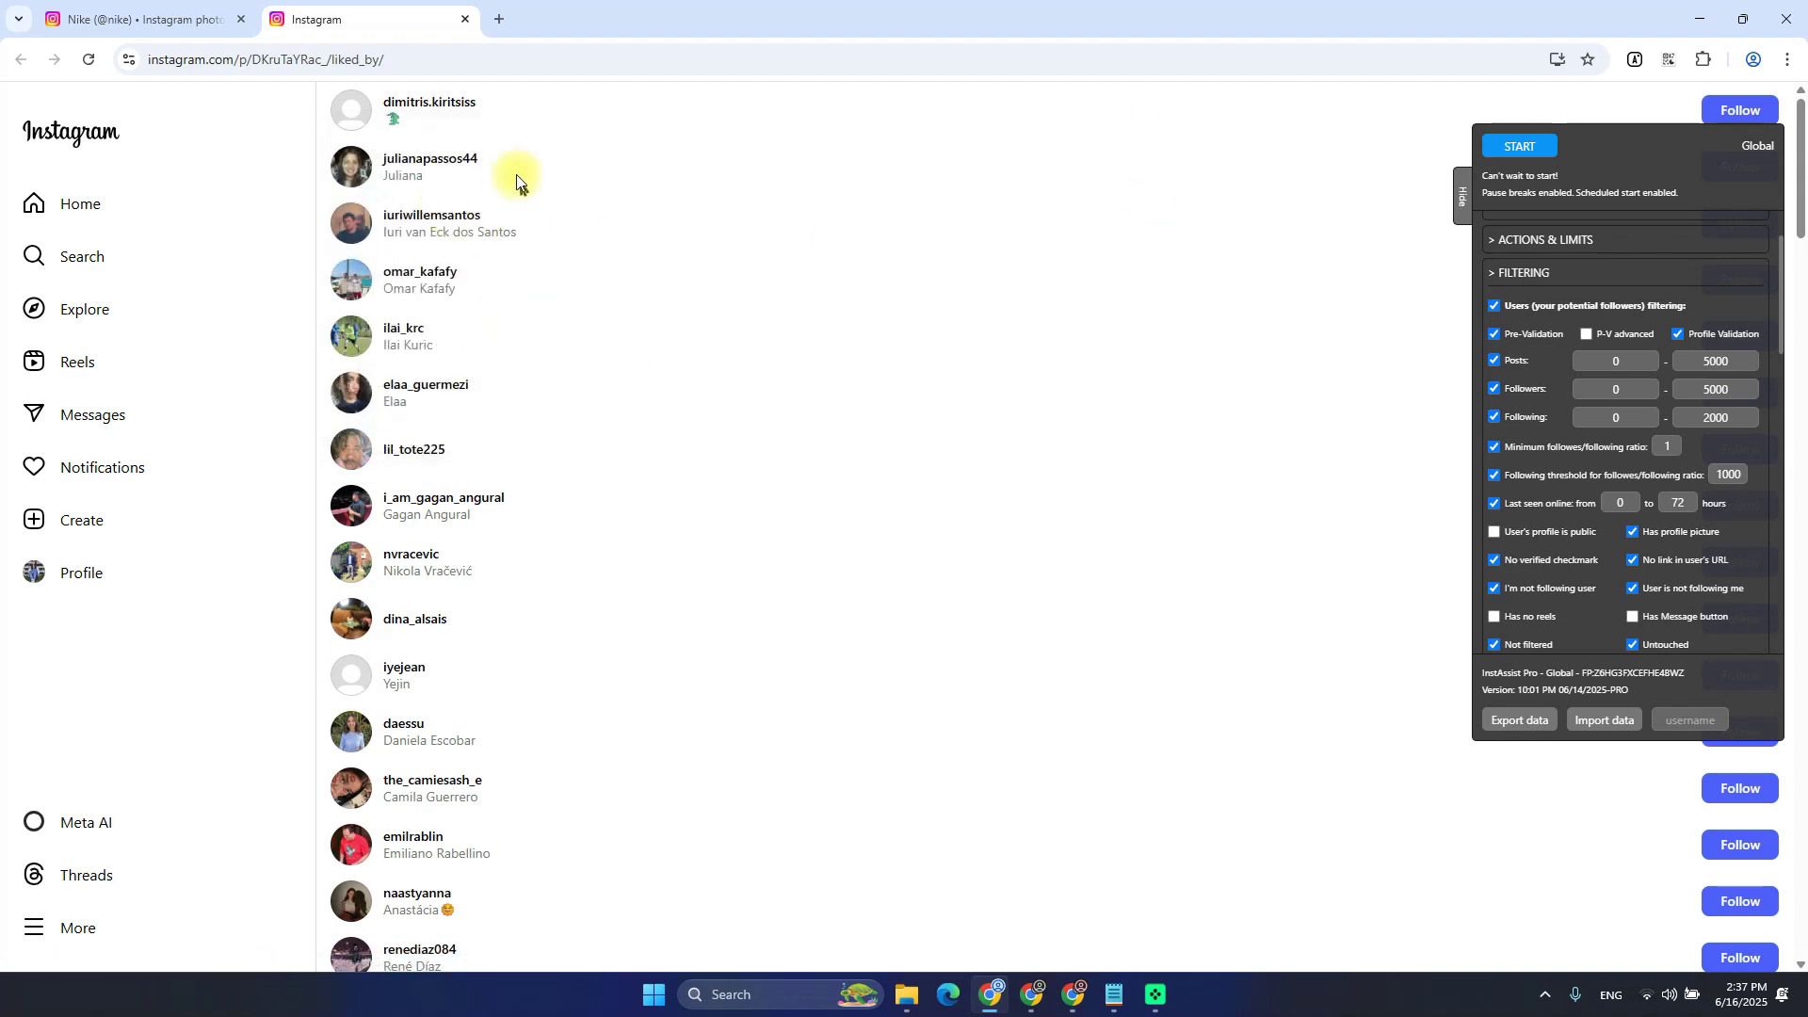
{"action": "mouse_move", "coordinate": [517, 173]}
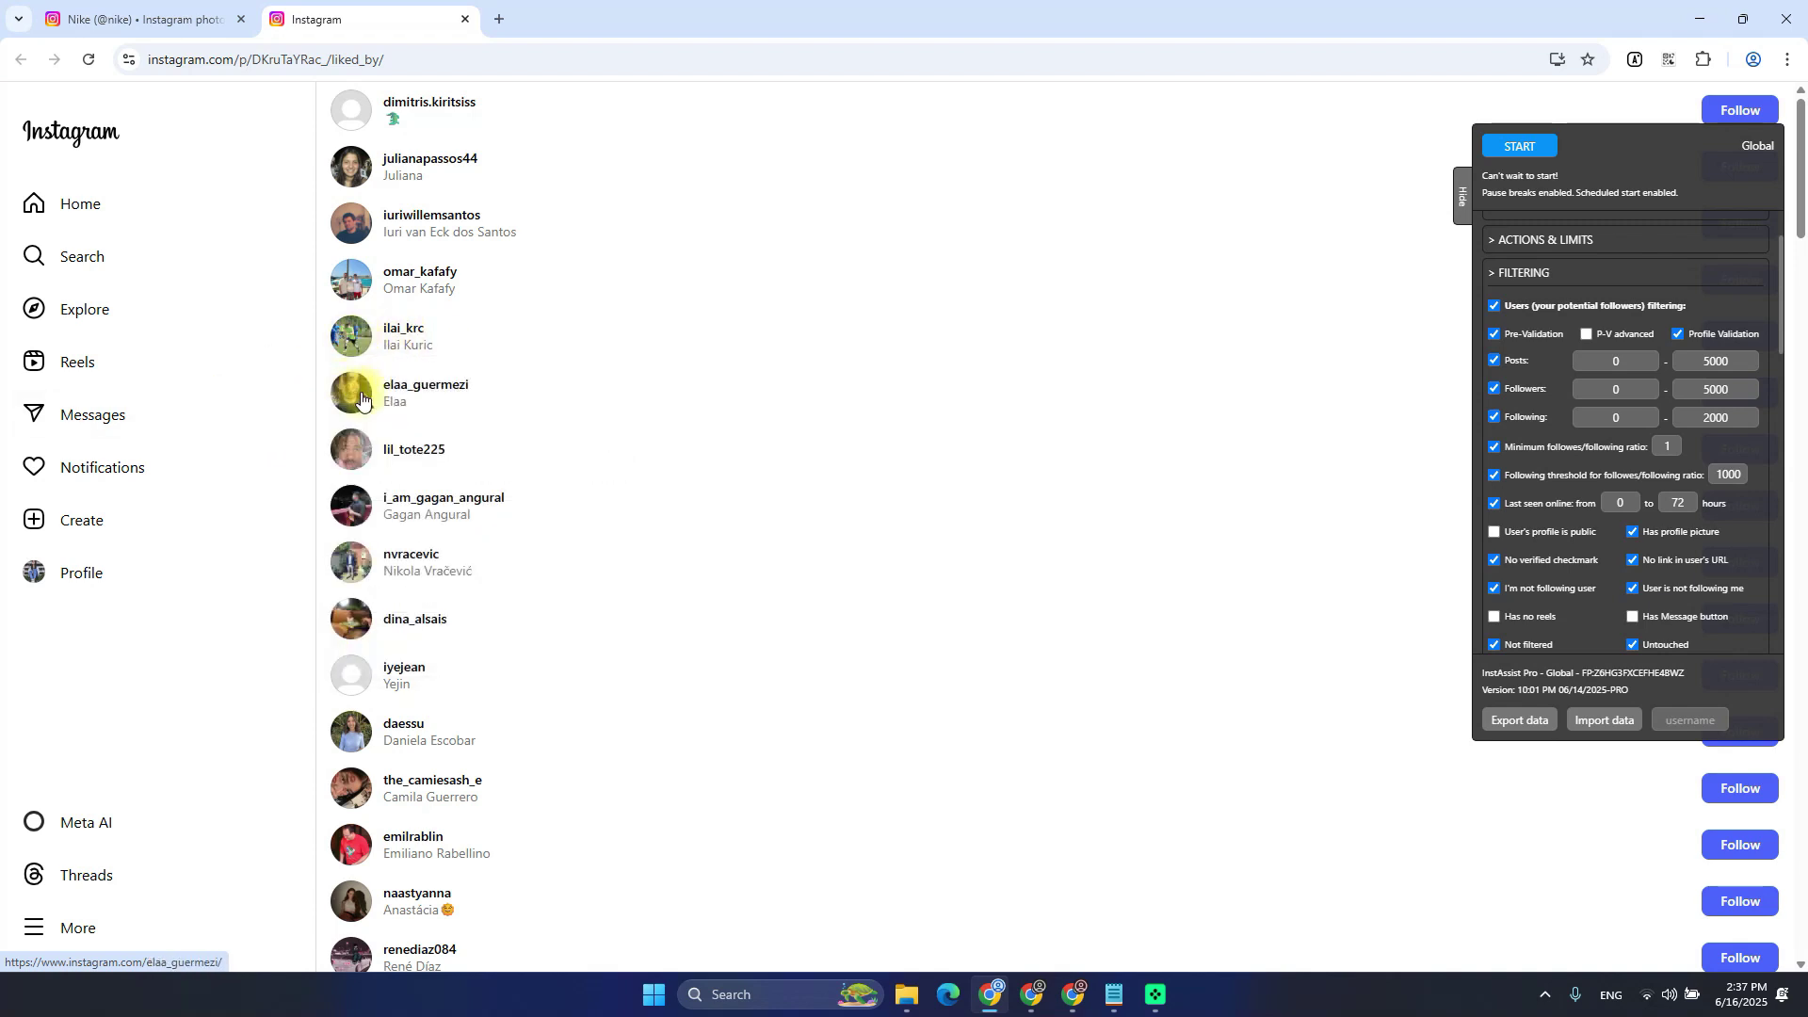
{"action": "scroll", "coordinate": [412, 323], "scroll_direction": "down", "scroll_amount": 2}
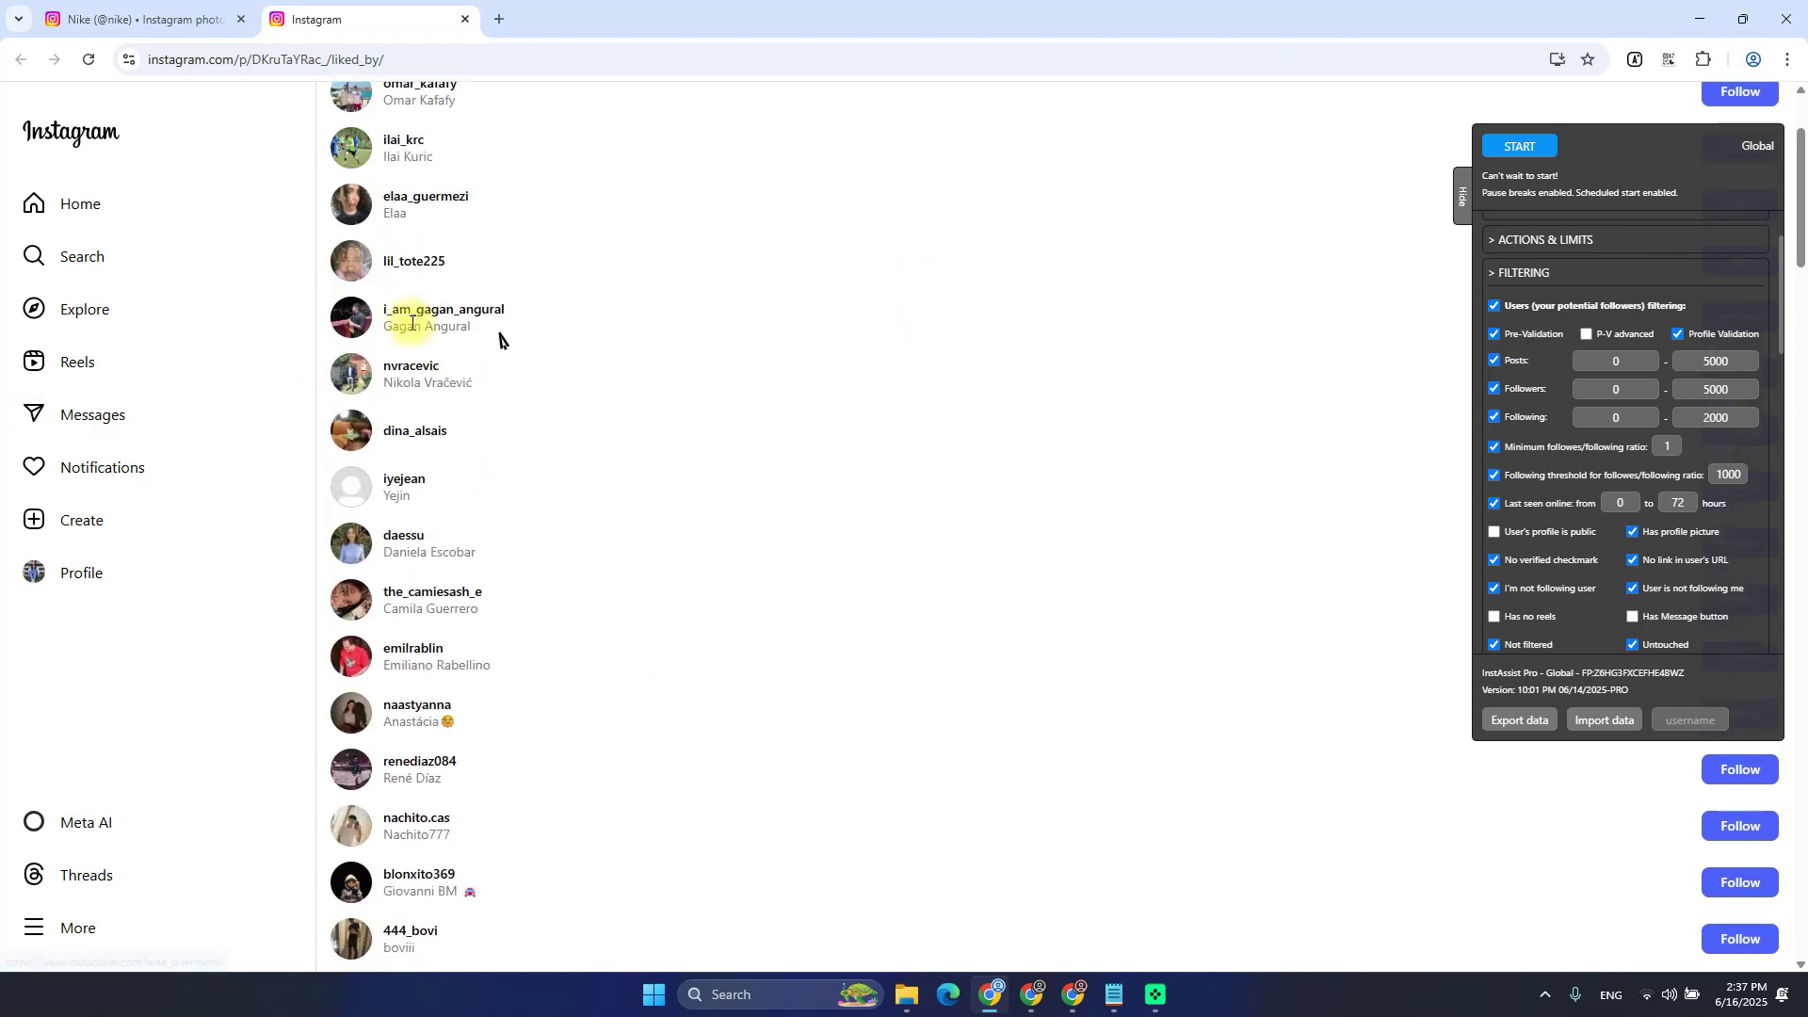
{"action": "mouse_move", "coordinate": [356, 273]}
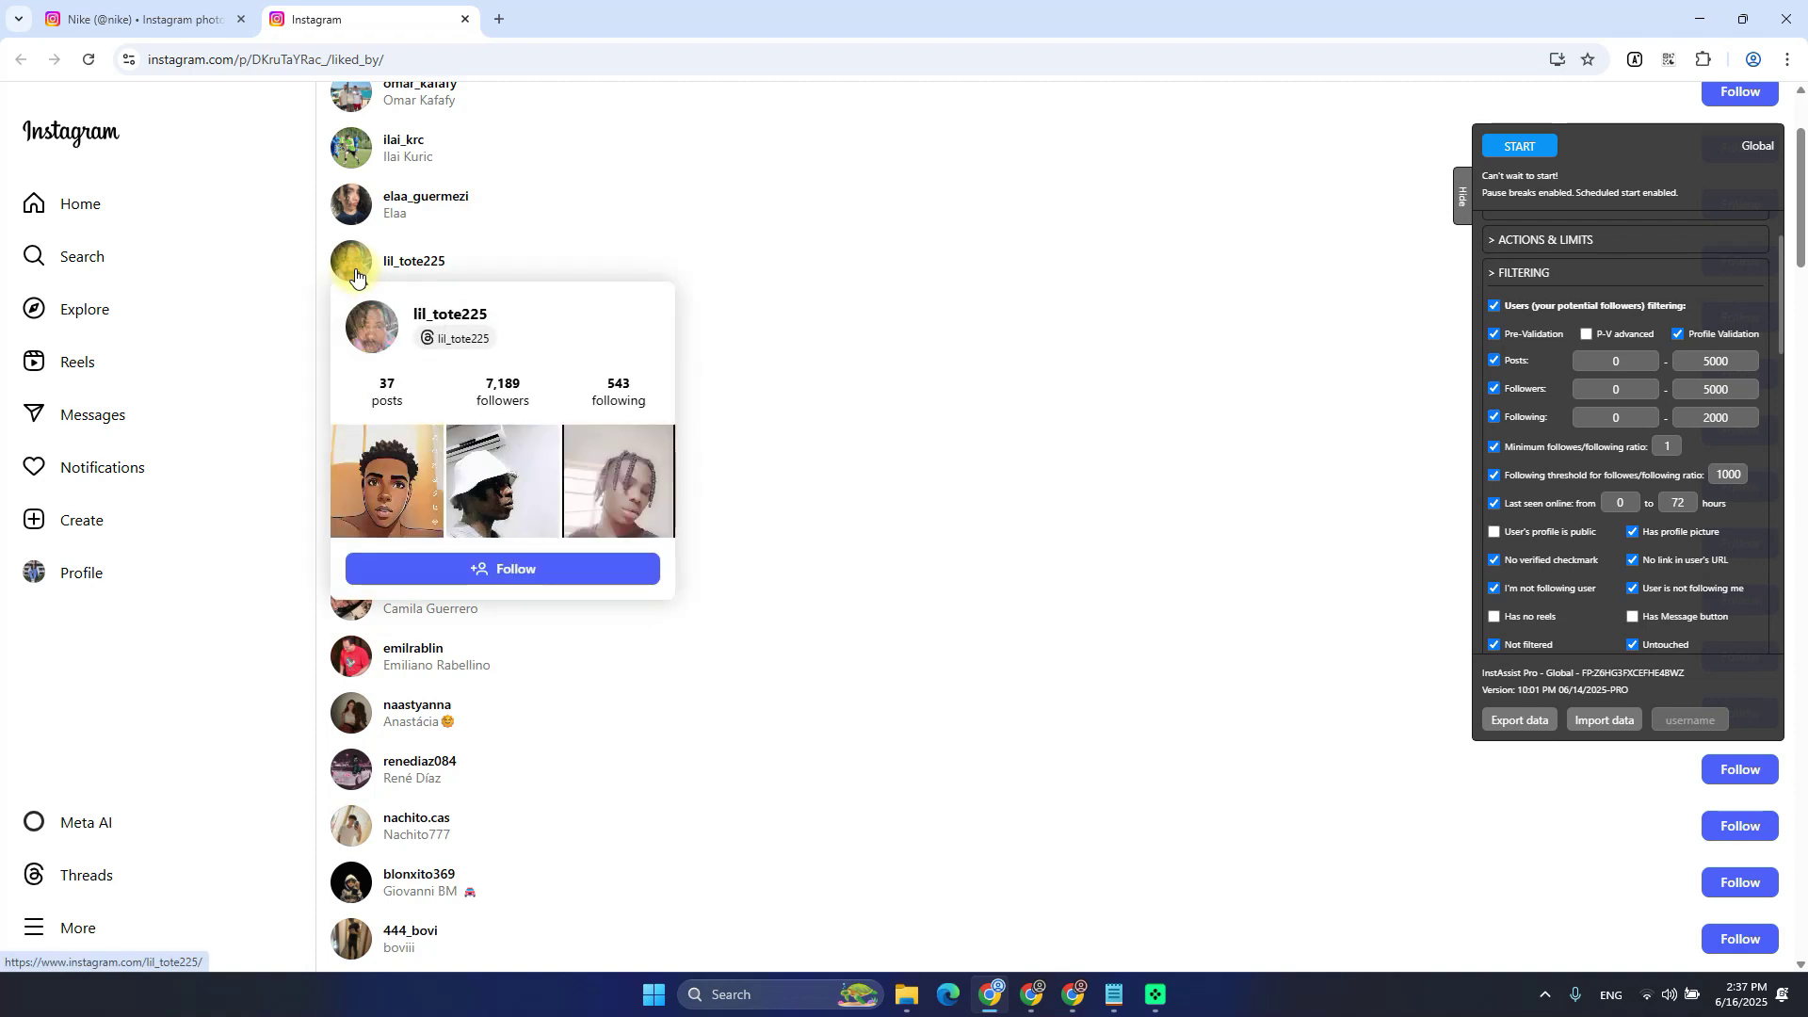
{"action": "left_click_drag", "start_coordinate": [485, 384], "coordinate": [531, 396]}
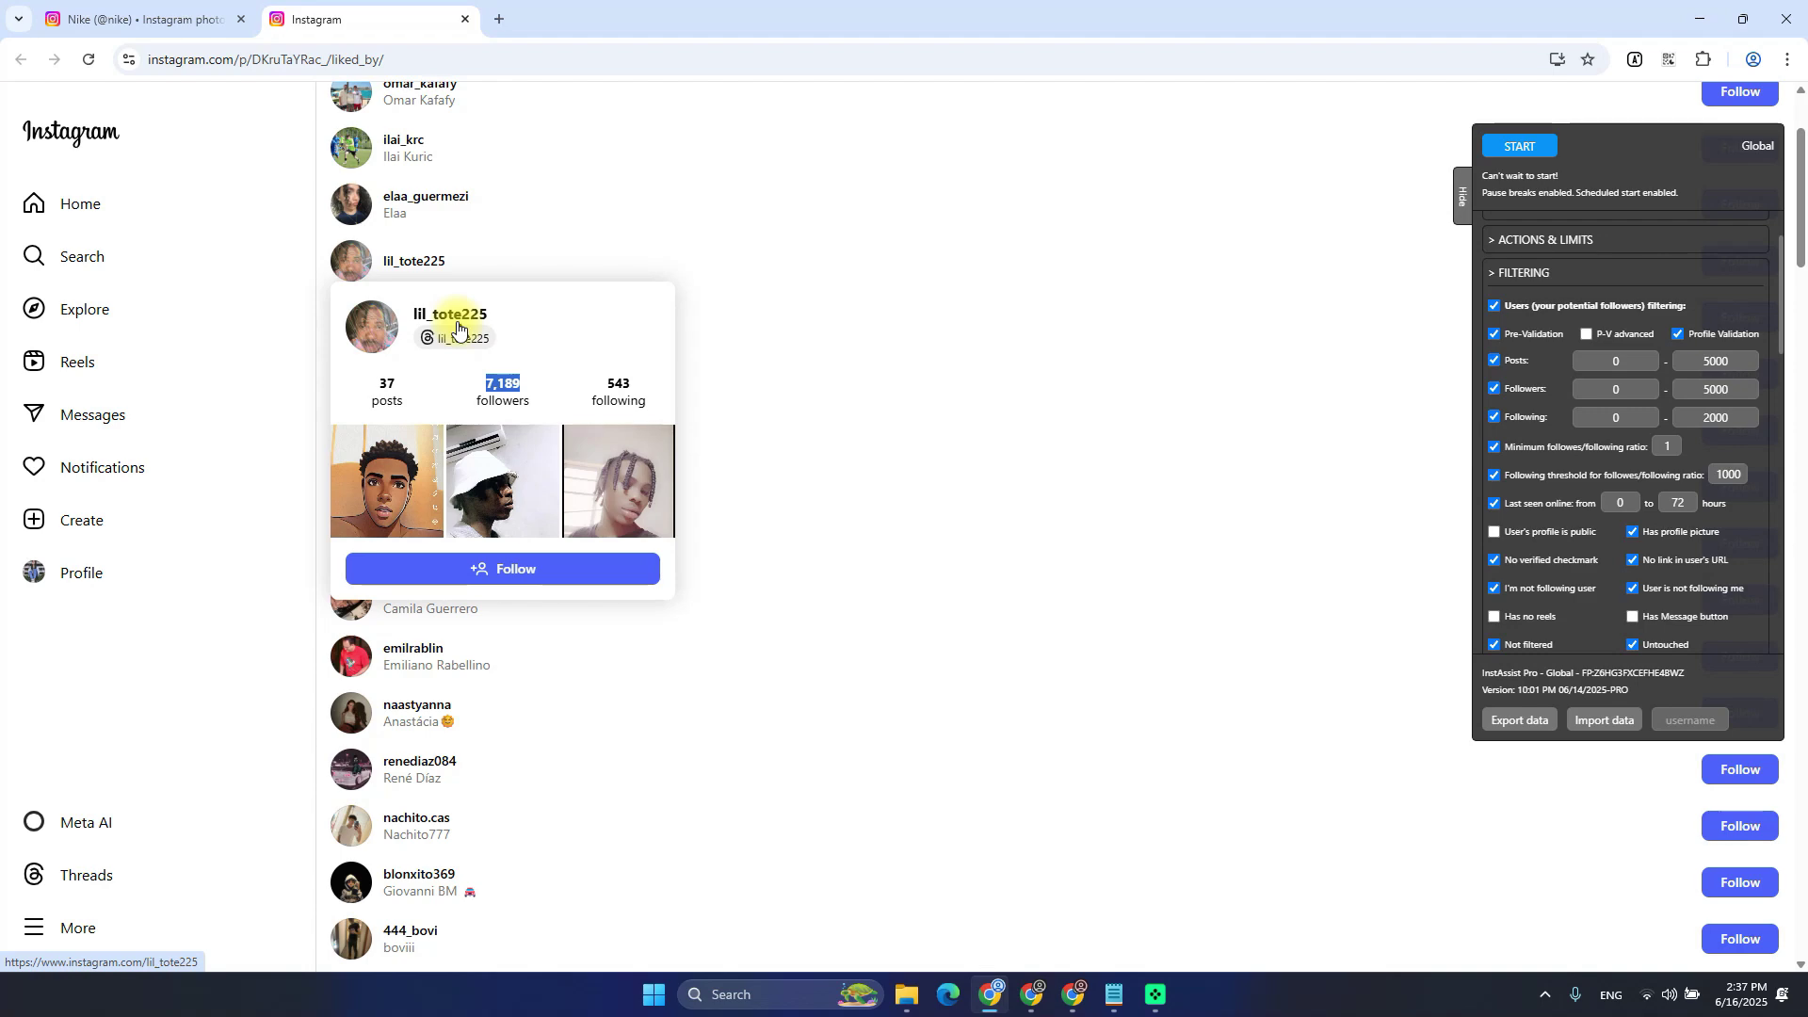
Close the Nike post, view the account's own profile, and return to the likers list to preview the same user's profile card
{"action": "key", "text": "ctrl+shift+Tab"}
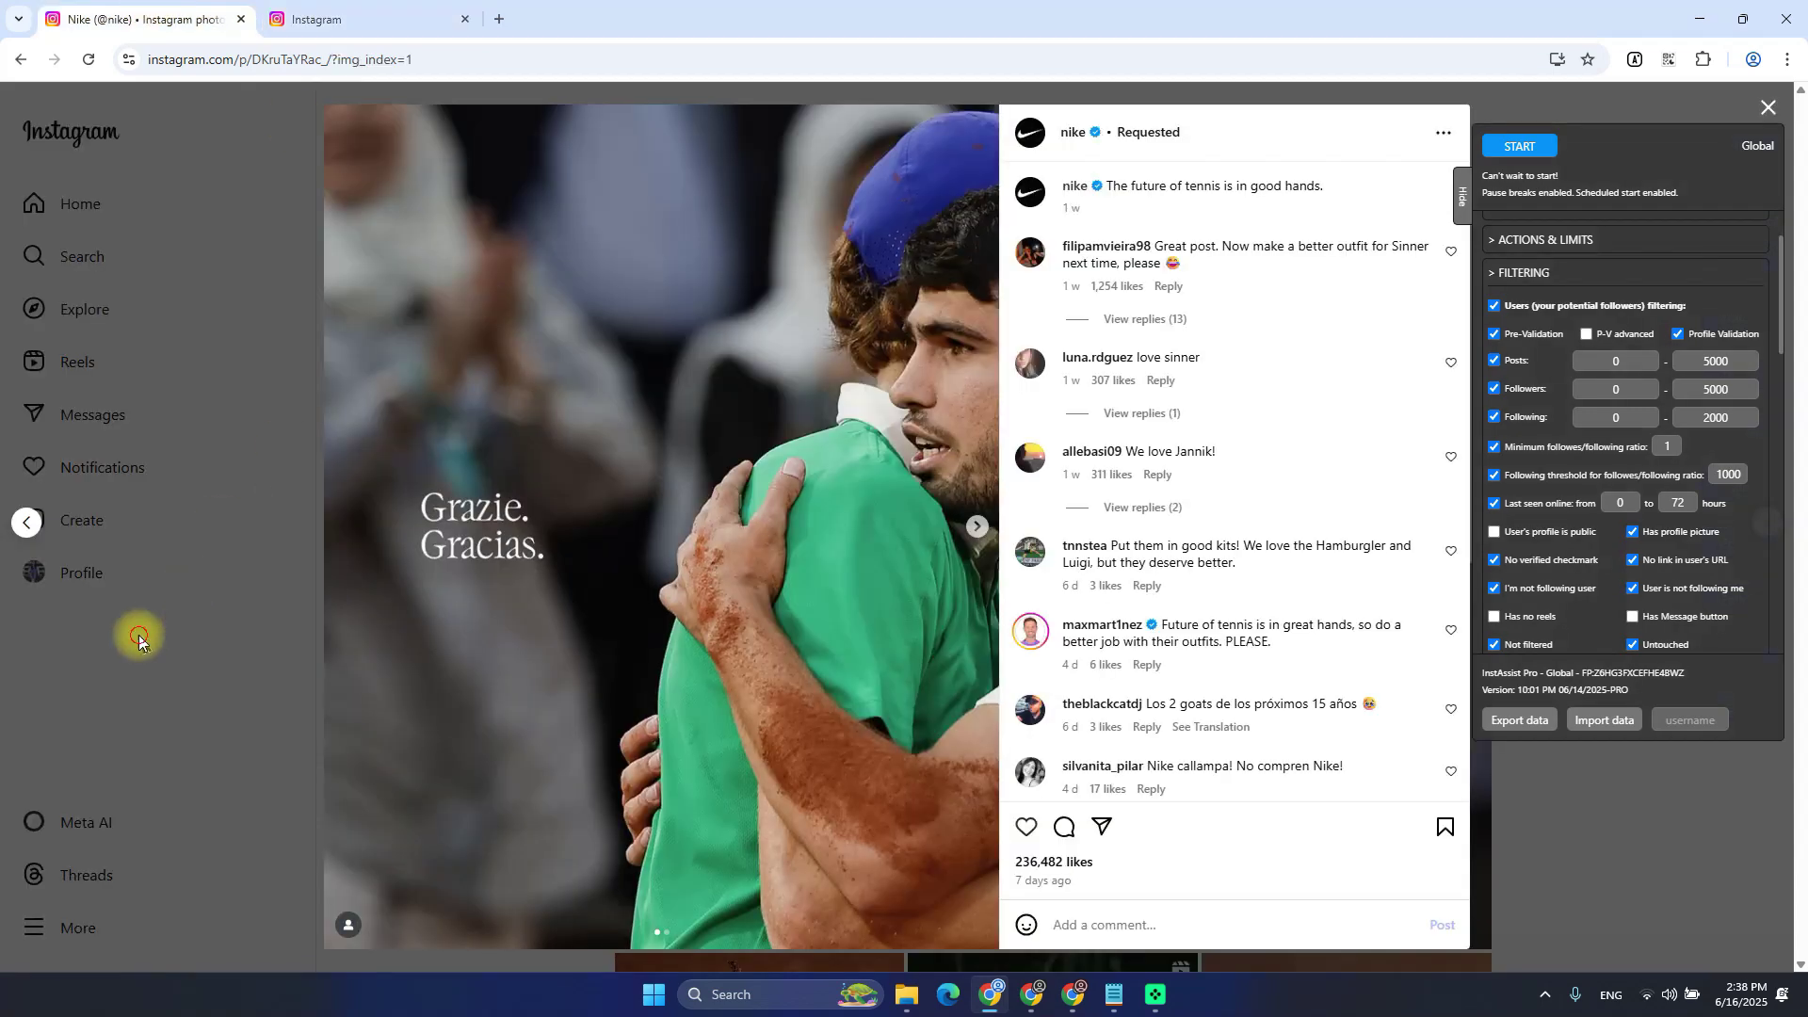
{"action": "left_click", "coordinate": [137, 634]}
{"action": "left_click", "coordinate": [77, 578]}
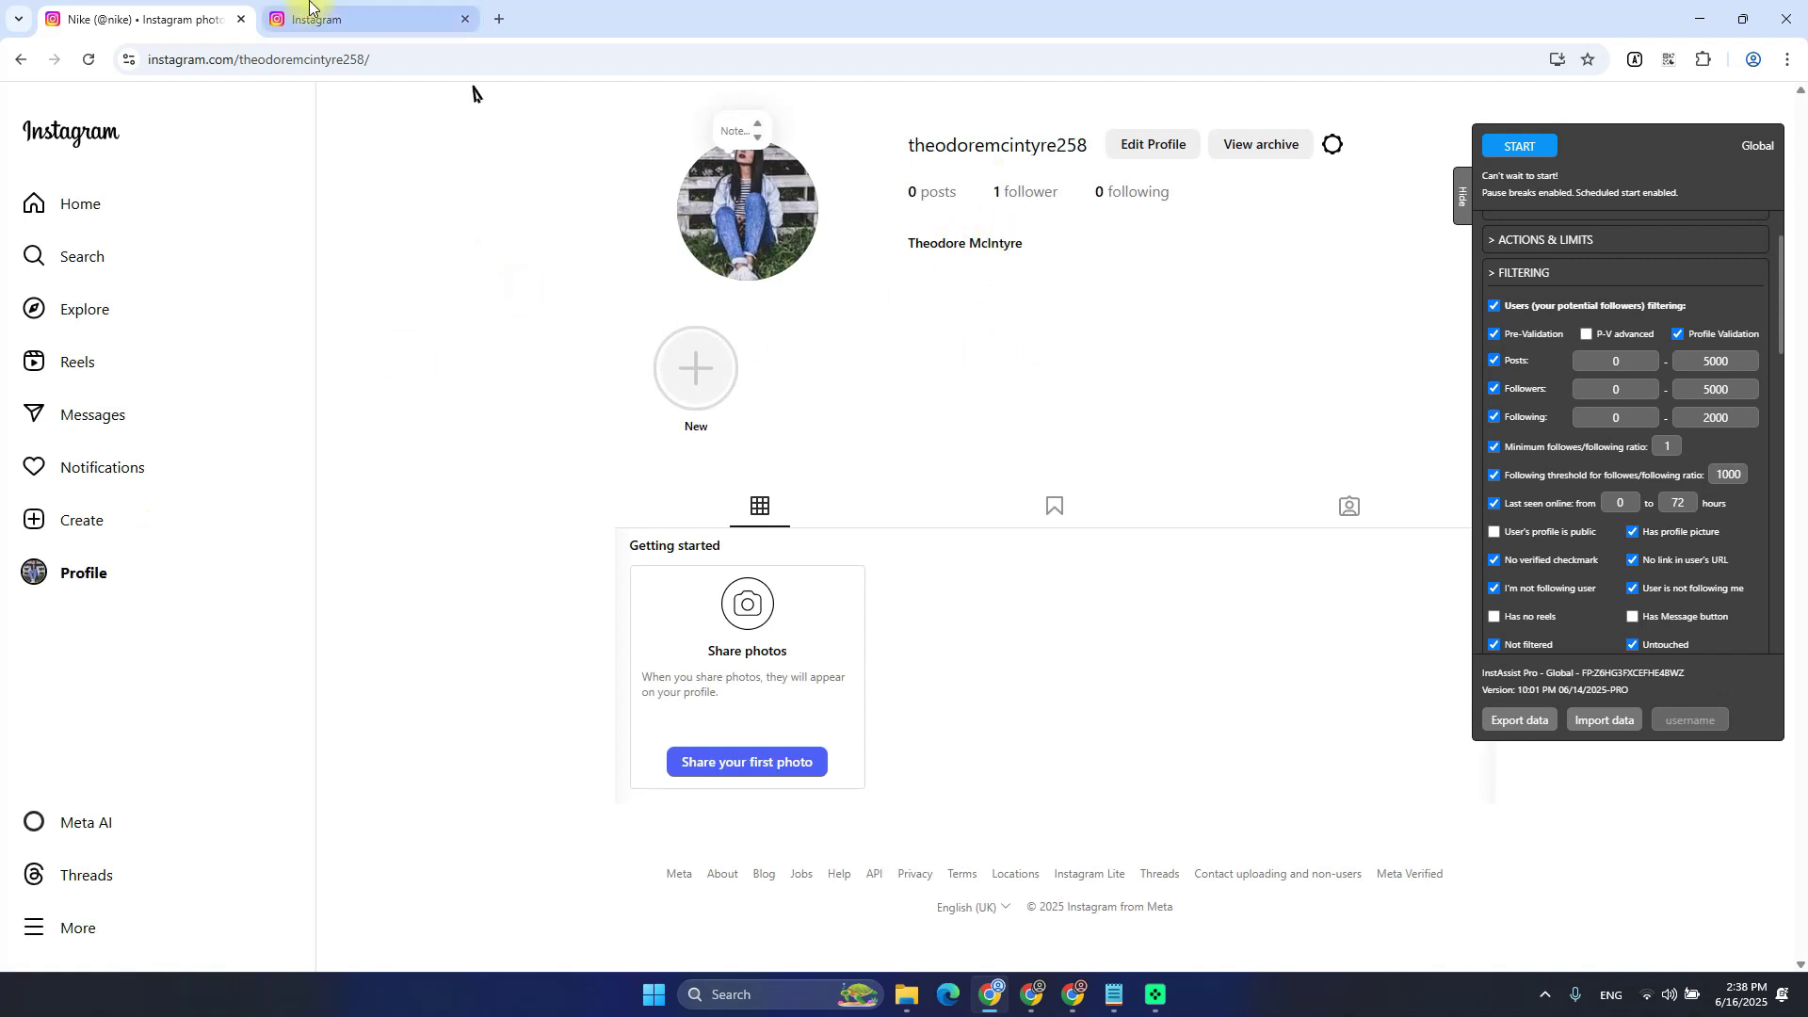
{"action": "left_click", "coordinate": [358, 19]}
{"action": "mouse_move", "coordinate": [356, 315]}
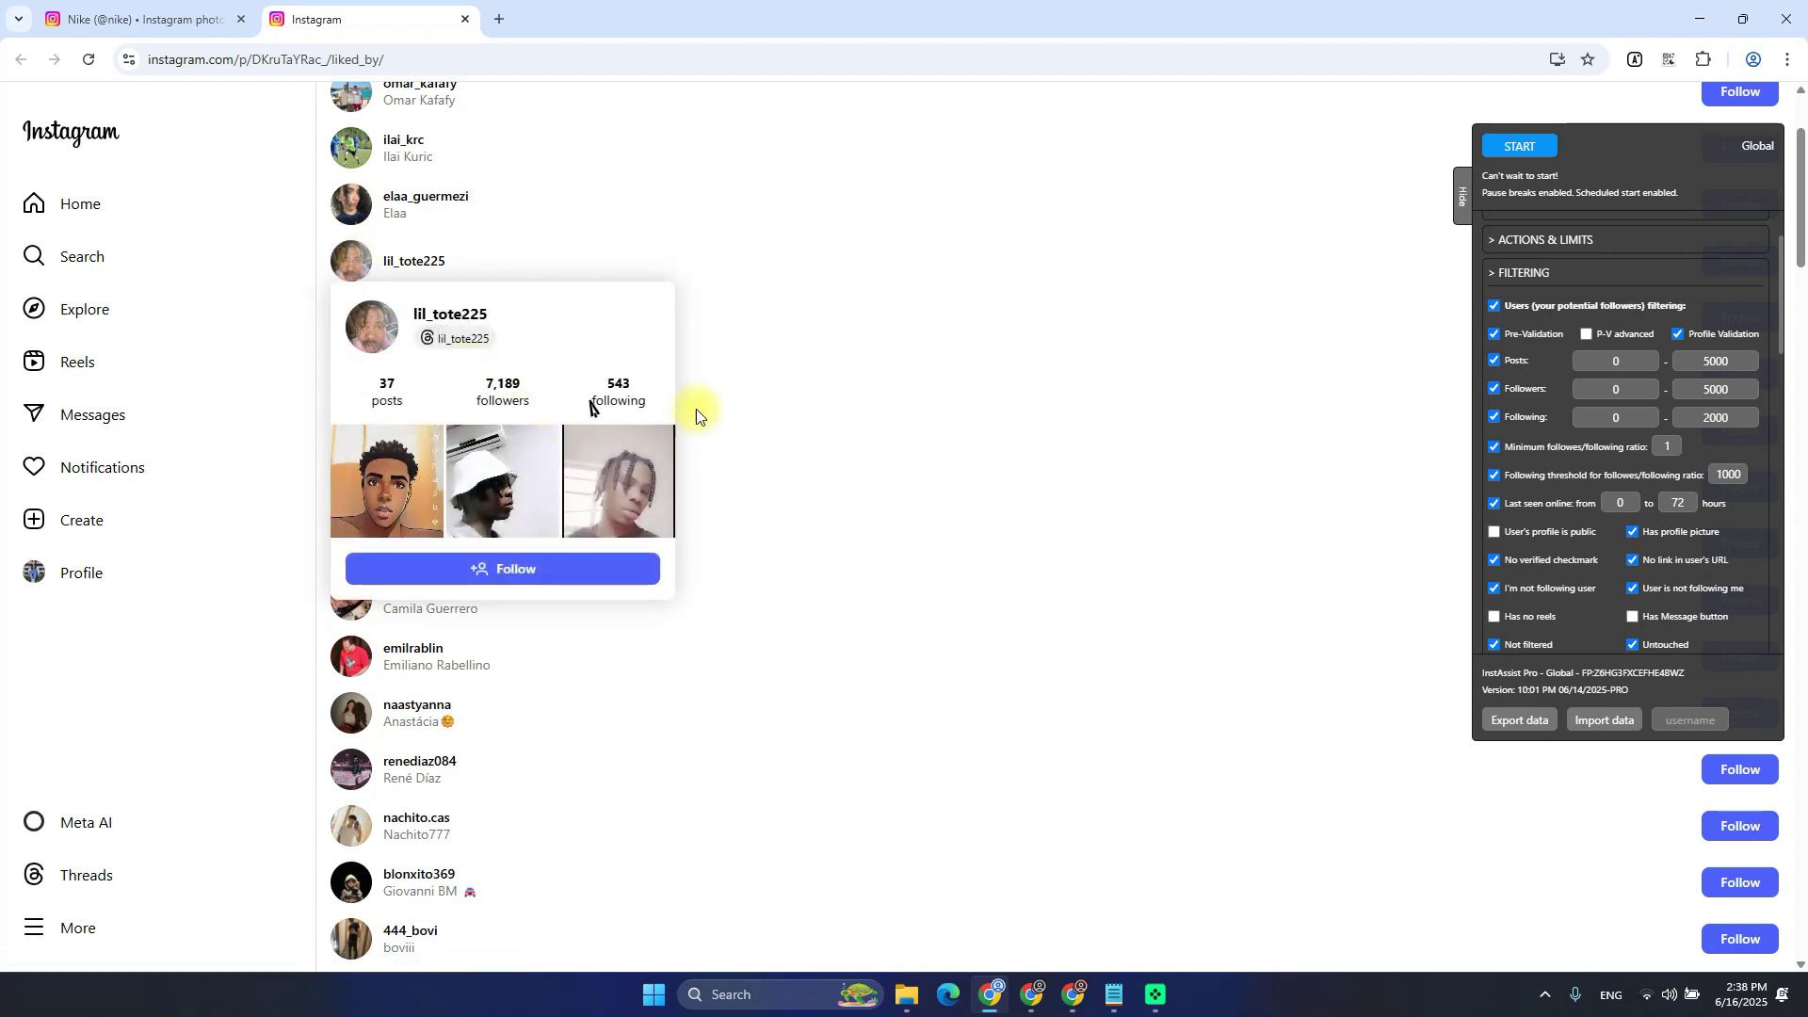
Set the Filtering maximums to 3000 followers, 3000 following and 1000 posts
{"action": "double_click", "coordinate": [1744, 394]}
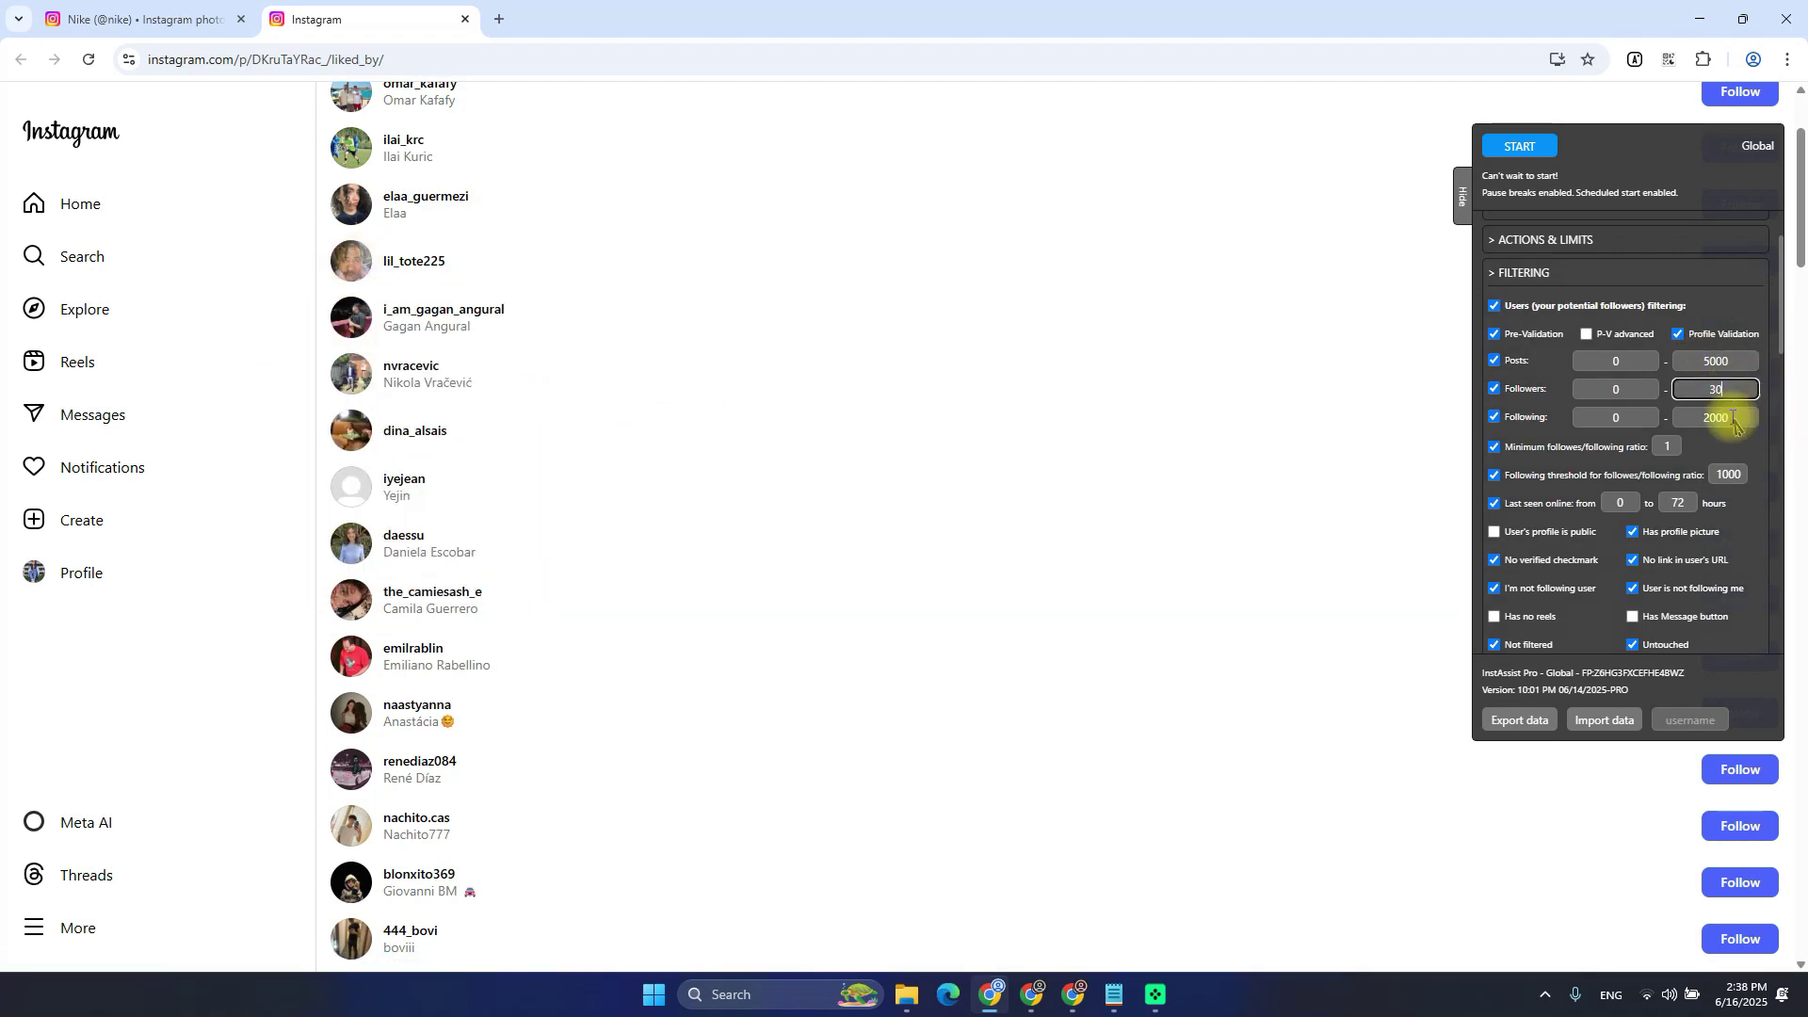
{"action": "left_click", "coordinate": [1735, 419]}
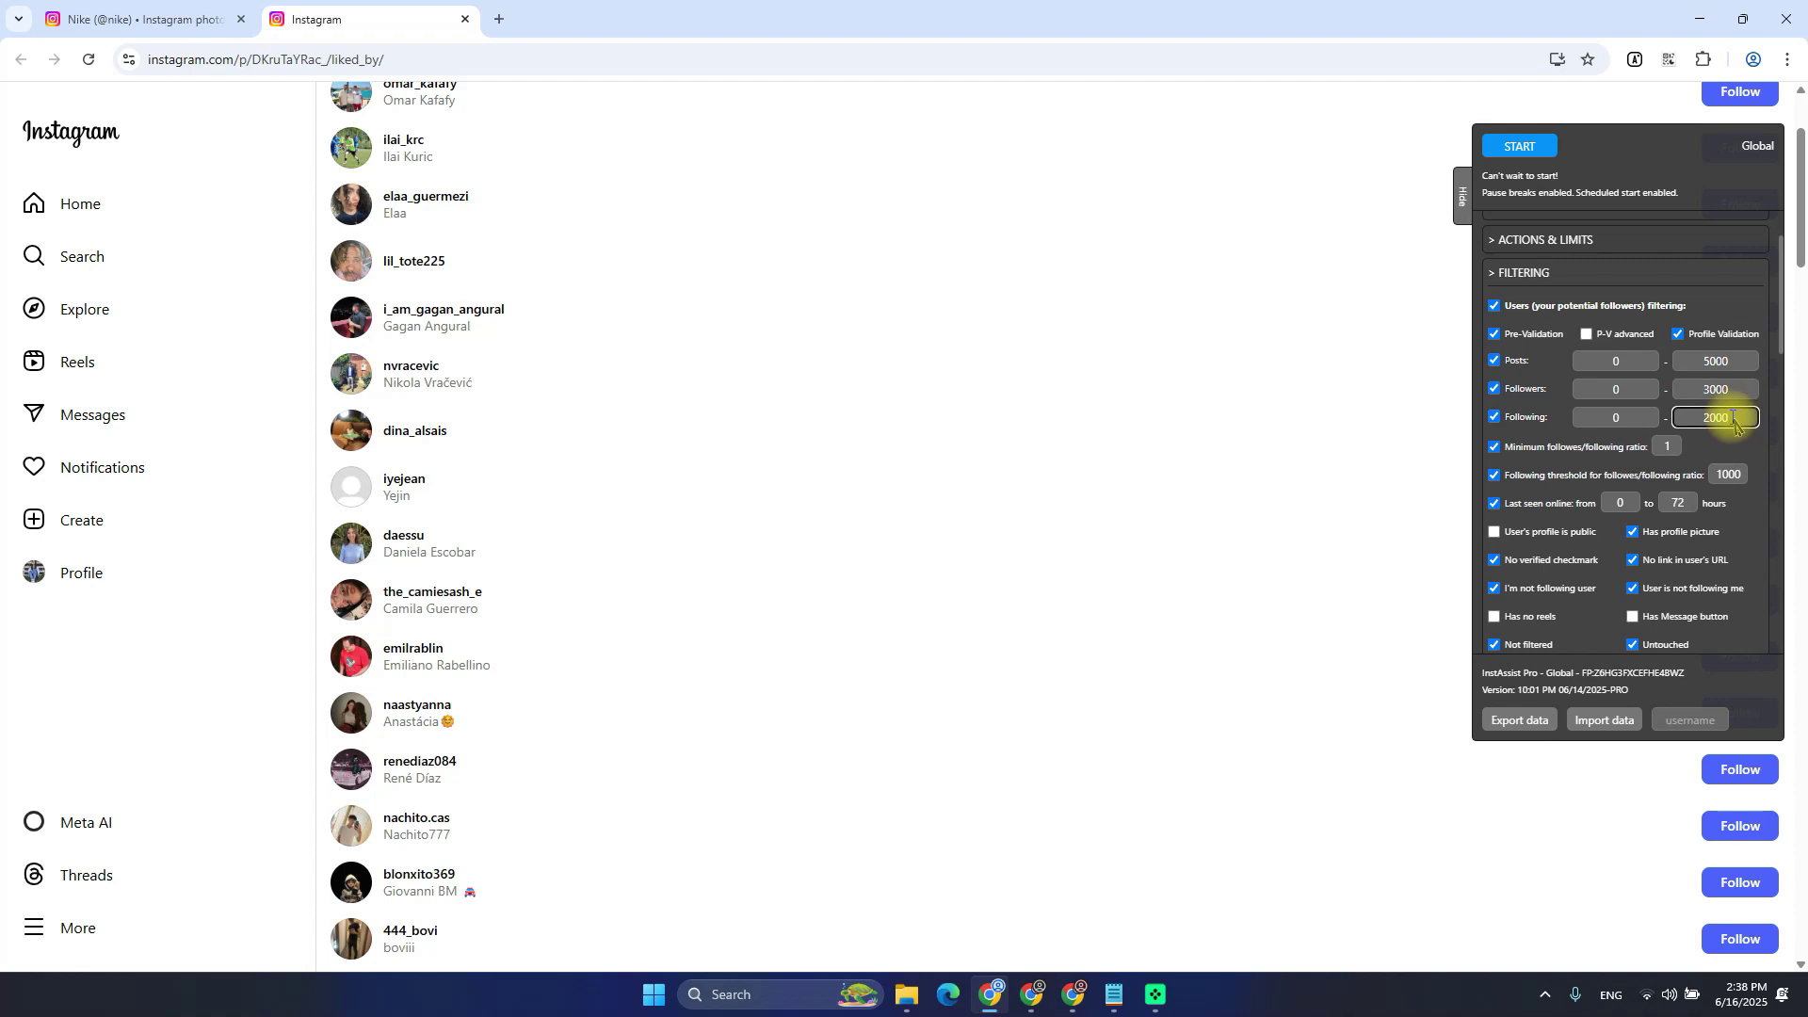
{"action": "type", "text": "3000"}
{"action": "left_click", "coordinate": [1727, 362]}
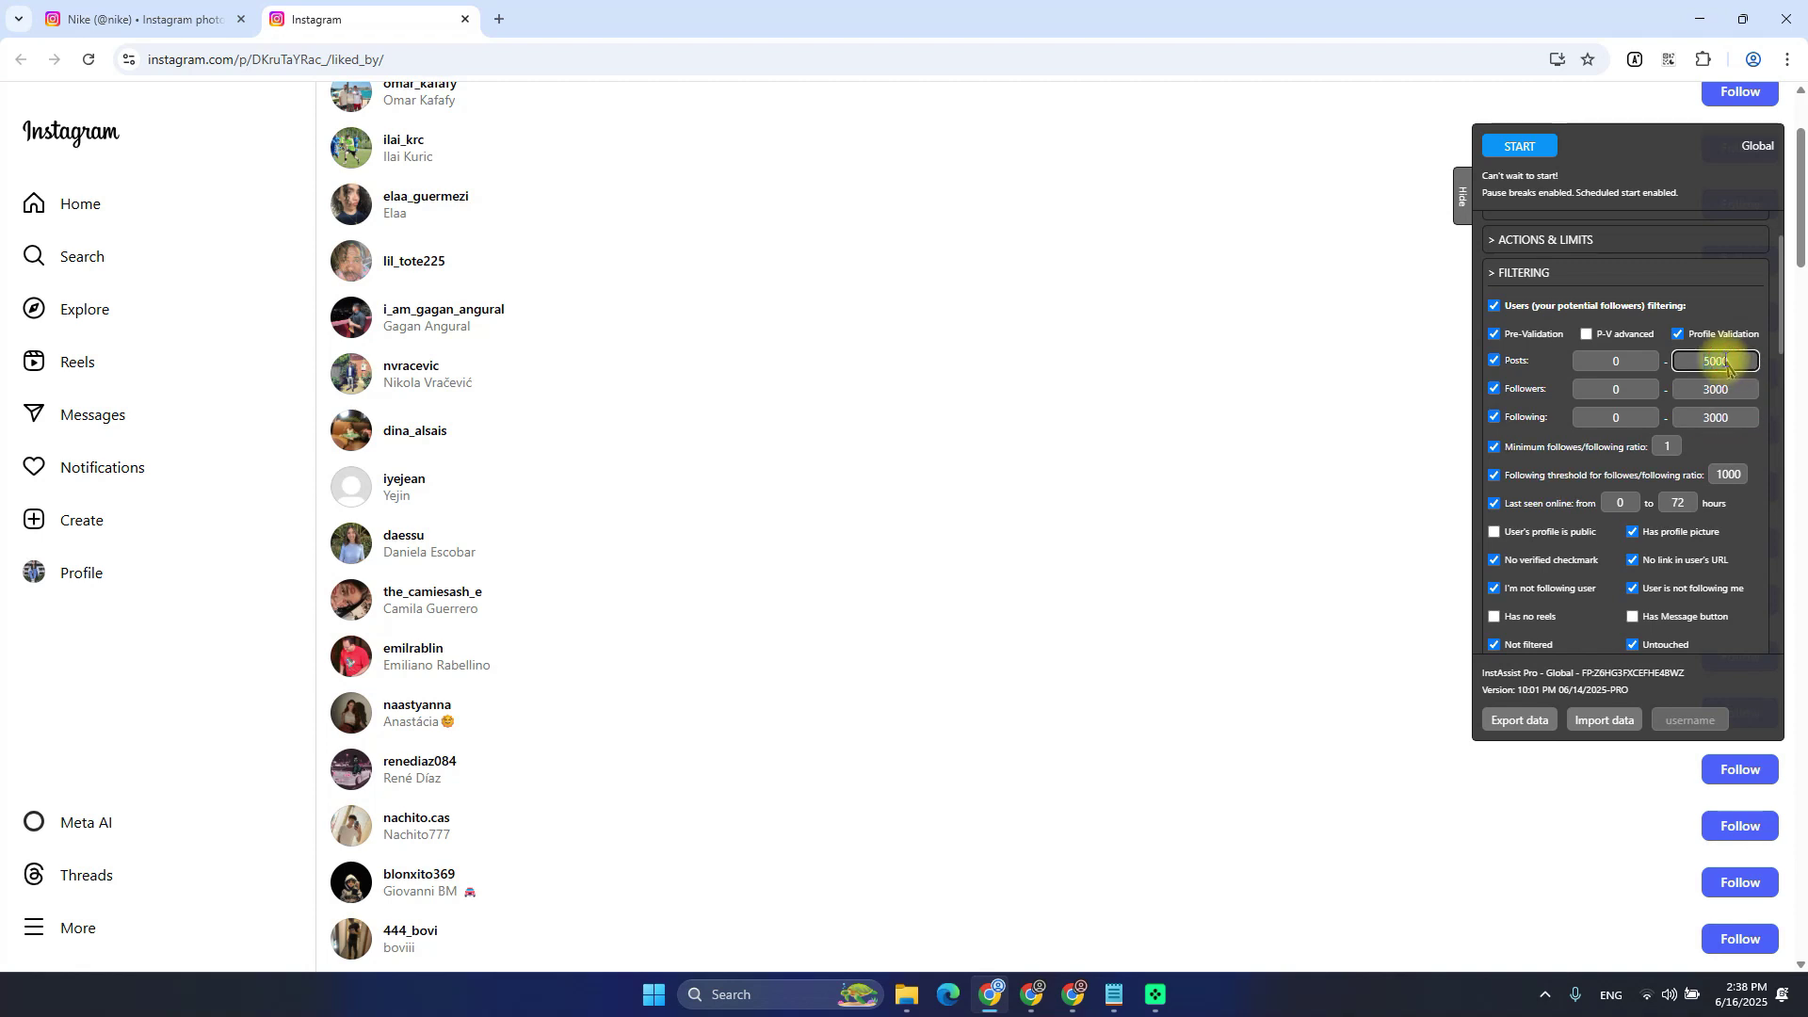
{"action": "key", "text": "ctrl+a"}
{"action": "type", "text": "100"}
{"action": "left_click", "coordinate": [1725, 377]}
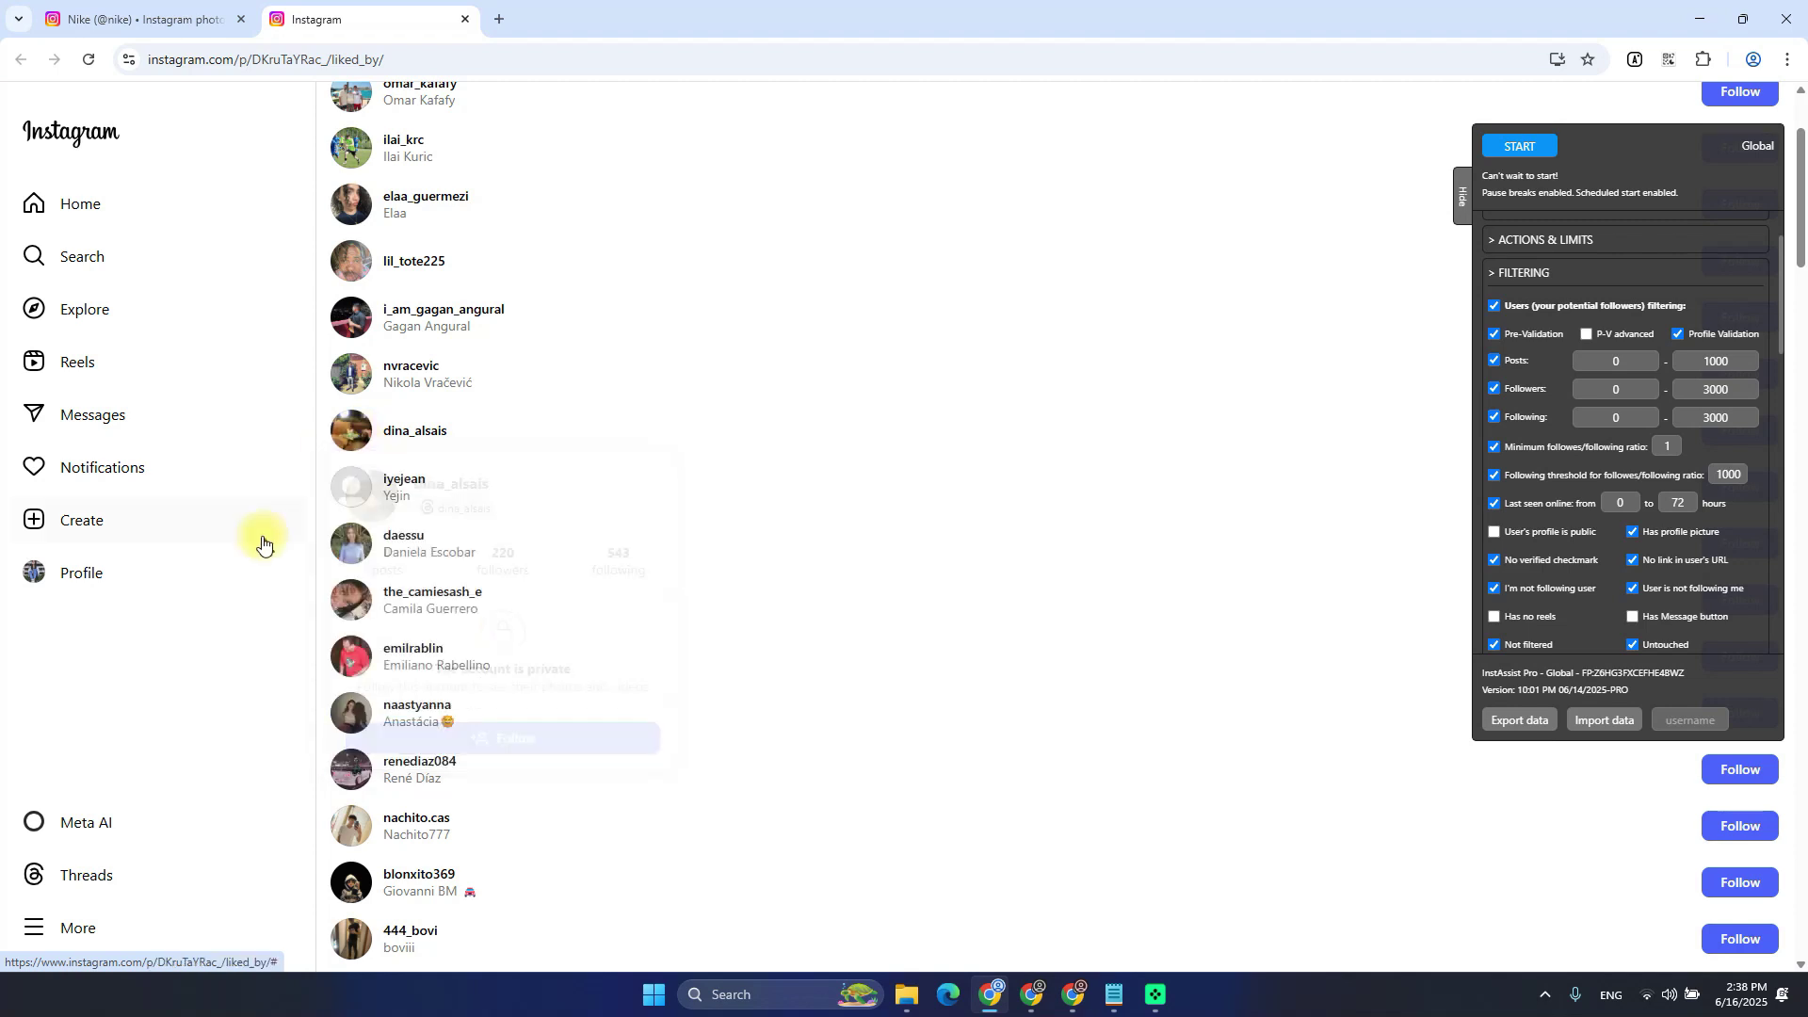
Browse further down the Nike post's likers and preview profile cards to compare their posts, followers and following counts
{"action": "scroll", "coordinate": [354, 372], "scroll_direction": "down", "scroll_amount": 2}
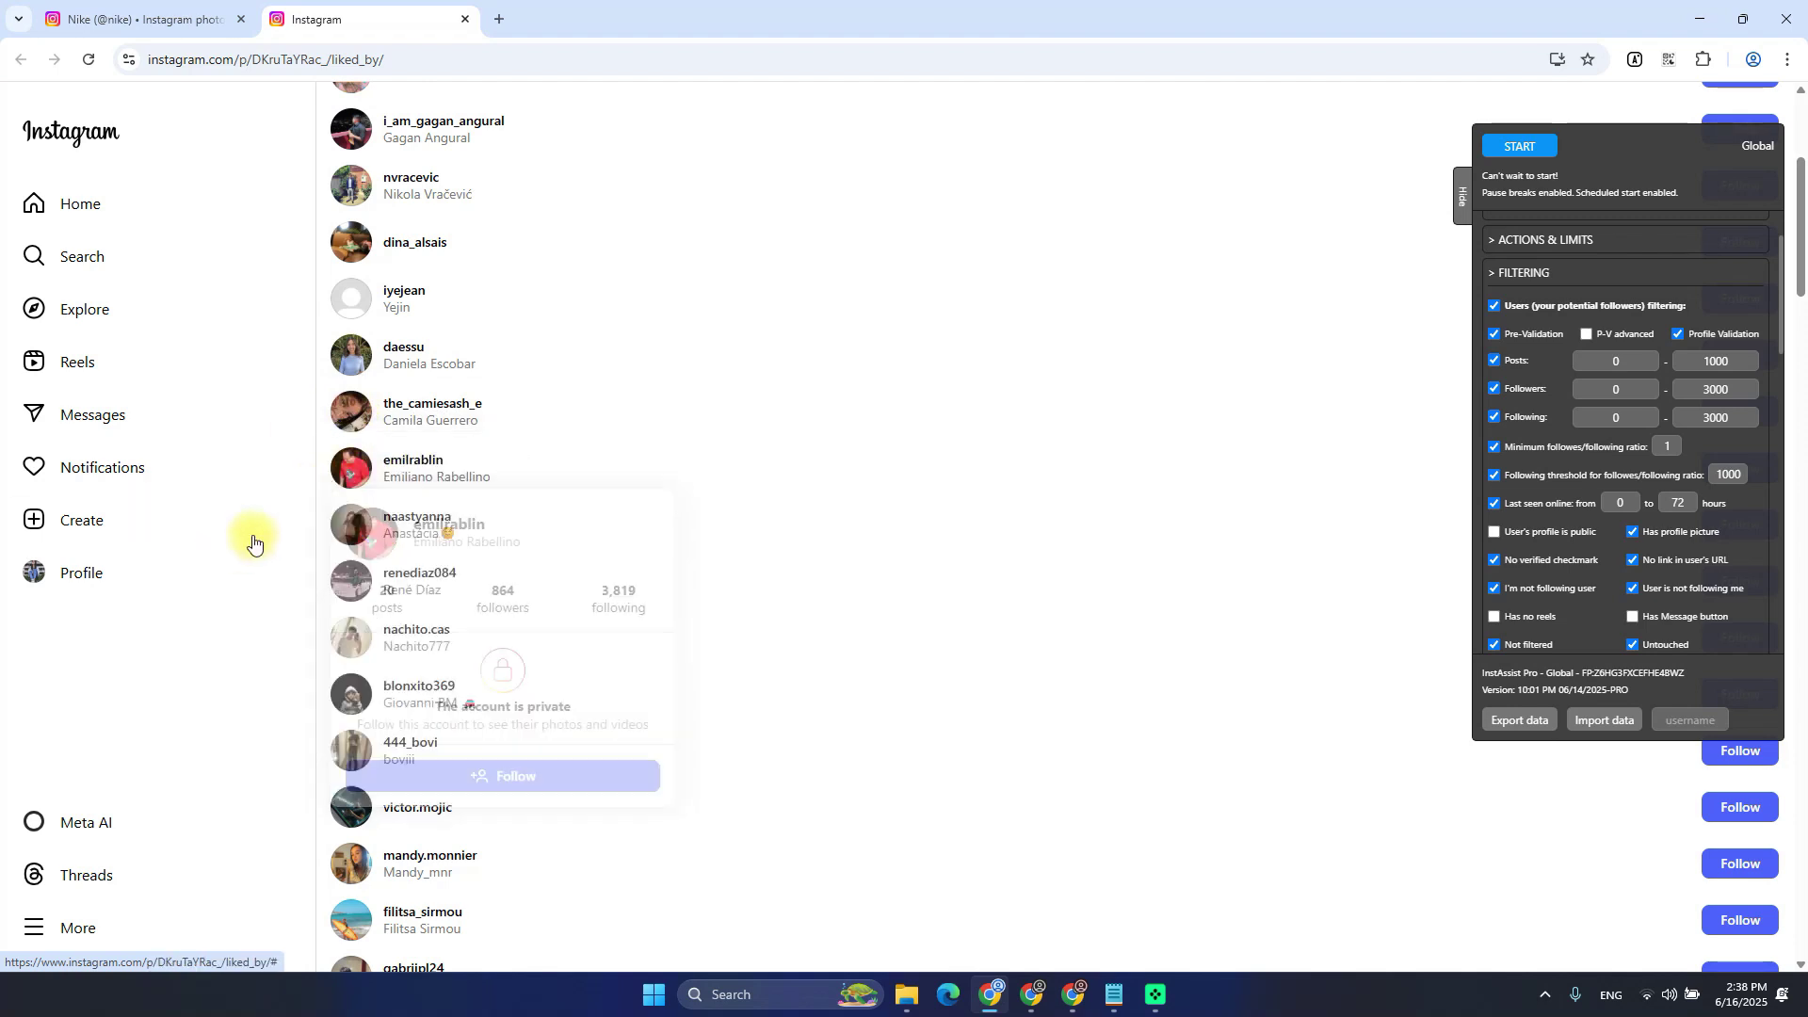
{"action": "scroll", "coordinate": [339, 423], "scroll_direction": "down", "scroll_amount": 1}
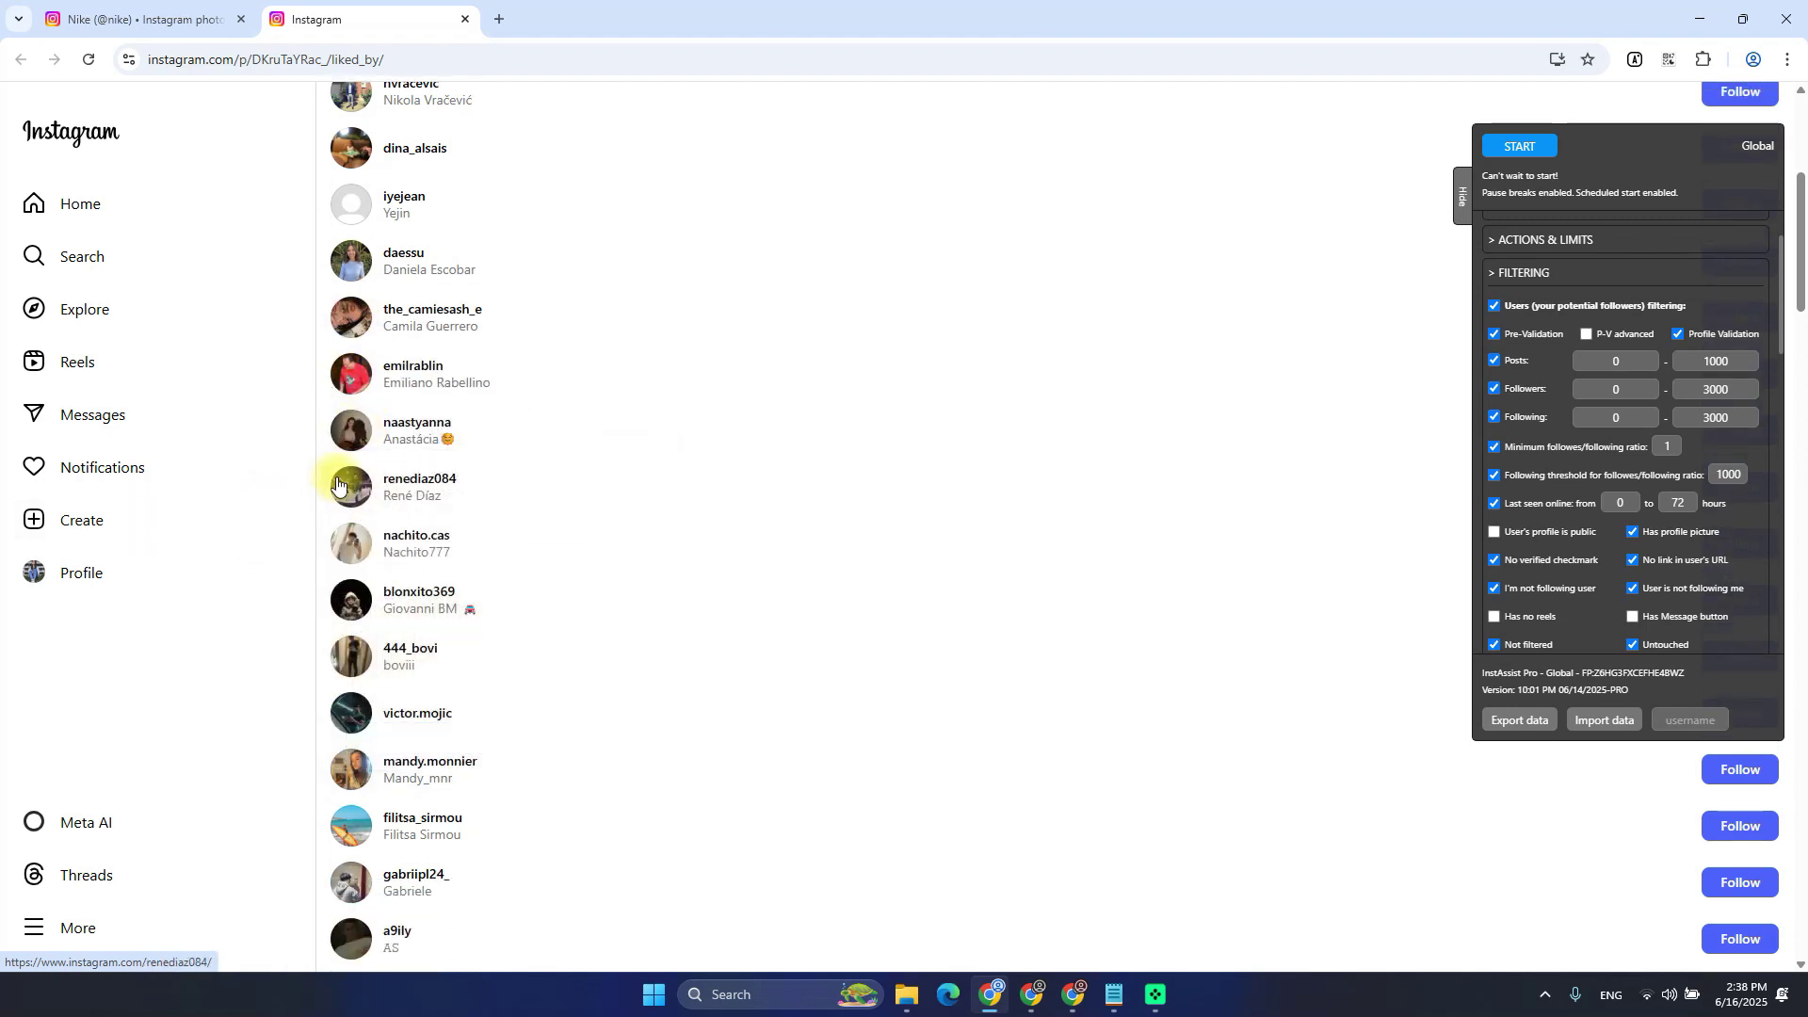
{"action": "scroll", "coordinate": [212, 544], "scroll_direction": "down", "scroll_amount": 2}
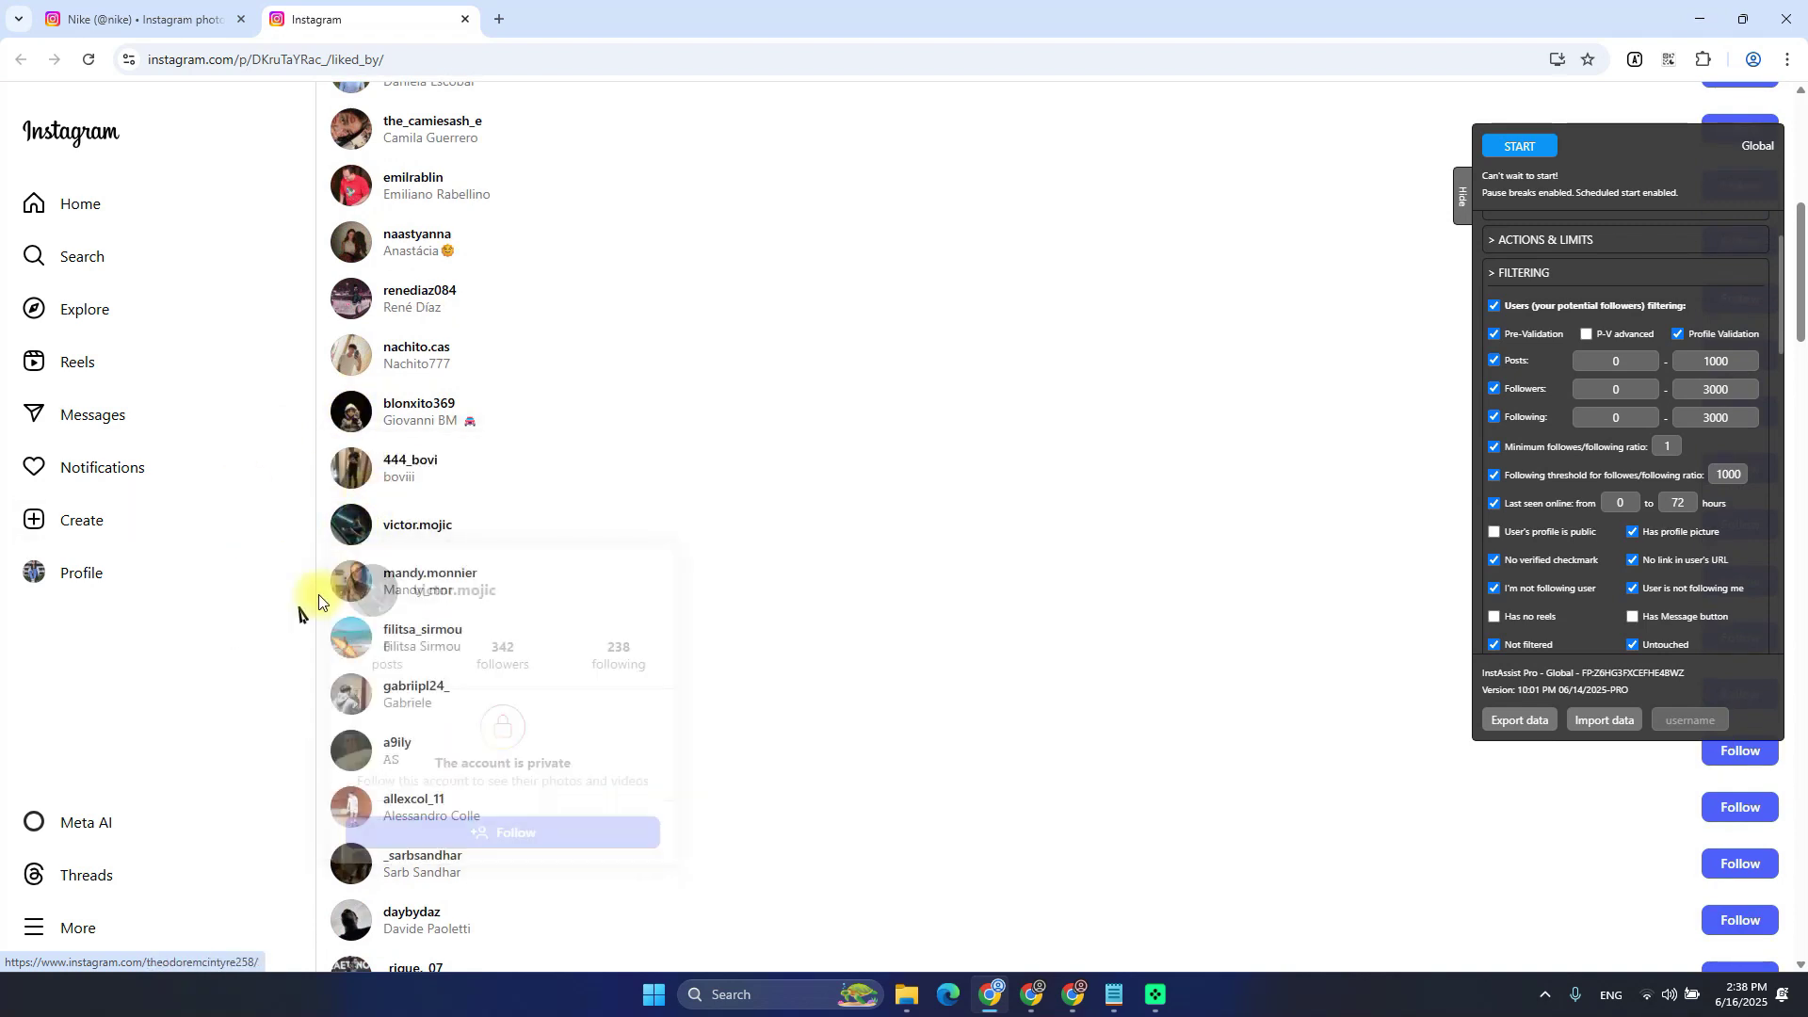
{"action": "scroll", "coordinate": [339, 528], "scroll_direction": "down", "scroll_amount": 2}
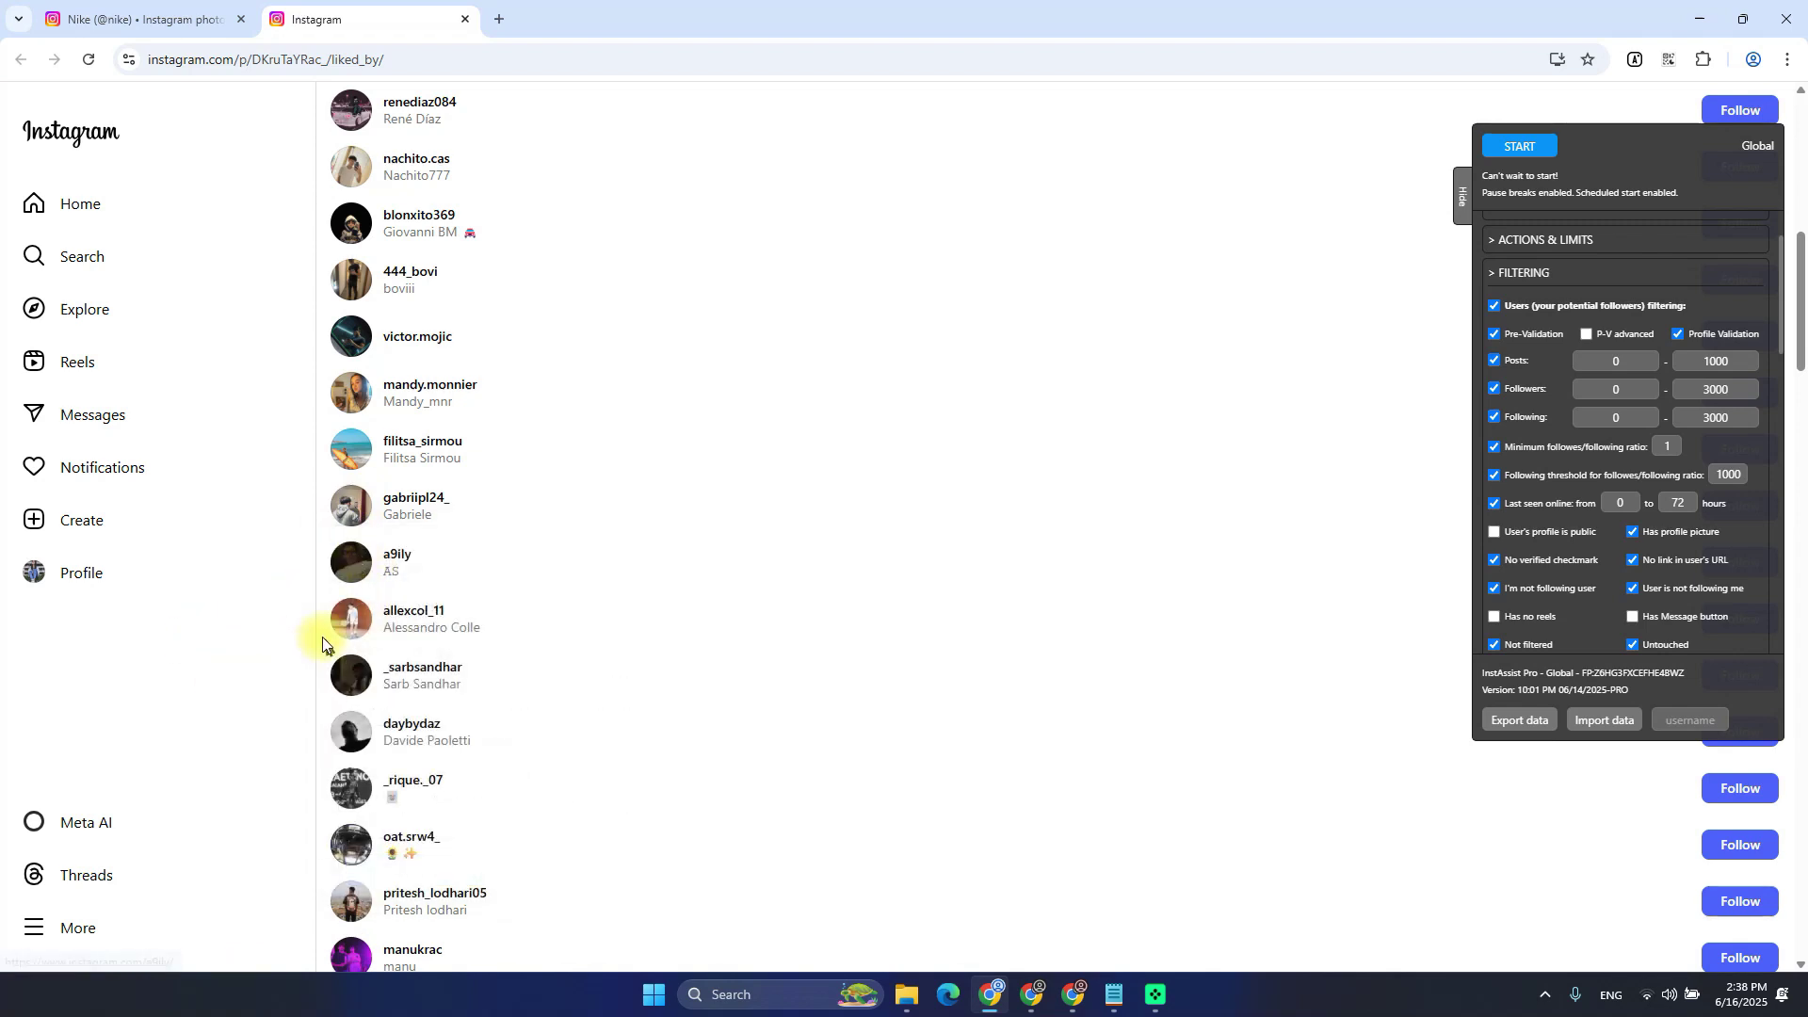
{"action": "scroll", "coordinate": [322, 426], "scroll_direction": "down", "scroll_amount": 3}
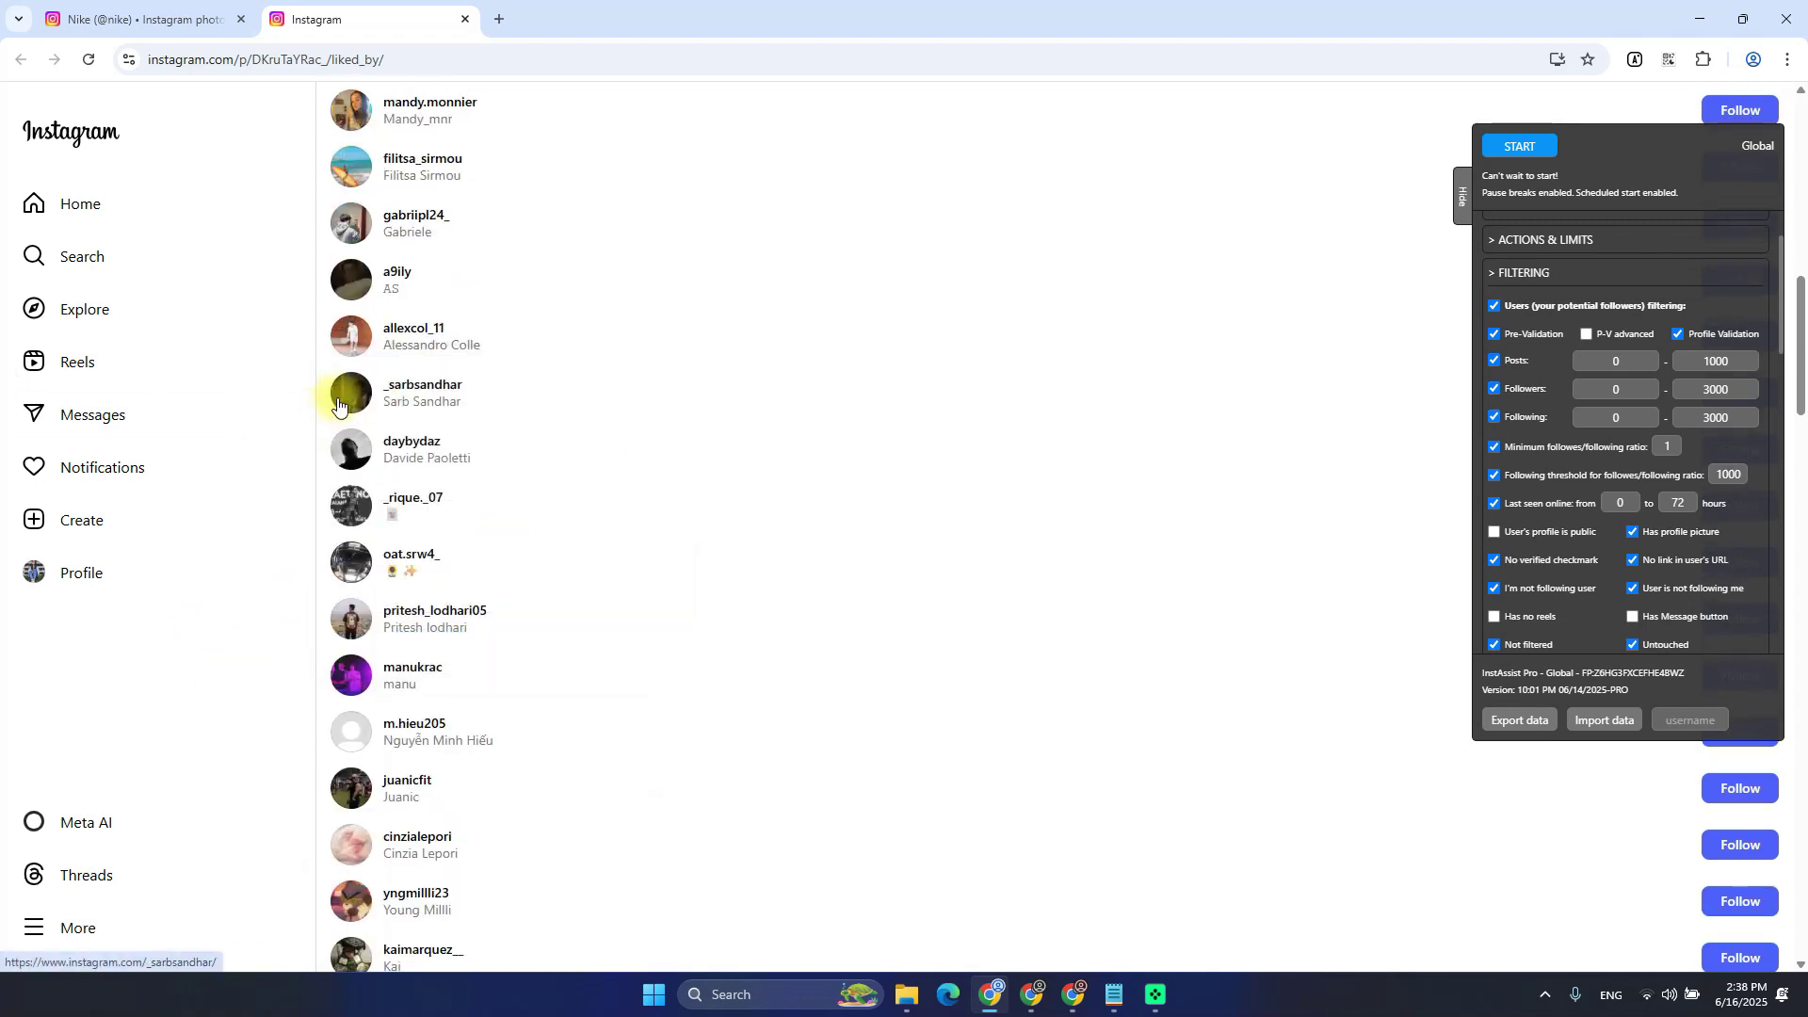
{"action": "mouse_move", "coordinate": [357, 468]}
{"action": "mouse_move", "coordinate": [344, 565]}
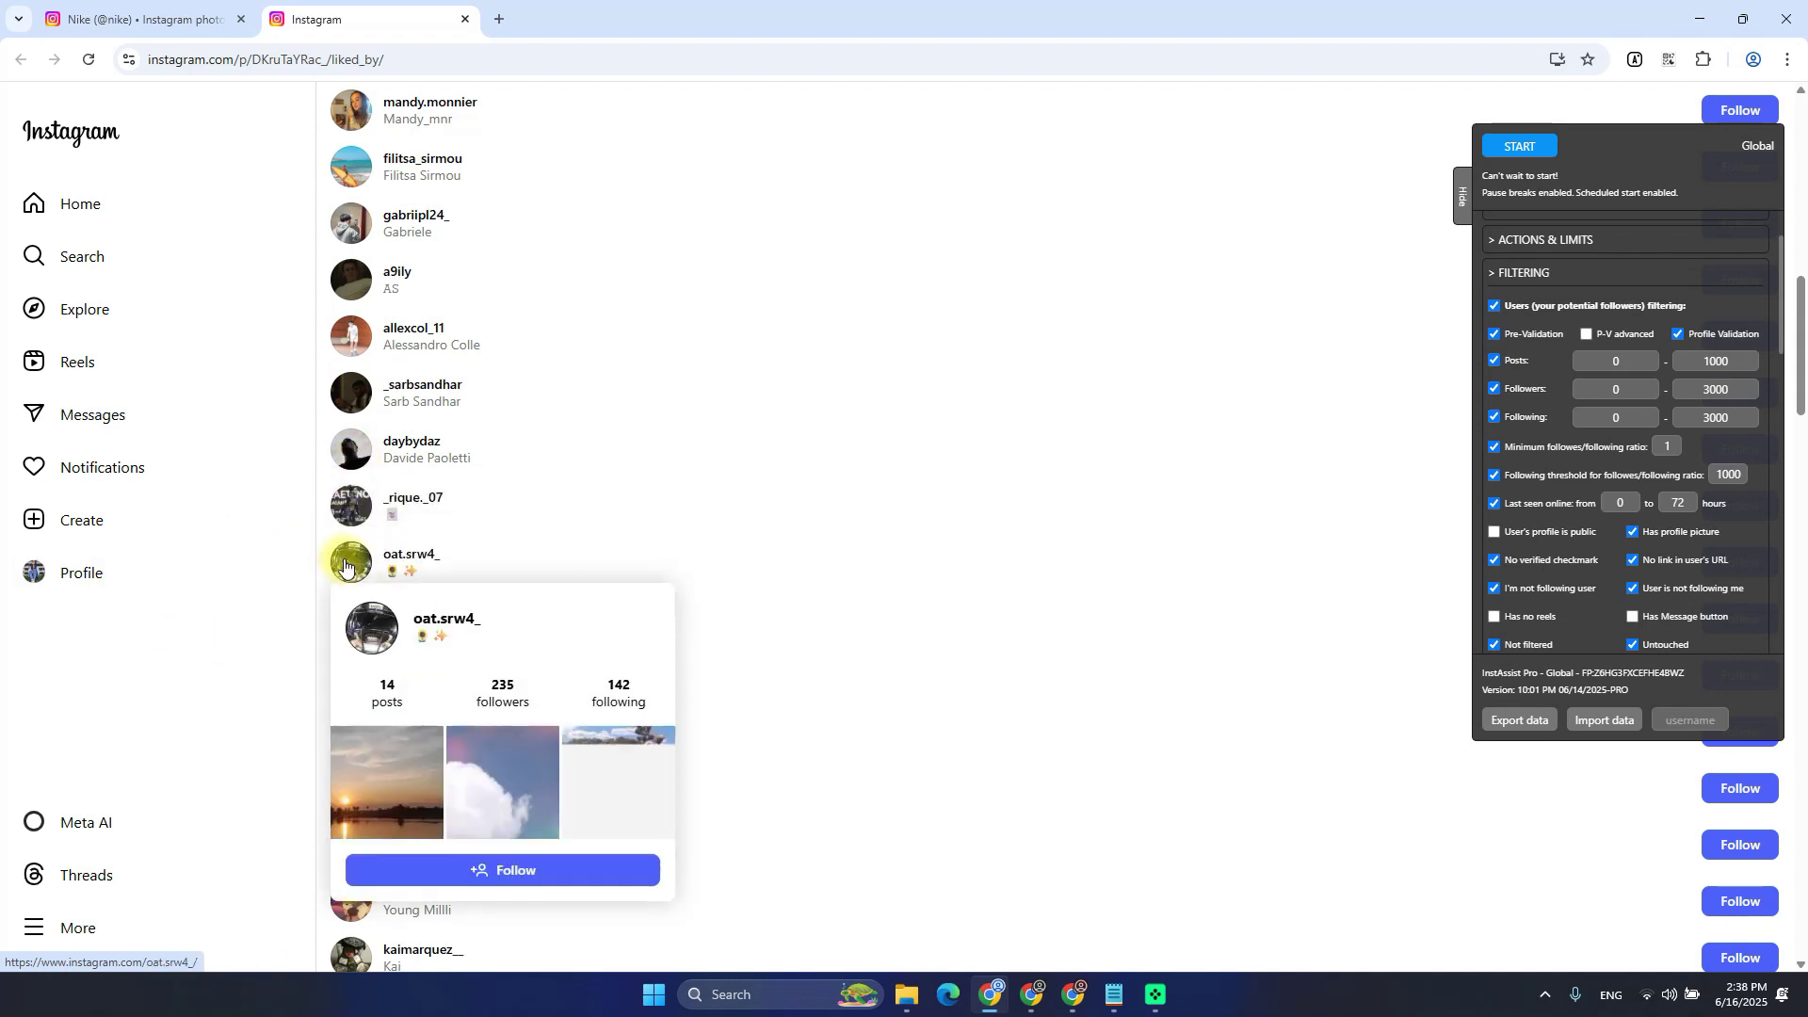
Switch to the InstAssist Main Settings notes in Notepad and add "- Bots / Spammers -" under the Content Consumers line
{"action": "key", "text": "alt+Tab"}
{"action": "left_click", "coordinate": [835, 534]}
{"action": "left_click_drag", "start_coordinate": [836, 534], "coordinate": [923, 502]}
{"action": "left_click", "coordinate": [935, 506]}
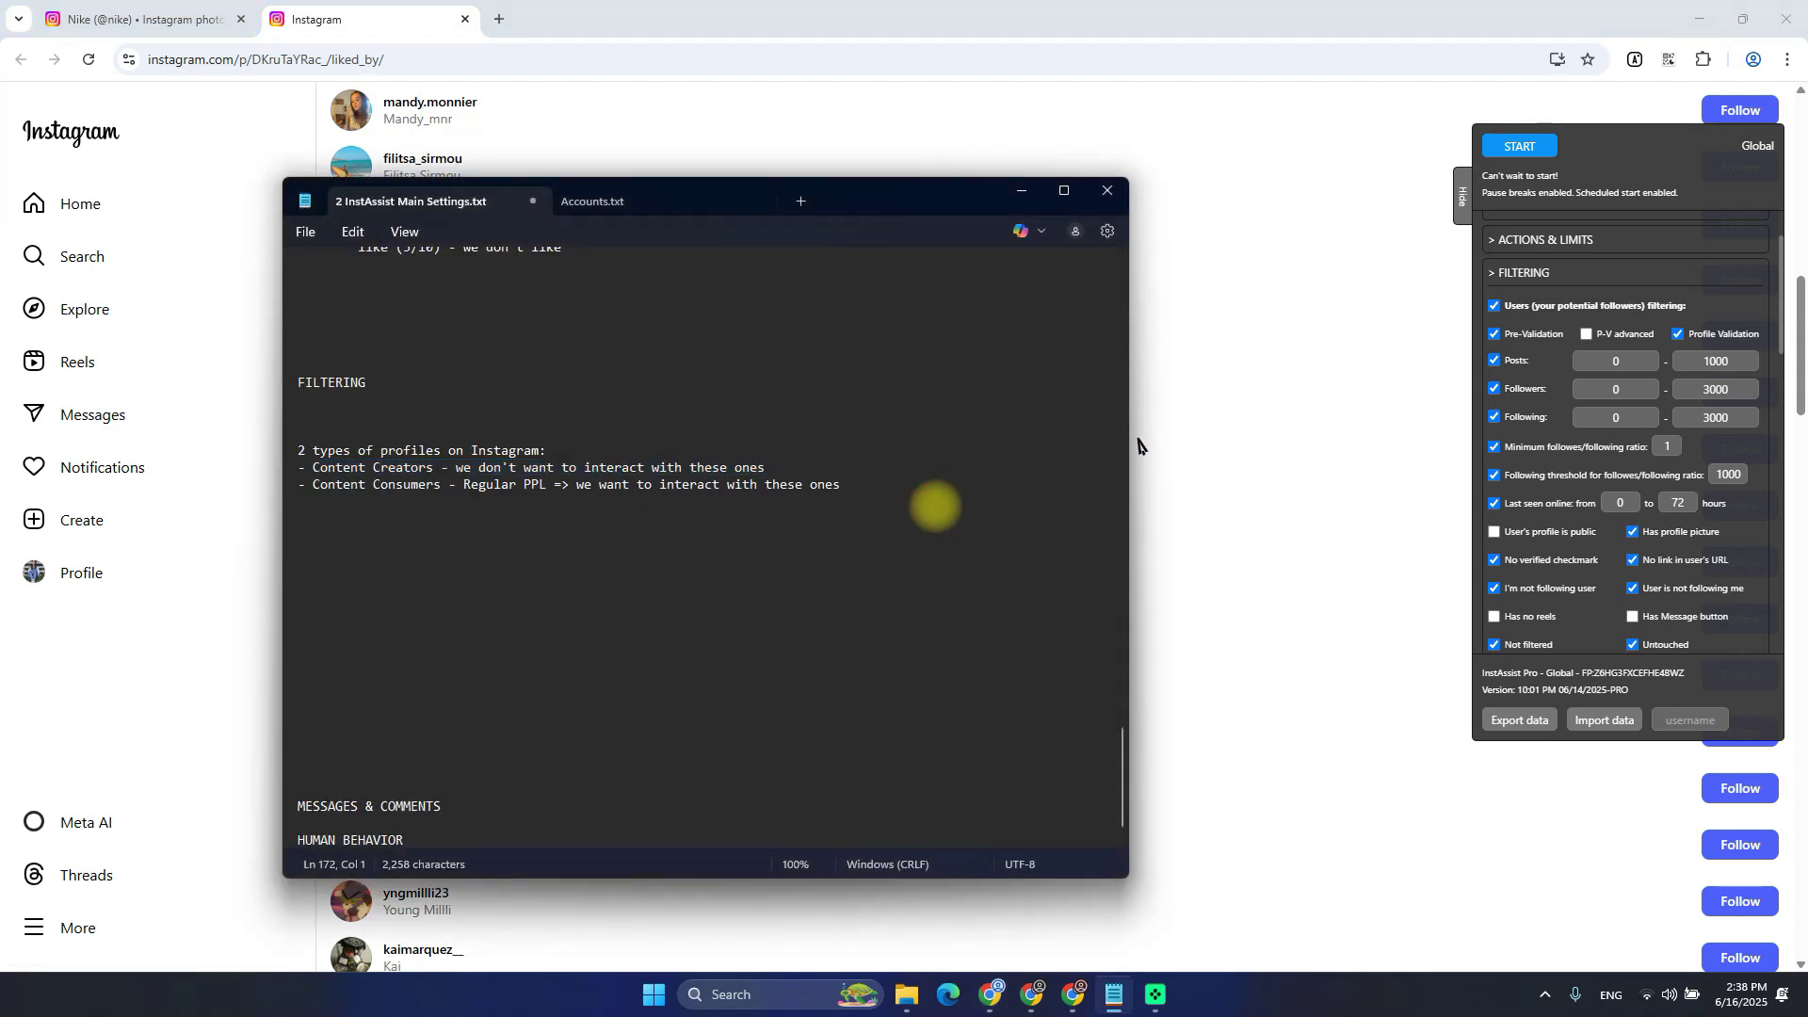
{"action": "type", "text": "- Bots / Spammers -"}
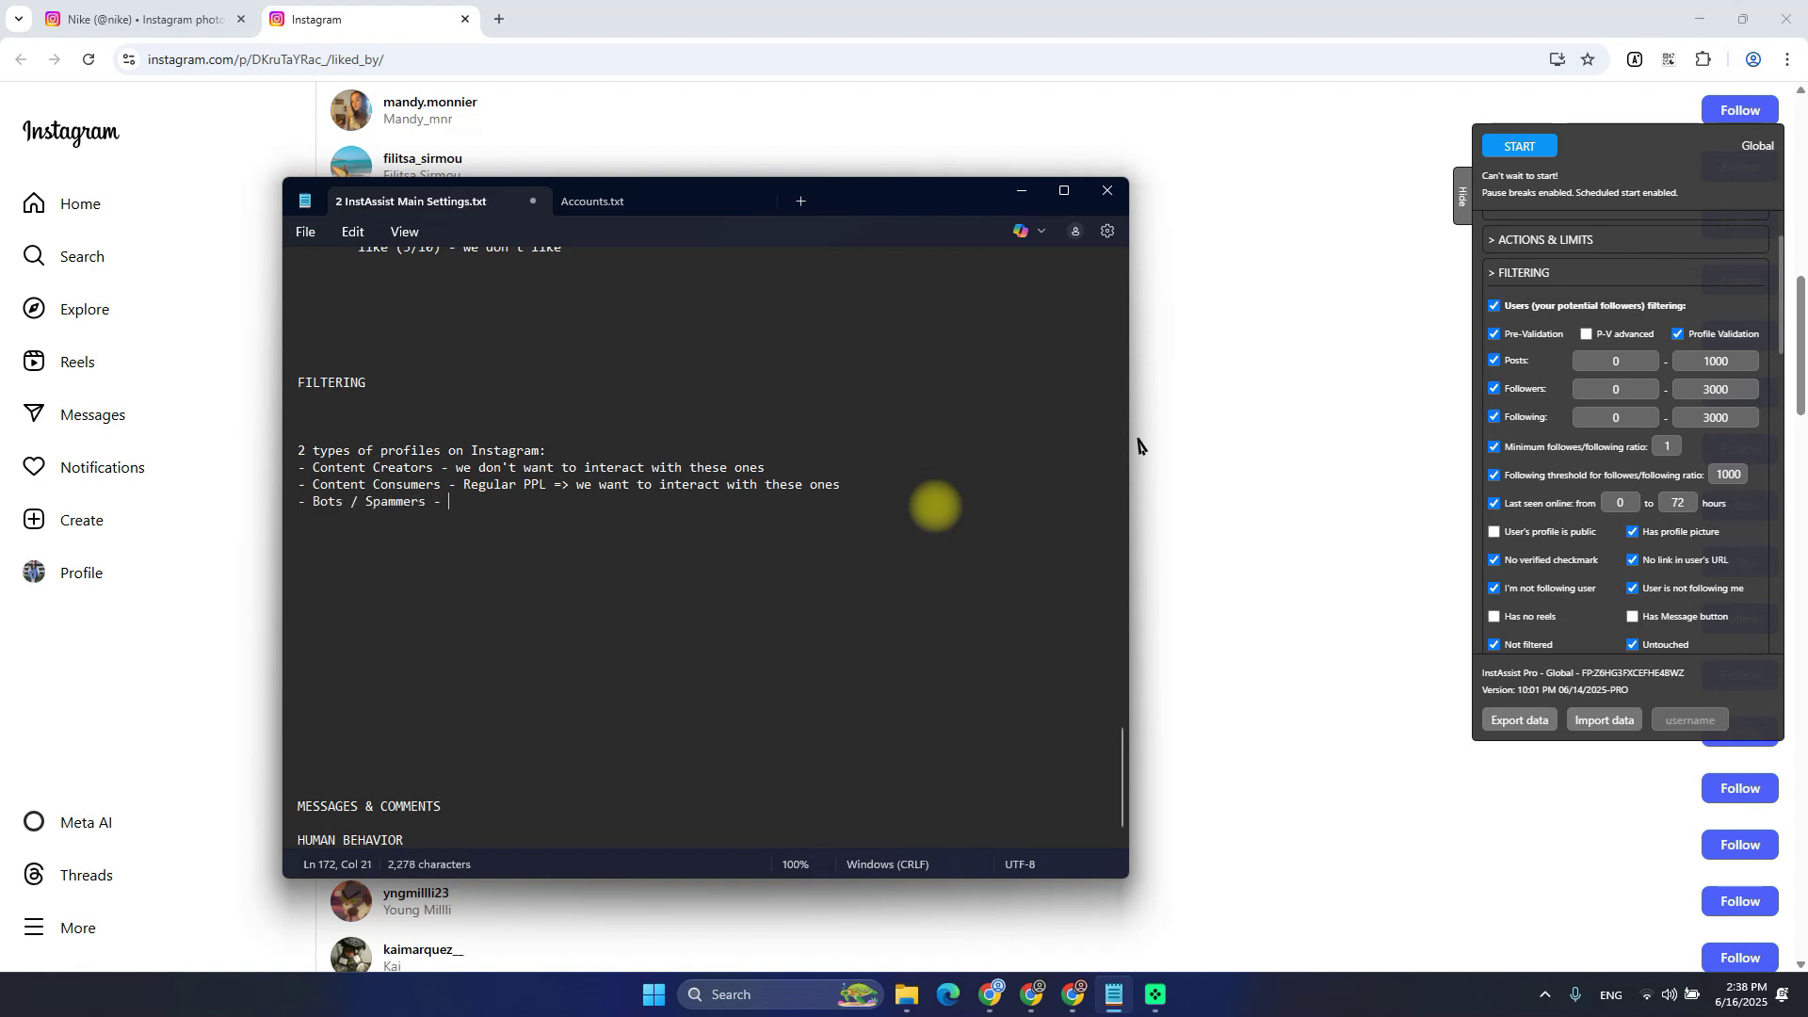
Copy "we don't want to interact with these ones" from the Content Creators line to the end of the Bots / Spammers line
{"action": "left_click", "coordinate": [458, 468]}
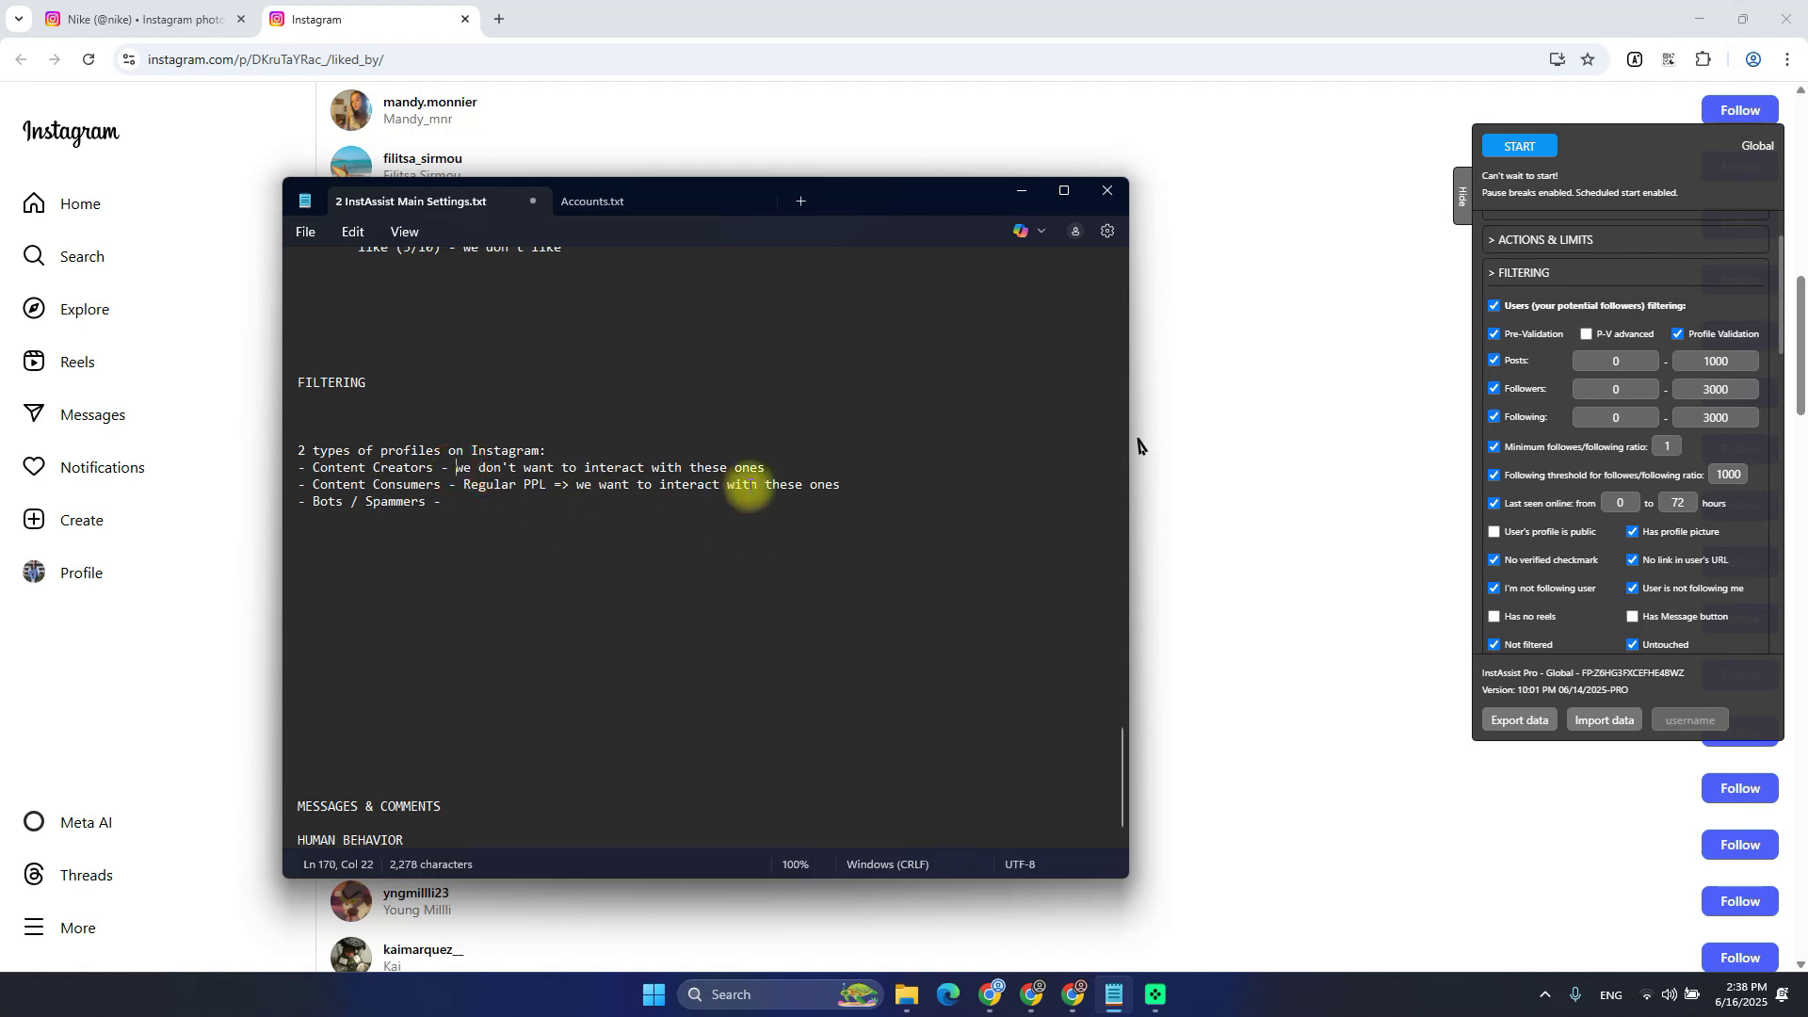
{"action": "key", "text": "shift+Home"}
{"action": "left_click", "coordinate": [782, 462], "text": "shift"}
{"action": "key", "text": "ctrl+c"}
{"action": "left_click", "coordinate": [605, 502]}
{"action": "key", "text": "ctrl+v"}
{"action": "key", "text": "Return"}
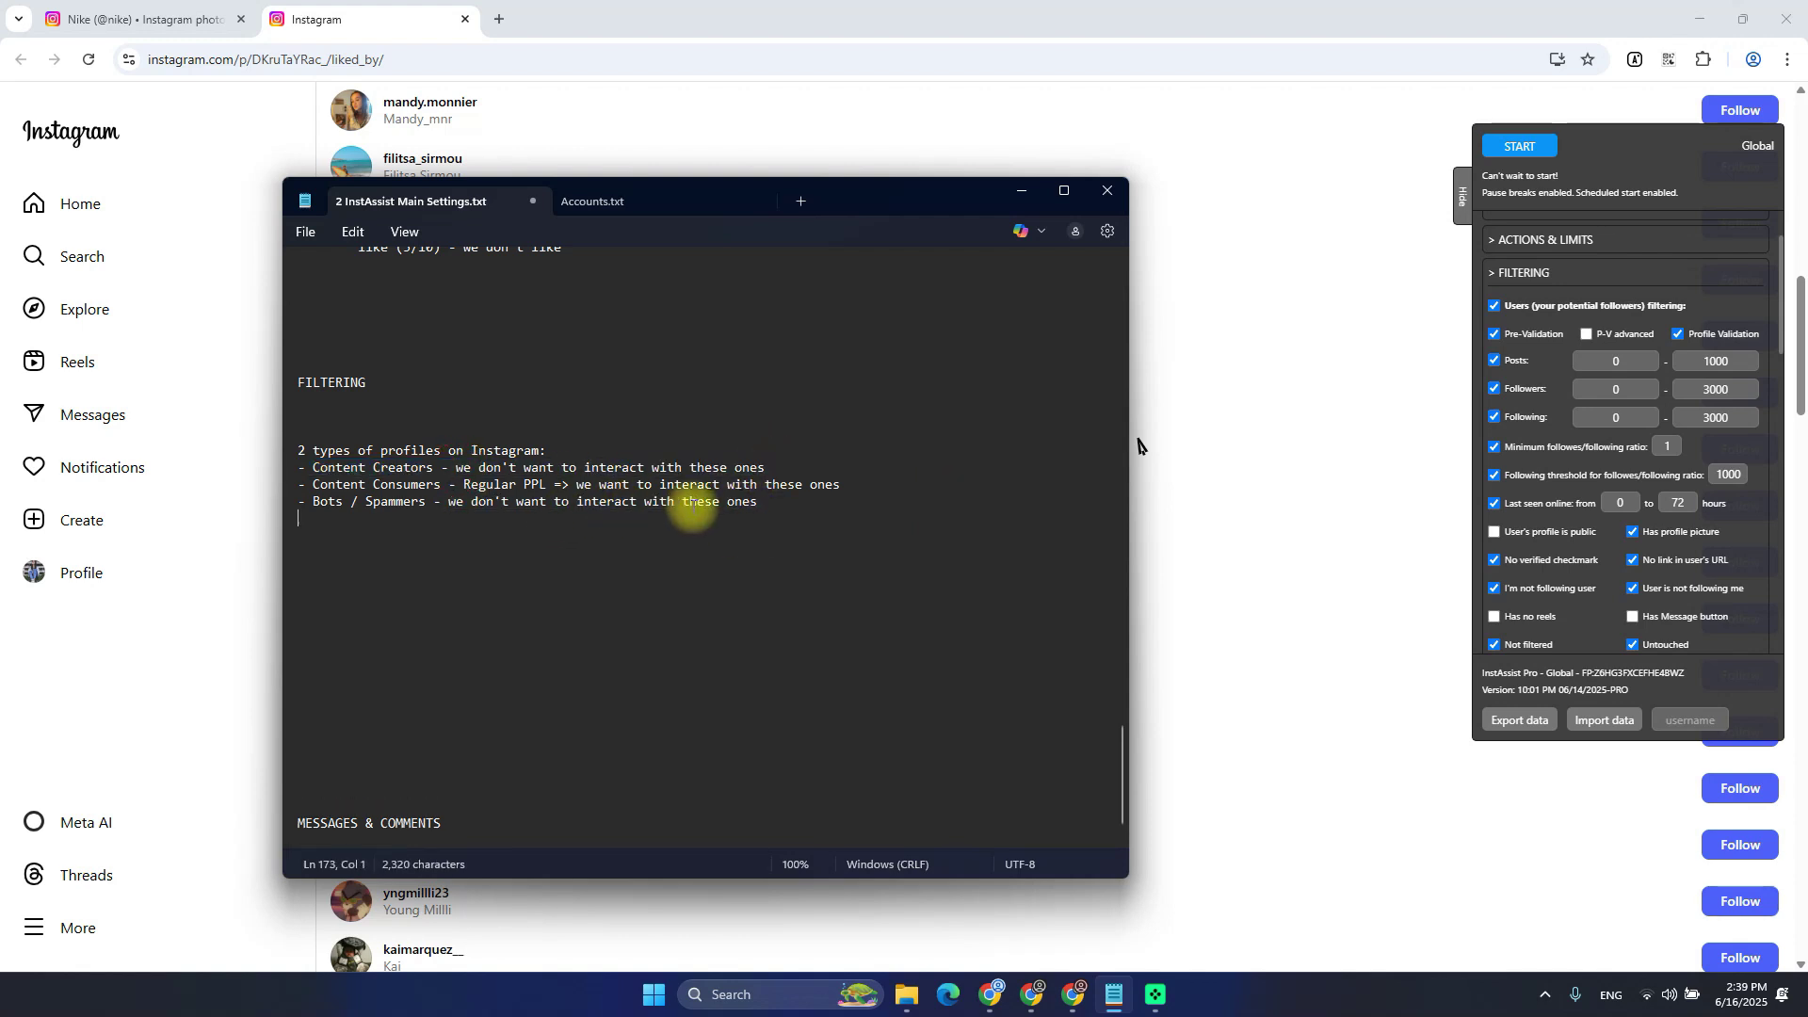
{"action": "key", "text": "BackSpace"}
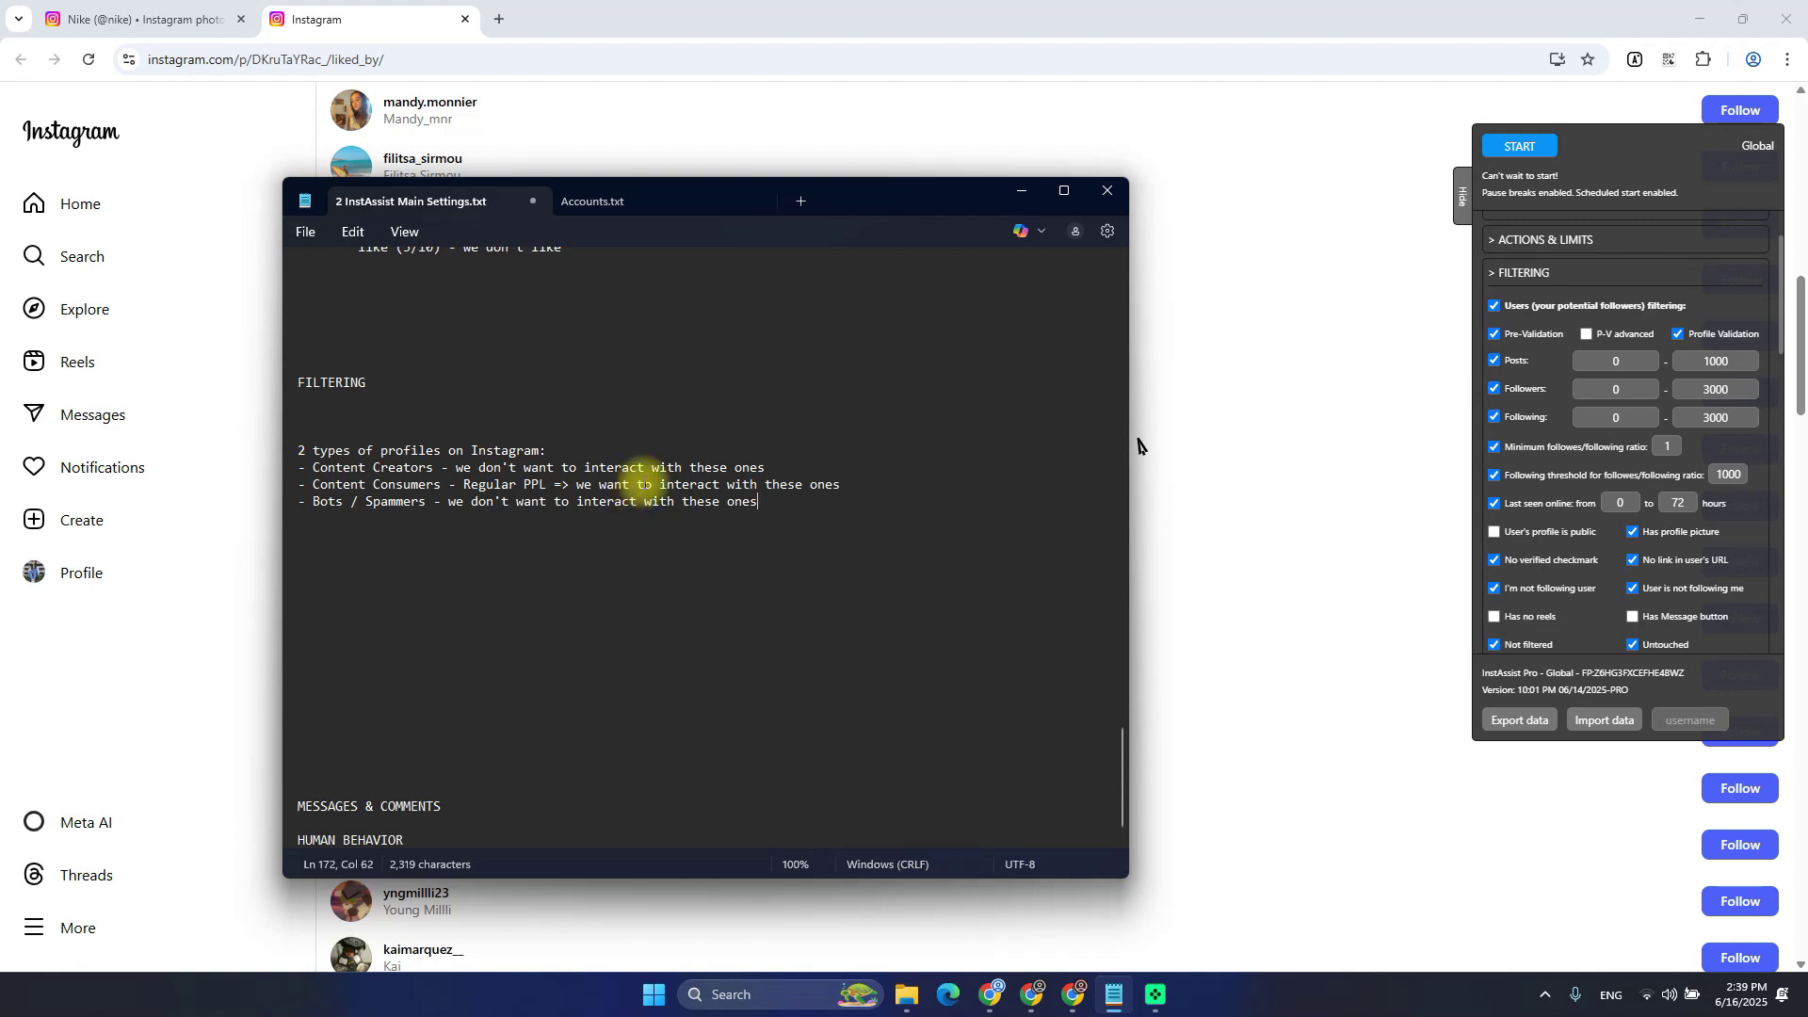
Move the Content Consumers line below Bots / Spammers after a blank line, prefix it with "!!!" and add blank lines beneath it
{"action": "triple_click", "coordinate": [812, 485]}
{"action": "key", "text": "BackSpace"}
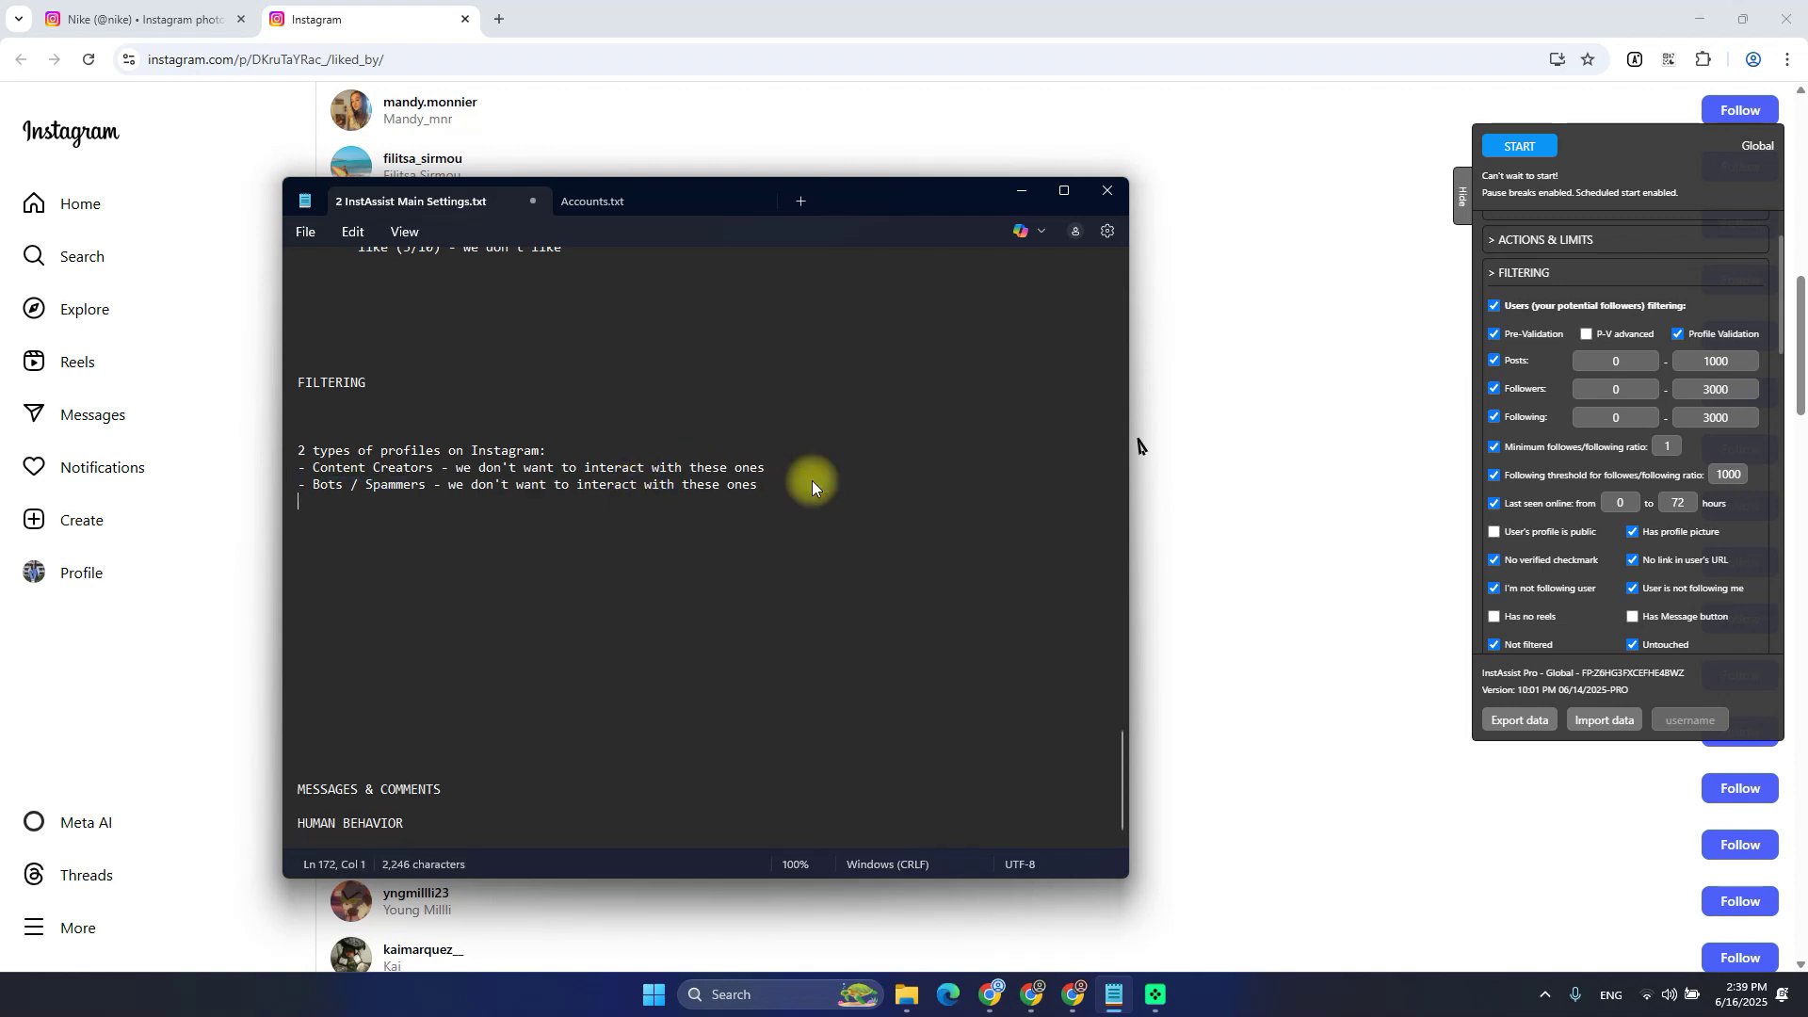
{"action": "key", "text": "ctrl+z"}
{"action": "key", "text": "ctrl+z"}
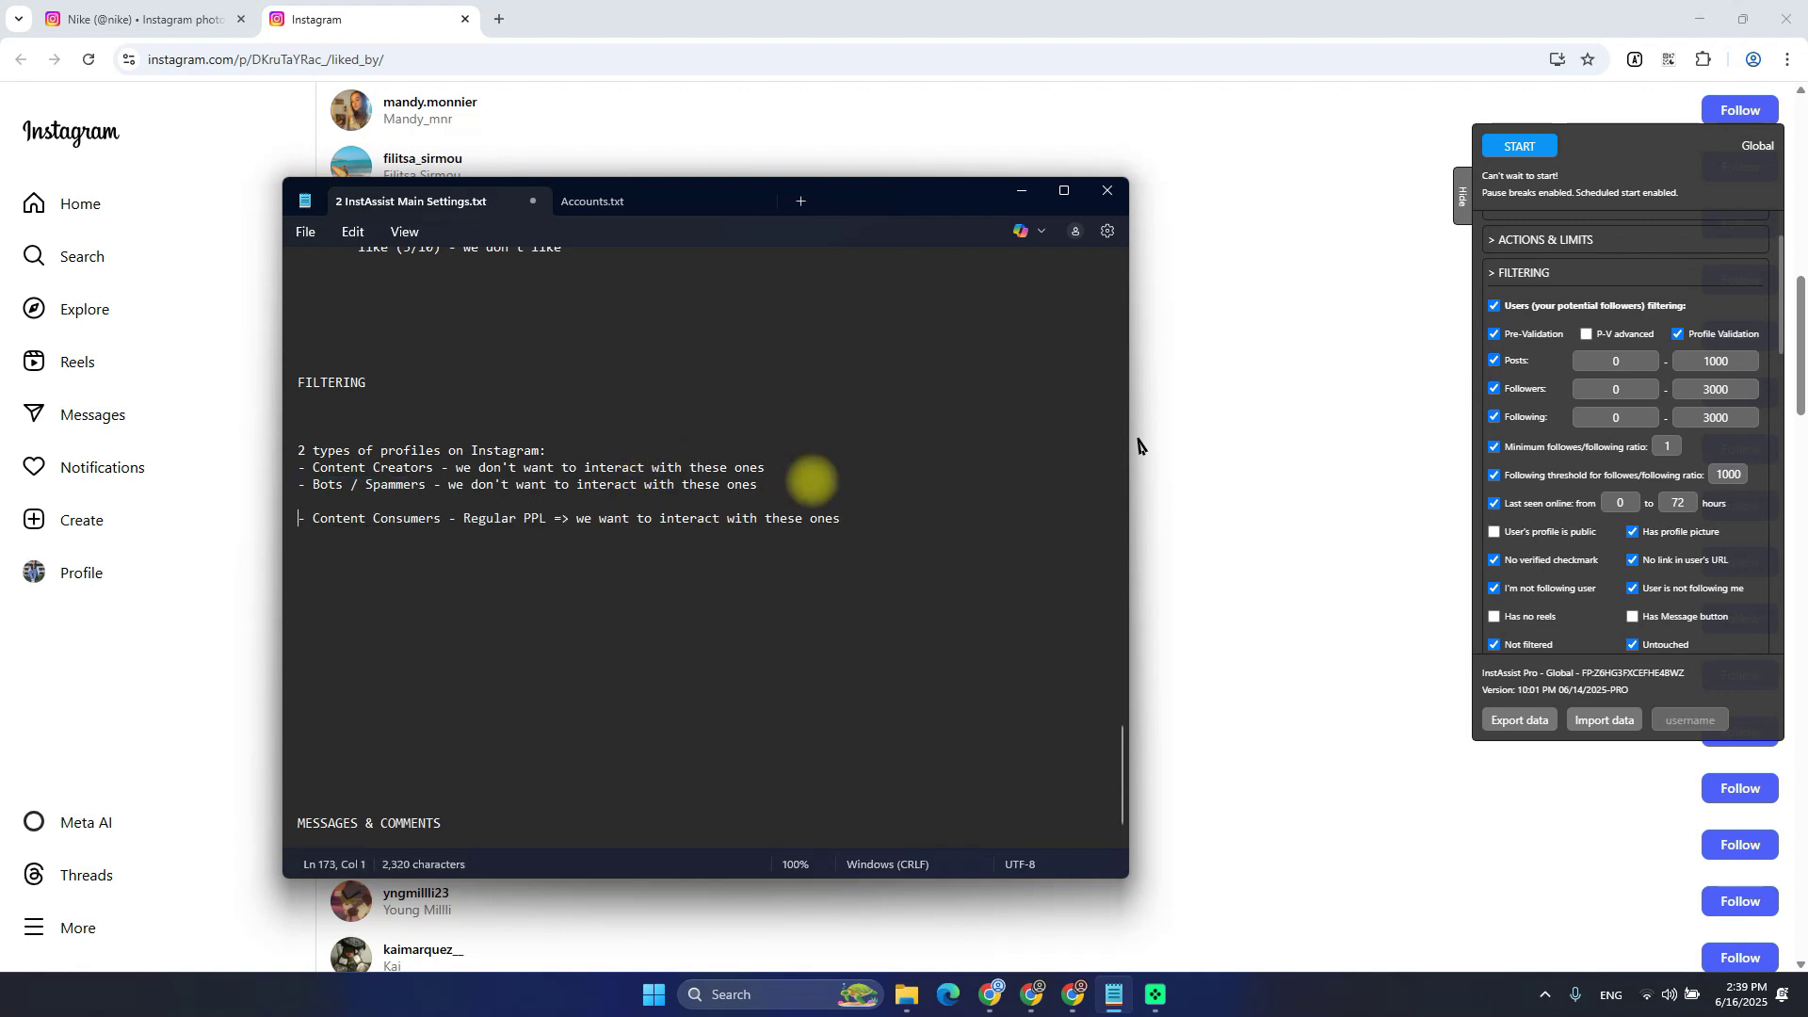
{"action": "type", "text": "!!!"}
{"action": "left_click", "coordinate": [905, 516]}
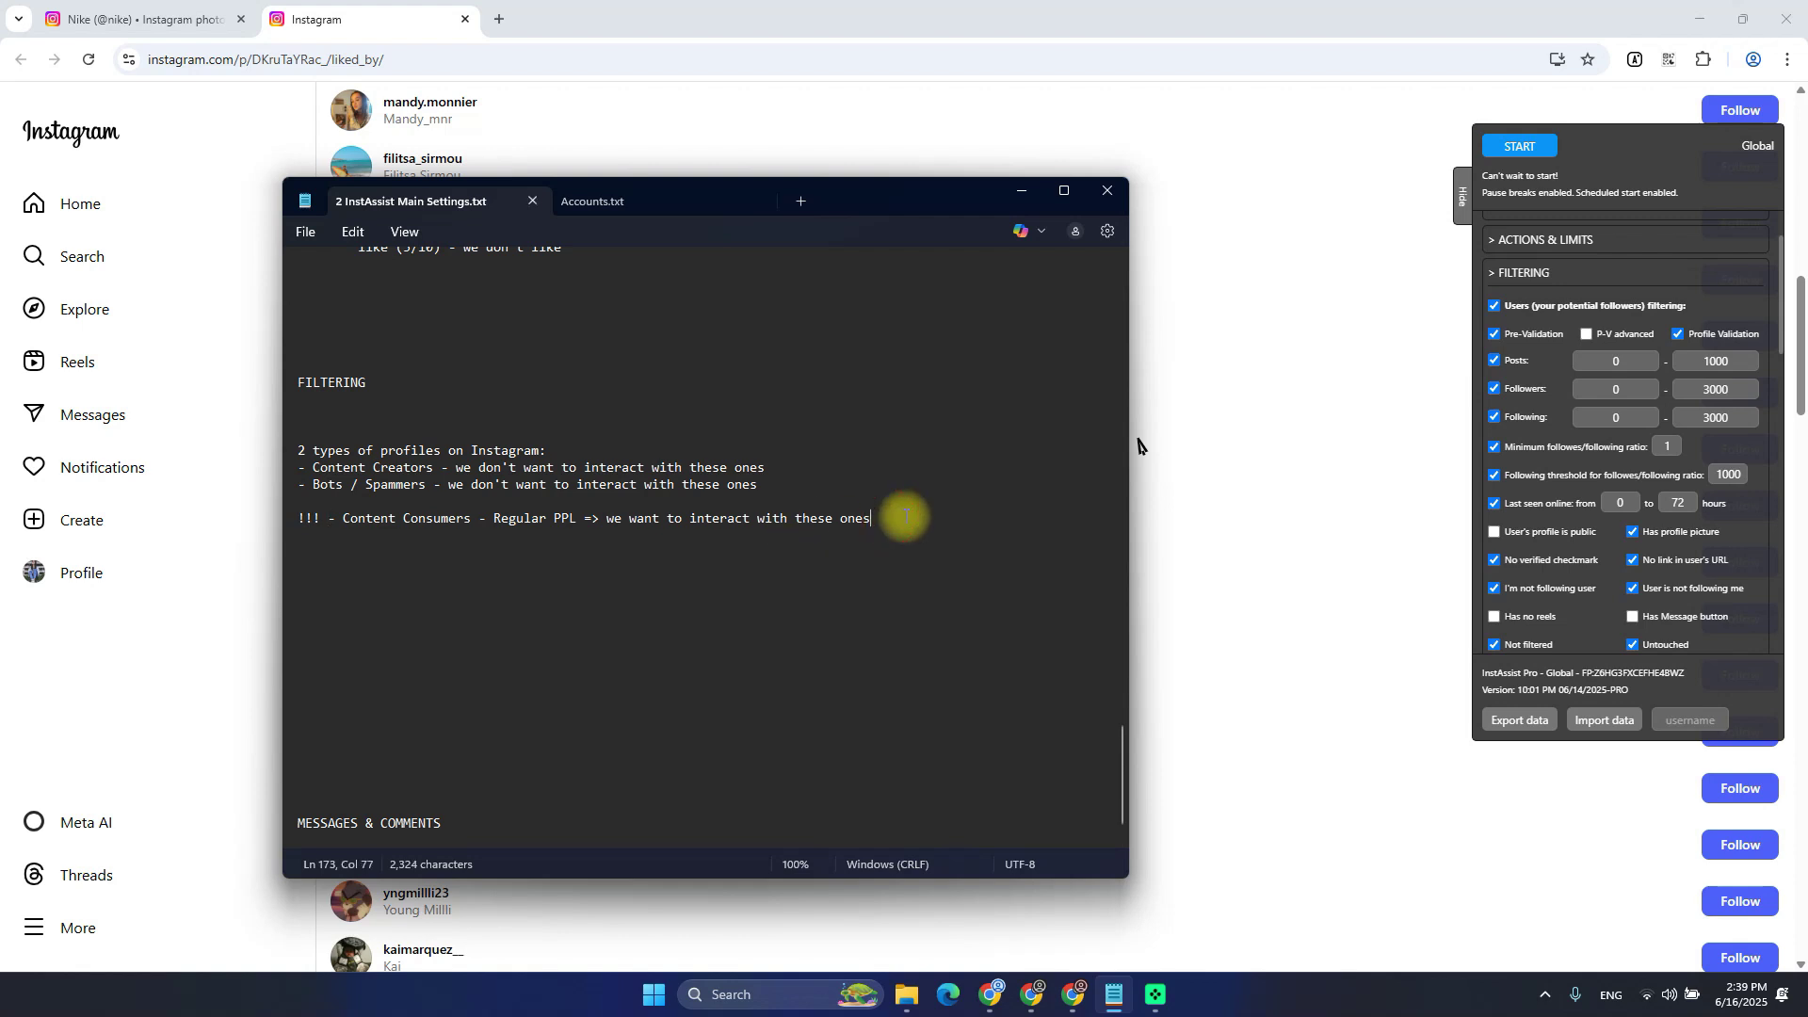
{"action": "key", "text": "Return"}
{"action": "key", "text": "Return"}
{"action": "key", "text": "Return"}
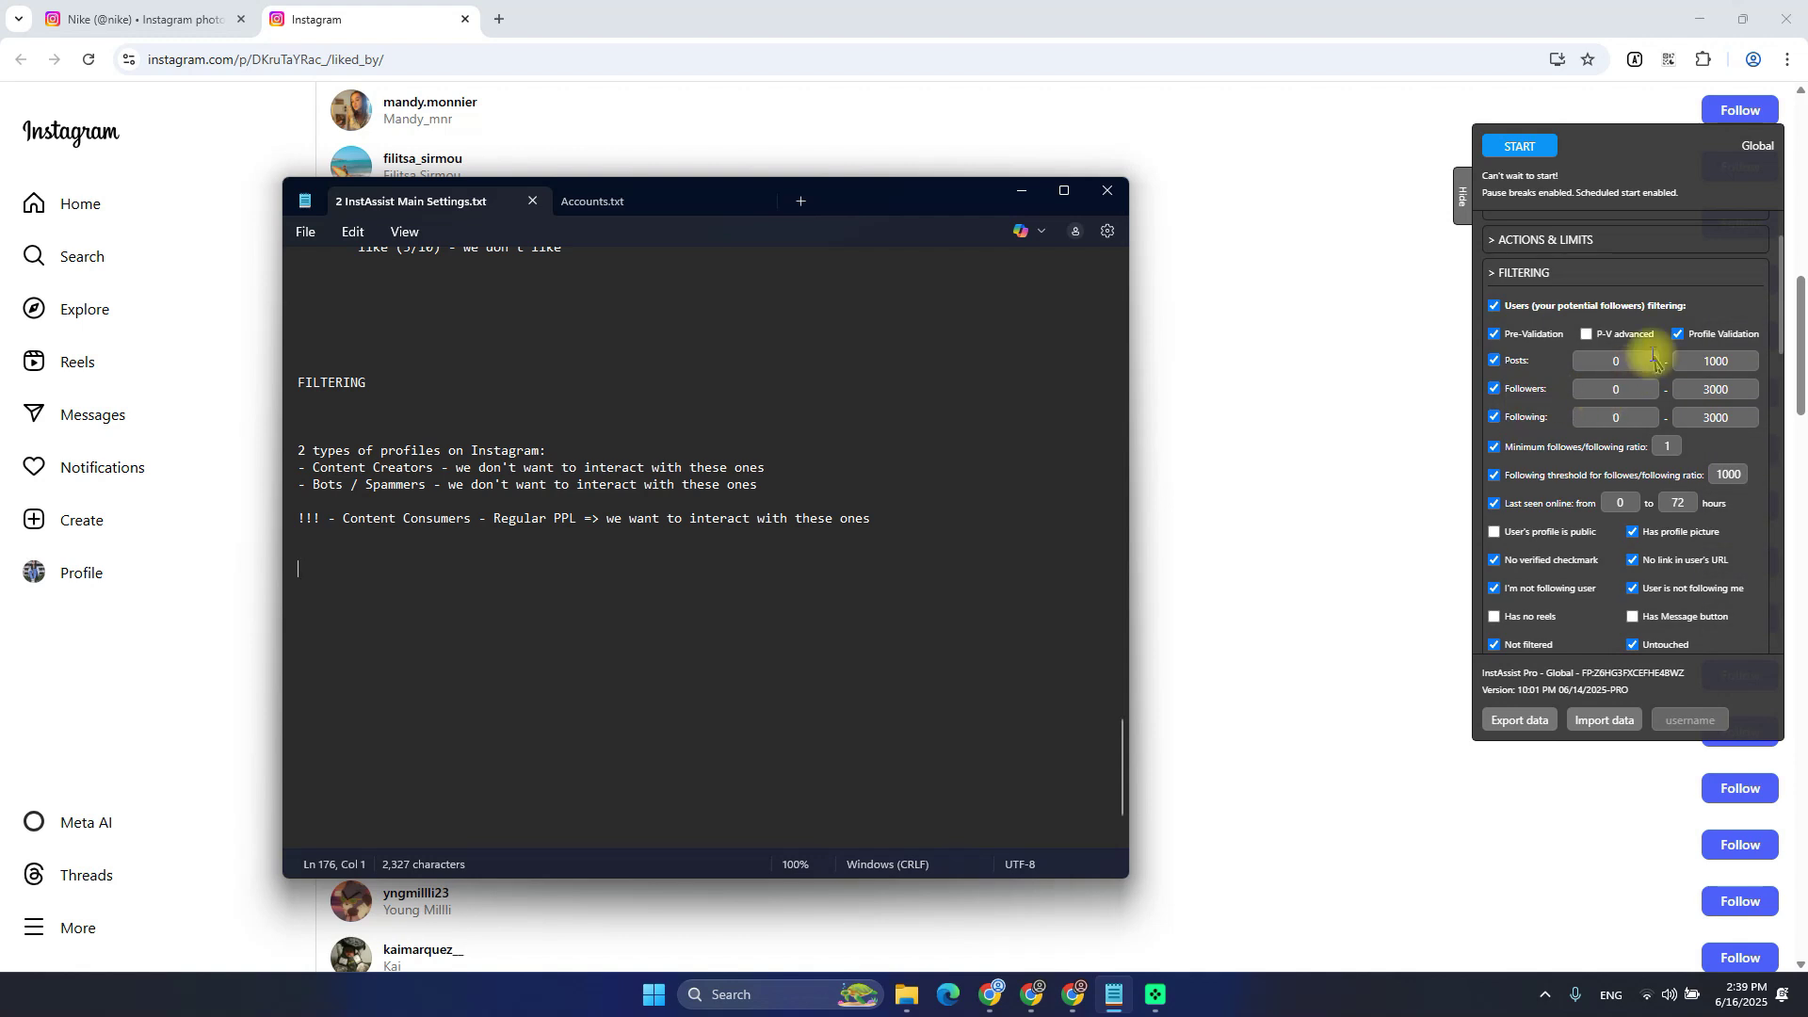
Return to InstAssist, enable the P-V advanced filter, and look through the list of users who liked the Nike post
{"action": "left_click", "coordinate": [1591, 334]}
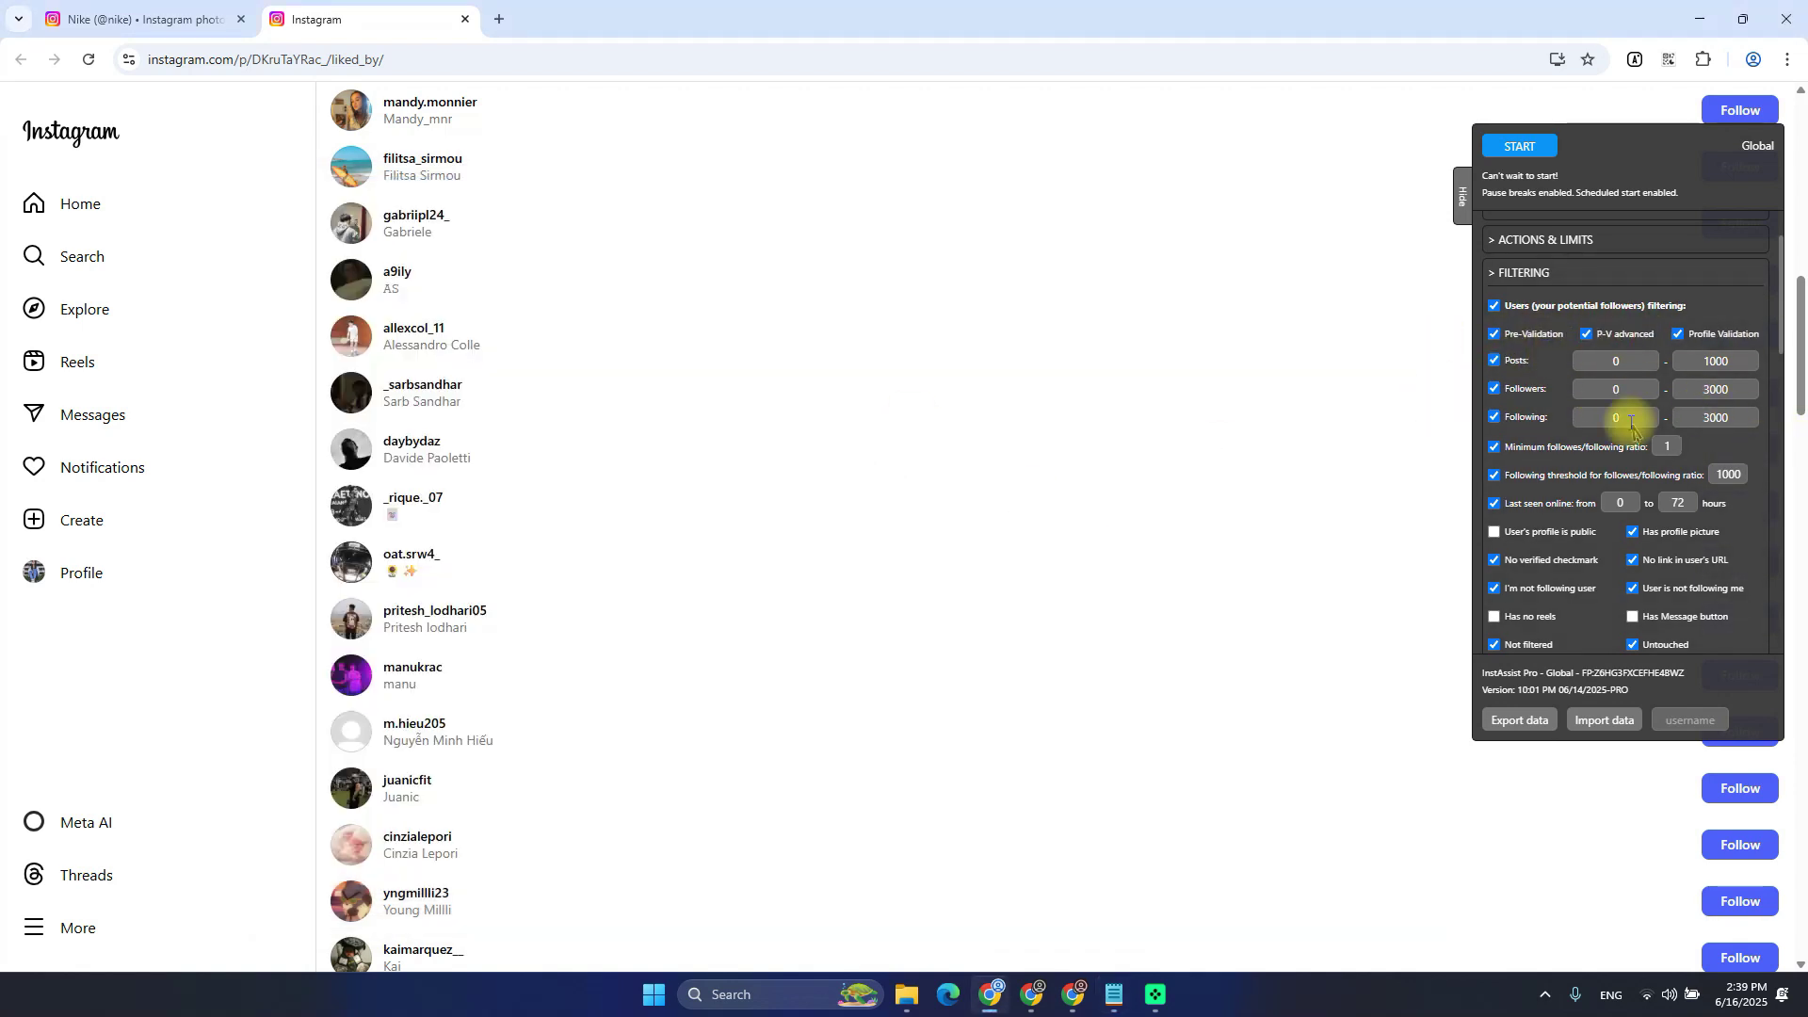
{"action": "scroll", "coordinate": [755, 424], "scroll_direction": "up", "scroll_amount": 10}
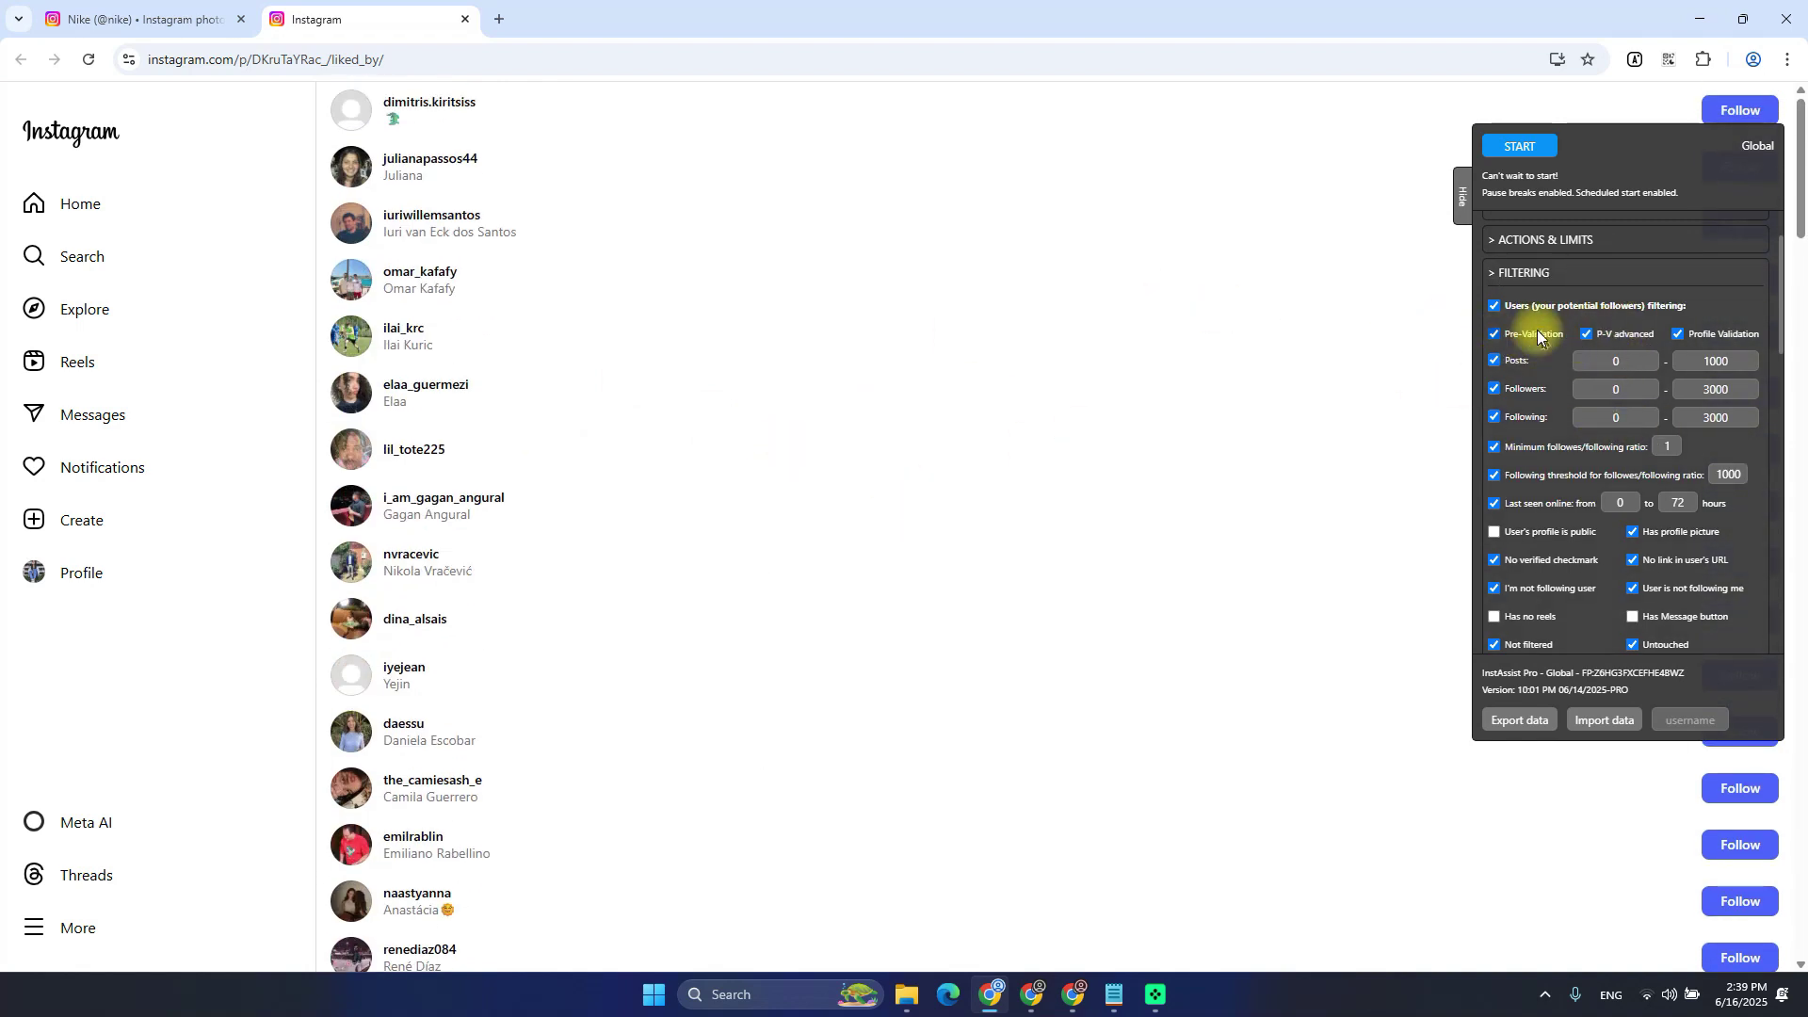
{"action": "mouse_move", "coordinate": [310, 99]}
{"action": "left_mouse_down"}
{"action": "mouse_move", "coordinate": [525, 661]}
{"action": "mouse_move", "coordinate": [369, 179]}
{"action": "mouse_move", "coordinate": [315, 86]}
{"action": "left_mouse_up"}
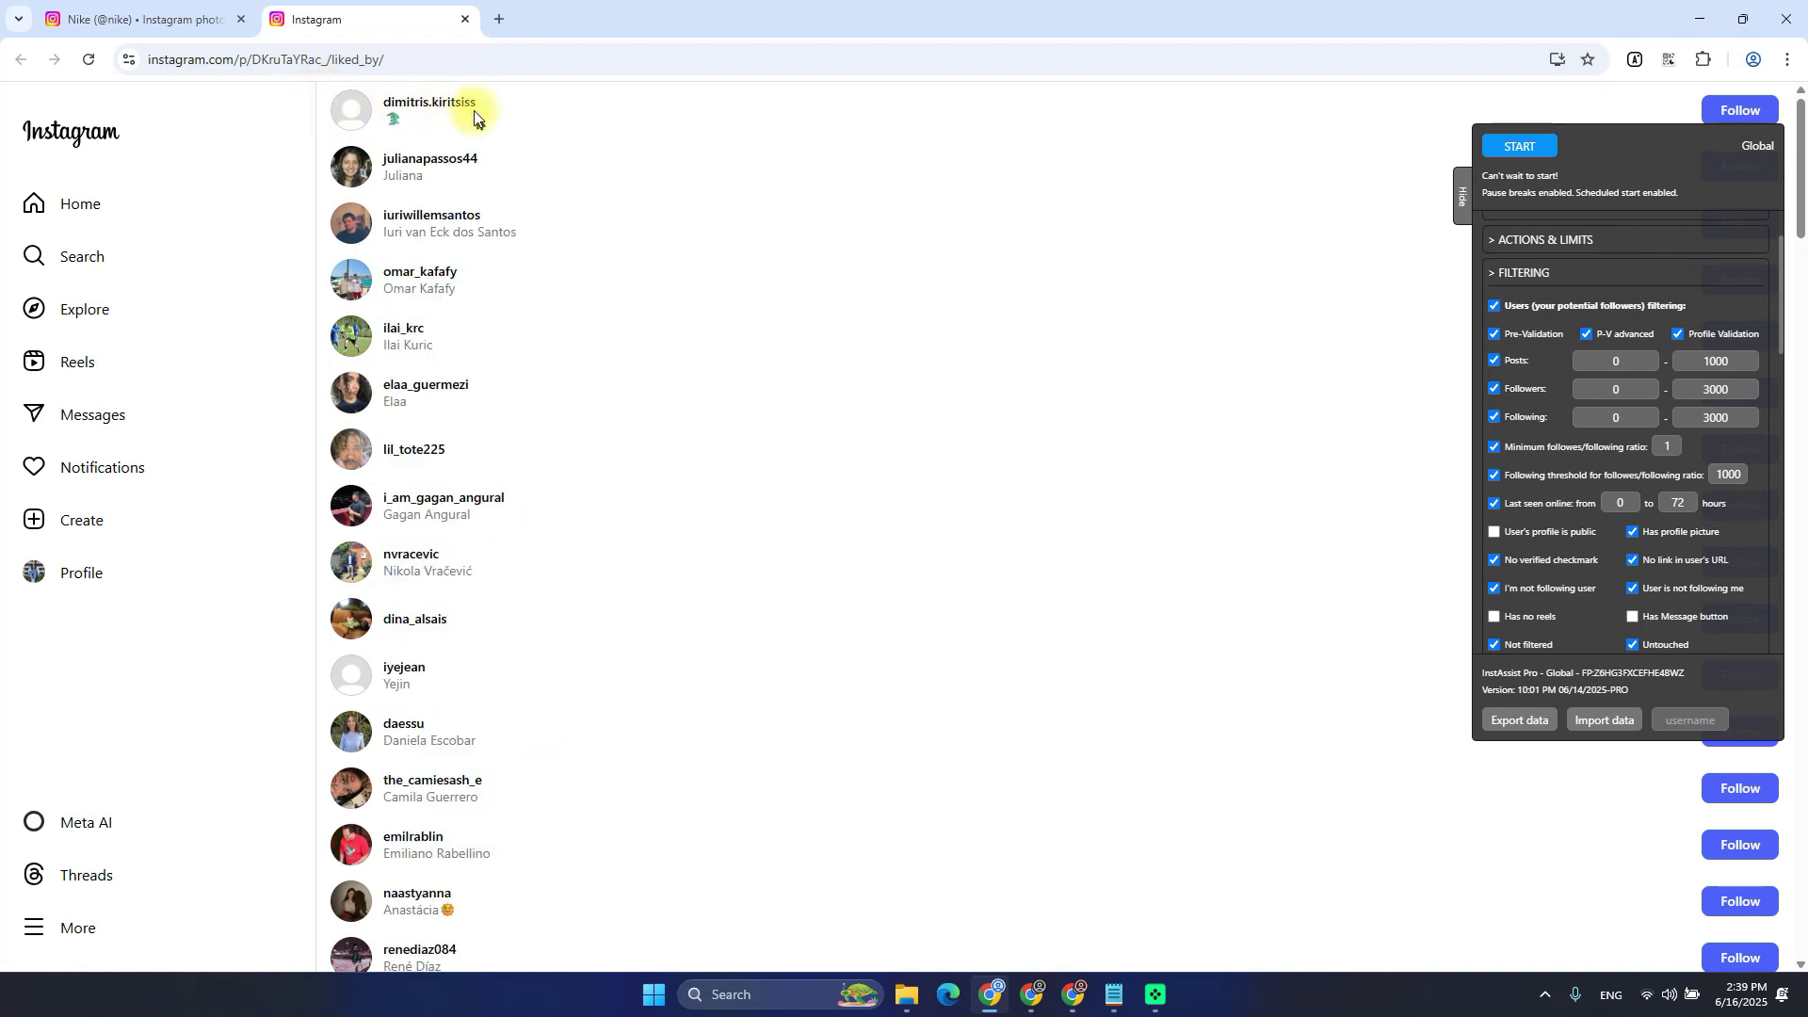
{"action": "scroll", "coordinate": [594, 490], "scroll_direction": "down", "scroll_amount": 8}
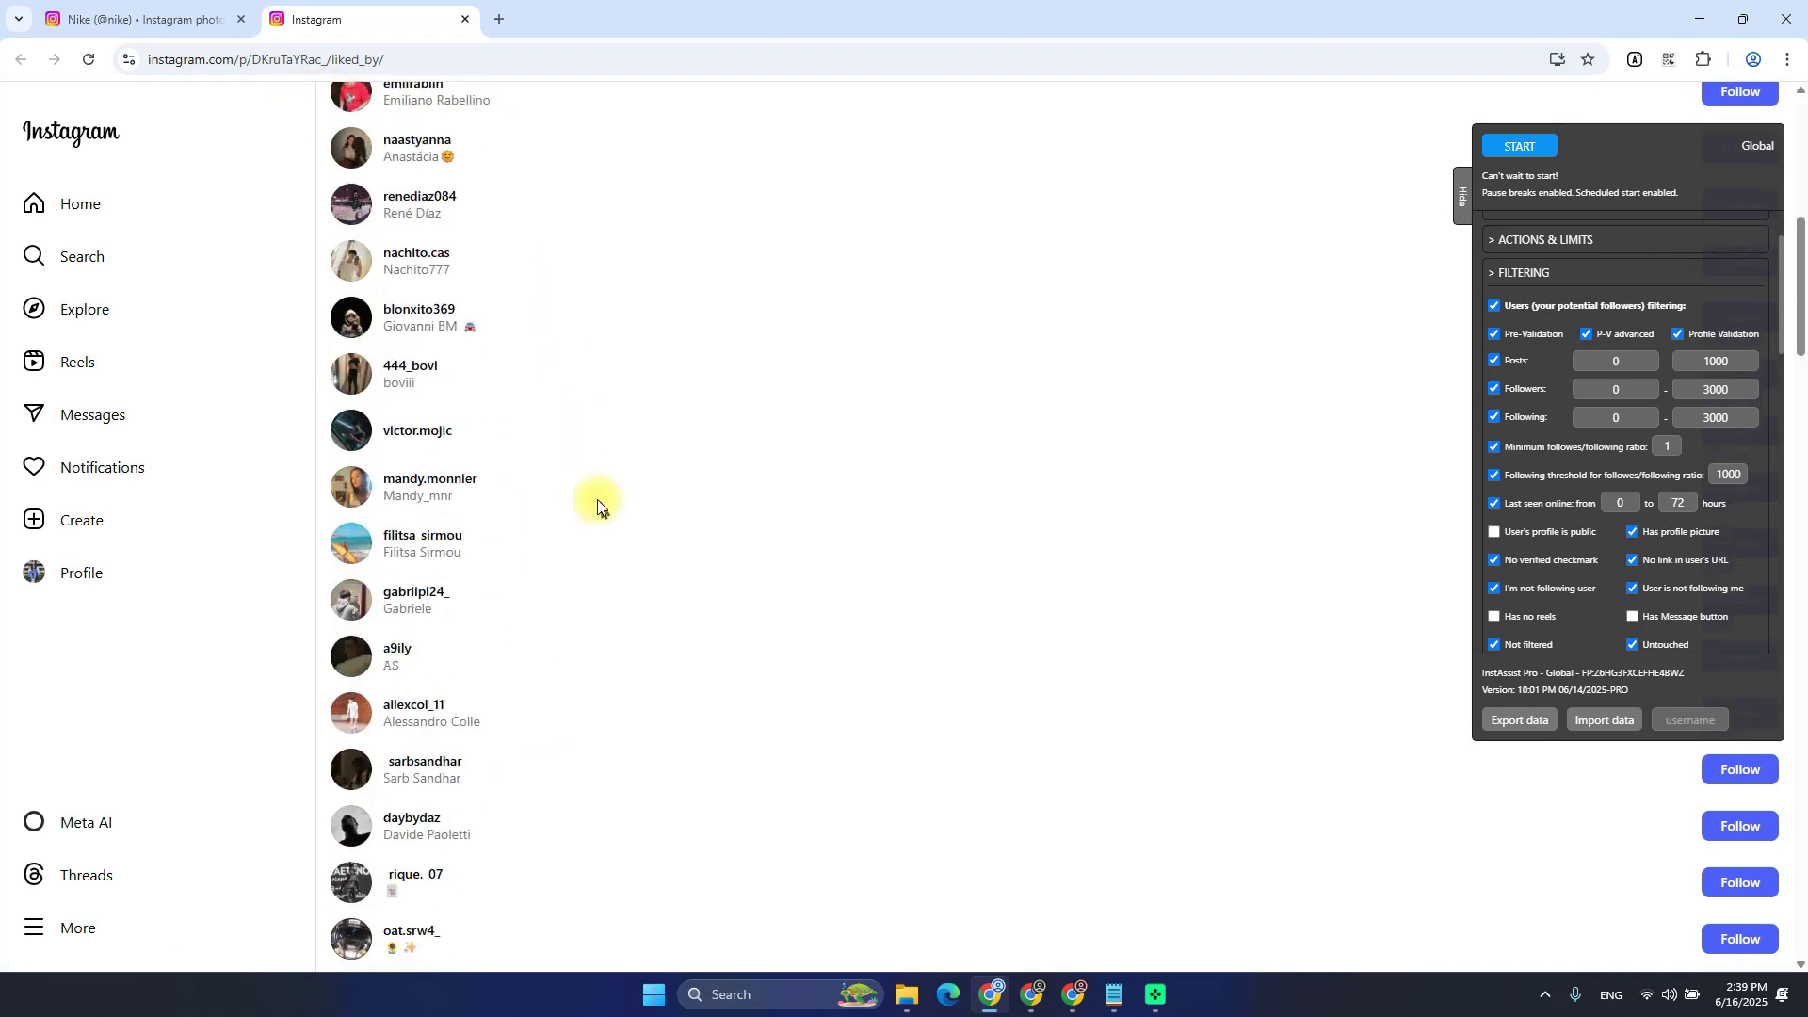
{"action": "scroll", "coordinate": [579, 485], "scroll_direction": "up", "scroll_amount": 3}
{"action": "scroll", "coordinate": [518, 490], "scroll_direction": "down", "scroll_amount": 17}
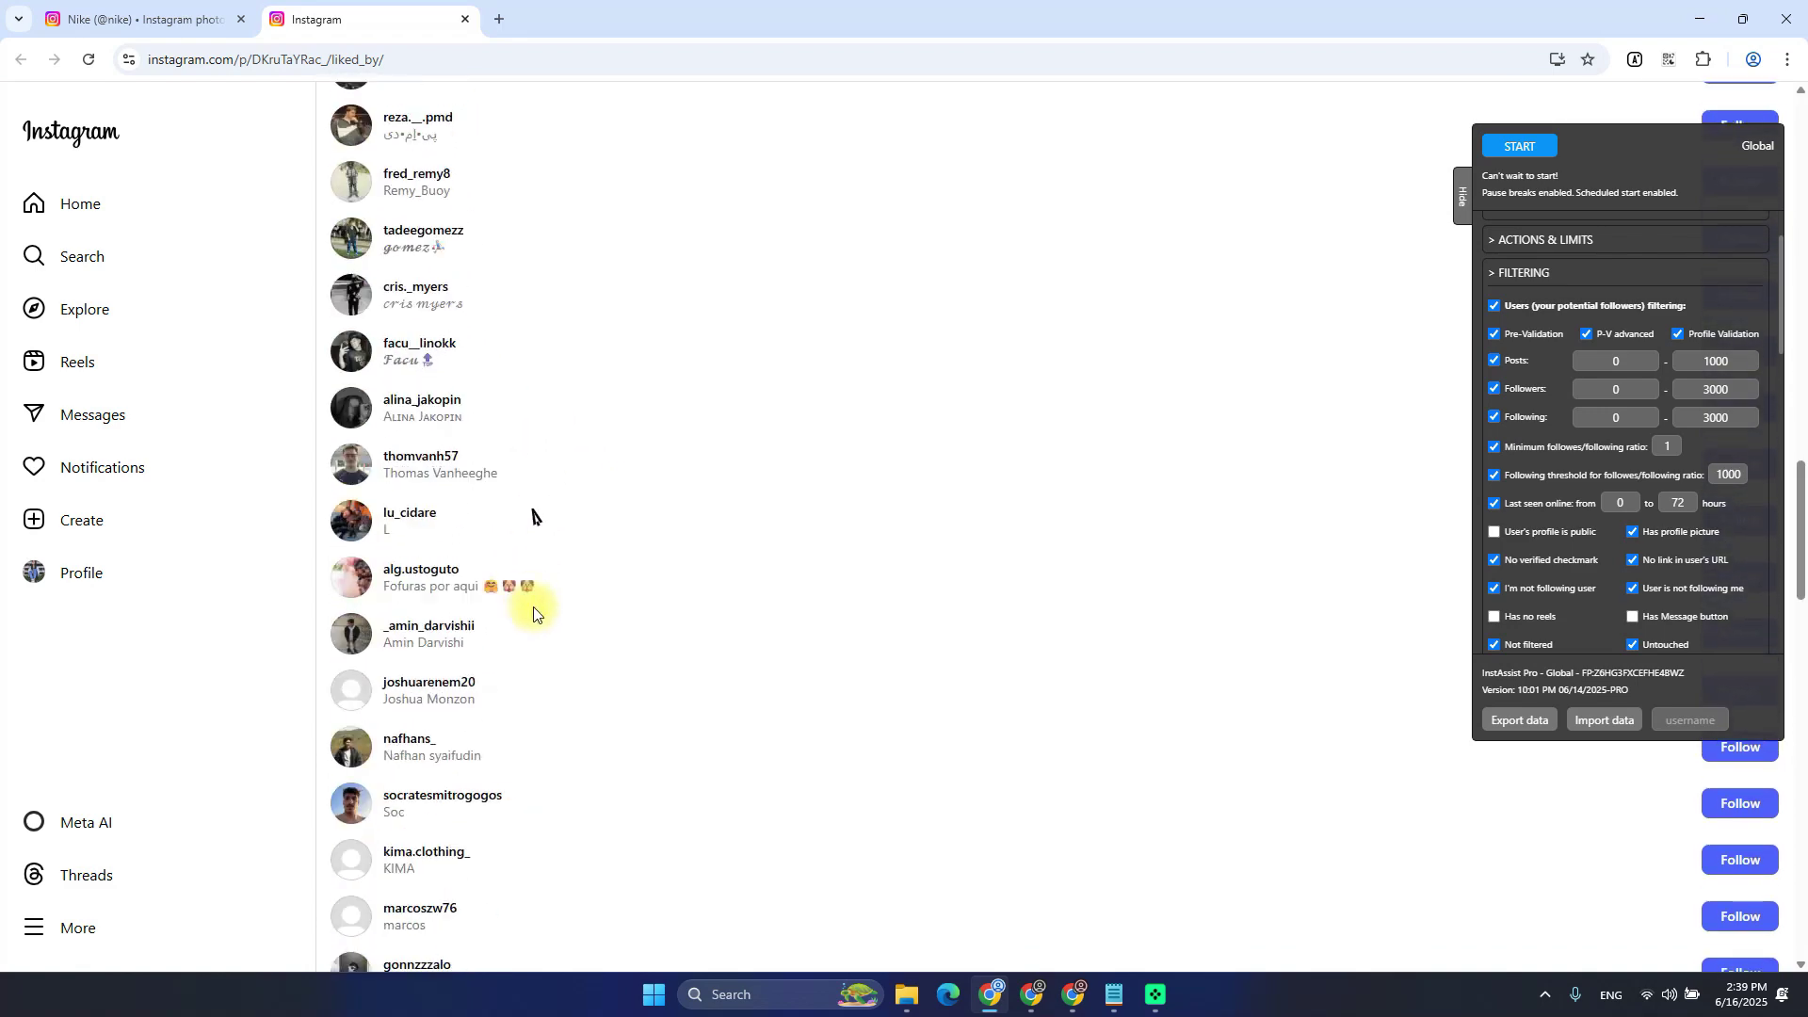
{"action": "scroll", "coordinate": [535, 615], "scroll_direction": "down", "scroll_amount": 5}
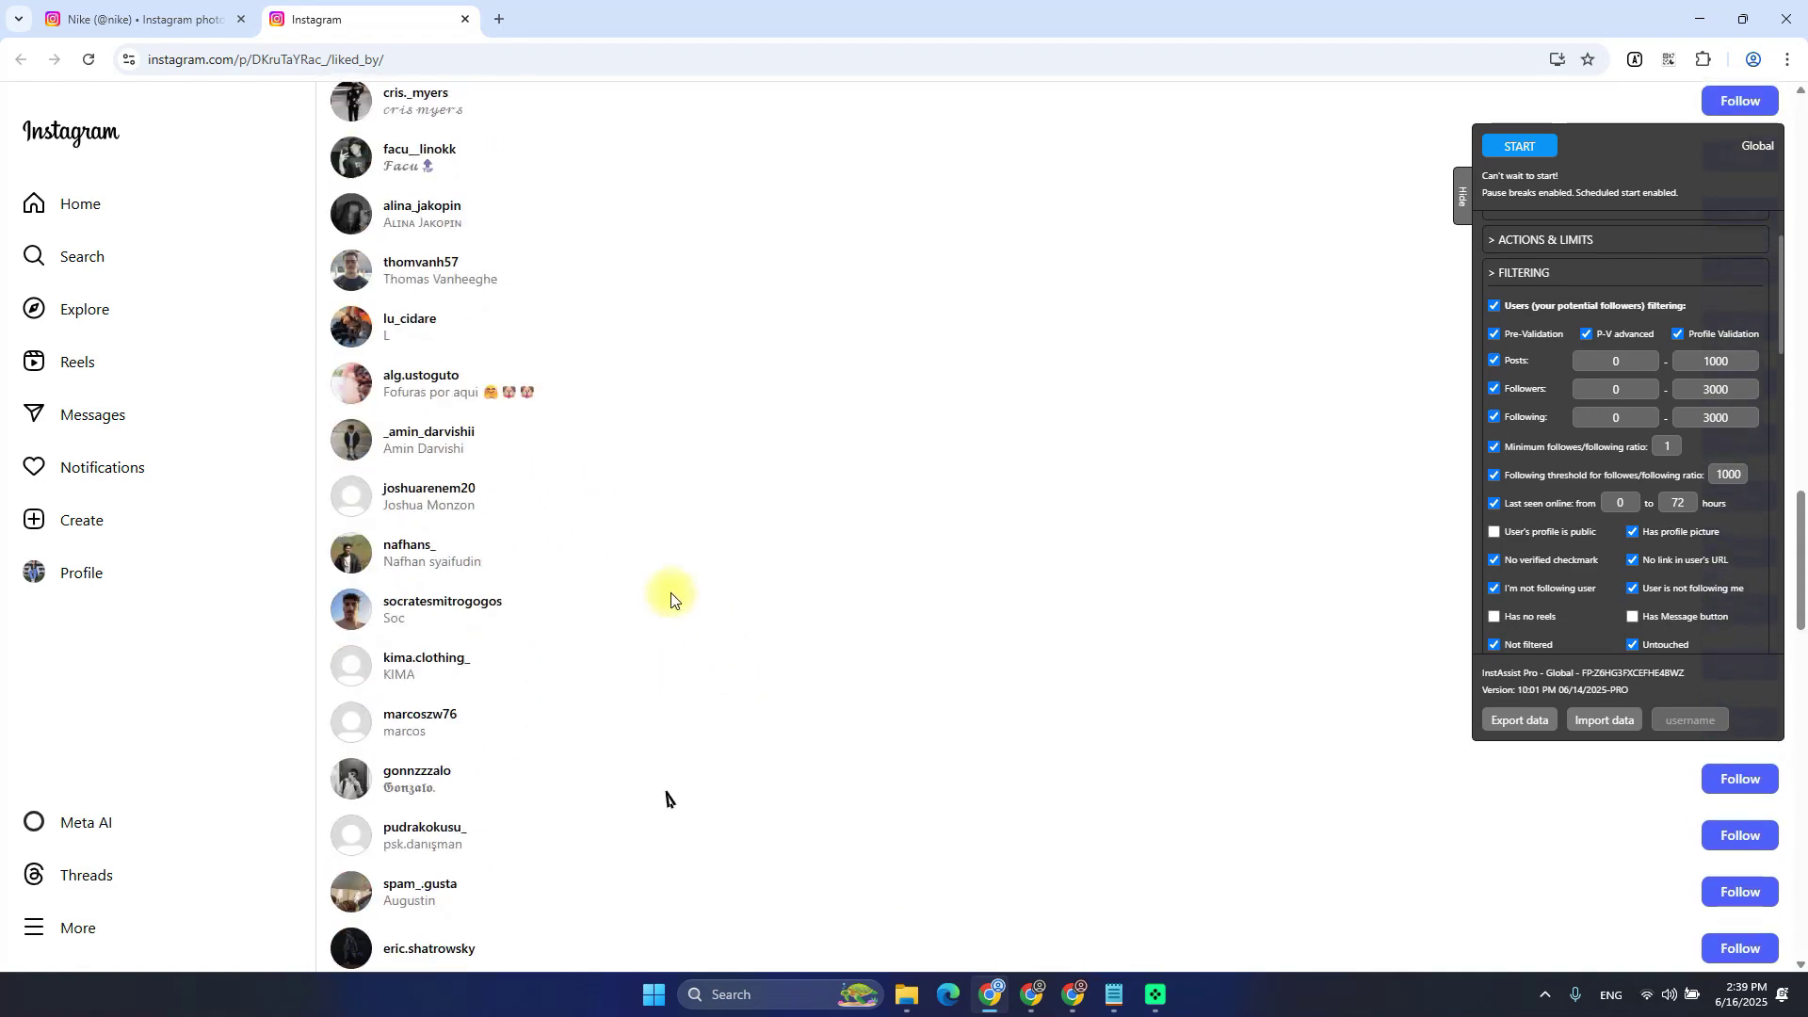
{"action": "scroll", "coordinate": [683, 603], "scroll_direction": "up", "scroll_amount": 10}
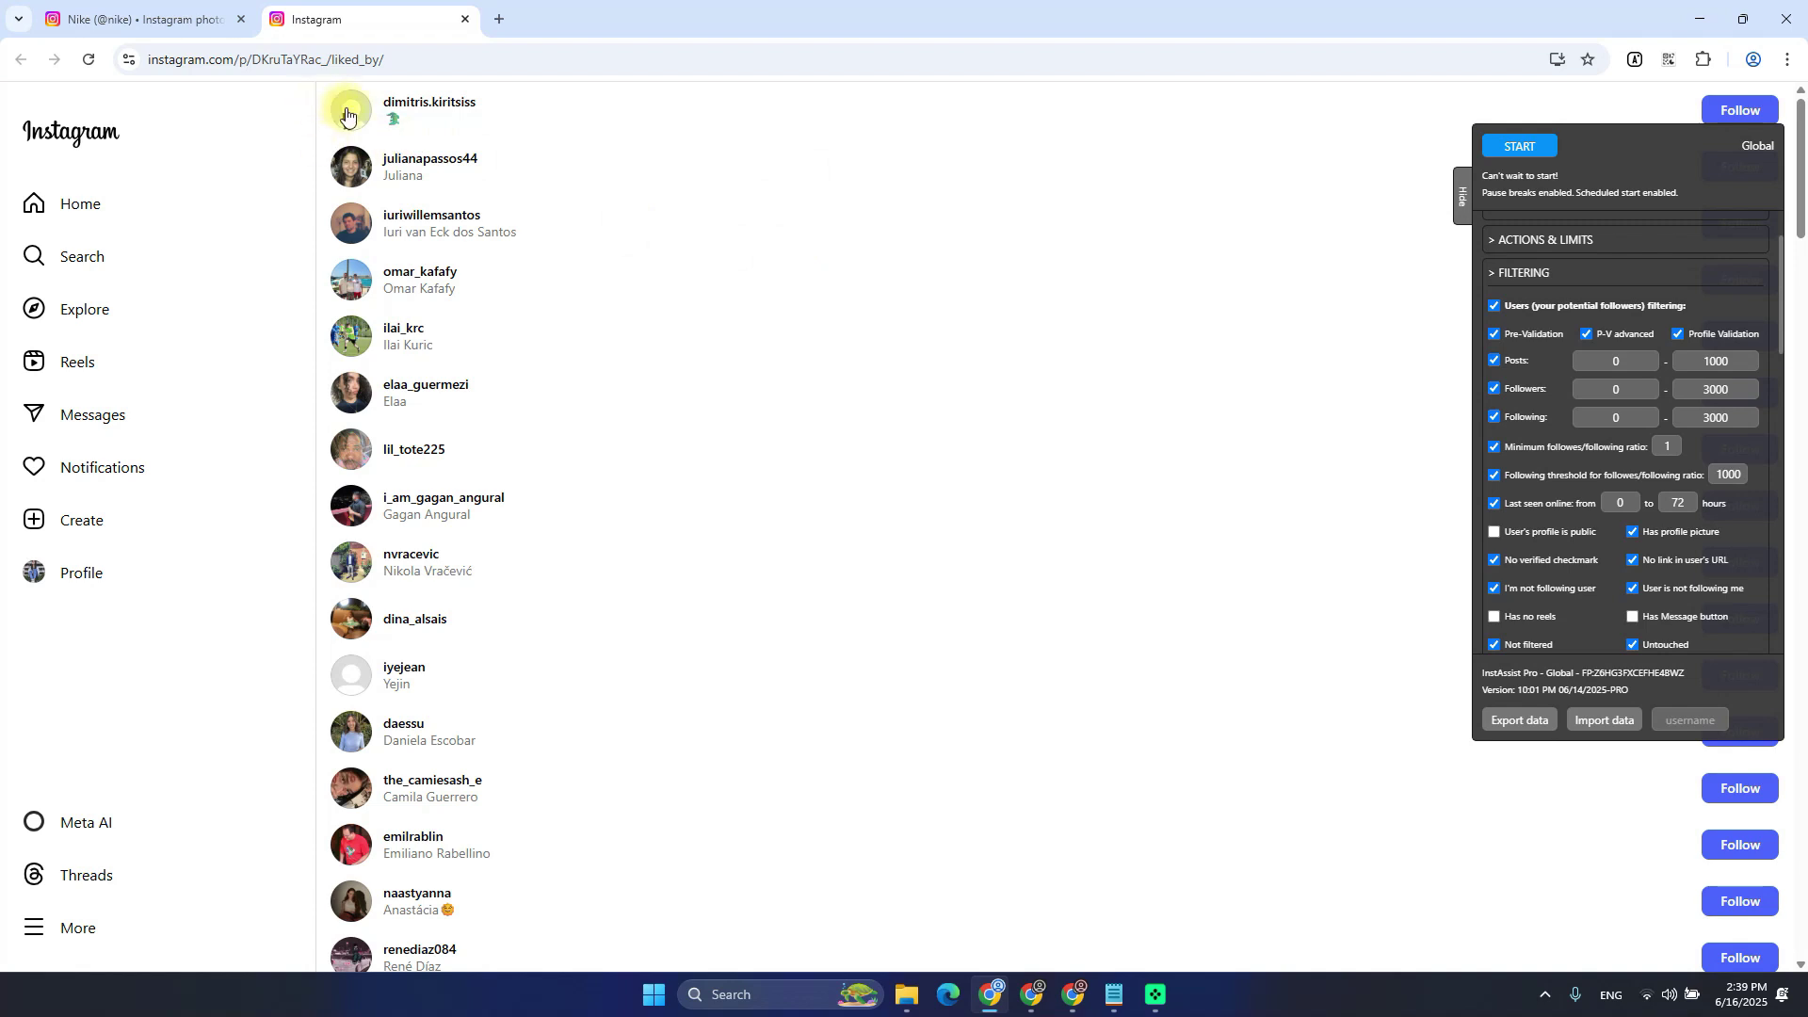
Preview several likers' profile cards and highlight the posts, followers and following counts on them
{"action": "mouse_move", "coordinate": [359, 114]}
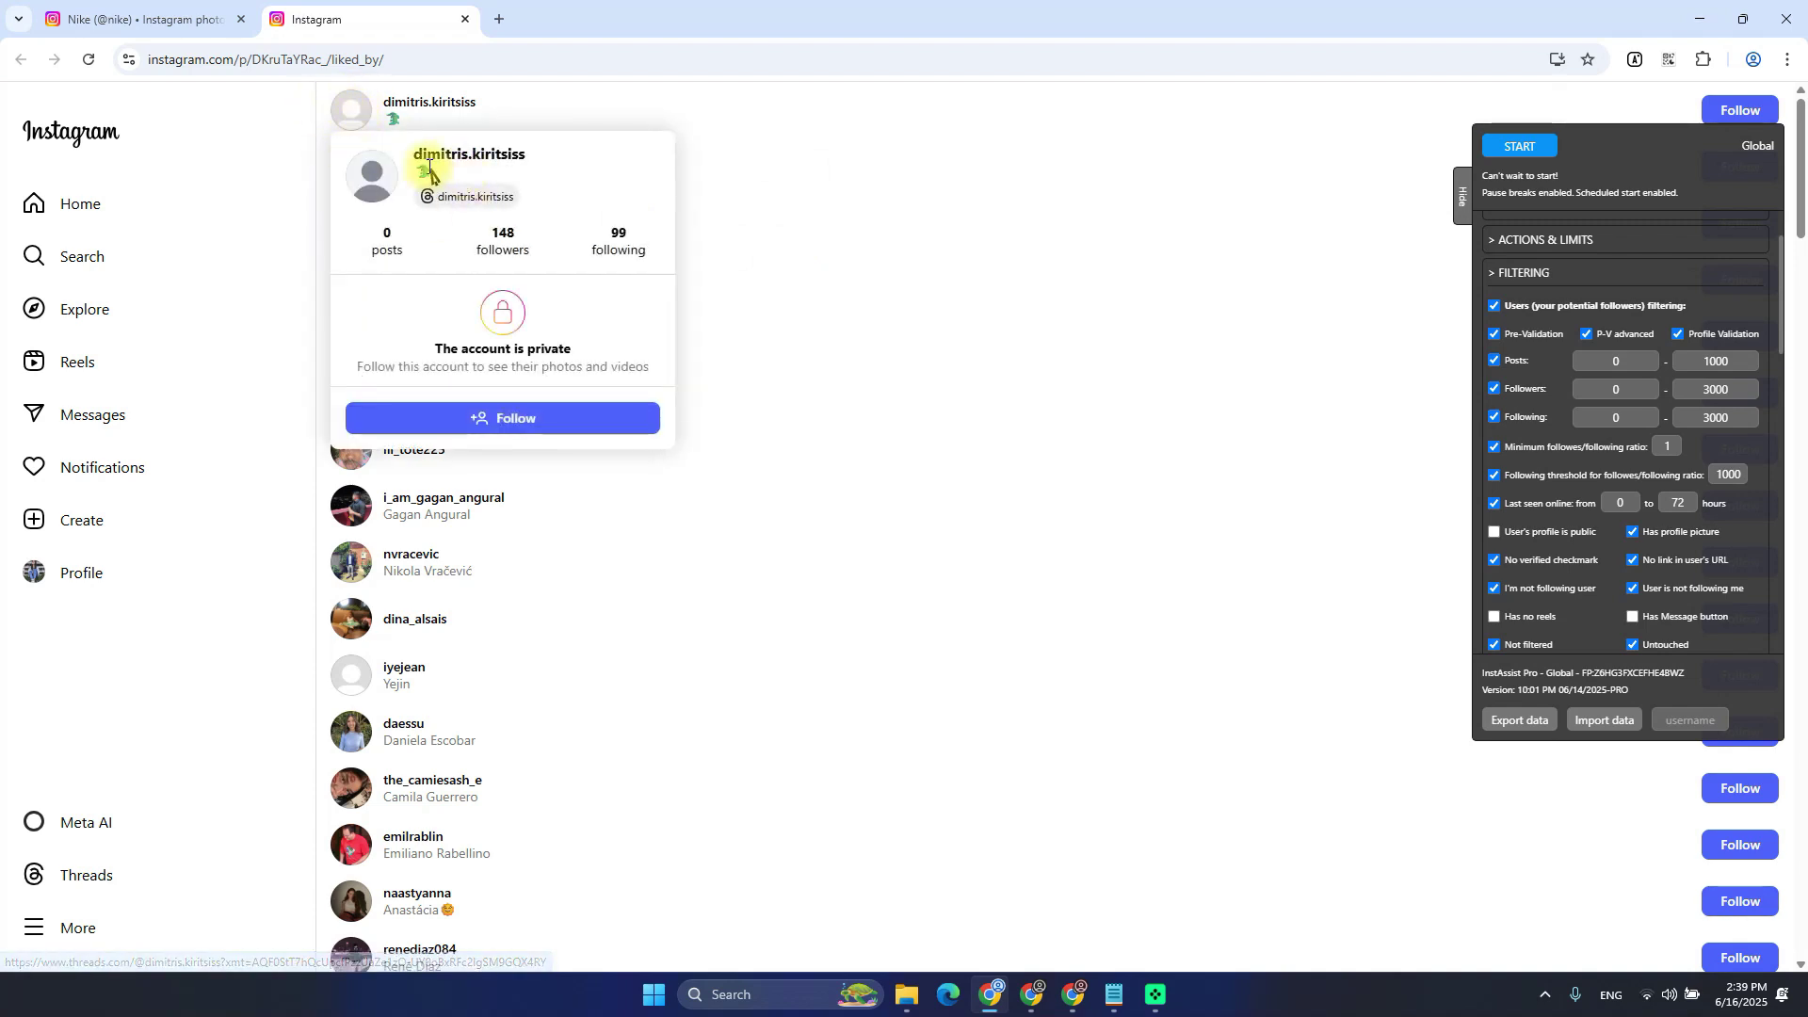
{"action": "left_click_drag", "start_coordinate": [382, 234], "coordinate": [631, 254]}
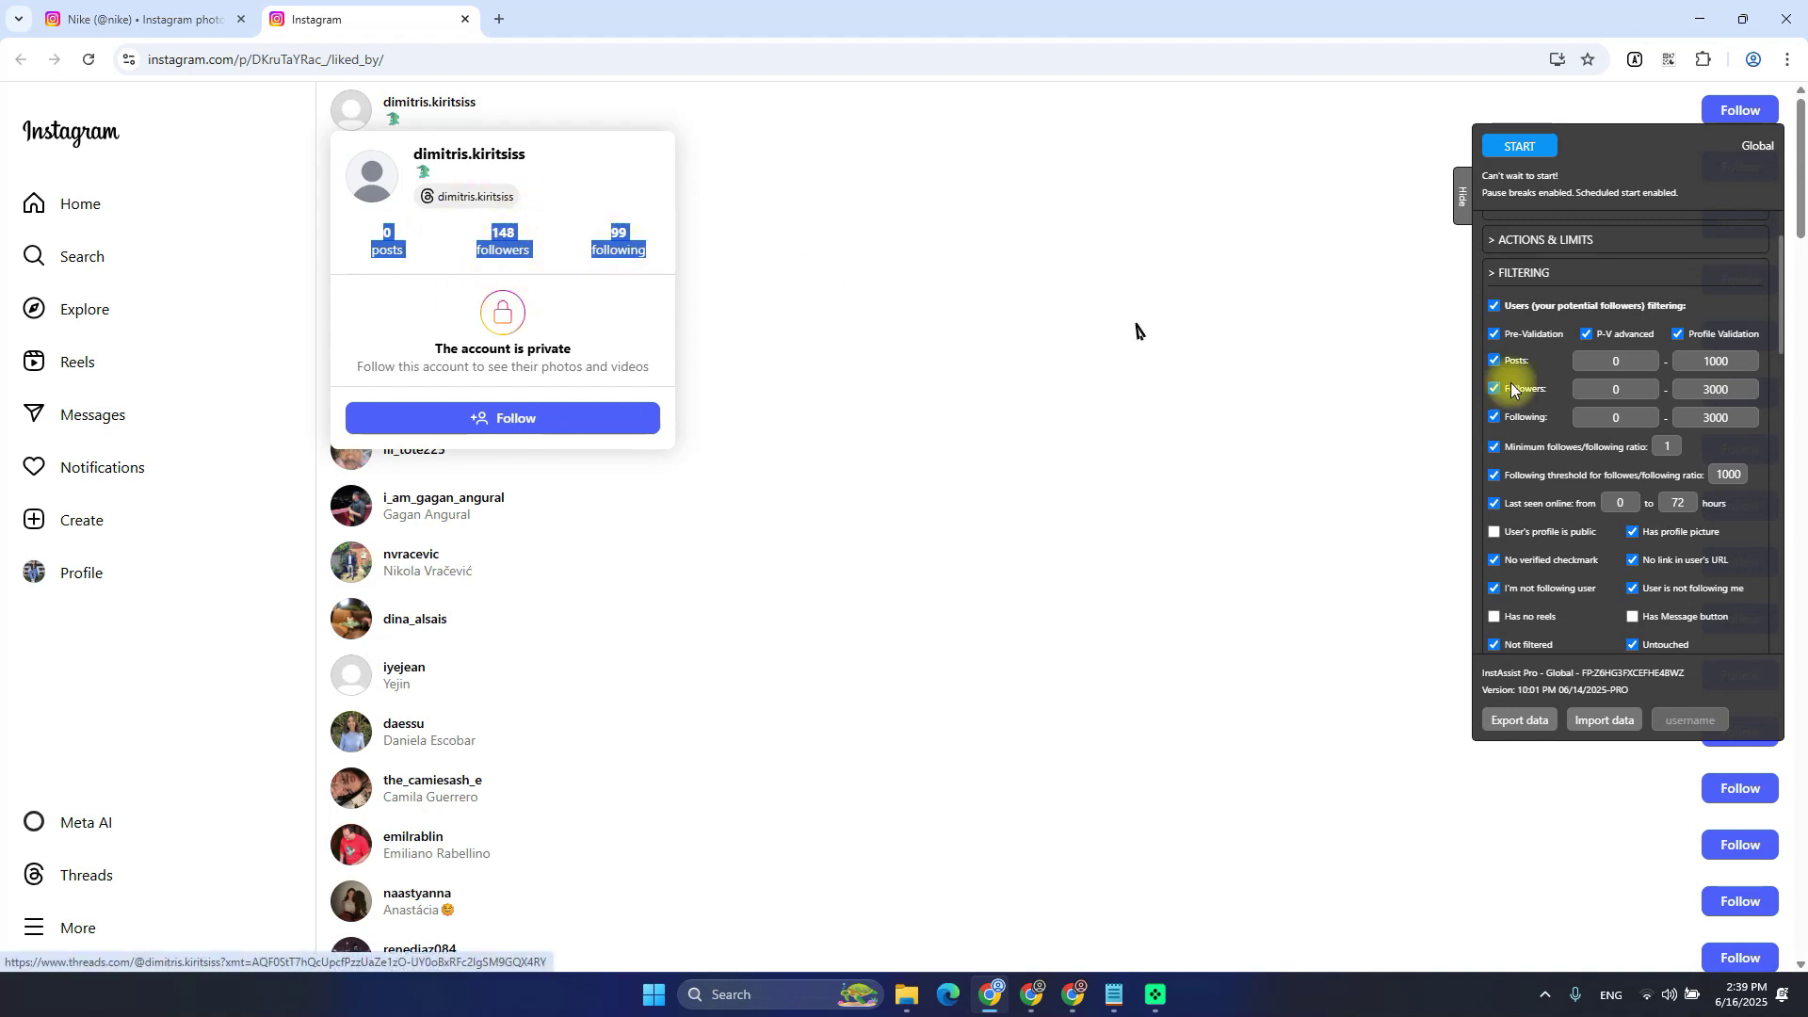
{"action": "mouse_move", "coordinate": [355, 228]}
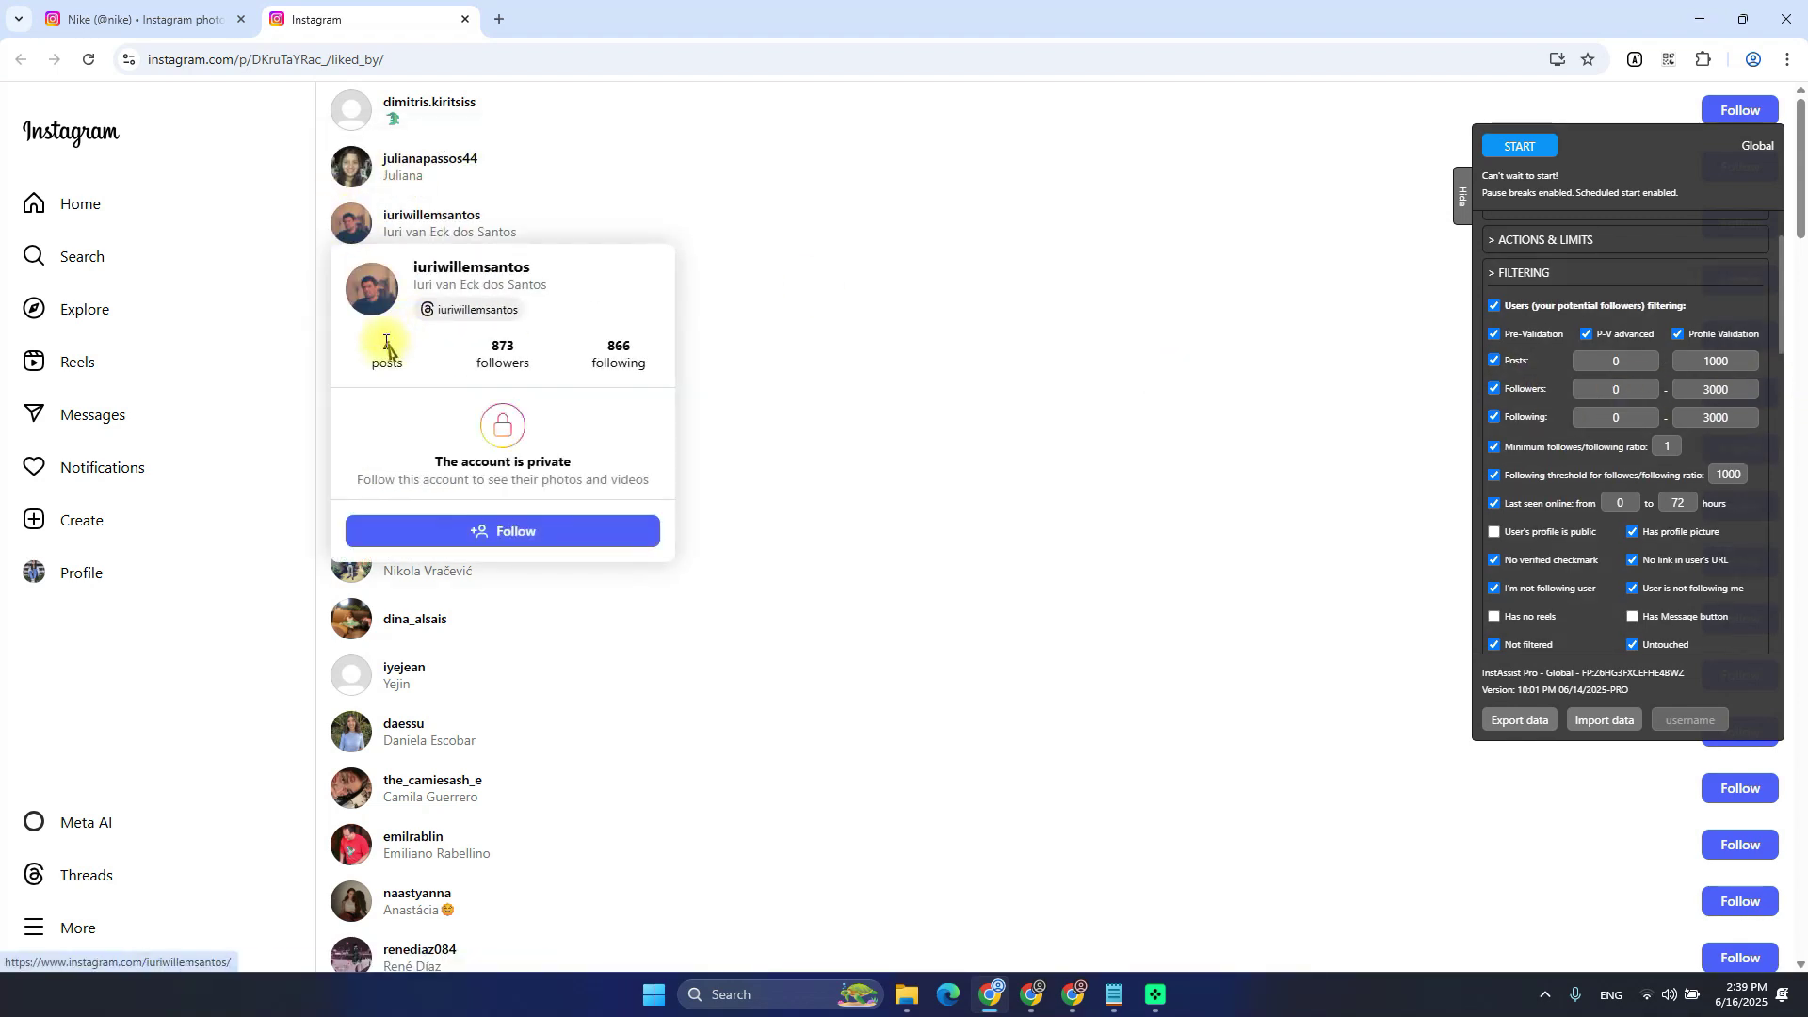
{"action": "left_click_drag", "start_coordinate": [387, 344], "coordinate": [737, 372]}
{"action": "left_click", "coordinate": [680, 373]}
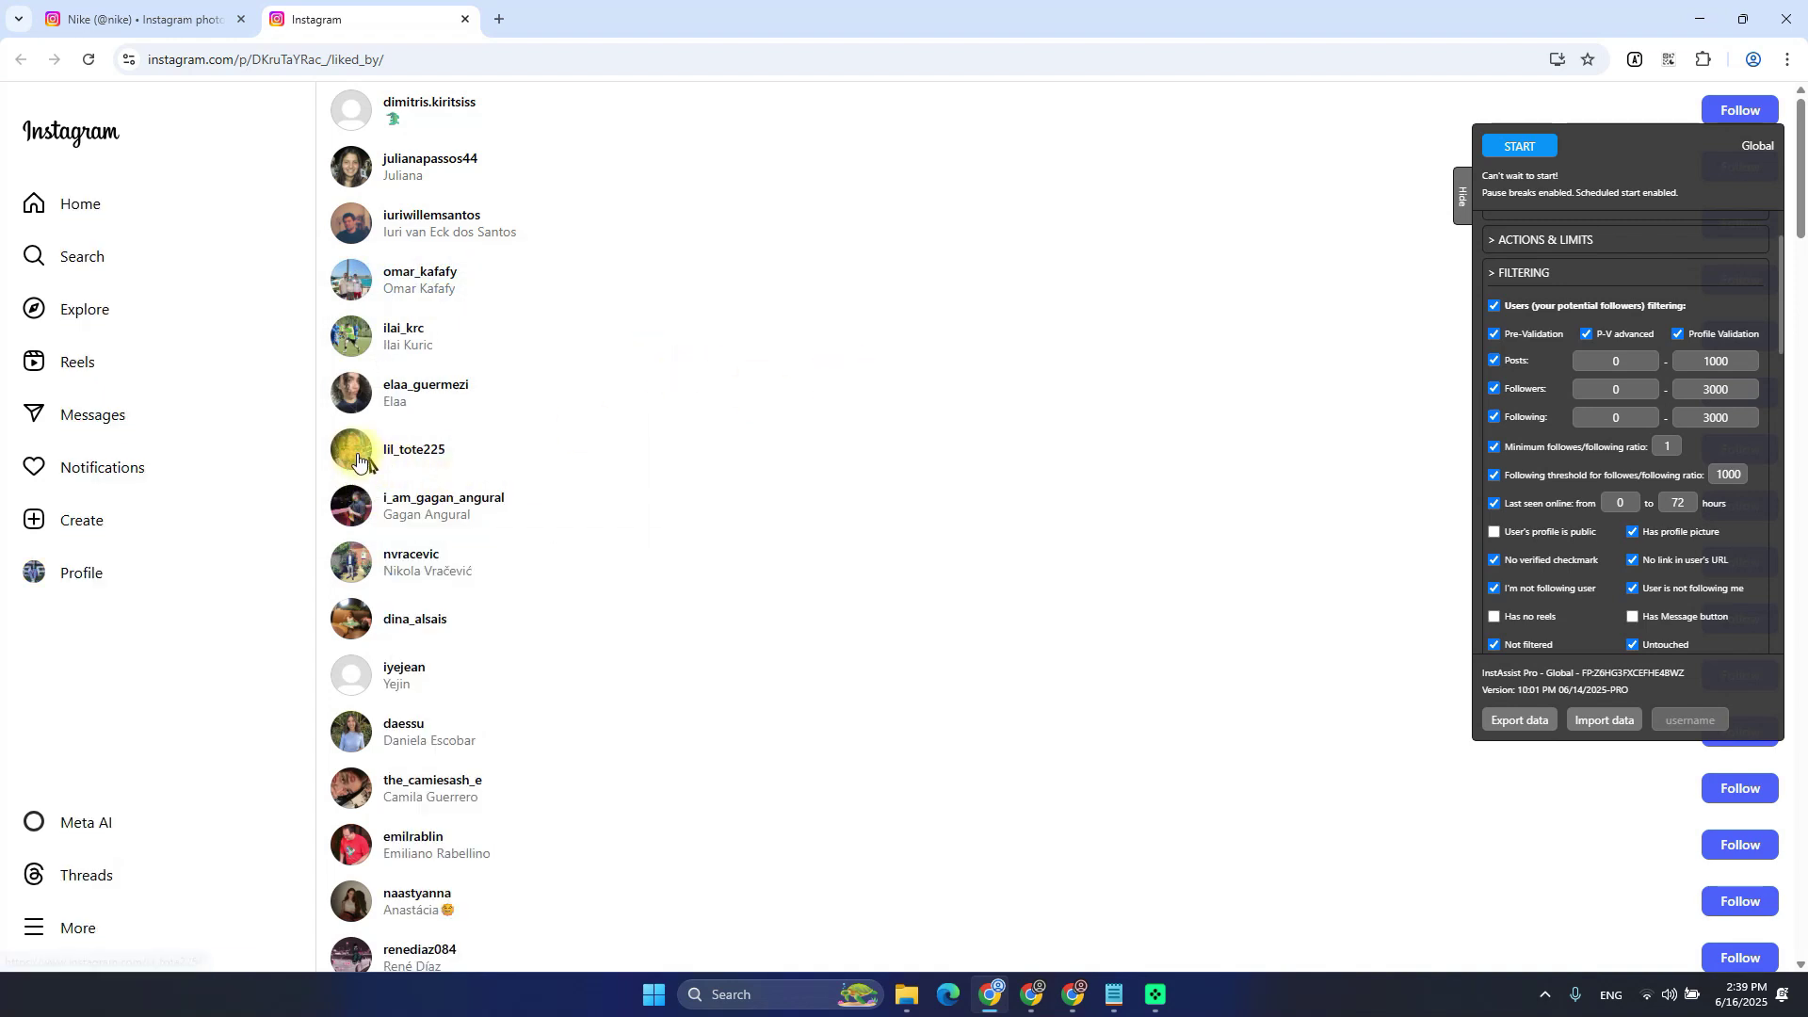
{"action": "mouse_move", "coordinate": [358, 461]}
{"action": "left_click_drag", "start_coordinate": [374, 576], "coordinate": [647, 578]}
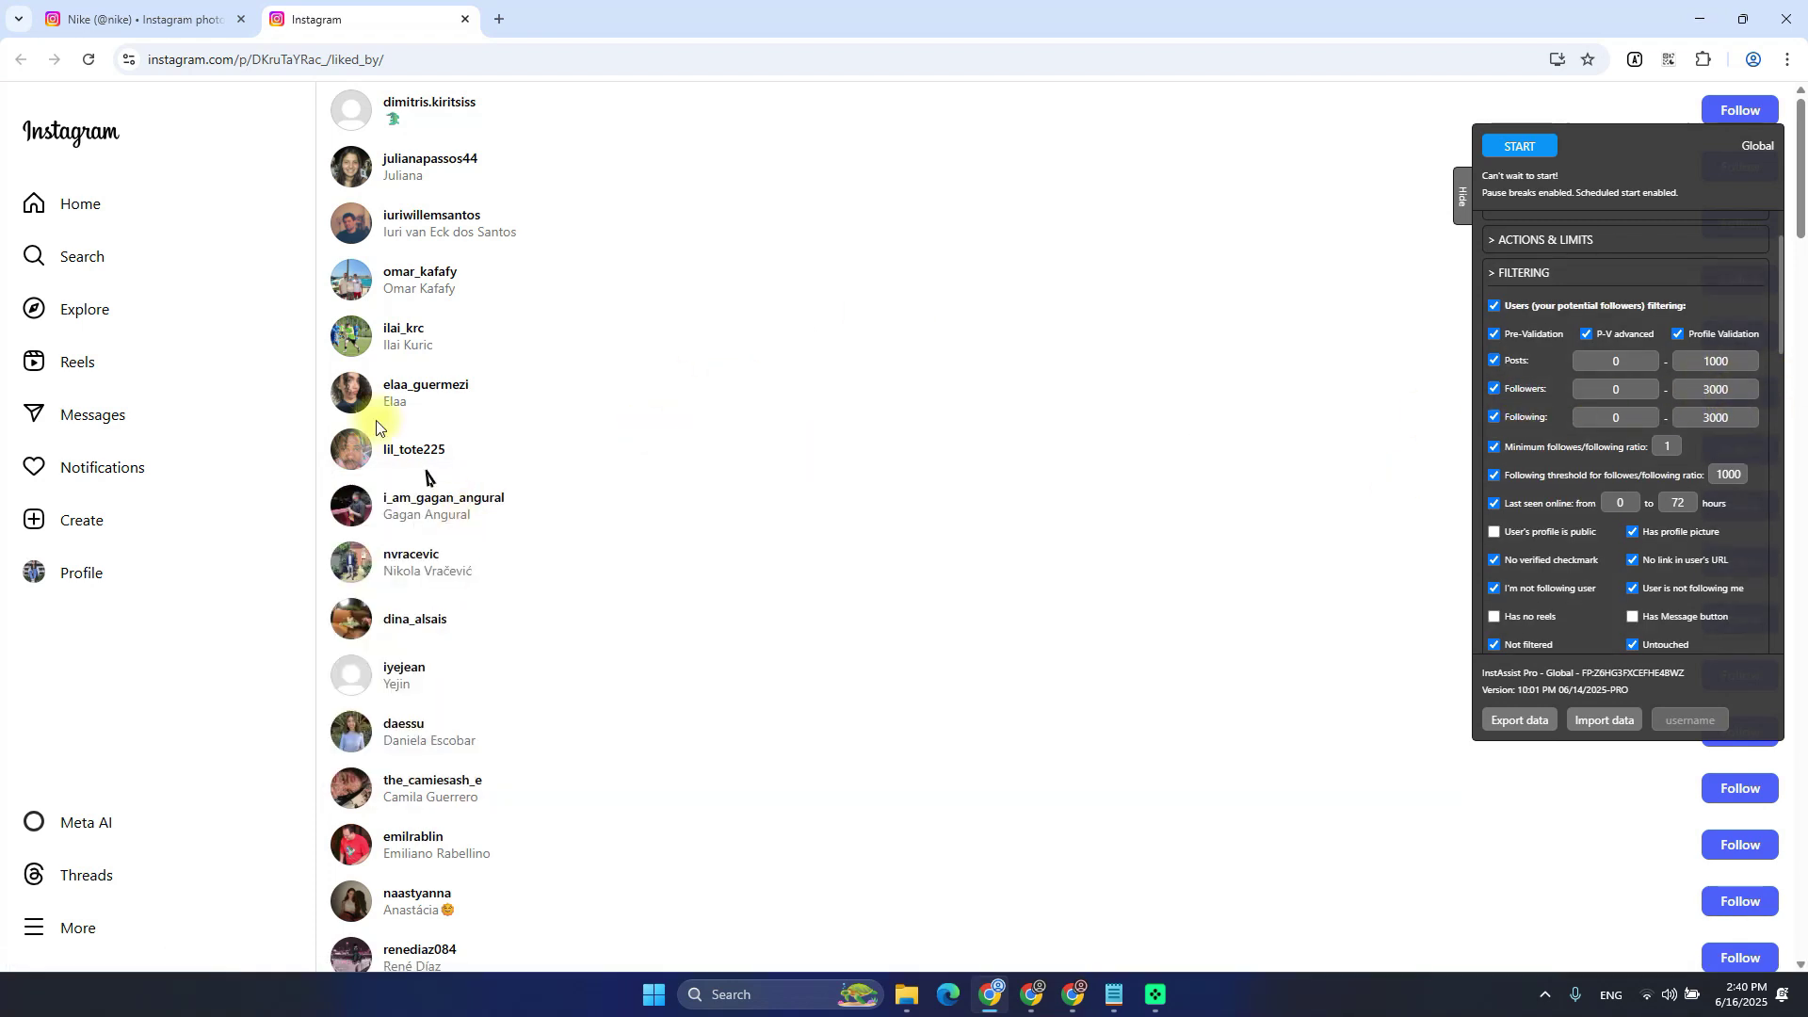
Preview more likers' cards, open the fifth listed user's profile in a new tab and highlight its bio text
{"action": "mouse_move", "coordinate": [353, 622]}
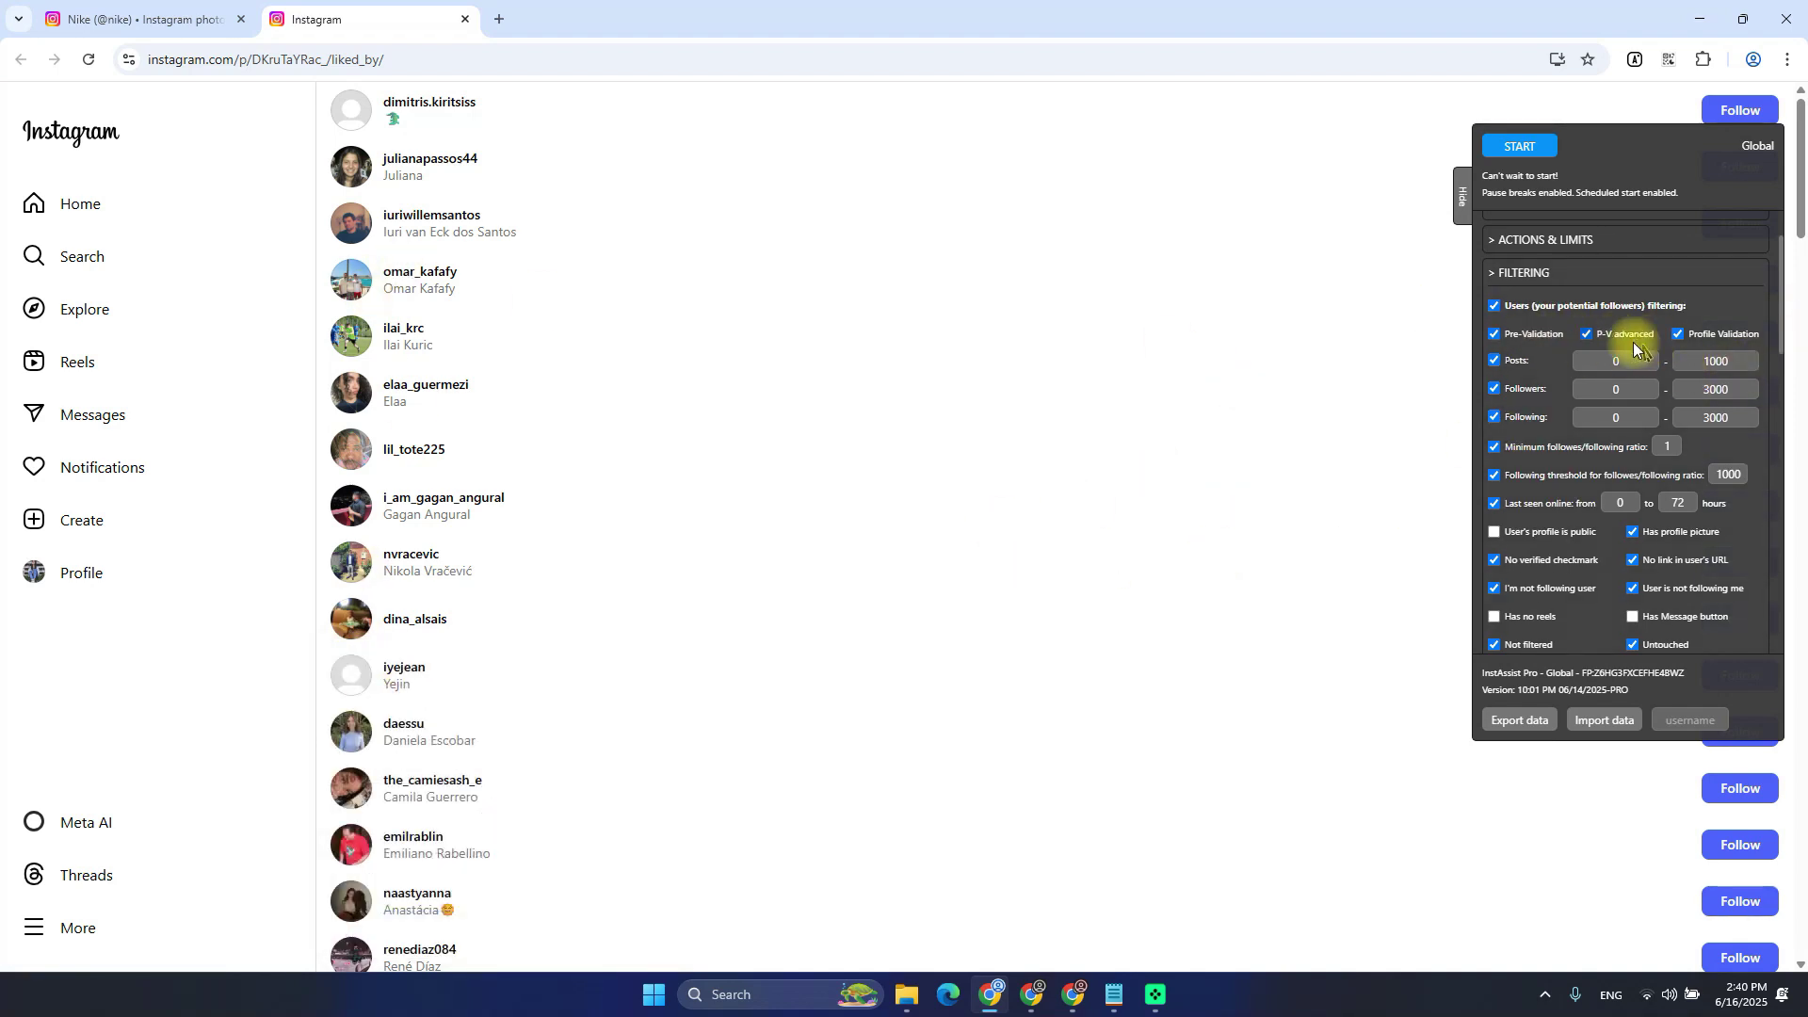
{"action": "mouse_move", "coordinate": [357, 339]}
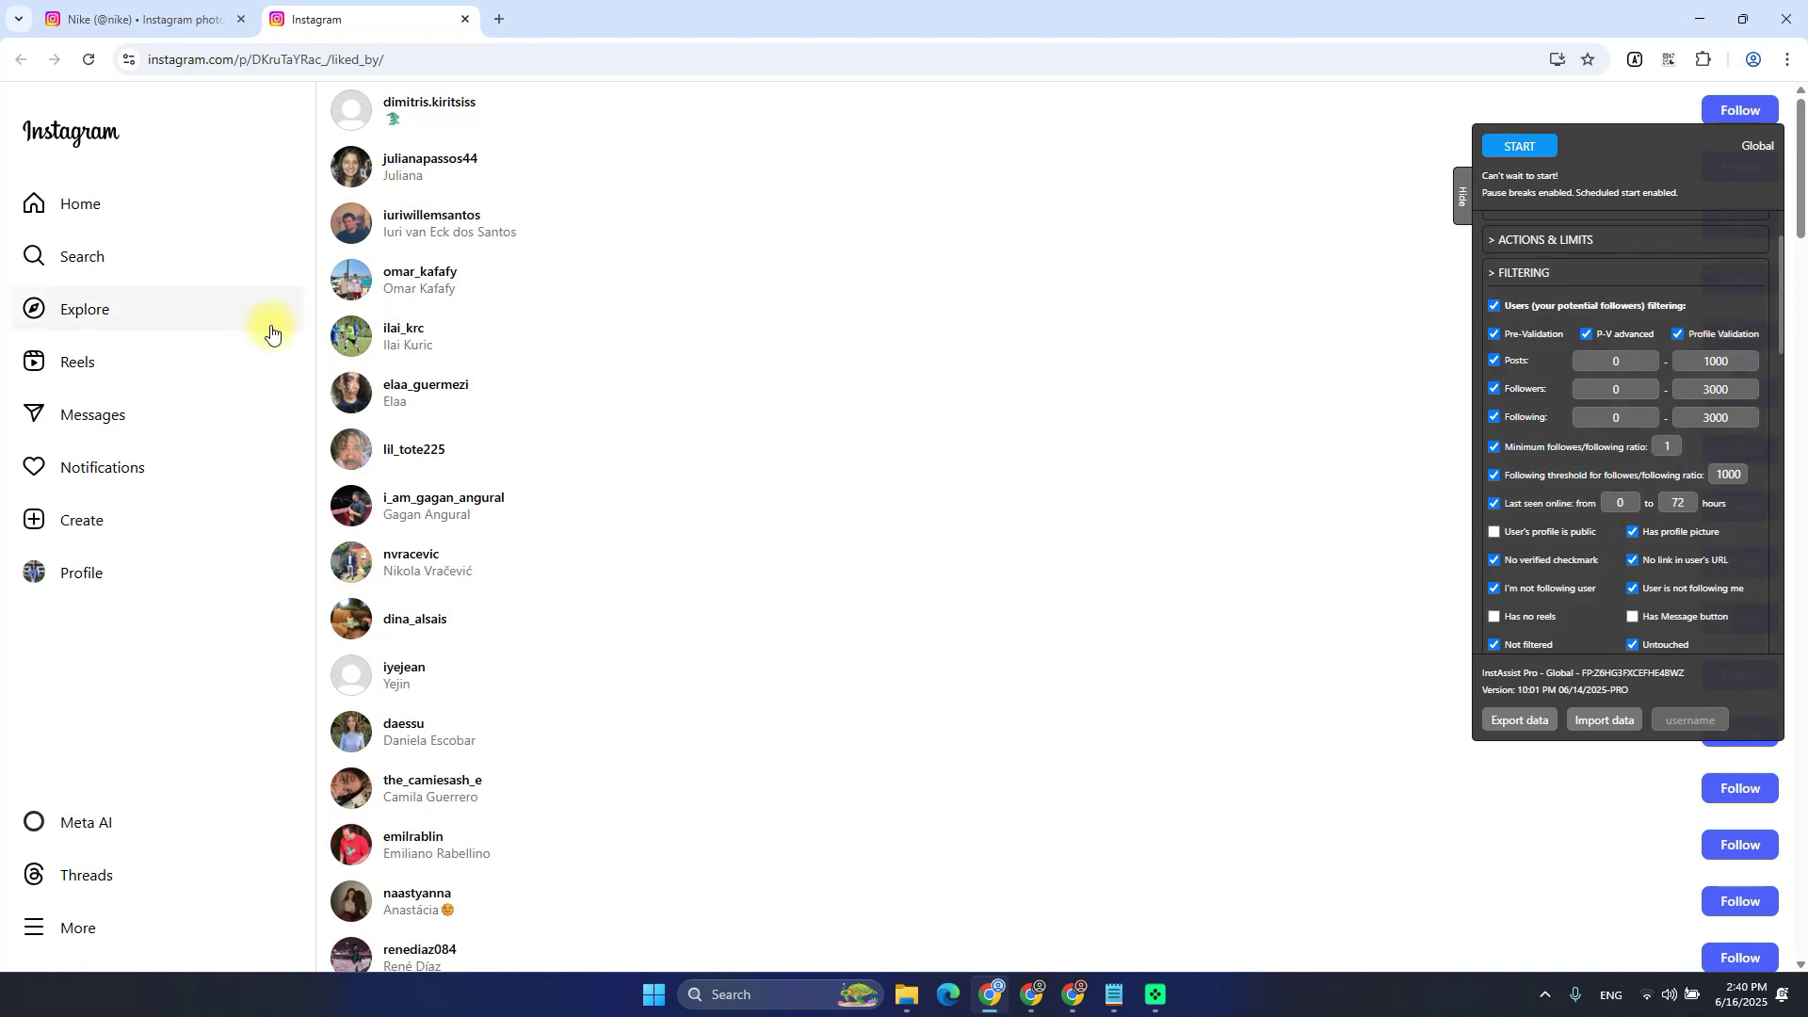
{"action": "left_click", "coordinate": [346, 338]}
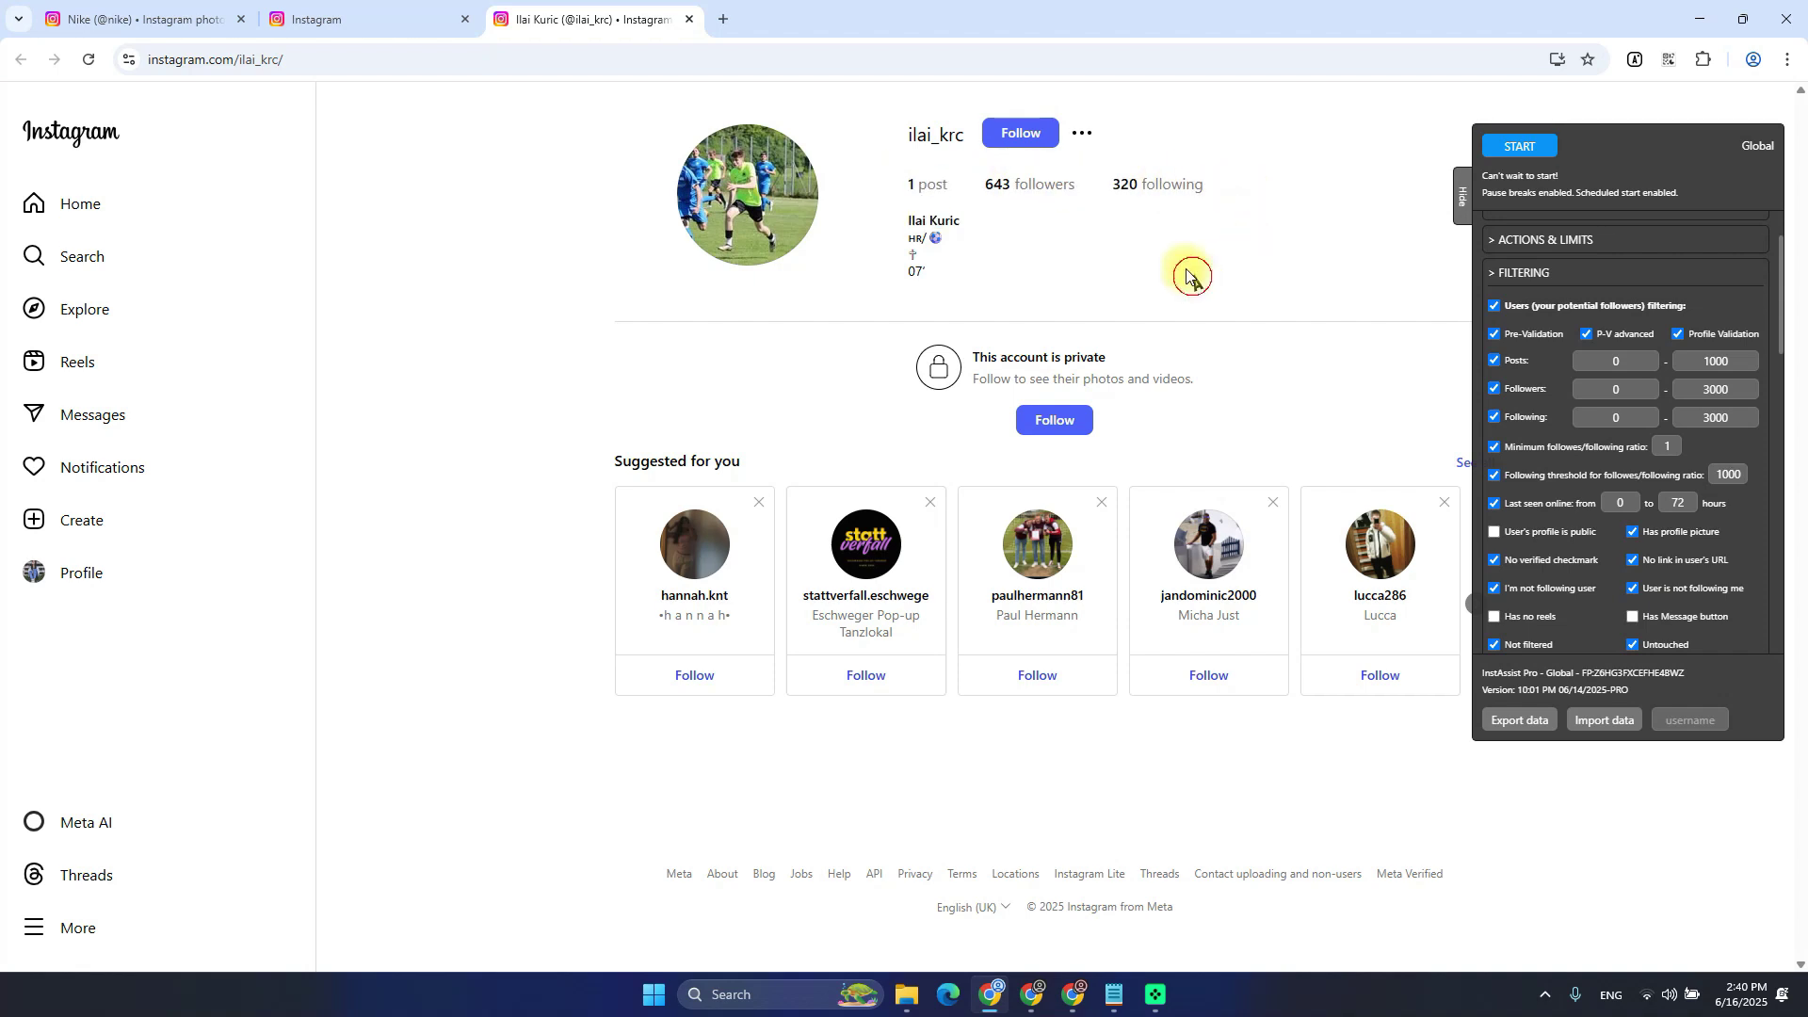
{"action": "left_click_drag", "start_coordinate": [895, 233], "coordinate": [970, 281]}
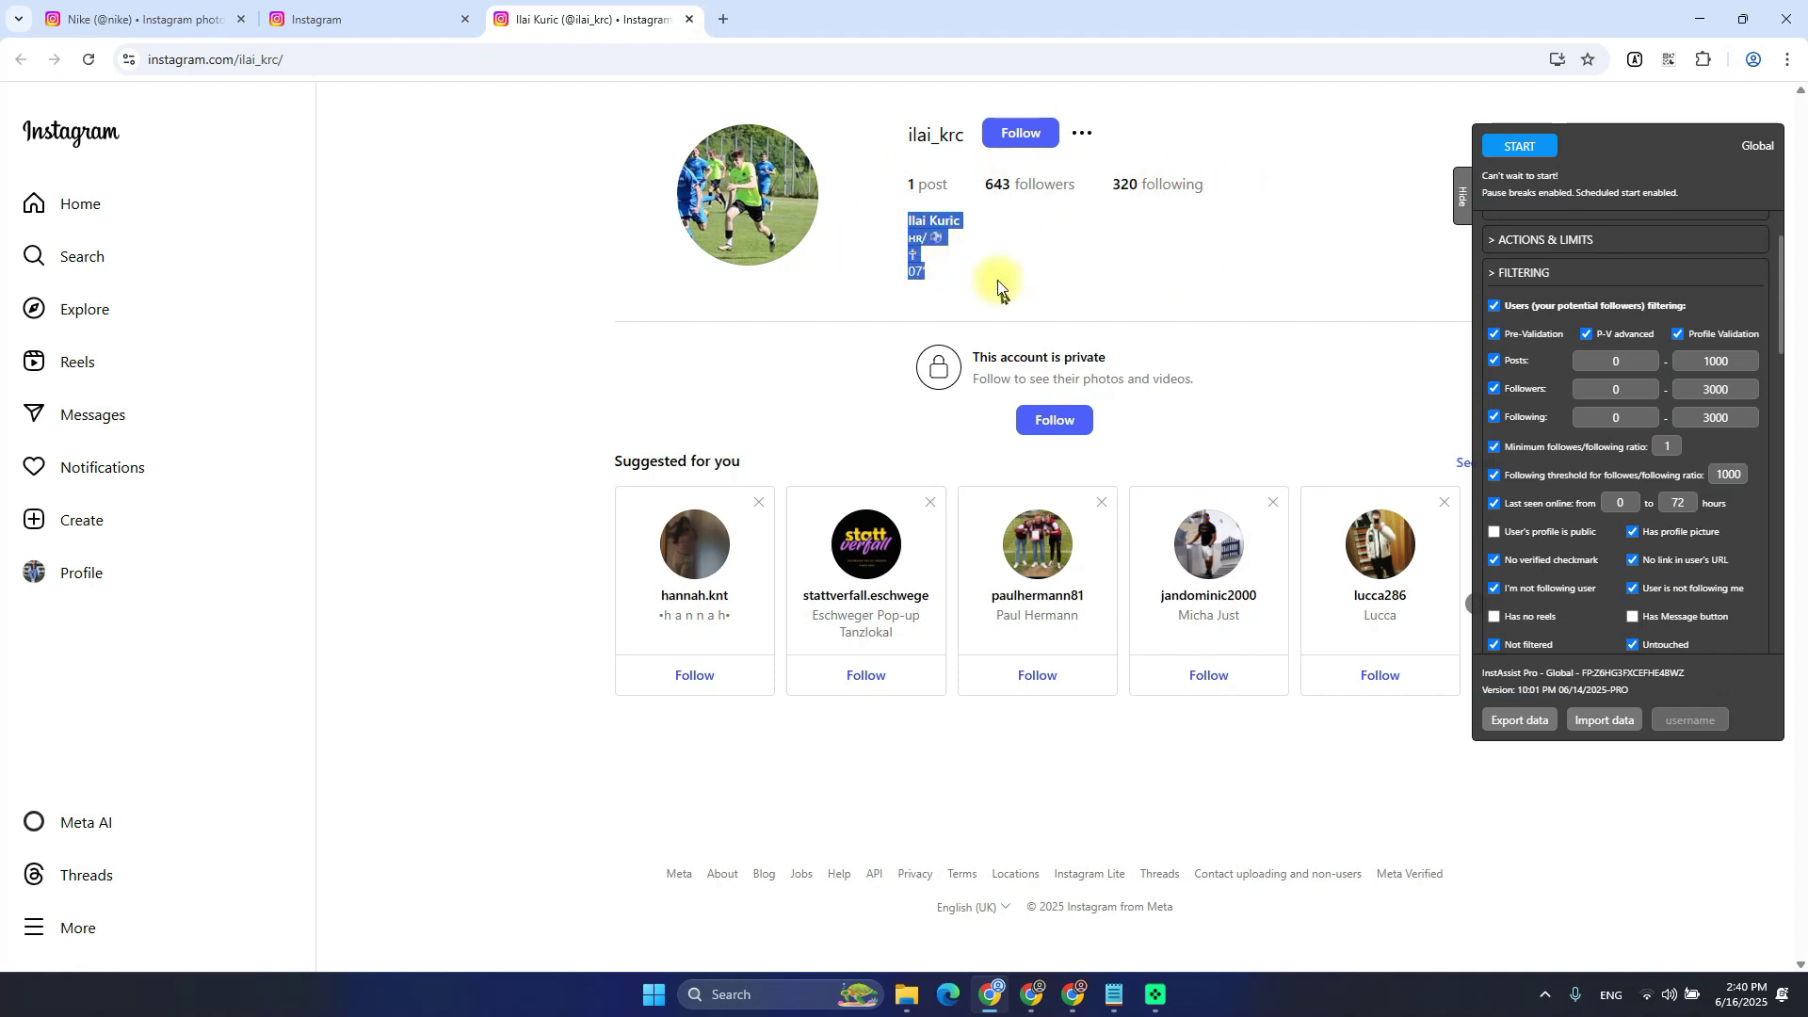
Look through the remaining user filtering options in InstAssist, down to the stop words for profile descriptions
{"action": "scroll", "coordinate": [1668, 584], "scroll_direction": "down", "scroll_amount": 1}
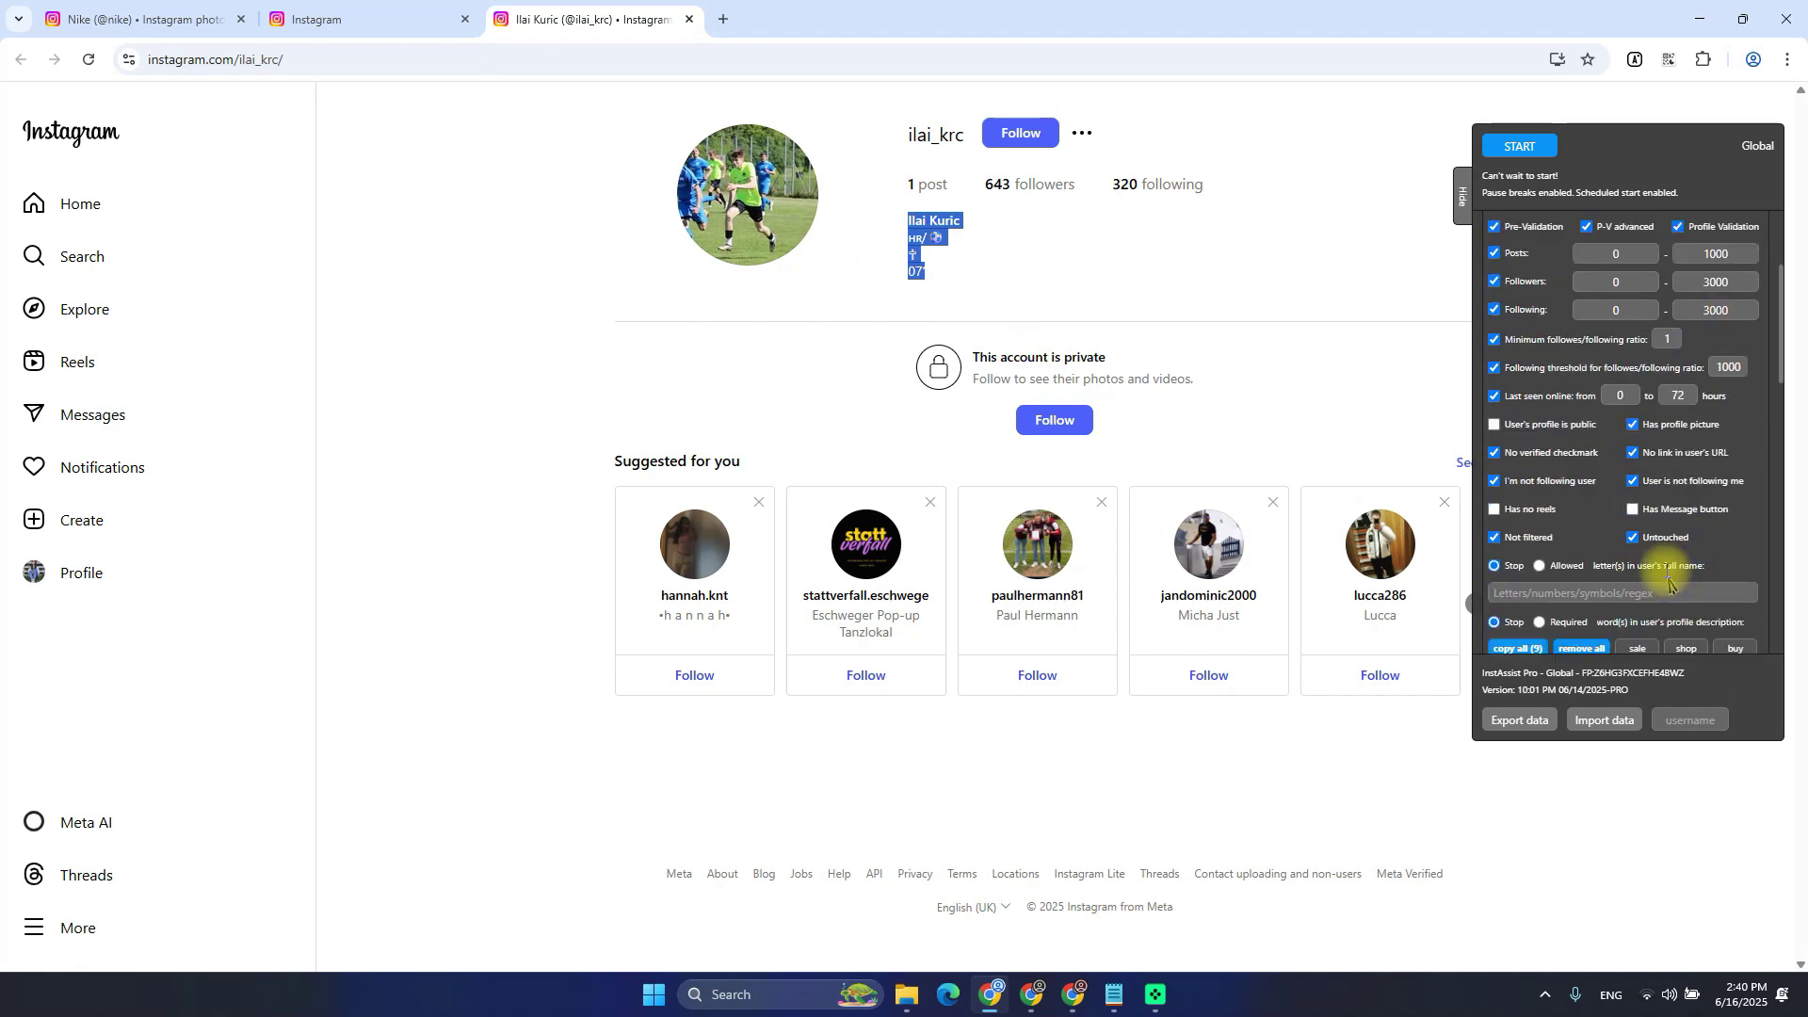
{"action": "scroll", "coordinate": [1668, 584], "scroll_direction": "down", "scroll_amount": 1}
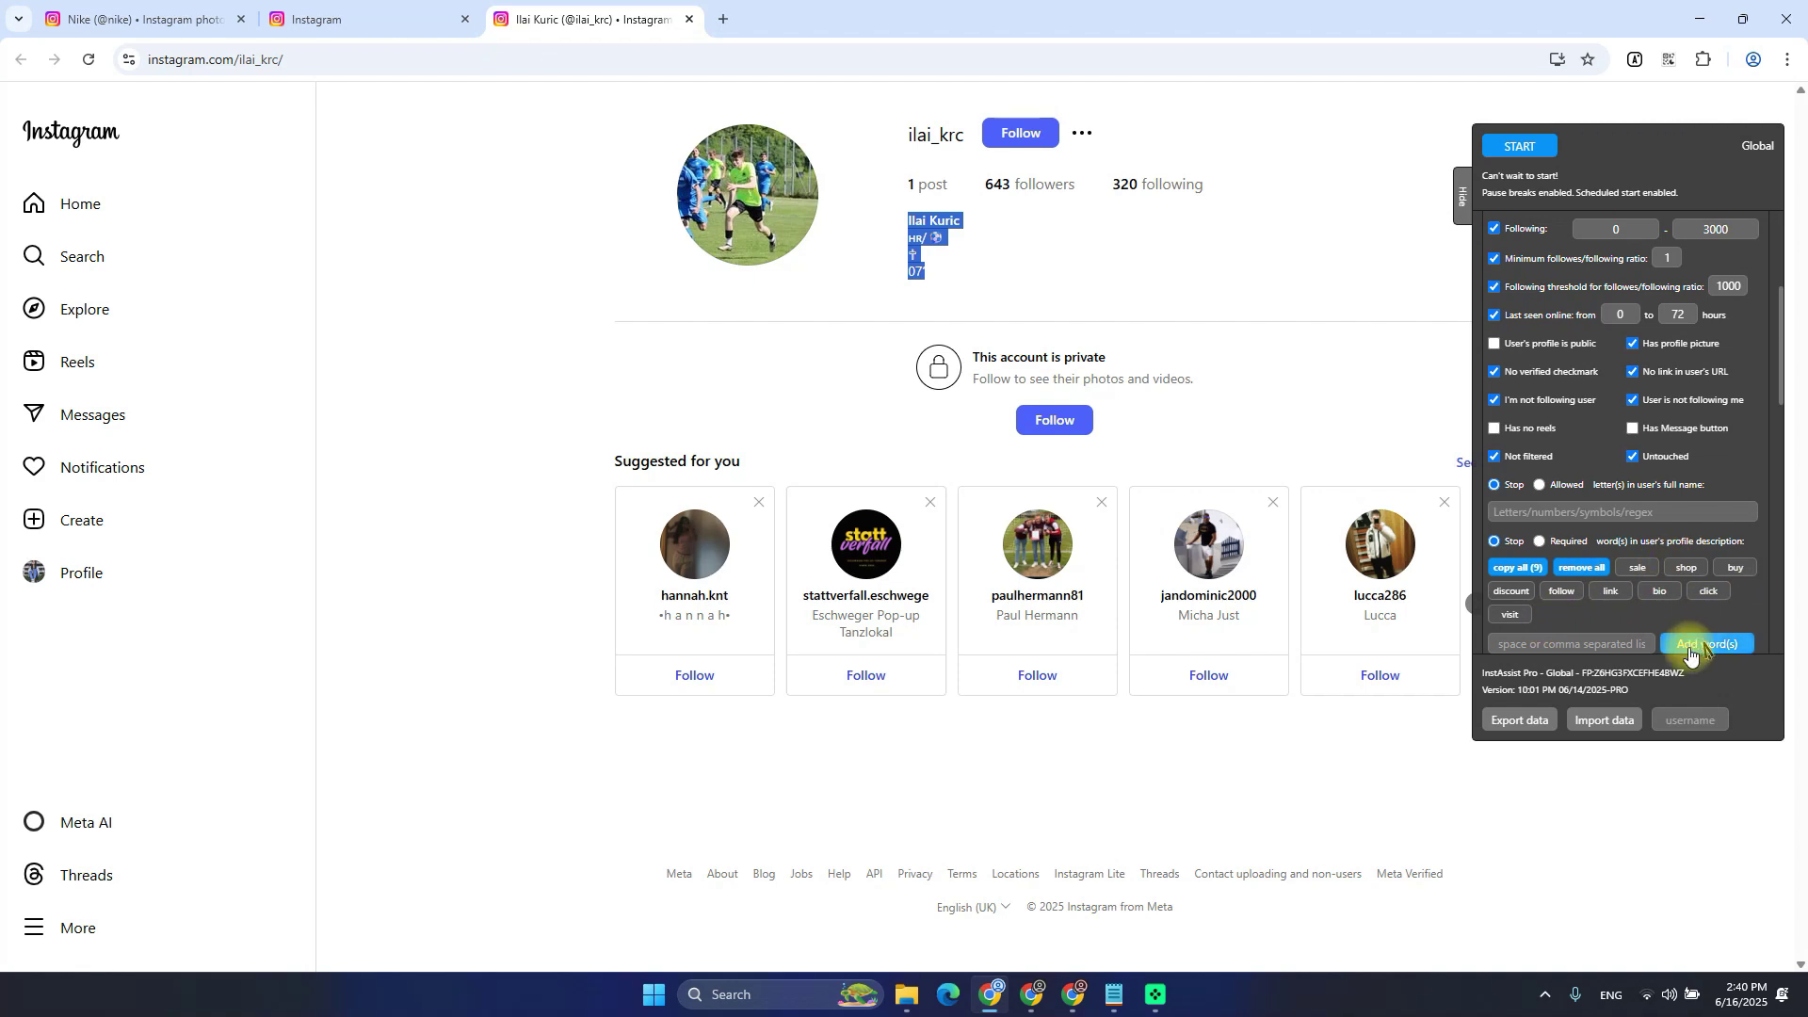
{"action": "scroll", "coordinate": [1602, 522], "scroll_direction": "up", "scroll_amount": 2}
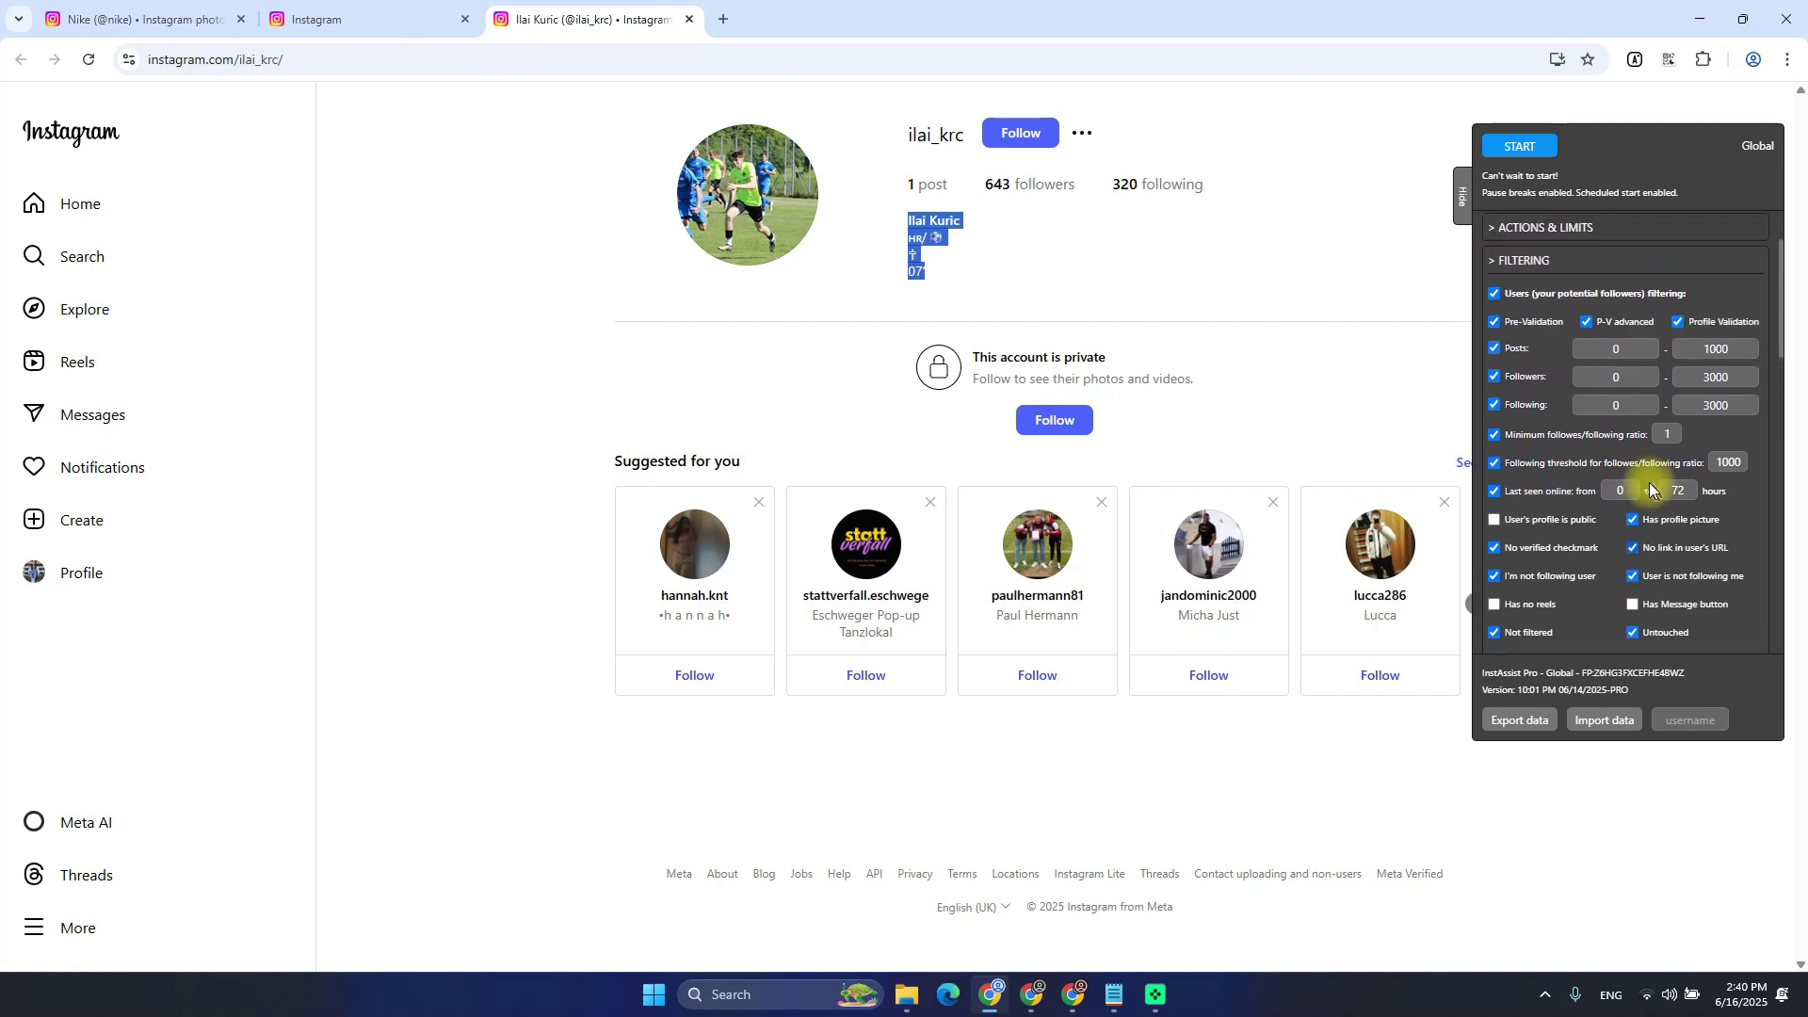
{"action": "left_click", "coordinate": [1103, 287]}
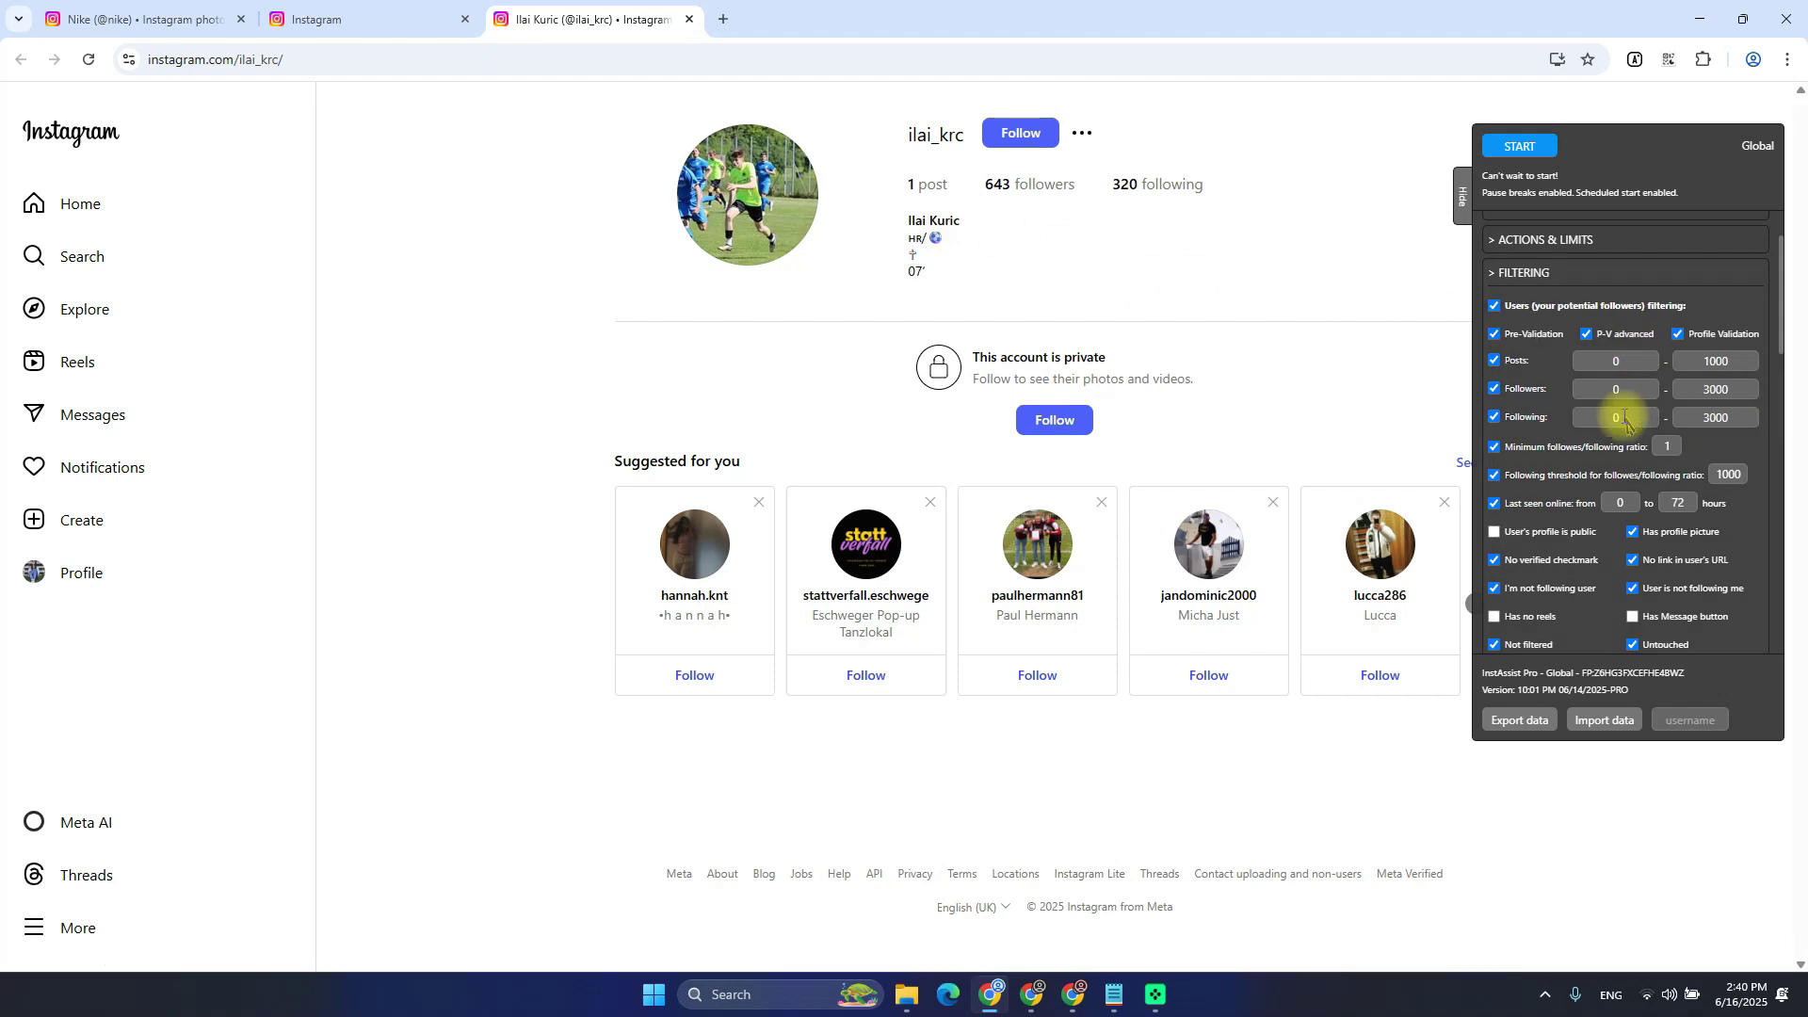
Return to the first Instagram tab and highlight the Posts range in InstAssist's user filters
{"action": "key", "text": "alt+Tab"}
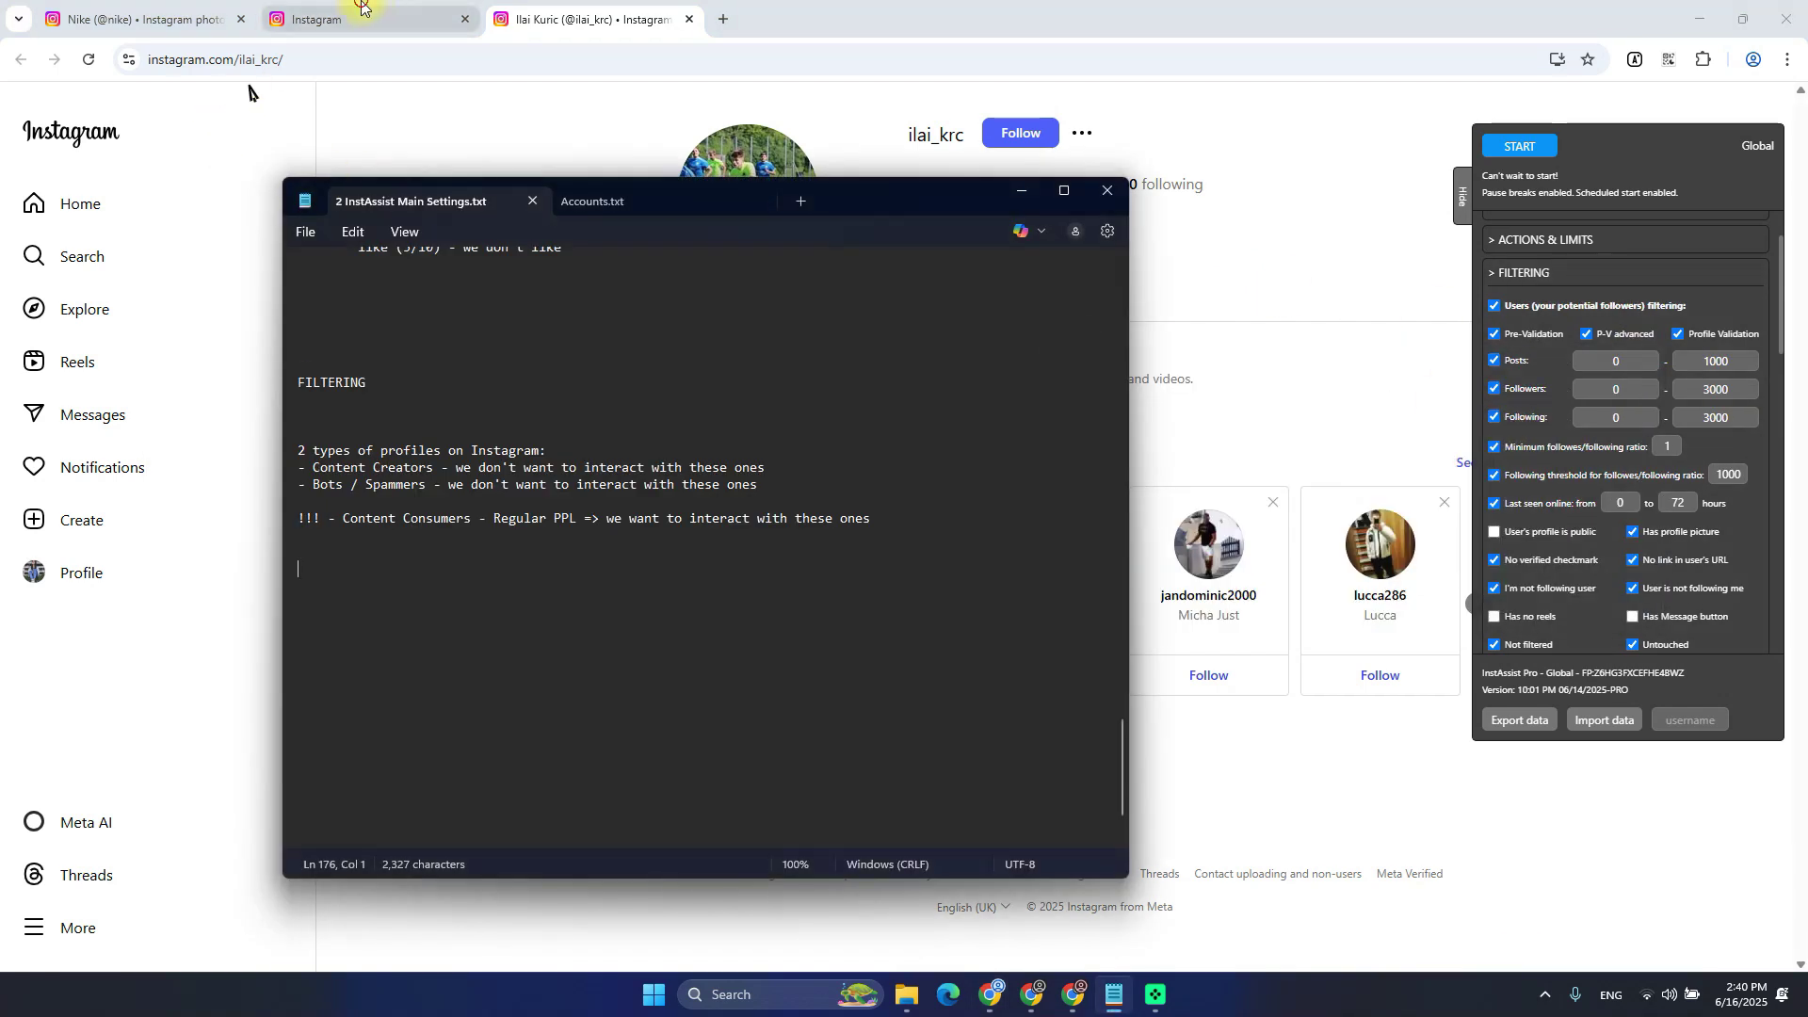
{"action": "left_click", "coordinate": [216, 10]}
{"action": "key", "text": "alt+Tab"}
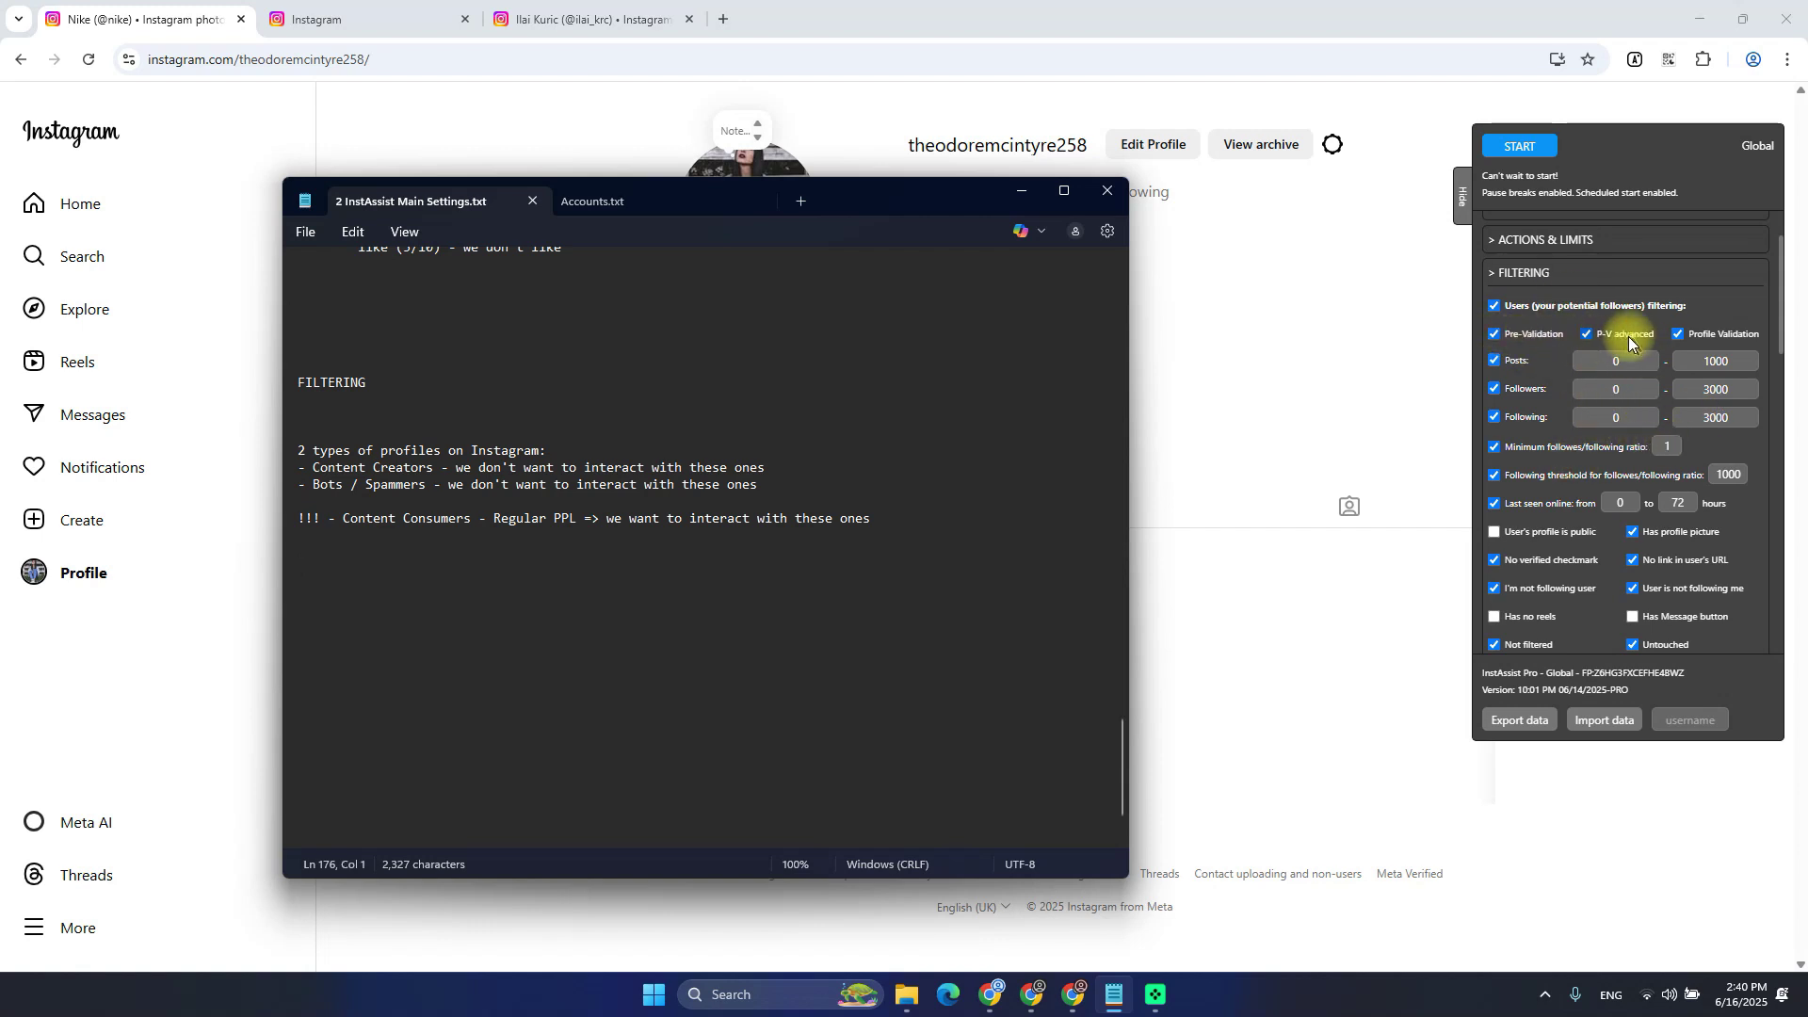
{"action": "left_click", "coordinate": [1707, 337]}
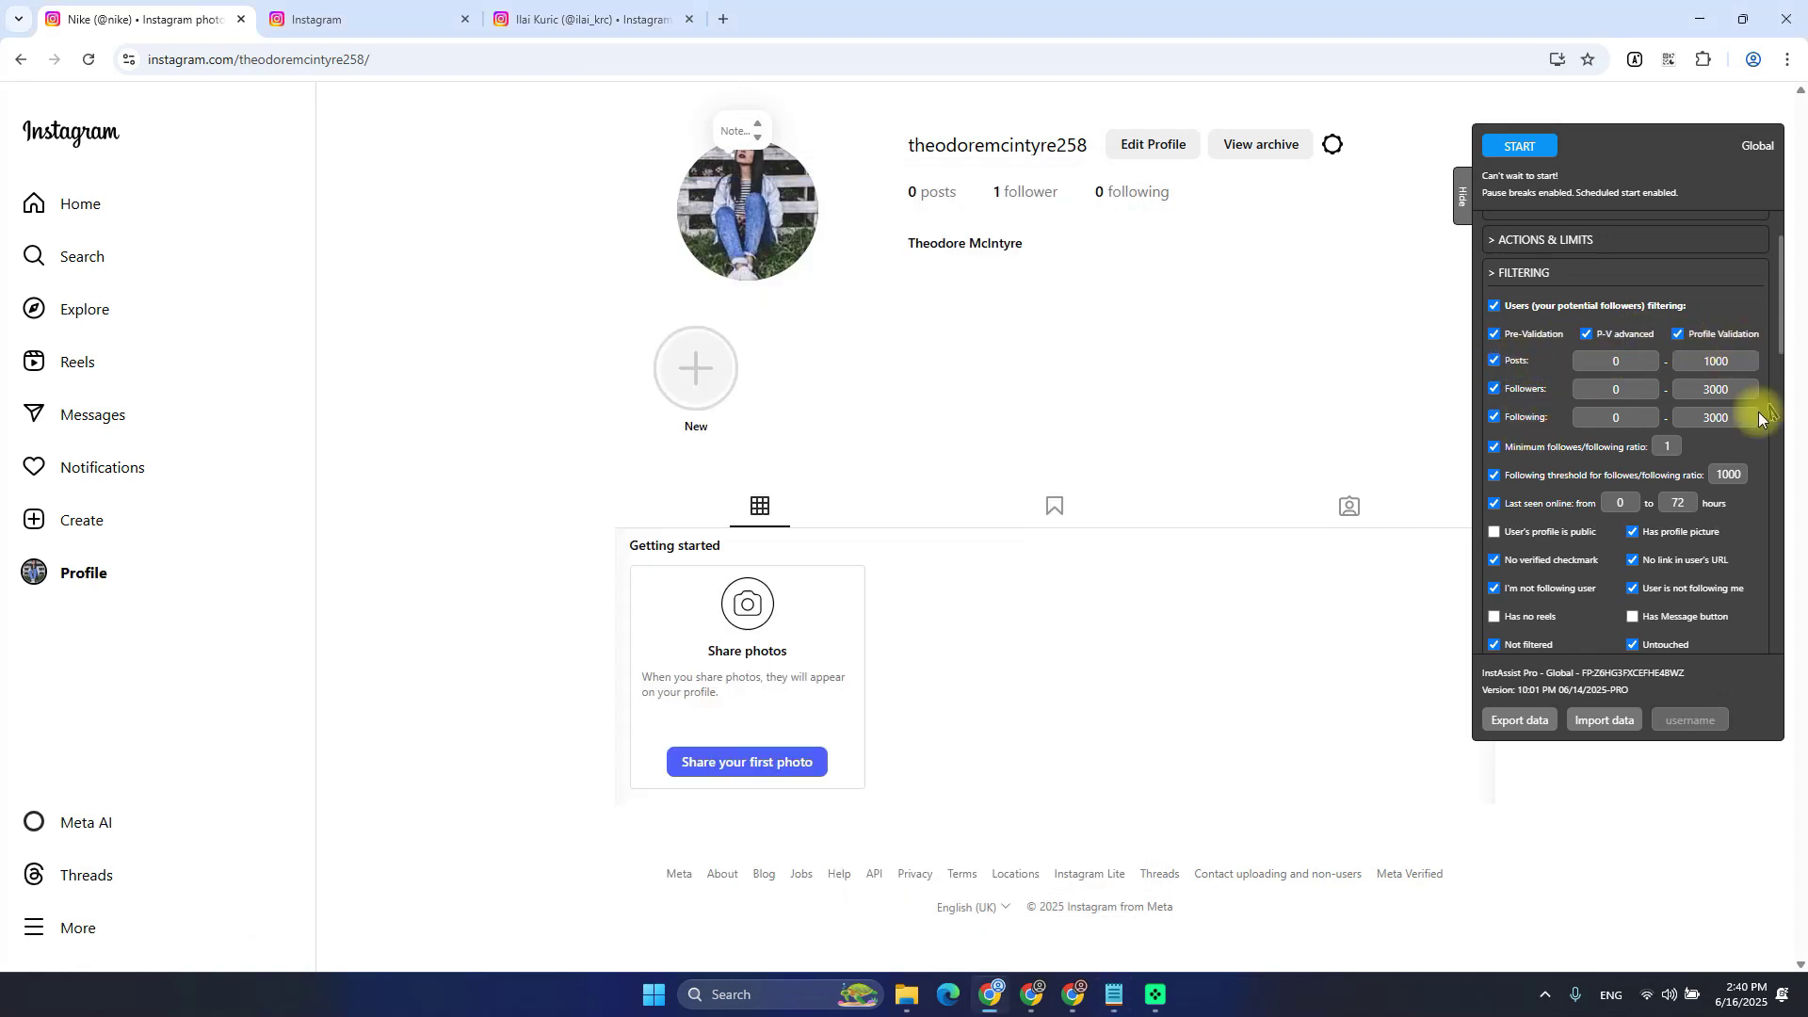
{"action": "left_click", "coordinate": [1717, 363]}
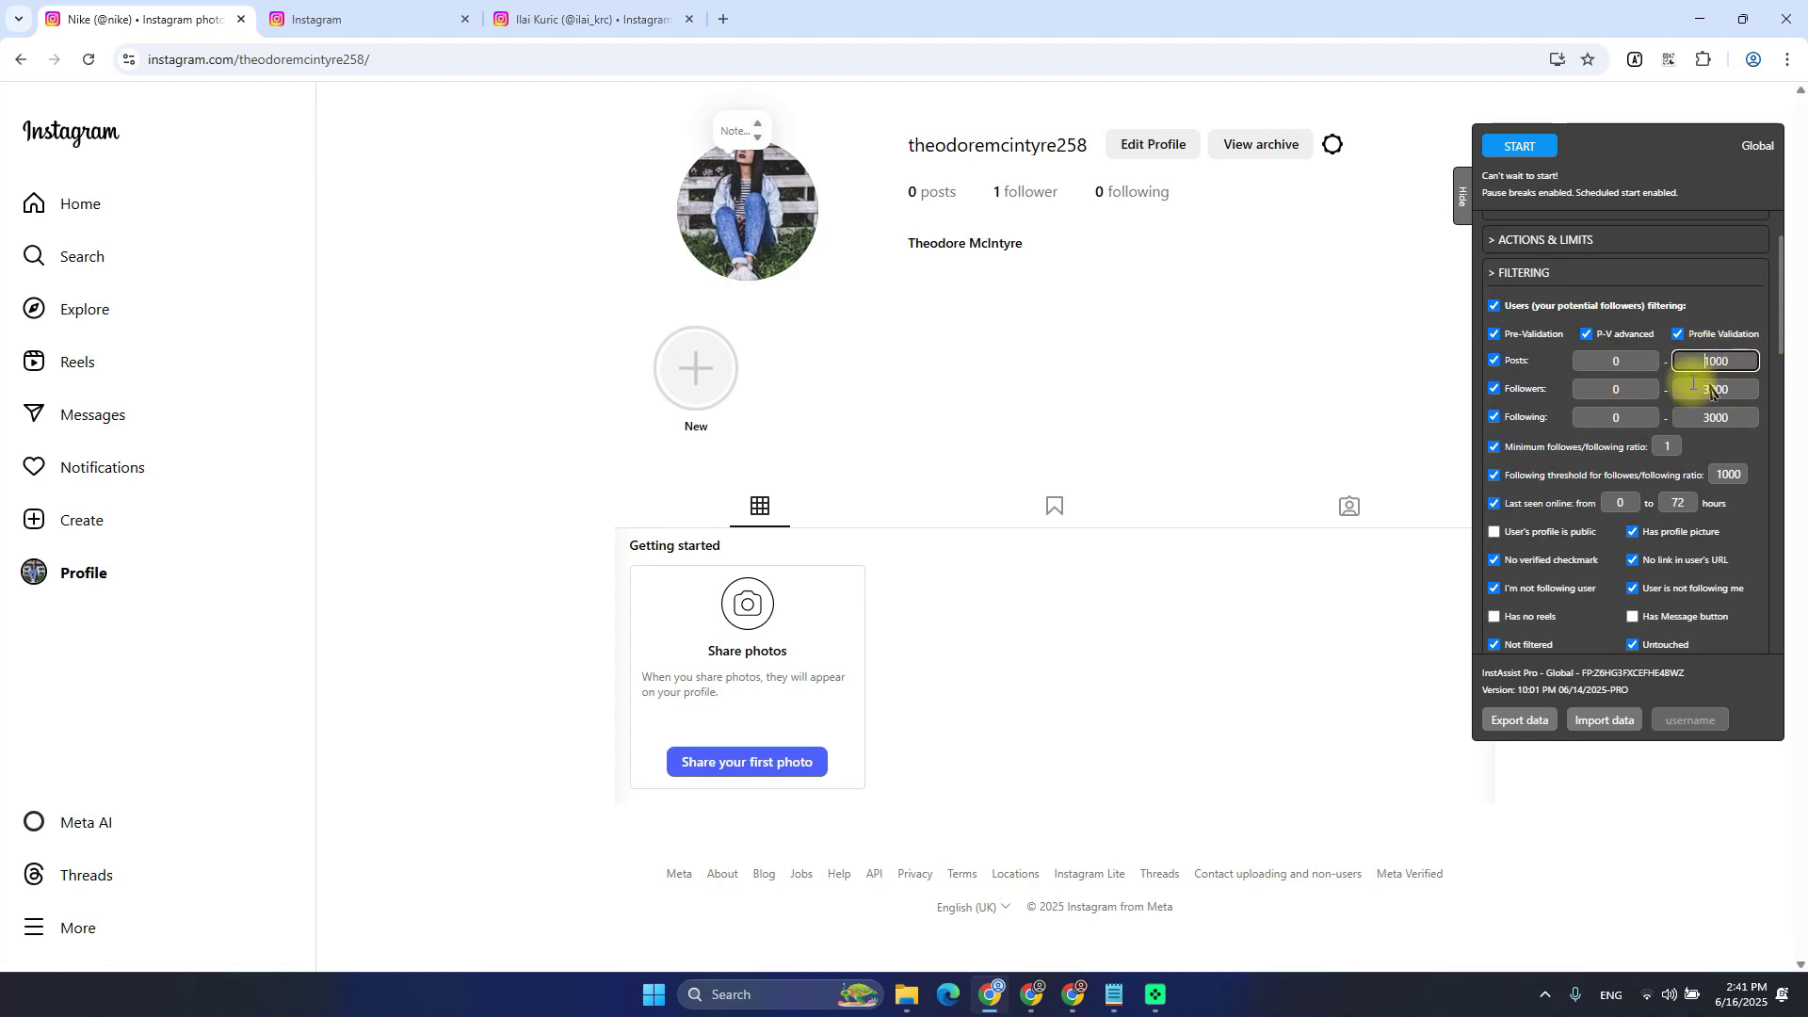
{"action": "left_click_drag", "start_coordinate": [1565, 367], "coordinate": [1765, 377]}
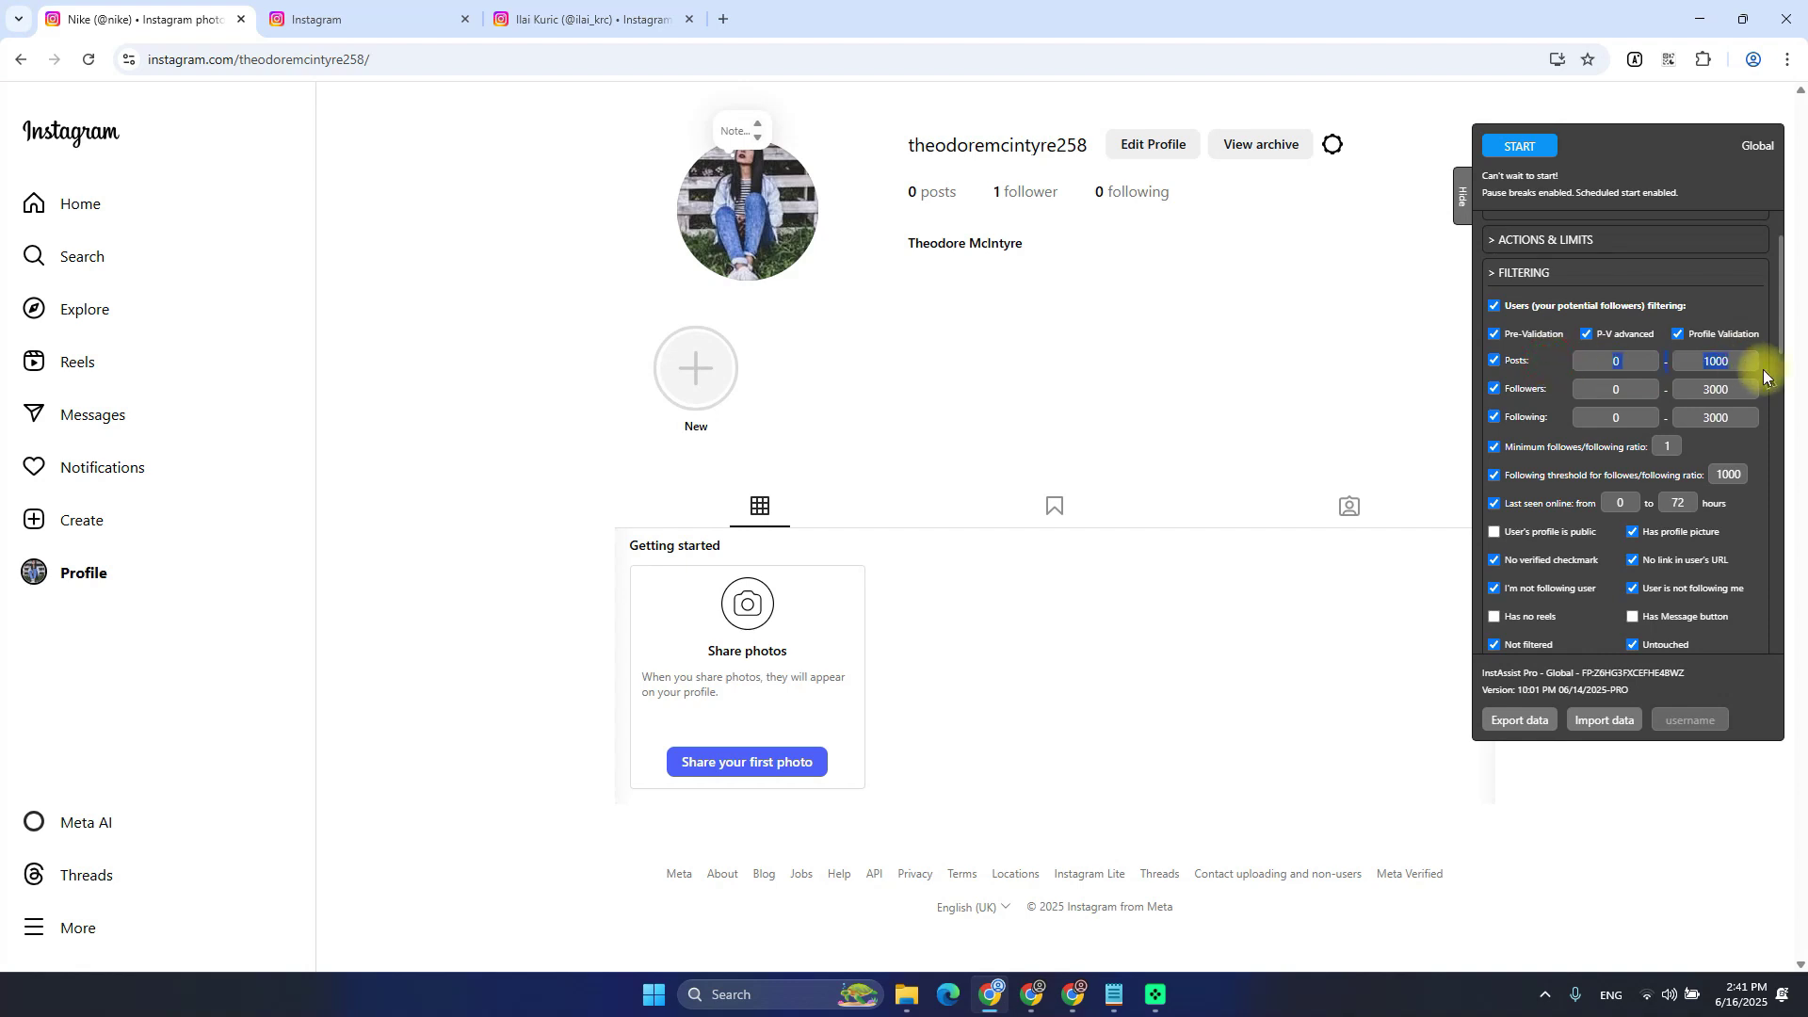
{"action": "left_click", "coordinate": [1727, 364]}
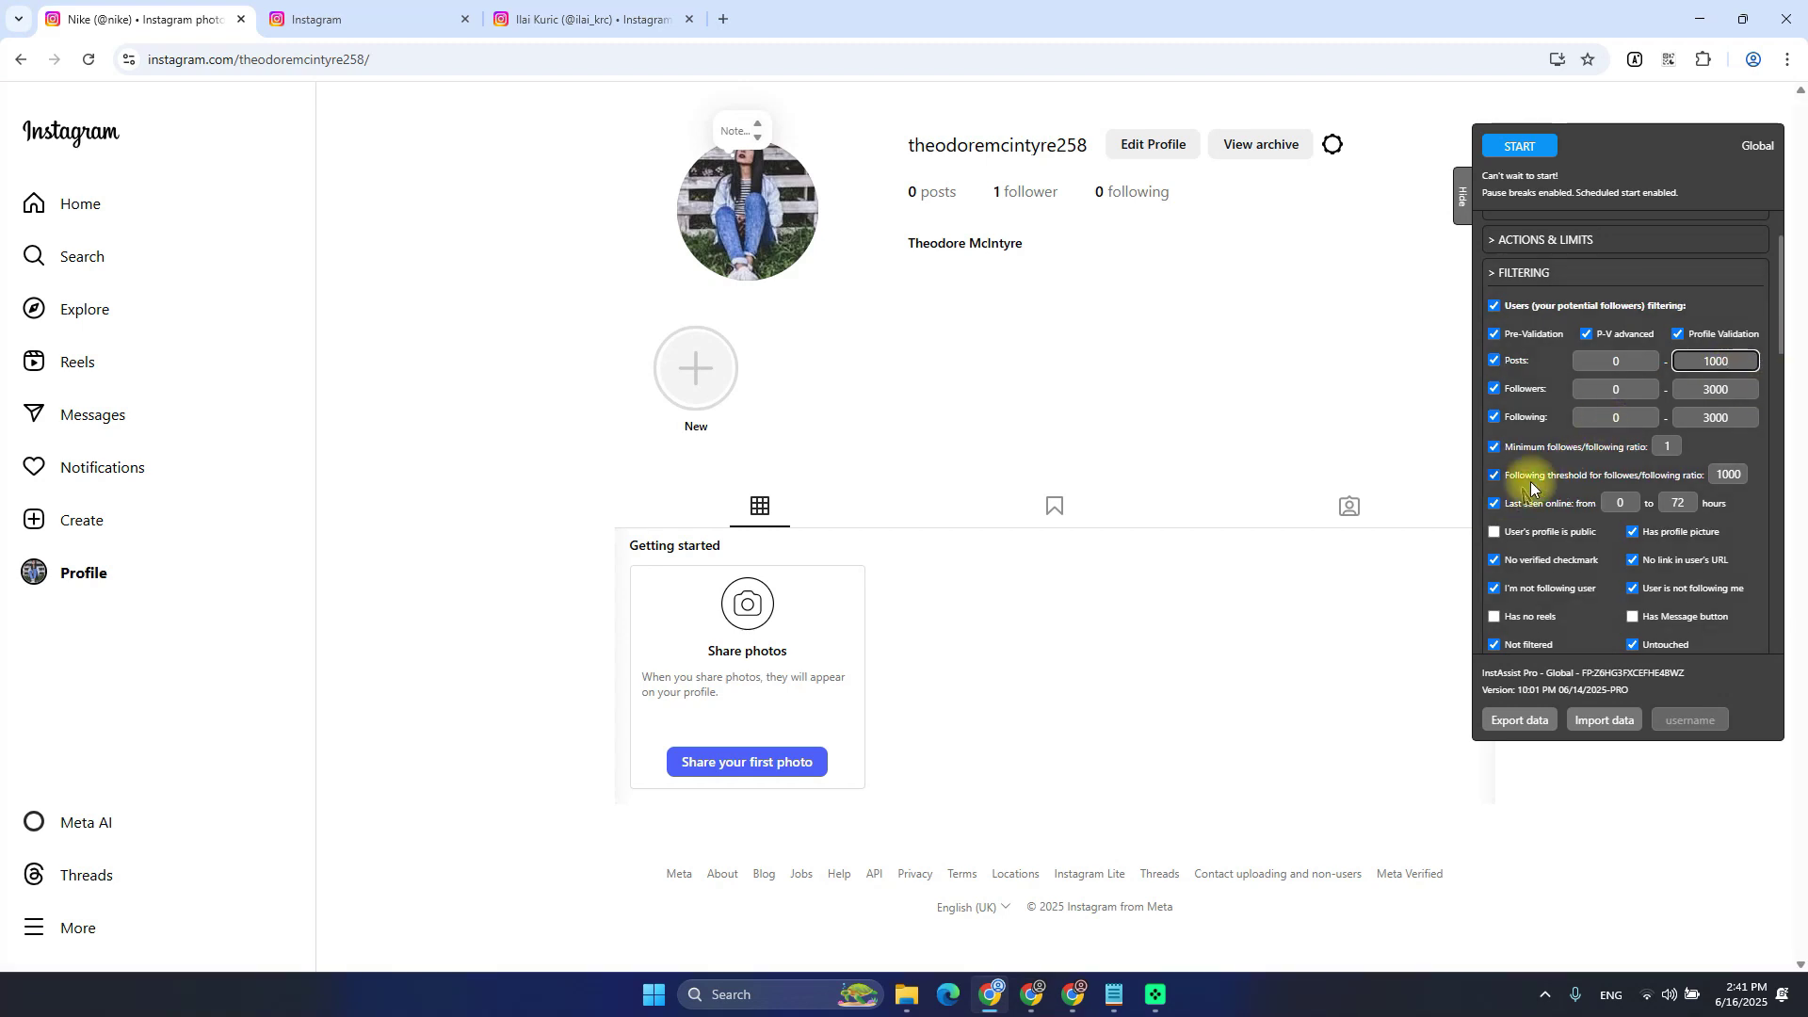
{"action": "left_click", "coordinate": [1563, 450]}
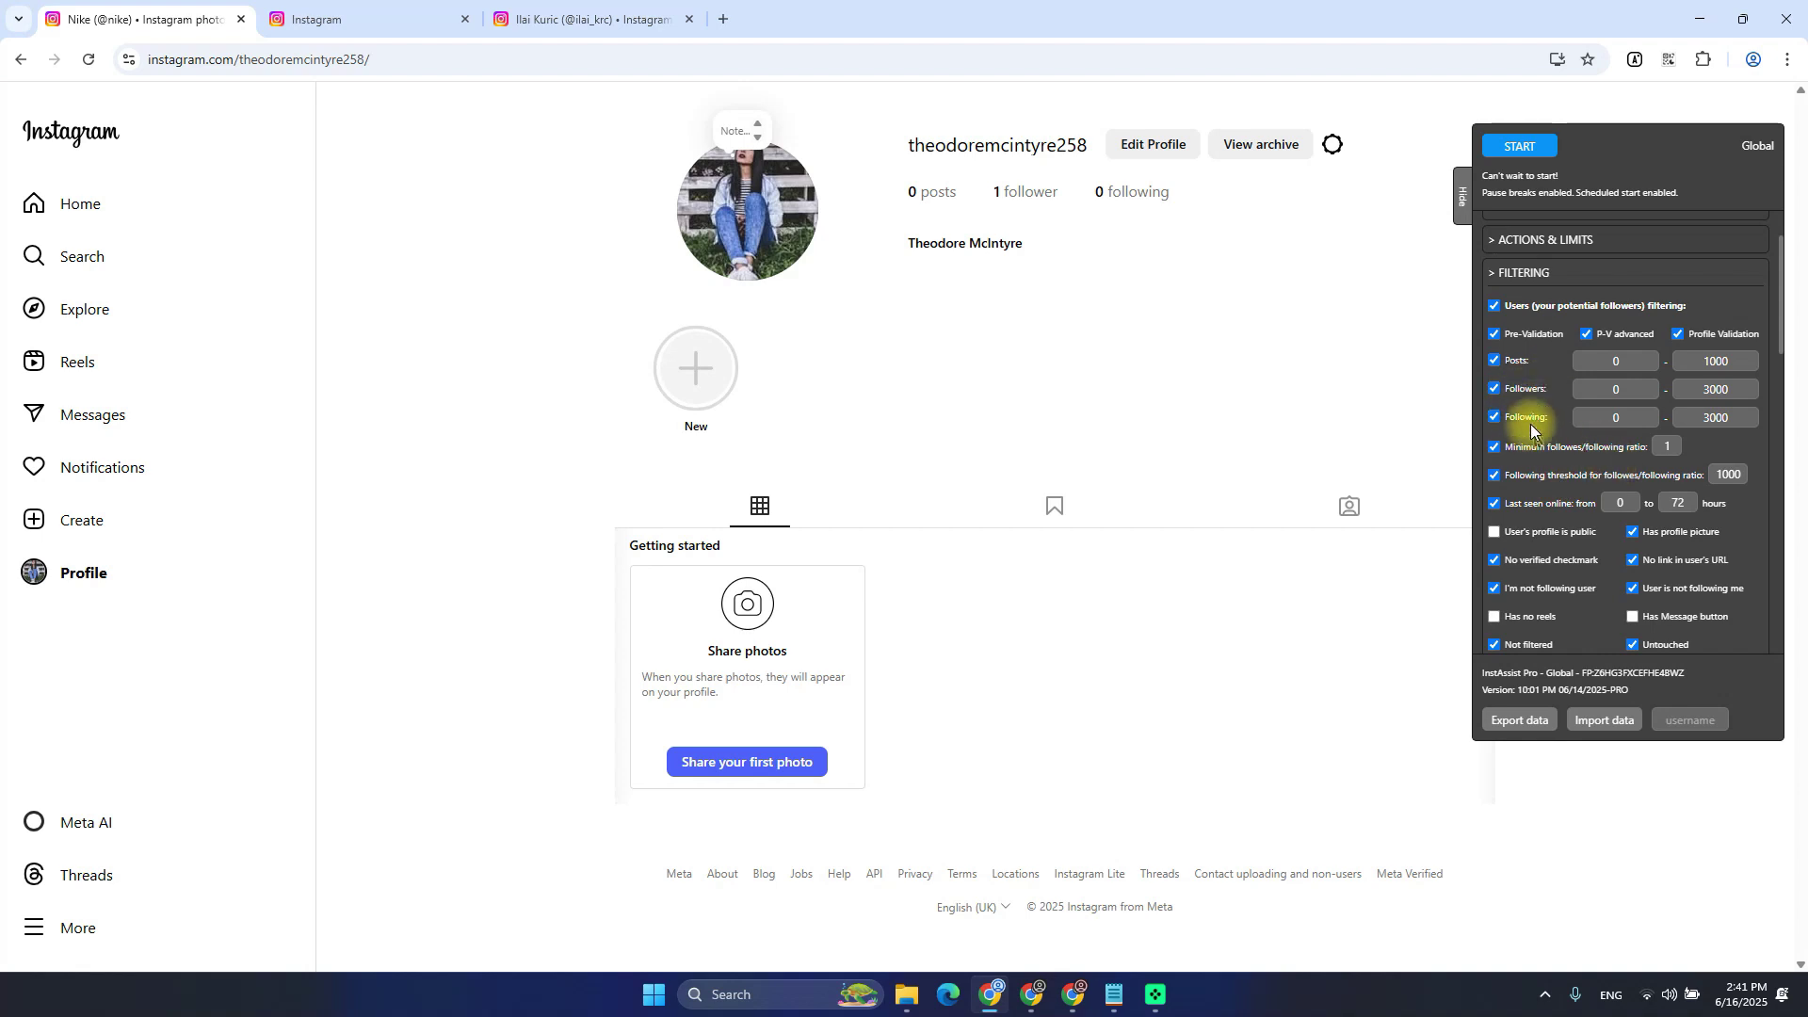
Return to the list of users who liked the post and preview another liker's profile card further down
{"action": "left_click", "coordinate": [321, 5]}
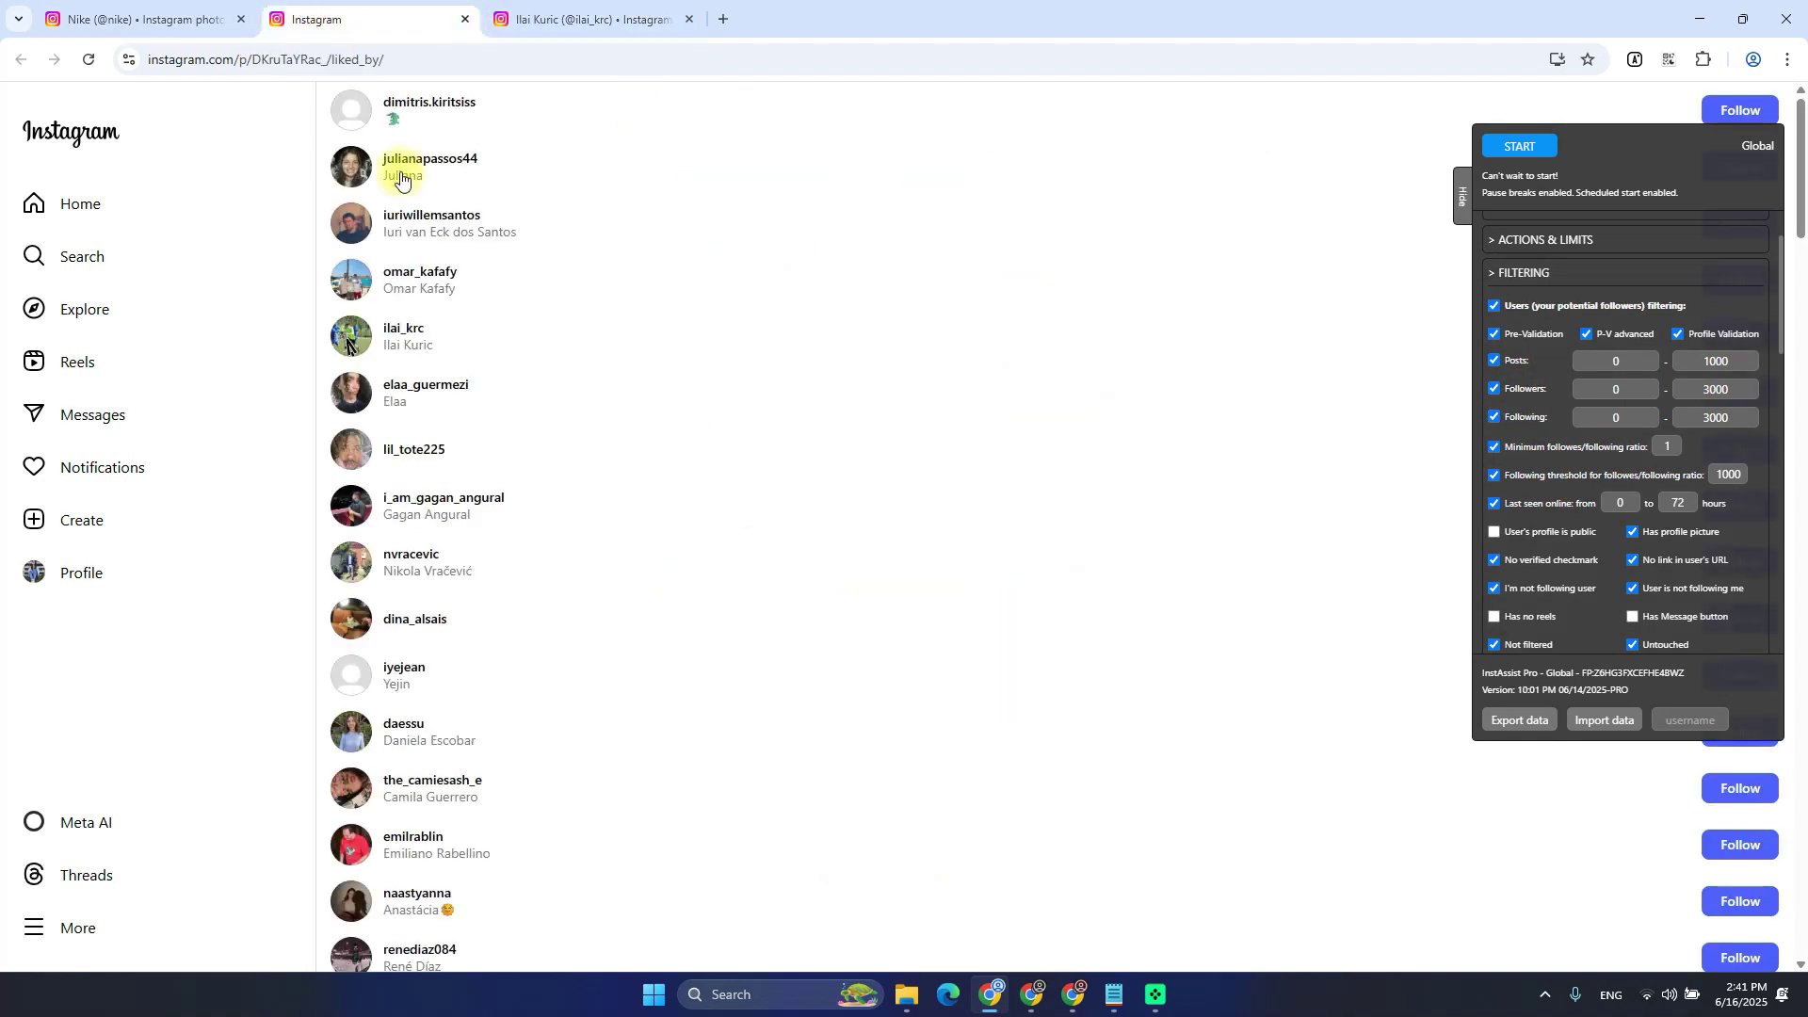
{"action": "scroll", "coordinate": [387, 499], "scroll_direction": "down", "scroll_amount": 2}
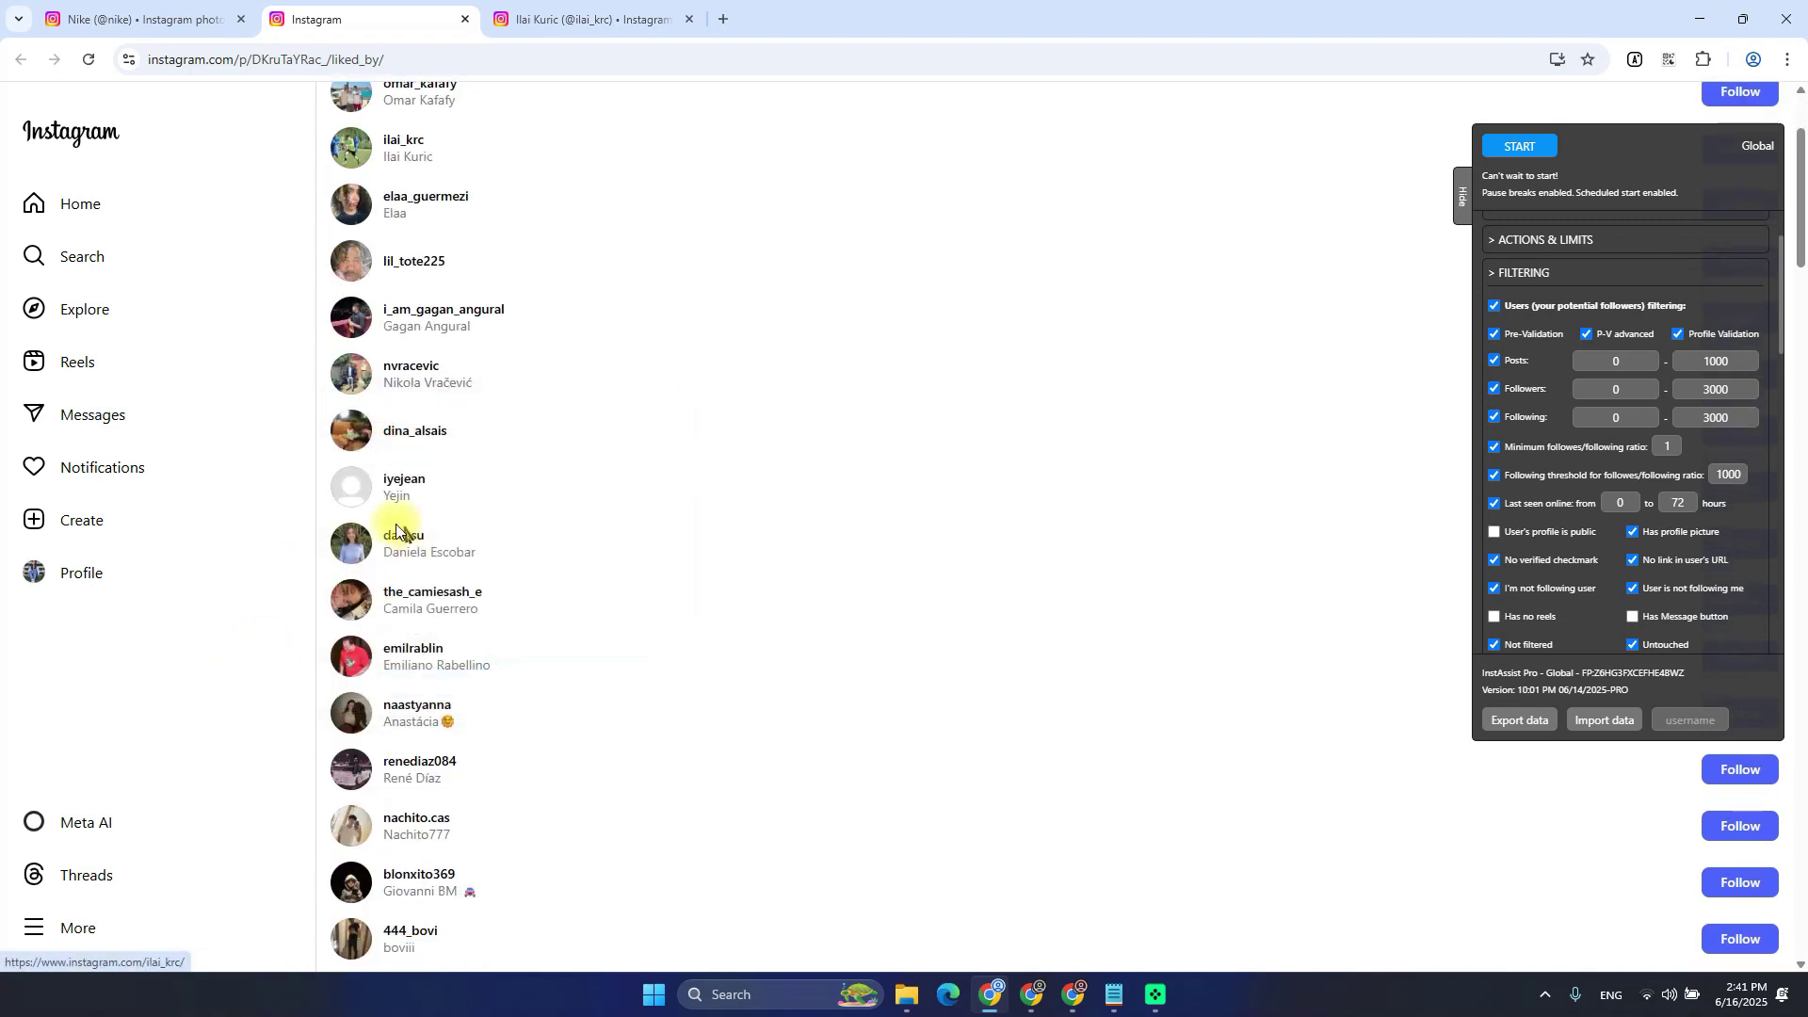
{"action": "scroll", "coordinate": [339, 525], "scroll_direction": "down", "scroll_amount": 2}
{"action": "mouse_move", "coordinate": [346, 530]}
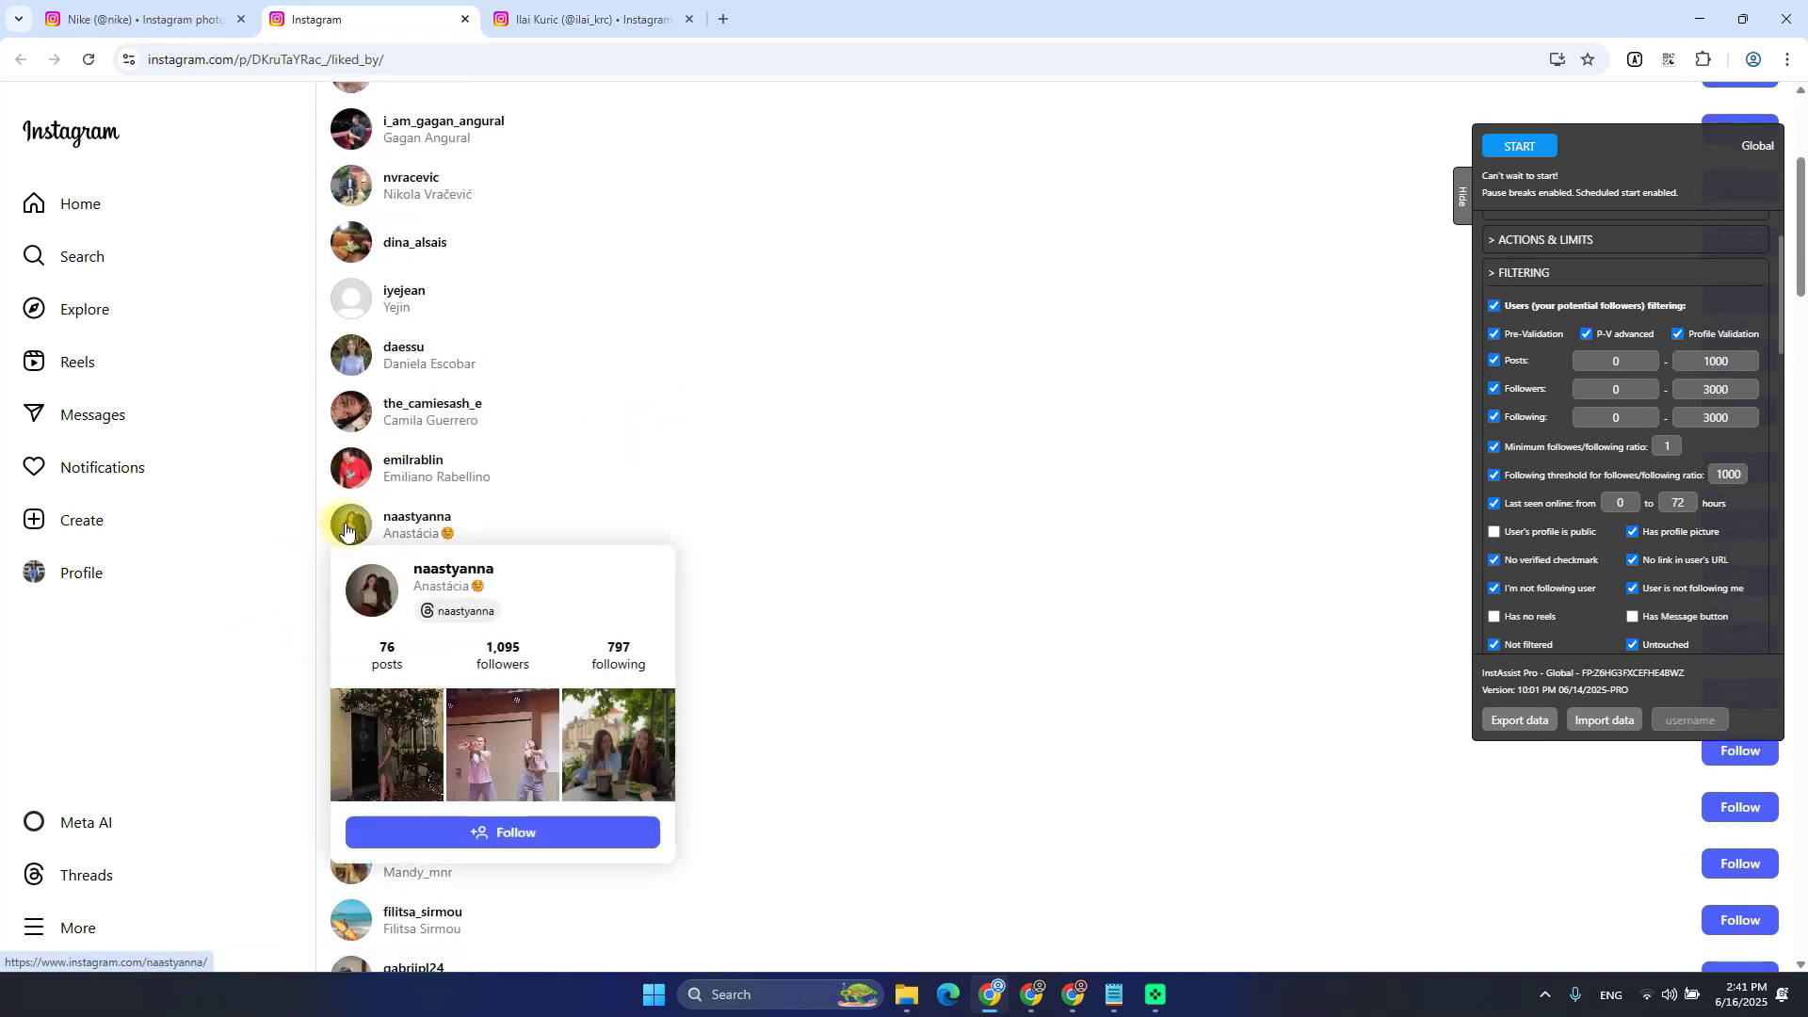
Switch to Notepad, add a sample profile with "posts 50", "followers 100" and "following 5000", and highlight its follower and following figures
{"action": "key", "text": "alt+Tab"}
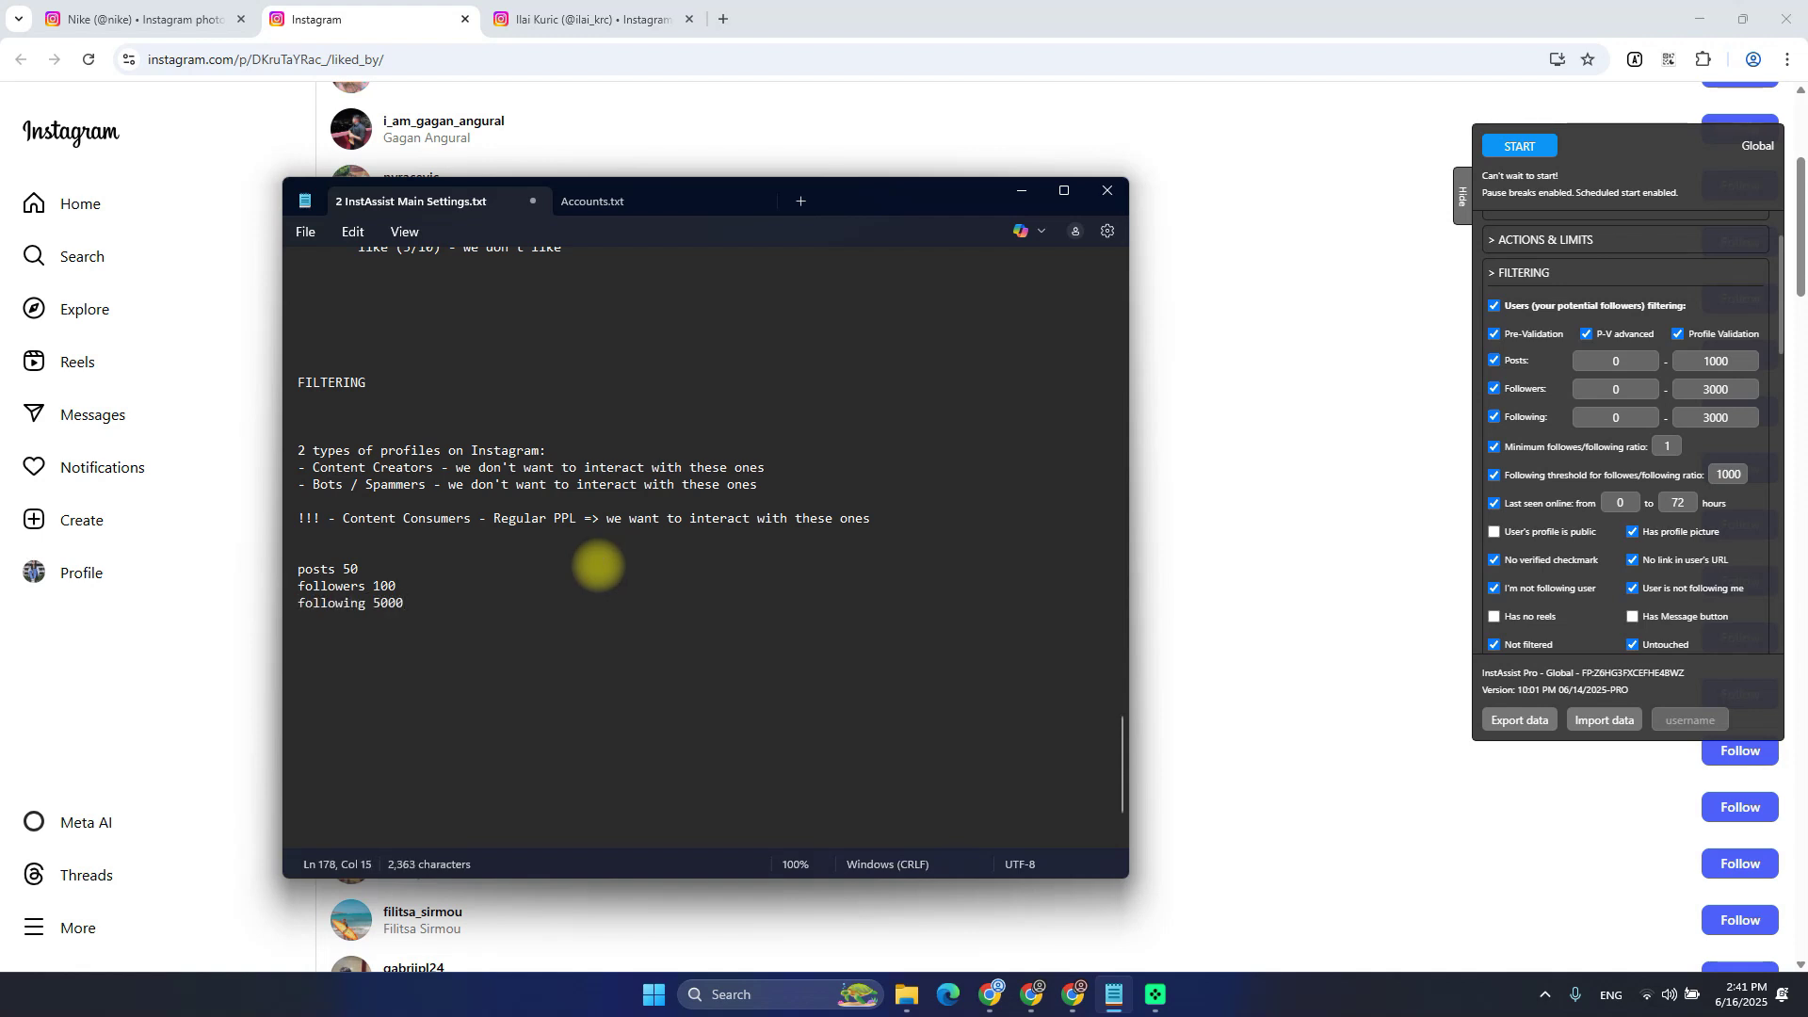
{"action": "mouse_move", "coordinate": [405, 604]}
{"action": "left_mouse_down"}
{"action": "mouse_move", "coordinate": [280, 571]}
{"action": "mouse_move", "coordinate": [409, 610]}
{"action": "left_mouse_up"}
{"action": "left_click", "coordinate": [405, 598]}
{"action": "double_click", "coordinate": [378, 603]}
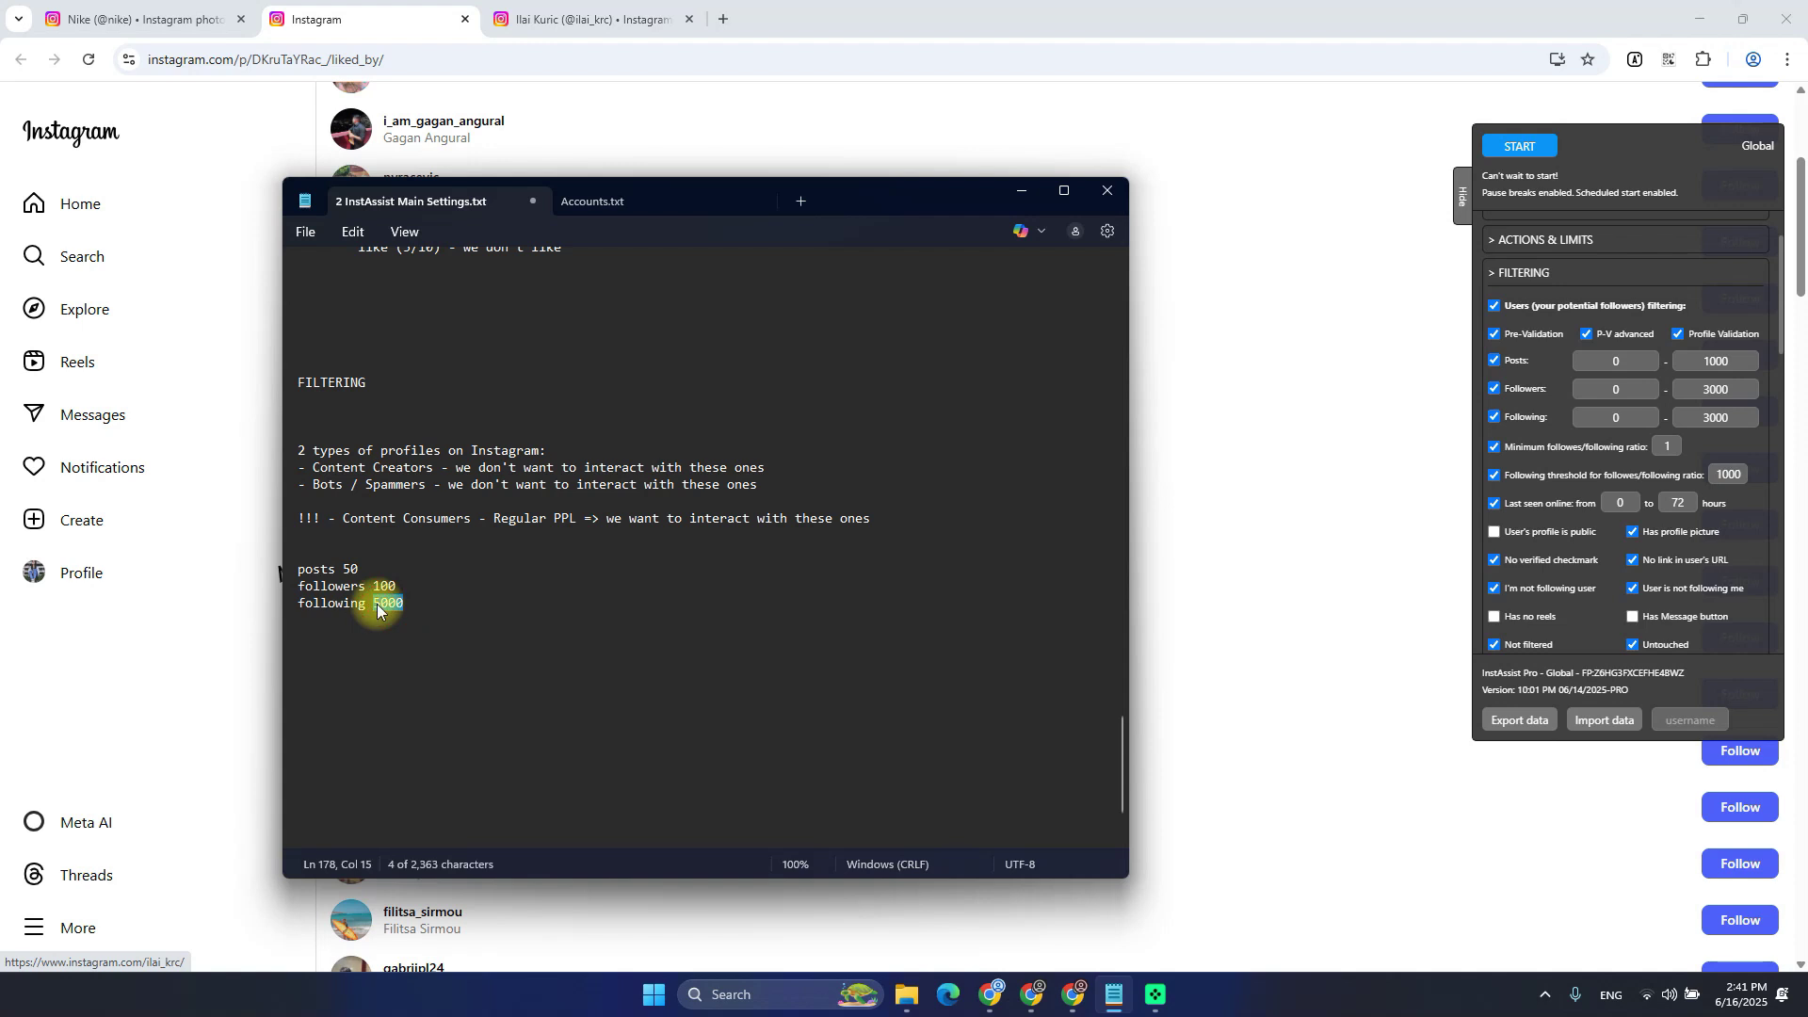
{"action": "left_click_drag", "start_coordinate": [337, 586], "coordinate": [392, 585]}
{"action": "left_click", "coordinate": [339, 591]}
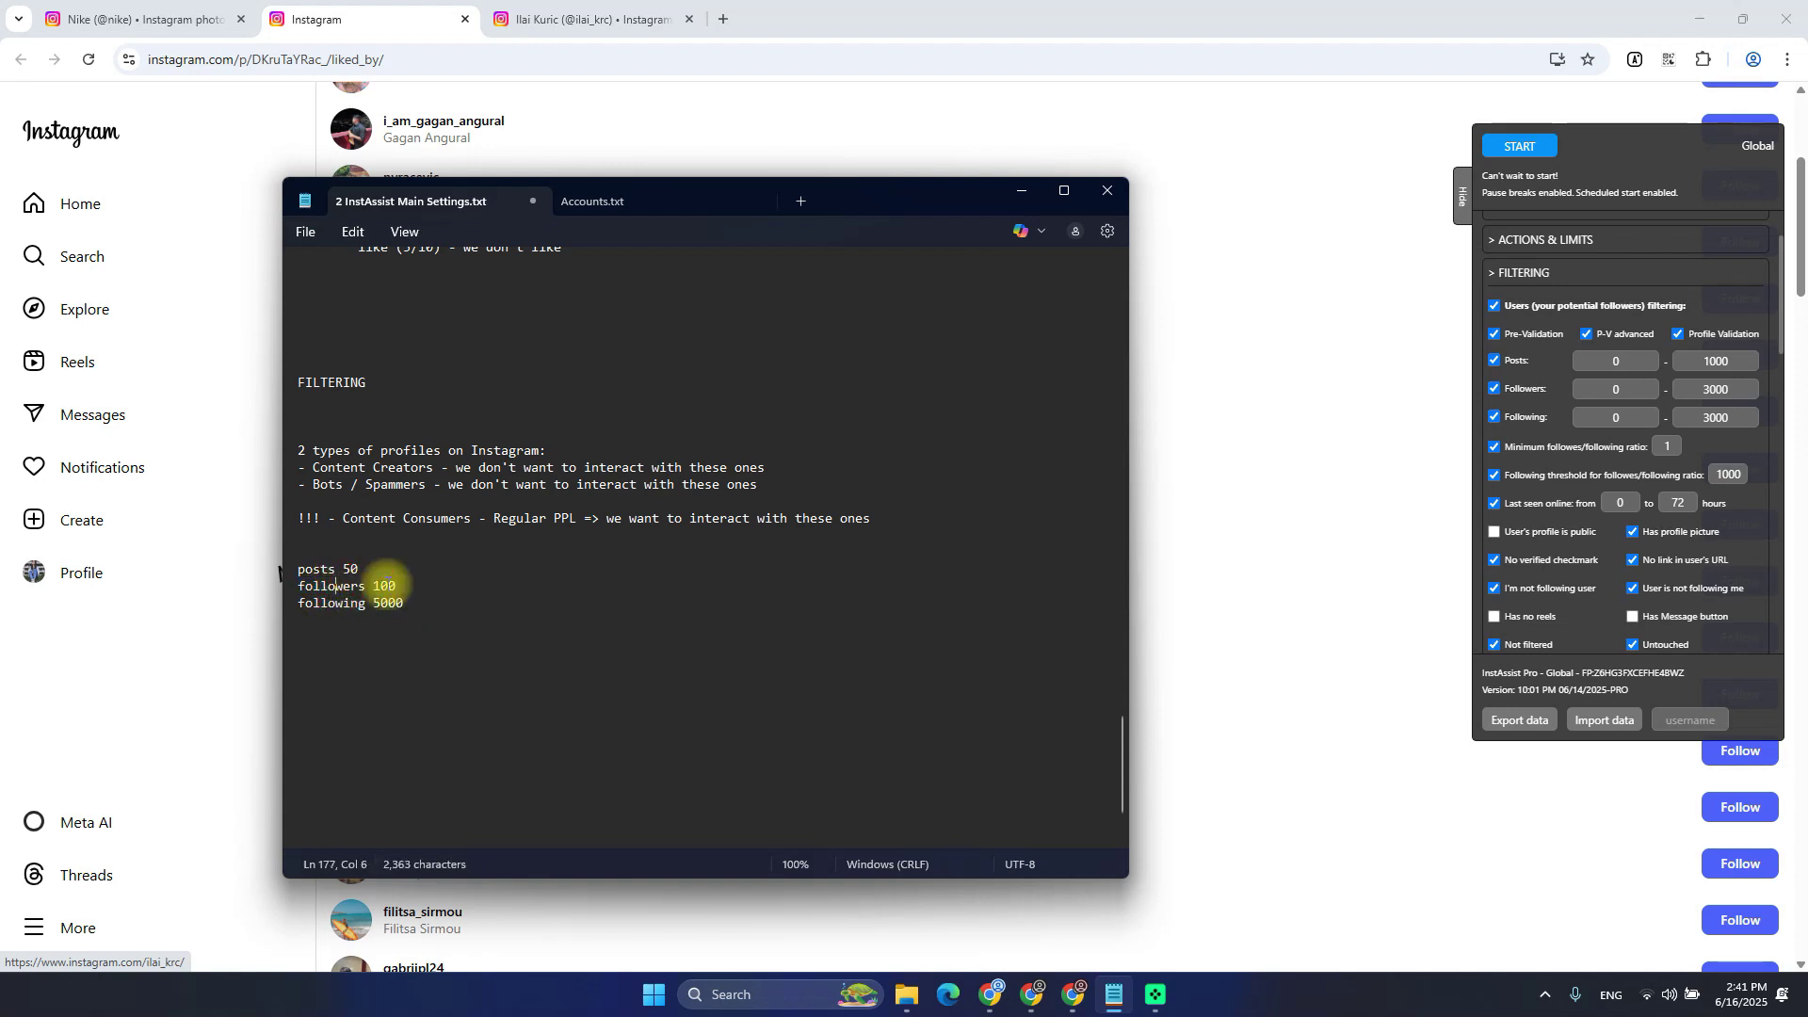
{"action": "triple_click", "coordinate": [395, 592]}
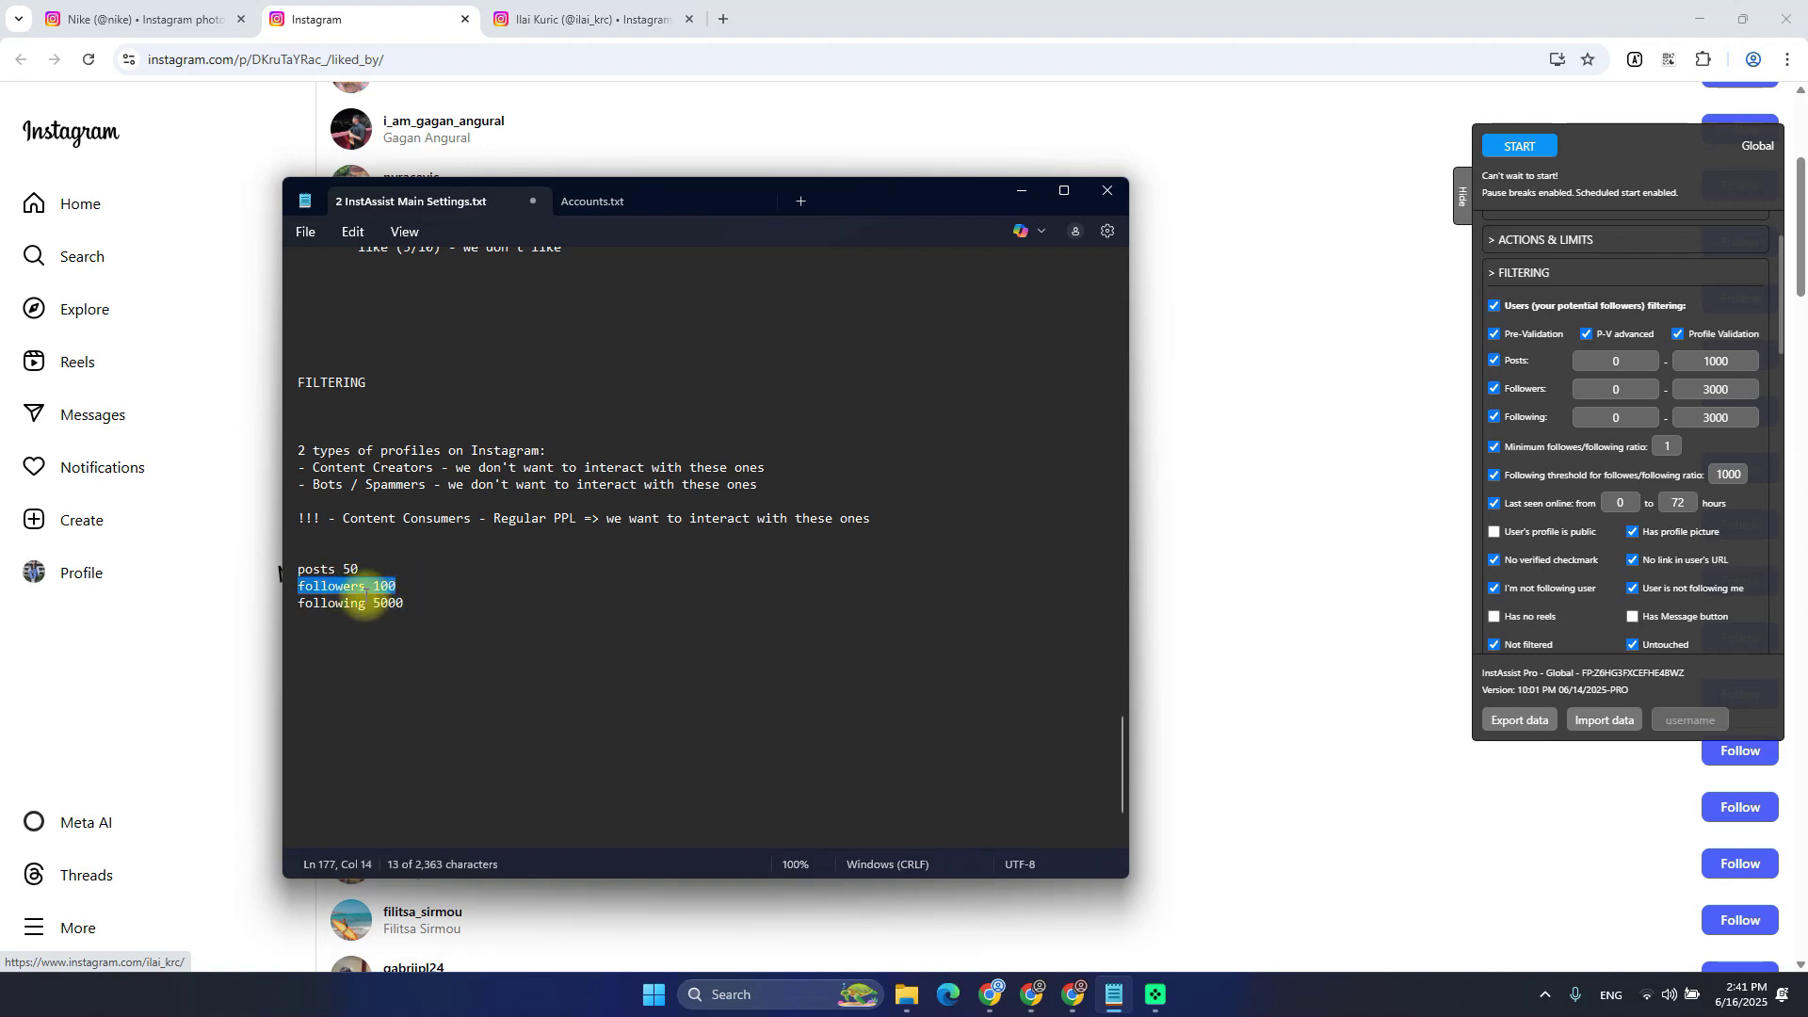
{"action": "left_click", "coordinate": [389, 603]}
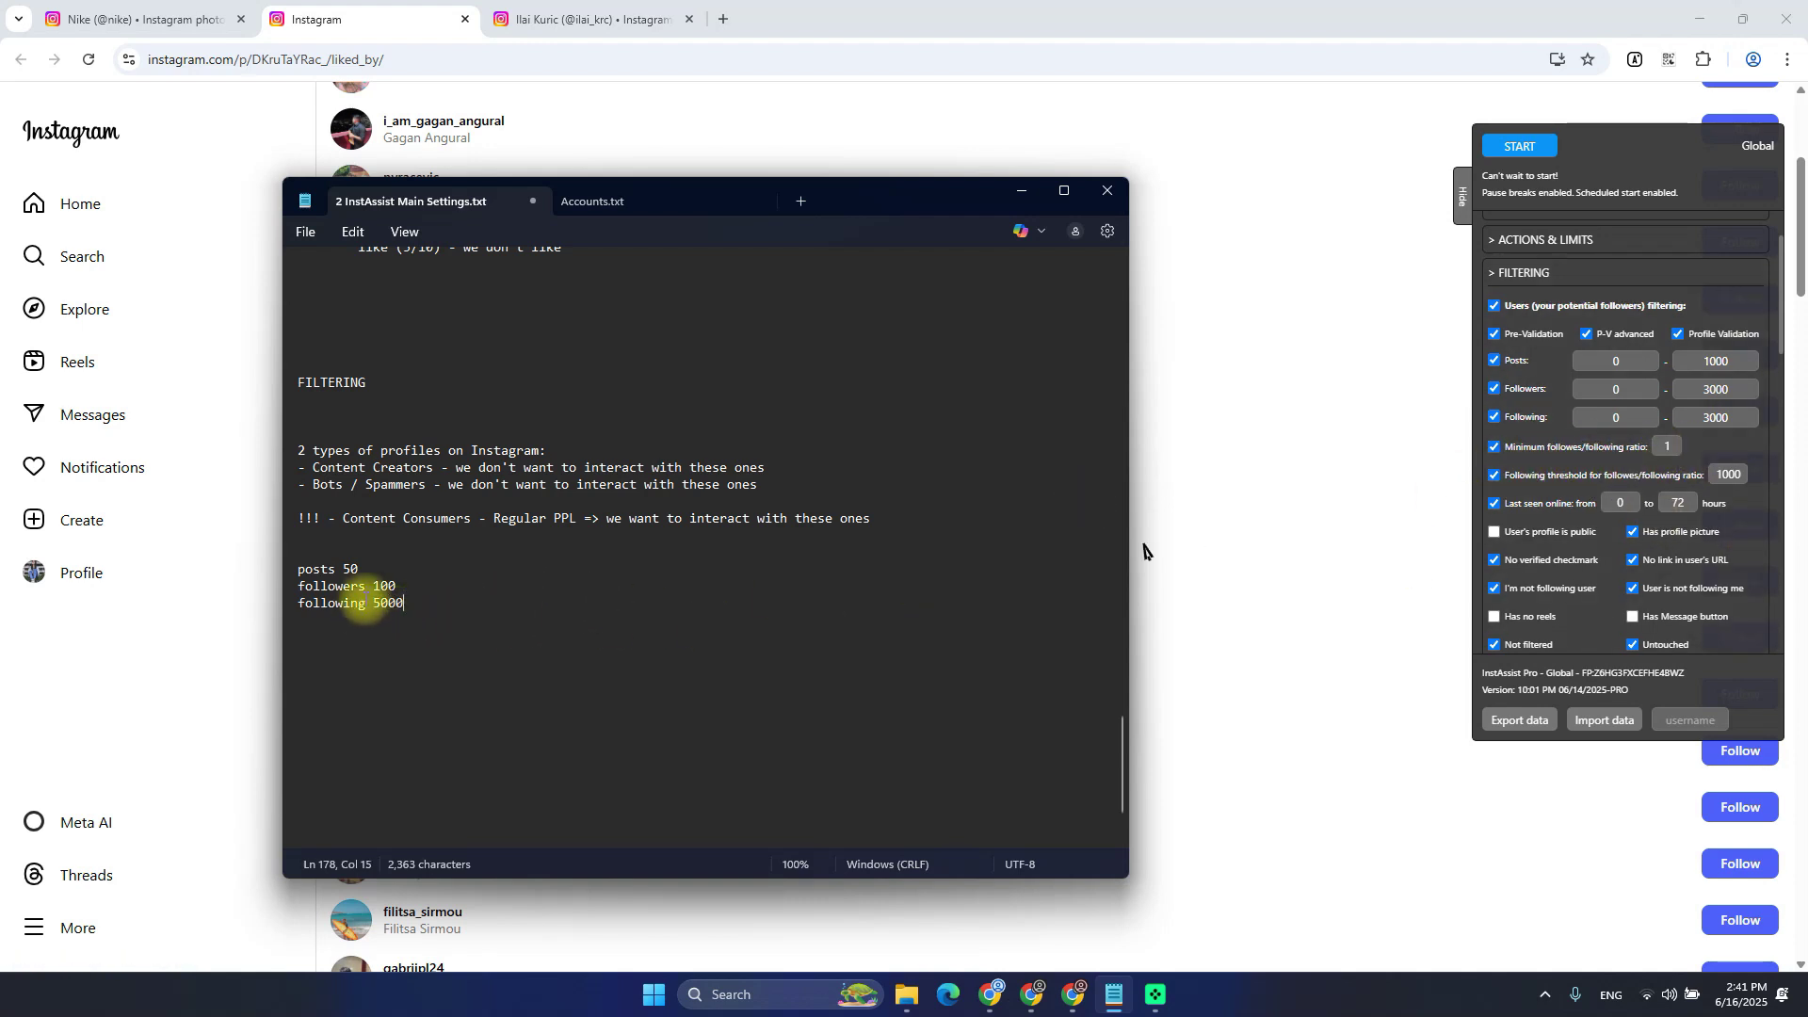
{"action": "left_click", "coordinate": [388, 585]}
Start an "f/f ratio =" line below the sample profile and calculate 100 ÷ 5000 in Calculator
{"action": "left_click", "coordinate": [490, 612]}
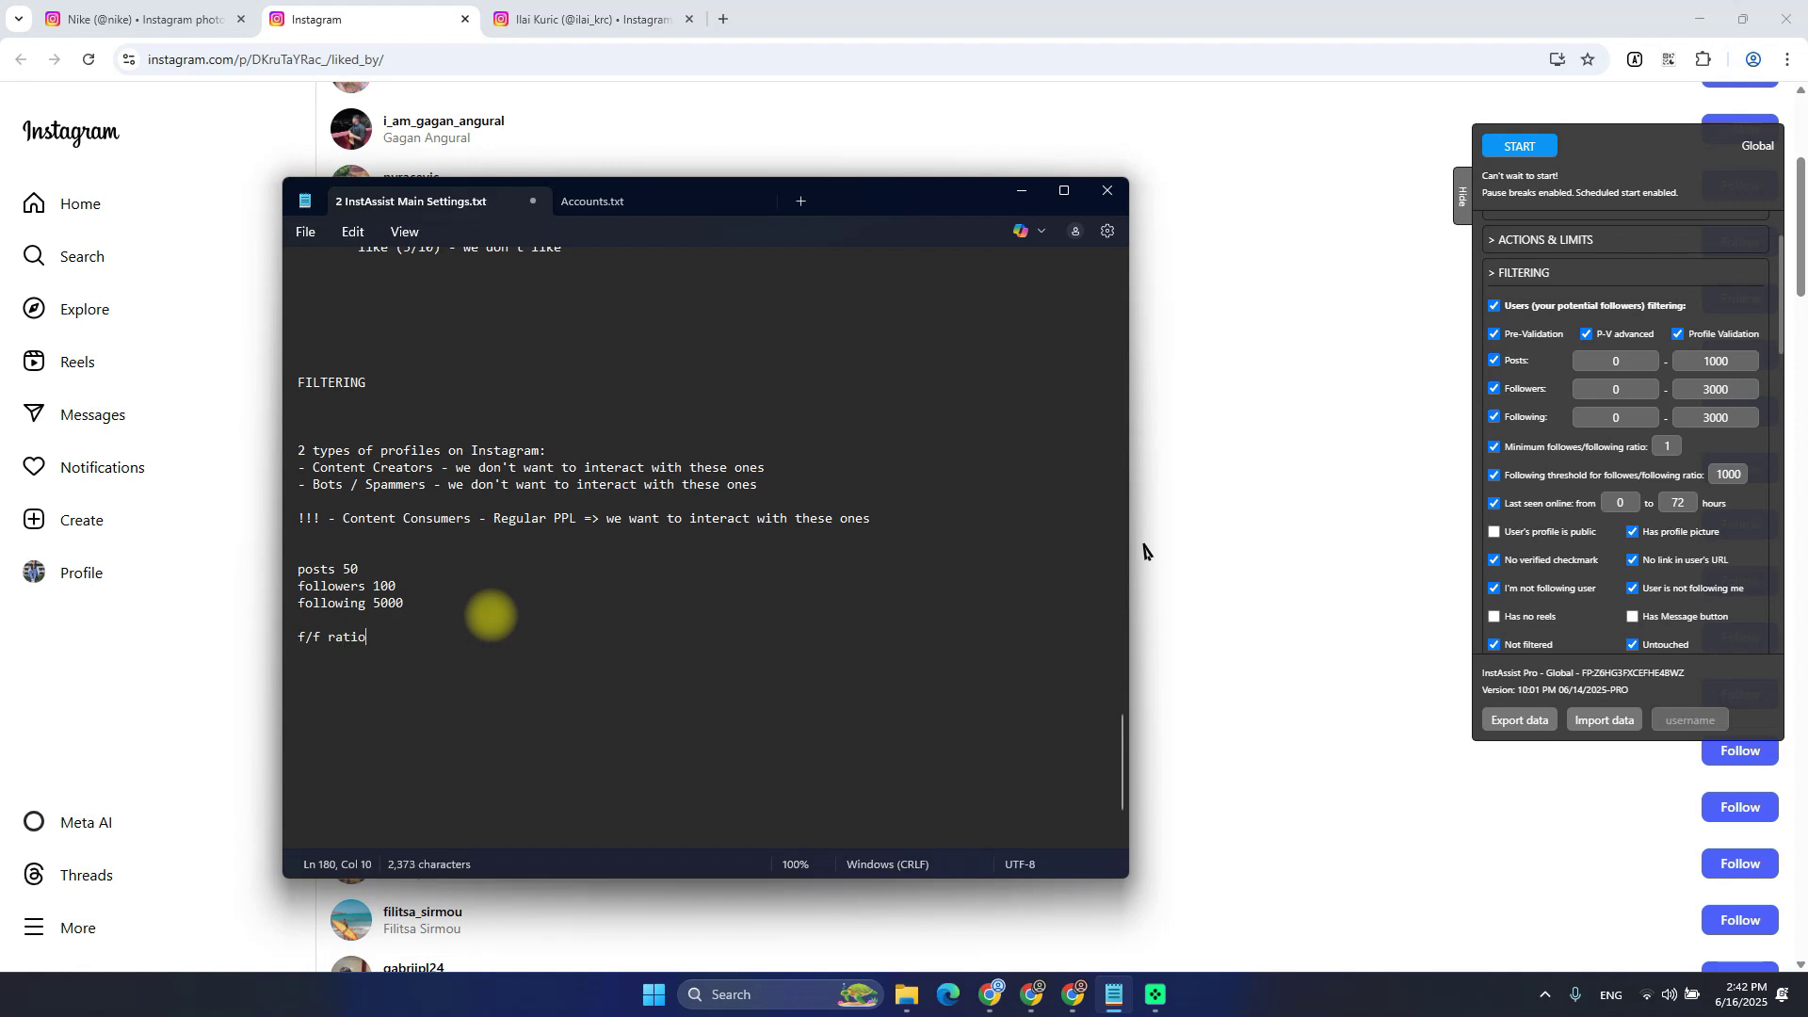
{"action": "key", "text": "super+r"}
{"action": "type", "text": "calc"}
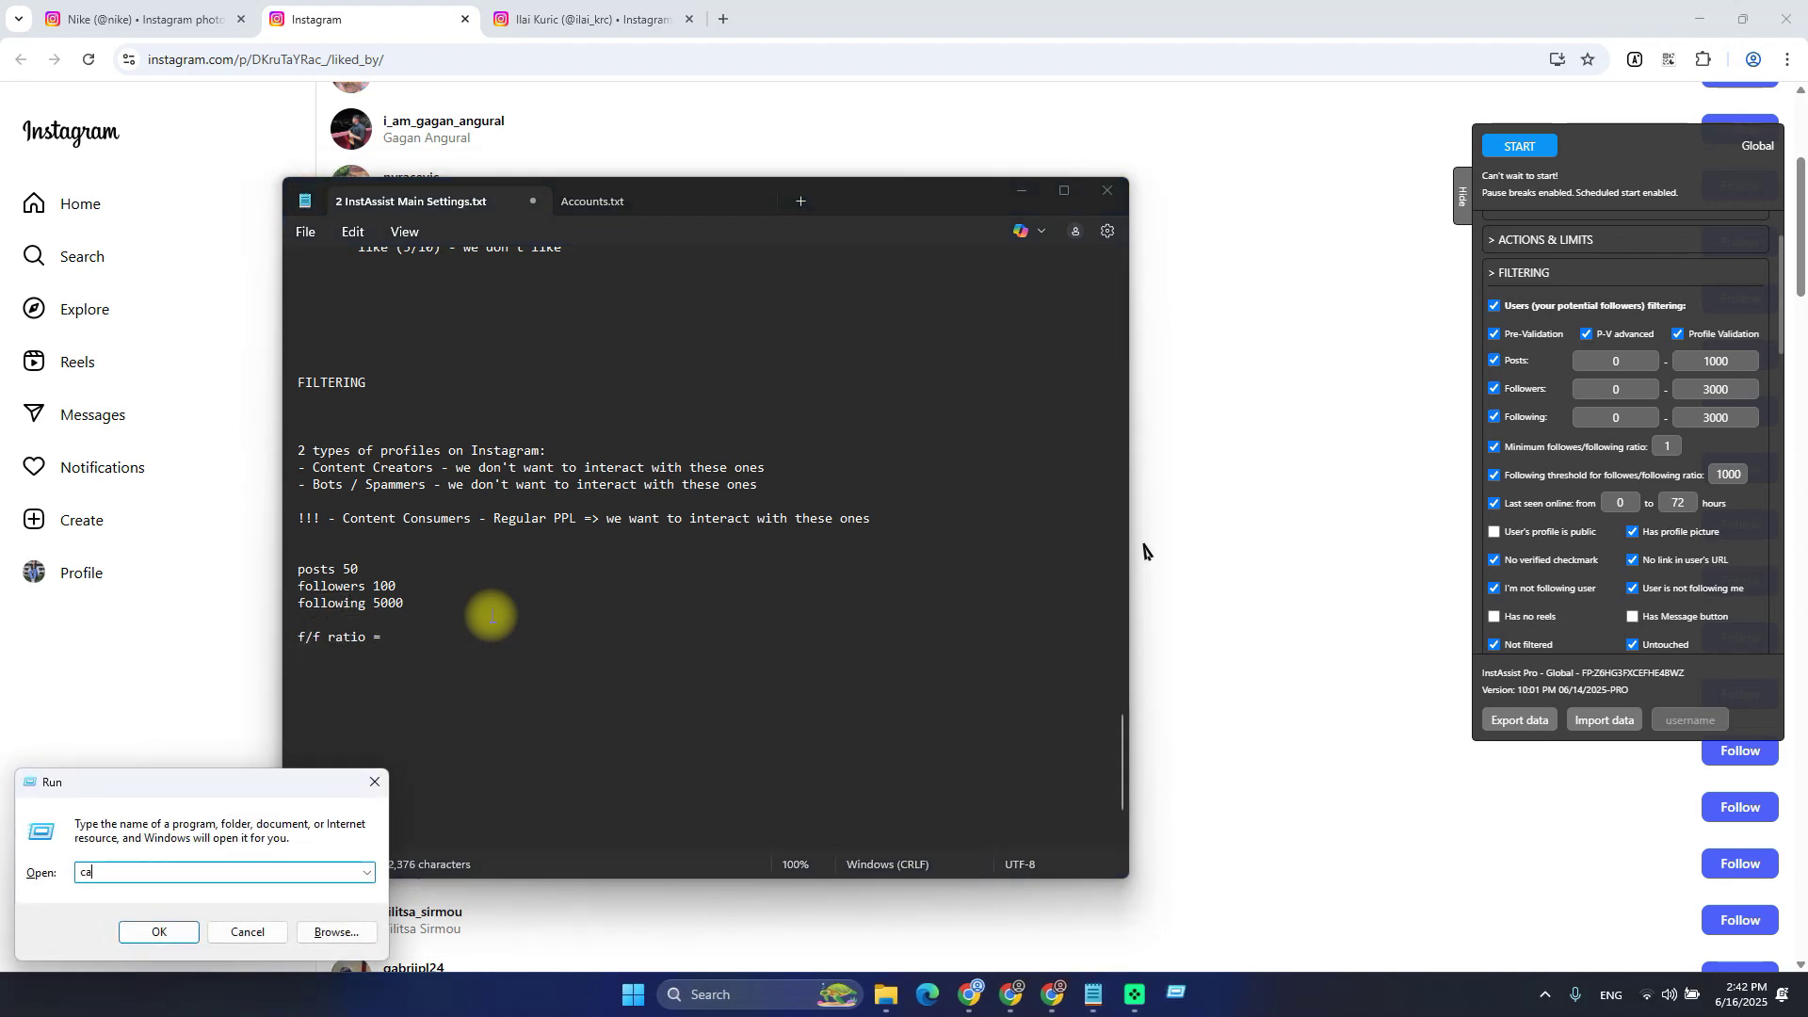
{"action": "key", "text": "Return"}
{"action": "type", "text": "100 ÷ 5"}
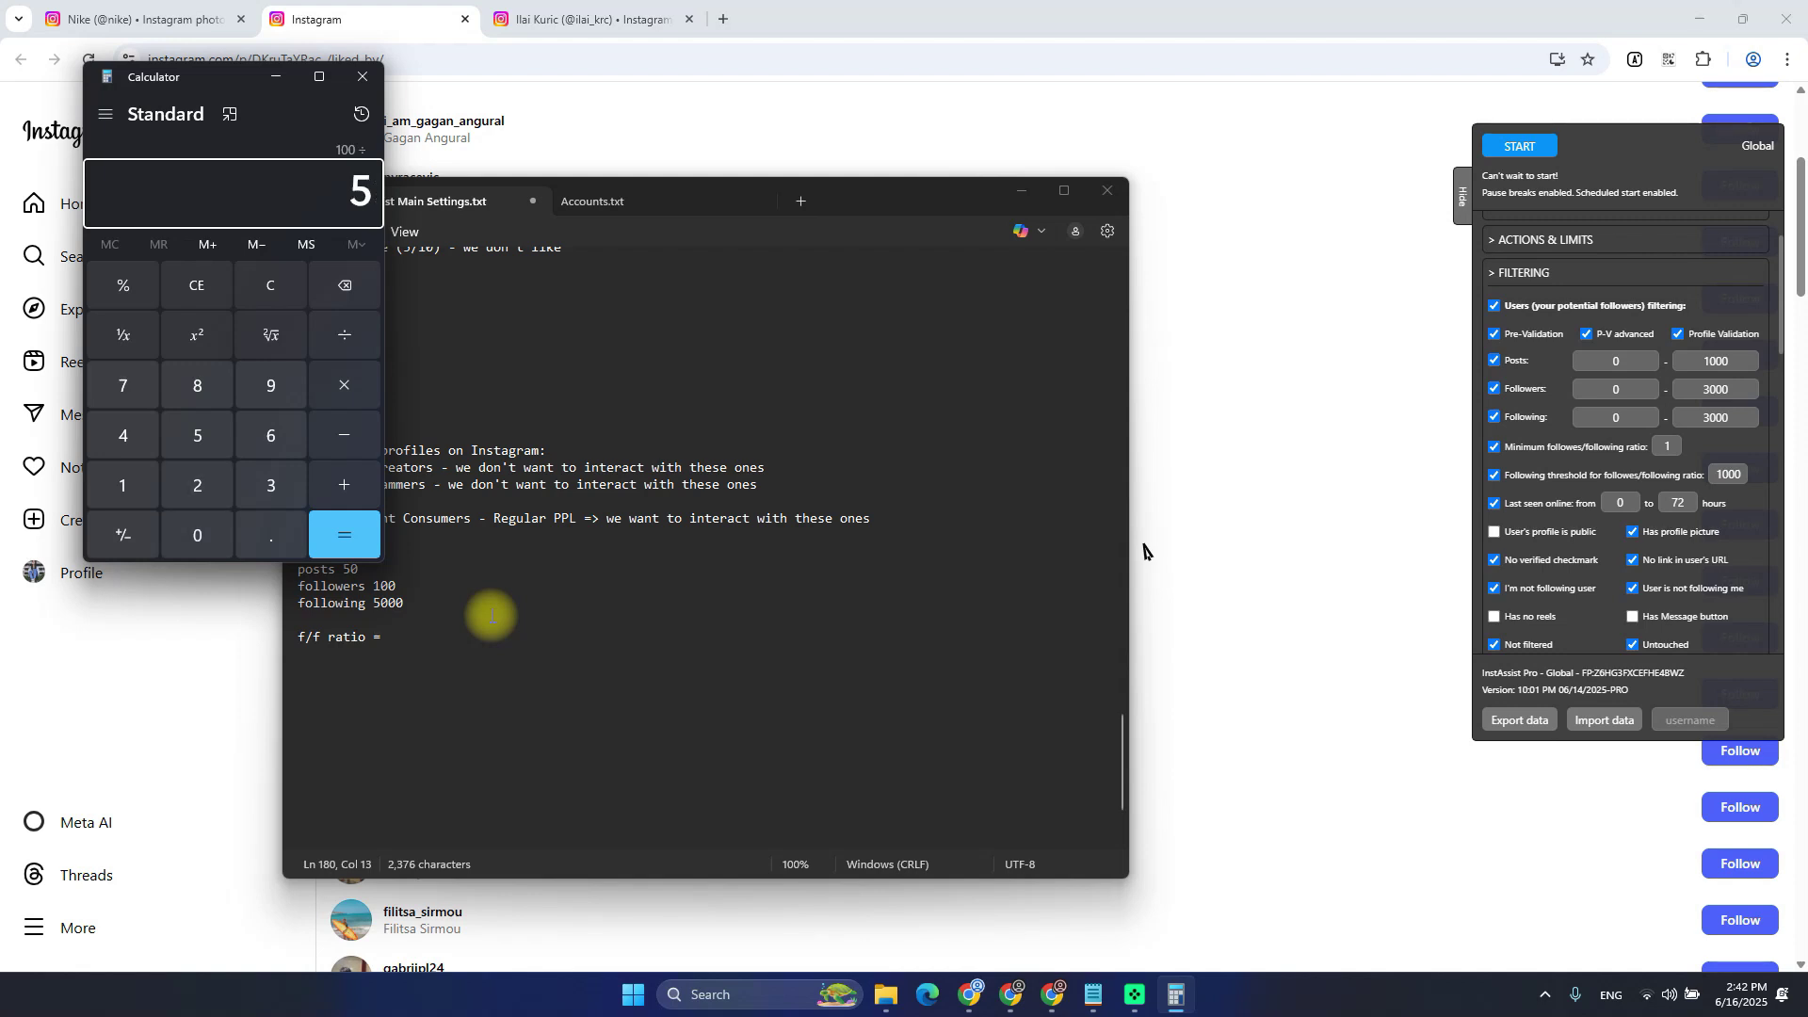
{"action": "type", "text": "/5000"}
{"action": "key", "text": "Return"}
Complete the f/f ratio line in Notepad with 0.02 and close Calculator
{"action": "key", "text": "alt+Tab"}
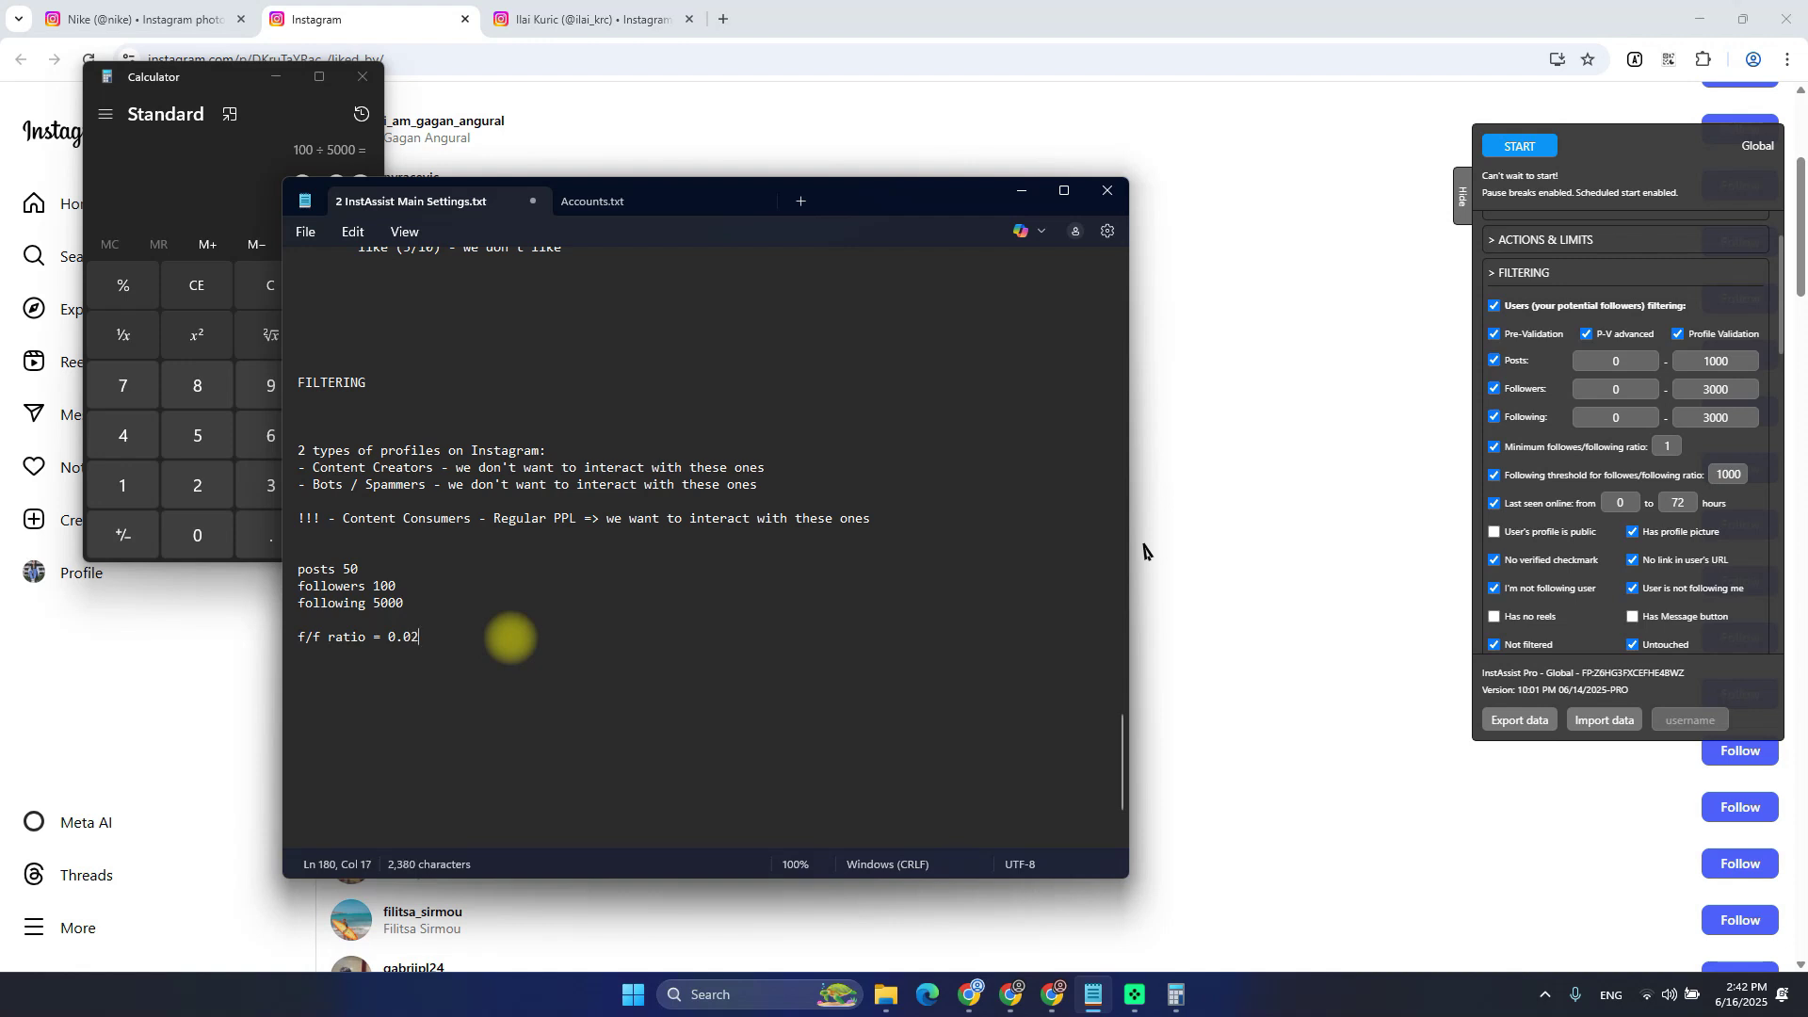
{"action": "key", "text": "shift+Left"}
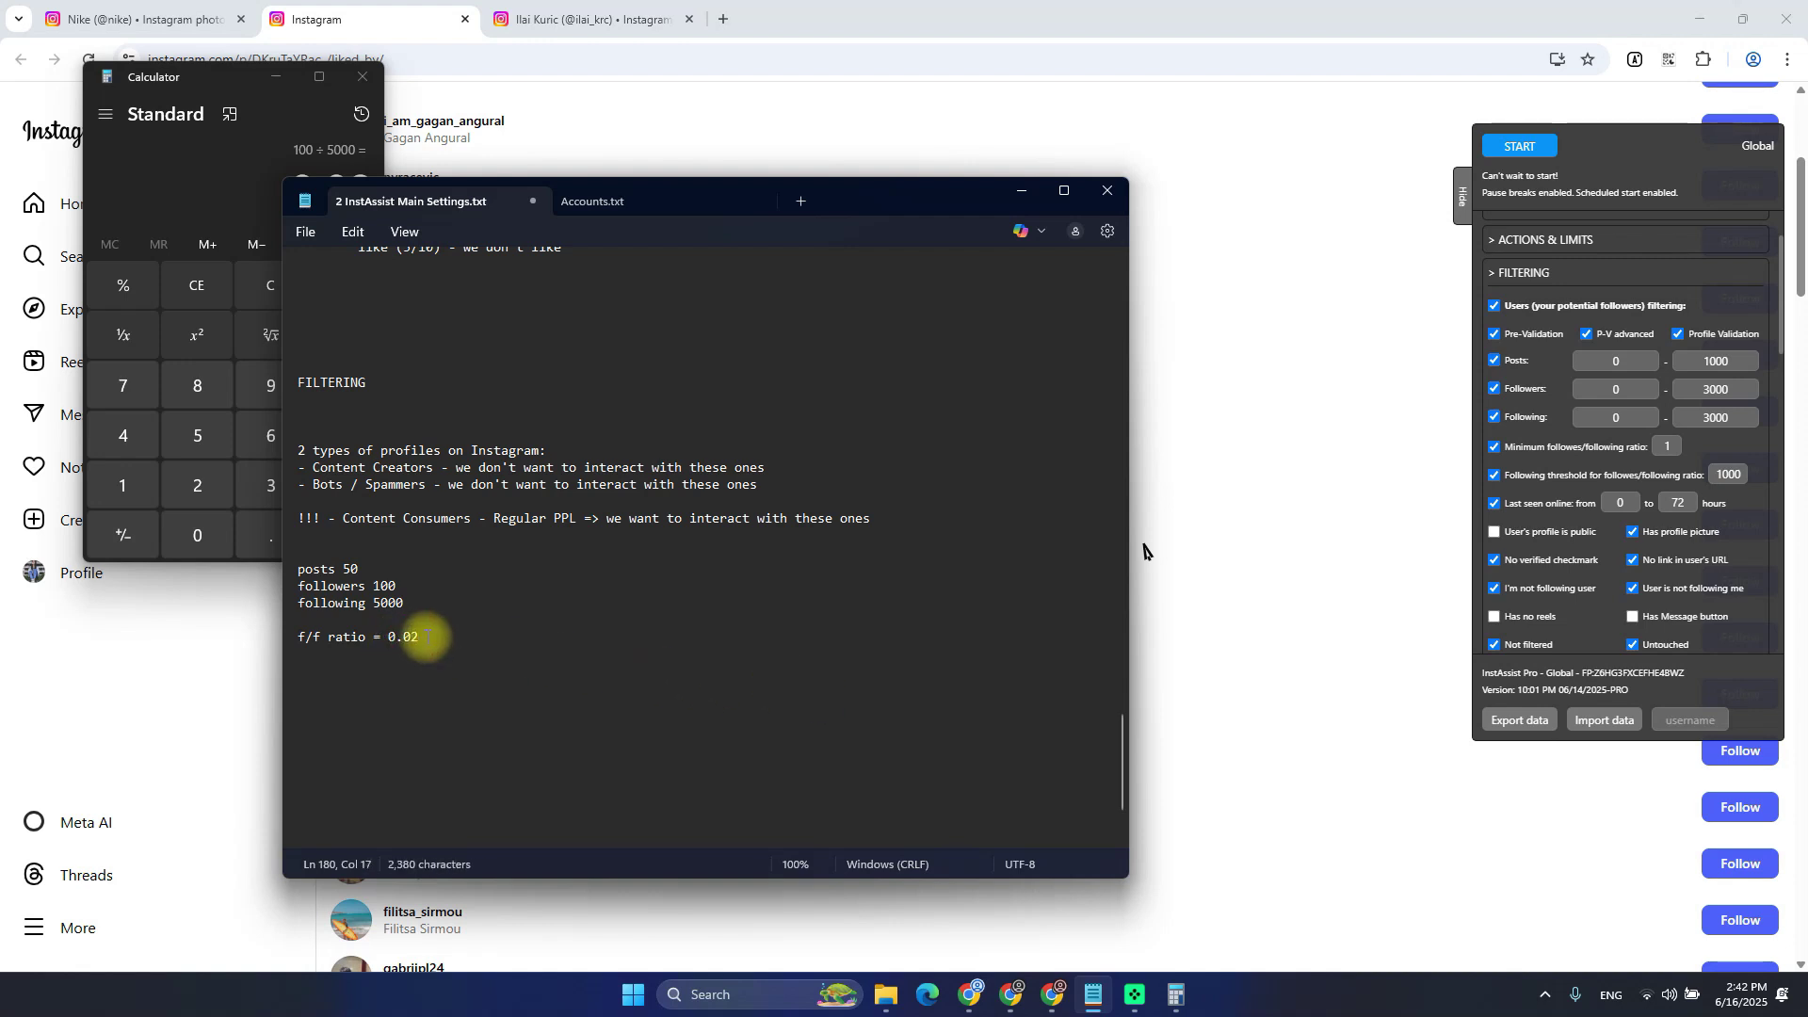
{"action": "left_click", "coordinate": [362, 77]}
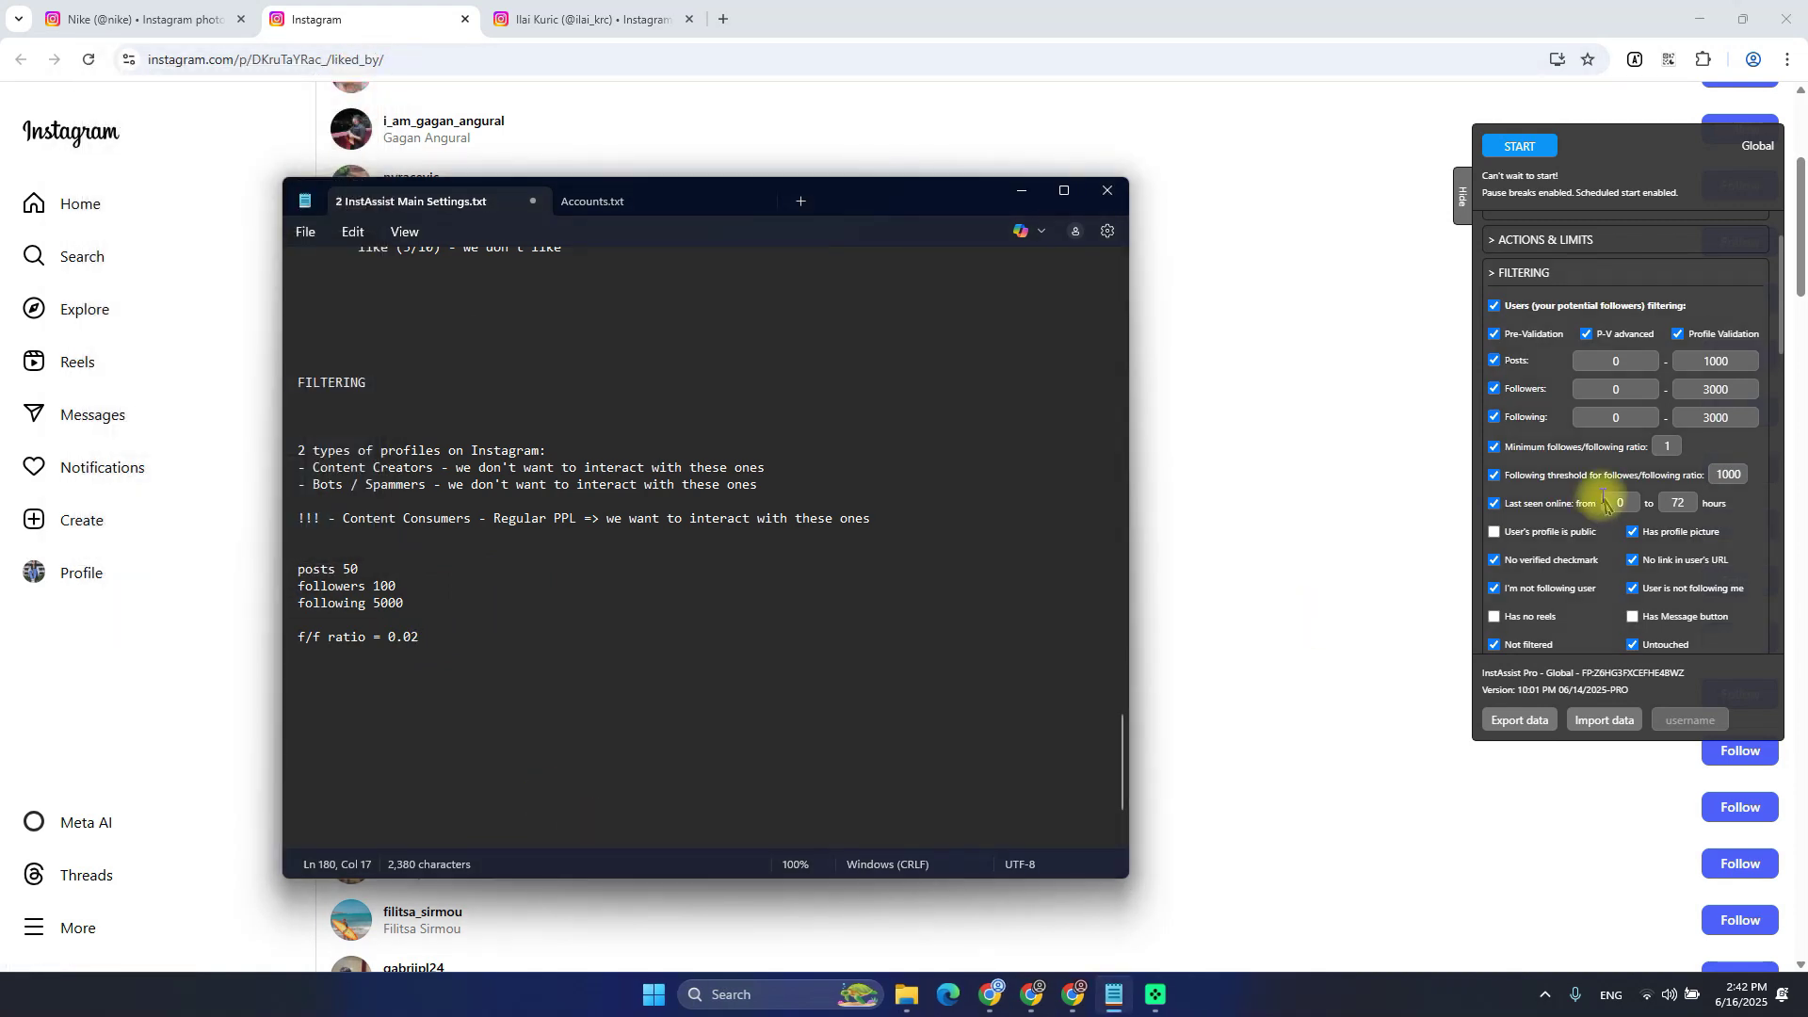
Set InstAssist's minimum followers/following ratio filter to 0.5
{"action": "double_click", "coordinate": [1667, 447]}
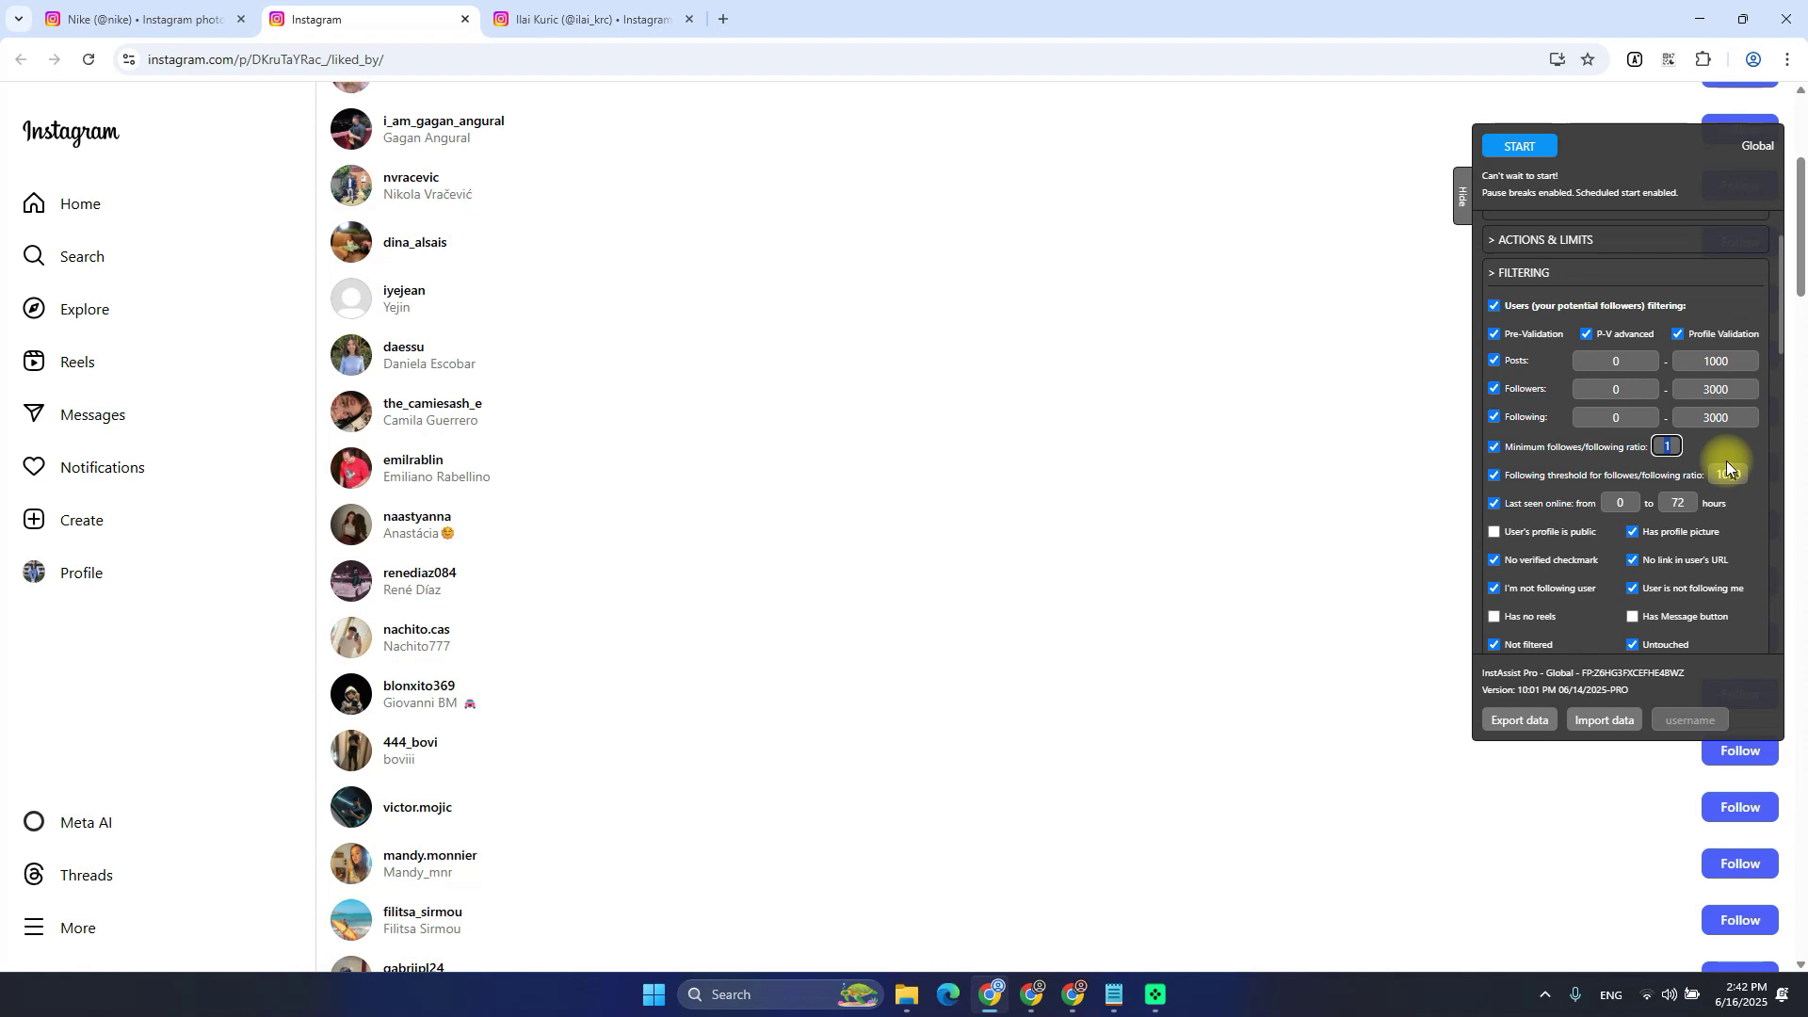
{"action": "type", "text": "0.5"}
{"action": "left_click", "coordinate": [1724, 452]}
Return to Notepad and highlight the sample profile's figures together with its f/f ratio
{"action": "key", "text": "alt+Tab"}
{"action": "left_click_drag", "start_coordinate": [525, 718], "coordinate": [269, 568]}
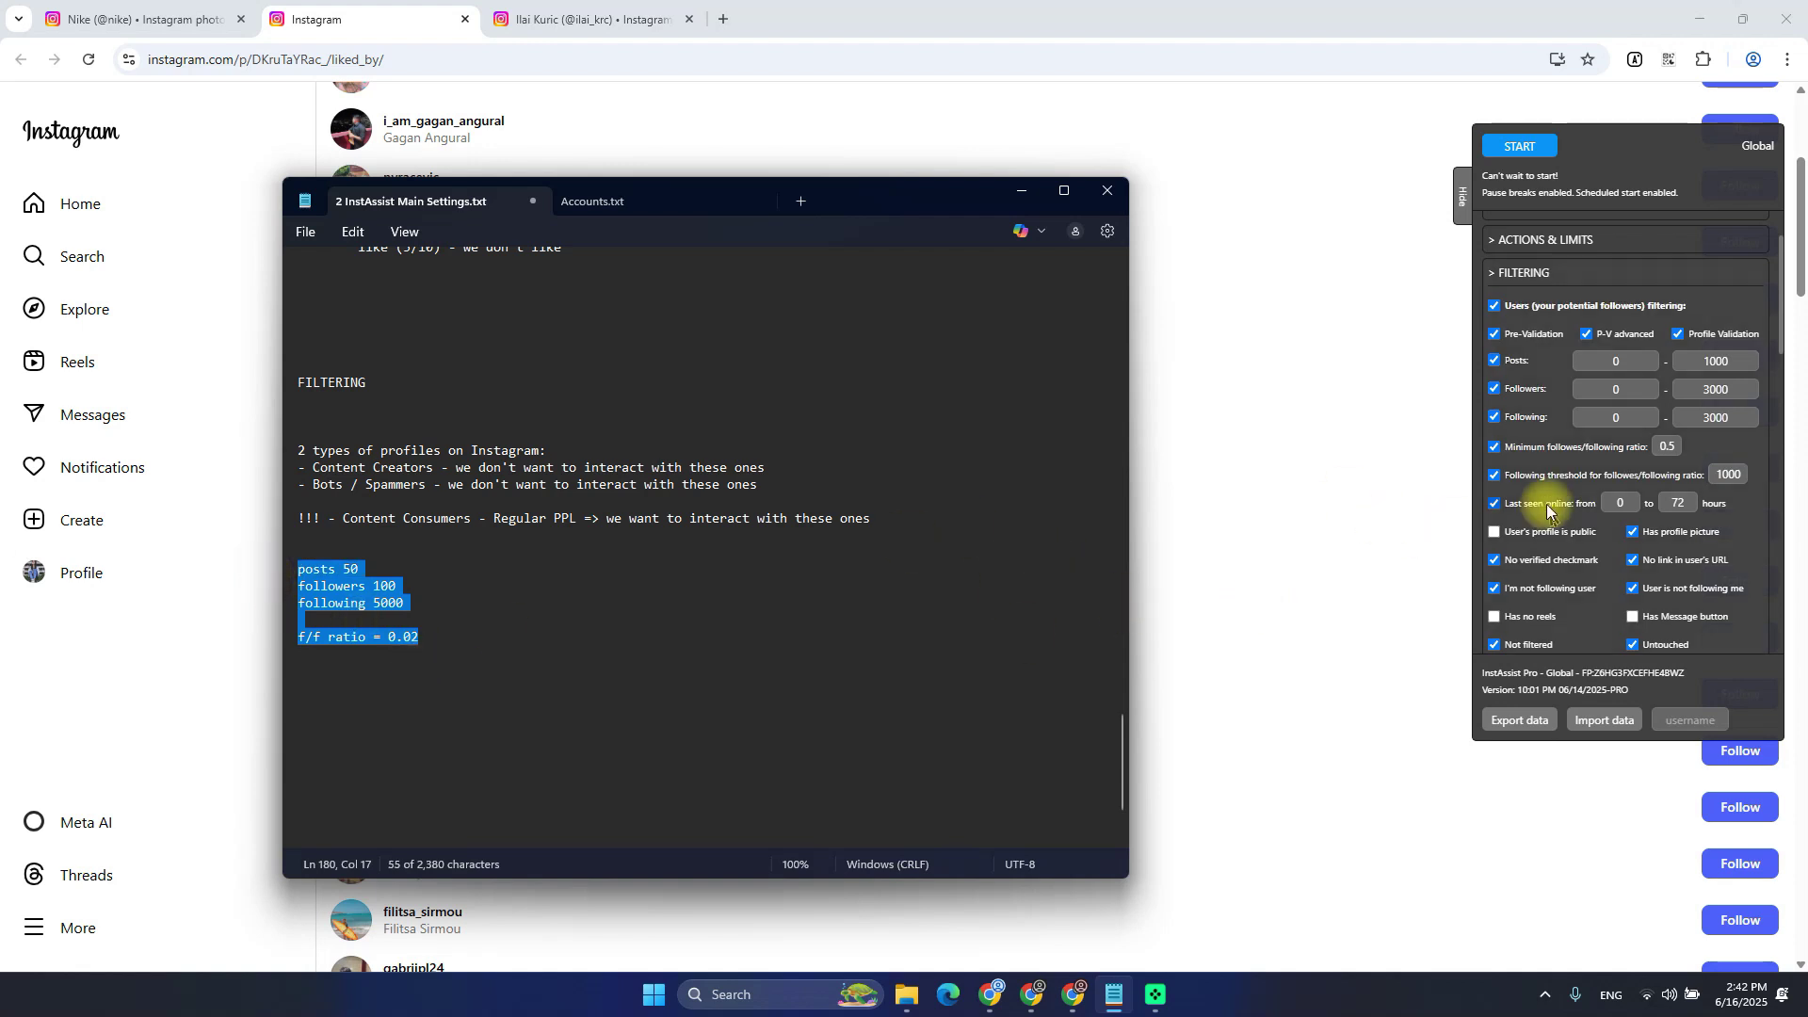
{"action": "left_click", "coordinate": [452, 636]}
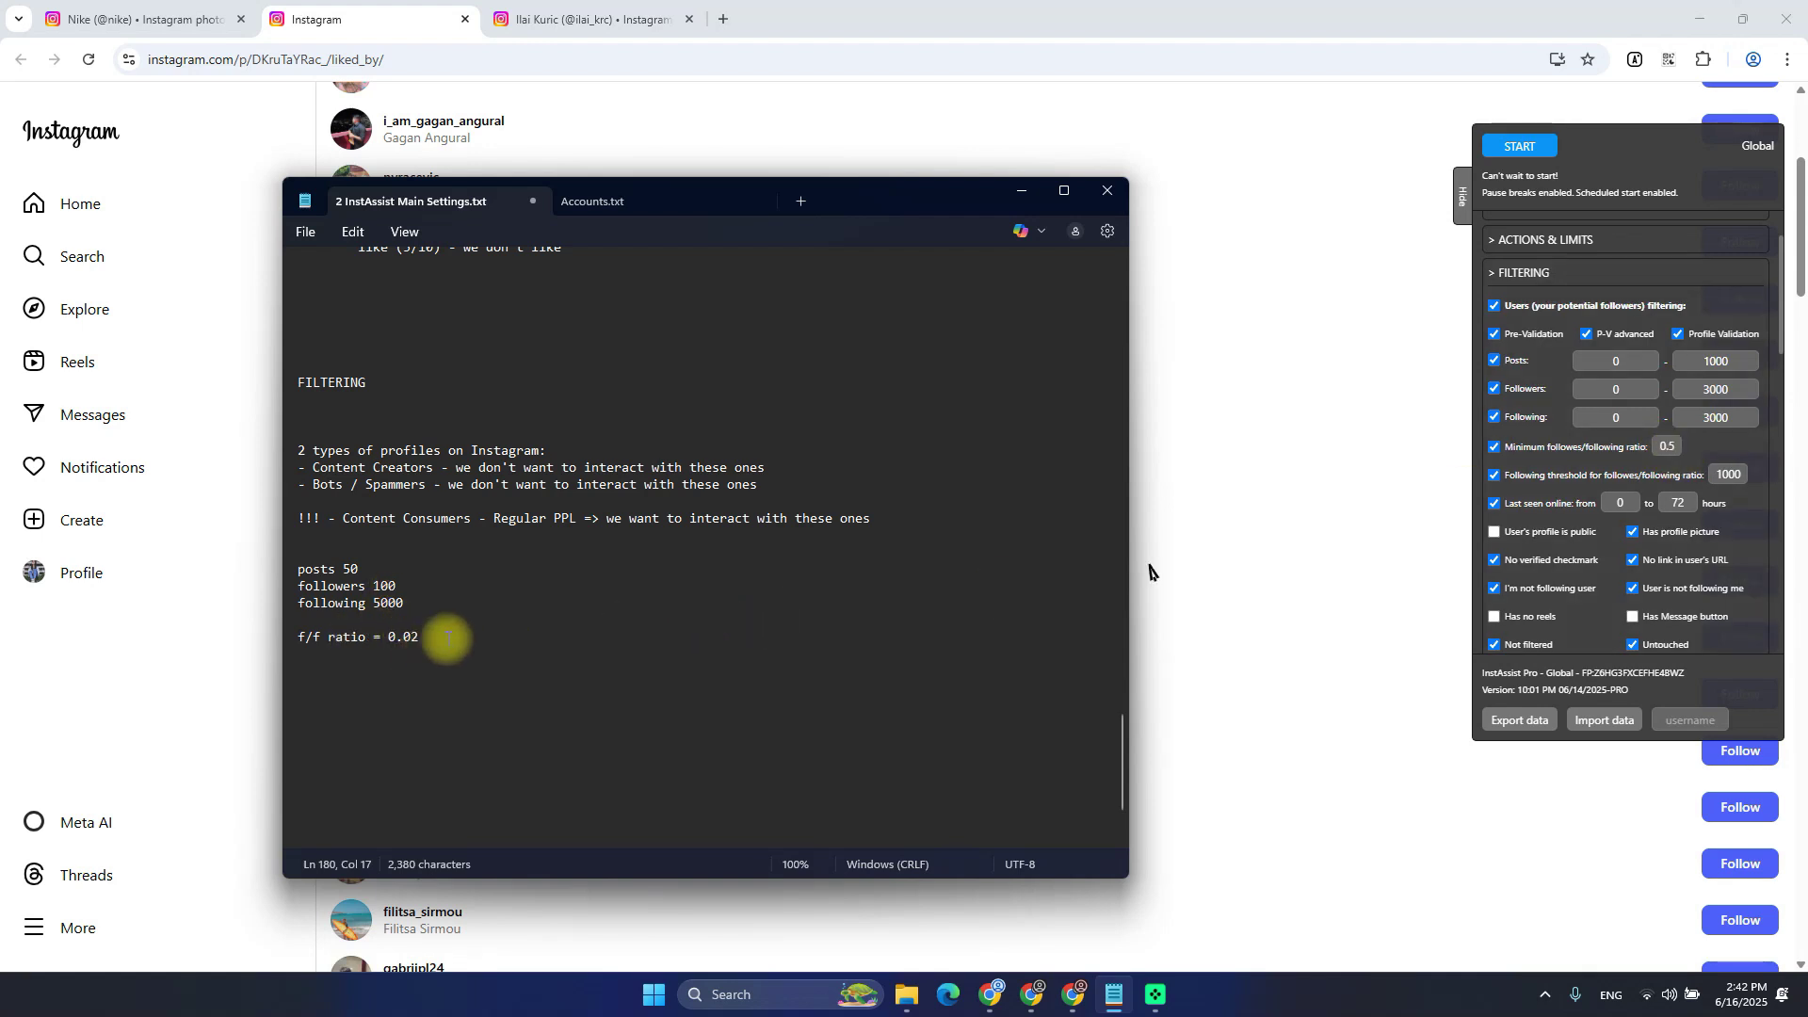
{"action": "left_click_drag", "start_coordinate": [443, 637], "coordinate": [270, 572]}
{"action": "left_click", "coordinate": [606, 635]}
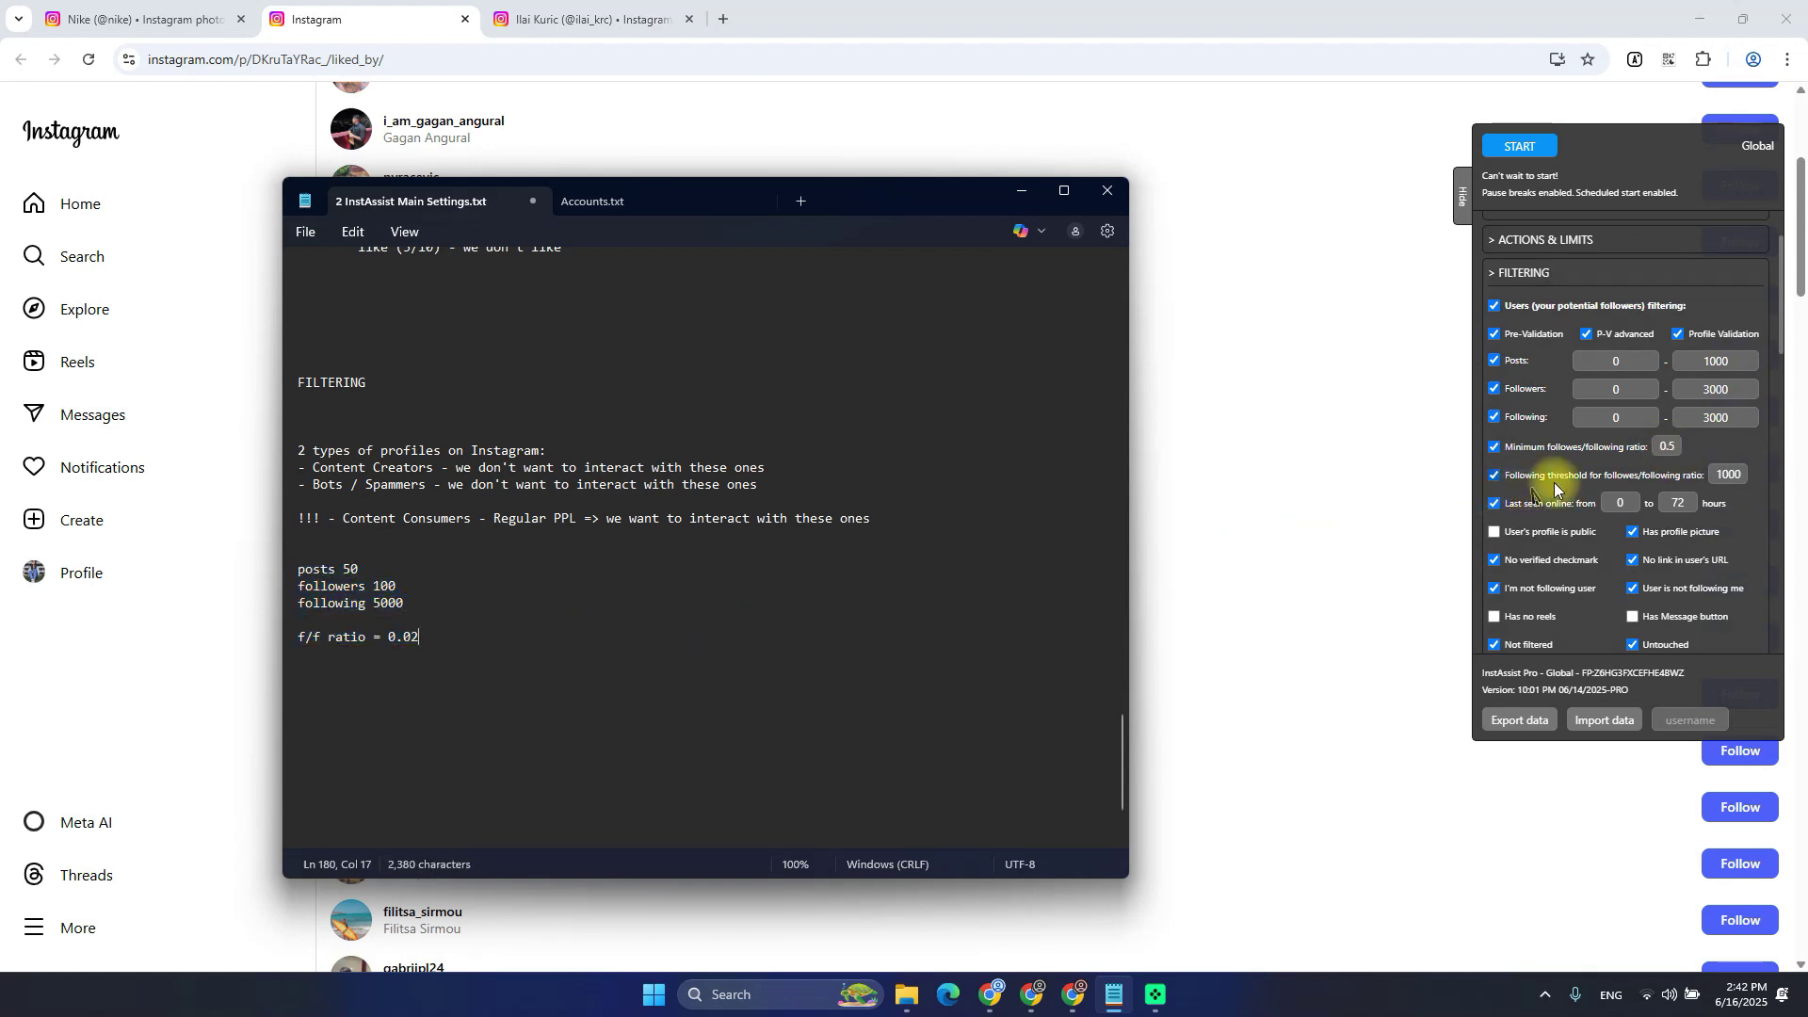
Point out InstAssist's following threshold value and add a second sample in Notepad: "post 50", "followers 10", "following 900"
{"action": "left_click", "coordinate": [1744, 477]}
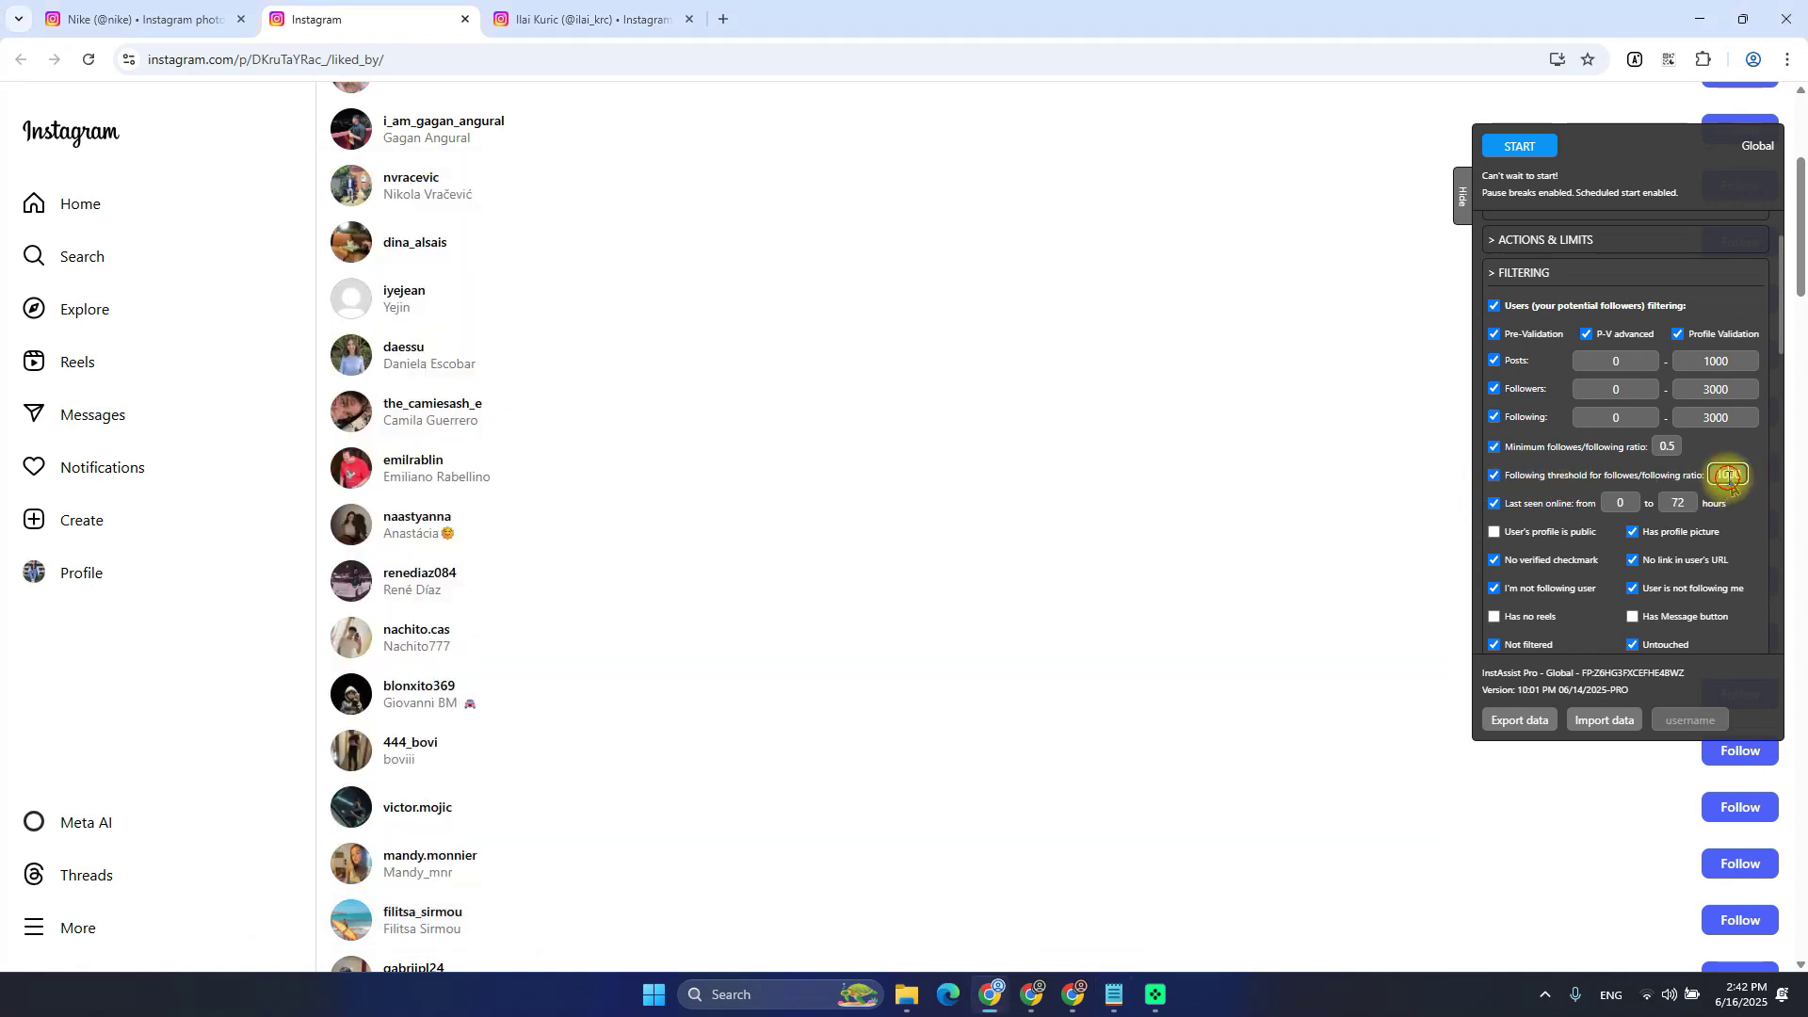
{"action": "key", "text": "alt+Tab"}
{"action": "left_click", "coordinate": [562, 668]}
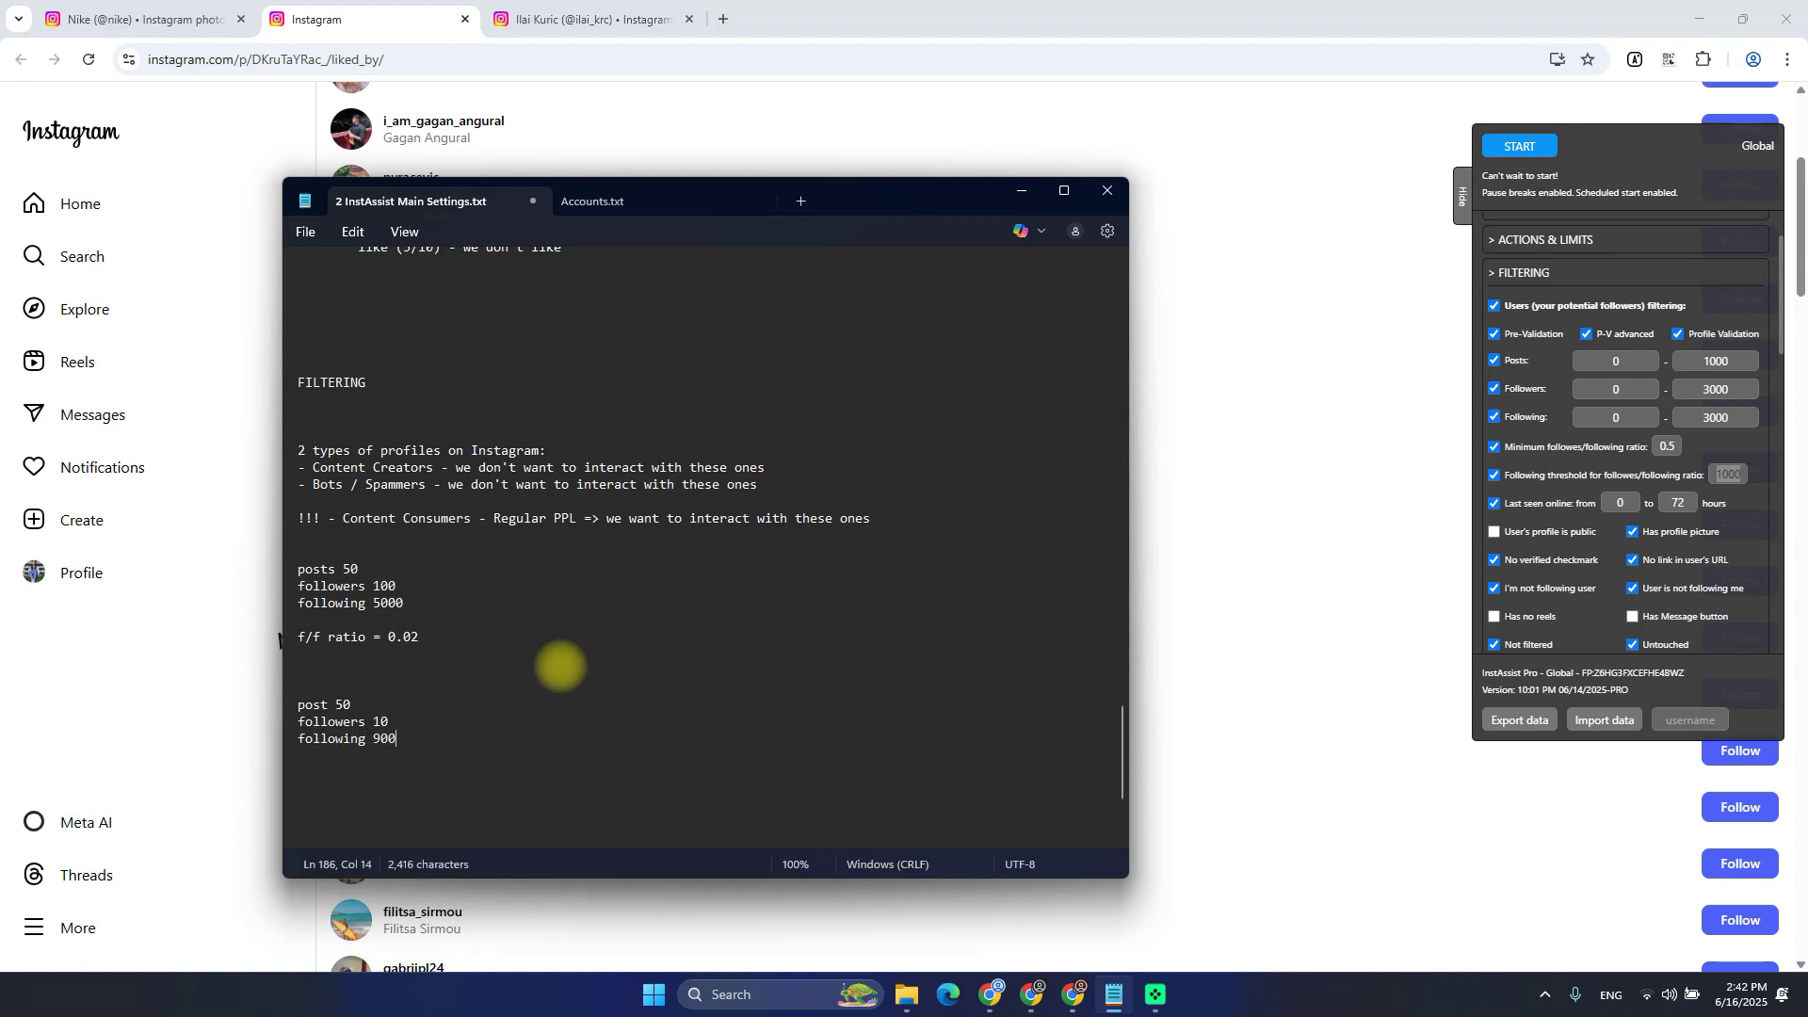
Copy the "f/f ratio = 0.02" line beneath the second sample profile
{"action": "triple_click", "coordinate": [457, 638]}
{"action": "key", "text": "ctrl+c"}
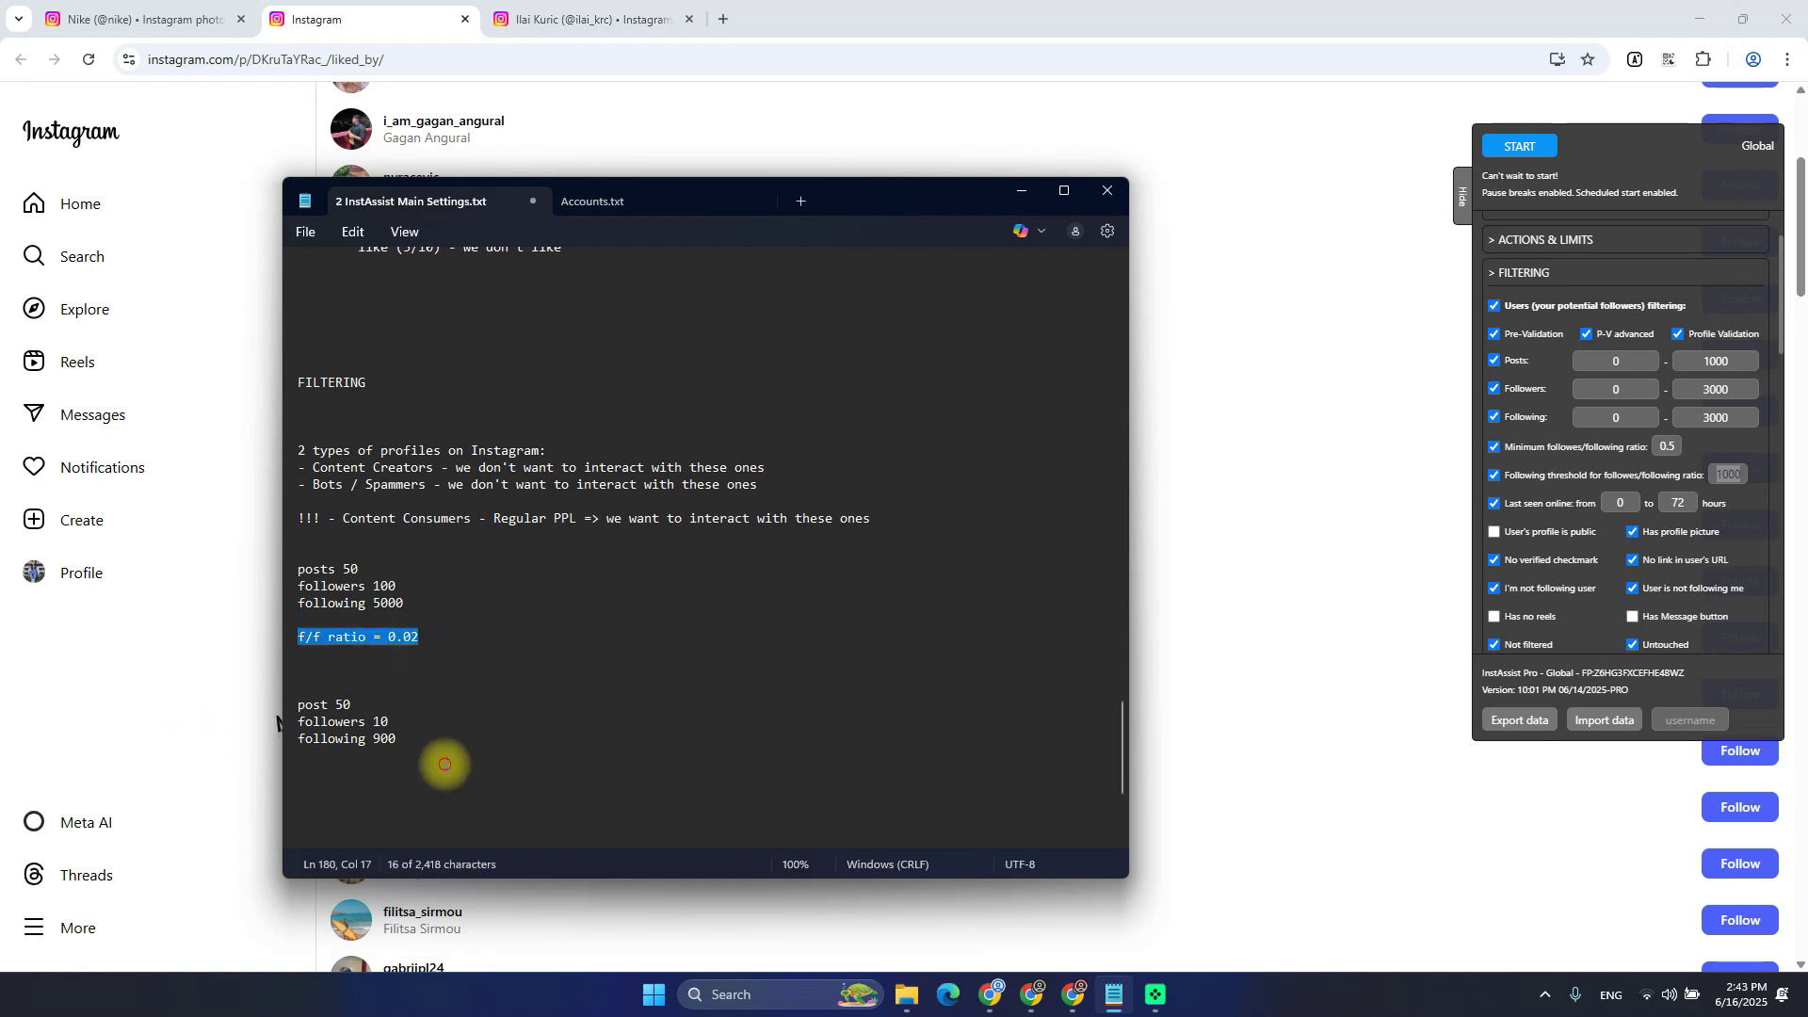
{"action": "left_click", "coordinate": [438, 770]}
{"action": "key", "text": "ctrl+v"}
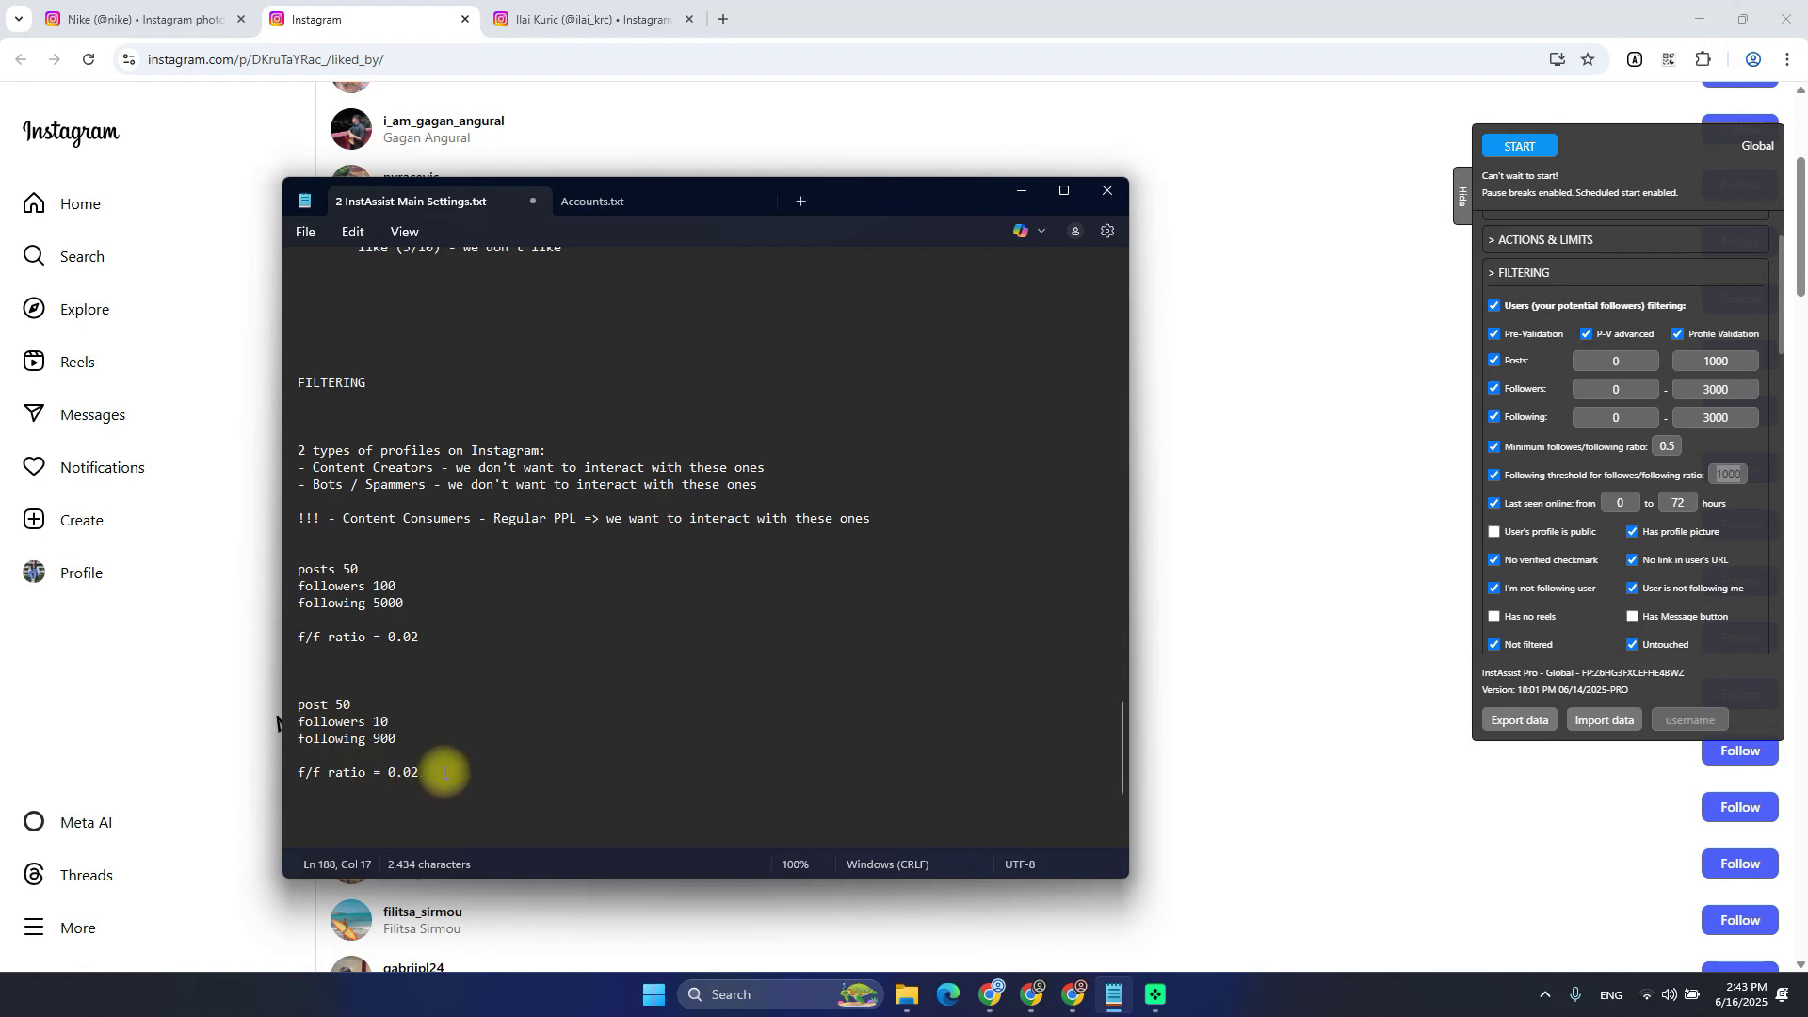
Calculate 10 ÷ 900 in Calculator and set the second sample profile's f/f ratio in Notepad to 0.01
{"action": "key", "text": "alt+Tab"}
{"action": "key", "text": "alt+shift+Tab"}
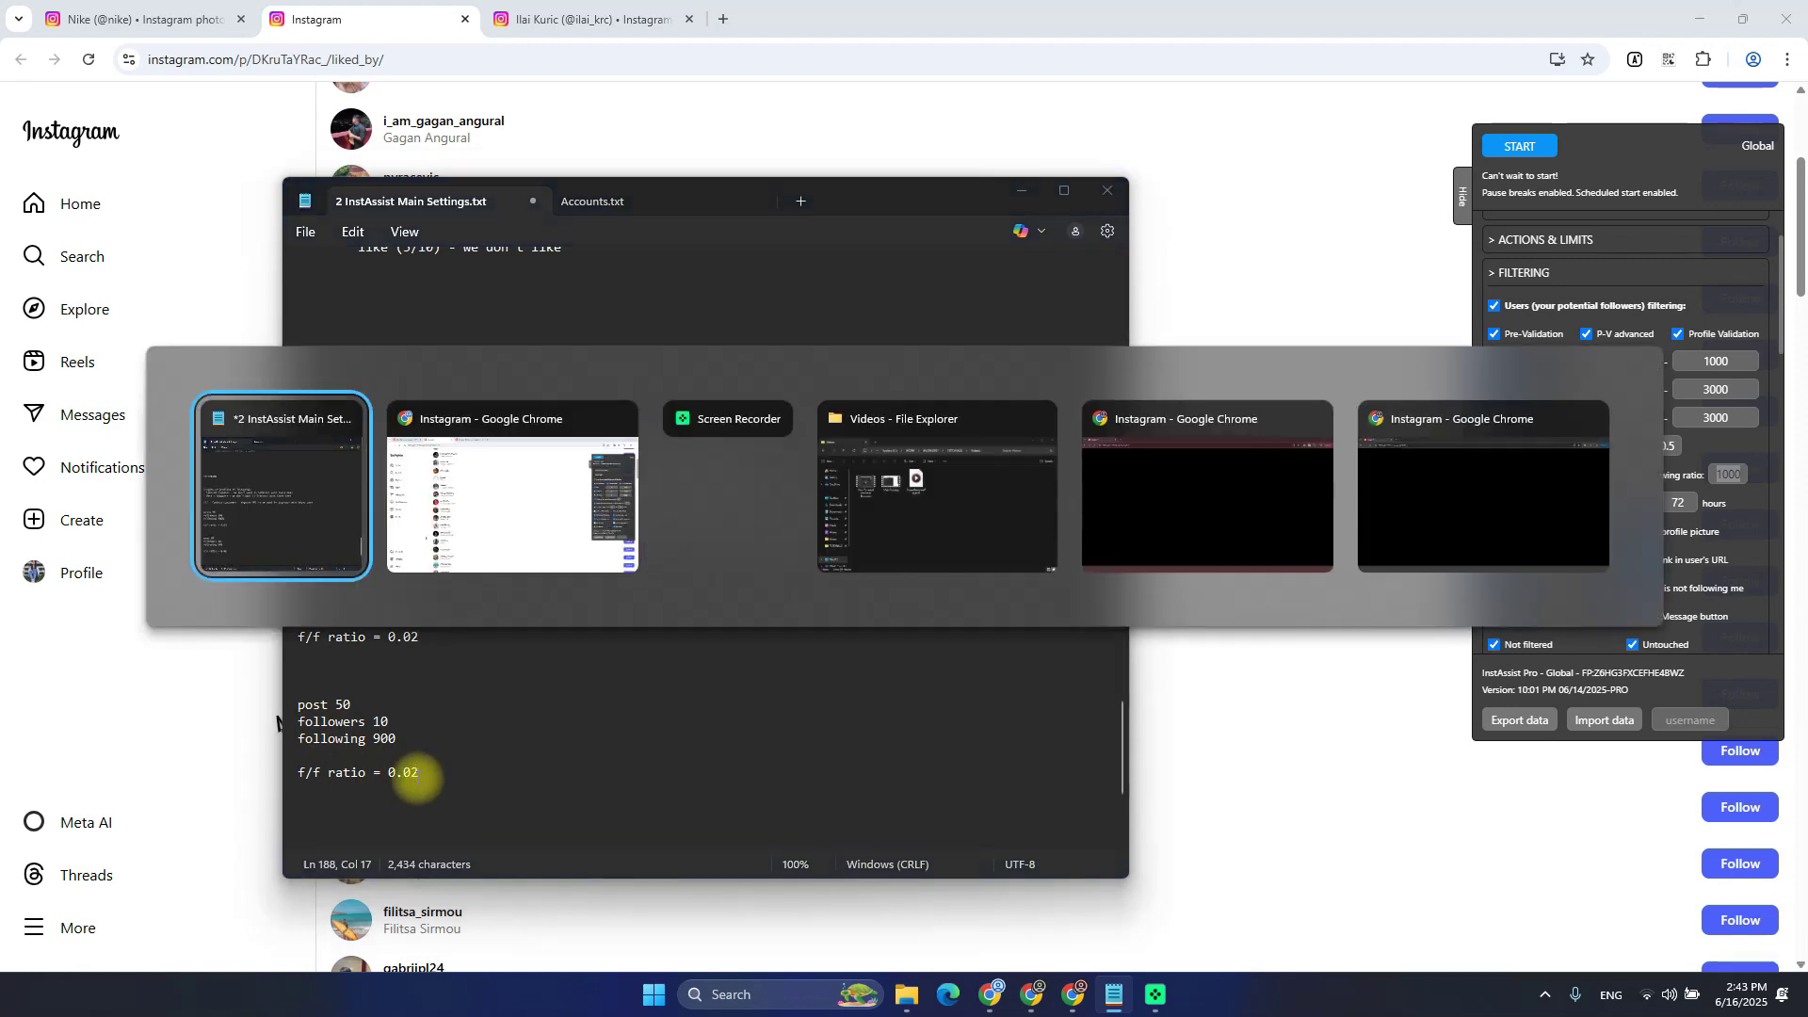
{"action": "key", "text": "super+r"}
{"action": "key", "text": "Return"}
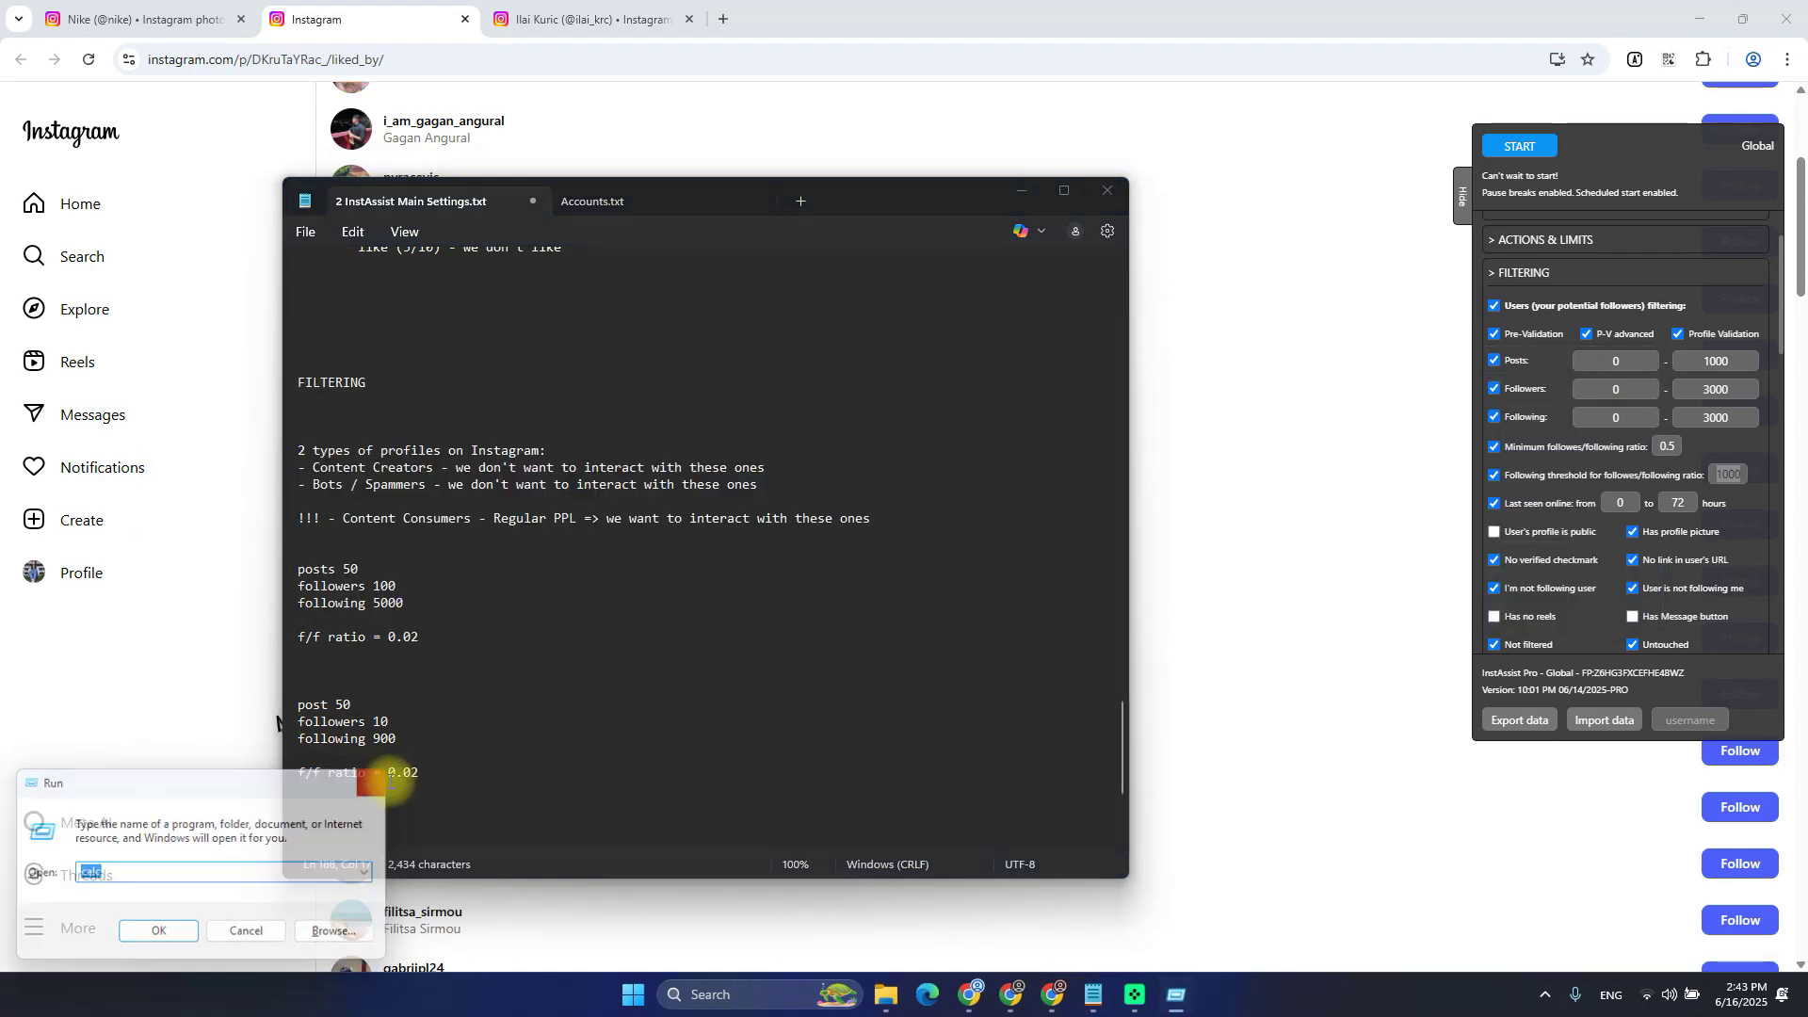
{"action": "type", "text": "10 ÷ 9"}
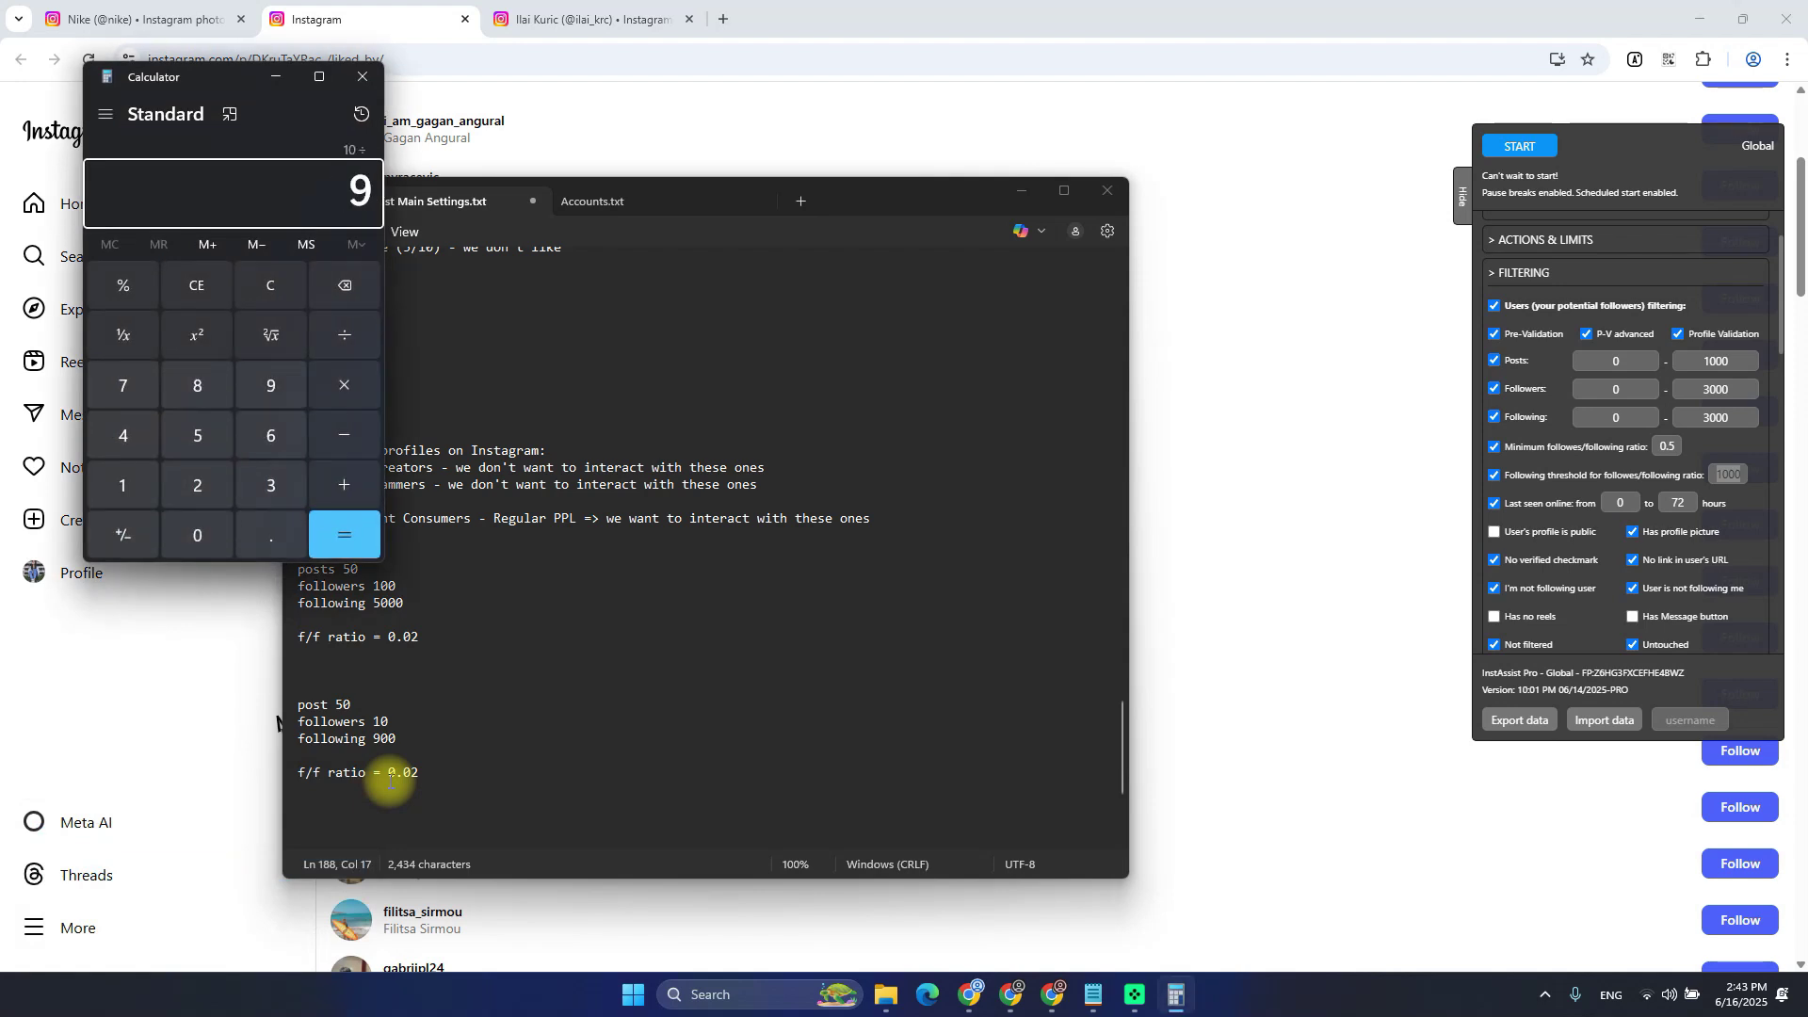
{"action": "type", "text": "0"}
{"action": "key", "text": "Return"}
{"action": "left_click", "coordinate": [390, 781]}
{"action": "left_click", "coordinate": [428, 772]}
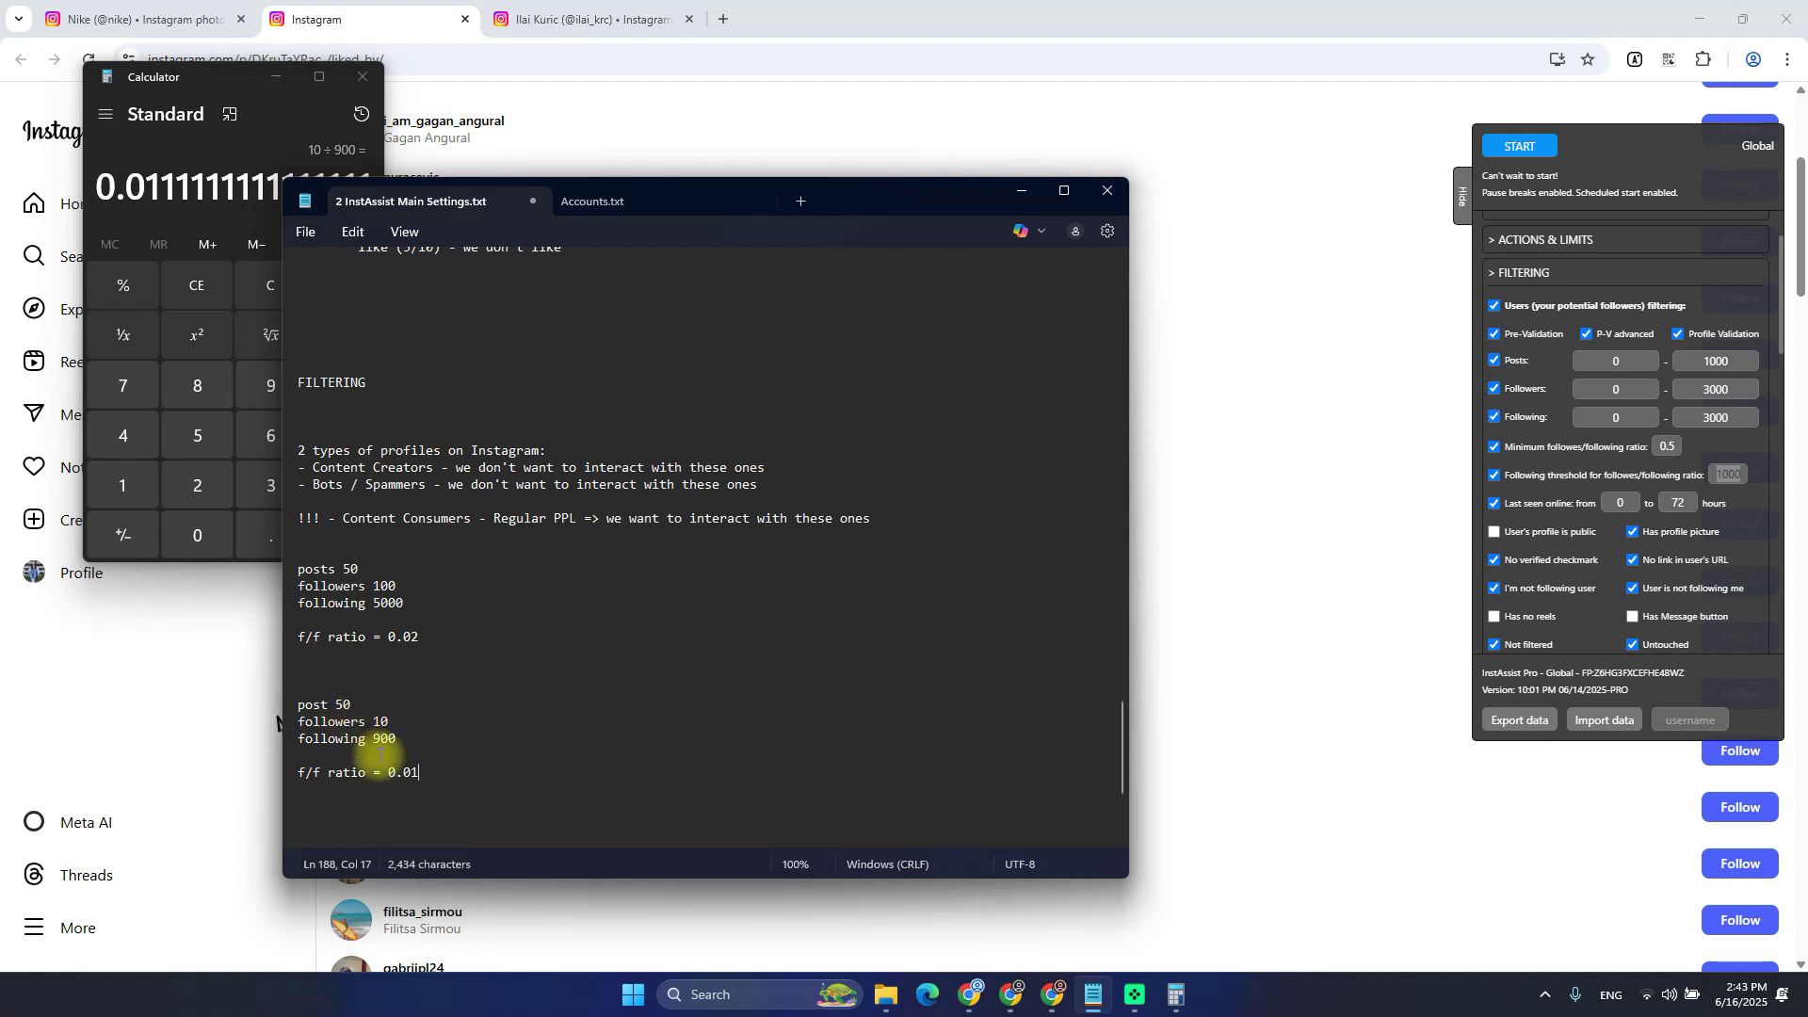
Compare the second sample profile's following figure and f/f ratio with InstAssist's following threshold, highlighting the whole sample in Notepad
{"action": "left_click", "coordinate": [380, 738]}
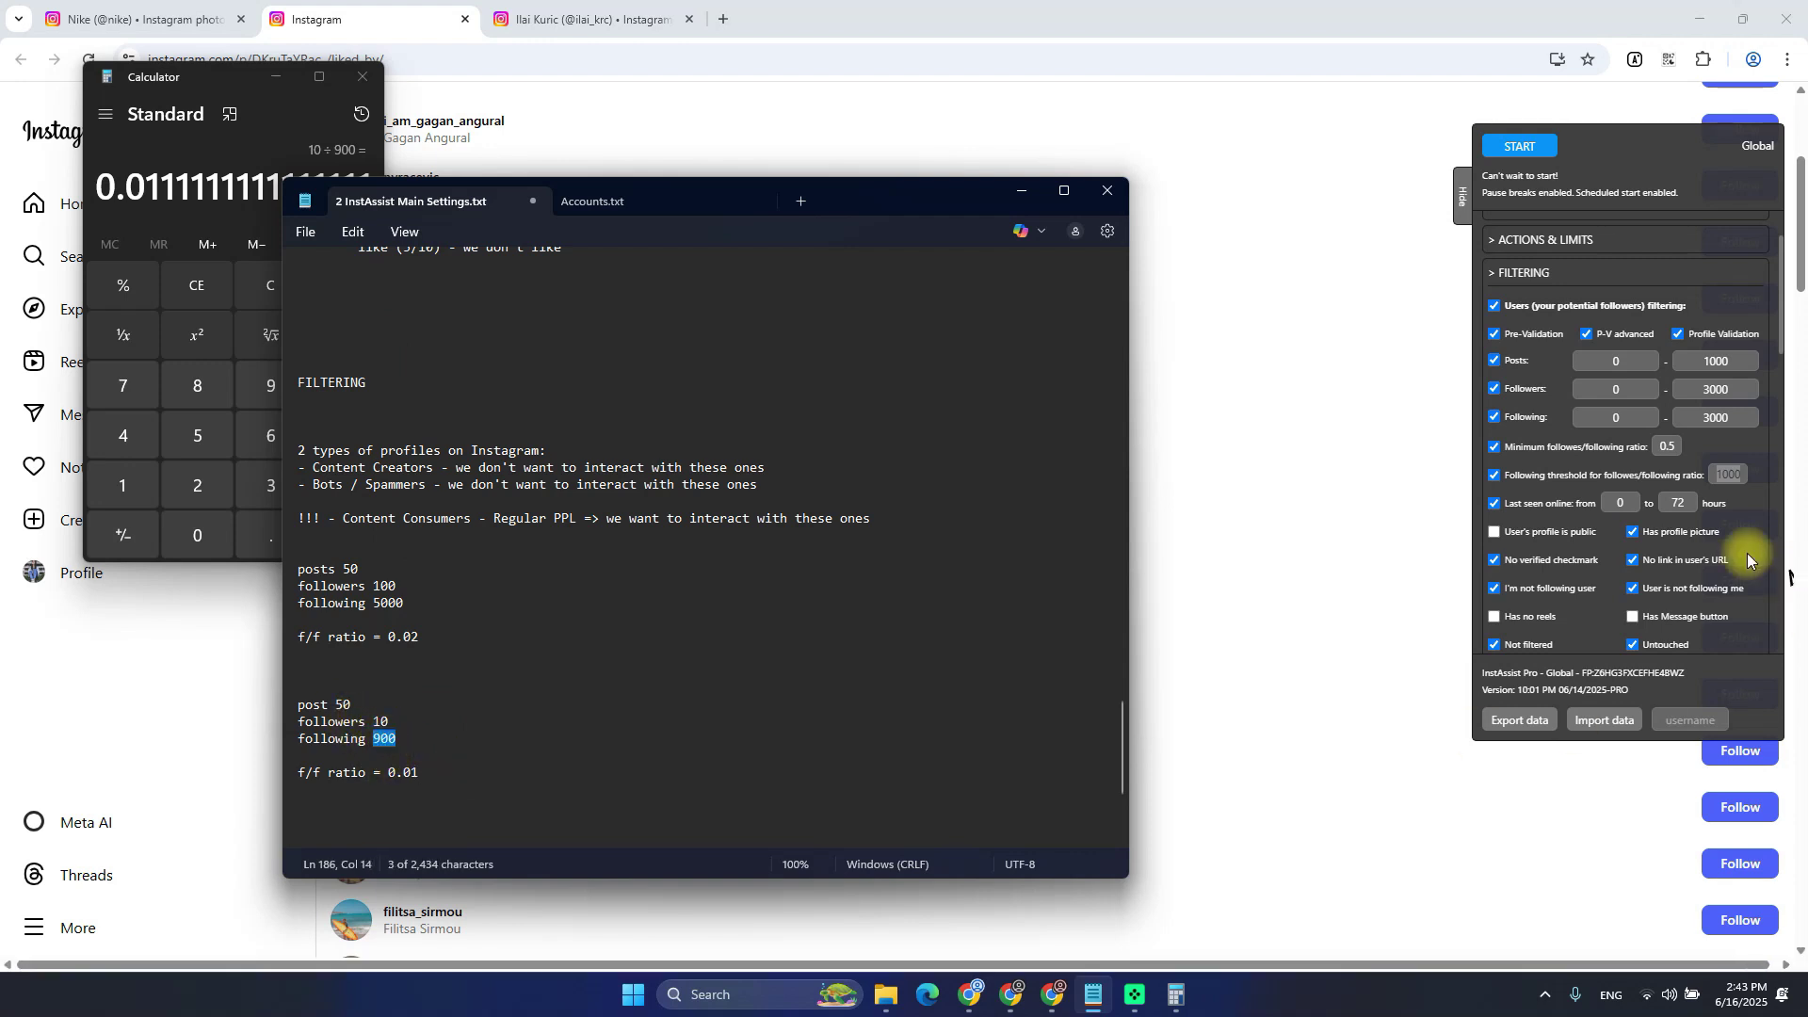
{"action": "left_click", "coordinate": [1727, 476]}
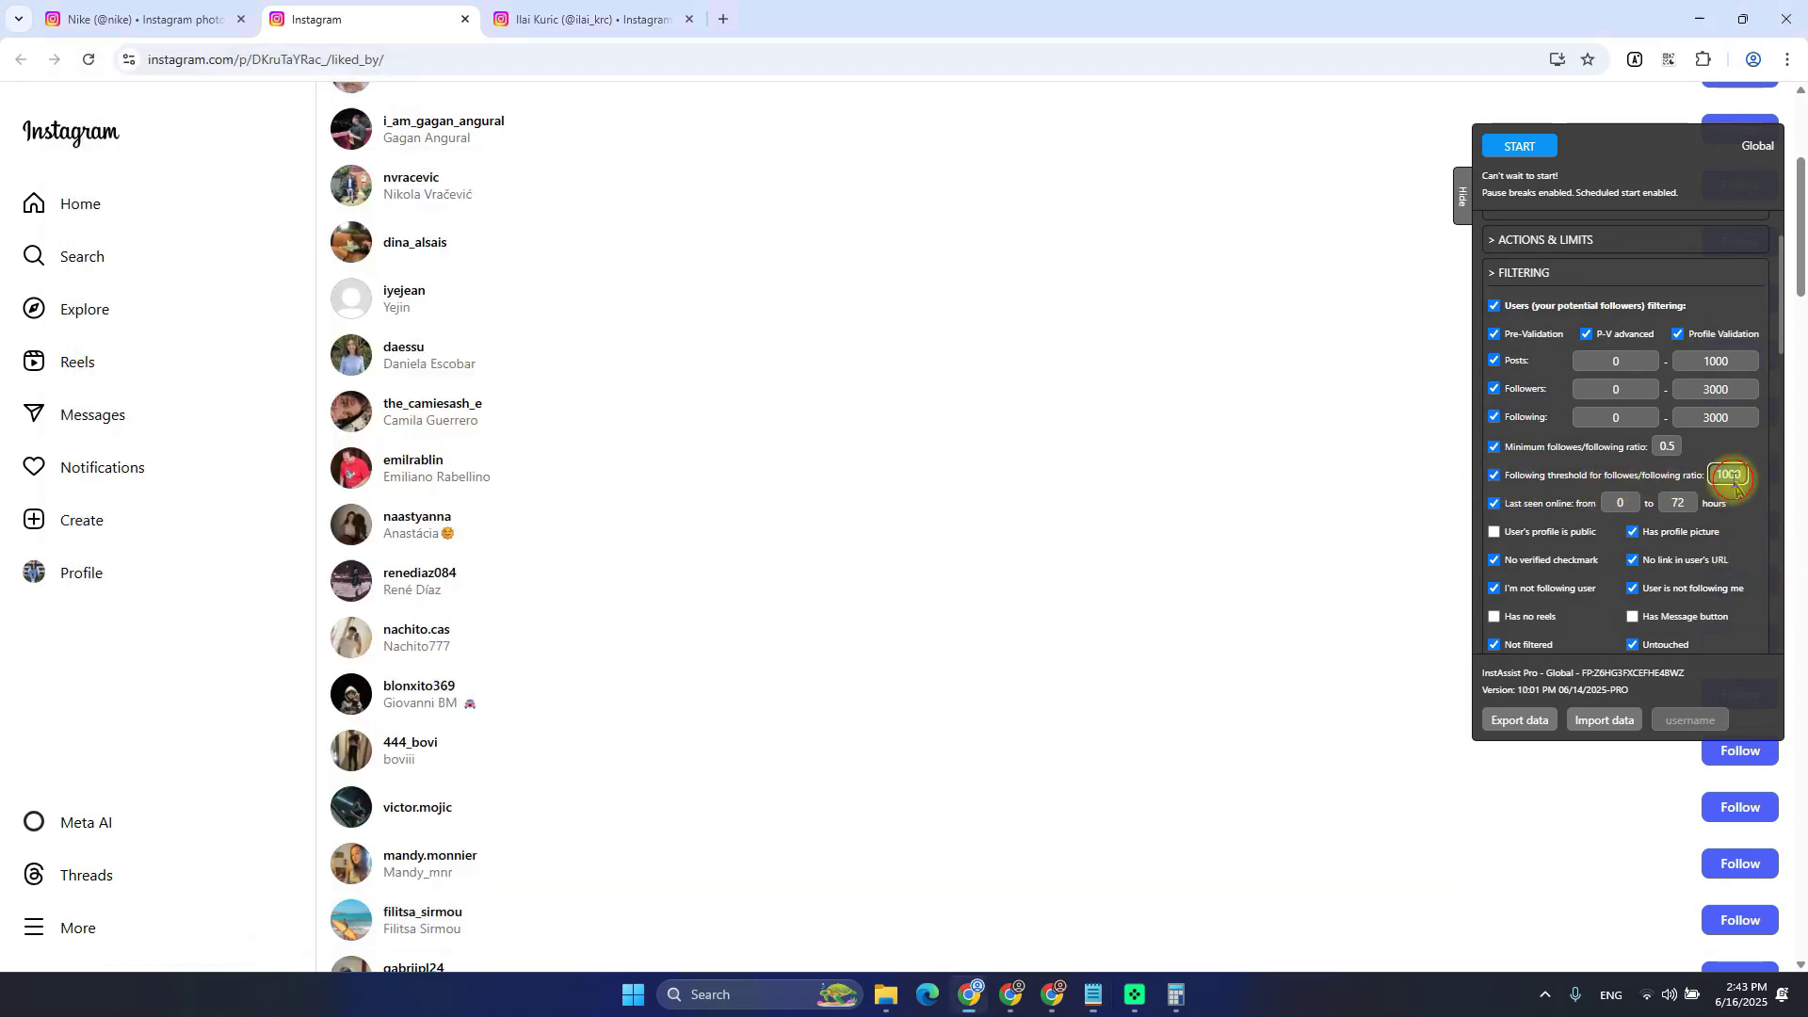
{"action": "key", "text": "alt+Tab"}
{"action": "left_click", "coordinate": [365, 739]}
{"action": "left_click_drag", "start_coordinate": [454, 770], "coordinate": [275, 709]}
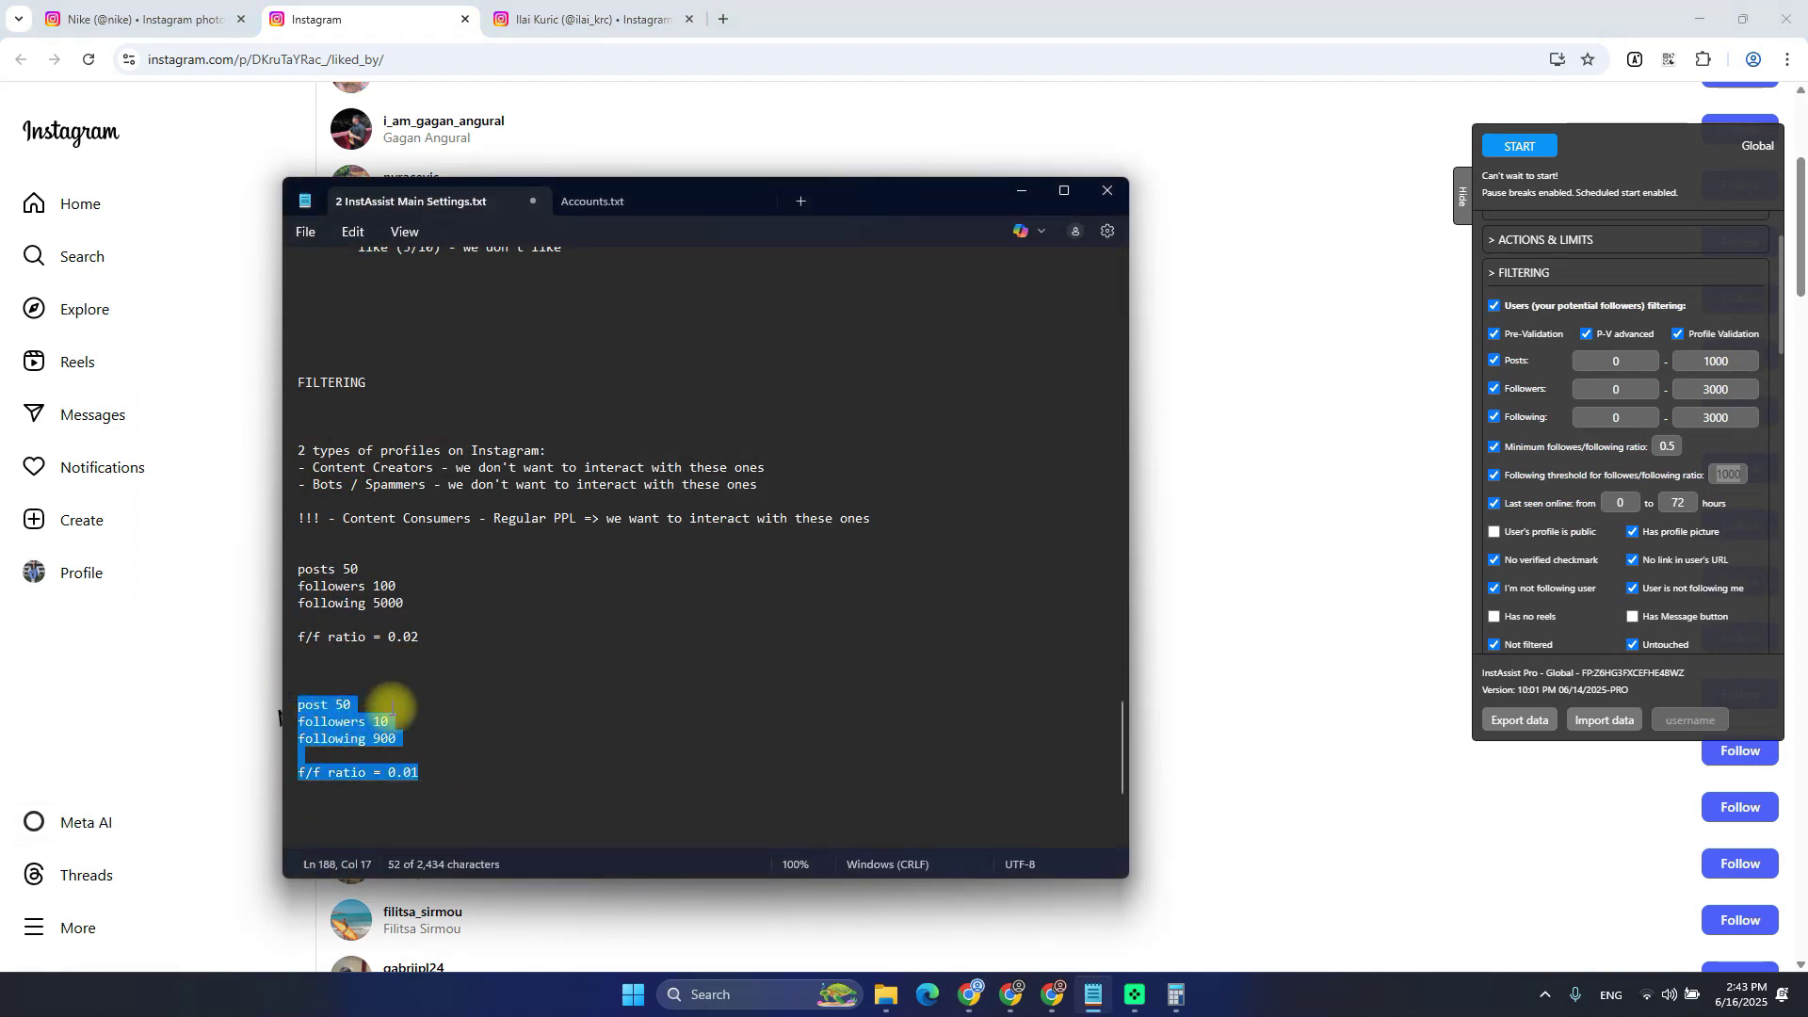
{"action": "left_click", "coordinate": [424, 765]}
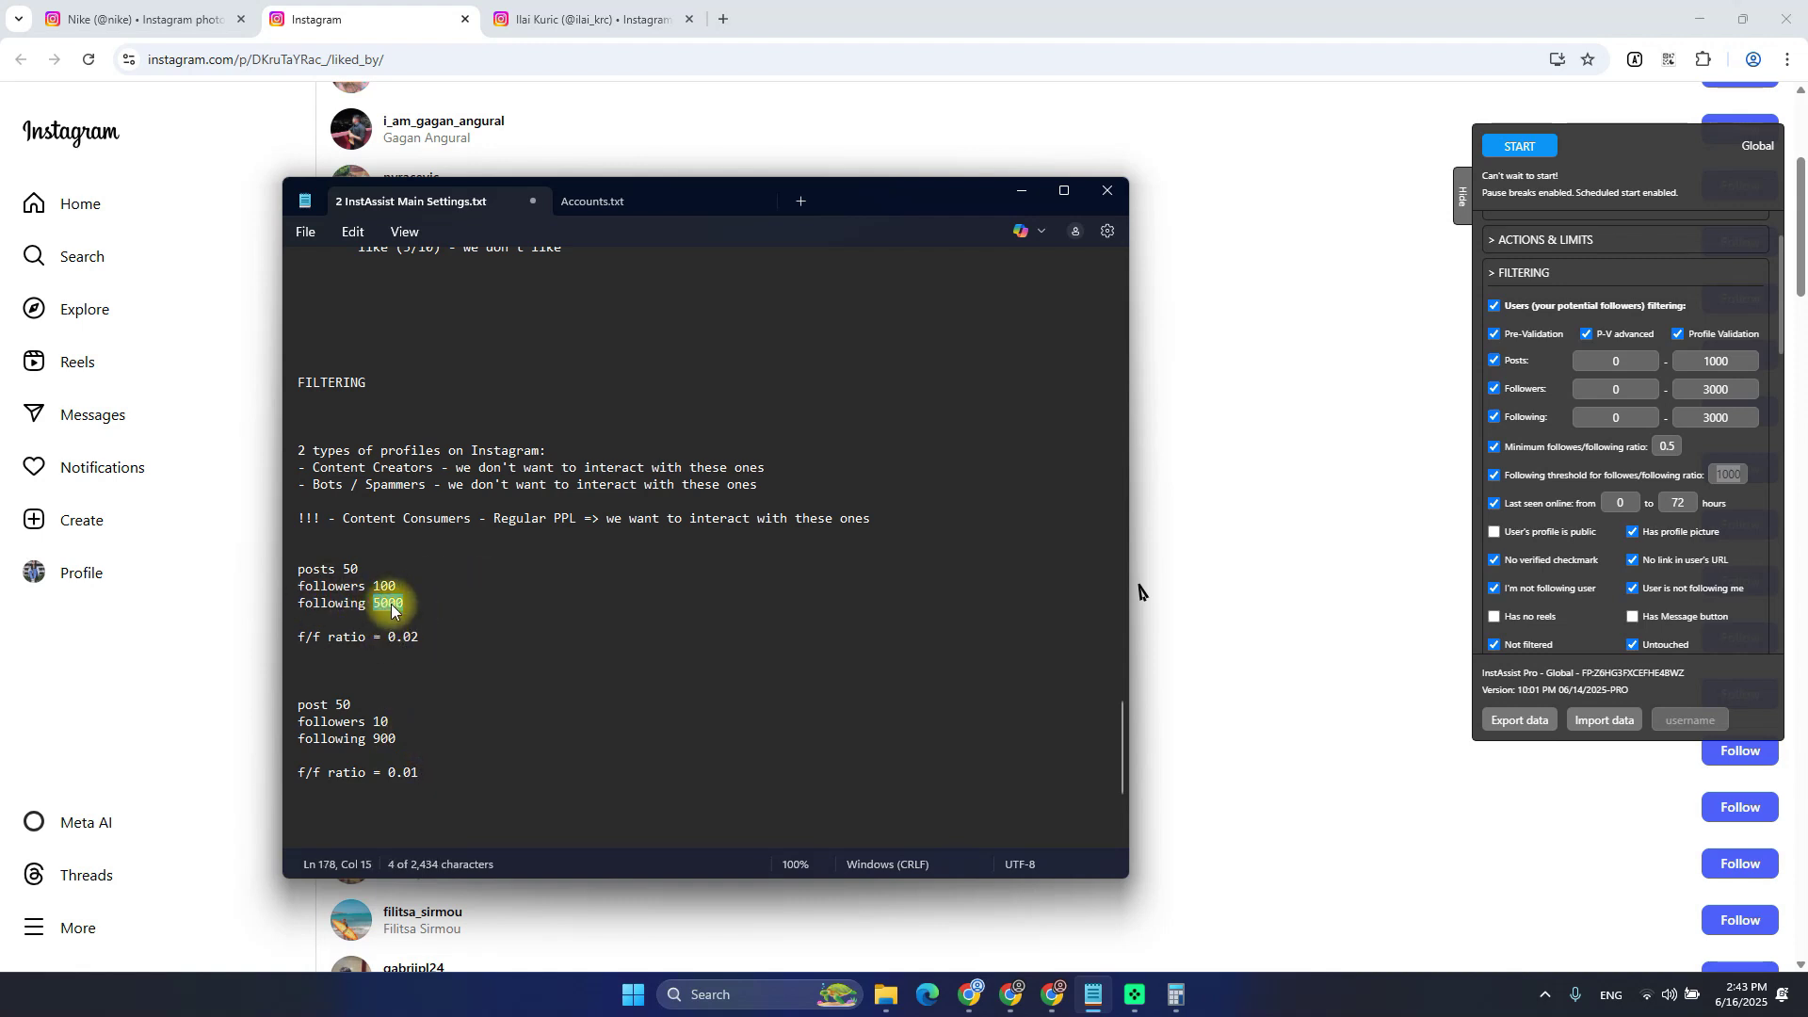
Set the first sample profile's following figure in Notepad to 2000
{"action": "left_click", "coordinate": [385, 604]}
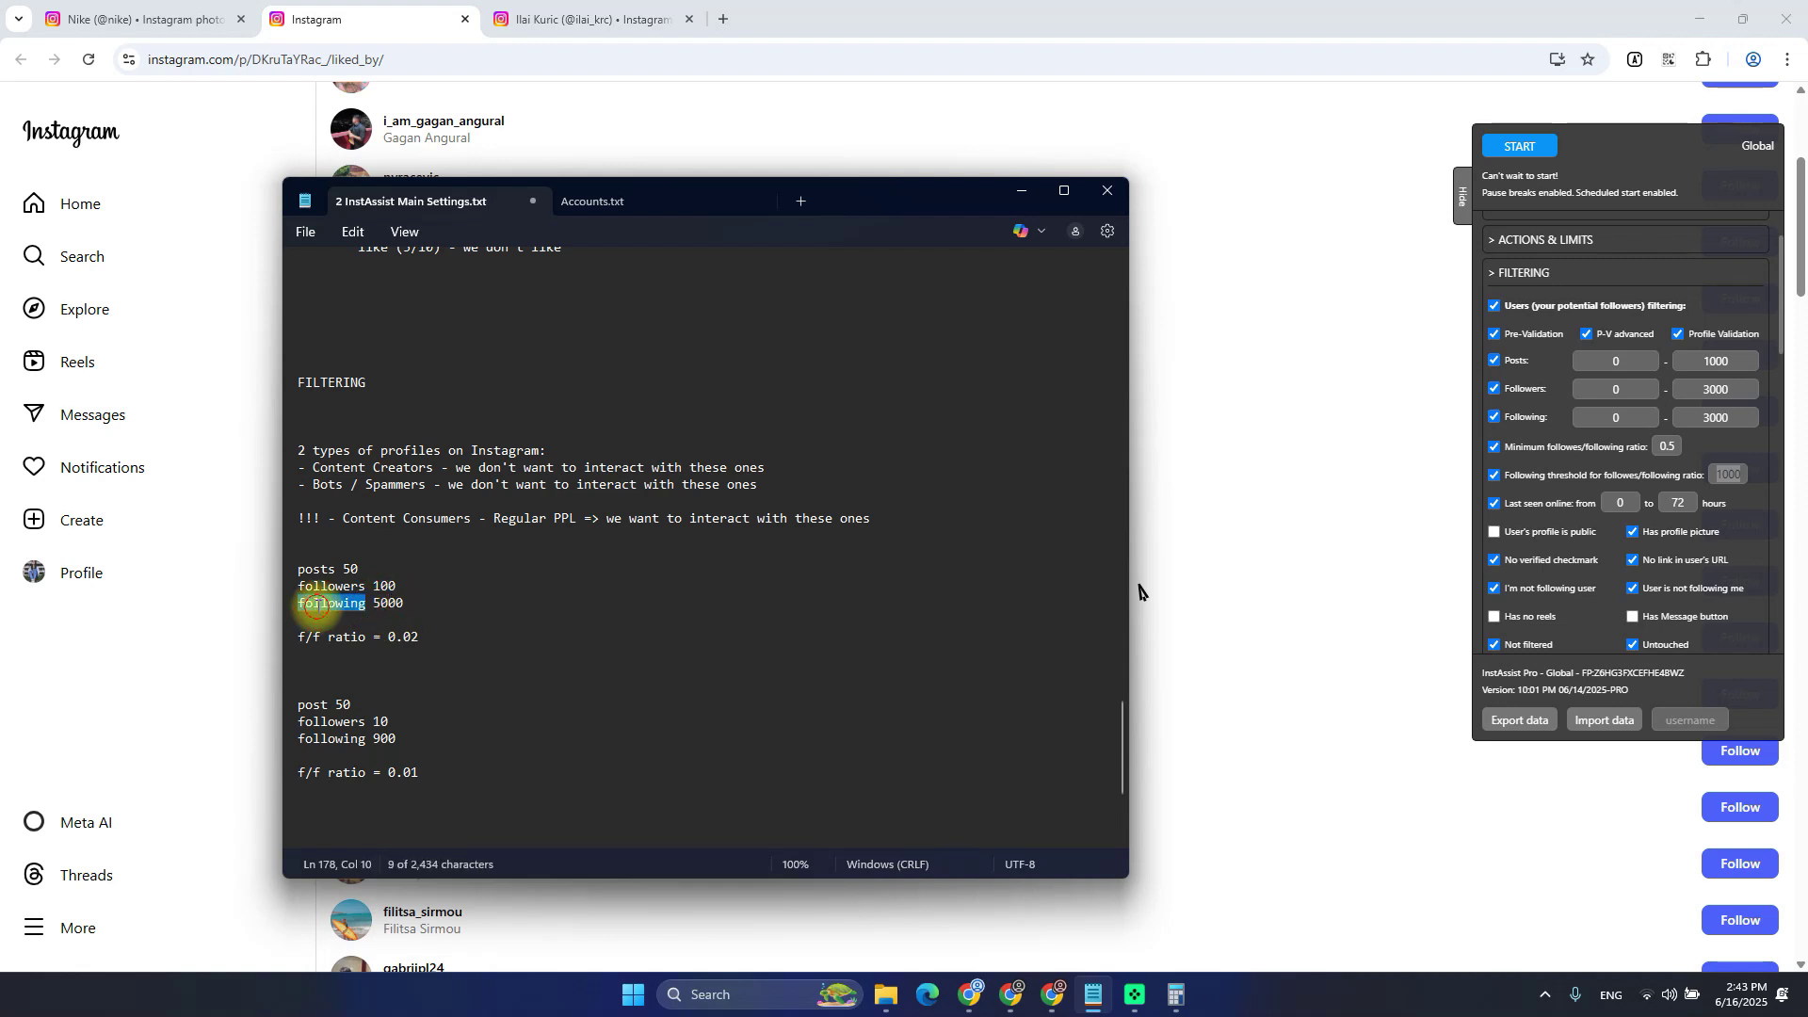
{"action": "left_click_drag", "start_coordinate": [316, 606], "coordinate": [408, 607]}
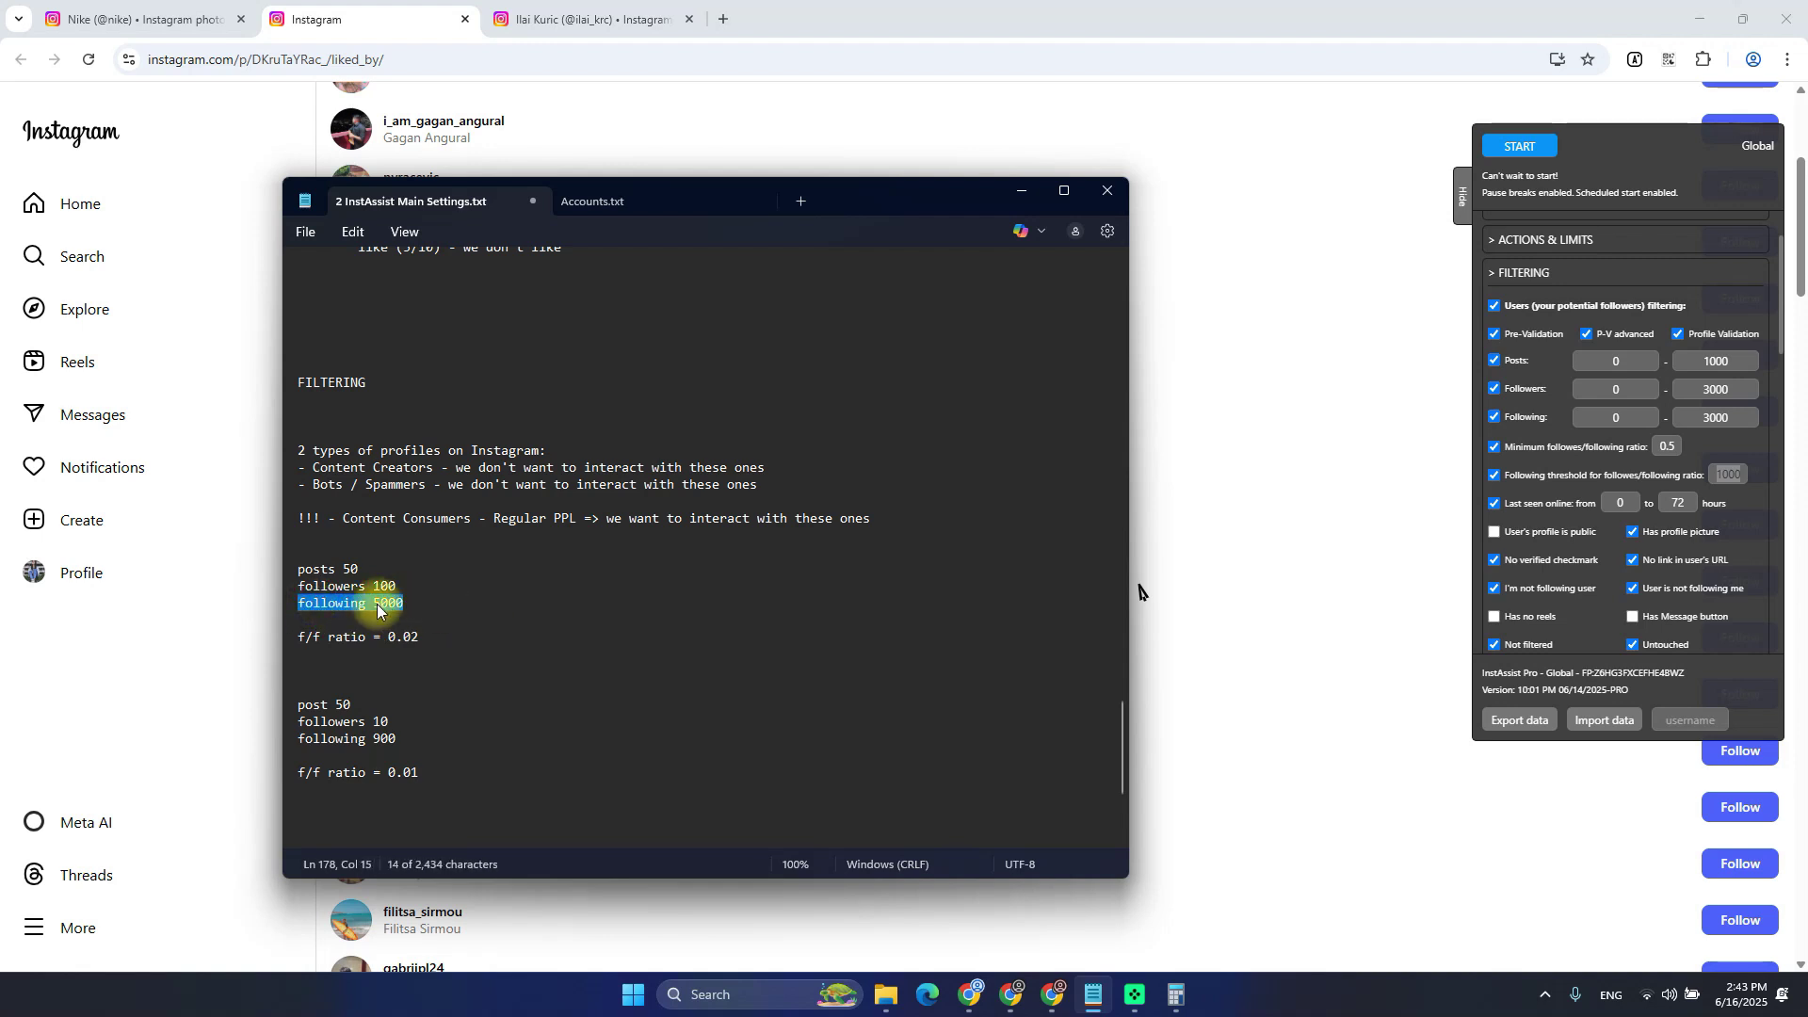
{"action": "left_click", "coordinate": [388, 739]}
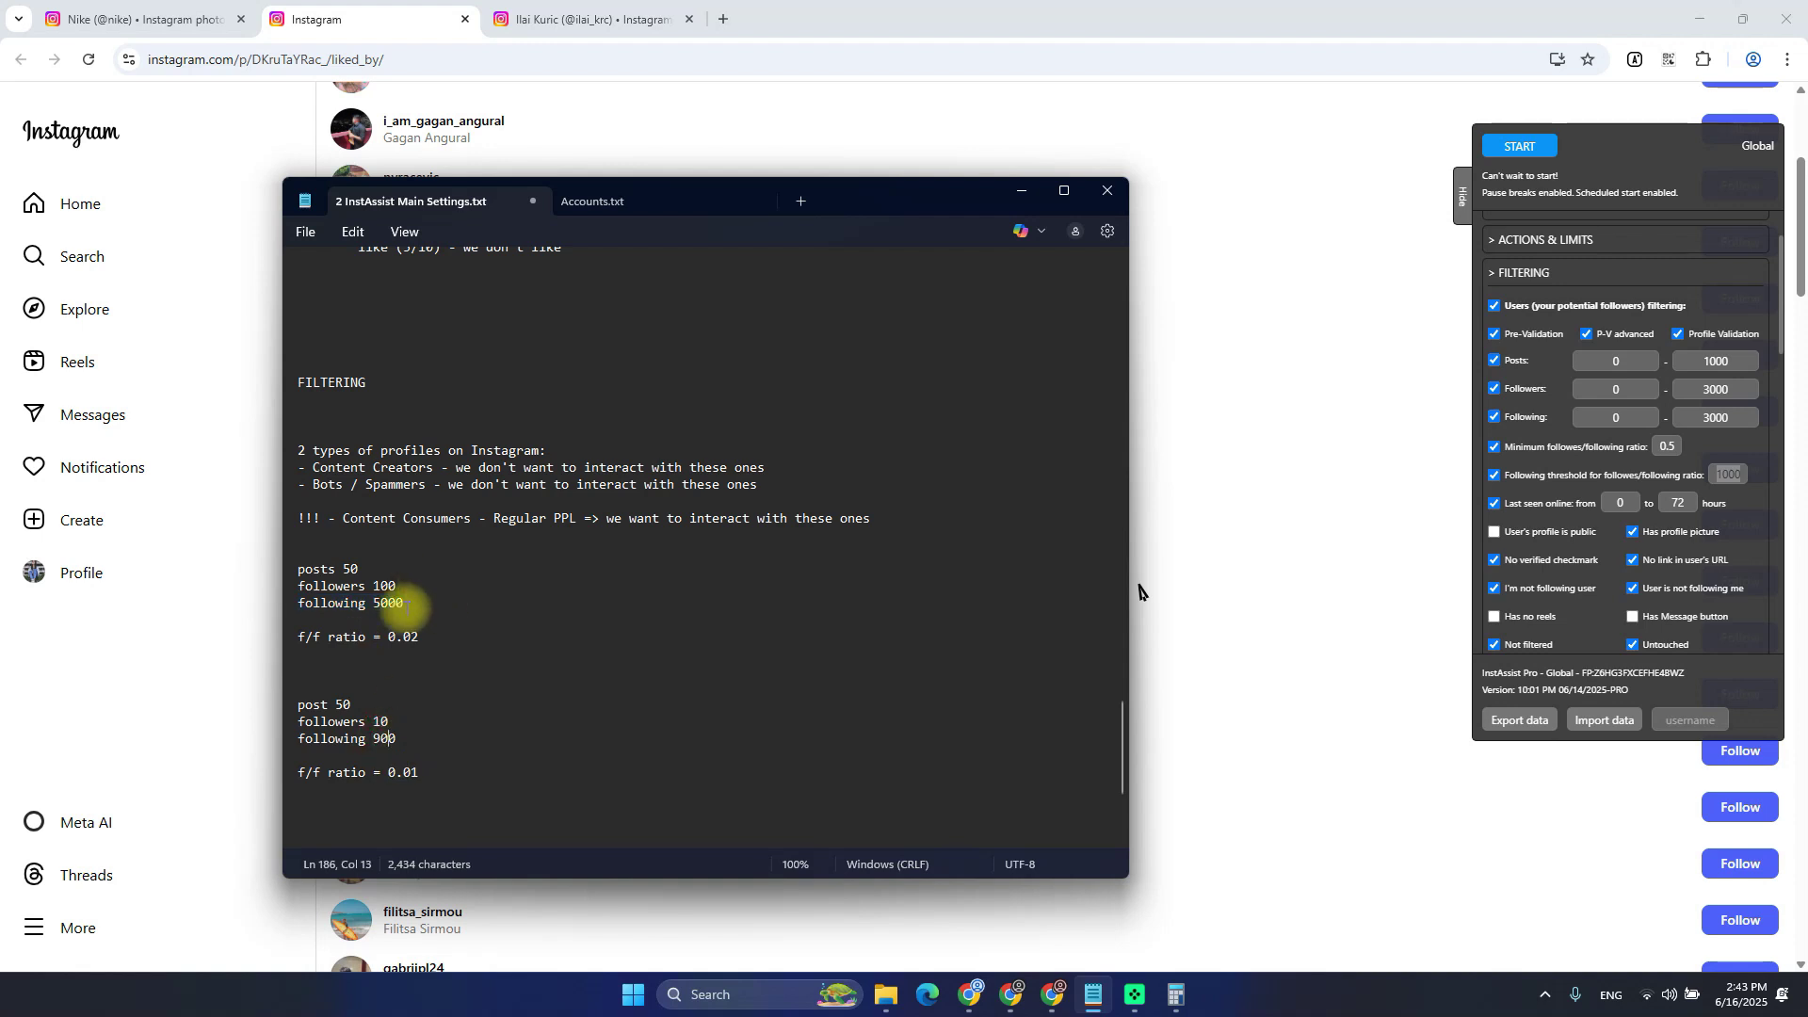
{"action": "double_click", "coordinate": [388, 603]}
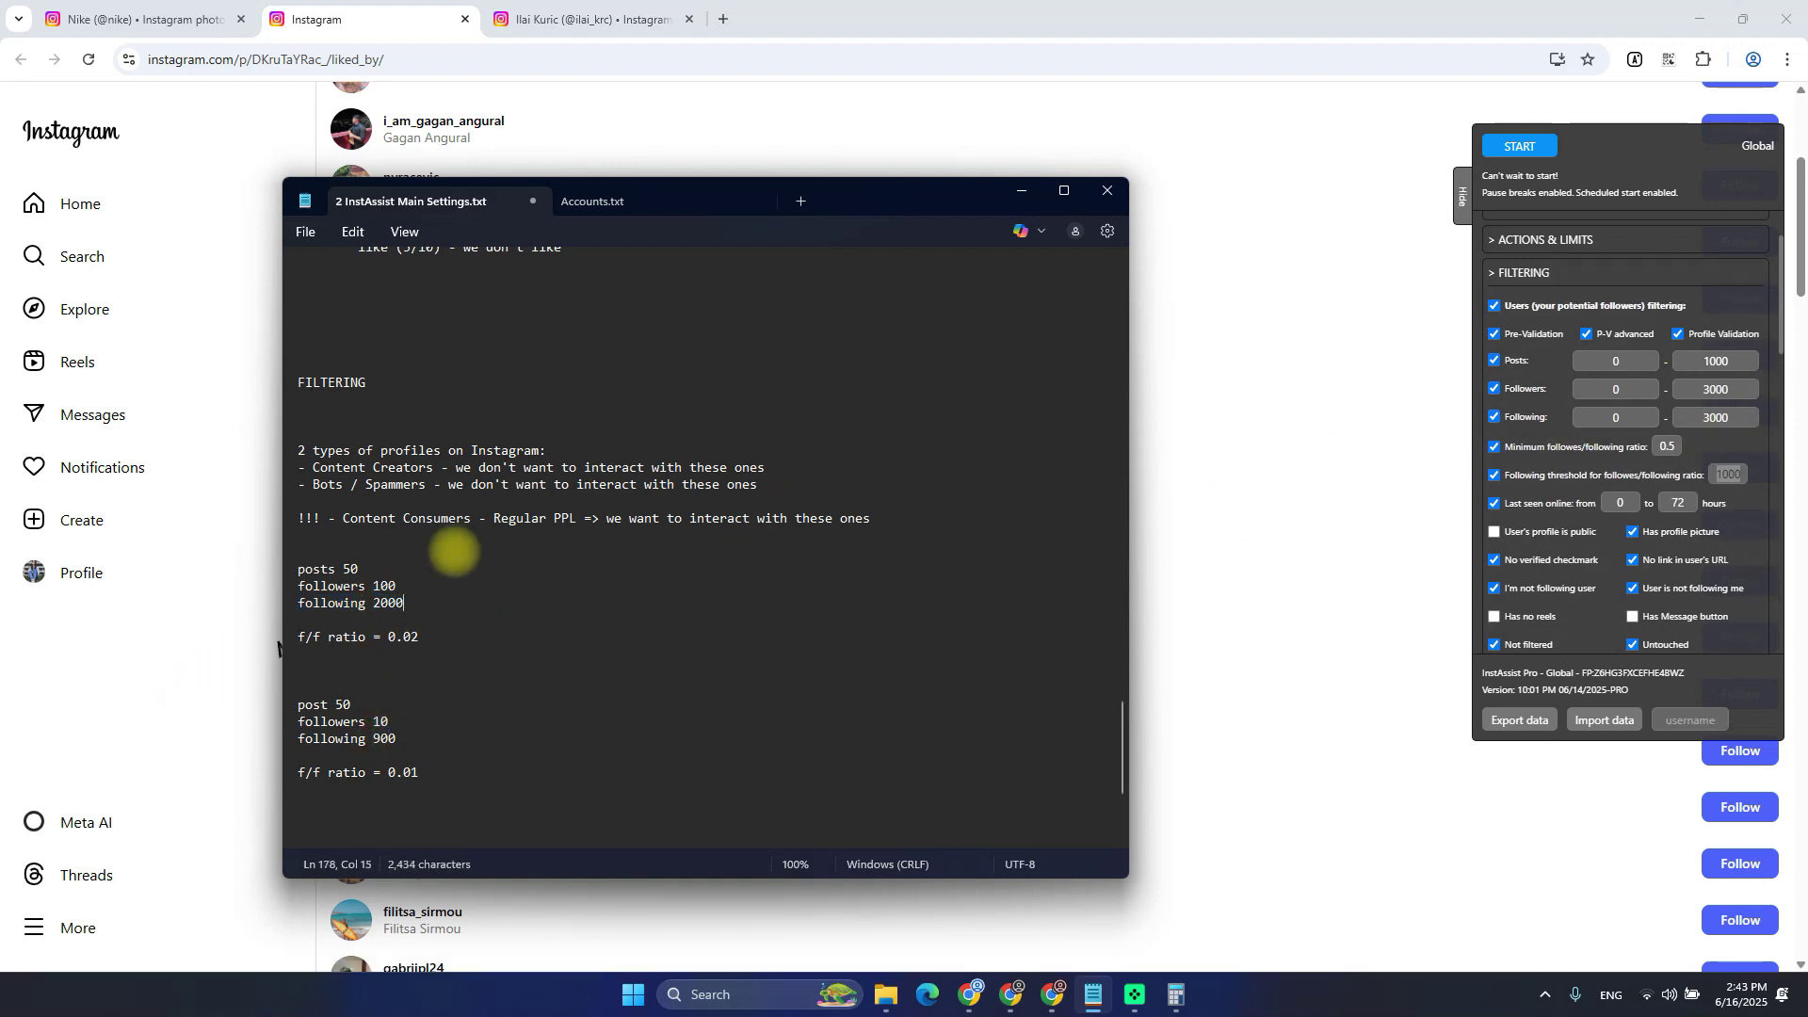
Calculate 100 ÷ 2000 in Calculator and set the first sample profile's f/f ratio in Notepad to 0.05
{"action": "left_click", "coordinate": [391, 585]}
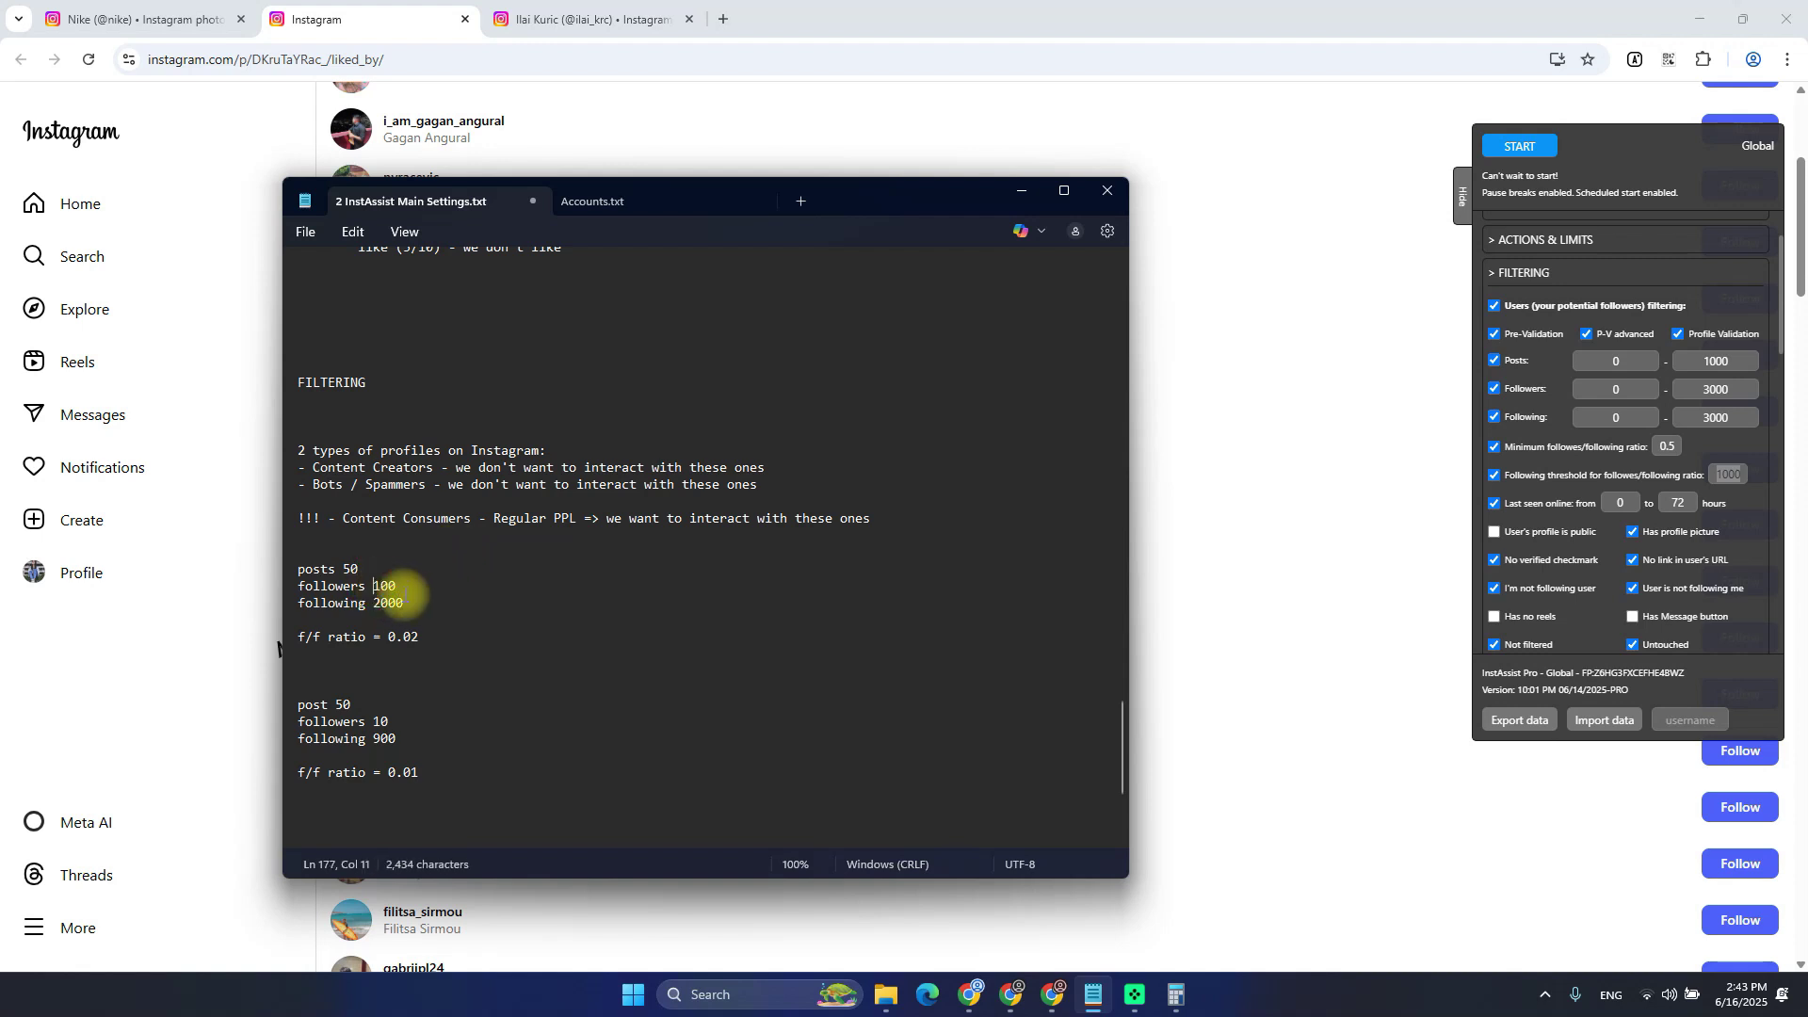
{"action": "double_click", "coordinate": [382, 586]}
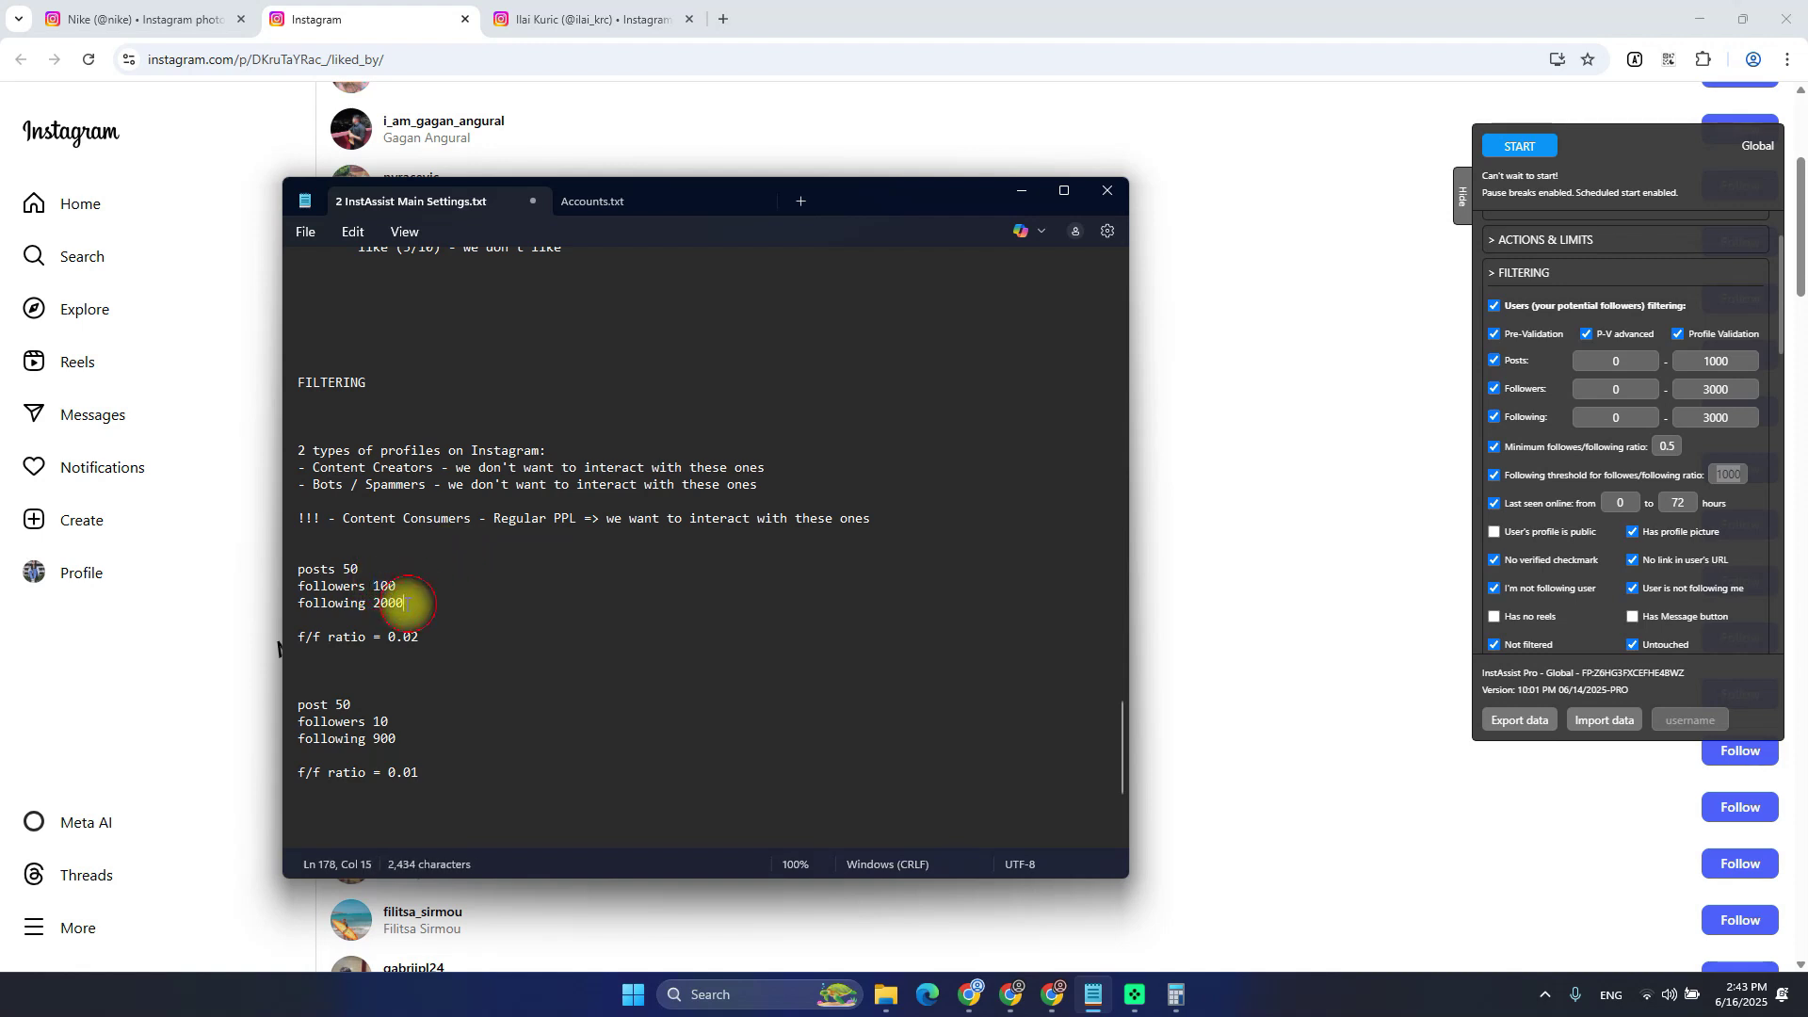
{"action": "key", "text": "alt+Tab"}
{"action": "key", "text": "alt+Tab"}
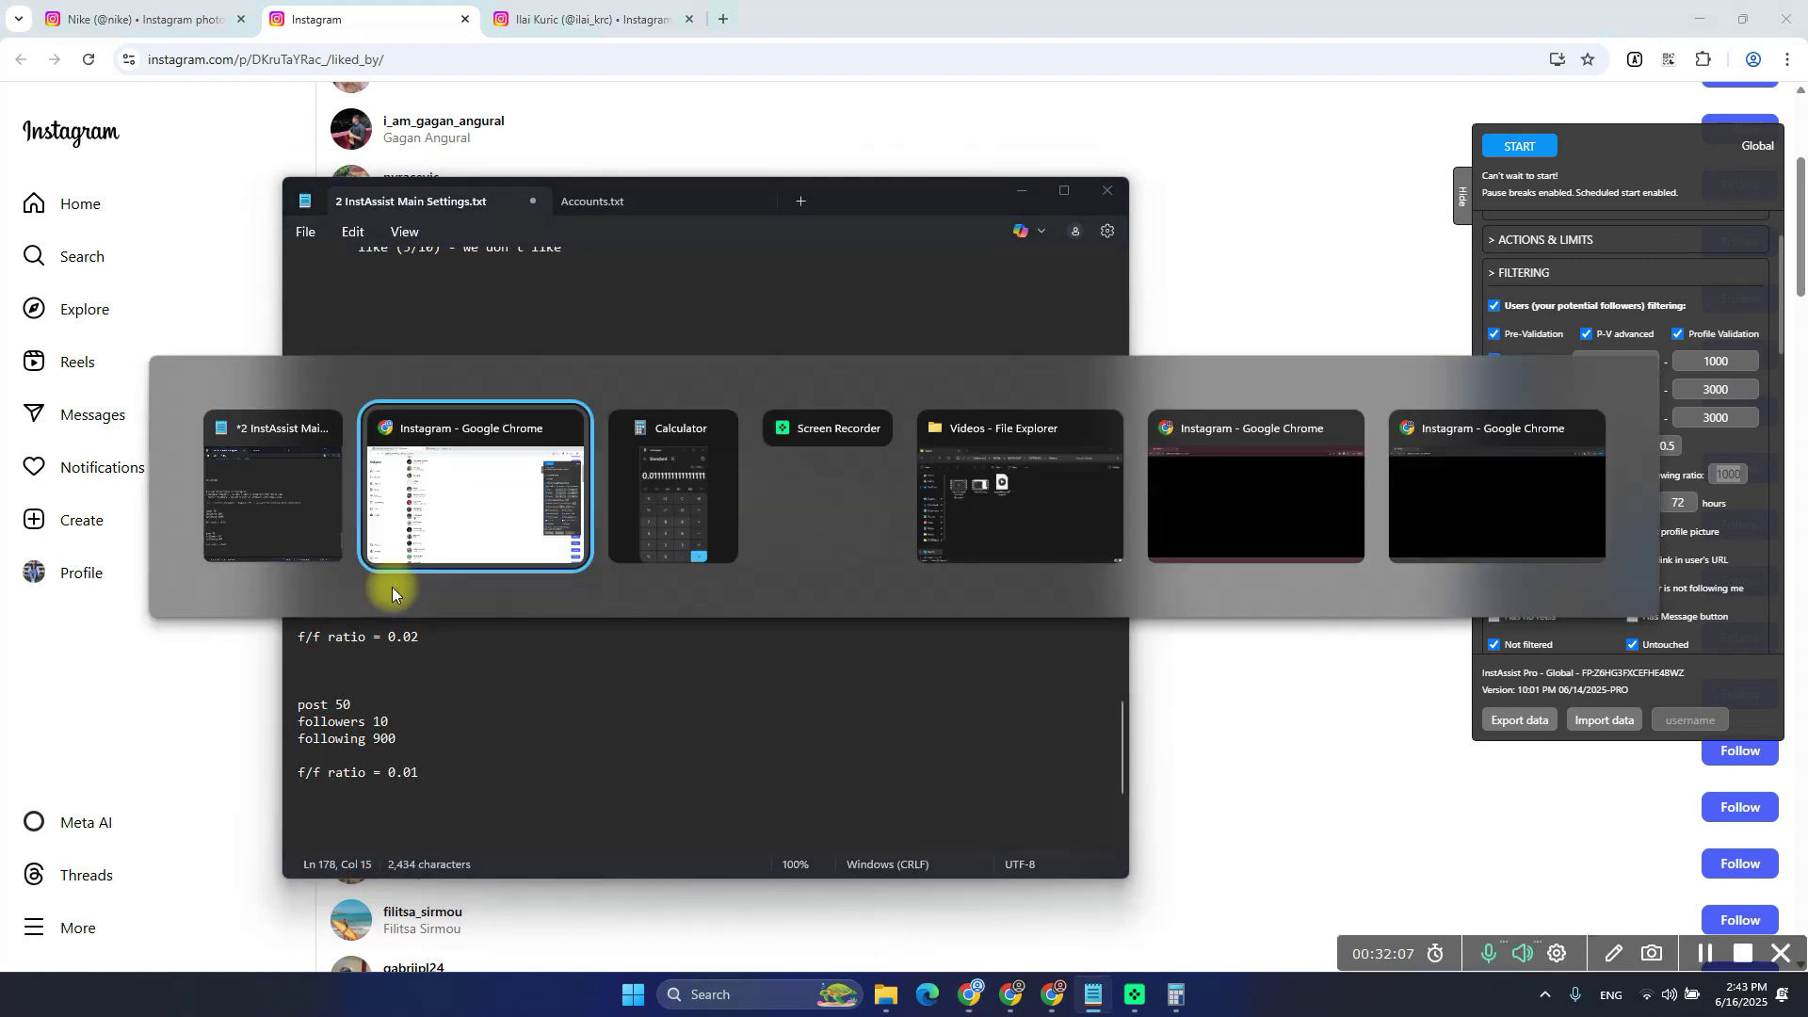
{"action": "key", "text": "alt+Tab"}
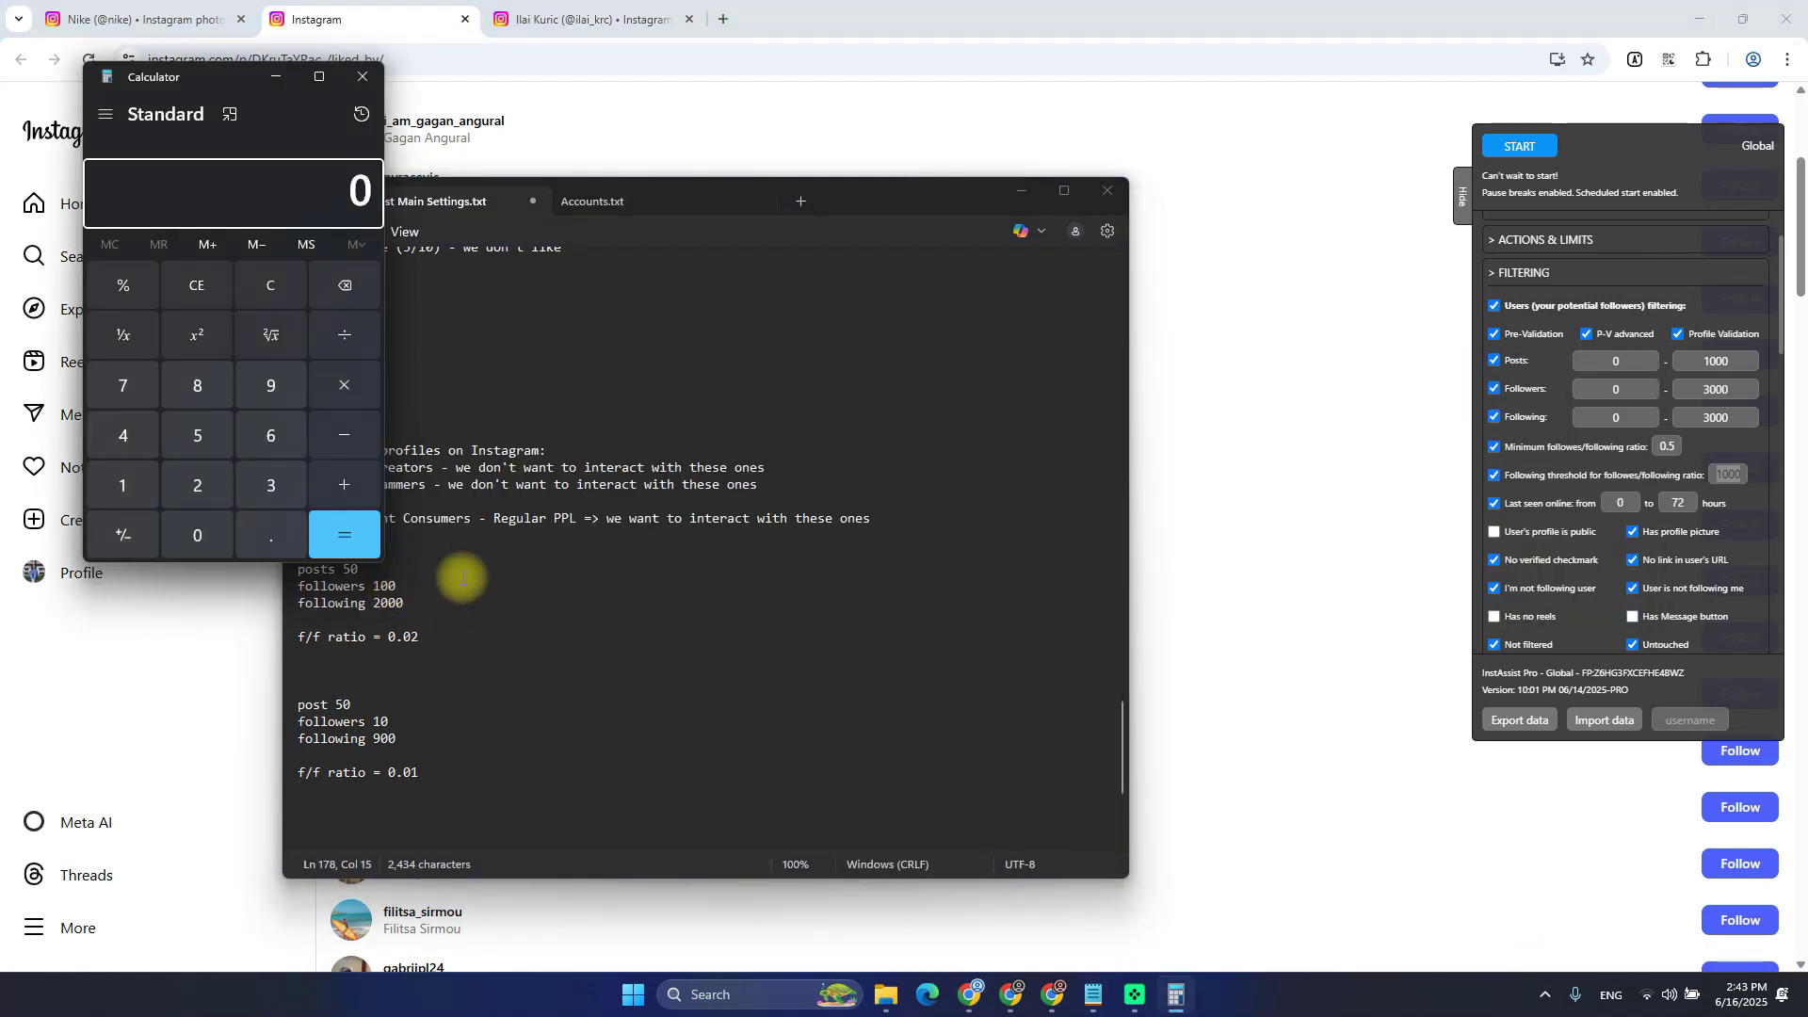
{"action": "type", "text": "000"}
{"action": "key", "text": "Return"}
{"action": "left_click_drag", "start_coordinate": [323, 188], "coordinate": [369, 188]}
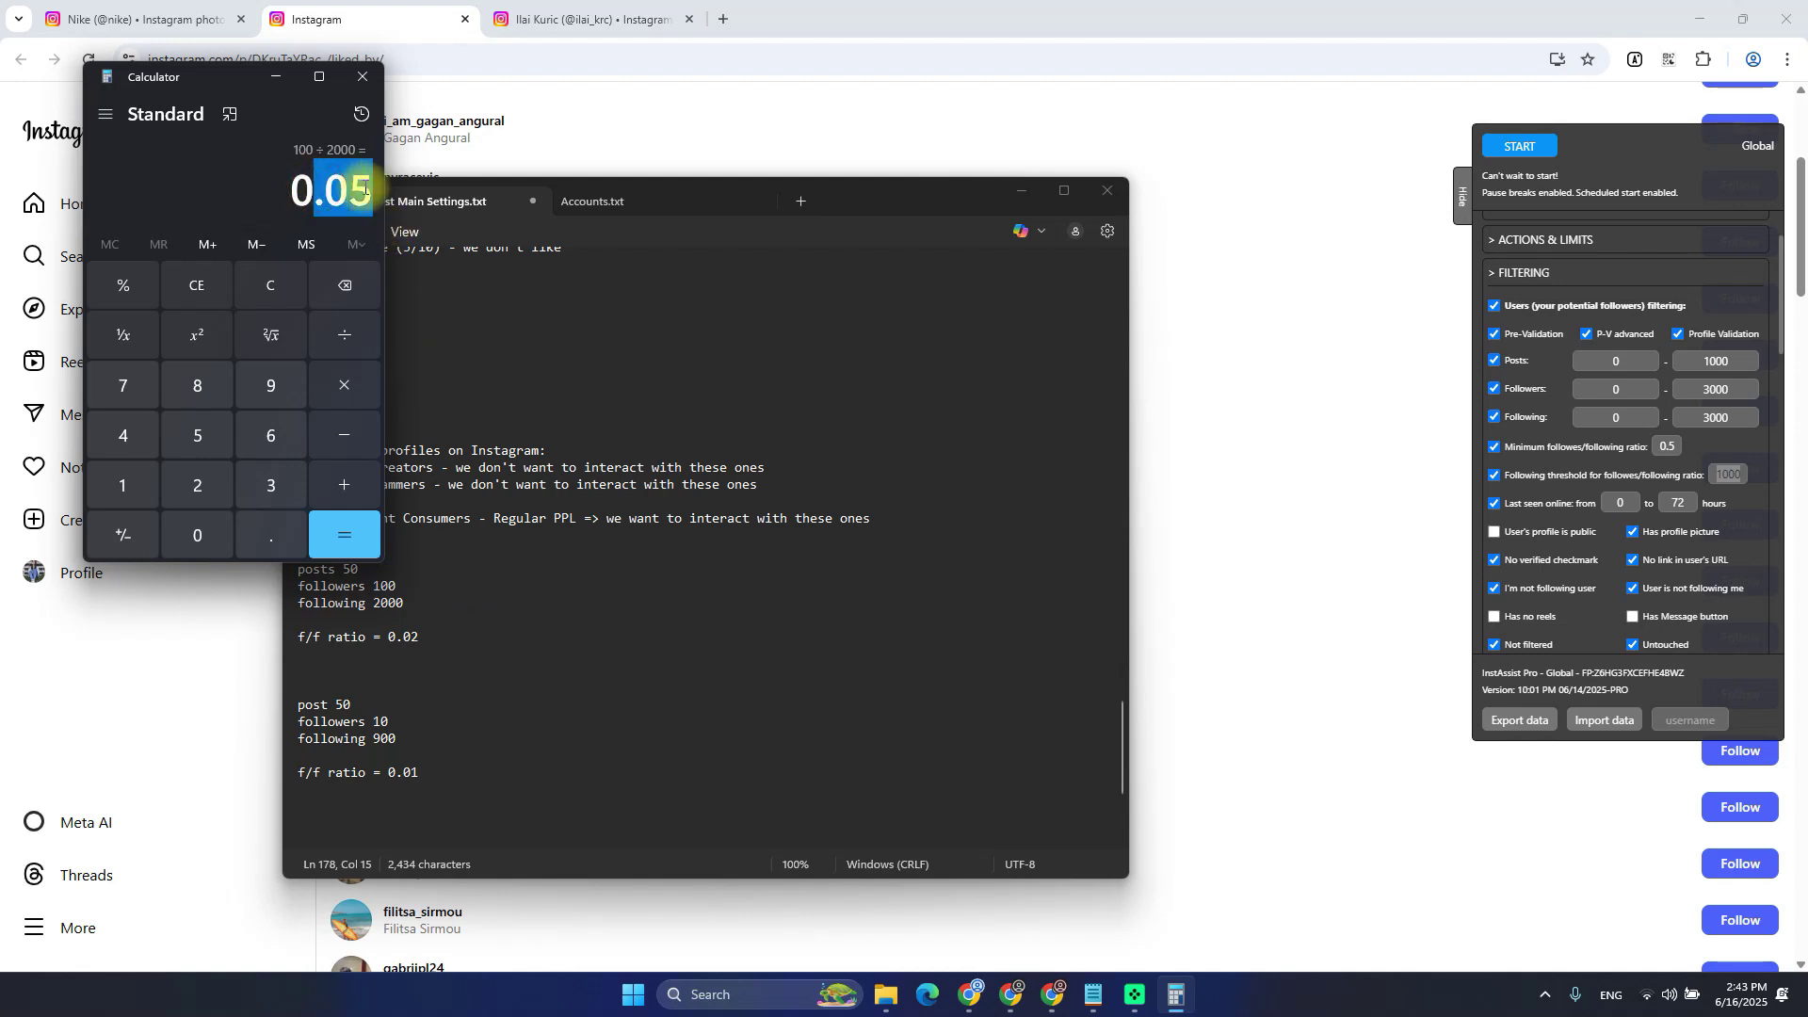
{"action": "left_click_drag", "start_coordinate": [394, 638], "coordinate": [426, 638]}
{"action": "type", "text": ".05"}
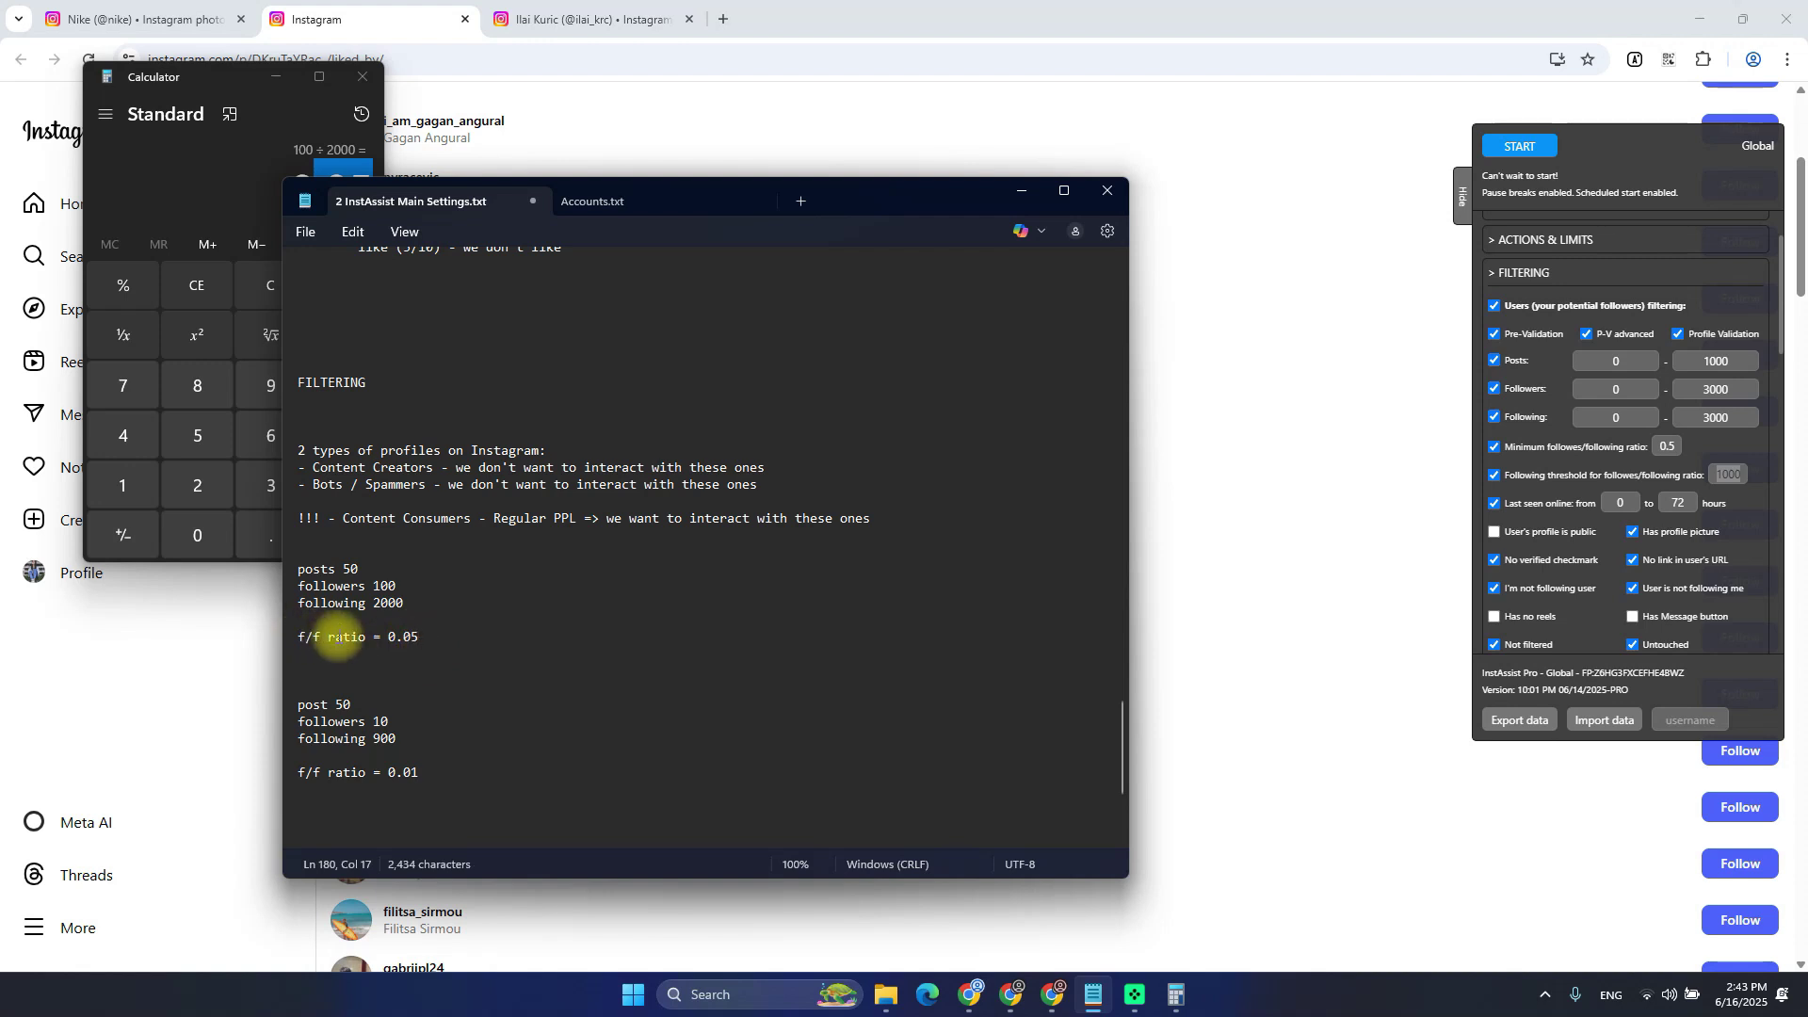
Compare the first sample profile's following figure and f/f ratio with InstAssist's minimum followers/following ratio, highlighting them in Notepad
{"action": "left_click", "coordinate": [1669, 447]}
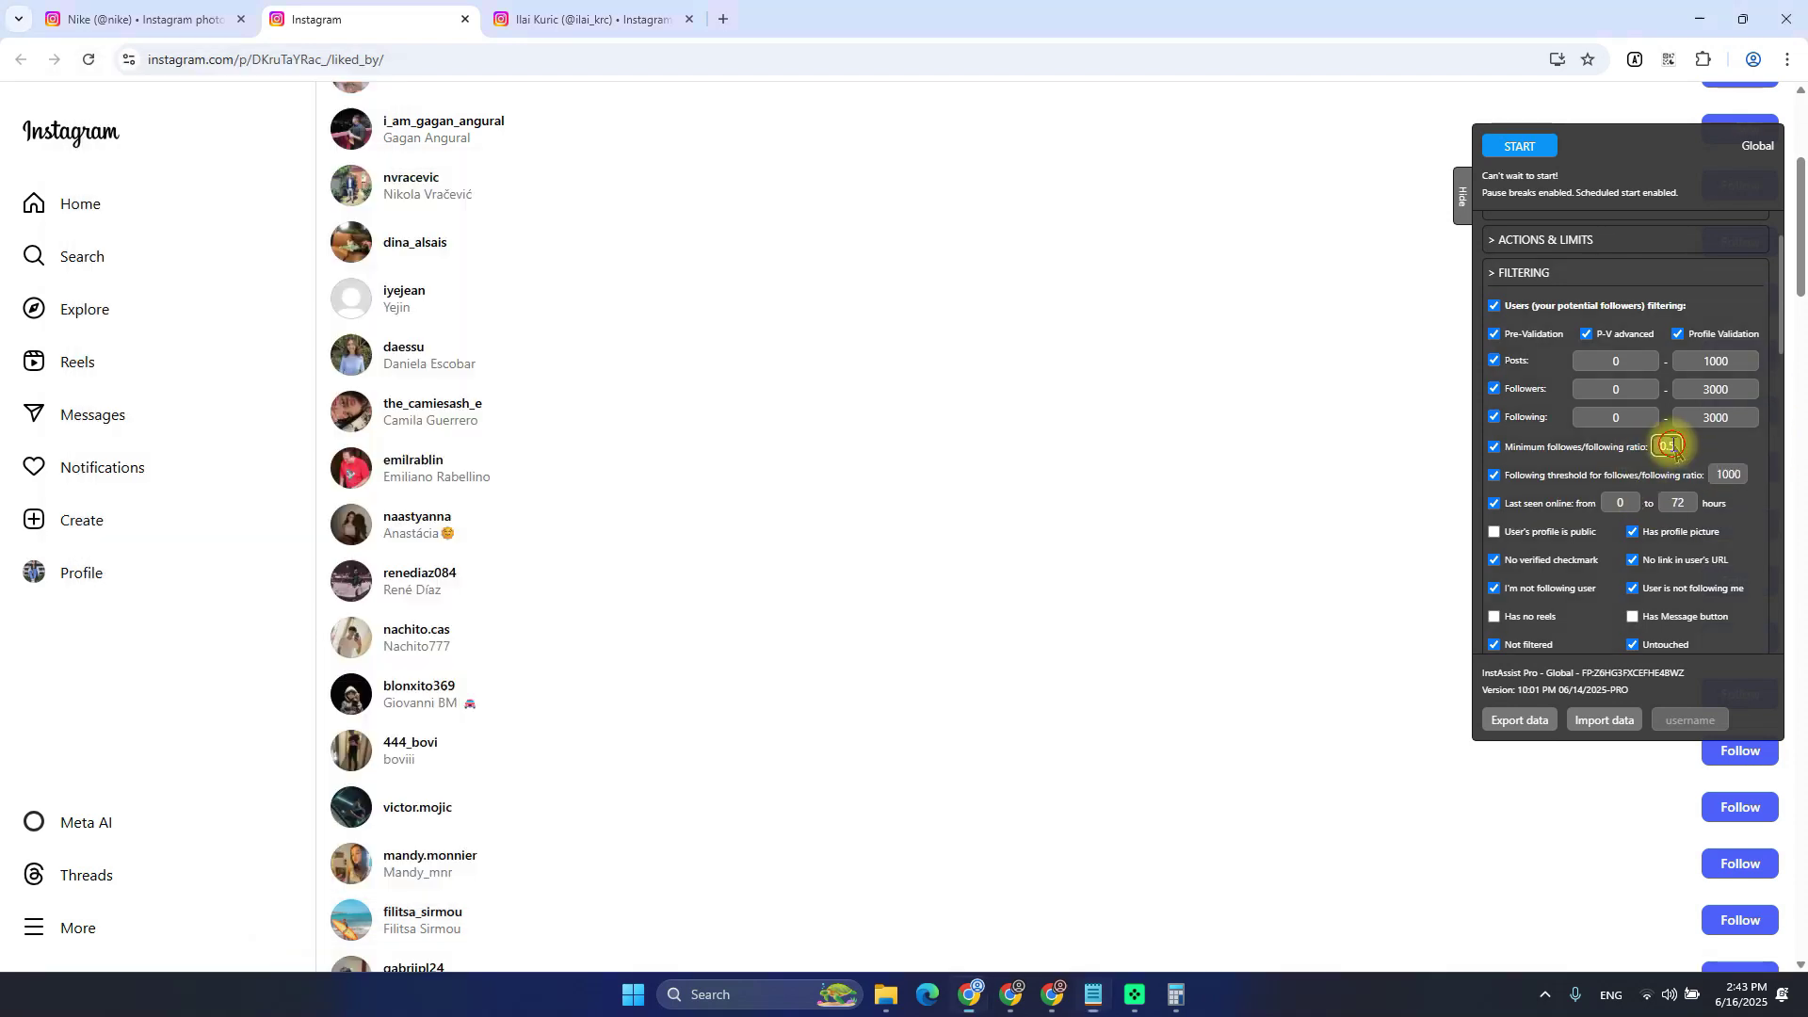
{"action": "key", "text": "alt+Tab"}
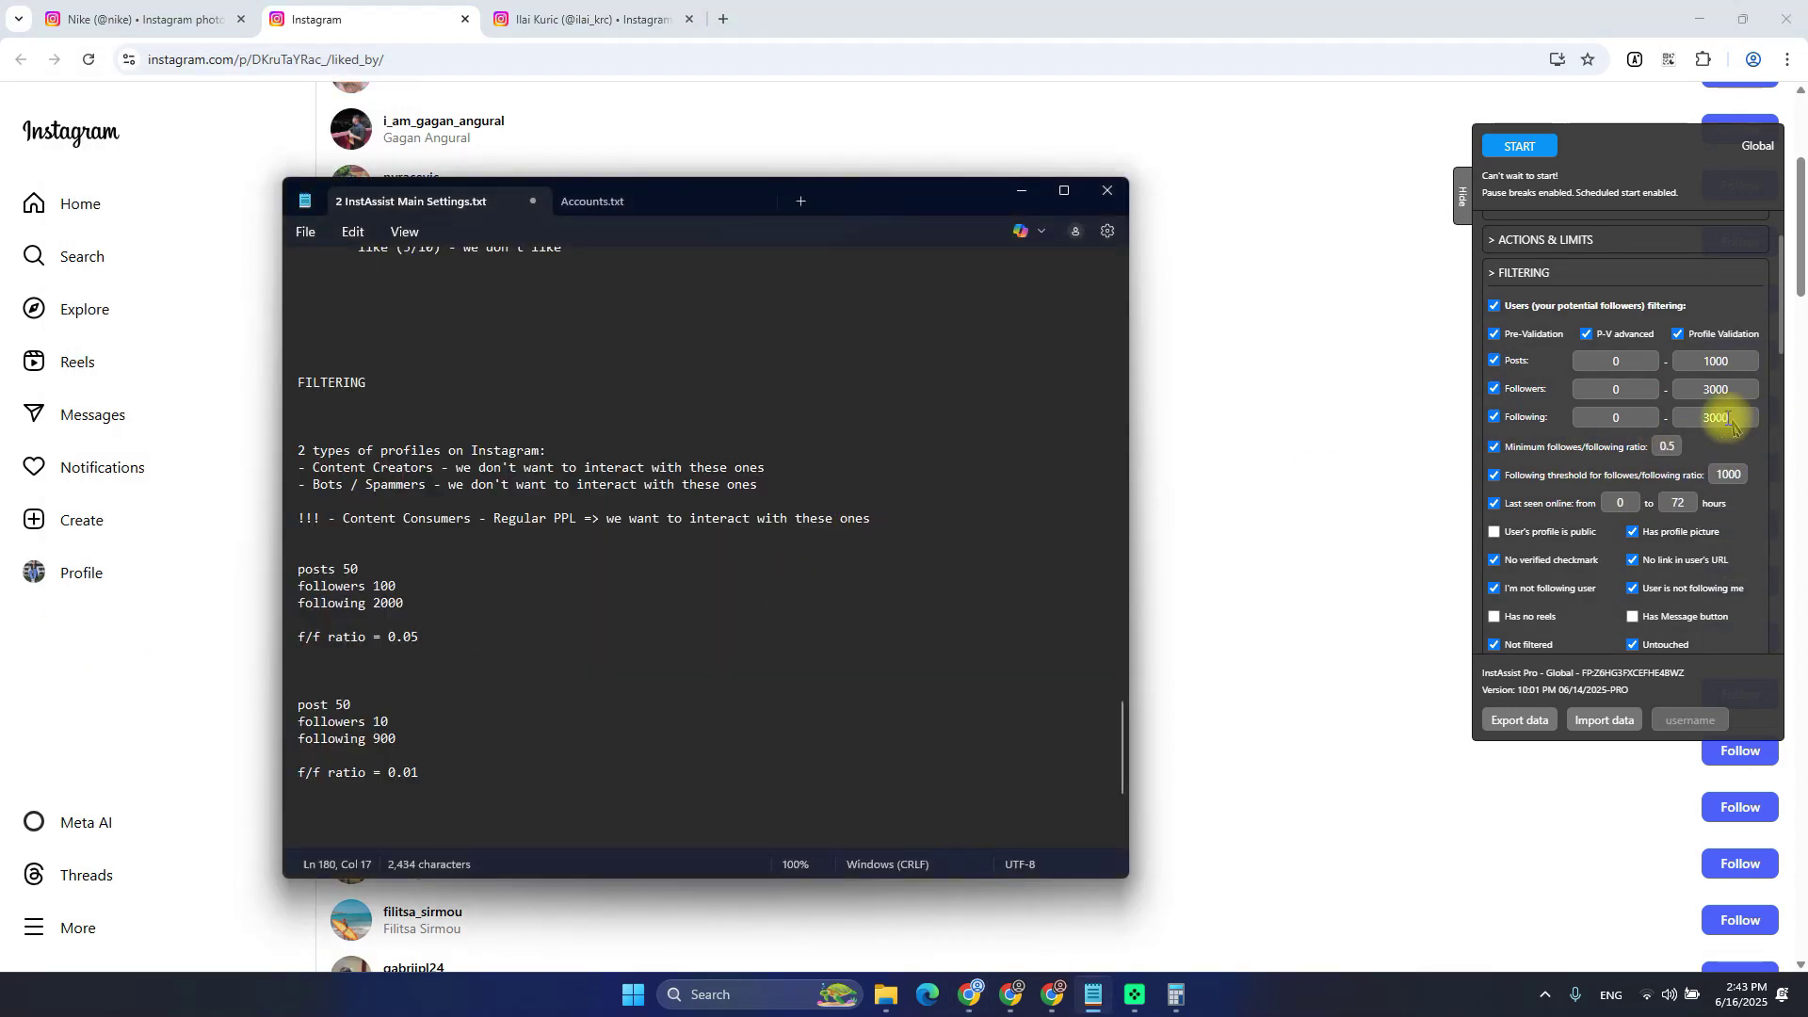
{"action": "double_click", "coordinate": [386, 603]}
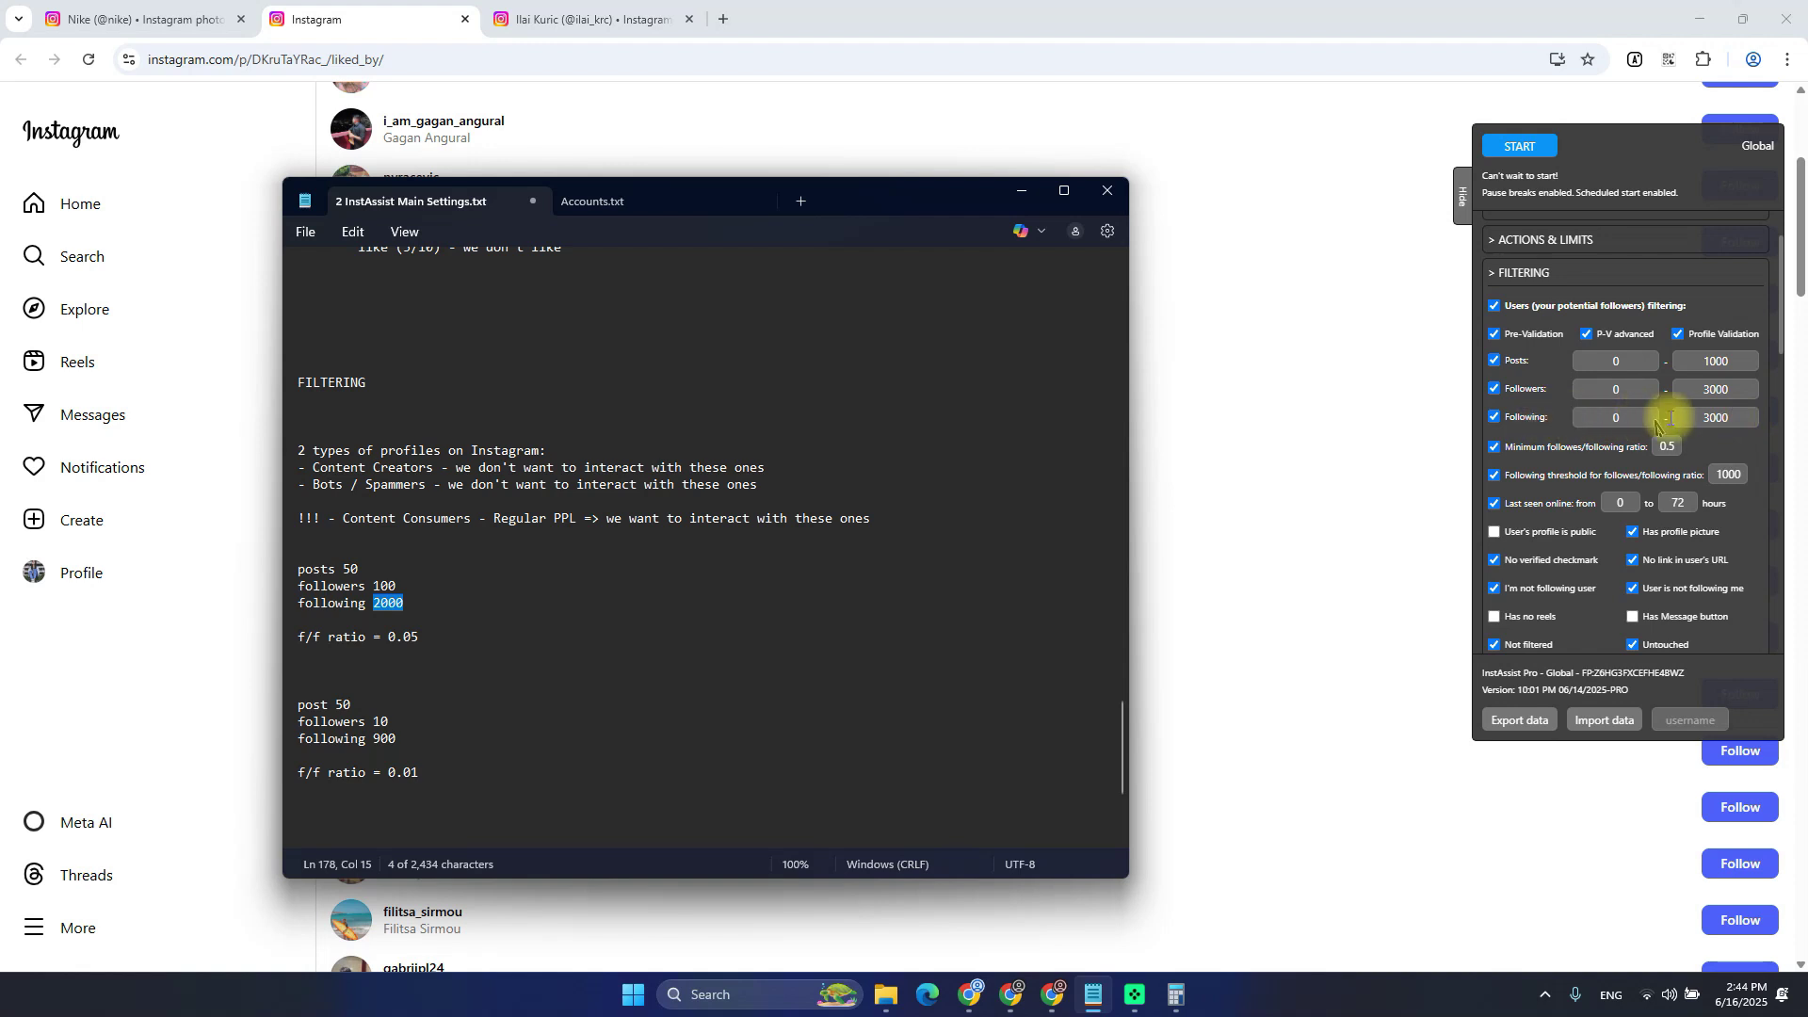
{"action": "left_click", "coordinate": [455, 616]}
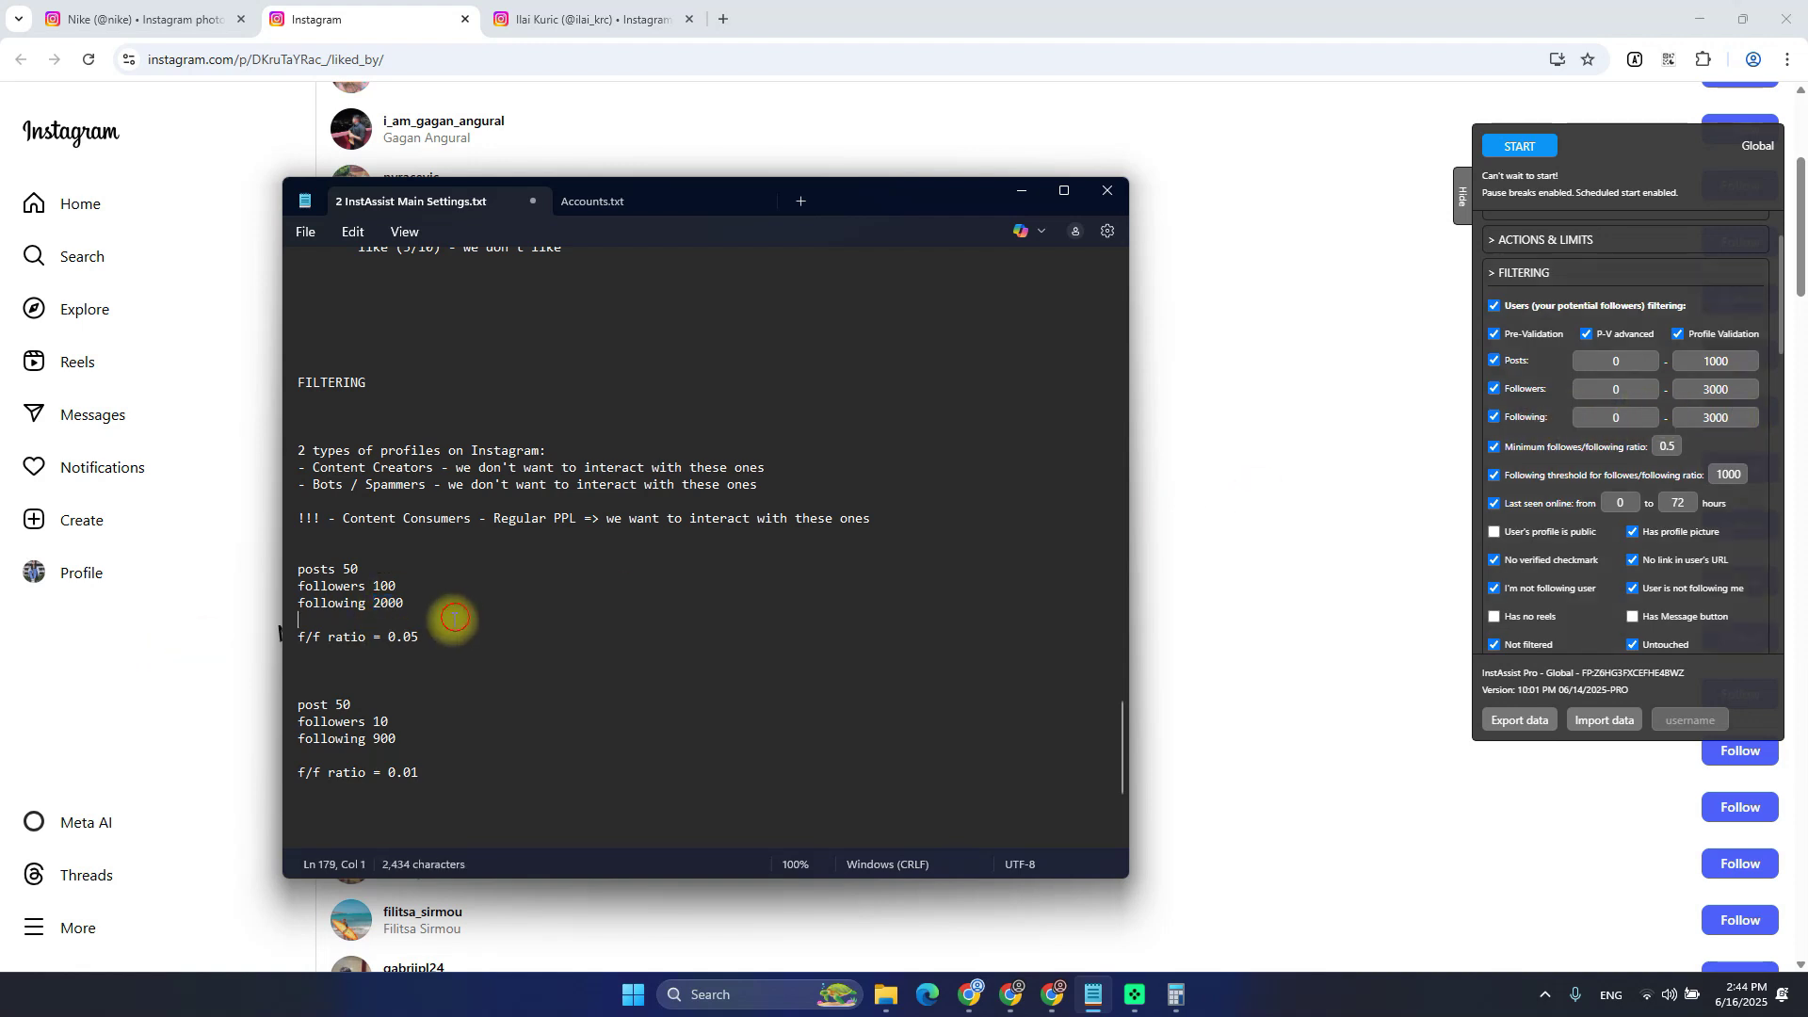
{"action": "left_click", "coordinate": [1606, 446]}
{"action": "key", "text": "alt+Tab"}
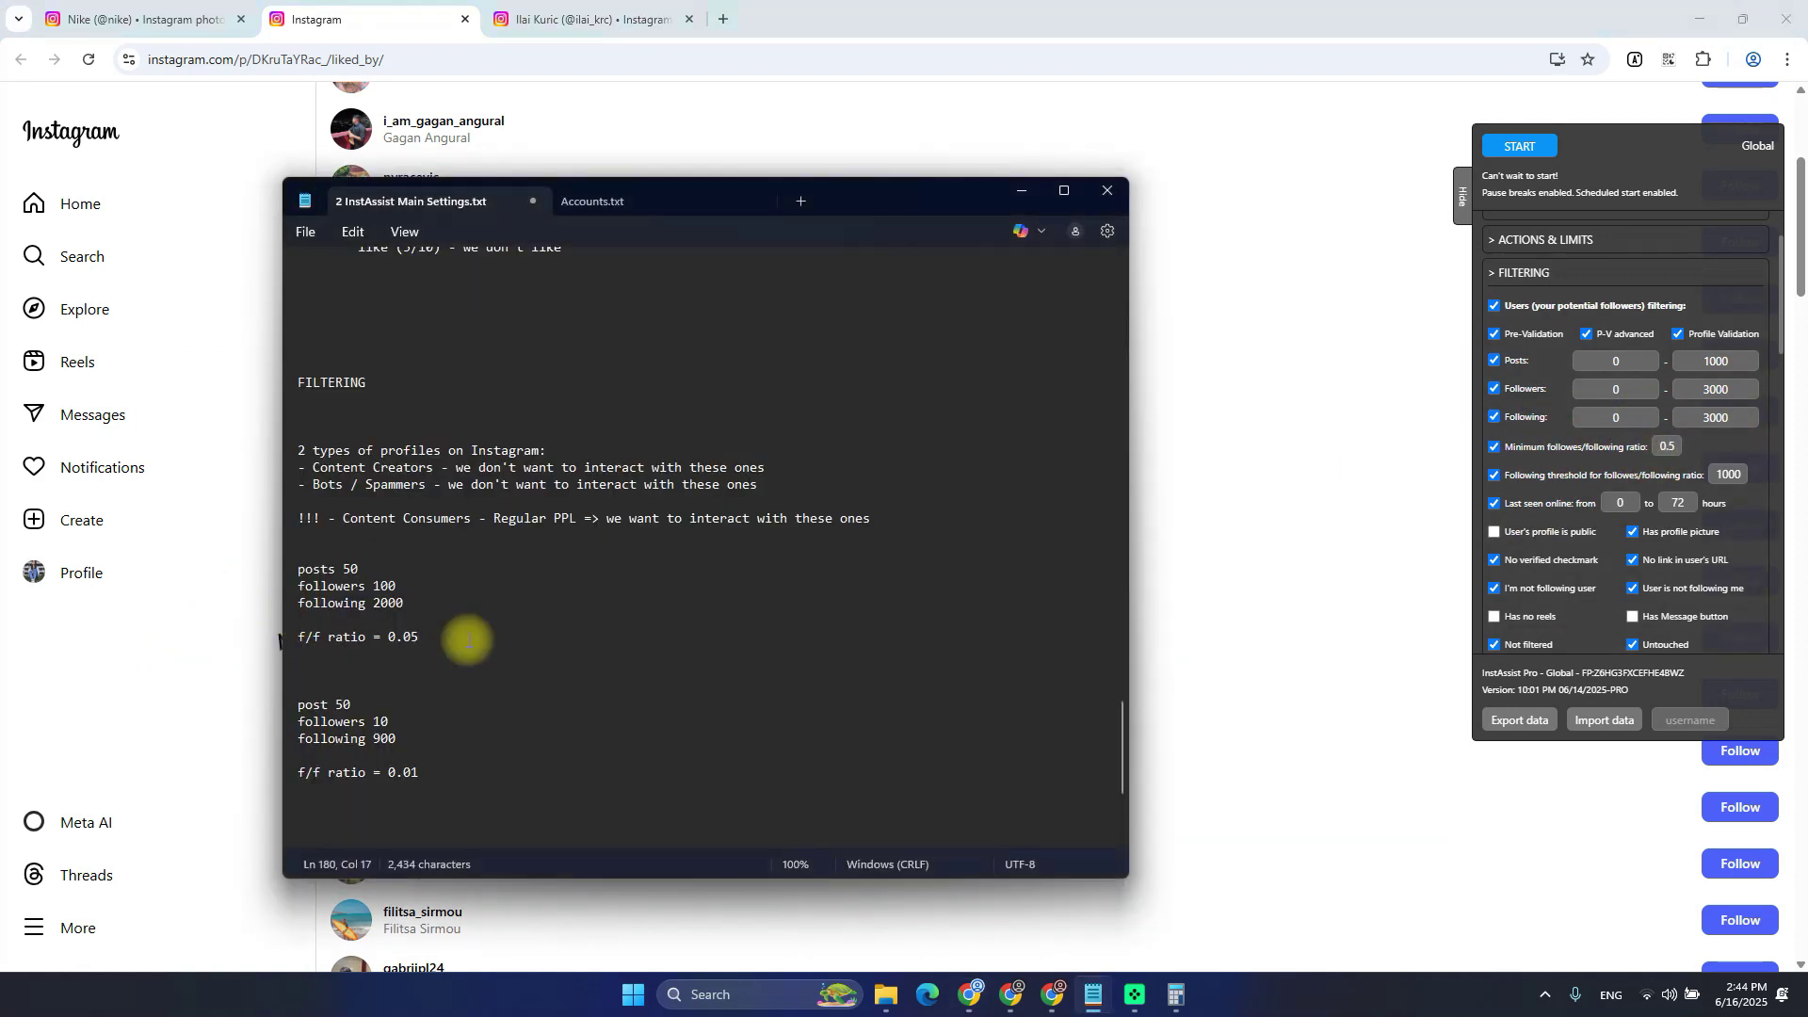
{"action": "left_click_drag", "start_coordinate": [469, 637], "coordinate": [234, 573]}
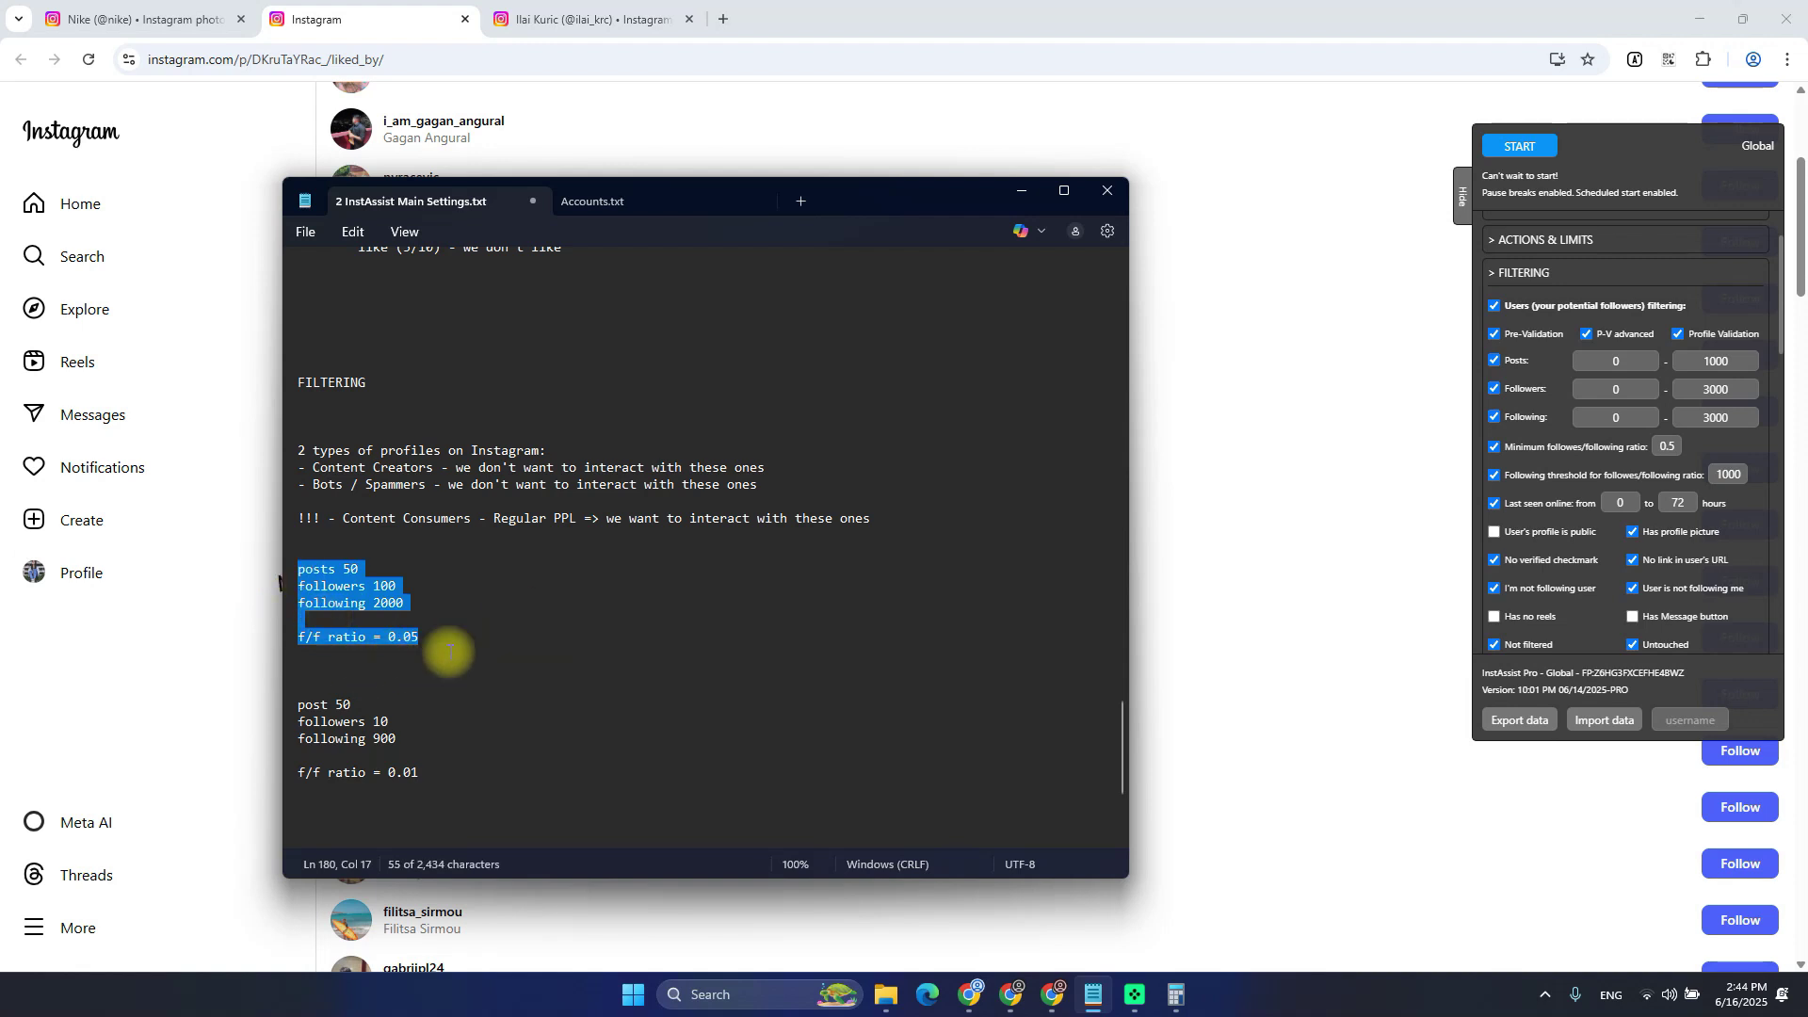
{"action": "left_click", "coordinate": [366, 638]}
{"action": "double_click", "coordinate": [343, 642]}
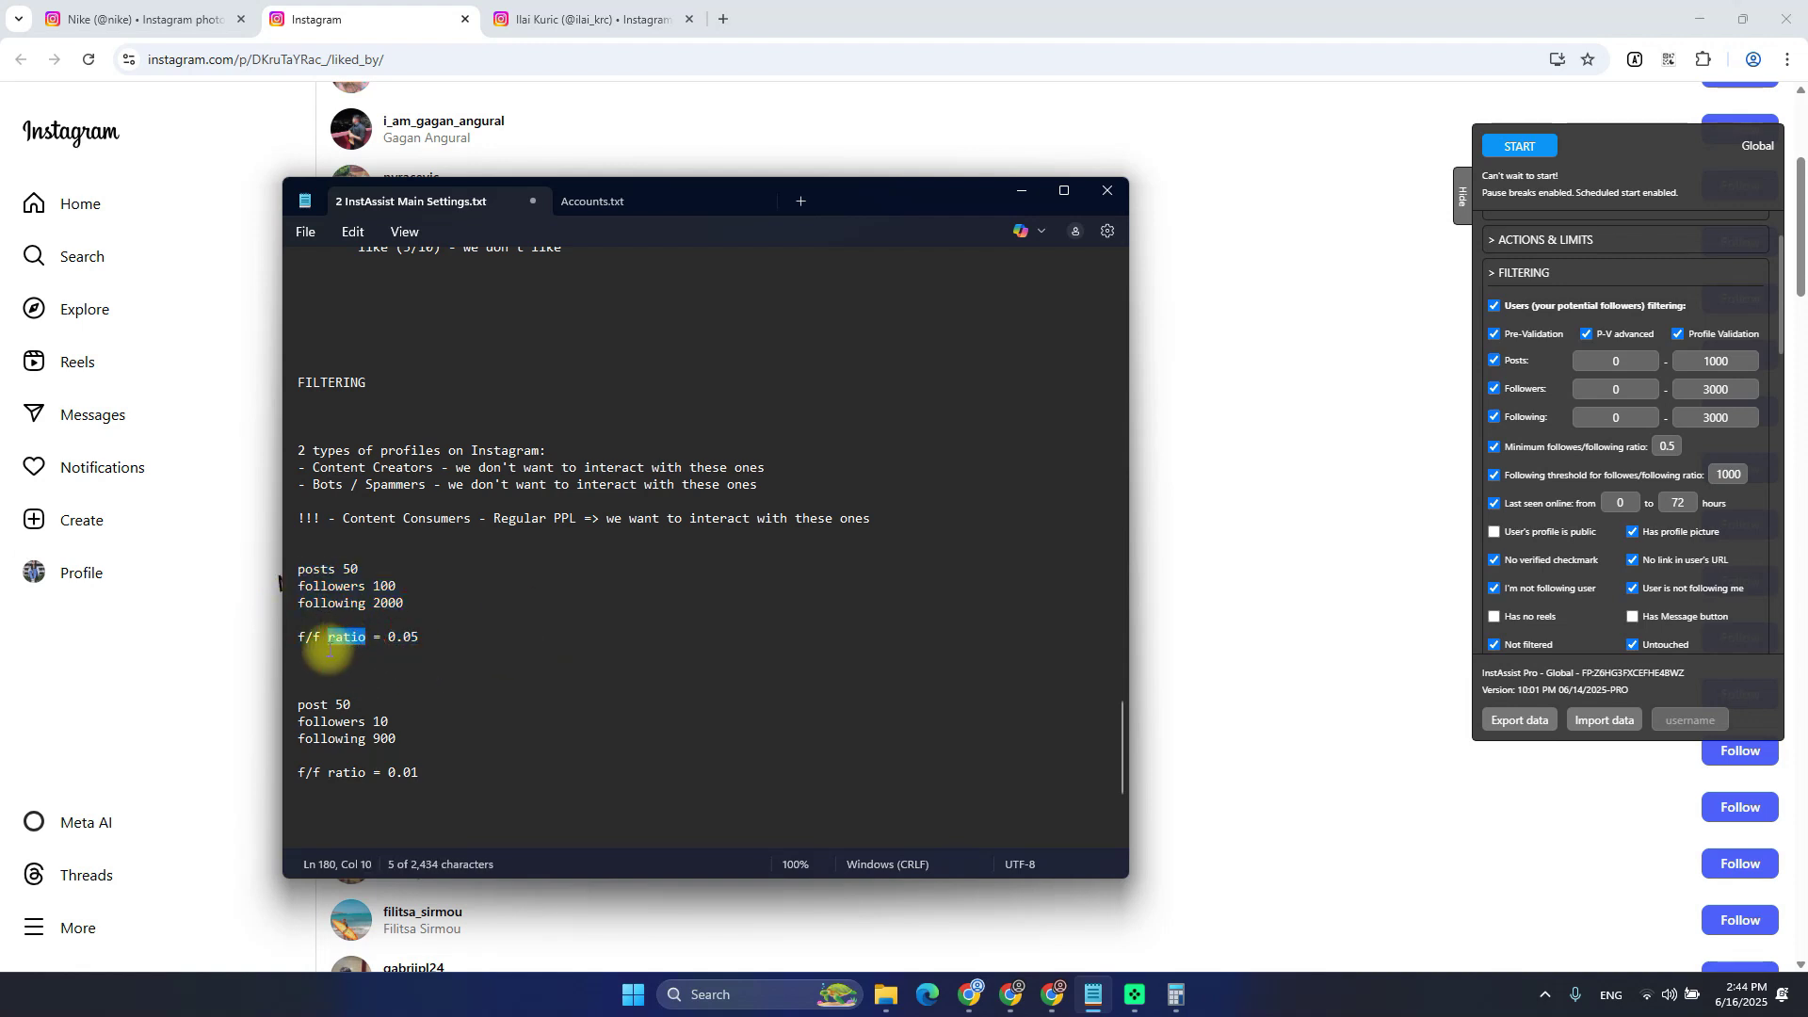
{"action": "left_click", "coordinate": [420, 638]}
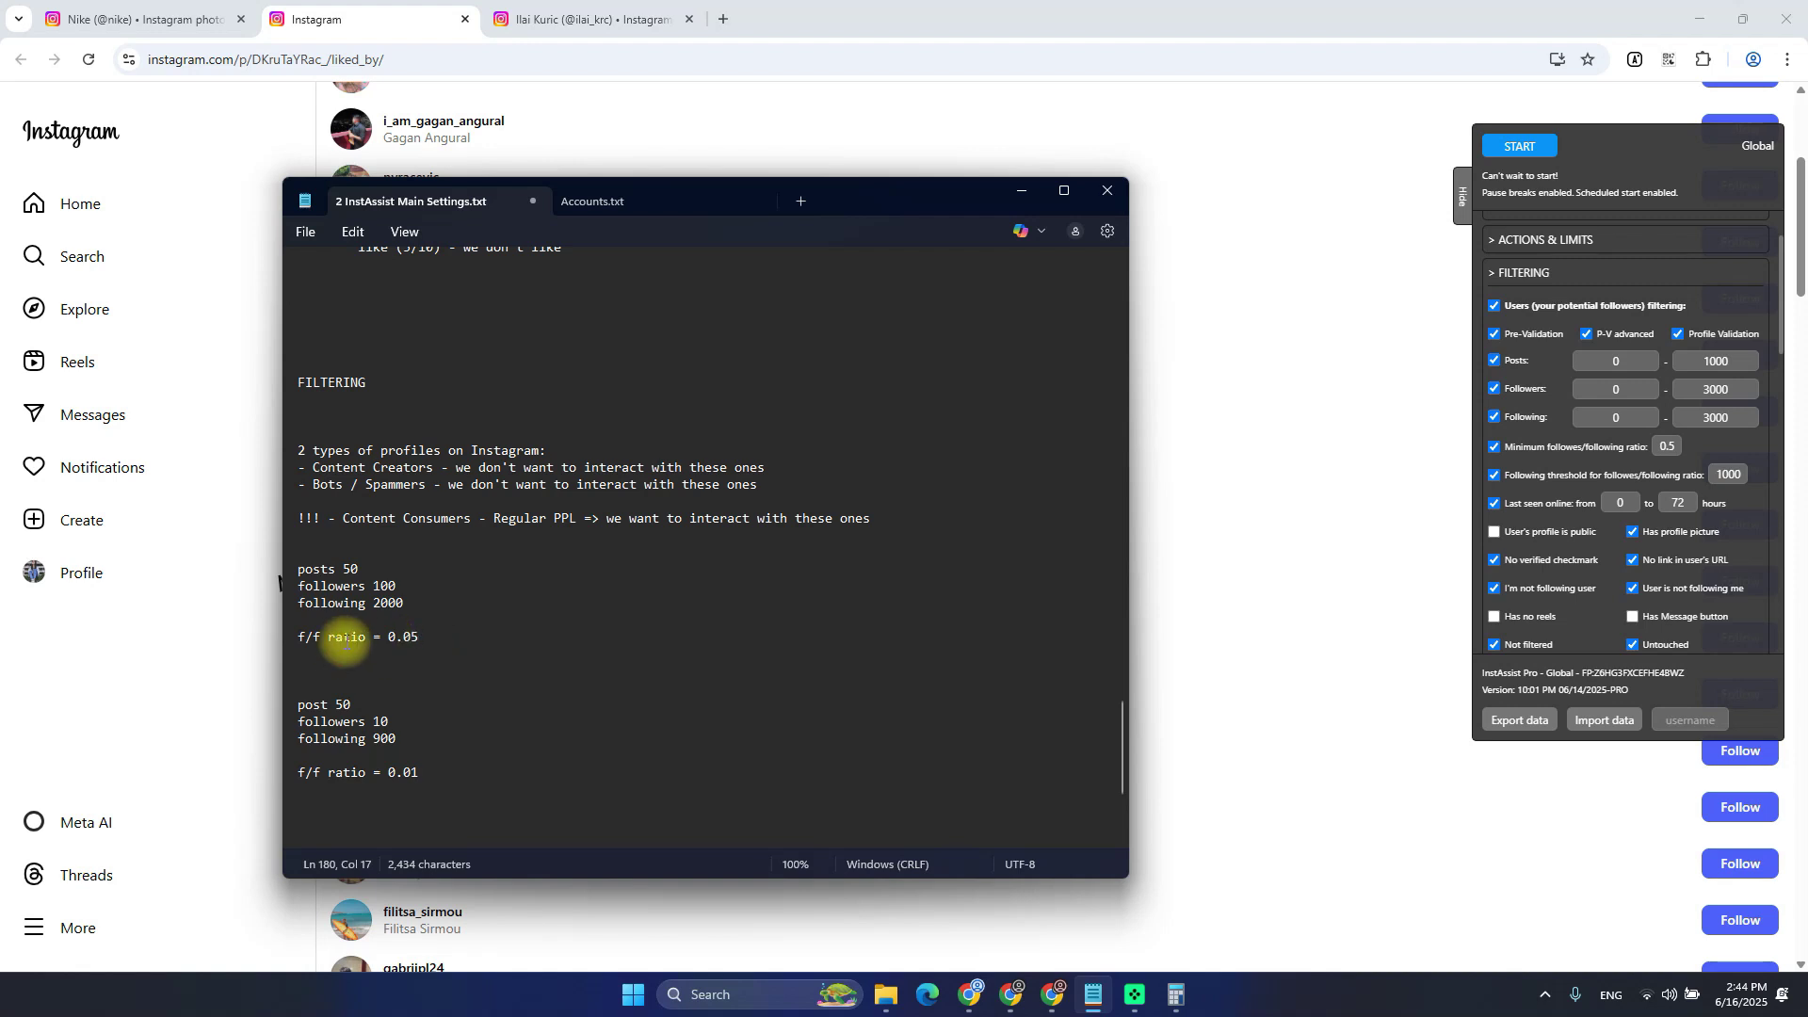
{"action": "left_click", "coordinate": [420, 688]}
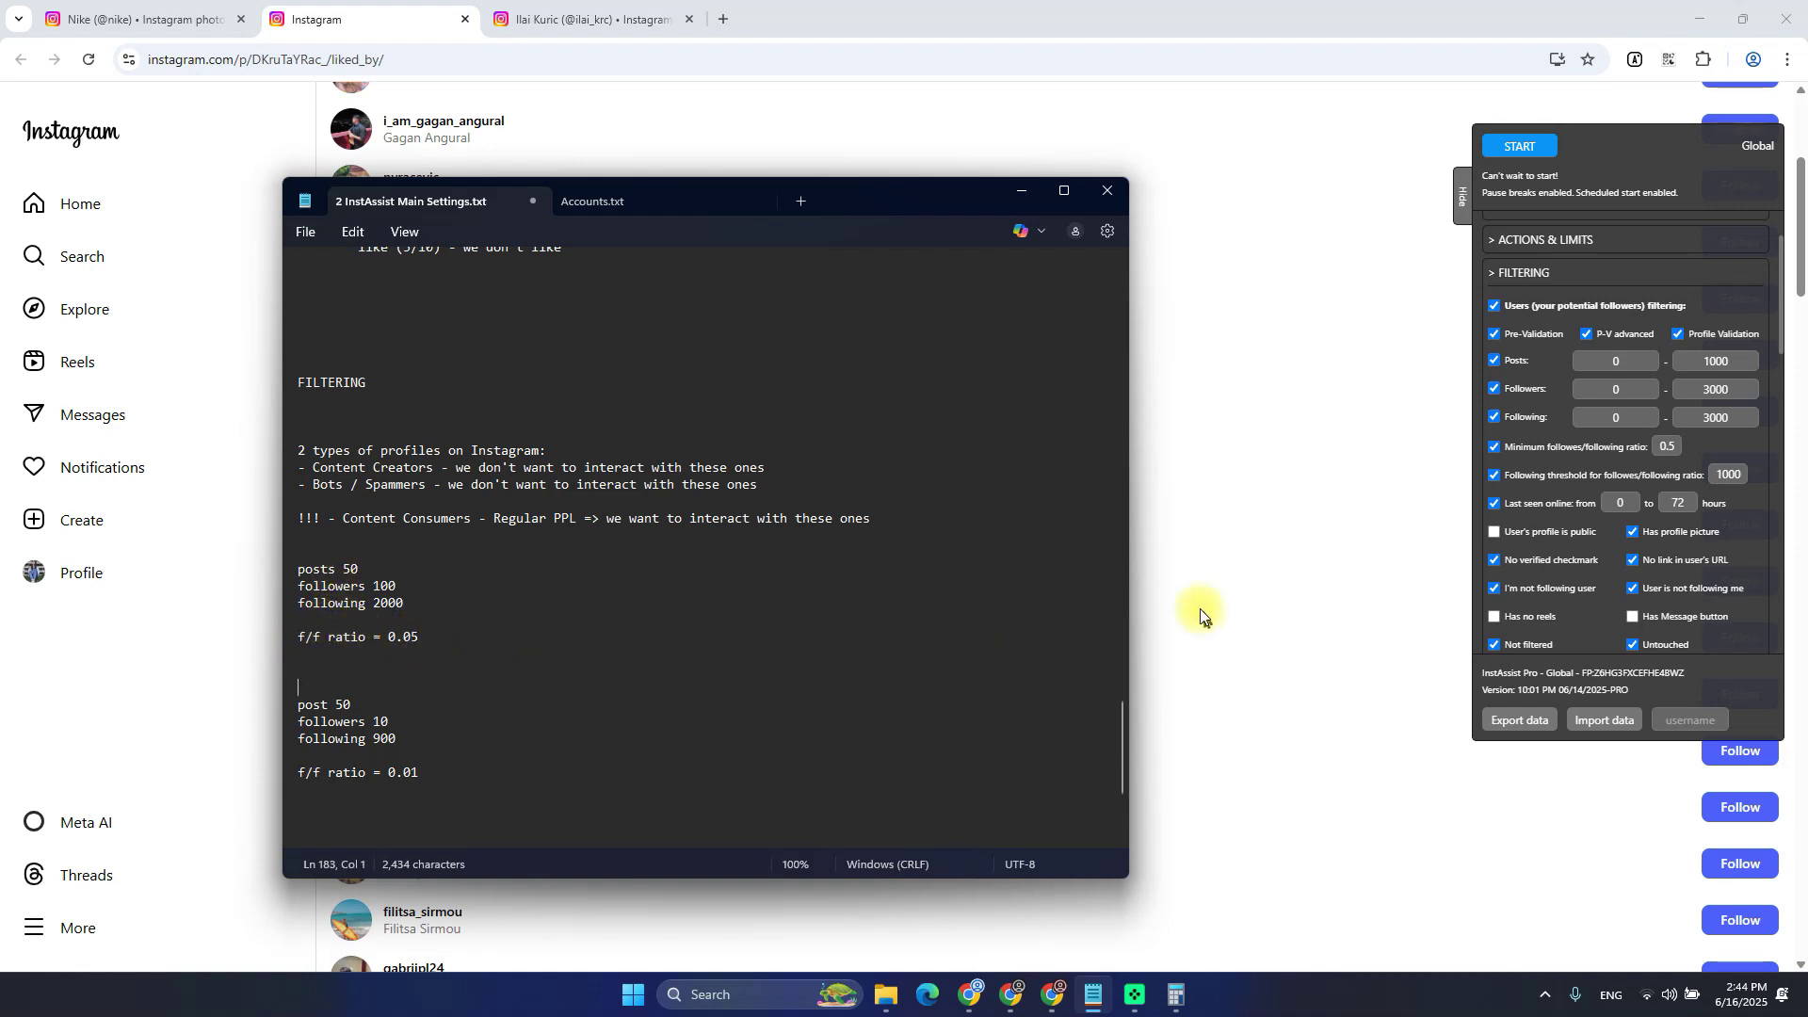
Disable InstAssist's minimum followers/following ratio filter and the following threshold filter for that ratio
{"action": "left_click", "coordinate": [1579, 451]}
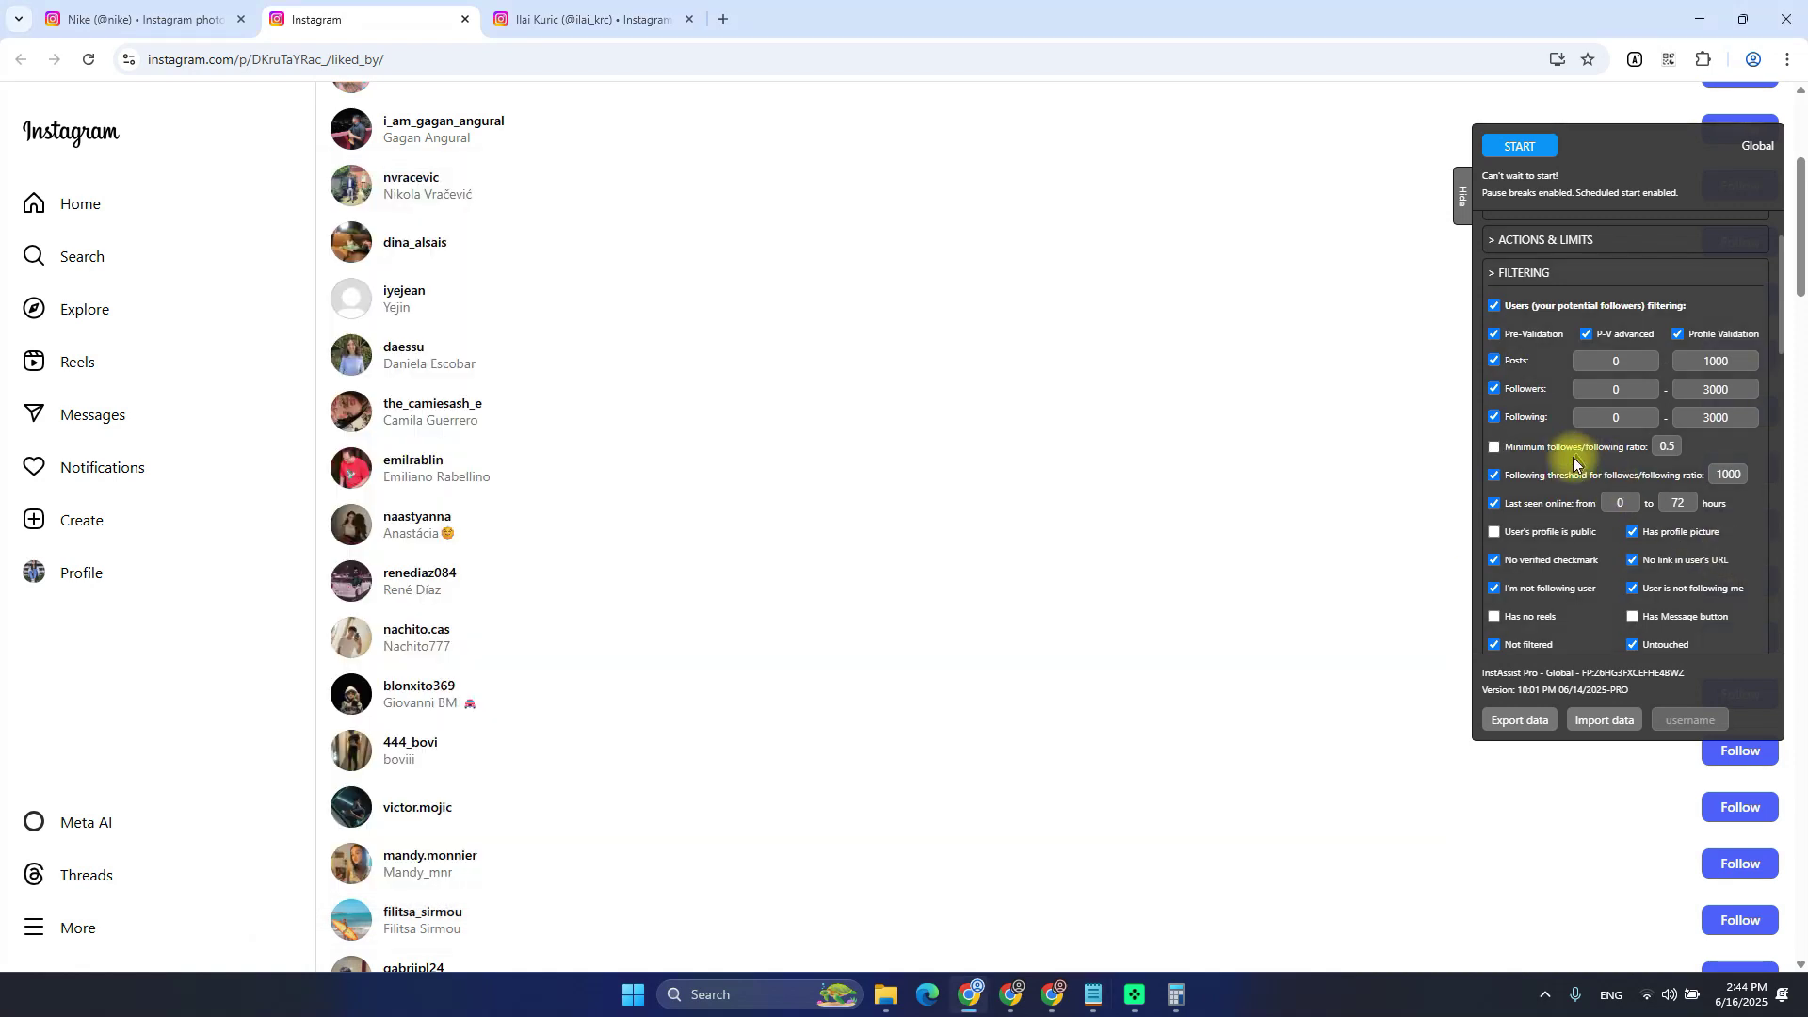
{"action": "left_click", "coordinate": [1568, 481]}
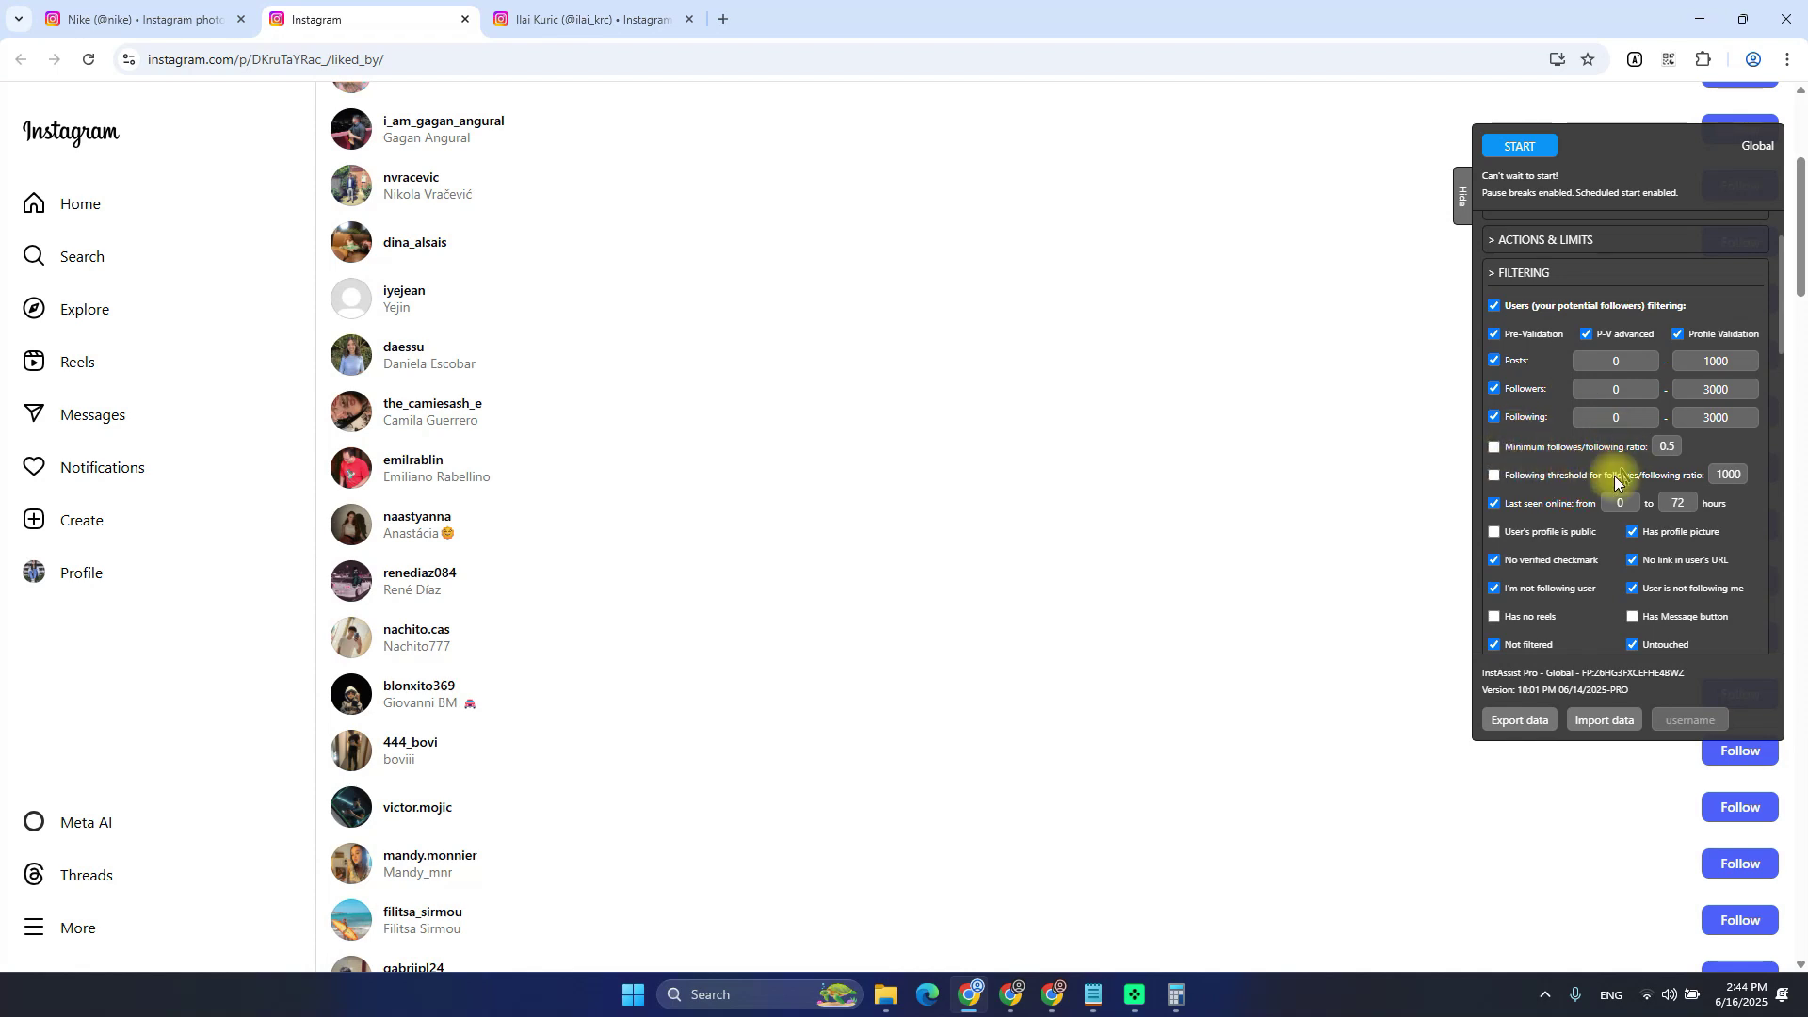
{"action": "key", "text": "alt+Tab"}
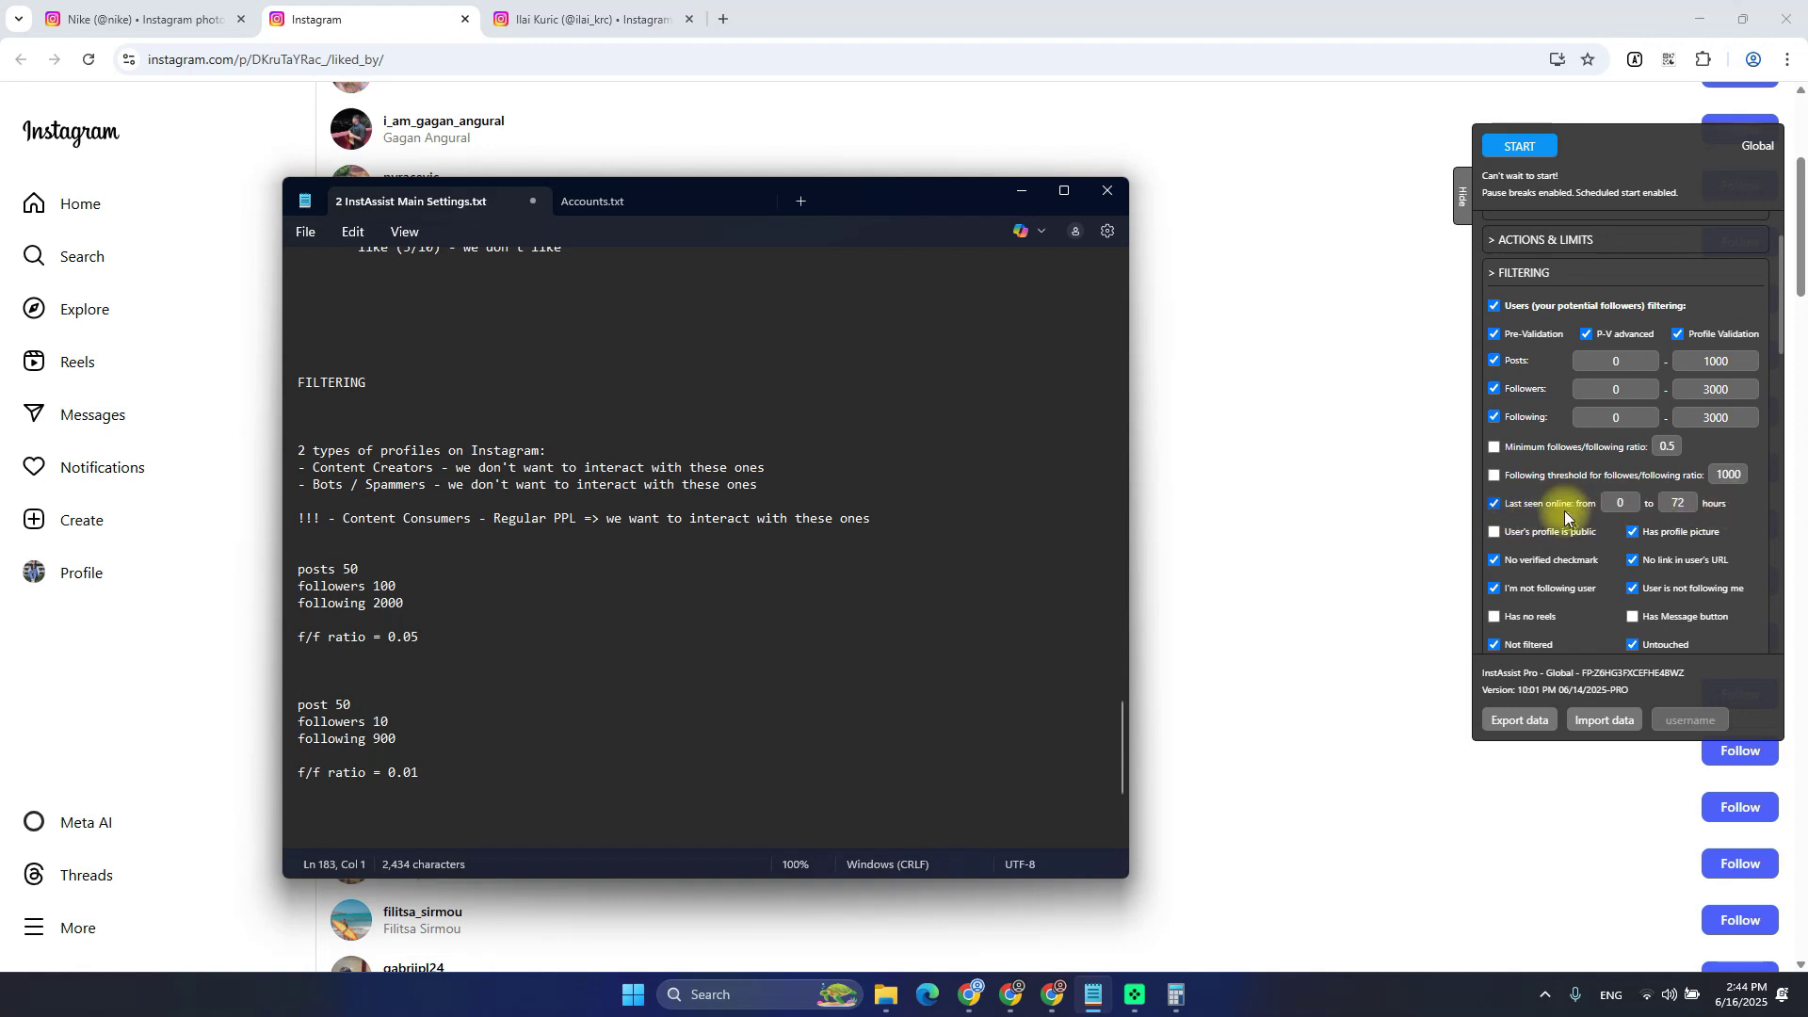
{"action": "key", "text": "alt+Tab"}
Open the "Grazie. Gracias." post on the Nike profile and highlight its posting age
{"action": "left_click", "coordinate": [527, 13]}
{"action": "left_click", "coordinate": [390, 13]}
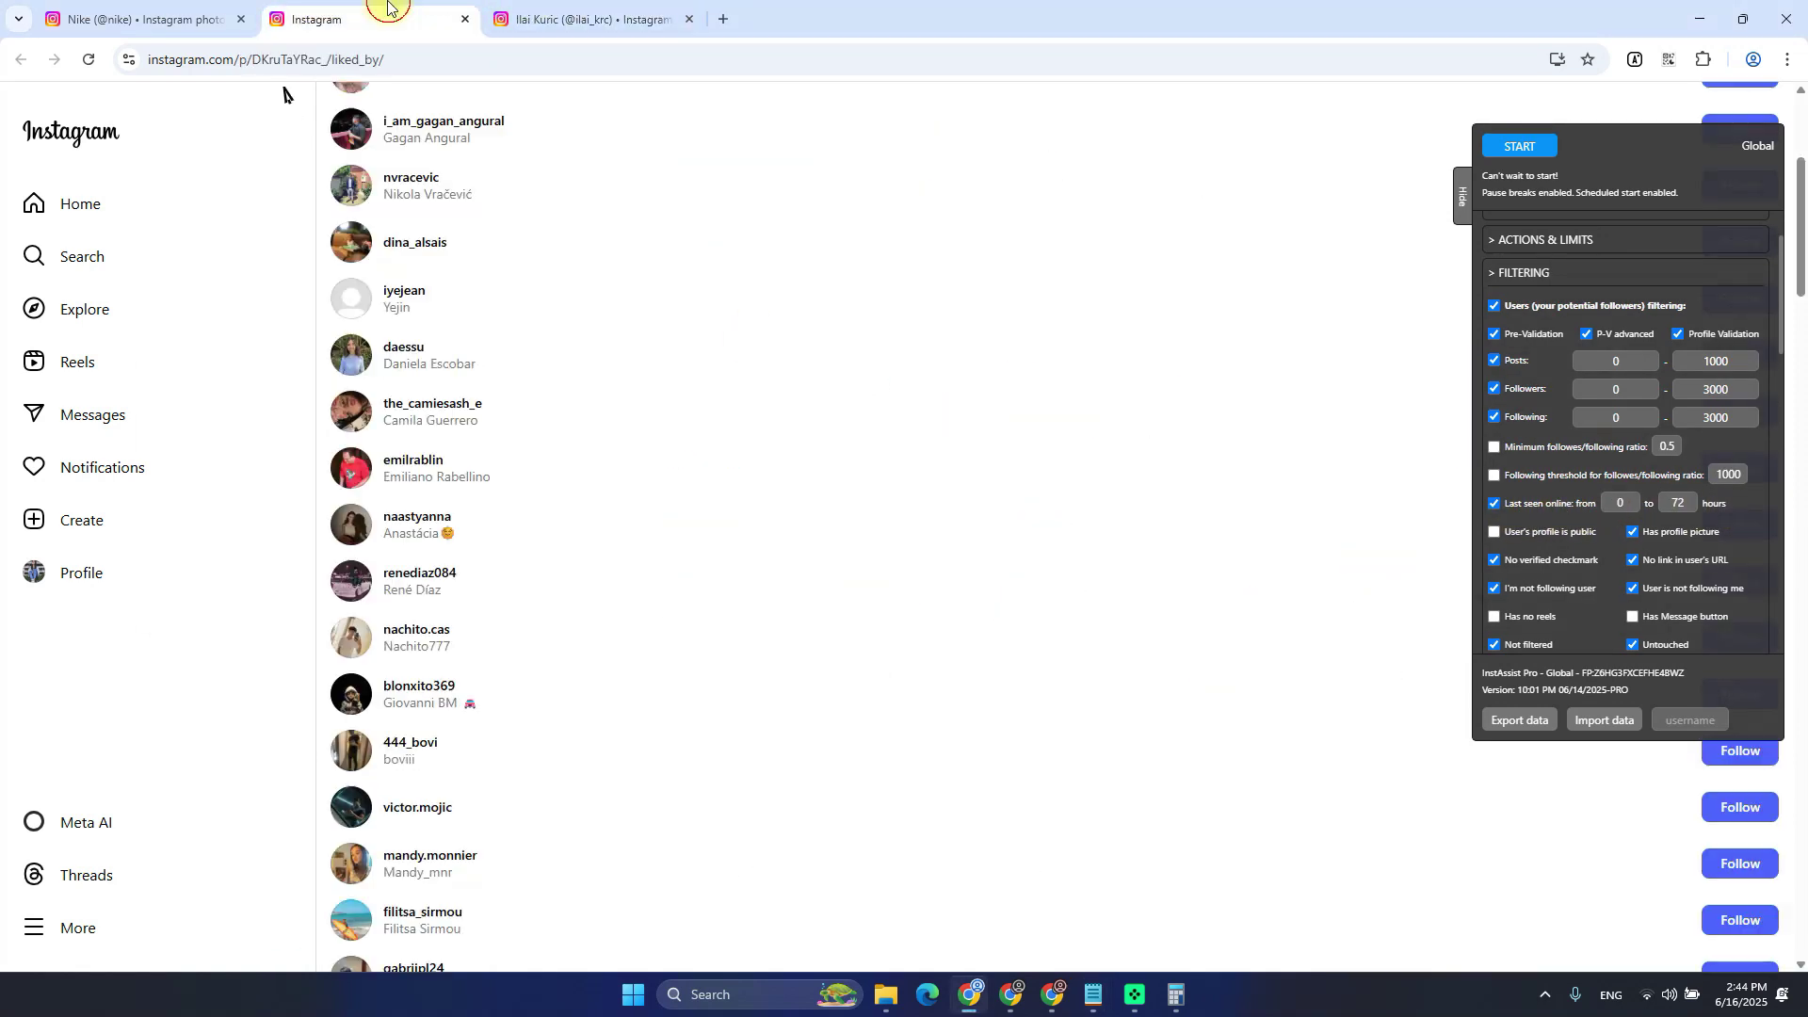
{"action": "left_click", "coordinate": [92, 578]}
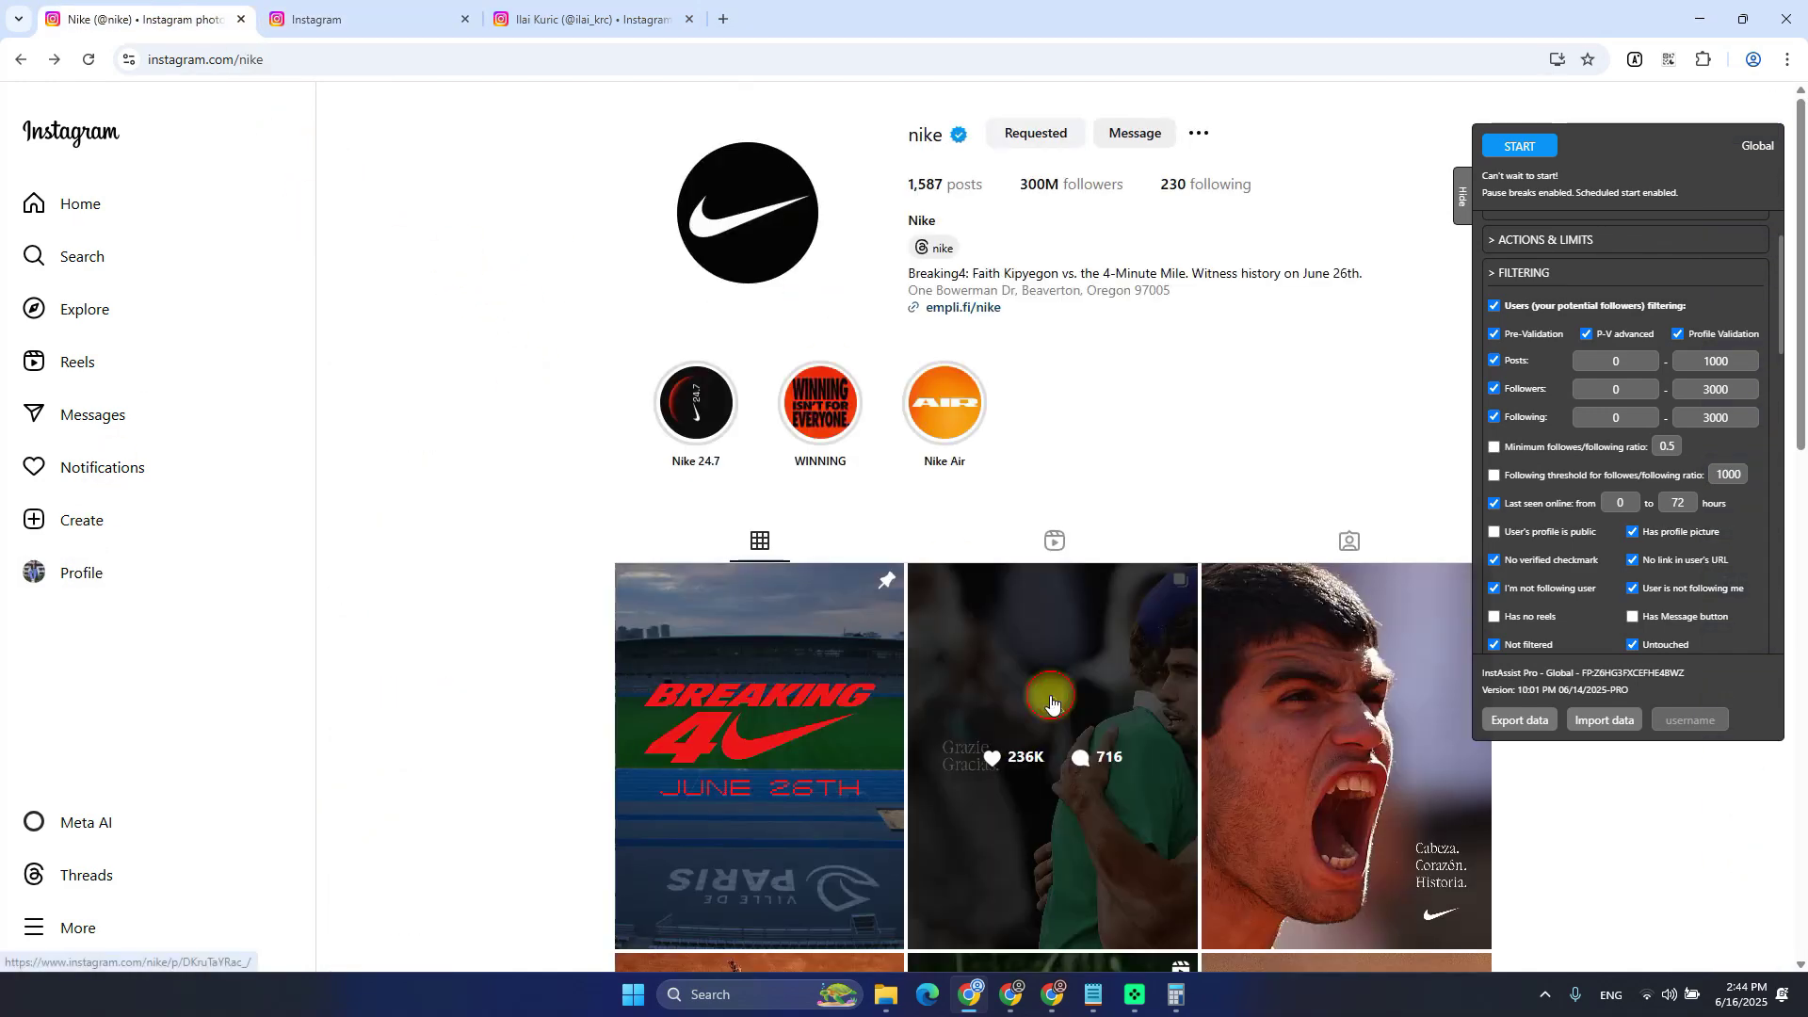
{"action": "left_click", "coordinate": [1133, 898]}
{"action": "left_click_drag", "start_coordinate": [1075, 881], "coordinate": [1015, 883]}
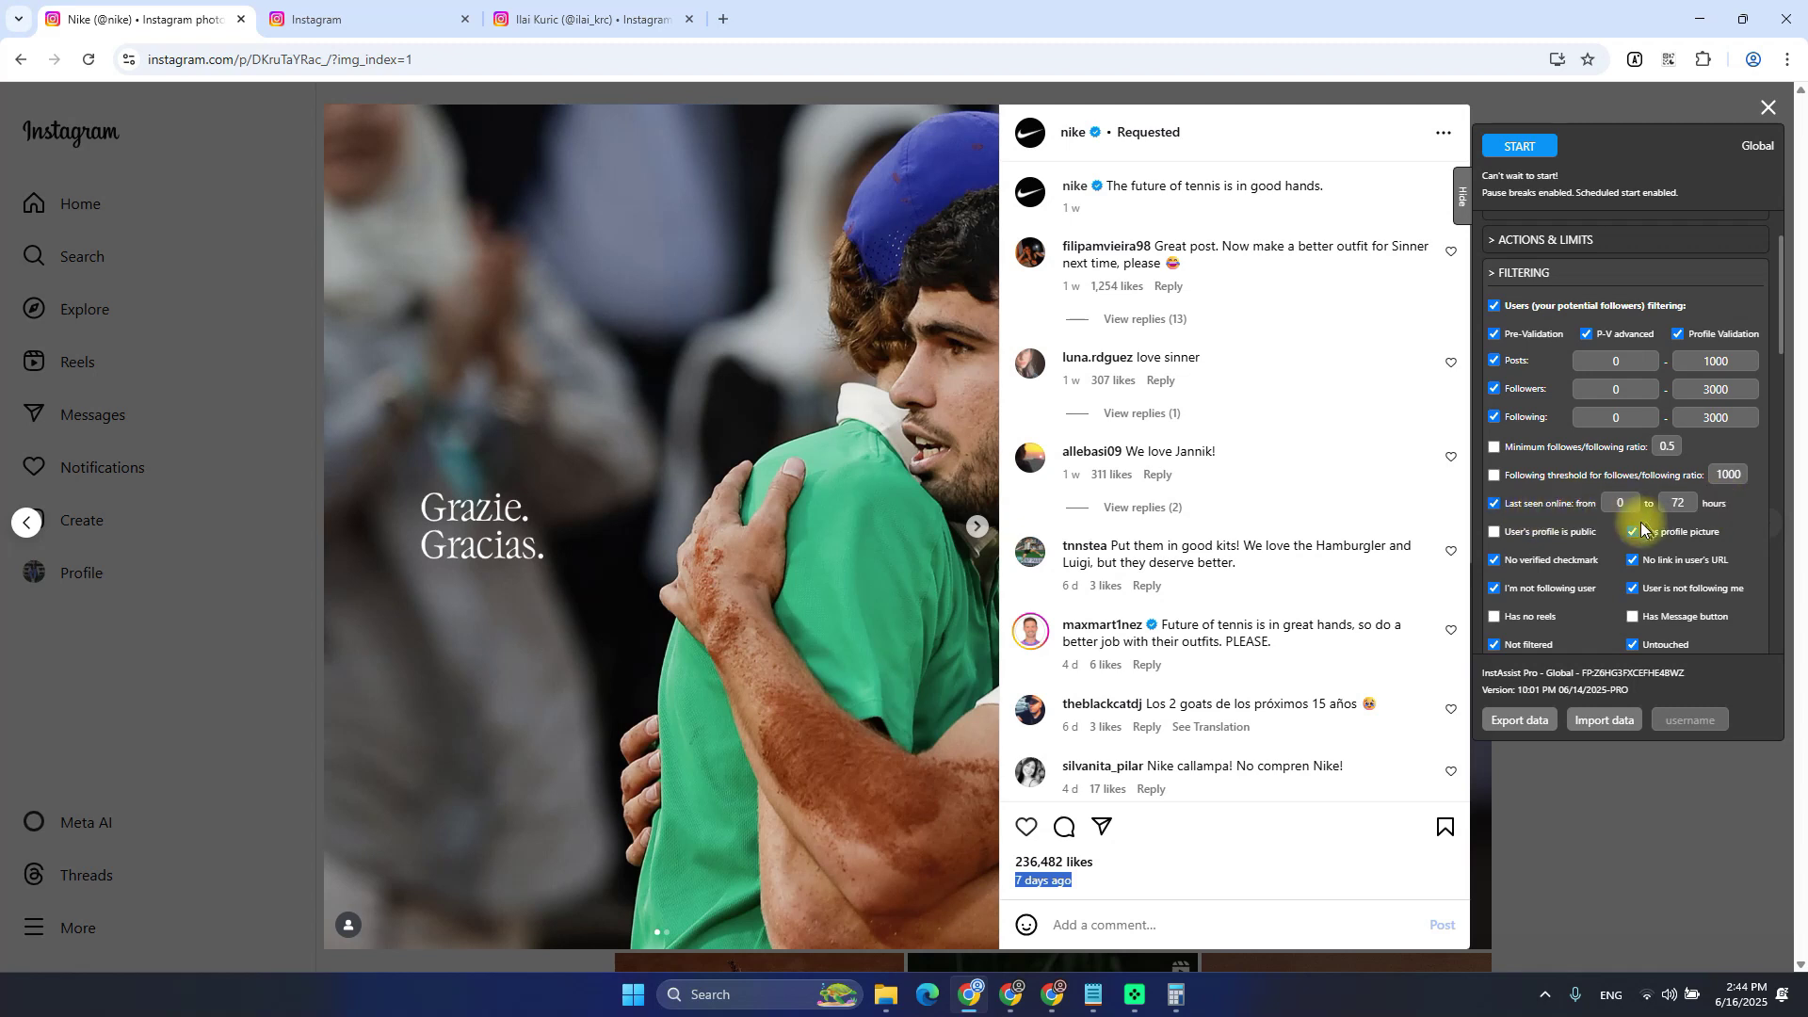
{"action": "scroll", "coordinate": [1639, 537], "scroll_direction": "down", "scroll_amount": 1}
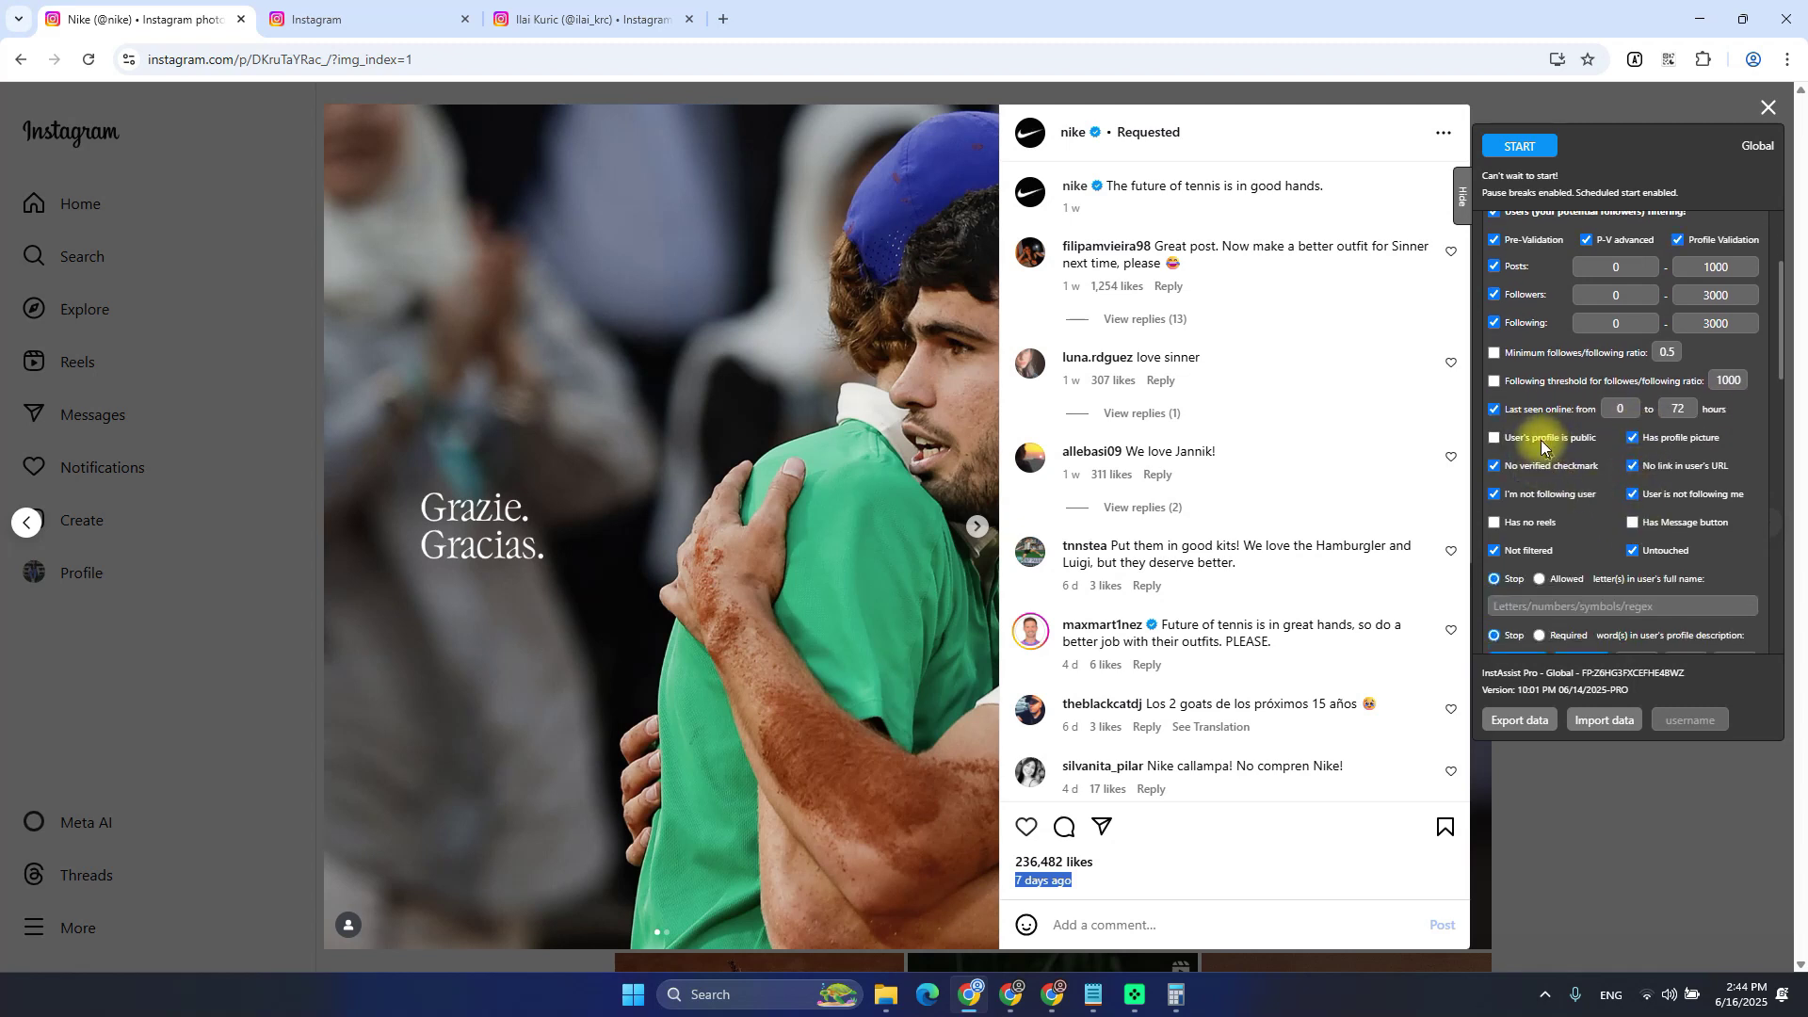
{"action": "left_click", "coordinate": [324, 5]}
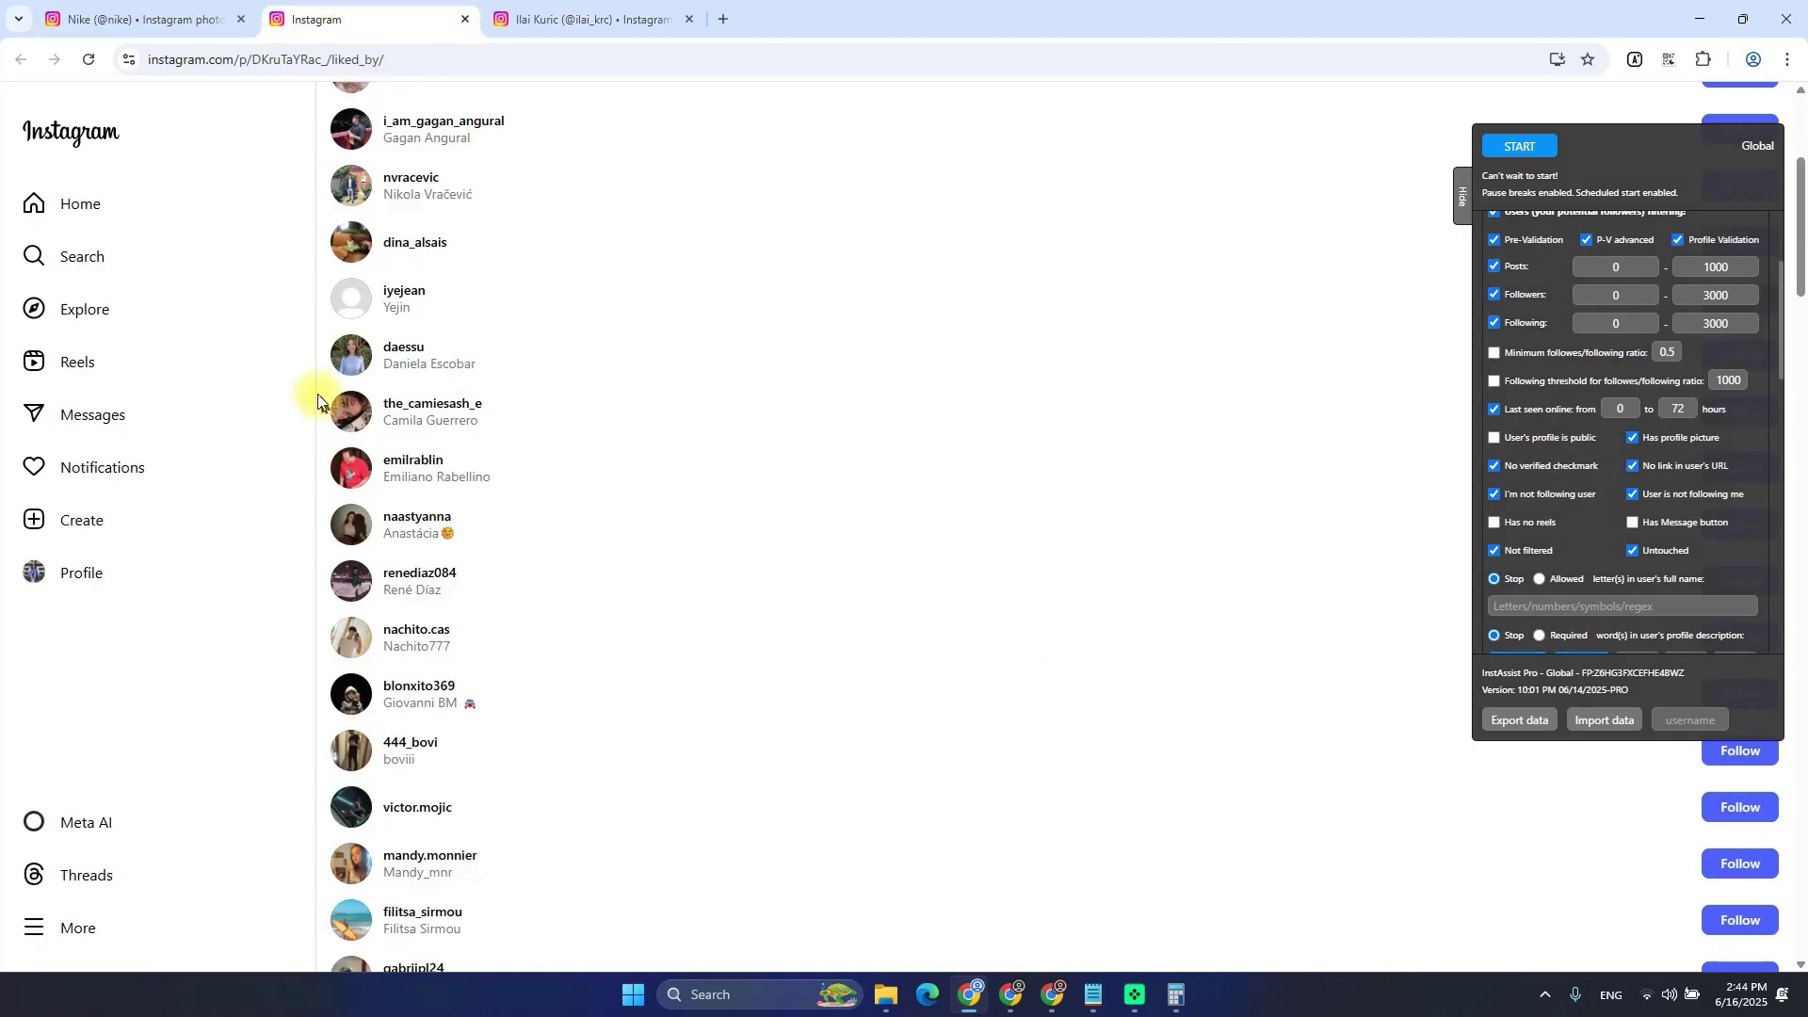
{"action": "mouse_move", "coordinate": [353, 299]}
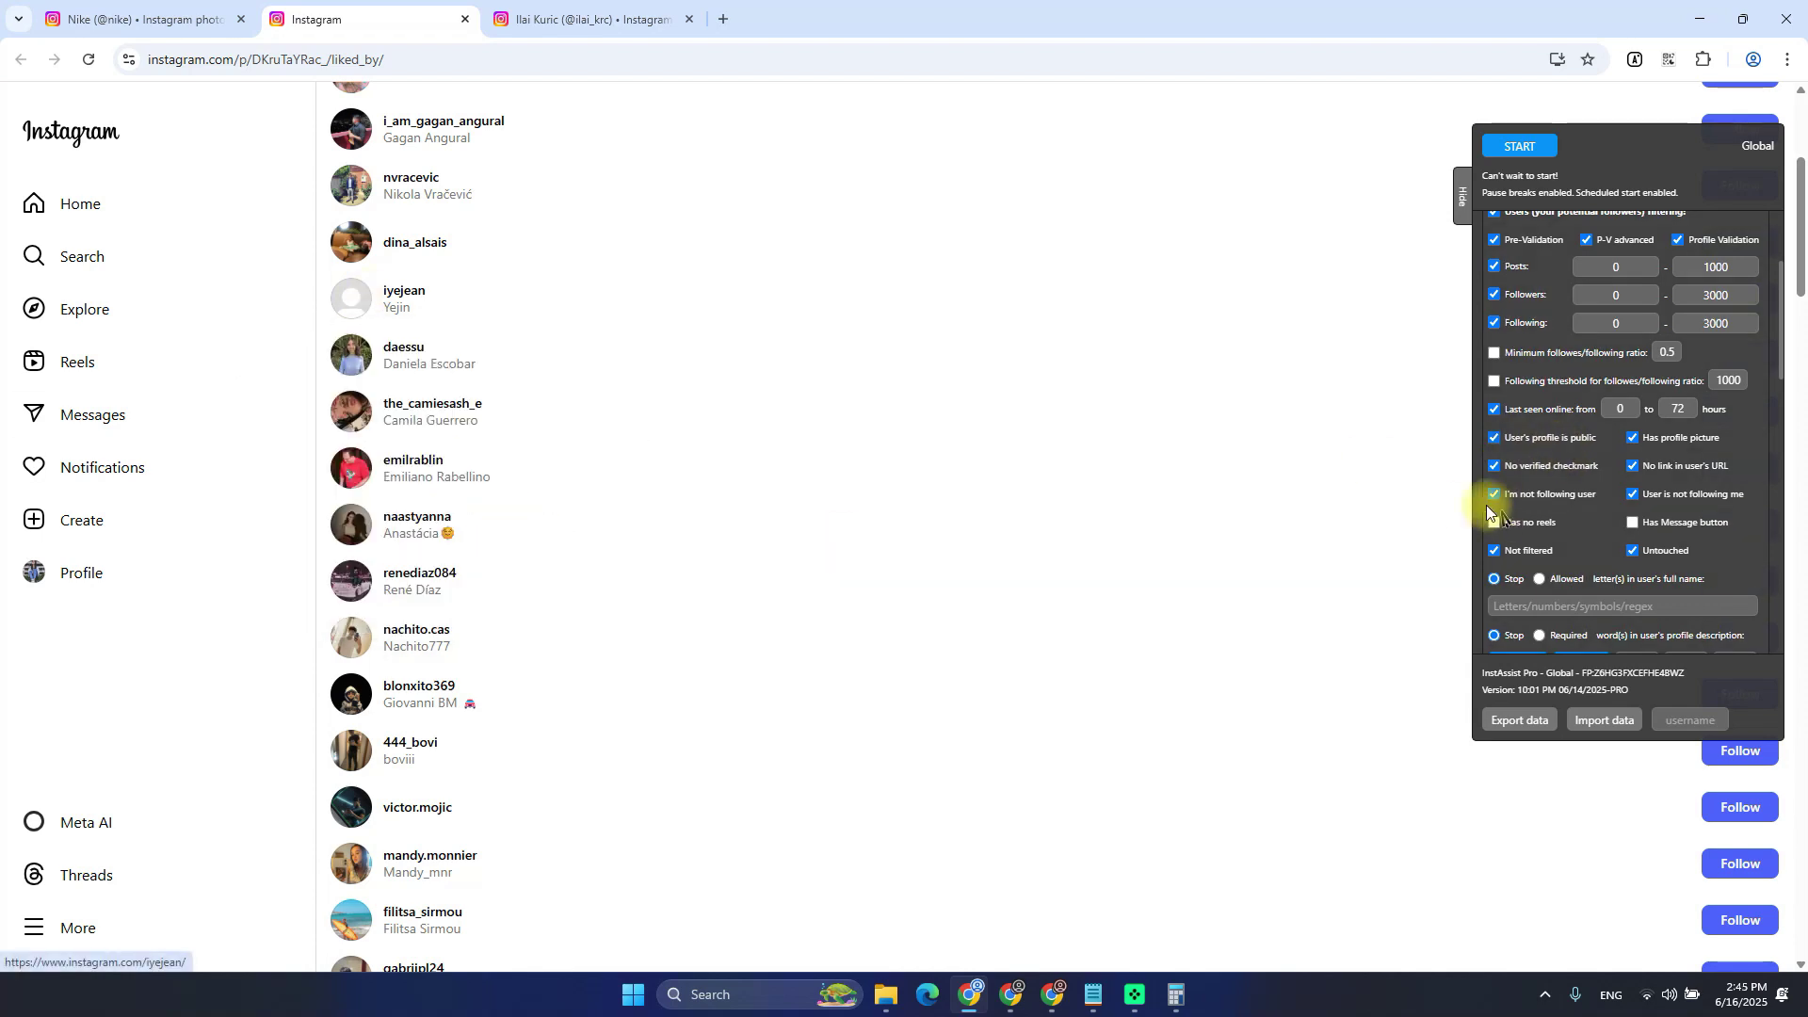
{"action": "left_click", "coordinate": [1568, 437]}
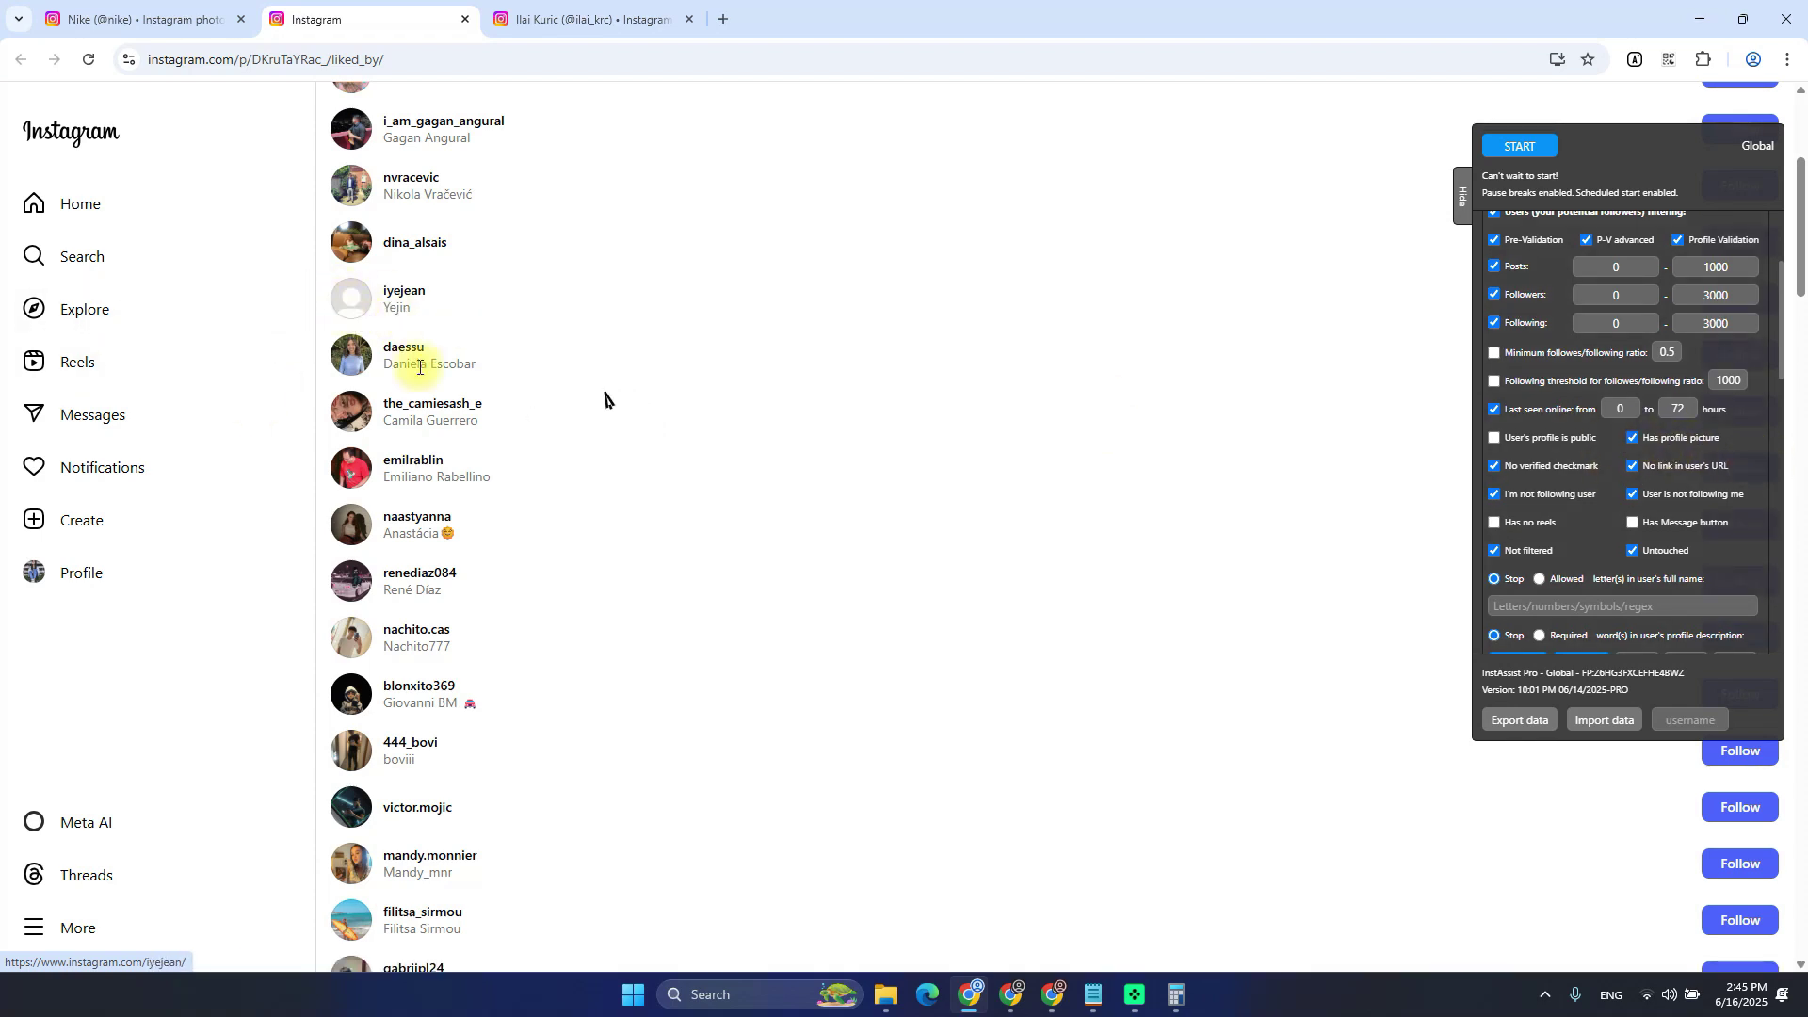
{"action": "mouse_move", "coordinate": [358, 305]}
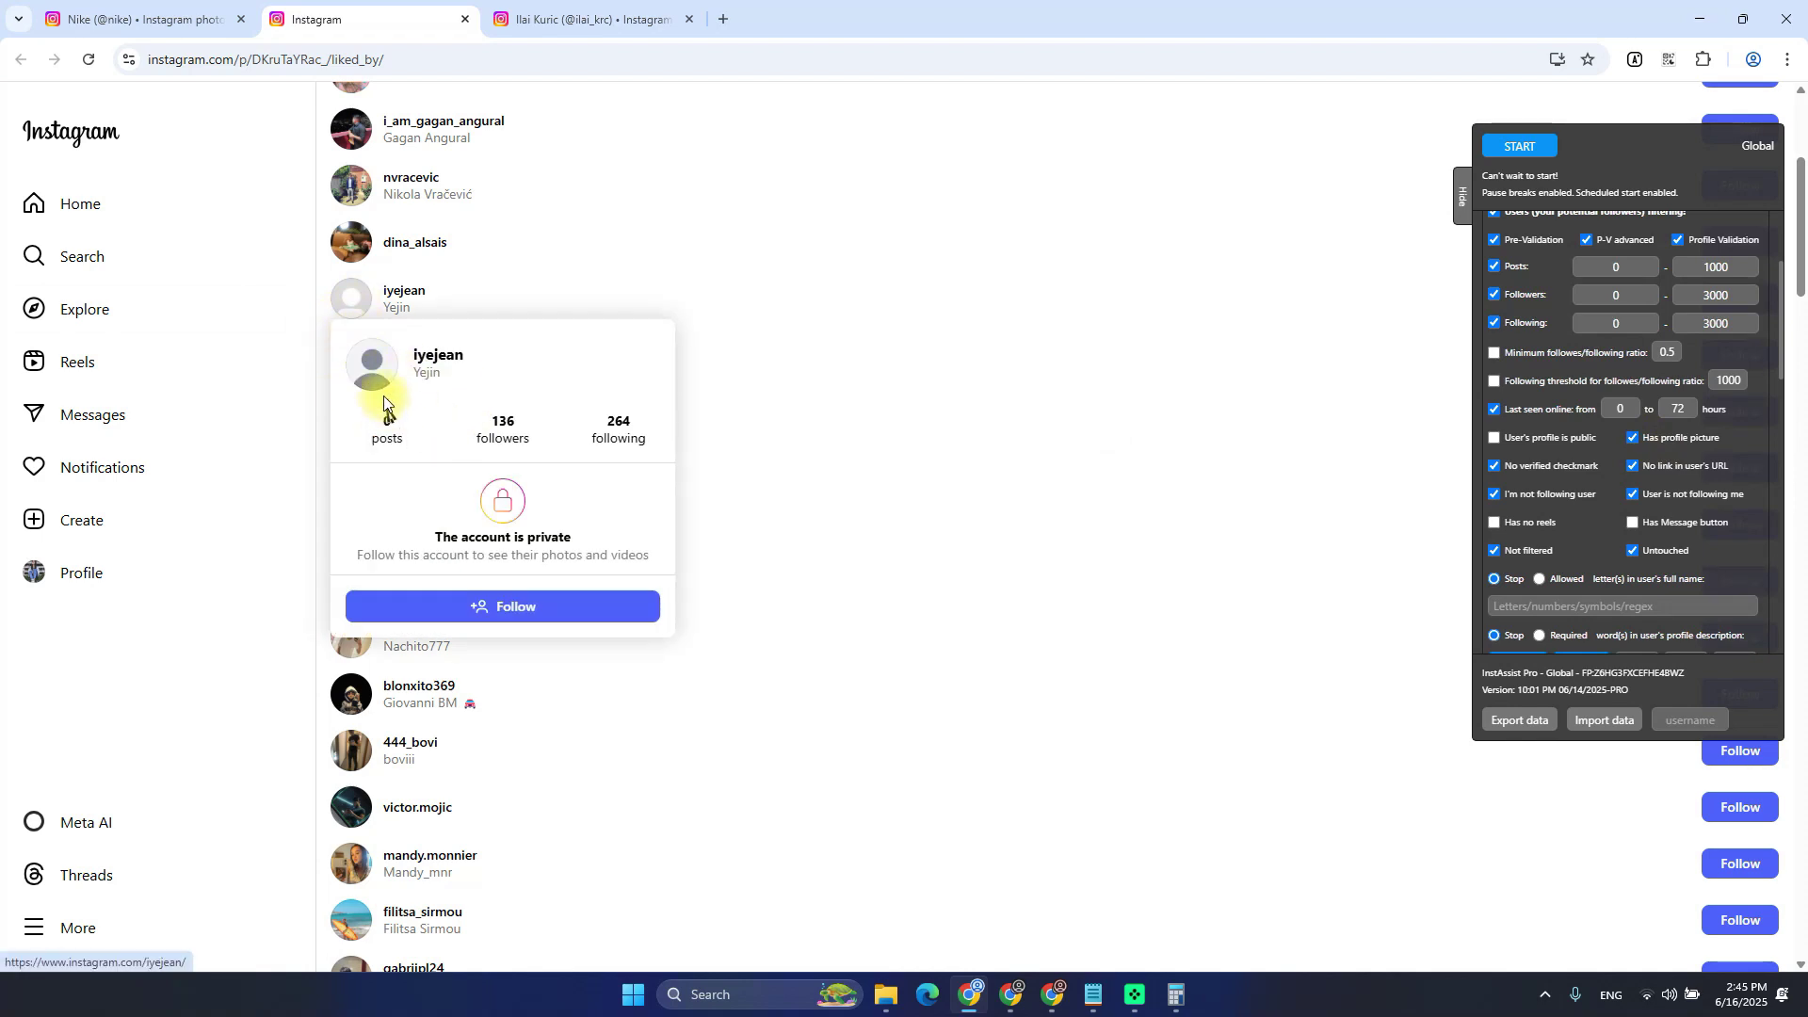
{"action": "left_click", "coordinate": [1682, 441]}
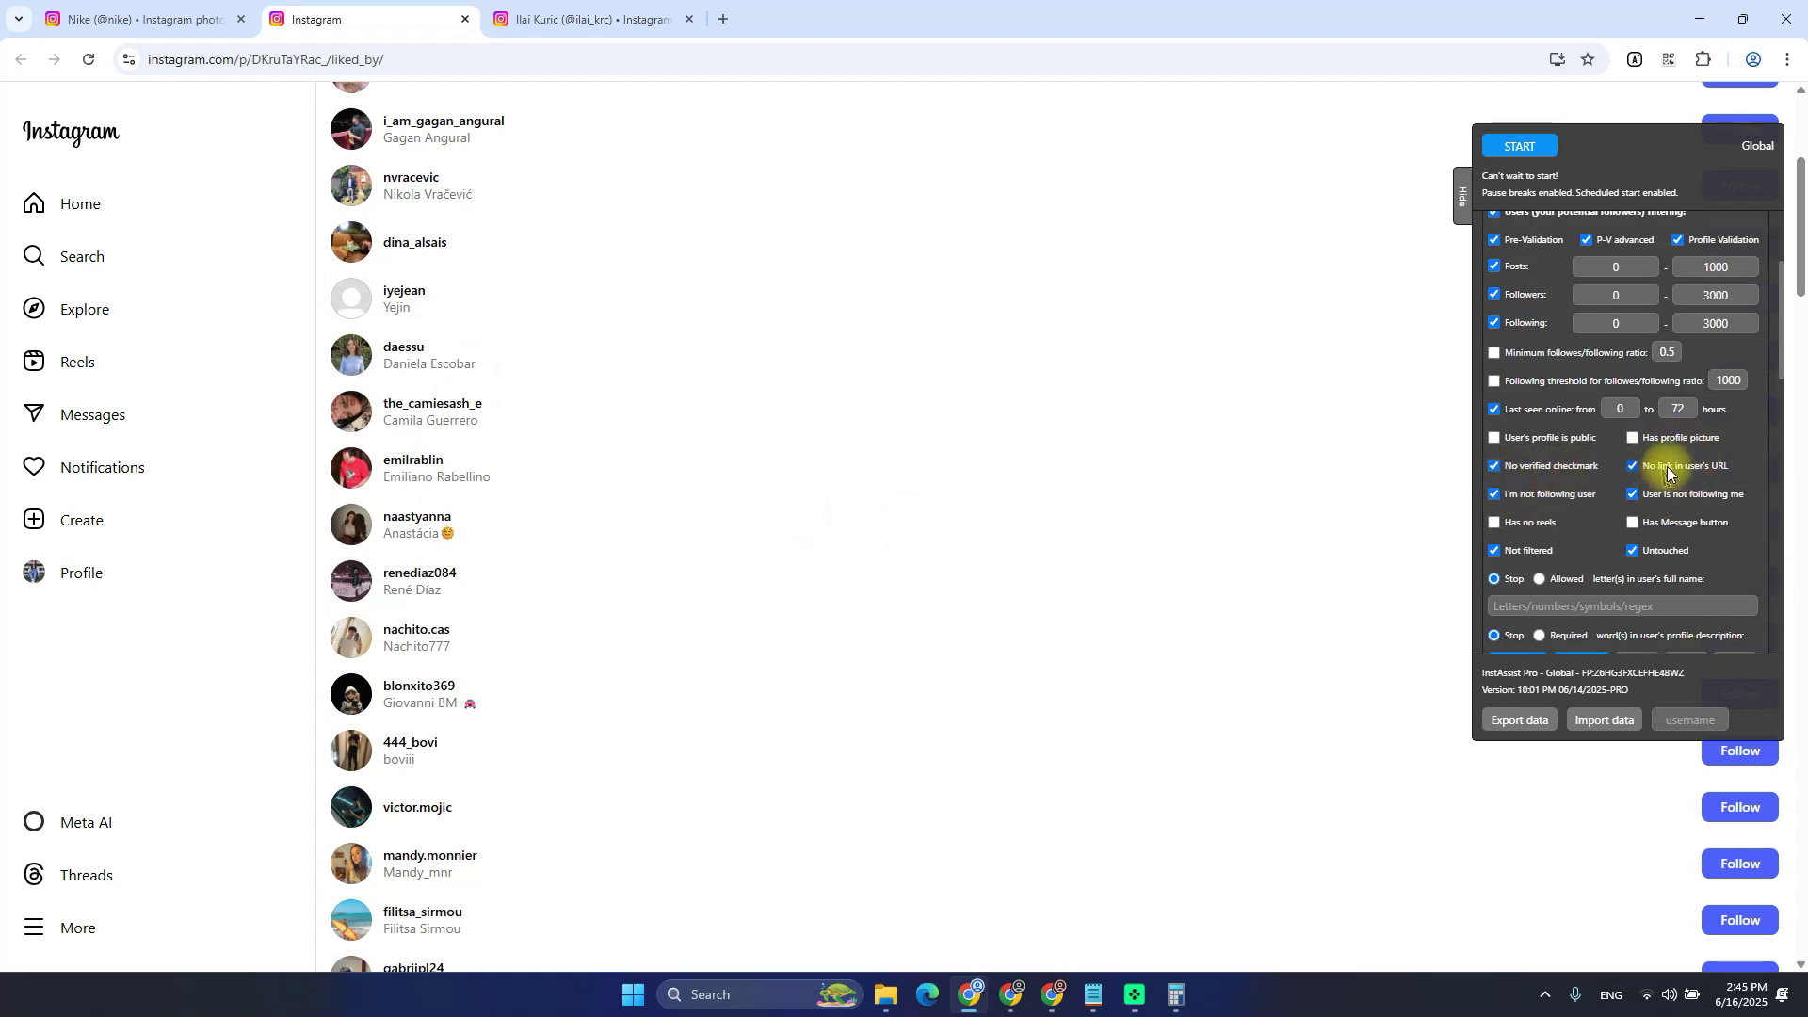
Inspect the already open private profile and a public profile from the post's likers list to compare them with the user filters
{"action": "left_click", "coordinate": [584, 18]}
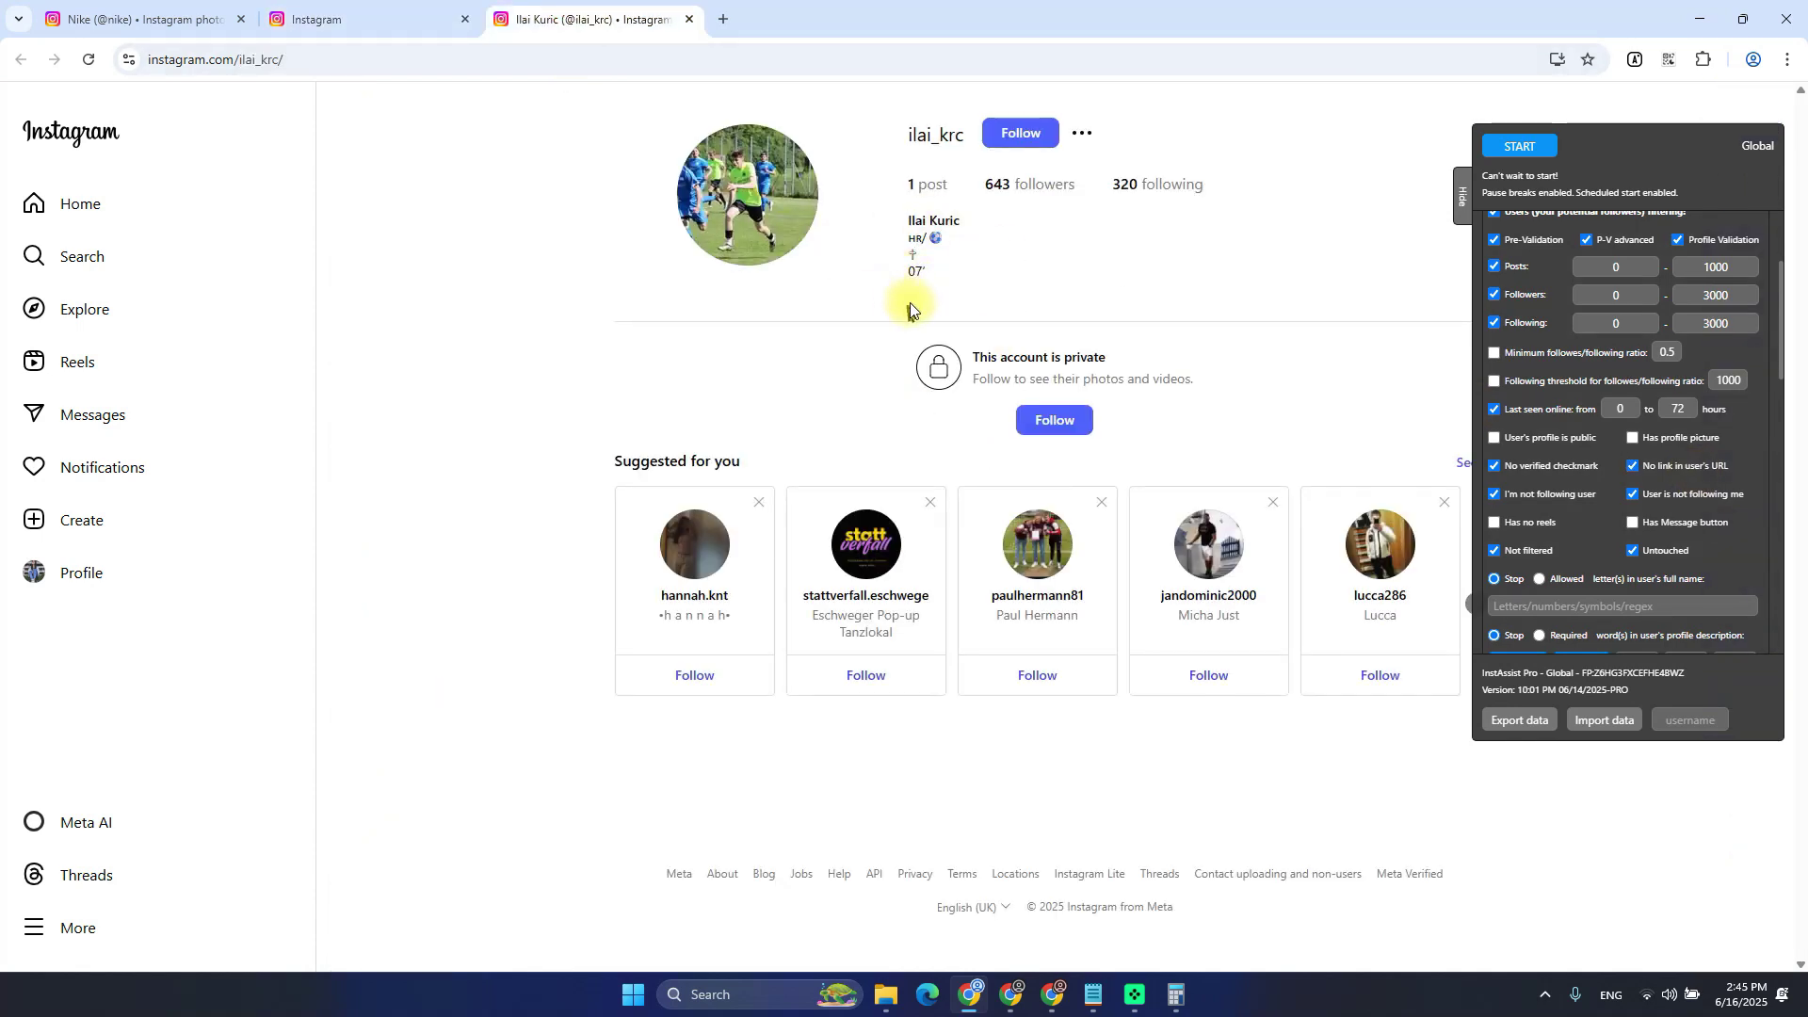
{"action": "left_click", "coordinate": [372, 17]}
{"action": "middle_click", "coordinate": [358, 535]}
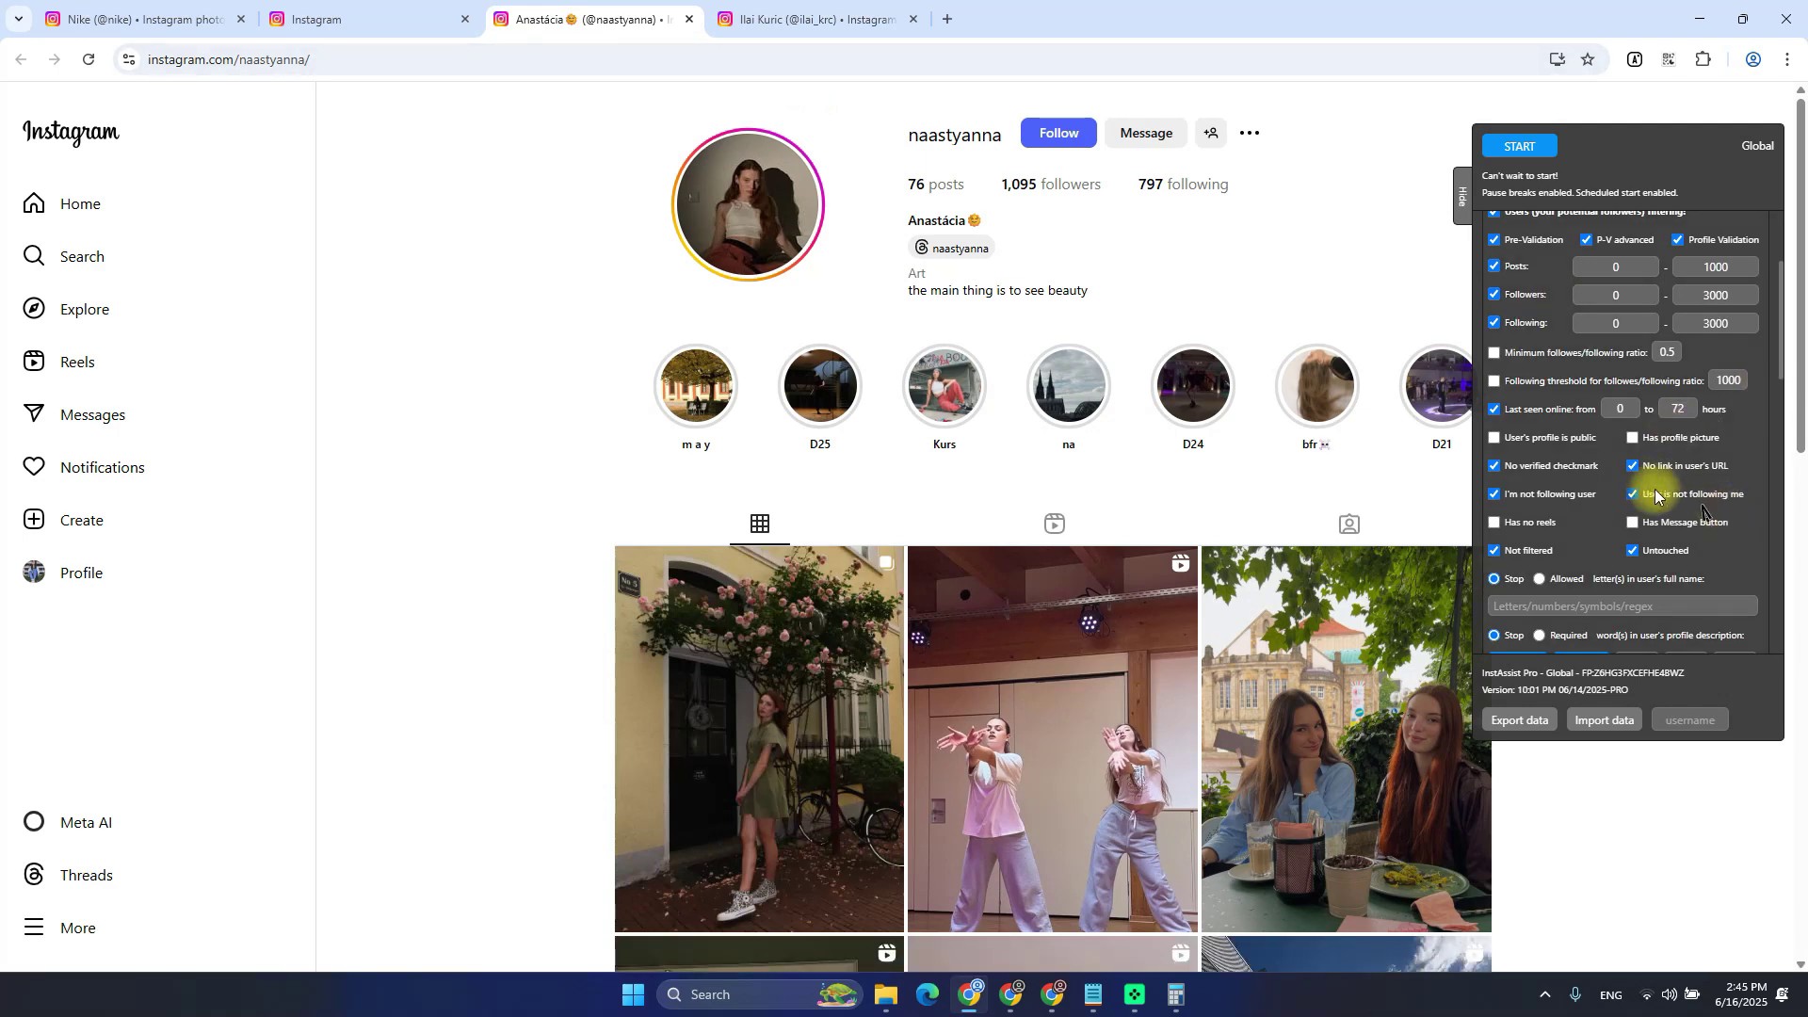
{"action": "left_click", "coordinate": [690, 18]}
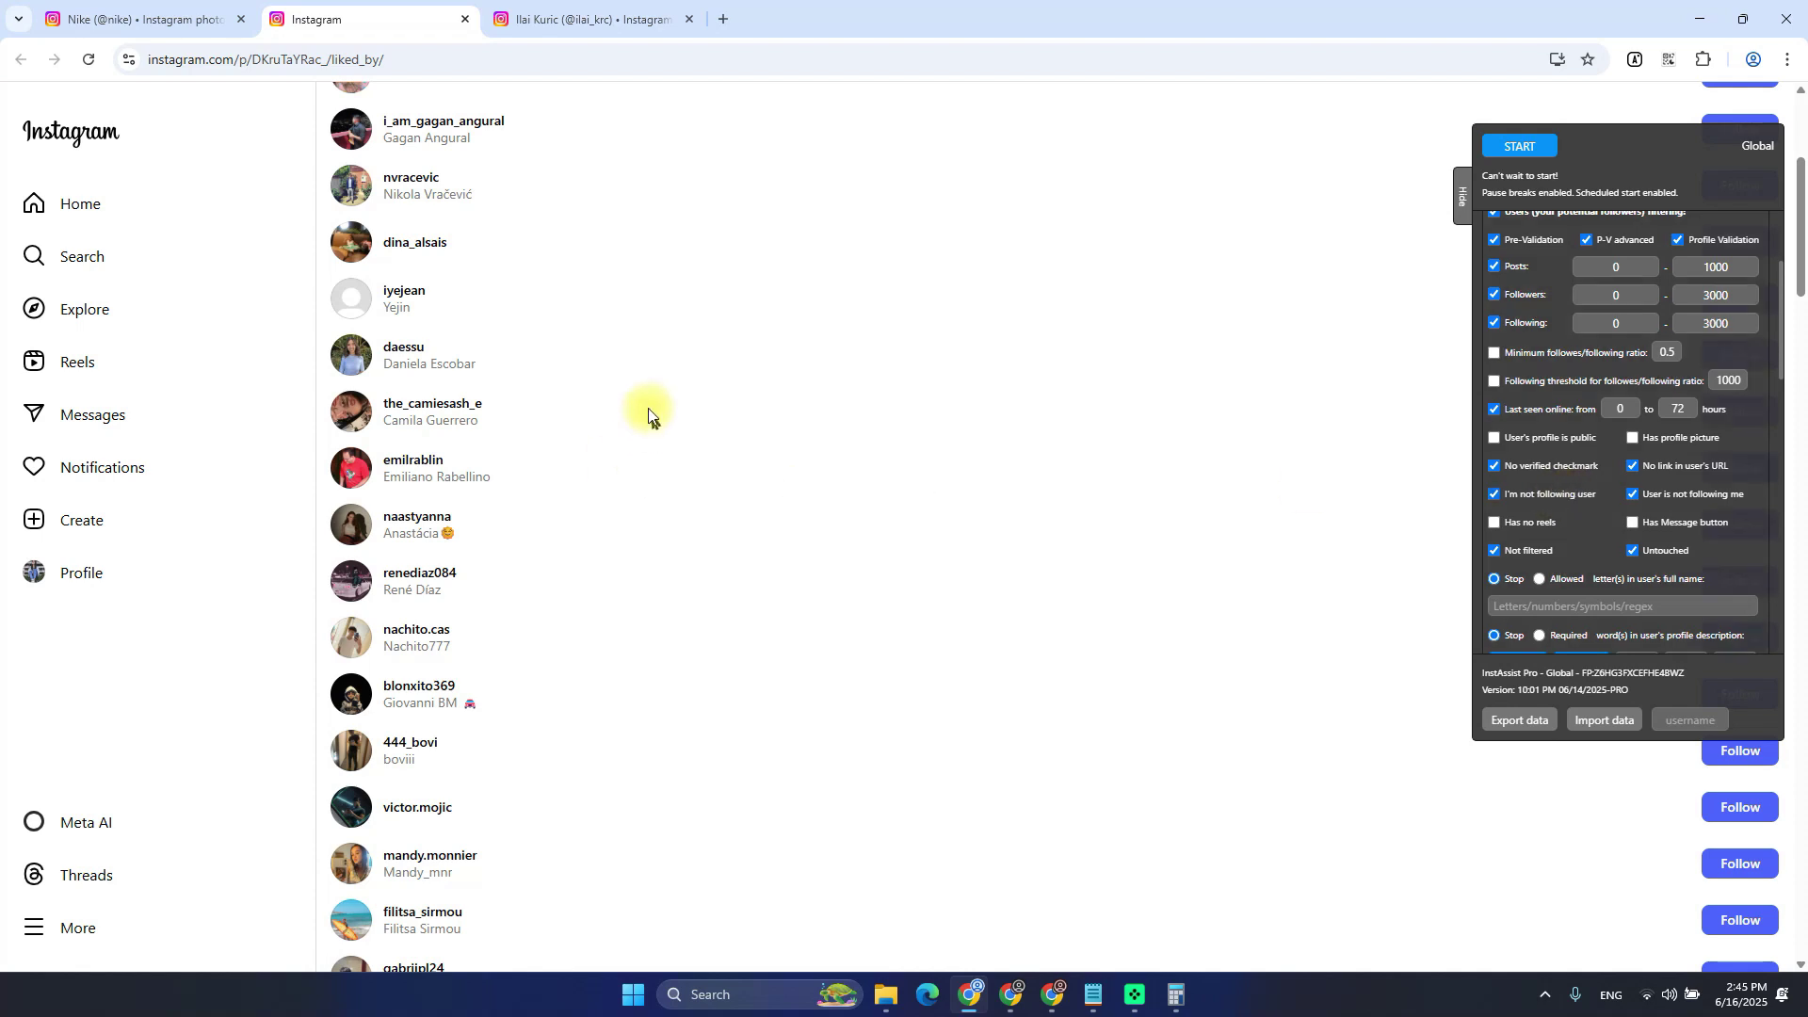
{"action": "key", "text": "ctrl+Tab"}
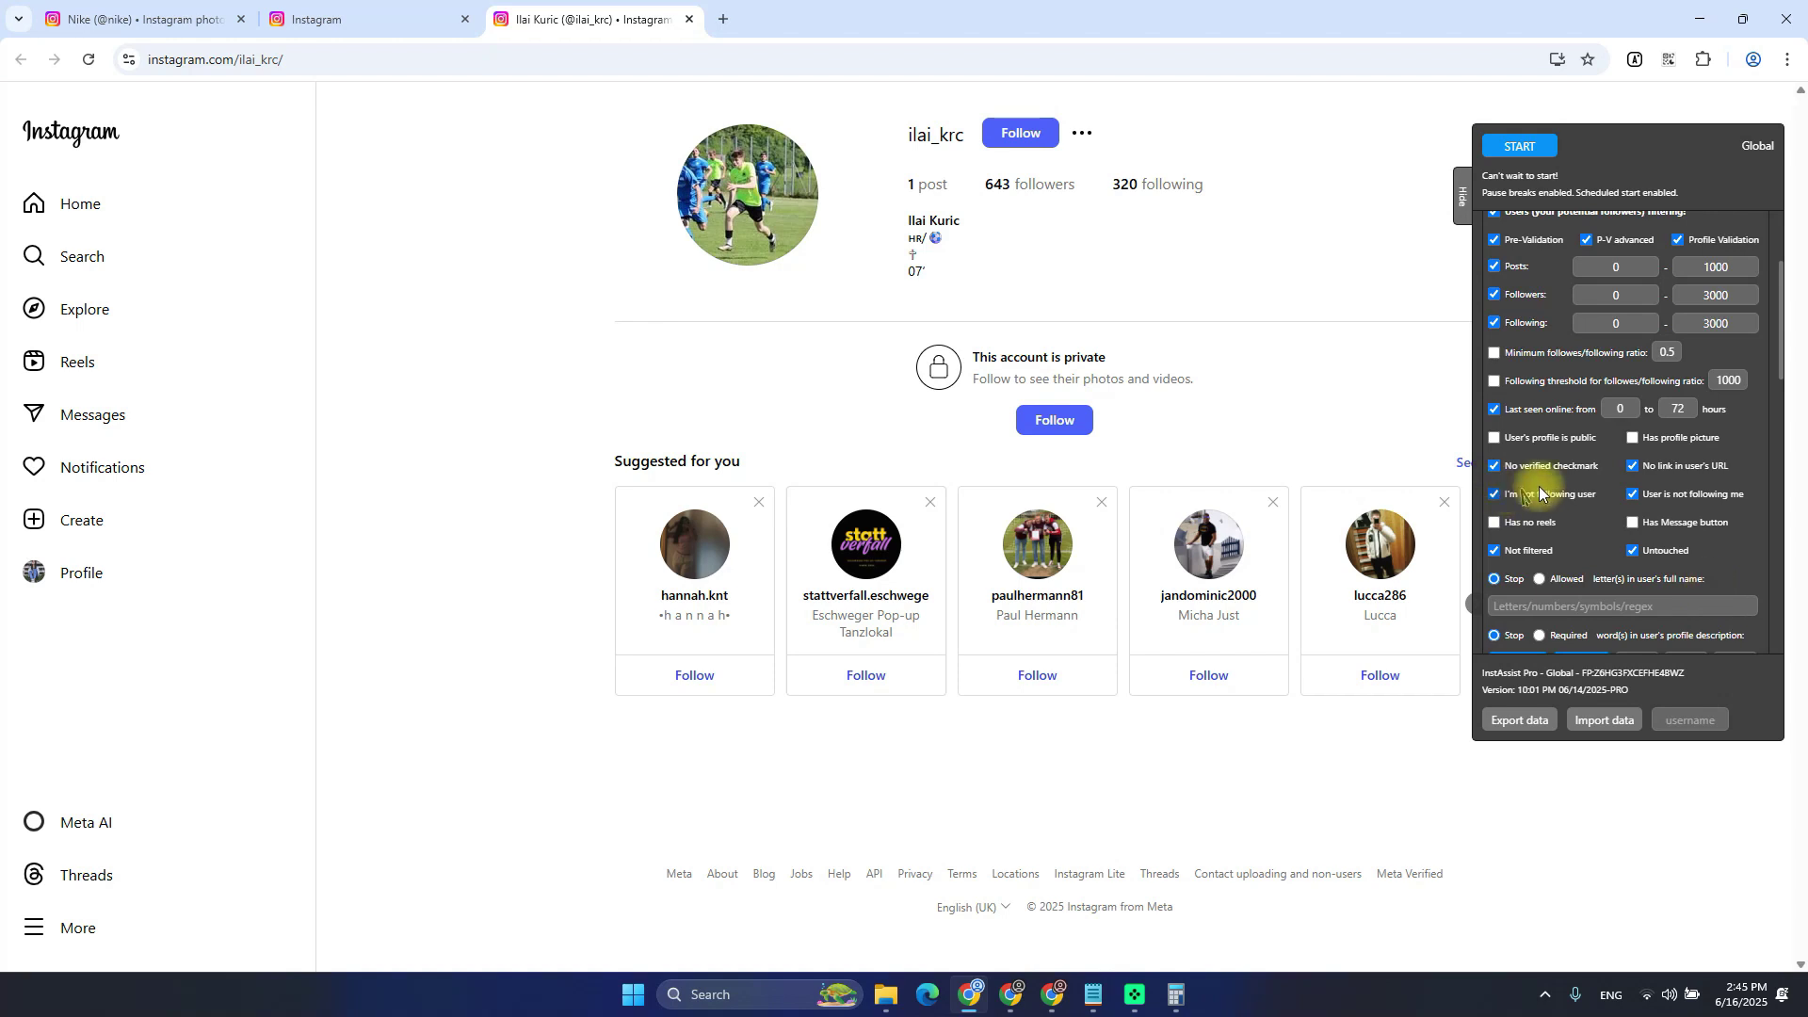
{"action": "double_click", "coordinate": [1199, 311]}
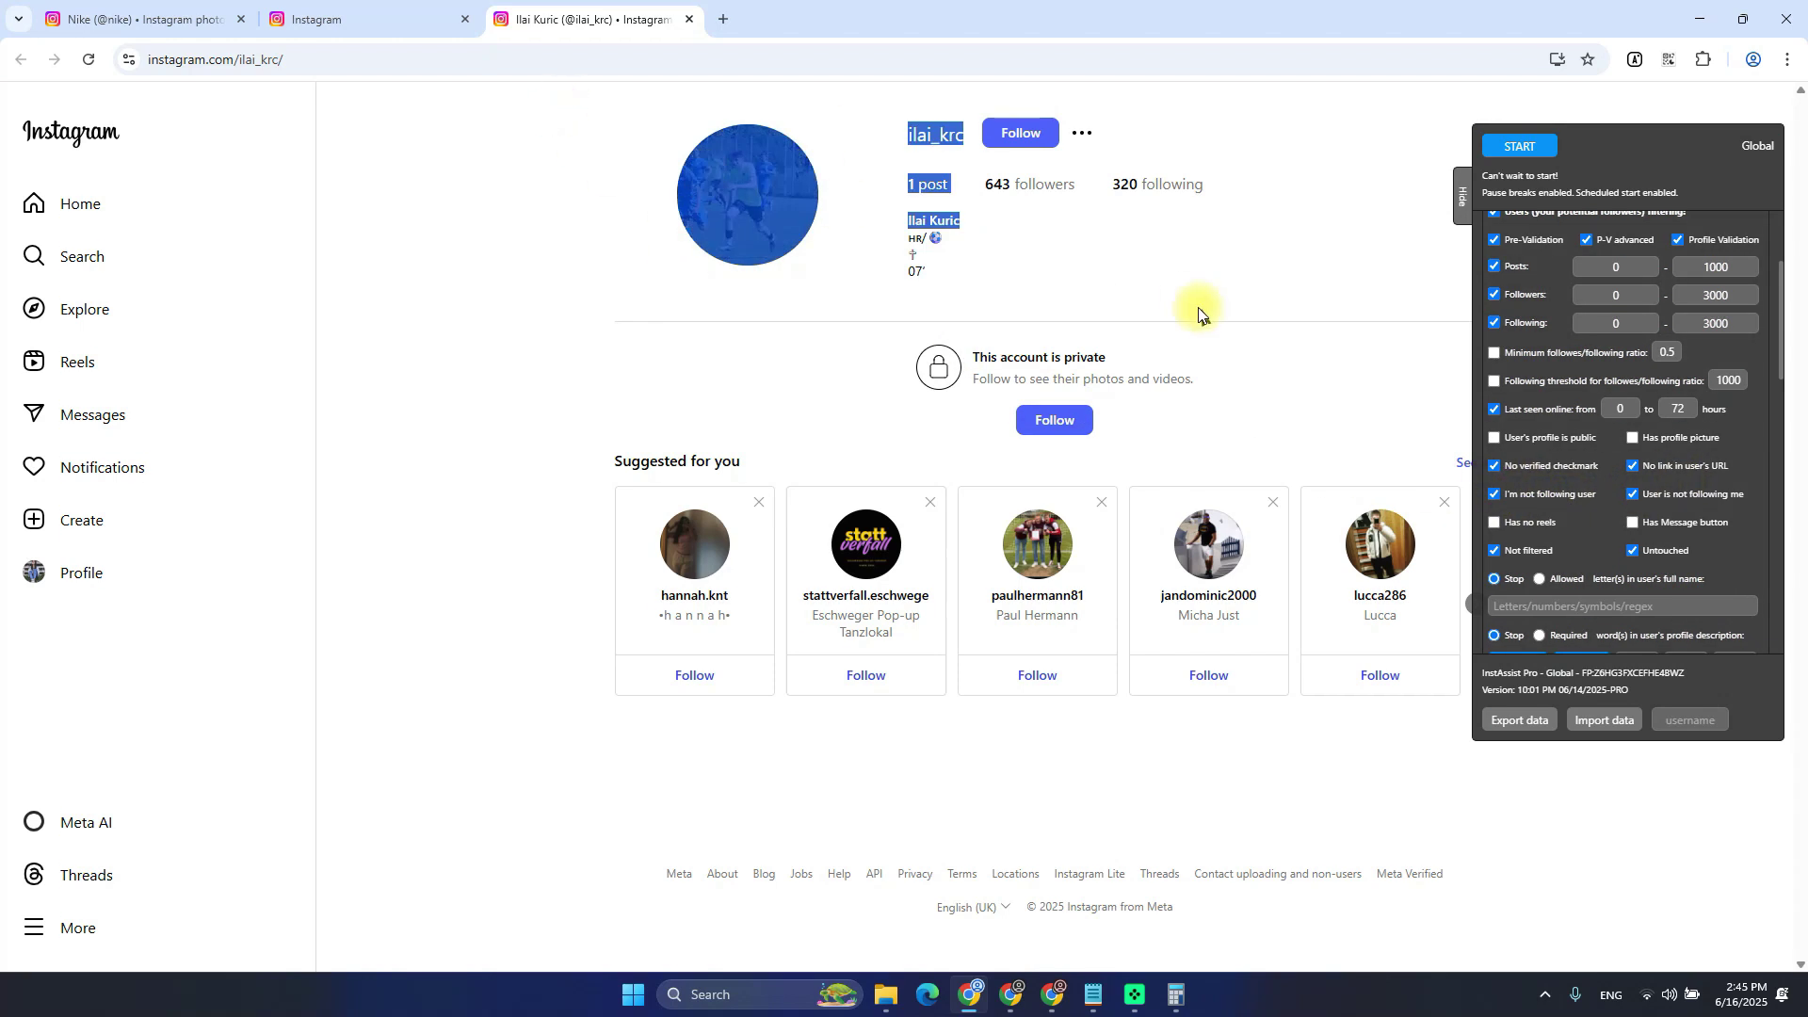
{"action": "left_click", "coordinate": [1183, 271]}
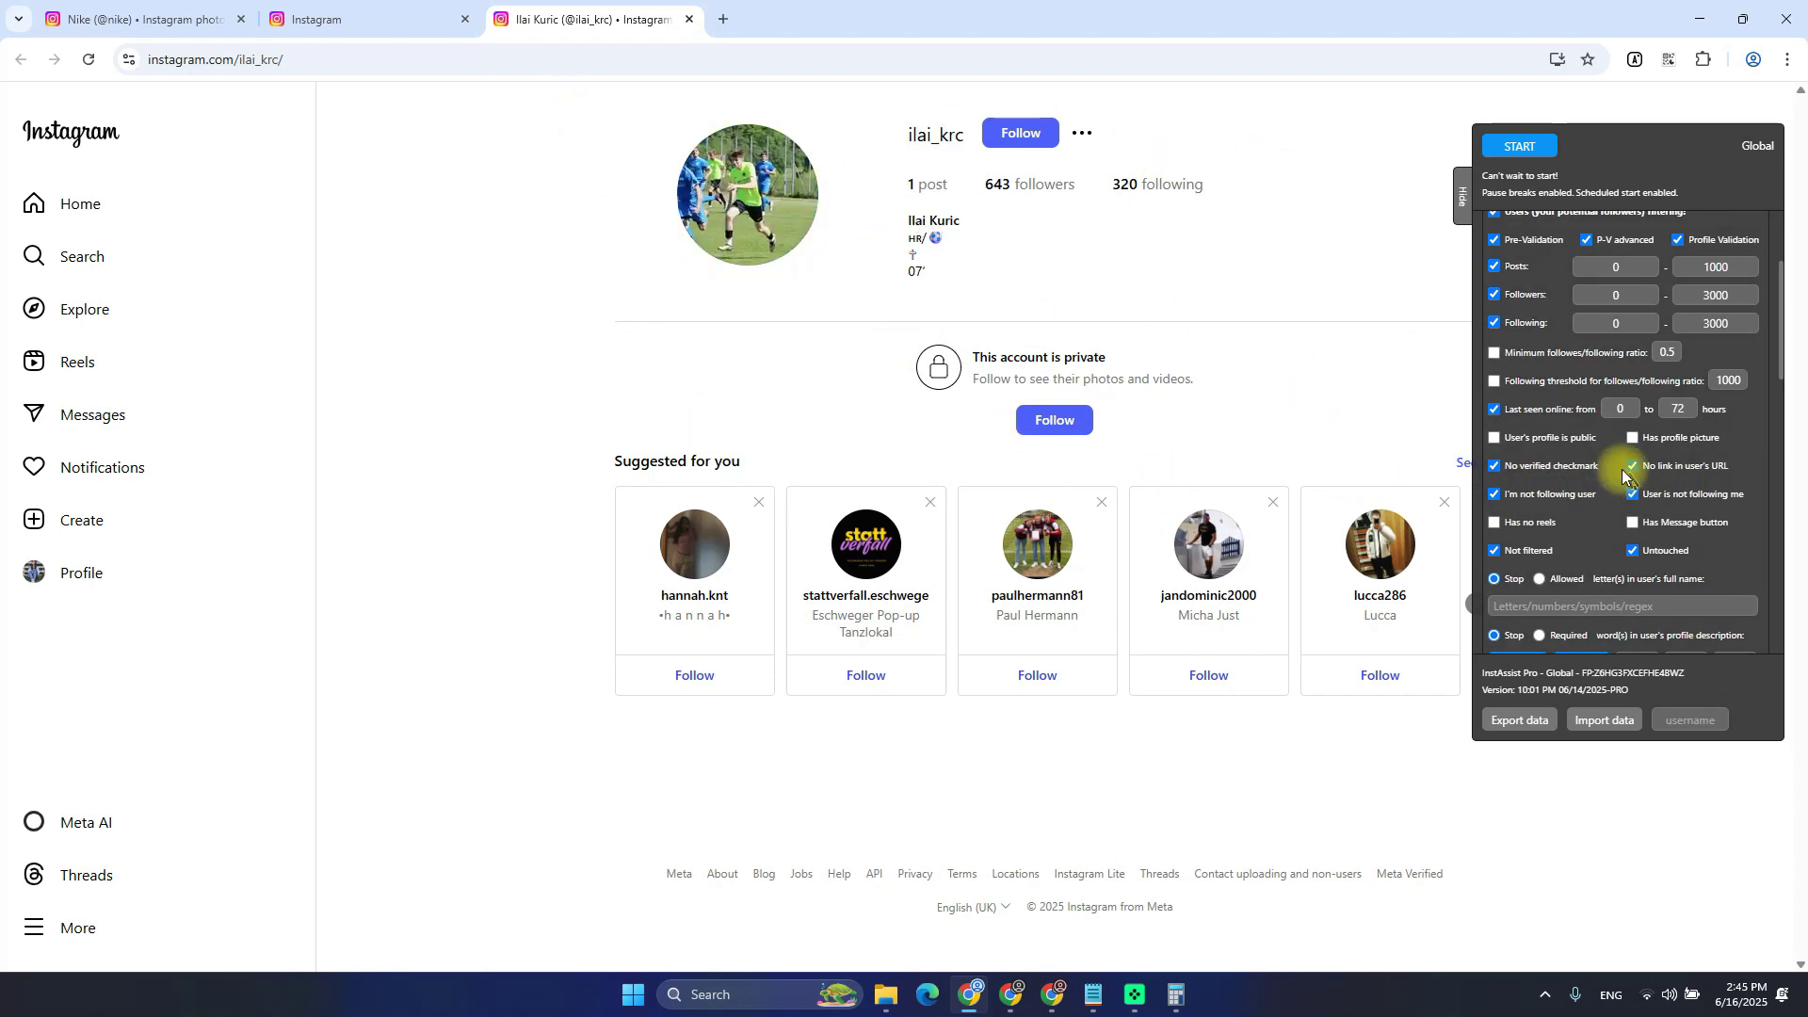
{"action": "scroll", "coordinate": [1606, 515], "scroll_direction": "down", "scroll_amount": 1}
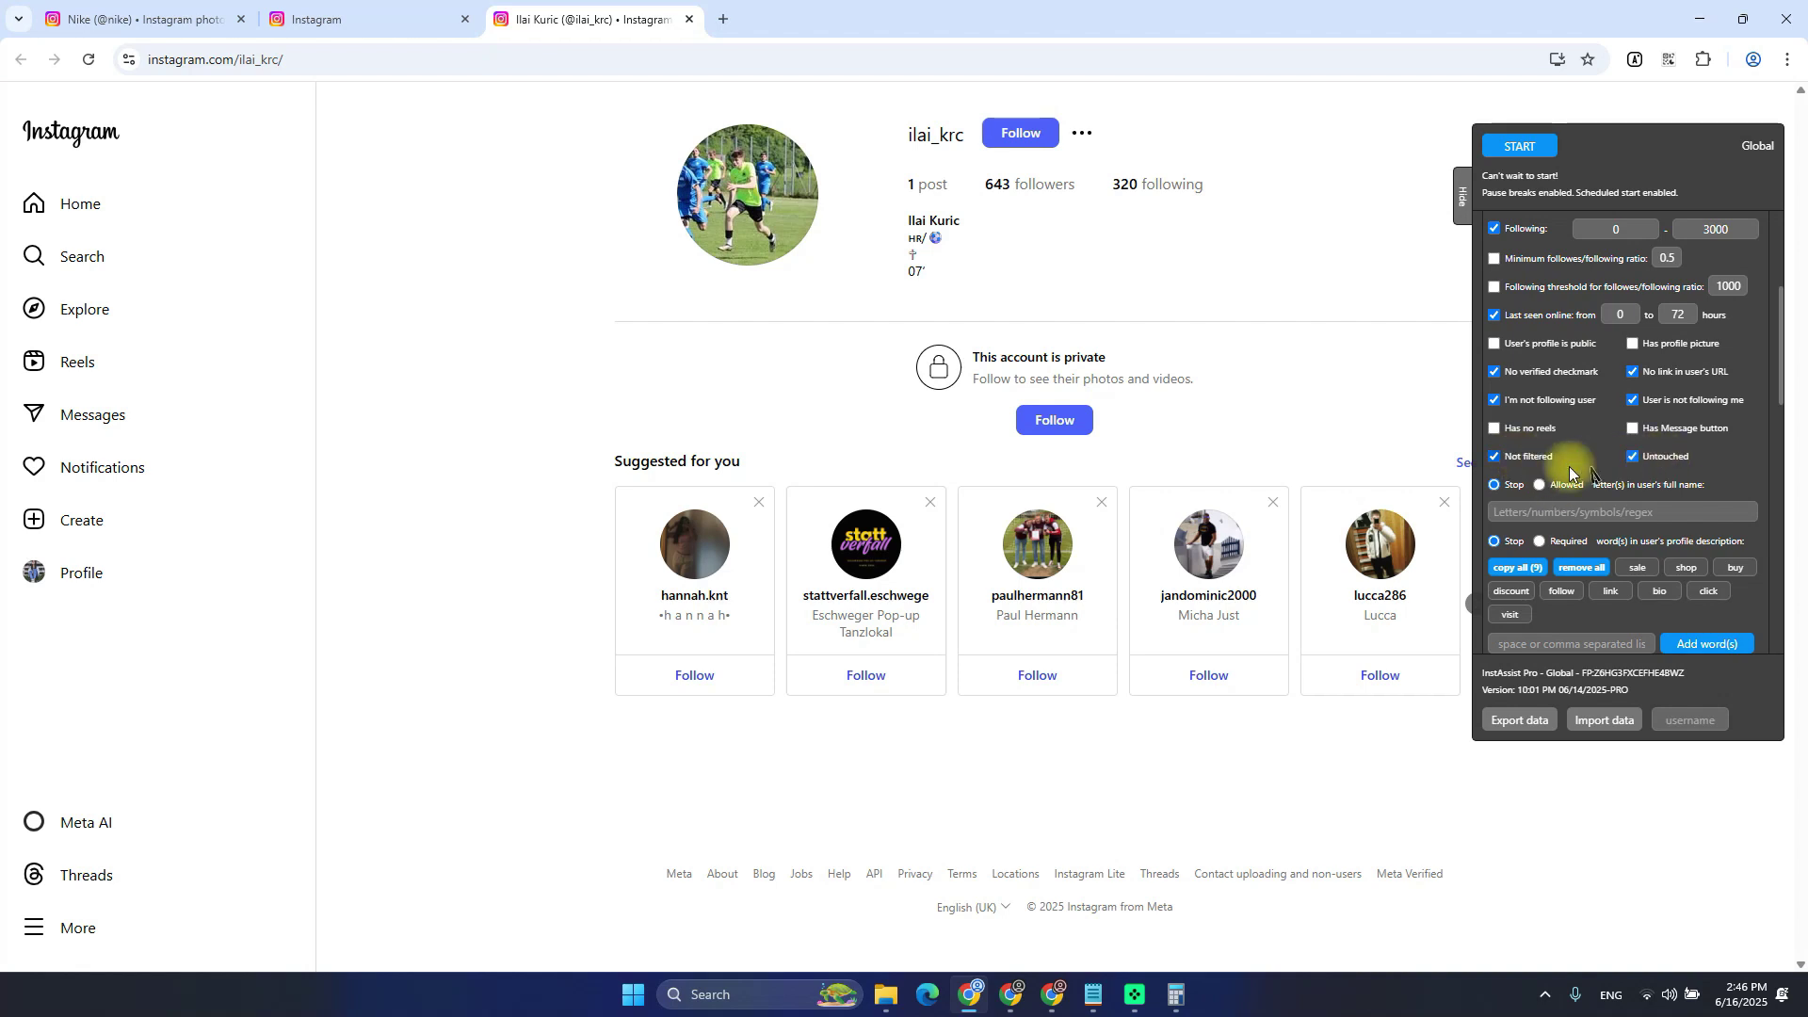
Switch to Notepad, save 2 InstAssist Main Settings.txt and review its touched and filtered users lists, returning to Chrome
{"action": "key", "text": "alt+Tab"}
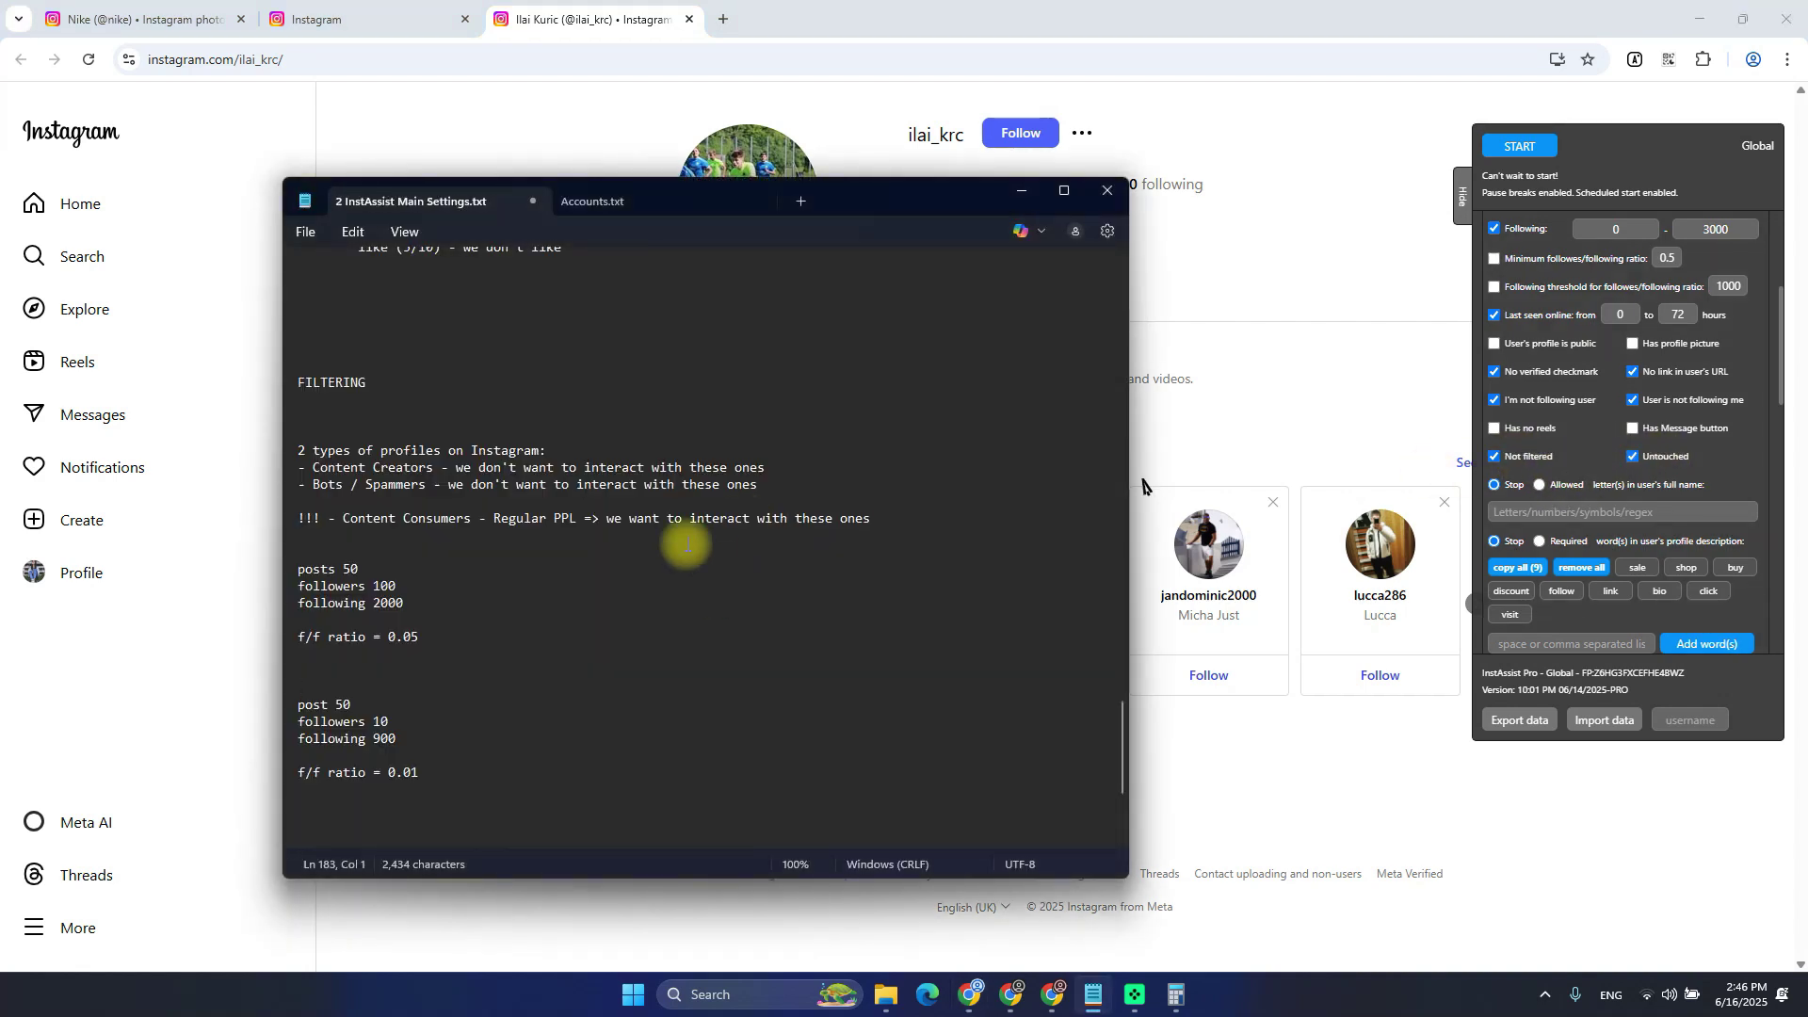
{"action": "scroll", "coordinate": [687, 546], "scroll_direction": "up", "scroll_amount": 10}
{"action": "key", "text": "ctrl+s"}
{"action": "scroll", "coordinate": [637, 592], "scroll_direction": "up", "scroll_amount": 10}
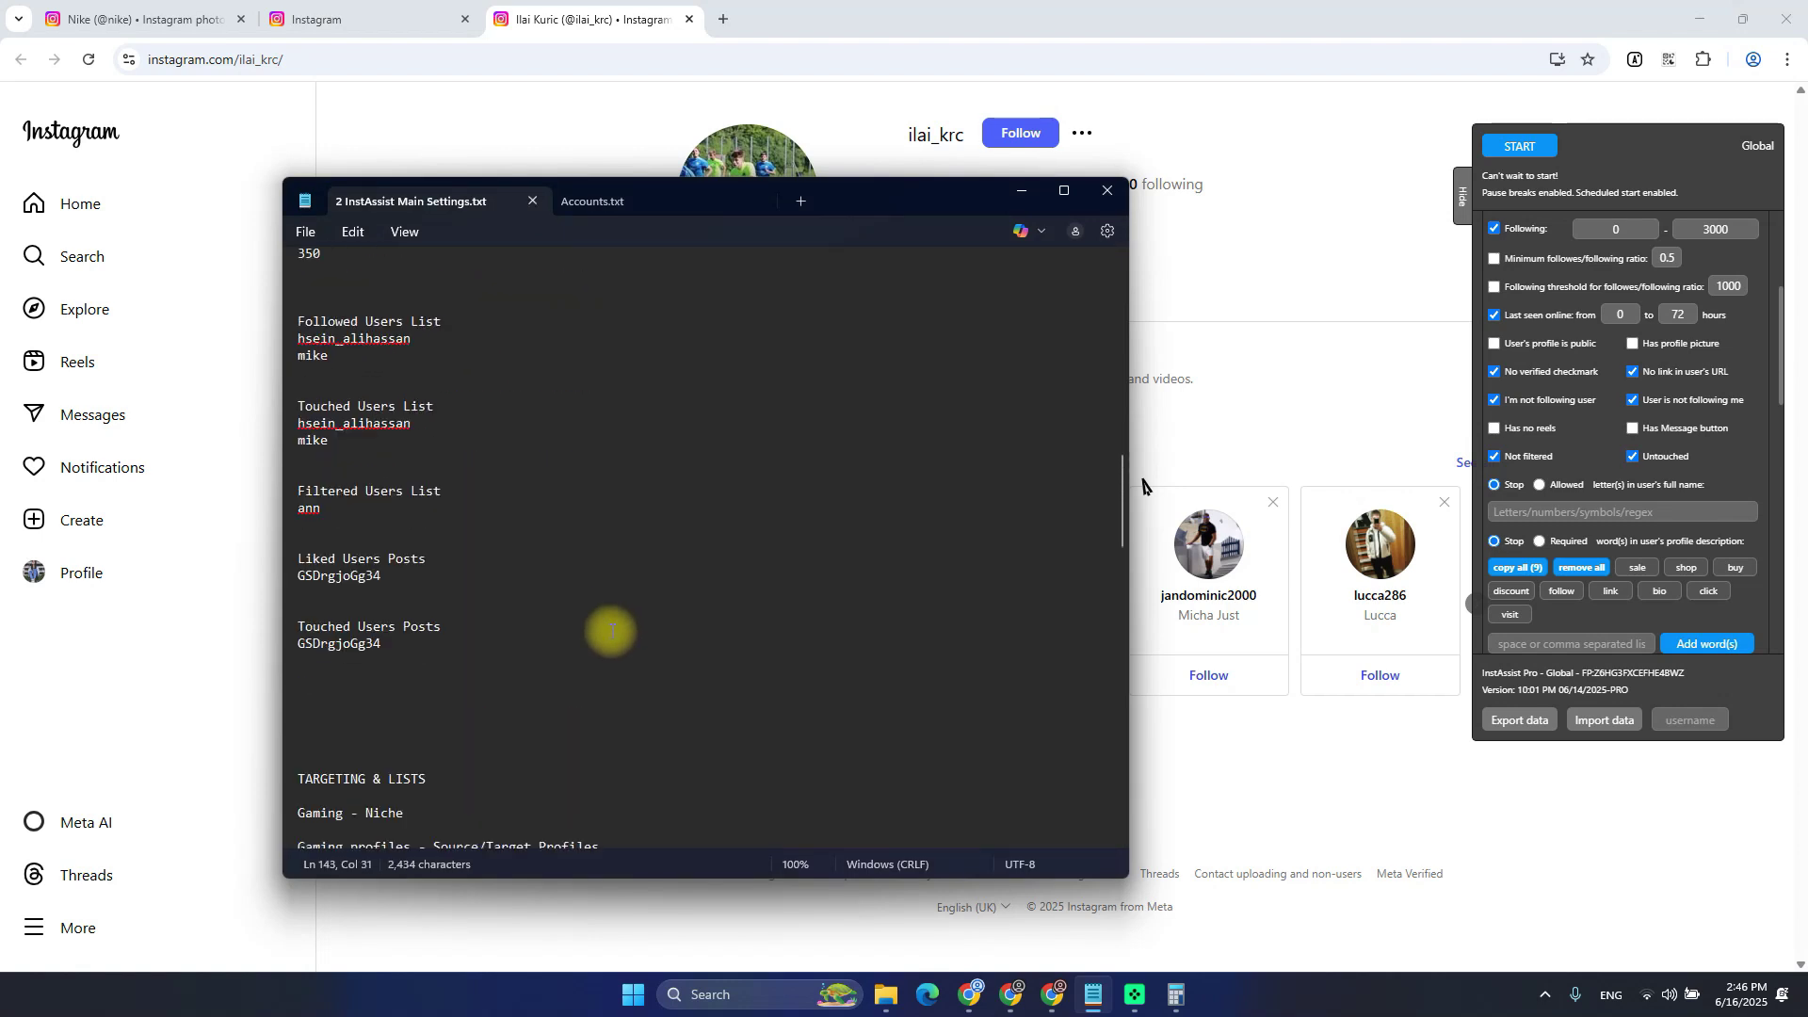
{"action": "left_click_drag", "start_coordinate": [461, 636], "coordinate": [389, 539]}
{"action": "left_click", "coordinate": [391, 537]}
{"action": "left_click", "coordinate": [315, 616]}
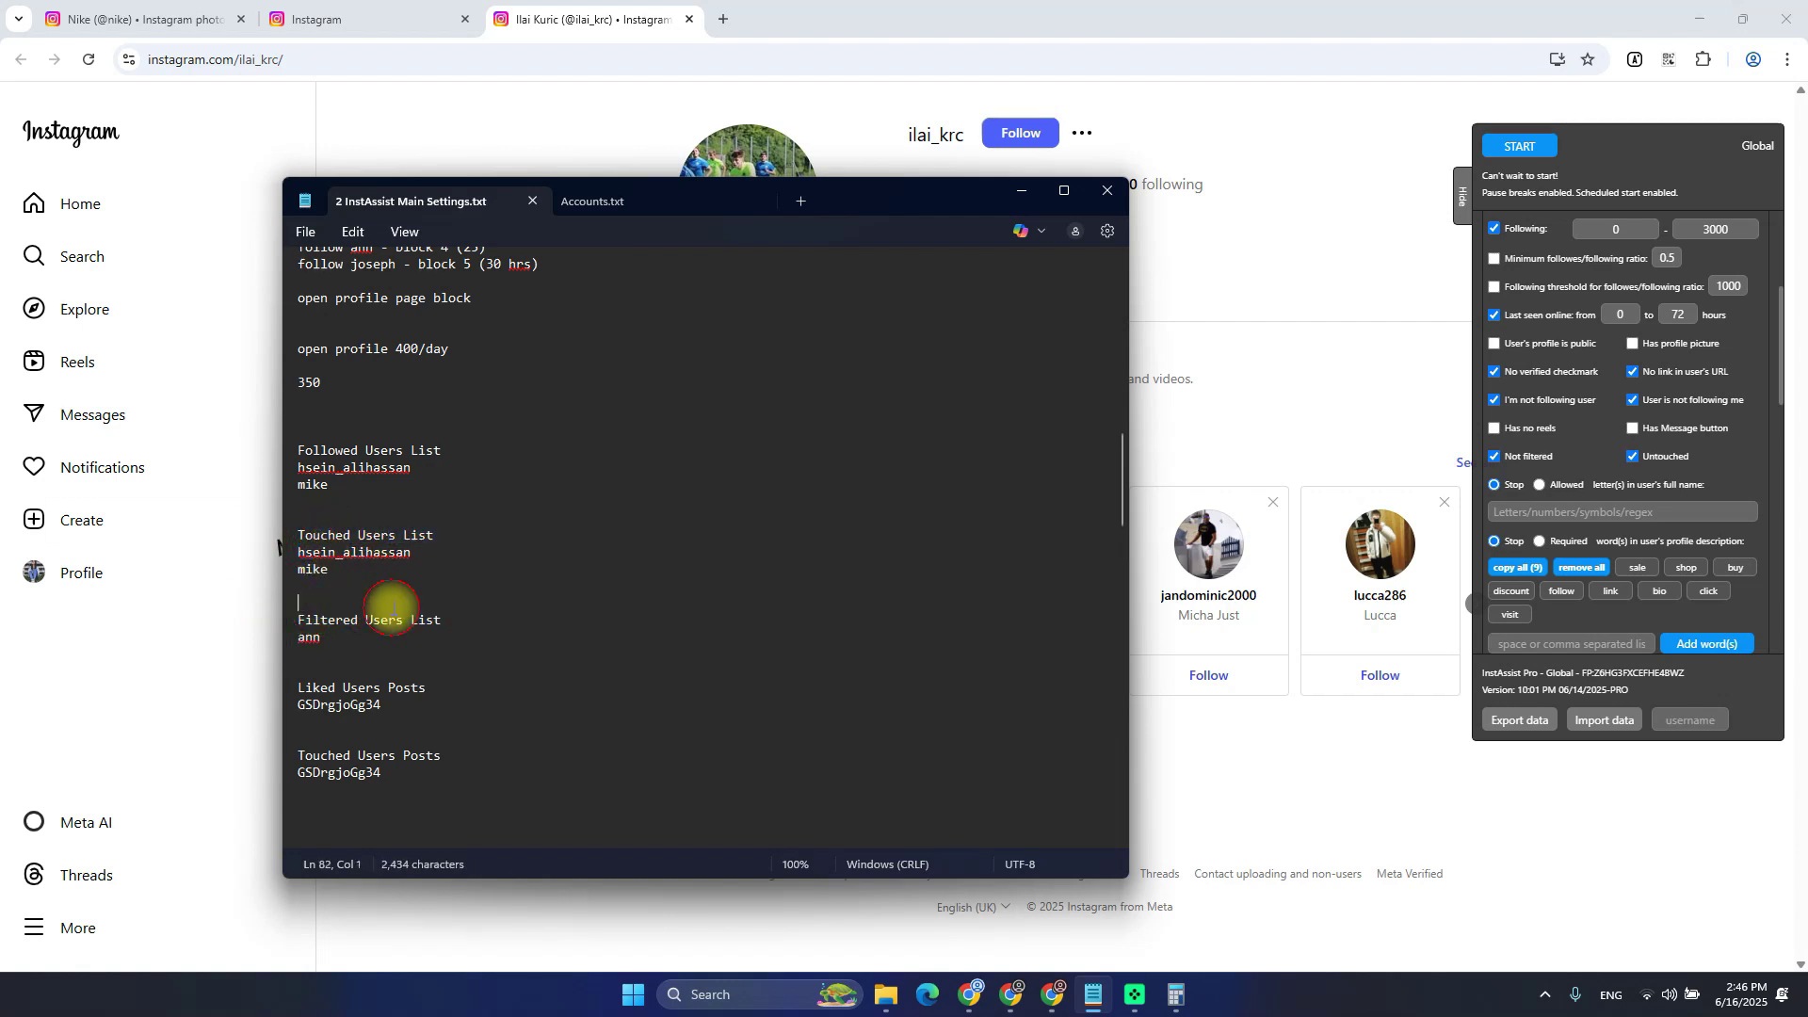
{"action": "key", "text": "alt+Tab"}
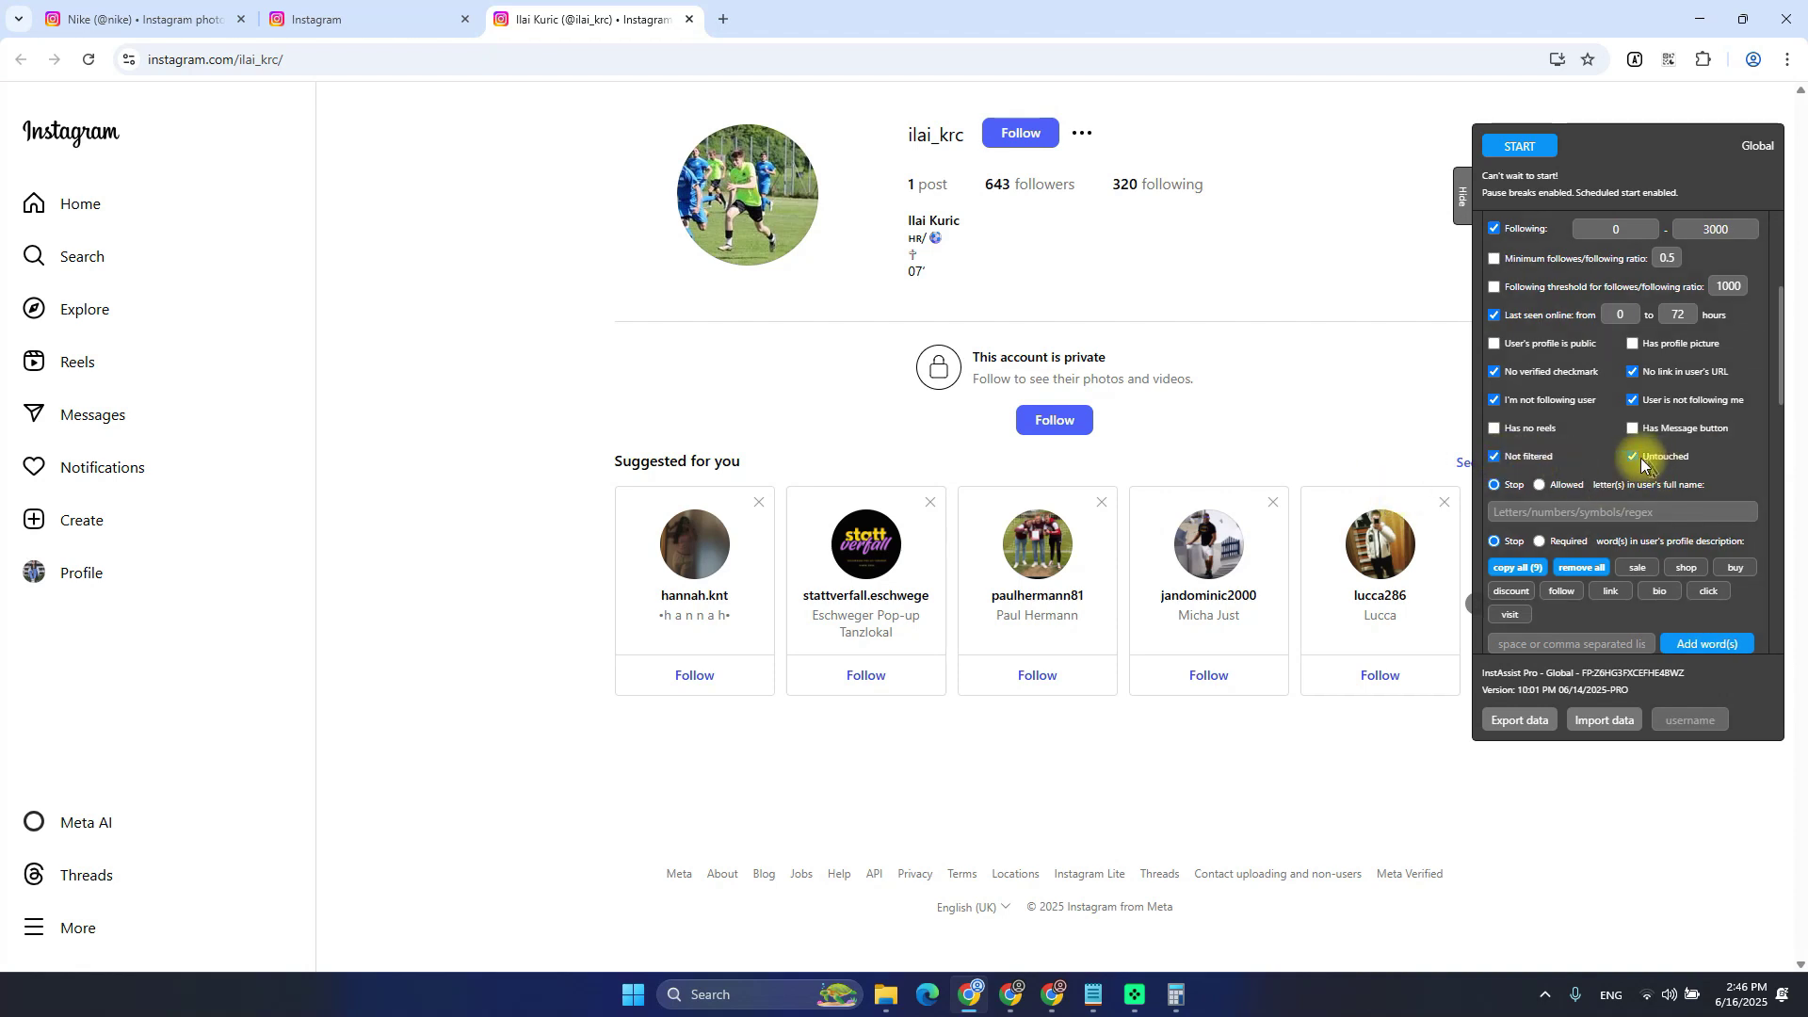
Enter 1 as a stop character for the user's full name filter
{"action": "scroll", "coordinate": [1592, 490], "scroll_direction": "down", "scroll_amount": 1}
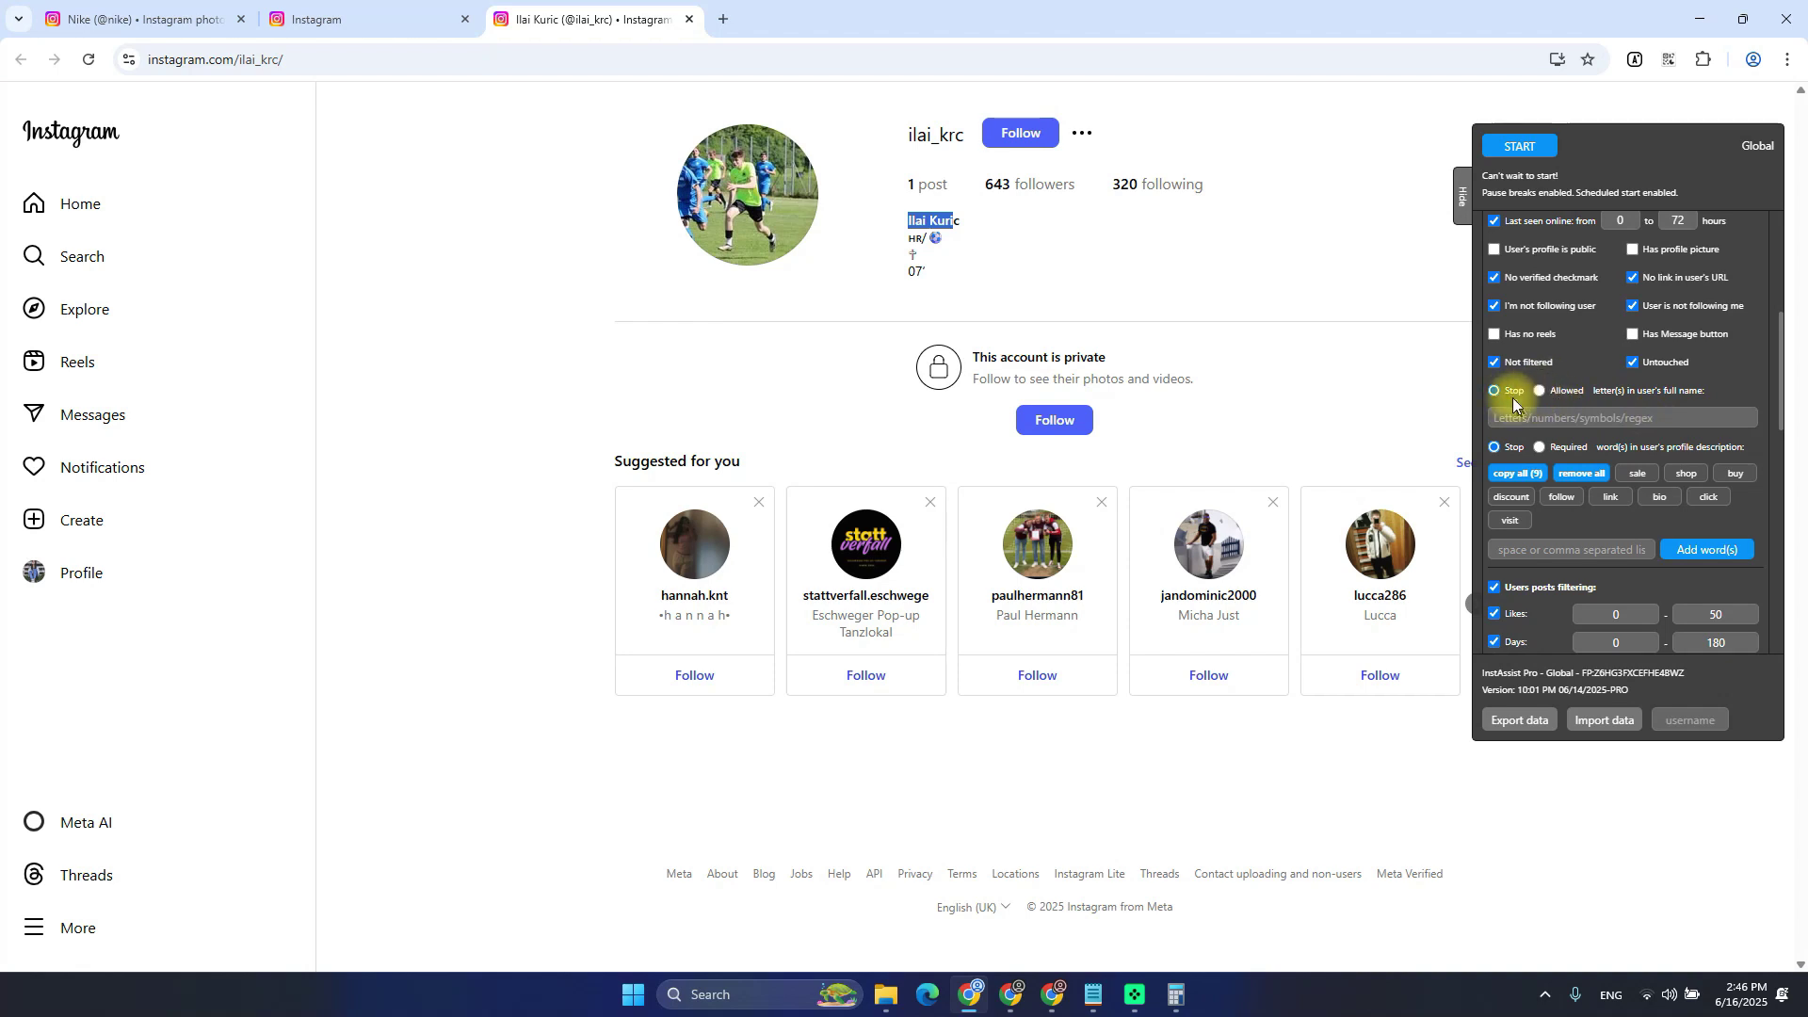
{"action": "left_click", "coordinate": [1547, 420]}
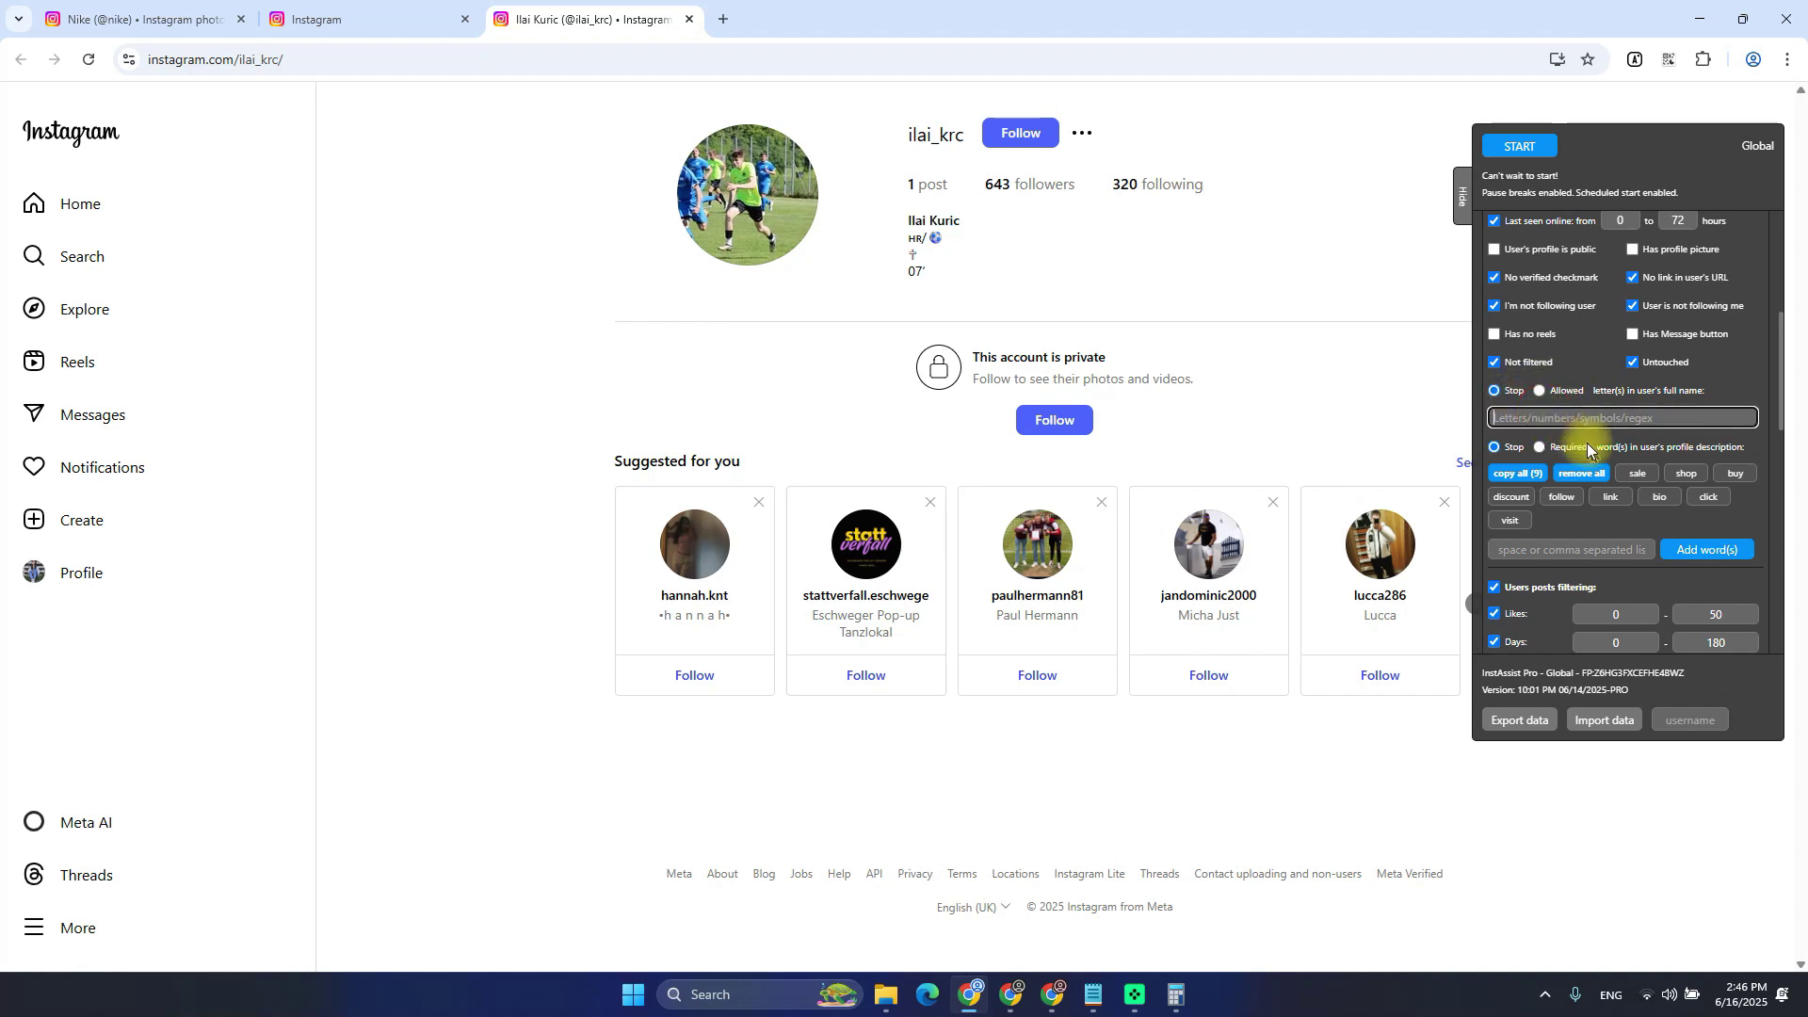
{"action": "type", "text": "1"}
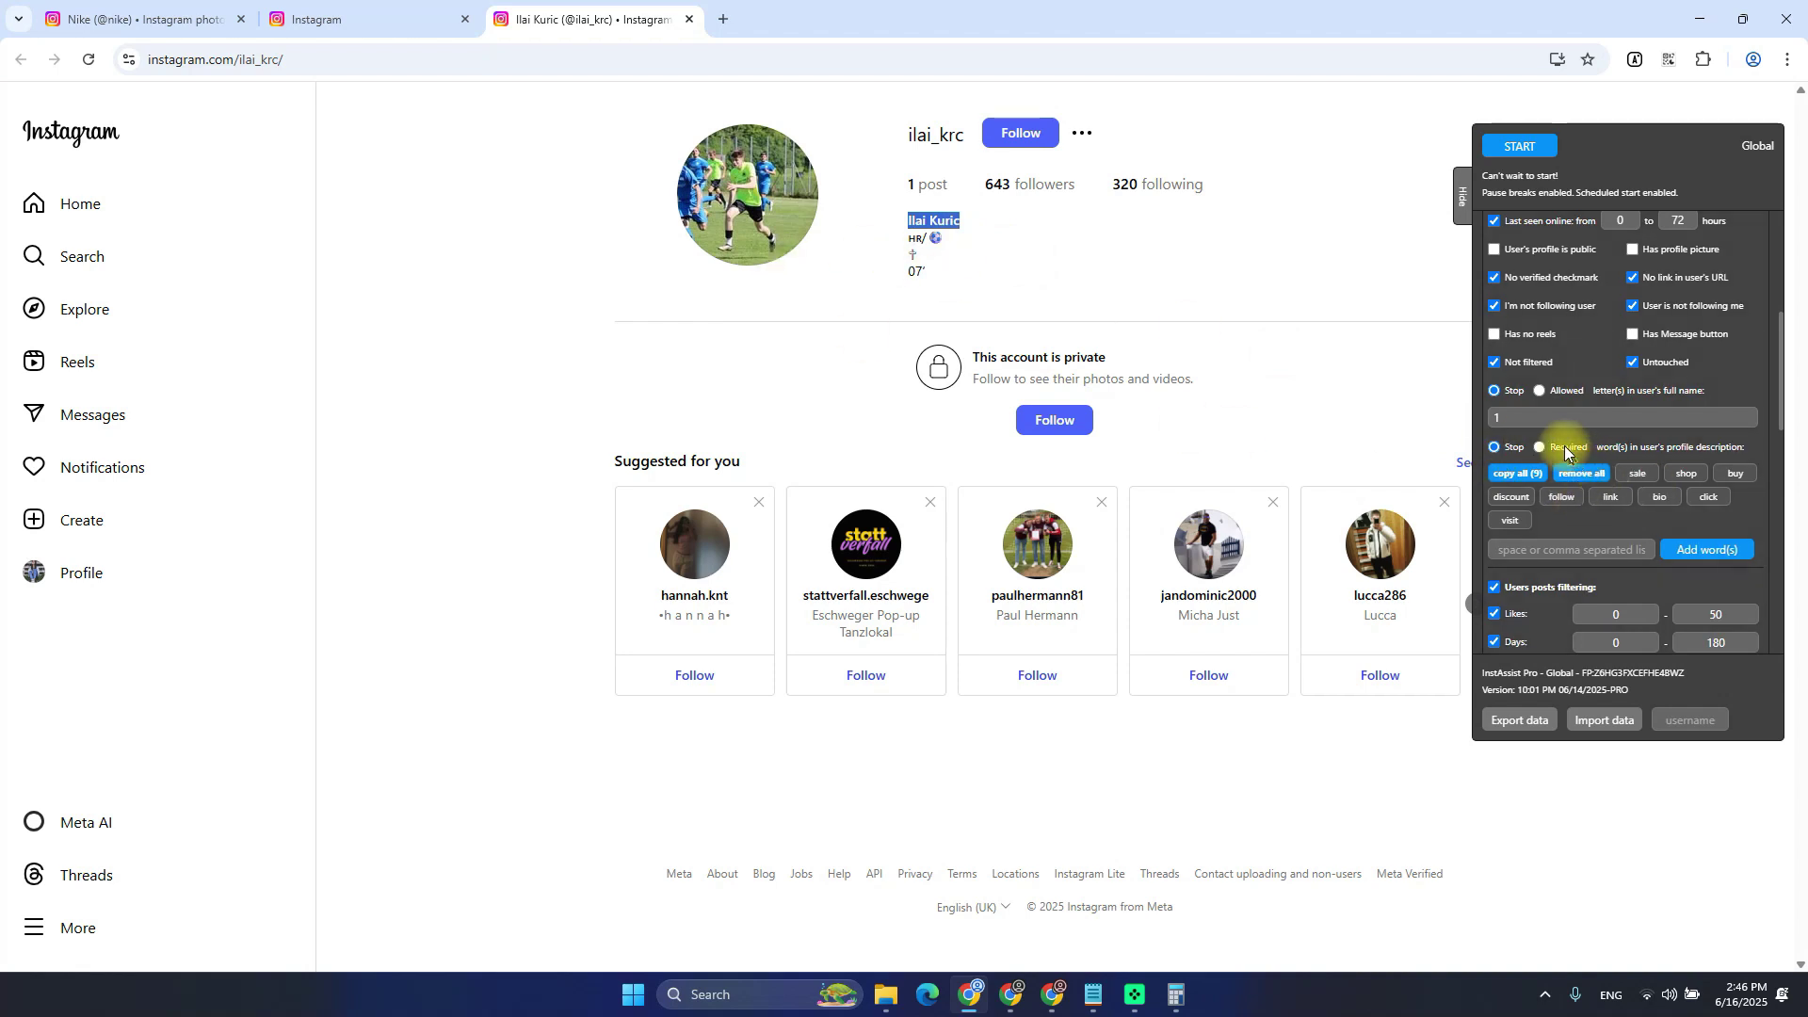
Switch the full name letter filter to Allowed and set its characters to qwerty
{"action": "left_click", "coordinate": [1555, 397]}
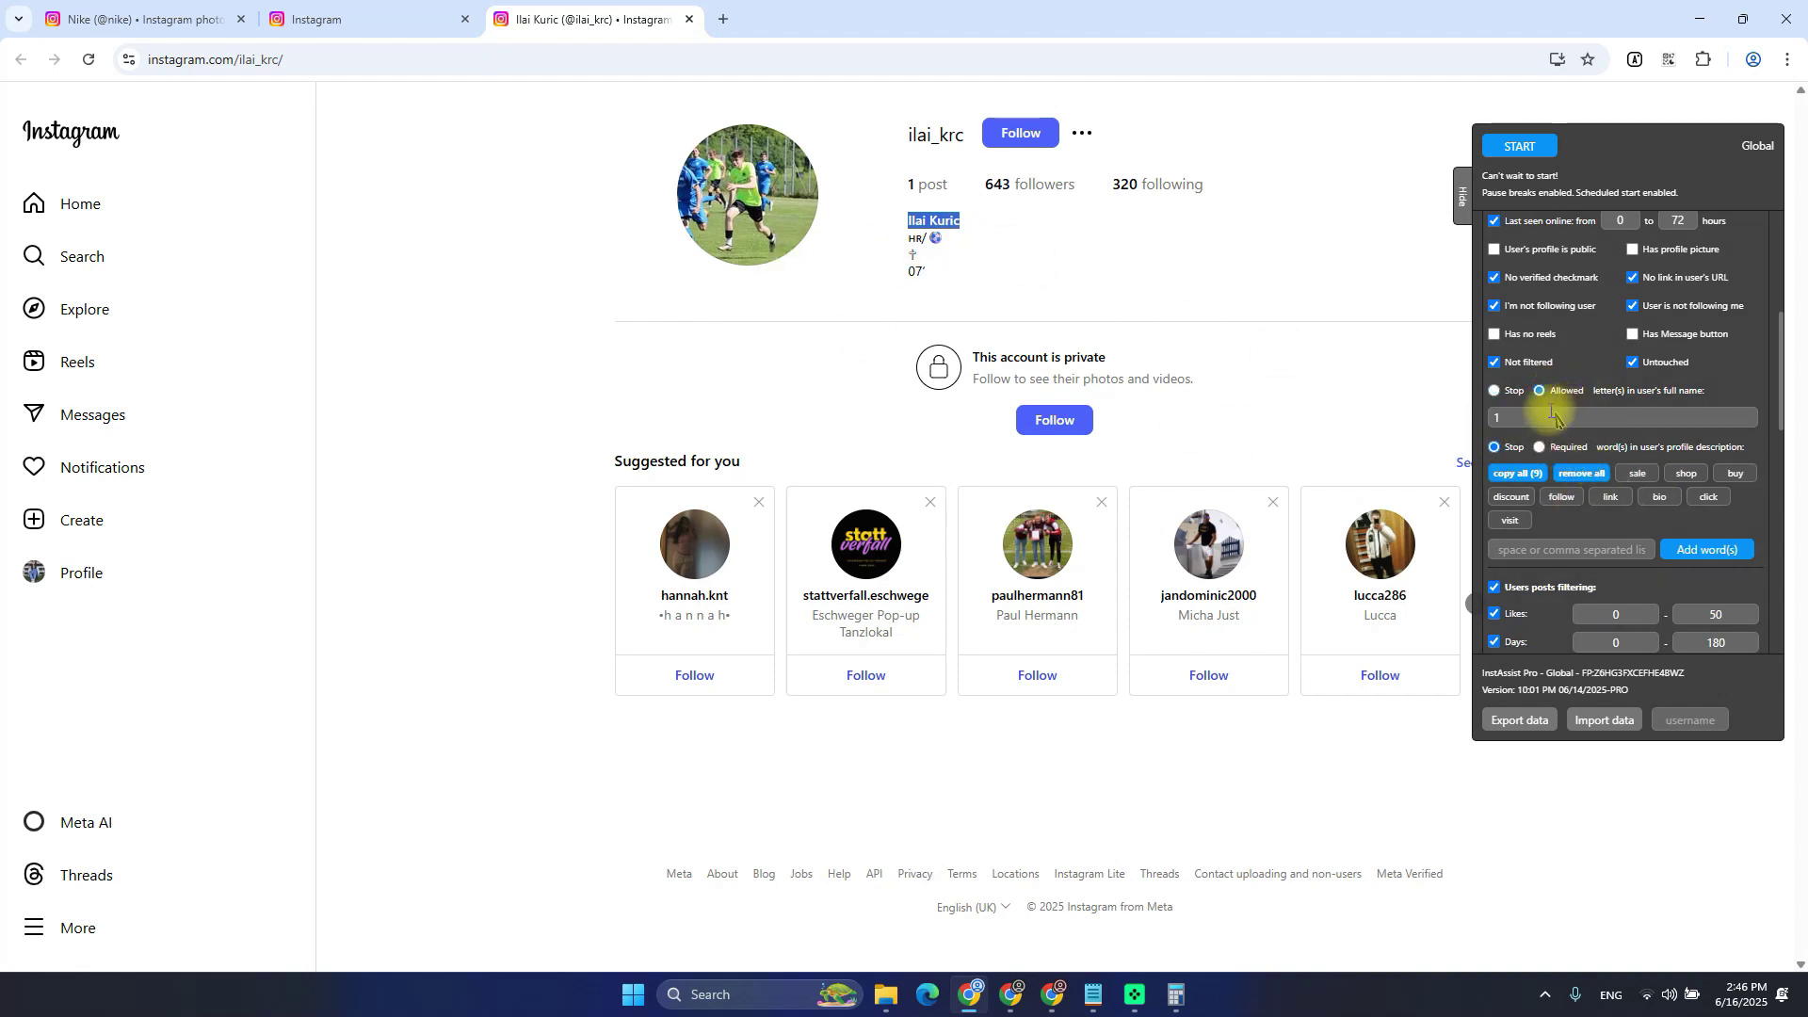
{"action": "left_click", "coordinate": [1571, 417]}
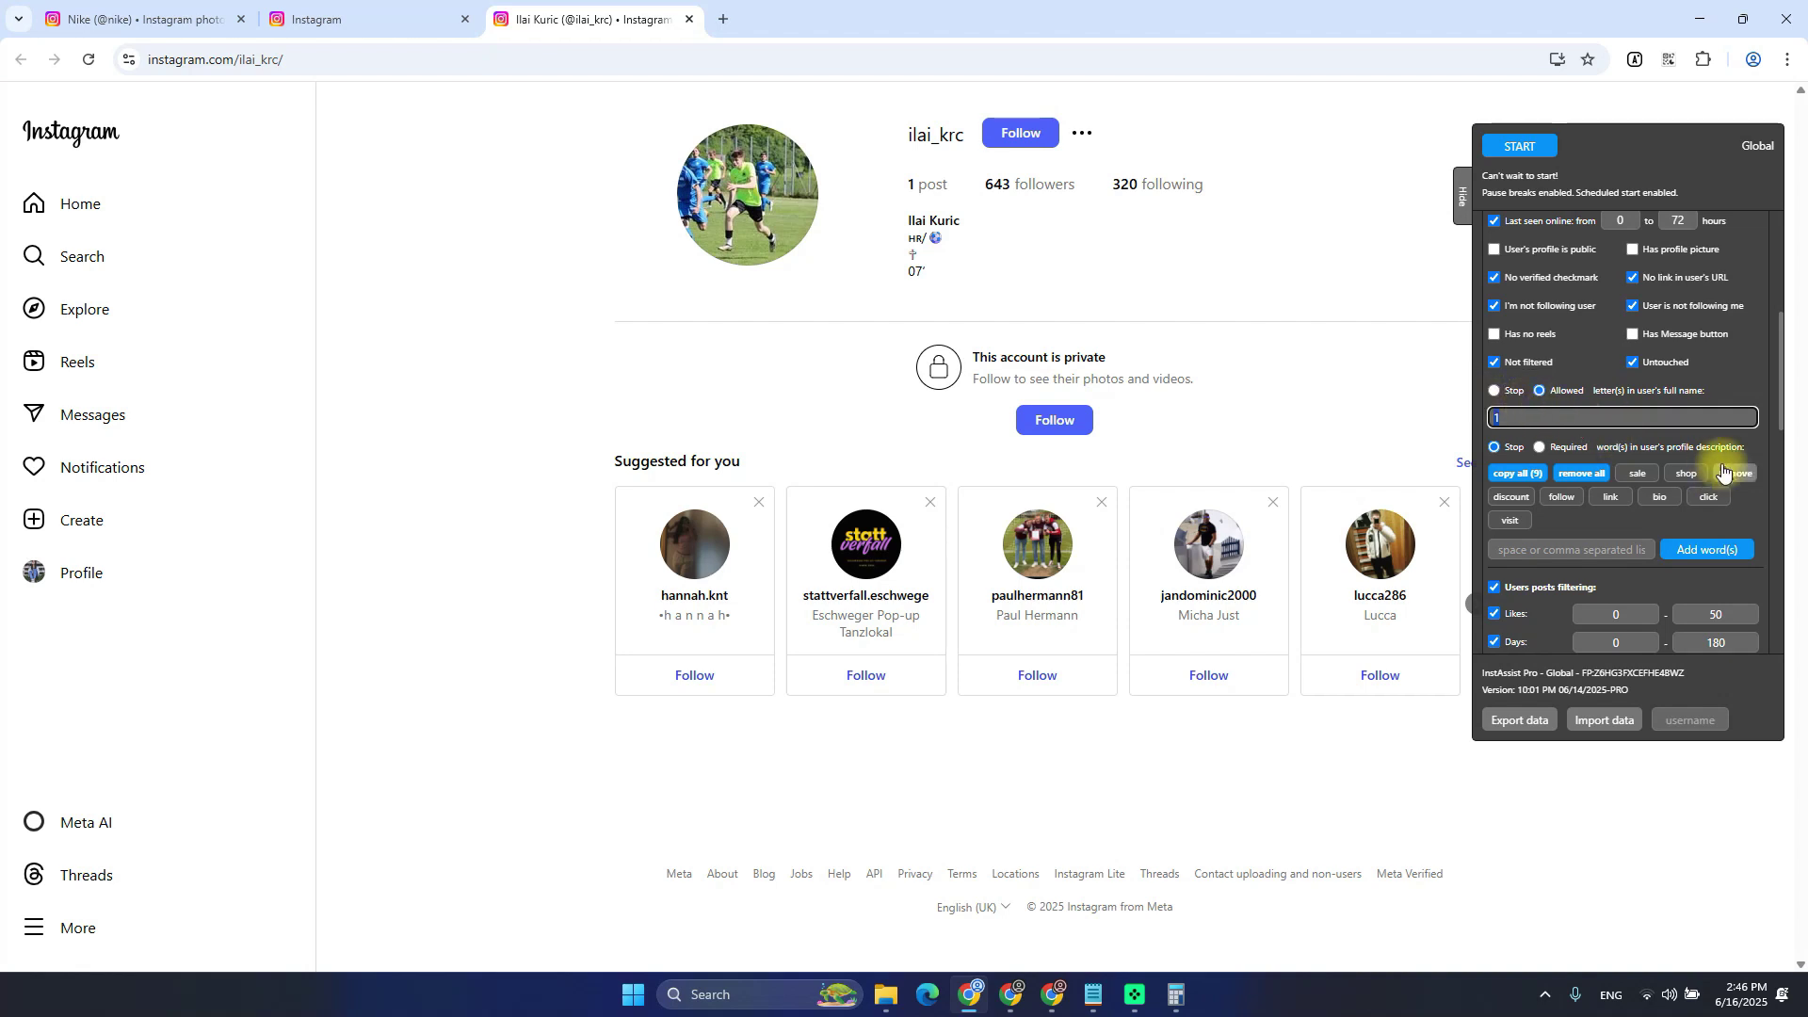
{"action": "type", "text": "qwerty"}
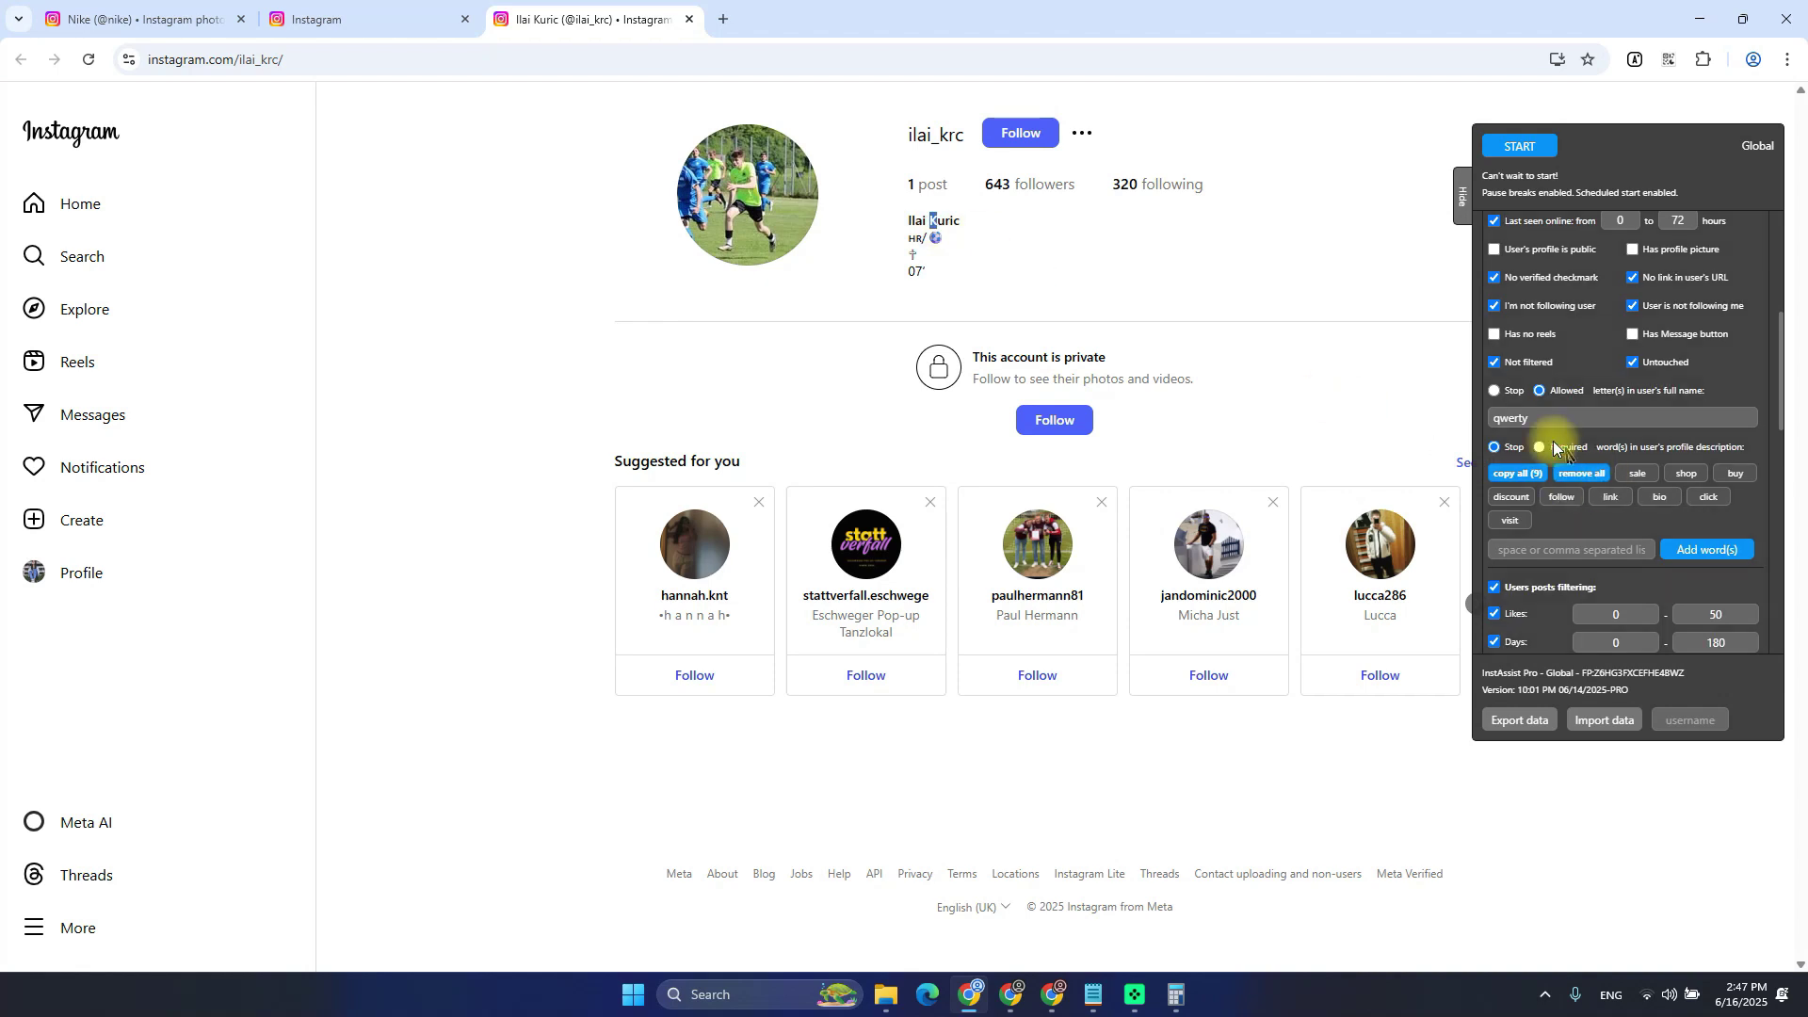
Set the full name letter filter back to Stop and clear its characters
{"action": "left_click_drag", "start_coordinate": [1552, 418], "coordinate": [1480, 397]}
{"action": "left_click", "coordinate": [1525, 402]}
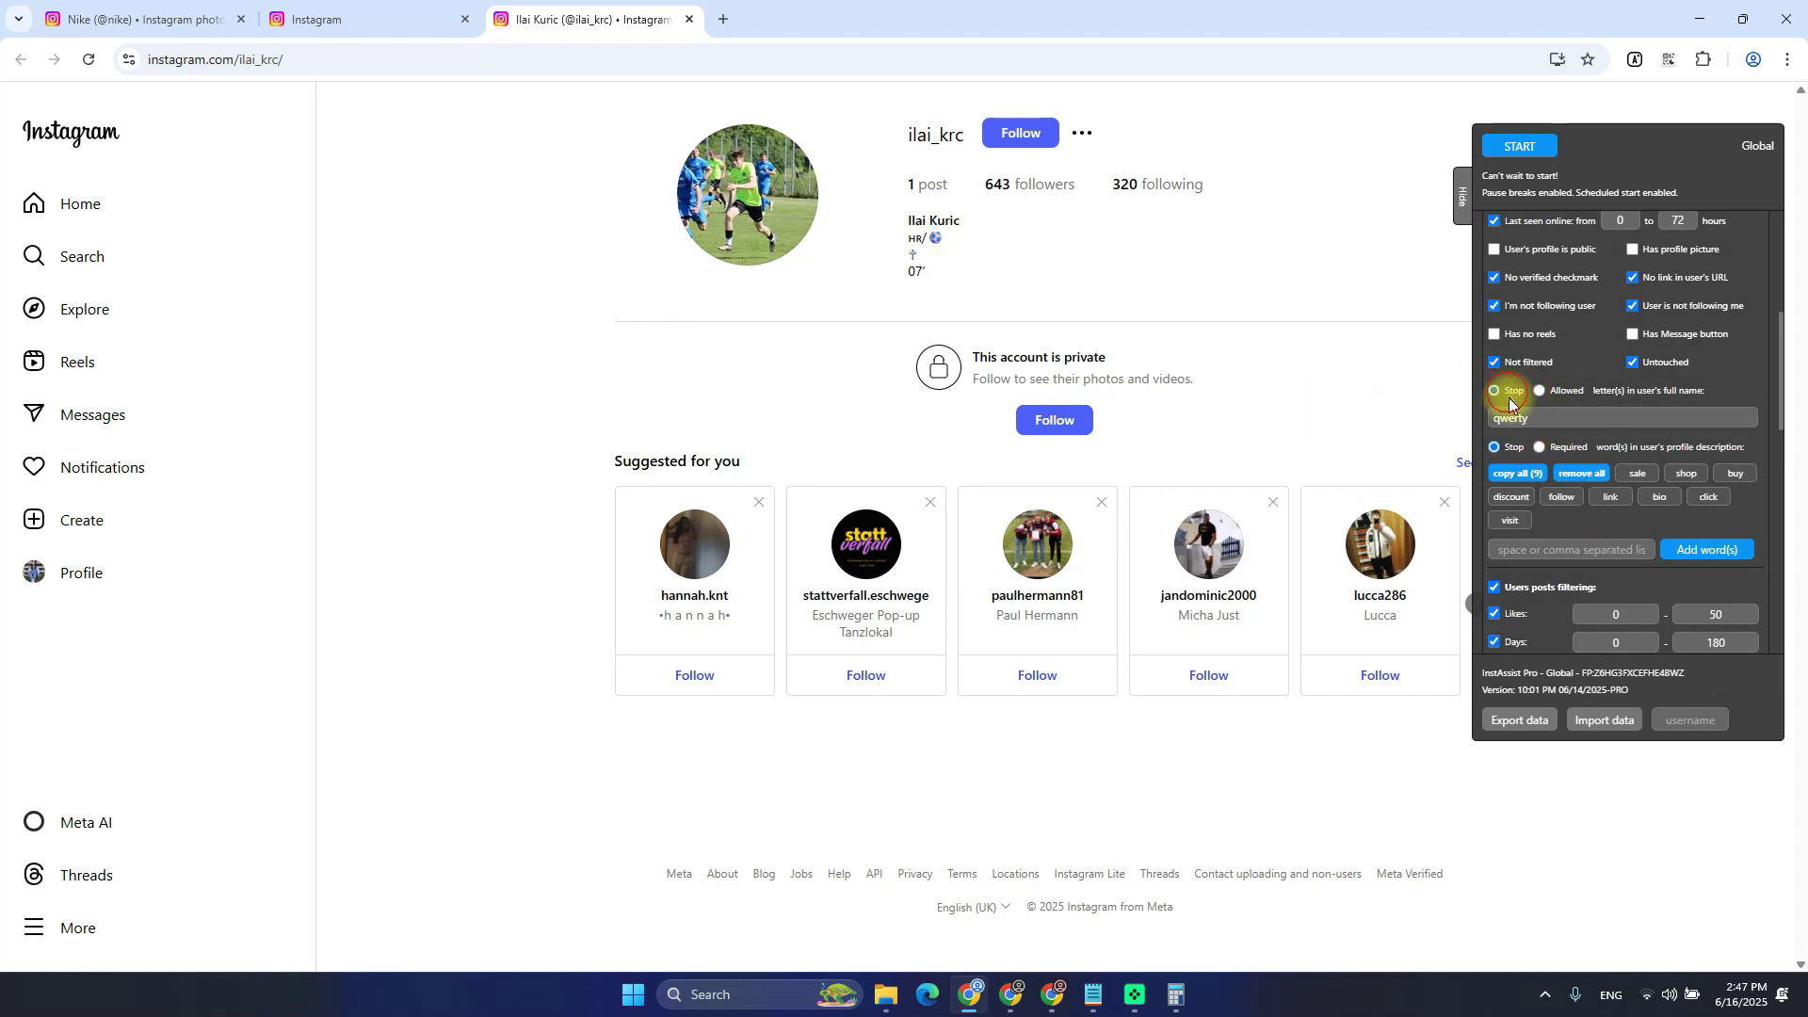
{"action": "left_click", "coordinate": [1510, 400]}
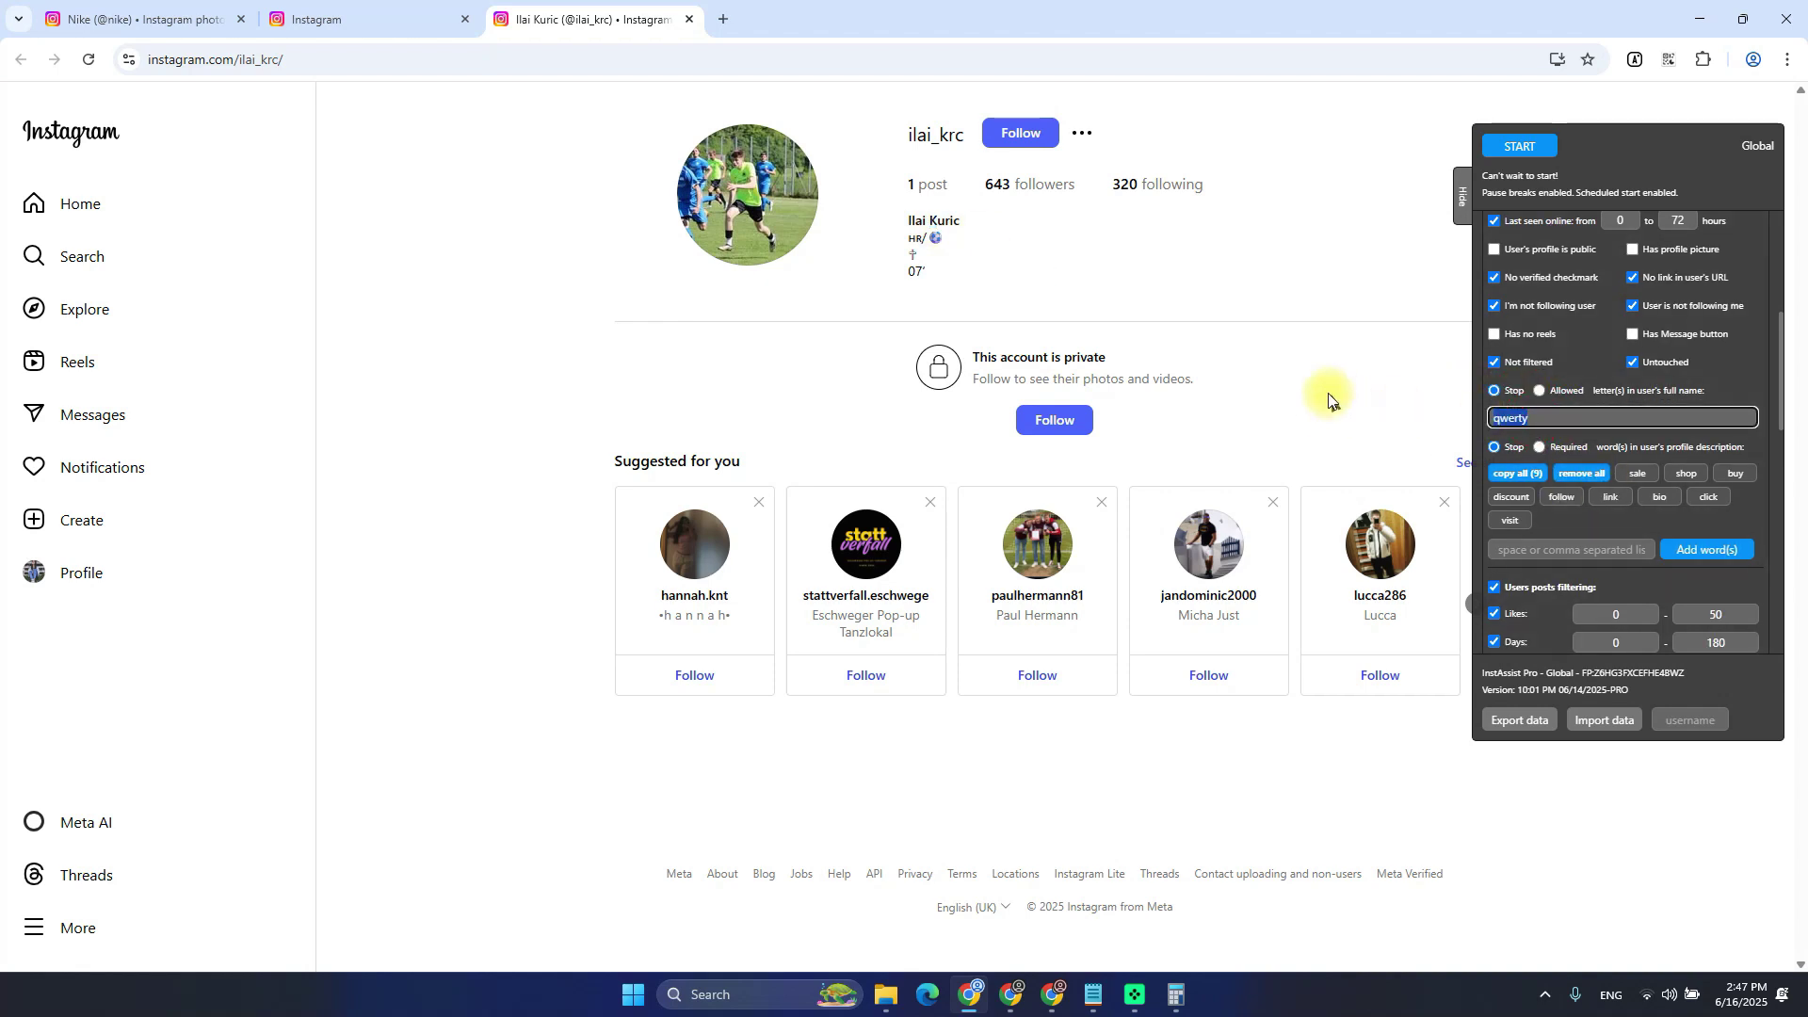
{"action": "left_click", "coordinate": [1614, 512]}
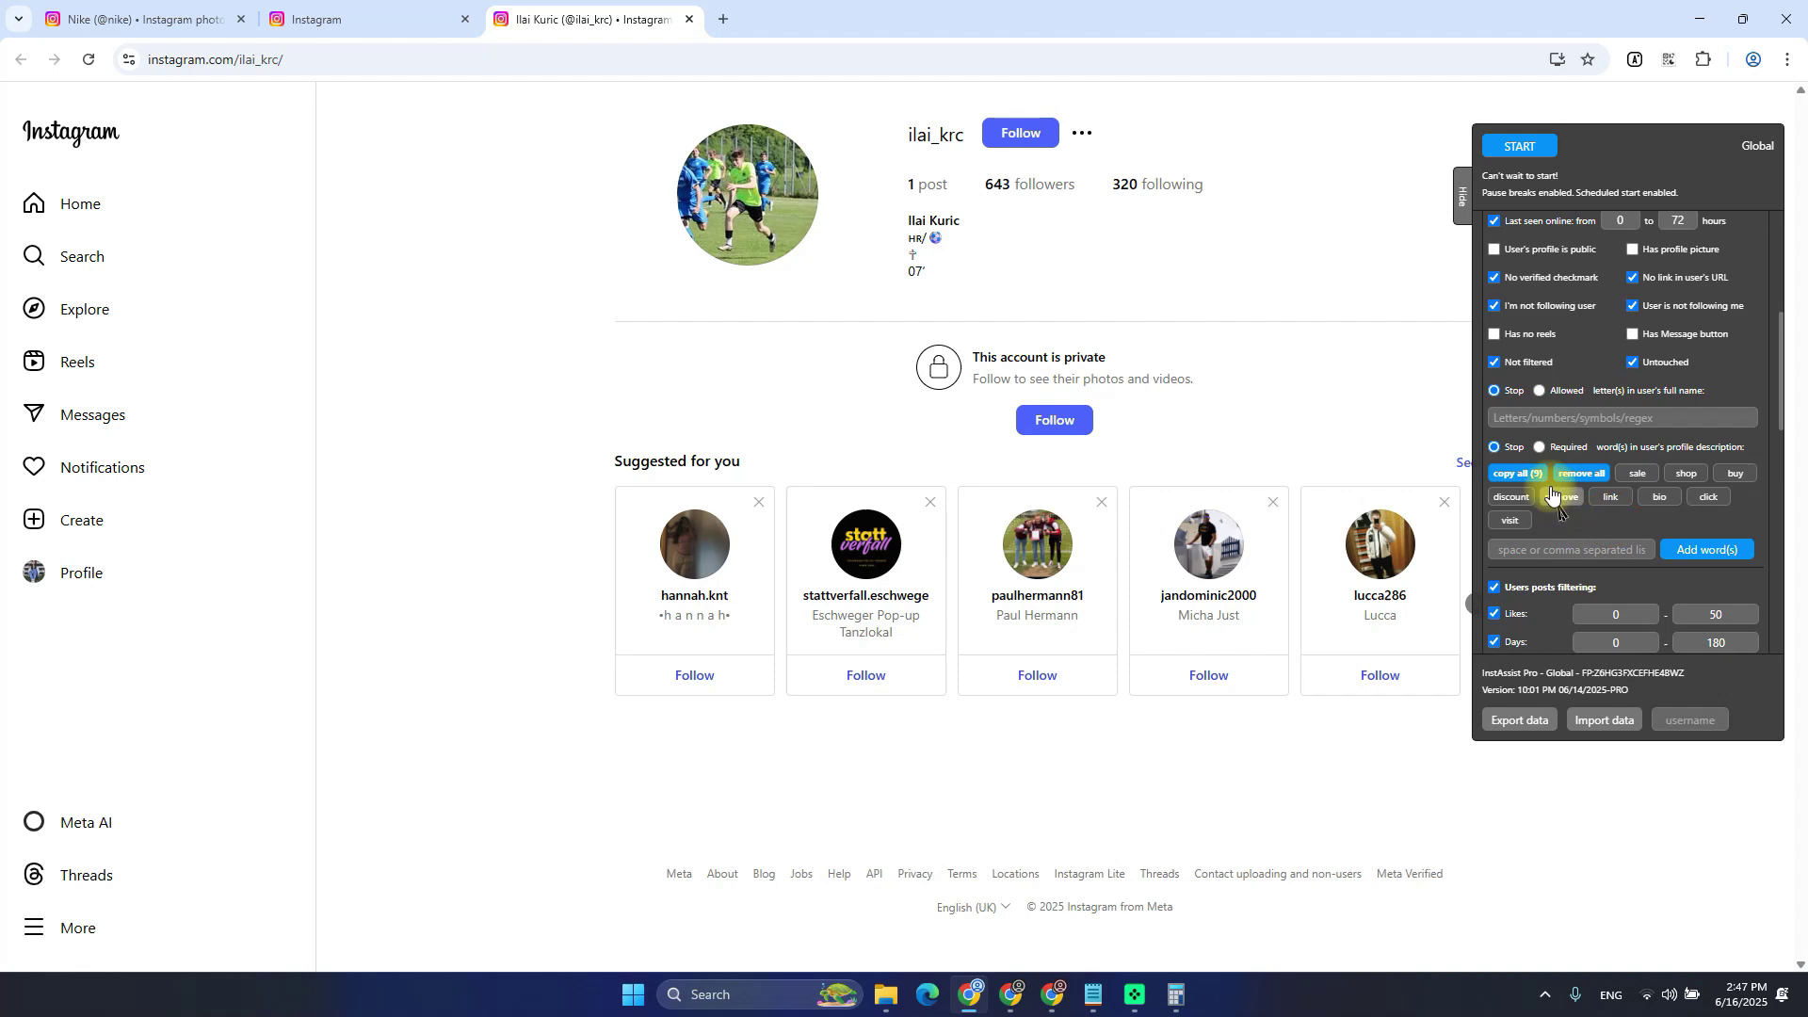
Try the Required option for words in the user's profile description and restore the Stop option
{"action": "left_click", "coordinate": [1494, 448]}
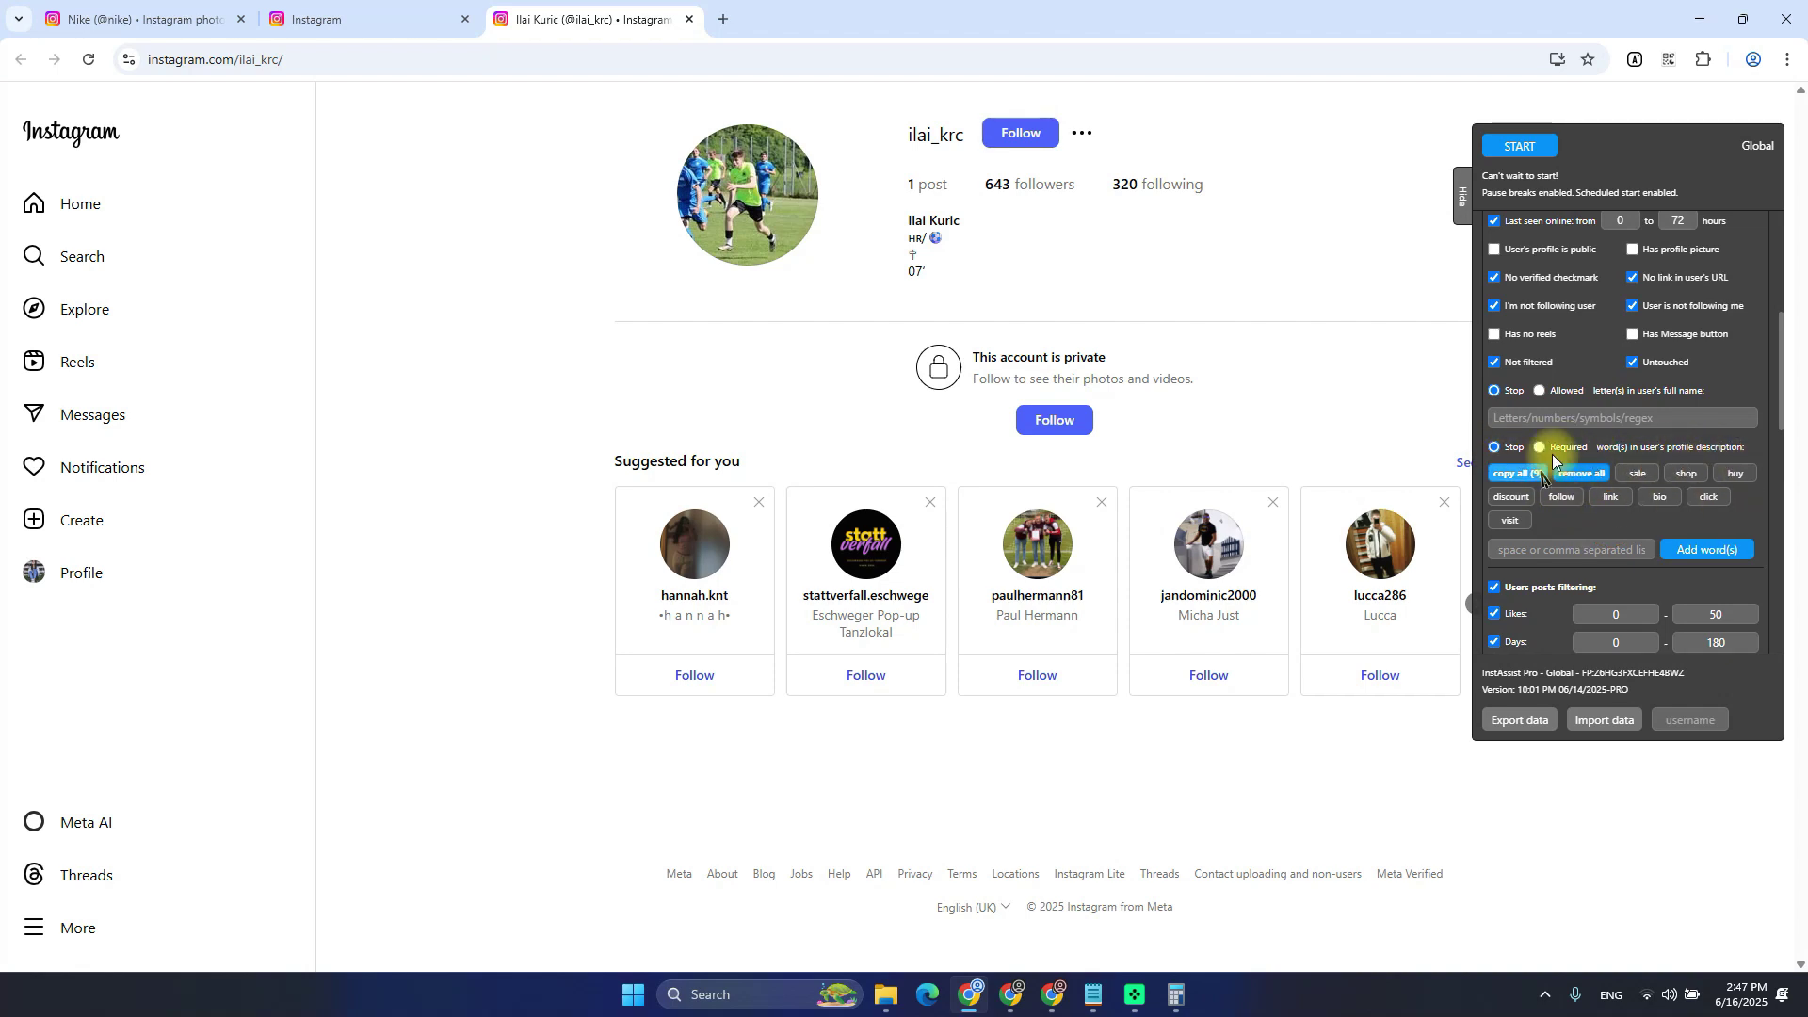
{"action": "scroll", "coordinate": [1615, 494], "scroll_direction": "down", "scroll_amount": 1}
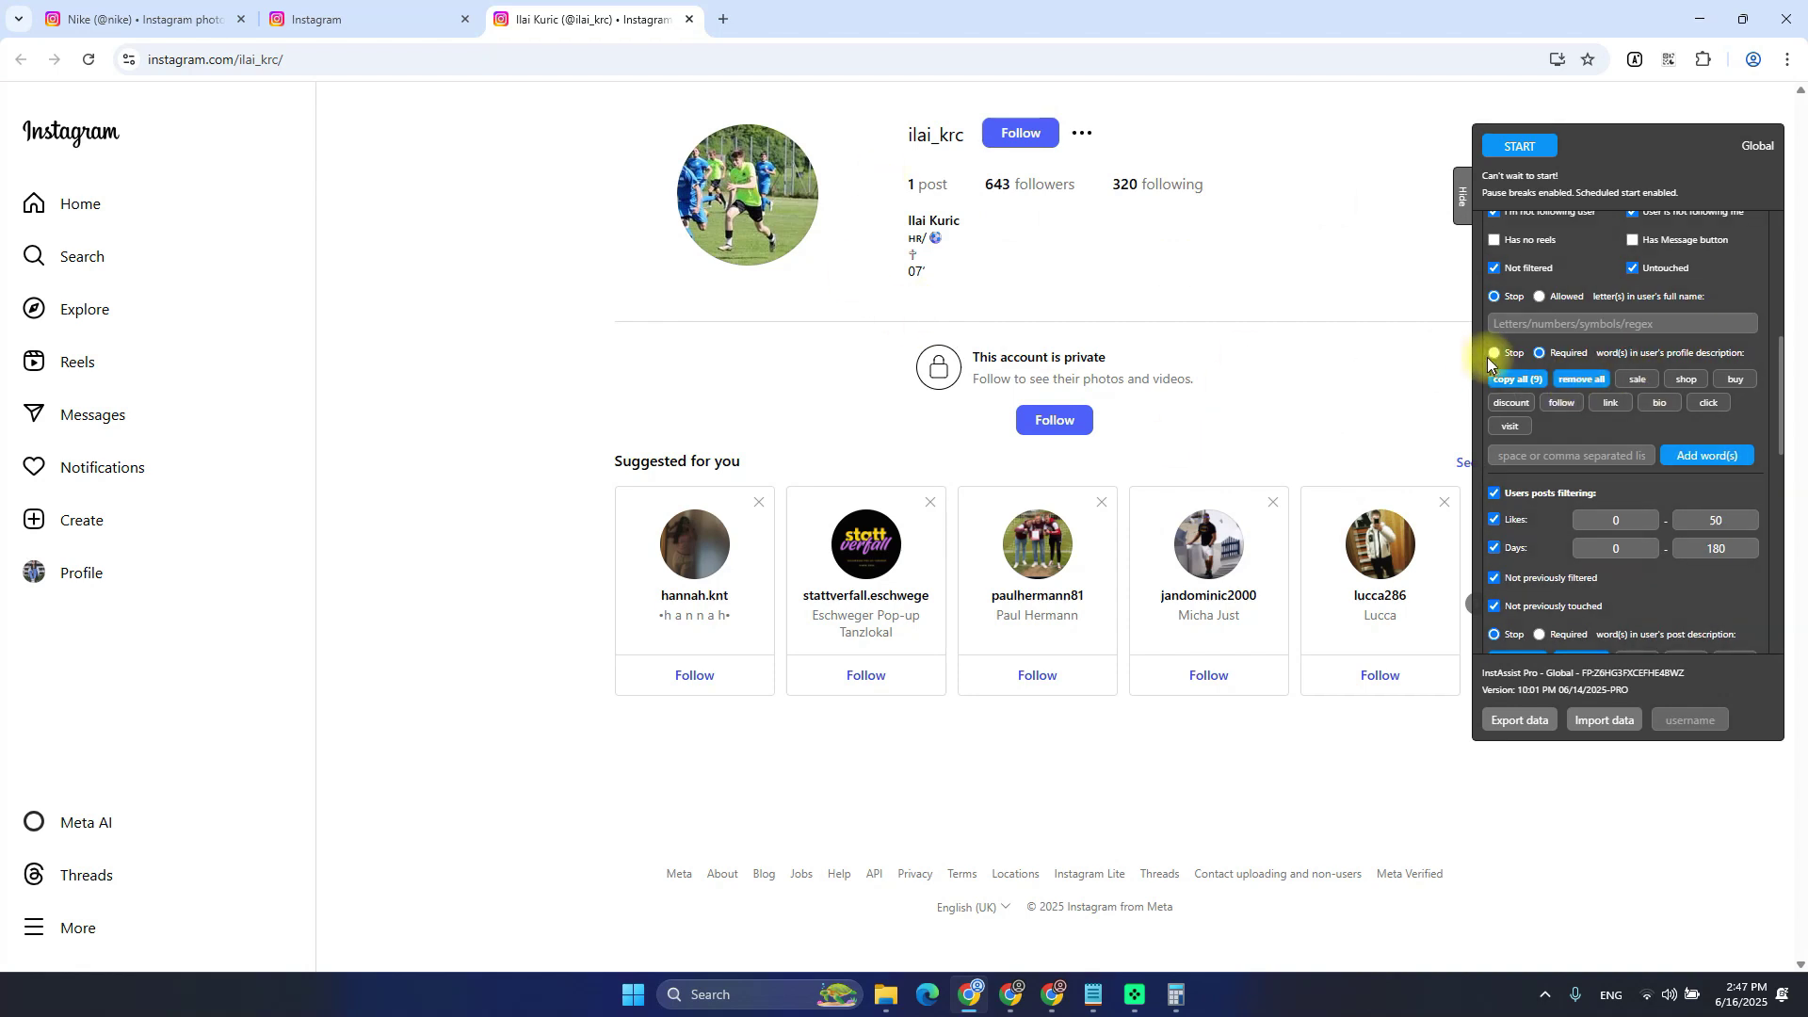
{"action": "scroll", "coordinate": [1617, 441], "scroll_direction": "up", "scroll_amount": 1}
{"action": "scroll", "coordinate": [1590, 485], "scroll_direction": "up", "scroll_amount": 4}
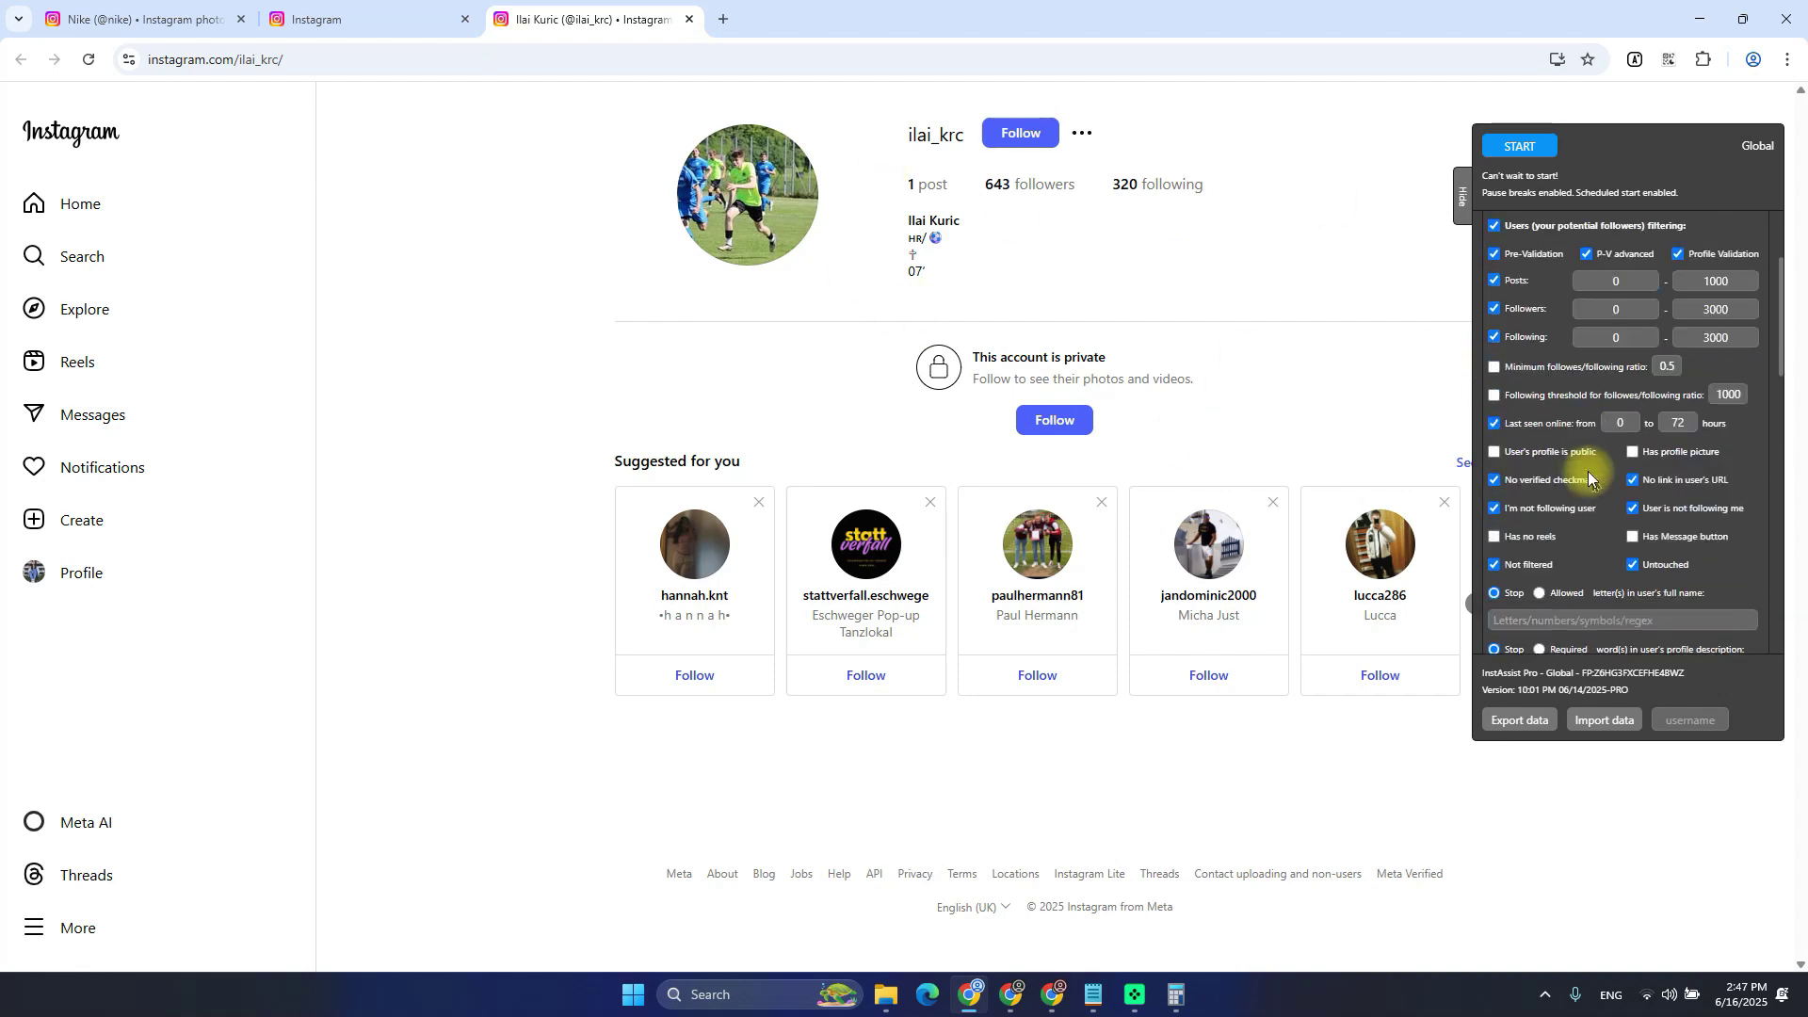
{"action": "left_click", "coordinate": [1519, 405]}
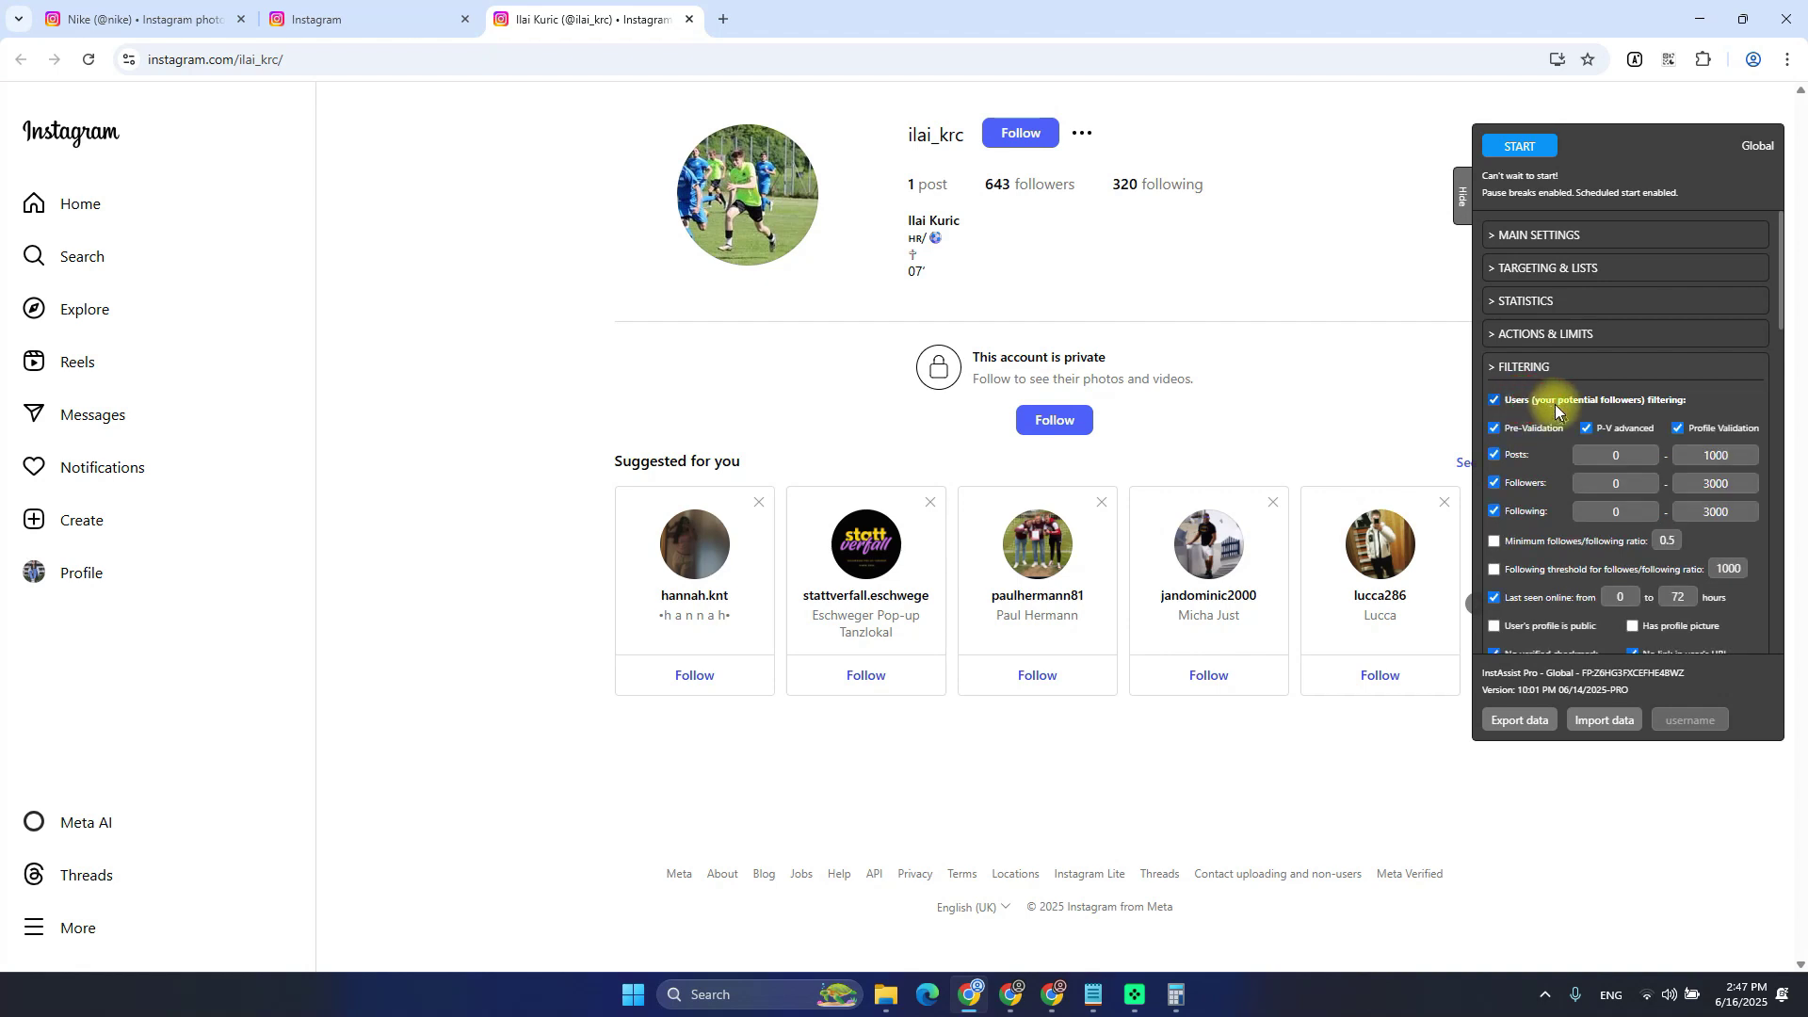
Turn the users (your potential followers) filtering off and back on
{"action": "scroll", "coordinate": [1550, 311], "scroll_direction": "down", "scroll_amount": 2}
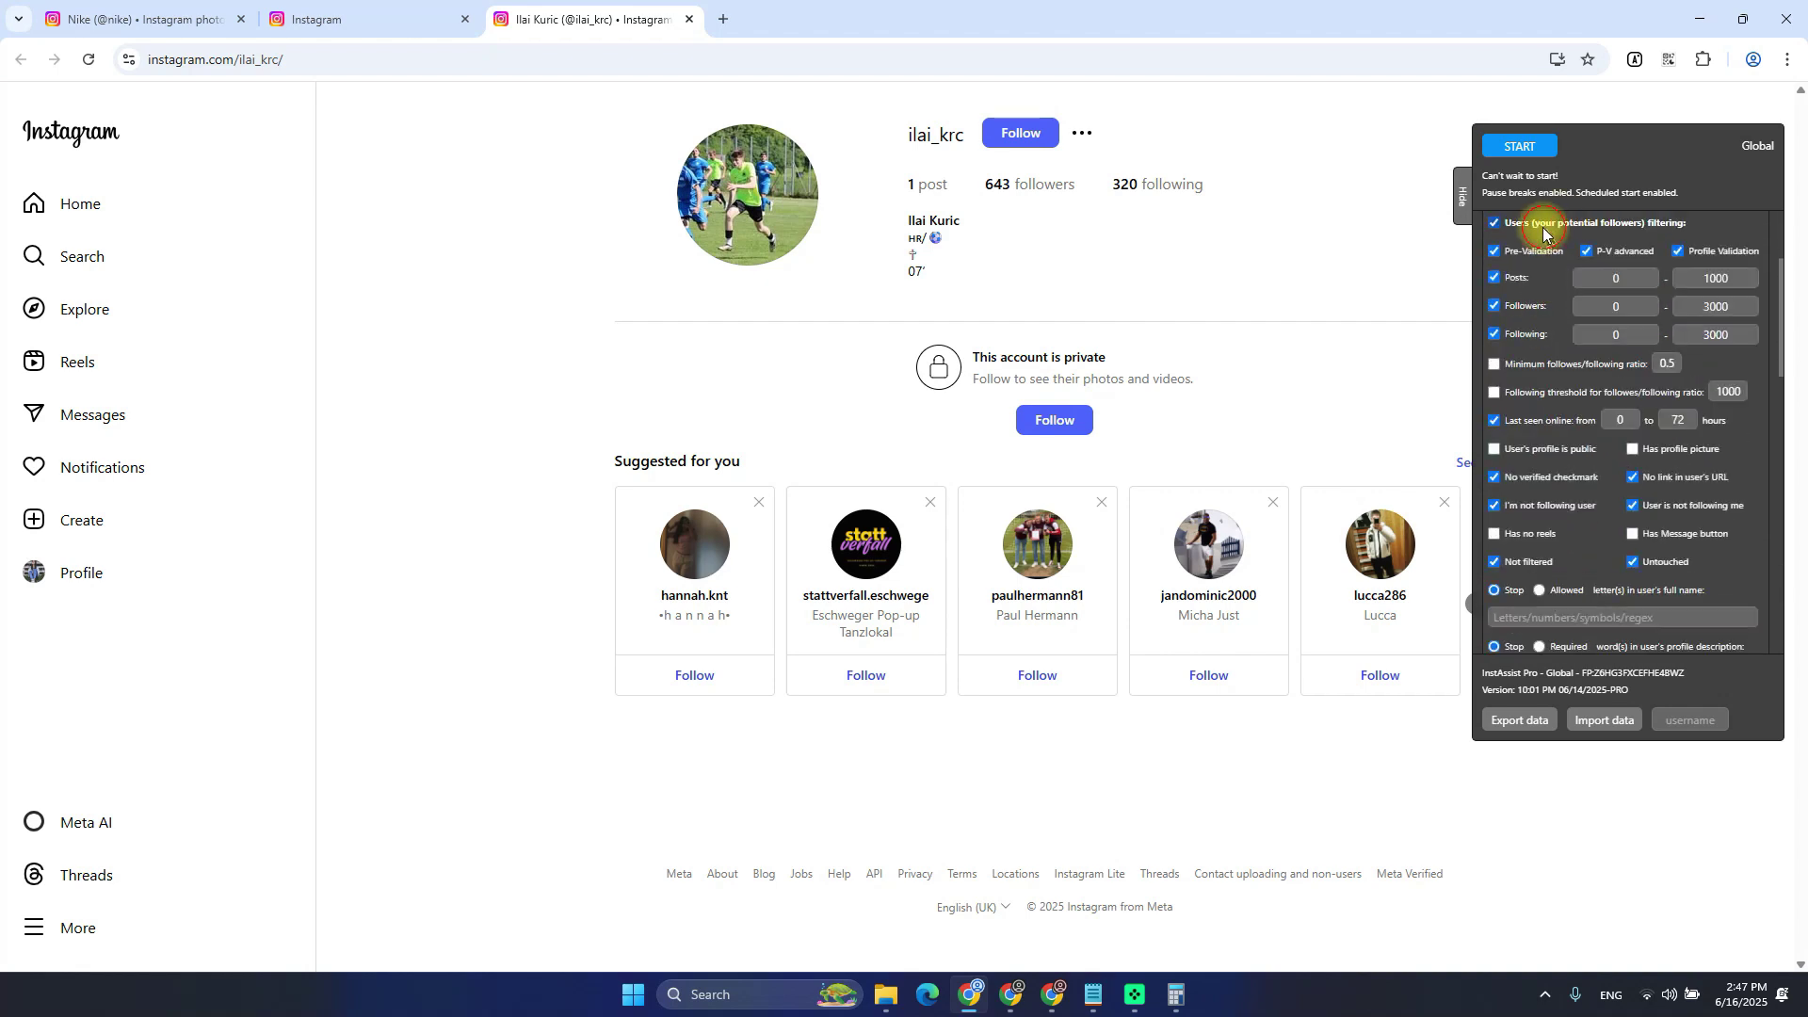
{"action": "left_click", "coordinate": [1544, 232]}
{"action": "left_click", "coordinate": [1545, 232]}
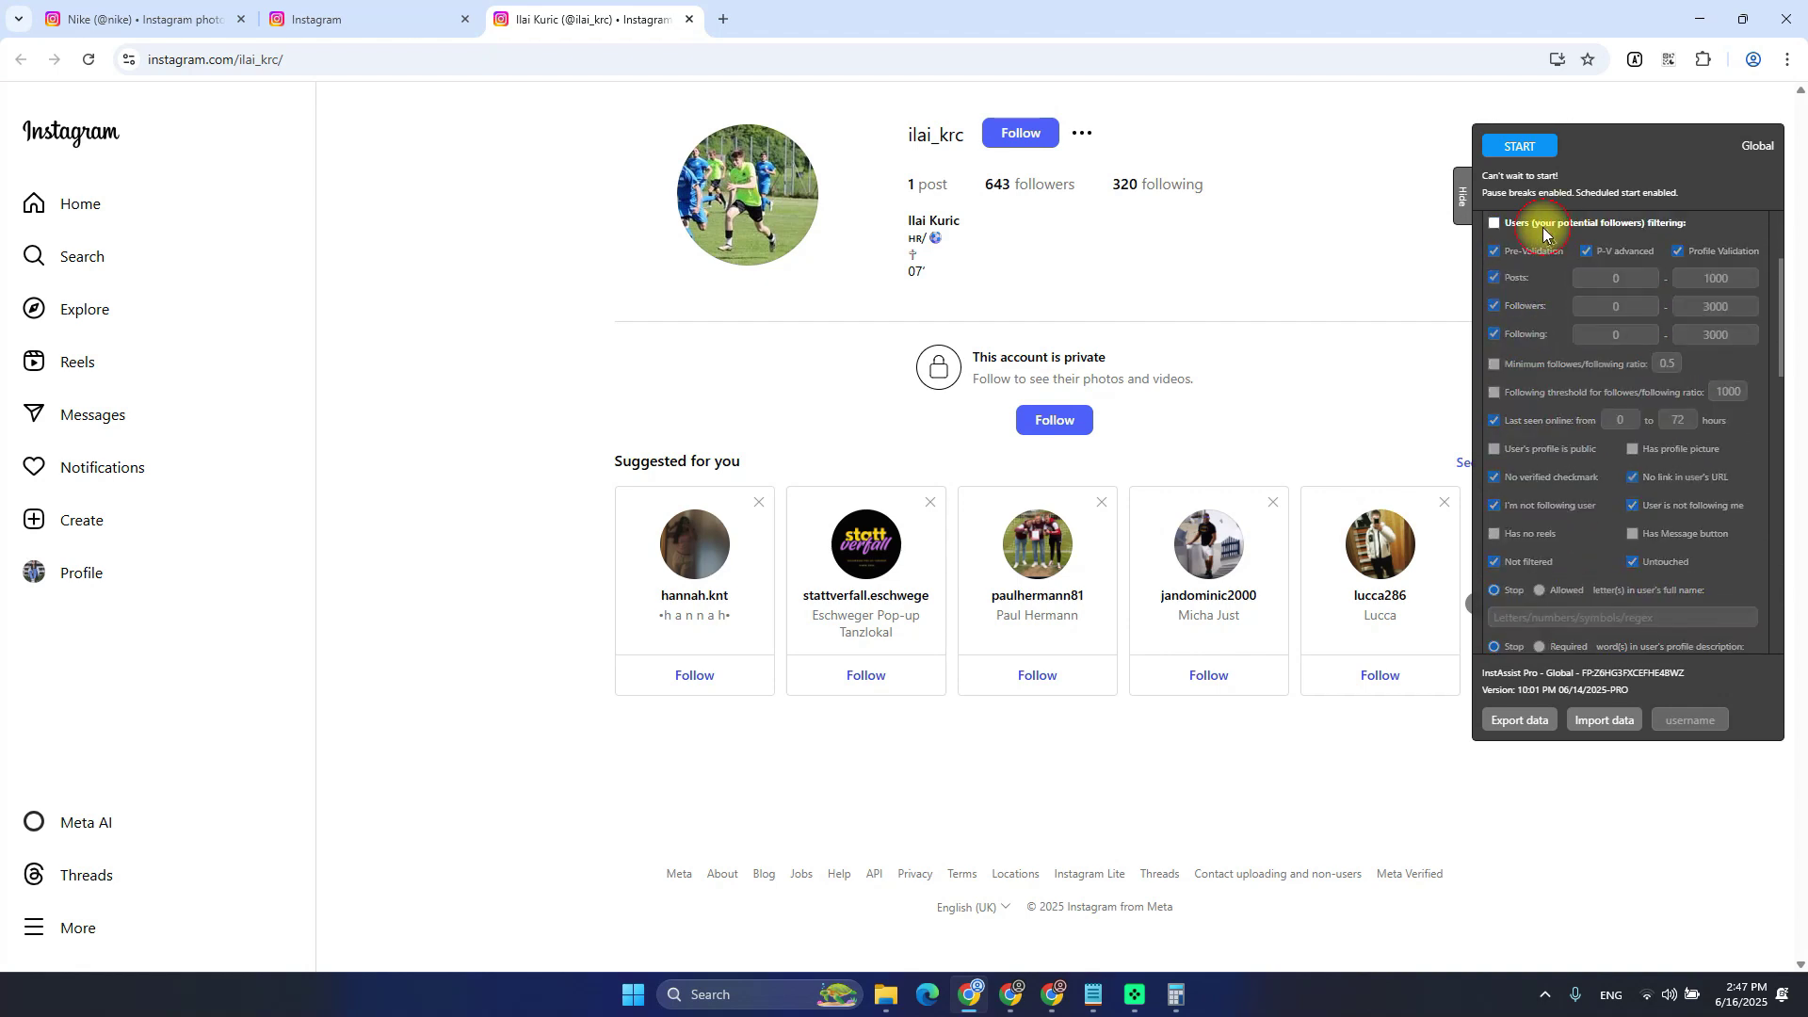
Open a liker's profile from the post's likers list in a new tab and check the like count of its first post
{"action": "scroll", "coordinate": [1594, 341], "scroll_direction": "down", "scroll_amount": 5}
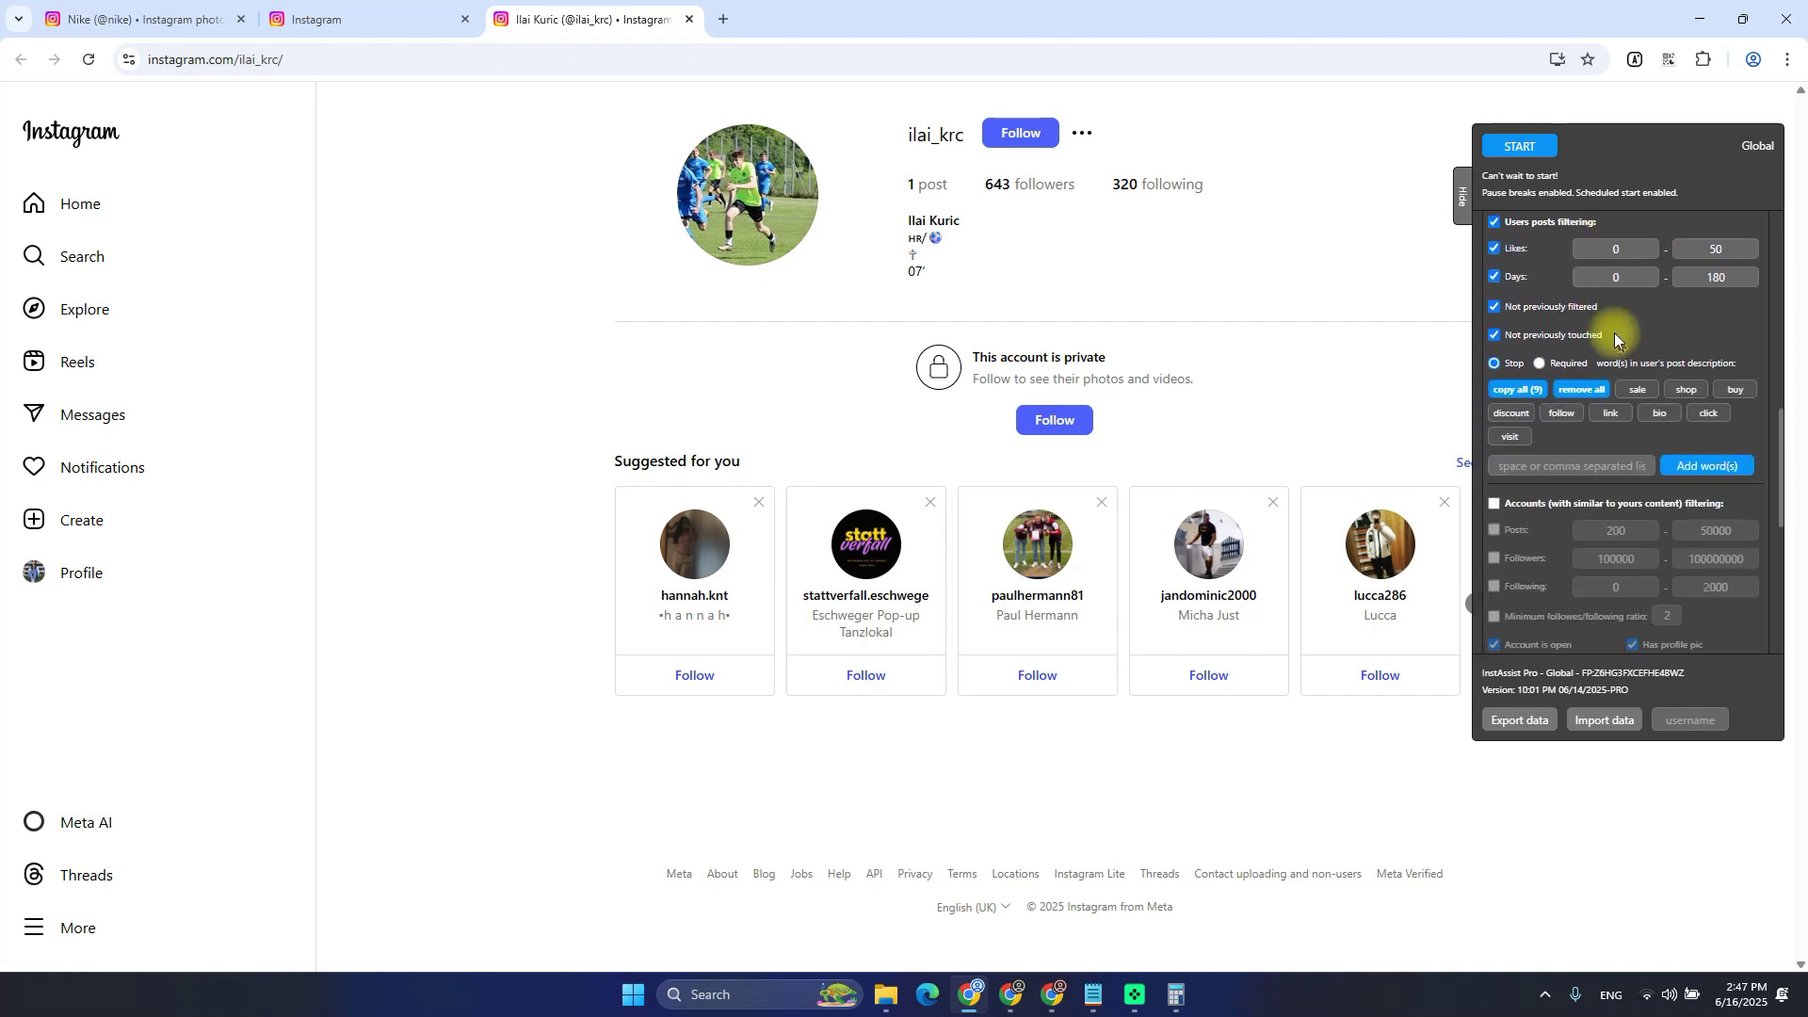
{"action": "left_click", "coordinate": [320, 19]}
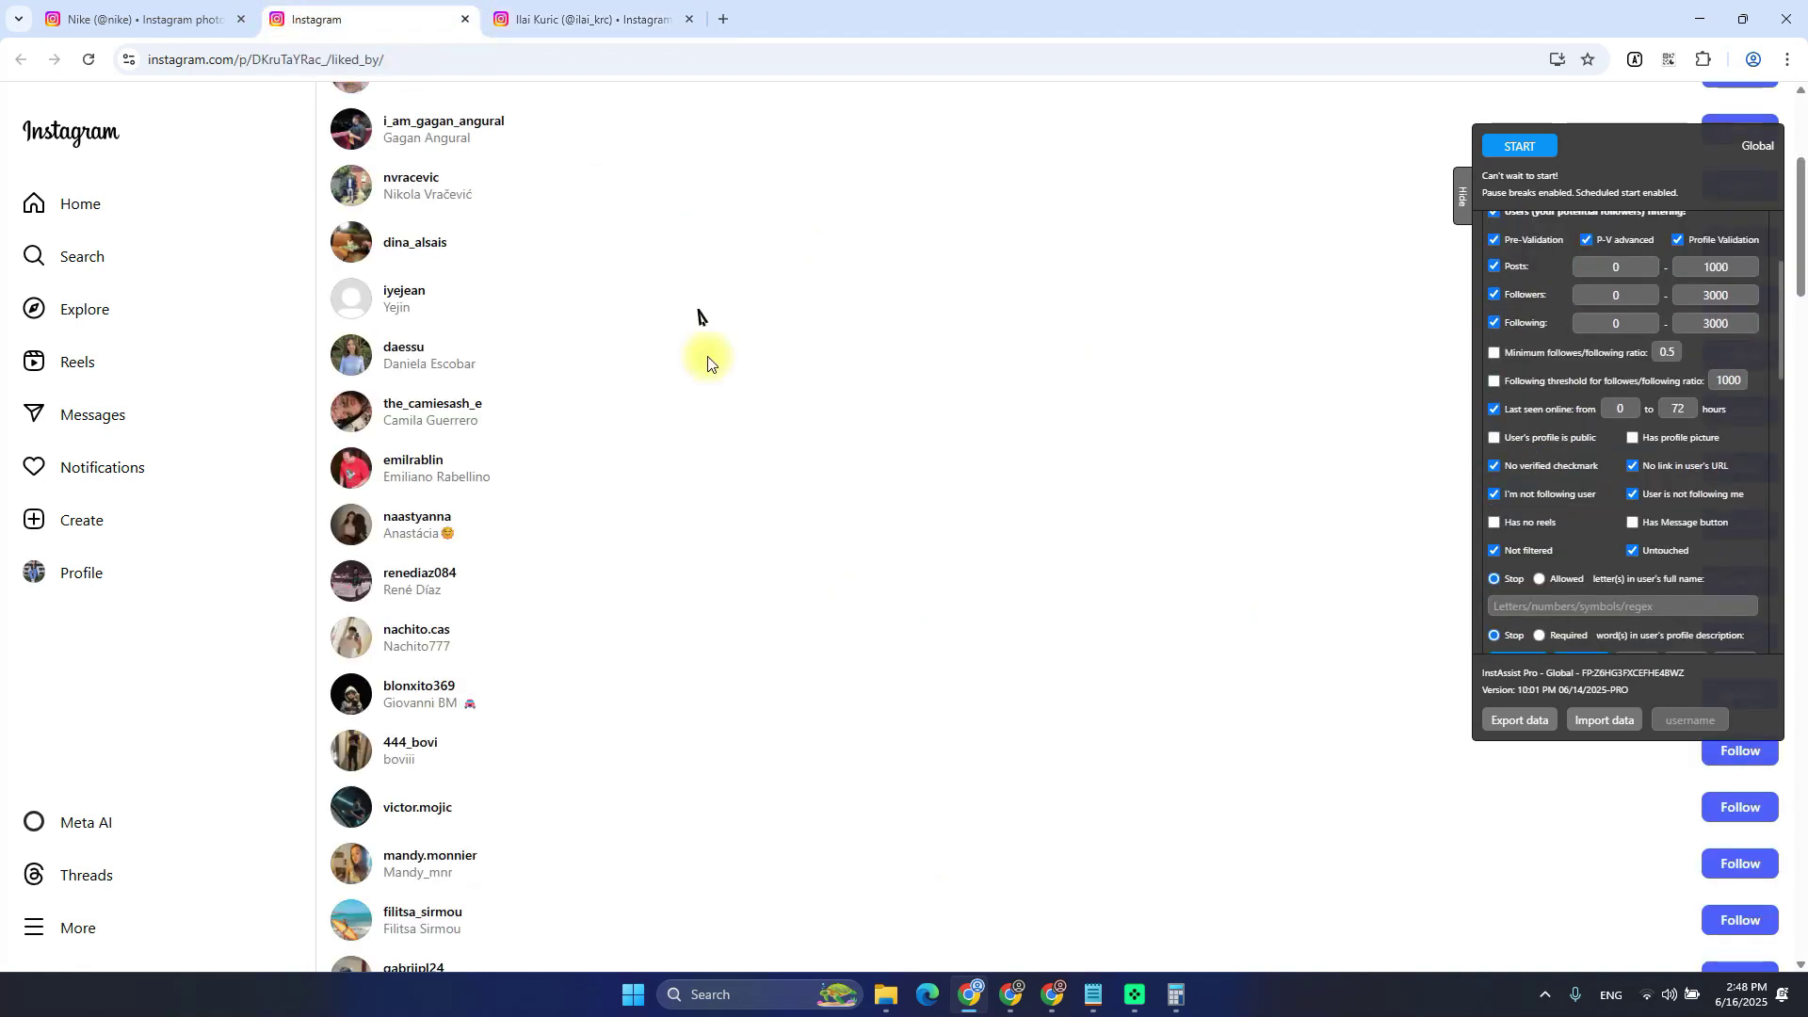
{"action": "mouse_move", "coordinate": [347, 412]}
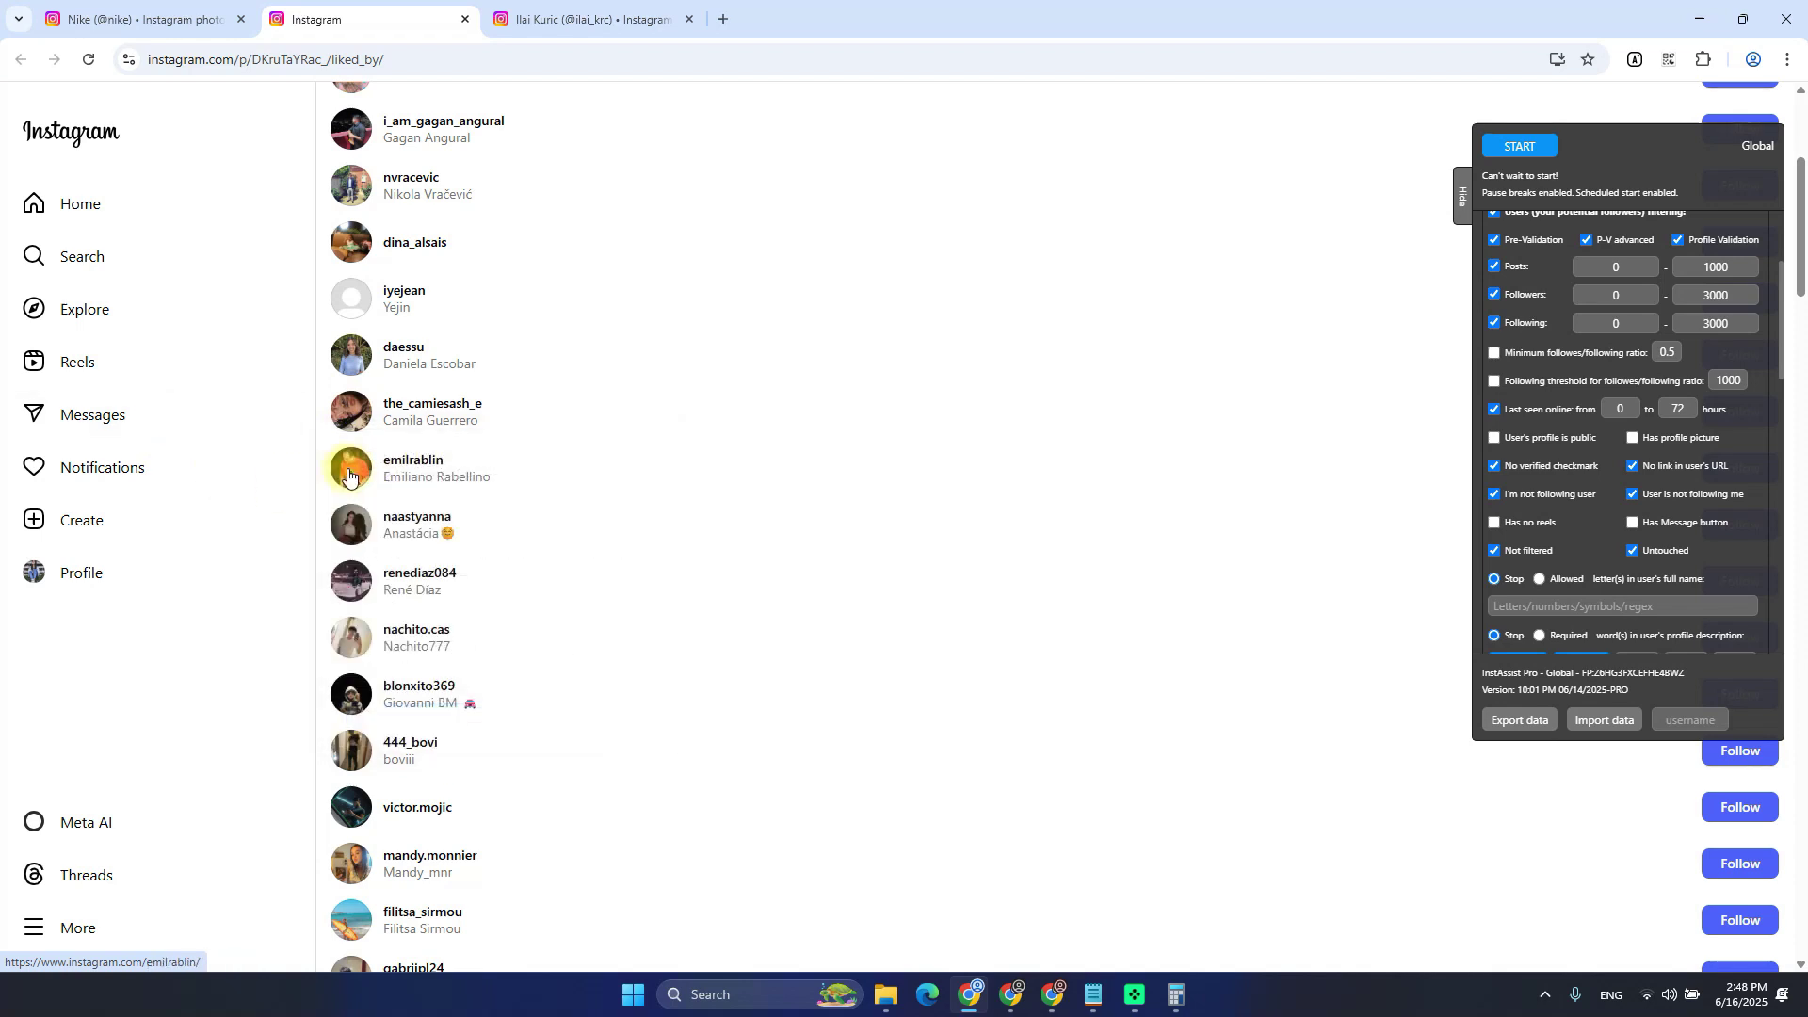
{"action": "middle_click", "coordinate": [366, 358]}
{"action": "left_click_drag", "start_coordinate": [625, 11], "coordinate": [759, 16]}
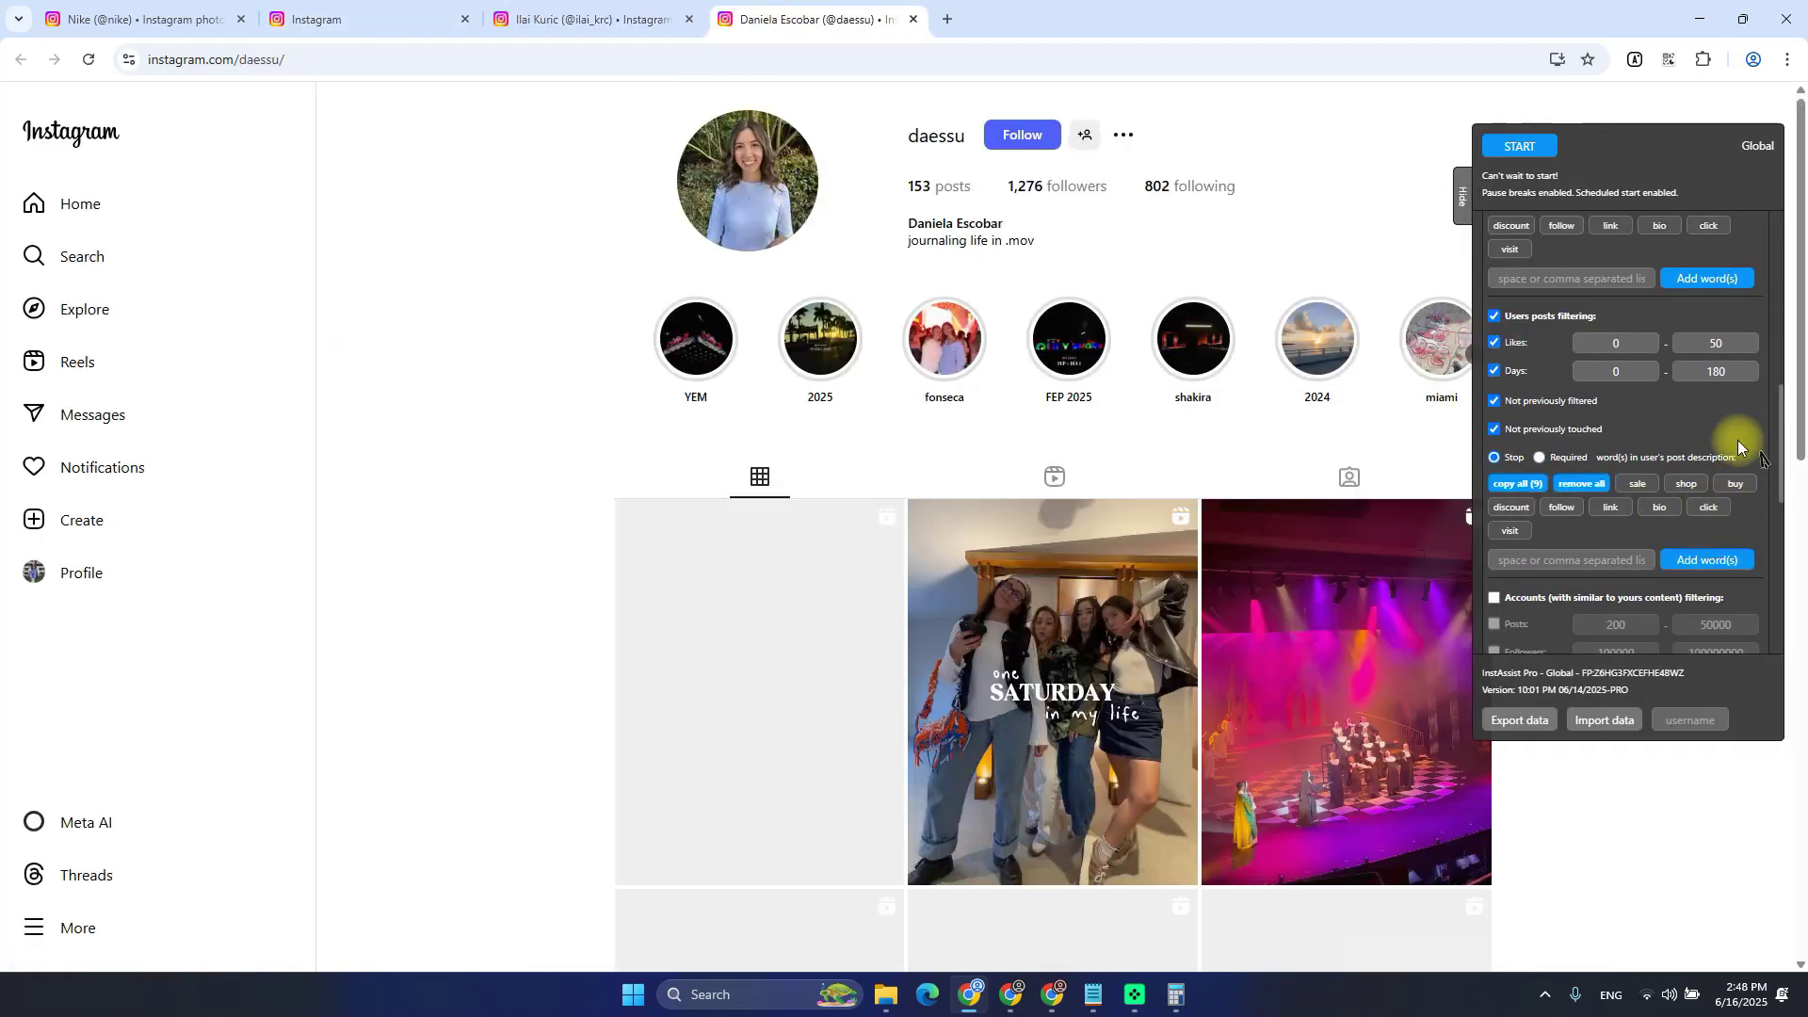
{"action": "left_click", "coordinate": [819, 525]}
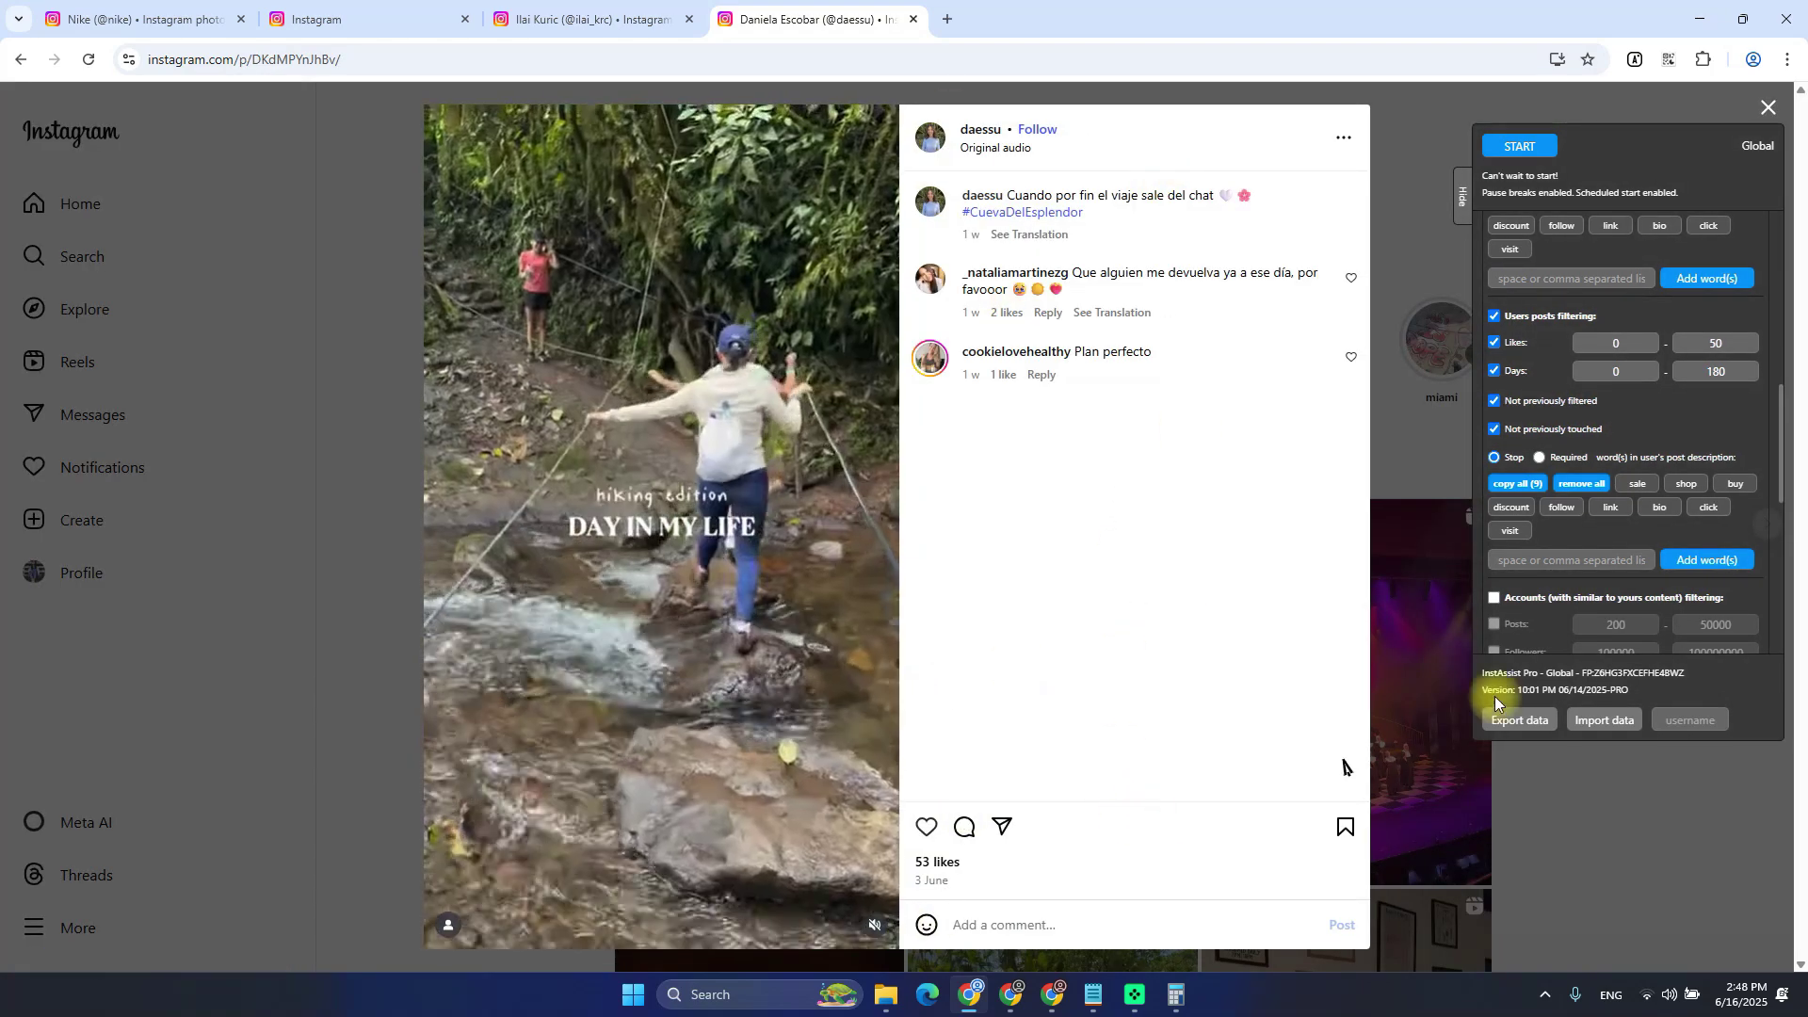
{"action": "left_click_drag", "start_coordinate": [911, 860], "coordinate": [980, 862]}
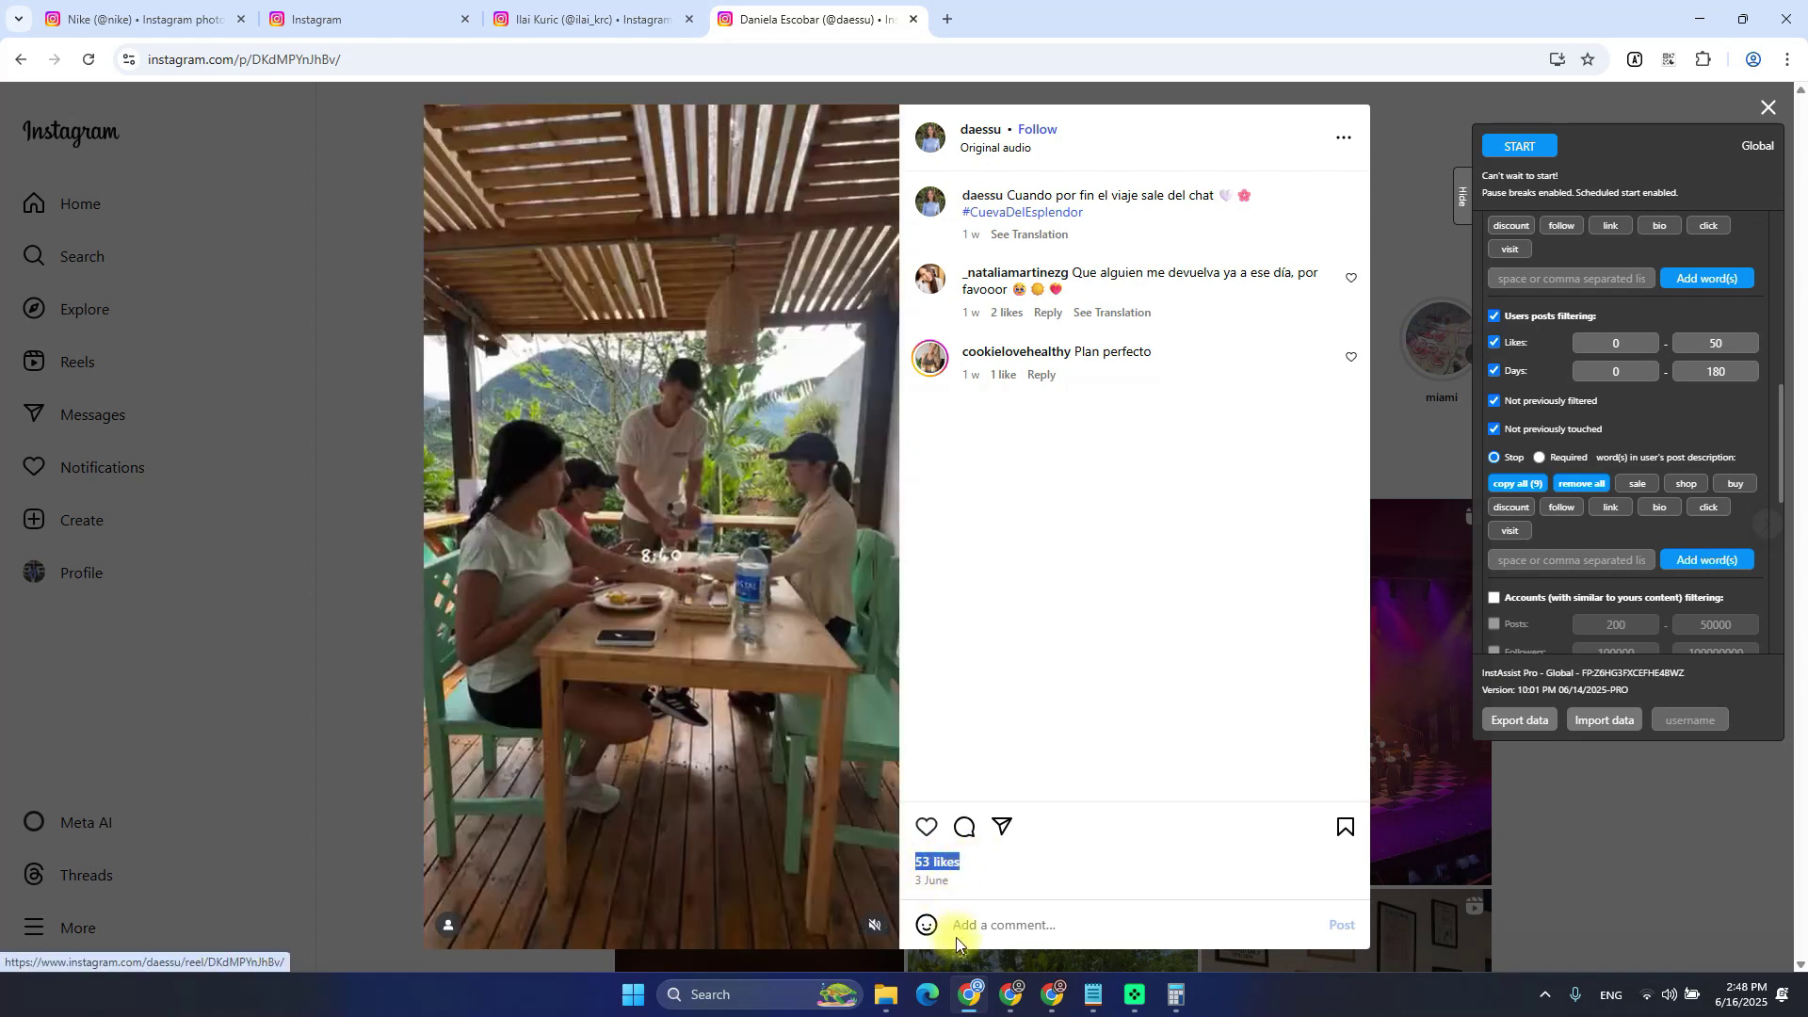
Check the open post's date and compare the profile's post likes with the users posts Likes range, reopening the first post
{"action": "triple_click", "coordinate": [936, 880]}
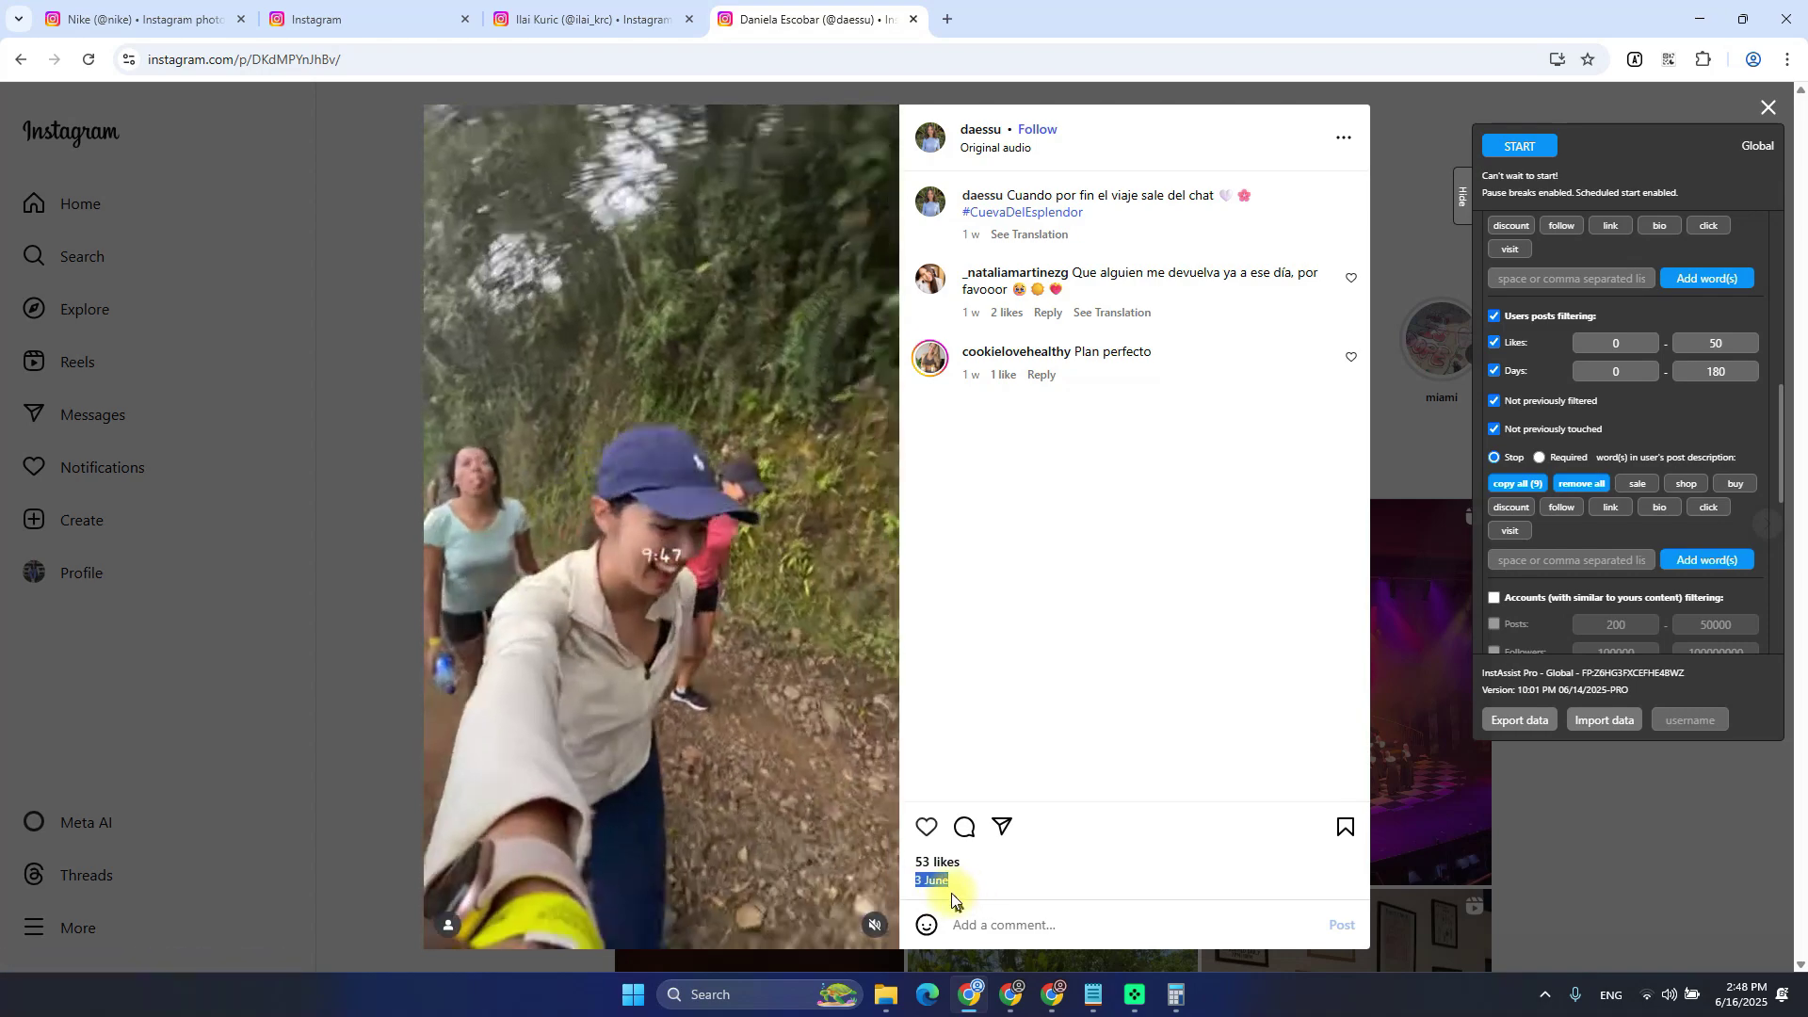
{"action": "left_click", "coordinate": [1615, 812]}
{"action": "left_click", "coordinate": [1604, 347]}
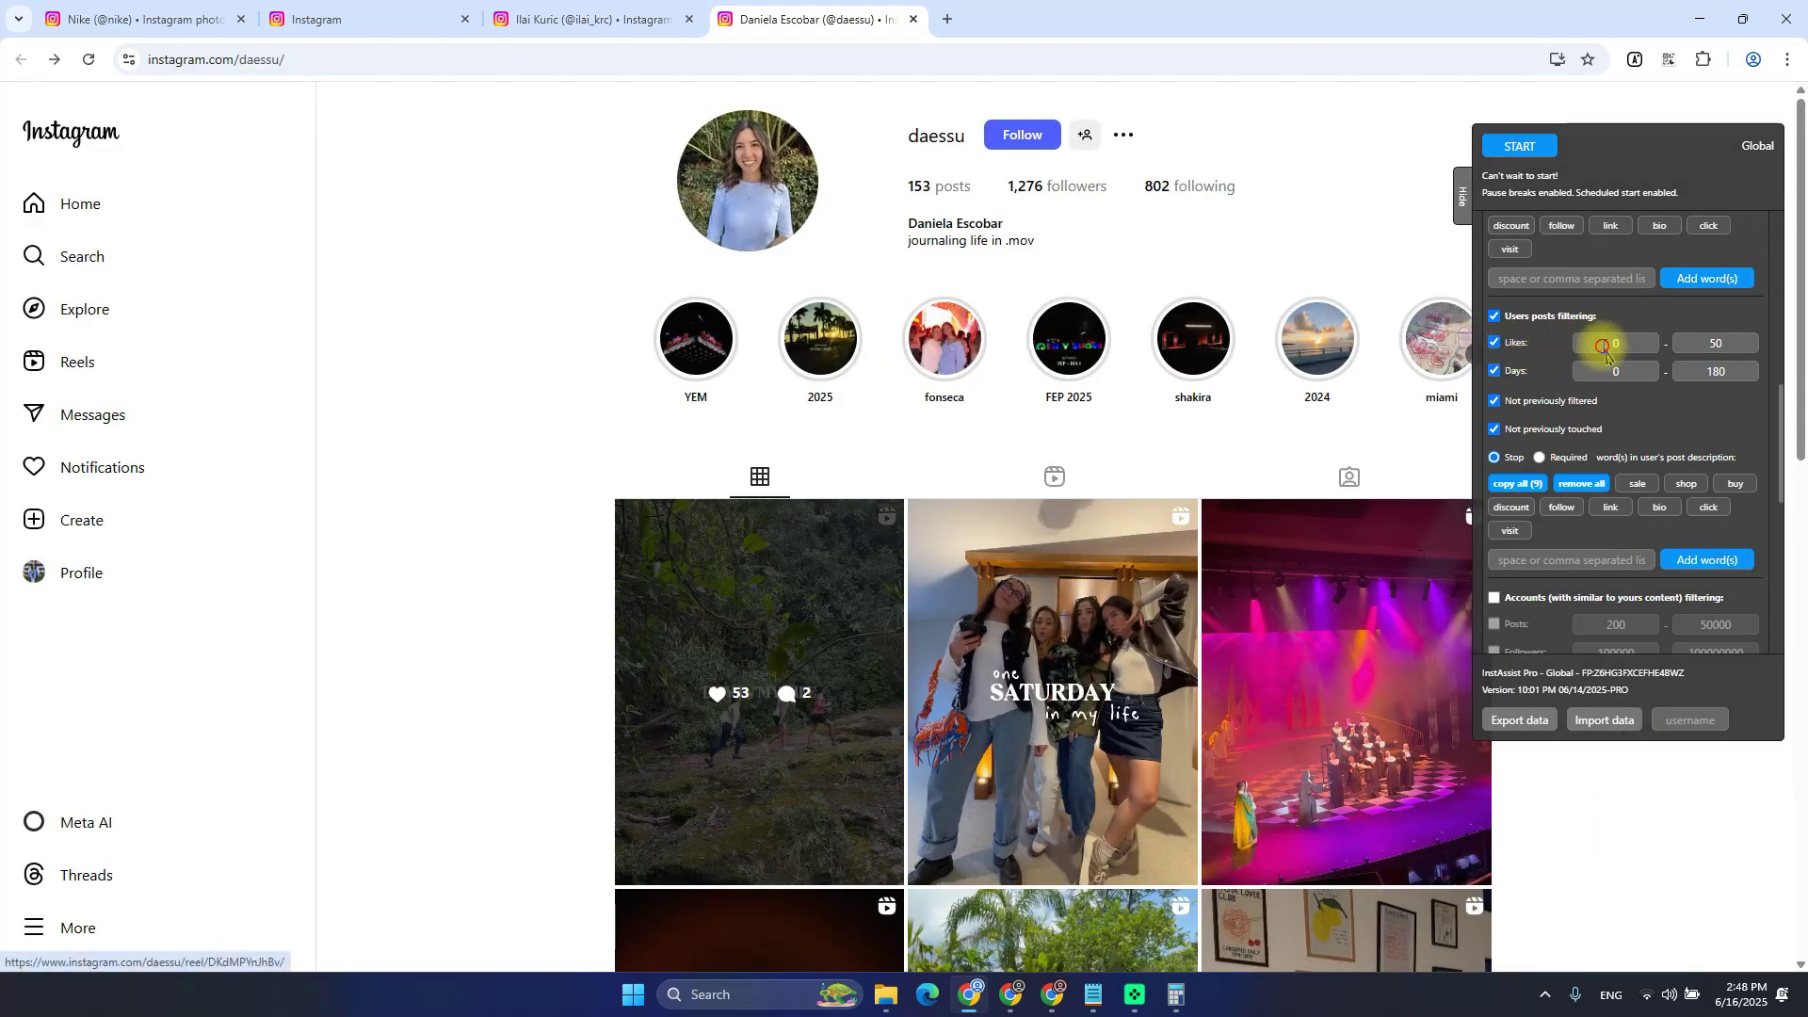
{"action": "left_click", "coordinate": [1724, 343]}
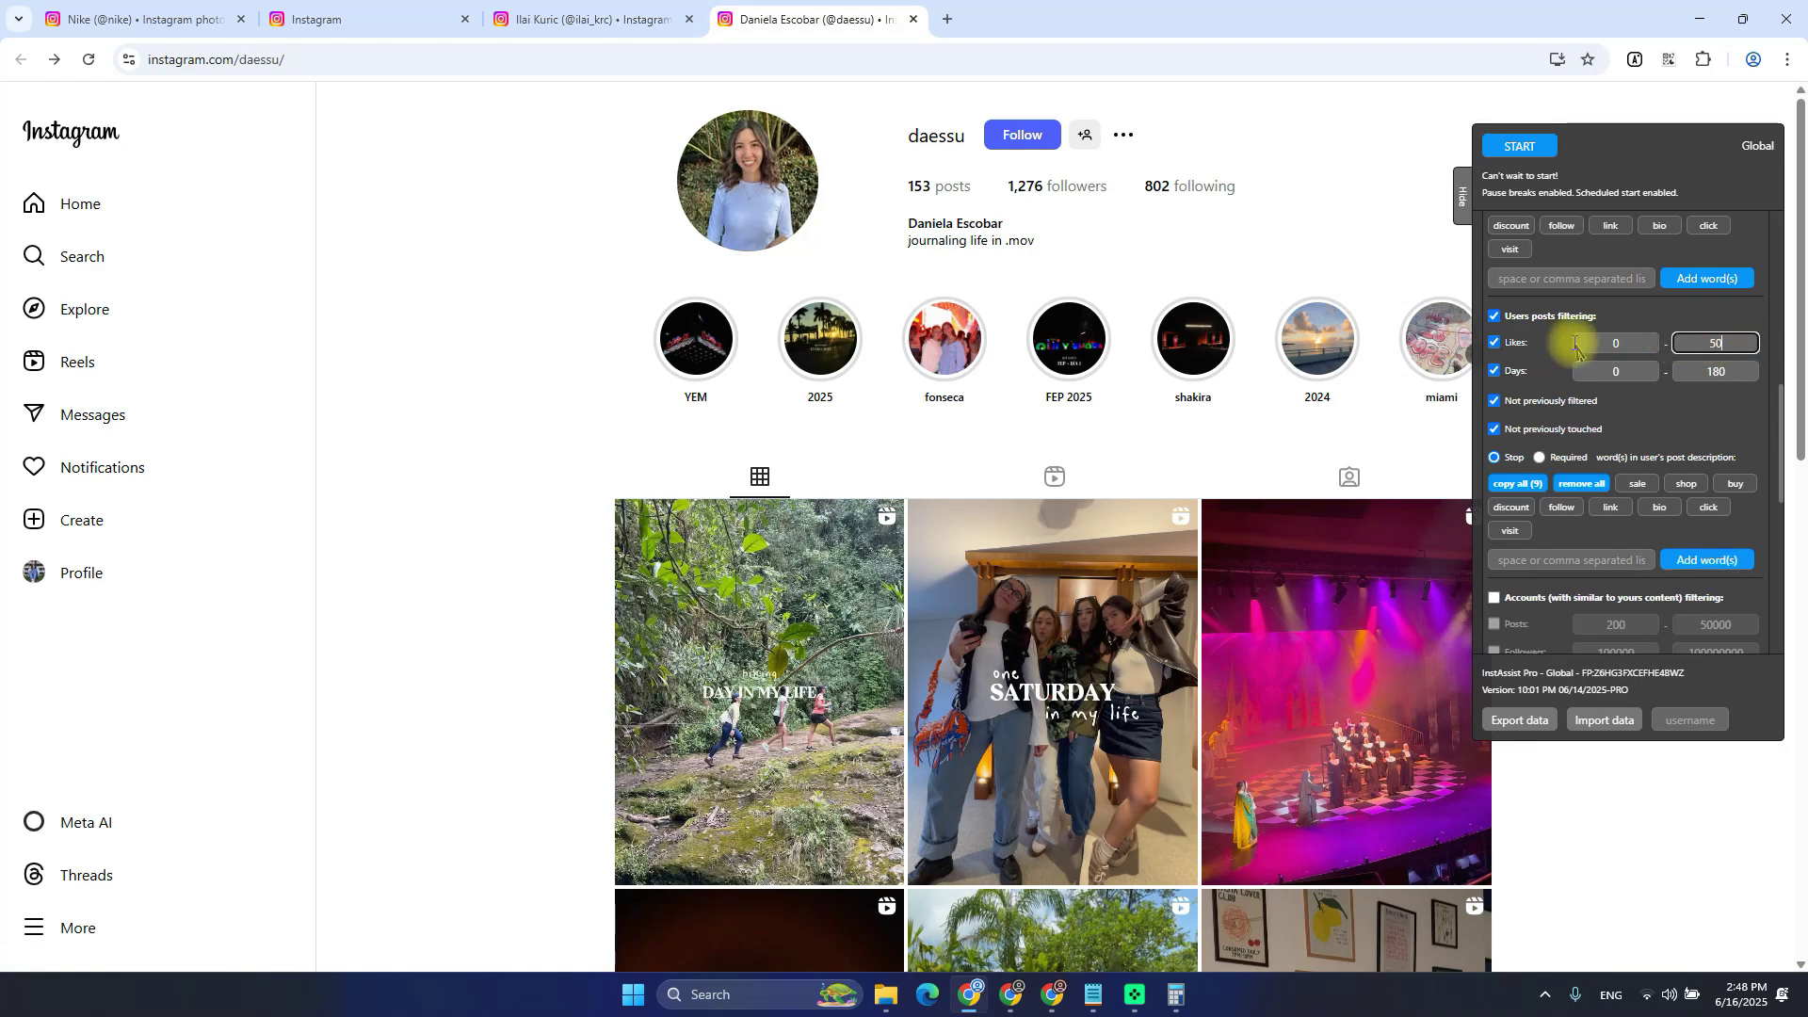
{"action": "key", "text": "shift+Tab"}
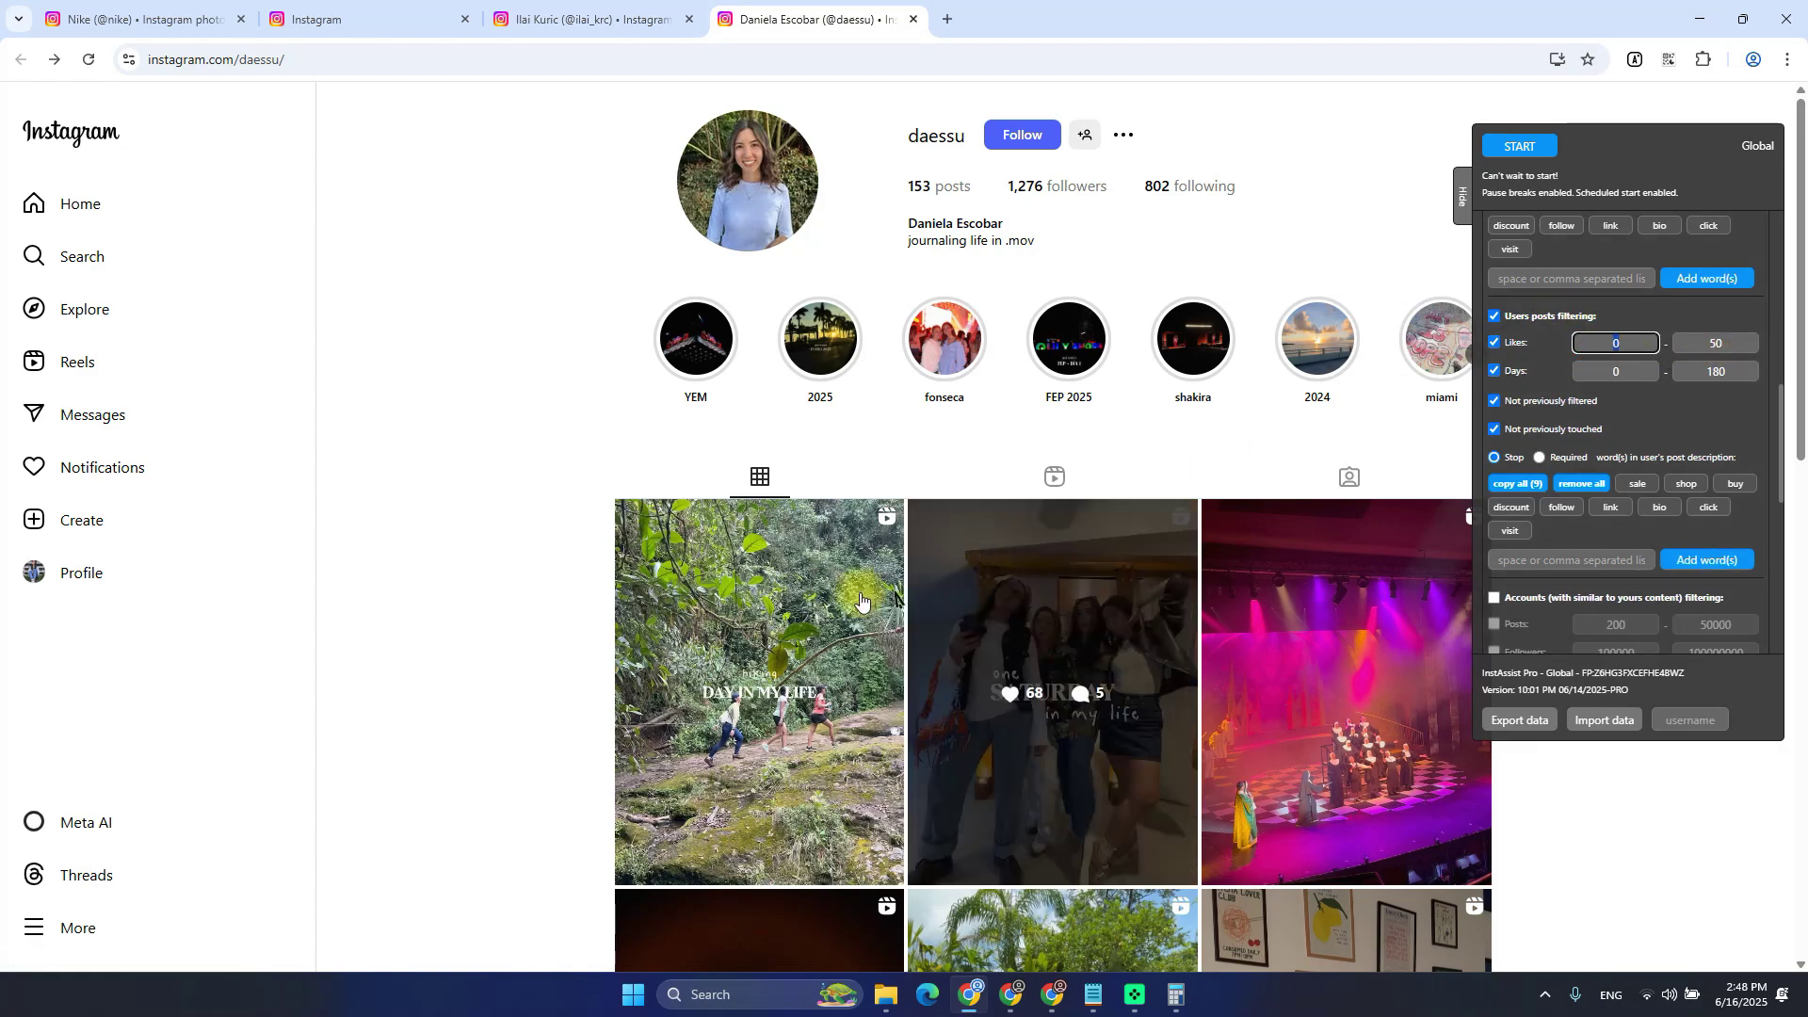
{"action": "left_click", "coordinate": [890, 782]}
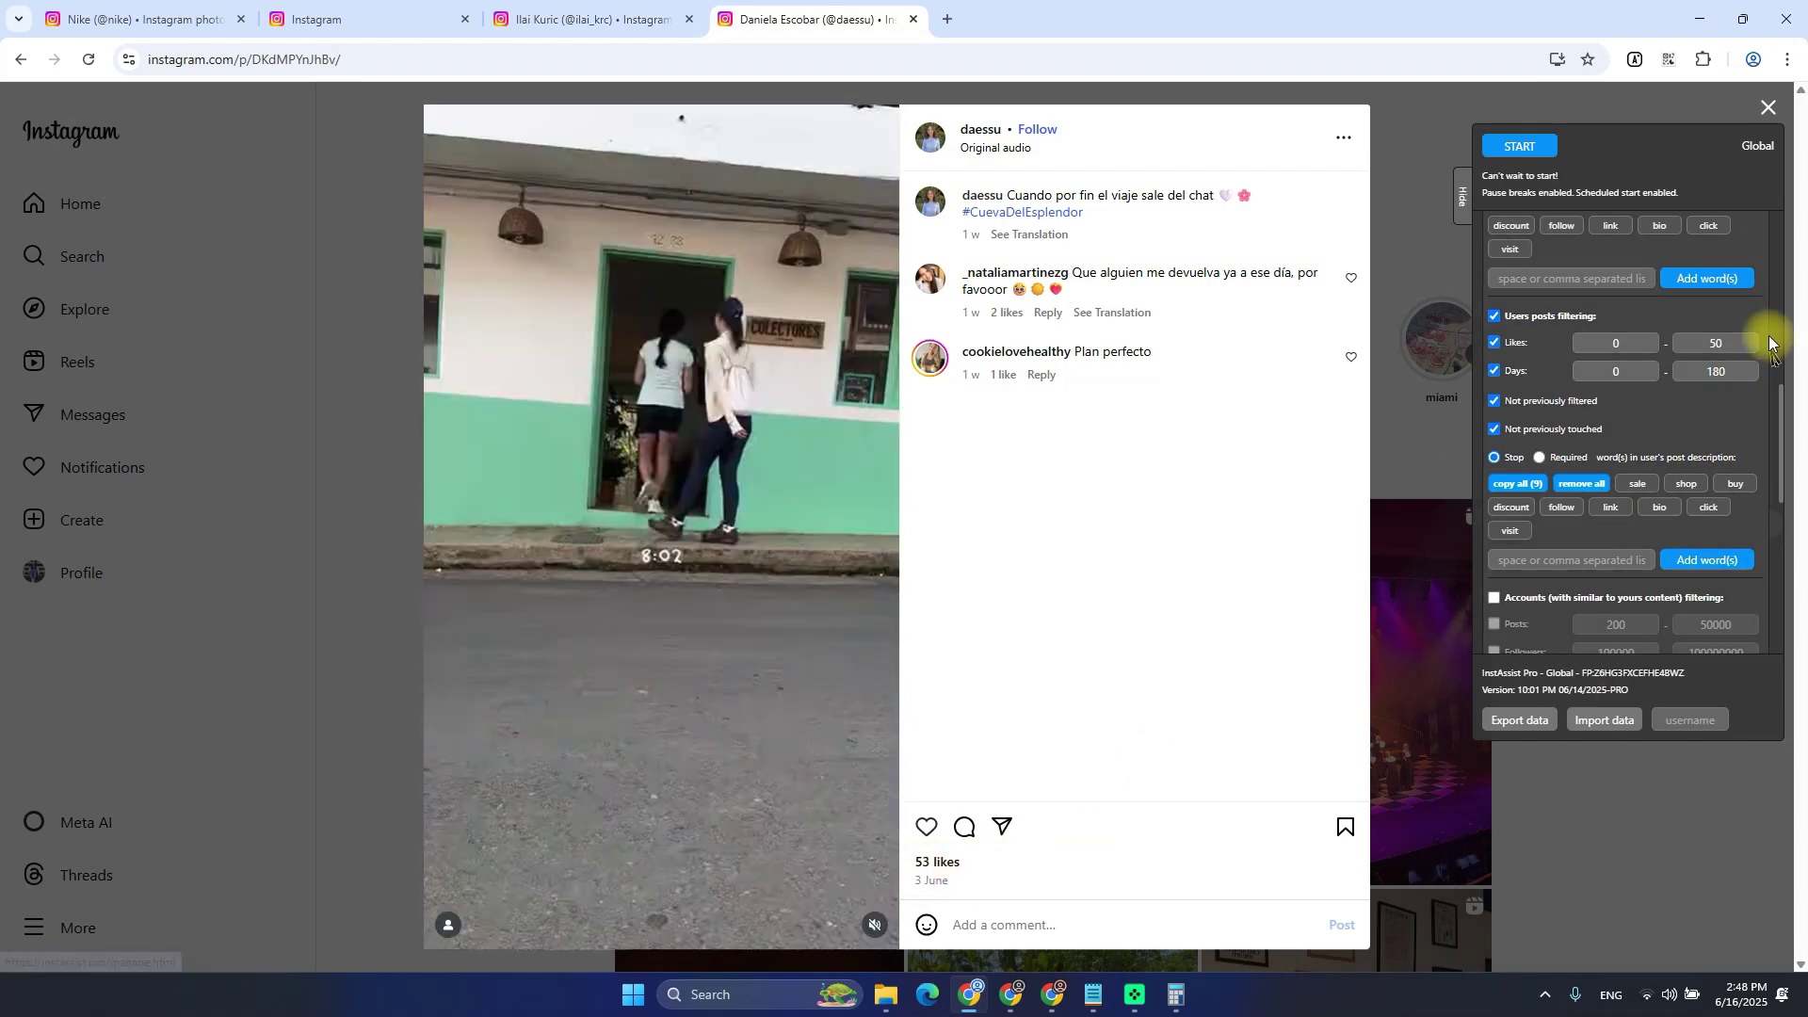
{"action": "left_click", "coordinate": [1746, 341]}
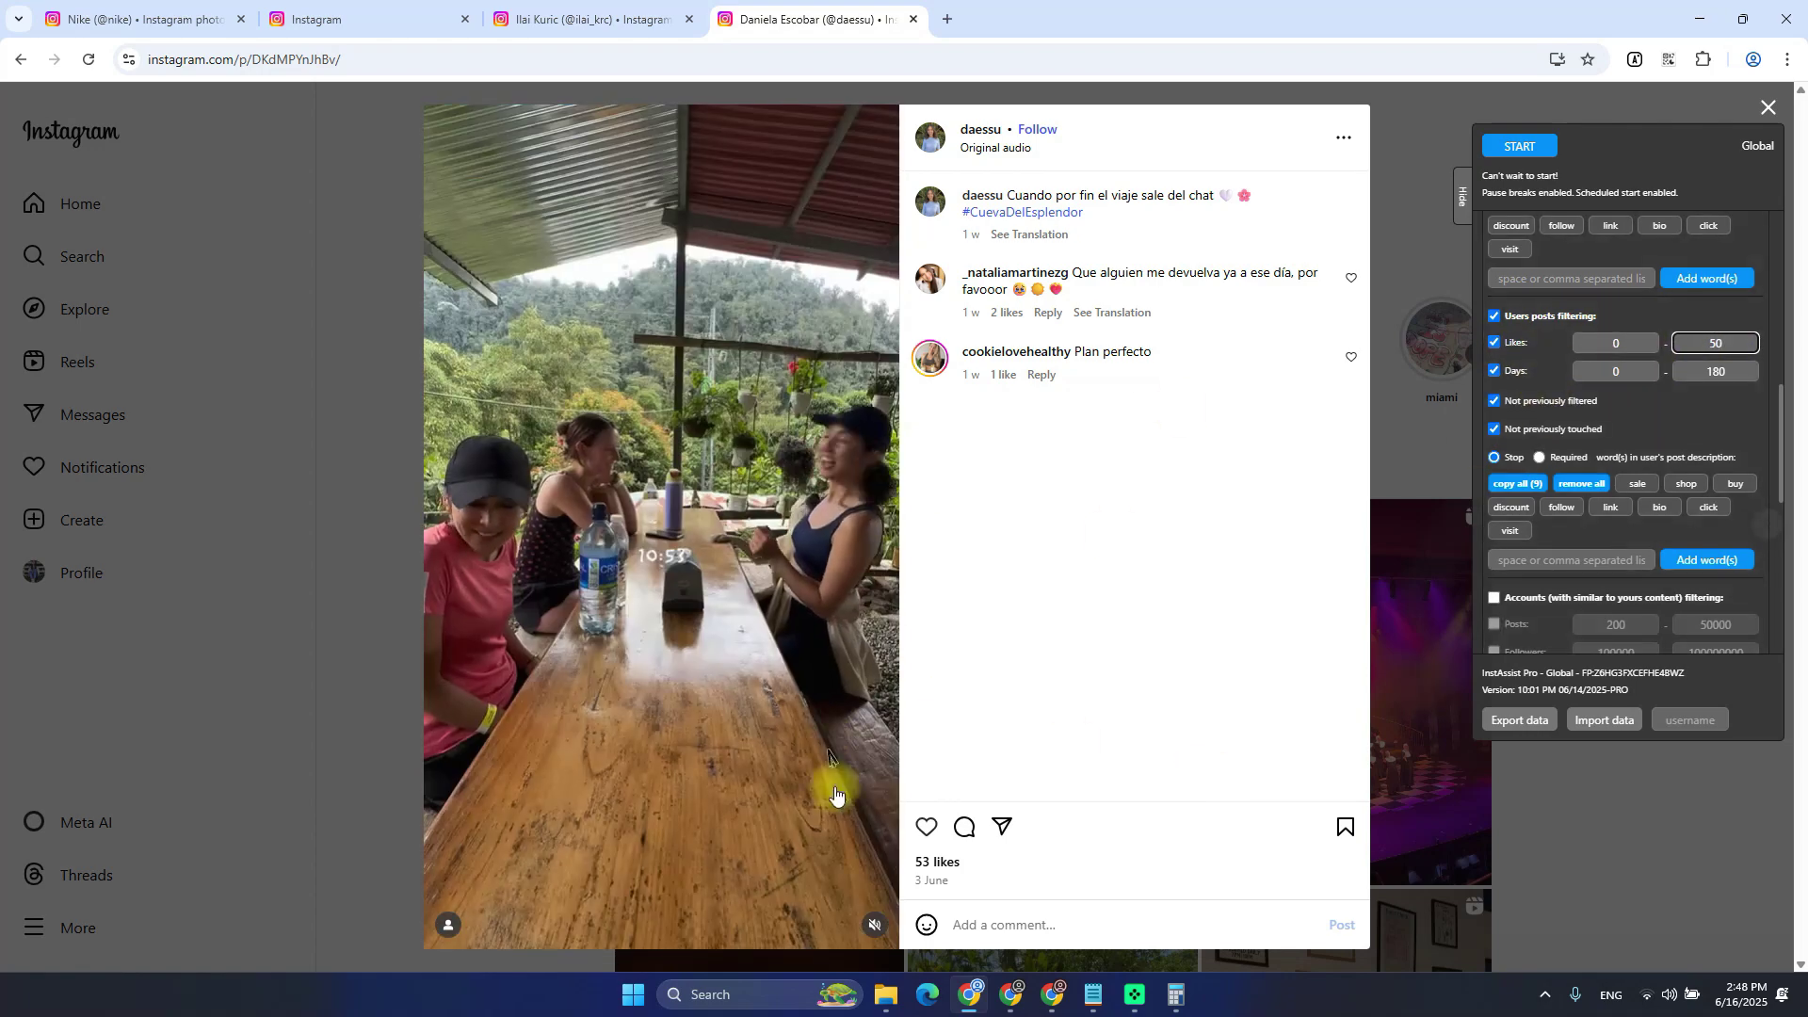
Turn the Likes filter for users posts off and back on, and close the open post
{"action": "left_click", "coordinate": [1495, 343]}
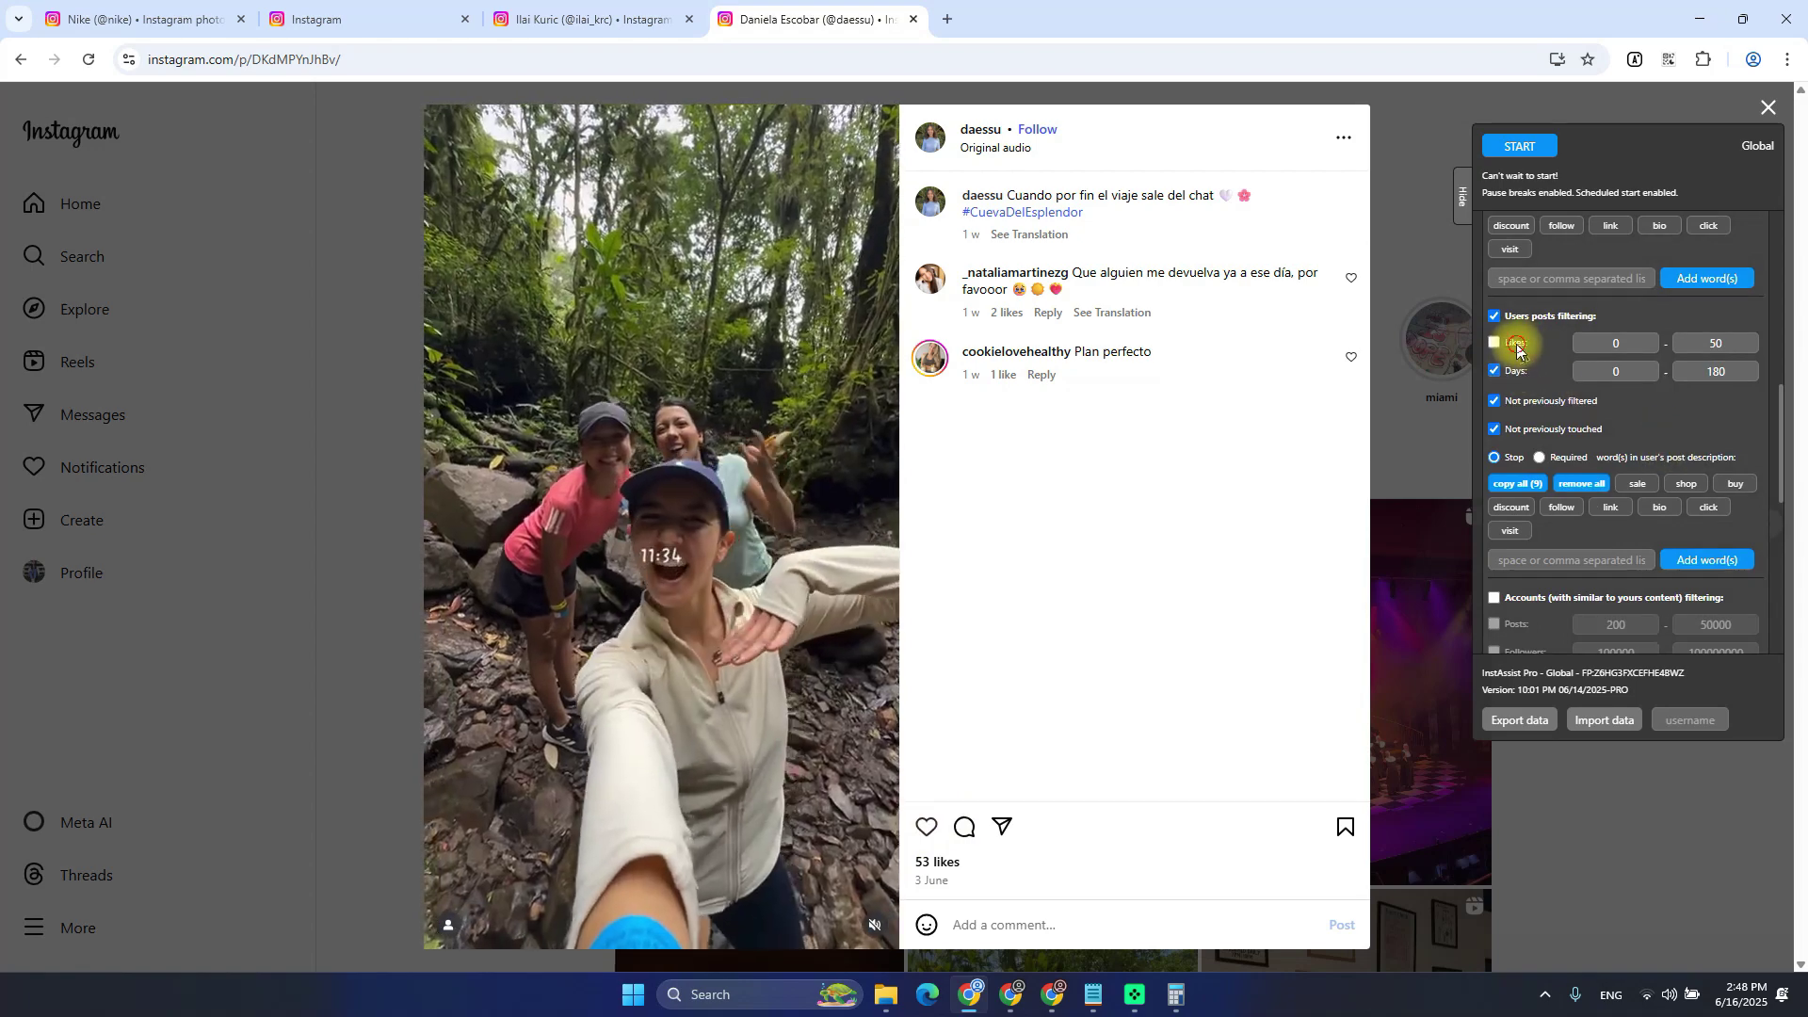
{"action": "left_click", "coordinate": [1517, 351]}
{"action": "left_click", "coordinate": [1582, 811]}
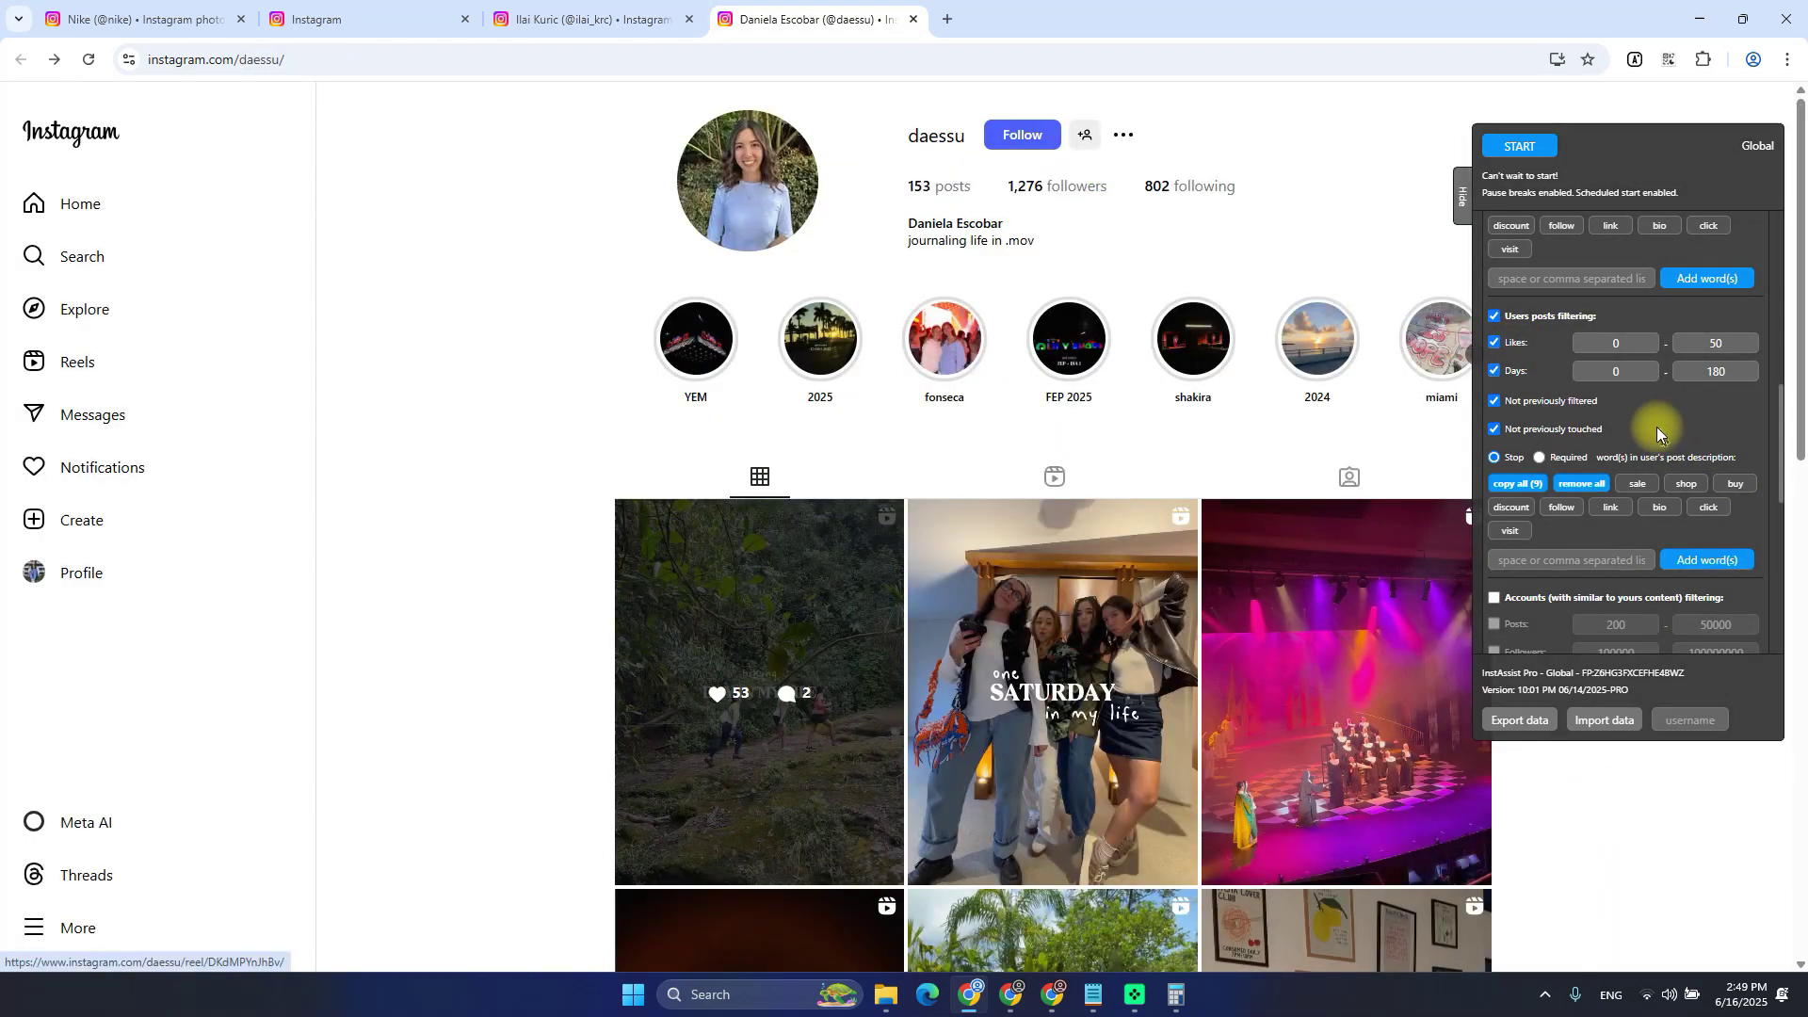
Review the targeted accounts list and the accounts posts filtering options alongside the Nike profile
{"action": "scroll", "coordinate": [1658, 427], "scroll_direction": "down", "scroll_amount": 3}
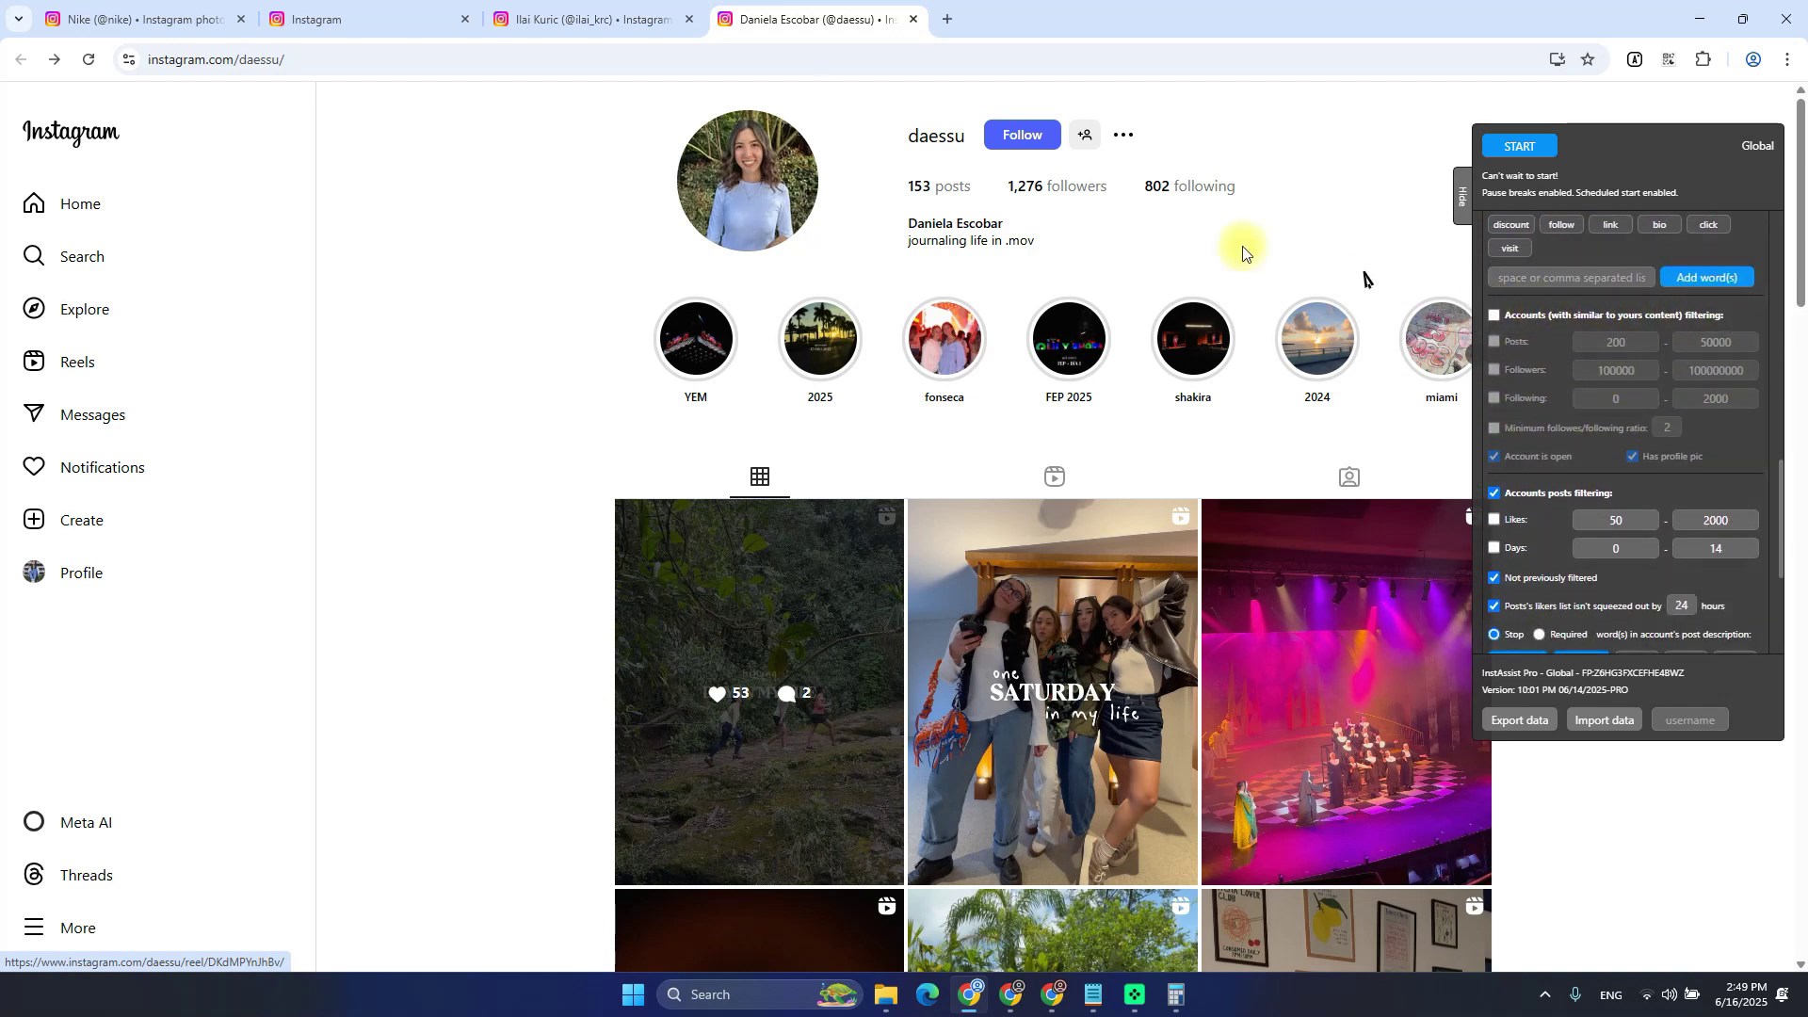
{"action": "left_click", "coordinate": [141, 18]}
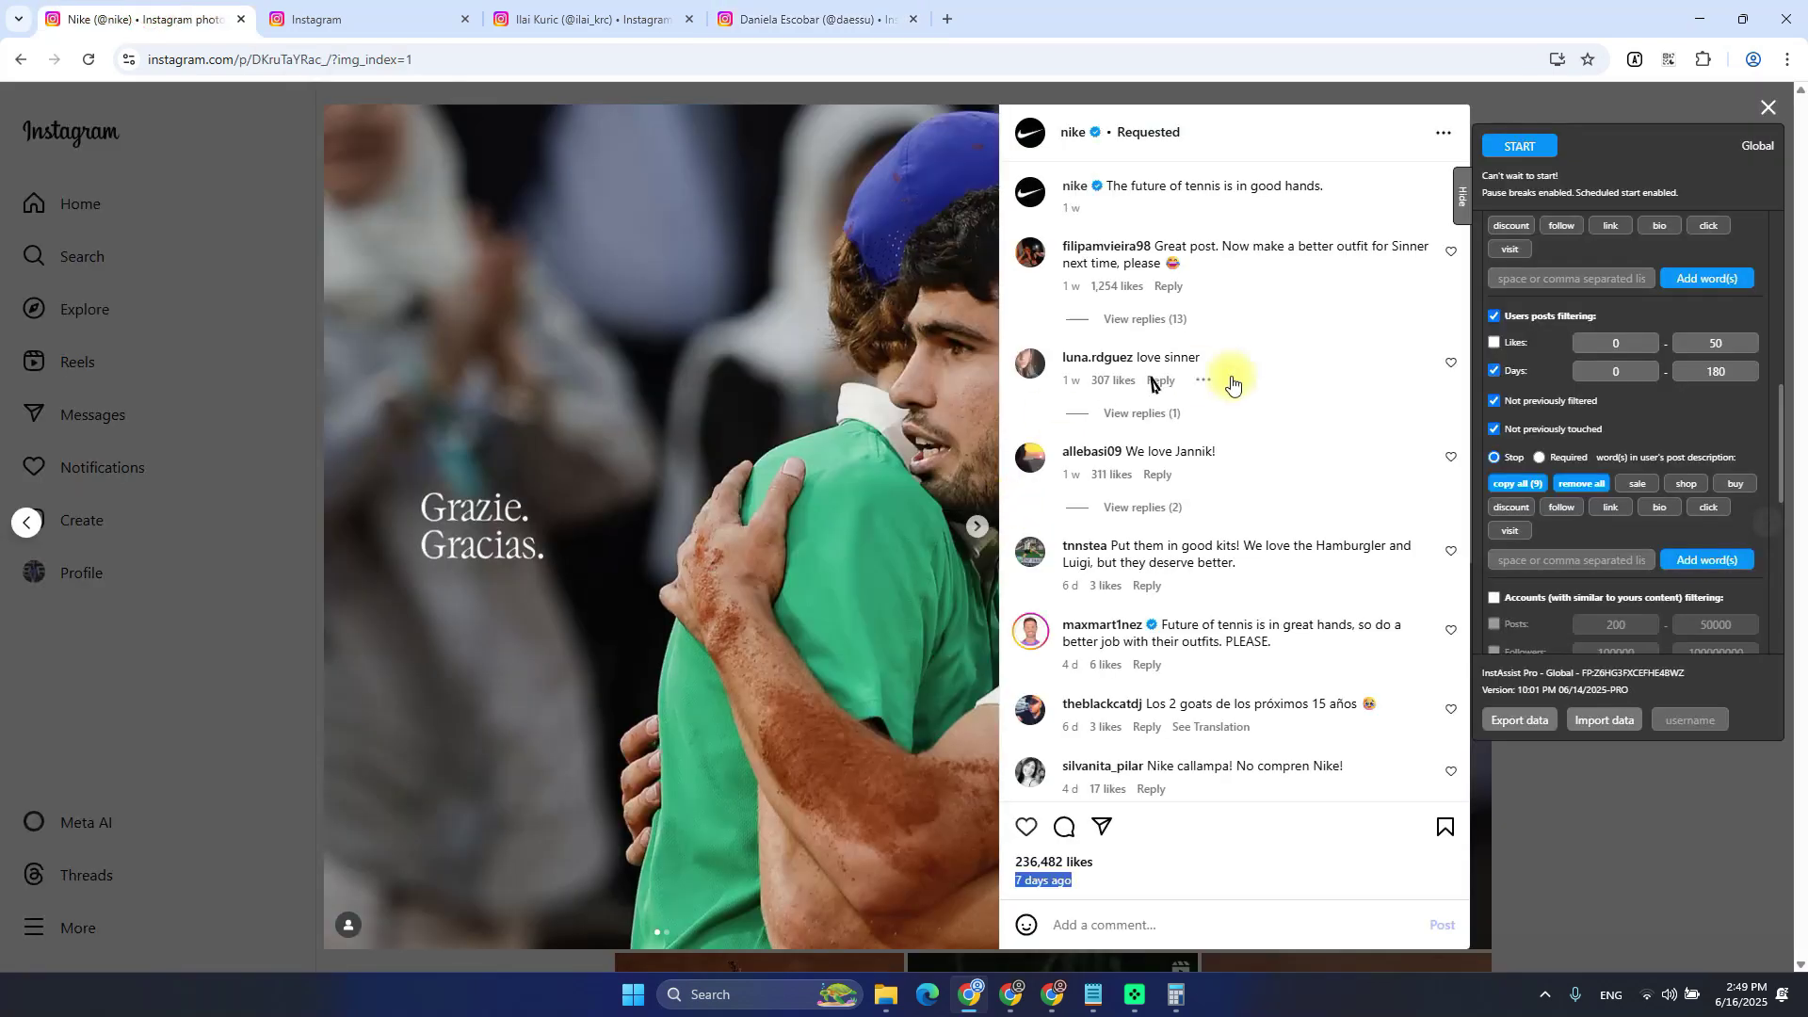
{"action": "left_click", "coordinate": [1730, 87]}
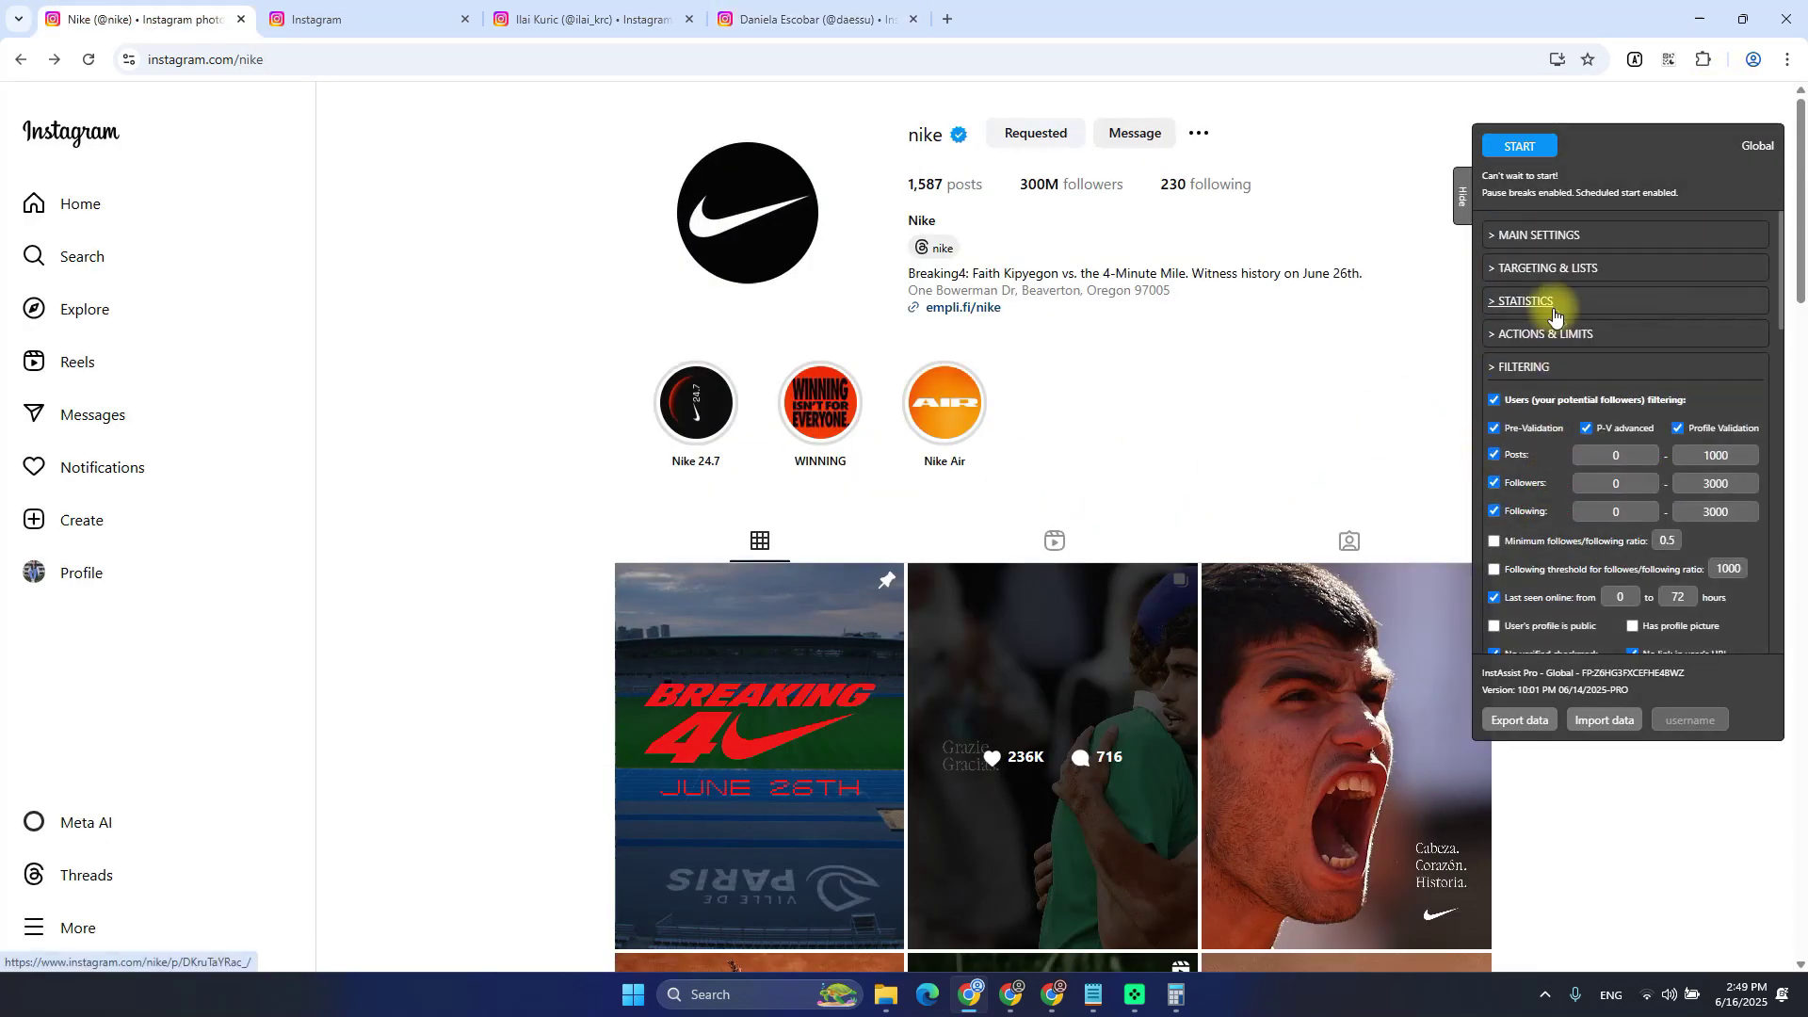
{"action": "left_click", "coordinate": [1549, 267]}
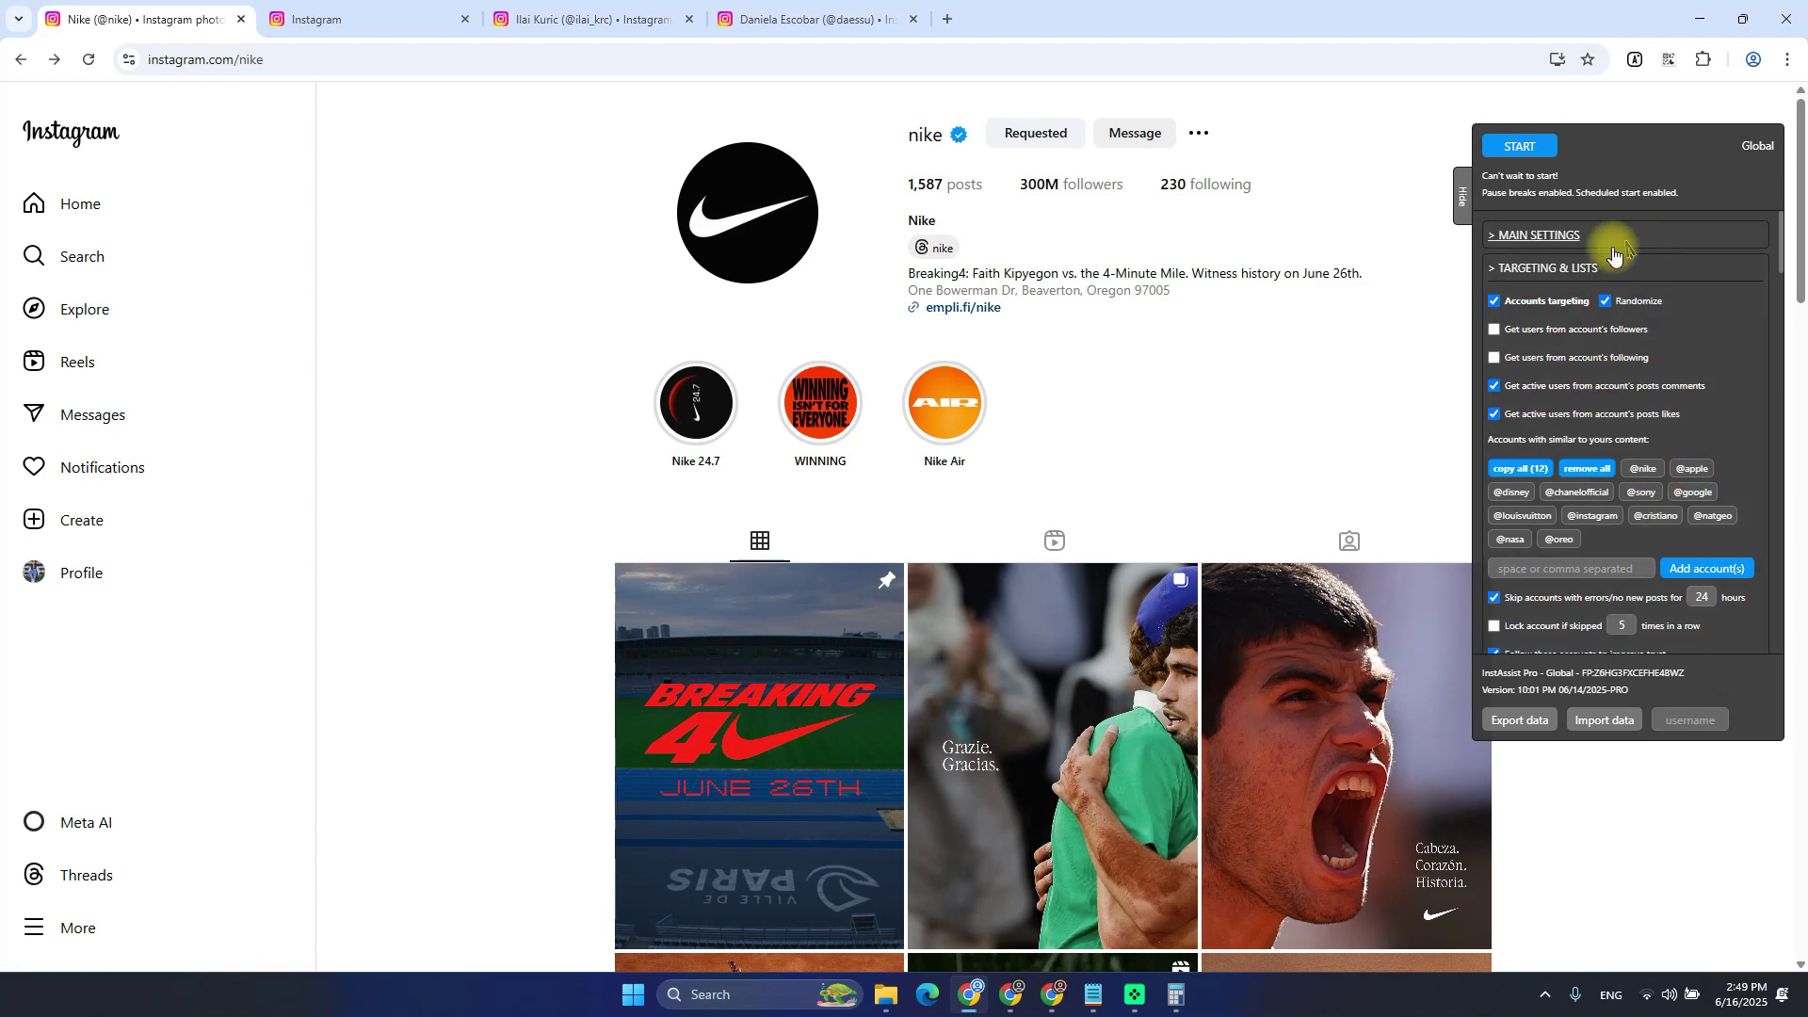
{"action": "scroll", "coordinate": [1683, 475], "scroll_direction": "down", "scroll_amount": 10}
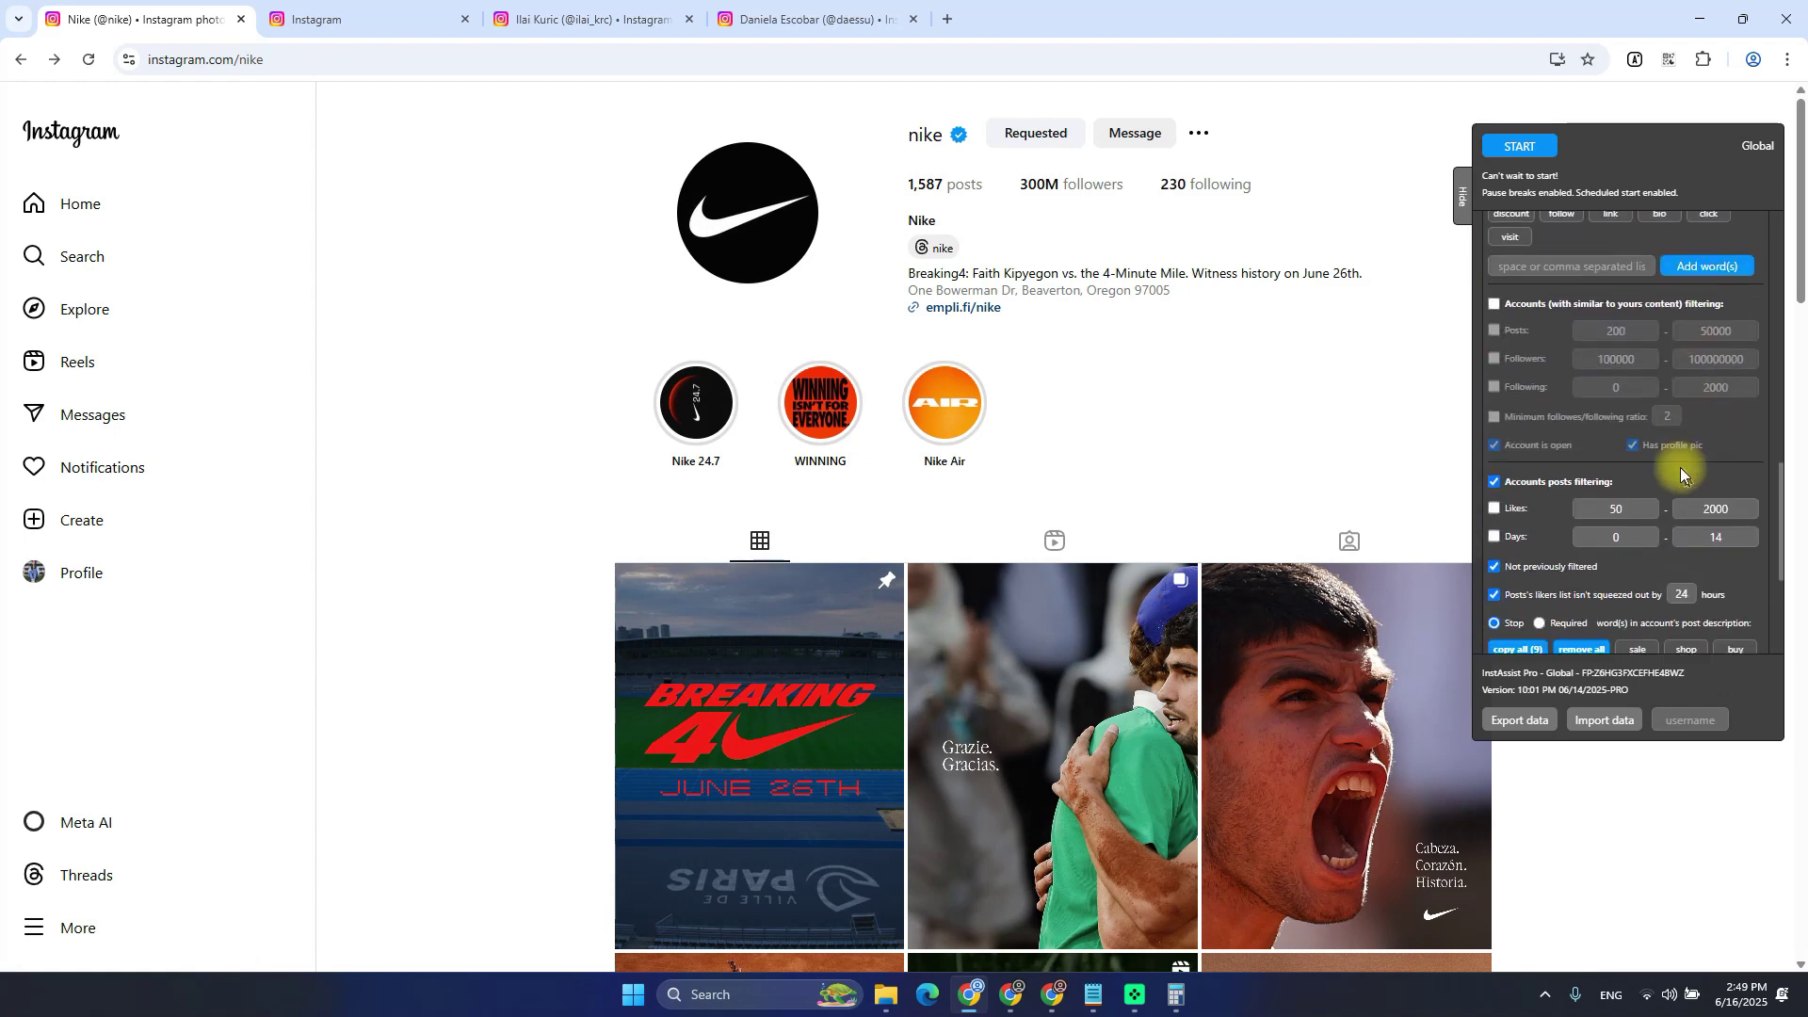
{"action": "scroll", "coordinate": [1602, 405], "scroll_direction": "down", "scroll_amount": 1}
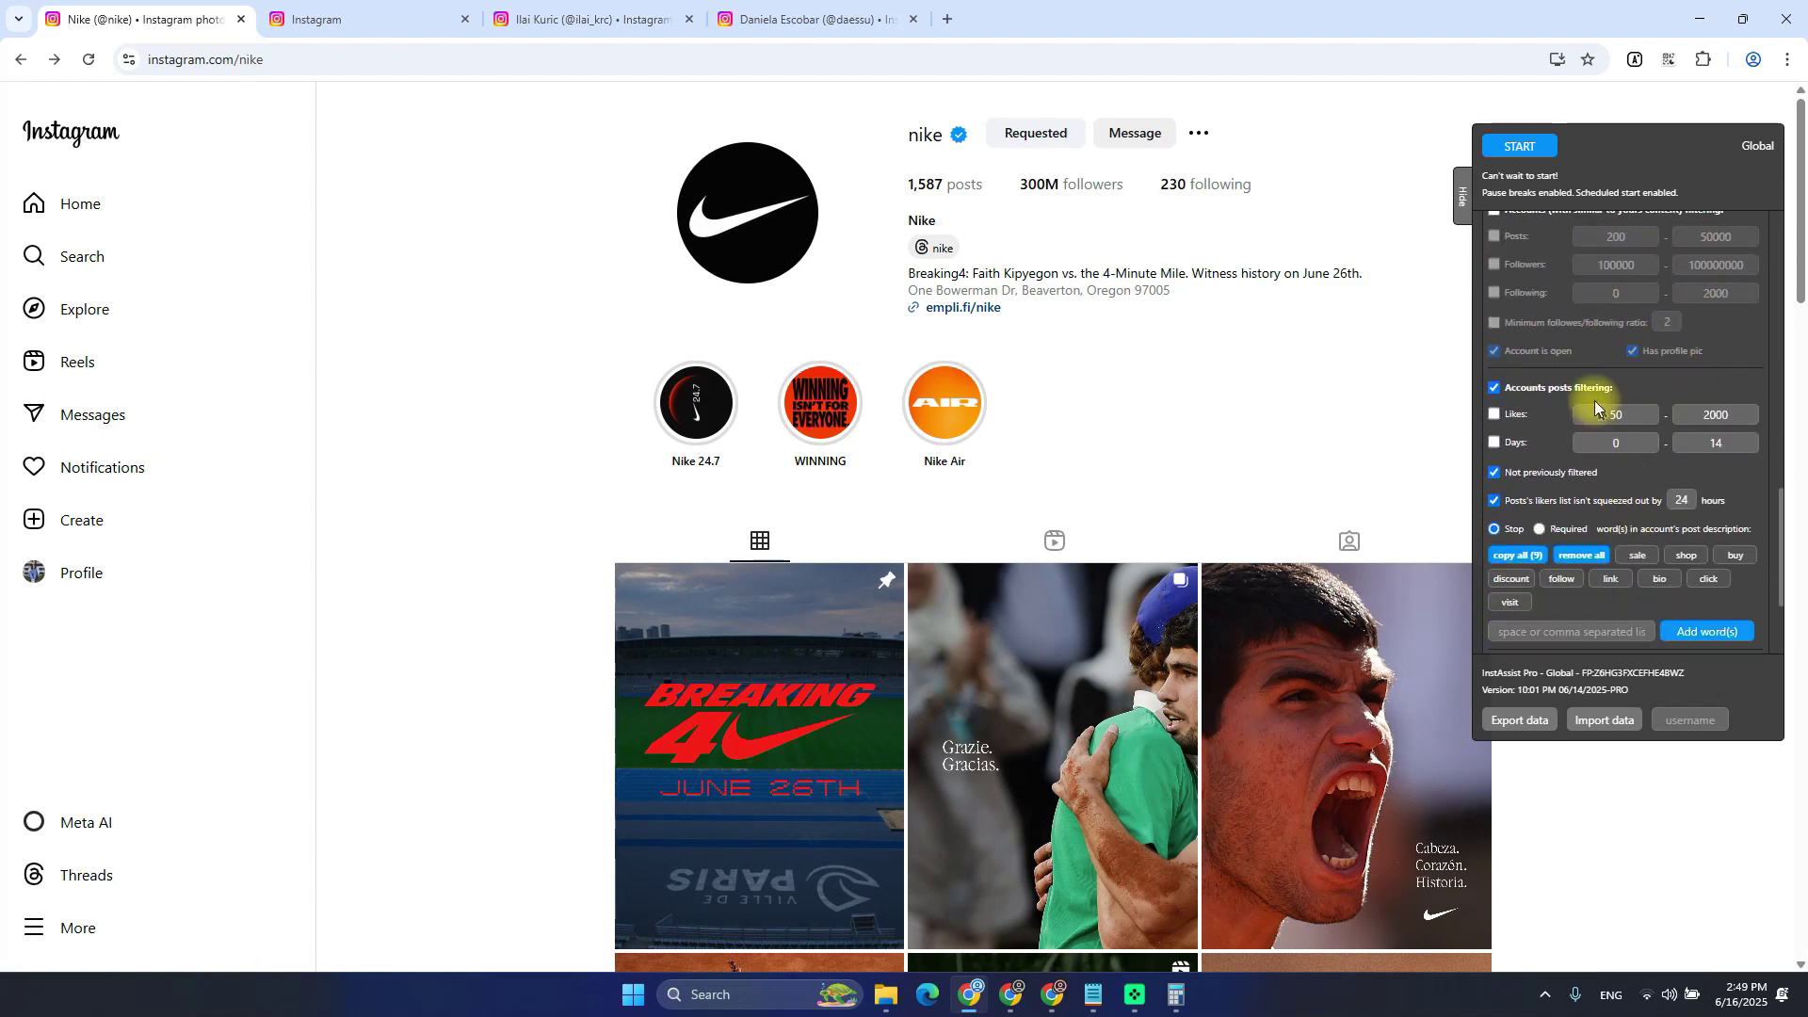
{"action": "scroll", "coordinate": [1595, 407], "scroll_direction": "up", "scroll_amount": 2}
{"action": "scroll", "coordinate": [1620, 403], "scroll_direction": "down", "scroll_amount": 2}
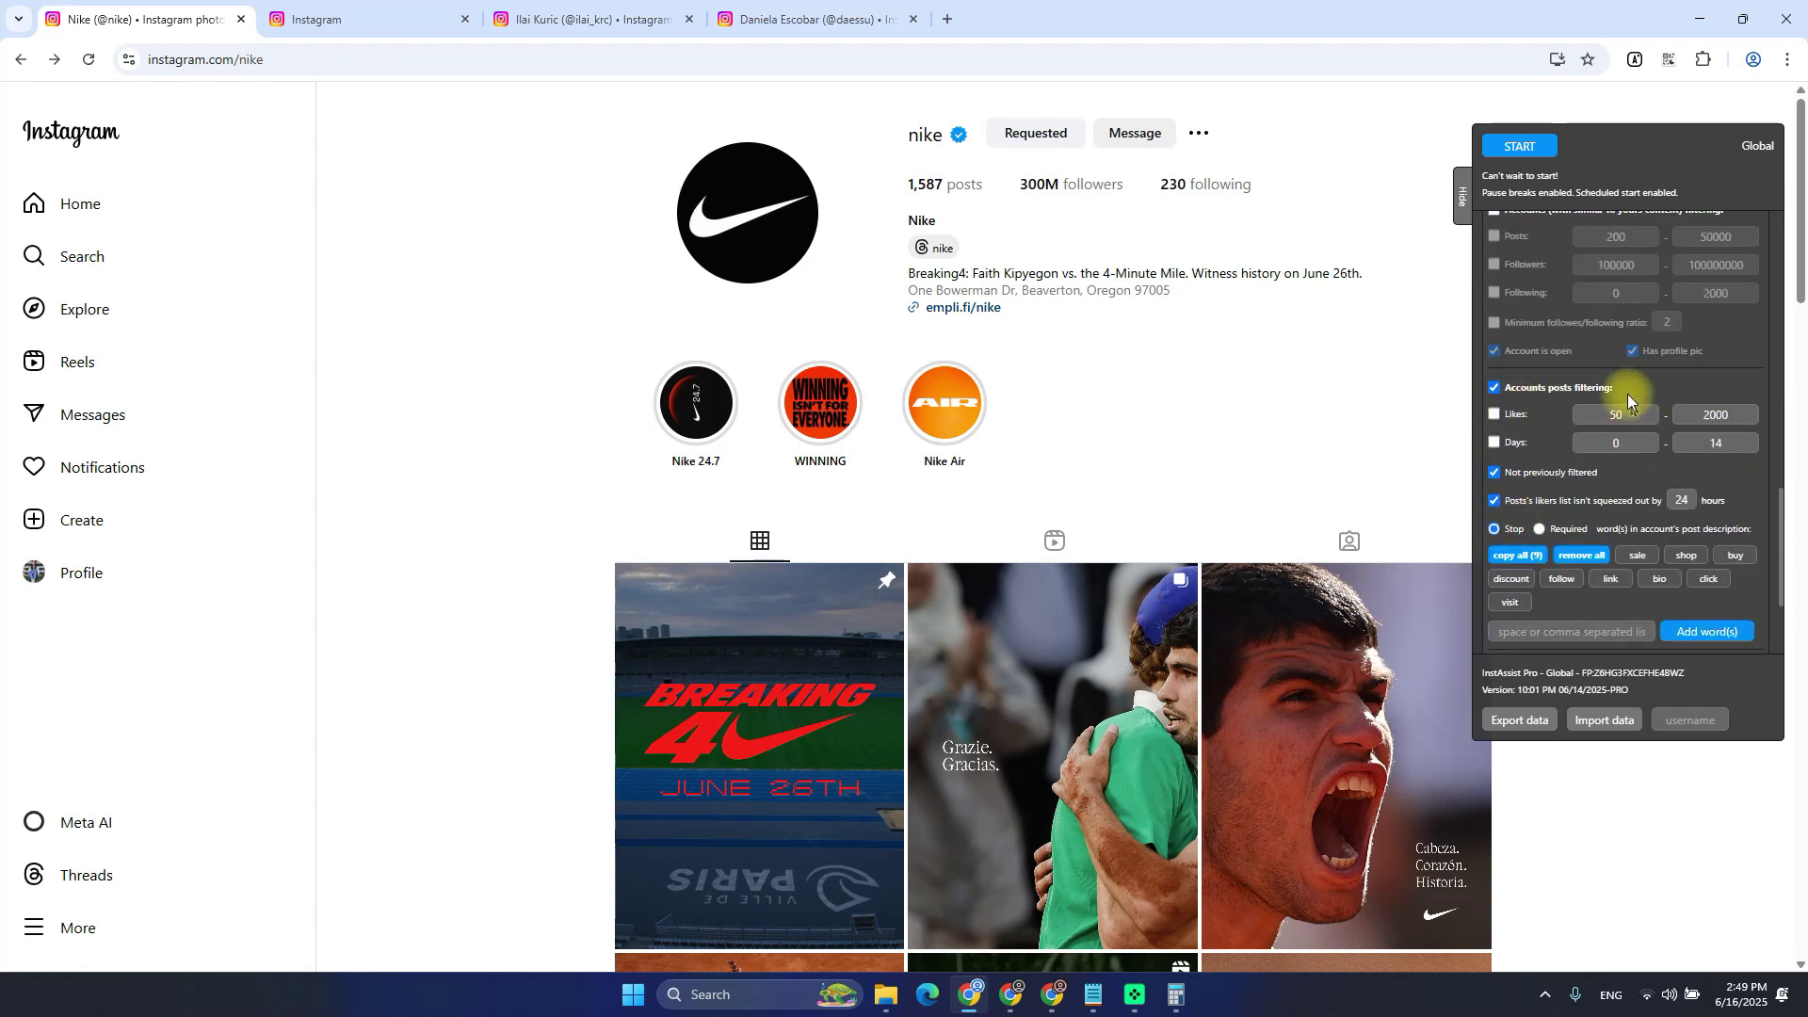
{"action": "scroll", "coordinate": [1073, 565], "scroll_direction": "down", "scroll_amount": 1}
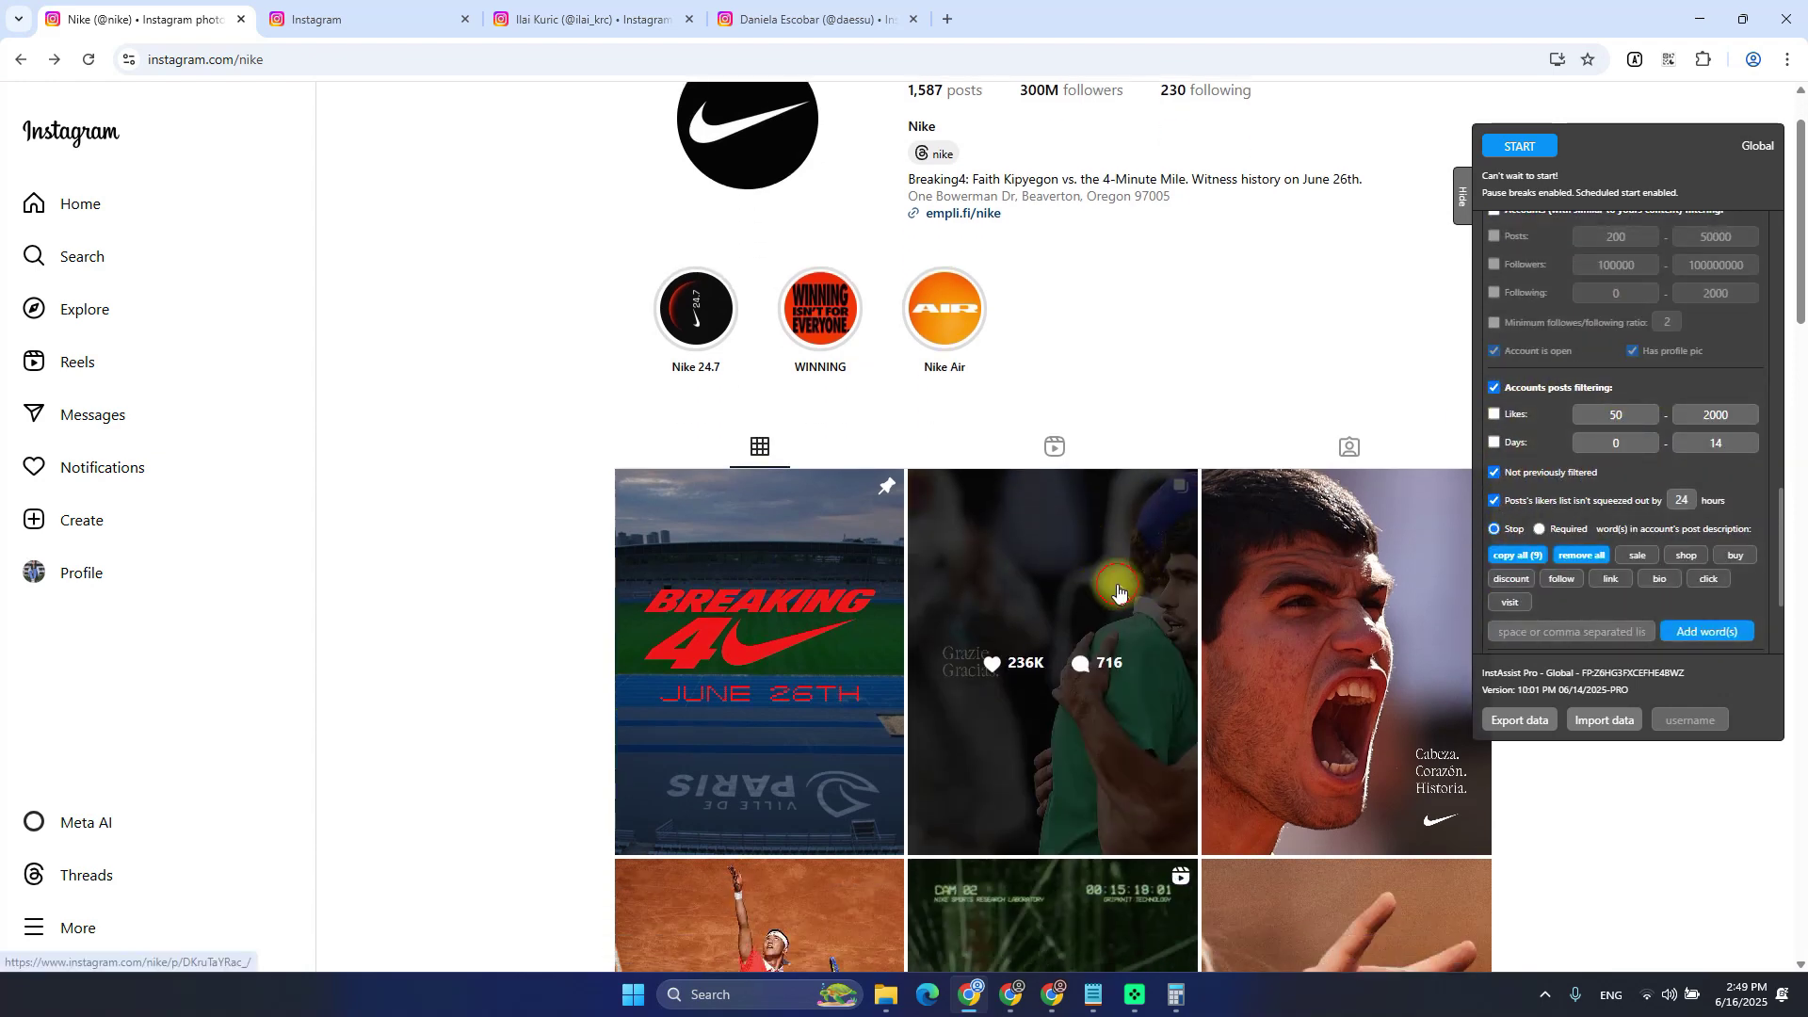
Open the "Grazie. Gracias." post on the Nike profile, enable the Days filter for accounts posts, and close the post
{"action": "left_click", "coordinate": [1054, 659]}
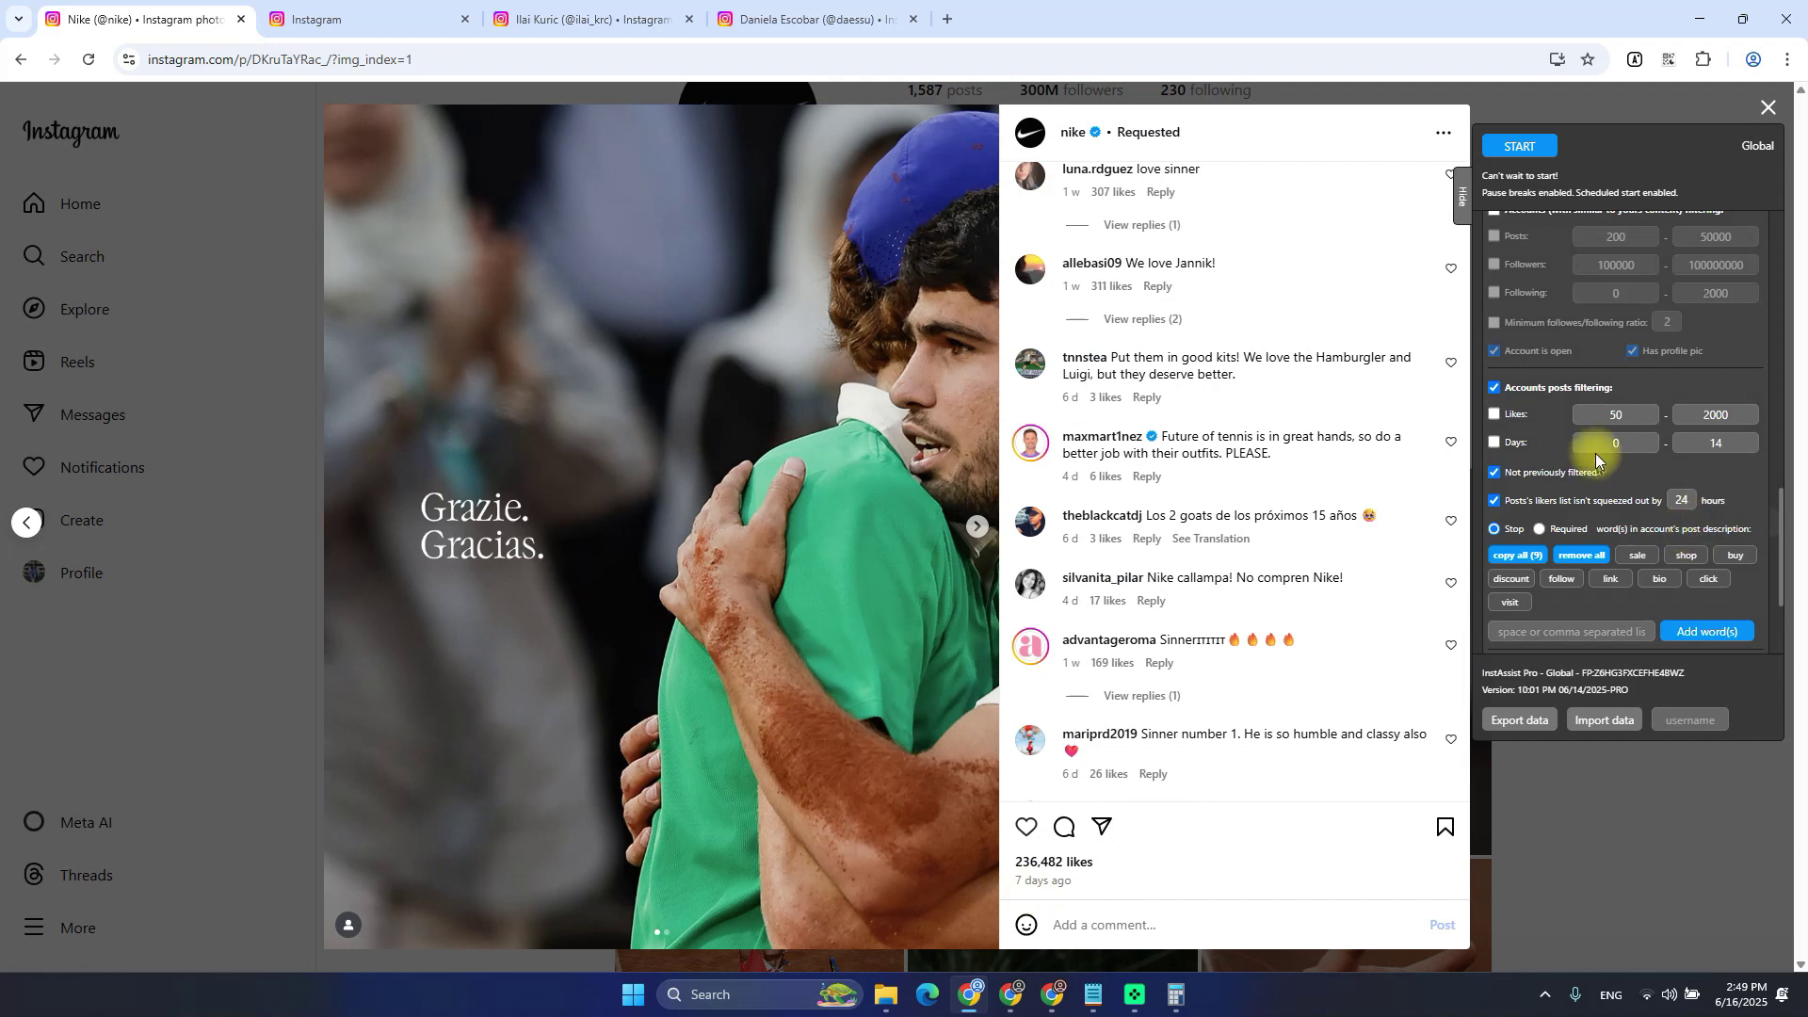
{"action": "left_click", "coordinate": [1495, 441]}
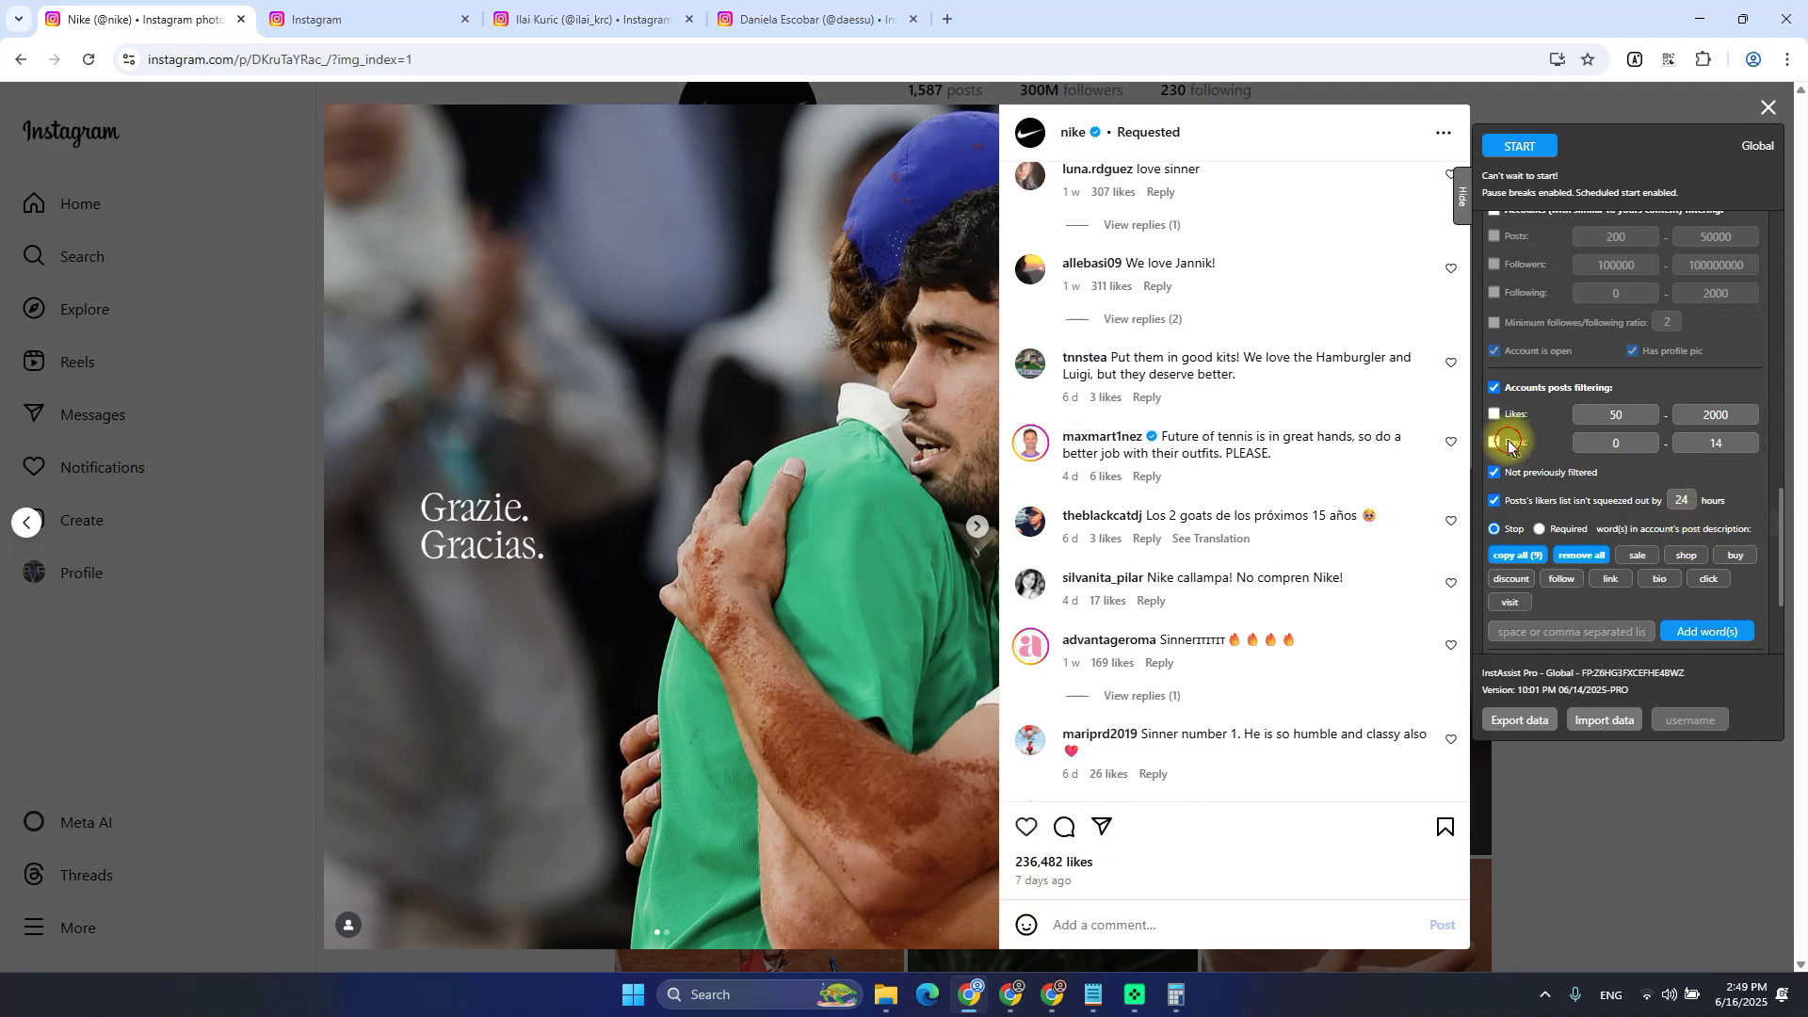
{"action": "left_click", "coordinate": [1731, 445]}
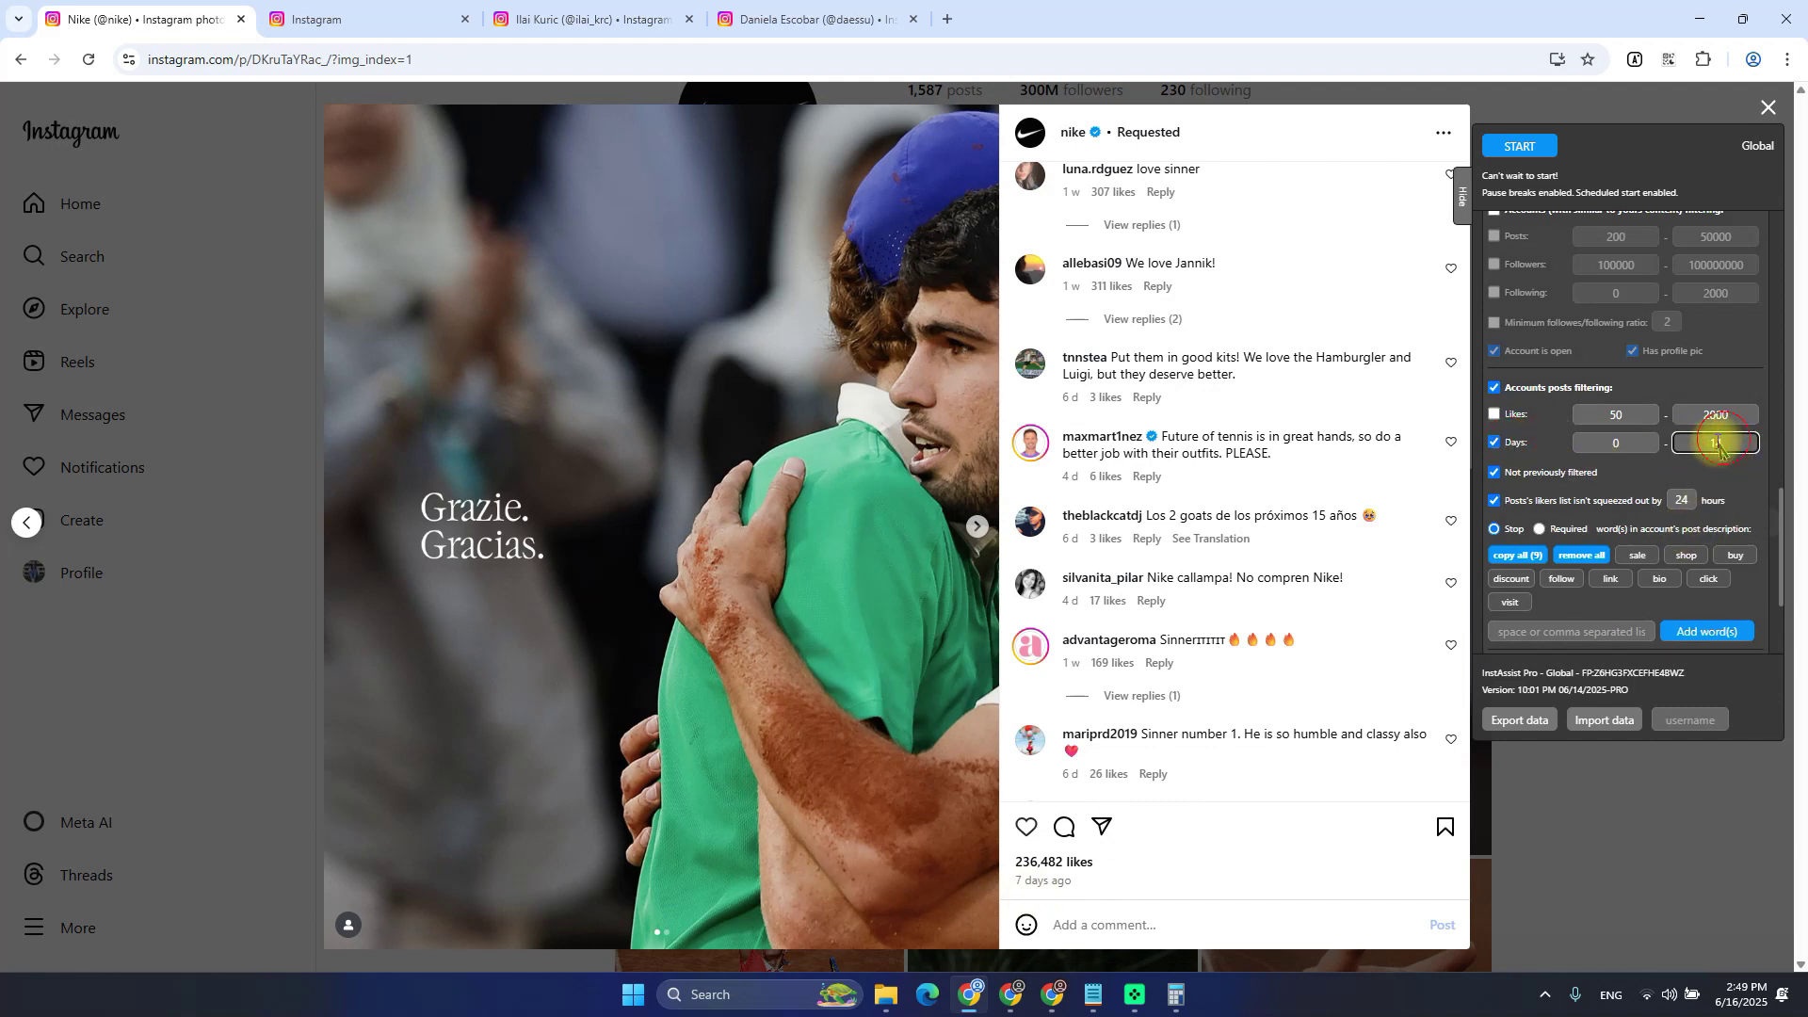
{"action": "left_click_drag", "start_coordinate": [1729, 444], "coordinate": [1678, 441]}
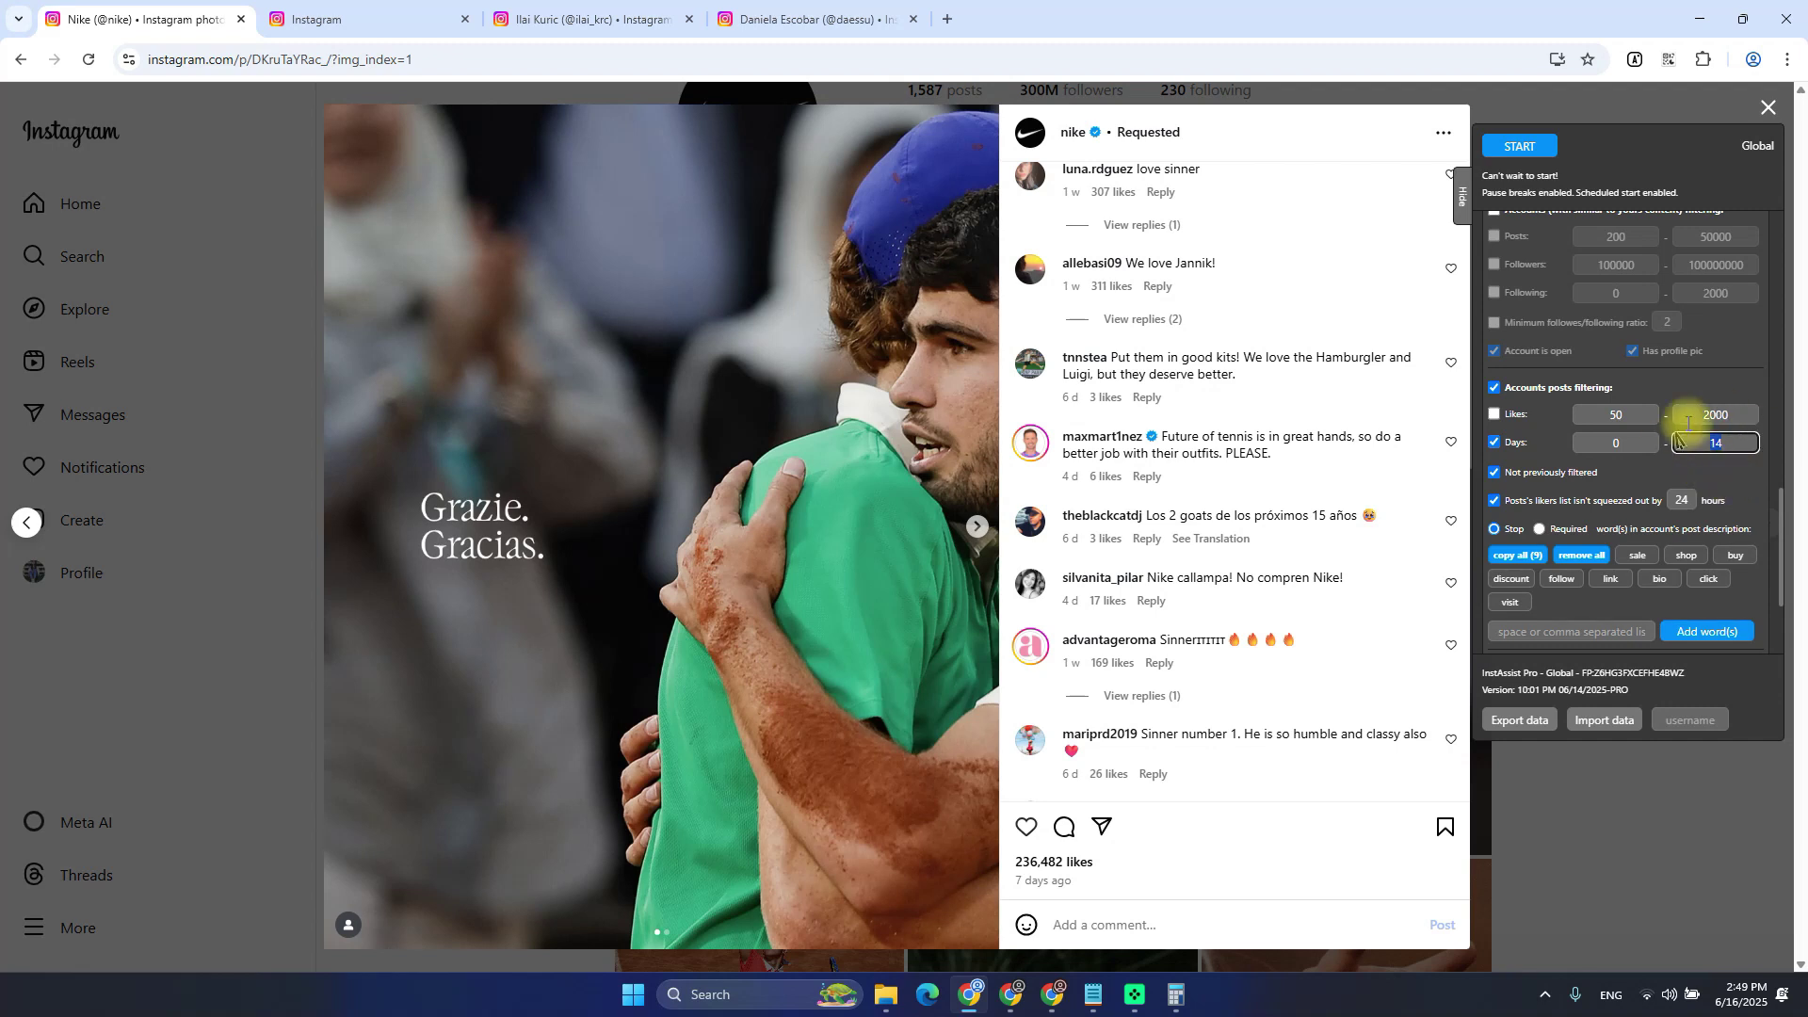
{"action": "left_click", "coordinate": [1724, 441]}
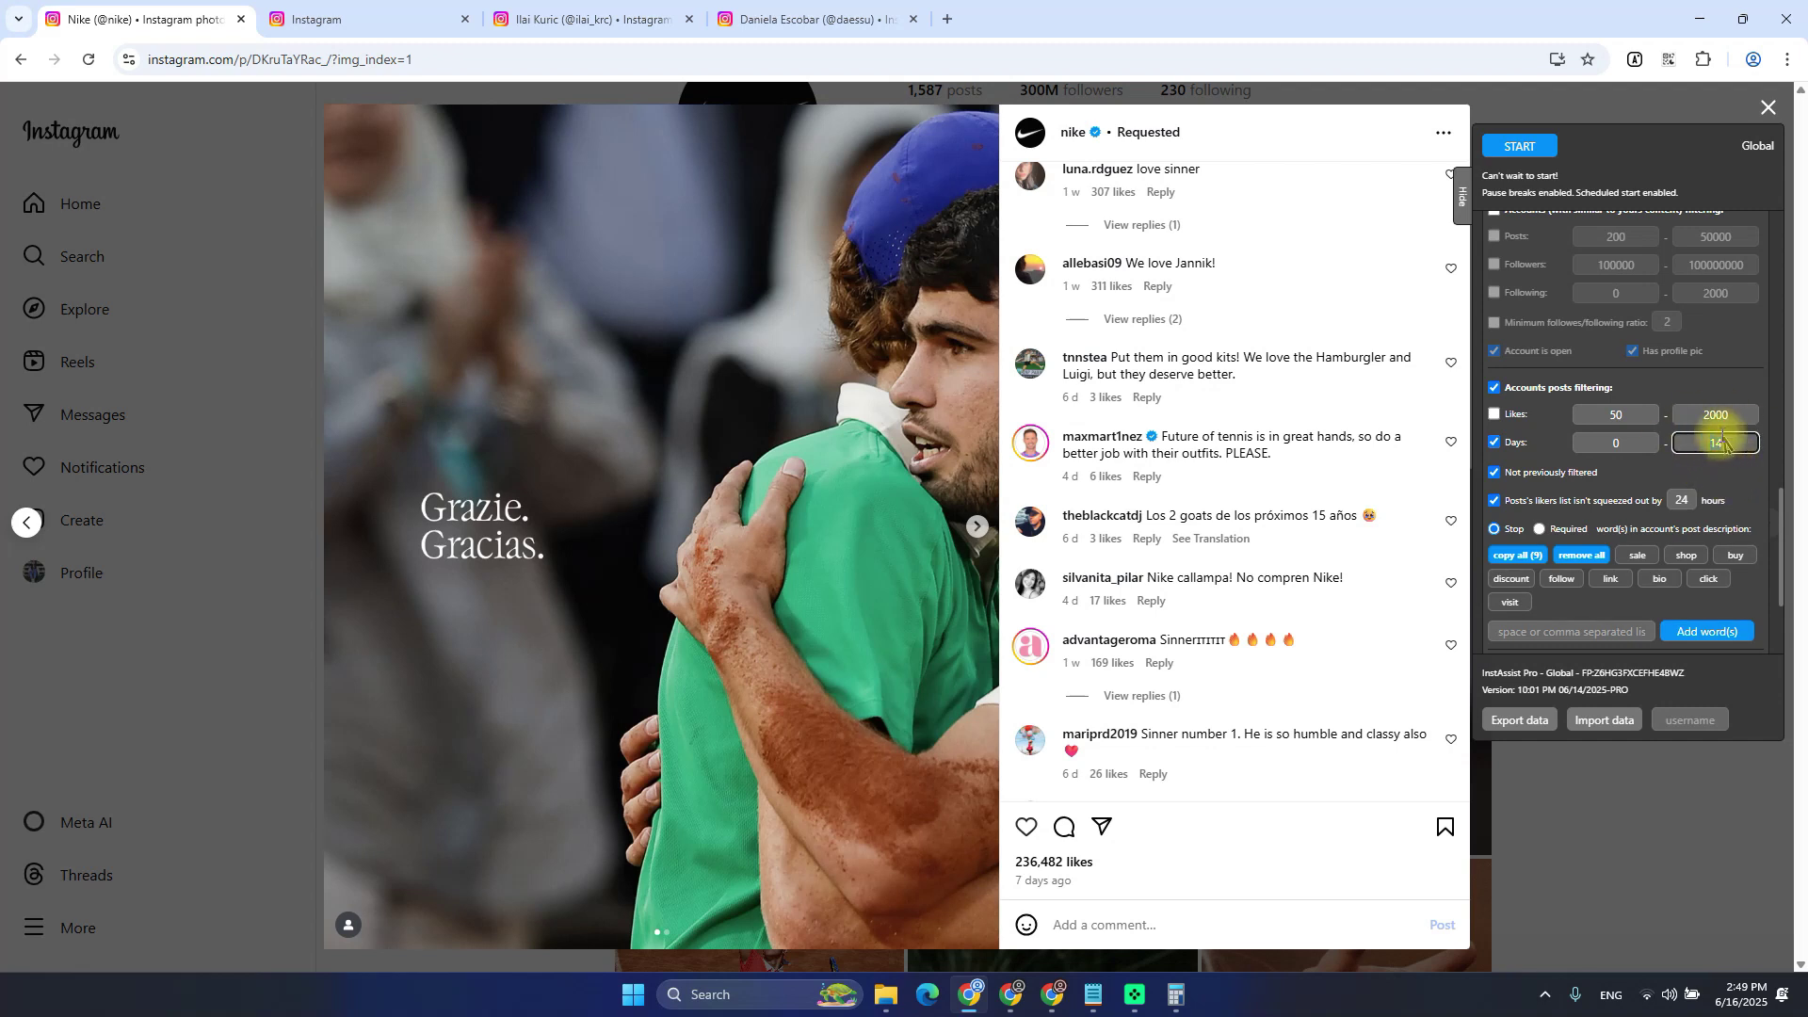
{"action": "left_click", "coordinate": [1591, 872]}
Open the nikefootball Phantom 6 reel from the Nike profile, check its publication date, and close it
{"action": "scroll", "coordinate": [1225, 697], "scroll_direction": "down", "scroll_amount": 5}
{"action": "left_click", "coordinate": [1078, 529]}
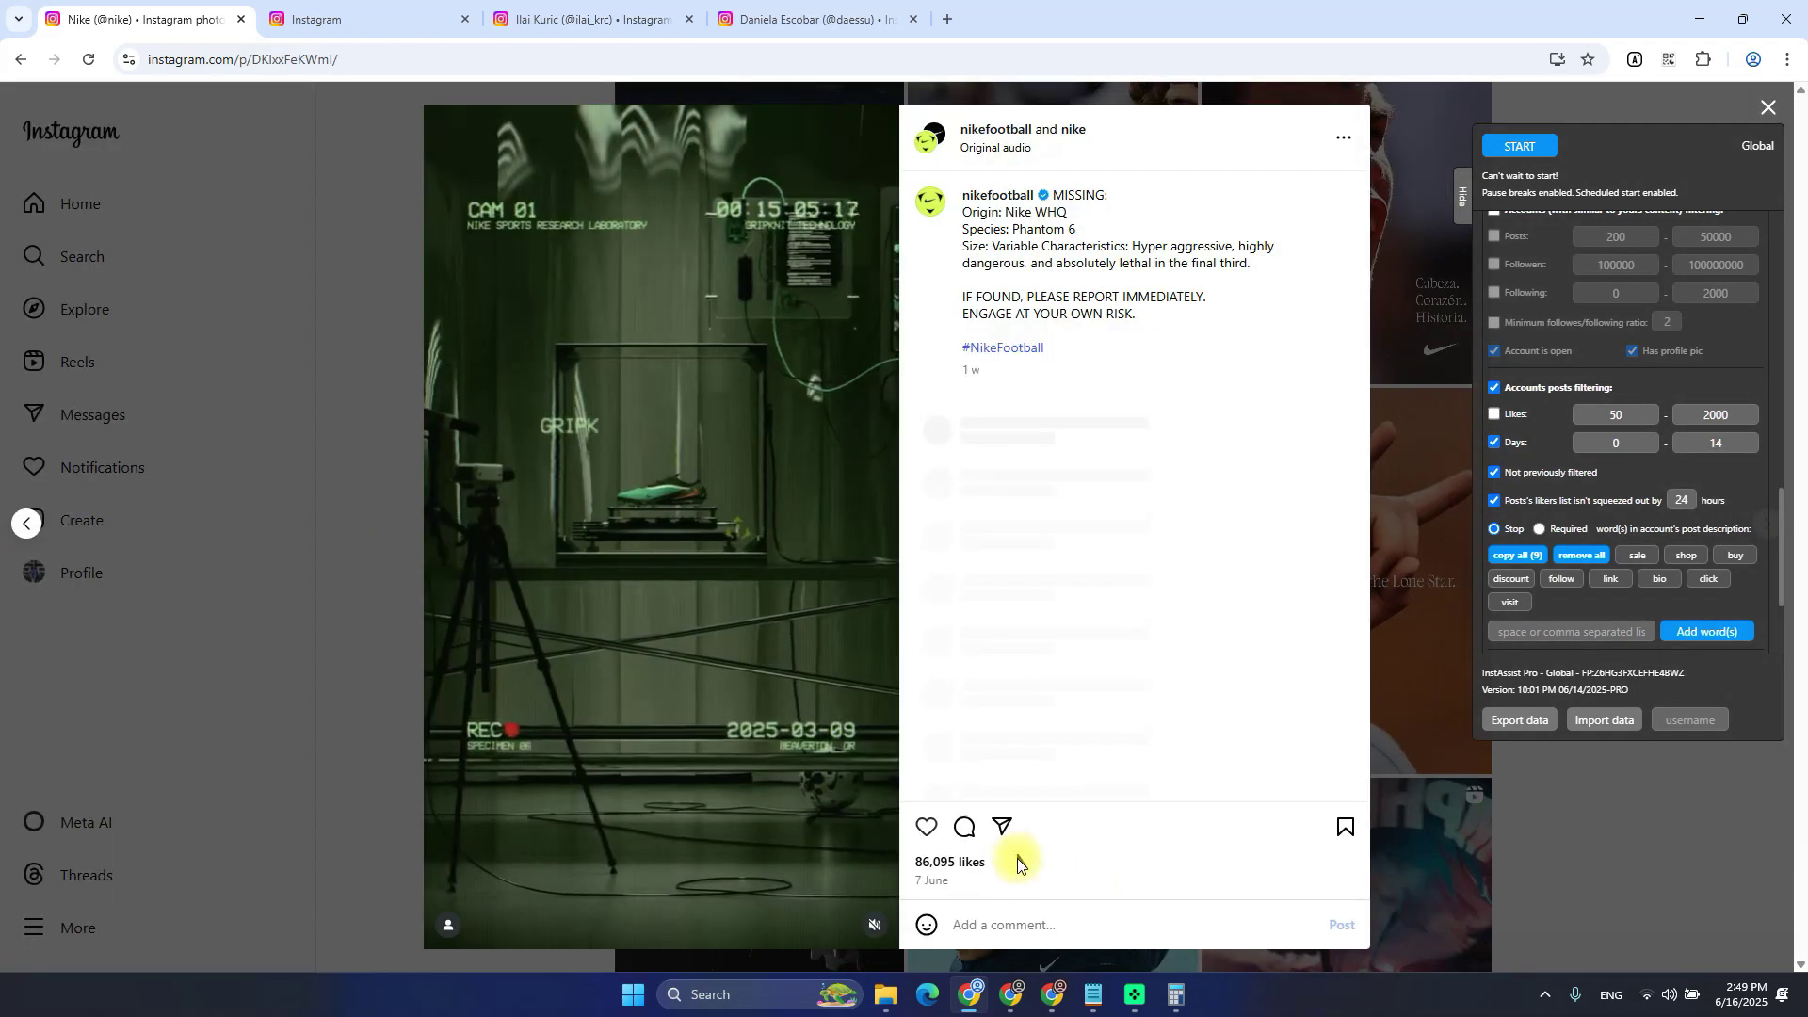
{"action": "left_click_drag", "start_coordinate": [910, 891], "coordinate": [961, 881]}
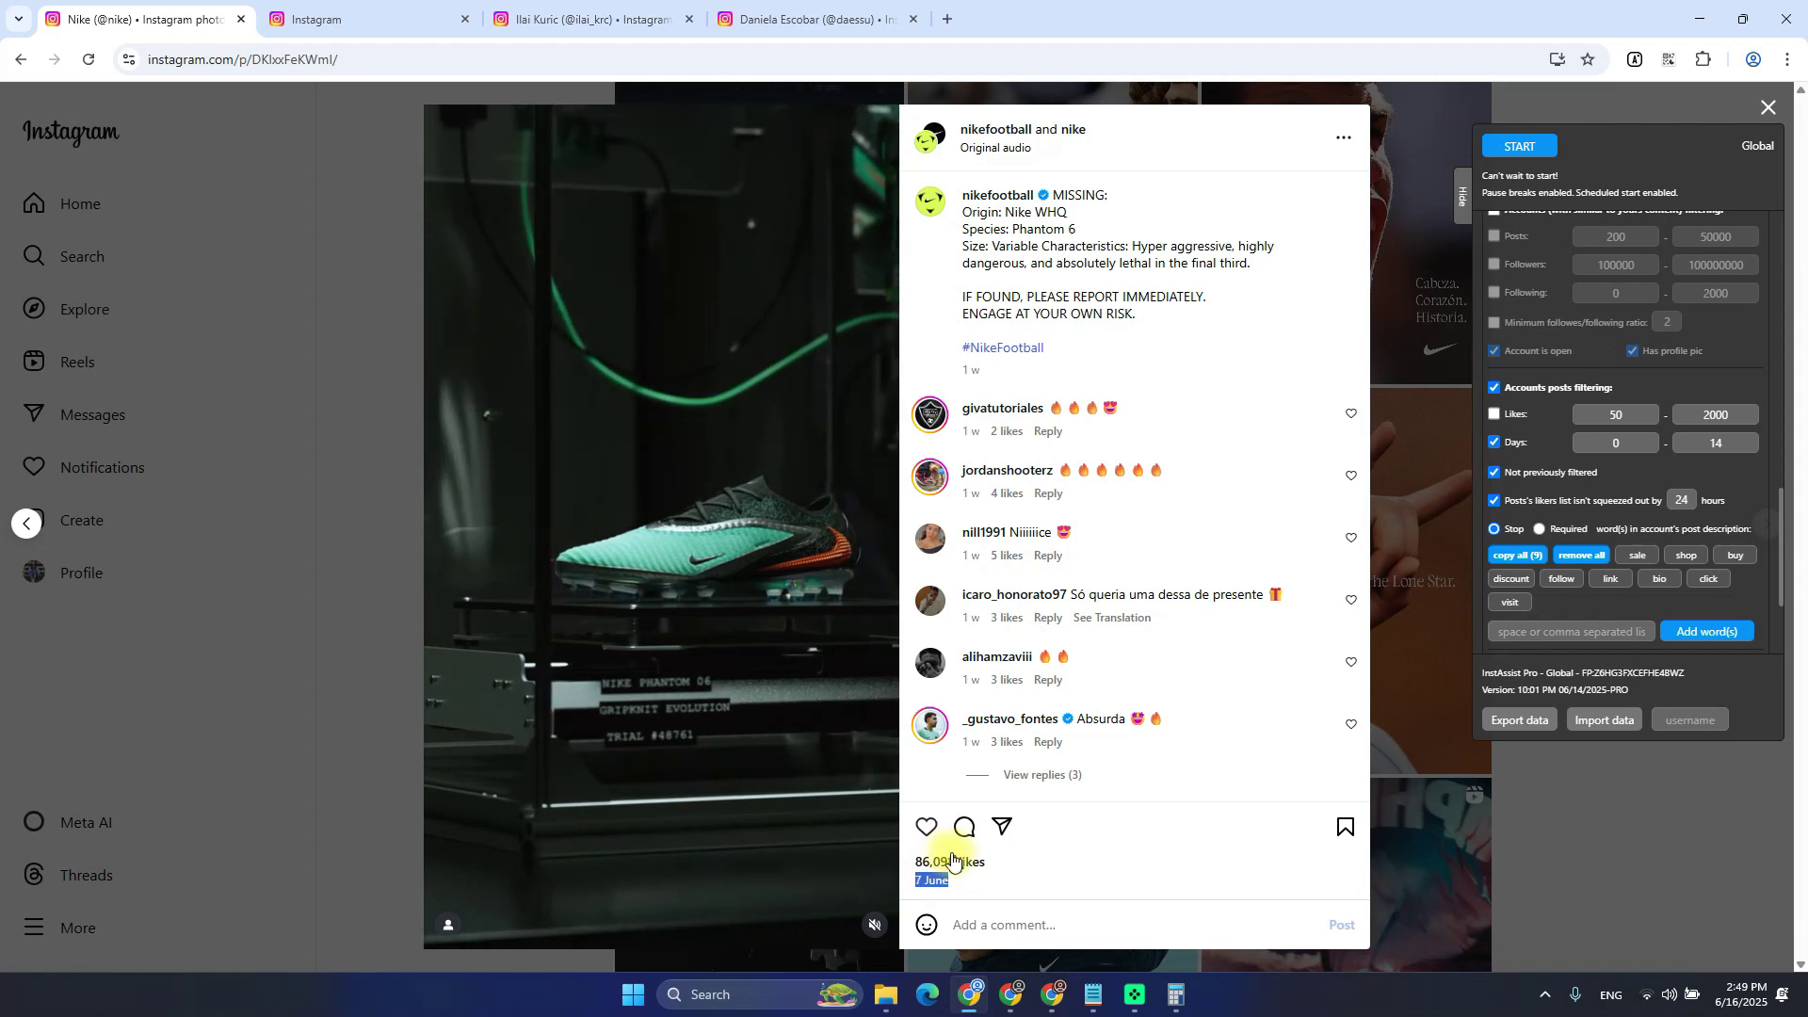
{"action": "left_click", "coordinate": [1703, 839]}
Review the remaining accounts posts and hashtags filtering options and collapse the Filtering section
{"action": "scroll", "coordinate": [1608, 471], "scroll_direction": "down", "scroll_amount": 3}
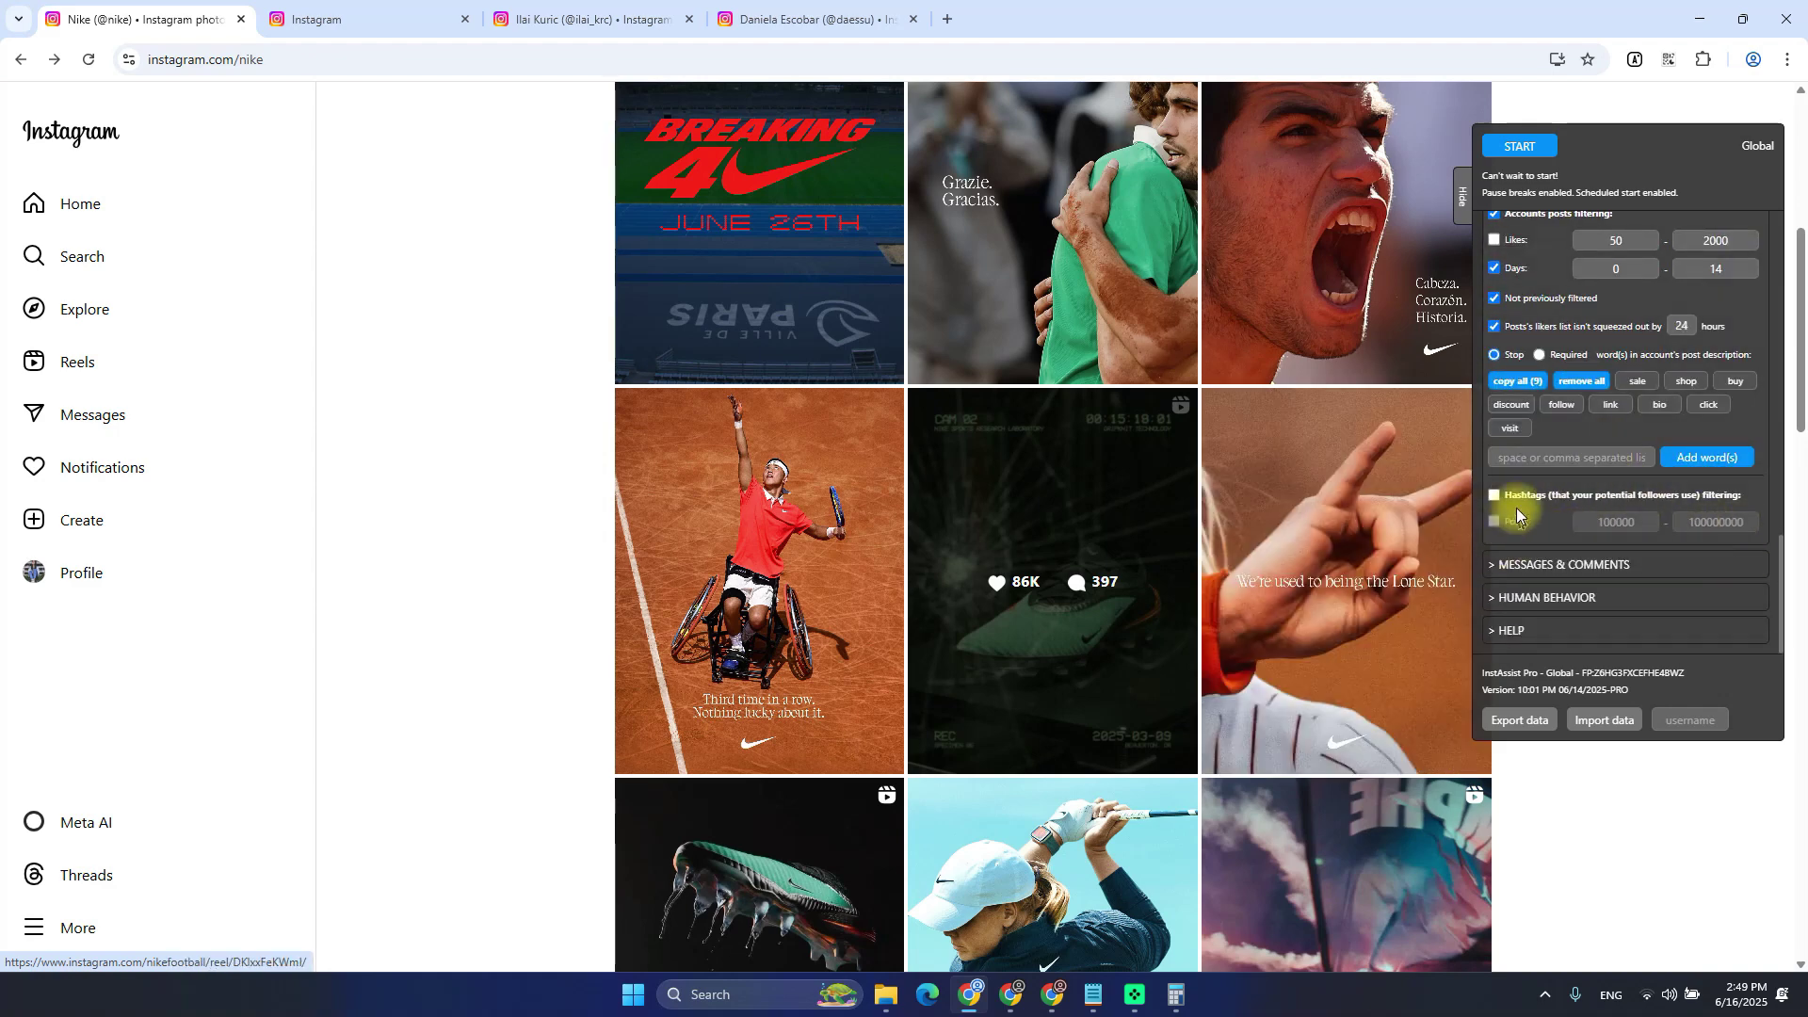
{"action": "scroll", "coordinate": [1639, 490], "scroll_direction": "up", "scroll_amount": 6}
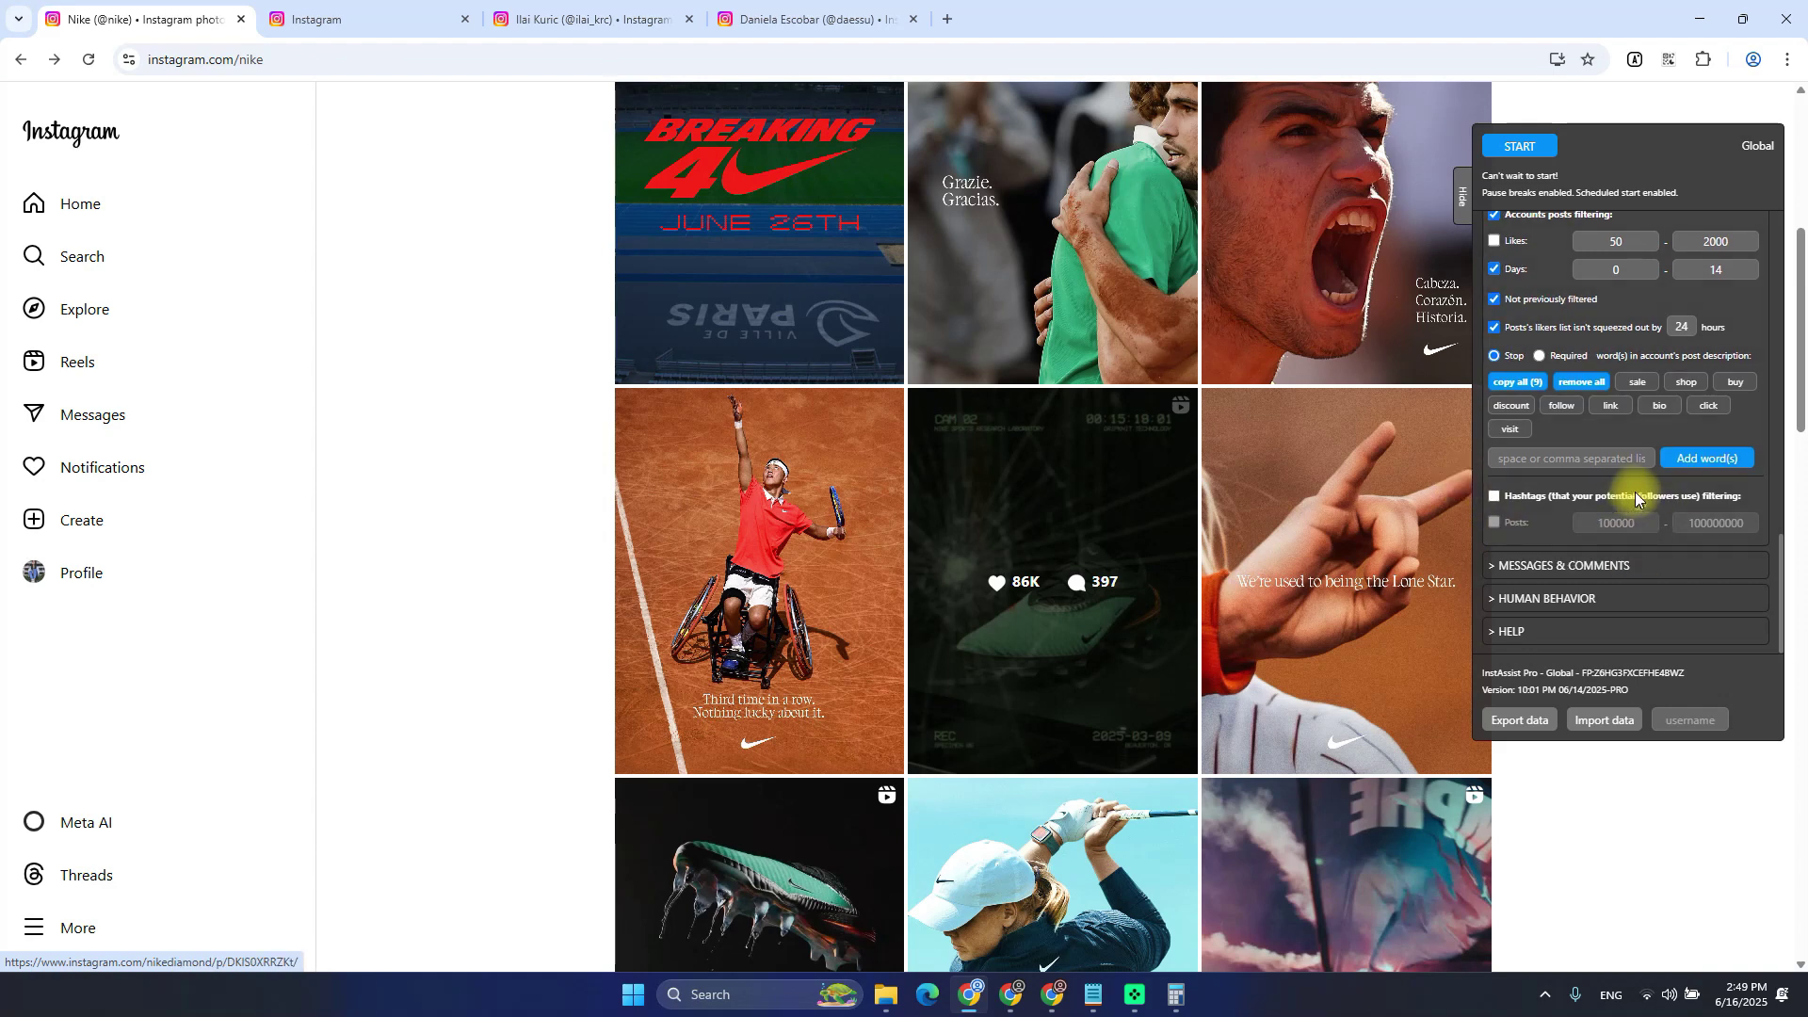
{"action": "left_click", "coordinate": [1526, 289]}
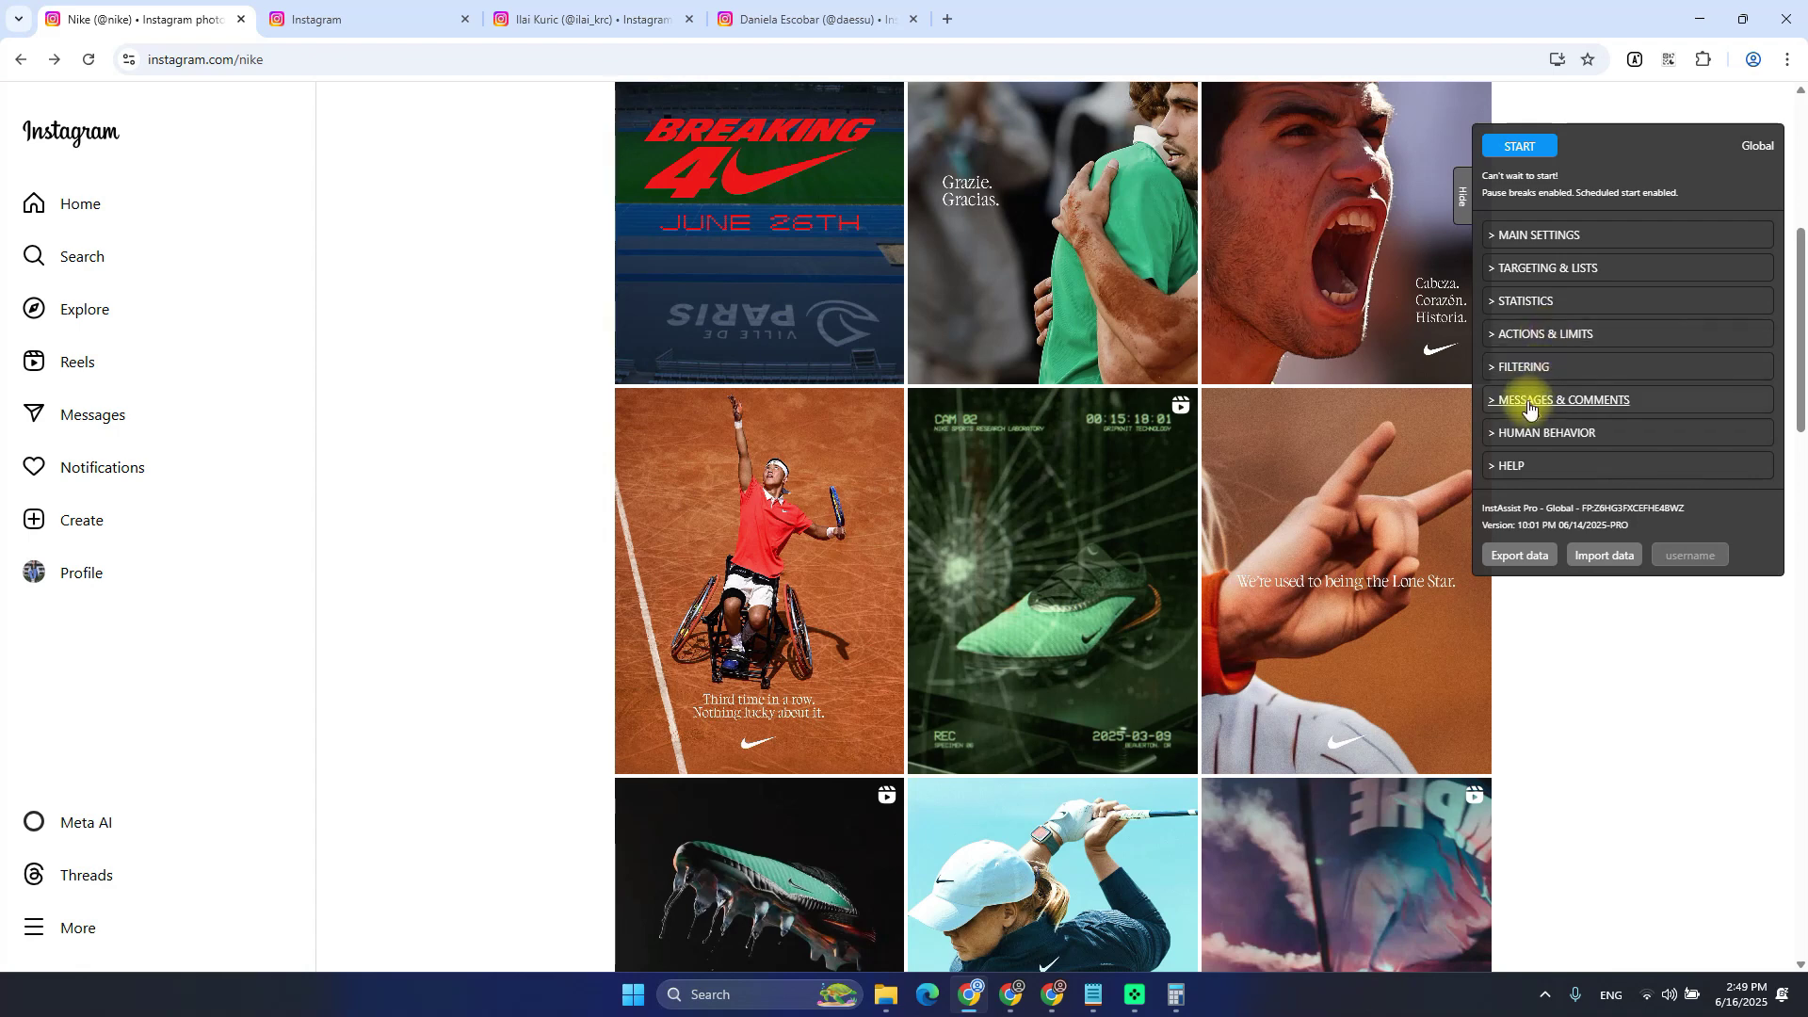
Switch to the Notepad file 2 InstAssist Main Settings.txt and delete several blank lines above the MESSAGES & COMMENTS heading
{"action": "key", "text": "alt+Tab"}
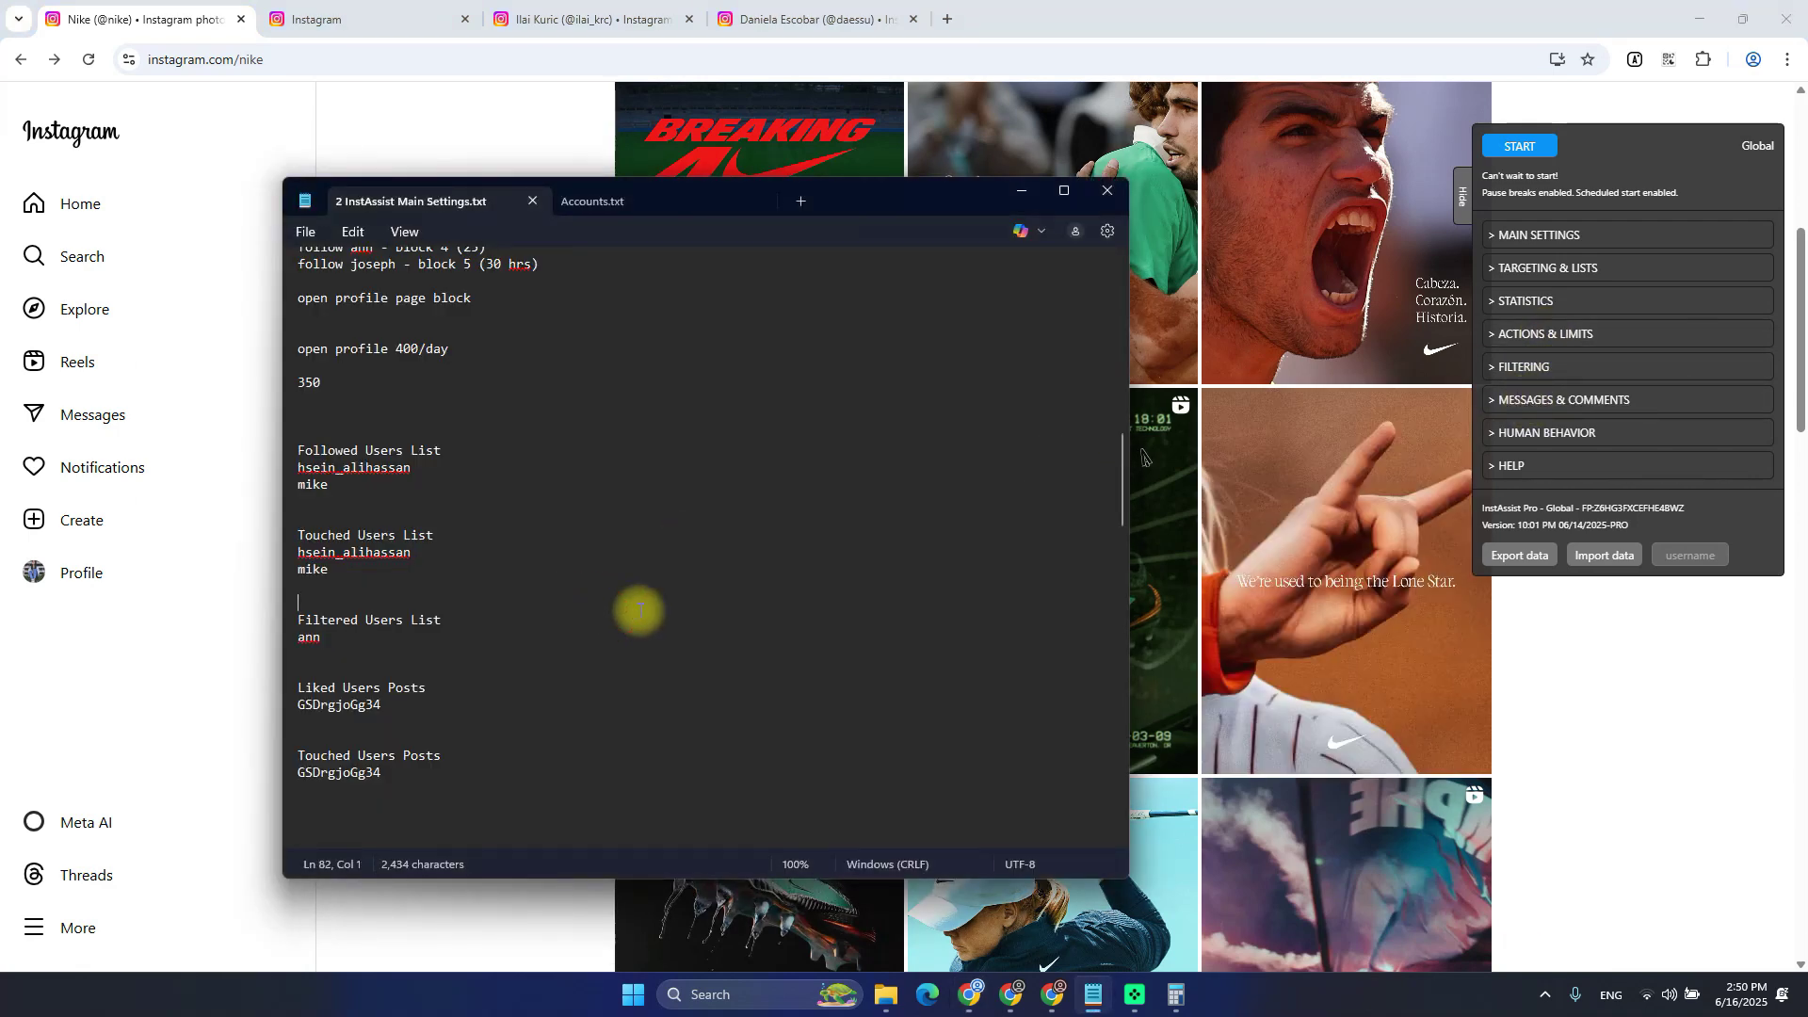
{"action": "scroll", "coordinate": [625, 637], "scroll_direction": "down", "scroll_amount": 5}
{"action": "scroll", "coordinate": [625, 636], "scroll_direction": "down", "scroll_amount": 15}
{"action": "left_click_drag", "start_coordinate": [570, 670], "coordinate": [585, 595]}
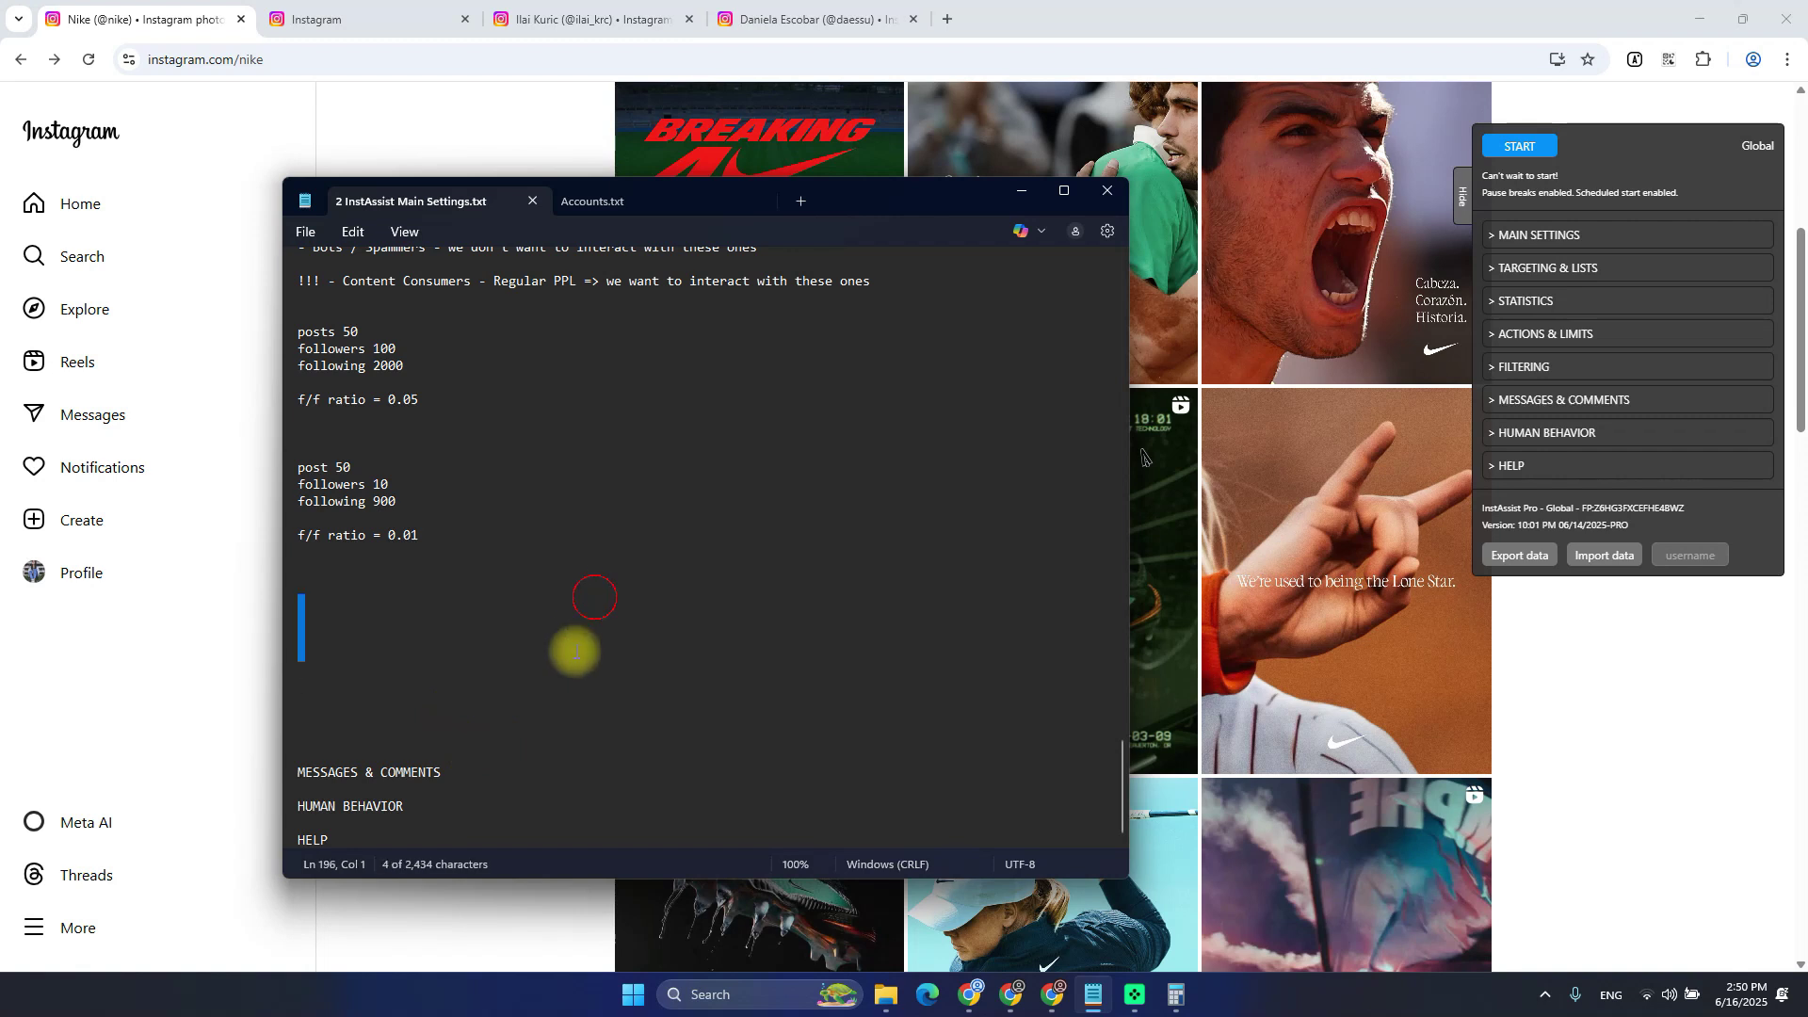
{"action": "key", "text": "Delete"}
{"action": "key", "text": "Delete"}
{"action": "key", "text": "Delete"}
Insert a large block of blank lines below the MESSAGES & COMMENTS heading and place the cursor inside it for new notes
{"action": "left_click", "coordinate": [423, 672]}
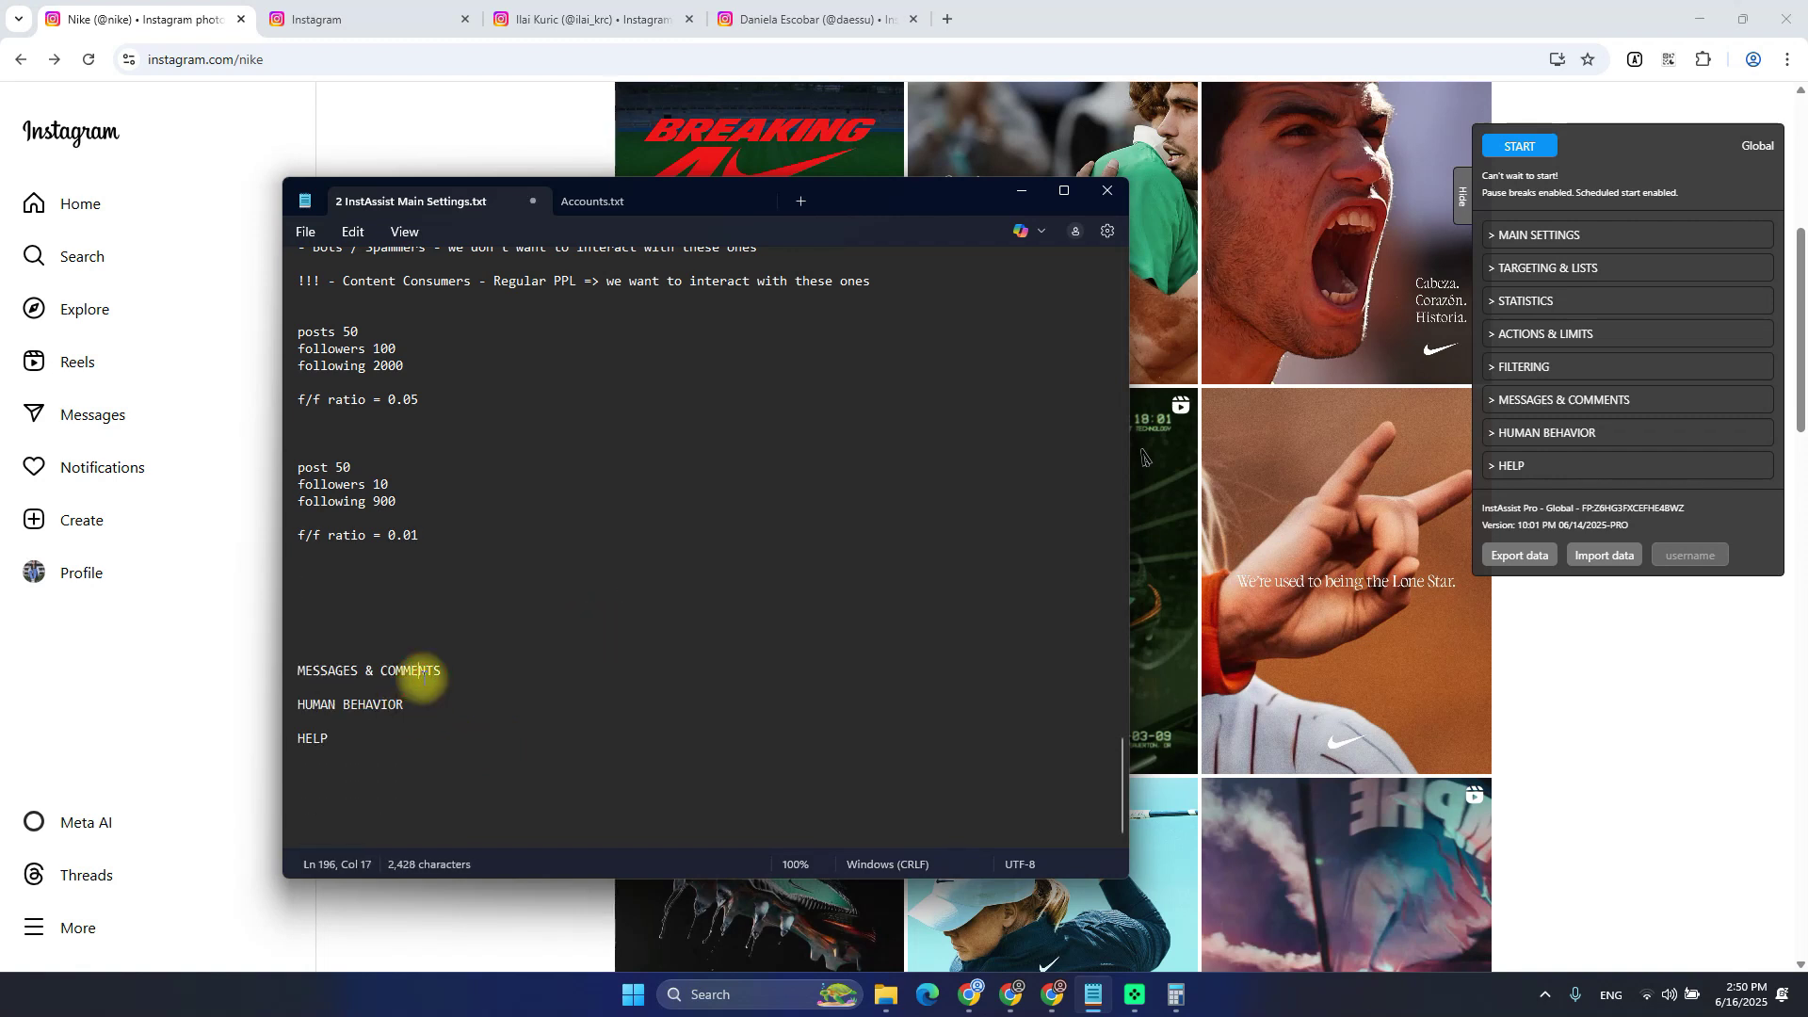
{"action": "key", "text": "Return"}
{"action": "key", "text": "Return"}
{"action": "key", "text": "Return"}
{"action": "key", "text": "Return"}
{"action": "key", "text": "Return"}
{"action": "key", "text": "Return"}
{"action": "key", "text": "Return"}
{"action": "key", "text": "Return"}
{"action": "key", "text": "Return"}
{"action": "key", "text": "Return"}
{"action": "key", "text": "Return"}
{"action": "key", "text": "Return"}
{"action": "key", "text": "Return"}
{"action": "key", "text": "Return"}
{"action": "key", "text": "Return"}
{"action": "key", "text": "Return"}
{"action": "key", "text": "Return"}
{"action": "key", "text": "Return"}
{"action": "key", "text": "Return"}
{"action": "key", "text": "Return"}
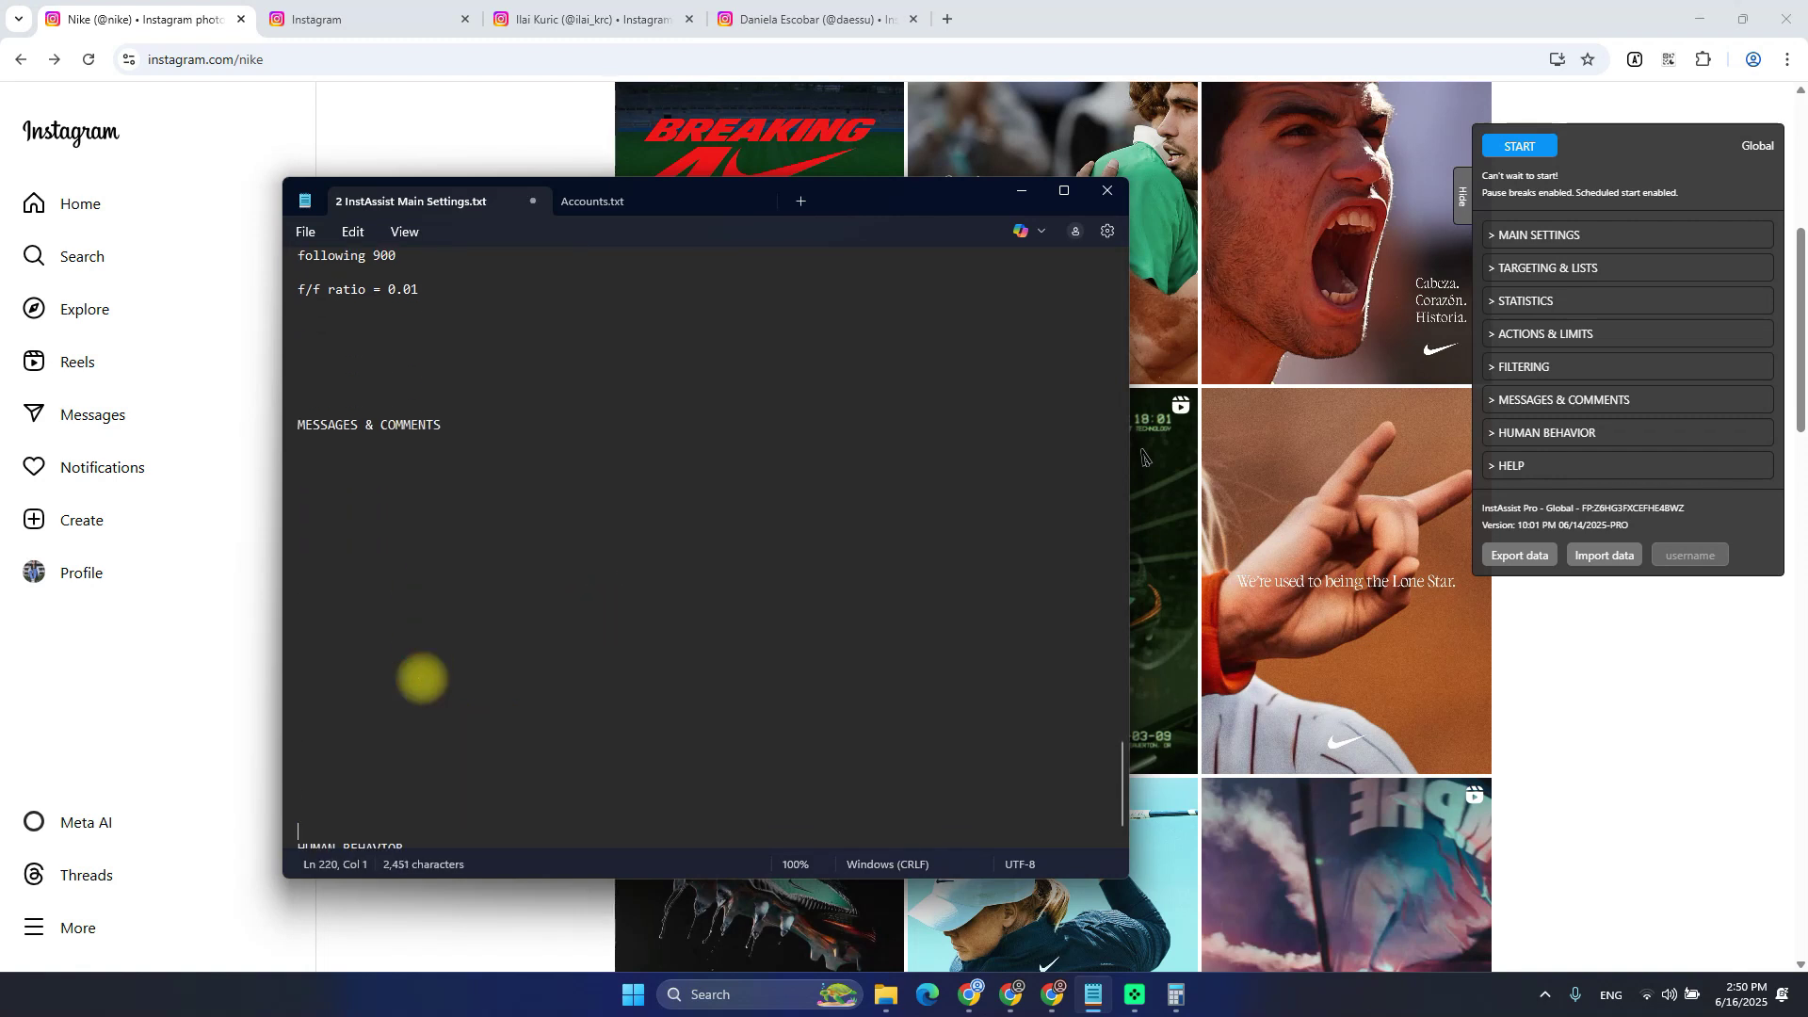
{"action": "left_click", "coordinate": [445, 491]}
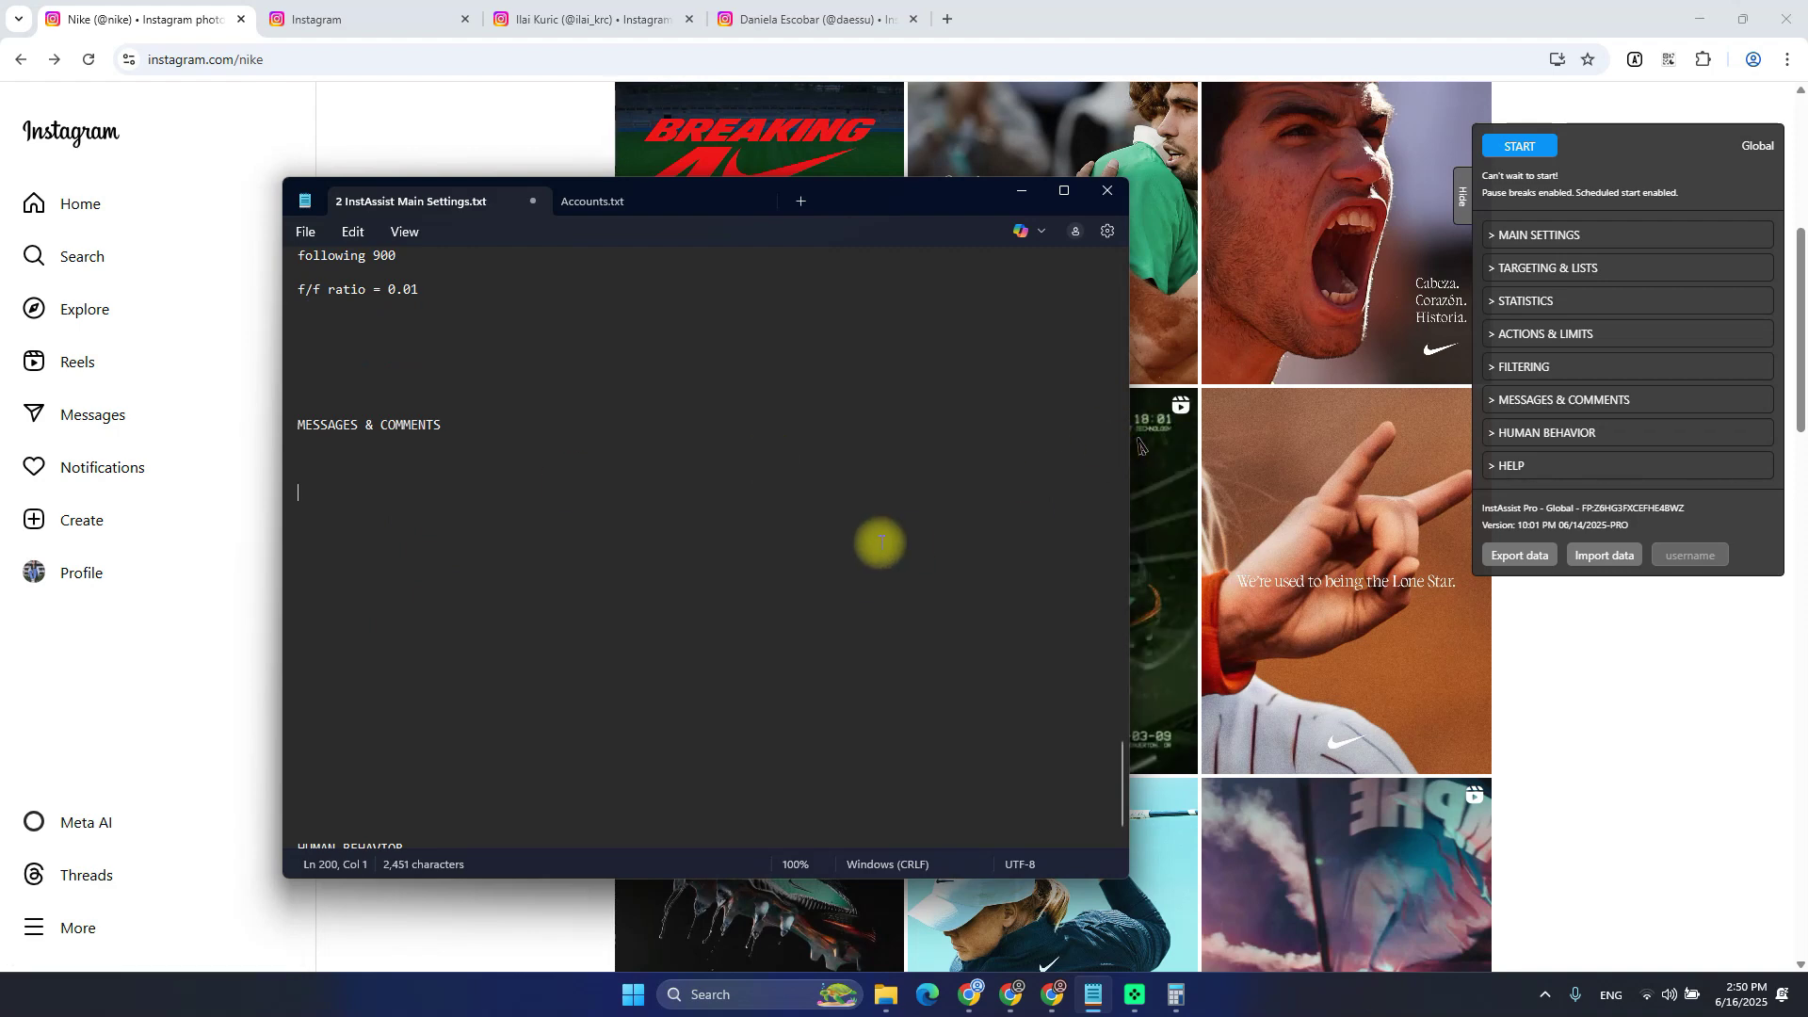
Look over the cold direct message options in InstAssist's Messages & Comments section and open the Actions & Limits section
{"action": "left_click", "coordinate": [1592, 399]}
{"action": "scroll", "coordinate": [1696, 433], "scroll_direction": "down", "scroll_amount": 1}
{"action": "key", "text": "alt+Tab"}
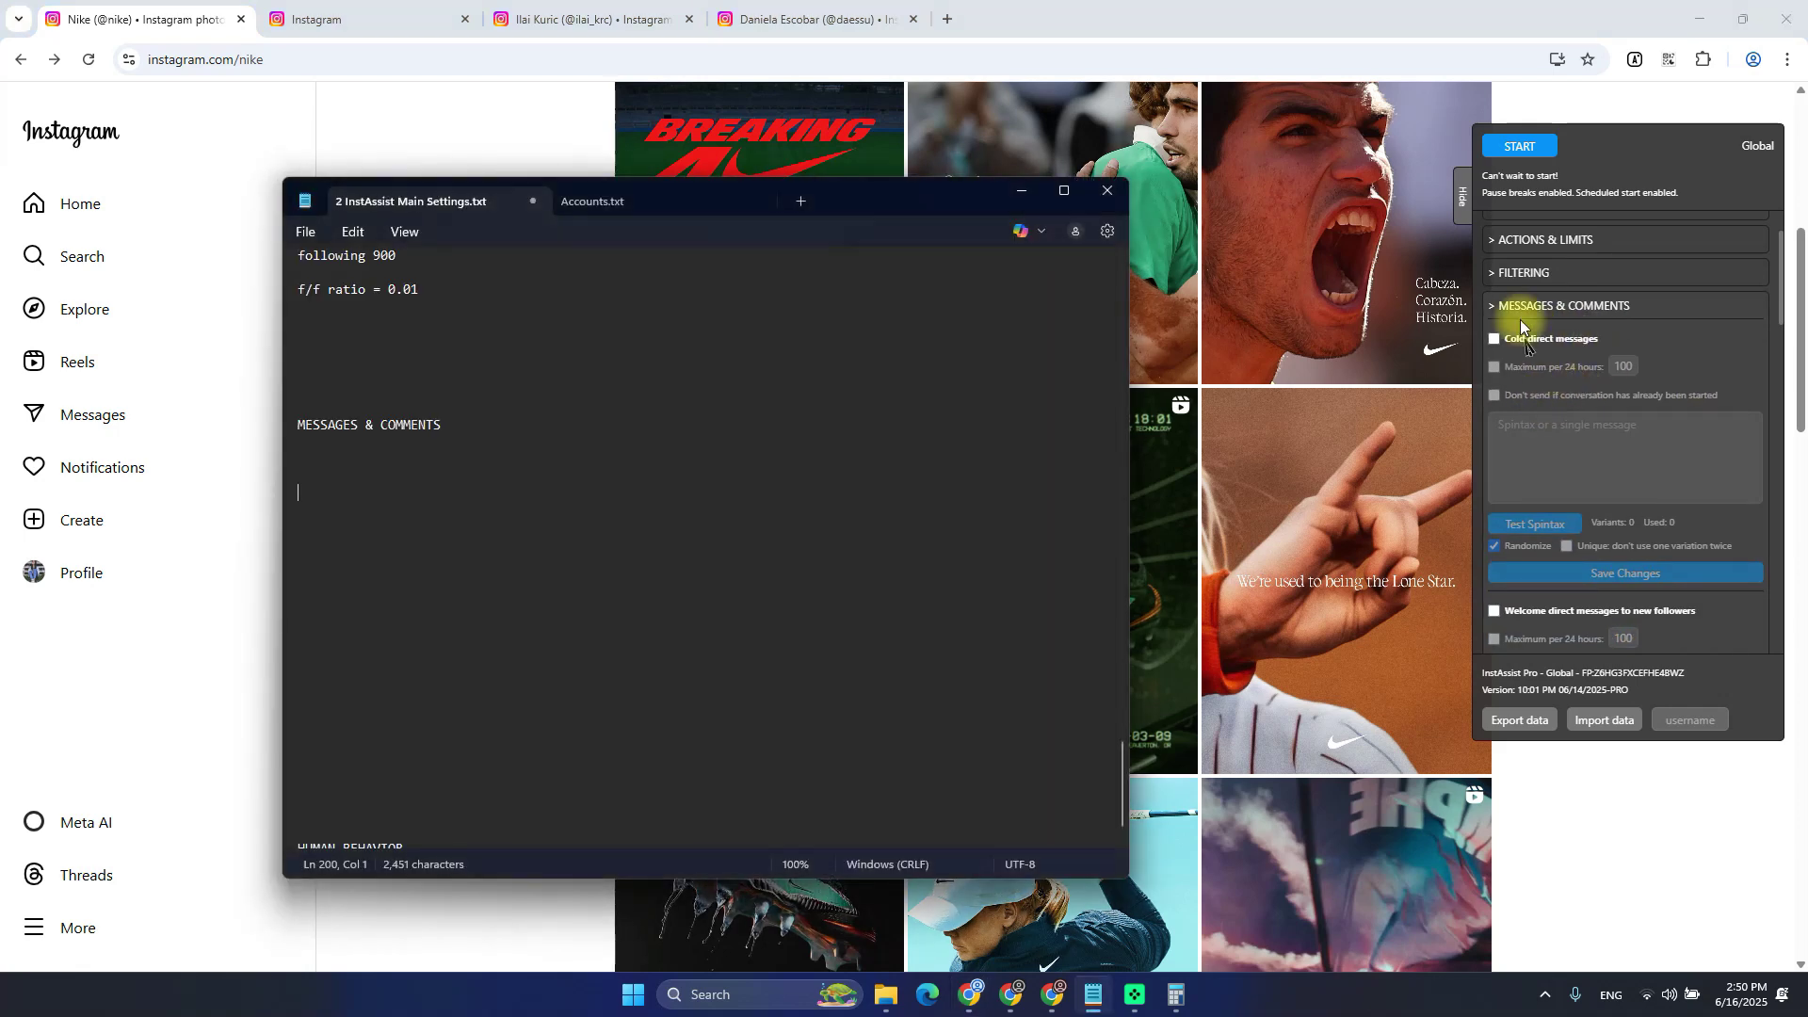
{"action": "scroll", "coordinate": [1580, 384], "scroll_direction": "up", "scroll_amount": 1}
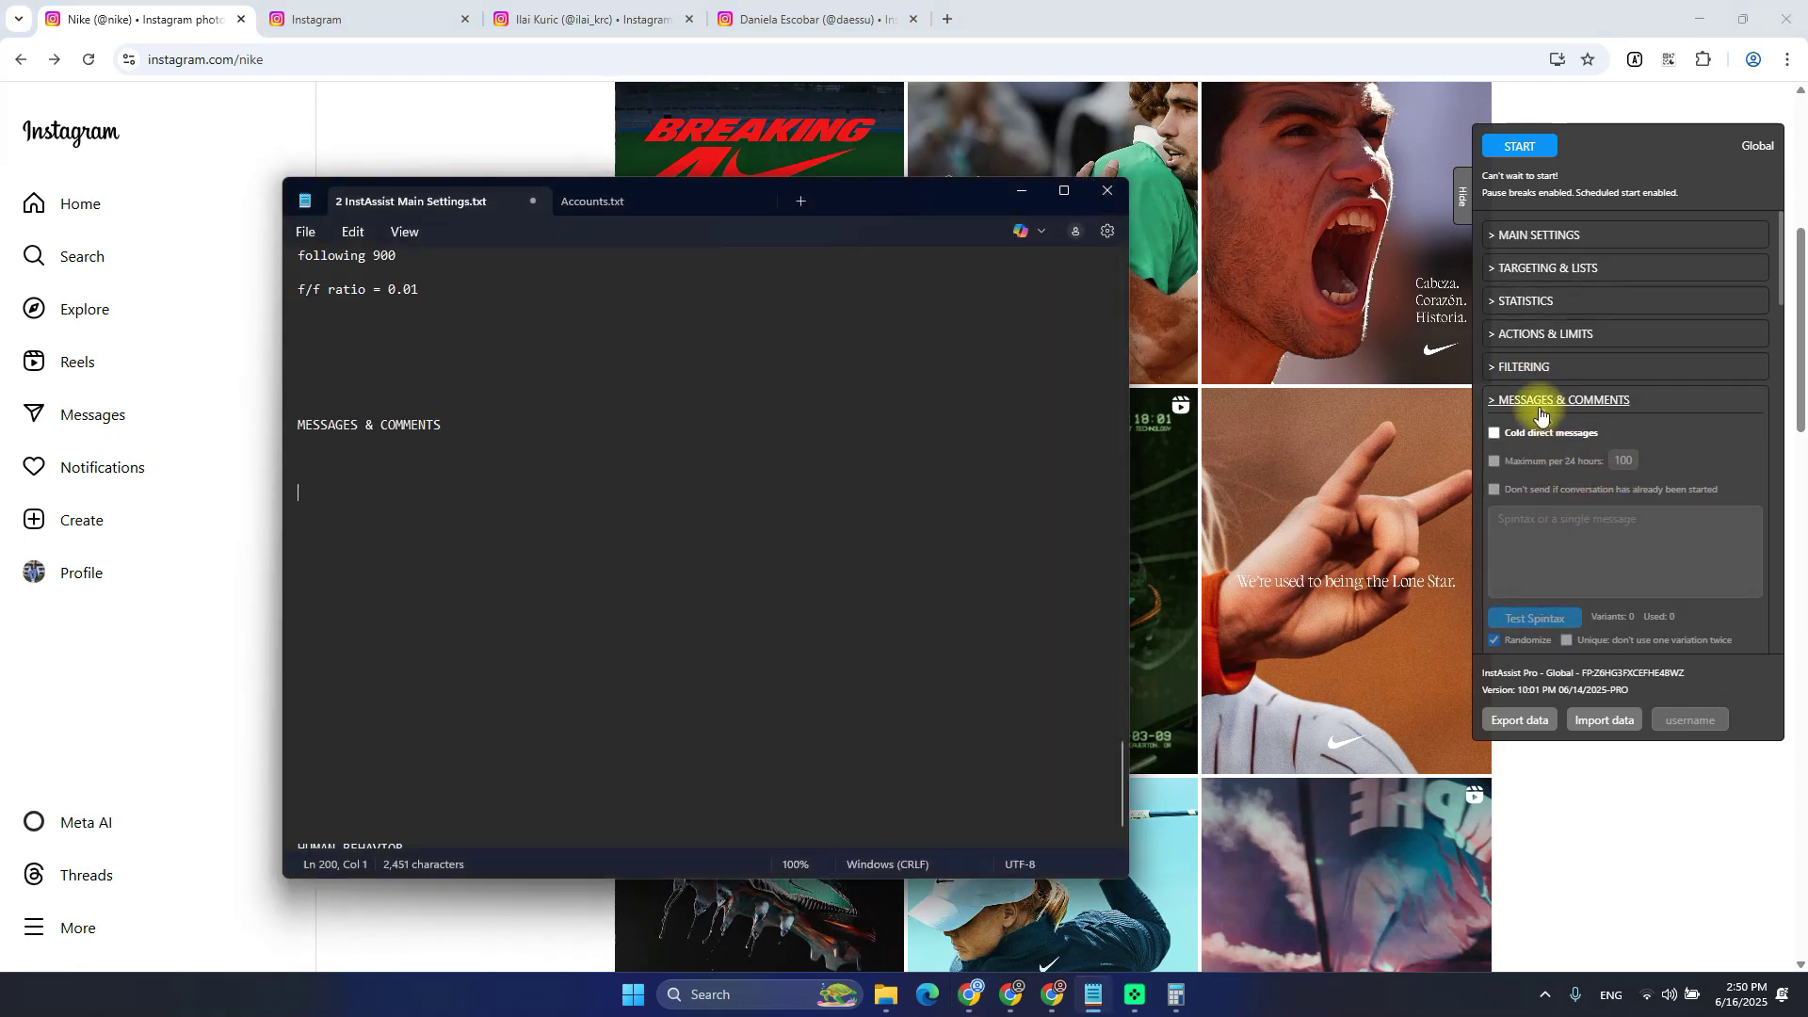
{"action": "left_click", "coordinate": [1539, 402]}
{"action": "left_click", "coordinate": [1540, 401]}
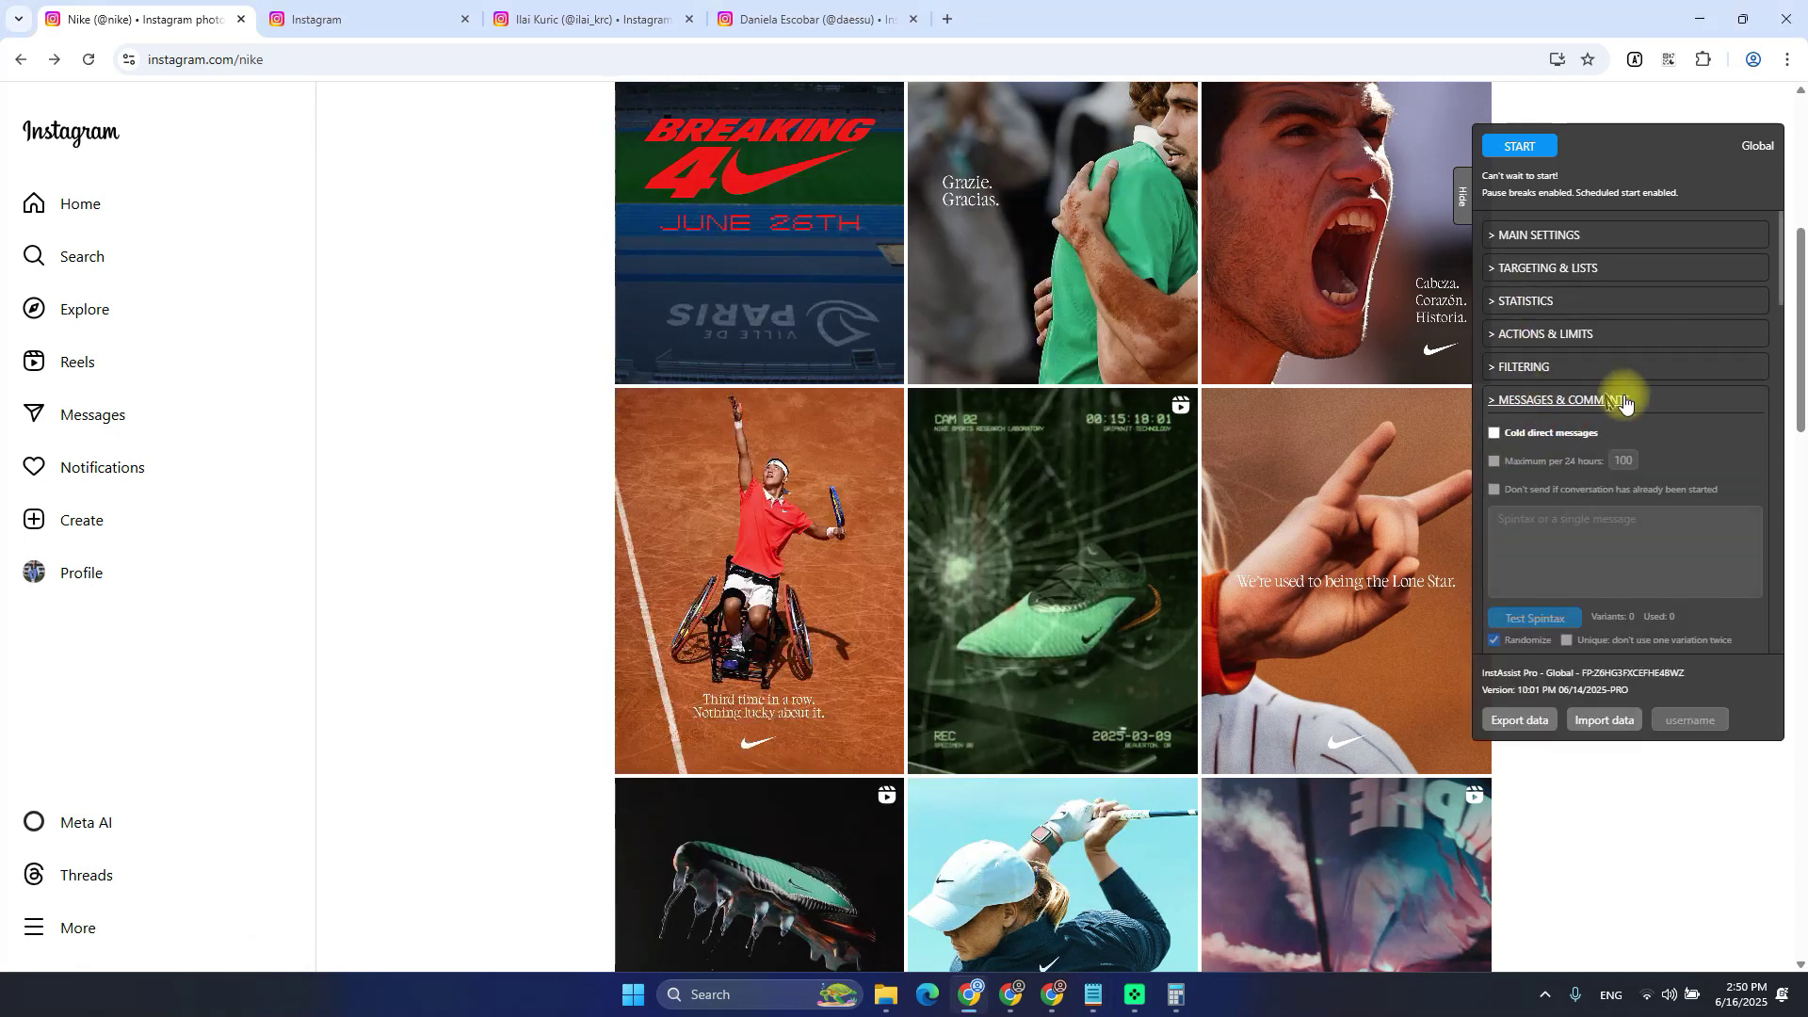
{"action": "left_click", "coordinate": [1538, 349]}
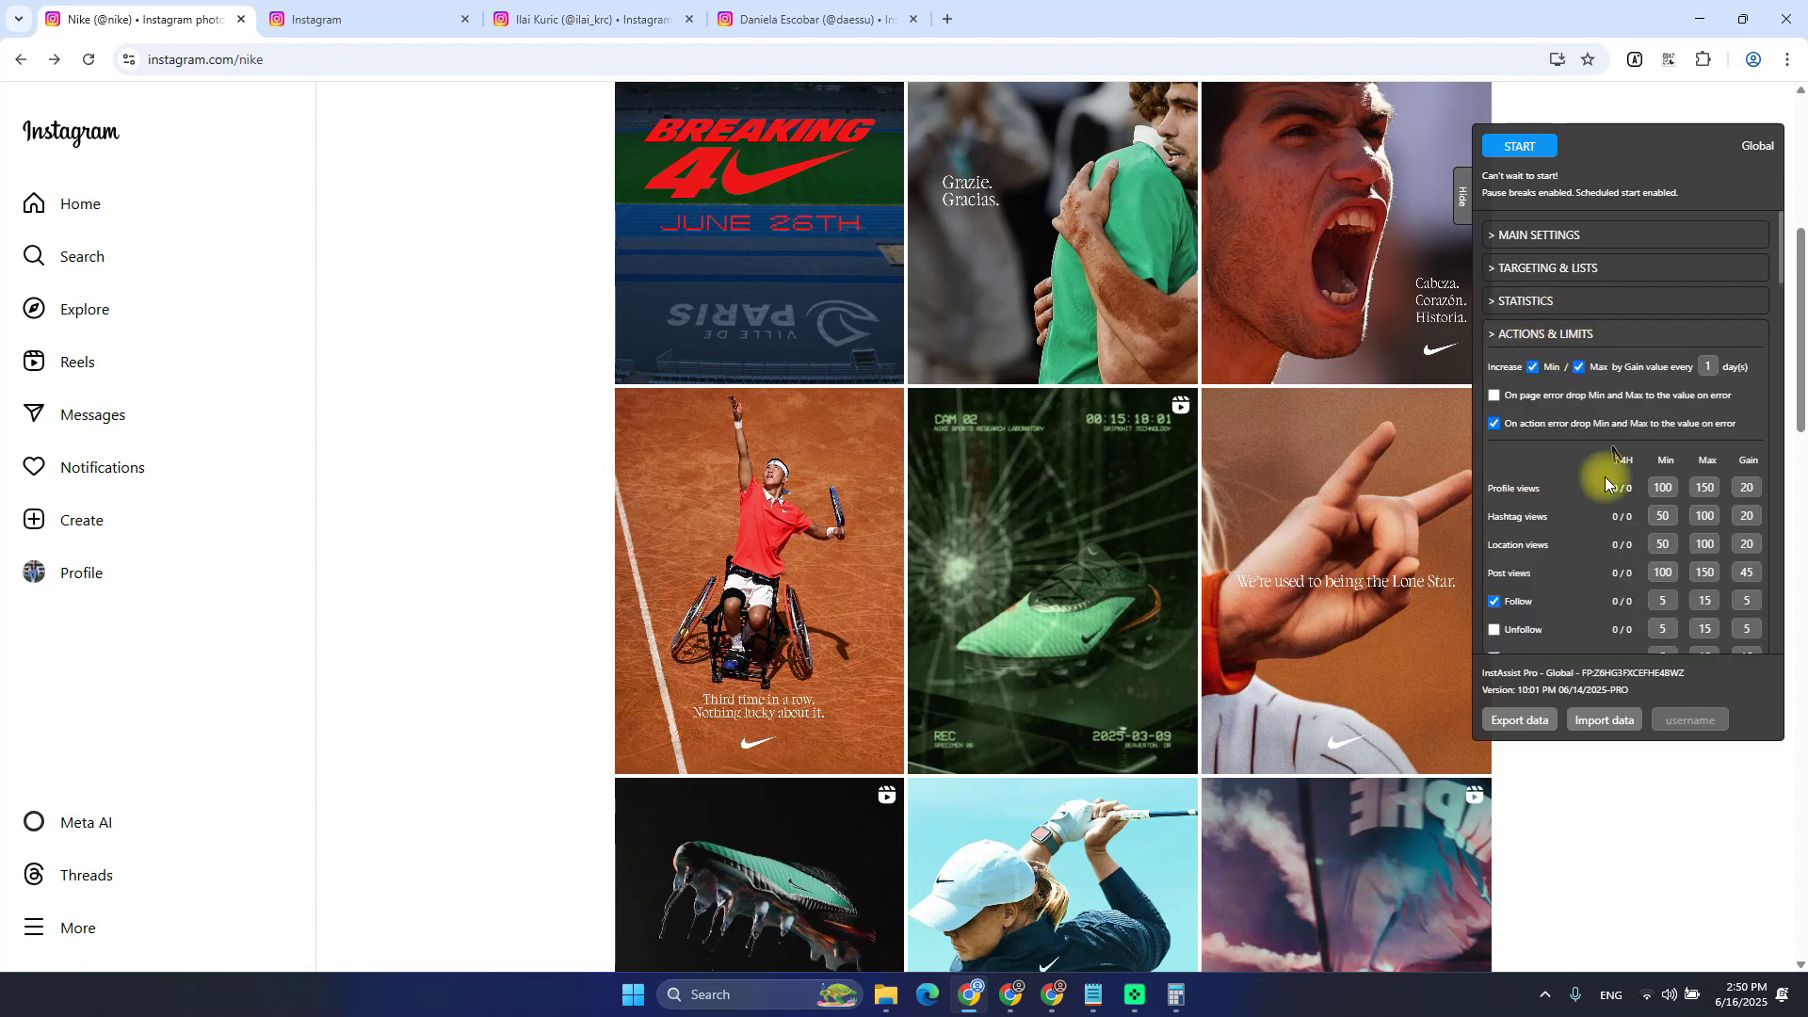
Review the action limits, collapse Actions & Limits, and look through the cold, welcome, reply and follow-up message options under Messages & Comments
{"action": "scroll", "coordinate": [1597, 500], "scroll_direction": "down", "scroll_amount": 5}
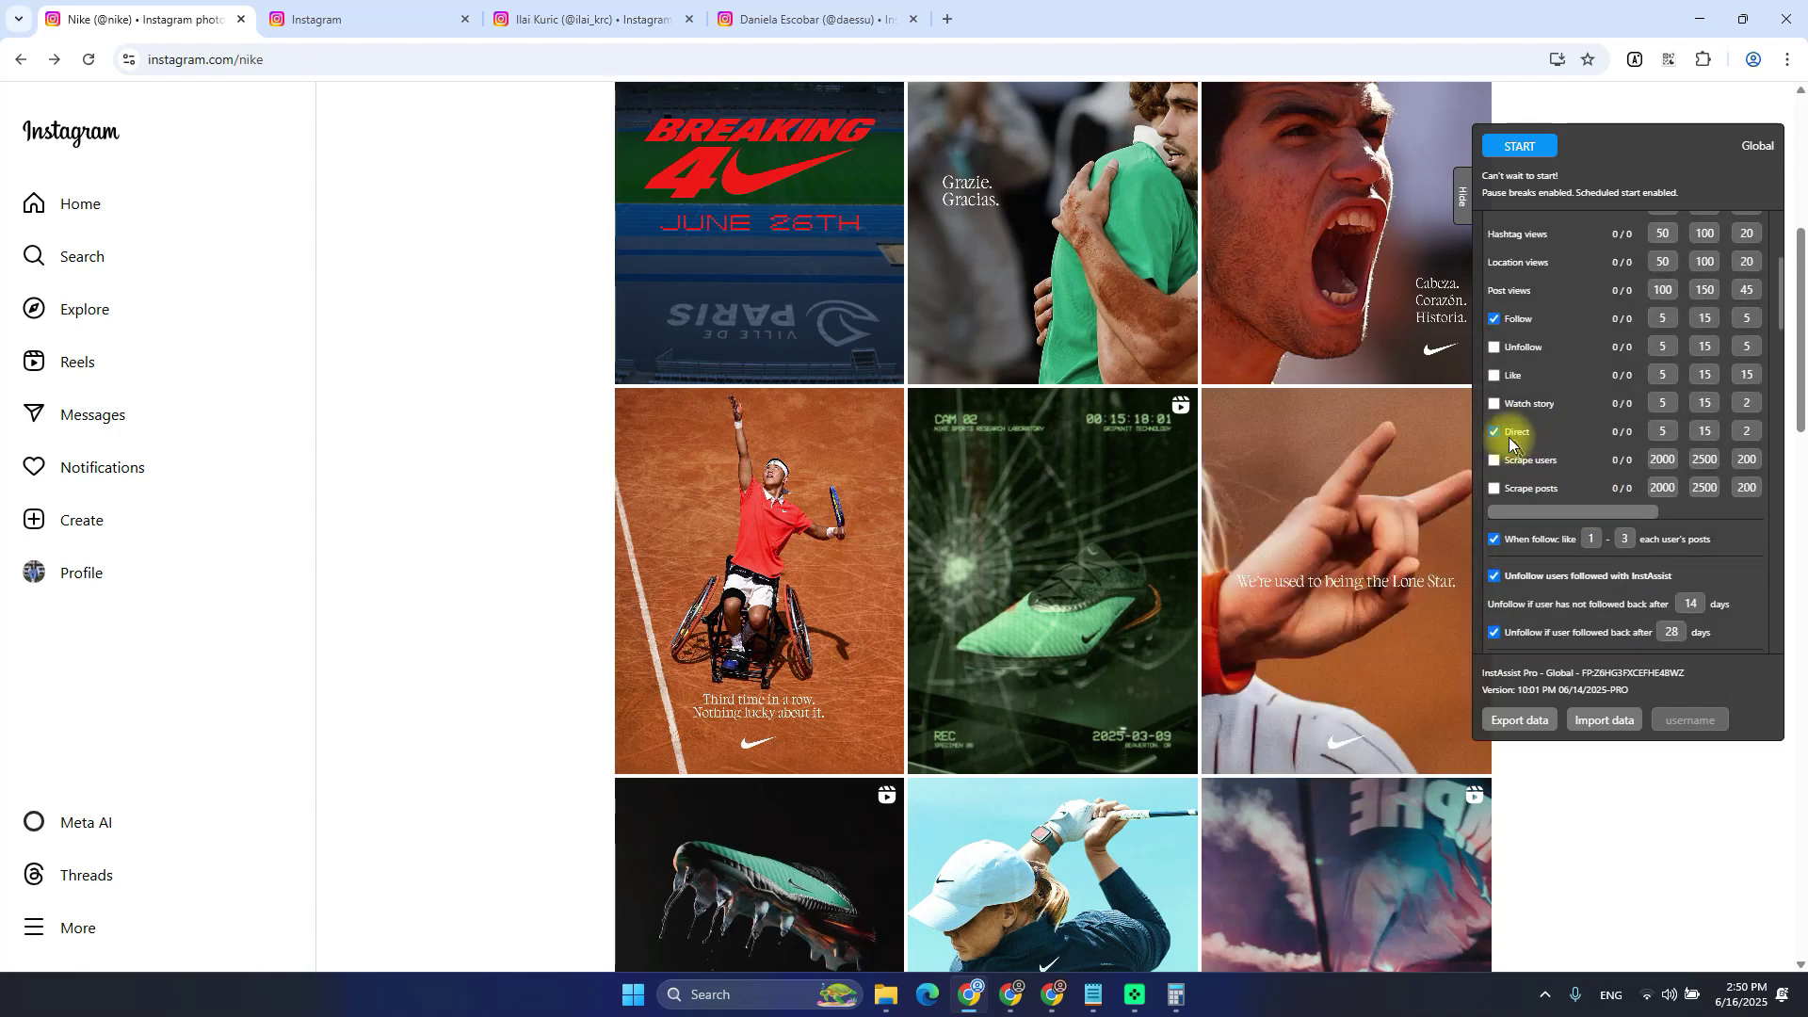
{"action": "scroll", "coordinate": [1526, 490], "scroll_direction": "up", "scroll_amount": 2}
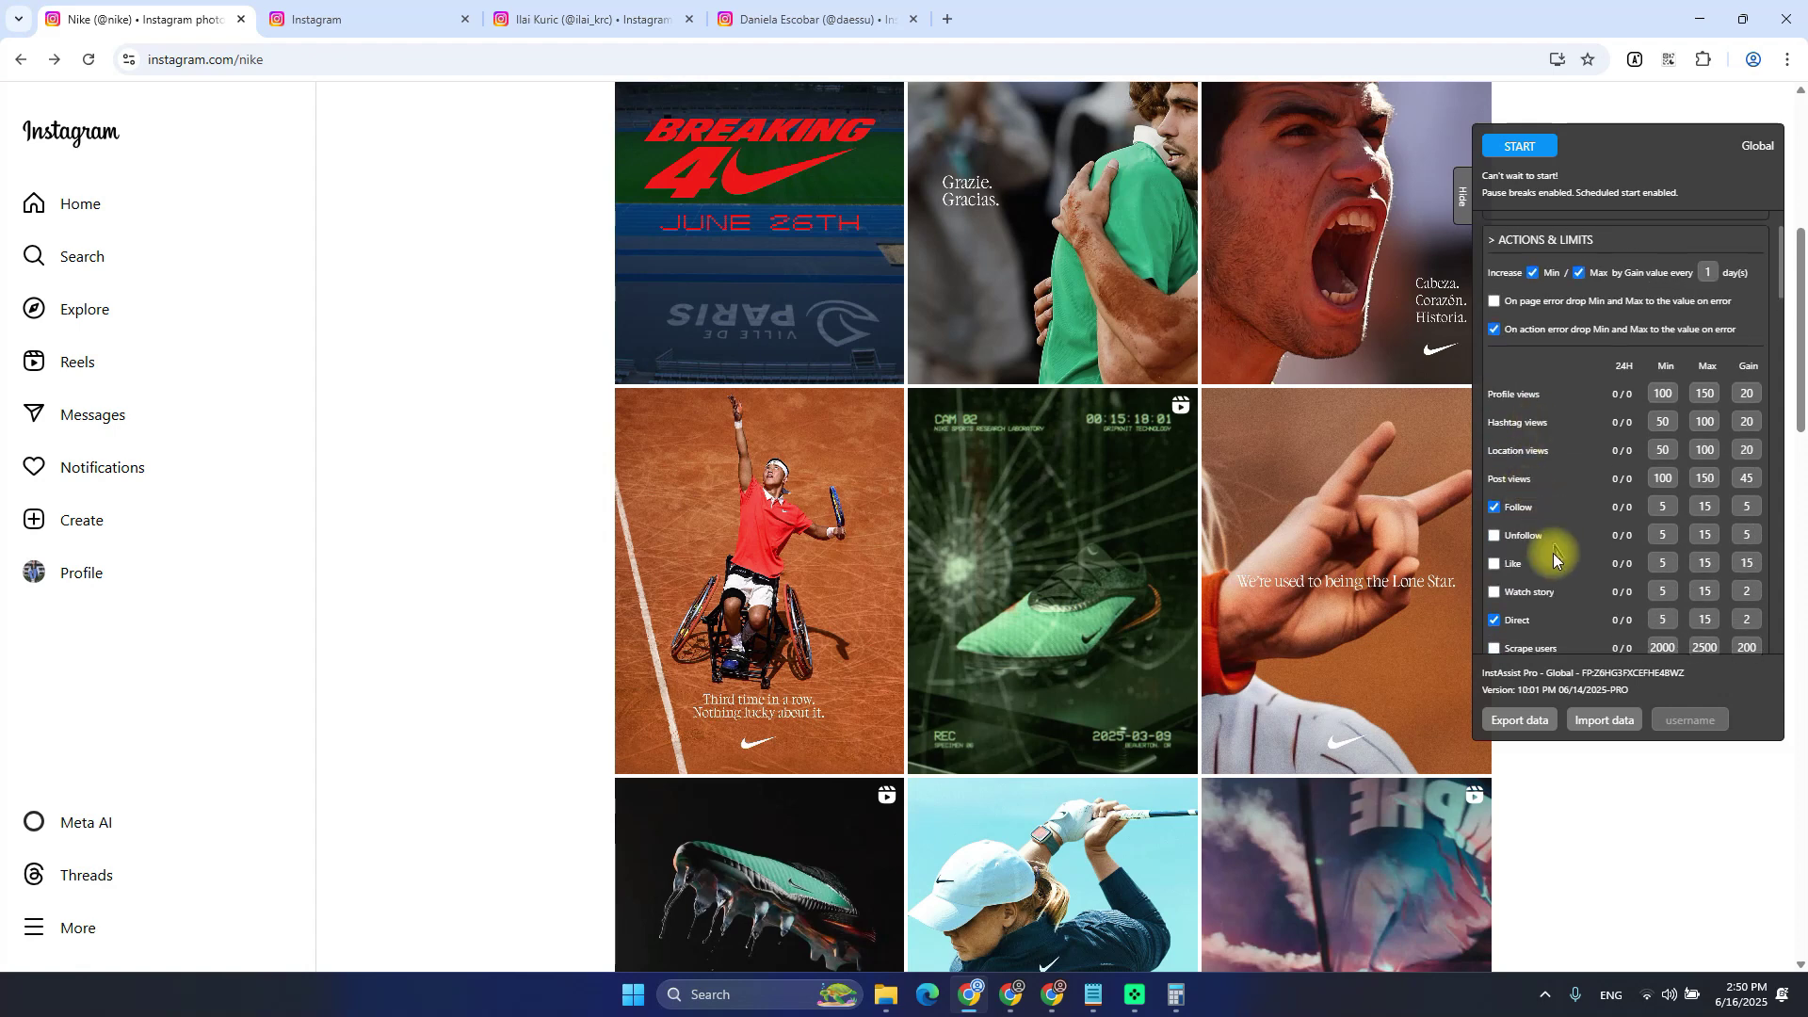
{"action": "scroll", "coordinate": [1536, 509], "scroll_direction": "up", "scroll_amount": 3}
{"action": "left_click", "coordinate": [1540, 310]}
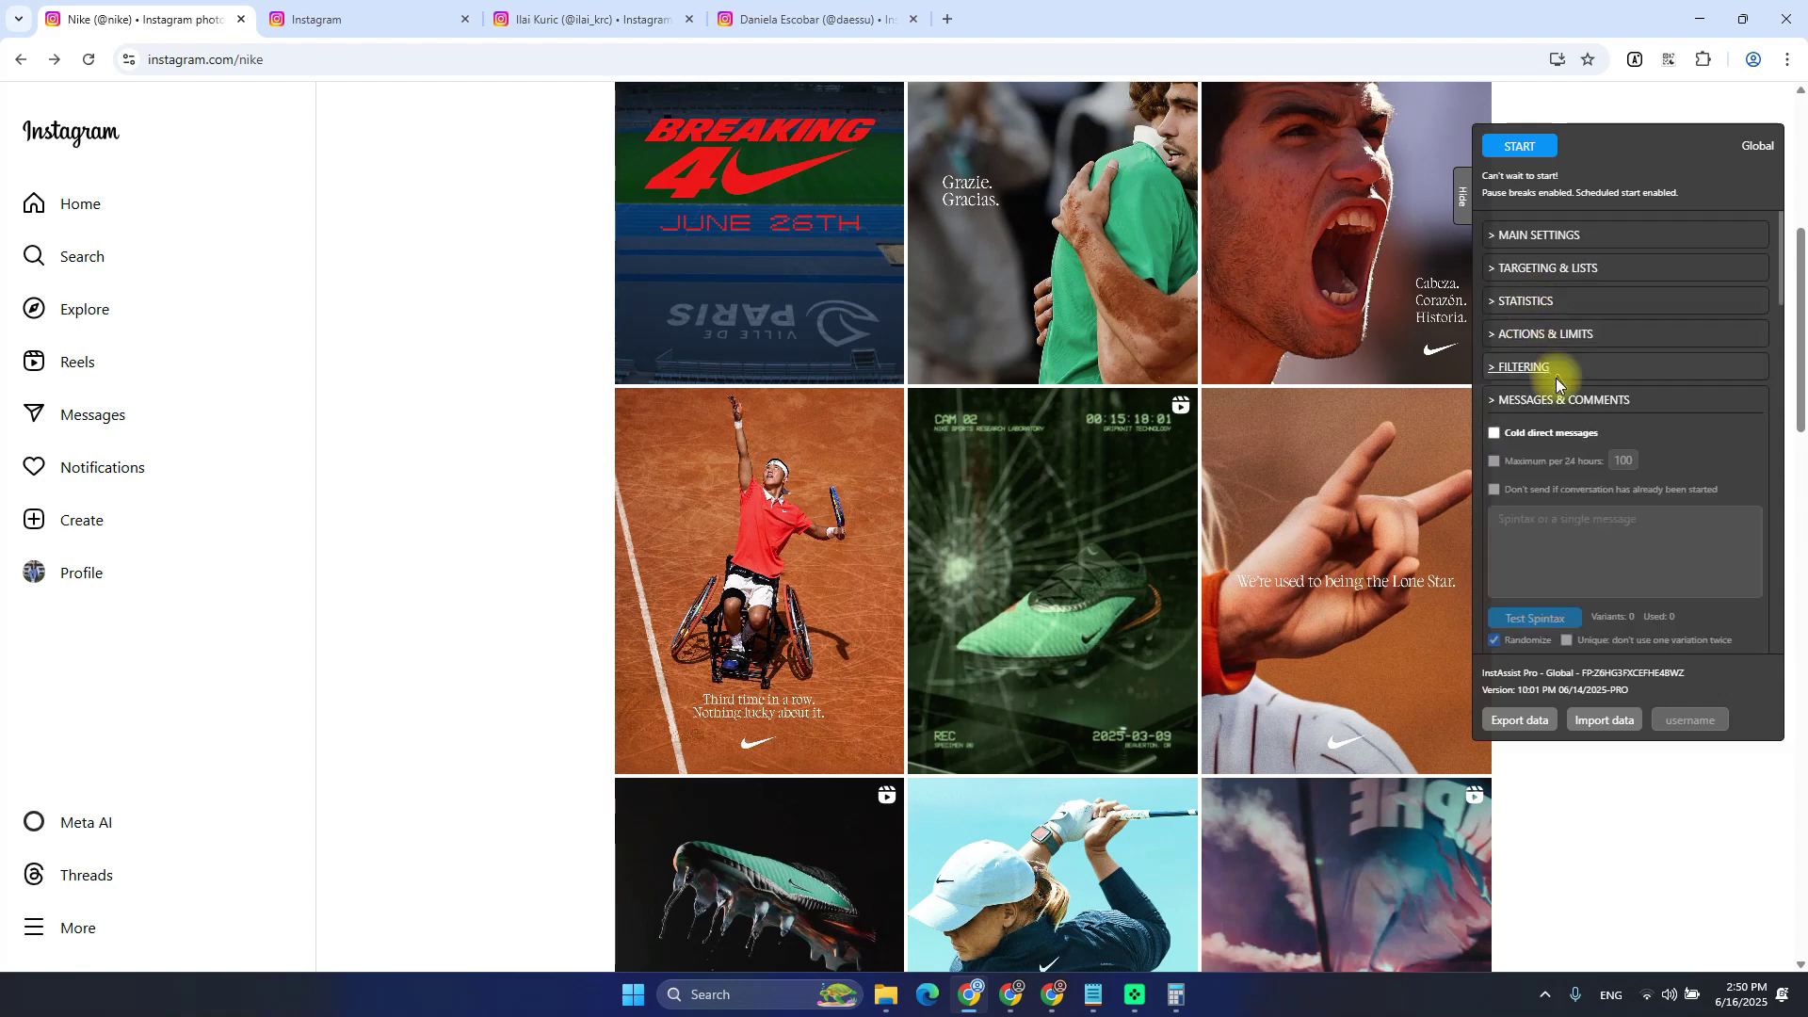
{"action": "left_click", "coordinate": [1592, 398]}
{"action": "scroll", "coordinate": [1620, 405], "scroll_direction": "down", "scroll_amount": 1}
{"action": "scroll", "coordinate": [1609, 387], "scroll_direction": "down", "scroll_amount": 4}
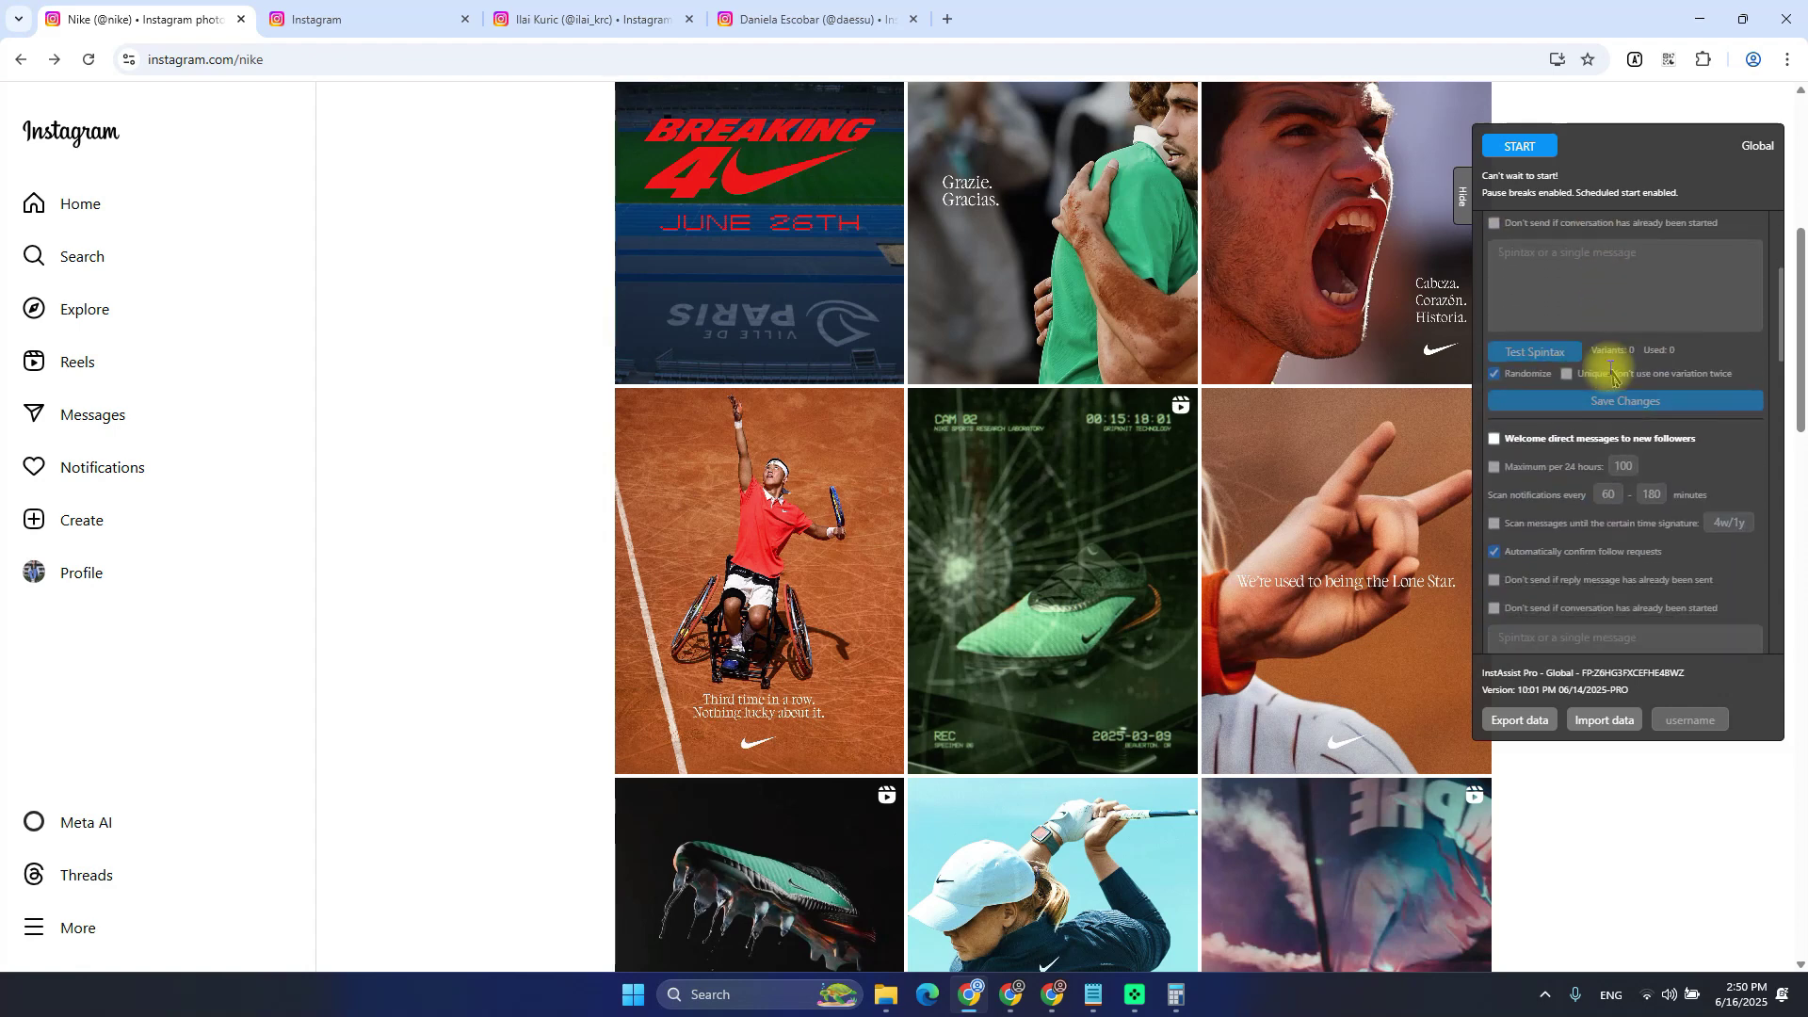
{"action": "scroll", "coordinate": [1613, 377], "scroll_direction": "up", "scroll_amount": 2}
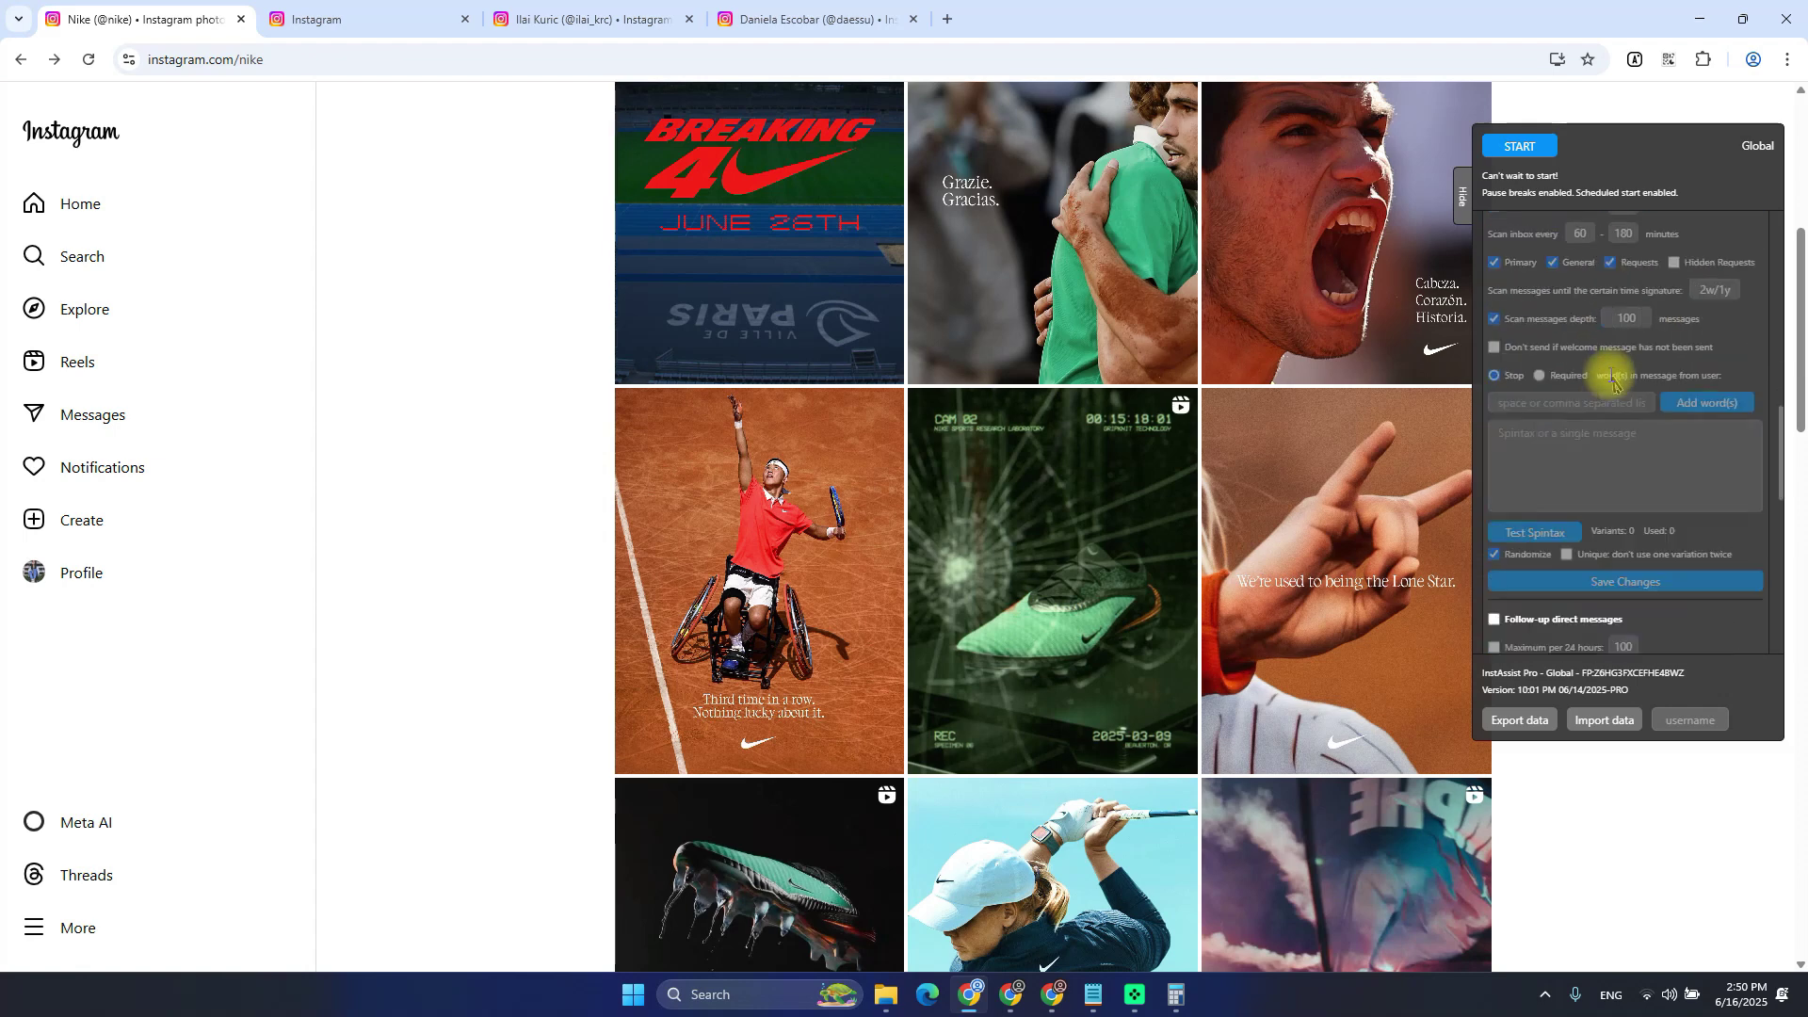
{"action": "scroll", "coordinate": [1613, 379], "scroll_direction": "up", "scroll_amount": 4}
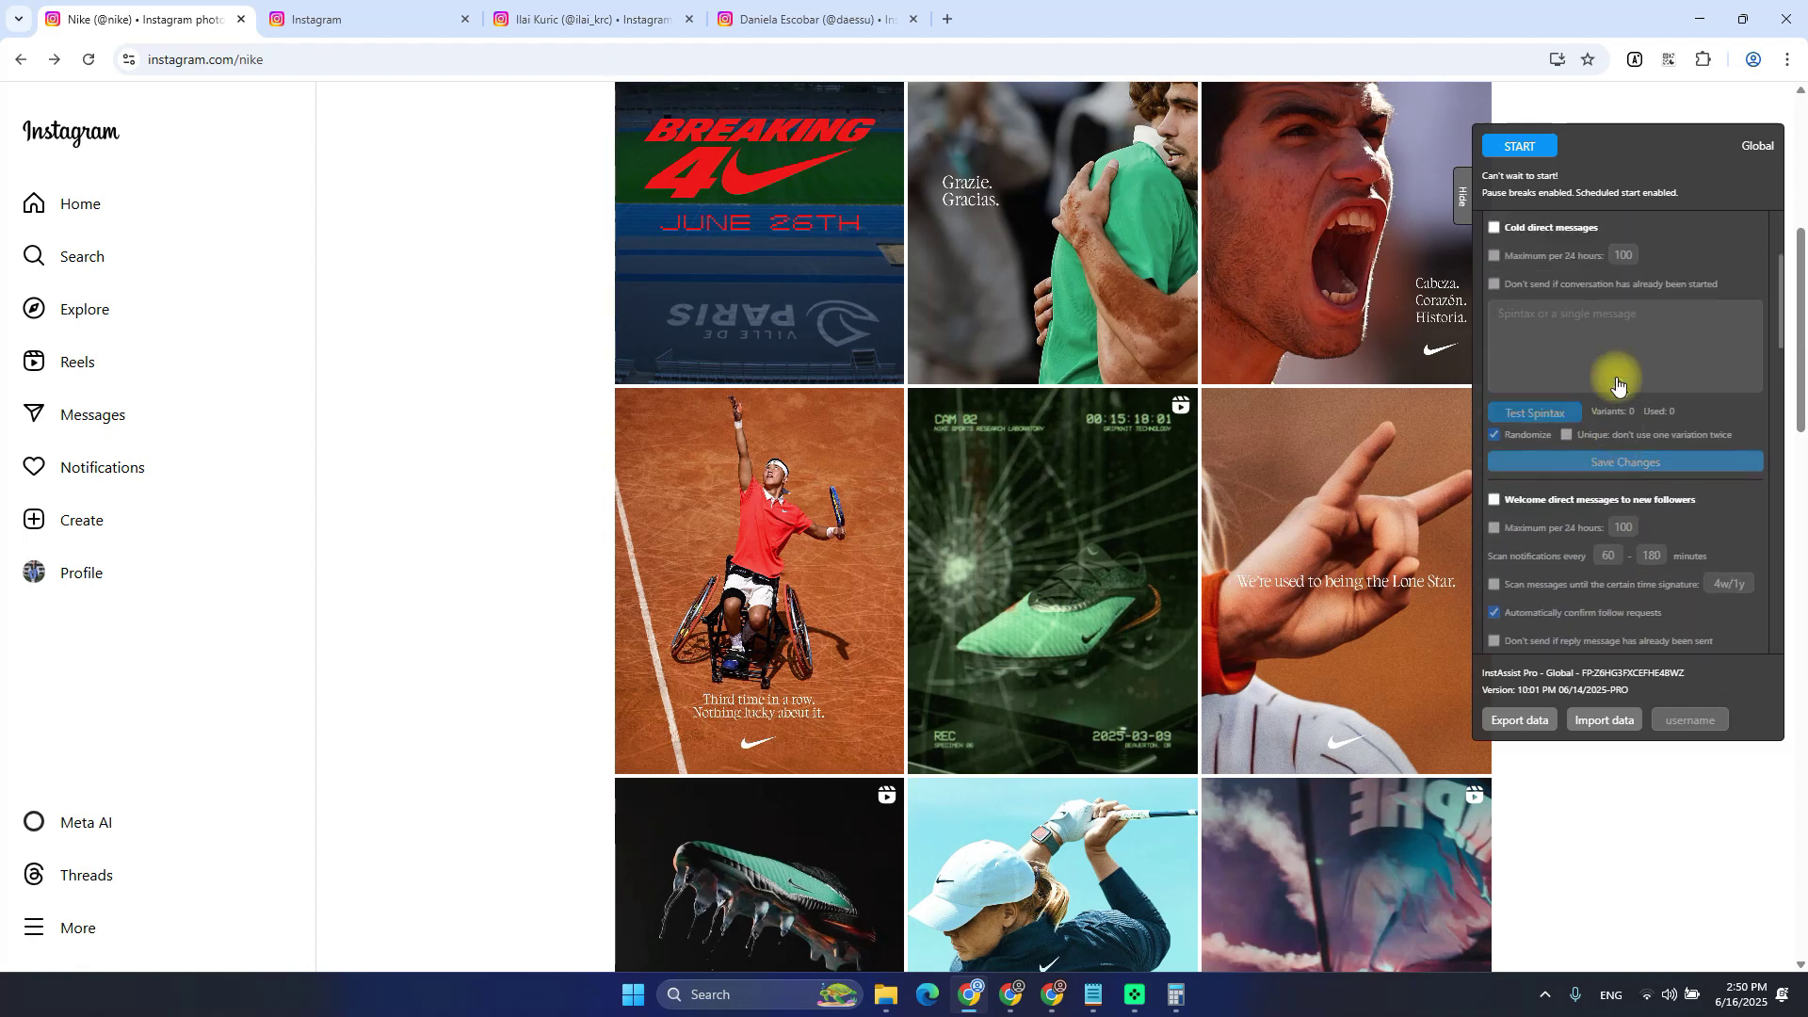
In Notepad, list Cold, Welcome and Reply Messages under "Main:" and Cold, Welcome and Reply under "Follow-up Messages:" in the MESSAGES & COMMENTS notes
{"action": "key", "text": "alt+Tab"}
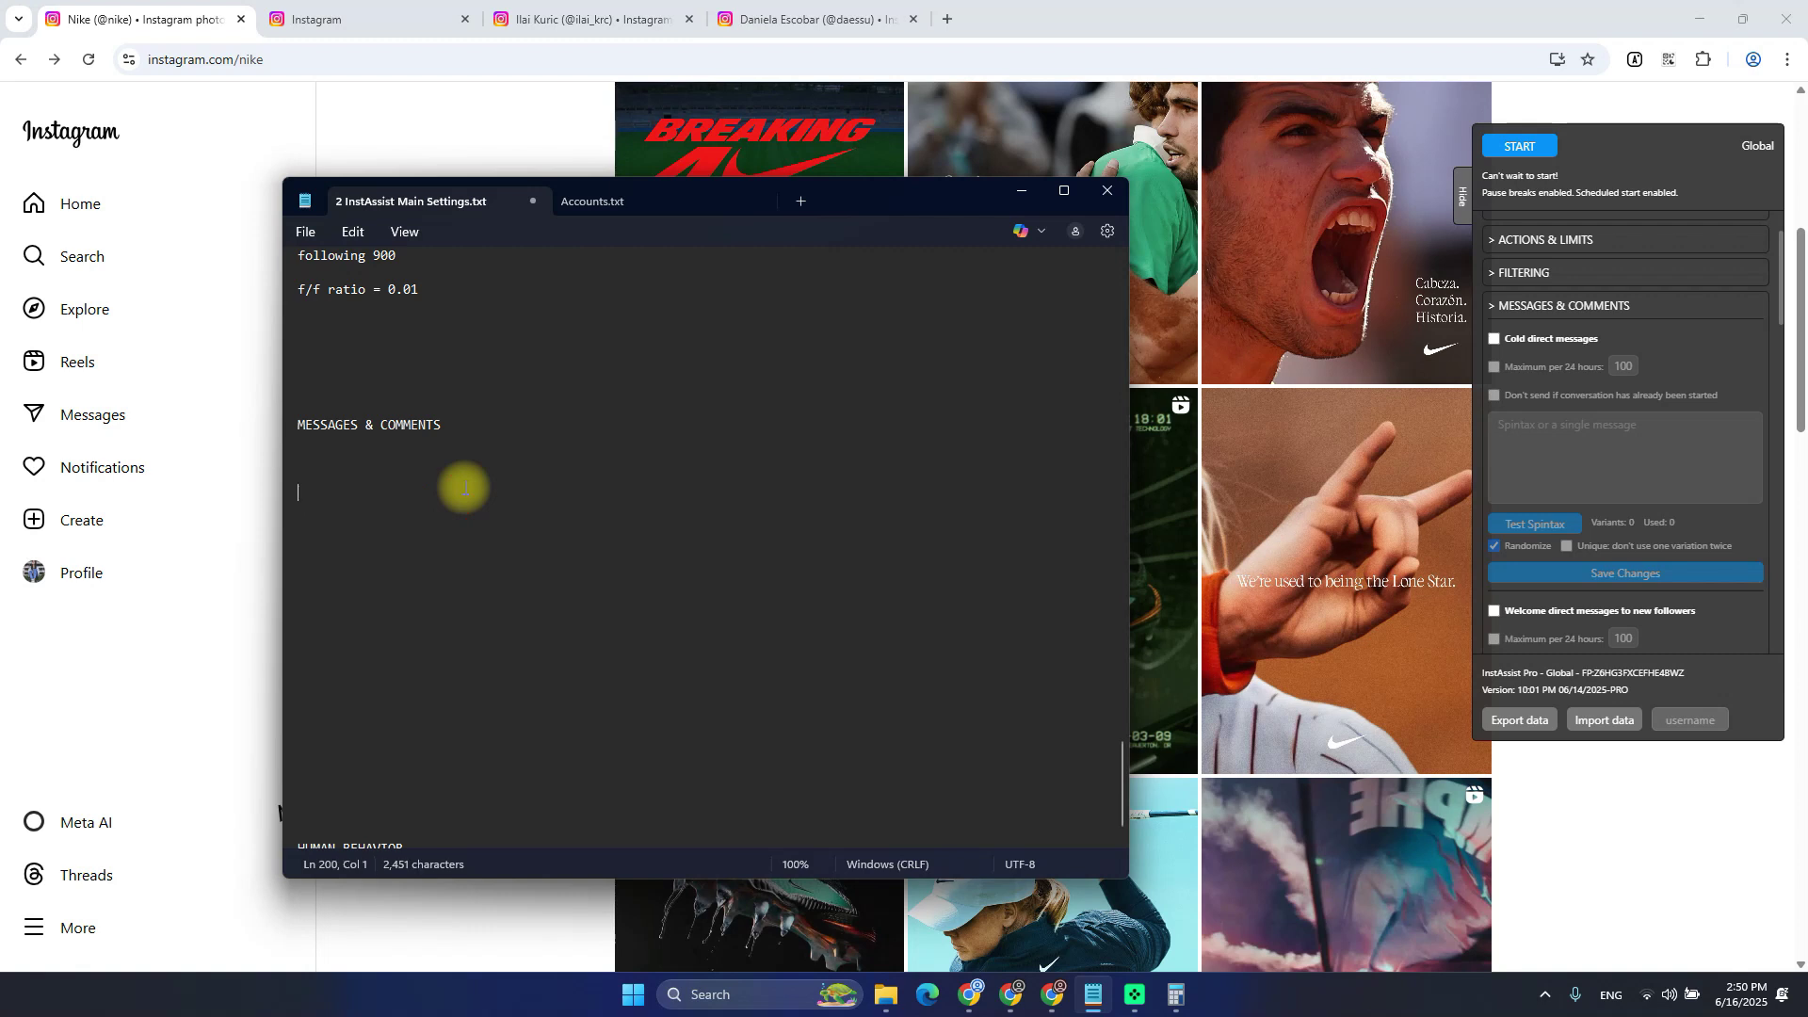
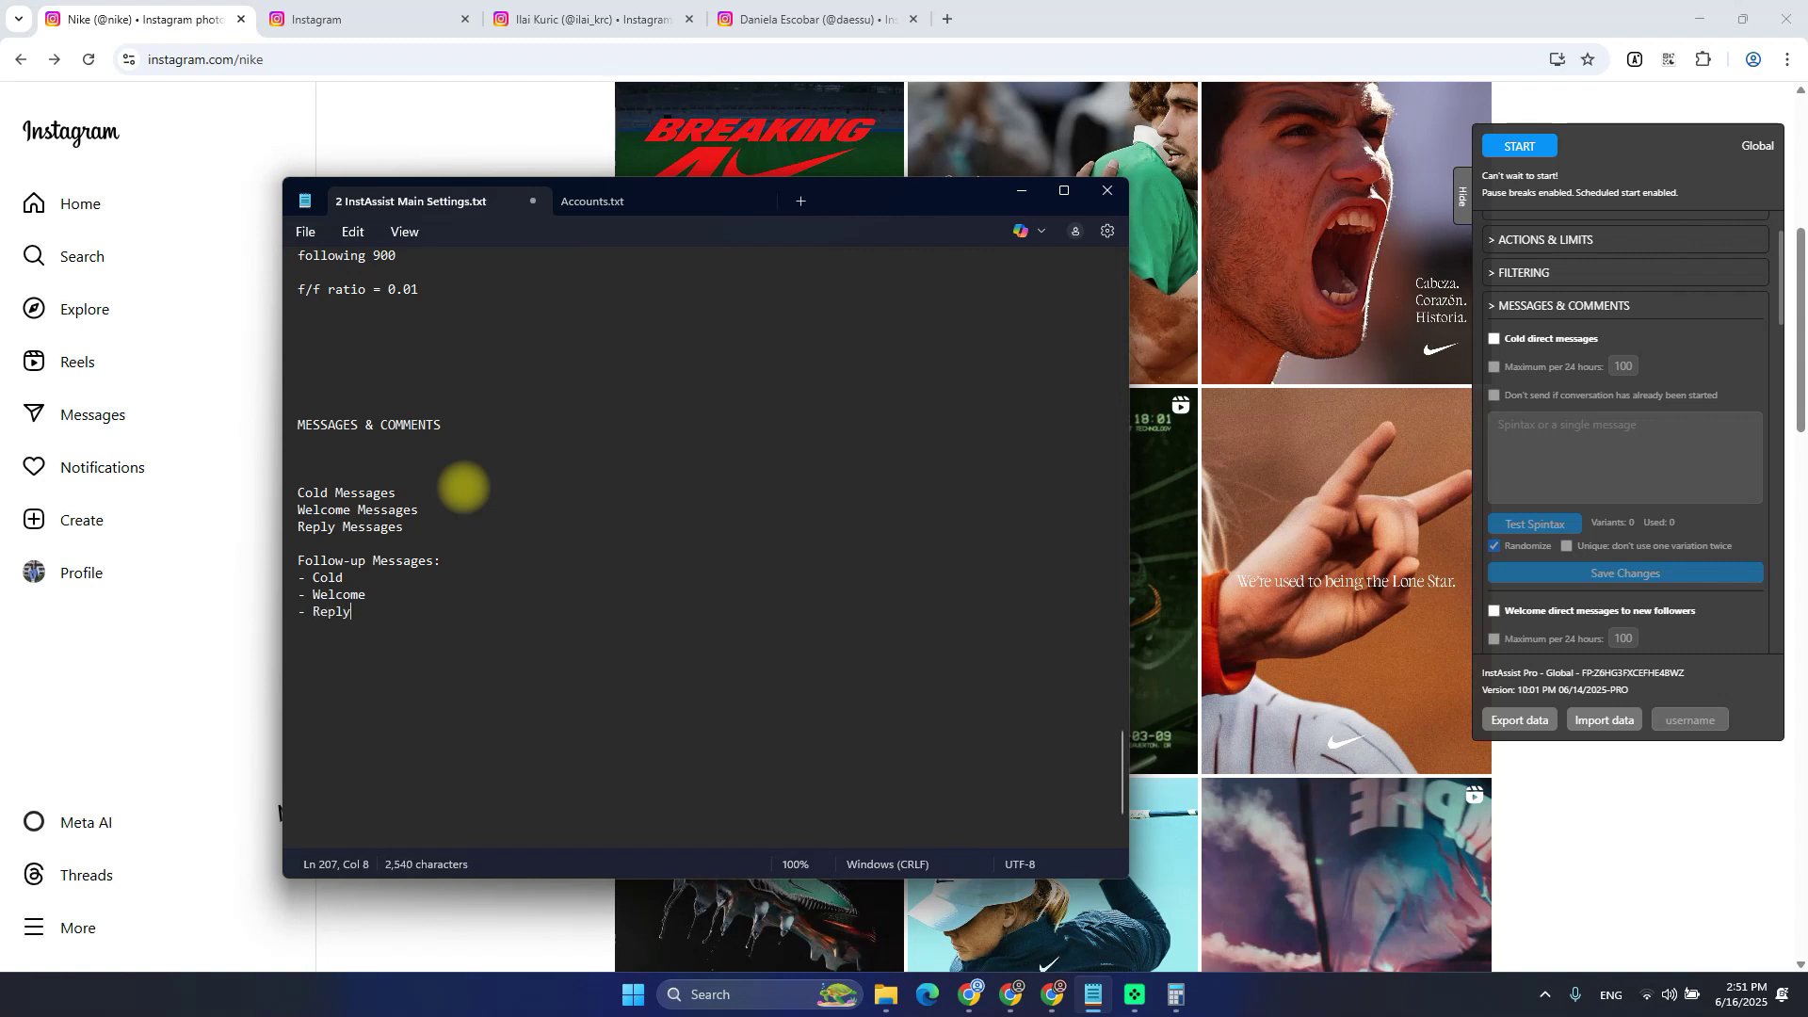
{"action": "key", "text": "ctrl+s"}
{"action": "left_click", "coordinate": [373, 495]}
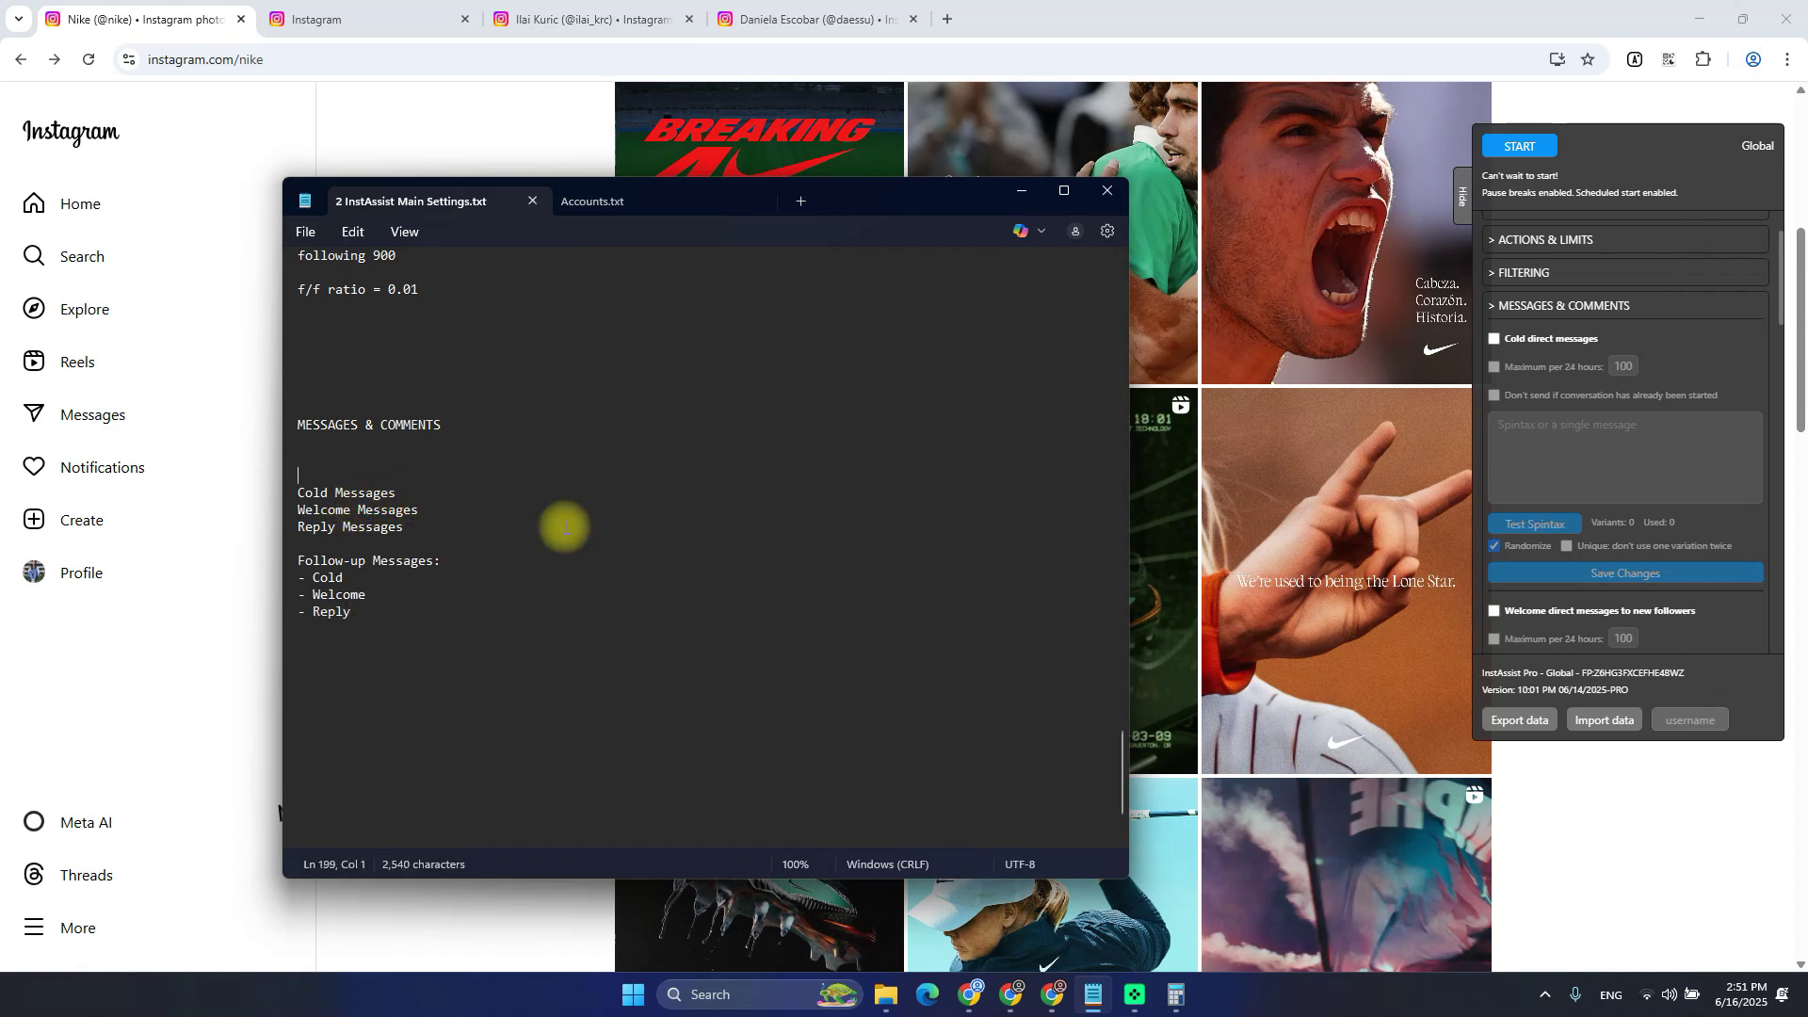
{"action": "key", "text": "Return"}
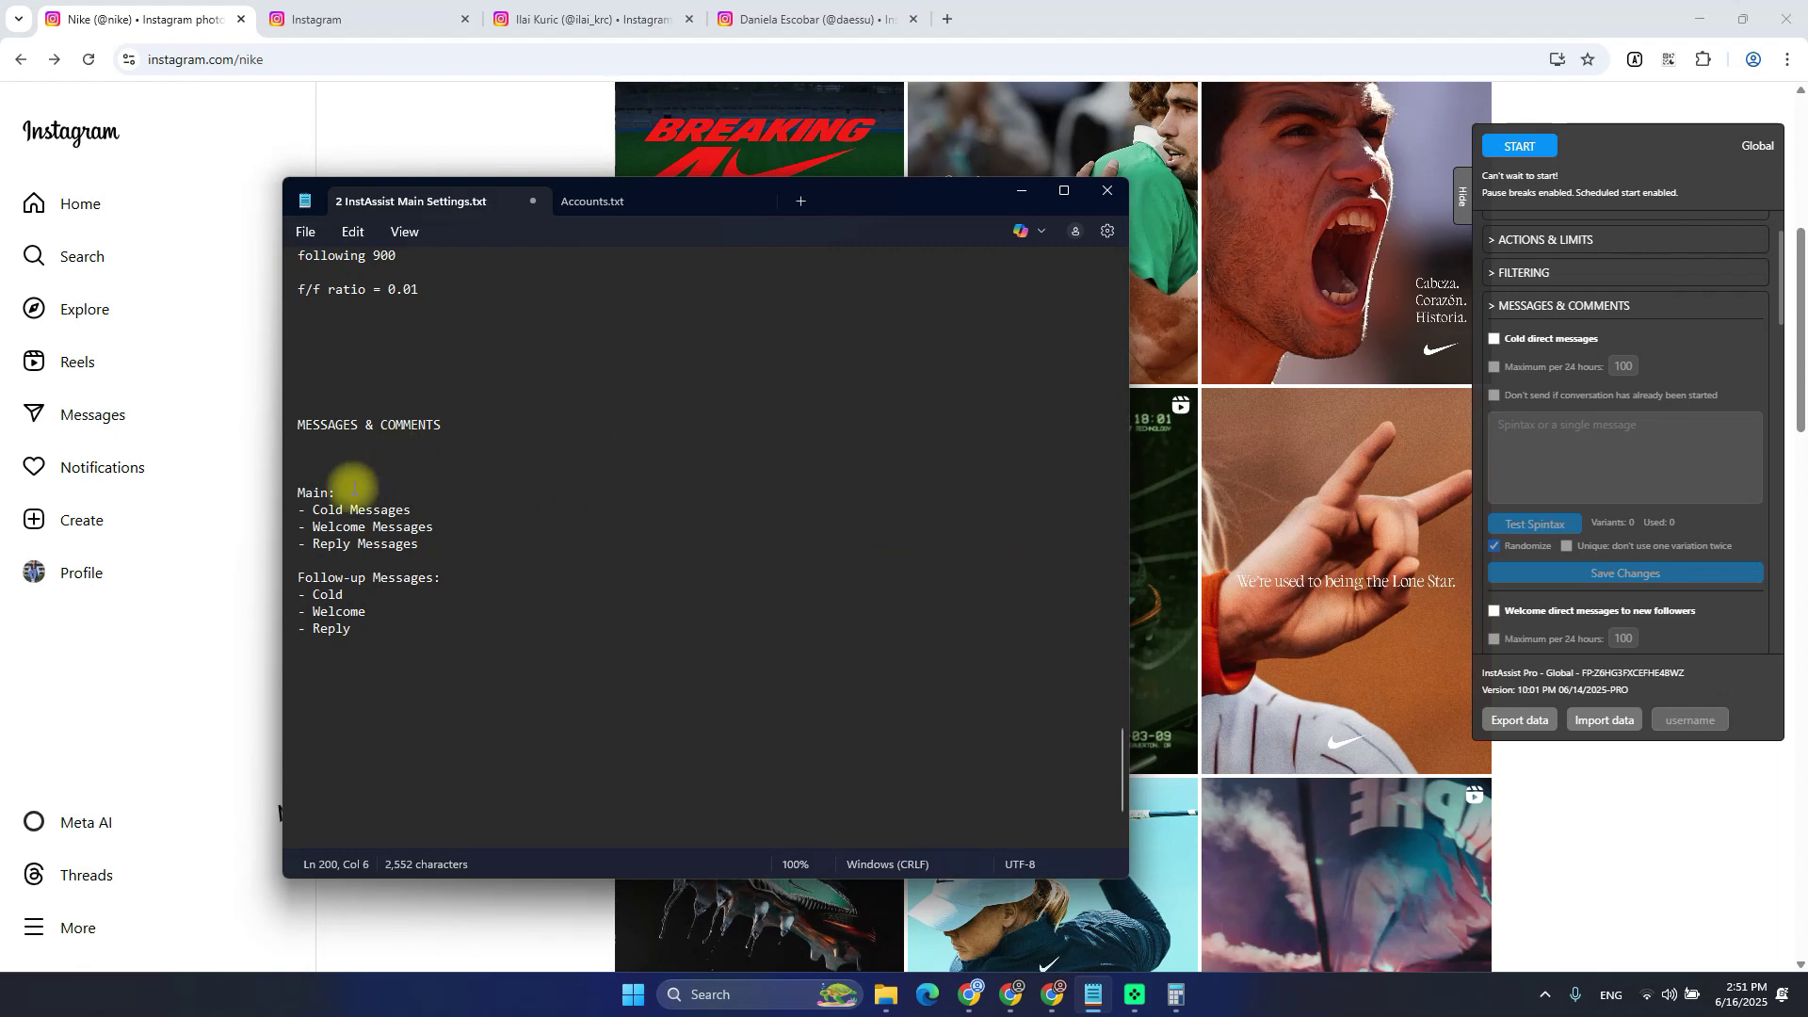
{"action": "double_click", "coordinate": [327, 511]}
Switch to the browser and view the list of users who liked the post and the private user profile
{"action": "key", "text": "alt+Tab"}
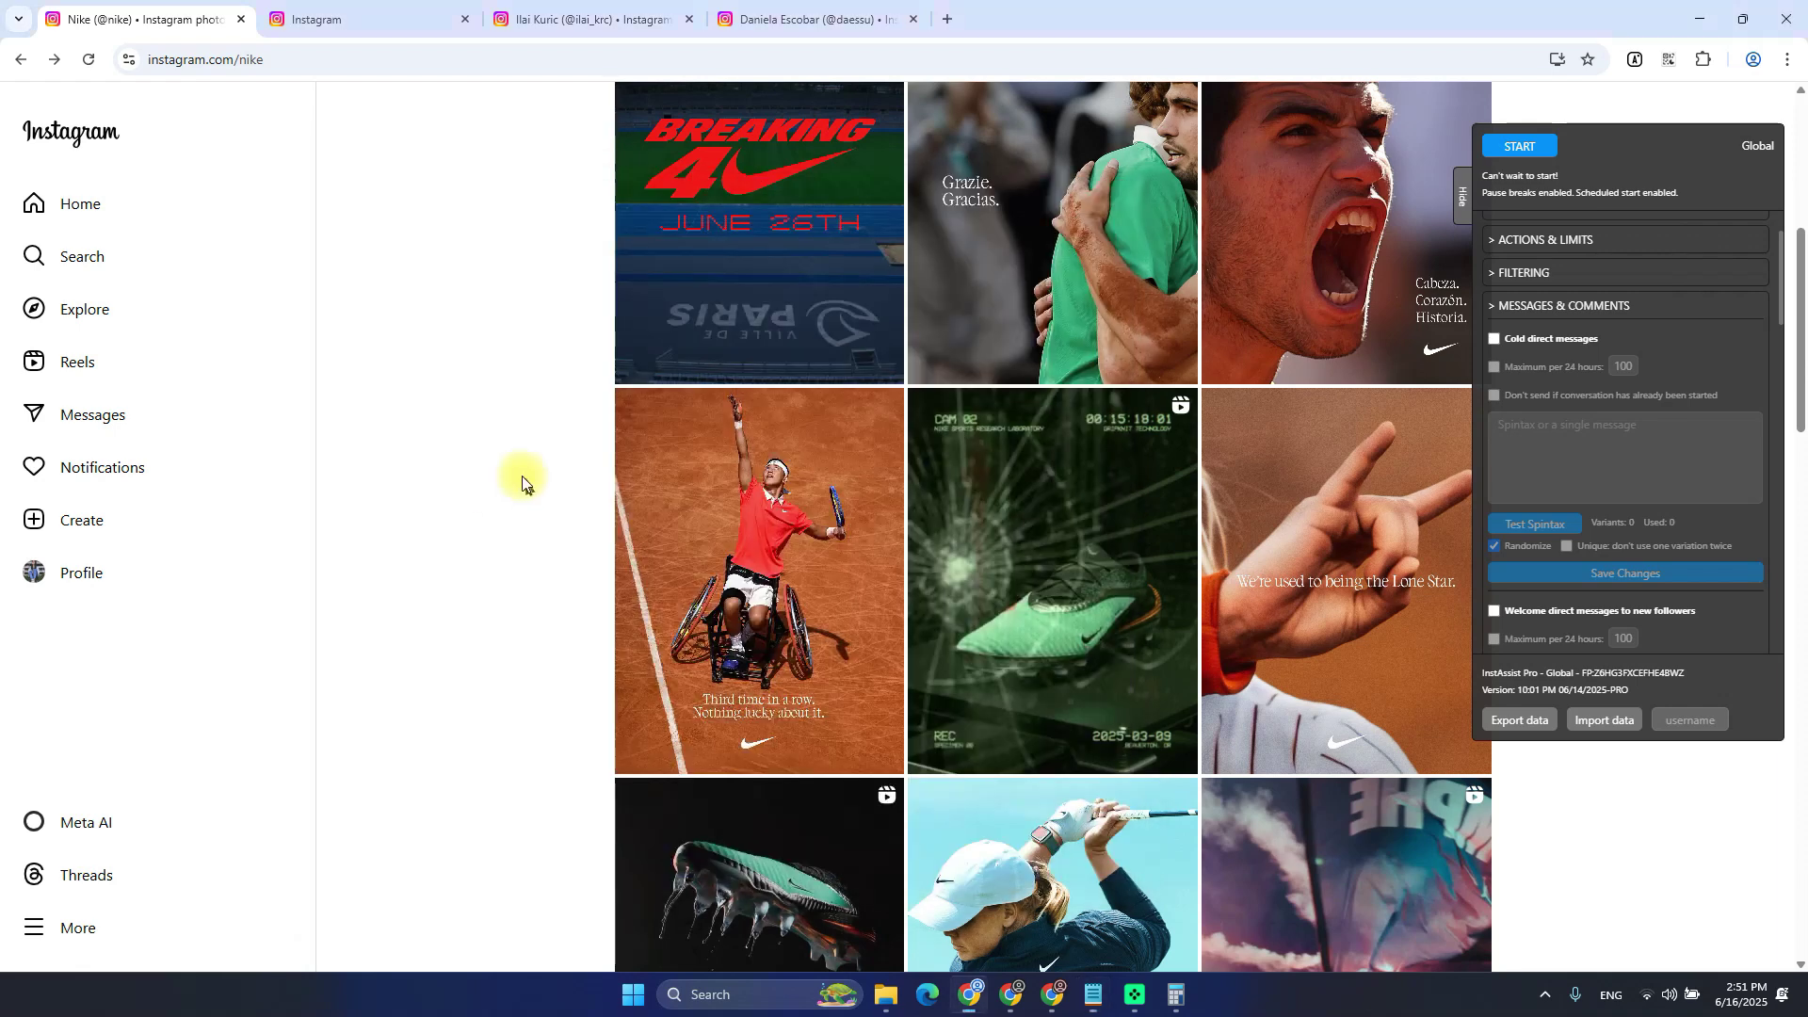
{"action": "key", "text": "ctrl+Tab"}
{"action": "scroll", "coordinate": [372, 403], "scroll_direction": "up", "scroll_amount": 4}
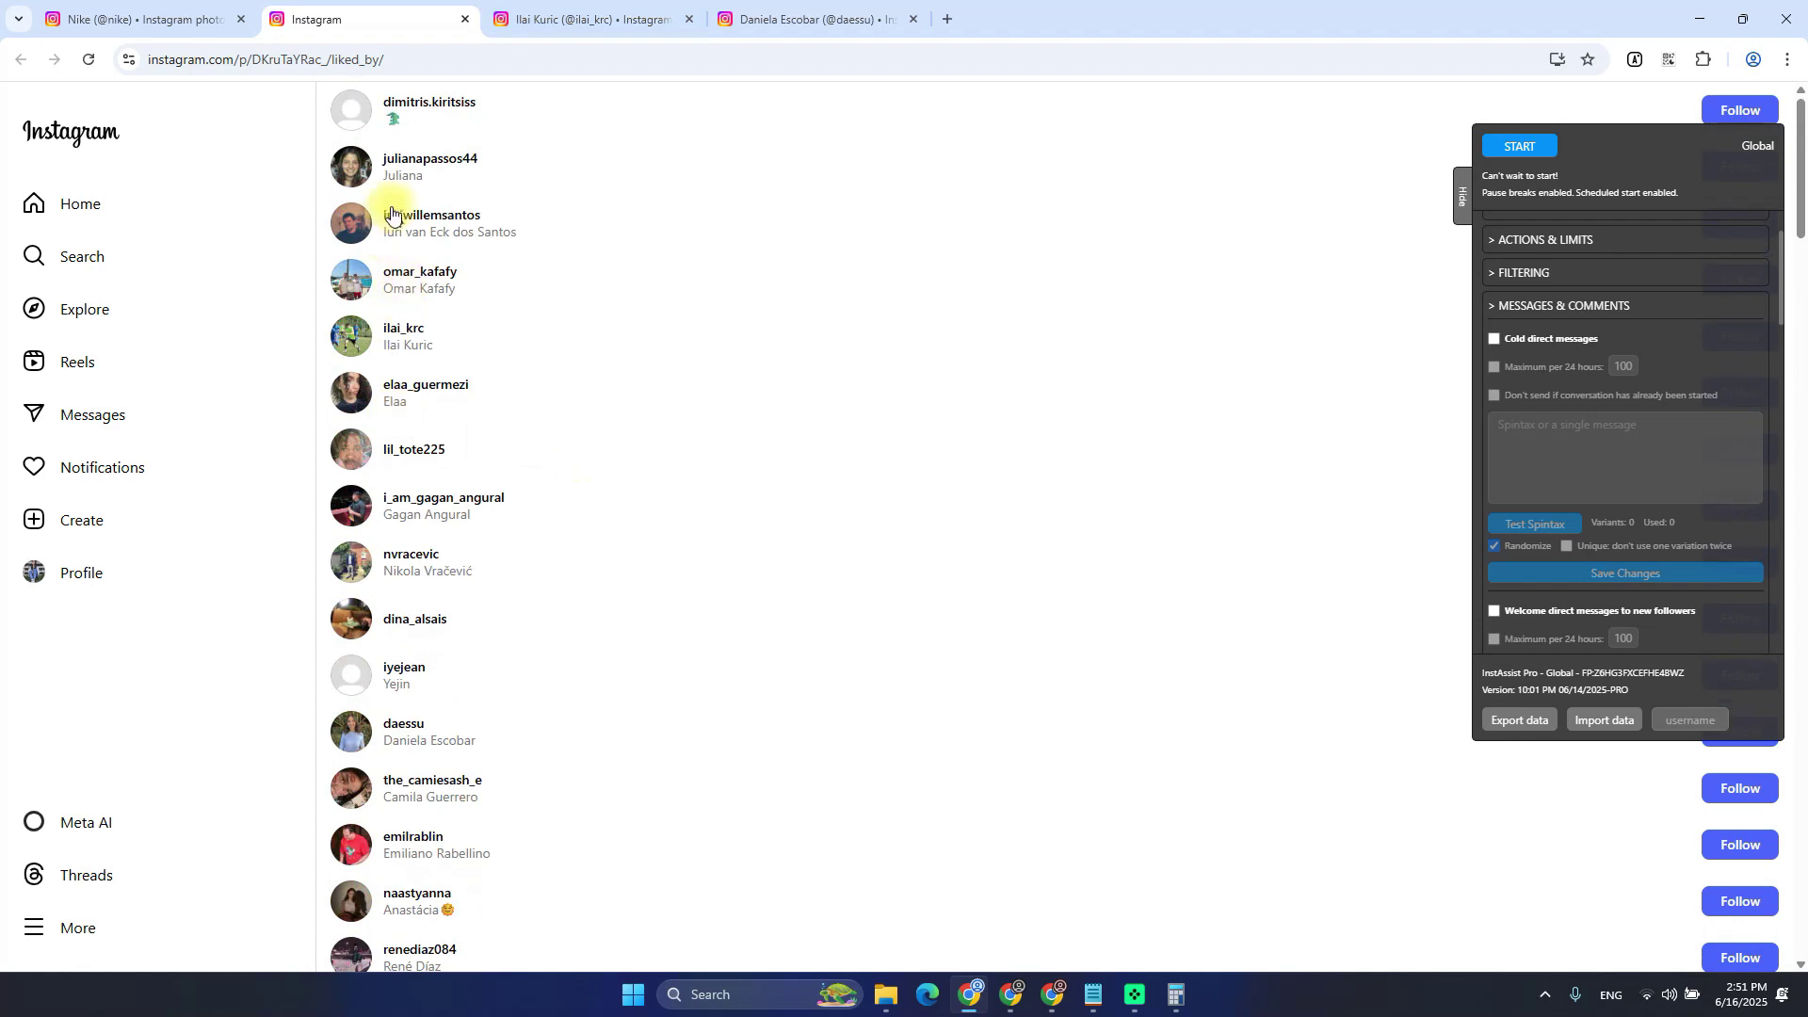
{"action": "left_click", "coordinate": [593, 7]}
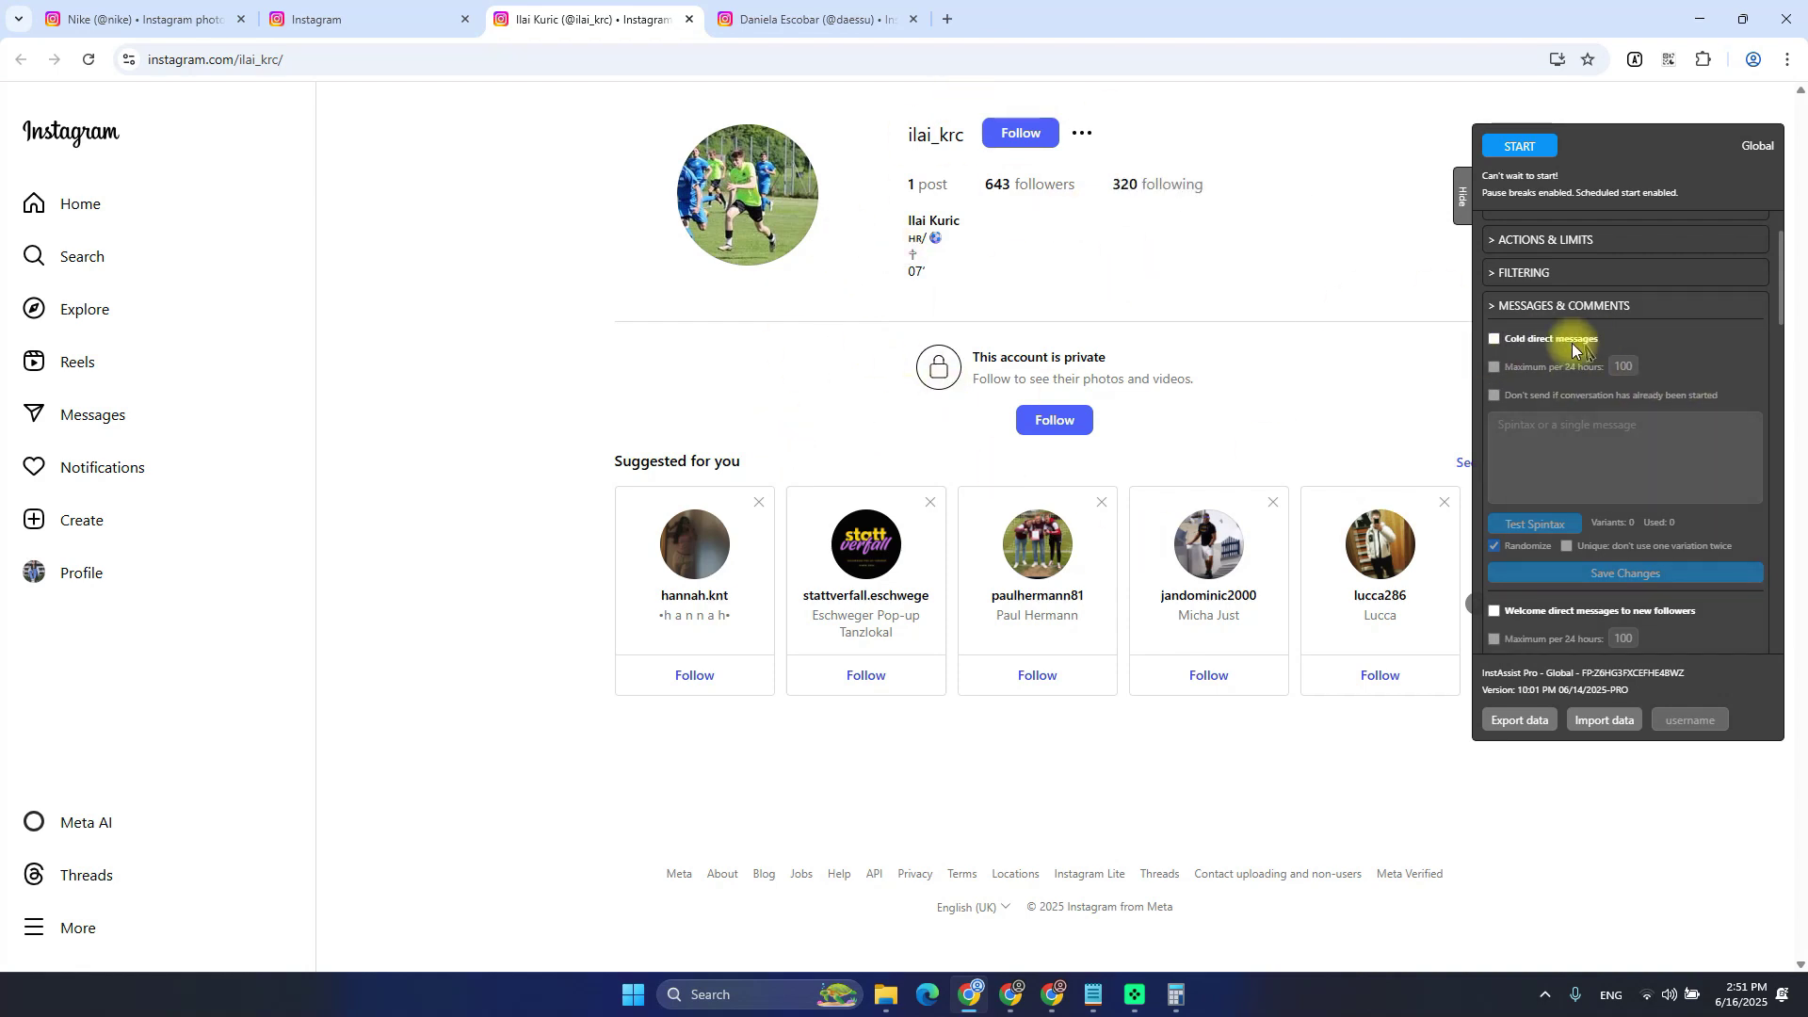
Switch to Notepad, add "(message requests / hidden requests)" after Cold Messages, and save the file
{"action": "key", "text": "alt+Tab"}
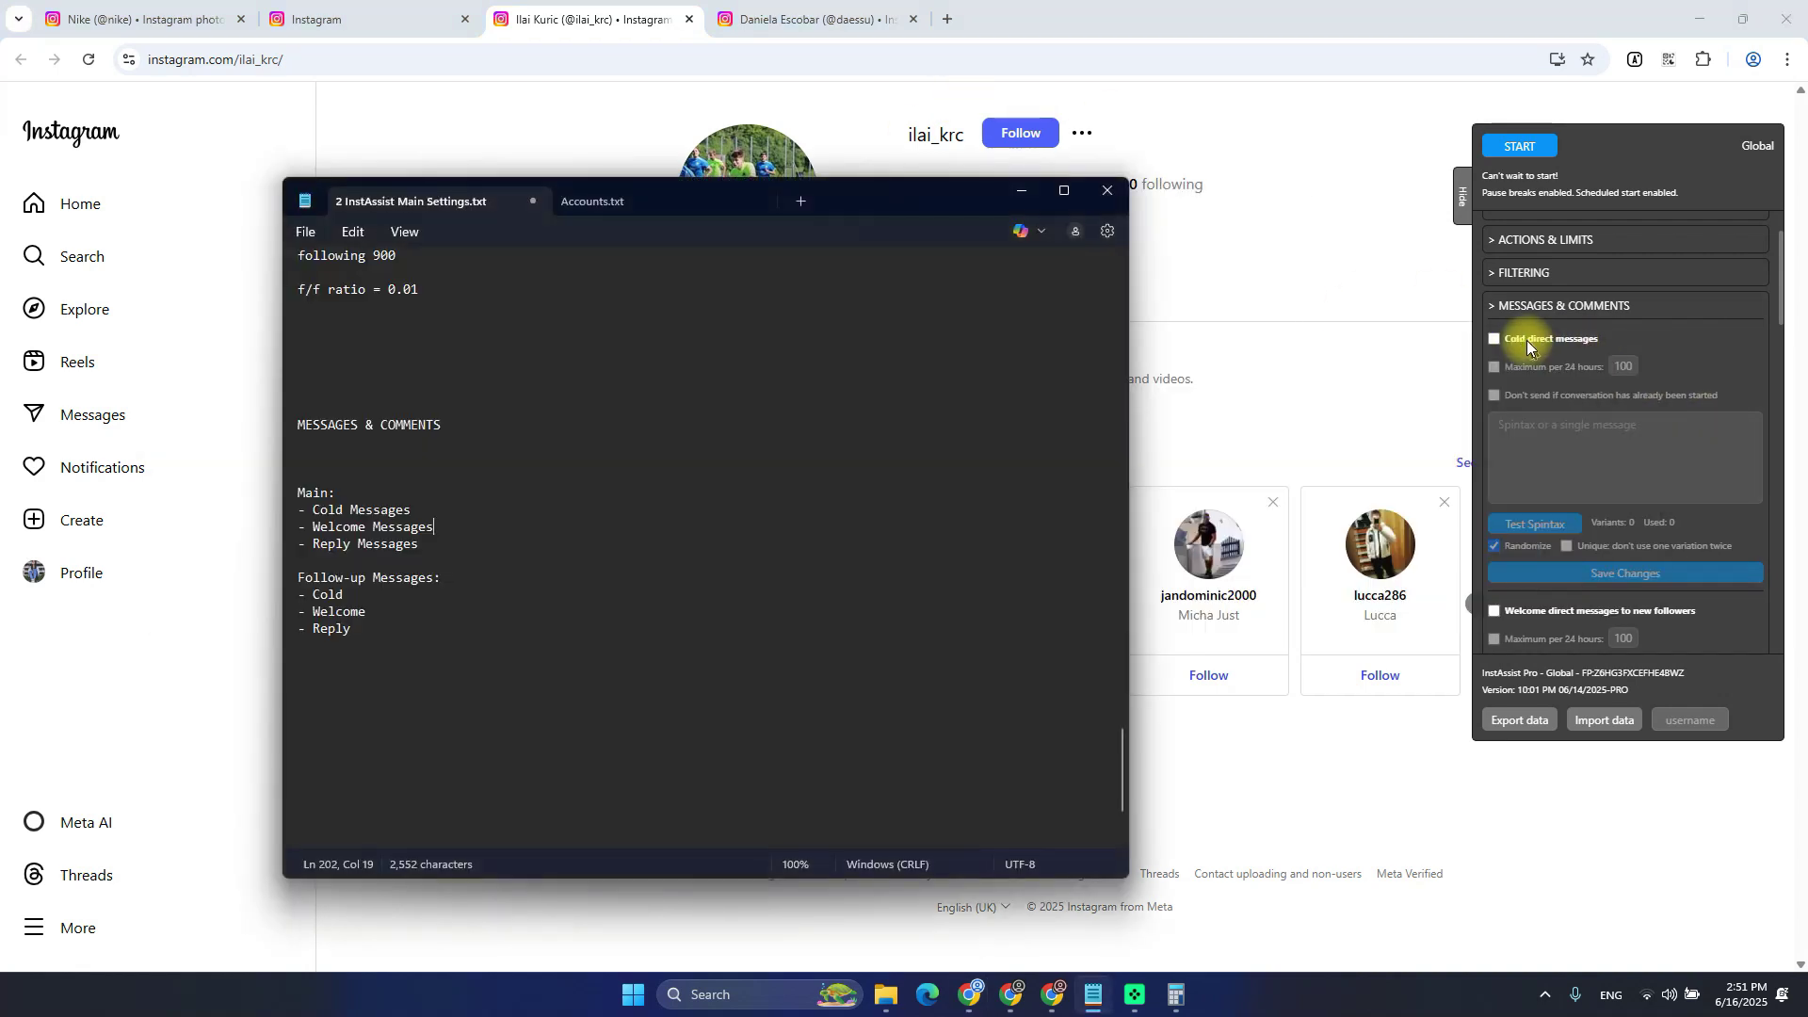
{"action": "left_click", "coordinate": [450, 512]}
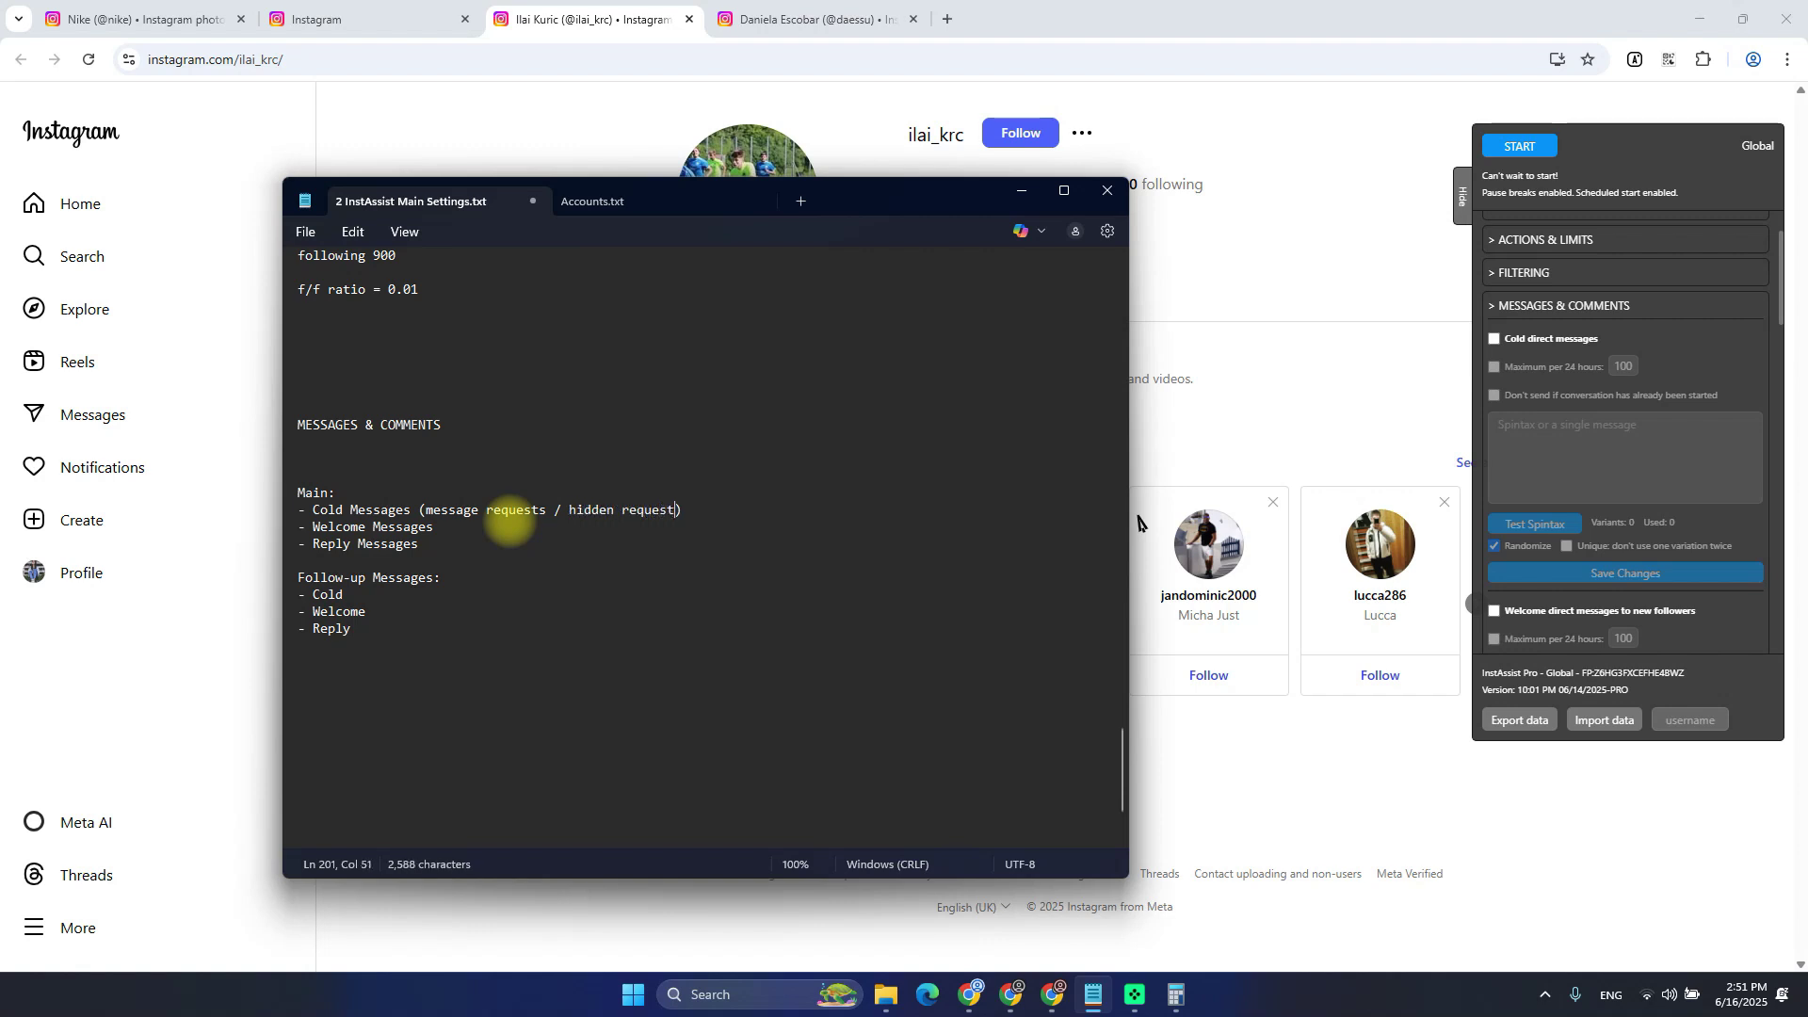
{"action": "left_click_drag", "start_coordinate": [329, 492], "coordinate": [326, 502]}
{"action": "left_click", "coordinate": [481, 532]}
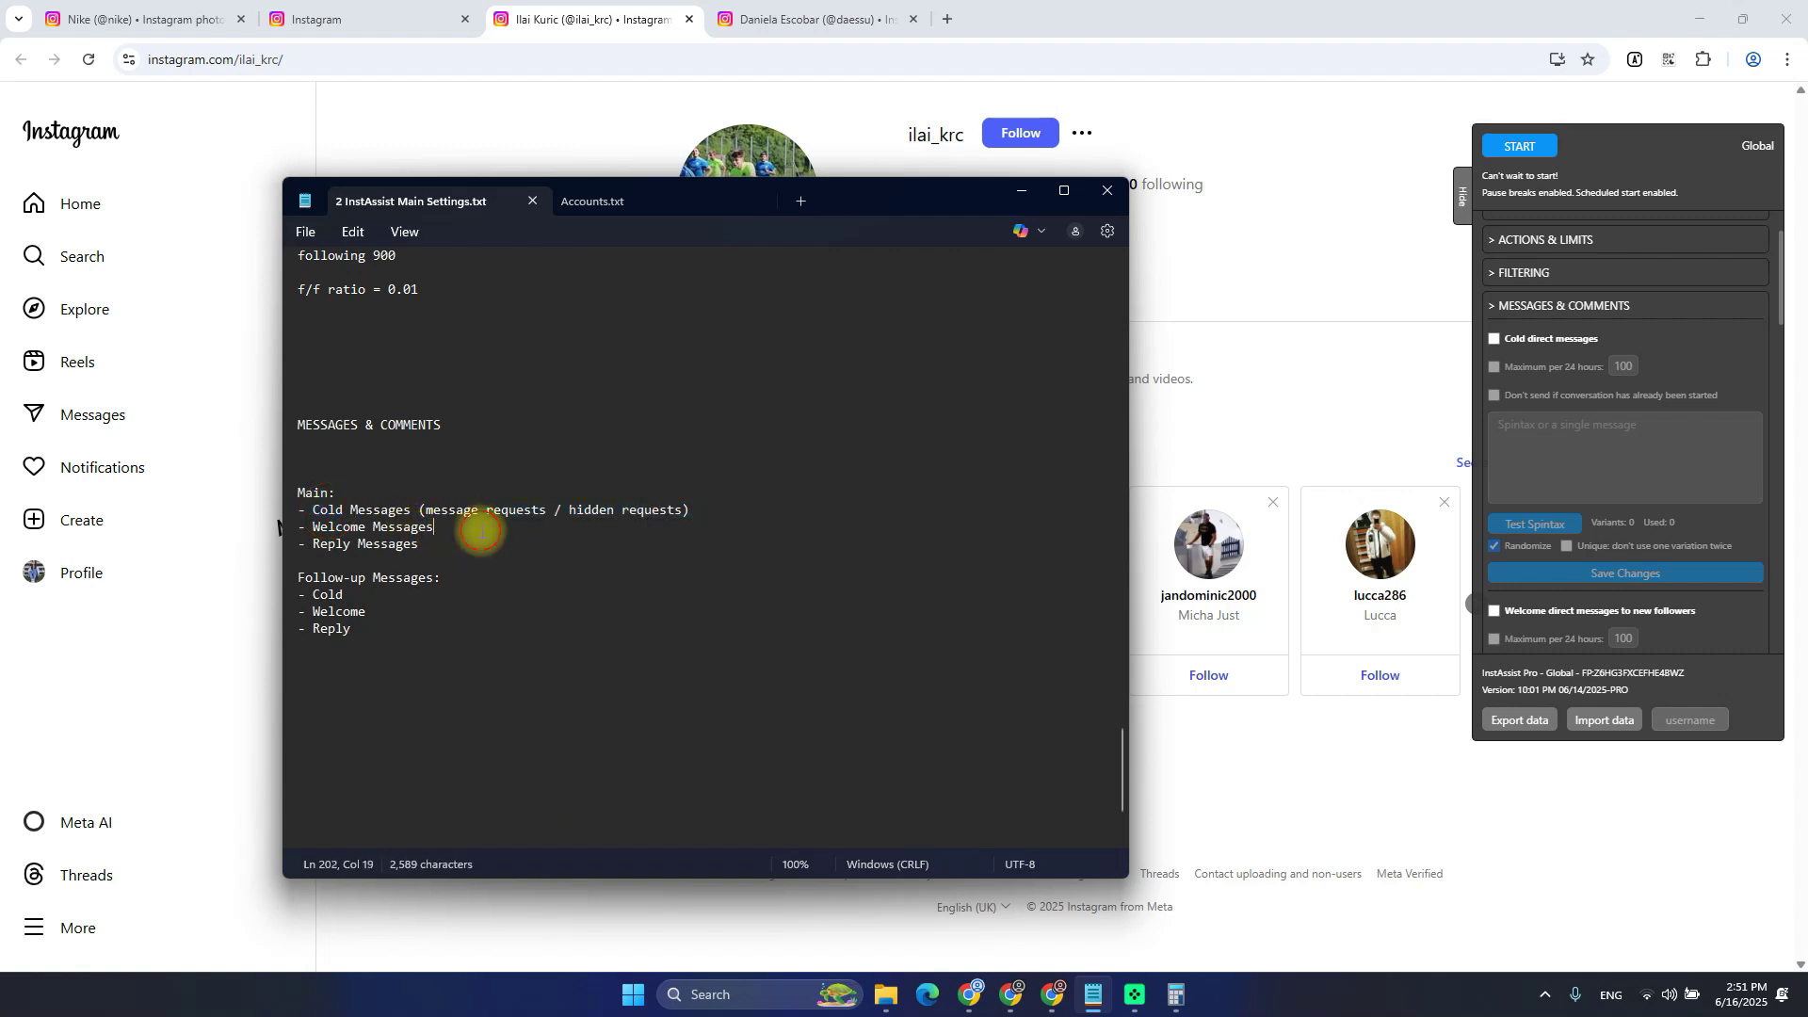
Return to the browser and open Instagram's notifications page in a new tab
{"action": "left_click", "coordinate": [1241, 375]}
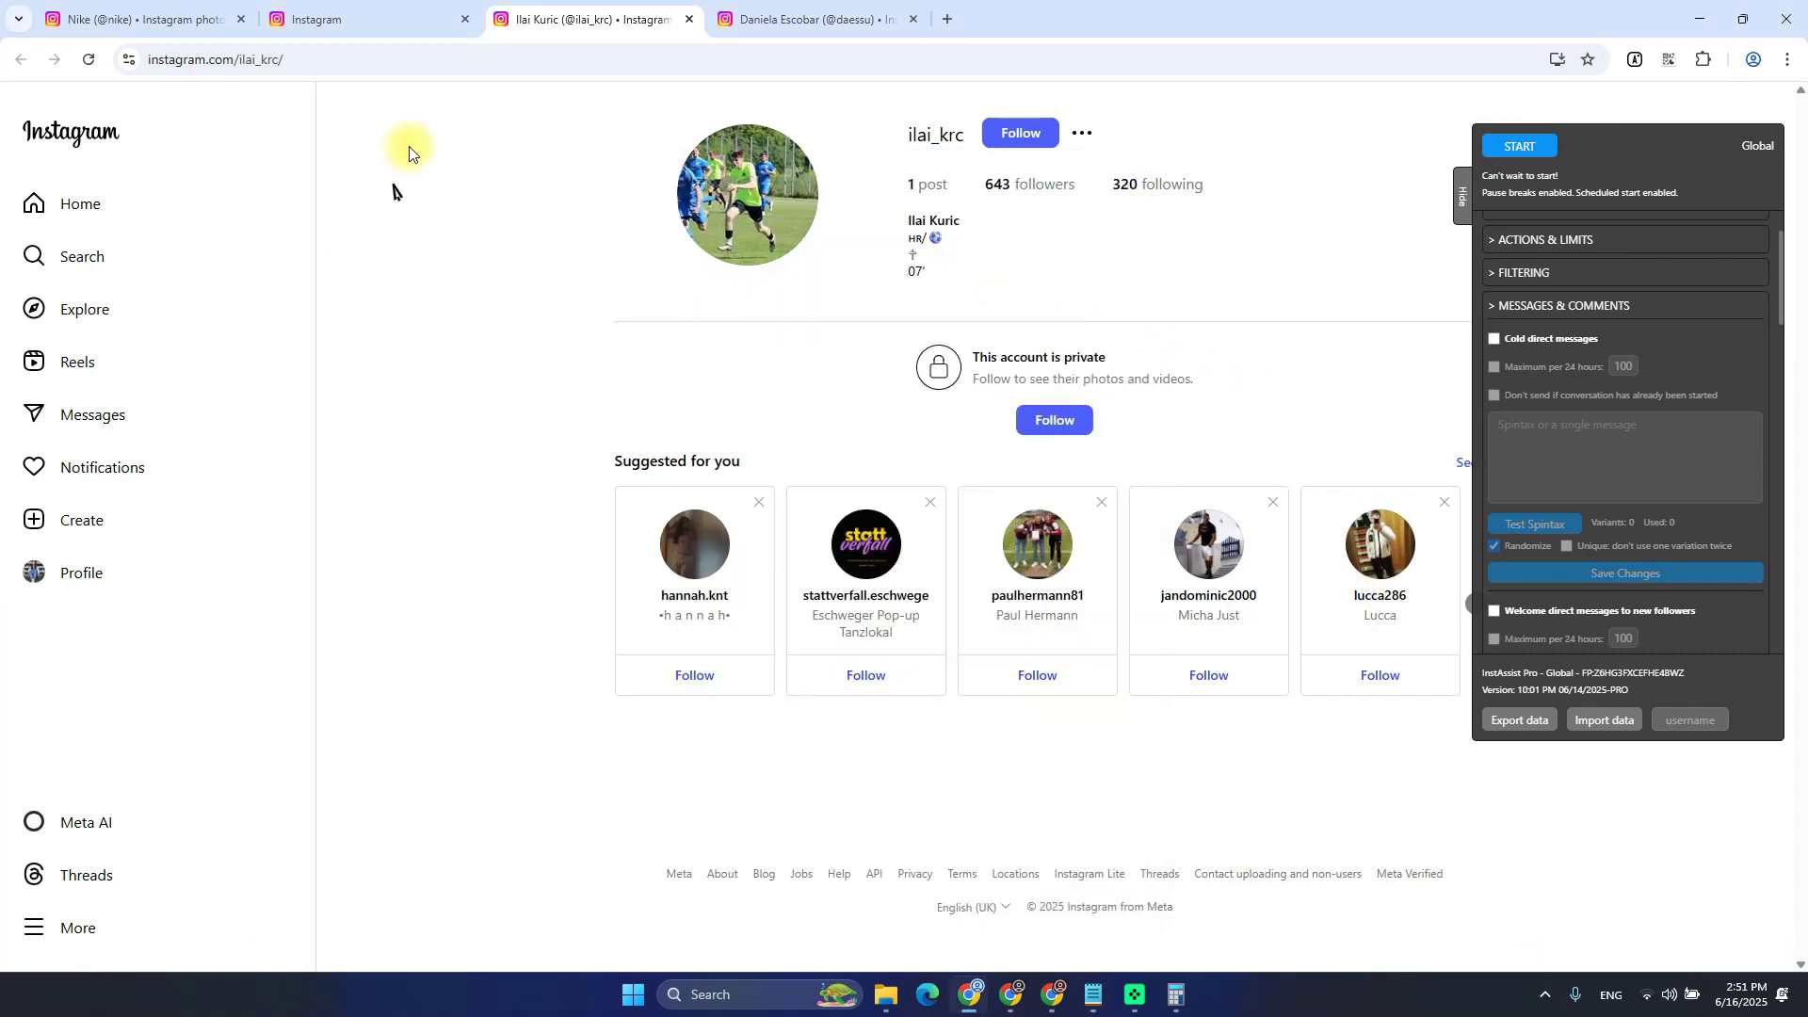
{"action": "left_click", "coordinate": [325, 17]}
{"action": "left_click", "coordinate": [141, 14]}
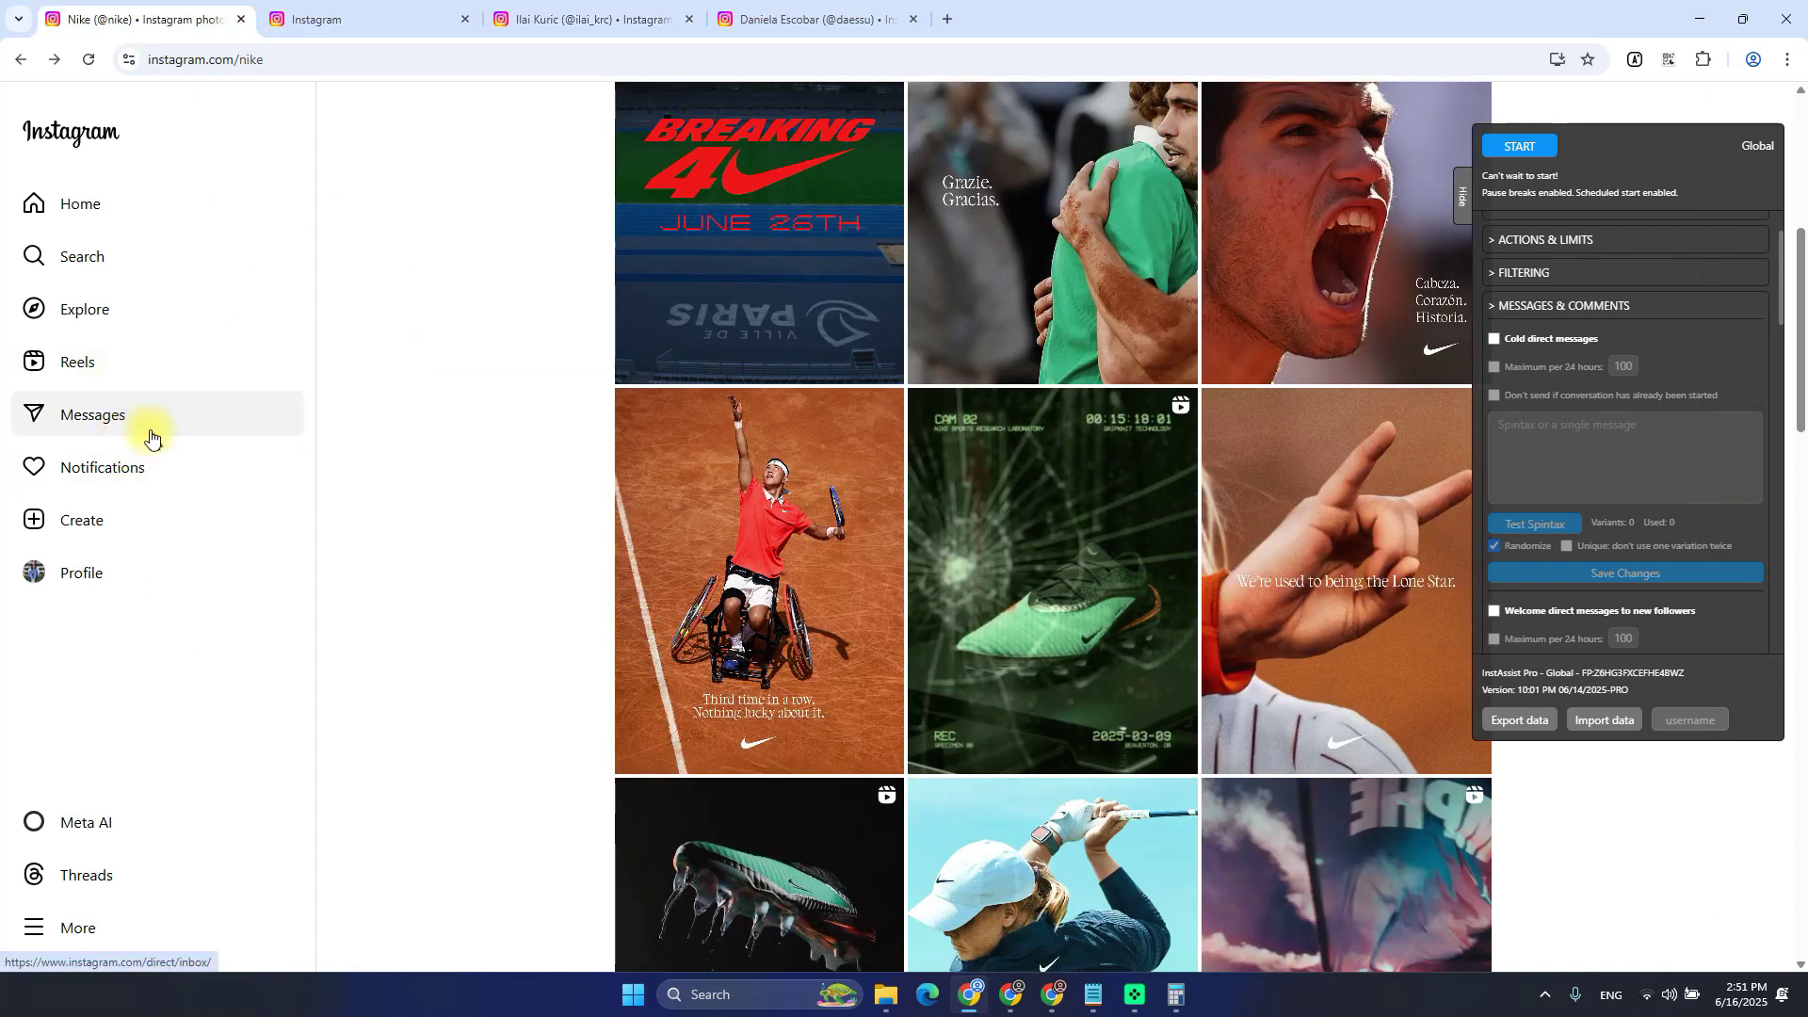
{"action": "middle_click", "coordinate": [107, 482]}
{"action": "left_click", "coordinate": [330, 27]}
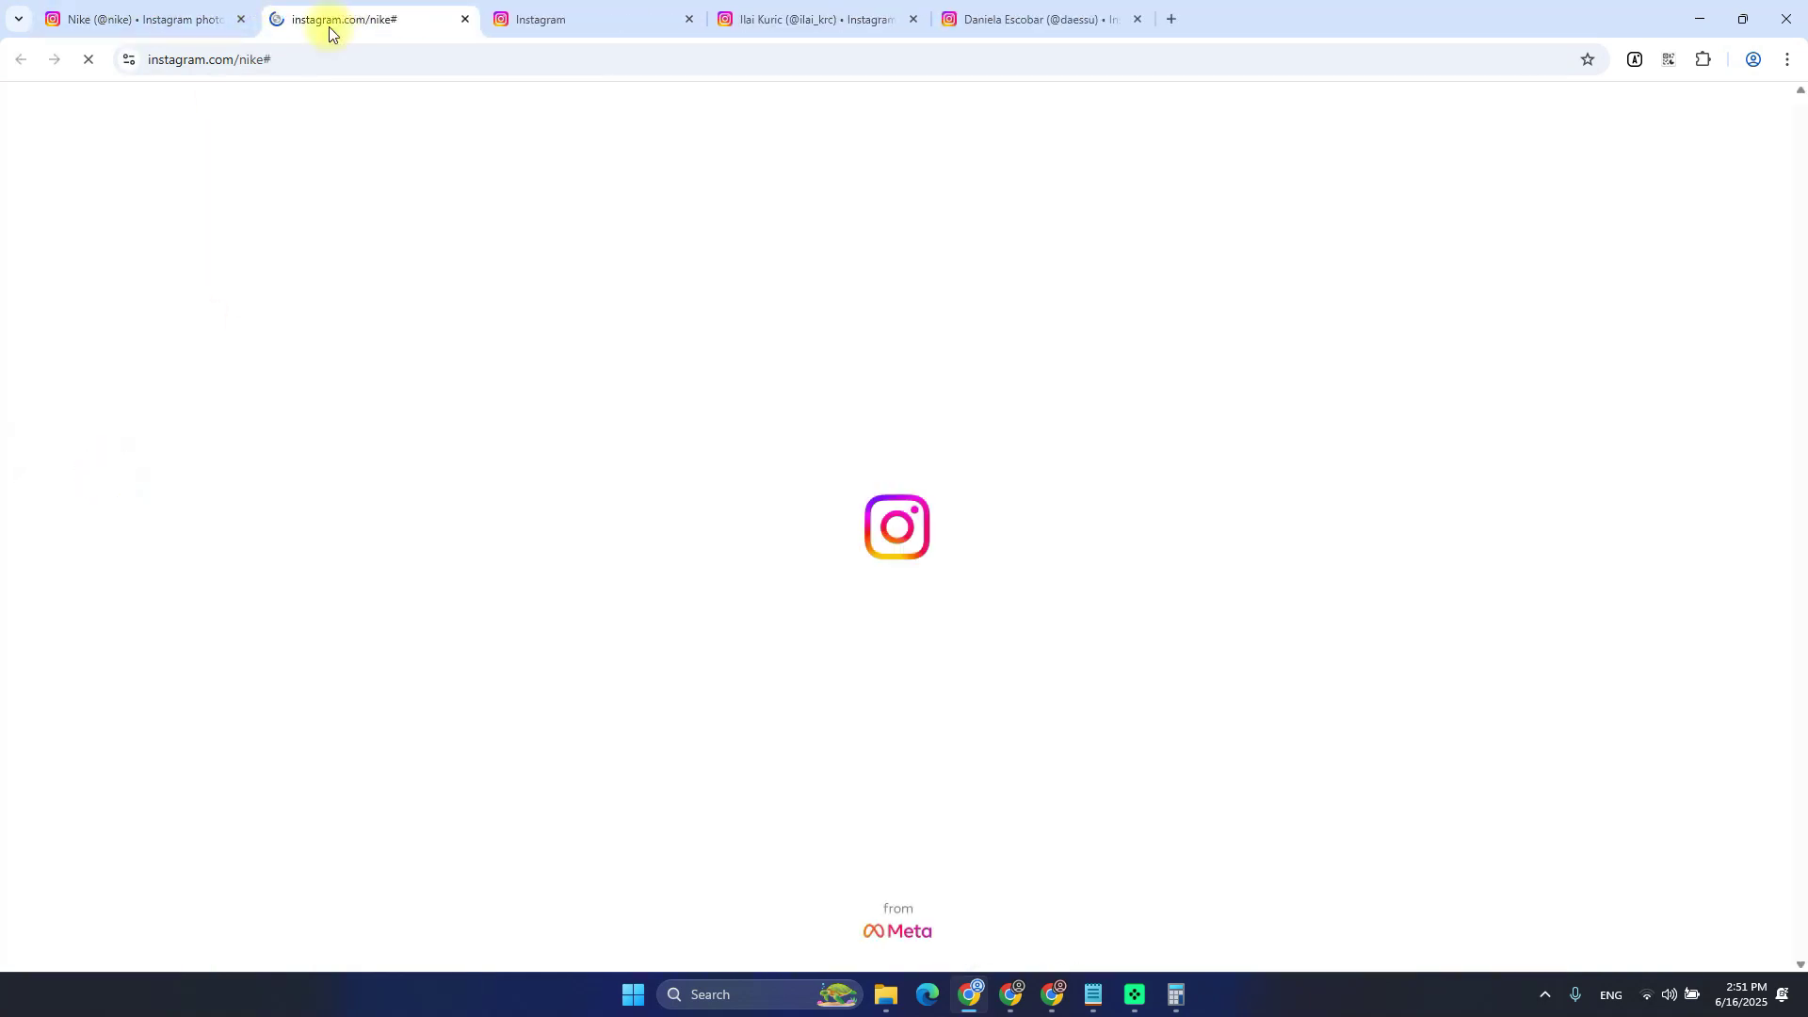
{"action": "double_click", "coordinate": [242, 59]}
{"action": "type", "text": "not"}
{"action": "key", "text": "Return"}
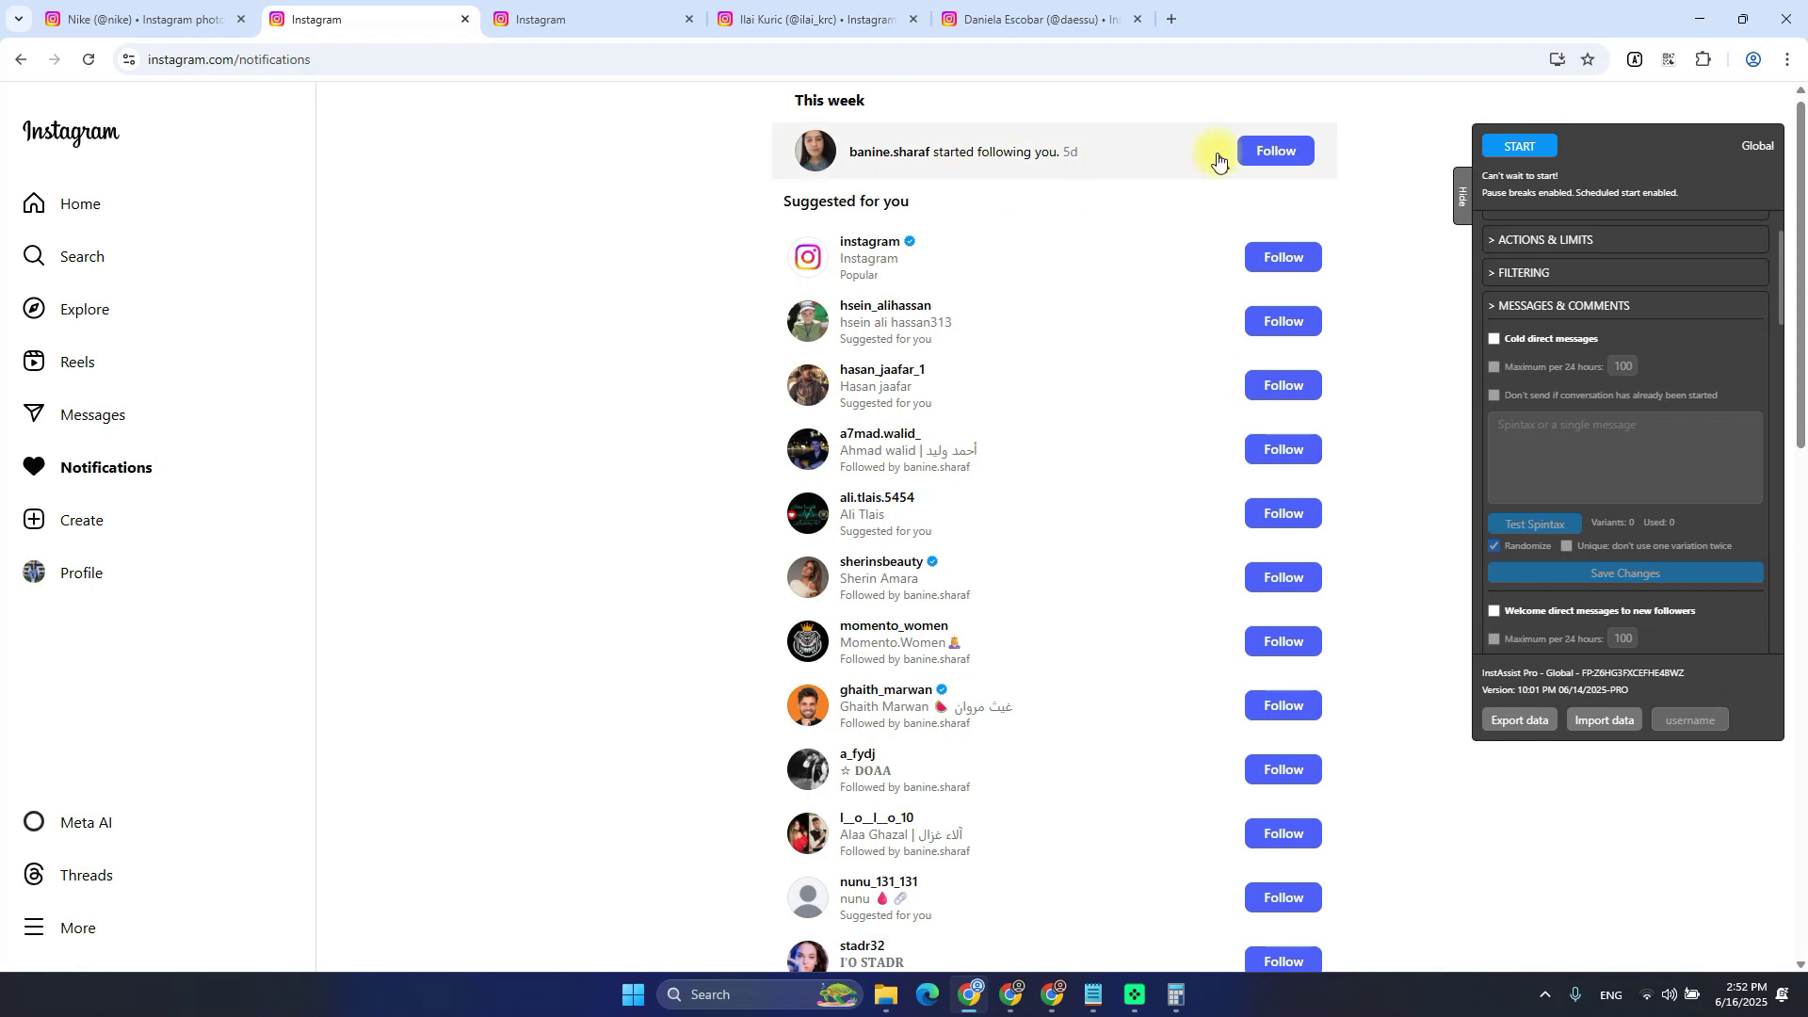
Shift the Notepad window clear of the InstAssist settings and enable Welcome direct messages to new followers and Cold direct messages
{"action": "key", "text": "alt+Tab"}
{"action": "left_click_drag", "start_coordinate": [980, 238], "coordinate": [852, 231]}
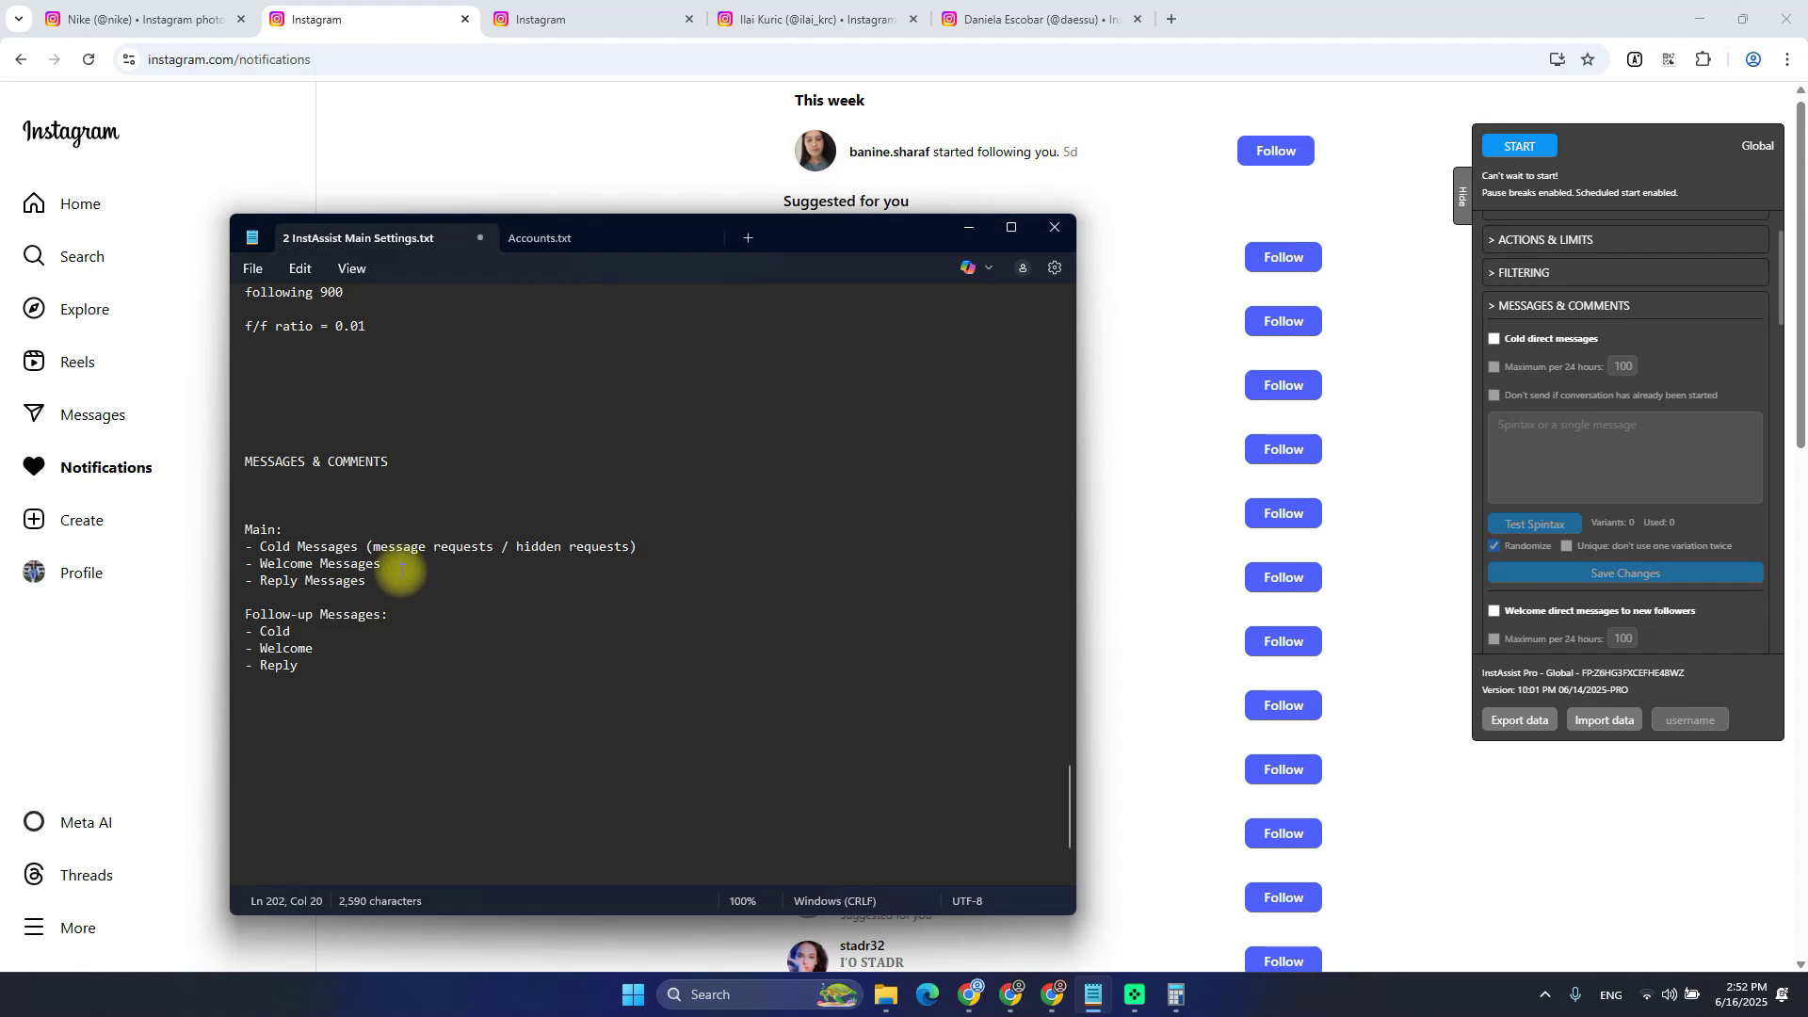
{"action": "scroll", "coordinate": [1695, 444], "scroll_direction": "down", "scroll_amount": 4}
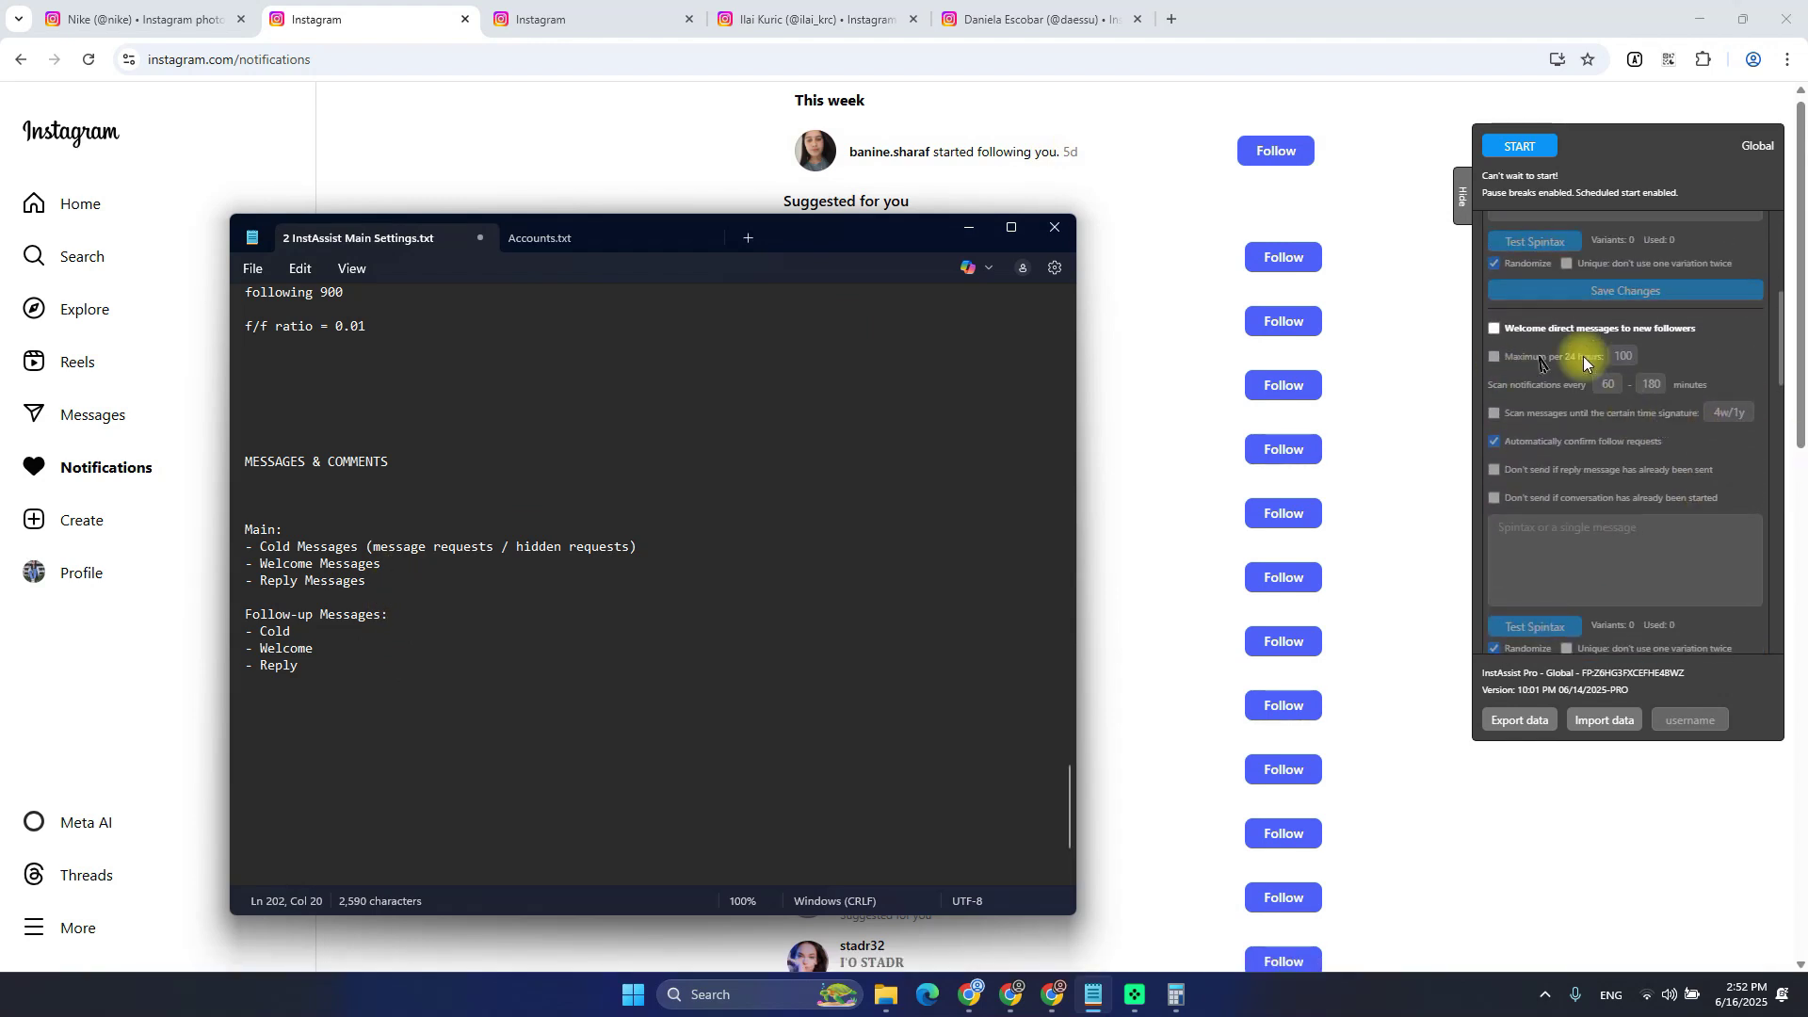
{"action": "left_click", "coordinate": [1565, 329]}
{"action": "scroll", "coordinate": [1597, 452], "scroll_direction": "up", "scroll_amount": 3}
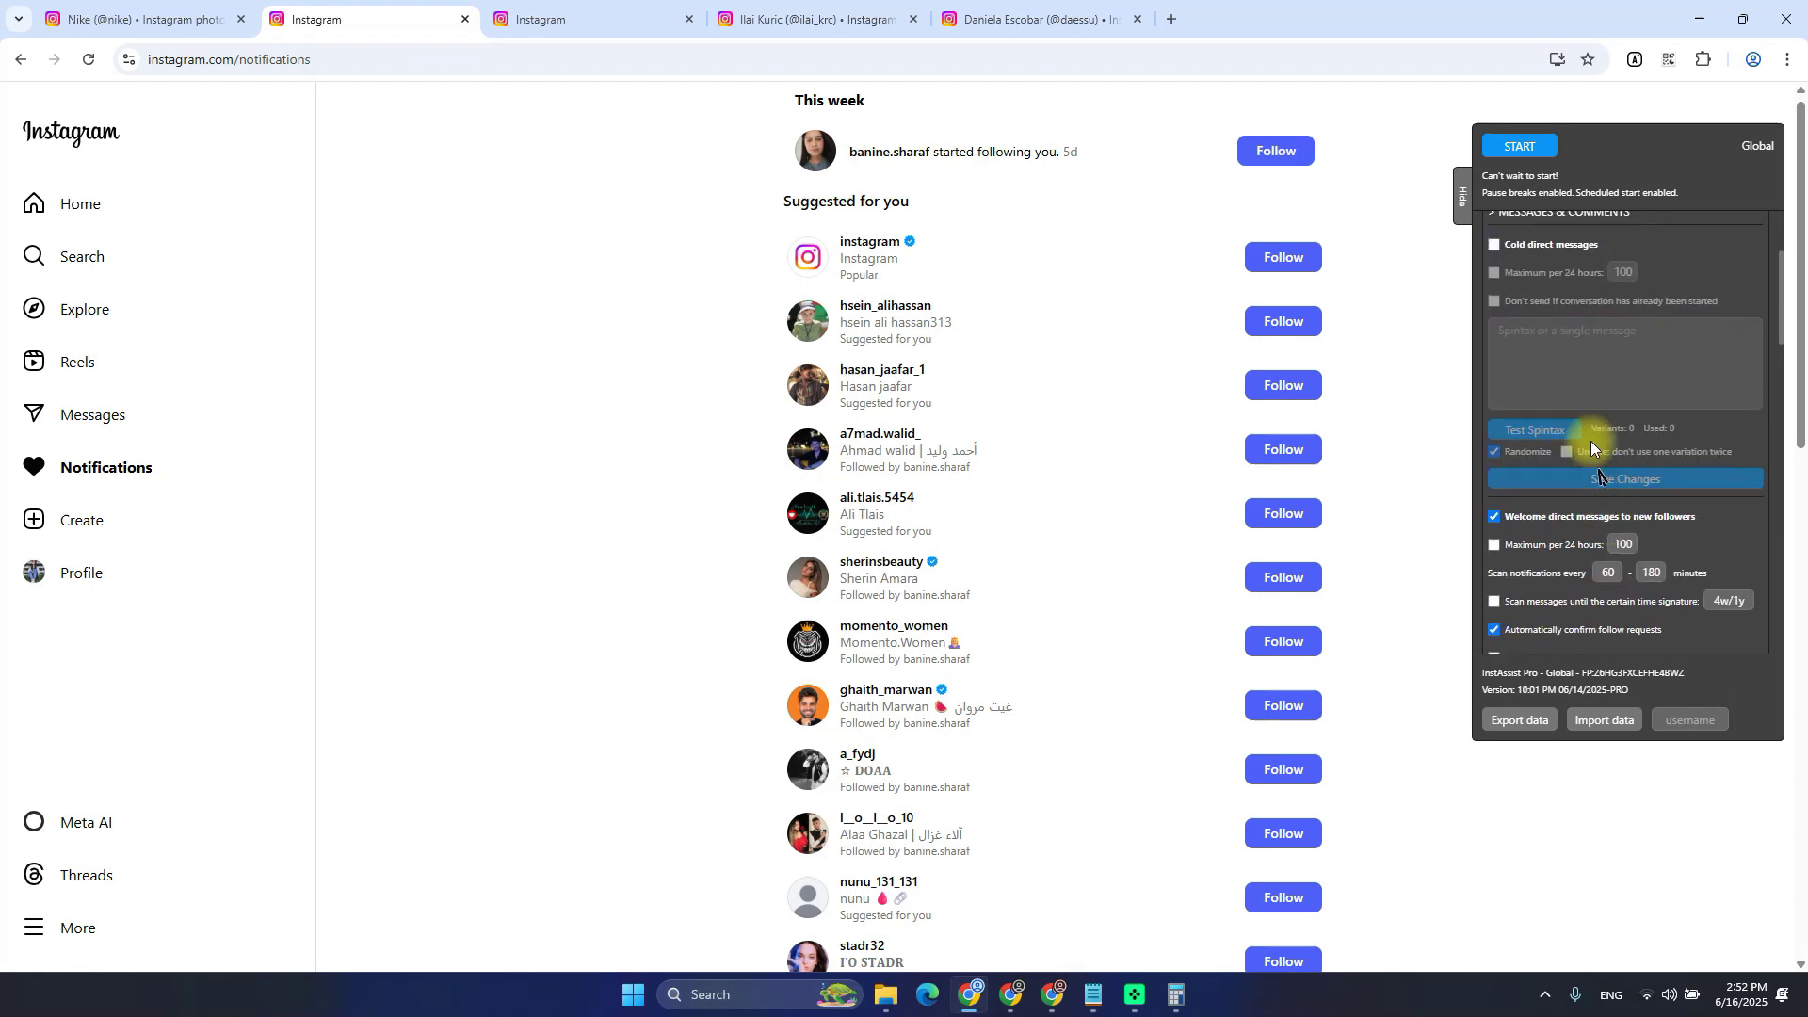
{"action": "scroll", "coordinate": [1595, 452], "scroll_direction": "up", "scroll_amount": 1}
{"action": "left_click", "coordinate": [1550, 339]}
Bring up the Reply Messages note in Notepad, then return to the browser and open the Instagram direct message inbox
{"action": "key", "text": "alt+Tab"}
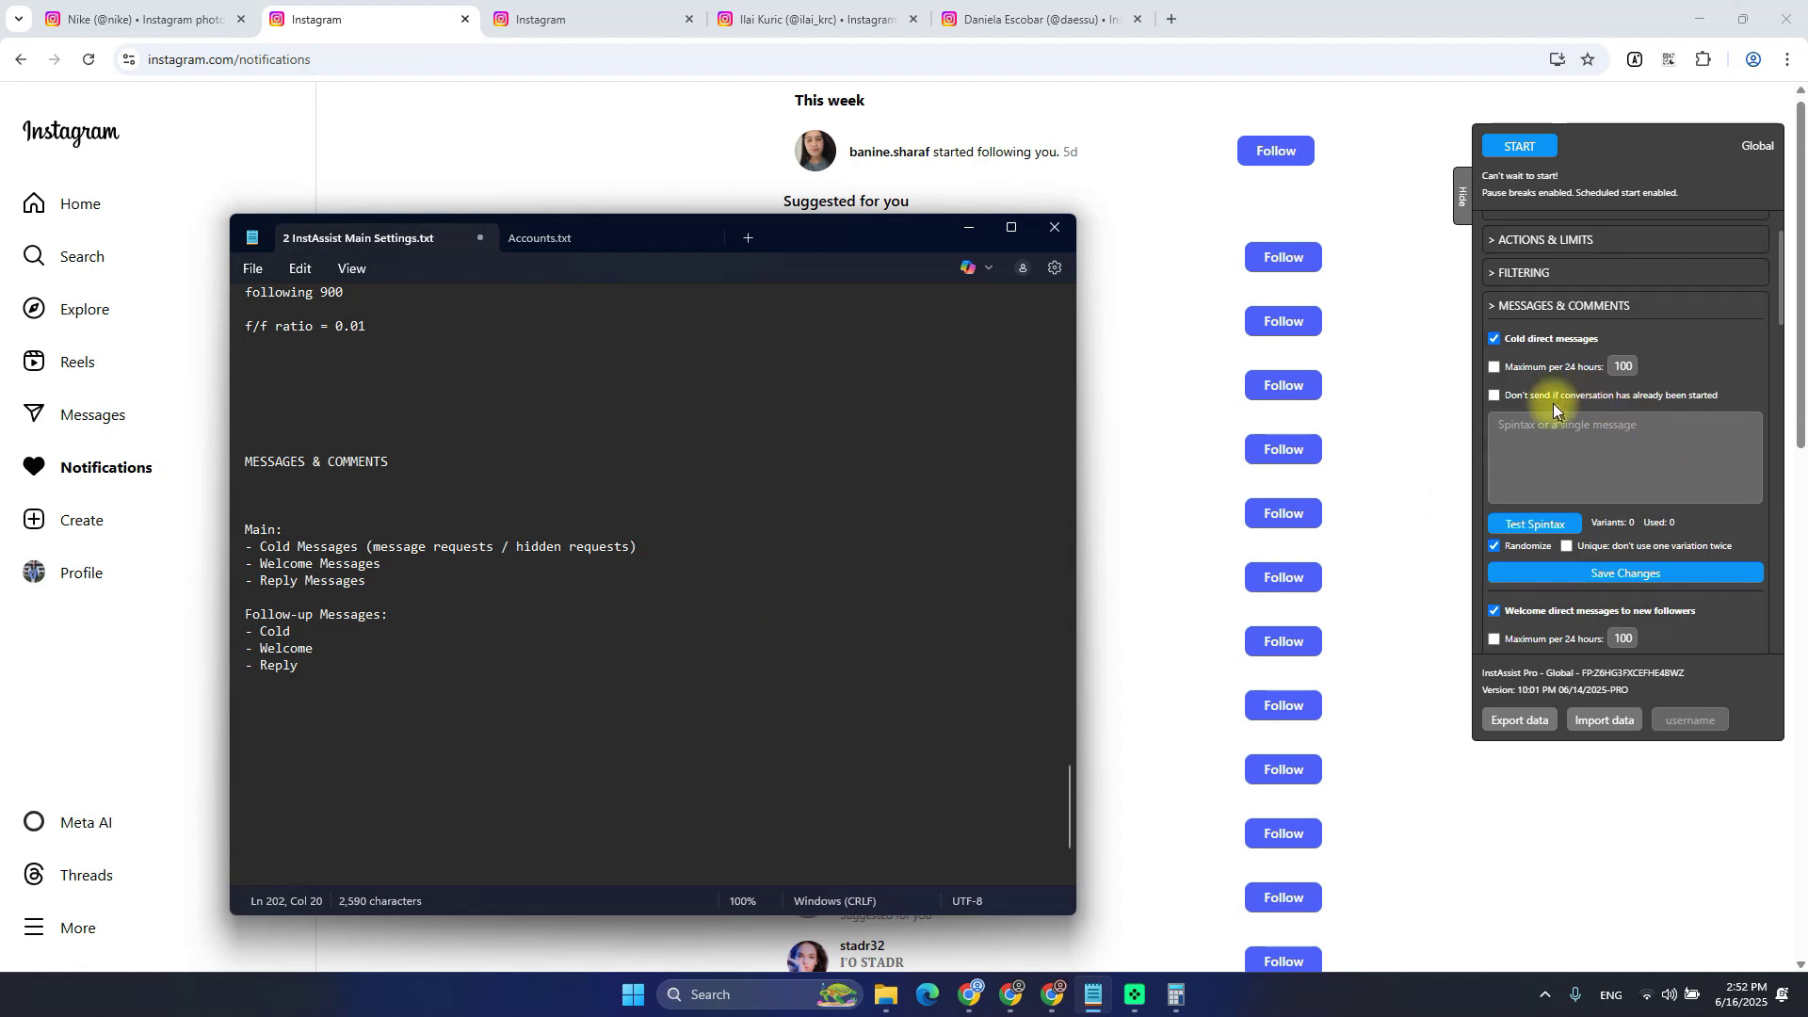
{"action": "scroll", "coordinate": [1554, 407], "scroll_direction": "down", "scroll_amount": 1}
{"action": "scroll", "coordinate": [1554, 392], "scroll_direction": "up", "scroll_amount": 1}
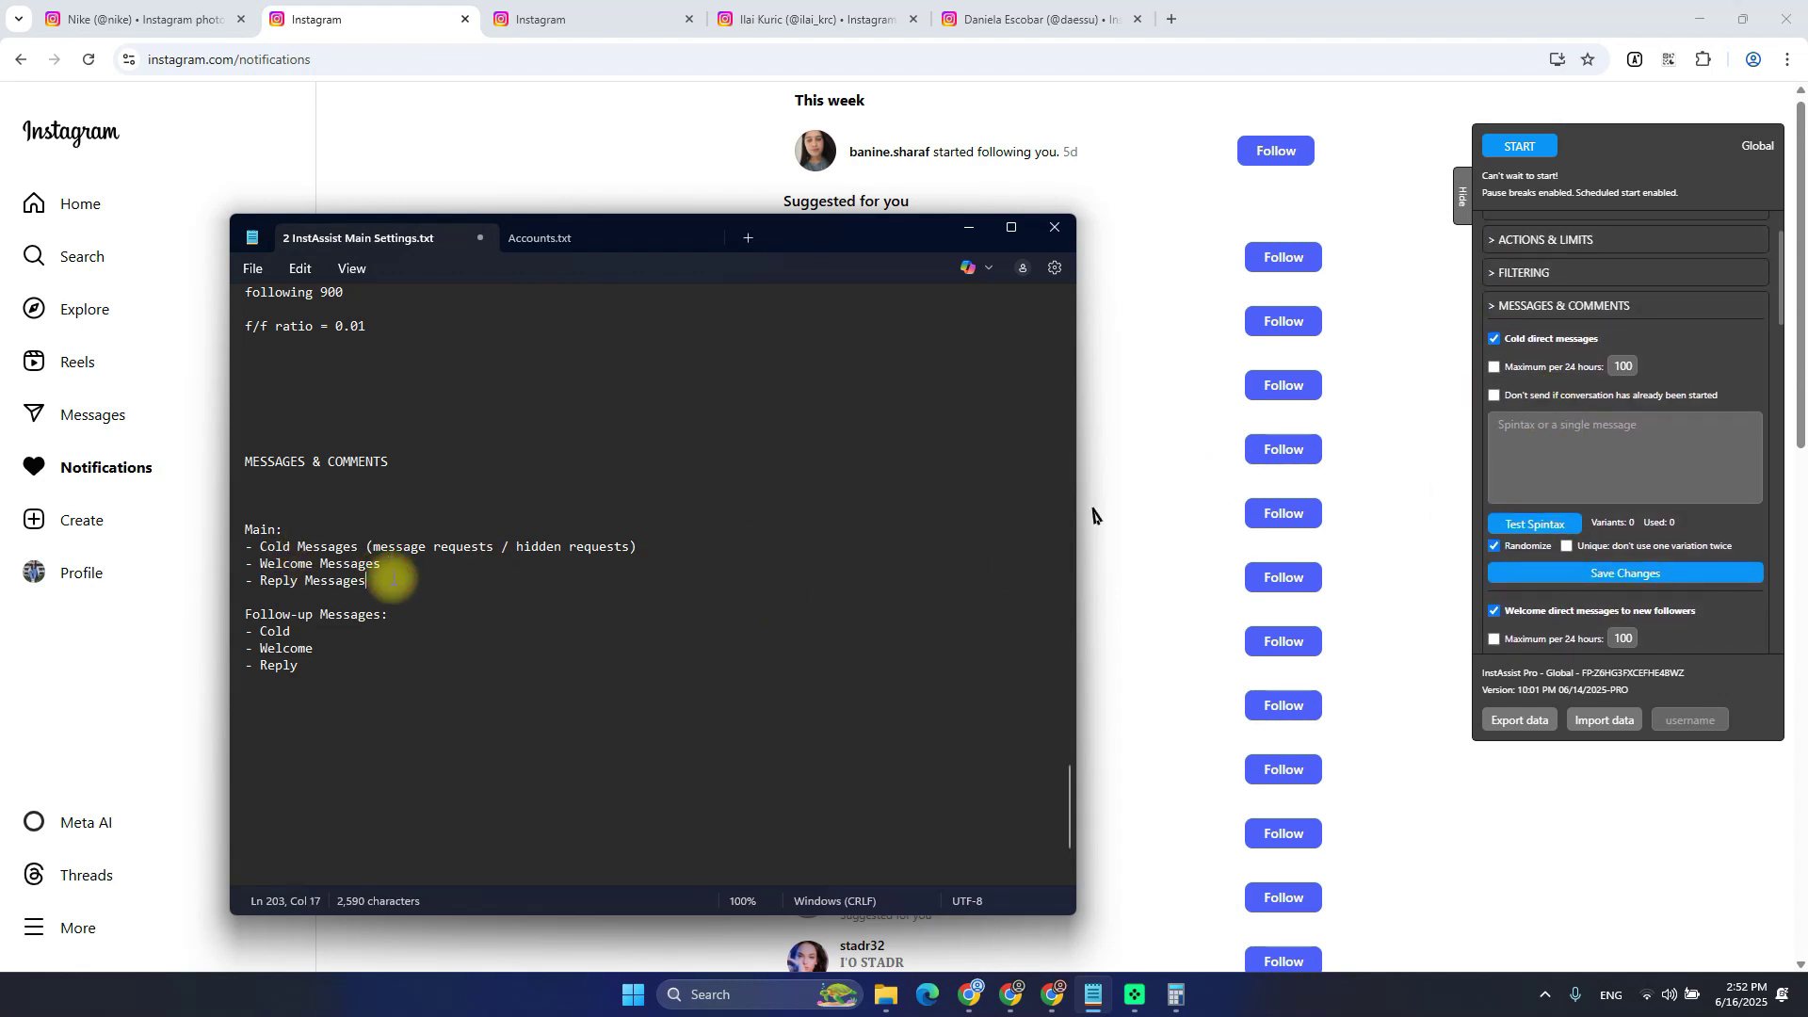
{"action": "left_click", "coordinate": [1091, 513]}
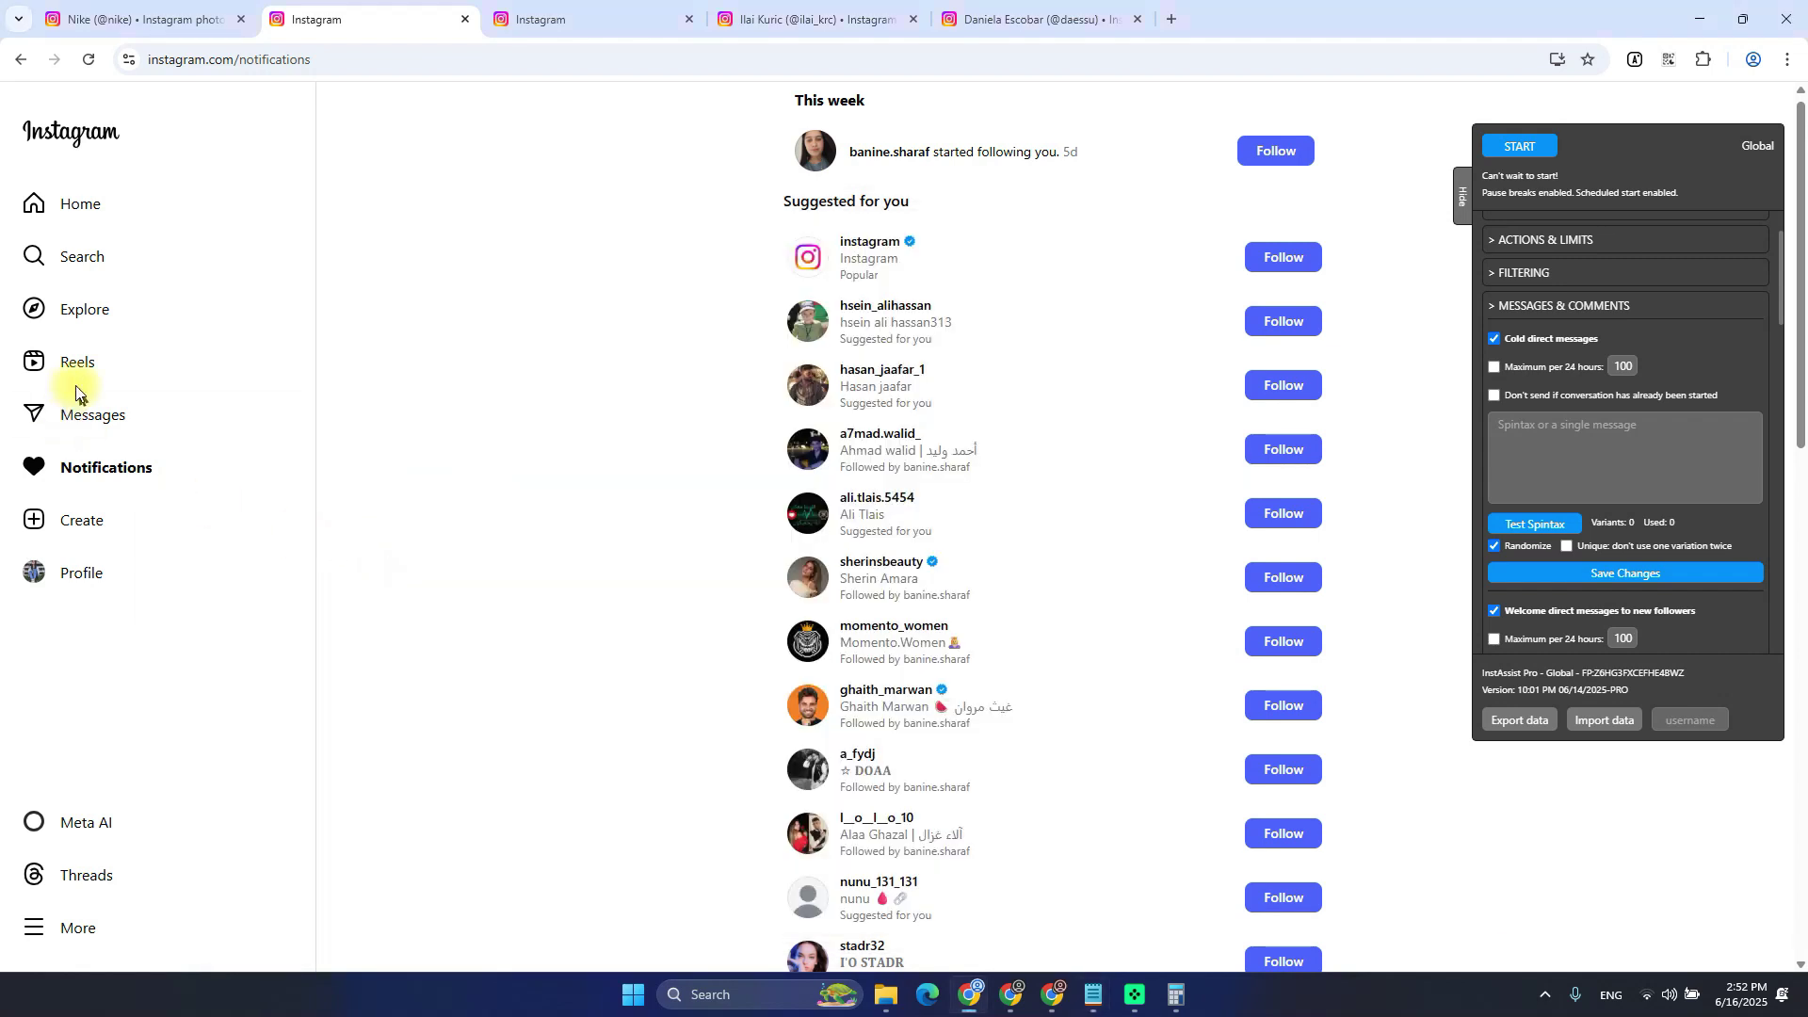
{"action": "left_click", "coordinate": [73, 412]}
{"action": "left_click", "coordinate": [896, 587]}
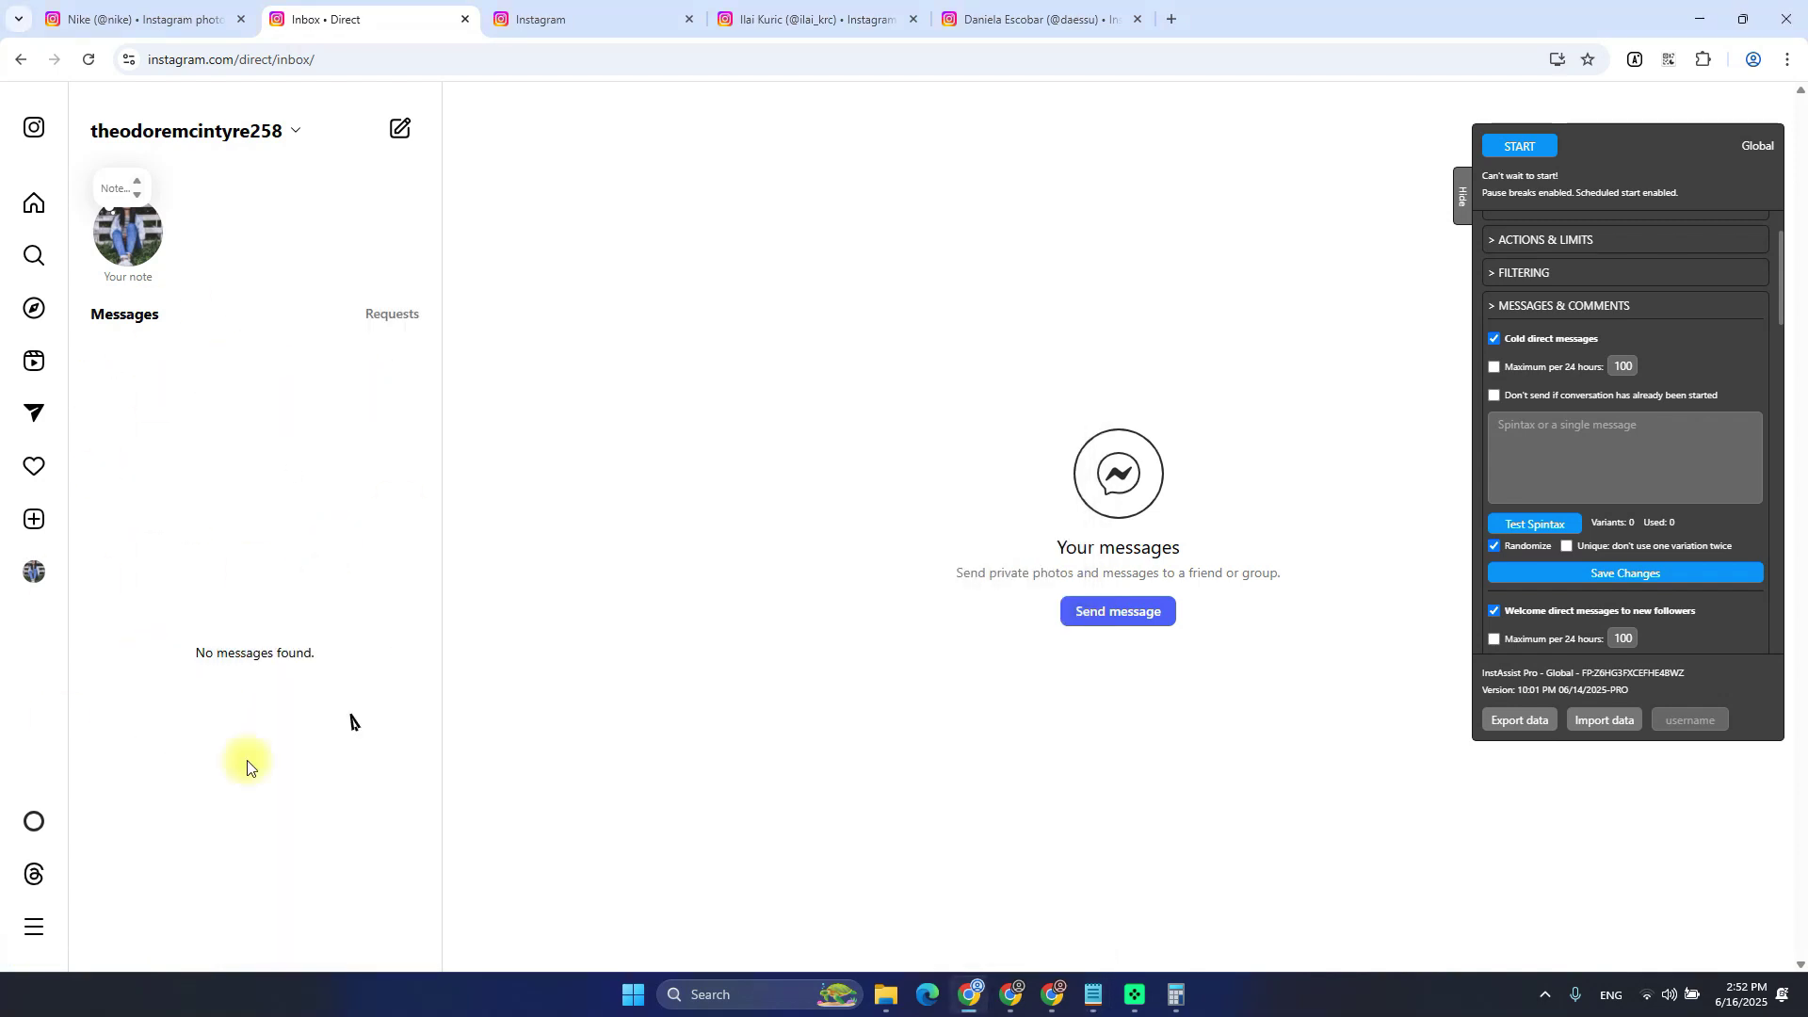
Enable Reply direct messages in InstAssist and check its scan inbox interval
{"action": "key", "text": "alt+Tab"}
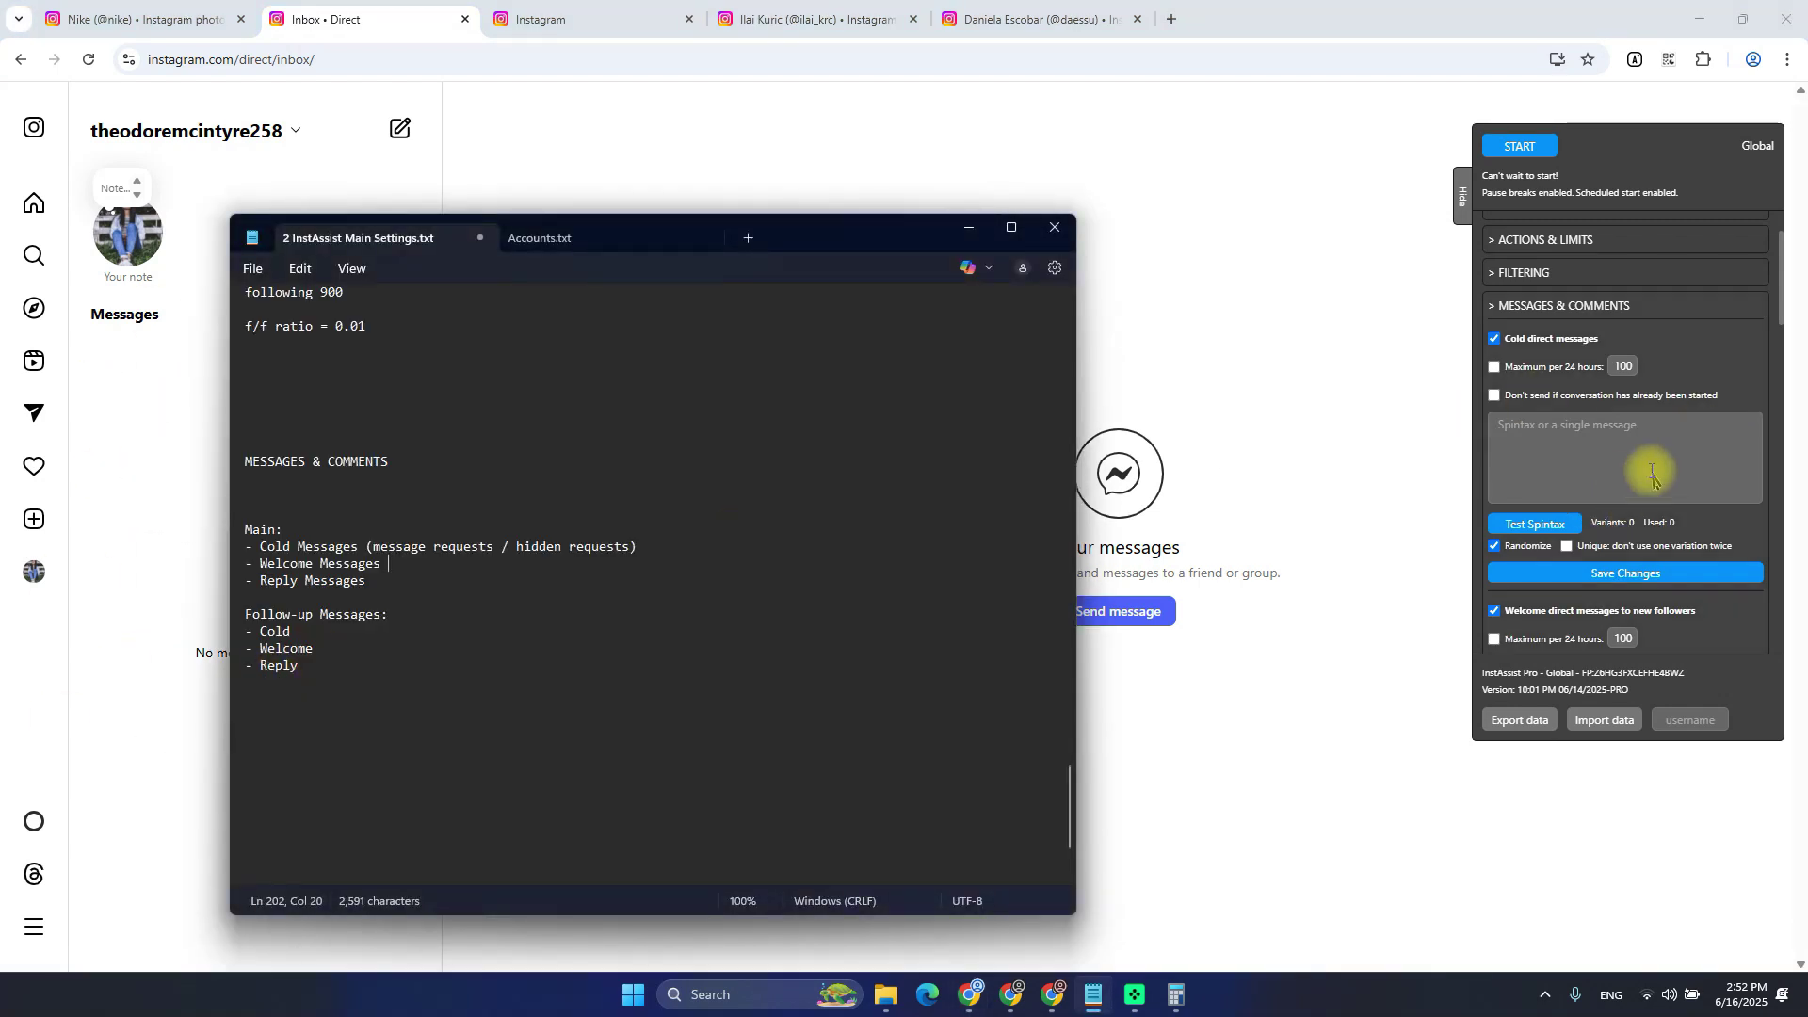
{"action": "scroll", "coordinate": [1654, 456], "scroll_direction": "down", "scroll_amount": 3}
{"action": "scroll", "coordinate": [1653, 456], "scroll_direction": "down", "scroll_amount": 3}
{"action": "scroll", "coordinate": [1701, 492], "scroll_direction": "down", "scroll_amount": 1}
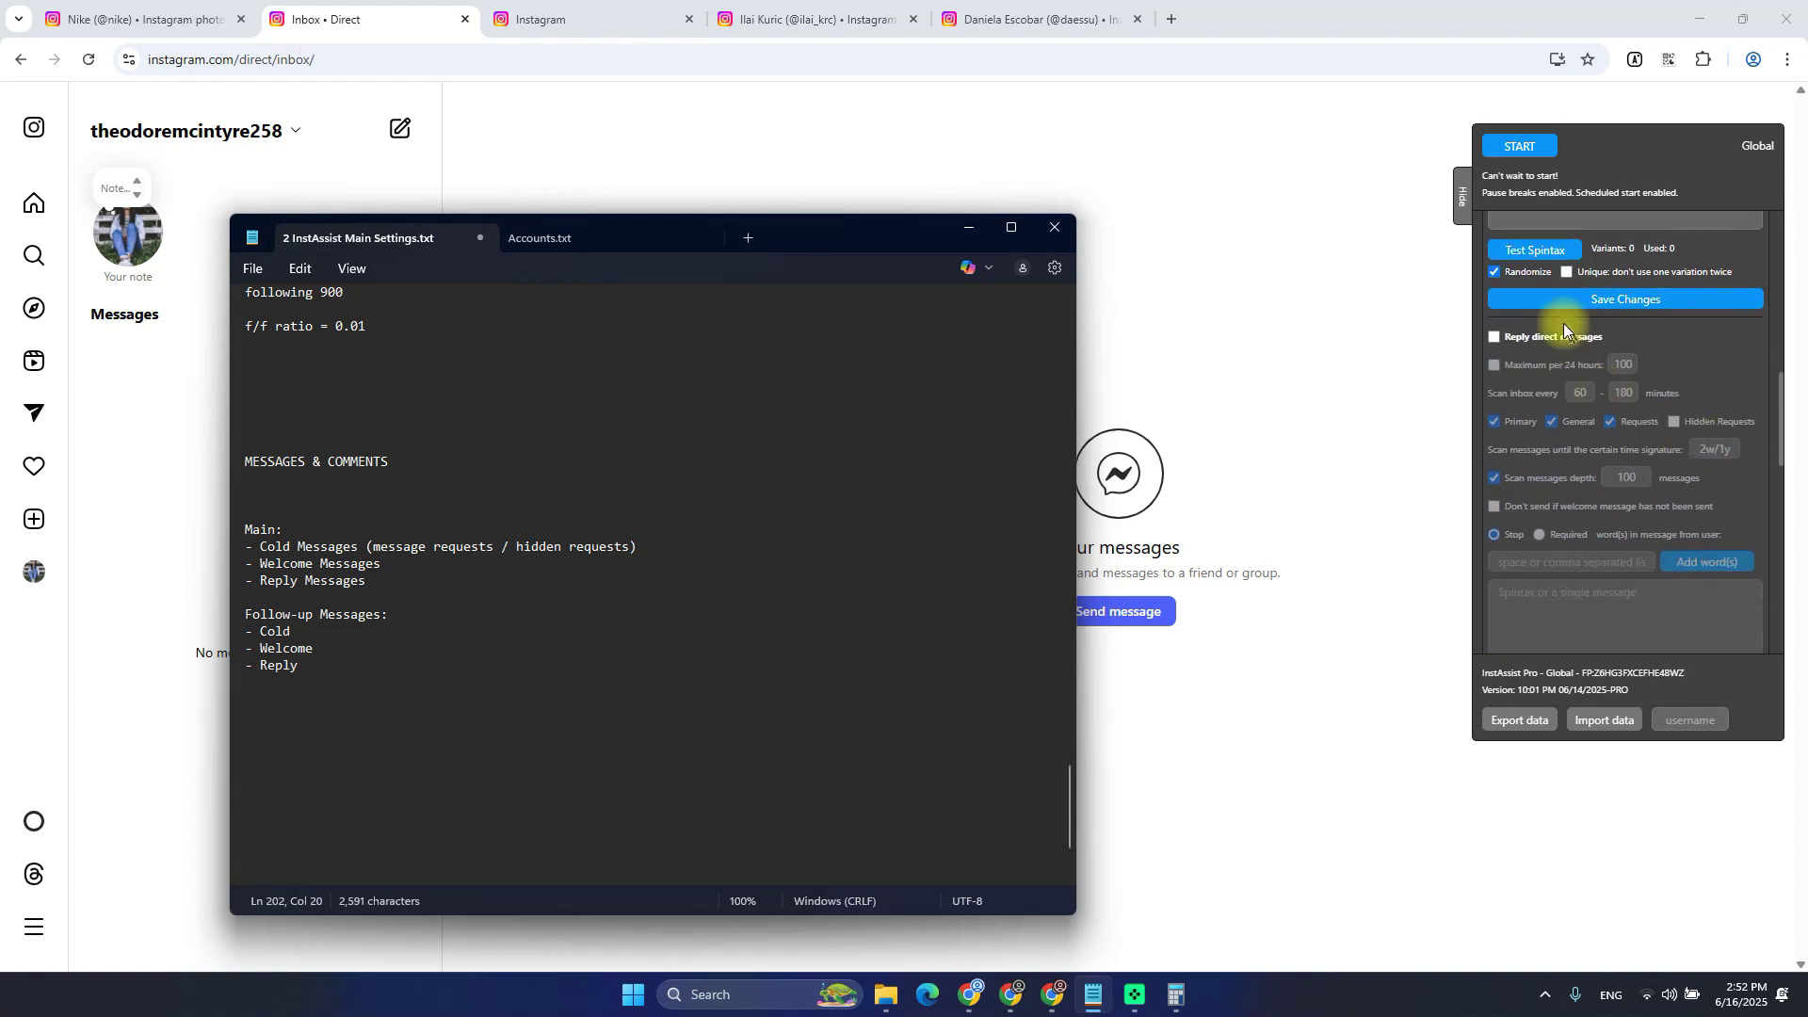
{"action": "left_click", "coordinate": [1544, 338]}
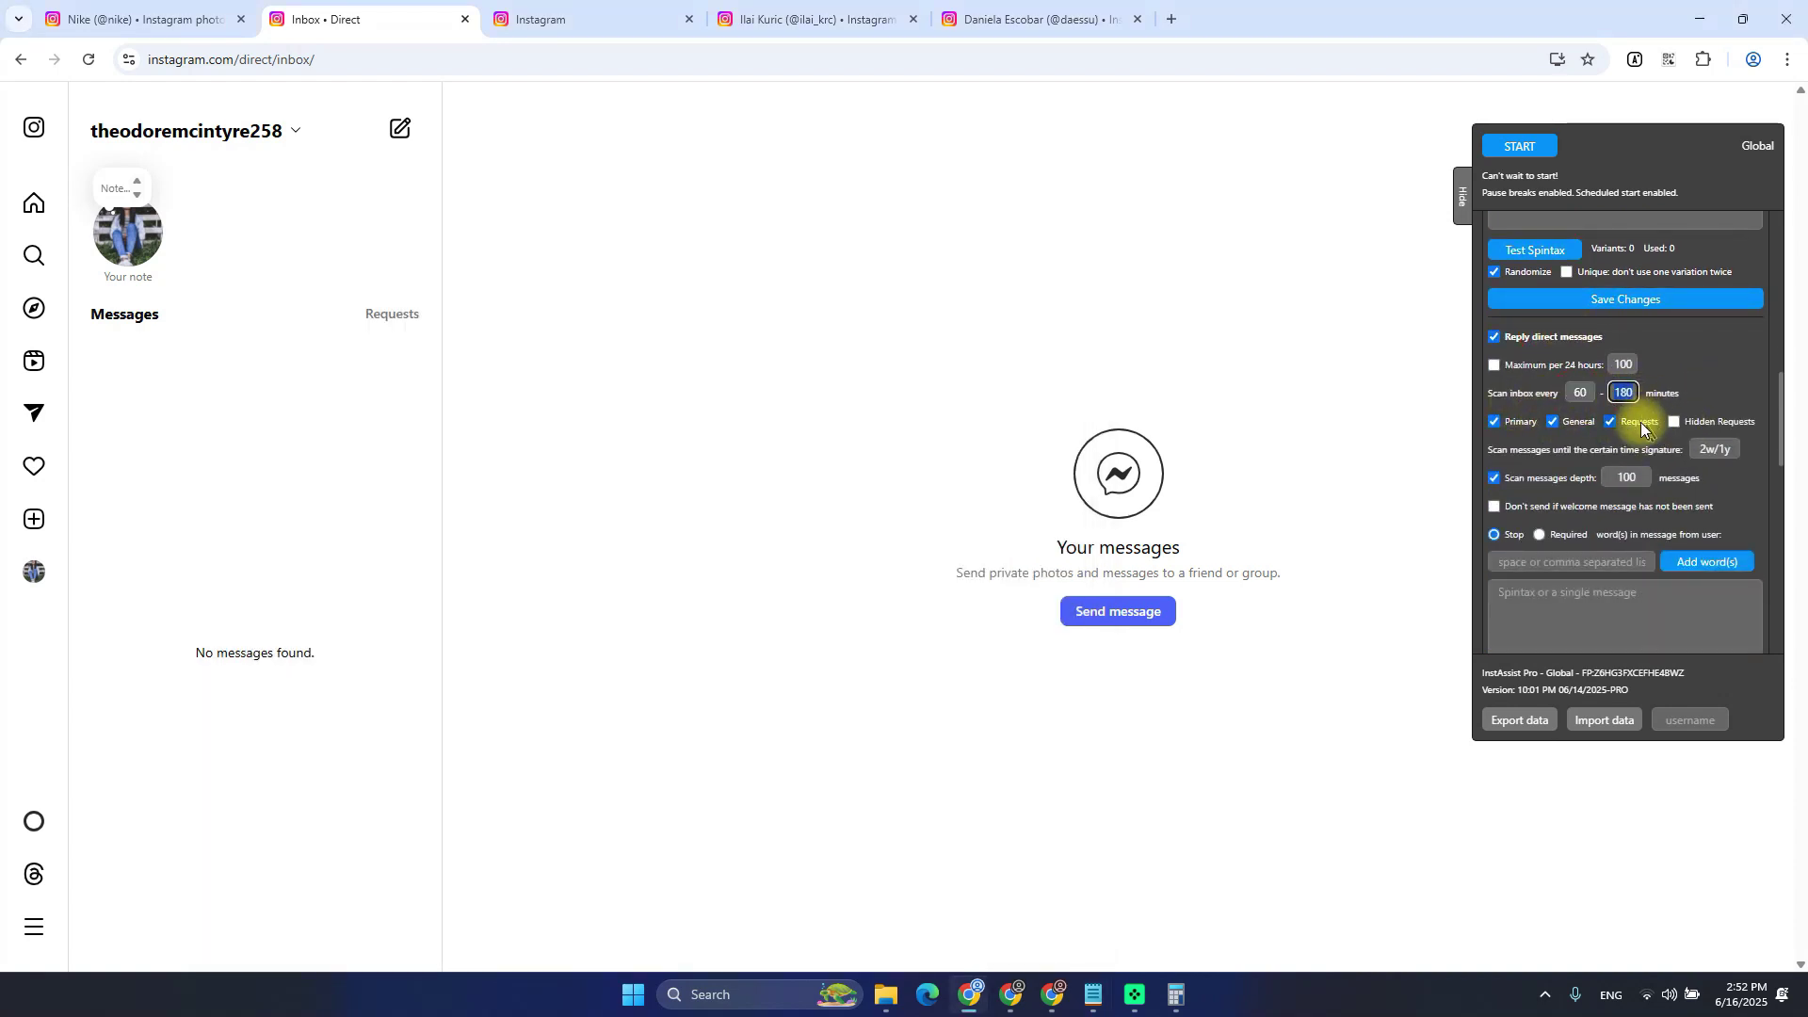
{"action": "left_click", "coordinate": [1624, 393]}
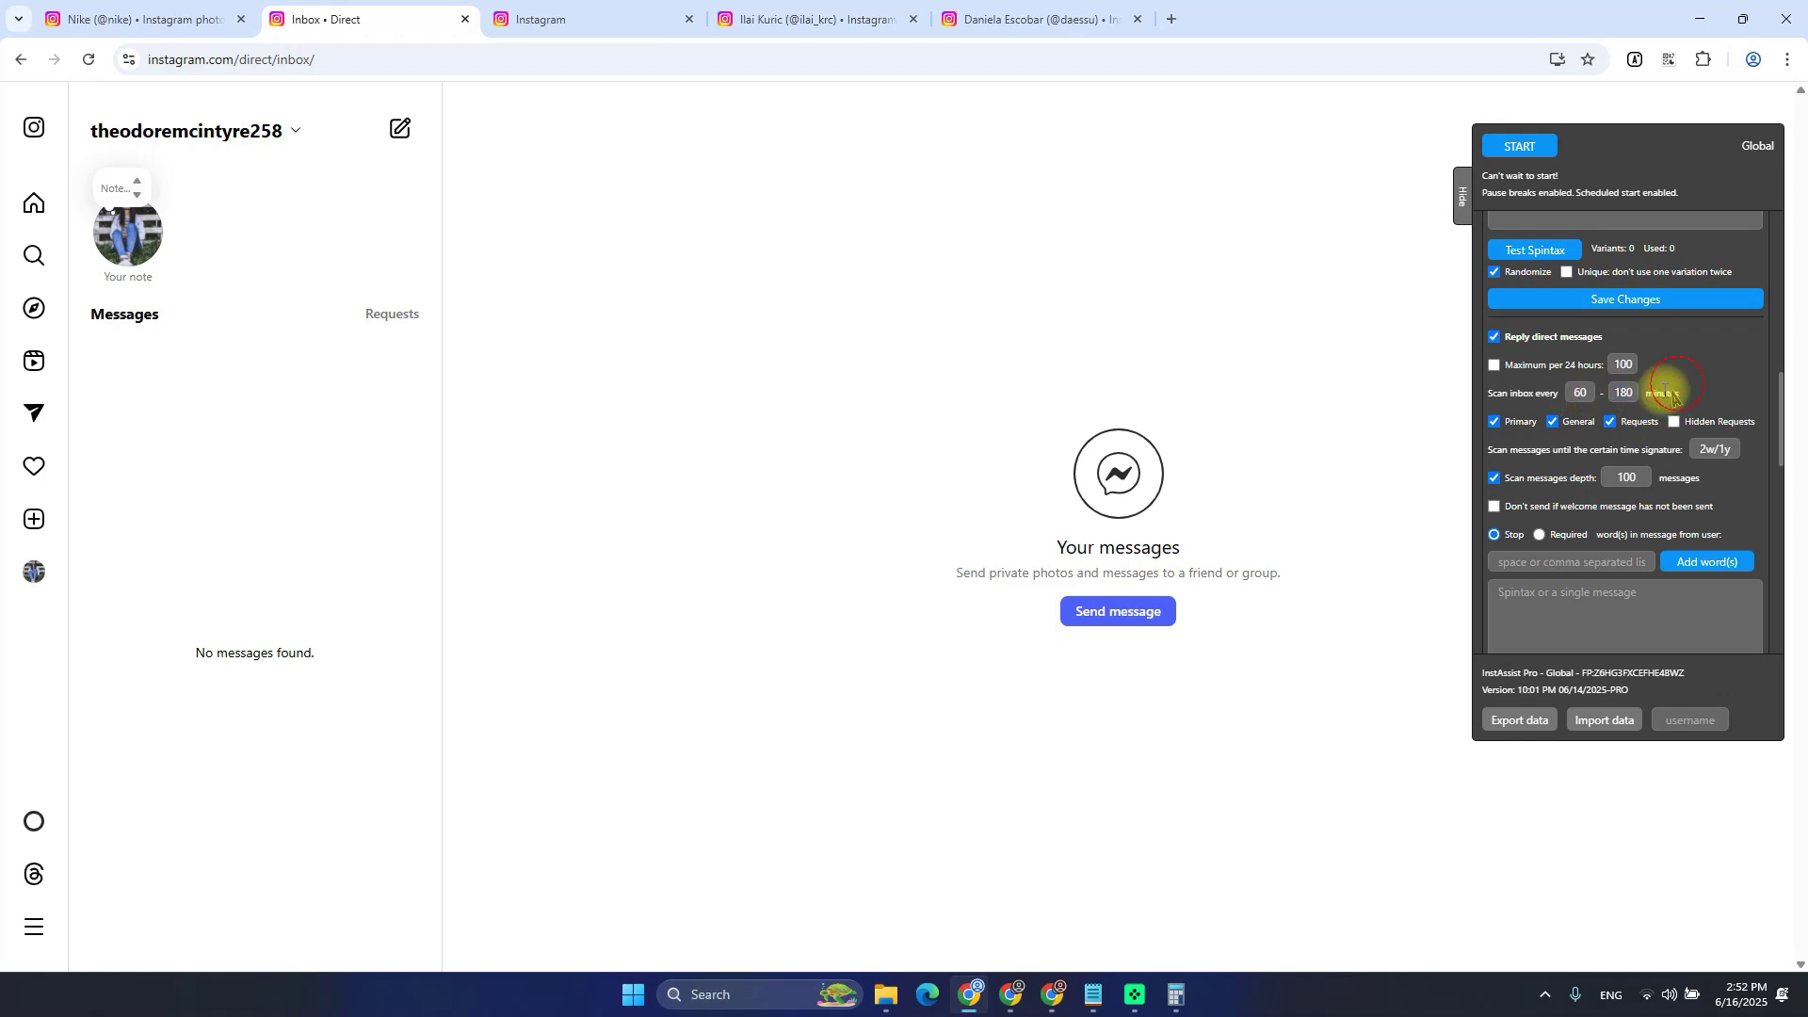
Highlight the Reply Messages line in Notepad and go back to the welcome direct message options in InstAssist
{"action": "key", "text": "alt+Tab"}
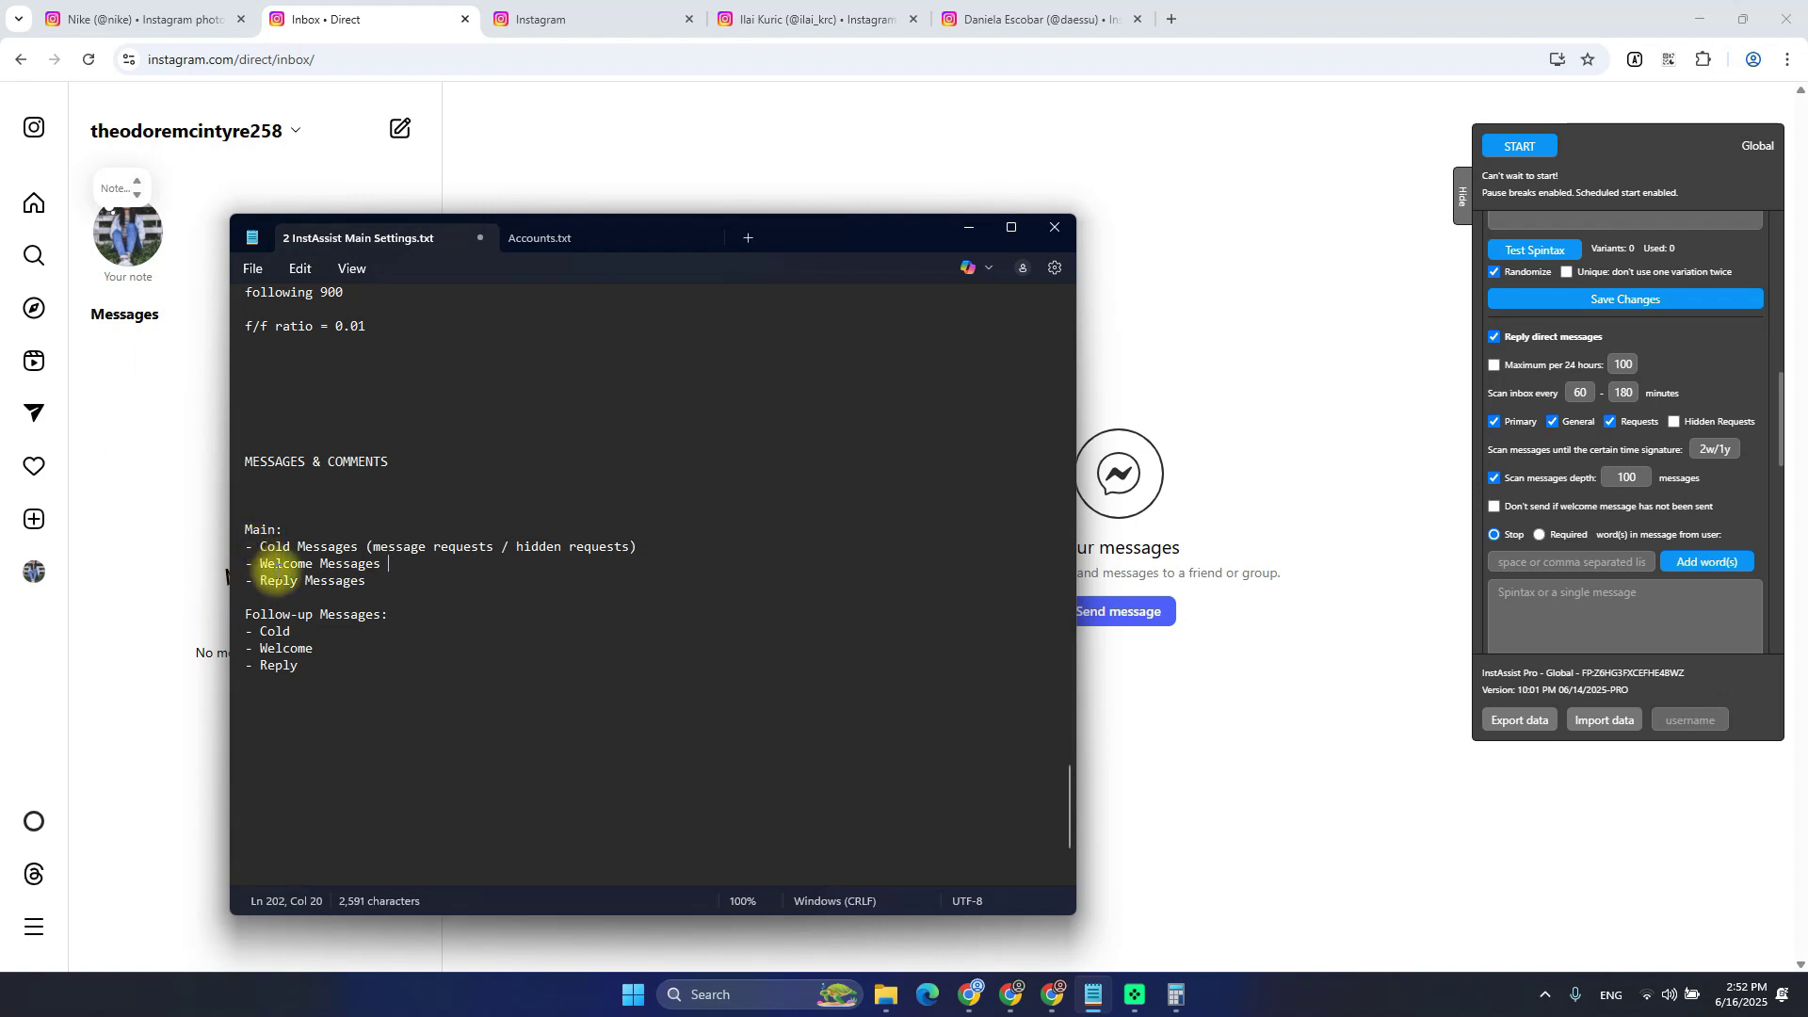
{"action": "left_click", "coordinate": [400, 574]}
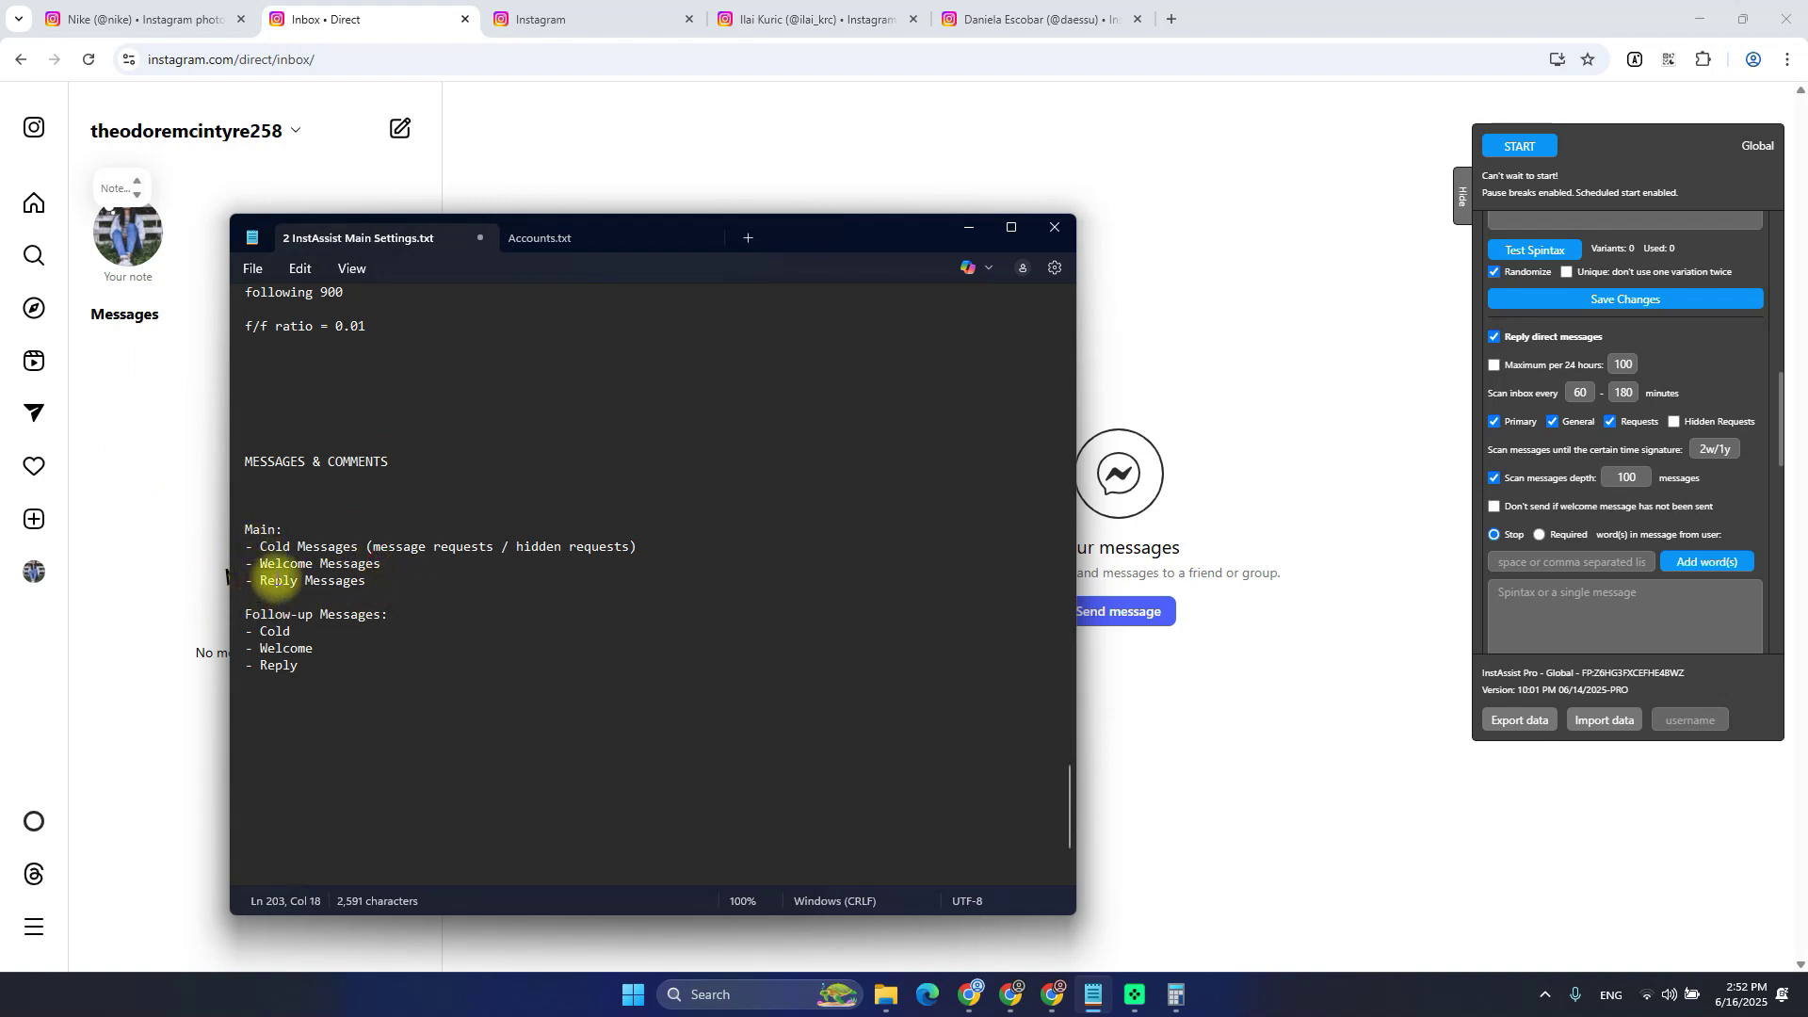
{"action": "left_click_drag", "start_coordinate": [273, 581], "coordinate": [324, 584]}
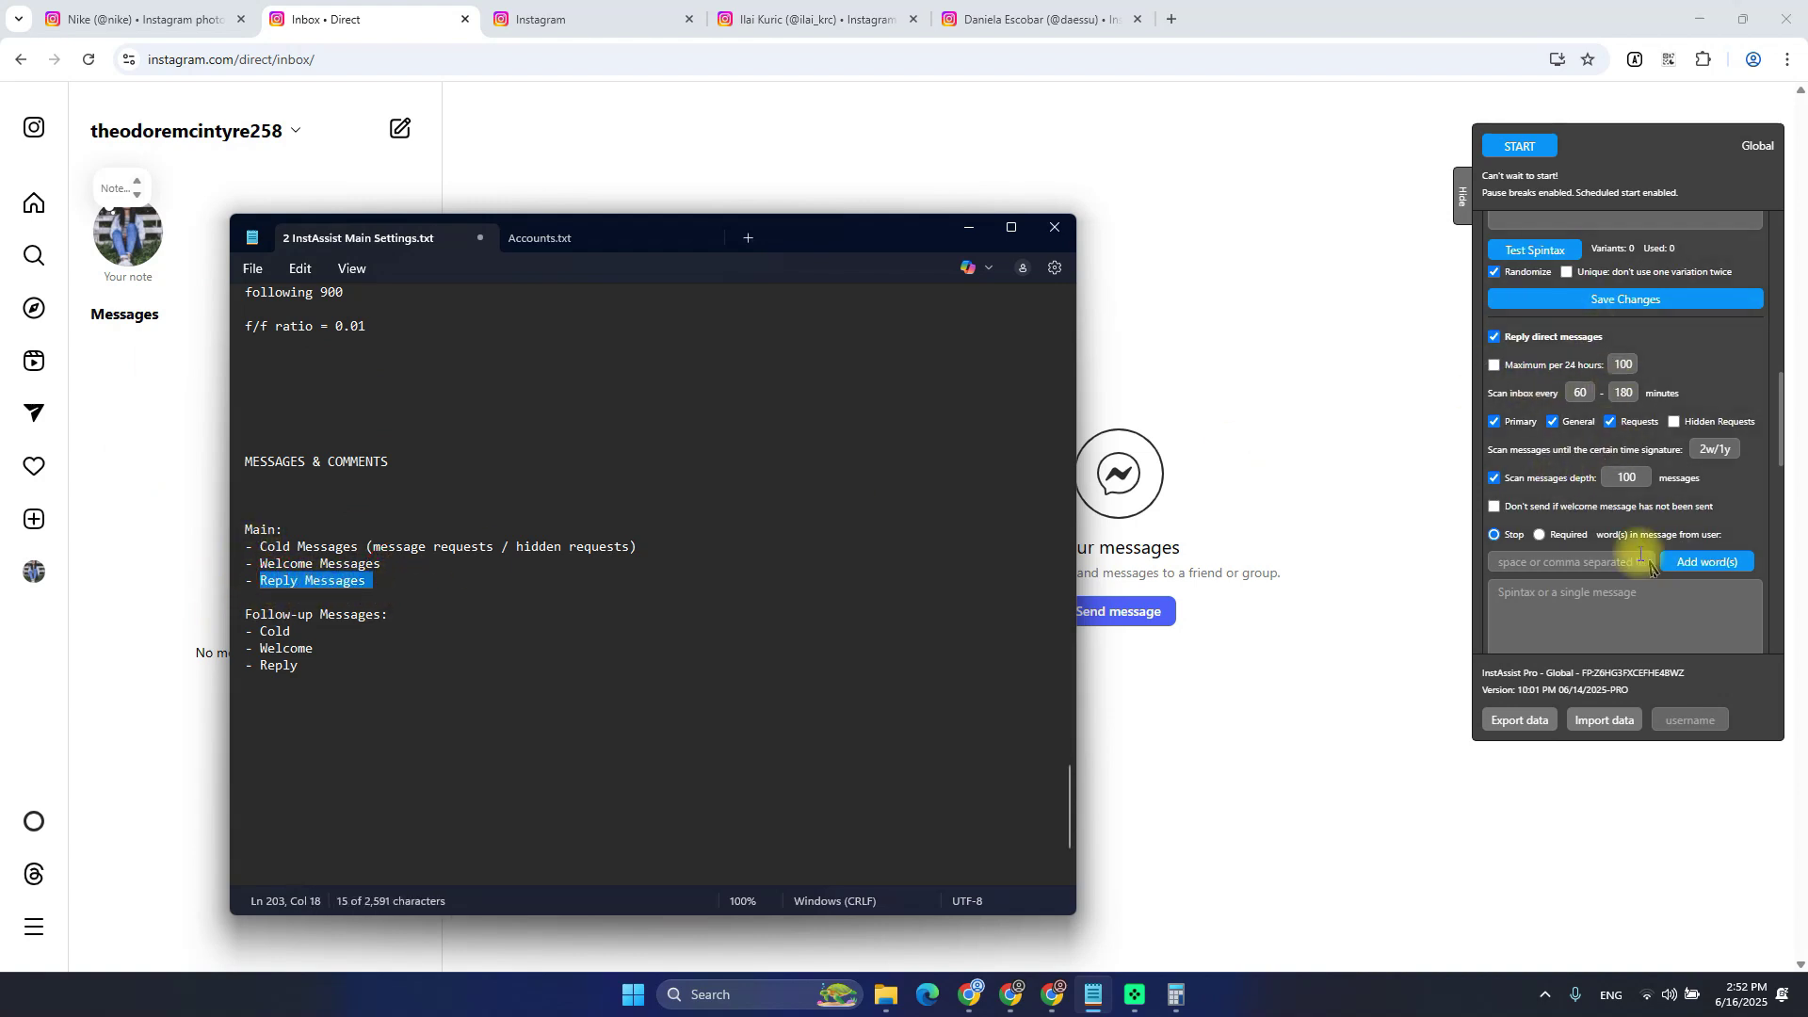
{"action": "left_click", "coordinate": [401, 563]}
{"action": "scroll", "coordinate": [1686, 565], "scroll_direction": "up", "scroll_amount": 6}
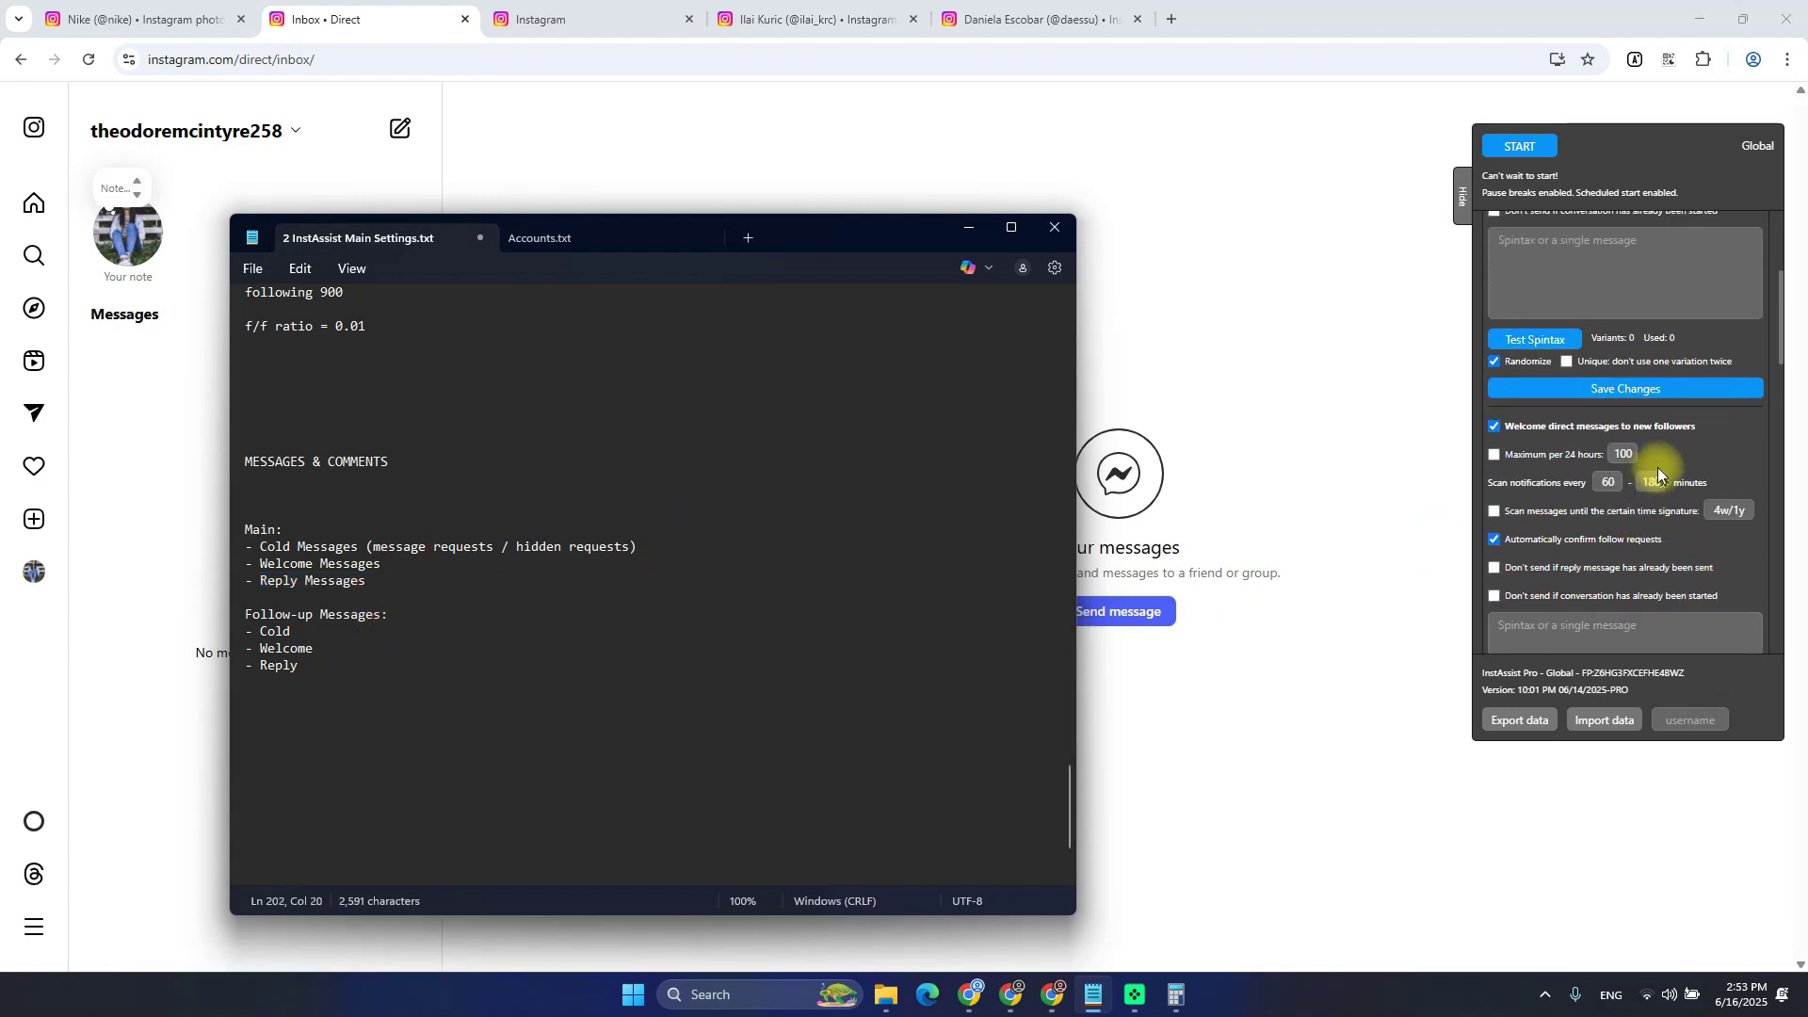
{"action": "scroll", "coordinate": [1531, 424], "scroll_direction": "down", "scroll_amount": 2}
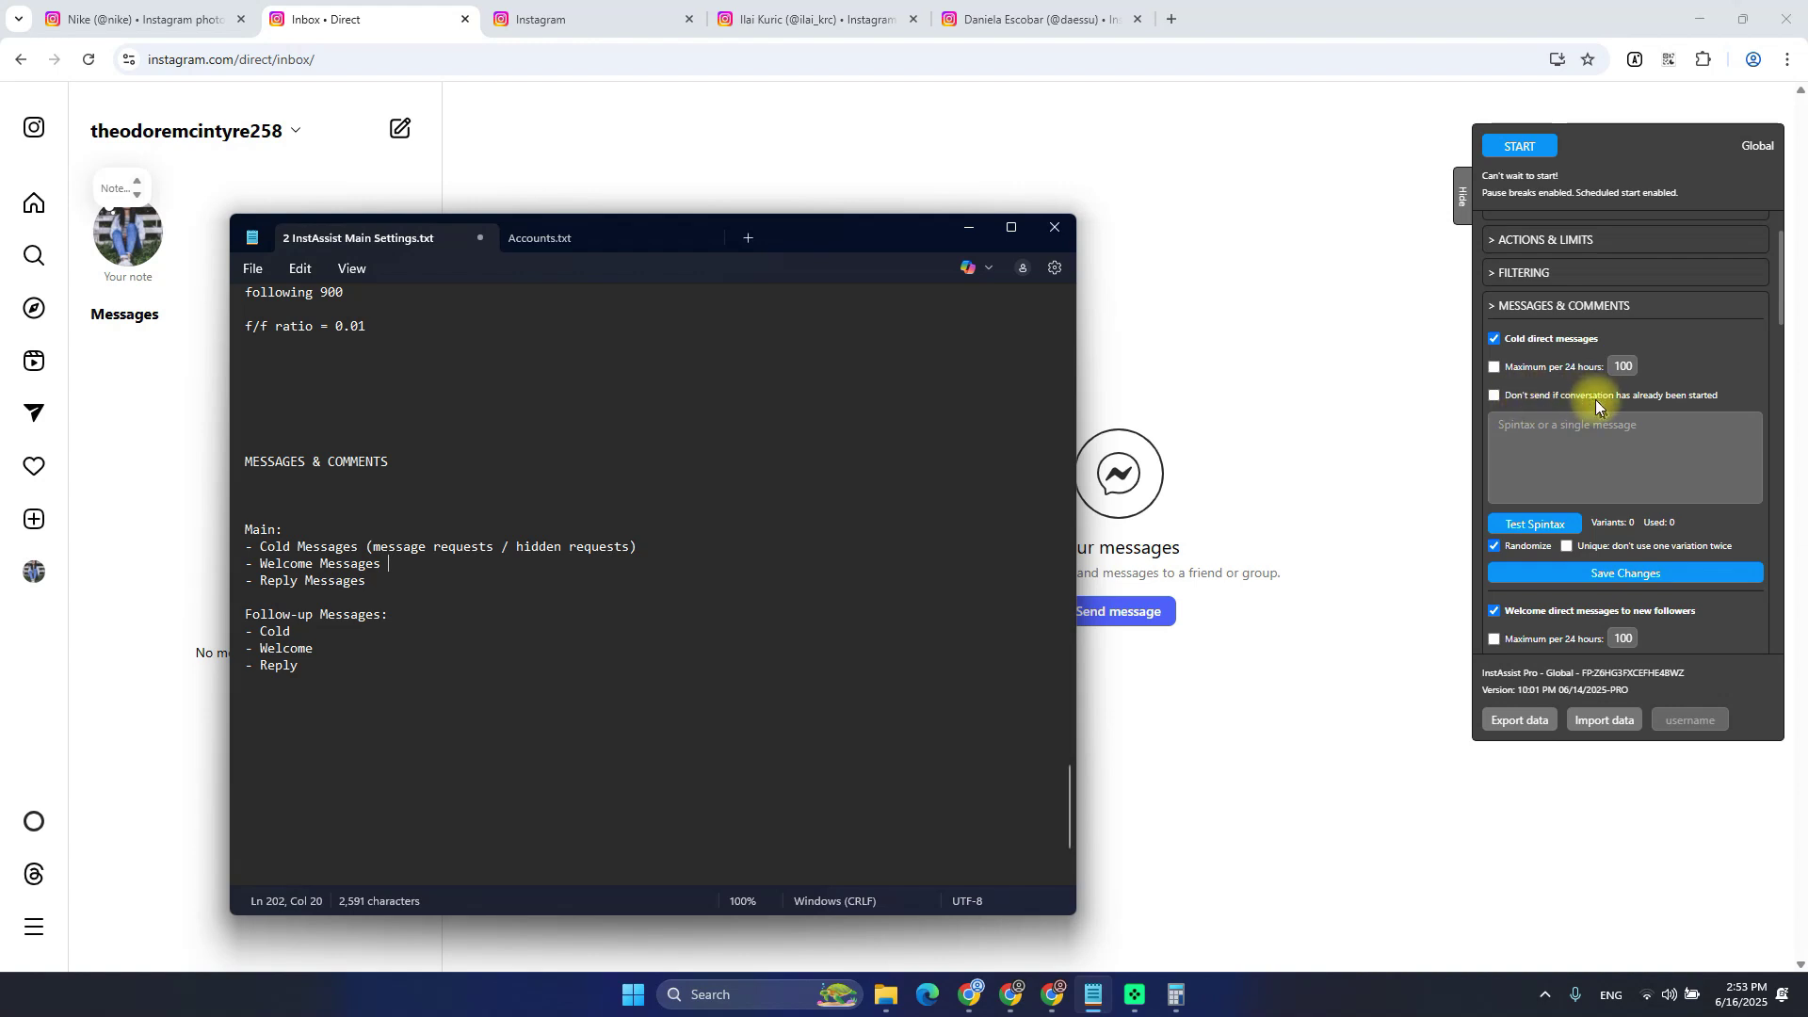
{"action": "left_click", "coordinate": [1582, 454]}
{"action": "type", "text": "asdfasdfasdfasdfasdf"}
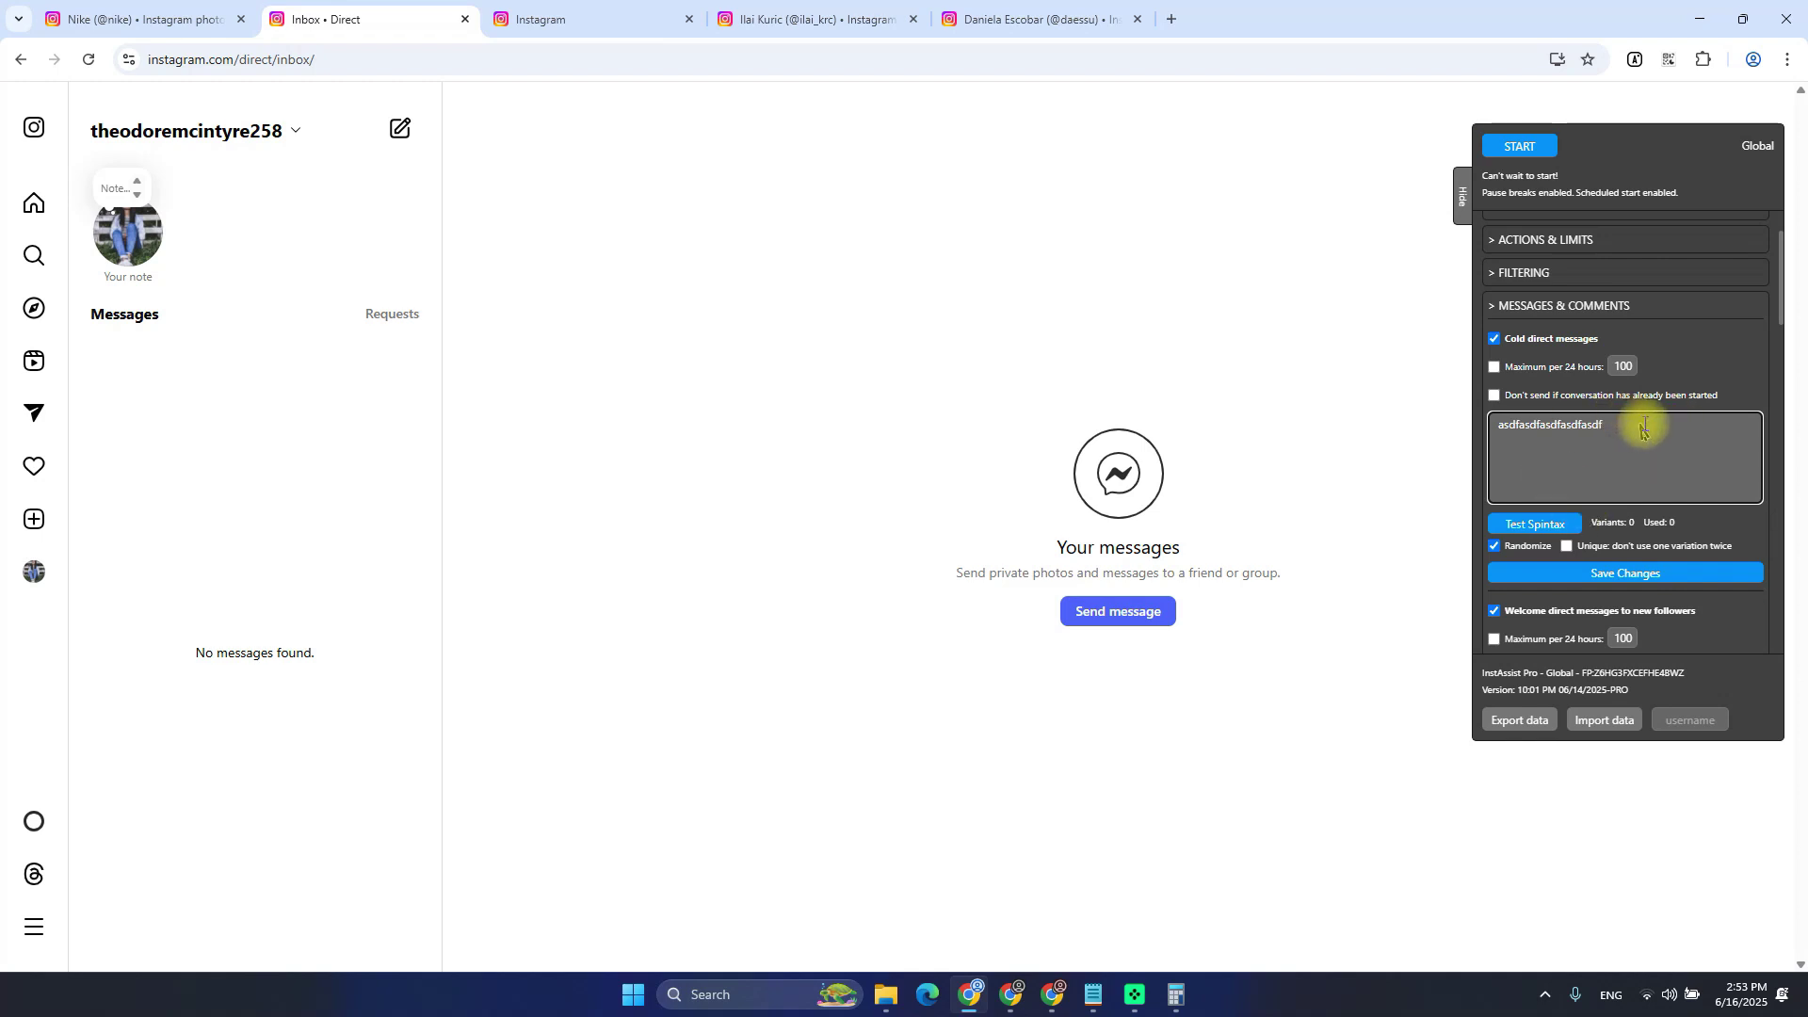
{"action": "left_click_drag", "start_coordinate": [1644, 424], "coordinate": [1456, 462]}
{"action": "type", "text": "asdf"}
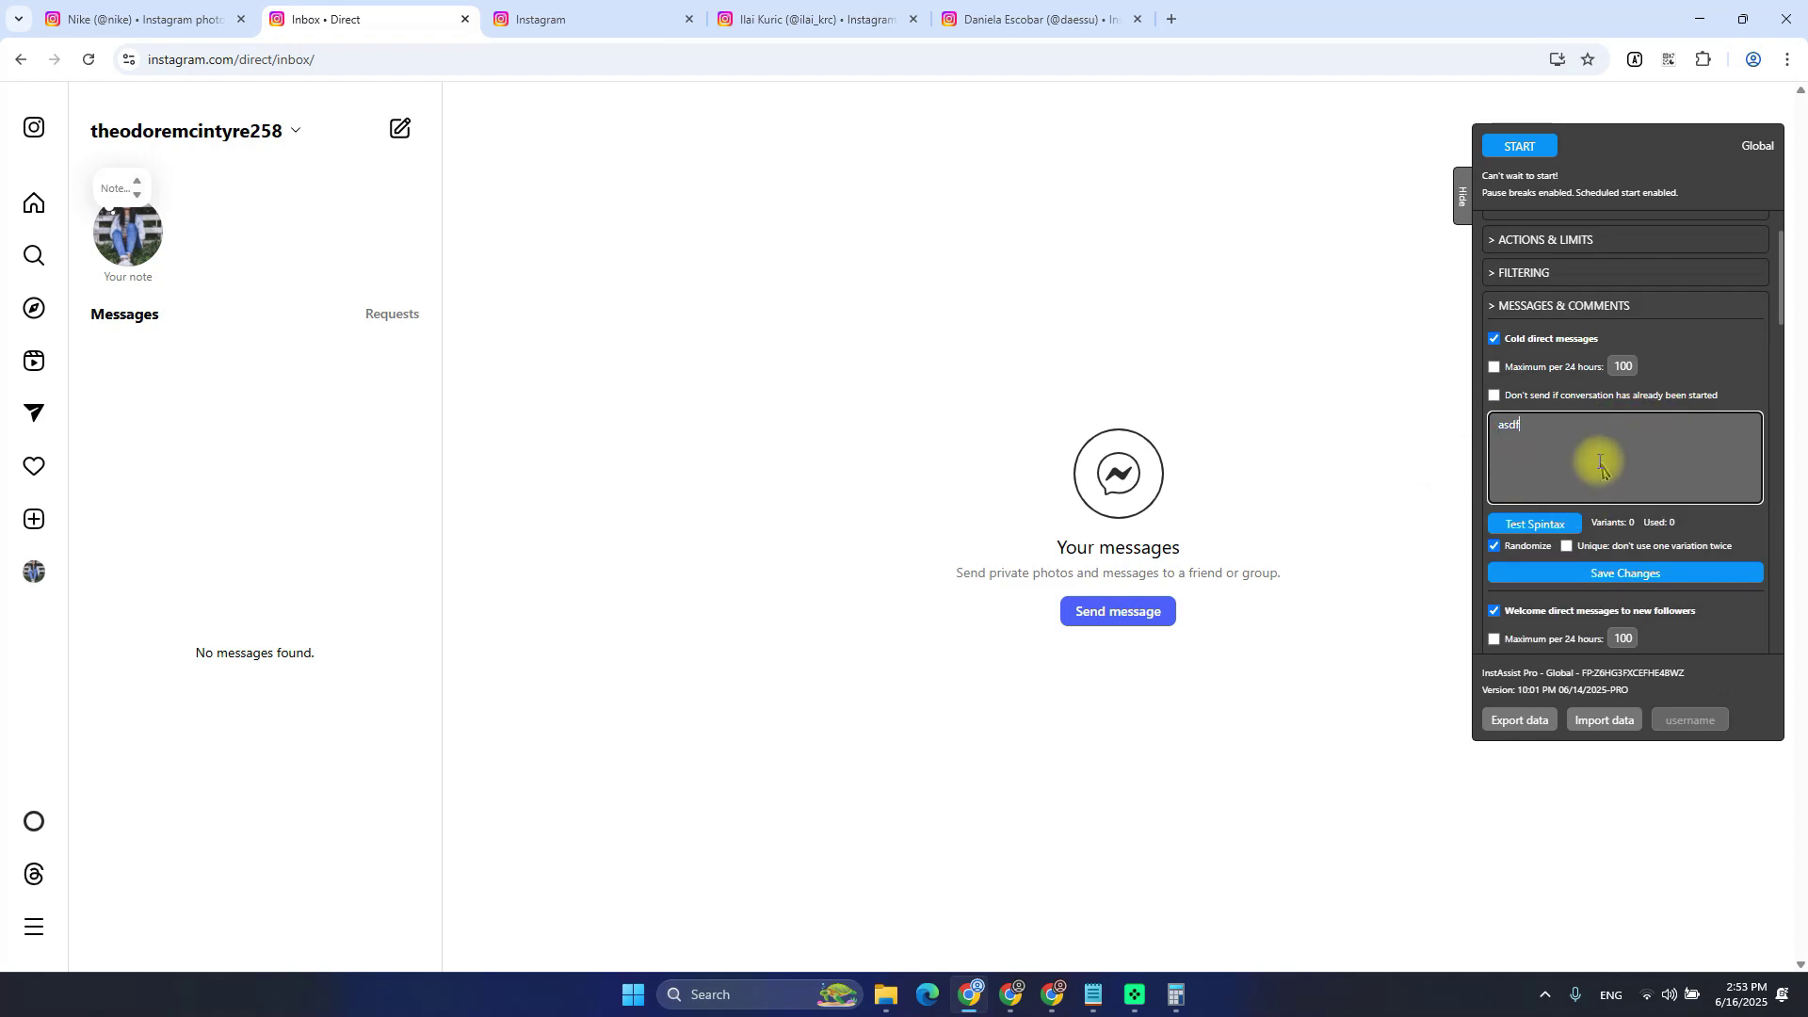
{"action": "type", "text": "asdfasdf"}
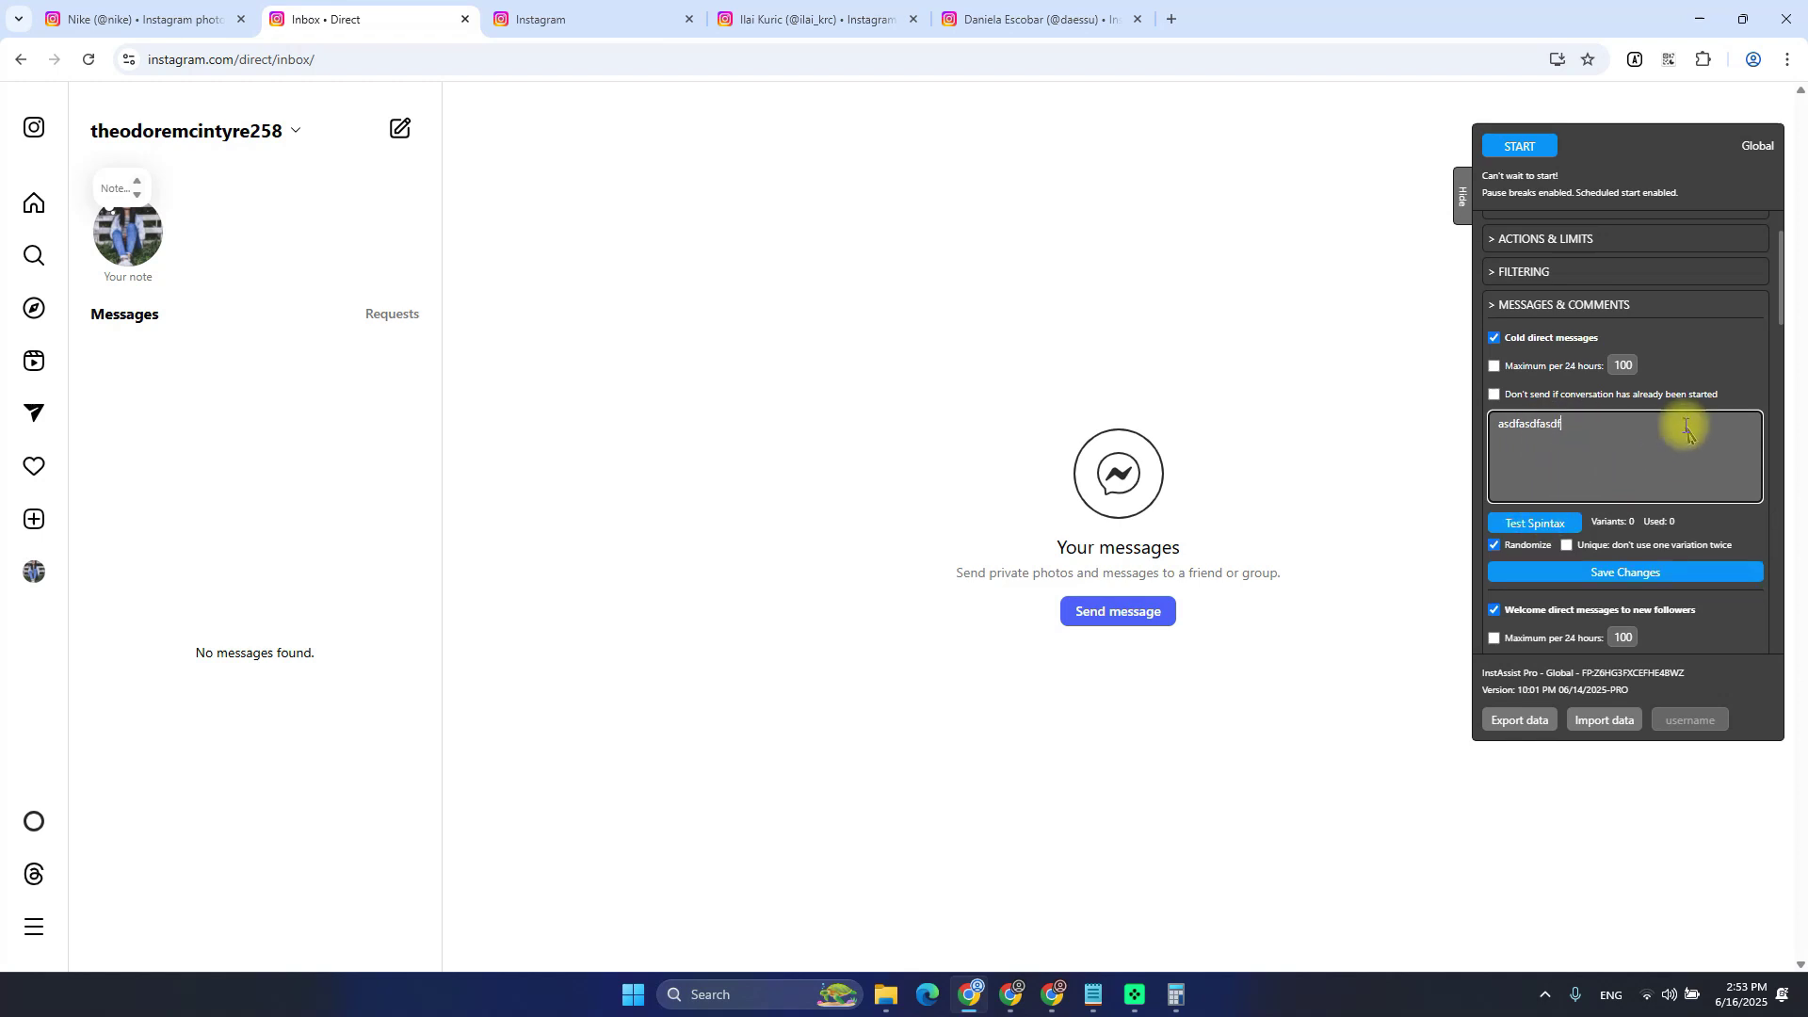
{"action": "scroll", "coordinate": [1676, 421], "scroll_direction": "down", "scroll_amount": 1}
{"action": "key", "text": "alt+Tab"}
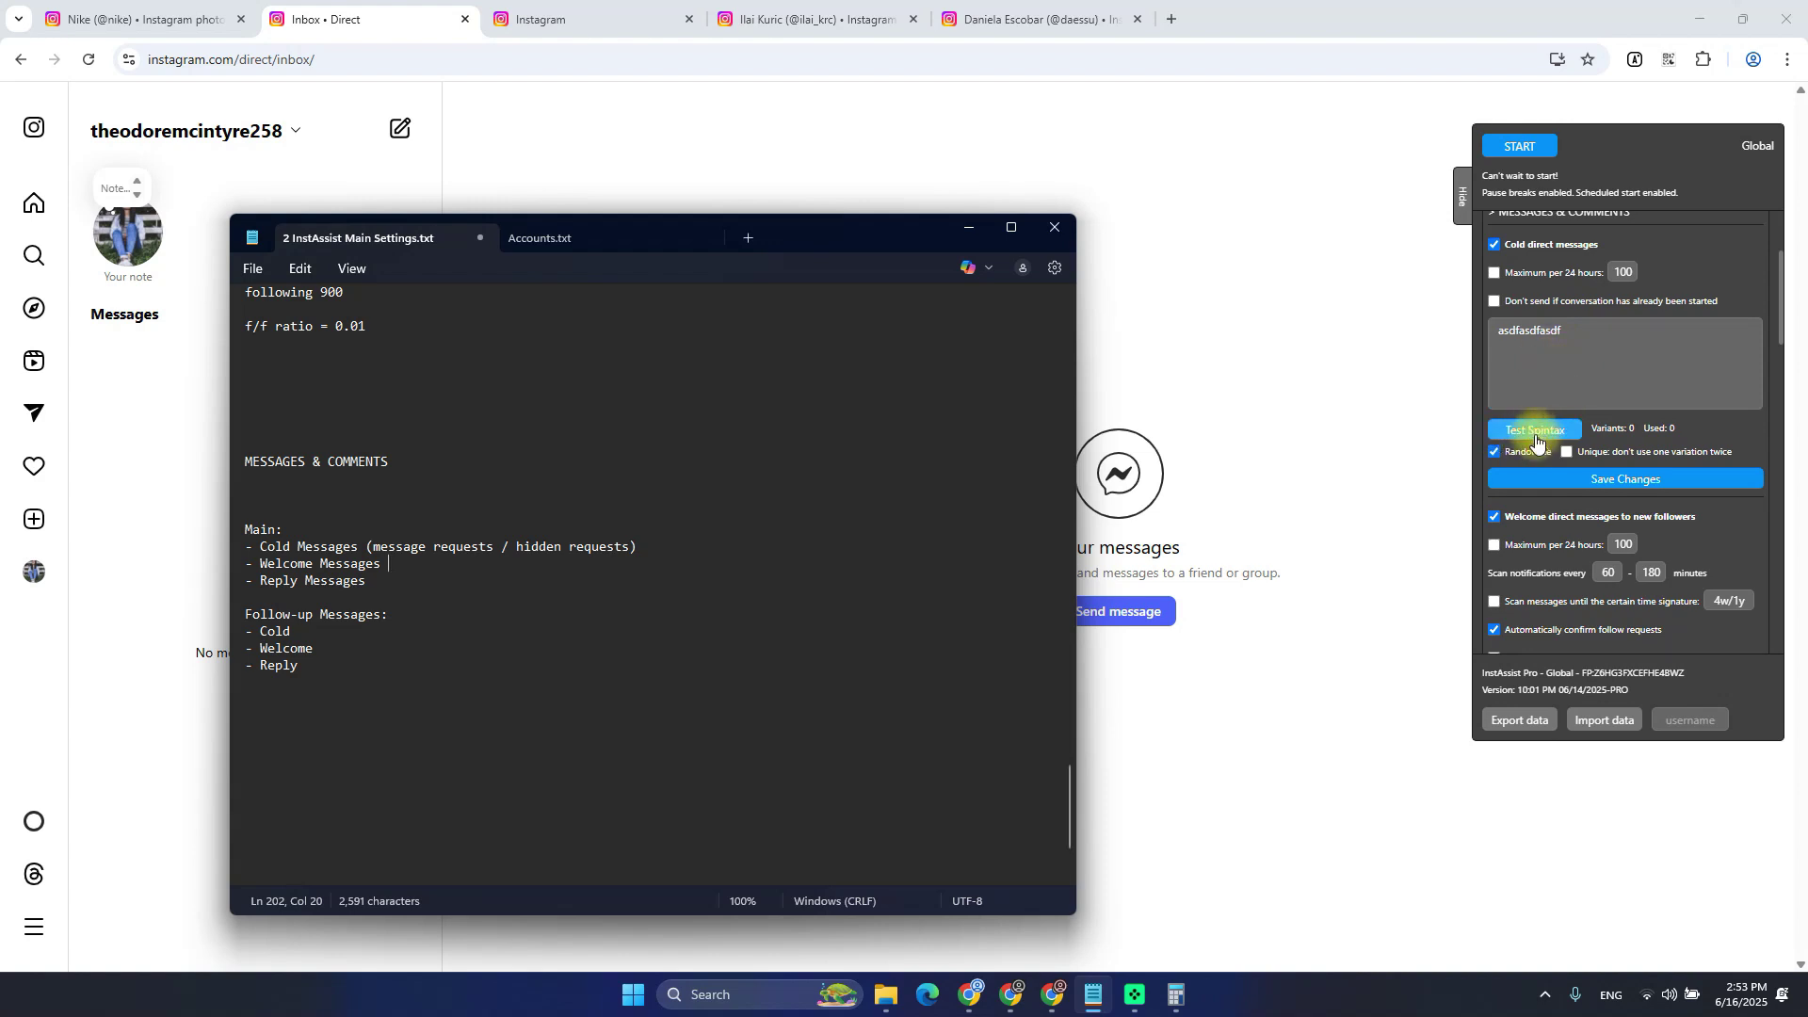
{"action": "left_click", "coordinate": [1631, 371]}
{"action": "key", "text": "ctrl+a"}
{"action": "key", "text": "BackSpace"}
{"action": "key", "text": "alt+Tab"}
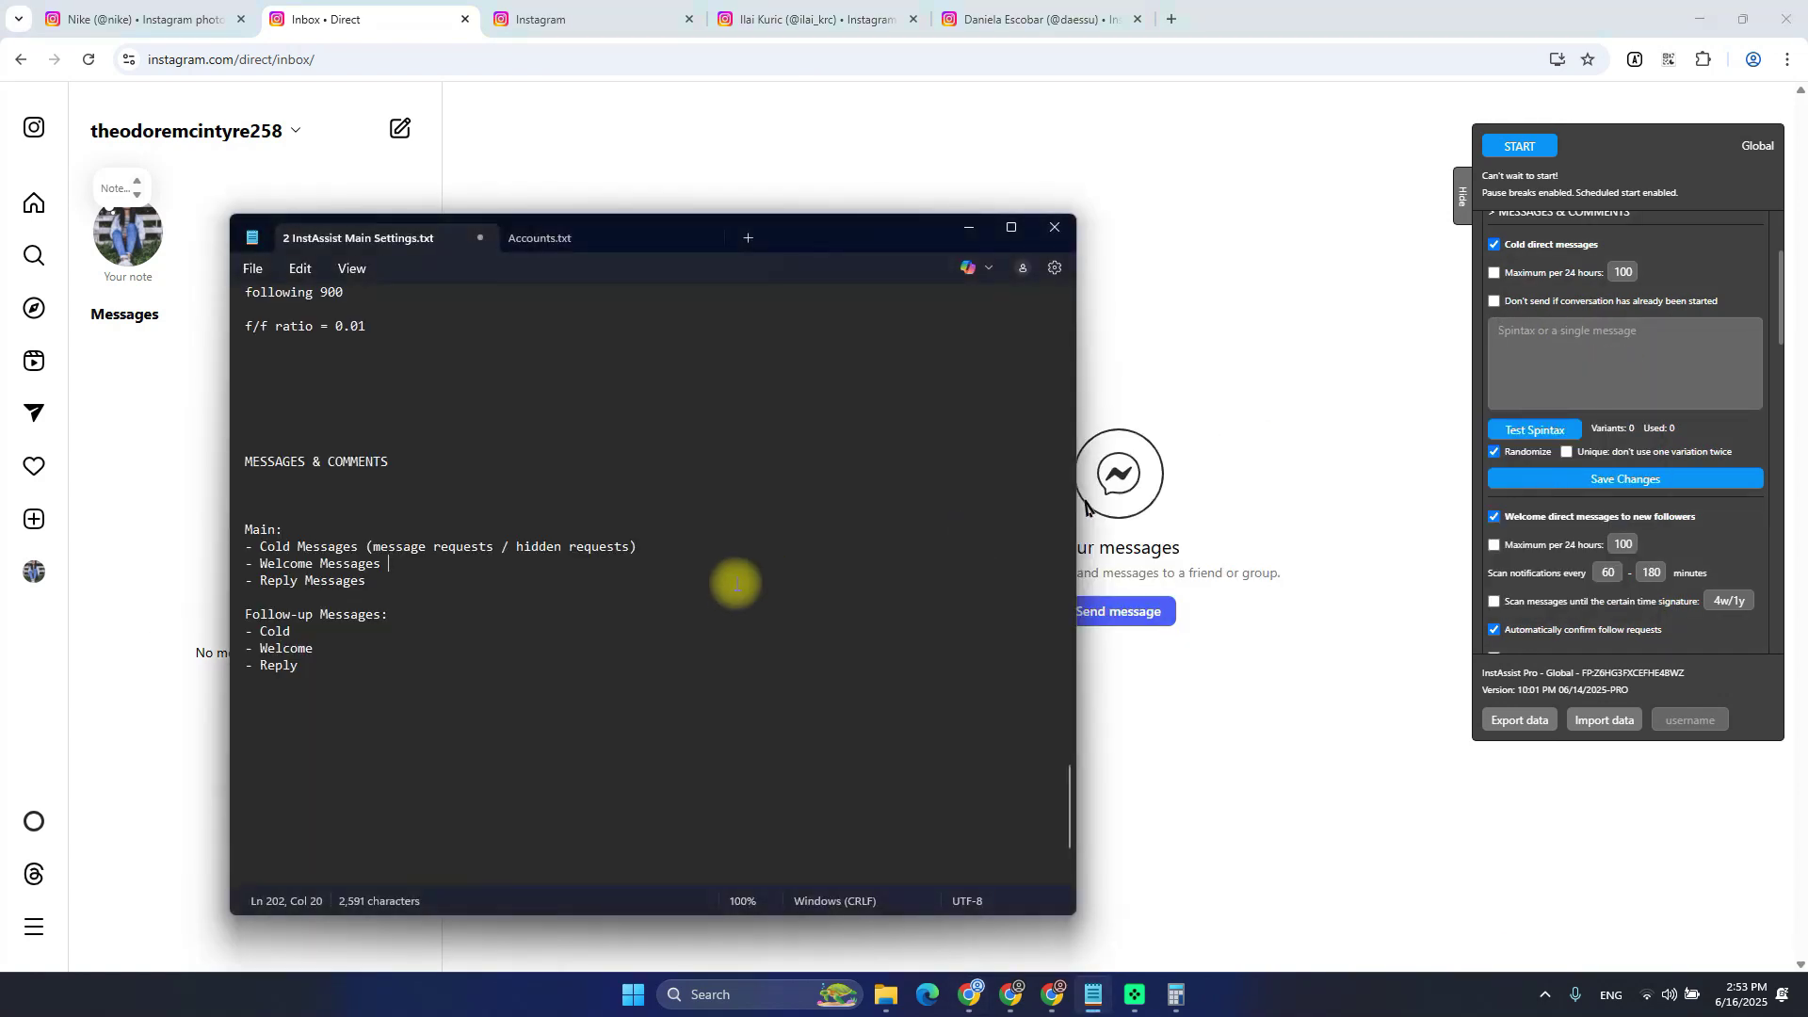
{"action": "left_click", "coordinate": [620, 731]}
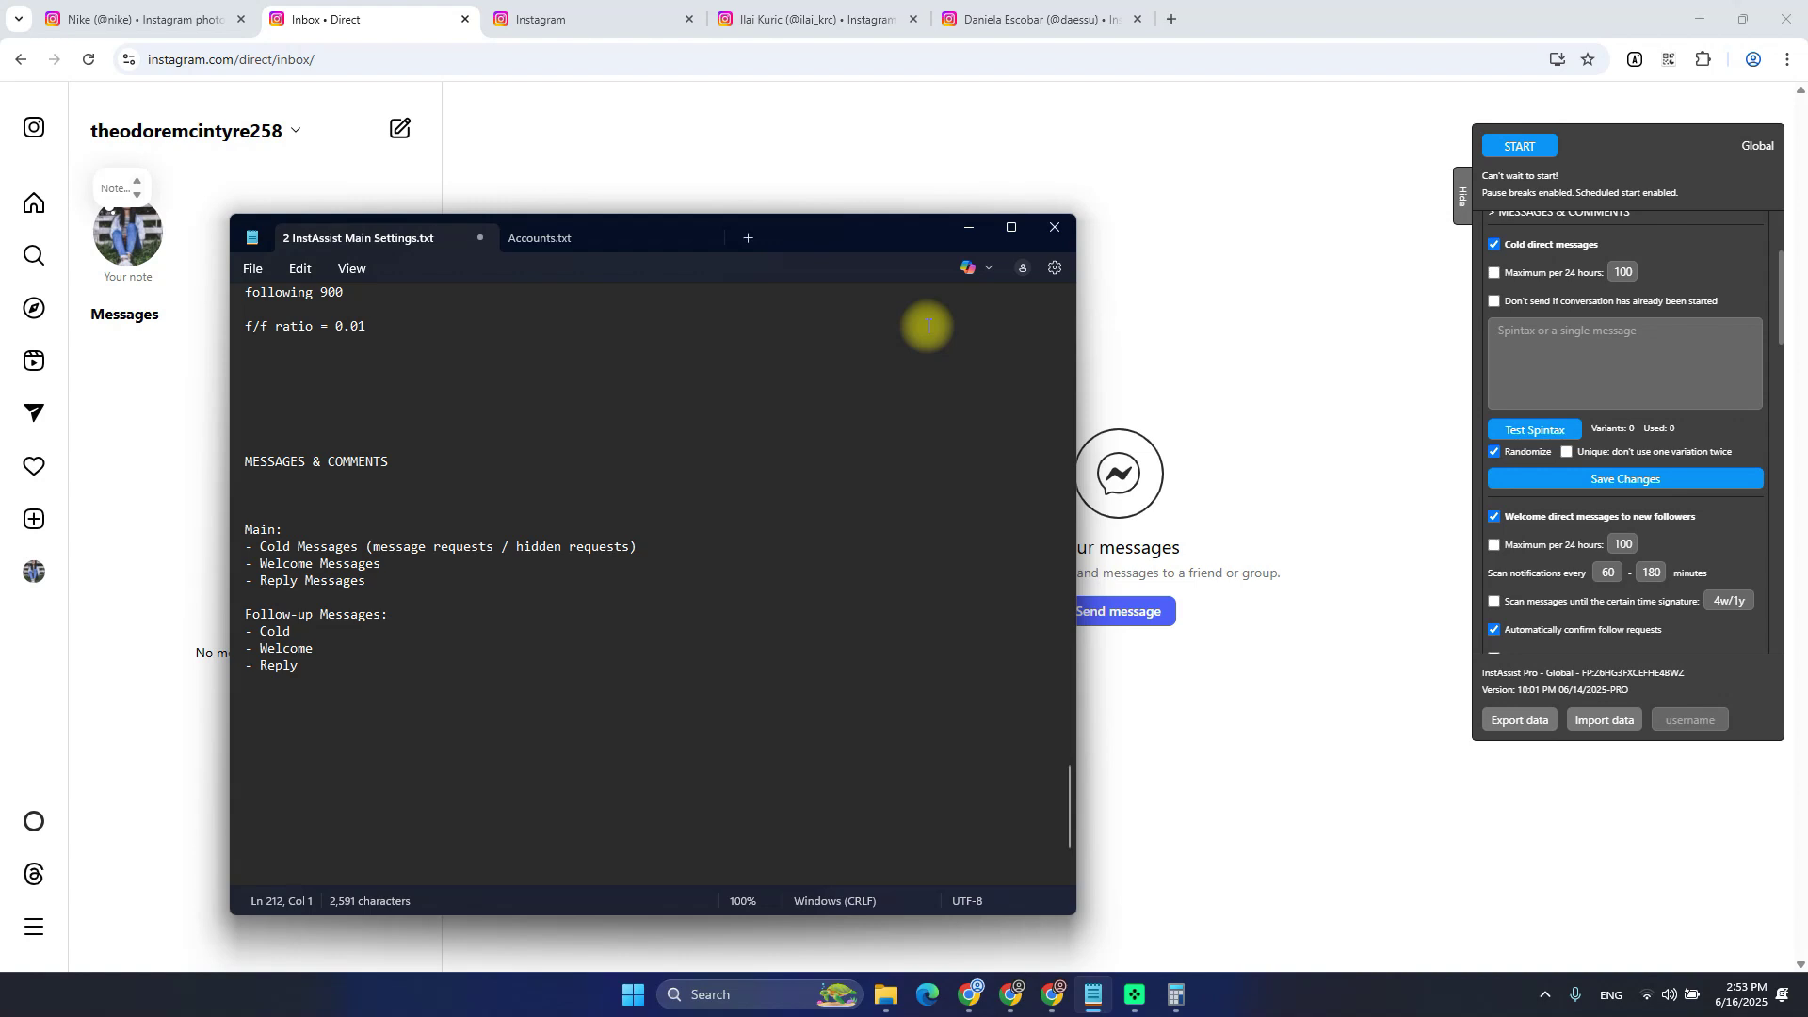
{"action": "key", "text": "alt+Tab"}
Enter "Hi" as the cold direct message and test its spintax
{"action": "left_click", "coordinate": [1622, 351]}
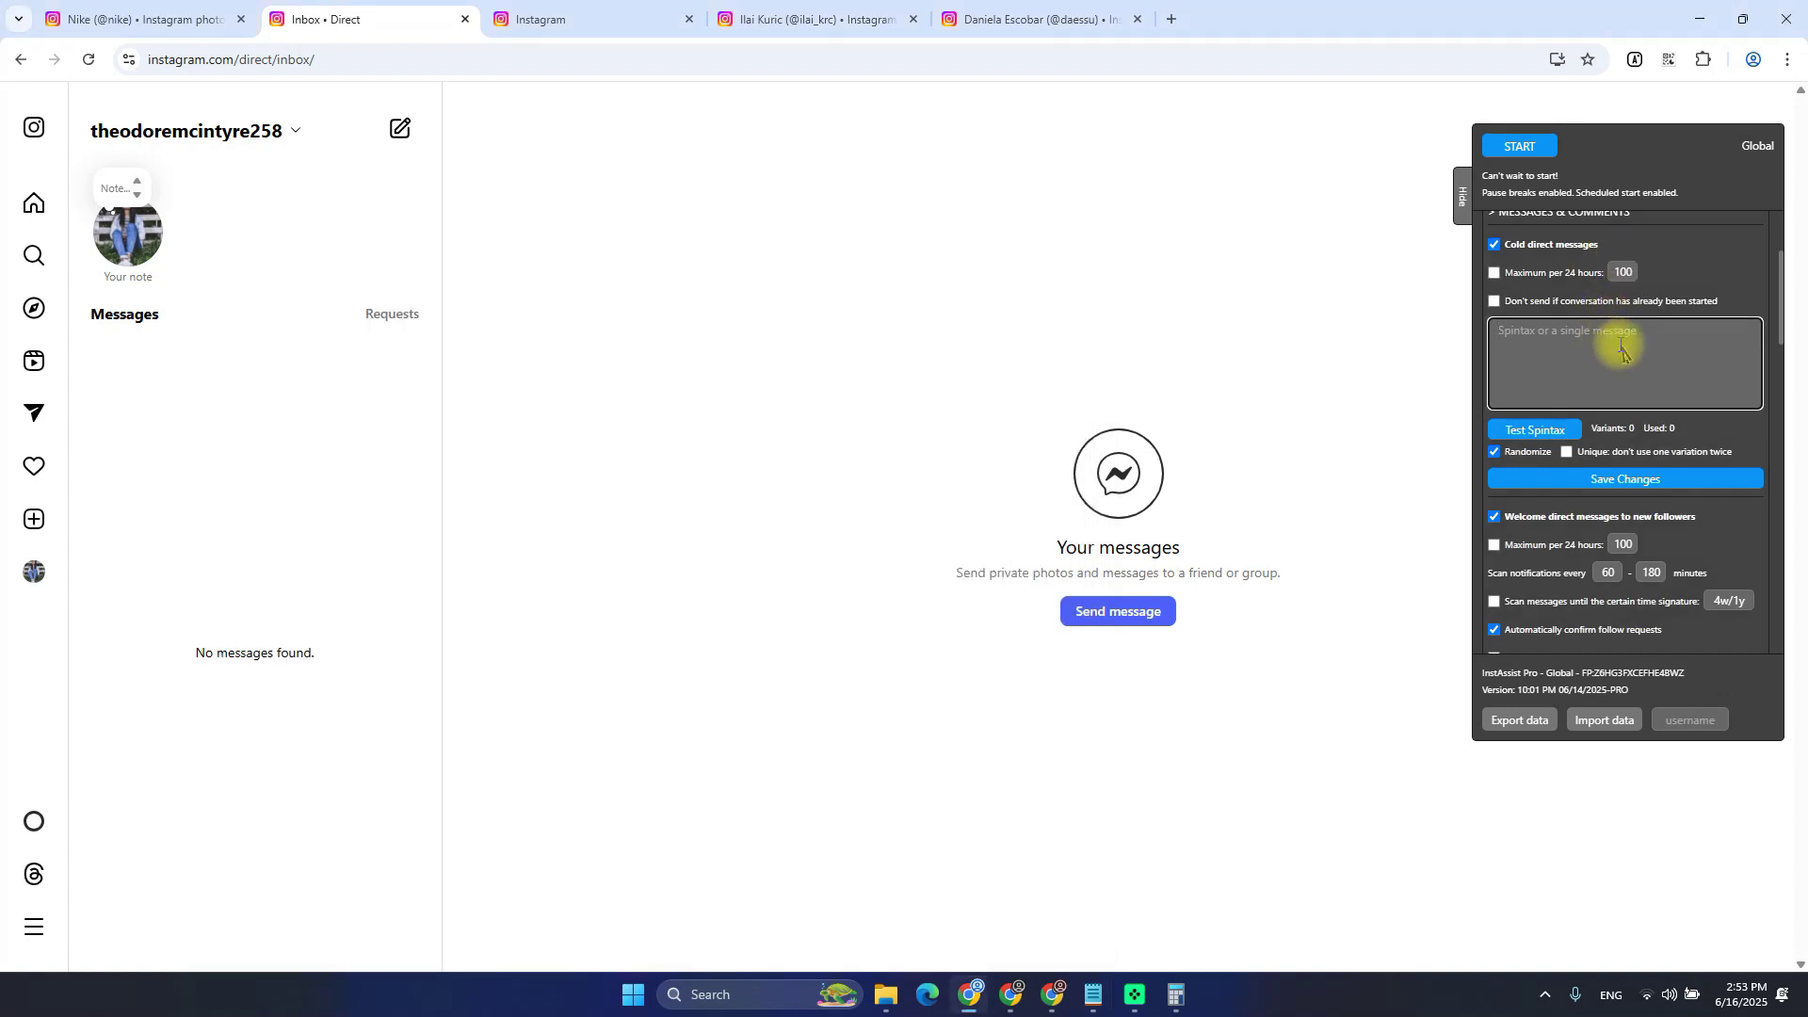
{"action": "type", "text": "Hi"}
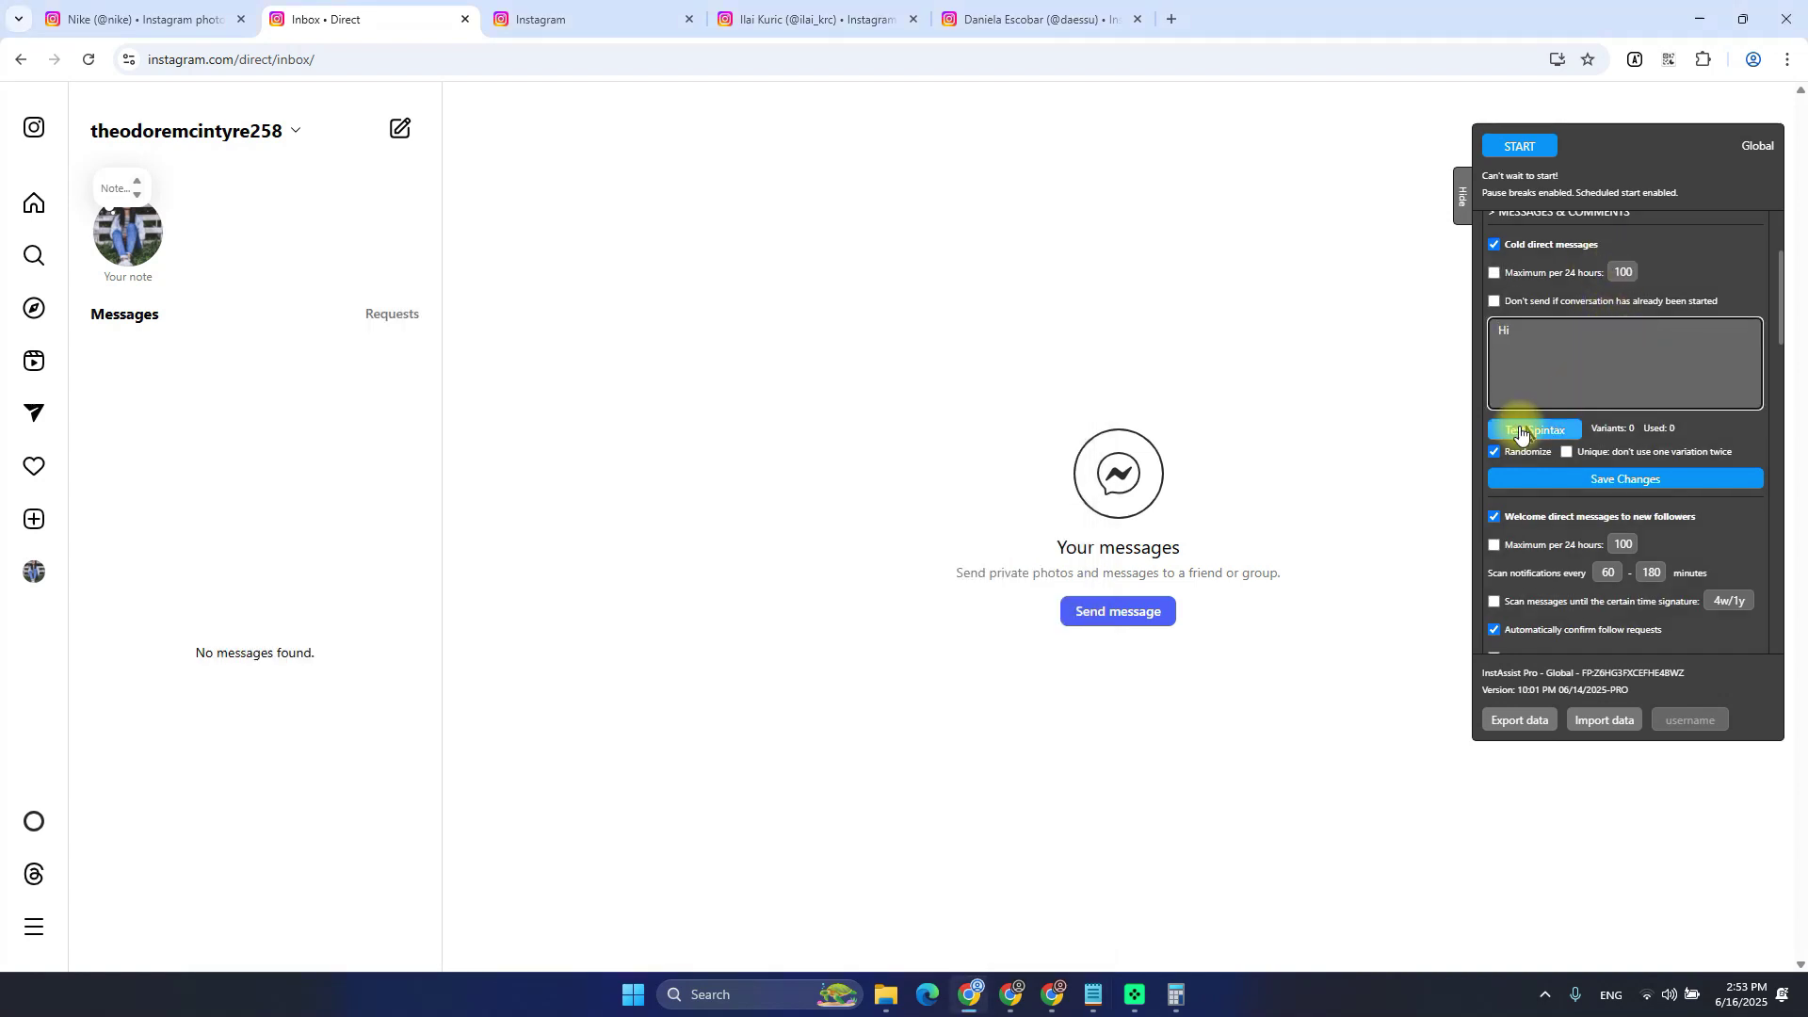
{"action": "left_click", "coordinate": [1533, 429]}
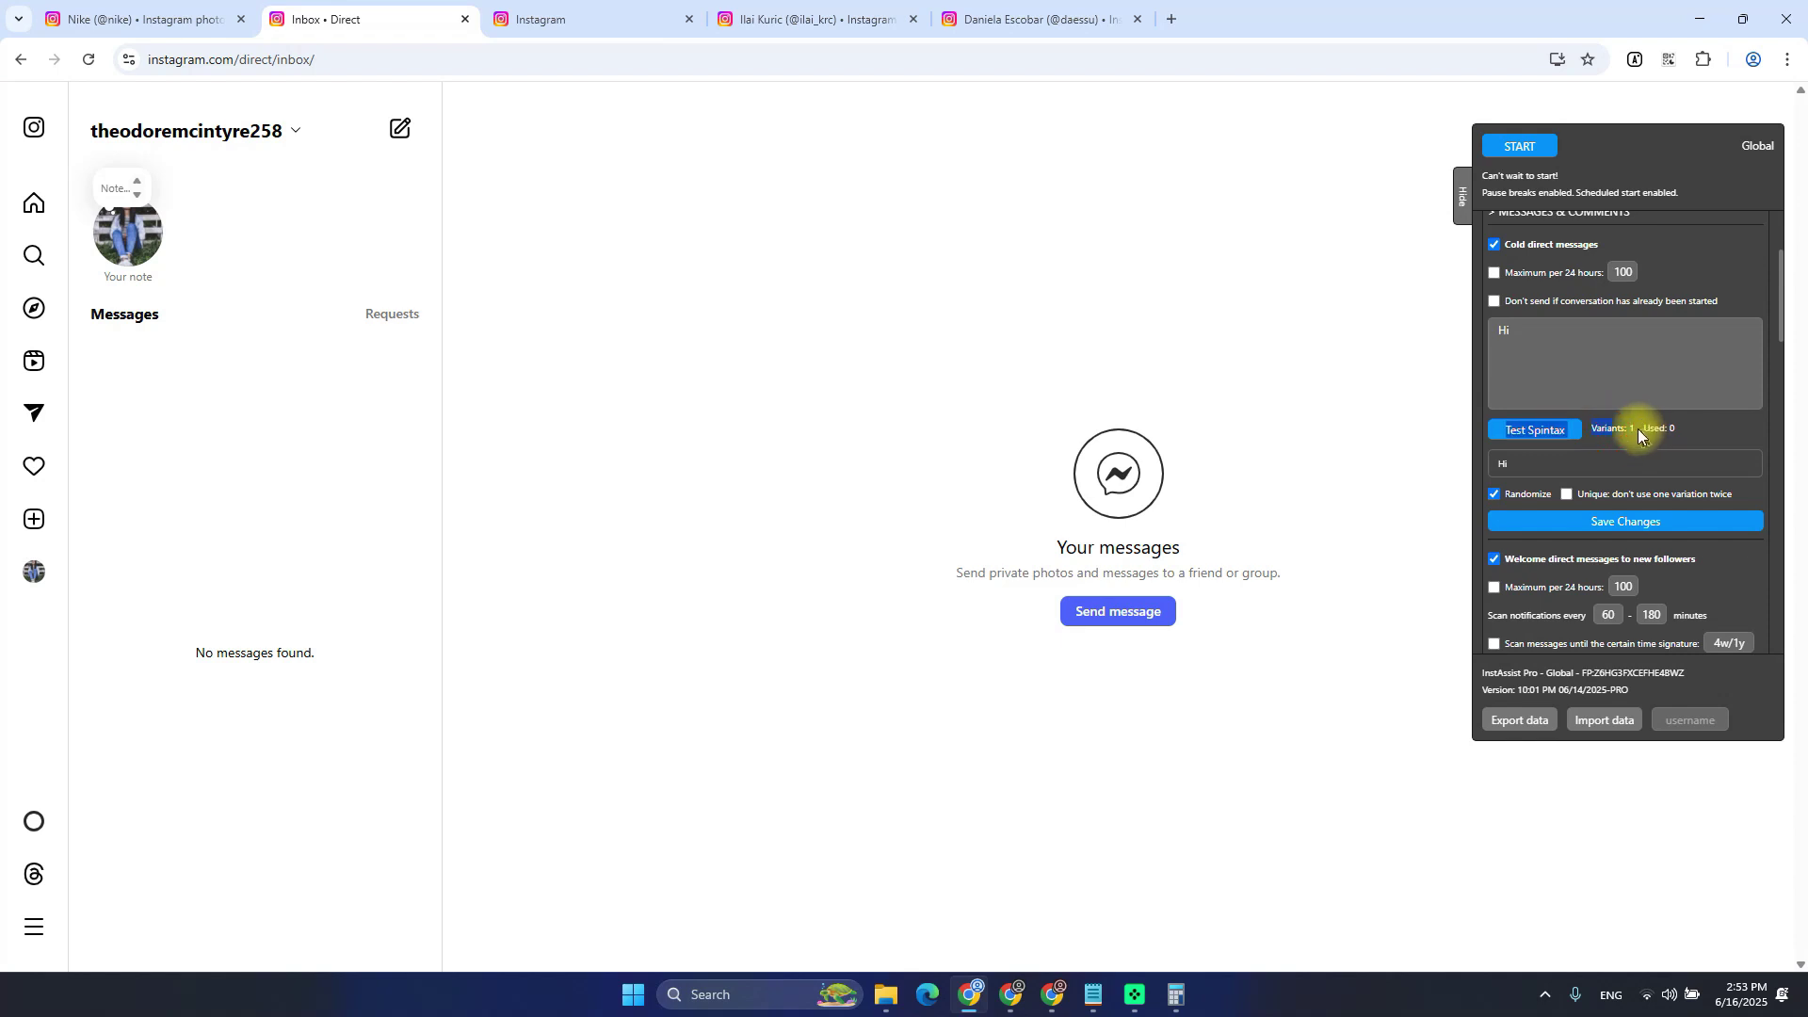
Change the cold direct message to the spintax {Hi|Hello} and test it several times
{"action": "left_click", "coordinate": [1593, 363]}
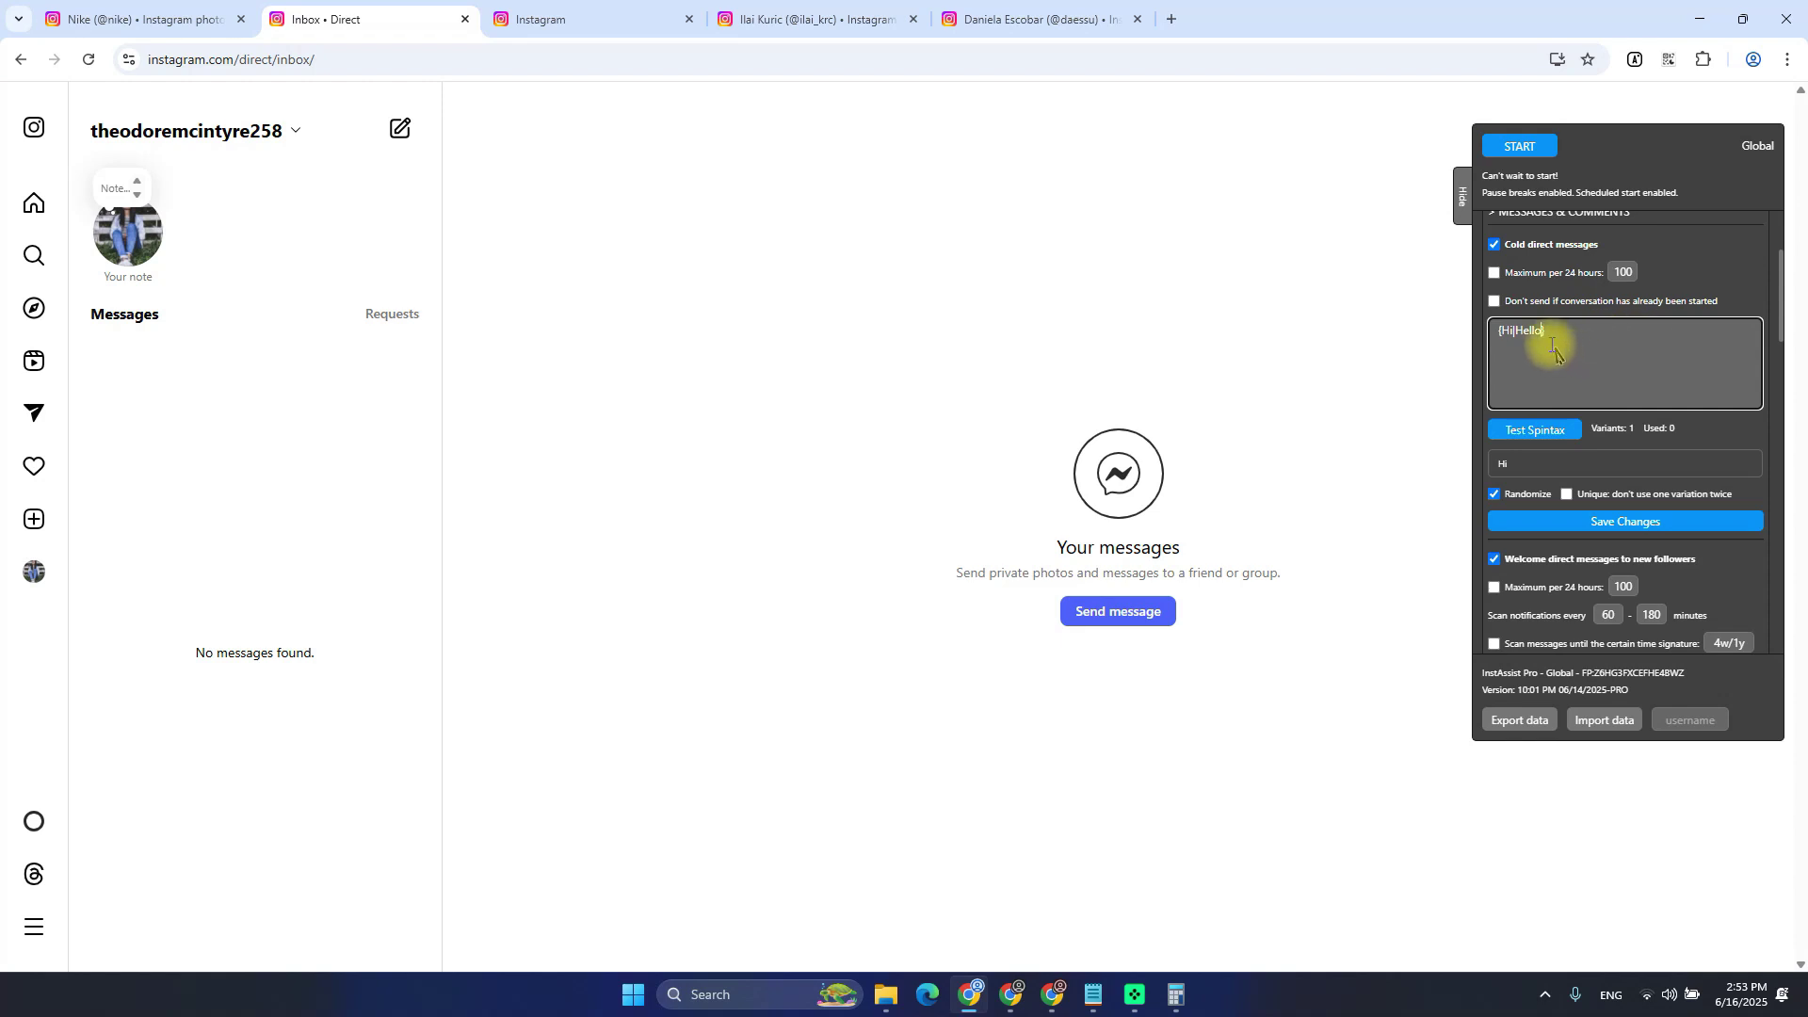
{"action": "left_click", "coordinate": [1556, 439]}
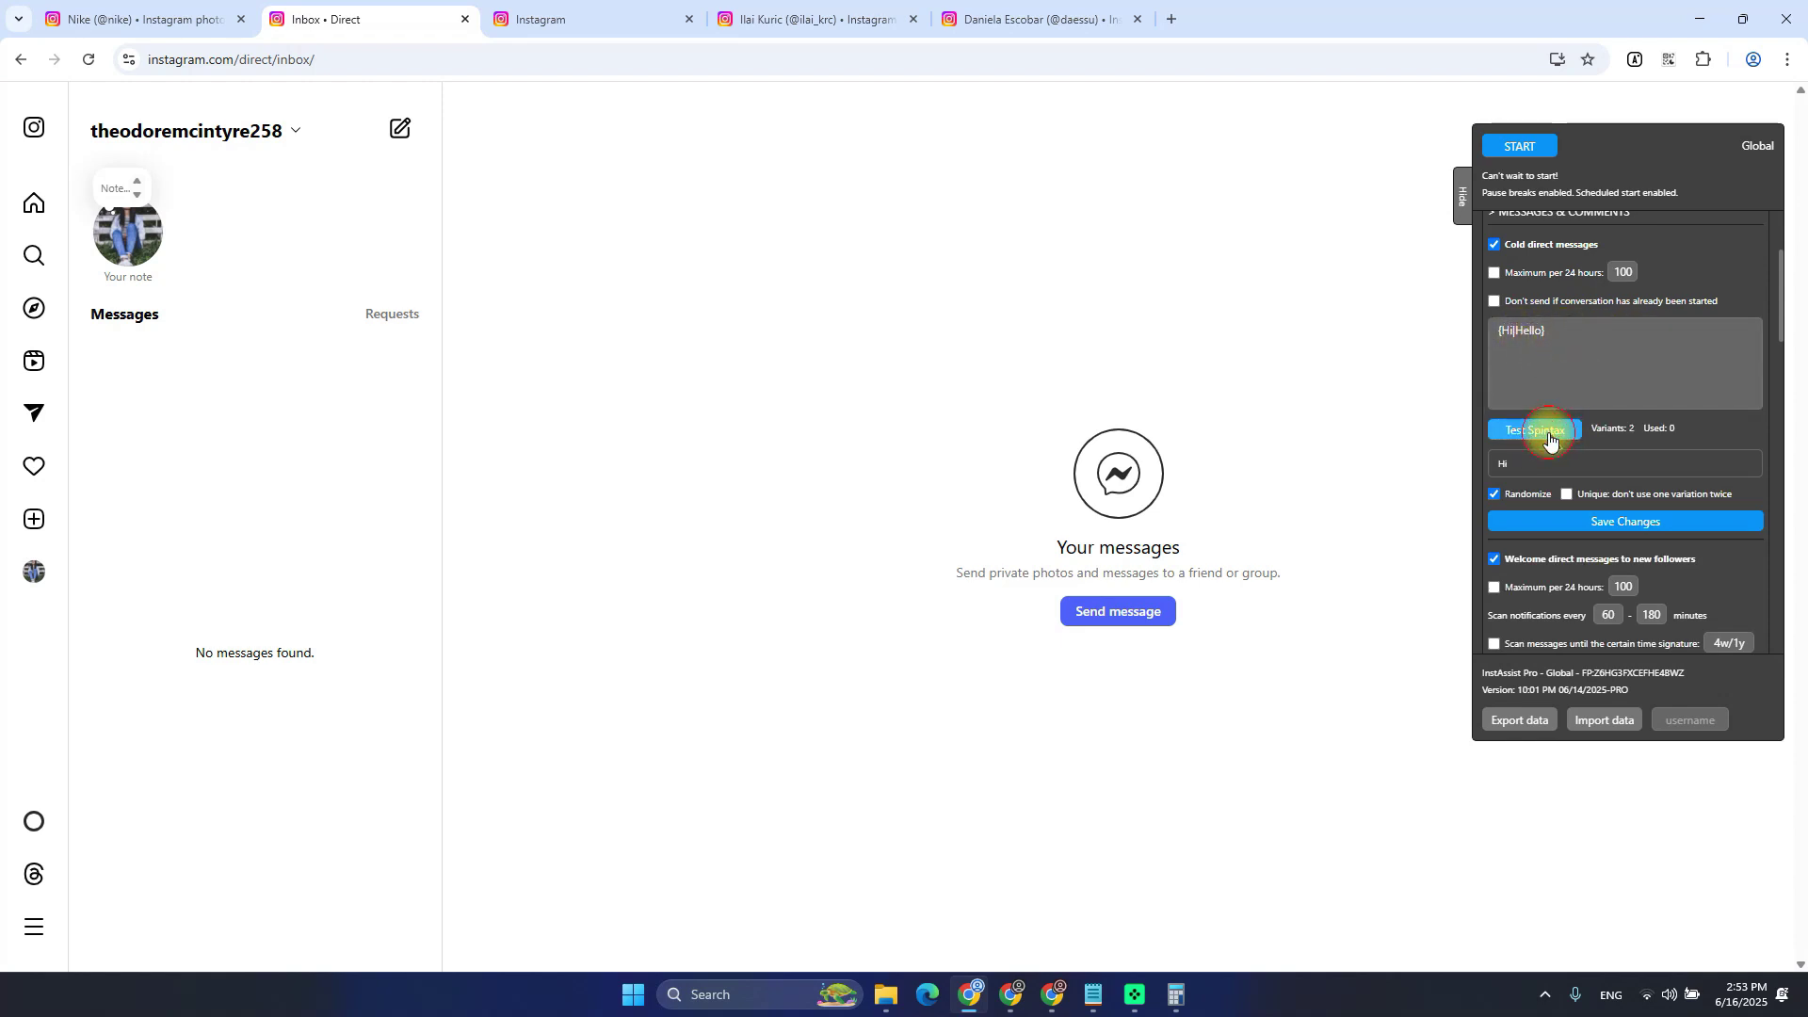
{"action": "left_click", "coordinate": [1551, 439]}
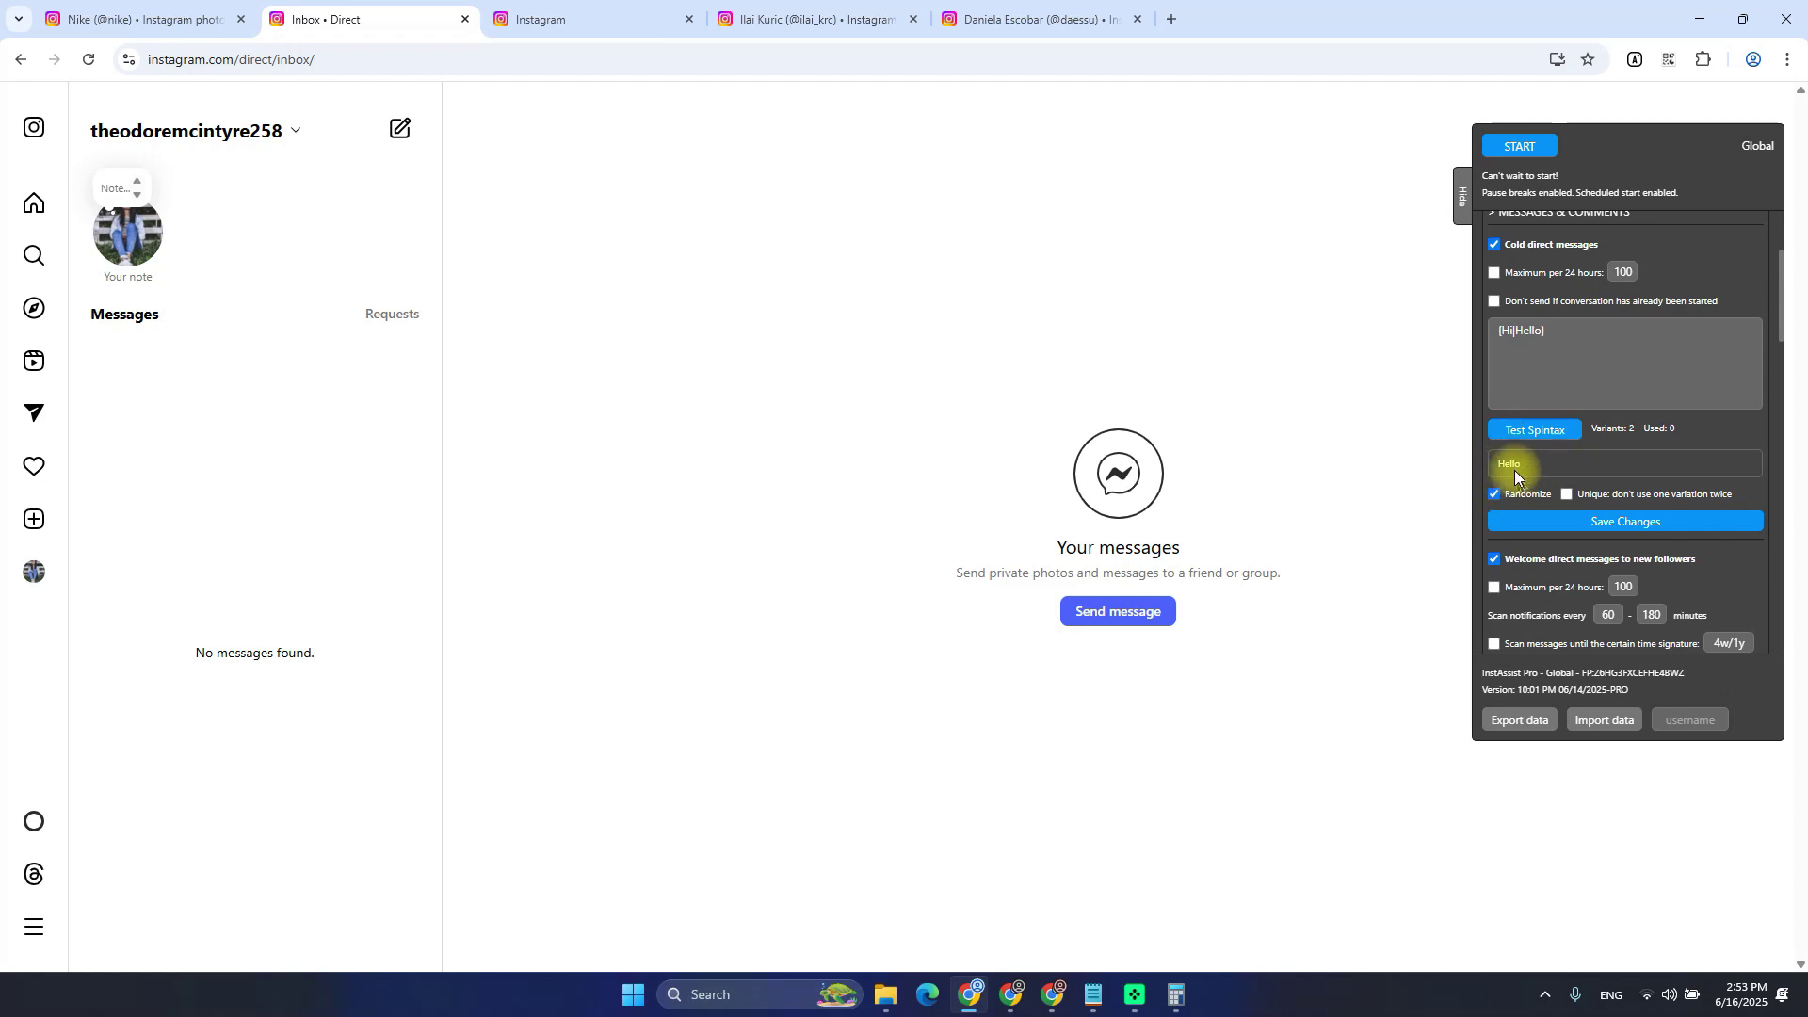
{"action": "left_click", "coordinate": [1552, 429]}
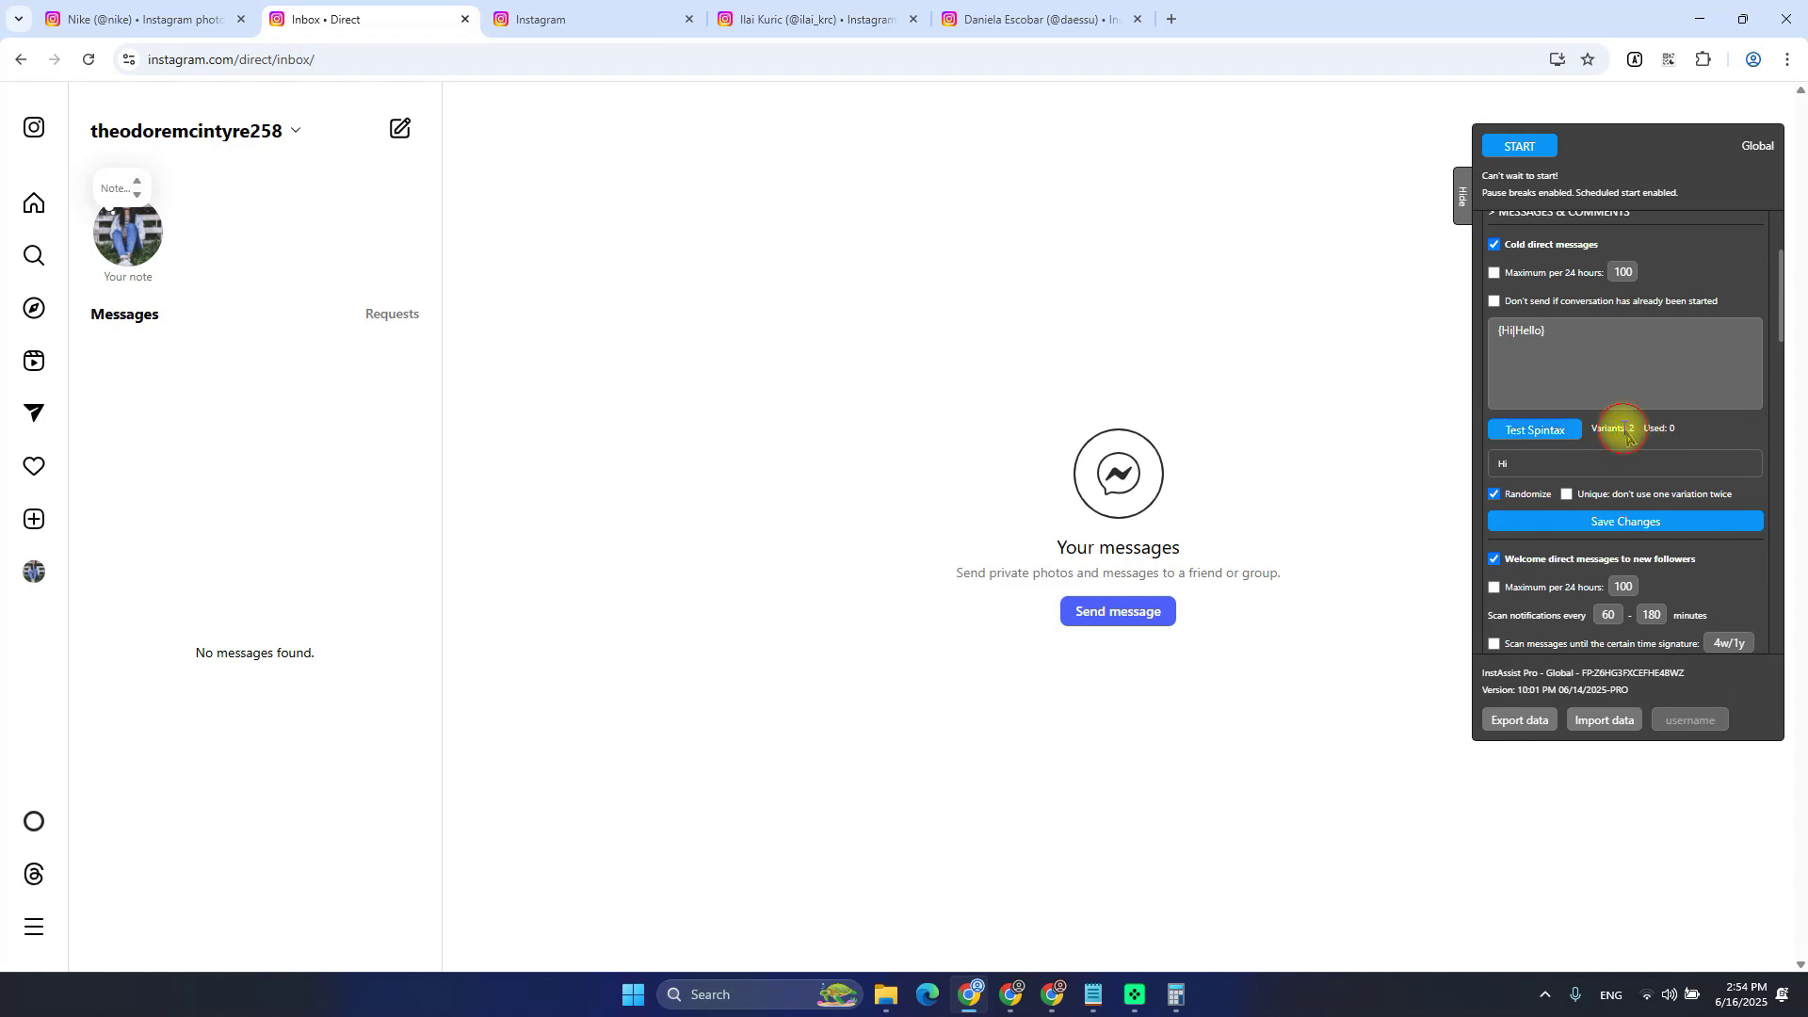
Add Hey as a third greeting option, making {Hi|Hello|Hey}, then test the spintax and check its variant count
{"action": "left_click", "coordinate": [1534, 333]}
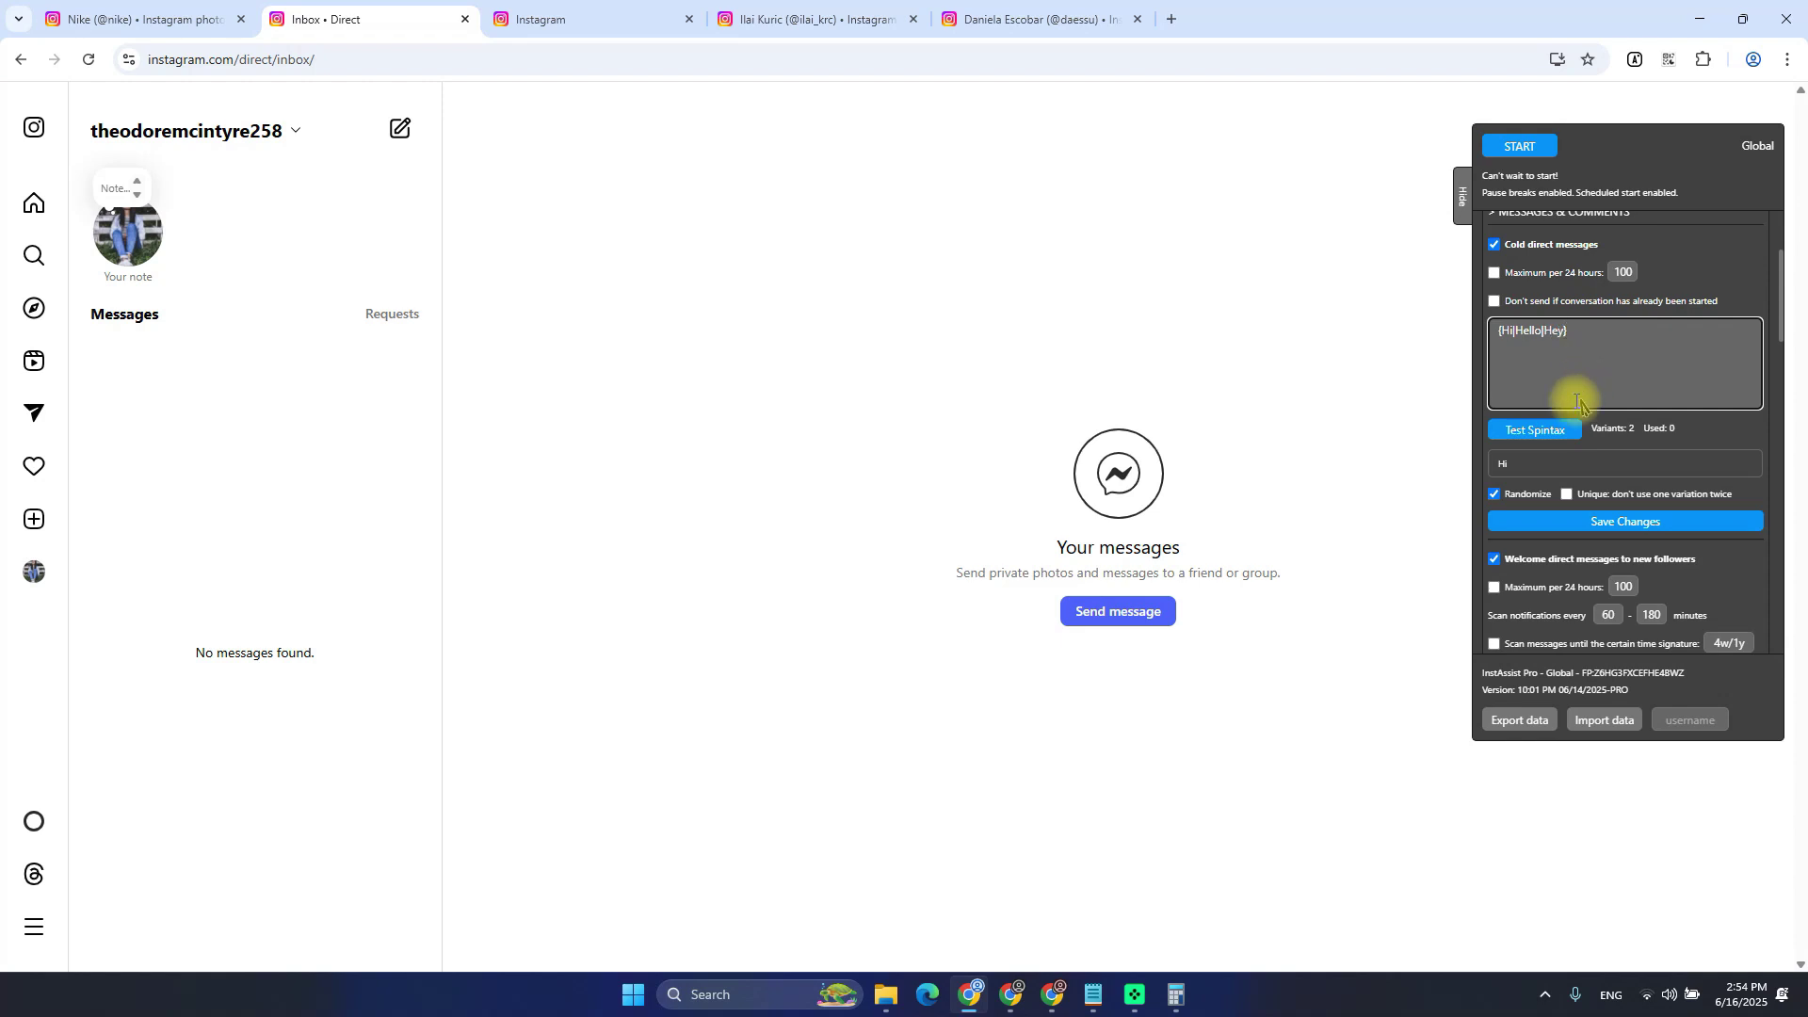
{"action": "left_click", "coordinate": [1553, 431]}
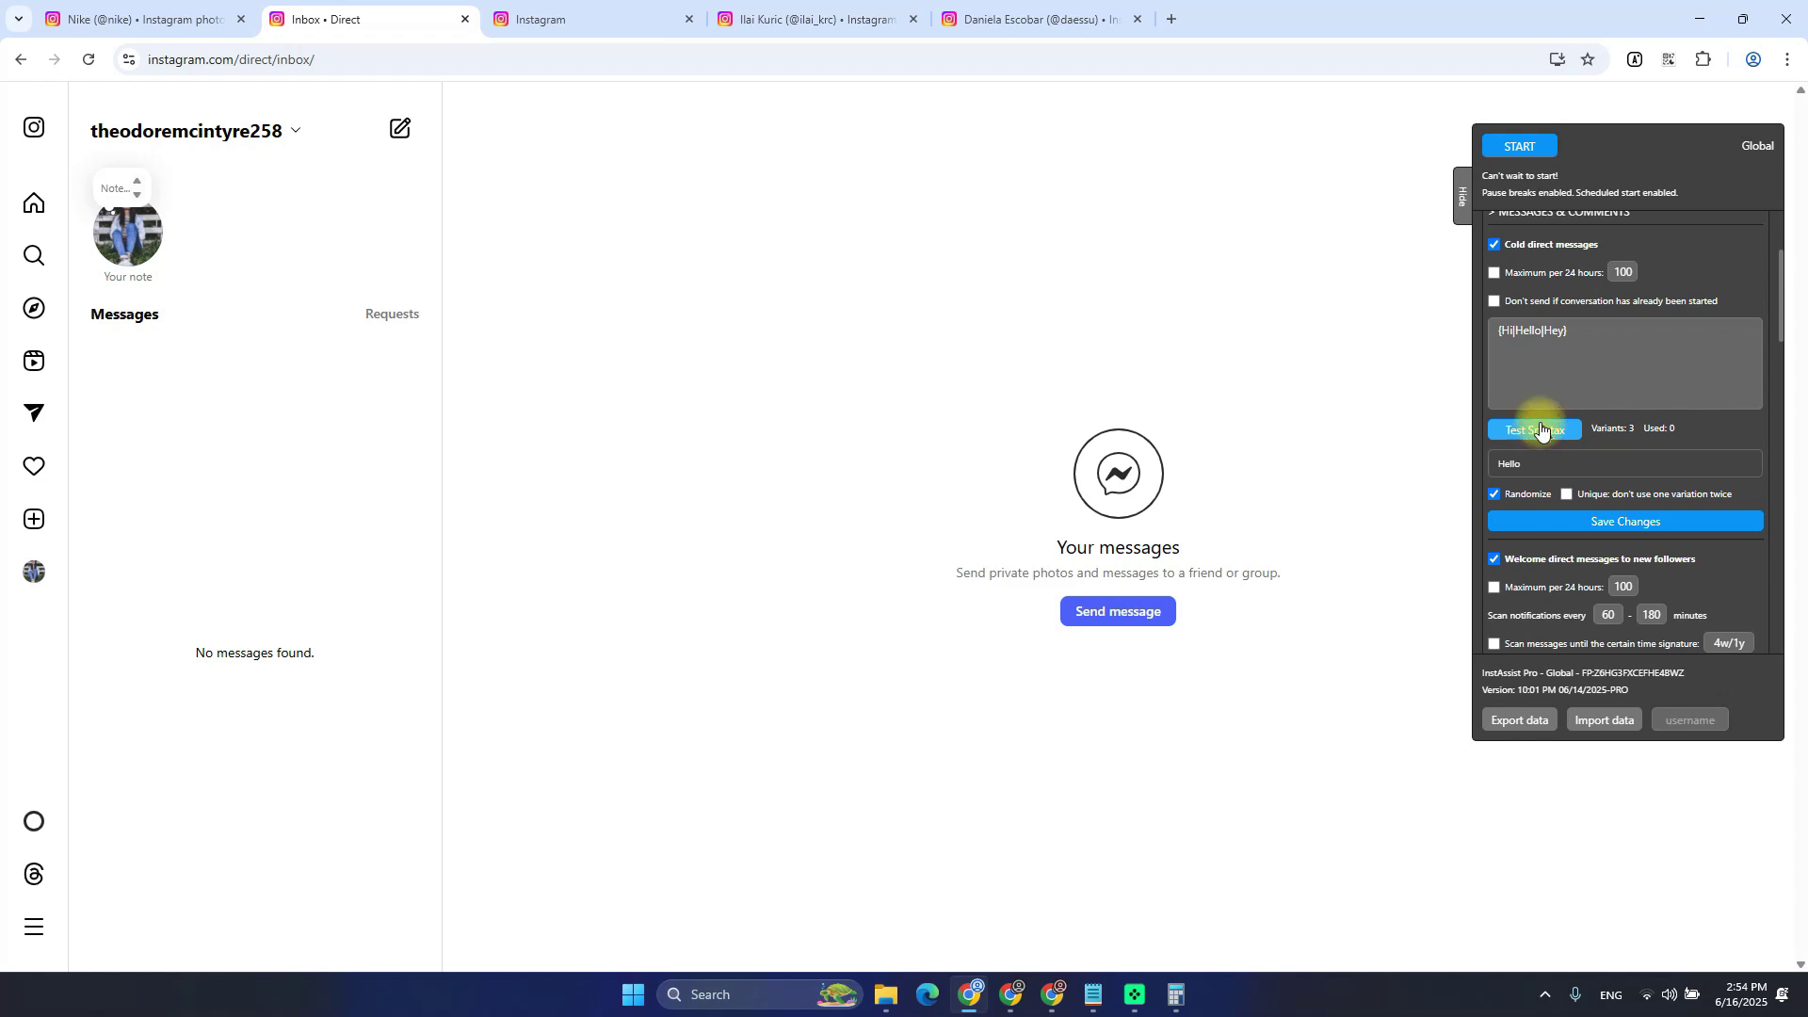
{"action": "triple_click", "coordinate": [1610, 429]}
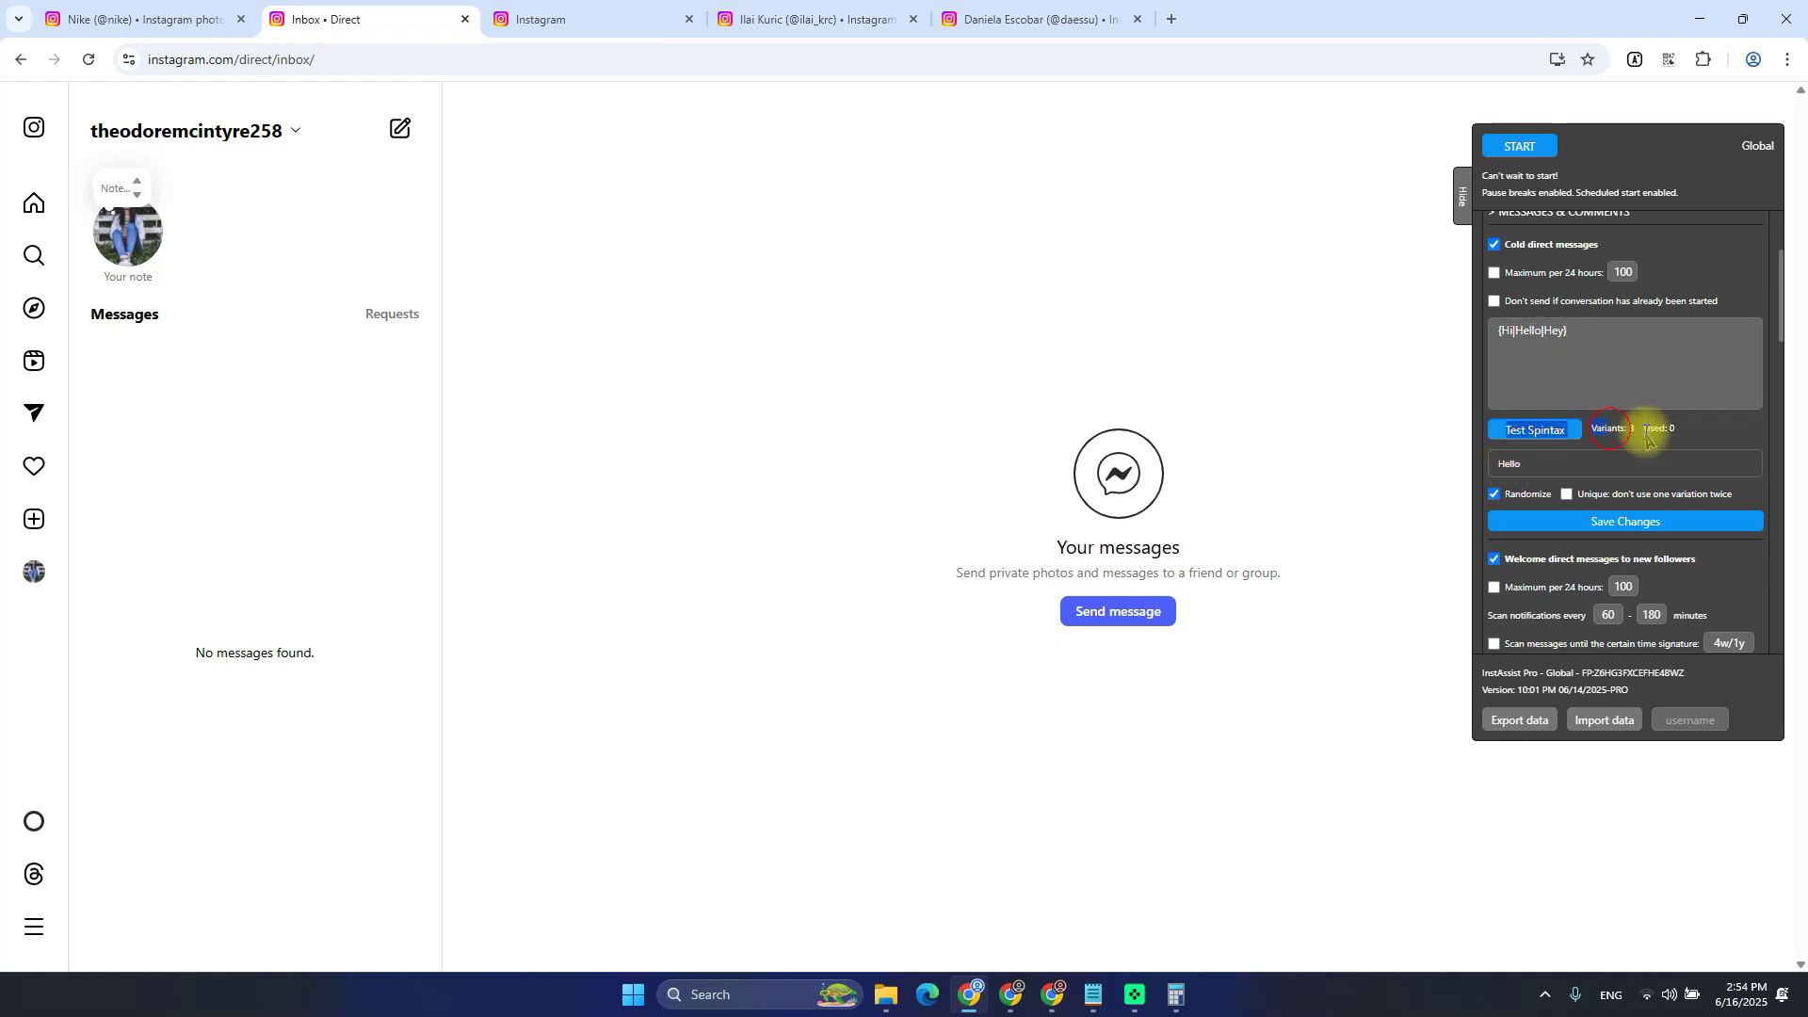
Append "how are you?" to the cold message, expand it to "{how are you|what's up|how is it going}?", and test the spintax after each edit
{"action": "left_click", "coordinate": [1630, 354]}
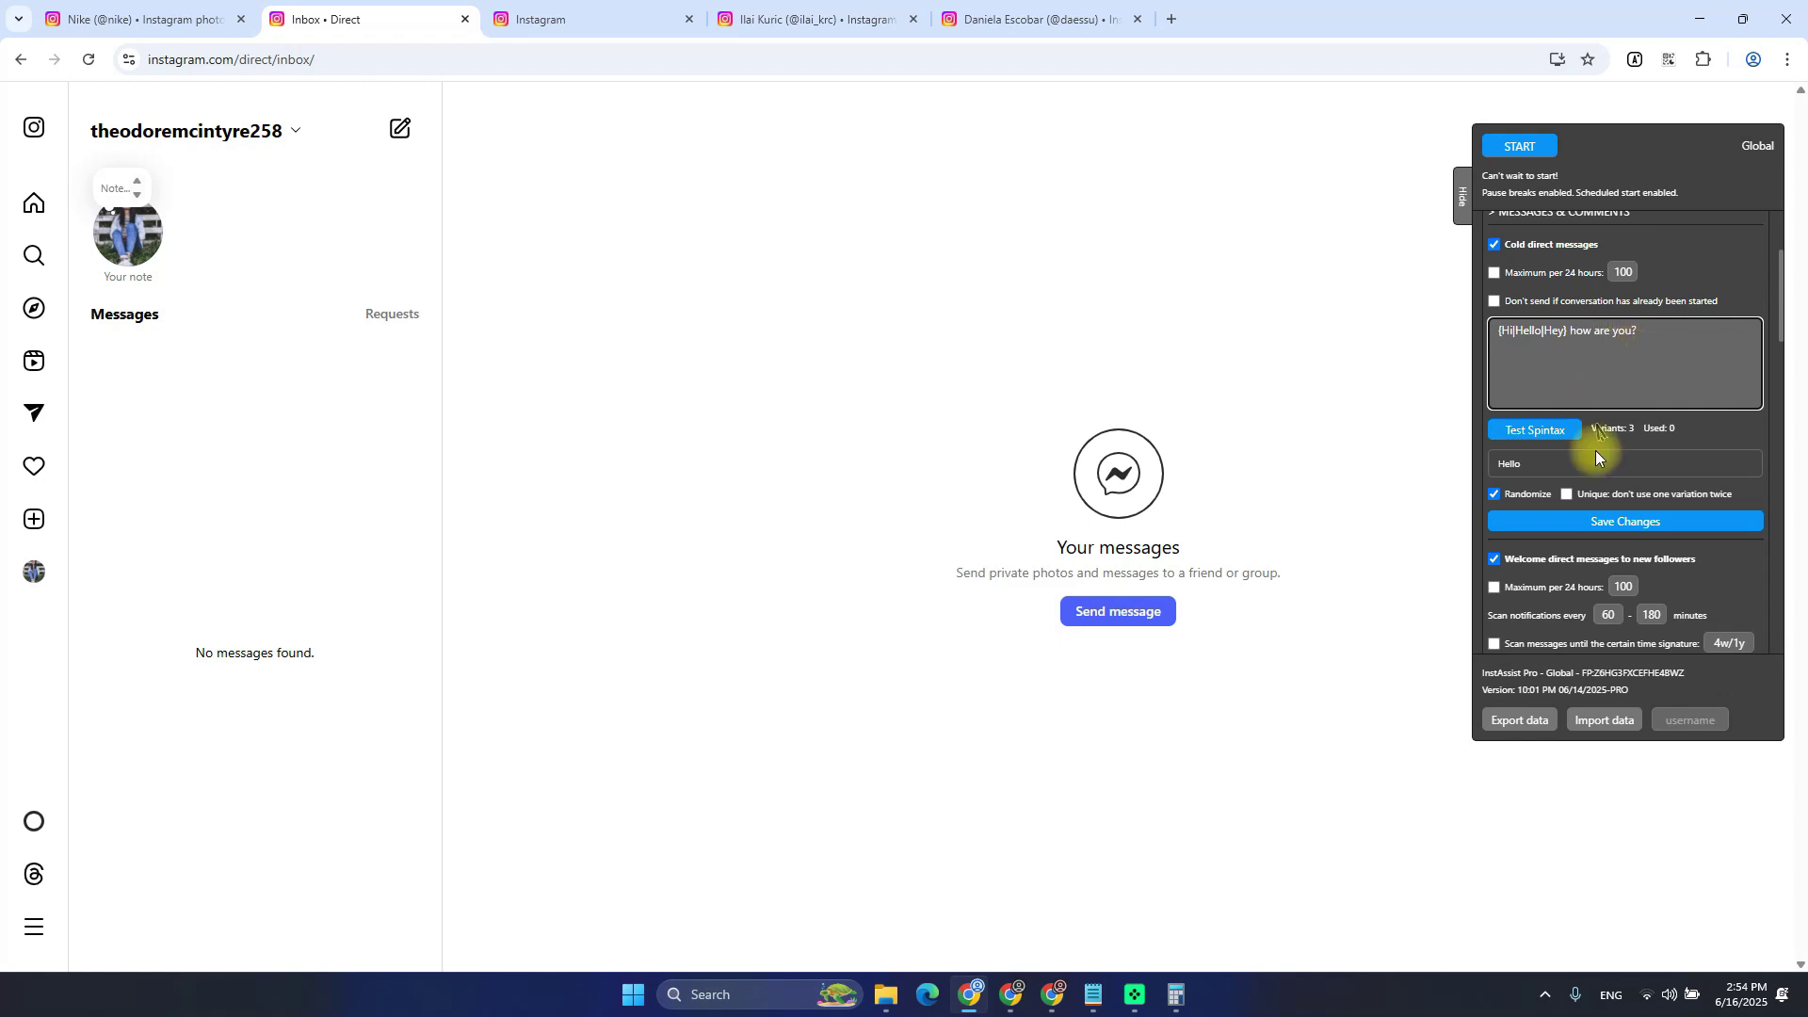
{"action": "left_click", "coordinate": [1553, 443]}
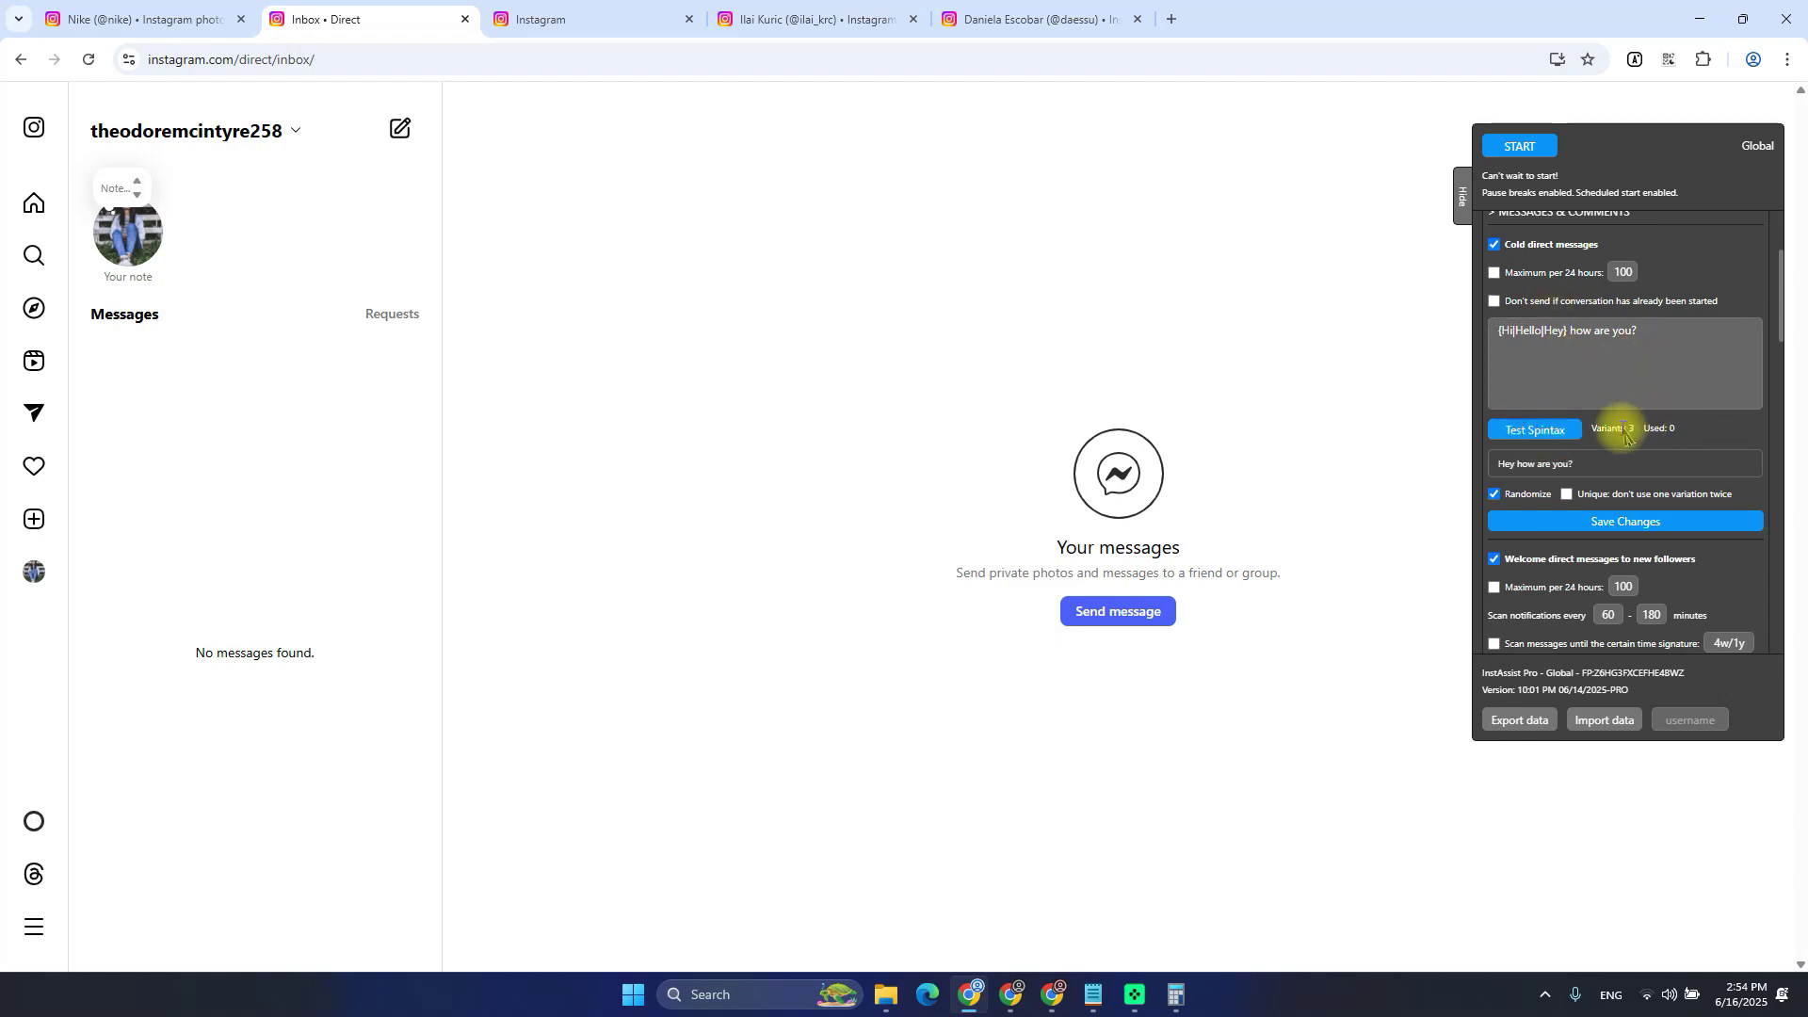
{"action": "left_click", "coordinate": [1568, 331]}
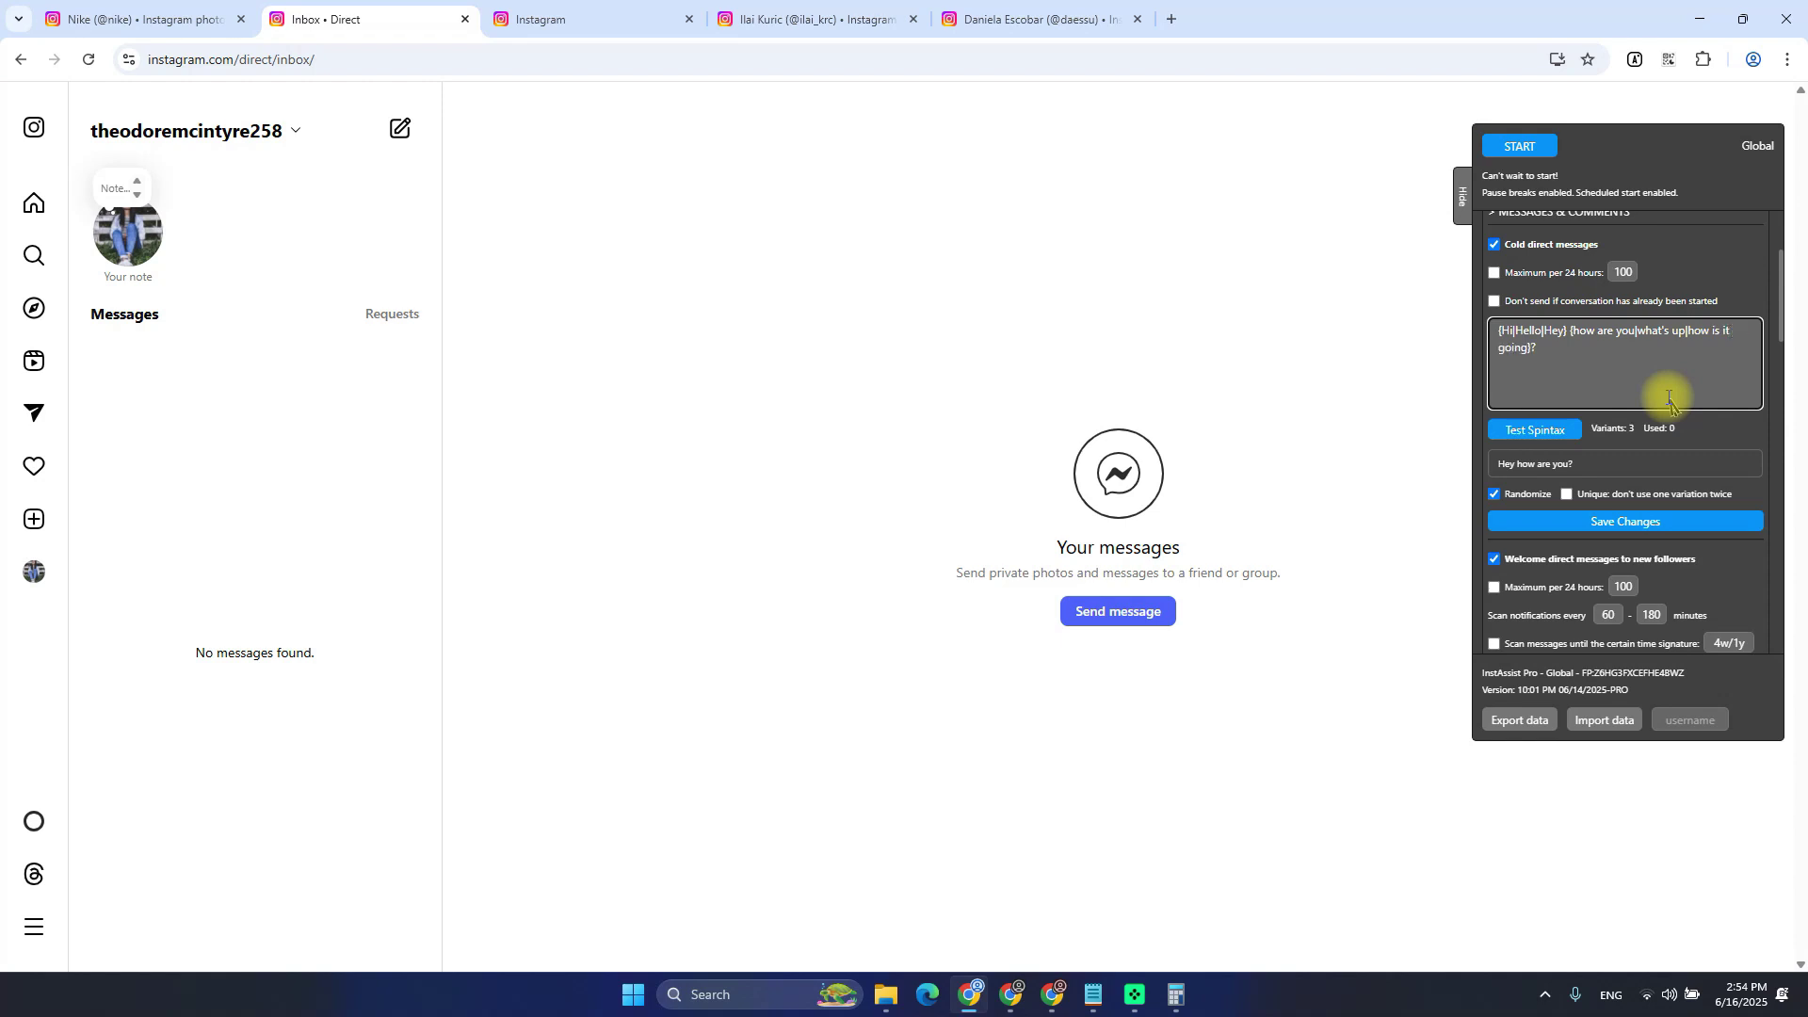
{"action": "left_click", "coordinate": [1546, 429]}
{"action": "left_click_drag", "start_coordinate": [1546, 425], "coordinate": [1648, 436]}
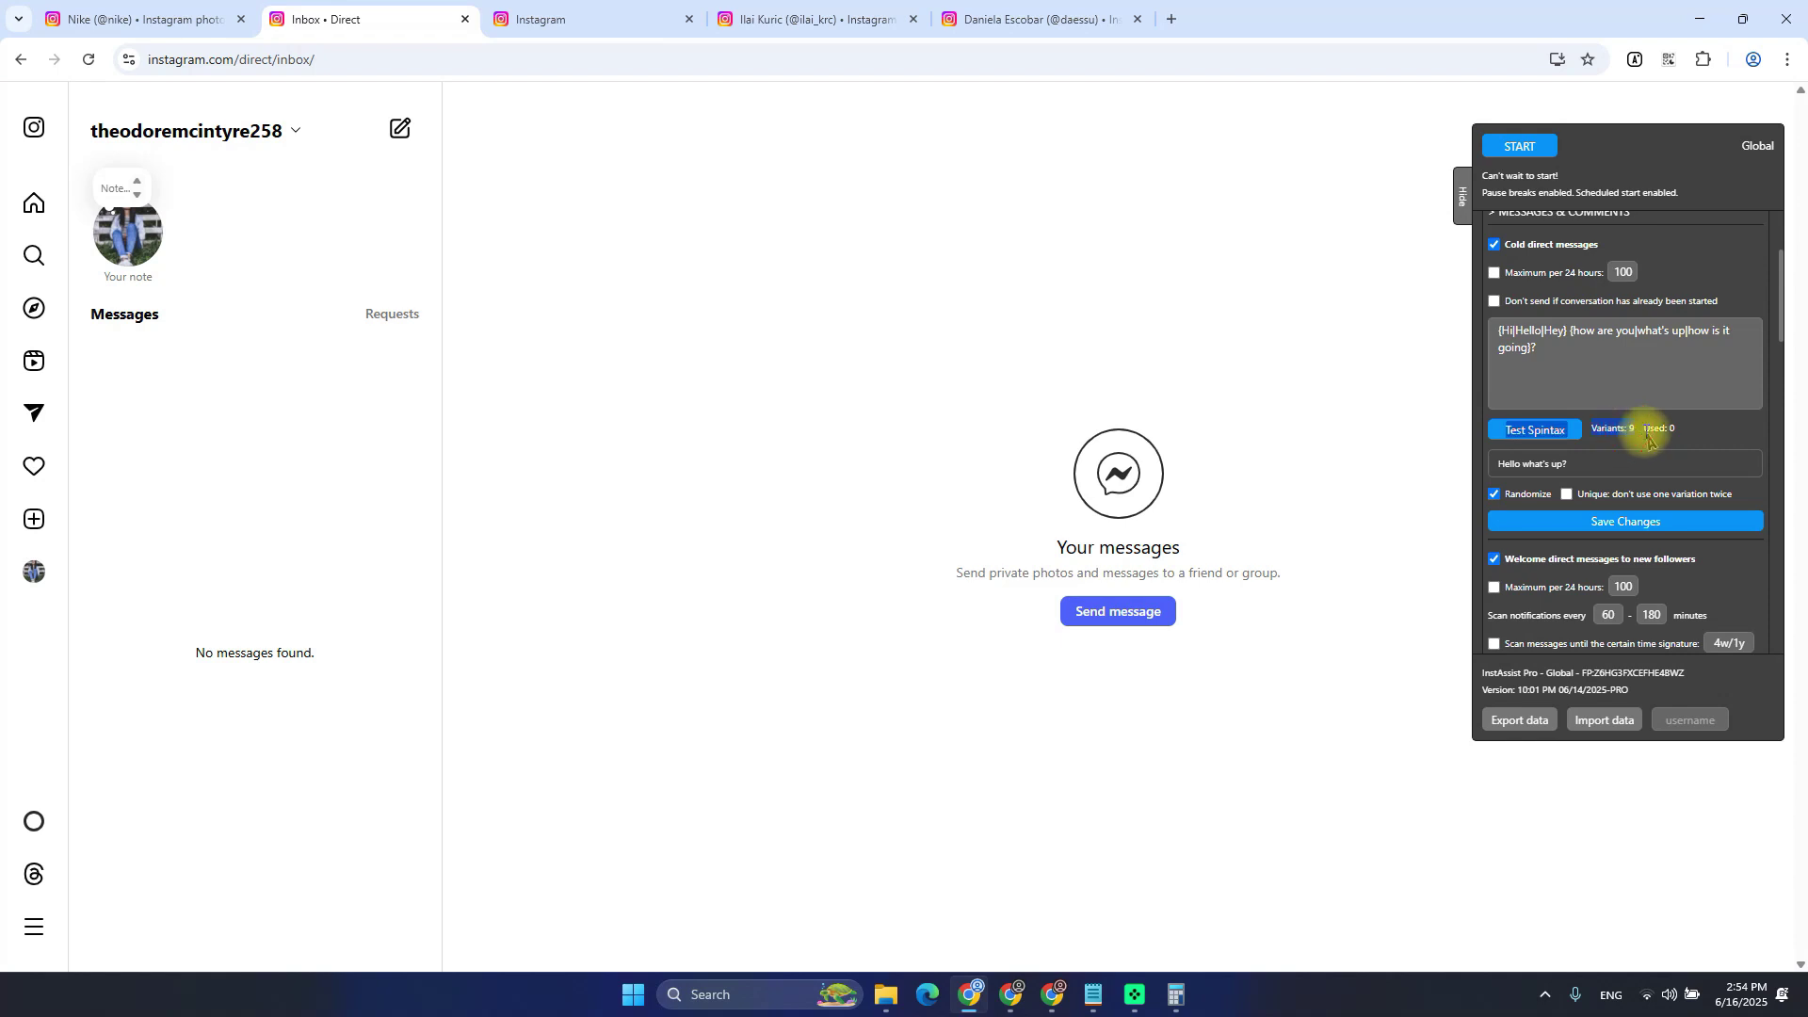
Highlight the greeting group in the cold message and generate several more test variations of the two-part spintax
{"action": "left_click_drag", "start_coordinate": [1567, 330], "coordinate": [1437, 320]}
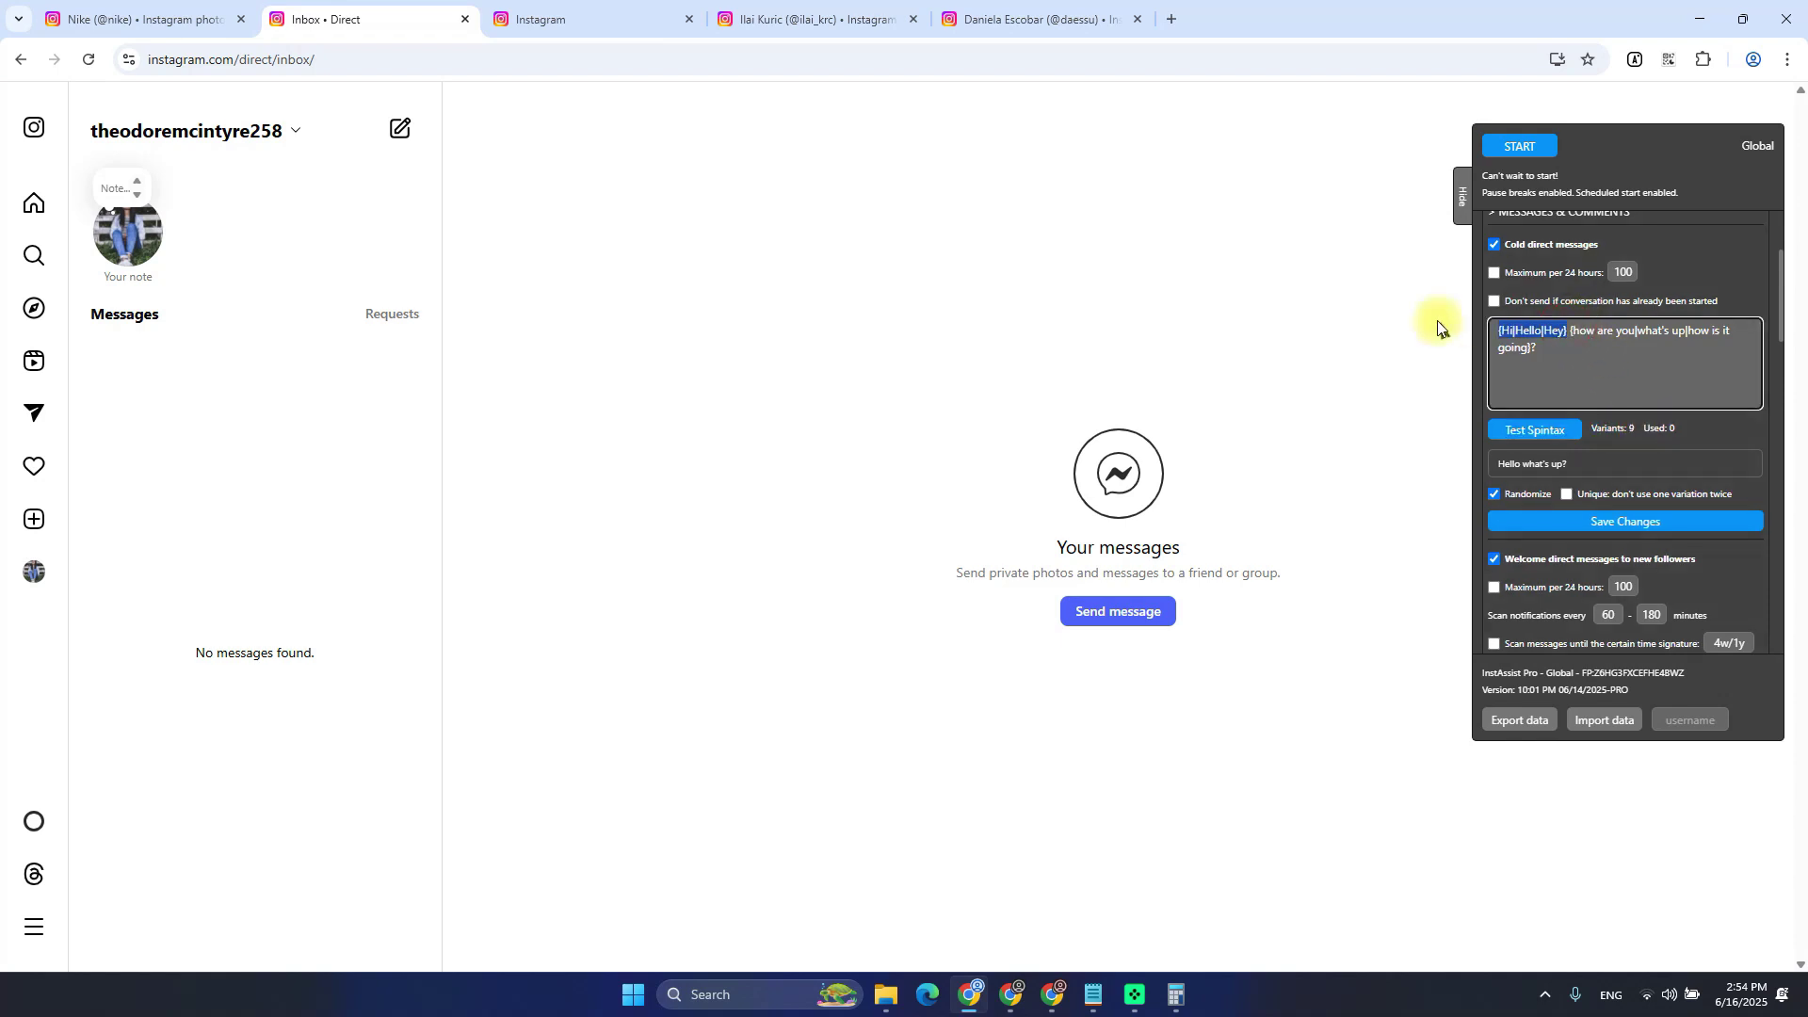
{"action": "triple_click", "coordinate": [1574, 339]}
{"action": "left_click", "coordinate": [1602, 376]}
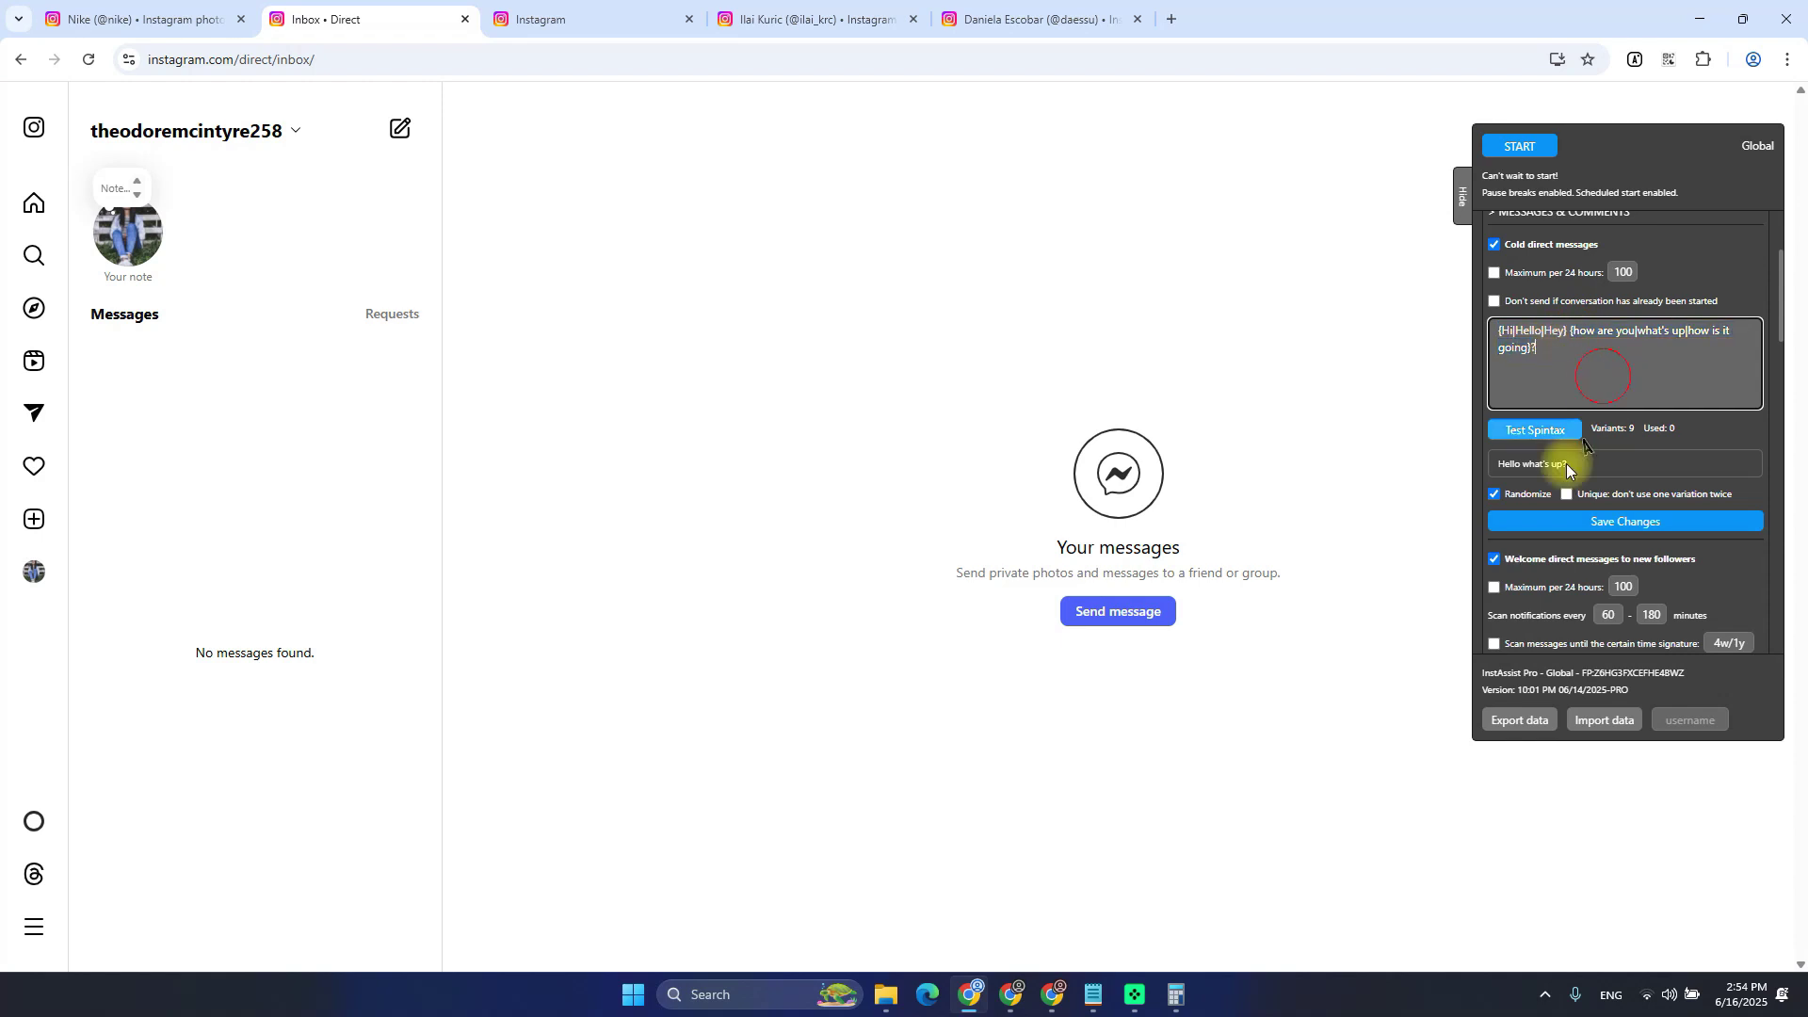
{"action": "left_click", "coordinate": [1545, 433]}
{"action": "left_click", "coordinate": [1545, 434]}
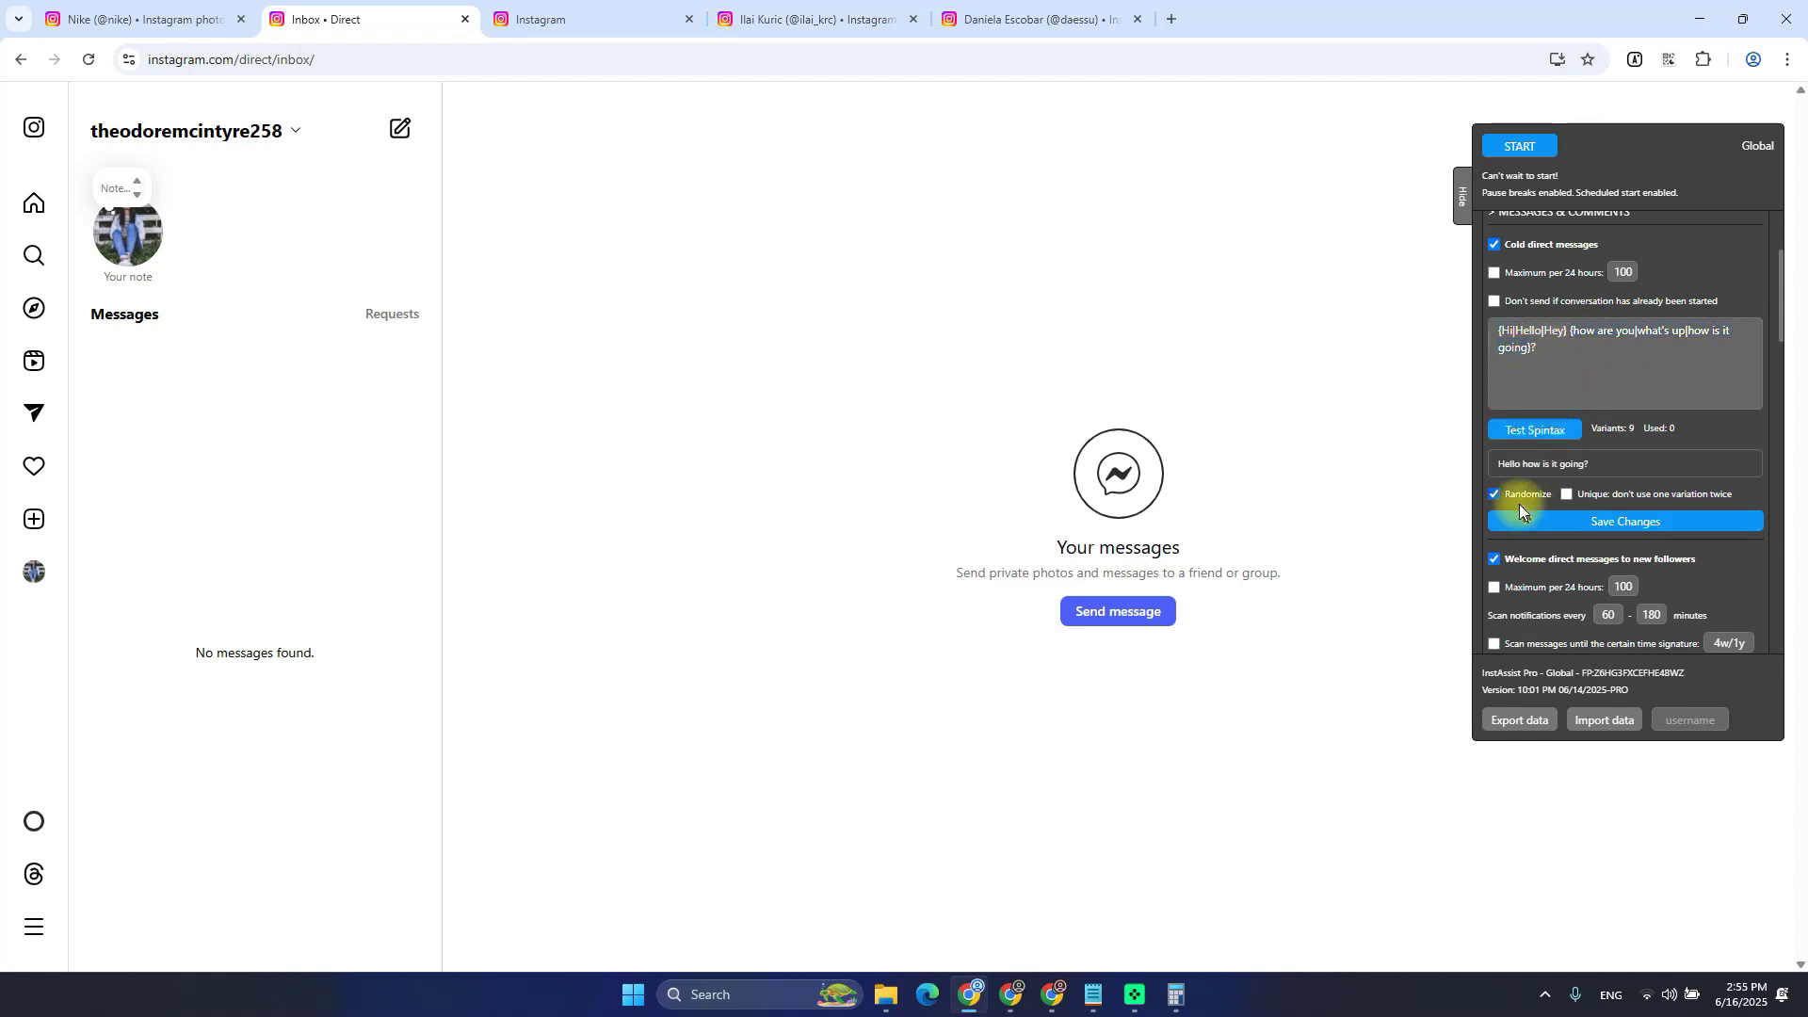
{"action": "left_click", "coordinate": [1528, 434]}
{"action": "left_click", "coordinate": [1538, 426]}
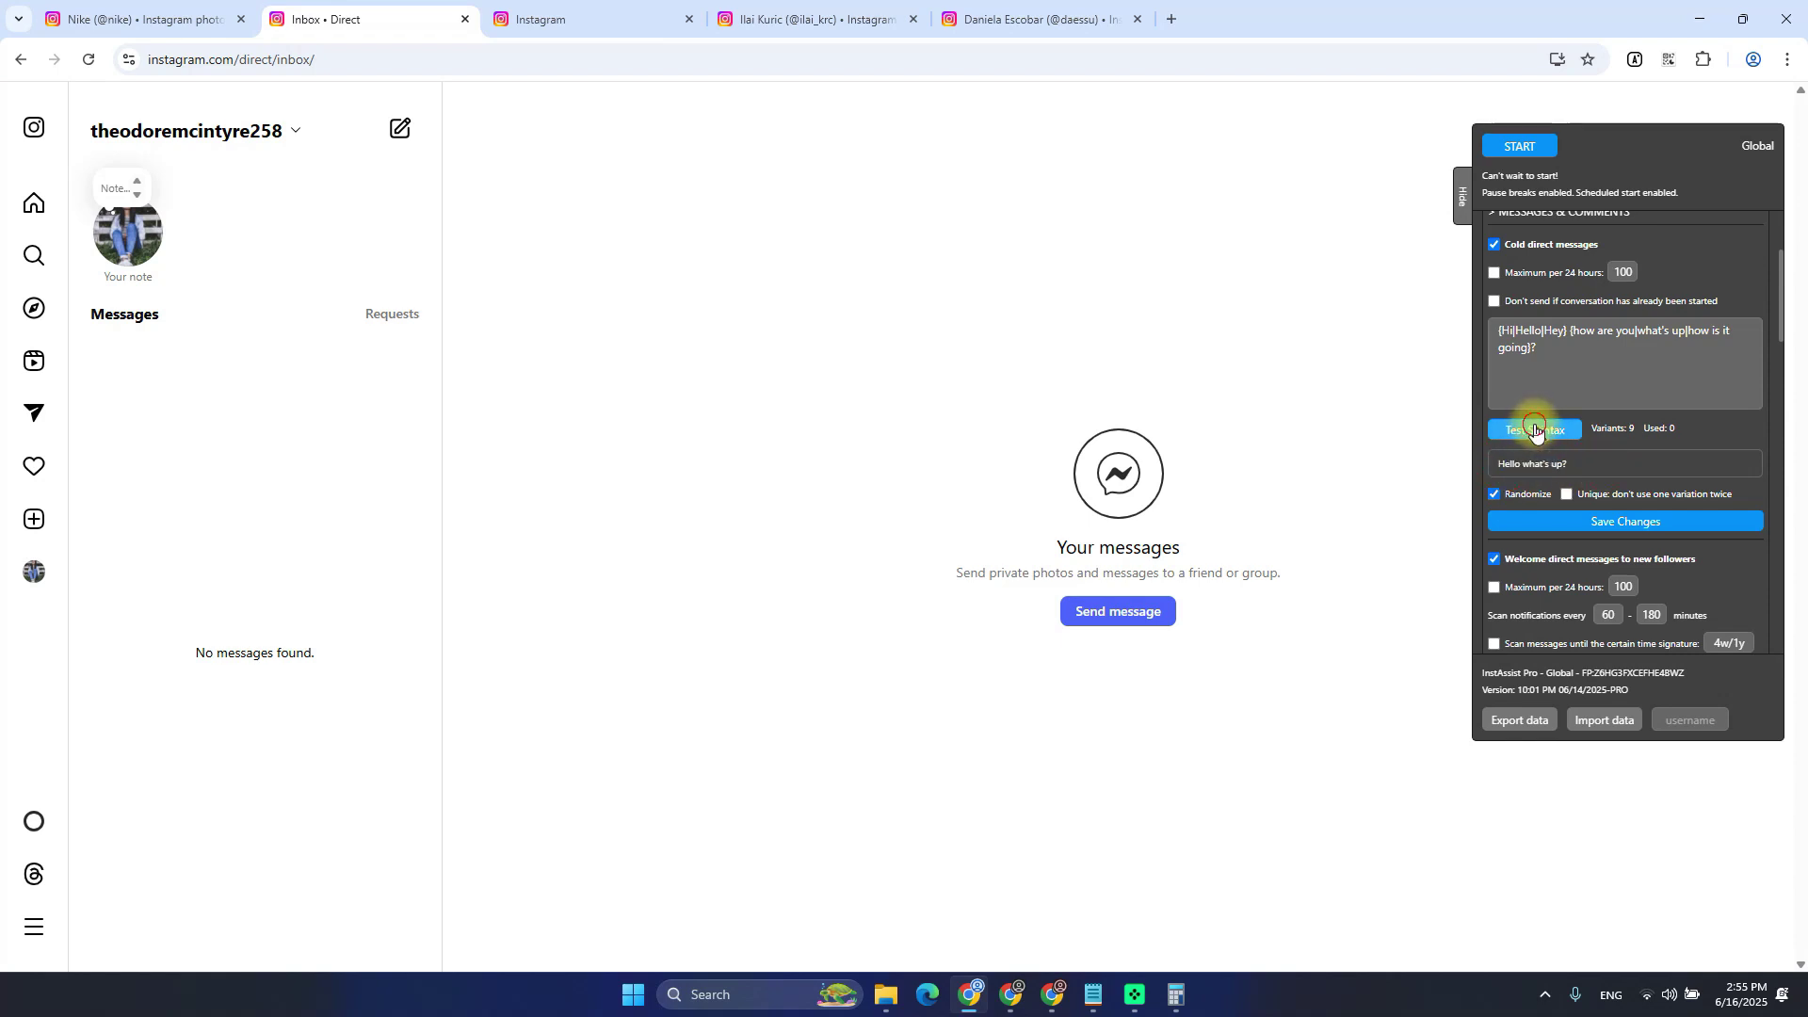
{"action": "left_click", "coordinate": [1534, 431]}
{"action": "left_click", "coordinate": [1554, 387]}
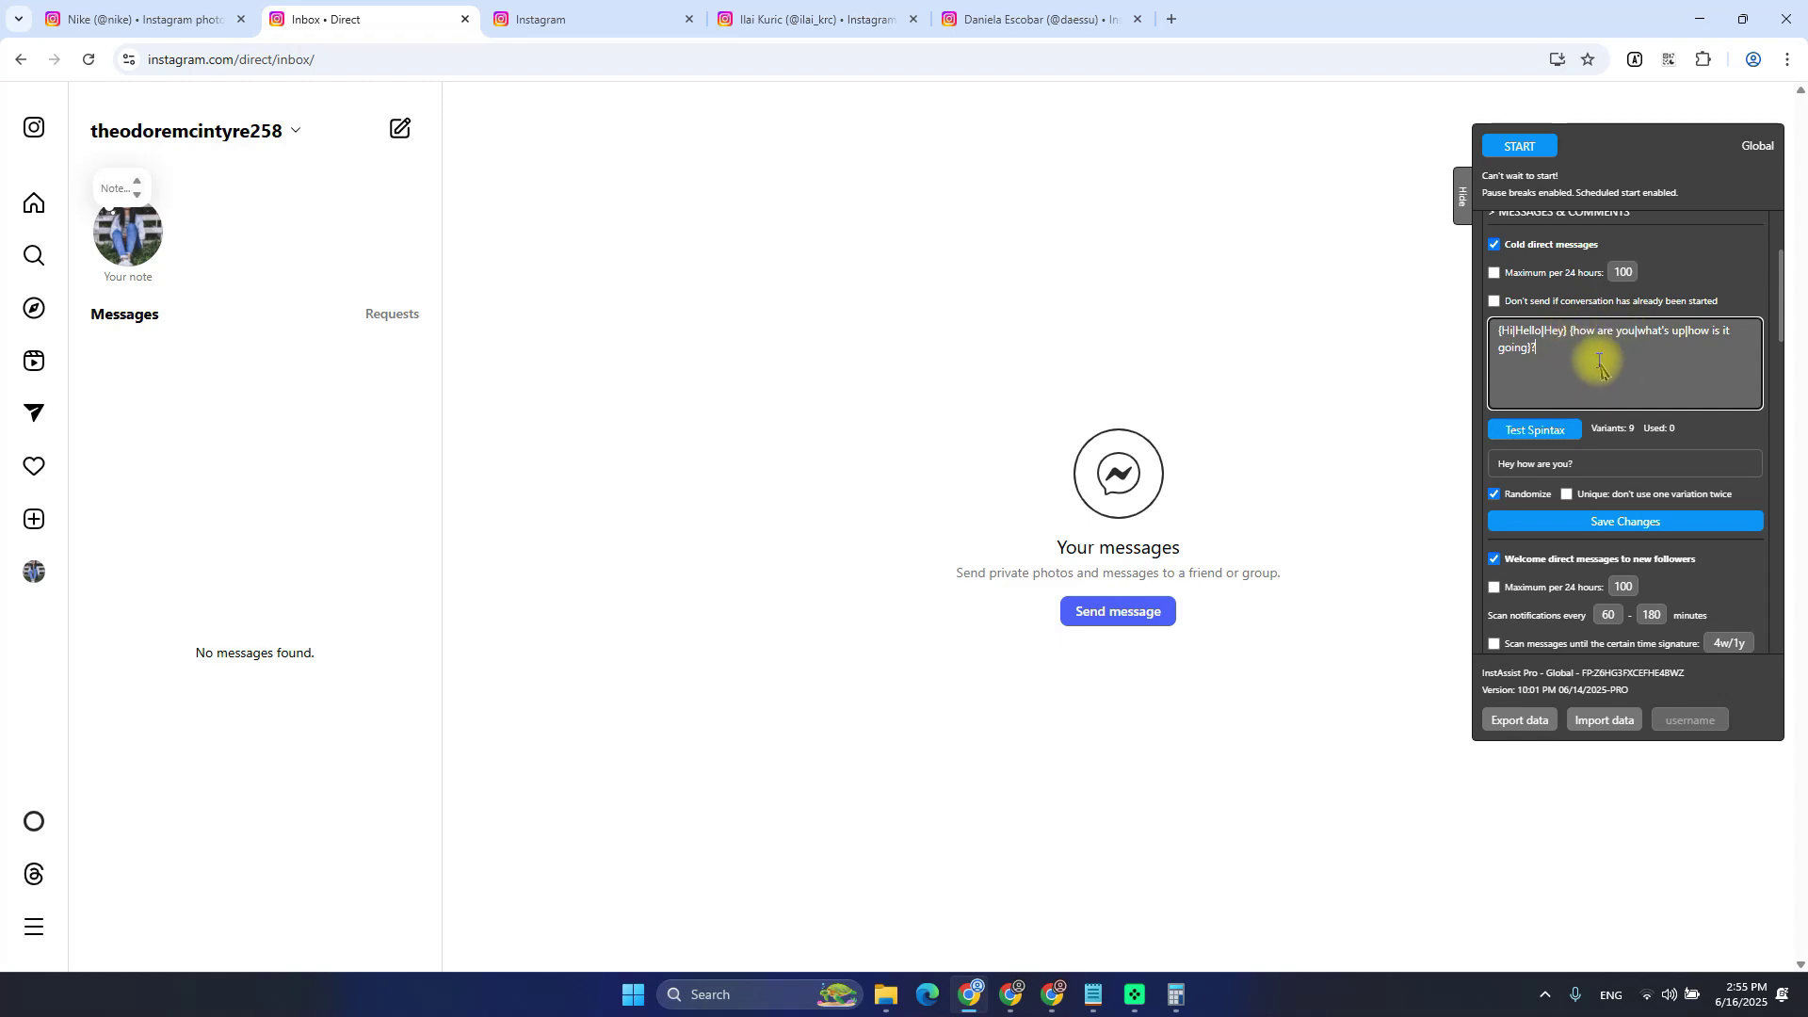
Copy the complete cold message spintax and append it three more times after the original text
{"action": "triple_click", "coordinate": [1624, 363]}
{"action": "left_click", "coordinate": [1583, 369]}
{"action": "triple_click", "coordinate": [1601, 362]}
{"action": "key", "text": "ctrl+c"}
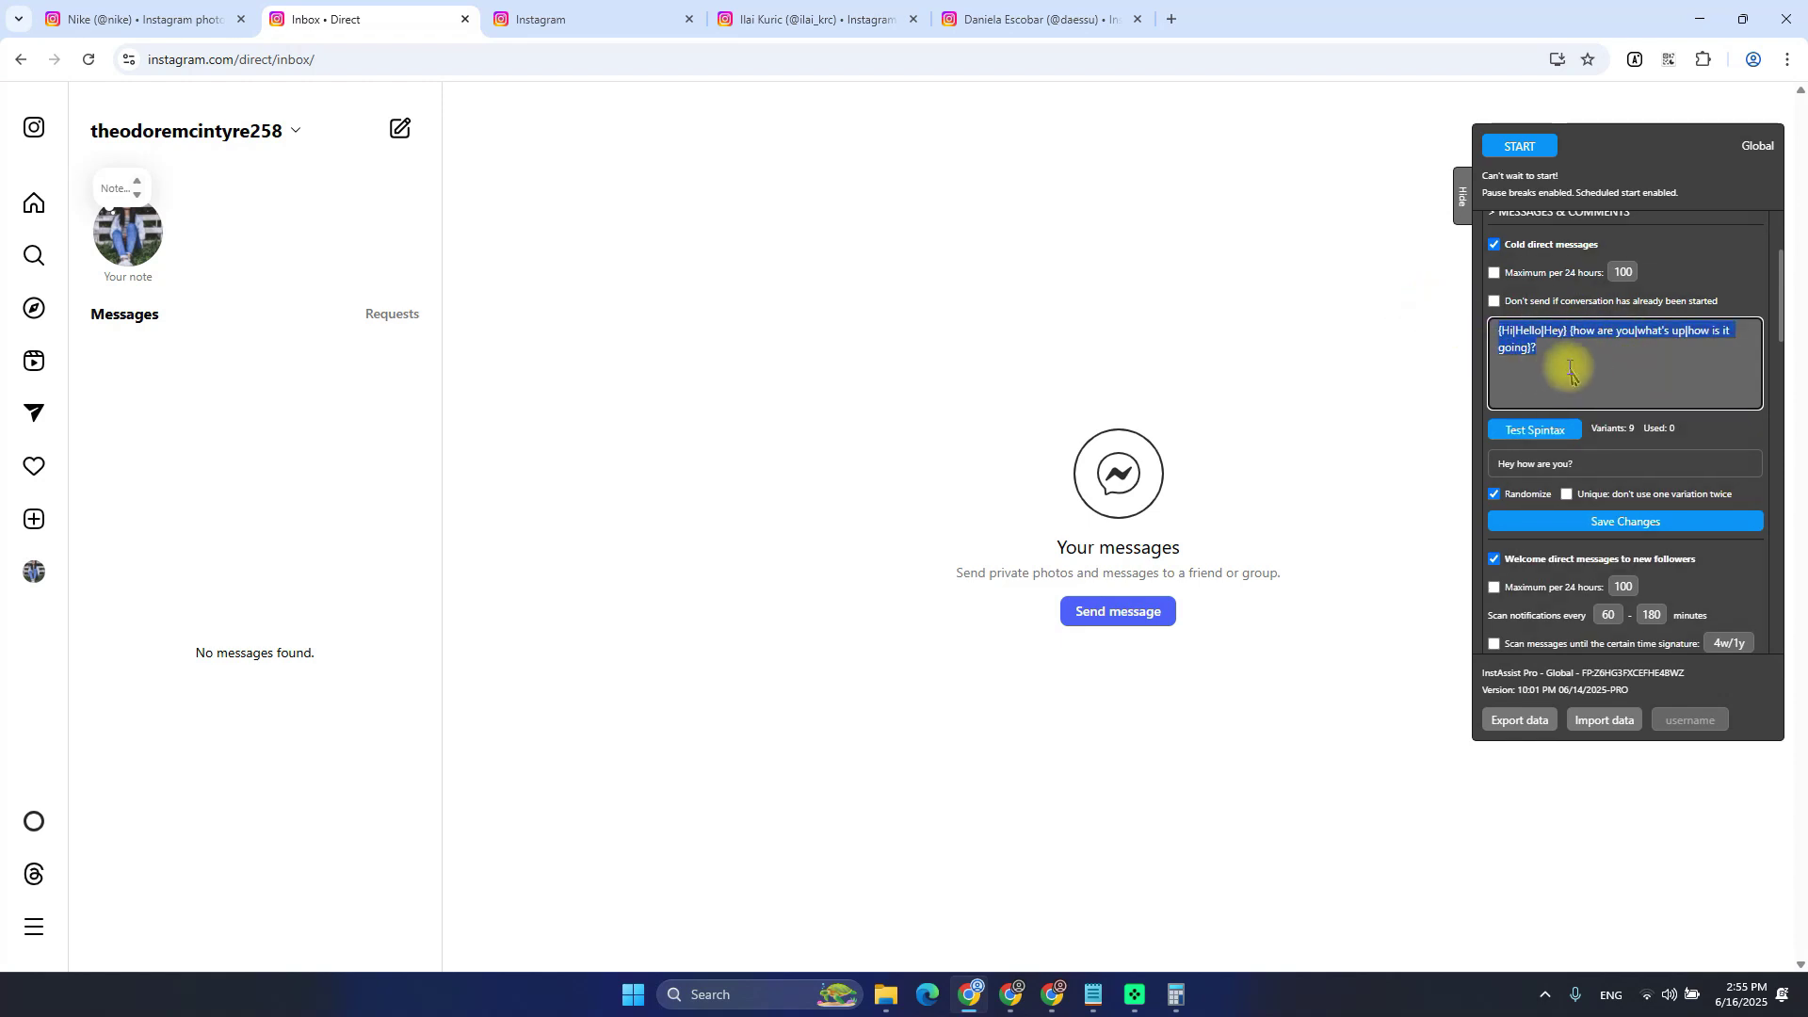
{"action": "left_click", "coordinate": [1635, 371]}
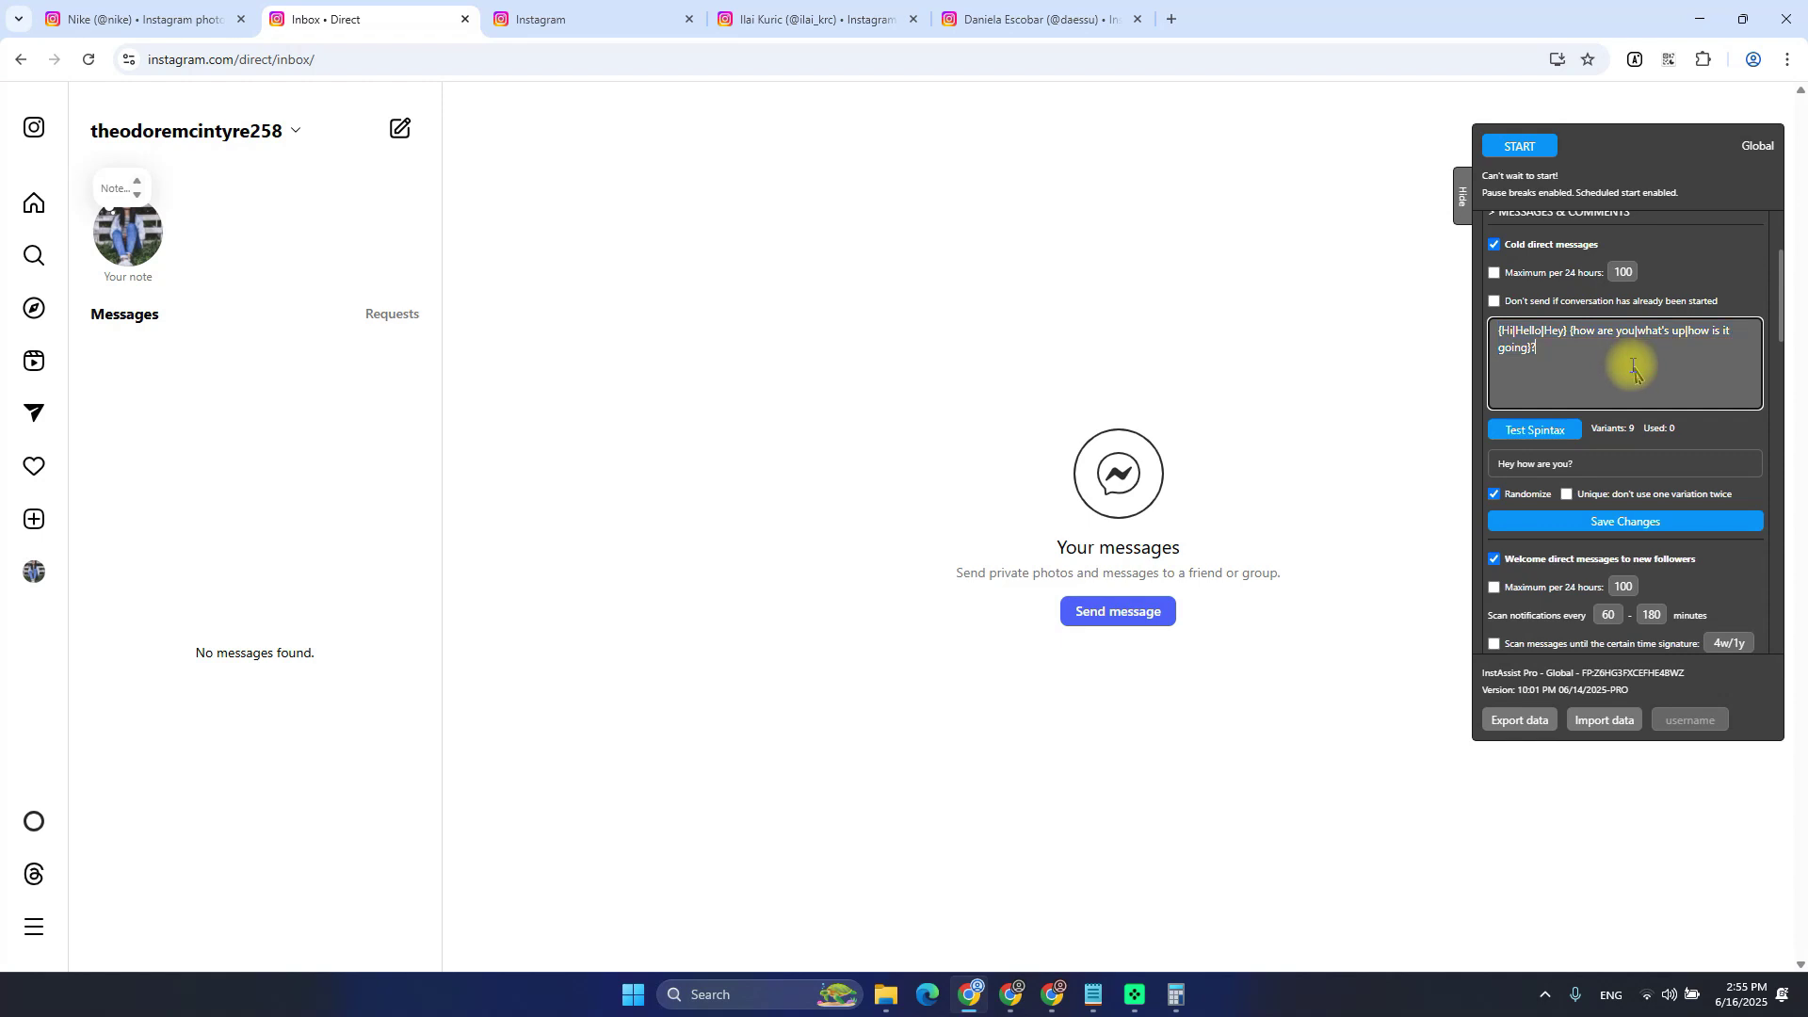
{"action": "key", "text": "ctrl+v"}
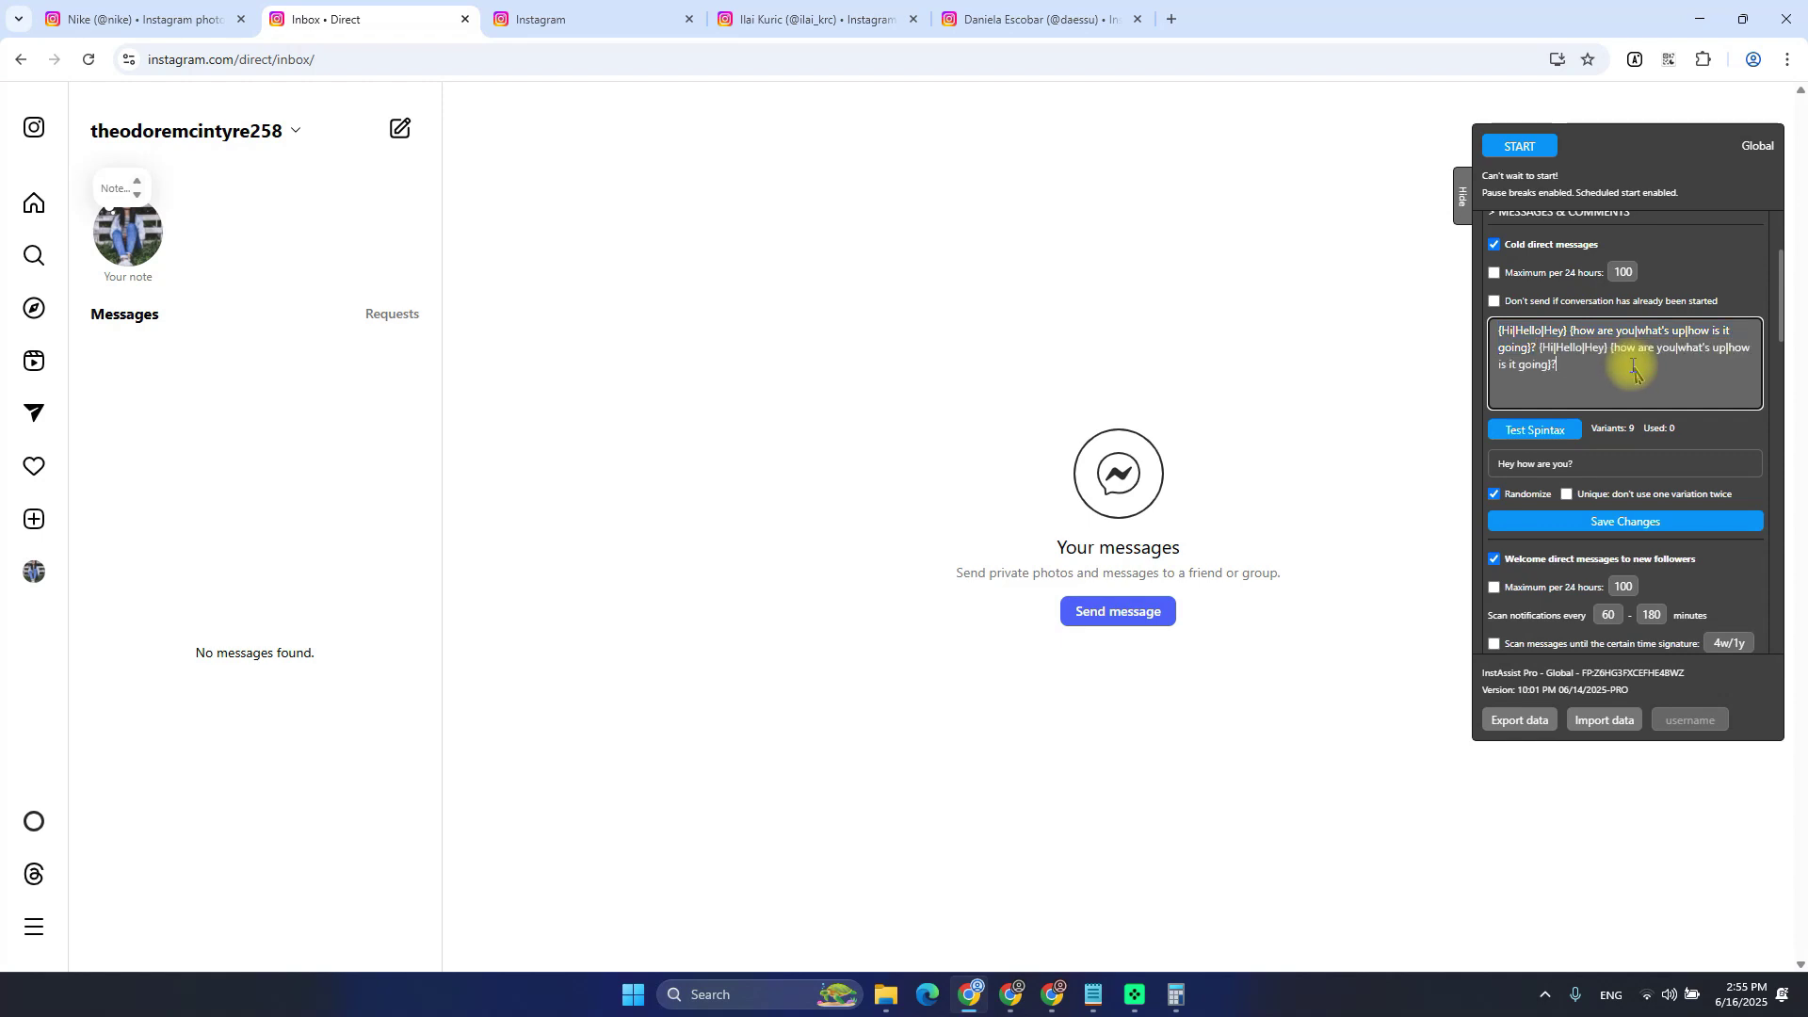
{"action": "key", "text": "ctrl+v"}
{"action": "key", "text": "ctrl+v"}
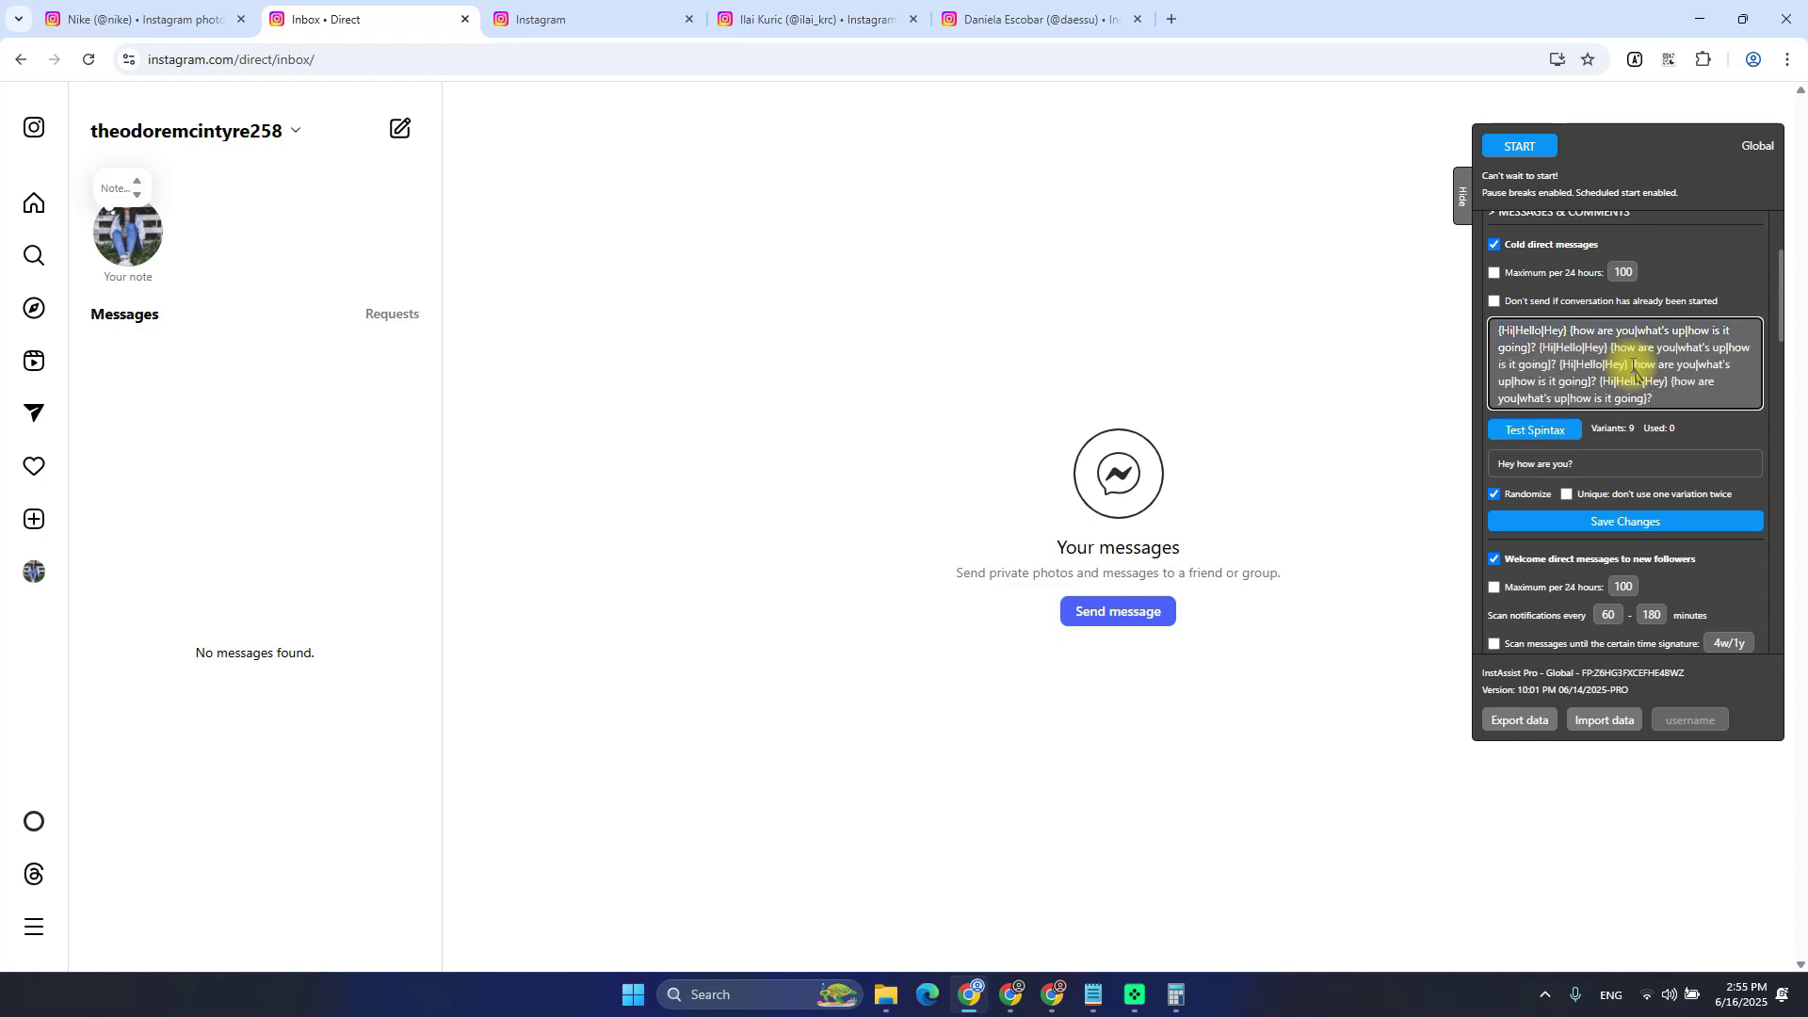
Test the lengthened spintax several times and examine its variant count and the sample messages
{"action": "left_click", "coordinate": [1549, 433]}
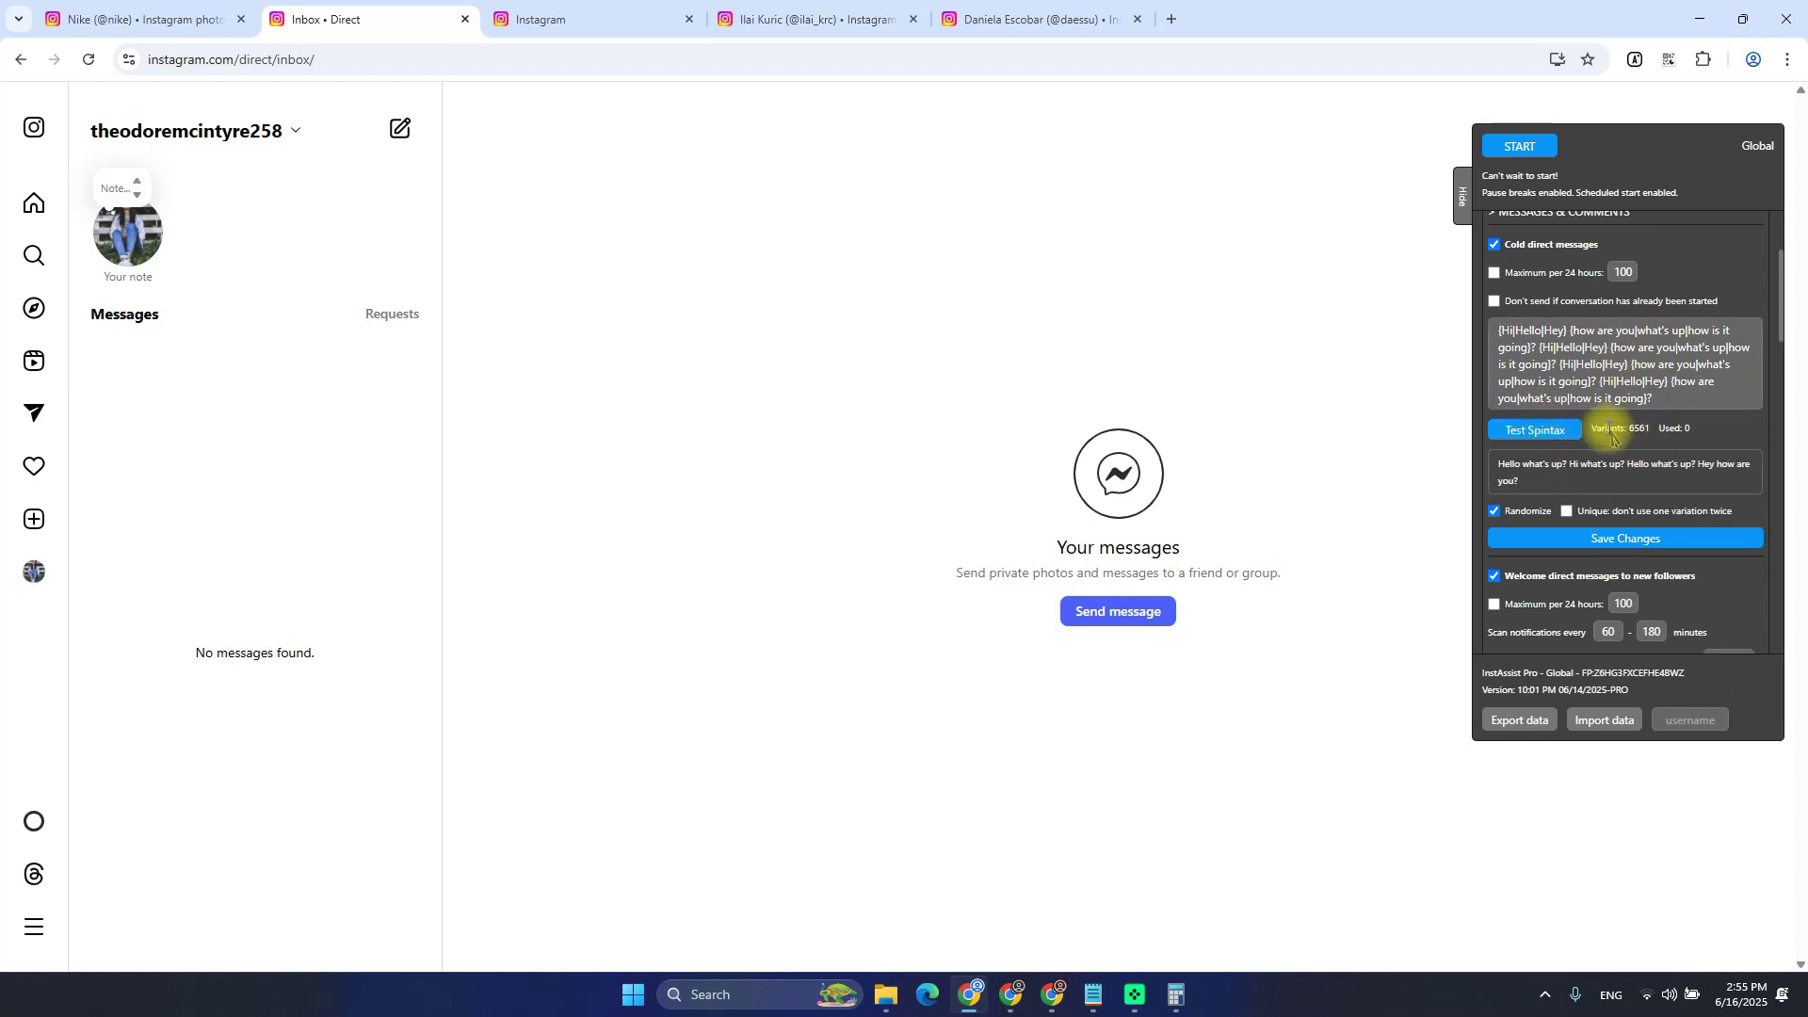
{"action": "left_click_drag", "start_coordinate": [1594, 428], "coordinate": [1641, 442]}
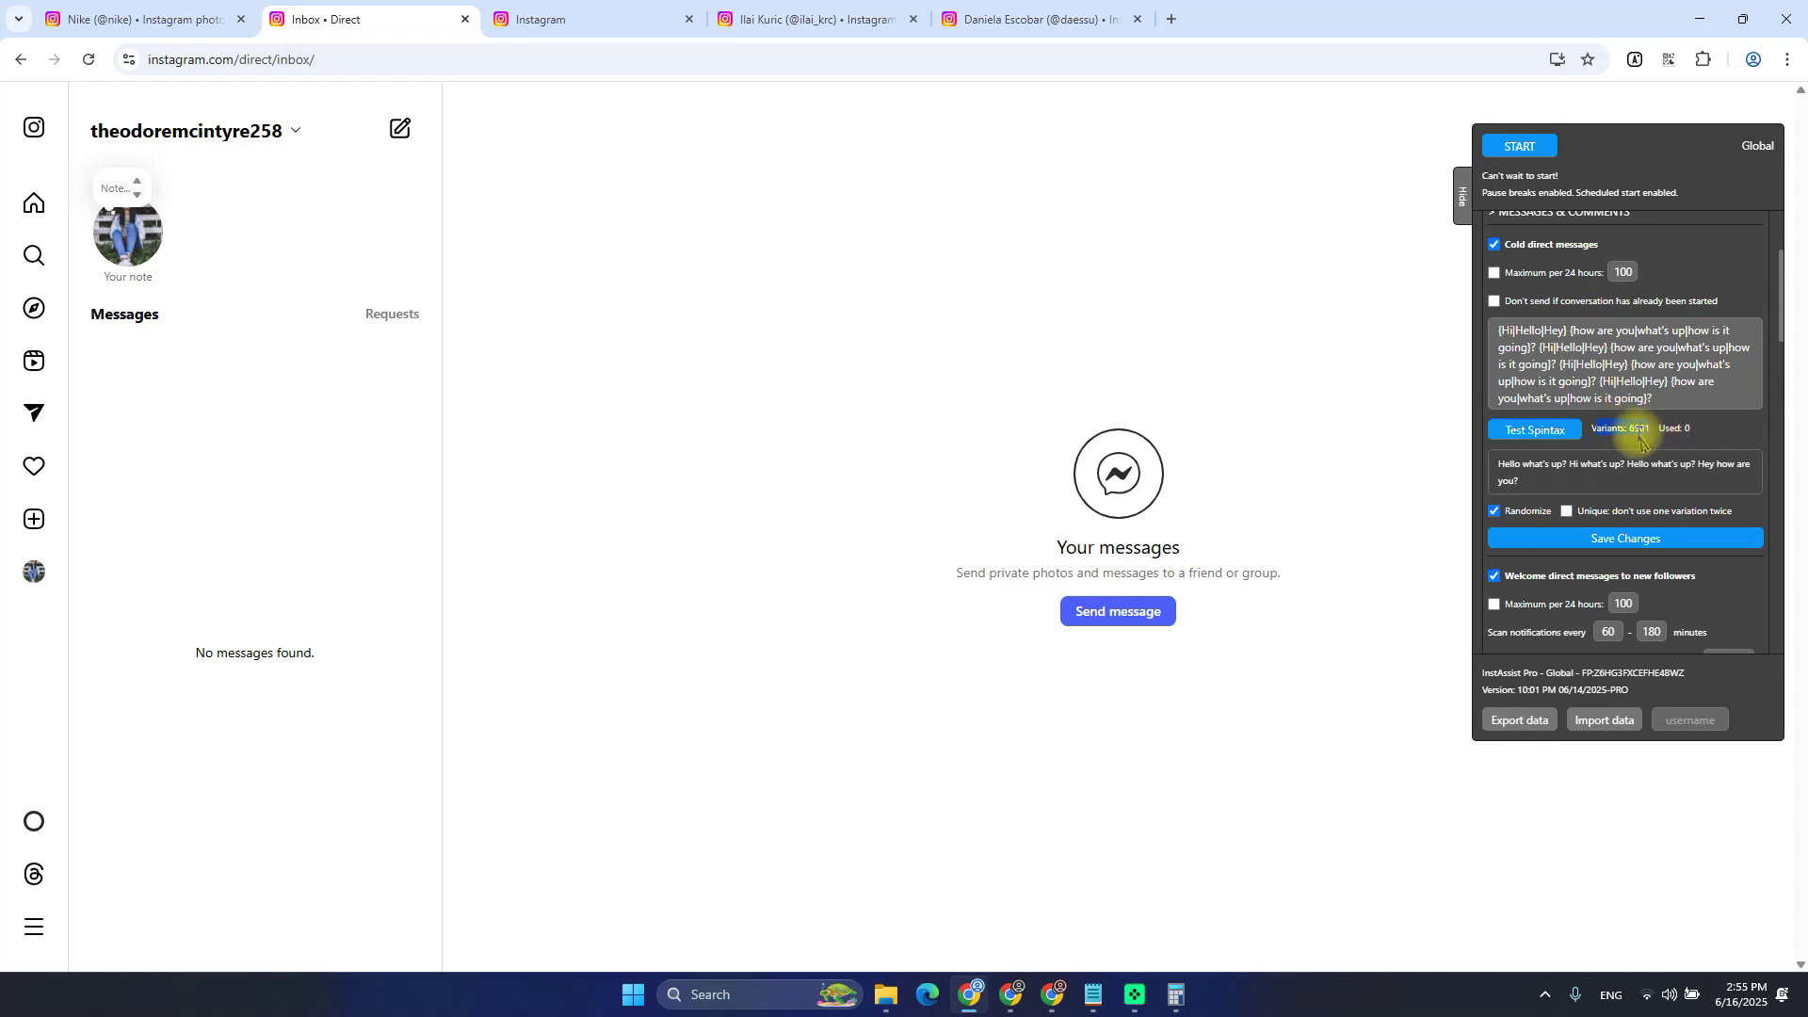
{"action": "double_click", "coordinate": [1640, 439]}
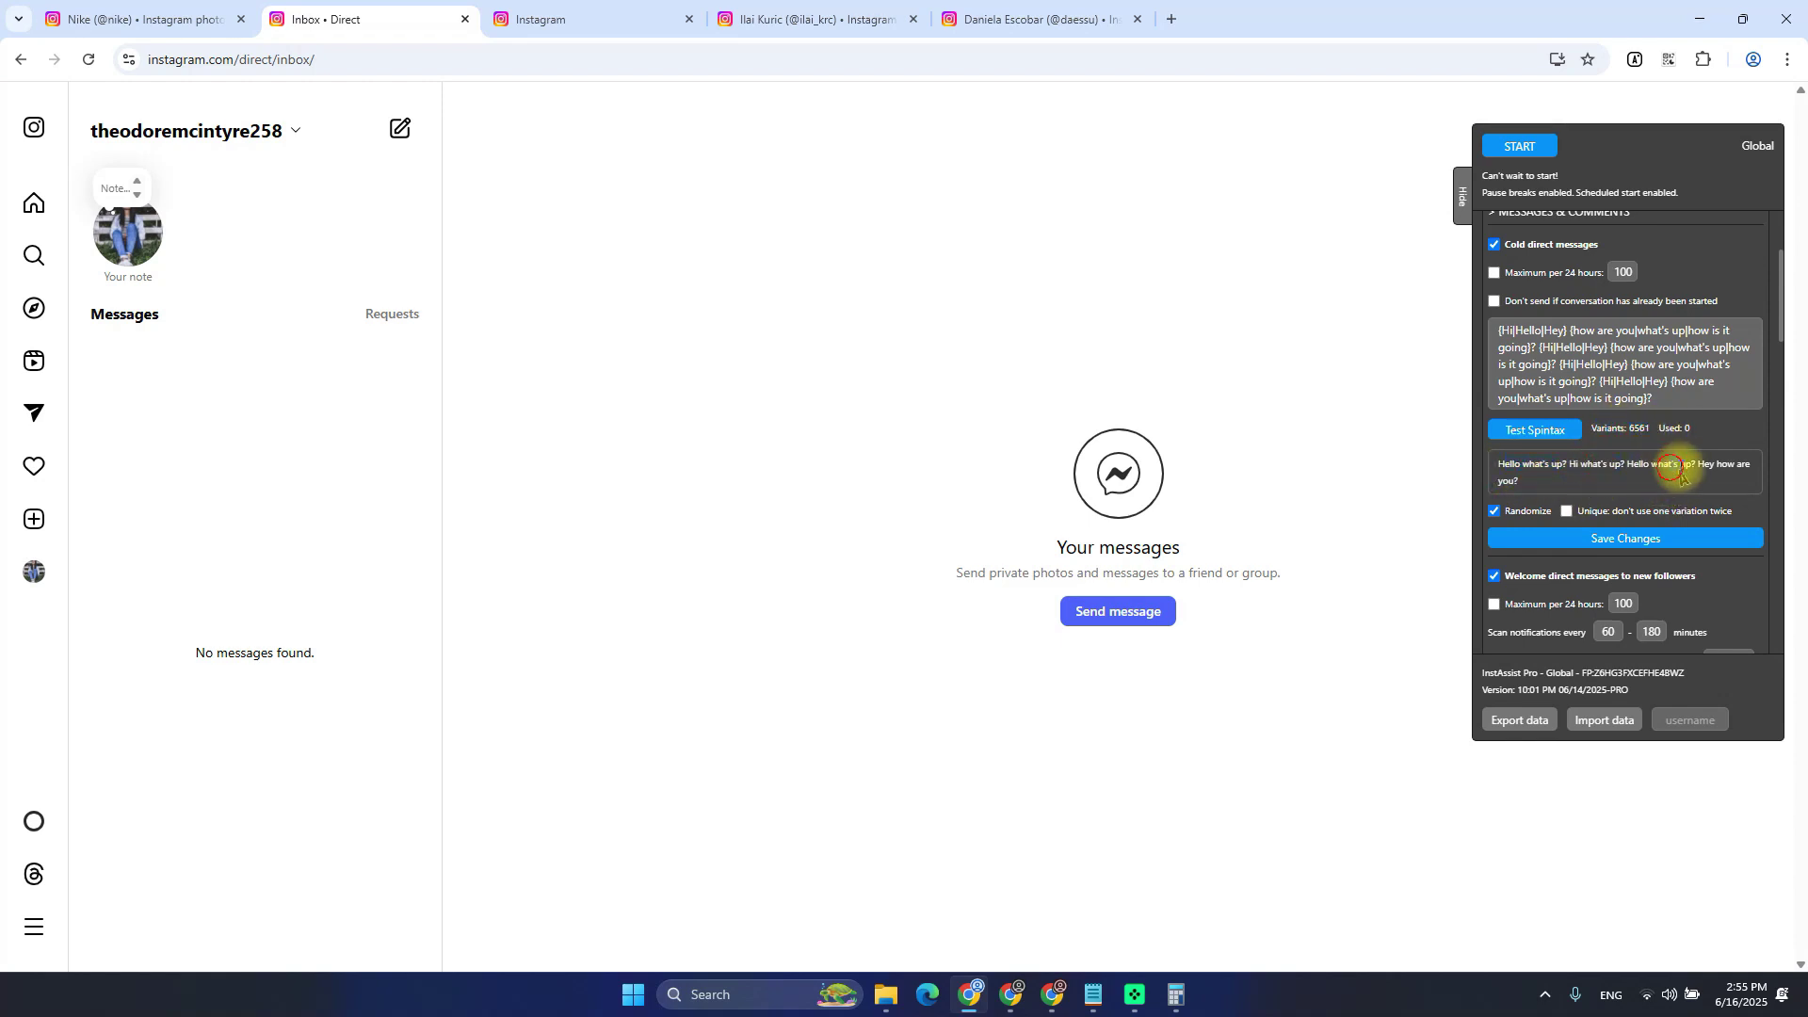
{"action": "left_click", "coordinate": [1511, 431]}
{"action": "left_click", "coordinate": [1511, 431]}
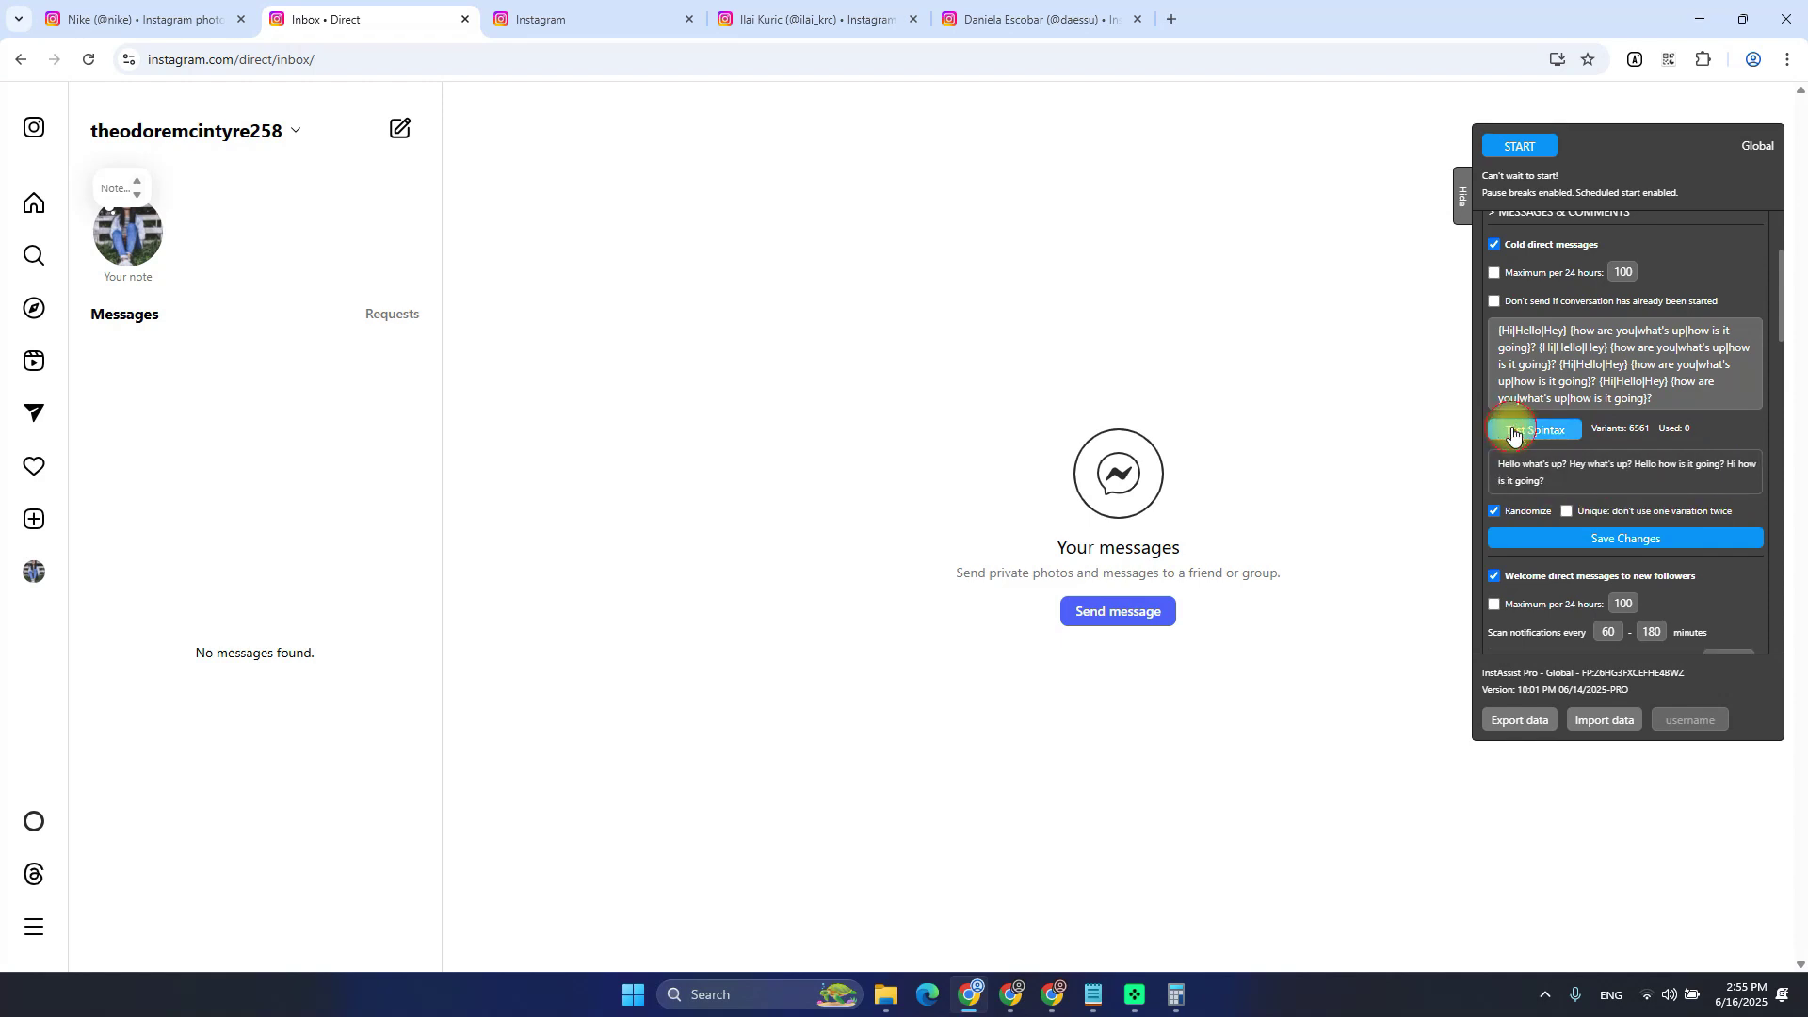
{"action": "left_click", "coordinate": [1616, 379]}
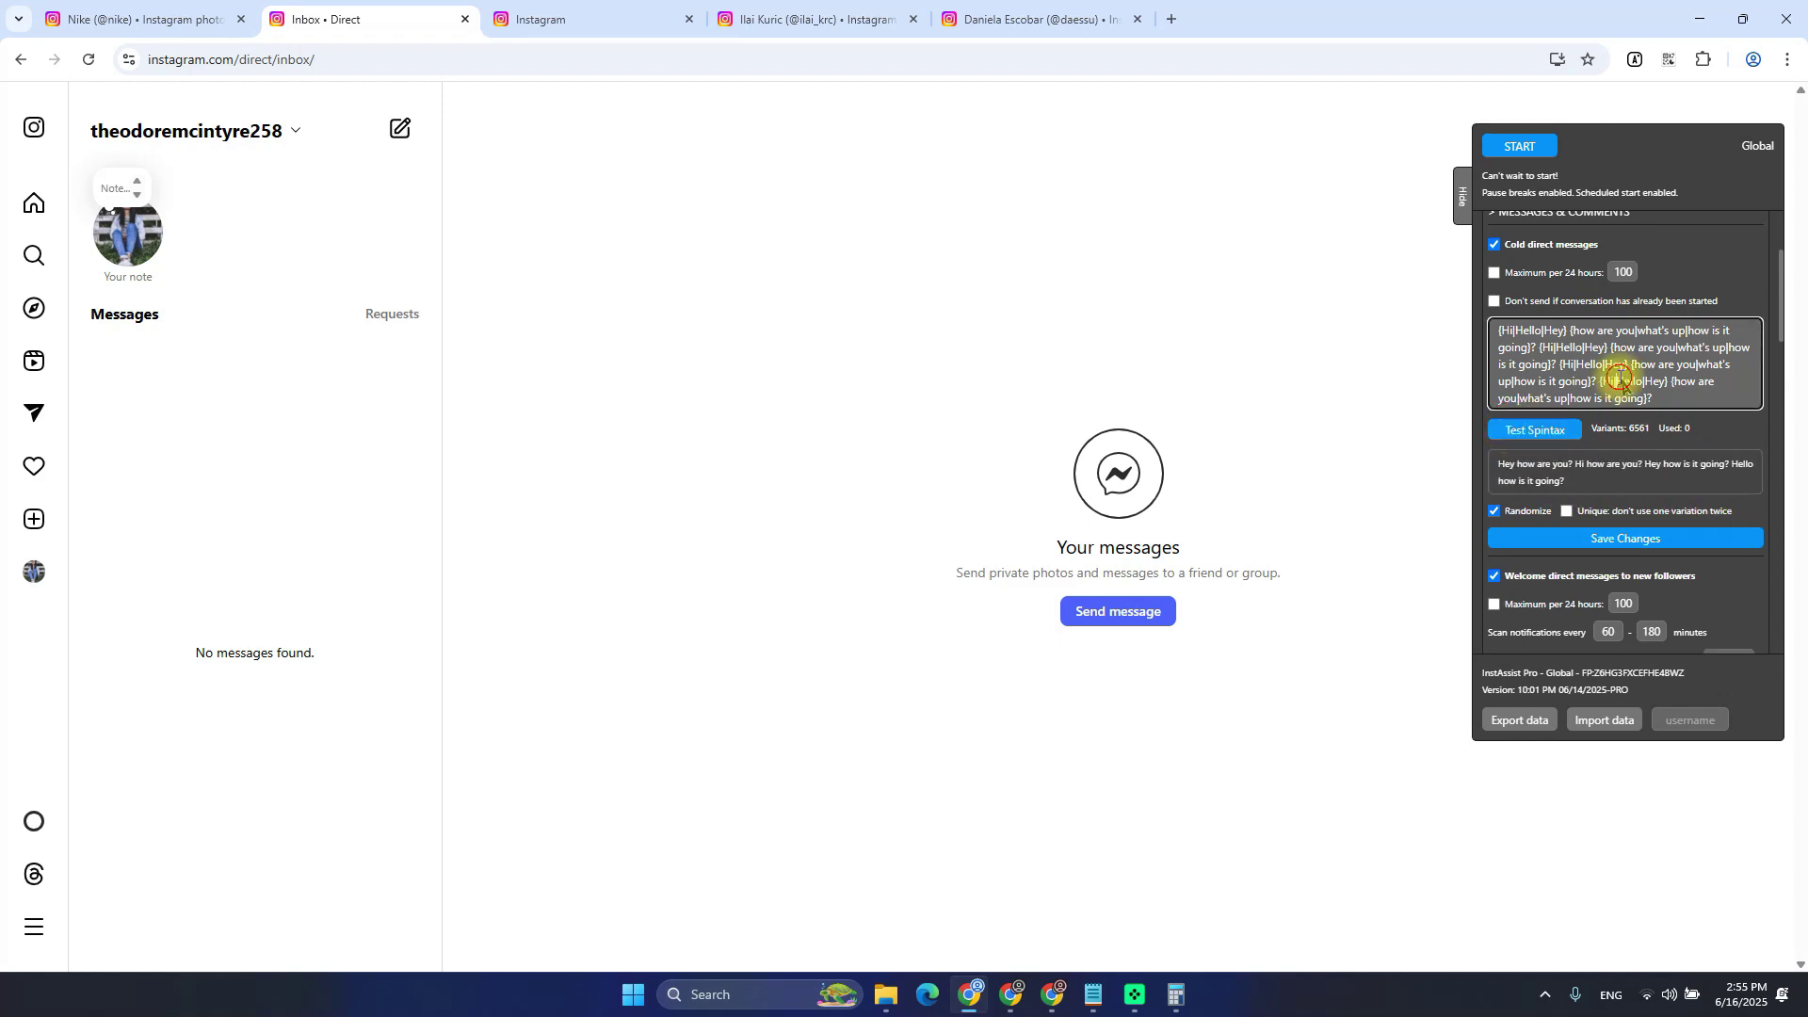
Save the lengthened cold message spintax as the new template and confirm the replacement
{"action": "left_click", "coordinate": [1615, 537]}
{"action": "left_click", "coordinate": [1568, 853]}
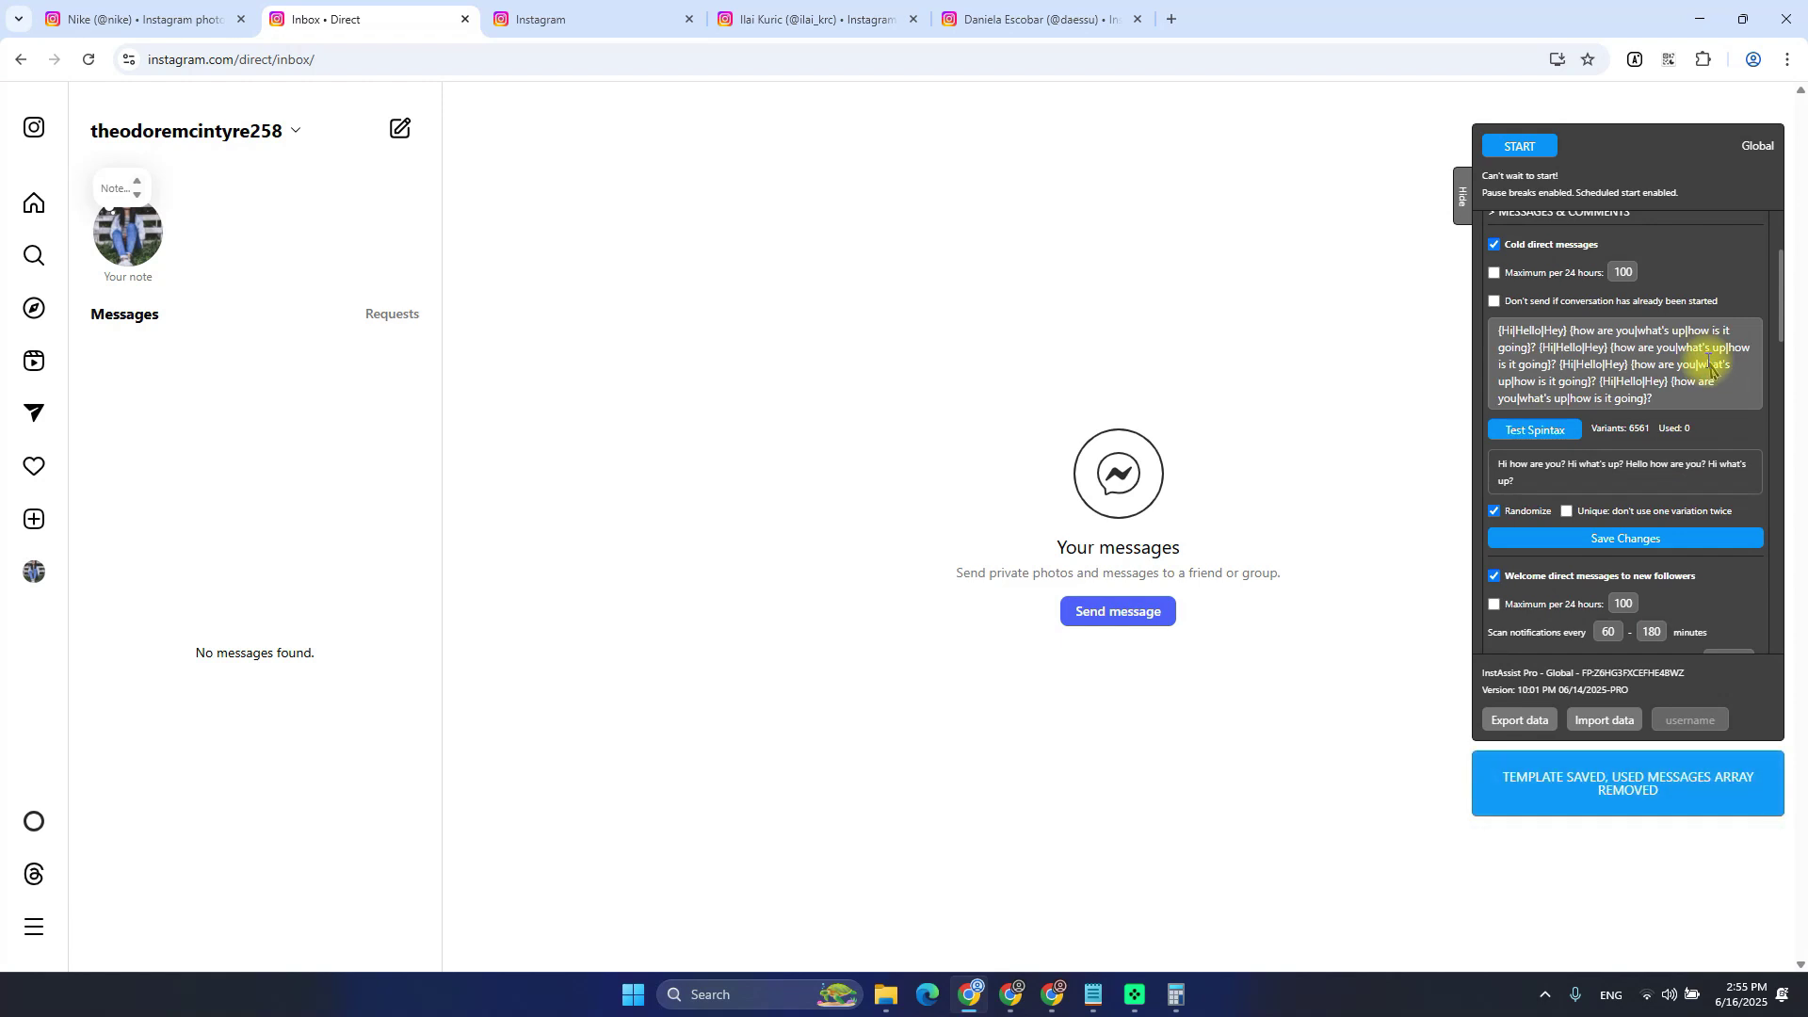
{"action": "key", "text": "alt+Tab"}
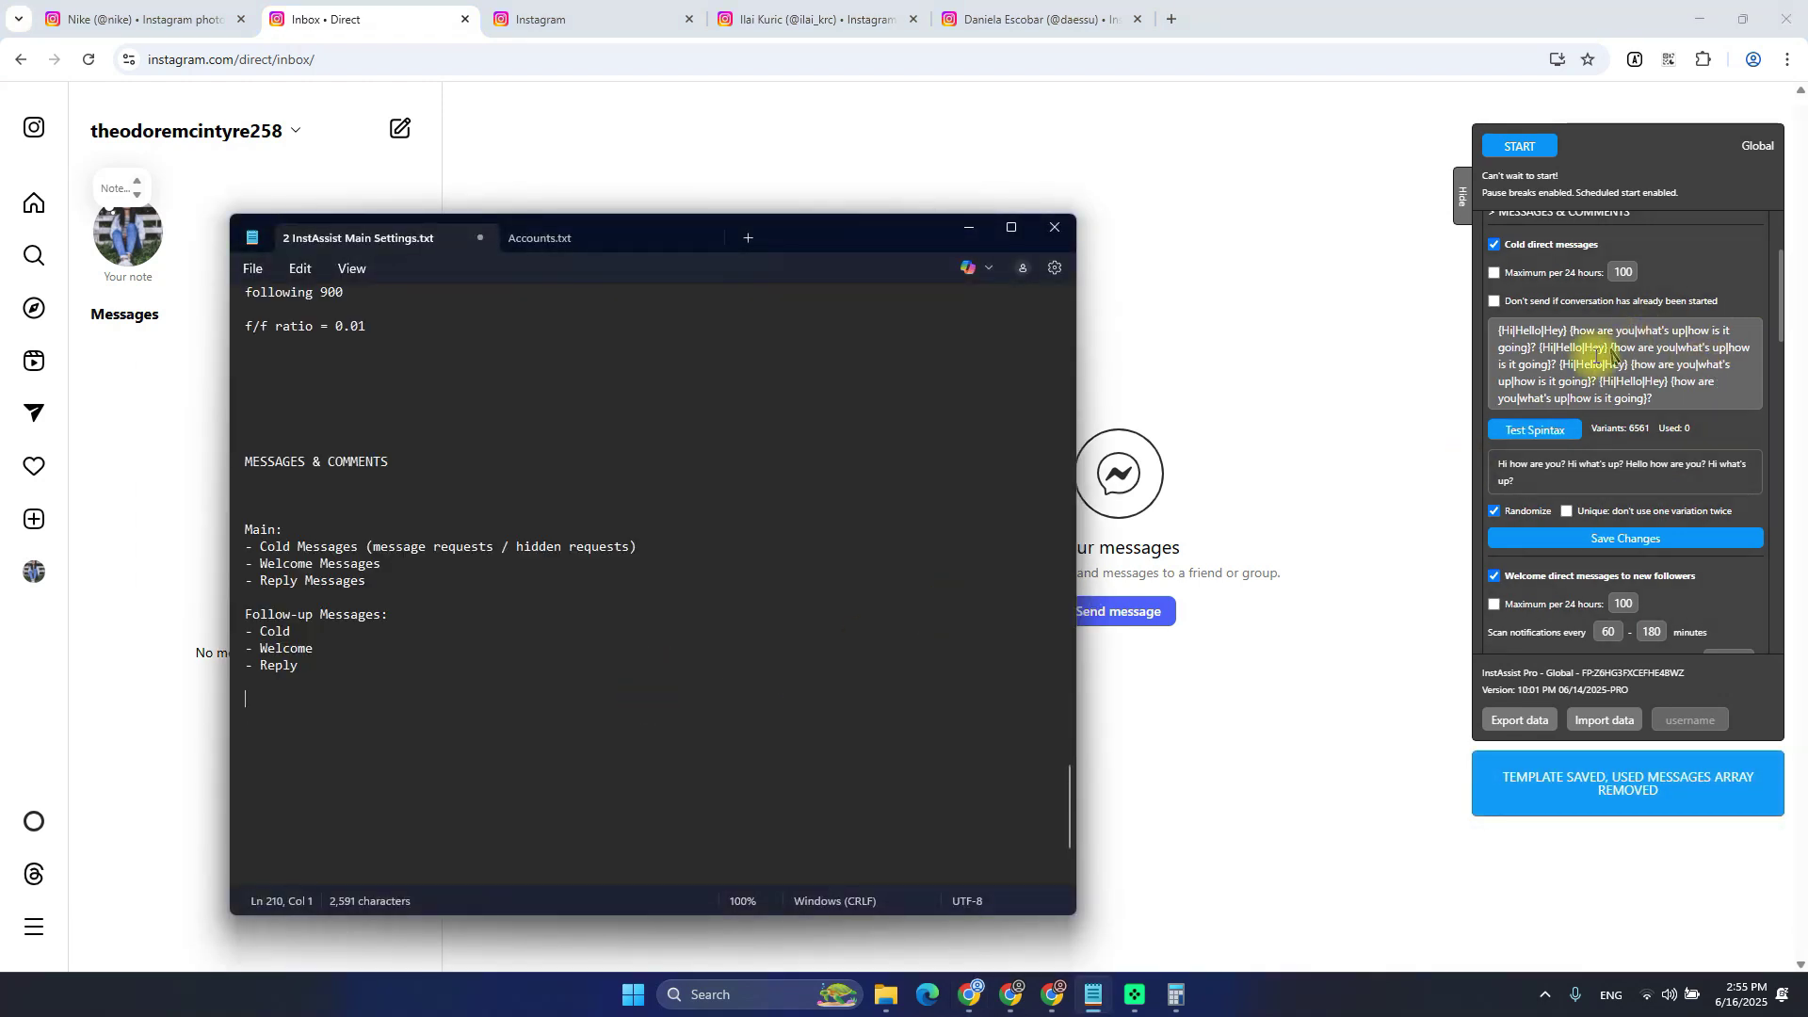
Delete the three repeated copies from the cold message, test the remaining "{Hi|Hello|Hey} {how are you|what's up|how is it going}?", and save it
{"action": "left_click", "coordinate": [1663, 395]}
{"action": "key", "text": "ctrl+a"}
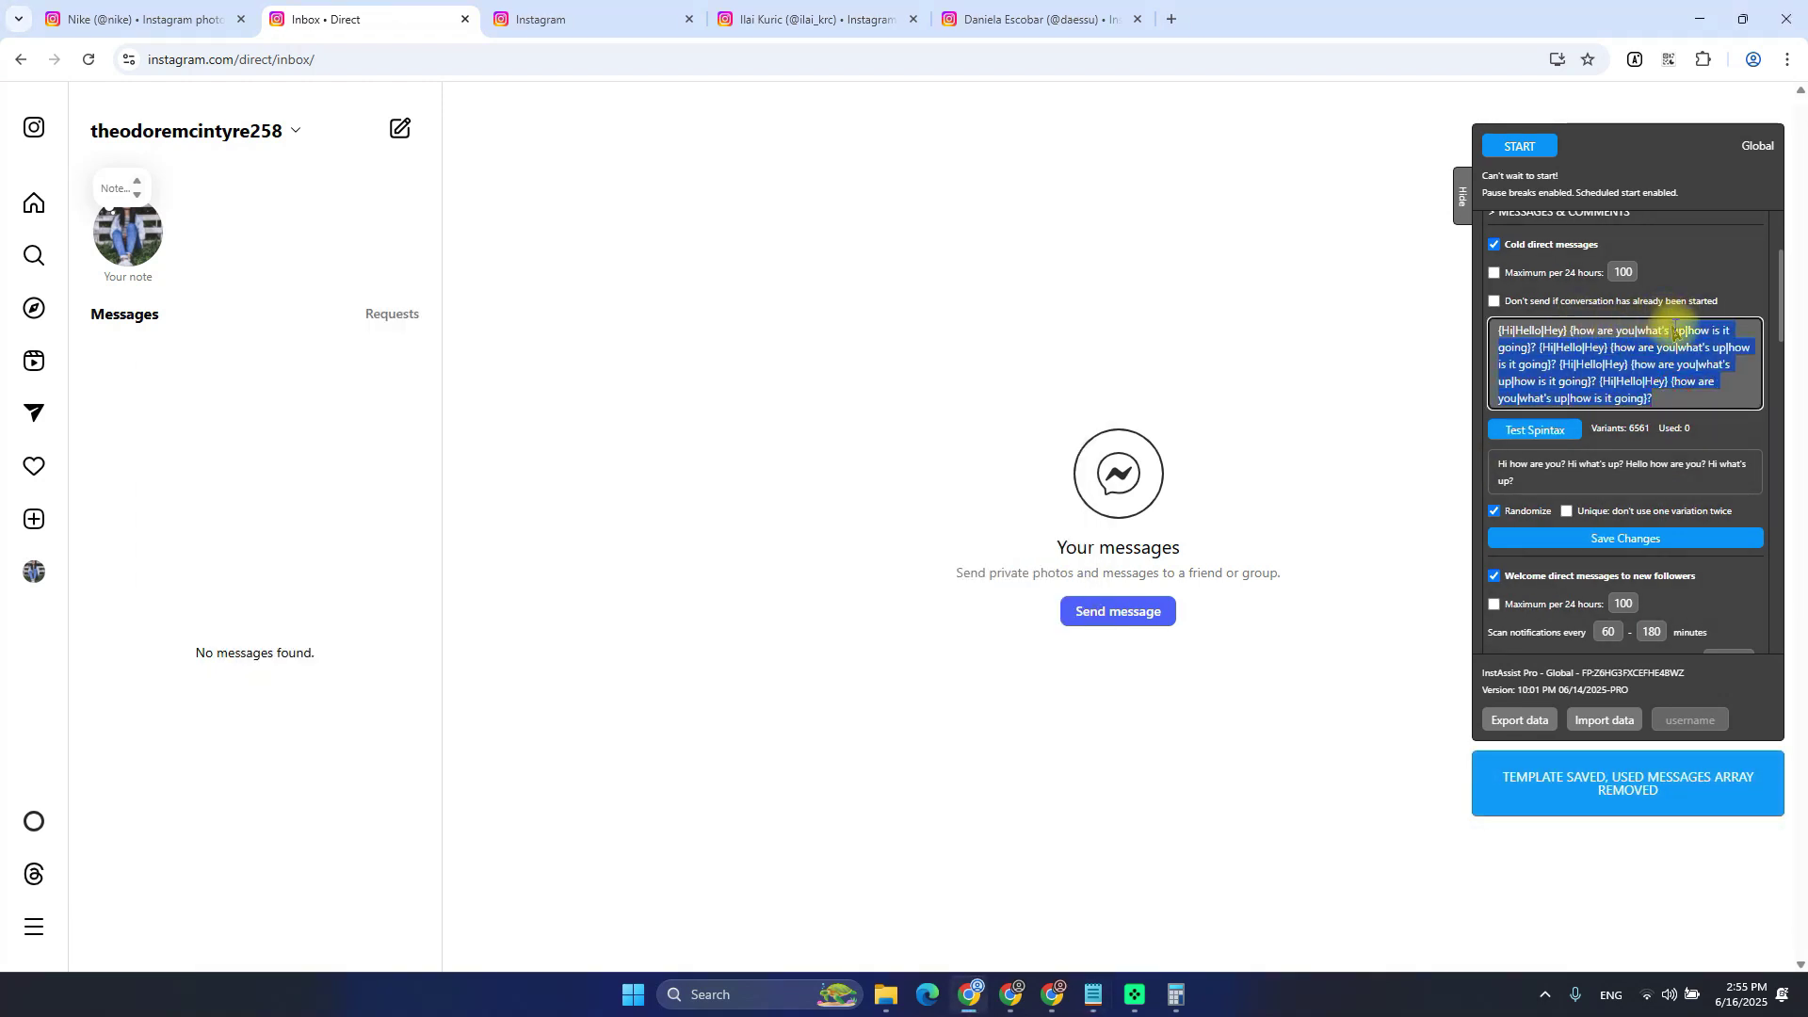
{"action": "left_click_drag", "start_coordinate": [1539, 347], "coordinate": [1610, 438]}
{"action": "key", "text": "BackSpace"}
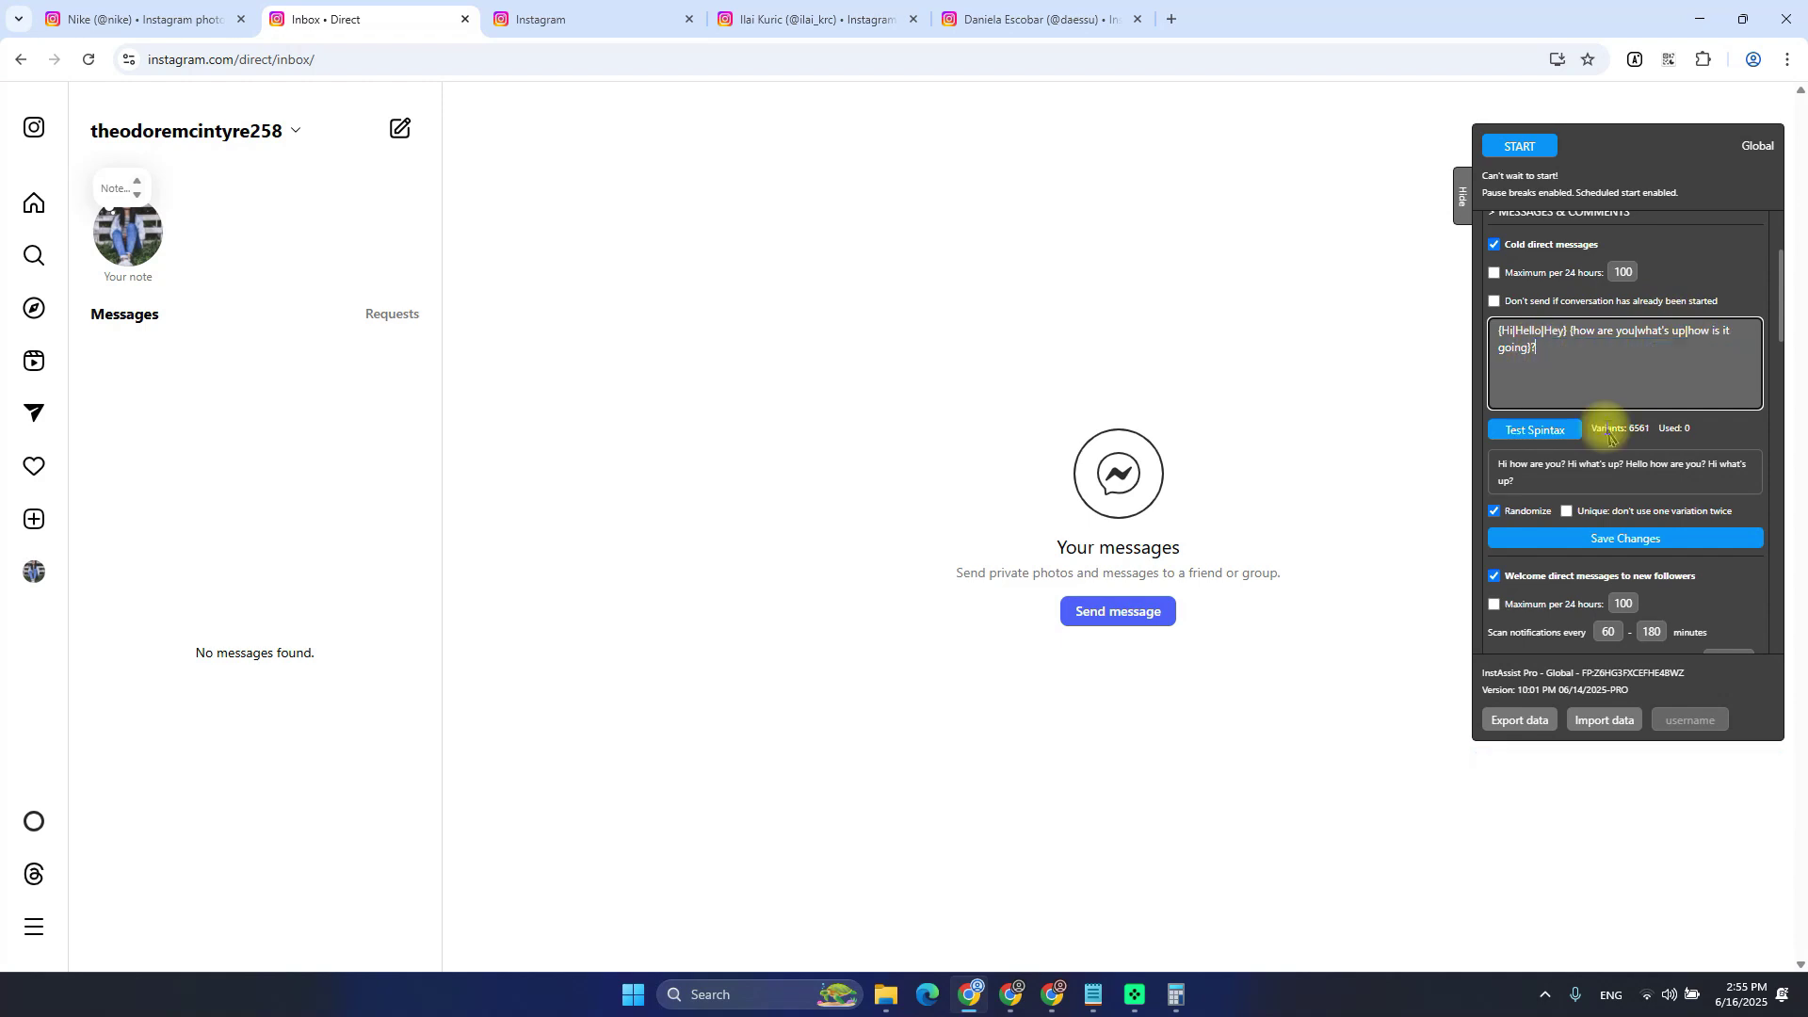
{"action": "left_click", "coordinate": [1556, 431]}
{"action": "left_click", "coordinate": [1666, 528]}
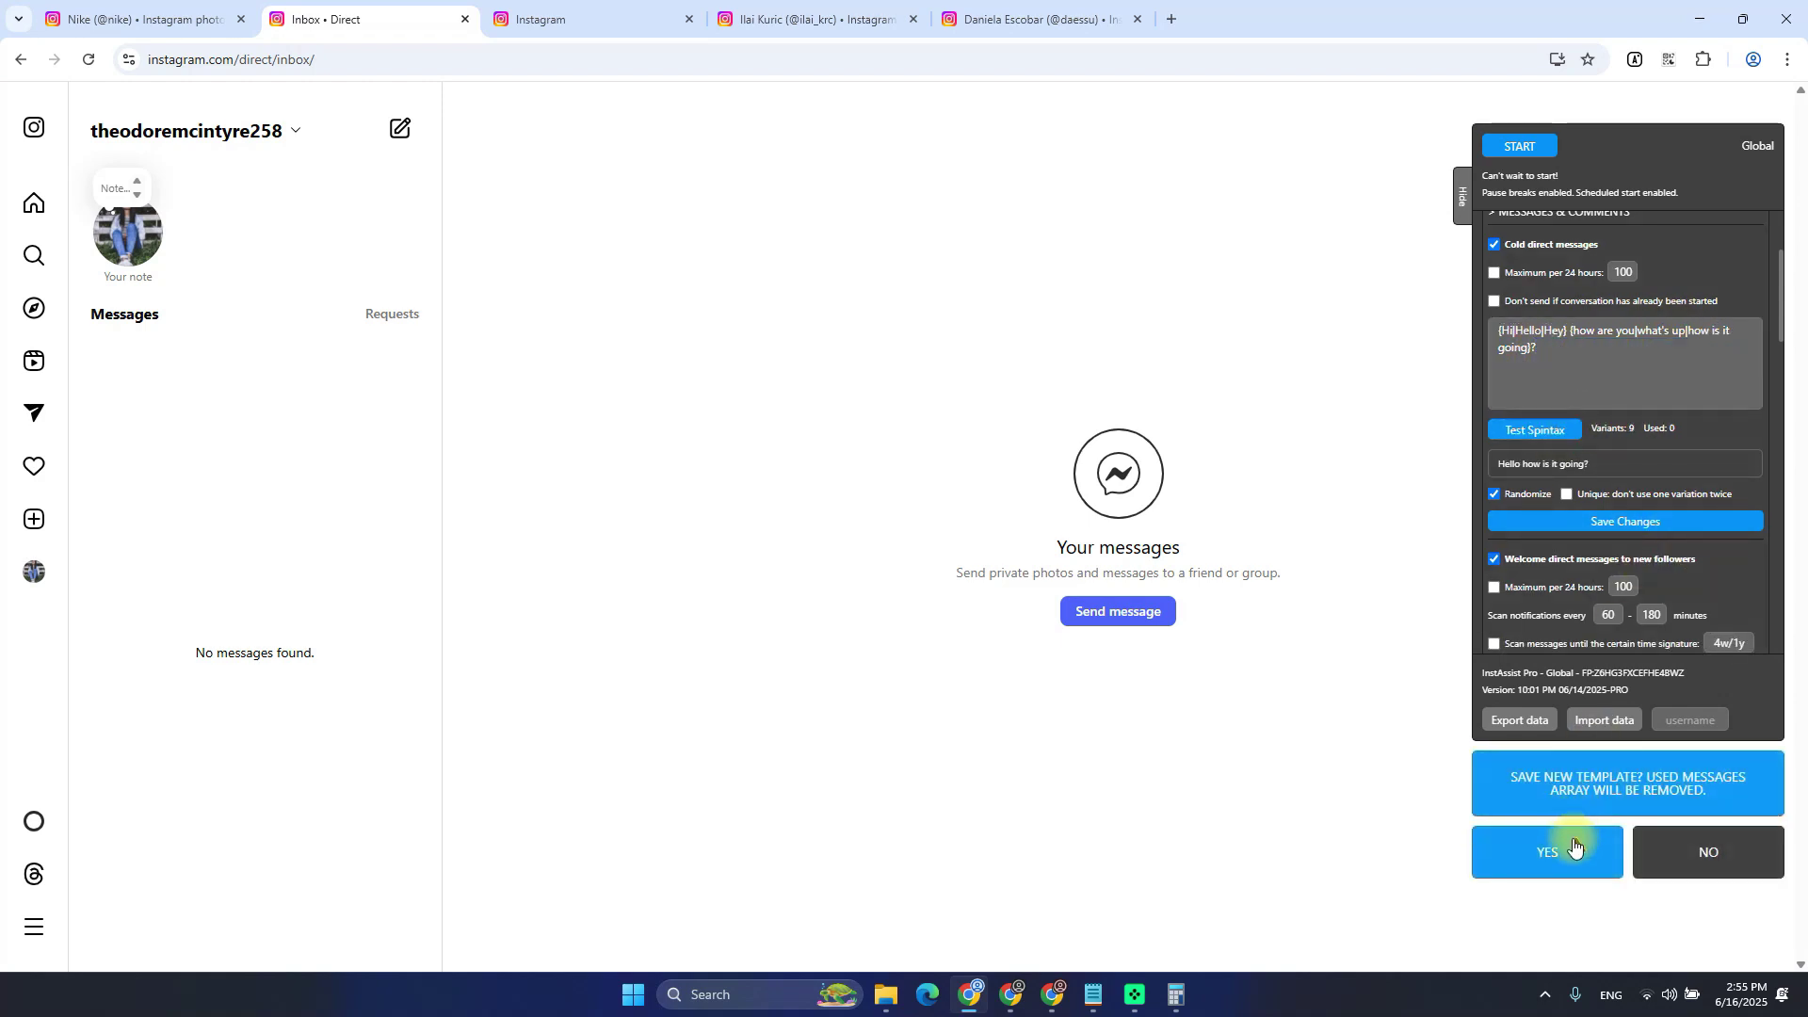
Switch to the Notepad notes and highlight "act like a human" under the Instagram Automation GOALS
{"action": "key", "text": "alt+Tab"}
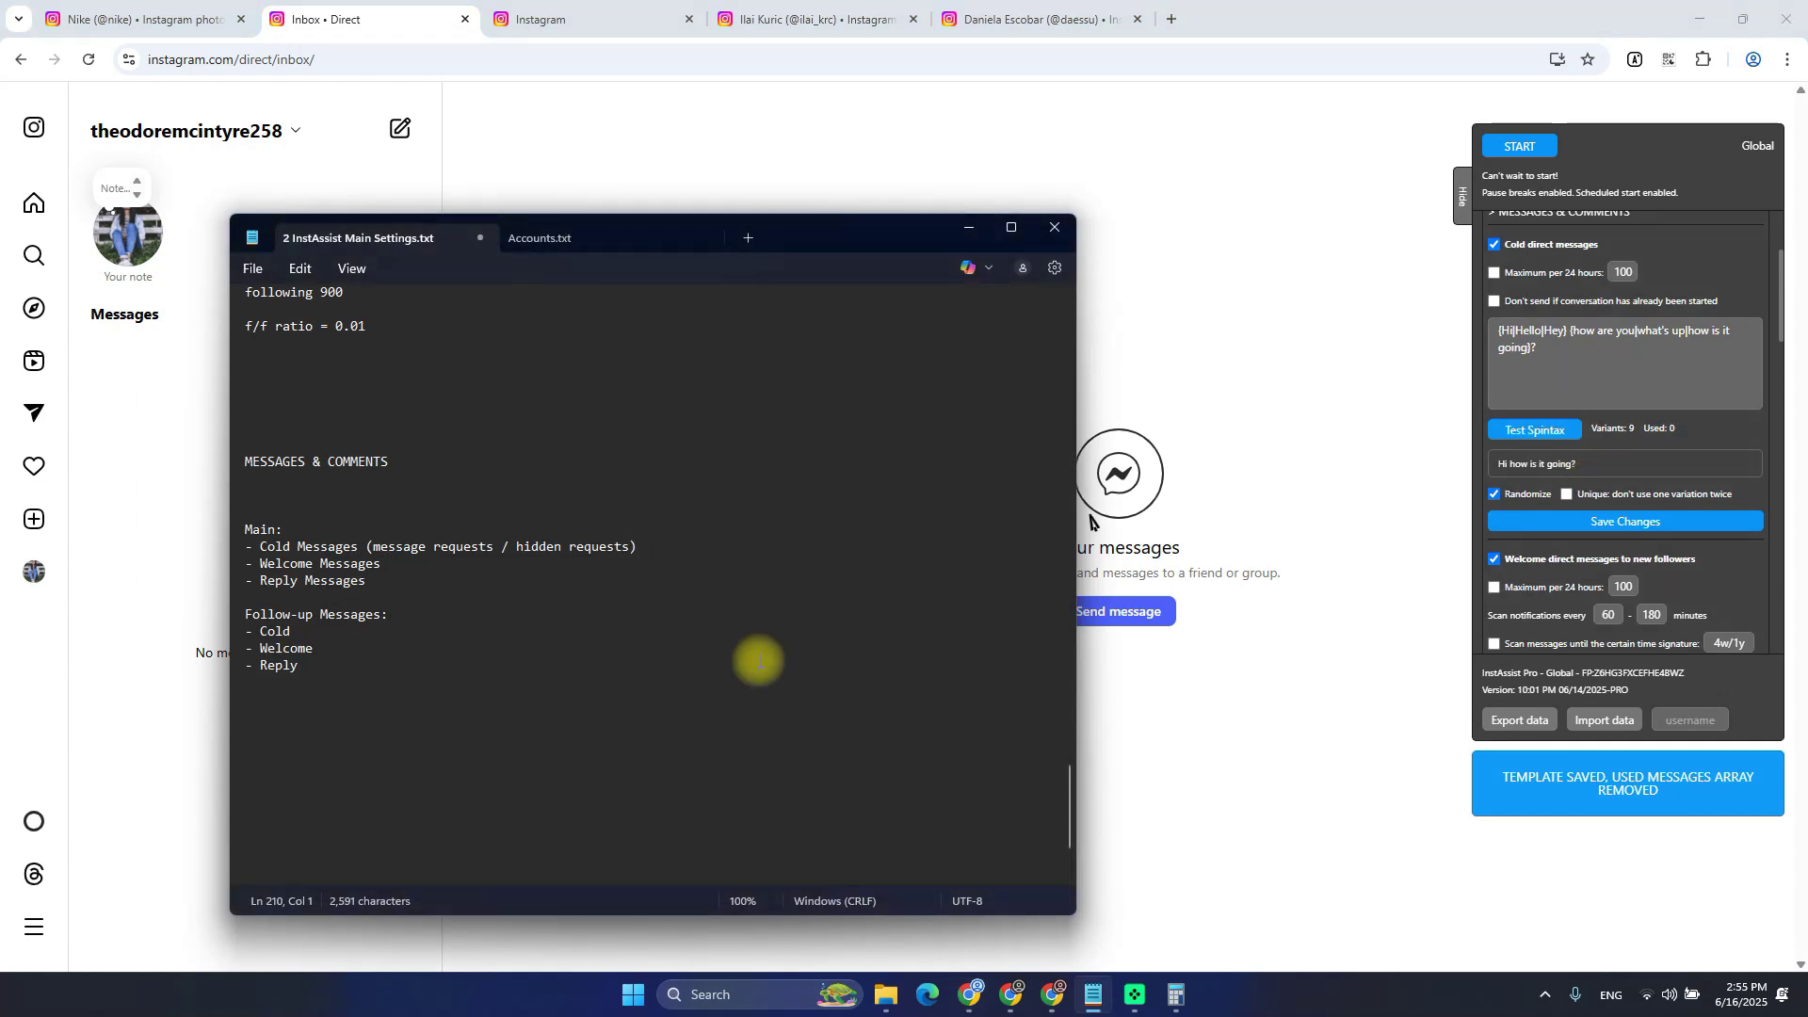
{"action": "left_click", "coordinate": [1571, 381]}
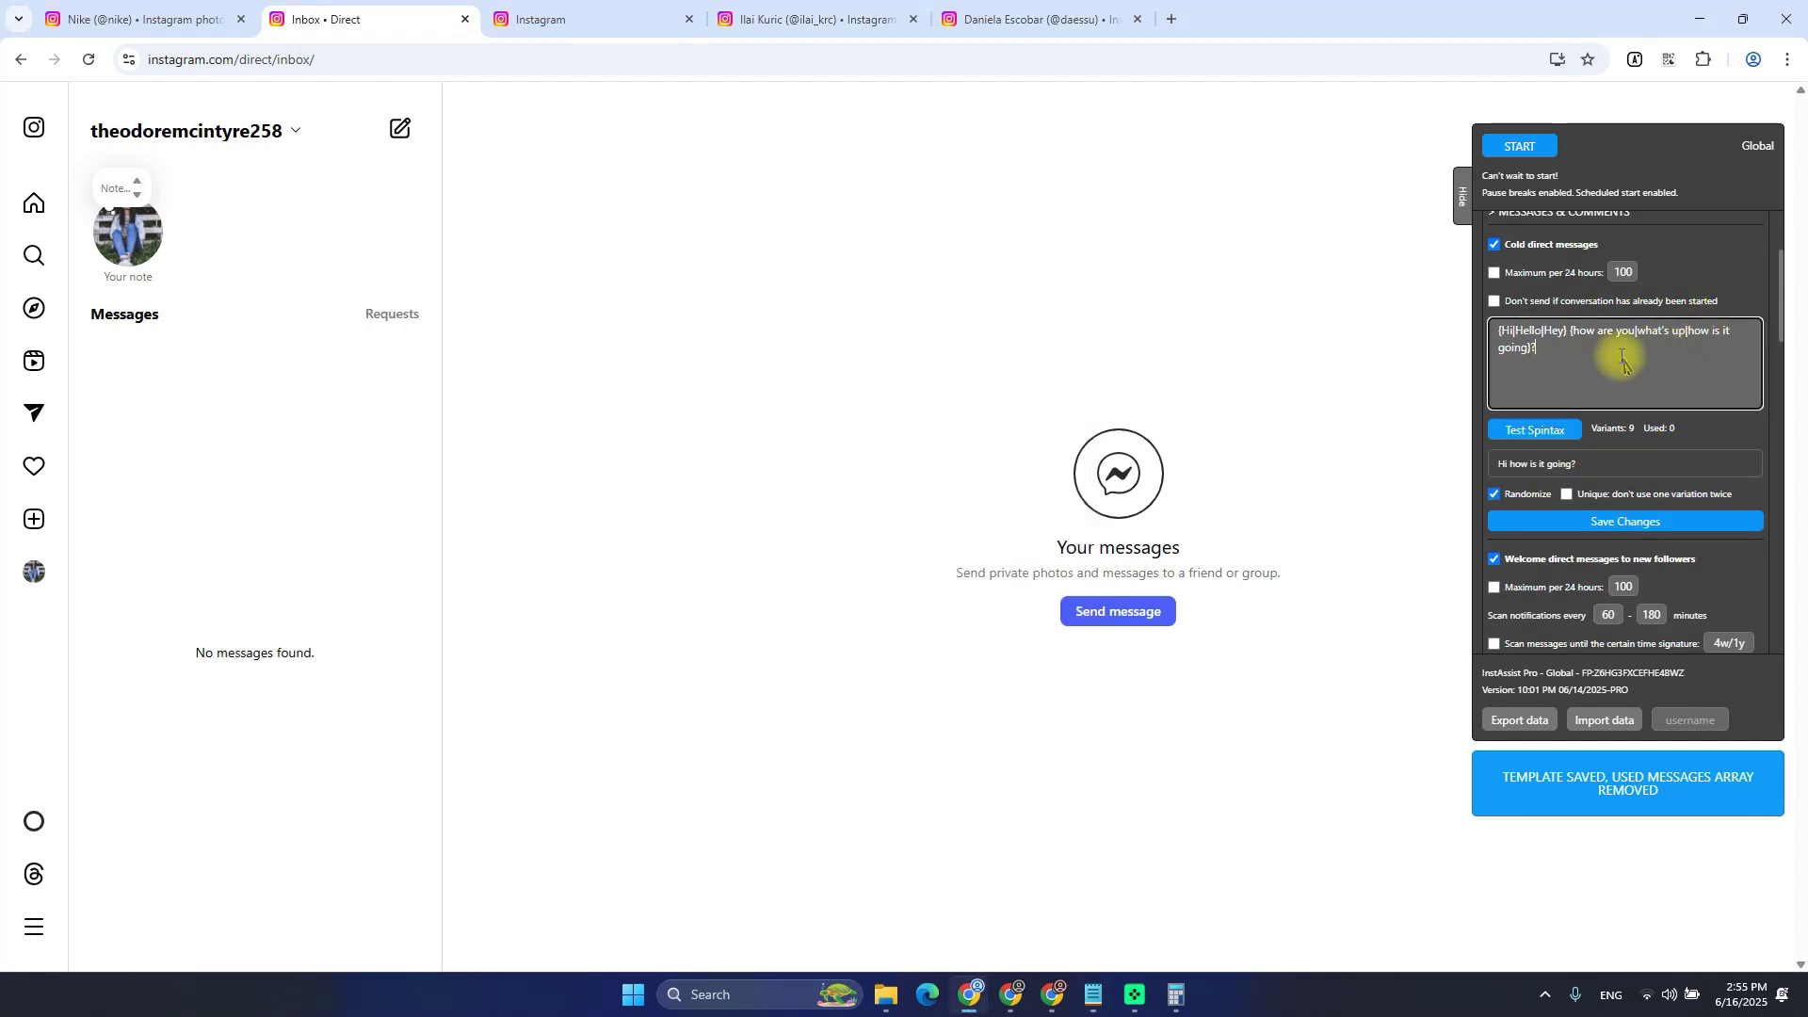
{"action": "key", "text": "ctrl+a"}
{"action": "left_click", "coordinate": [1635, 376]}
{"action": "scroll", "coordinate": [1611, 490], "scroll_direction": "up", "scroll_amount": 1}
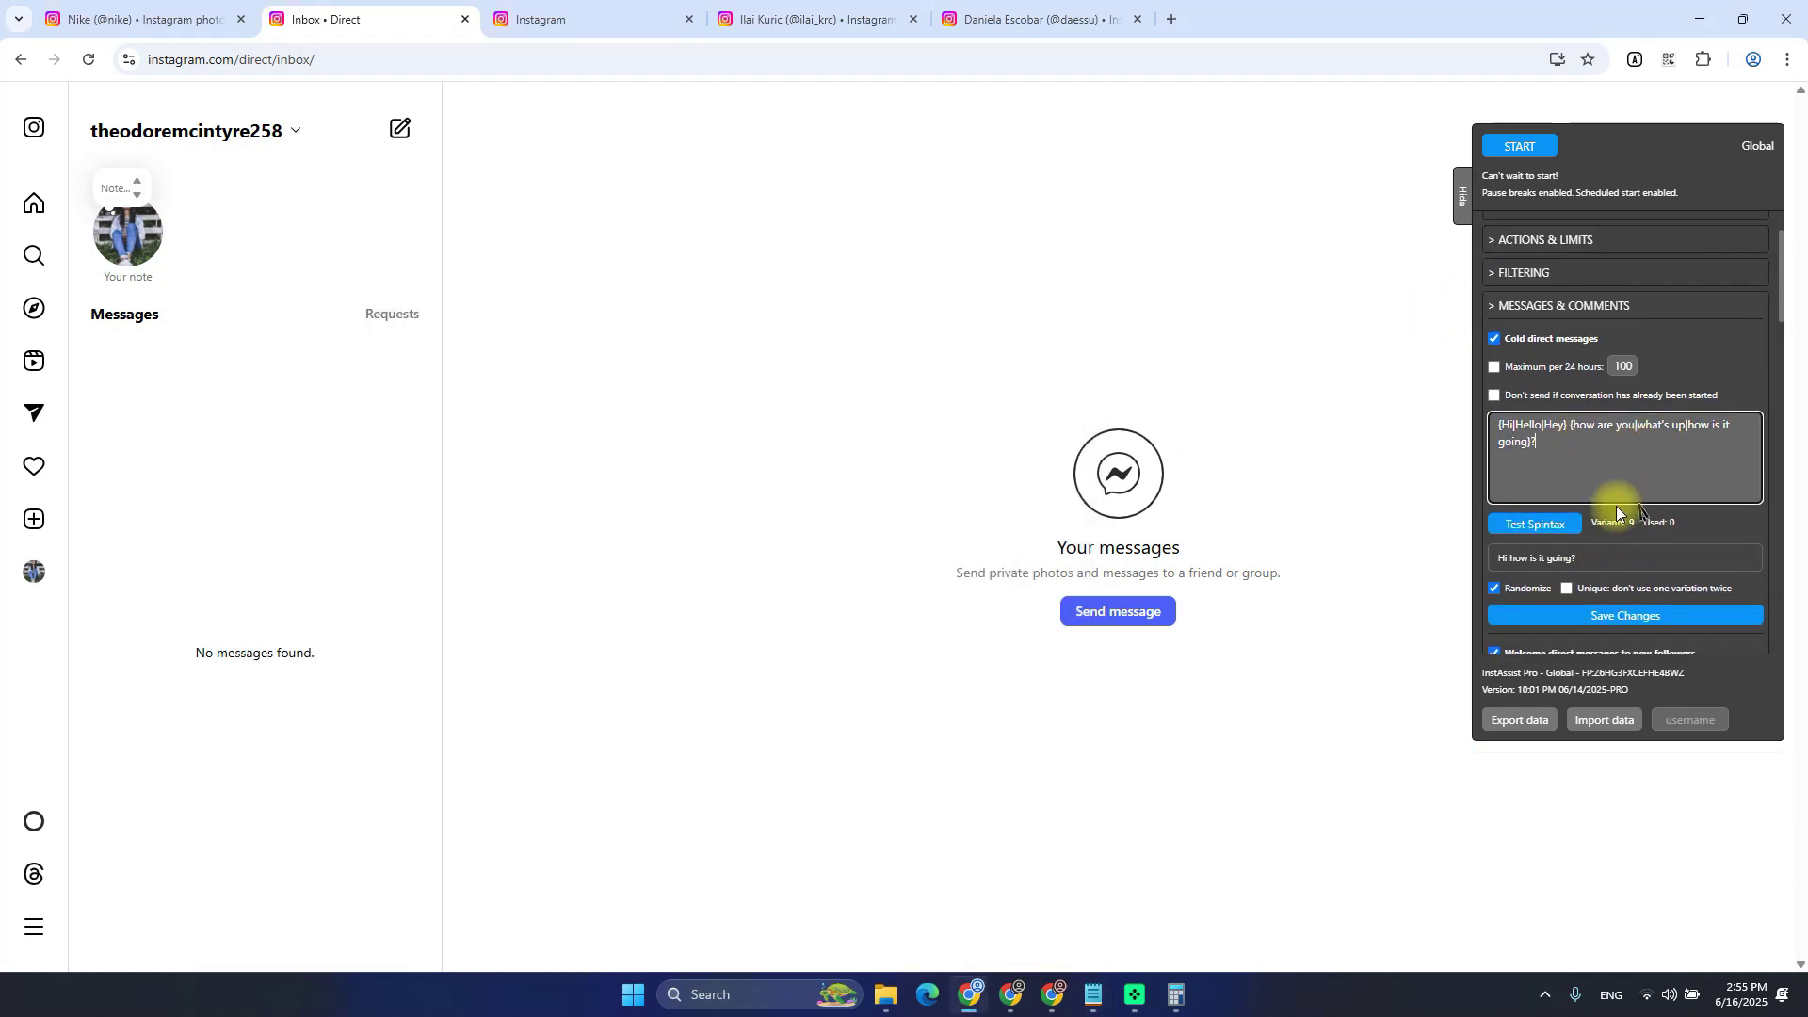
{"action": "key", "text": "alt+Tab"}
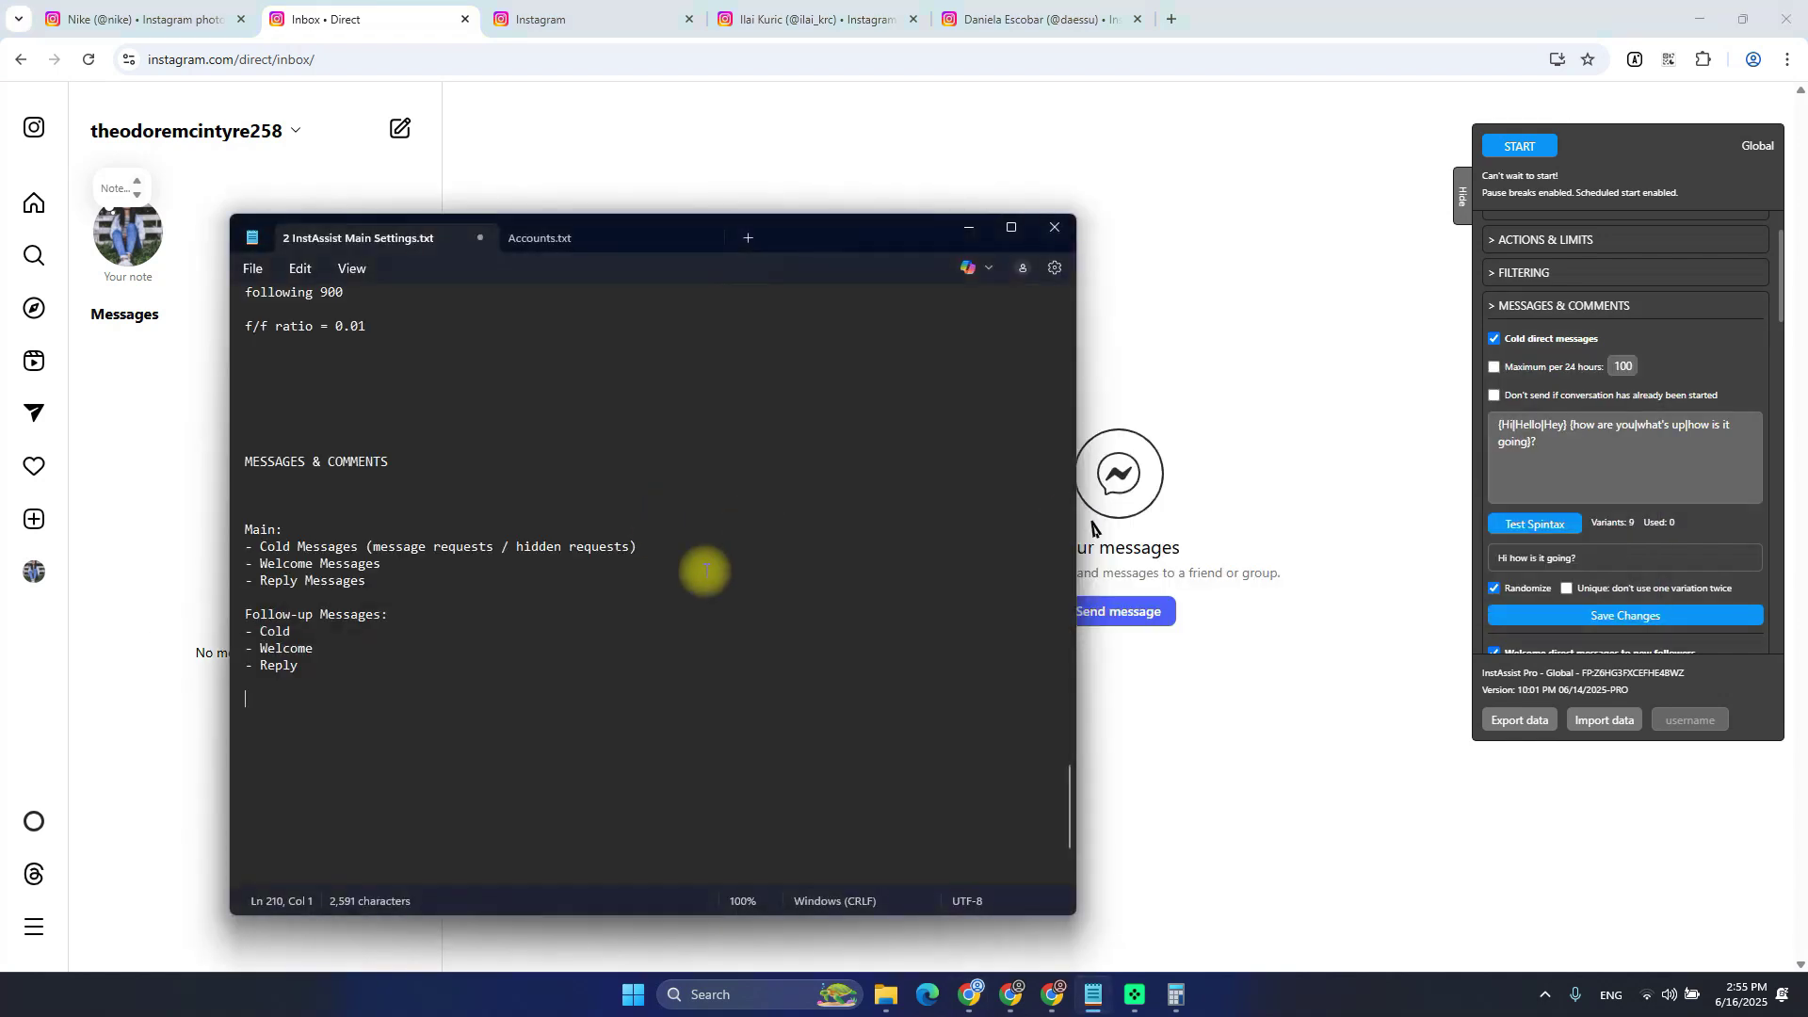
{"action": "scroll", "coordinate": [659, 641], "scroll_direction": "up", "scroll_amount": 20}
{"action": "scroll", "coordinate": [640, 684], "scroll_direction": "up", "scroll_amount": 1}
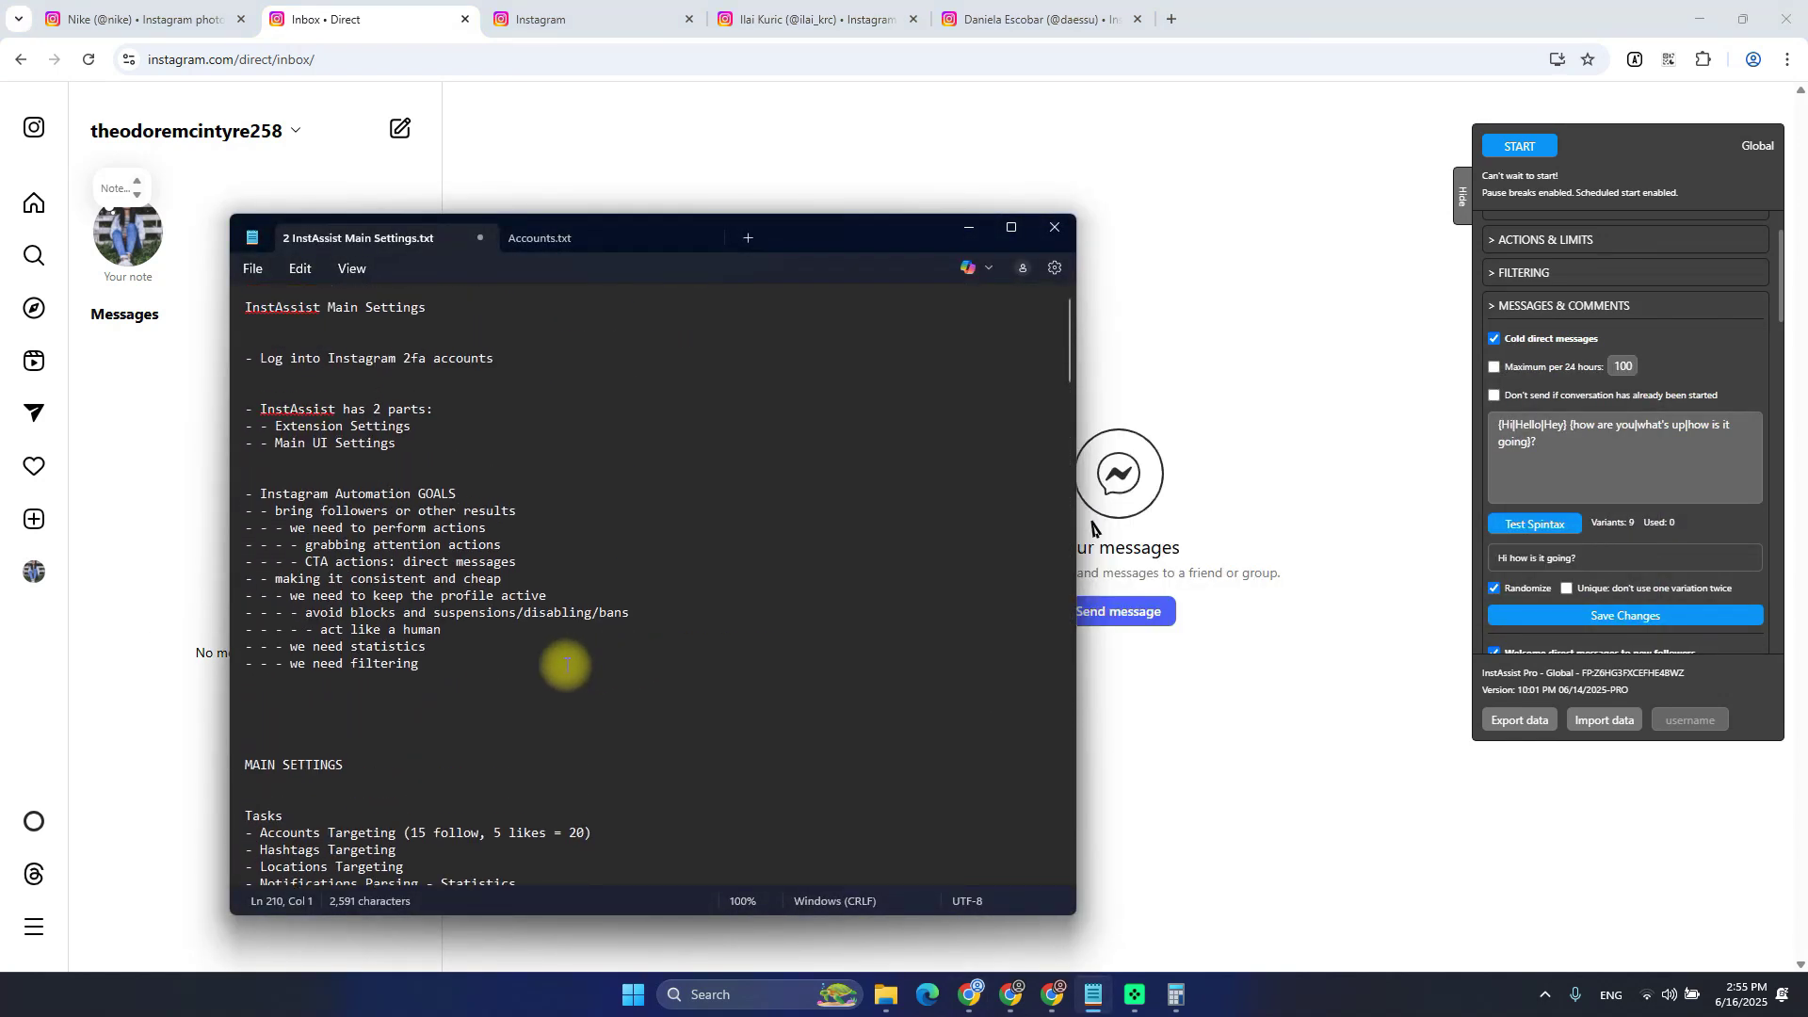
{"action": "left_click_drag", "start_coordinate": [322, 629], "coordinate": [406, 629]}
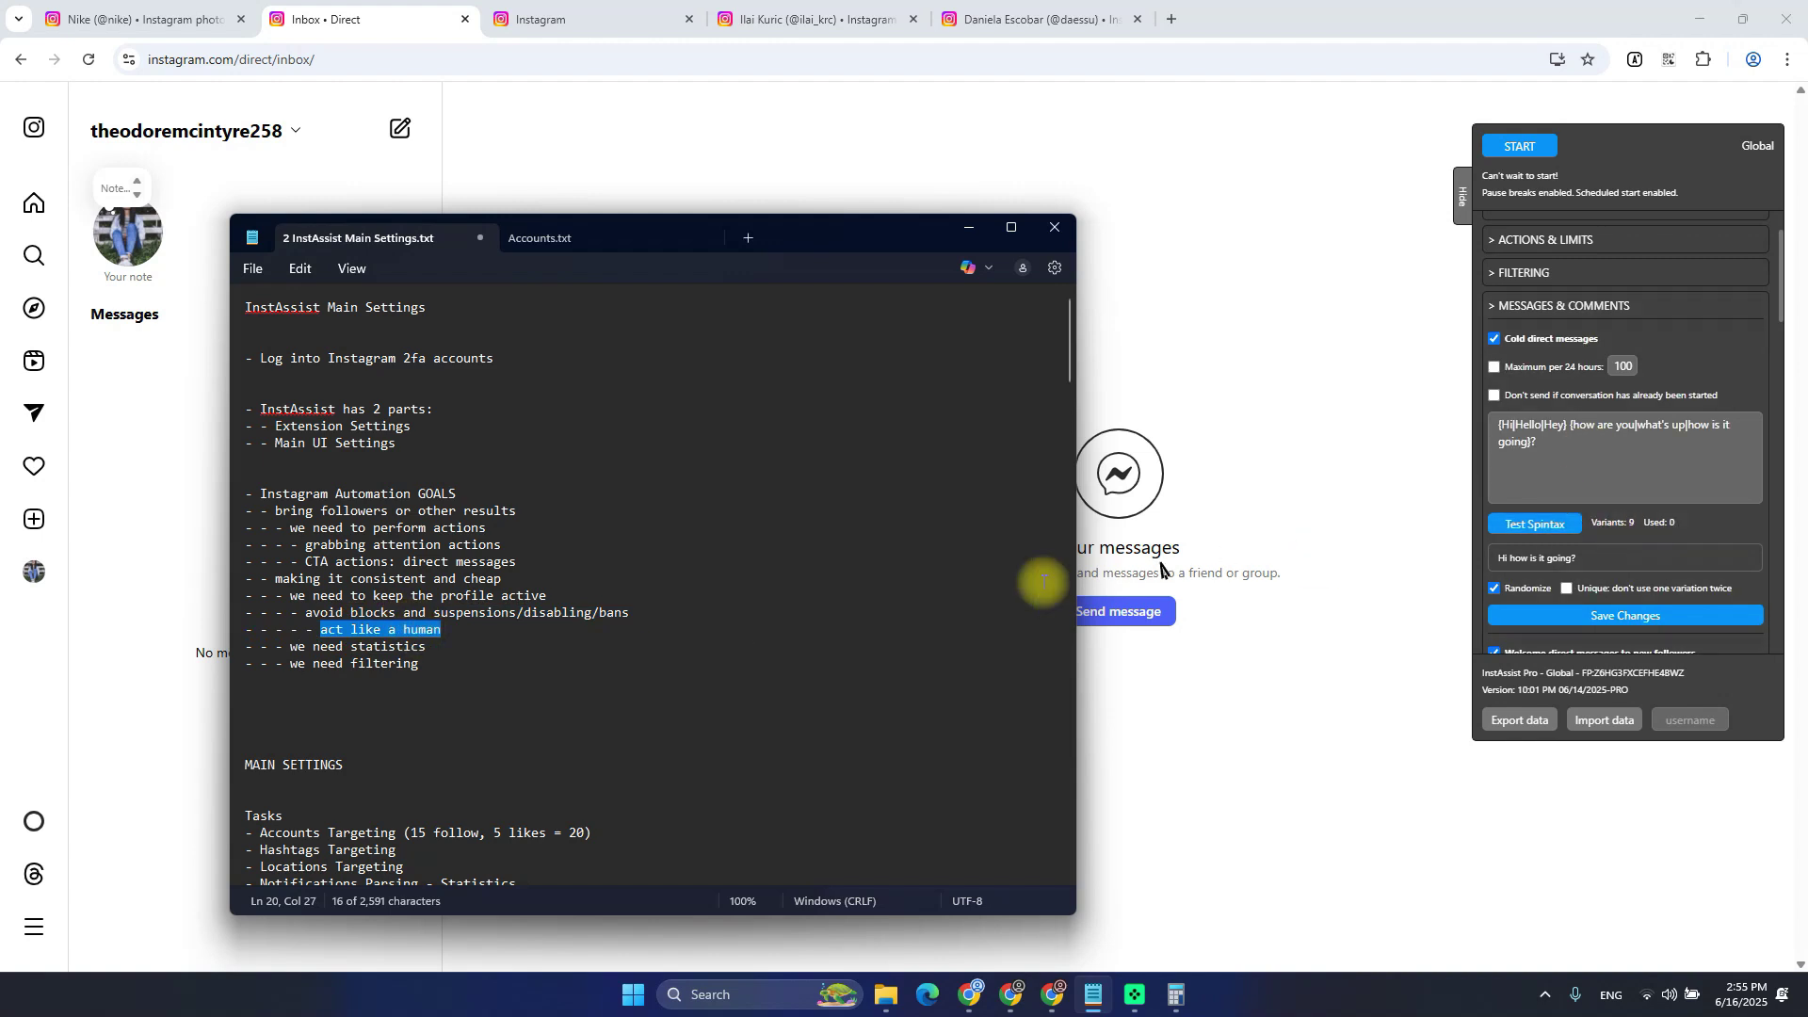
Review the cold message spintax and compare it with the Messages & Comments outline in the Notepad notes
{"action": "left_click", "coordinate": [1595, 458]}
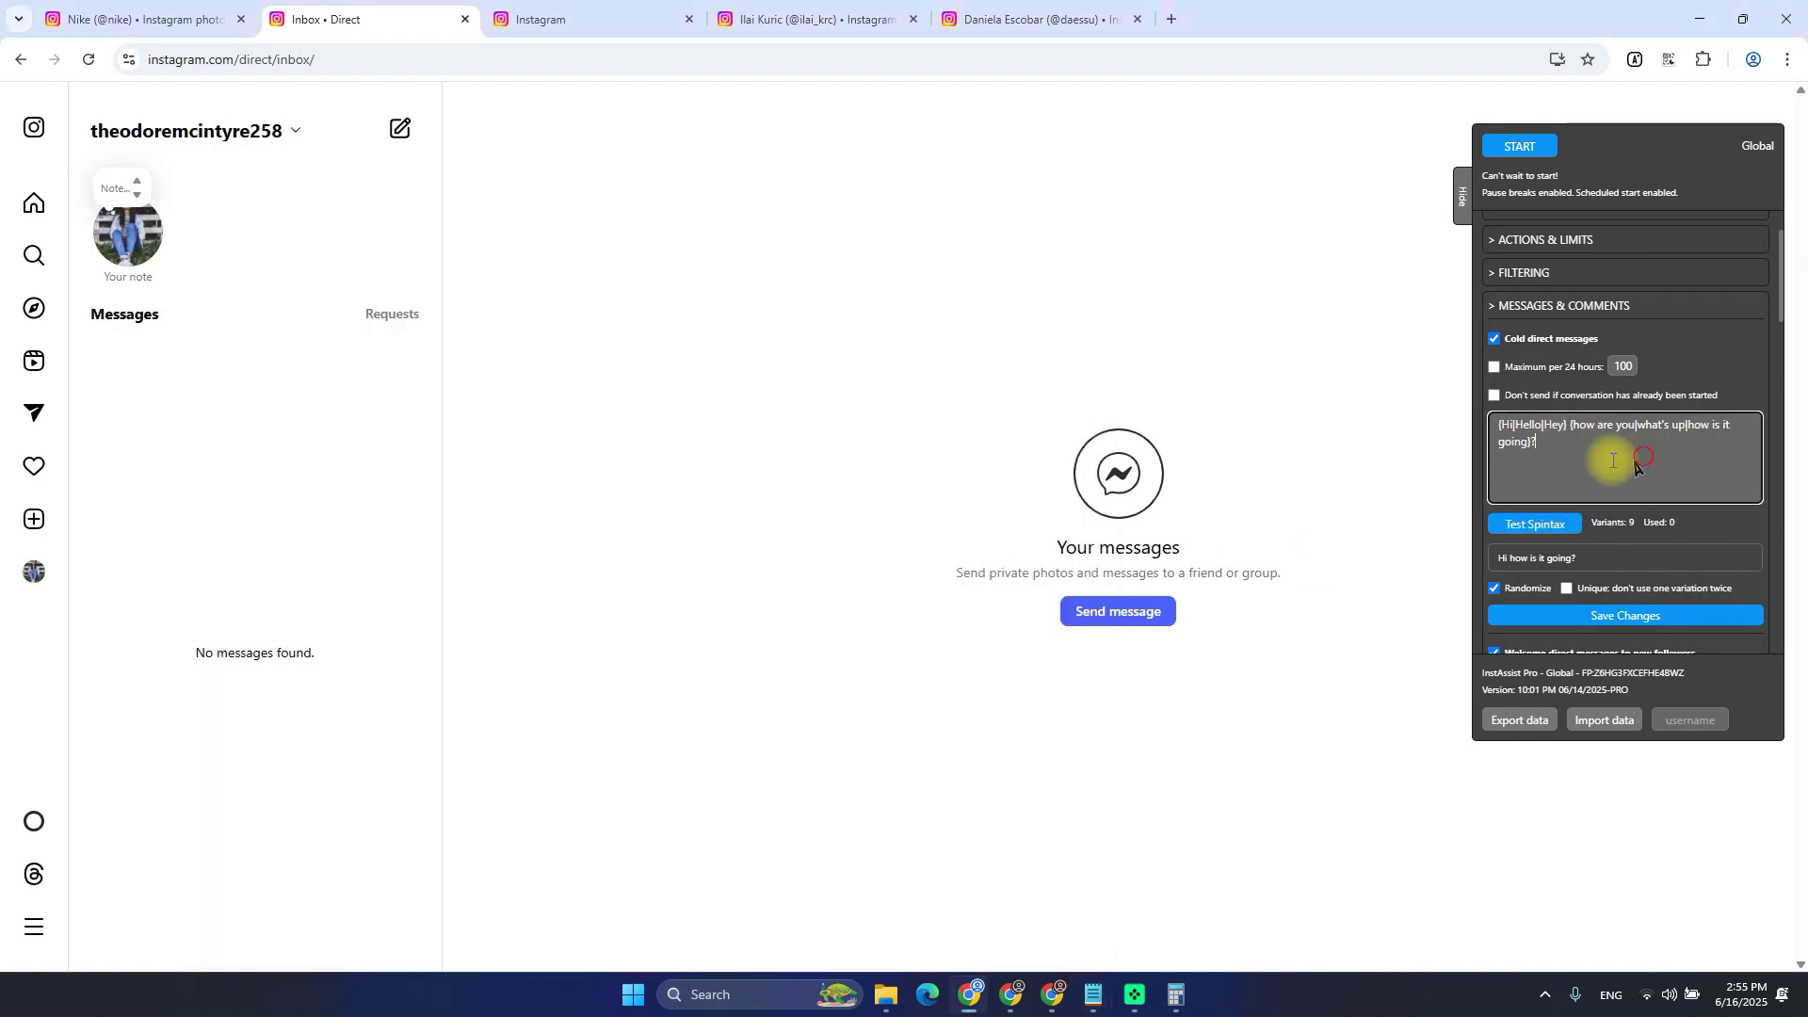
{"action": "key", "text": "ctrl+a"}
{"action": "left_click", "coordinate": [1586, 455]}
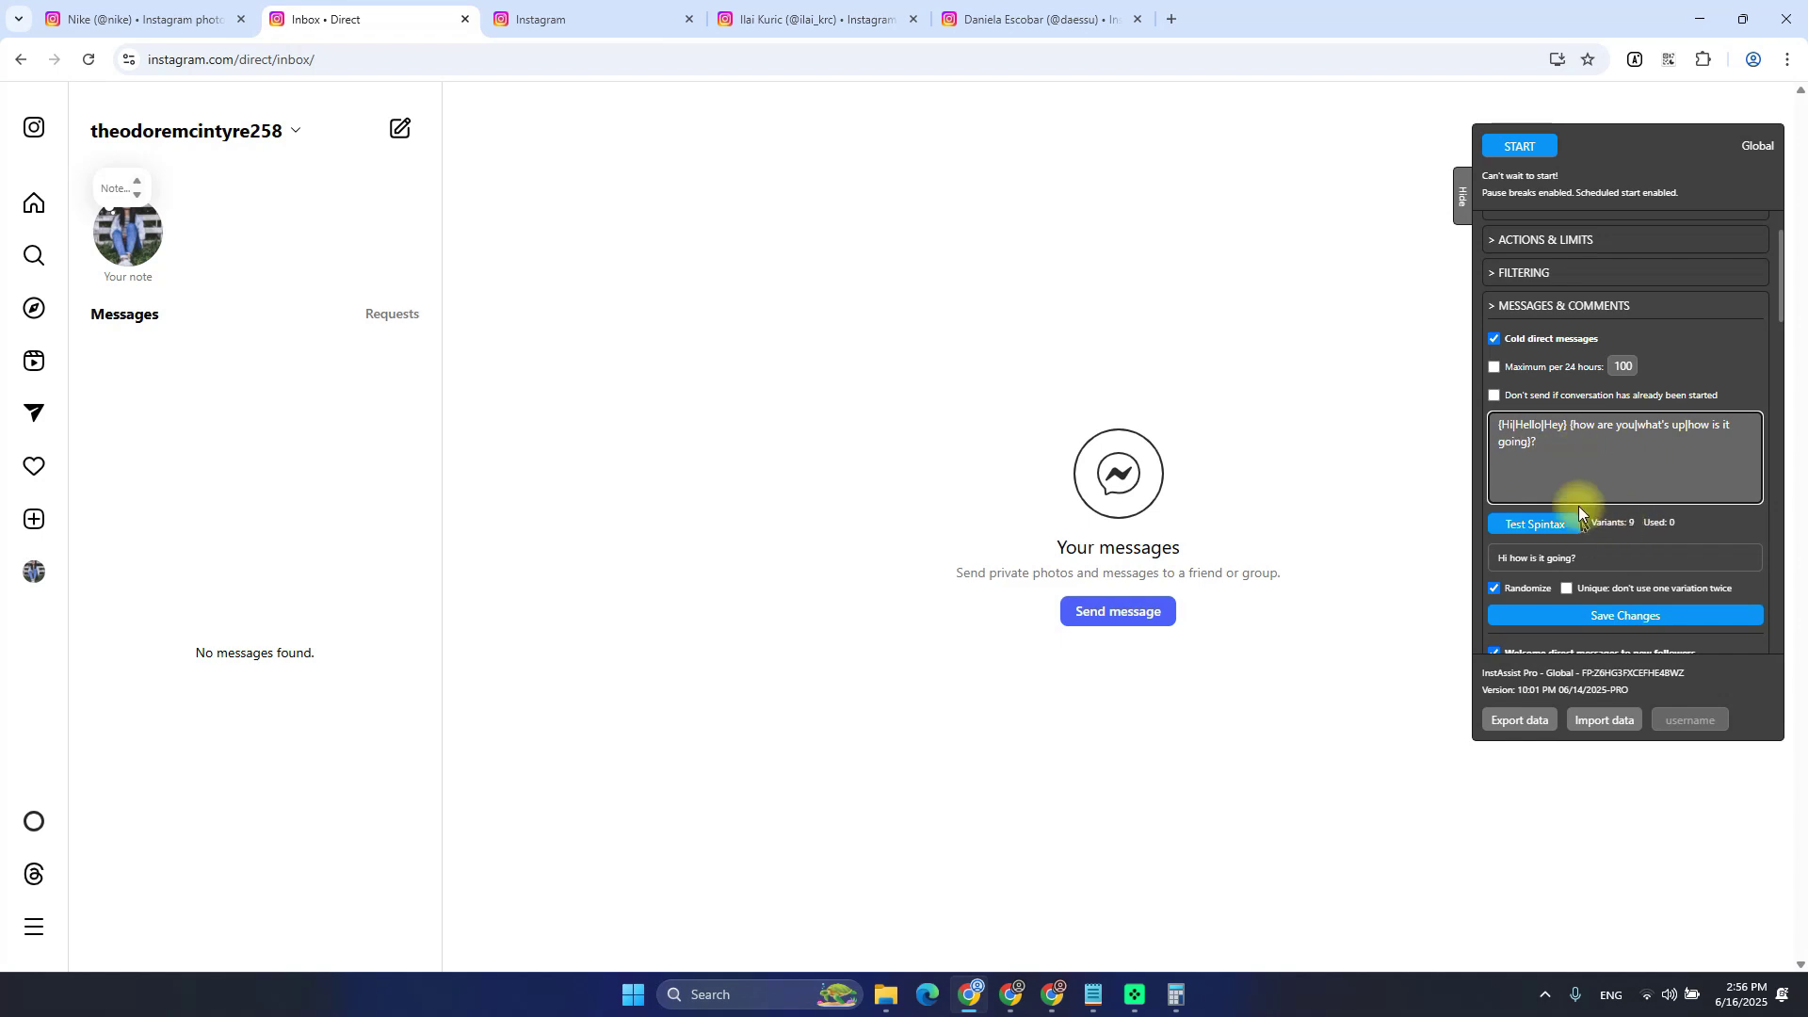
{"action": "left_click", "coordinate": [1290, 478]}
{"action": "key", "text": "alt+Tab"}
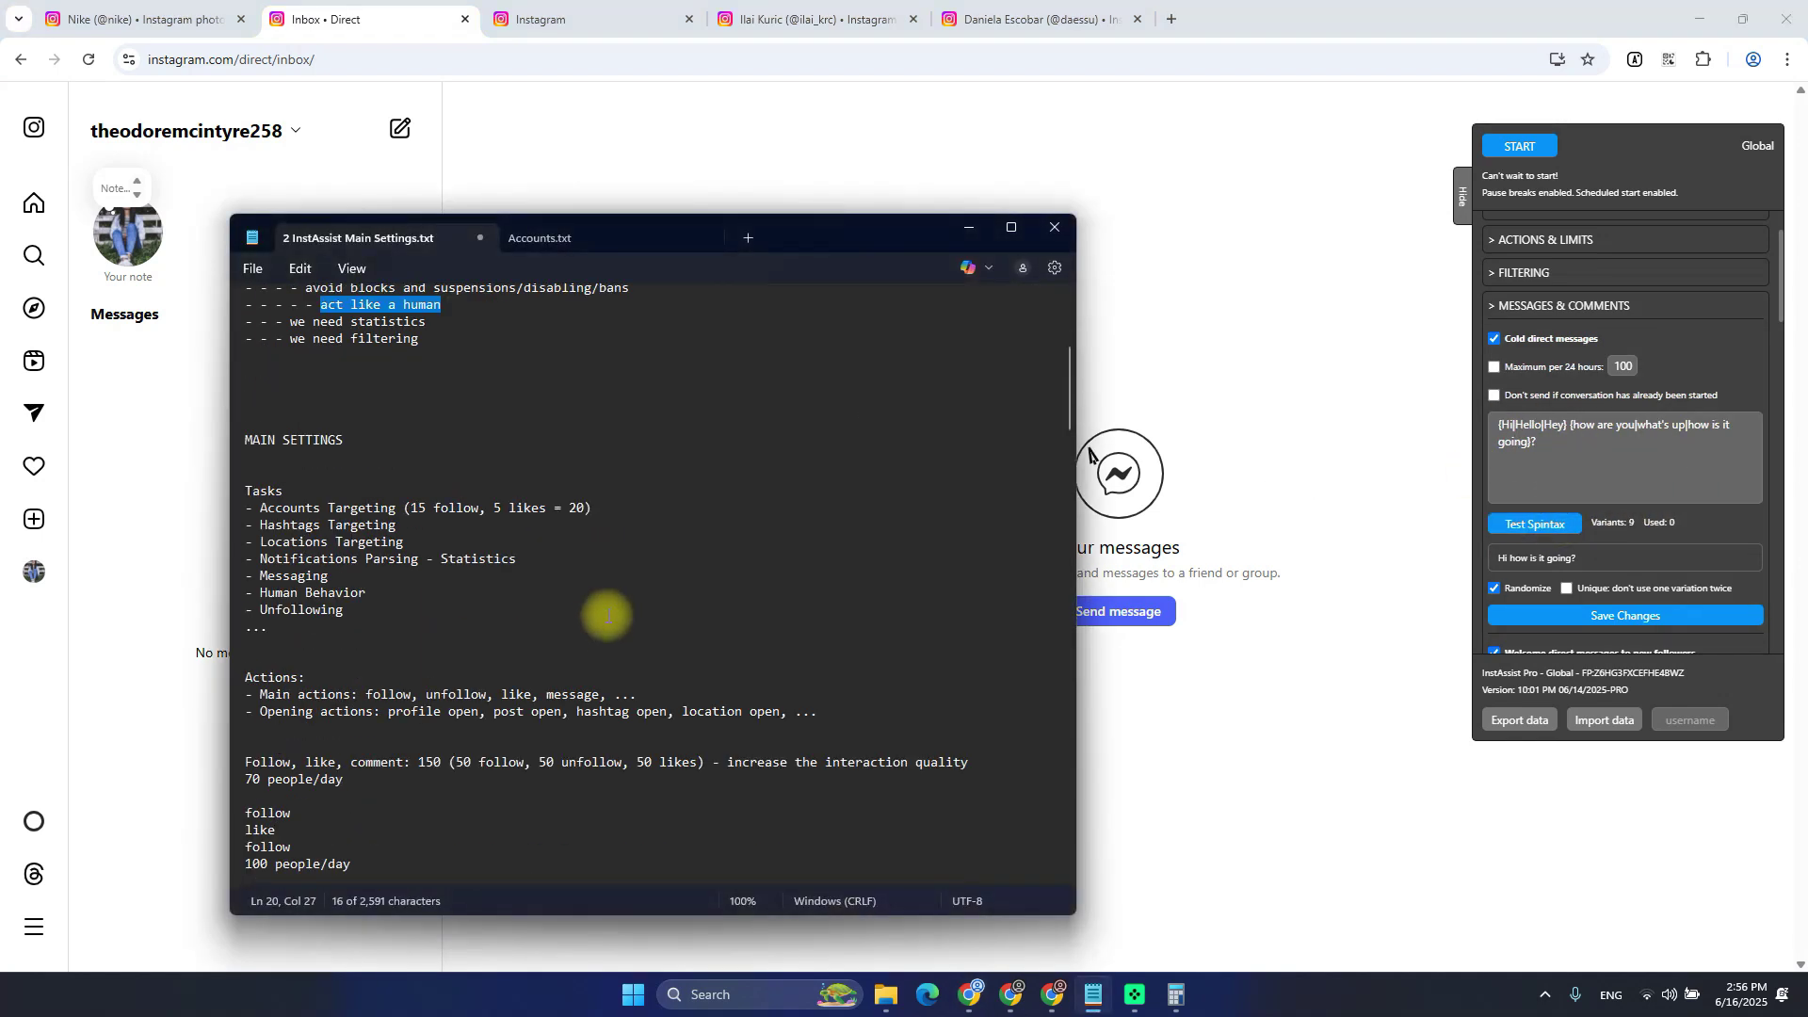
{"action": "scroll", "coordinate": [605, 614], "scroll_direction": "down", "scroll_amount": 15}
{"action": "left_click", "coordinate": [403, 606]}
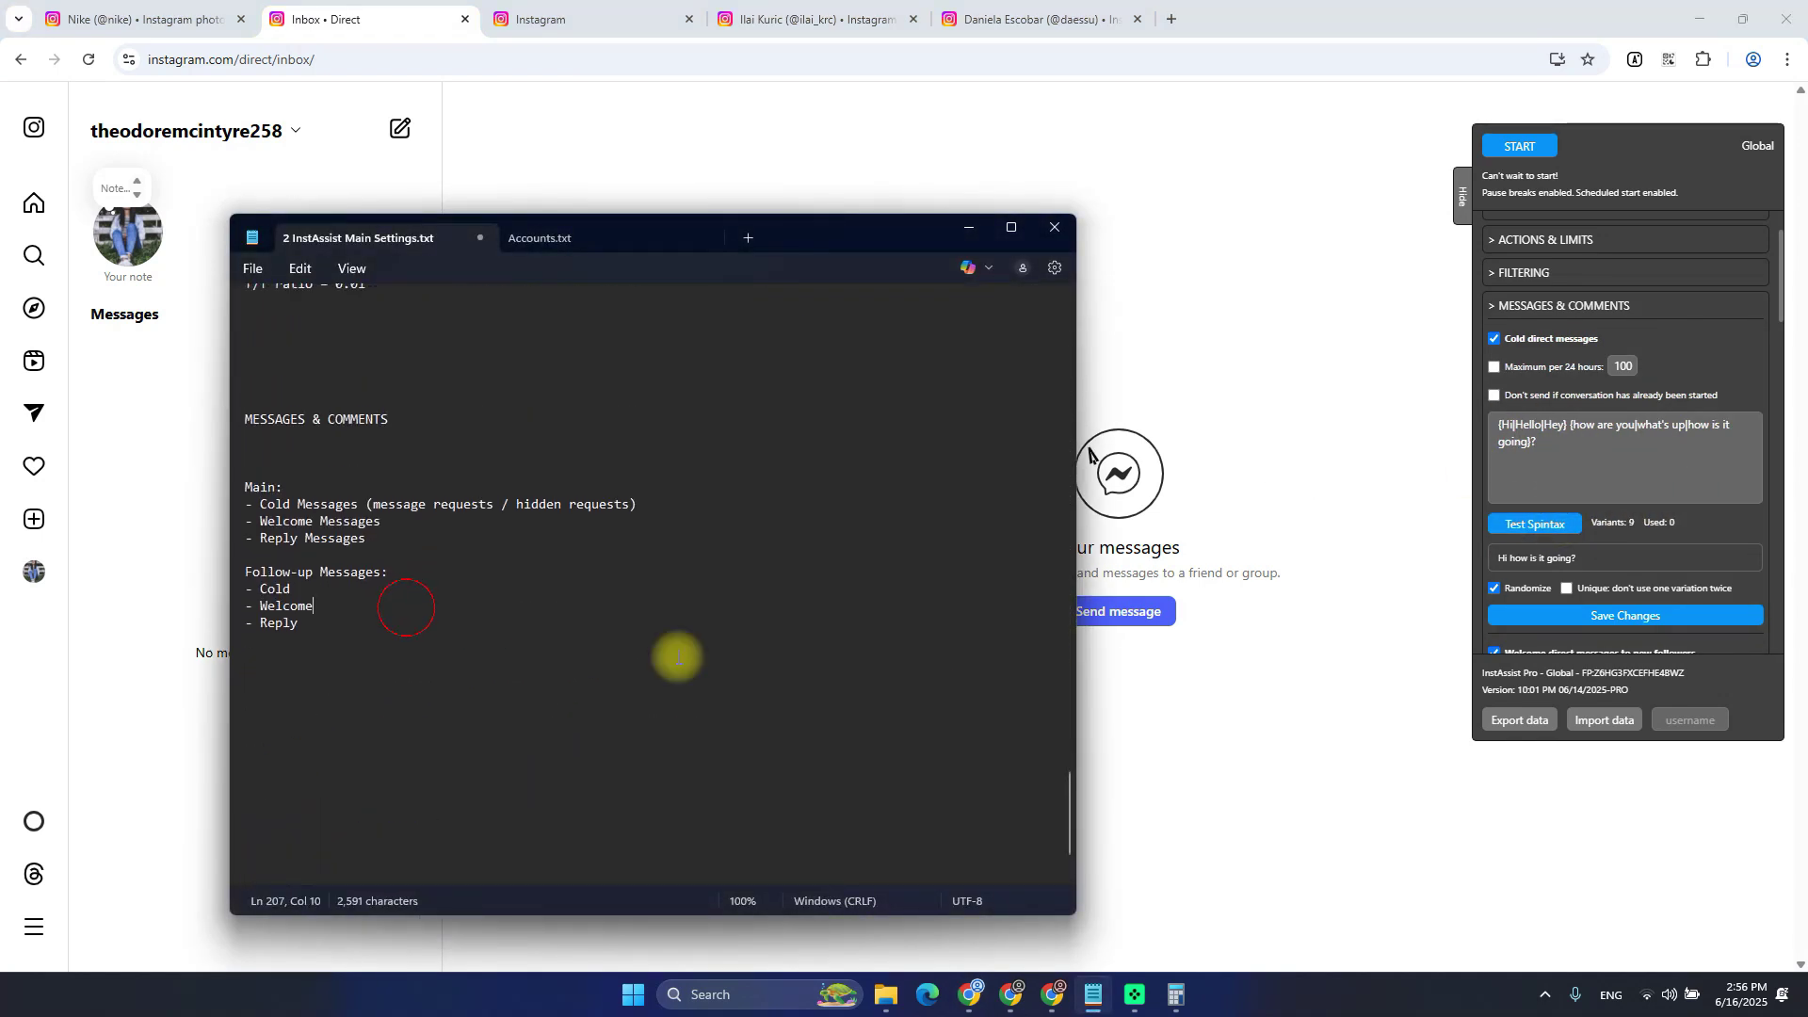
Return to the extension in Chrome and highlight the complete cold message spintax
{"action": "left_click", "coordinate": [1596, 455]}
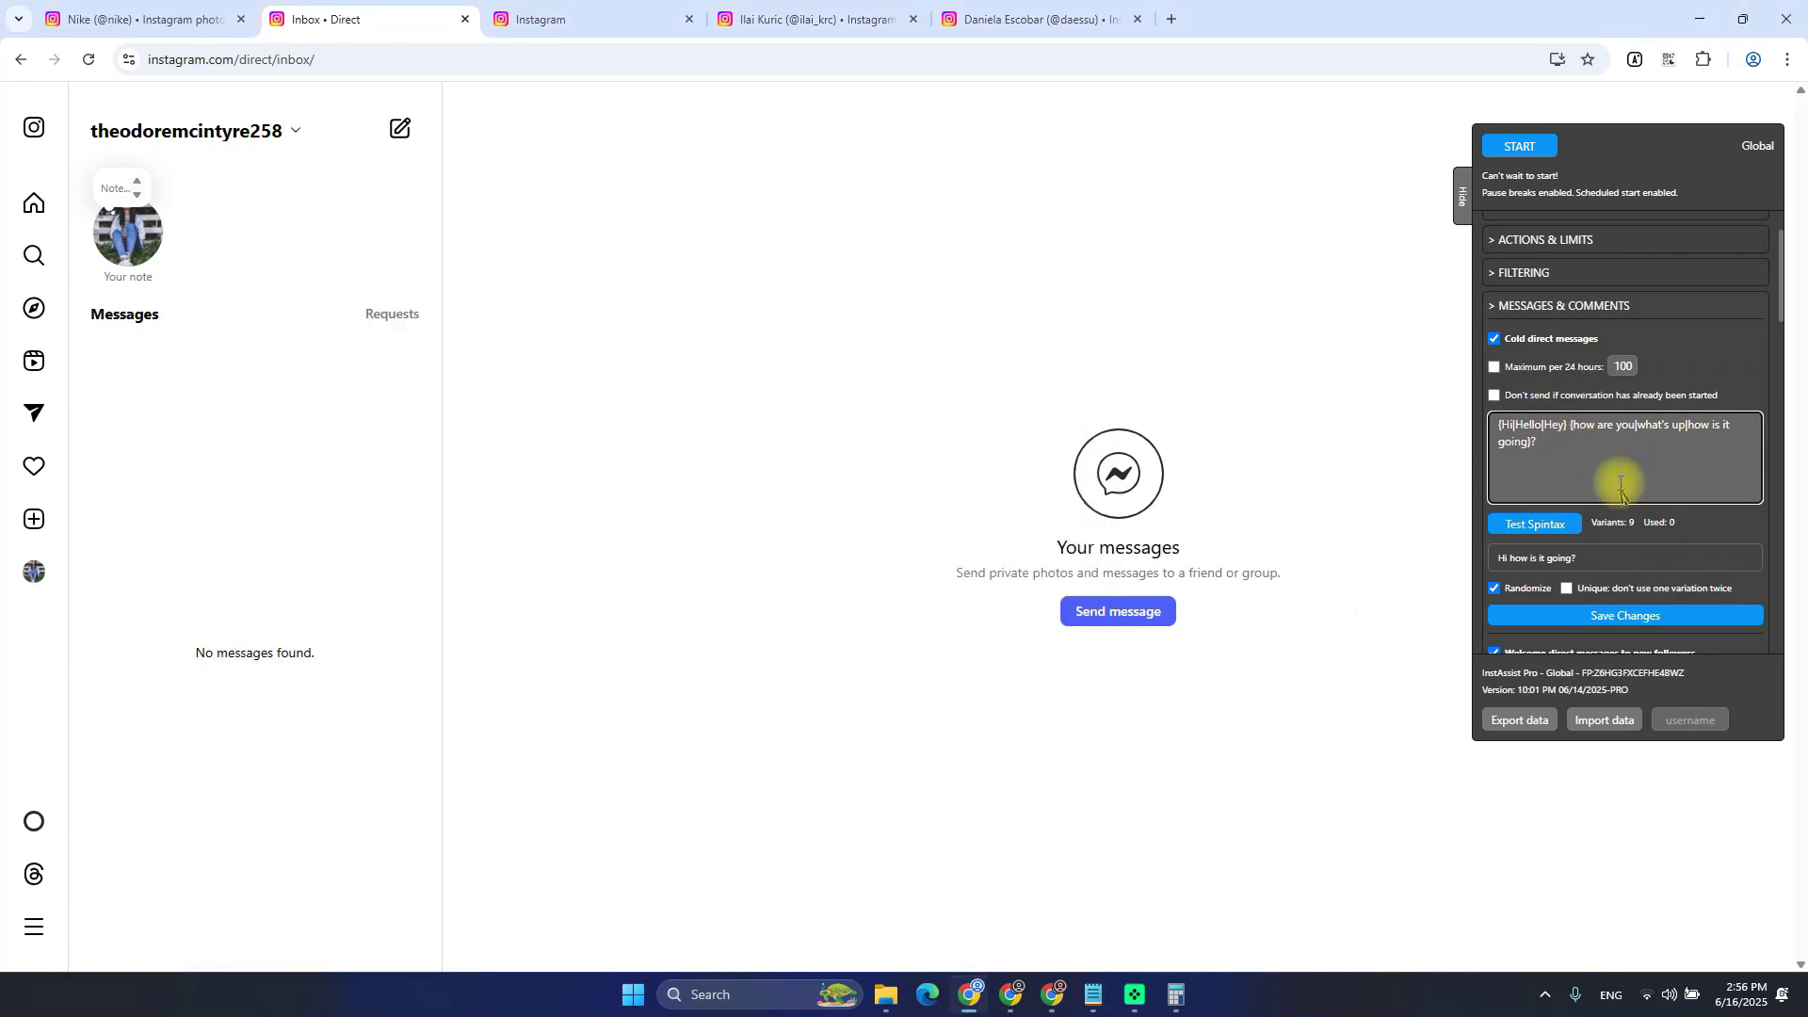
{"action": "key", "text": "ctrl+a"}
{"action": "left_click", "coordinate": [1592, 461]}
{"action": "key", "text": "ctrl+a"}
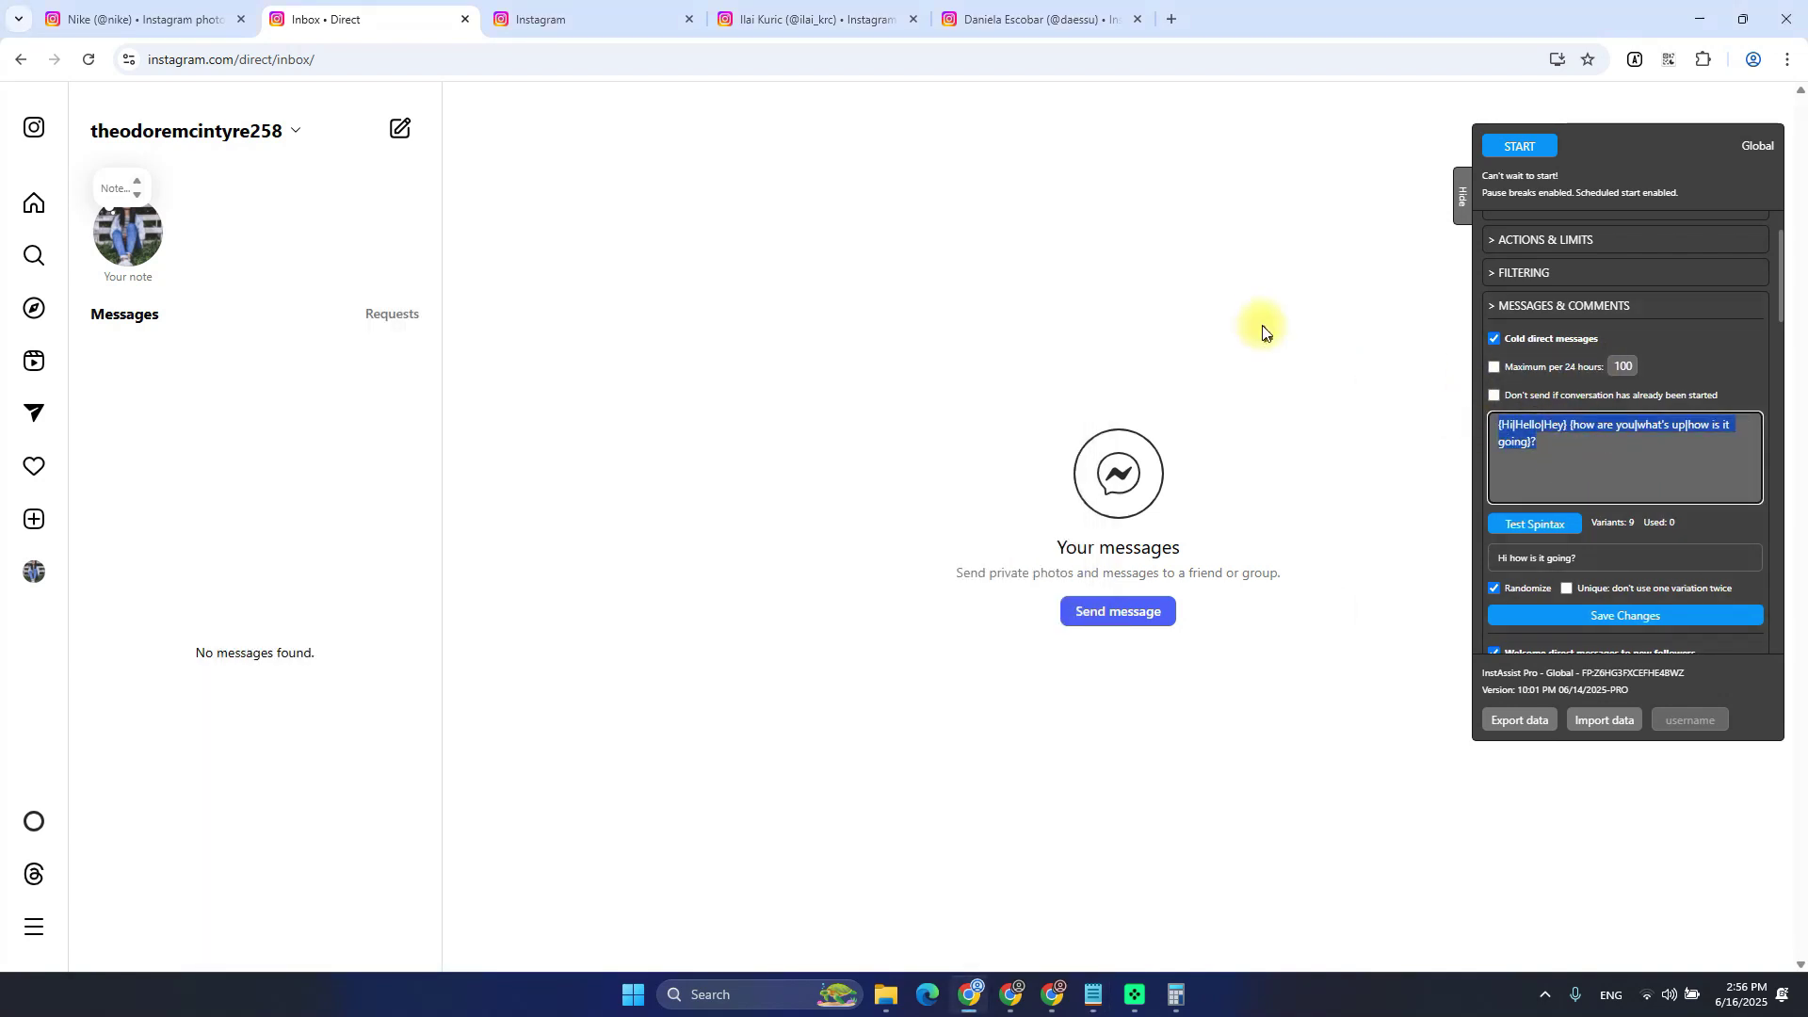
{"action": "left_click", "coordinate": [1598, 459]}
{"action": "key", "text": "ctrl+a"}
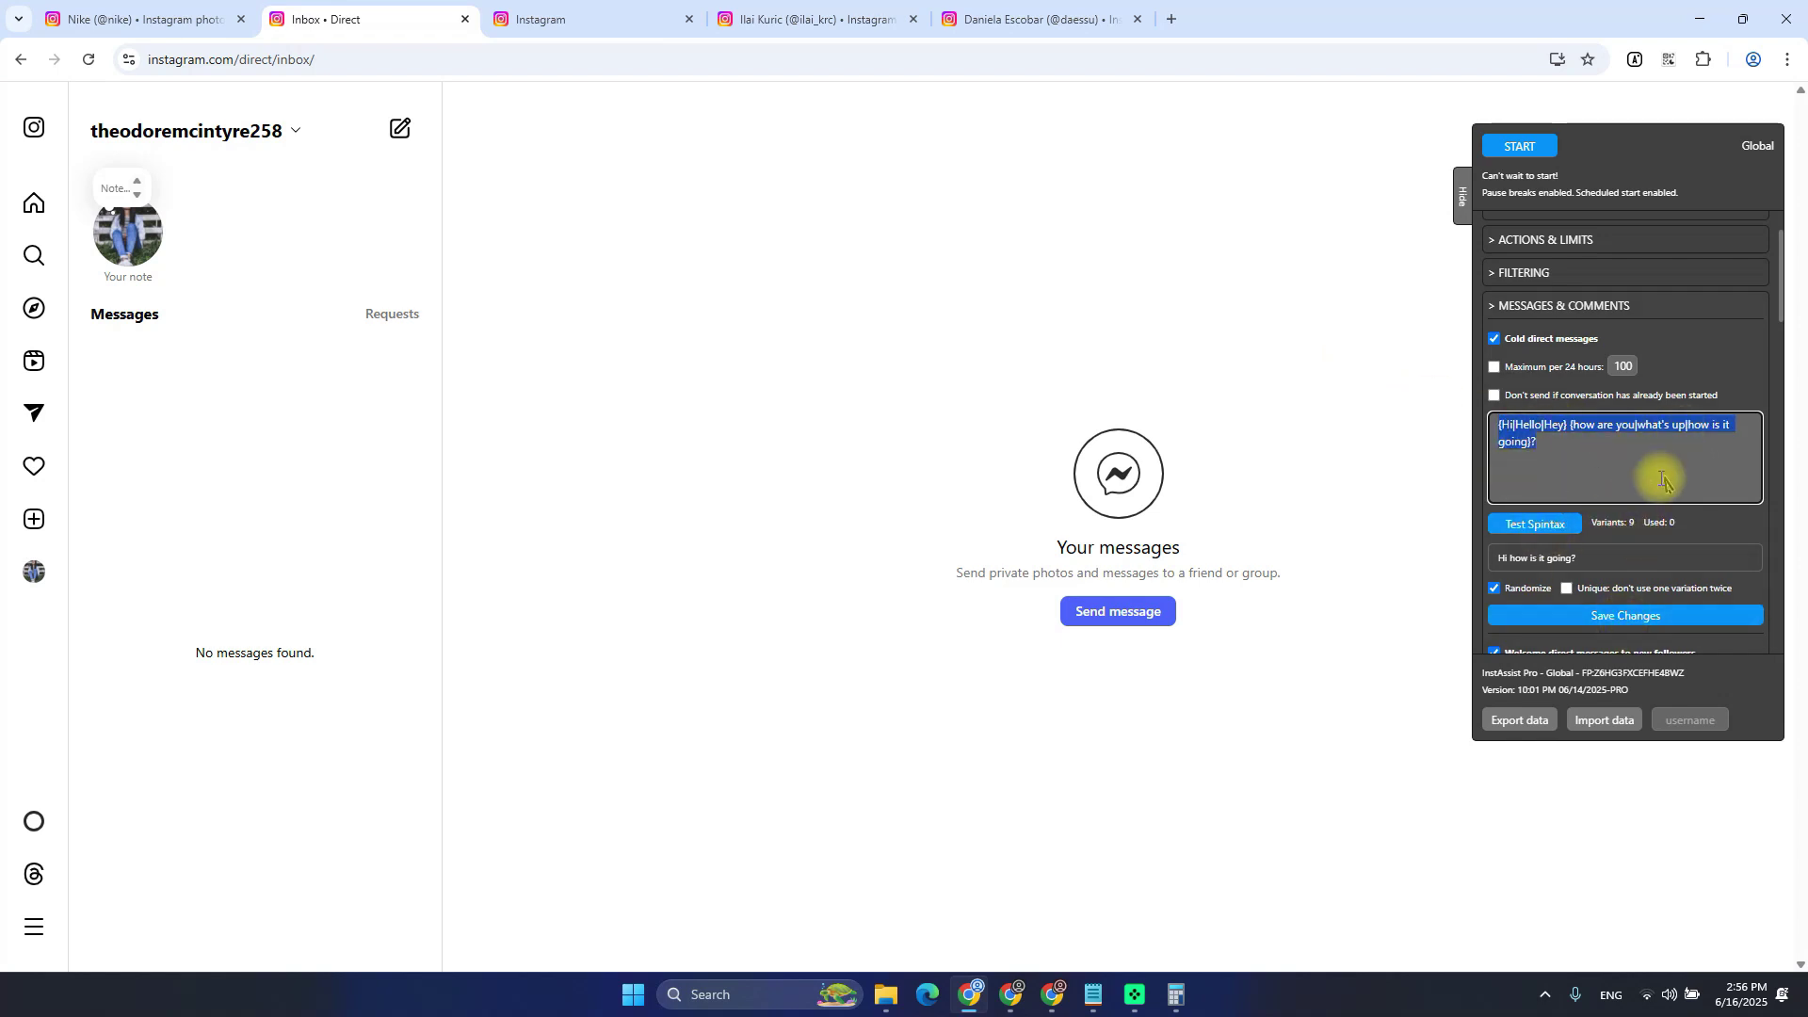
Append "sadf" to the cold message and save it as the new template
{"action": "scroll", "coordinate": [1662, 481], "scroll_direction": "down", "scroll_amount": 1}
{"action": "left_click", "coordinate": [1602, 375]}
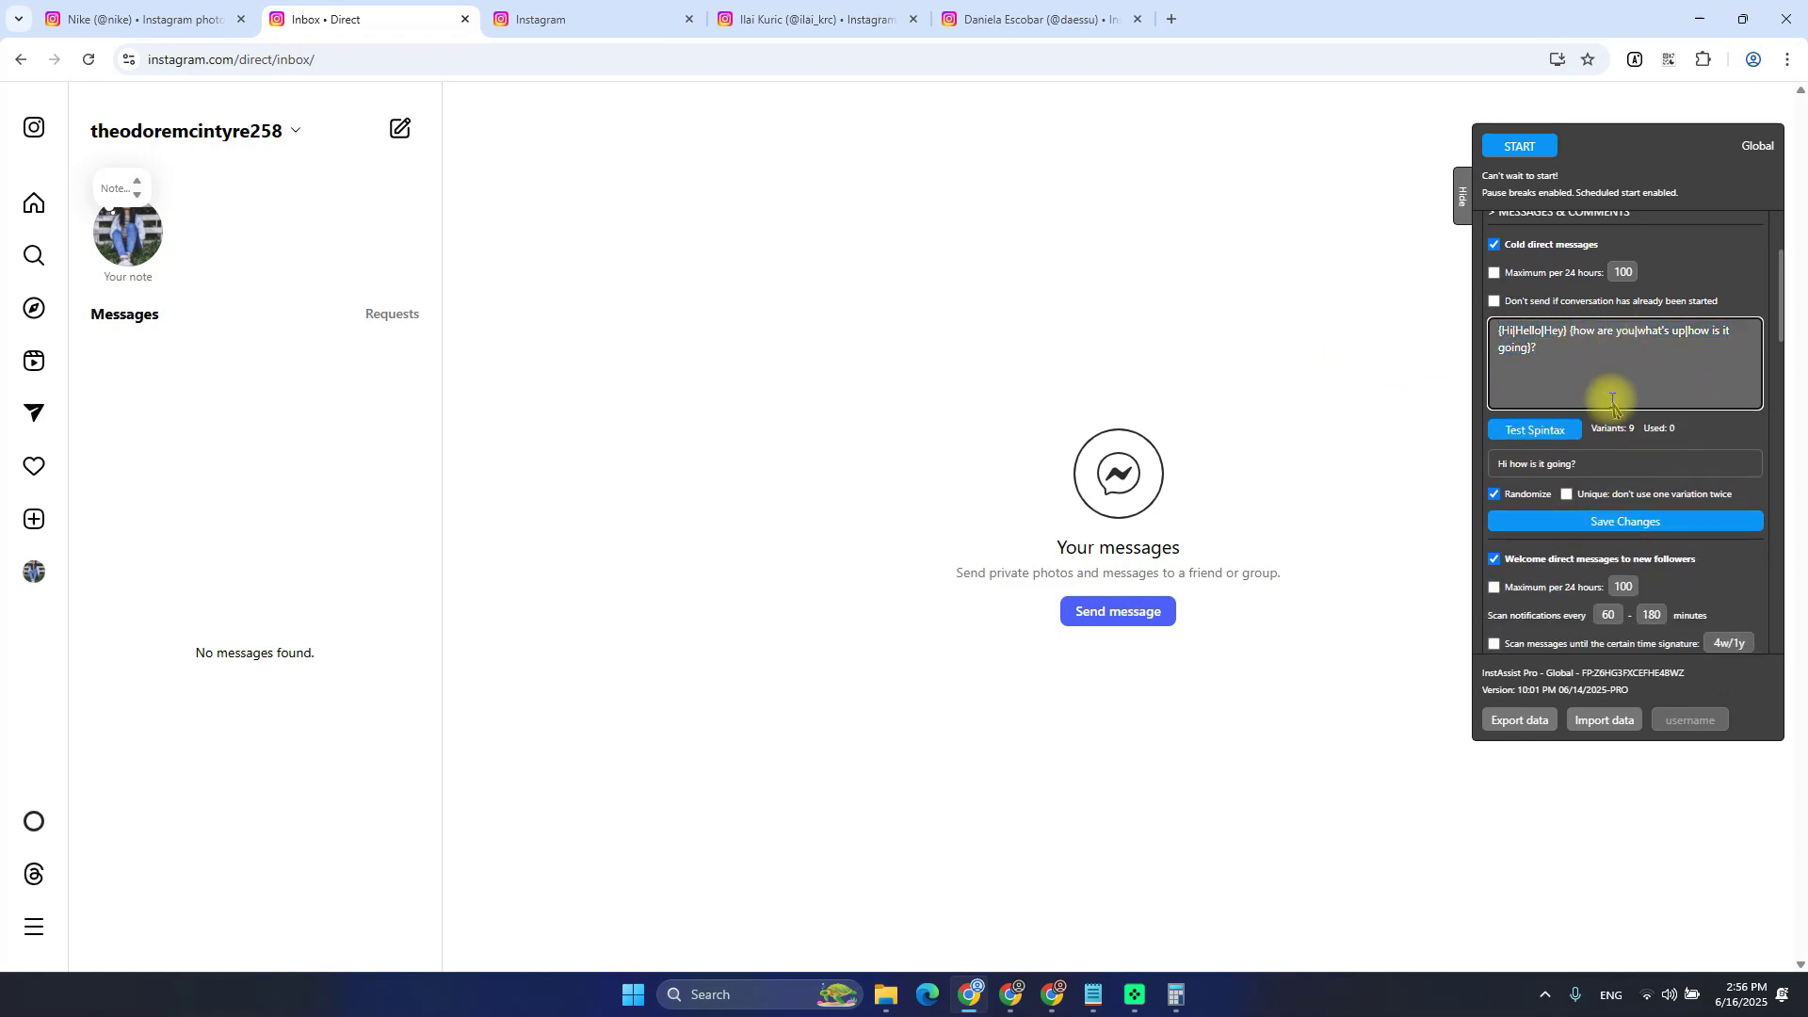
{"action": "type", "text": "sadf"}
{"action": "left_click", "coordinate": [1625, 526]}
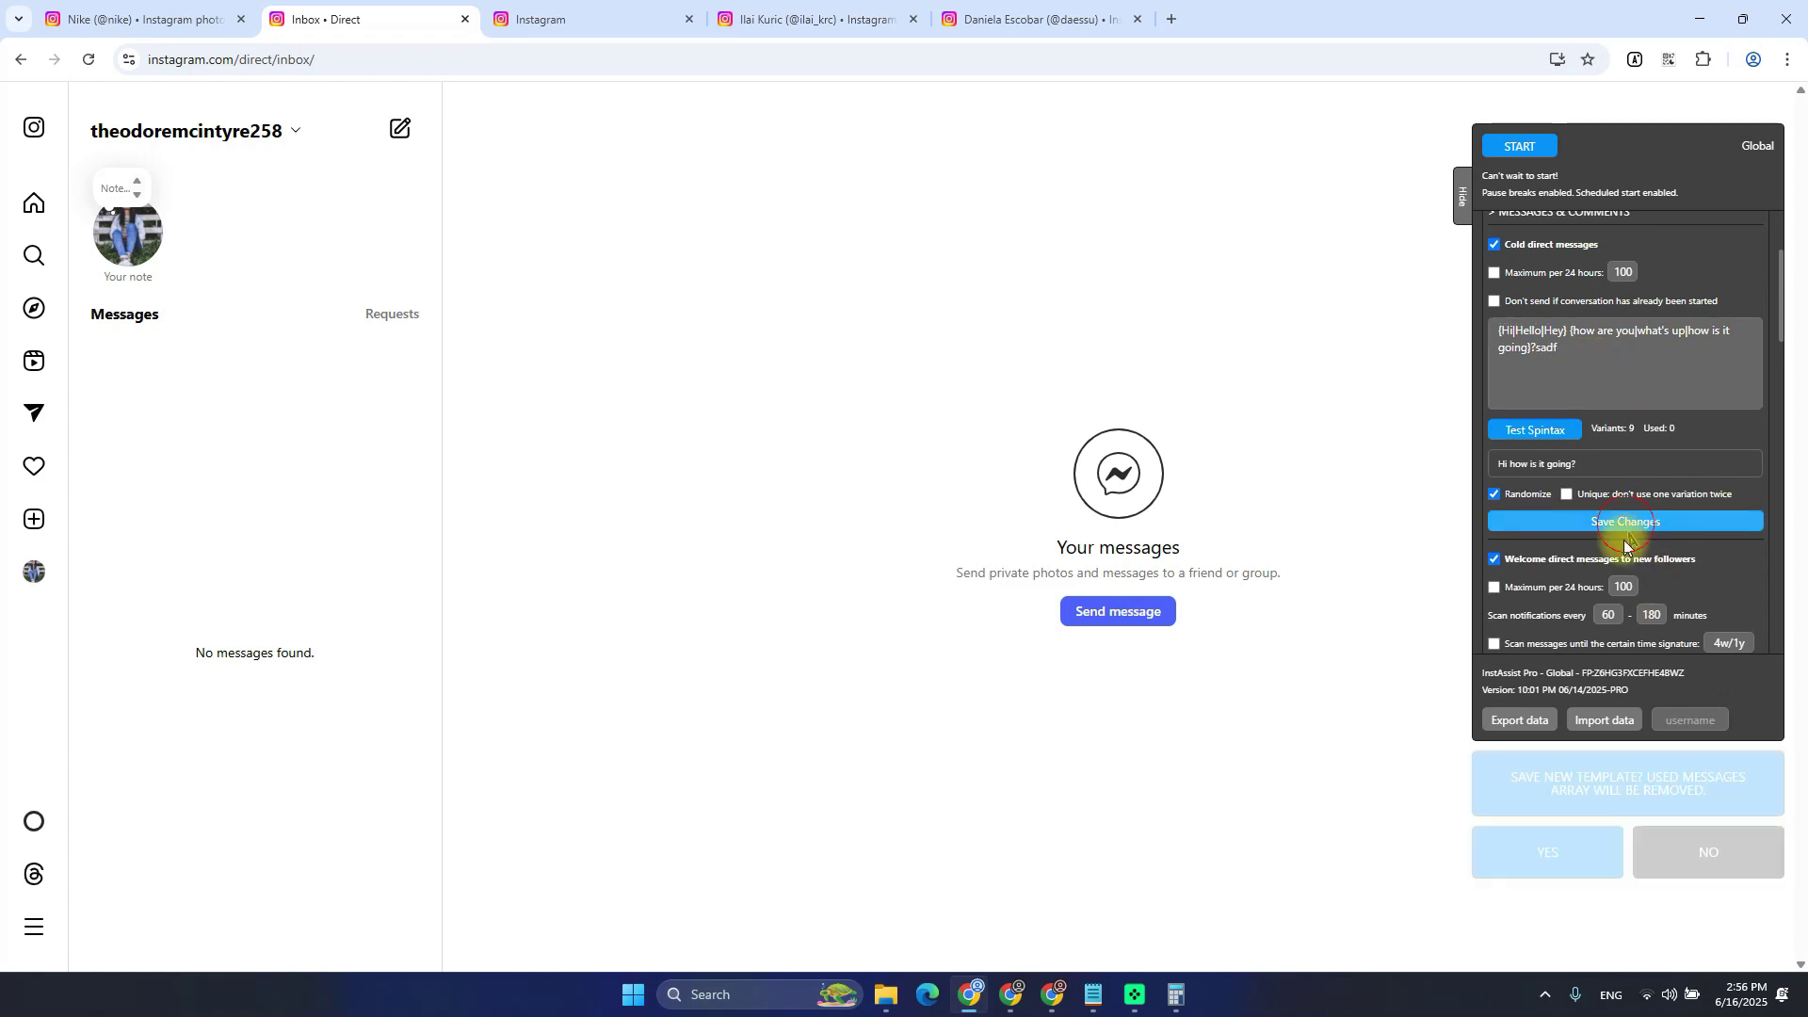
{"action": "left_click", "coordinate": [1545, 853]}
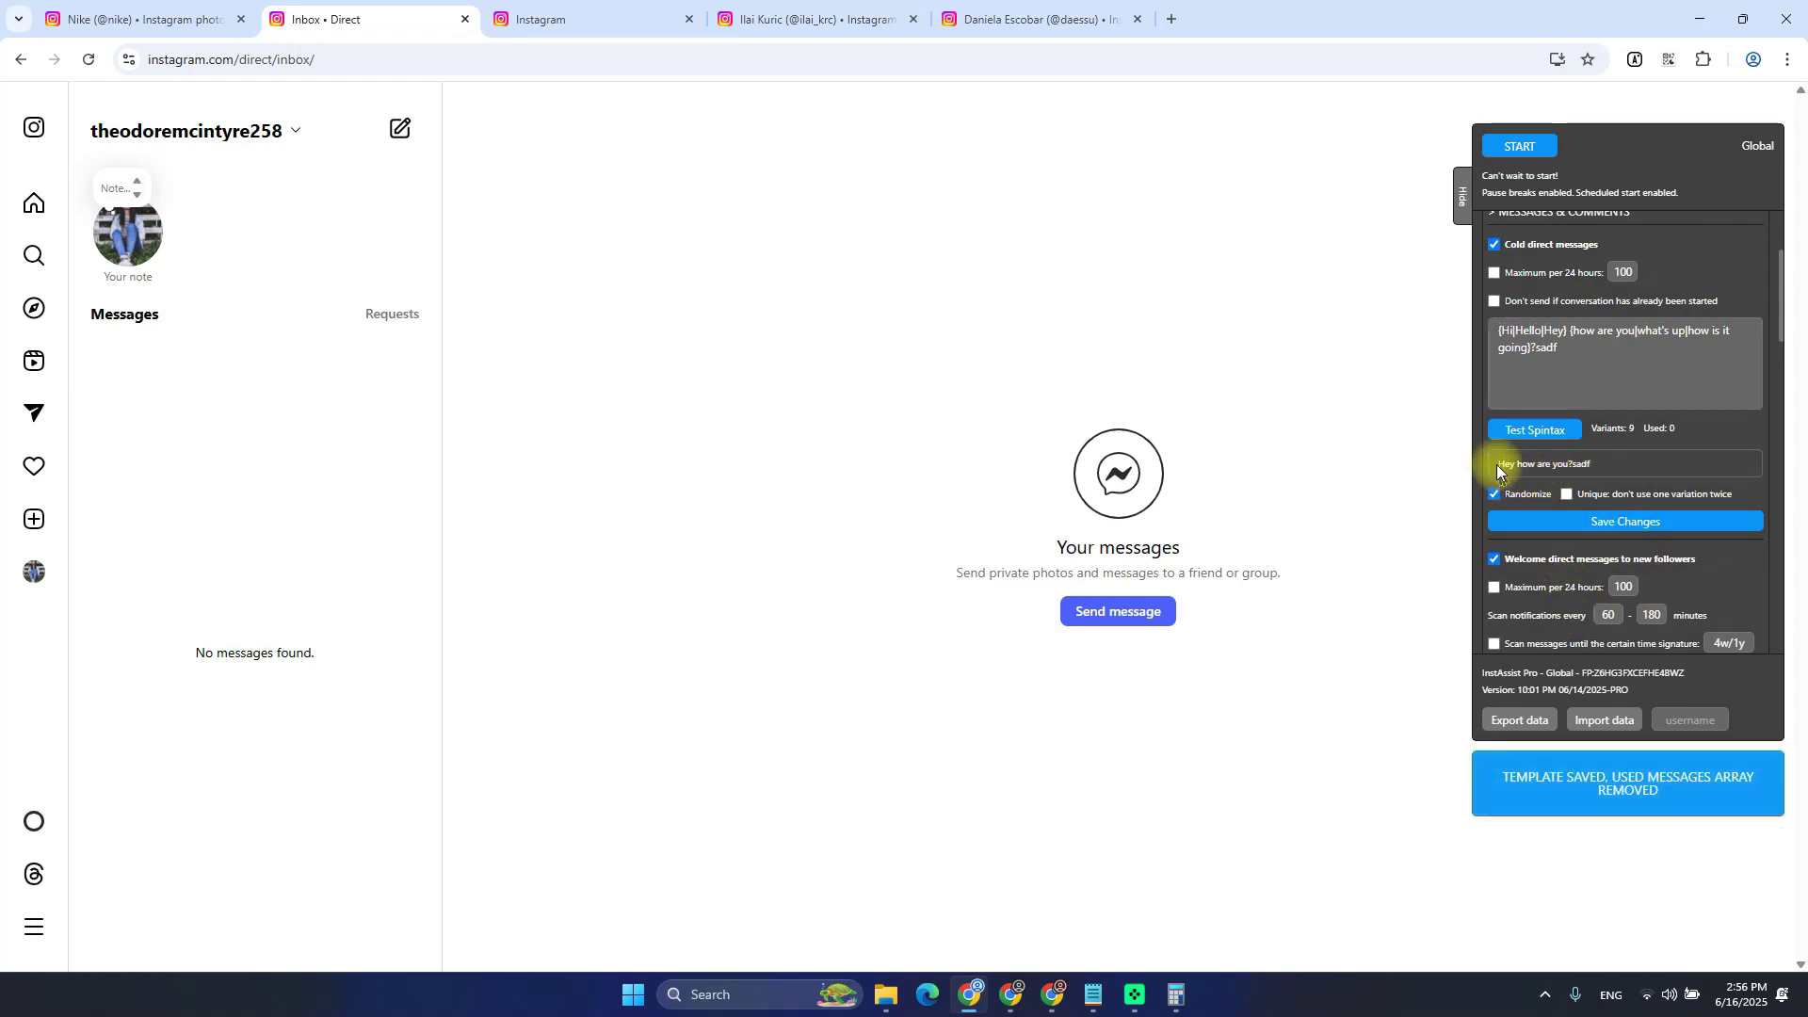
Remove "sadf" from the end of the cold message and save the template again
{"action": "left_click", "coordinate": [1564, 377]}
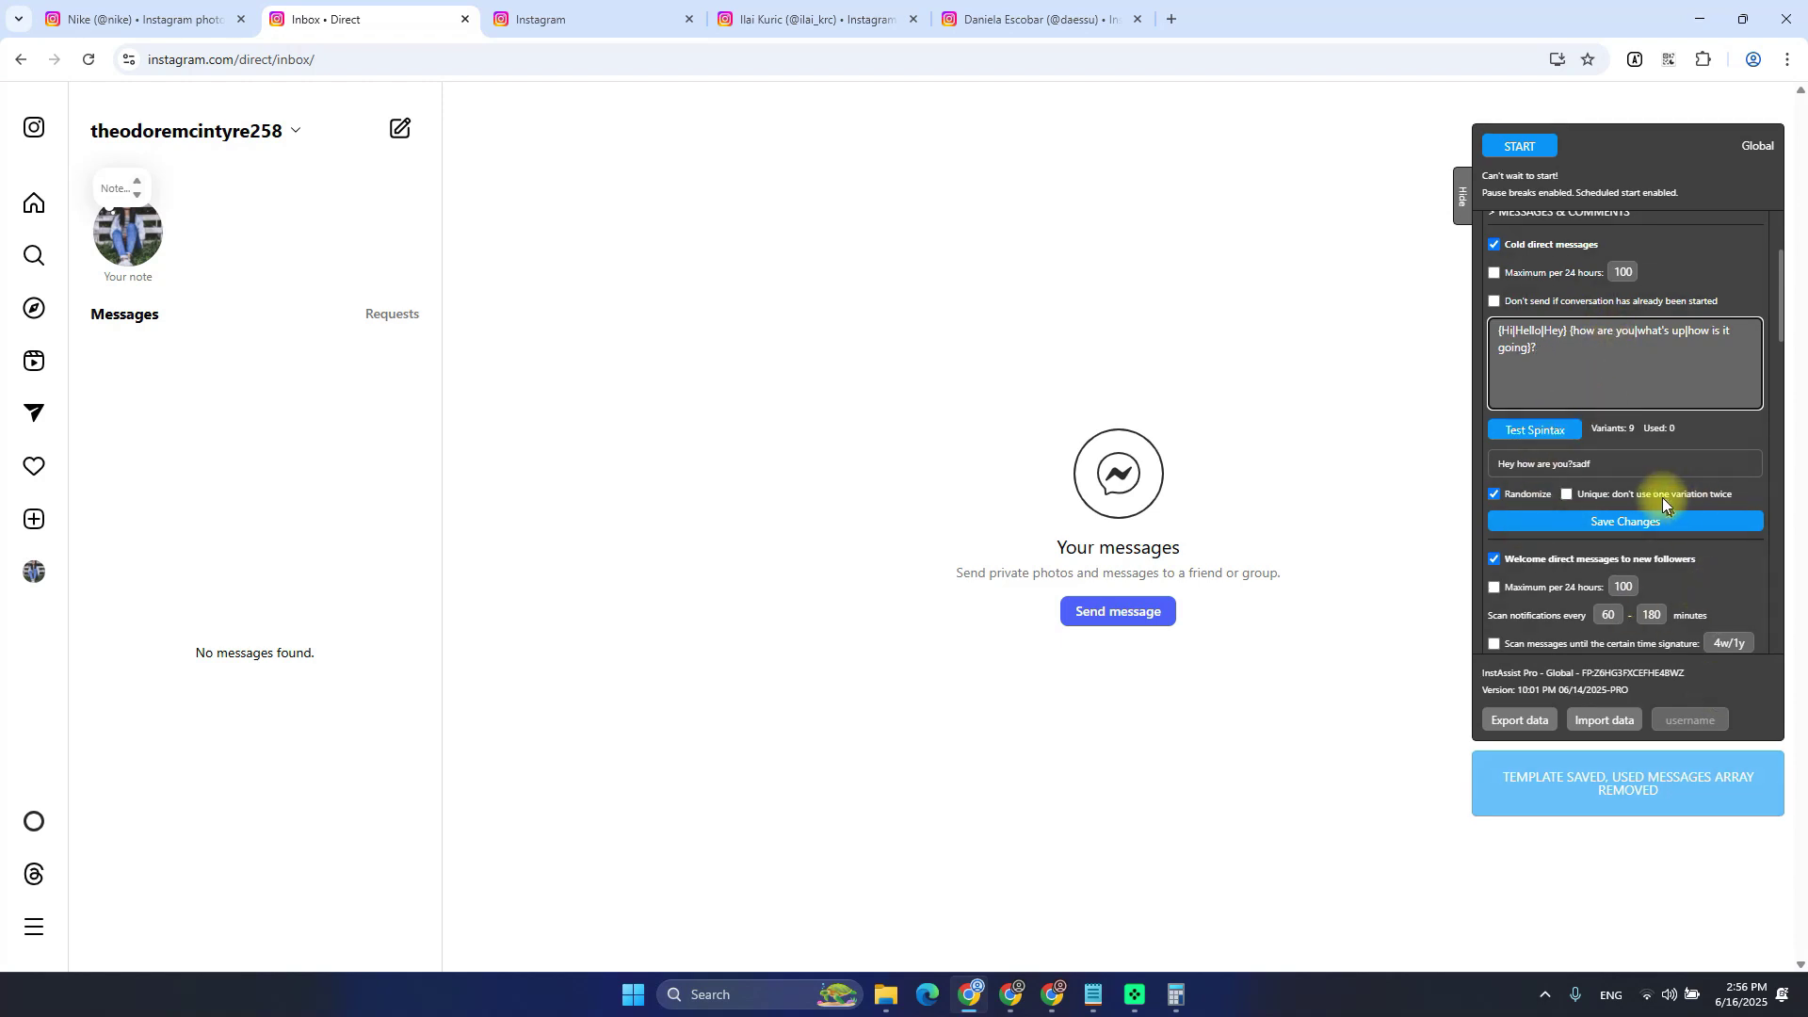
{"action": "left_click", "coordinate": [1634, 530]}
{"action": "left_click", "coordinate": [1545, 856]}
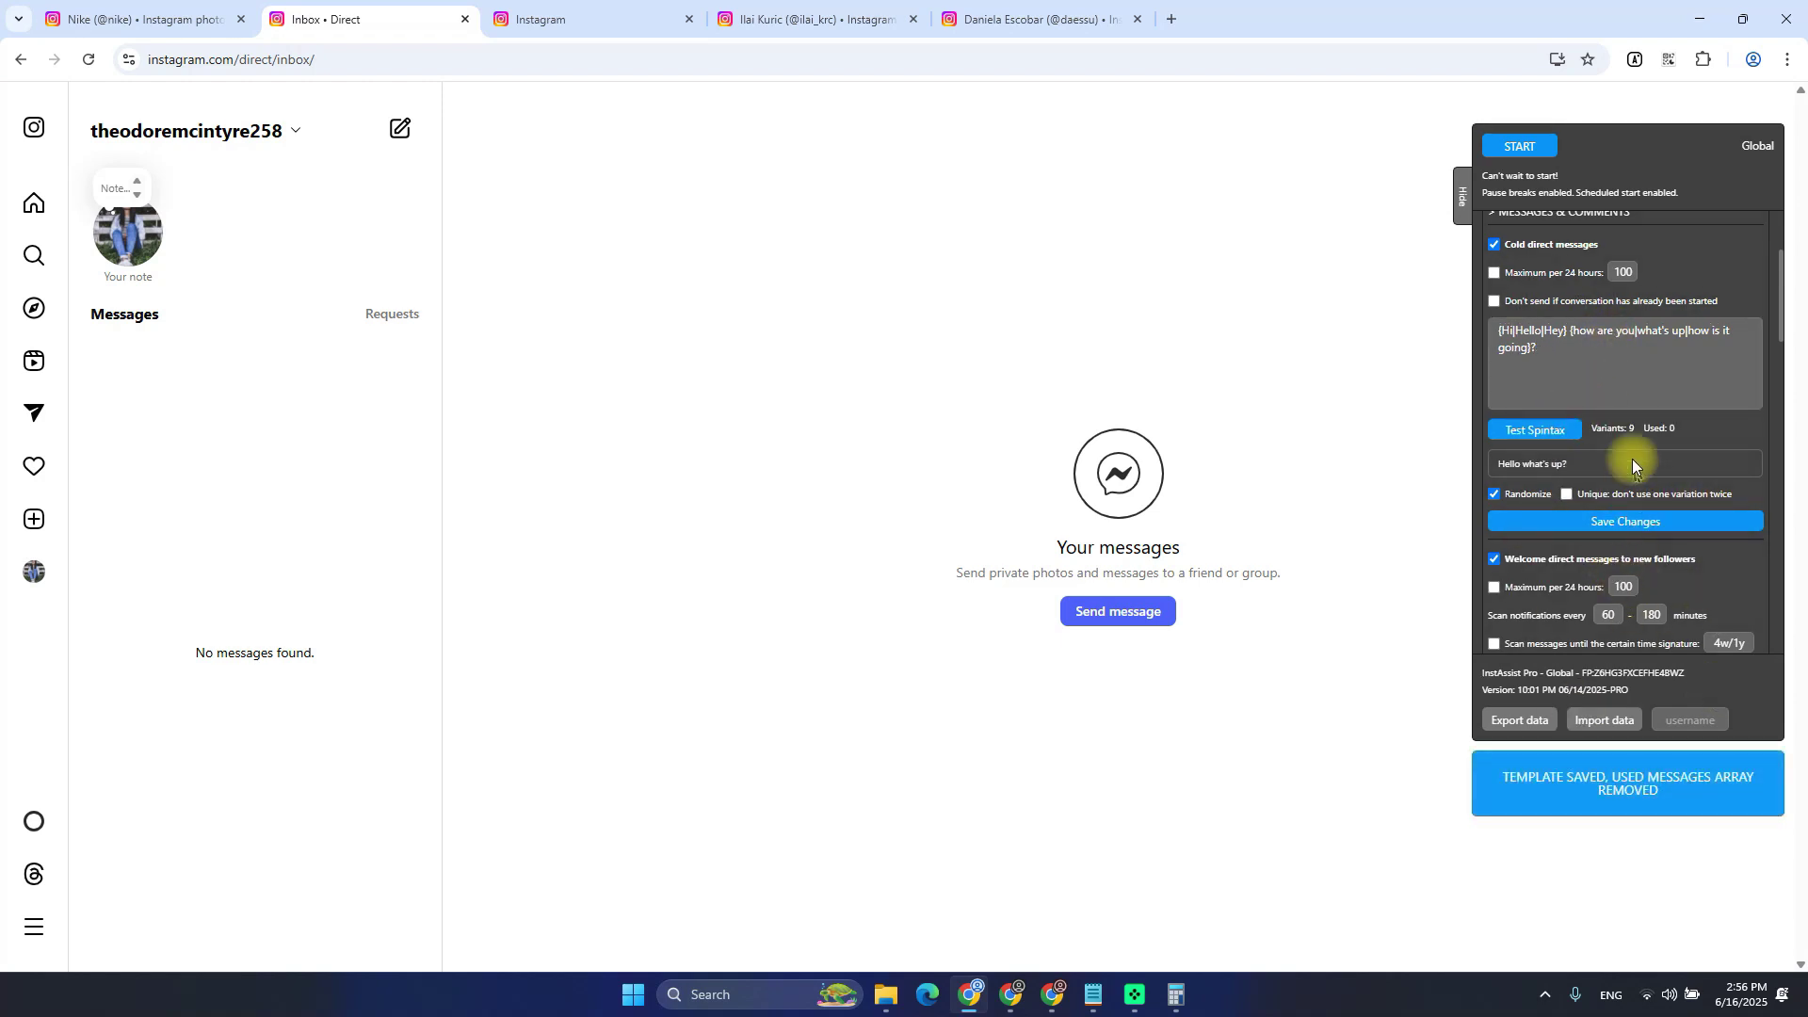
Examine the welcome direct message settings and highlight the notification scan interval
{"action": "scroll", "coordinate": [1631, 450], "scroll_direction": "up", "scroll_amount": 1}
{"action": "scroll", "coordinate": [1630, 450], "scroll_direction": "down", "scroll_amount": 3}
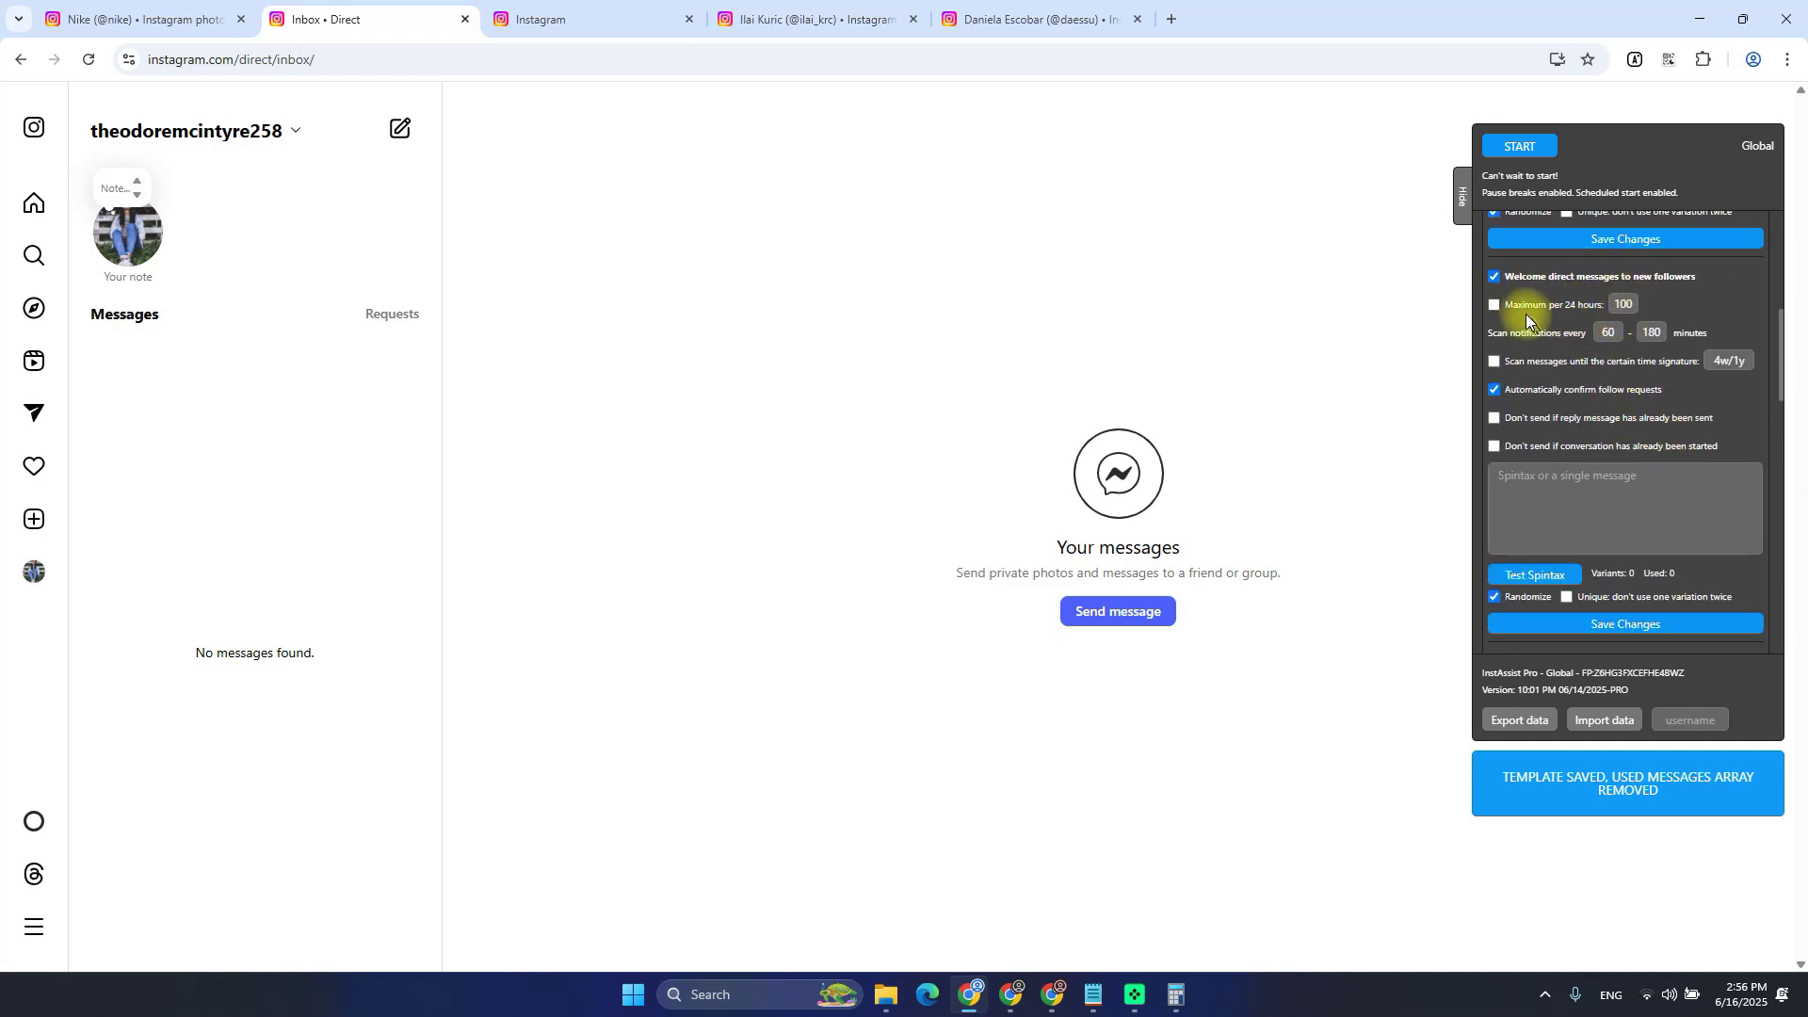
{"action": "left_click_drag", "start_coordinate": [1497, 337], "coordinate": [1688, 339]}
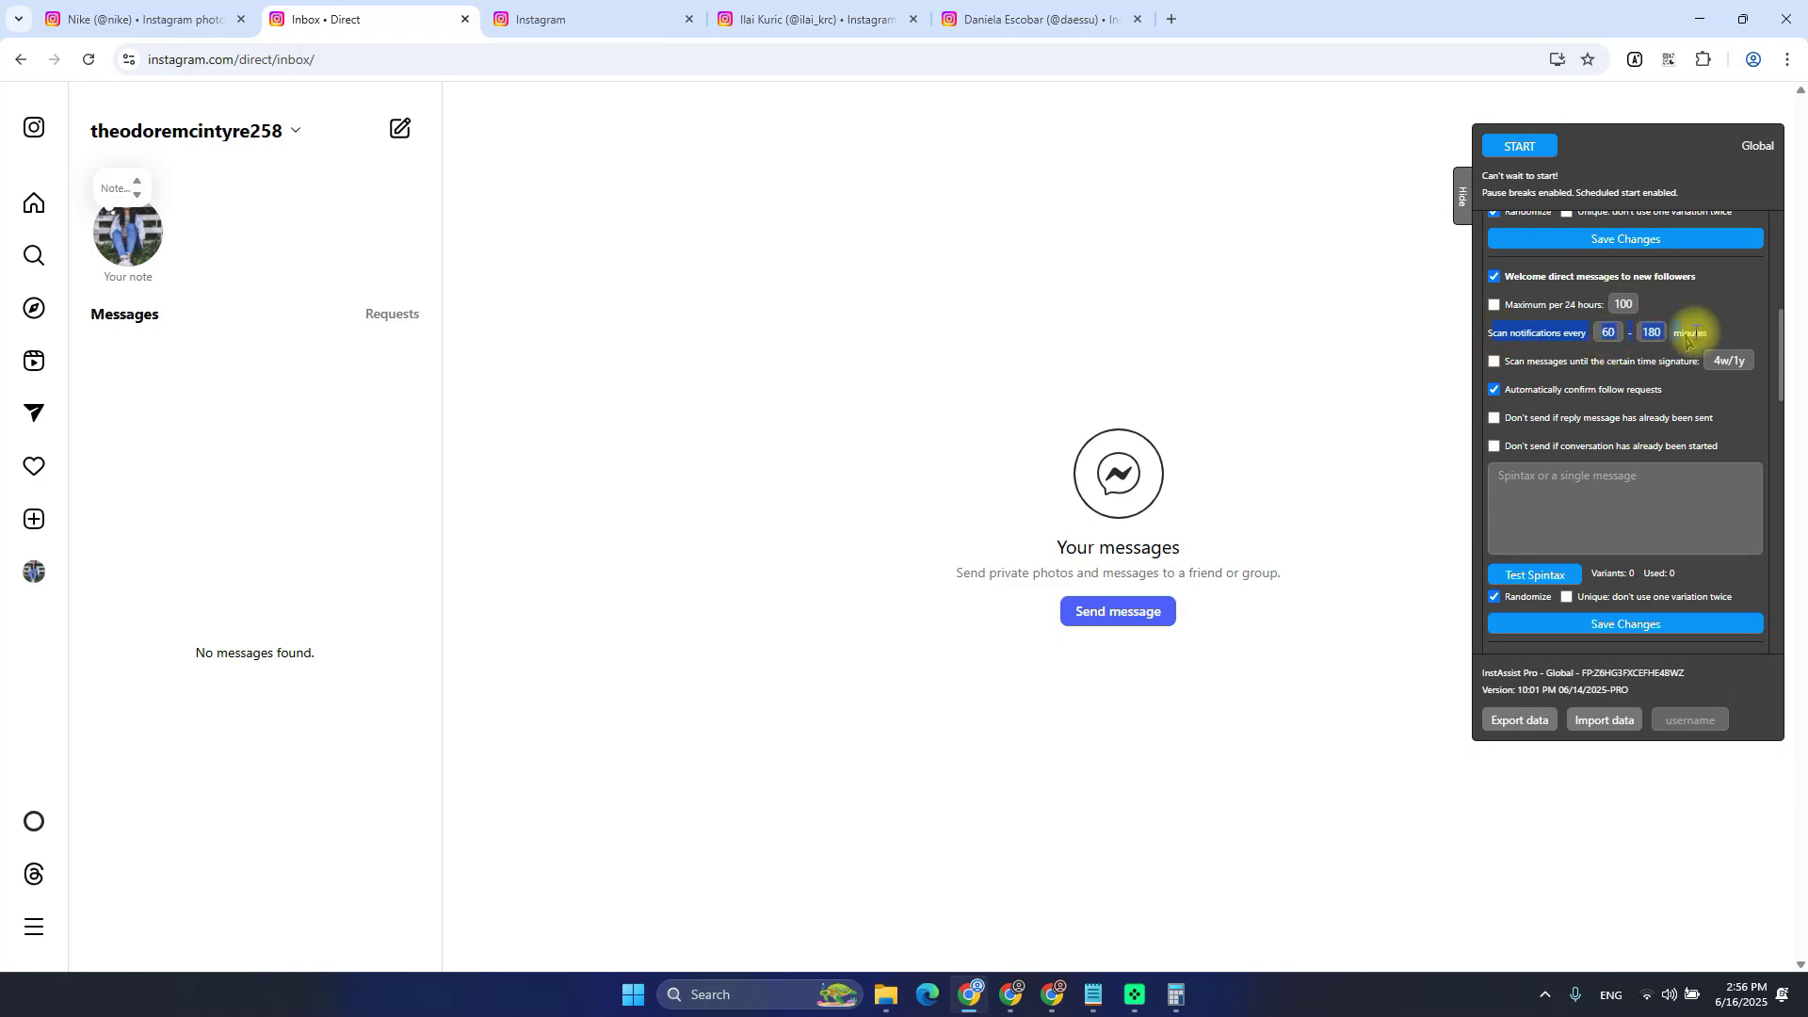
Open Instagram's notifications page in the browser tab that holds the Nike profile
{"action": "left_click", "coordinate": [188, 19]}
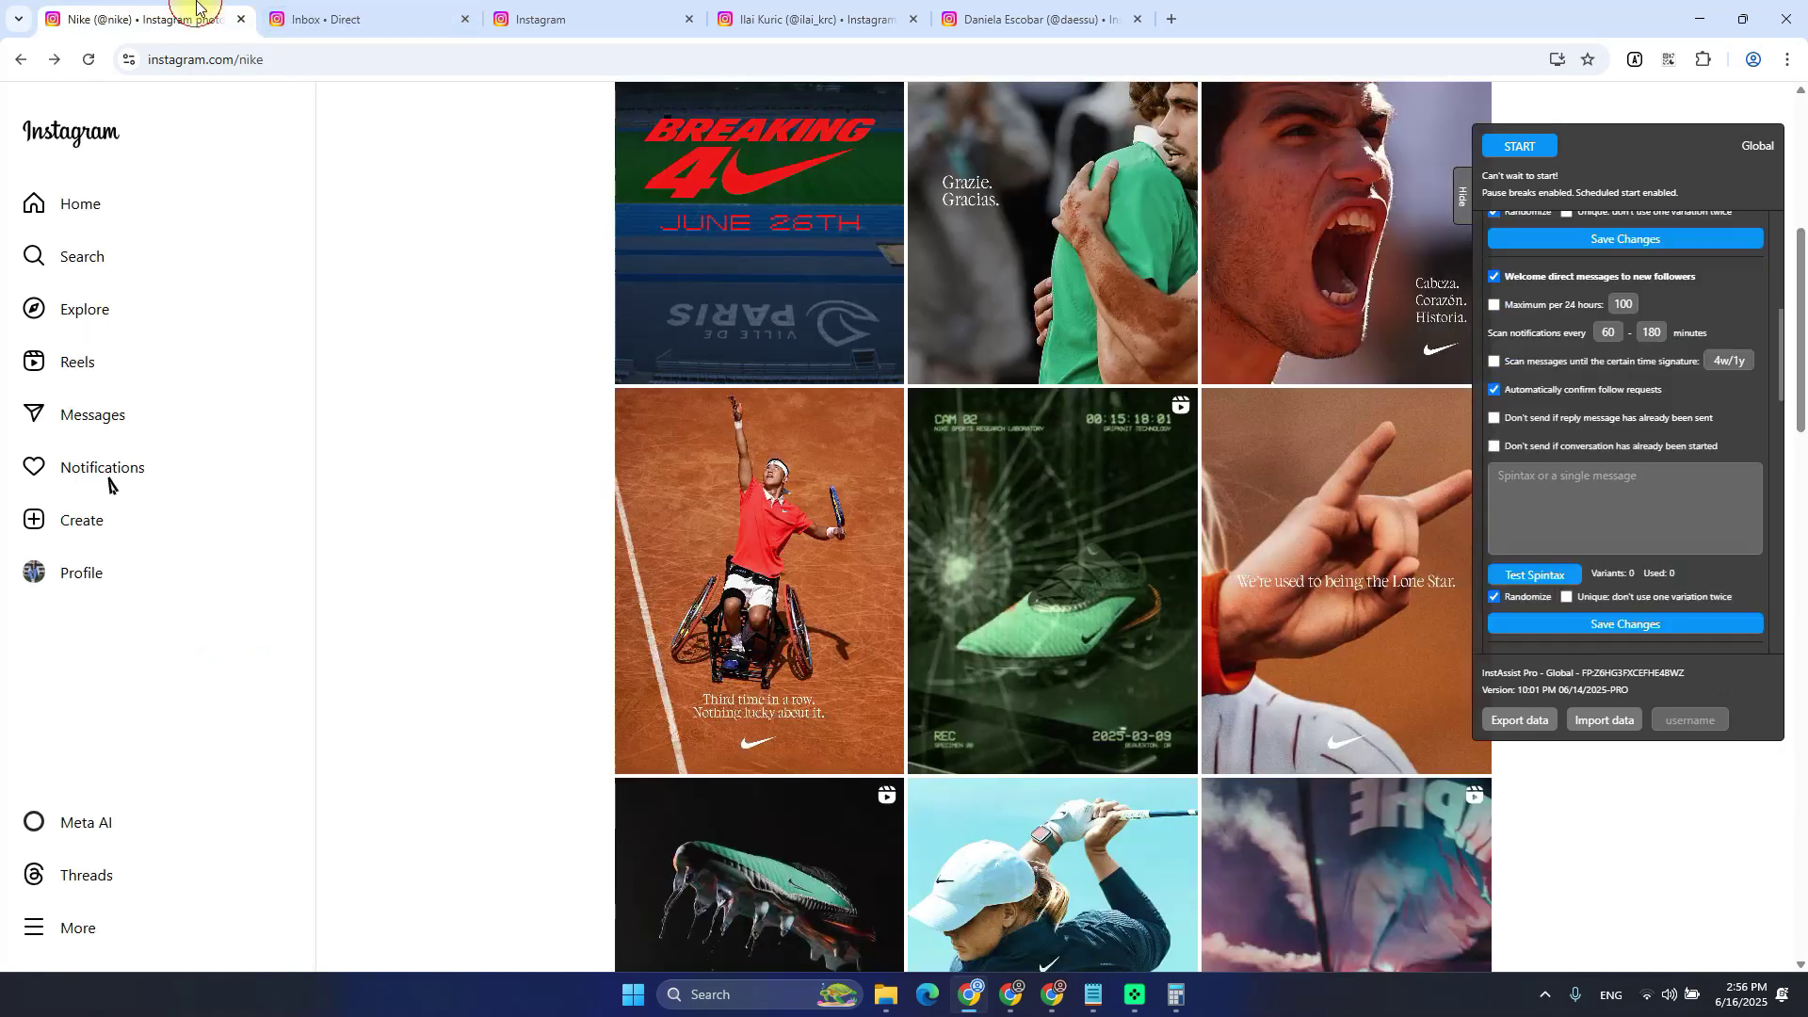
{"action": "double_click", "coordinate": [239, 60]}
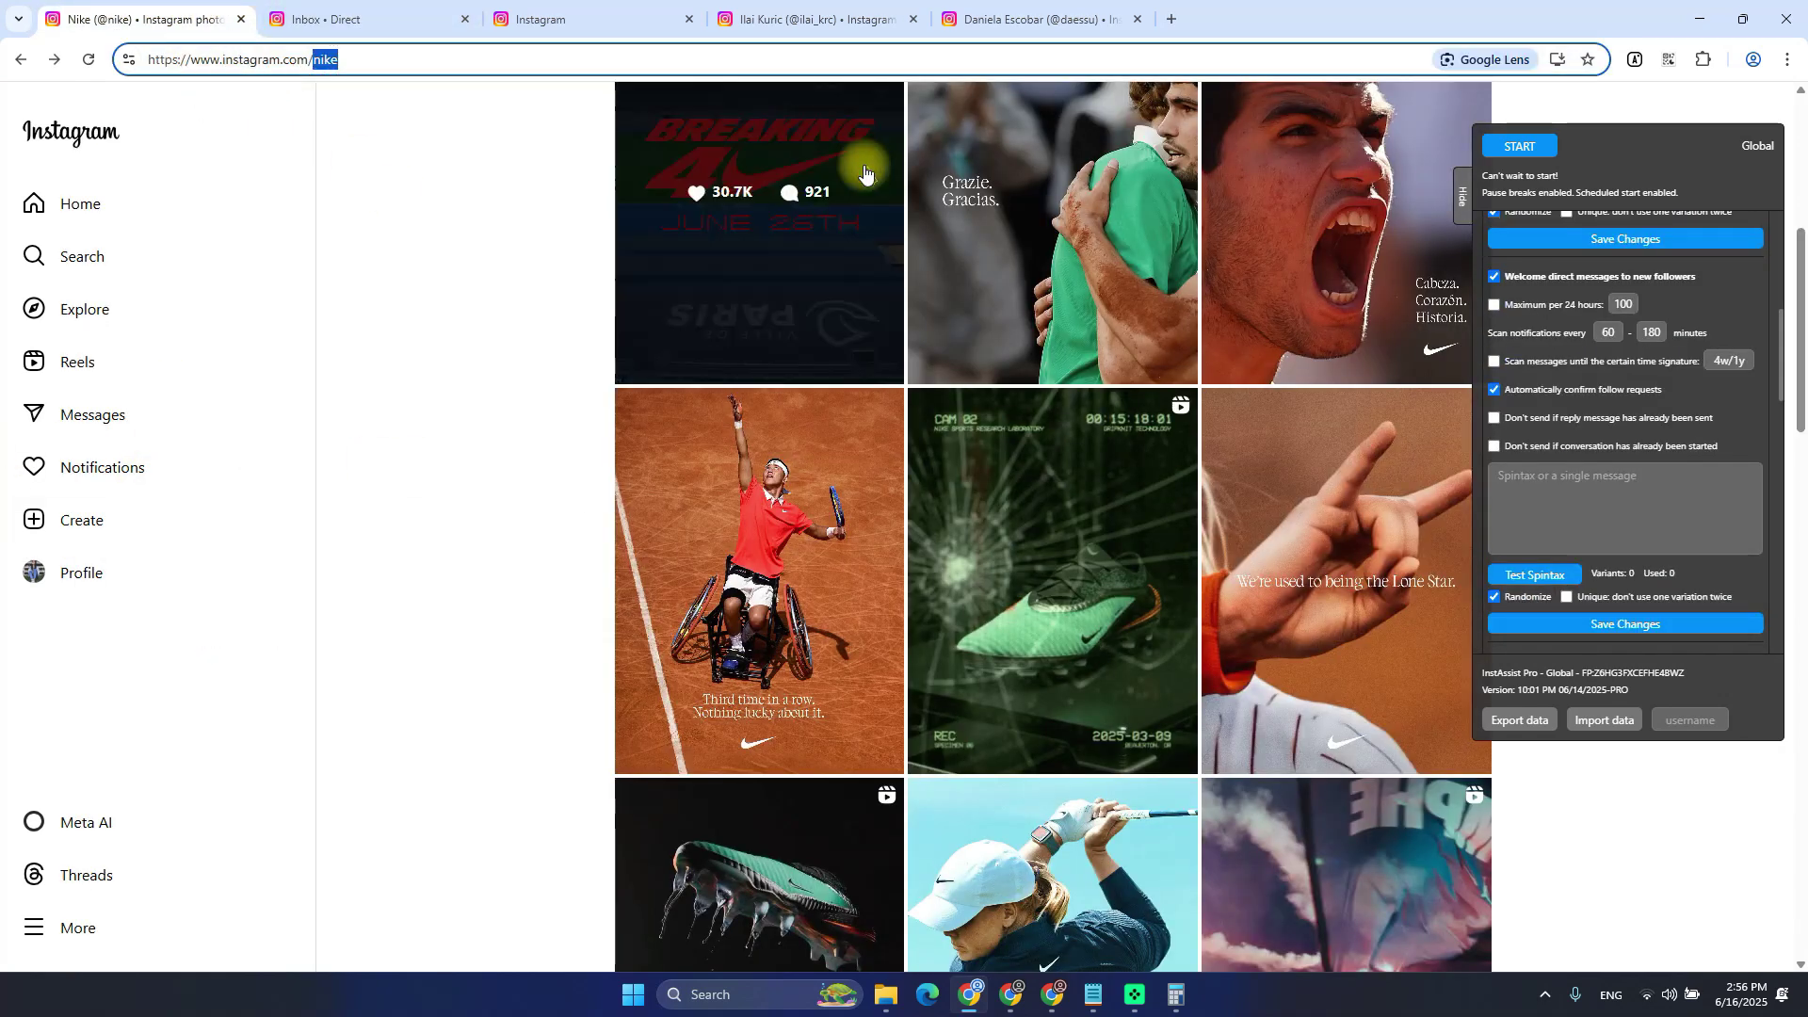
{"action": "type", "text": "not"}
{"action": "key", "text": "Return"}
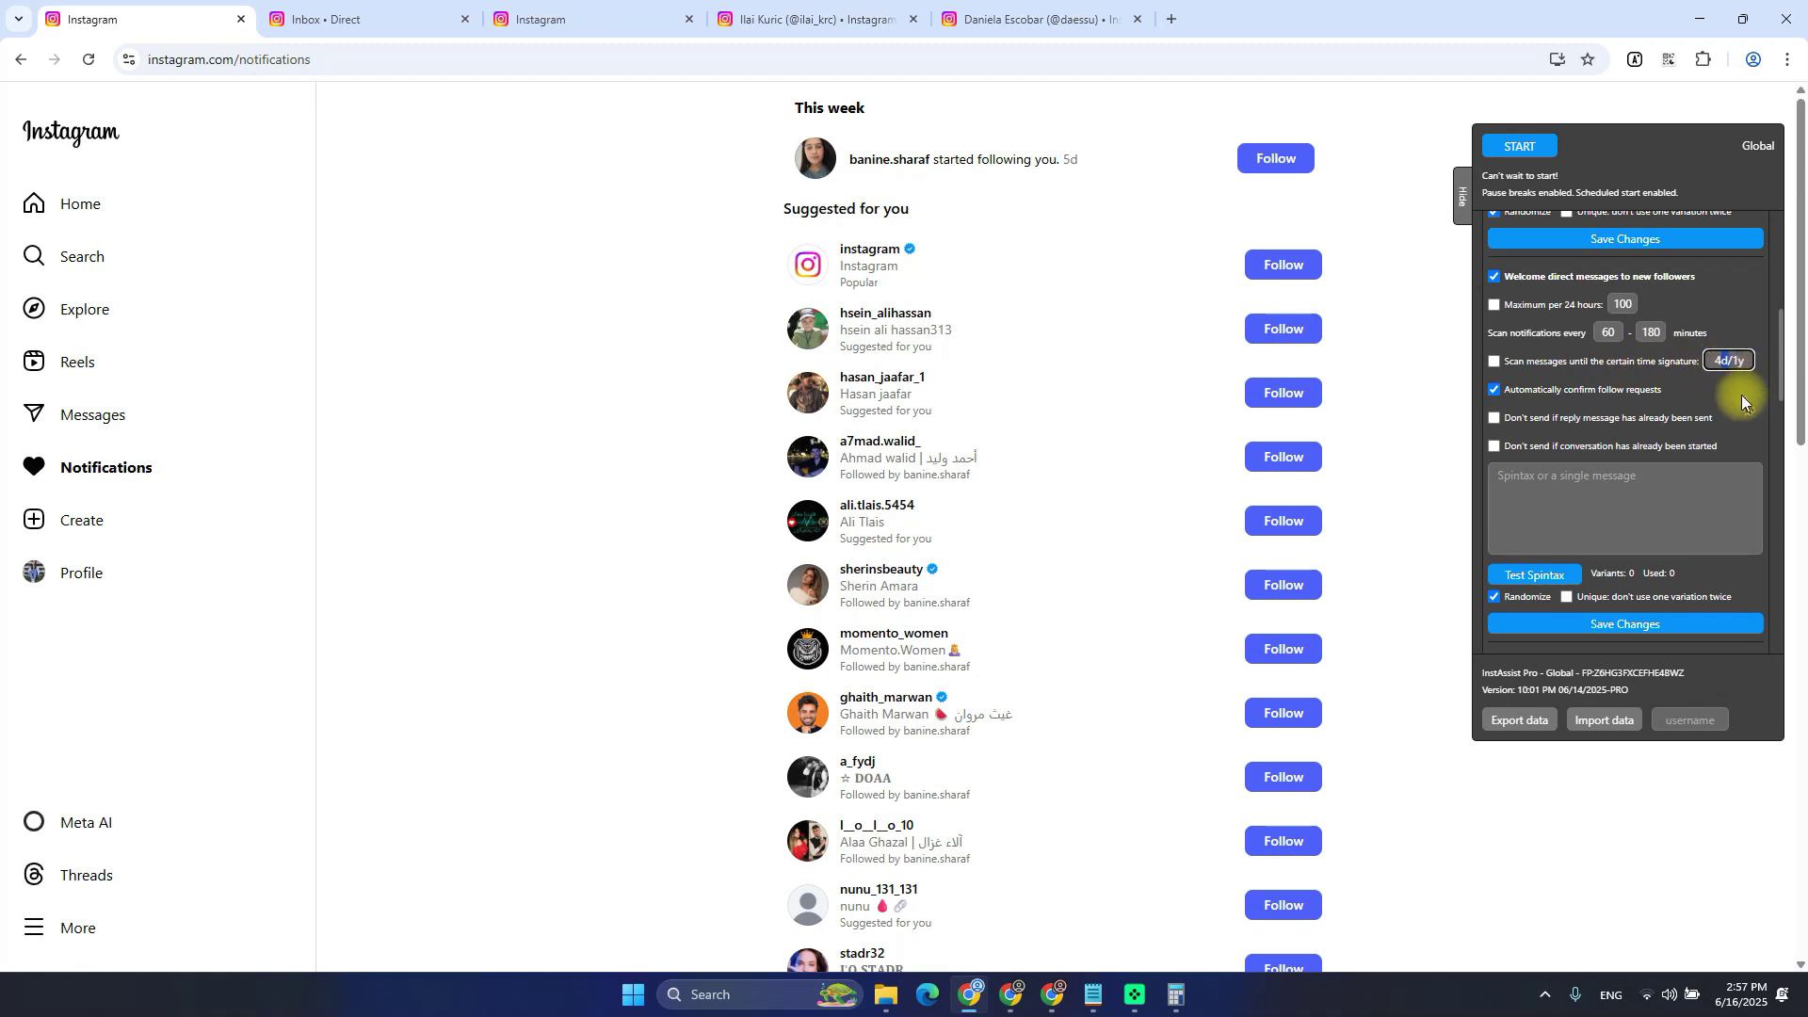
Set the welcome messages' scan time signature to 4w/1y and toggle its scan option on and off again
{"action": "type", "text": "w"}
{"action": "left_click", "coordinate": [1512, 364]}
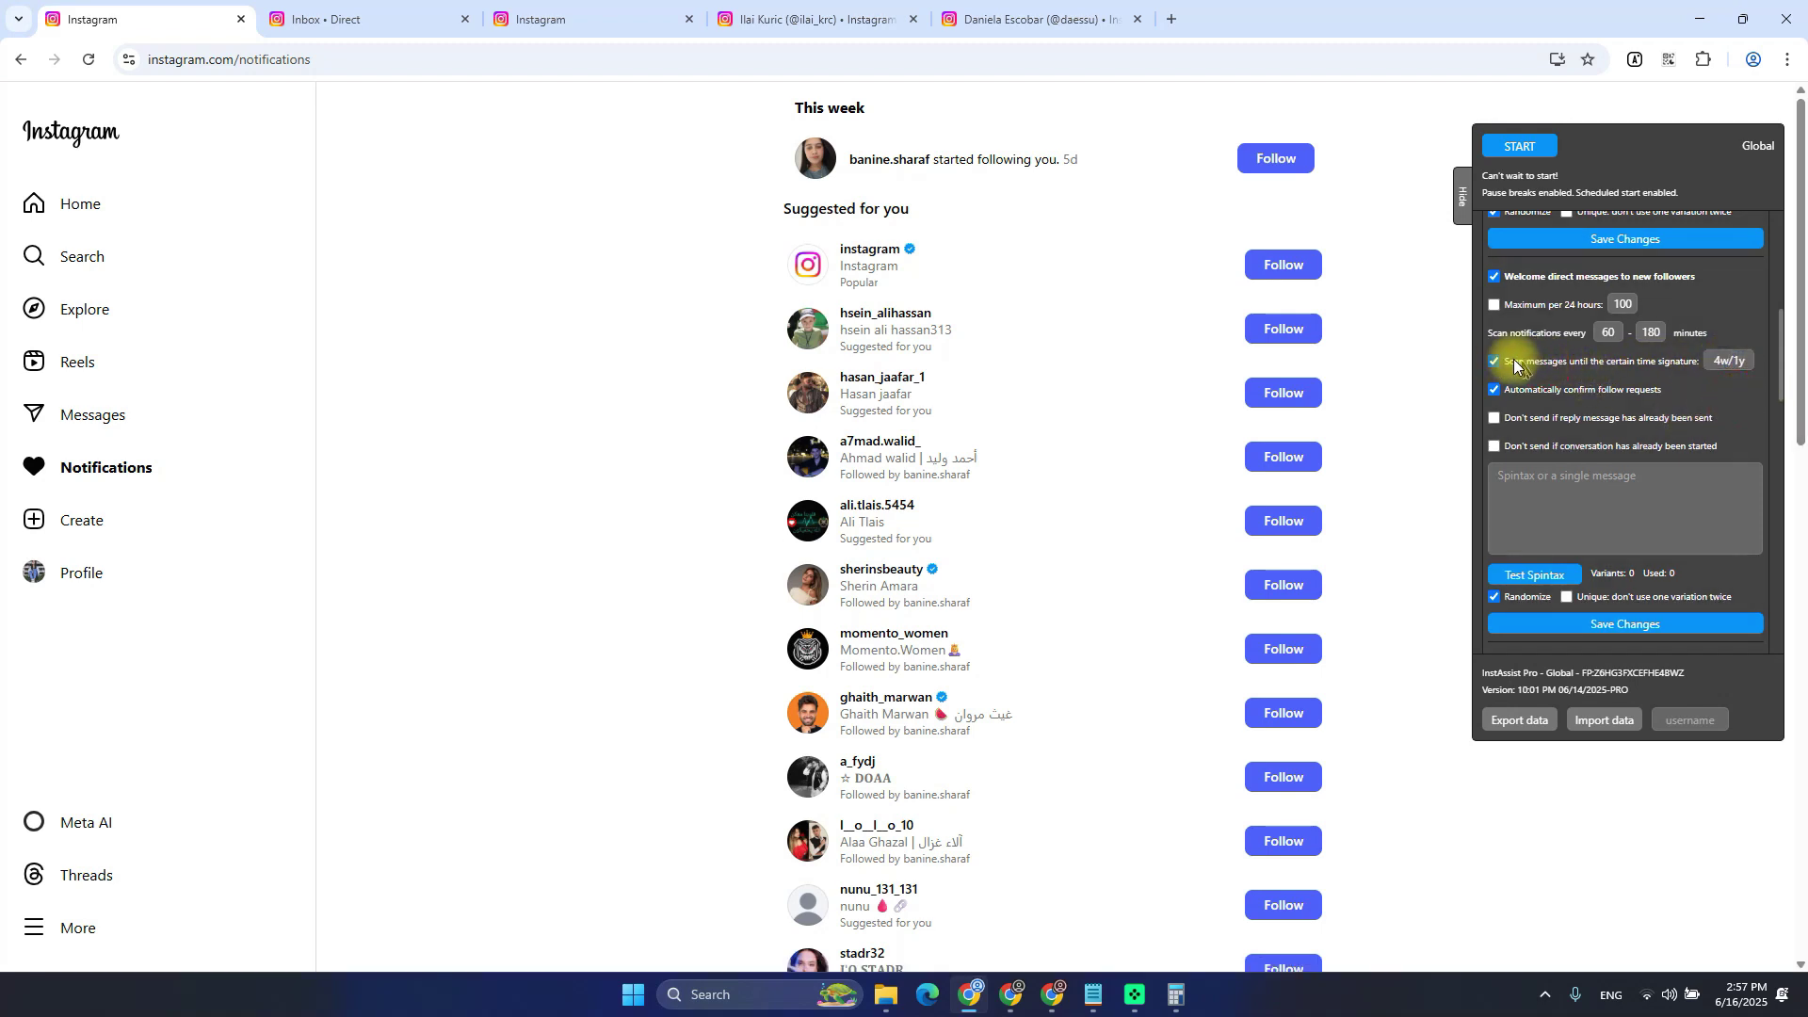
{"action": "left_click", "coordinate": [1512, 363]}
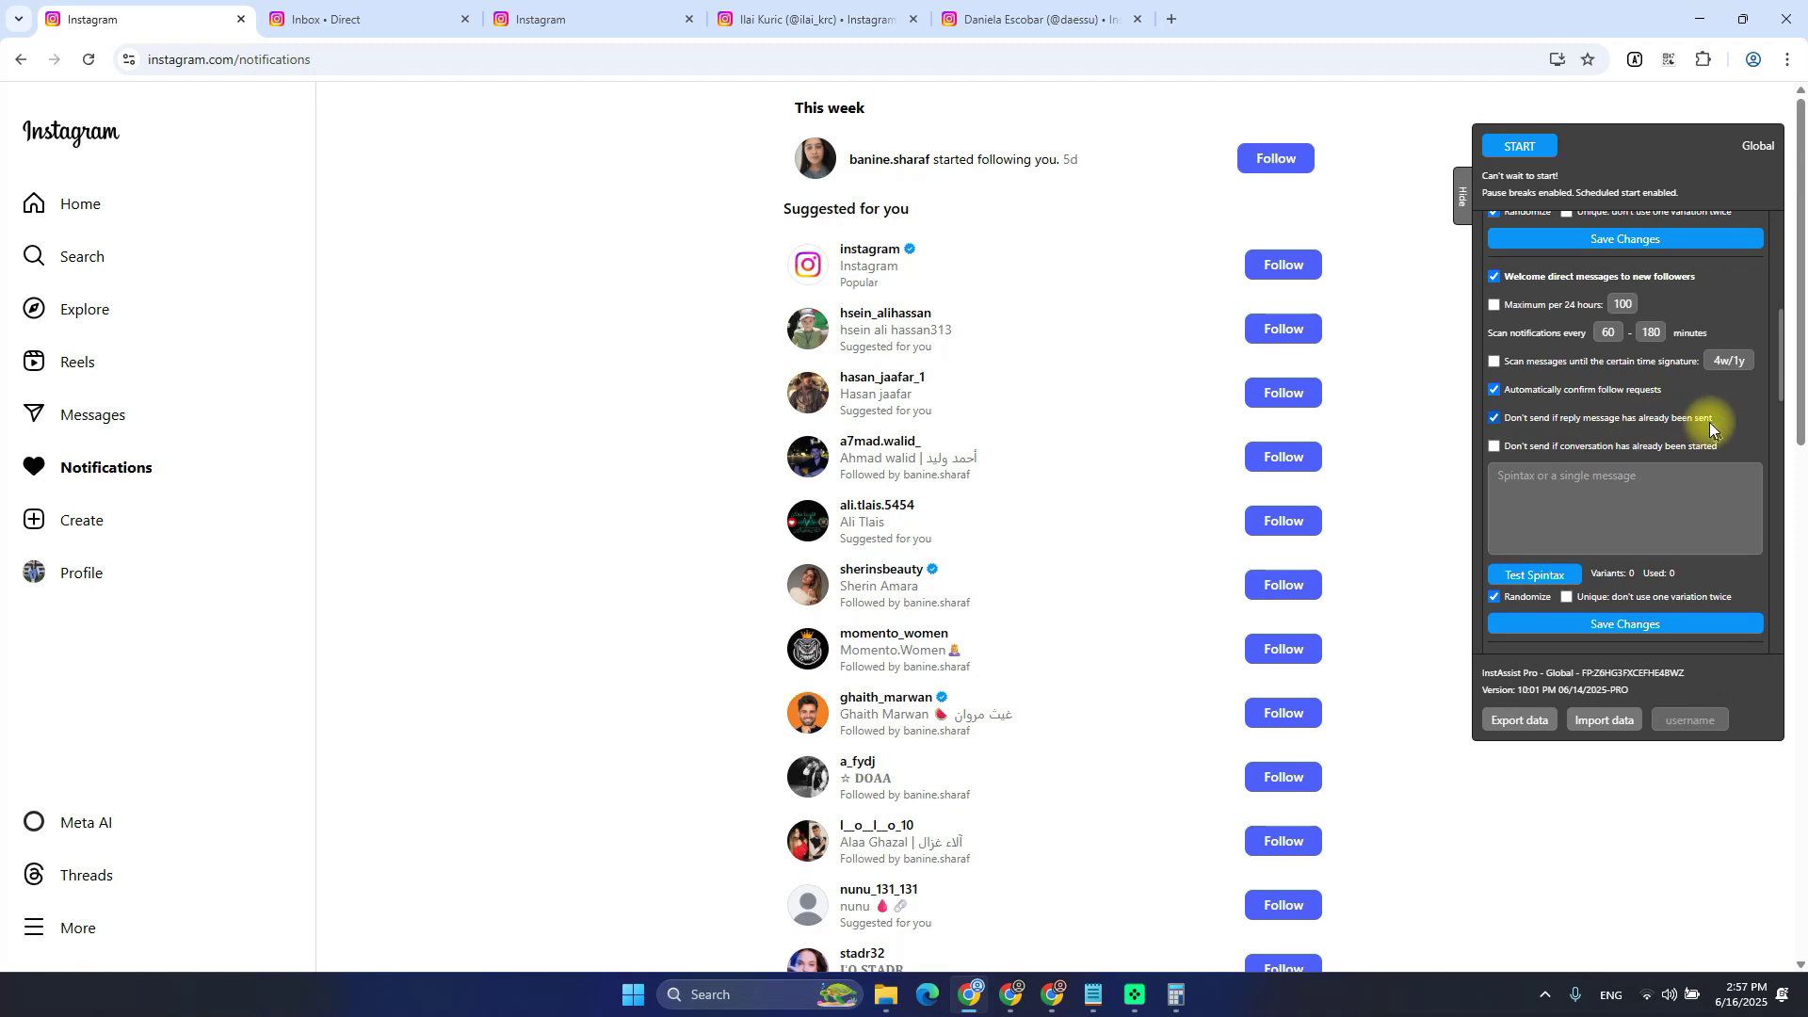
Switch to the Notepad settings notes and review the followed, touched, filtered and liked lists, ending at the Messages & Comments section
{"action": "scroll", "coordinate": [1659, 422], "scroll_direction": "down", "scroll_amount": 5}
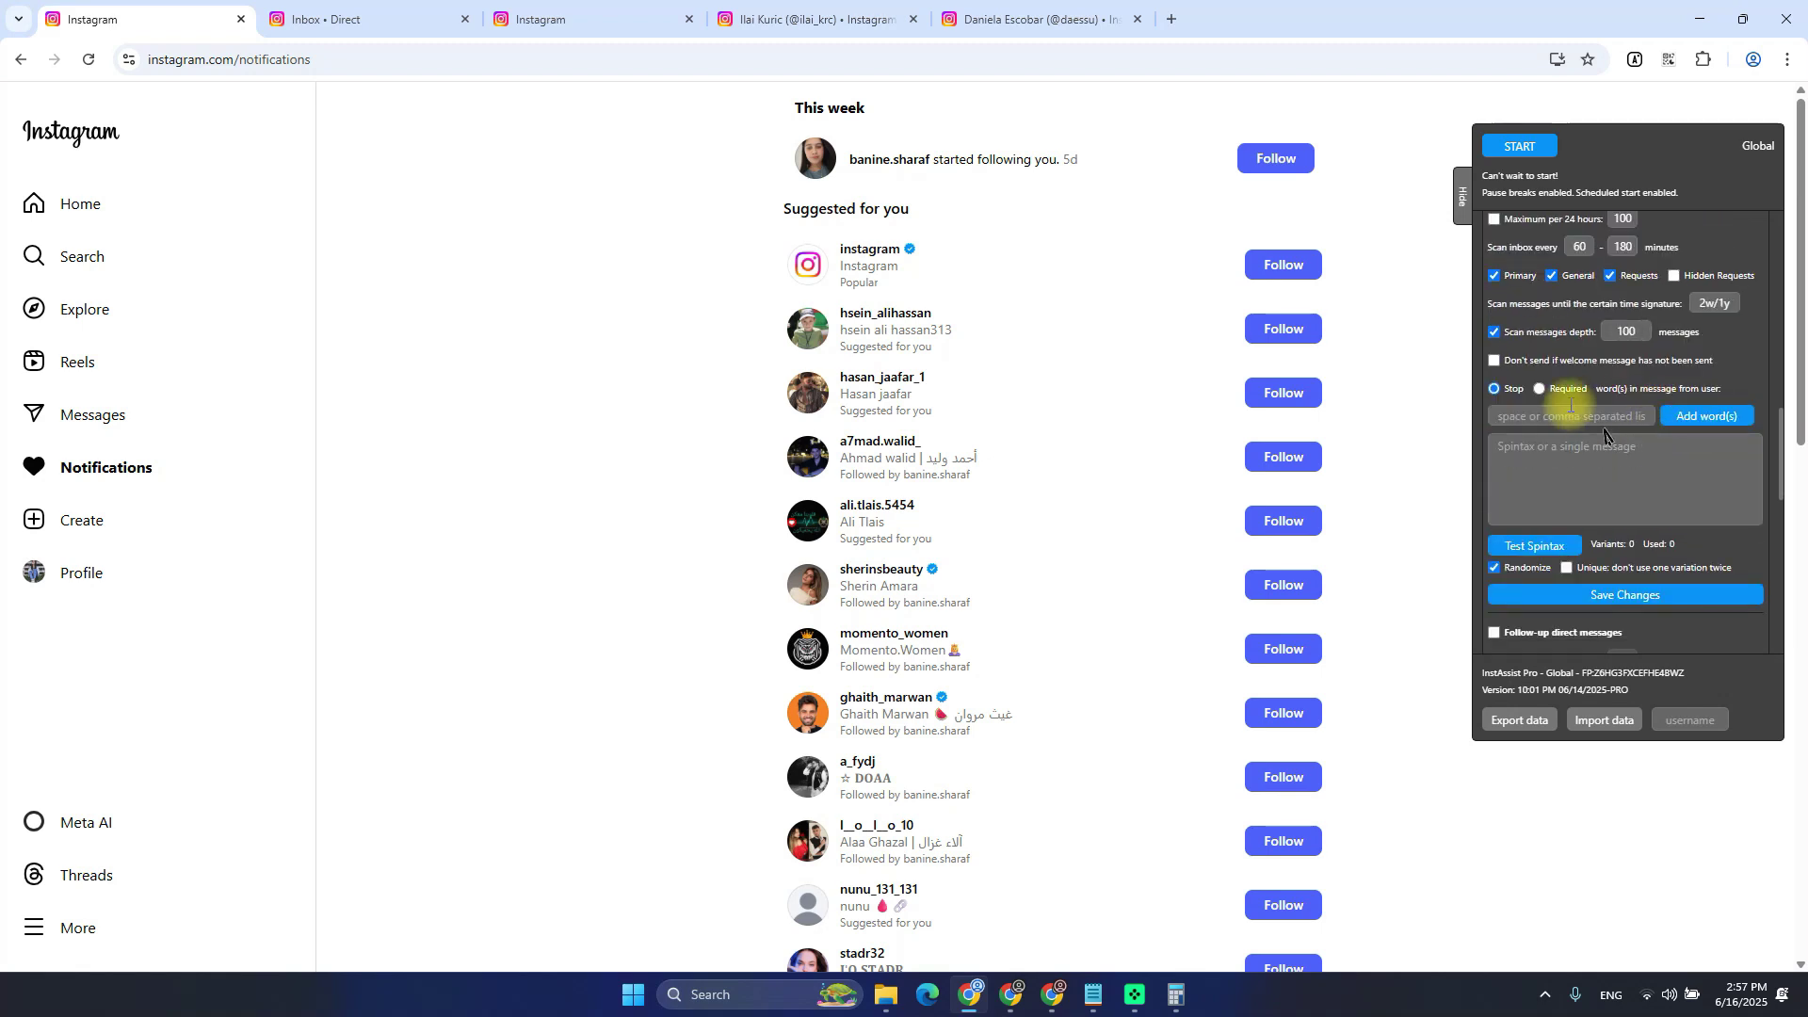
{"action": "scroll", "coordinate": [1605, 431], "scroll_direction": "up", "scroll_amount": 1}
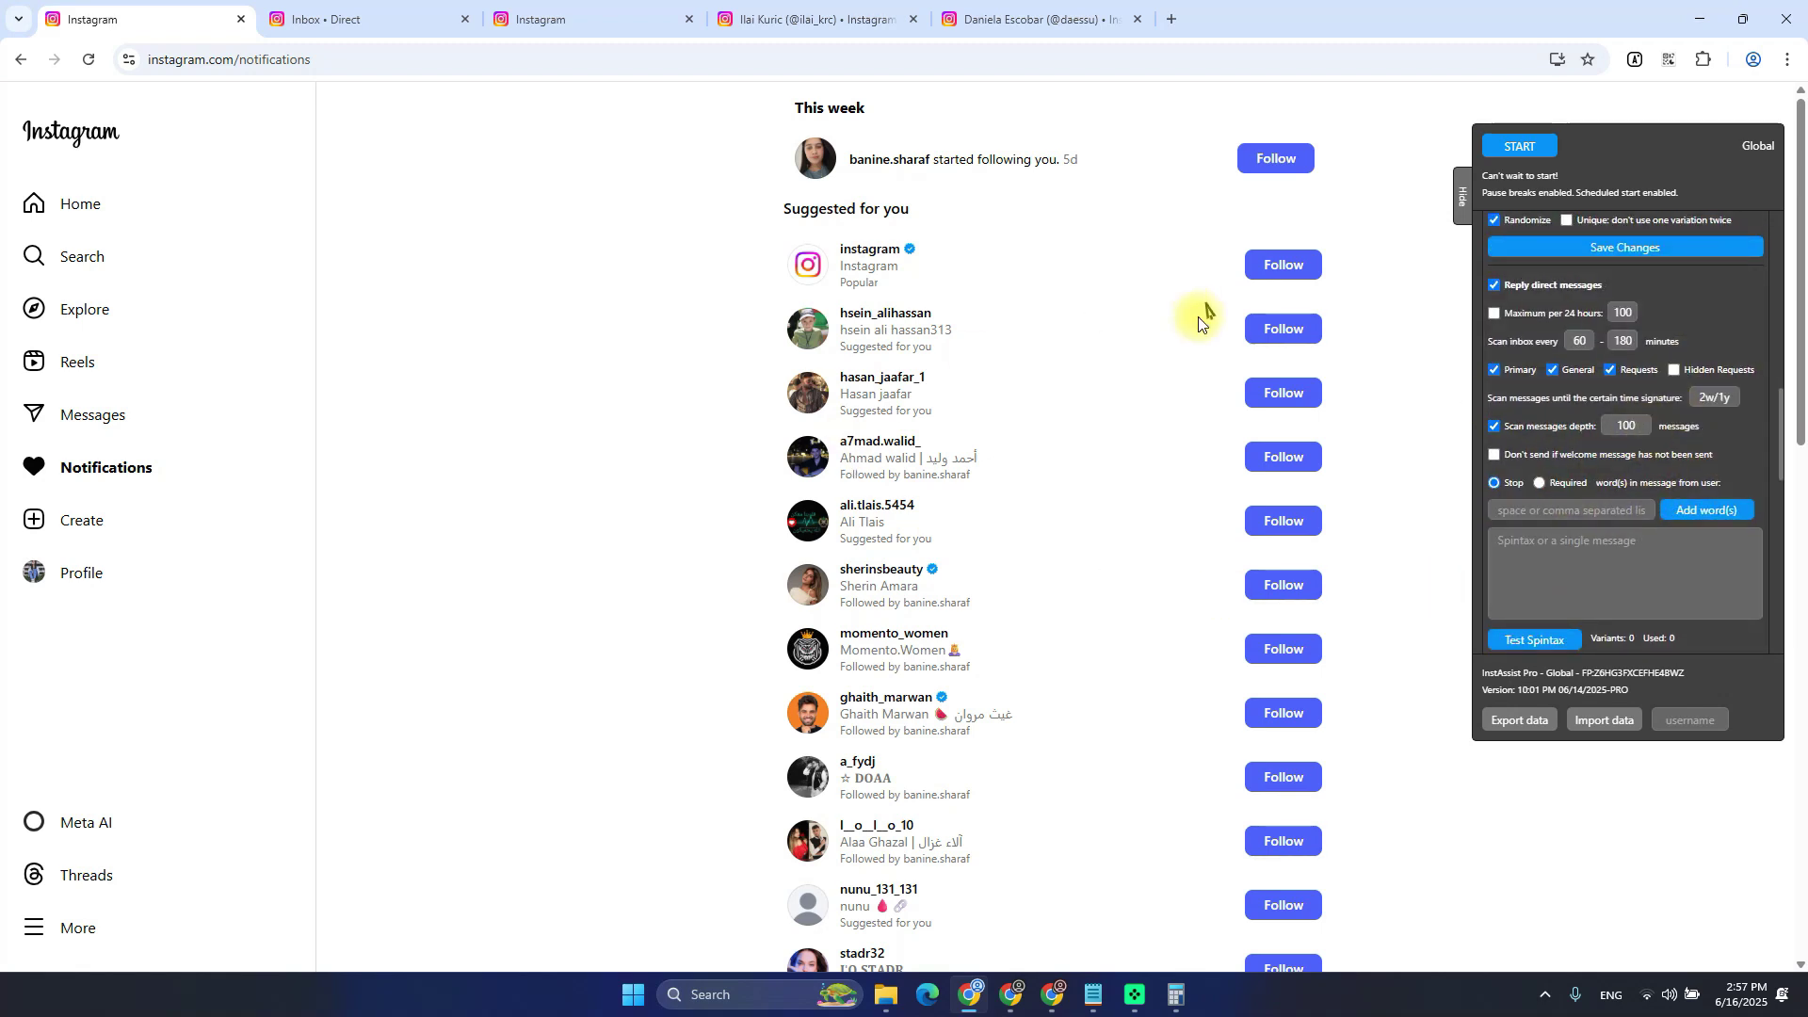
{"action": "key", "text": "alt+Tab"}
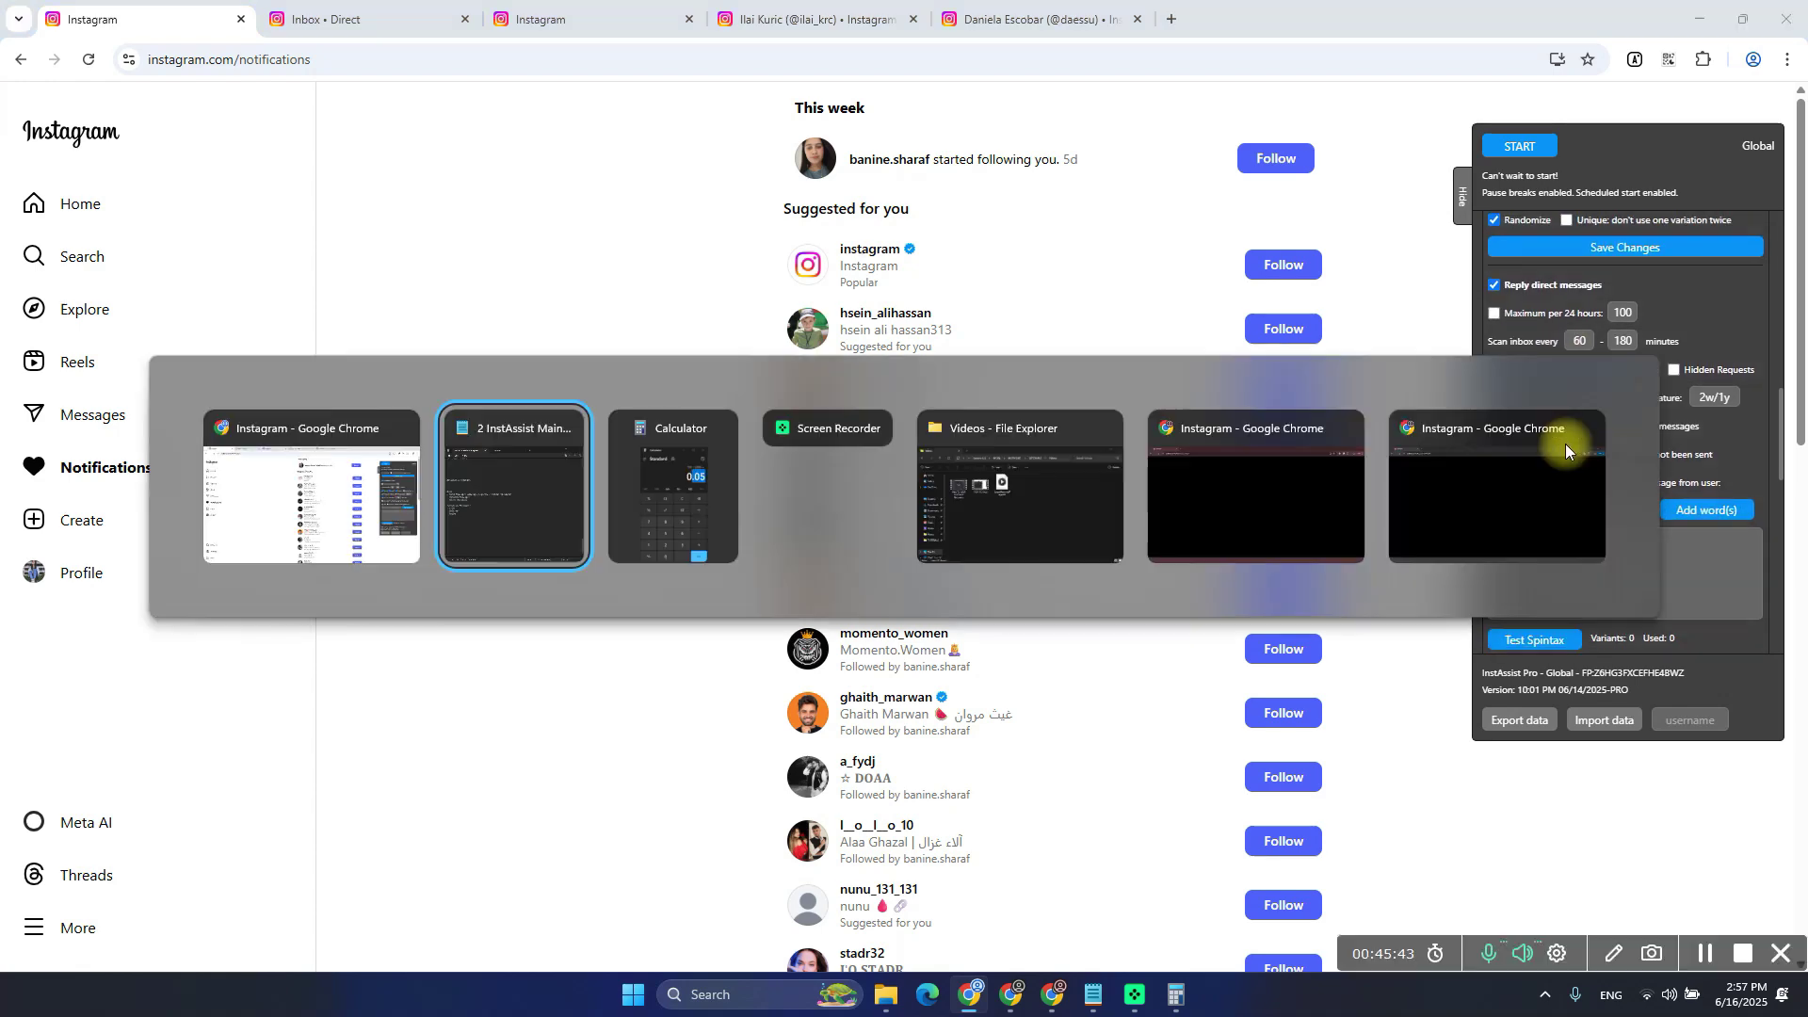
{"action": "scroll", "coordinate": [443, 659], "scroll_direction": "up", "scroll_amount": 15}
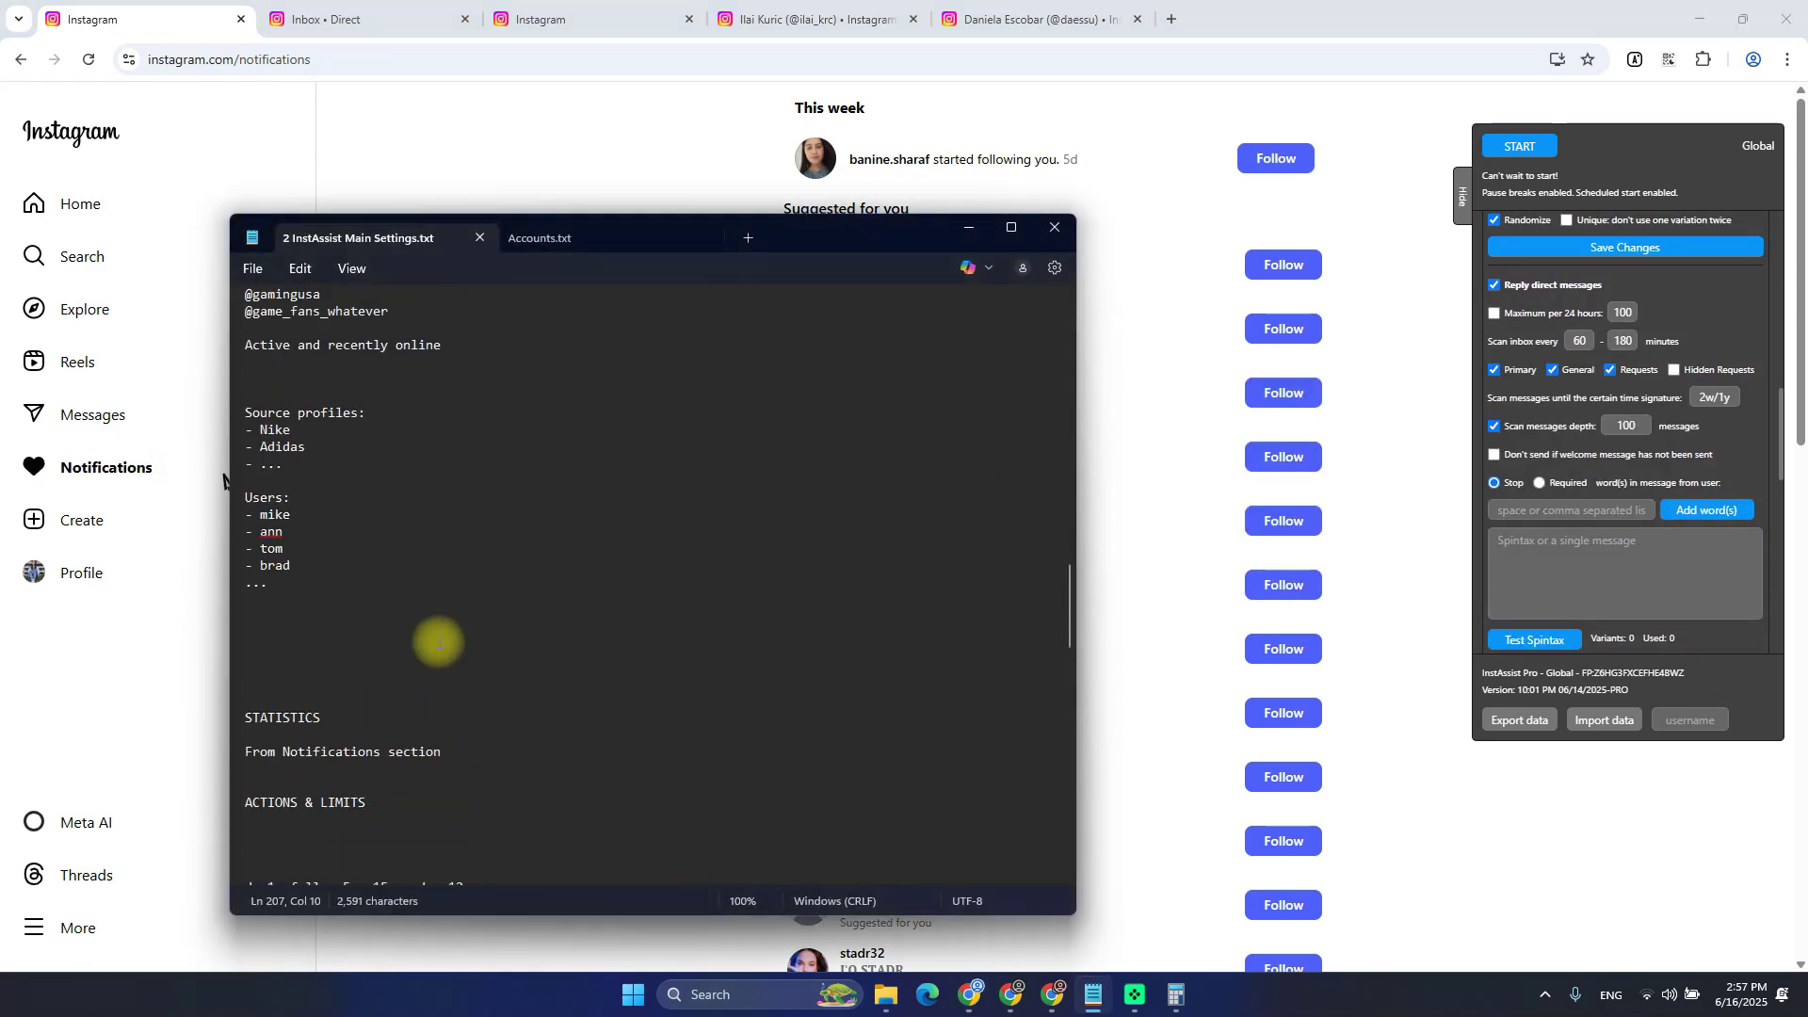
{"action": "scroll", "coordinate": [421, 622], "scroll_direction": "down", "scroll_amount": 10}
{"action": "scroll", "coordinate": [421, 630], "scroll_direction": "up", "scroll_amount": 14}
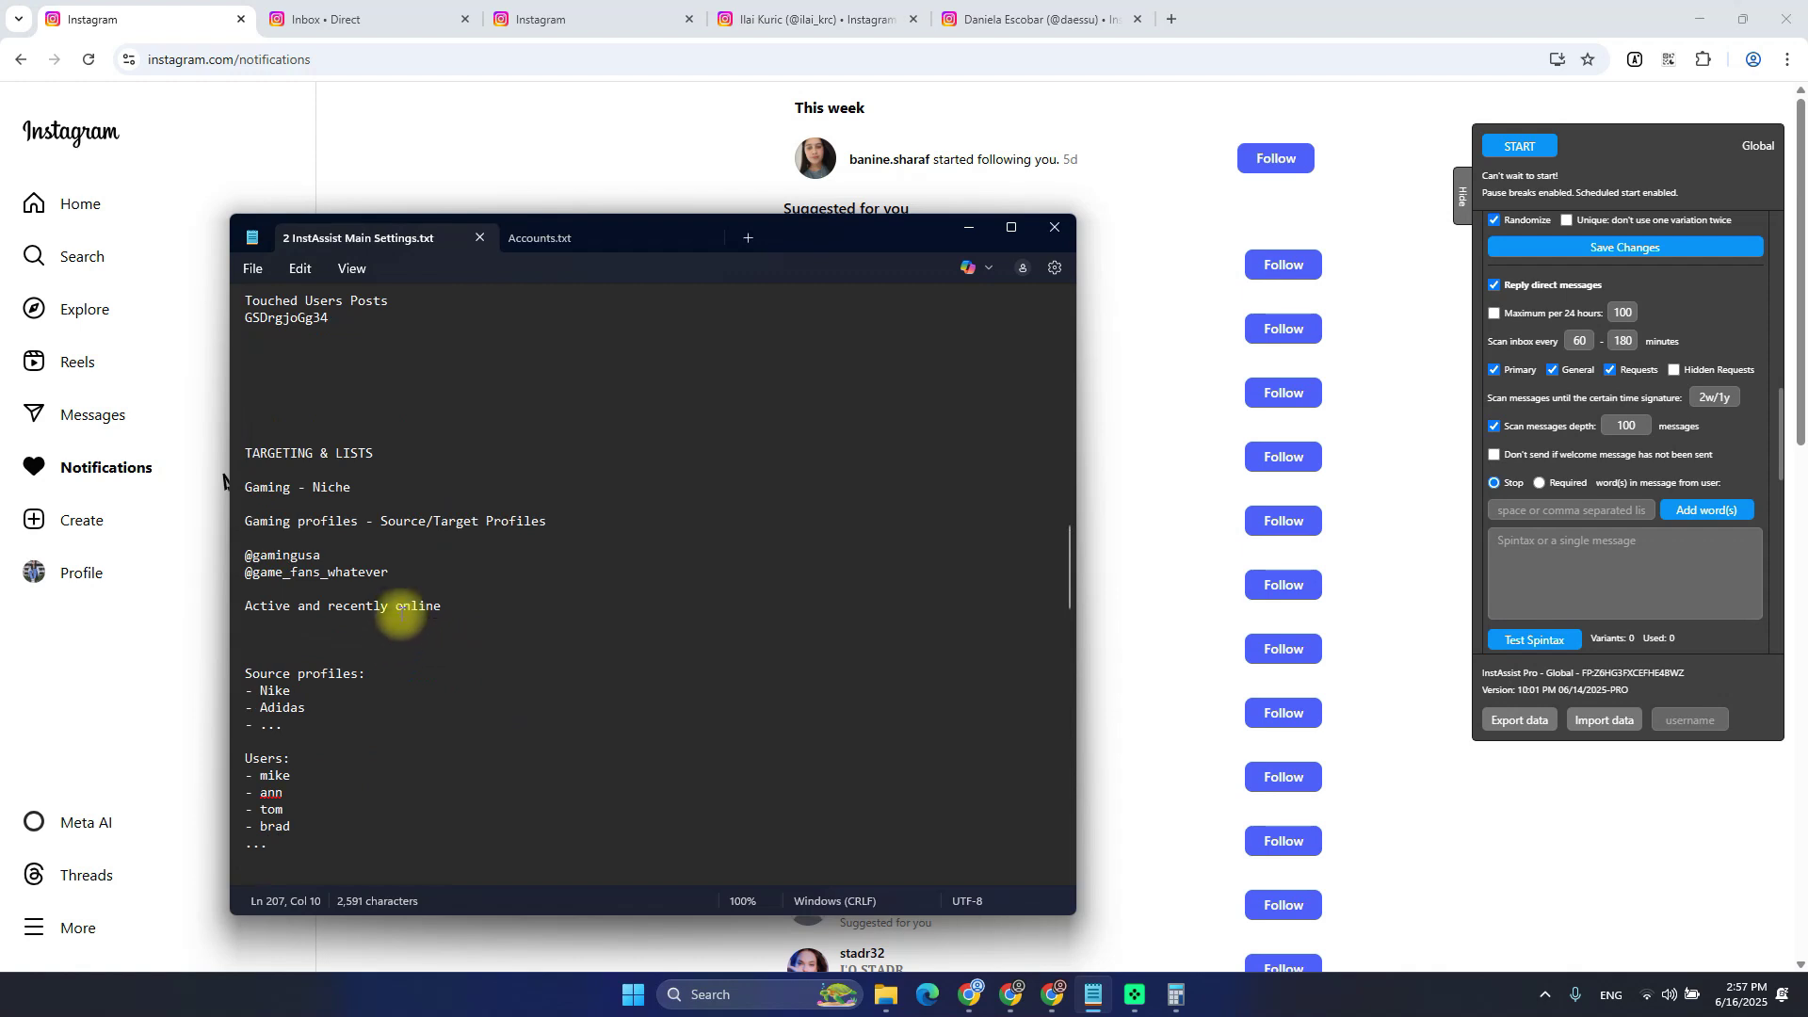
{"action": "scroll", "coordinate": [401, 622], "scroll_direction": "up", "scroll_amount": 11}
{"action": "scroll", "coordinate": [391, 650], "scroll_direction": "down", "scroll_amount": 4}
{"action": "left_click_drag", "start_coordinate": [407, 743], "coordinate": [189, 396]}
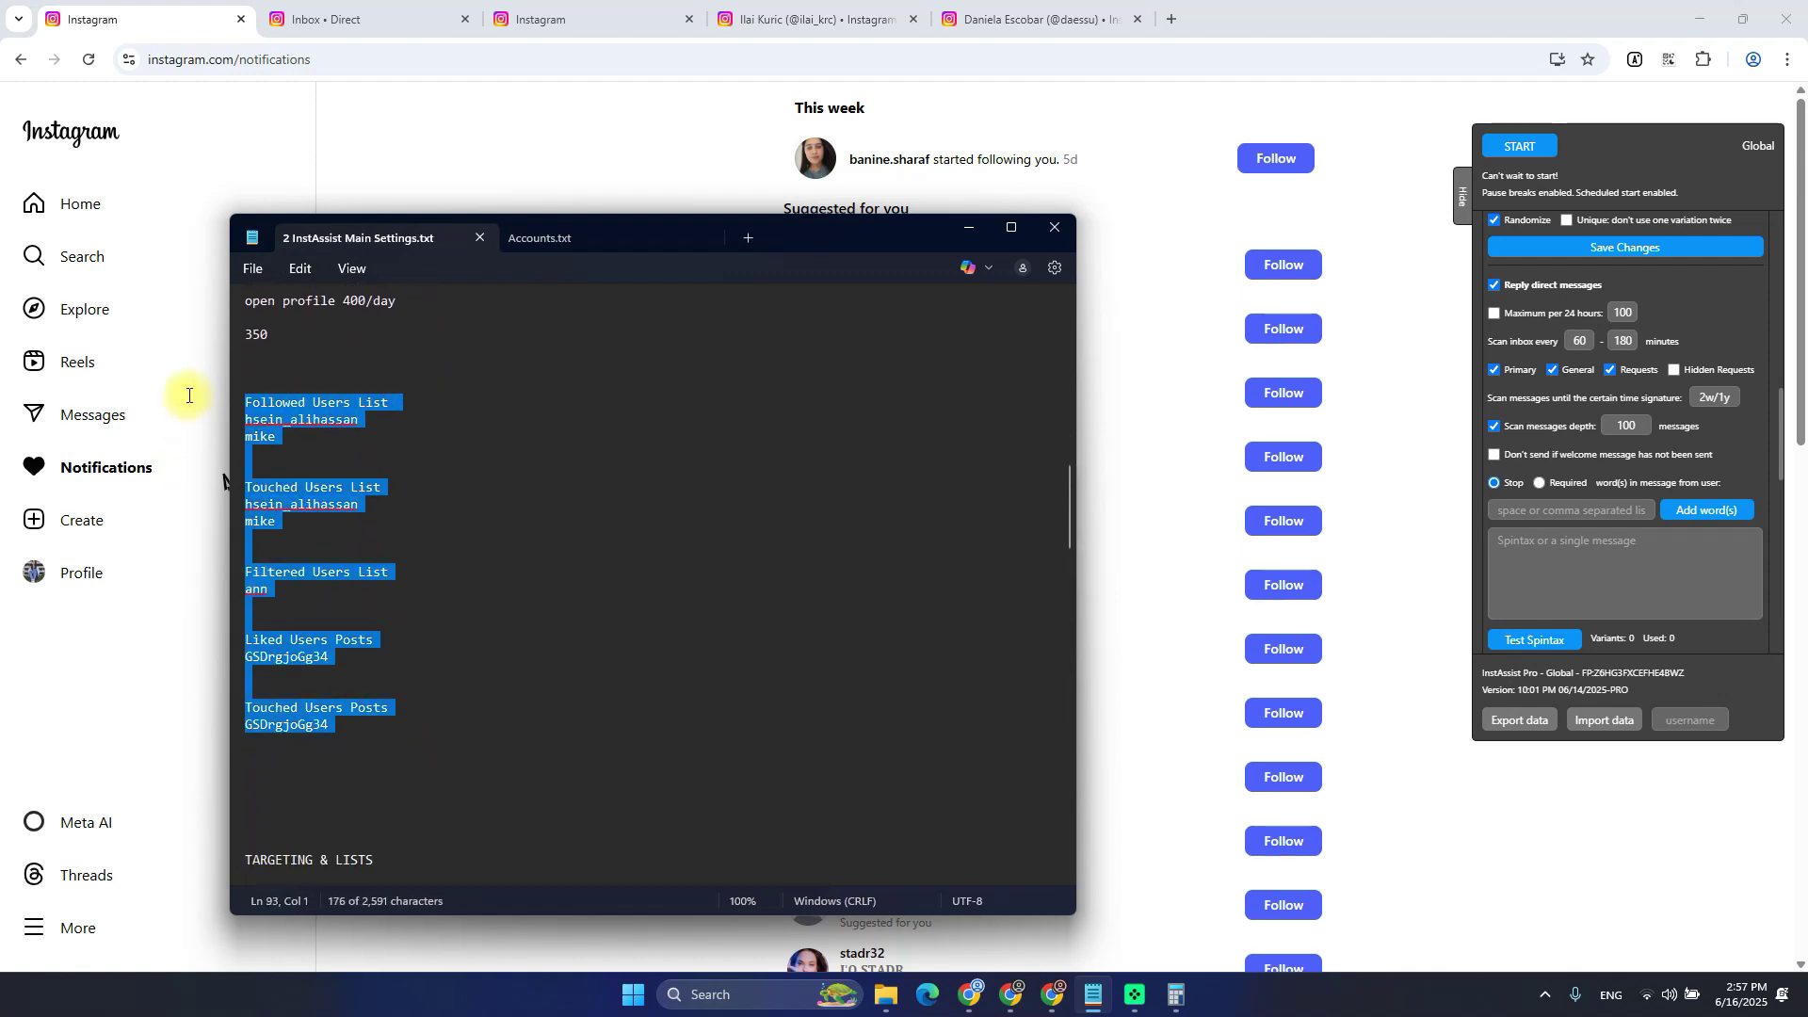
{"action": "left_click", "coordinate": [655, 524]}
{"action": "scroll", "coordinate": [622, 584], "scroll_direction": "down", "scroll_amount": 15}
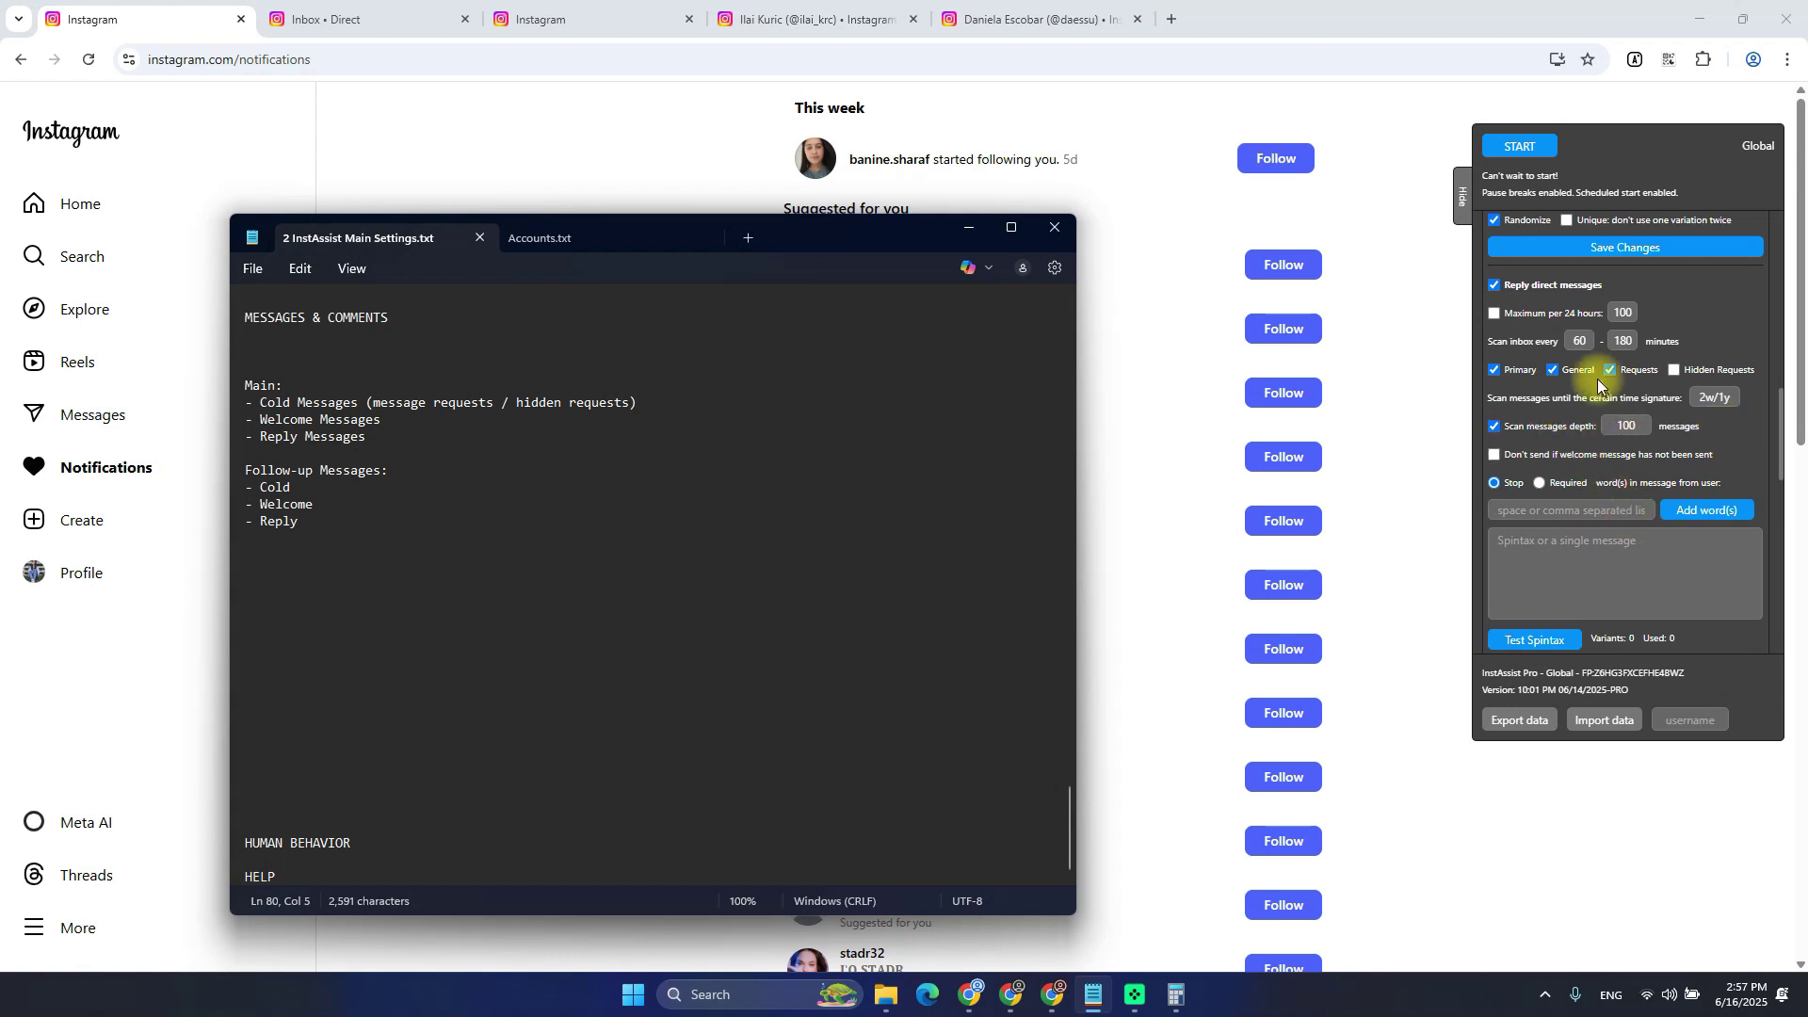
Block welcome messages when a conversation has already been started, and save "{Hi|Hello|Hey} {how are you|what's up|how is it going}?" as their template
{"action": "left_click", "coordinate": [1591, 417]}
{"action": "scroll", "coordinate": [1592, 416], "scroll_direction": "up", "scroll_amount": 4}
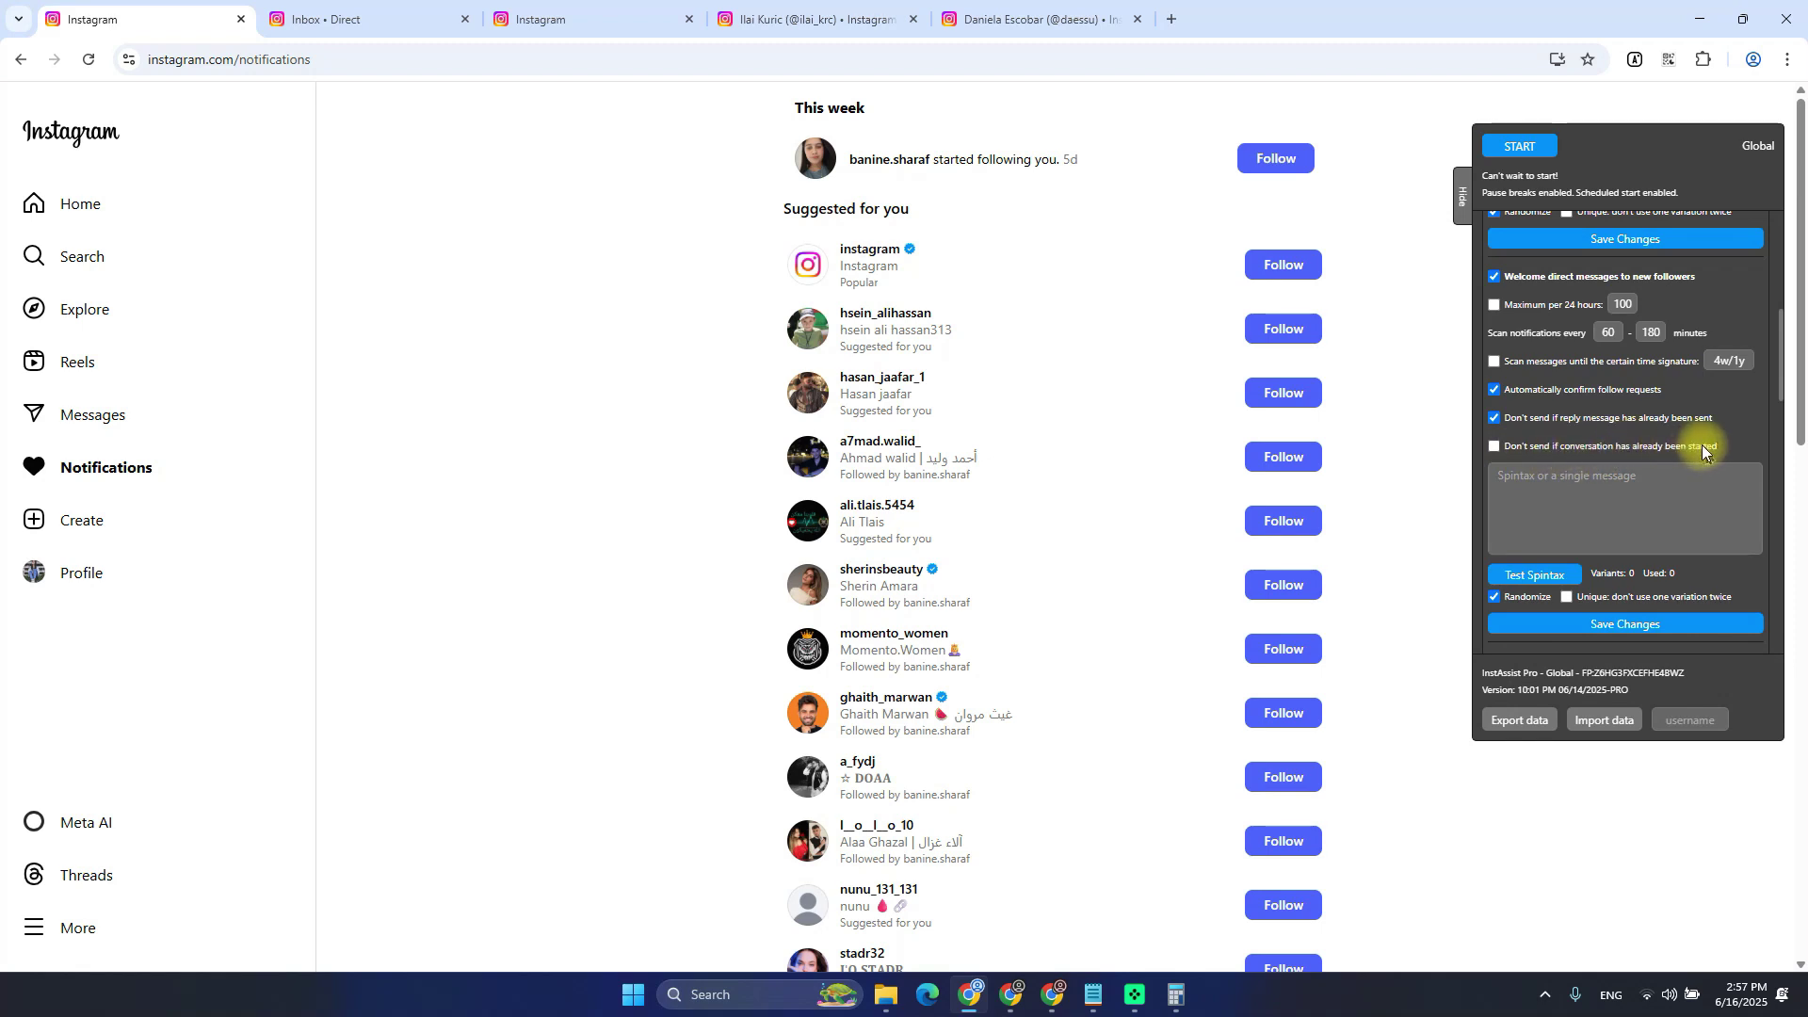
{"action": "left_click", "coordinate": [1653, 446]}
{"action": "left_click", "coordinate": [1510, 527]}
{"action": "type", "text": "{Hi|Hello|Hey} {how are you|what's up|how is it going}!"}
{"action": "scroll", "coordinate": [1531, 377], "scroll_direction": "down", "scroll_amount": 2}
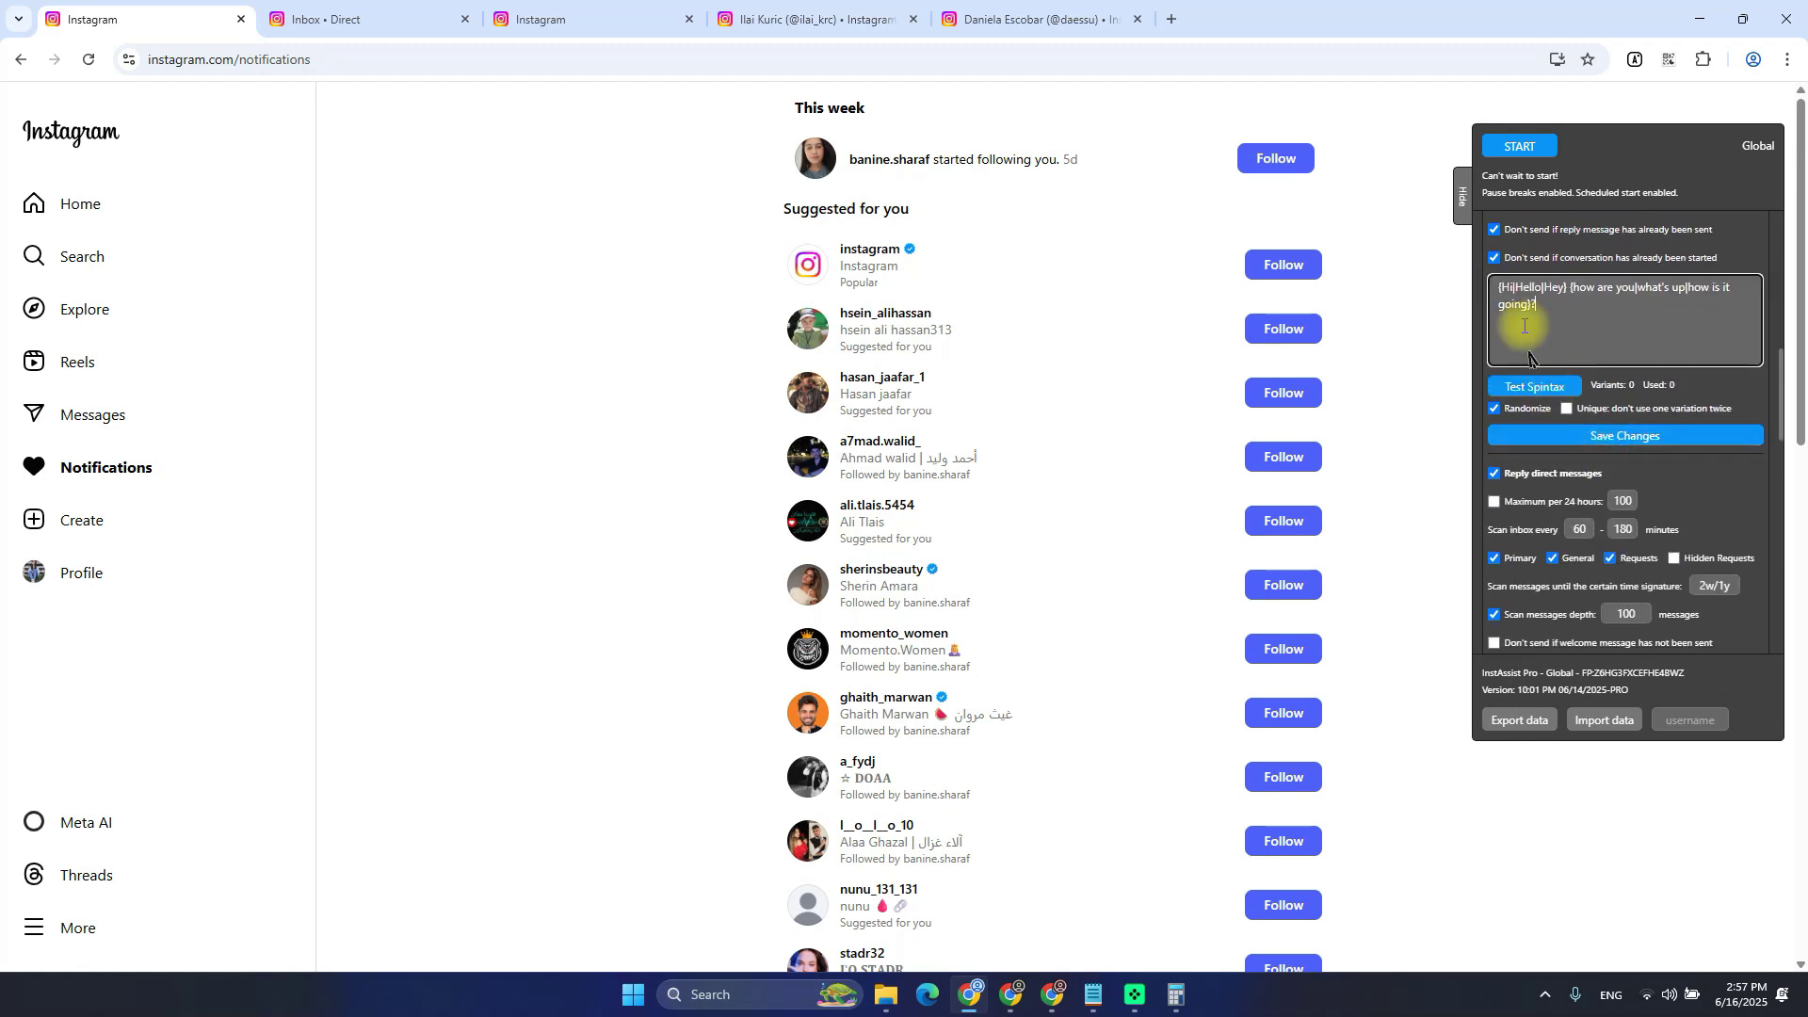
{"action": "left_click", "coordinate": [1614, 435]}
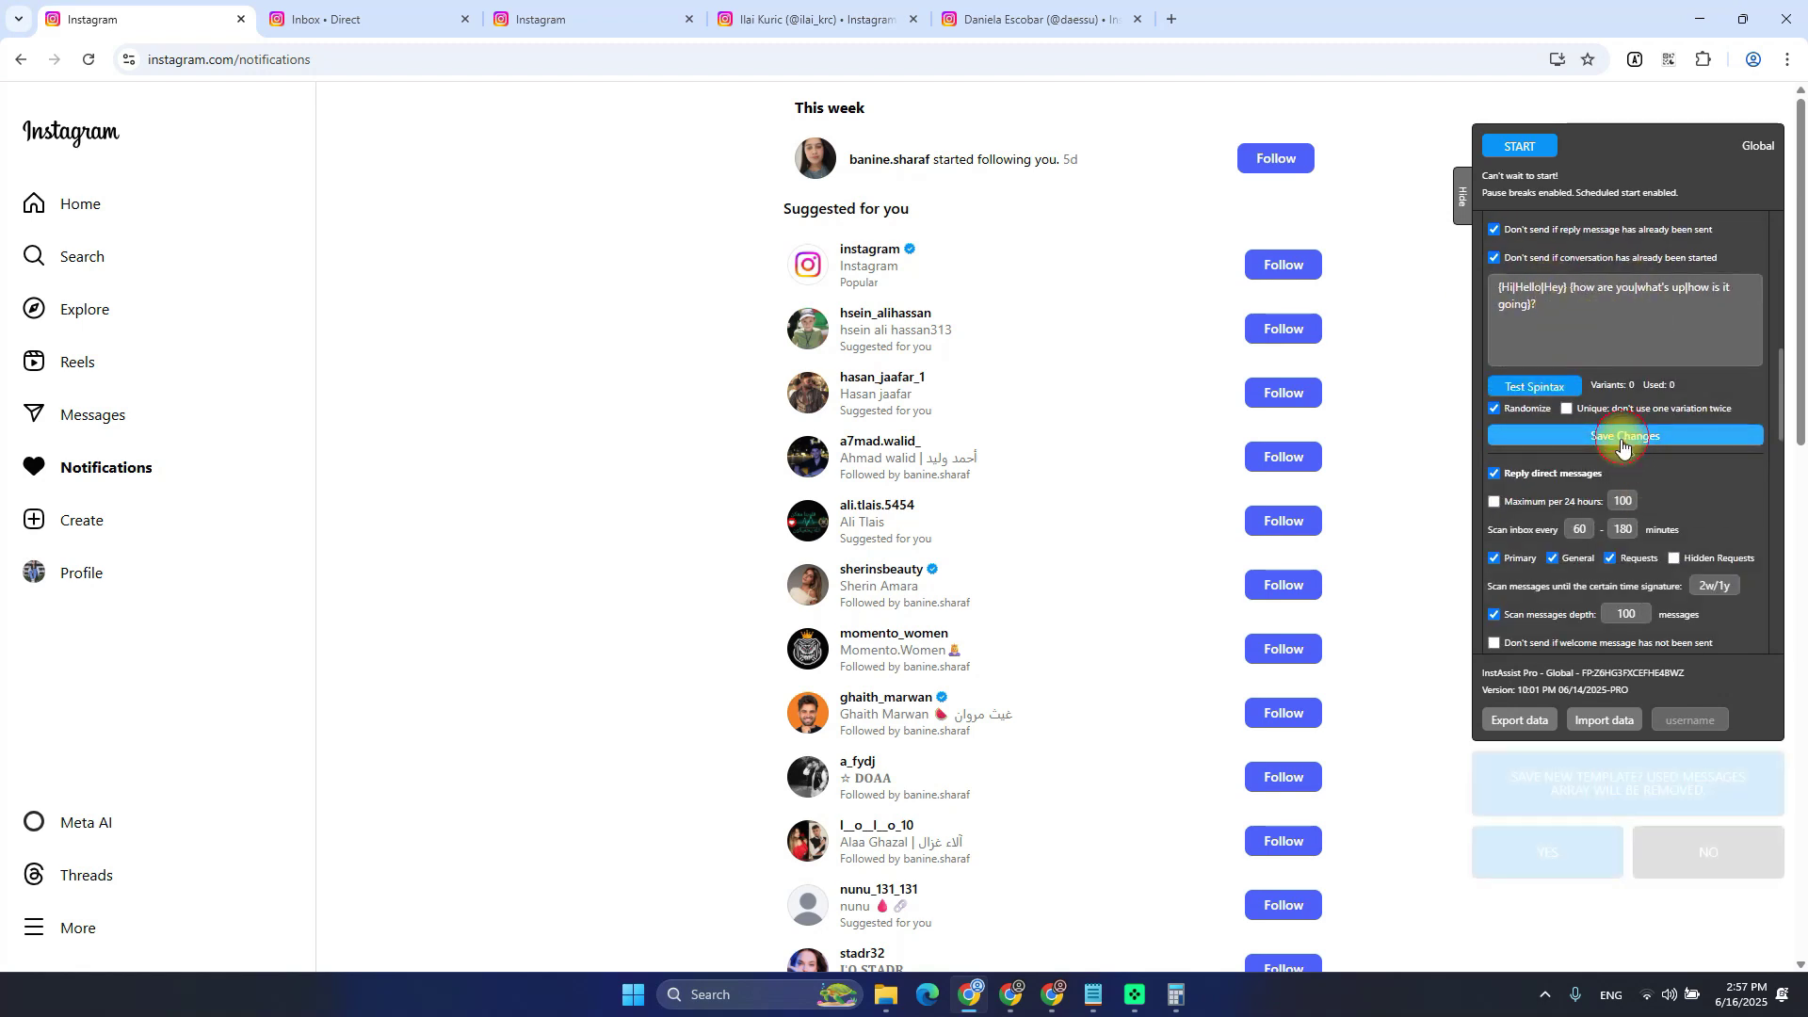
{"action": "left_click", "coordinate": [1549, 855]}
{"action": "left_click_drag", "start_coordinate": [1517, 420], "coordinate": [1587, 429]}
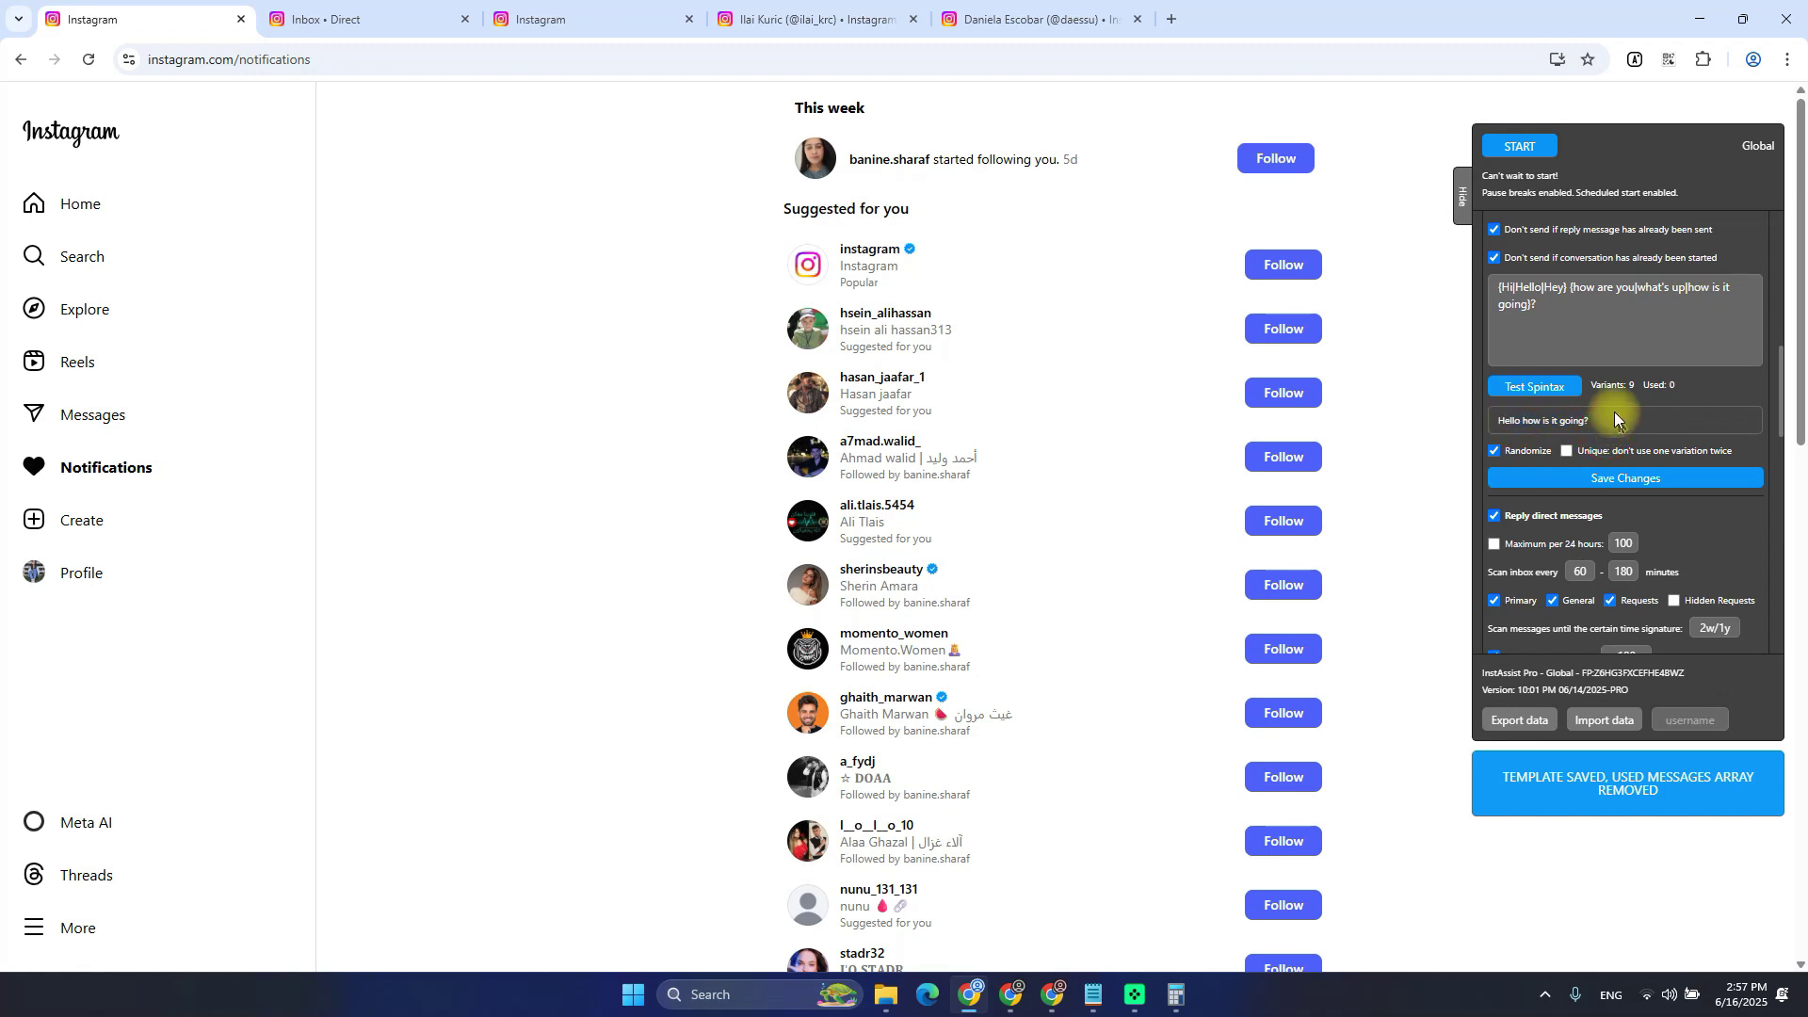
Examine the reply messages' inbox scan interval alongside Instagram's direct inbox and message requests page
{"action": "scroll", "coordinate": [1574, 392], "scroll_direction": "down", "scroll_amount": 3}
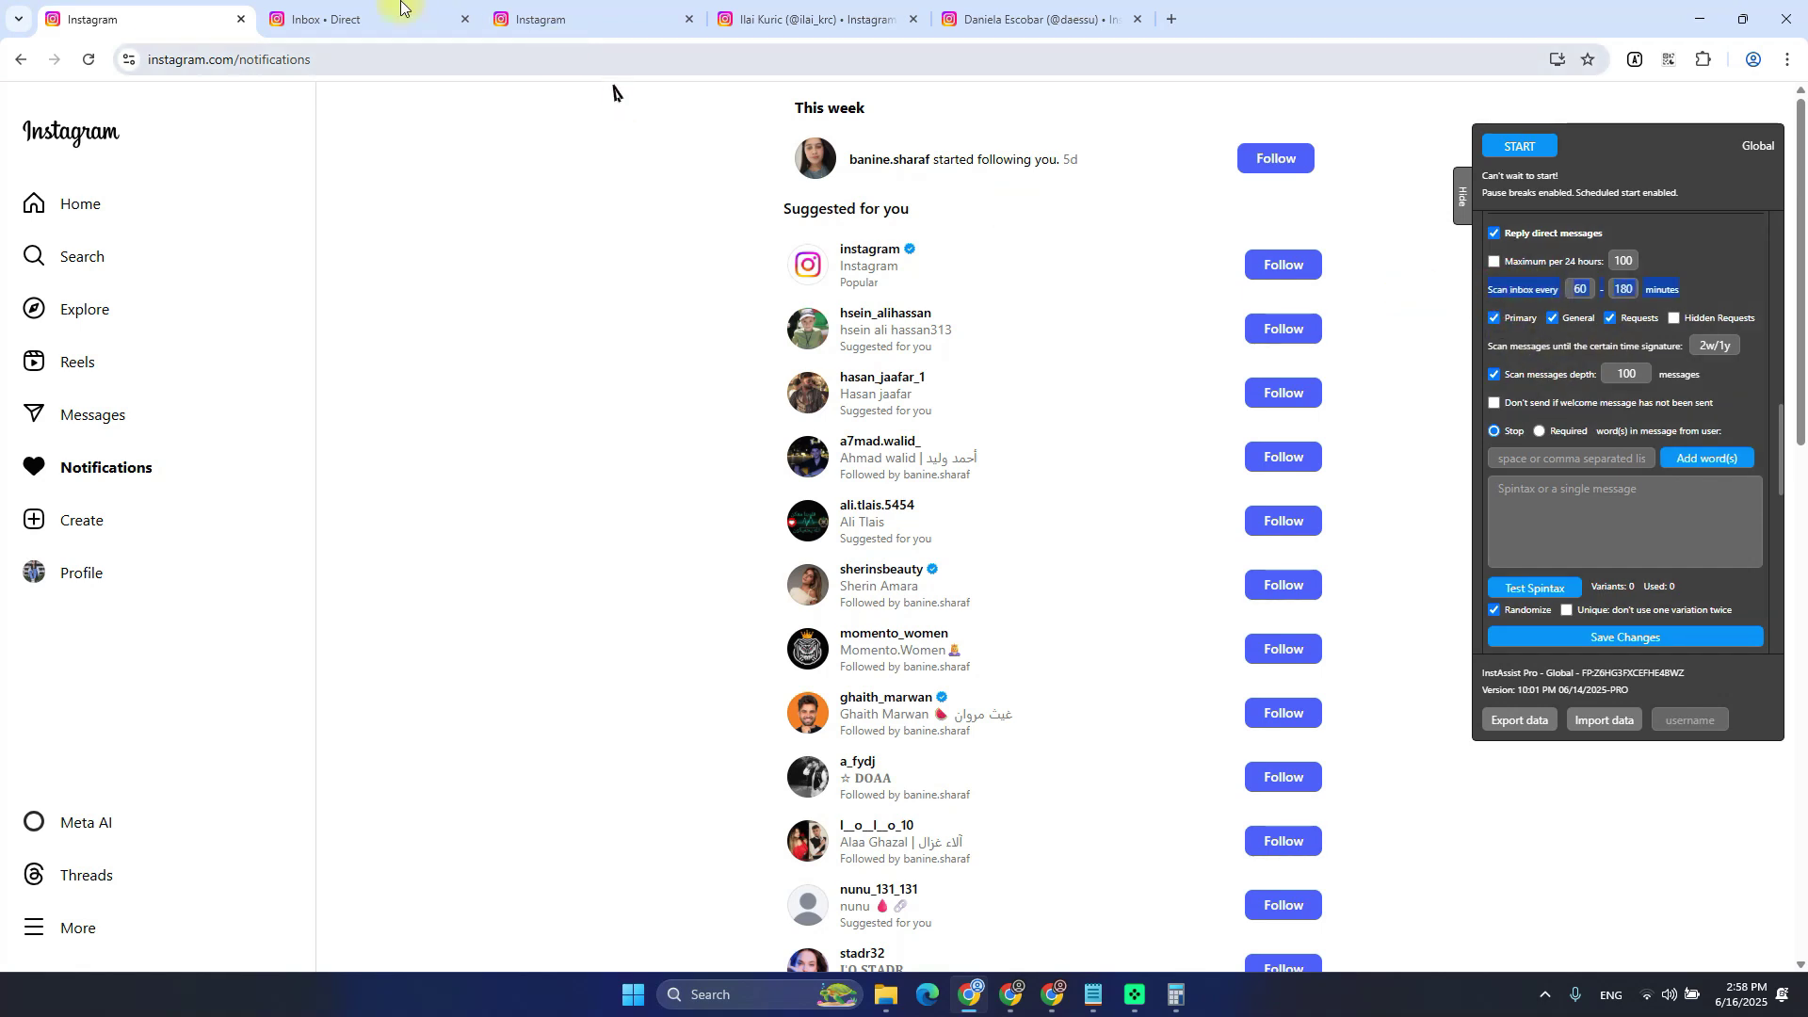
{"action": "left_click", "coordinate": [325, 19]}
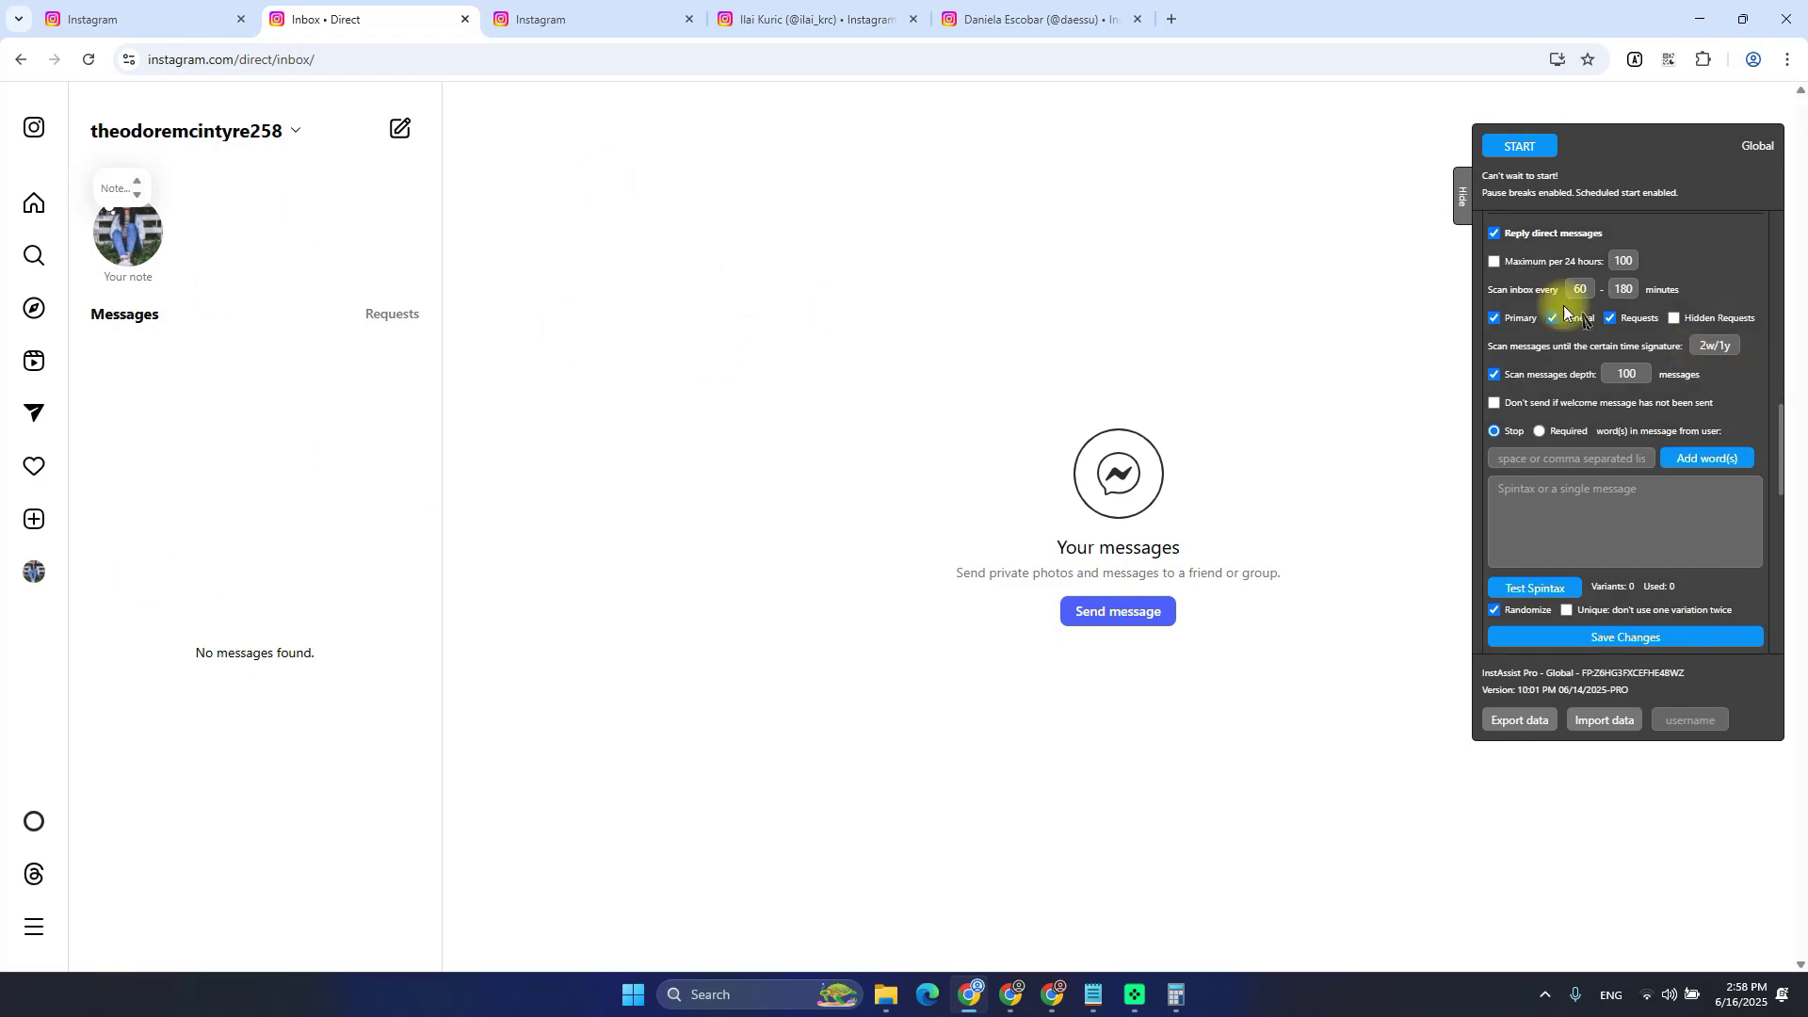
{"action": "left_click", "coordinate": [1662, 294]}
{"action": "left_click_drag", "start_coordinate": [1663, 295], "coordinate": [1558, 289]}
{"action": "left_click", "coordinate": [420, 317]}
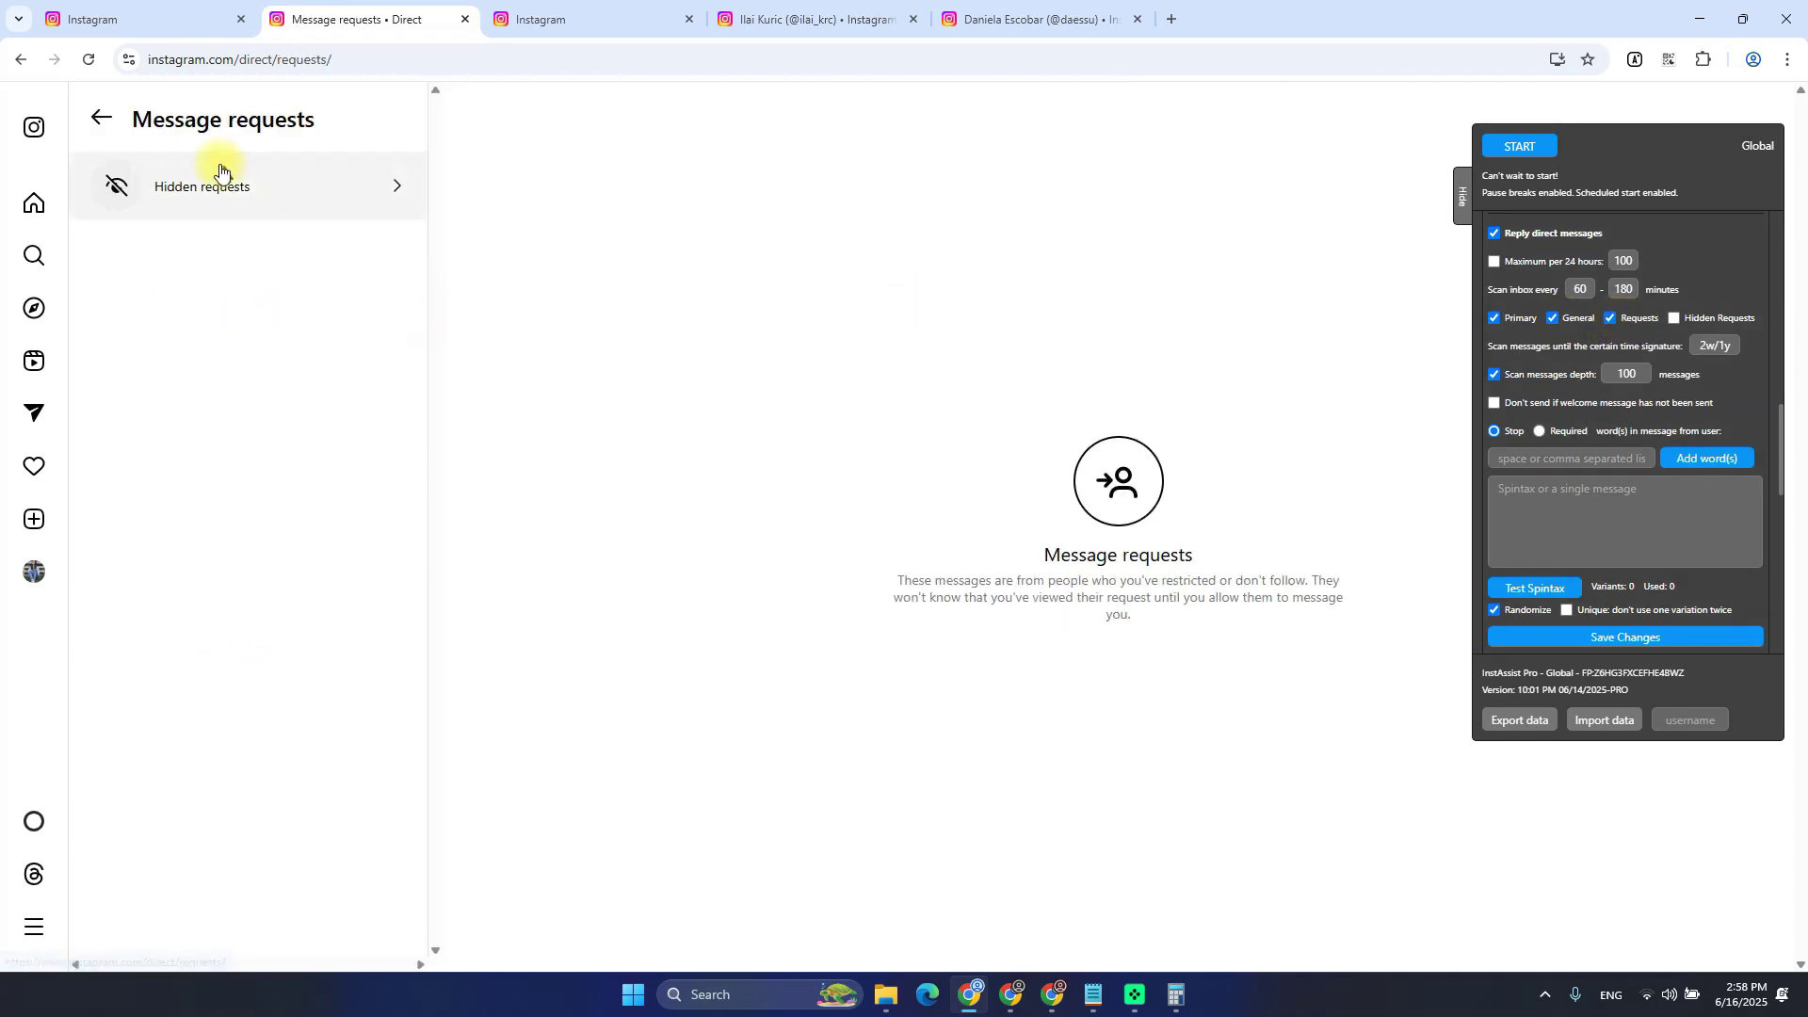
{"action": "left_click", "coordinate": [97, 125]}
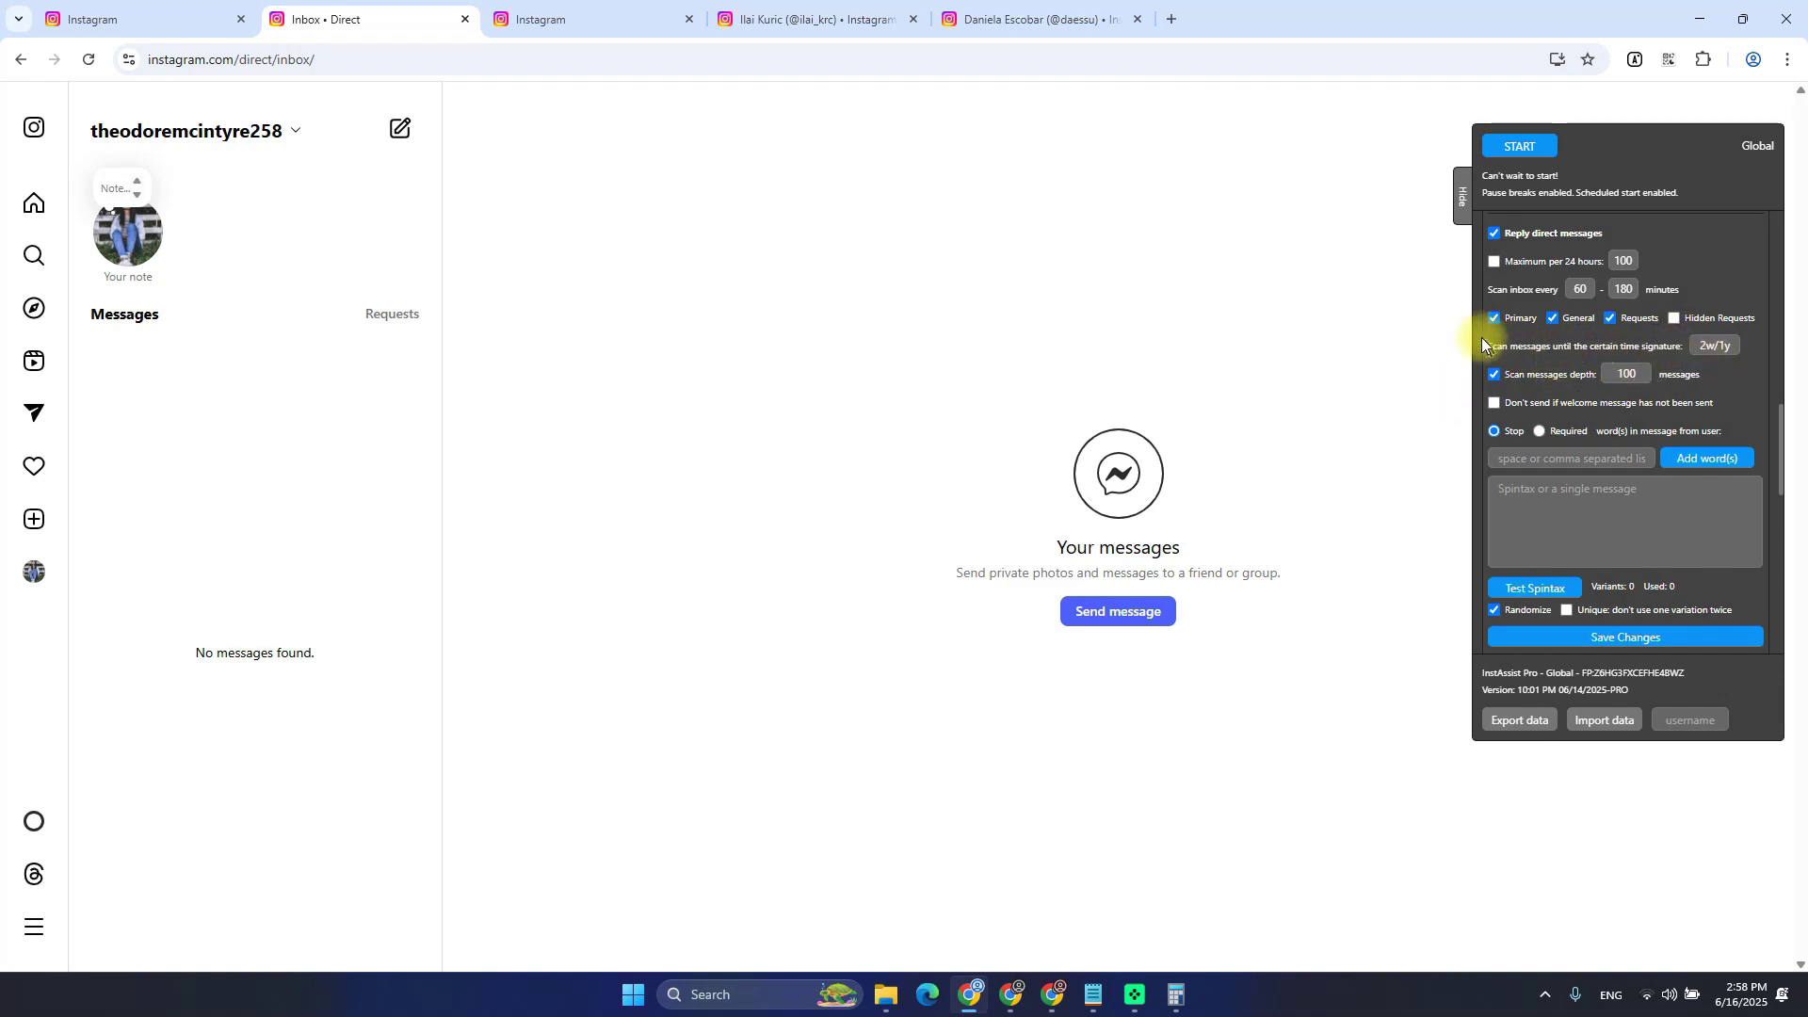
Highlight the reply messages' scan time signature and compare it with the time stamp on the notifications page
{"action": "left_click_drag", "start_coordinate": [1489, 343], "coordinate": [1714, 353]}
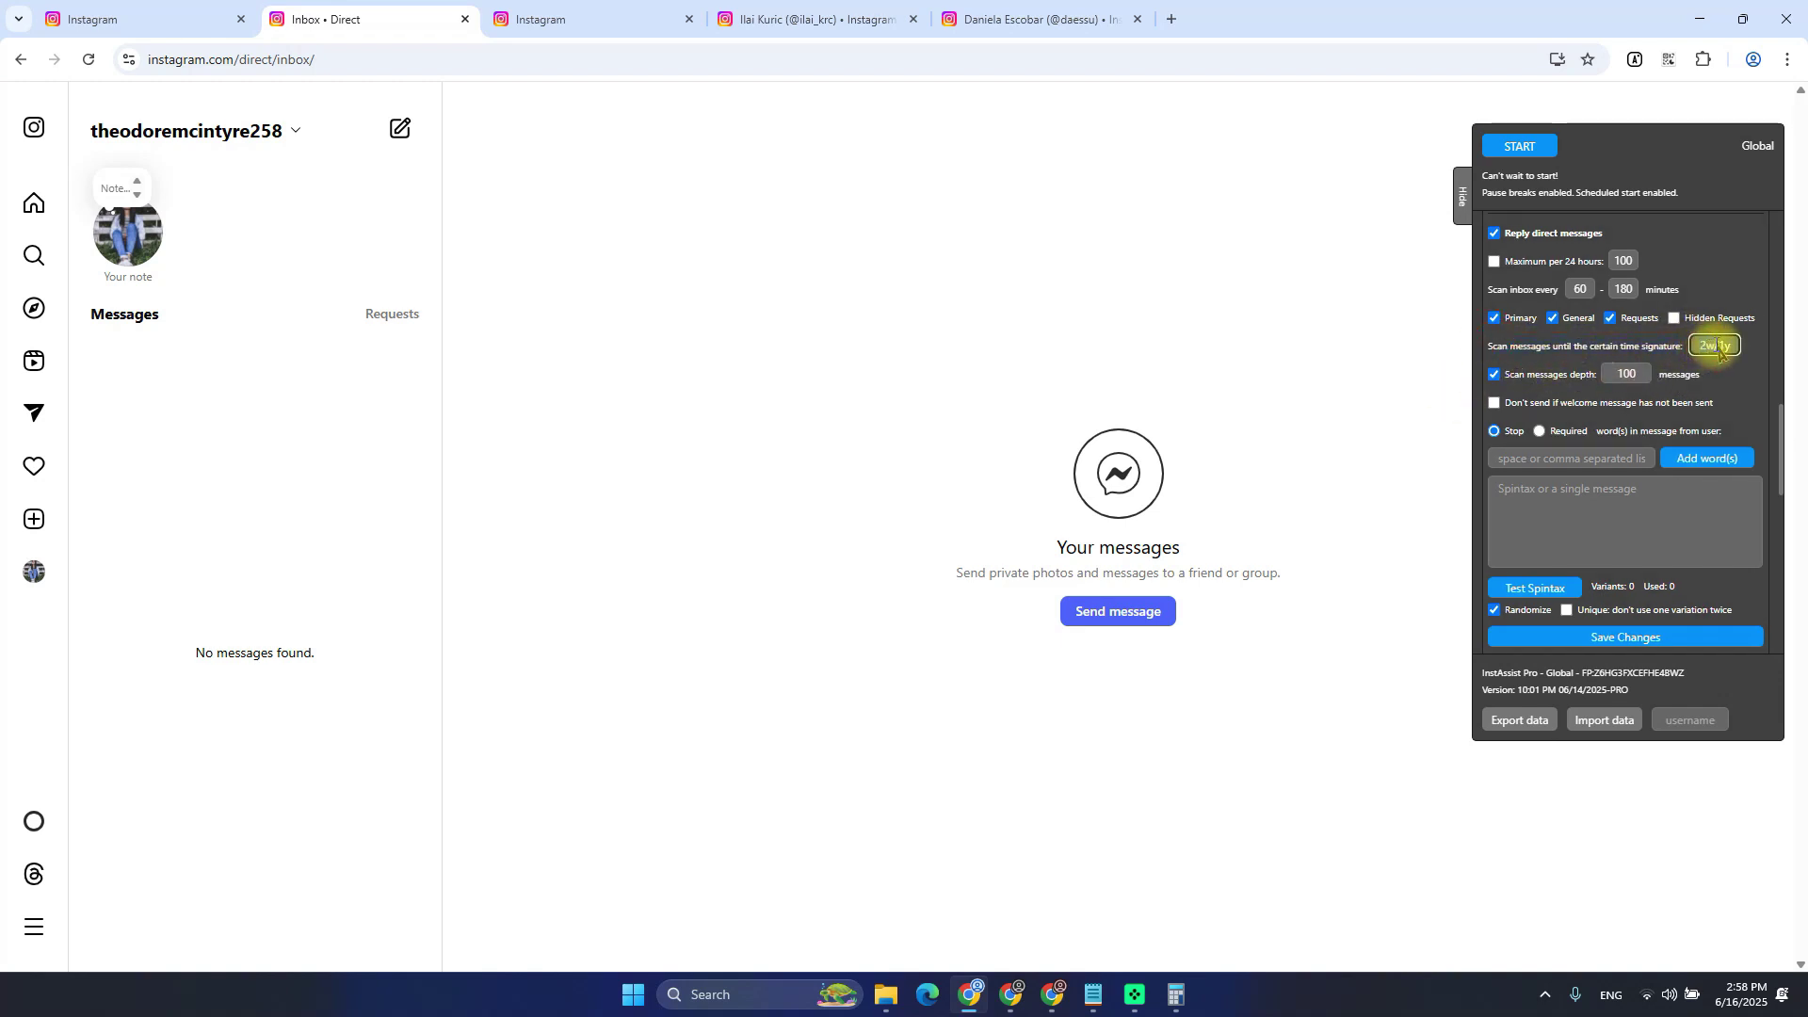
{"action": "left_click", "coordinate": [141, 19]}
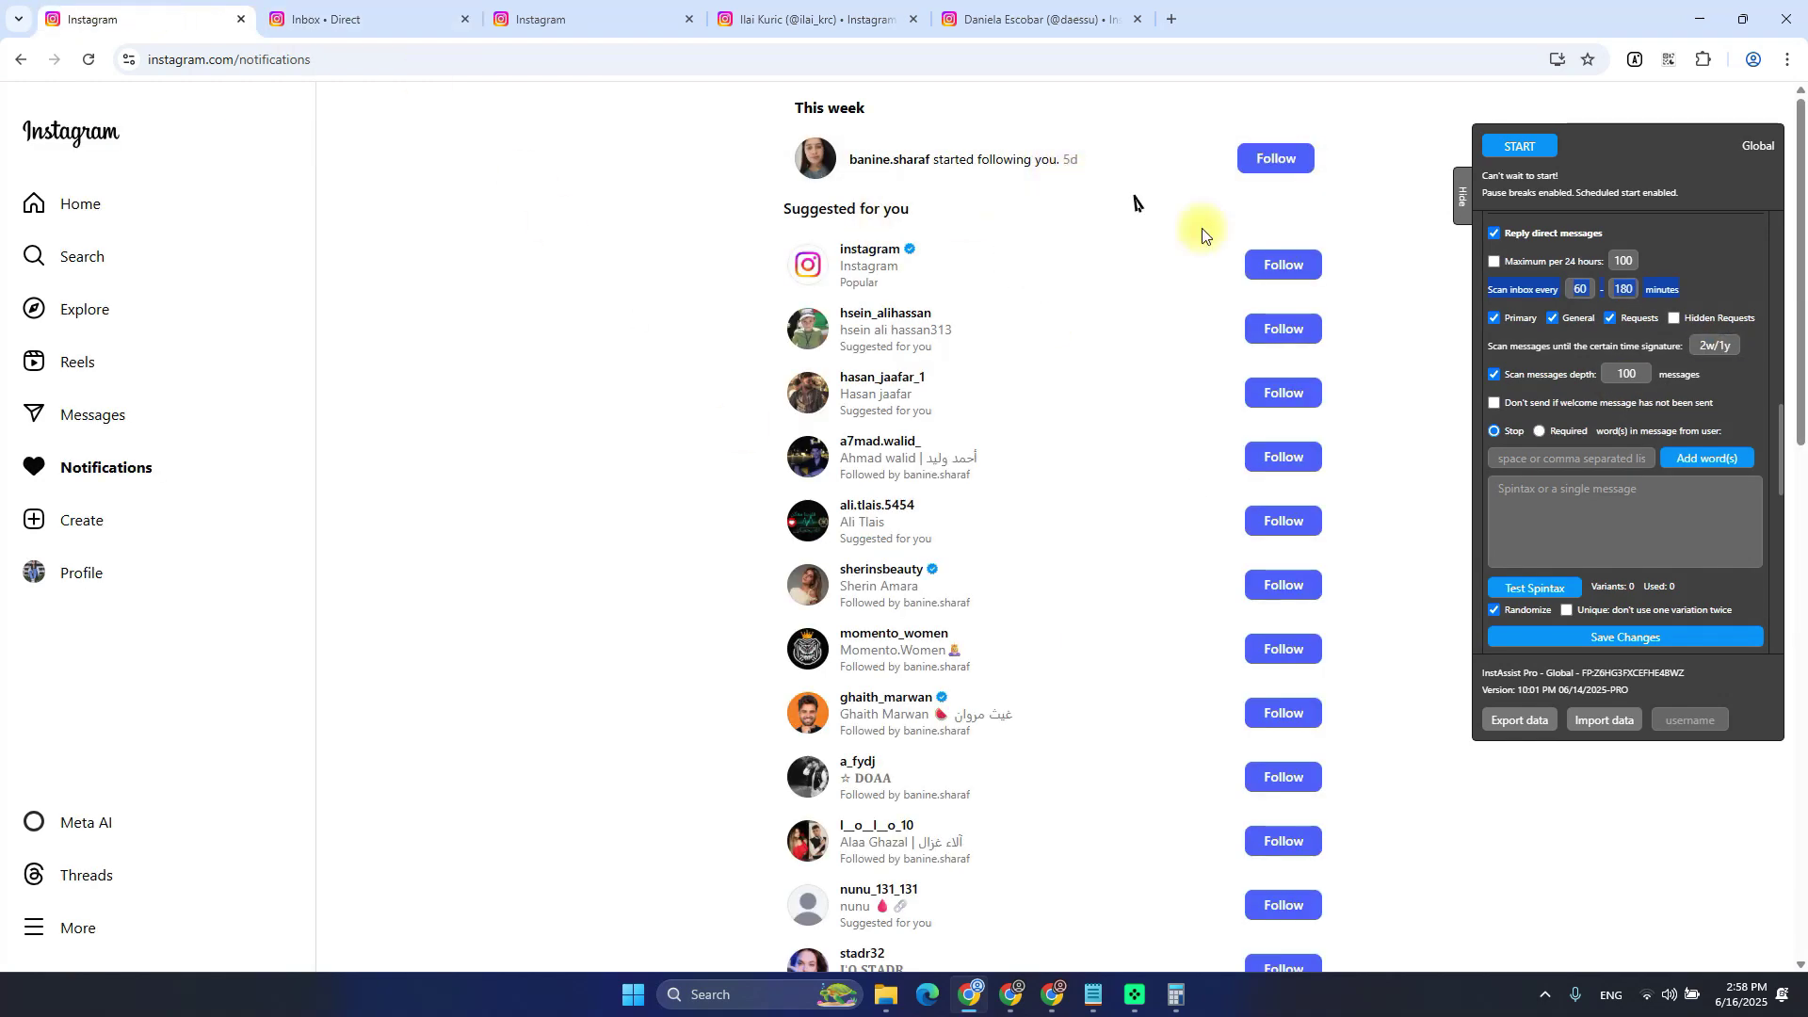
{"action": "left_click", "coordinate": [315, 17]}
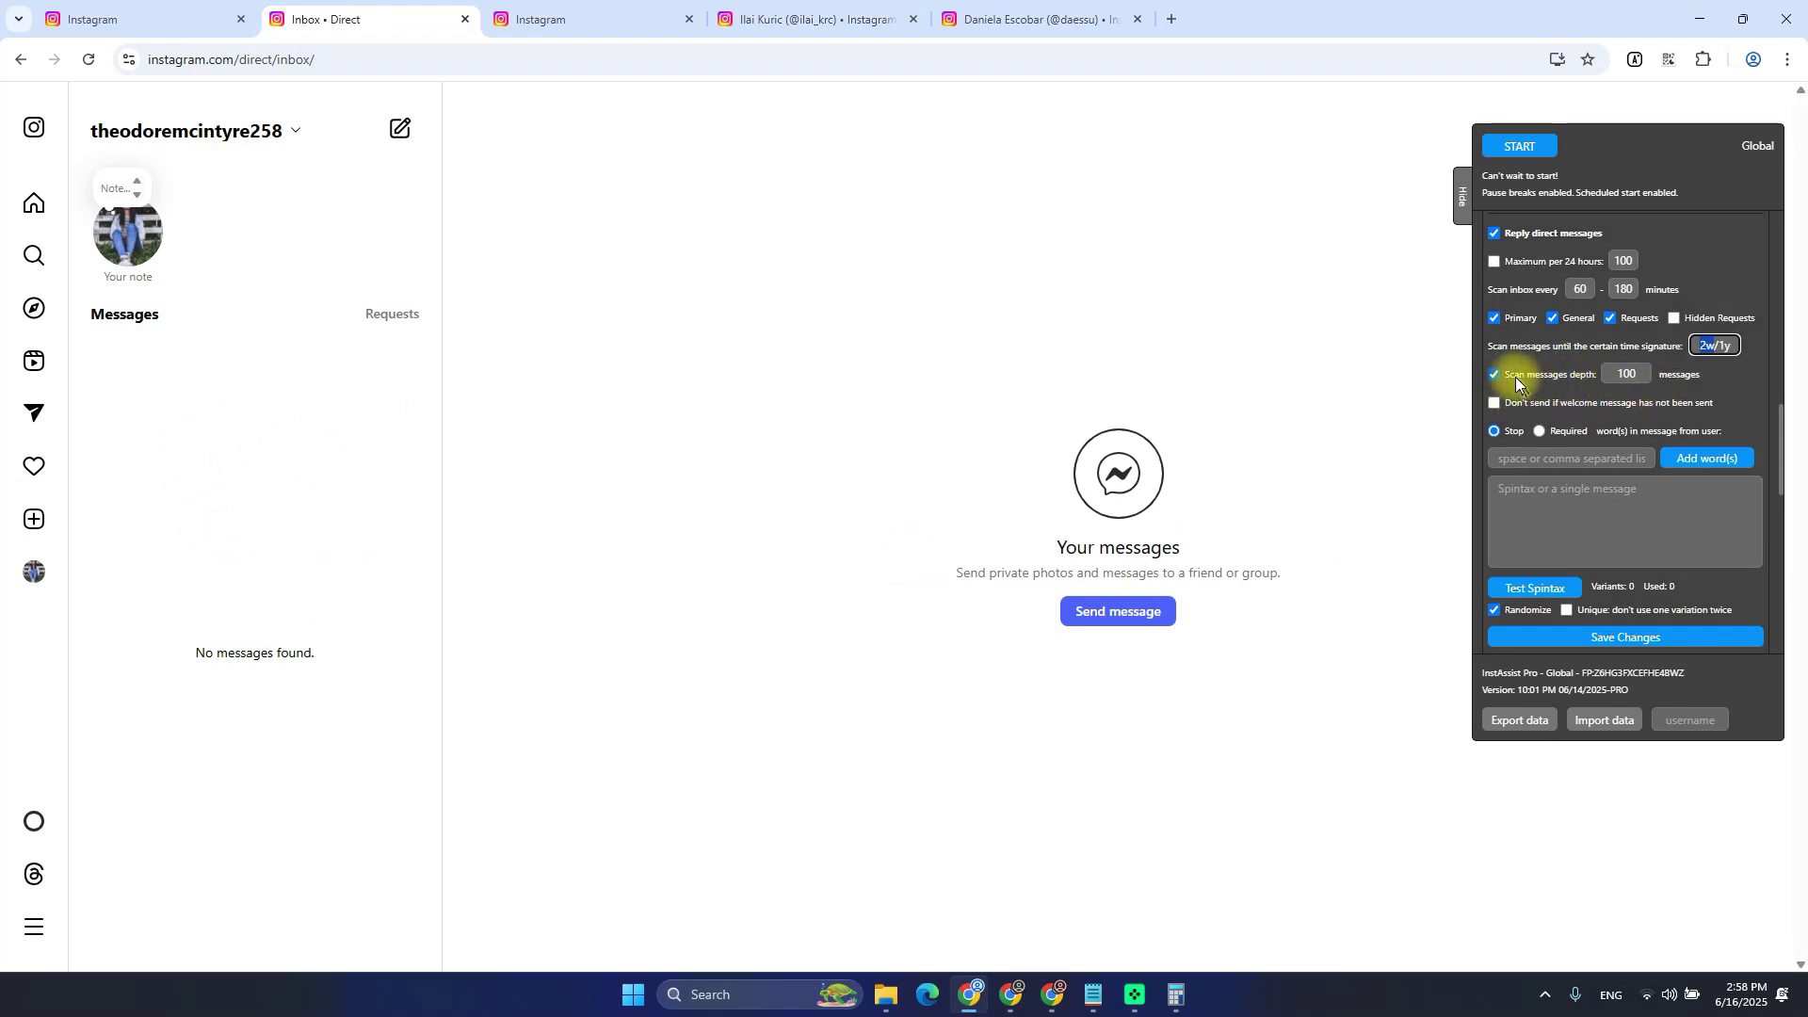
Block replies when no welcome message has been sent, and save "{Hi|Hello|Hey} {how are you|what's up|how is it going}?" as the reply template
{"action": "left_click", "coordinate": [1637, 373]}
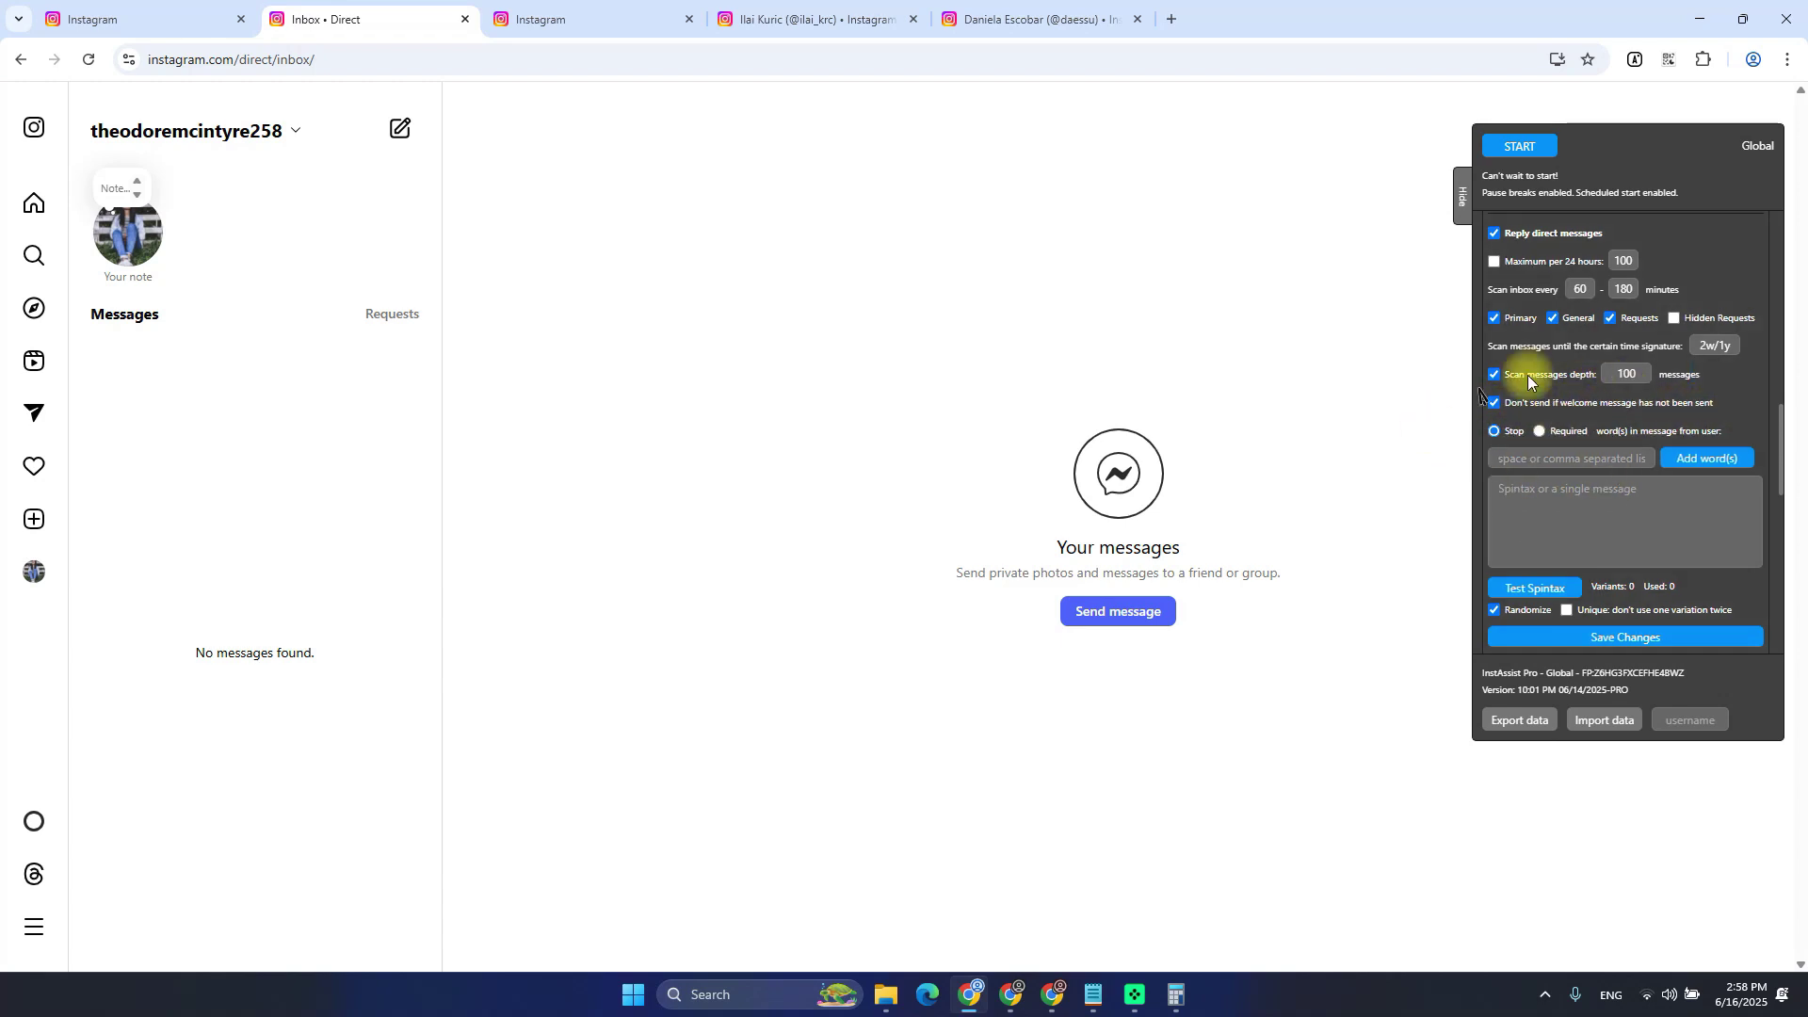
{"action": "scroll", "coordinate": [1585, 445], "scroll_direction": "down", "scroll_amount": 1}
{"action": "type", "text": "{Hi|Hello|Hey} {how are you|what's up|how is it going}?"}
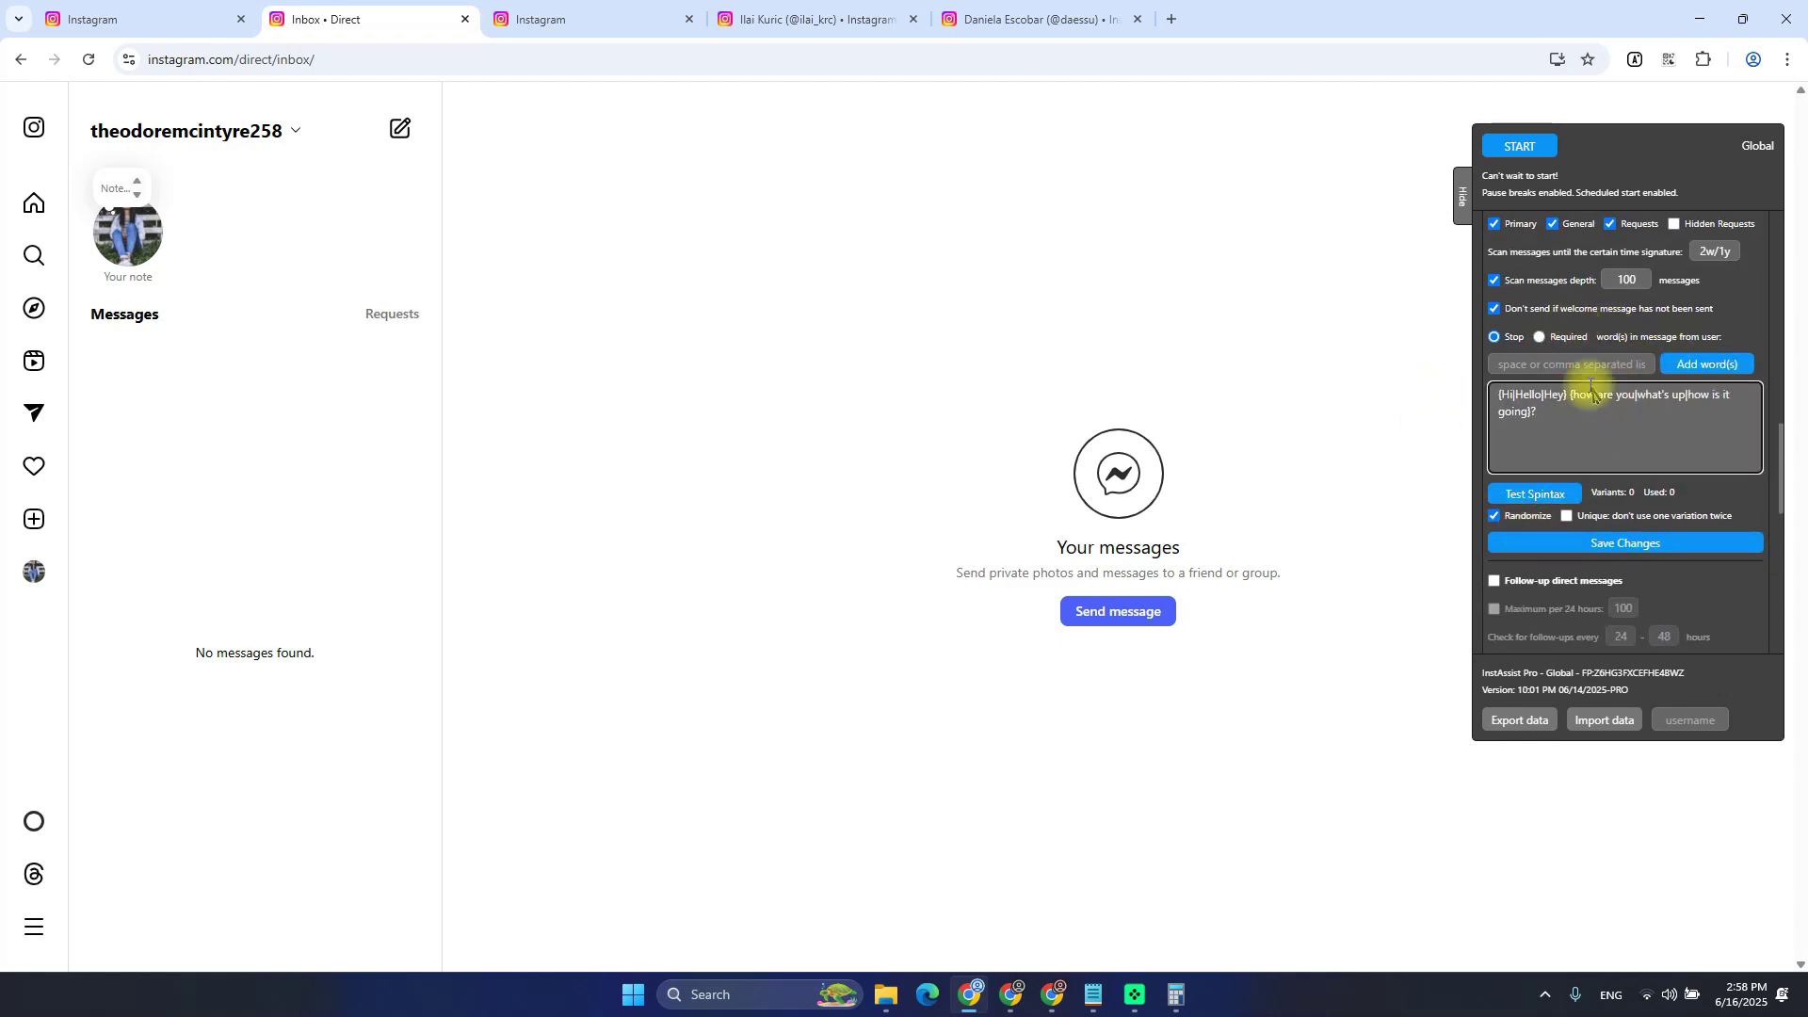
{"action": "left_click", "coordinate": [1604, 544]}
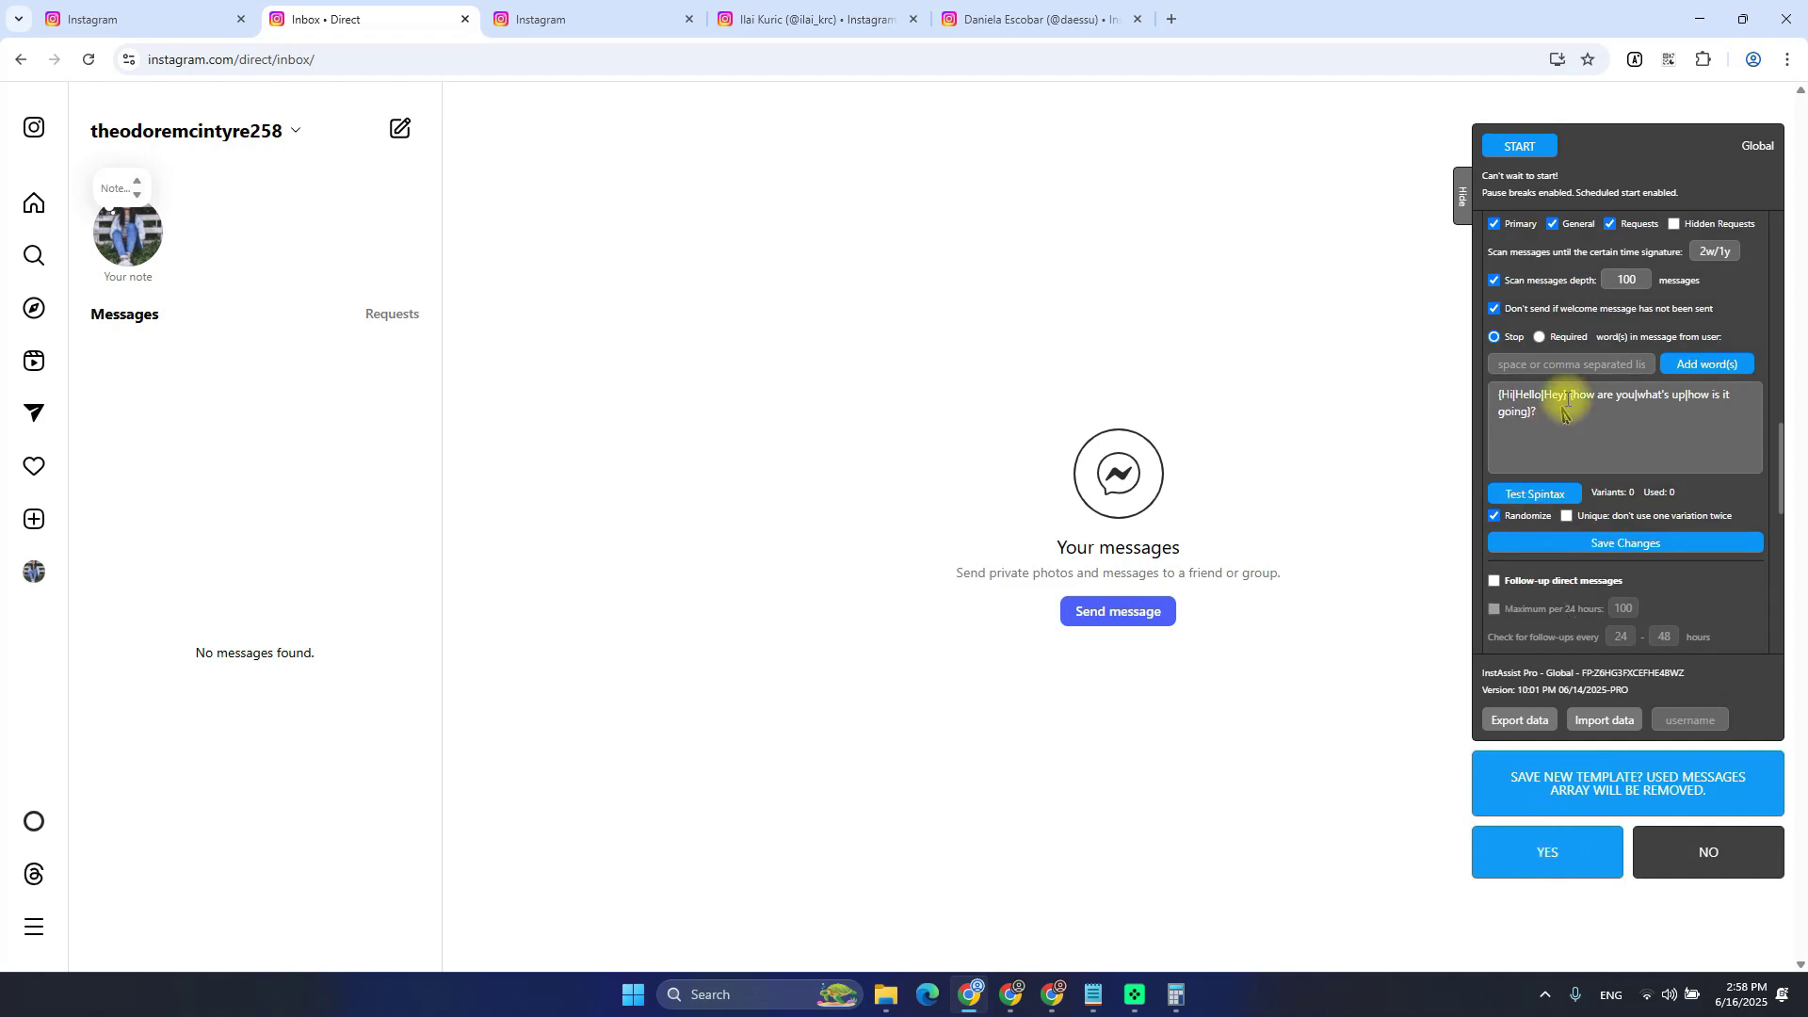
{"action": "left_click", "coordinate": [1541, 874]}
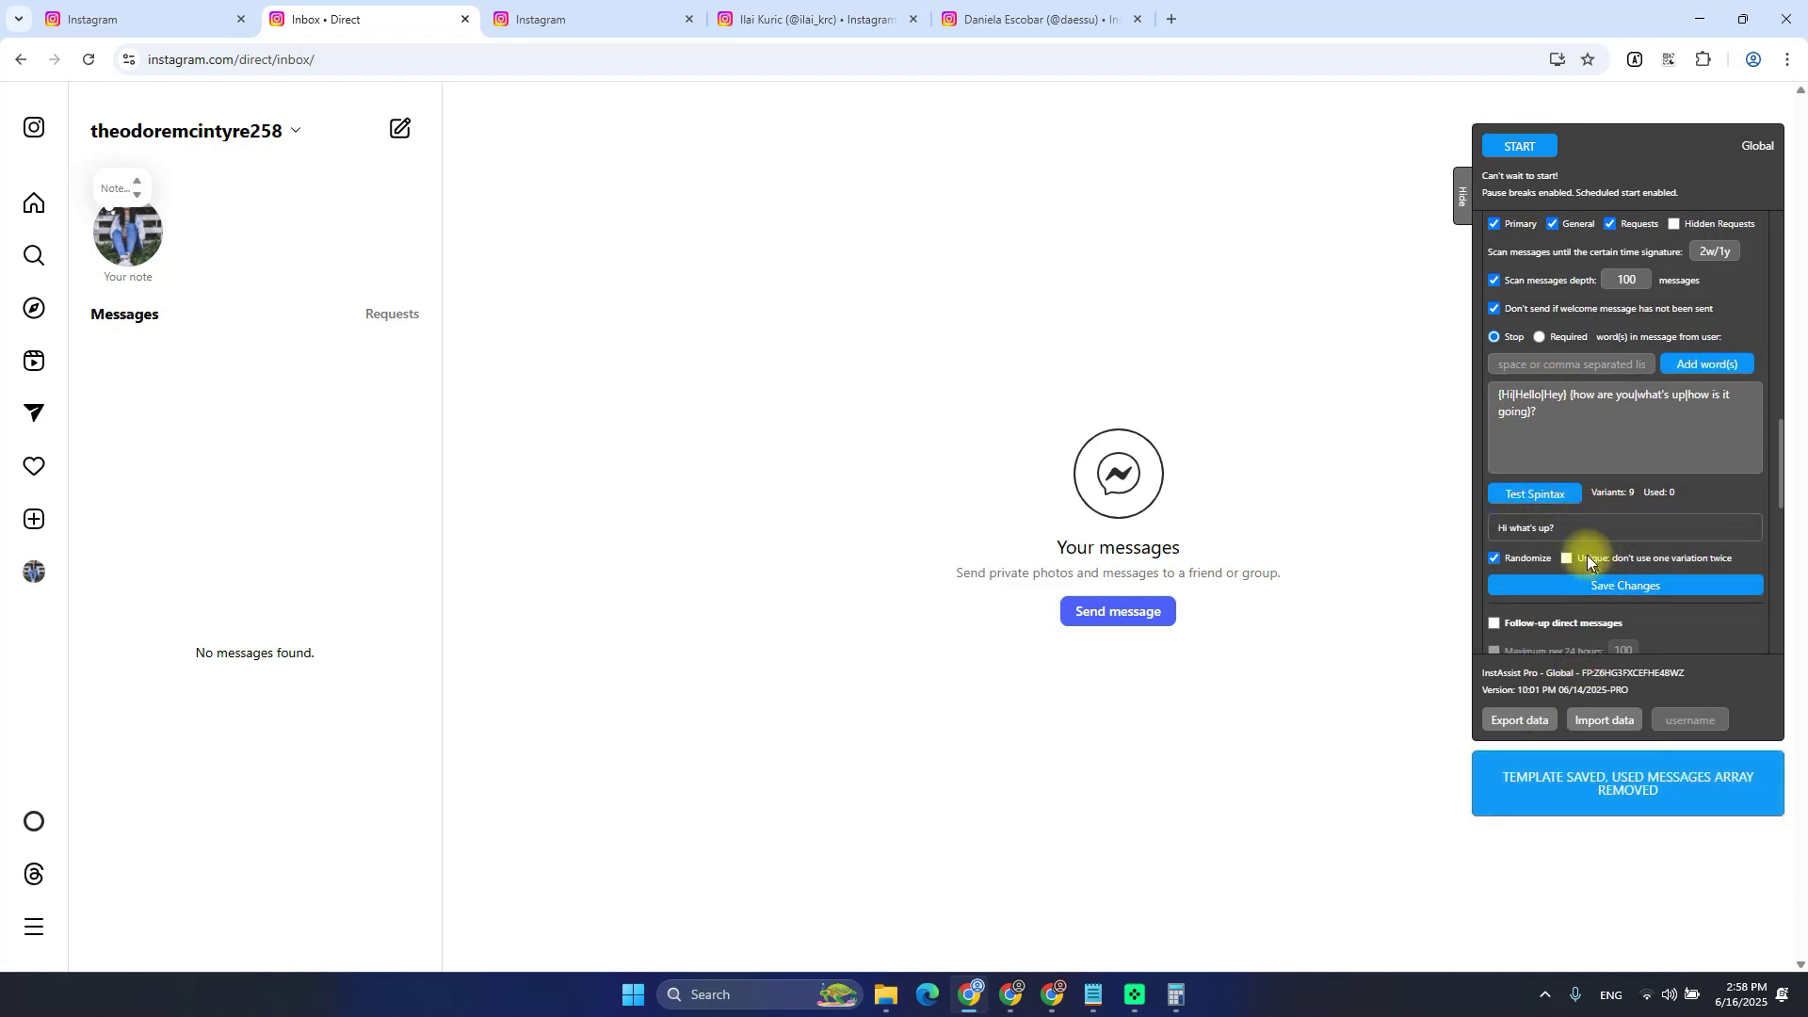
Find the follow-up direct message settings and review the main and follow-up message types in the Notepad notes
{"action": "scroll", "coordinate": [1601, 518], "scroll_direction": "down", "scroll_amount": 3}
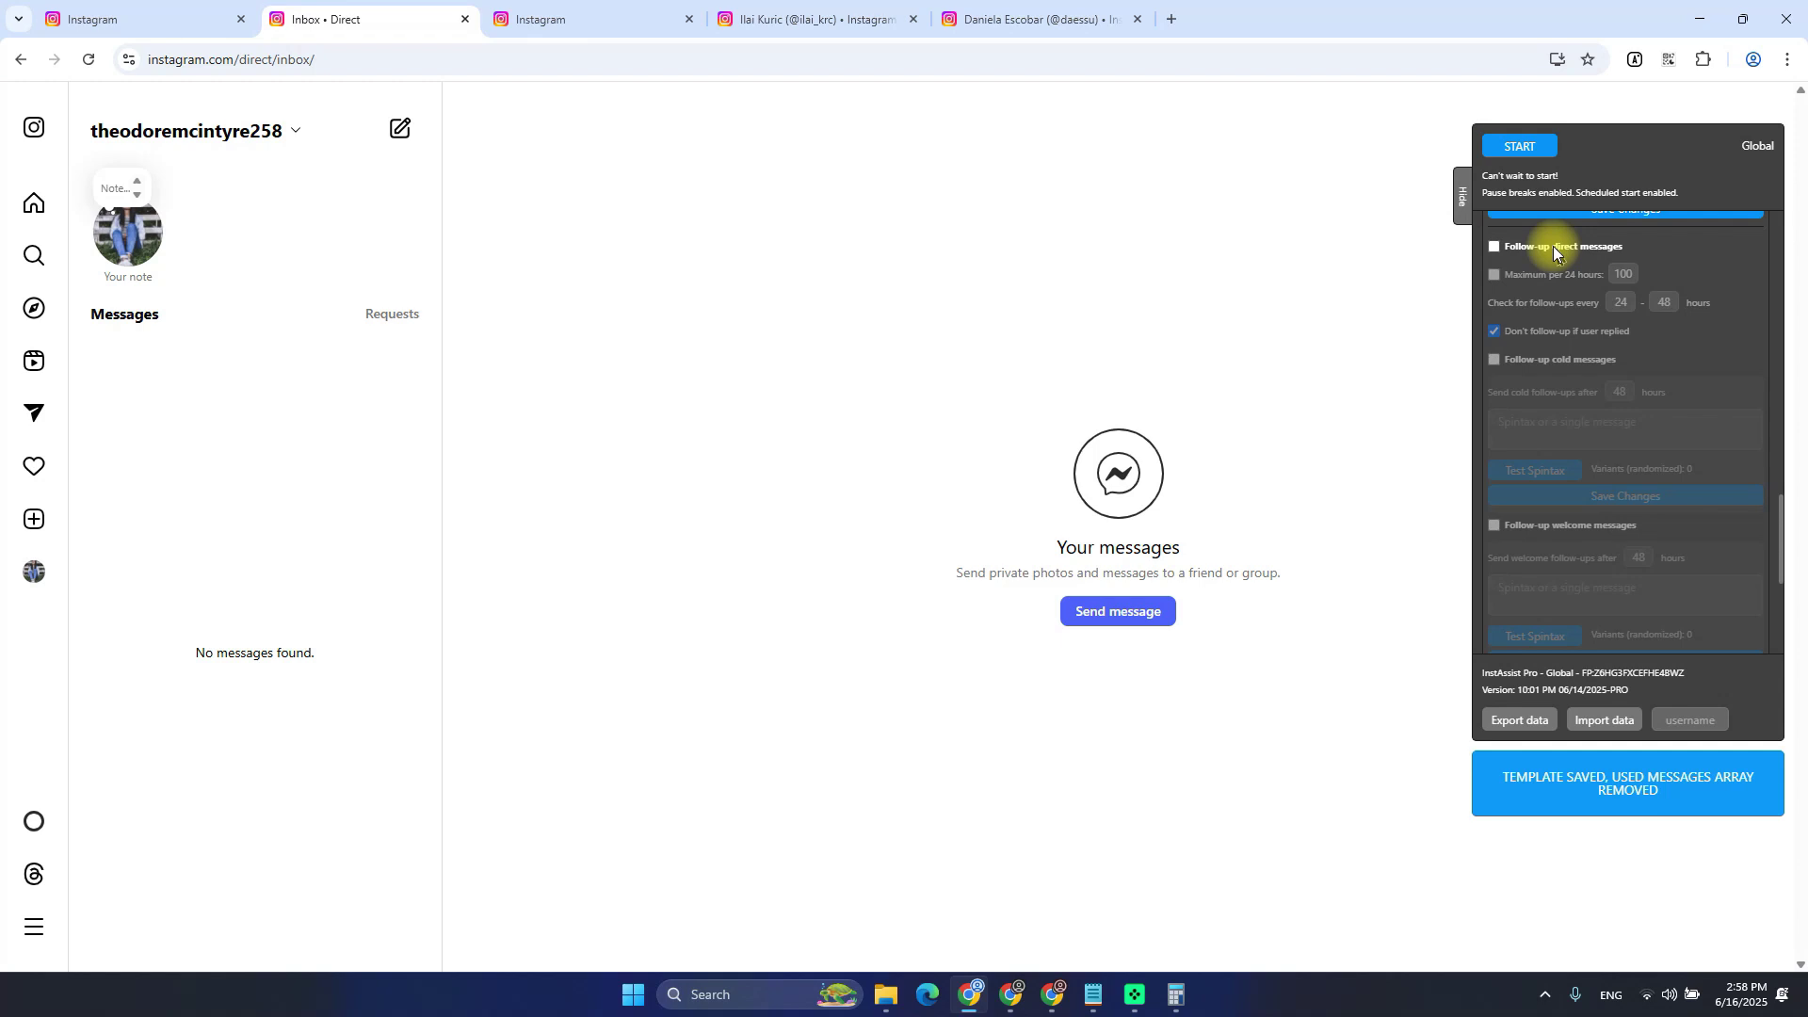
{"action": "key", "text": "alt+Tab"}
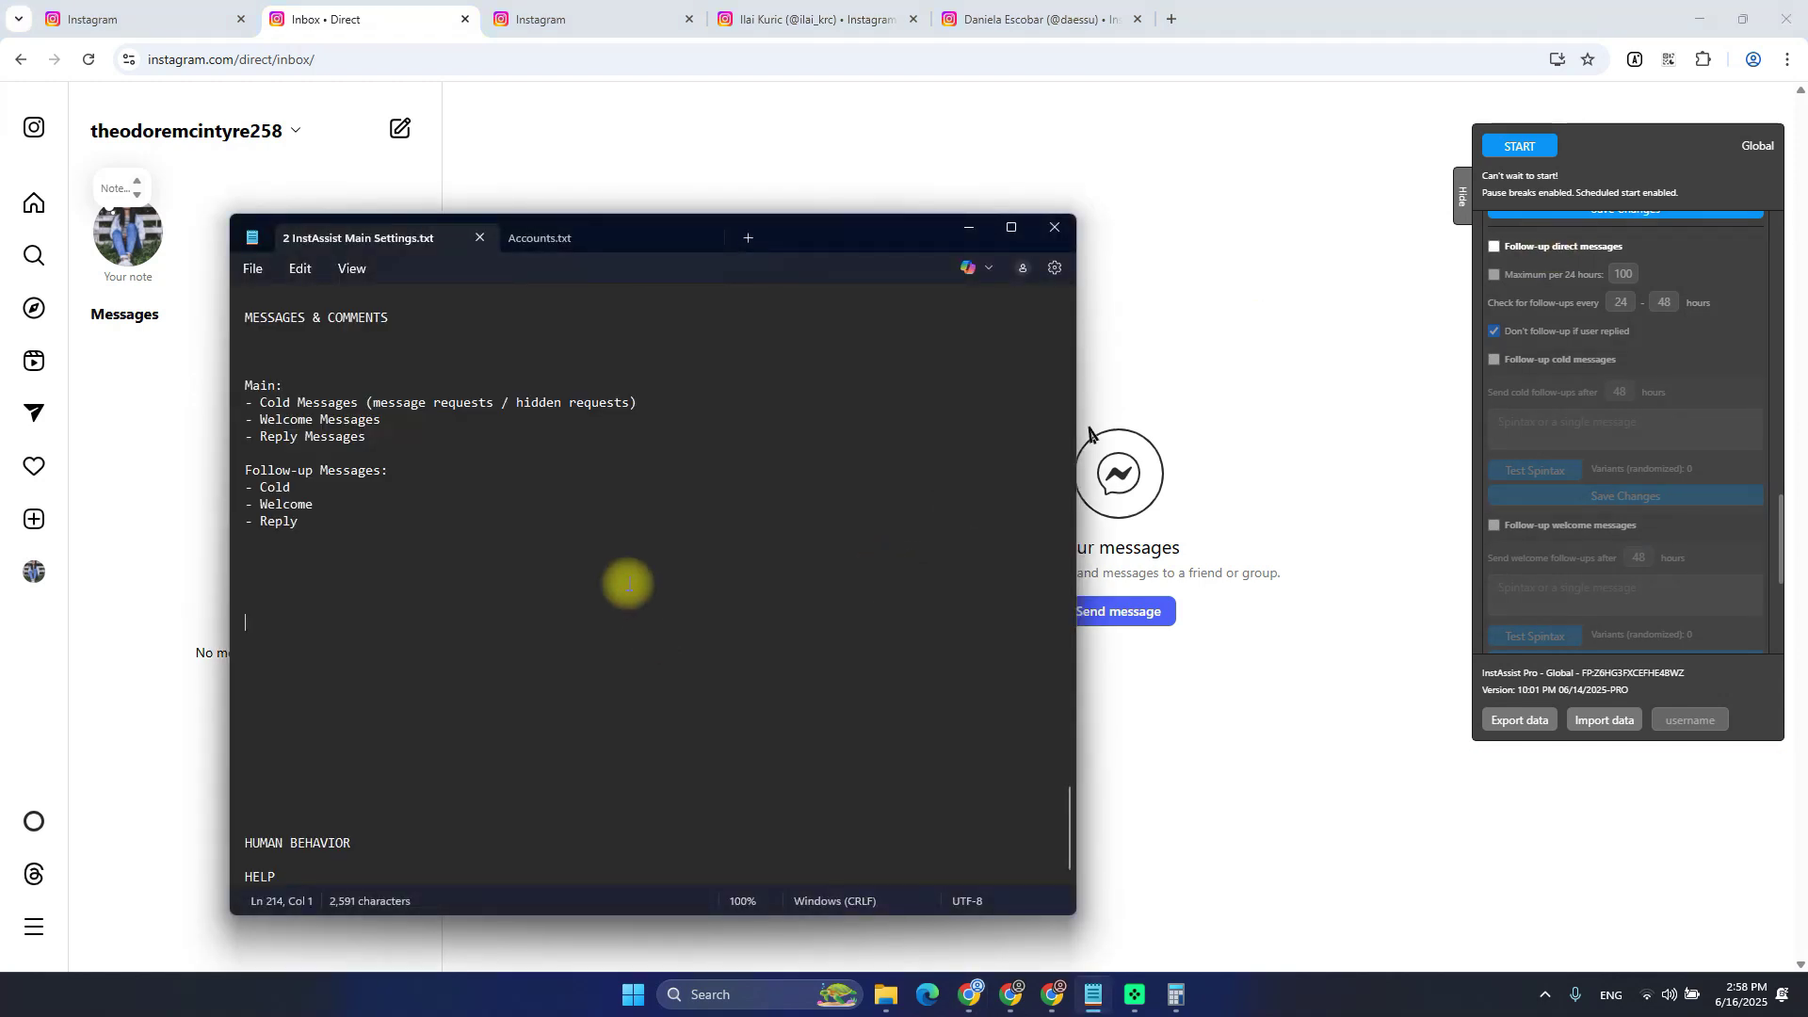
{"action": "left_click", "coordinate": [620, 576]}
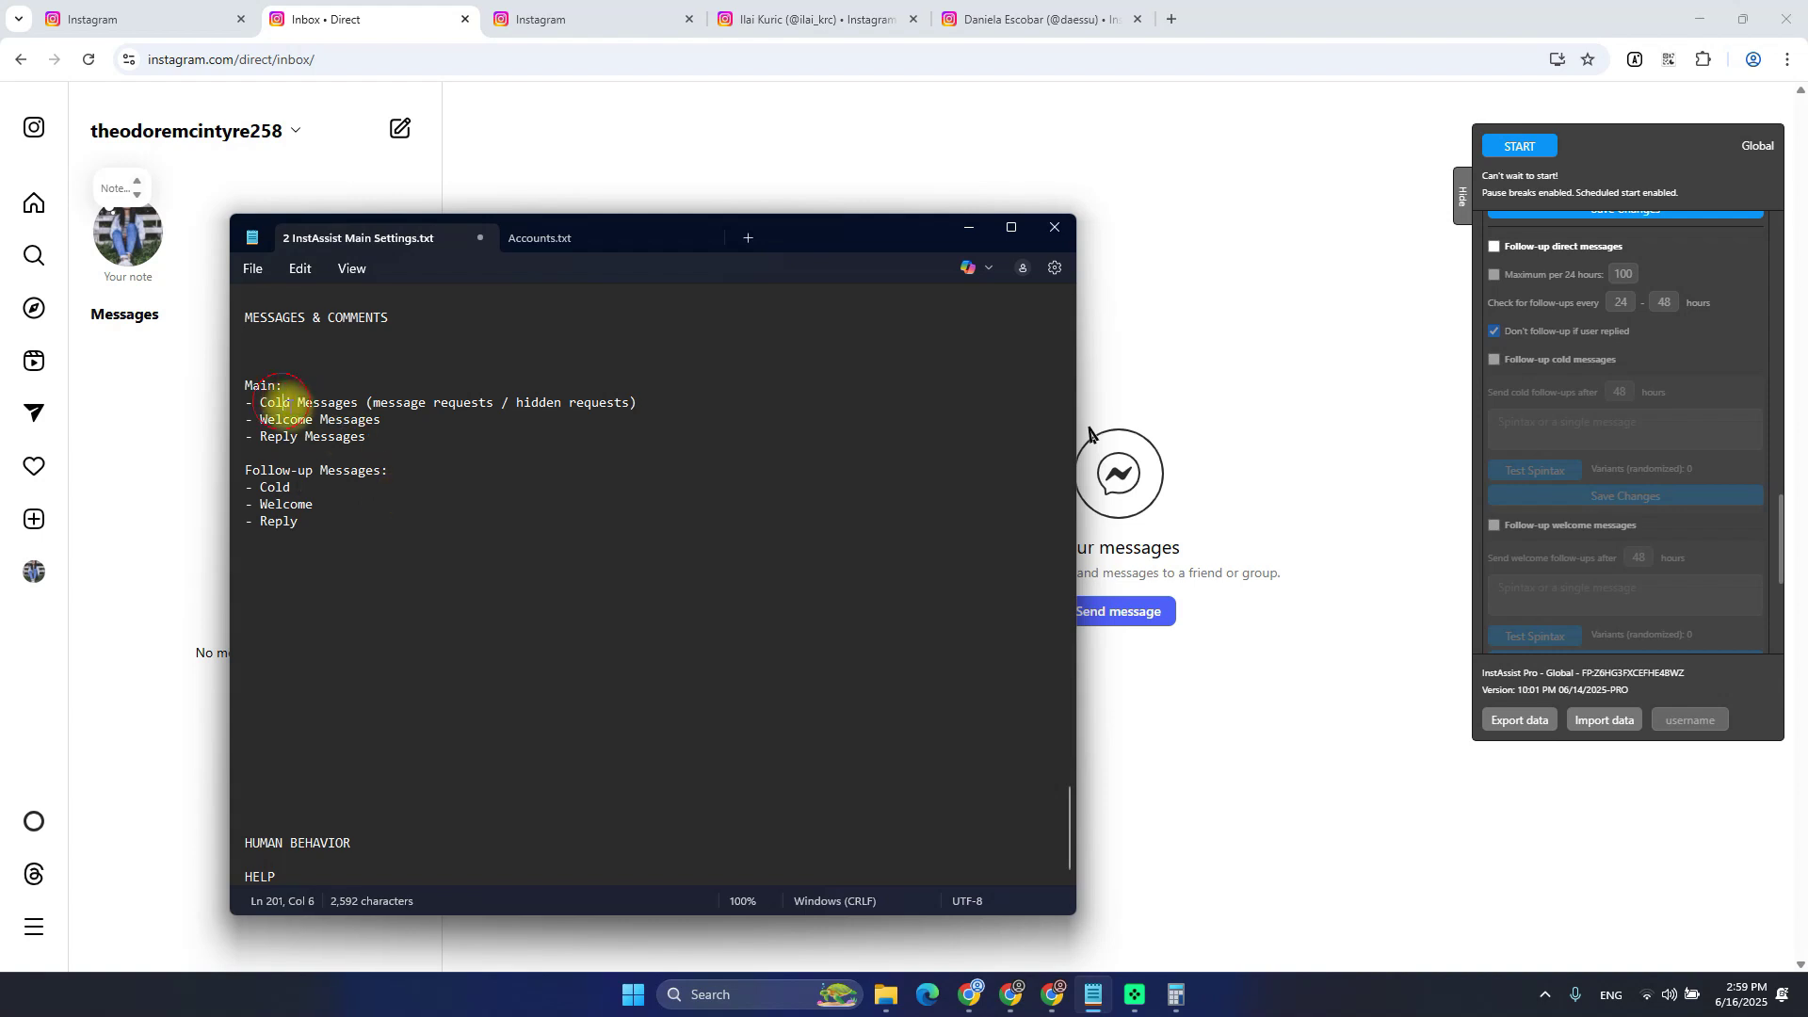
{"action": "left_click_drag", "start_coordinate": [260, 420], "coordinate": [387, 420]}
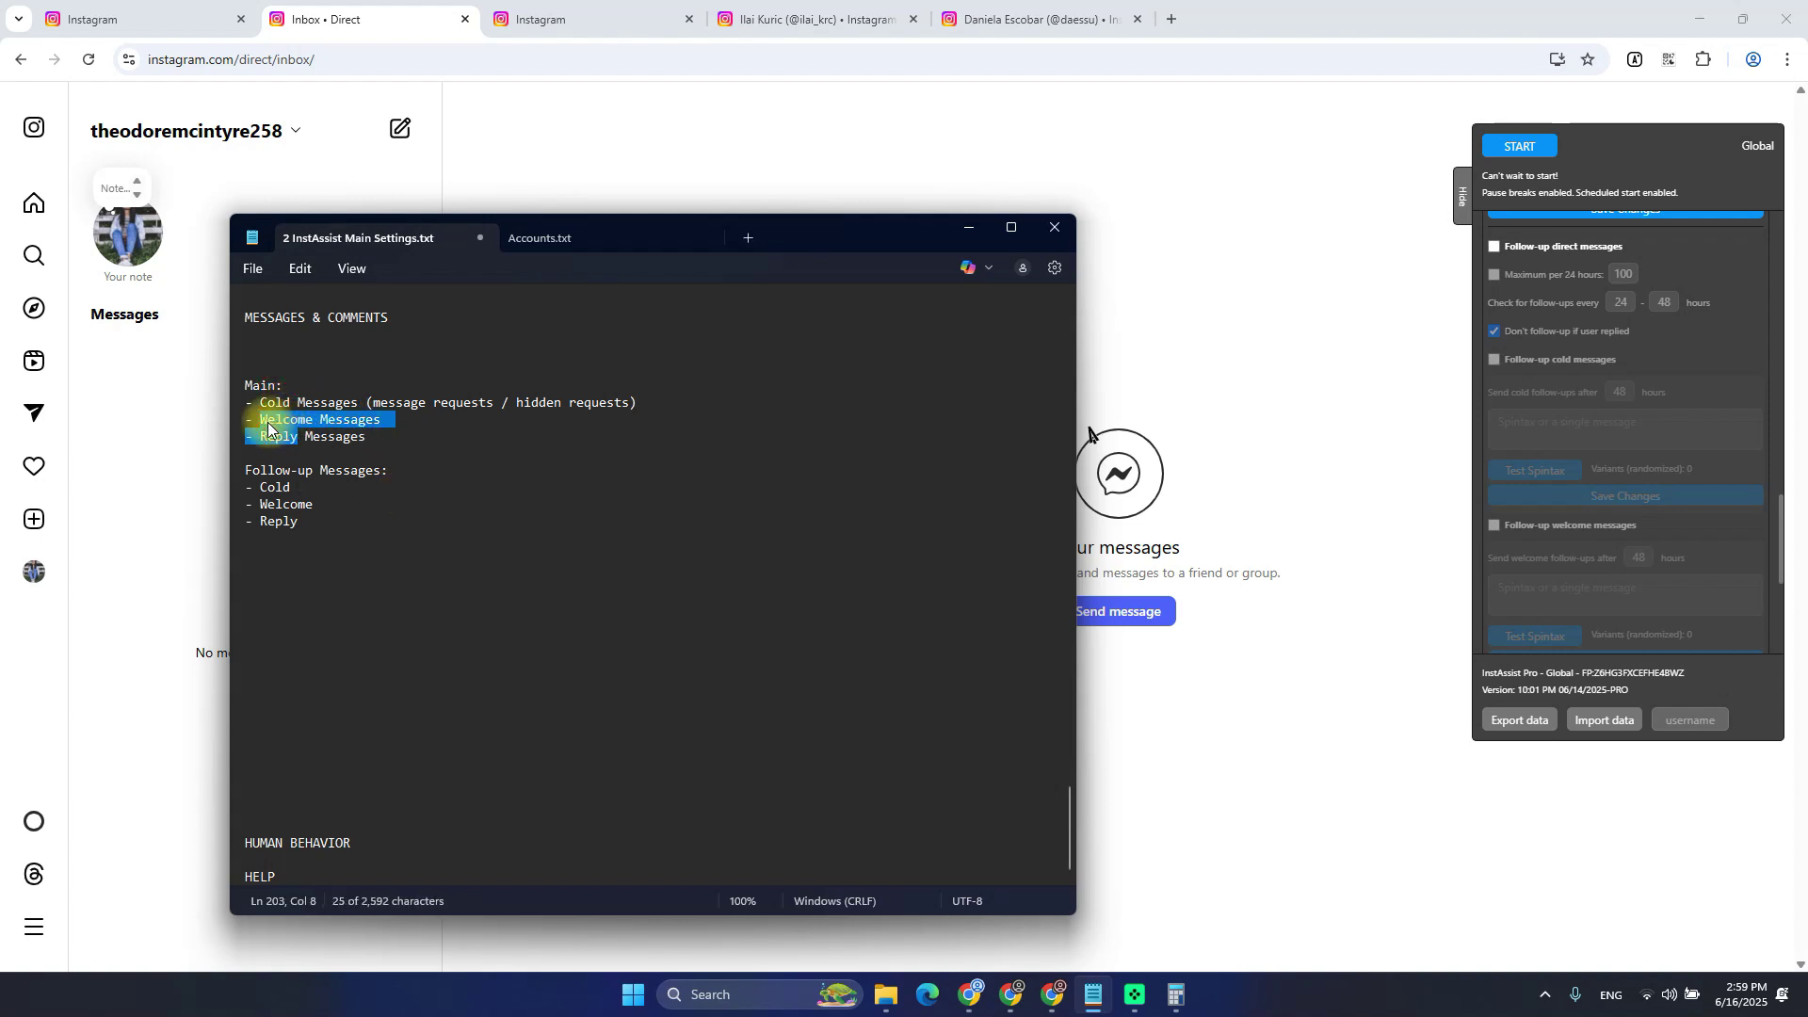
{"action": "left_click", "coordinate": [361, 502]}
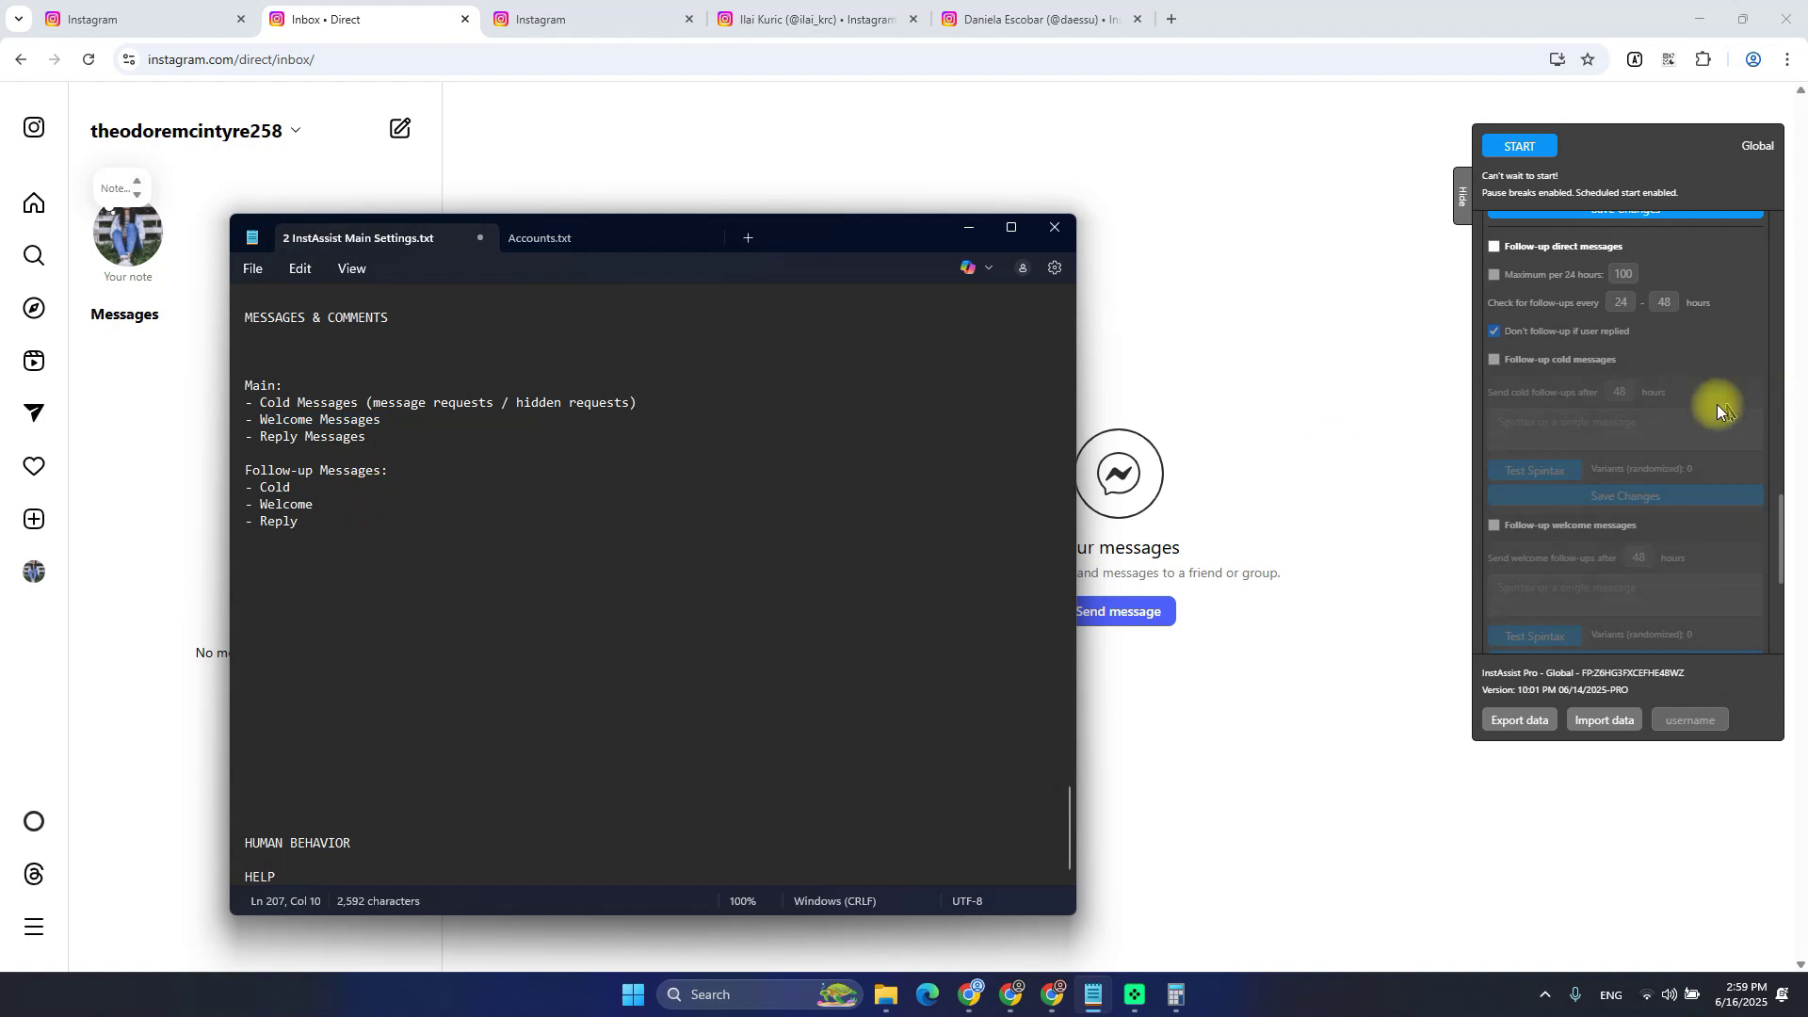
Enable follow-up direct messages and the follow-up welcome messages option in the InstAssist panel
{"action": "scroll", "coordinate": [1705, 420], "scroll_direction": "up", "scroll_amount": 1}
{"action": "scroll", "coordinate": [1541, 405], "scroll_direction": "up", "scroll_amount": 1}
{"action": "left_click", "coordinate": [1533, 345]}
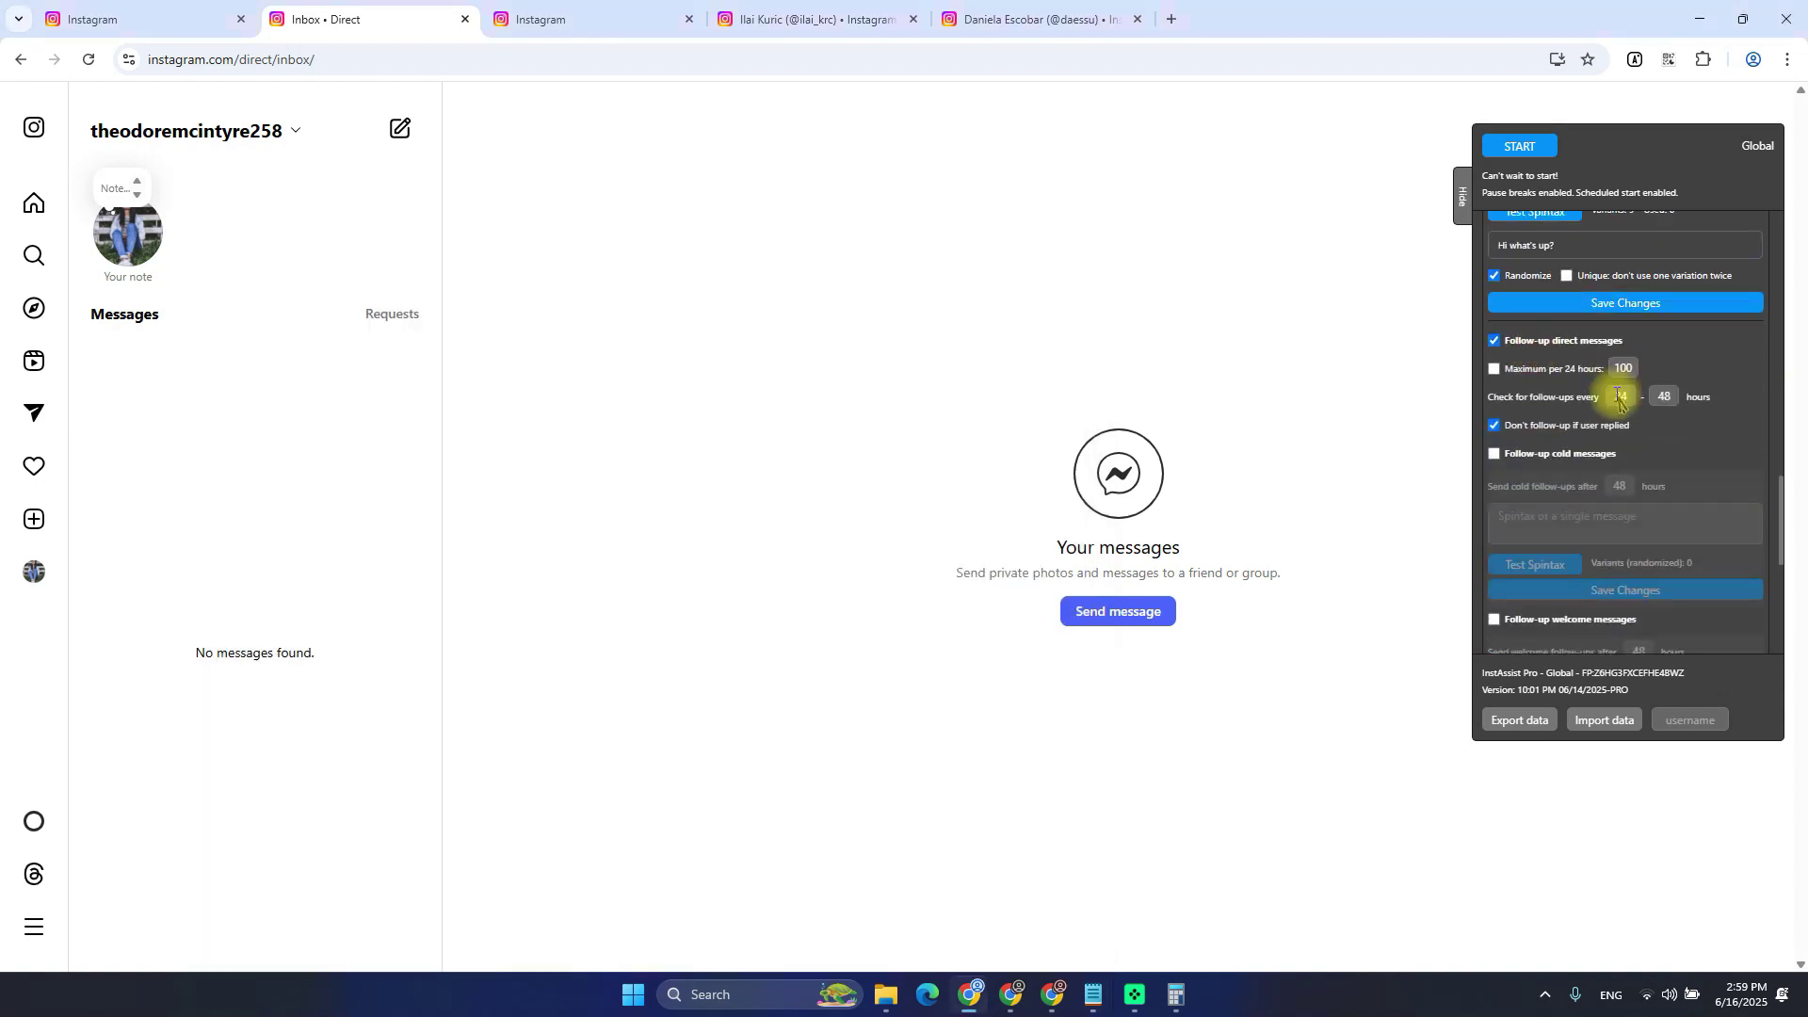
{"action": "left_click", "coordinate": [1561, 339]}
{"action": "scroll", "coordinate": [1561, 339], "scroll_direction": "down", "scroll_amount": 3}
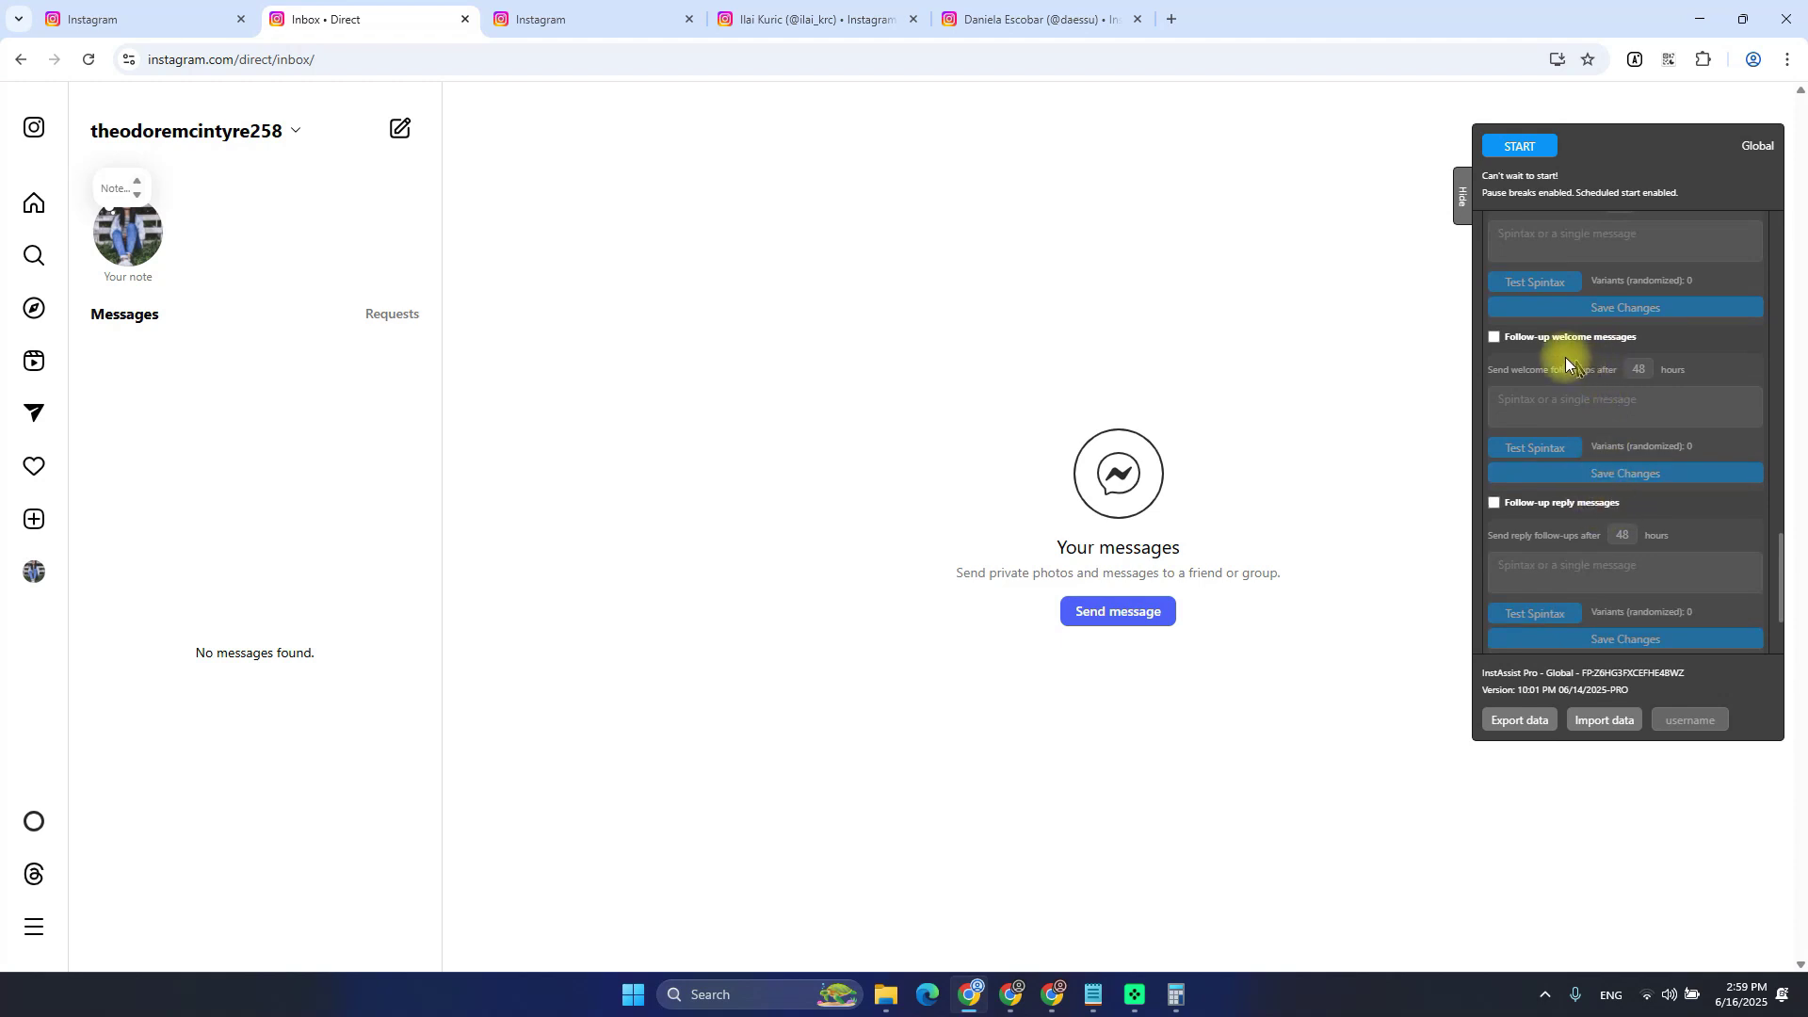
{"action": "left_click", "coordinate": [1535, 340]}
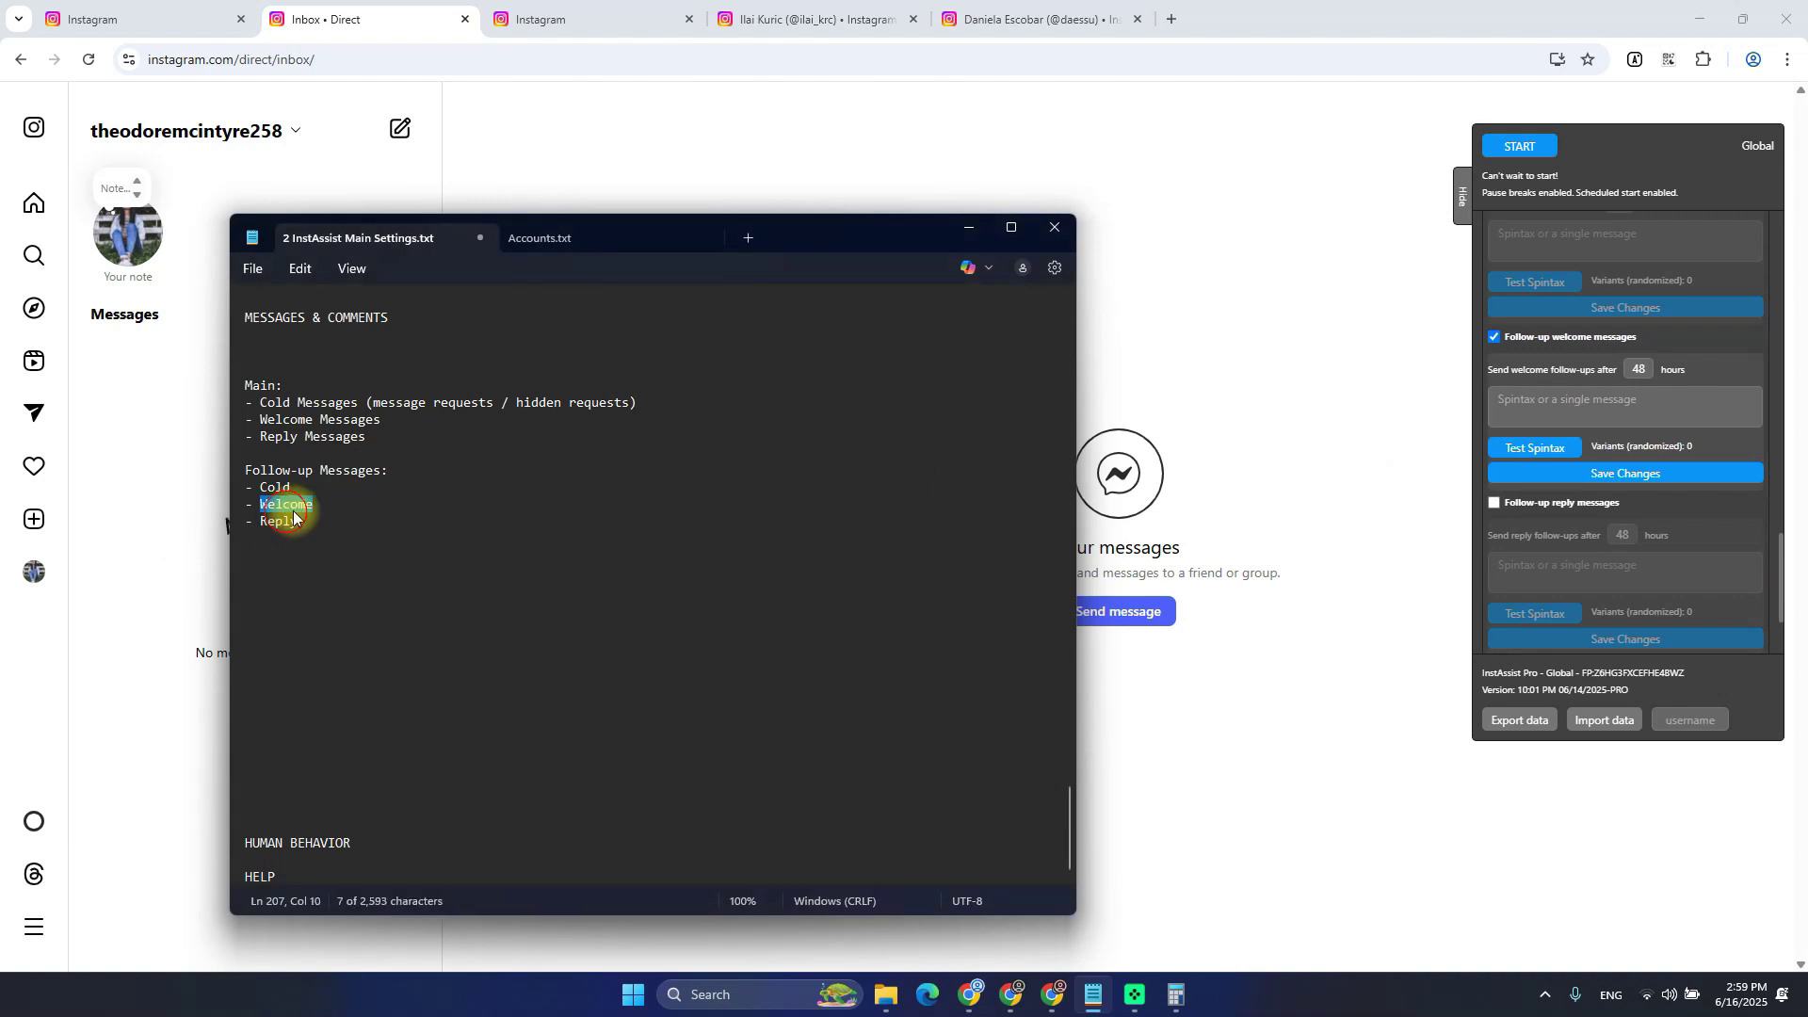
Extend the Welcome entry under Follow-up Messages in the Notepad notes to read "Welcome Follow-up Message"
{"action": "left_click_drag", "start_coordinate": [246, 471], "coordinate": [382, 471]}
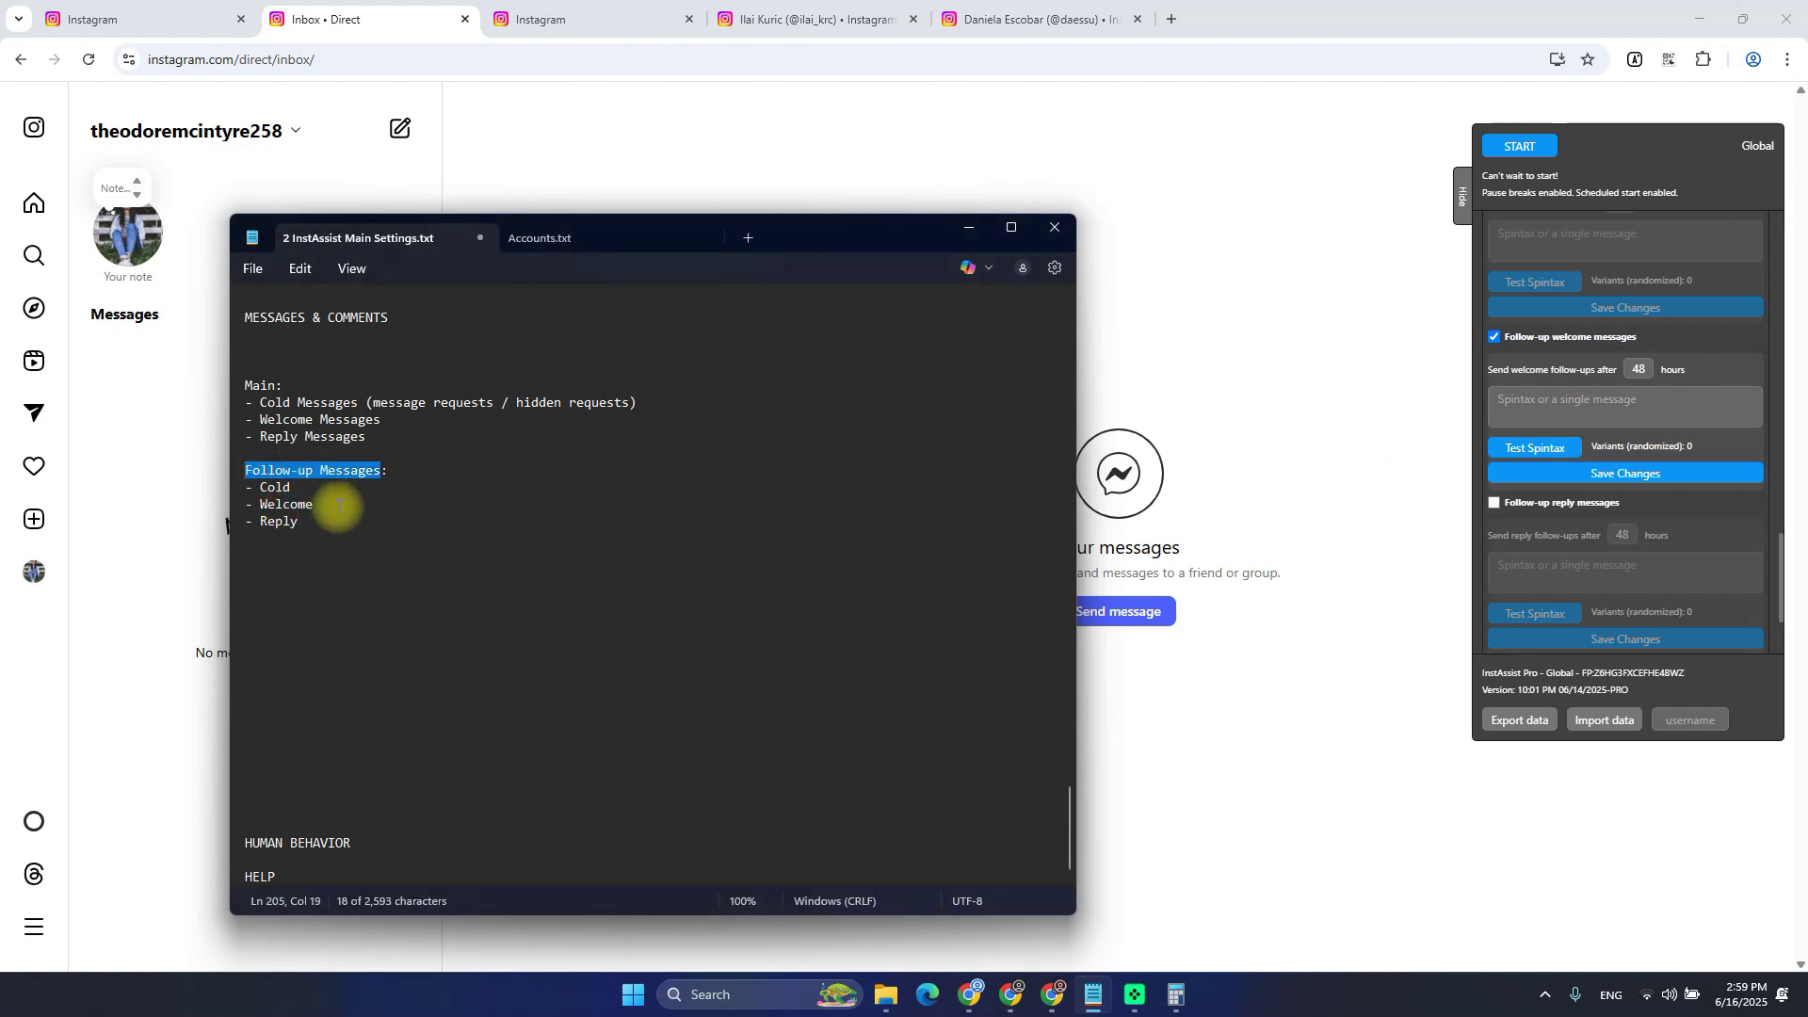
{"action": "key", "text": "ctrl+c"}
{"action": "left_click", "coordinate": [339, 506]}
{"action": "key", "text": "ctrl+v"}
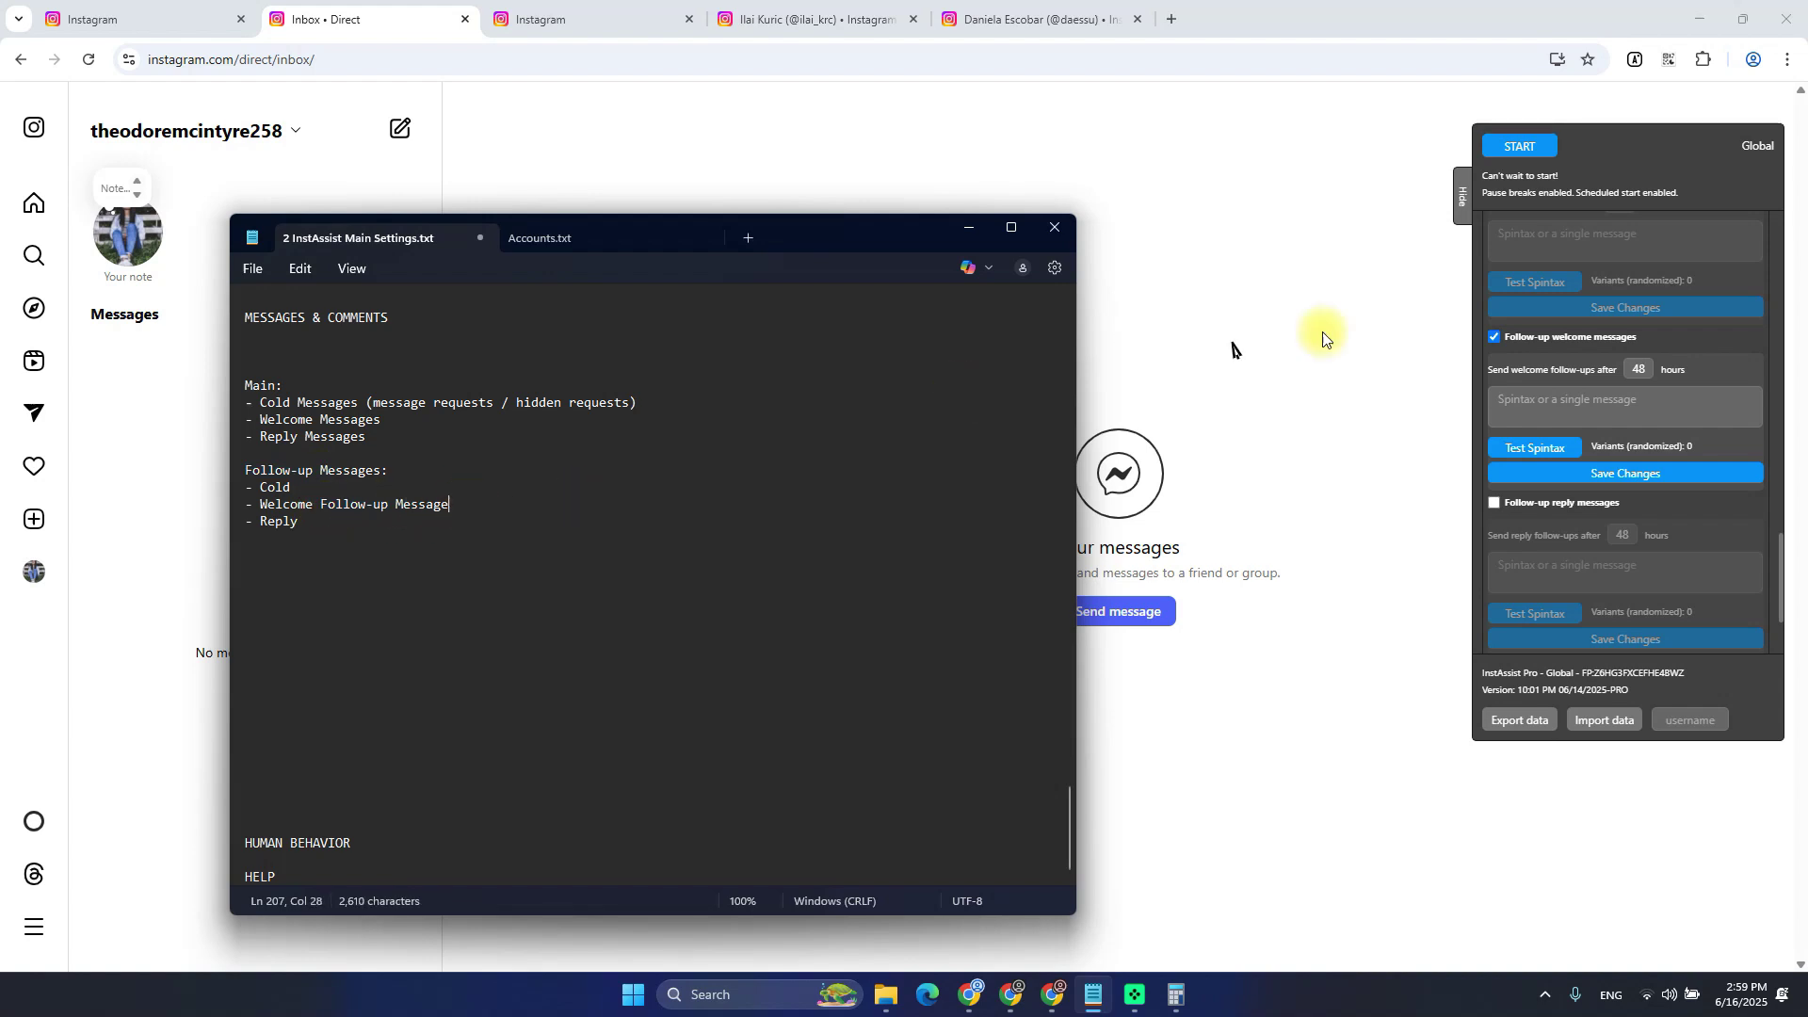
Return to the InstAssist panel and examine the follow-up cold, welcome and reply message options down to the assigned links
{"action": "scroll", "coordinate": [1550, 452], "scroll_direction": "up", "scroll_amount": 3}
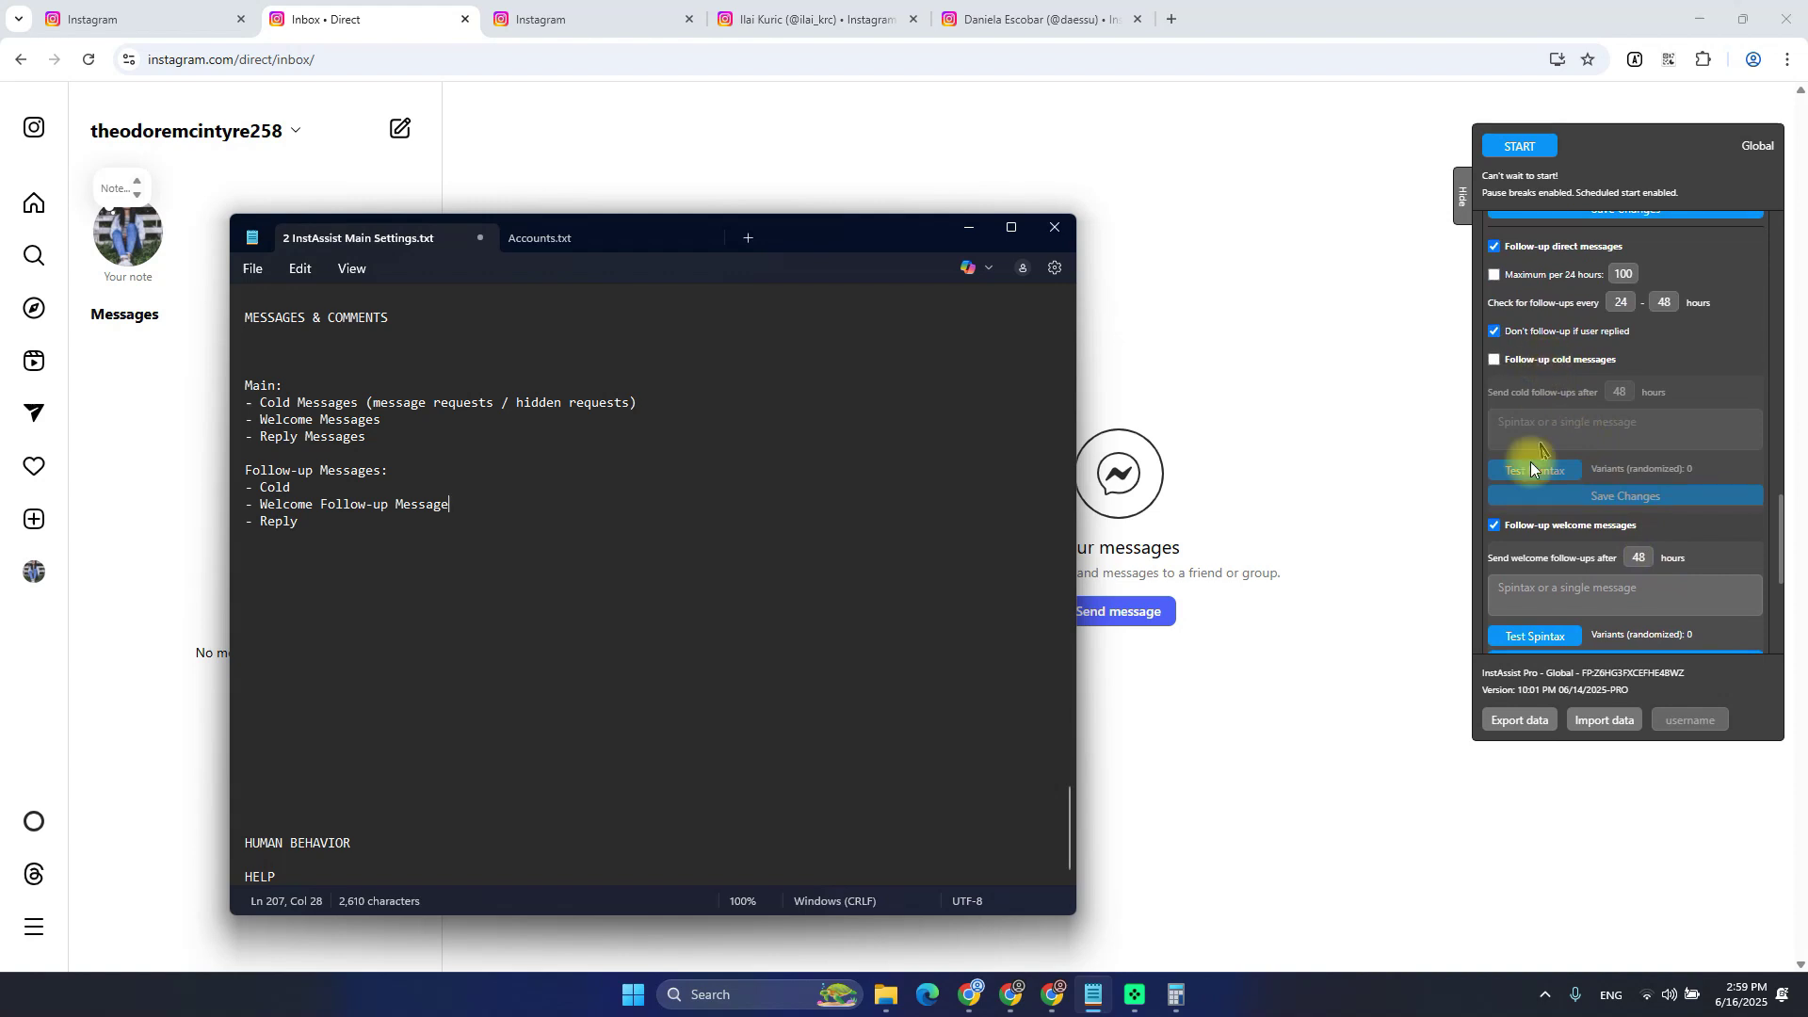
{"action": "left_click", "coordinate": [1546, 362]}
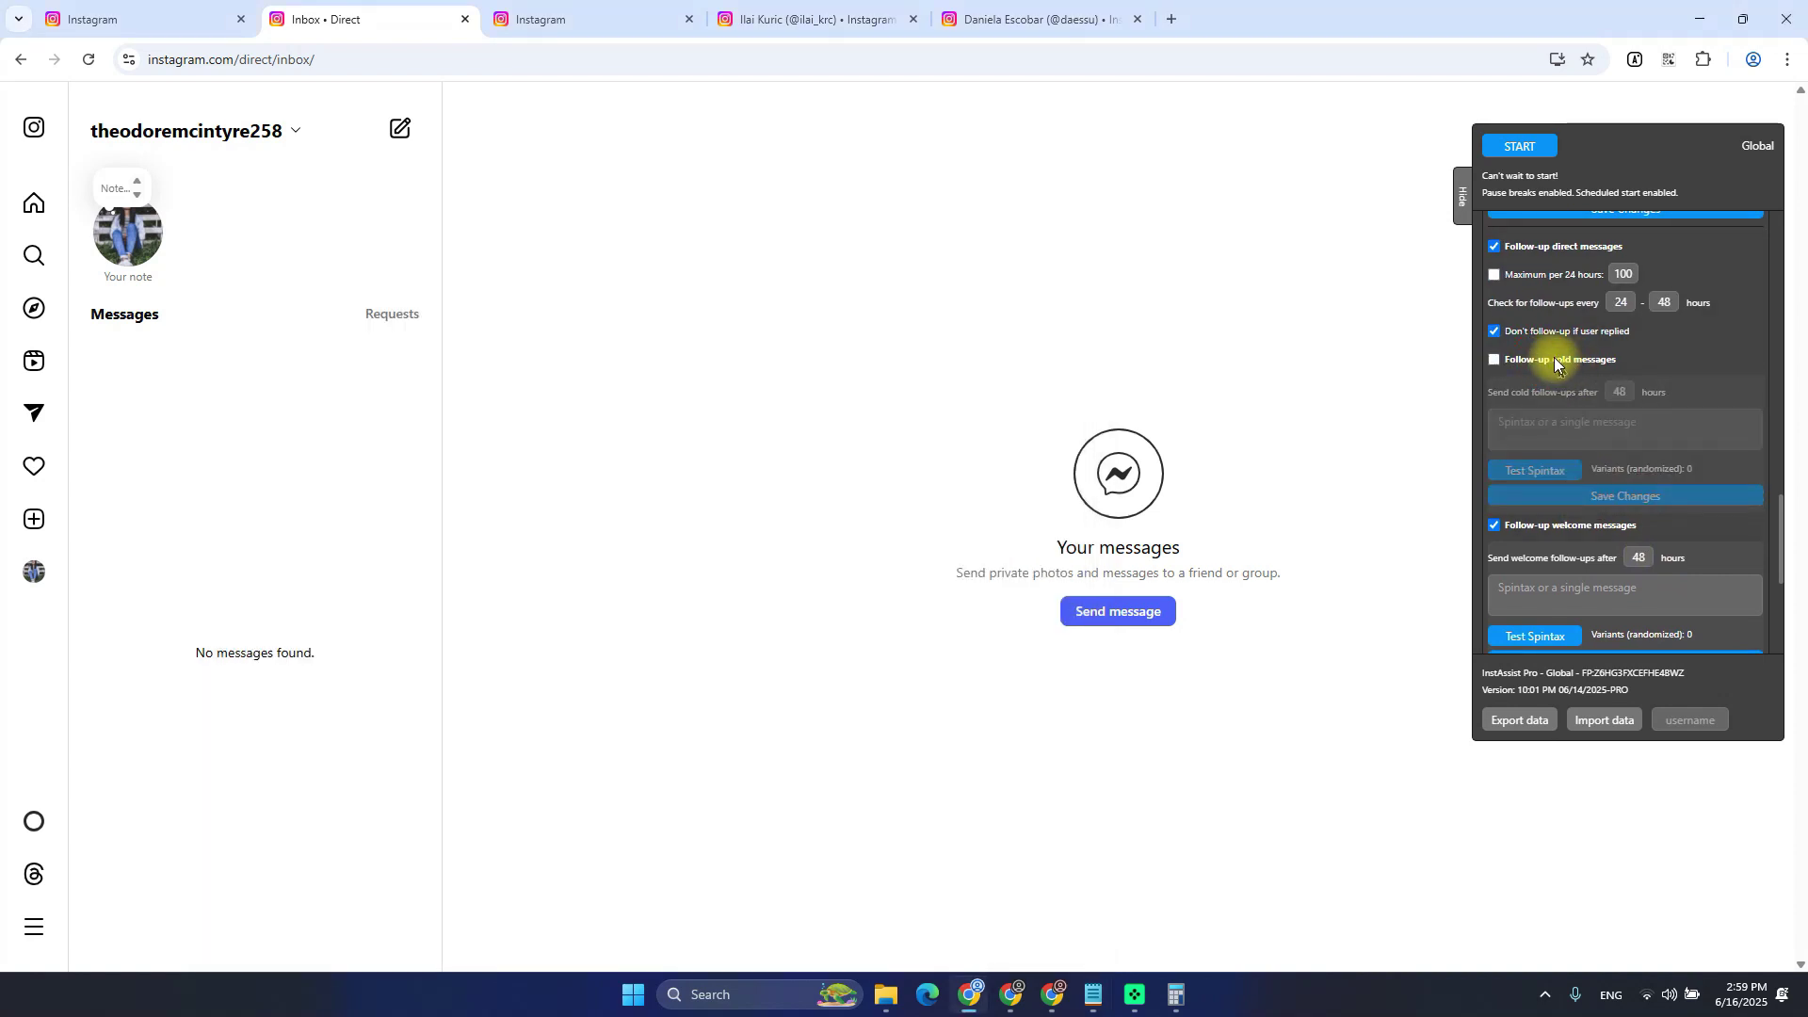
{"action": "scroll", "coordinate": [1563, 405], "scroll_direction": "down", "scroll_amount": 3}
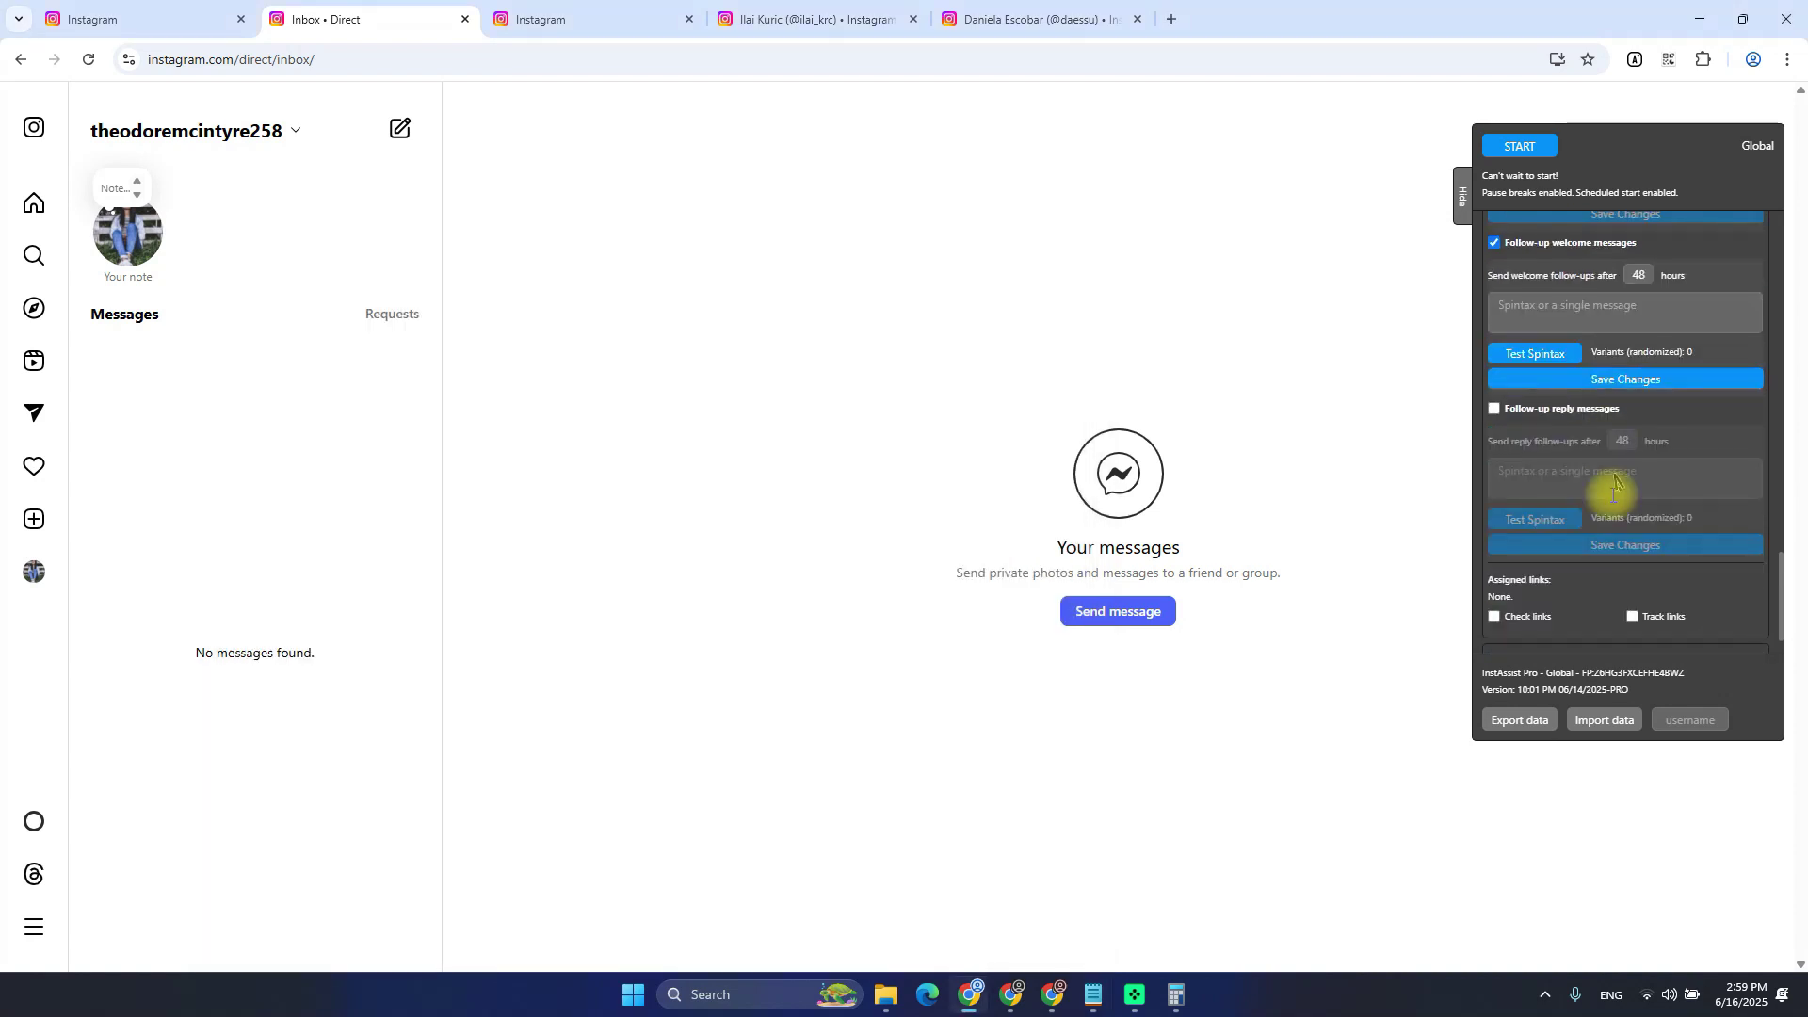
Disable the follow-up welcome messages option and the follow-up direct messages option
{"action": "left_click", "coordinate": [1528, 413]}
{"action": "left_click", "coordinate": [1565, 412]}
{"action": "scroll", "coordinate": [1582, 426], "scroll_direction": "up", "scroll_amount": 4}
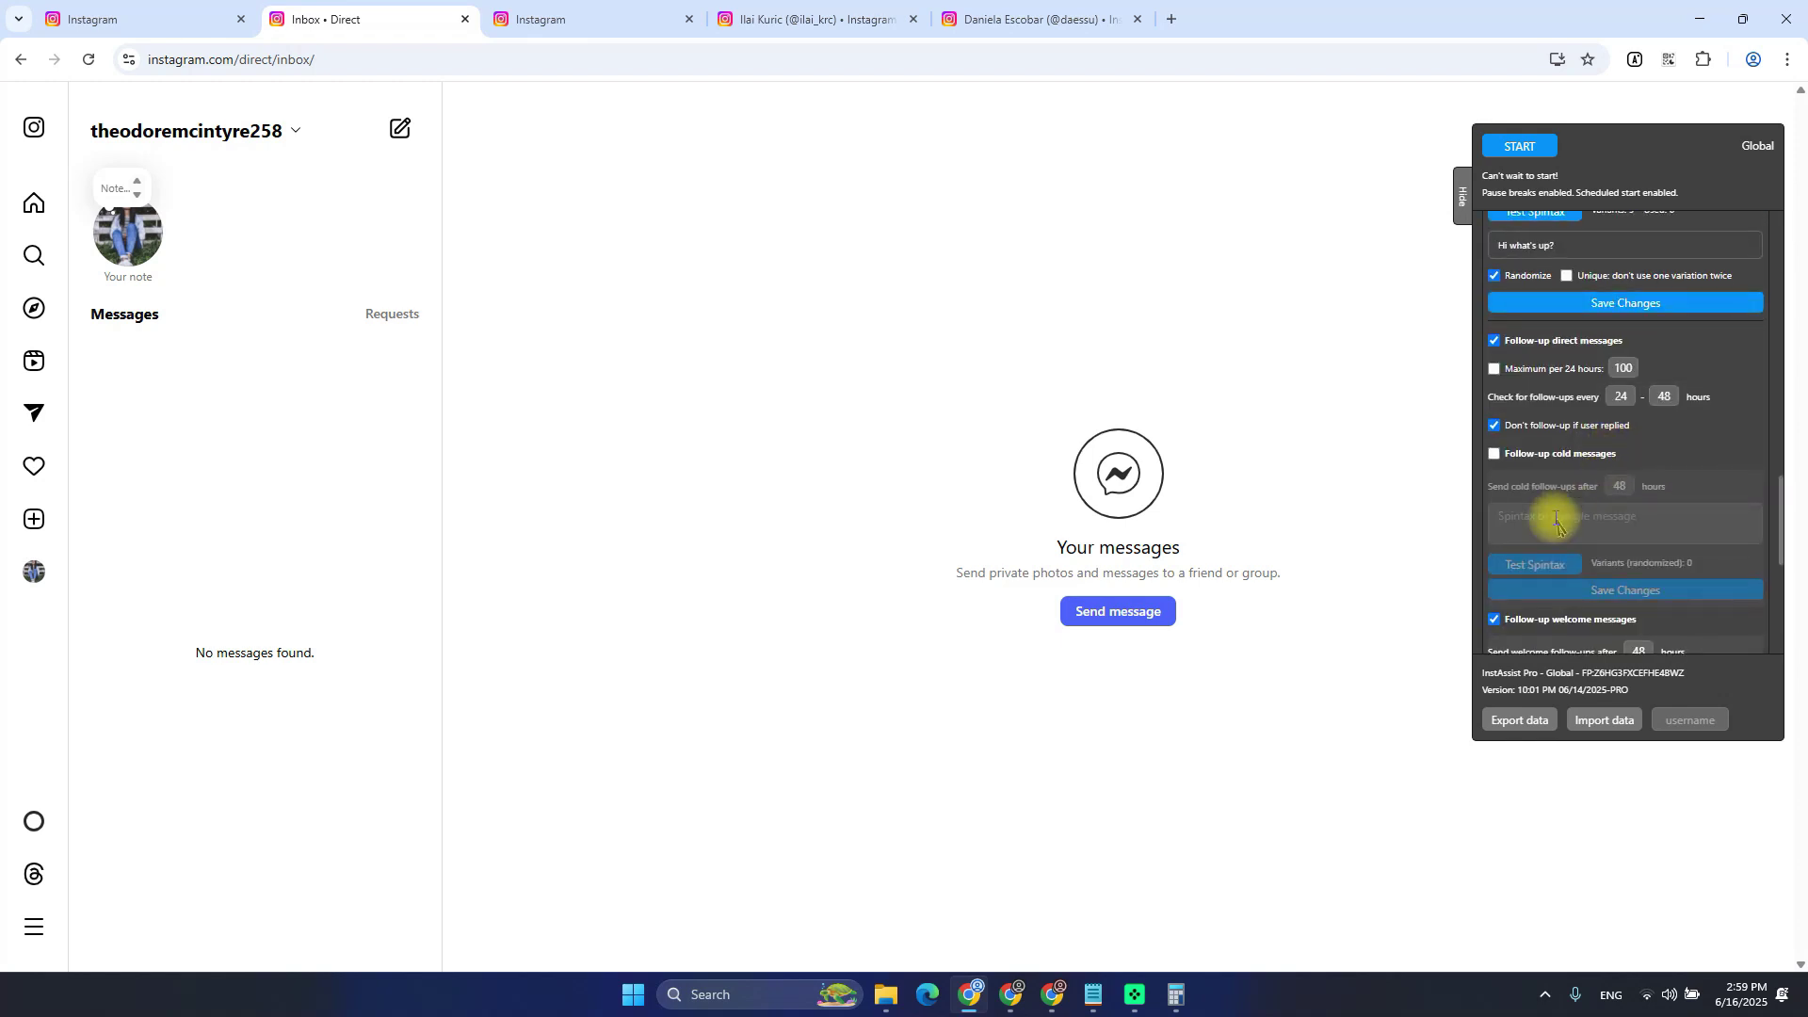
{"action": "scroll", "coordinate": [1554, 514], "scroll_direction": "down", "scroll_amount": 2}
{"action": "left_click", "coordinate": [1557, 435]}
{"action": "scroll", "coordinate": [1563, 415], "scroll_direction": "up", "scroll_amount": 2}
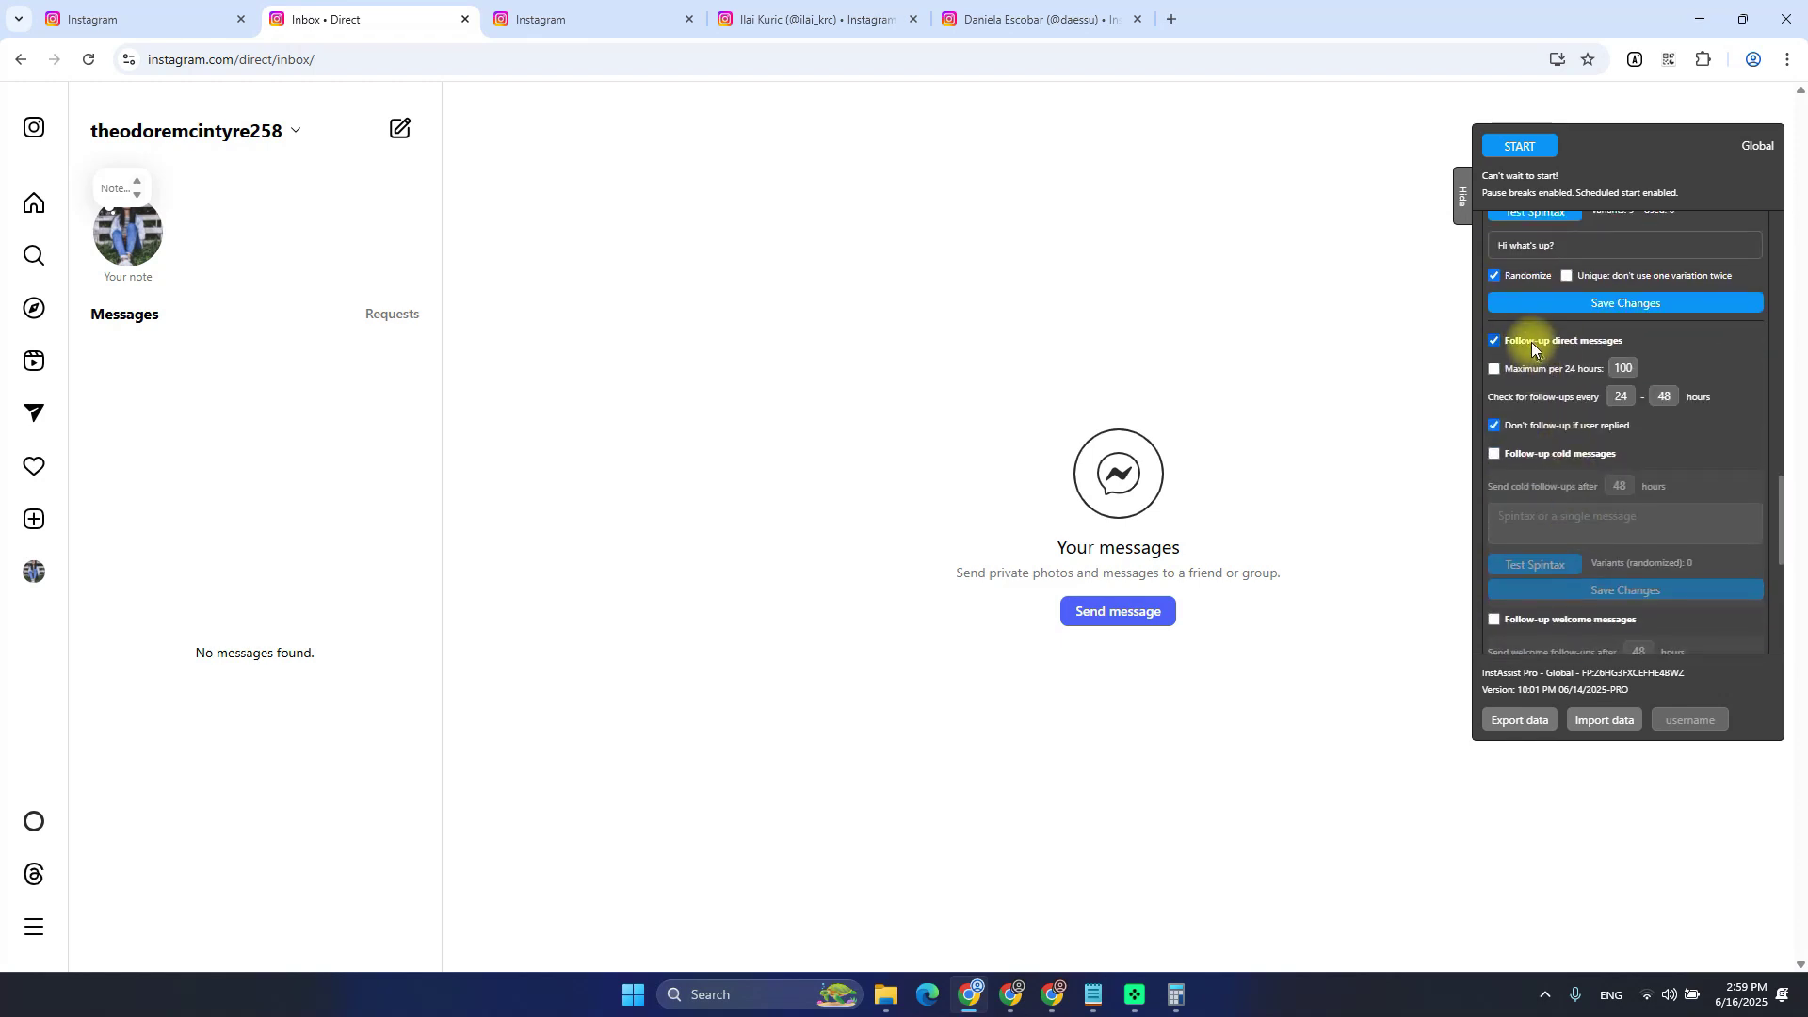
{"action": "left_click", "coordinate": [1532, 342]}
Collapse the Messages & Comments section of the InstAssist panel and expand the Human Behavior section
{"action": "key", "text": "alt+Tab"}
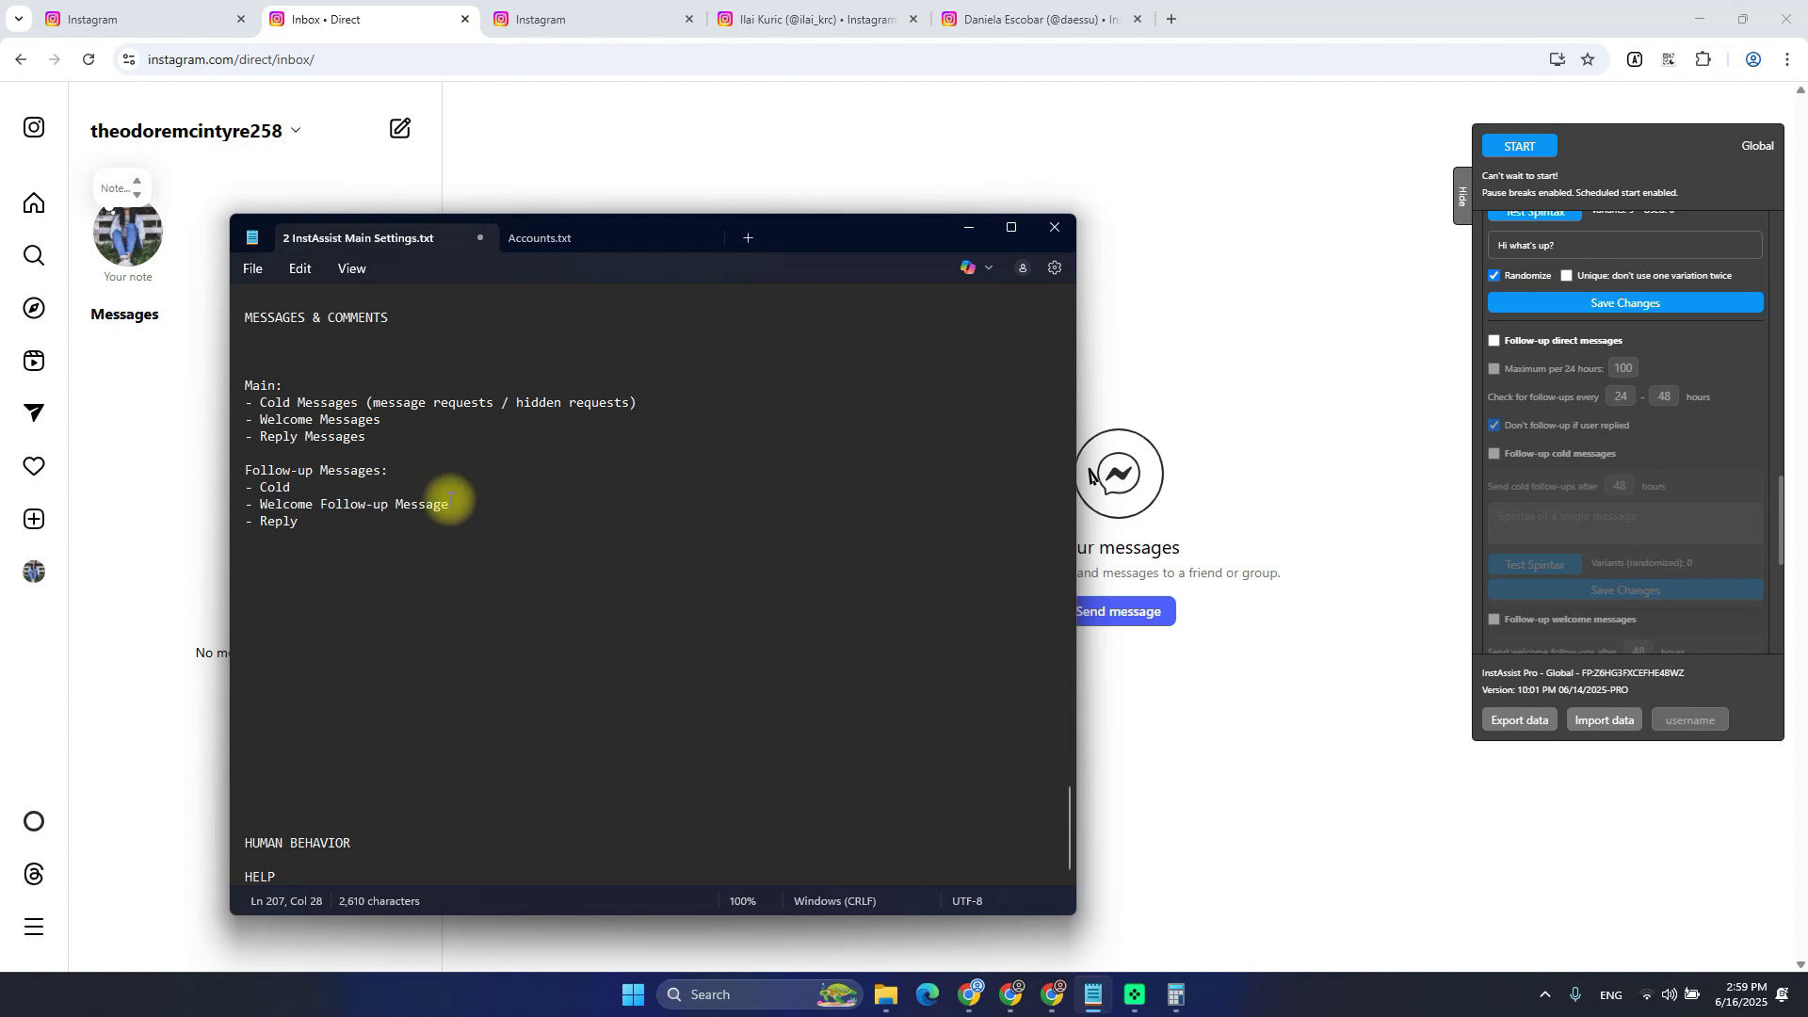
{"action": "scroll", "coordinate": [1530, 577], "scroll_direction": "up", "scroll_amount": 2}
{"action": "scroll", "coordinate": [1540, 568], "scroll_direction": "down", "scroll_amount": 6}
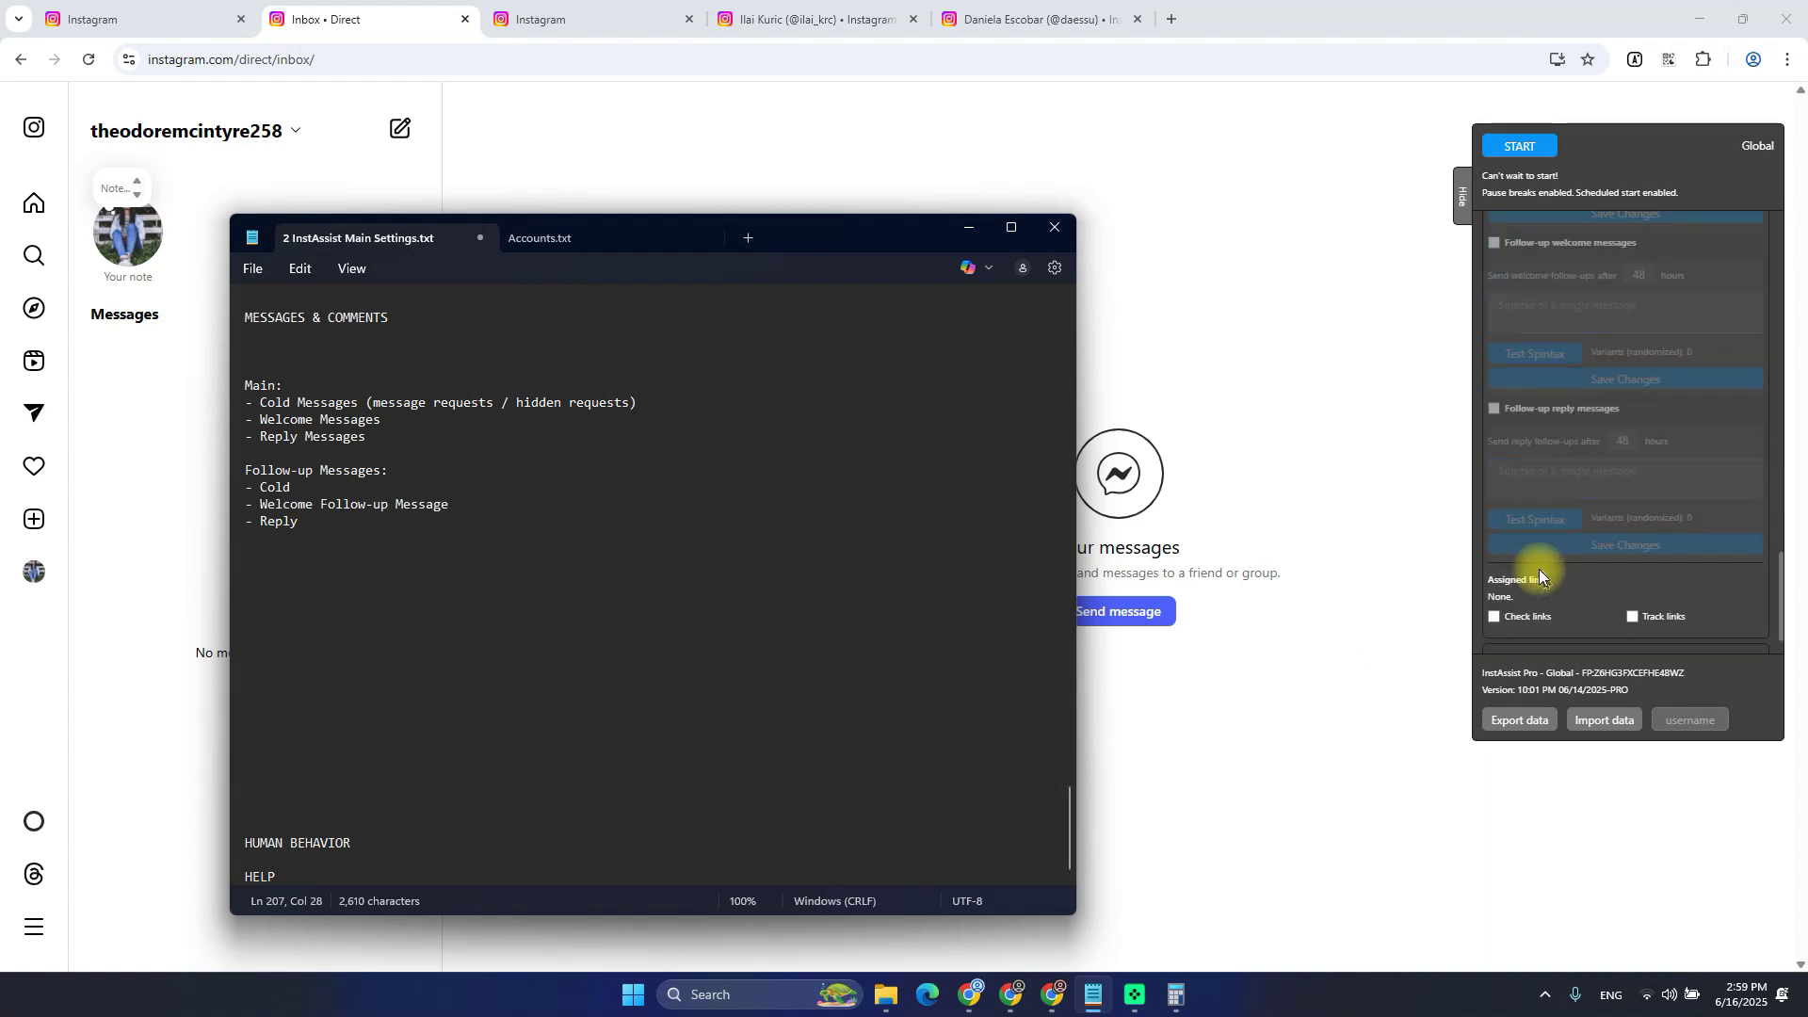
{"action": "scroll", "coordinate": [1533, 562], "scroll_direction": "down", "scroll_amount": 2}
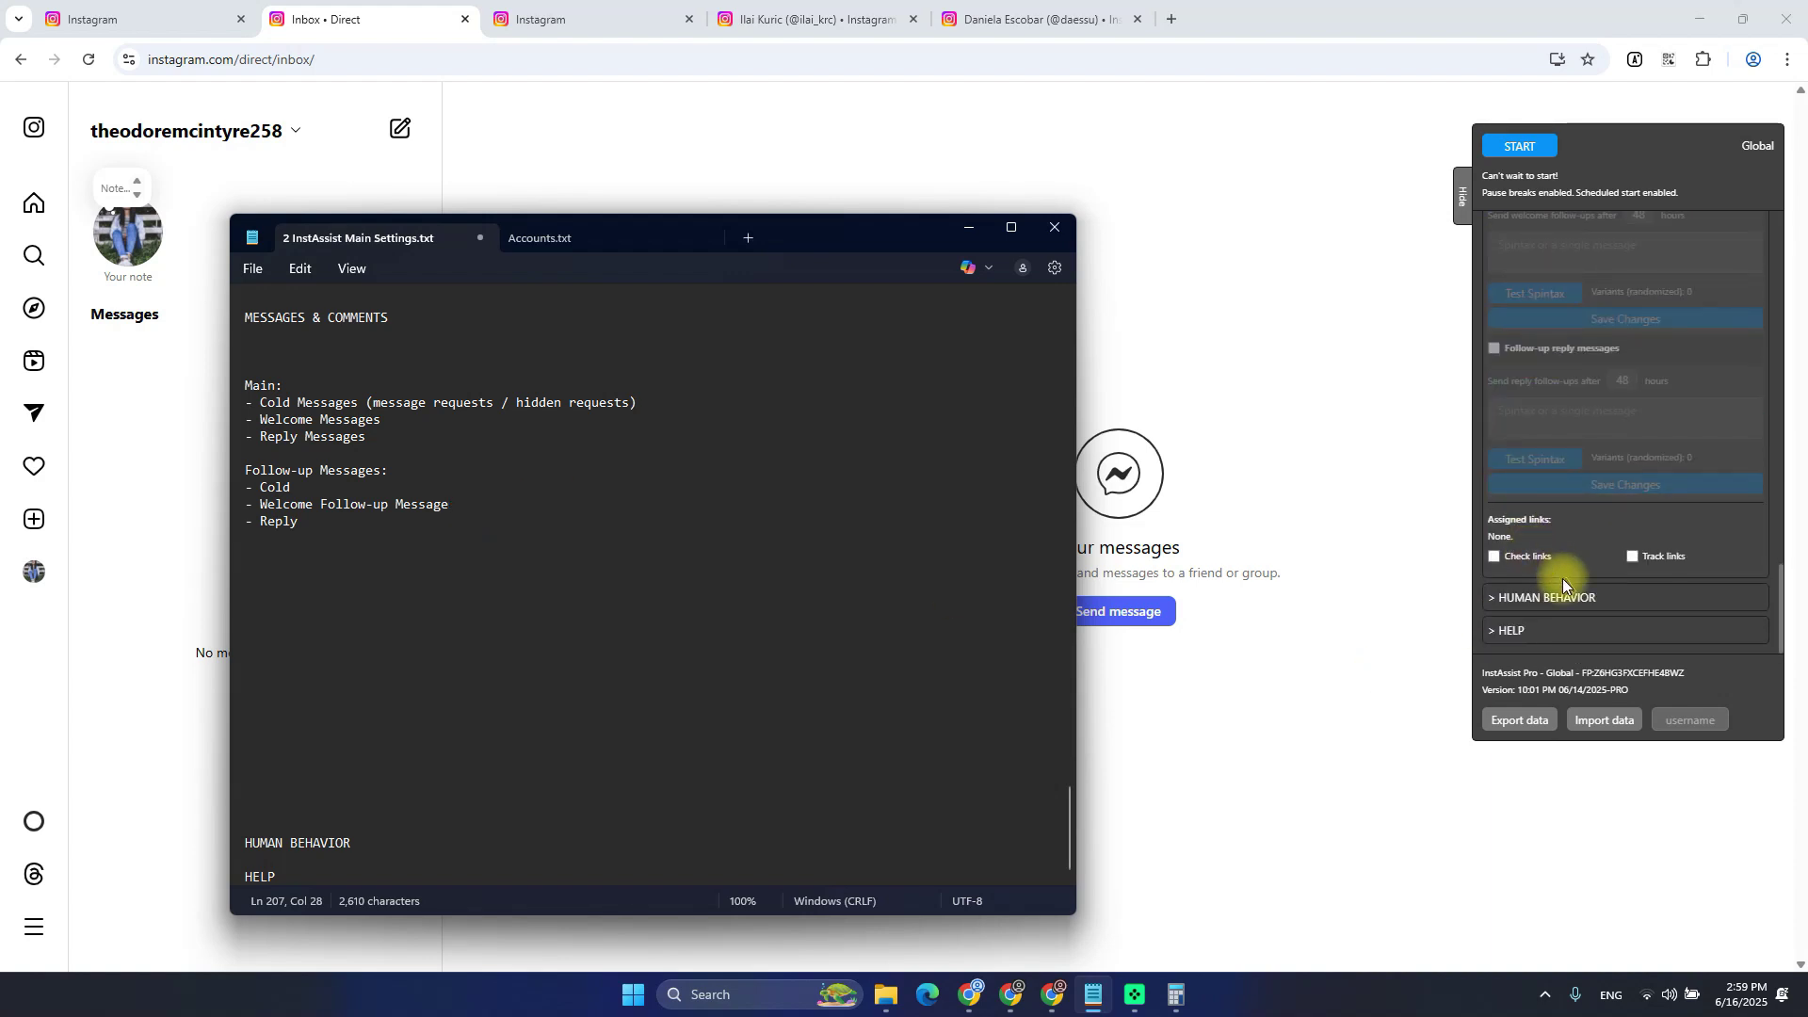
{"action": "scroll", "coordinate": [1535, 565], "scroll_direction": "up", "scroll_amount": 8}
{"action": "scroll", "coordinate": [1555, 391], "scroll_direction": "up", "scroll_amount": 3}
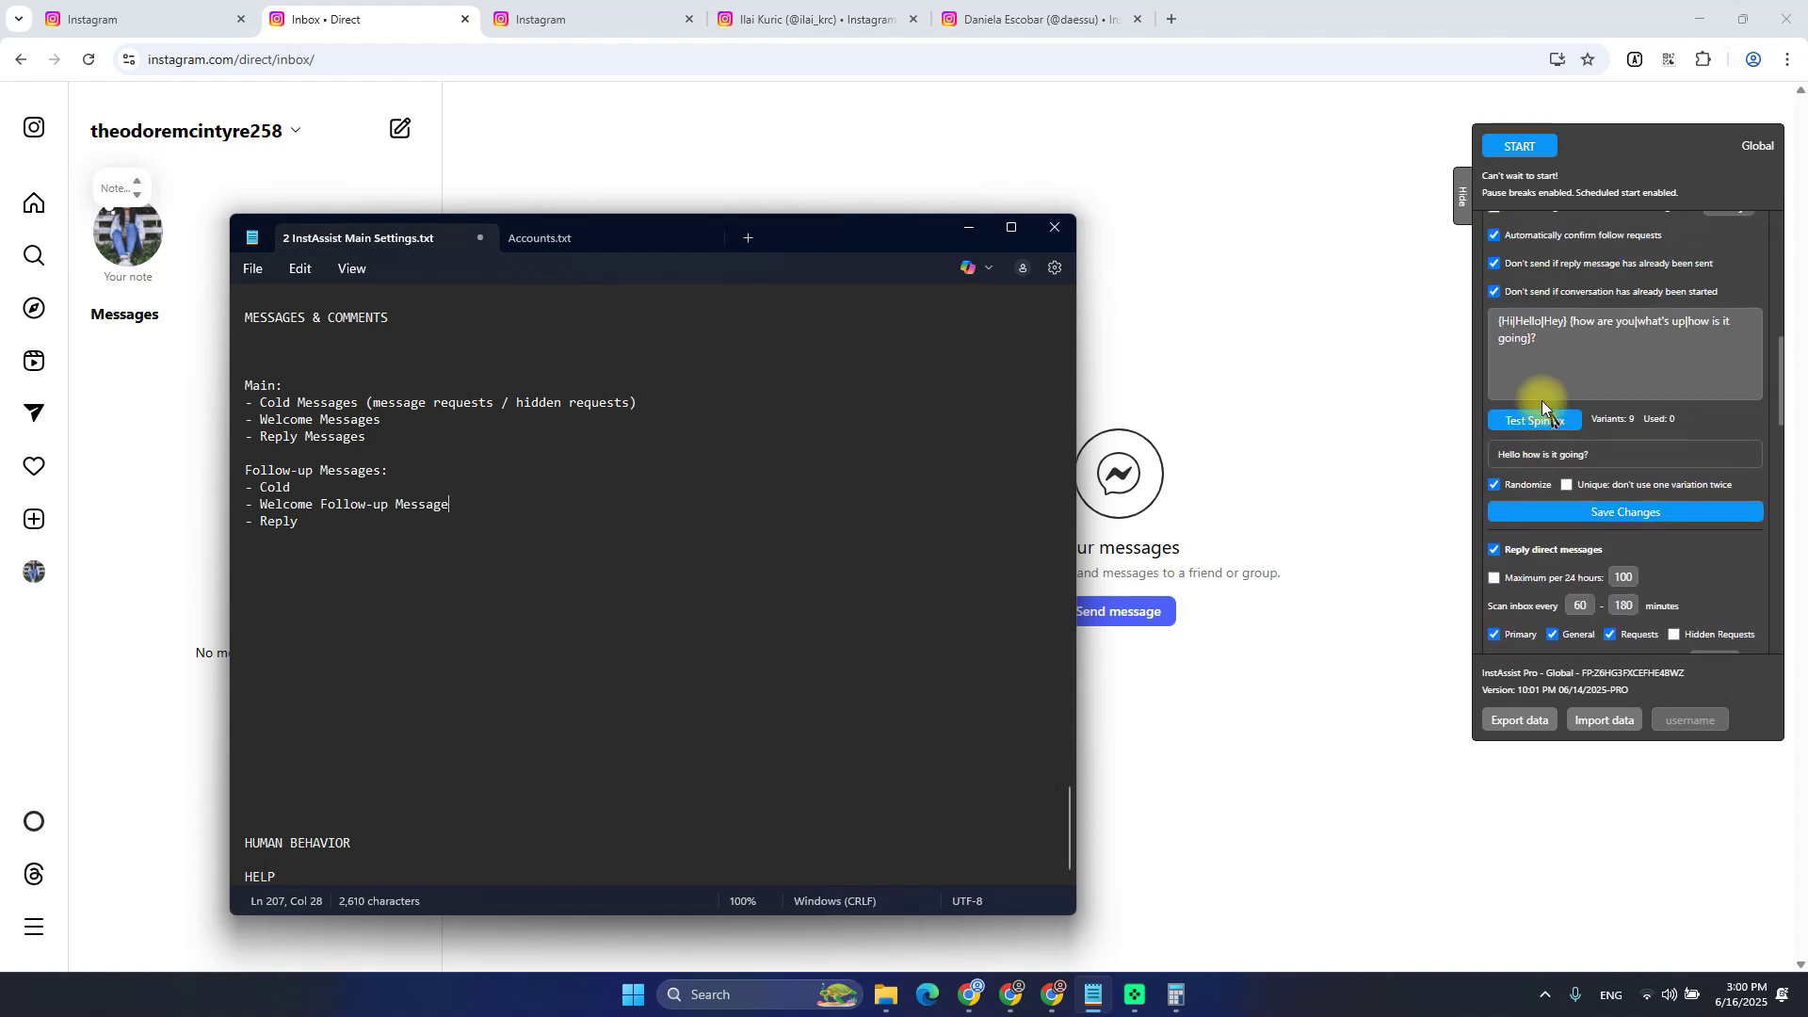
{"action": "scroll", "coordinate": [1571, 480], "scroll_direction": "up", "scroll_amount": 4}
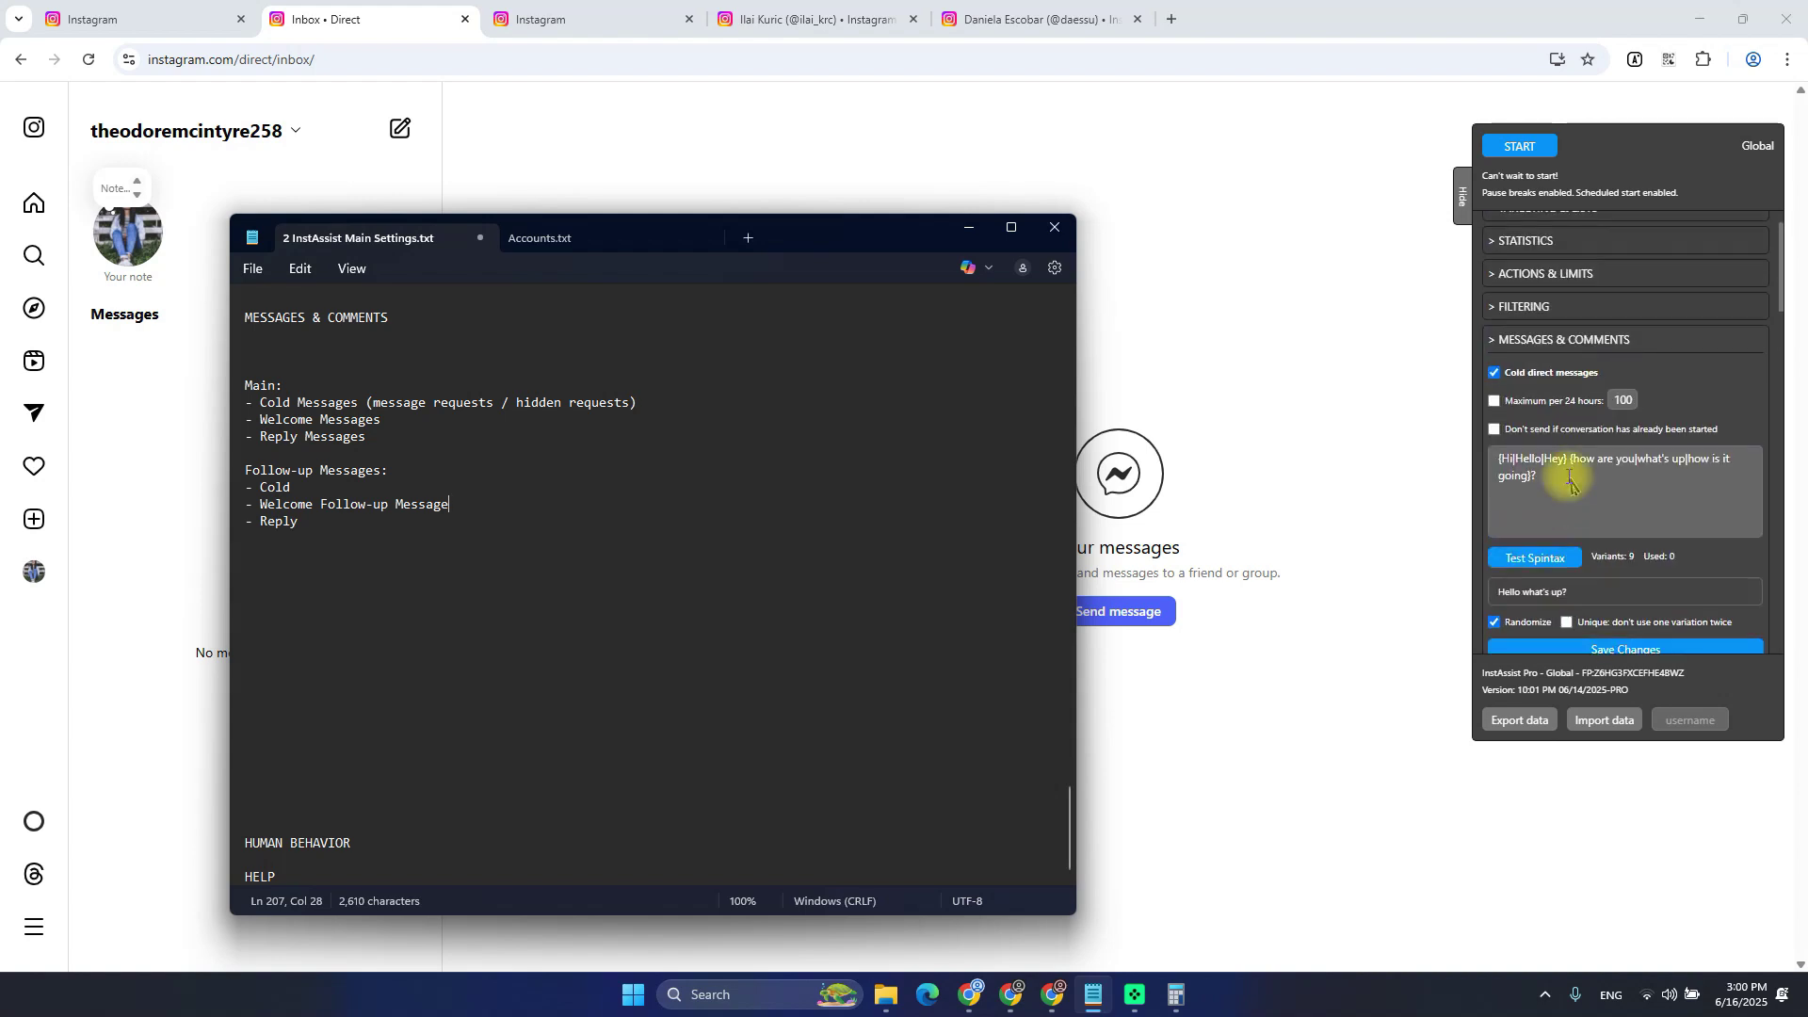
{"action": "left_click", "coordinate": [1536, 341]}
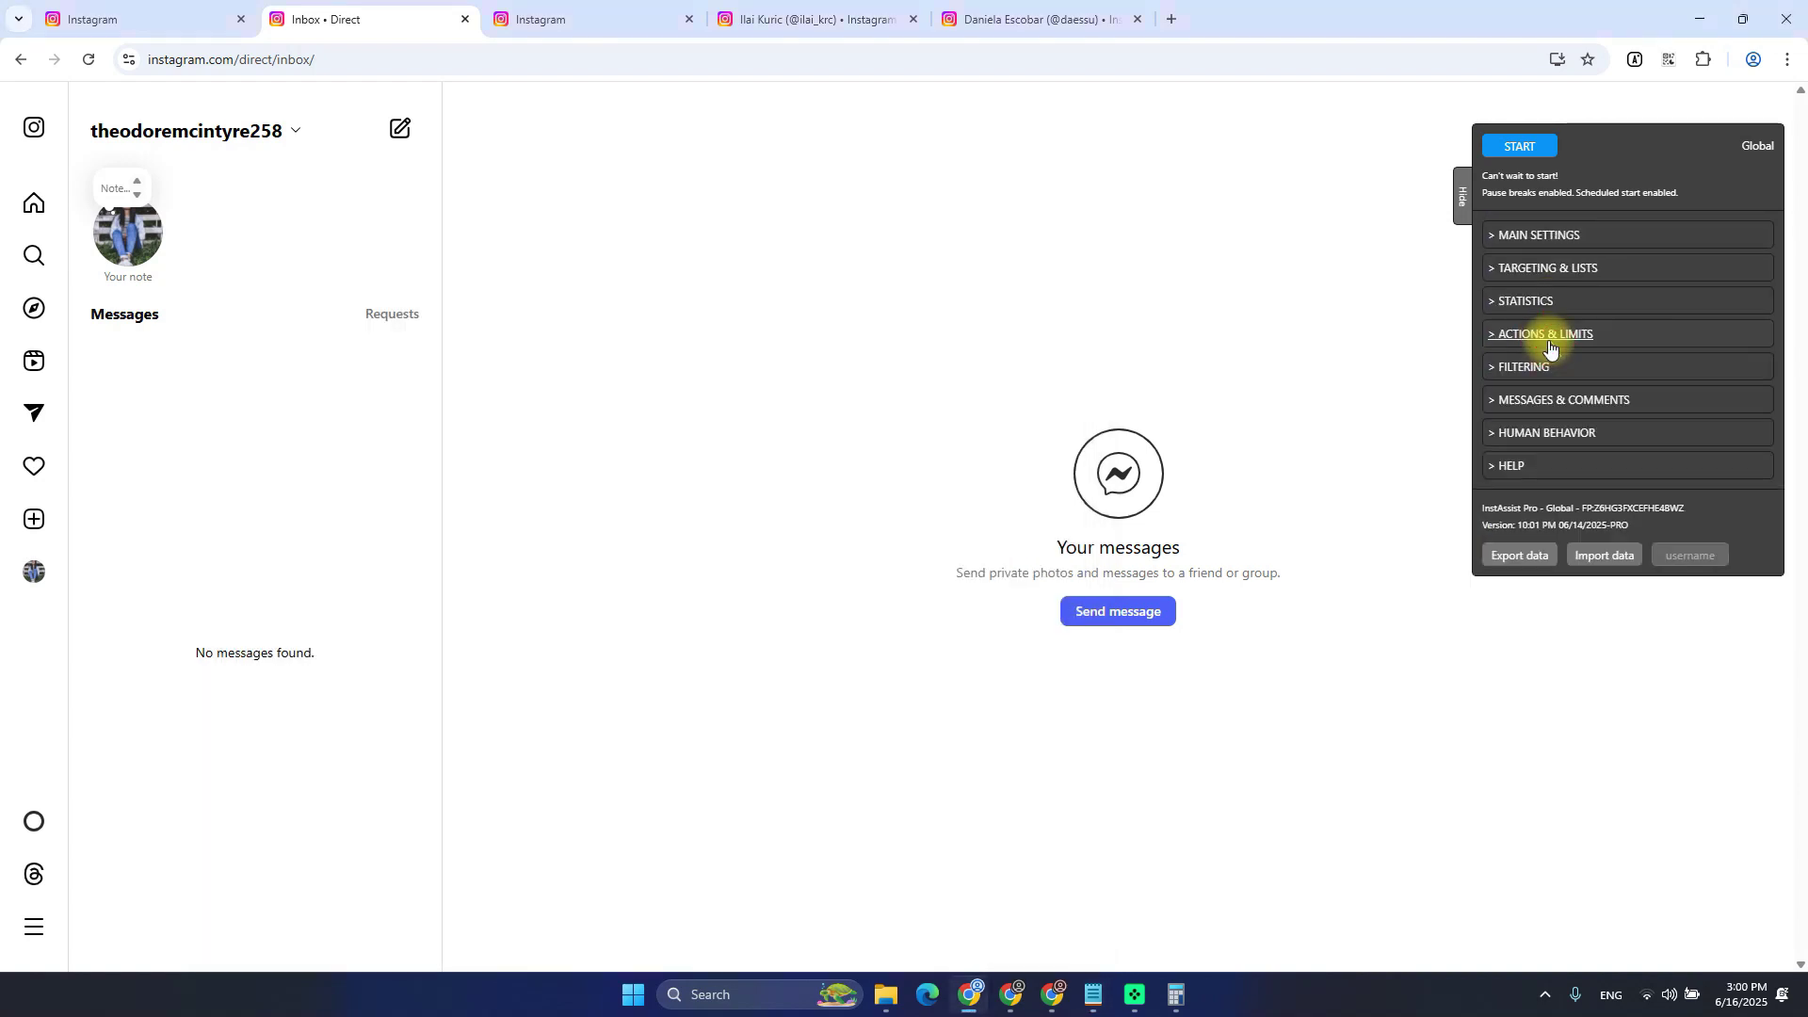
{"action": "left_click", "coordinate": [1549, 433]}
{"action": "scroll", "coordinate": [1608, 493], "scroll_direction": "down", "scroll_amount": 2}
In the Notepad notes, remove the surplus blank lines above the HUMAN BEHAVIOR heading and add blank lines below it
{"action": "key", "text": "alt+Tab"}
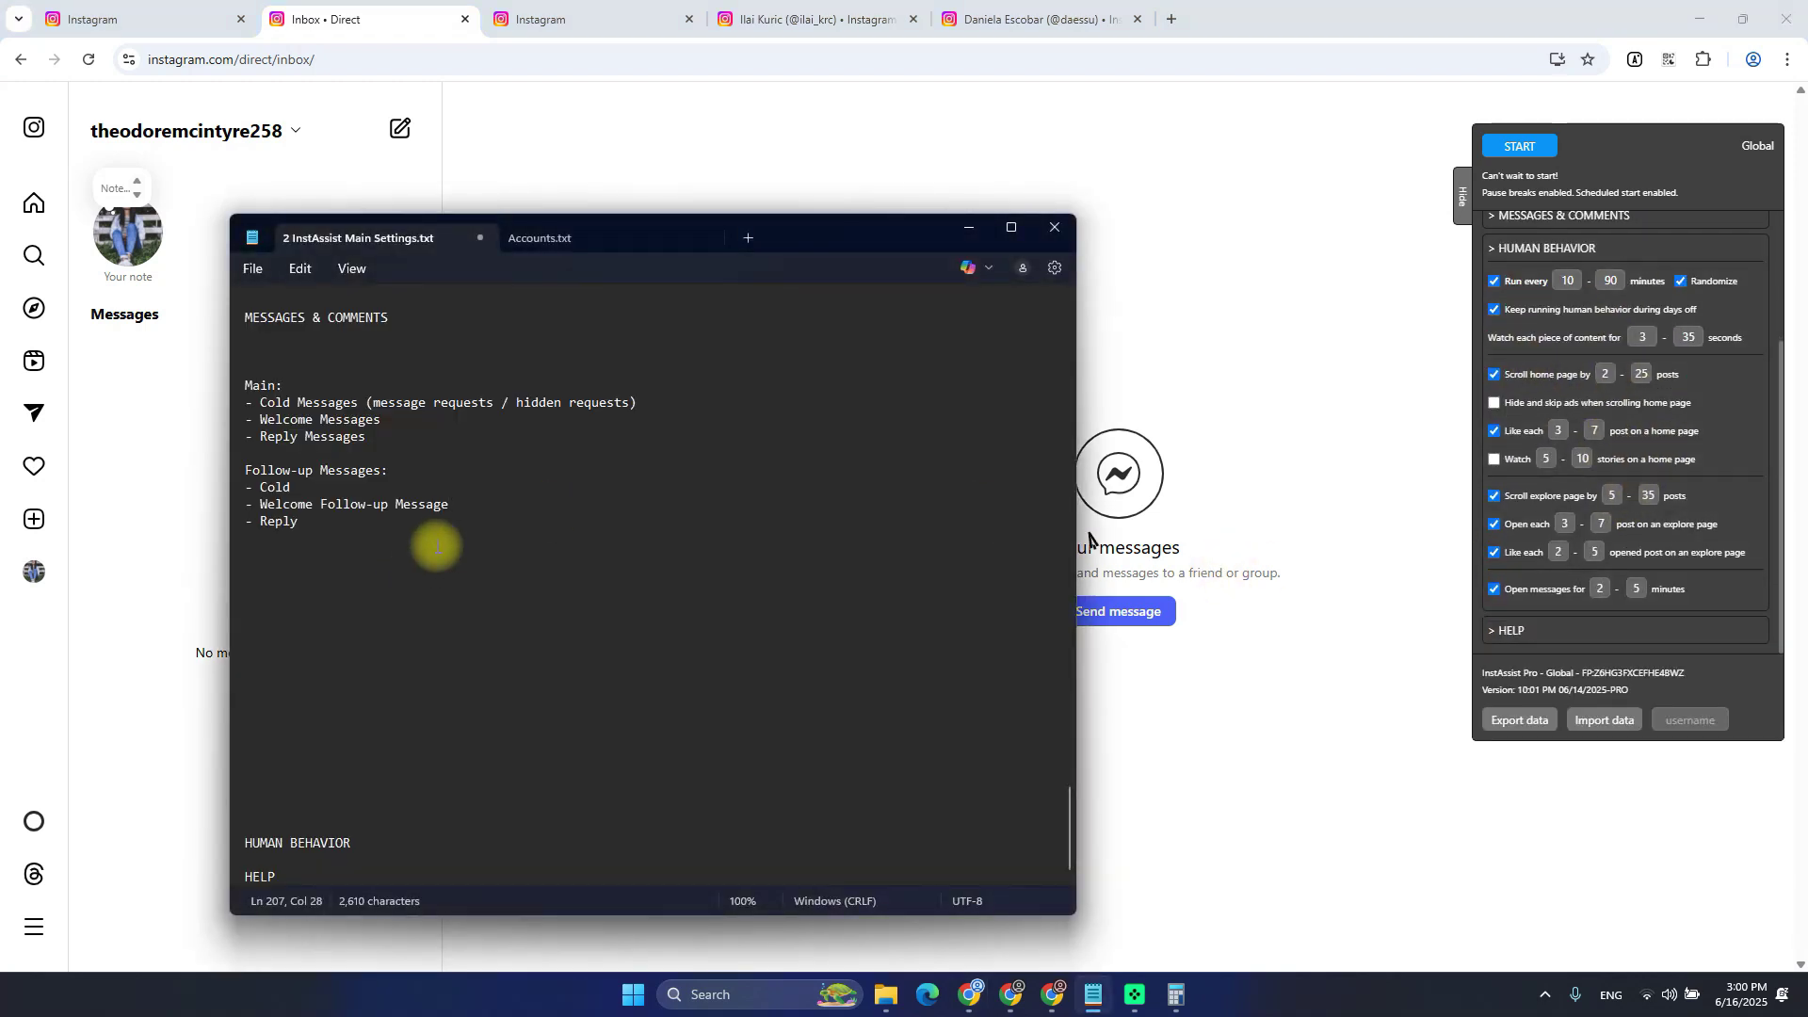
{"action": "left_click_drag", "start_coordinate": [431, 544], "coordinate": [525, 707]}
{"action": "key", "text": "BackSpace"}
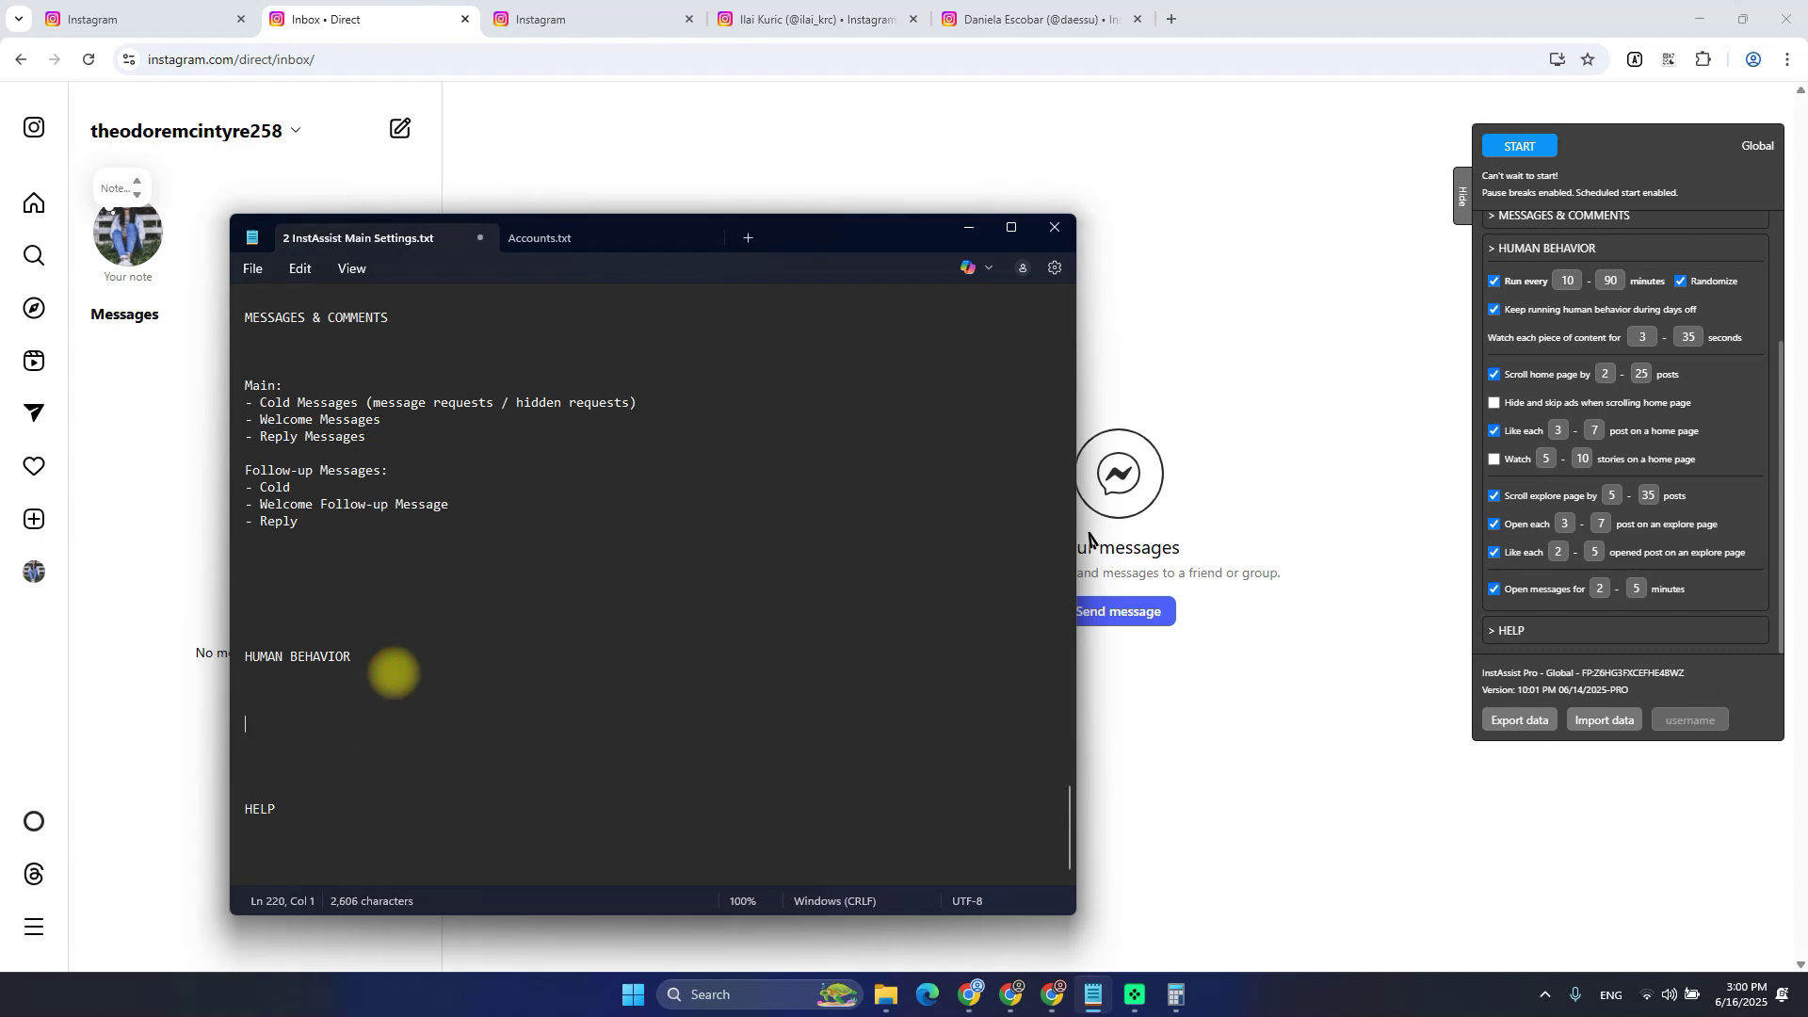
{"action": "scroll", "coordinate": [395, 671], "scroll_direction": "up", "scroll_amount": 1}
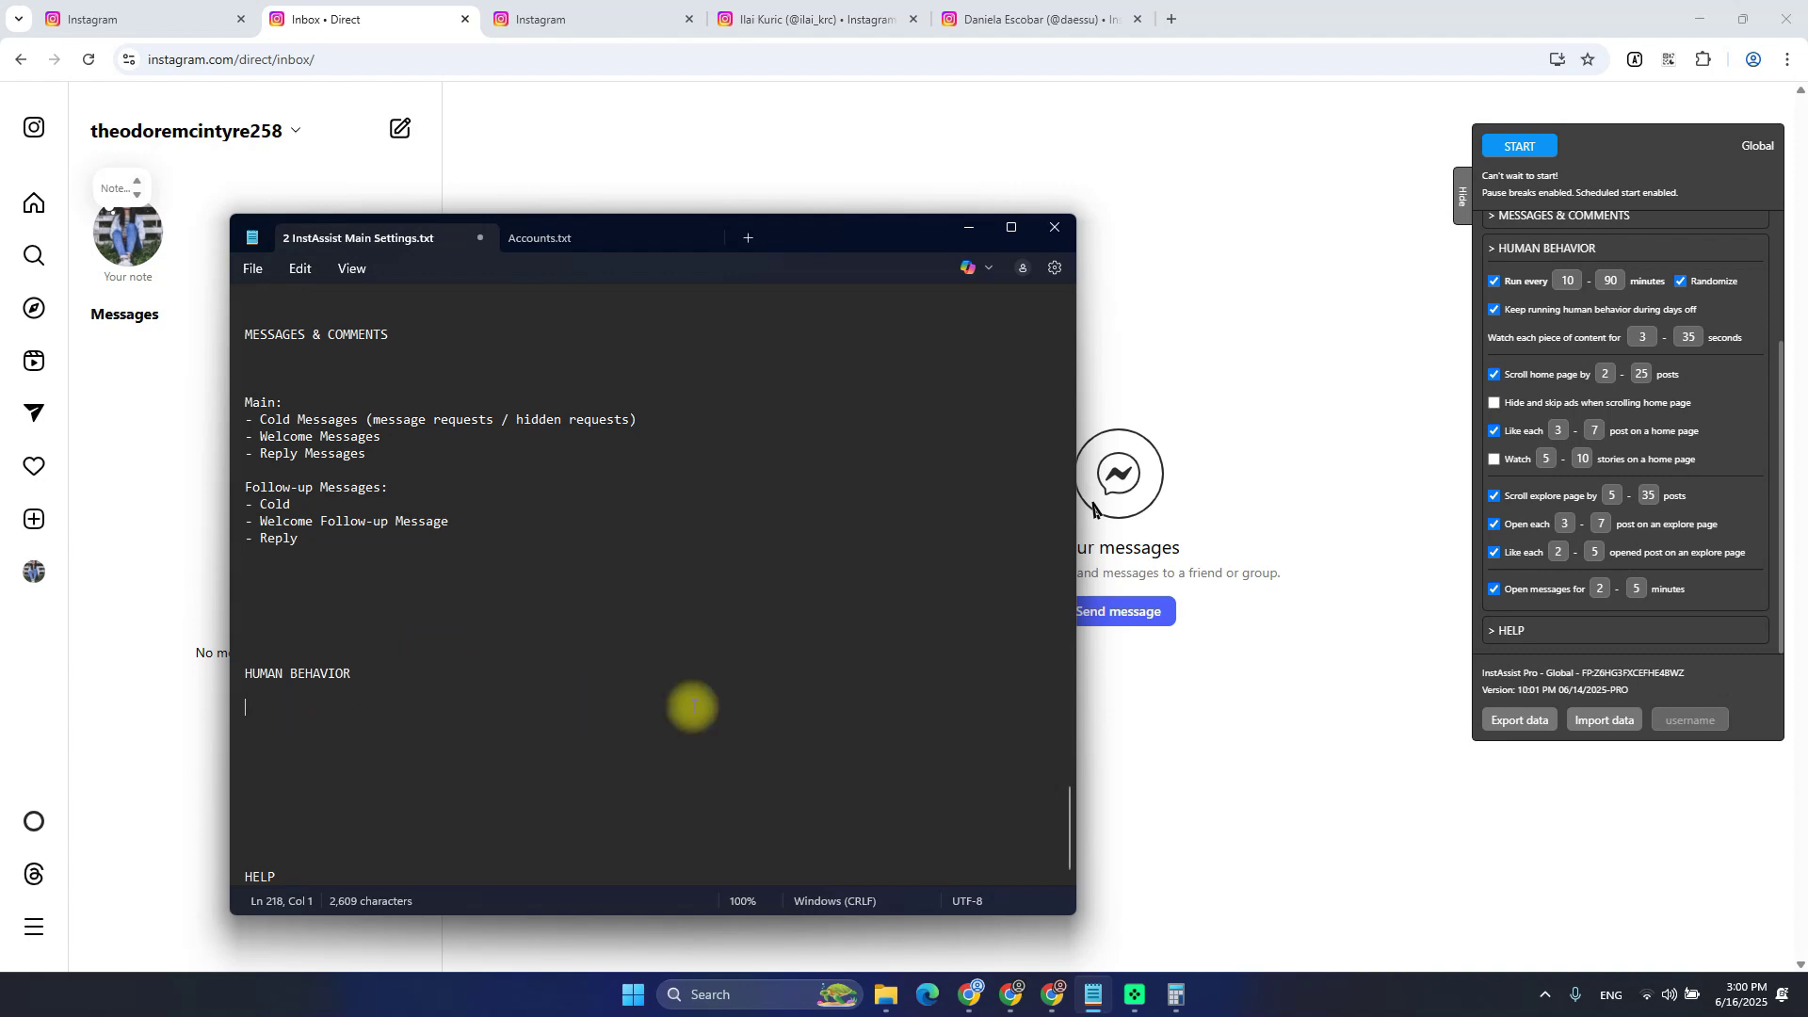
Highlight "act like a human" under Instagram Automation GOALS in the notes, and return to the end of the file
{"action": "scroll", "coordinate": [622, 702], "scroll_direction": "up", "scroll_amount": 20}
{"action": "scroll", "coordinate": [621, 716], "scroll_direction": "up", "scroll_amount": 20}
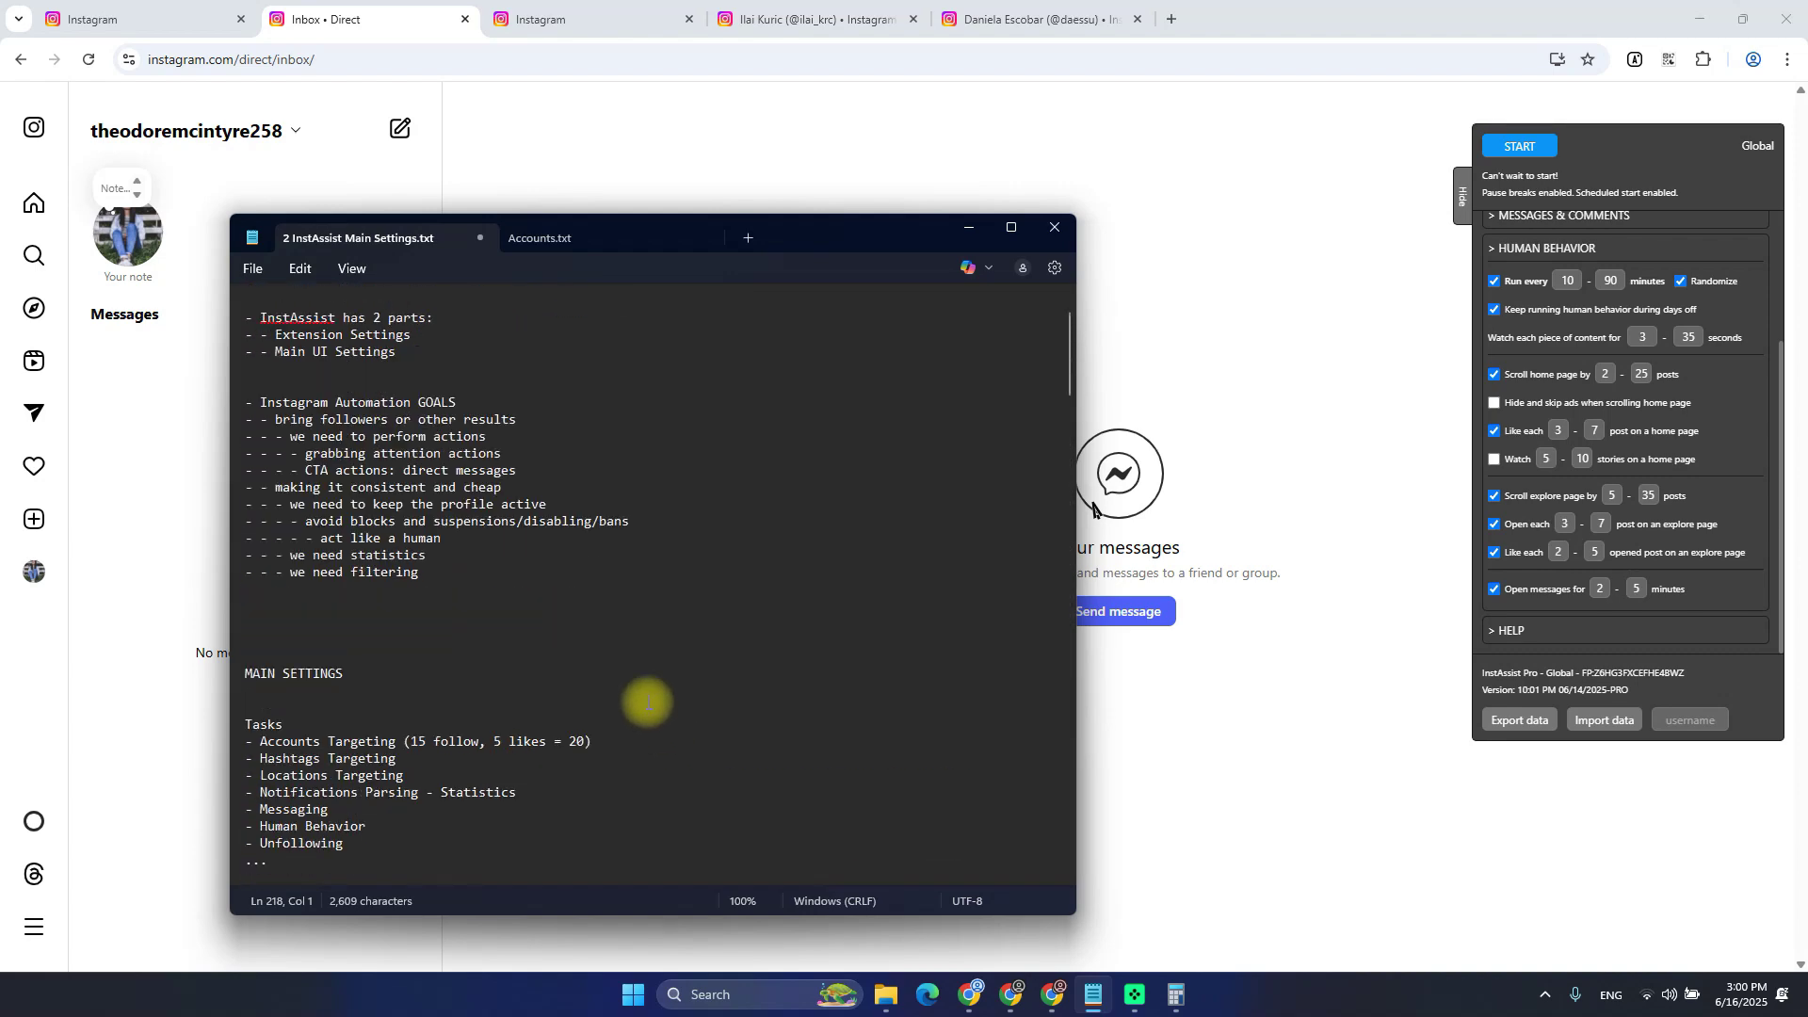
{"action": "left_click_drag", "start_coordinate": [320, 536], "coordinate": [441, 538]}
{"action": "scroll", "coordinate": [490, 584], "scroll_direction": "down", "scroll_amount": 10}
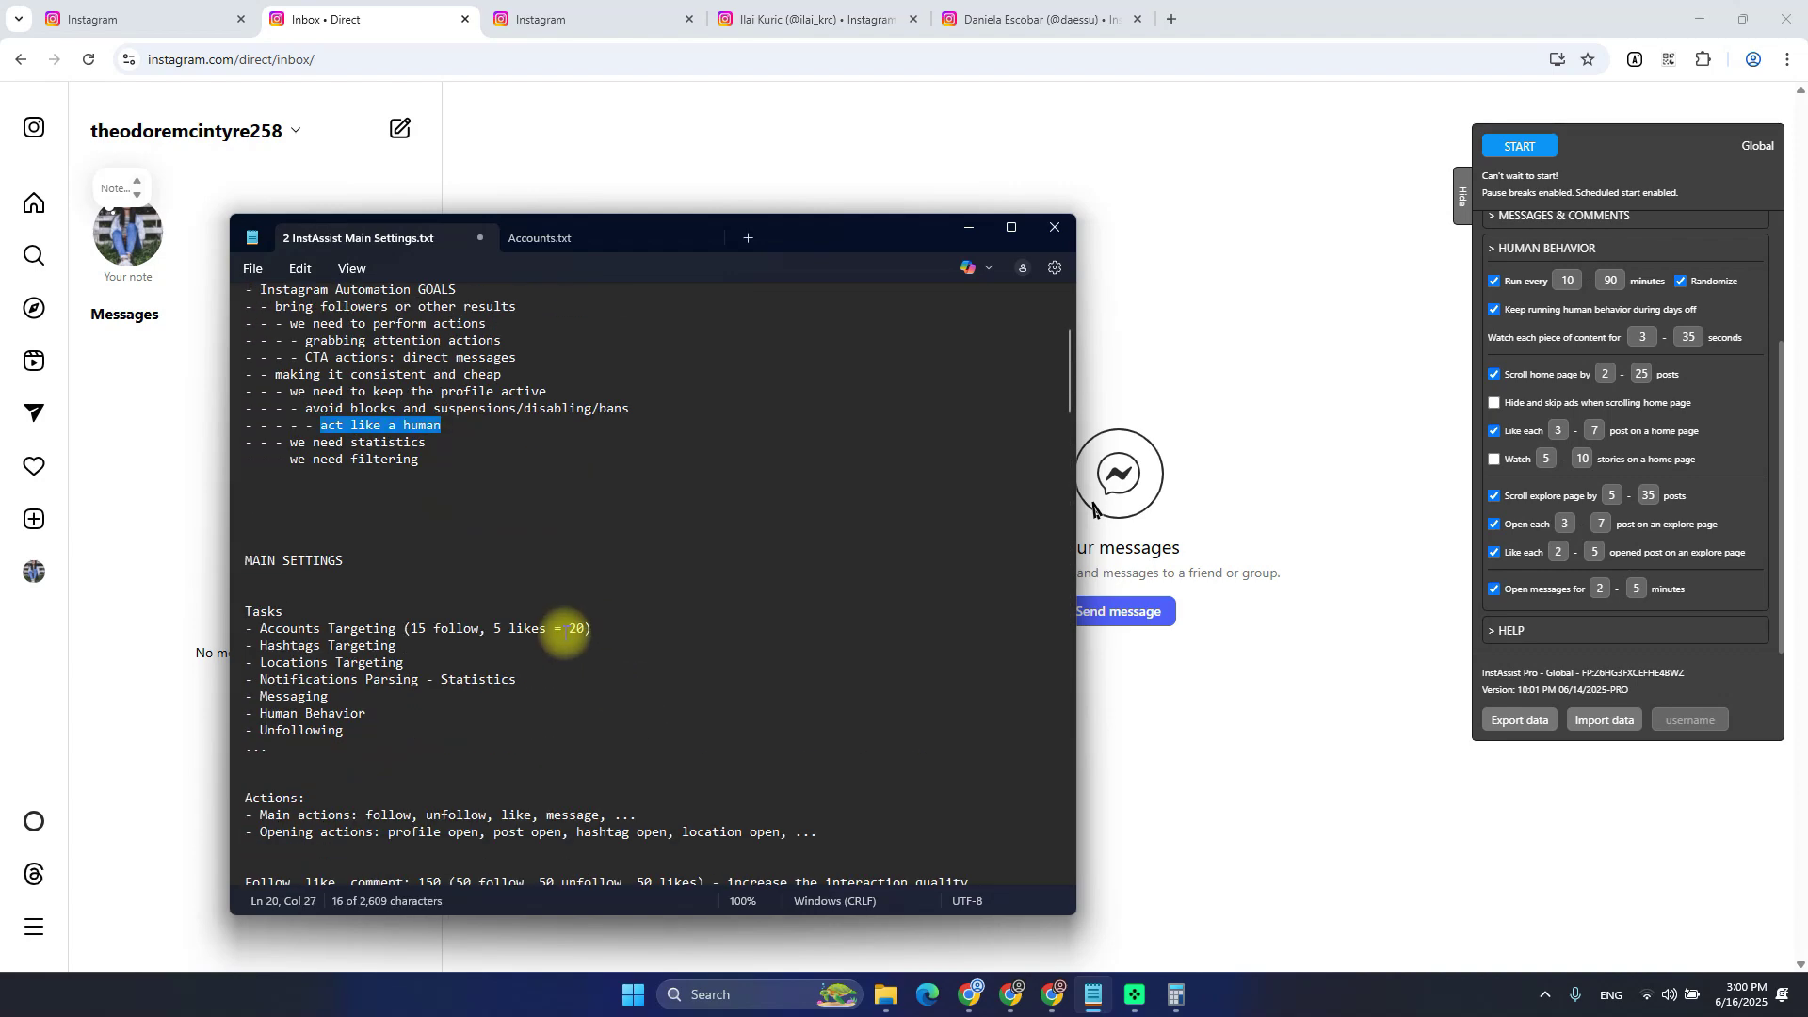
{"action": "left_click", "coordinate": [566, 581]}
{"action": "key", "text": "ctrl+End"}
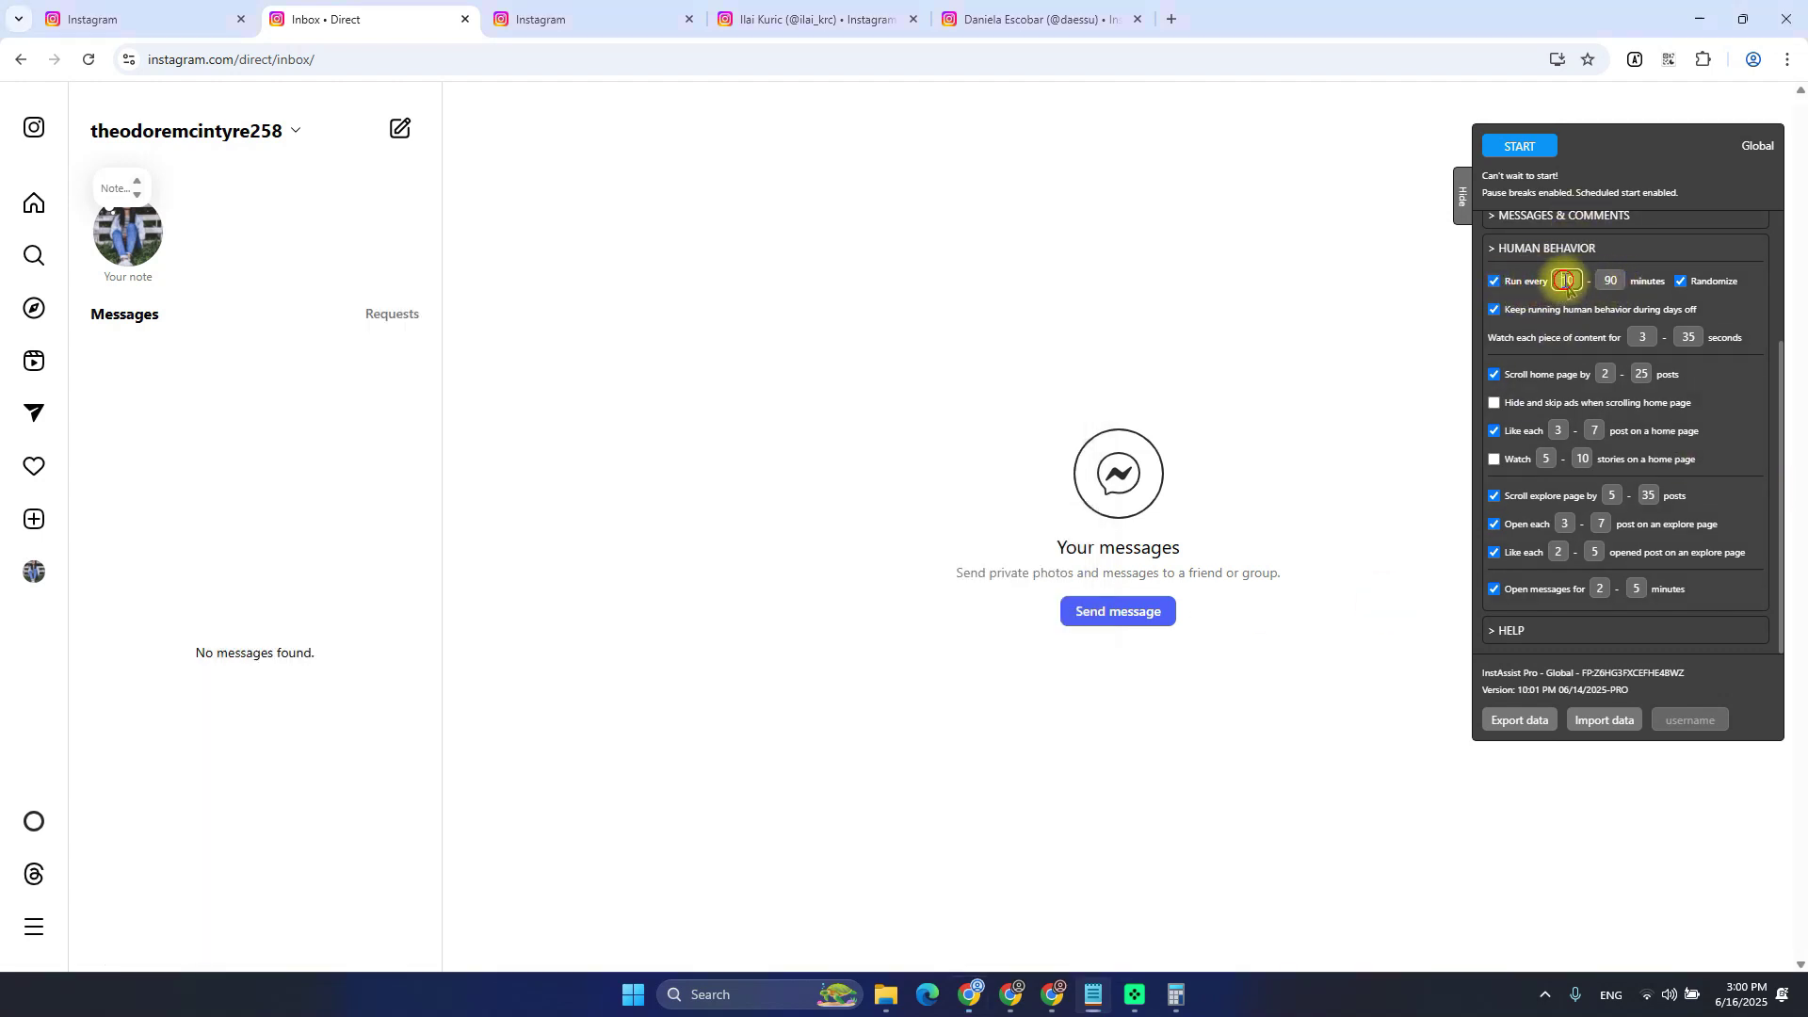
Set the minimum of the human behavior run interval to 45 minutes in the InstAssist panel
{"action": "left_click", "coordinate": [1568, 281]}
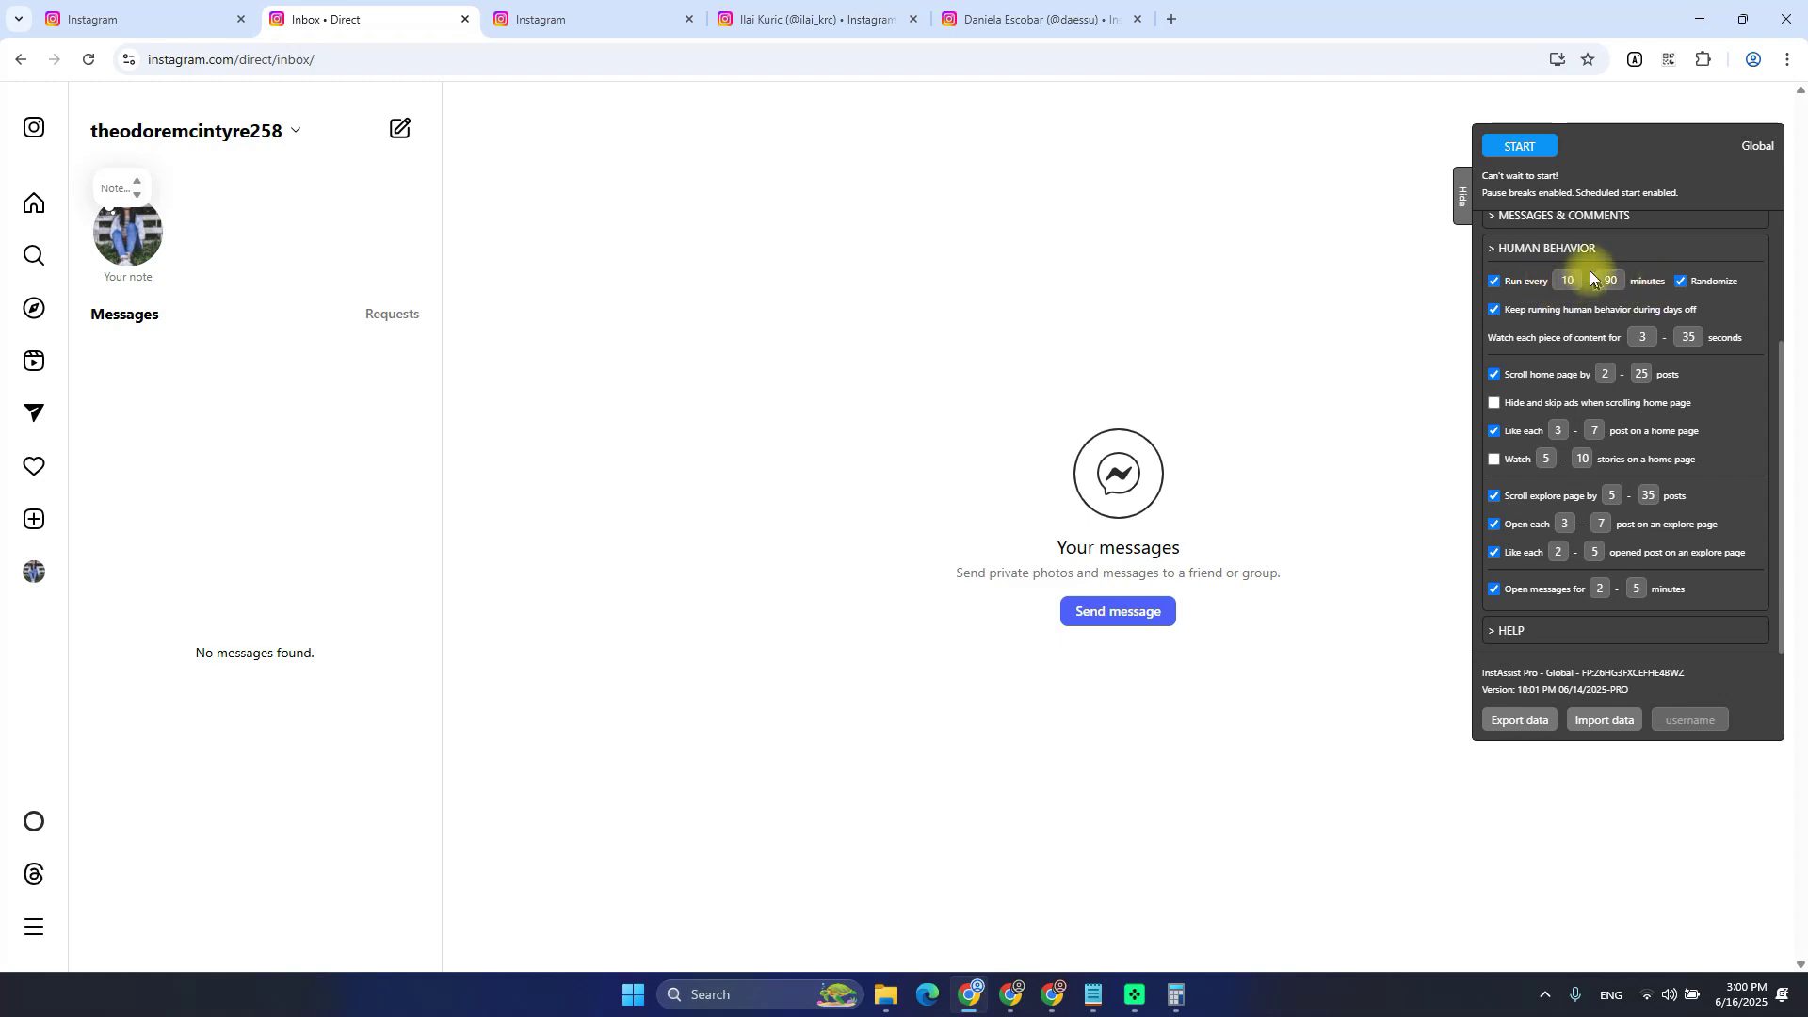
{"action": "left_click", "coordinate": [1567, 283]}
{"action": "left_click", "coordinate": [1570, 251]}
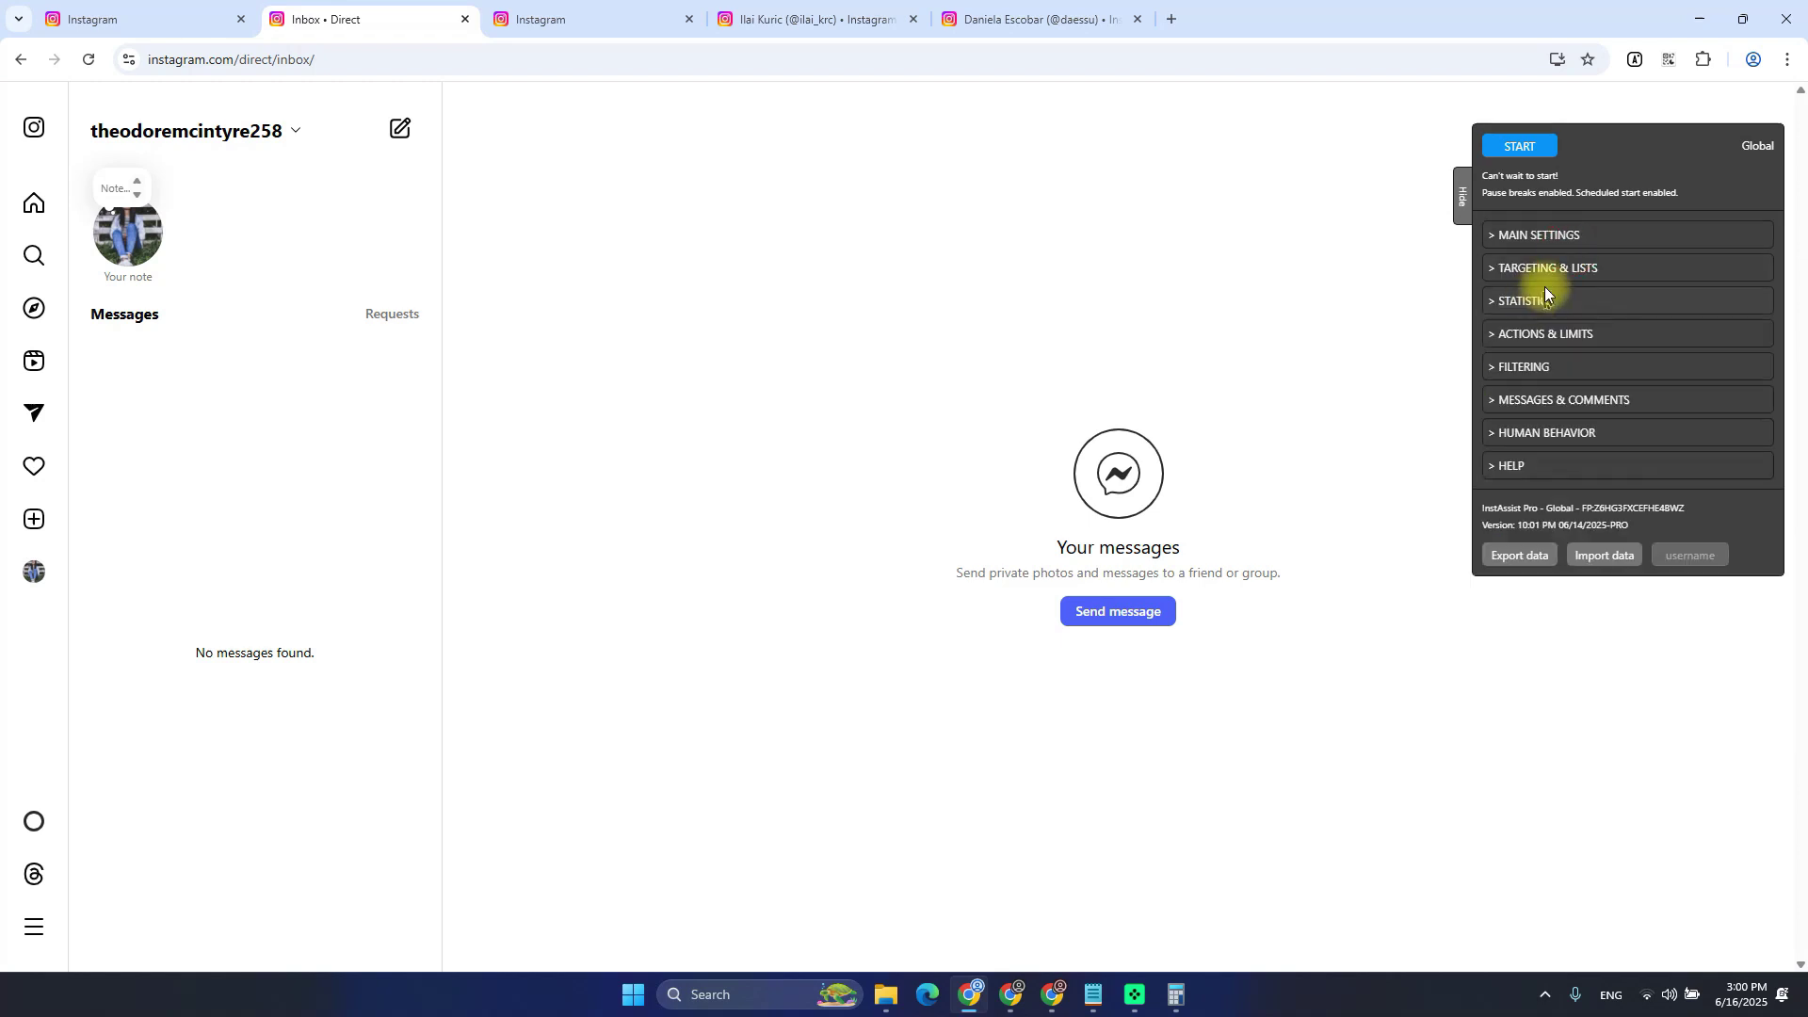
{"action": "left_click", "coordinate": [1551, 402]}
{"action": "left_click", "coordinate": [1552, 400]}
{"action": "left_click", "coordinate": [1557, 434]}
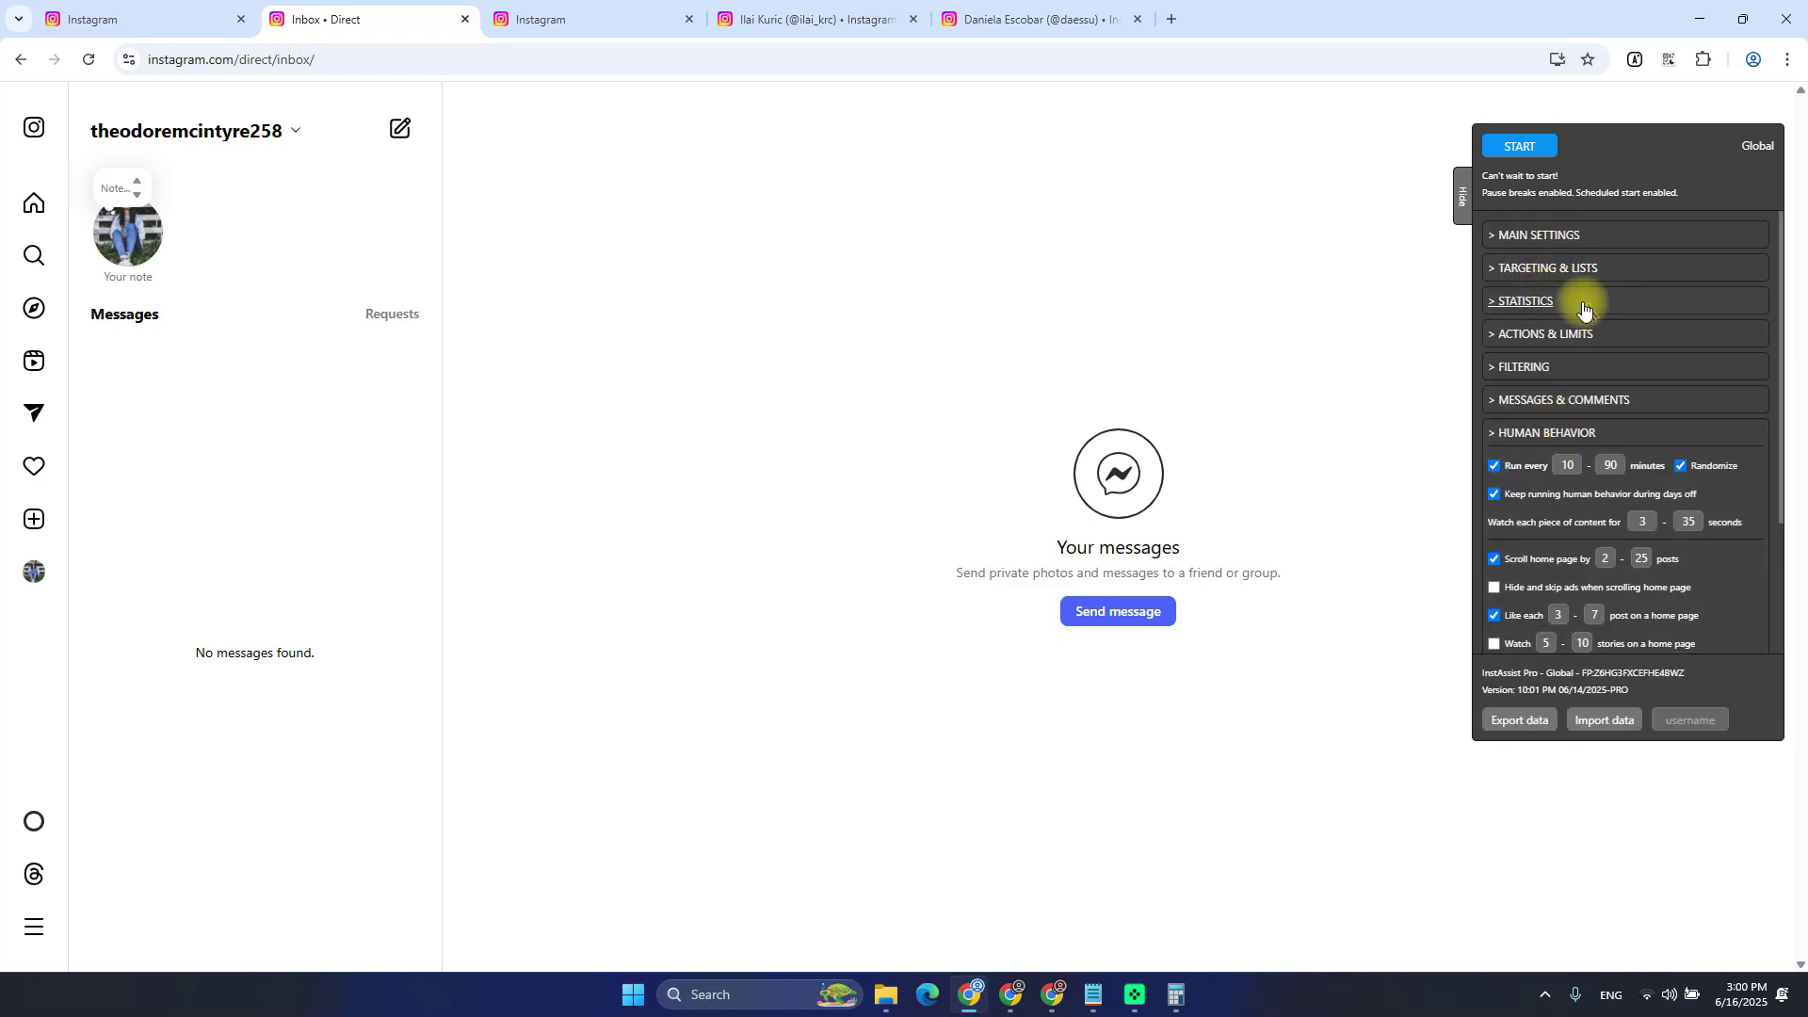
{"action": "scroll", "coordinate": [1610, 339], "scroll_direction": "down", "scroll_amount": 2}
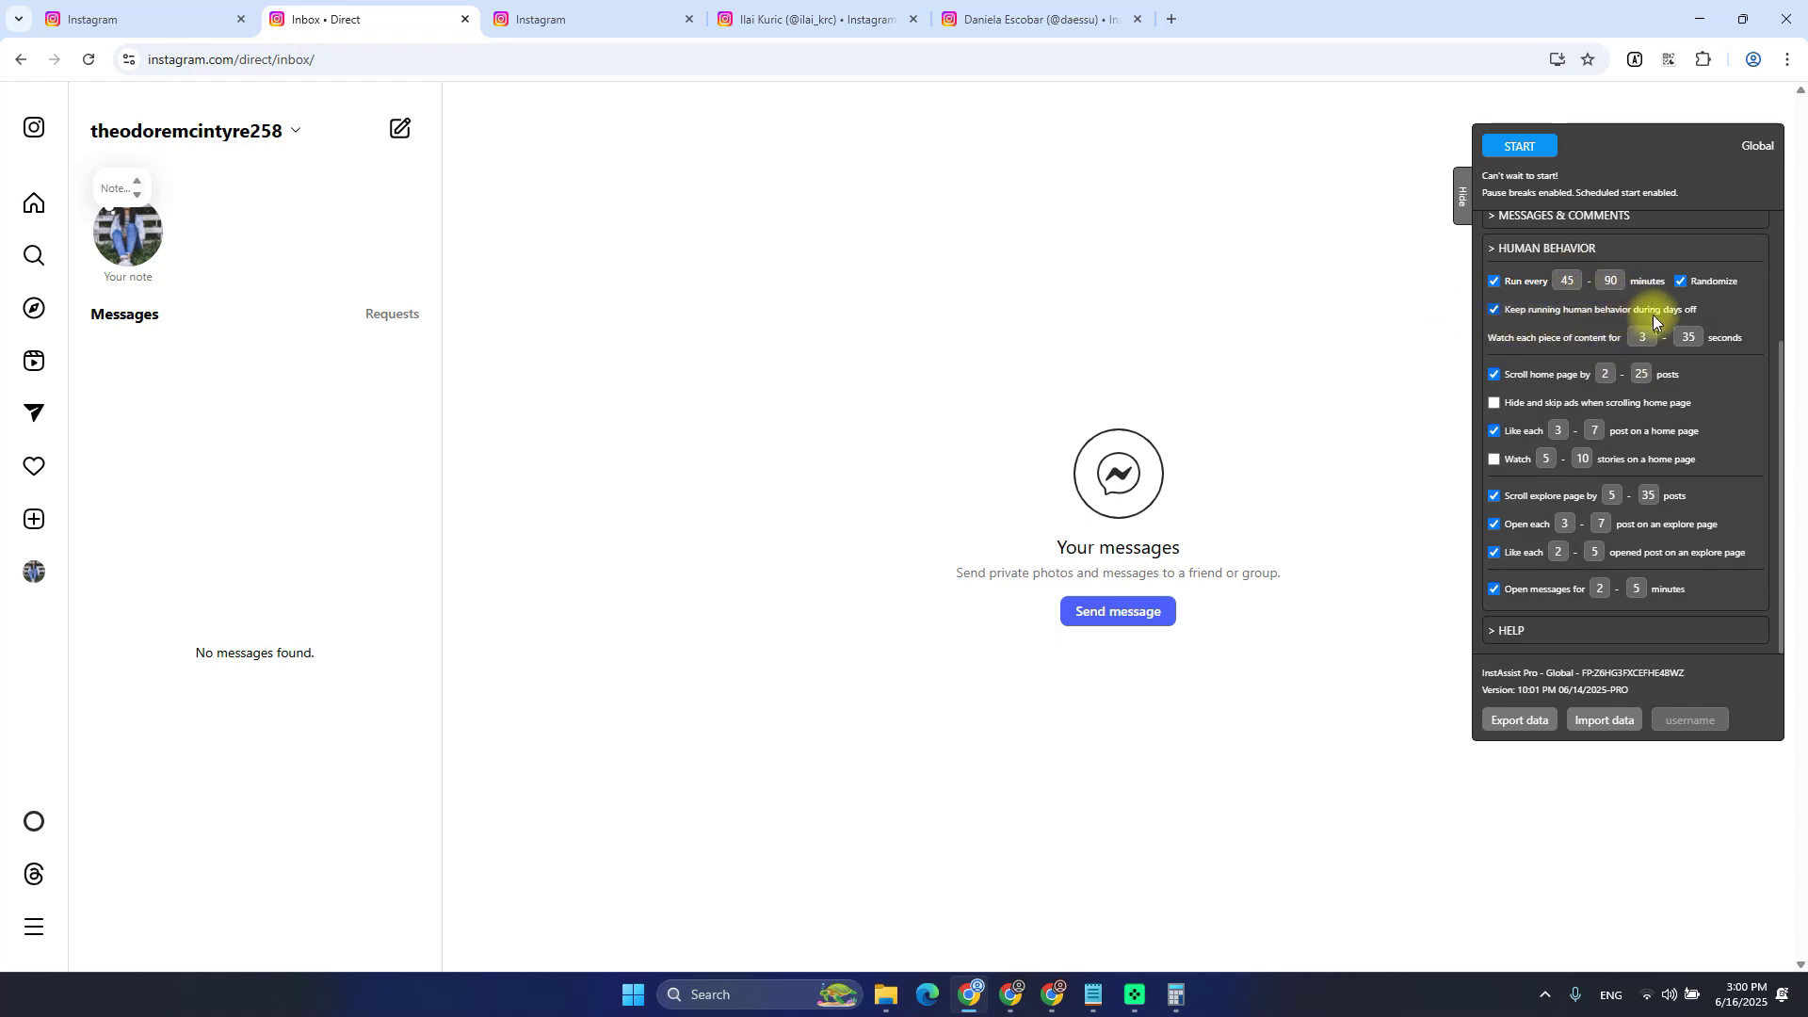
Clear Friday and Sunday in the Main Settings schedule, and return to the Human Behavior settings
{"action": "scroll", "coordinate": [1691, 320], "scroll_direction": "up", "scroll_amount": 5}
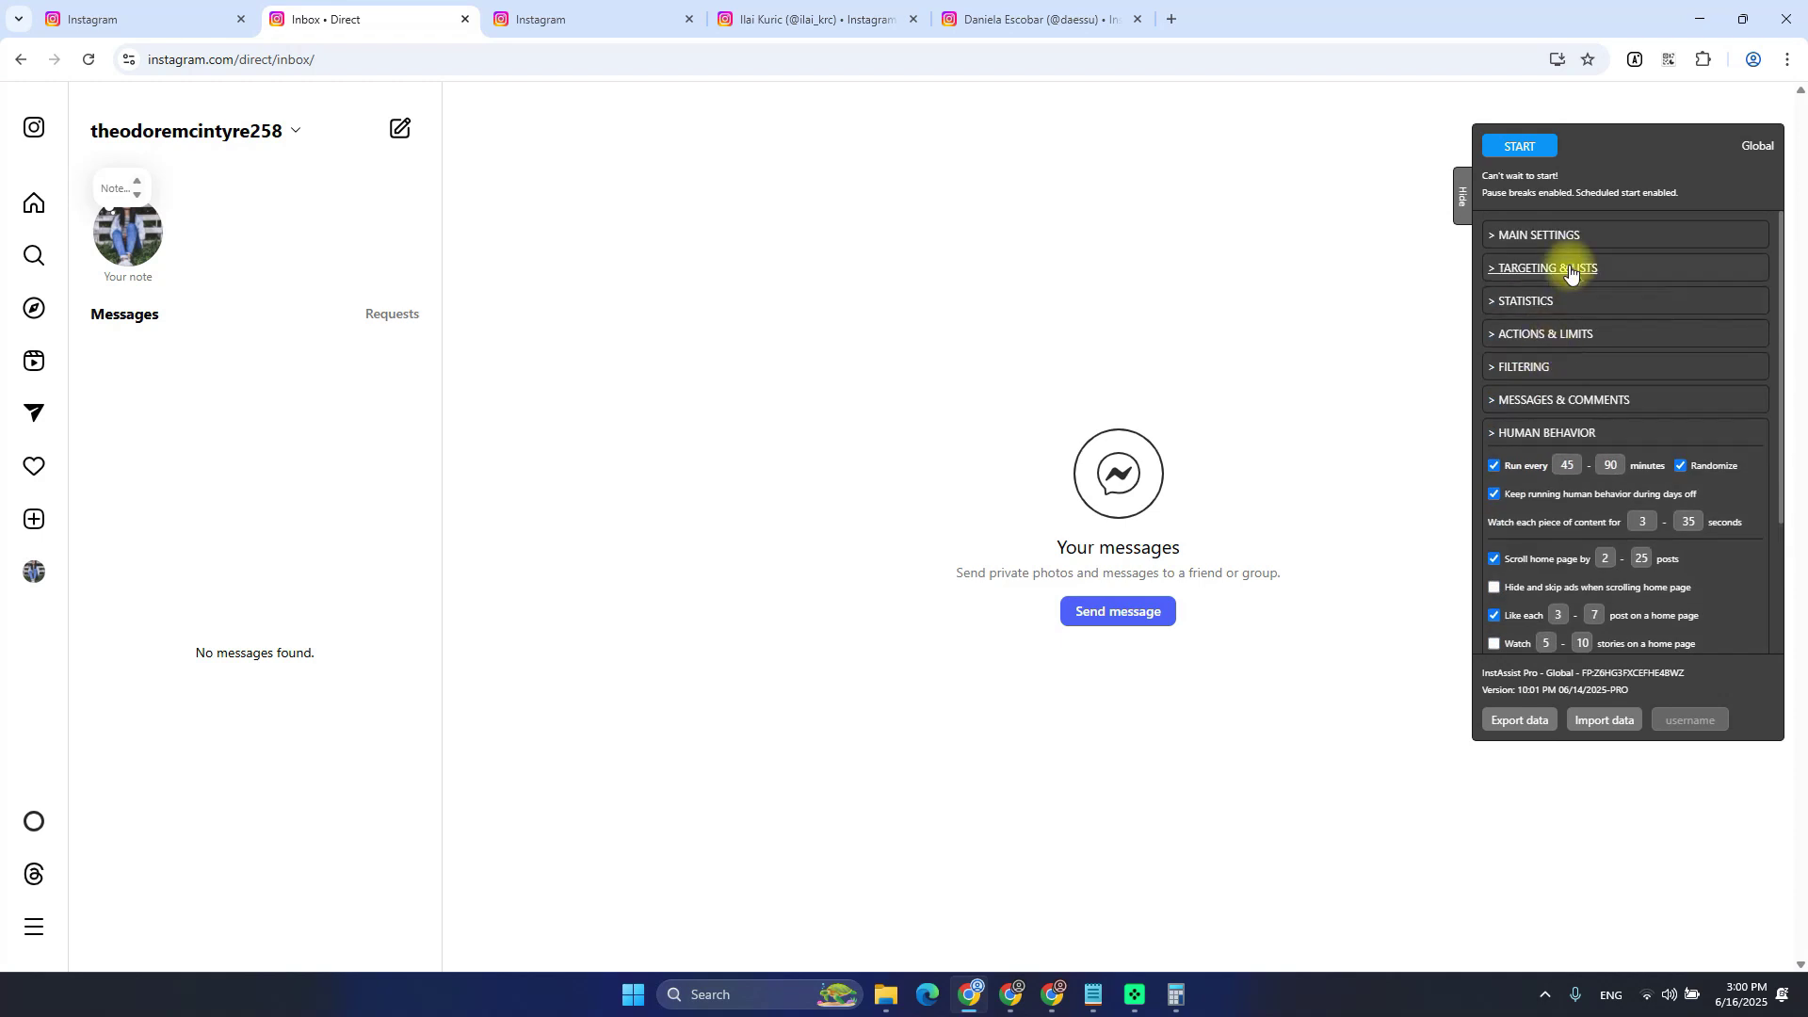
{"action": "left_click", "coordinate": [1554, 237]}
{"action": "scroll", "coordinate": [1601, 386], "scroll_direction": "down", "scroll_amount": 5}
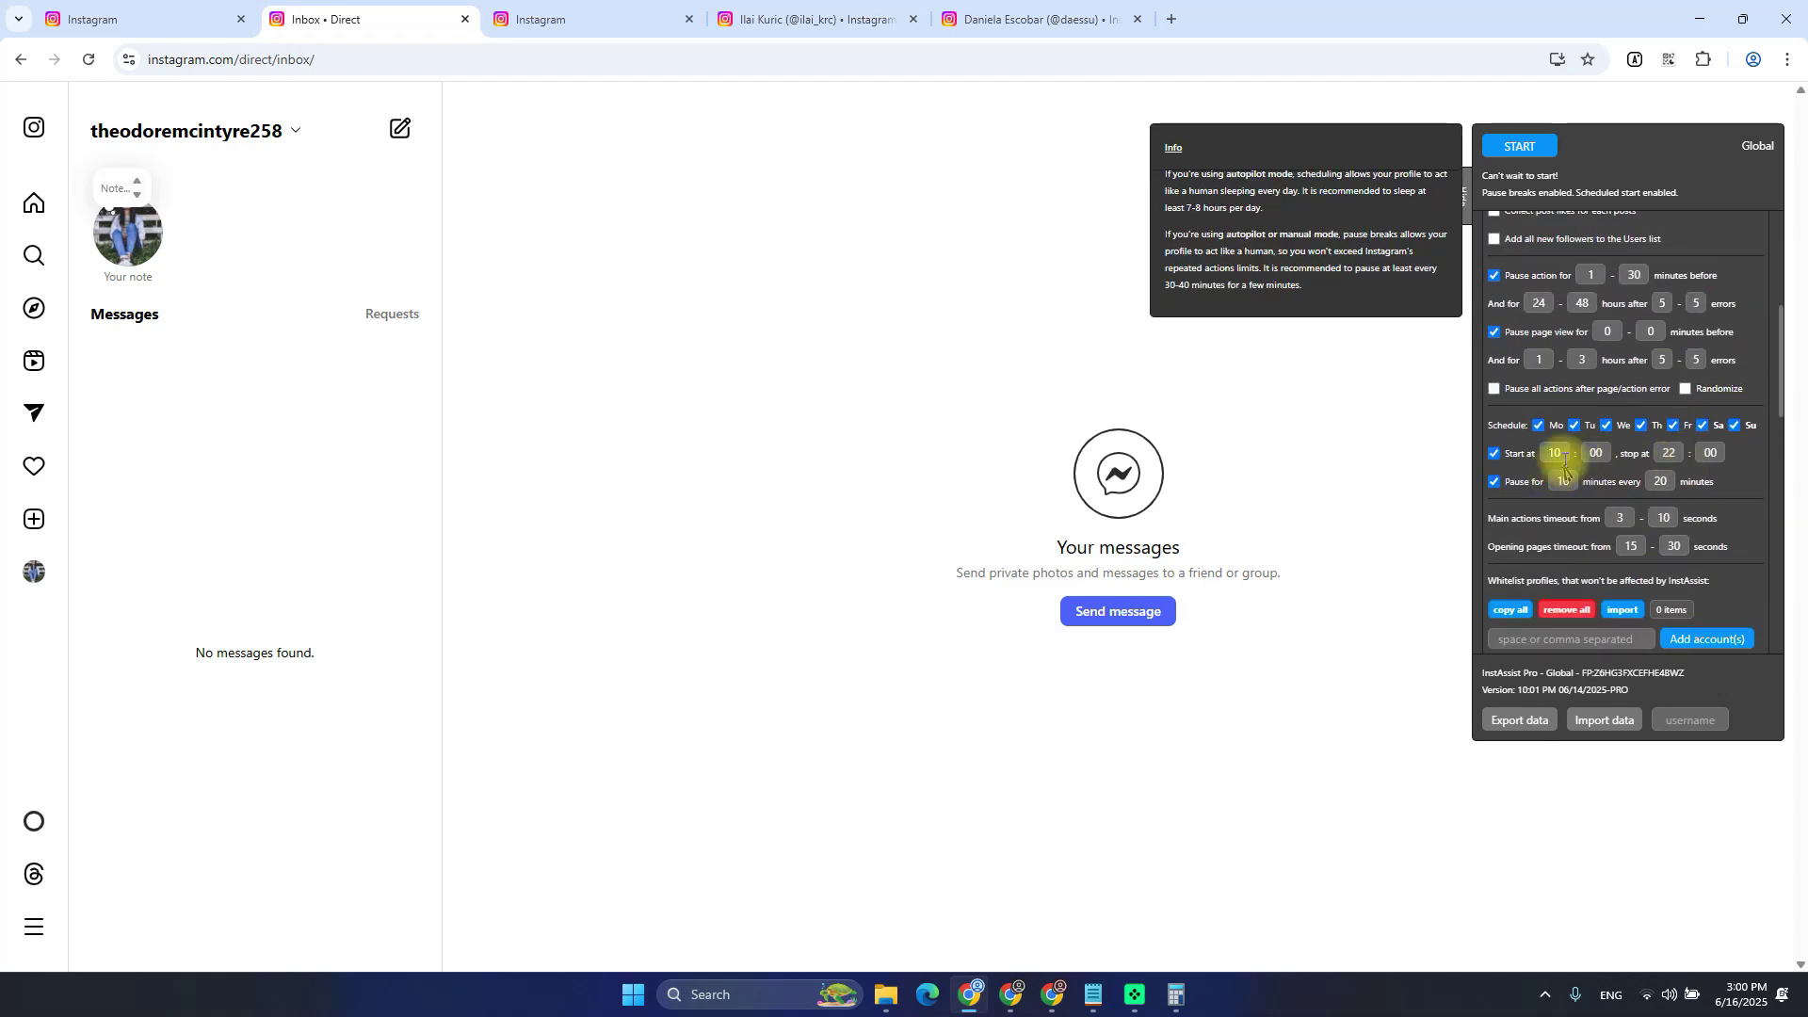
{"action": "left_click", "coordinate": [1674, 424]}
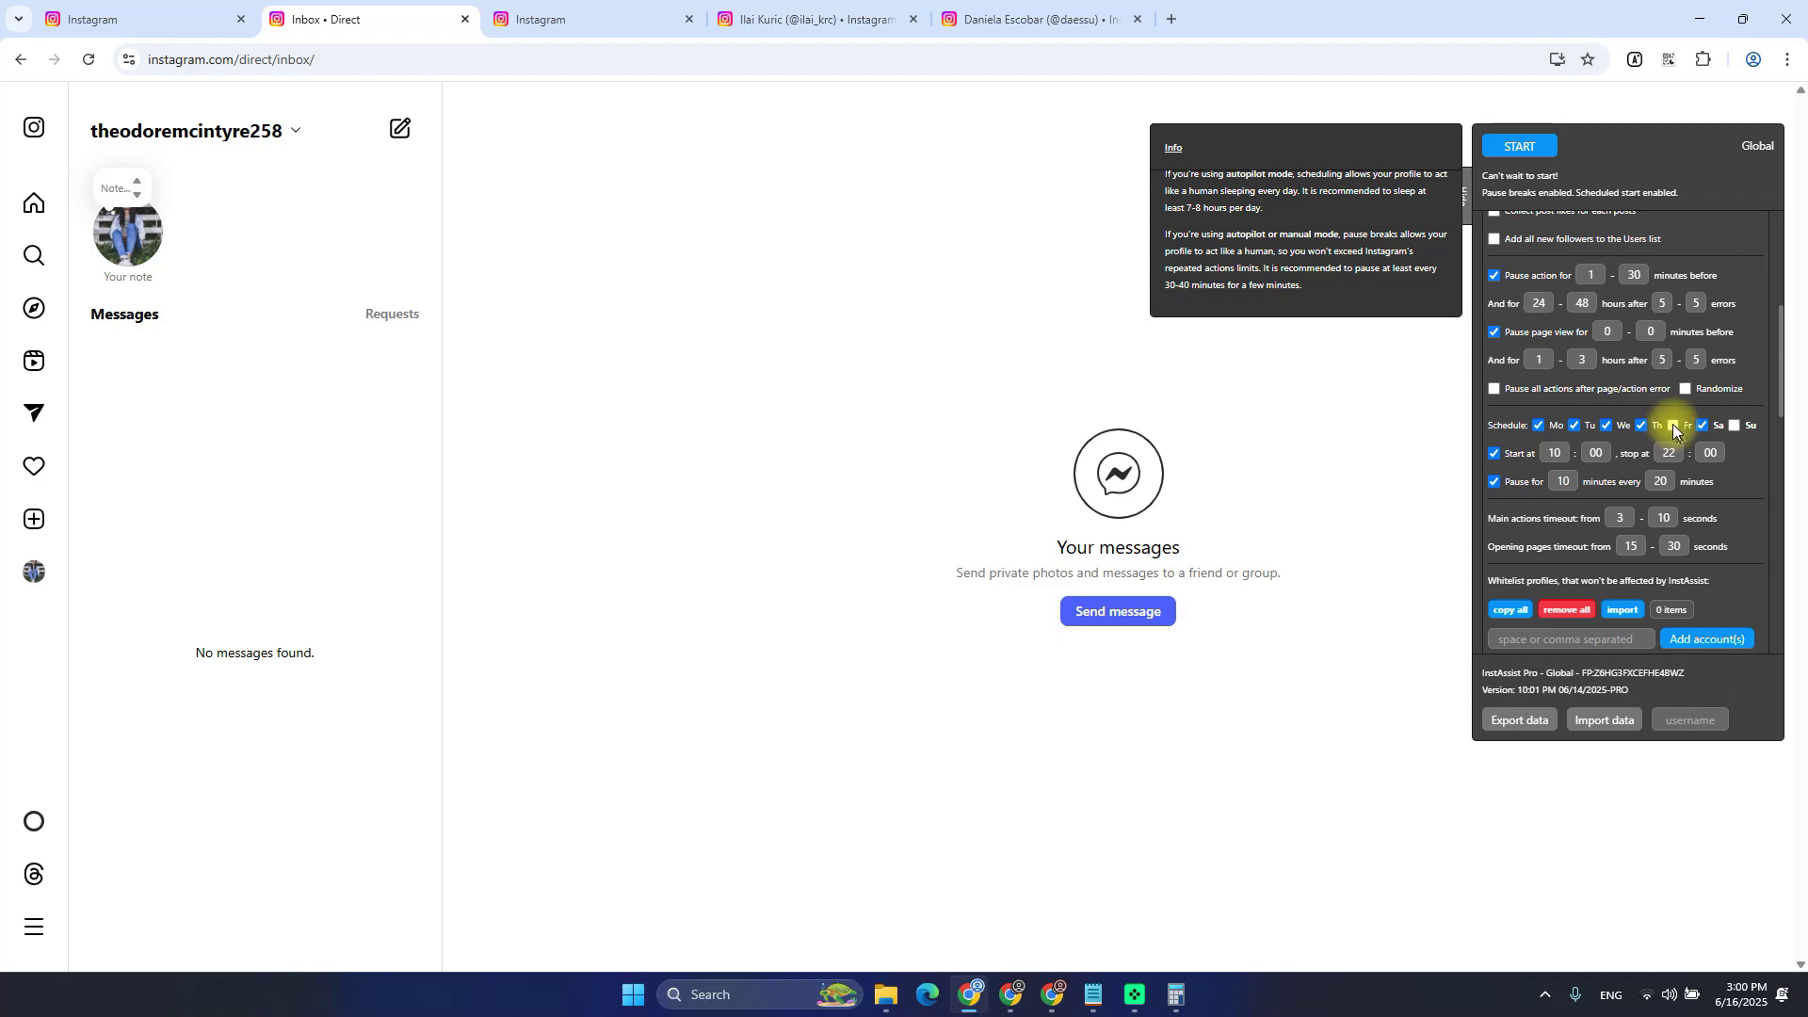
{"action": "left_click", "coordinate": [1738, 426]}
{"action": "scroll", "coordinate": [1670, 431], "scroll_direction": "up", "scroll_amount": 4}
{"action": "left_click", "coordinate": [1560, 240]}
{"action": "scroll", "coordinate": [1592, 334], "scroll_direction": "down", "scroll_amount": 2}
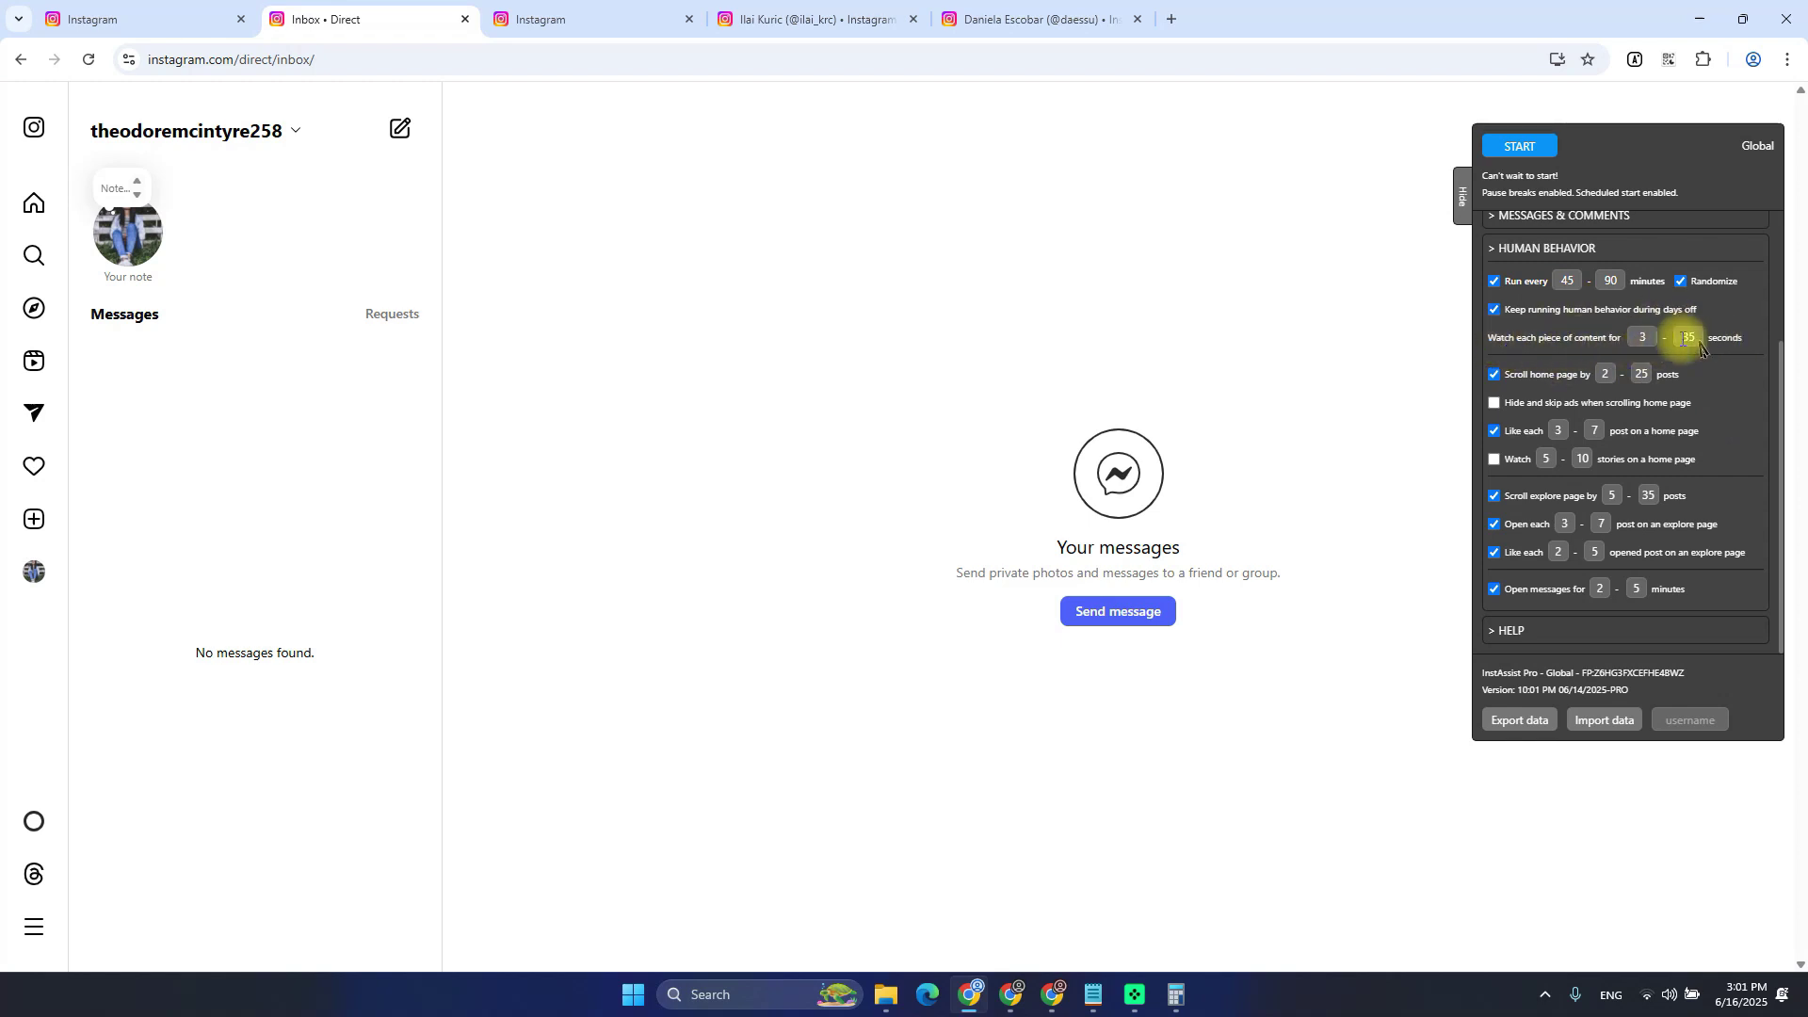
View Instagram's Reels and Explore pages, open the white horse post on Explore, and close it
{"action": "left_click", "coordinate": [1646, 341]}
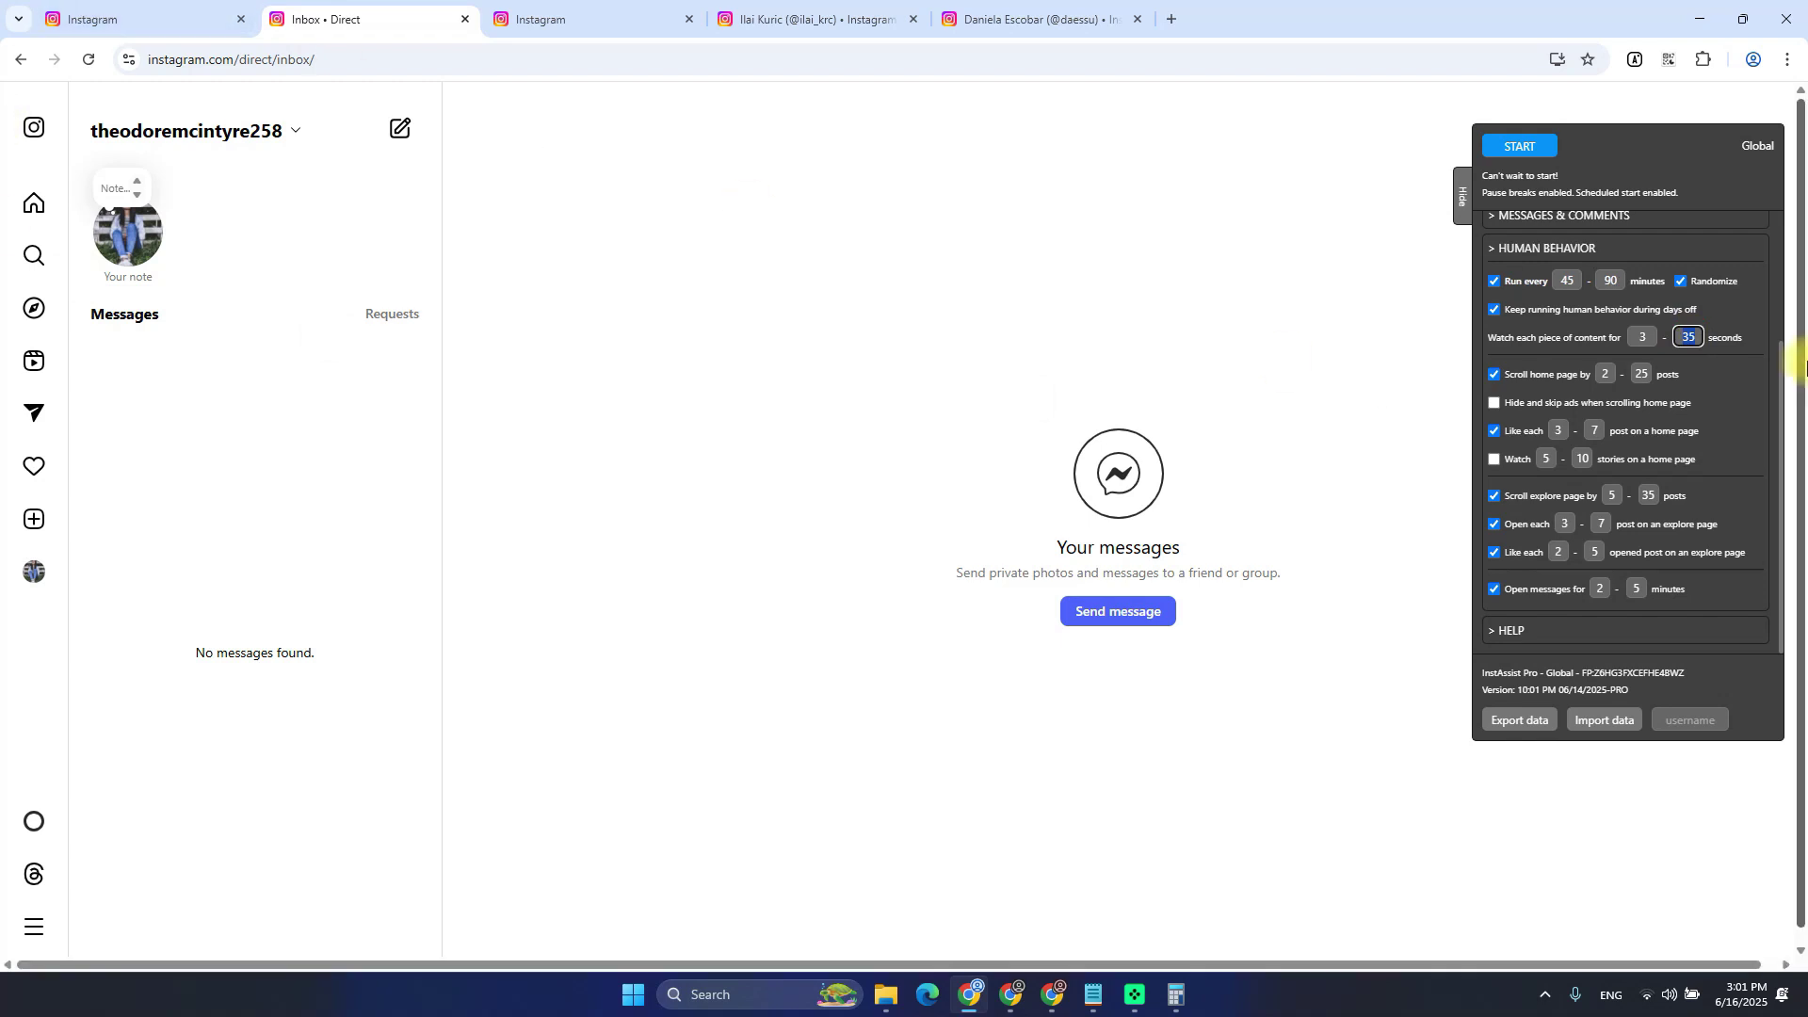
{"action": "left_click", "coordinate": [35, 370]}
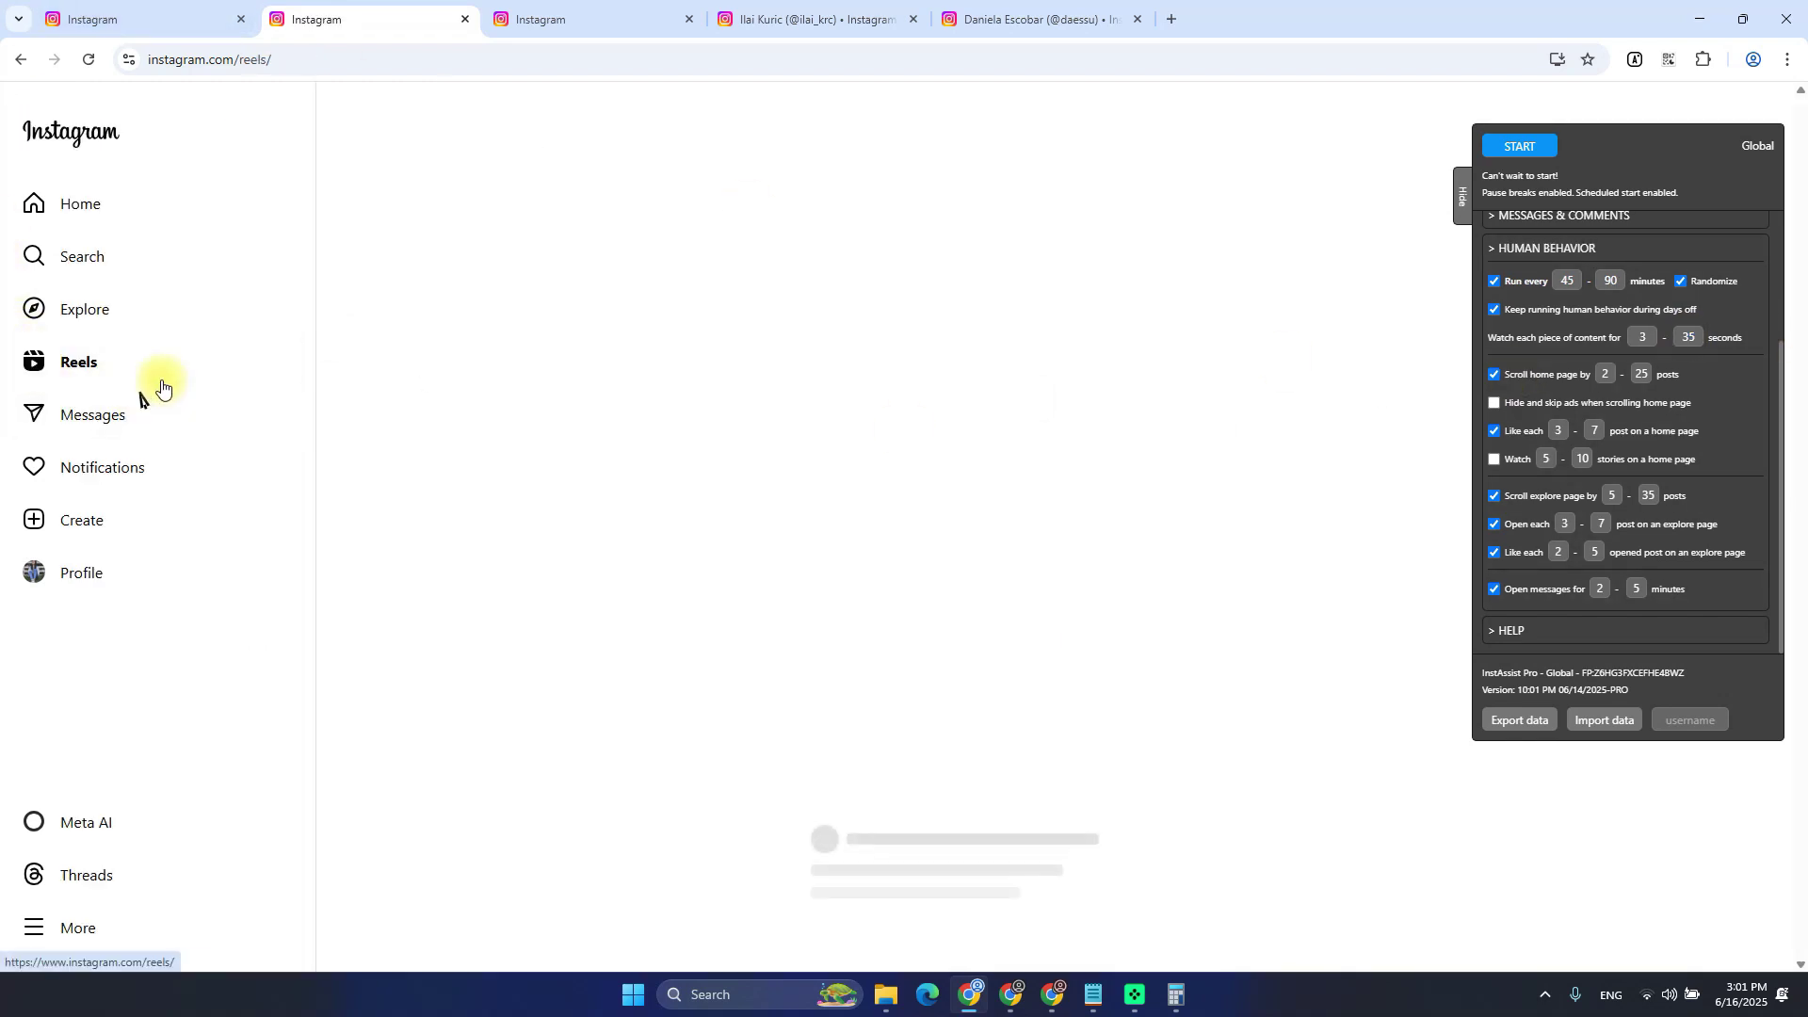
{"action": "left_click", "coordinate": [113, 306]}
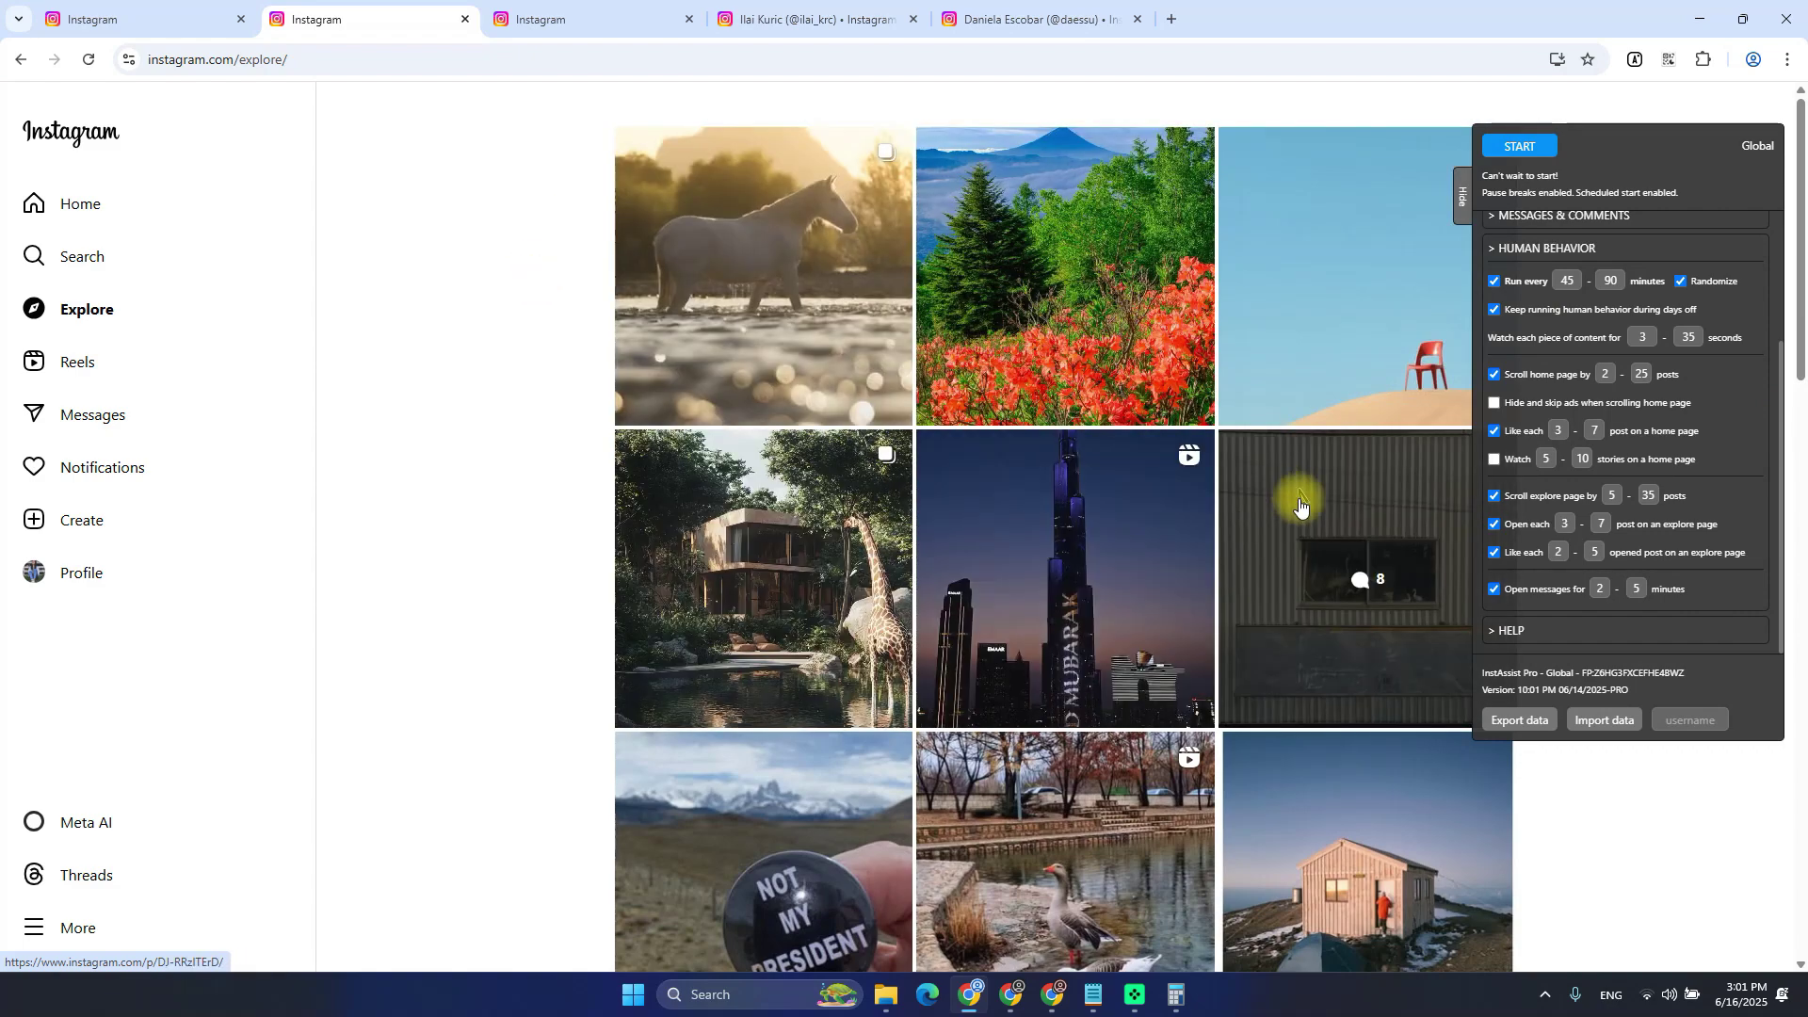
{"action": "left_click", "coordinate": [780, 325]}
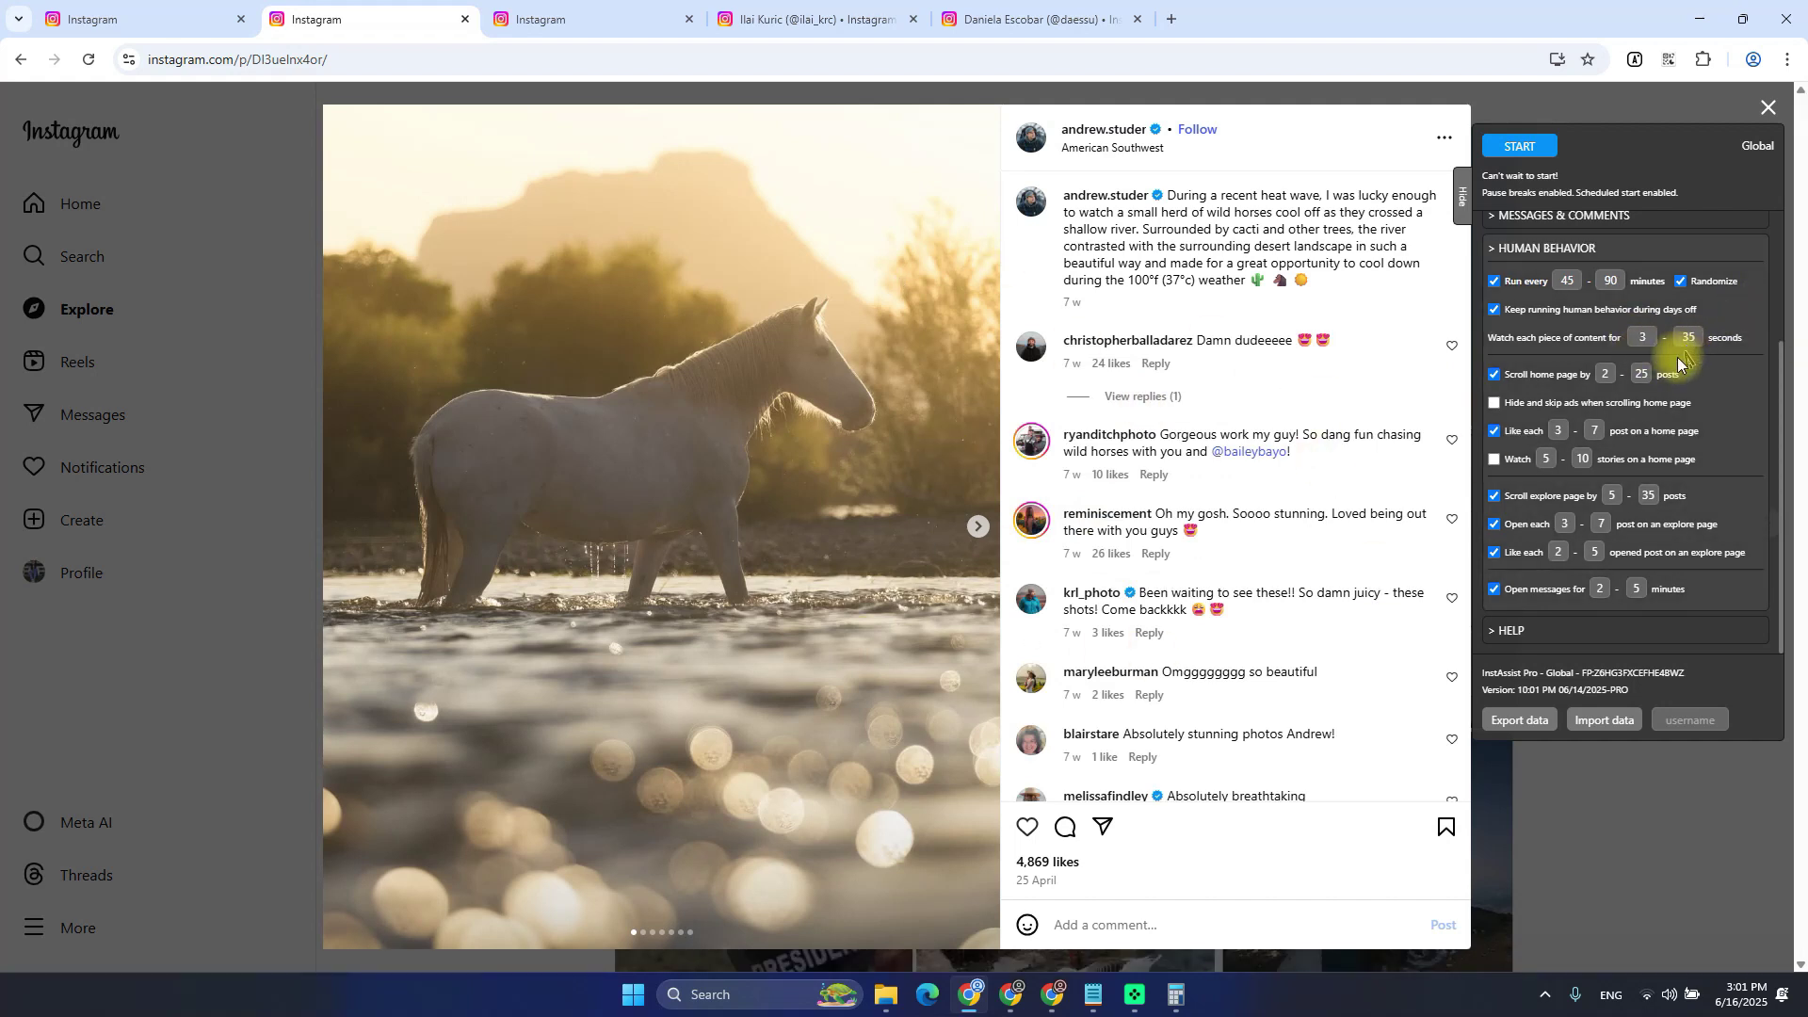
{"action": "left_click", "coordinate": [1637, 765]}
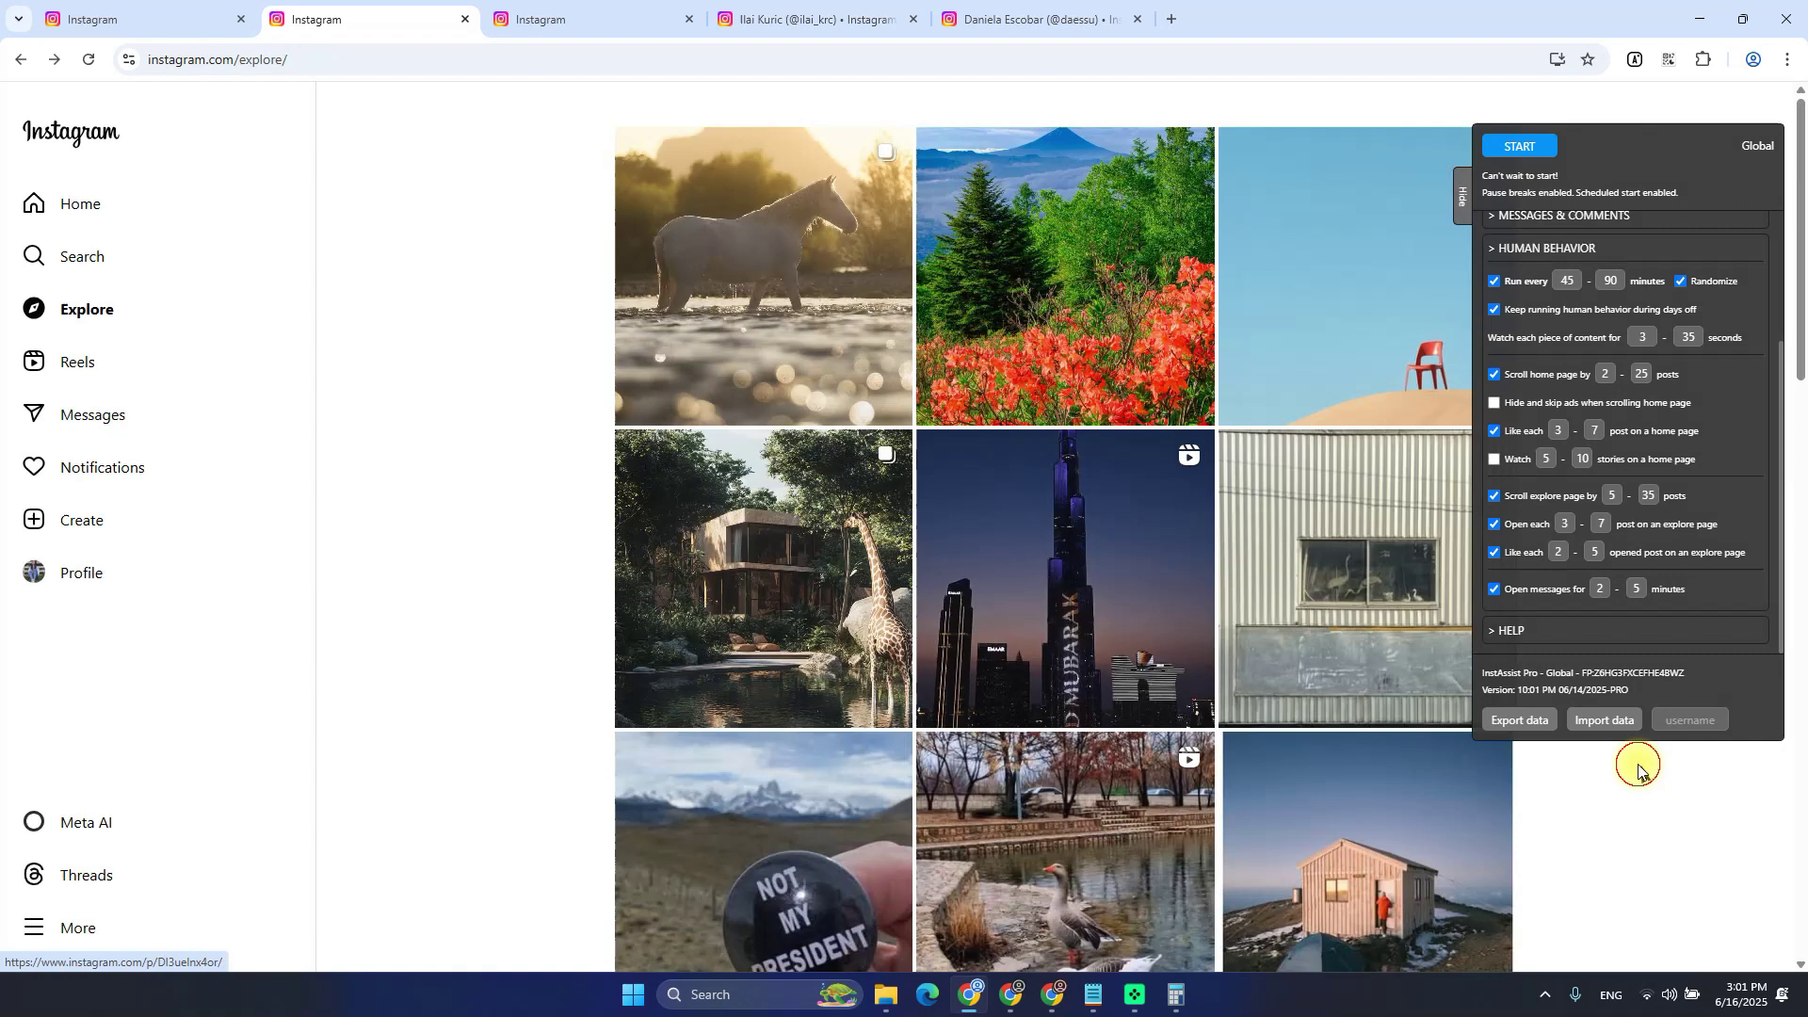
Open the official instagram profile from the Home page's suggested accounts and follow it
{"action": "double_click", "coordinate": [1553, 376]}
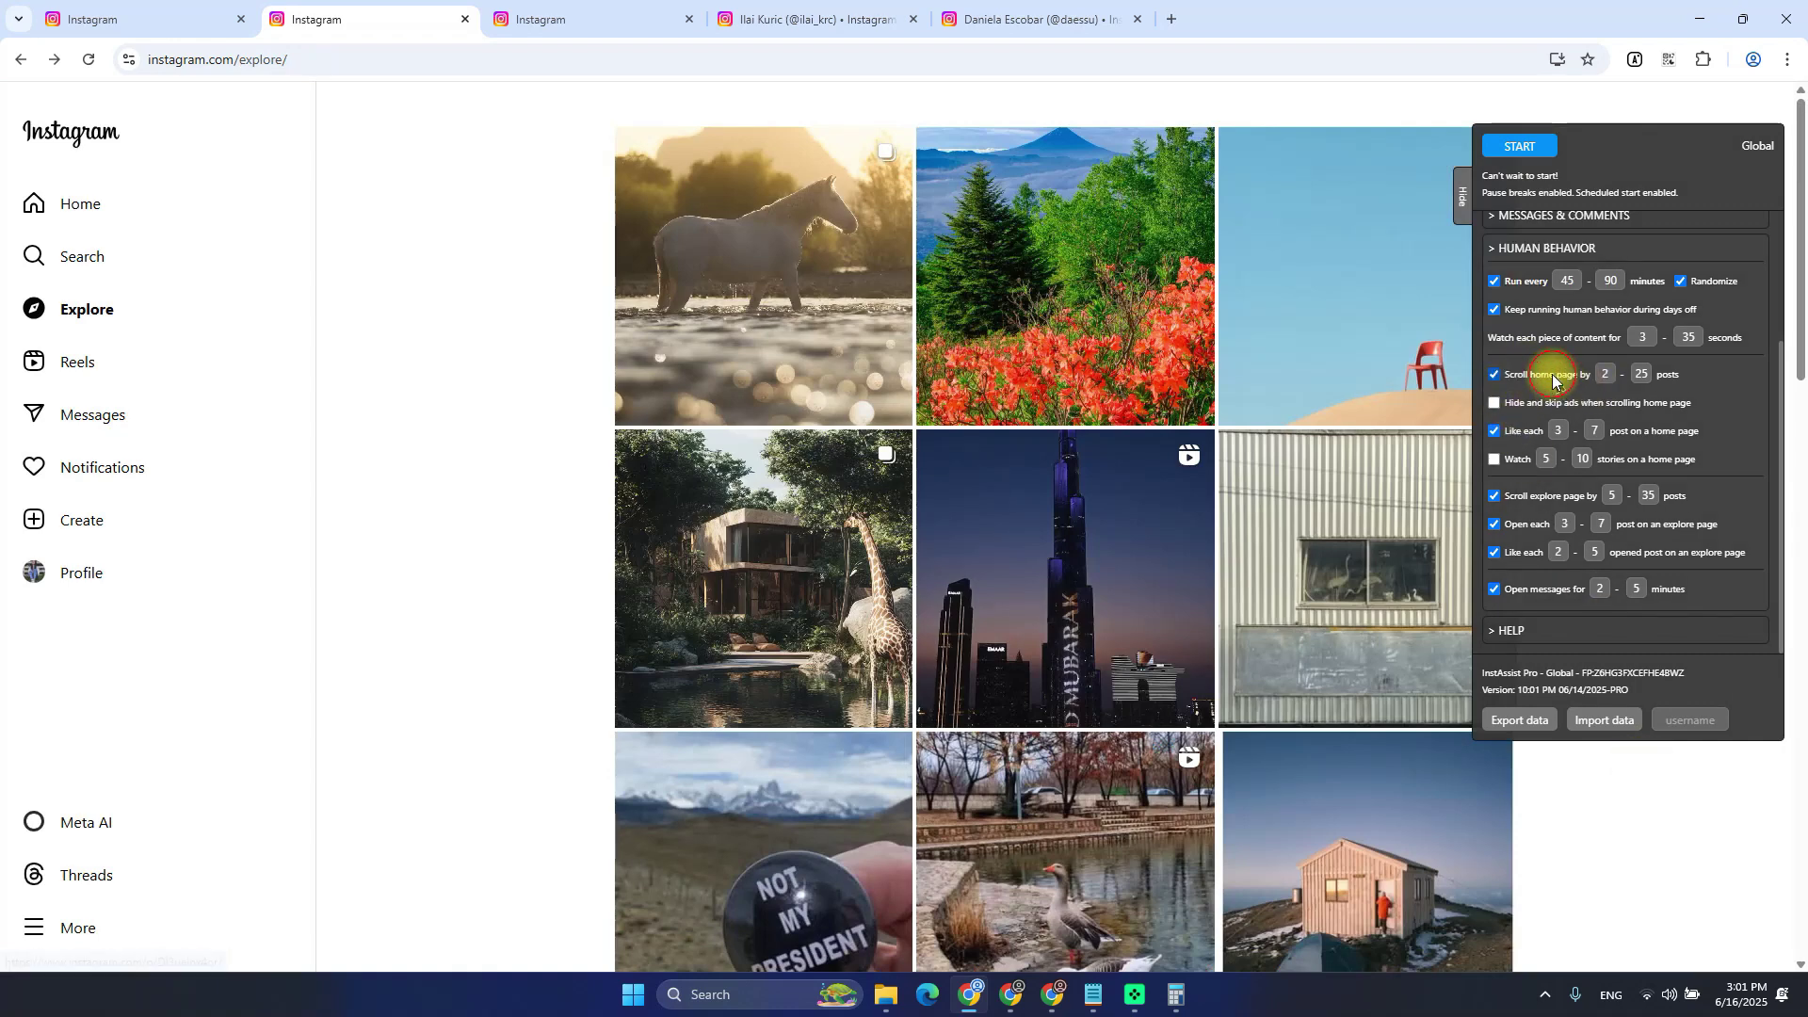
{"action": "left_click", "coordinate": [1523, 504]}
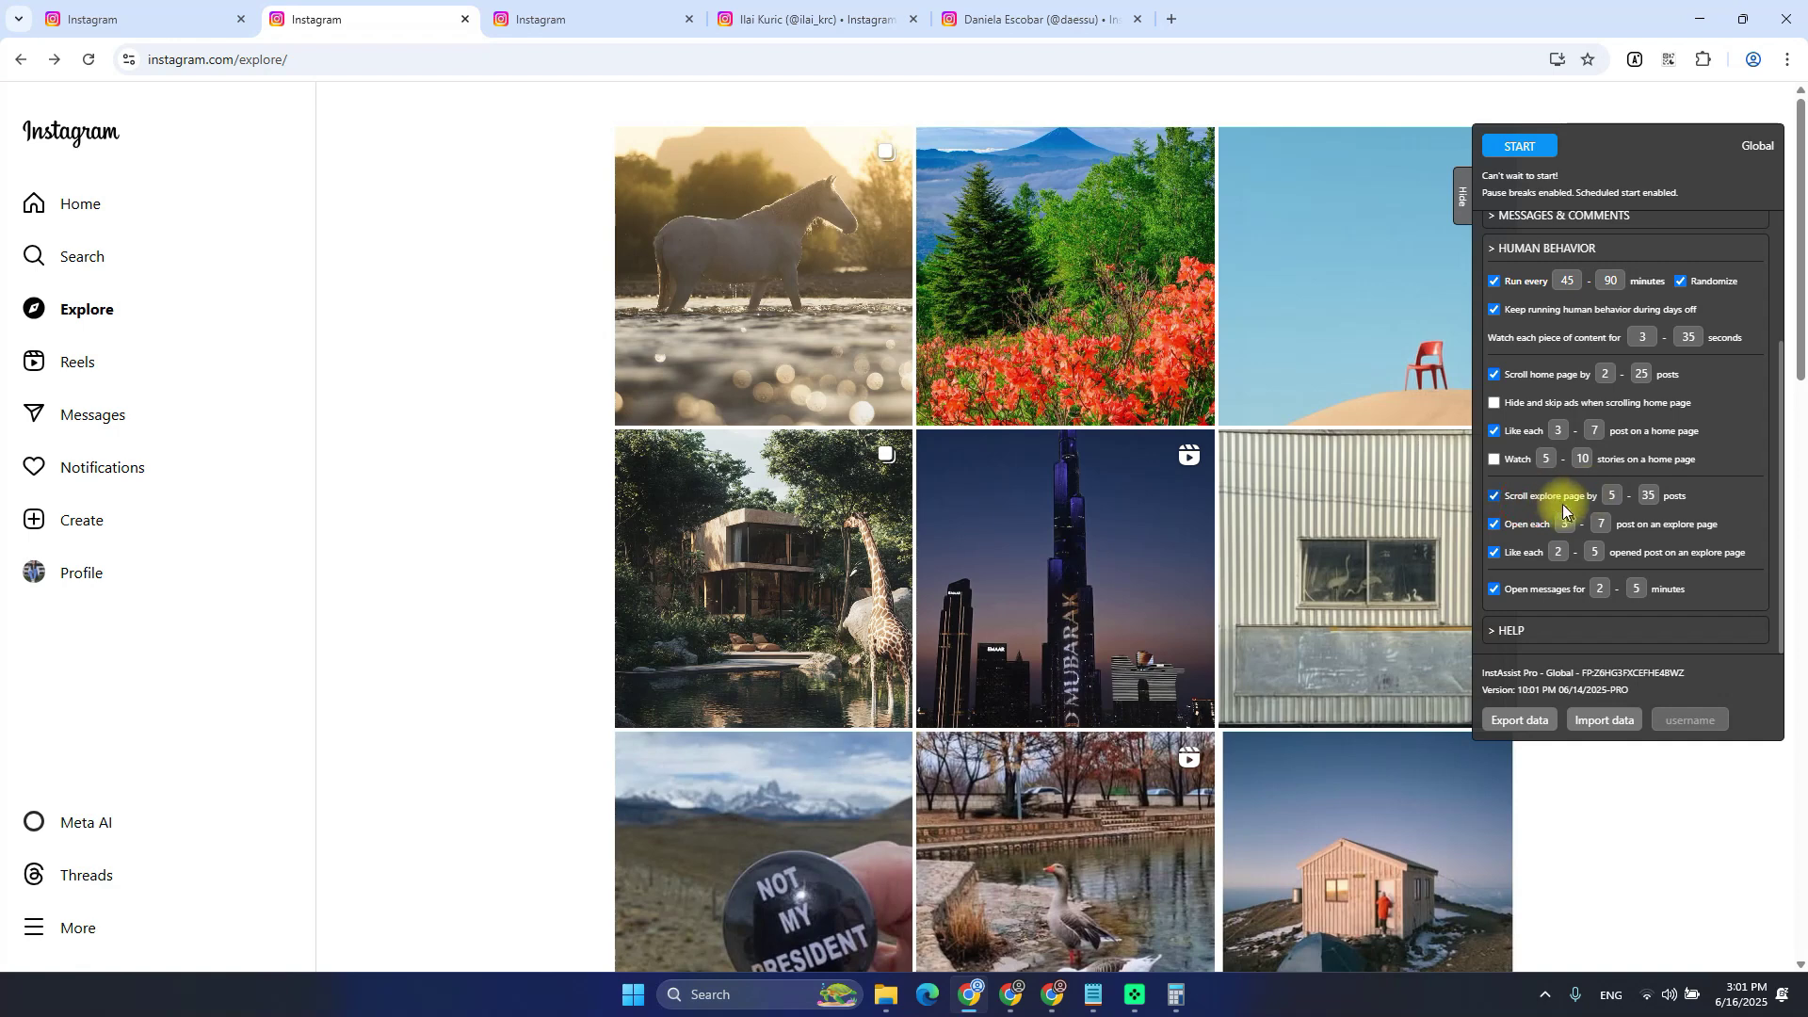
{"action": "left_click", "coordinate": [162, 200]}
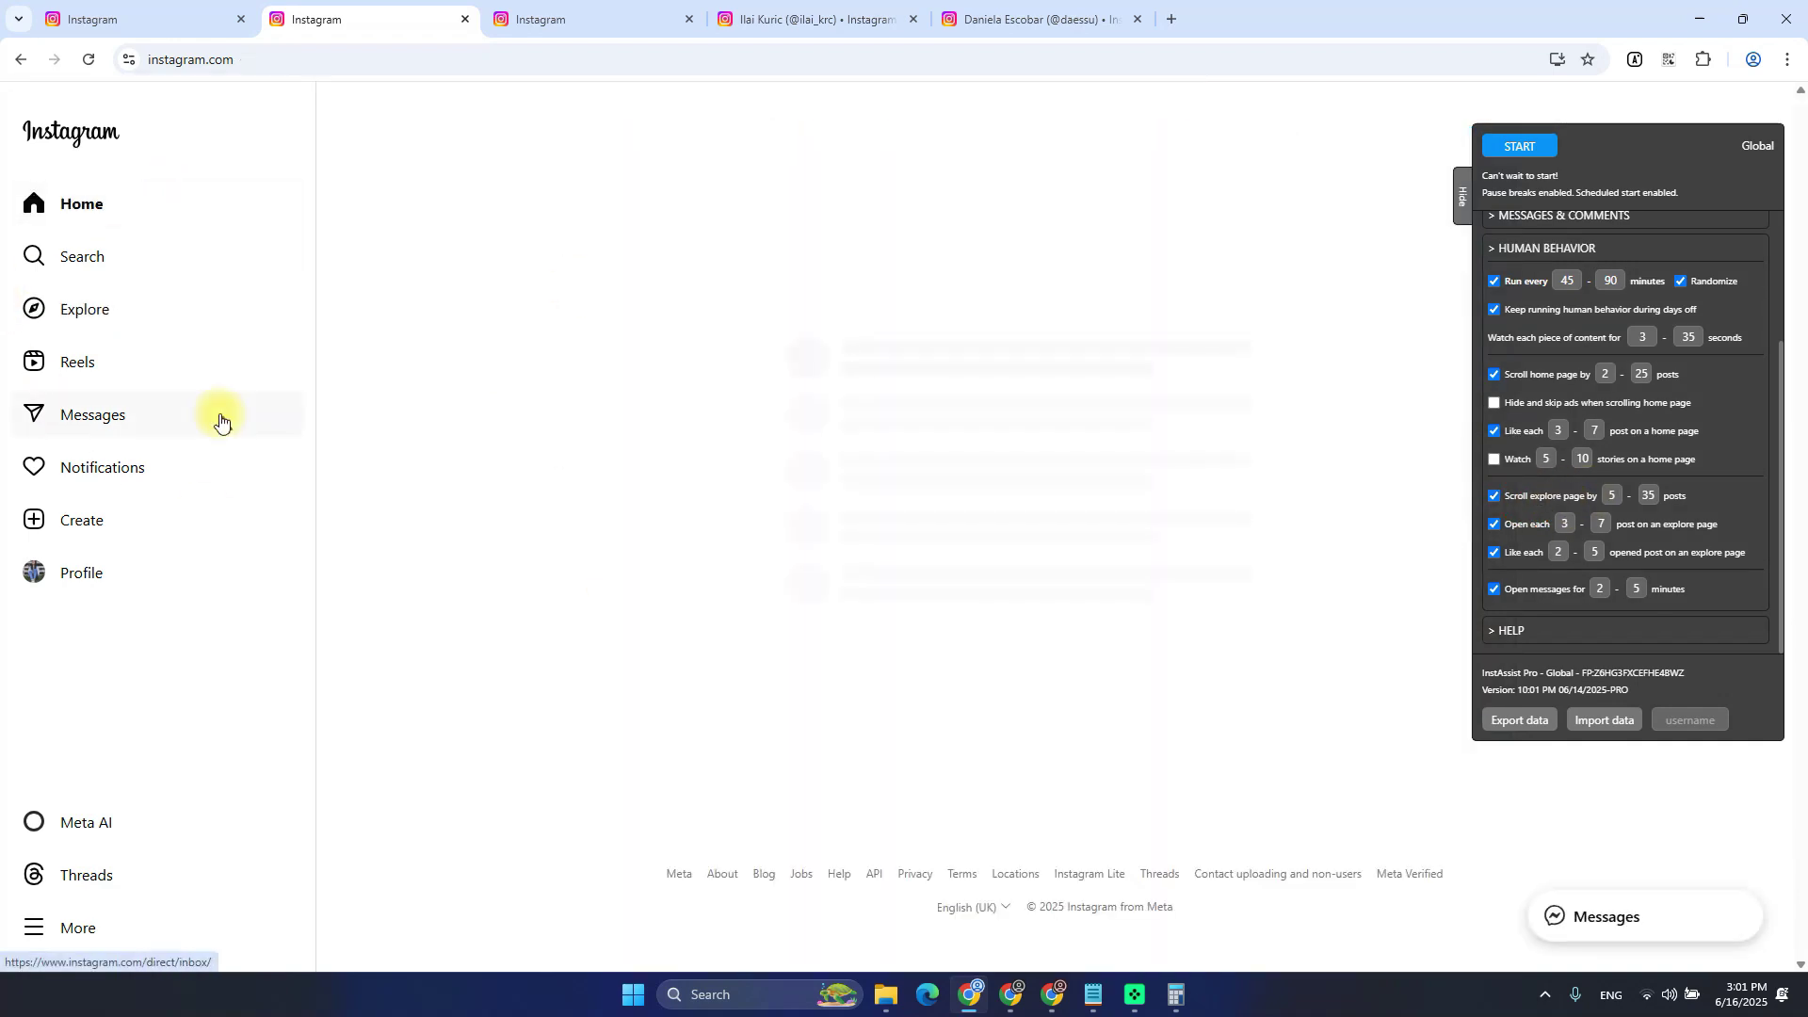
{"action": "left_click", "coordinate": [88, 62]}
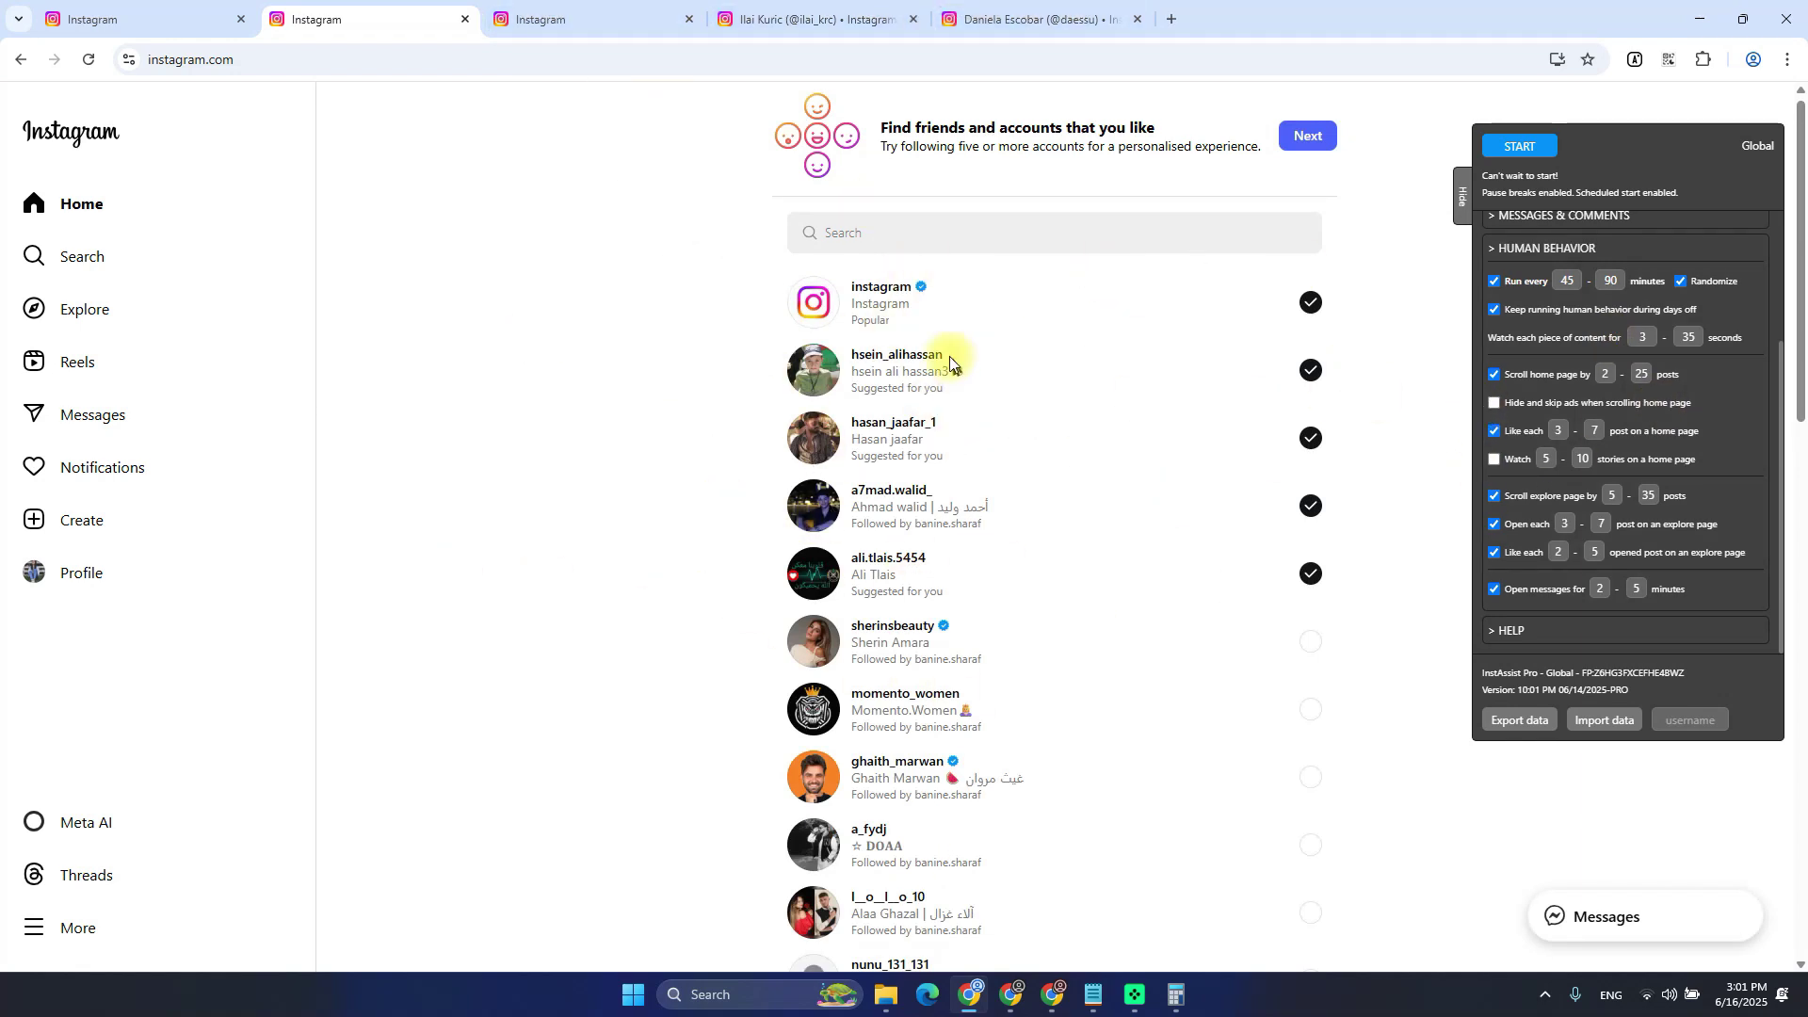
{"action": "left_click", "coordinate": [893, 287]}
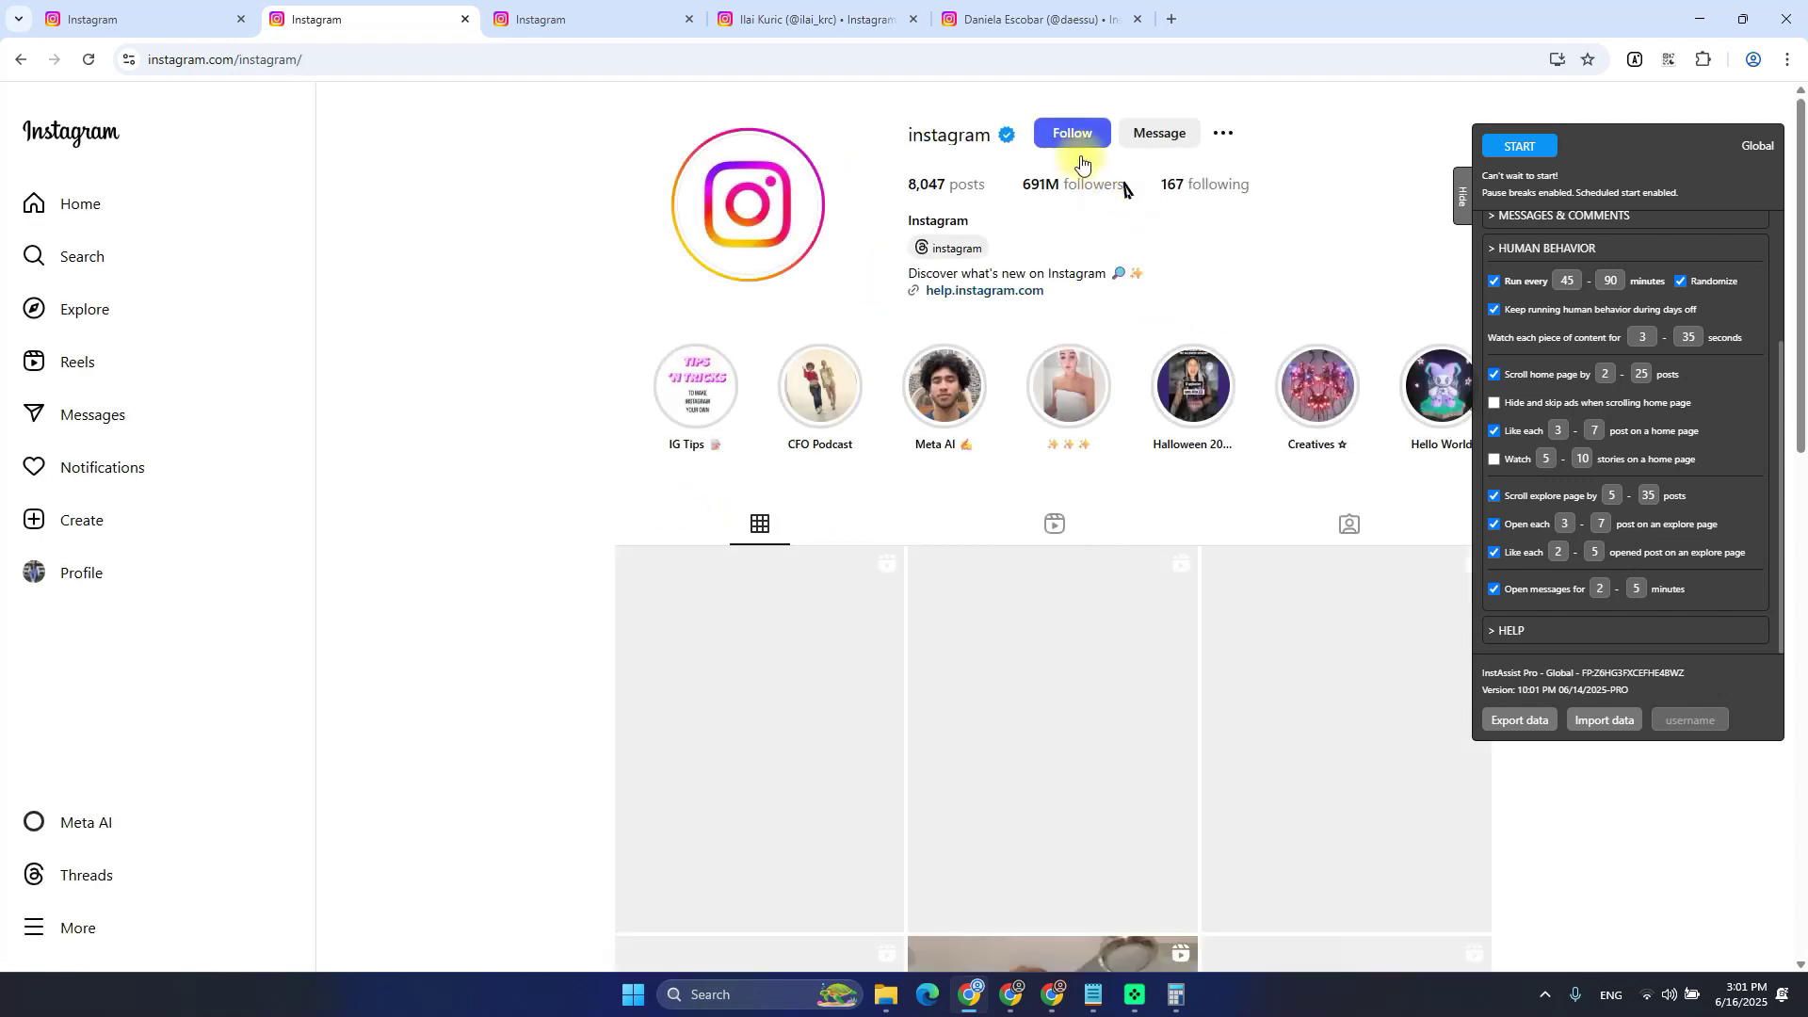
{"action": "left_click", "coordinate": [1071, 138]}
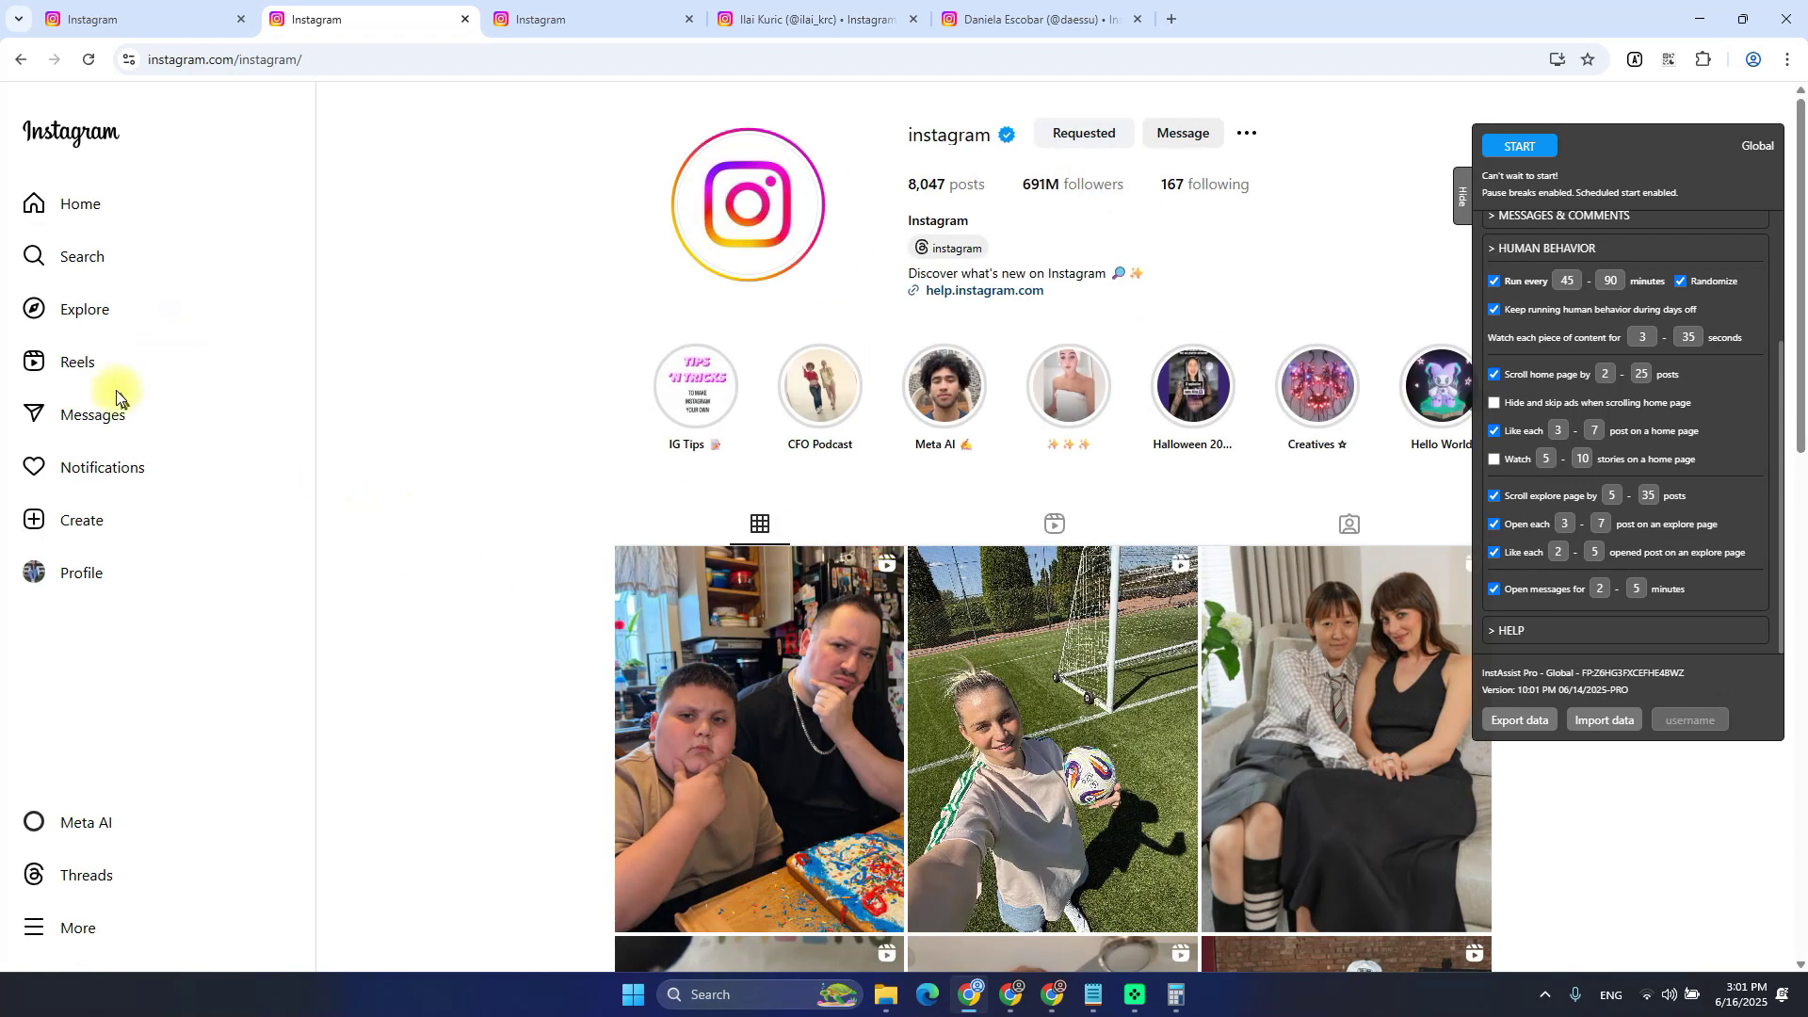
Return to the Home page, reload it, and look through its suggested accounts
{"action": "left_click", "coordinate": [106, 216]}
{"action": "left_click", "coordinate": [88, 60]}
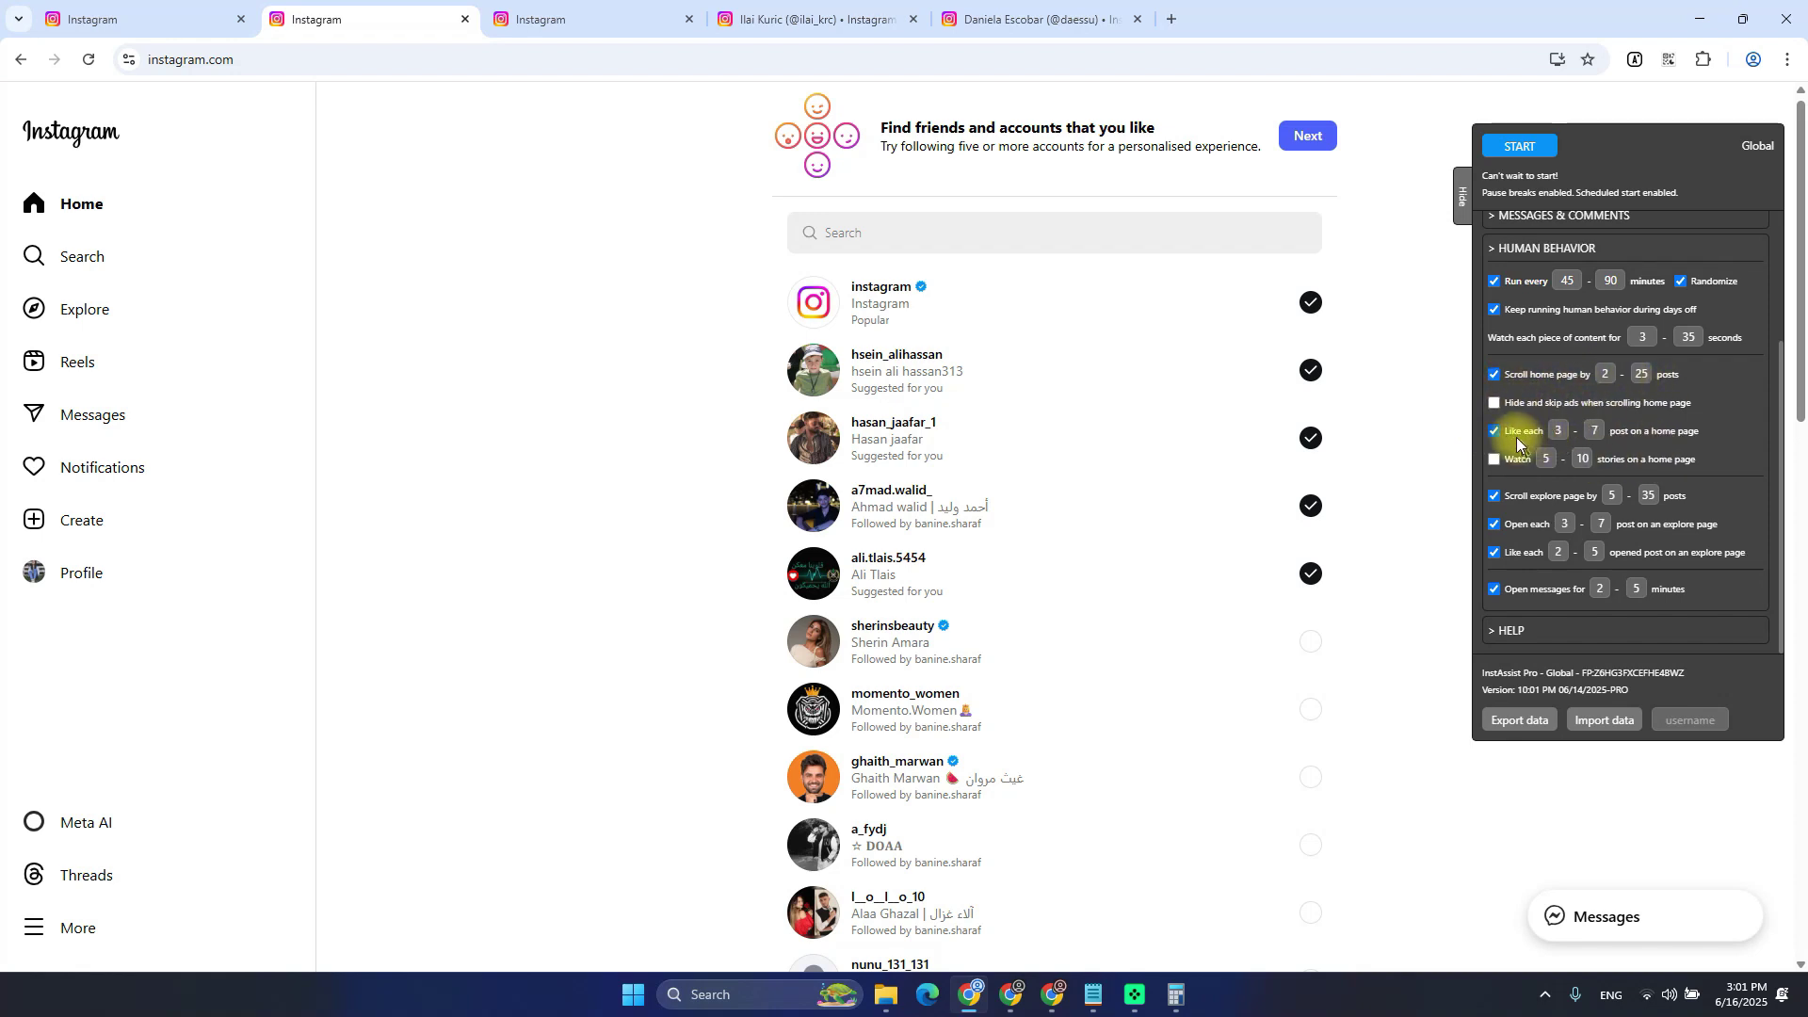
{"action": "scroll", "coordinate": [1093, 440], "scroll_direction": "down", "scroll_amount": 2}
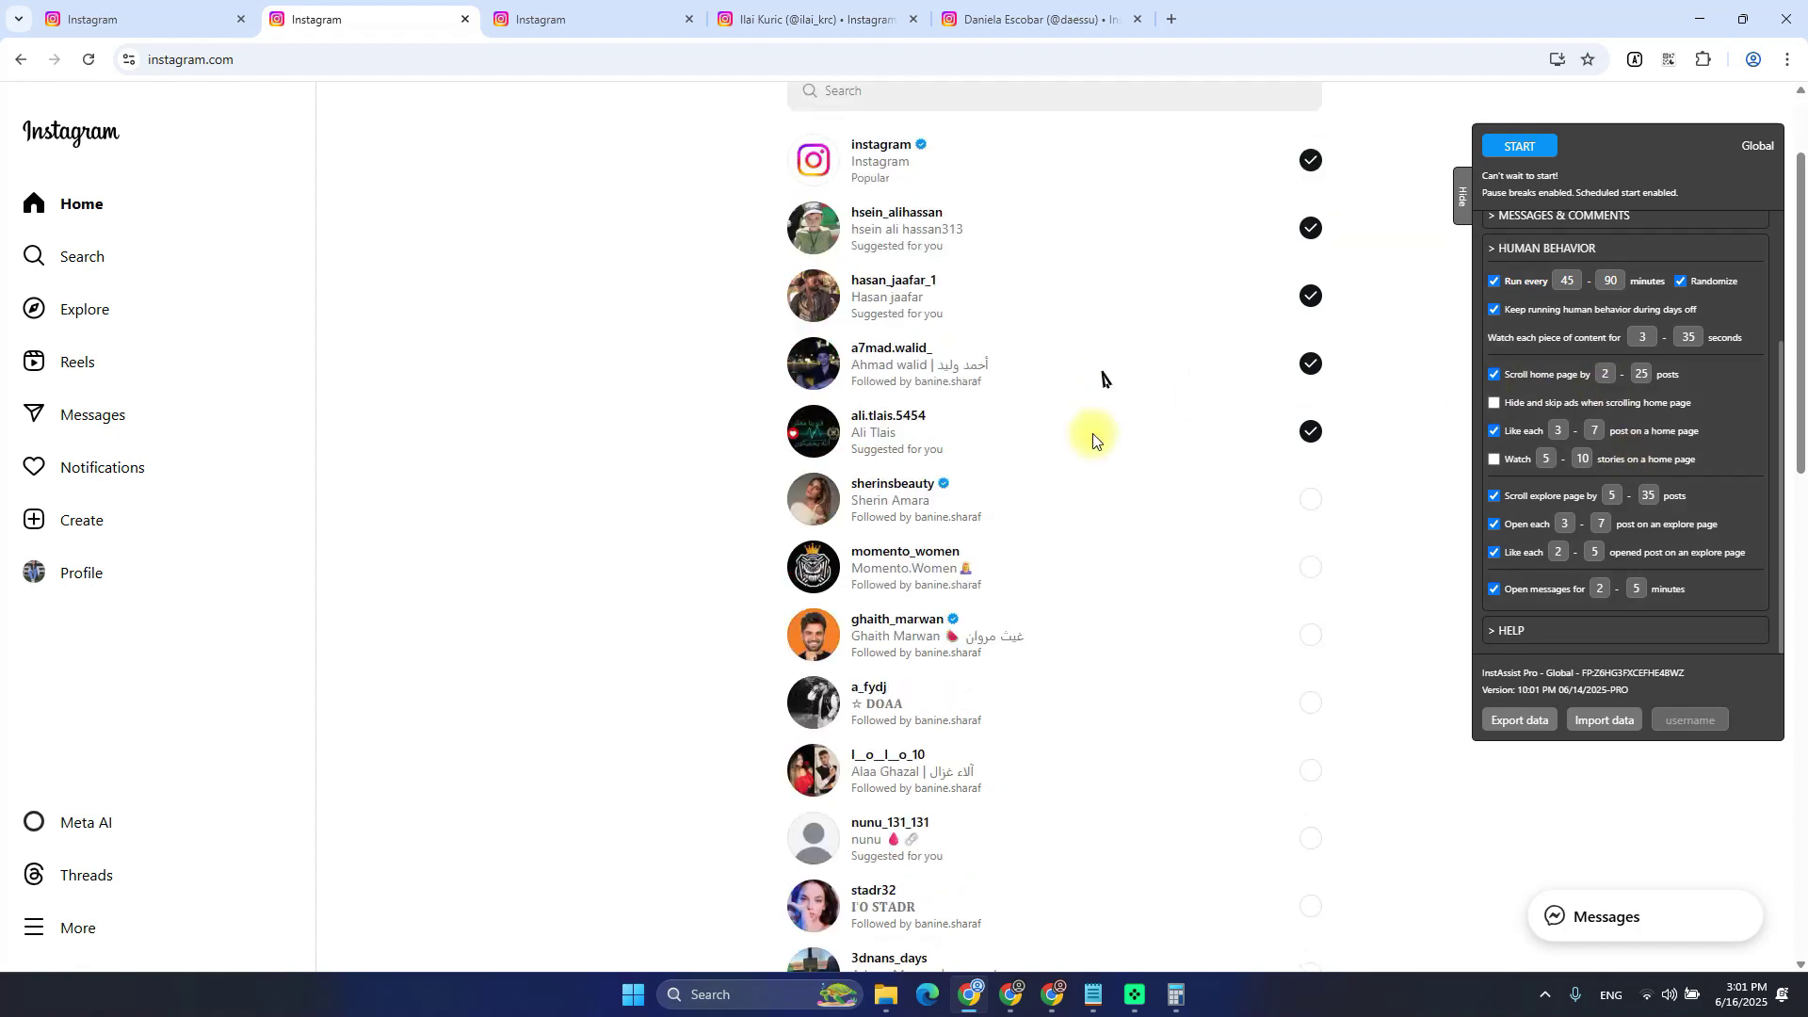
Go to Instagram's Explore page, open the blue sail photo, like it, and close it
{"action": "scroll", "coordinate": [1092, 441], "scroll_direction": "up", "scroll_amount": 2}
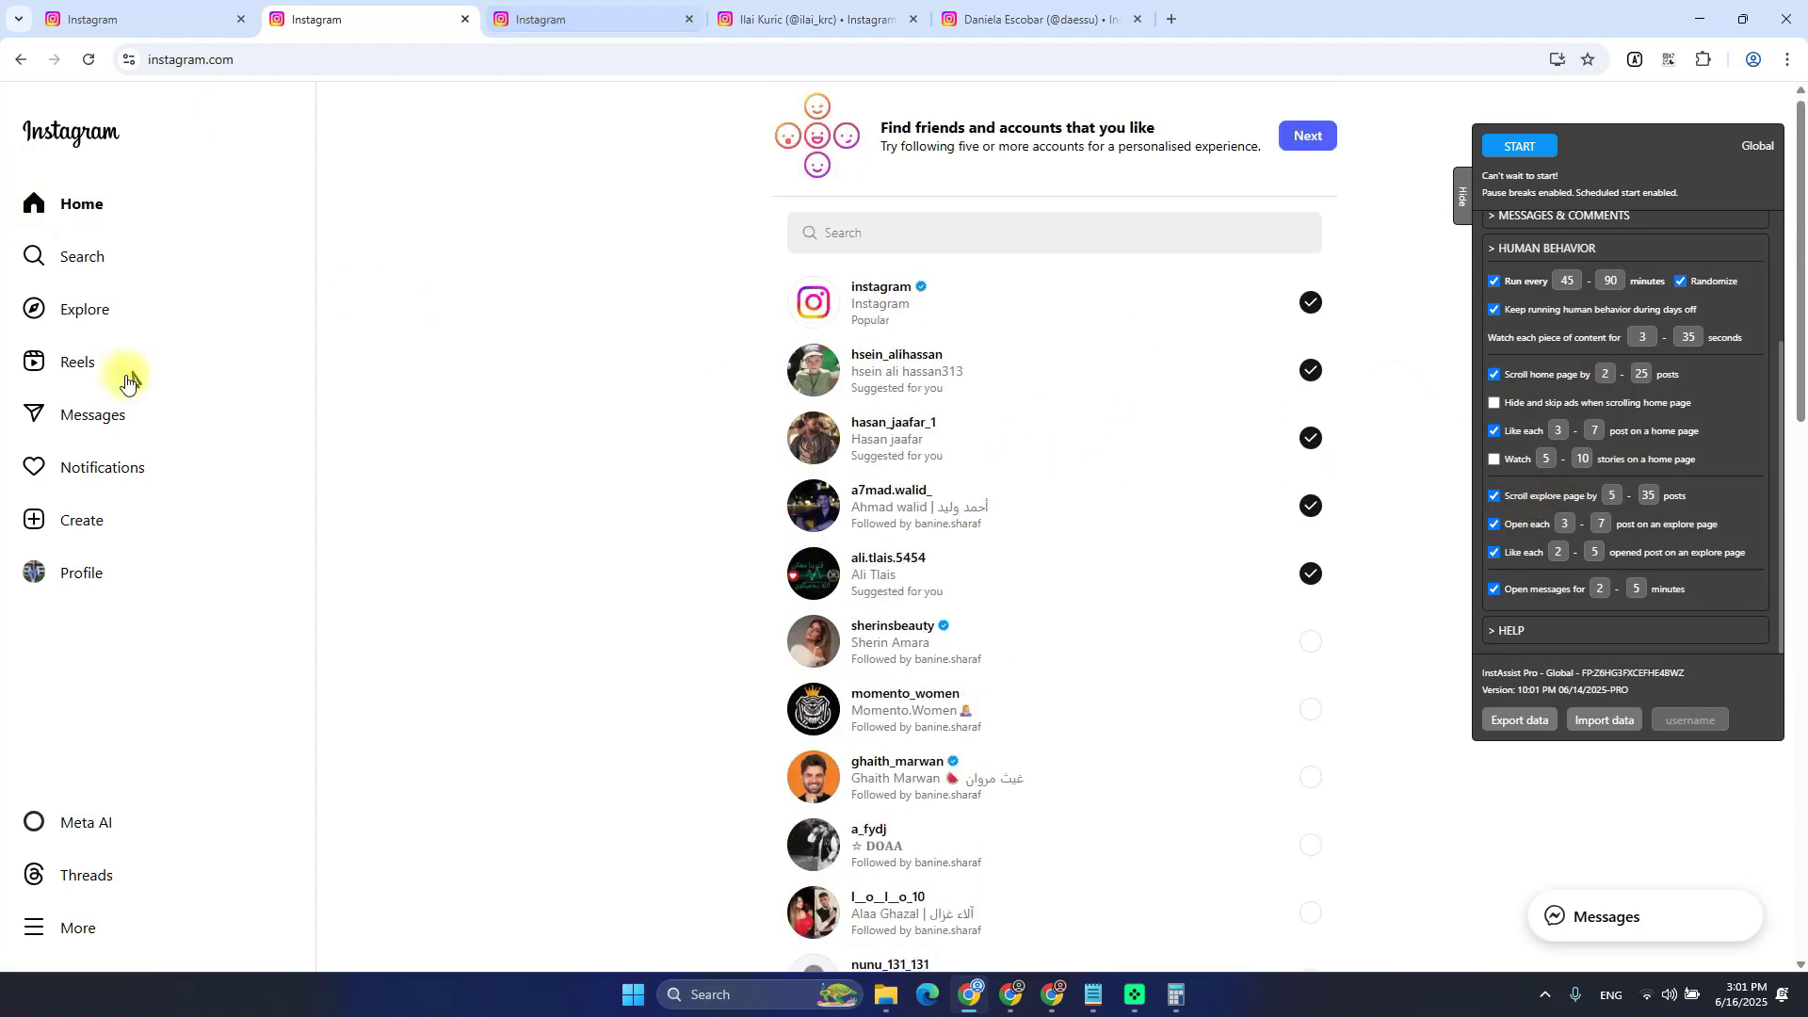
{"action": "left_click", "coordinate": [83, 309]}
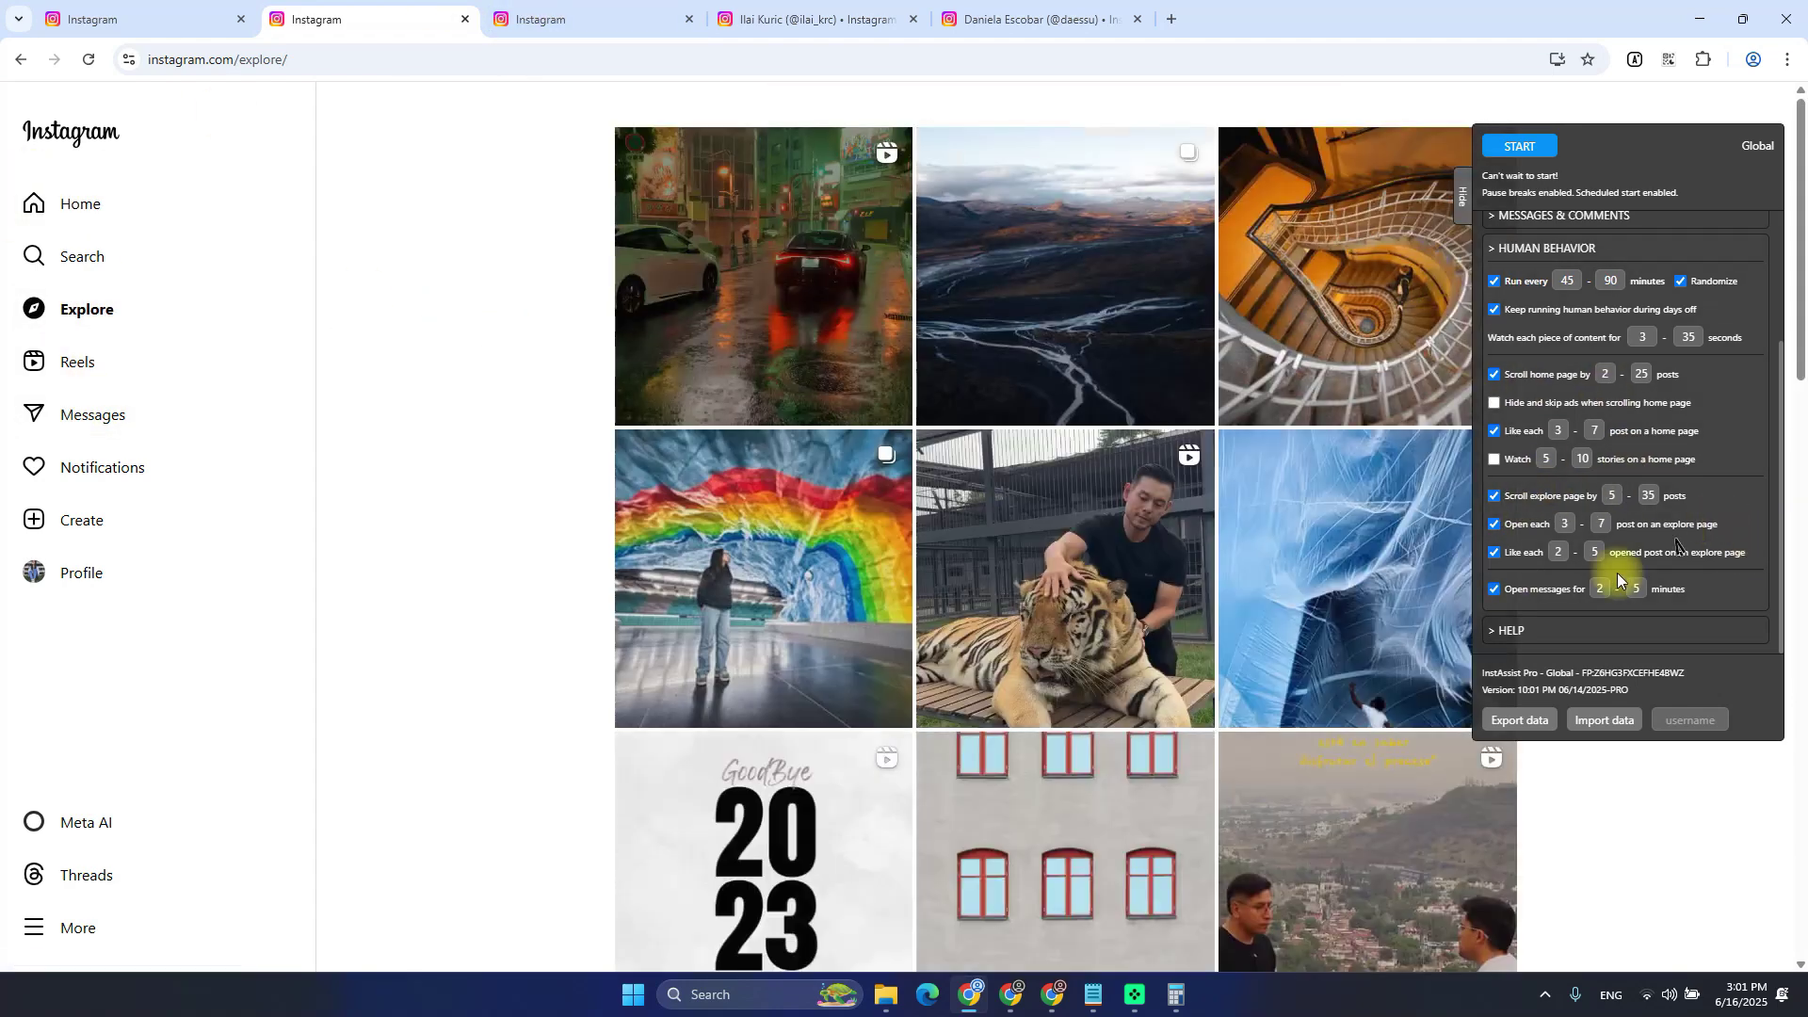
{"action": "scroll", "coordinate": [1441, 509], "scroll_direction": "down", "scroll_amount": 2}
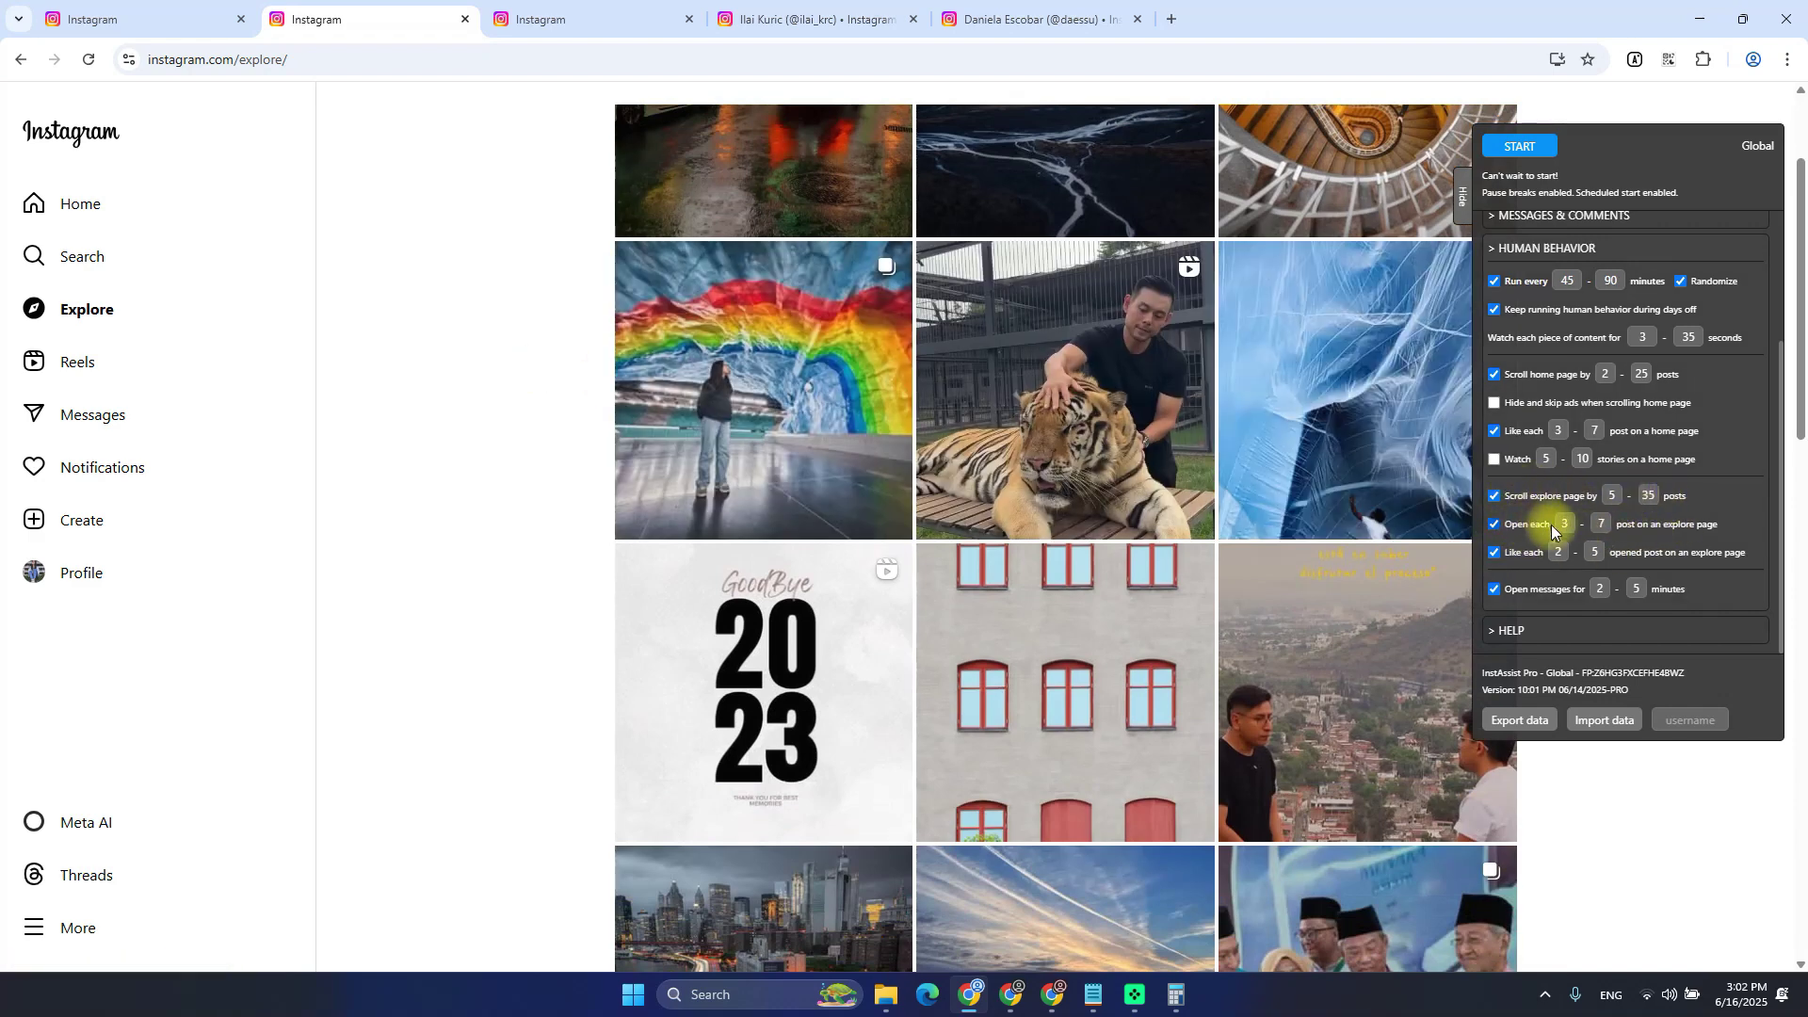
{"action": "scroll", "coordinate": [1074, 527], "scroll_direction": "up", "scroll_amount": 2}
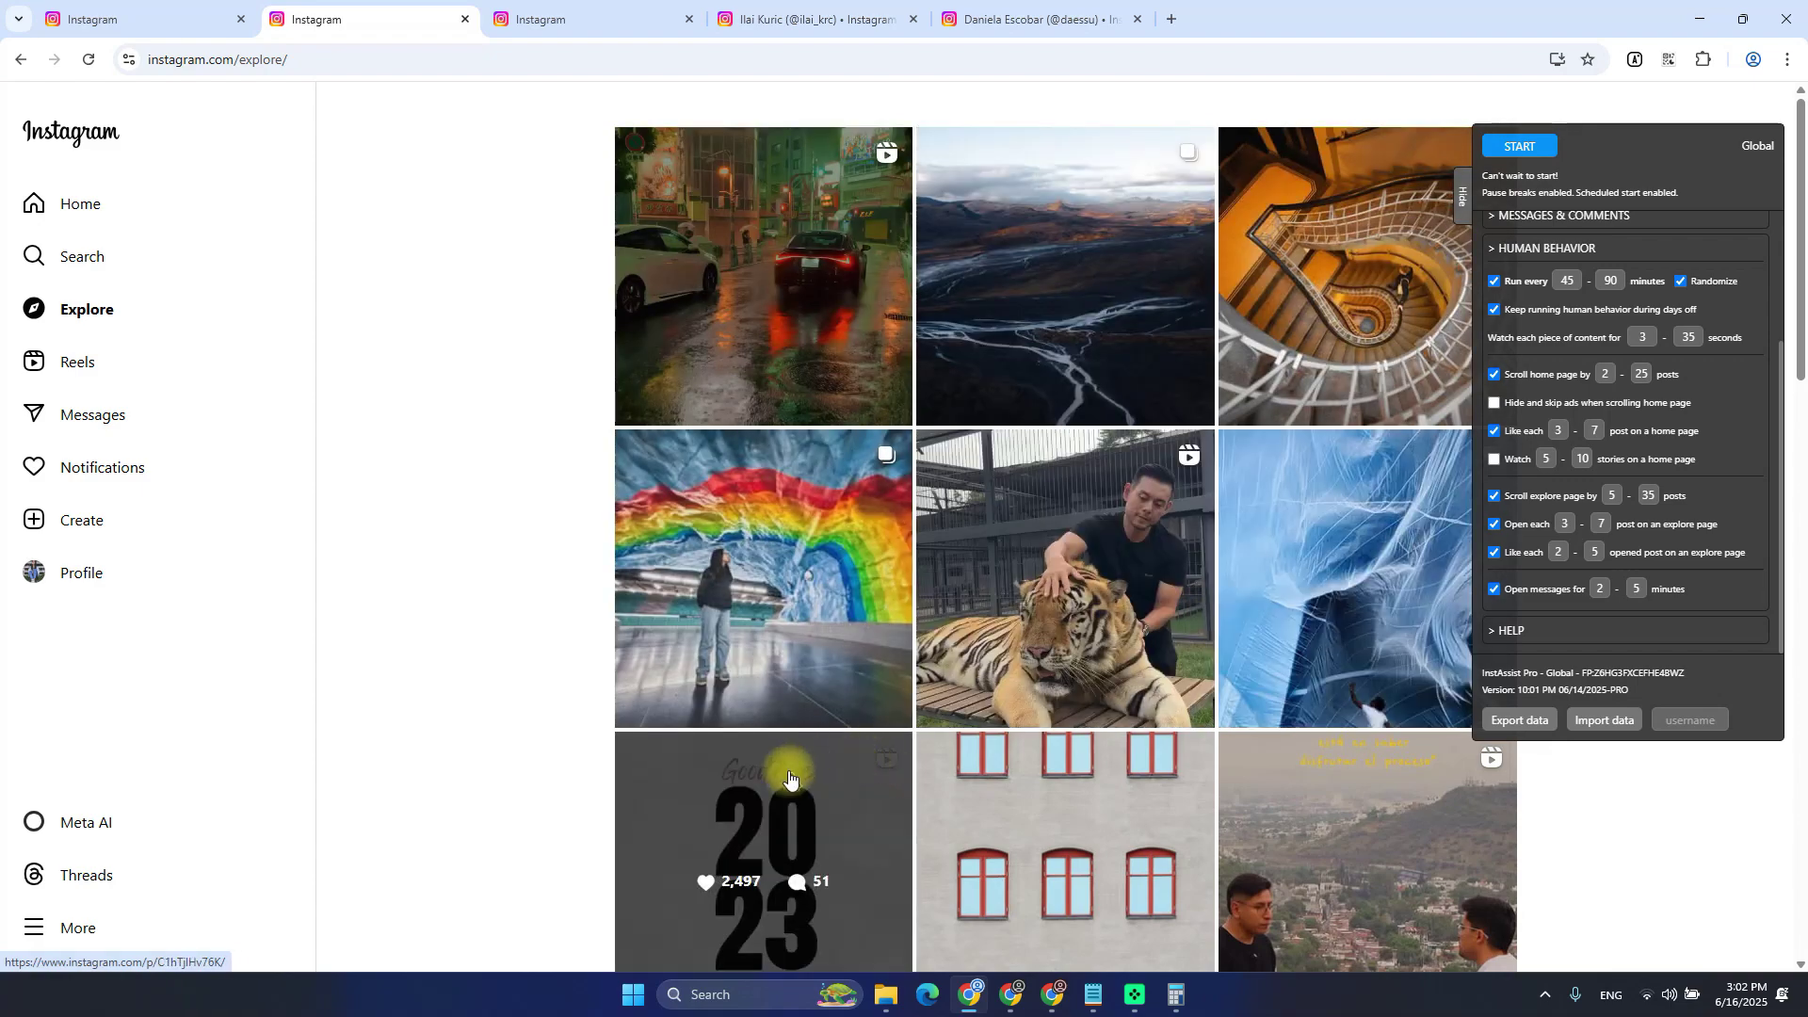
{"action": "left_click", "coordinate": [1373, 537]}
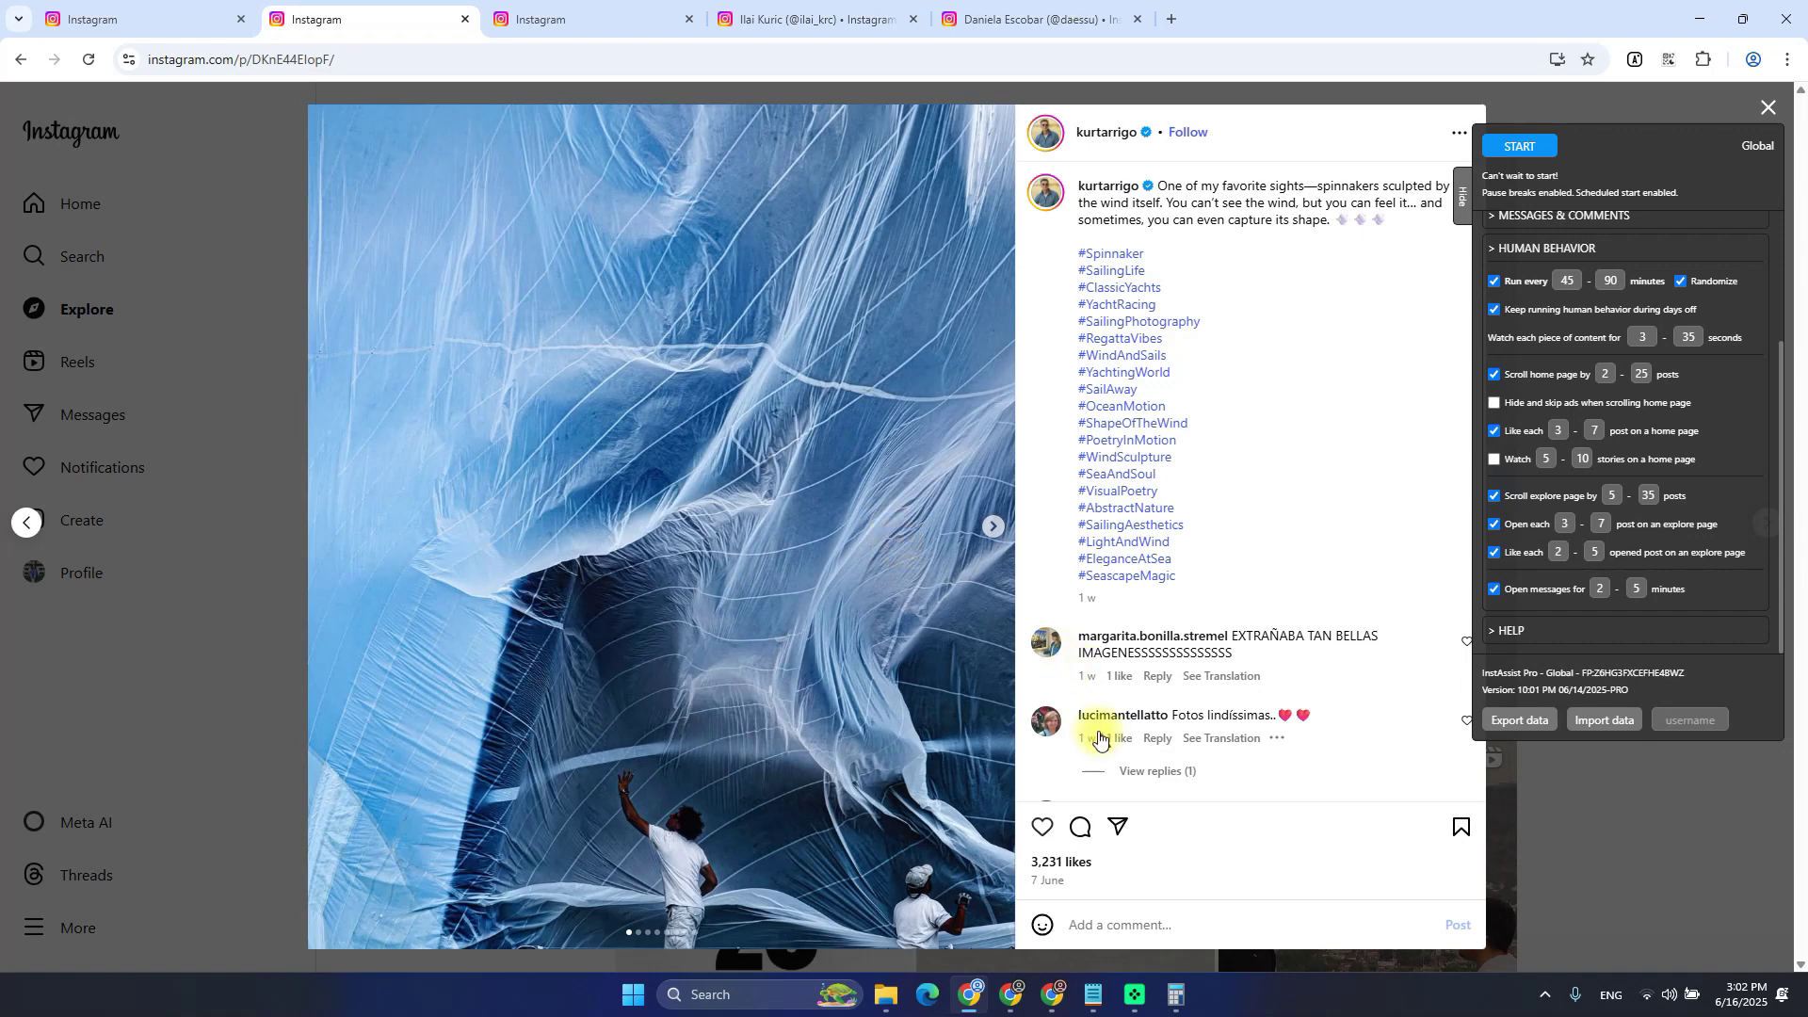
{"action": "left_click", "coordinate": [1043, 834]}
{"action": "left_click", "coordinate": [1676, 795]}
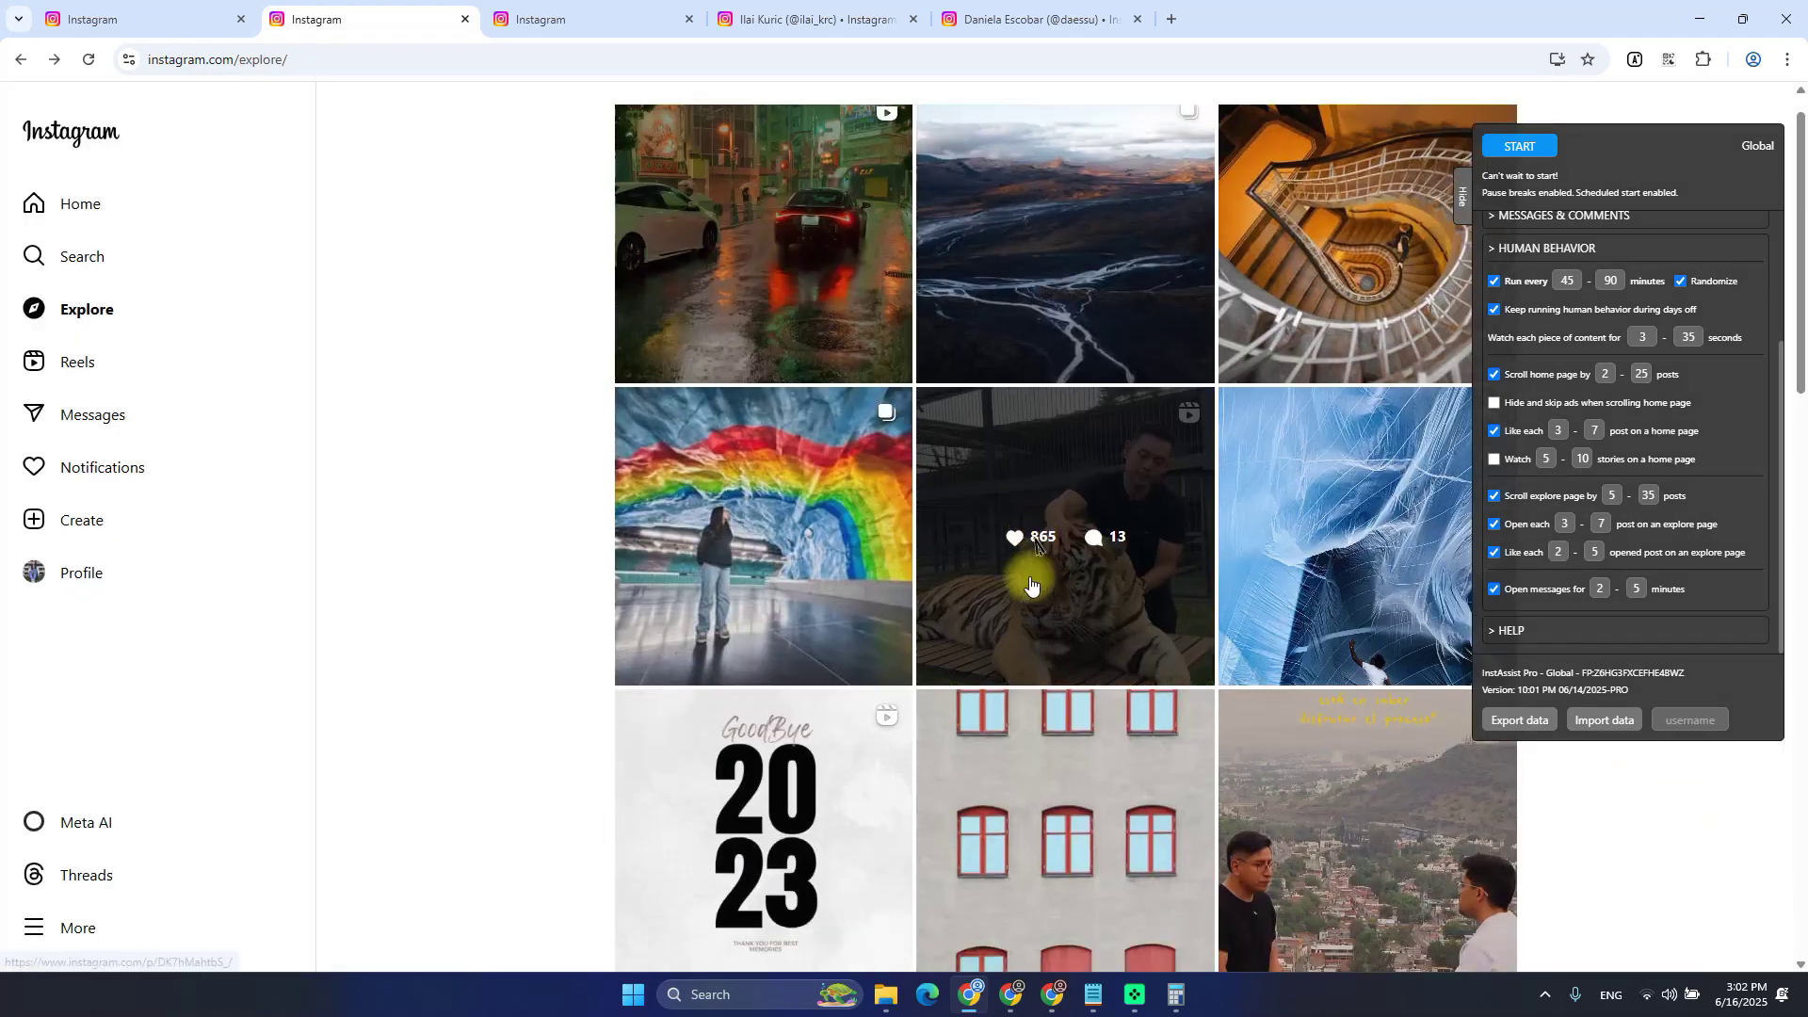
Open and close the Colorado mountain post farther down Explore, and open, like and close the snowy chairlift video
{"action": "scroll", "coordinate": [1030, 578], "scroll_direction": "down", "scroll_amount": 9}
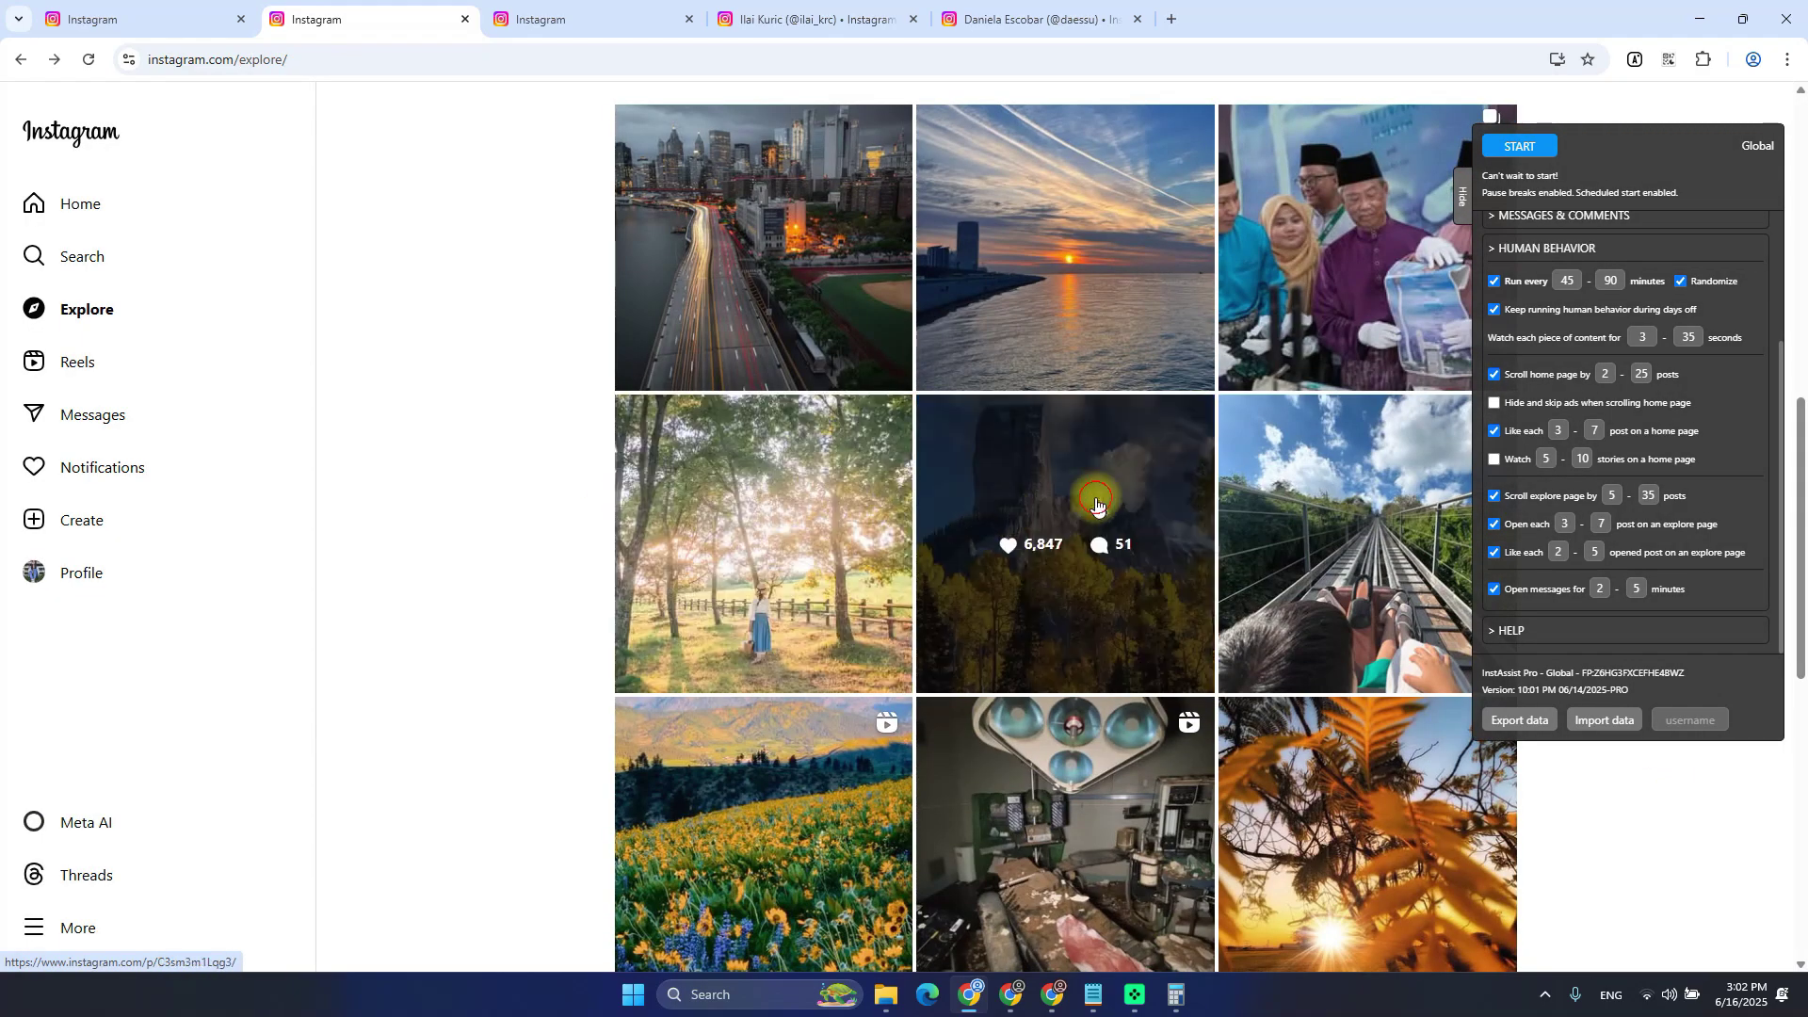
{"action": "left_click", "coordinate": [1083, 480]}
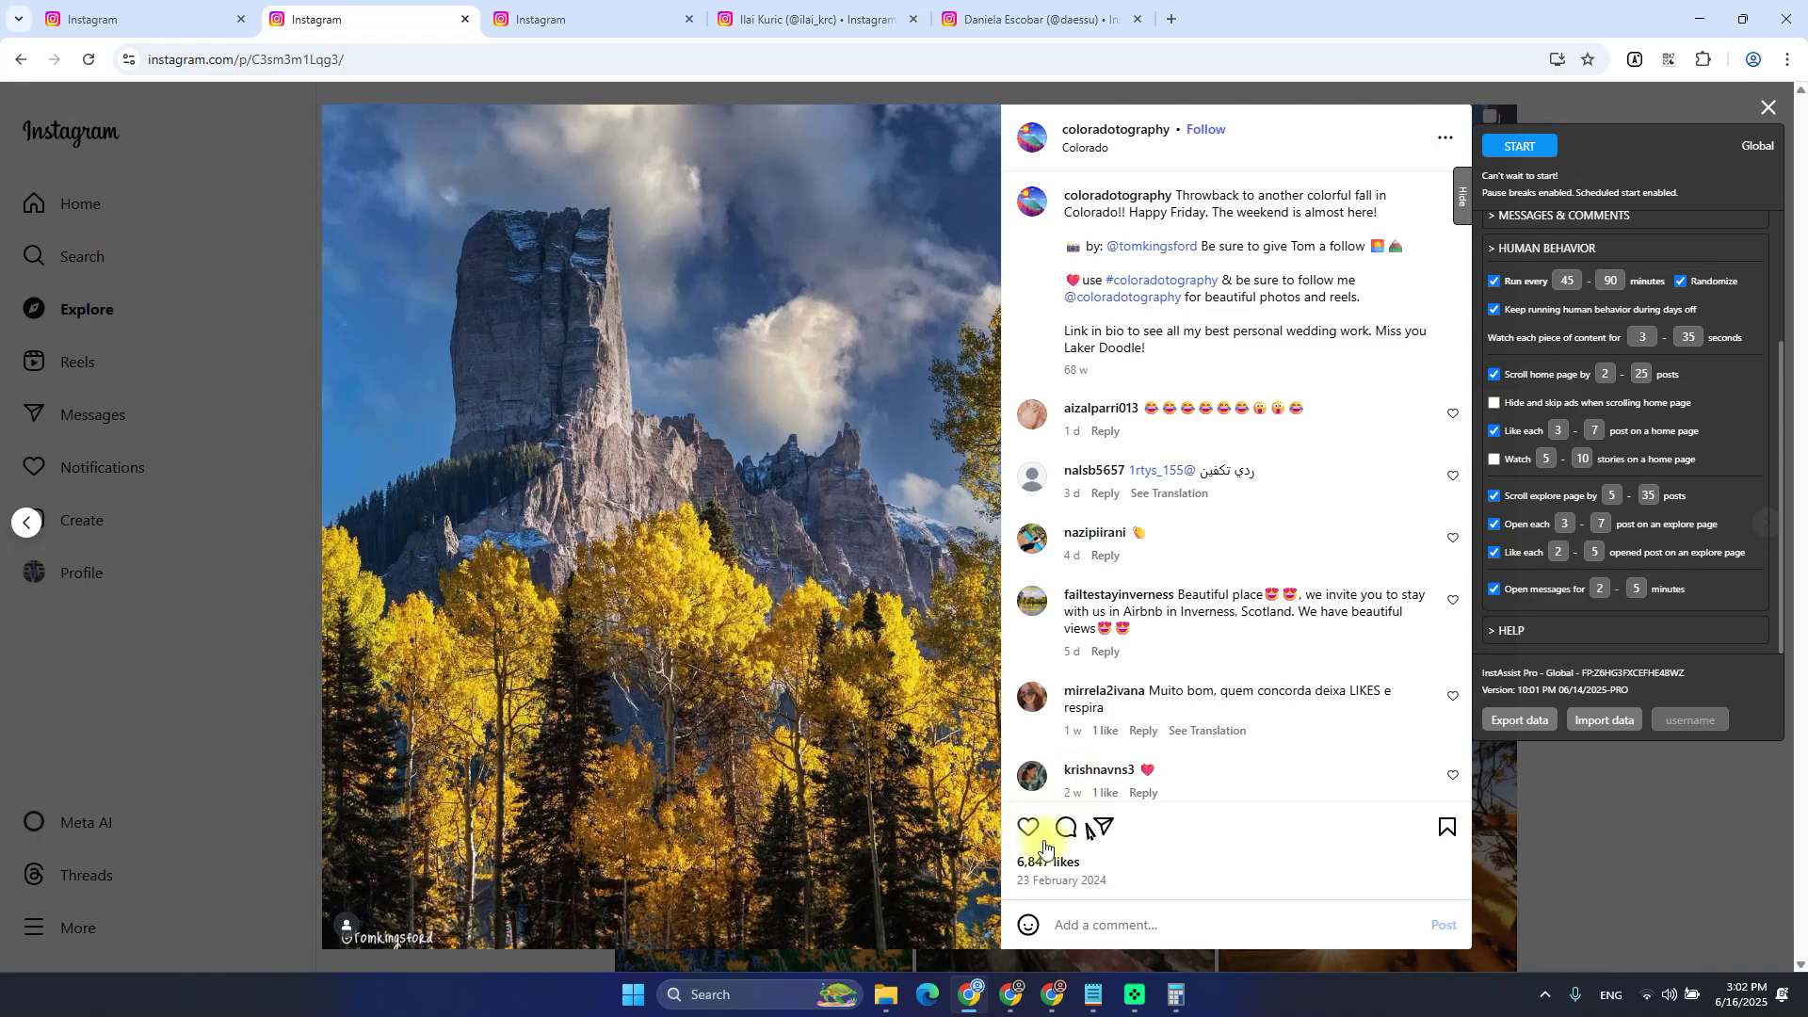
{"action": "left_click", "coordinate": [1635, 836]}
{"action": "left_click", "coordinate": [1061, 626]}
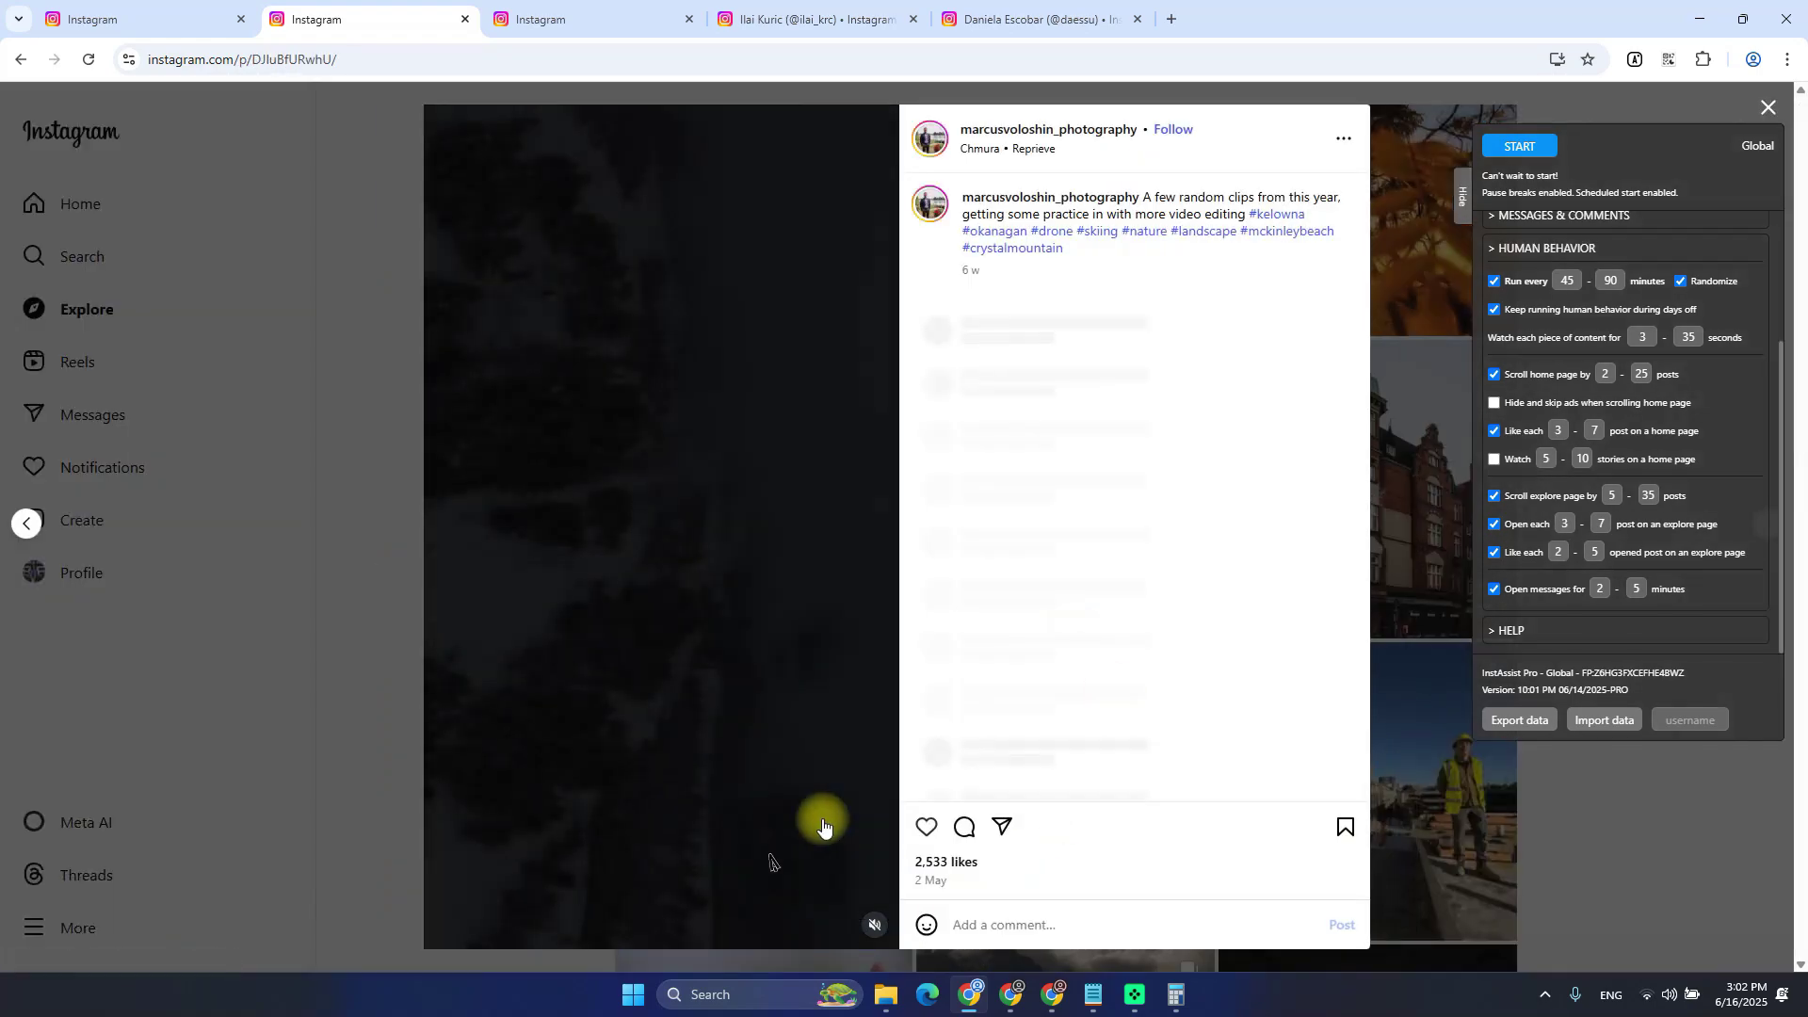
{"action": "left_click", "coordinate": [919, 829]}
{"action": "left_click", "coordinate": [1594, 835]}
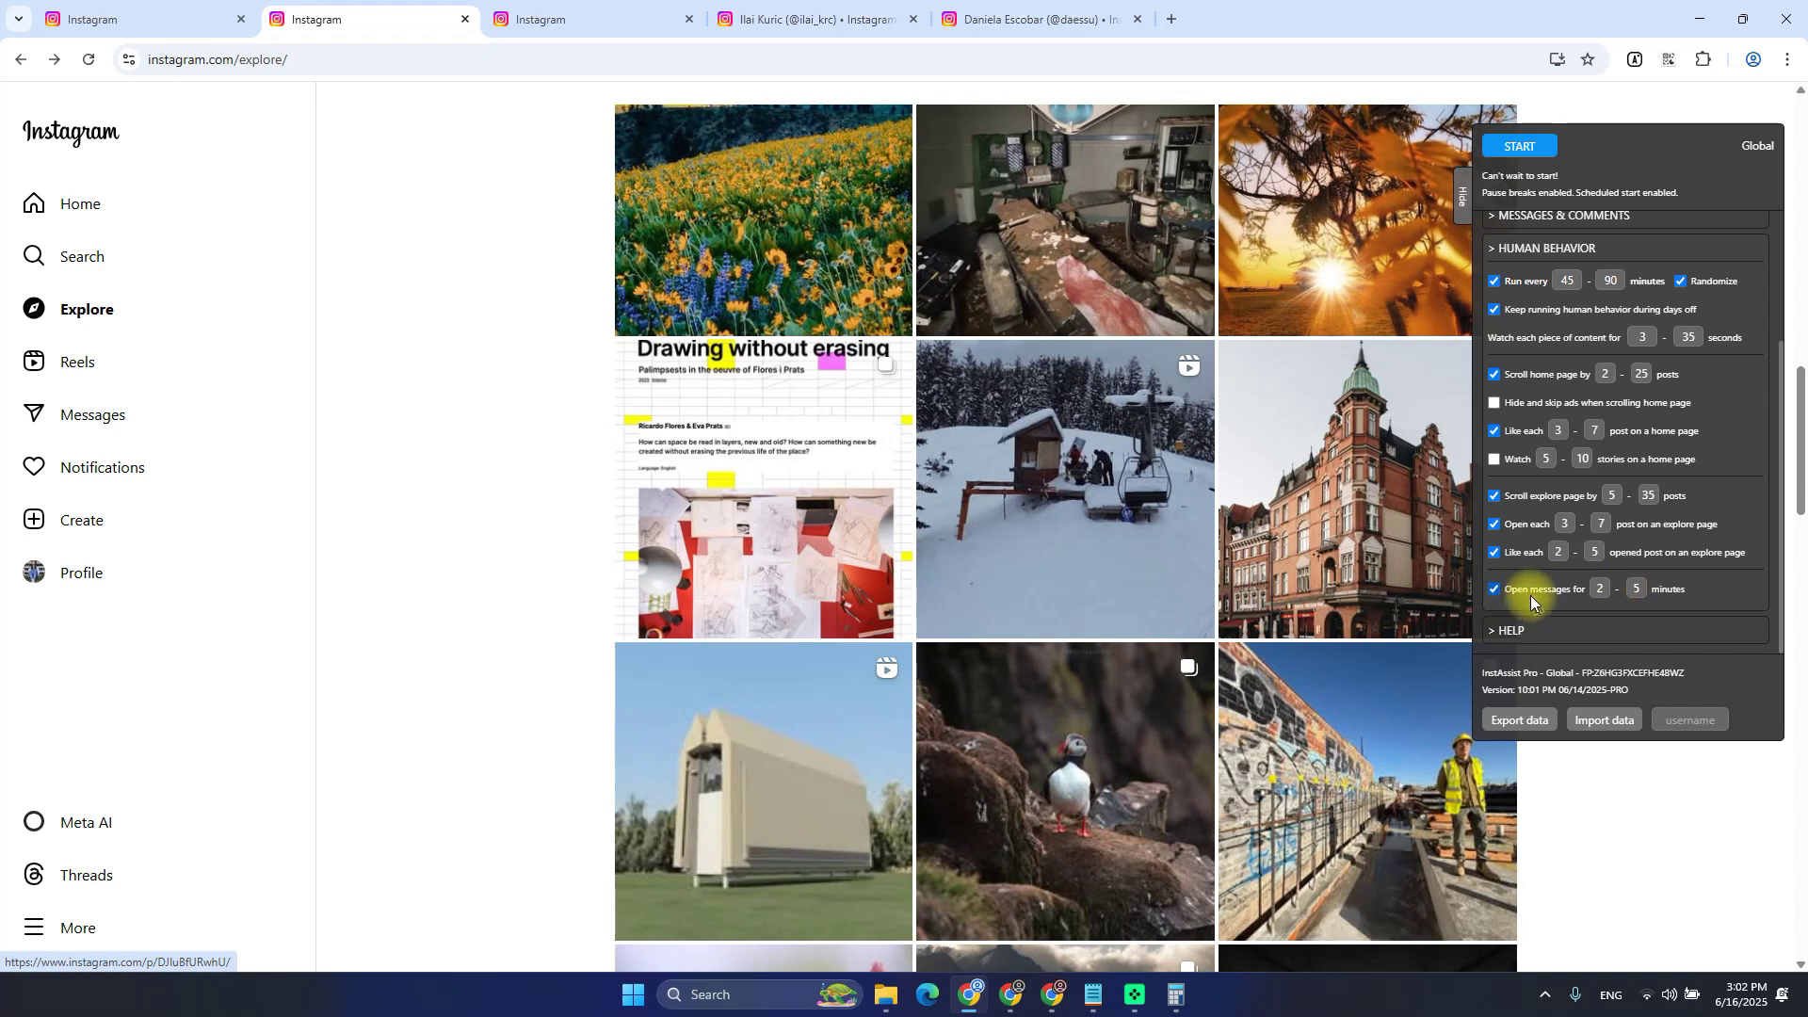
Set the minimum time for opening messages to 2 minutes, and open Instagram's Messages inbox
{"action": "double_click", "coordinate": [1600, 588]}
{"action": "type", "text": "2"}
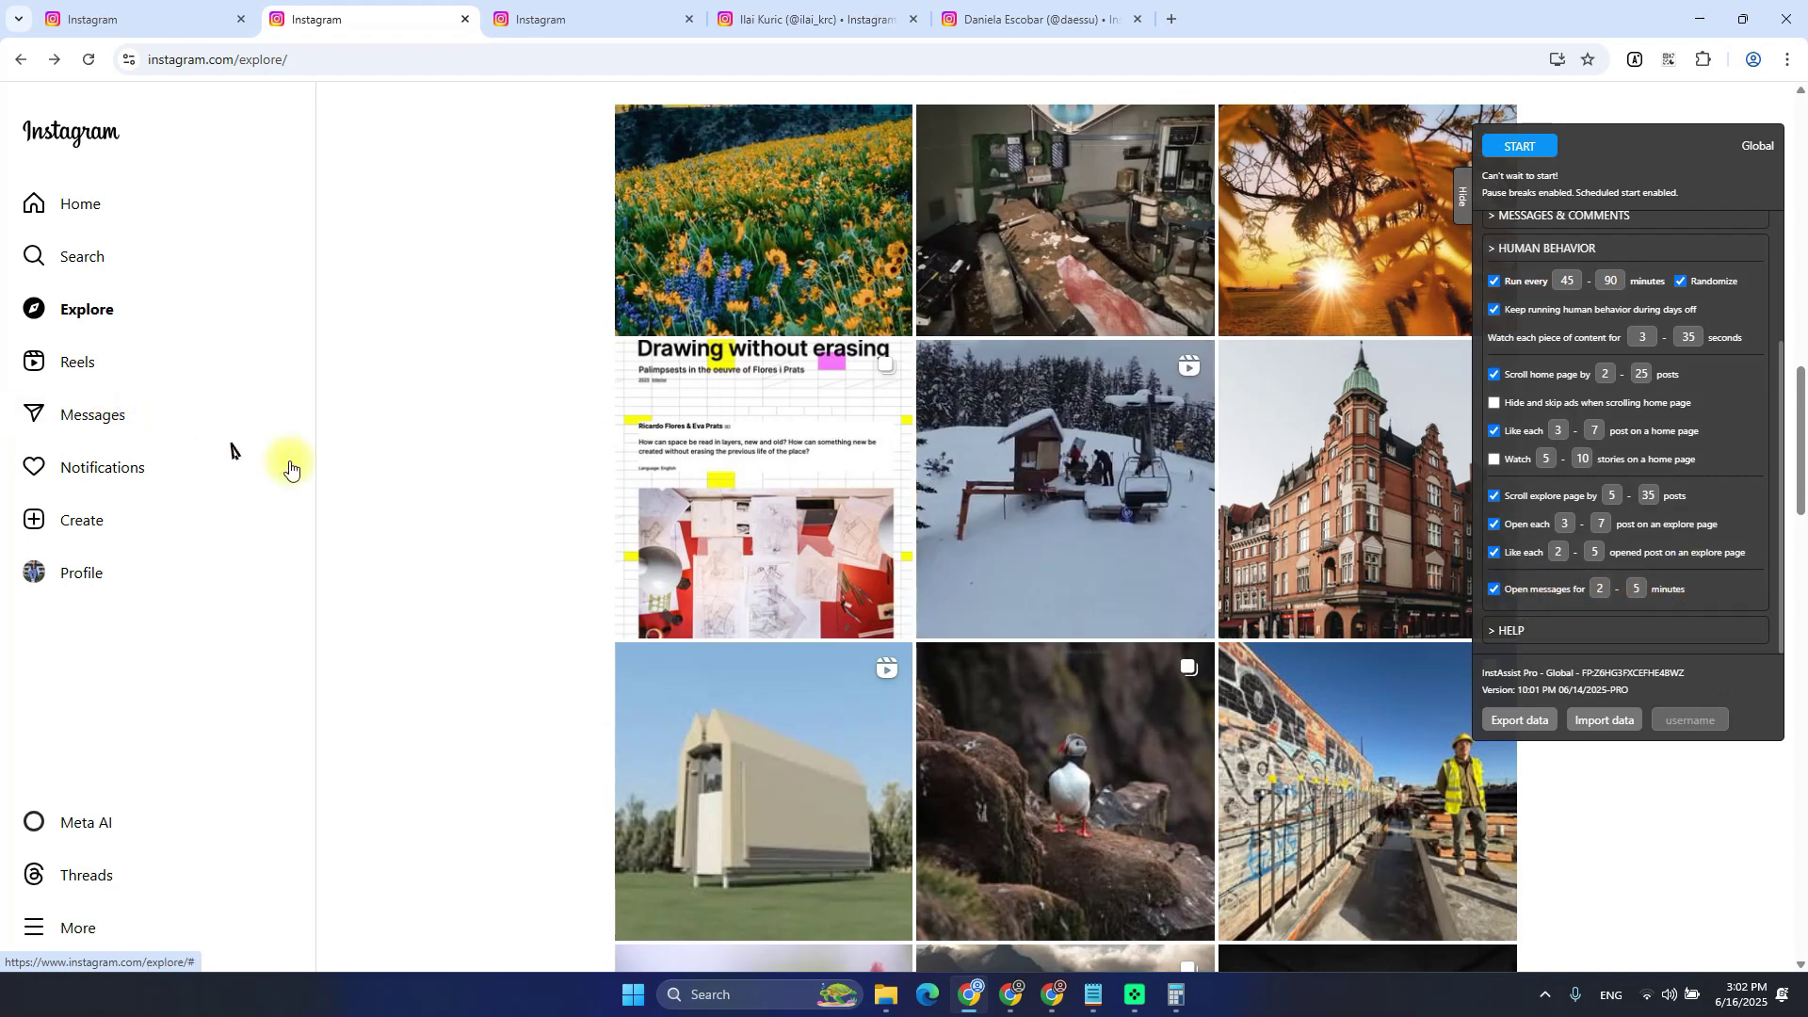
{"action": "left_click", "coordinate": [108, 424]}
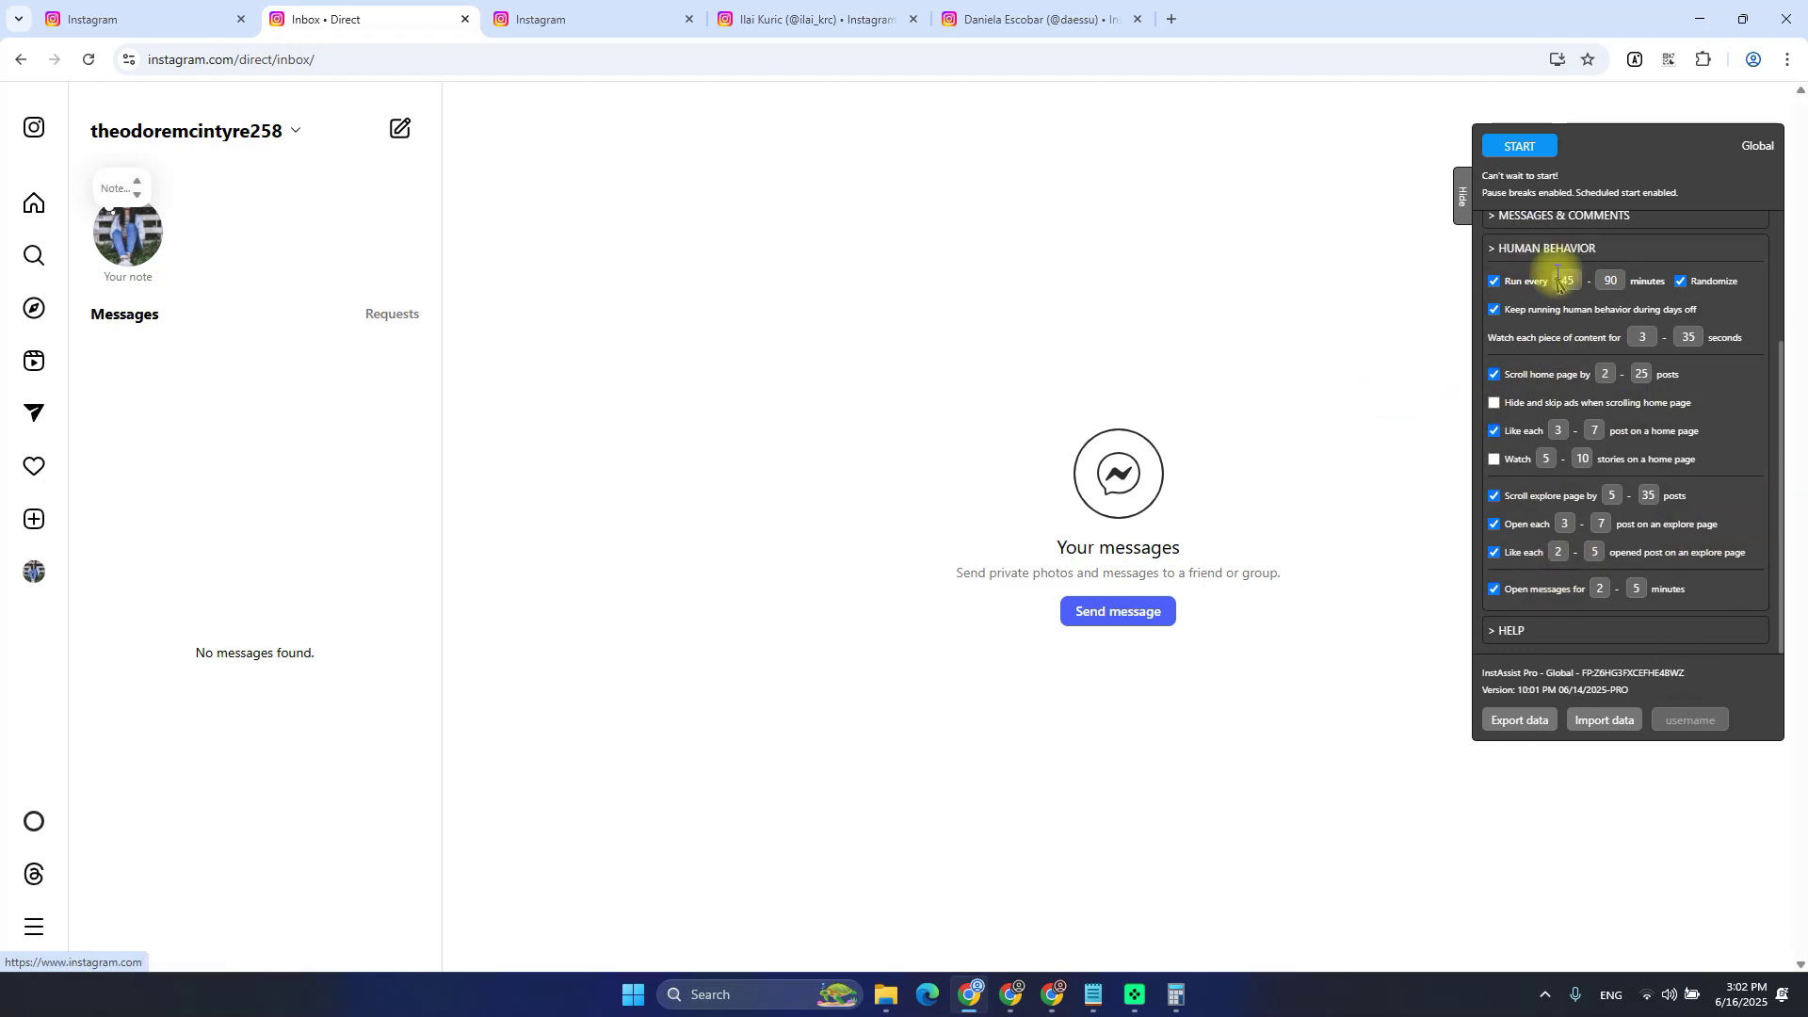
Collapse Human Behavior, view the support contact options in the Help section, and collapse Help
{"action": "left_click", "coordinate": [1539, 251]}
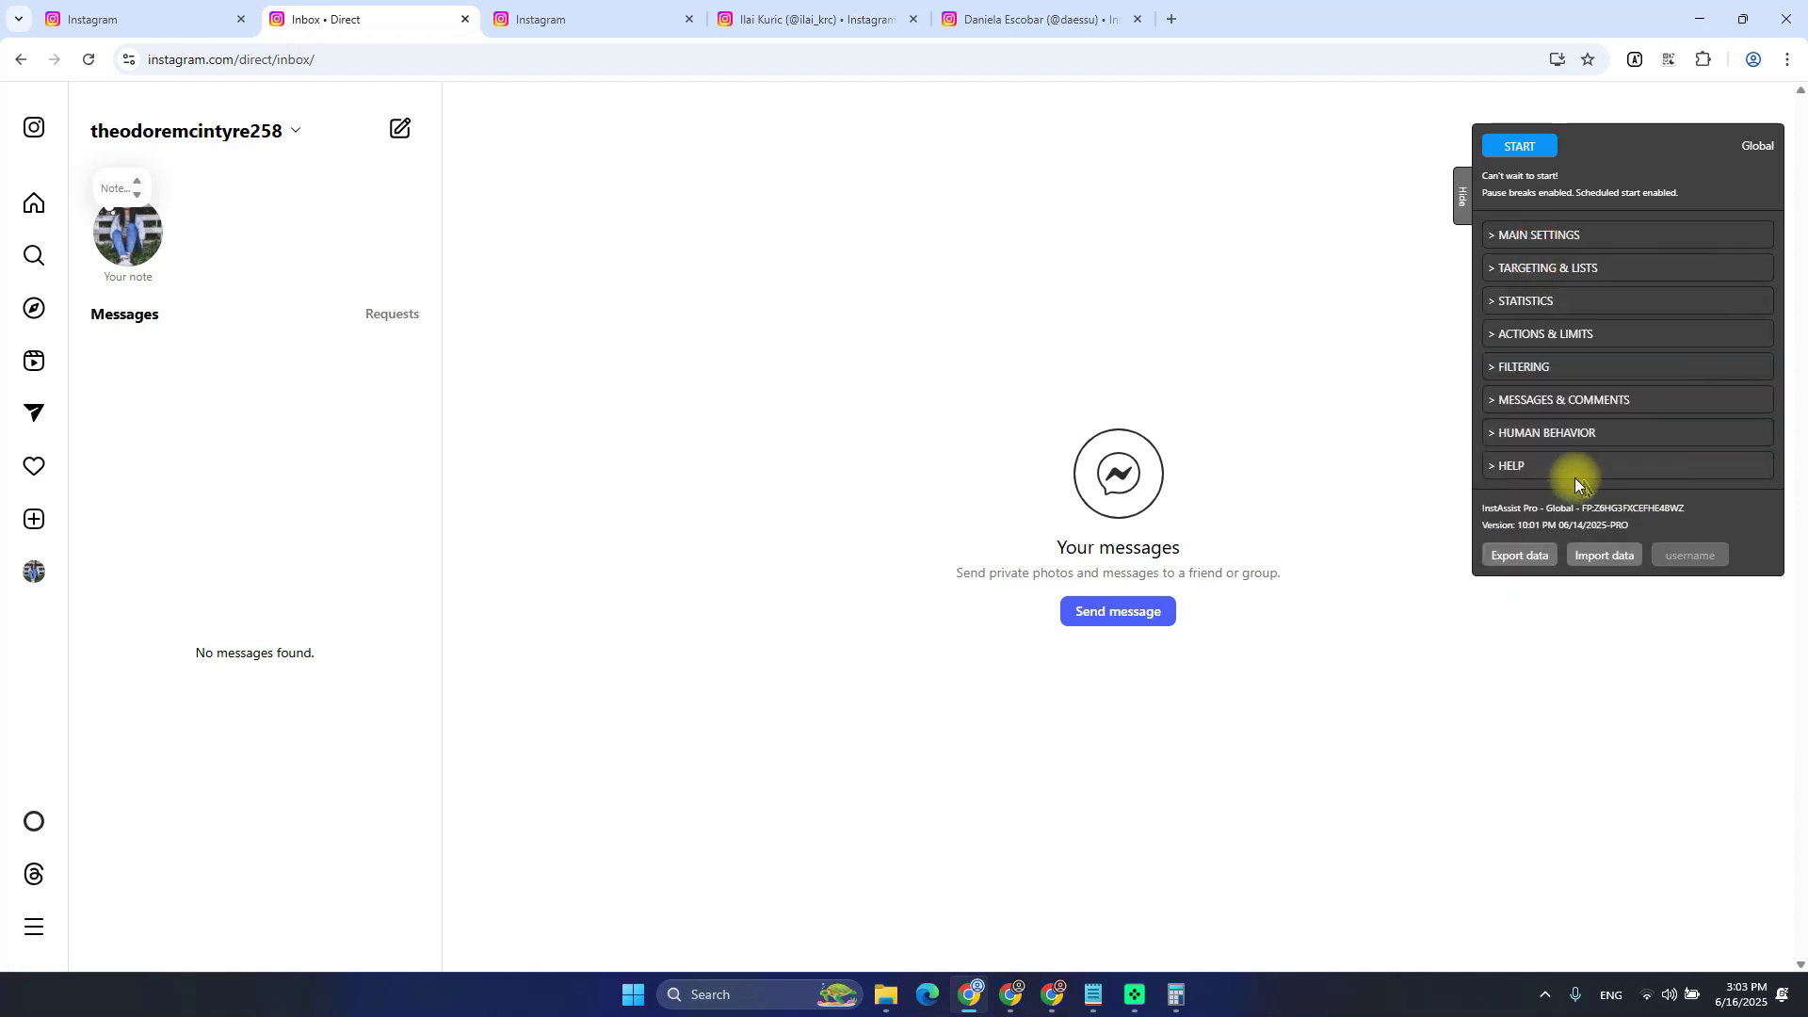
{"action": "left_click", "coordinate": [1517, 466]}
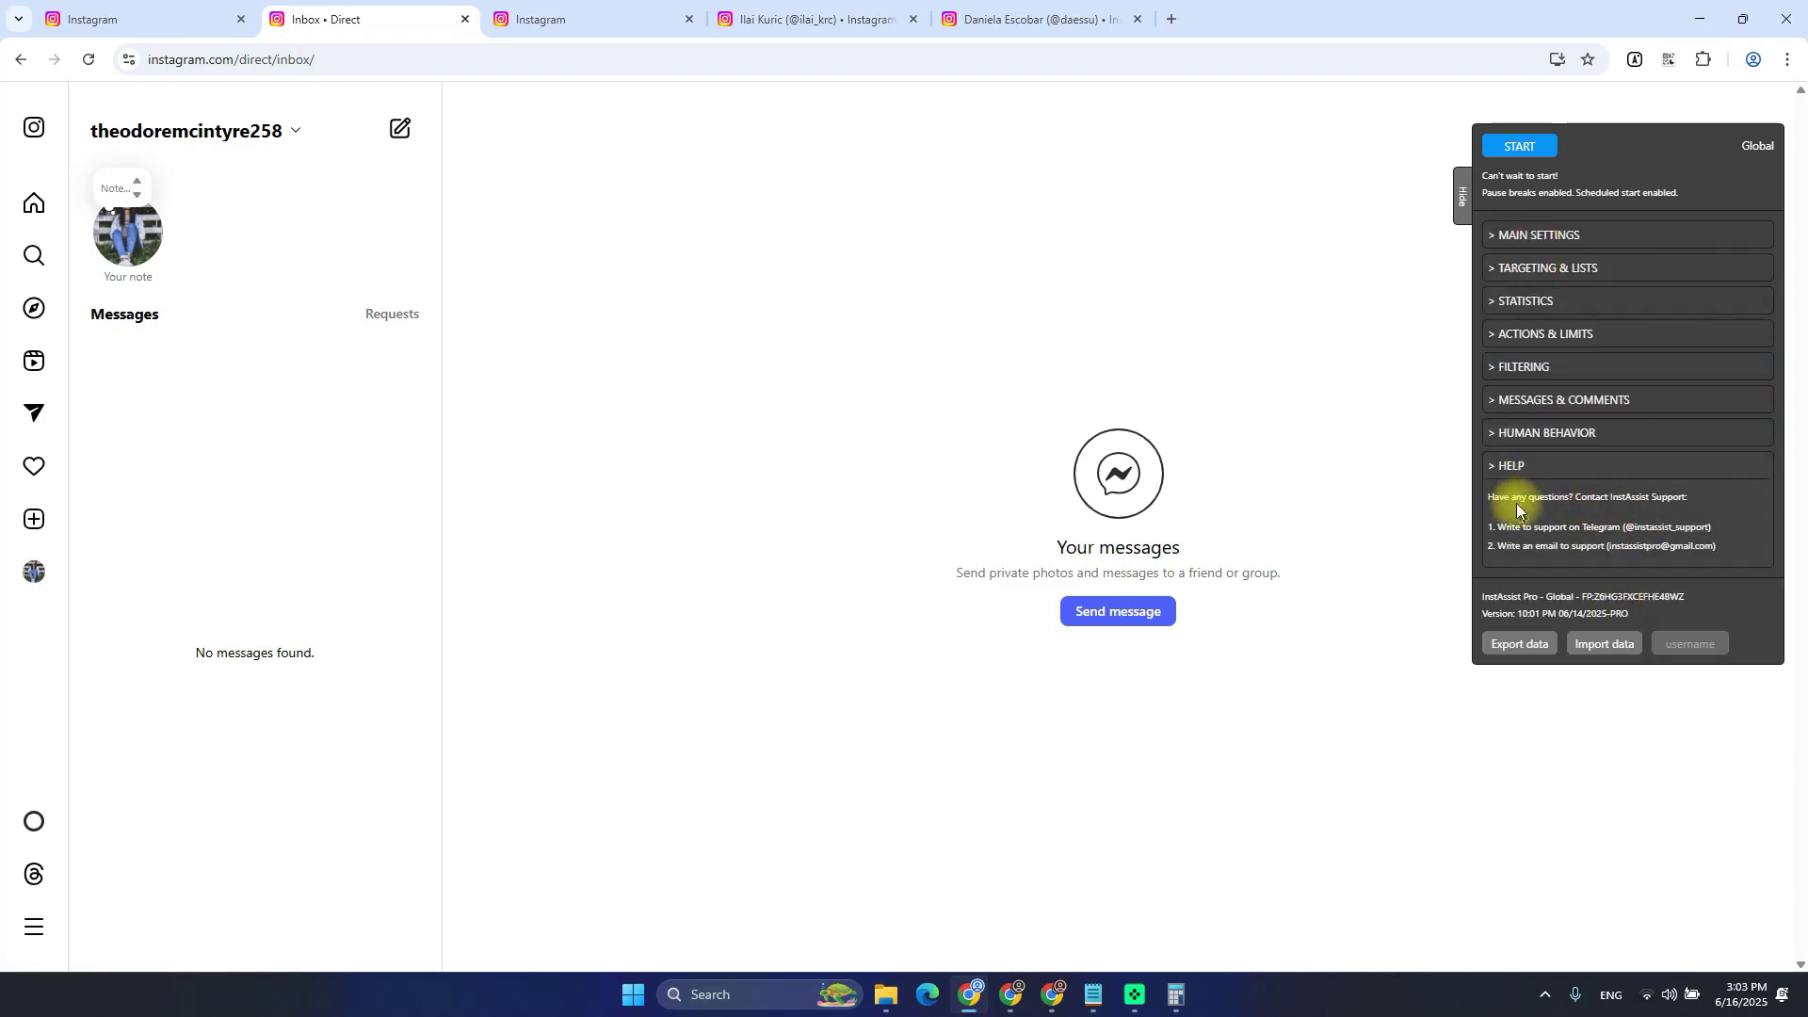
{"action": "left_click_drag", "start_coordinate": [1485, 502], "coordinate": [1695, 512]}
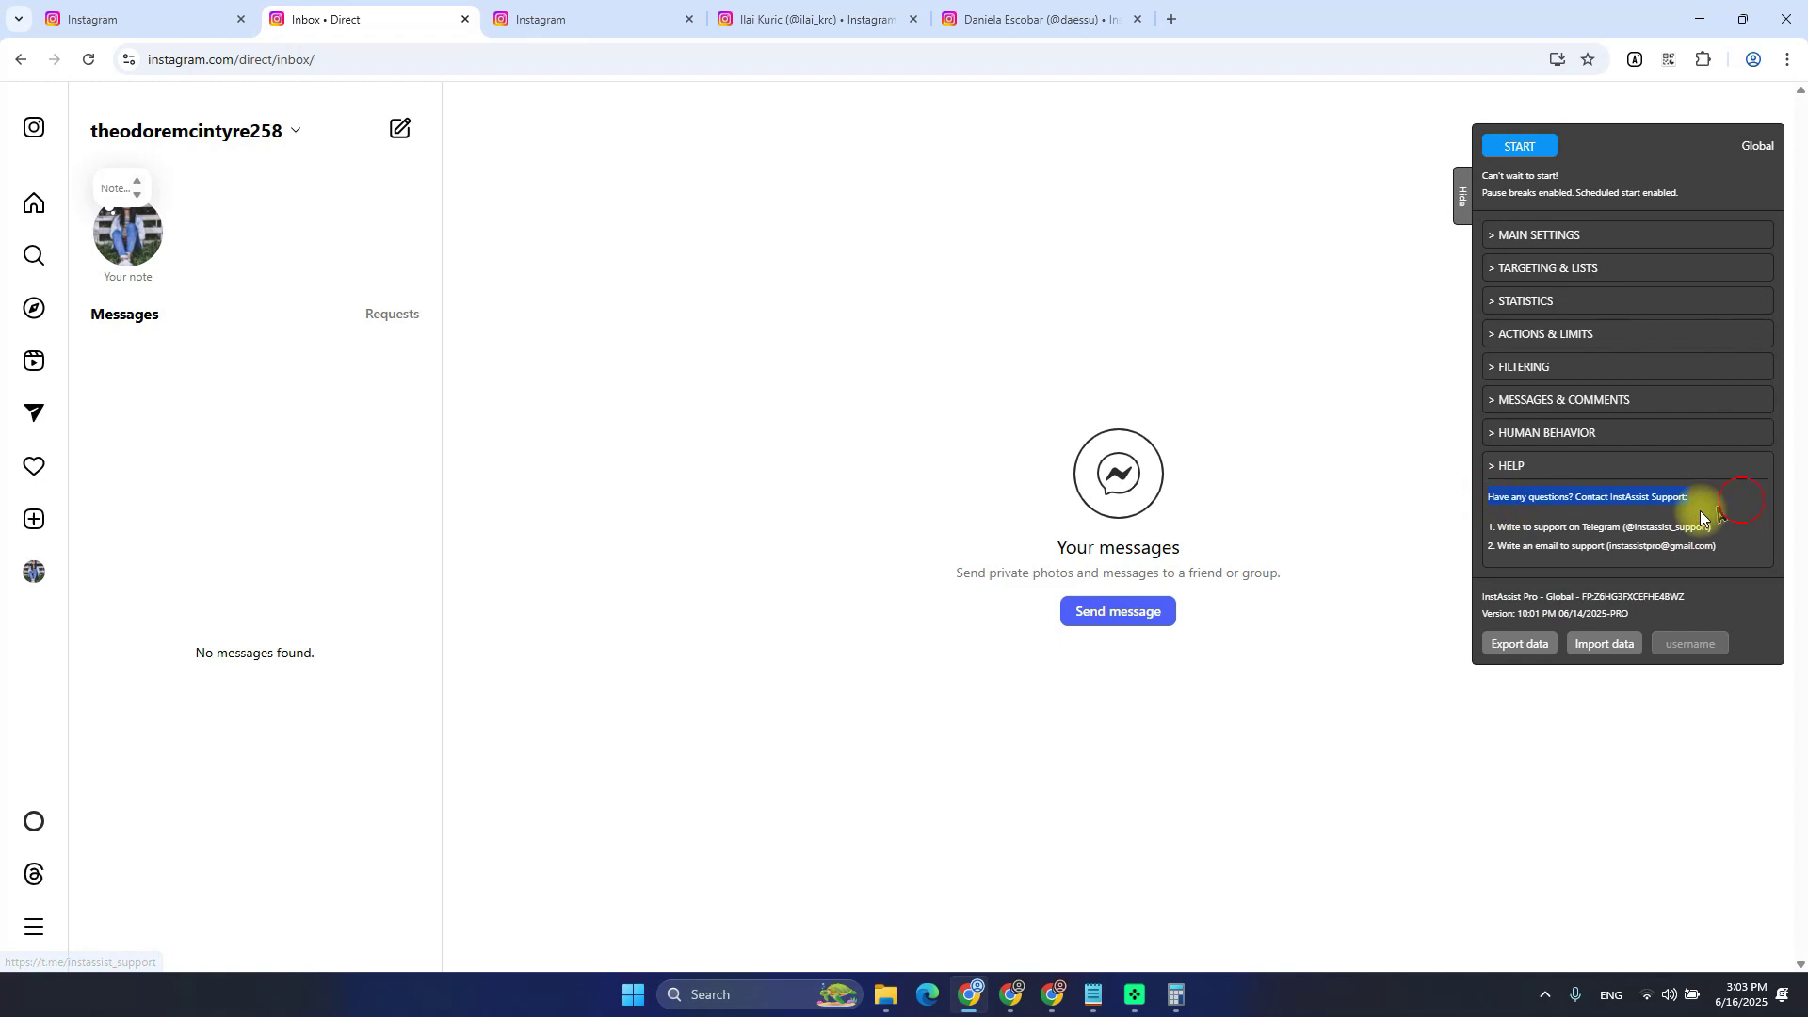
{"action": "left_click", "coordinate": [1552, 504]}
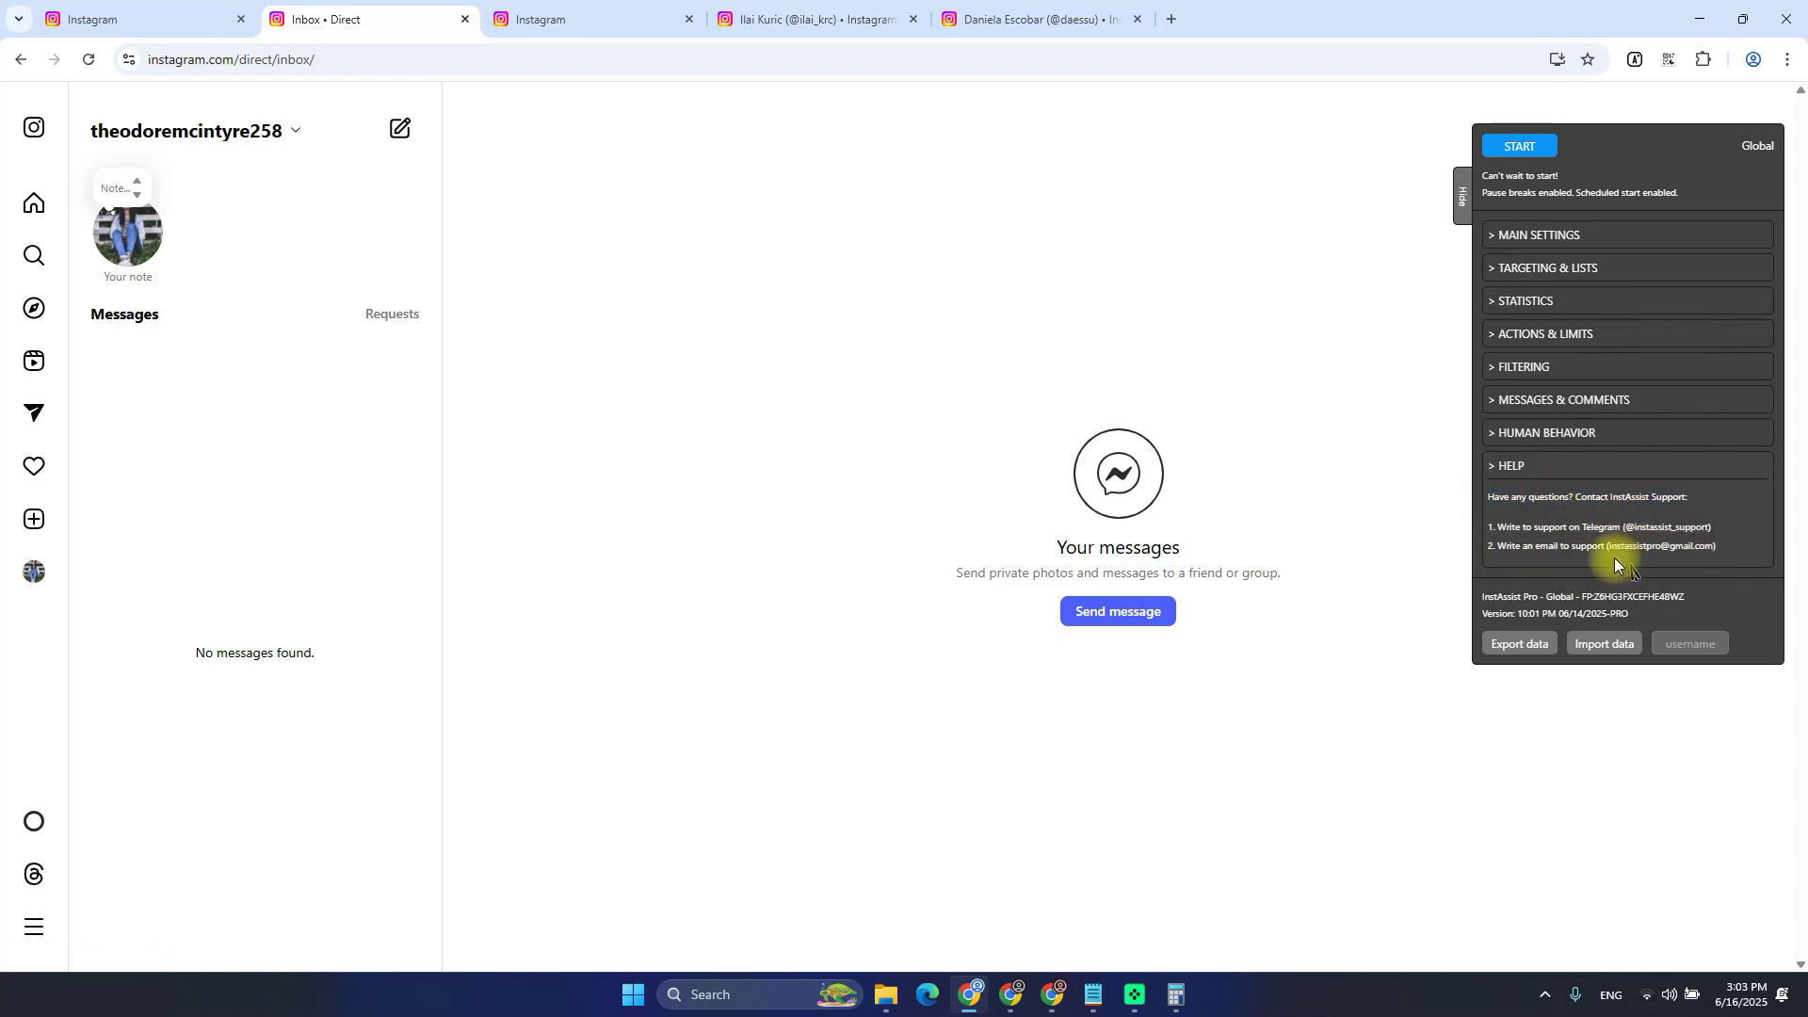
{"action": "left_click", "coordinate": [1506, 465]}
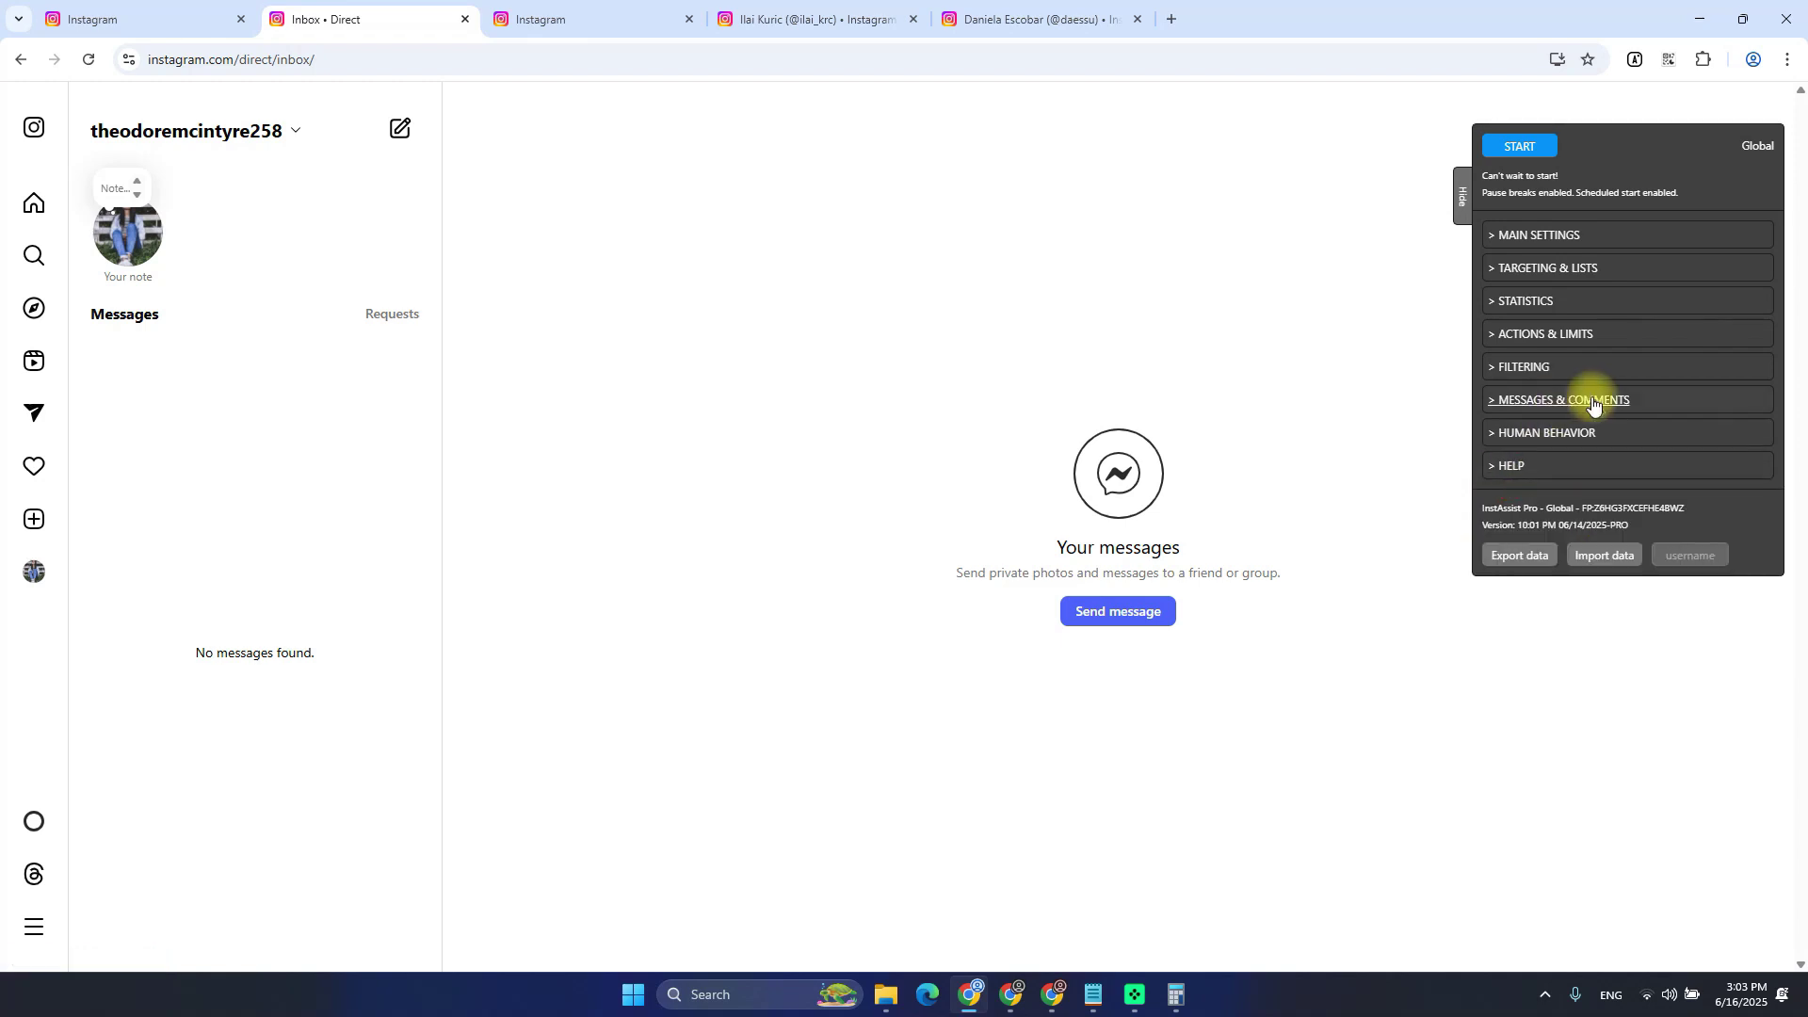
Switch to the InstAssist Main Settings notes in Notepad and add blank lines below the HELP heading
{"action": "key", "text": "alt+Tab"}
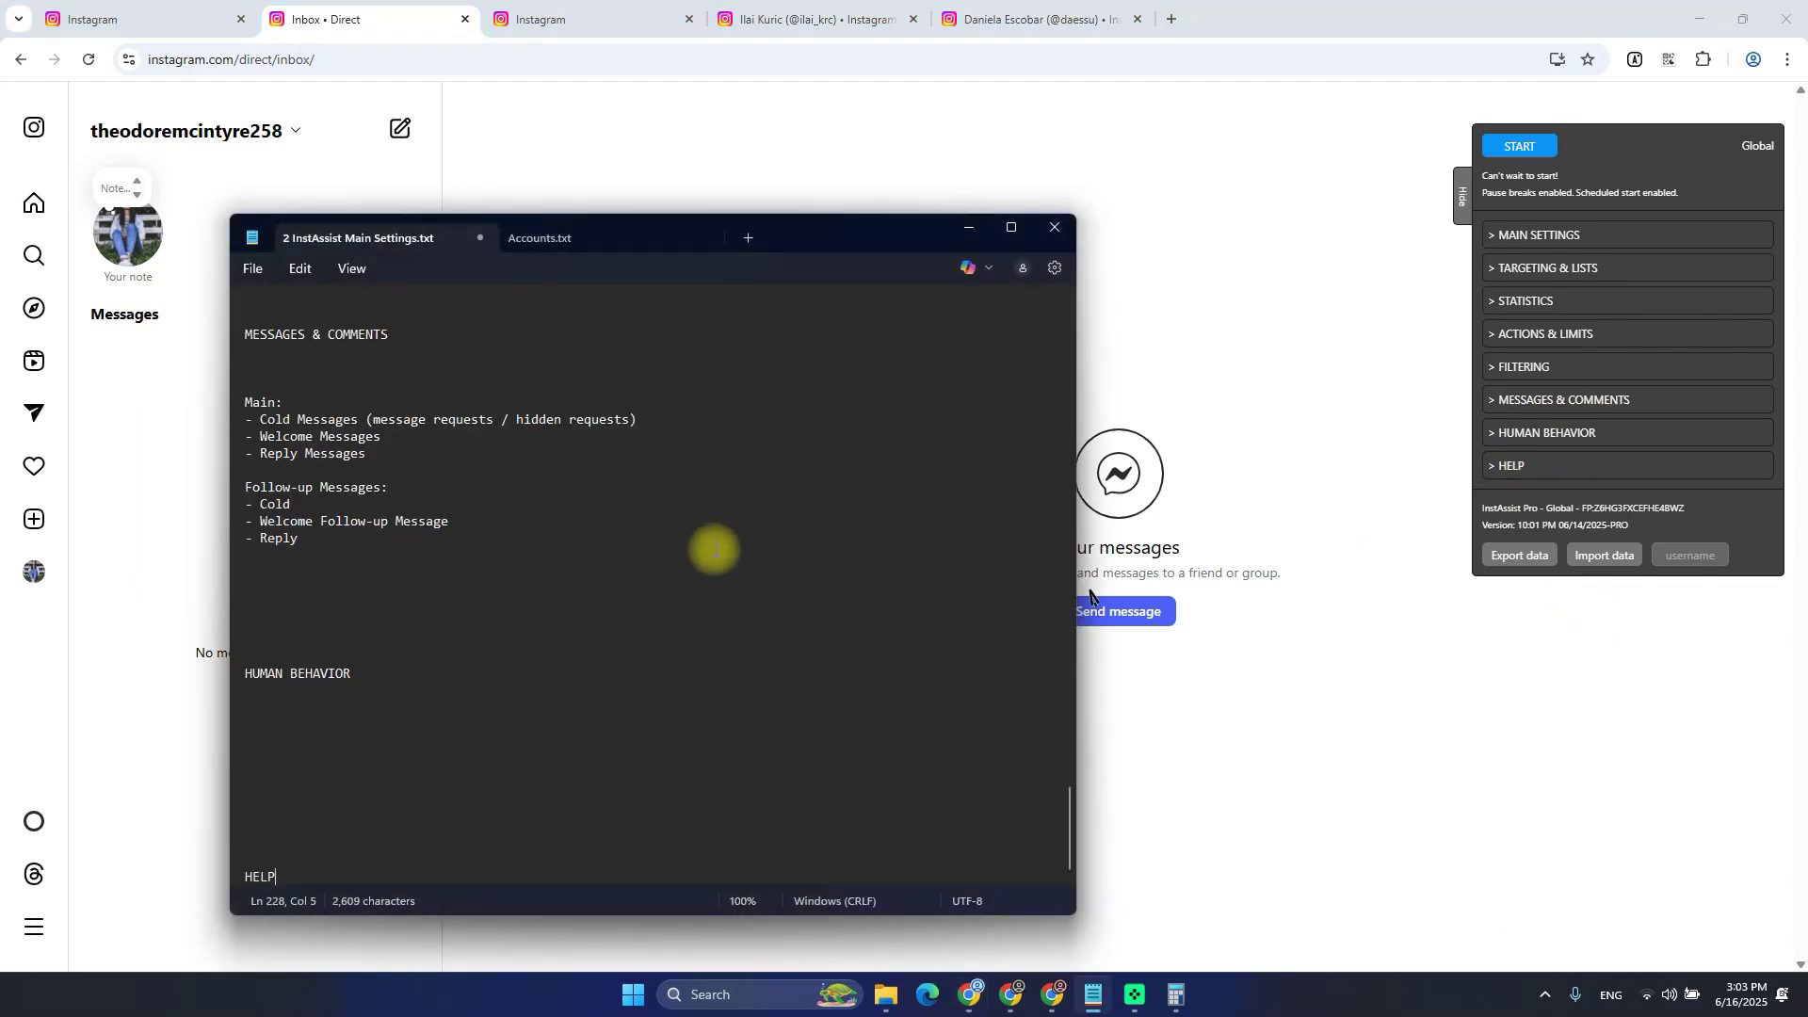
{"action": "key", "text": "Return"}
{"action": "key", "text": "Return"}
{"action": "key", "text": "Return"}
{"action": "key", "text": "Return"}
{"action": "key", "text": "Return"}
{"action": "key", "text": "Return"}
{"action": "key", "text": "Return"}
{"action": "key", "text": "Return"}
{"action": "key", "text": "Return"}
{"action": "key", "text": "Return"}
{"action": "key", "text": "Return"}
{"action": "key", "text": "Return"}
{"action": "key", "text": "Return"}
{"action": "key", "text": "Return"}
{"action": "key", "text": "Return"}
{"action": "key", "text": "Return"}
{"action": "key", "text": "Return"}
{"action": "key", "text": "Return"}
{"action": "key", "text": "Return"}
{"action": "key", "text": "Return"}
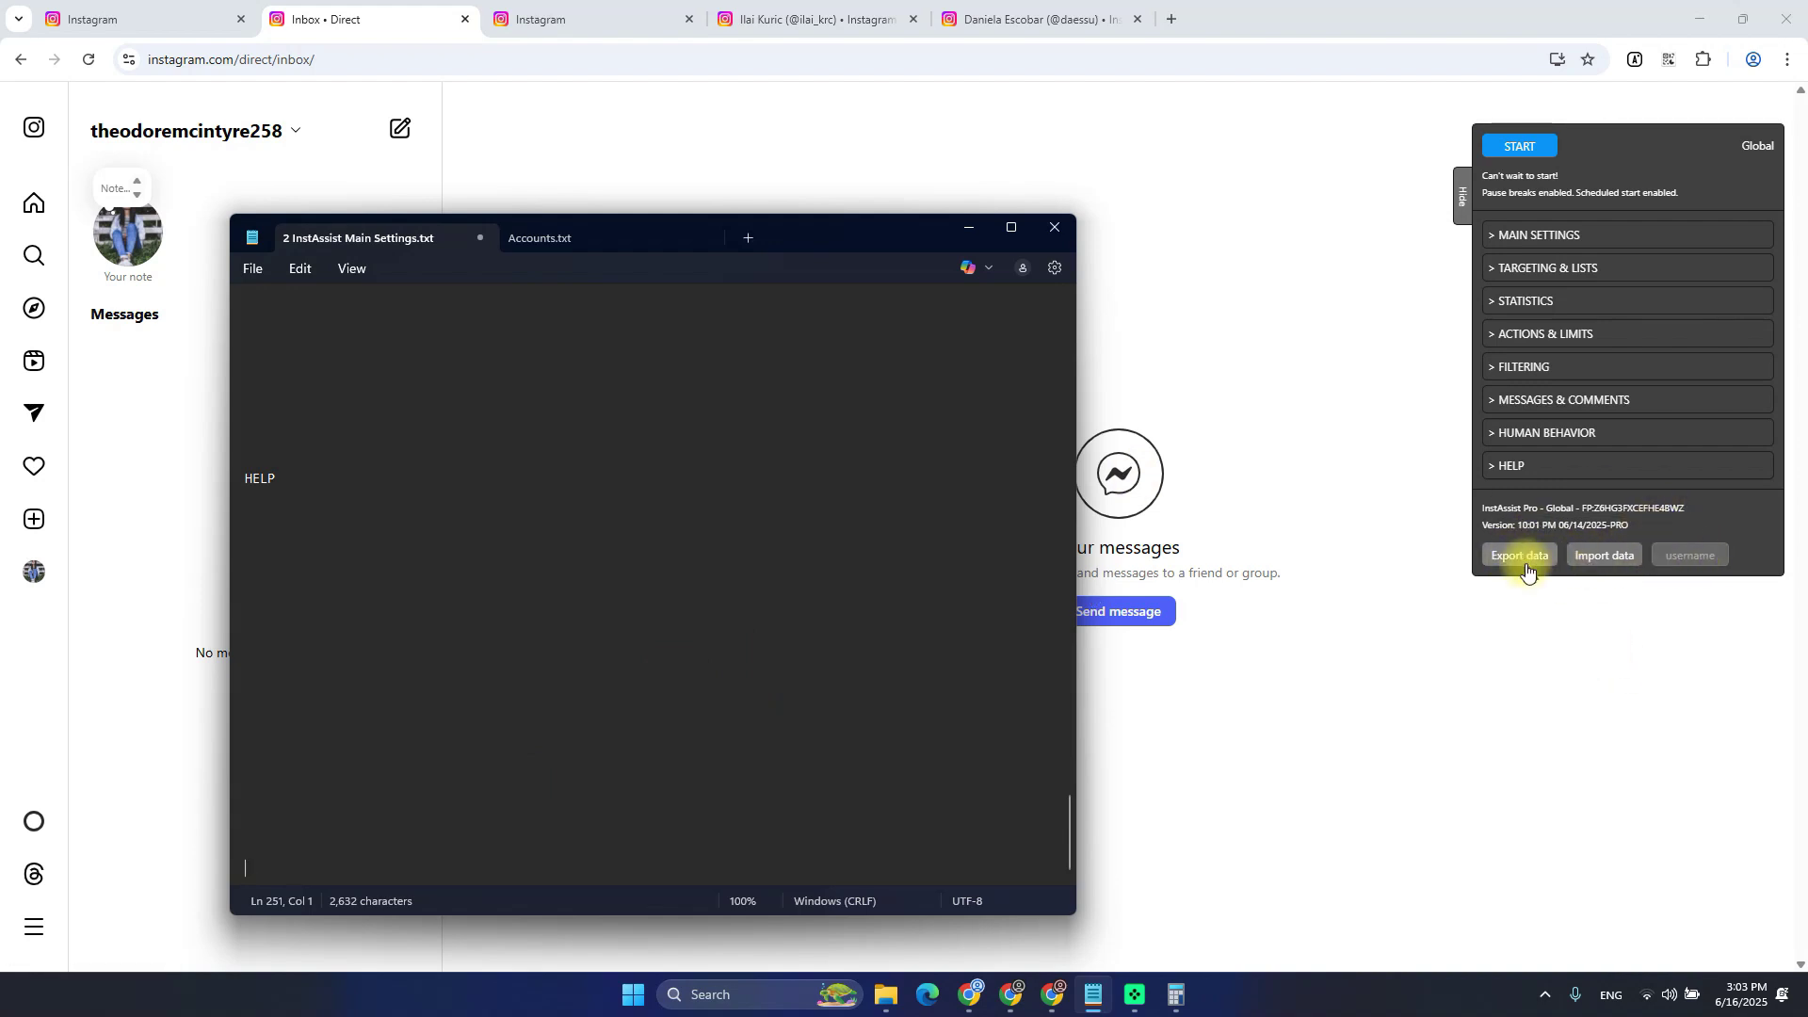
Export the InstAssist Pro data and open the exported text file from the Downloads folder
{"action": "left_click", "coordinate": [1527, 557]}
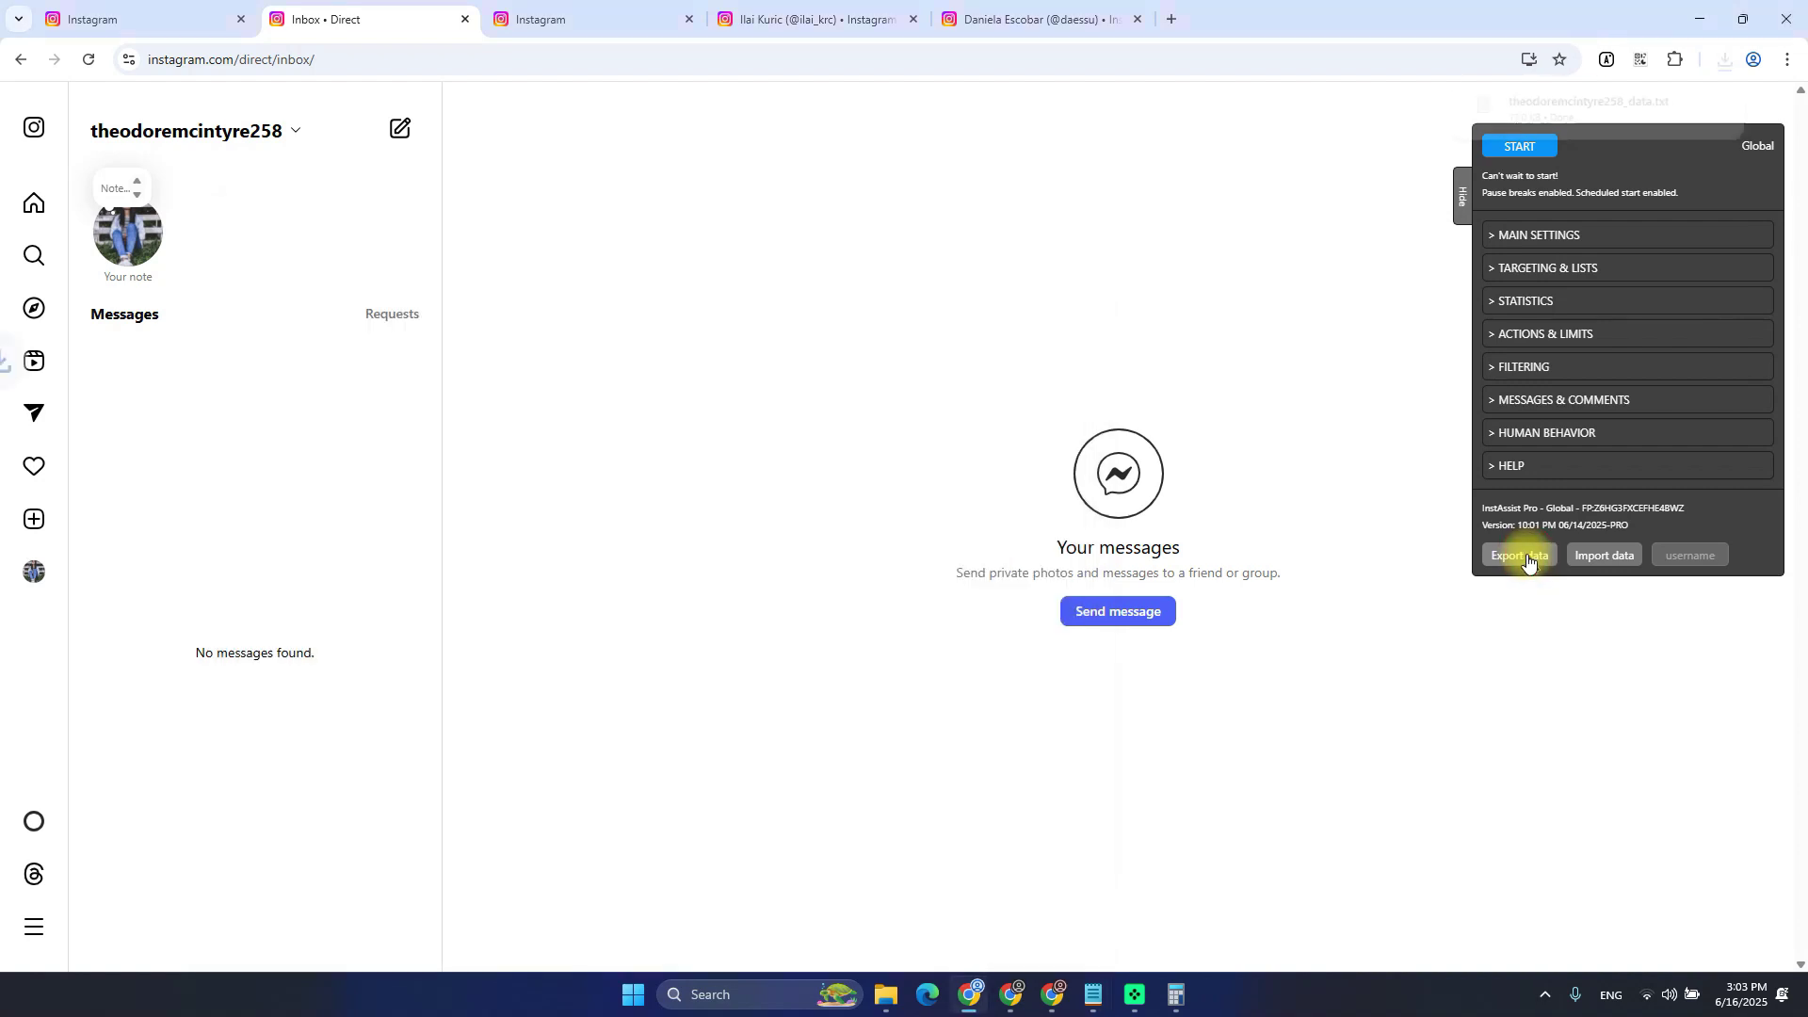
{"action": "left_click", "coordinate": [1682, 104]}
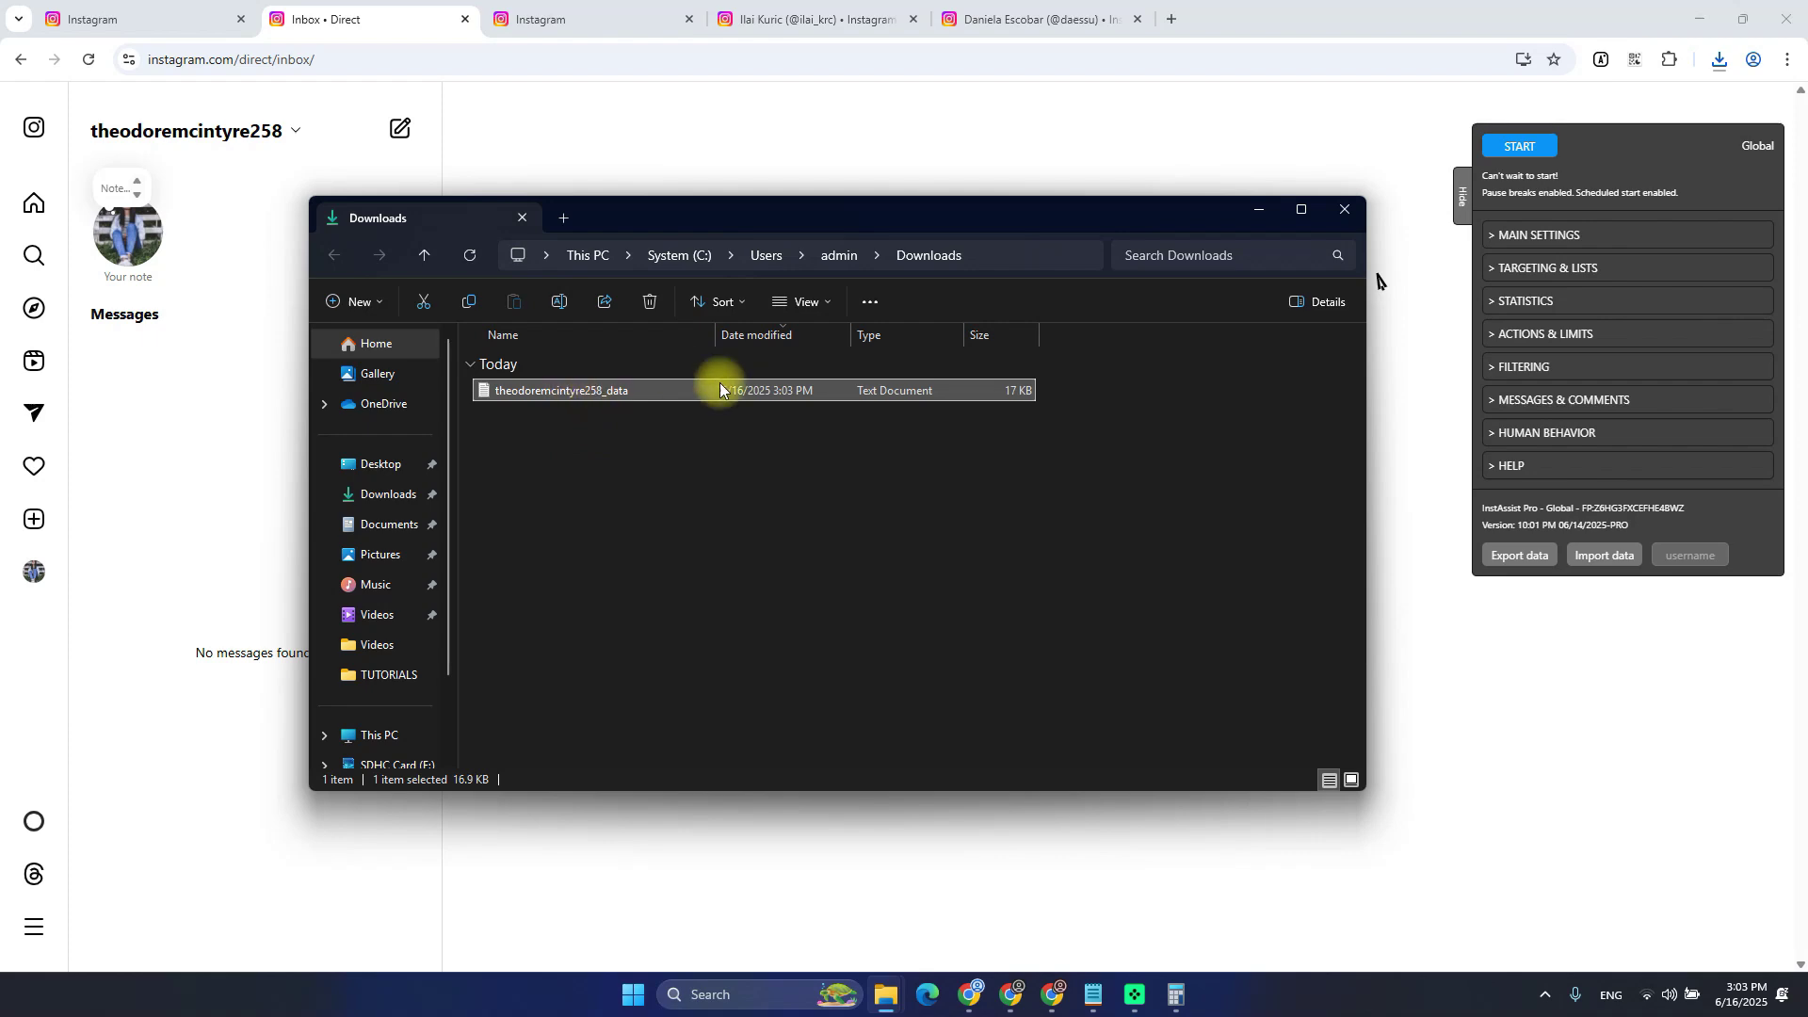
{"action": "double_click", "coordinate": [563, 390]}
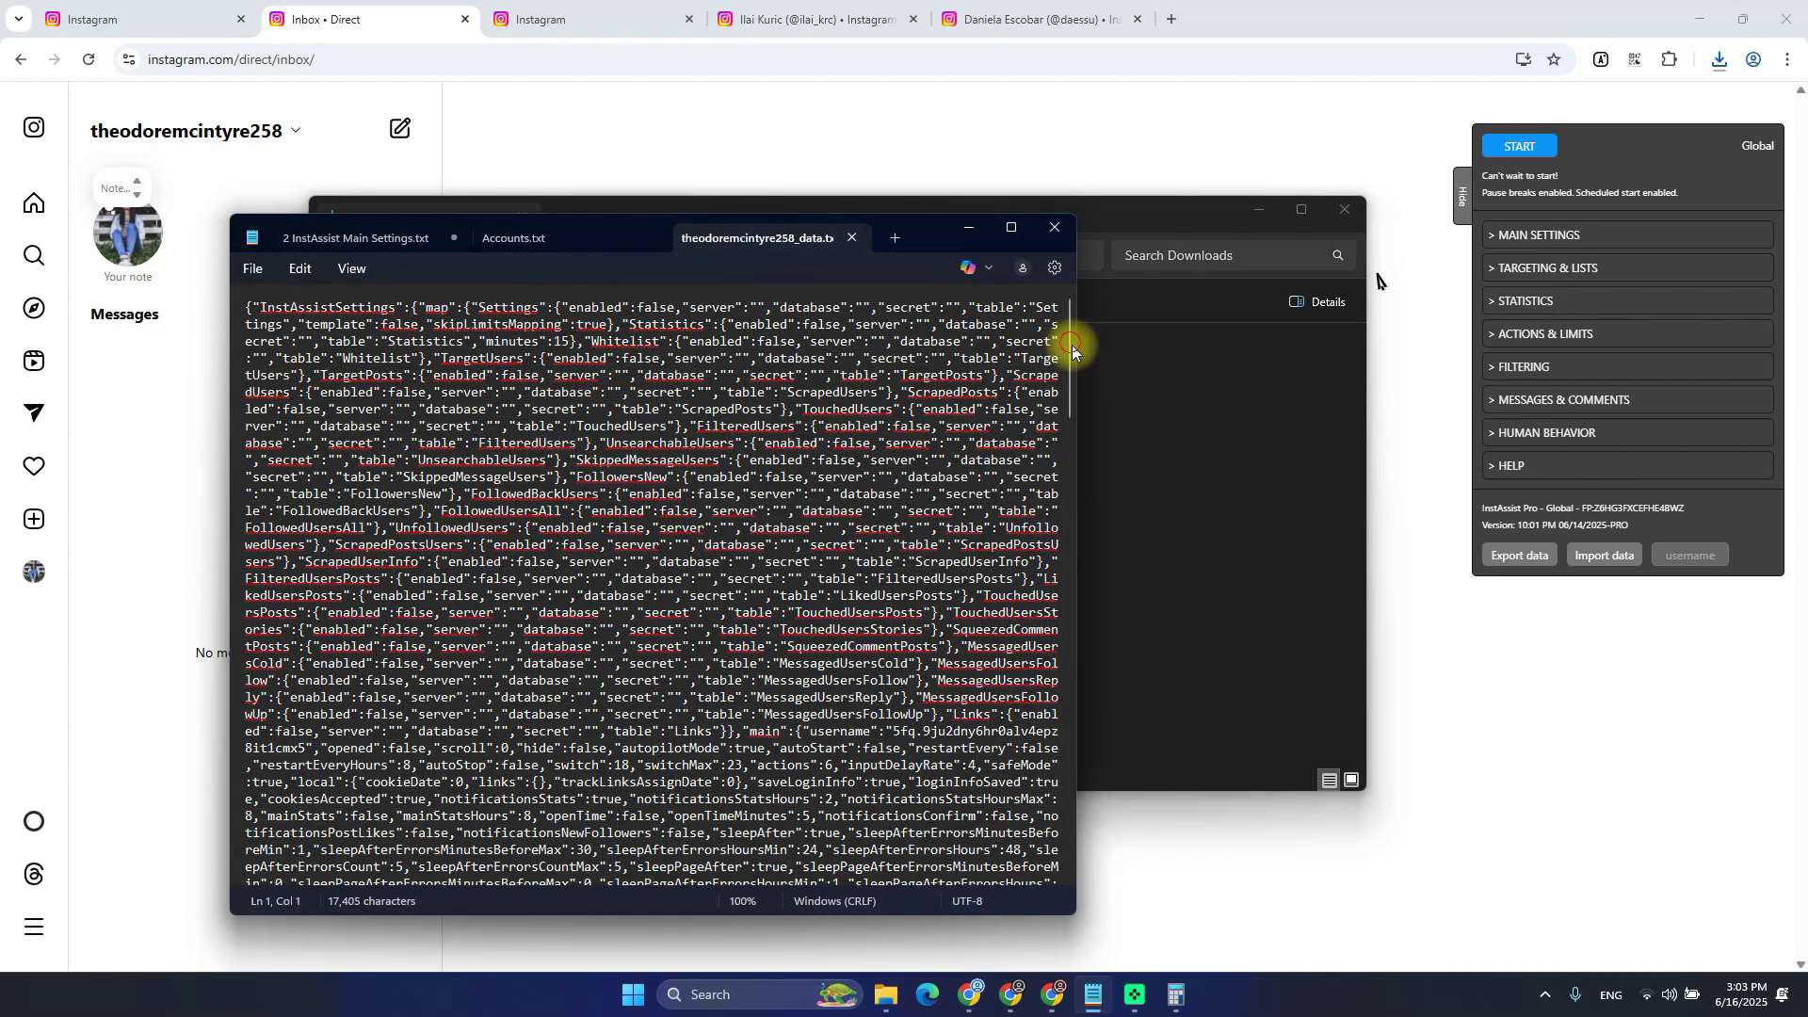
Examine the settings stored in the exported file, down to the unfollowIfFollowedDays entry and its value
{"action": "left_click_drag", "start_coordinate": [1074, 343], "coordinate": [580, 132]}
{"action": "left_click", "coordinate": [721, 670]}
{"action": "left_click", "coordinate": [492, 468]}
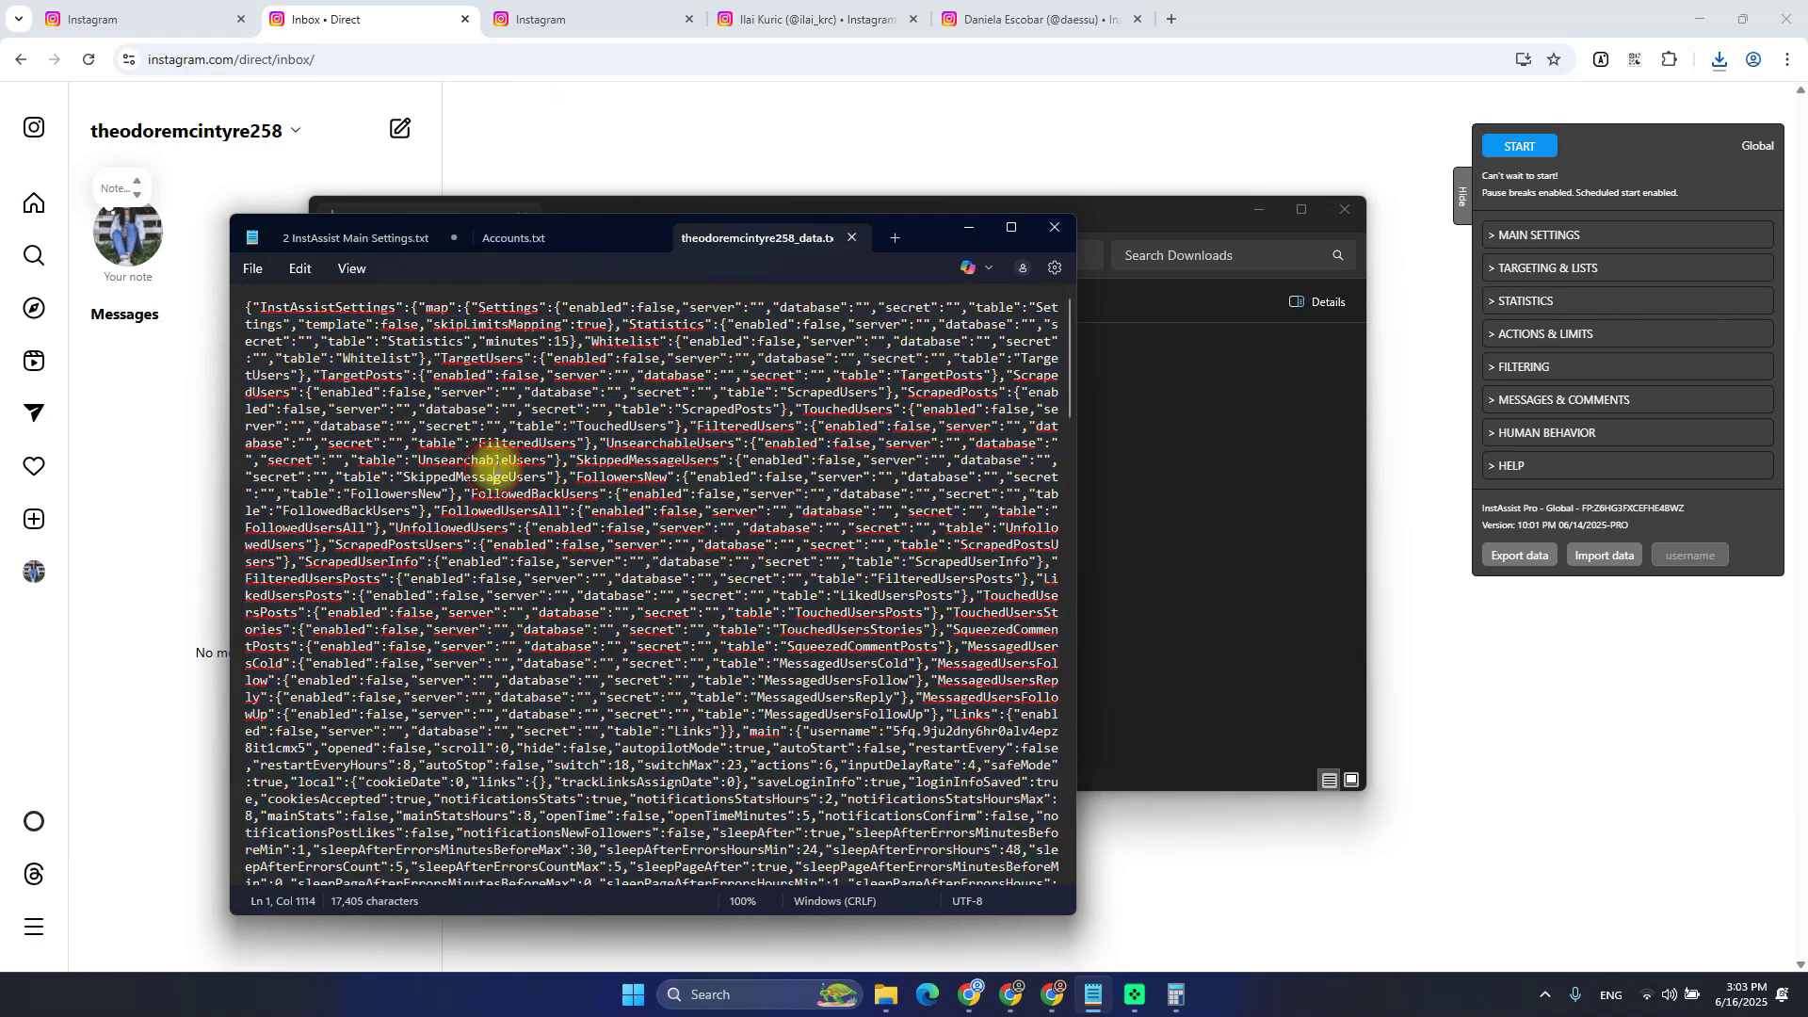
{"action": "scroll", "coordinate": [801, 562], "scroll_direction": "down", "scroll_amount": 6}
{"action": "scroll", "coordinate": [797, 567], "scroll_direction": "up", "scroll_amount": 7}
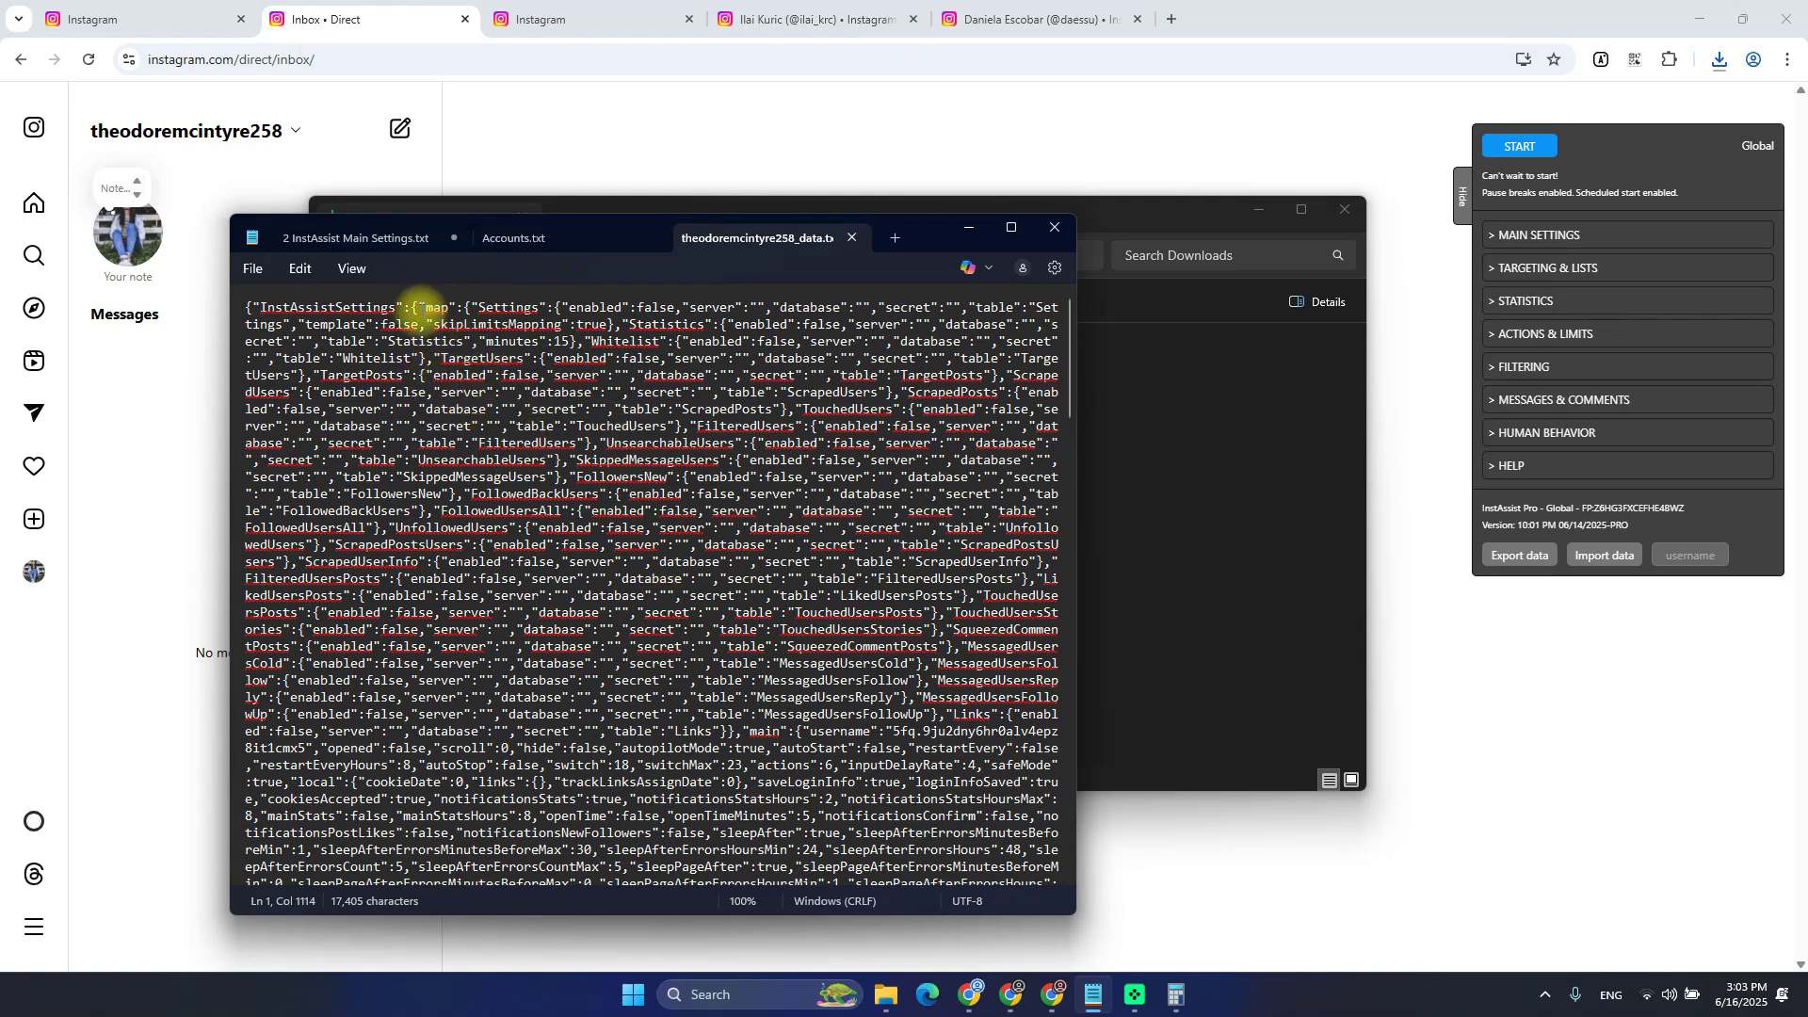
{"action": "double_click", "coordinate": [474, 562]}
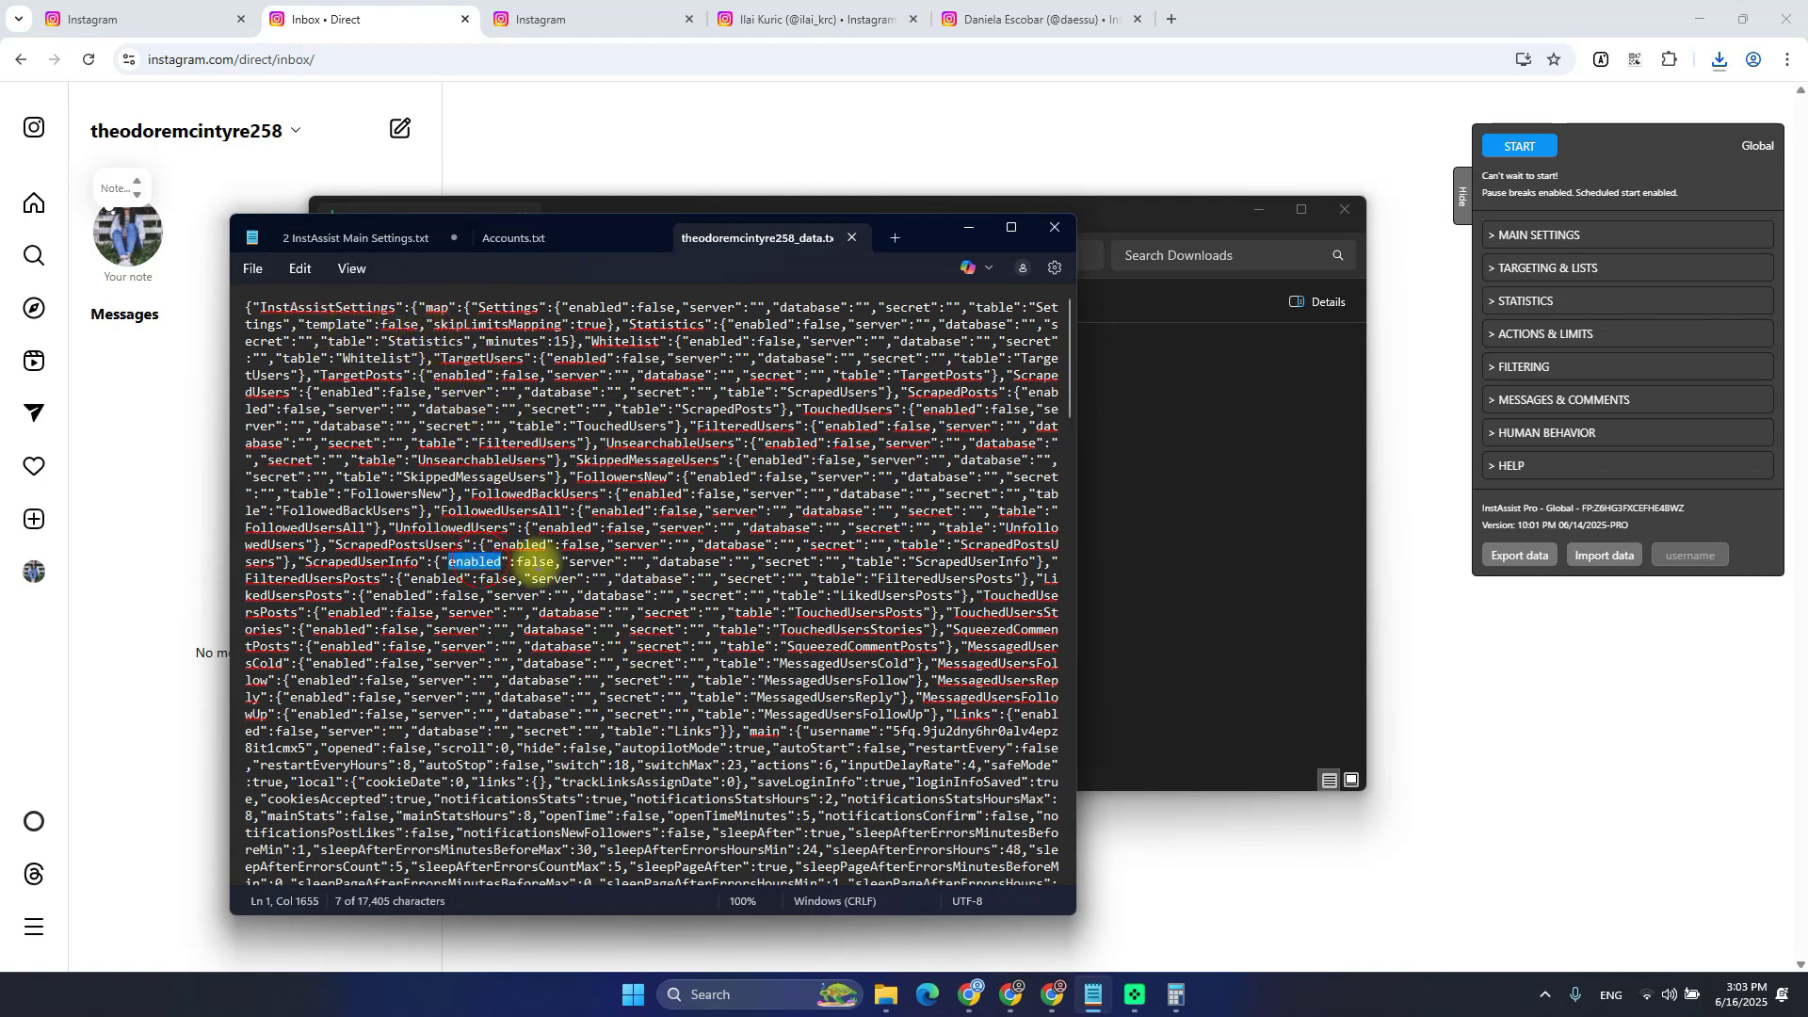
{"action": "scroll", "coordinate": [682, 621], "scroll_direction": "down", "scroll_amount": 3}
{"action": "scroll", "coordinate": [682, 622], "scroll_direction": "down", "scroll_amount": 3}
{"action": "double_click", "coordinate": [602, 636]}
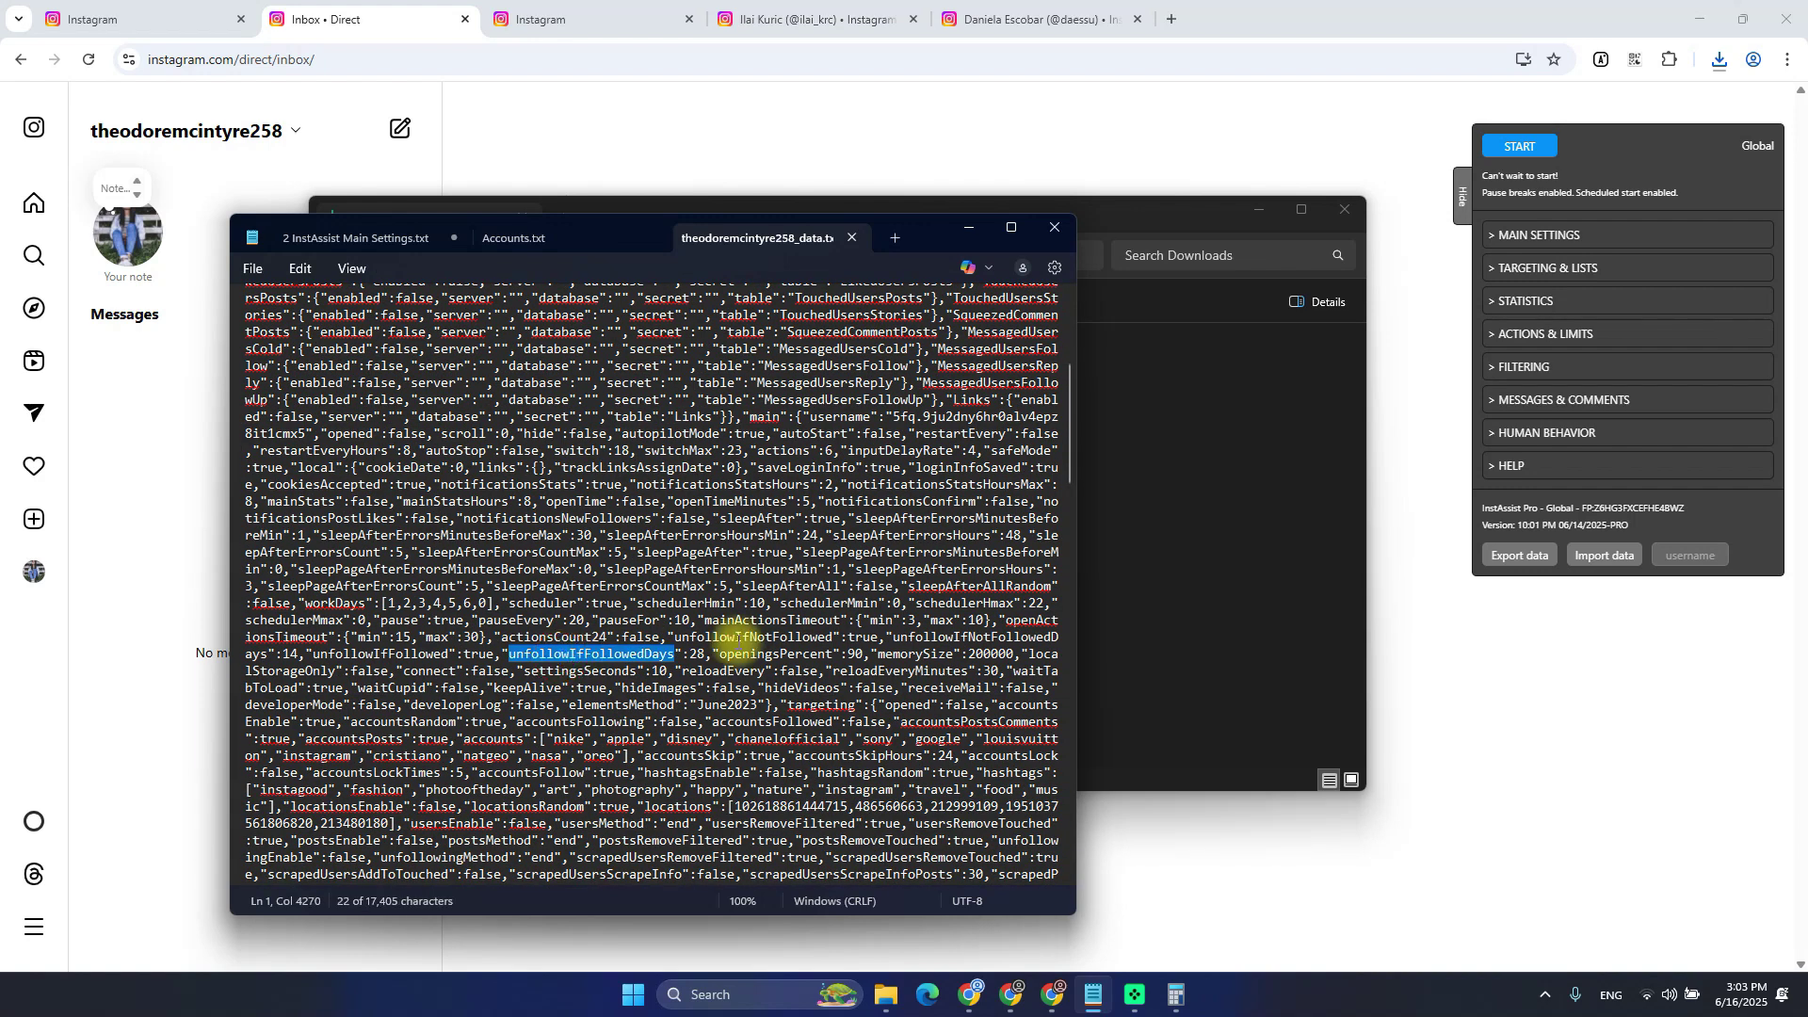
{"action": "scroll", "coordinate": [737, 627], "scroll_direction": "down", "scroll_amount": 2}
{"action": "scroll", "coordinate": [737, 603], "scroll_direction": "down", "scroll_amount": 2}
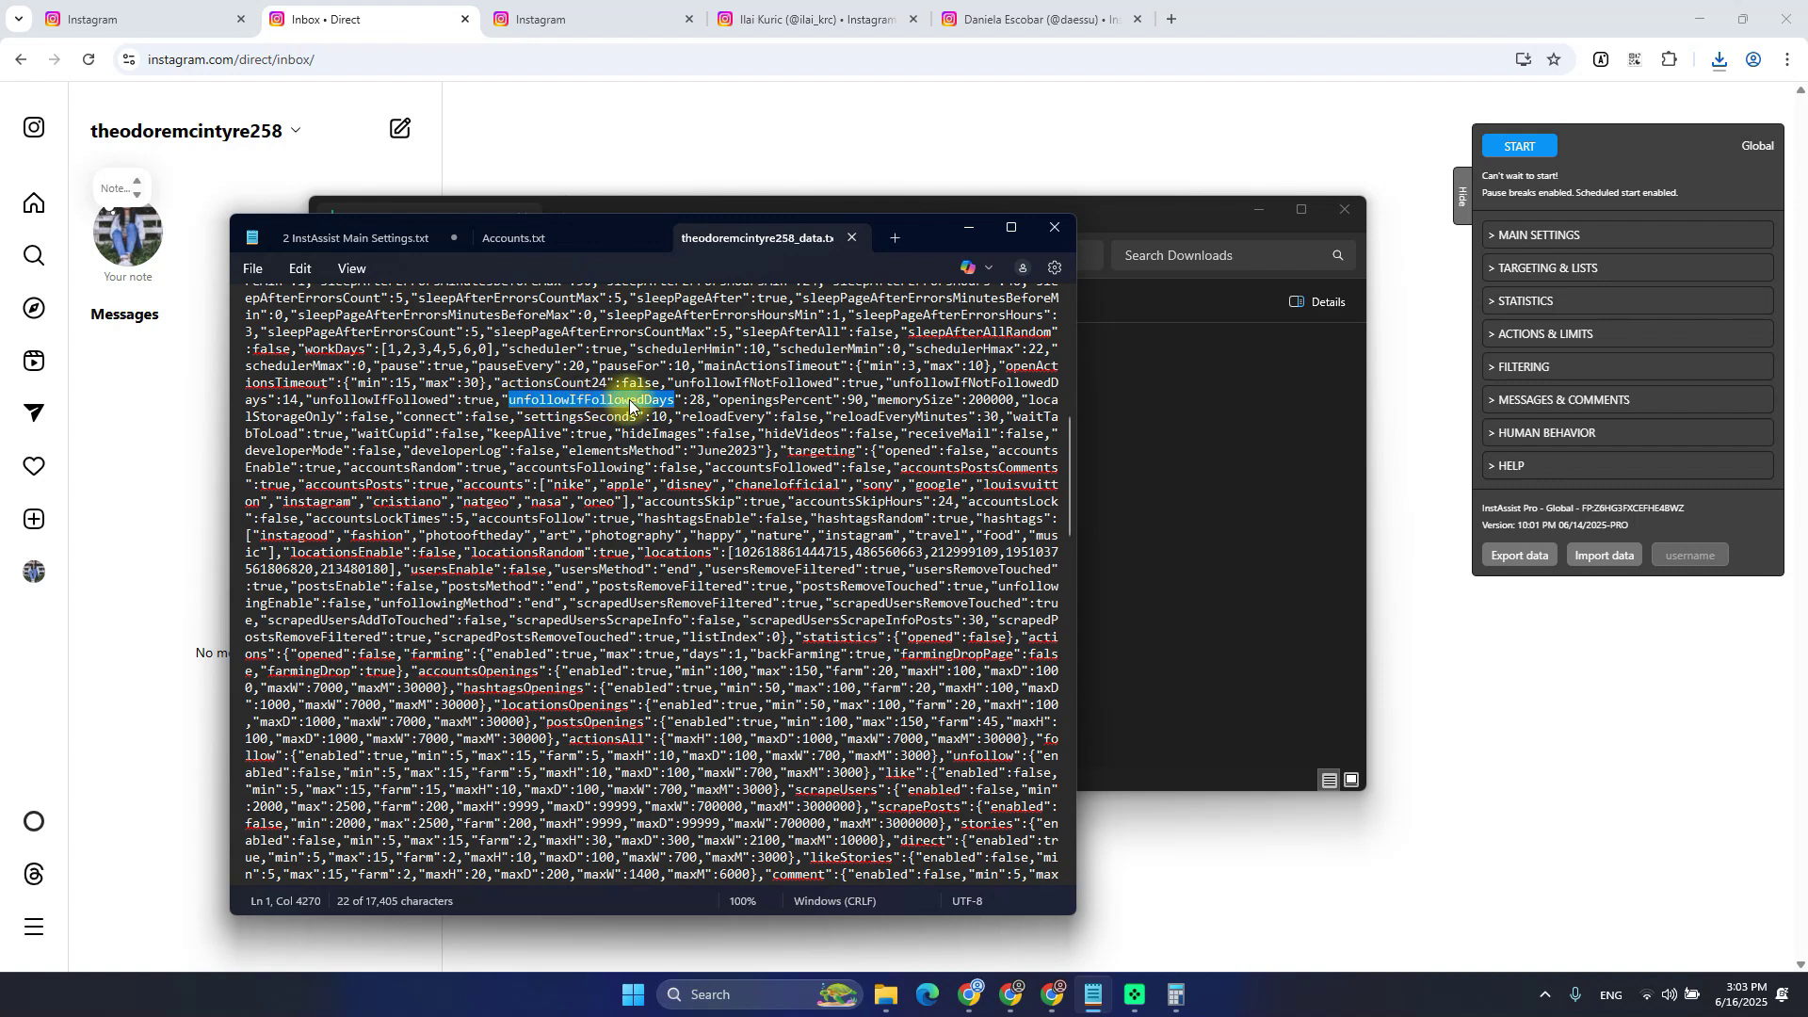
{"action": "double_click", "coordinate": [697, 400]}
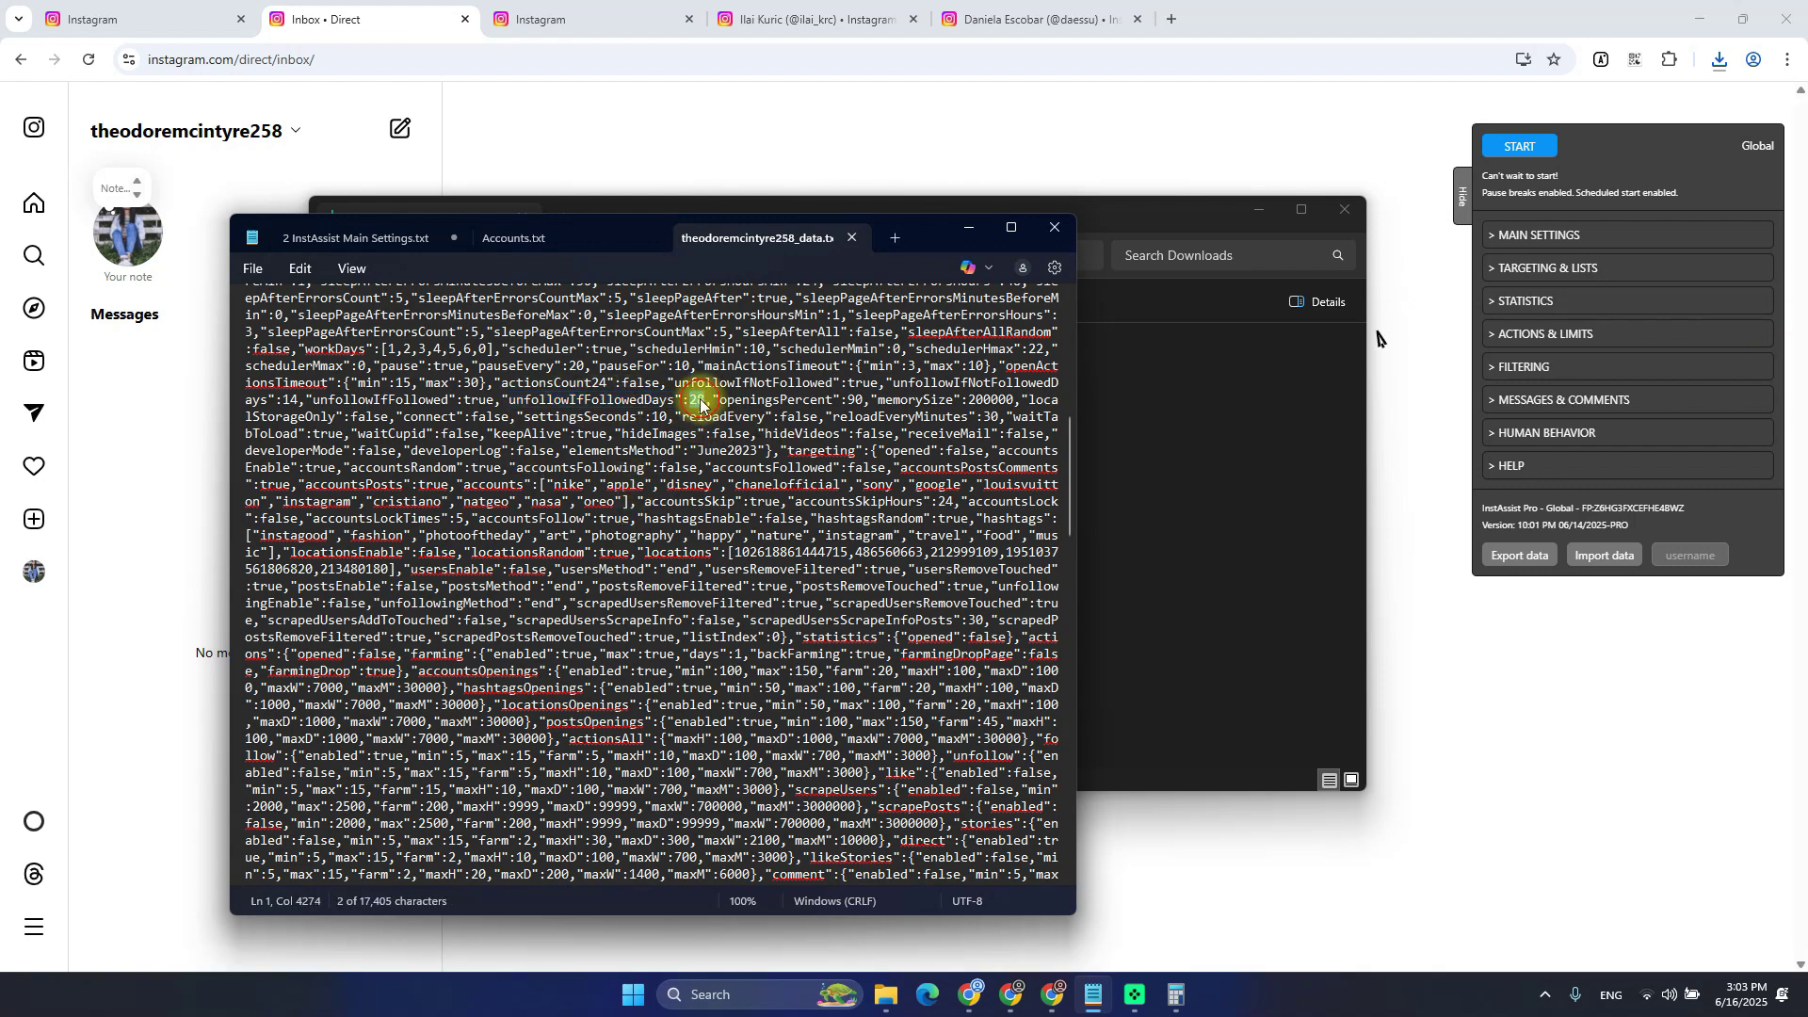
View the Targeting & Lists settings, collapse them, and look at the unfollow day limits in Actions & Limits
{"action": "left_click", "coordinate": [1579, 274]}
{"action": "scroll", "coordinate": [1606, 395], "scroll_direction": "down", "scroll_amount": 1}
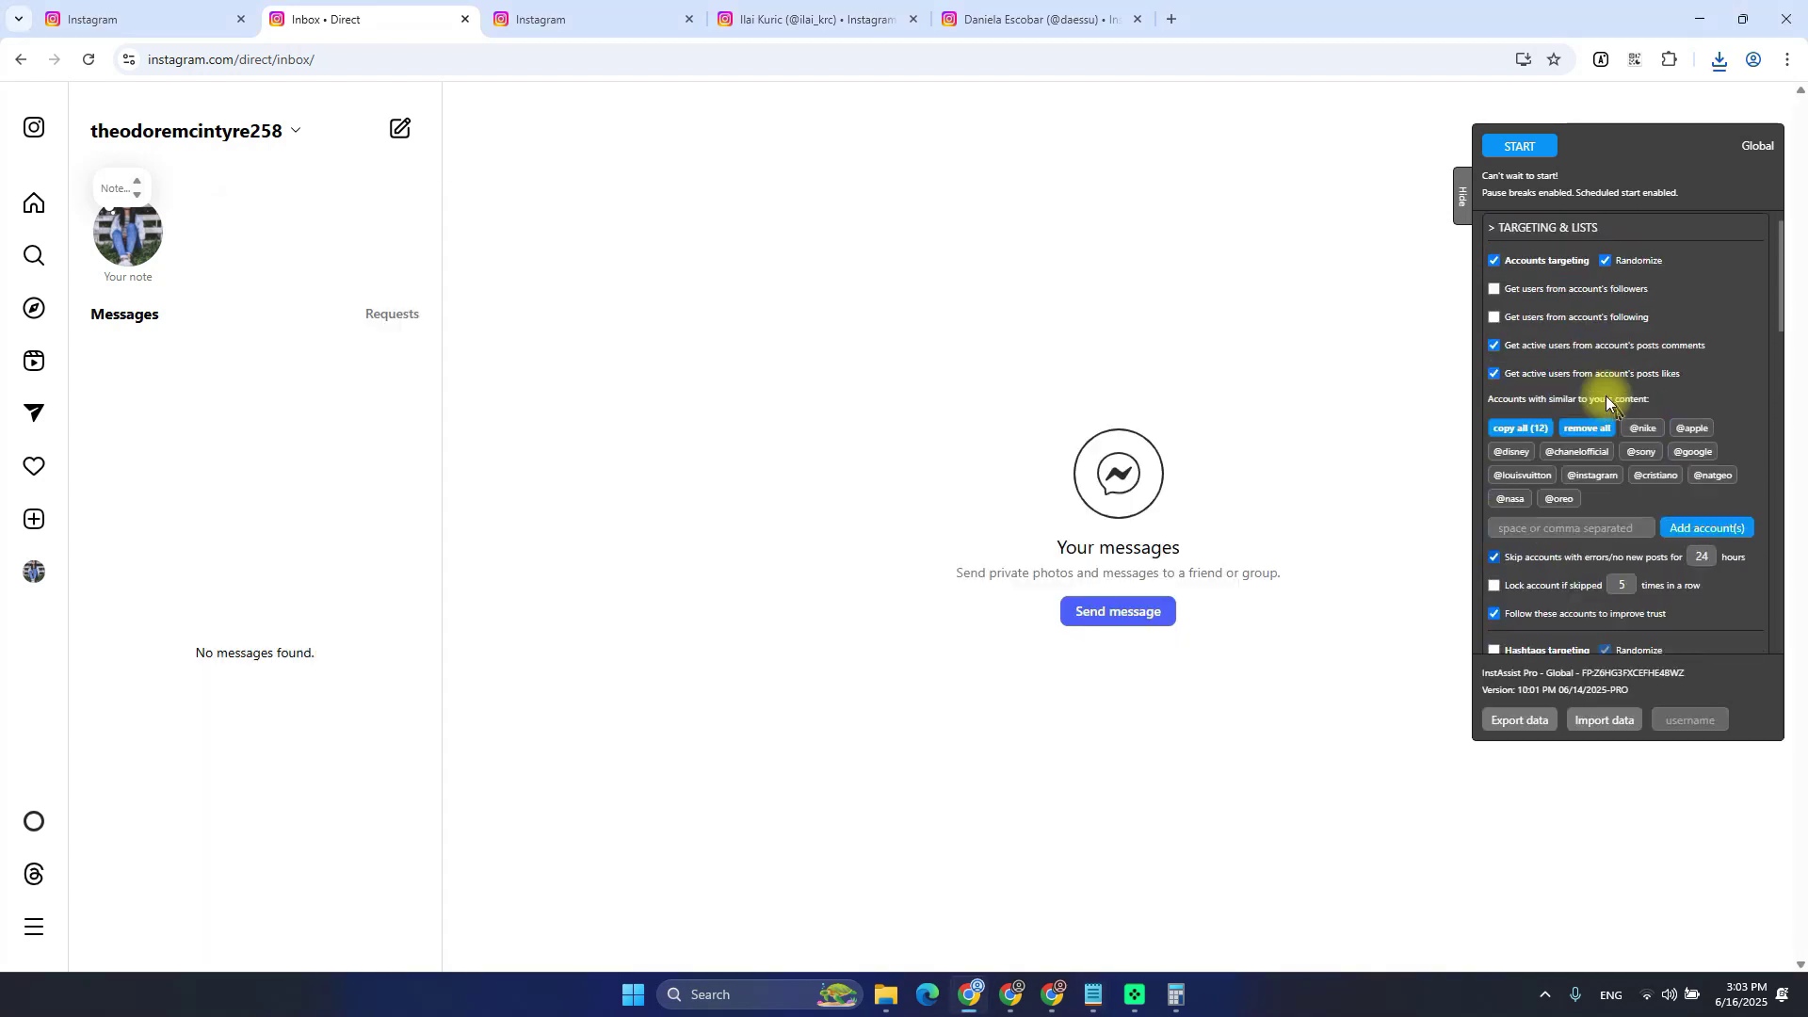
{"action": "scroll", "coordinate": [1607, 396], "scroll_direction": "up", "scroll_amount": 1}
{"action": "left_click", "coordinate": [1573, 268]}
{"action": "left_click", "coordinate": [1549, 341]}
{"action": "scroll", "coordinate": [1667, 490], "scroll_direction": "down", "scroll_amount": 3}
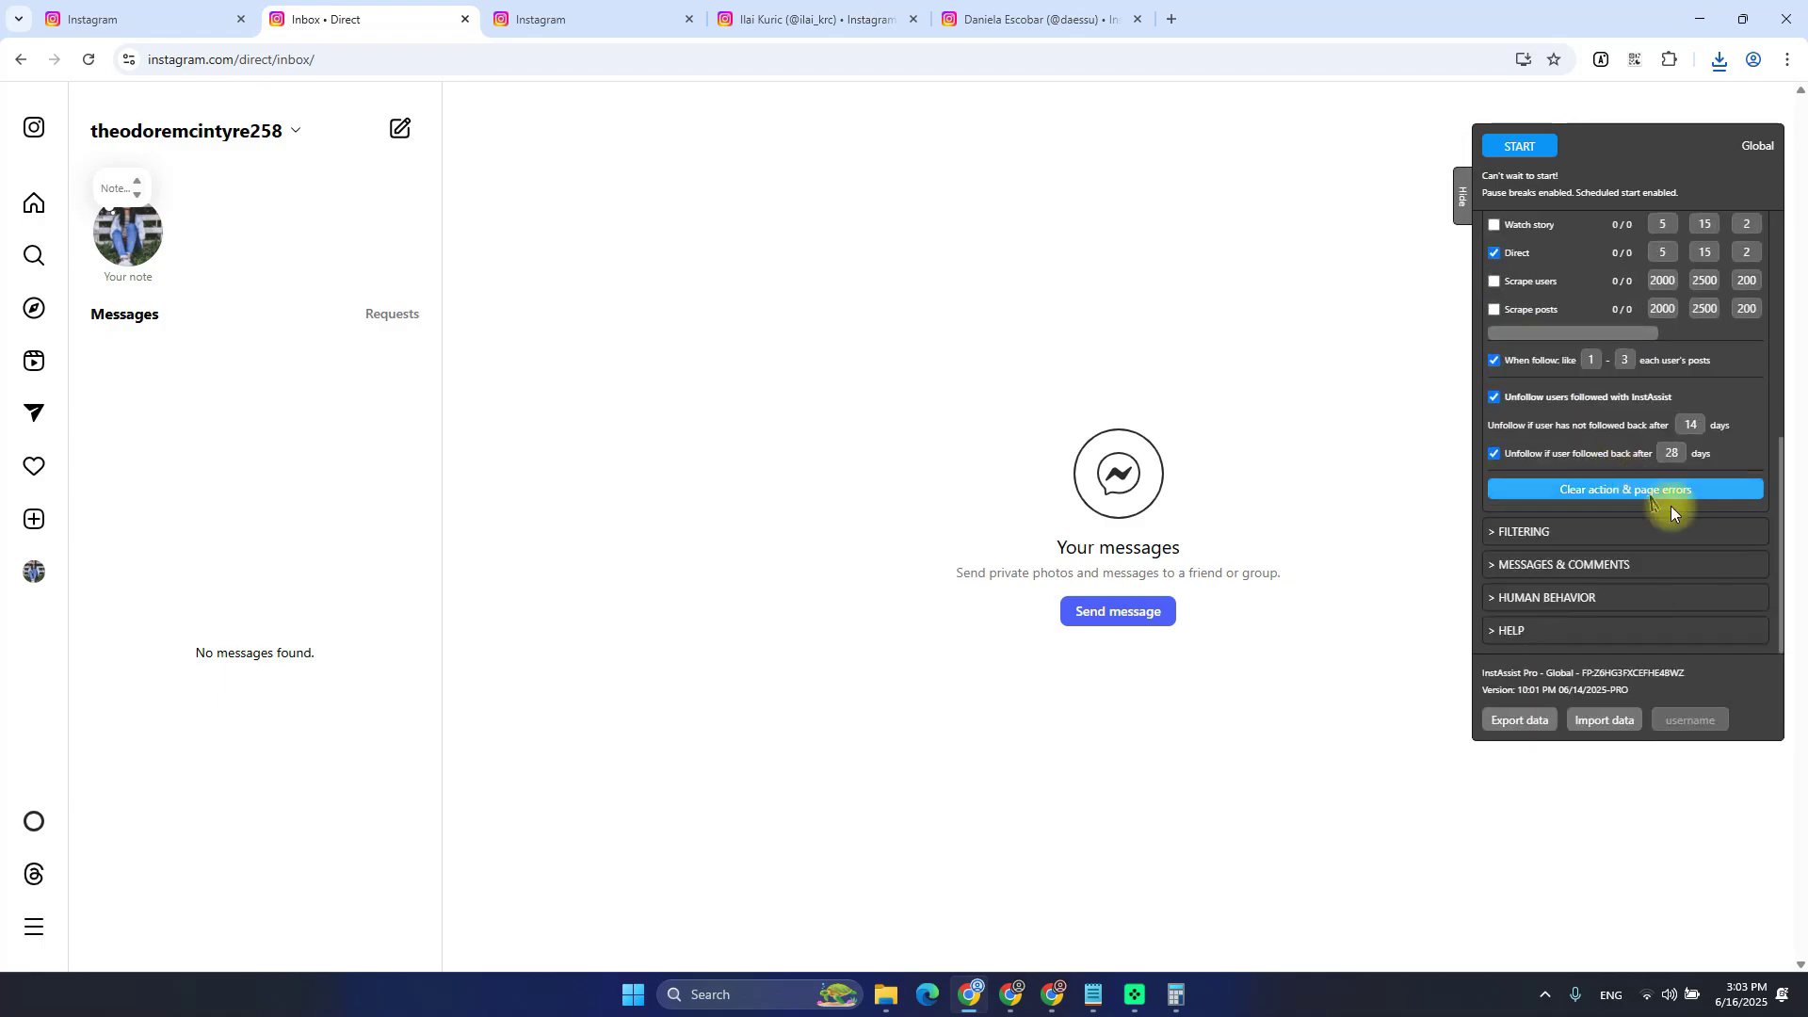
Return to the exported data file in Notepad and look through its statistics, timestamps and error entries to the end
{"action": "key", "text": "alt+Tab"}
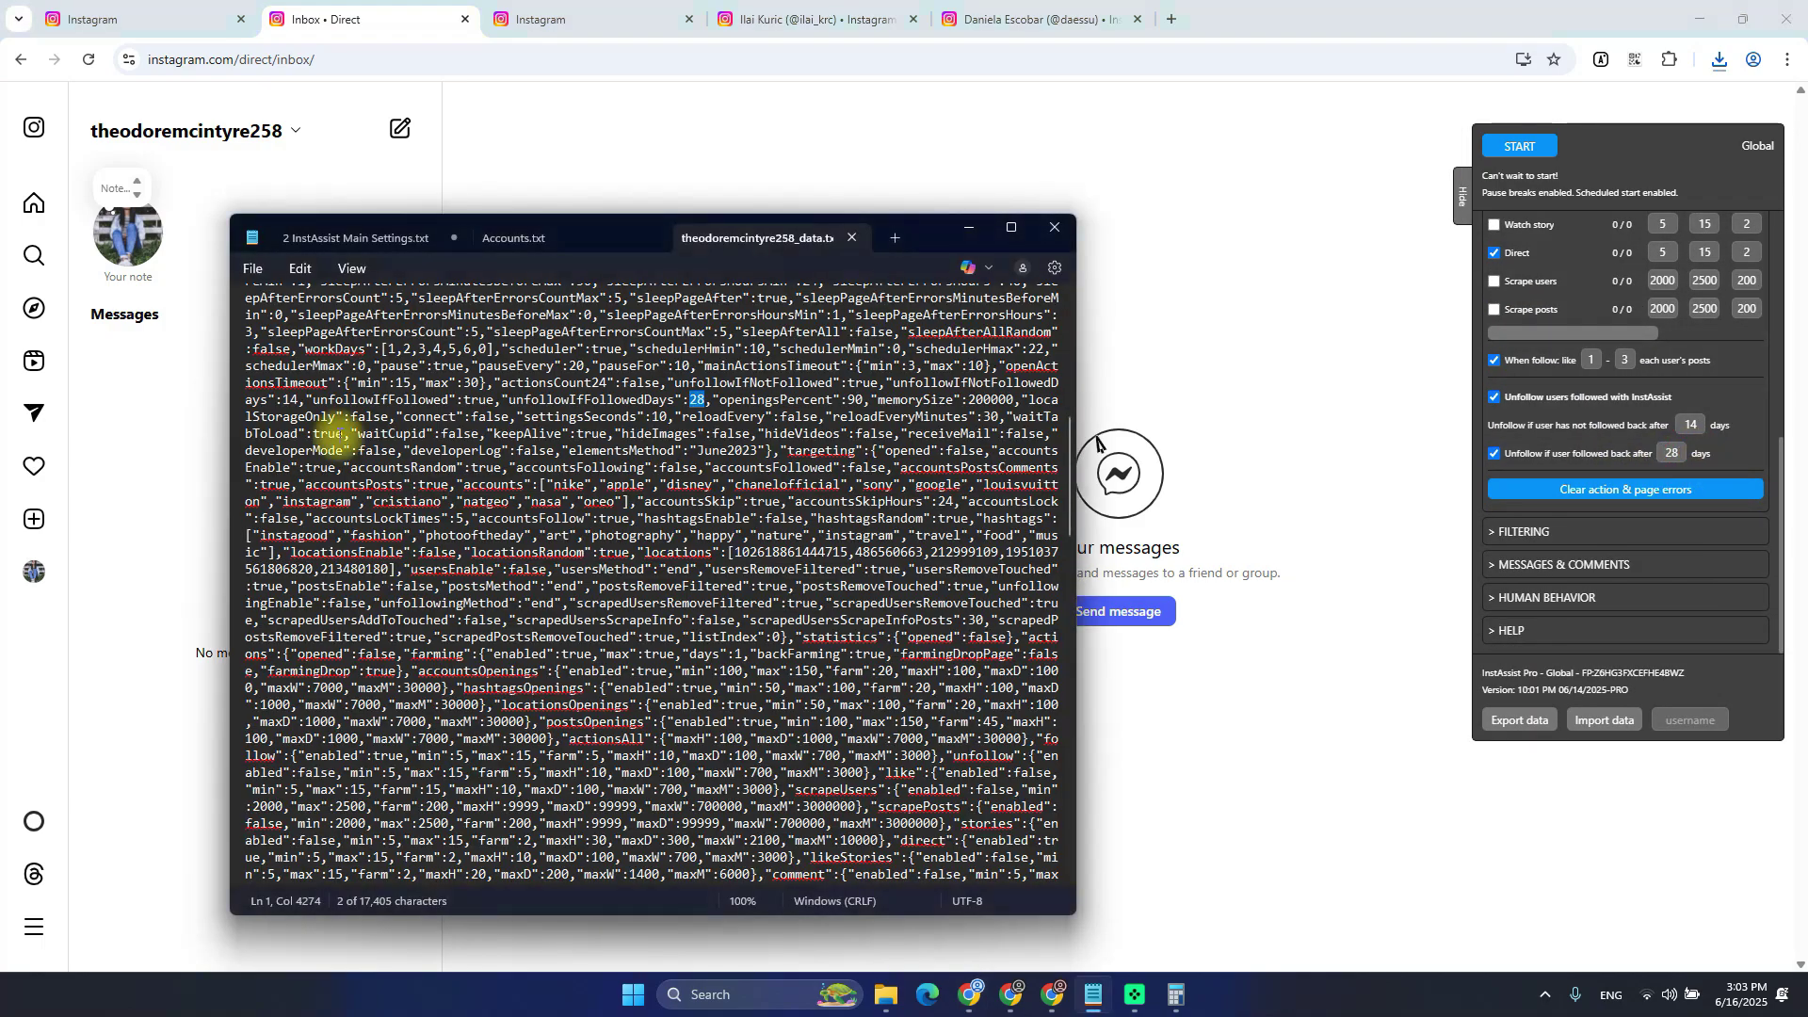
{"action": "scroll", "coordinate": [678, 565], "scroll_direction": "down", "scroll_amount": 10}
{"action": "scroll", "coordinate": [662, 589], "scroll_direction": "down", "scroll_amount": 2}
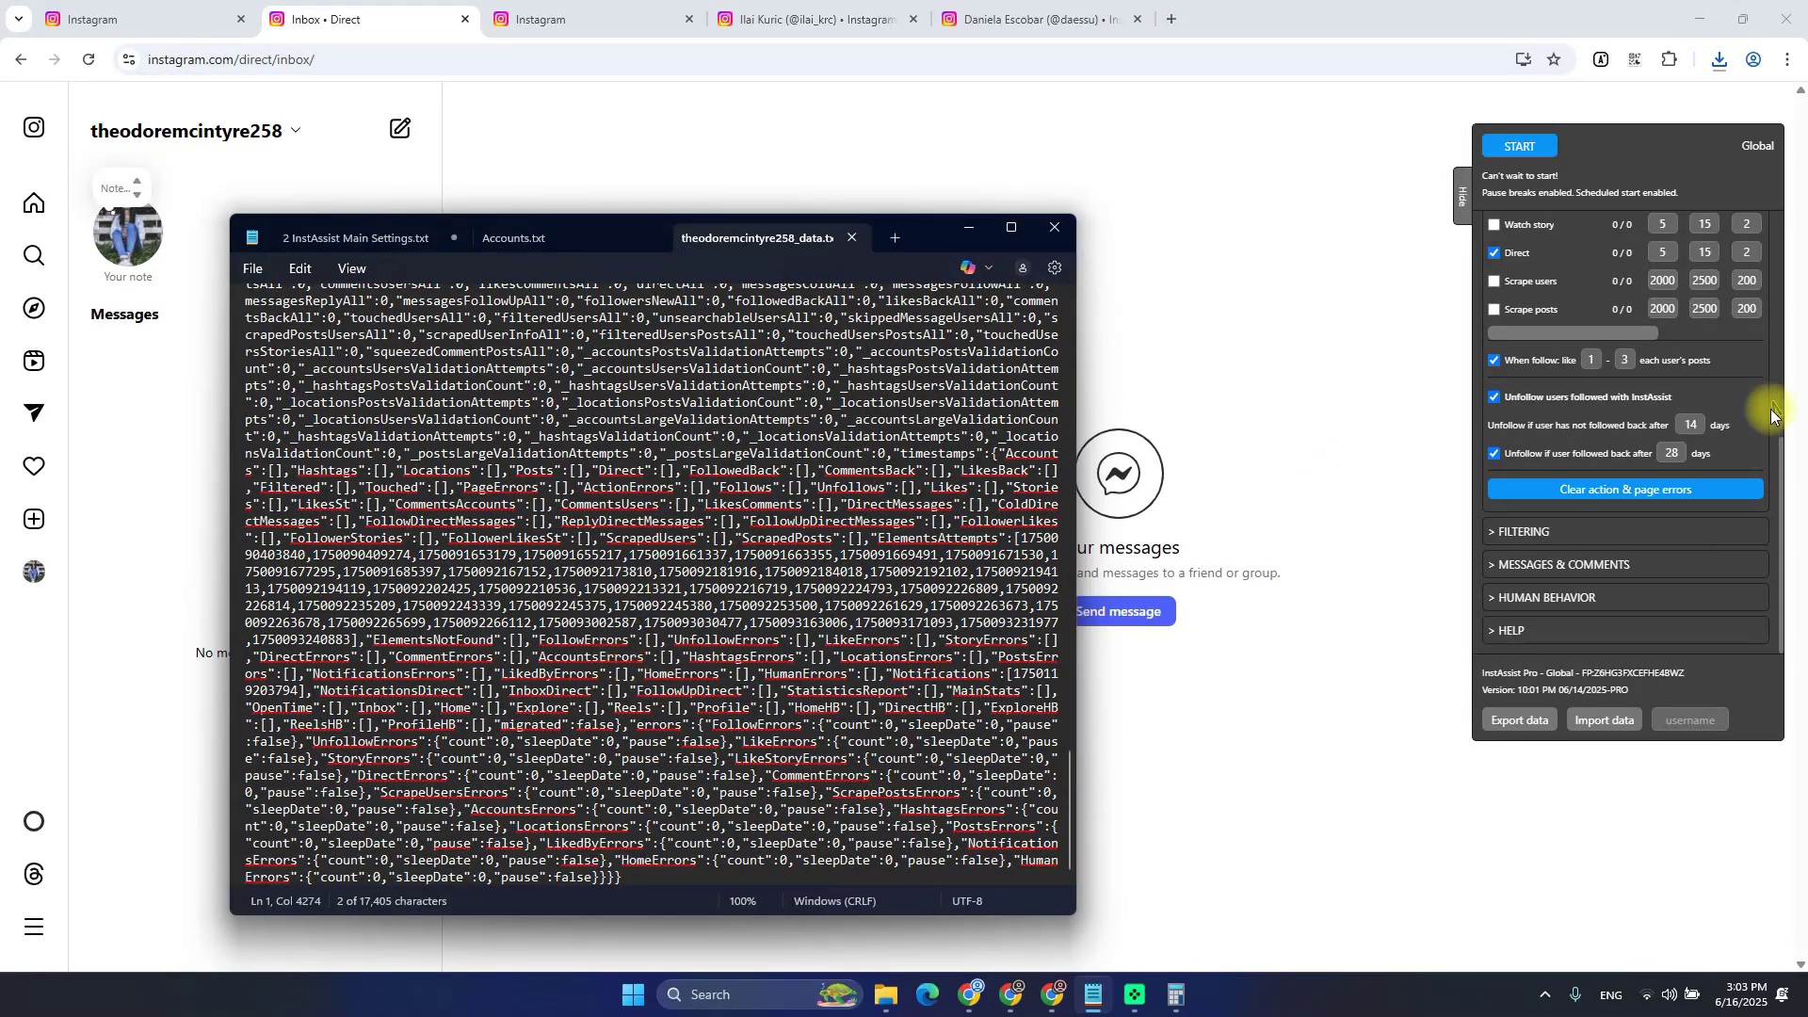
{"action": "scroll", "coordinate": [1659, 450], "scroll_direction": "up", "scroll_amount": 2}
{"action": "scroll", "coordinate": [1658, 451], "scroll_direction": "down", "scroll_amount": 2}
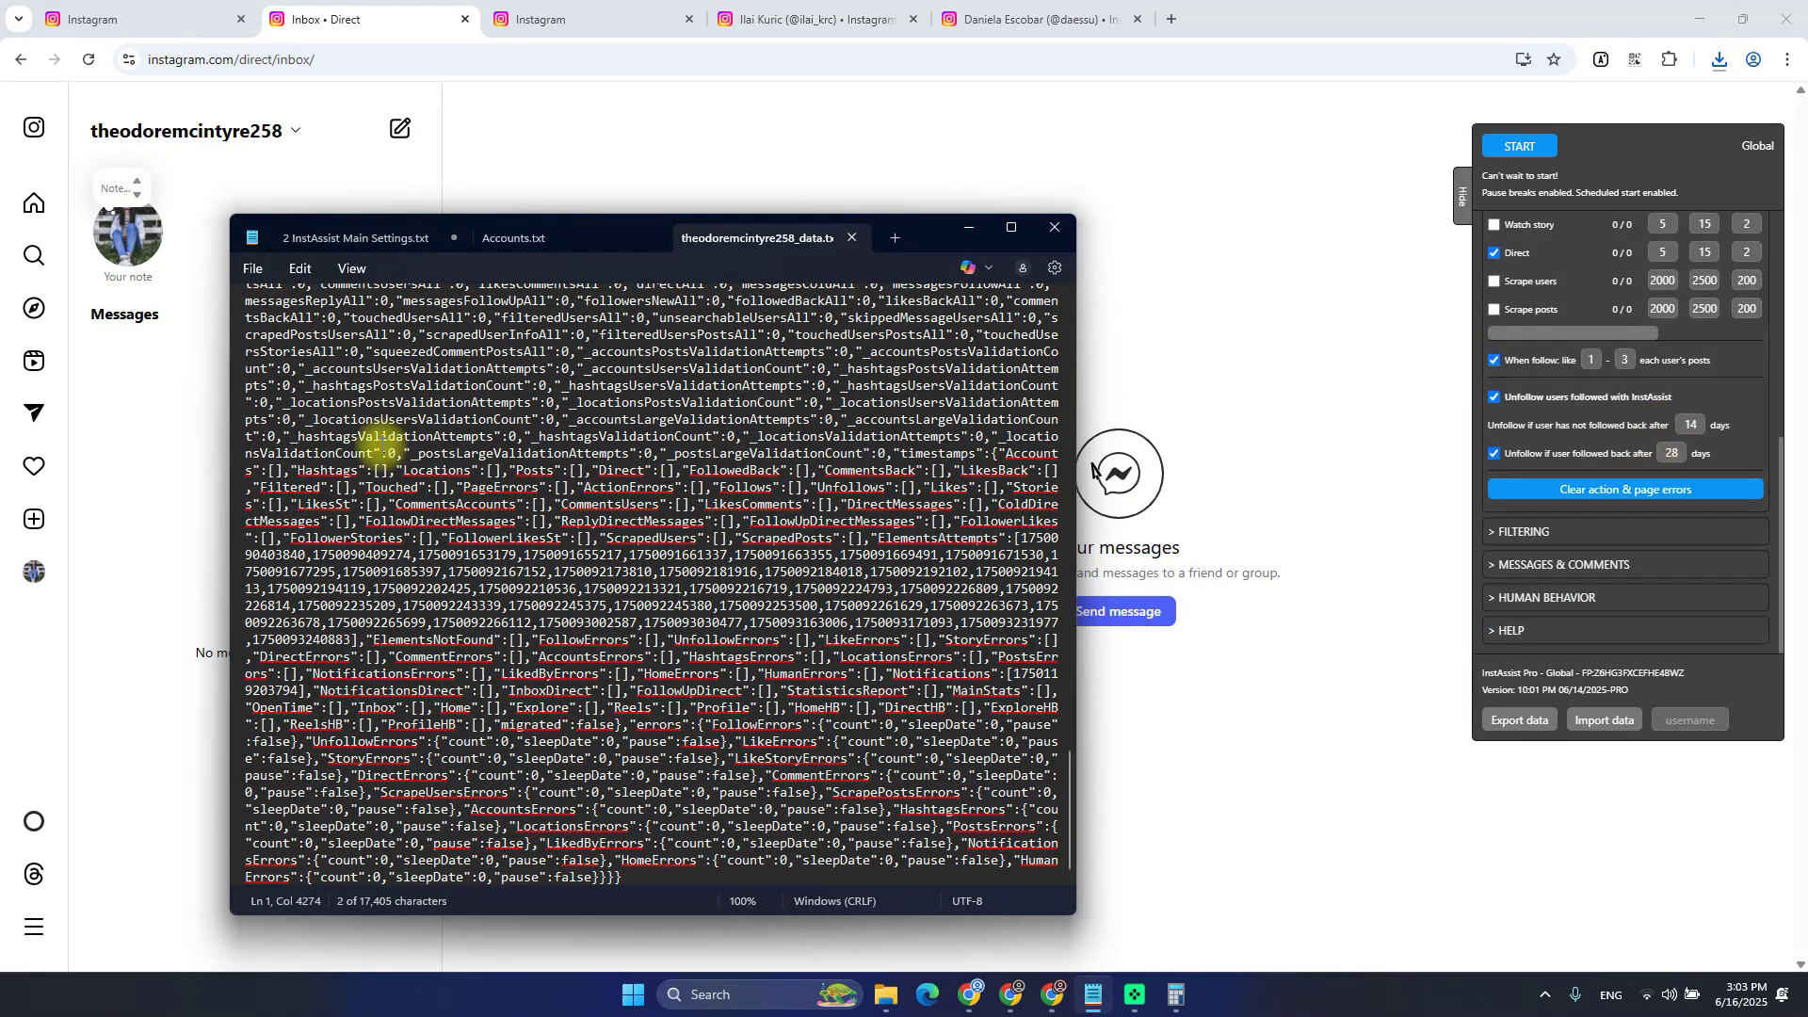
Collapse Actions & Limits in InstAssist Pro and view the target accounts under Targeting & Lists
{"action": "scroll", "coordinate": [1680, 475], "scroll_direction": "up", "scroll_amount": 6}
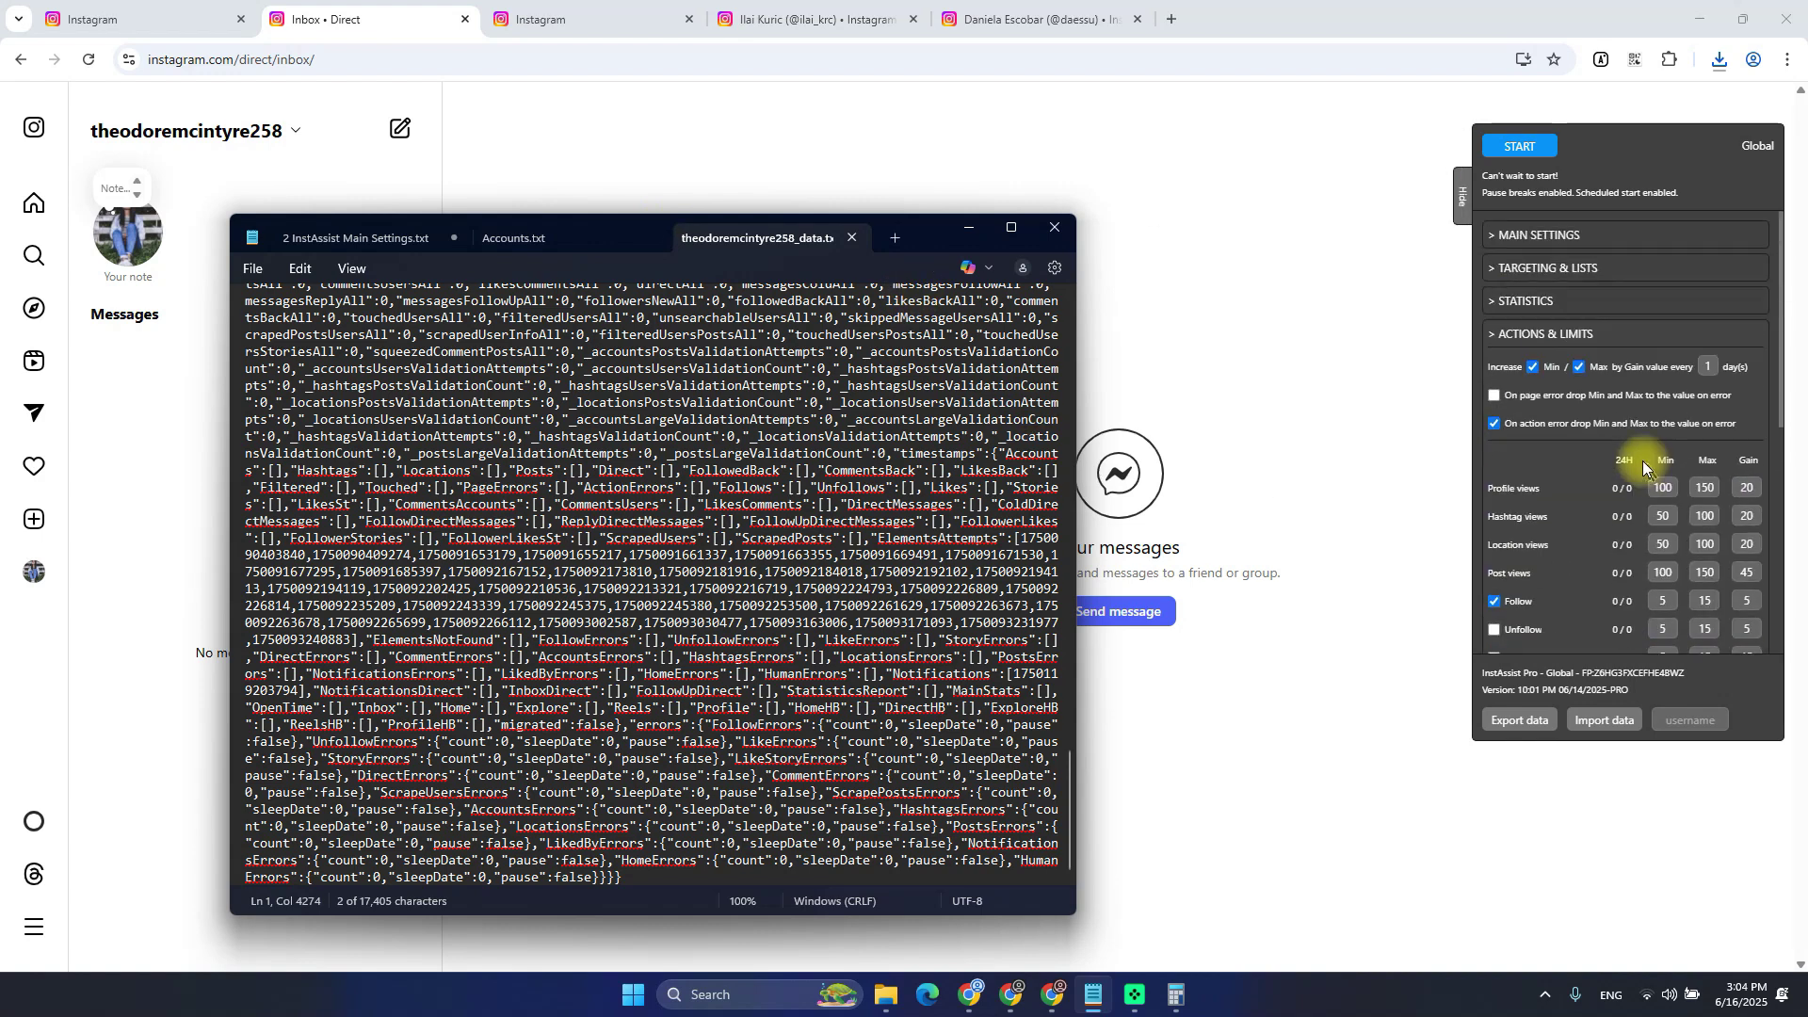
{"action": "left_click", "coordinate": [1556, 335]}
{"action": "left_click", "coordinate": [1554, 270]}
{"action": "scroll", "coordinate": [1654, 392], "scroll_direction": "up", "scroll_amount": 1}
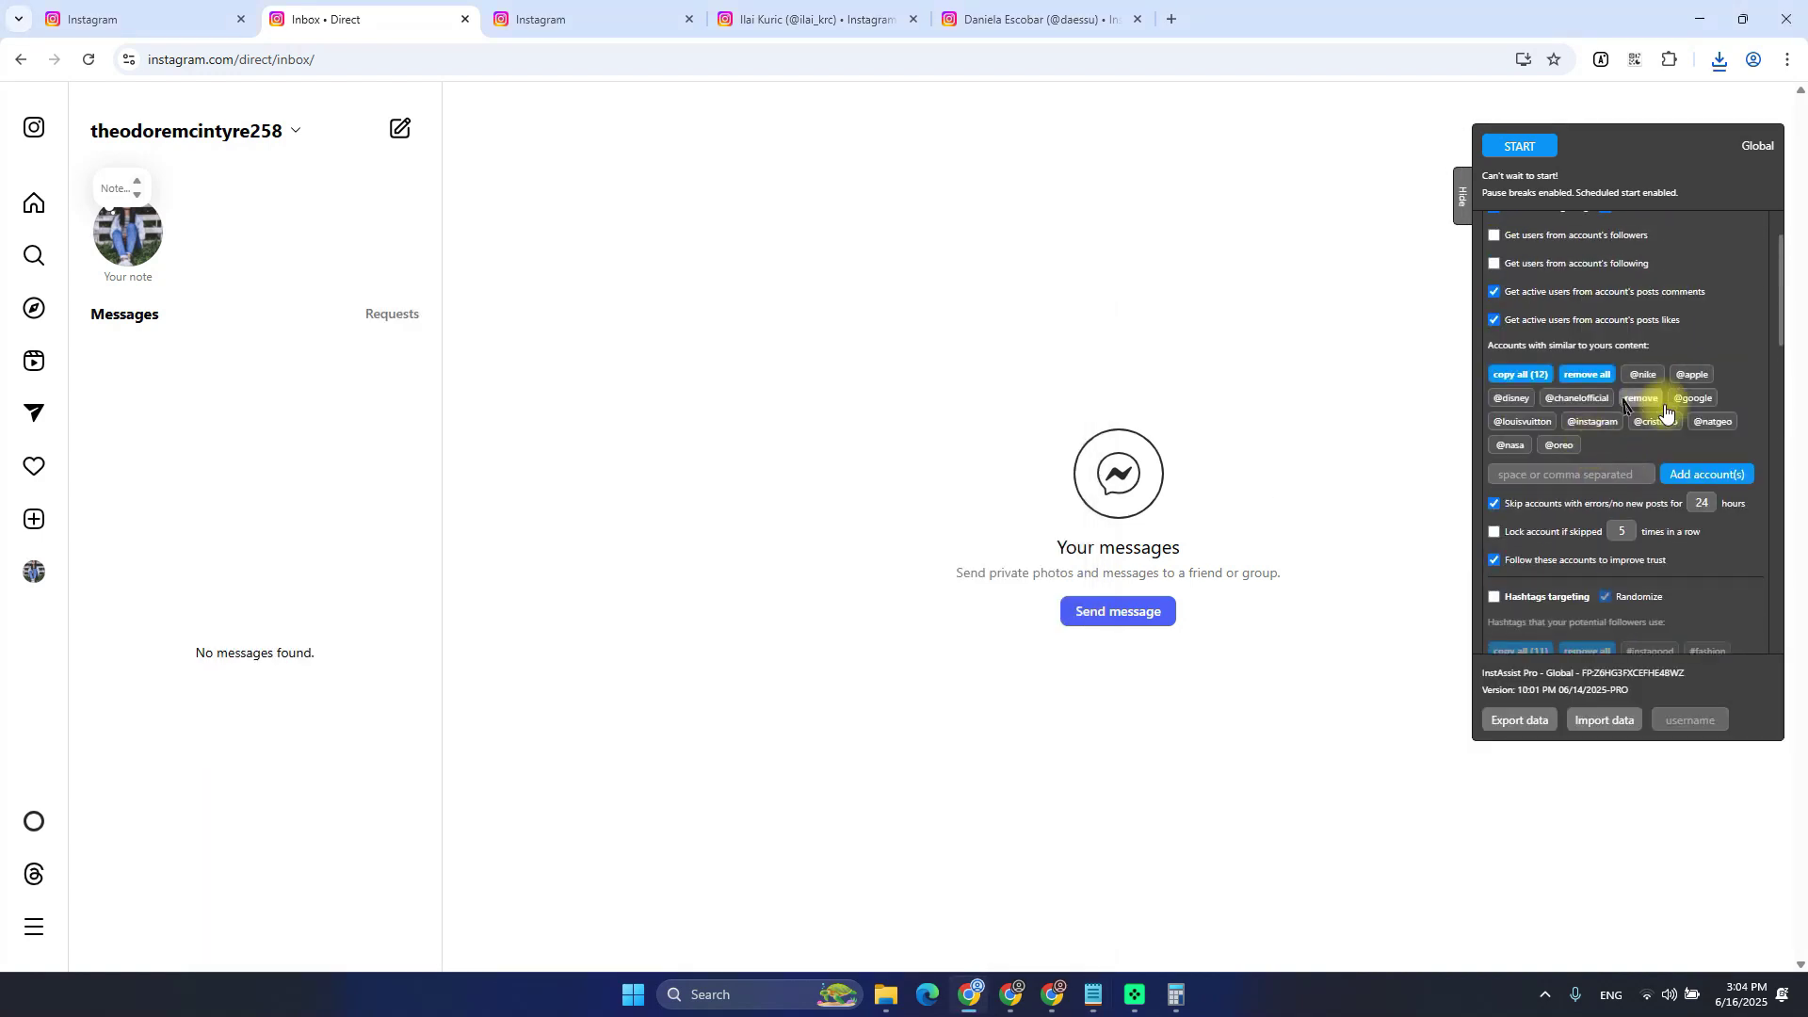
Collapse Targeting & Lists and view the file selection for importing data without choosing a file
{"action": "scroll", "coordinate": [1602, 395], "scroll_direction": "up", "scroll_amount": 1}
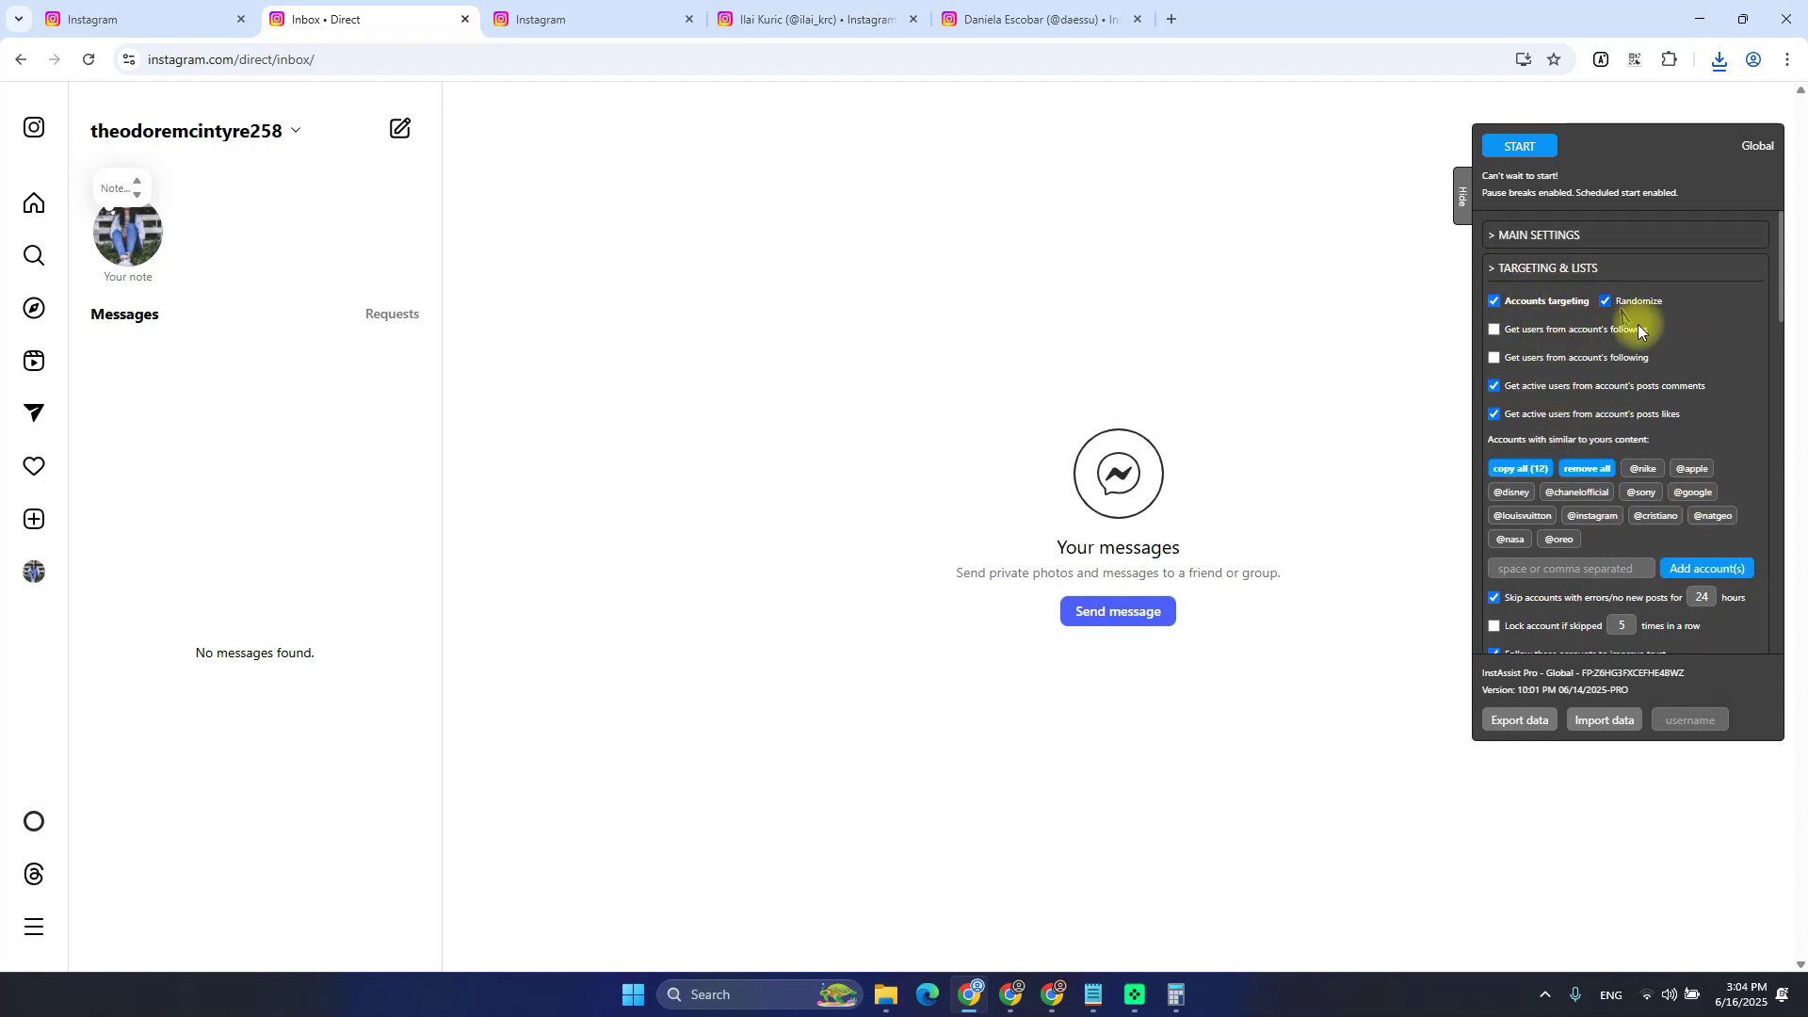
{"action": "left_click", "coordinate": [1565, 268]}
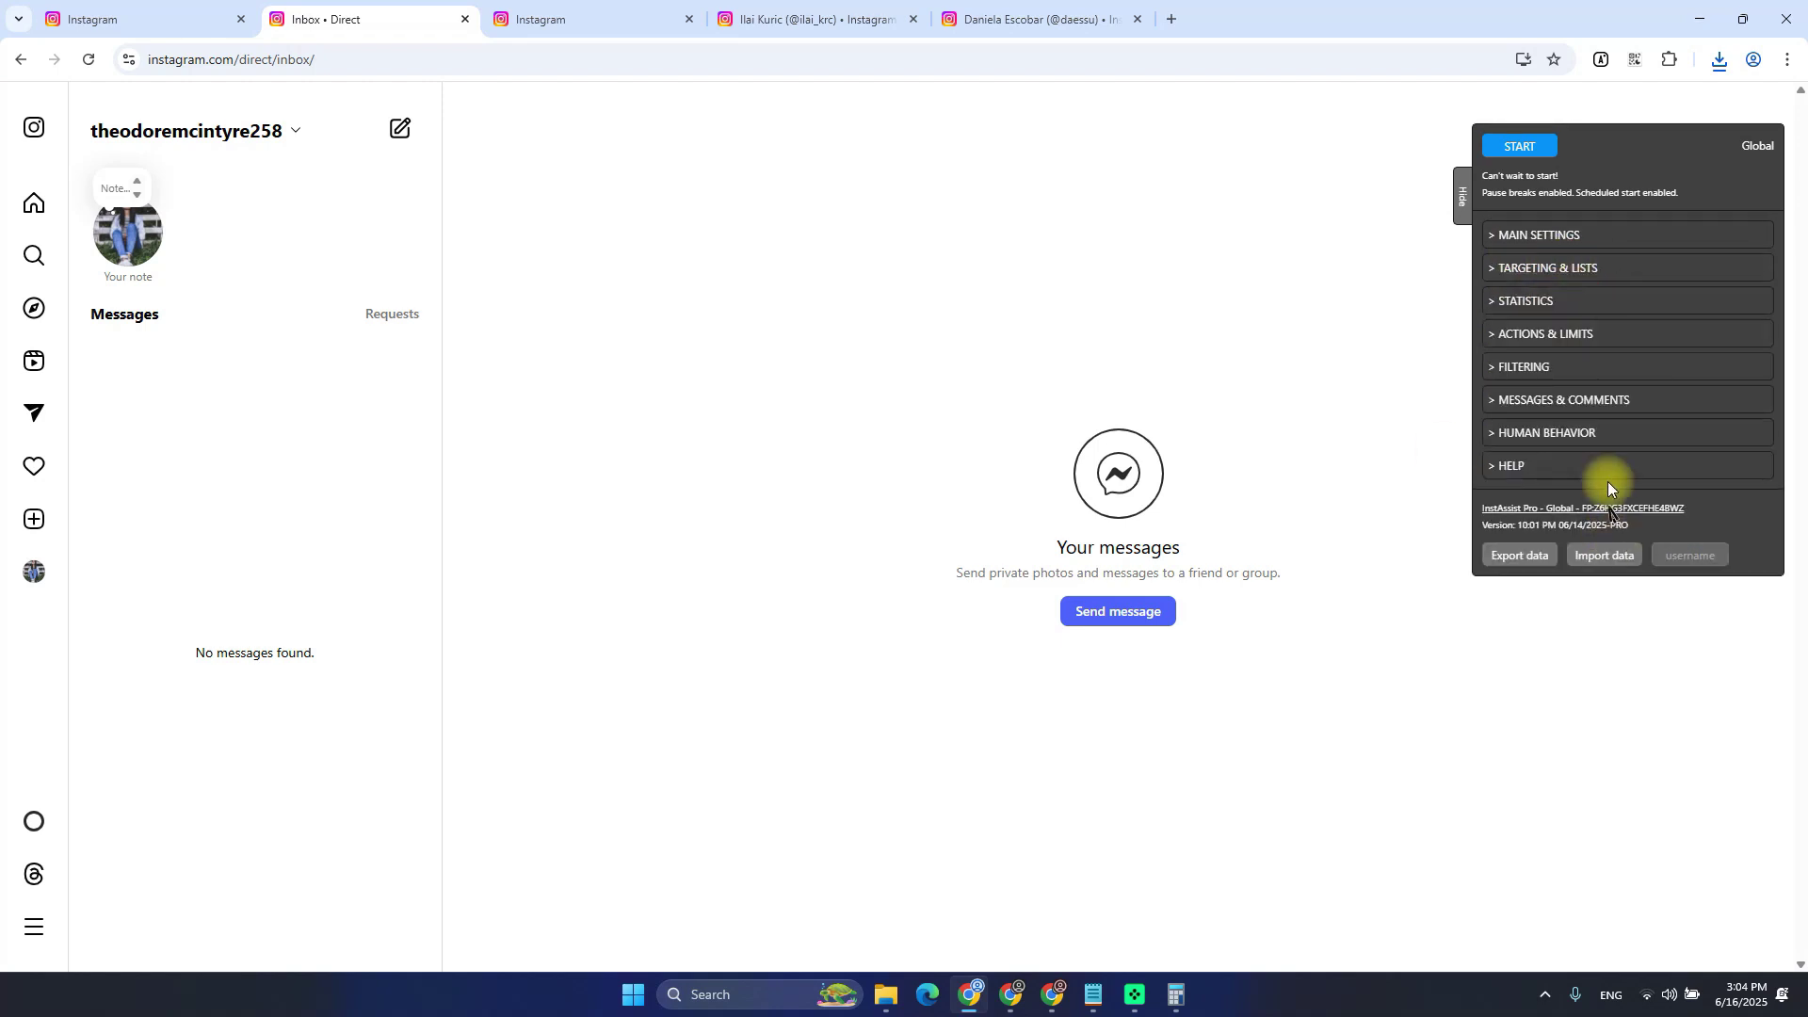
{"action": "left_click", "coordinate": [1607, 562]}
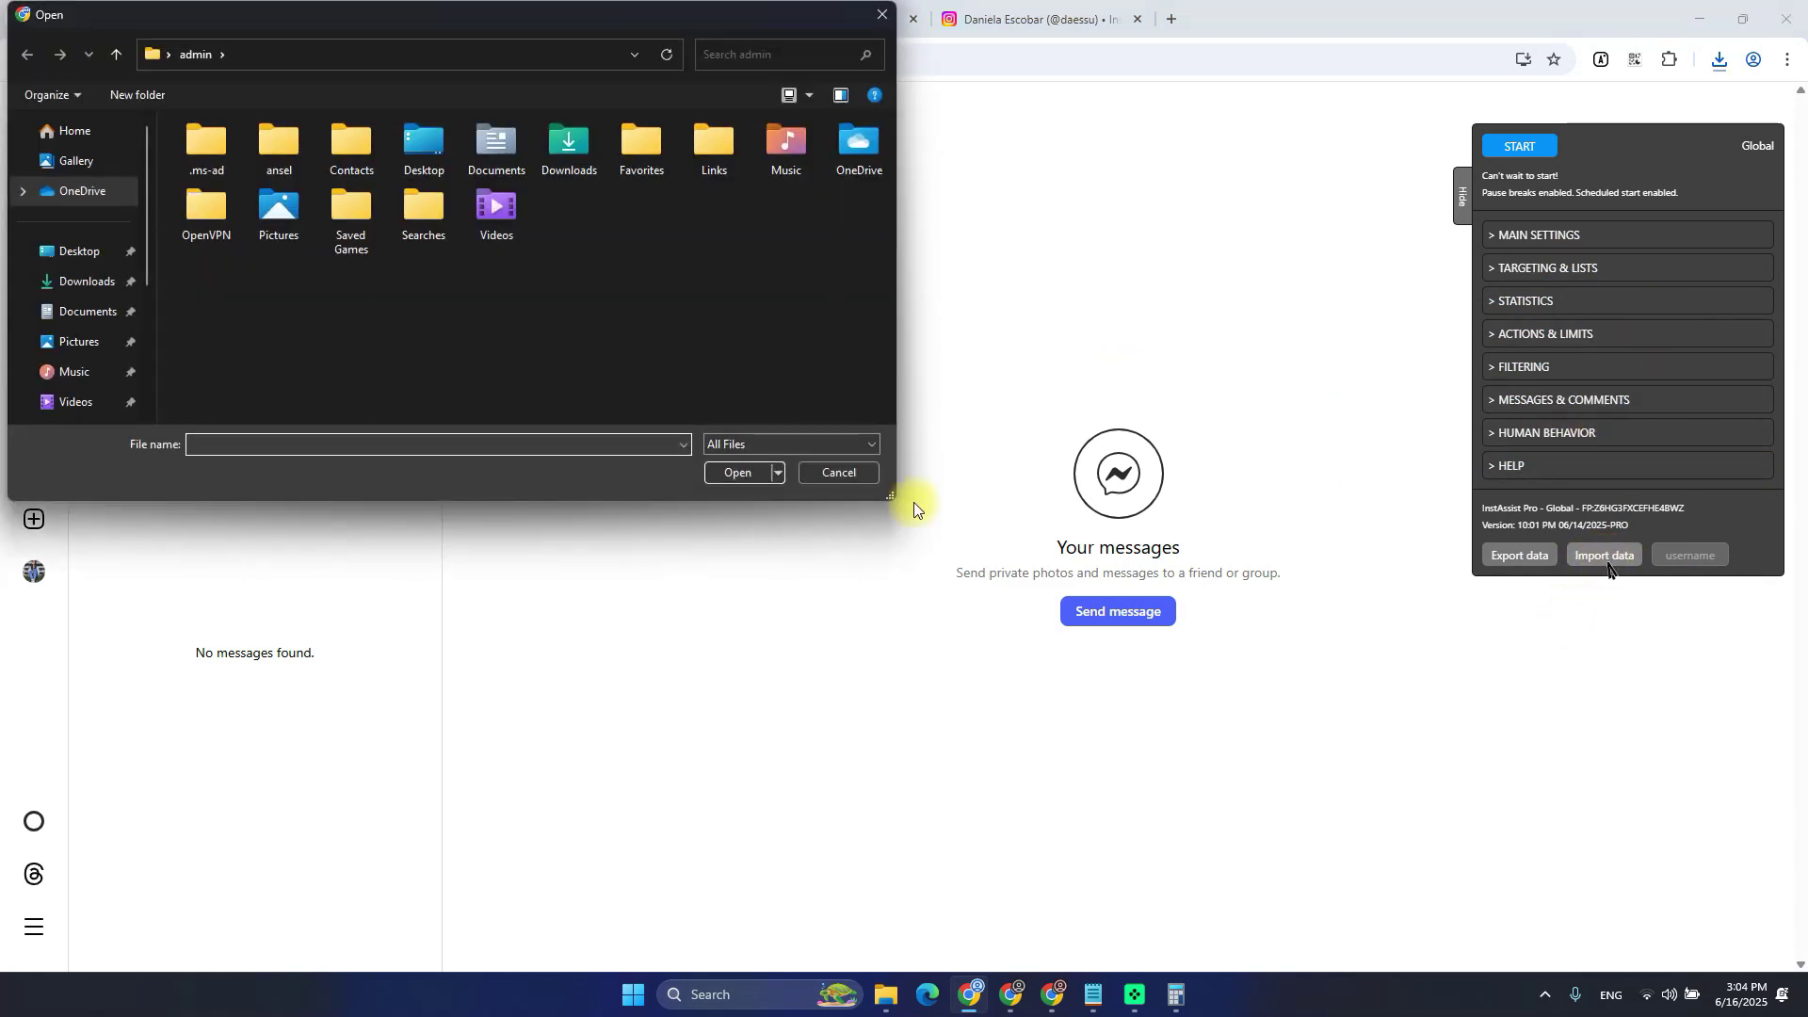
{"action": "left_click", "coordinate": [837, 474]}
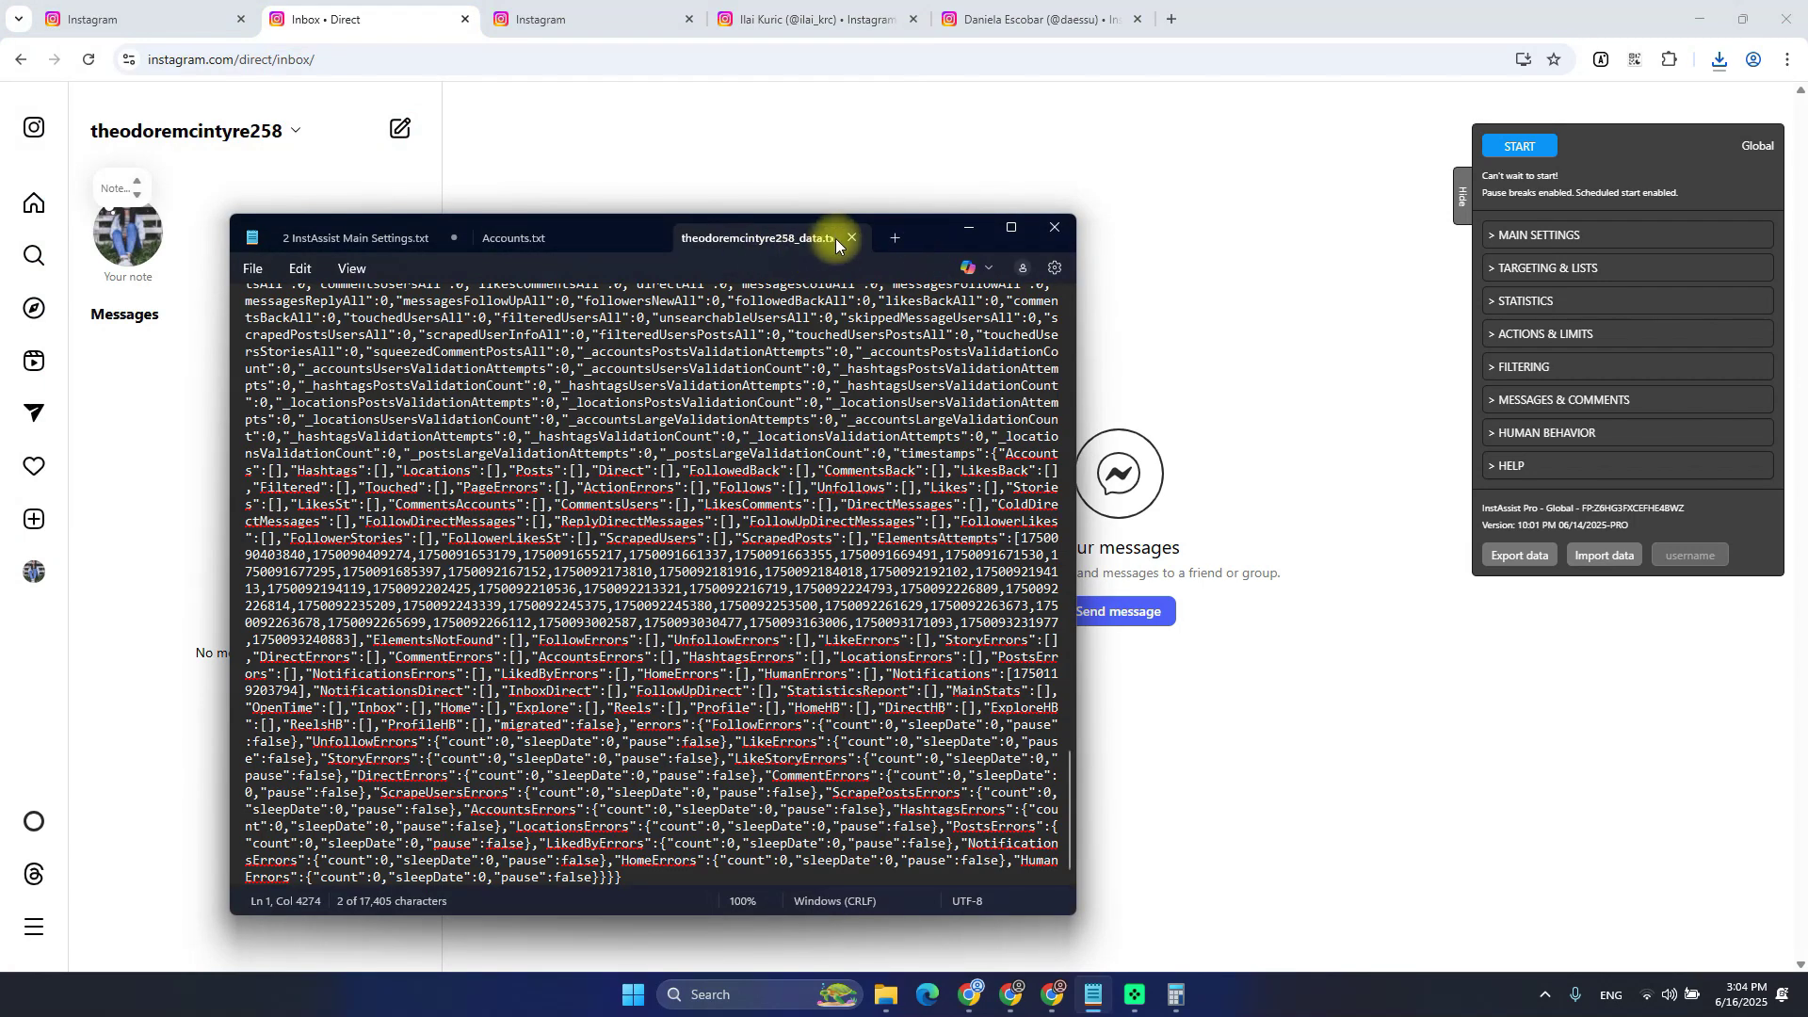
Close the exported data file in Notepad and return to InstAssist Pro in Chrome
{"action": "left_click", "coordinate": [851, 238]}
{"action": "key", "text": "alt+Tab"}
{"action": "key", "text": "alt+Tab"}
{"action": "key", "text": "alt+Tab"}
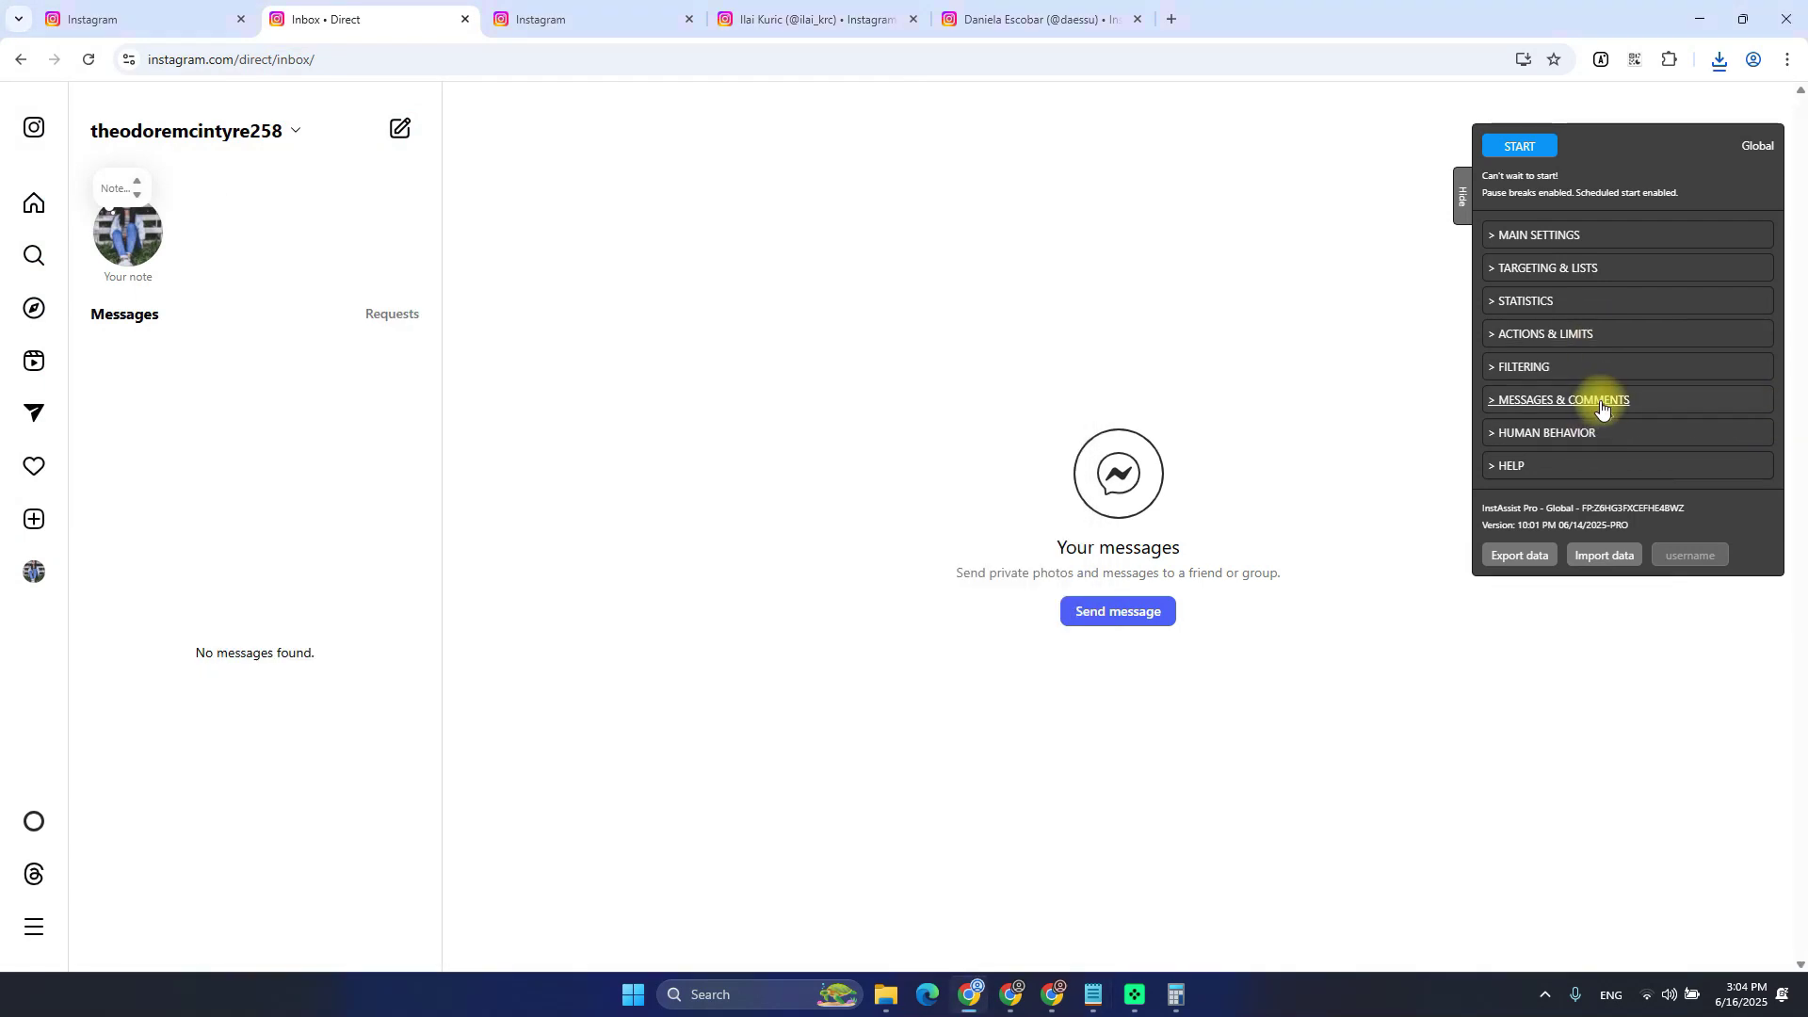
Expand Main Settings and enable Hide images and Hide videos
{"action": "left_click", "coordinate": [1555, 237]}
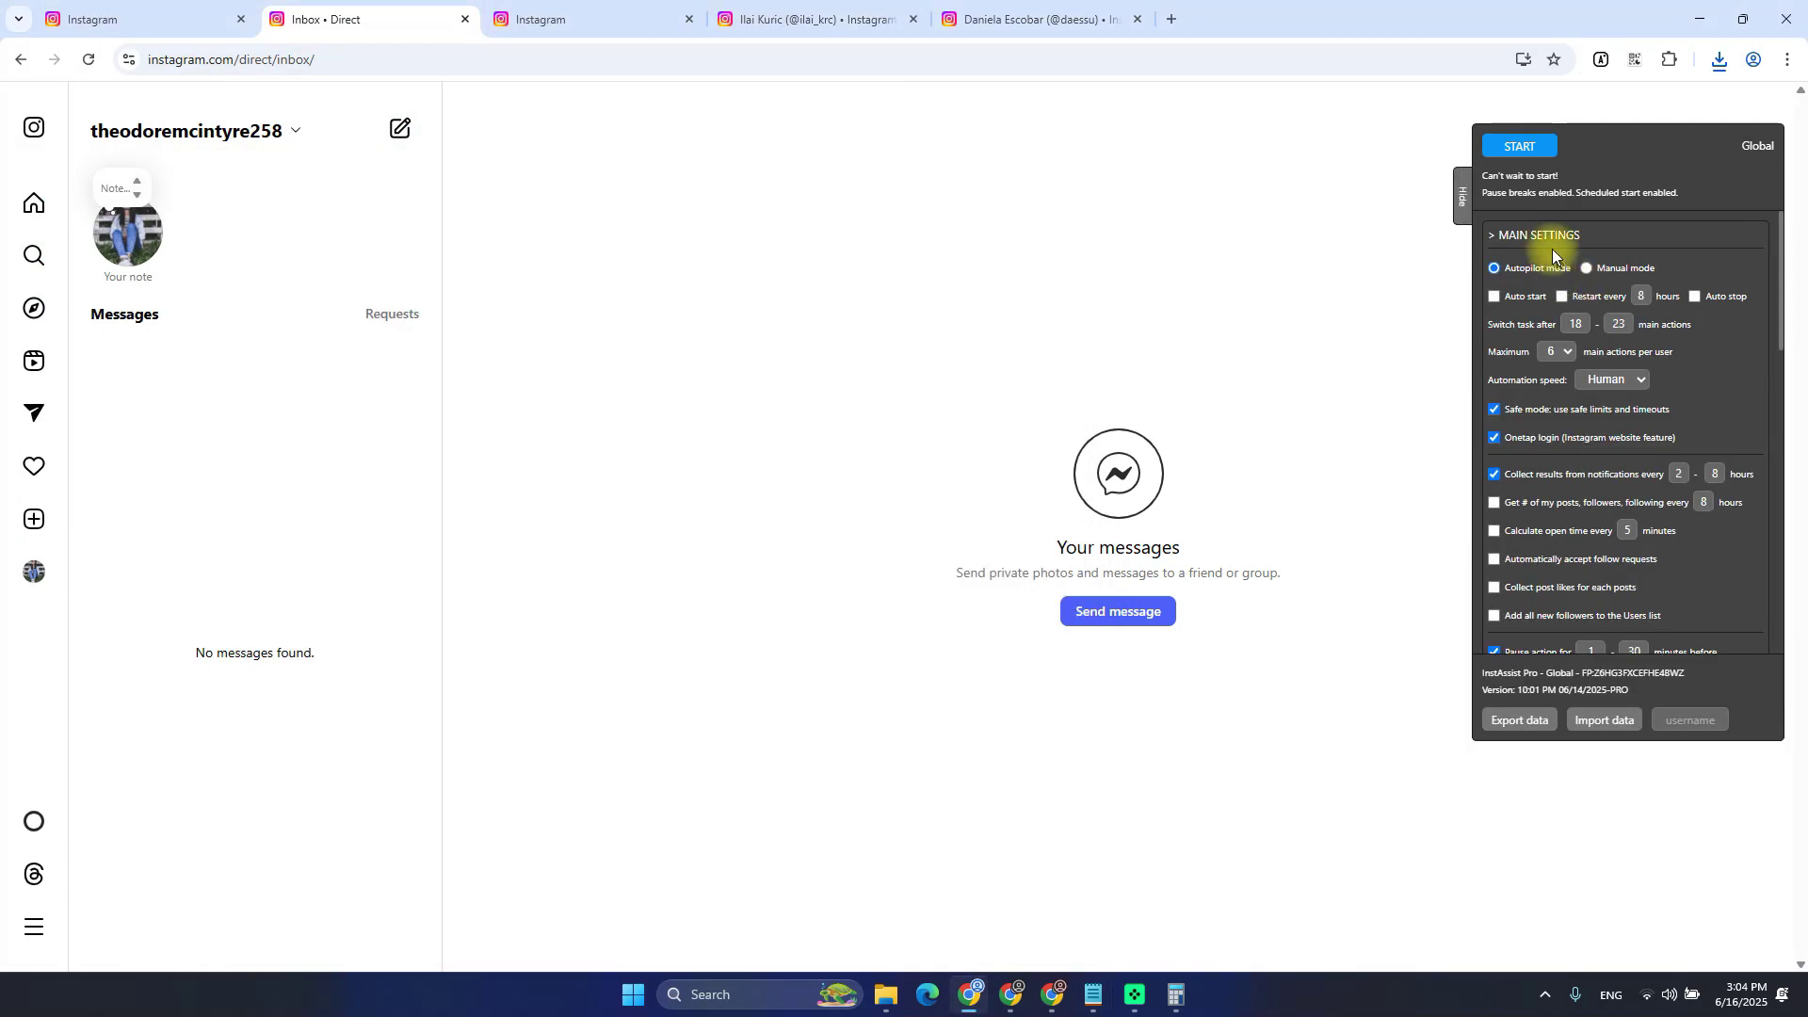
{"action": "left_click", "coordinate": [1552, 243]}
{"action": "left_click", "coordinate": [1560, 247]}
{"action": "scroll", "coordinate": [1609, 511], "scroll_direction": "down", "scroll_amount": 10}
{"action": "scroll", "coordinate": [1646, 510], "scroll_direction": "up", "scroll_amount": 2}
{"action": "left_click", "coordinate": [1496, 522]}
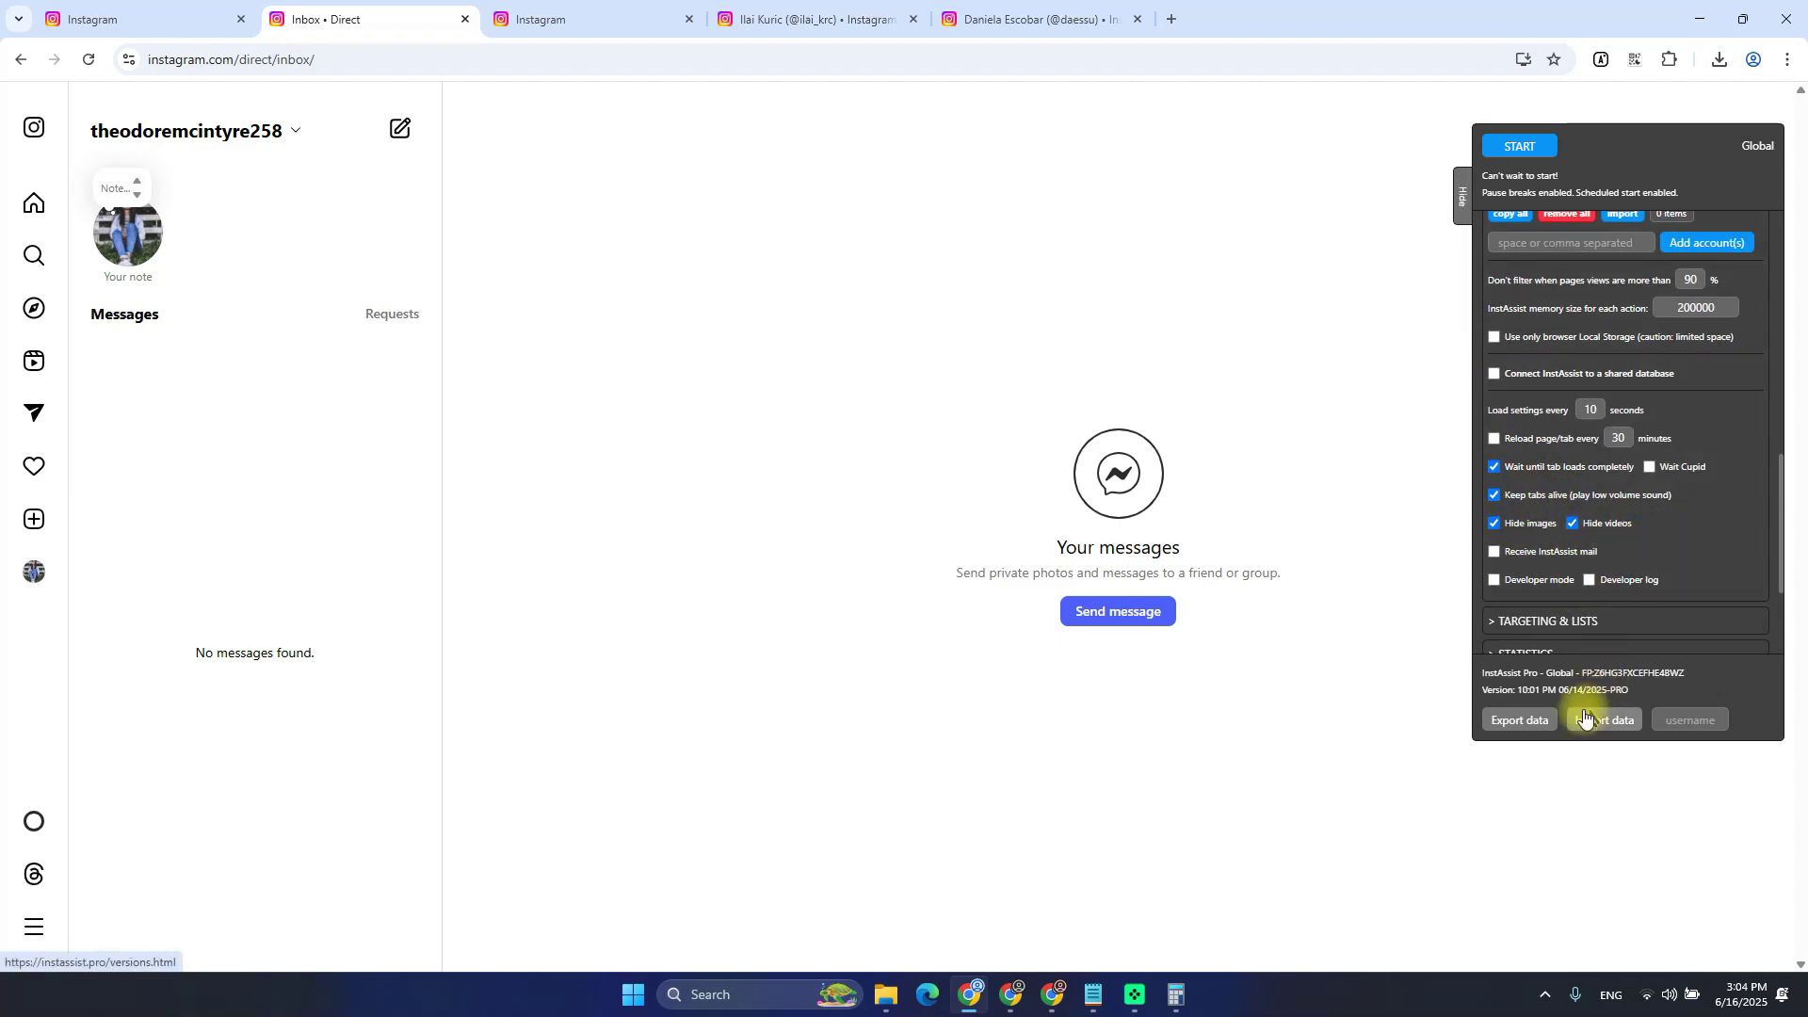
Export the InstAssist data and rename the new file in Downloads, replacing the (1) suffix with "- no imgs and vids"
{"action": "left_click", "coordinate": [1510, 723]}
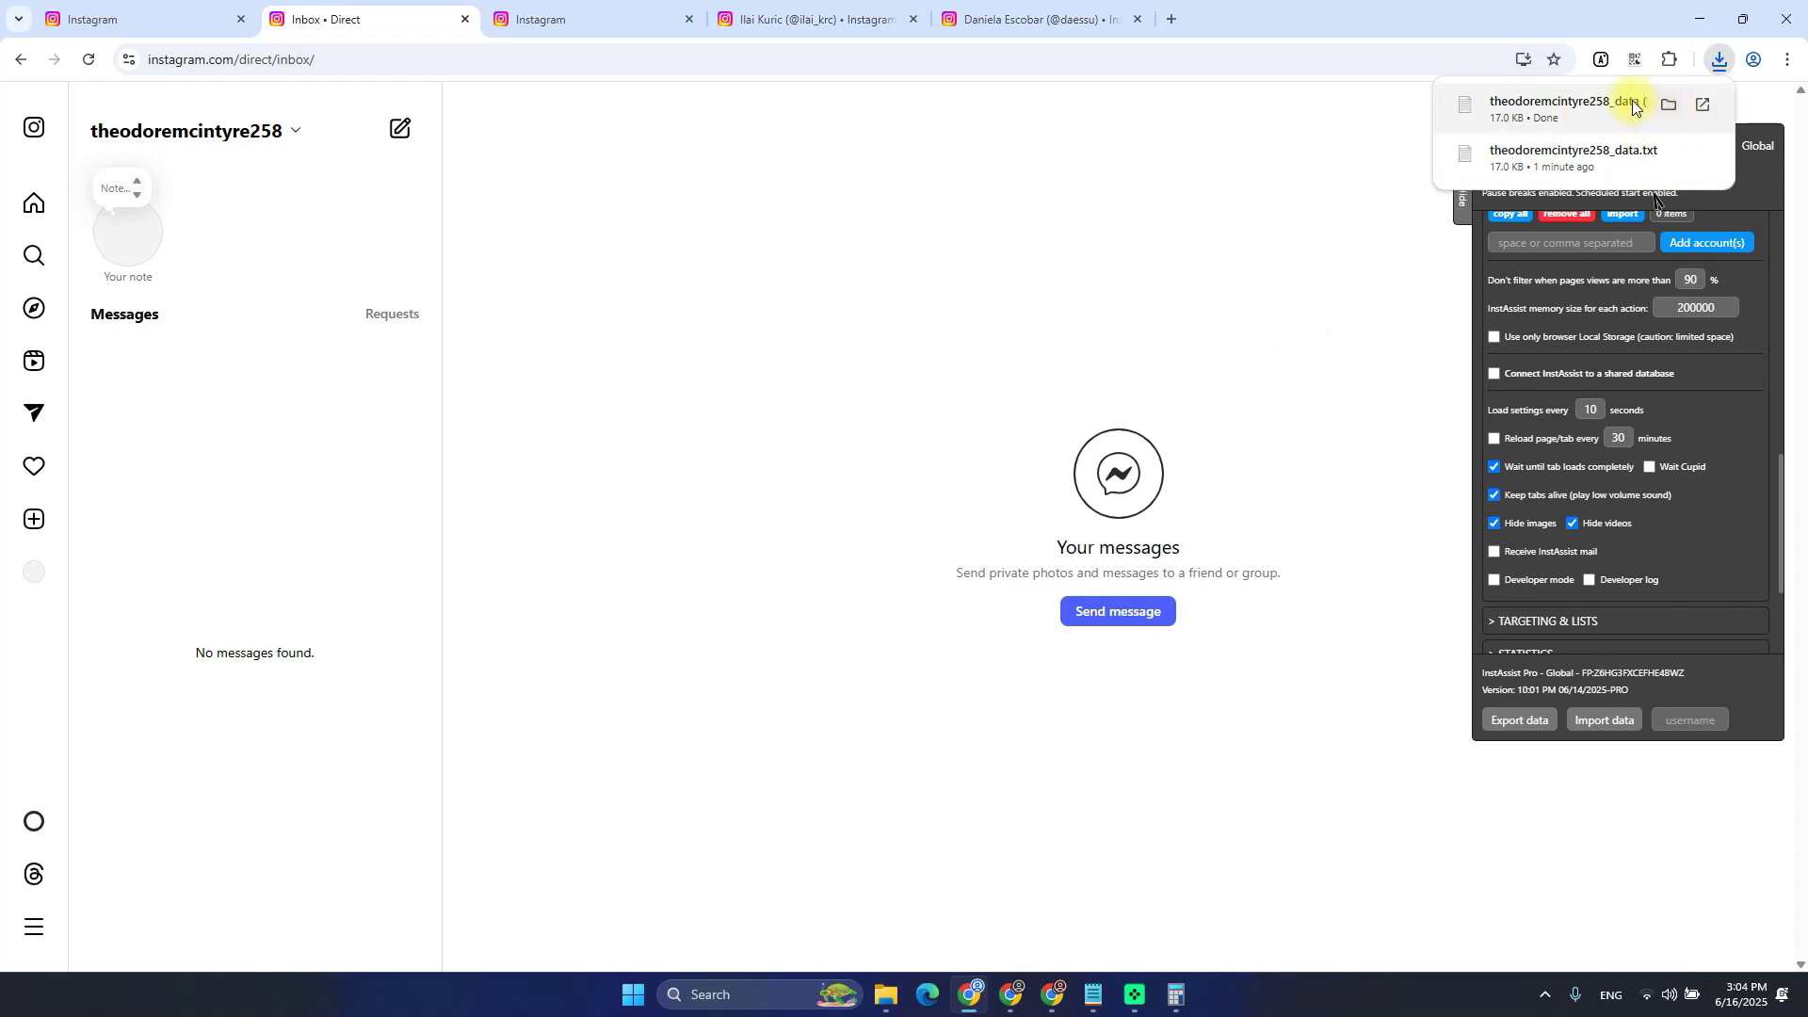
{"action": "left_click", "coordinate": [1668, 105]}
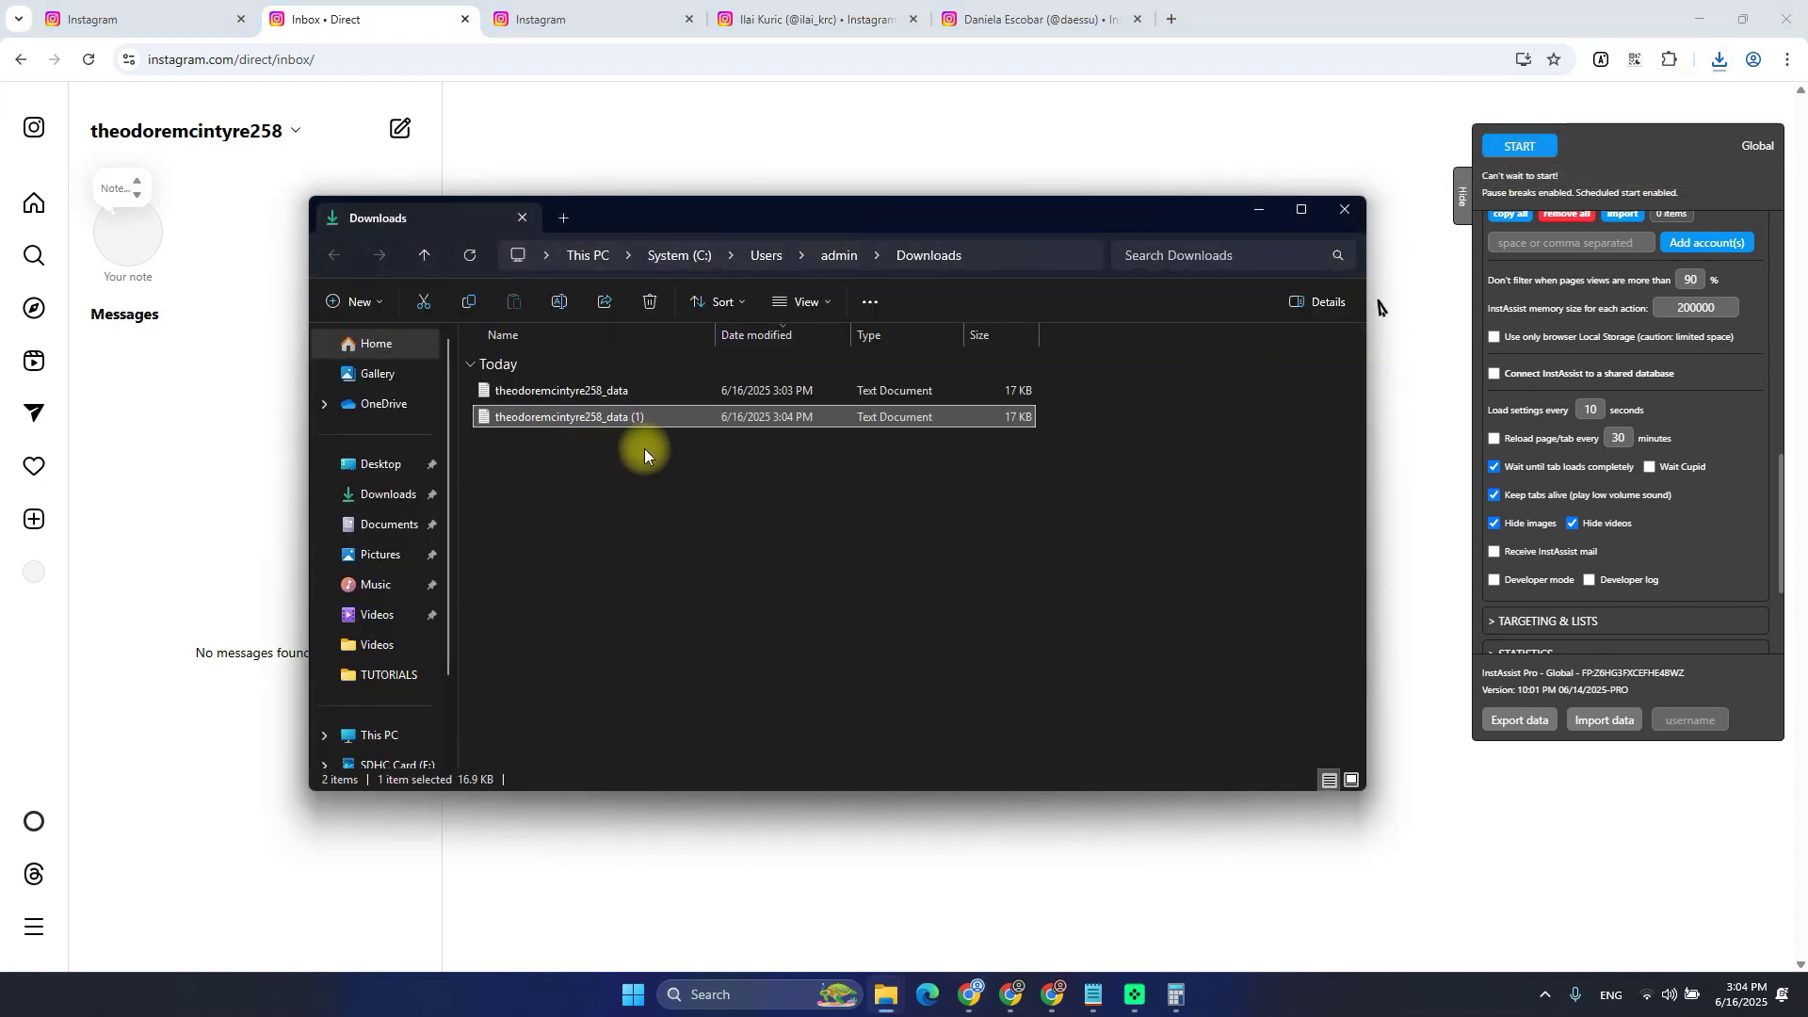
{"action": "left_click", "coordinate": [650, 418]}
{"action": "key", "text": "End"}
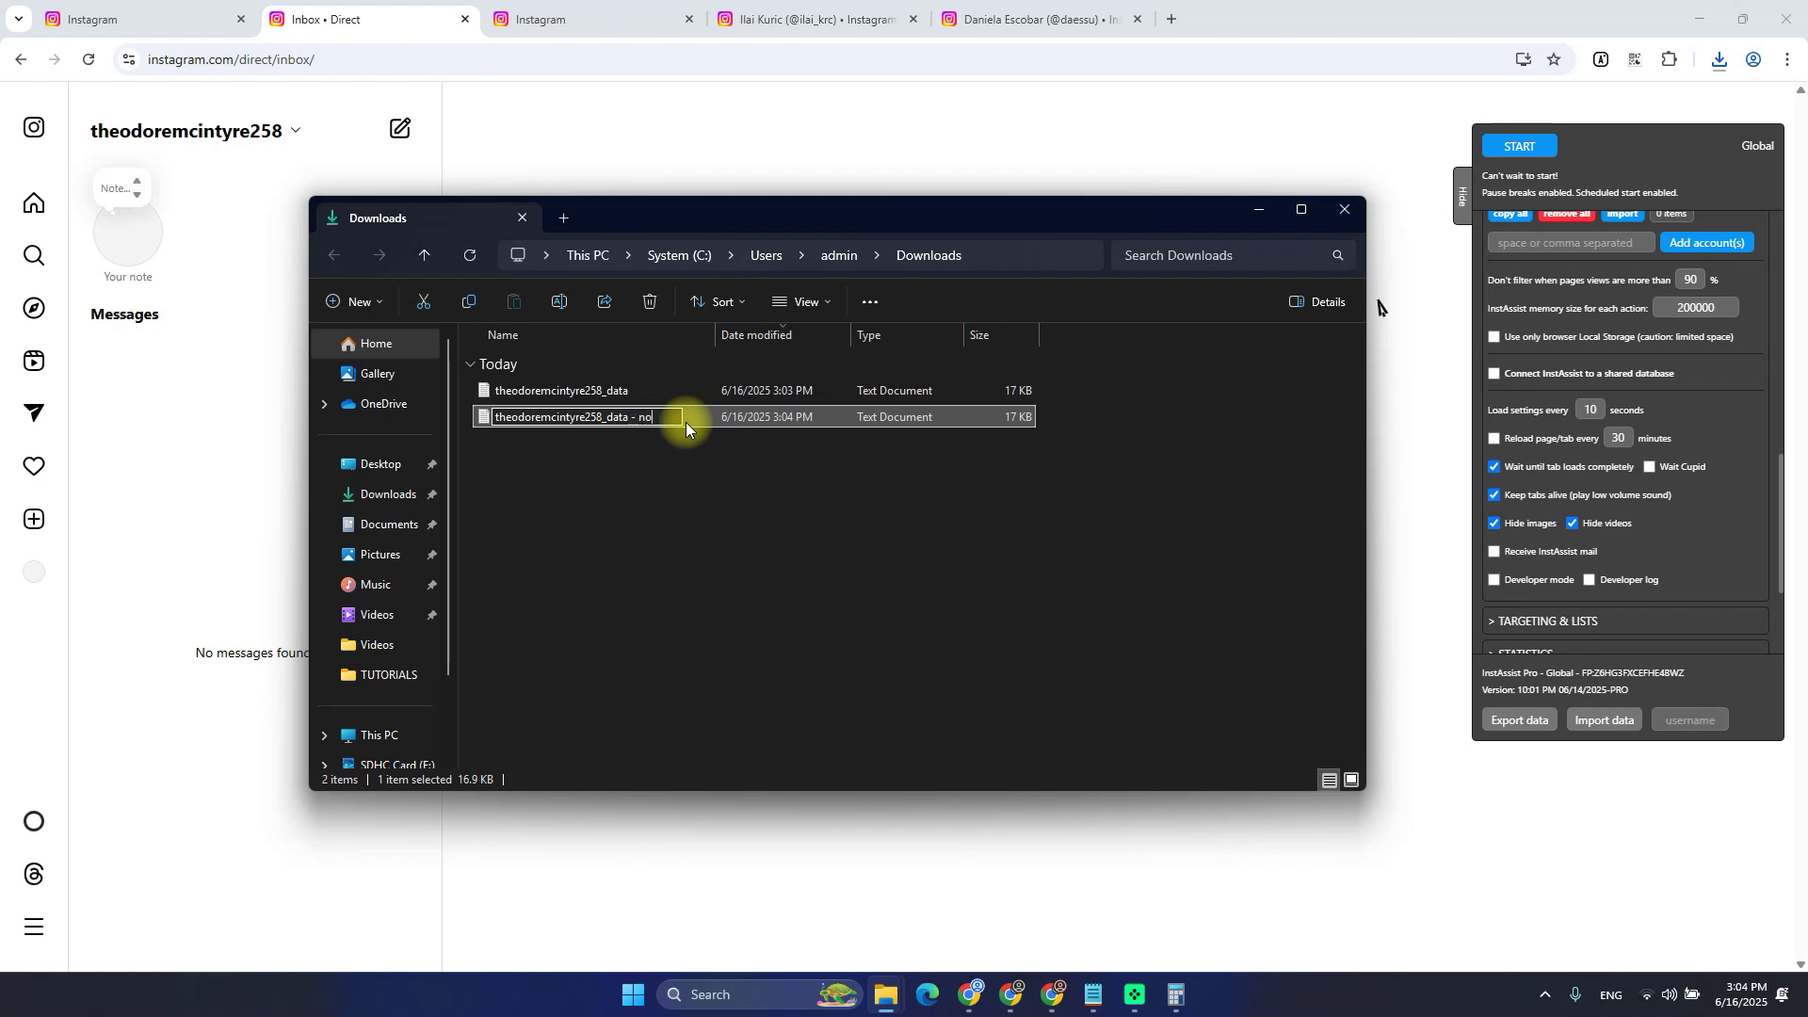
{"action": "type", "text": "- no imgs and vids"}
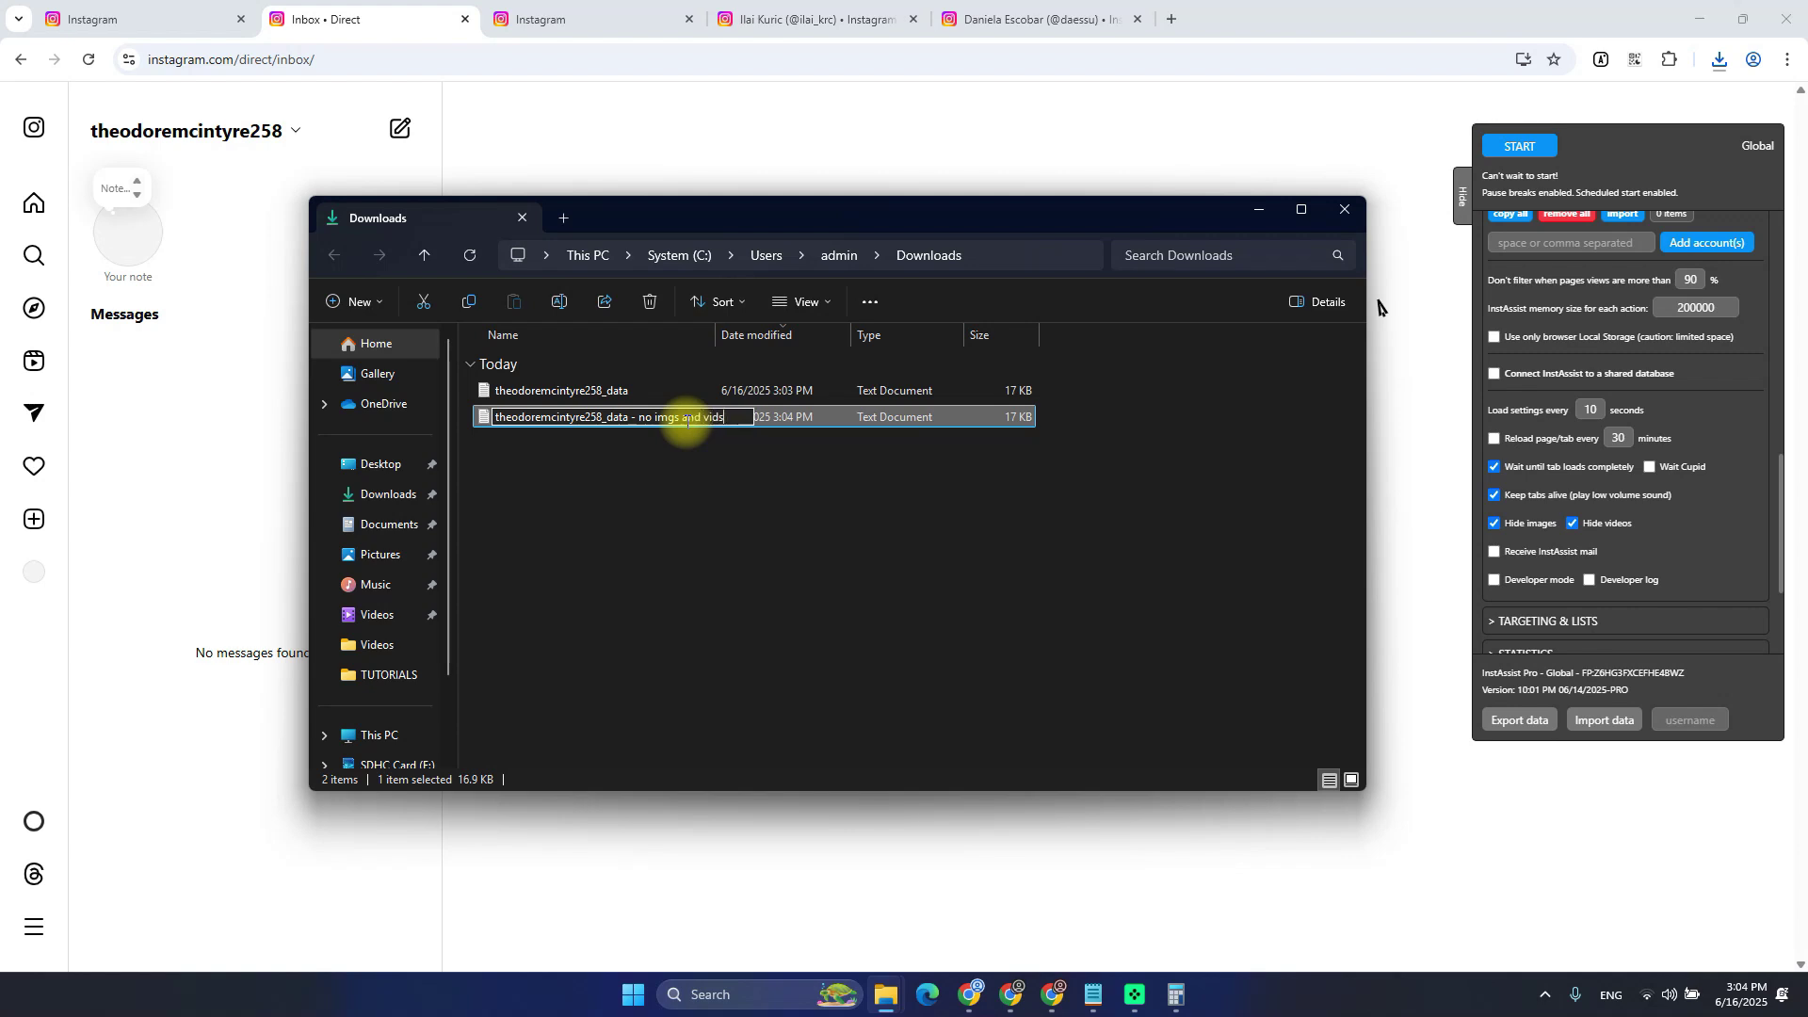
{"action": "key", "text": "Return"}
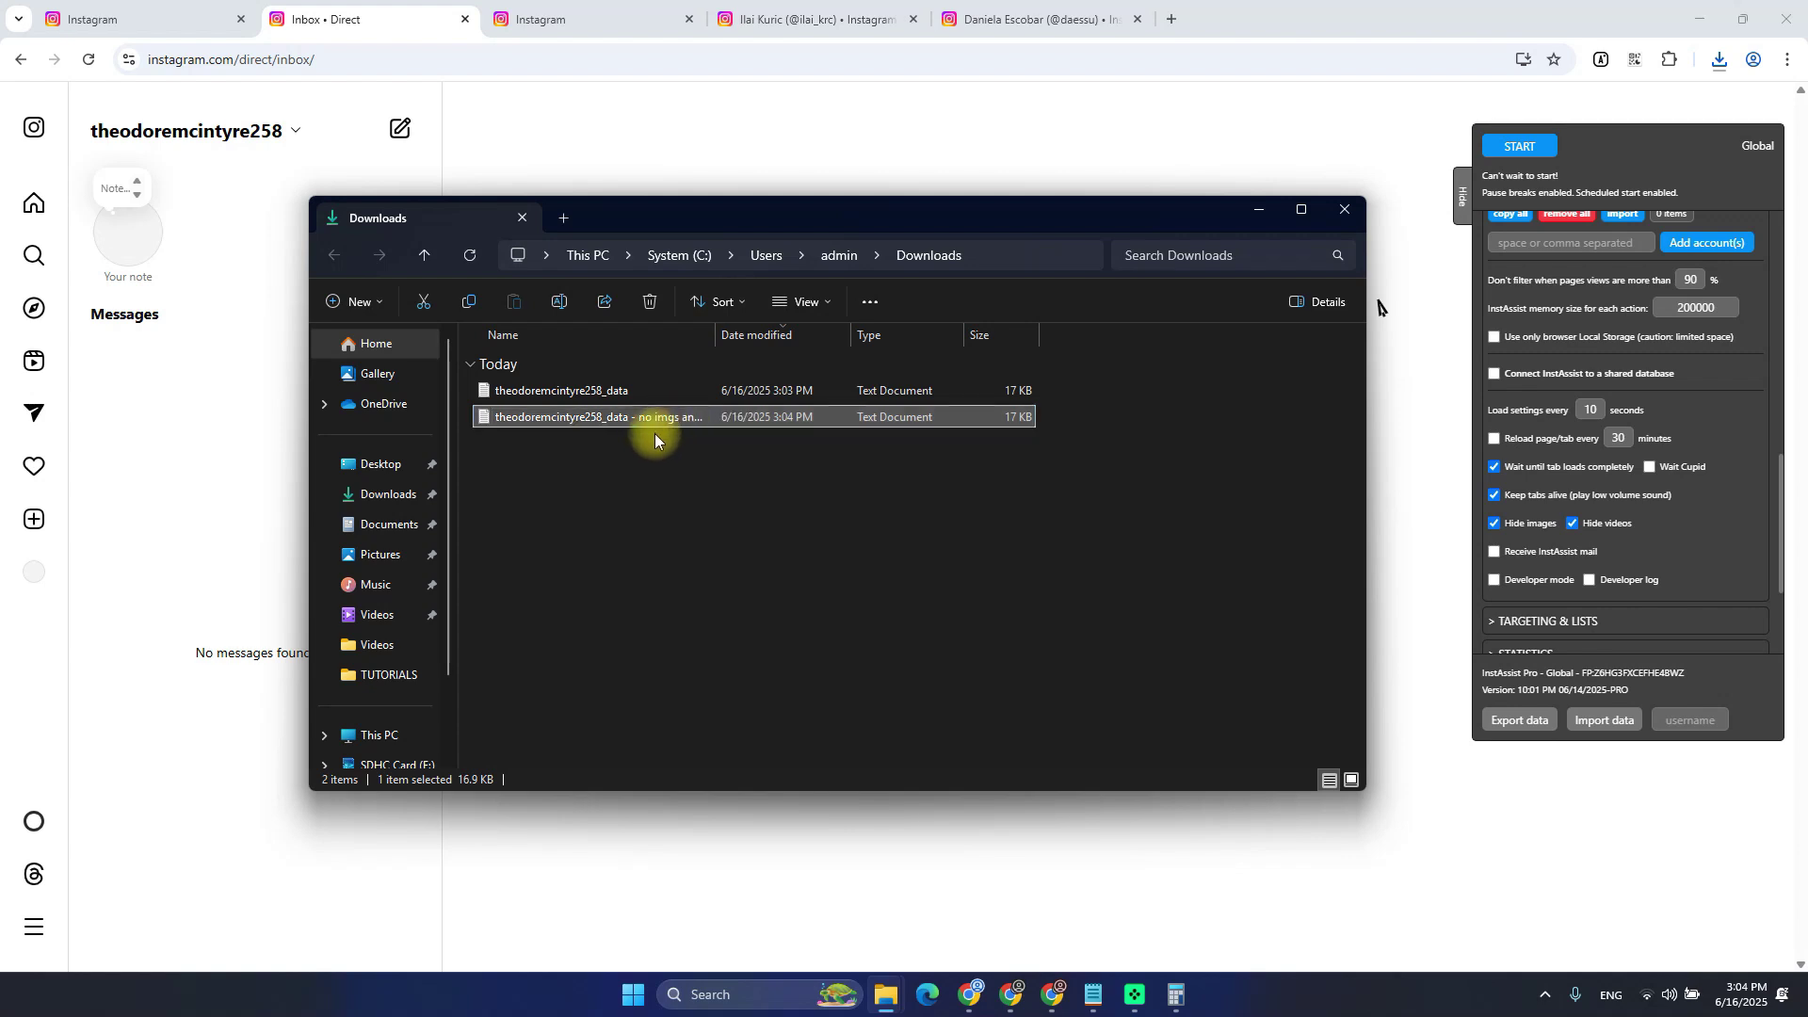
Import the first exported data file from C:\Users\admin\Downloads and check Hide images and Hide videos in Main Settings
{"action": "left_click", "coordinate": [612, 391]}
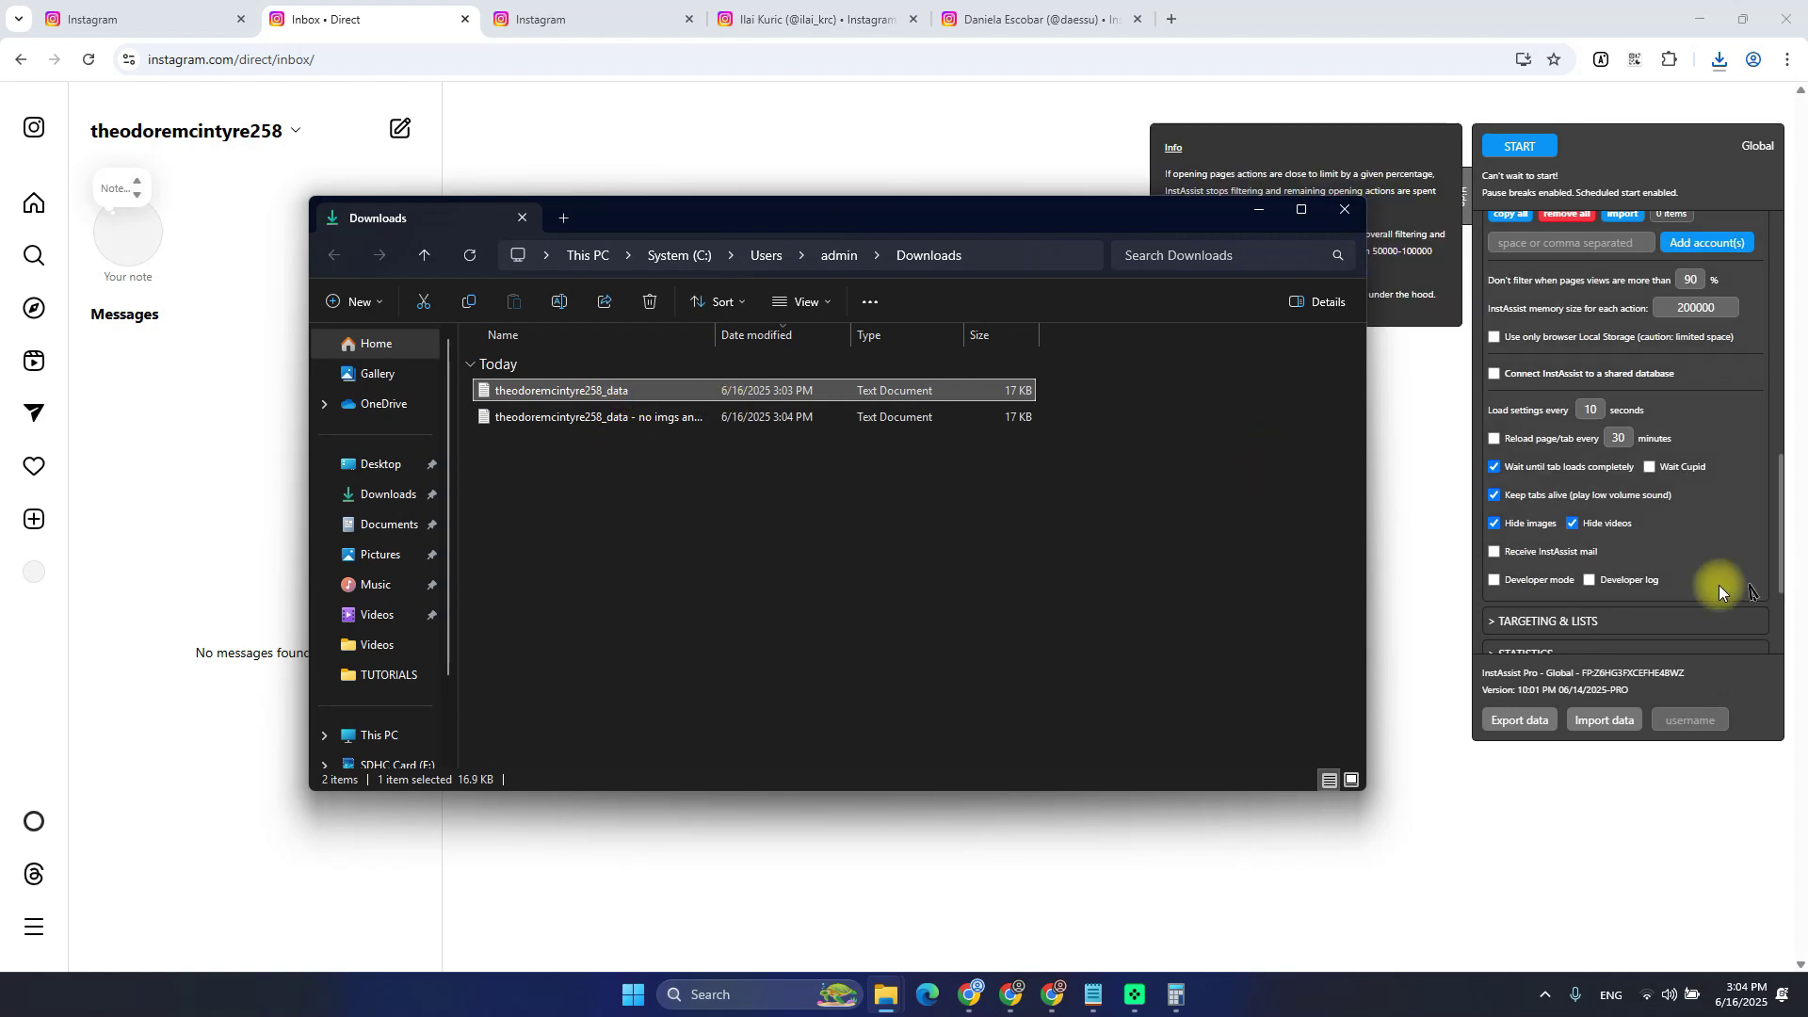
{"action": "left_click", "coordinate": [1628, 729]}
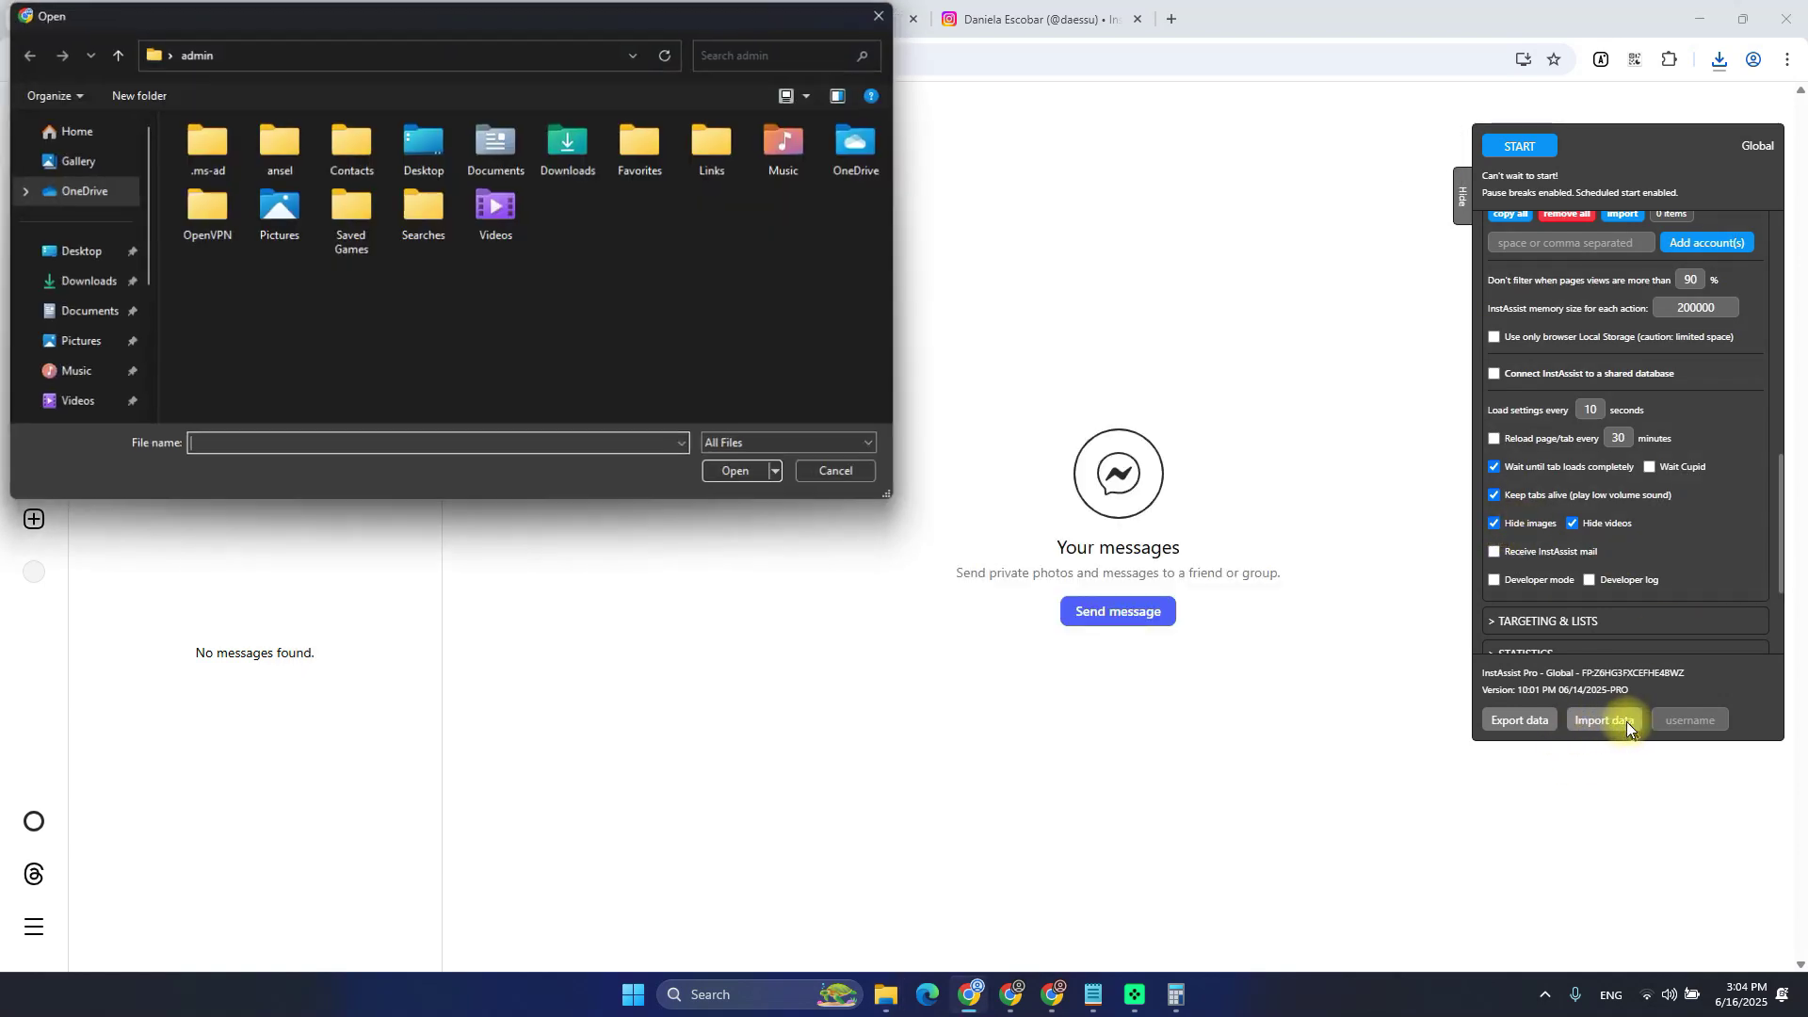
{"action": "key", "text": "alt+Tab"}
{"action": "left_click", "coordinate": [1019, 263]}
{"action": "key", "text": "ctrl+c"}
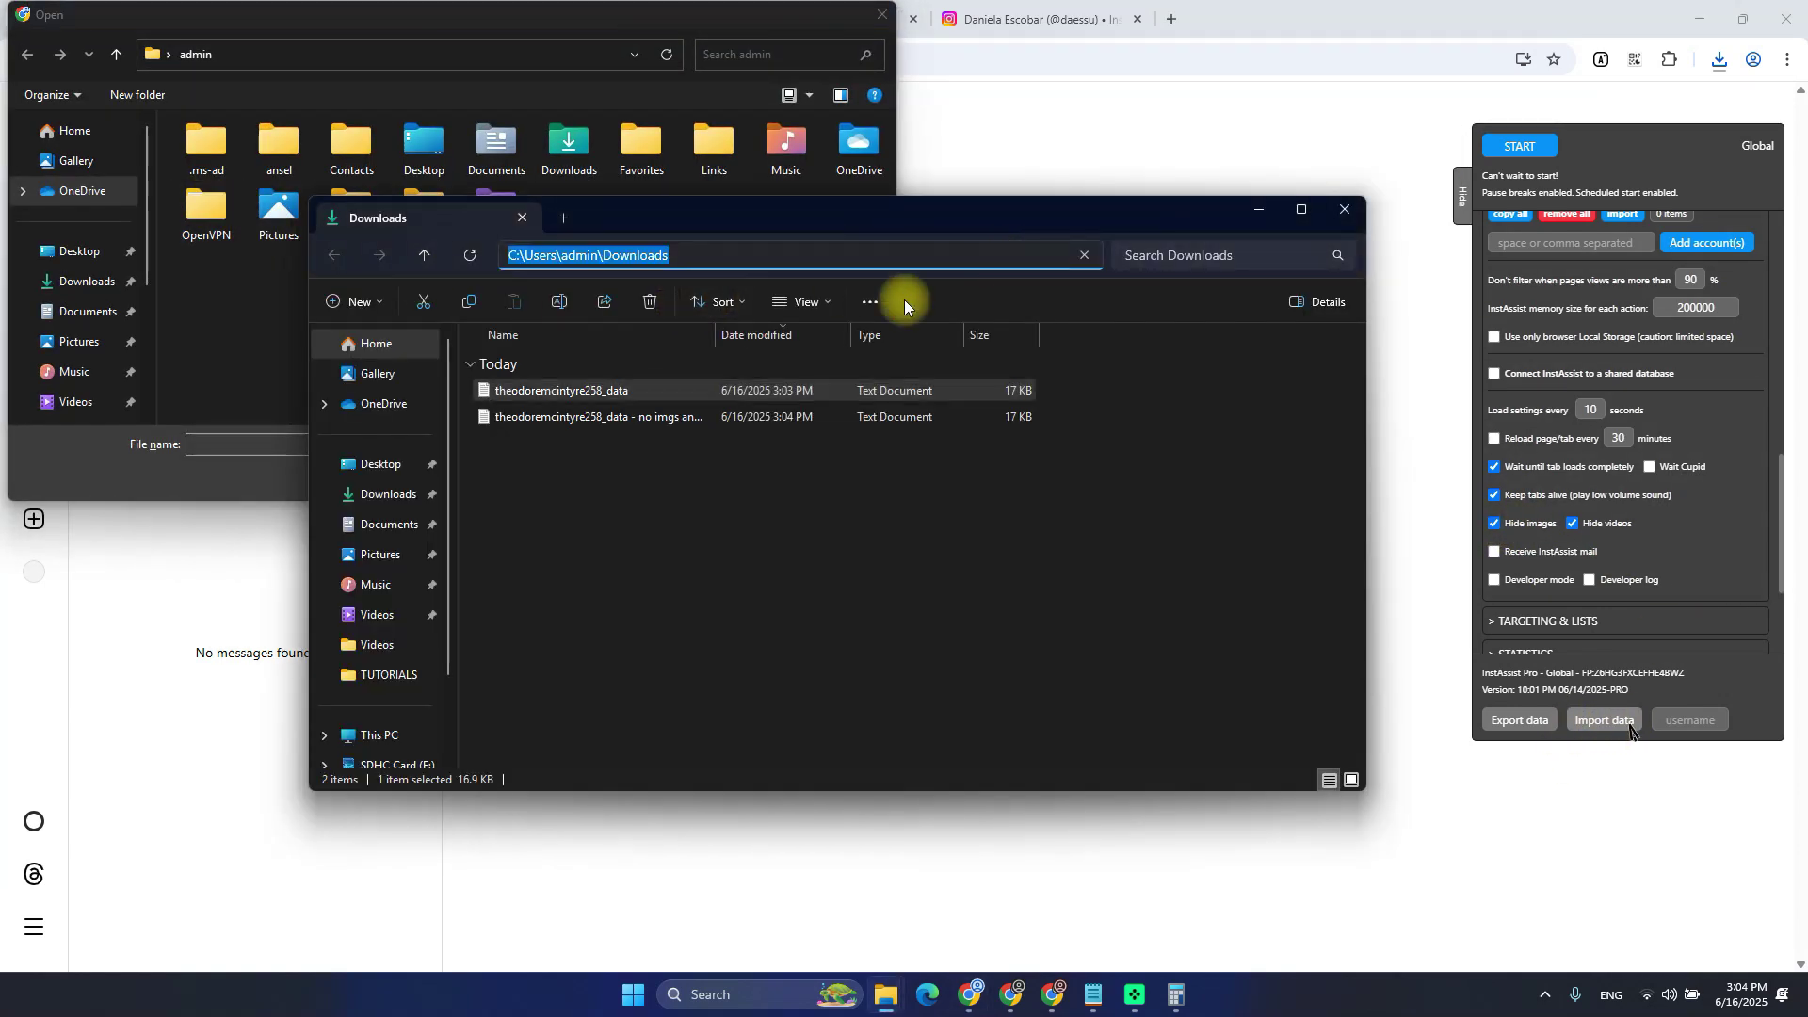
{"action": "key", "text": "alt+Tab"}
{"action": "key", "text": "ctrl+v"}
{"action": "key", "text": "Return"}
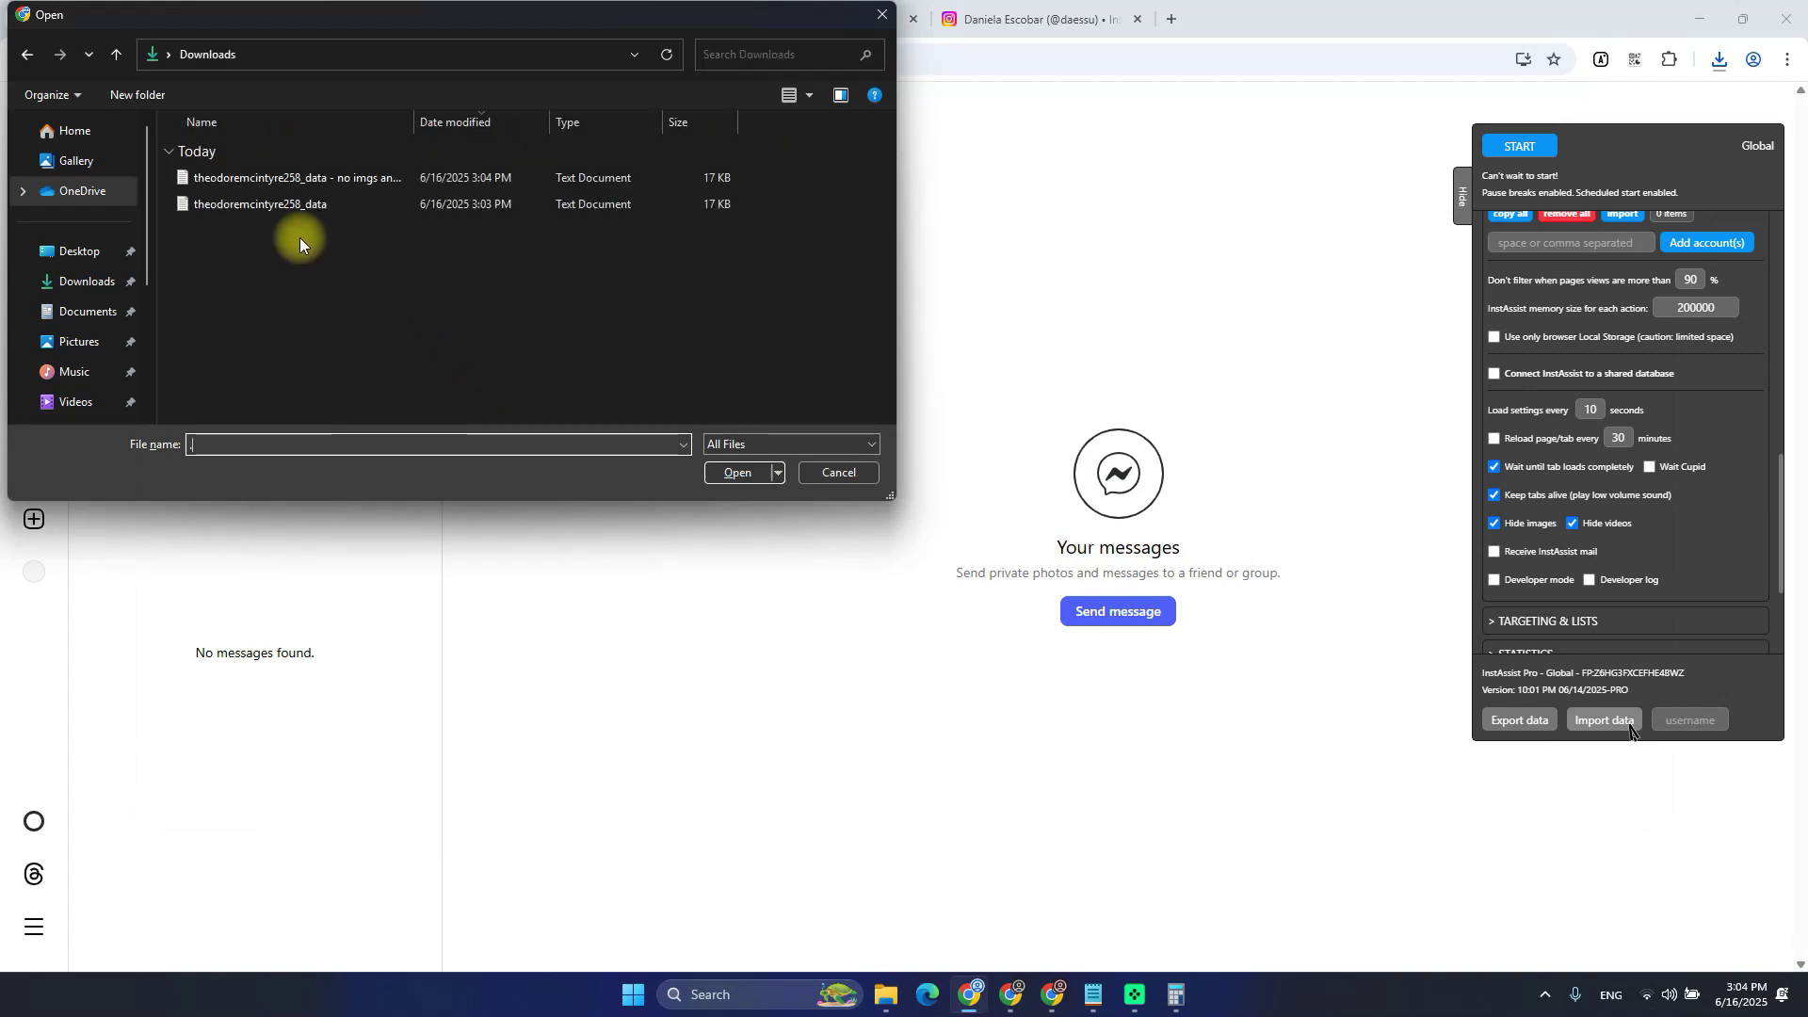
{"action": "double_click", "coordinate": [295, 205]}
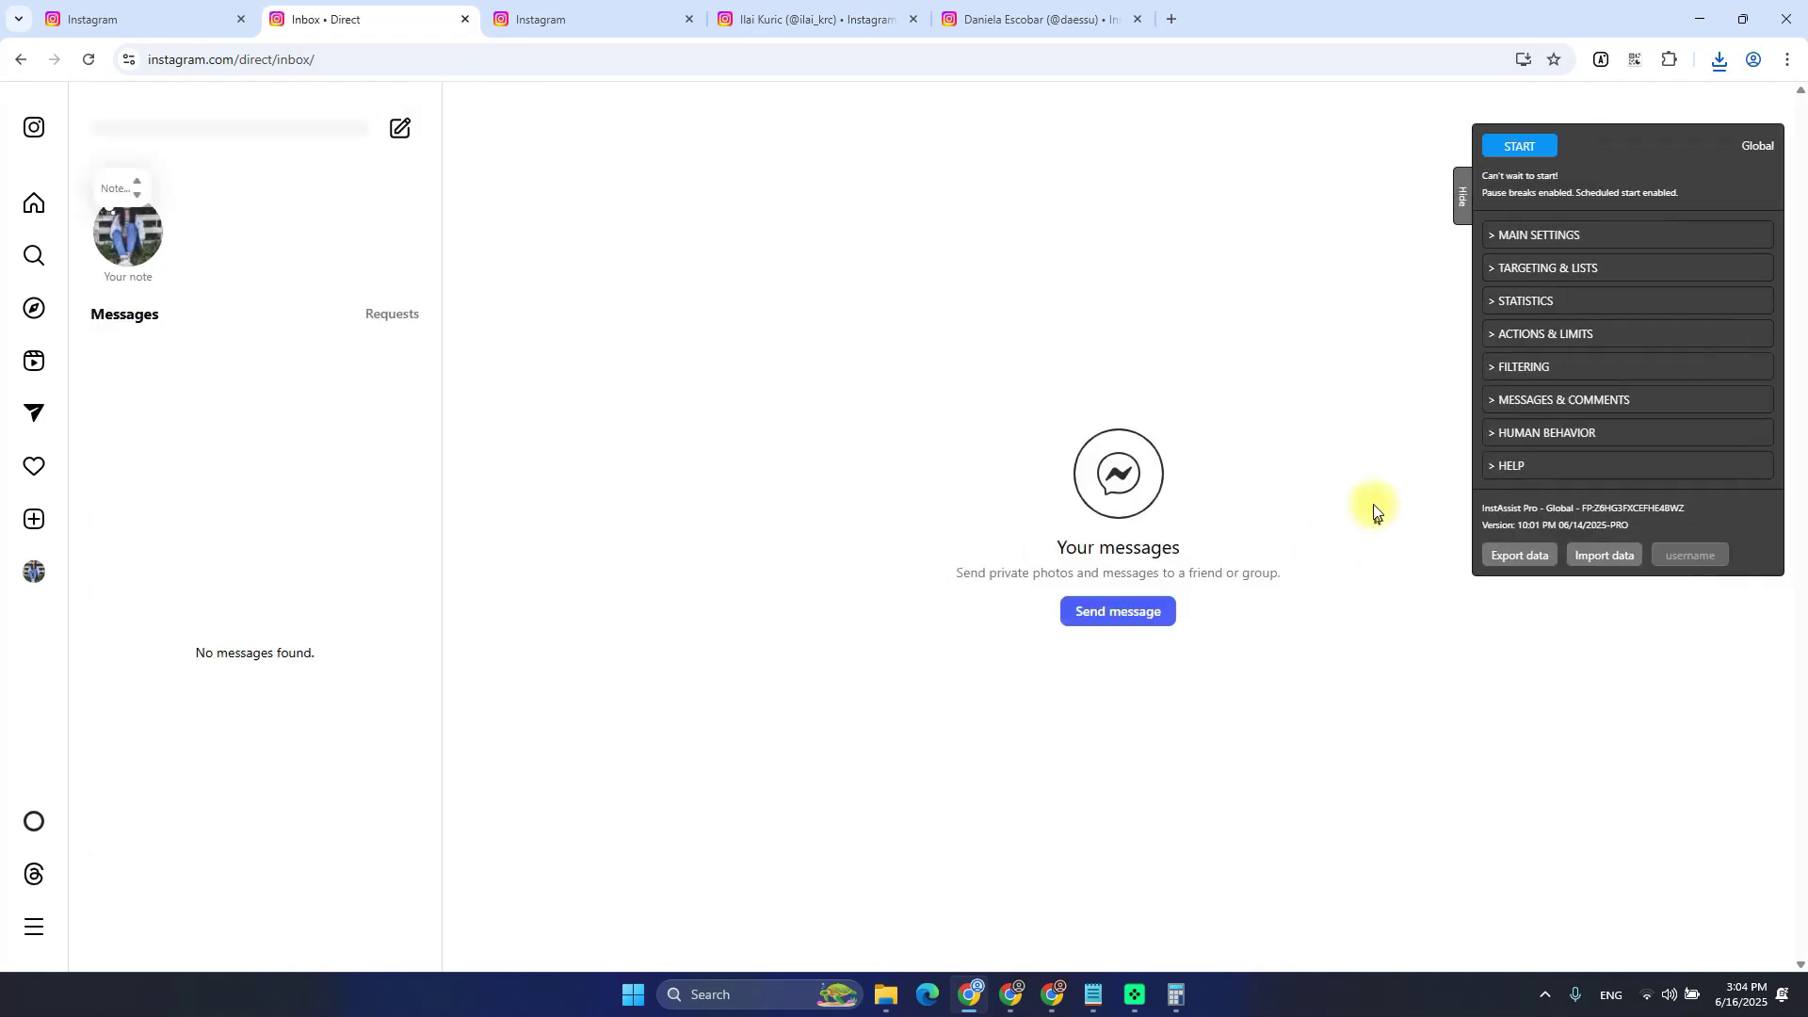
{"action": "left_click", "coordinate": [1534, 234]}
{"action": "scroll", "coordinate": [1636, 466], "scroll_direction": "down", "scroll_amount": 5}
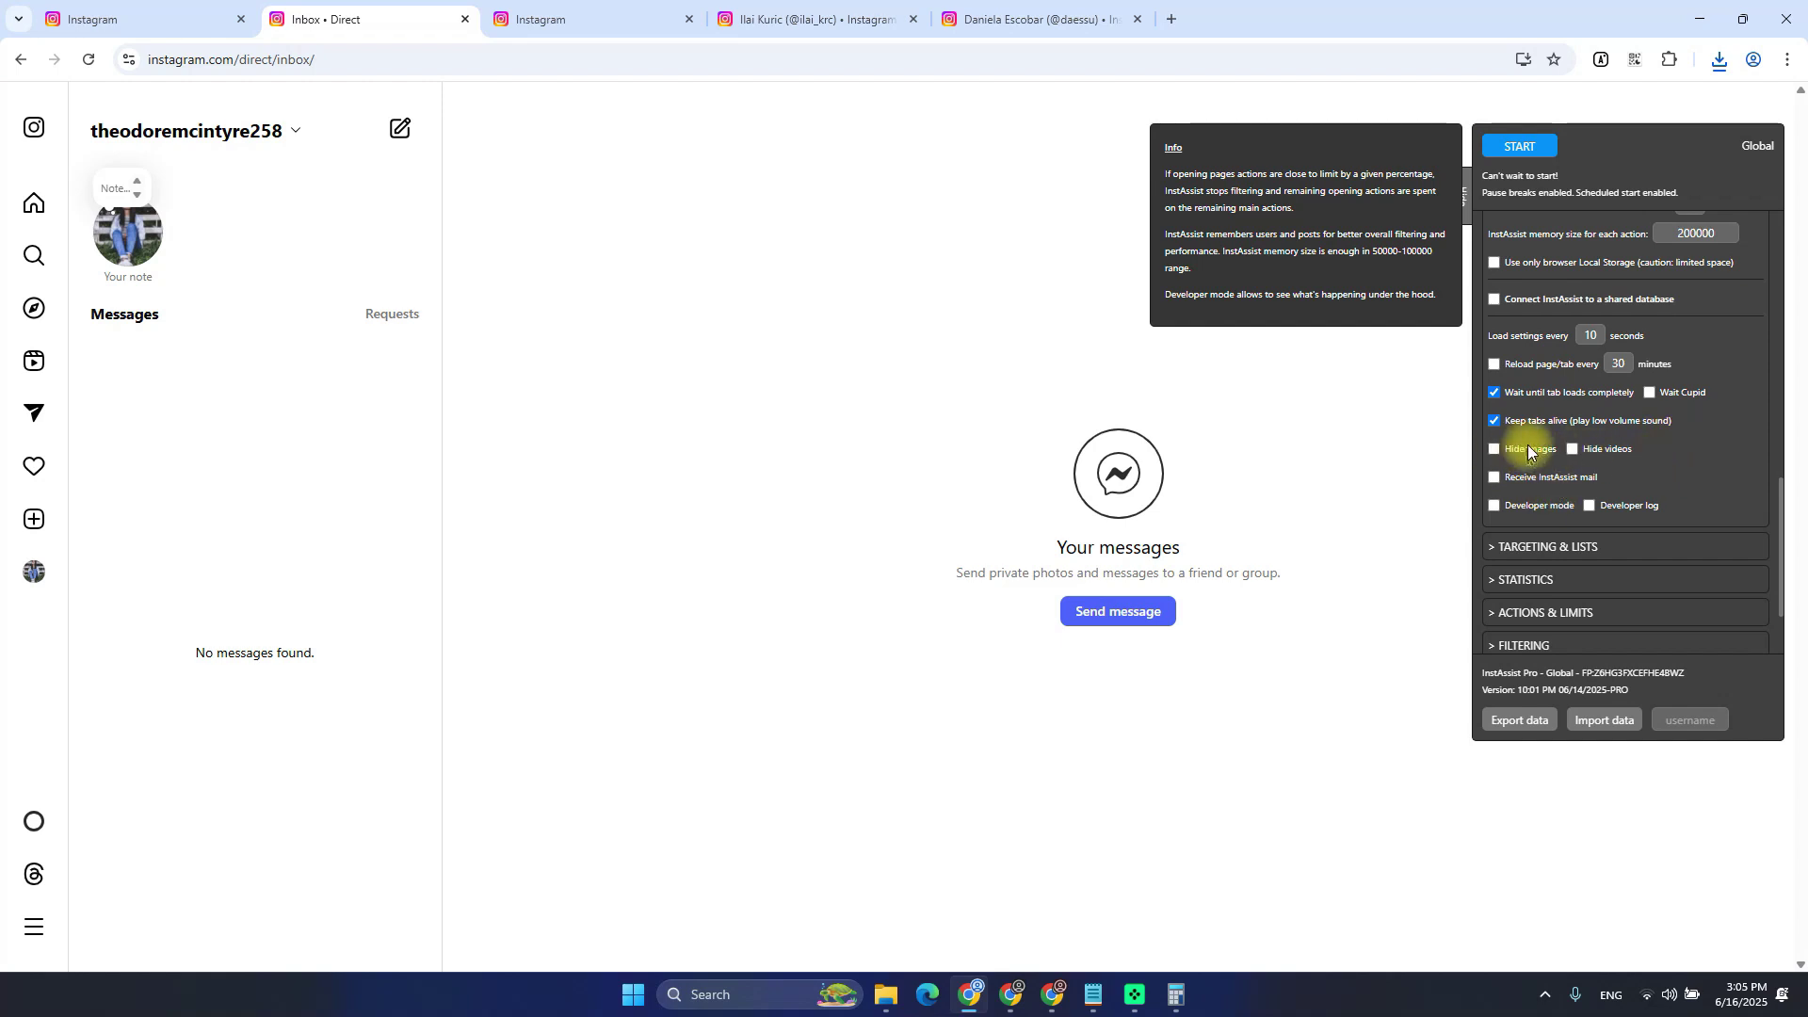
Widen the Name column in the Downloads folder and import the "- no imgs and vids" data file into InstAssist Pro
{"action": "left_click", "coordinate": [1568, 719]}
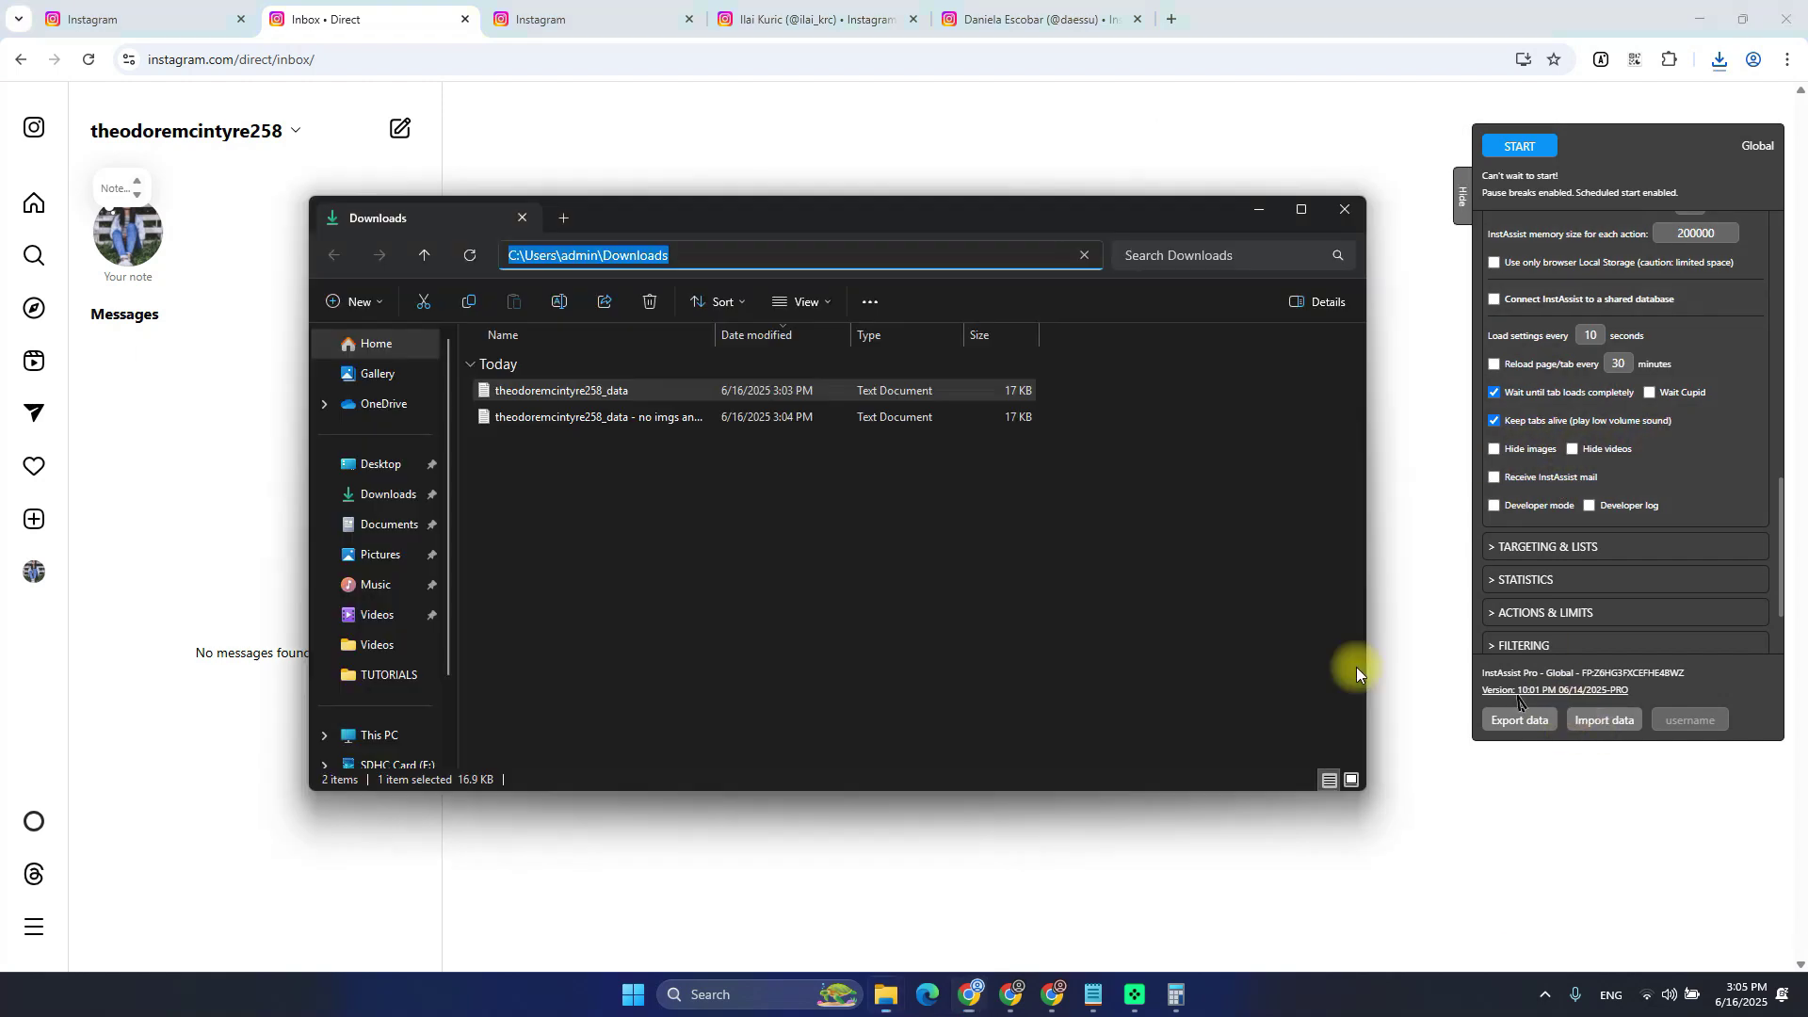
{"action": "left_click", "coordinate": [597, 391]}
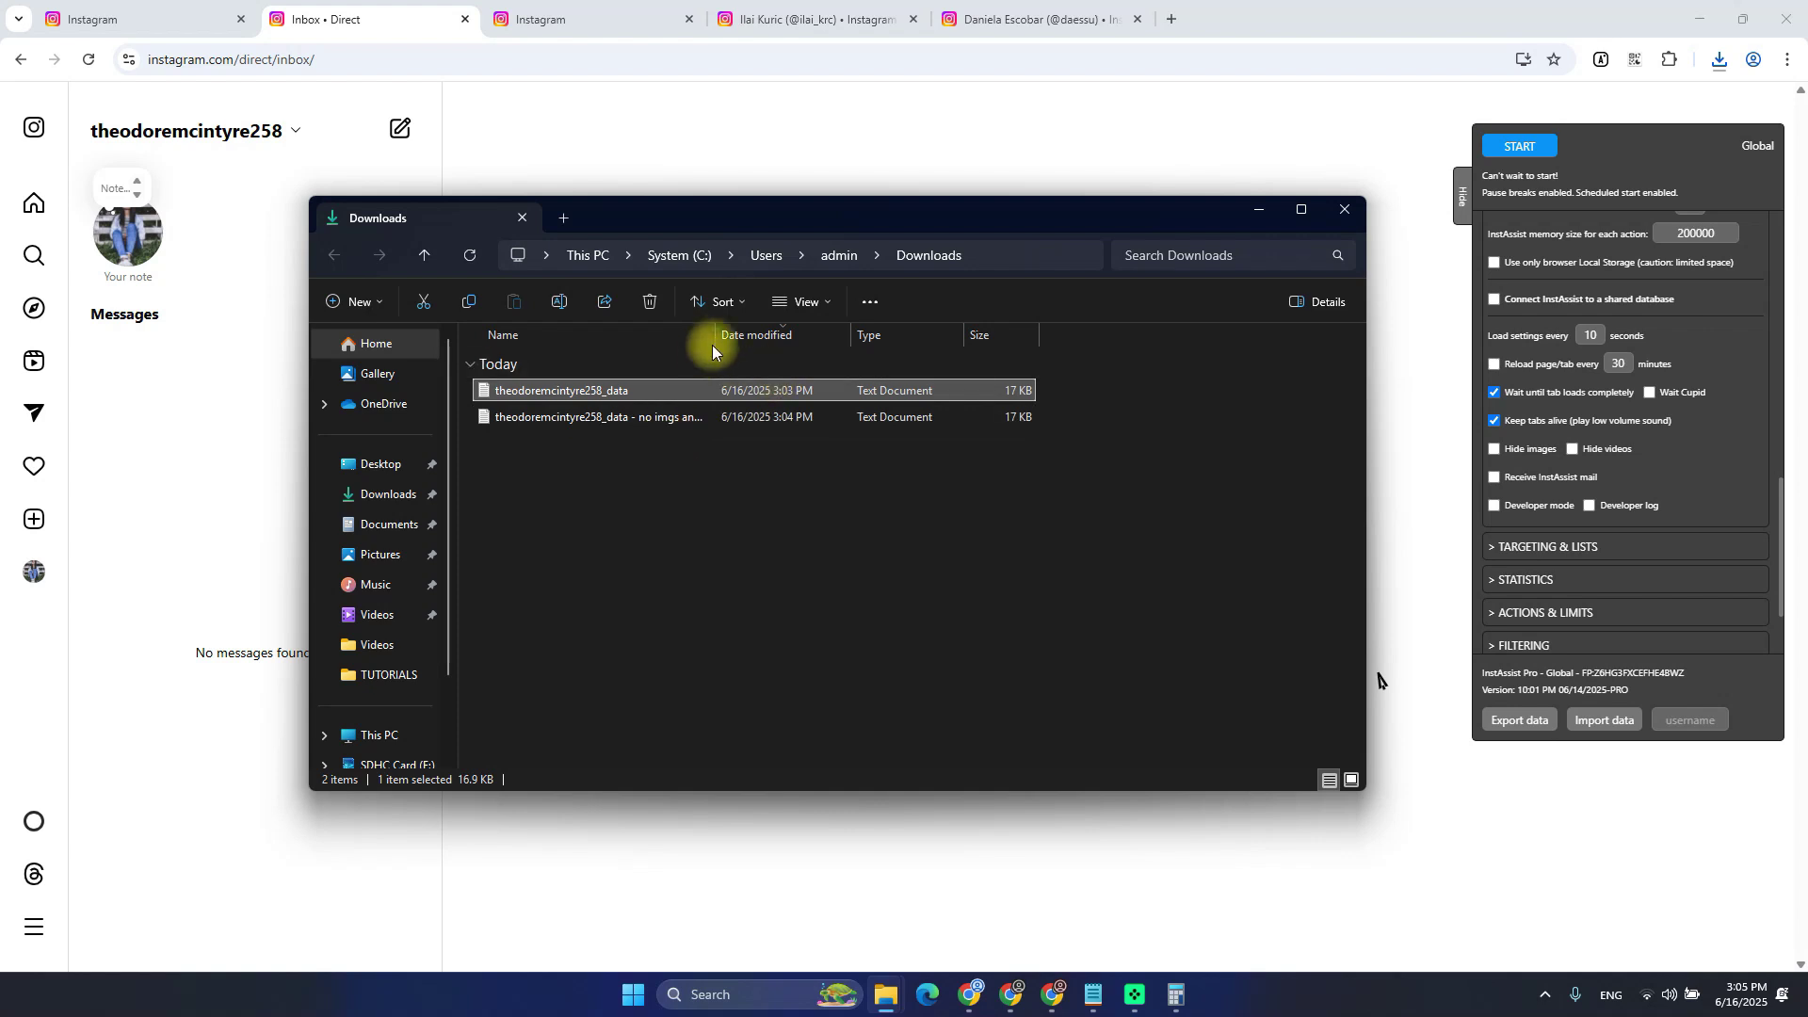
{"action": "left_click_drag", "start_coordinate": [716, 334], "coordinate": [827, 335]}
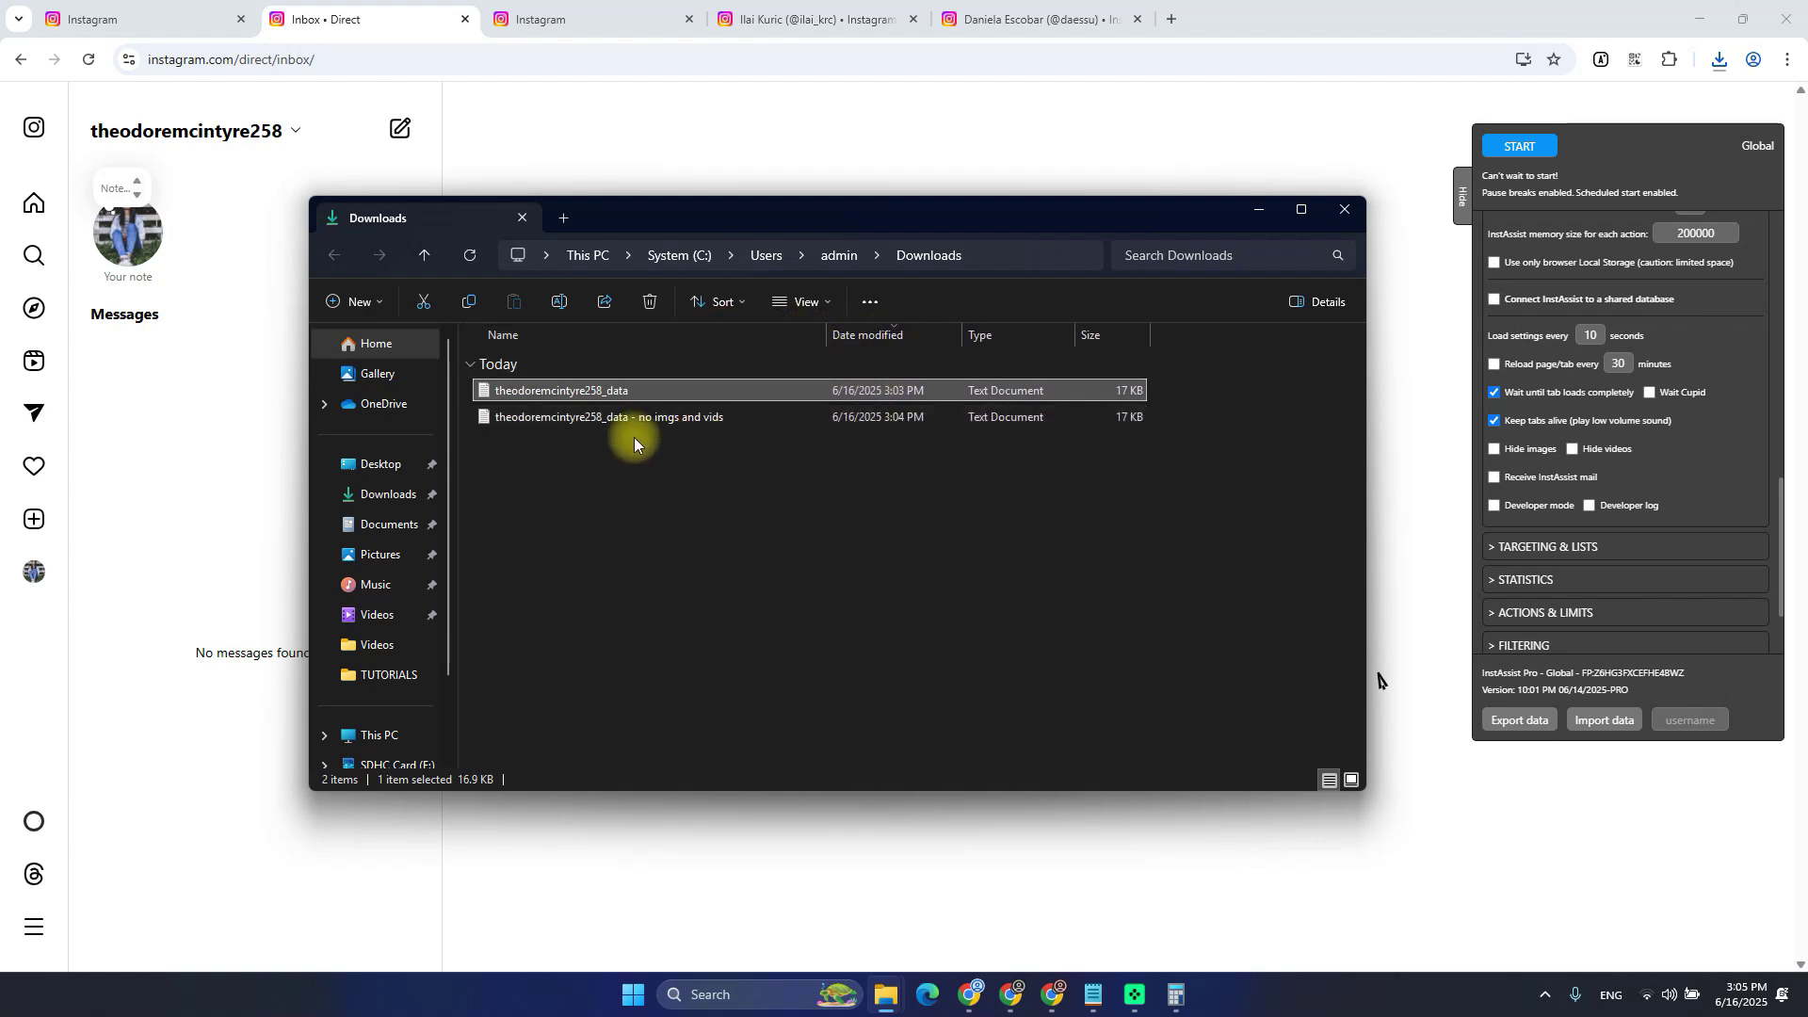
{"action": "left_click", "coordinate": [658, 422]}
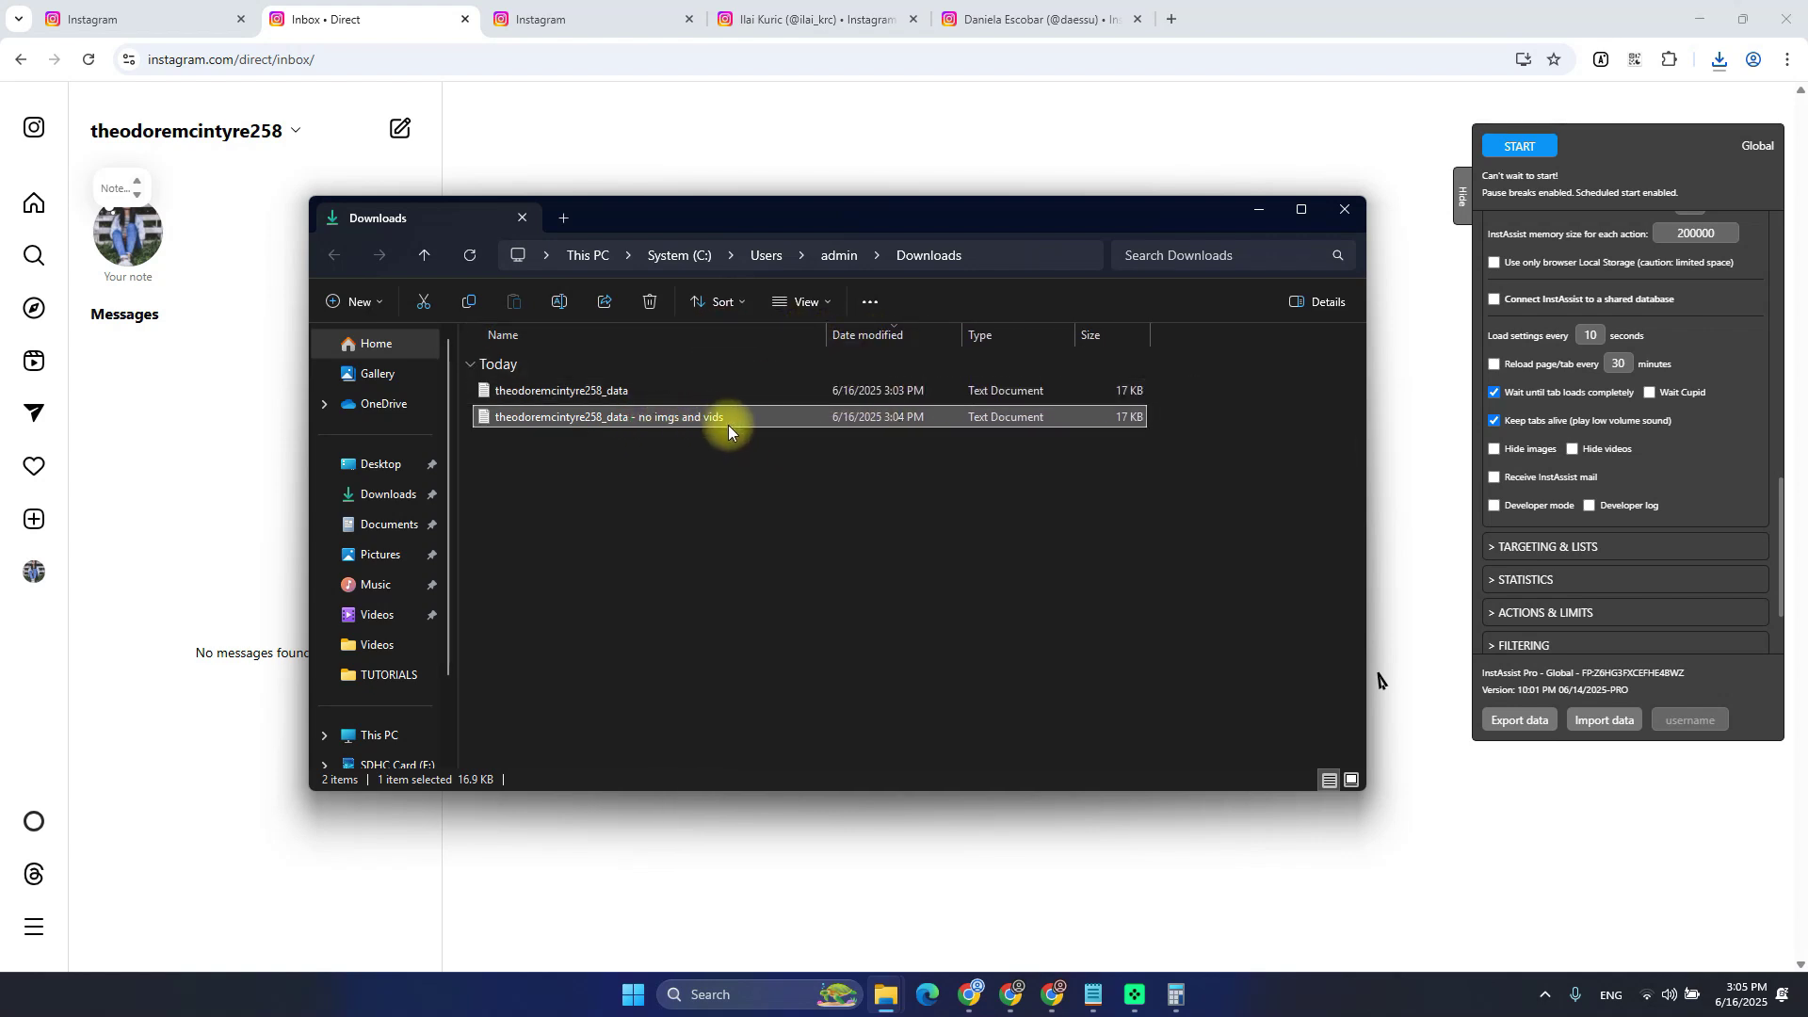
{"action": "left_click", "coordinate": [1613, 712]}
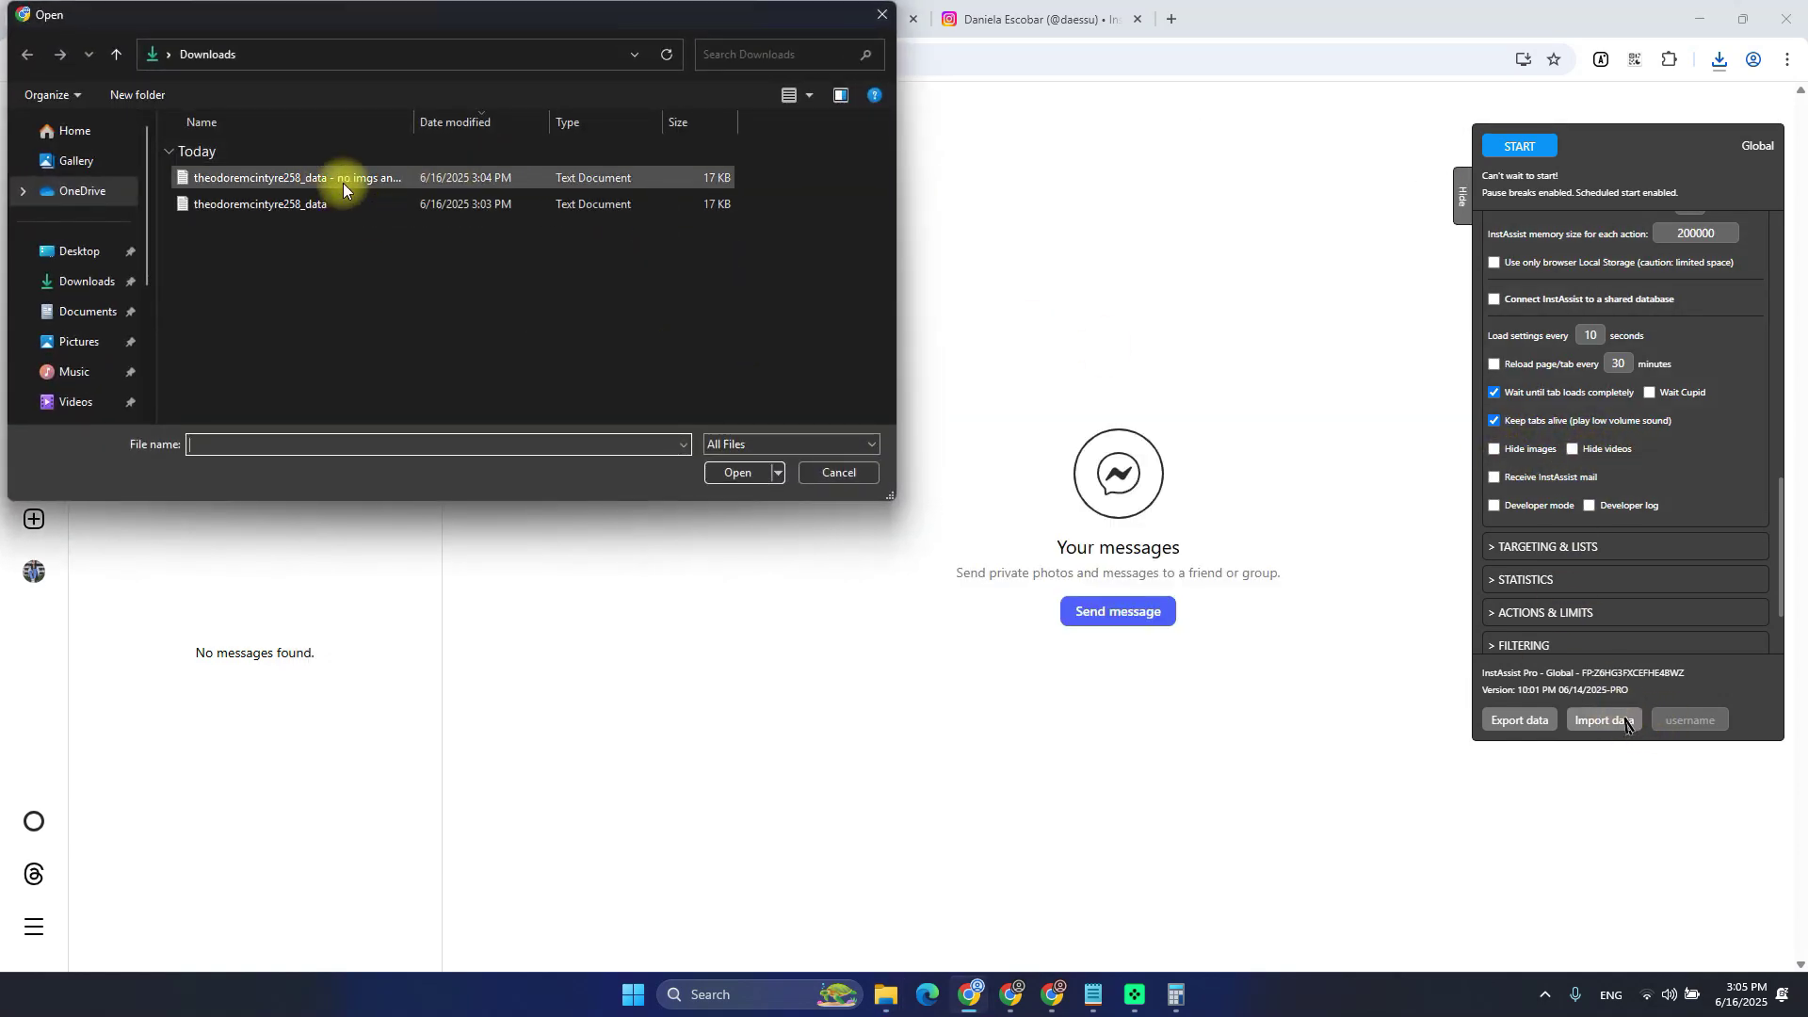
{"action": "double_click", "coordinate": [343, 183]}
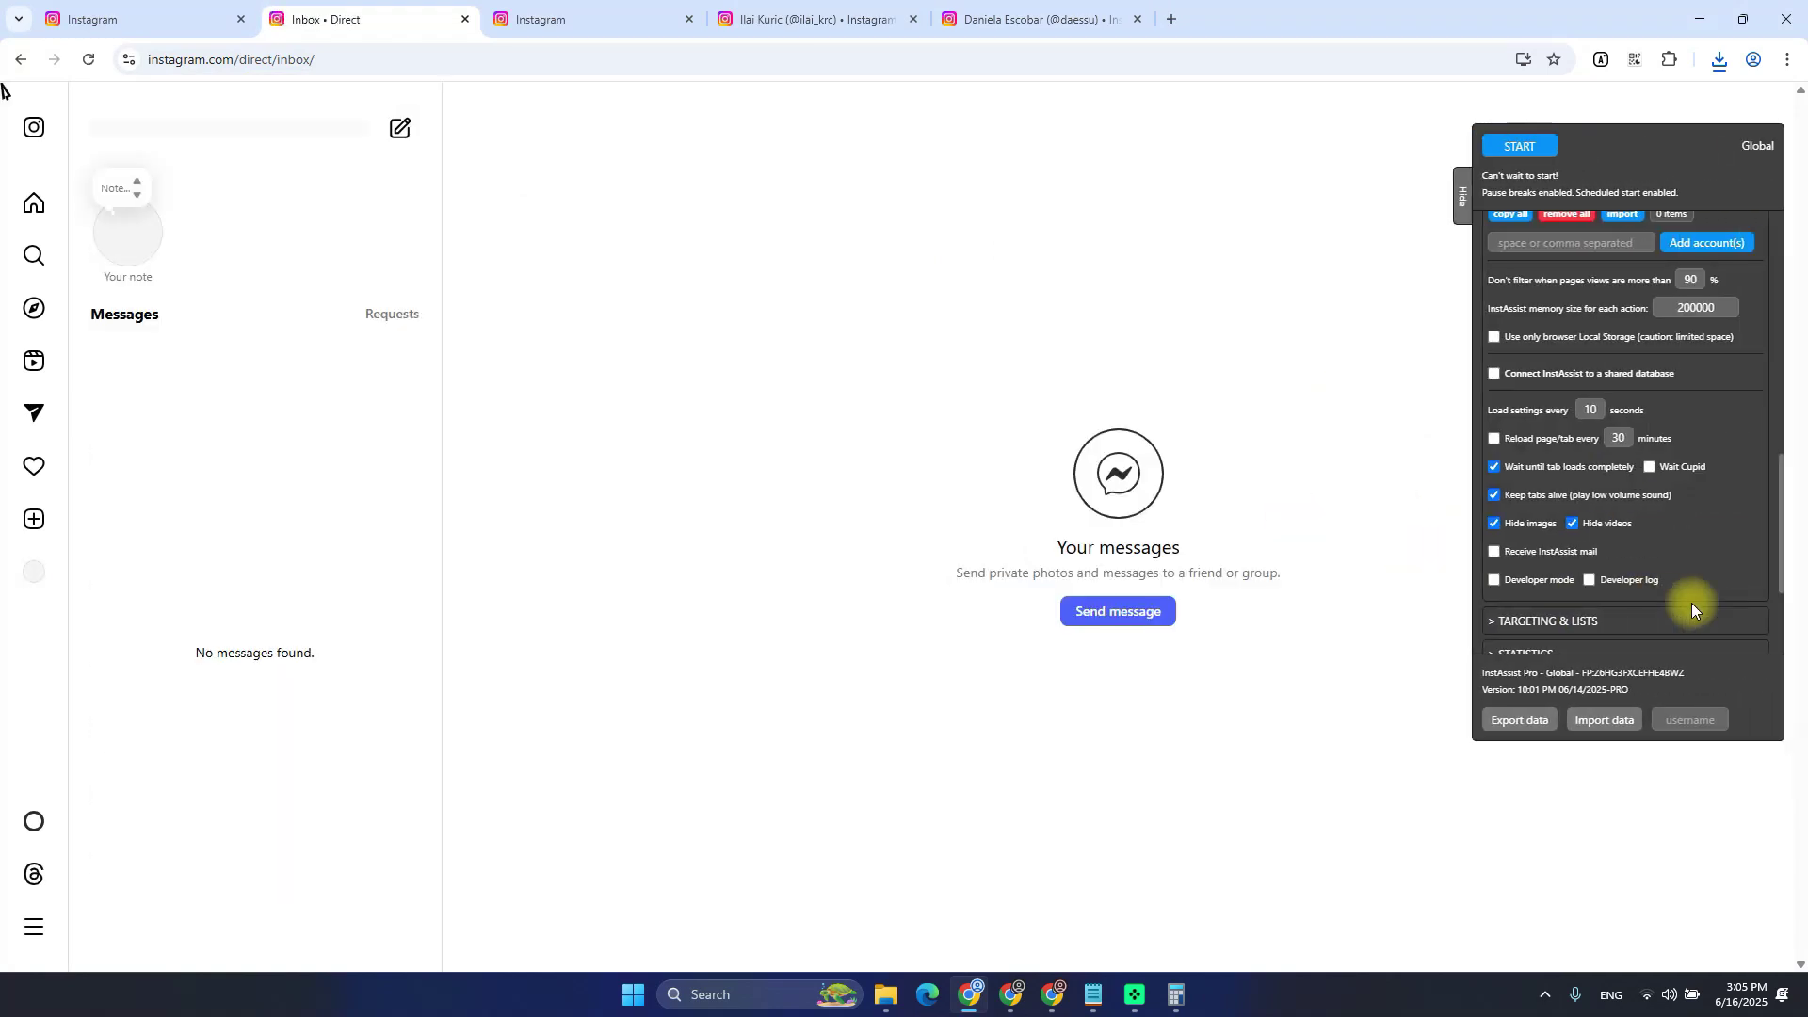
Check the Hide images and Hide videos options in Main Settings and collapse the section
{"action": "mouse_move", "coordinate": [1643, 528]}
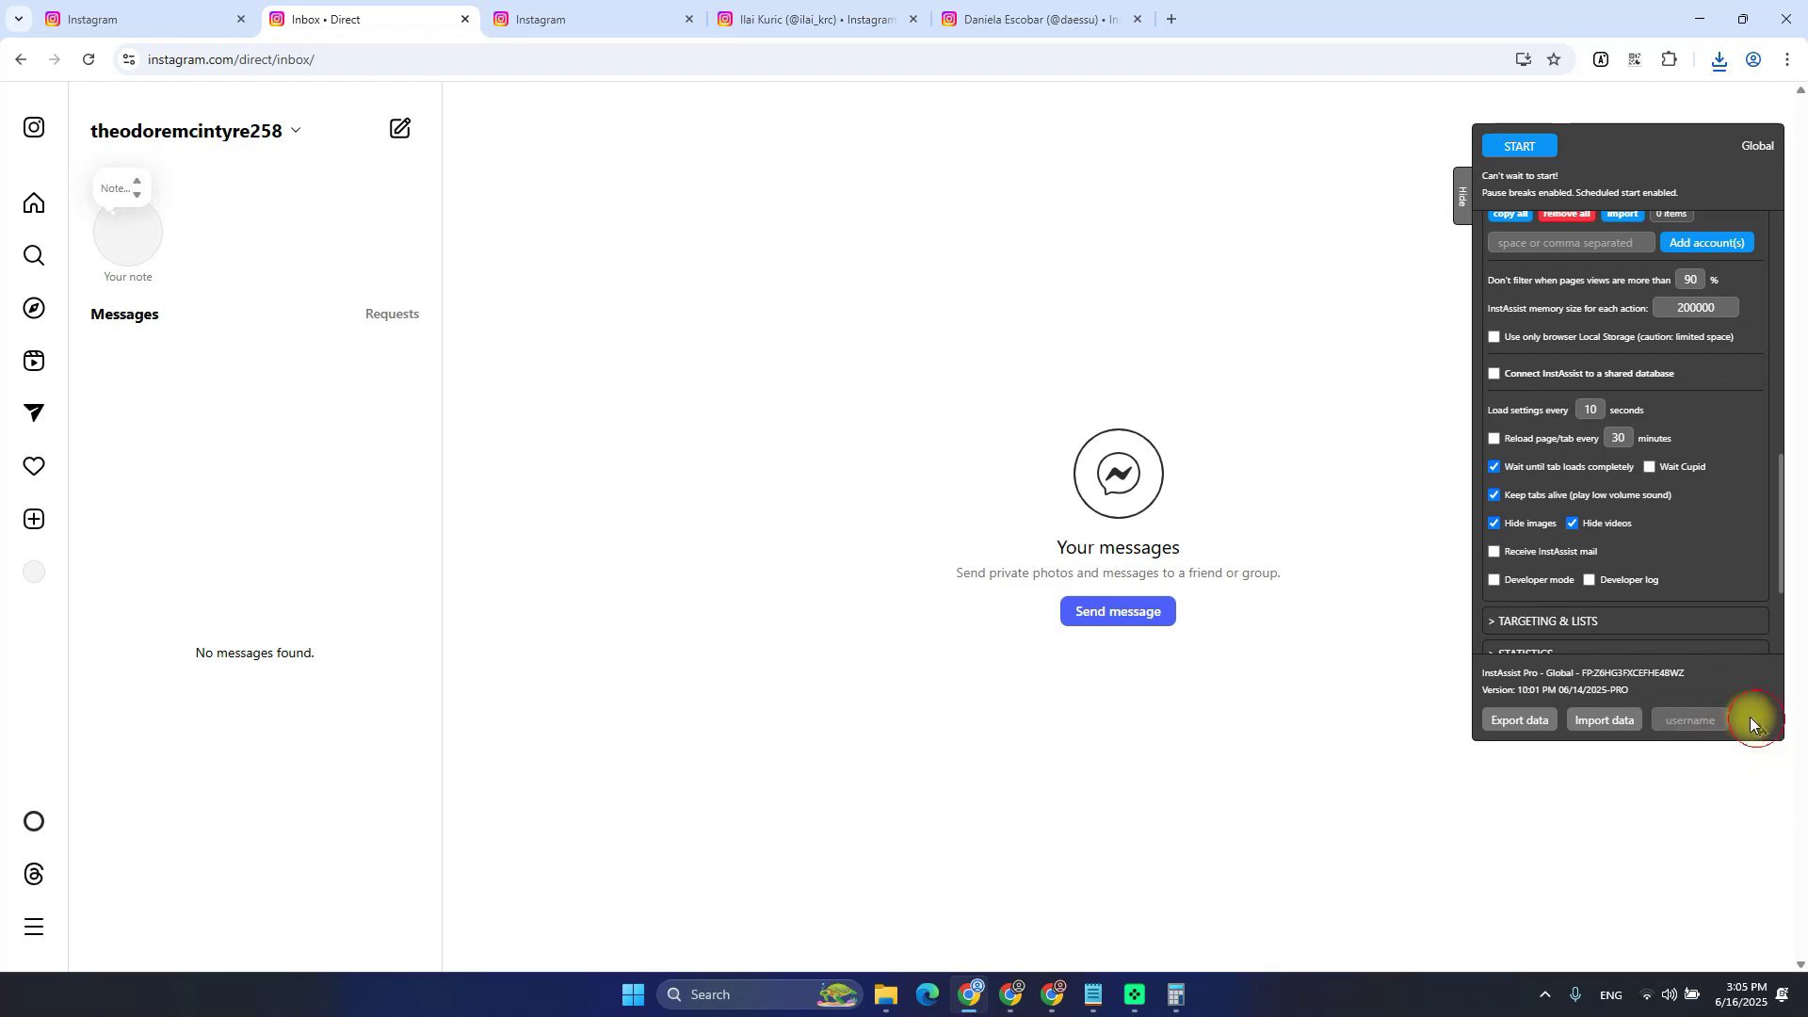
{"action": "scroll", "coordinate": [1606, 565], "scroll_direction": "up", "scroll_amount": 10}
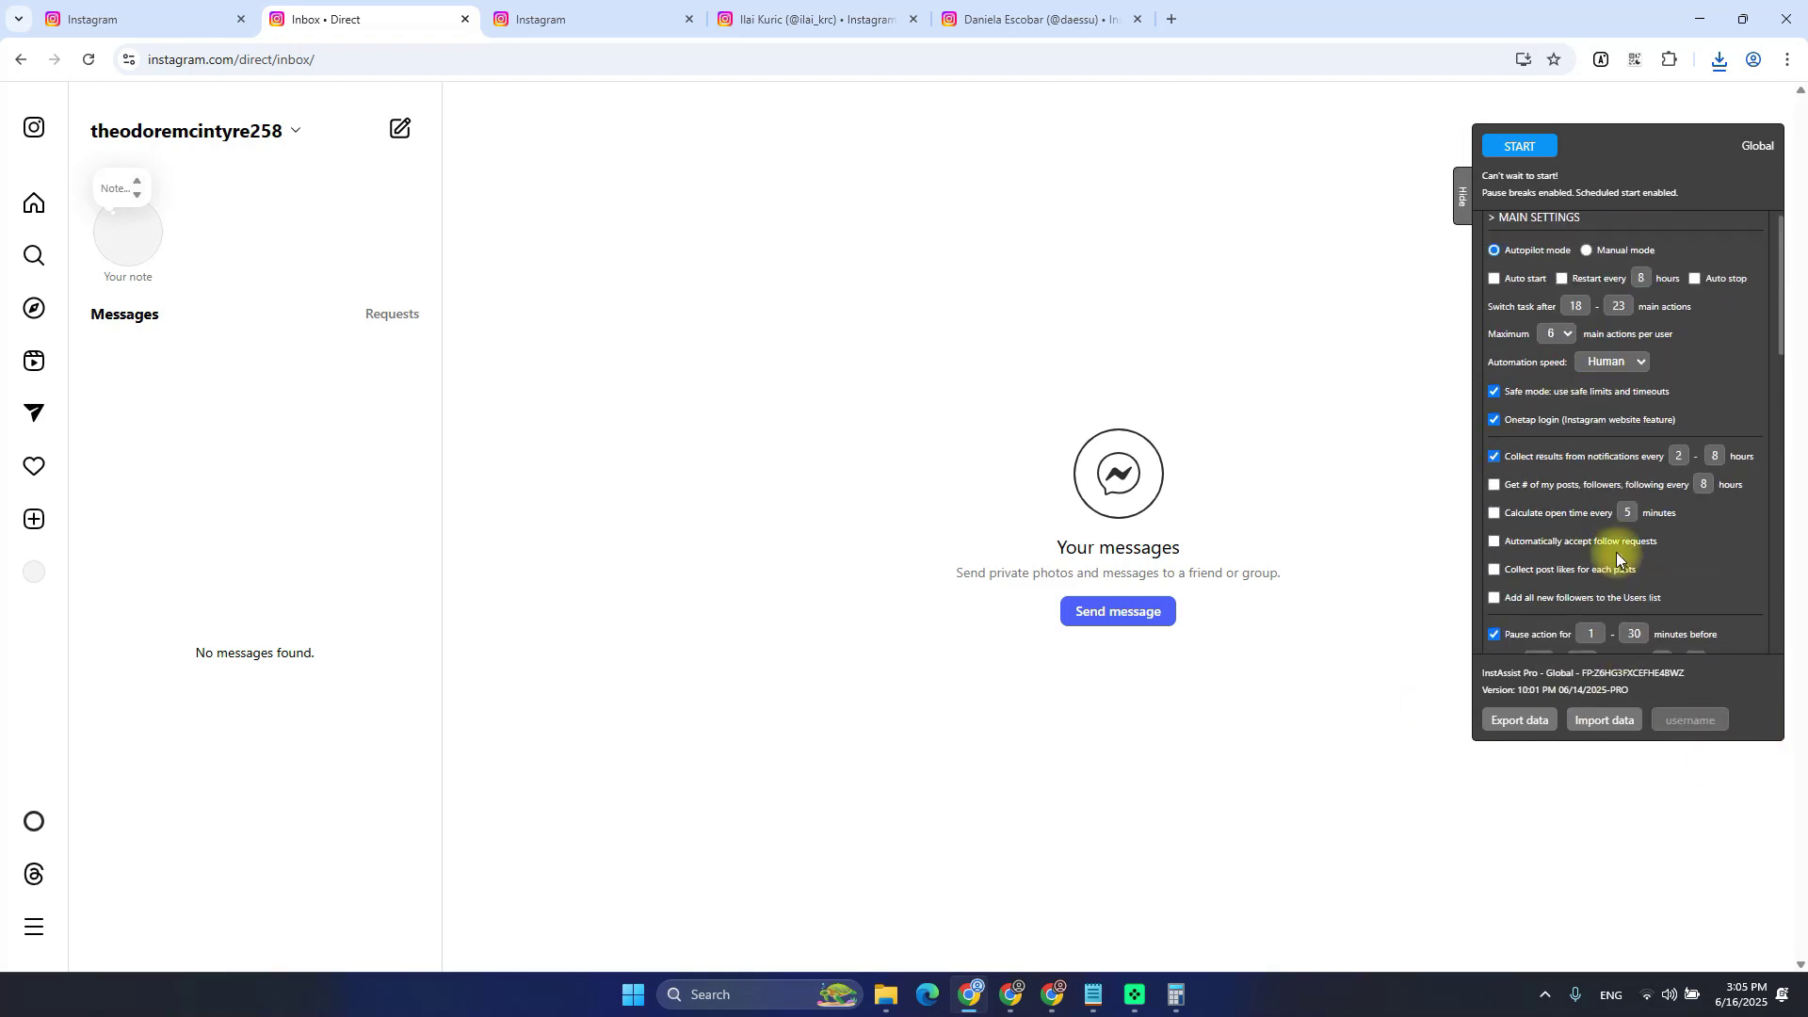
{"action": "mouse_move", "coordinate": [1554, 282]}
{"action": "left_click", "coordinate": [1546, 239]}
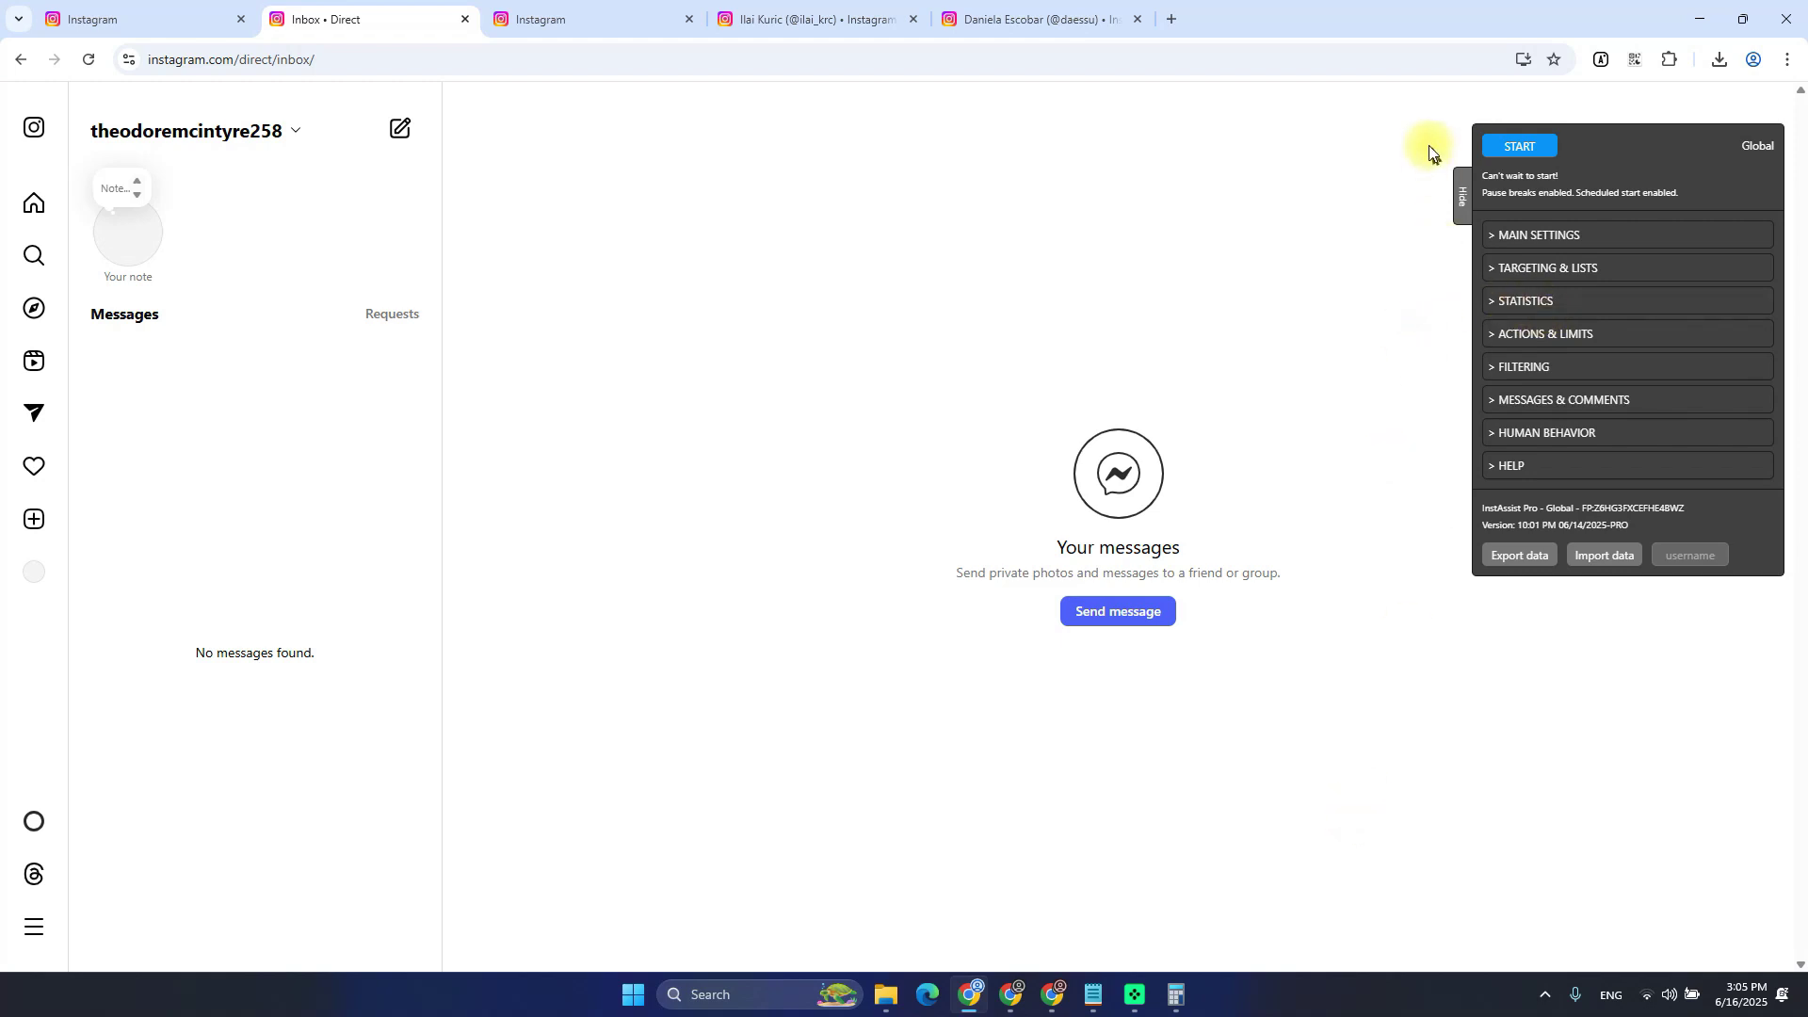
{"action": "left_click_drag", "start_coordinate": [1430, 144], "coordinate": [1689, 478]}
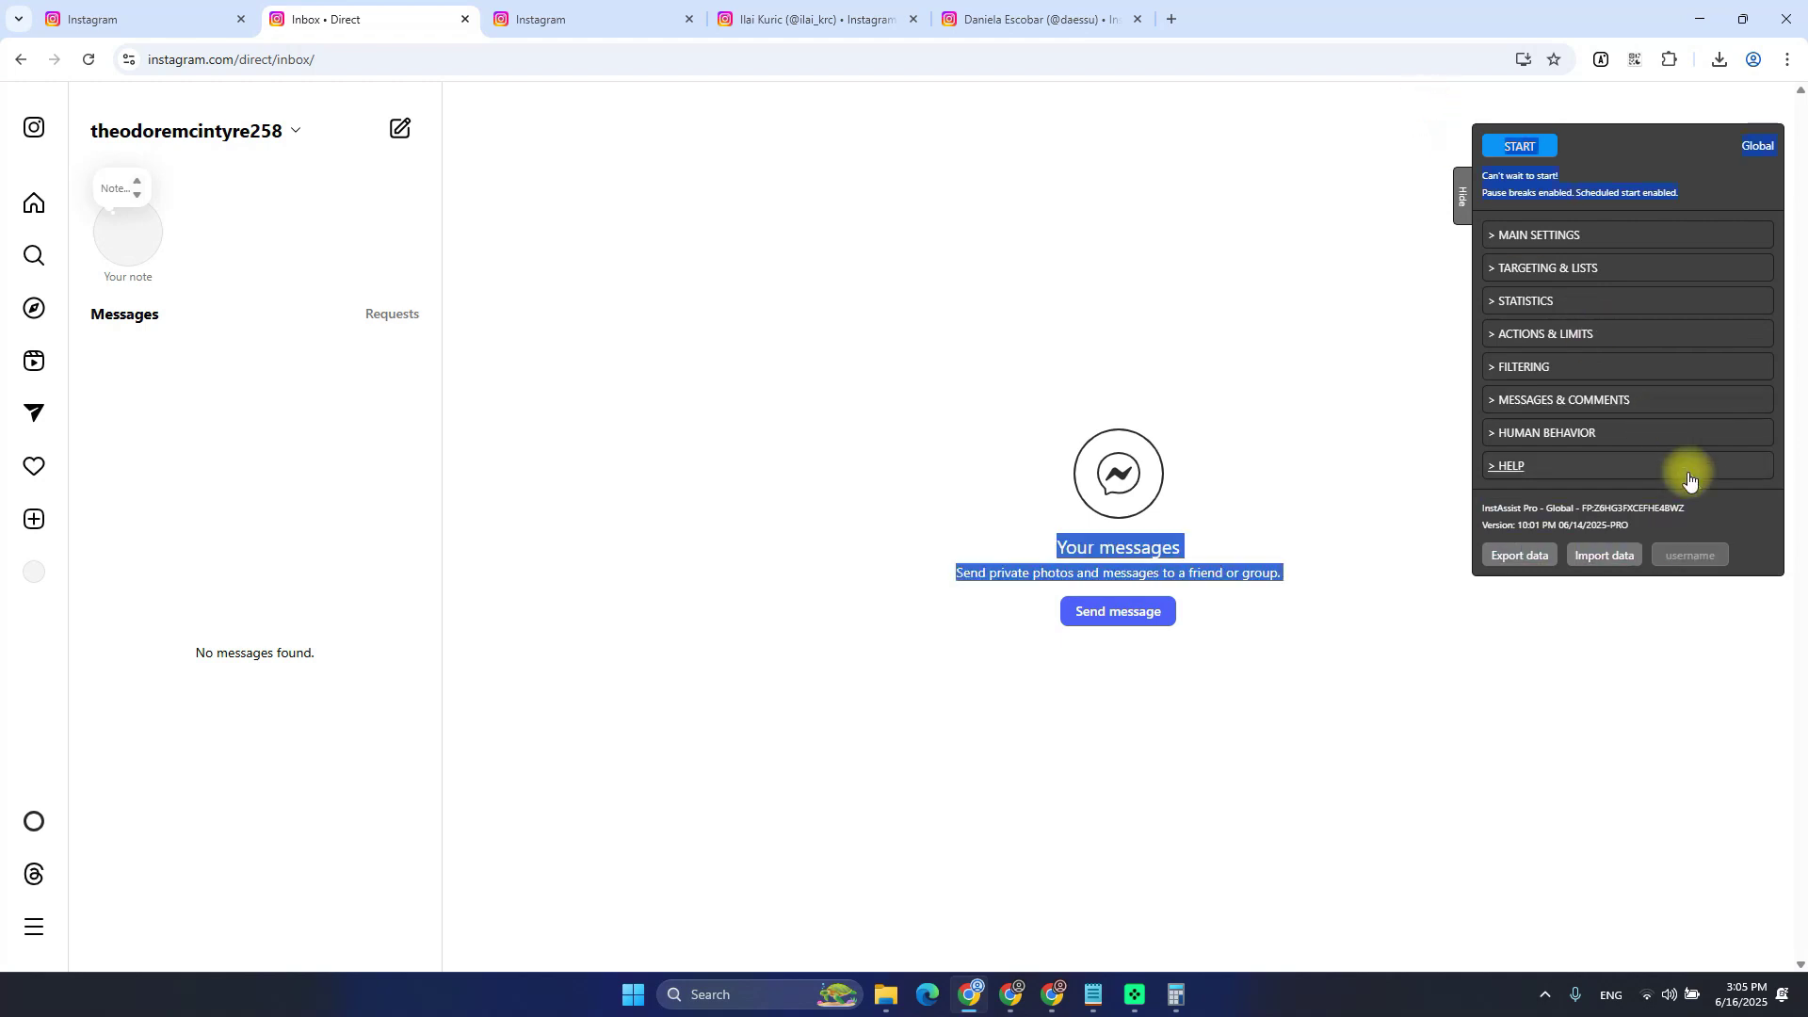
{"action": "left_click", "coordinate": [1664, 670]}
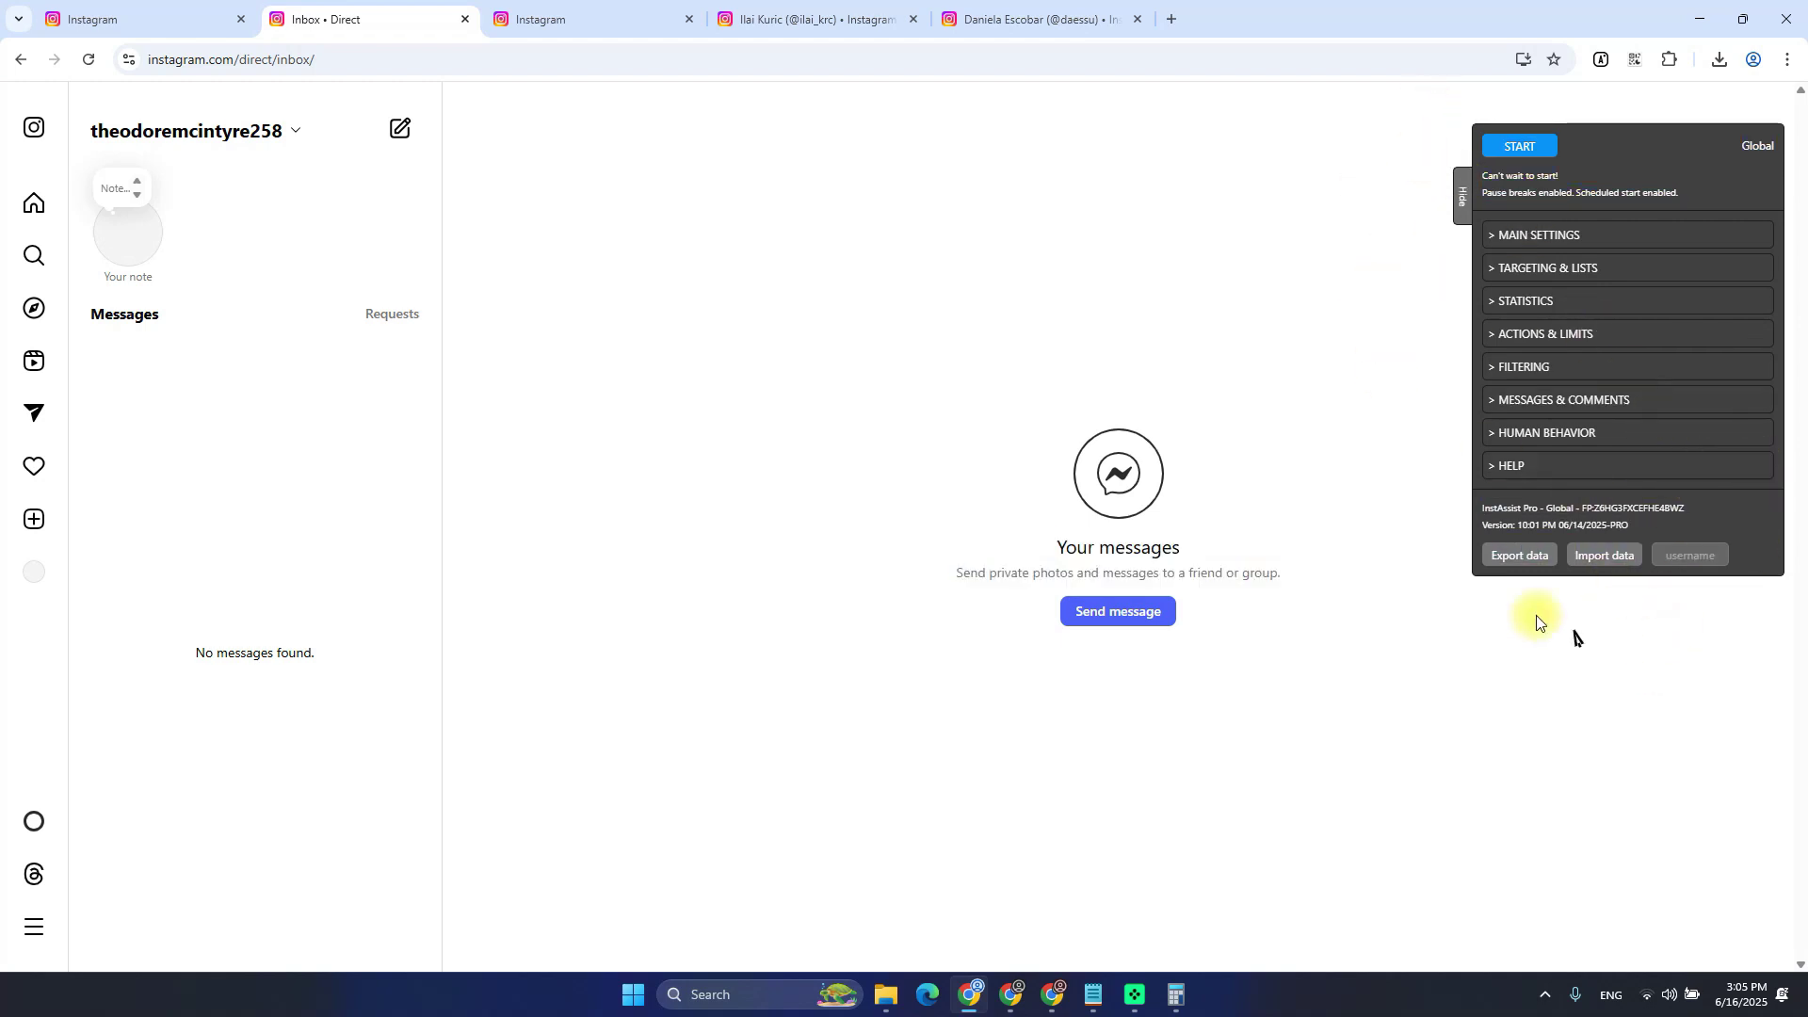
Switch to the 2 InstAssist Main Settings.txt notes in Notepad, save them and move the window towards the screen centre
{"action": "key", "text": "alt+Tab"}
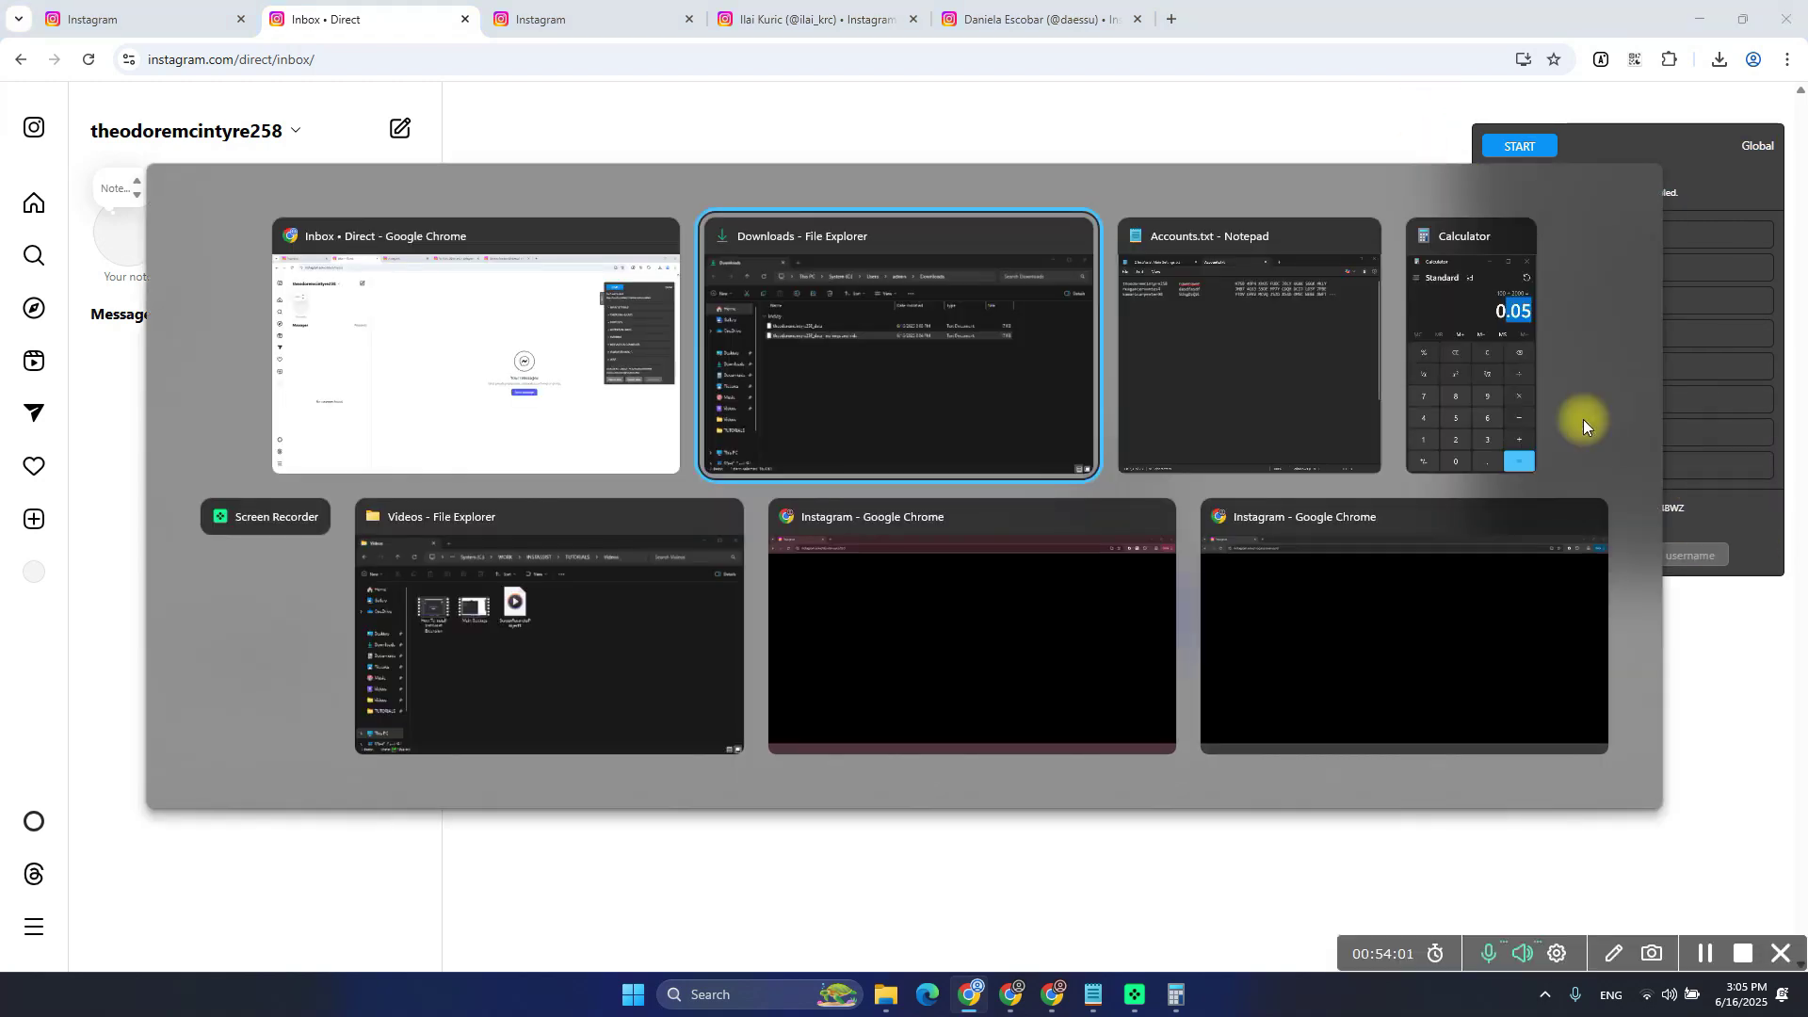
{"action": "key", "text": "alt+shift+Tab"}
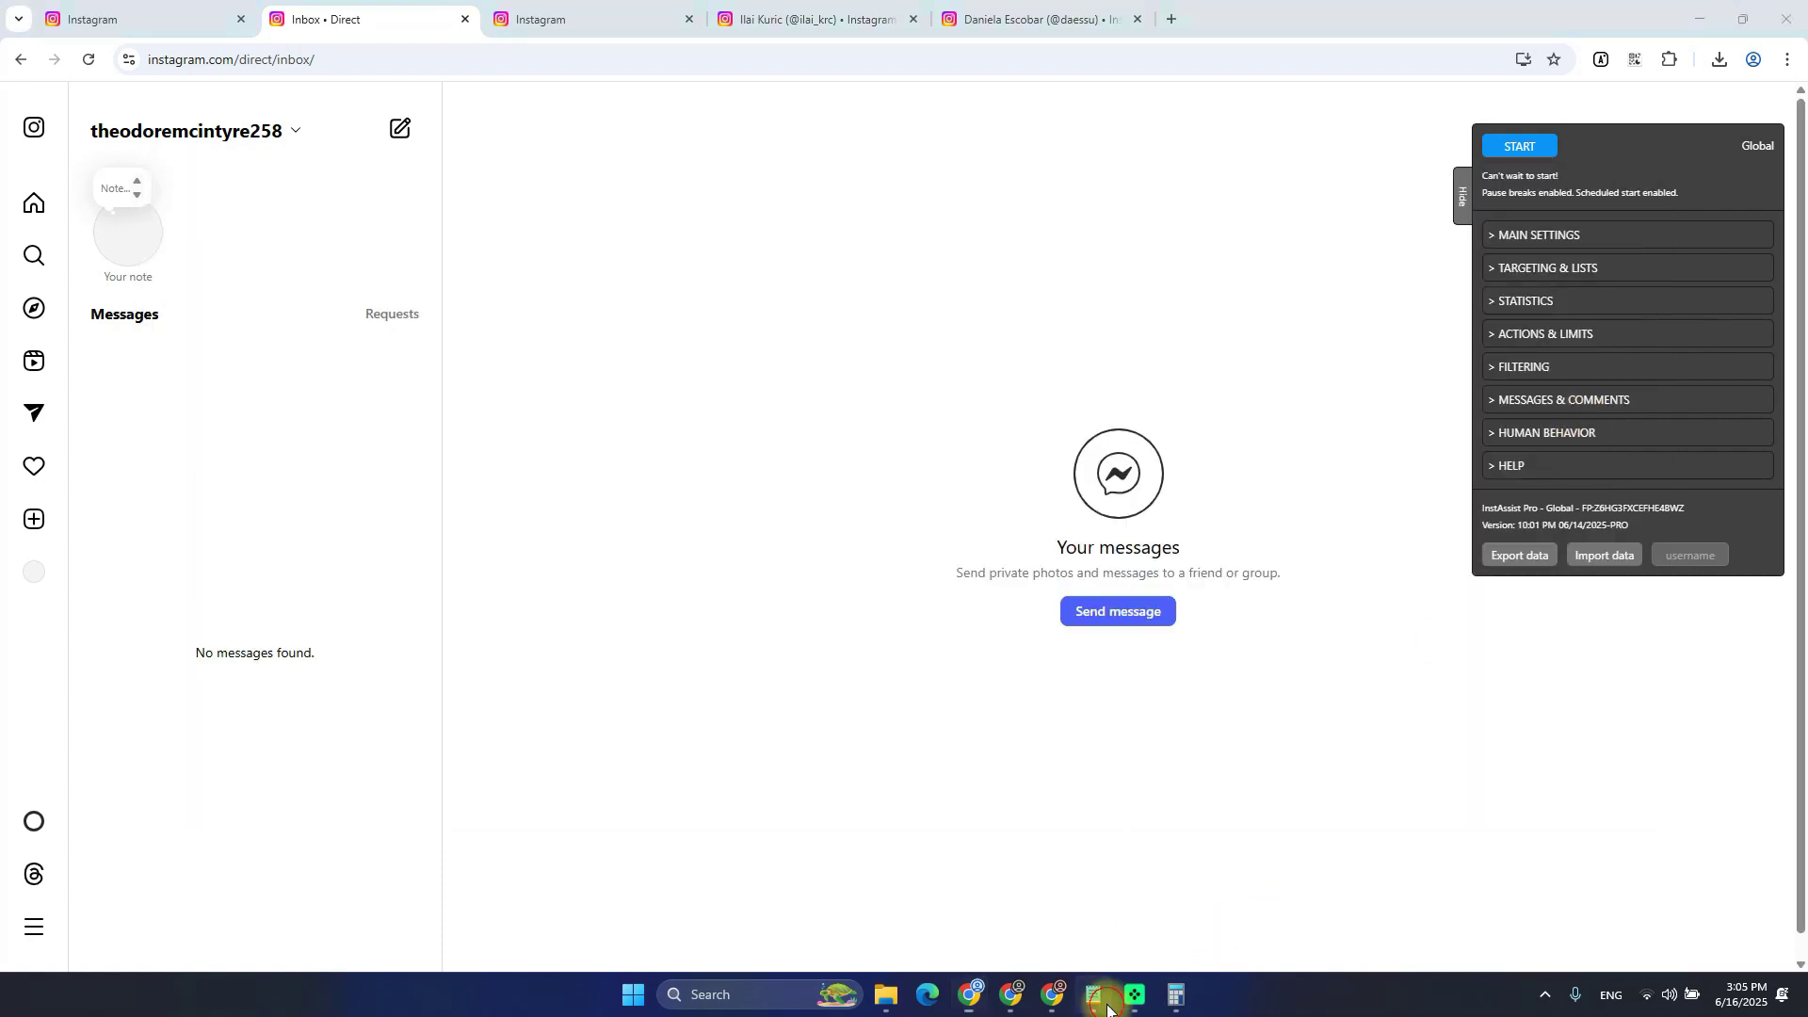
{"action": "left_click", "coordinate": [1107, 1010]}
{"action": "left_click", "coordinate": [377, 239]}
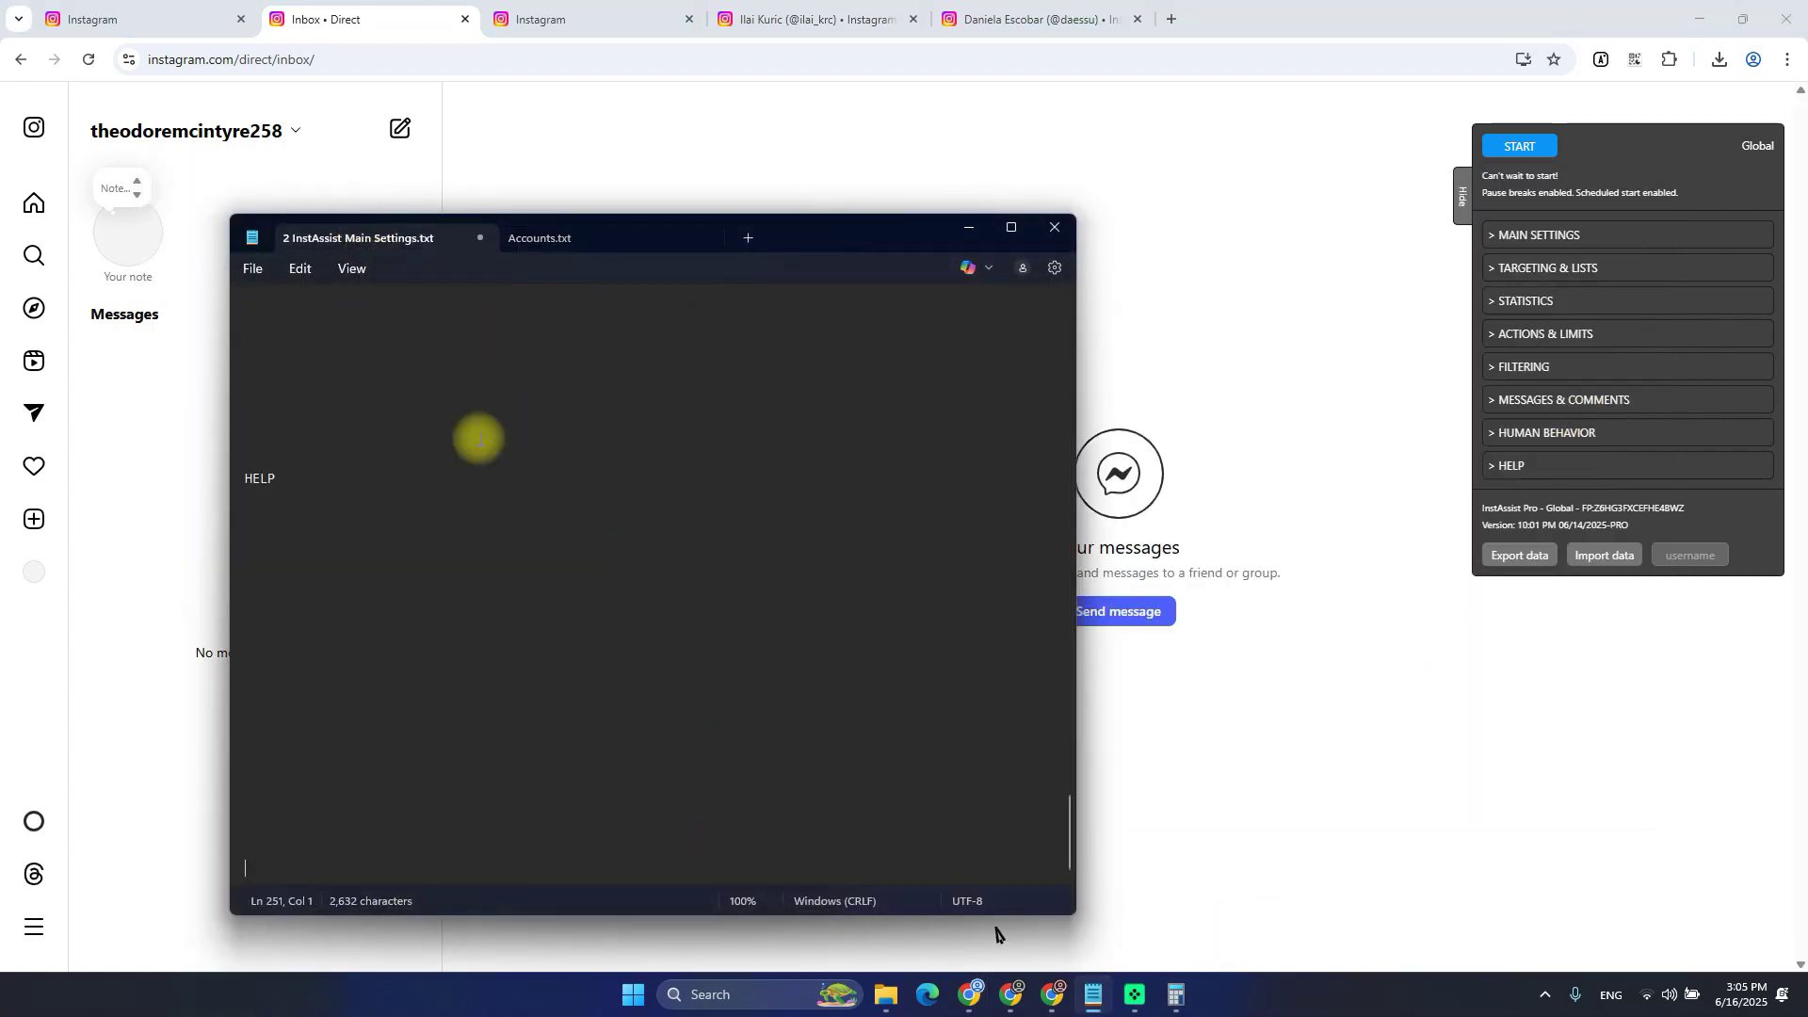
{"action": "left_click", "coordinate": [605, 615]}
{"action": "key", "text": "Page_Up"}
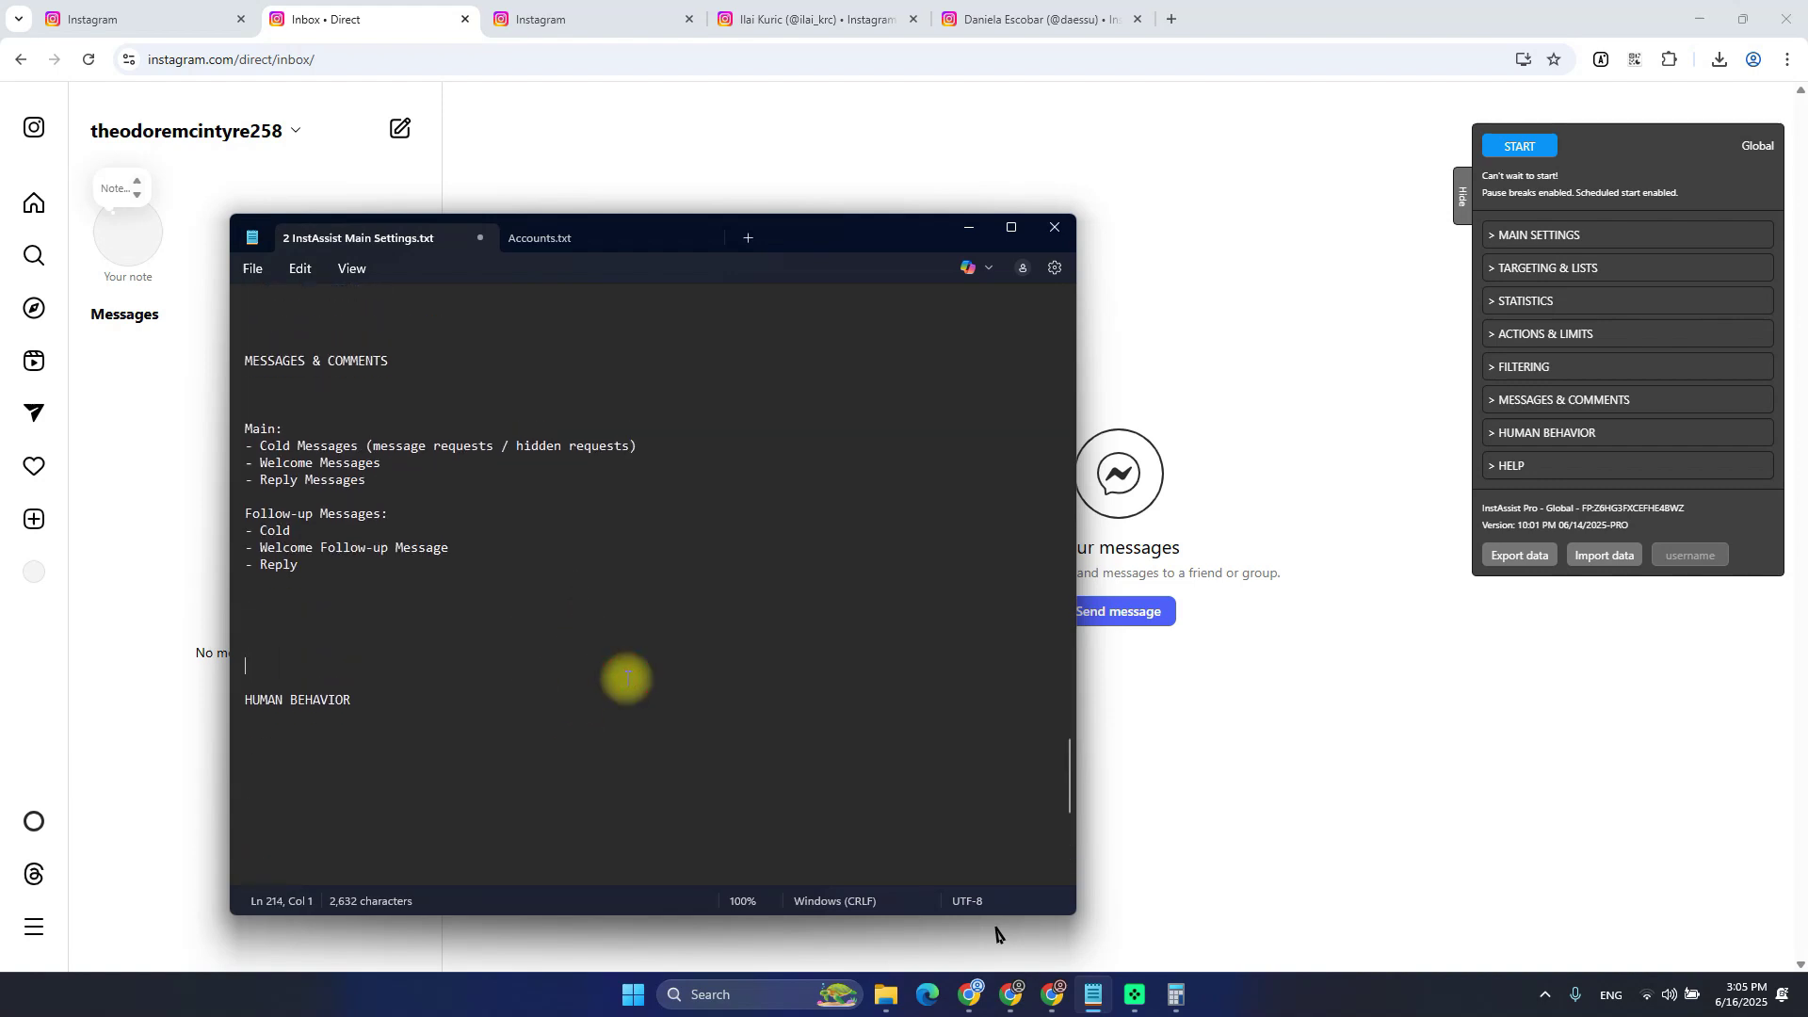
{"action": "scroll", "coordinate": [612, 664], "scroll_direction": "down", "scroll_amount": 3}
{"action": "left_click", "coordinate": [598, 654]}
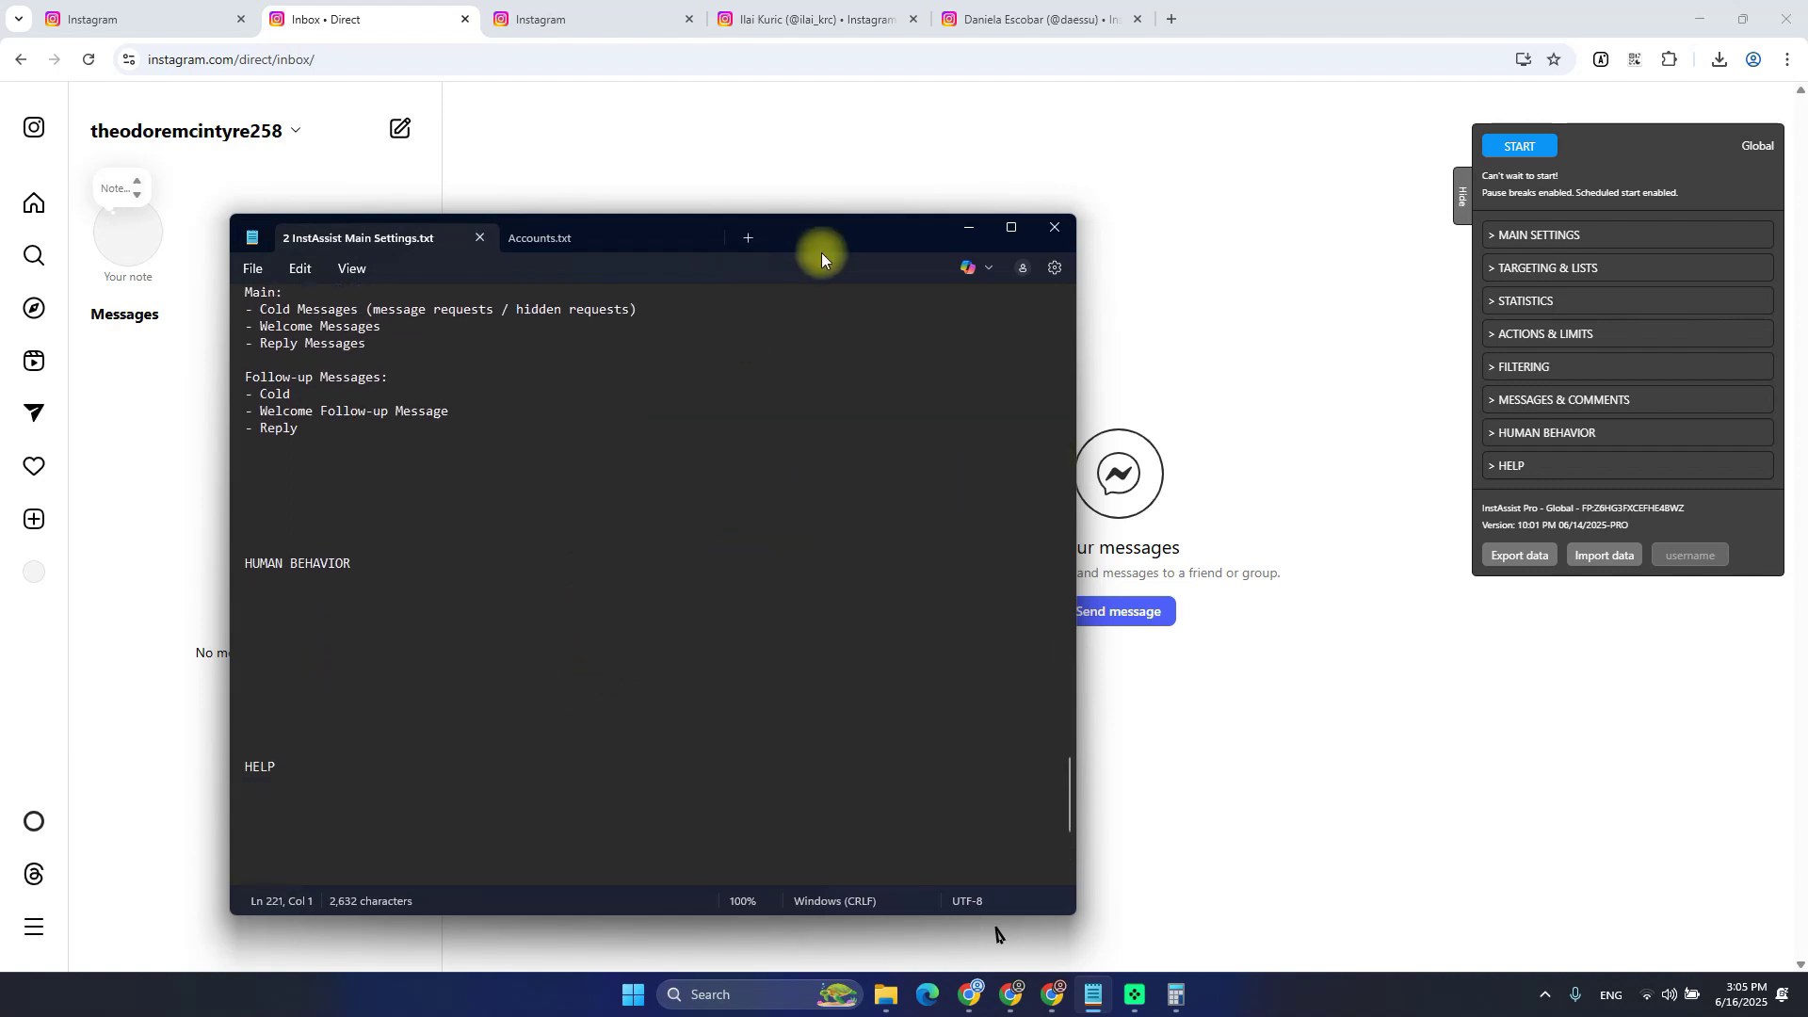
{"action": "left_click_drag", "start_coordinate": [812, 242], "coordinate": [968, 183]}
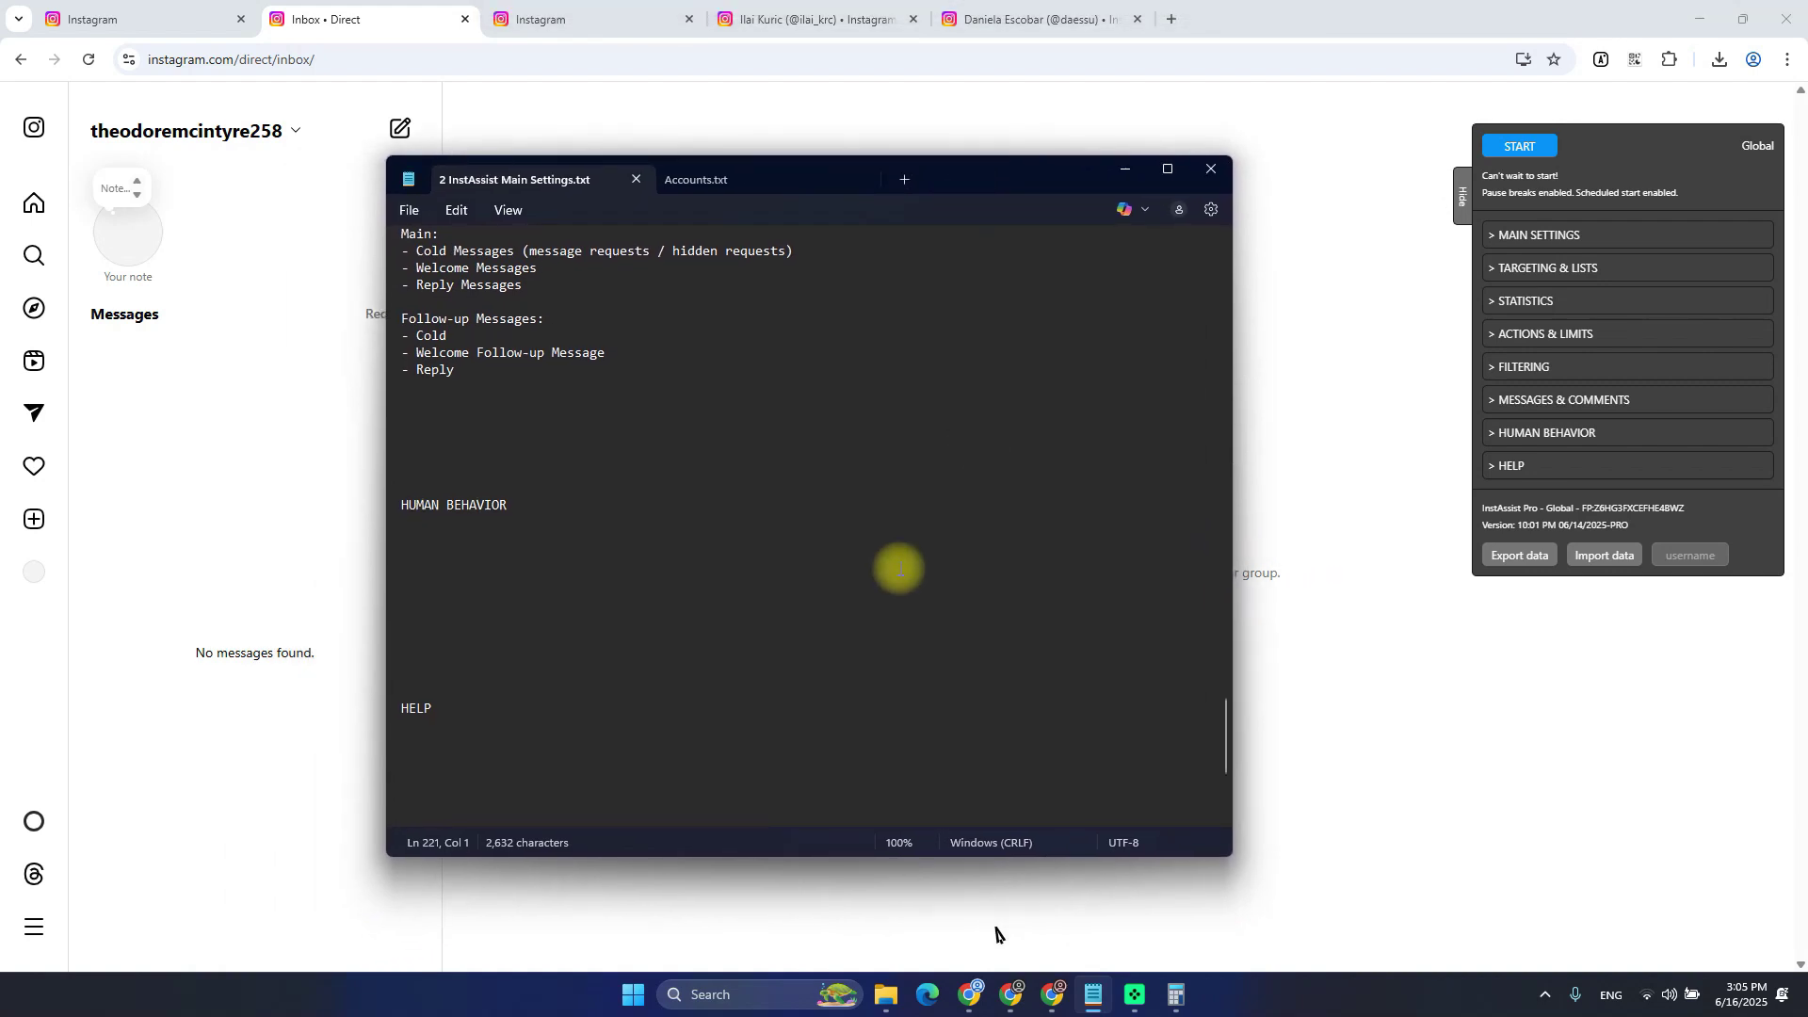